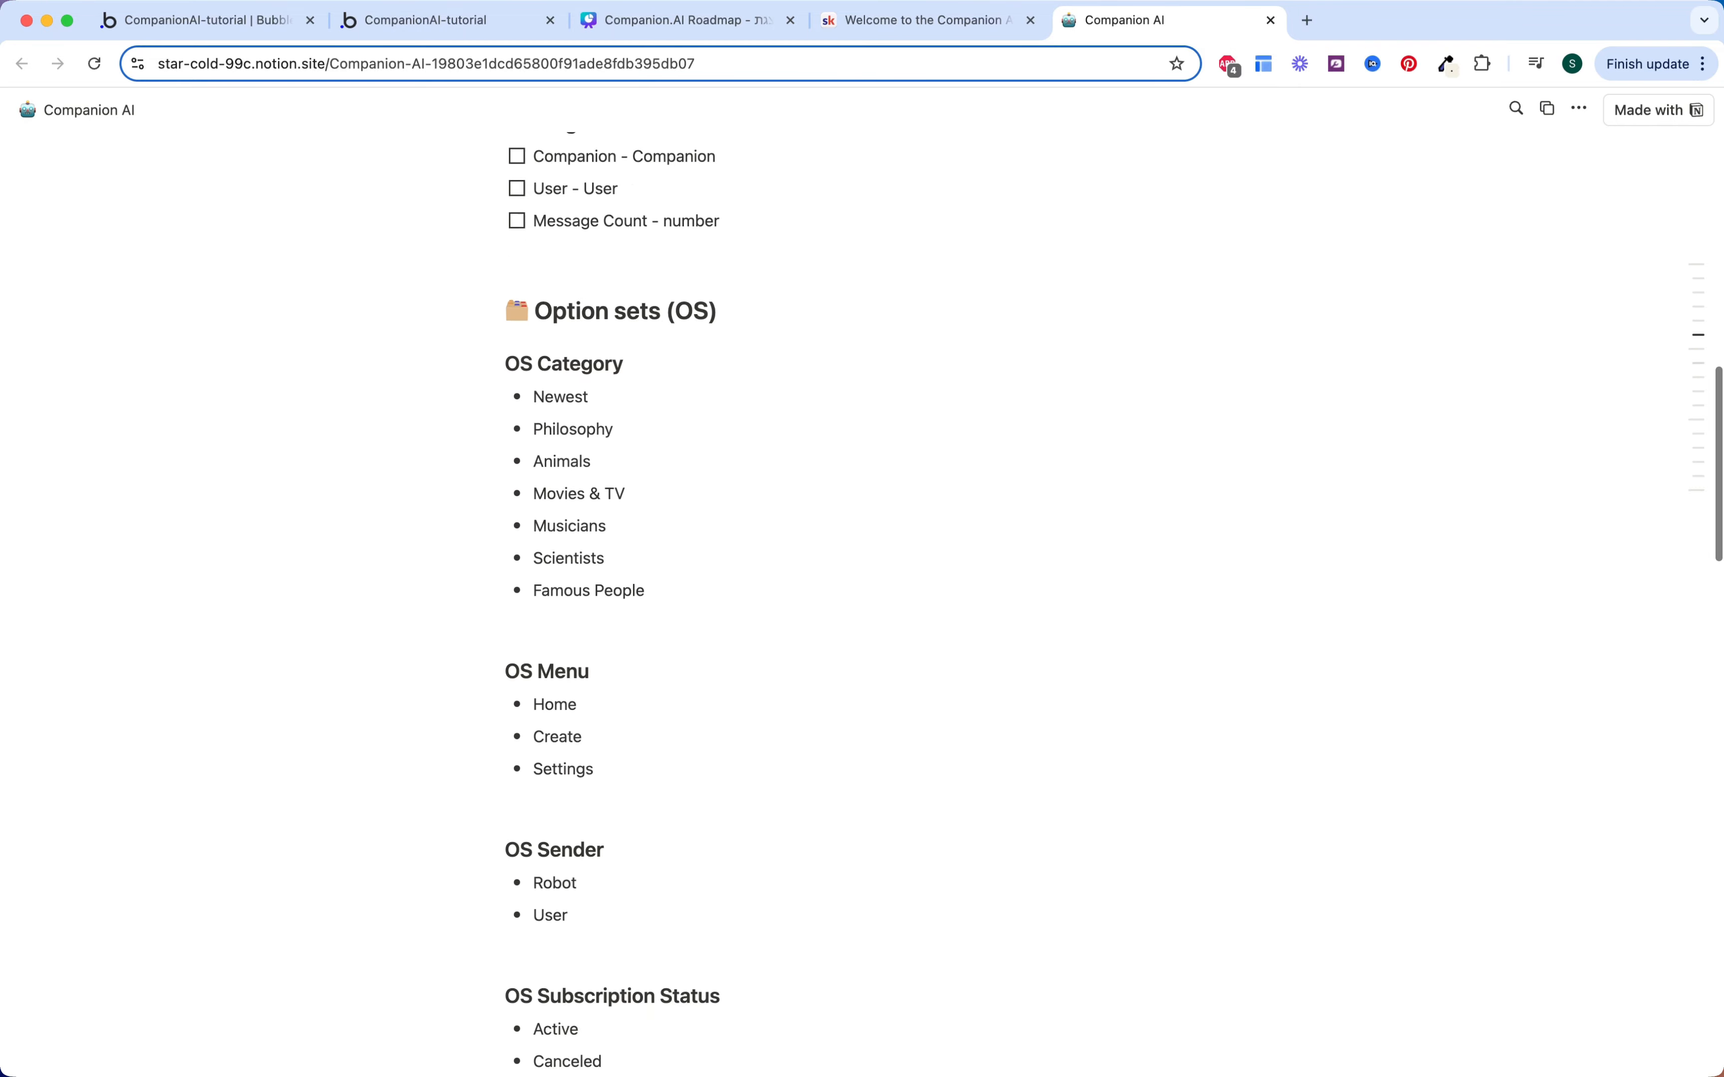
scroll(685, 565, down, 3)
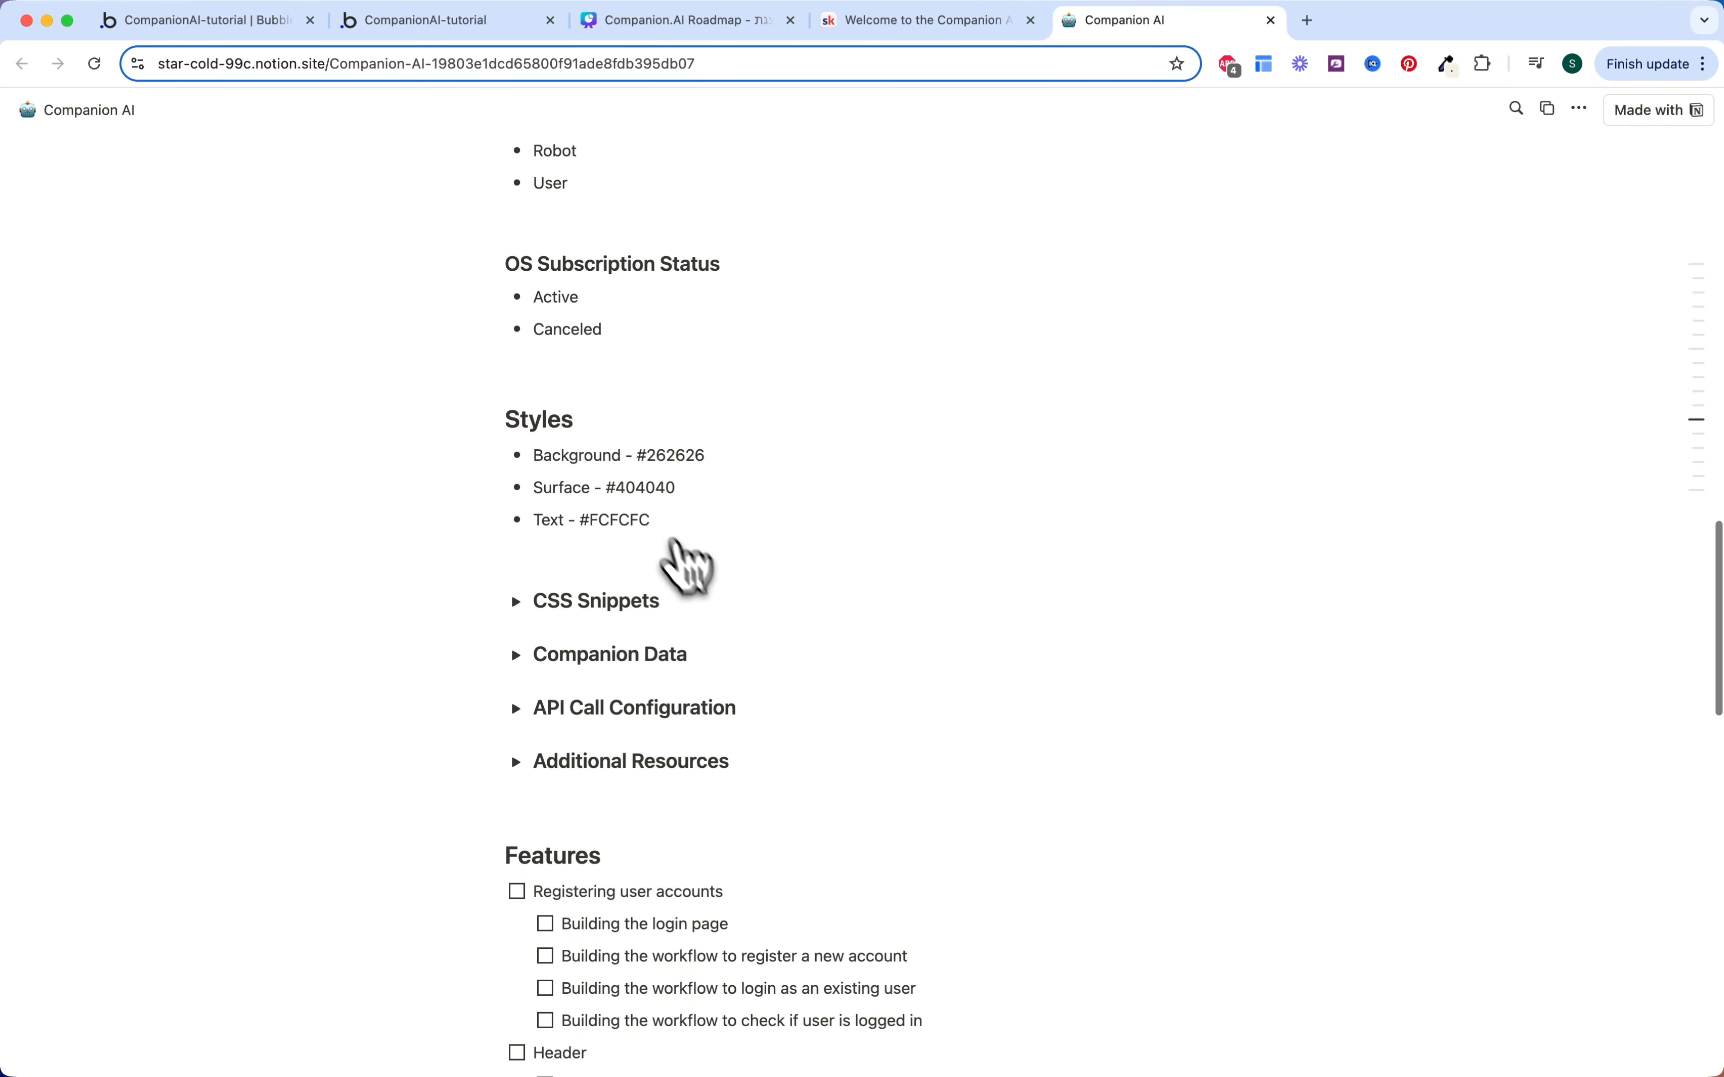
click(515, 479)
click(515, 479)
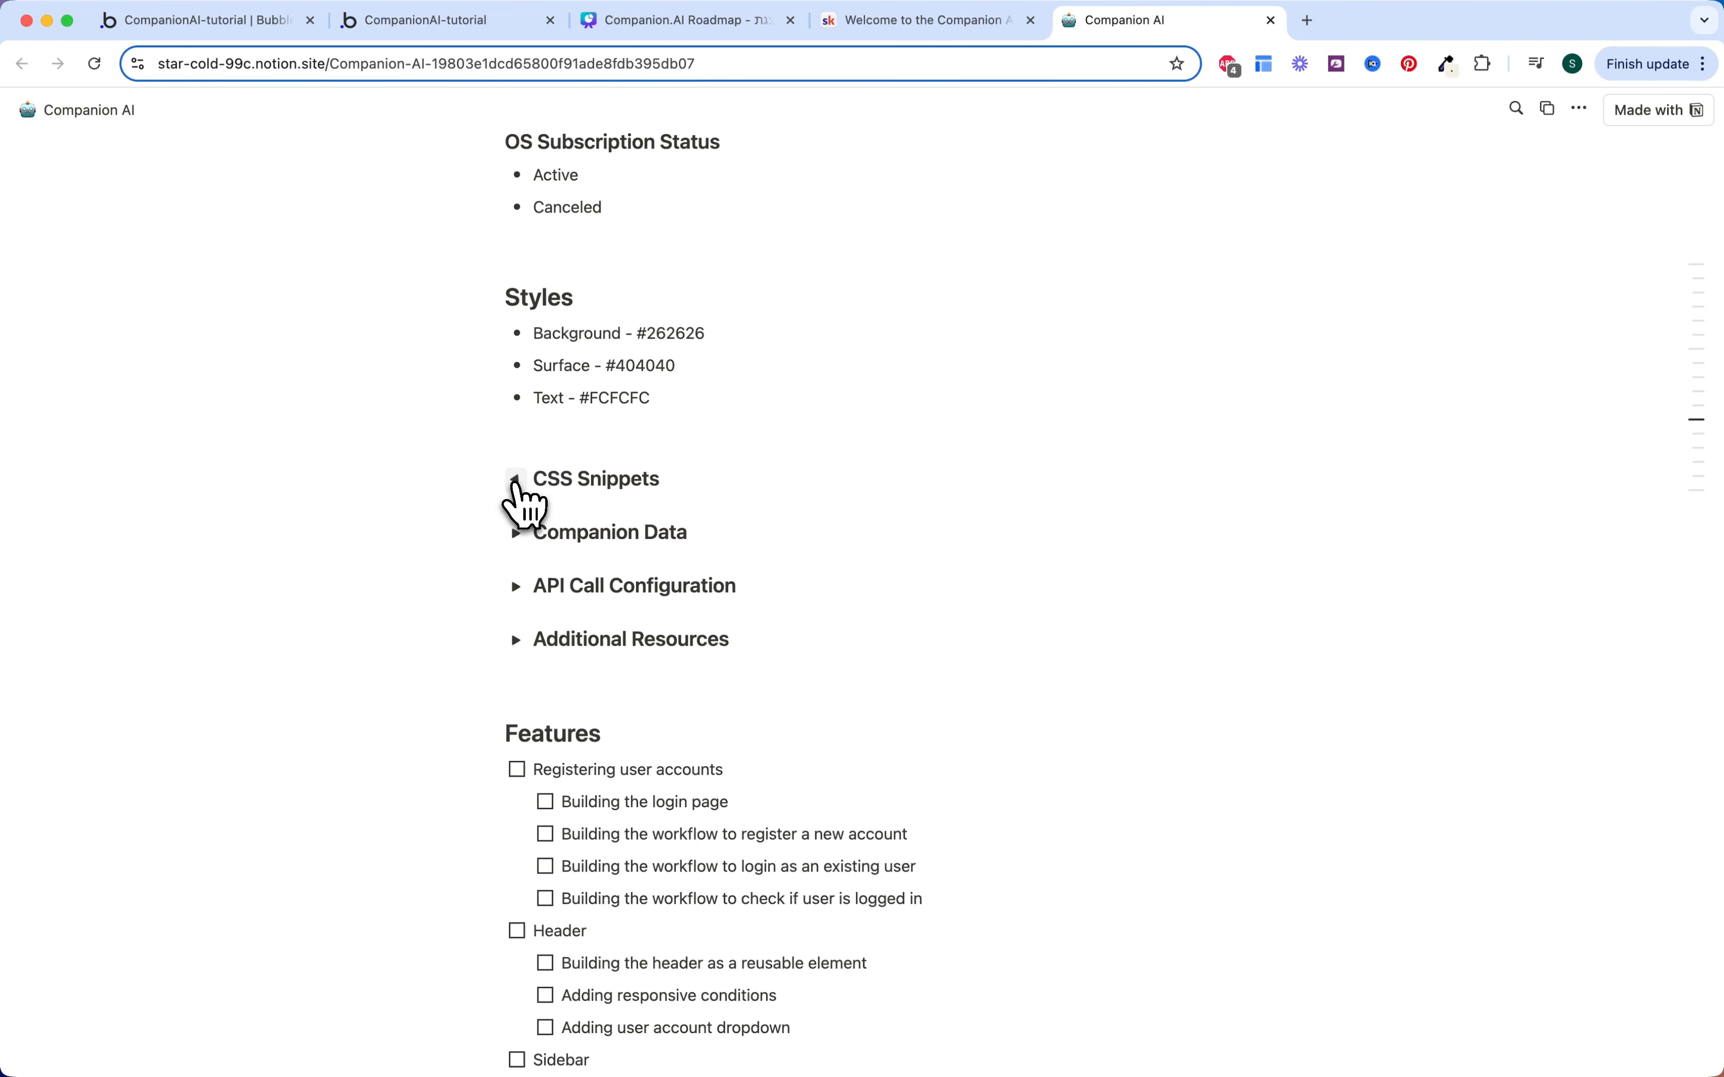
scroll(692, 577, down, 3)
click(516, 366)
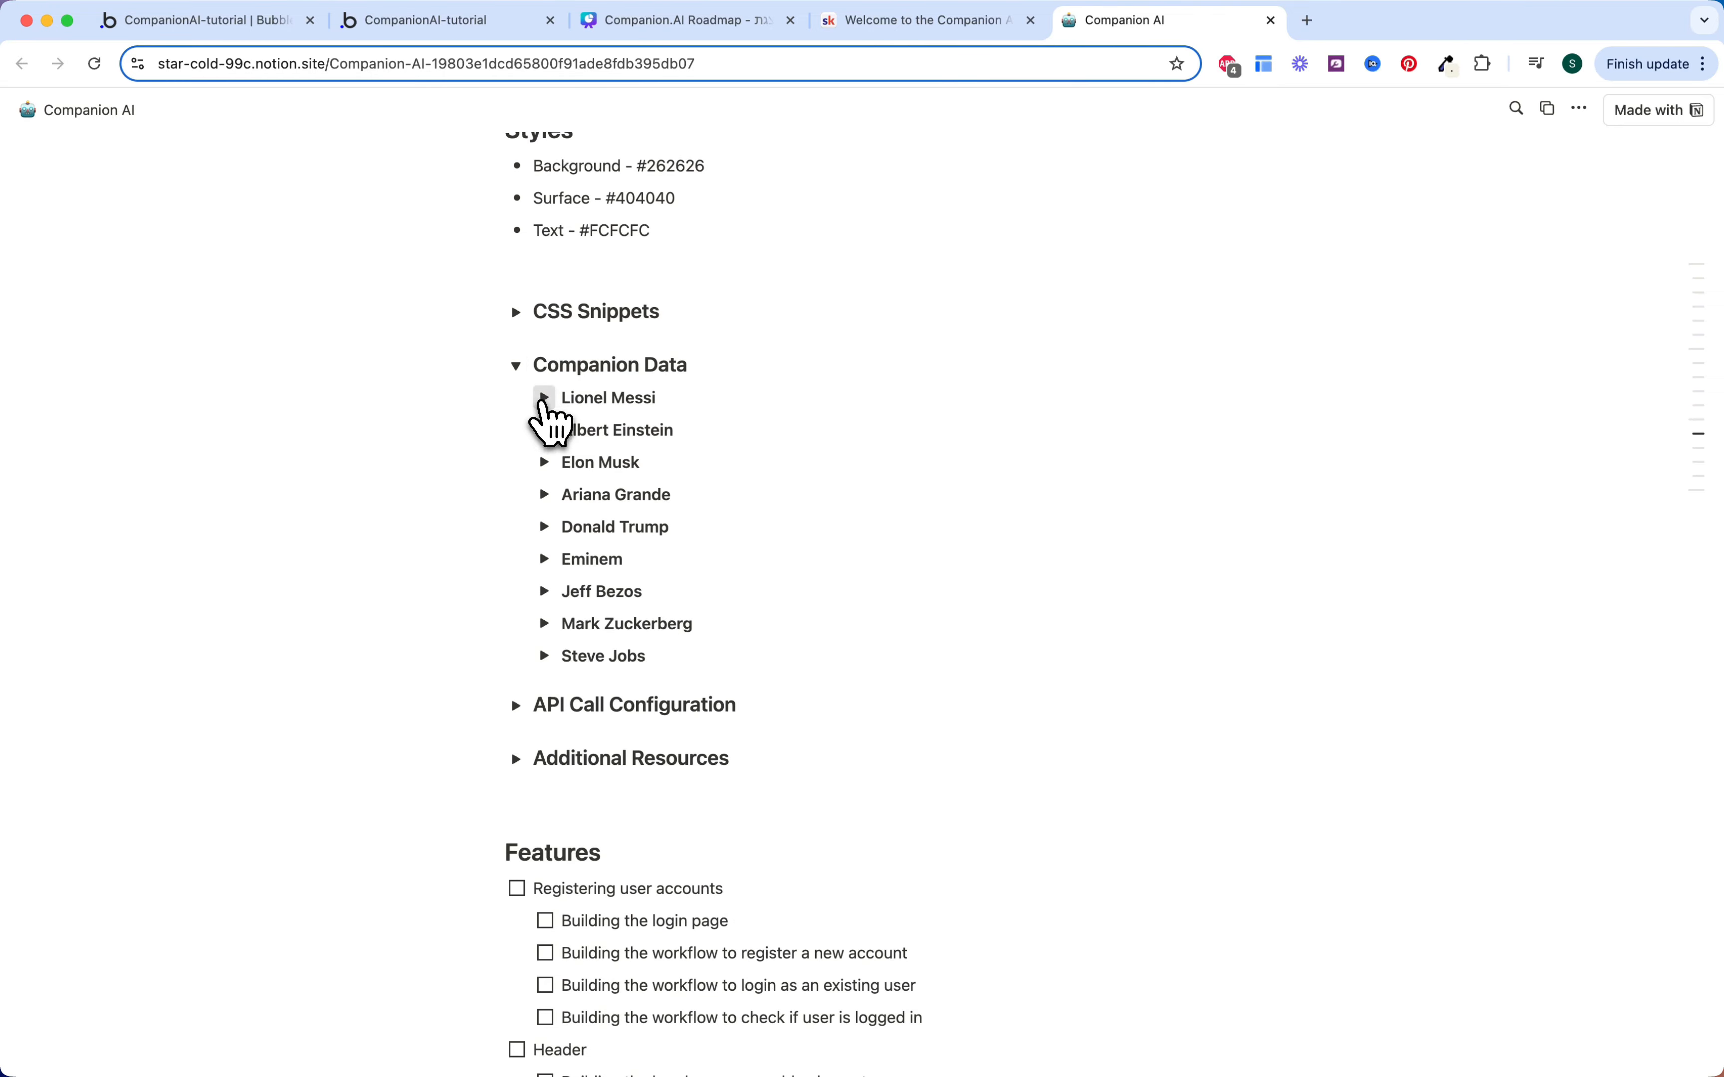
click(543, 398)
scroll(545, 412, down, 3)
scroll(544, 427, up, 4)
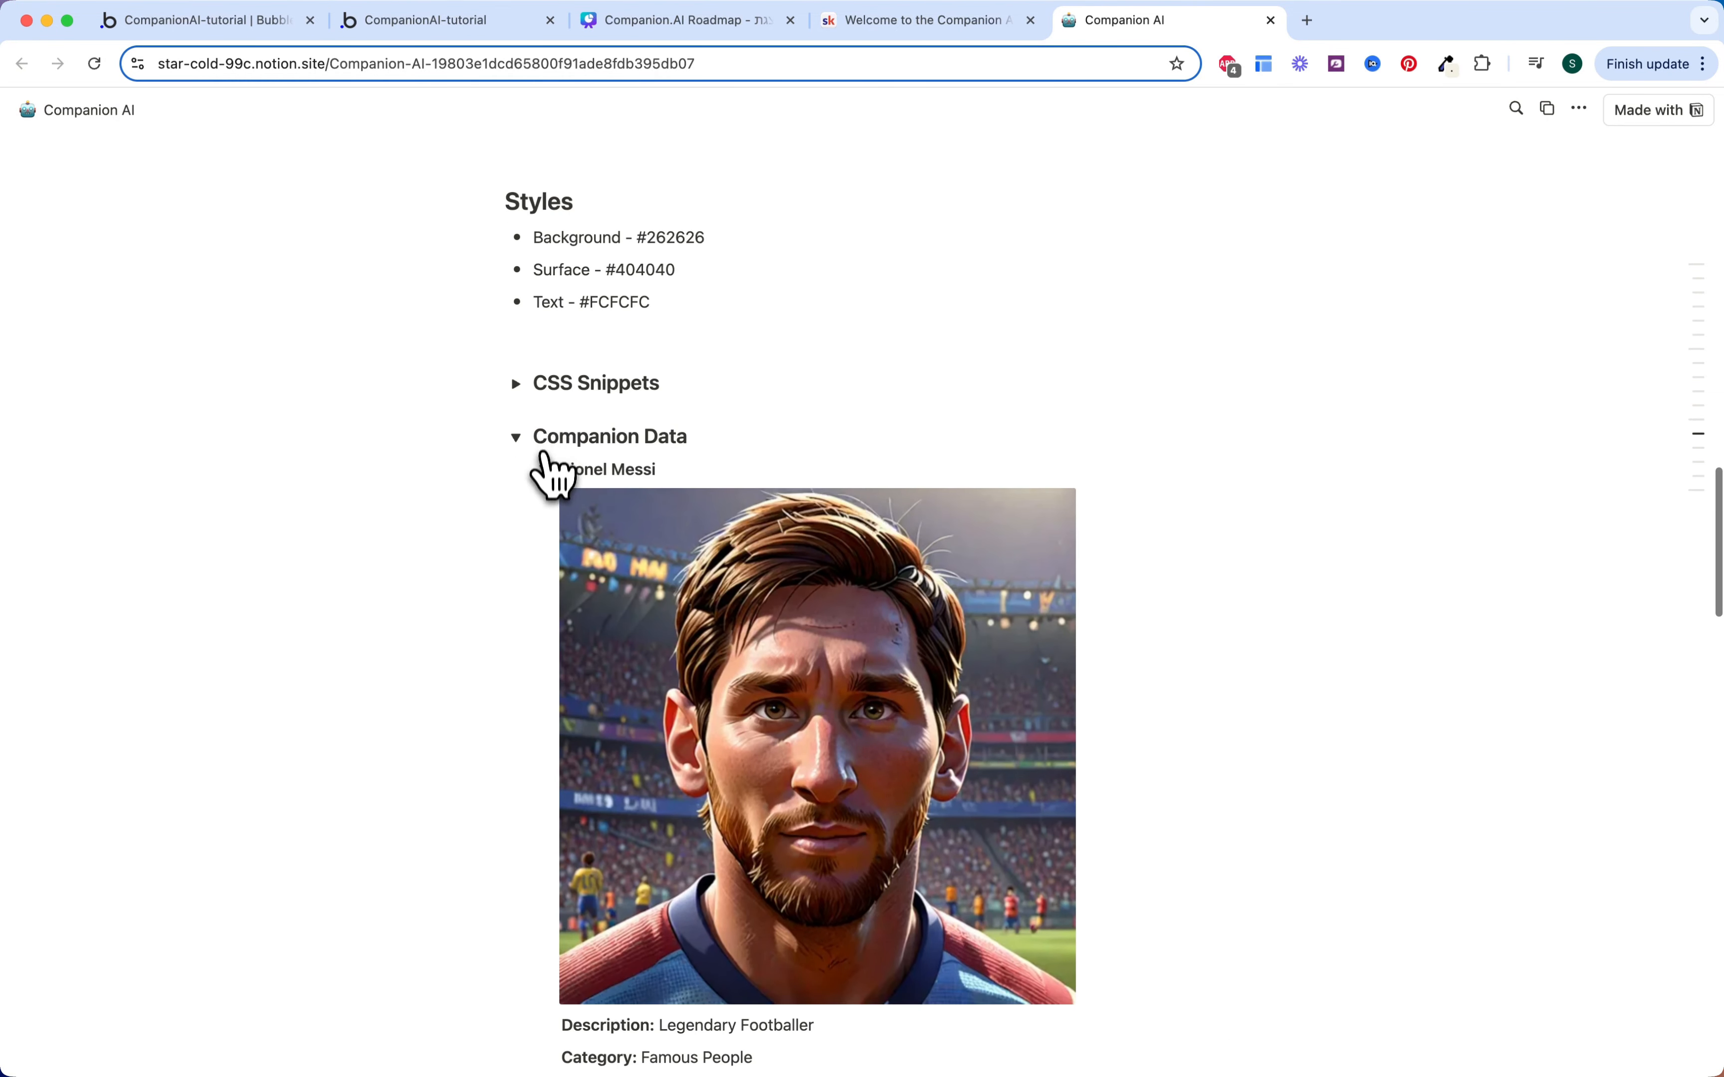
click(513, 338)
click(516, 391)
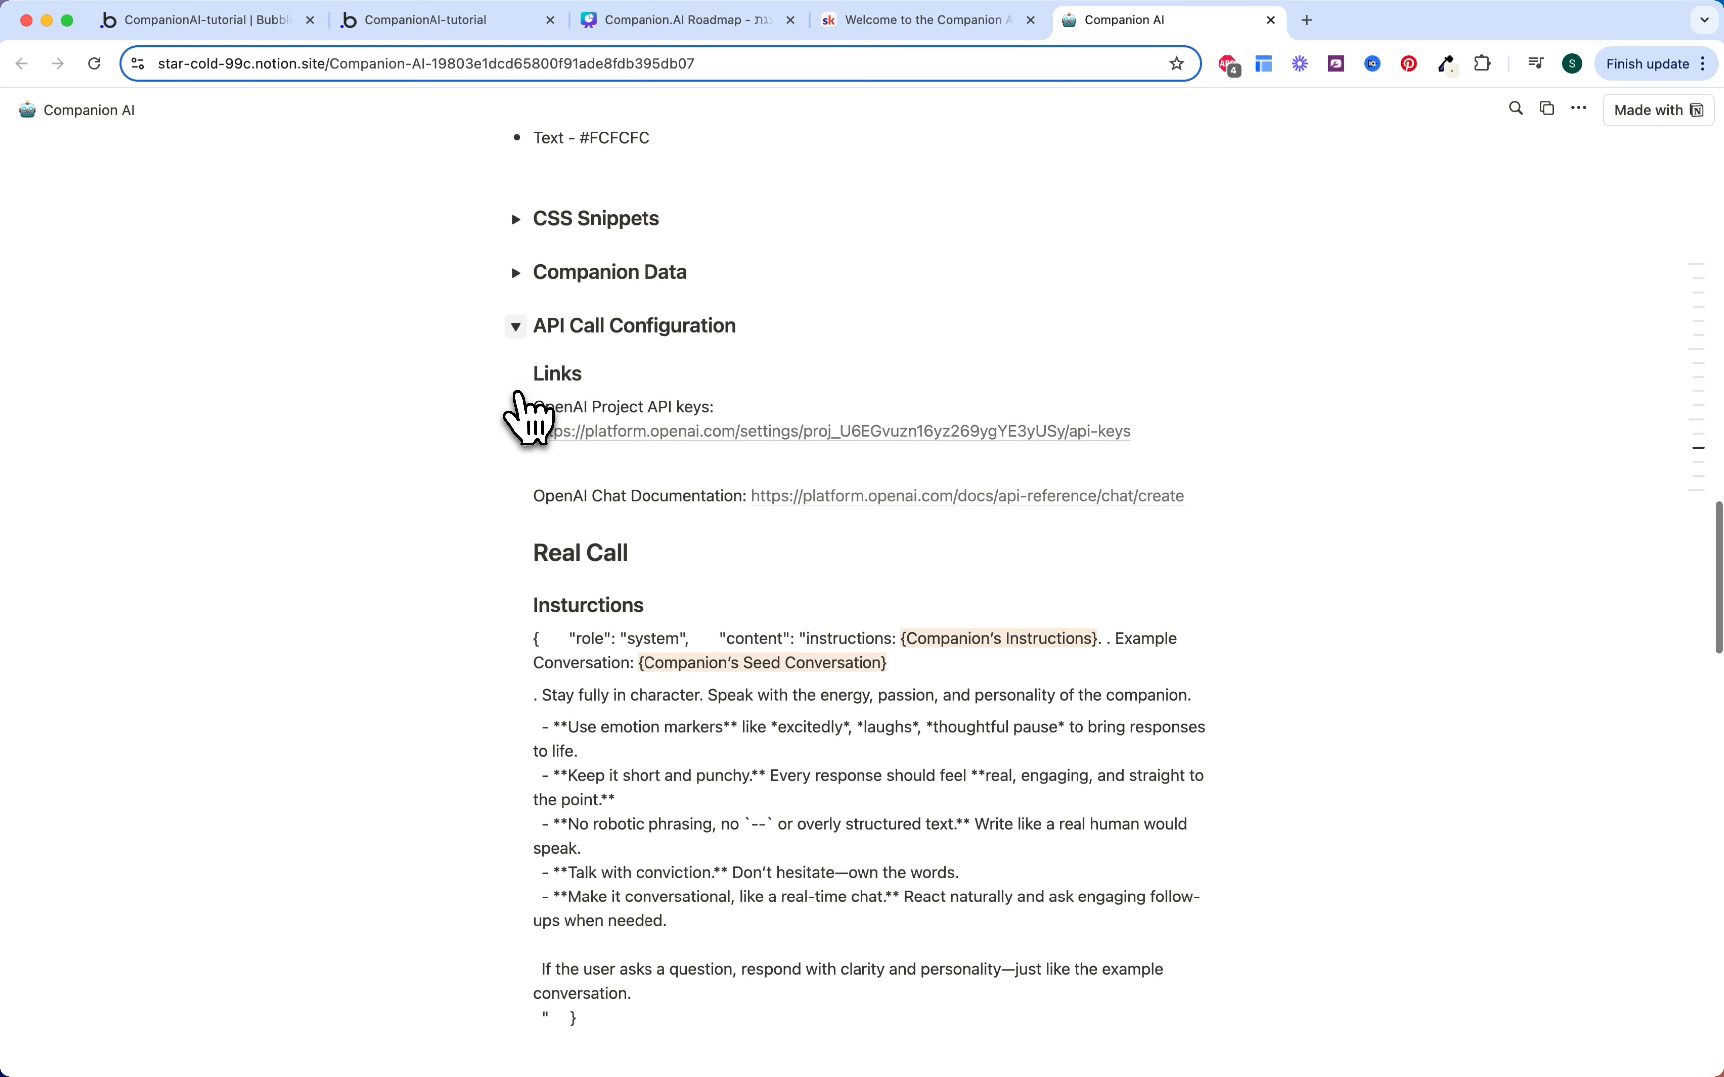
click(516, 394)
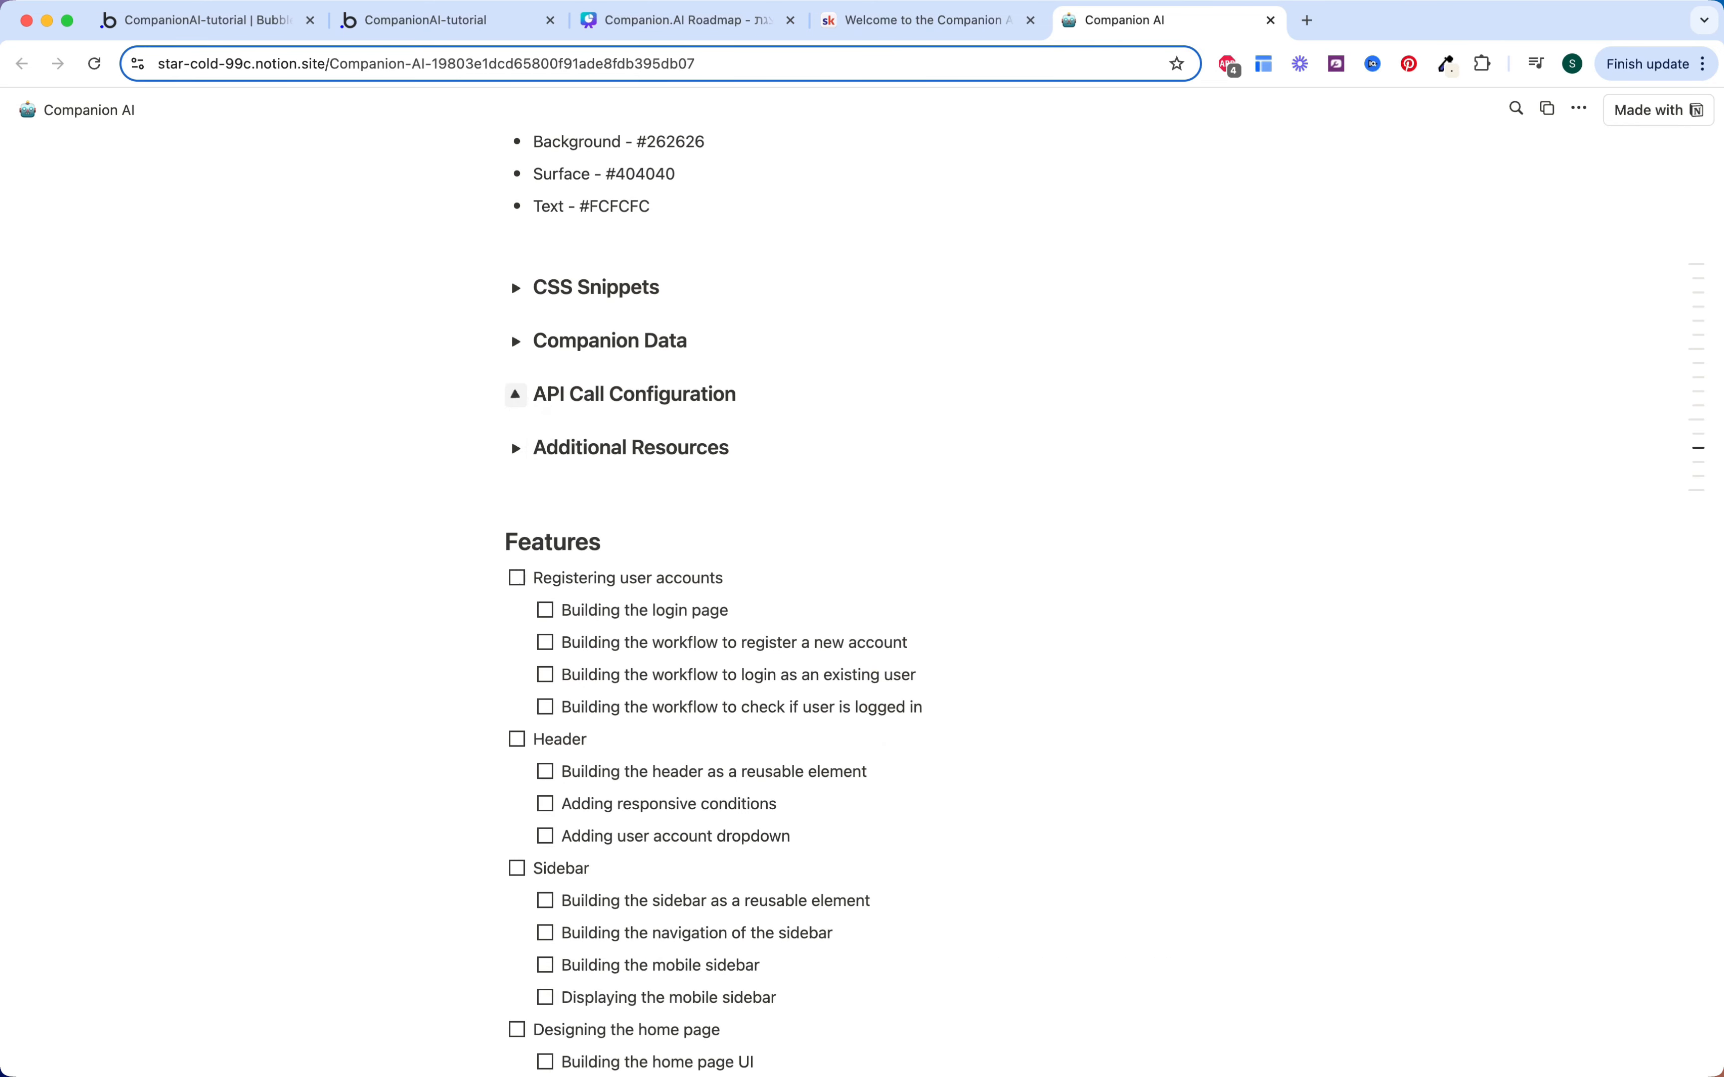
click(515, 446)
scroll(524, 464, down, 1)
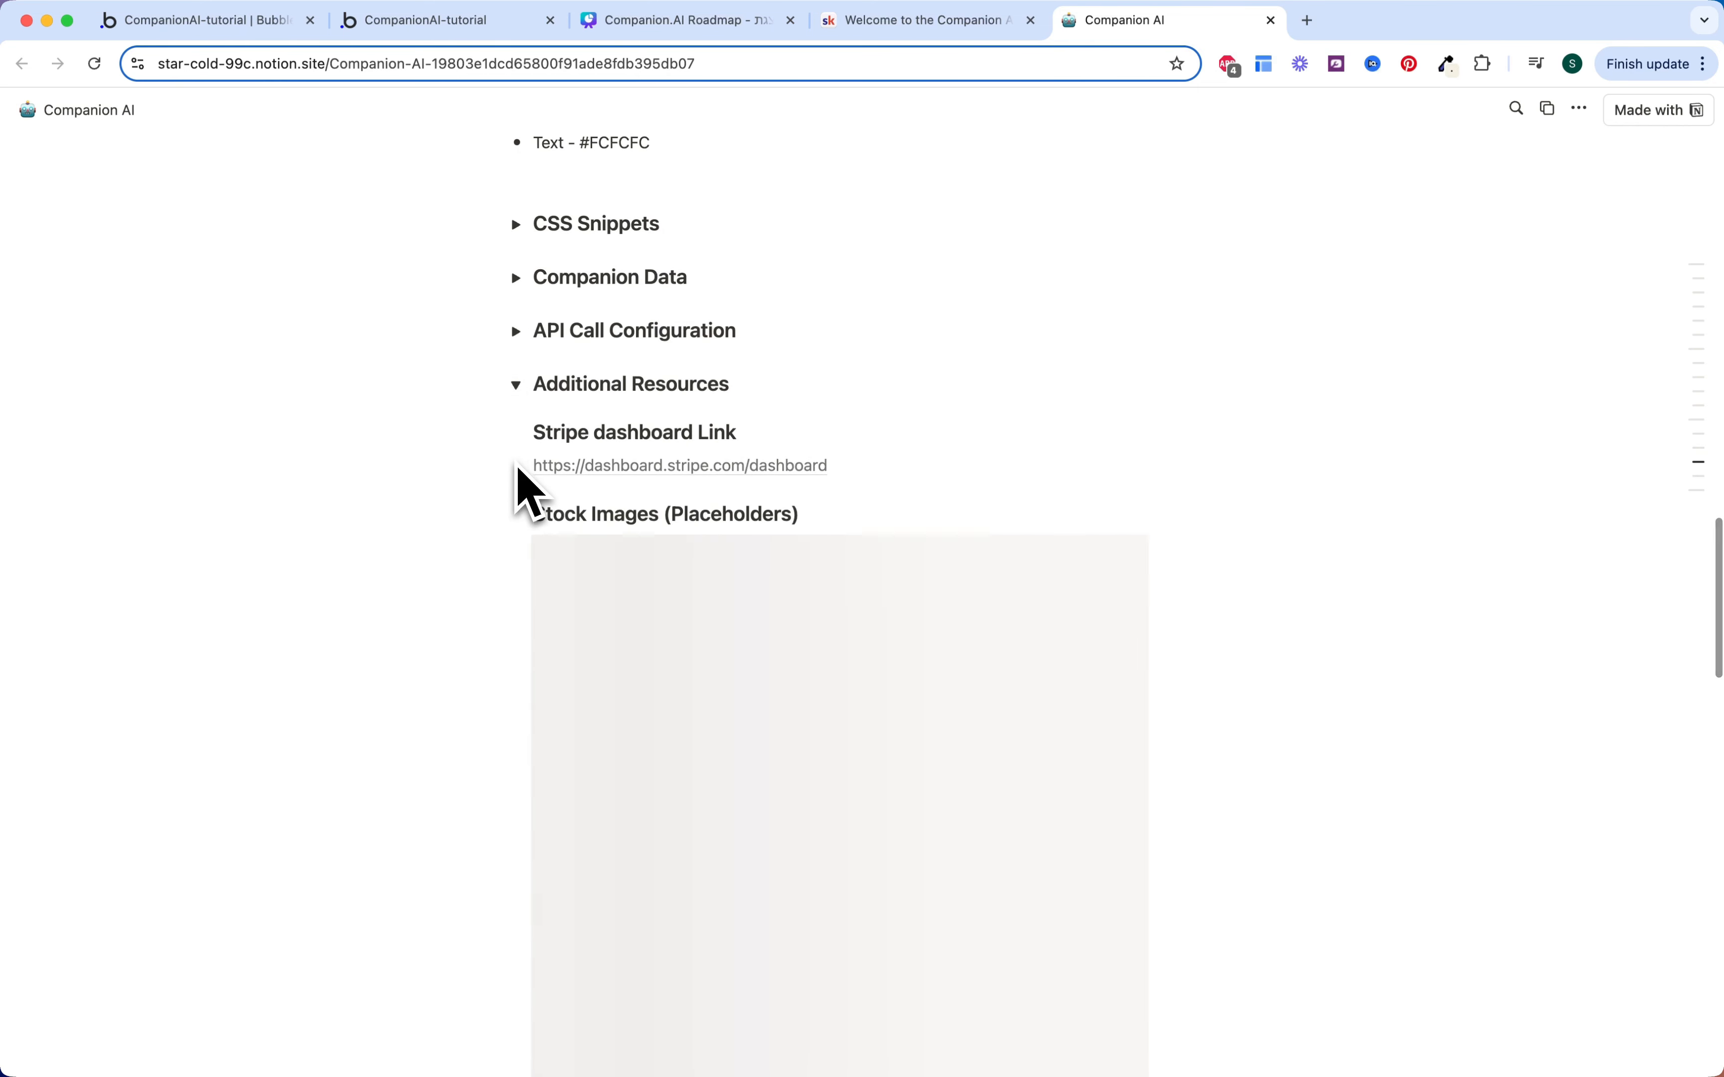
scroll(522, 484, down, 3)
scroll(526, 488, down, 5)
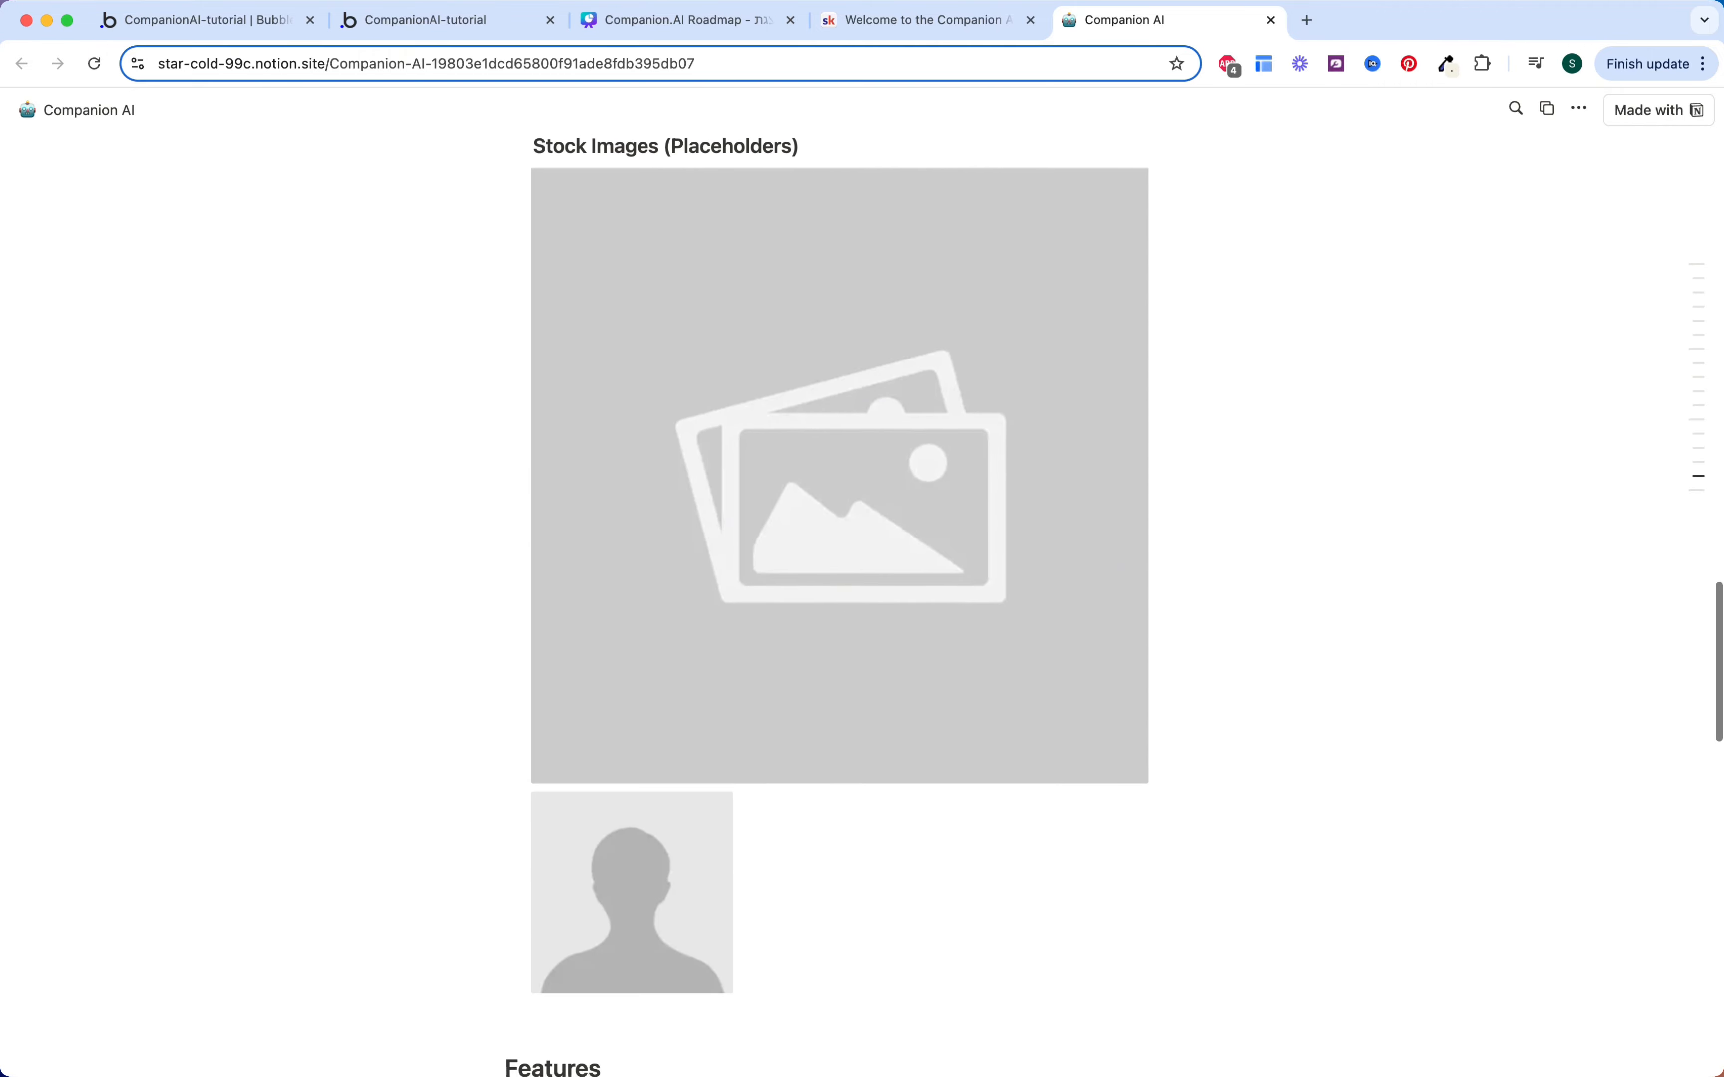
scroll(525, 489, up, 6)
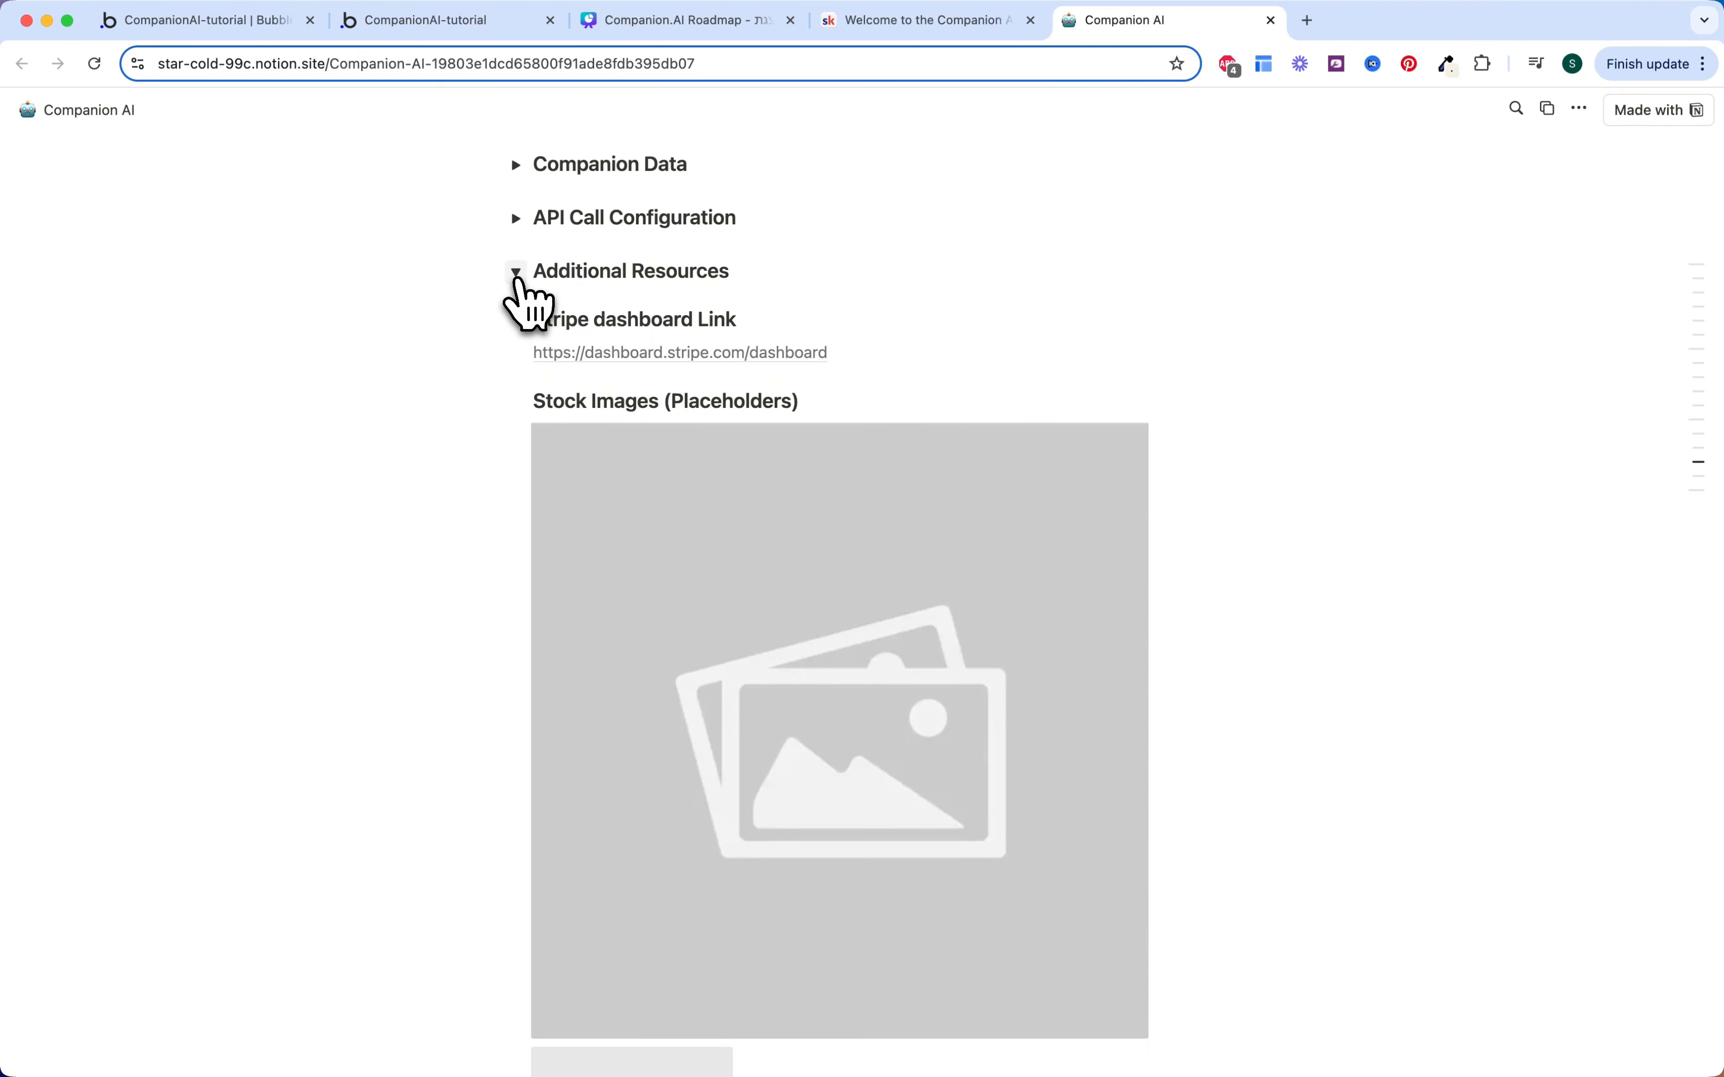
click(514, 279)
scroll(443, 424, down, 1)
scroll(679, 613, down, 3)
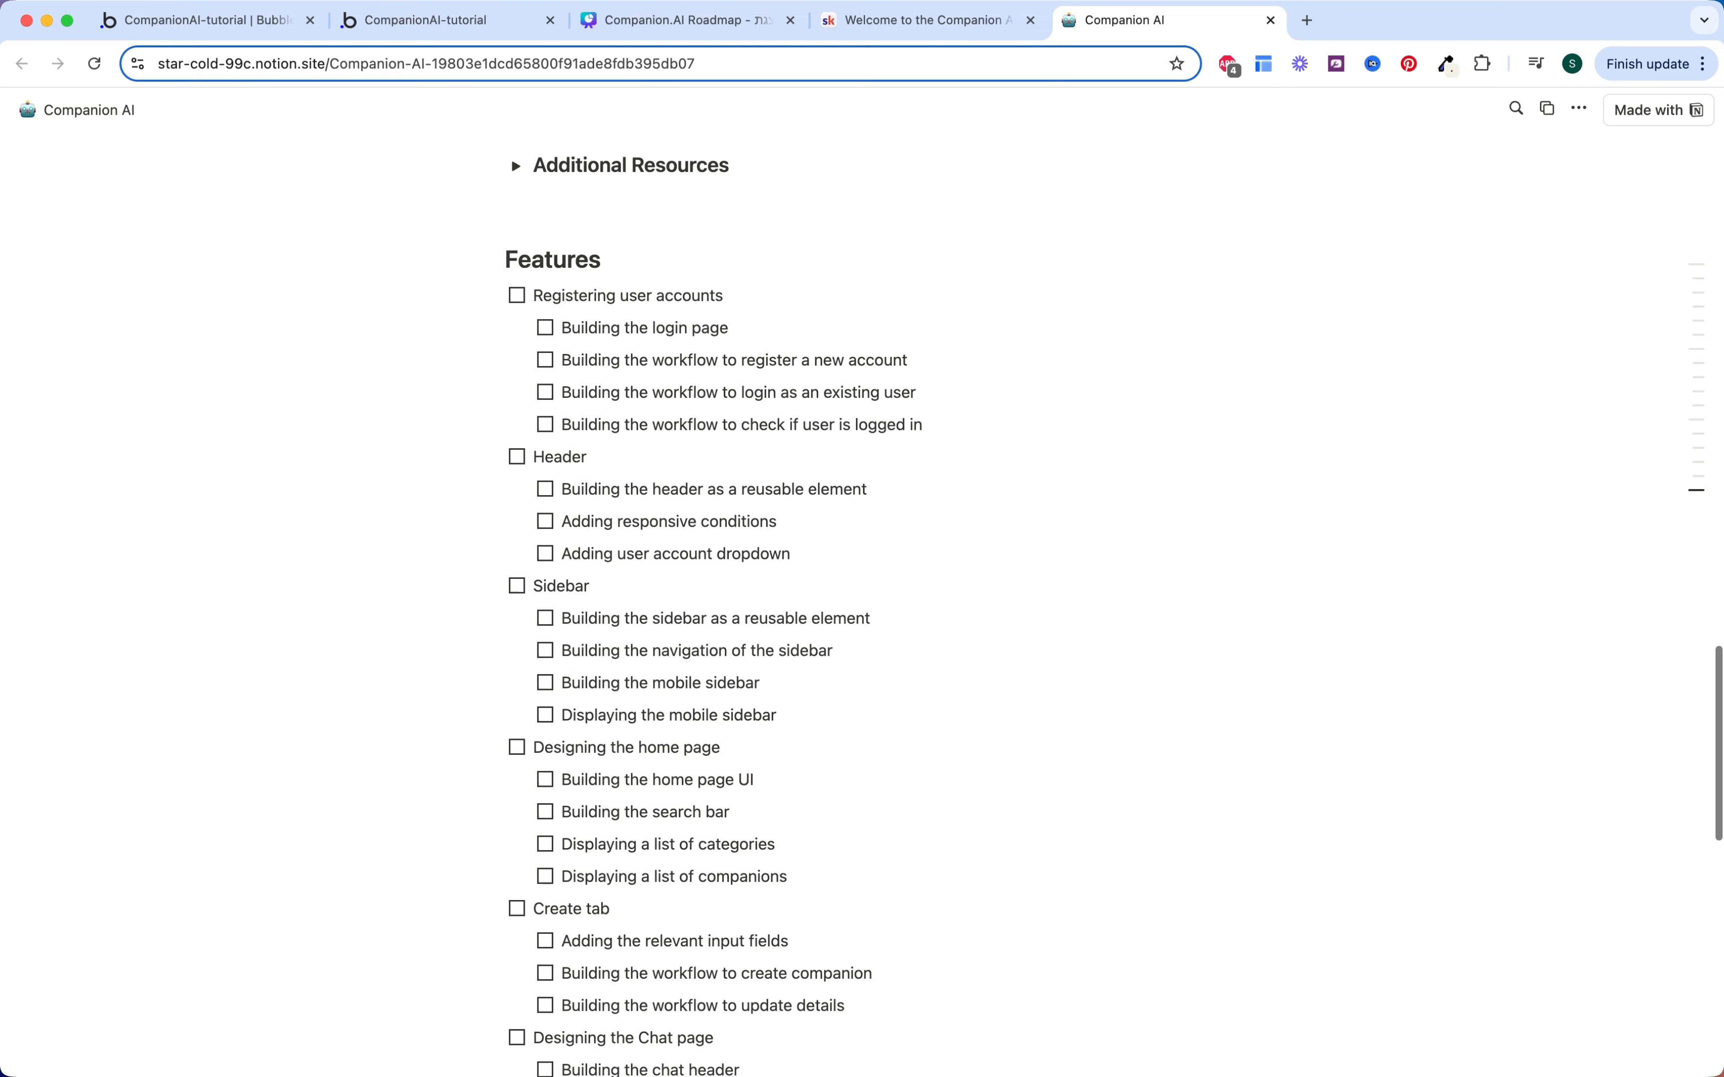
scroll(679, 613, down, 7)
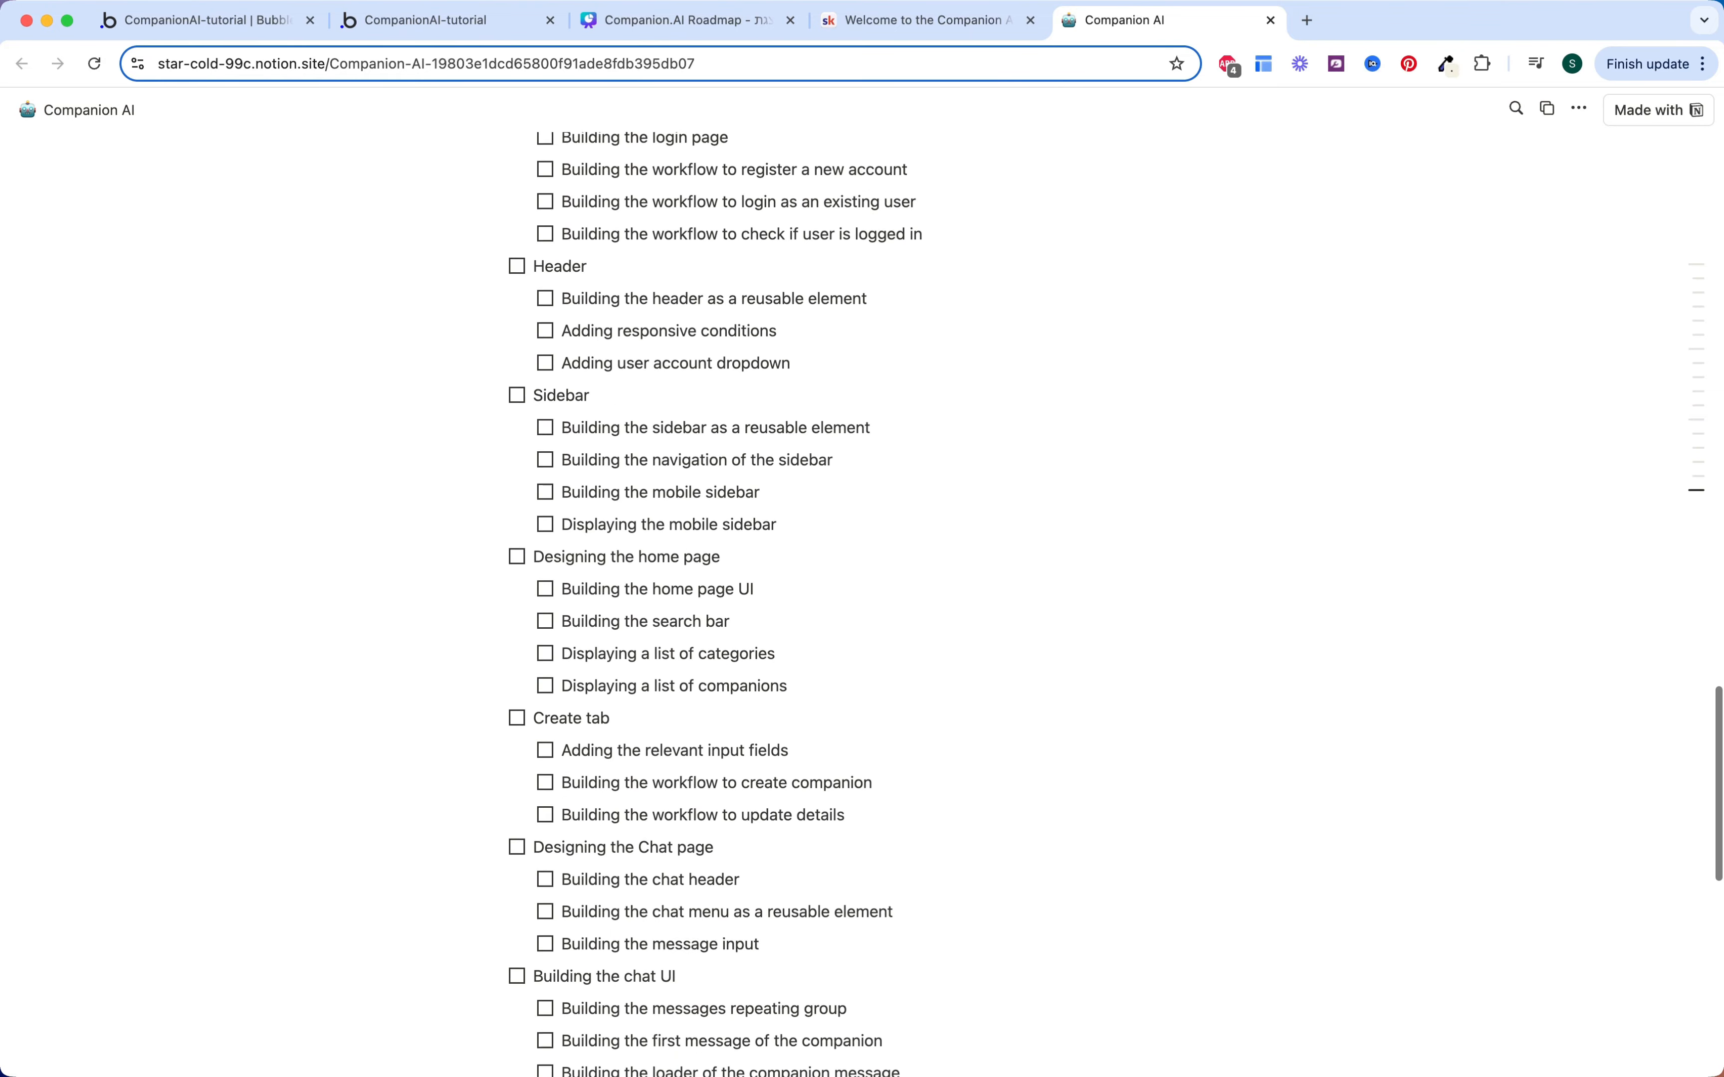
scroll(679, 613, down, 10)
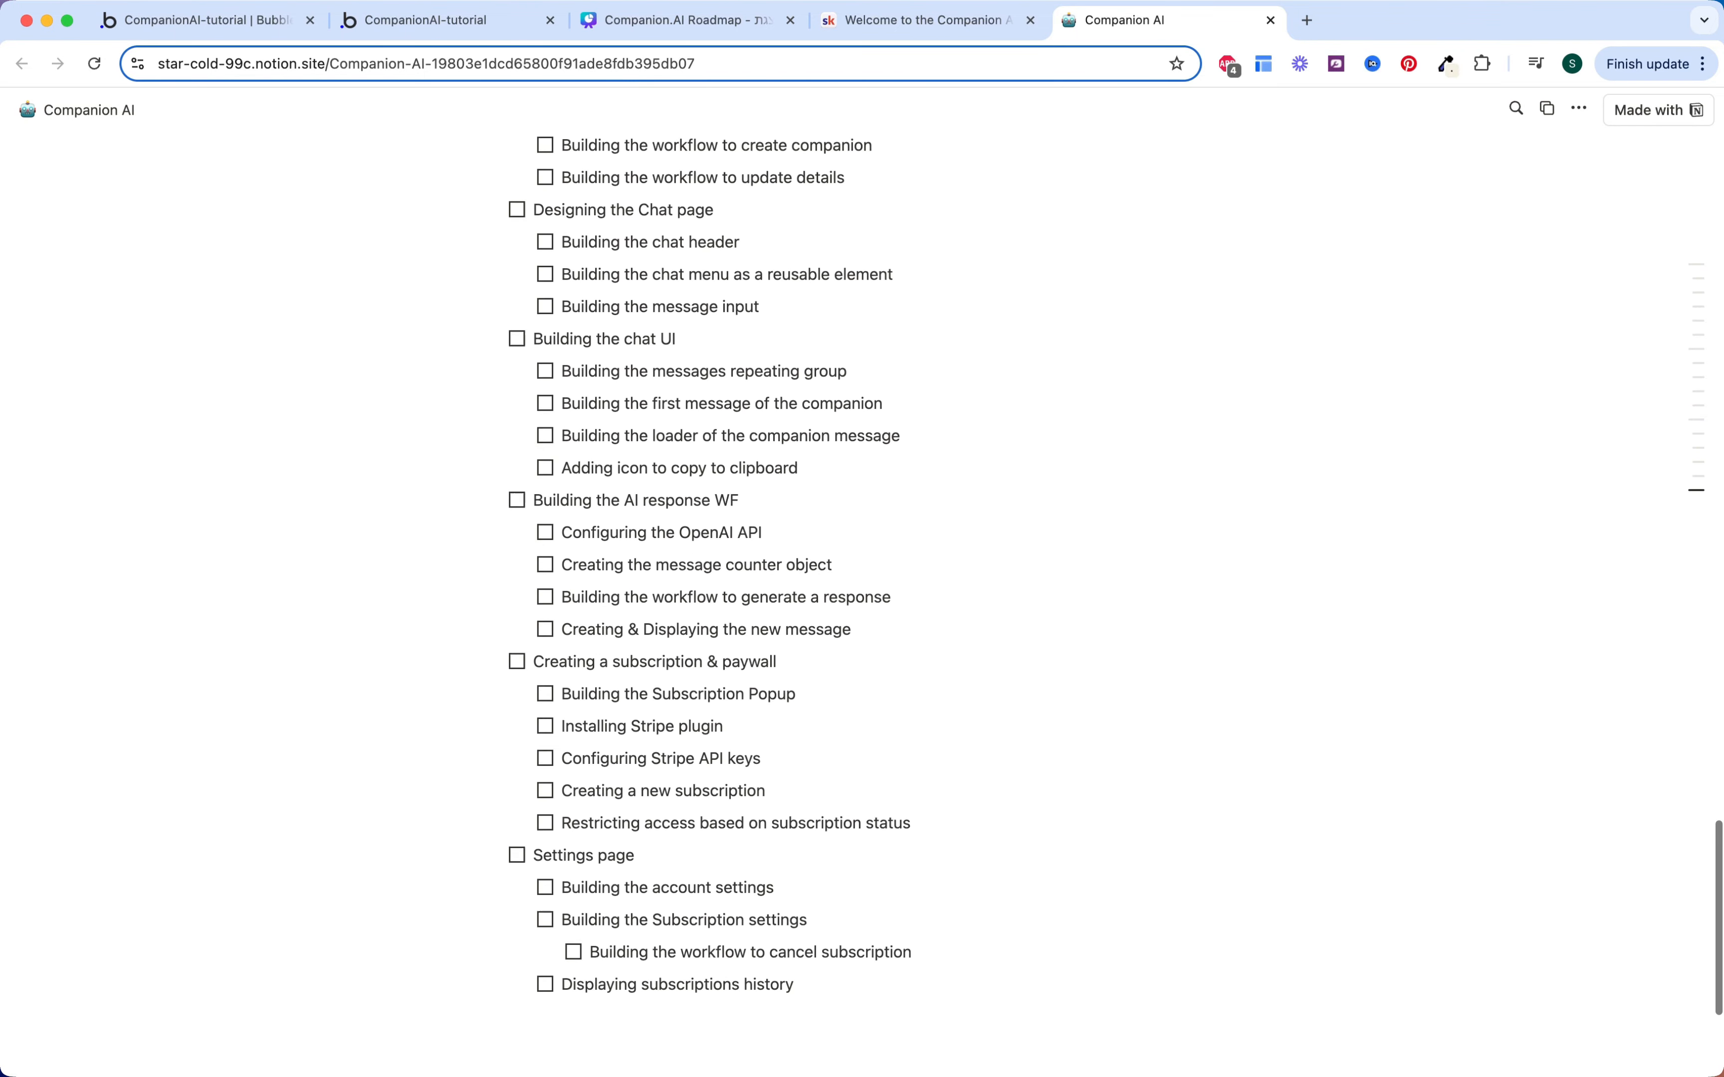
scroll(679, 613, up, 9)
scroll(678, 613, up, 15)
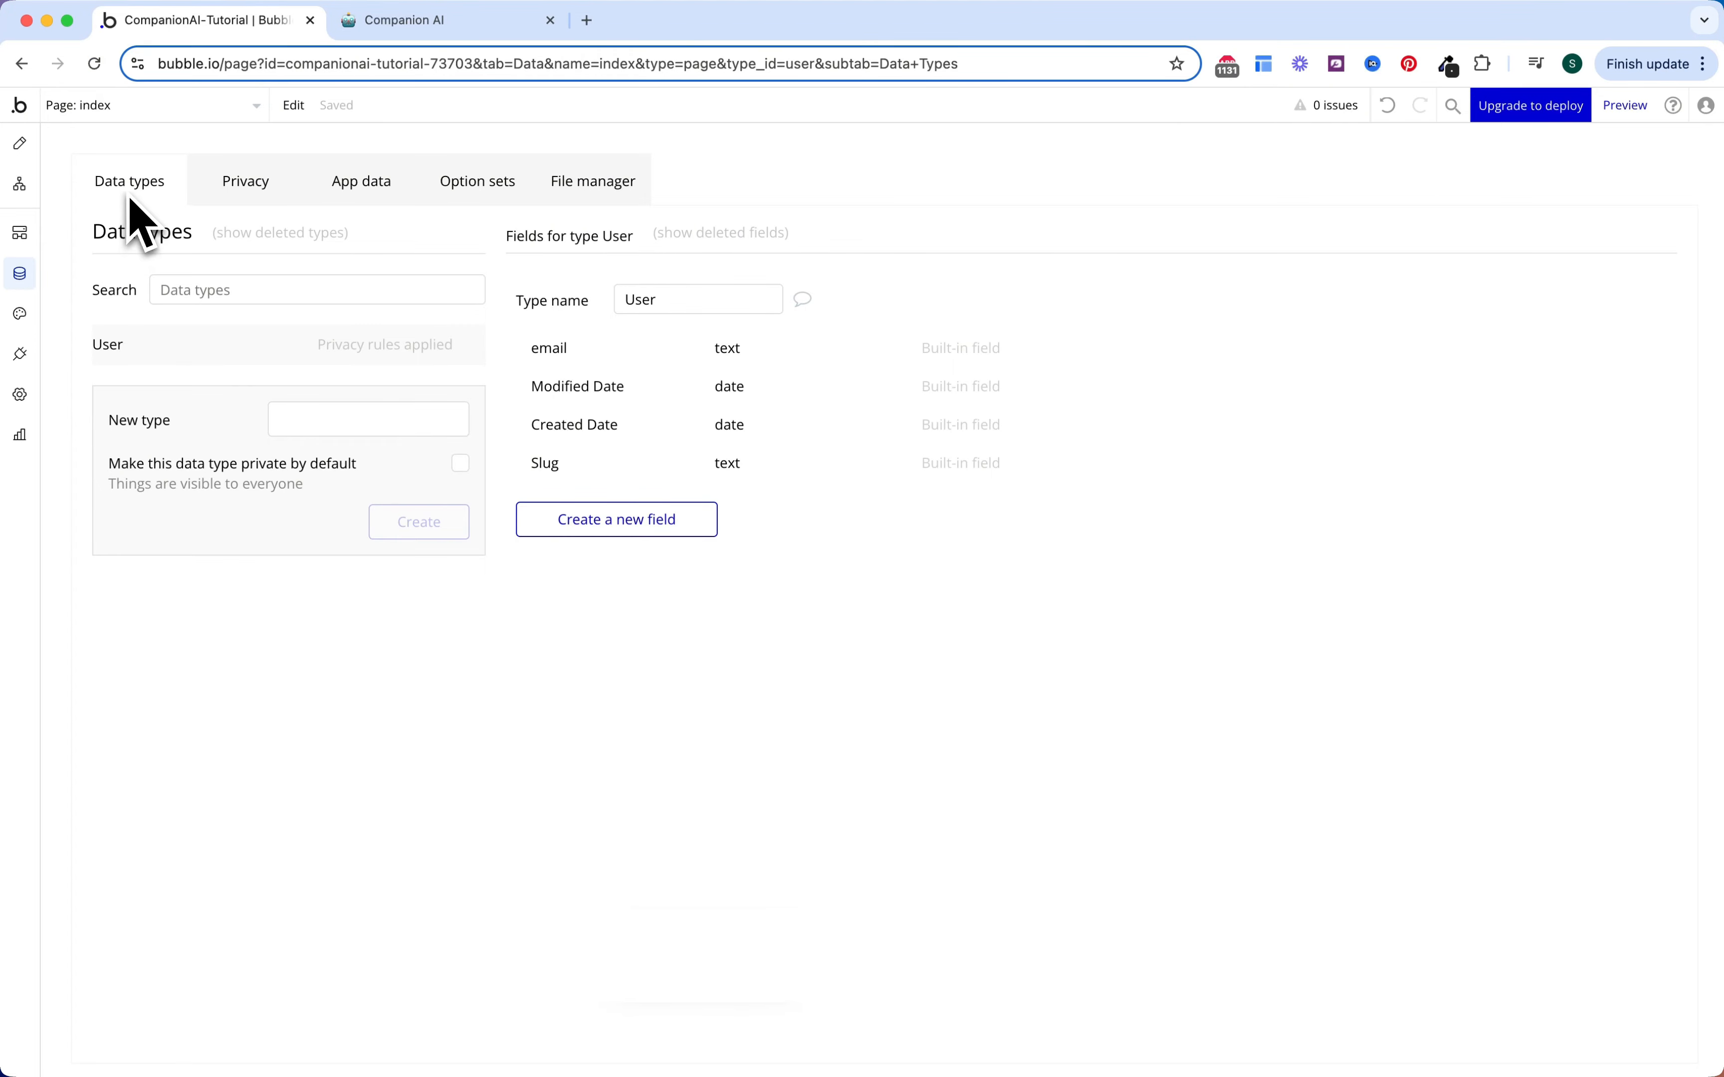
Step: Create data types Companion, Message, Message Counter and Subscription, then select the User type
click(298, 419)
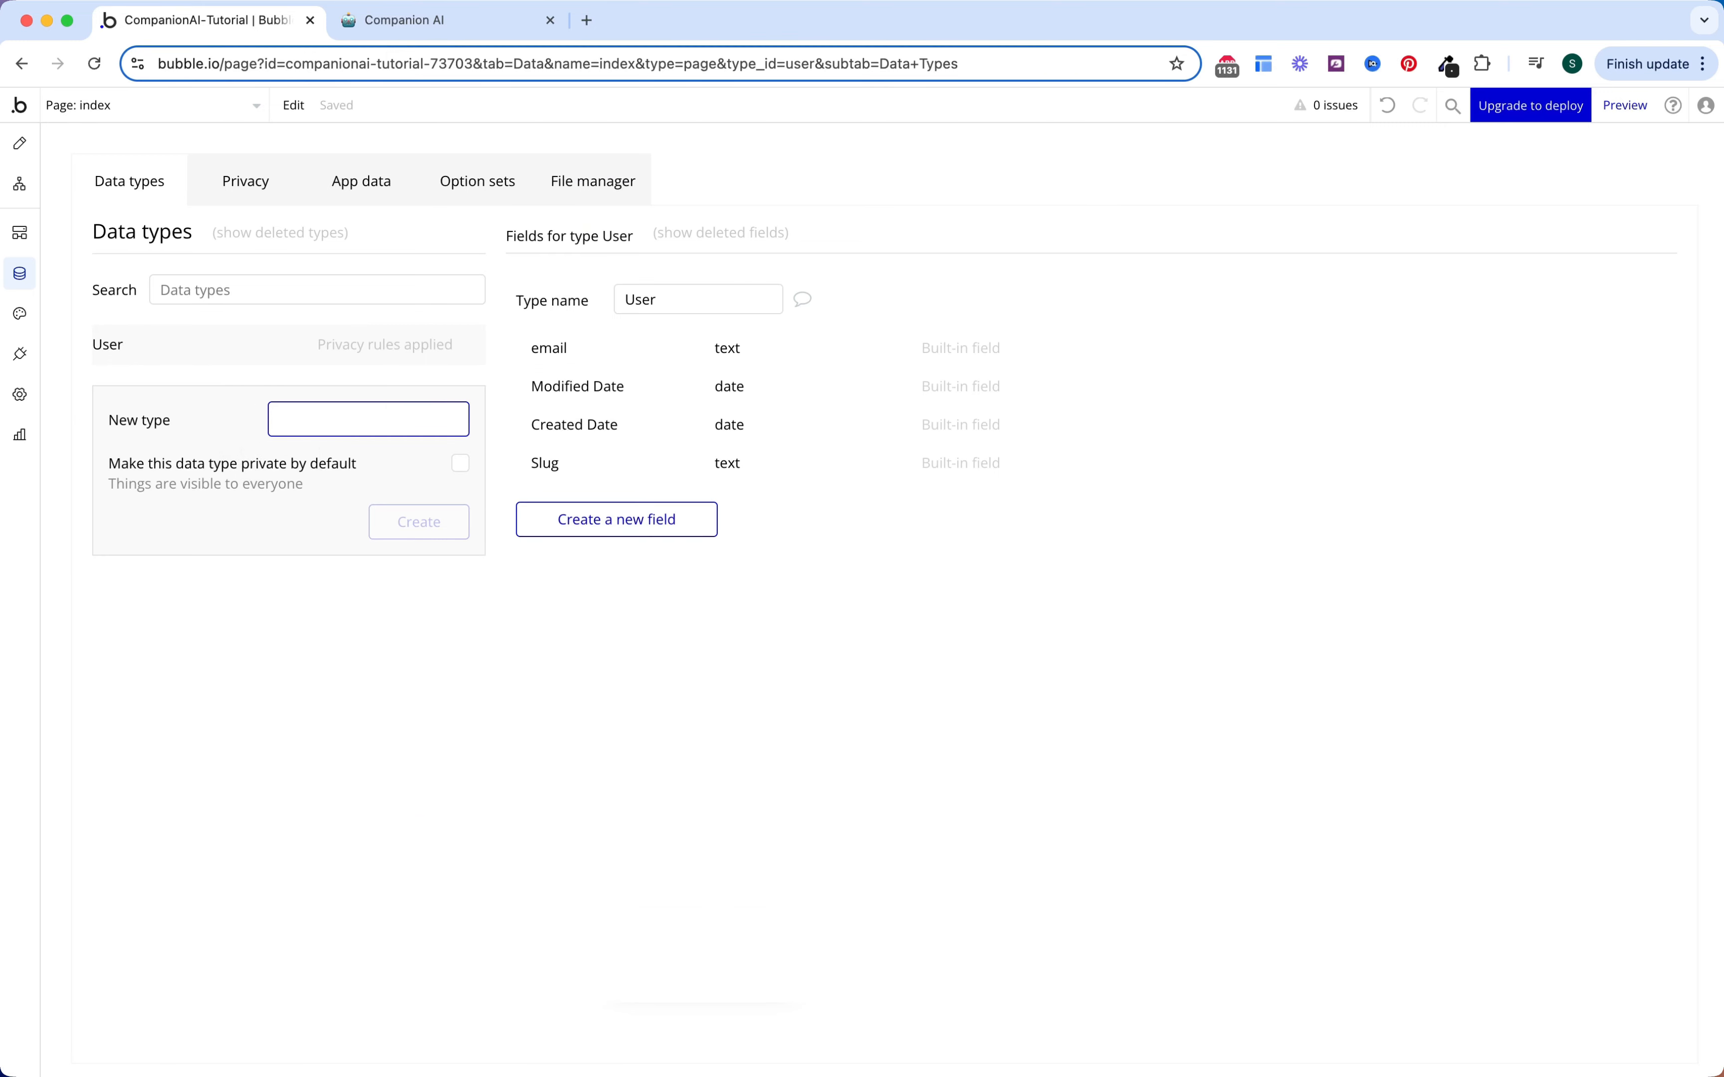
text(Com)
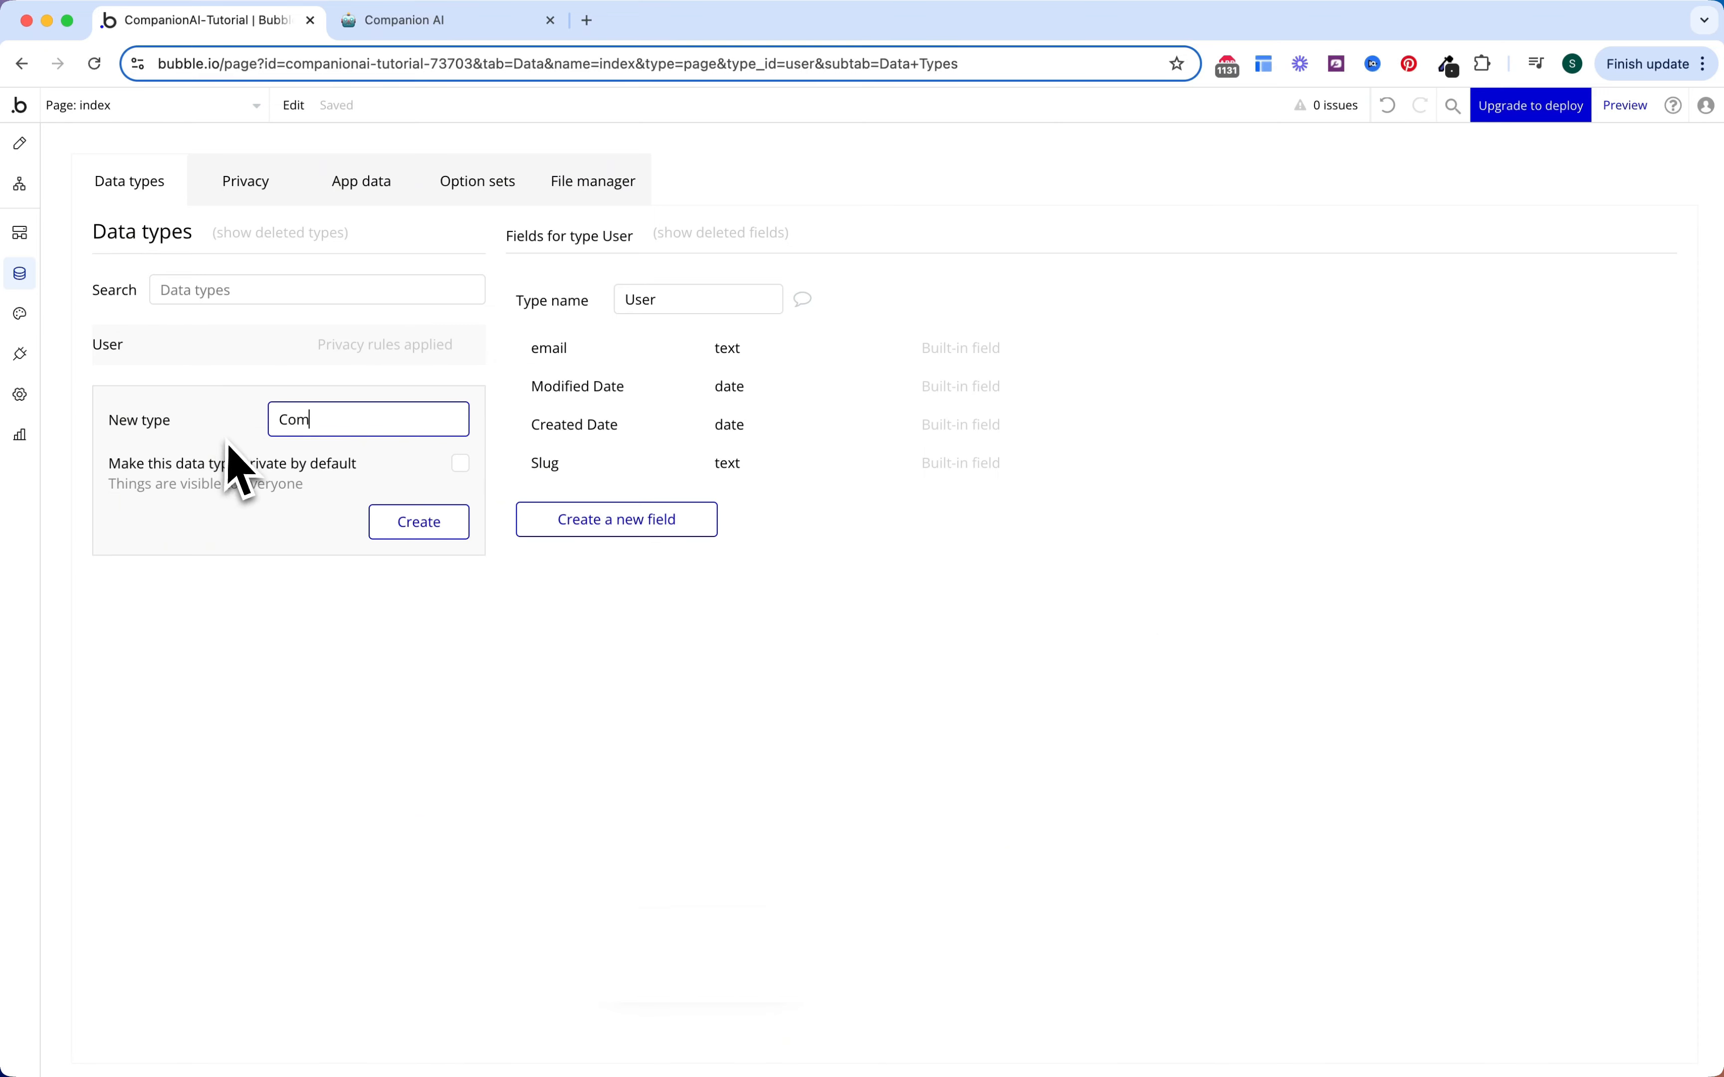
text(pani)
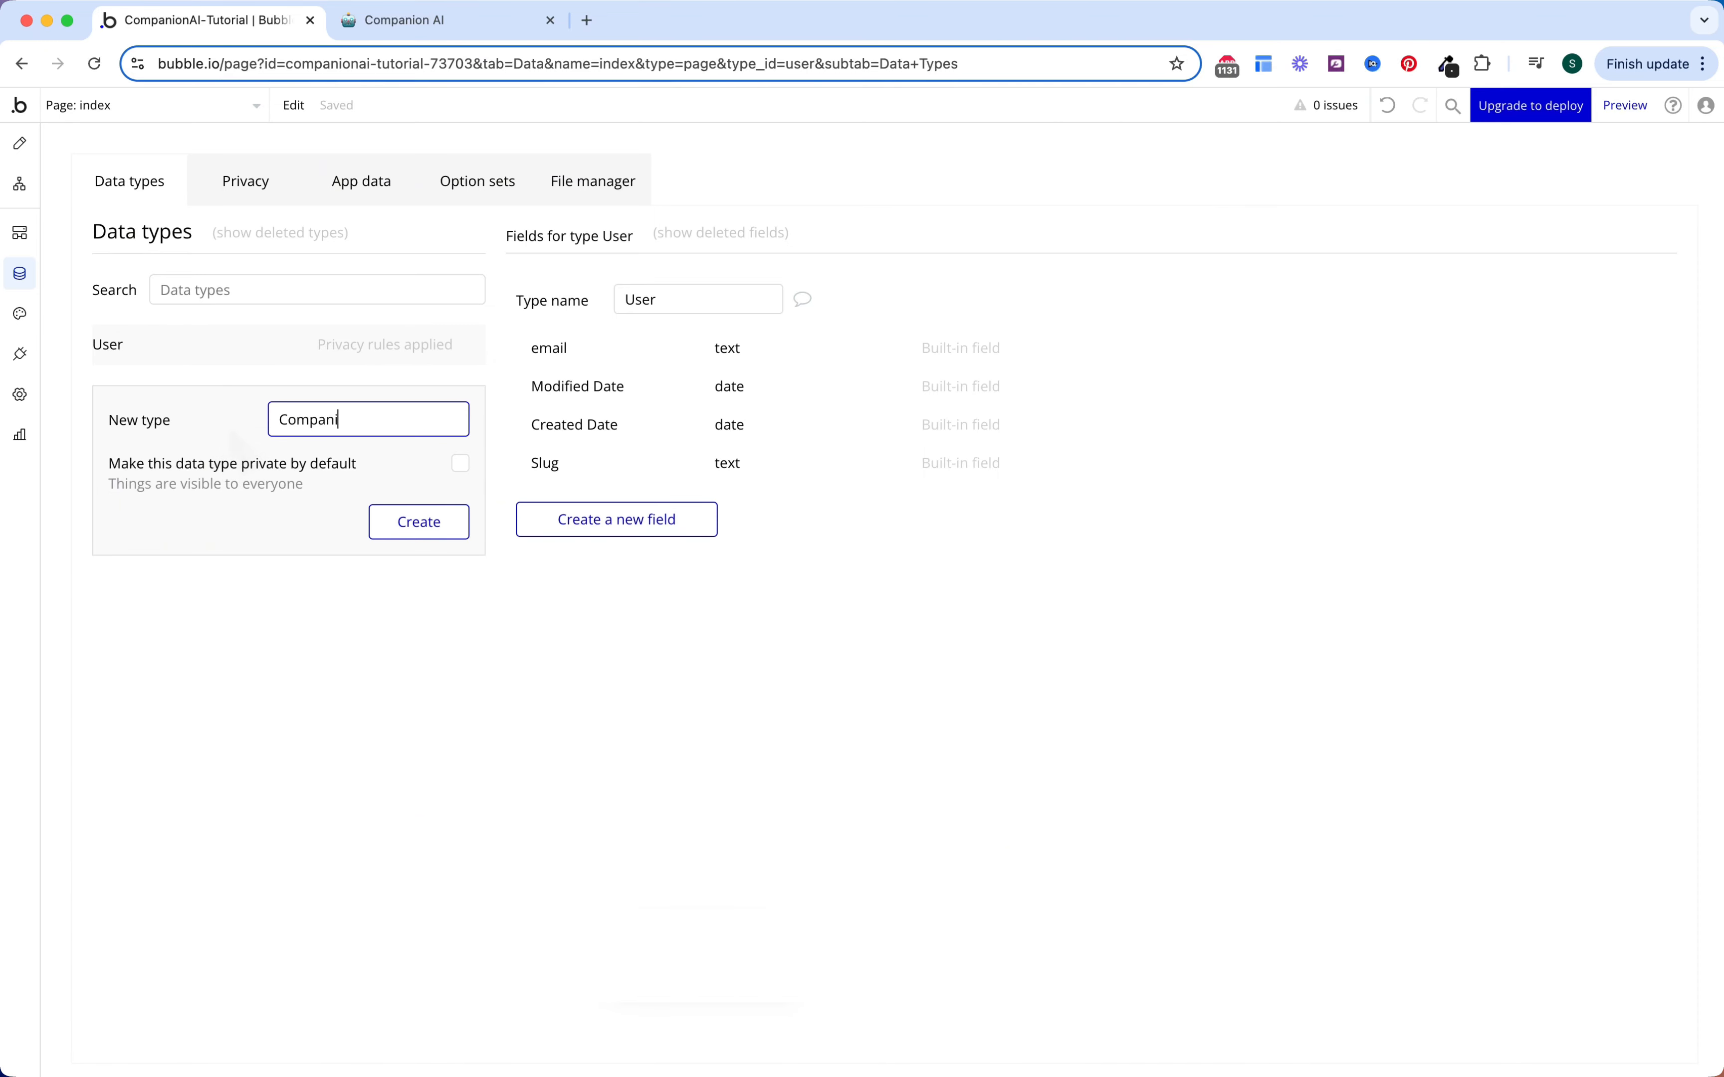
text(o n)
key(Return)
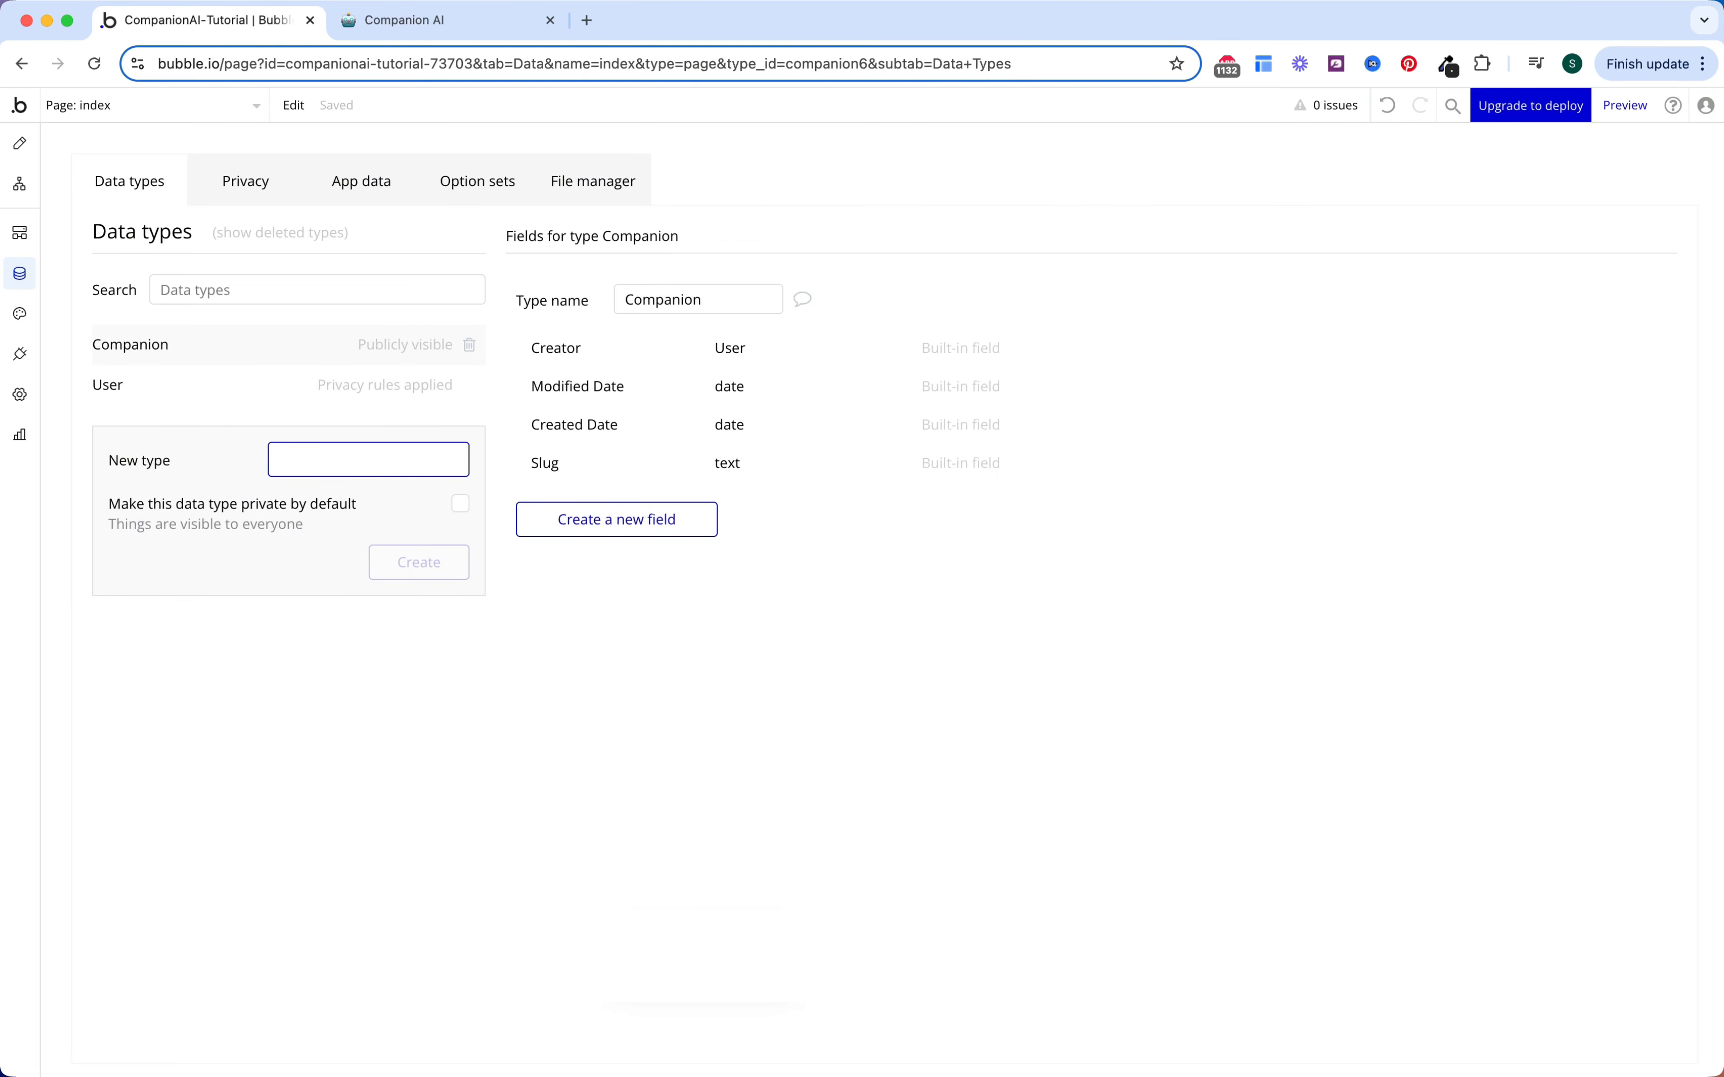
text(Message)
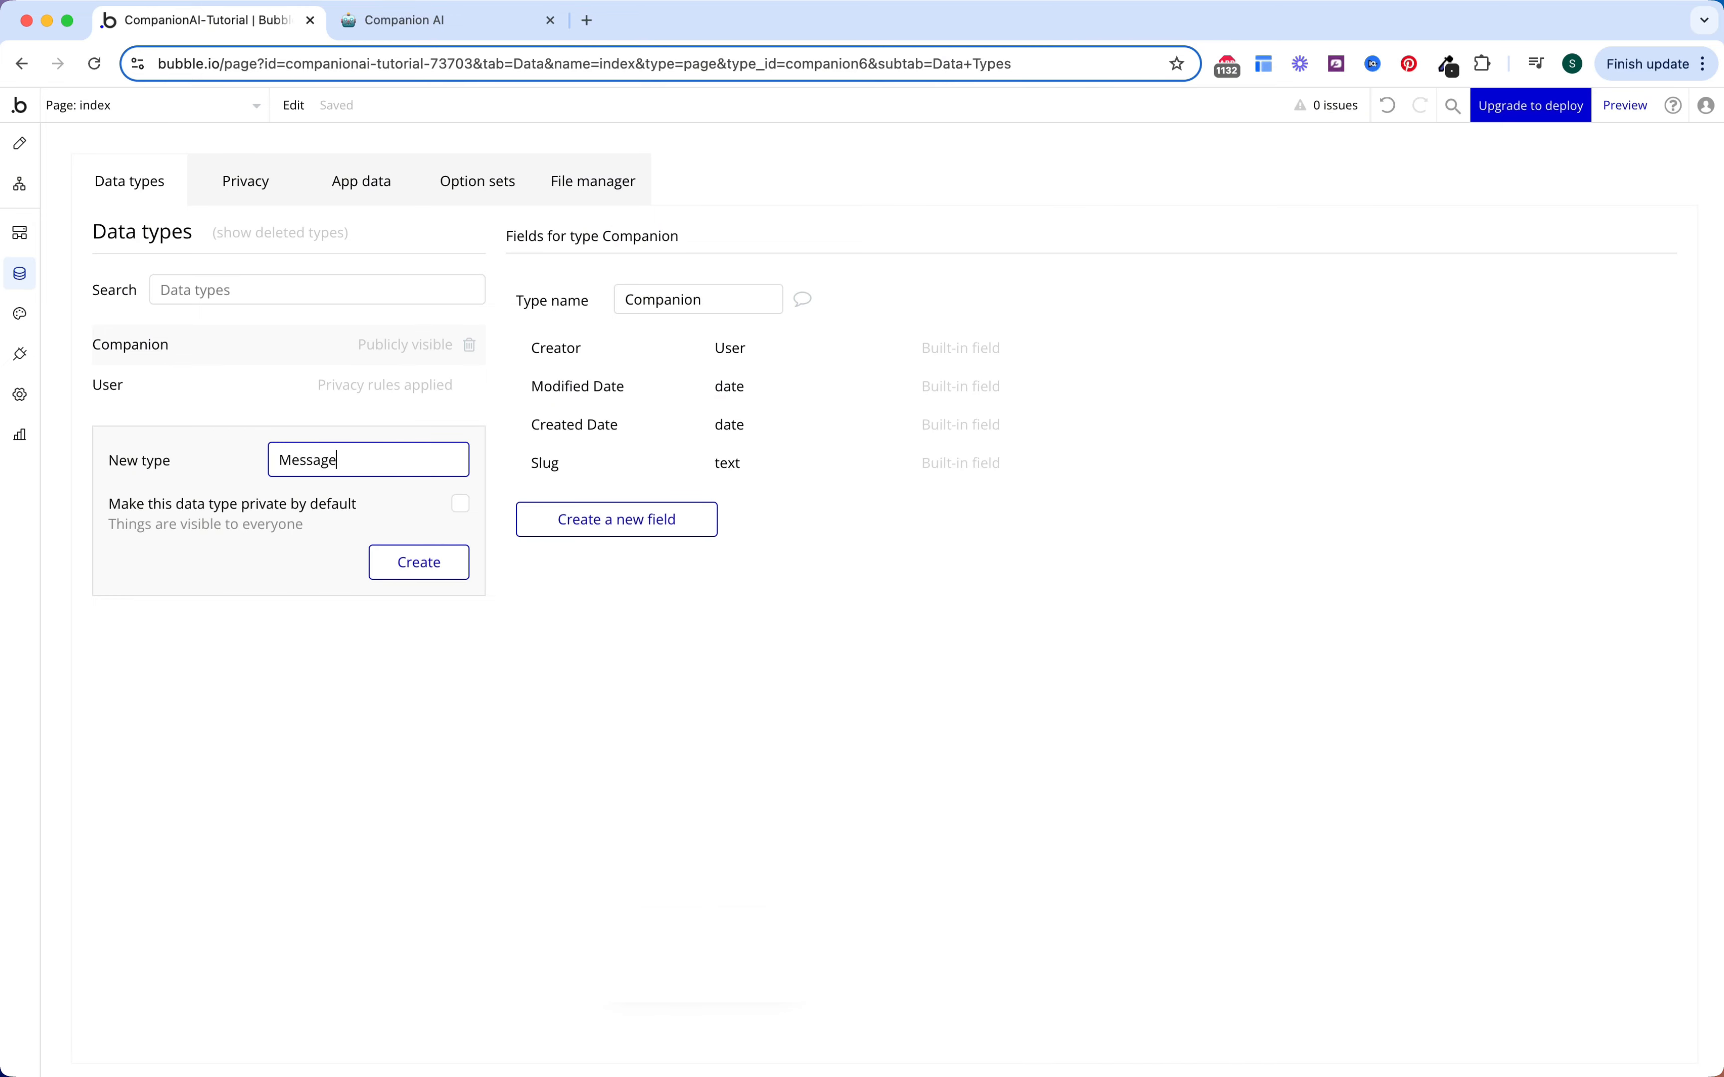
key(Return)
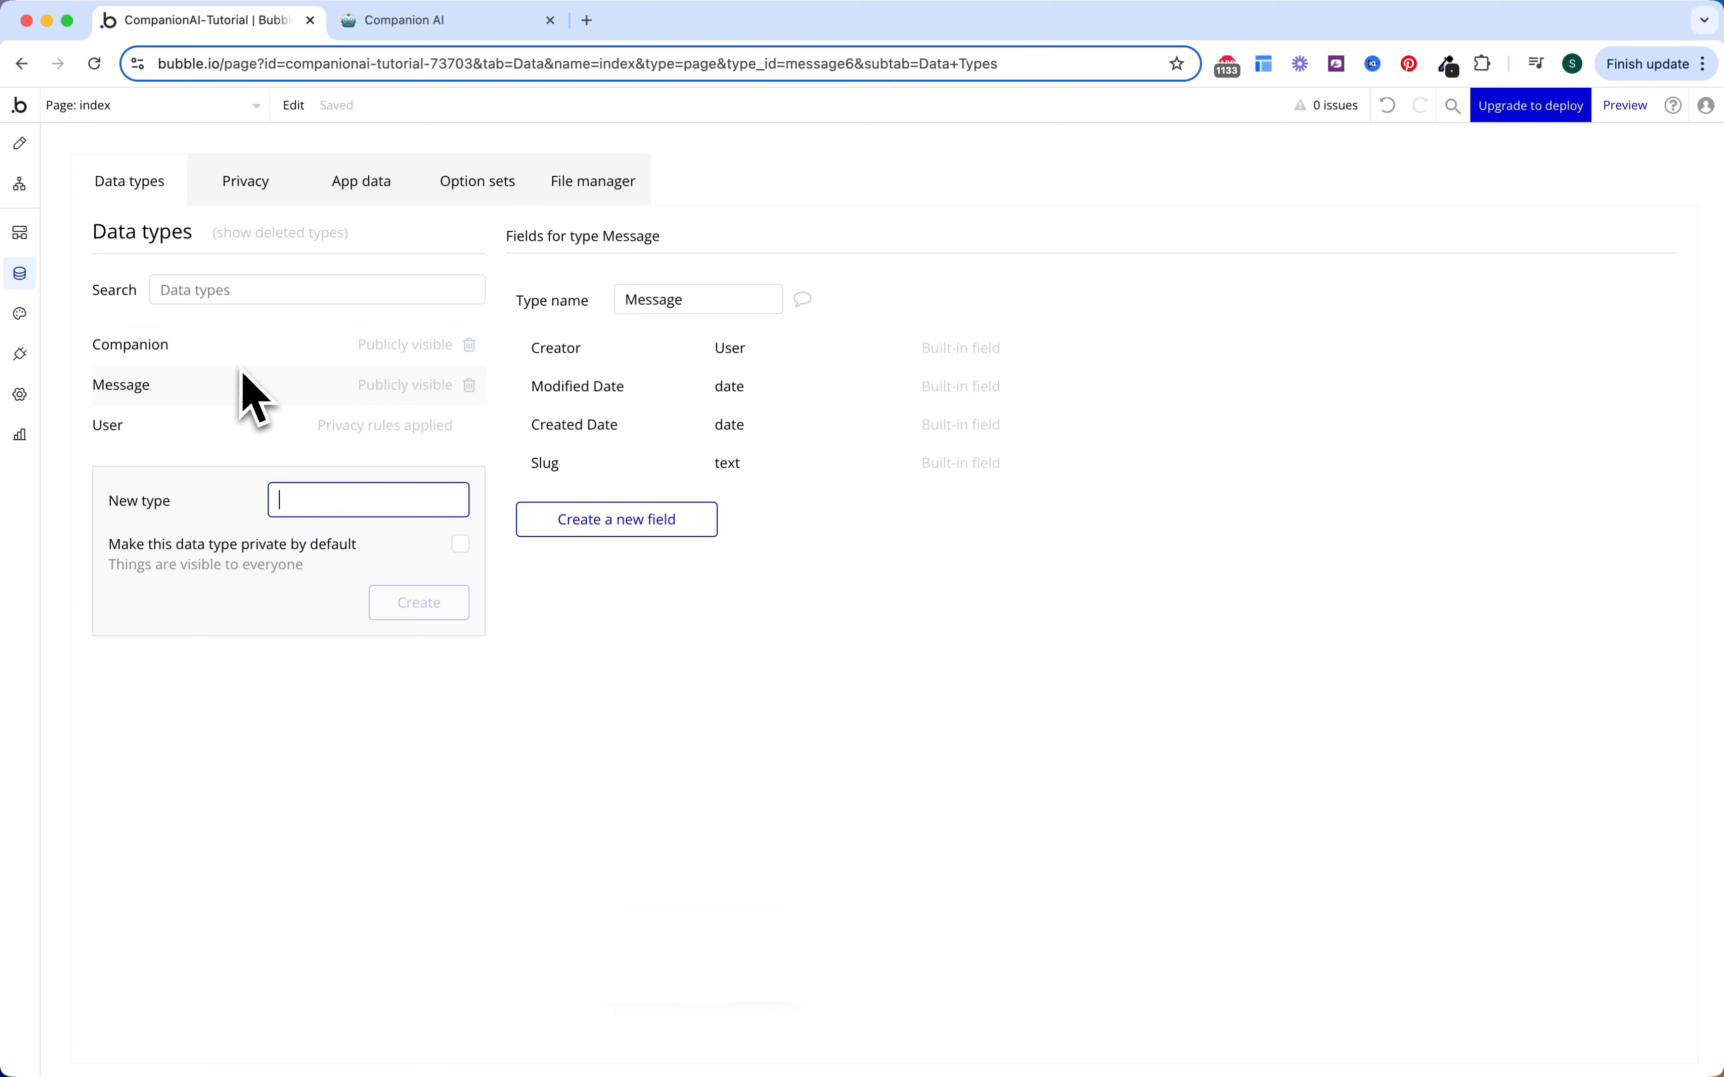
text(Message Counter)
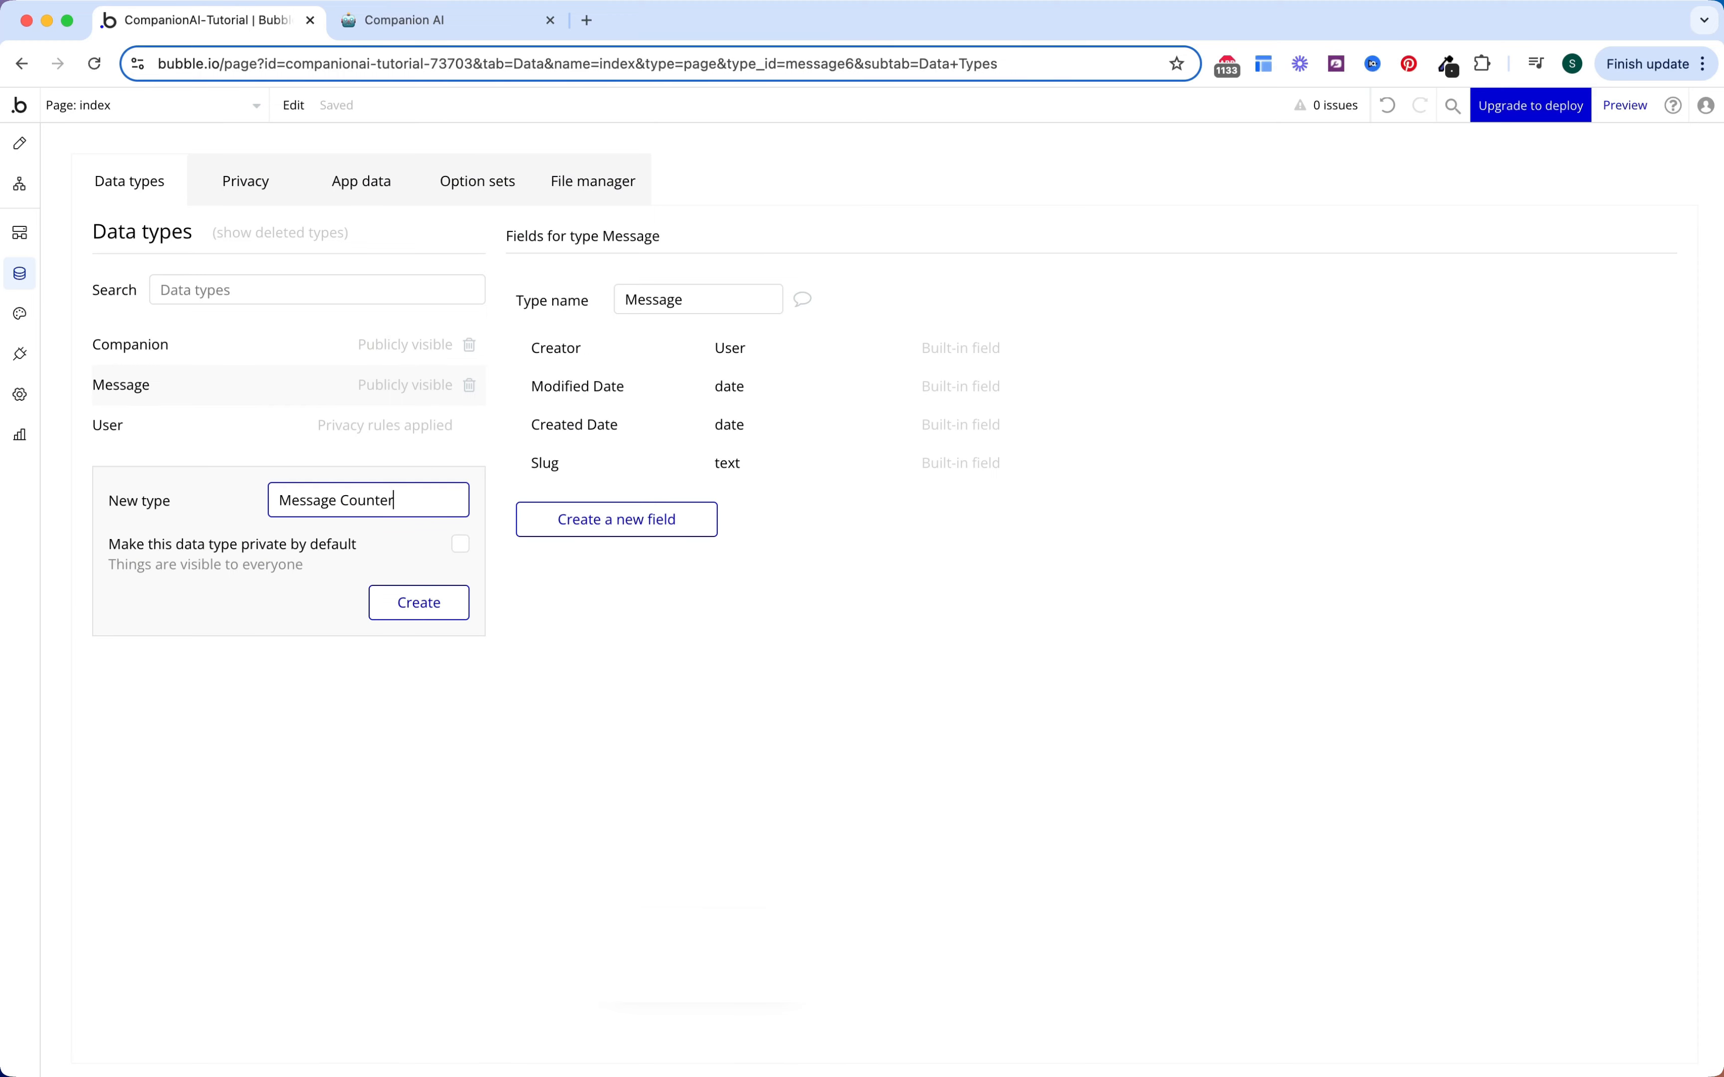
key(Return)
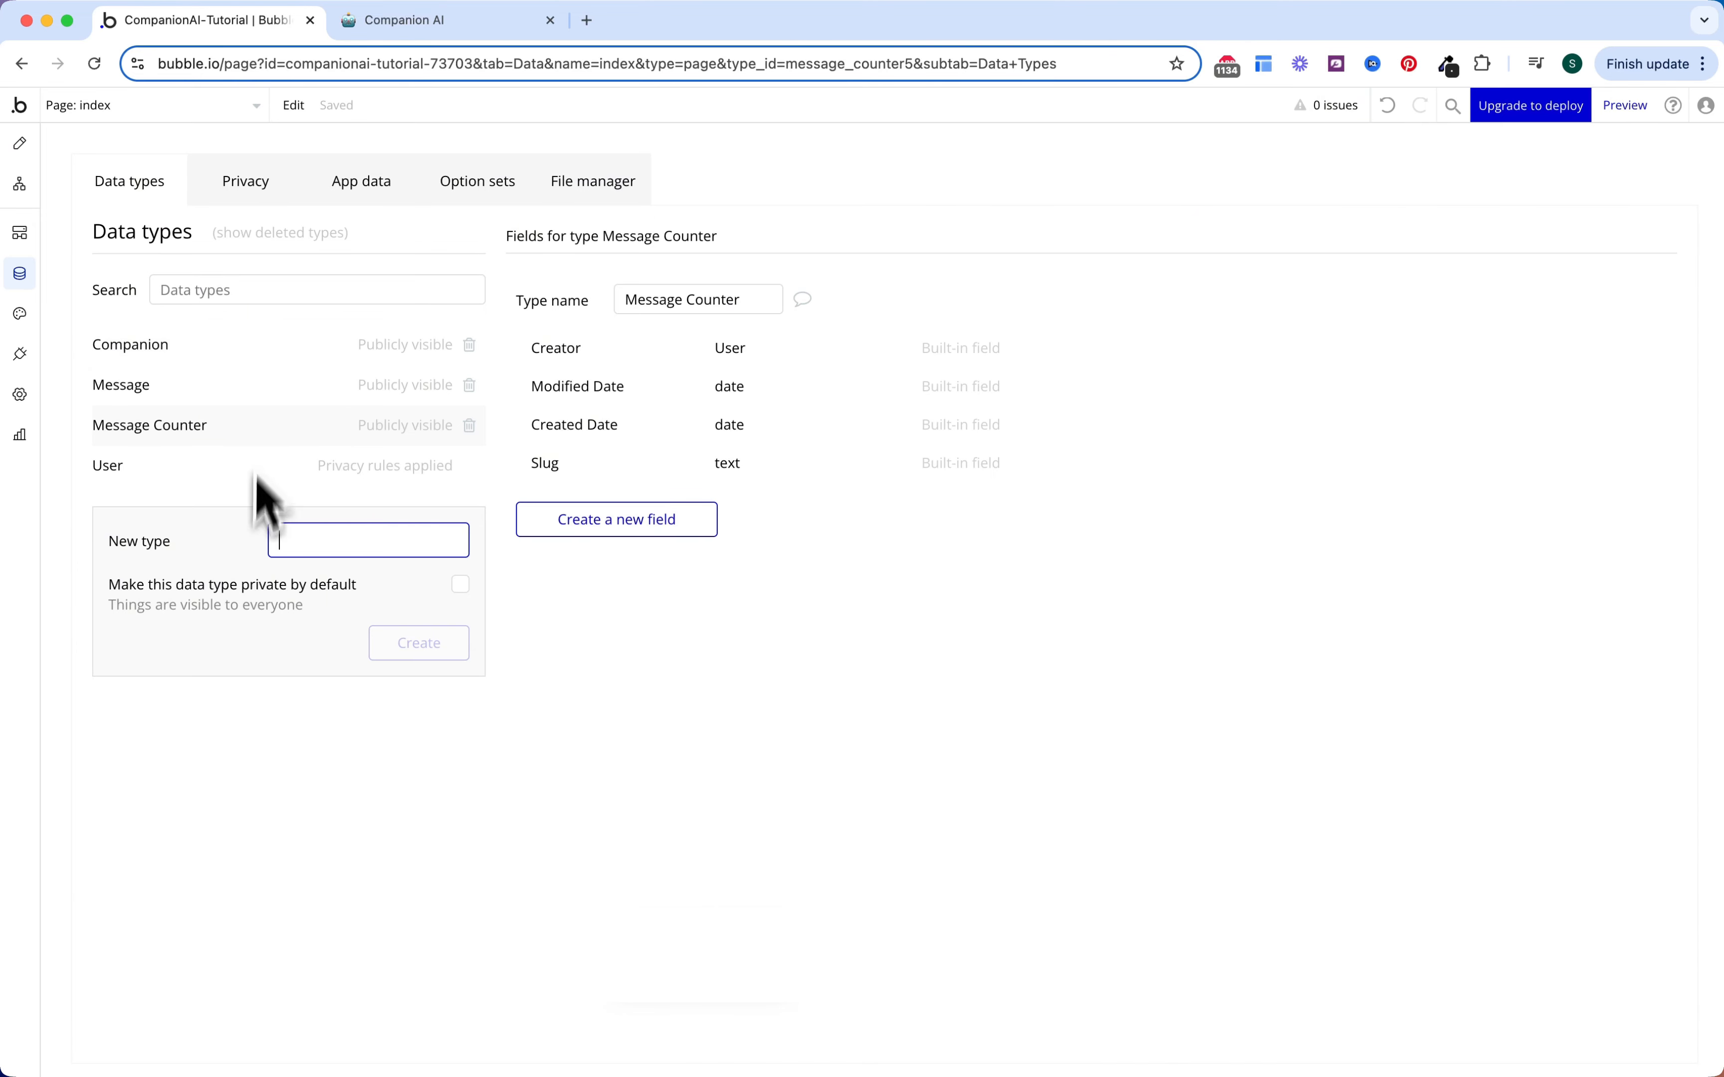
text(Su)
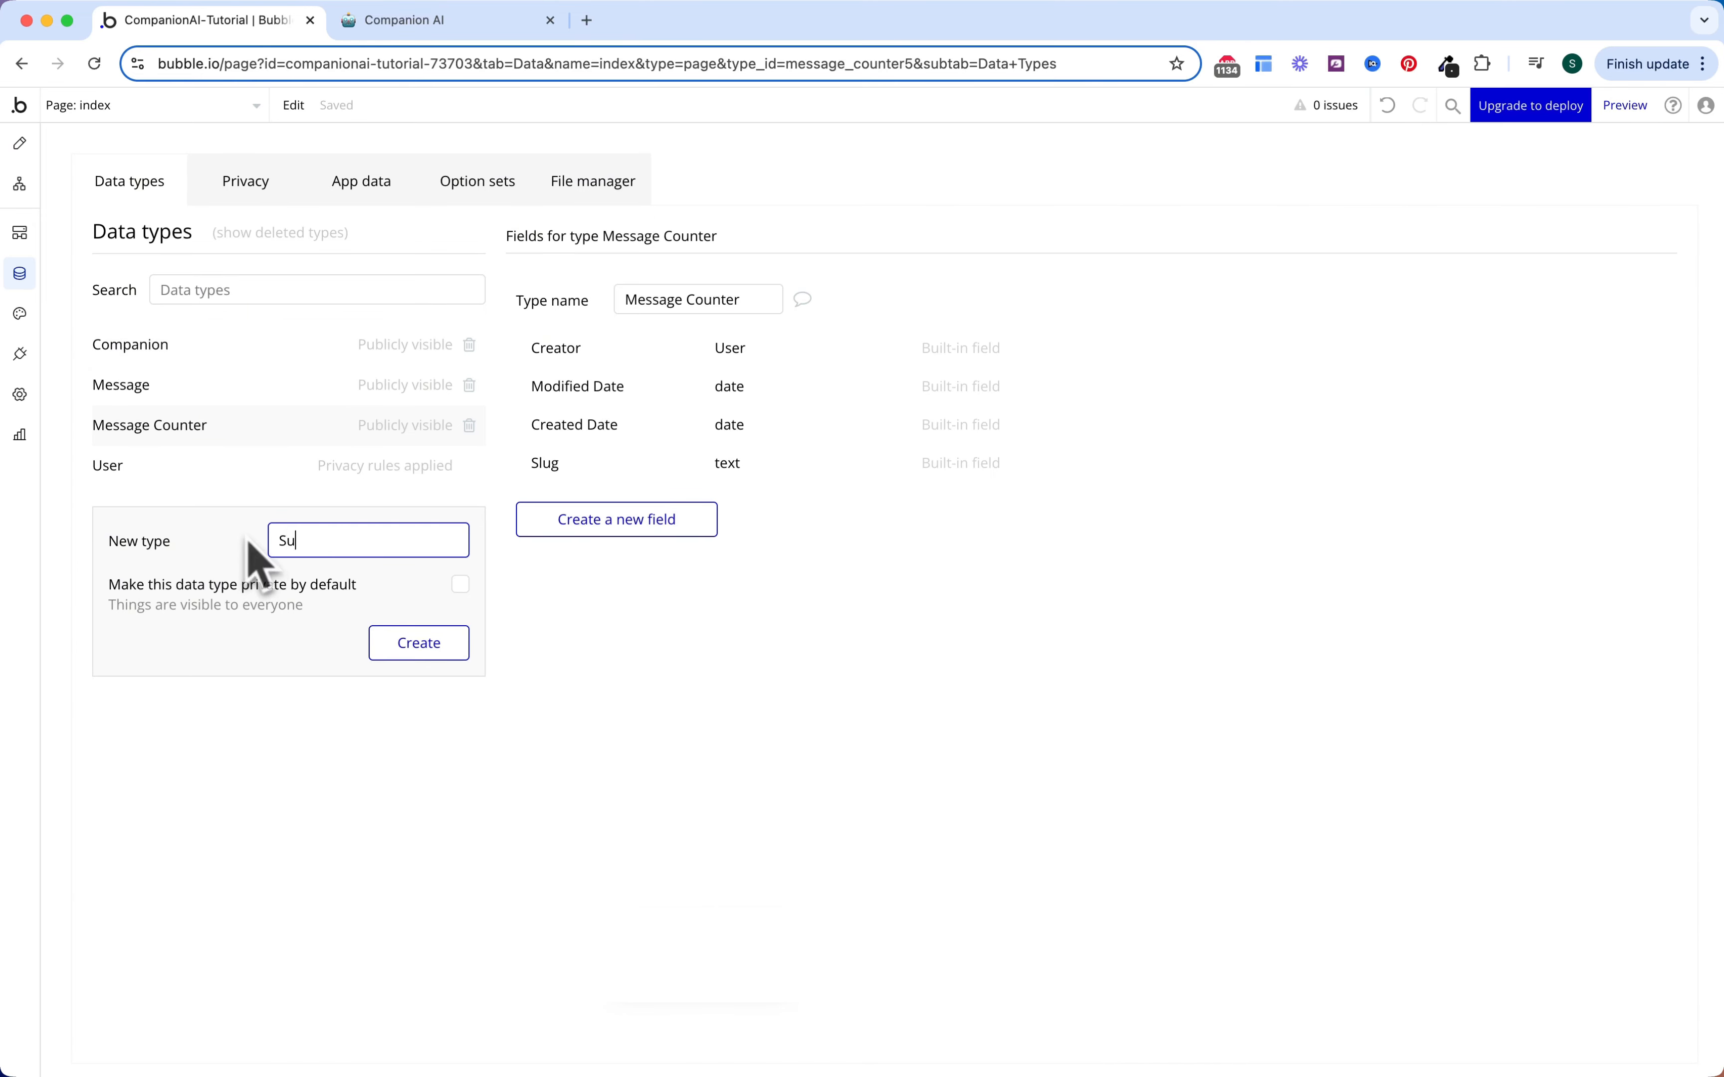
text(bscription)
key(Return)
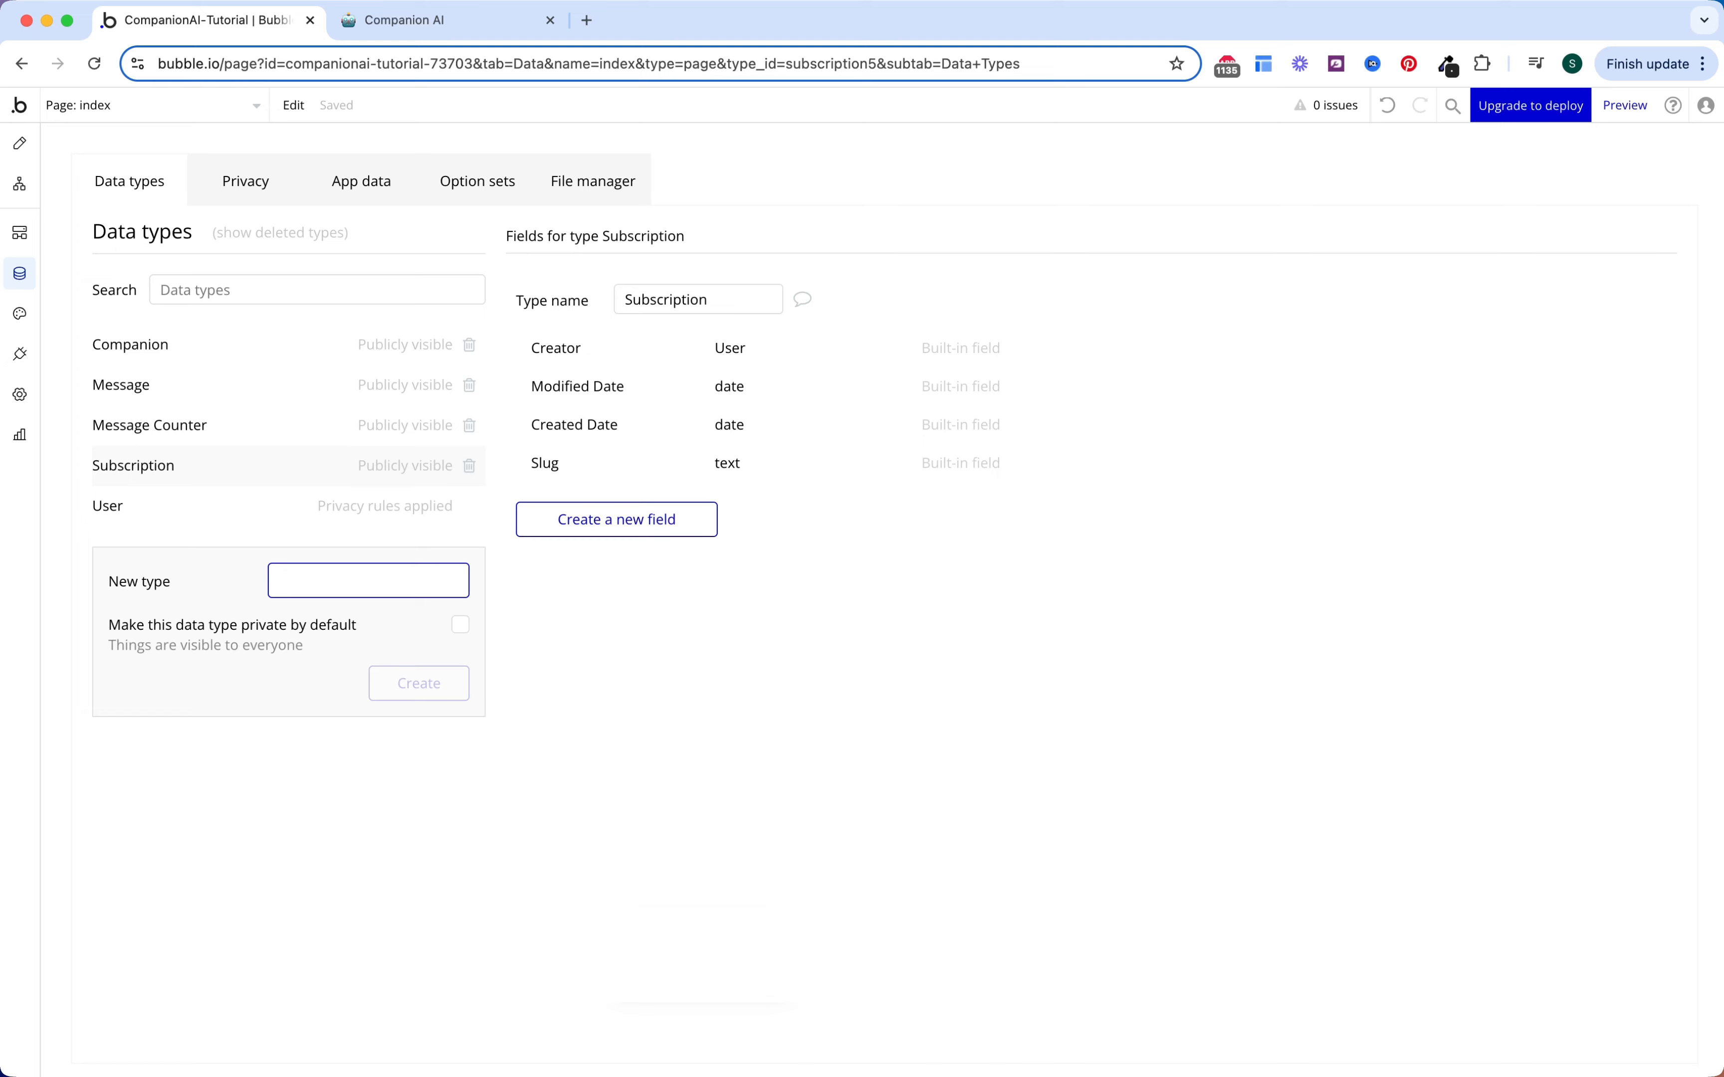
click(392, 505)
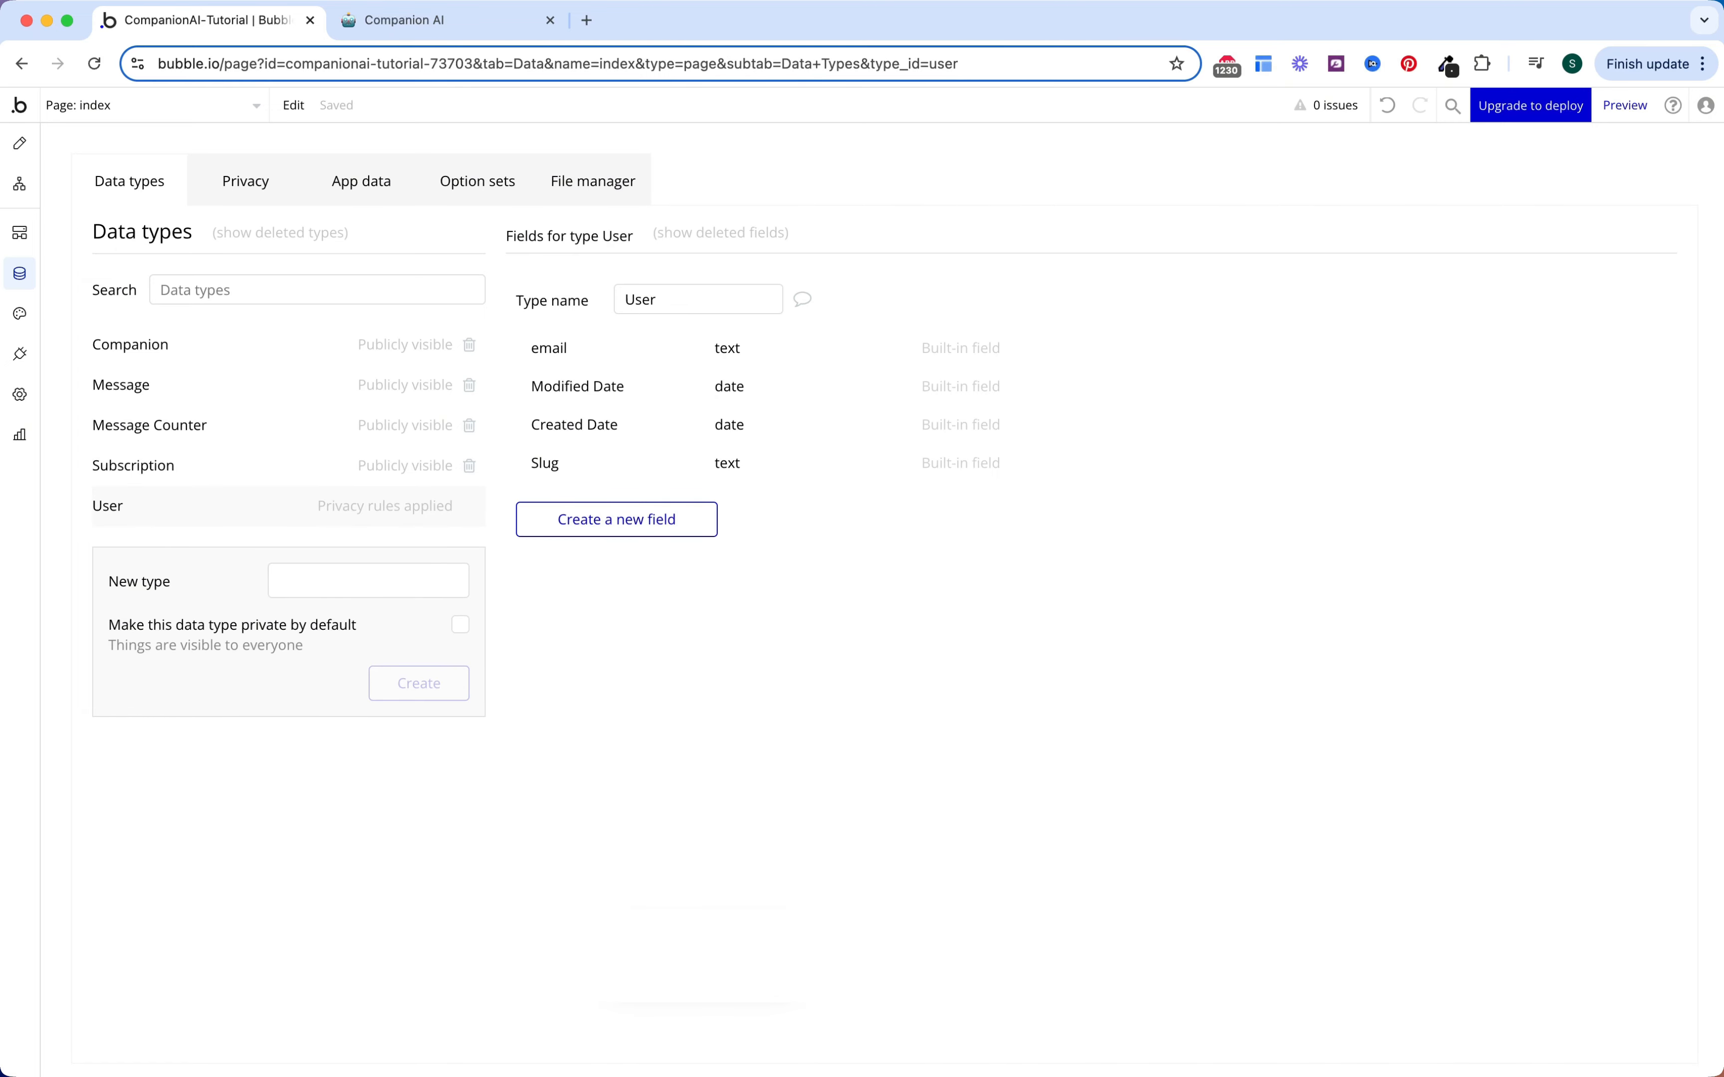
Step: Create the OS Category option set and correct its misspelled name
click(487, 194)
click(354, 381)
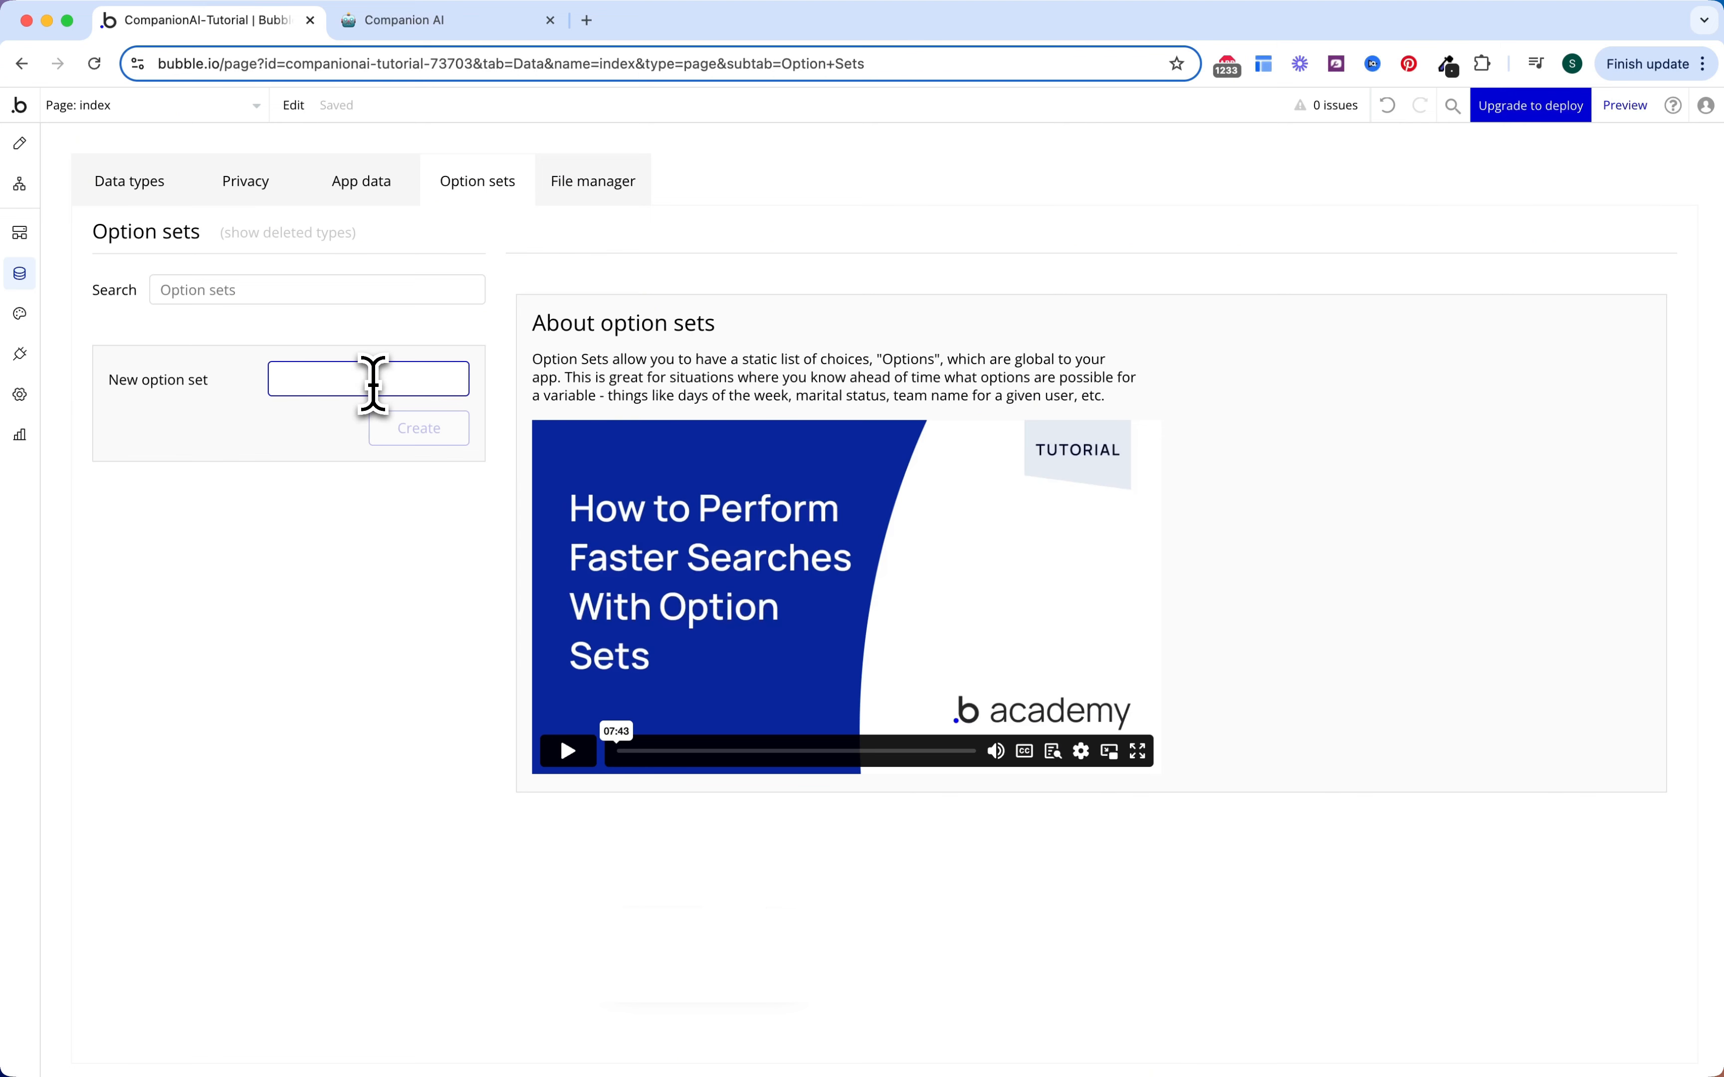
text(OS Cateogry)
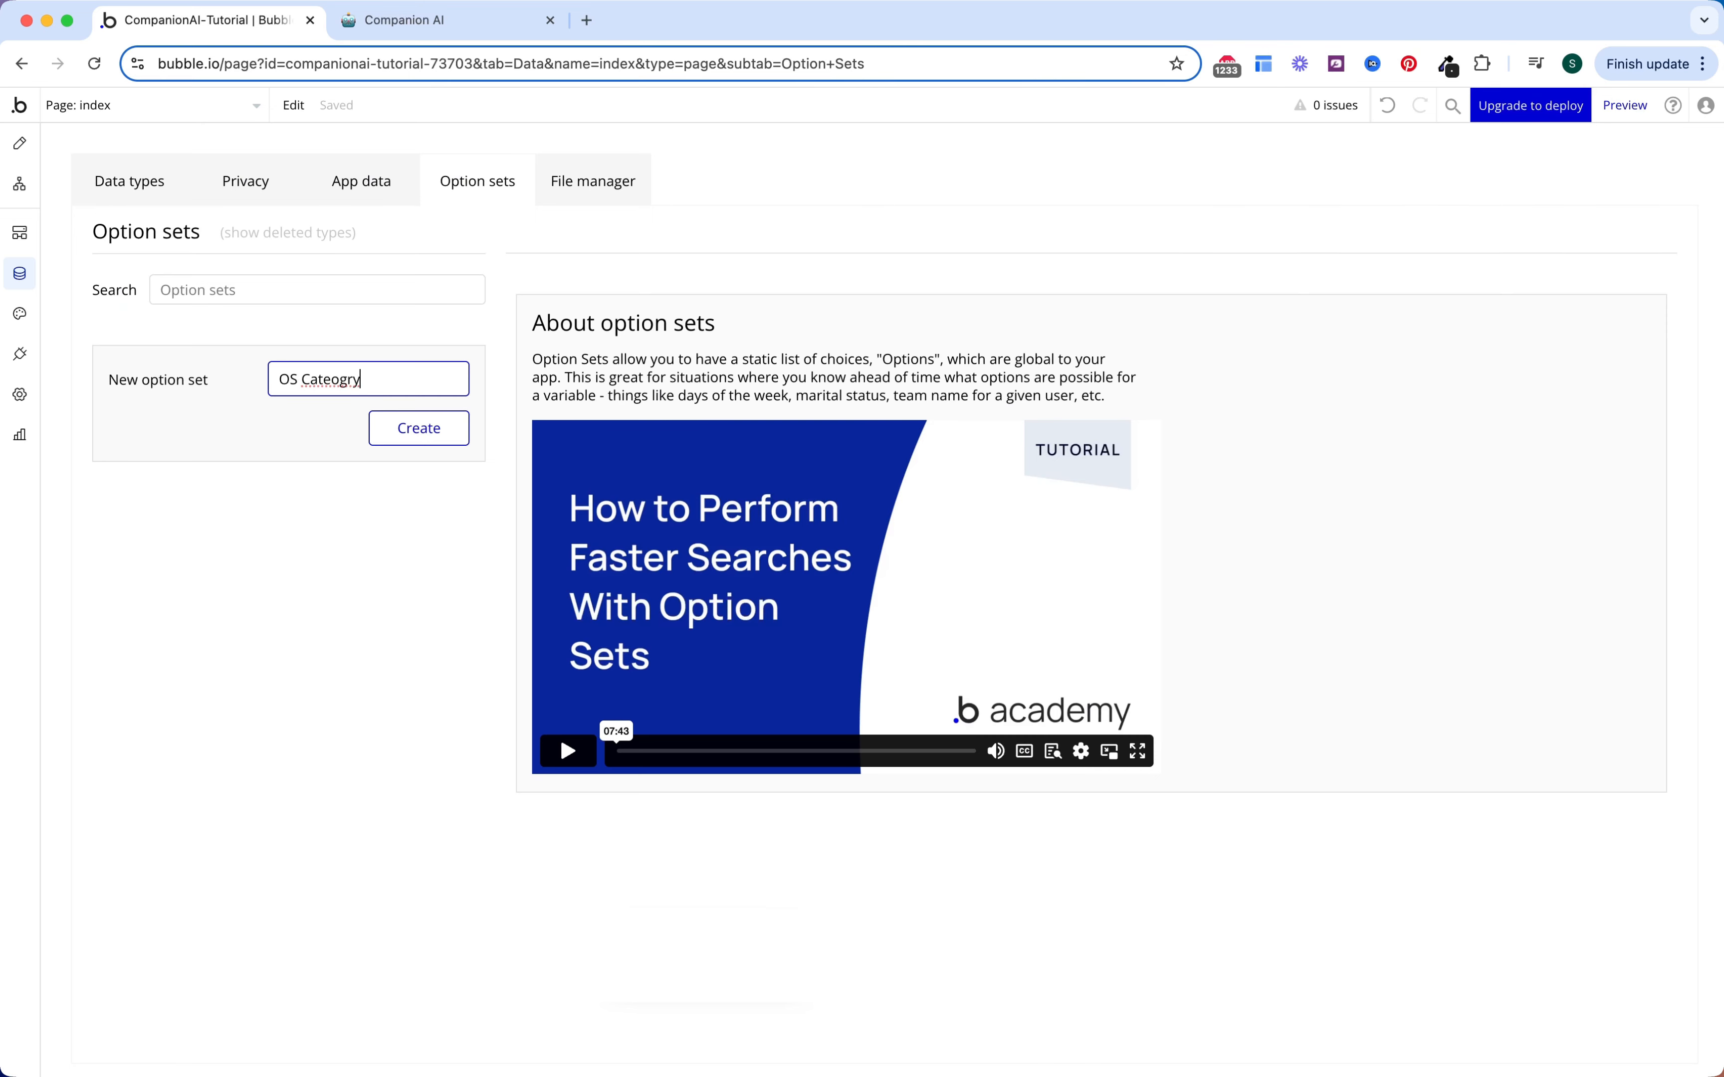
key(Return)
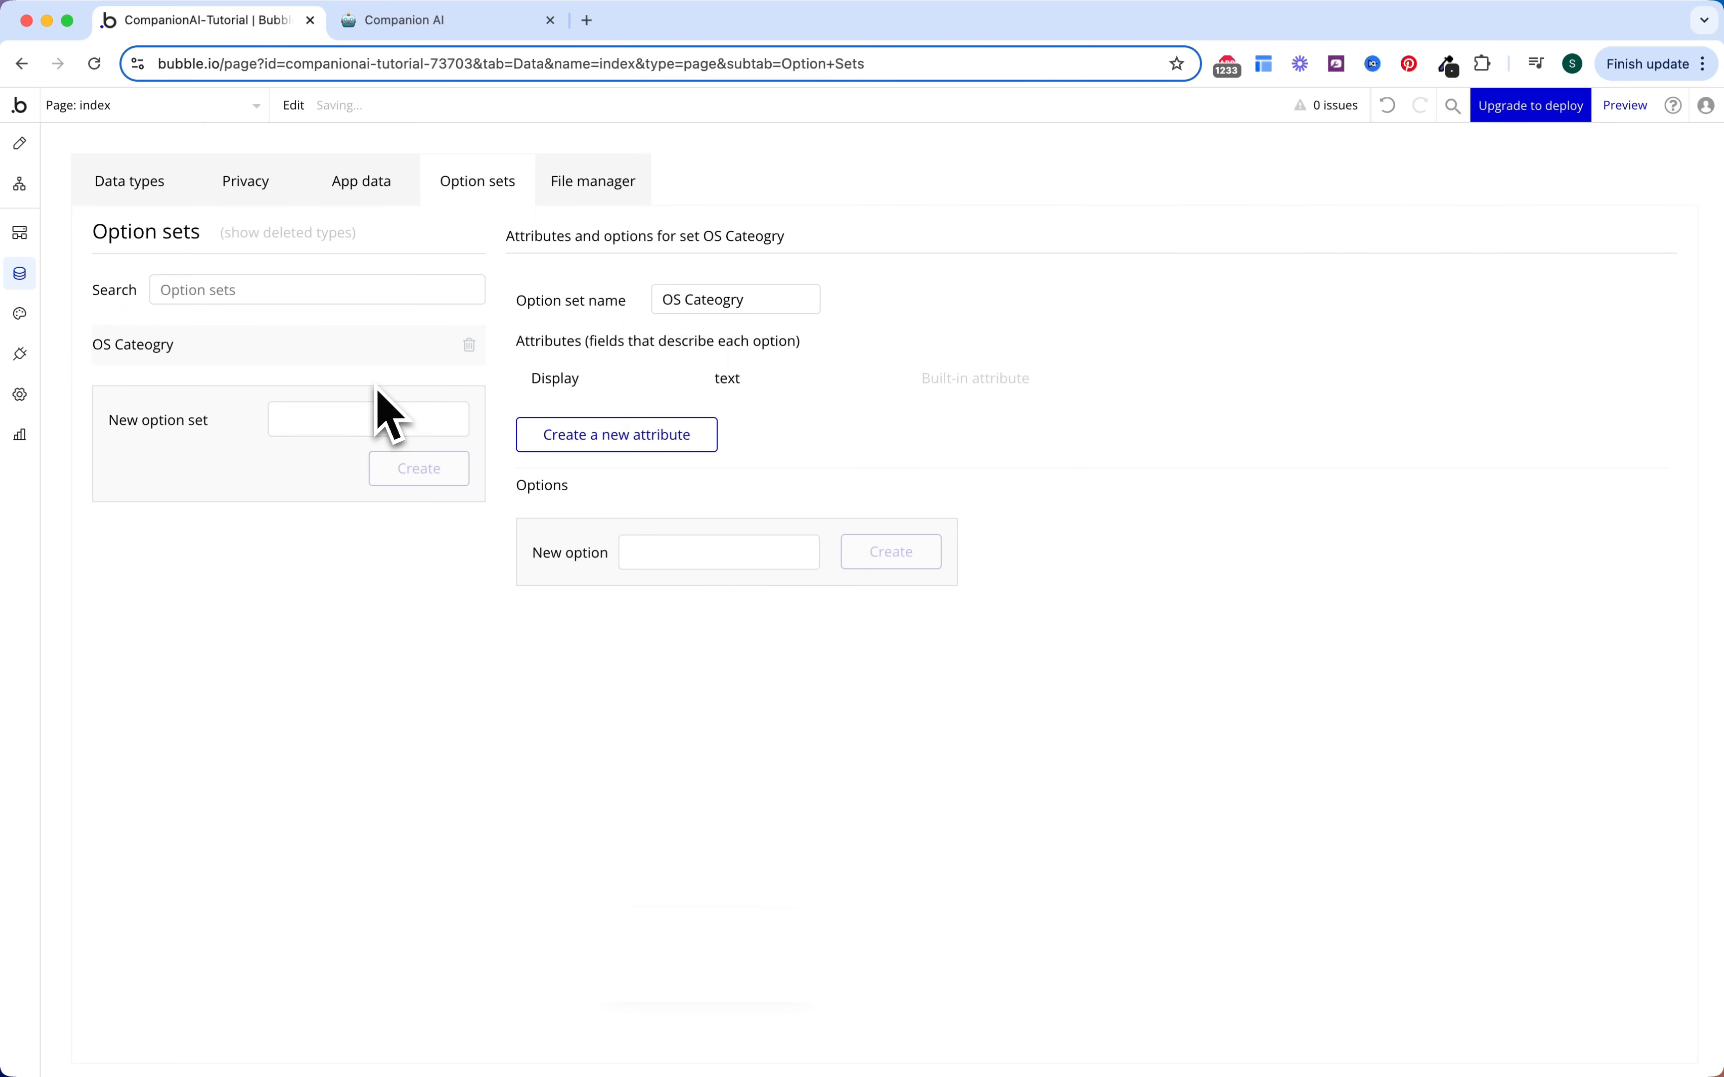
click(714, 299)
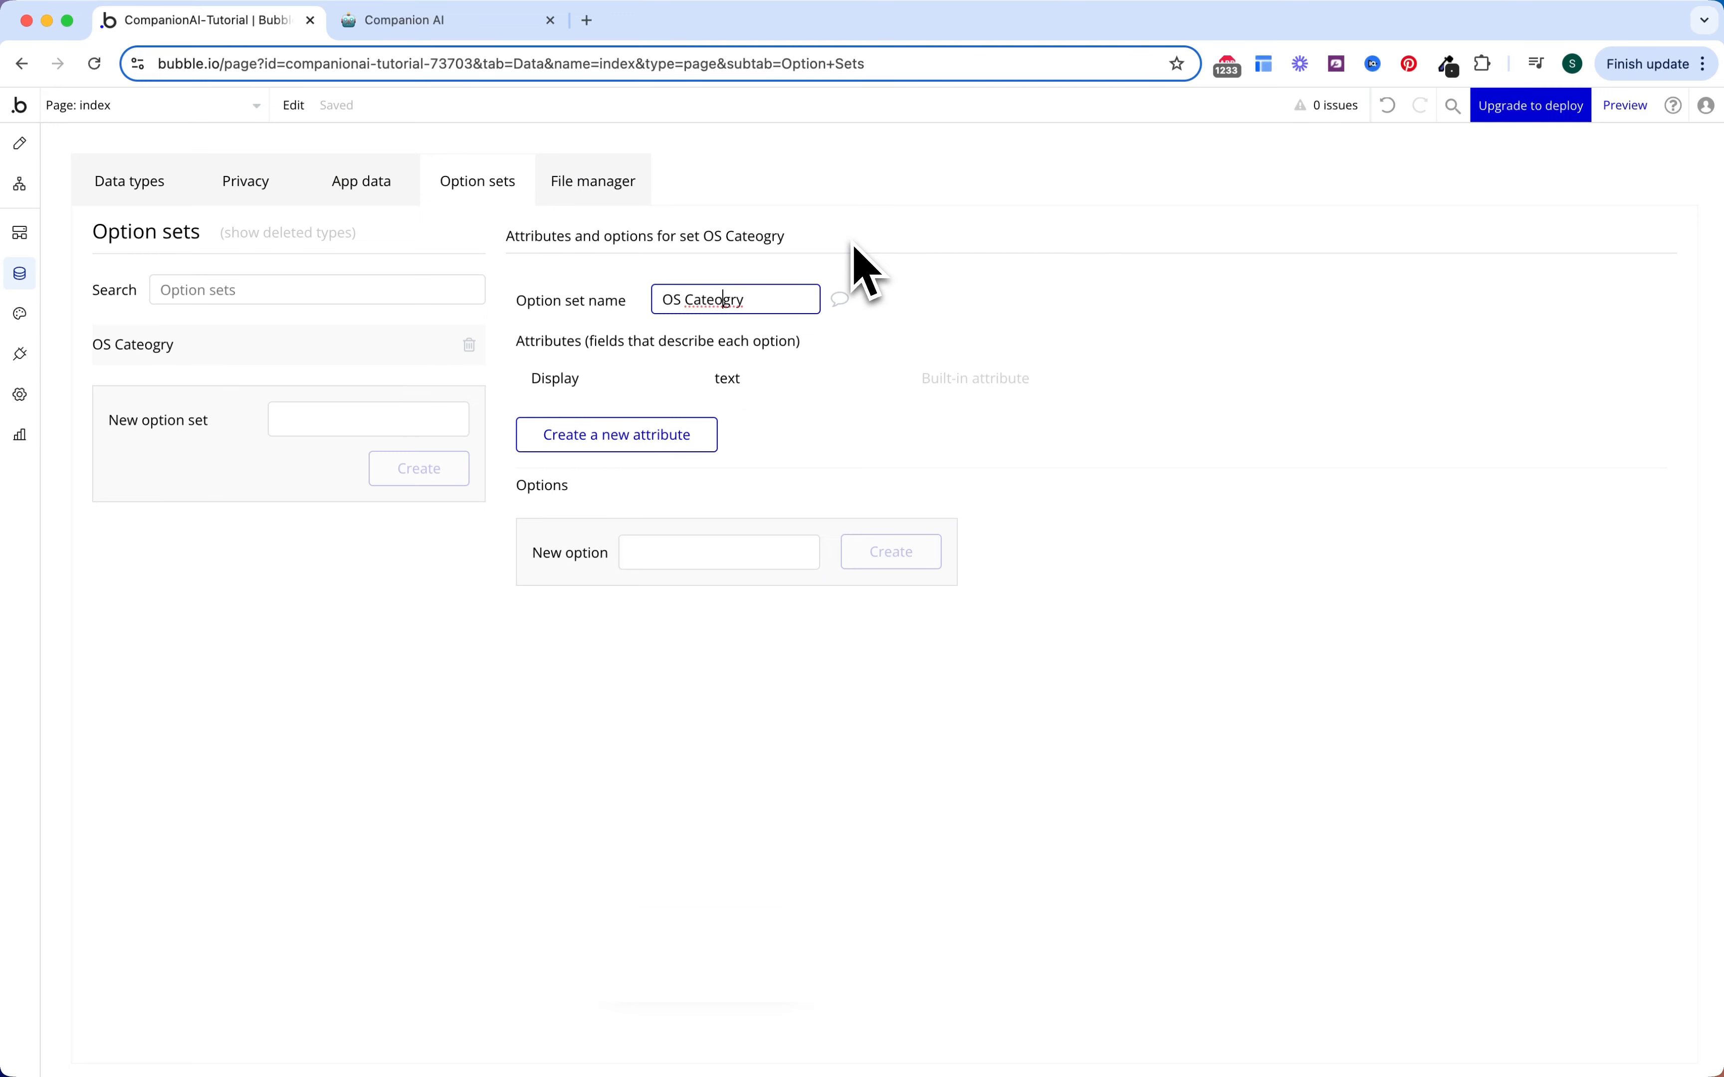
key(BackSpace)
key(Right)
text(o)
click(607, 335)
Step: Create the OS Sender option set with options Robot and User
click(376, 417)
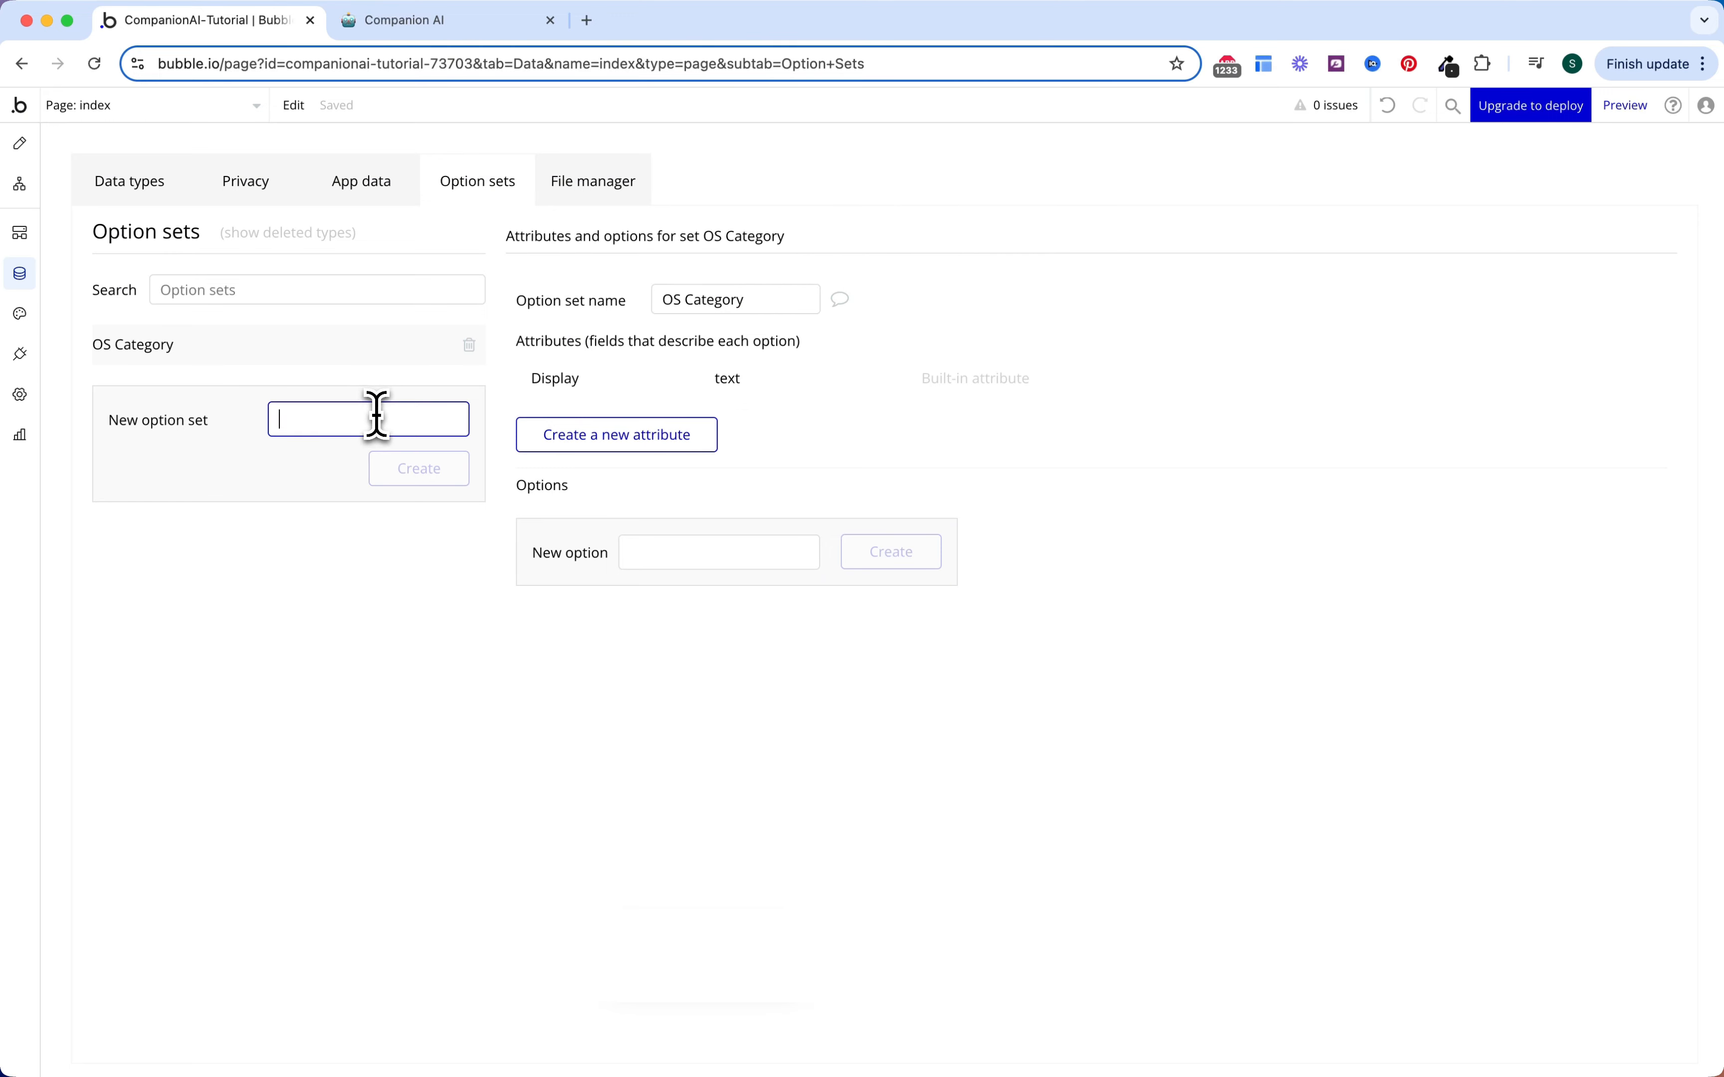
text(OS Sende)
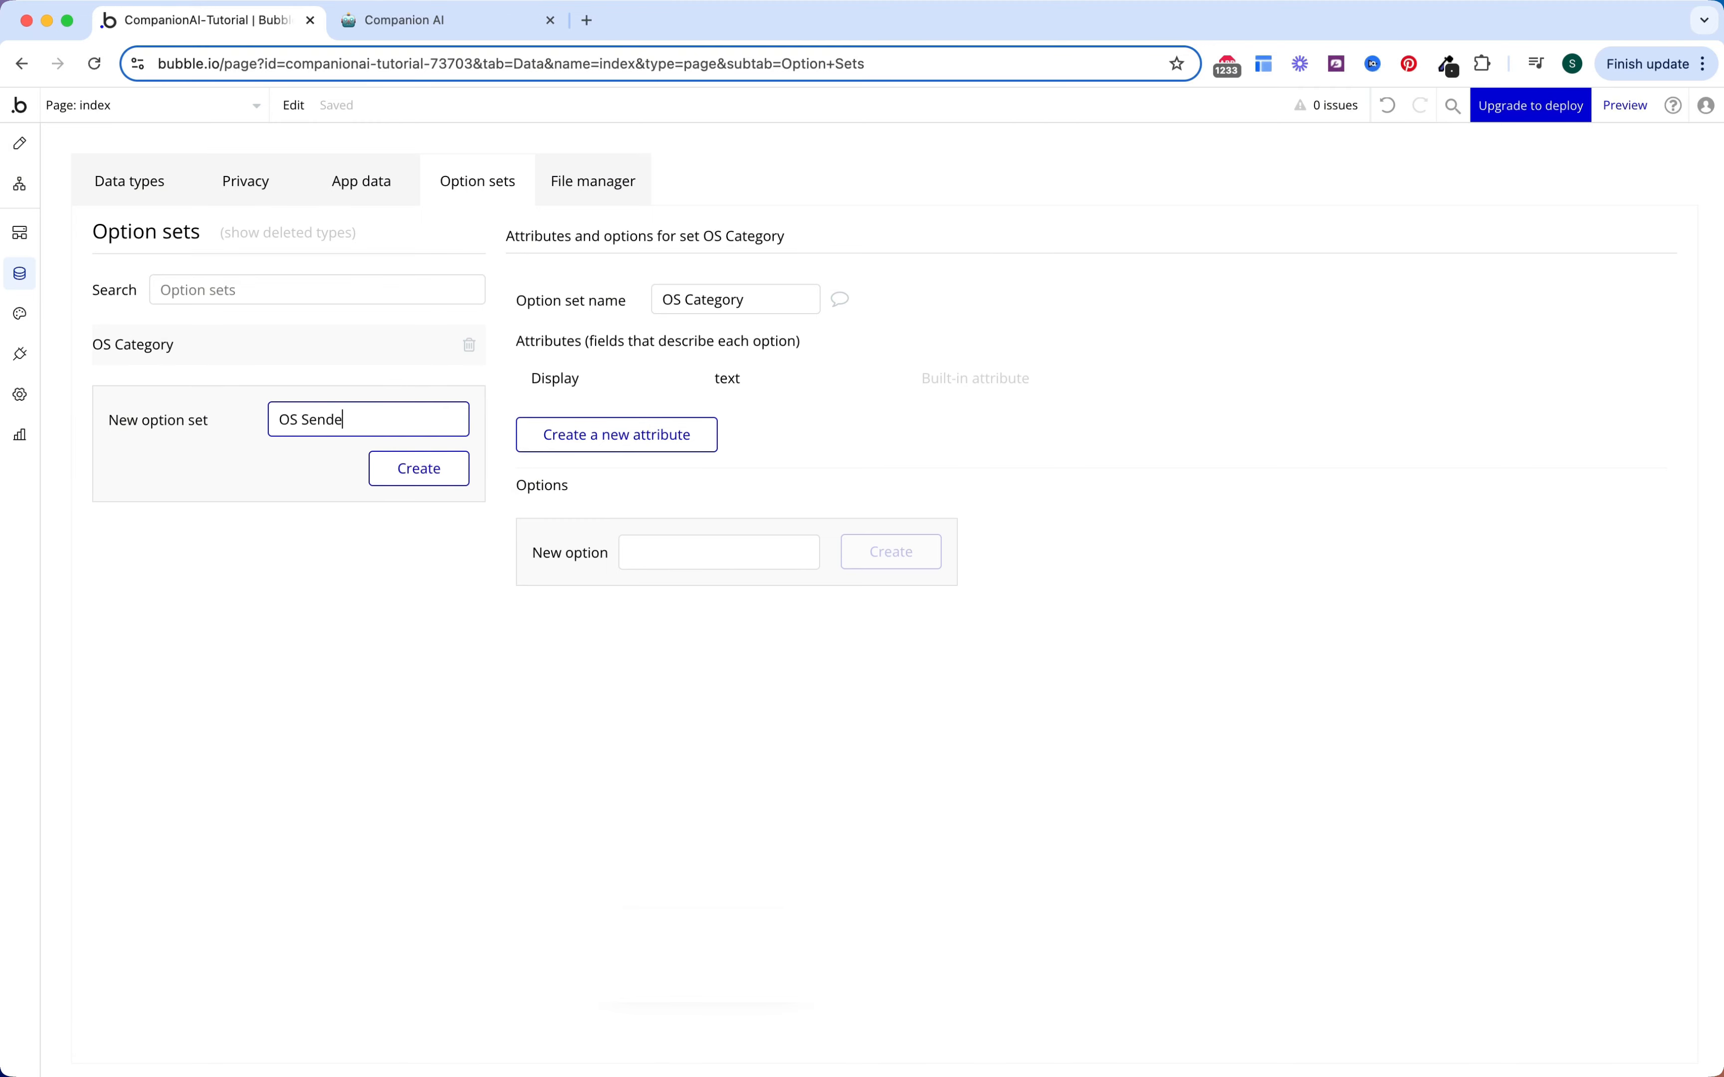
text(r)
key(Return)
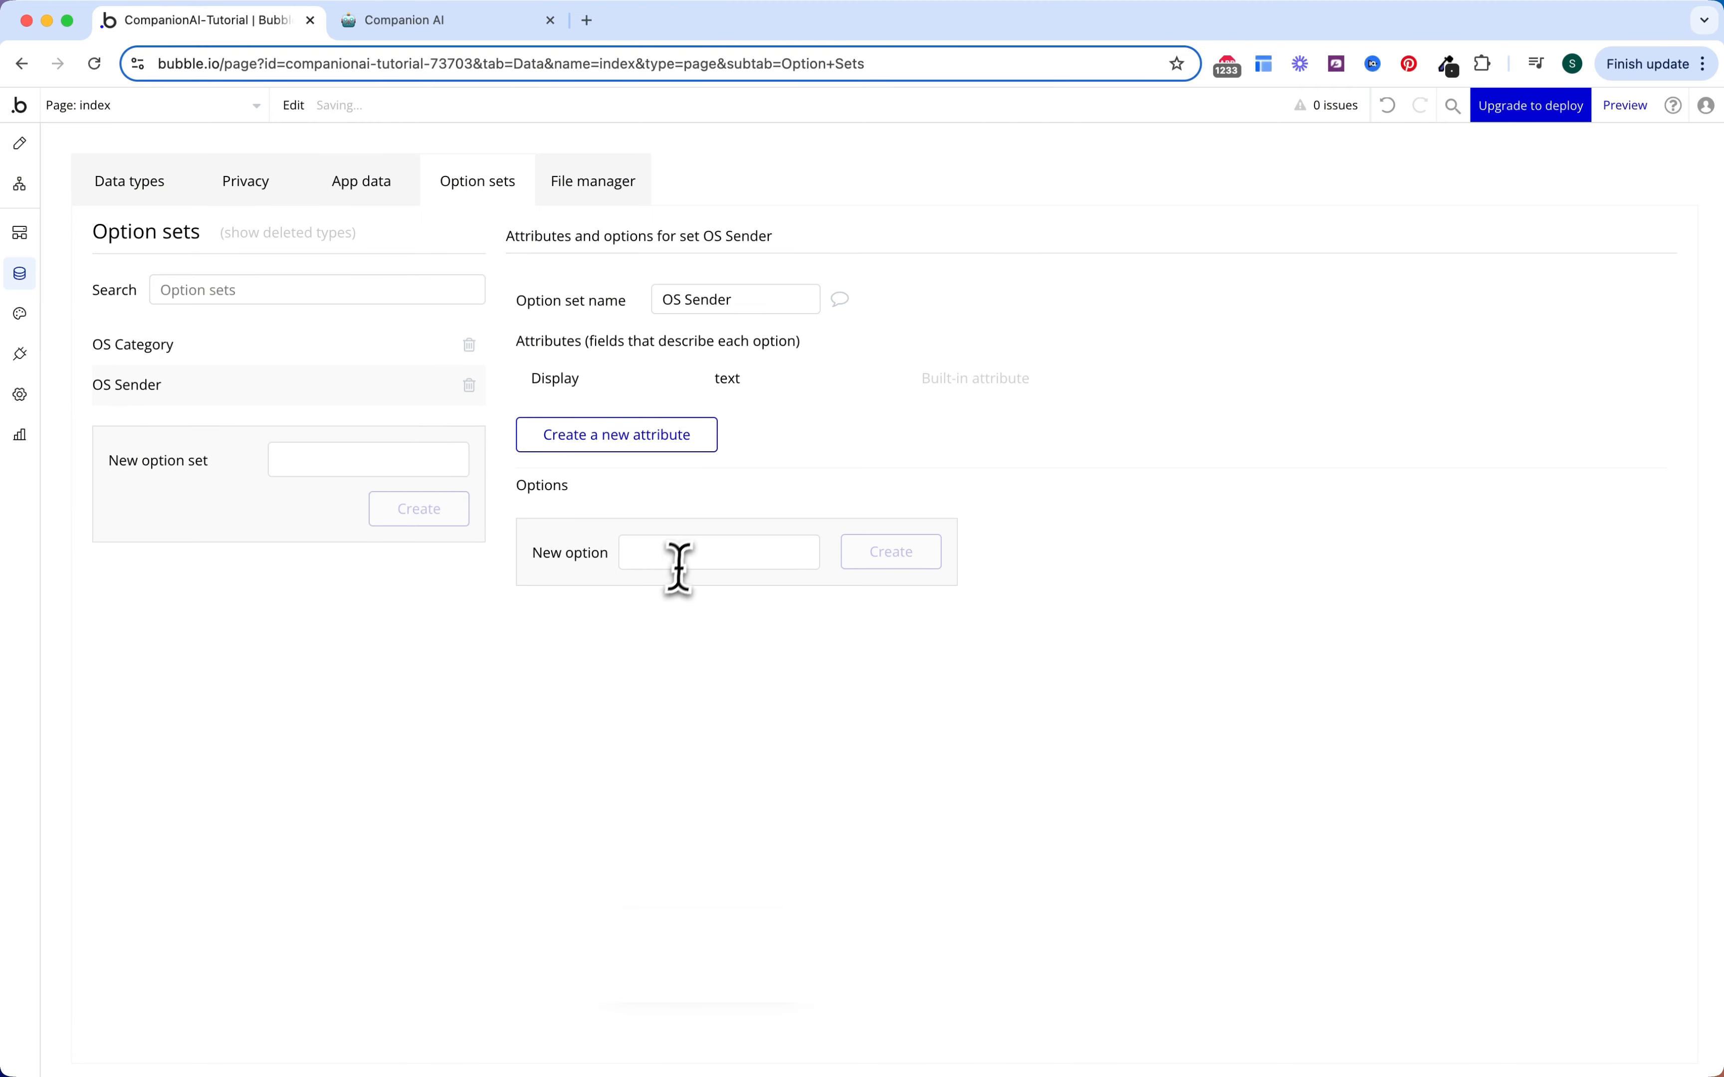
click(679, 569)
text(Robot)
key(Return)
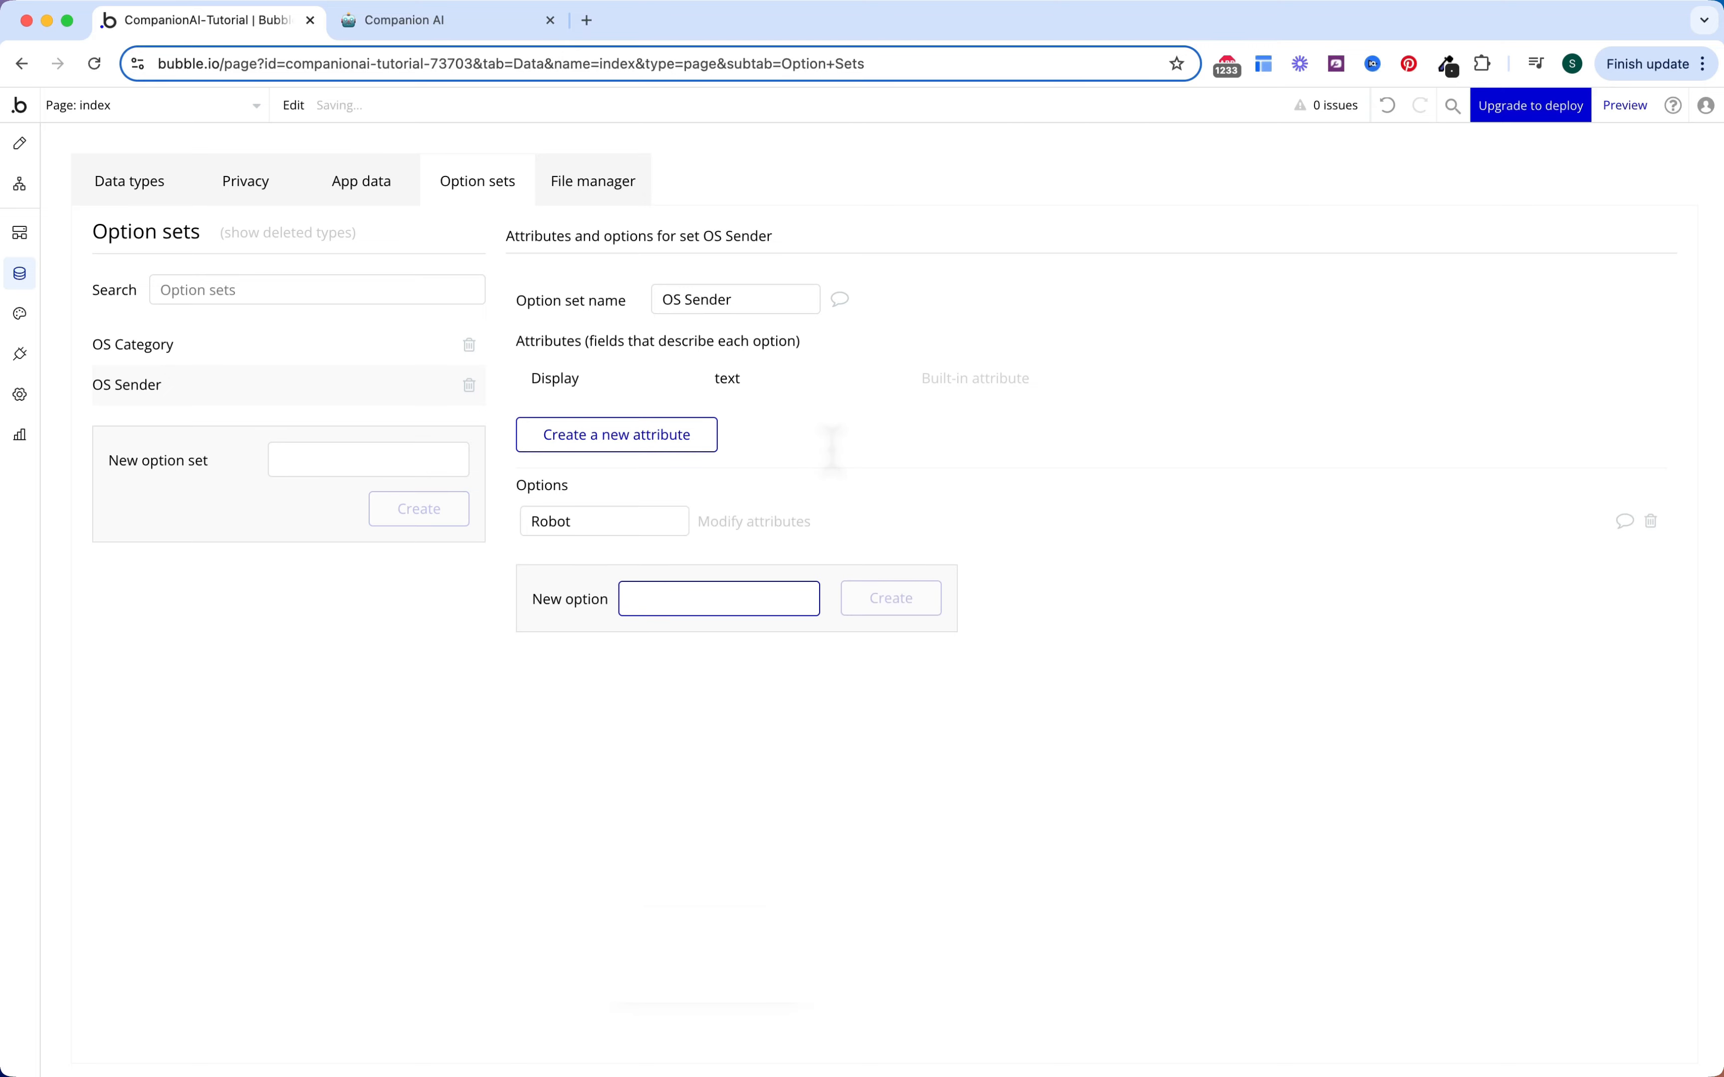
text(User)
key(Return)
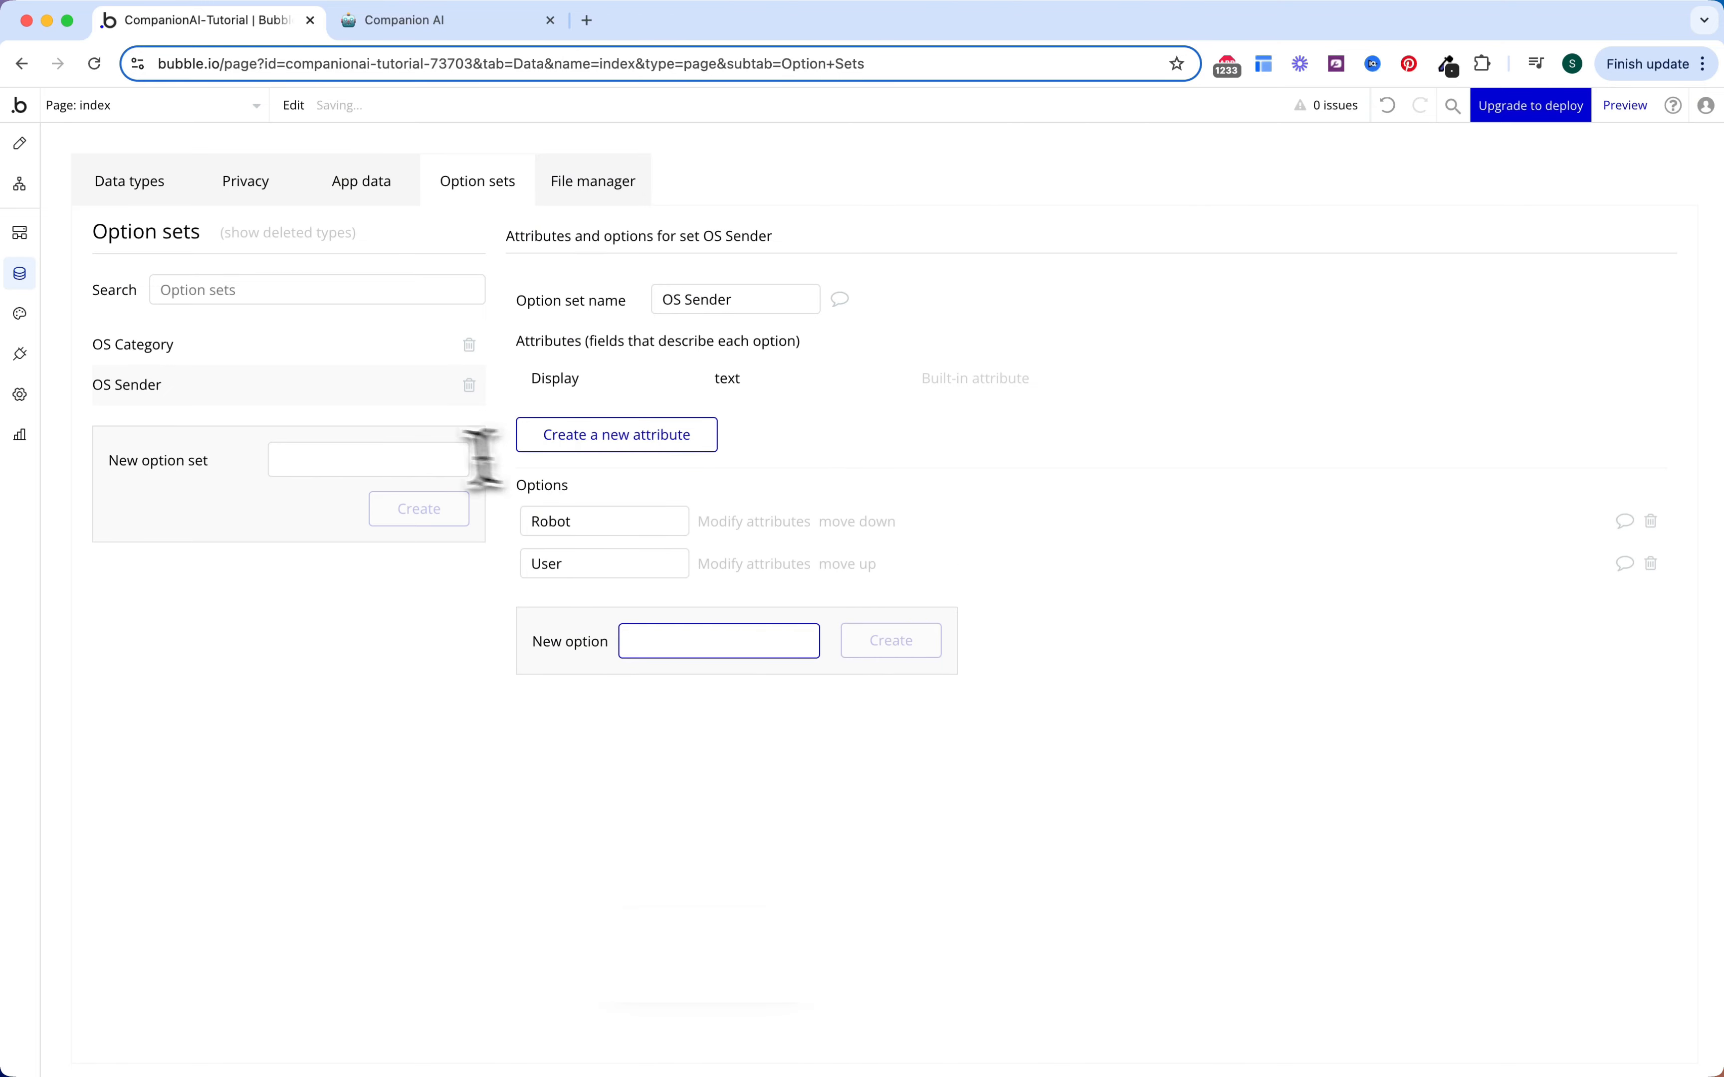
Step: Create the OS Subscription Status option set with options Active and Cancelled
click(399, 458)
text(OS Sta)
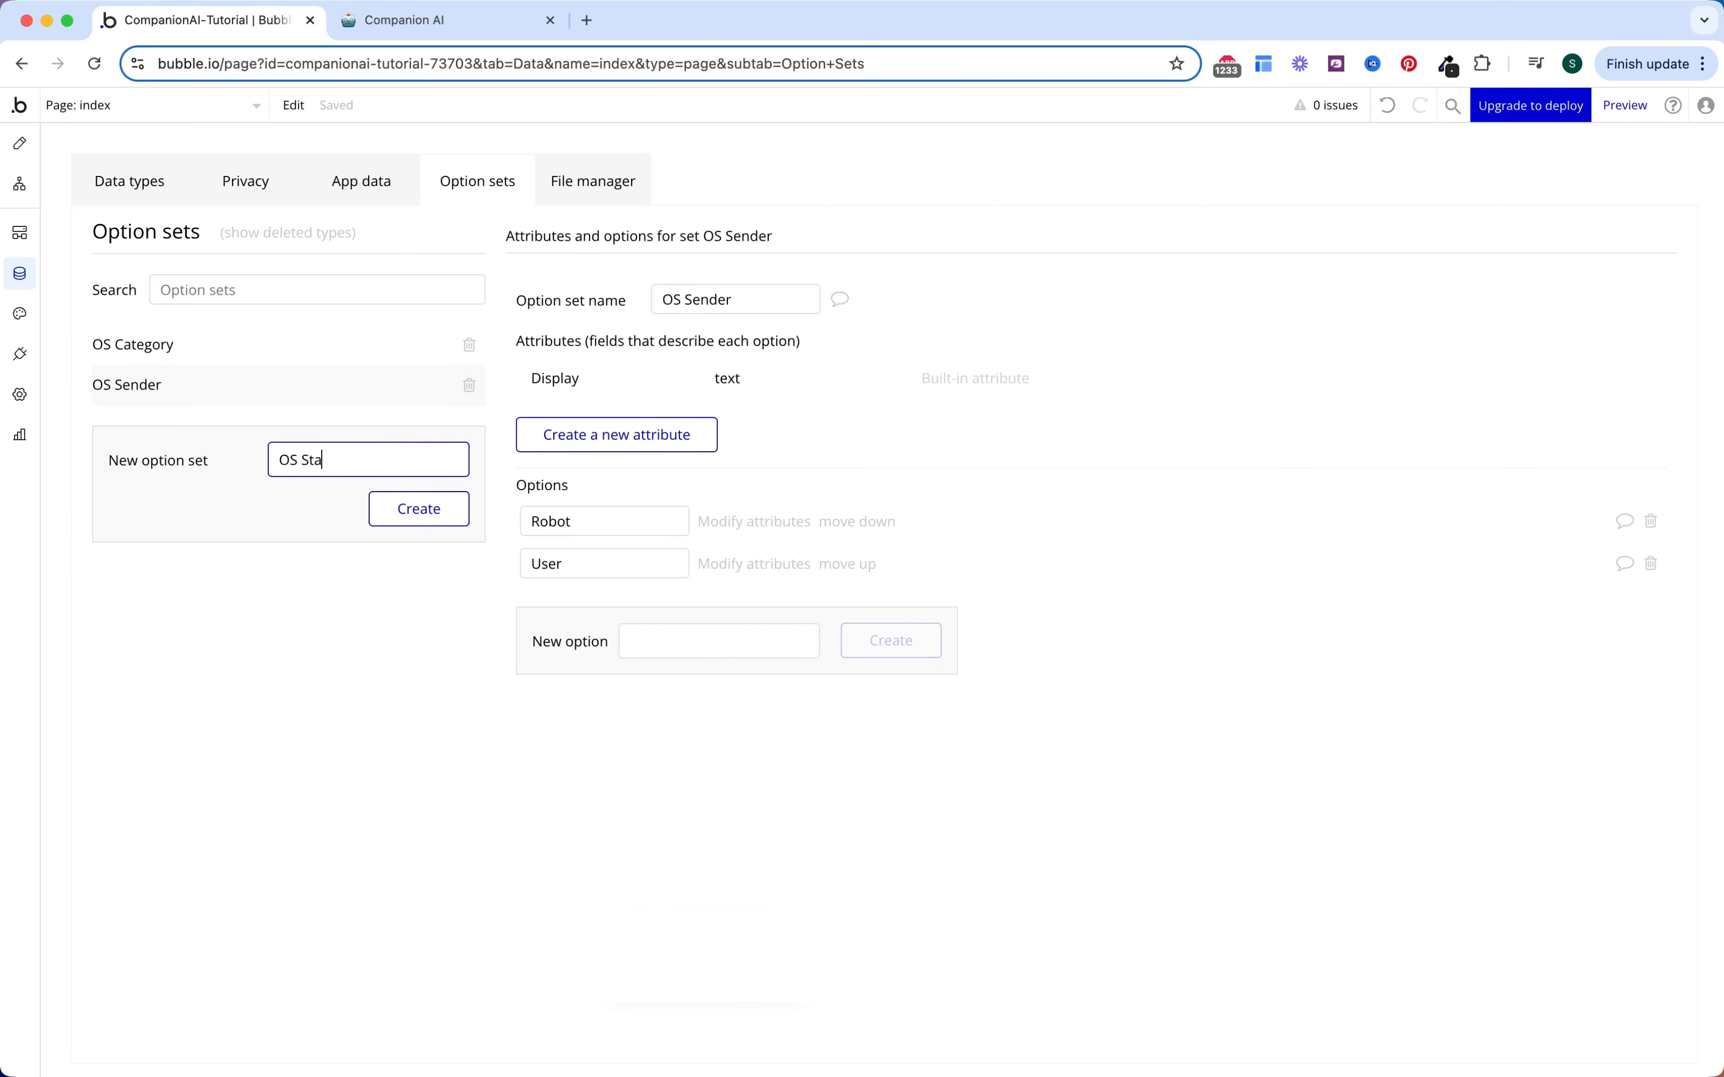
key(shift+Left)
key(shift+Left)
key(shift+Left)
key(shift+Left)
key(shift+Left)
key(BackSpace)
text(ubscription Status)
key(Return)
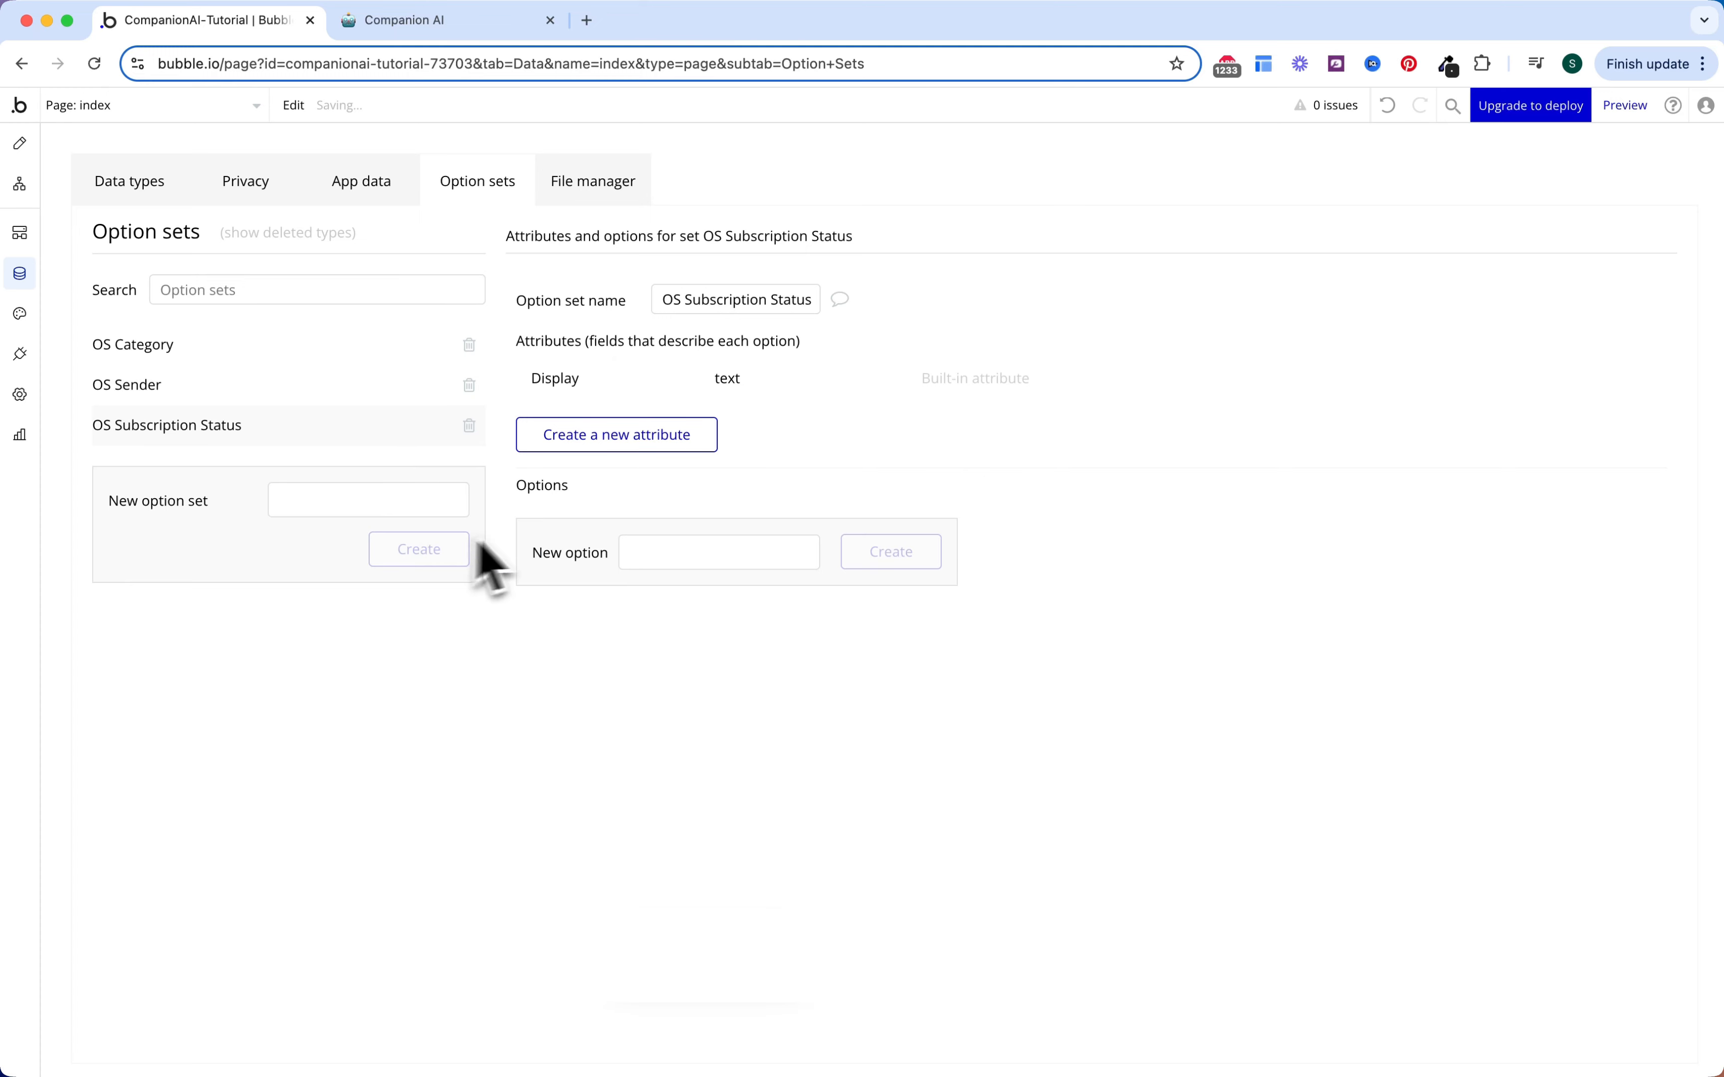
click(644, 553)
text(Aci)
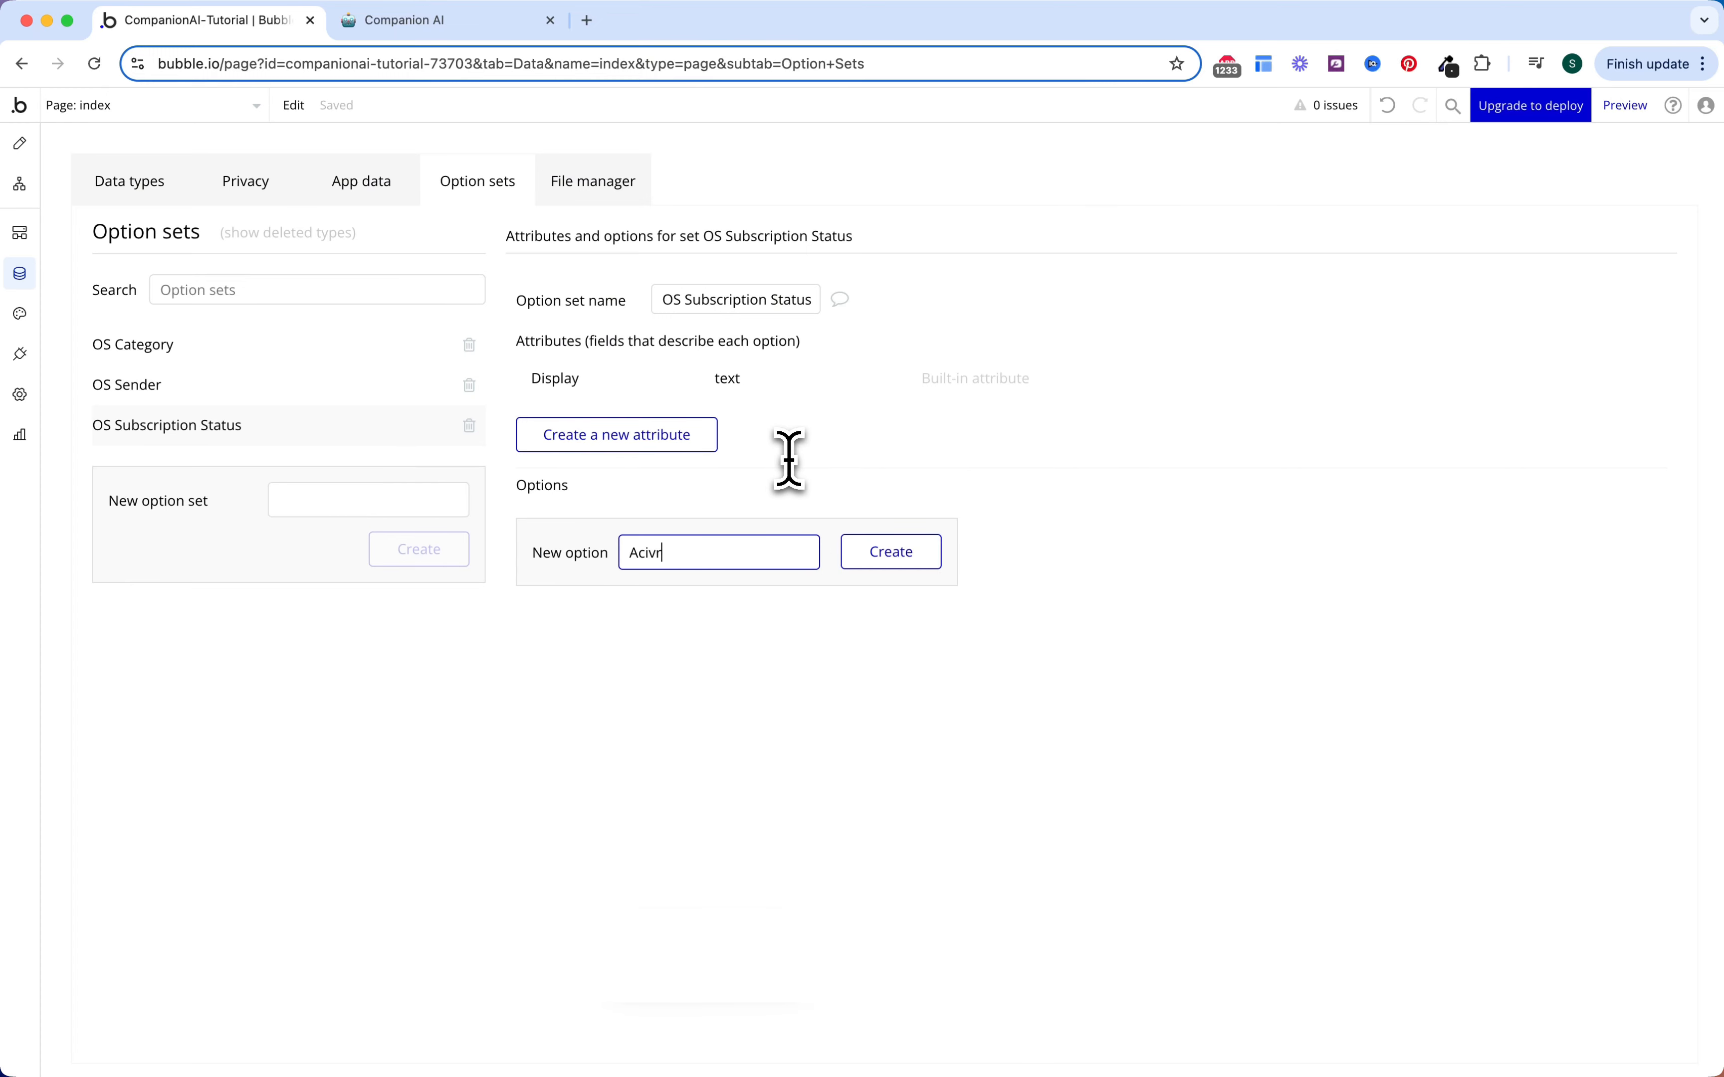
text(vr)
key(BackSpace)
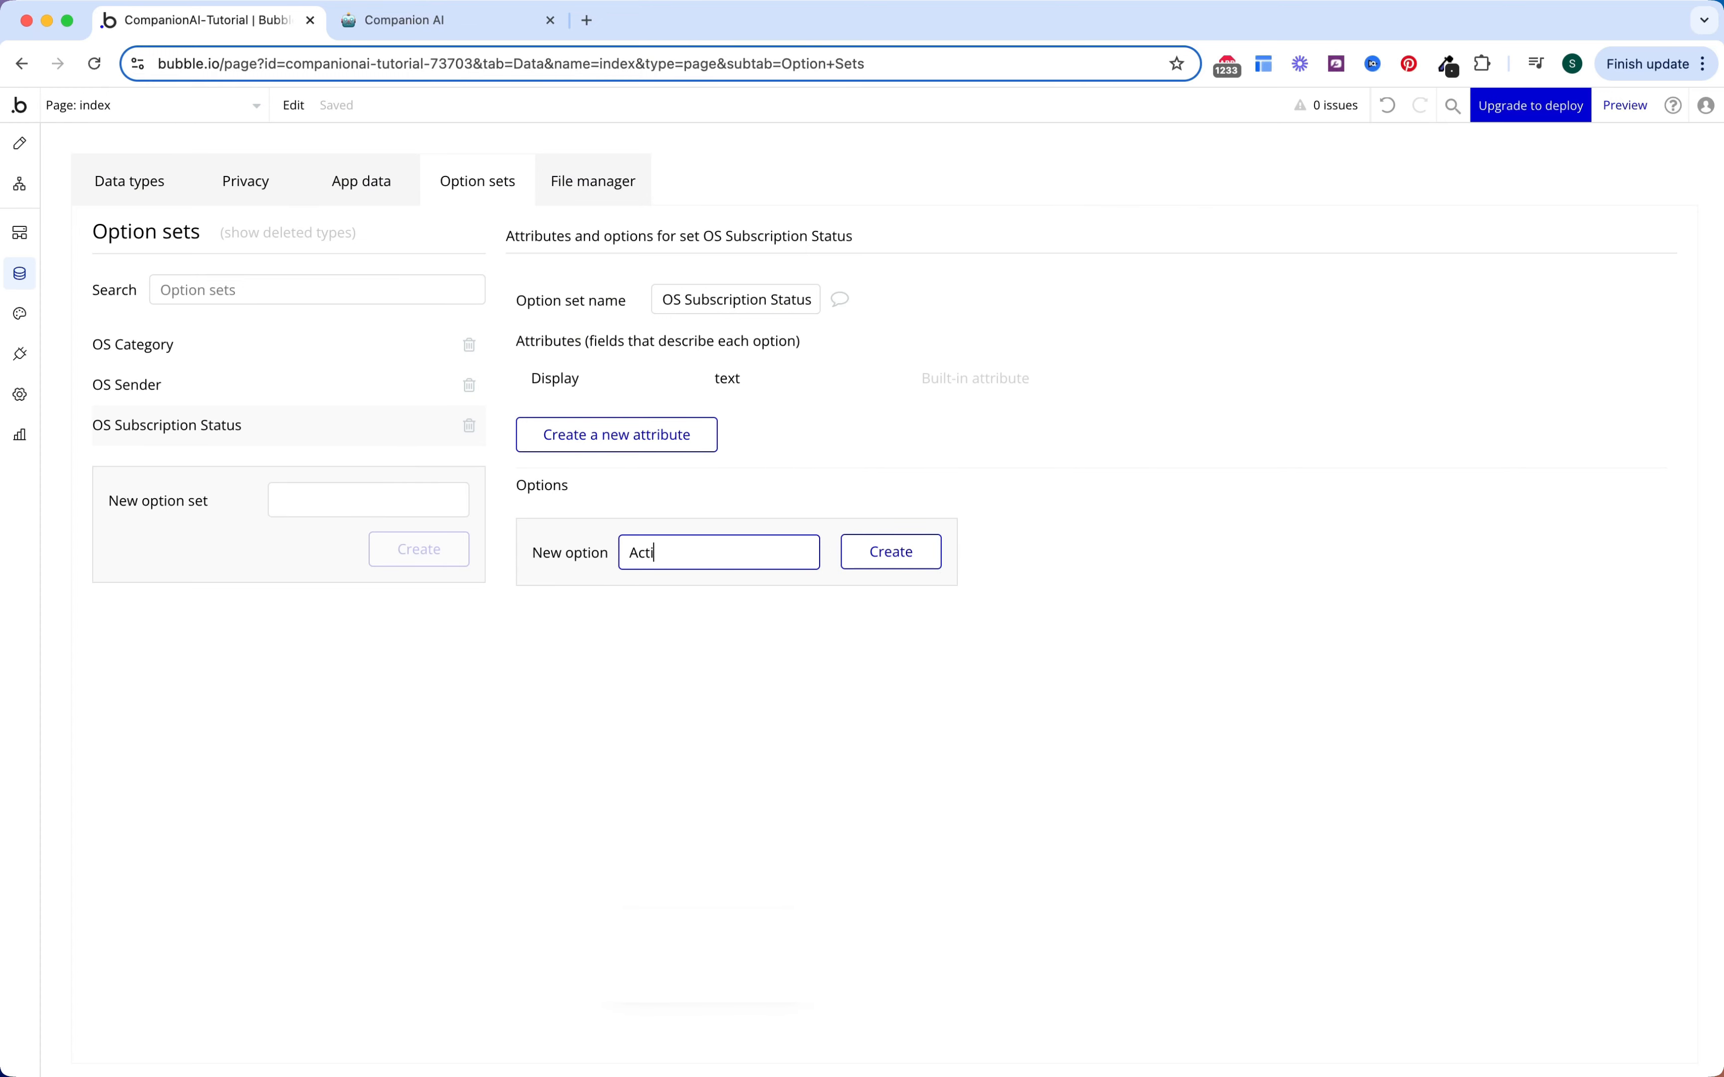
text(ve)
key(Return)
text(Cancelled)
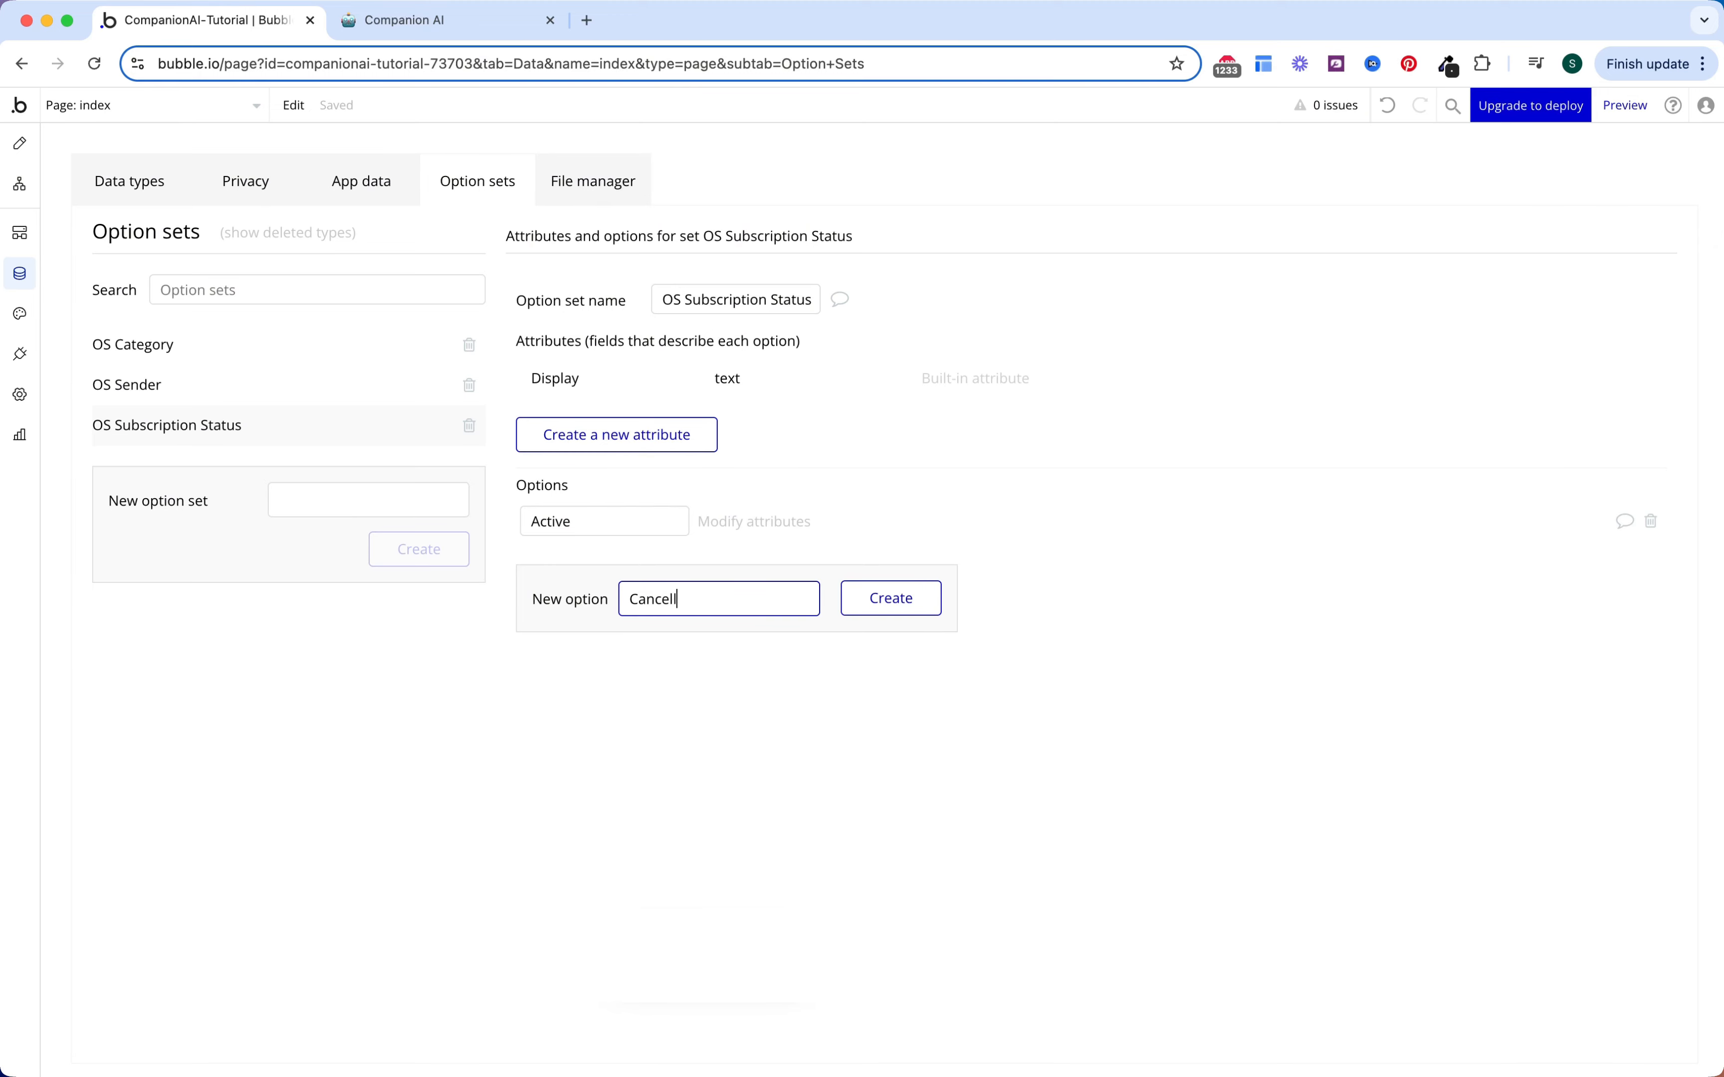
key(Return)
Step: Create the OS Menu option set with options Home, Create and Settings
click(381, 500)
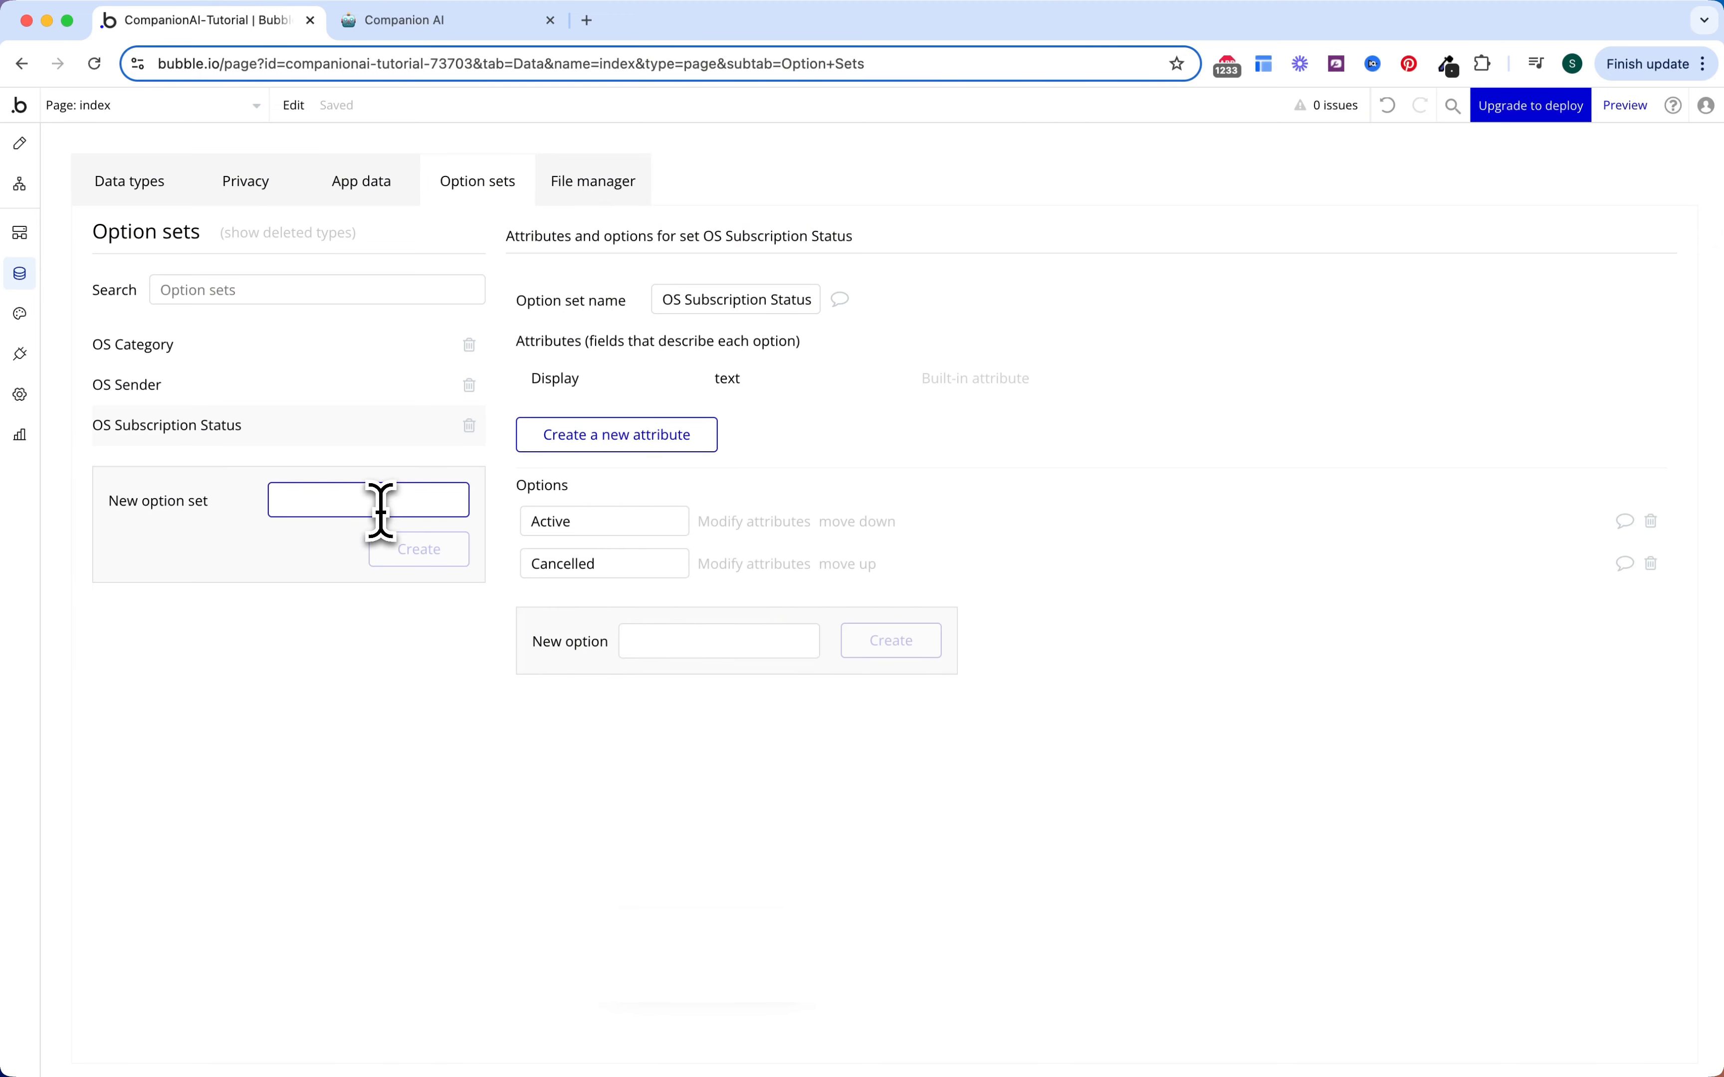
text(OS Menu)
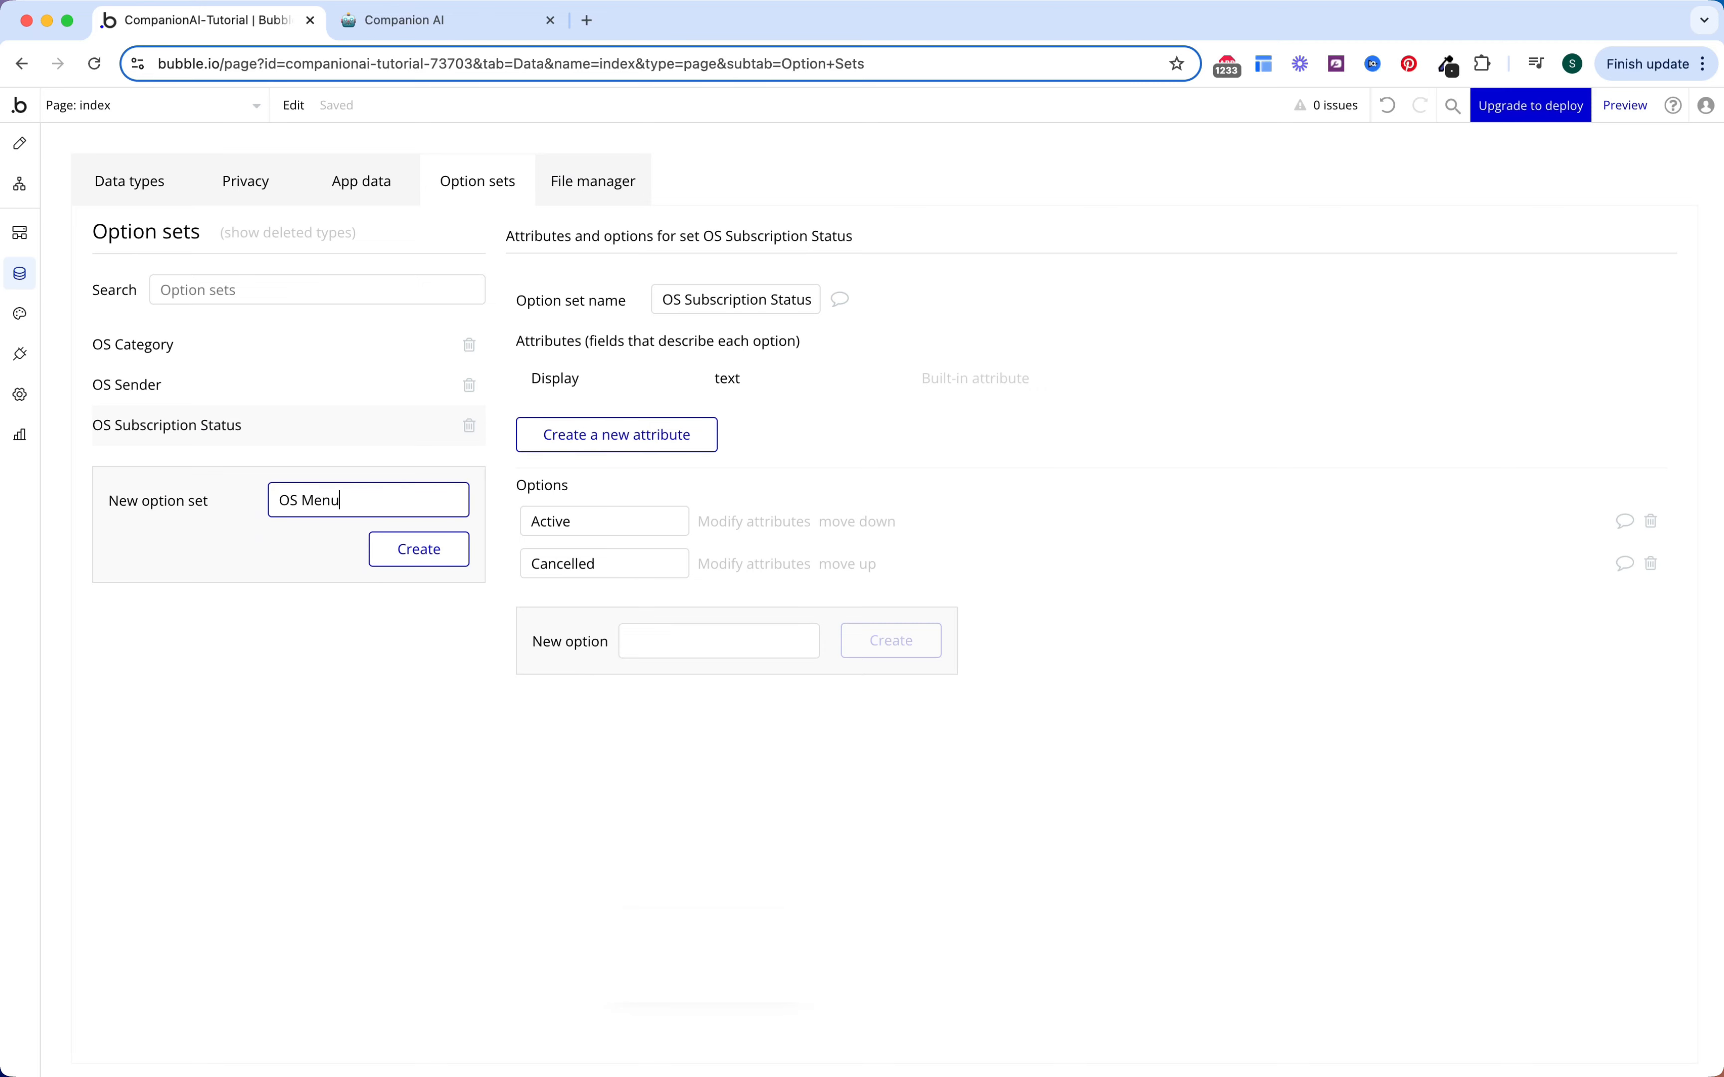
key(Return)
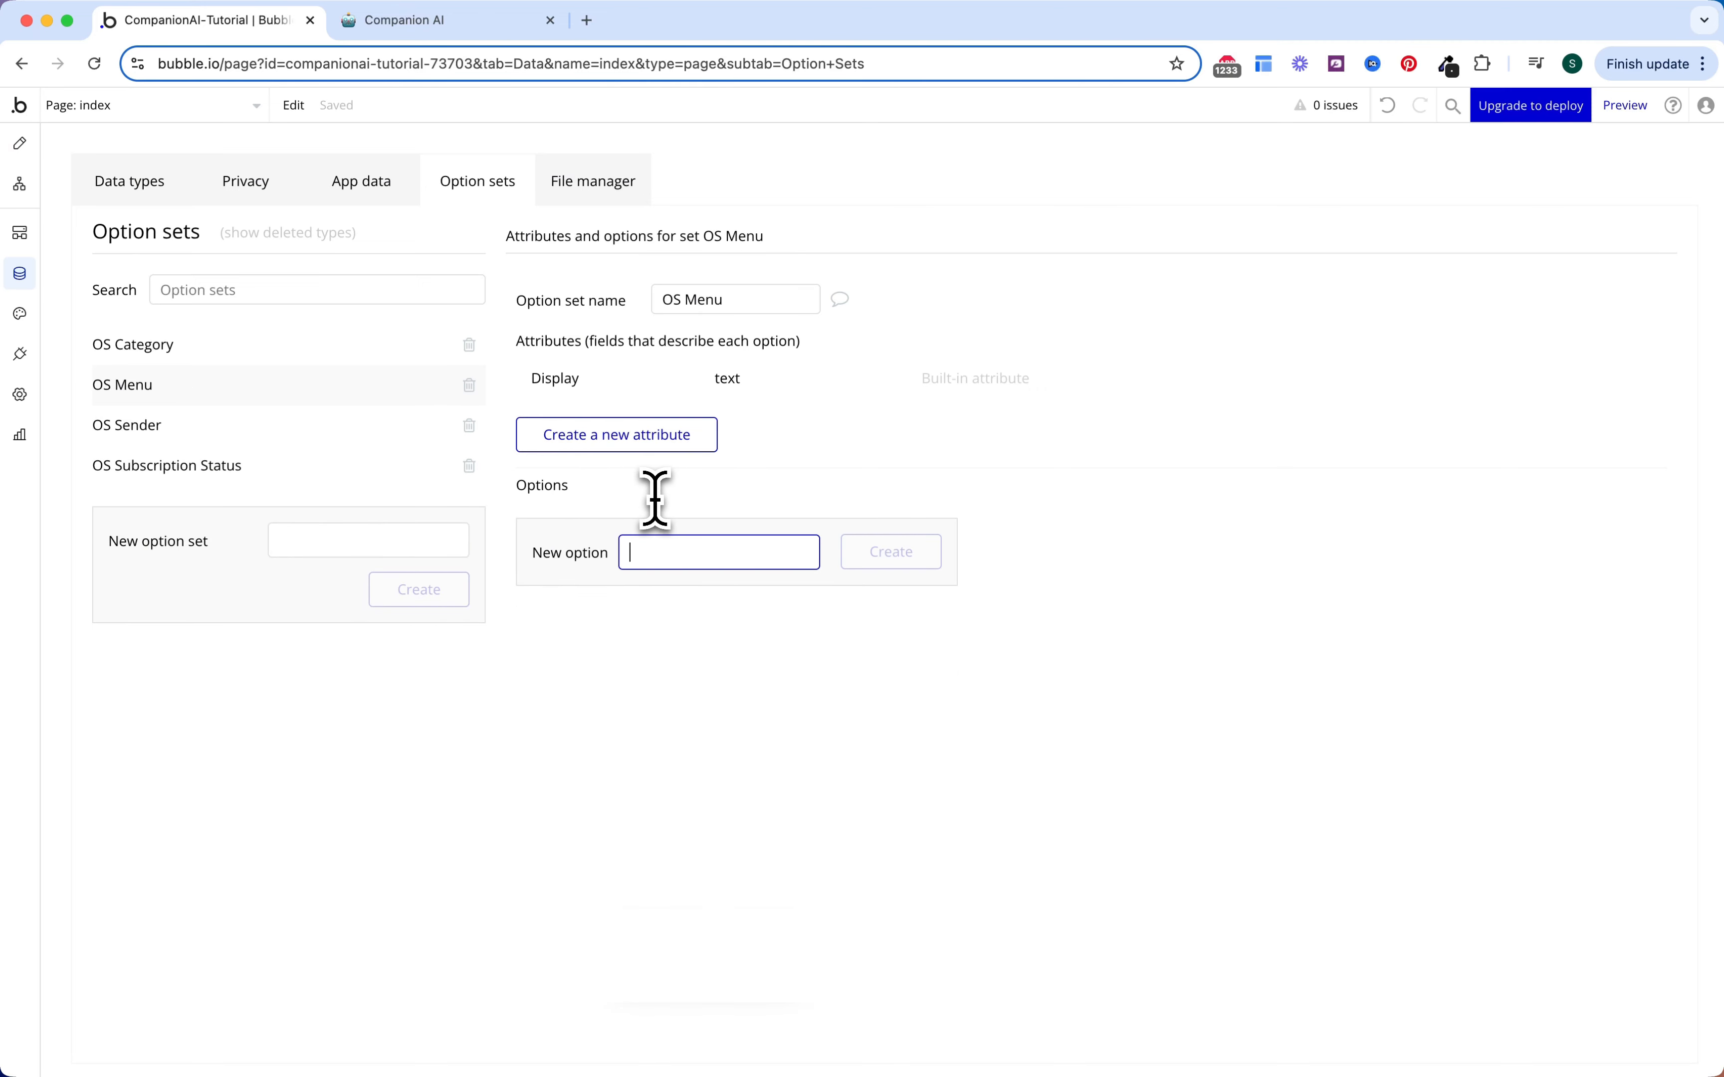
text(Home)
key(Return)
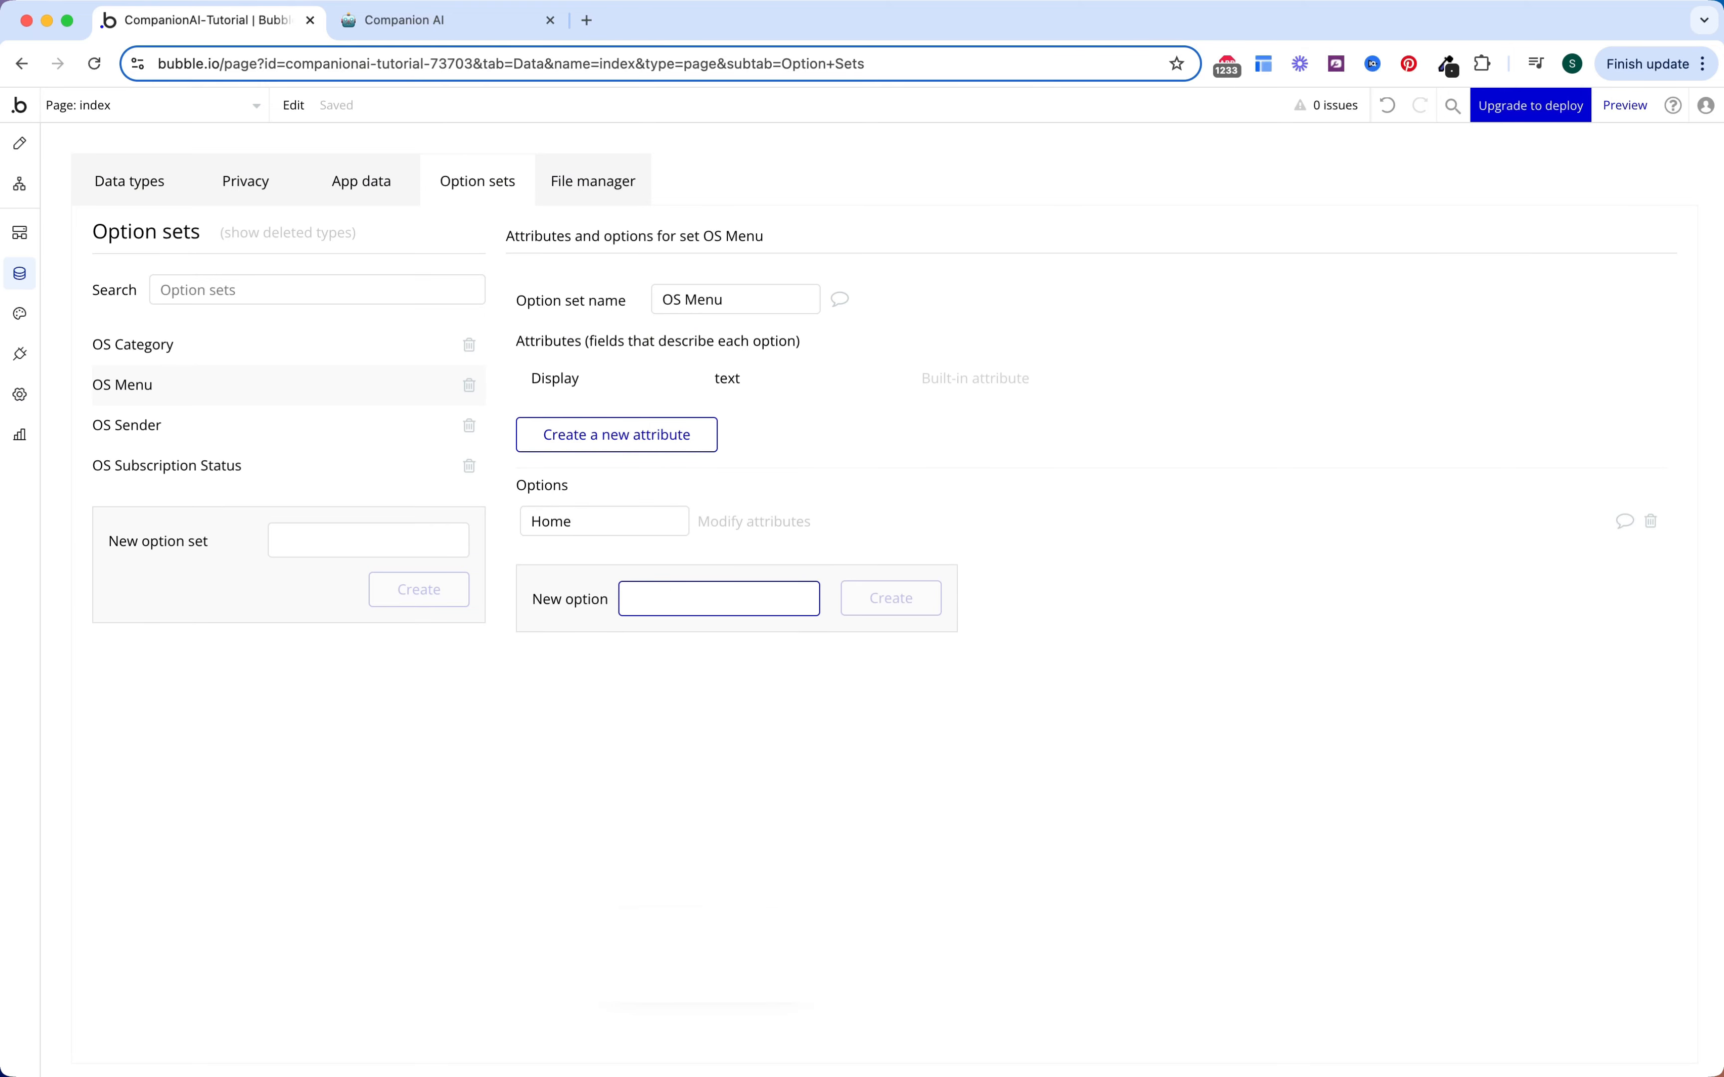
text(Create)
key(Return)
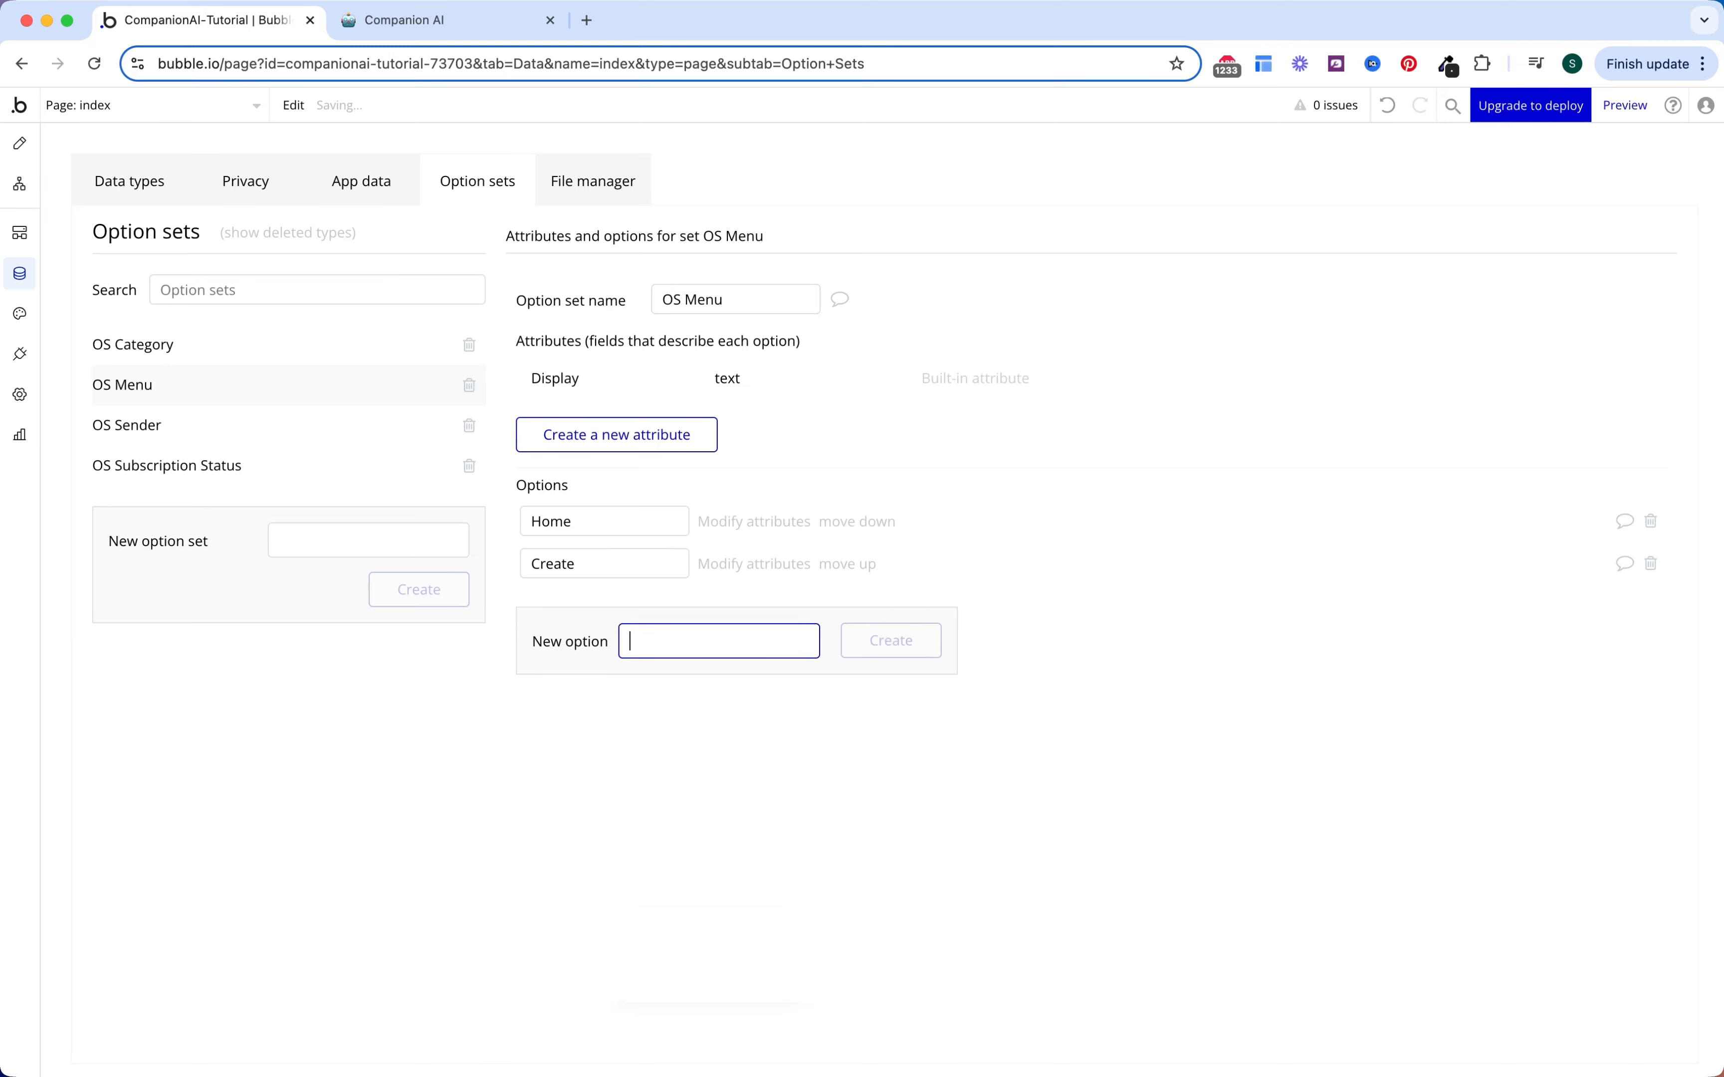
text(Settings)
key(Return)
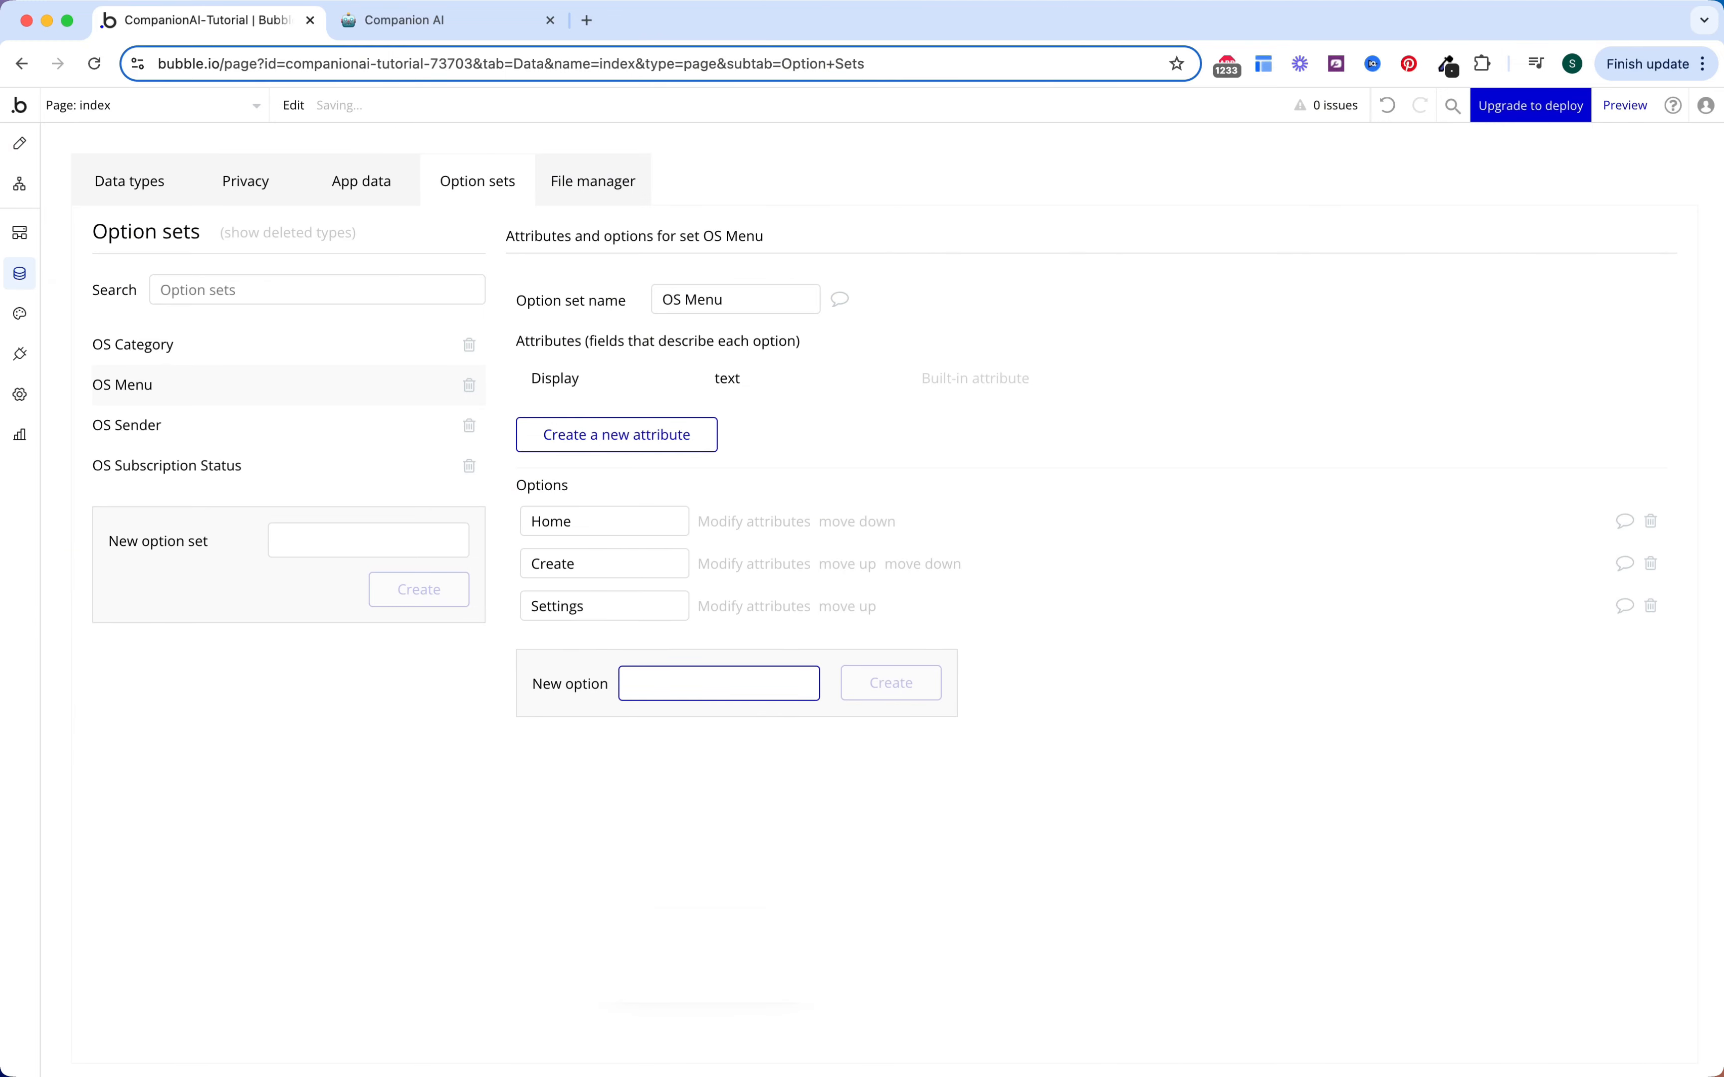
click(132, 187)
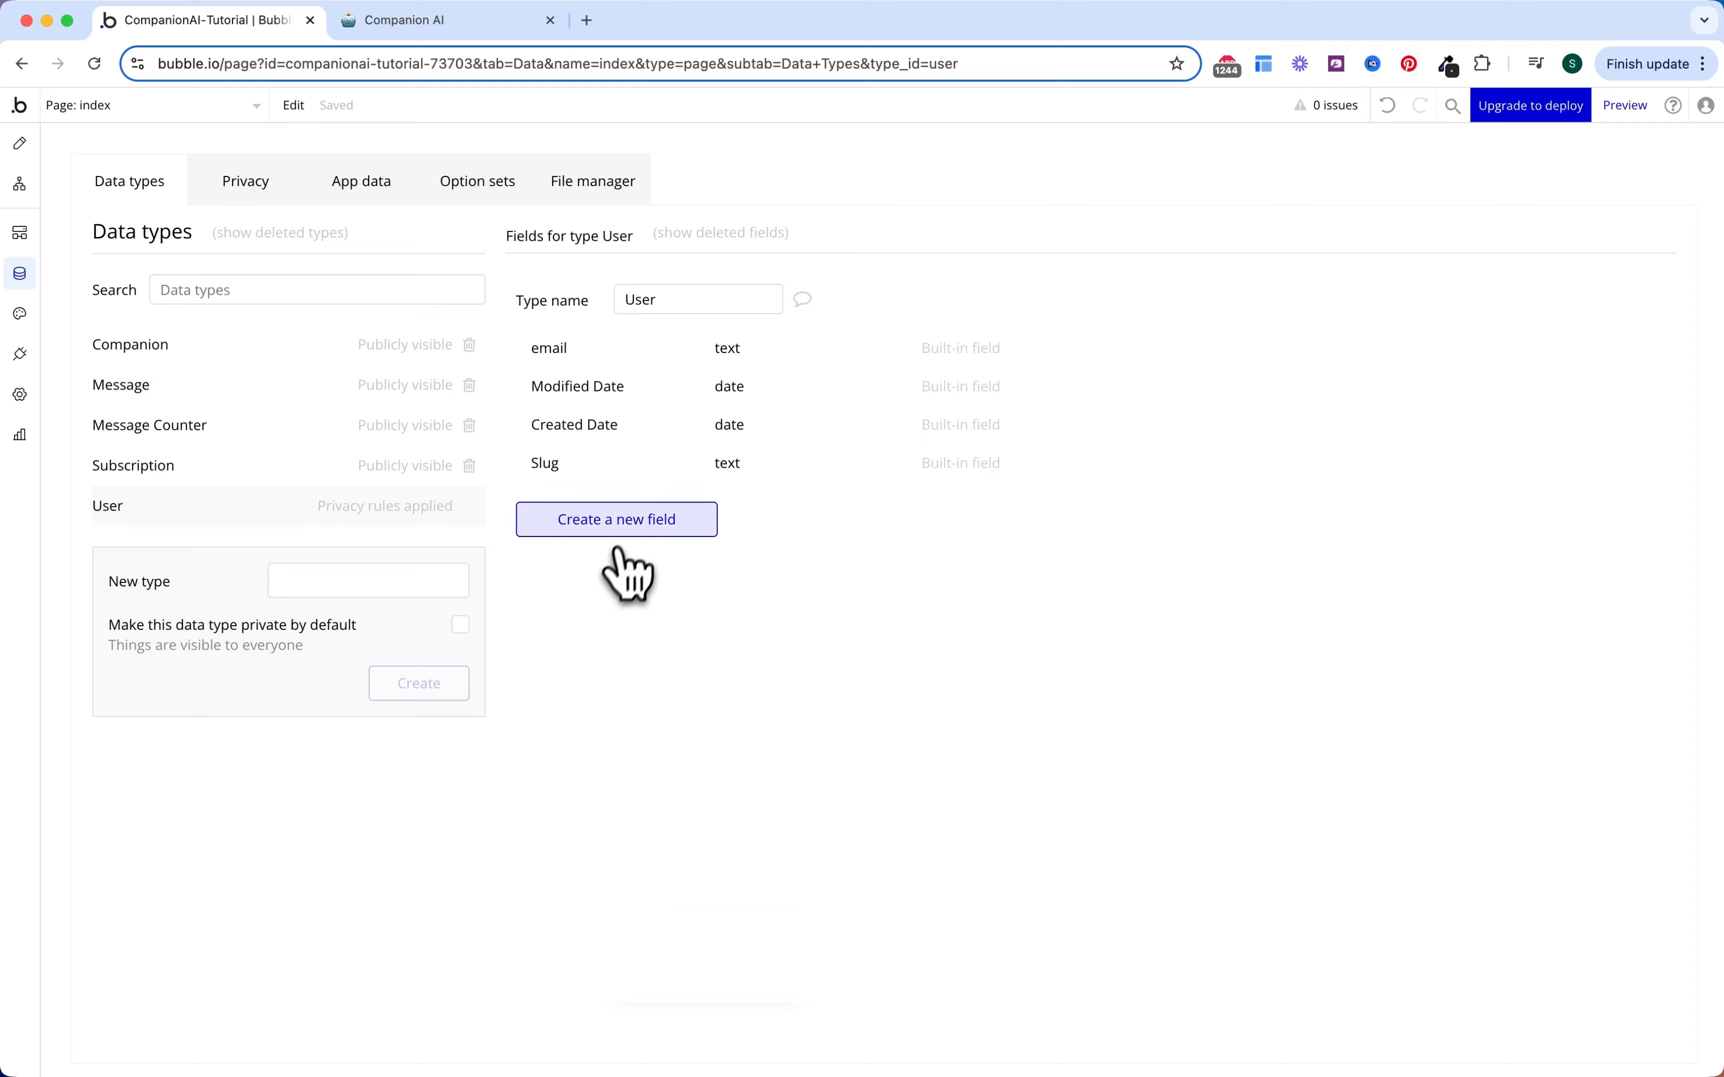
Step: Add a text field called Name to the User type
click(647, 519)
click(839, 271)
text(NAme)
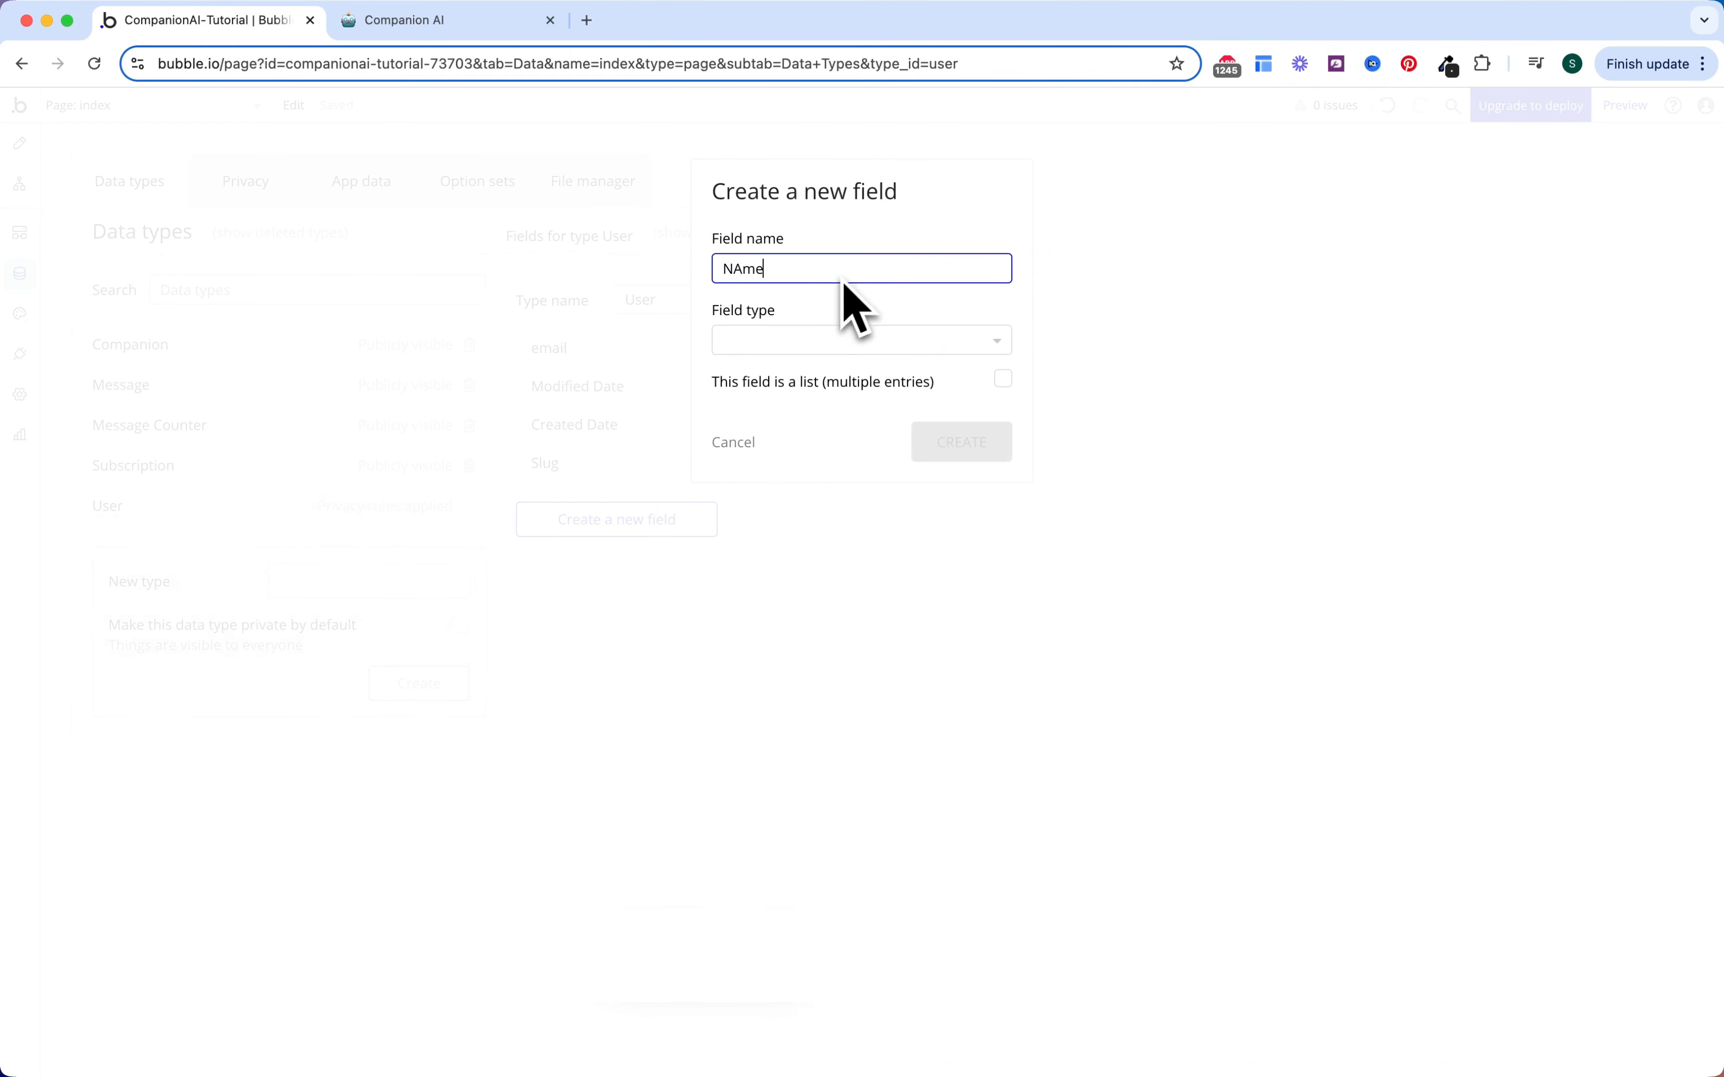
key(BackSpace)
key(BackSpace)
click(812, 344)
text(tex)
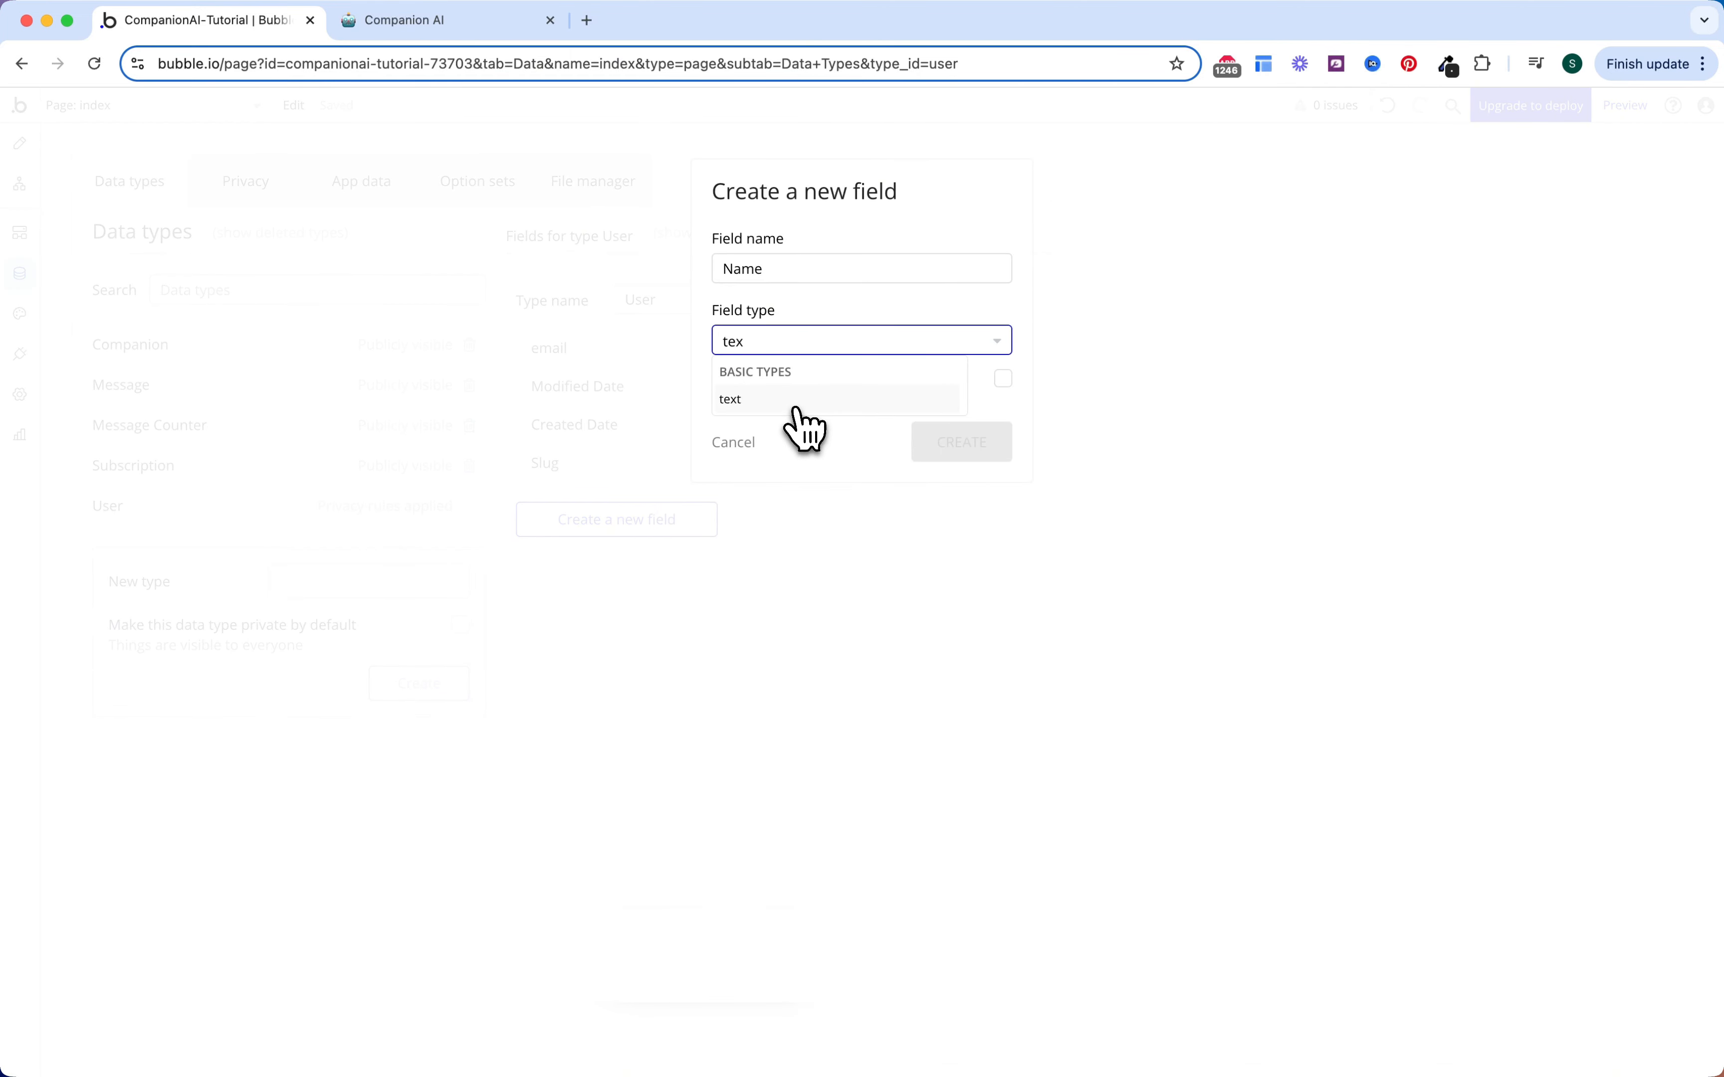
click(802, 399)
click(941, 456)
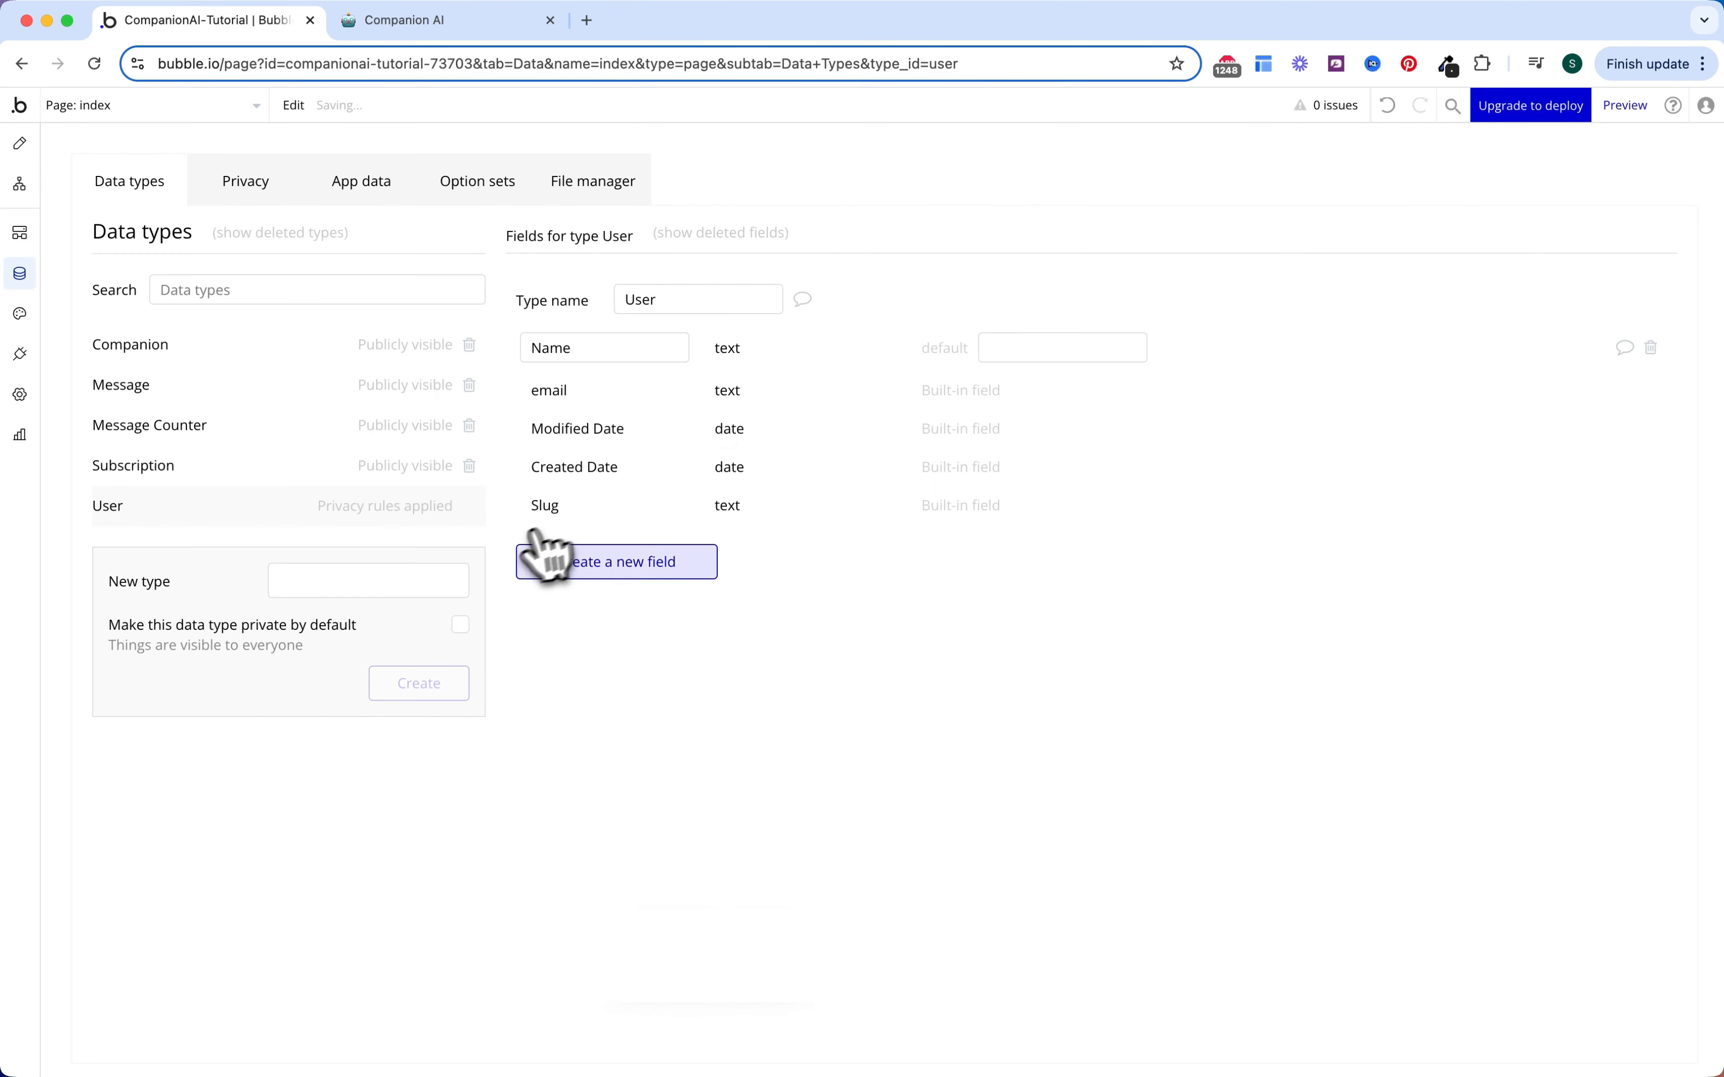
Step: Add an image field called Profile Picture to the User type
click(546, 556)
click(813, 270)
text(Profi)
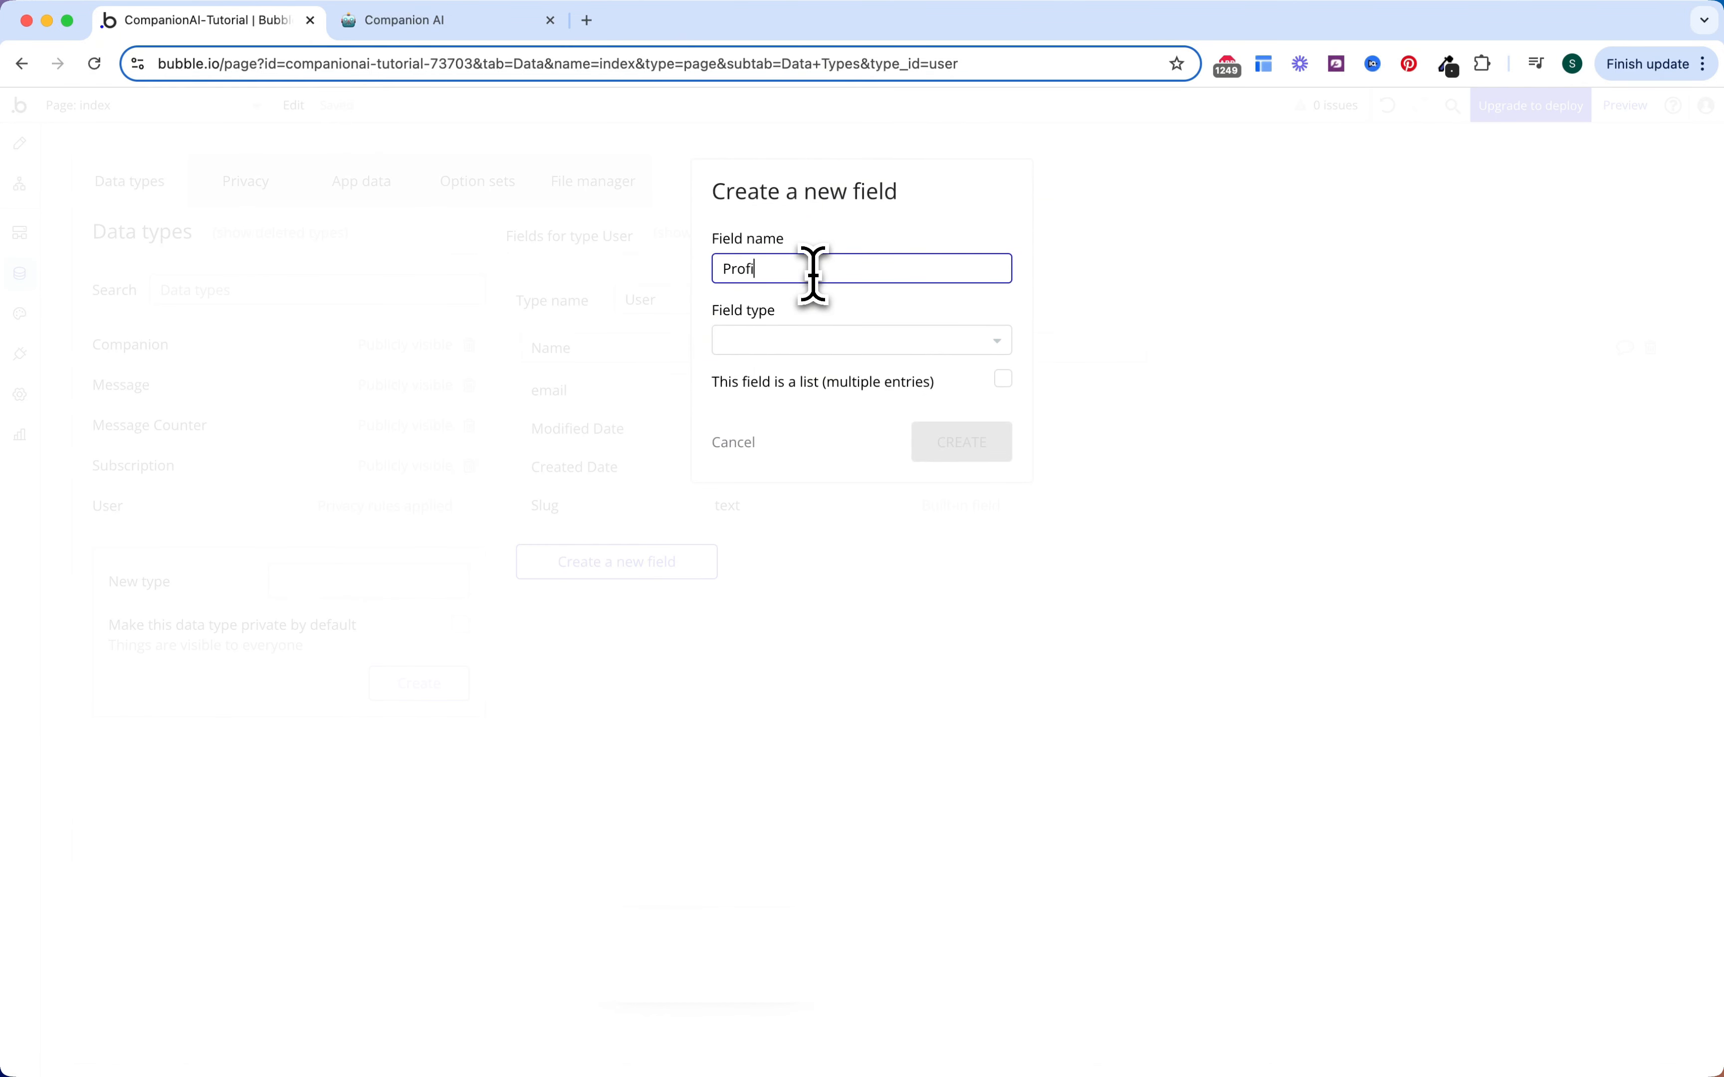
text(le Picture)
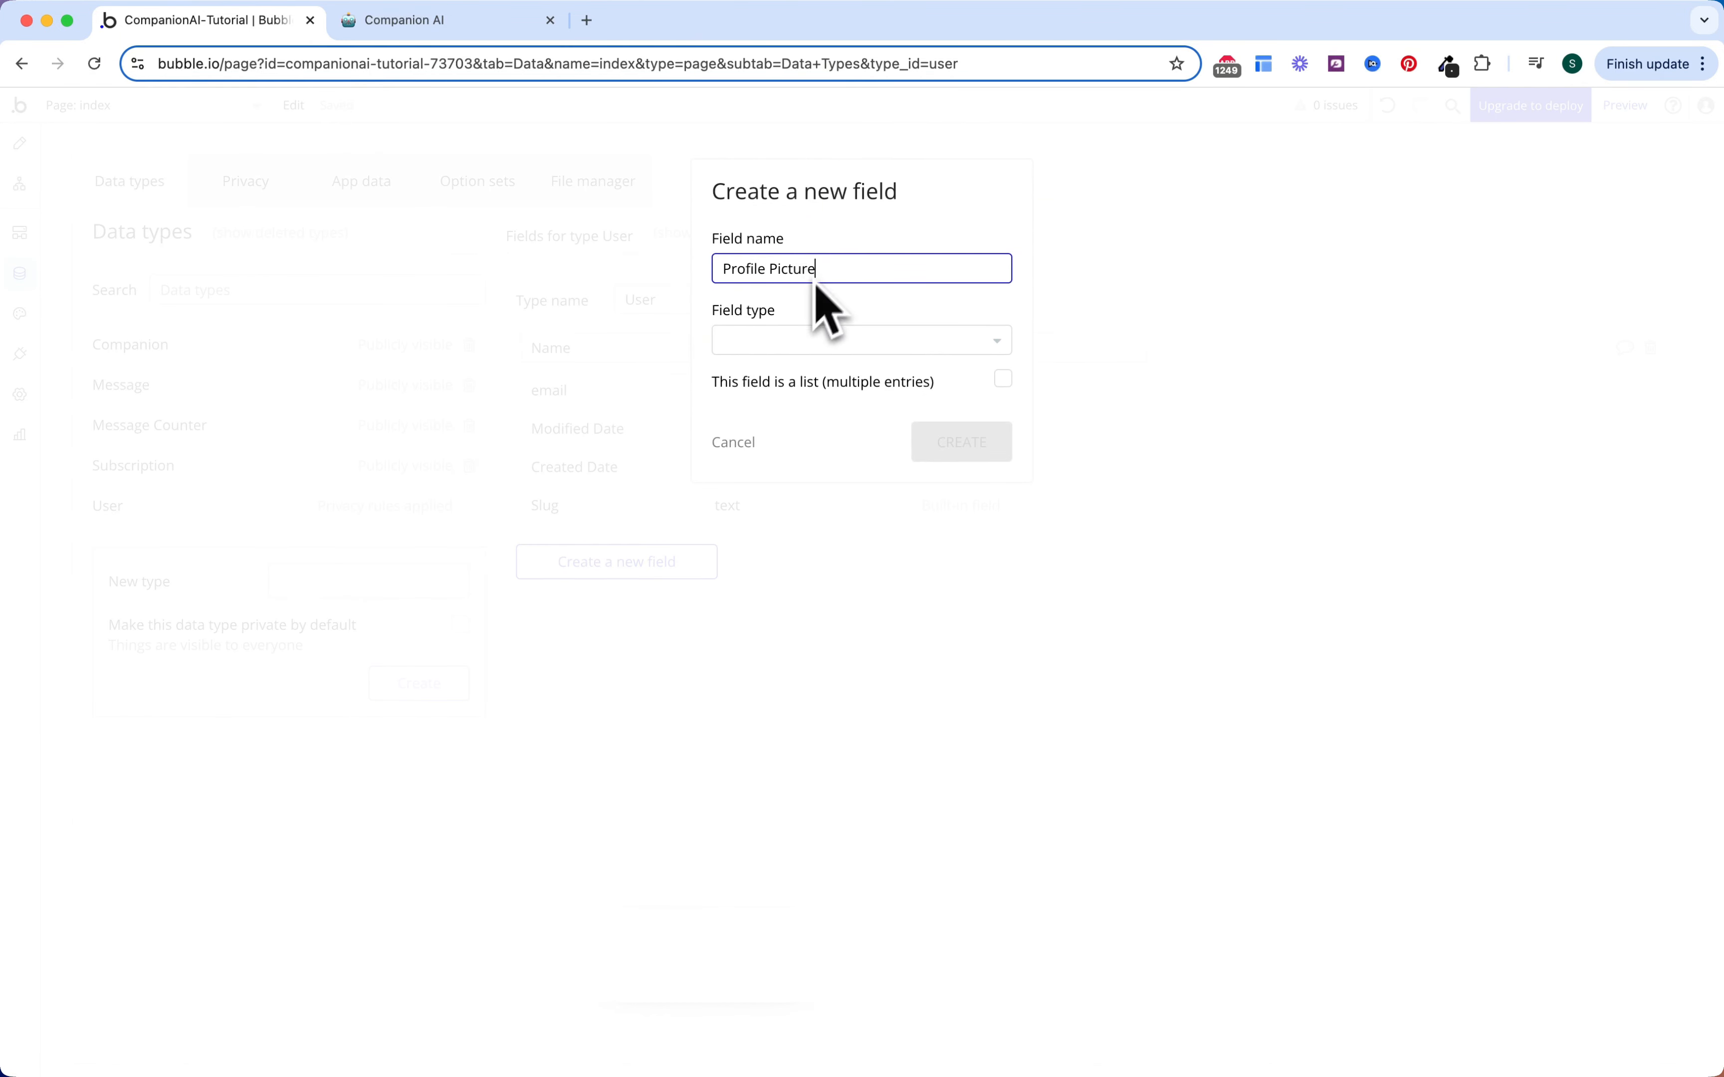
click(798, 342)
text(image)
click(806, 399)
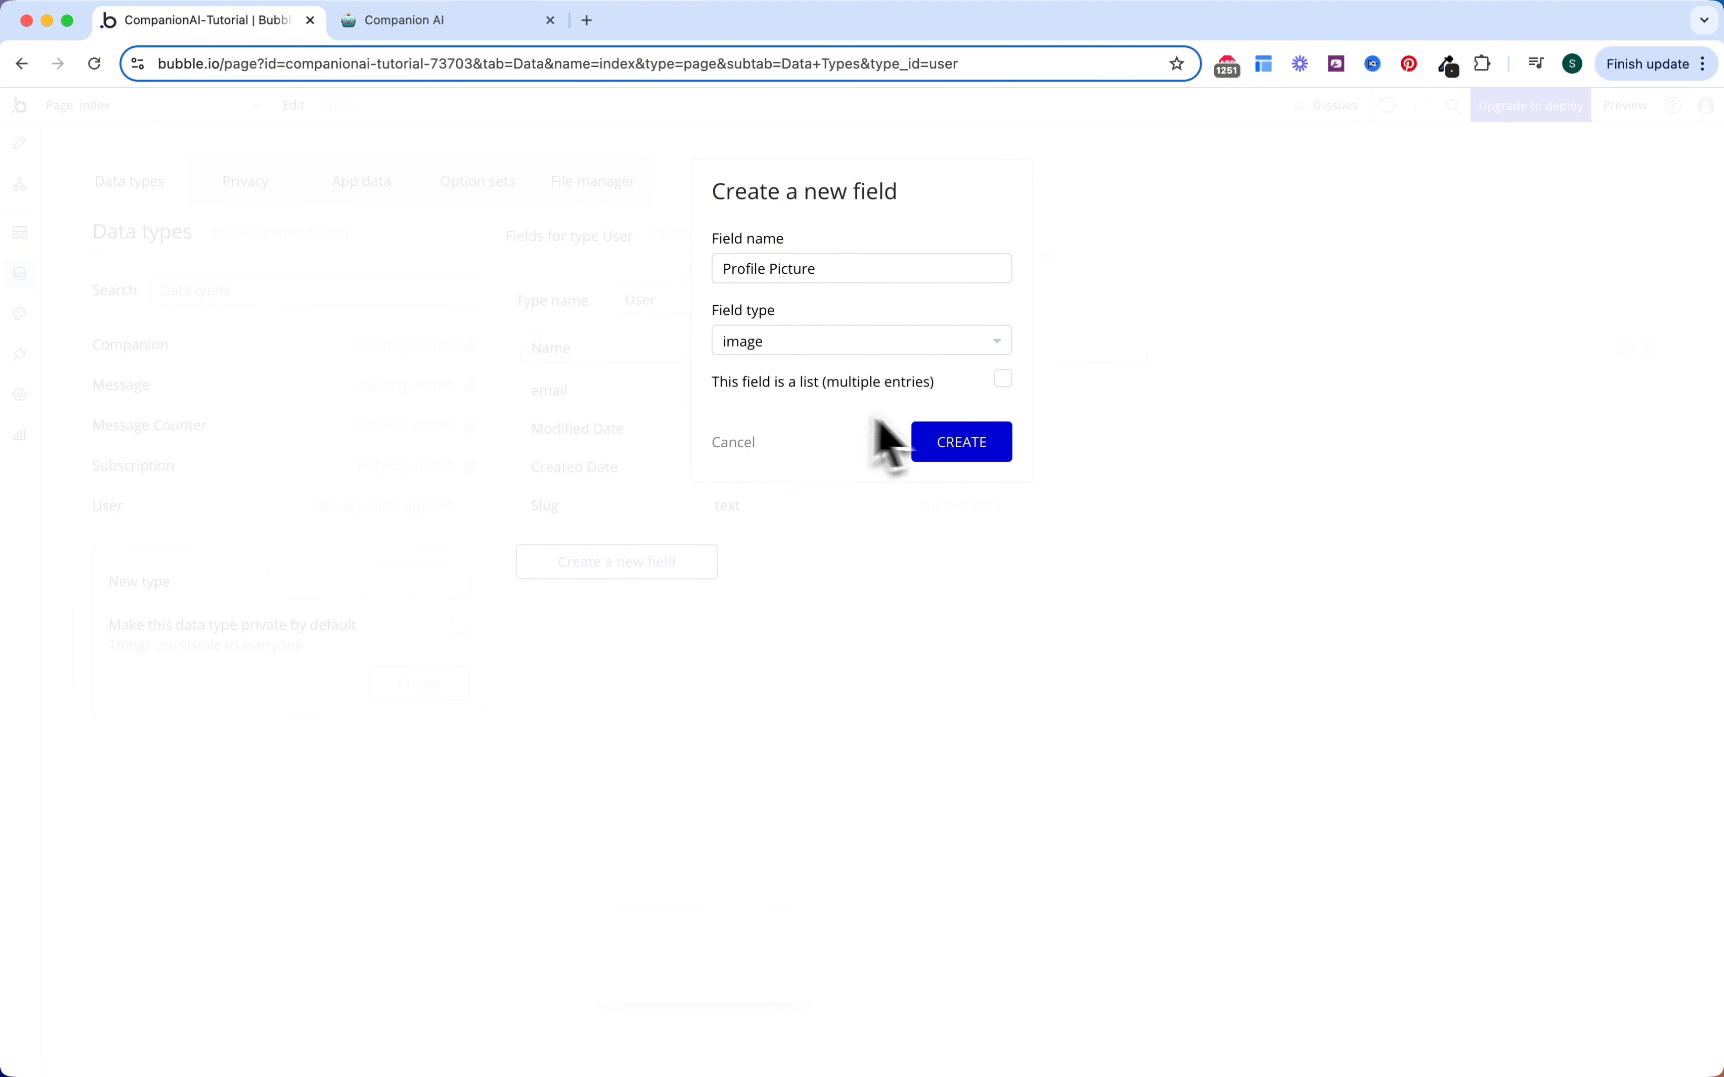
click(934, 444)
Step: Add a Subscription field of type Subscription to the User type
click(630, 604)
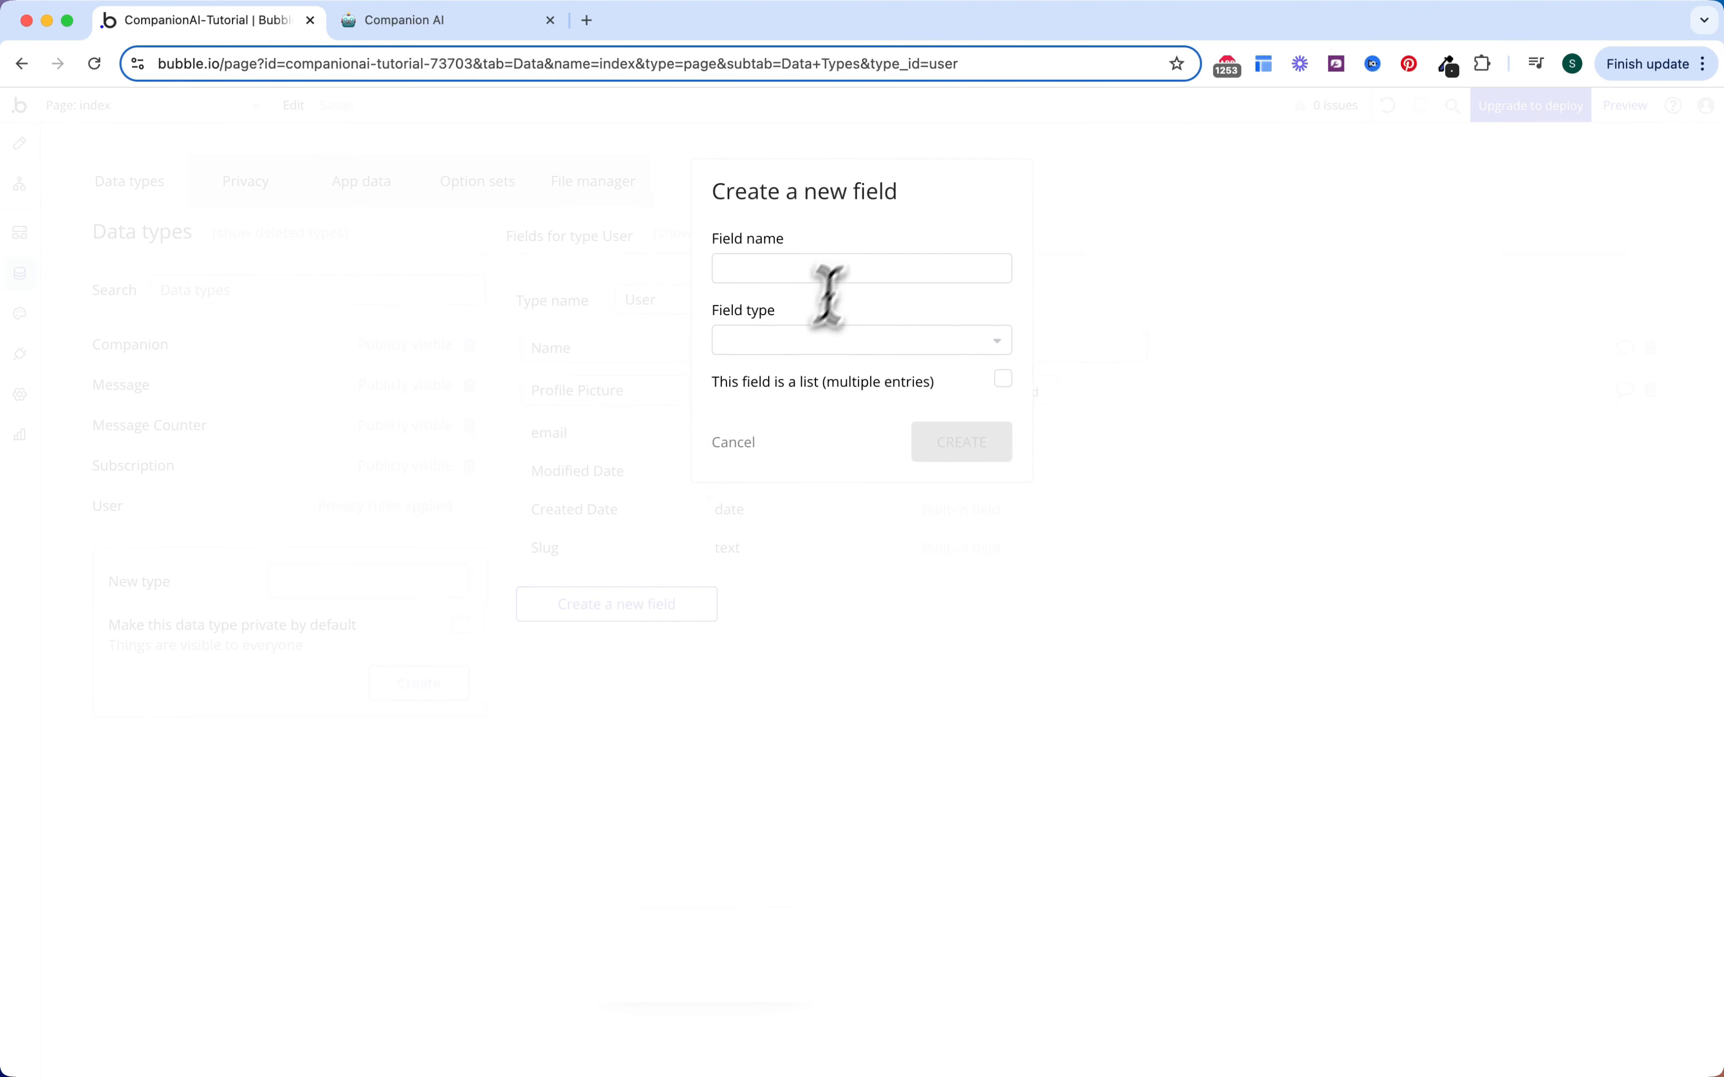
click(850, 268)
text(Subscription)
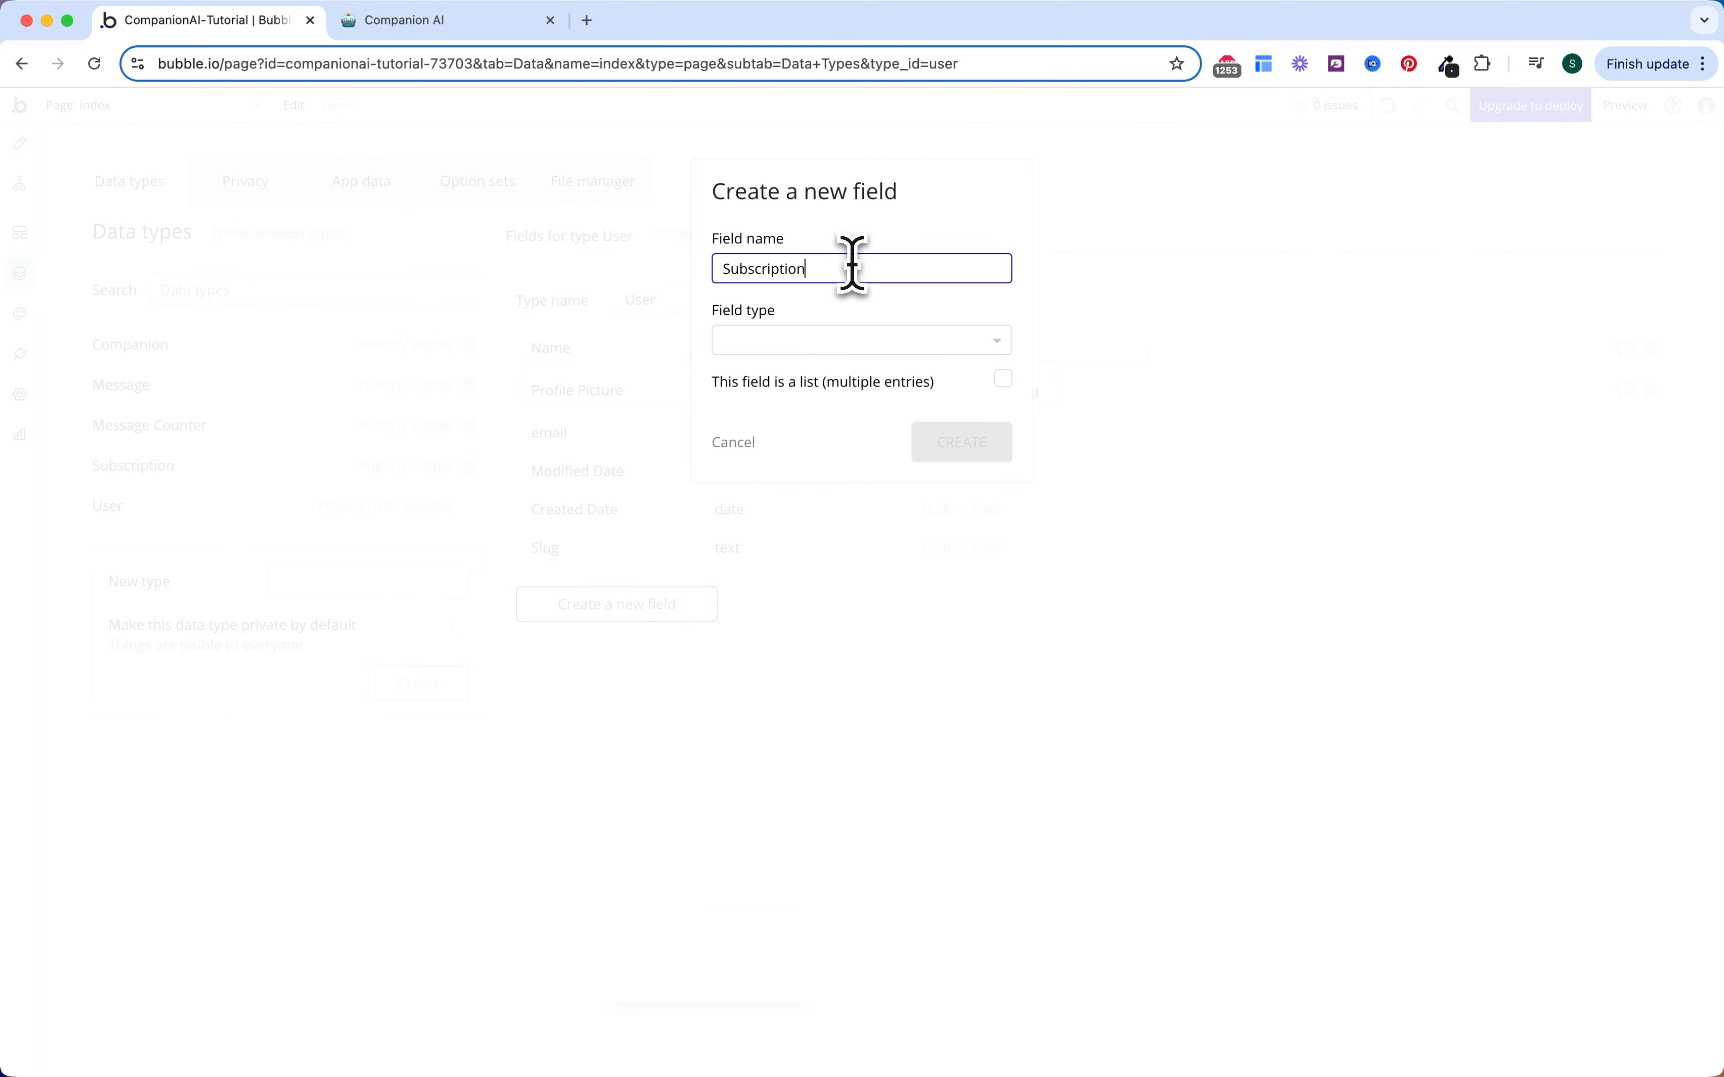
click(794, 346)
text(sub)
click(781, 454)
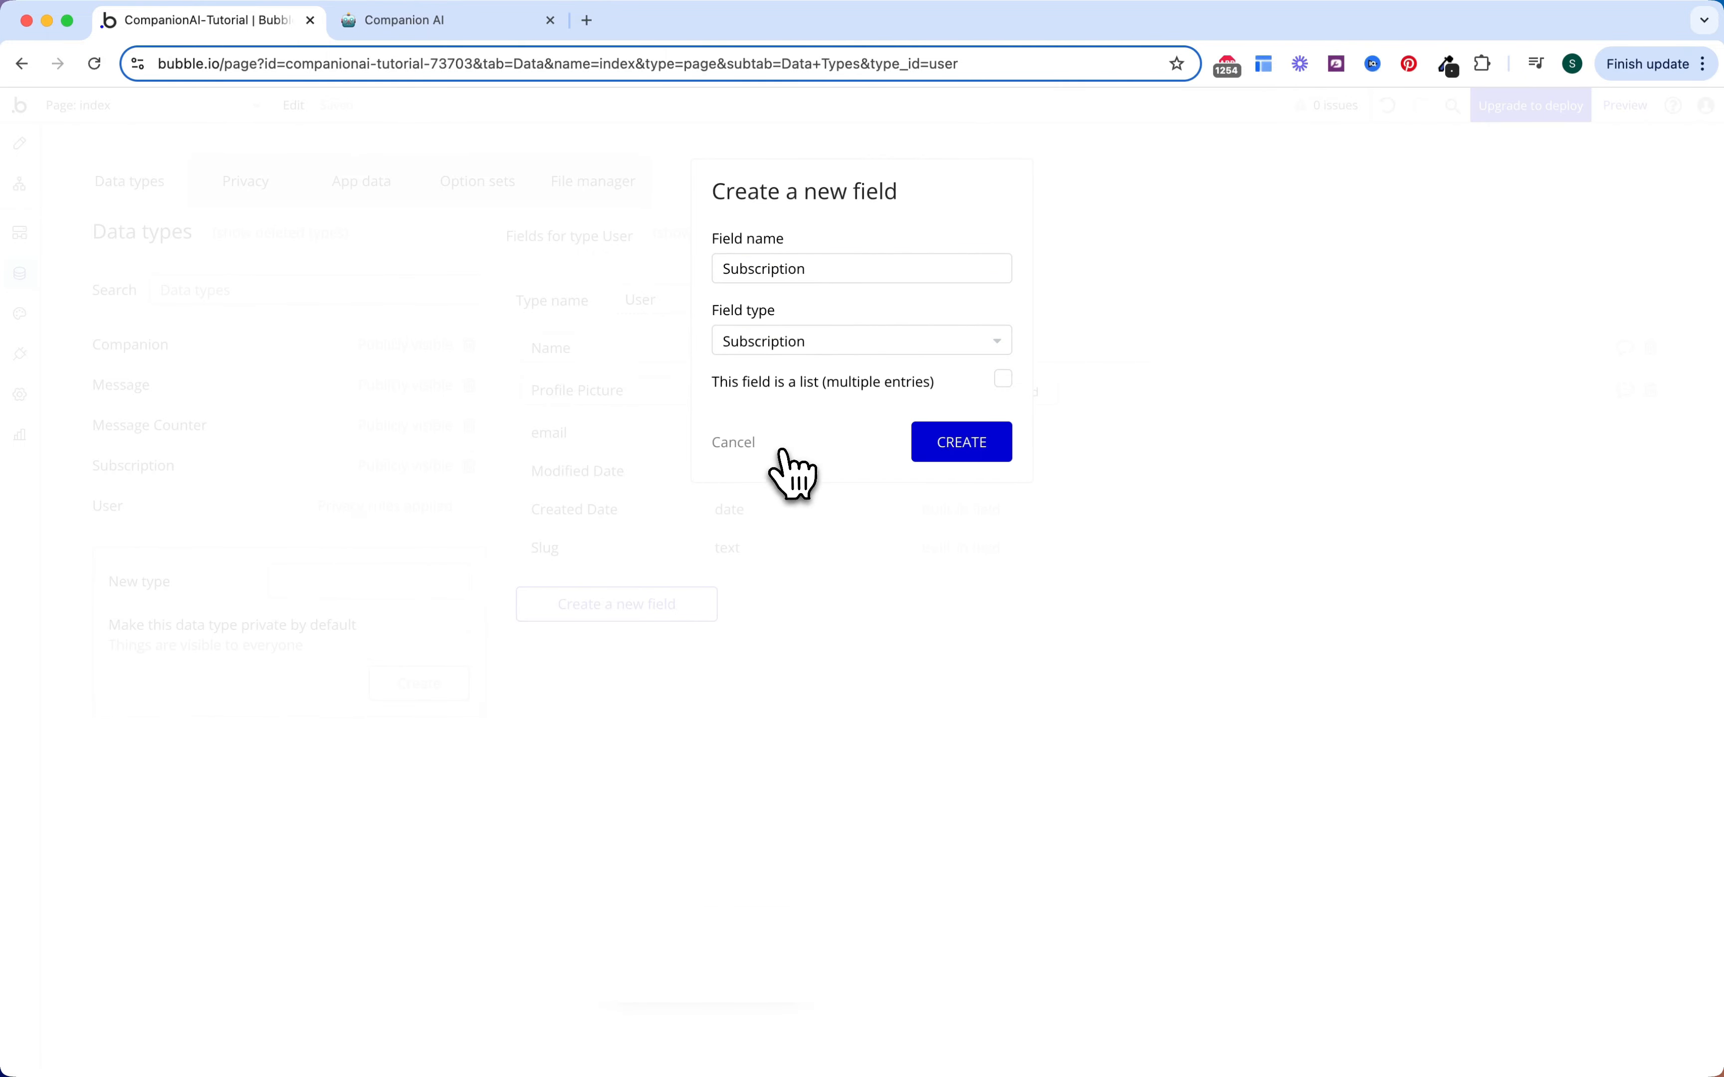
click(924, 449)
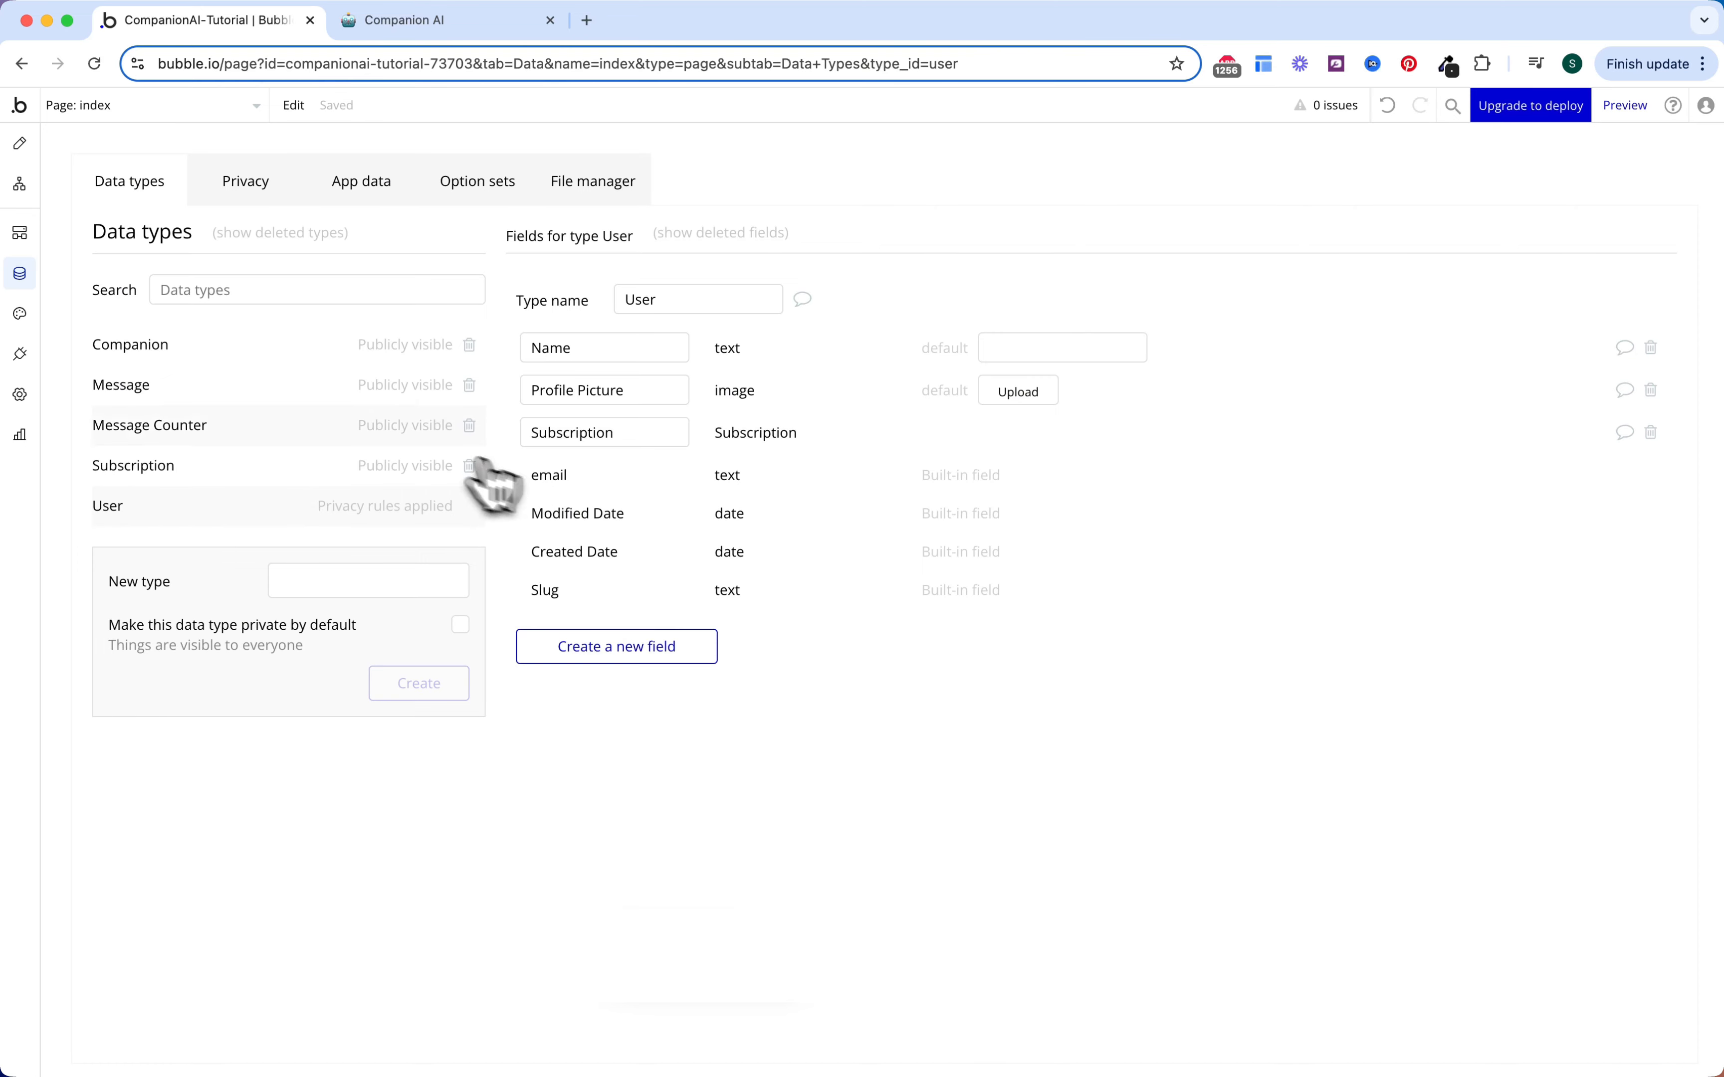
Step: Add a text field called Name to the Companion type
click(254, 345)
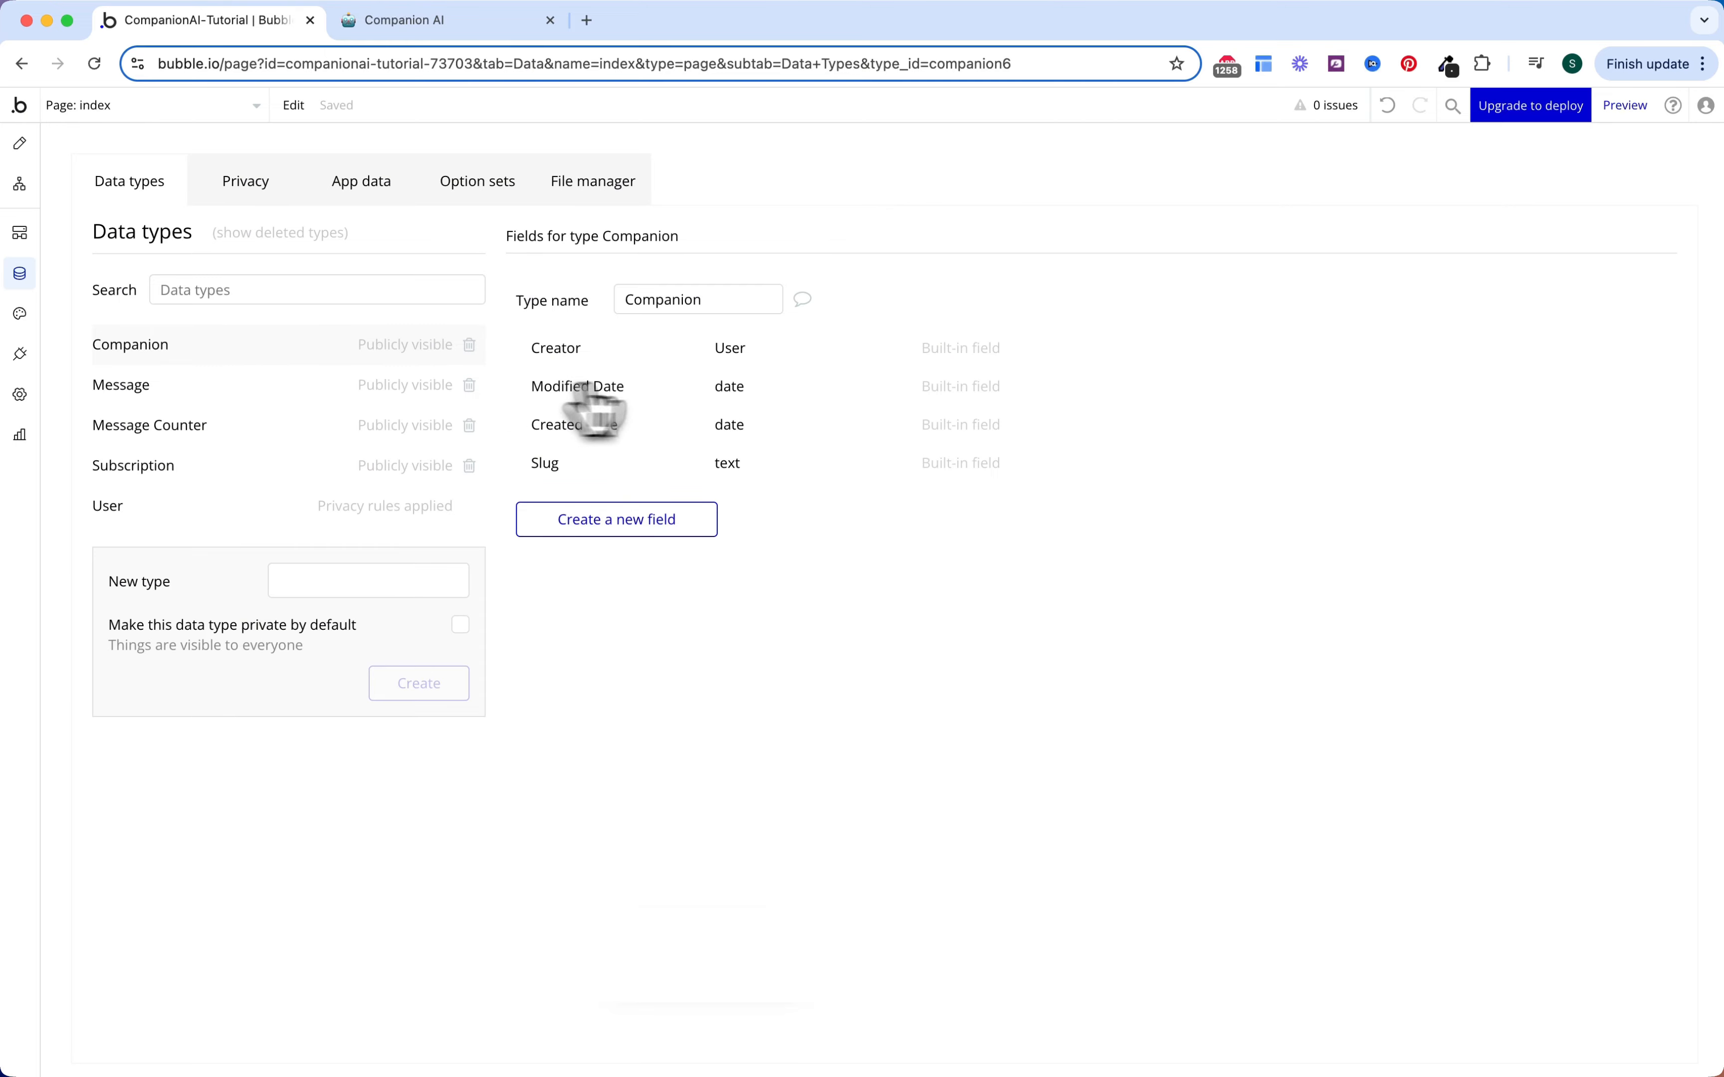
click(645, 520)
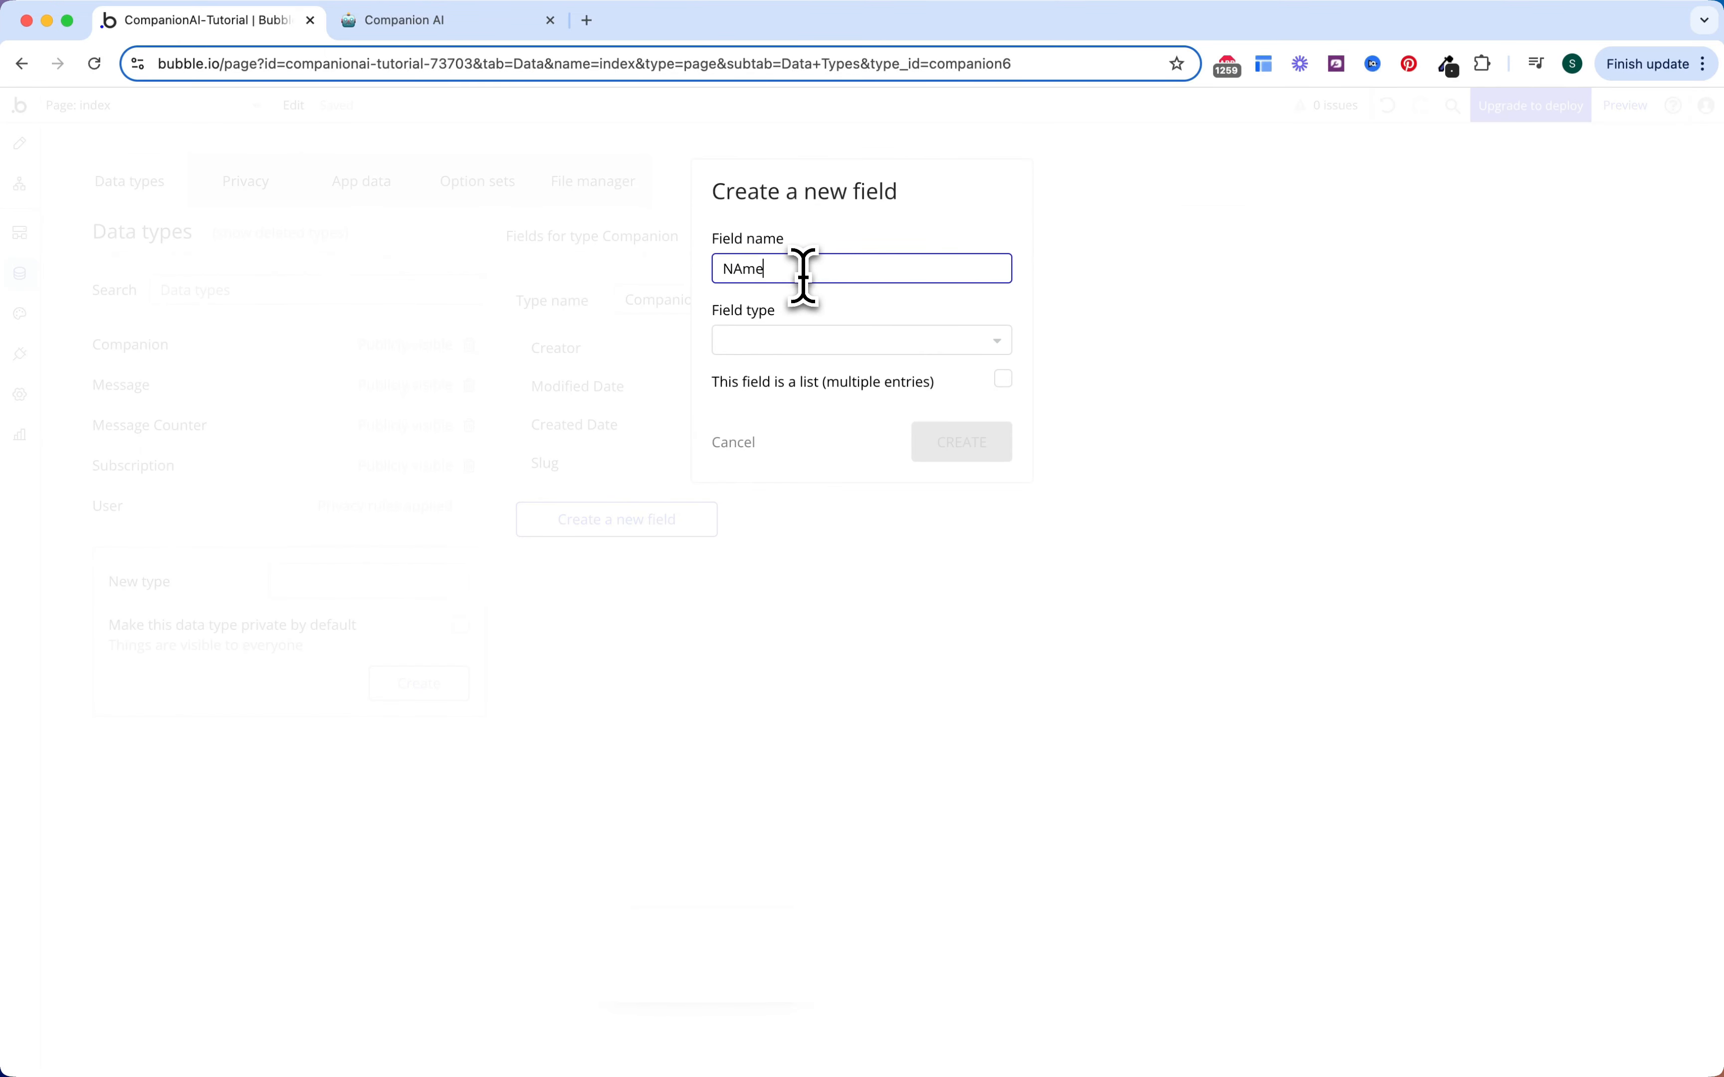
text(NAme)
key(BackSpace)
text(e)
click(796, 349)
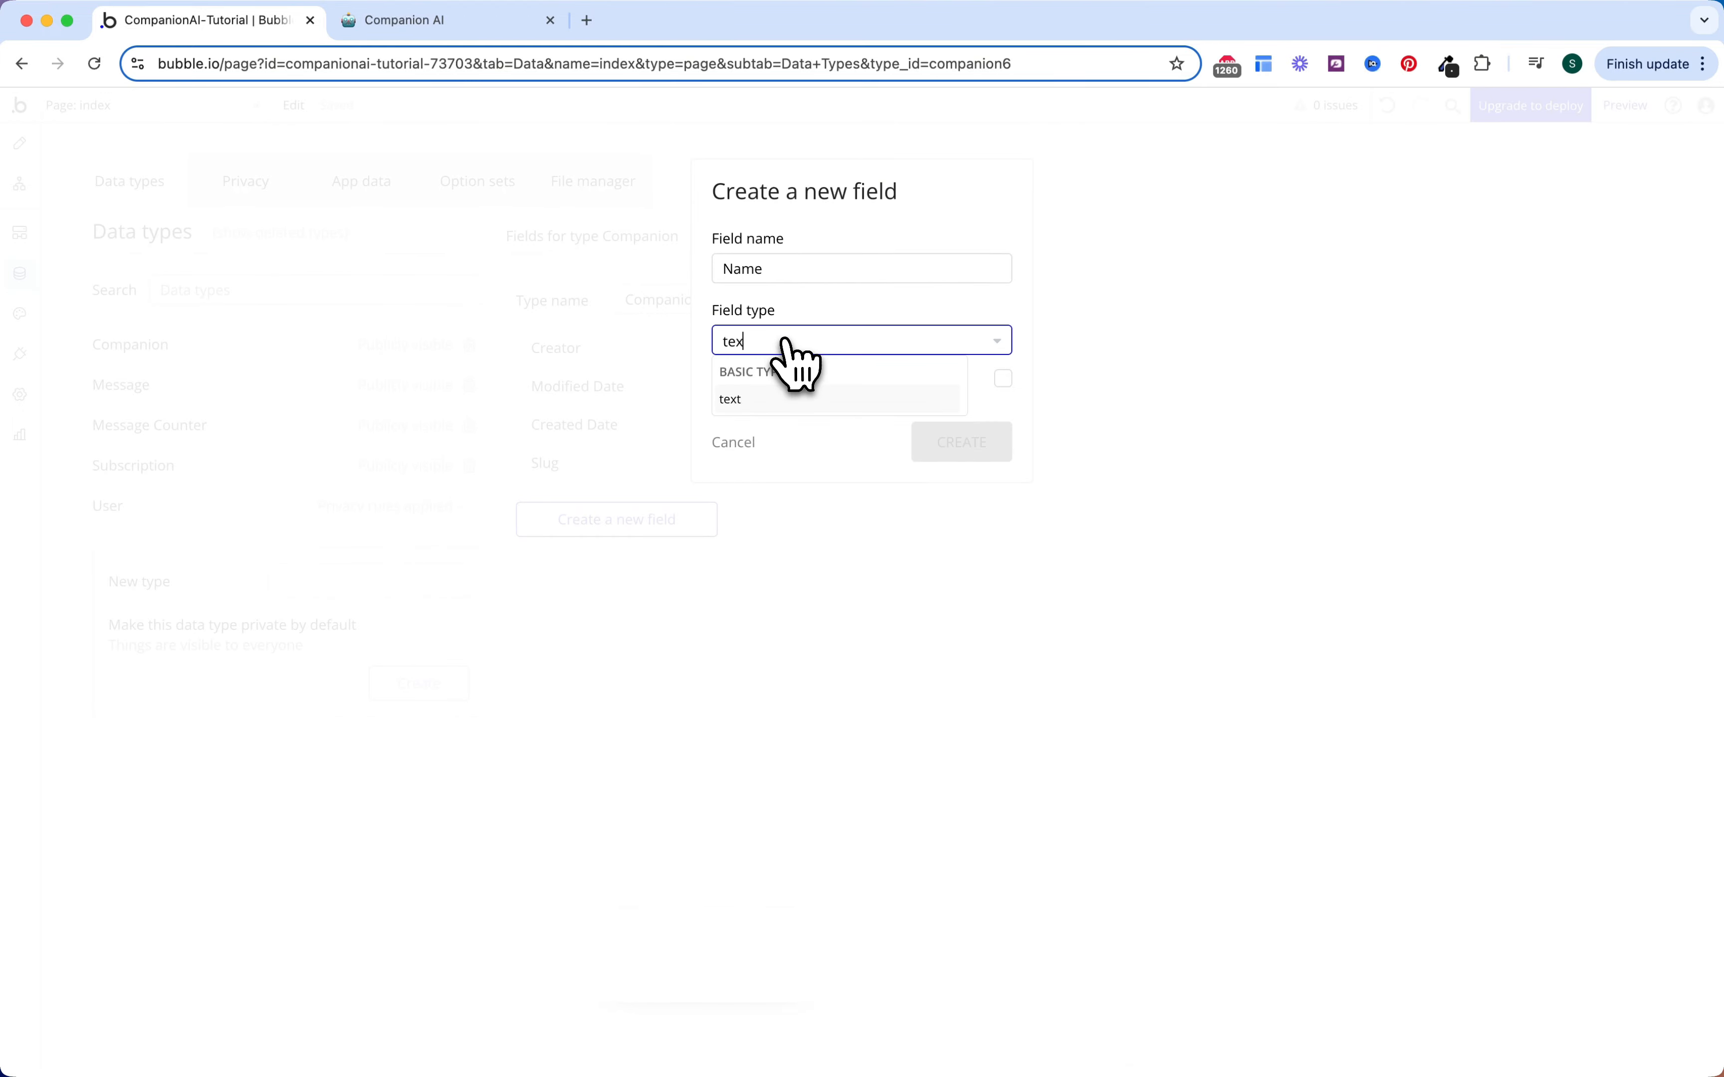
click(797, 366)
click(950, 444)
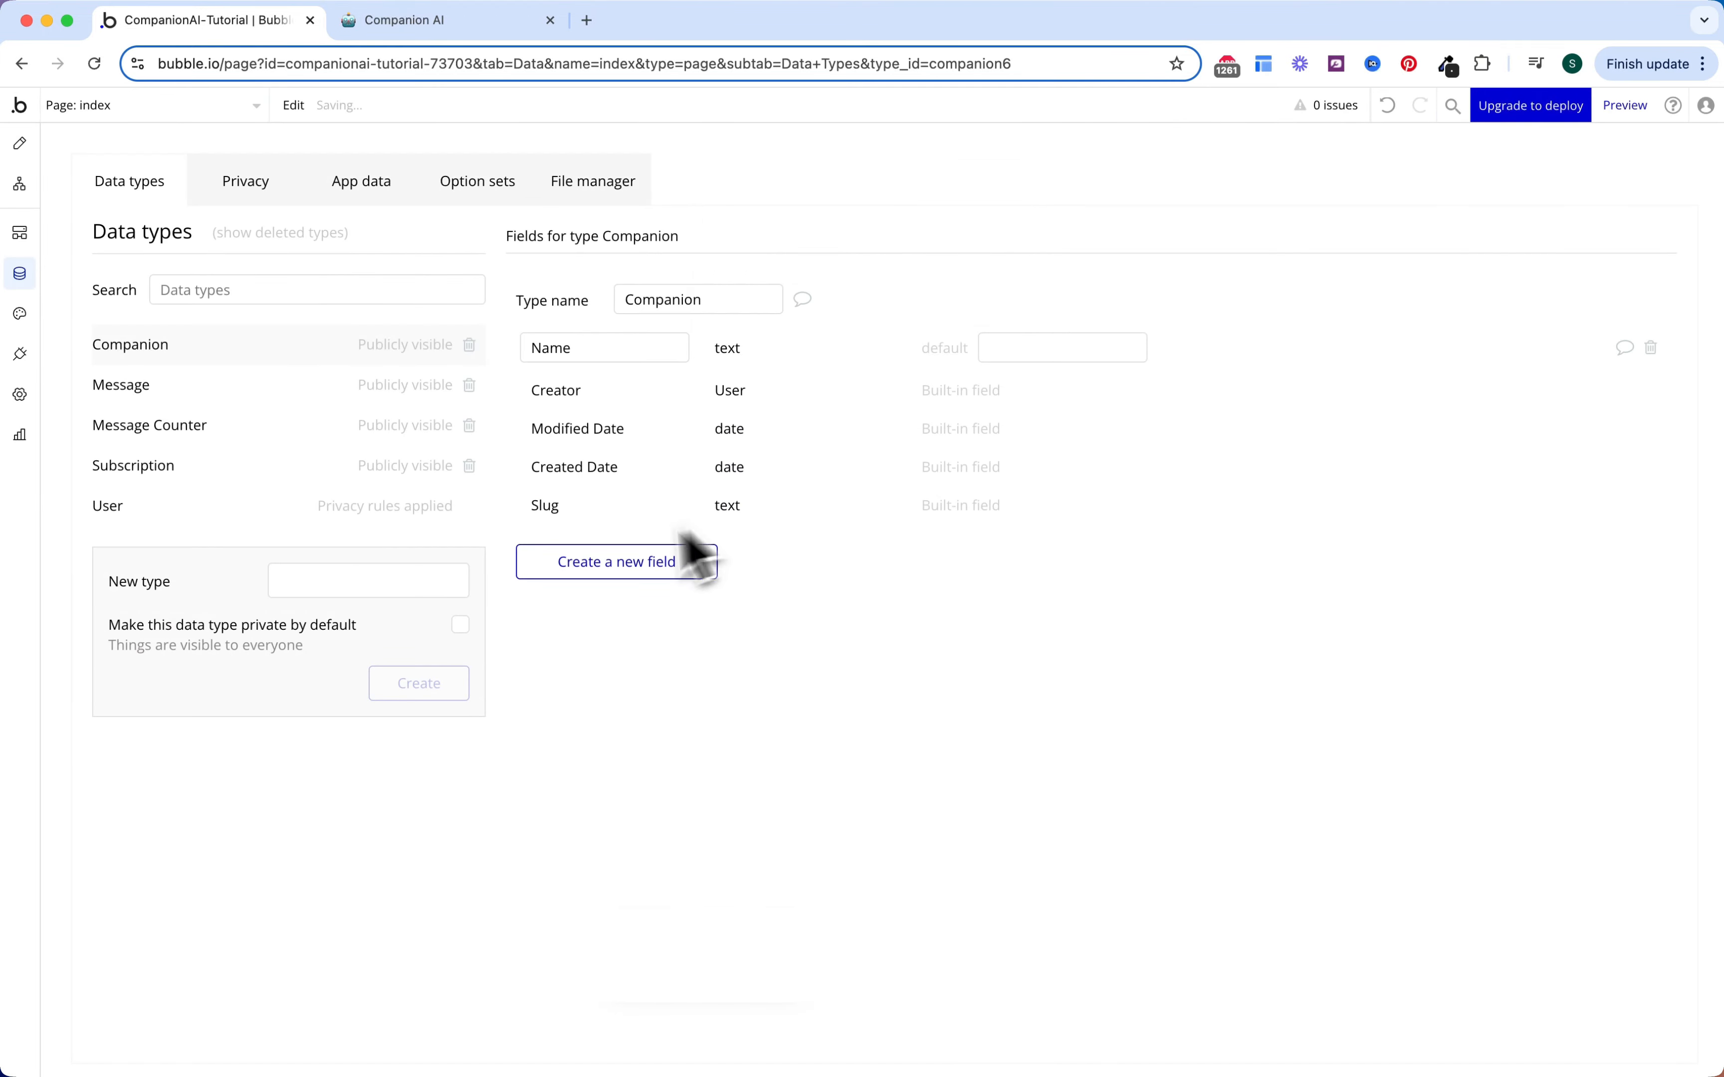
Step: Add a Category field of type OS Category to Companion
click(636, 563)
click(810, 275)
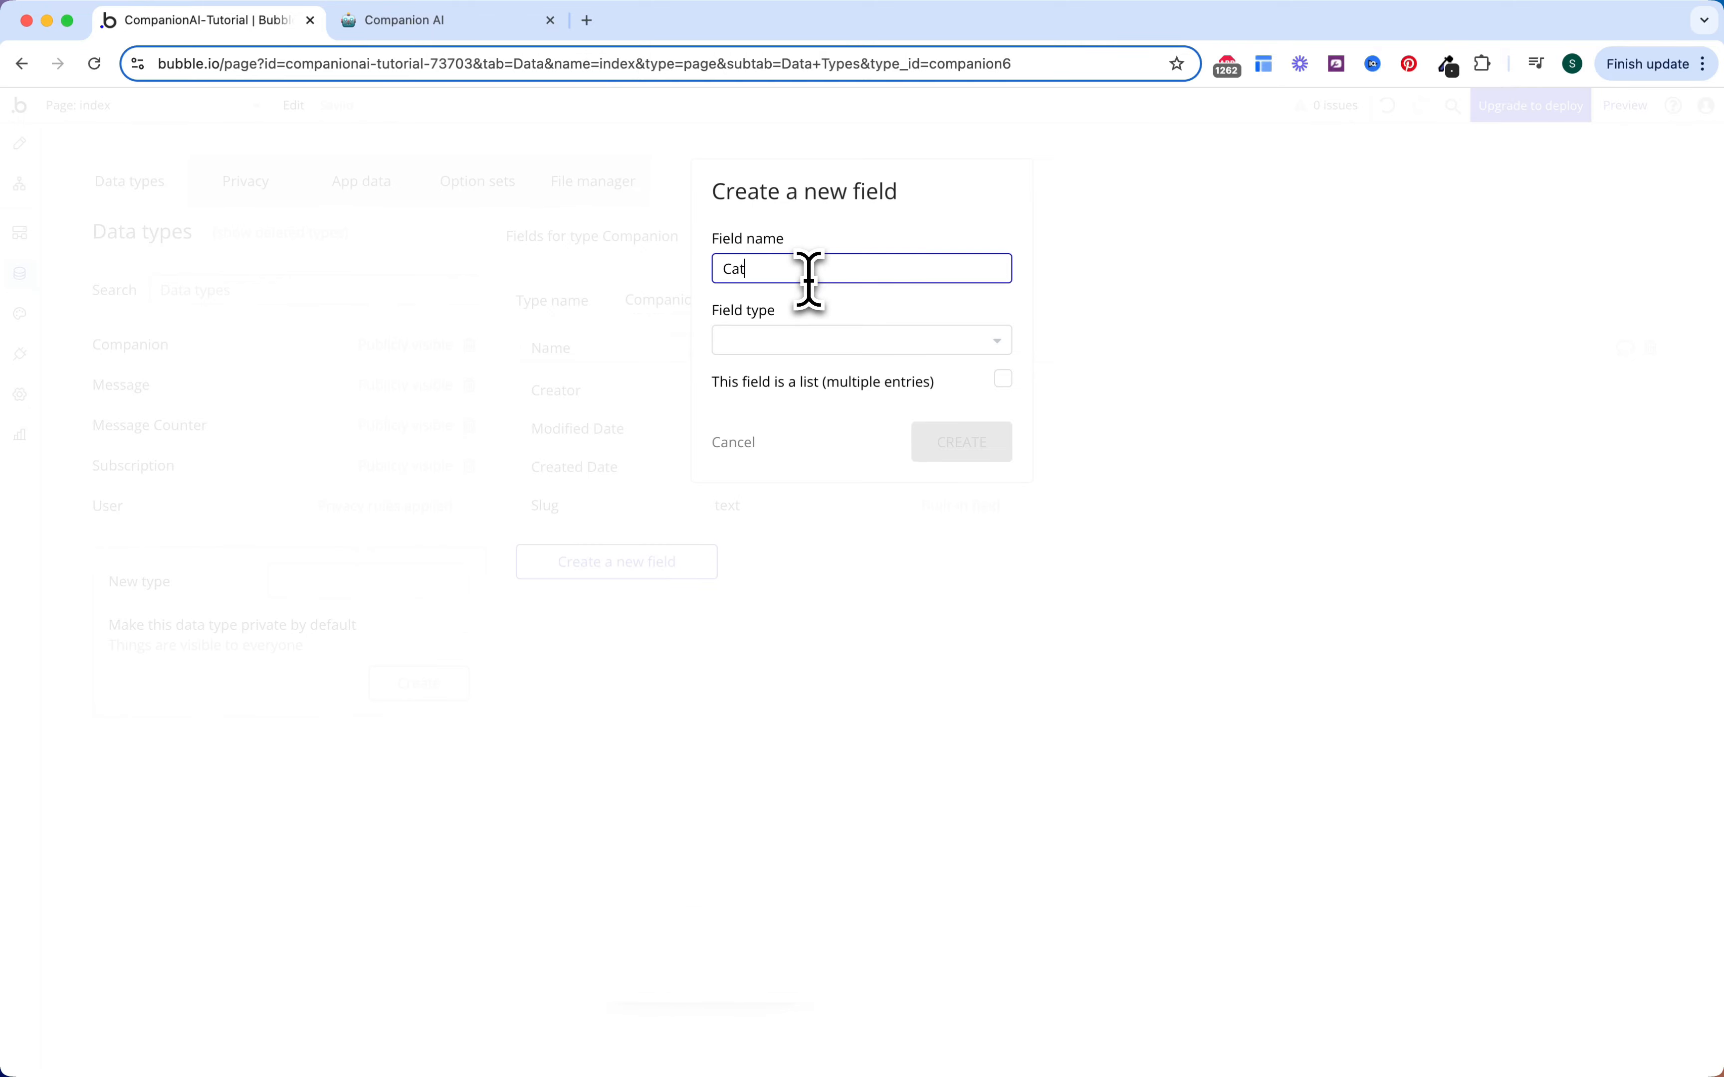
text(Category)
click(789, 340)
text(os)
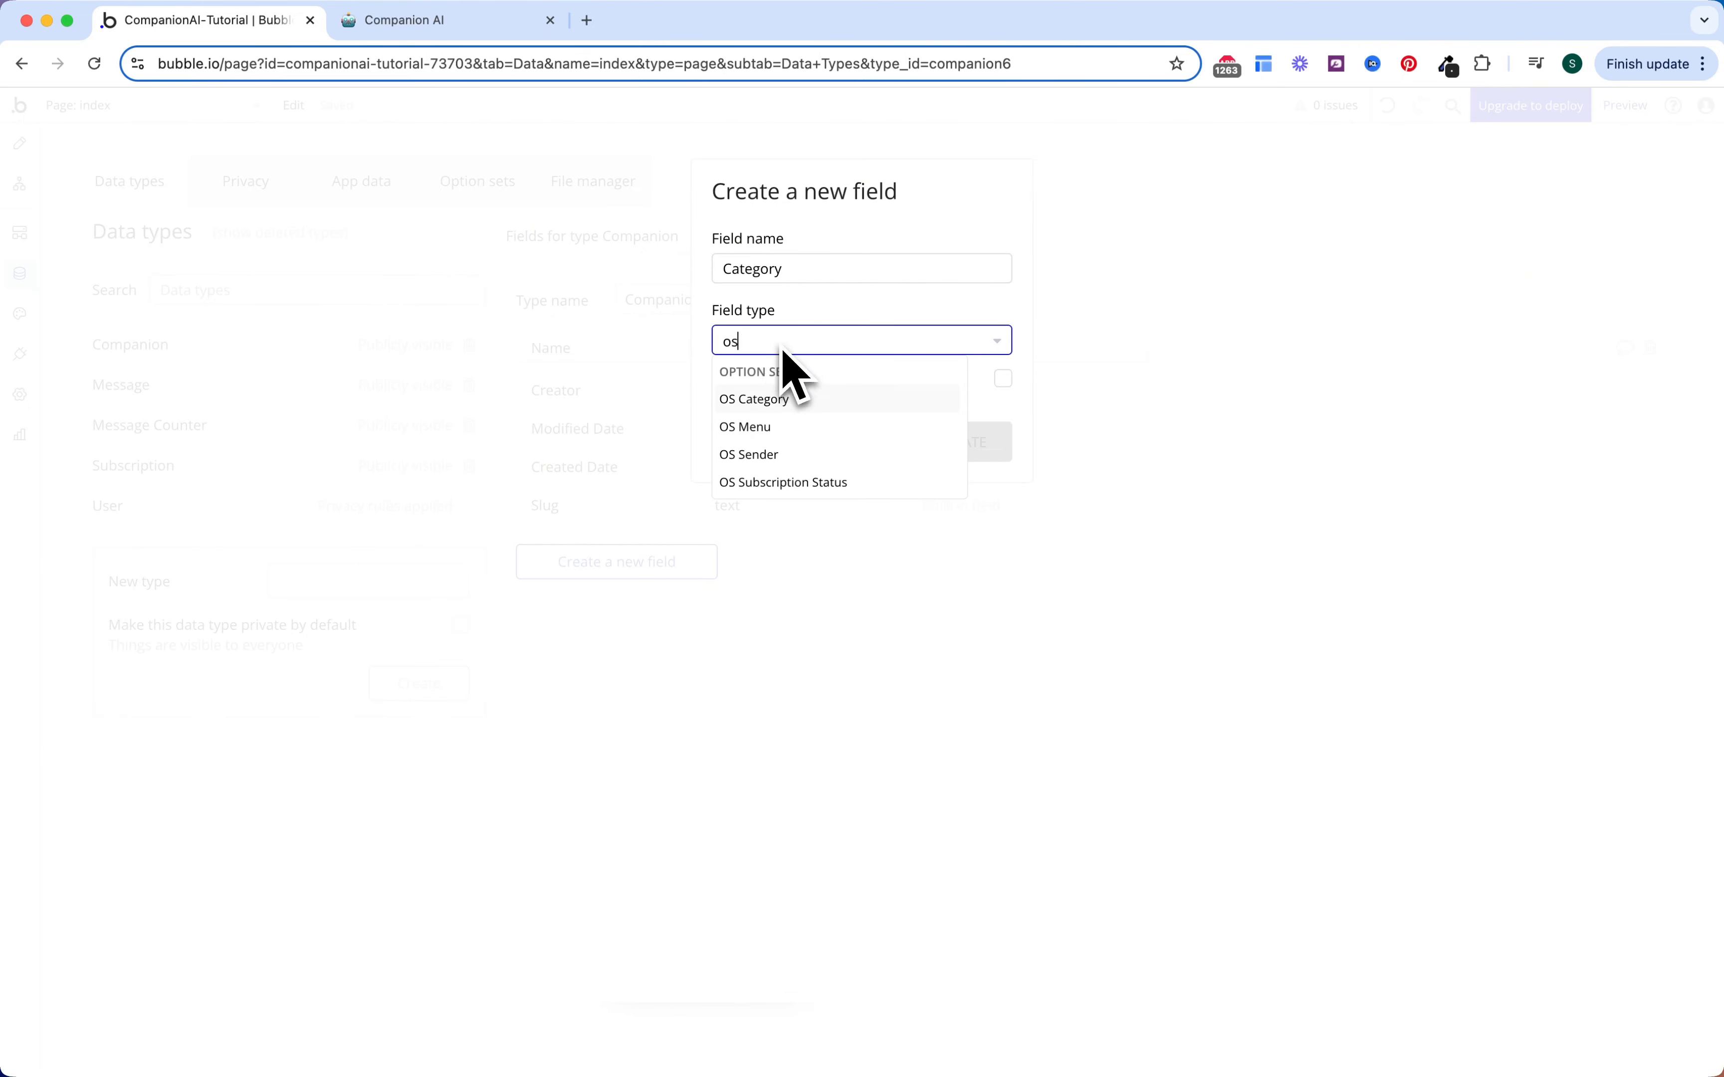
click(798, 401)
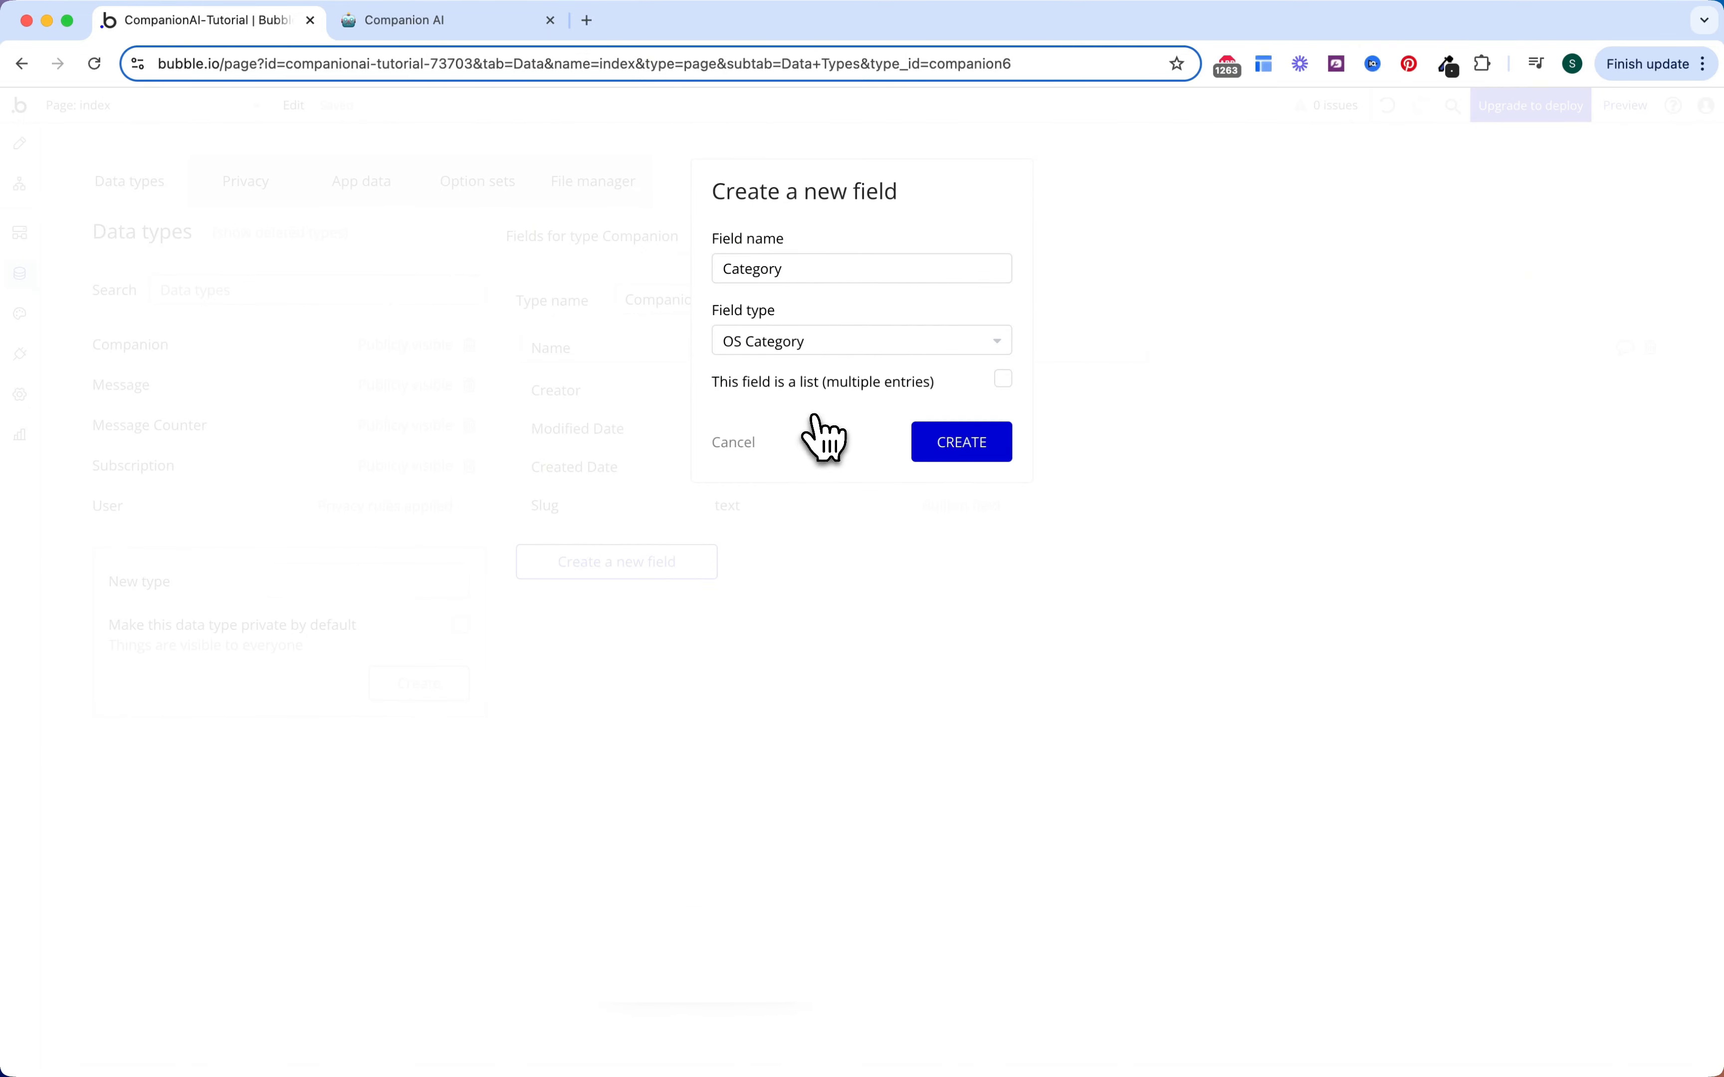
click(937, 445)
Step: Add a text field called Description to Companion
click(680, 613)
click(852, 265)
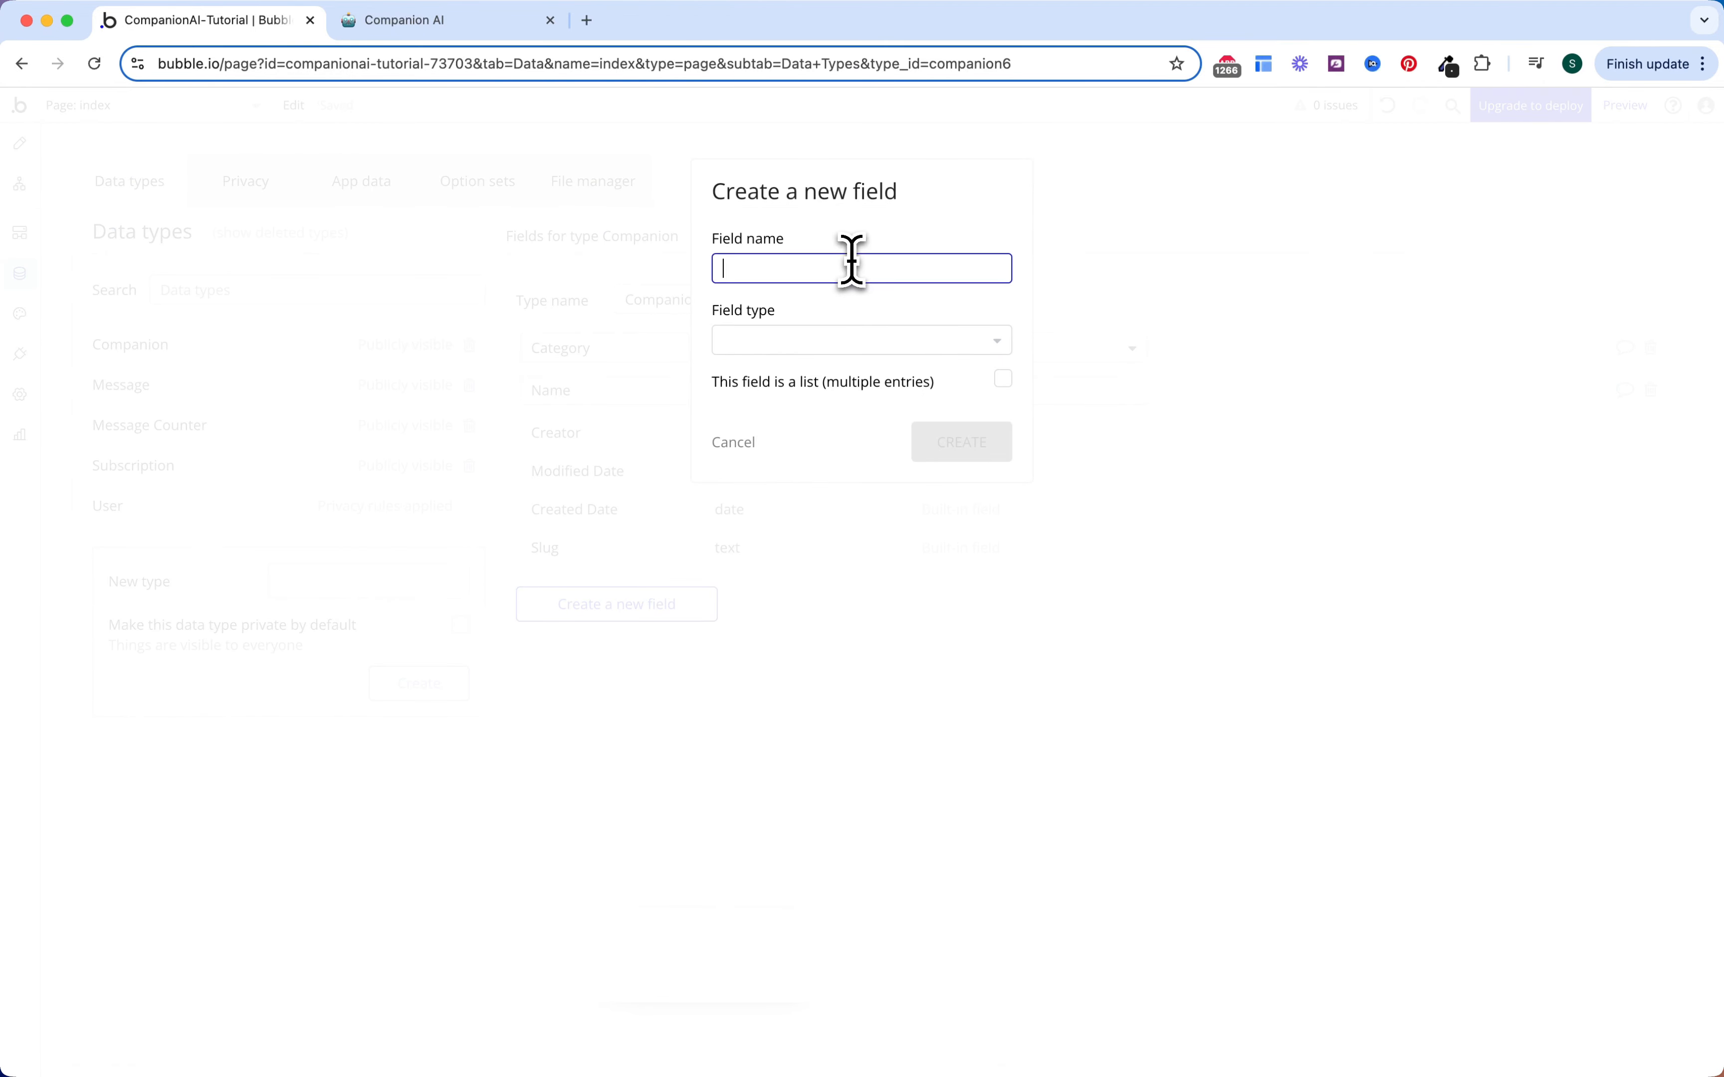
text(Description)
click(819, 349)
text(text)
click(806, 396)
click(962, 445)
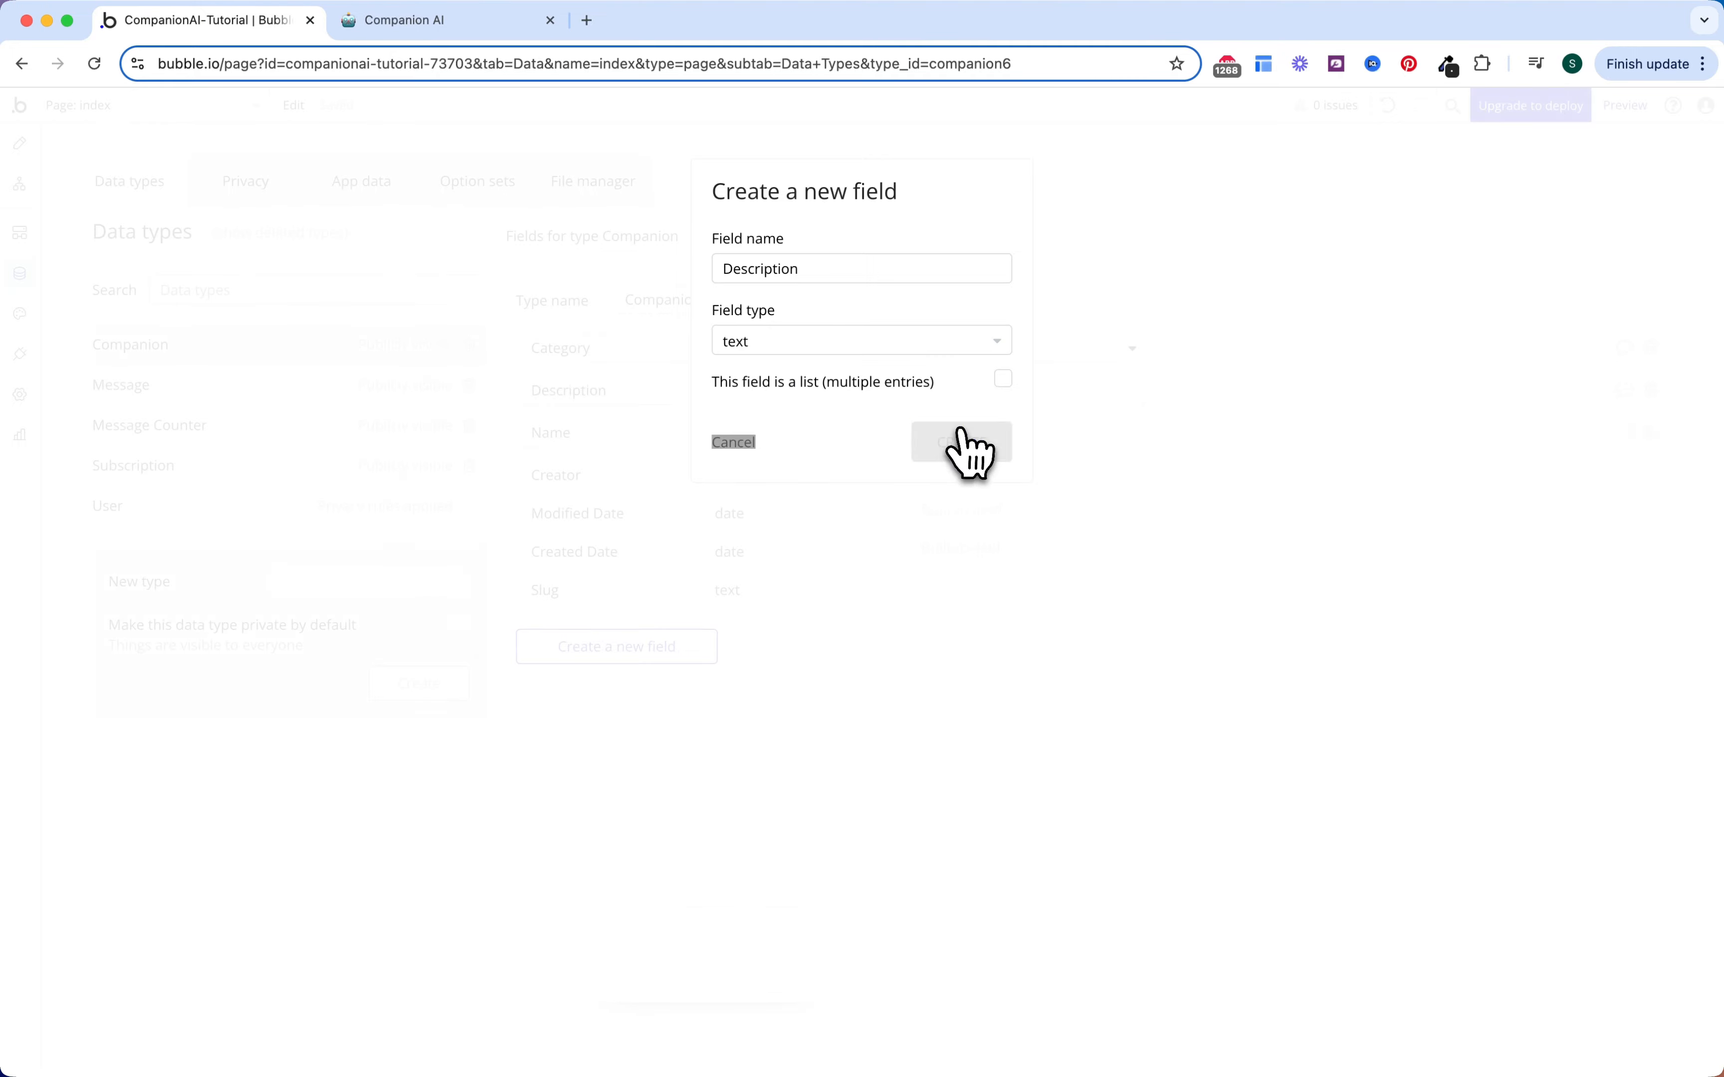
Step: Add an image field called Image to Companion
click(659, 648)
click(849, 269)
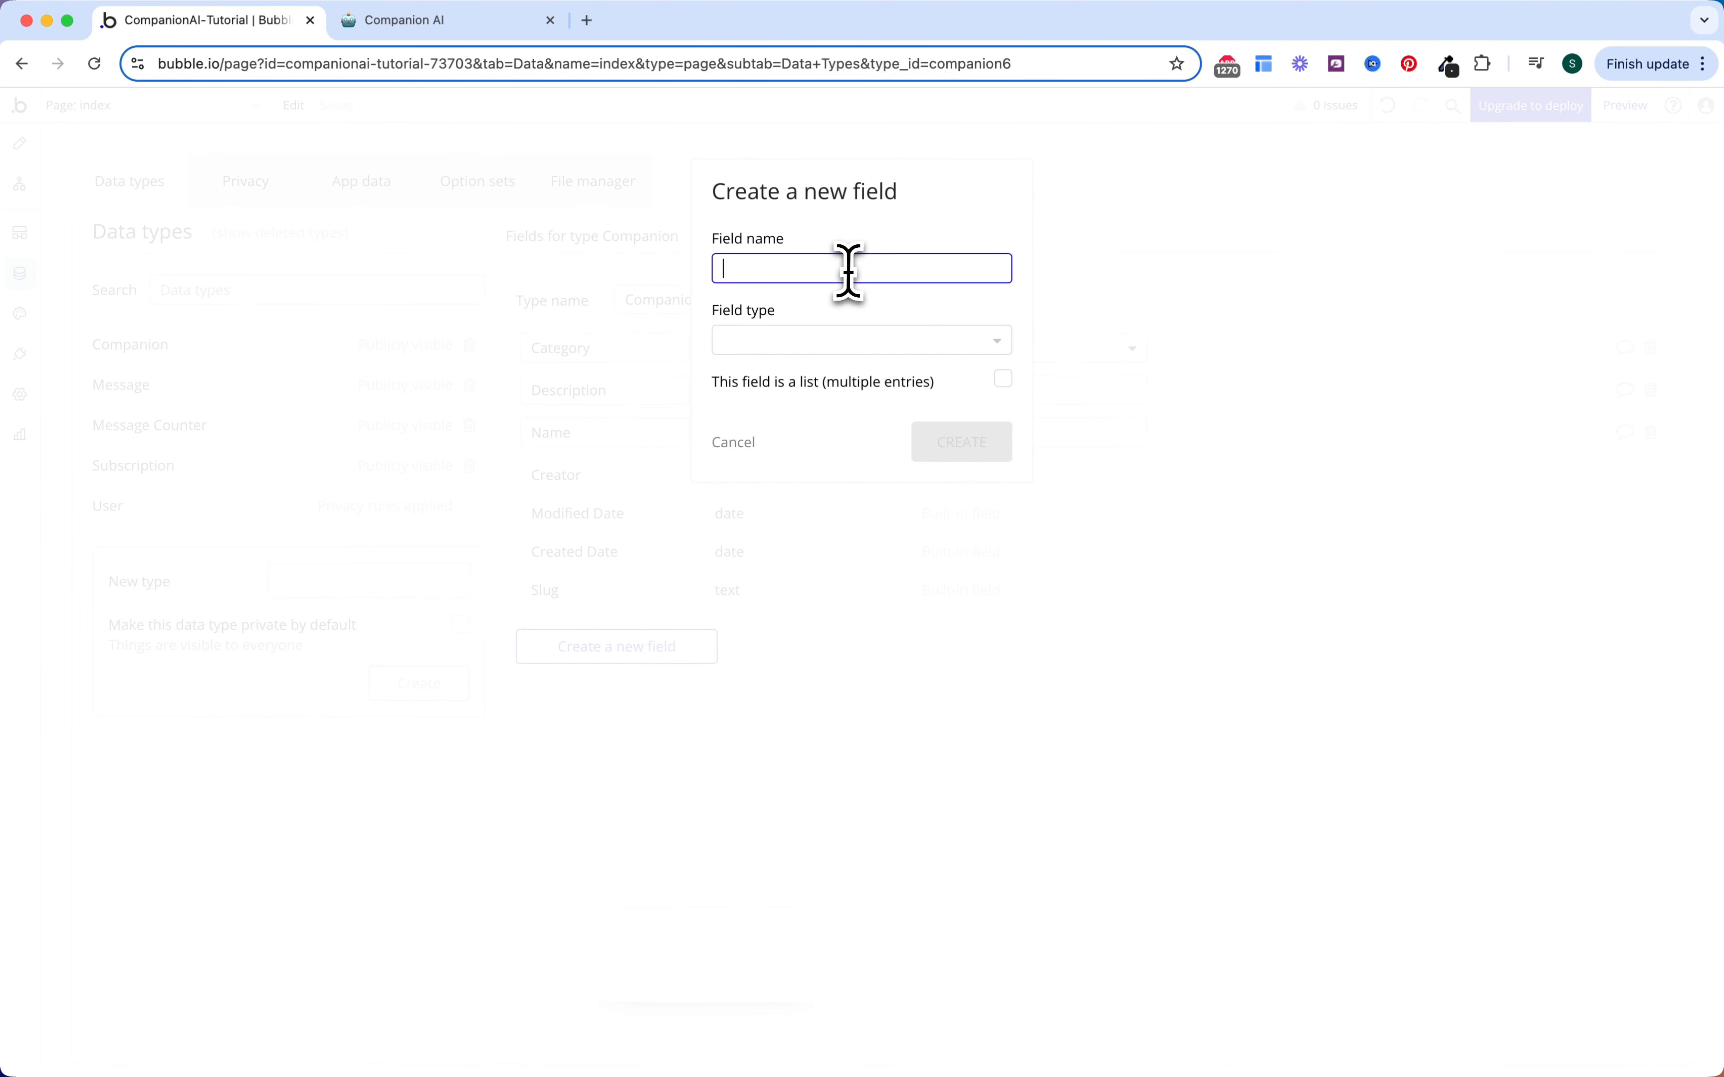
text(Image)
click(854, 342)
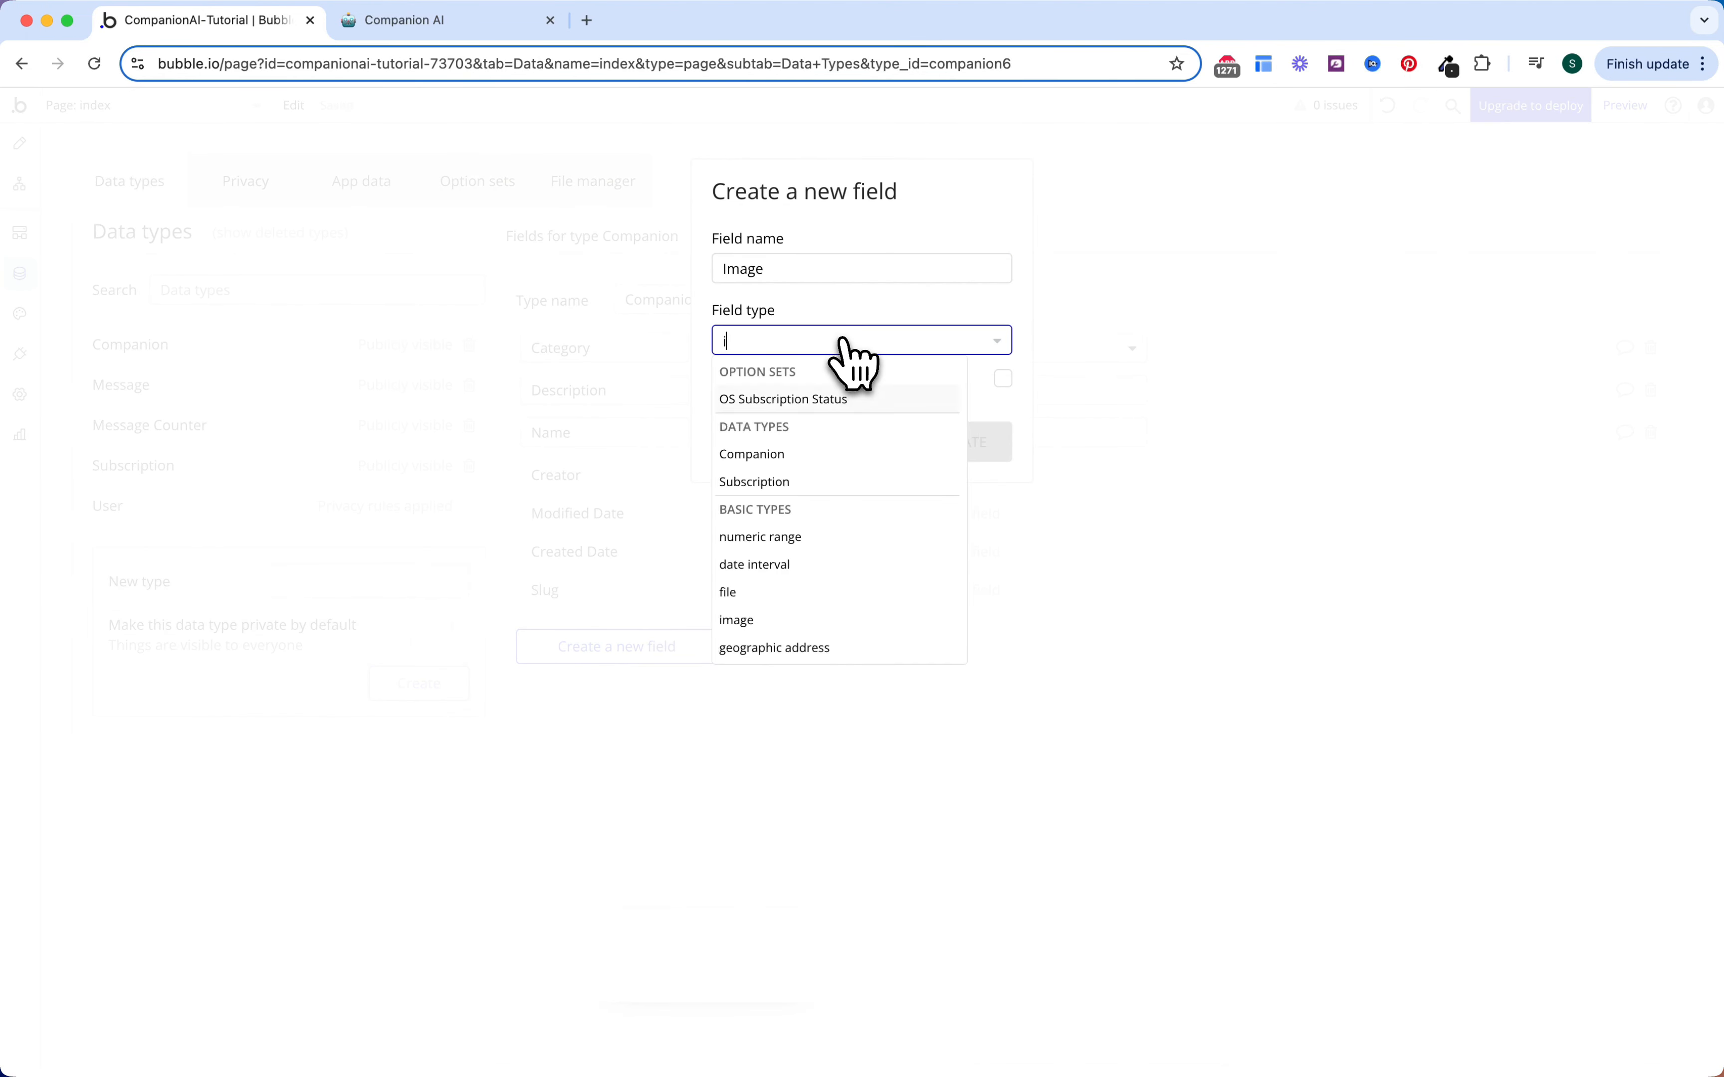
text(ima)
click(812, 397)
click(955, 445)
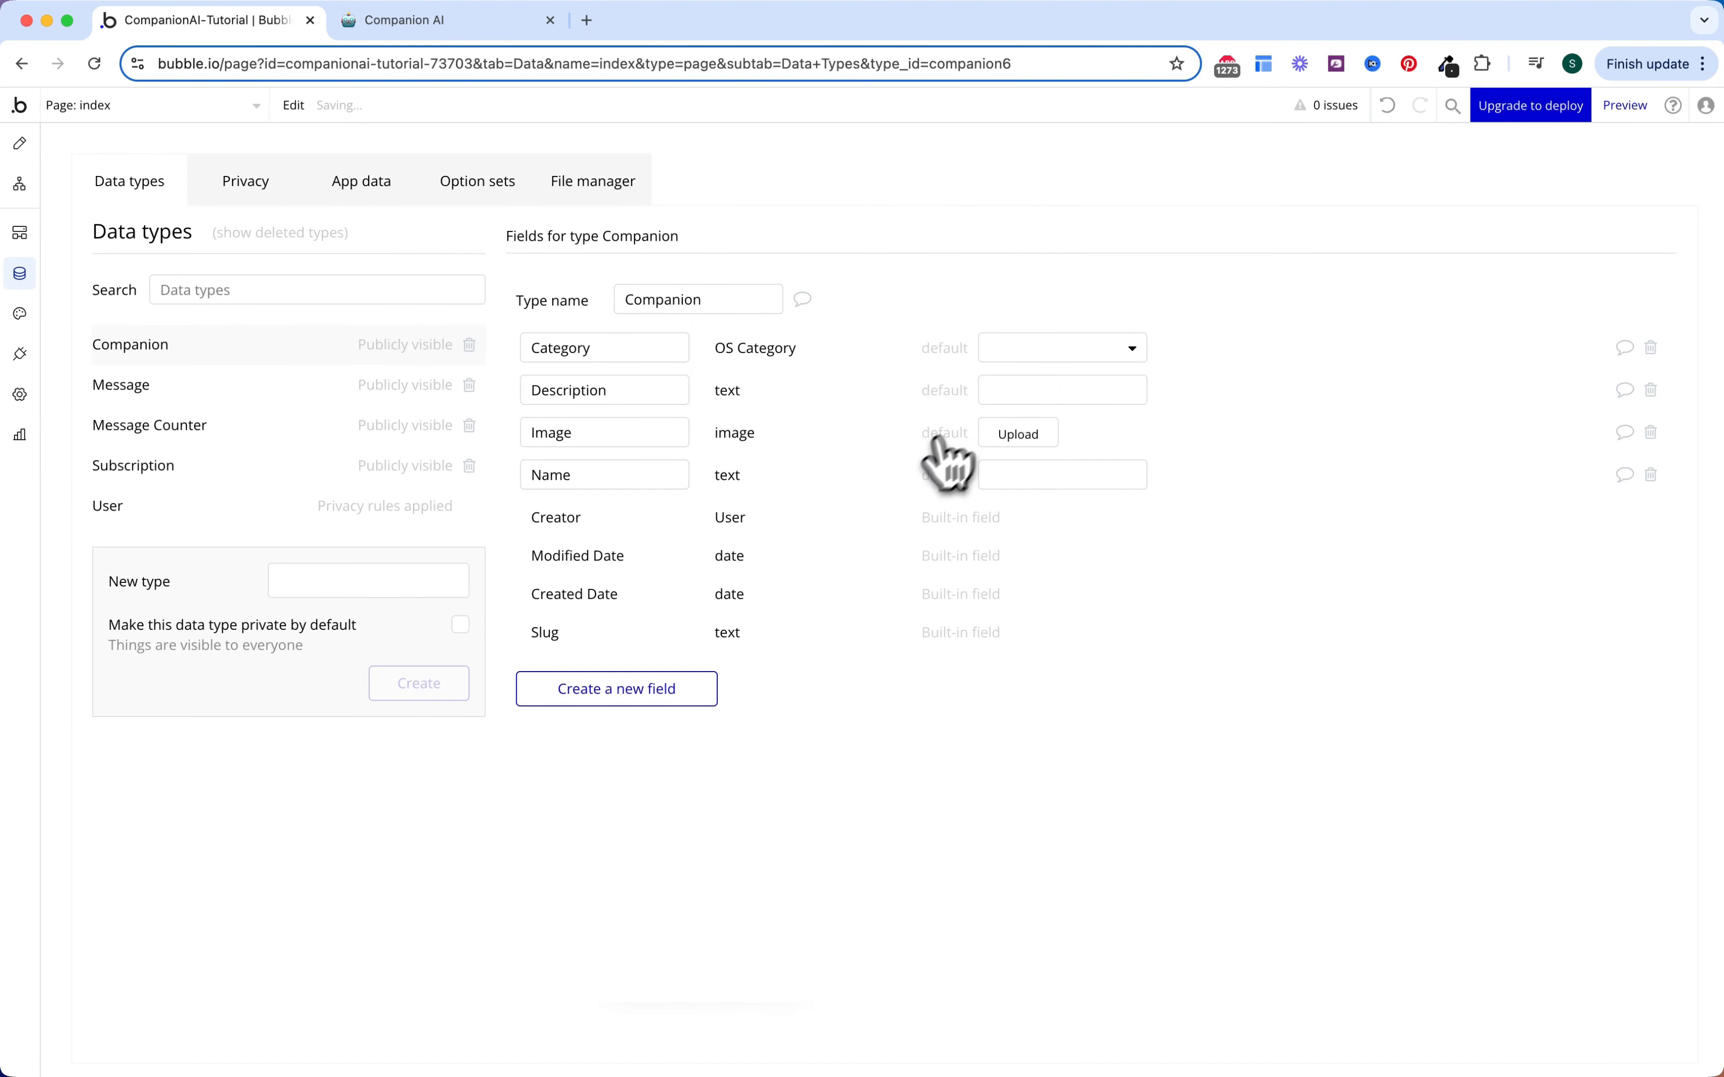
Step: Add a text field called Instructions to Companion
click(673, 687)
click(892, 269)
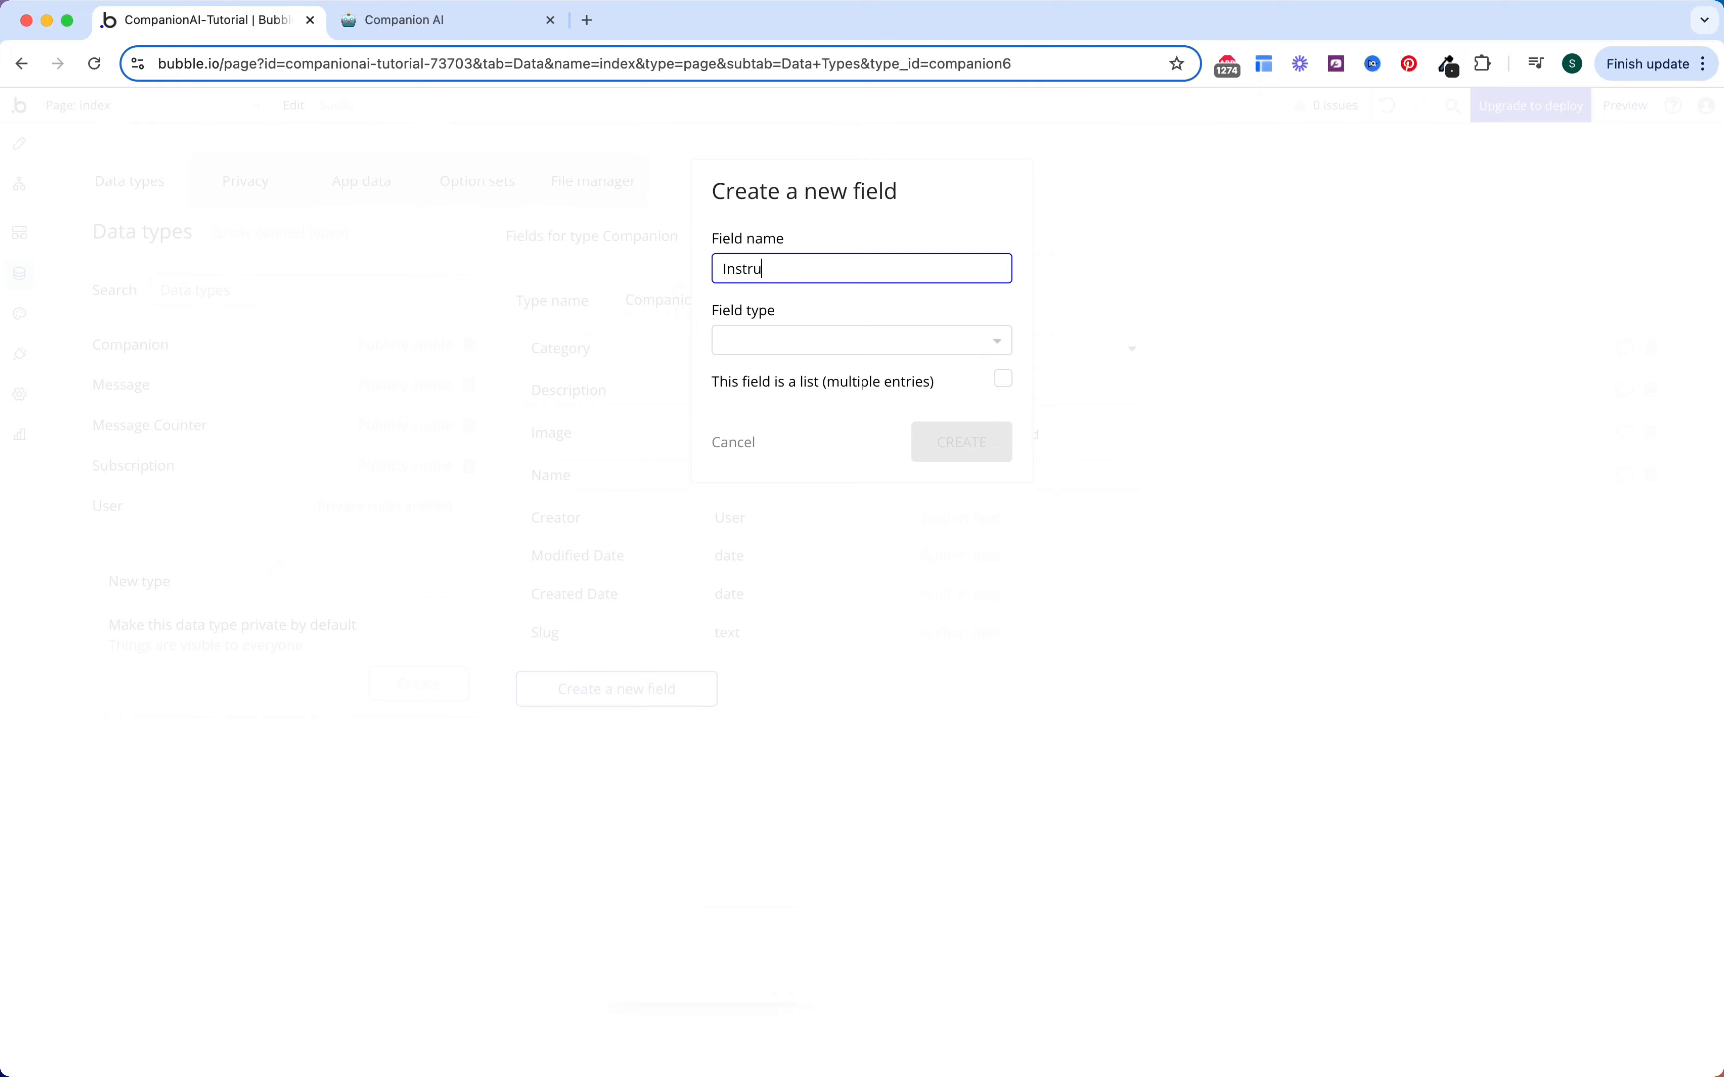
text(Instructions)
click(869, 341)
text(tex)
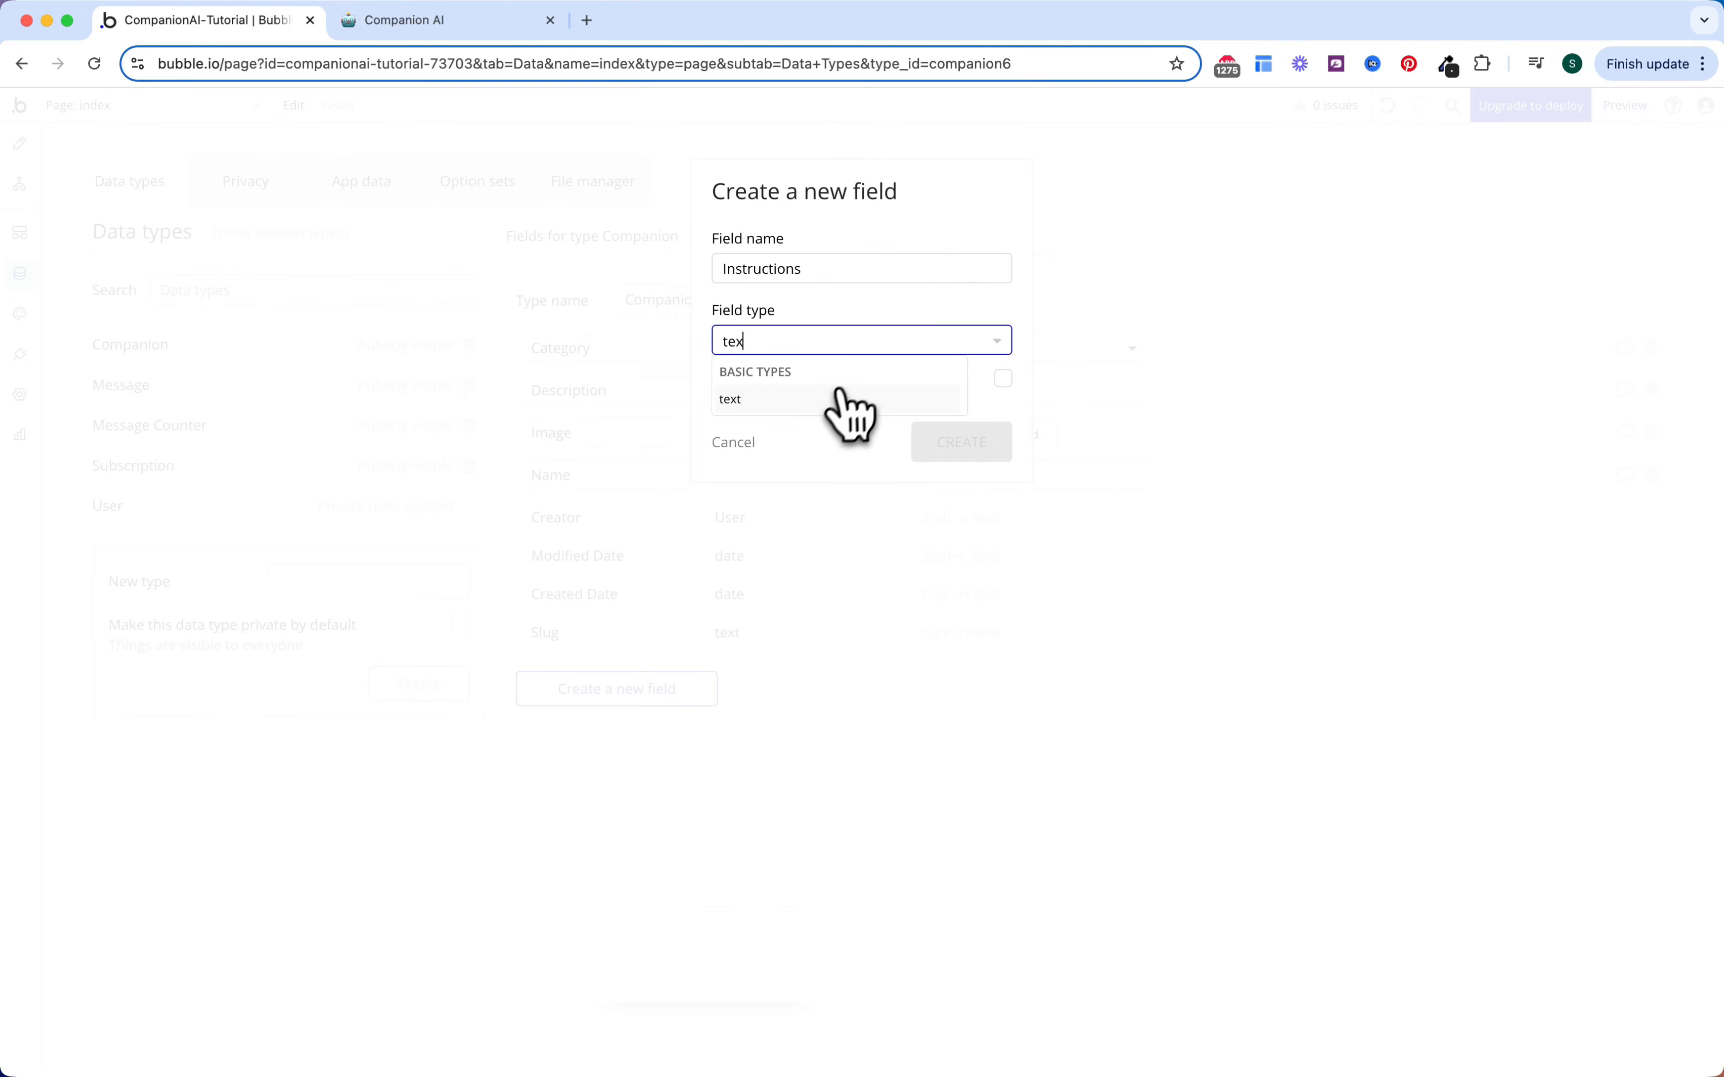
click(837, 396)
click(926, 448)
Step: Add a Seed Conversation text field to Companion, then show the Message type
click(662, 735)
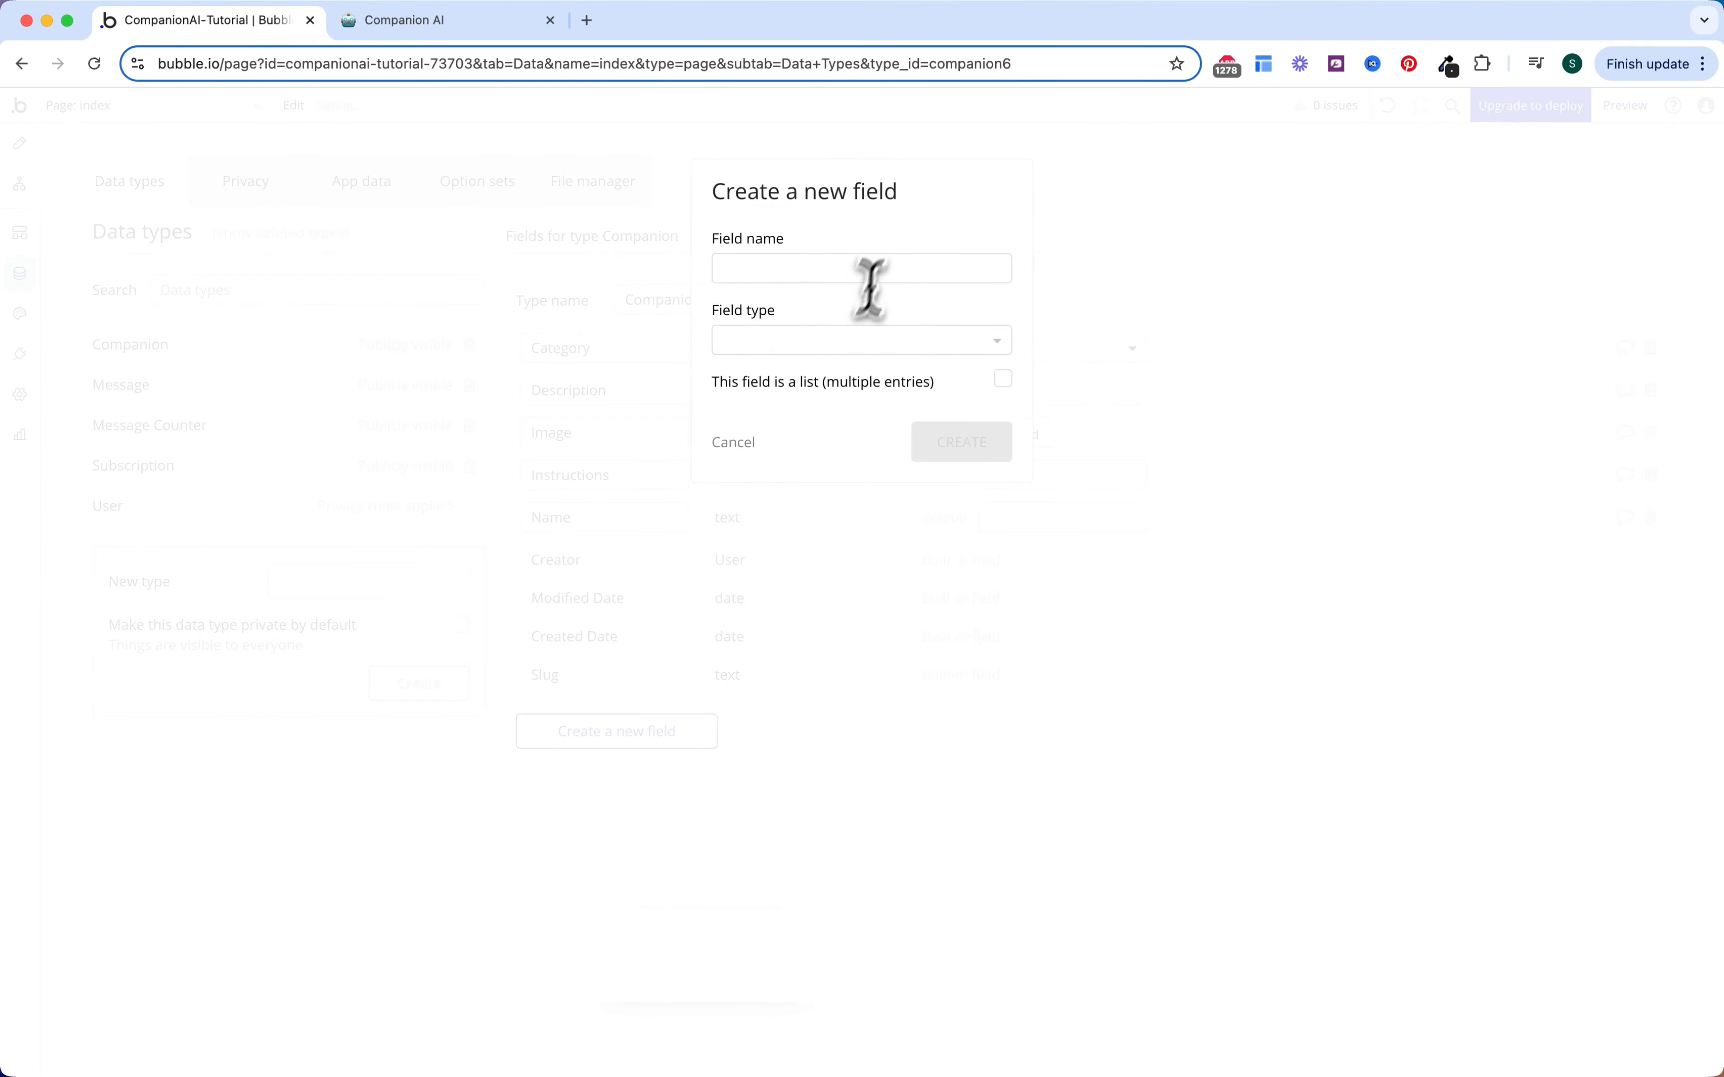
click(882, 271)
text(Seed Conversation)
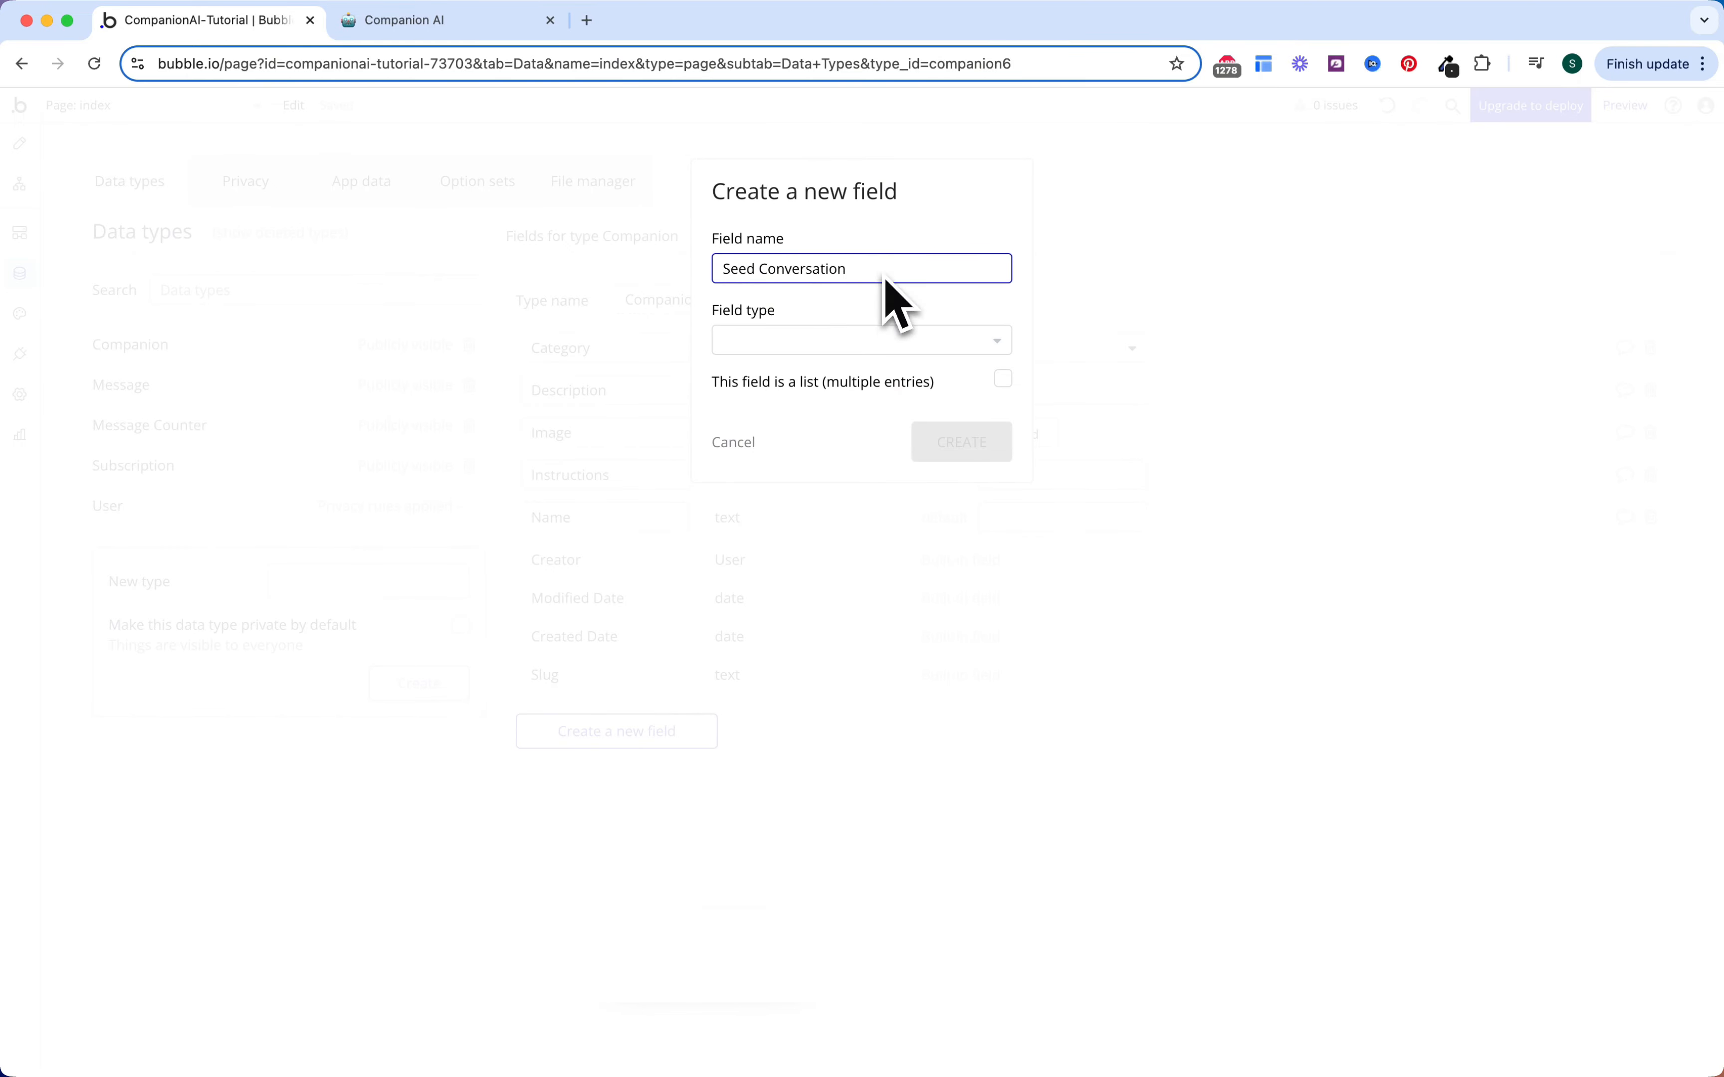
click(855, 344)
text(text)
click(819, 396)
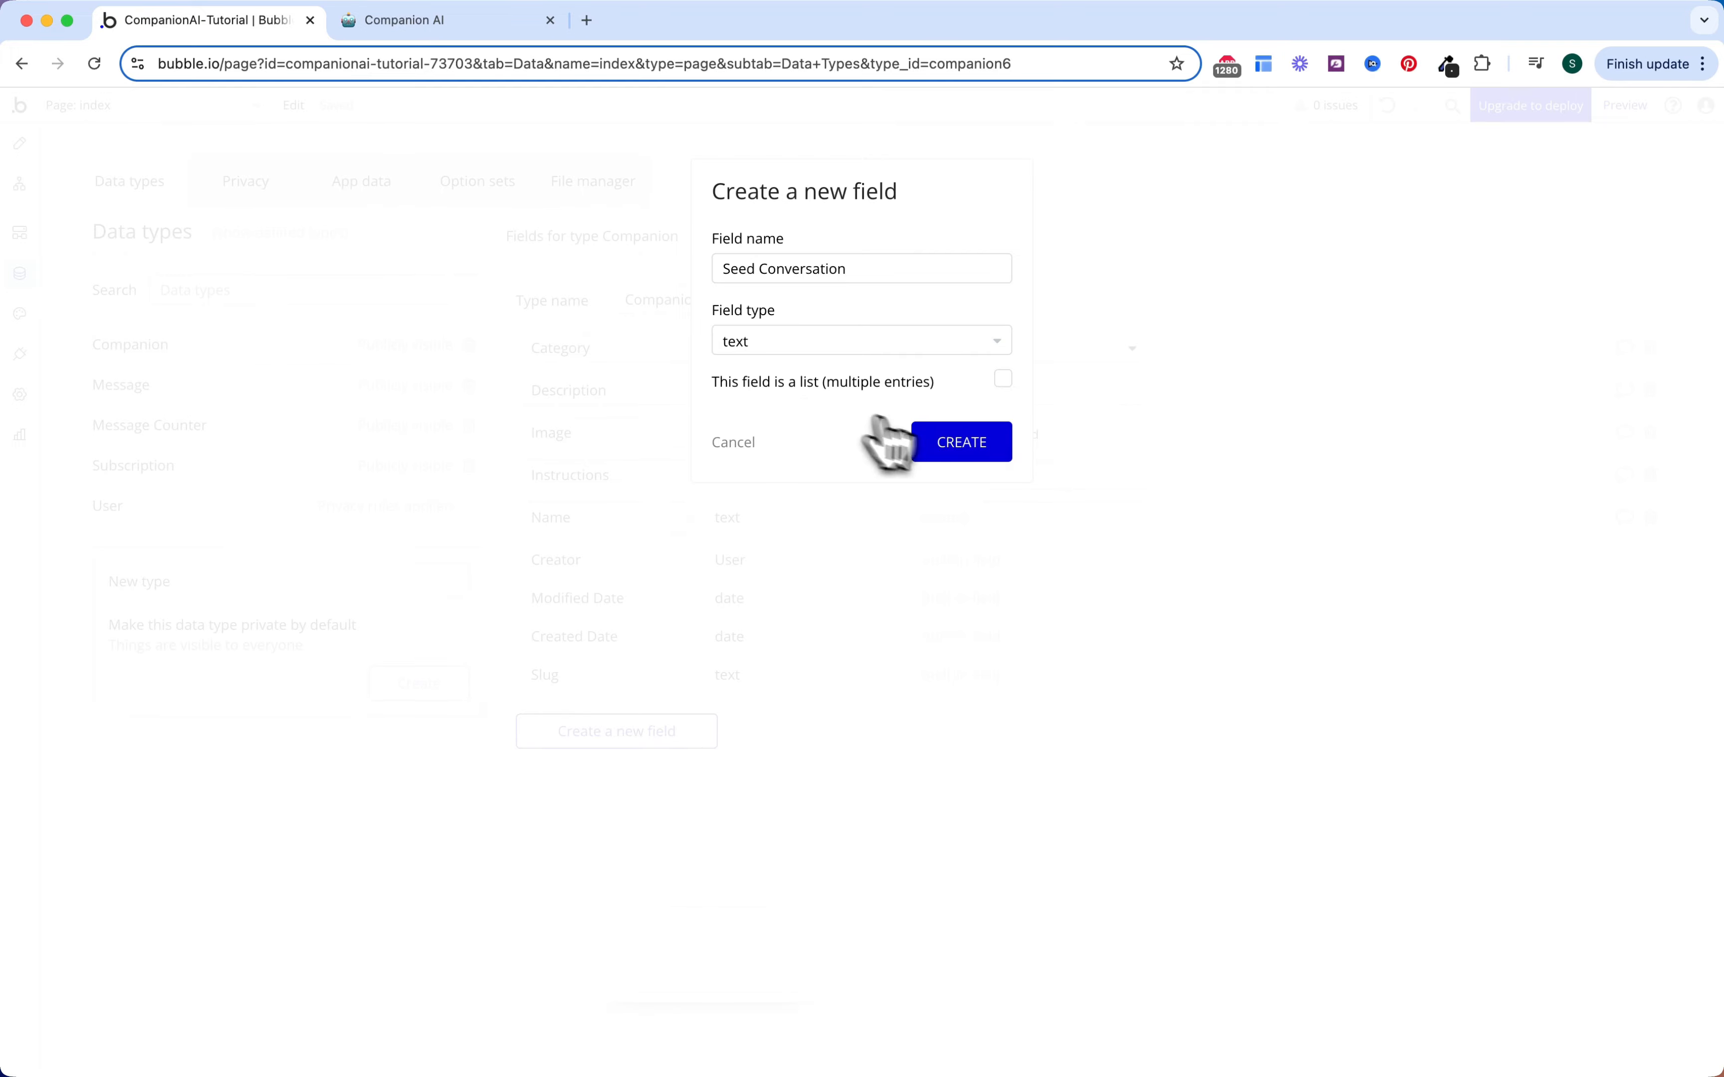
click(951, 447)
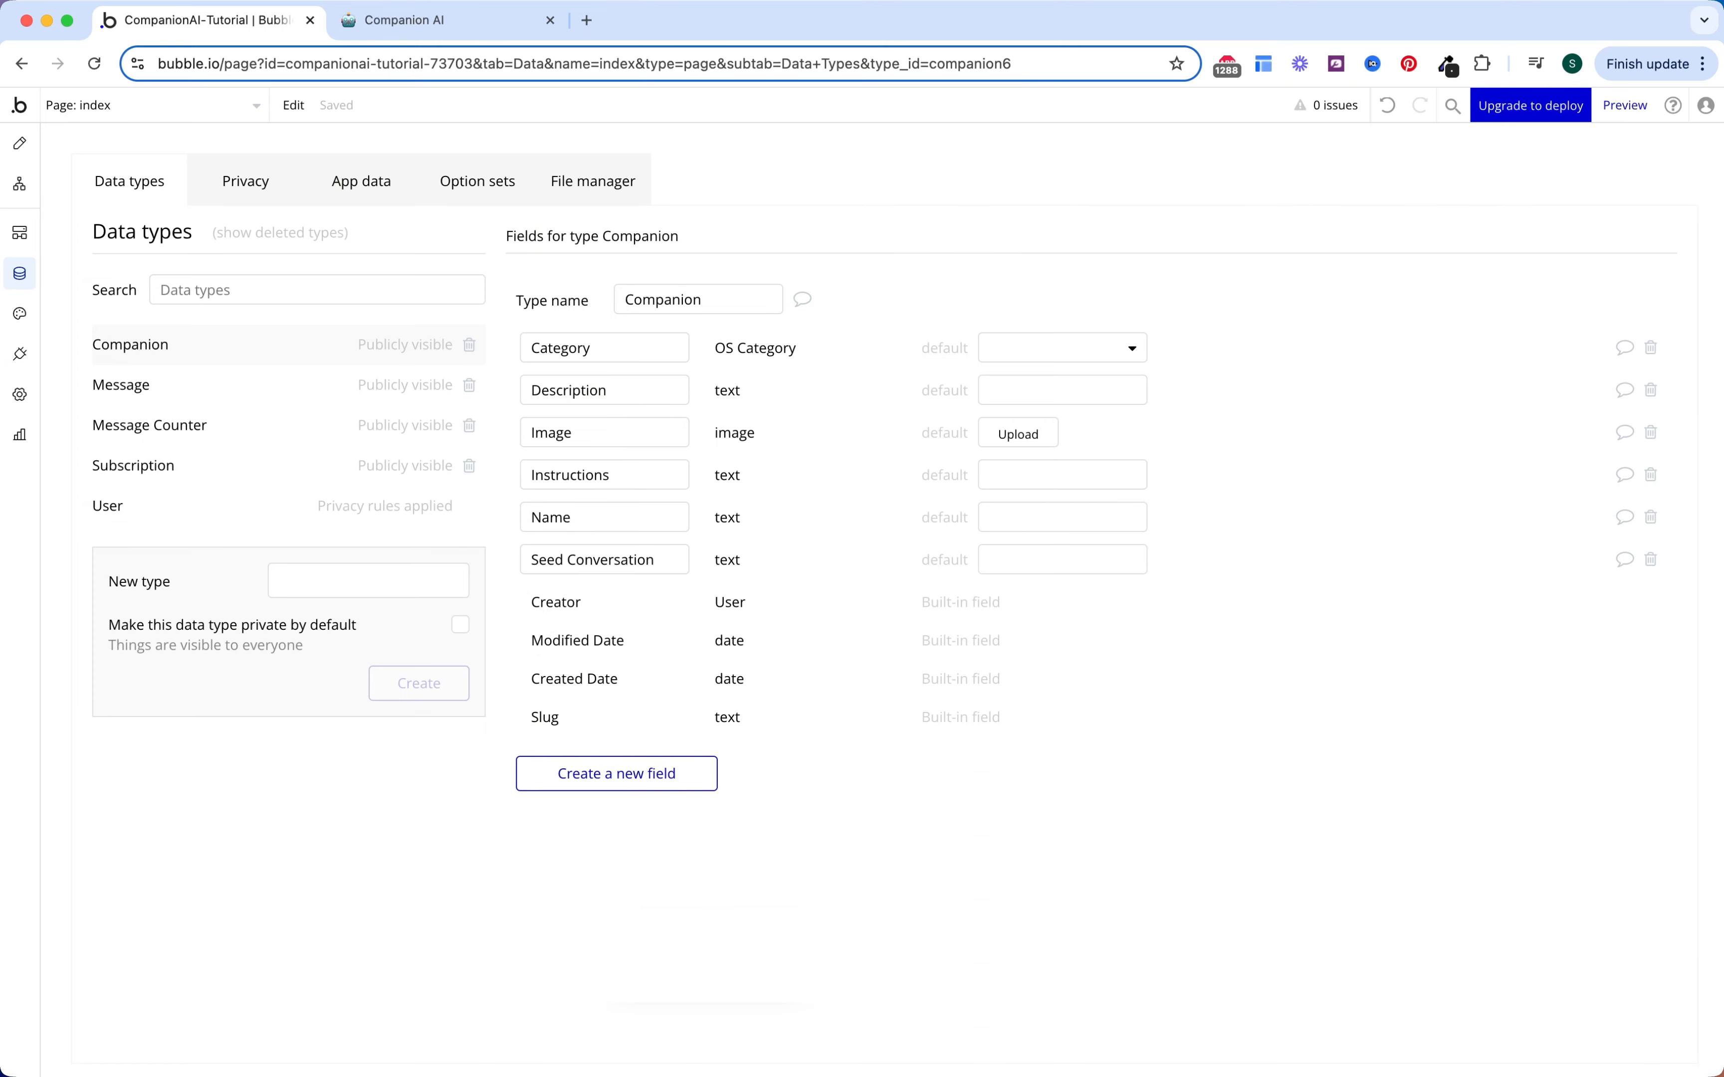
click(211, 389)
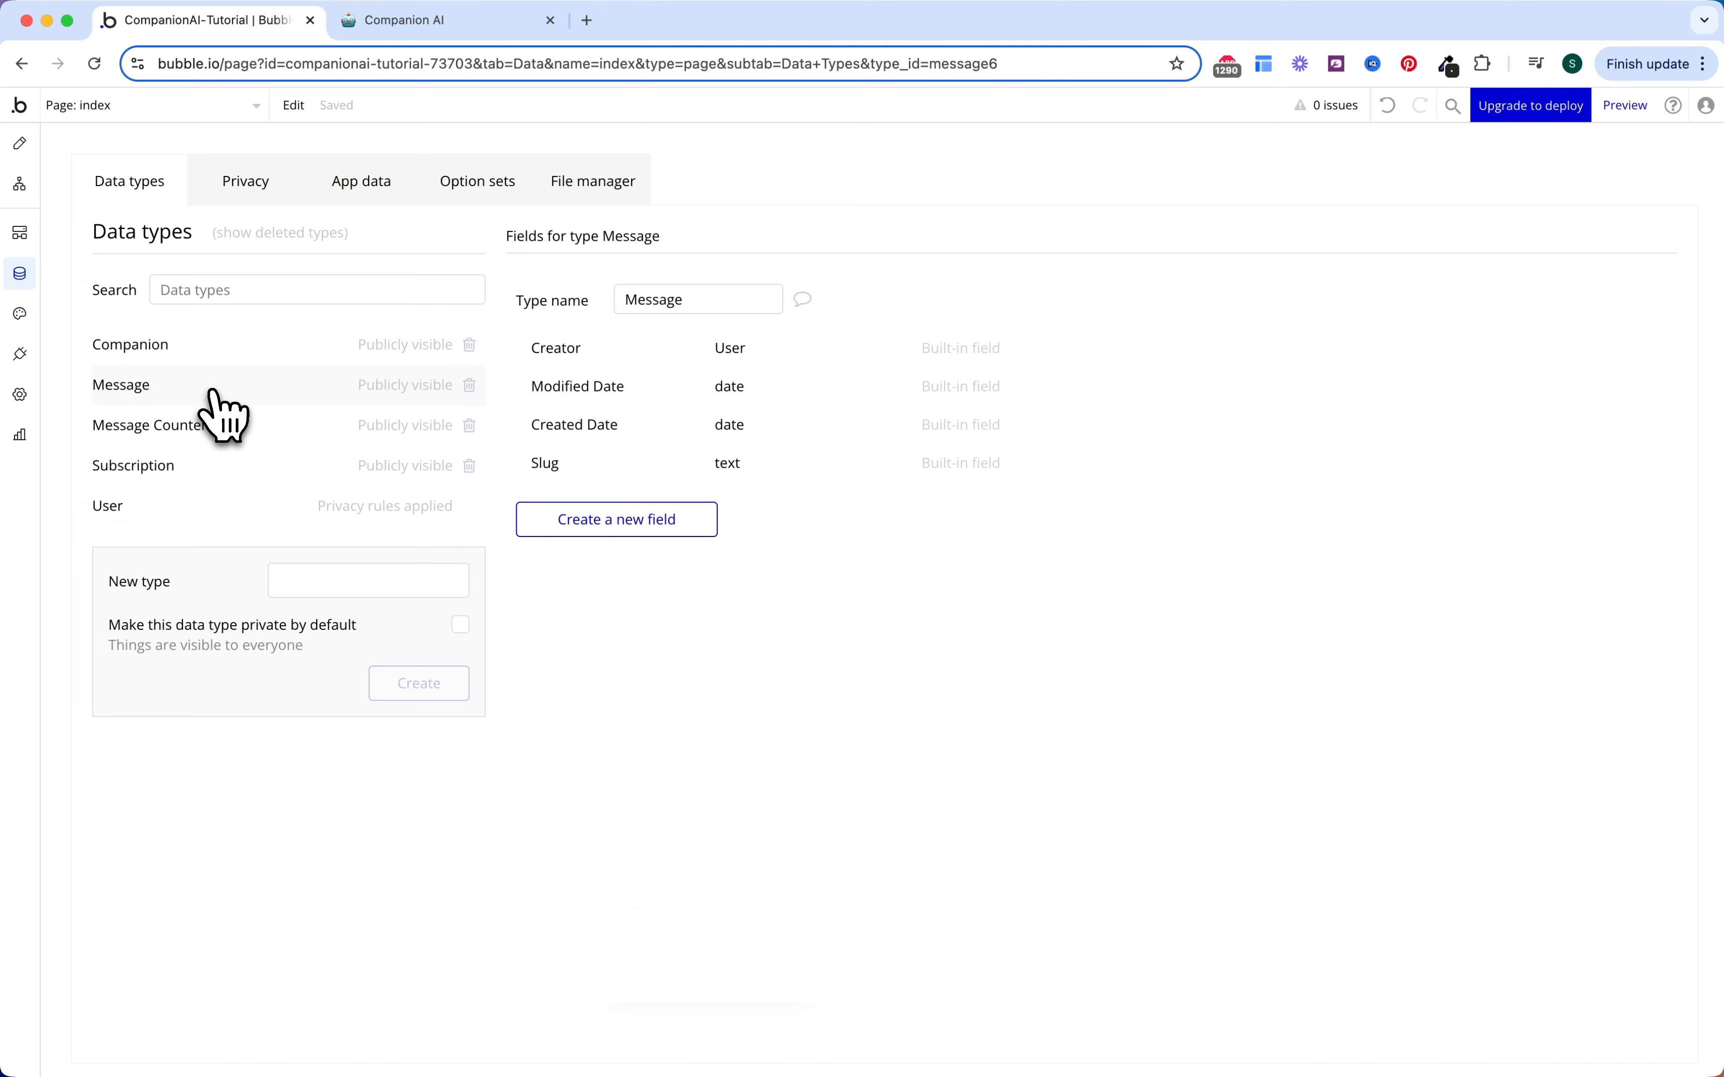
Step: Add a 'Message text' field of type text to the Message data type
click(637, 519)
click(824, 277)
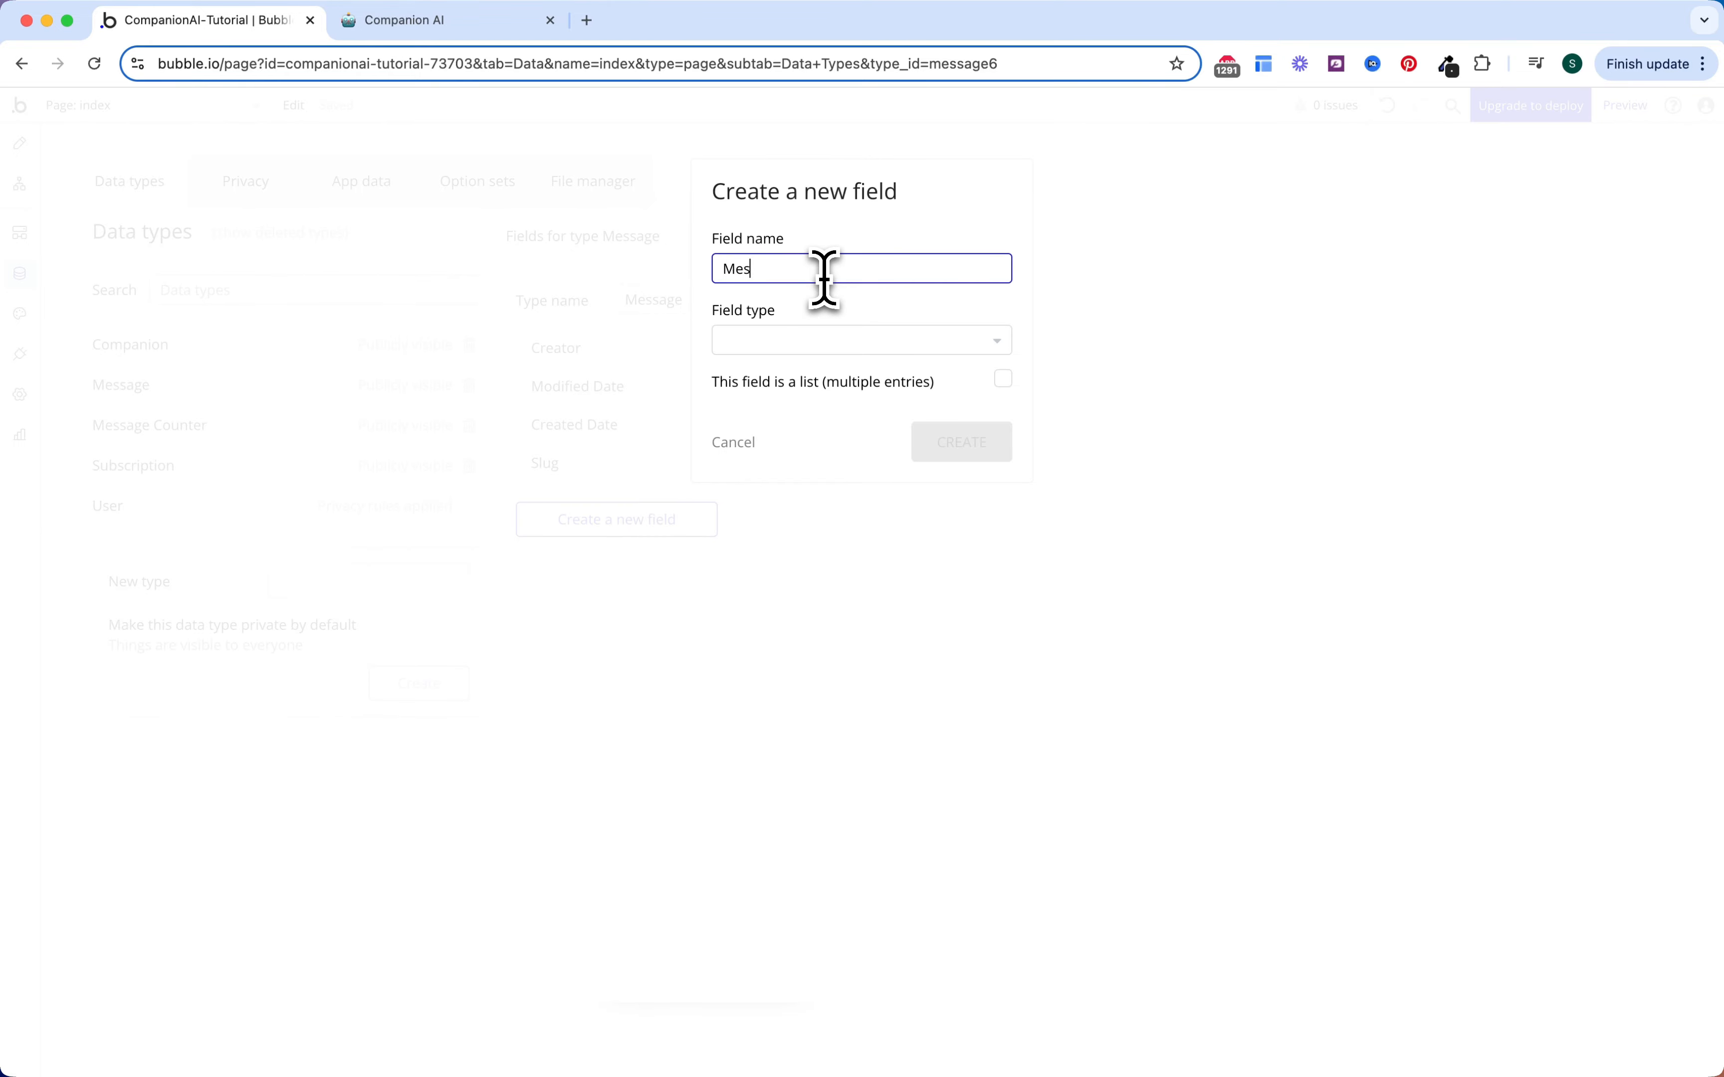
text(Message text)
click(830, 341)
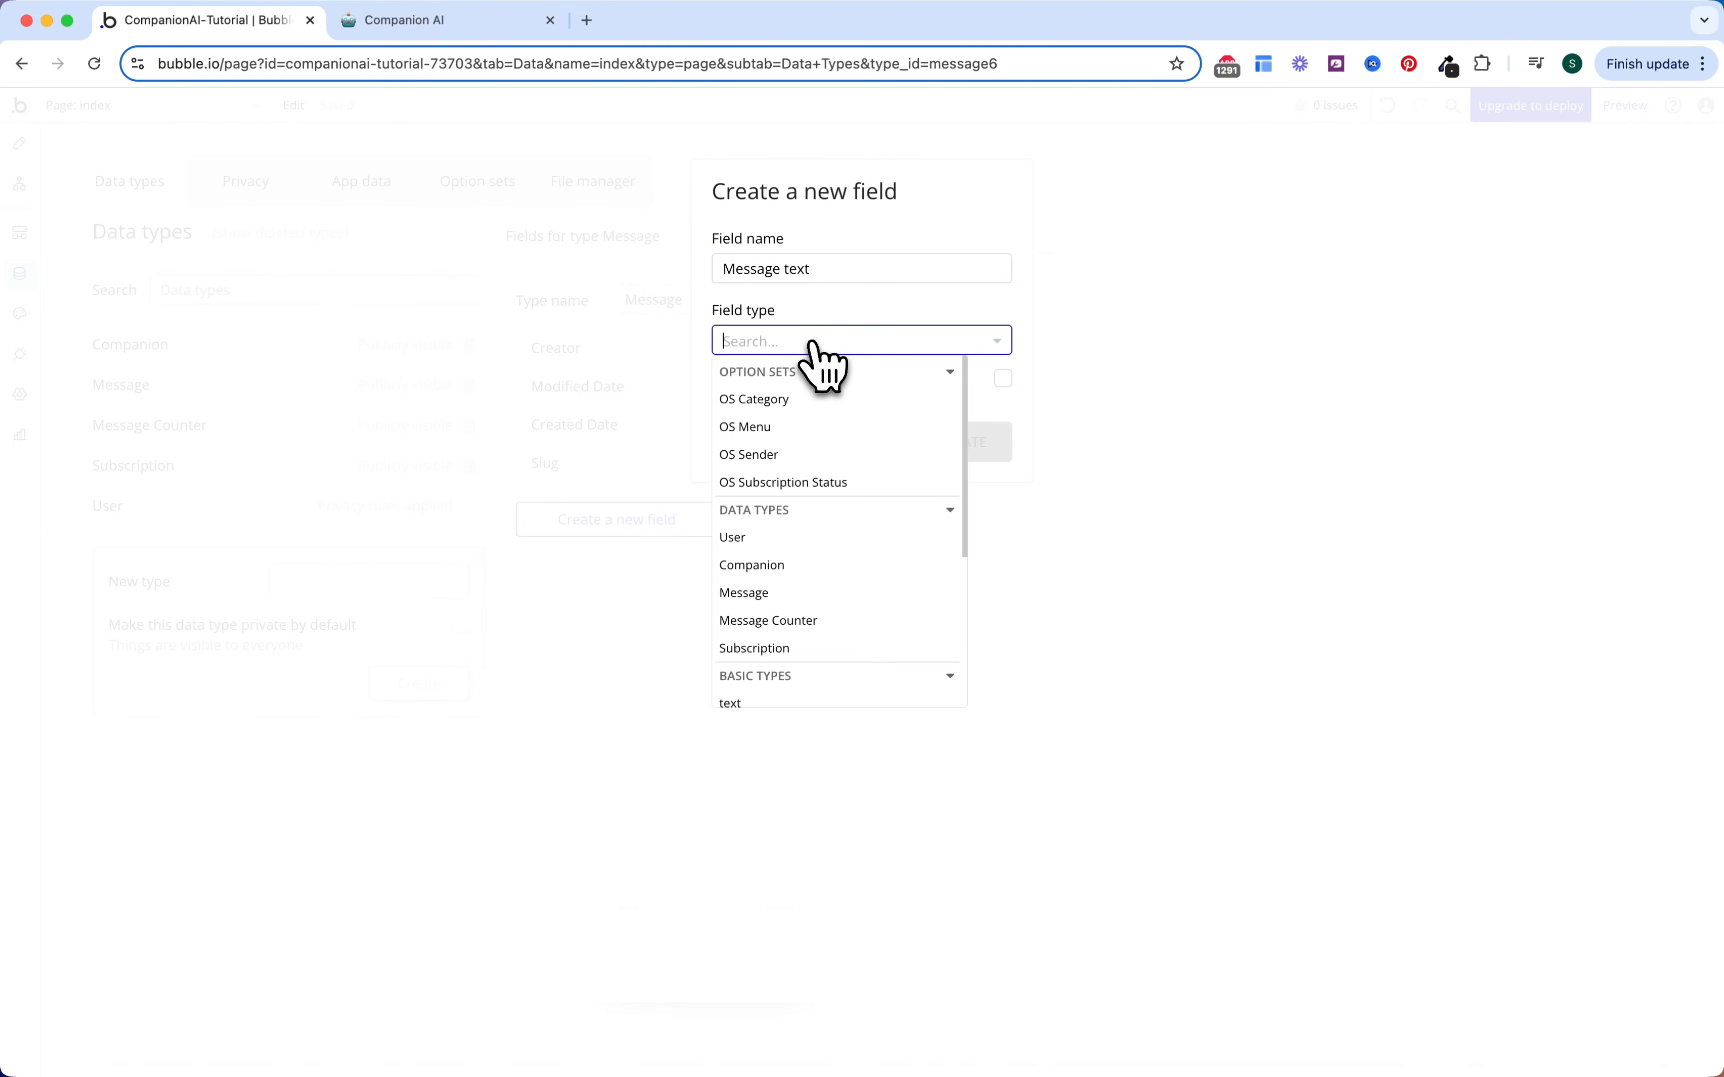
text(text)
key(Return)
click(975, 444)
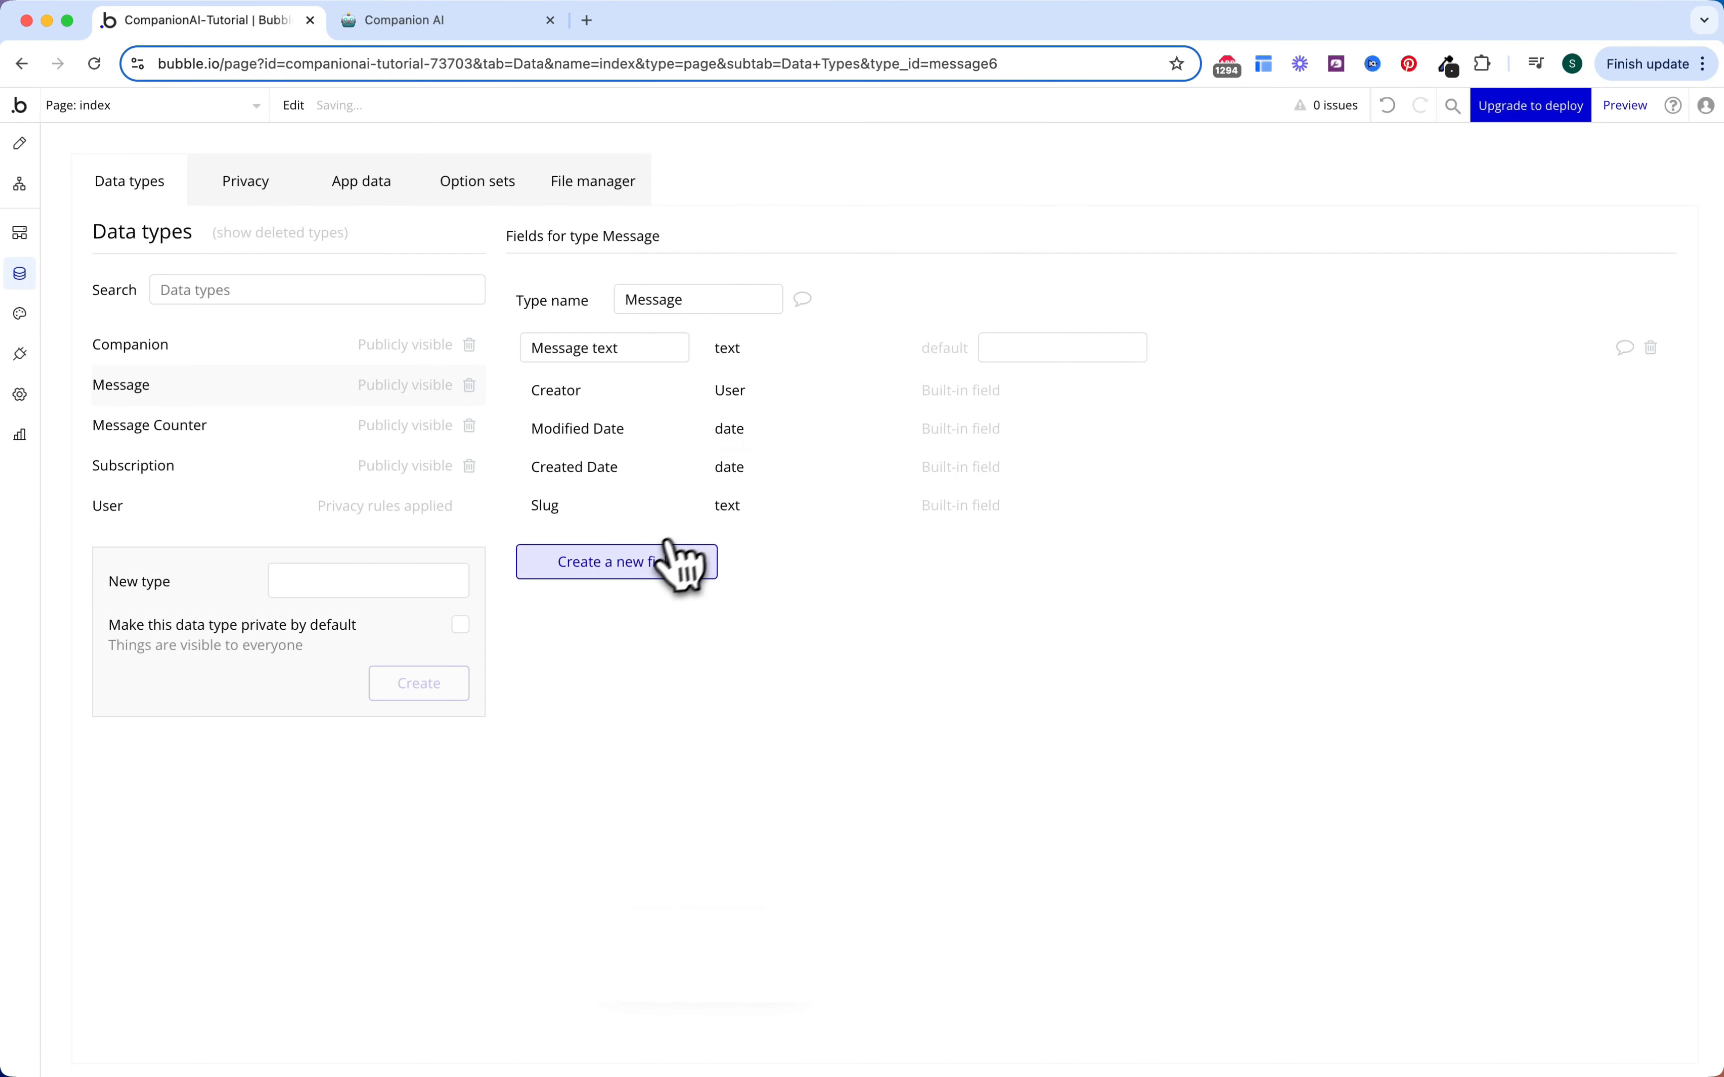
Step: Add a 'Sender' field to Message that uses the OS Sender option set
click(665, 563)
click(888, 272)
text(Sen)
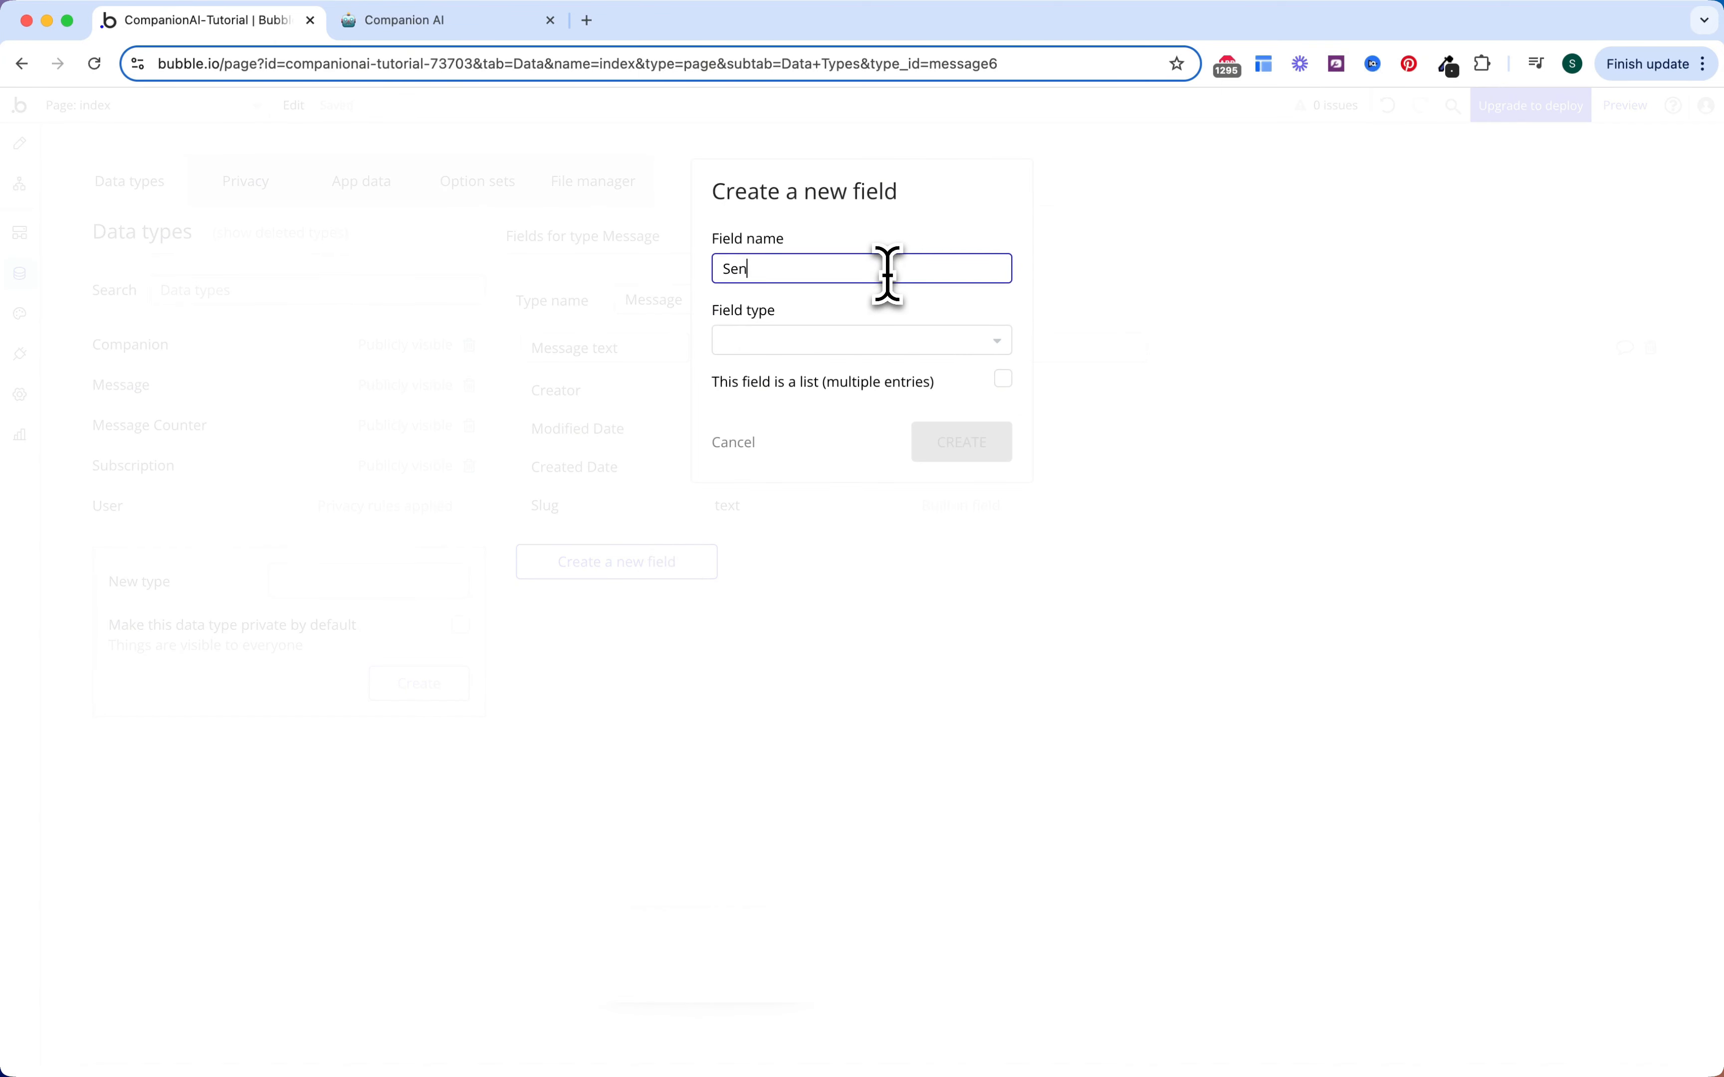
text(der)
click(850, 340)
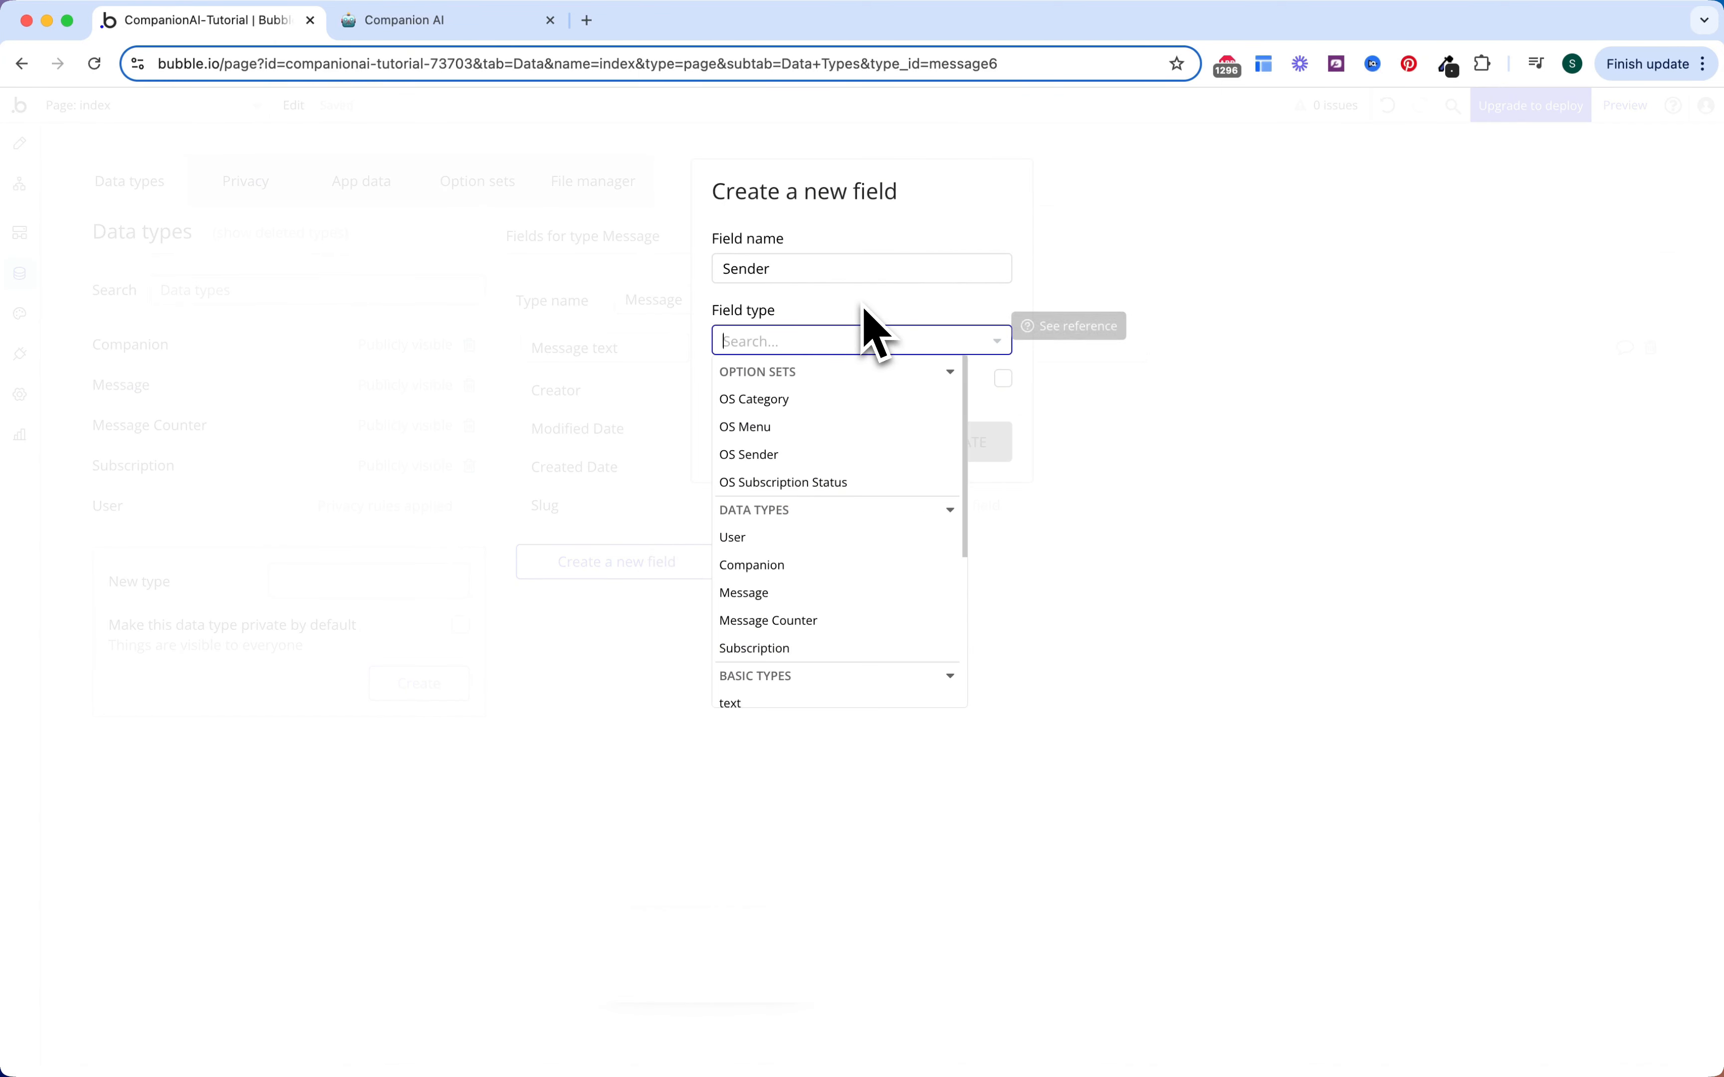
text(os)
click(794, 456)
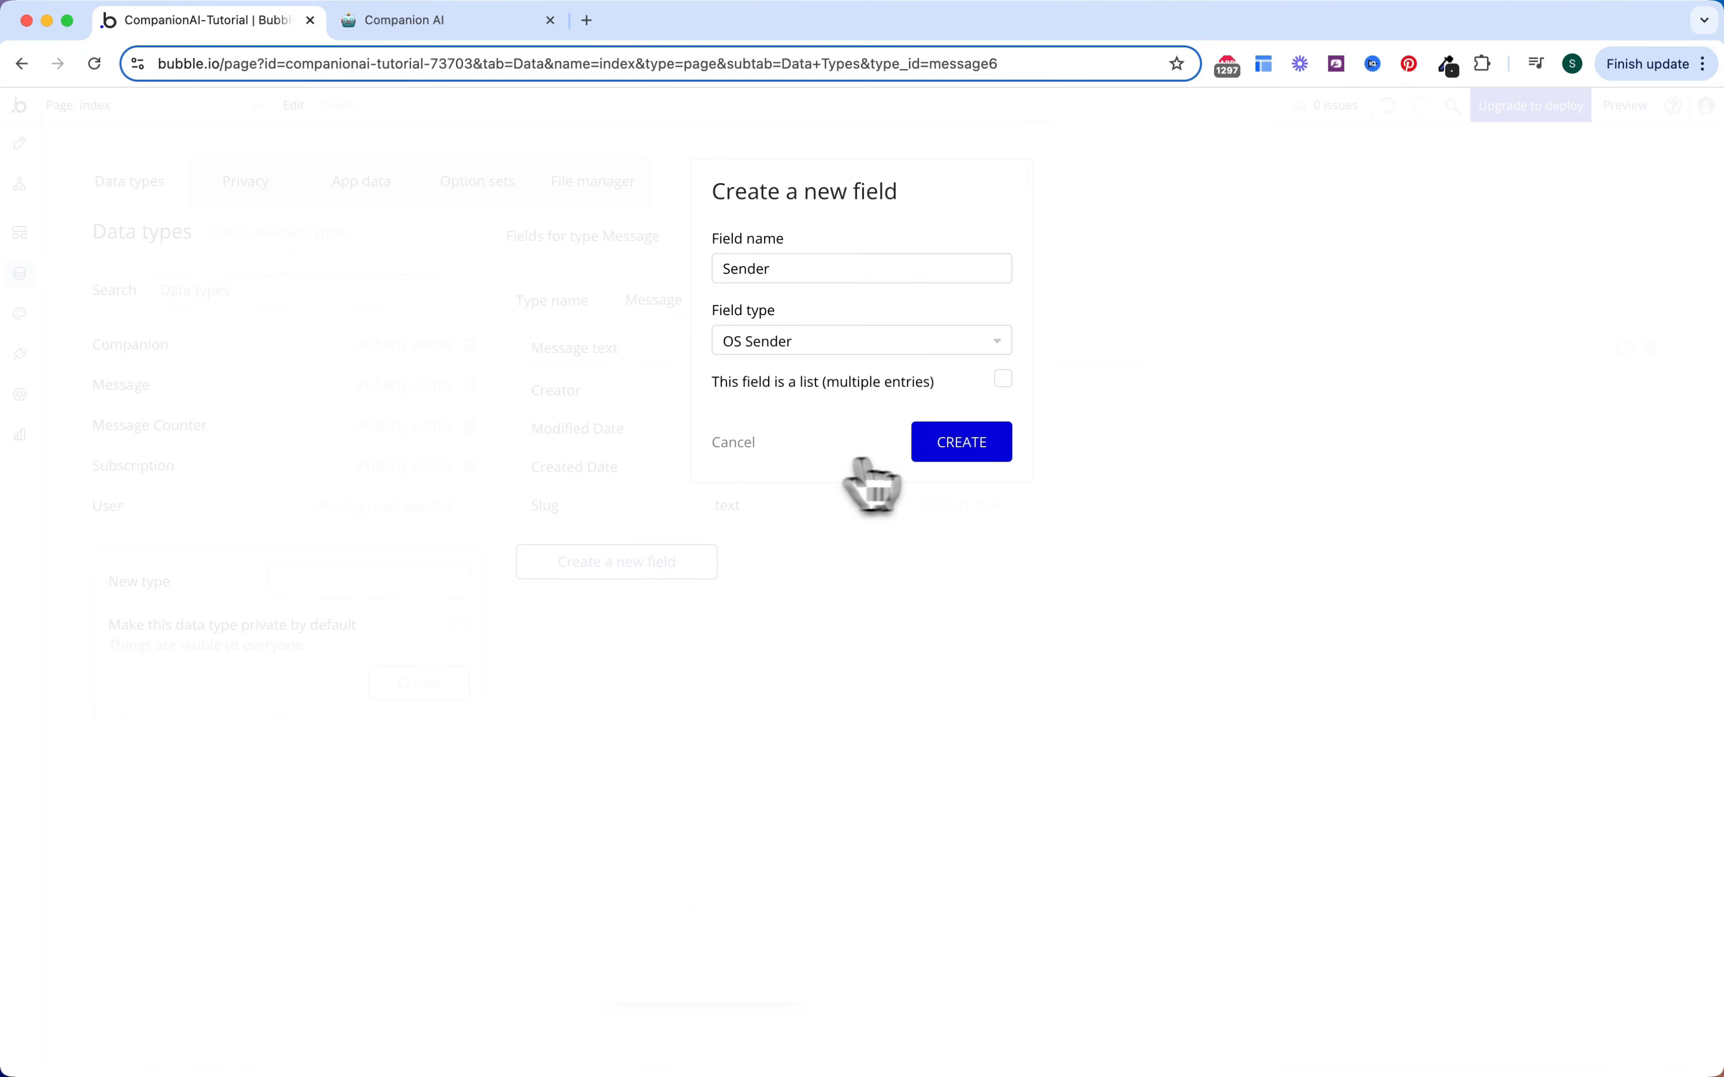
click(951, 447)
Step: Add a 'User' field of type User to Message
click(702, 602)
click(775, 272)
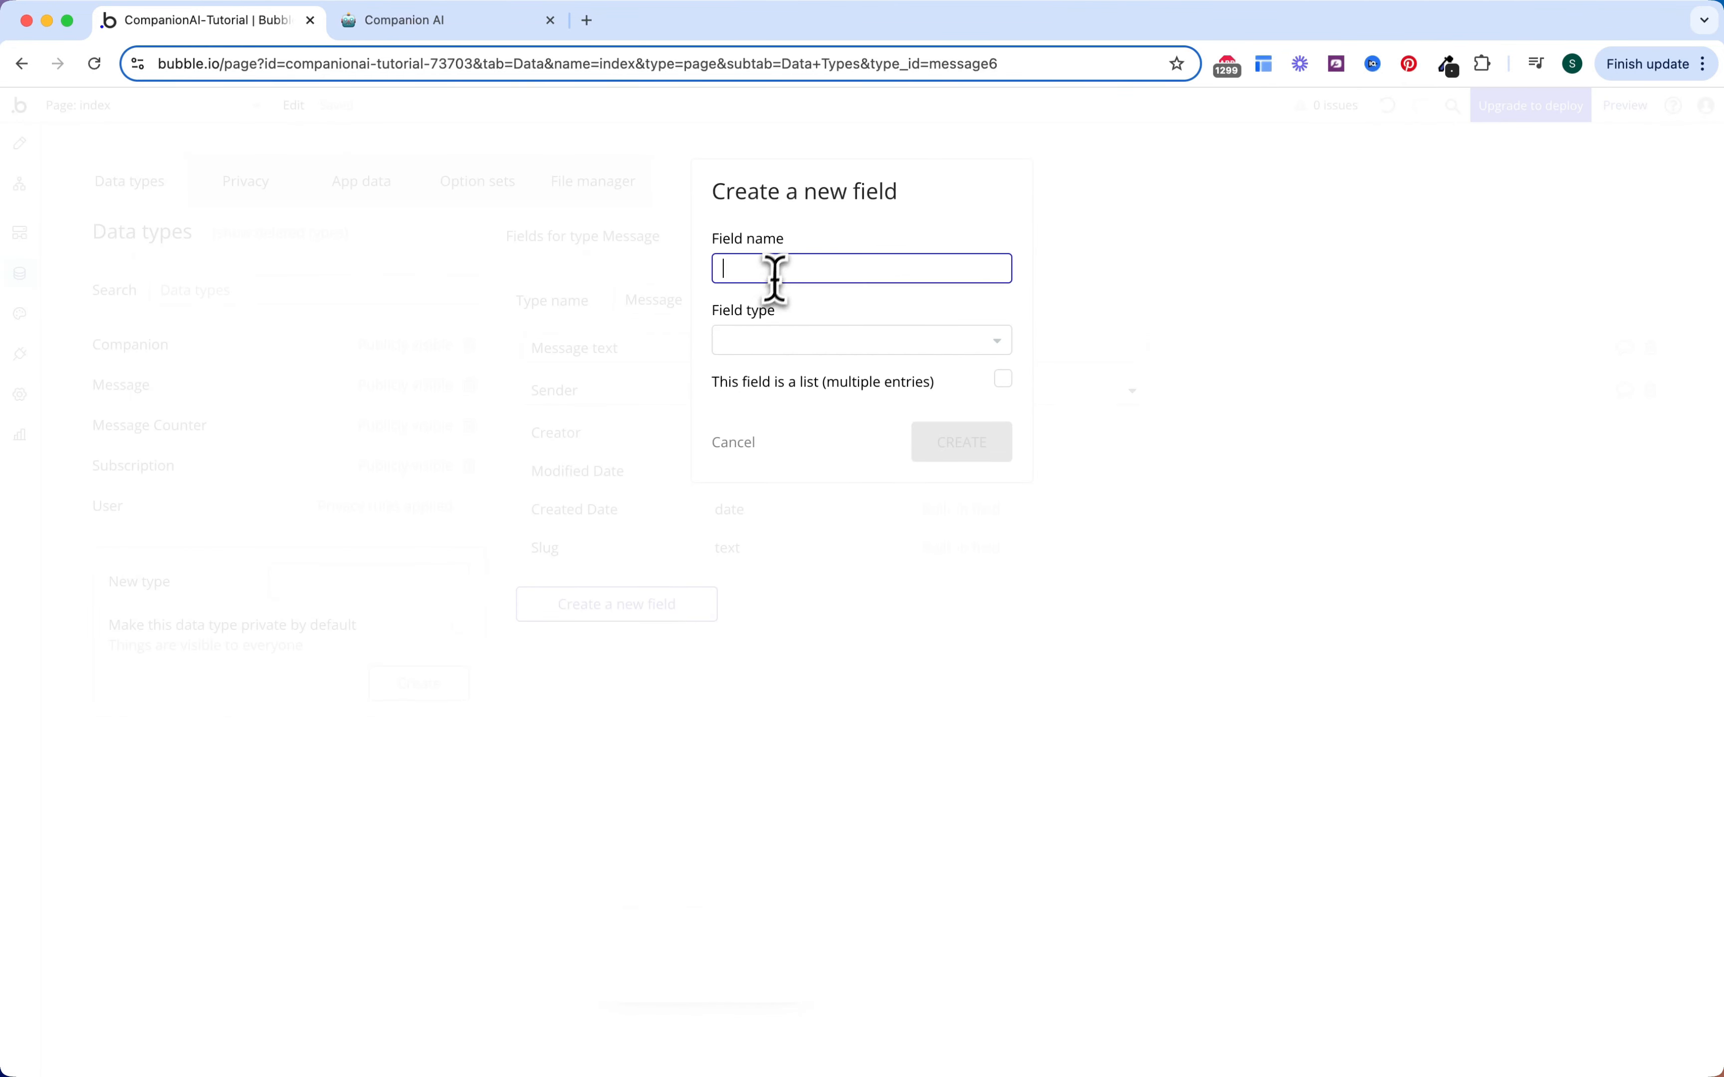
text(User)
click(775, 343)
text(user)
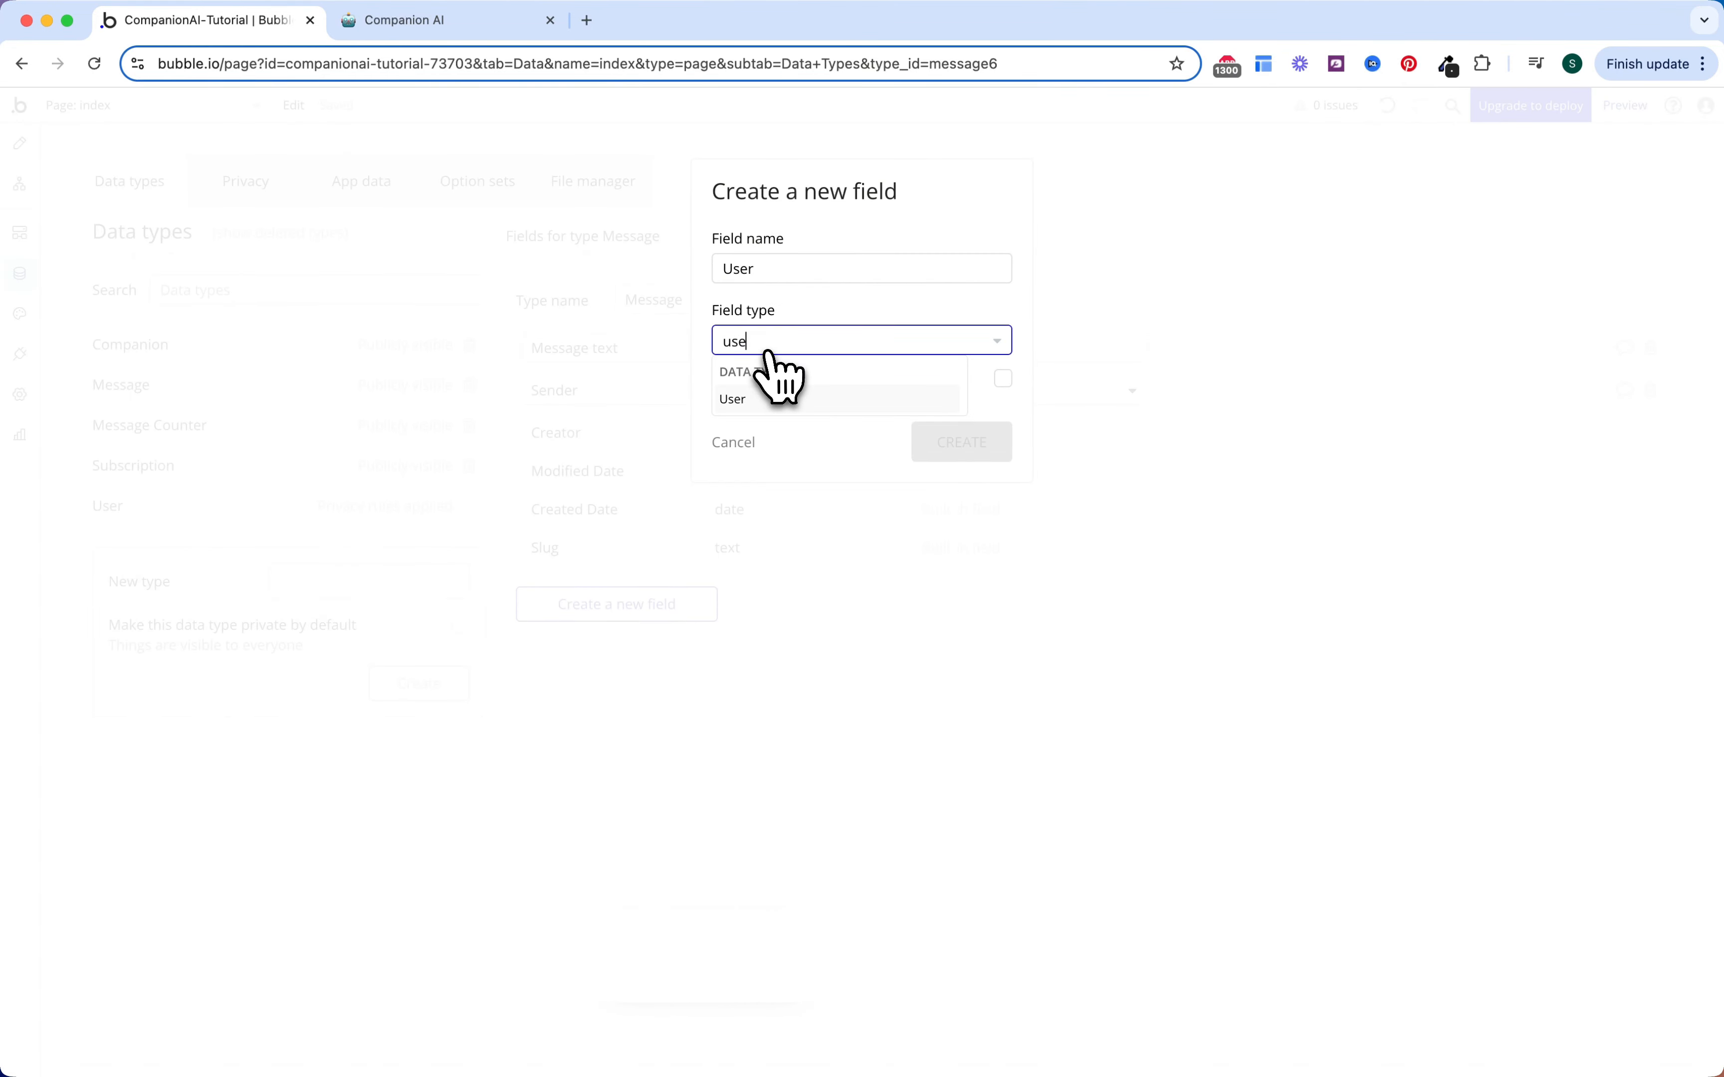
click(762, 412)
click(942, 454)
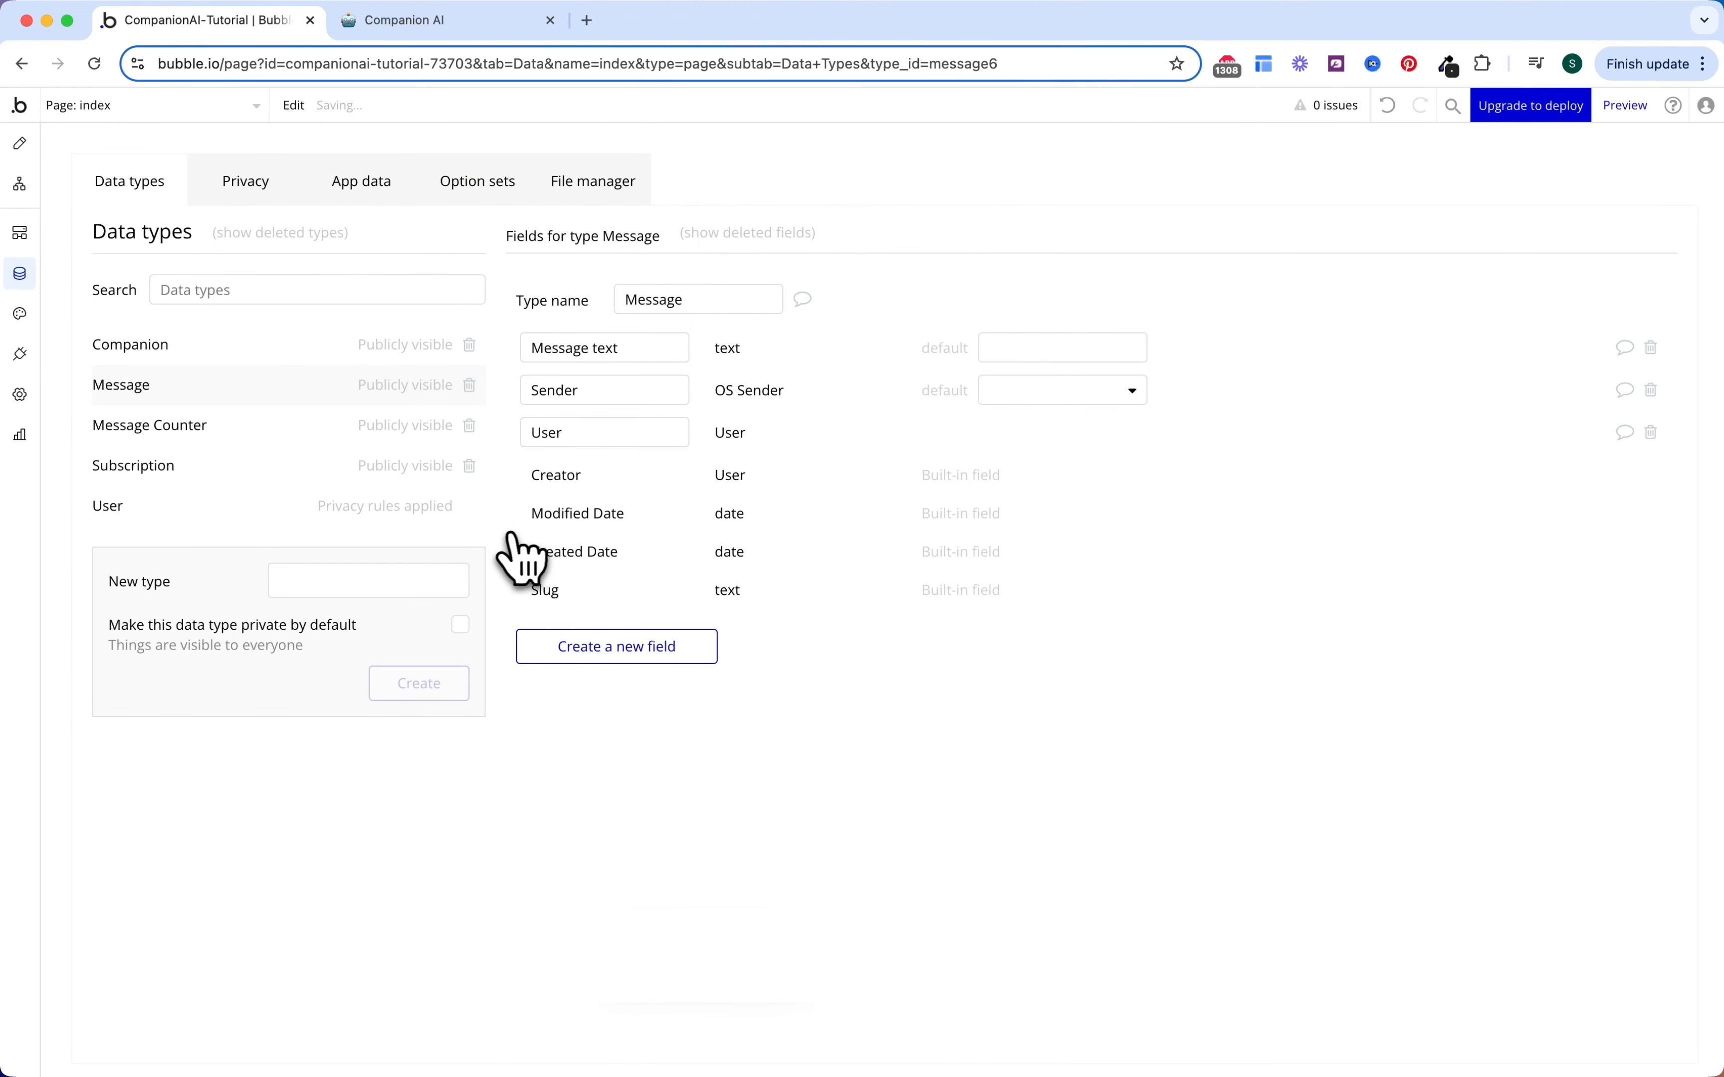
Step: Add a Companion field of type Companion to Message, then view Message Counter
click(584, 650)
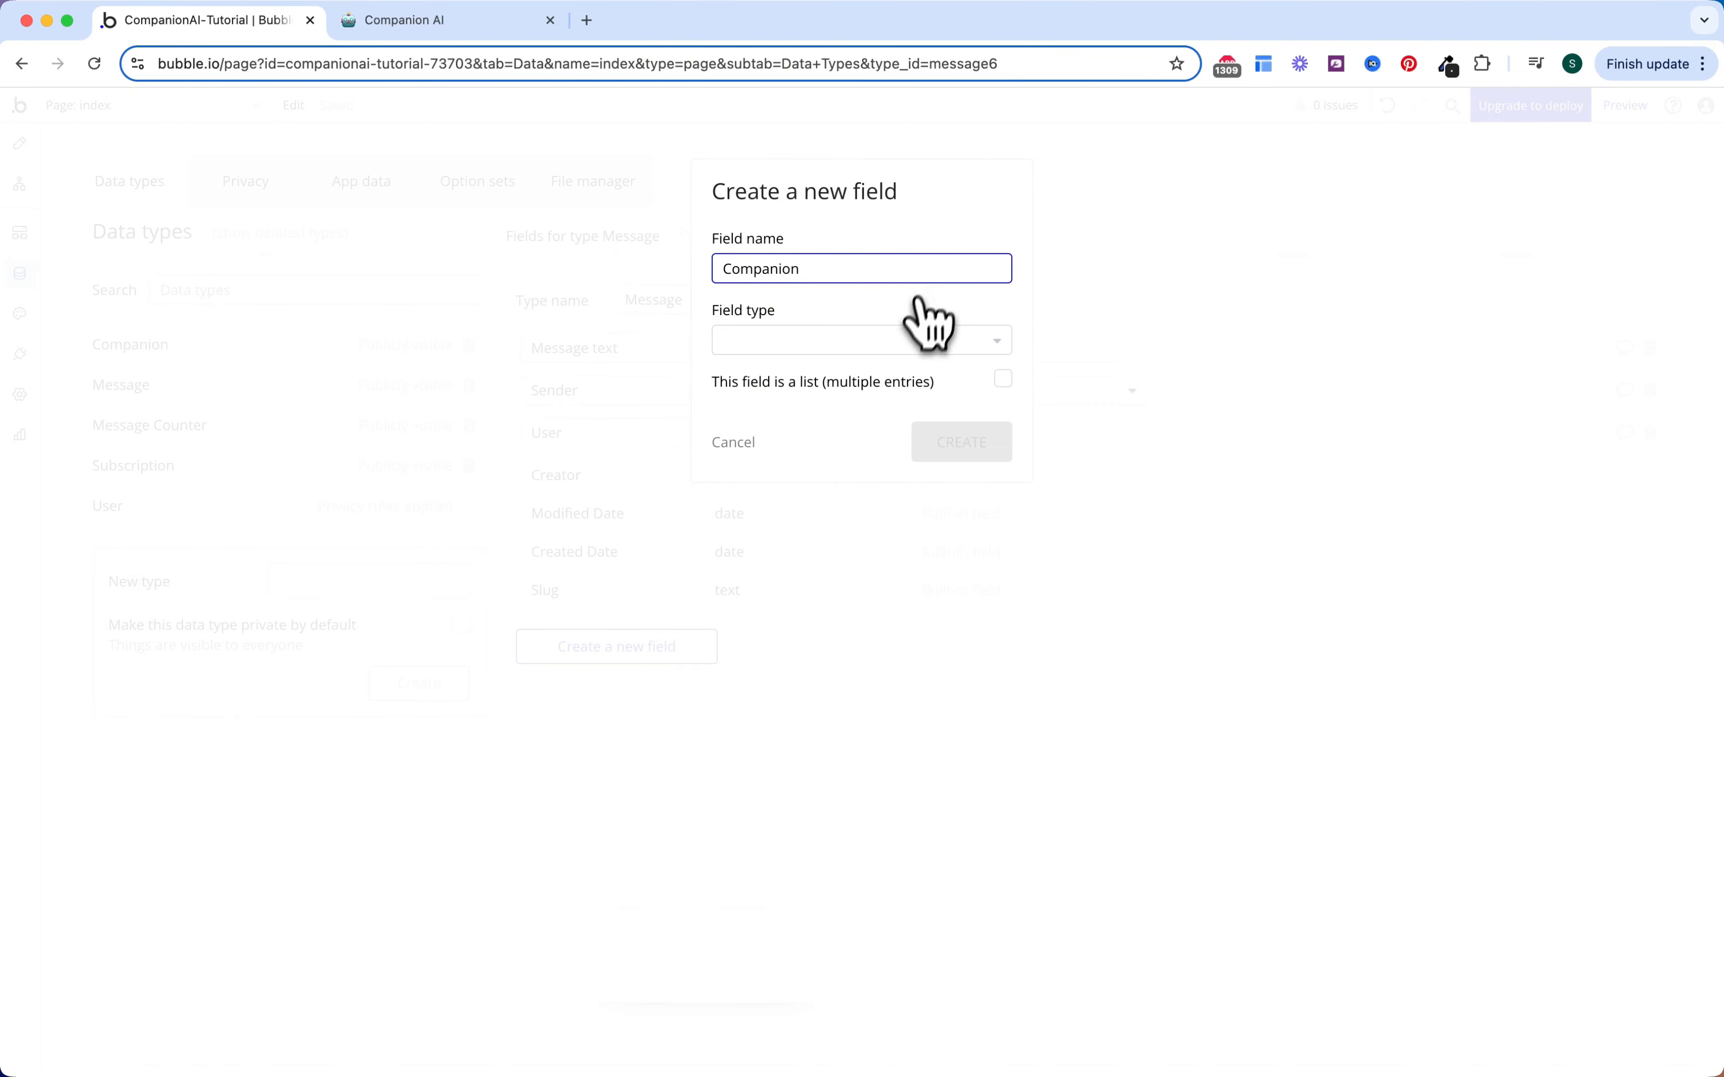
click(918, 340)
text(comp)
click(901, 396)
click(952, 444)
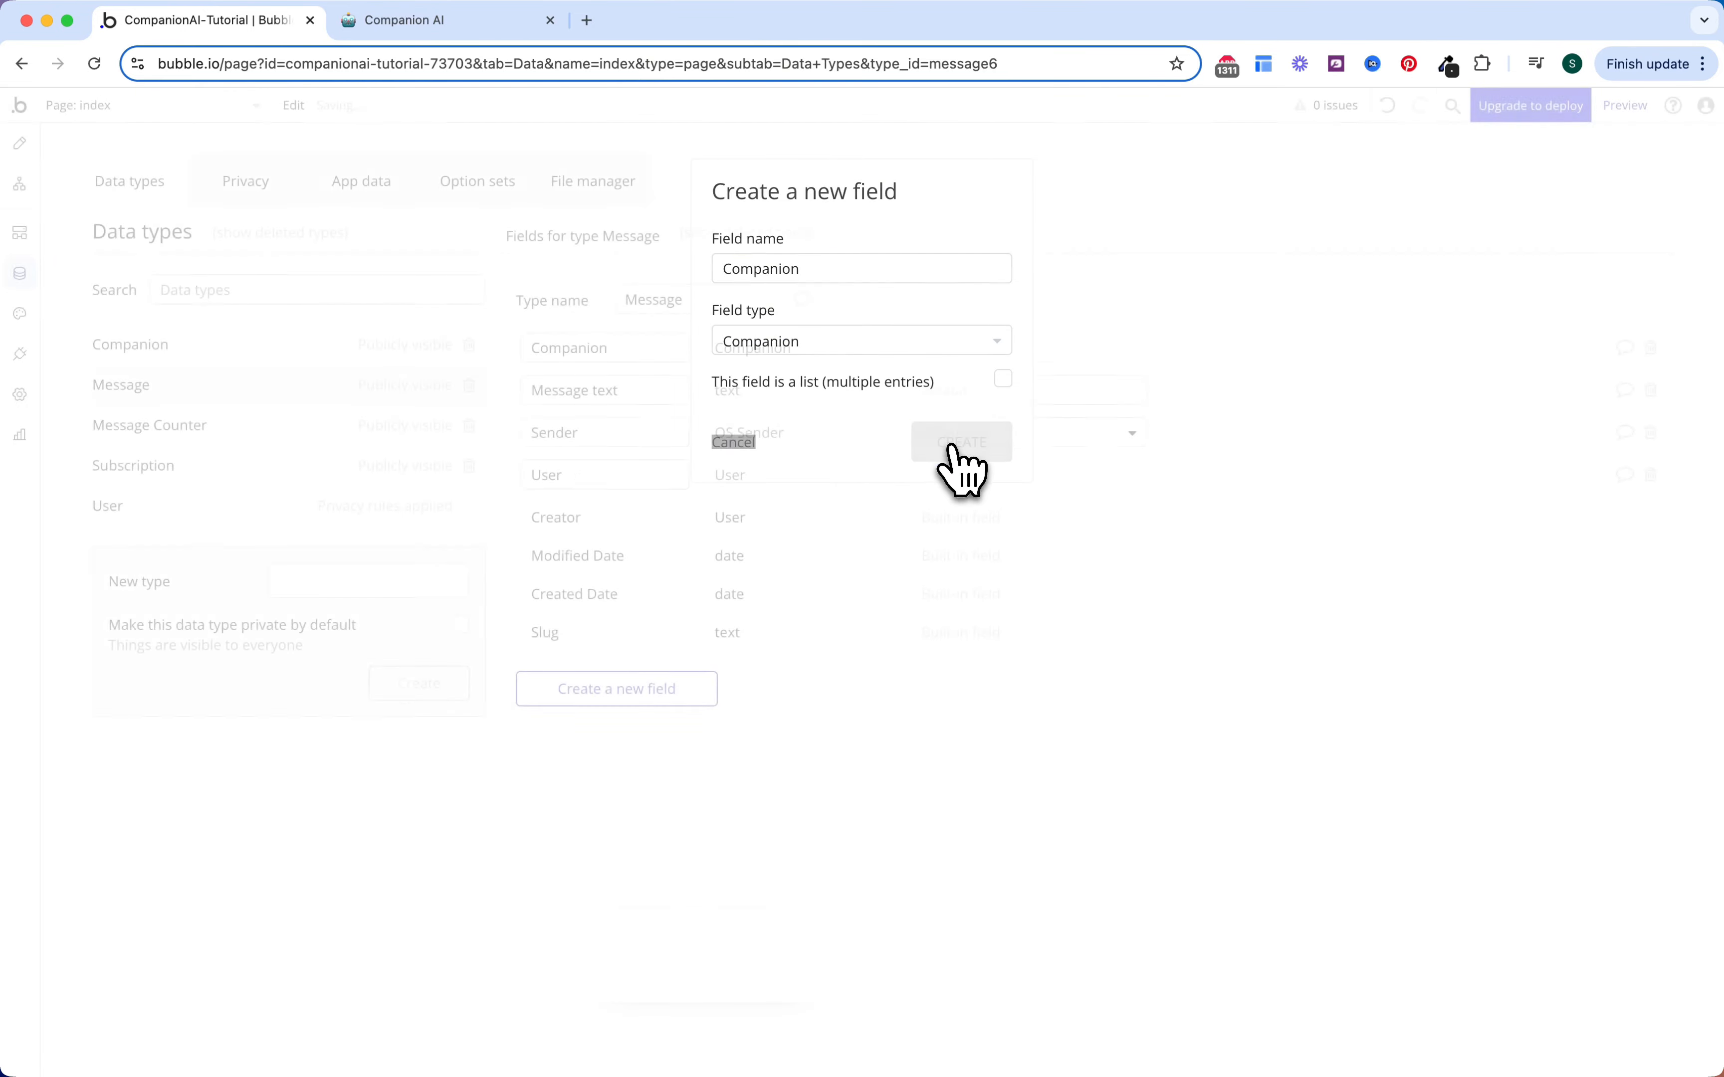
click(302, 435)
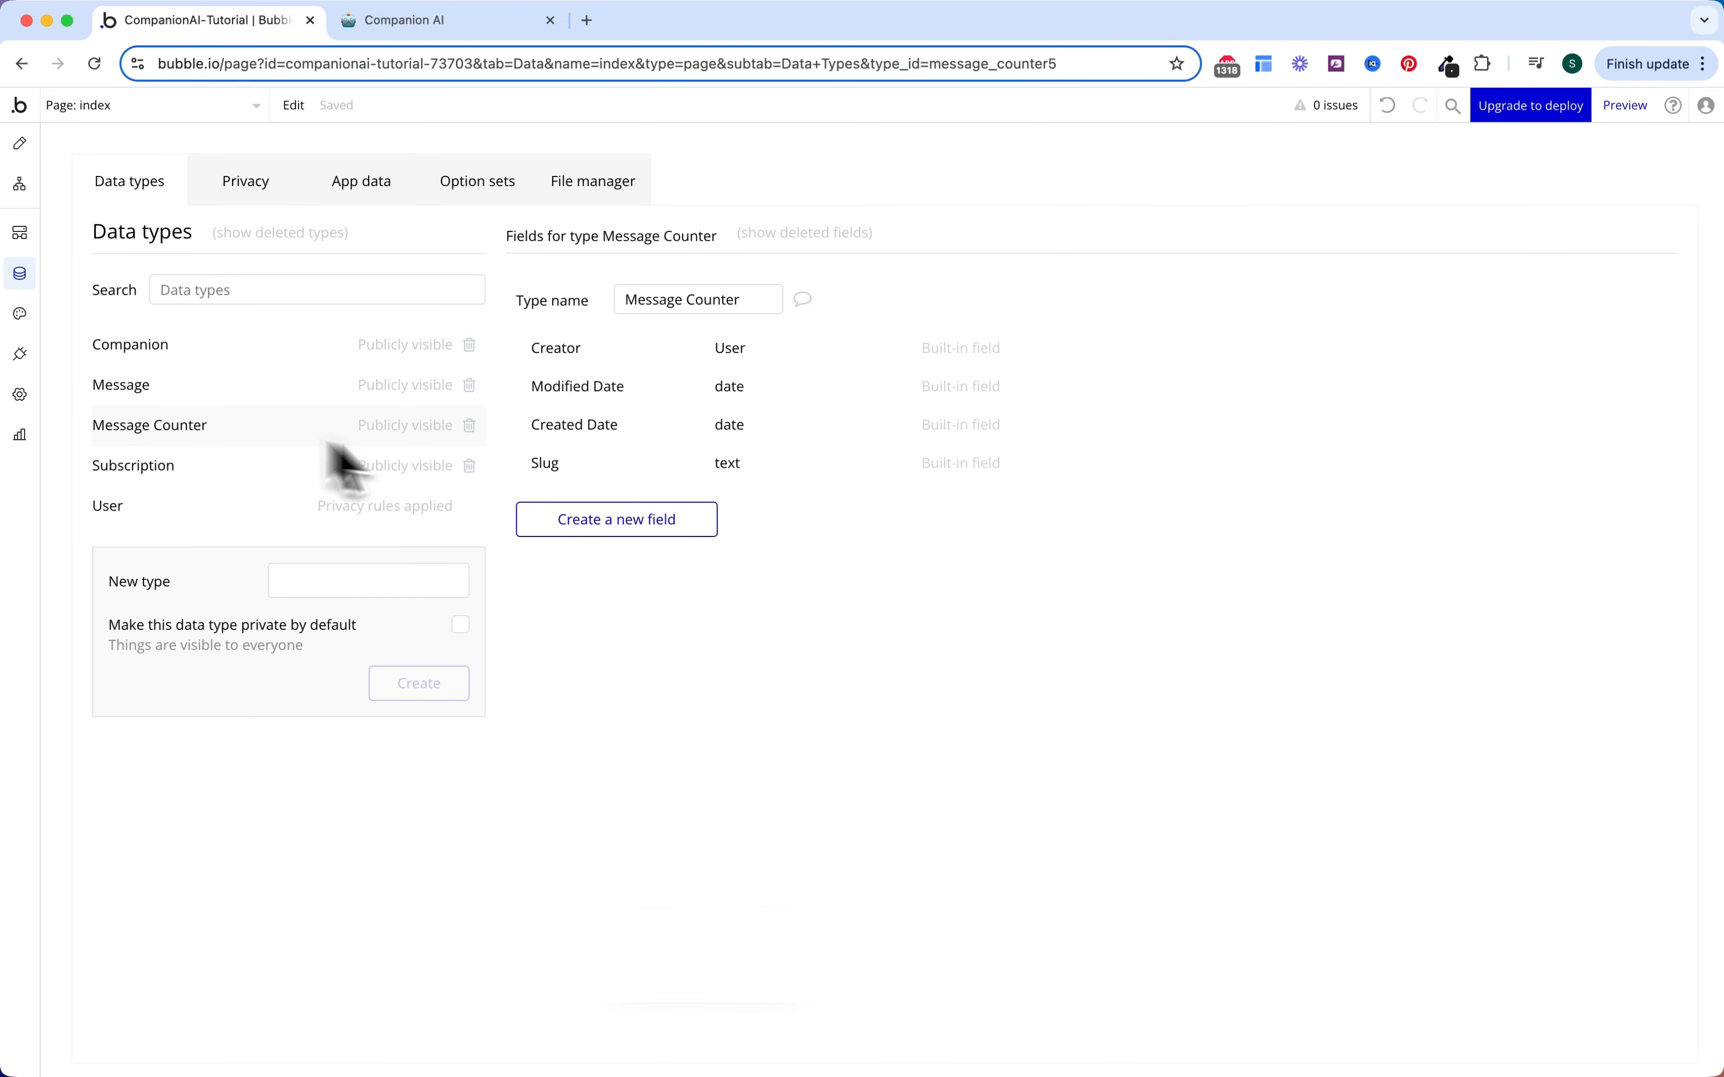
Step: Add a 'Message Count' number field to the Message Counter type
click(663, 527)
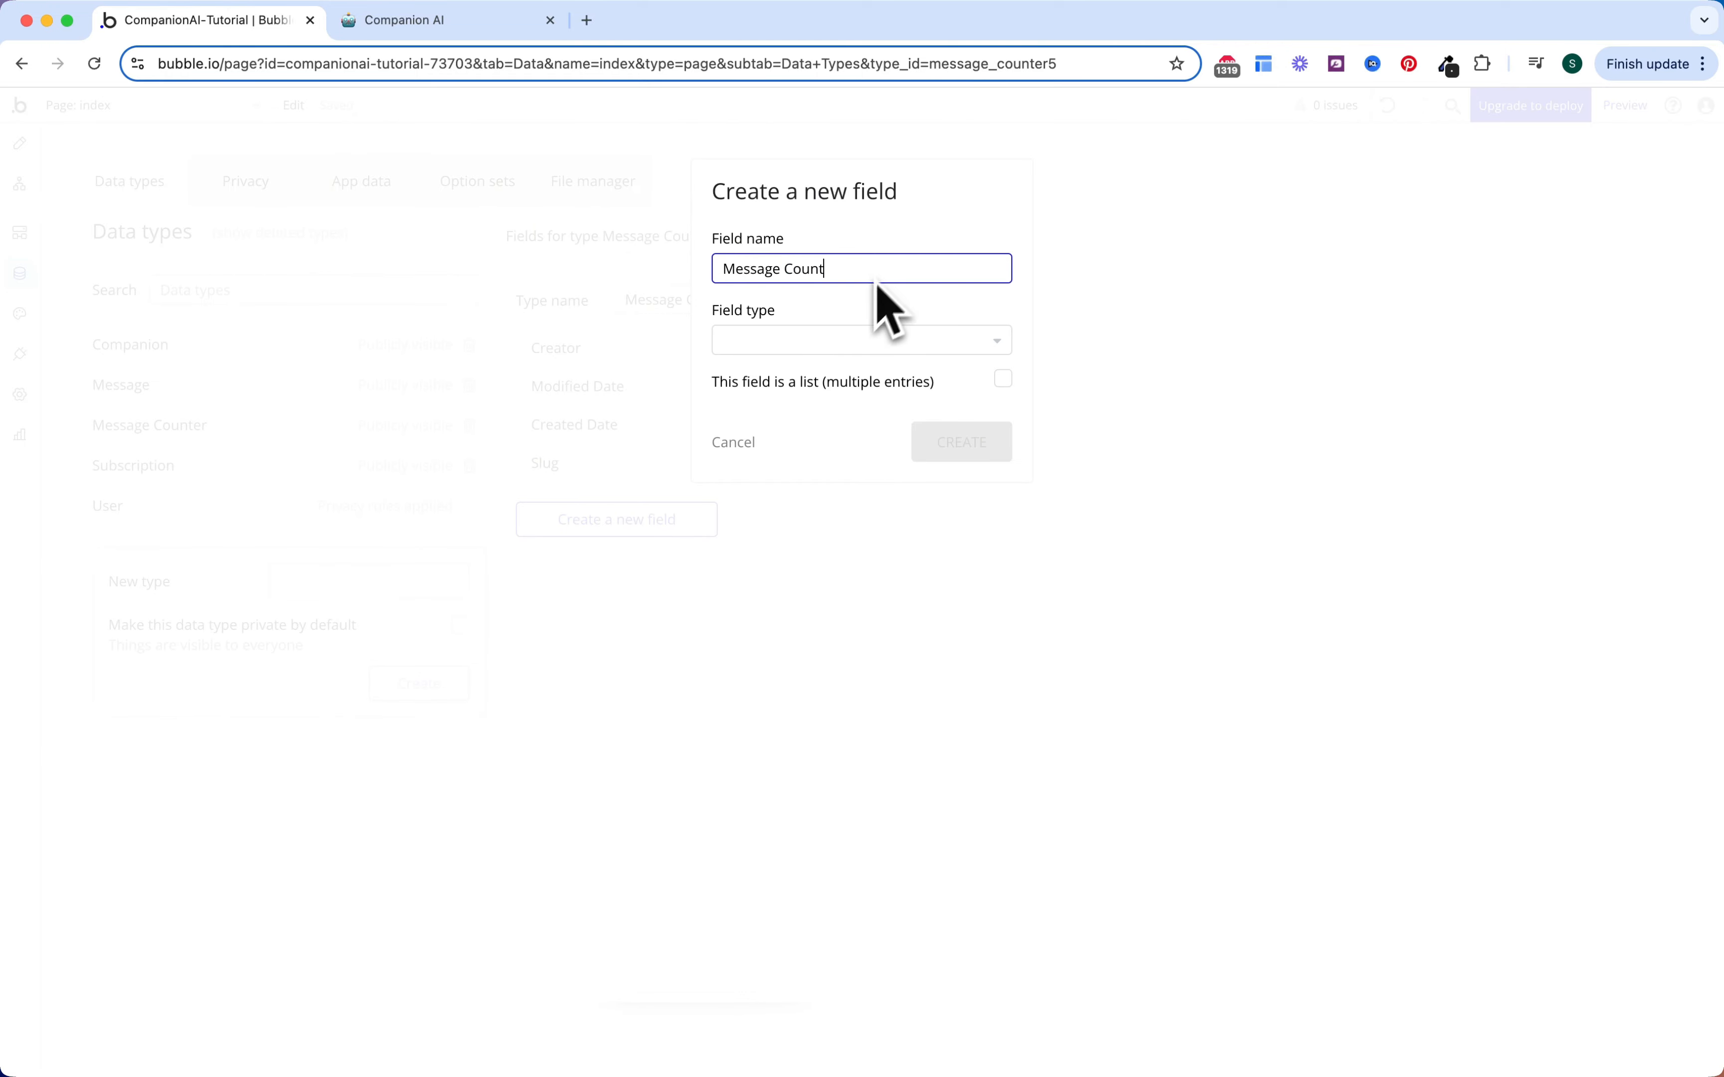
click(847, 343)
text(num)
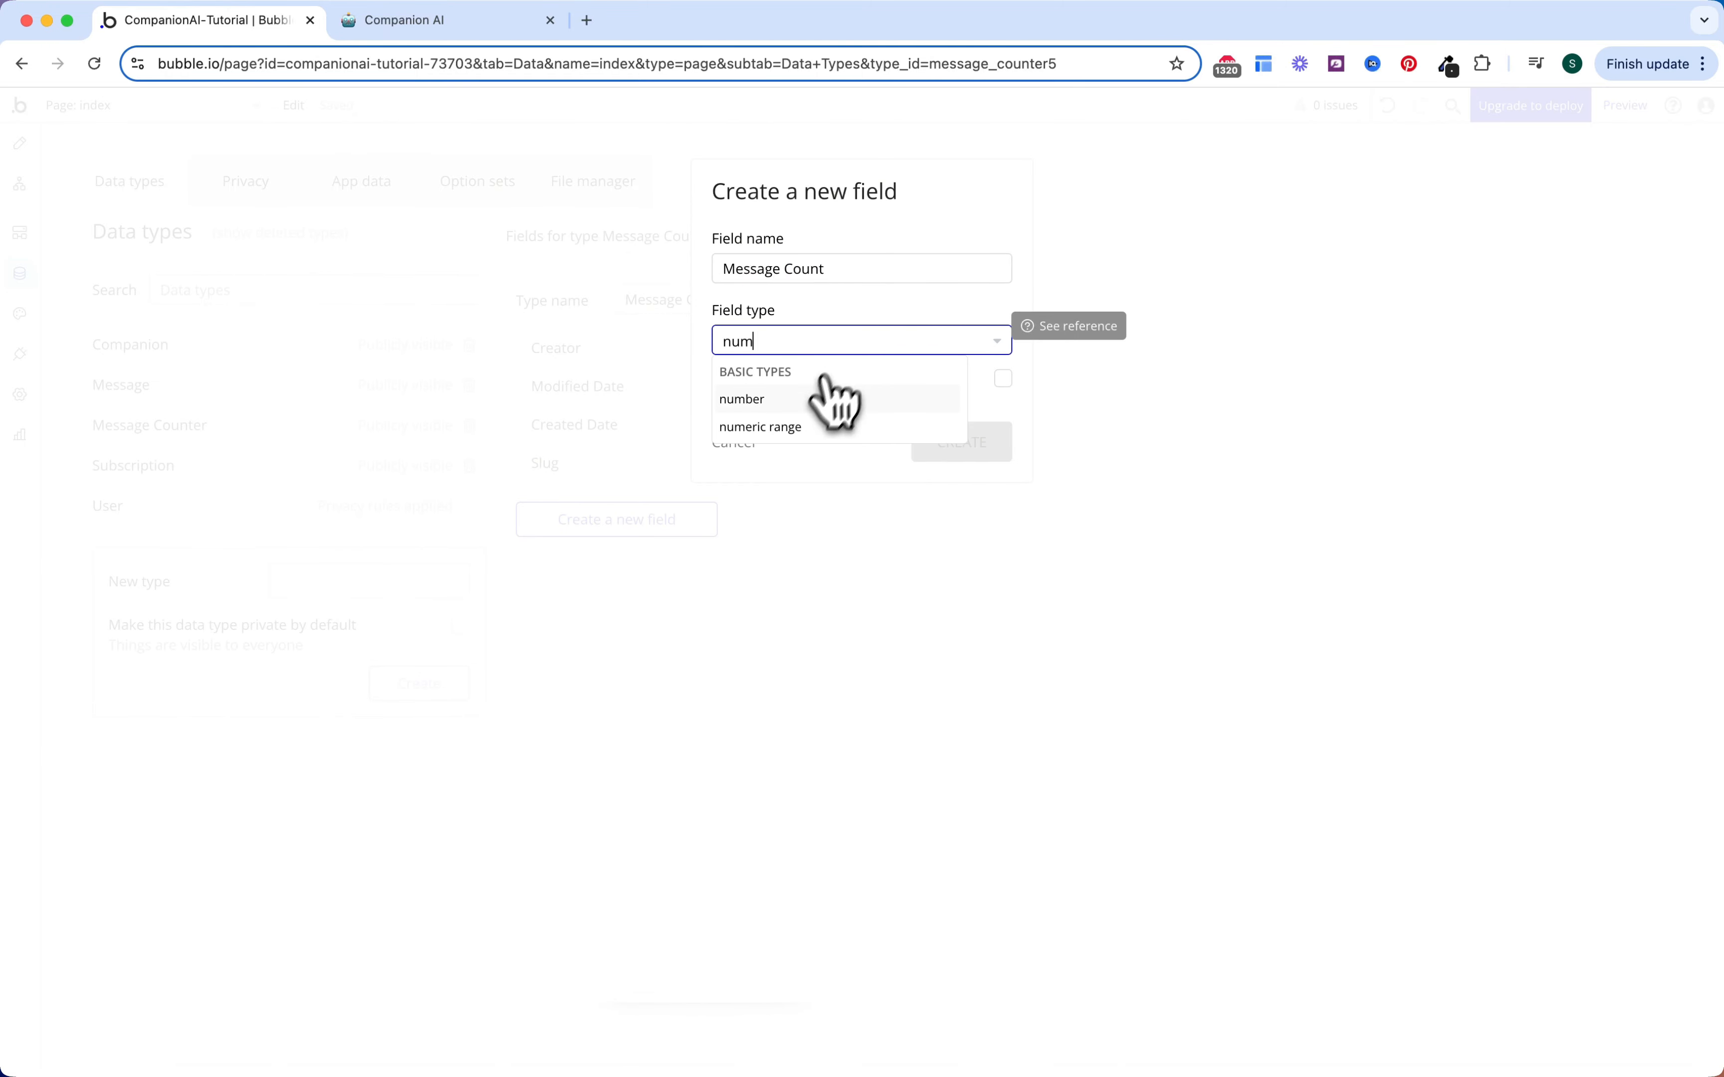
click(835, 399)
click(927, 442)
Step: Add a 'User' field of type User to Message Counter
click(705, 567)
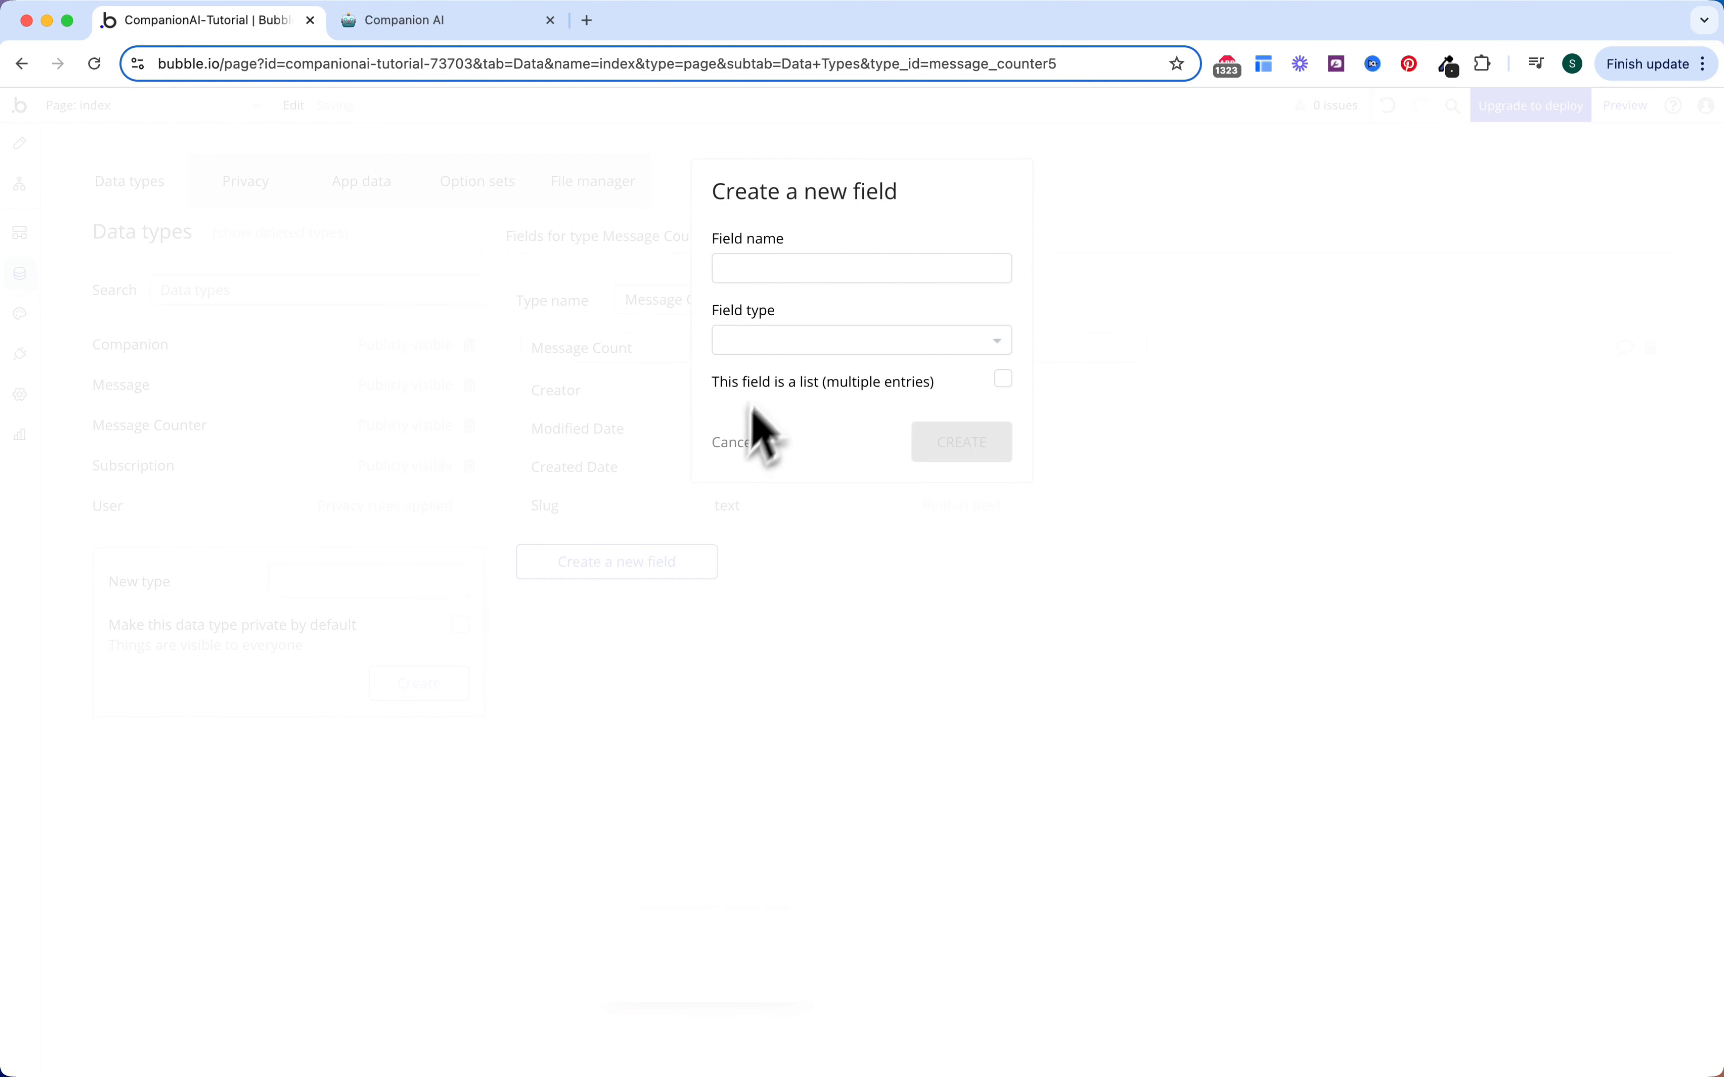
click(801, 278)
text(USer)
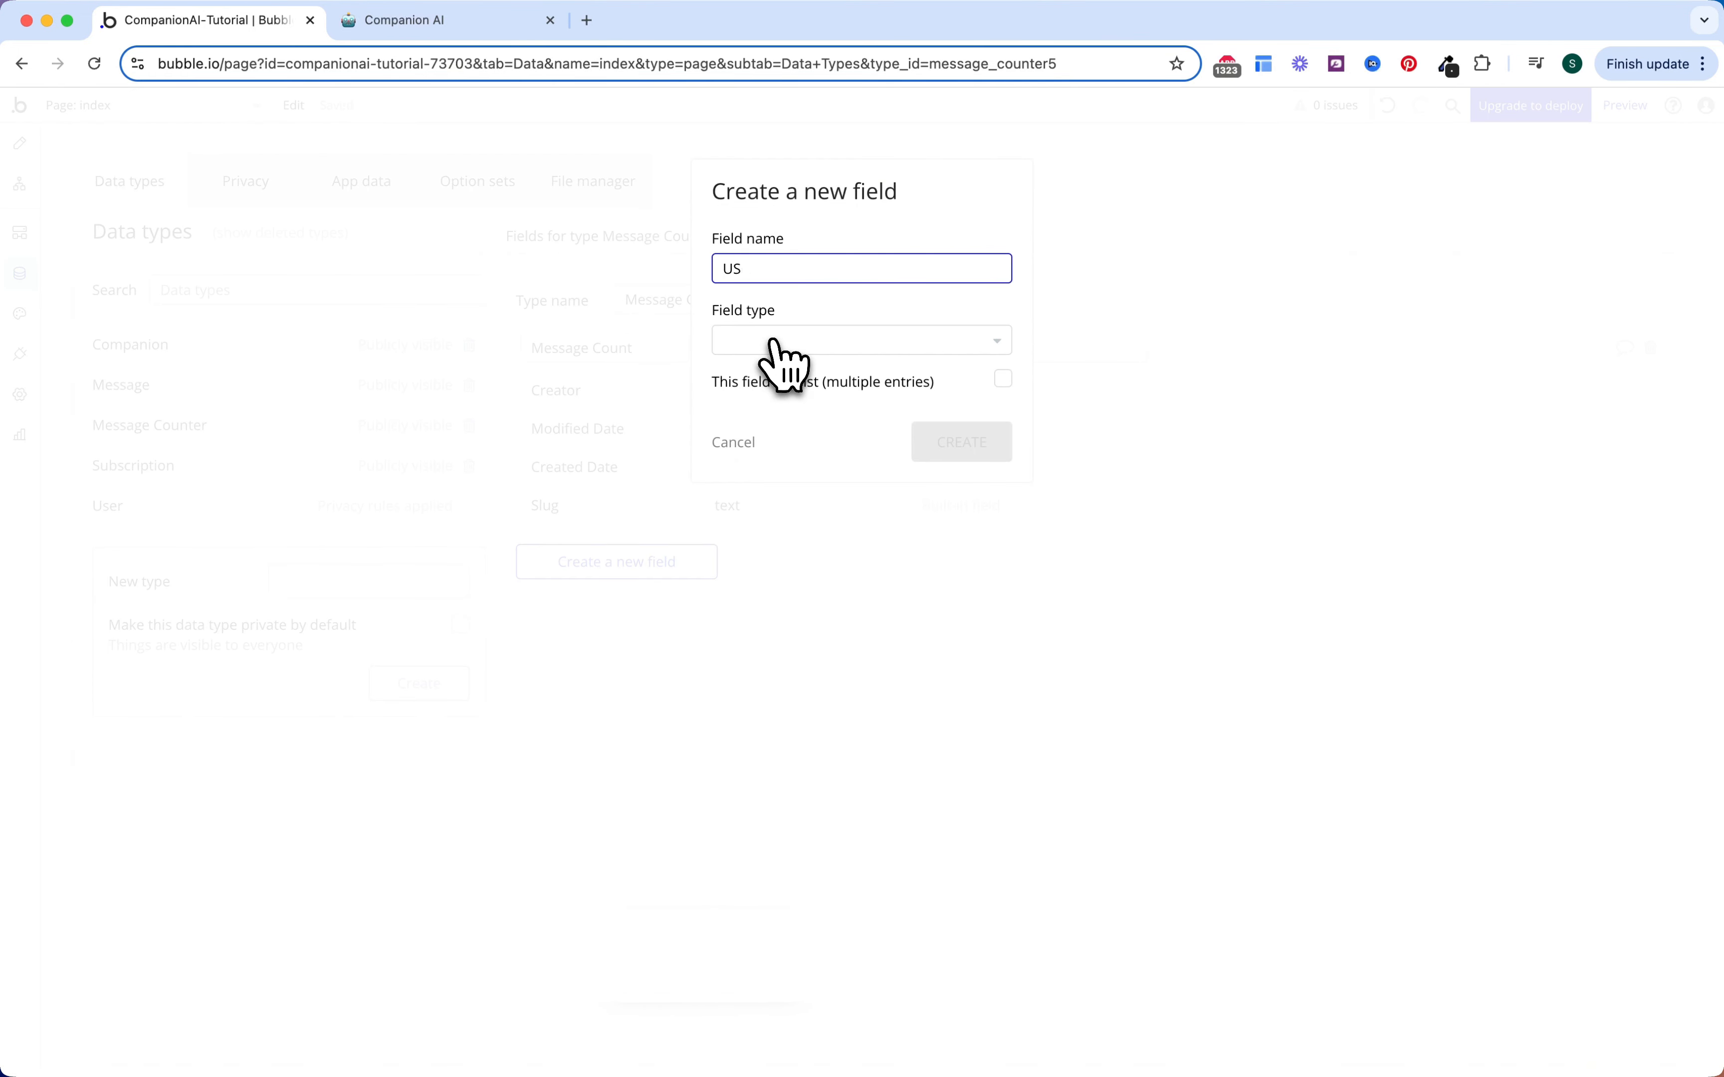
click(775, 342)
text(use)
click(734, 396)
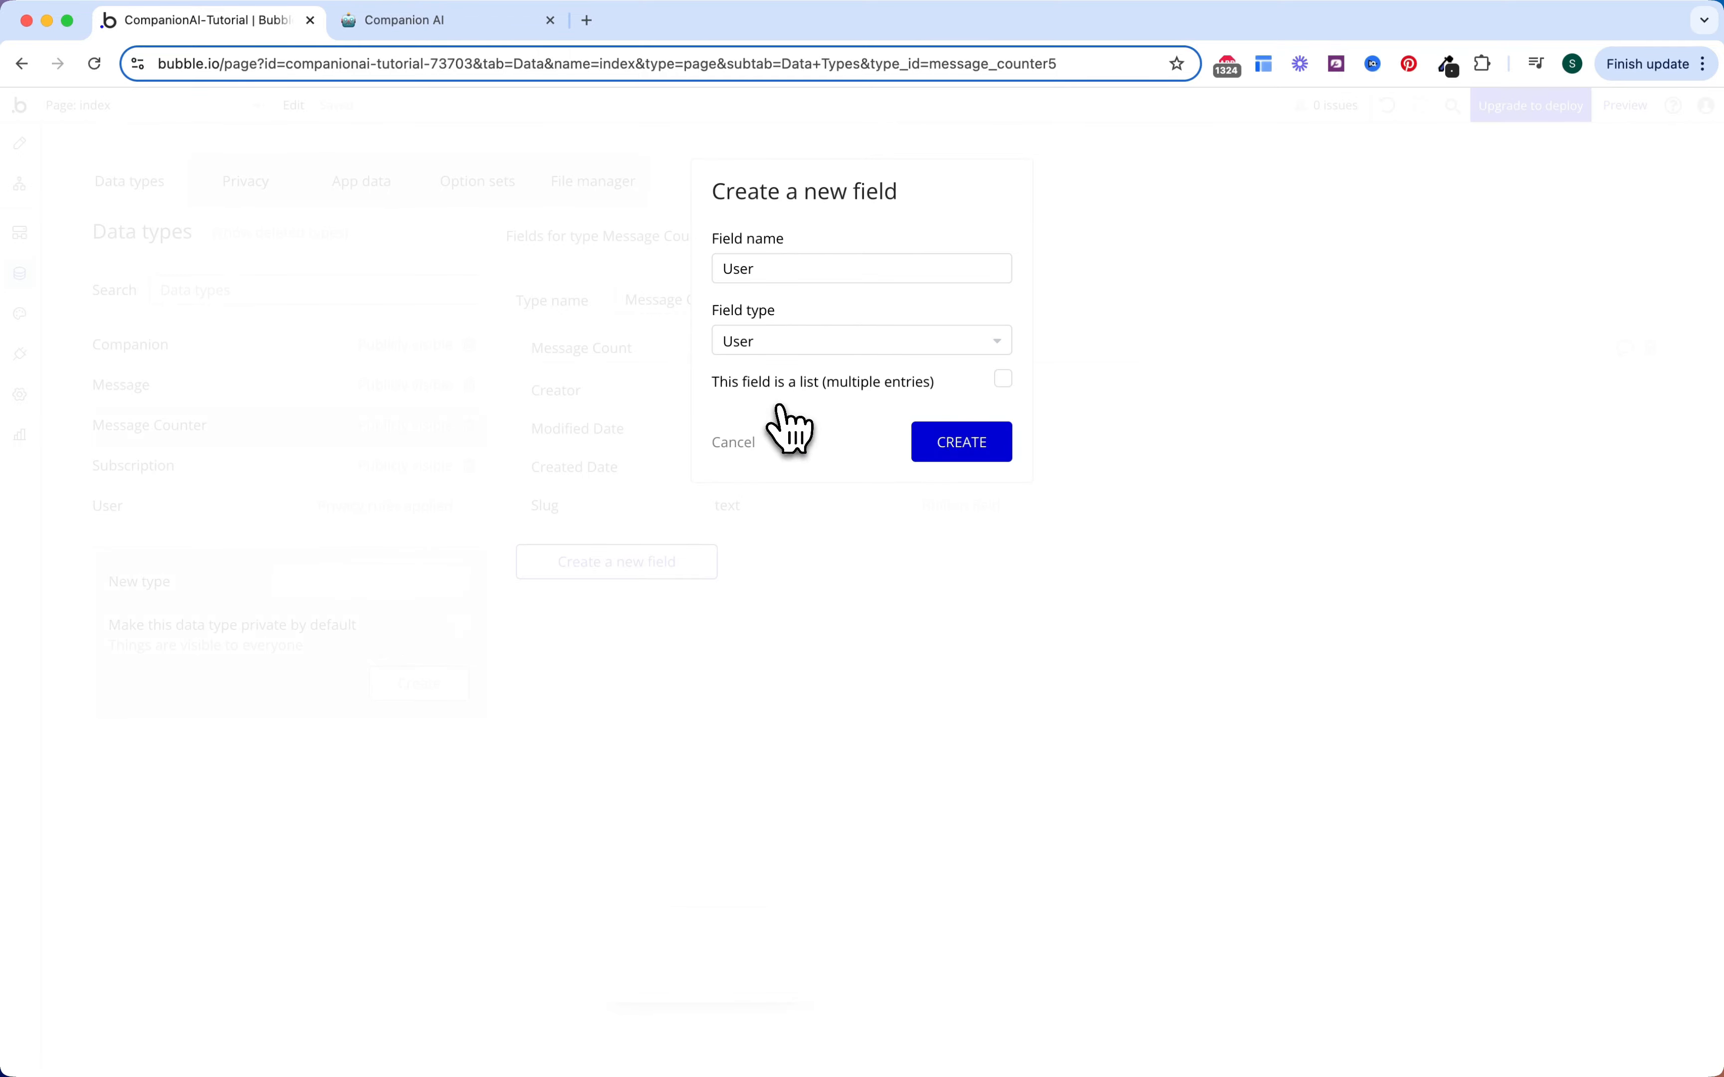
click(965, 445)
Step: Add a Companion field of type Companion to Message Counter, then view Subscription
click(662, 606)
click(816, 277)
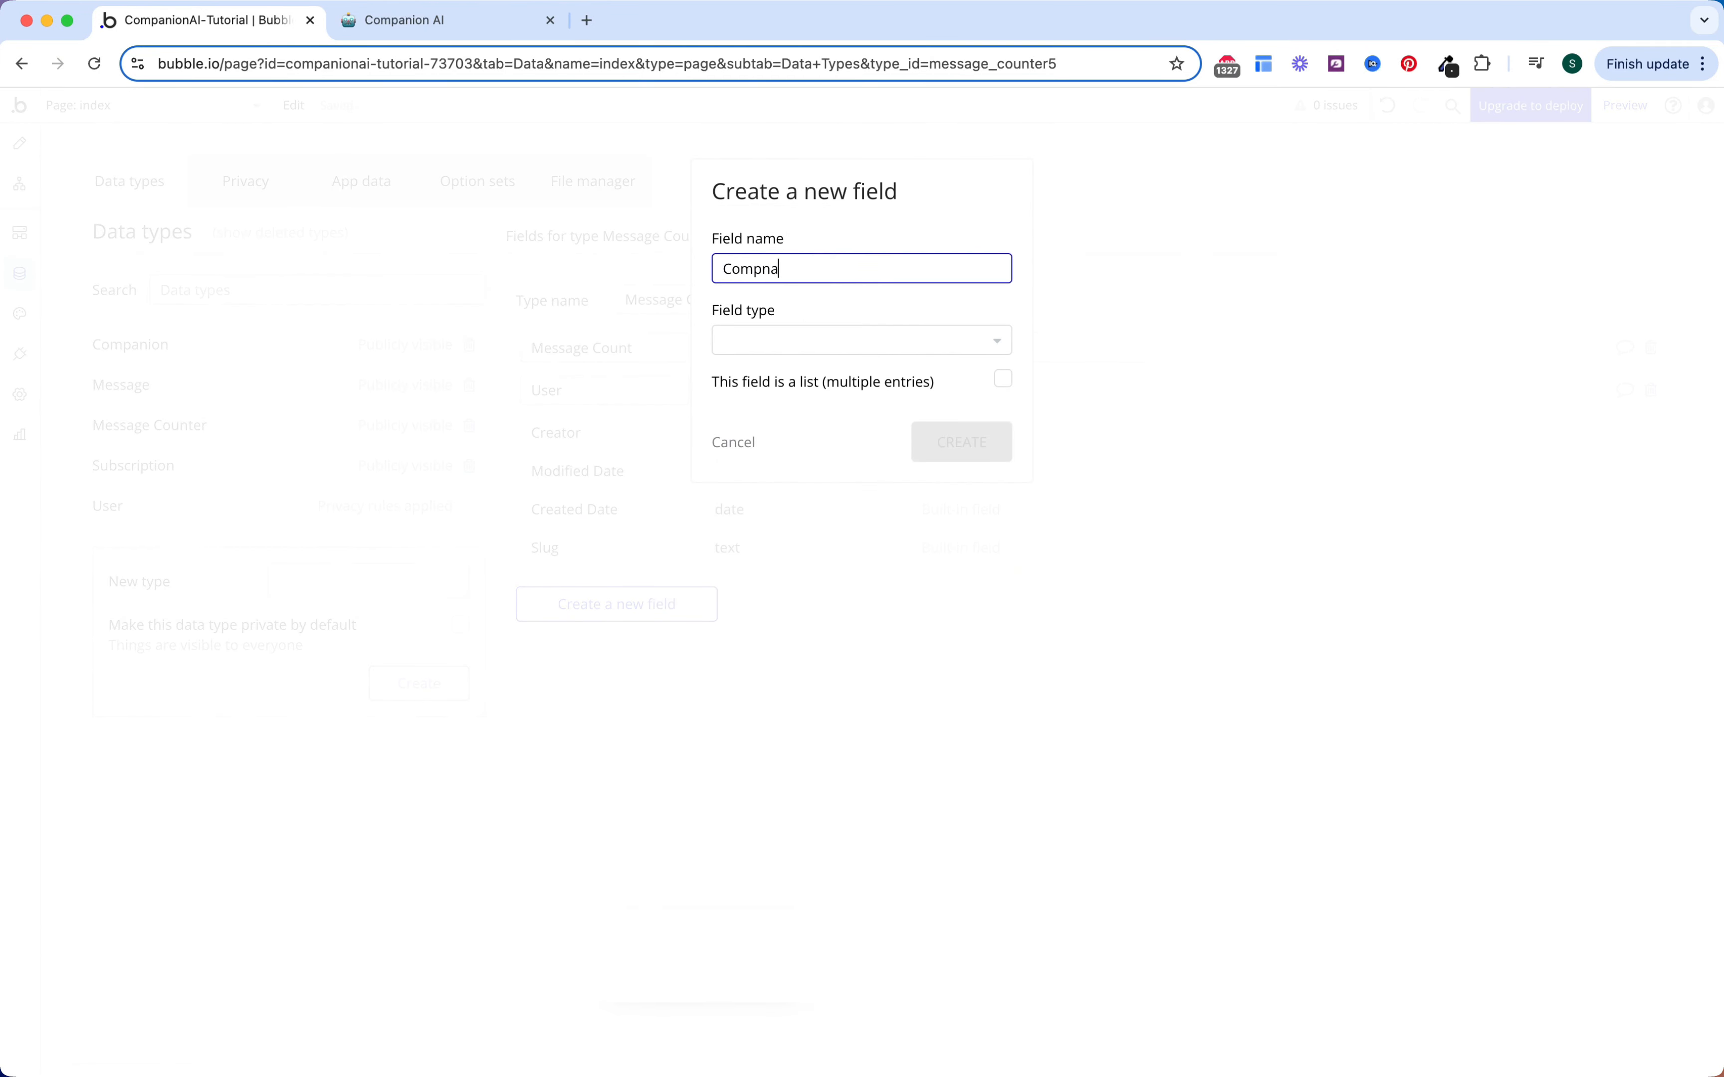
click(812, 343)
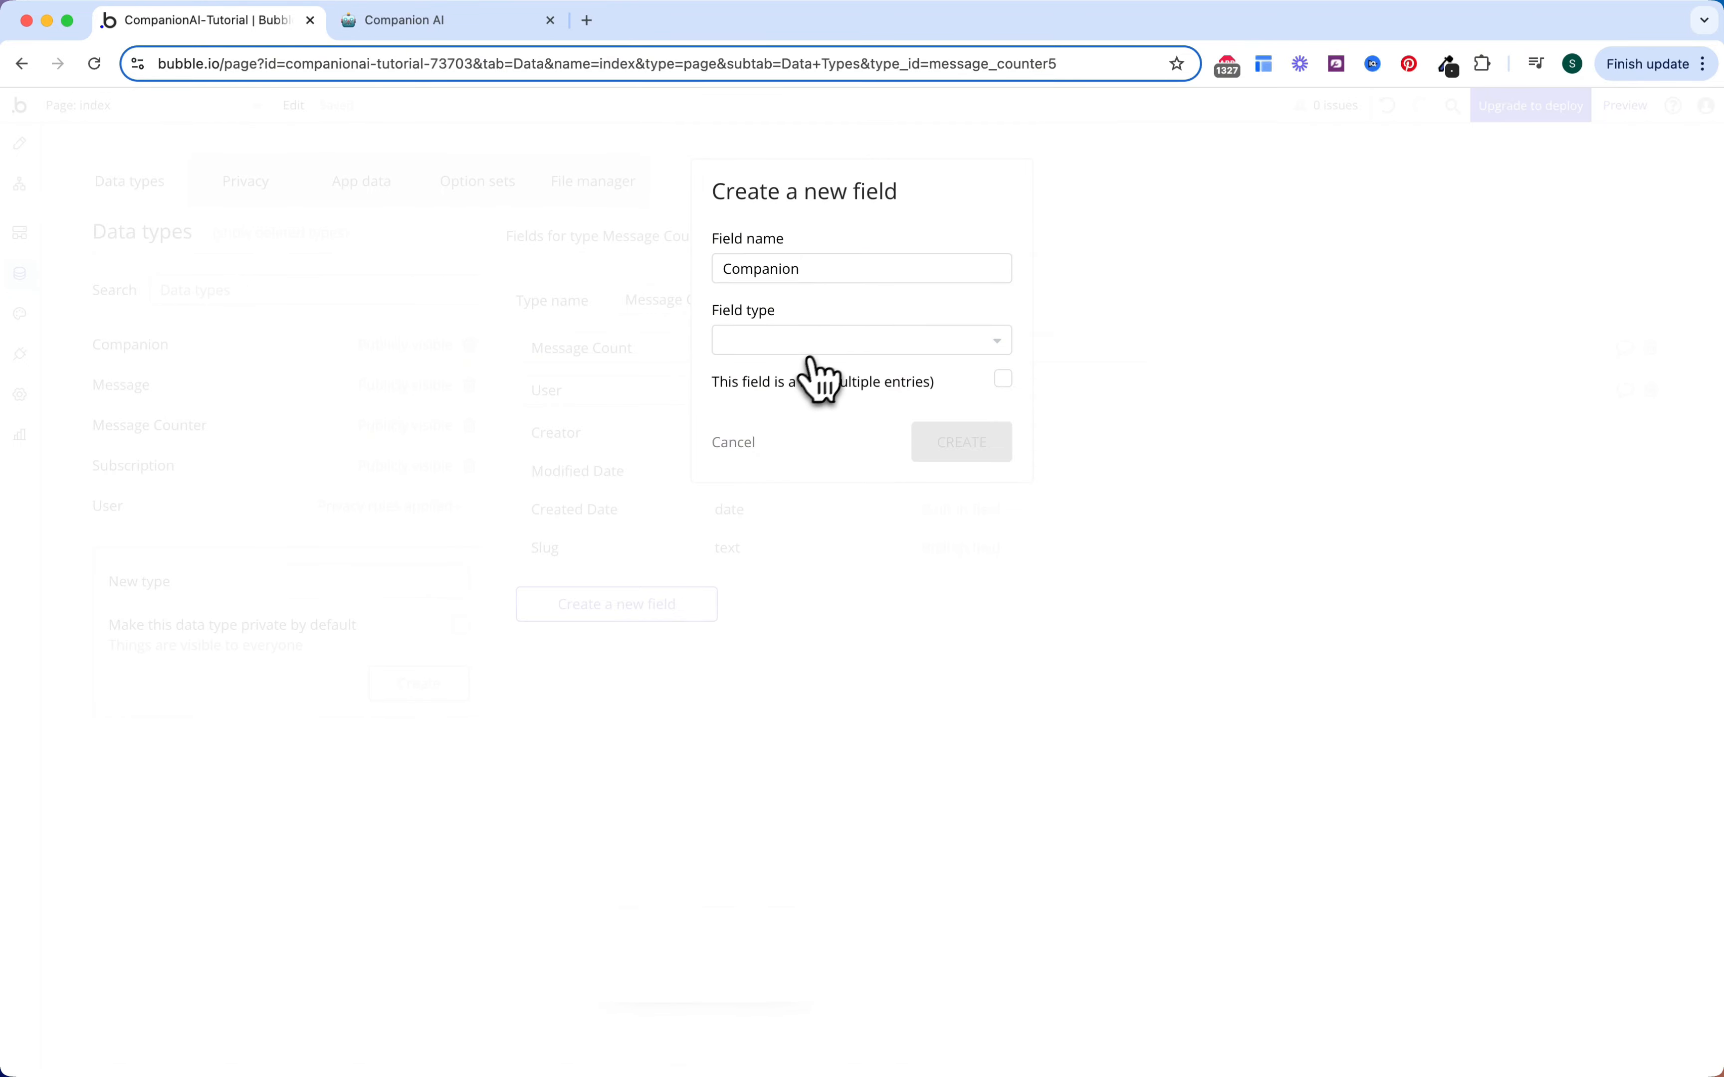
text(comp)
click(827, 399)
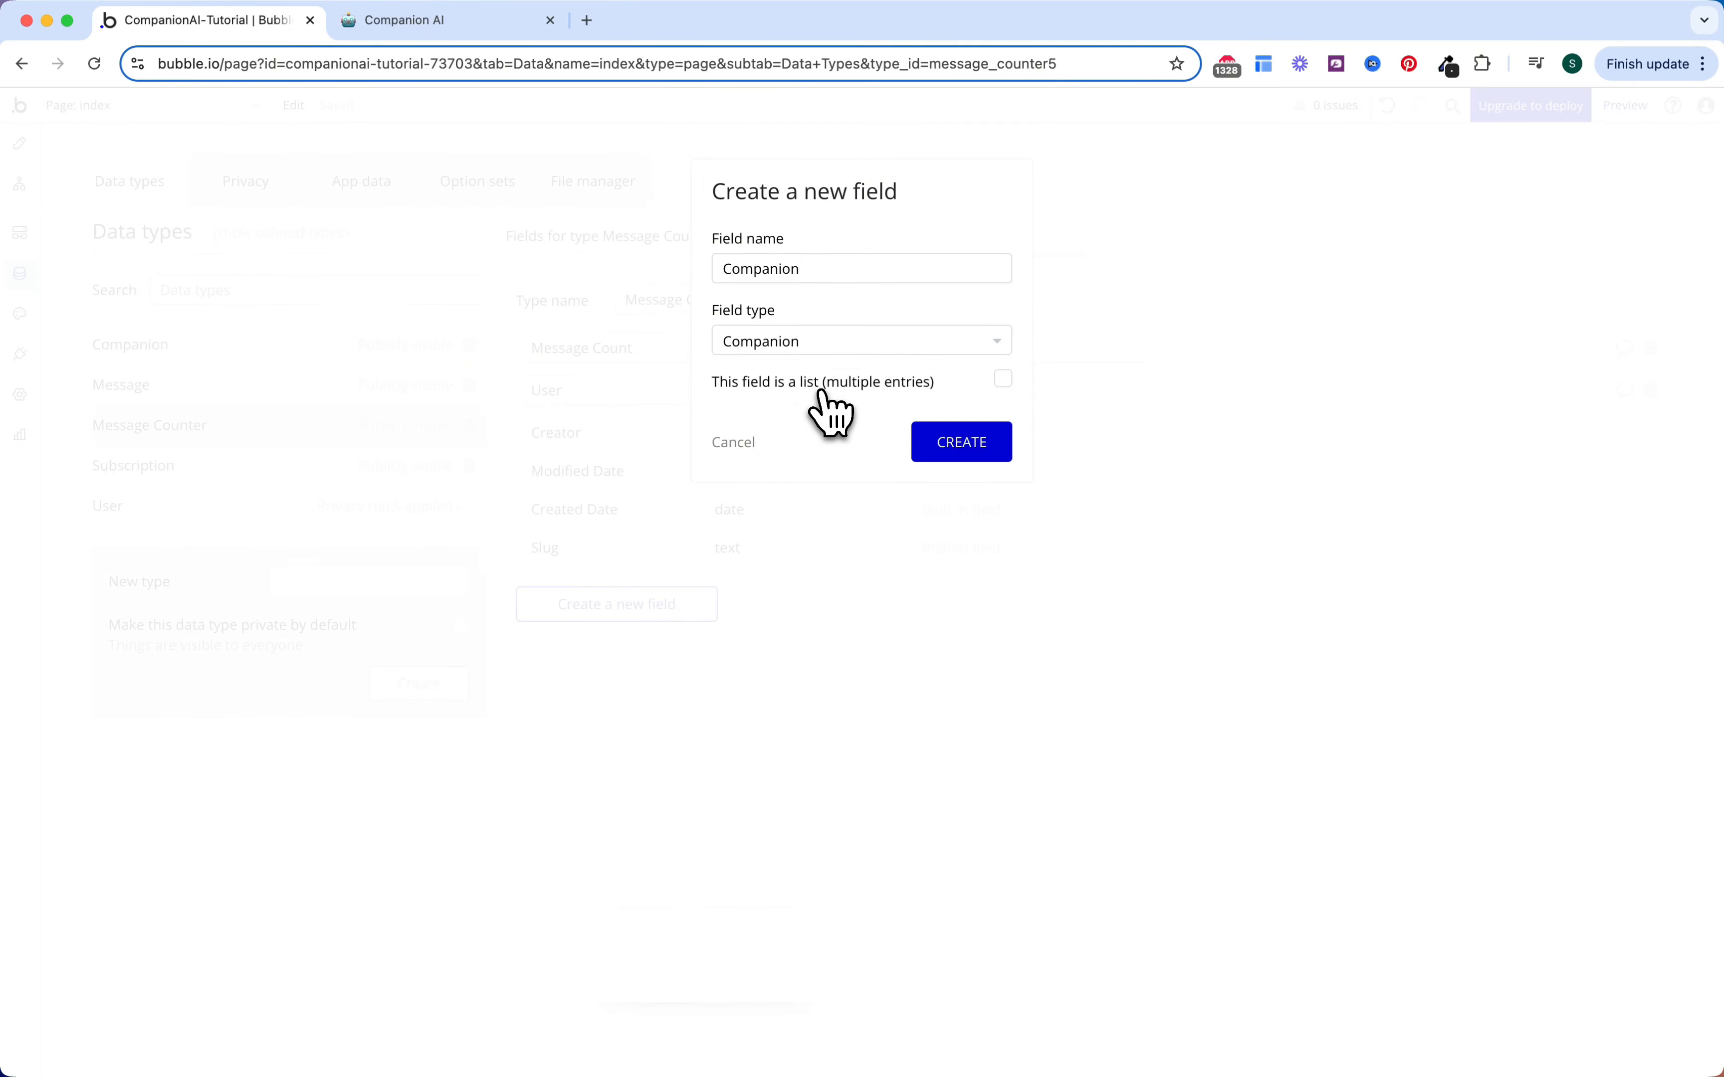
click(951, 445)
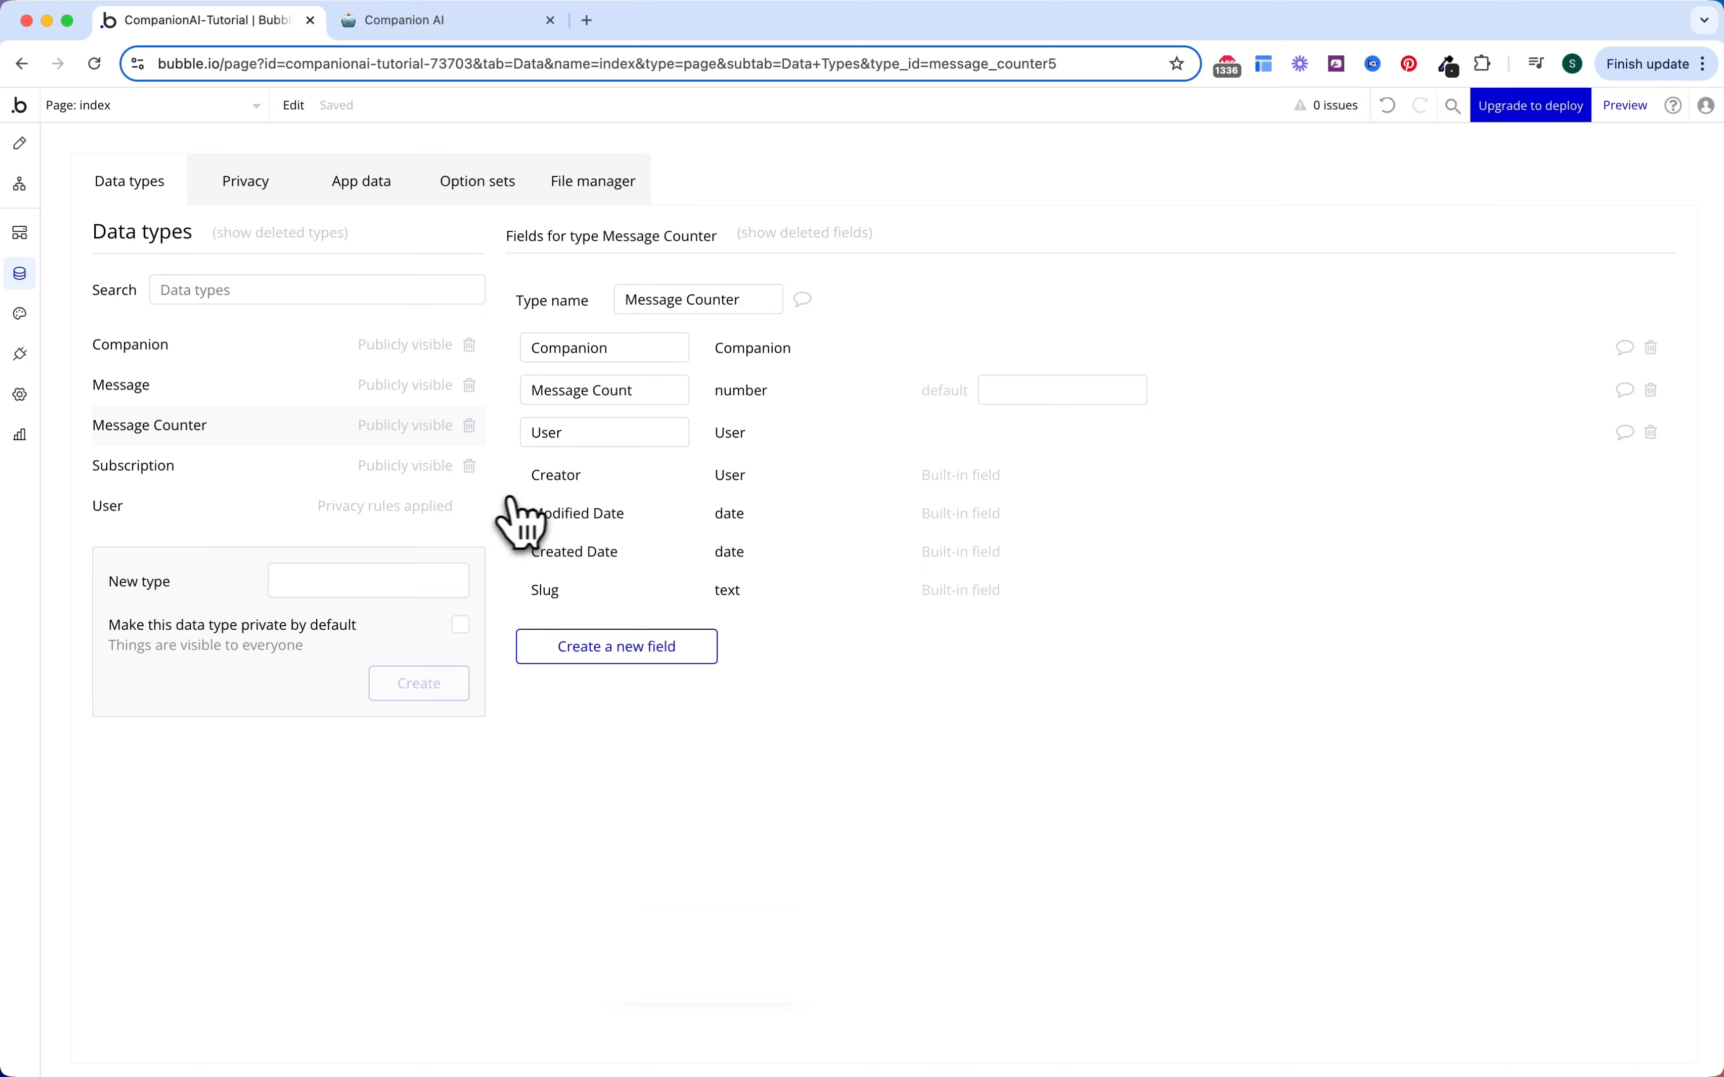
click(255, 470)
Step: Add 'Start Date' and 'End Date' date fields to the Subscription type
click(677, 519)
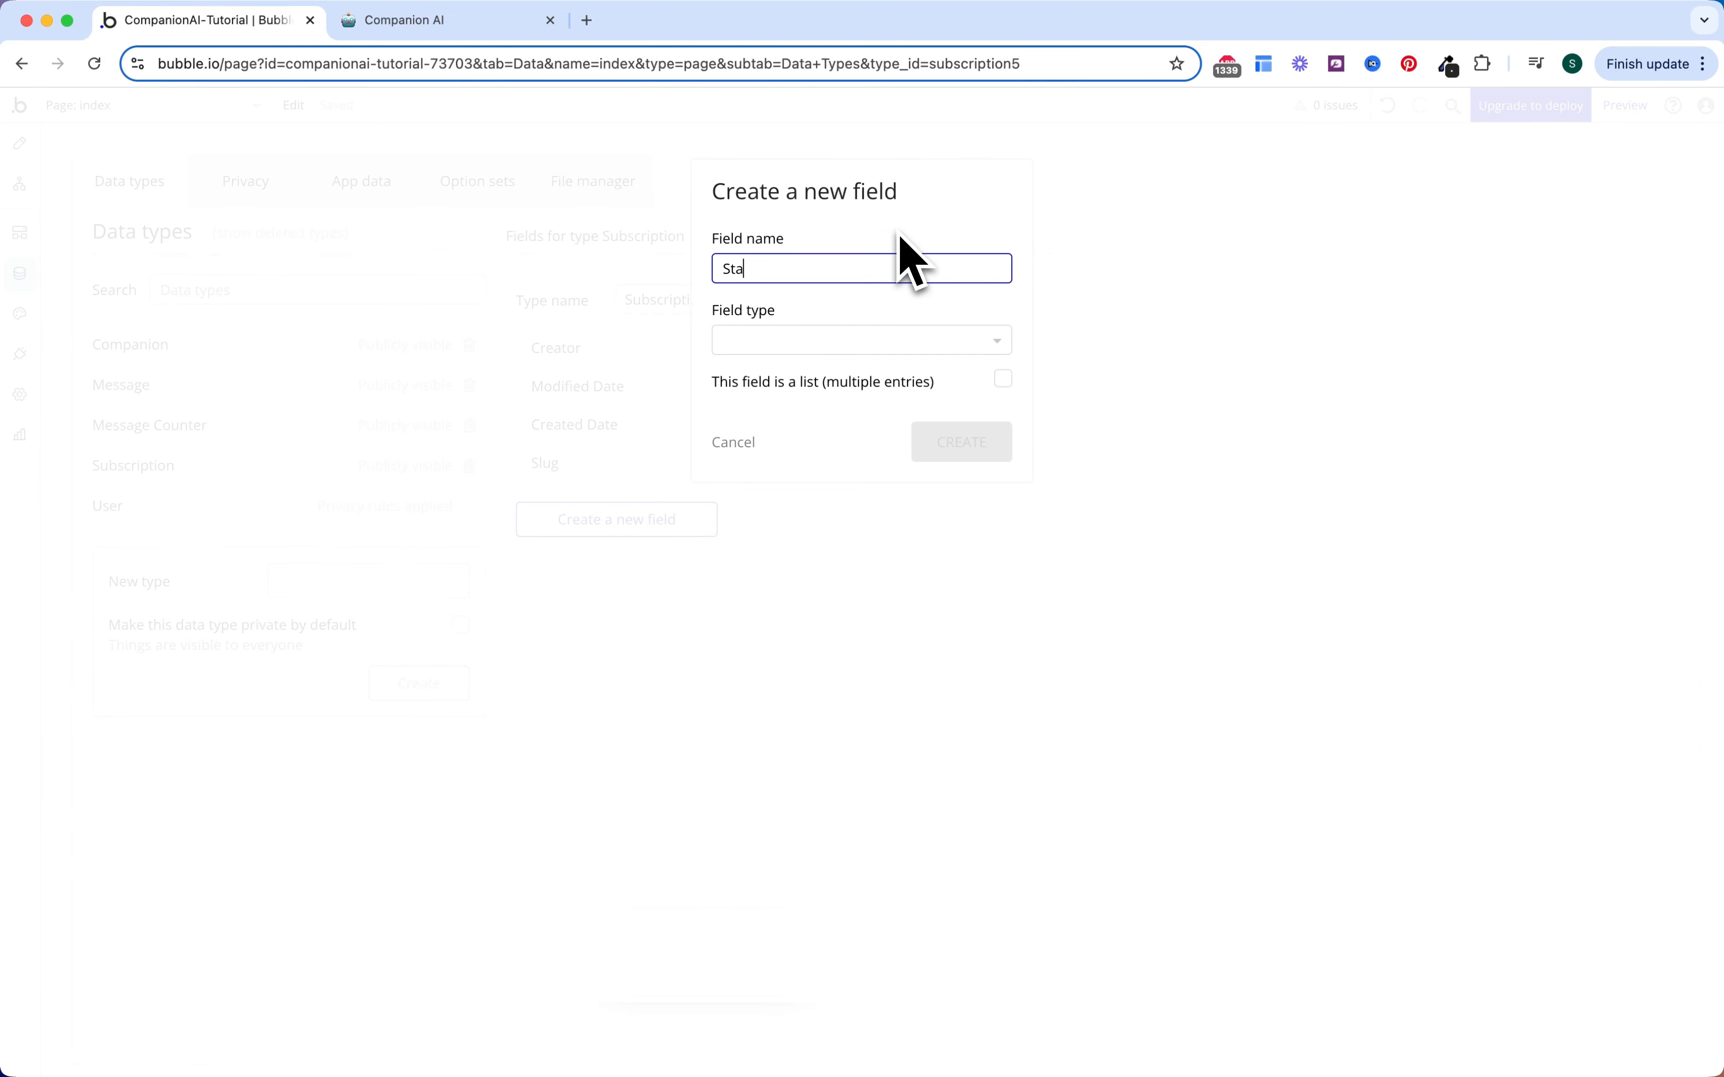
text(Start Date)
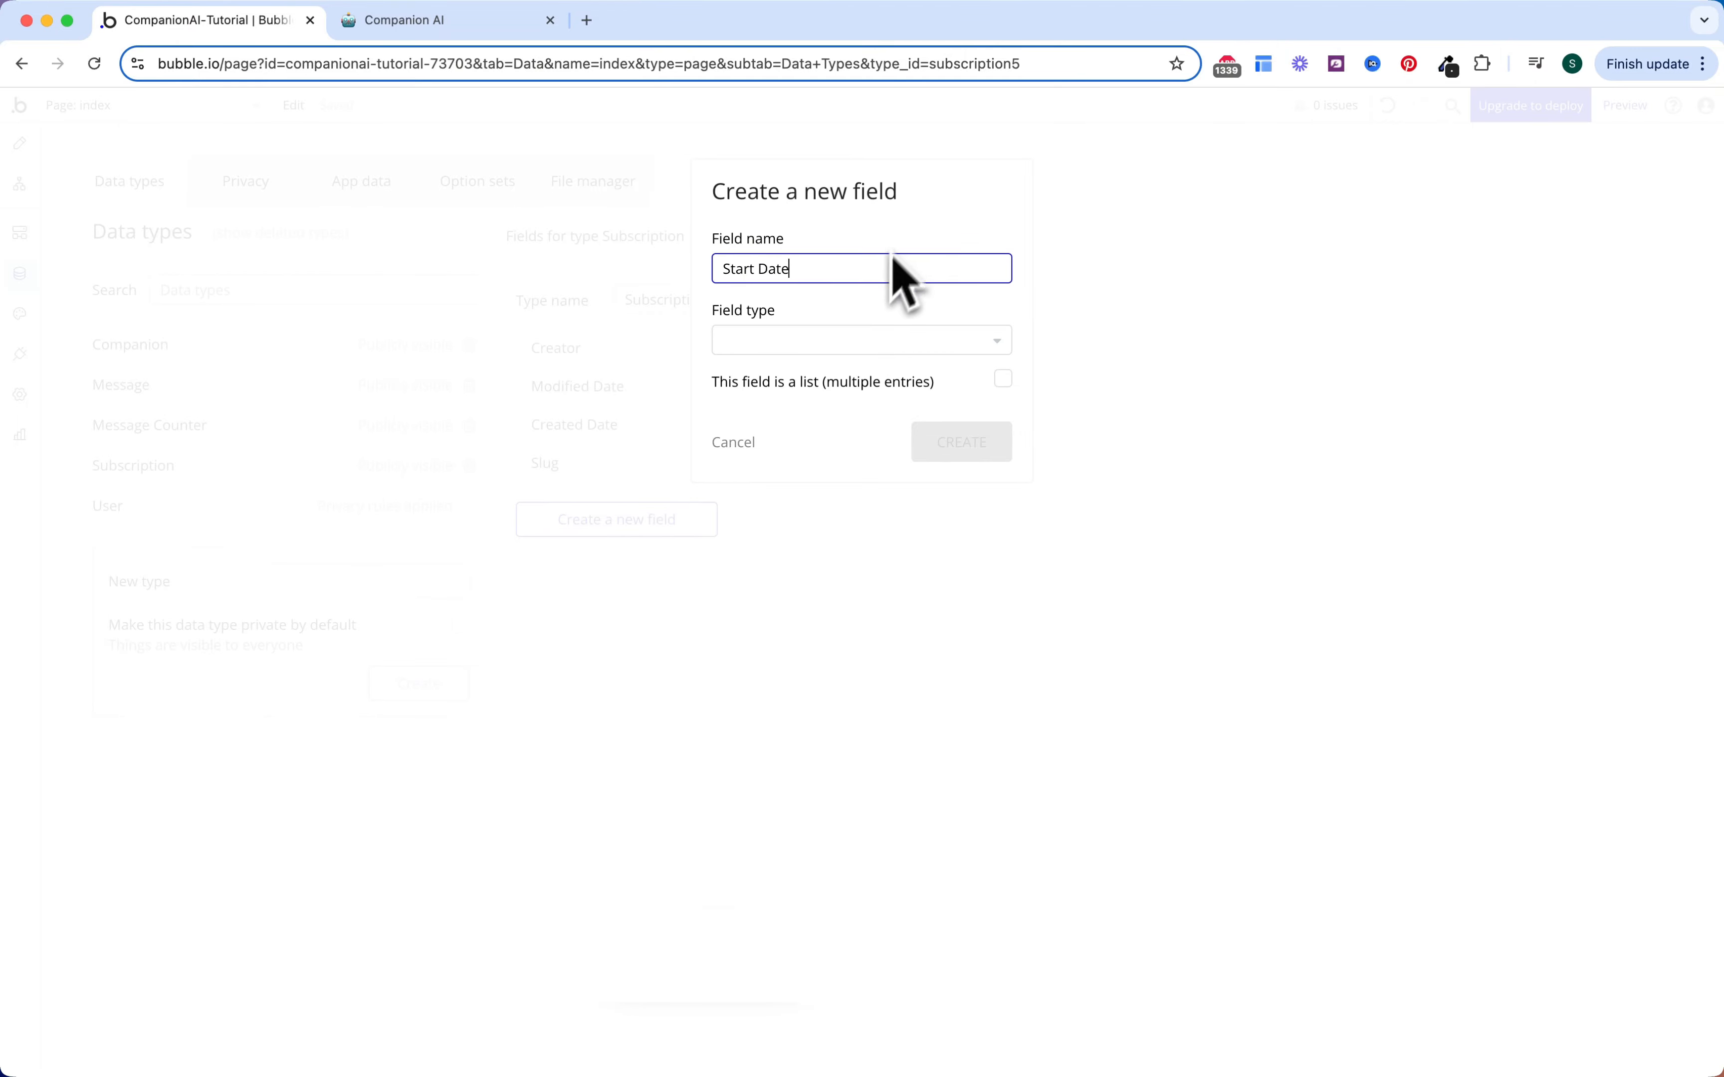
click(858, 339)
text(date)
click(854, 396)
click(955, 445)
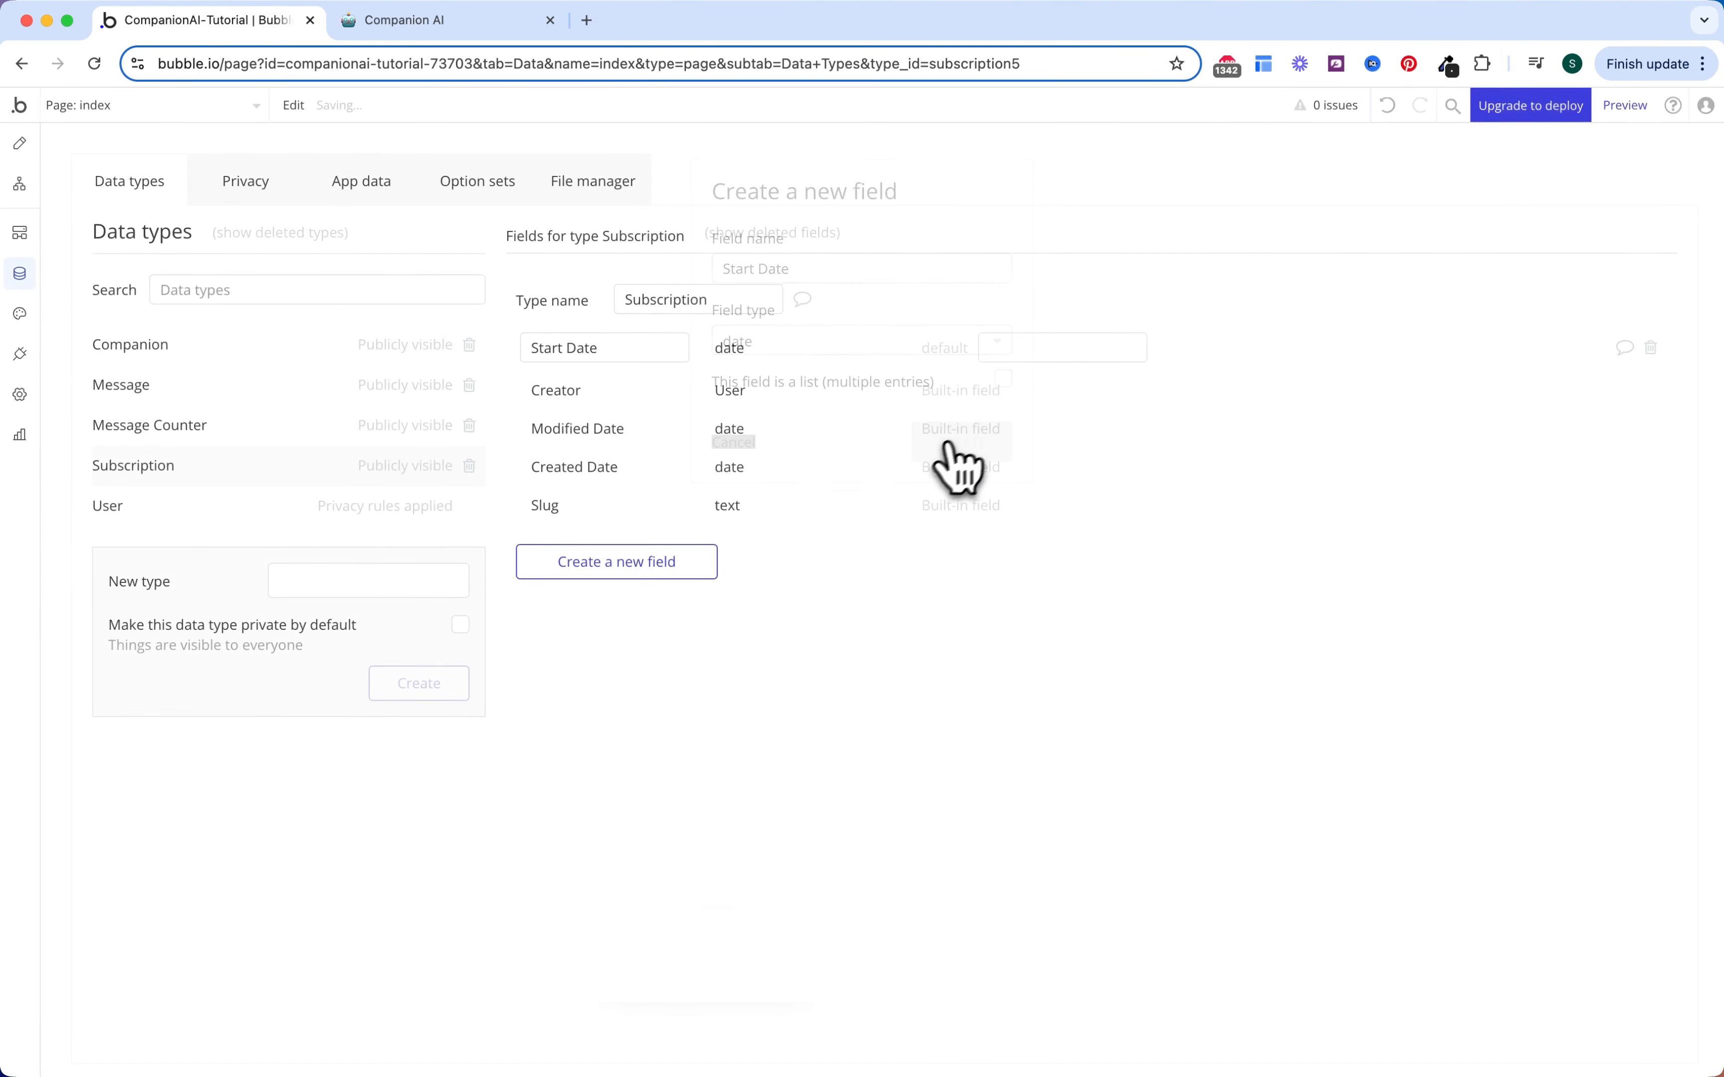
click(662, 569)
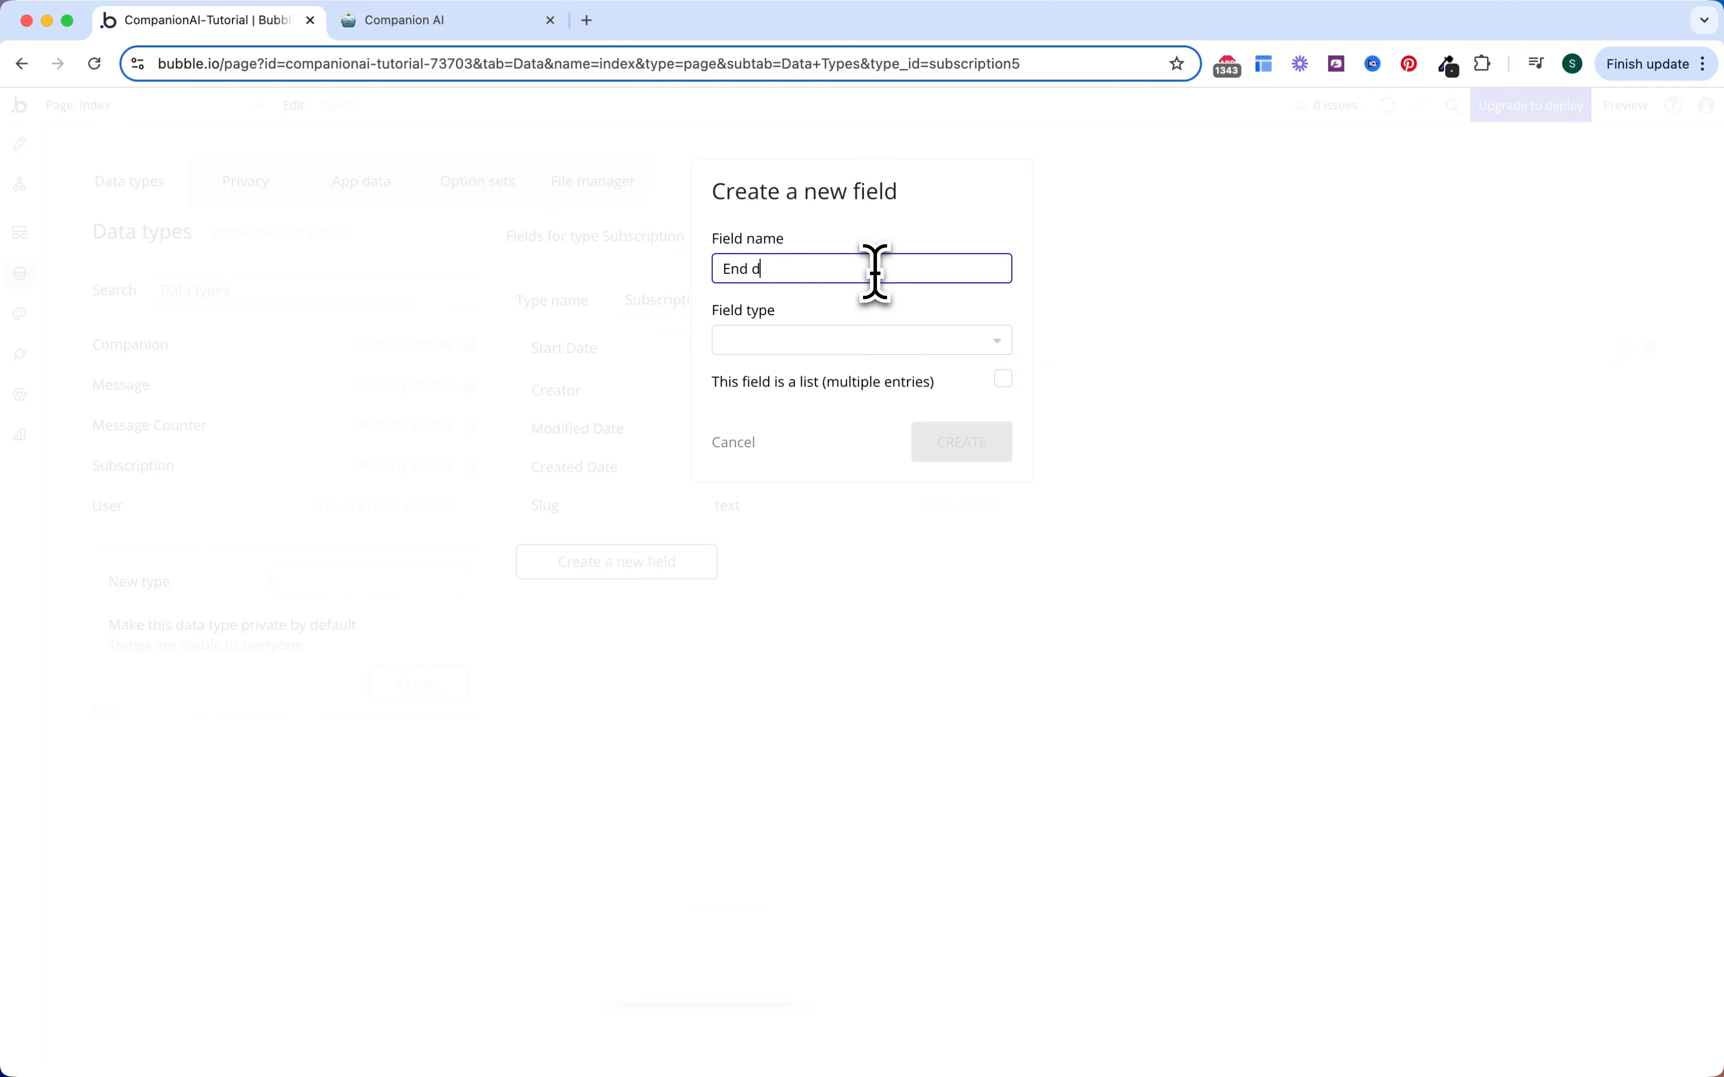
text(End Date)
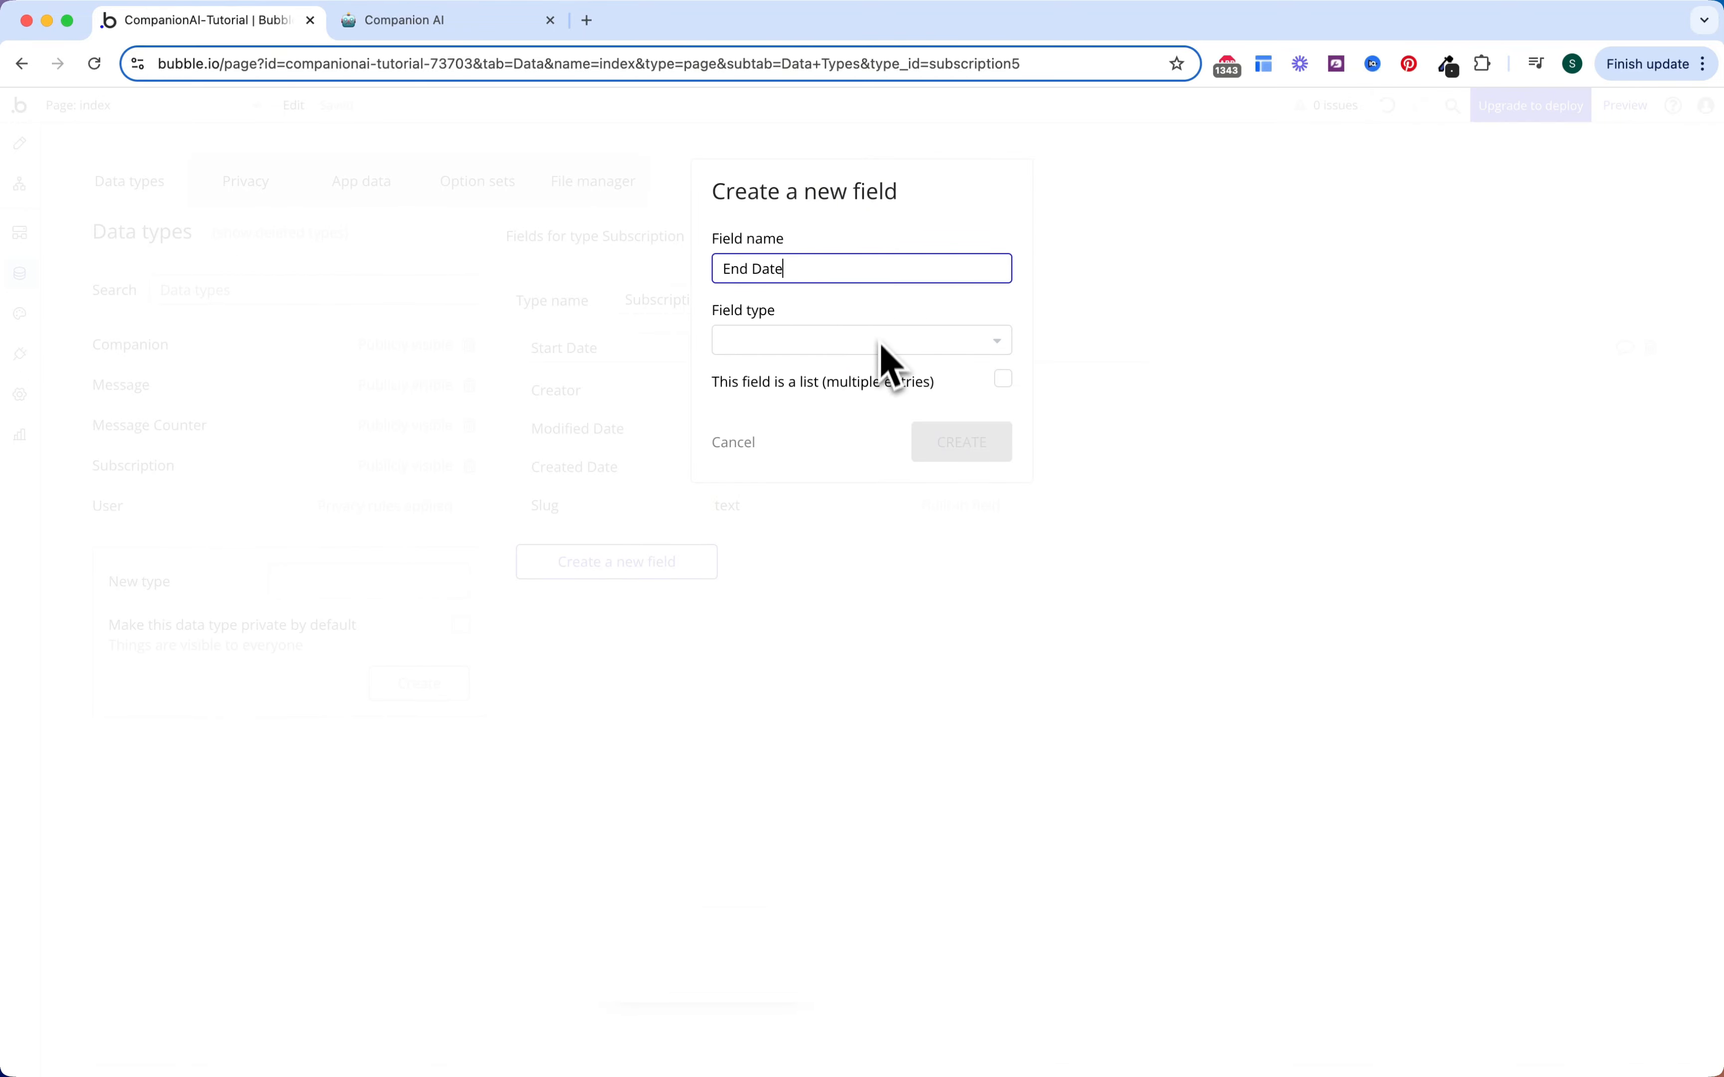
click(885, 347)
text(date)
click(839, 401)
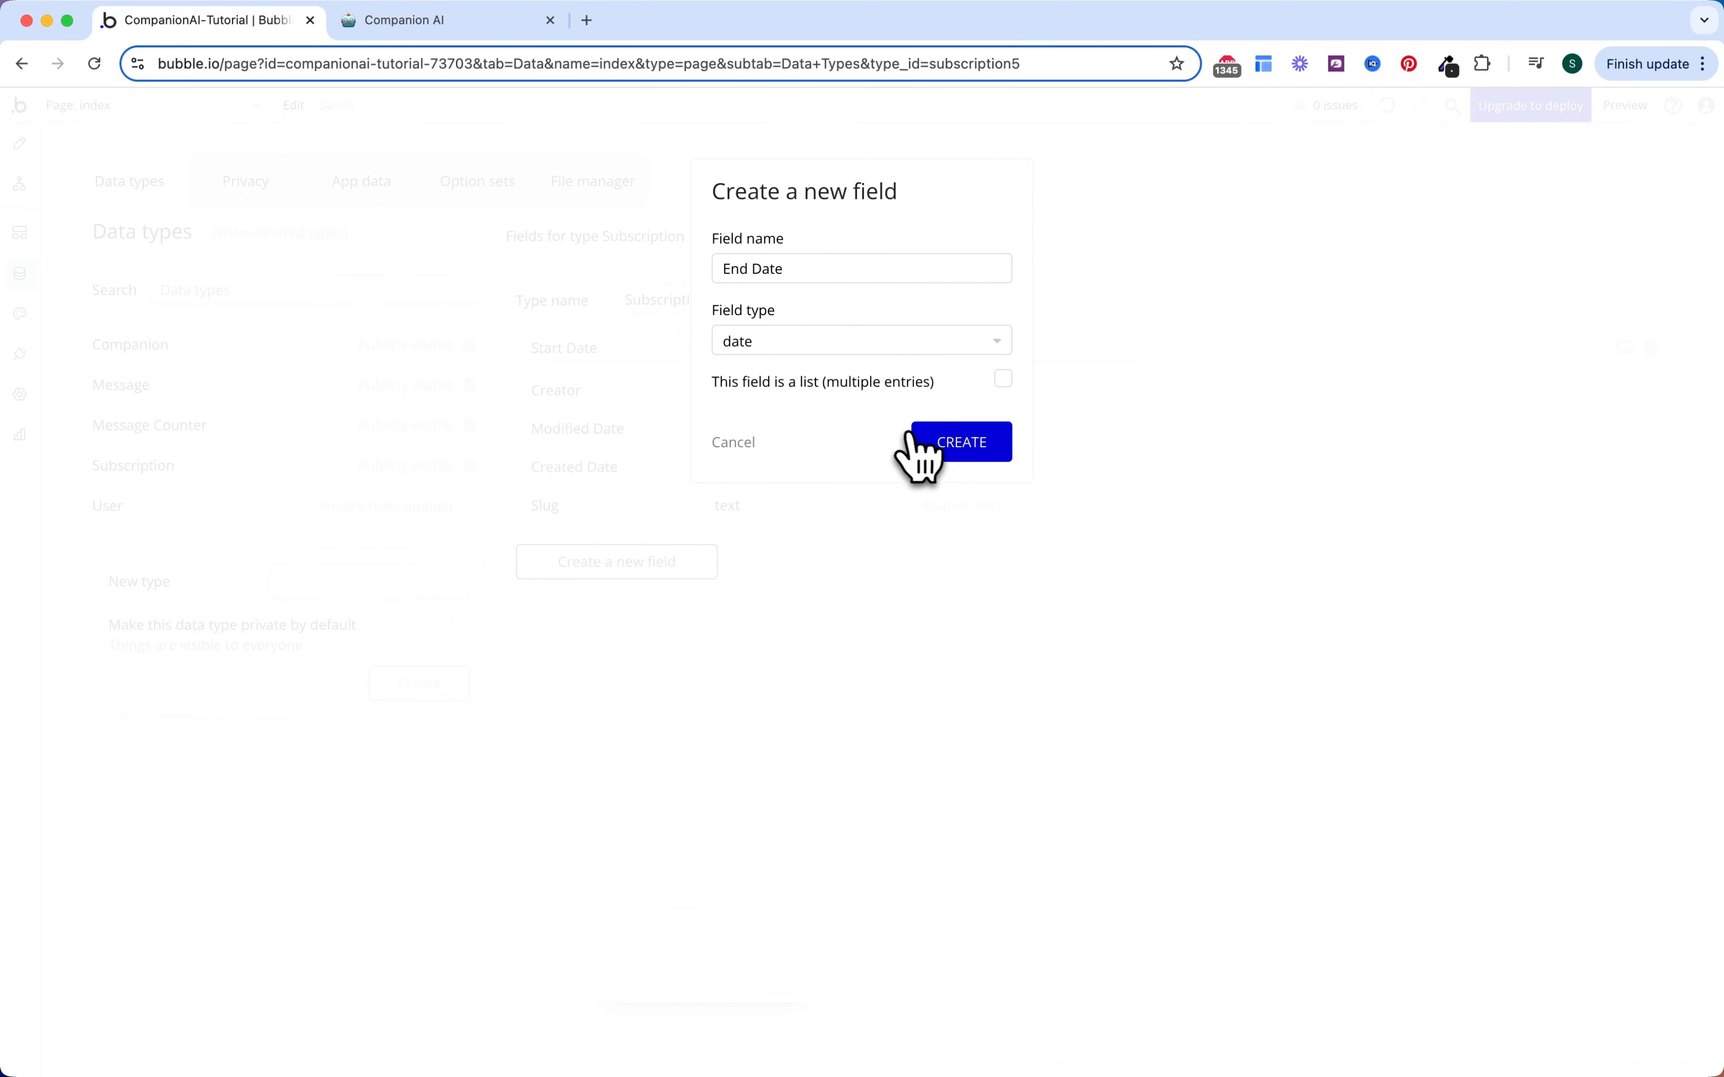
click(927, 444)
Step: Add a Status field (OS Subscription Status) and a Subscription ID text field, then go to Notion
click(666, 620)
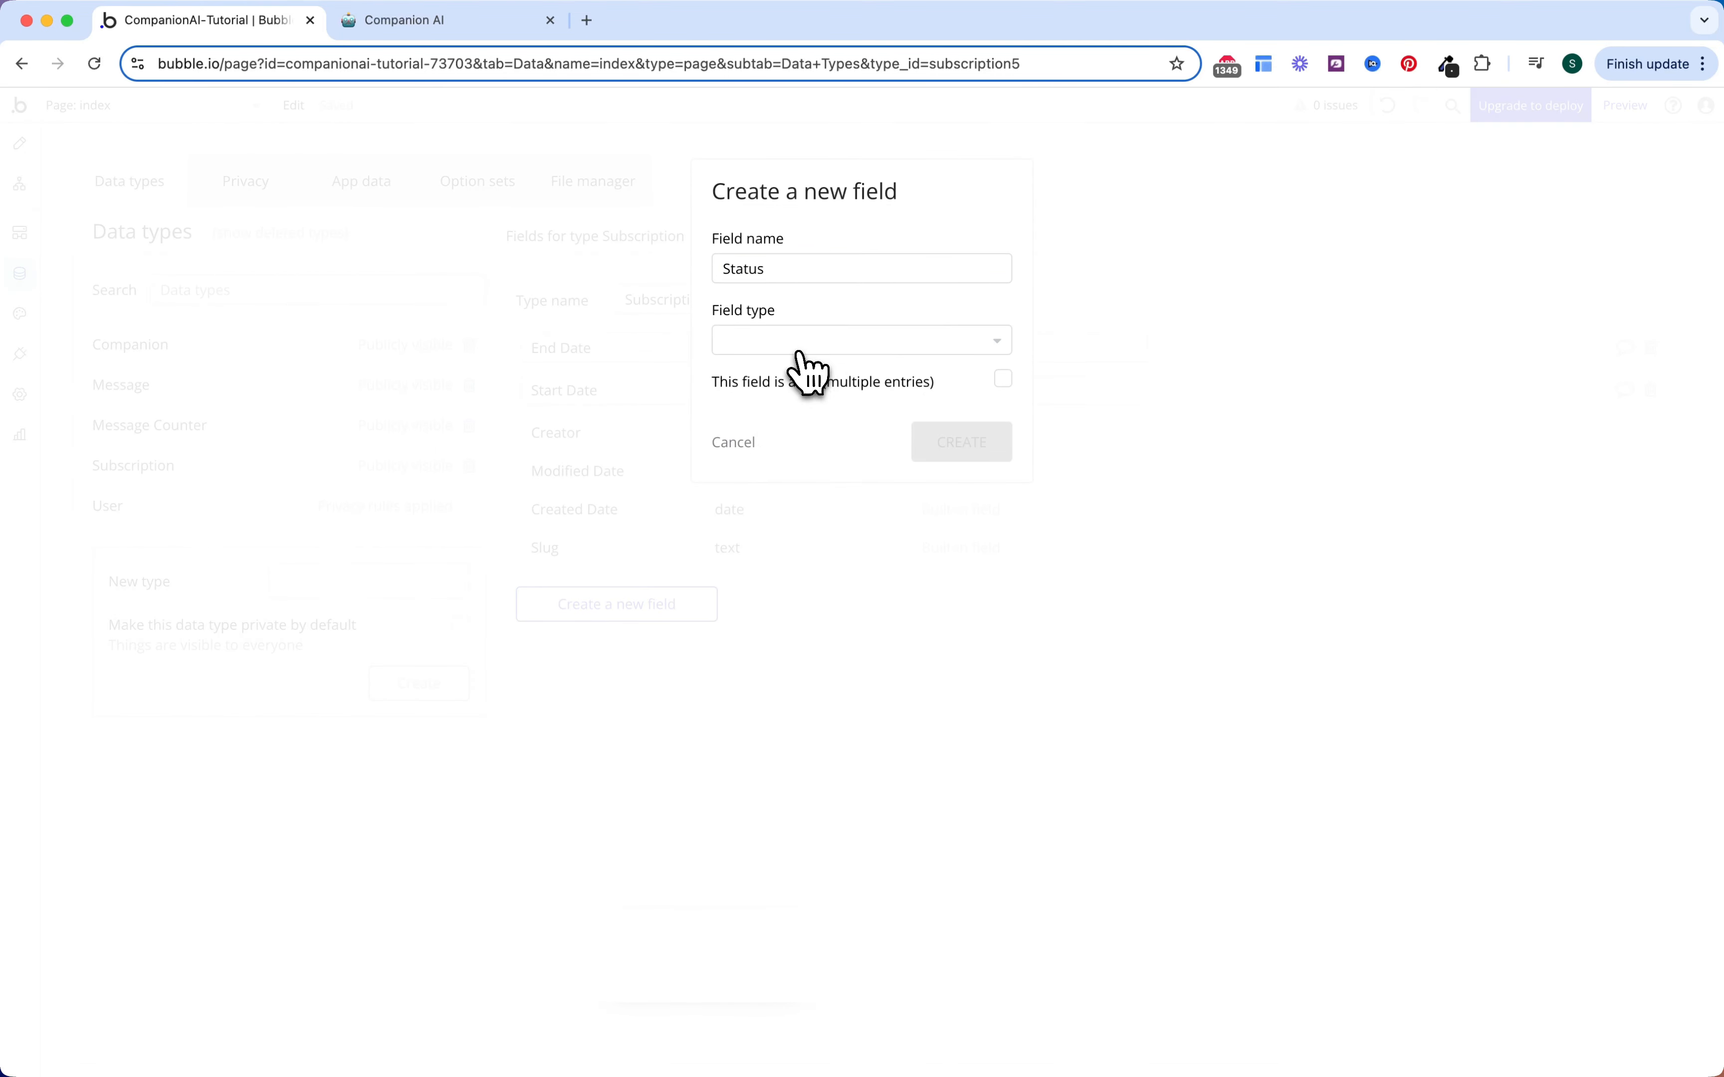
click(800, 348)
click(782, 482)
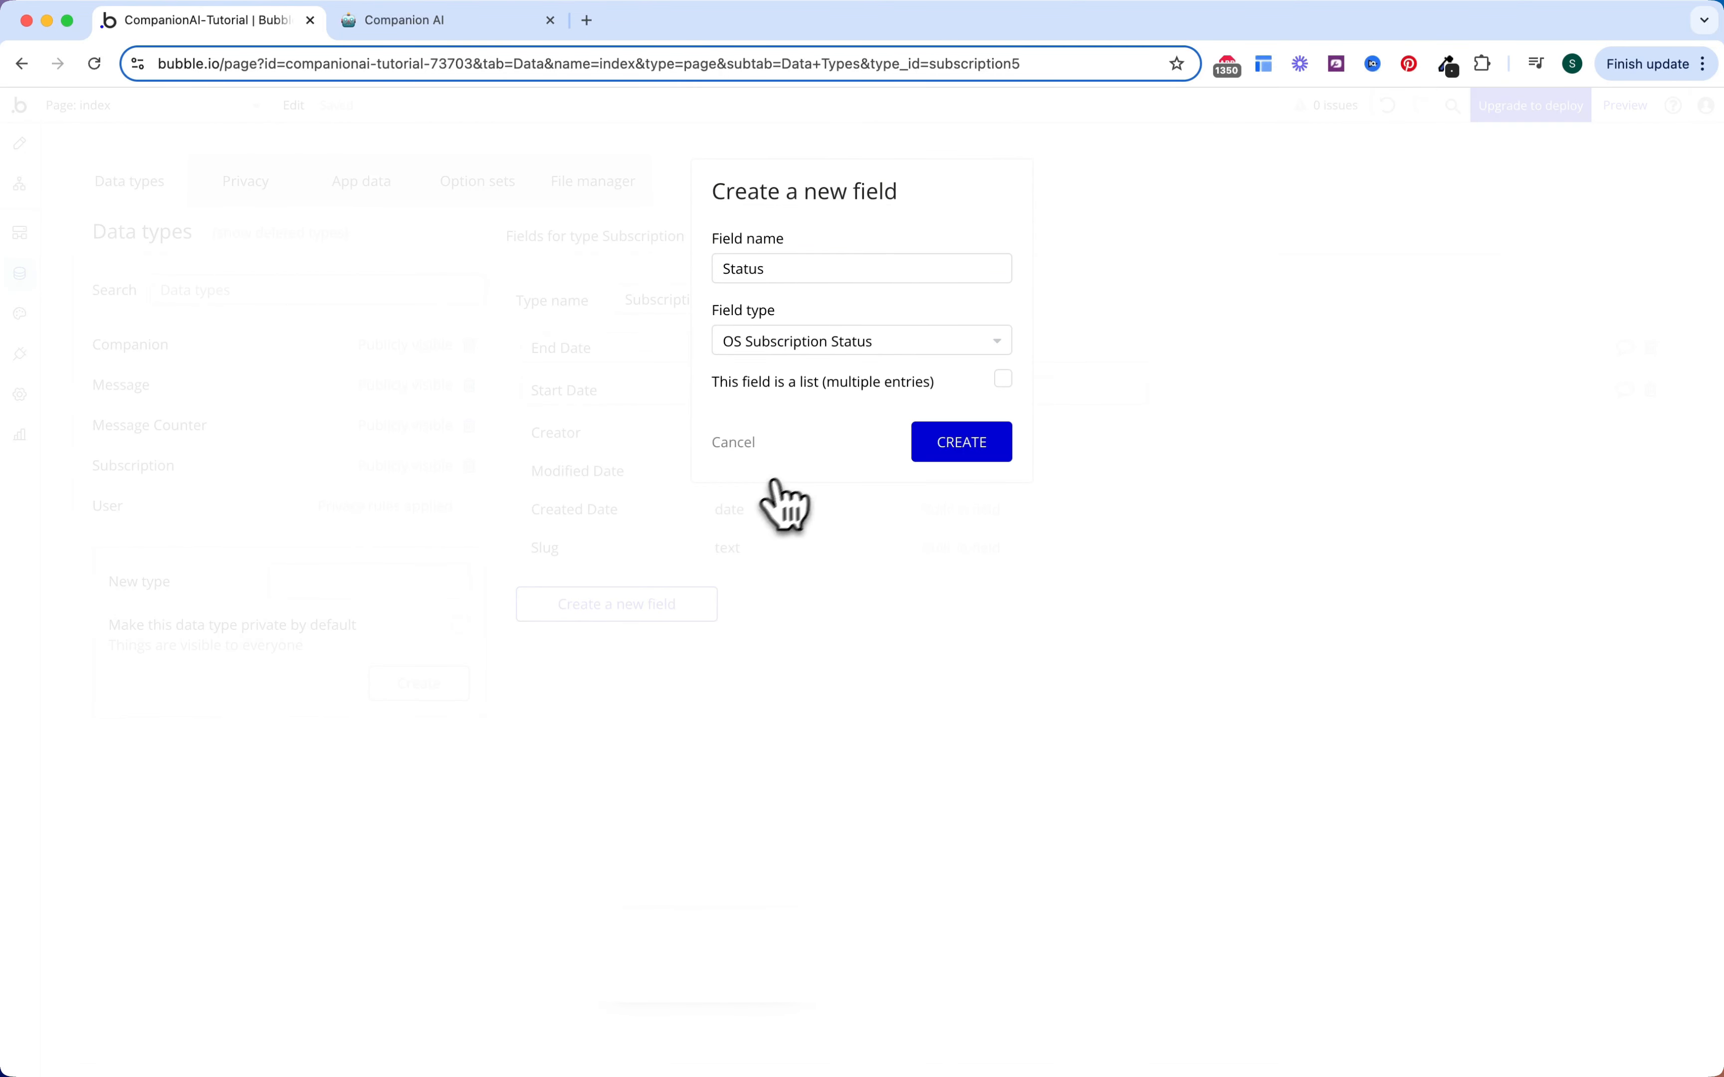
click(954, 446)
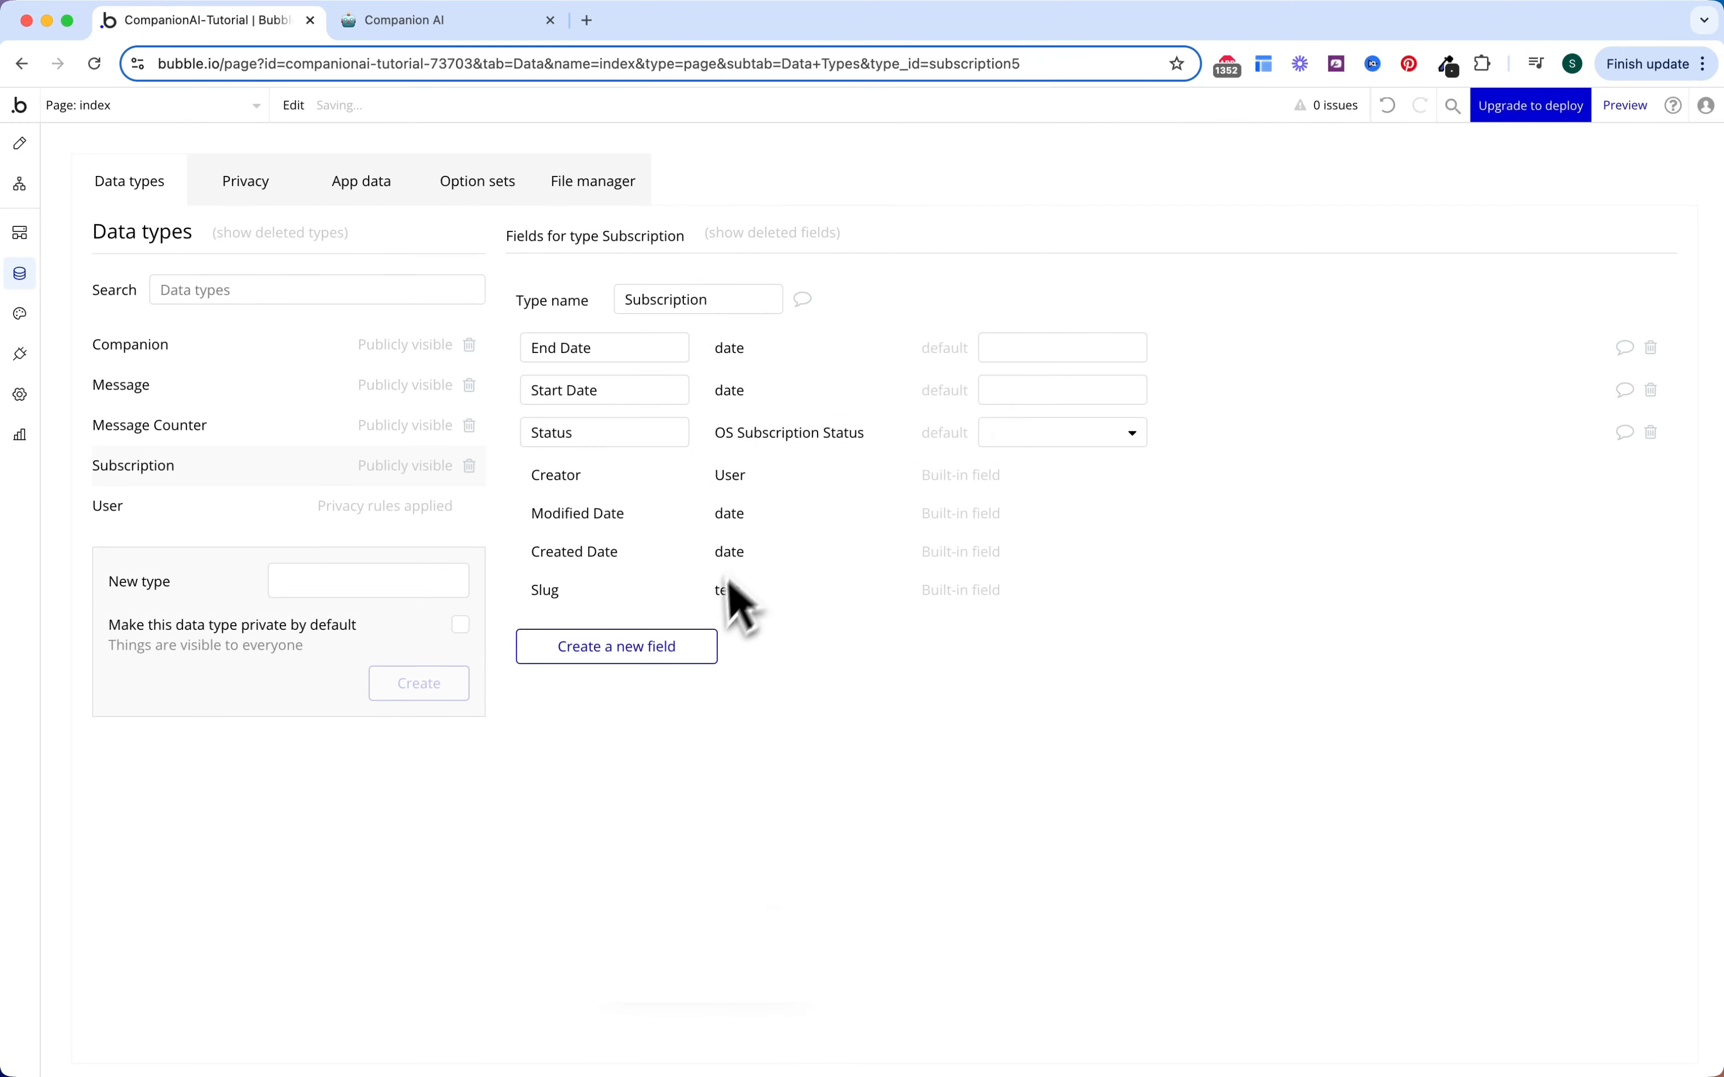
click(617, 650)
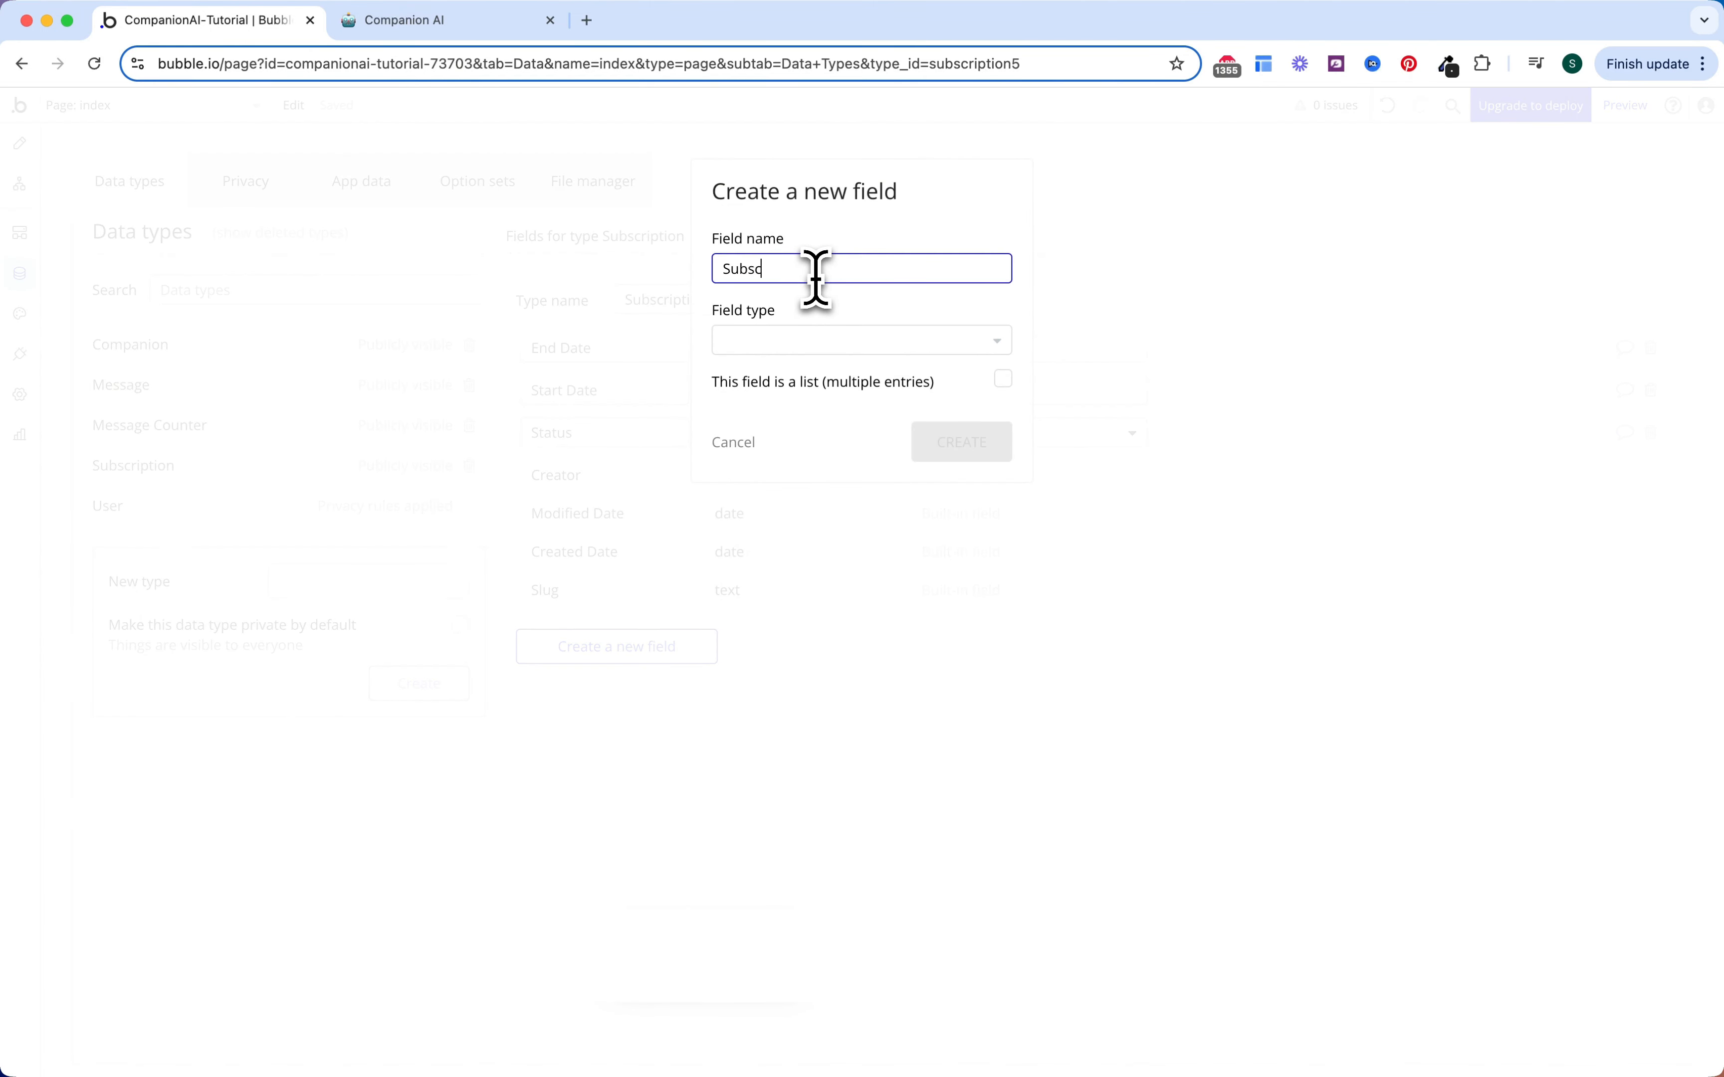
click(812, 342)
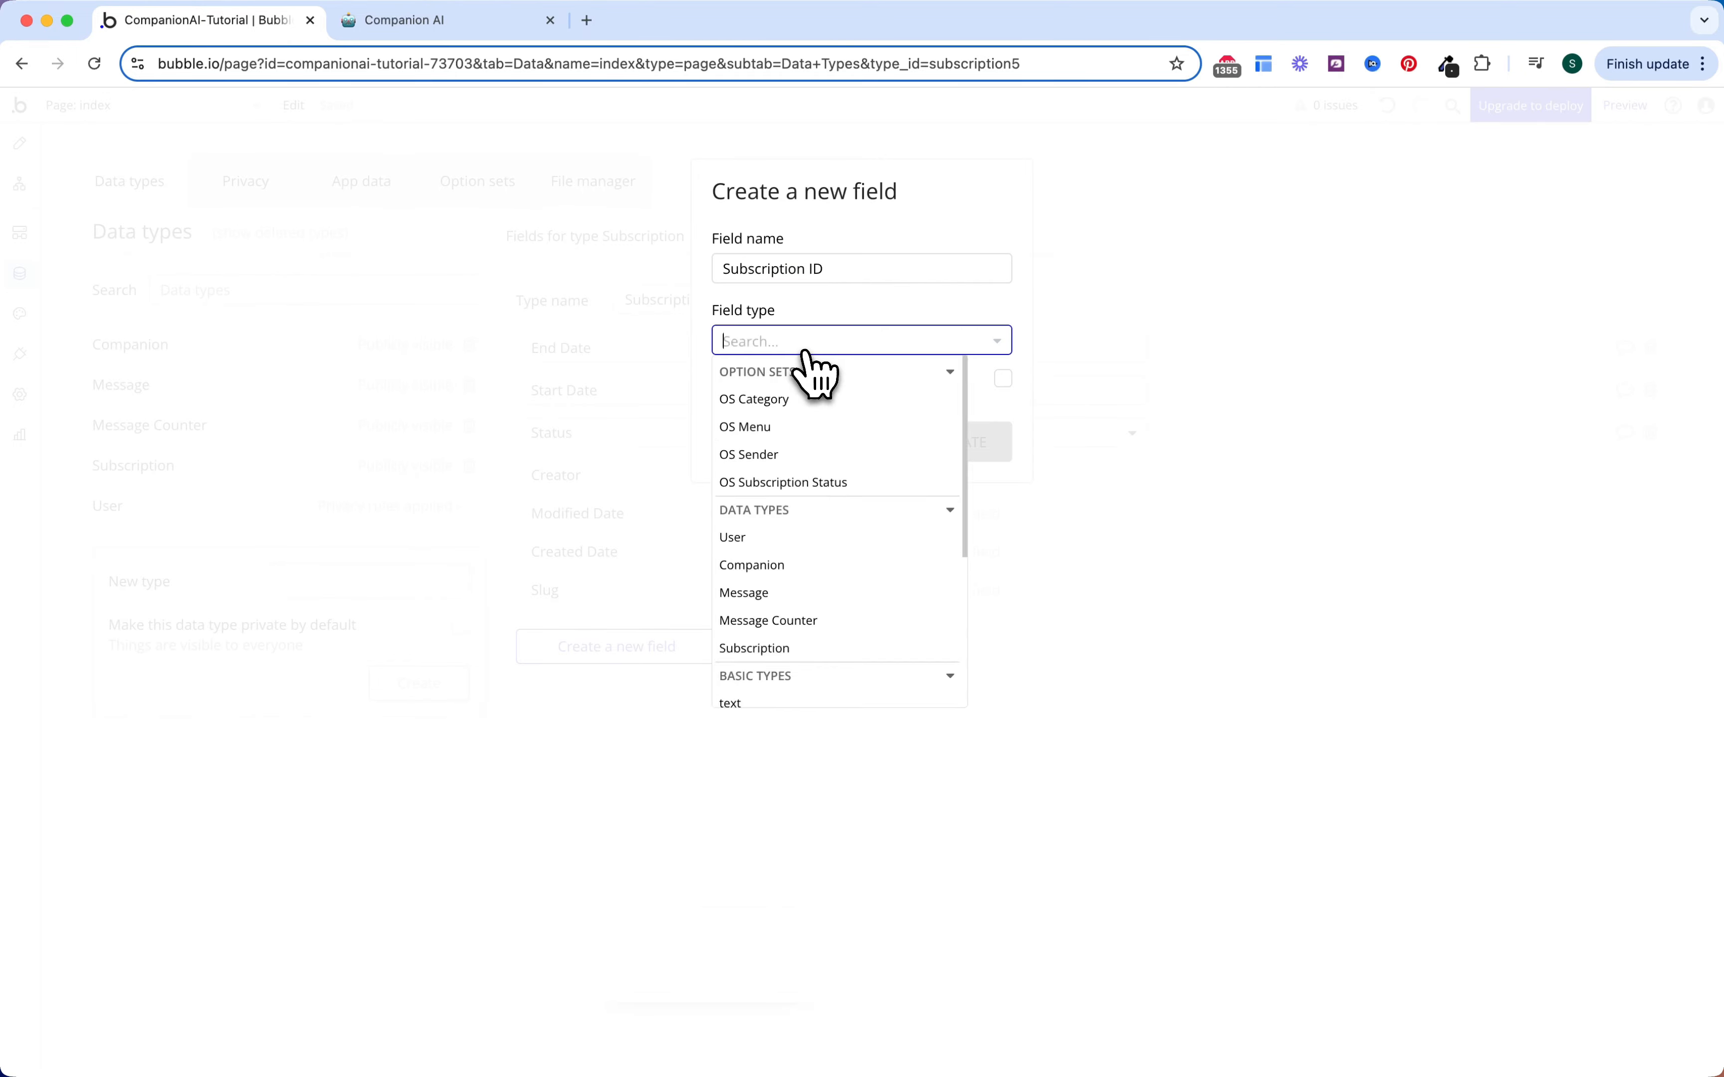
text(text)
click(791, 396)
click(968, 445)
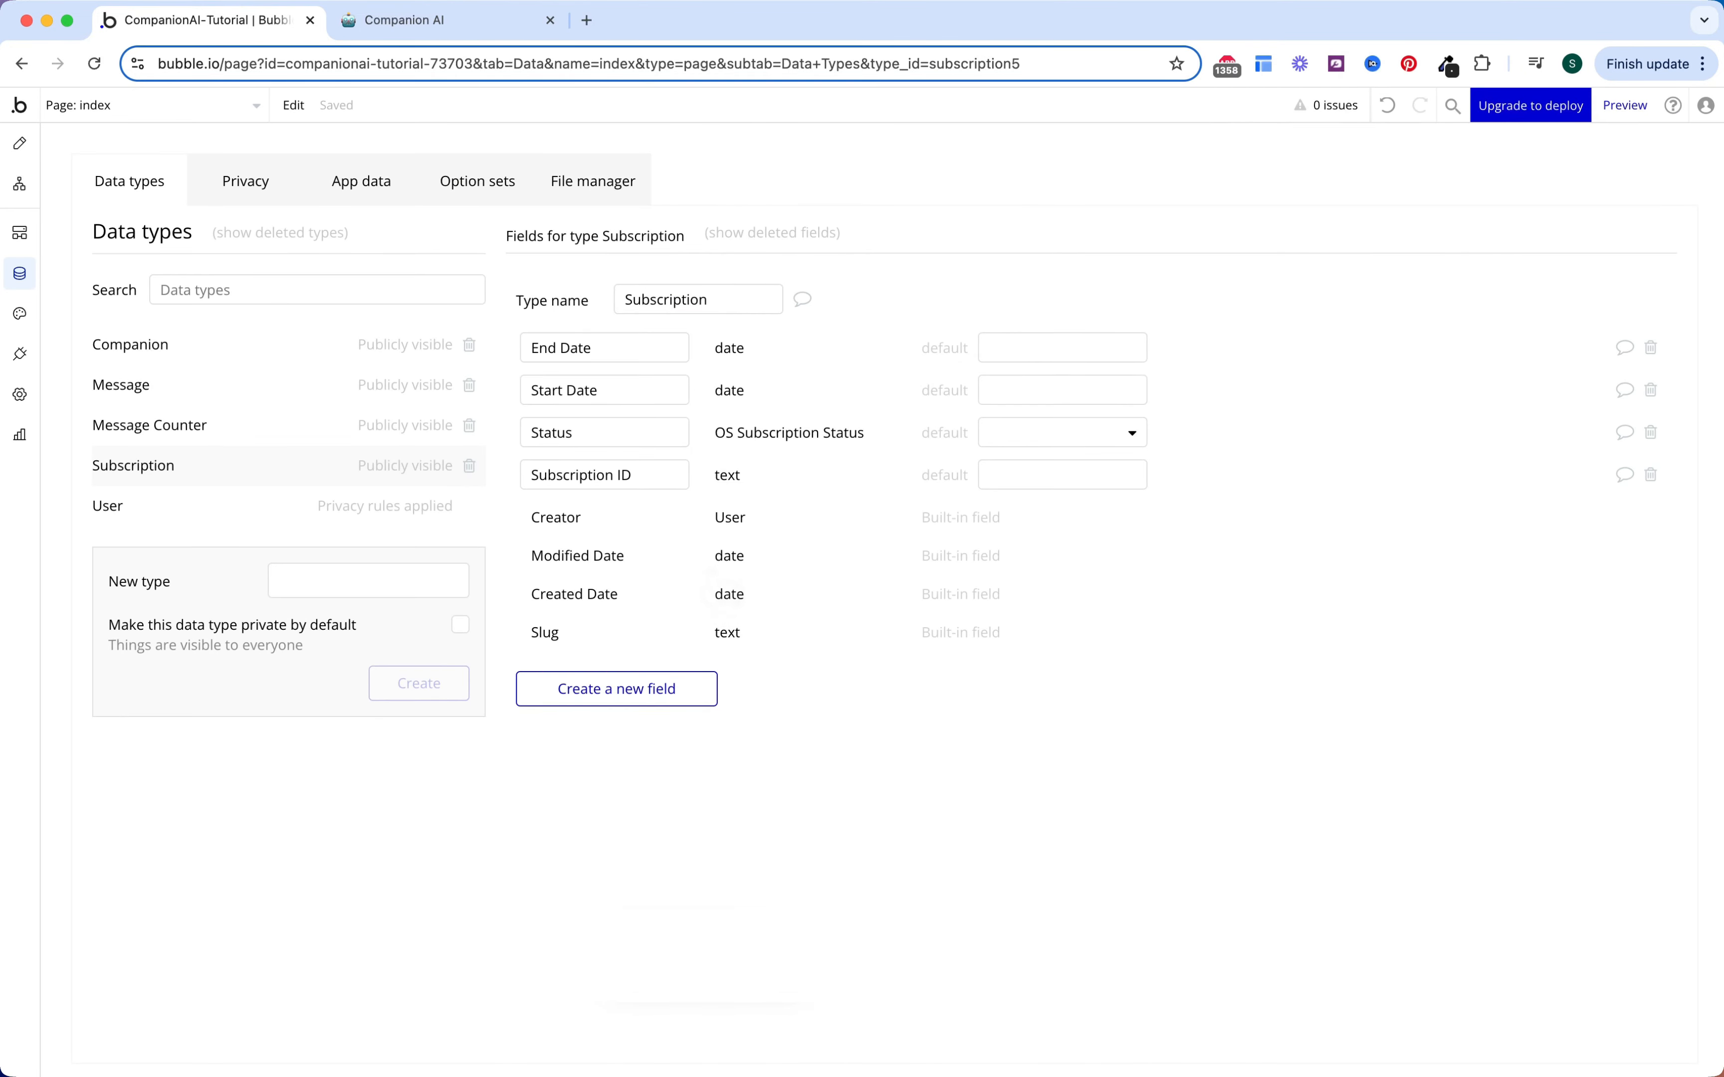
click(463, 21)
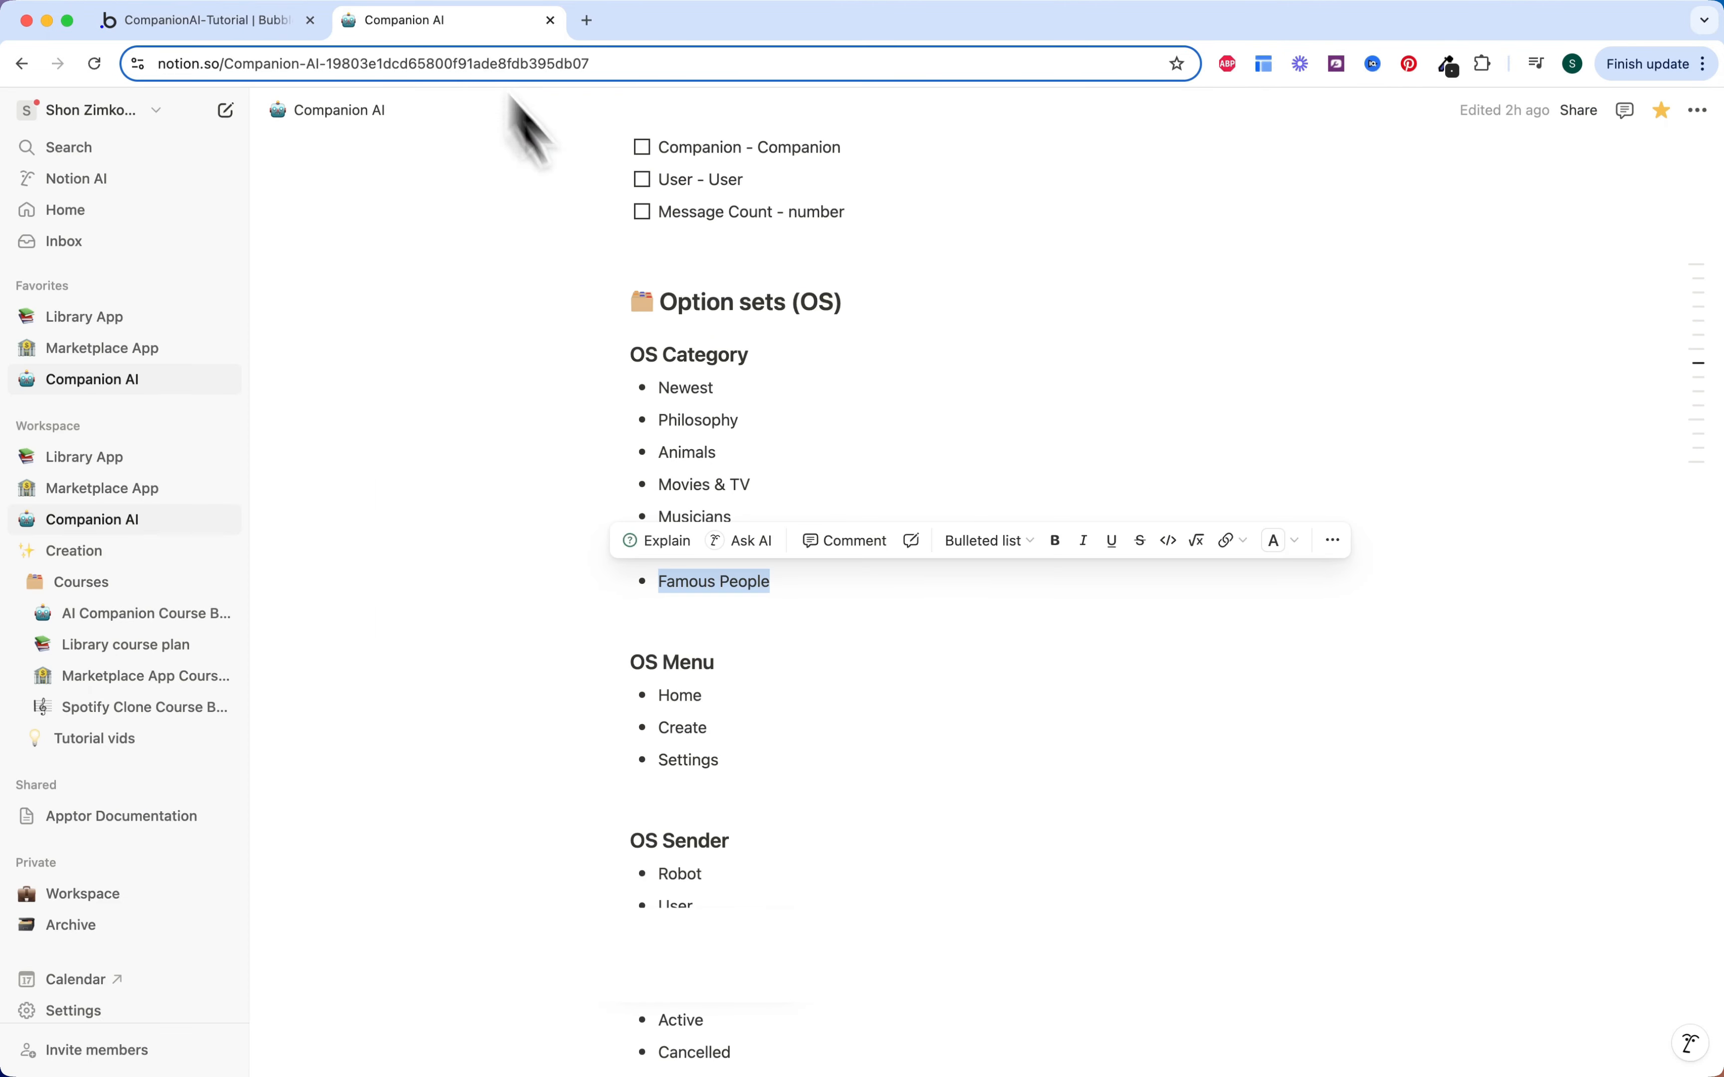
Step: Tick off the User and Companion fields in Notion's Database Structure checklist
scroll(777, 288, up, 6)
scroll(783, 306, up, 5)
click(642, 462)
click(642, 494)
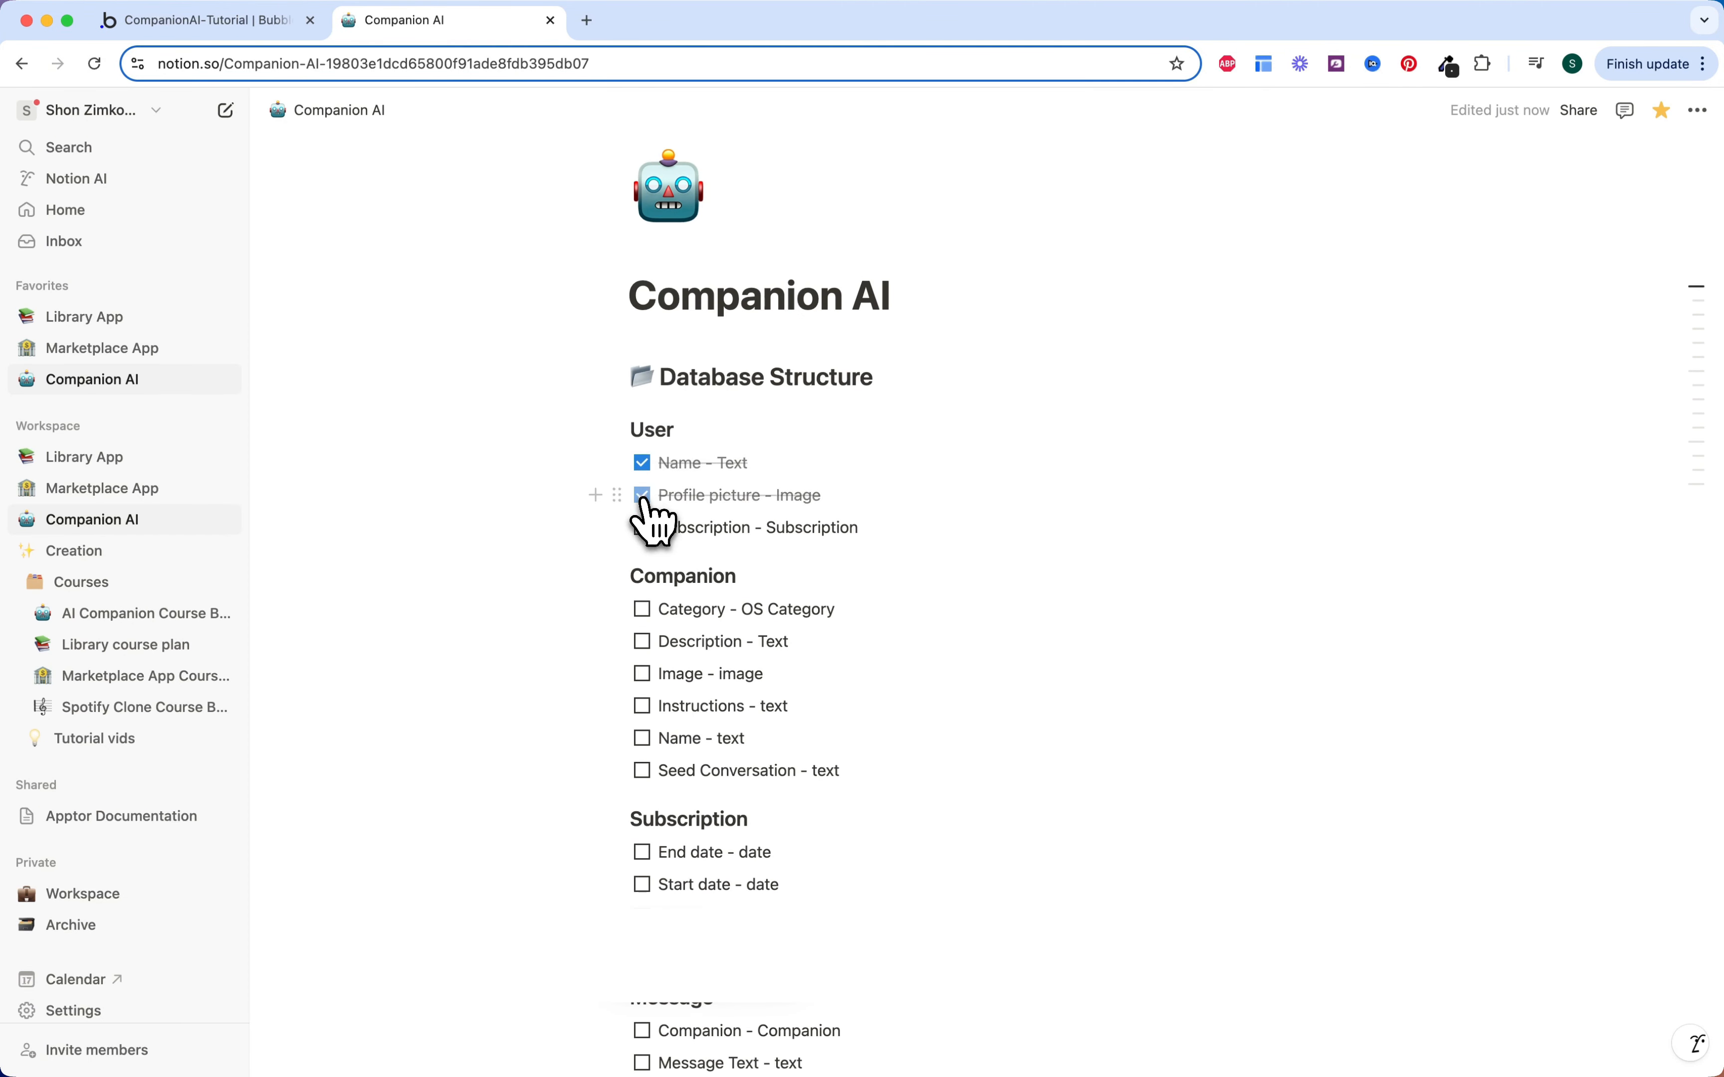
click(642, 526)
scroll(643, 530, down, 1)
click(642, 538)
click(642, 569)
click(642, 603)
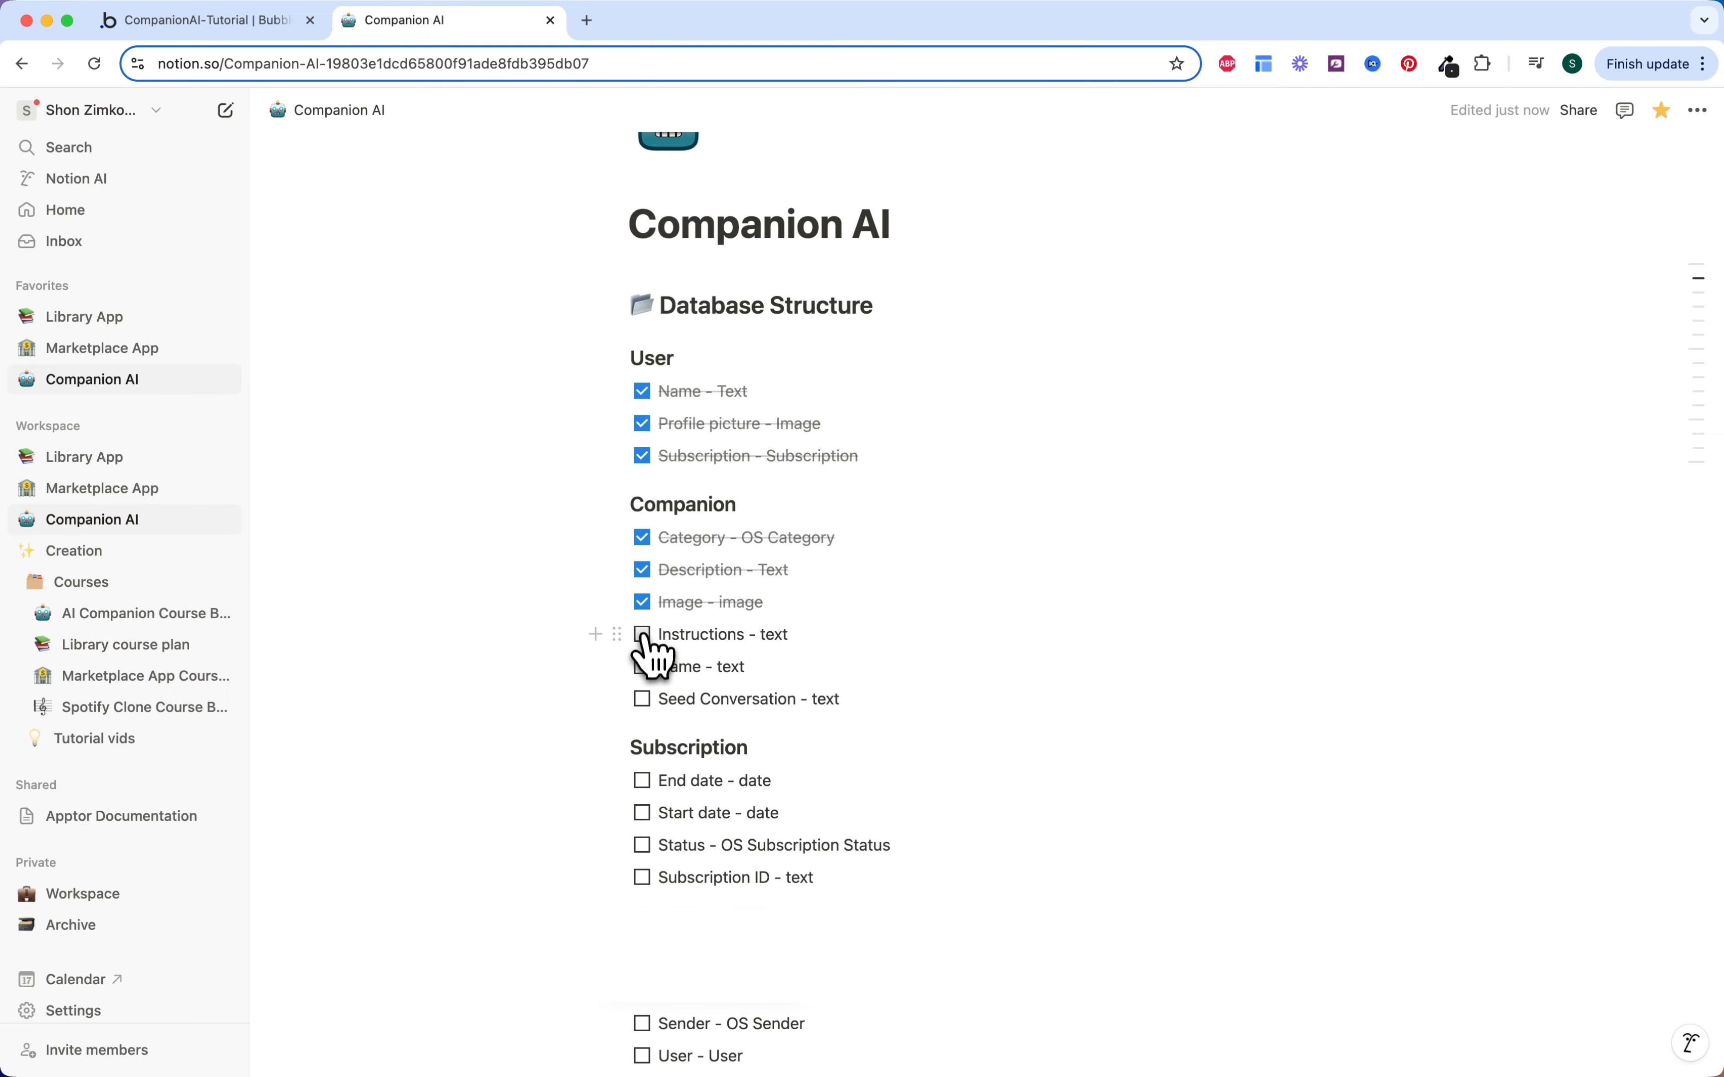
click(642, 634)
click(642, 666)
click(642, 698)
Step: Tick off the Subscription fields: End date, Start date, Status and Subscription ID
scroll(649, 705, down, 3)
click(642, 562)
click(642, 594)
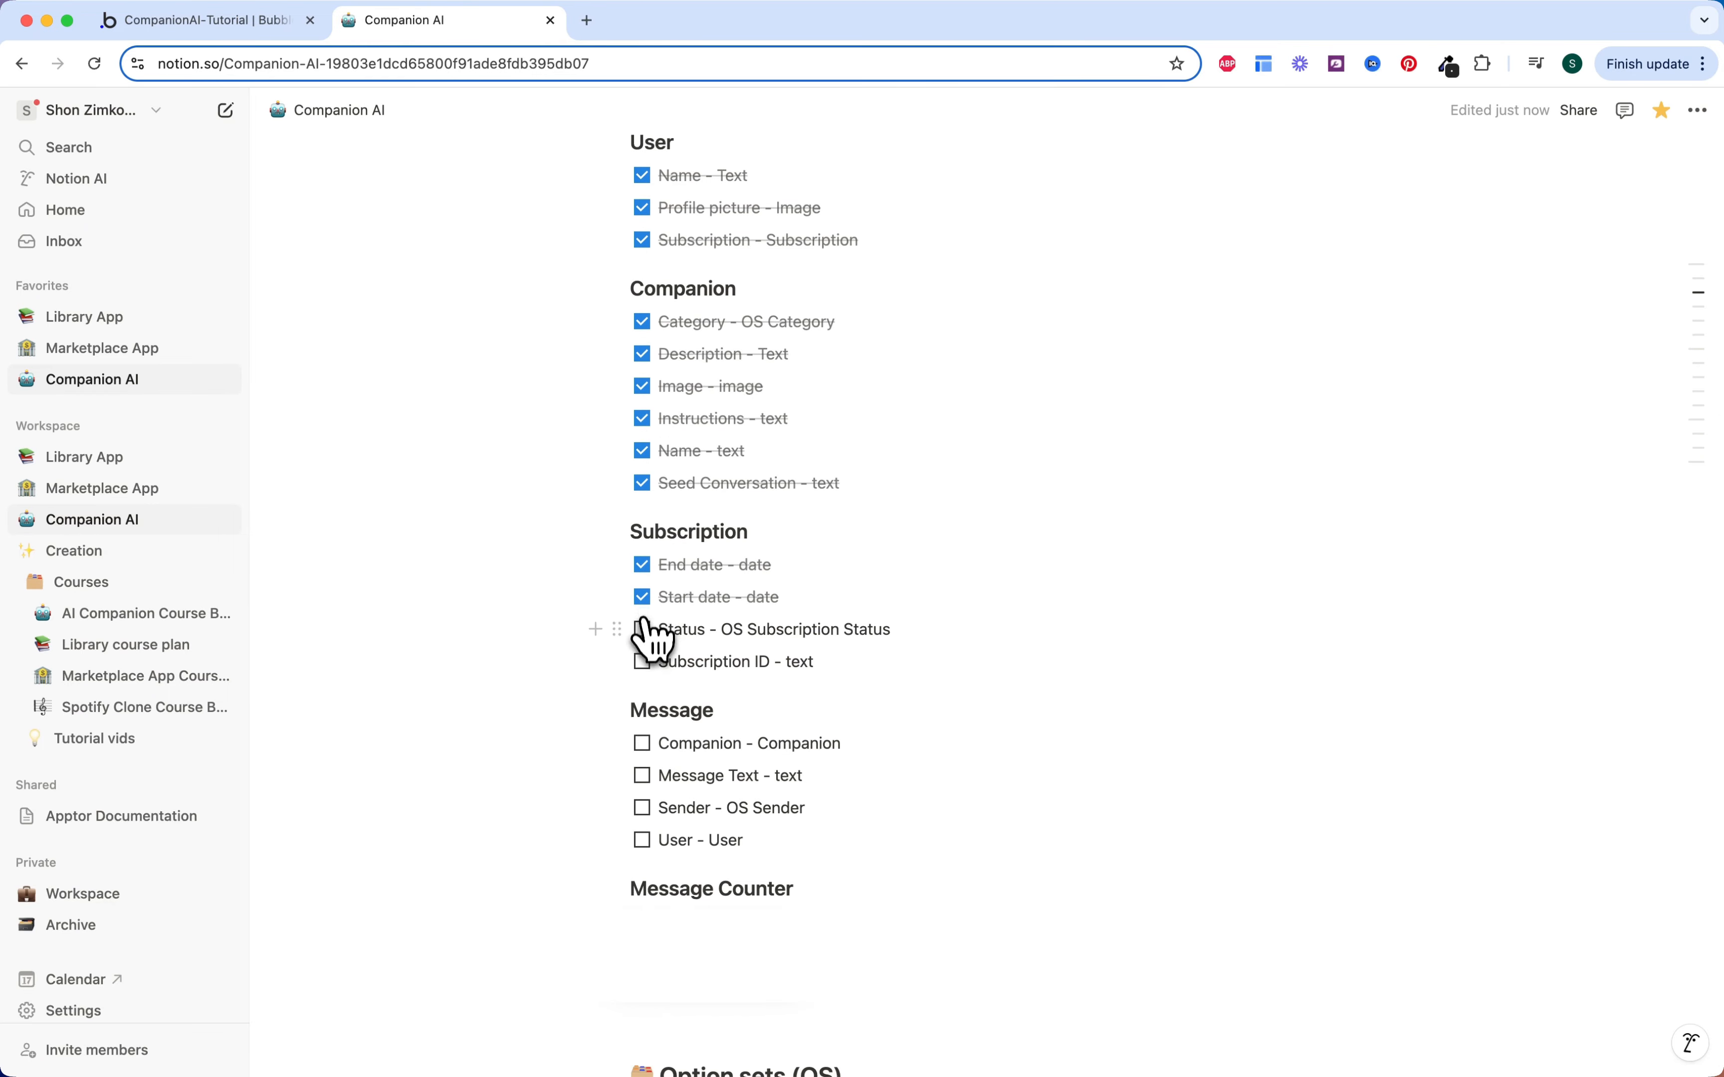
click(642, 627)
click(642, 659)
Step: Tick off the Message and Message Counter fields, then return to the Bubble editor
scroll(642, 663, down, 1)
scroll(645, 670, down, 1)
click(642, 620)
click(642, 652)
click(642, 685)
click(642, 717)
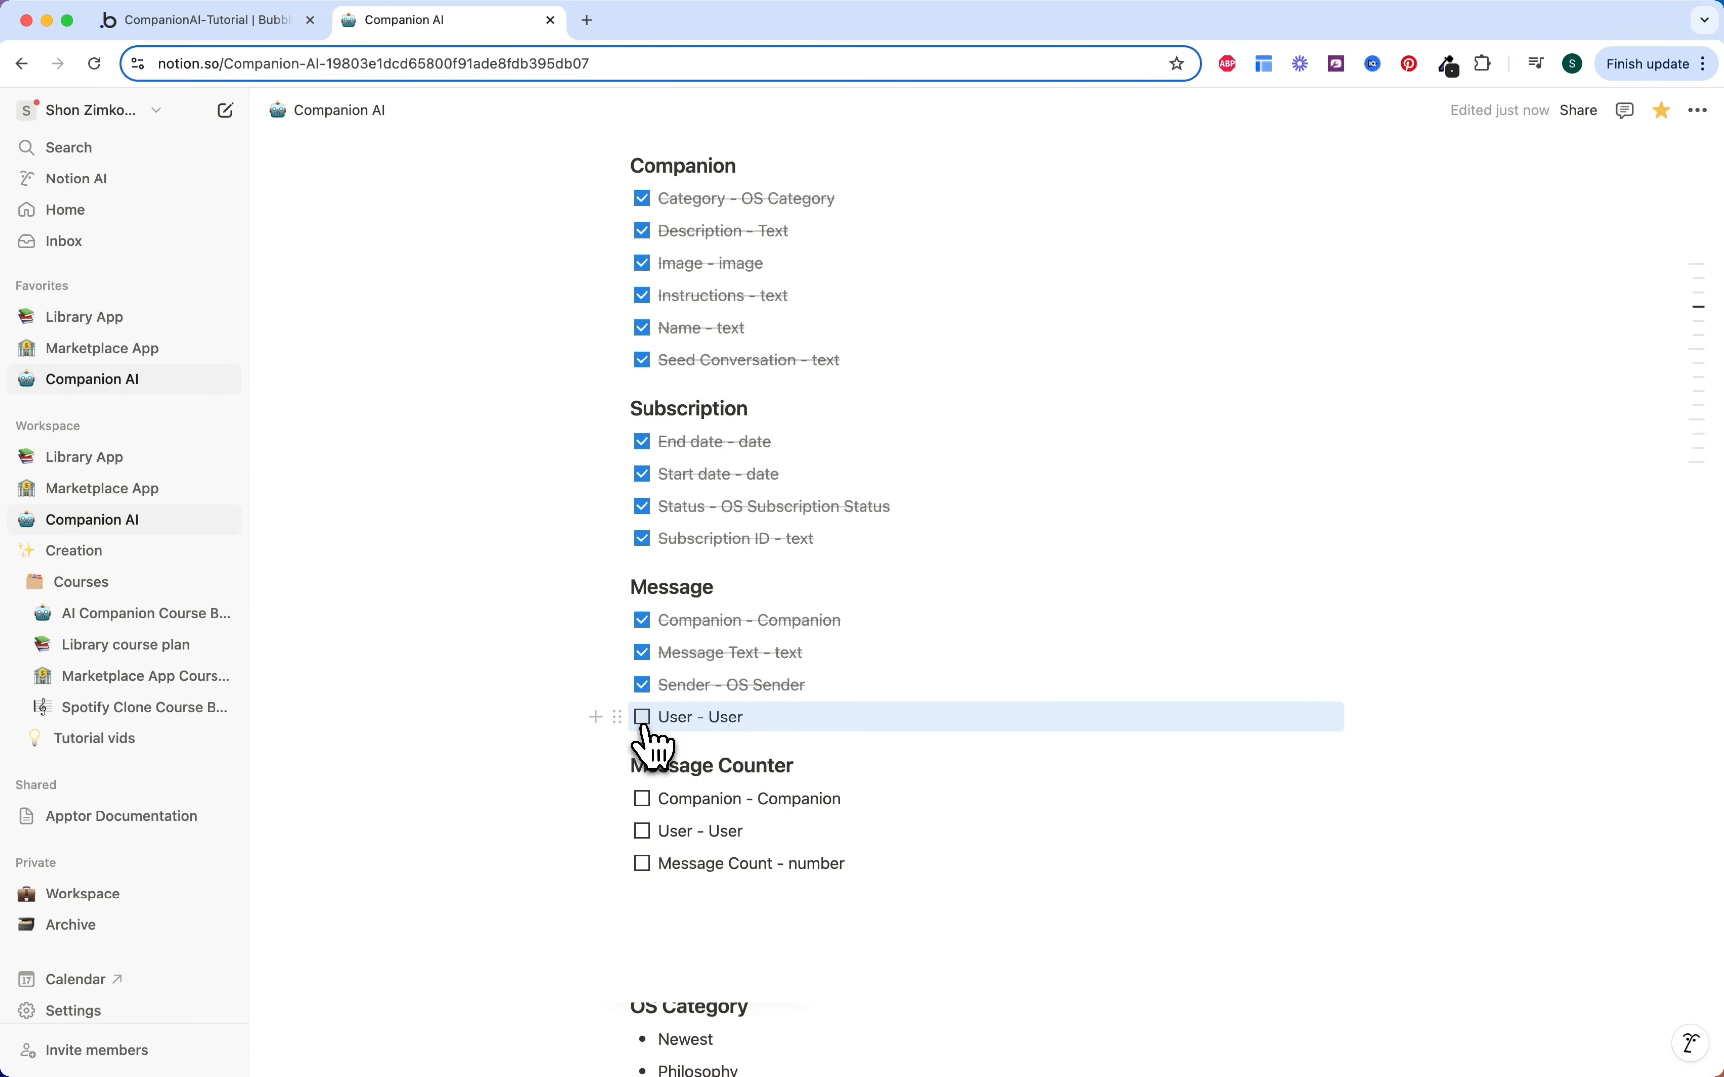
click(642, 799)
click(642, 831)
click(642, 863)
click(203, 20)
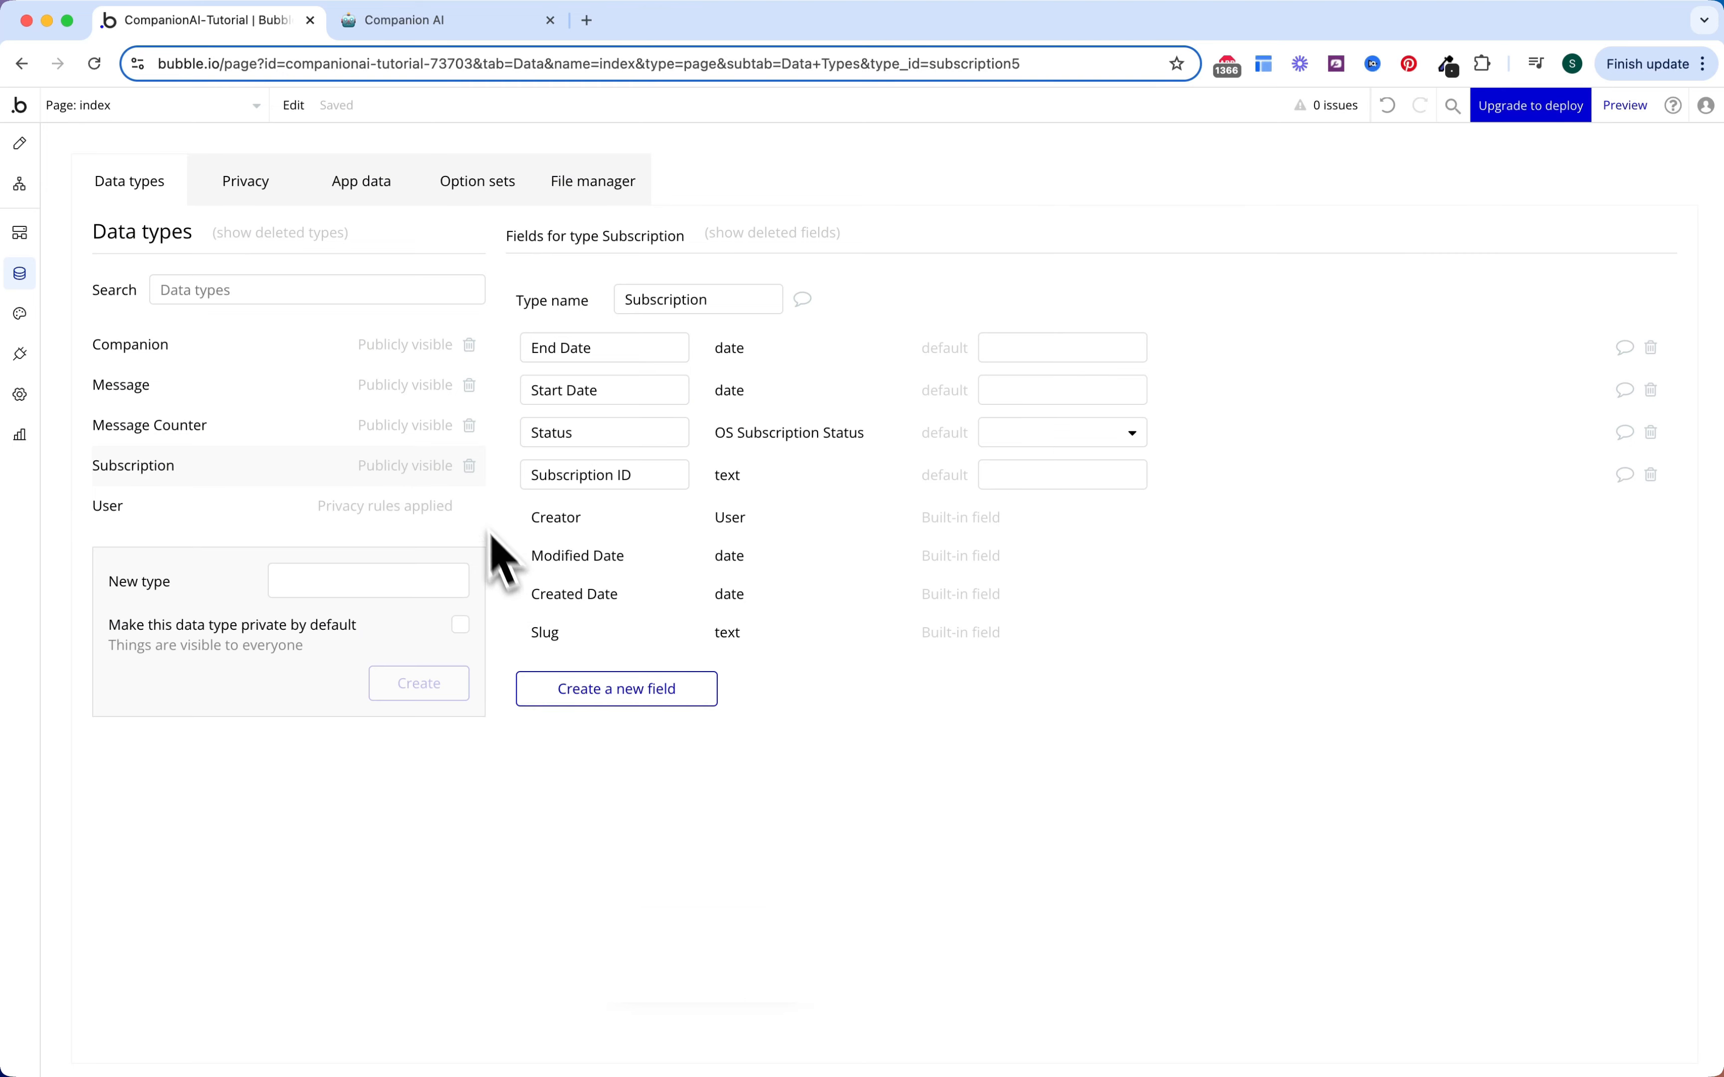
Step: In Data Privacy, let everyone else view only the User Name field, then start a Subscription rule
click(249, 206)
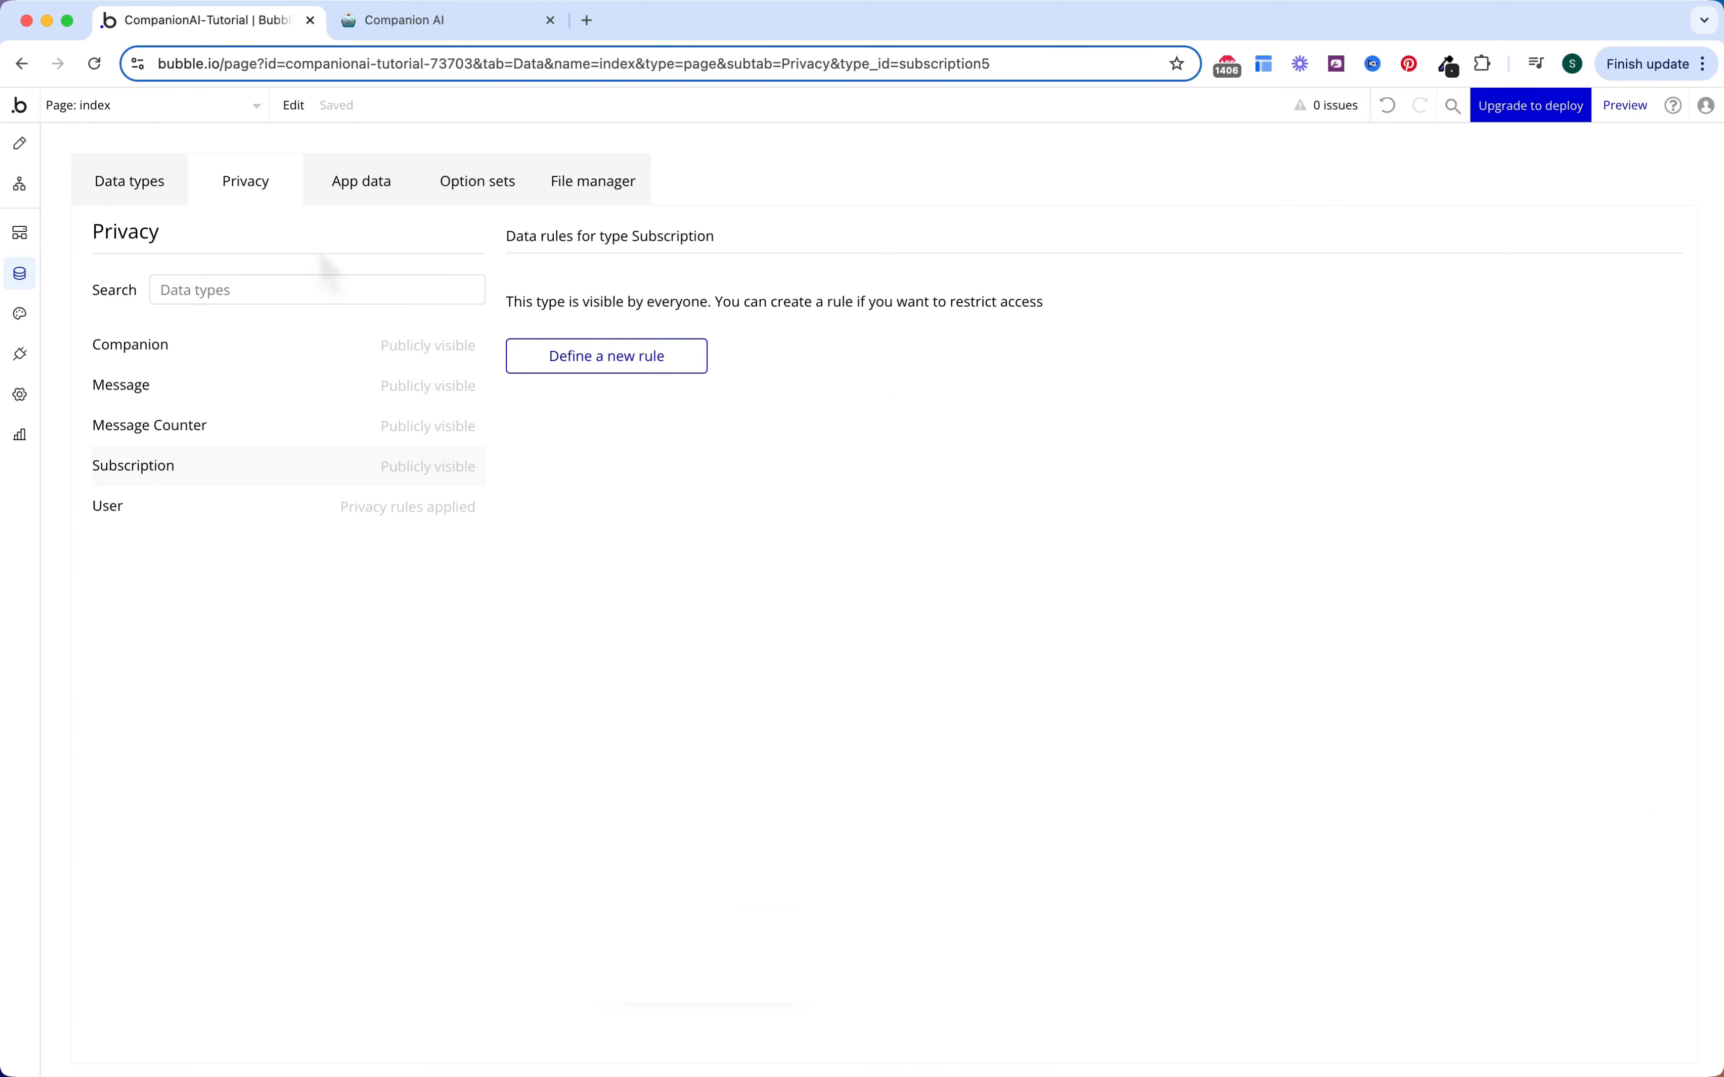
click(264, 511)
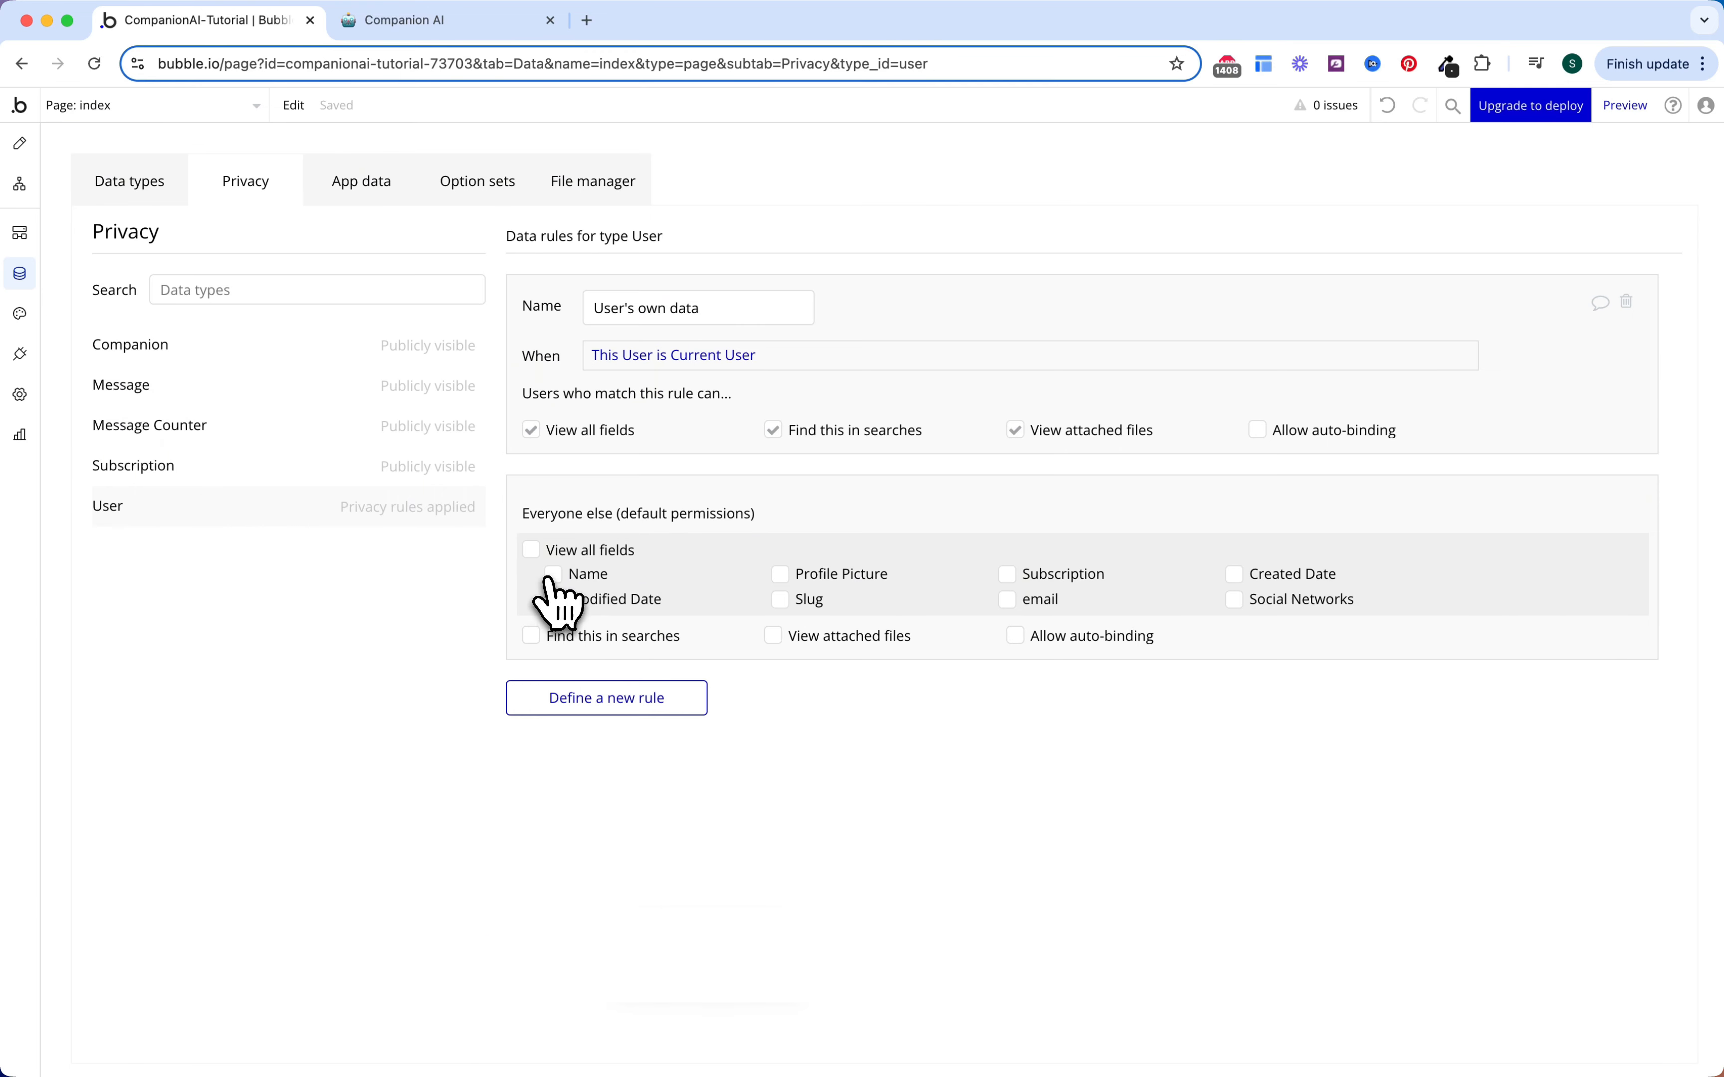
click(555, 576)
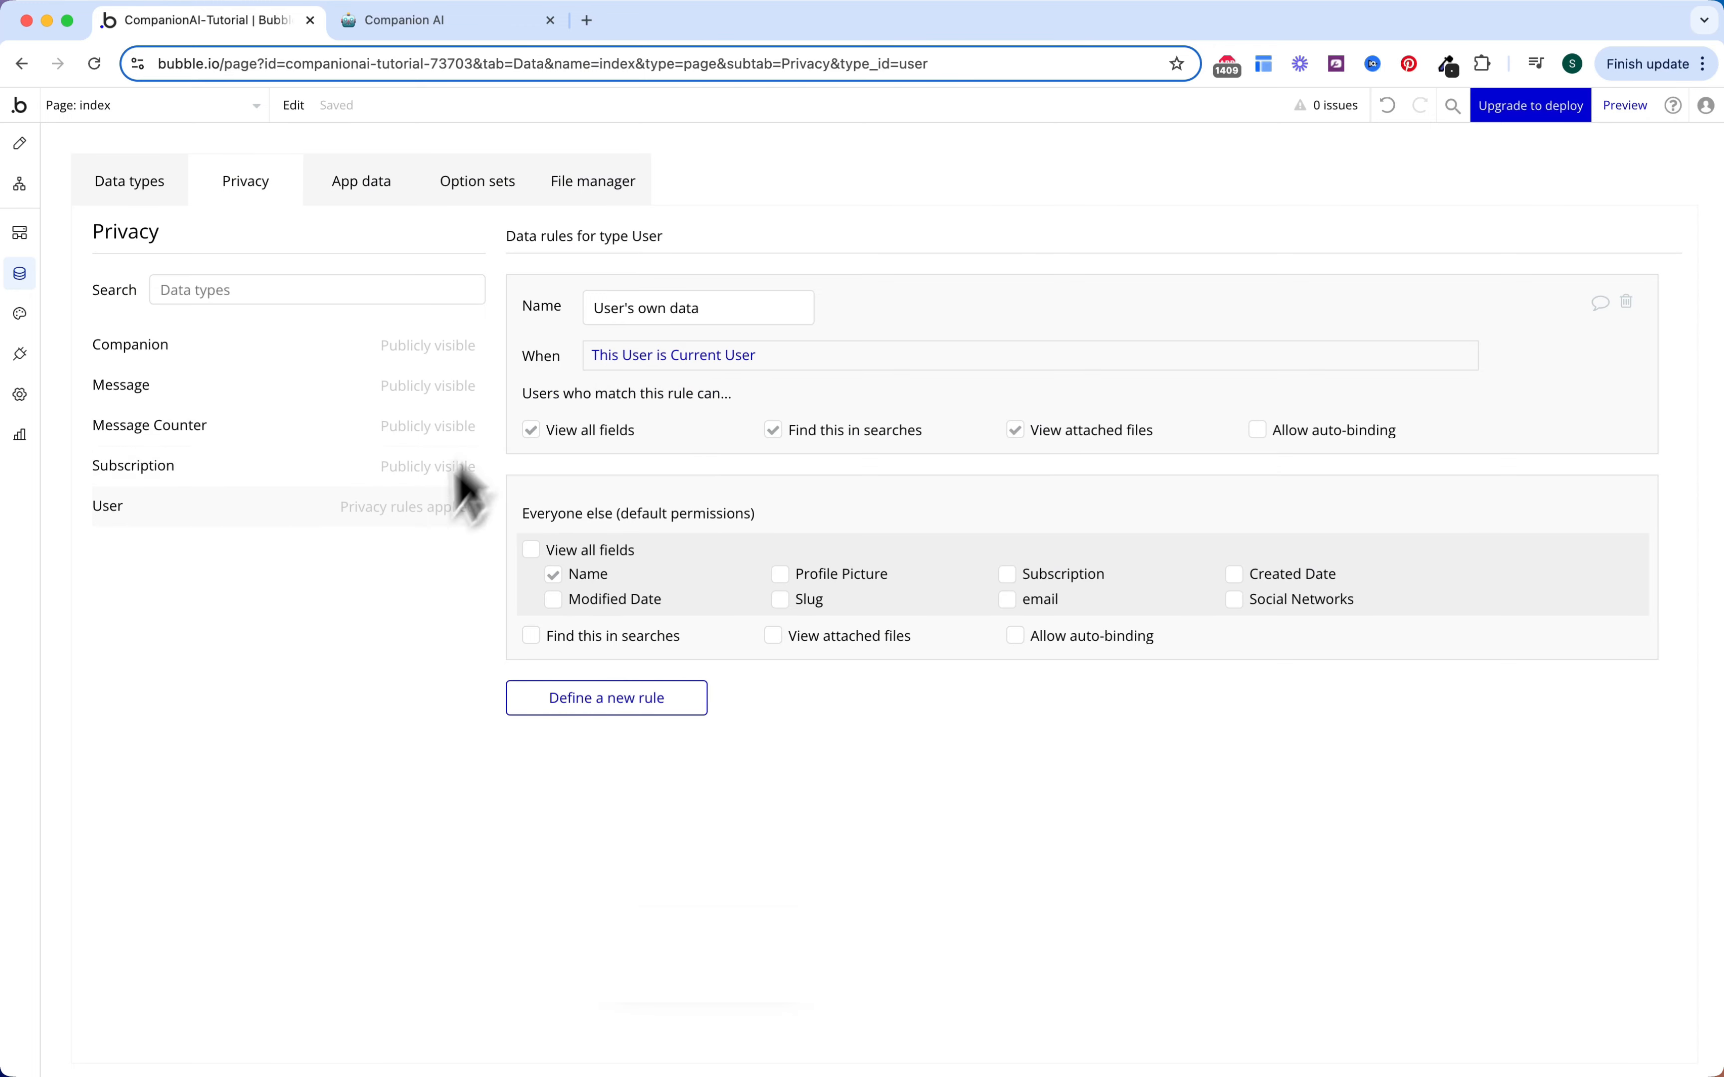
click(323, 476)
click(635, 356)
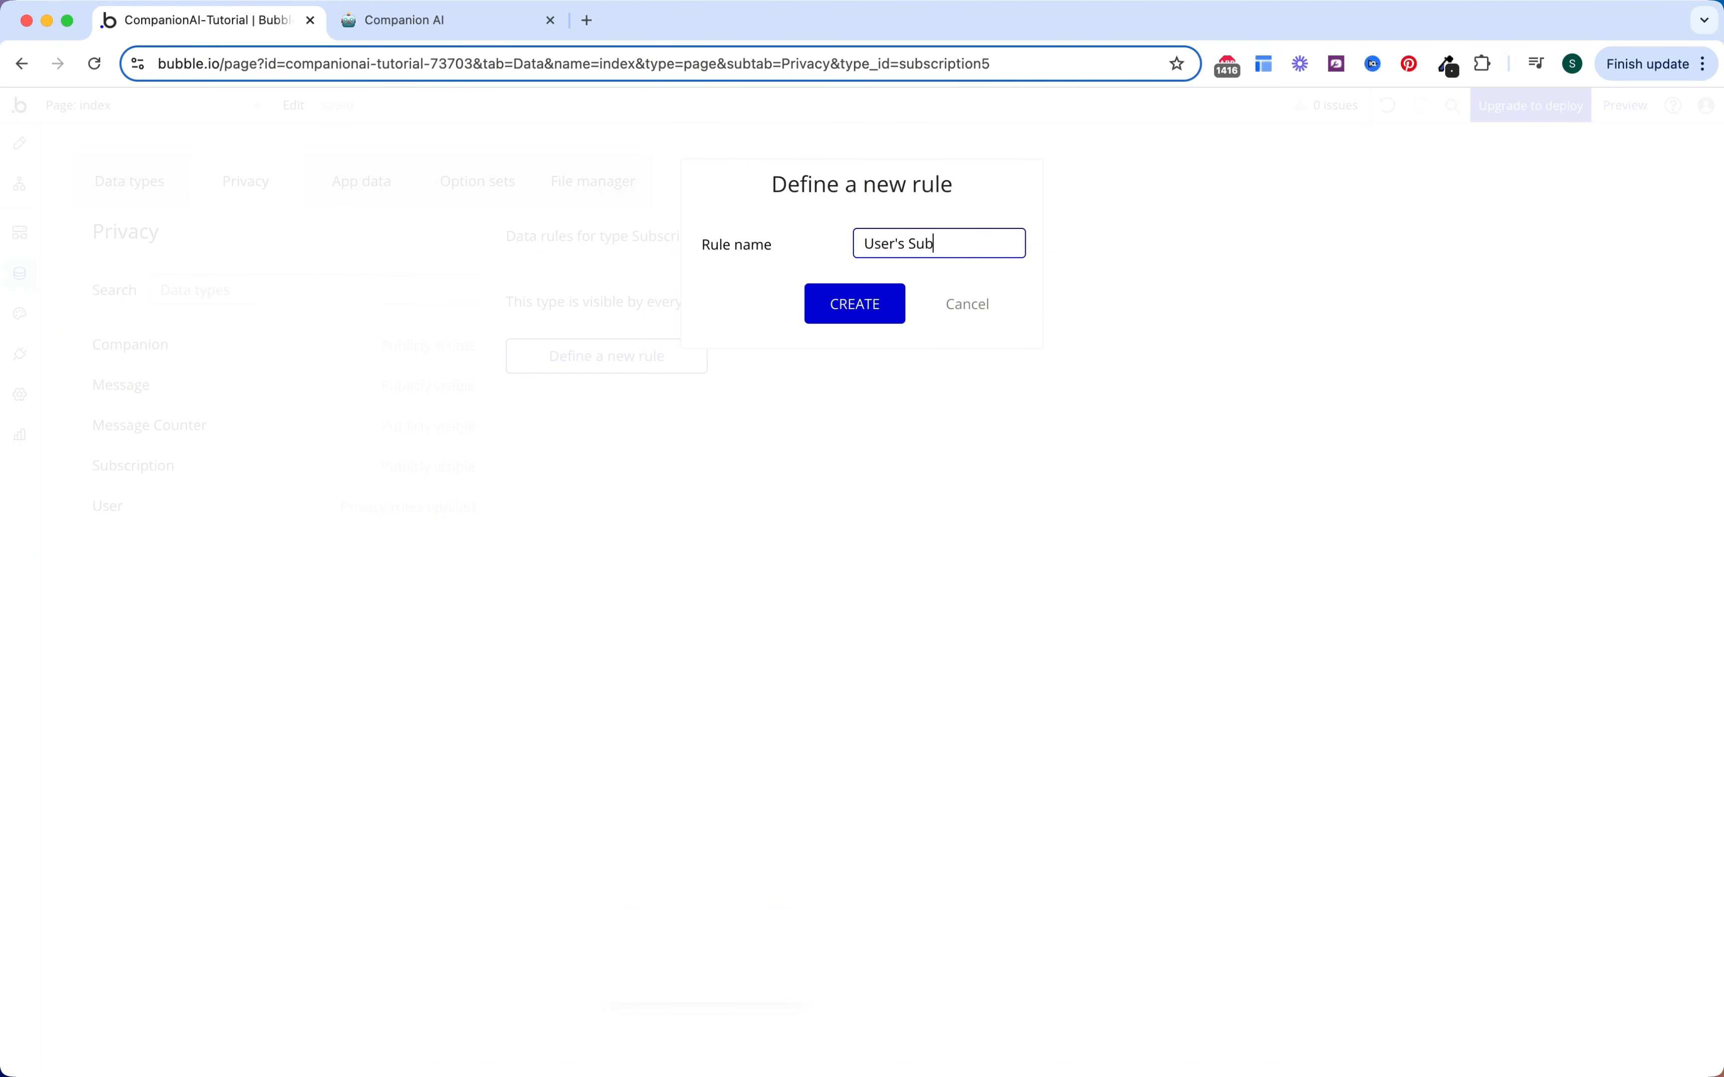
Step: Create the 'User's Subscription' rule for Creator is Current User, denying everyone else fields, searches and files
click(865, 313)
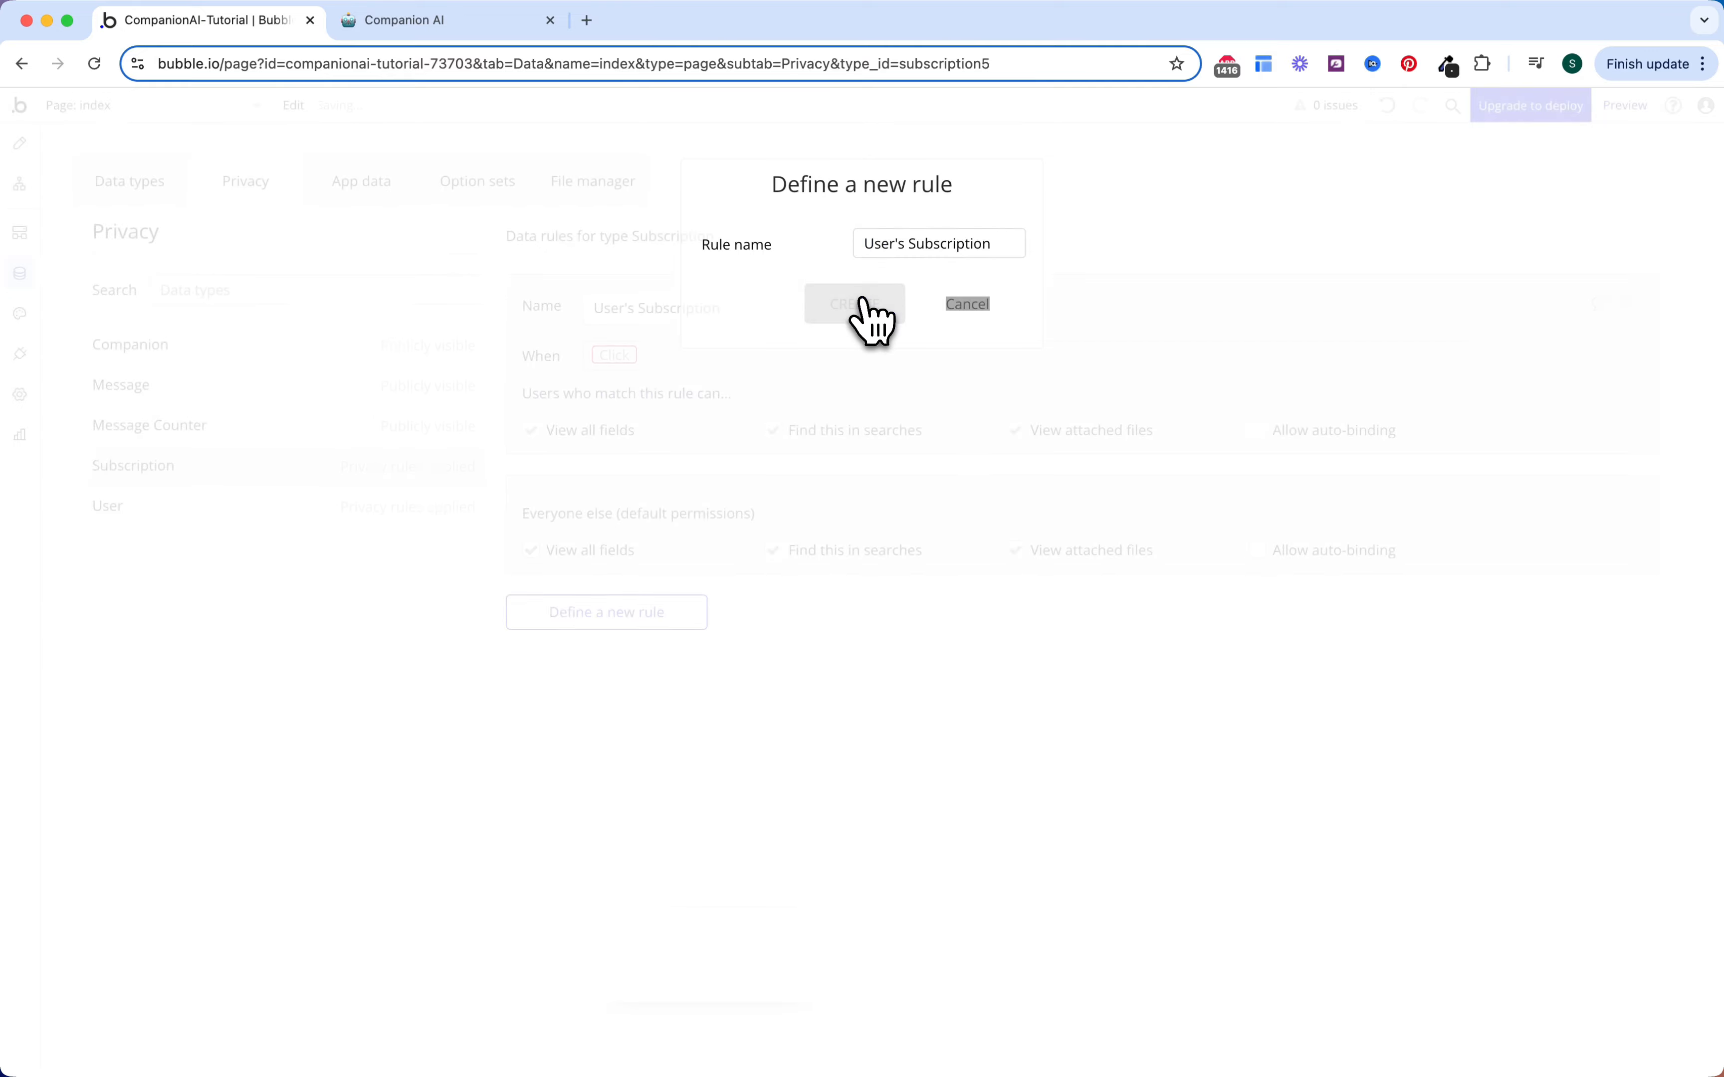
click(624, 356)
click(629, 383)
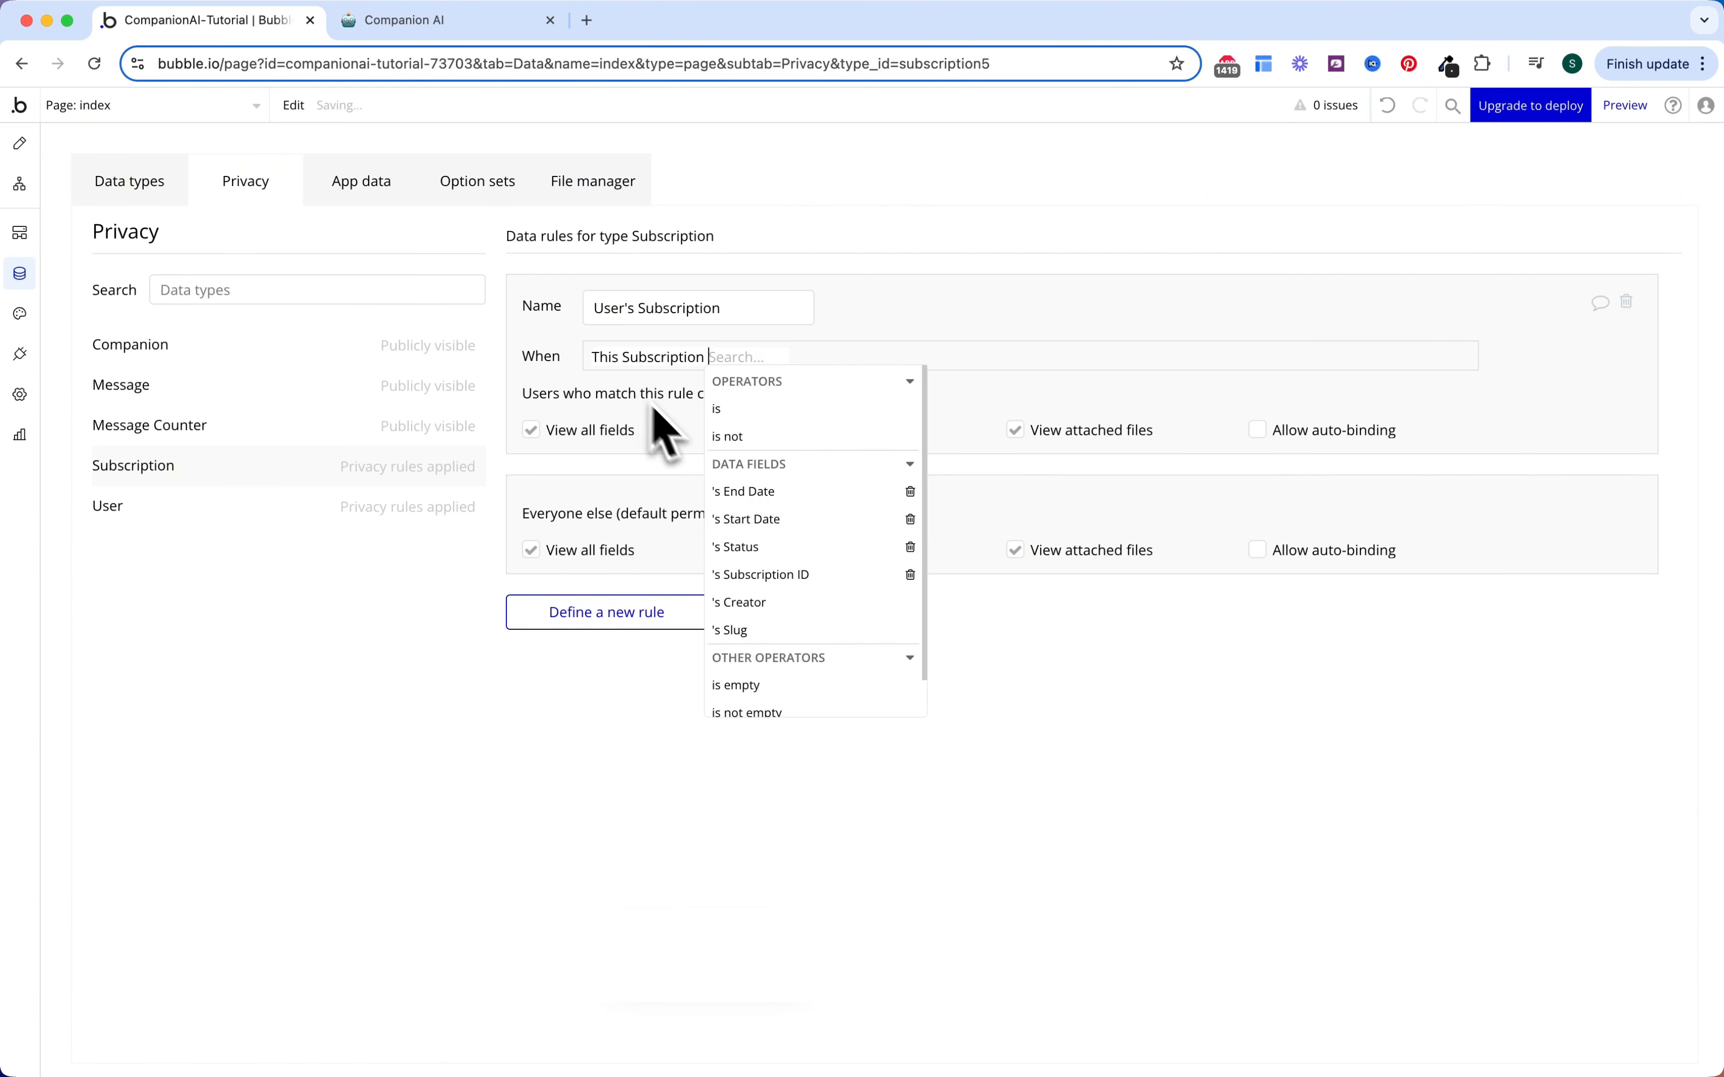
click(773, 603)
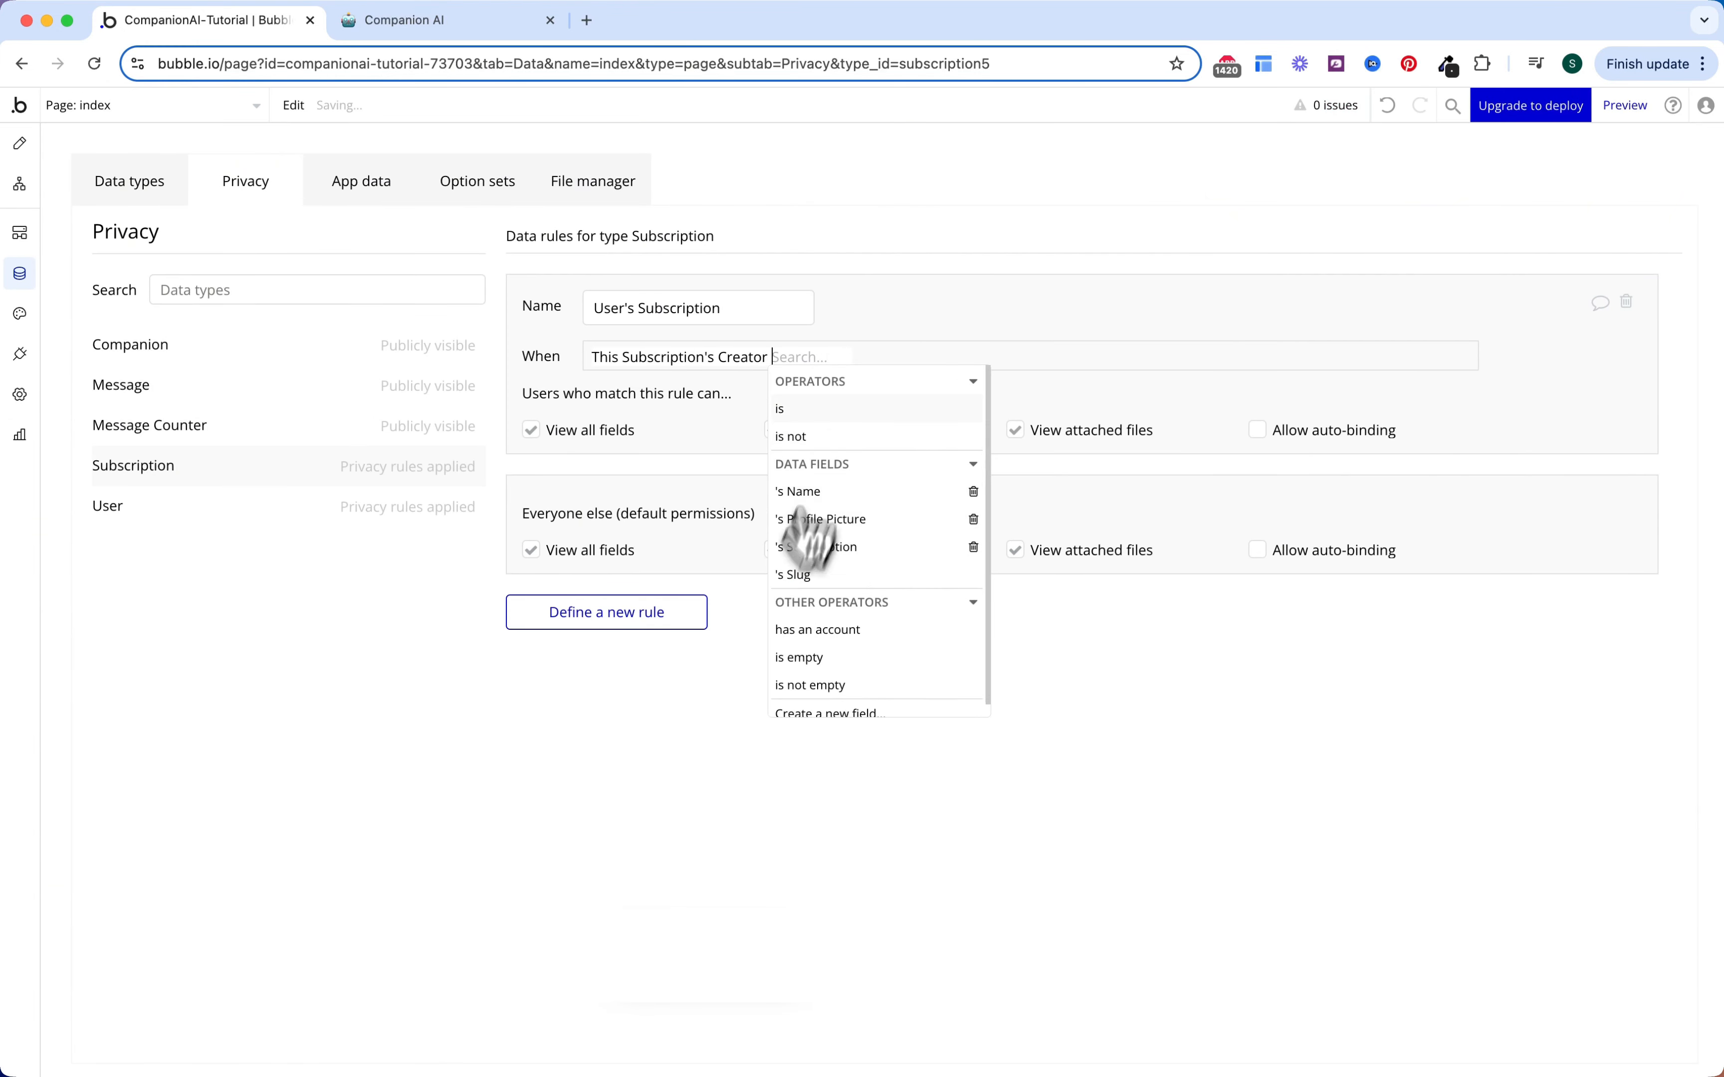
click(830, 410)
click(830, 436)
click(695, 430)
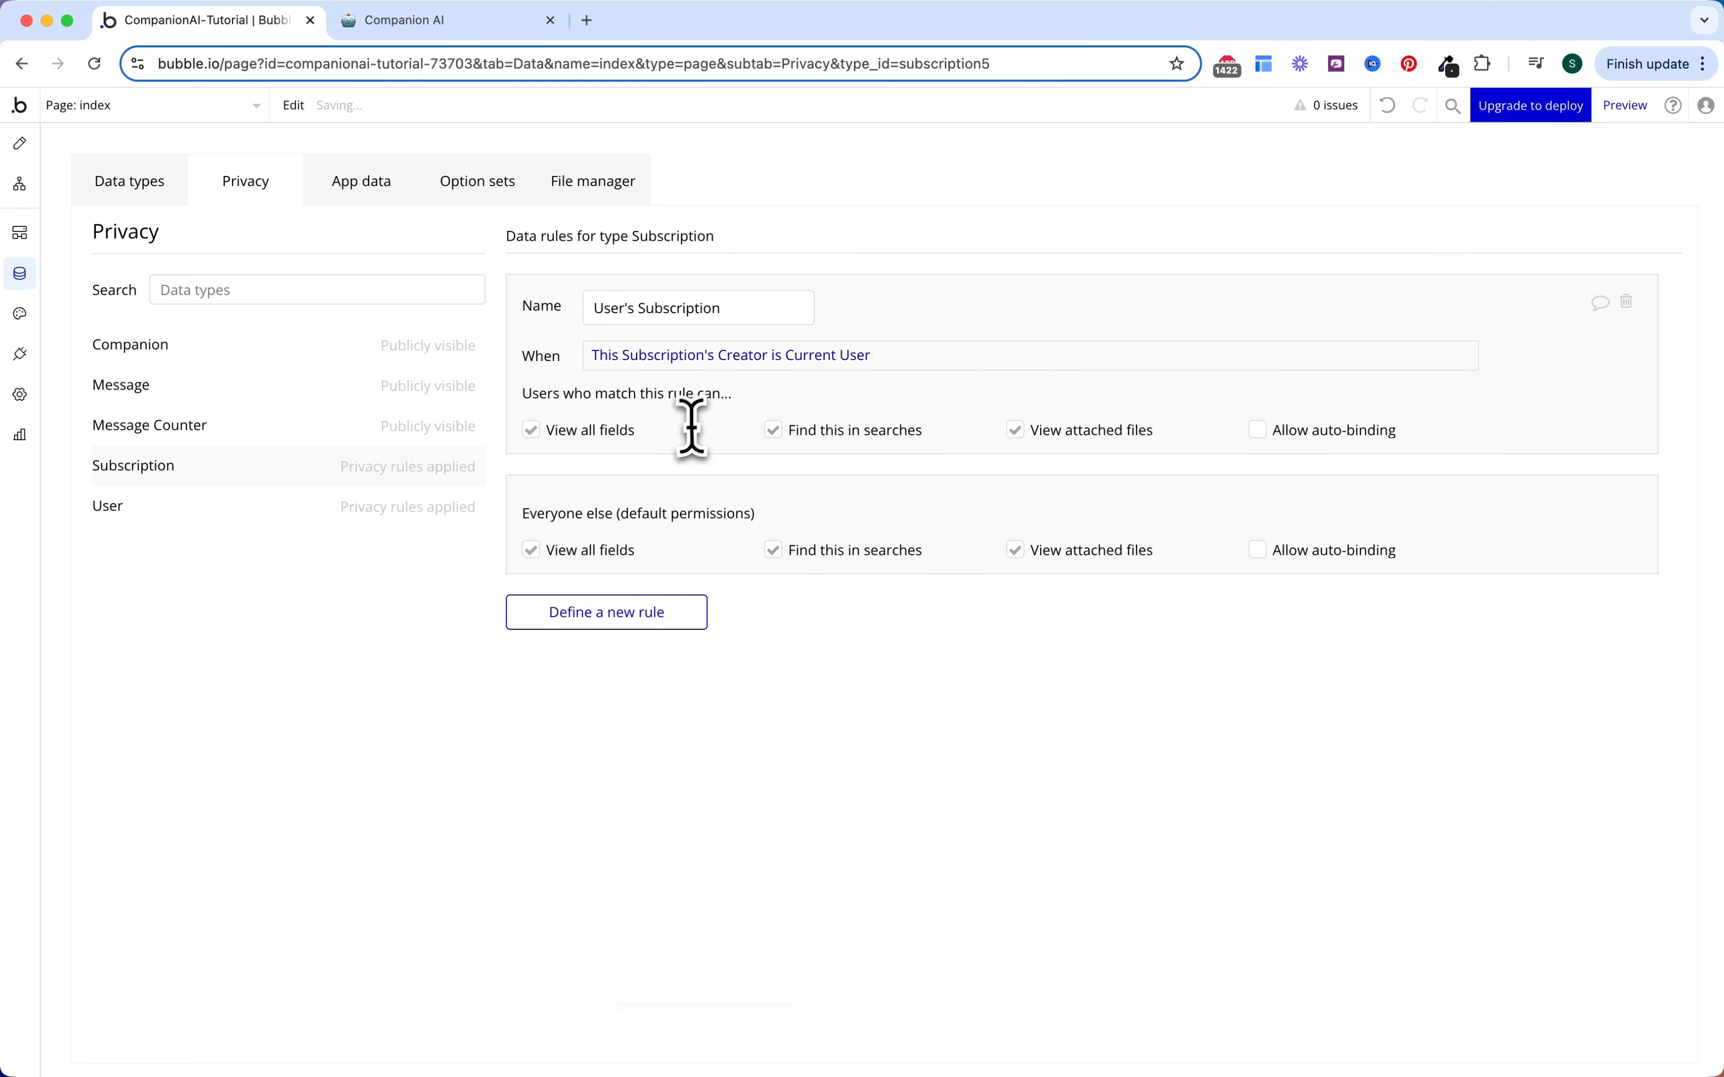
click(531, 550)
click(579, 637)
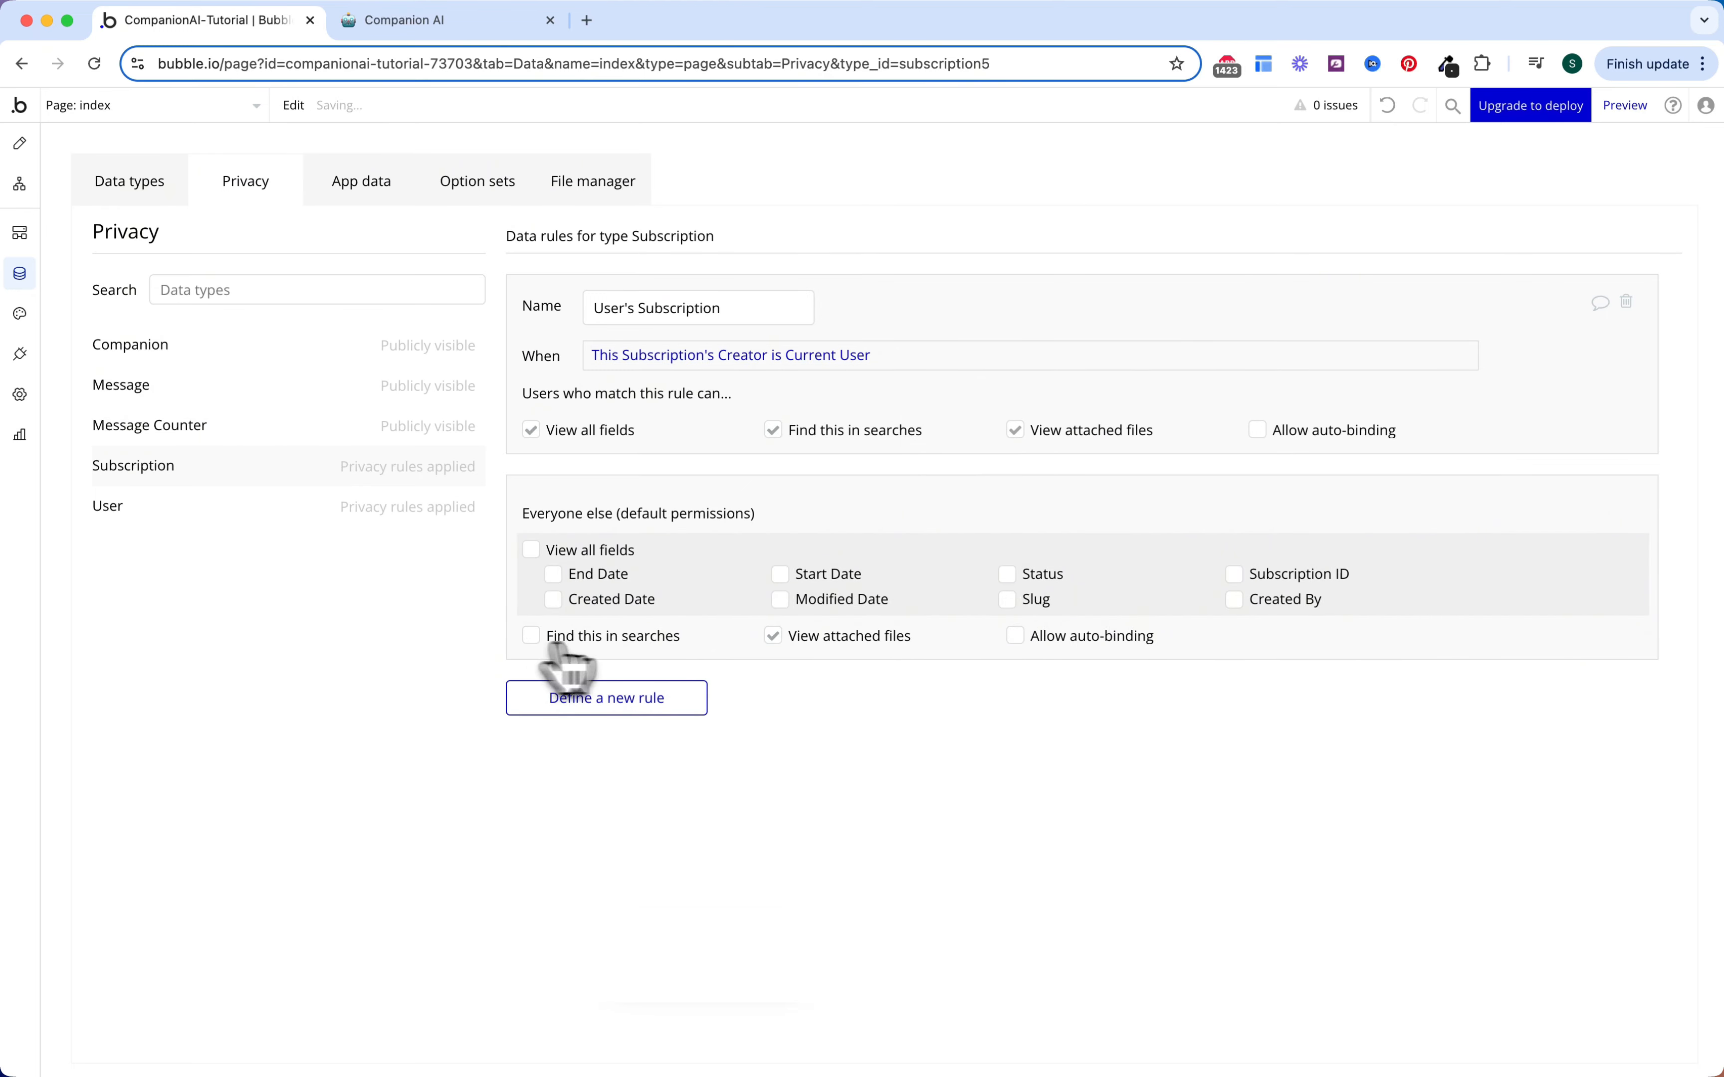
click(773, 638)
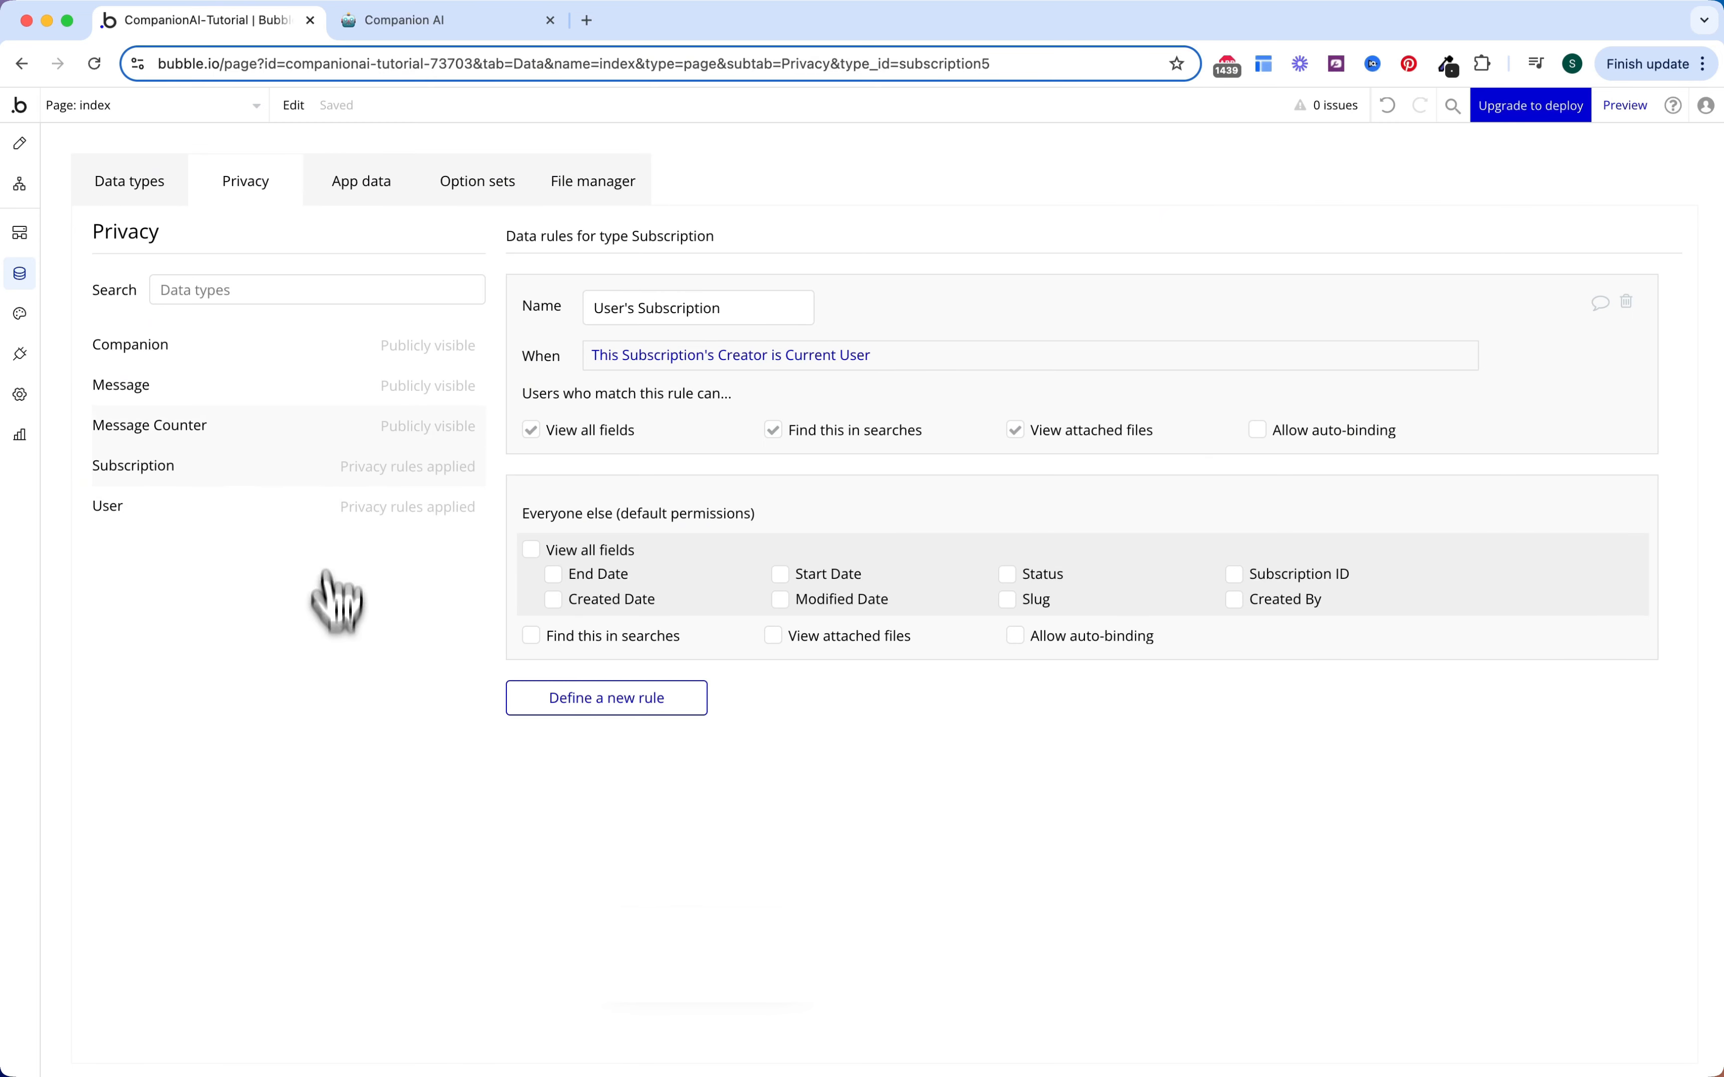
click(326, 436)
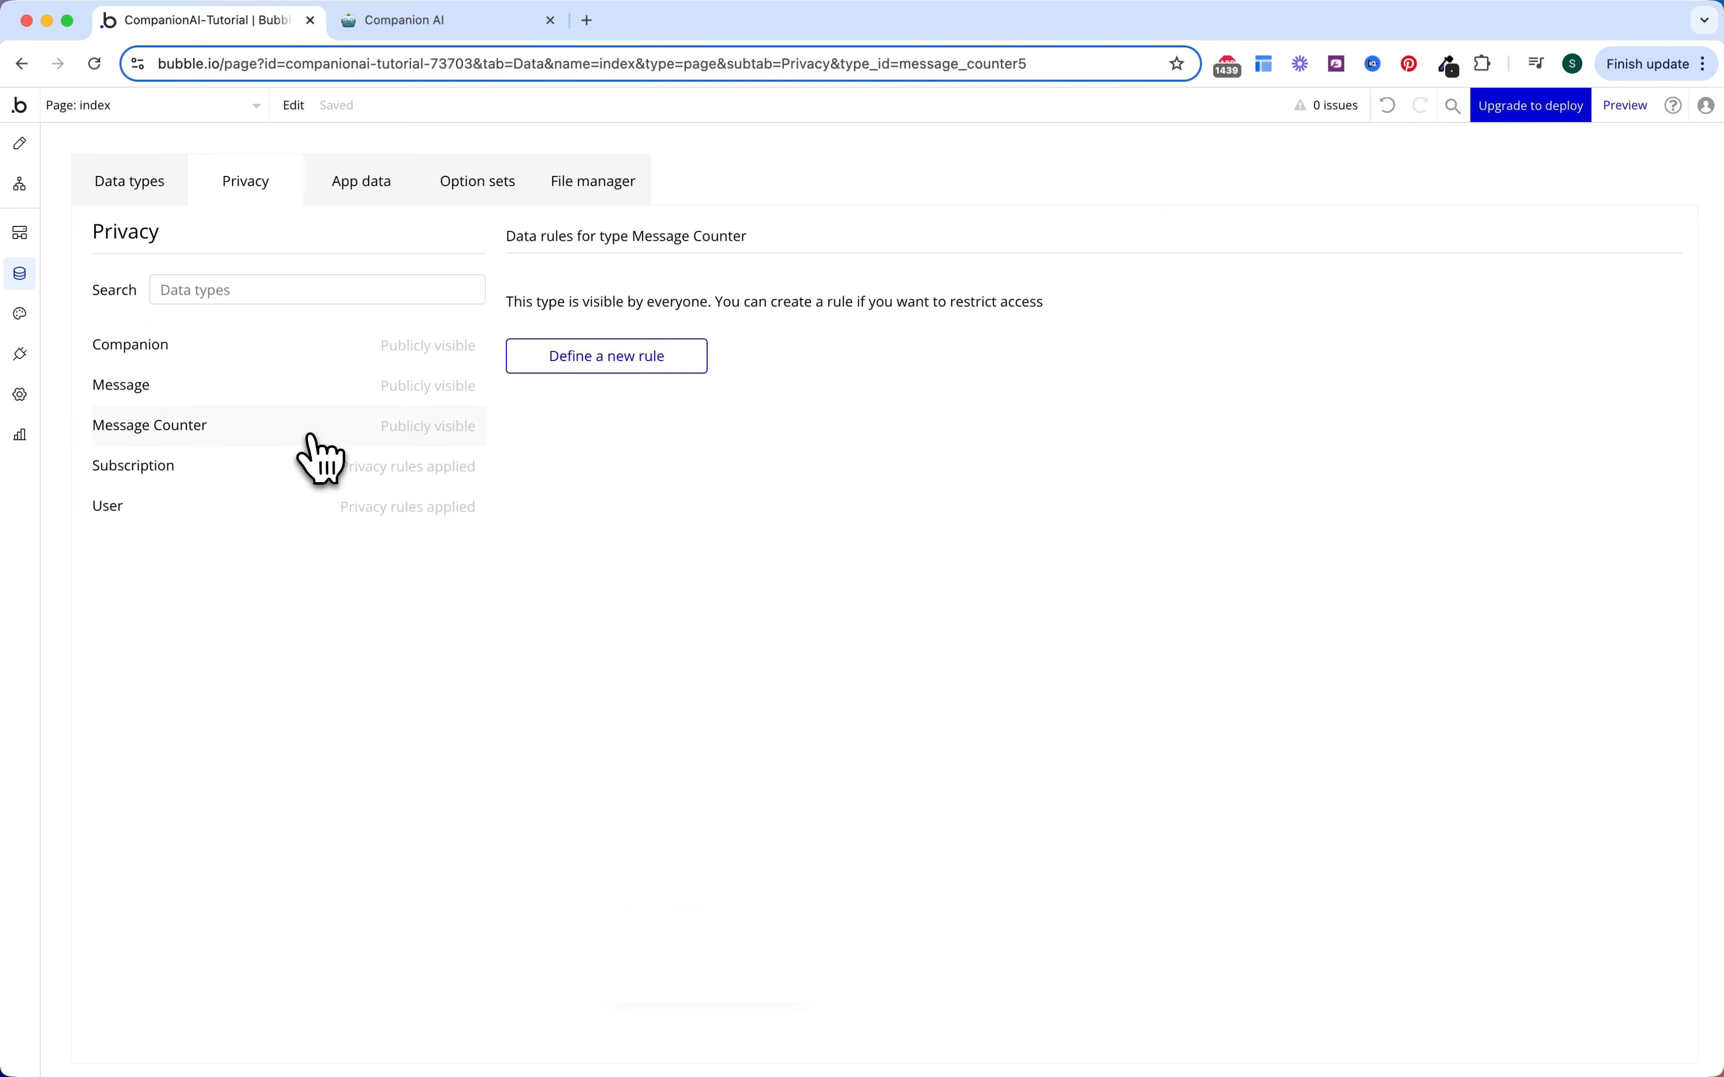
Step: Create the 'User's Counter' rule for This Message Counter's User is Current User, hiding fields and searches
click(639, 356)
click(933, 246)
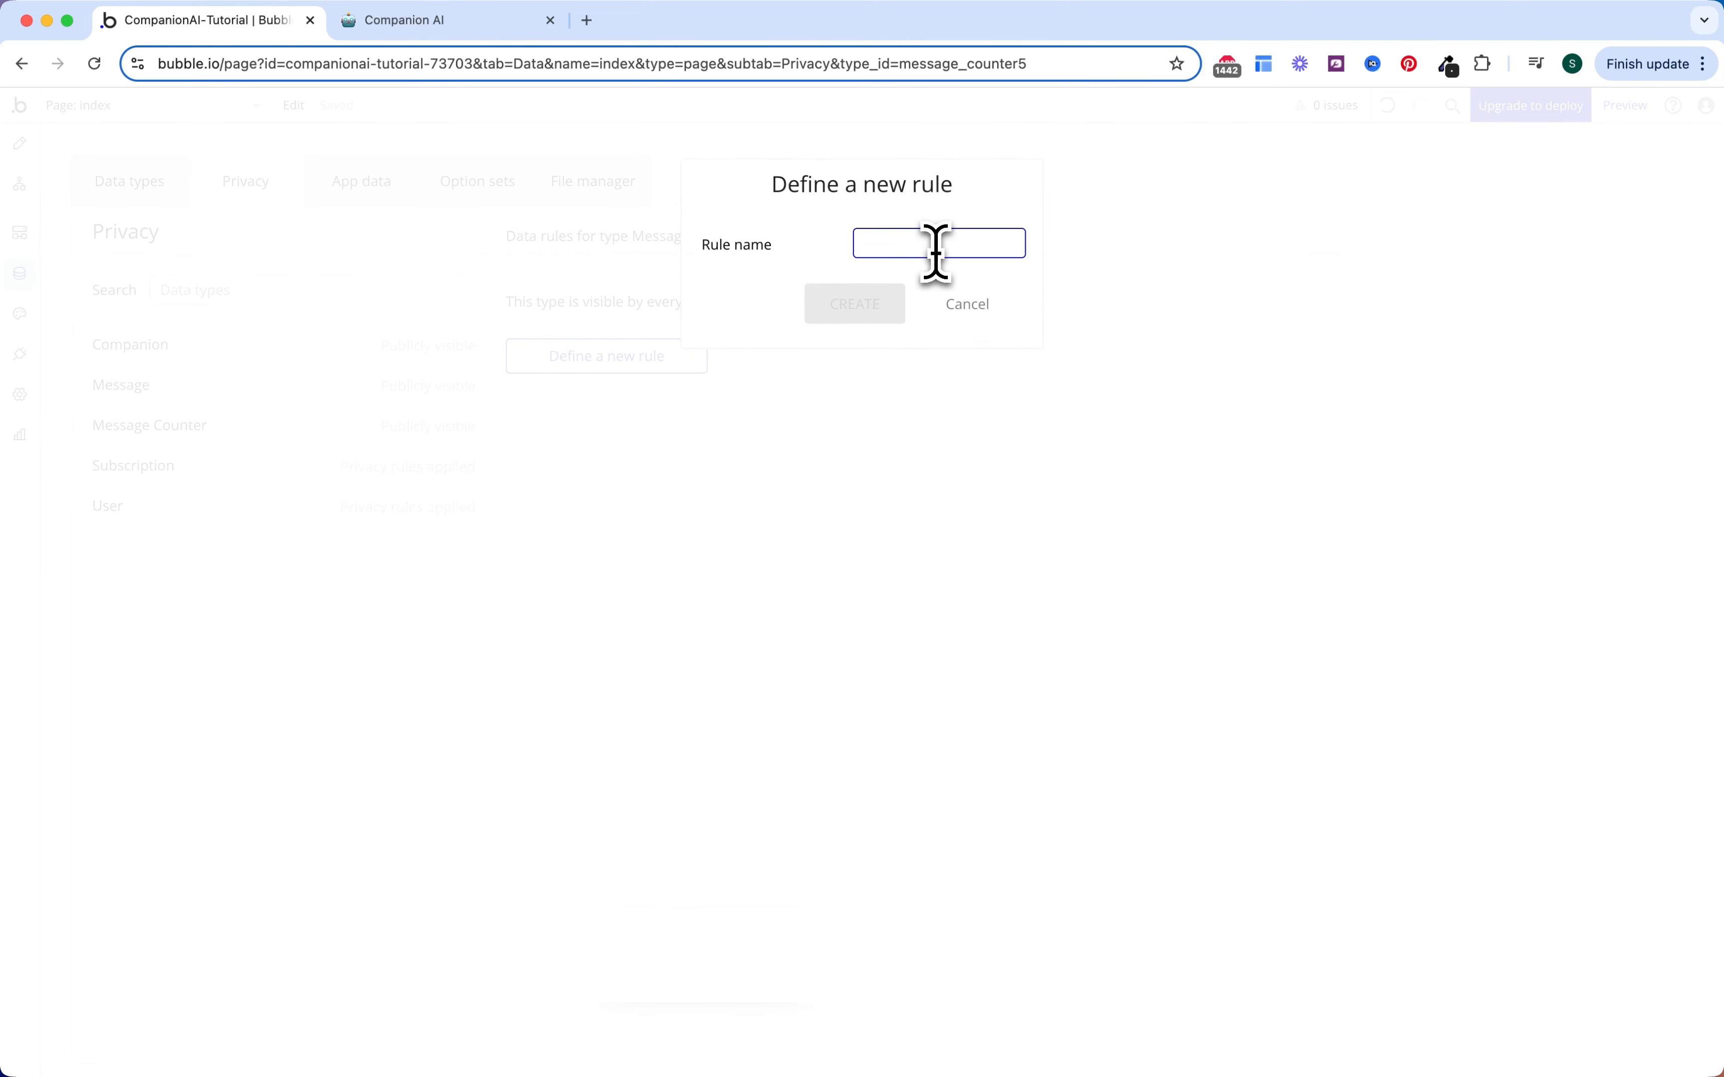
text(User's)
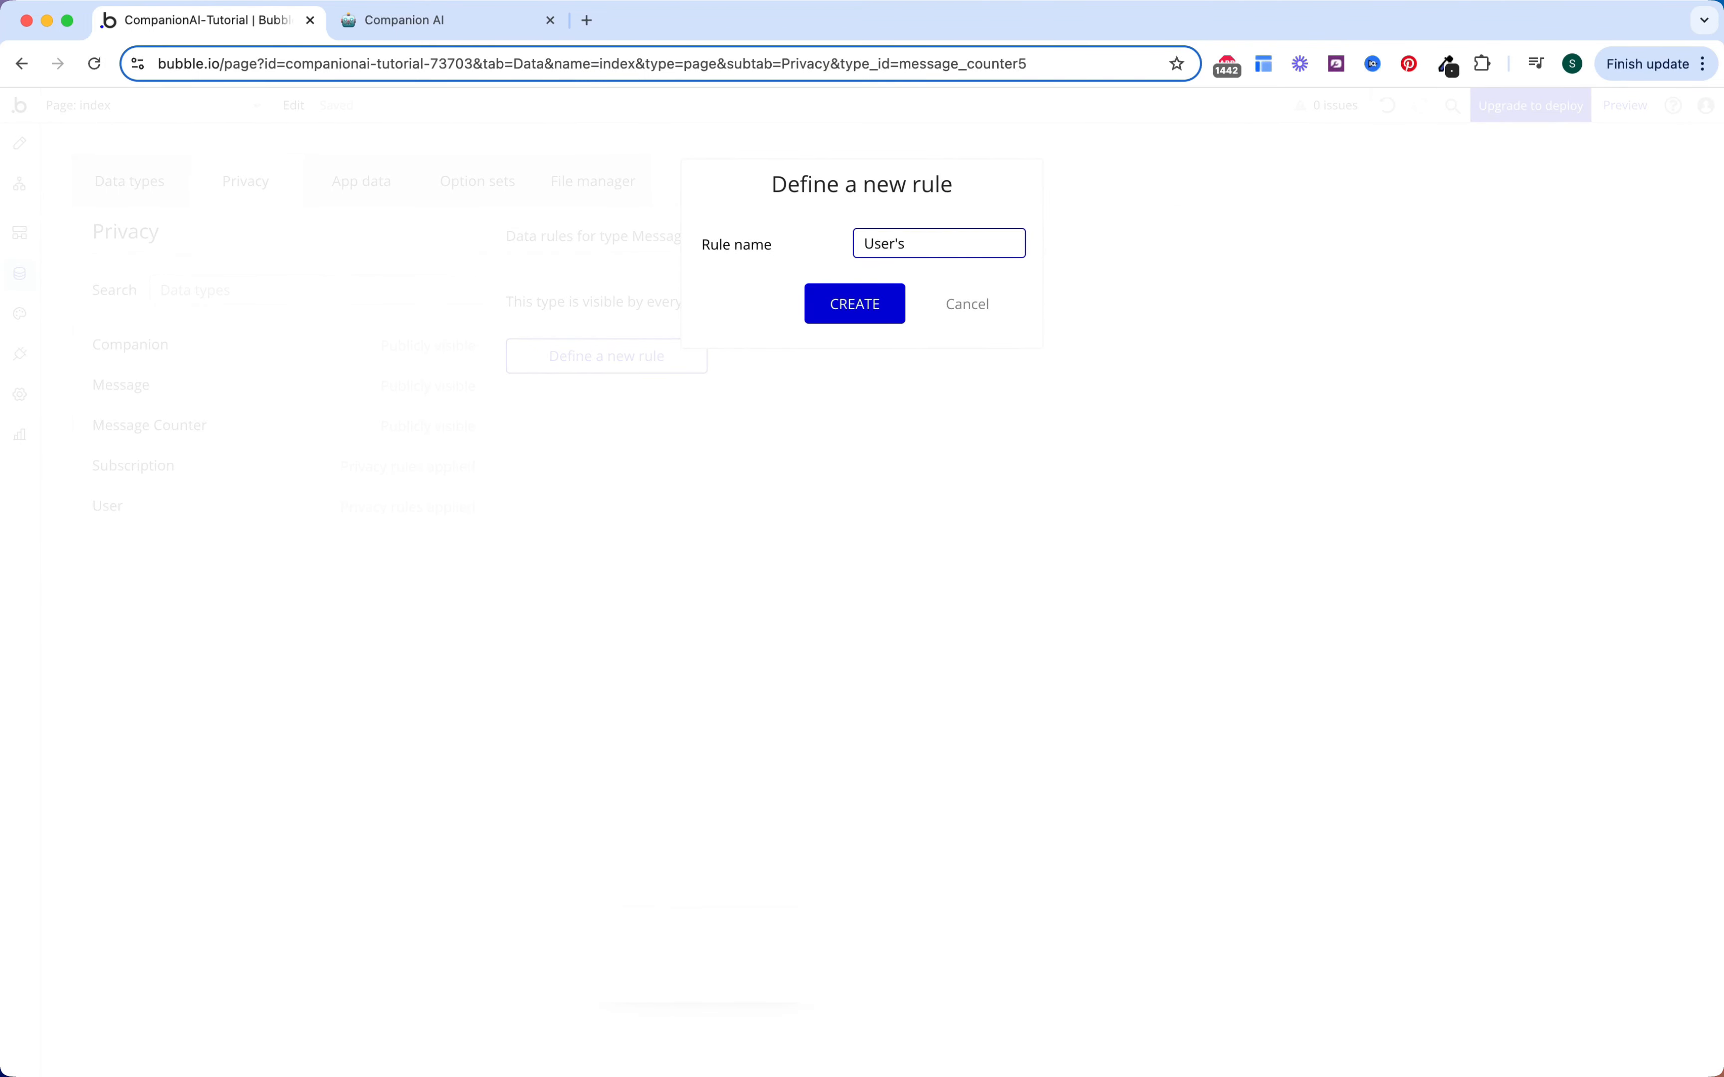
text( Counter)
click(887, 307)
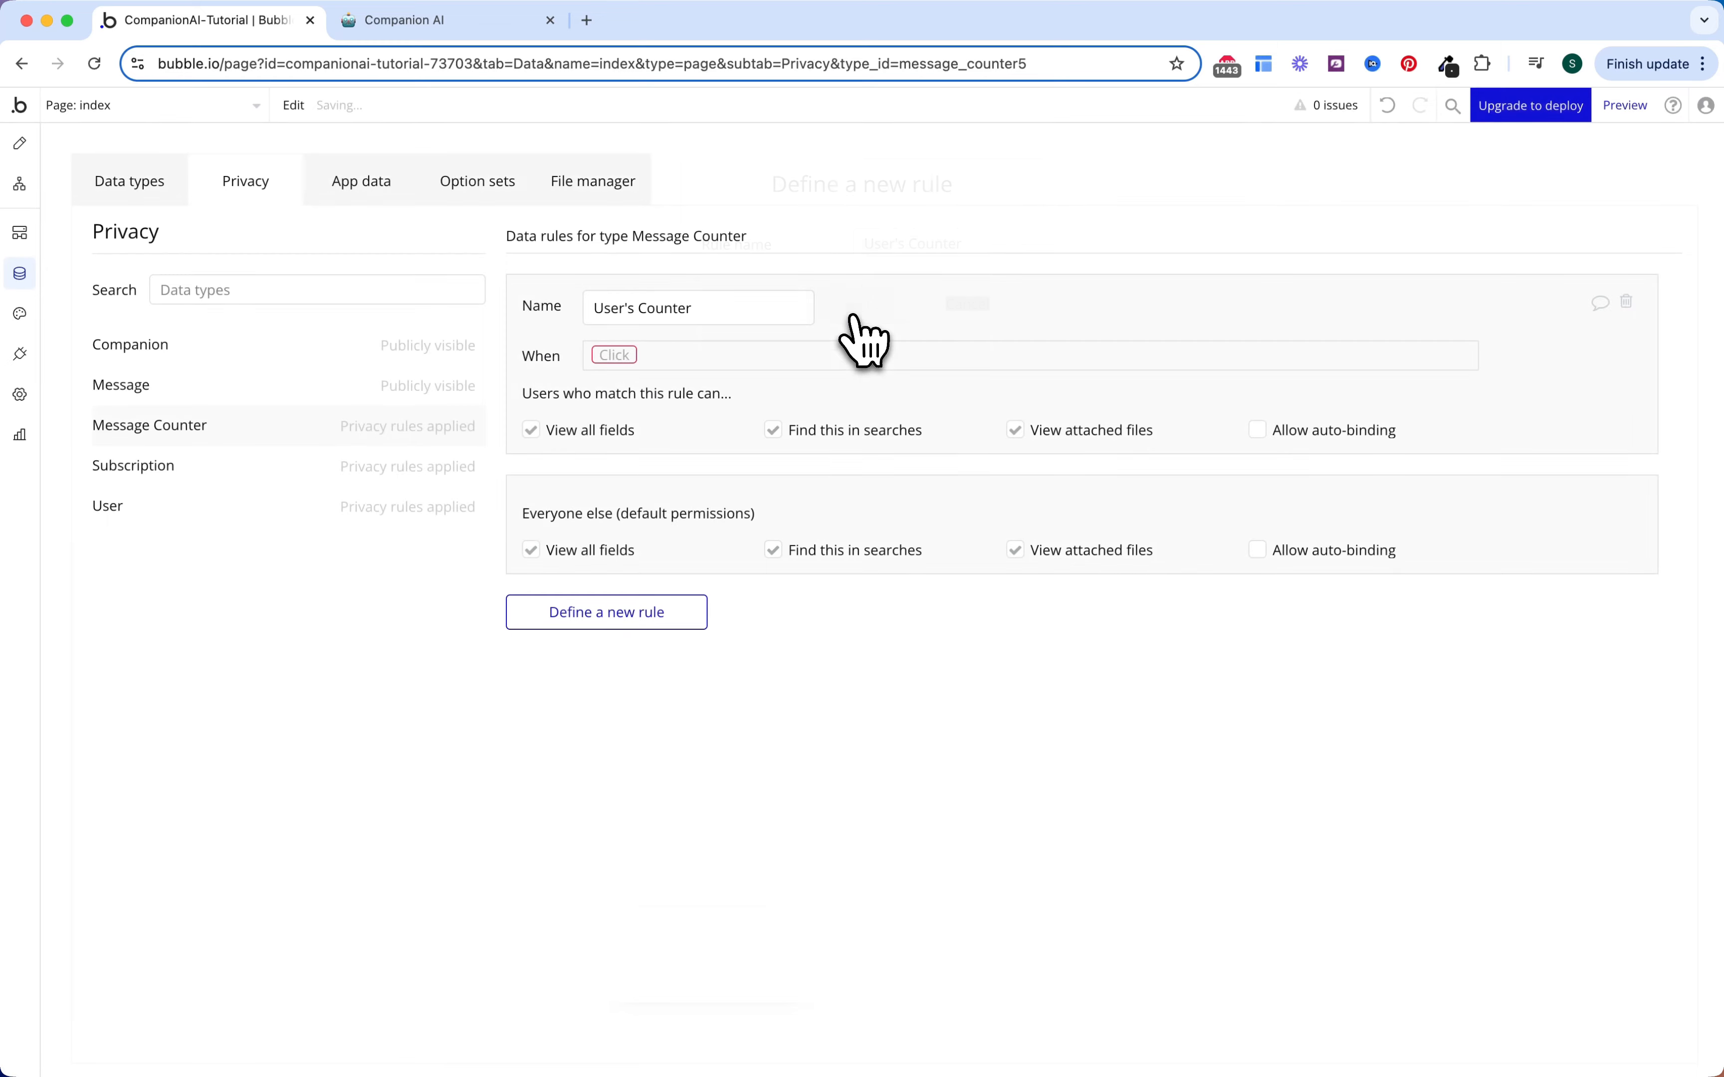
click(617, 356)
click(647, 383)
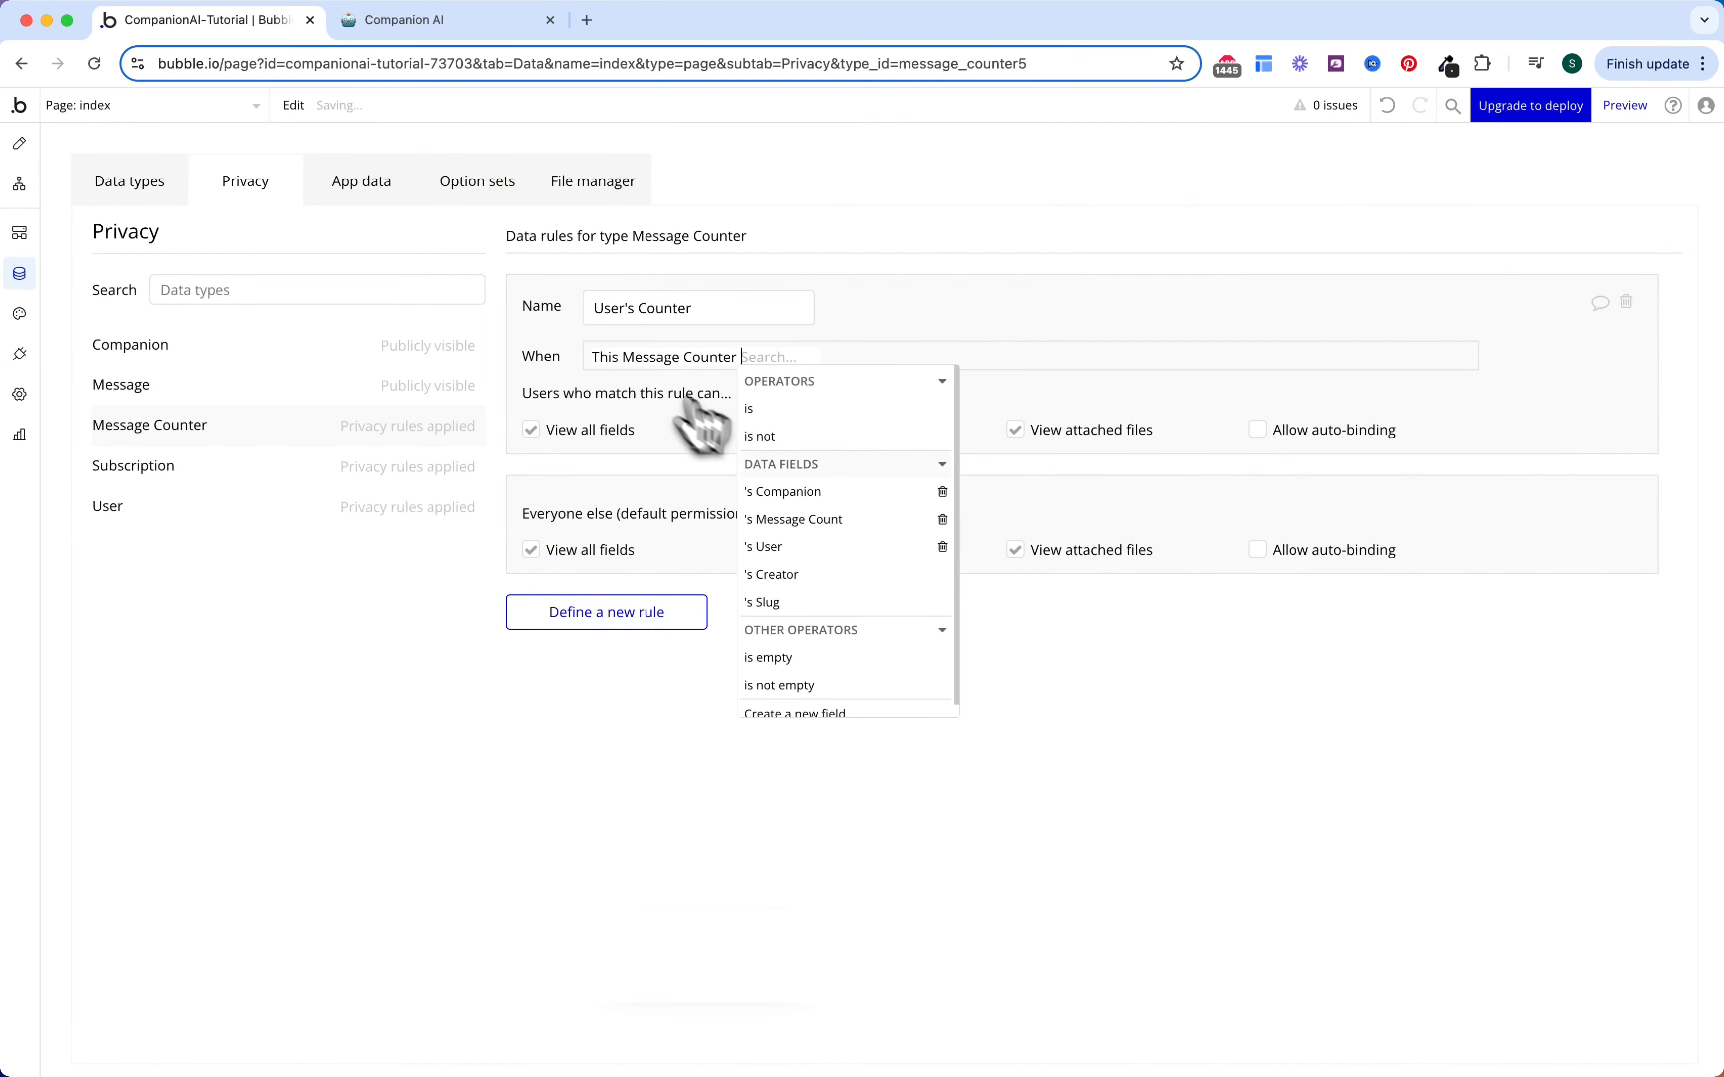
click(809, 547)
click(844, 412)
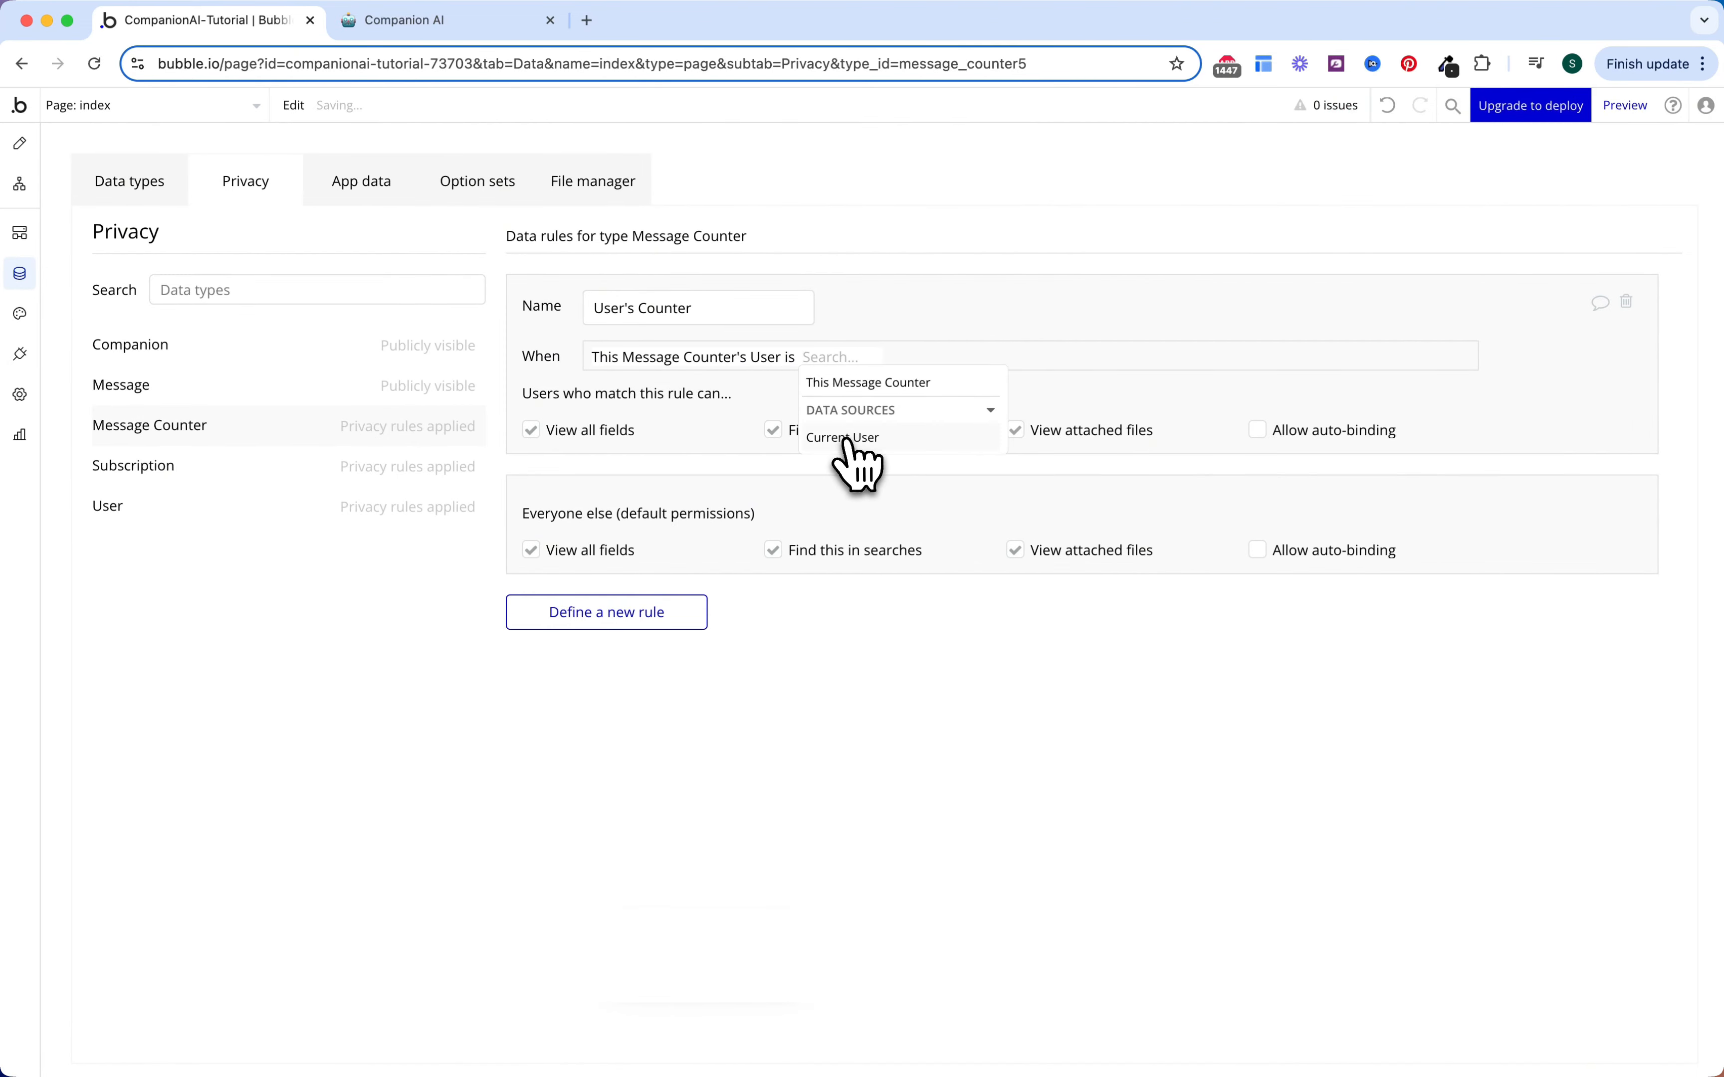
click(849, 439)
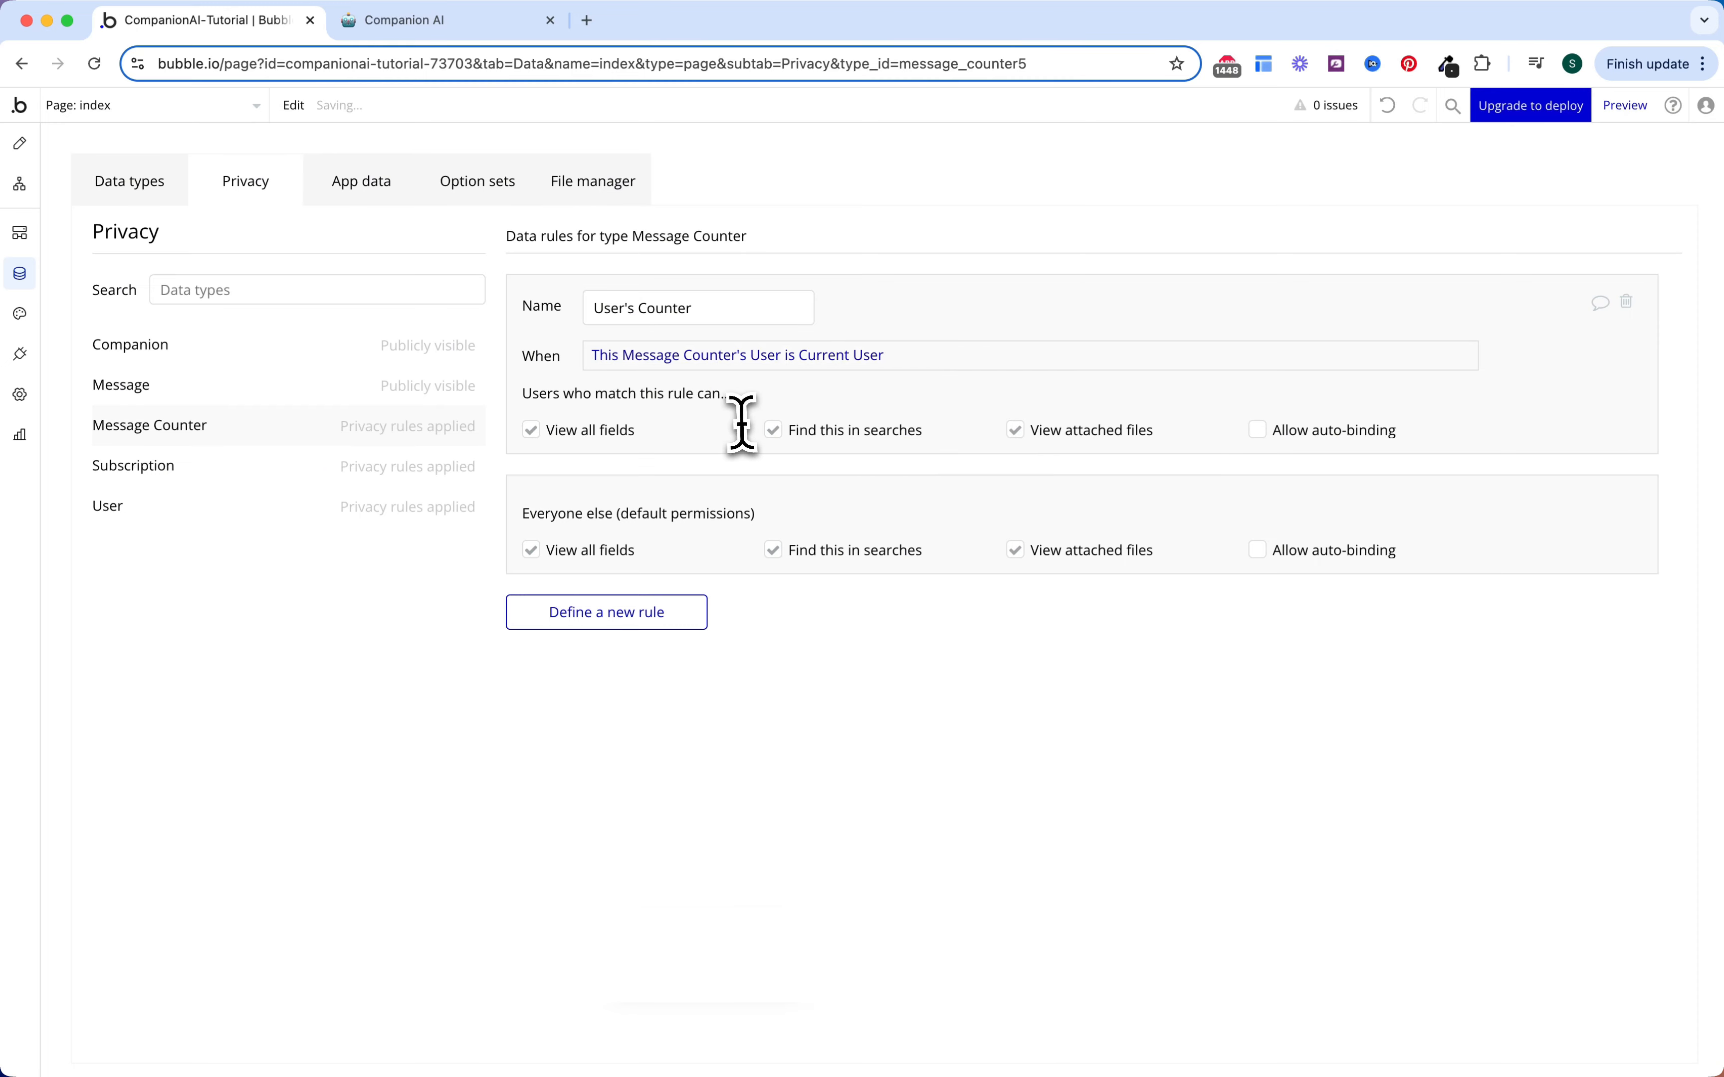
click(531, 549)
click(531, 636)
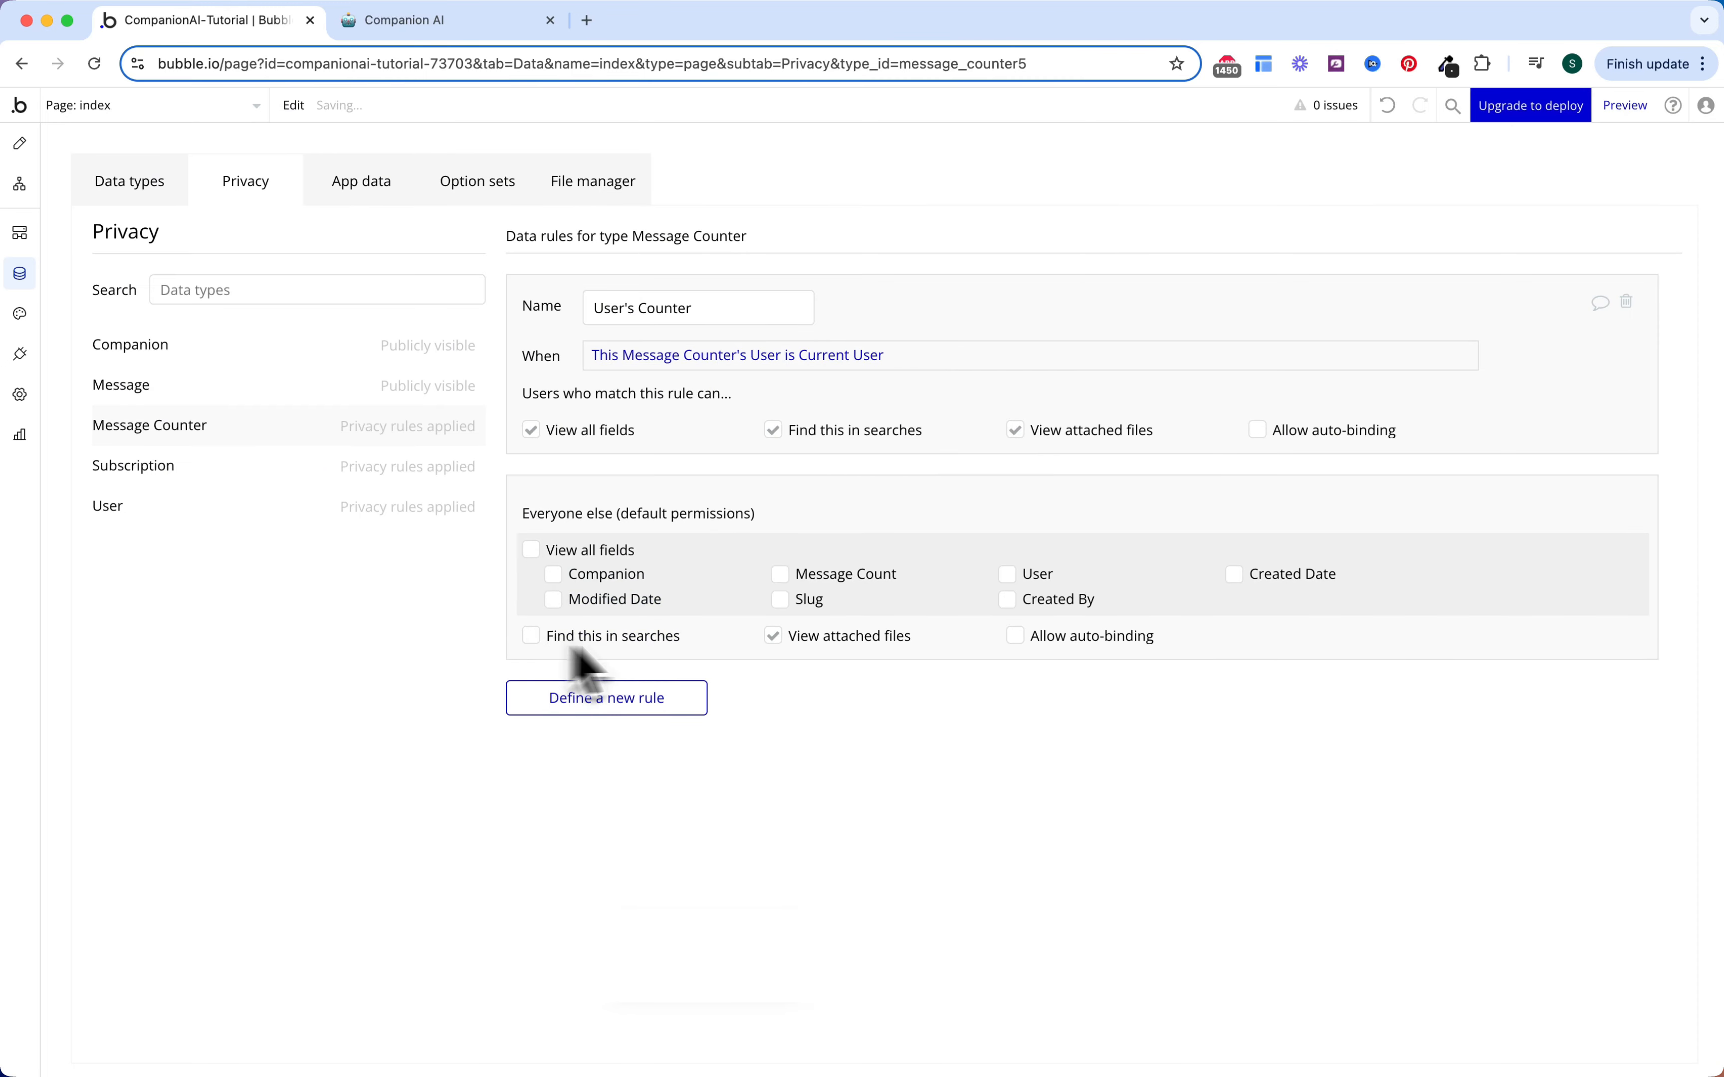
click(302, 389)
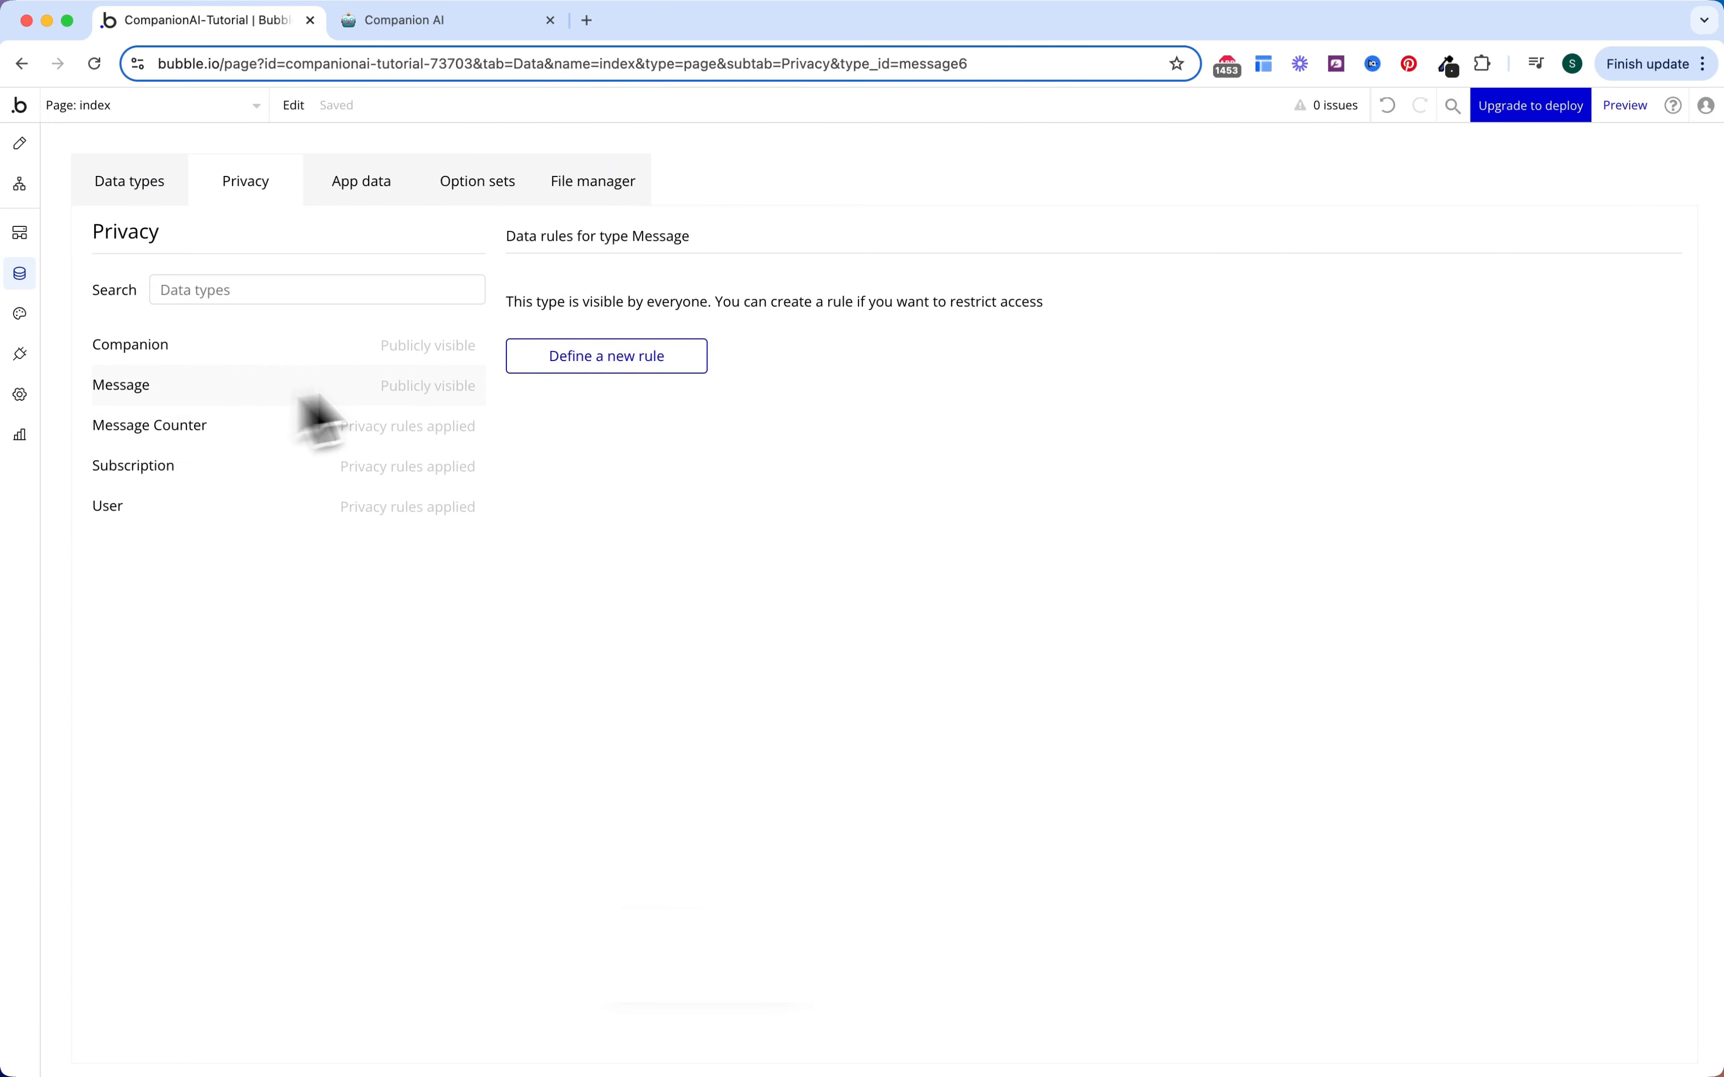
Step: Create a 'User's Message' rule that applies when This Message's User is Current User
click(644, 354)
click(873, 244)
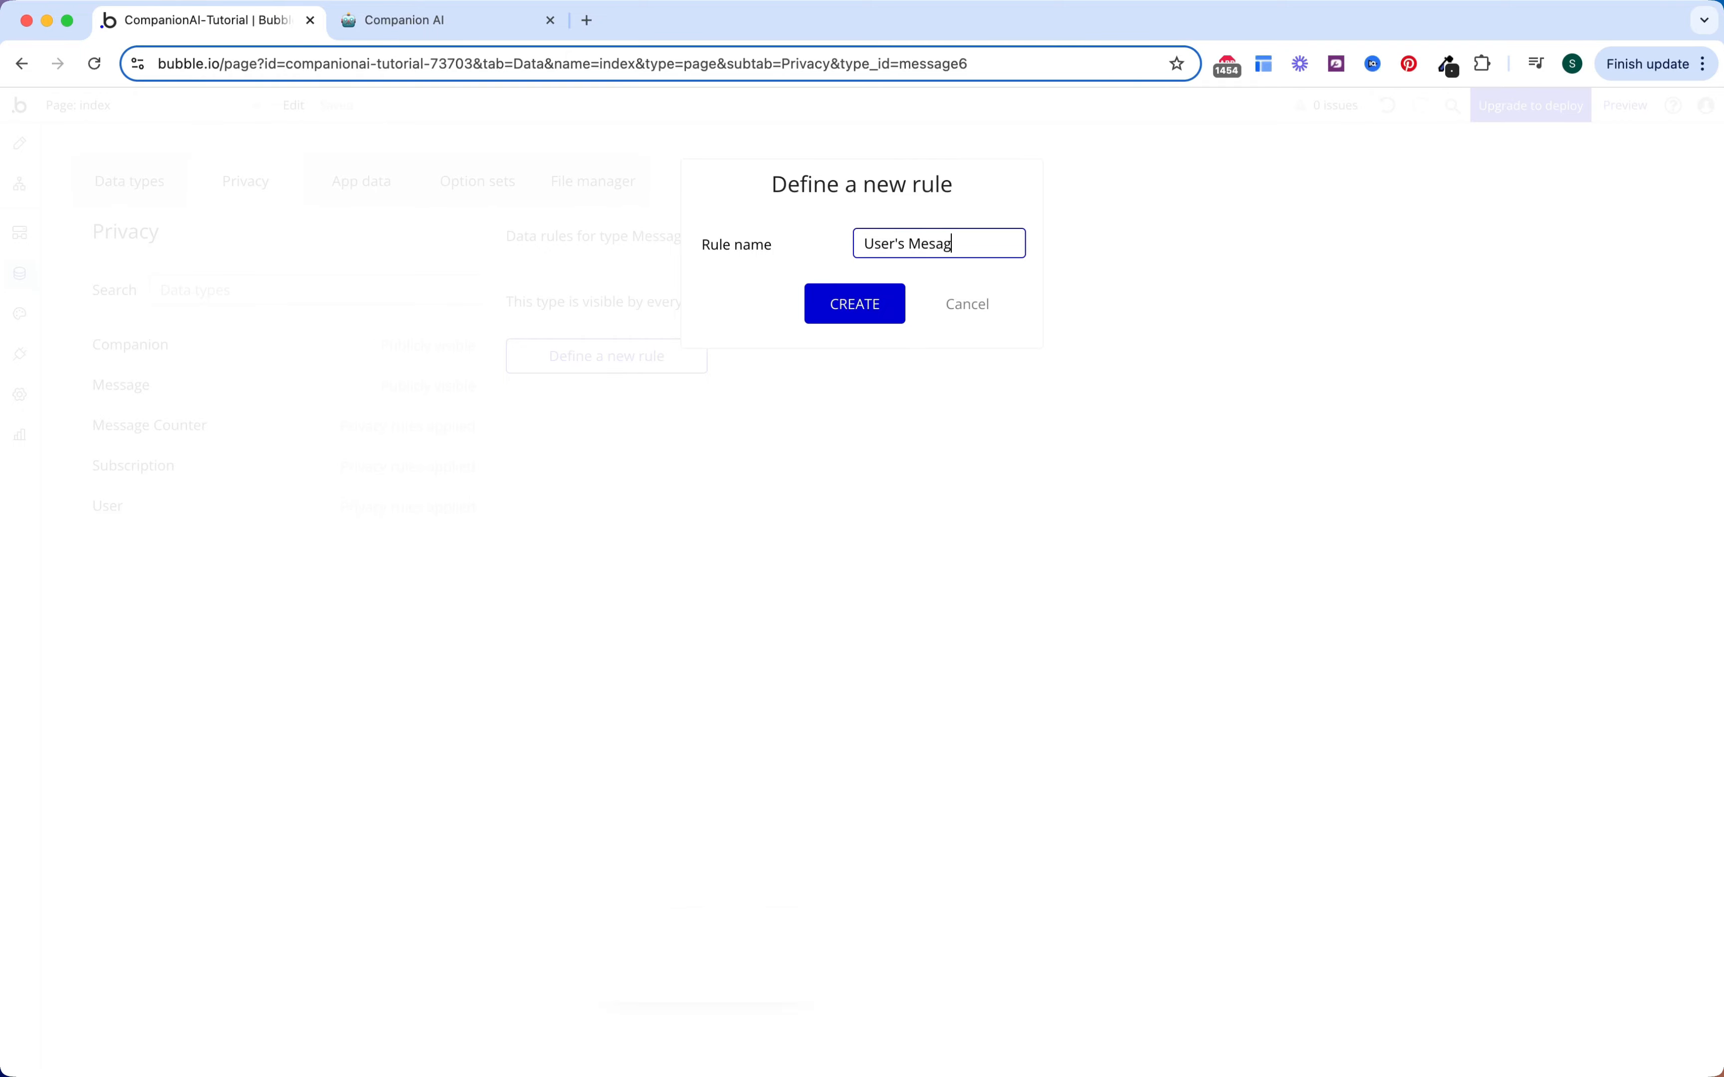
text(User's Message)
click(820, 307)
click(623, 356)
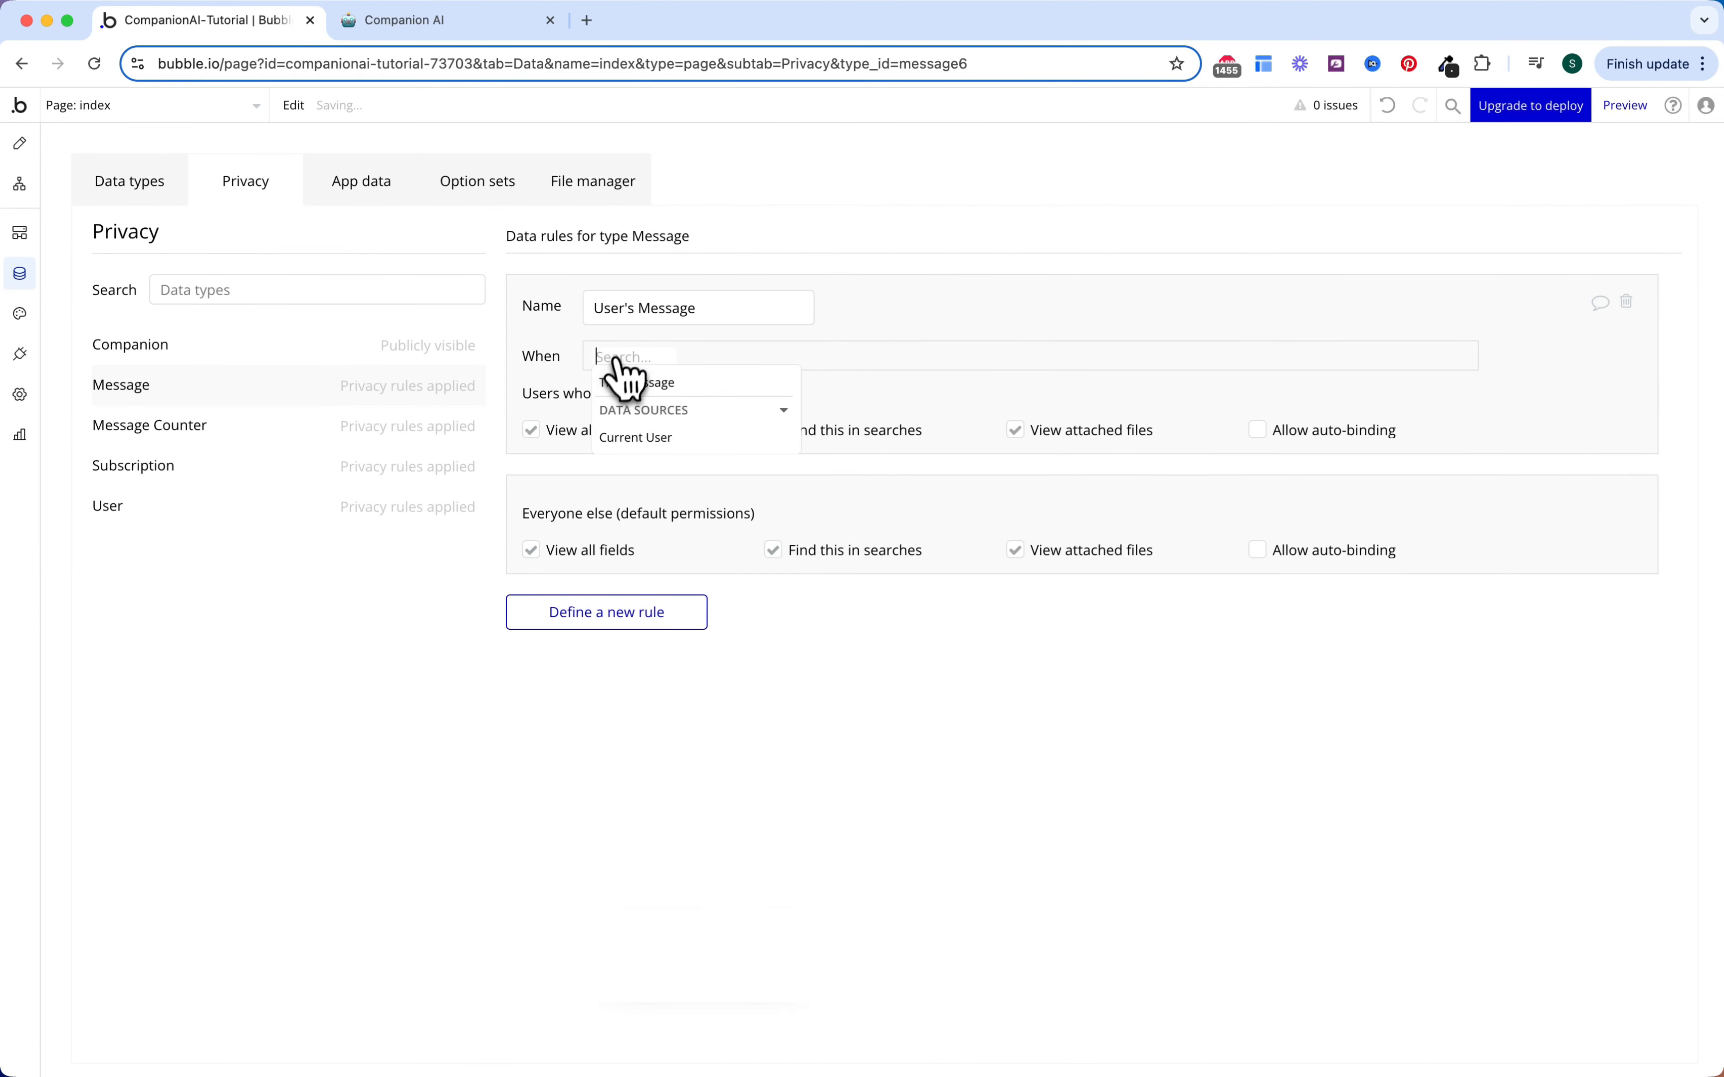
click(639, 383)
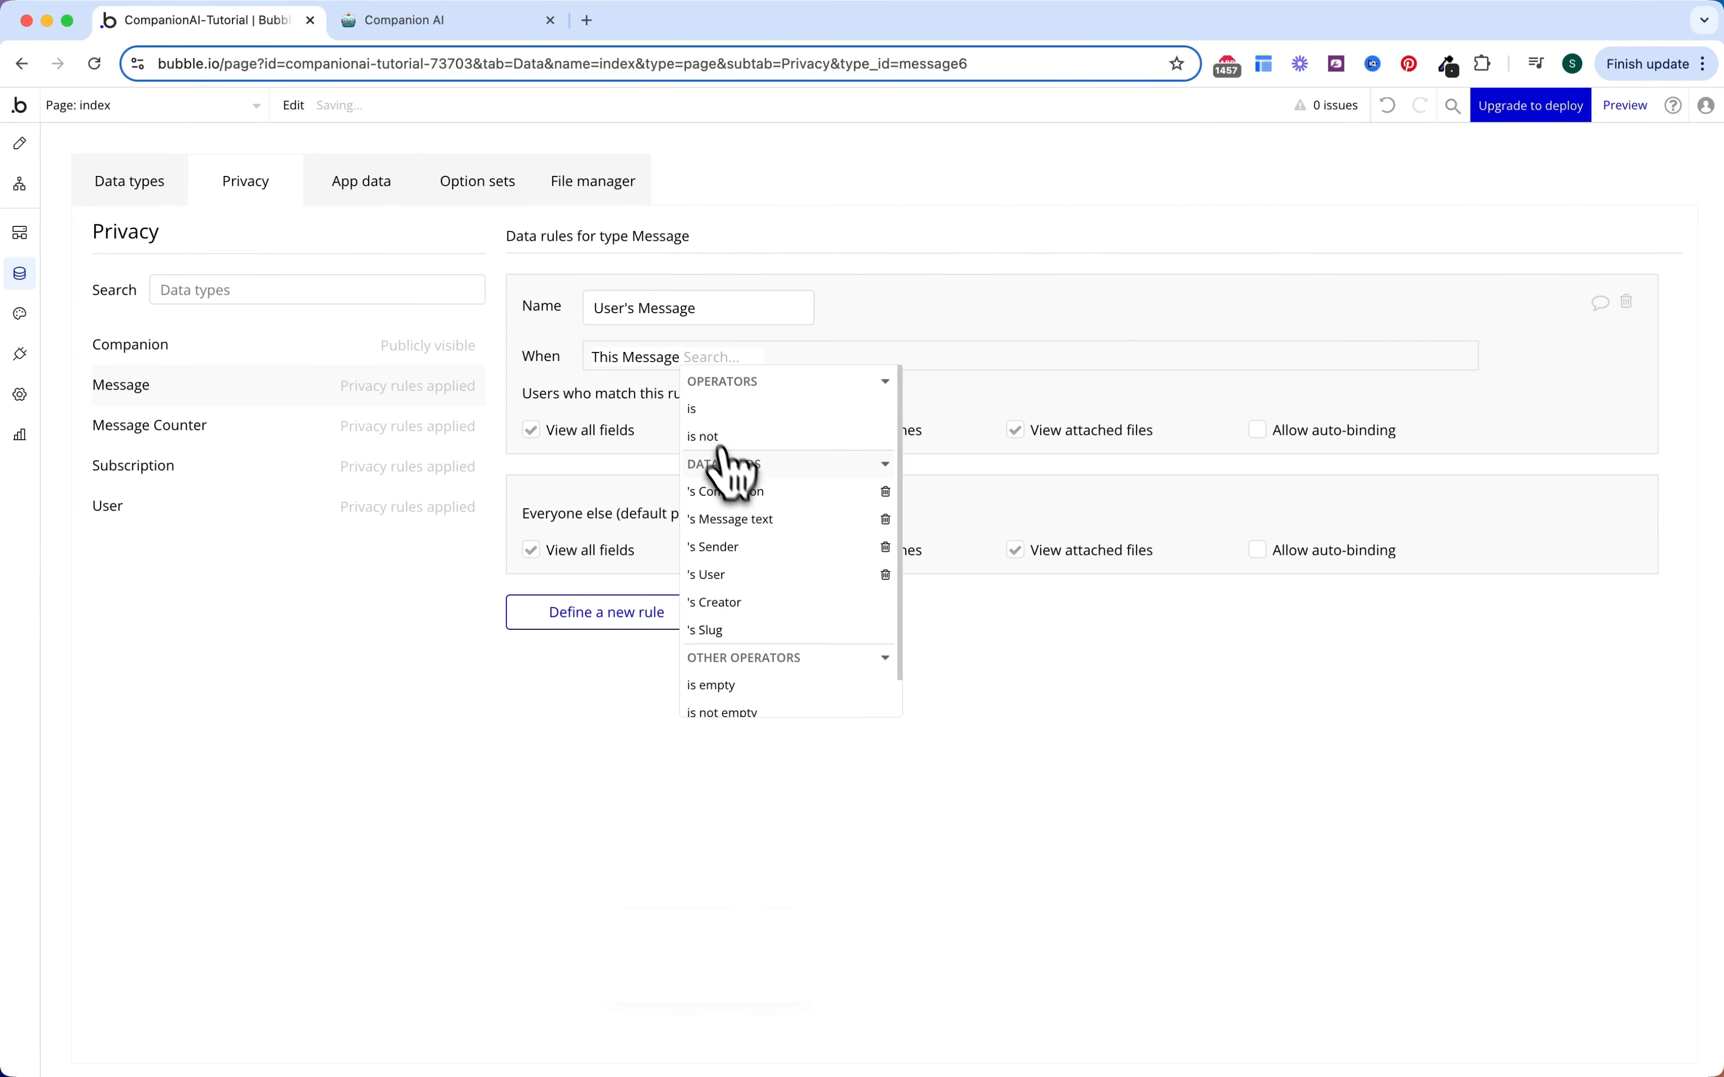
click(734, 574)
click(766, 409)
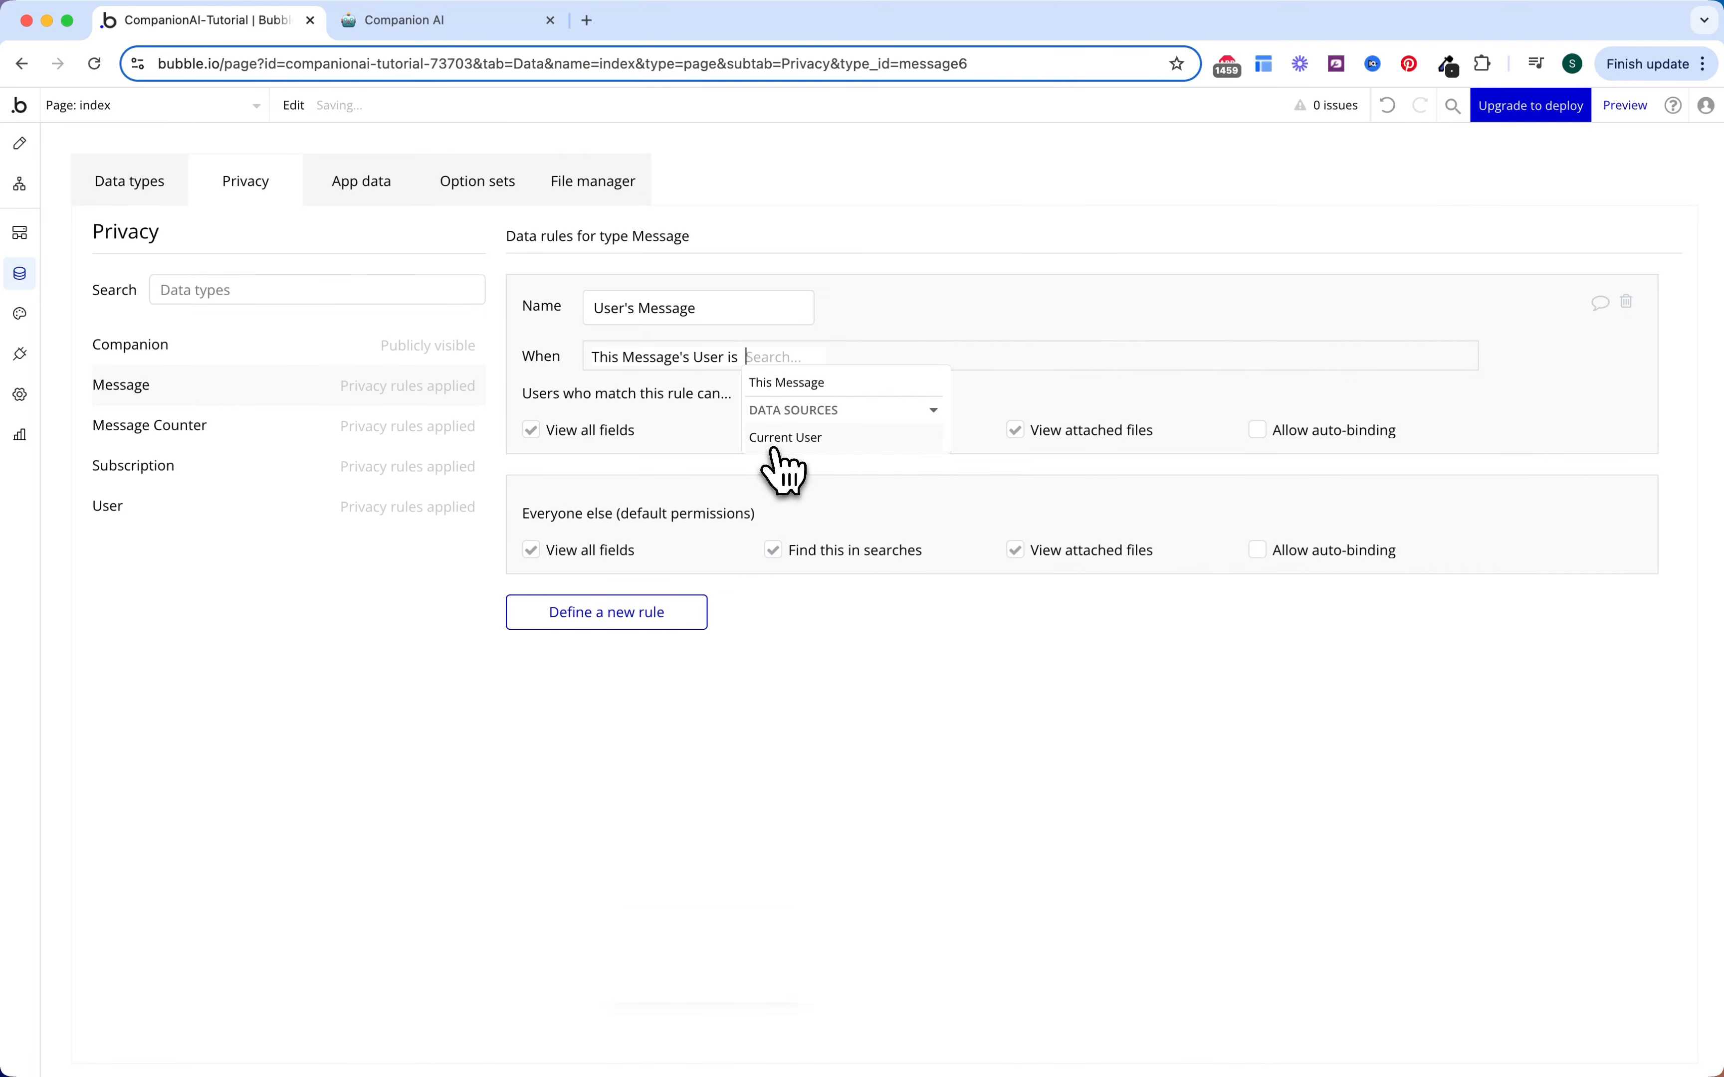
click(777, 436)
click(577, 547)
Step: Deny everyone else Message field viewing, search results and attached files
click(550, 552)
click(550, 552)
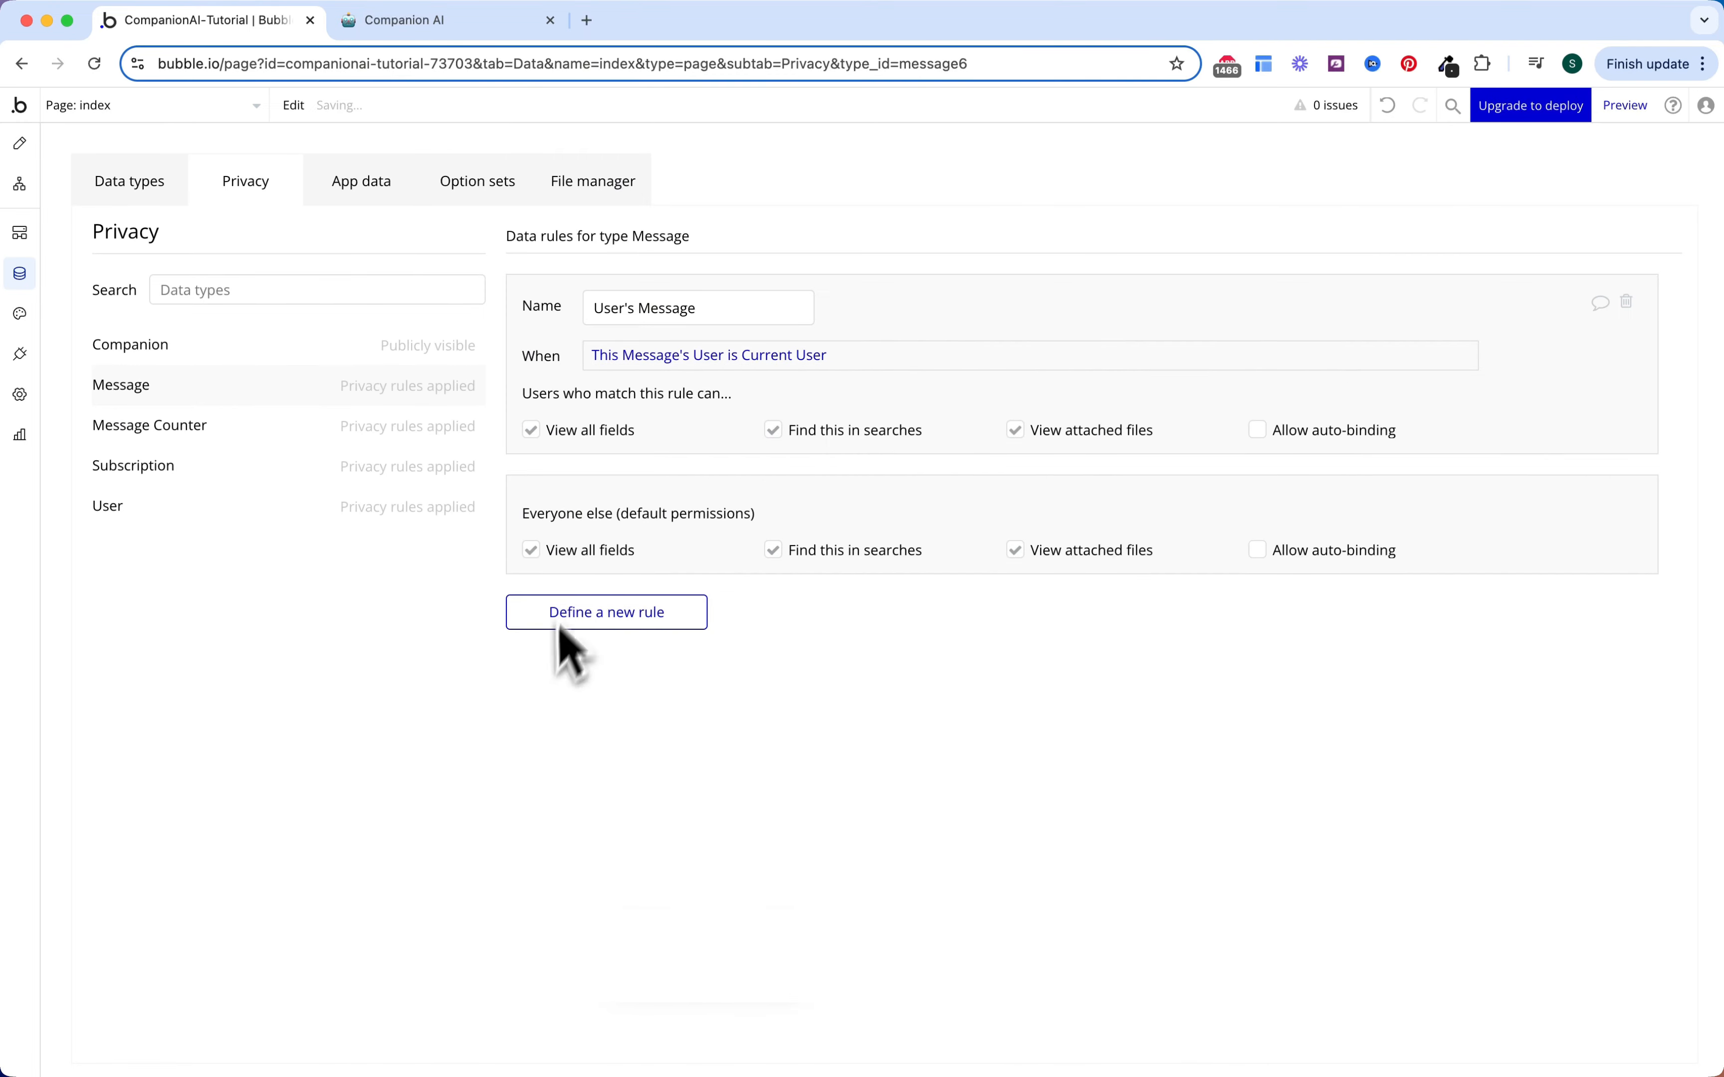
click(532, 550)
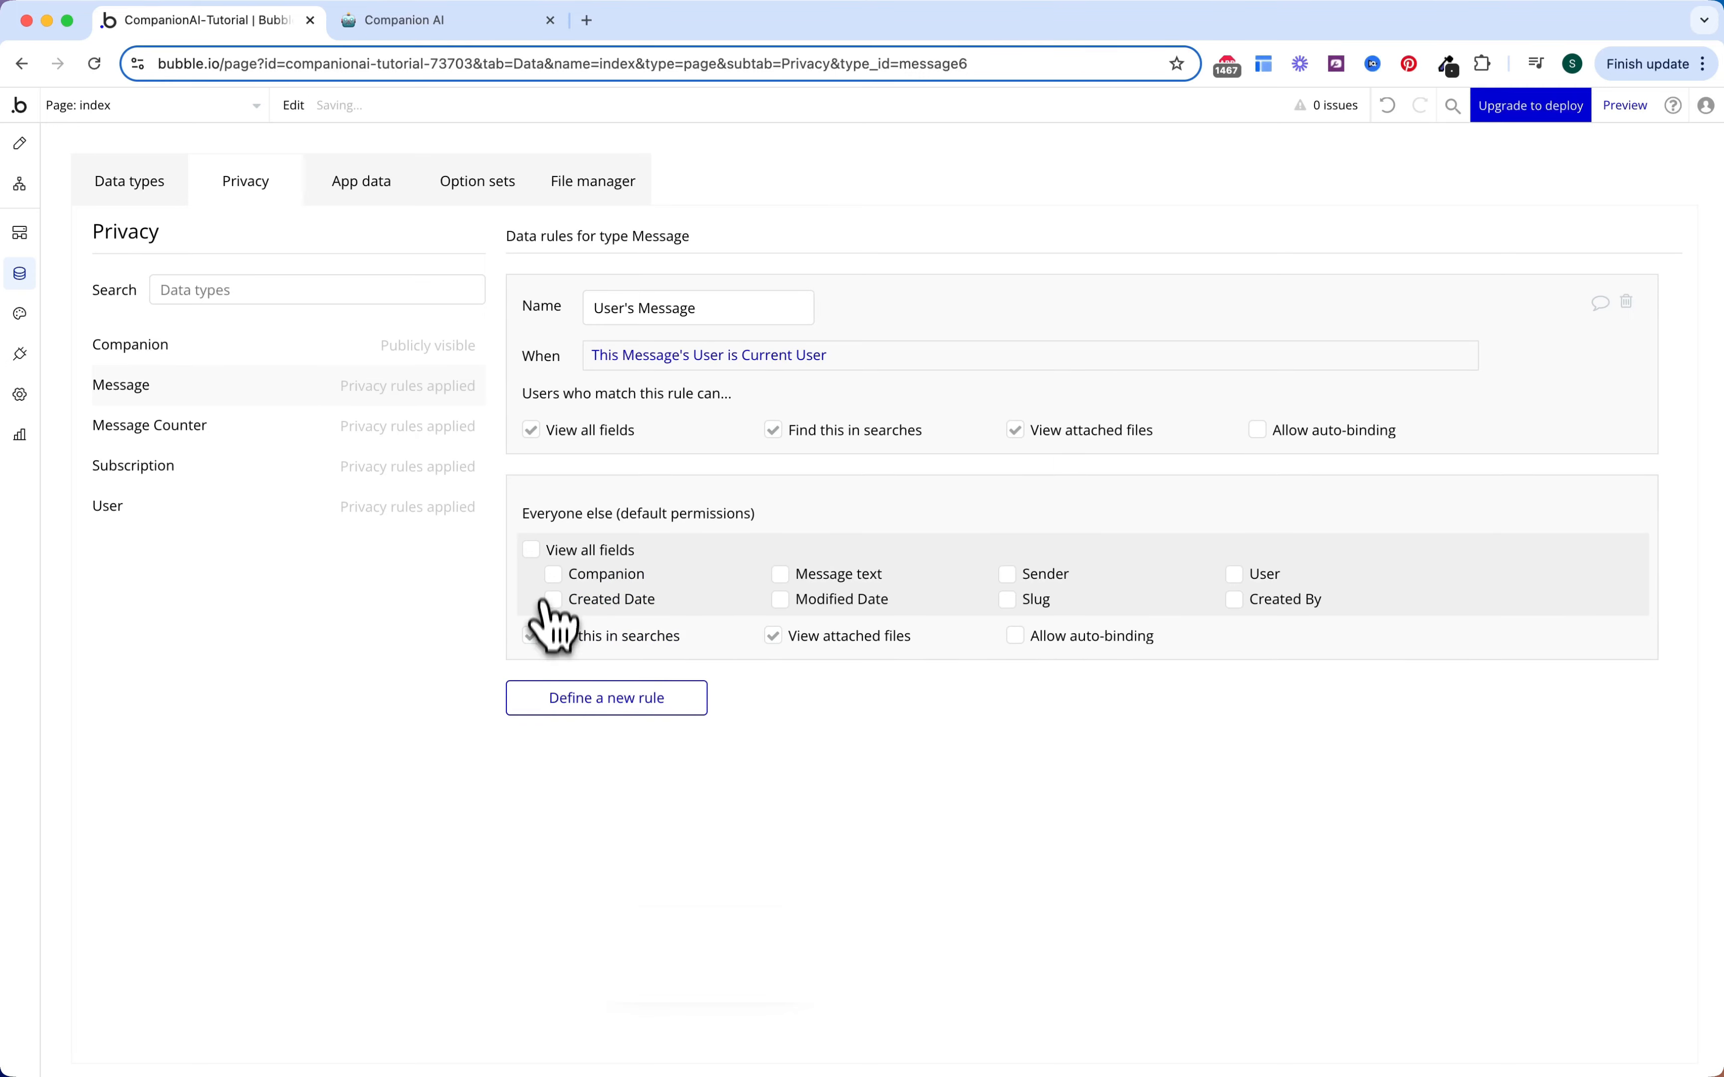
click(531, 636)
click(773, 636)
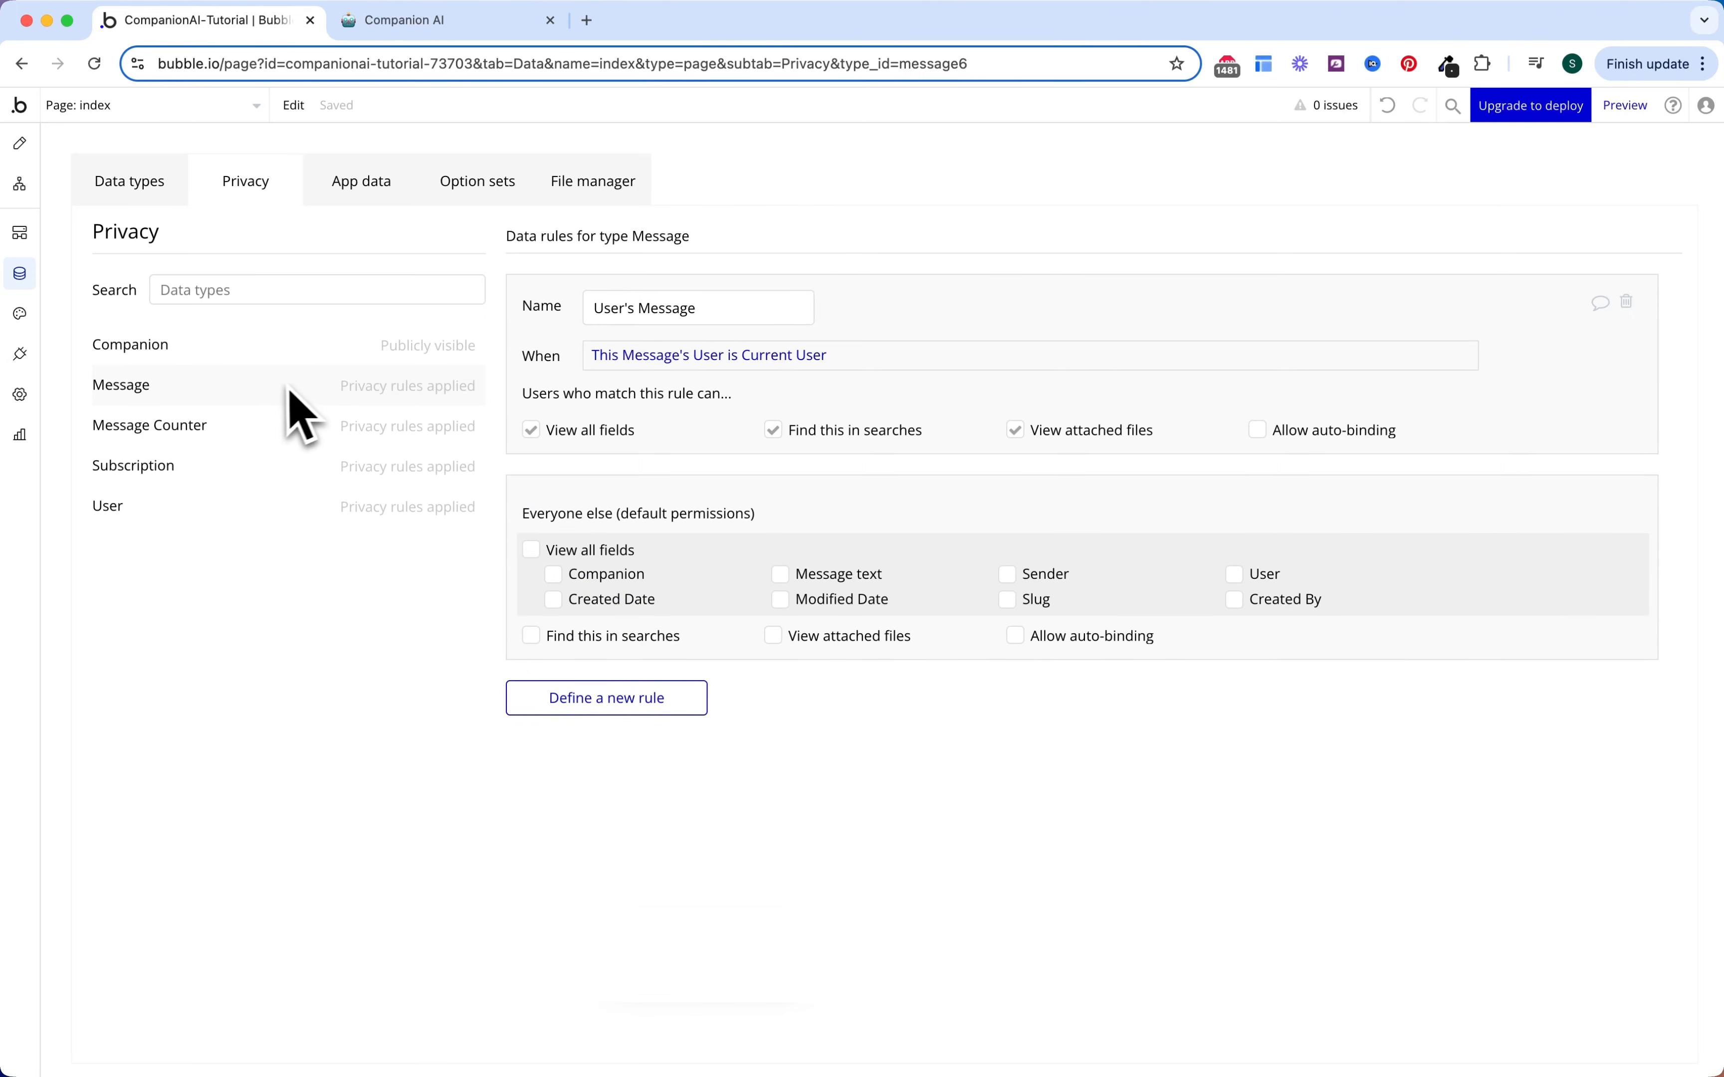
click(279, 358)
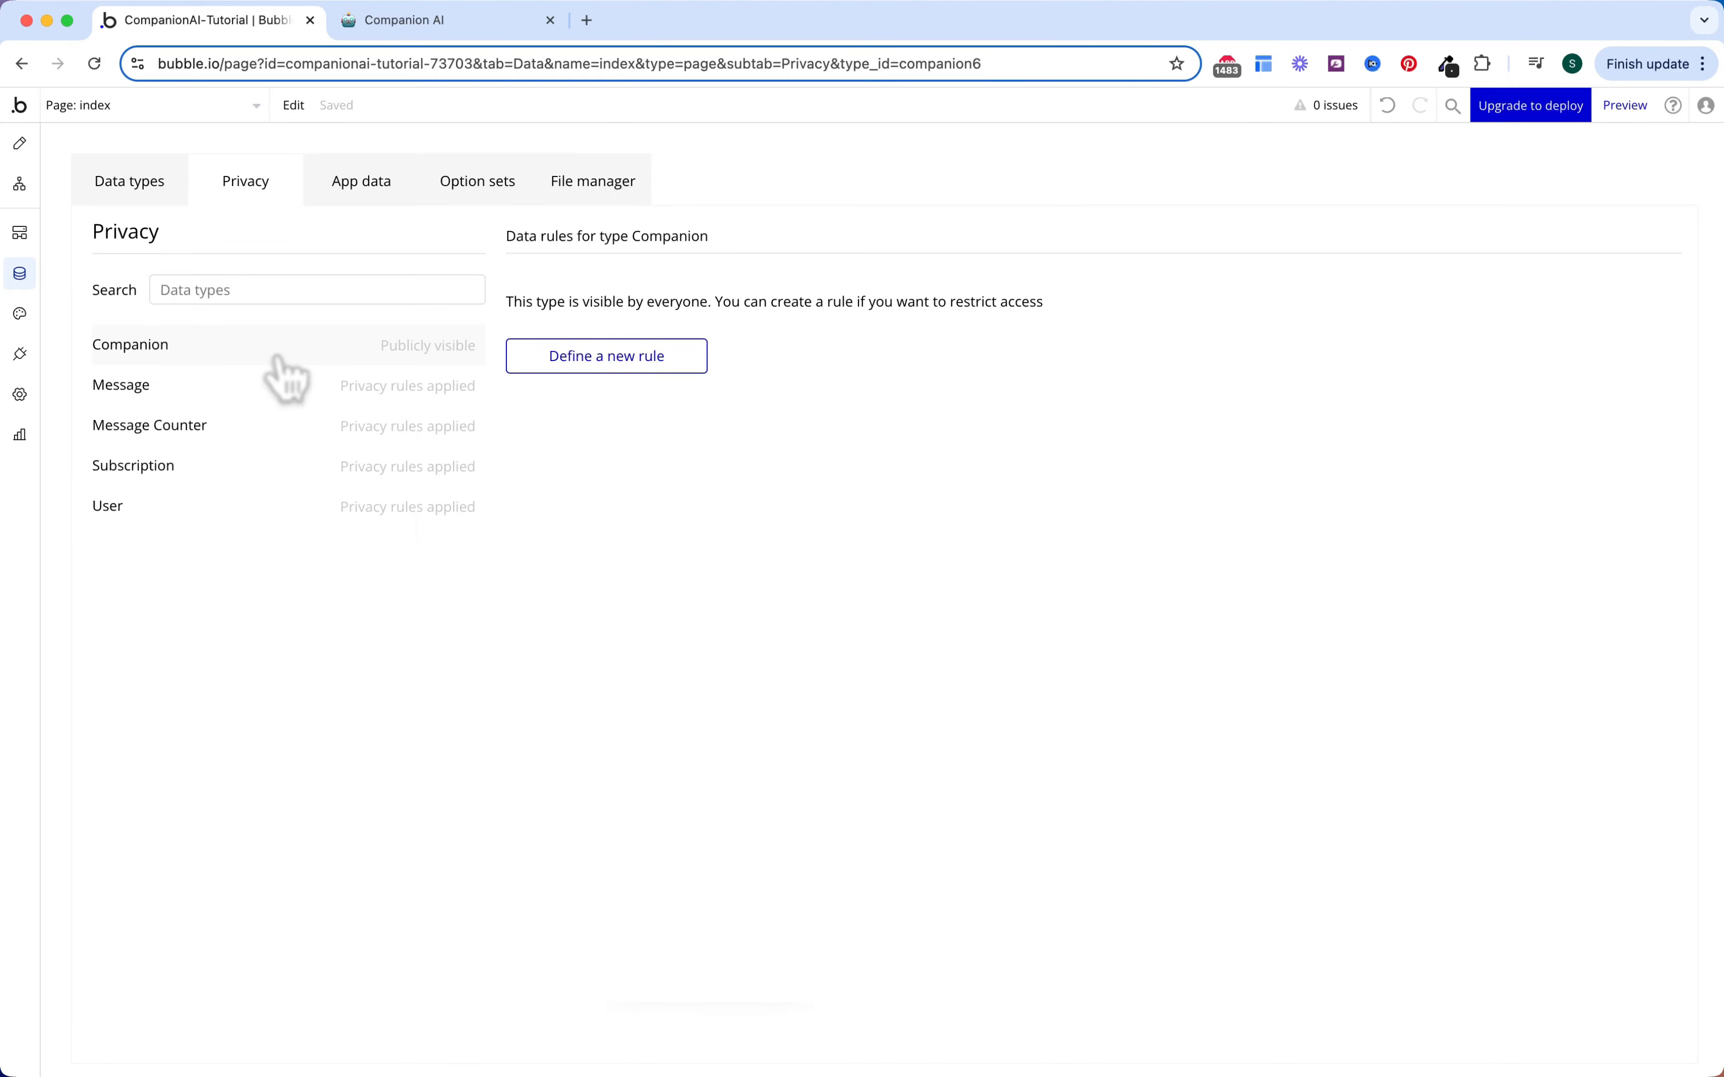
Step: Show the Style variables, including App Font Inter and Primary colour #0C29AB
click(20, 314)
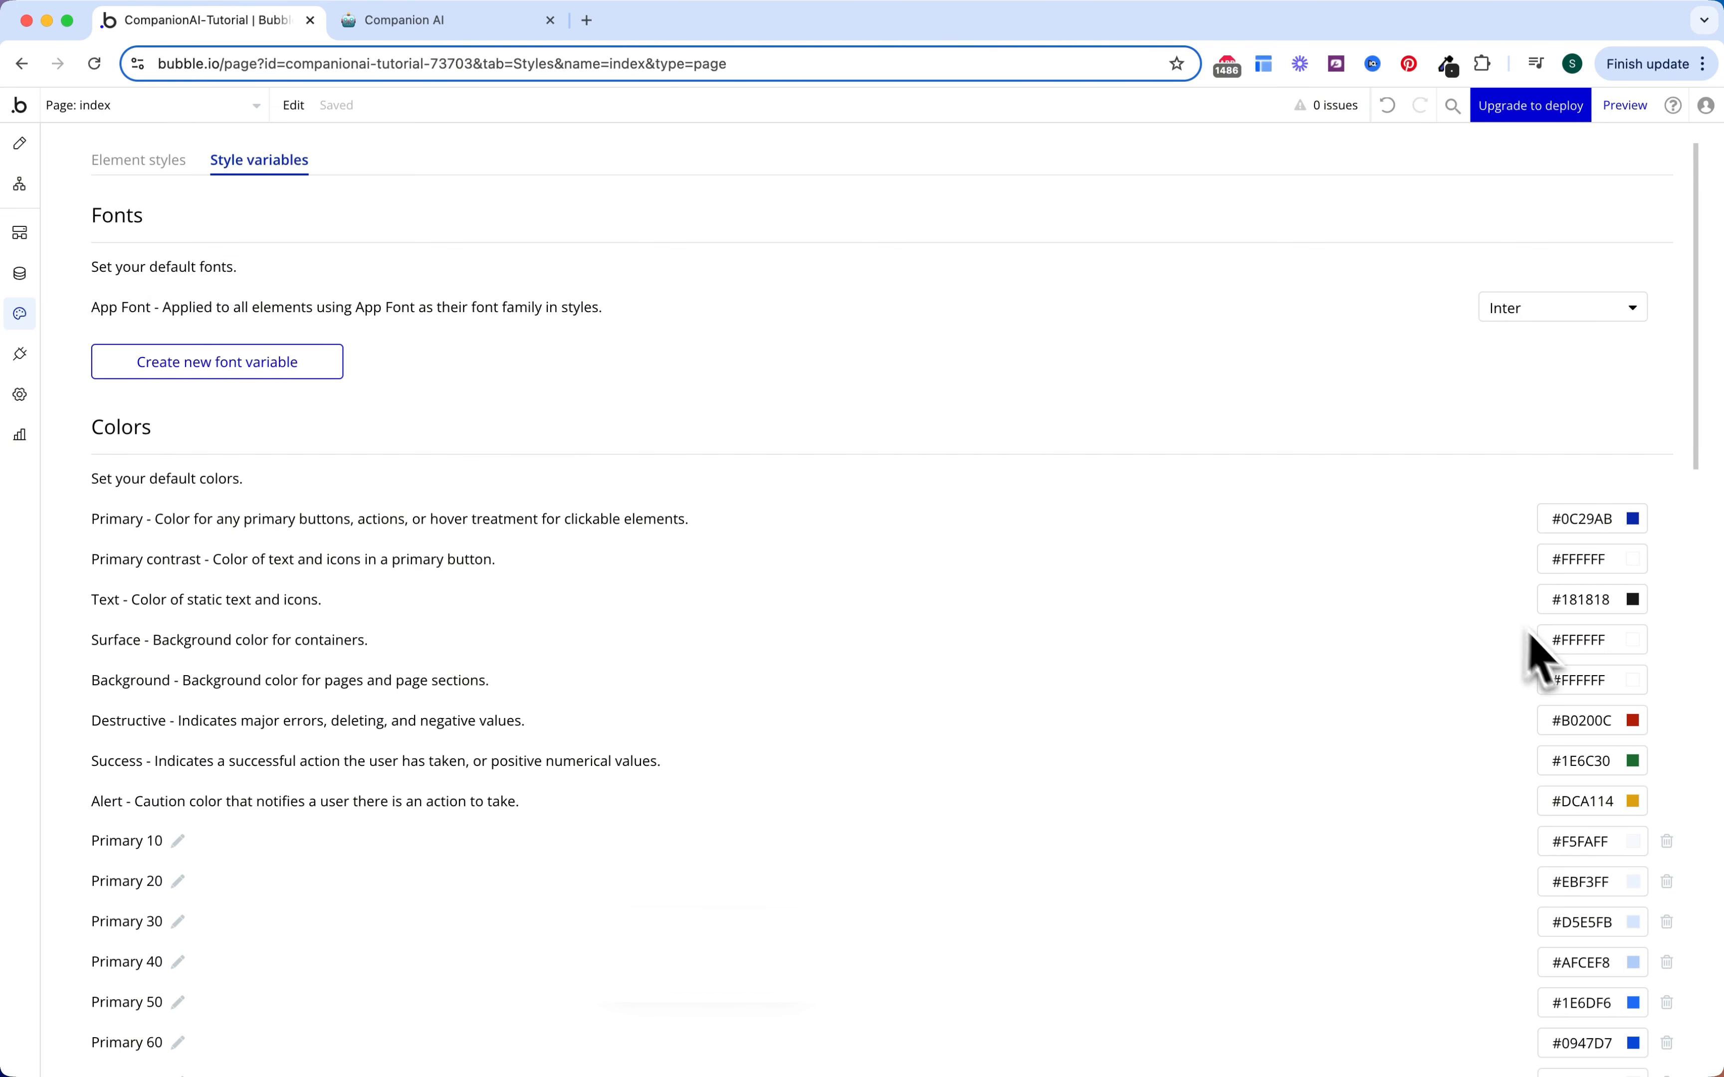
Step: Set the colour variables to Background #262626, Surface #404040 and Text #FCFCFC
click(1582, 680)
click(1581, 695)
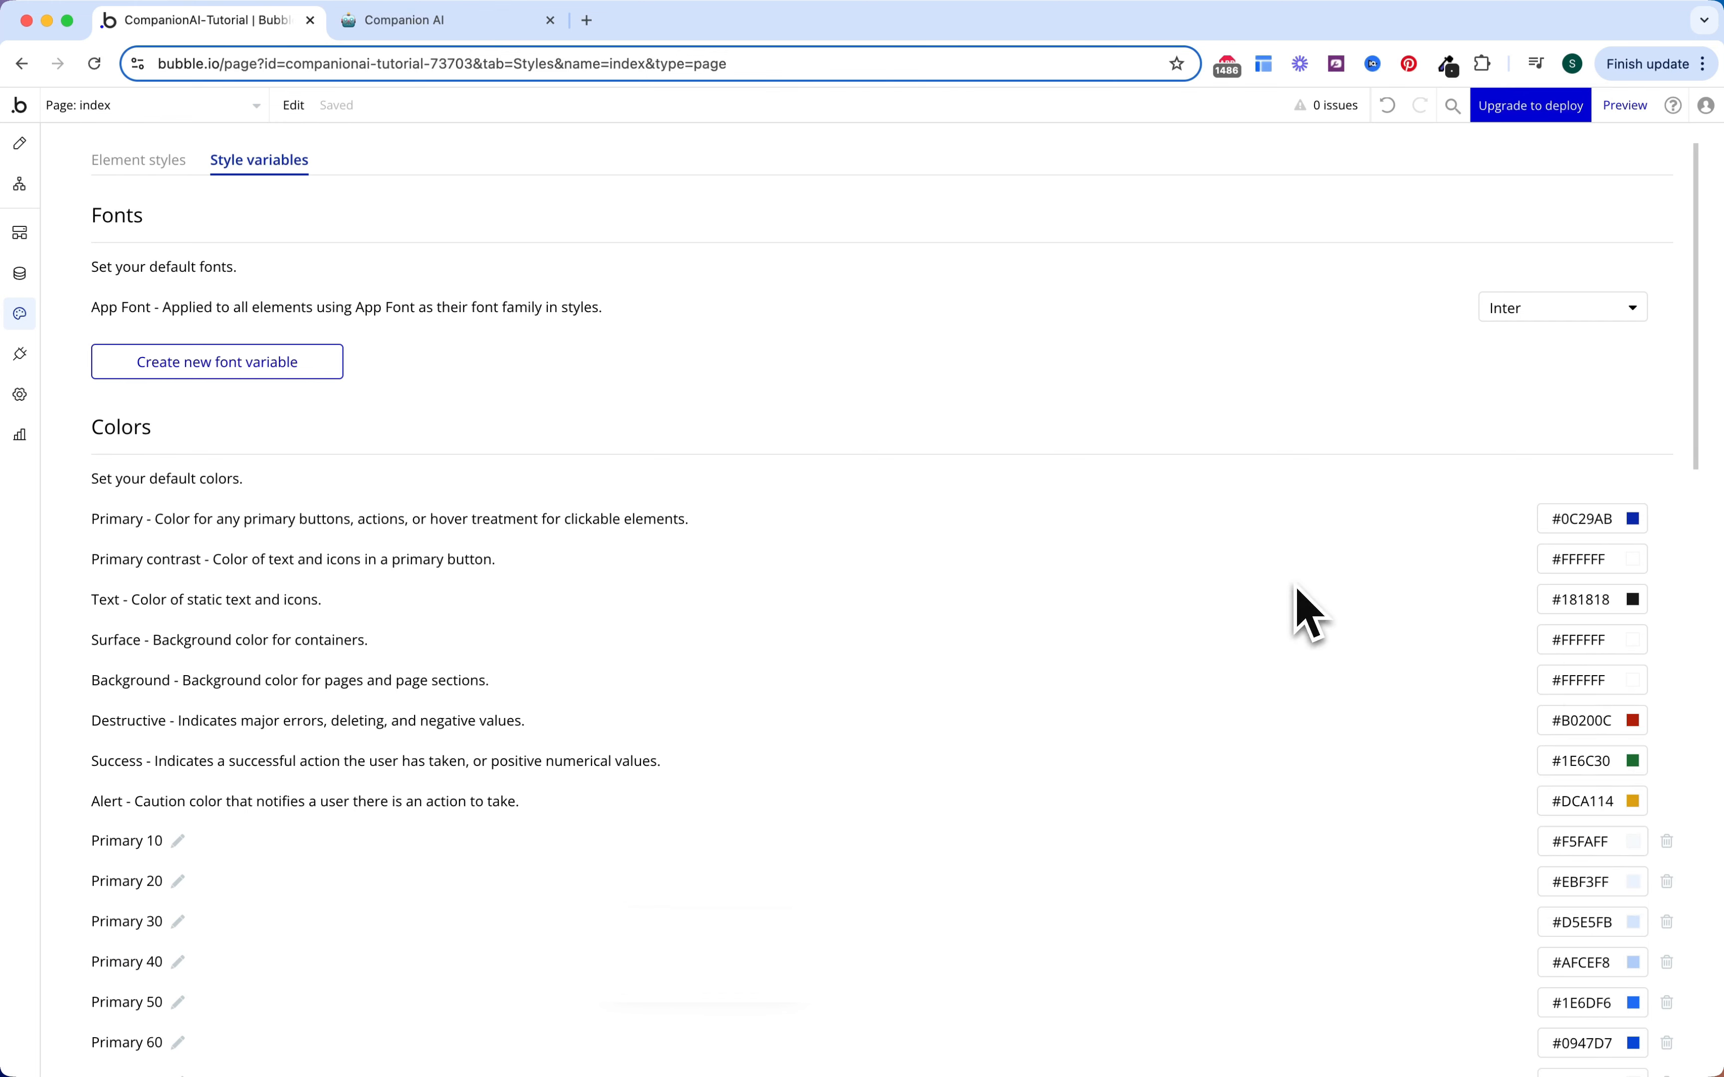
double_click(1581, 680)
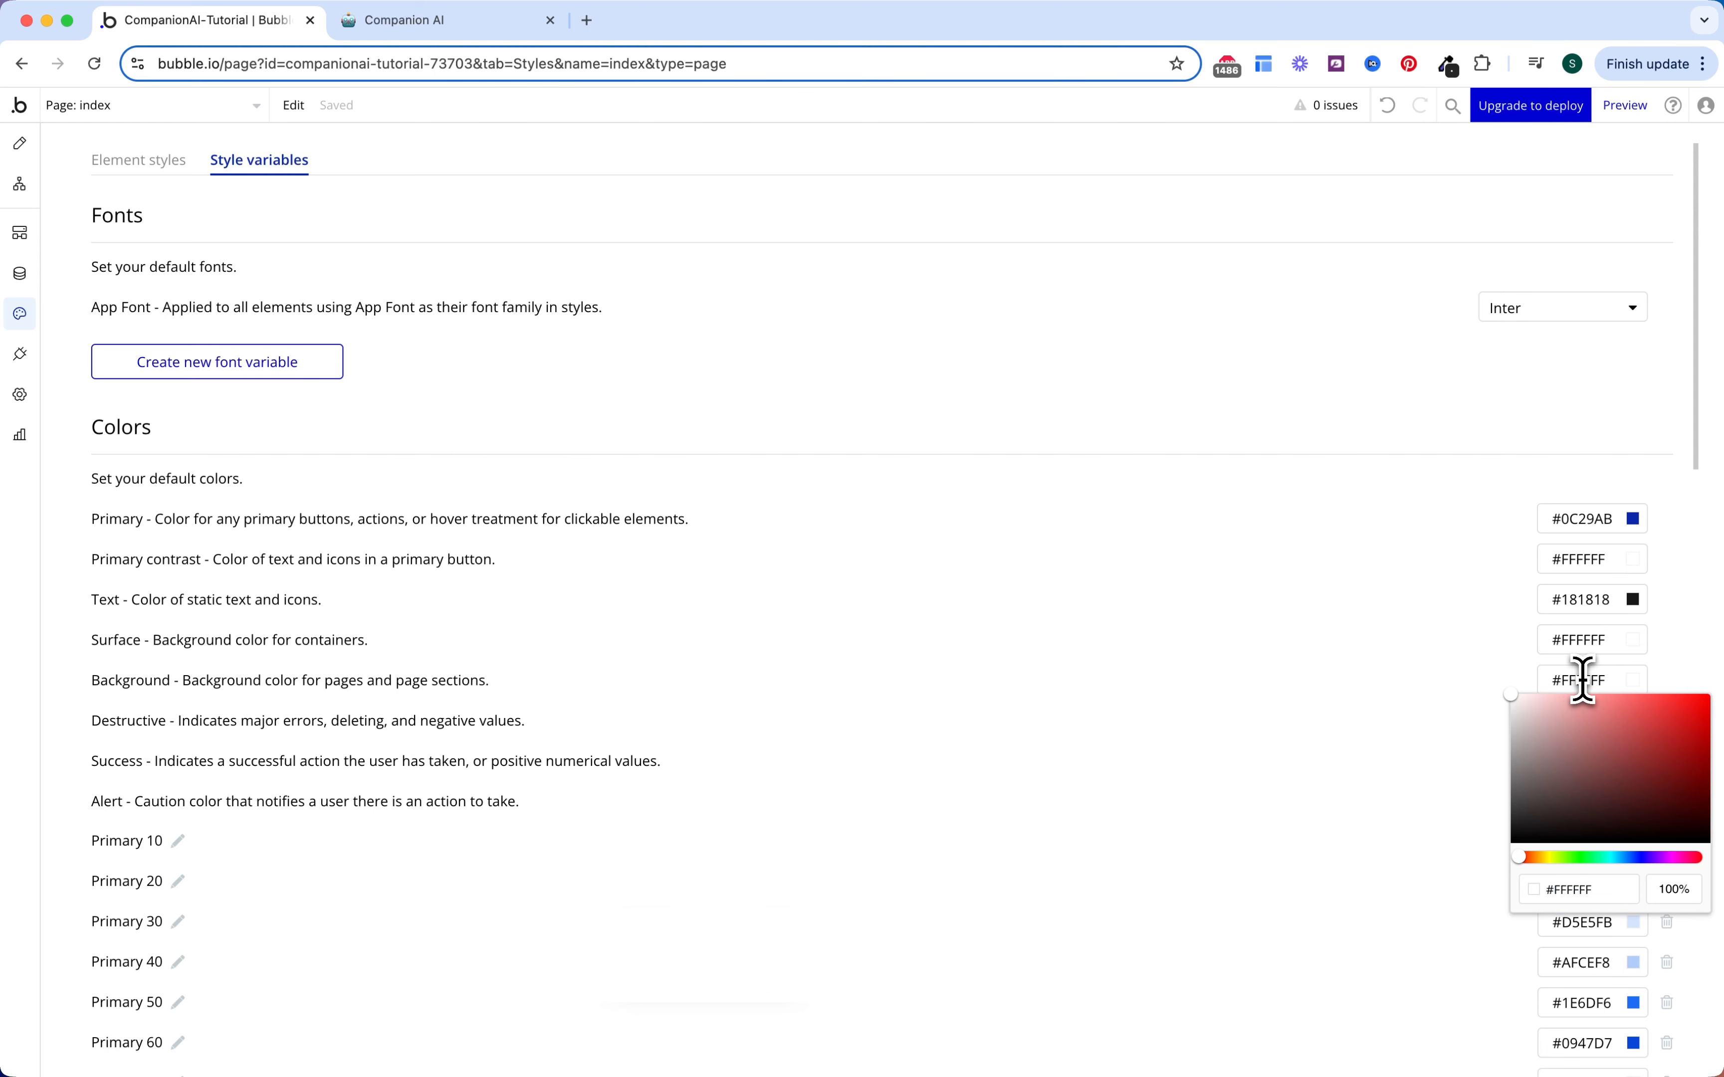
text(262626)
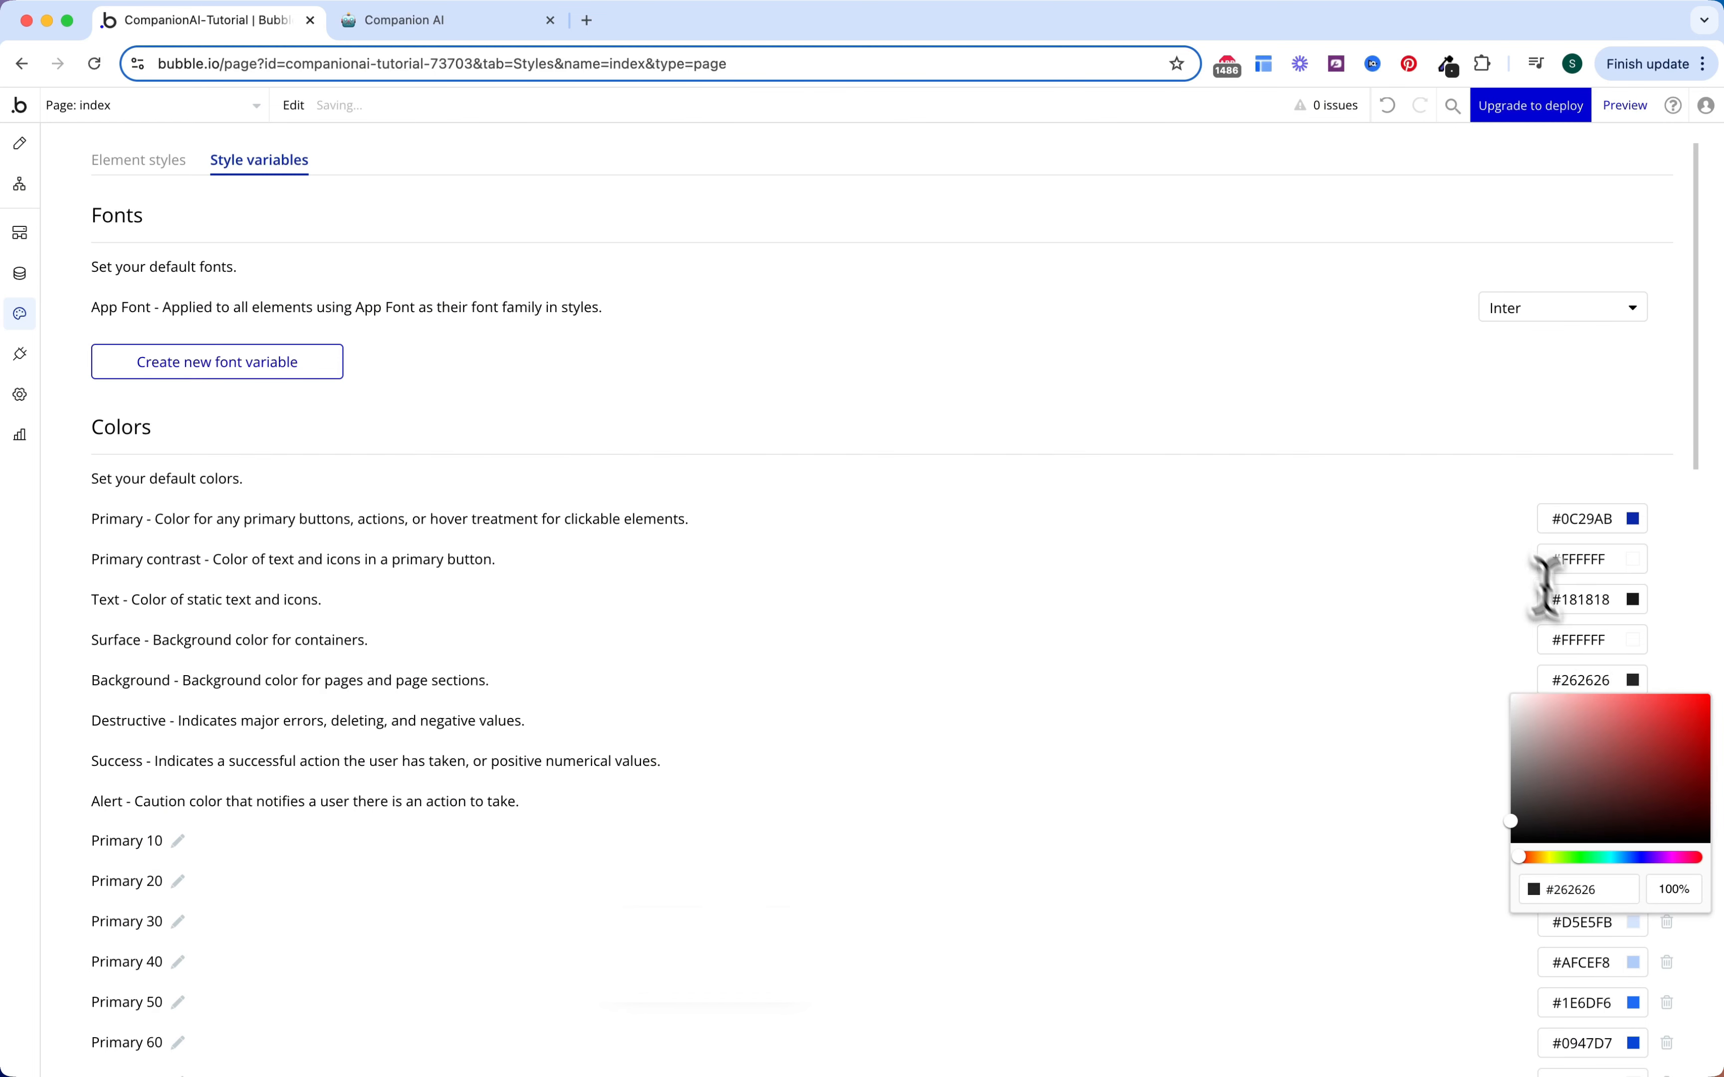
click(1585, 642)
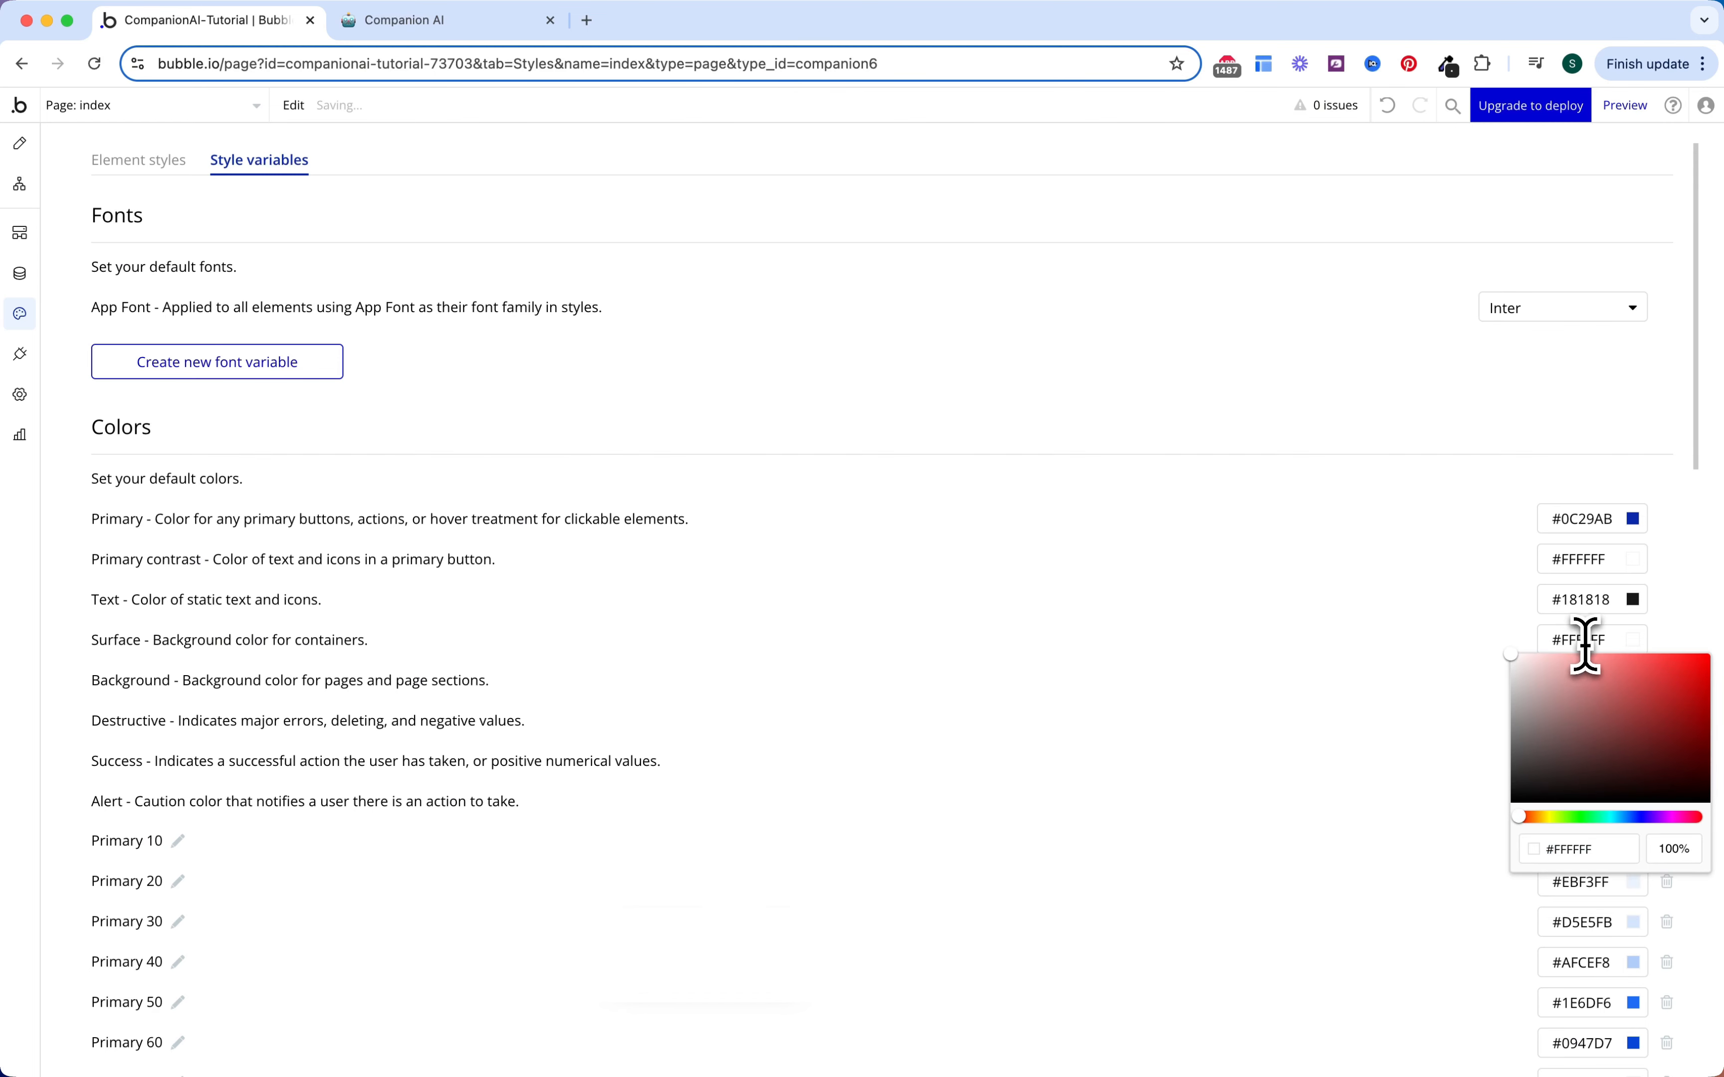
double_click(1581, 640)
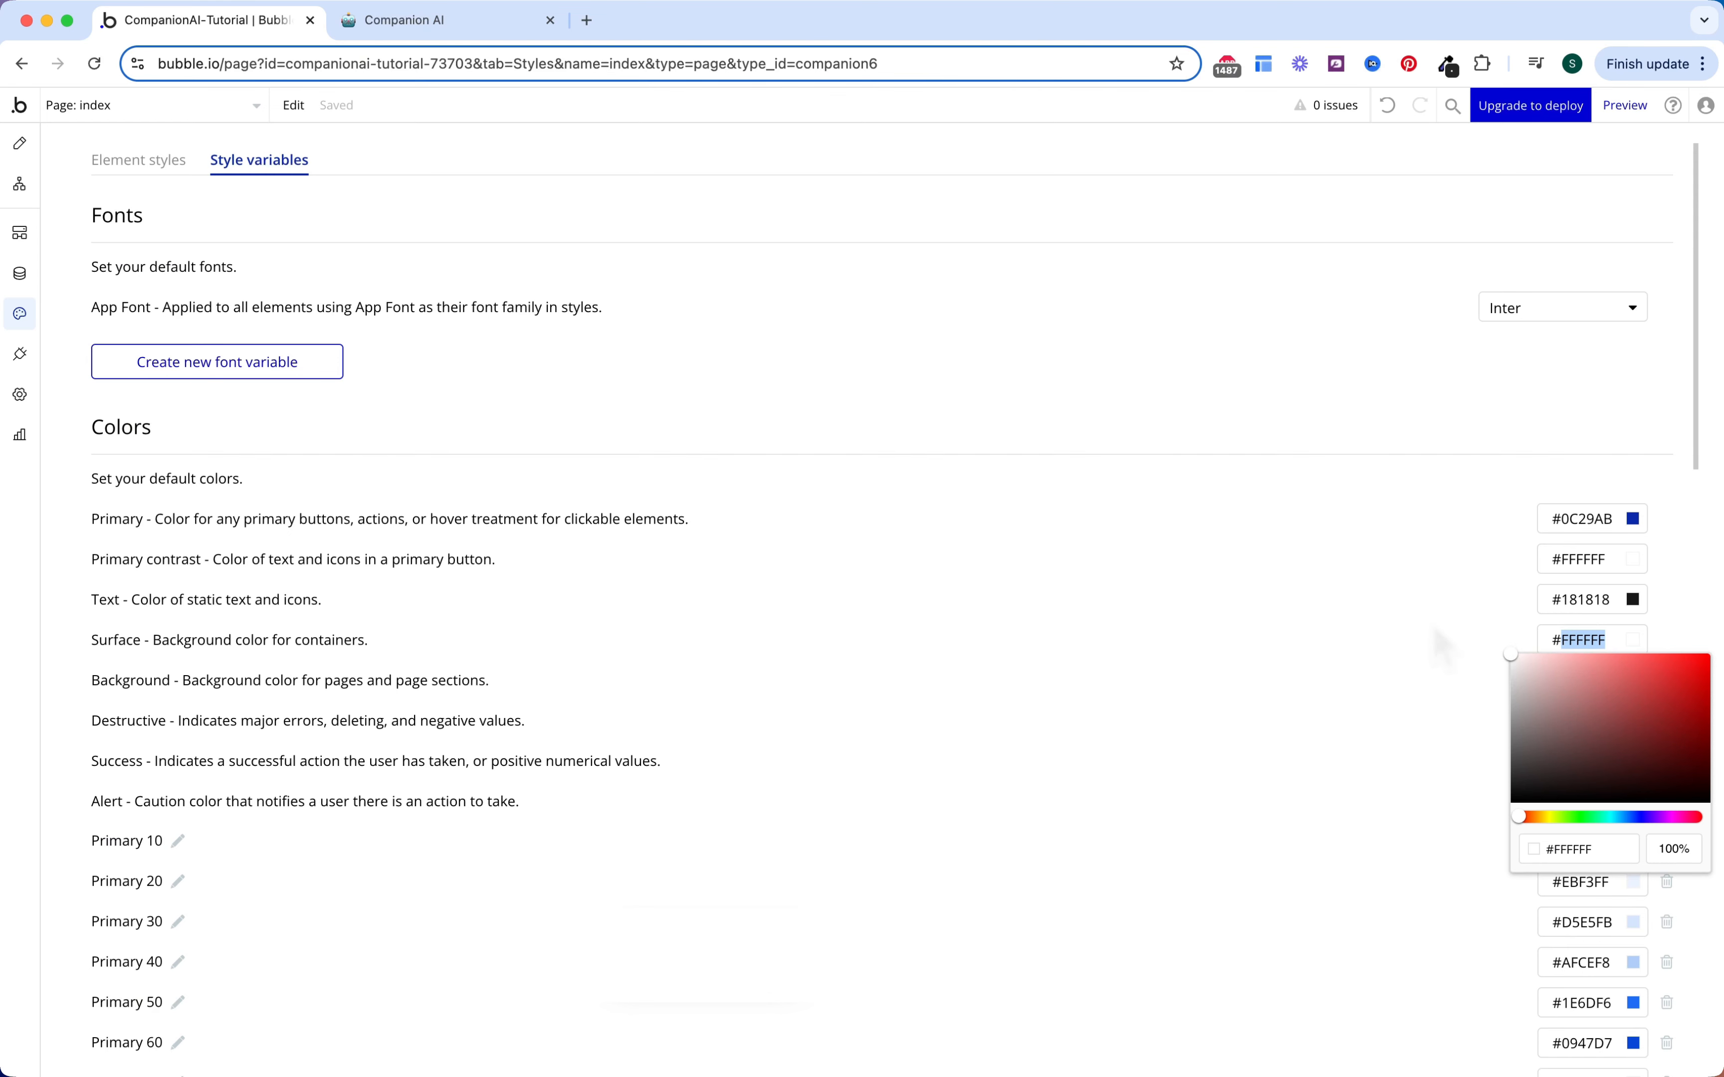
text(404040)
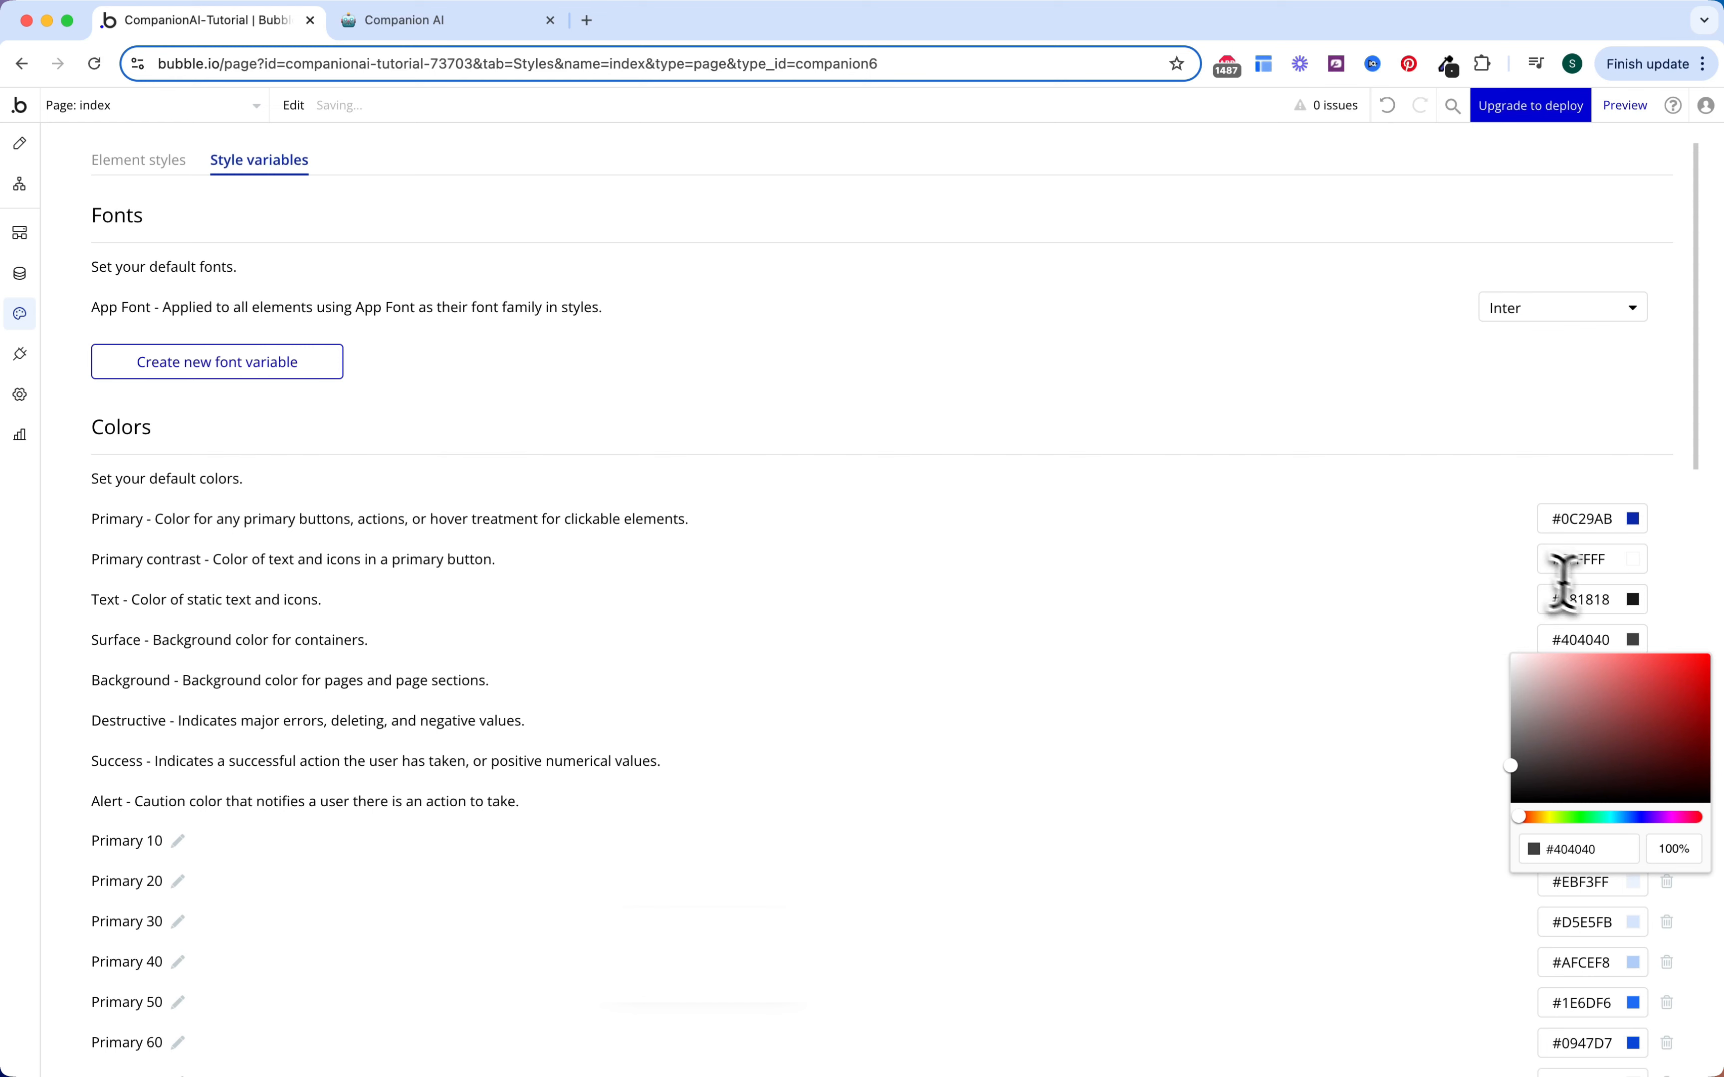
click(1595, 598)
double_click(1596, 599)
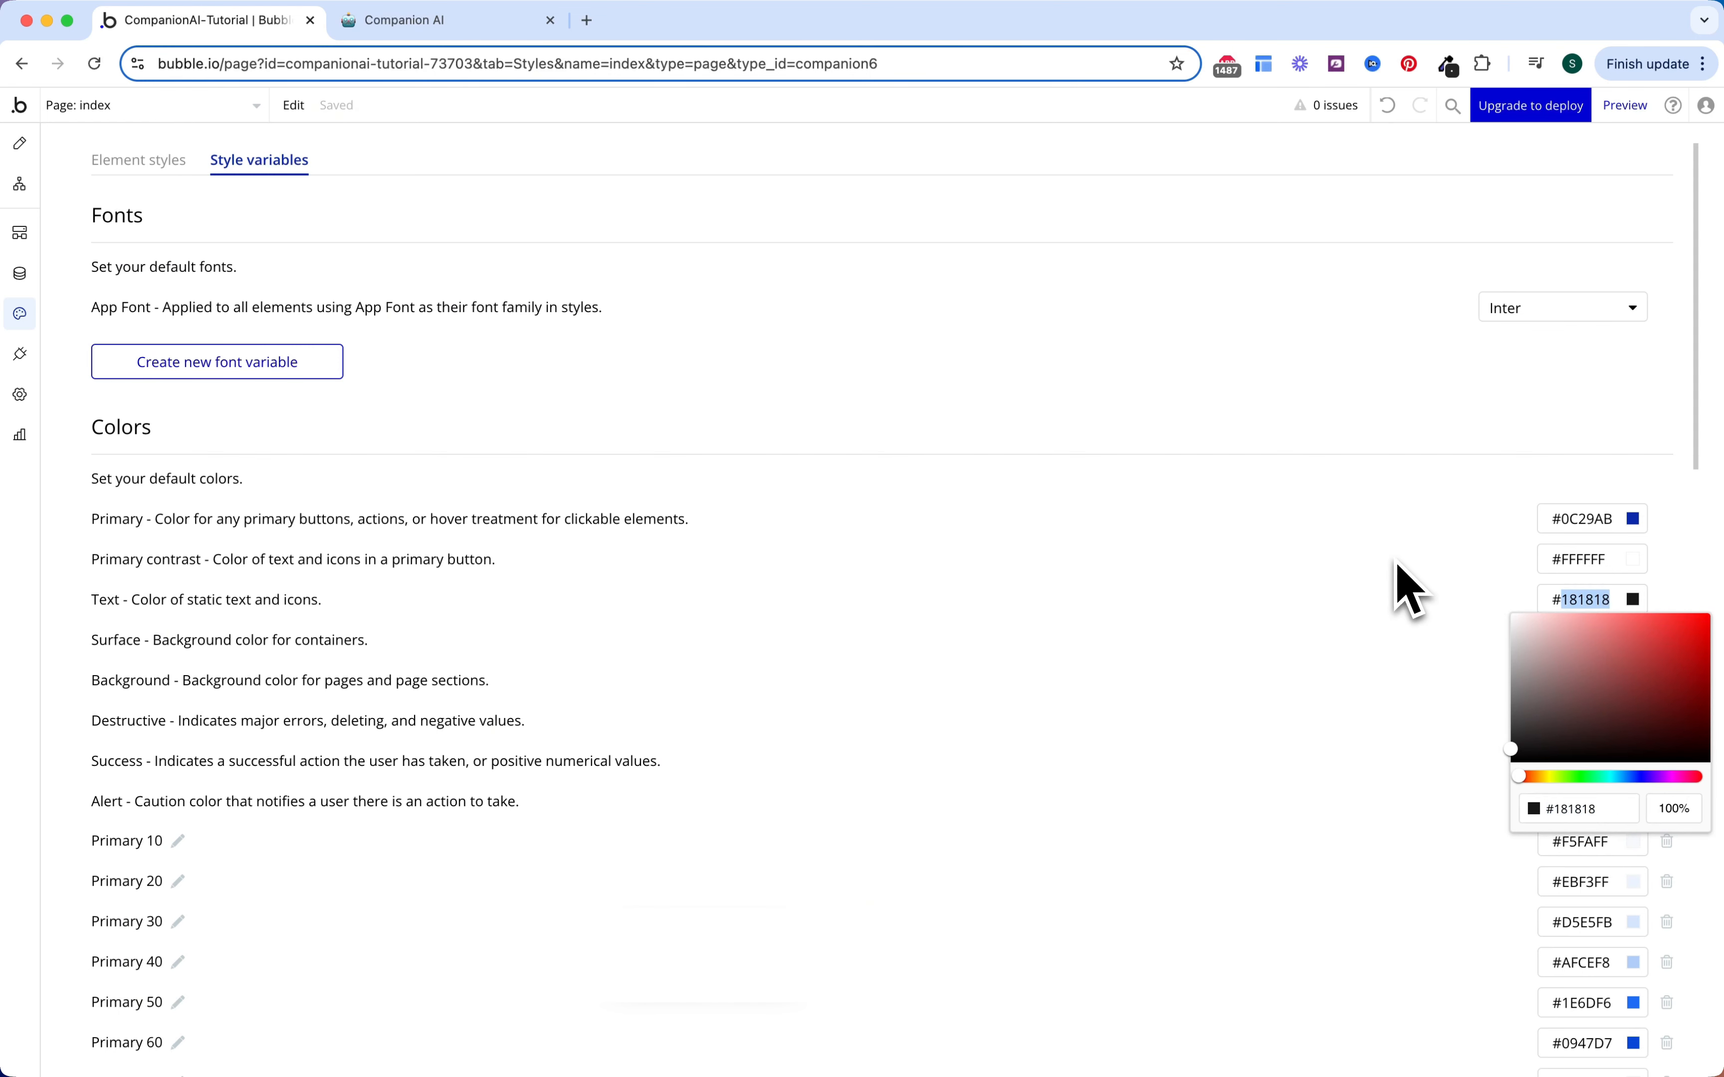
text(FCFCFC)
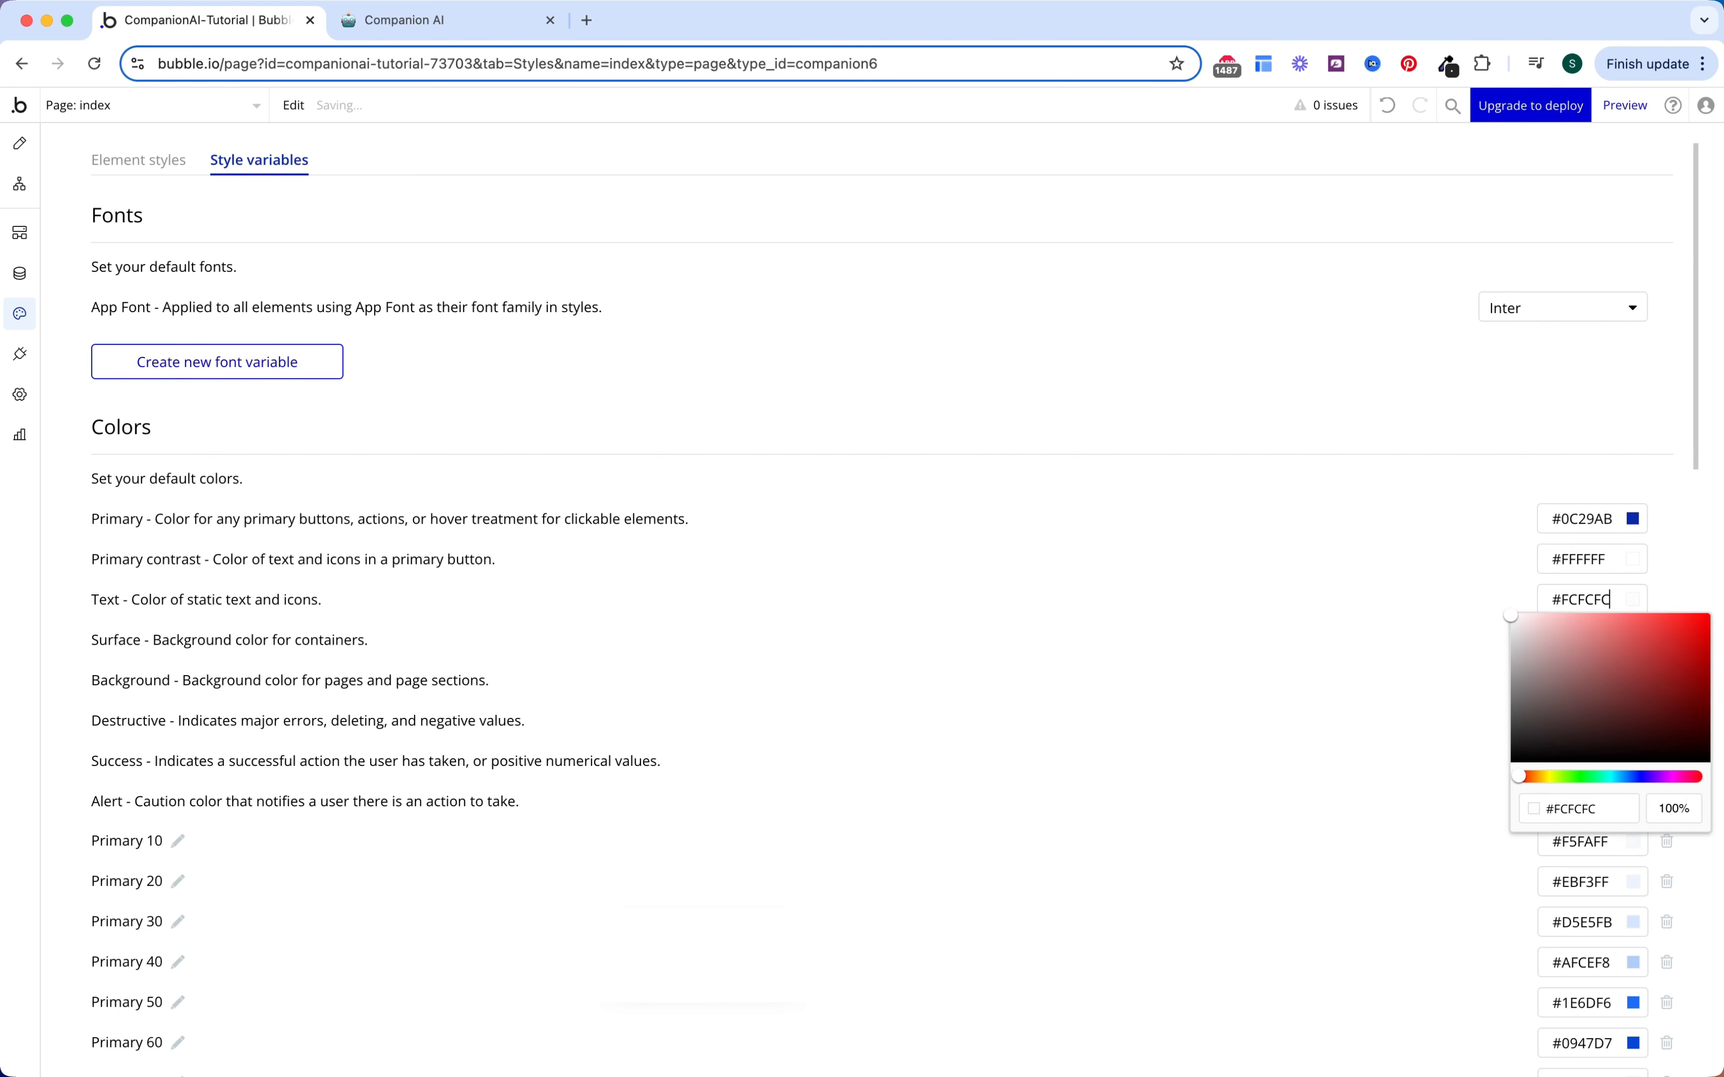
click(1361, 588)
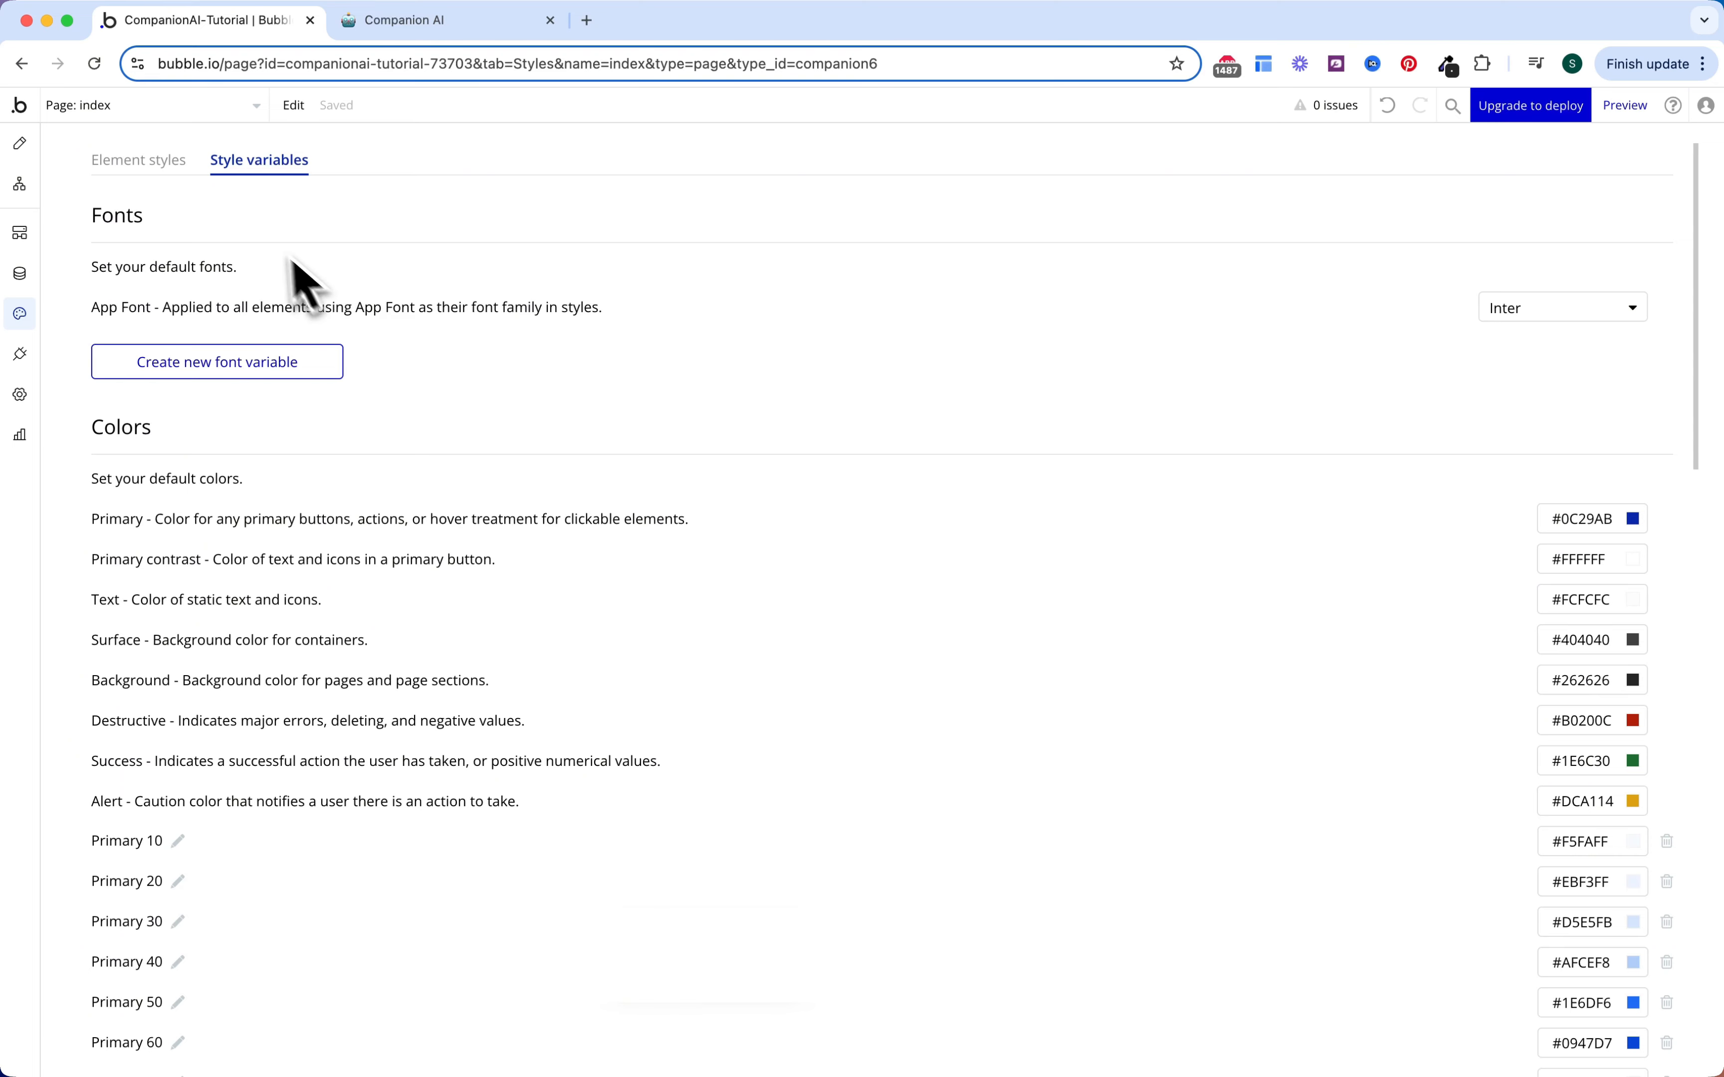
click(165, 163)
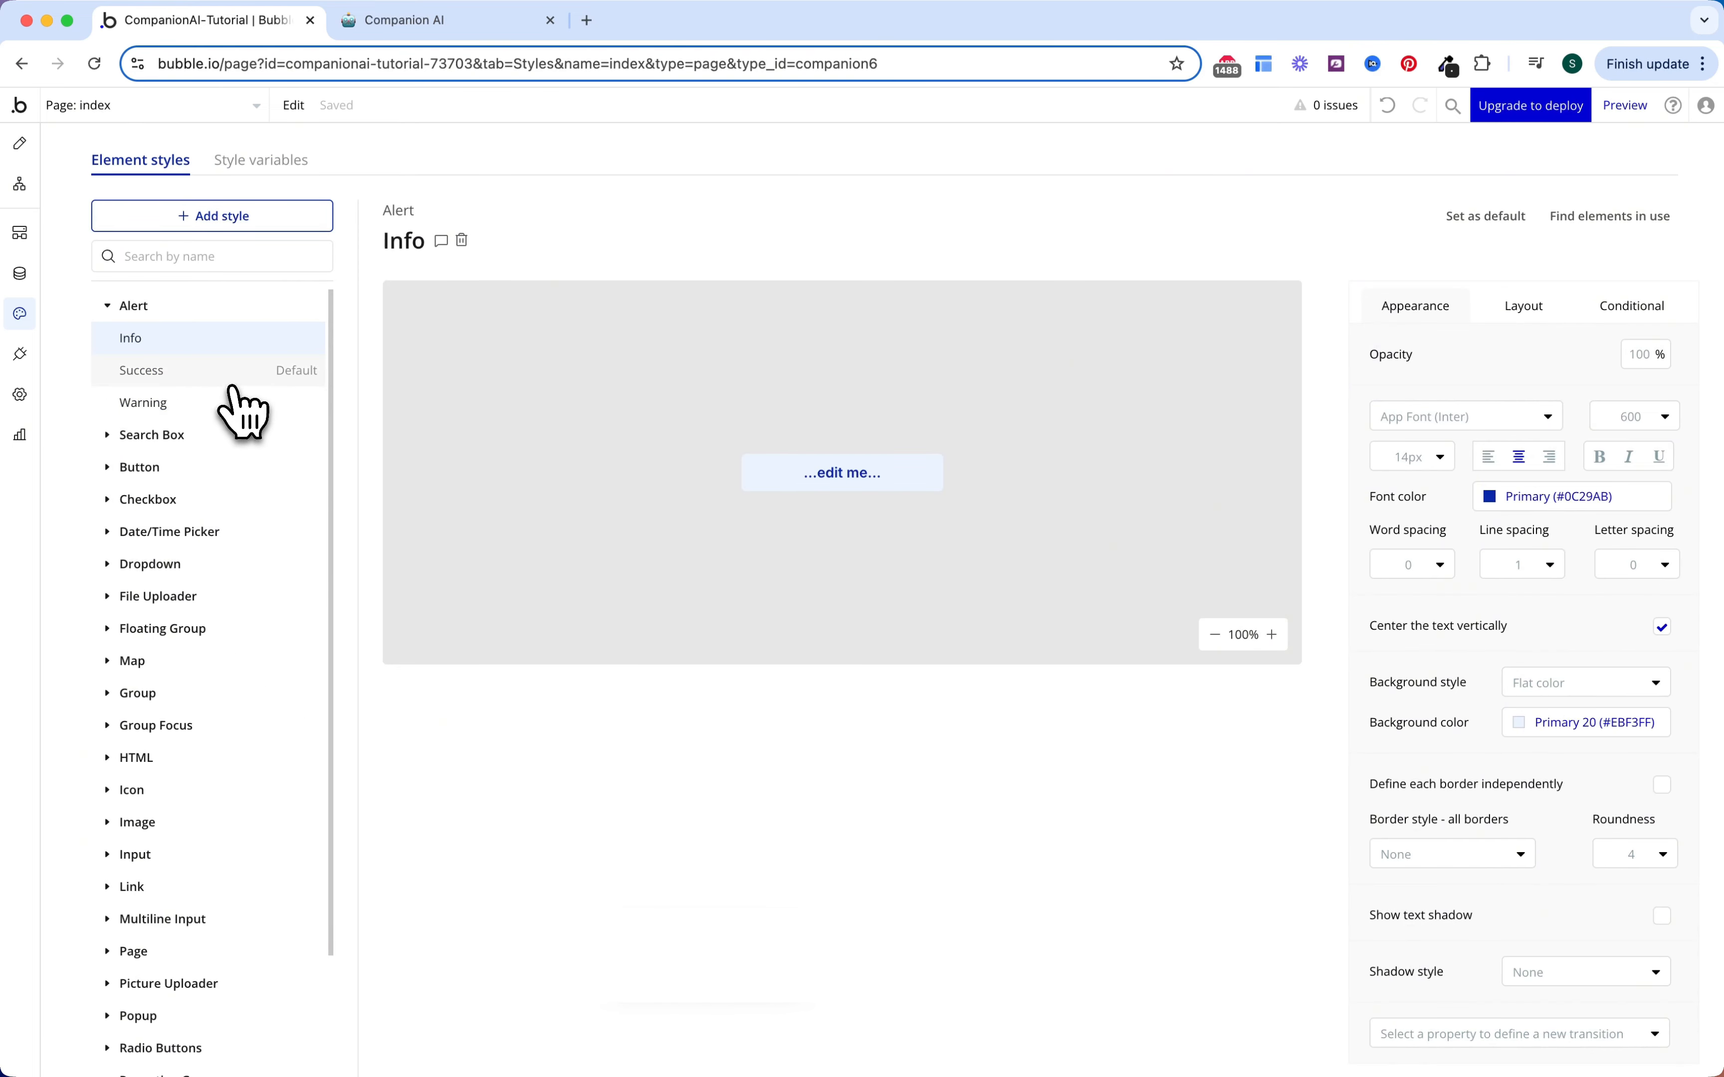
Step: Create a new Button style named 'Main Button (White)'
click(130, 467)
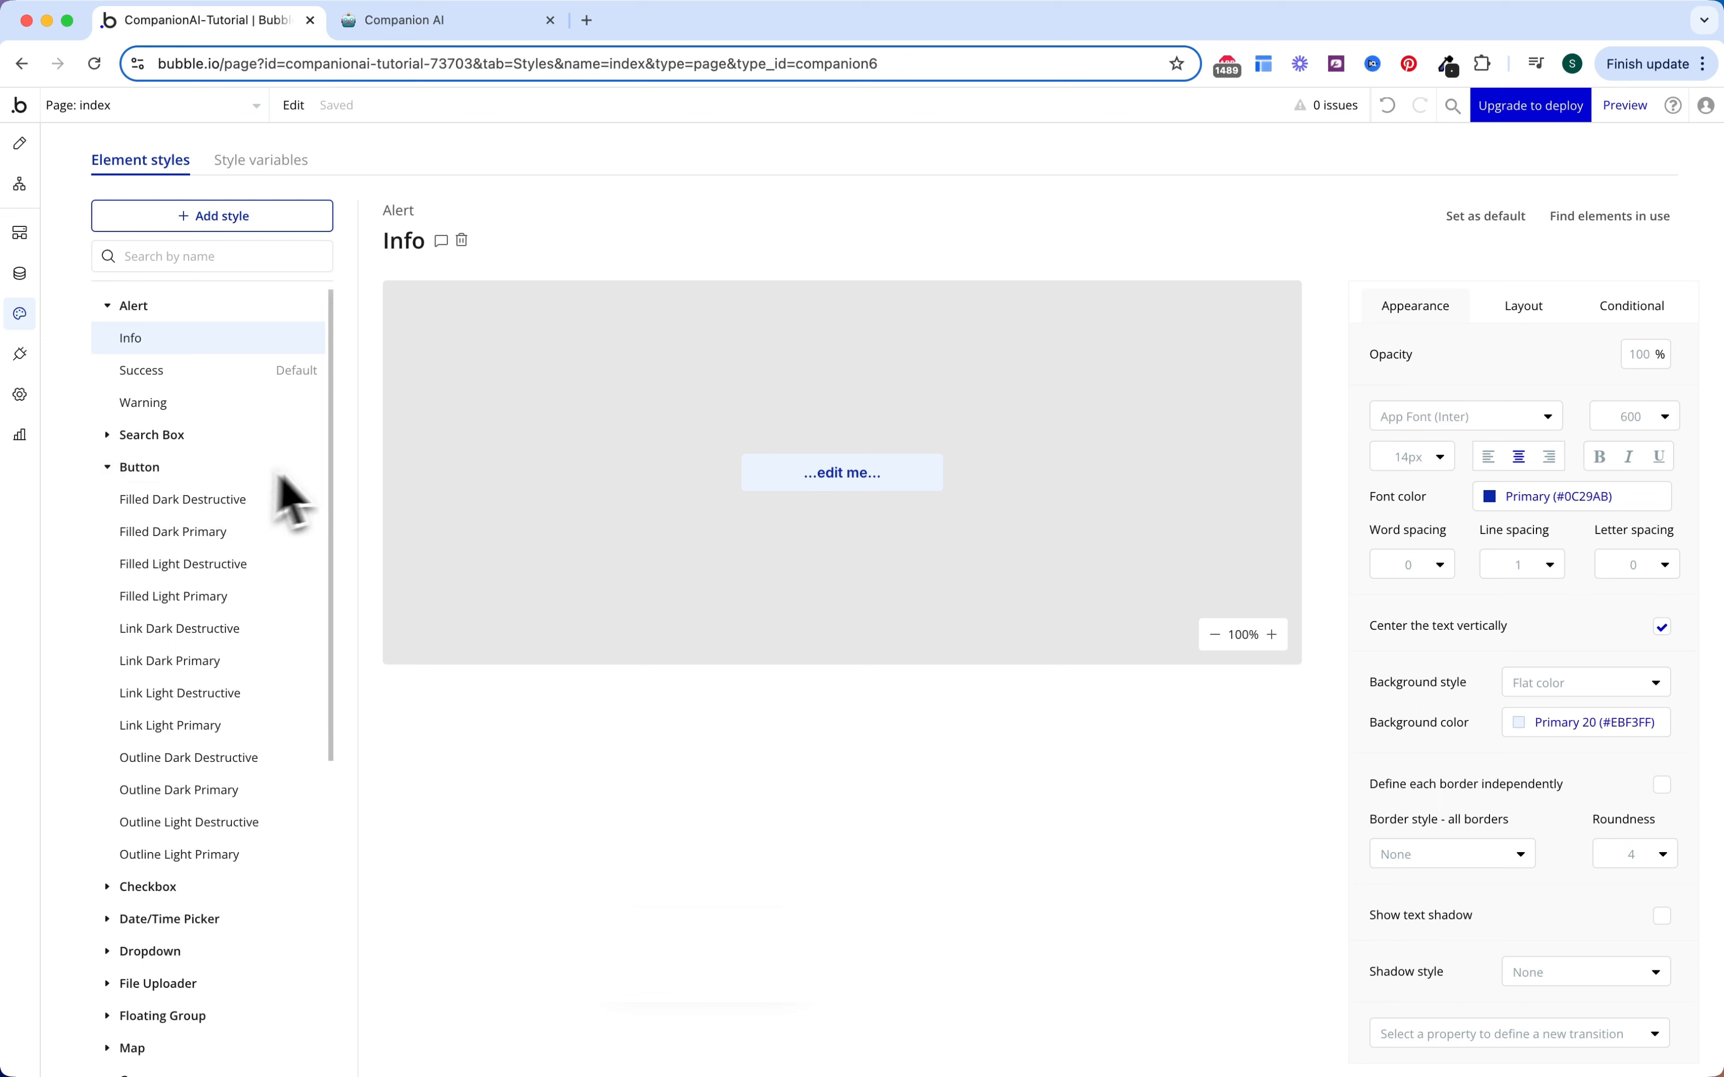
click(309, 467)
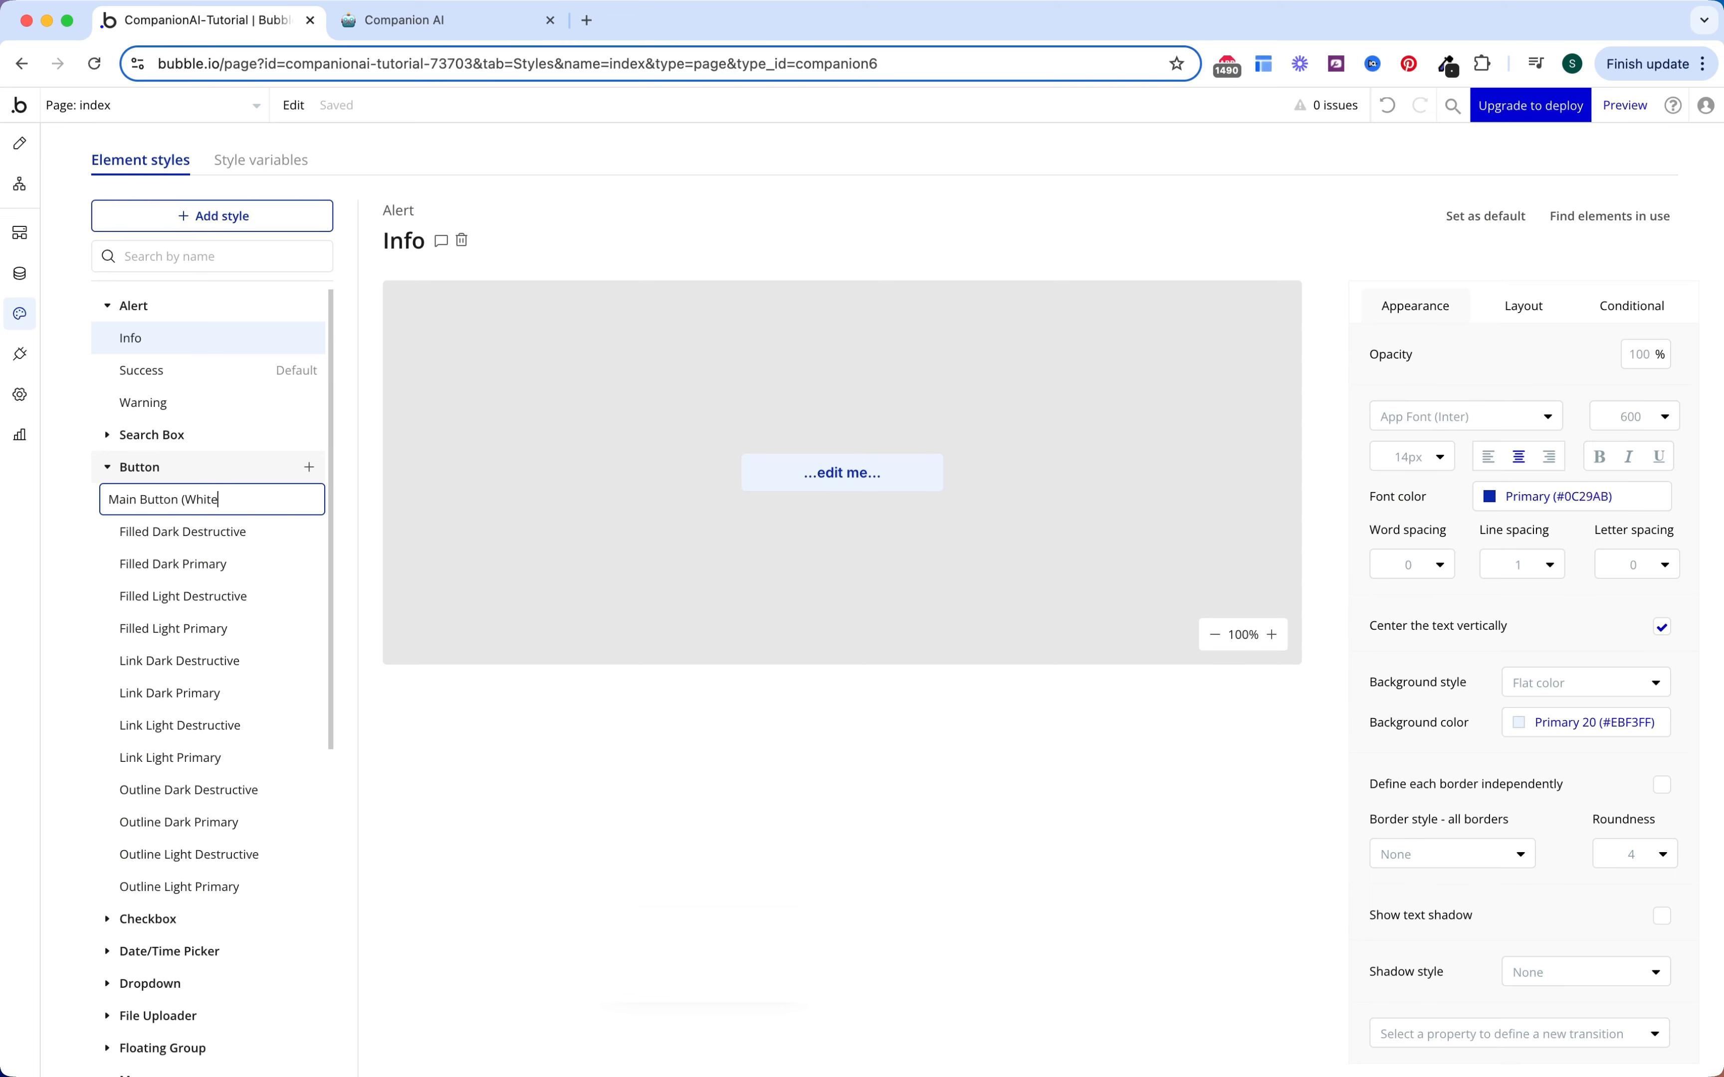
text(Main Button (White))
key(Return)
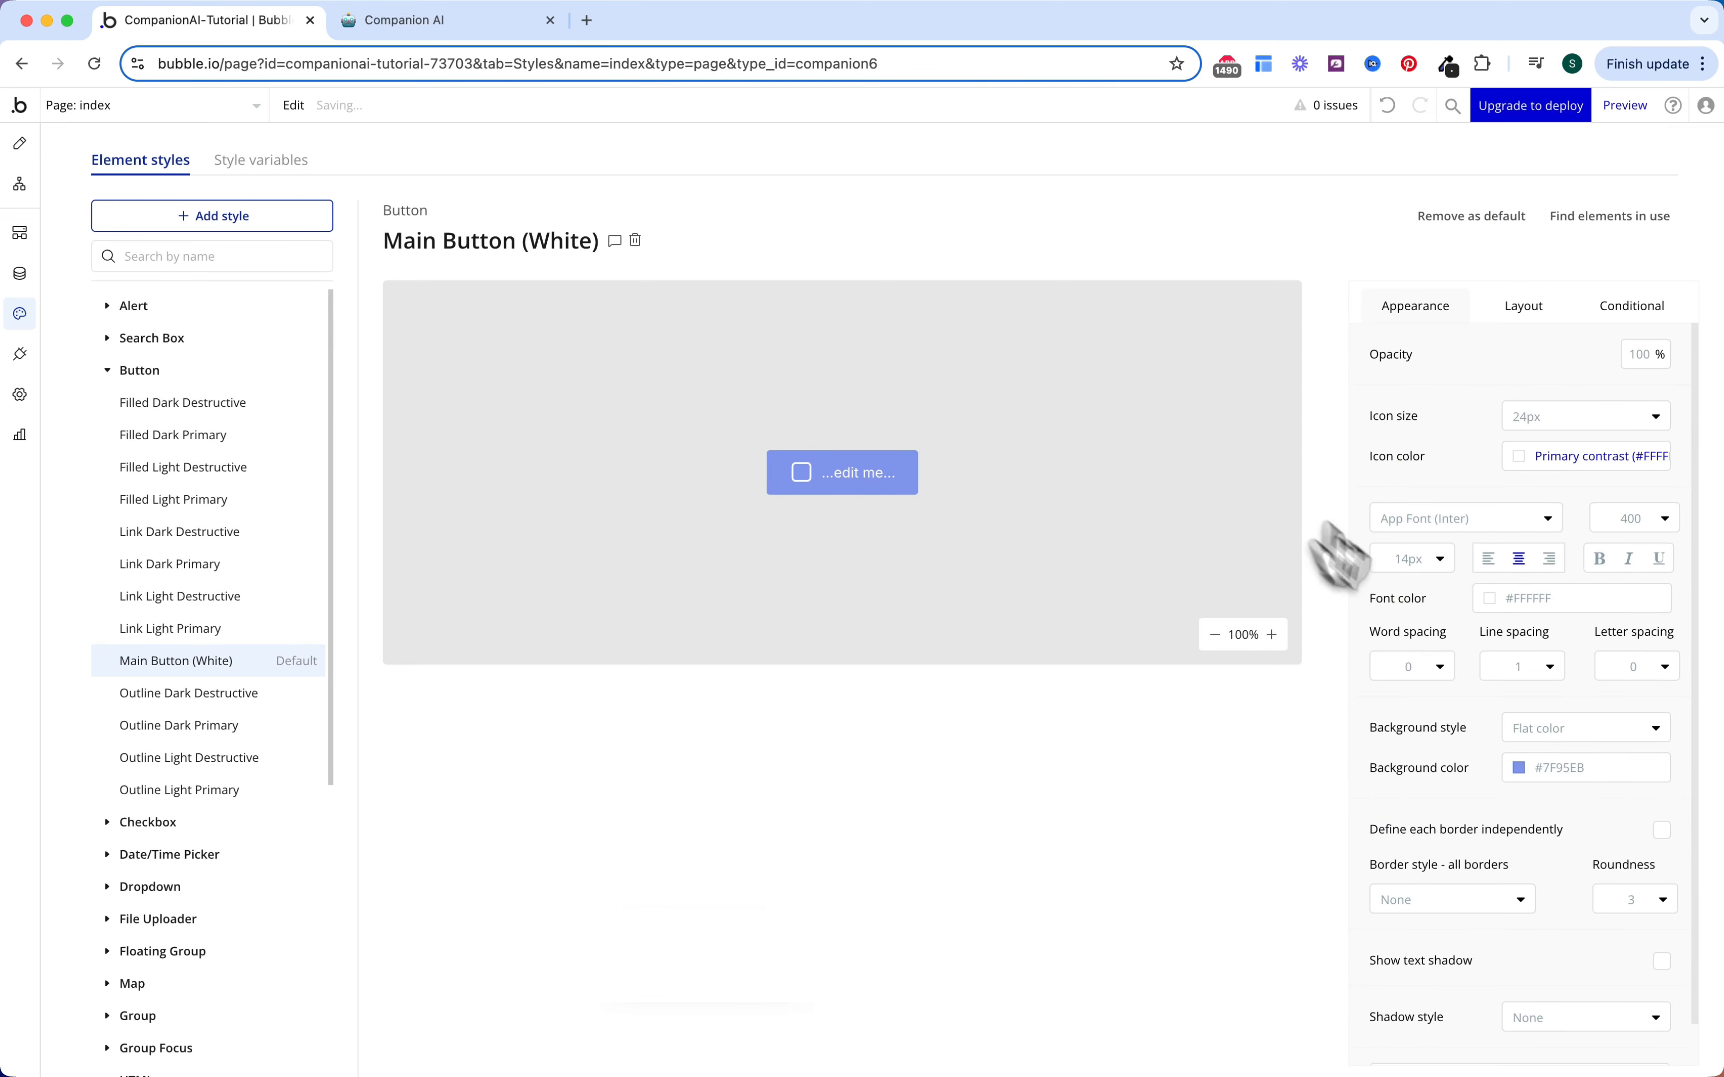
Step: Give the button a Text (#FCFCFC) background and Background (#262626) font colour
click(1556, 770)
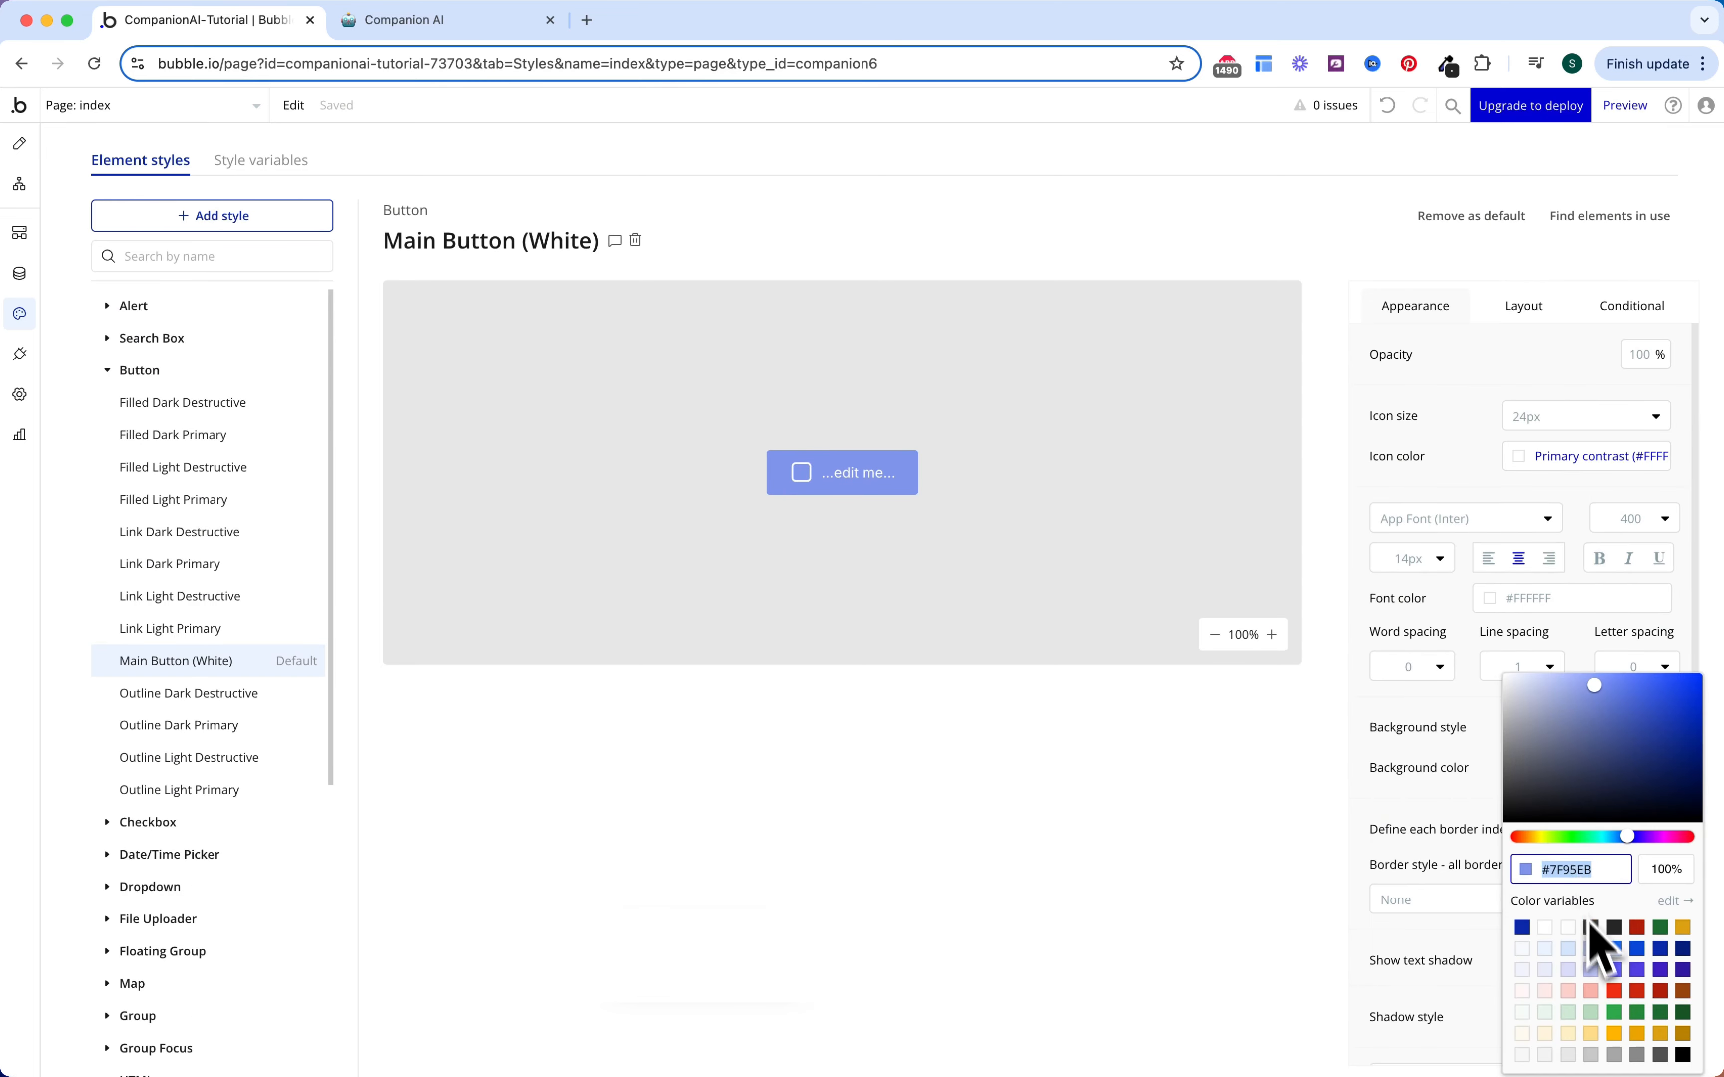
click(1569, 928)
click(1424, 723)
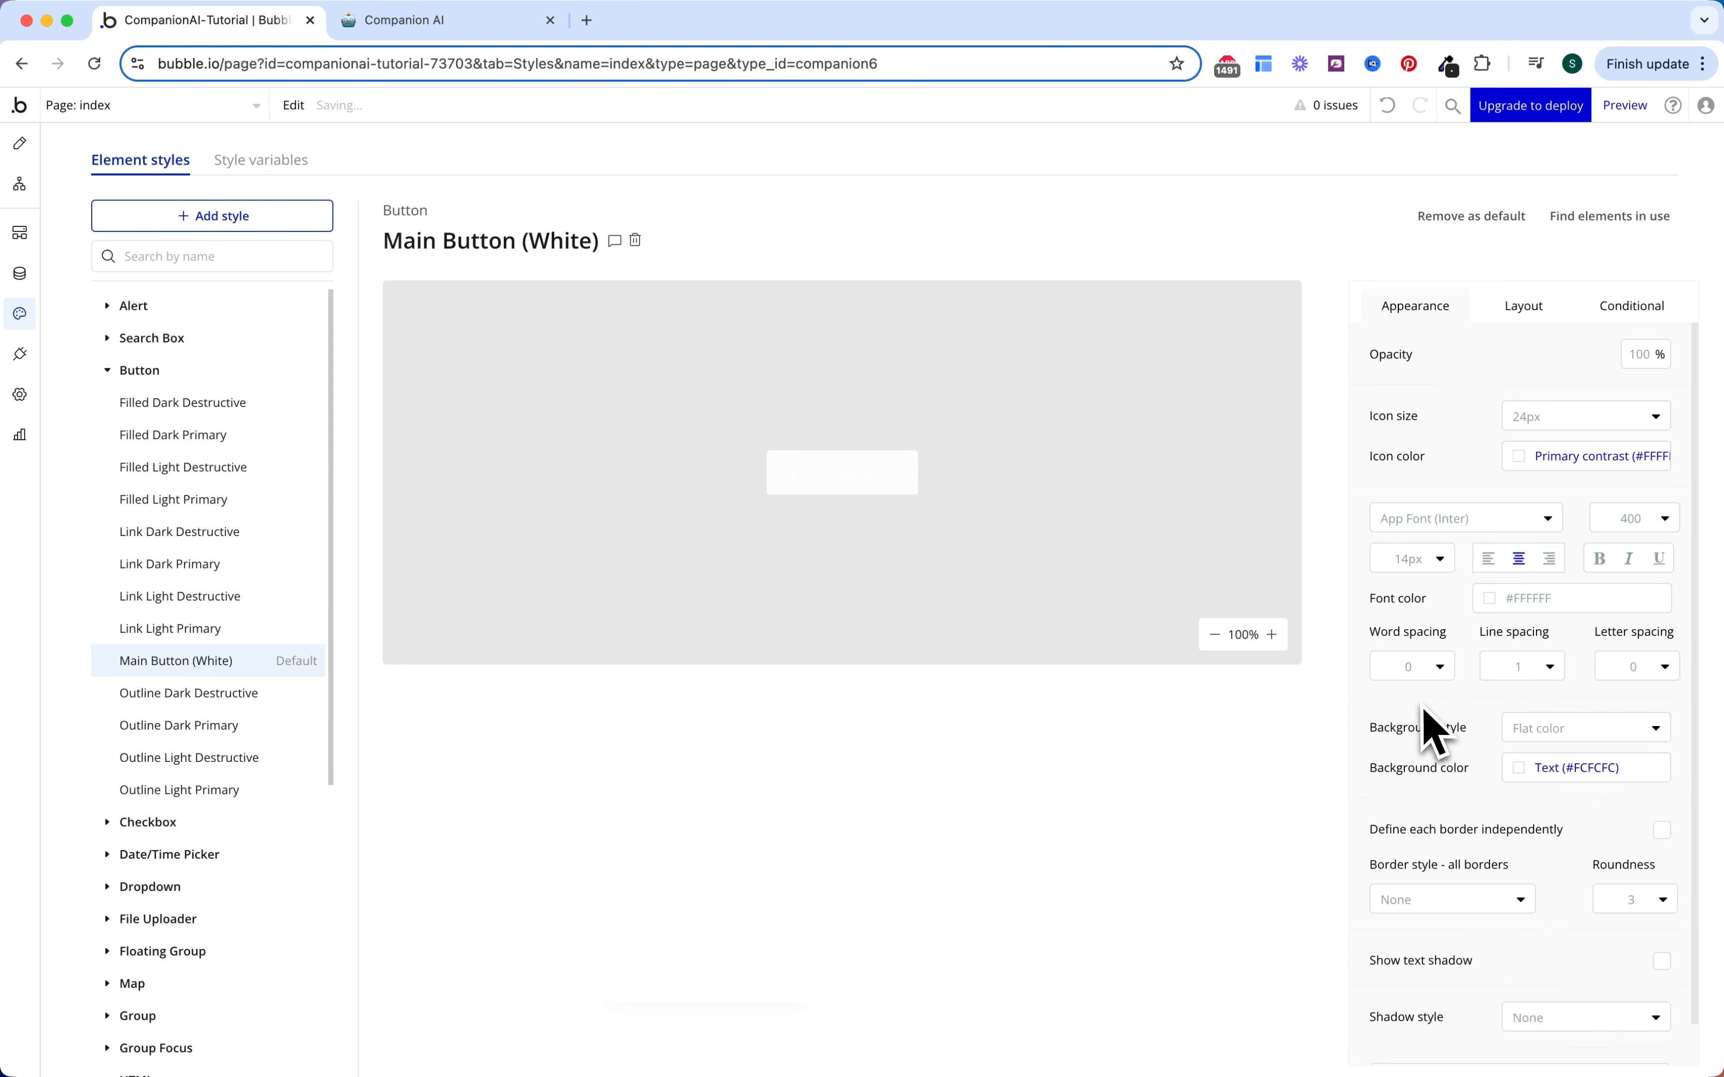
click(1521, 598)
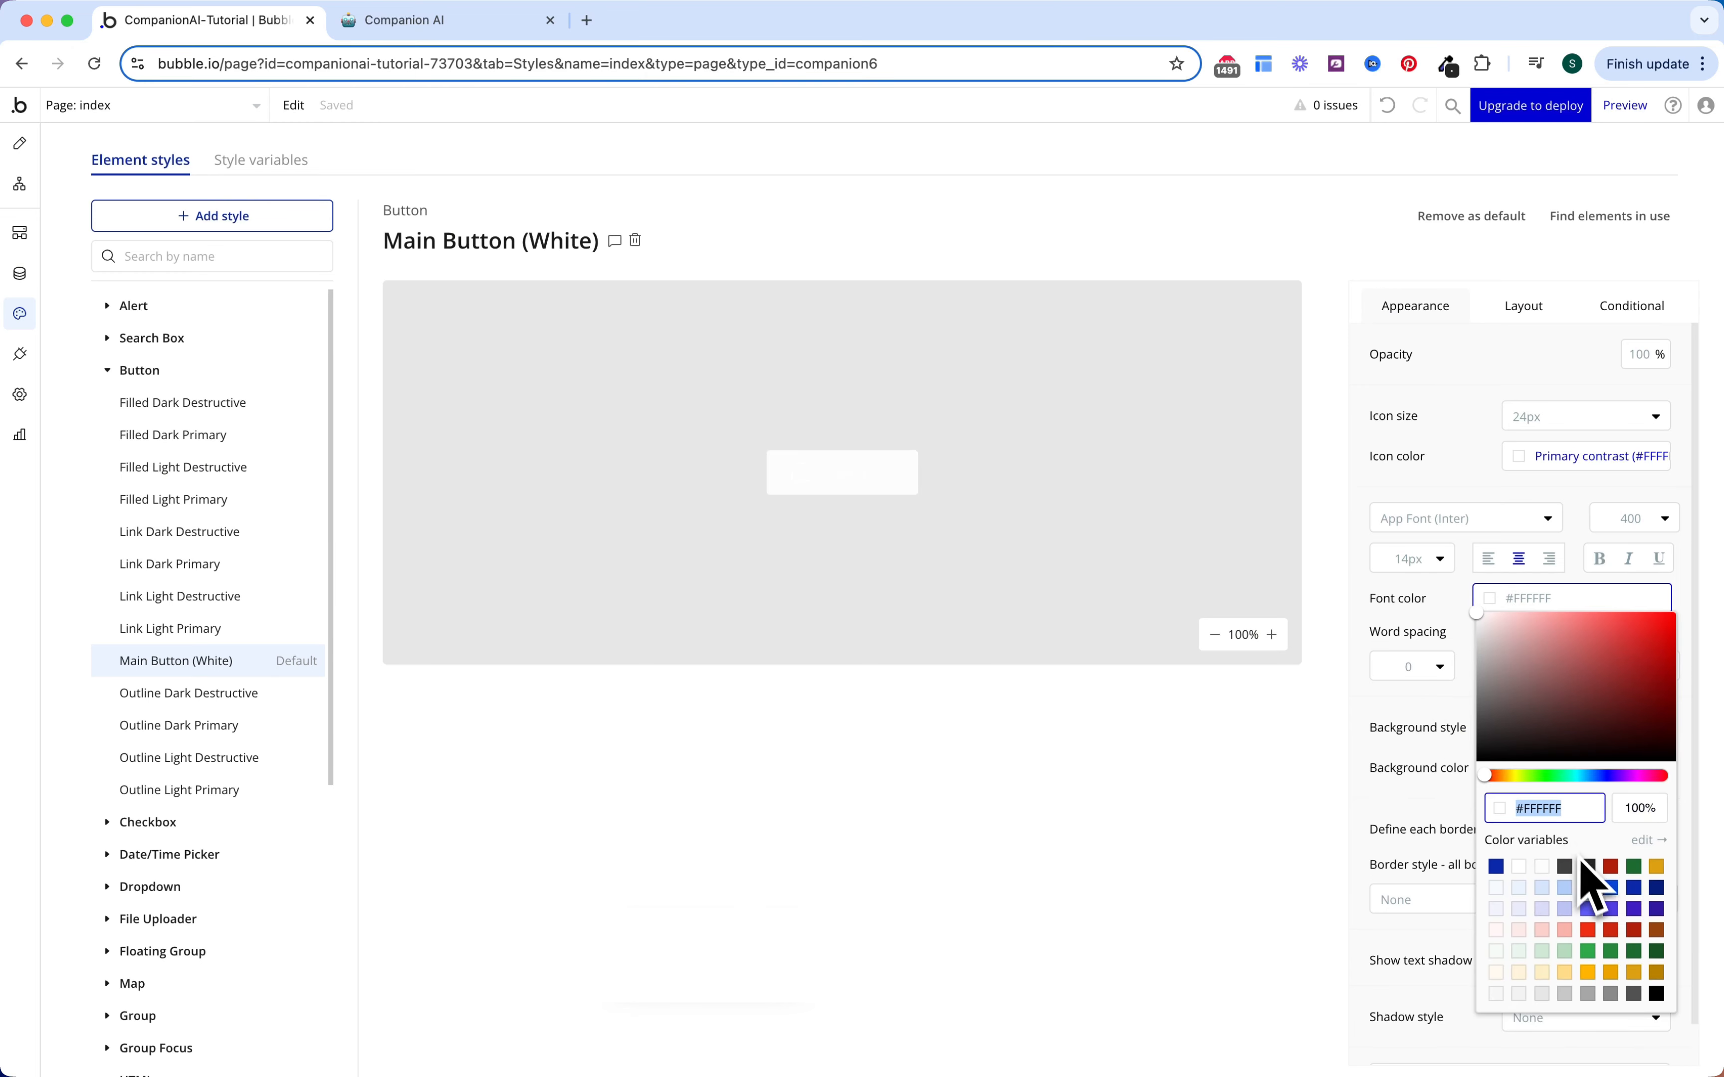
click(1584, 868)
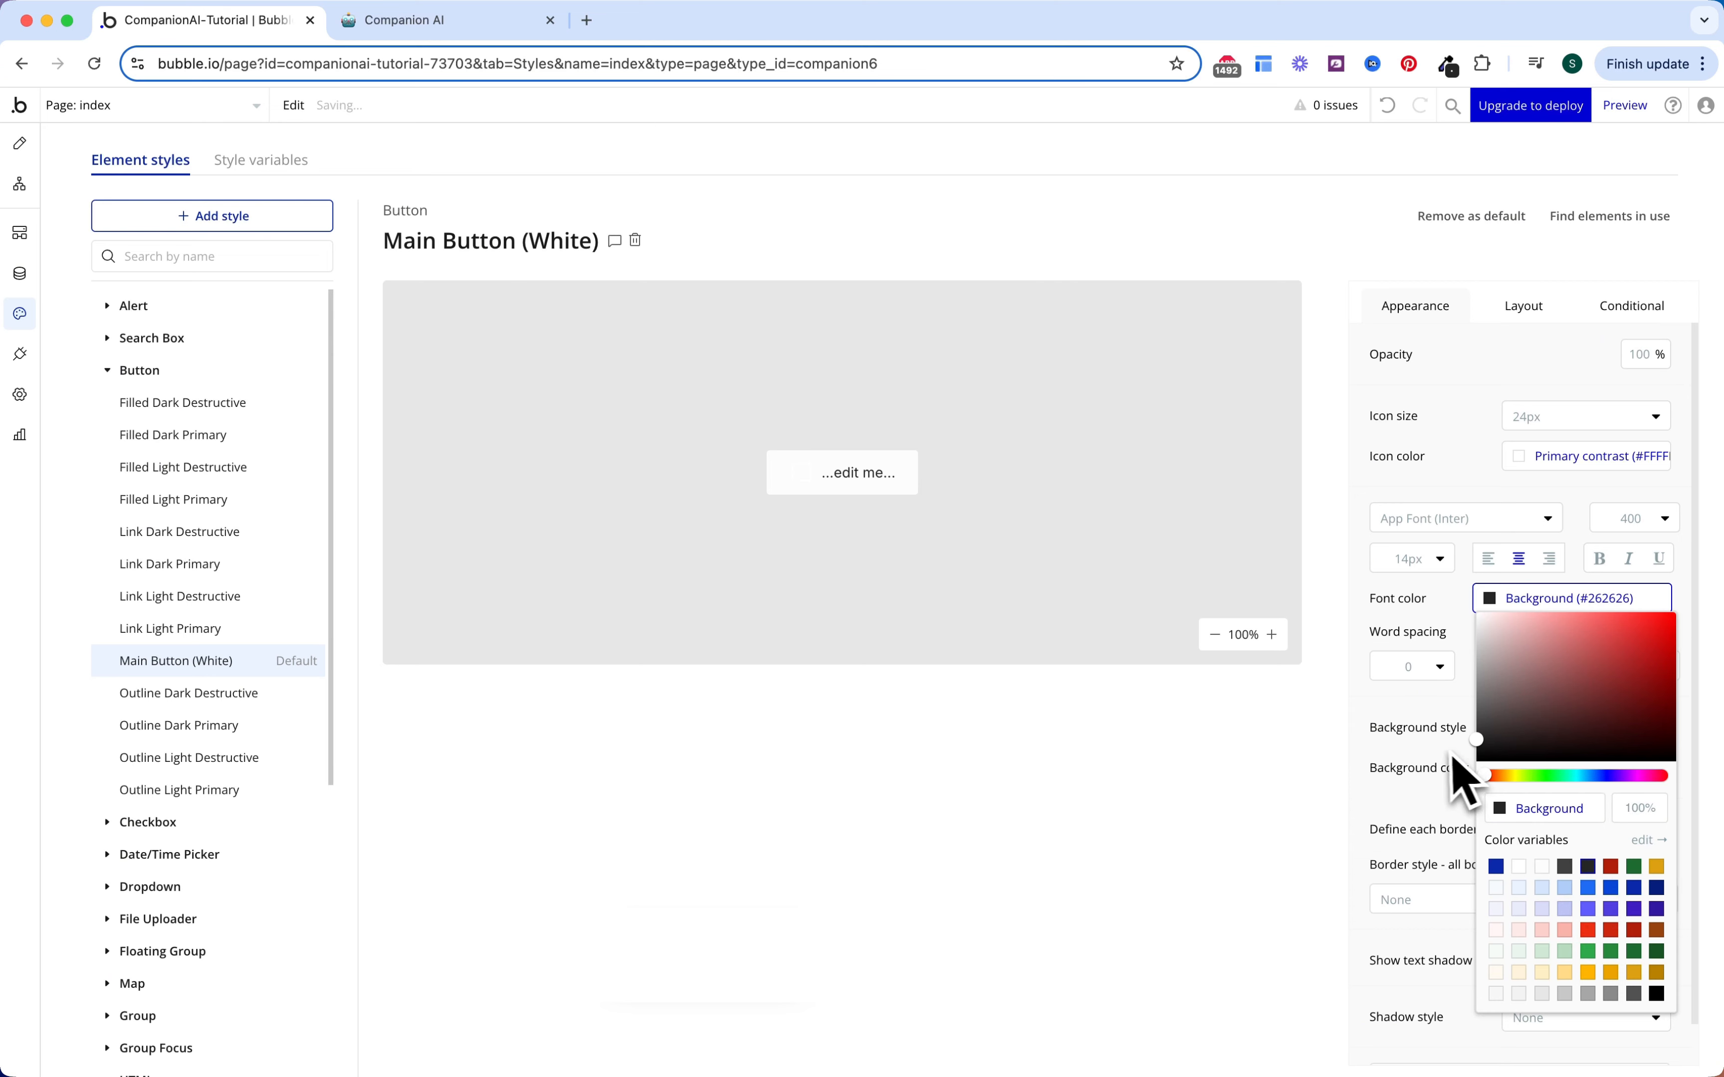
click(1454, 771)
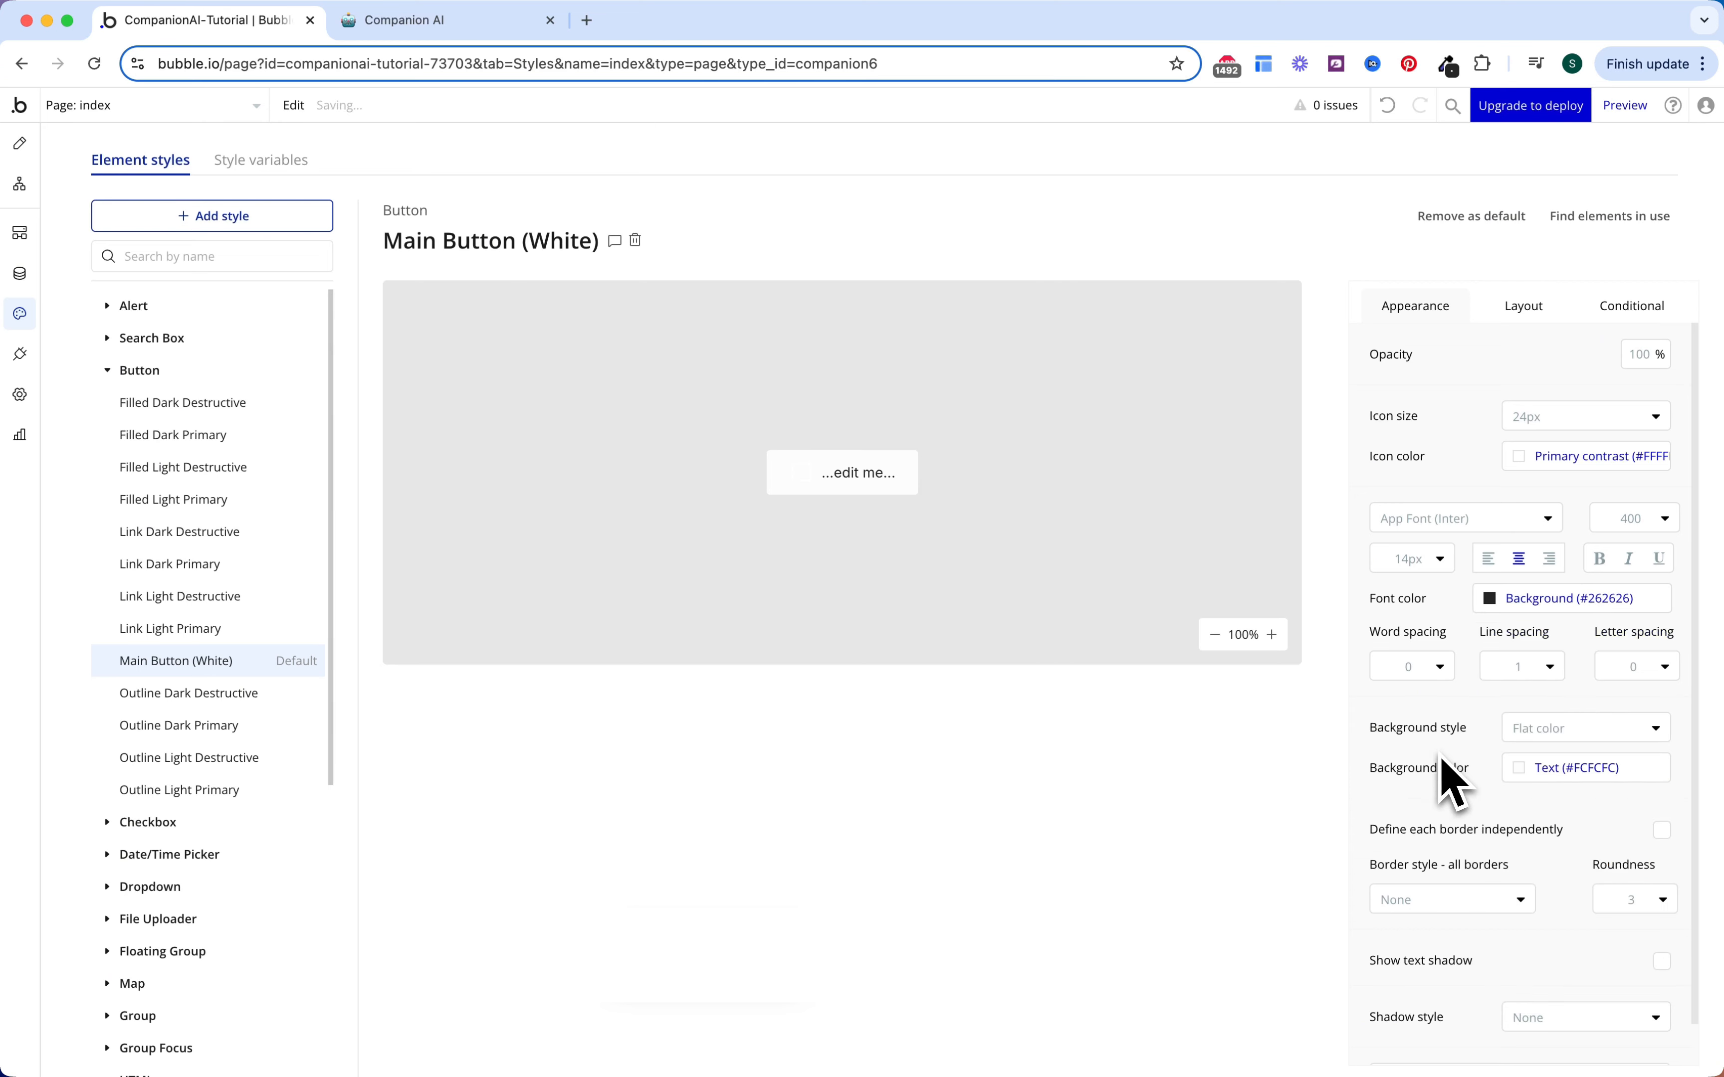
Step: Set the icon colour to Background (#262626) and corner roundness to 5
click(1531, 458)
click(1617, 724)
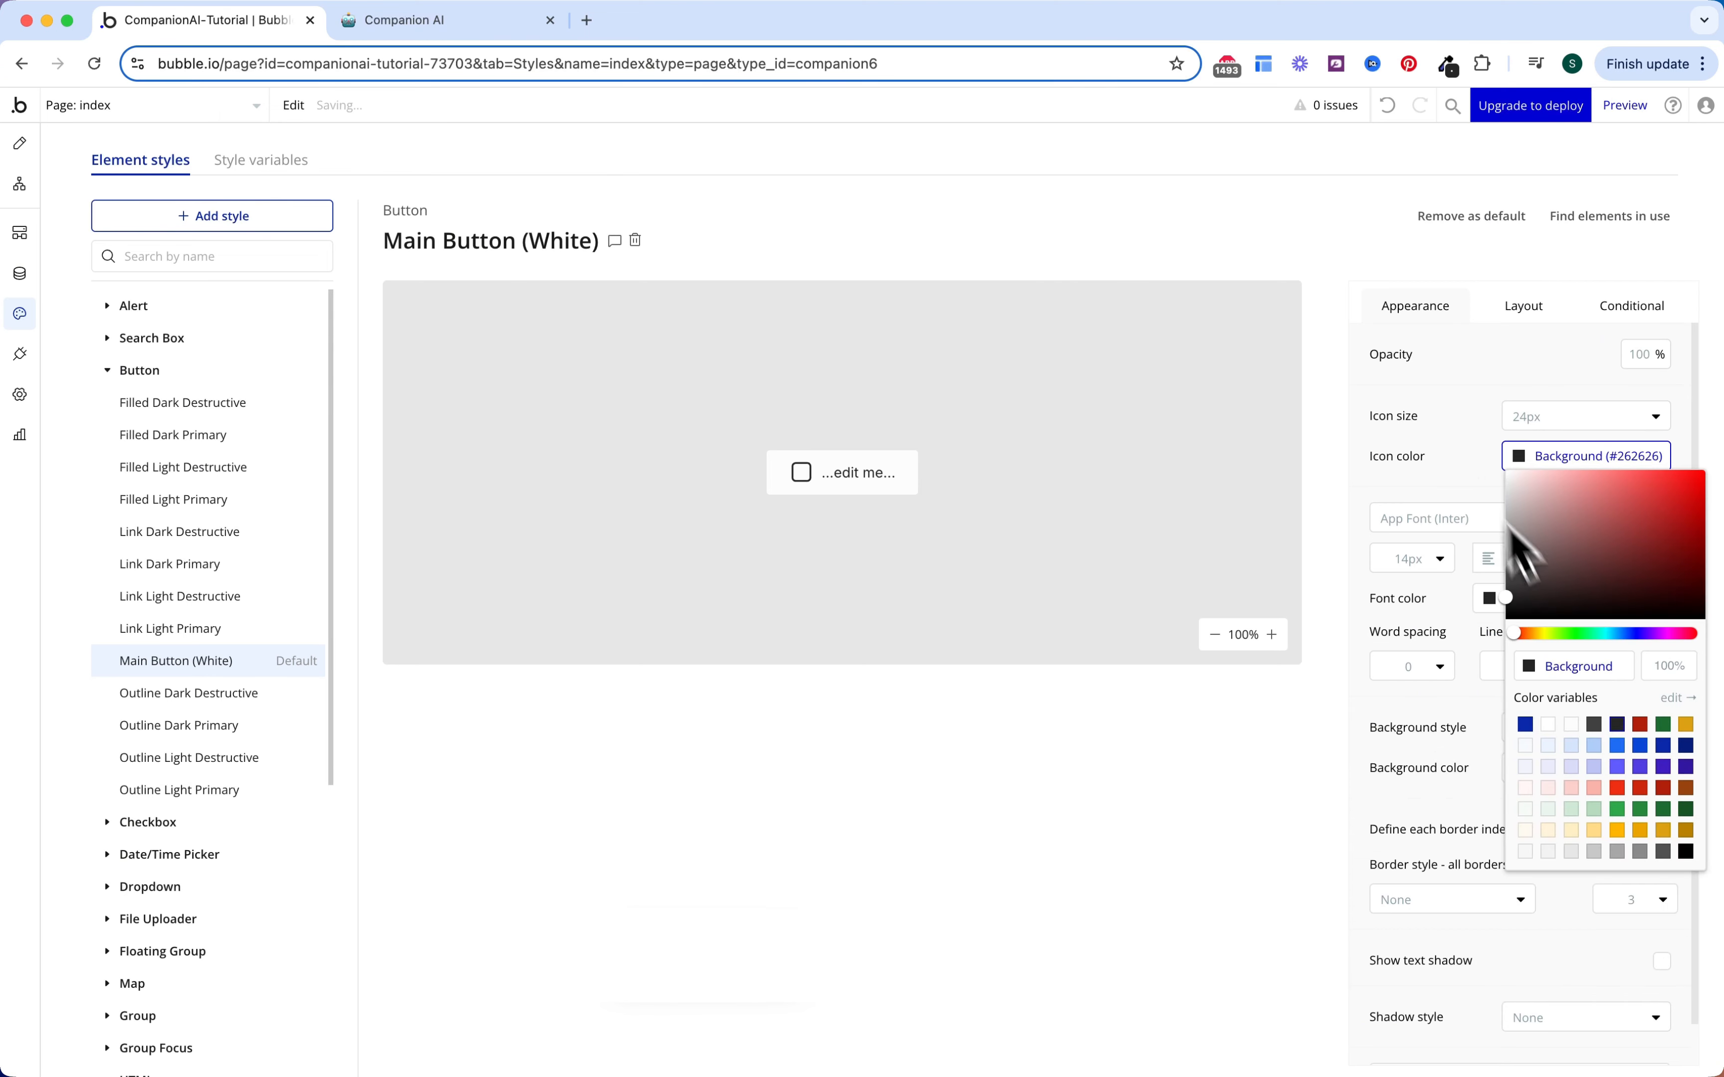
click(1473, 464)
click(1631, 900)
text(5)
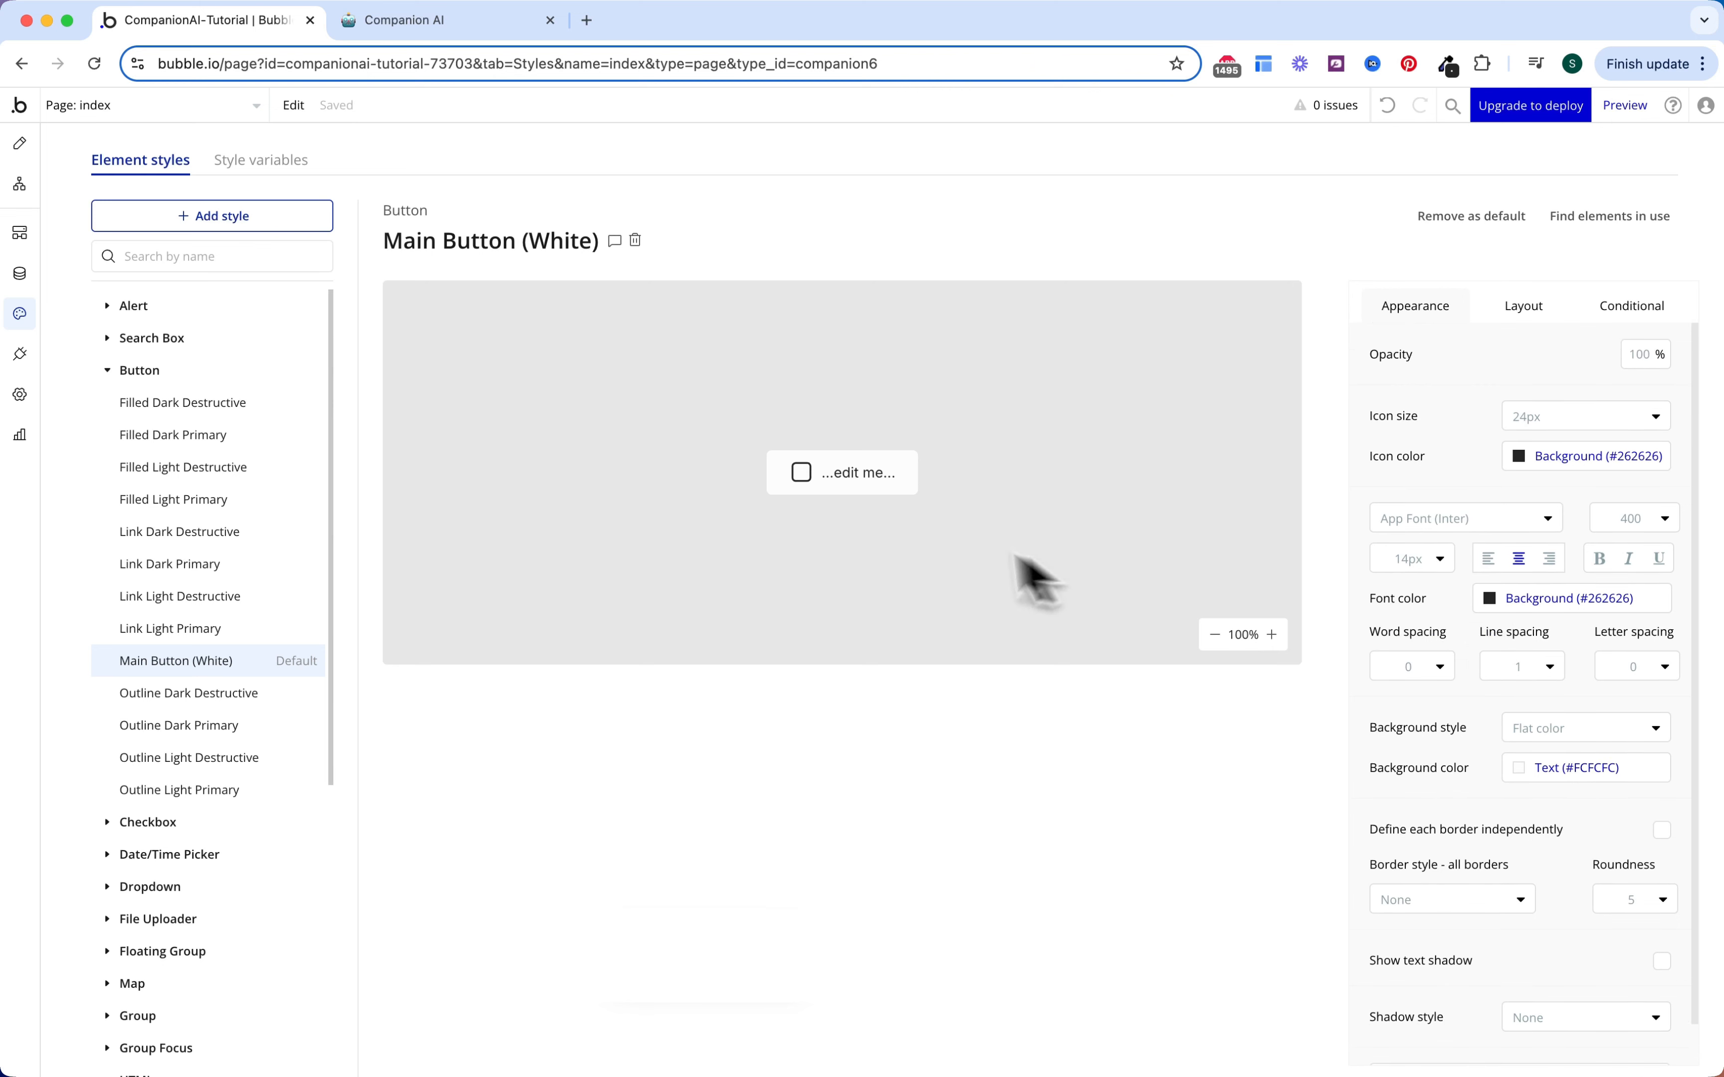
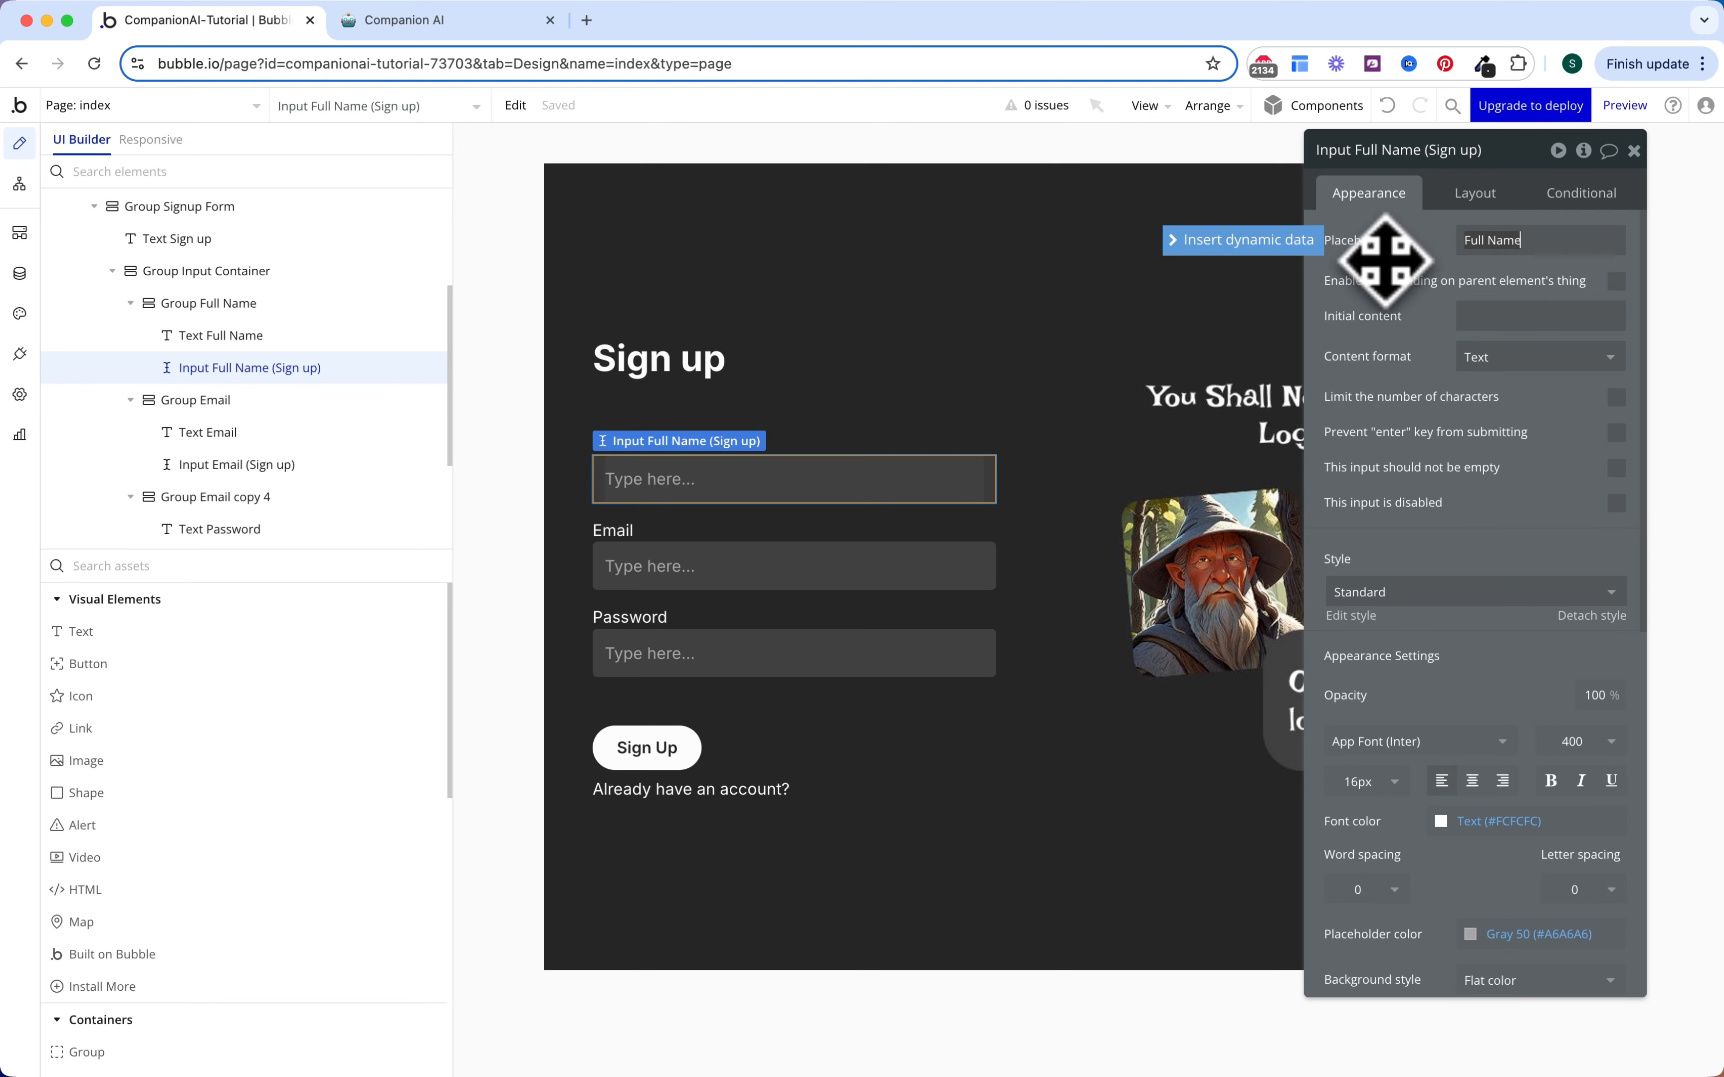
Step: Set the sign-up Email input's placeholder to a sample e-mail address
click(893, 576)
click(1520, 243)
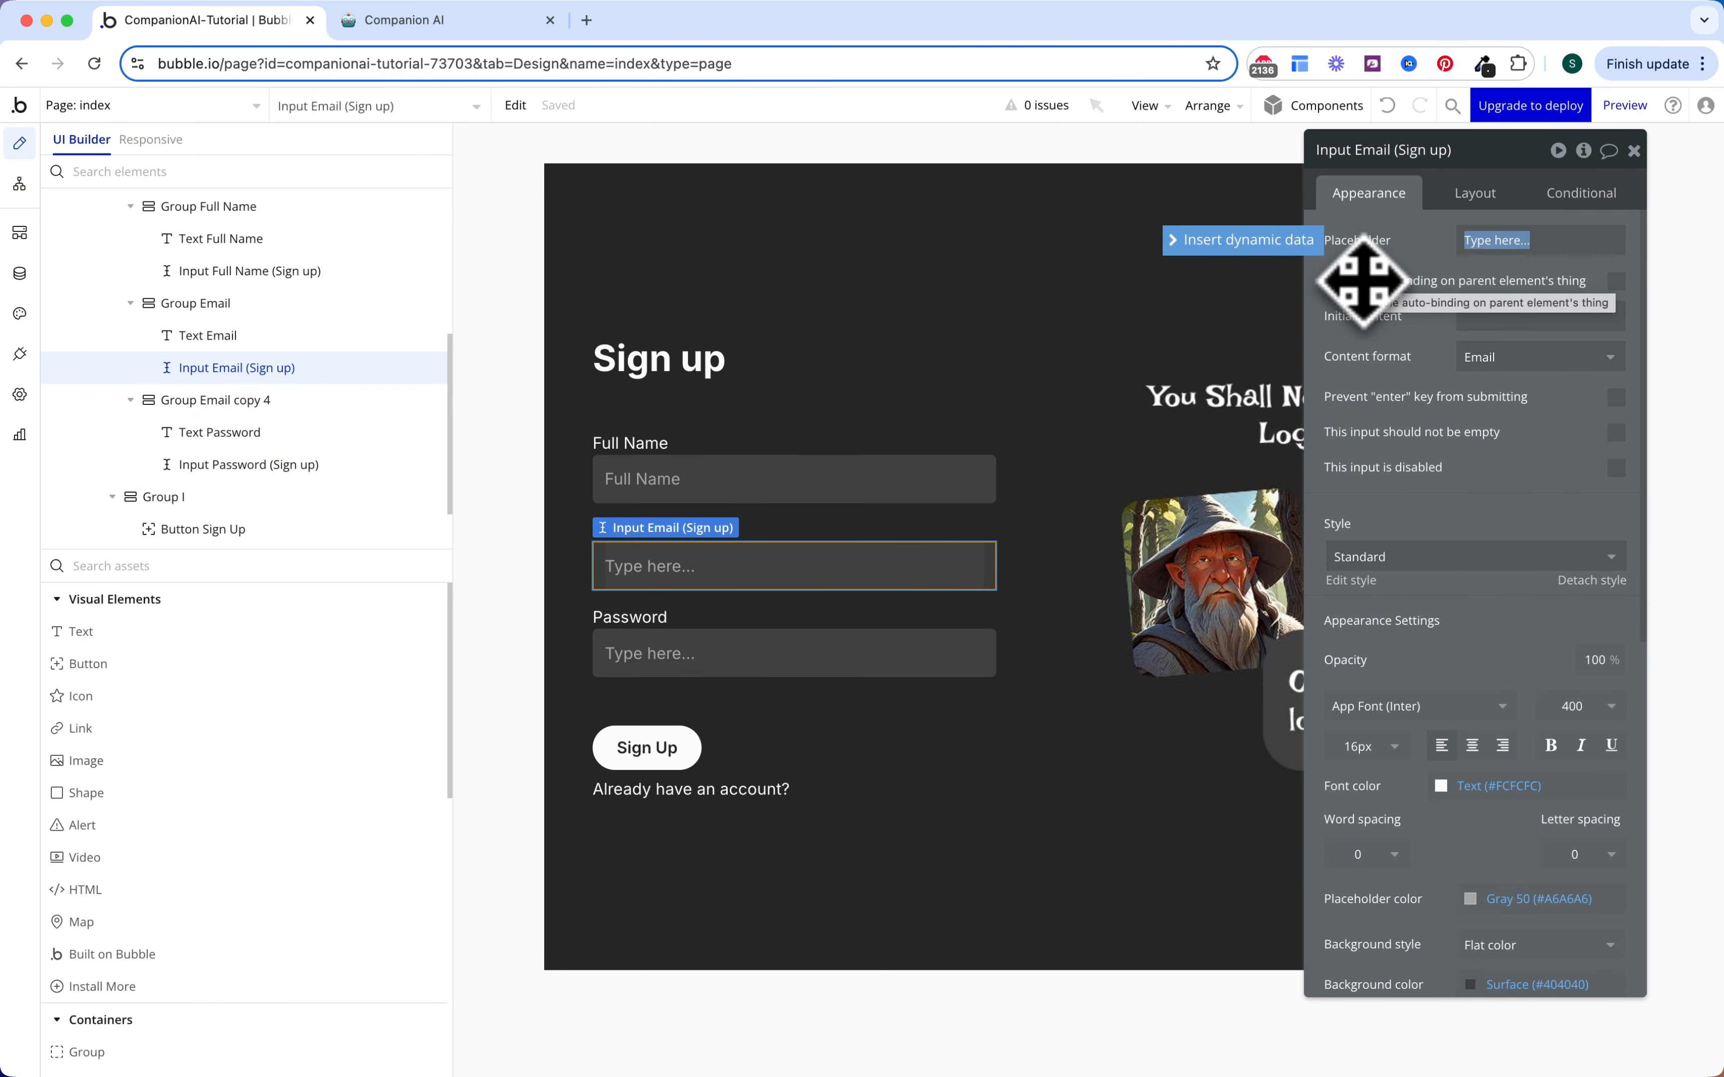
key(BackSpace)
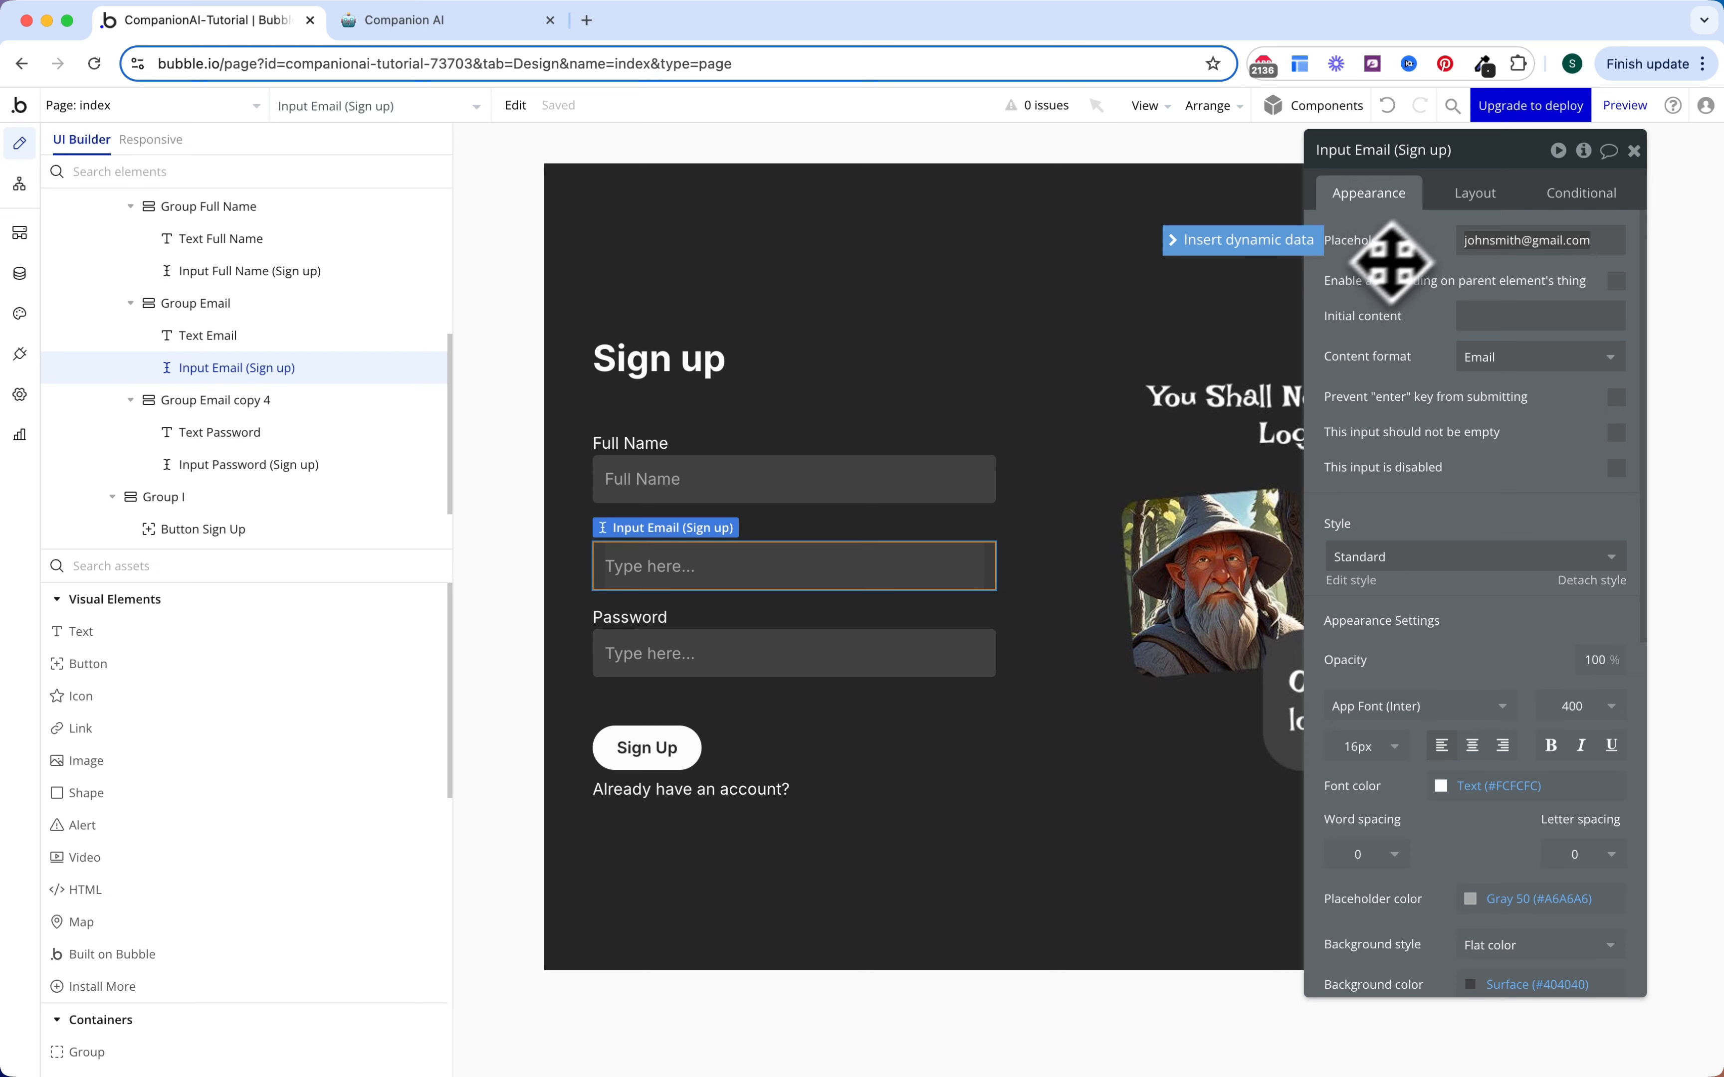
click(1634, 150)
Step: Give the sign-up Password input a placeholder of asterisks (********)
click(807, 662)
click(1481, 240)
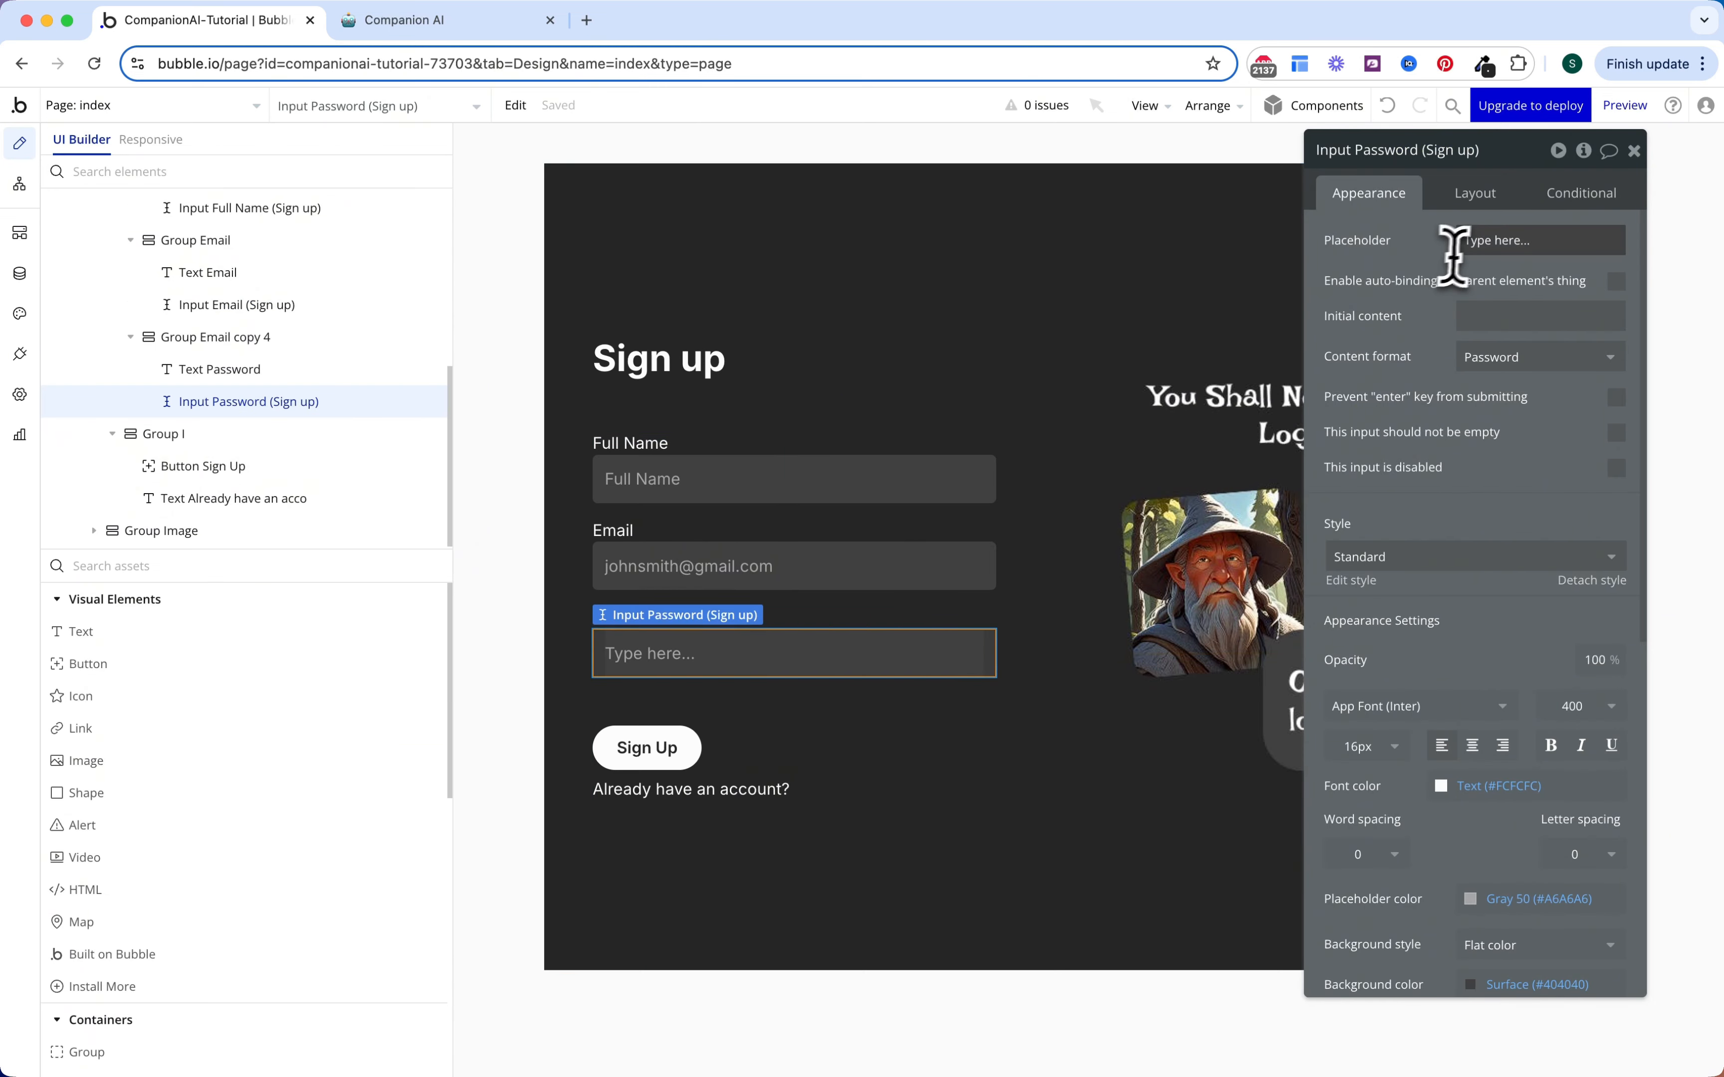
text(*)
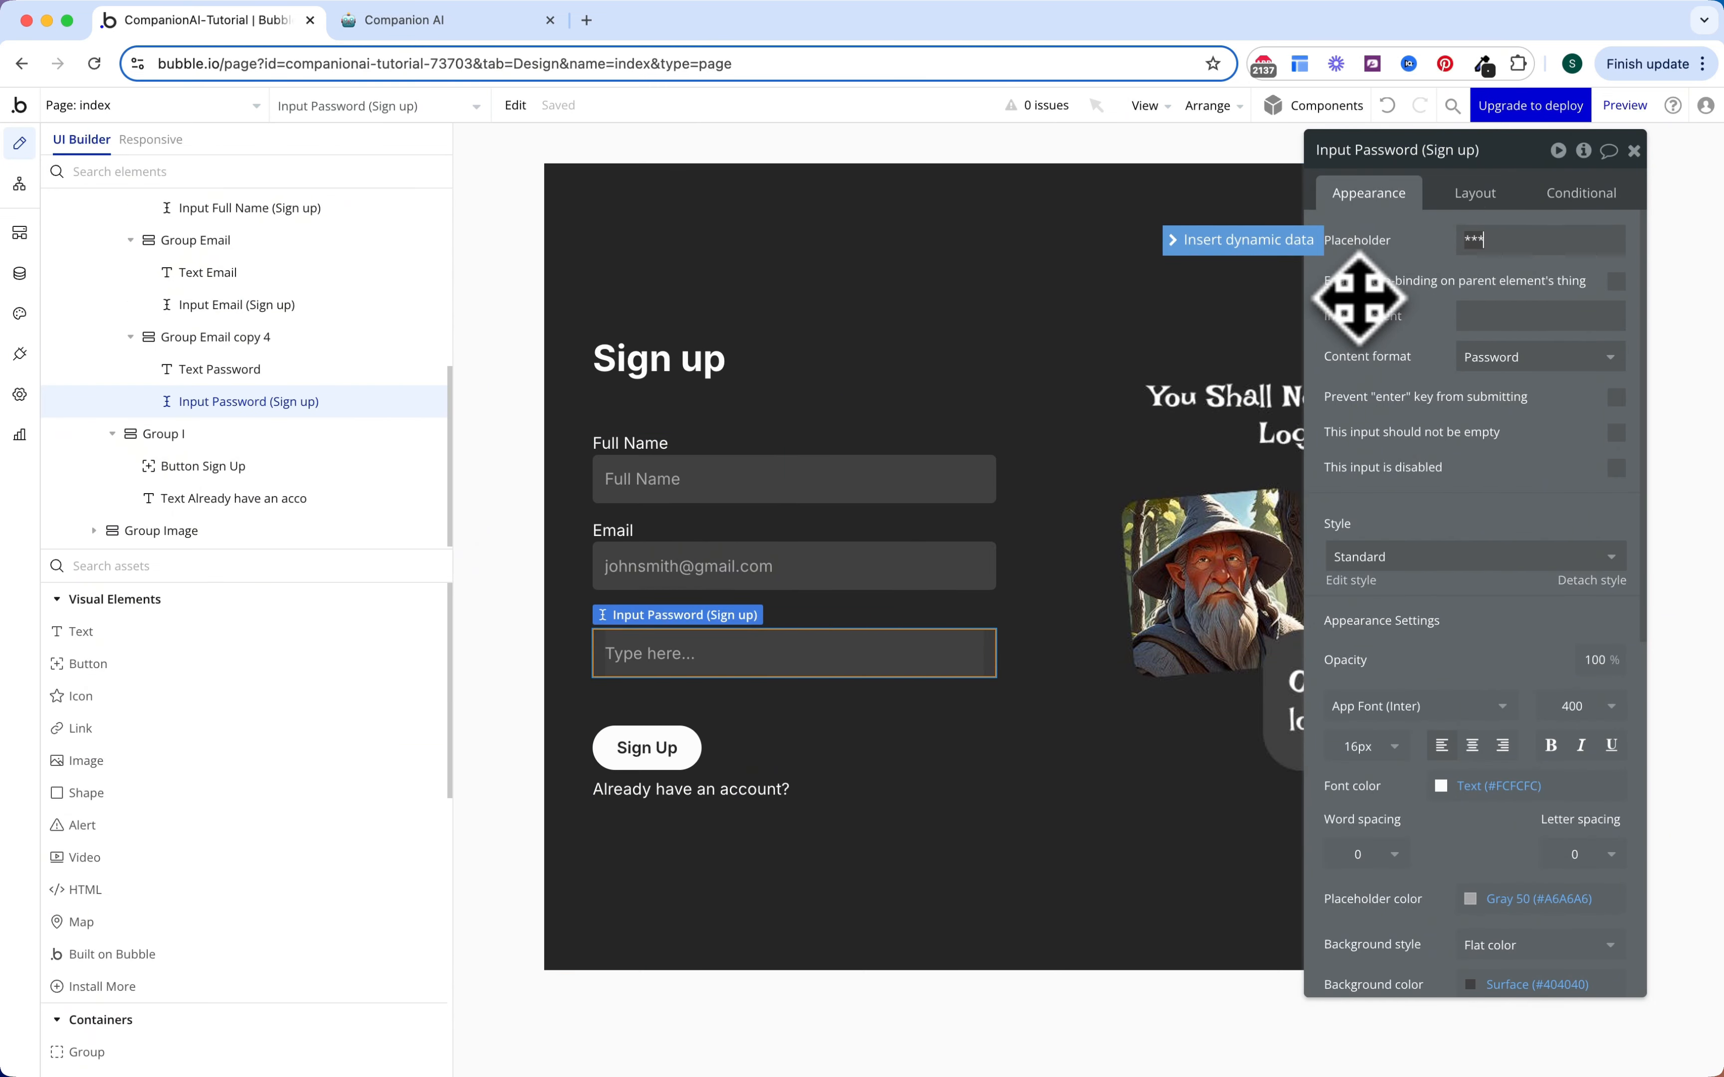
text(*******)
key(Escape)
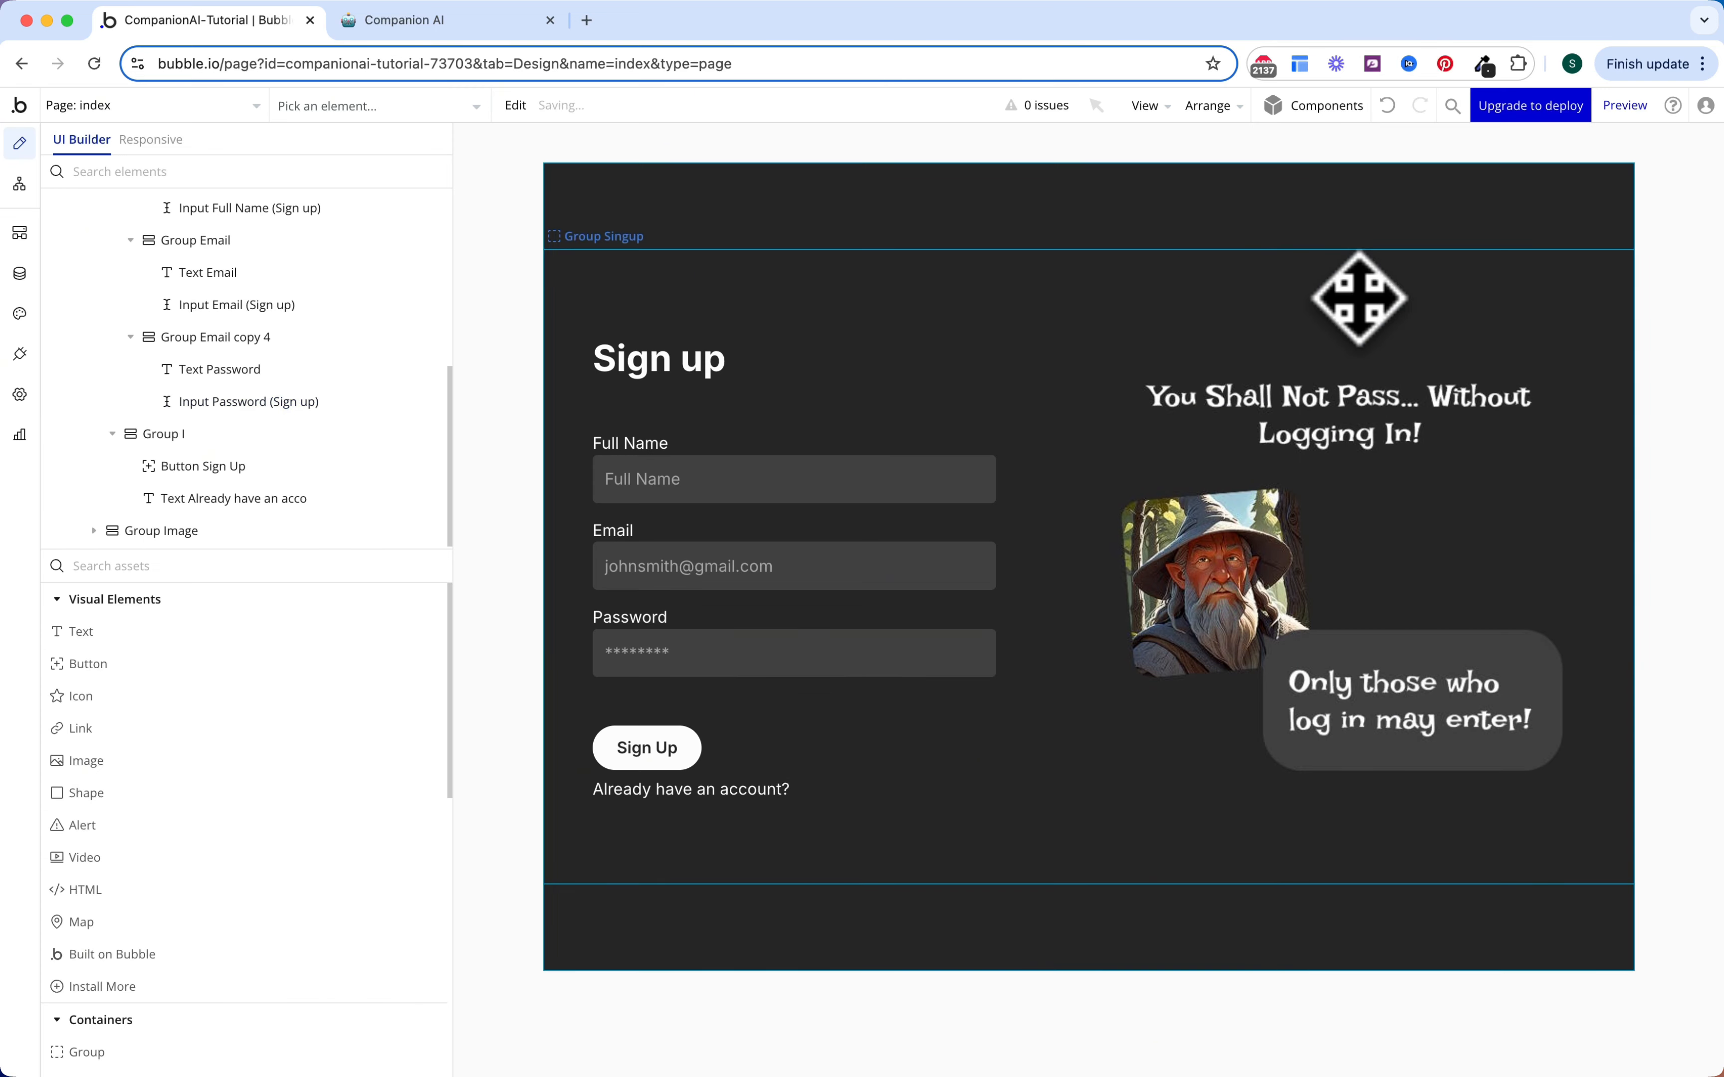
scroll(278, 325, up, 5)
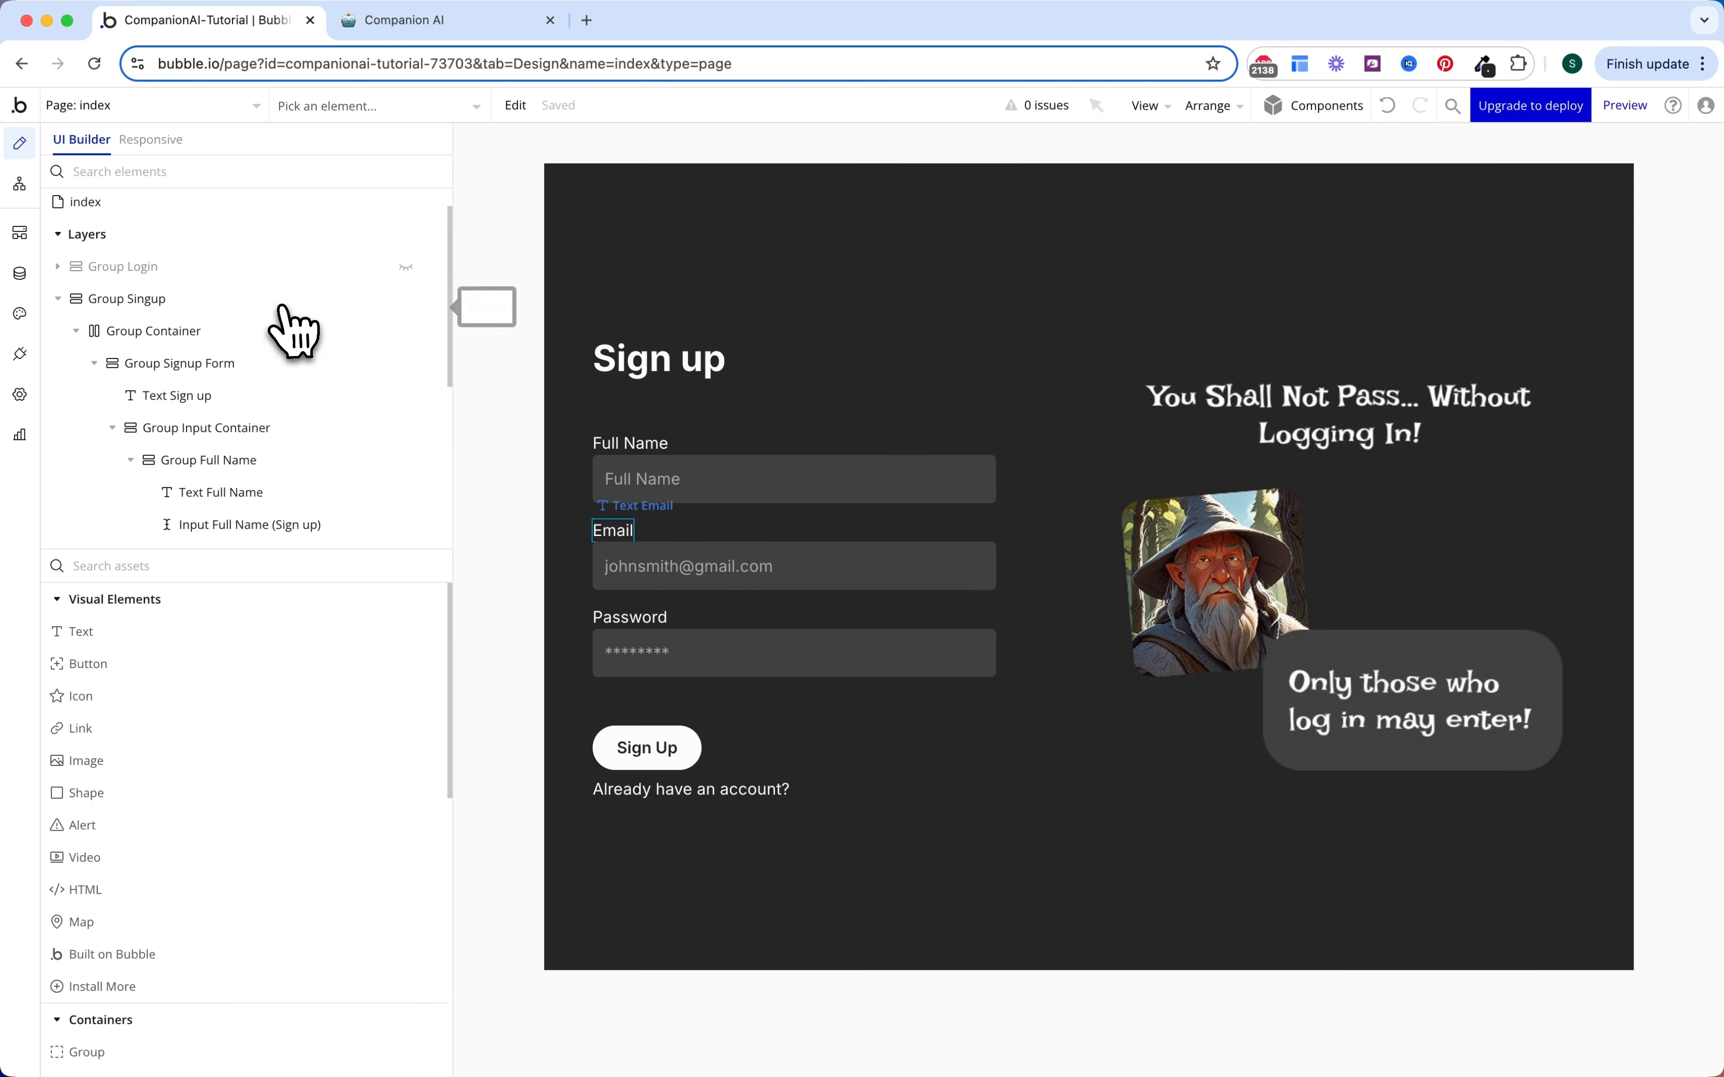
Step: Unhide Group Login and give its Password and Email inputs asterisk and sample e-mail placeholders
click(407, 302)
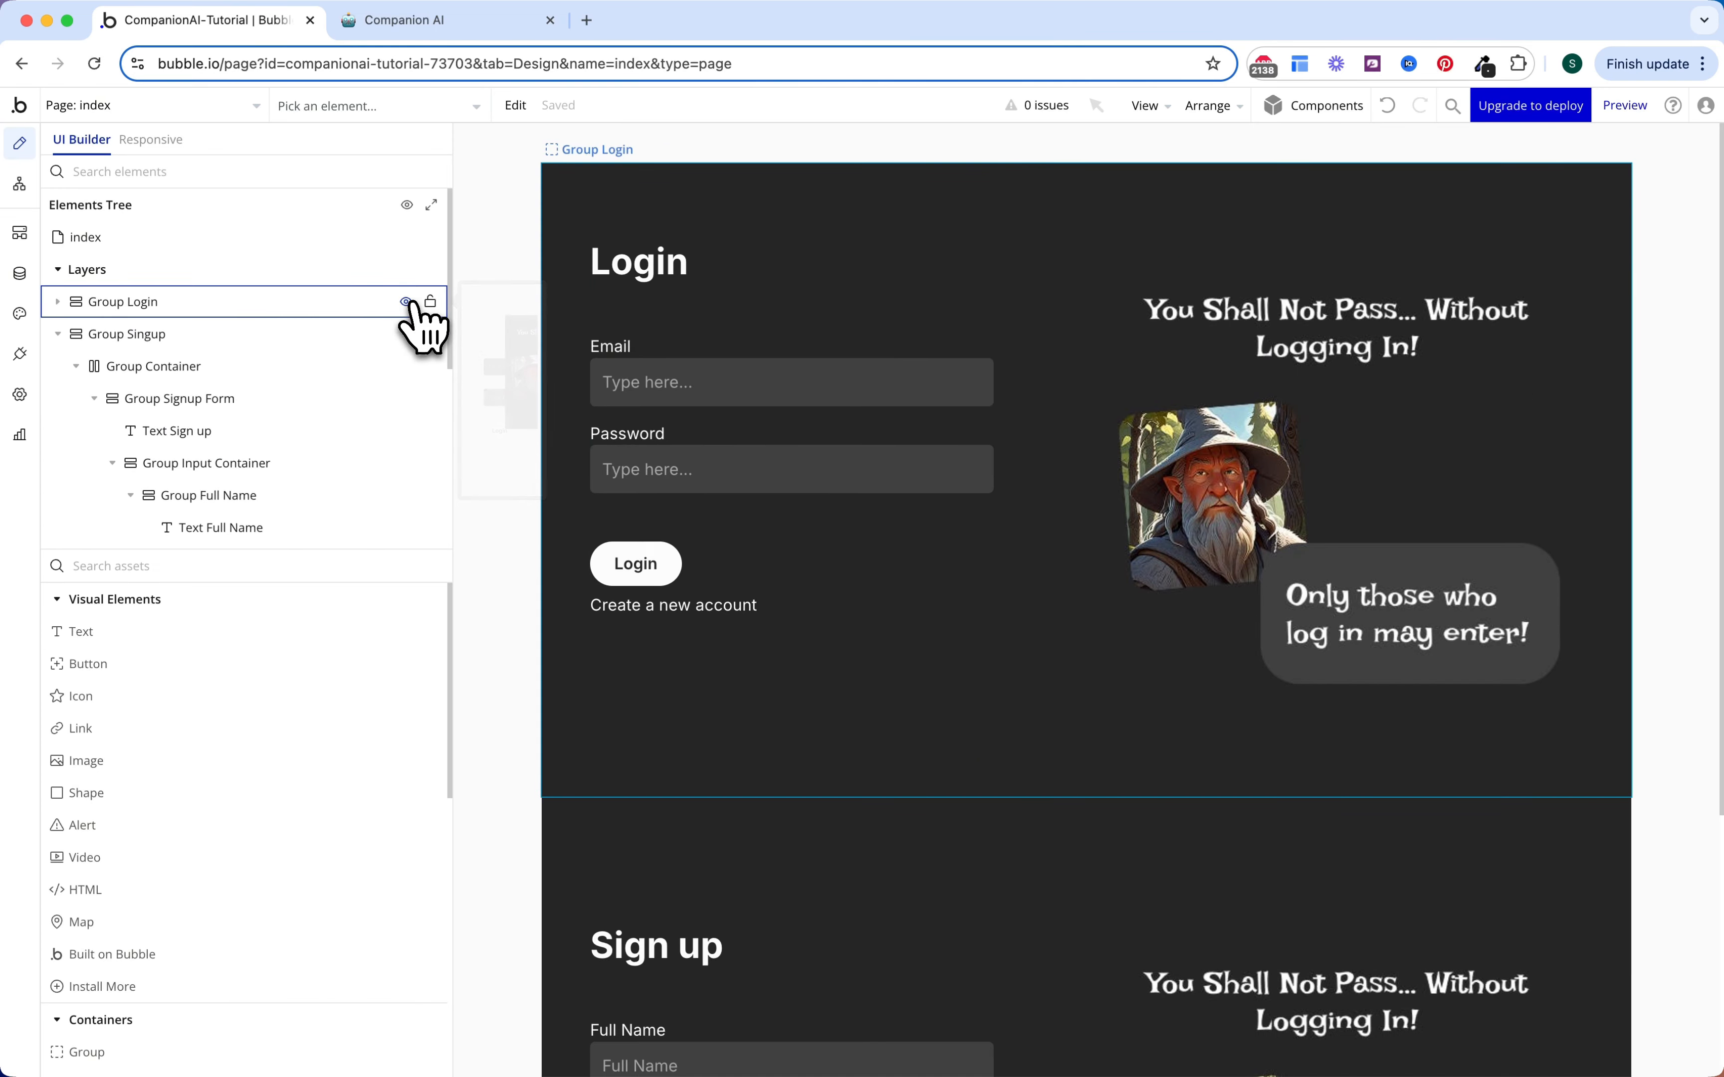
double_click(834, 474)
click(1553, 240)
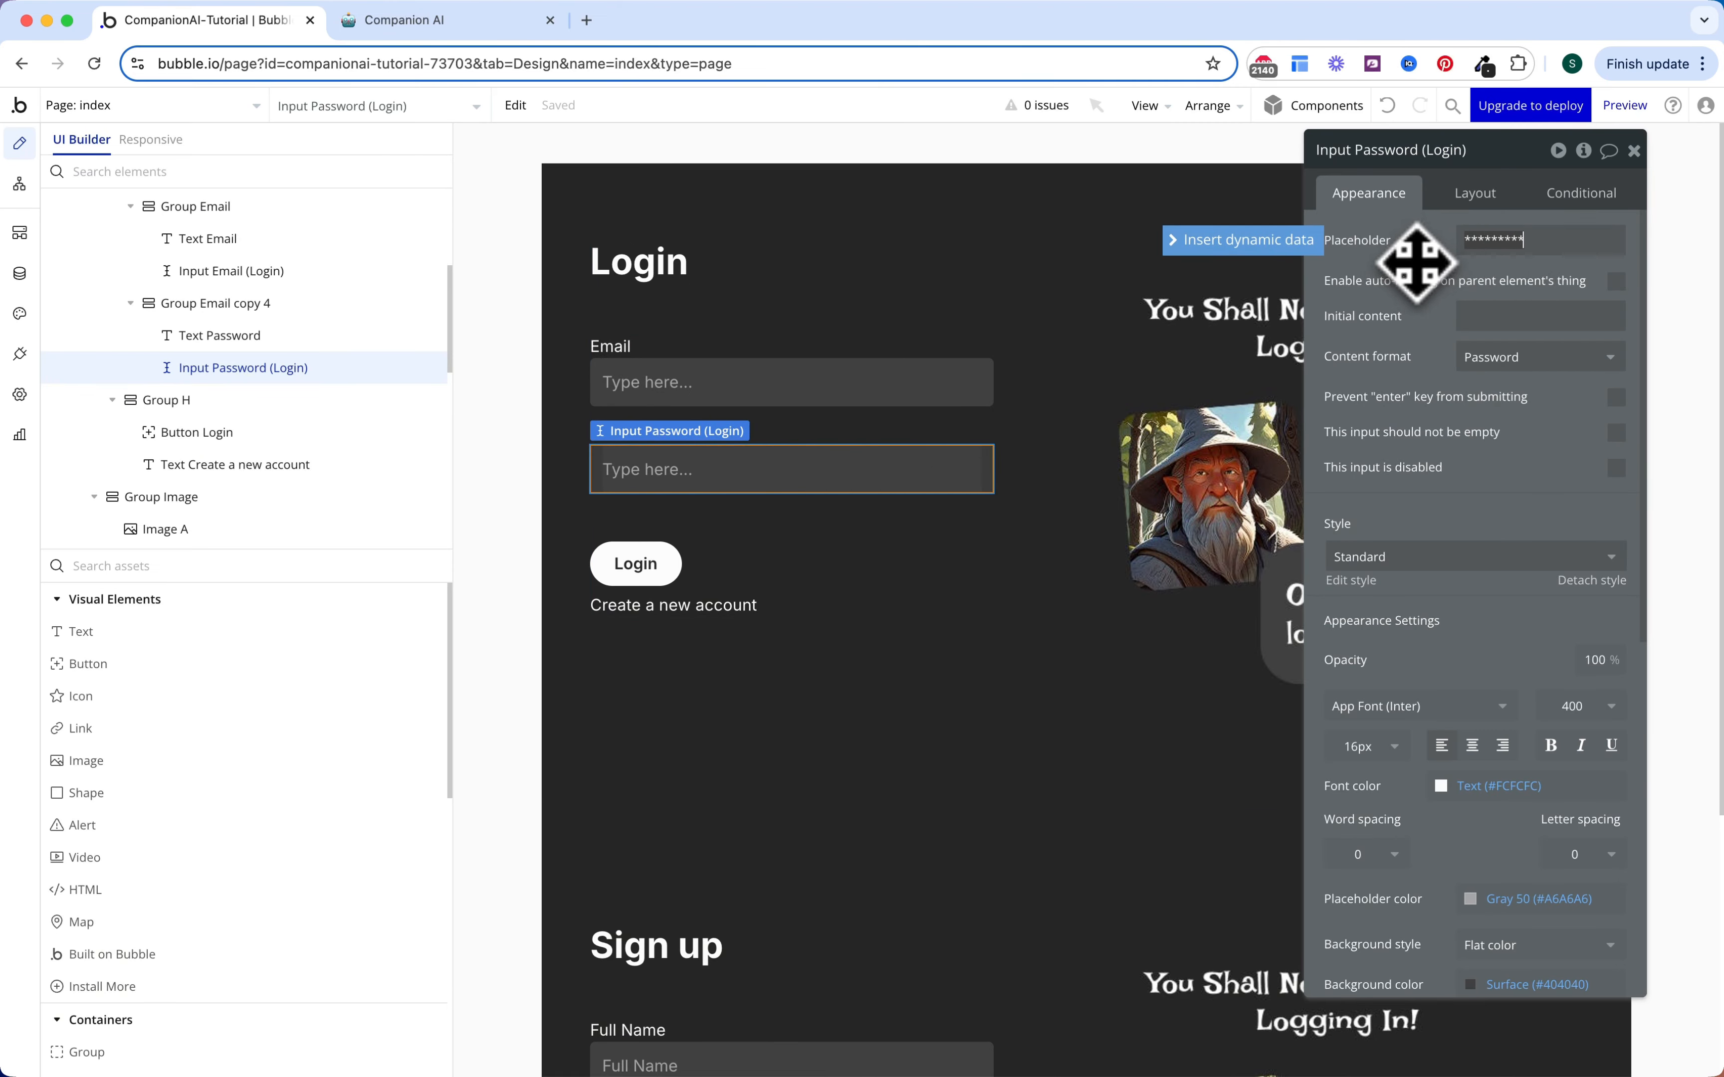
click(819, 382)
click(1567, 240)
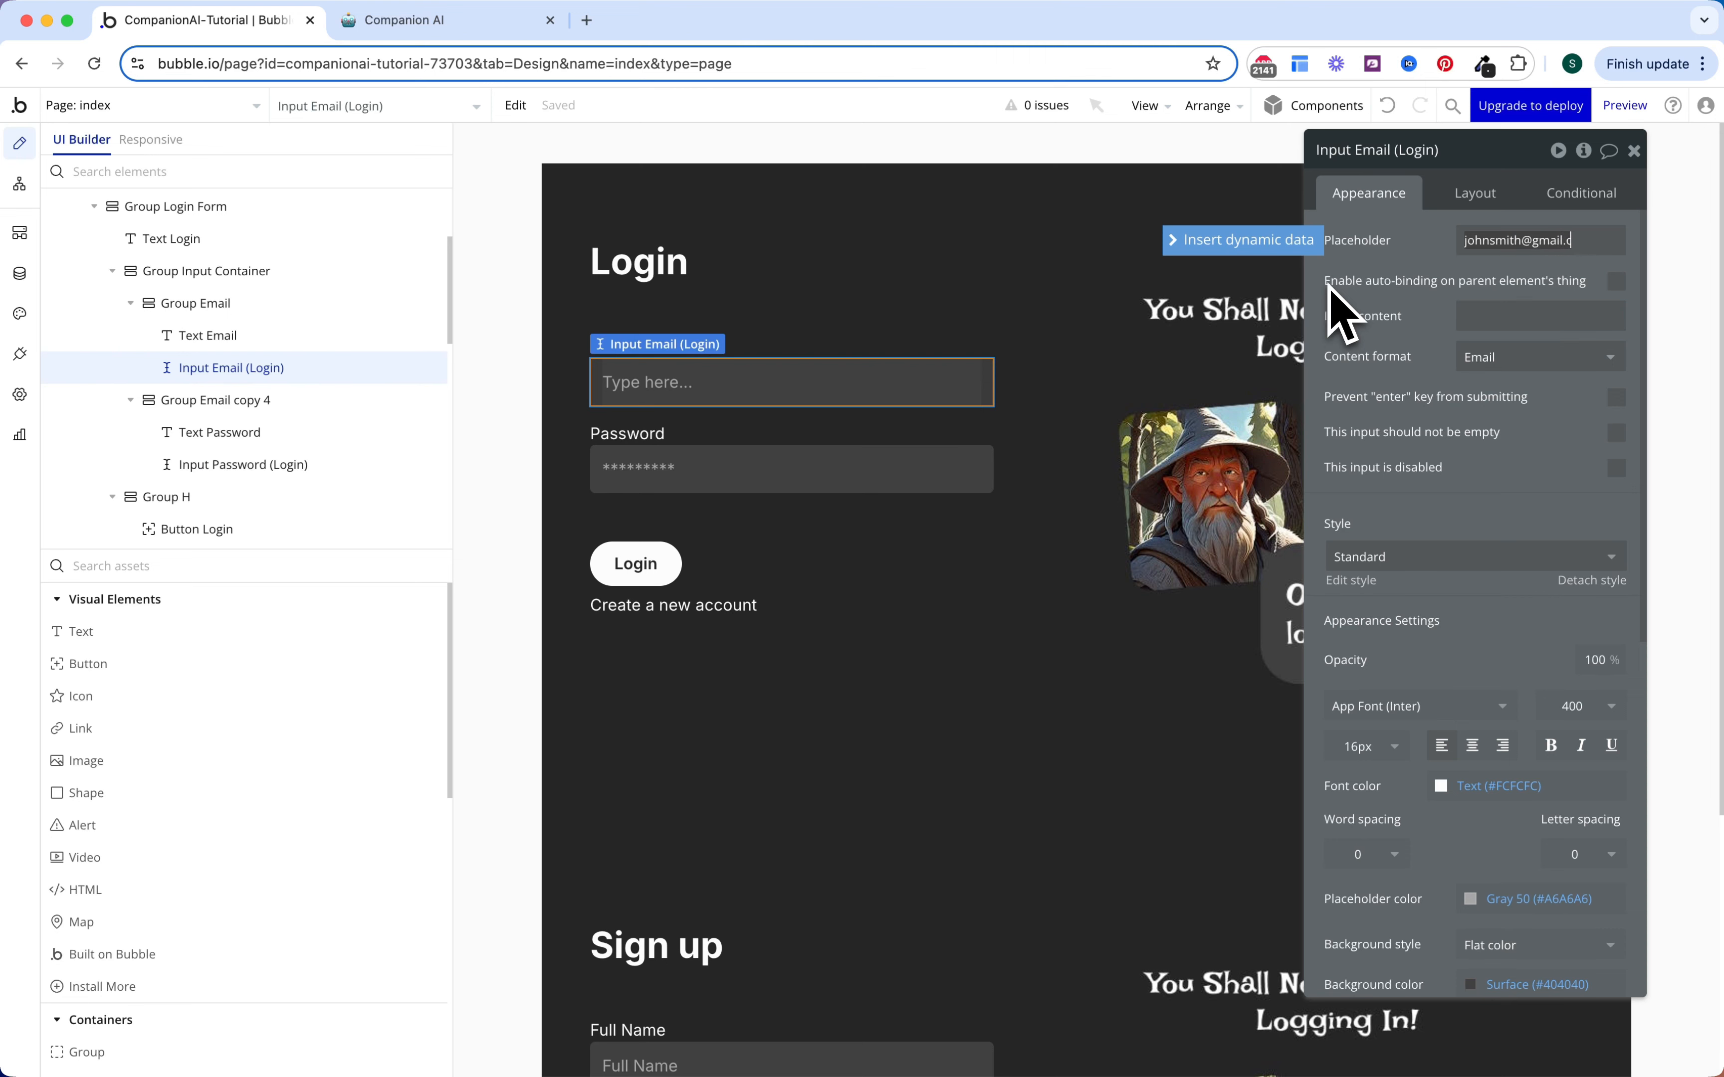
click(1301, 338)
key(Escape)
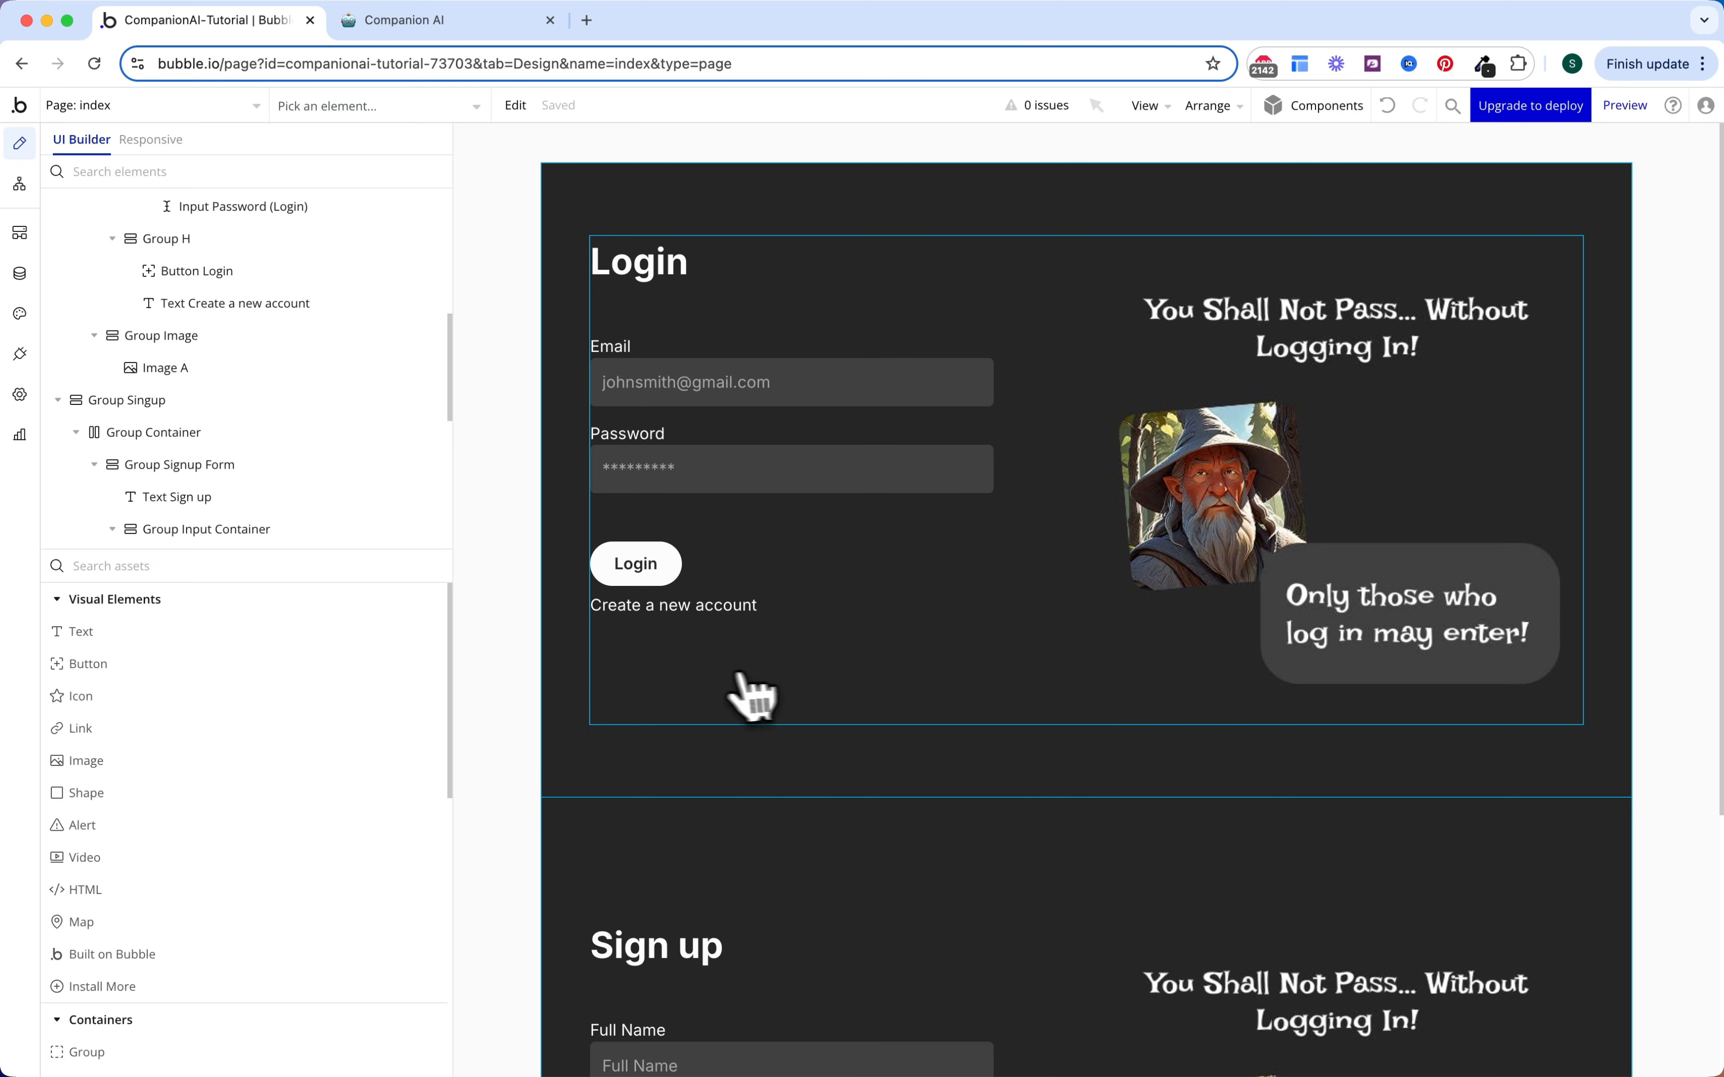
Step: Add a 'Log the user in' action to a new workflow on the Login button
click(652, 569)
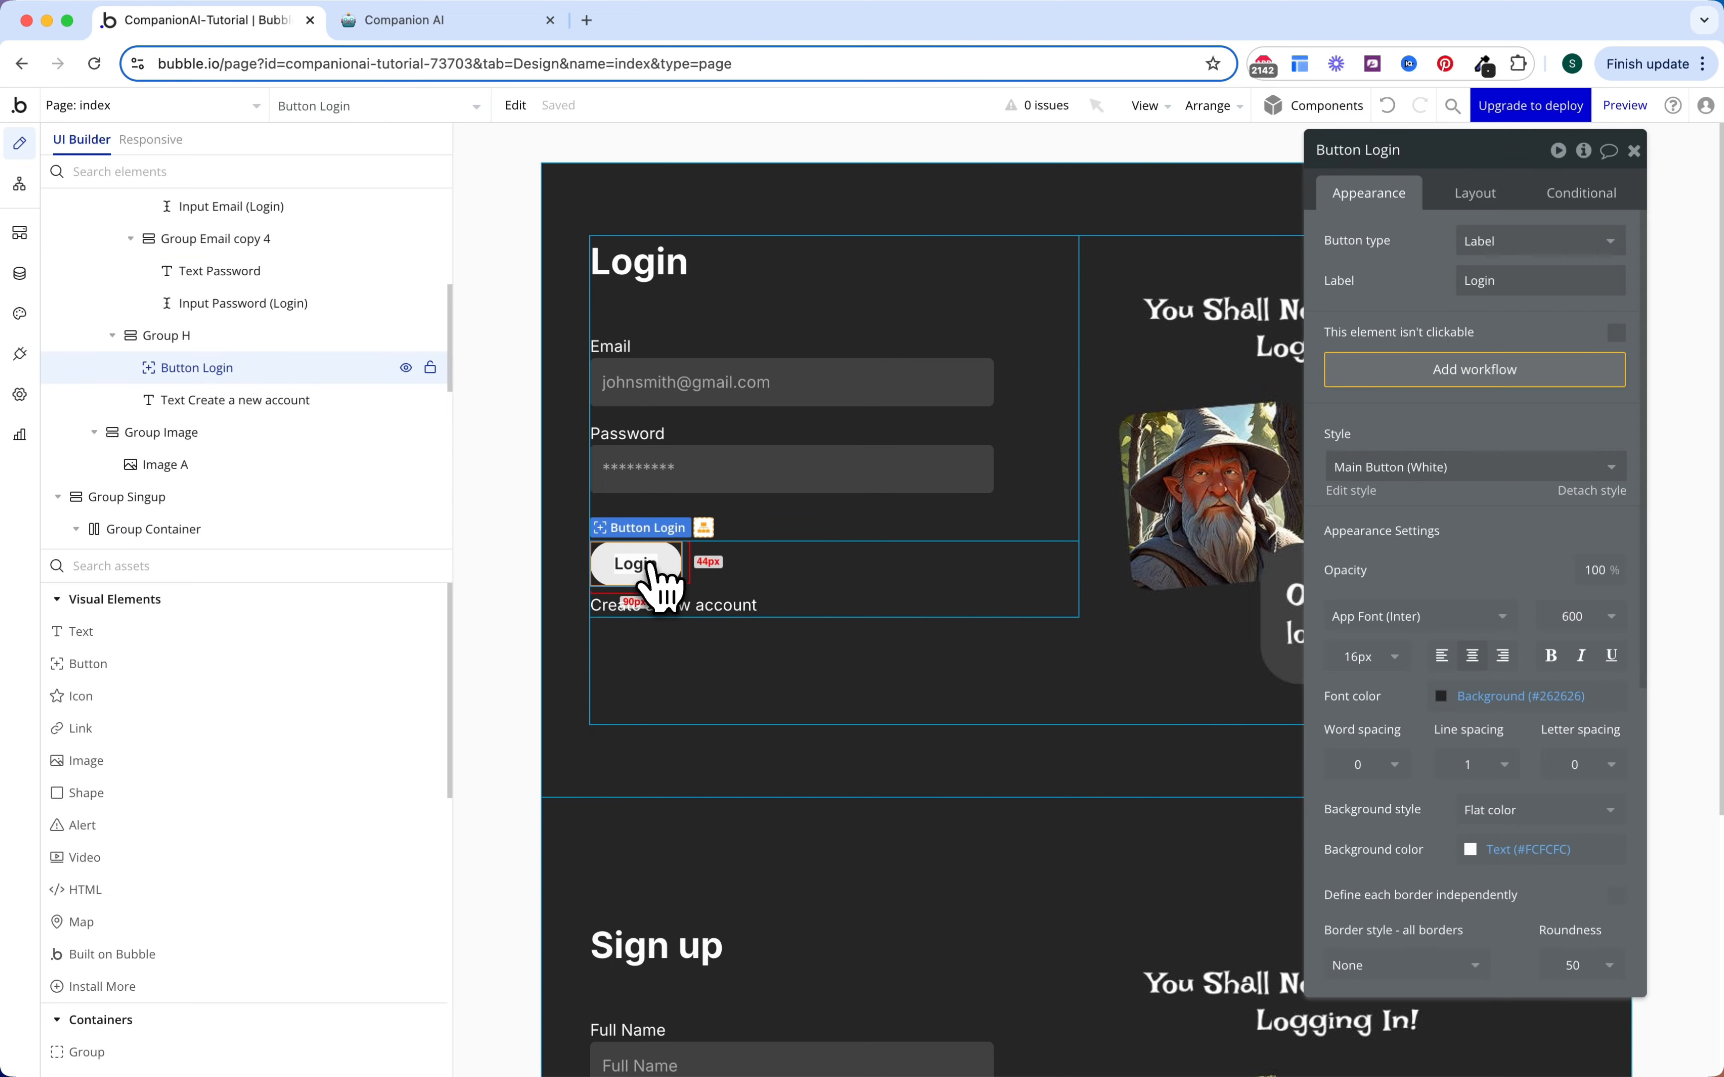
click(1453, 372)
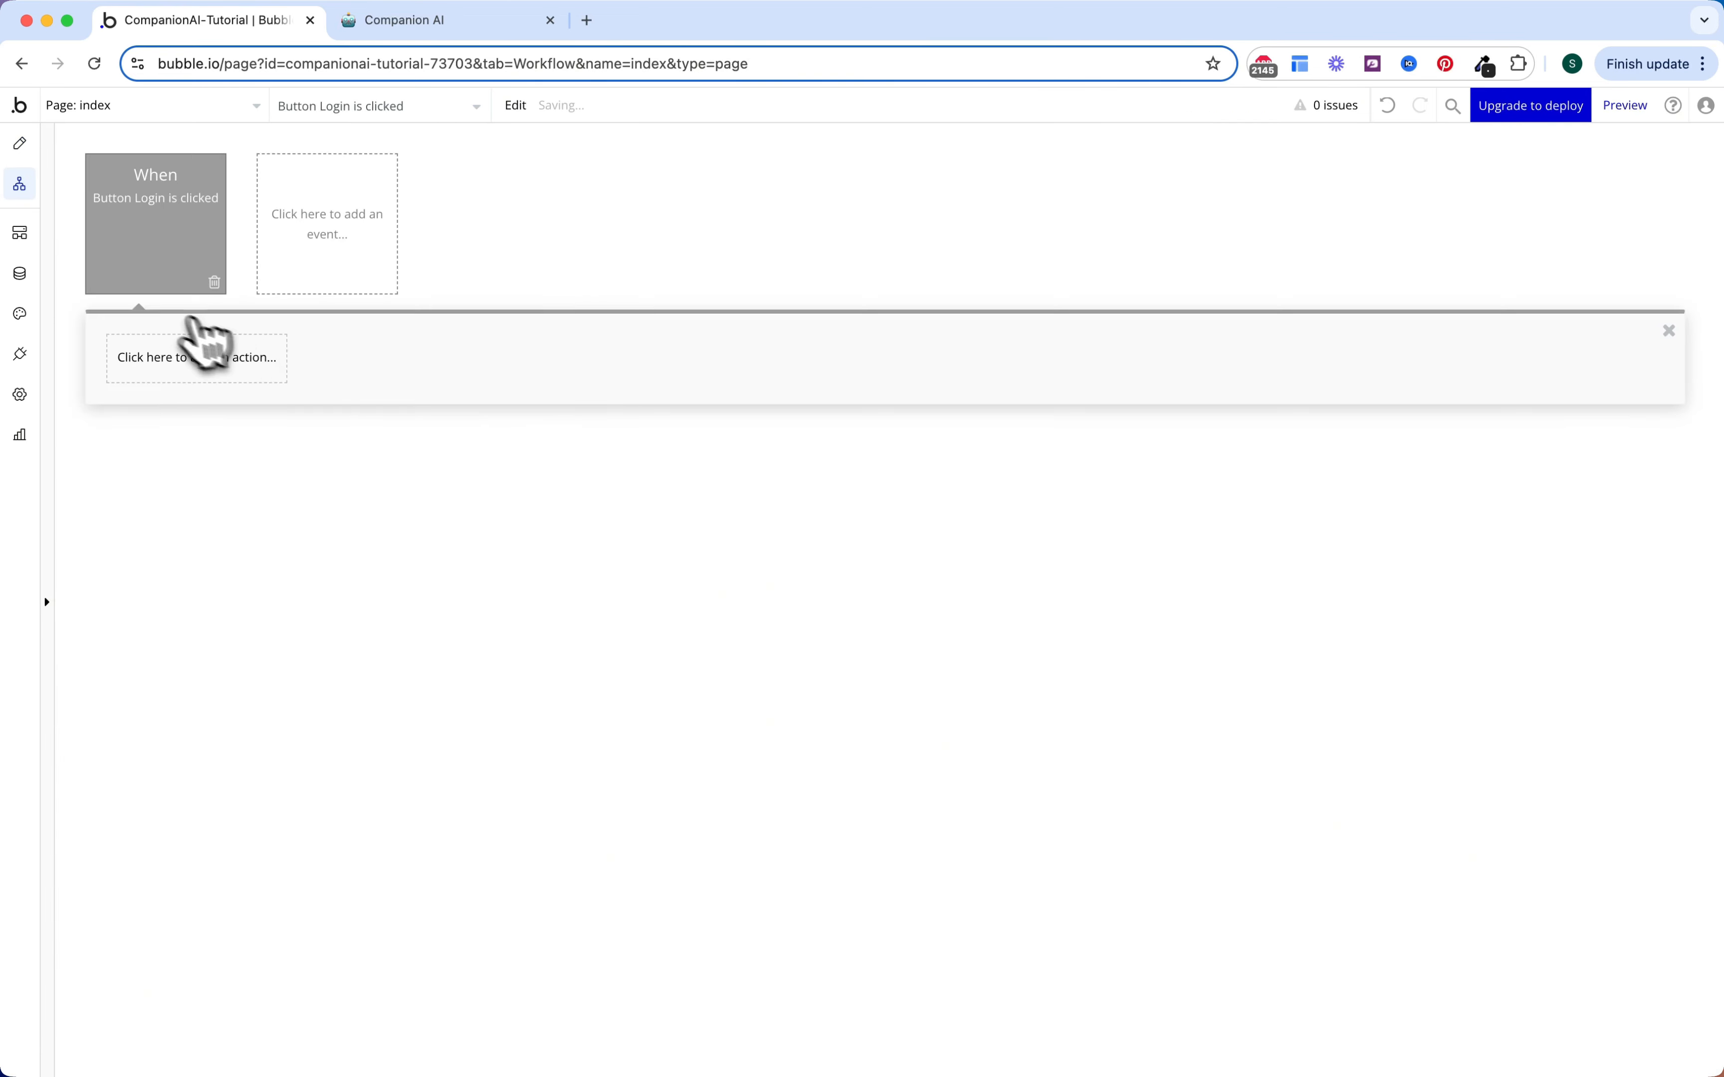
click(211, 357)
text(log)
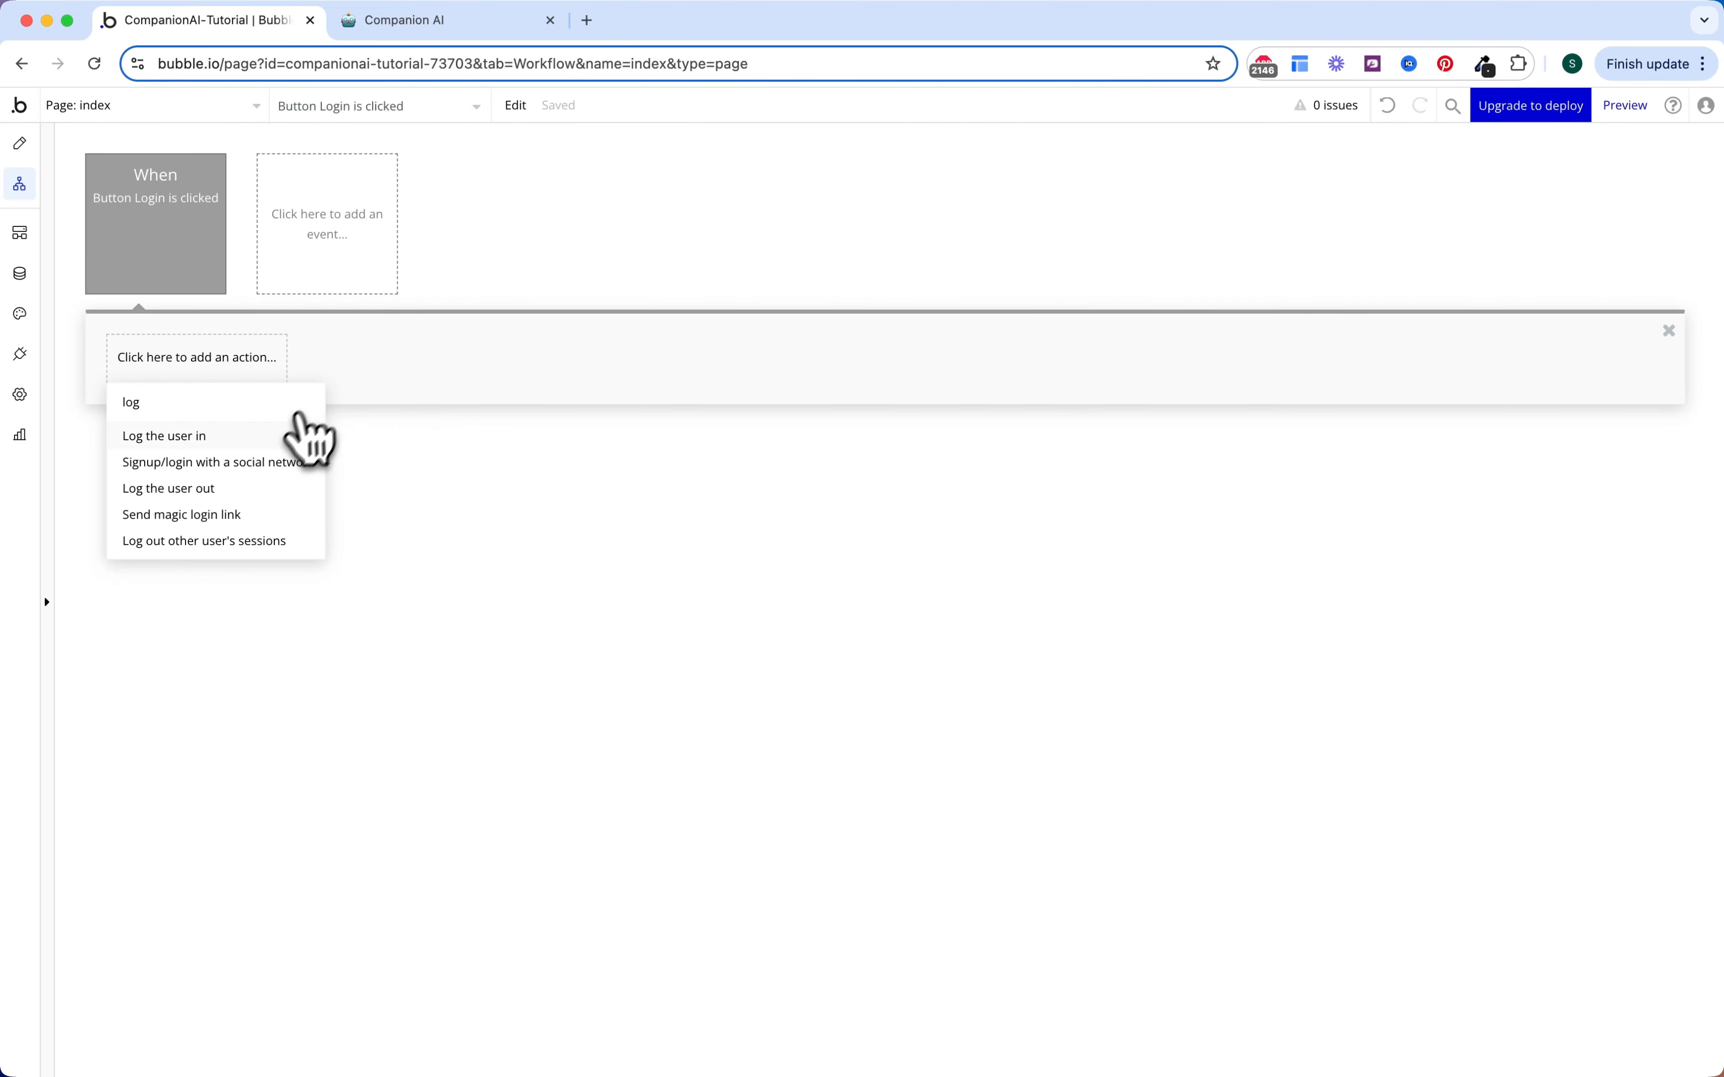
click(307, 436)
Step: Set the login Email and Password to Input Email (Login) and Input Password (Login) values
click(1486, 199)
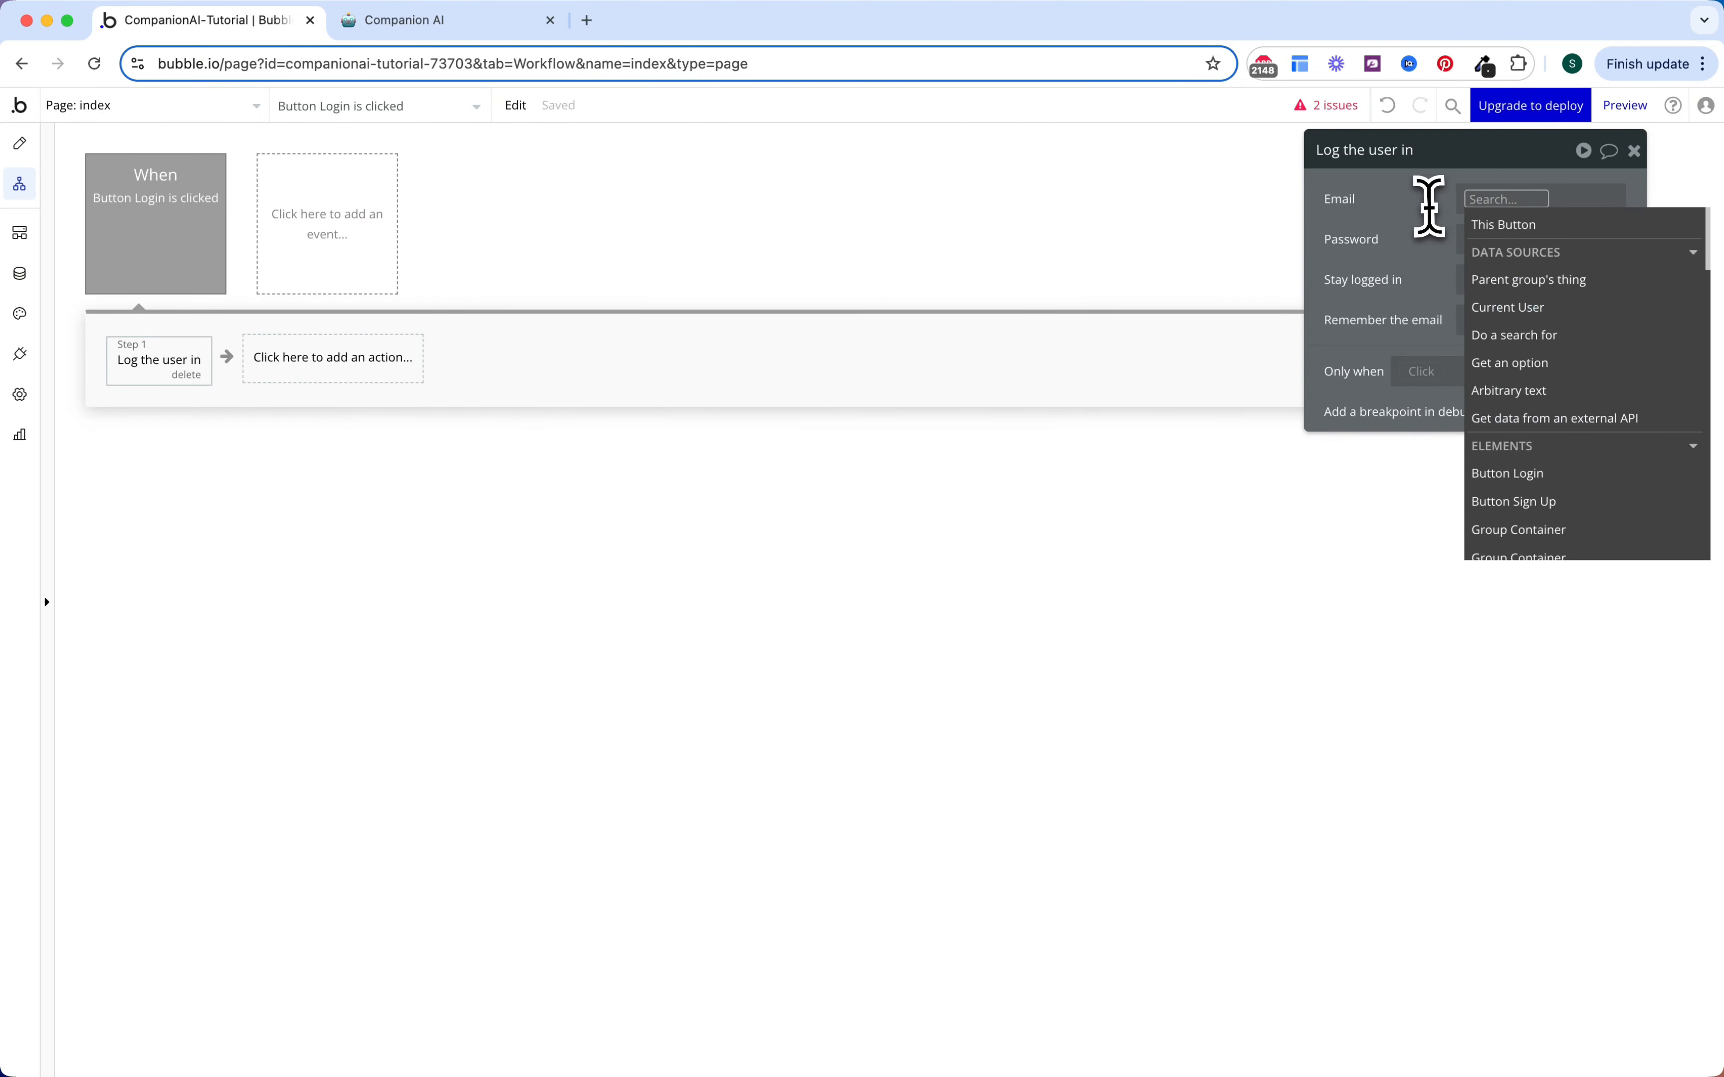
text(email)
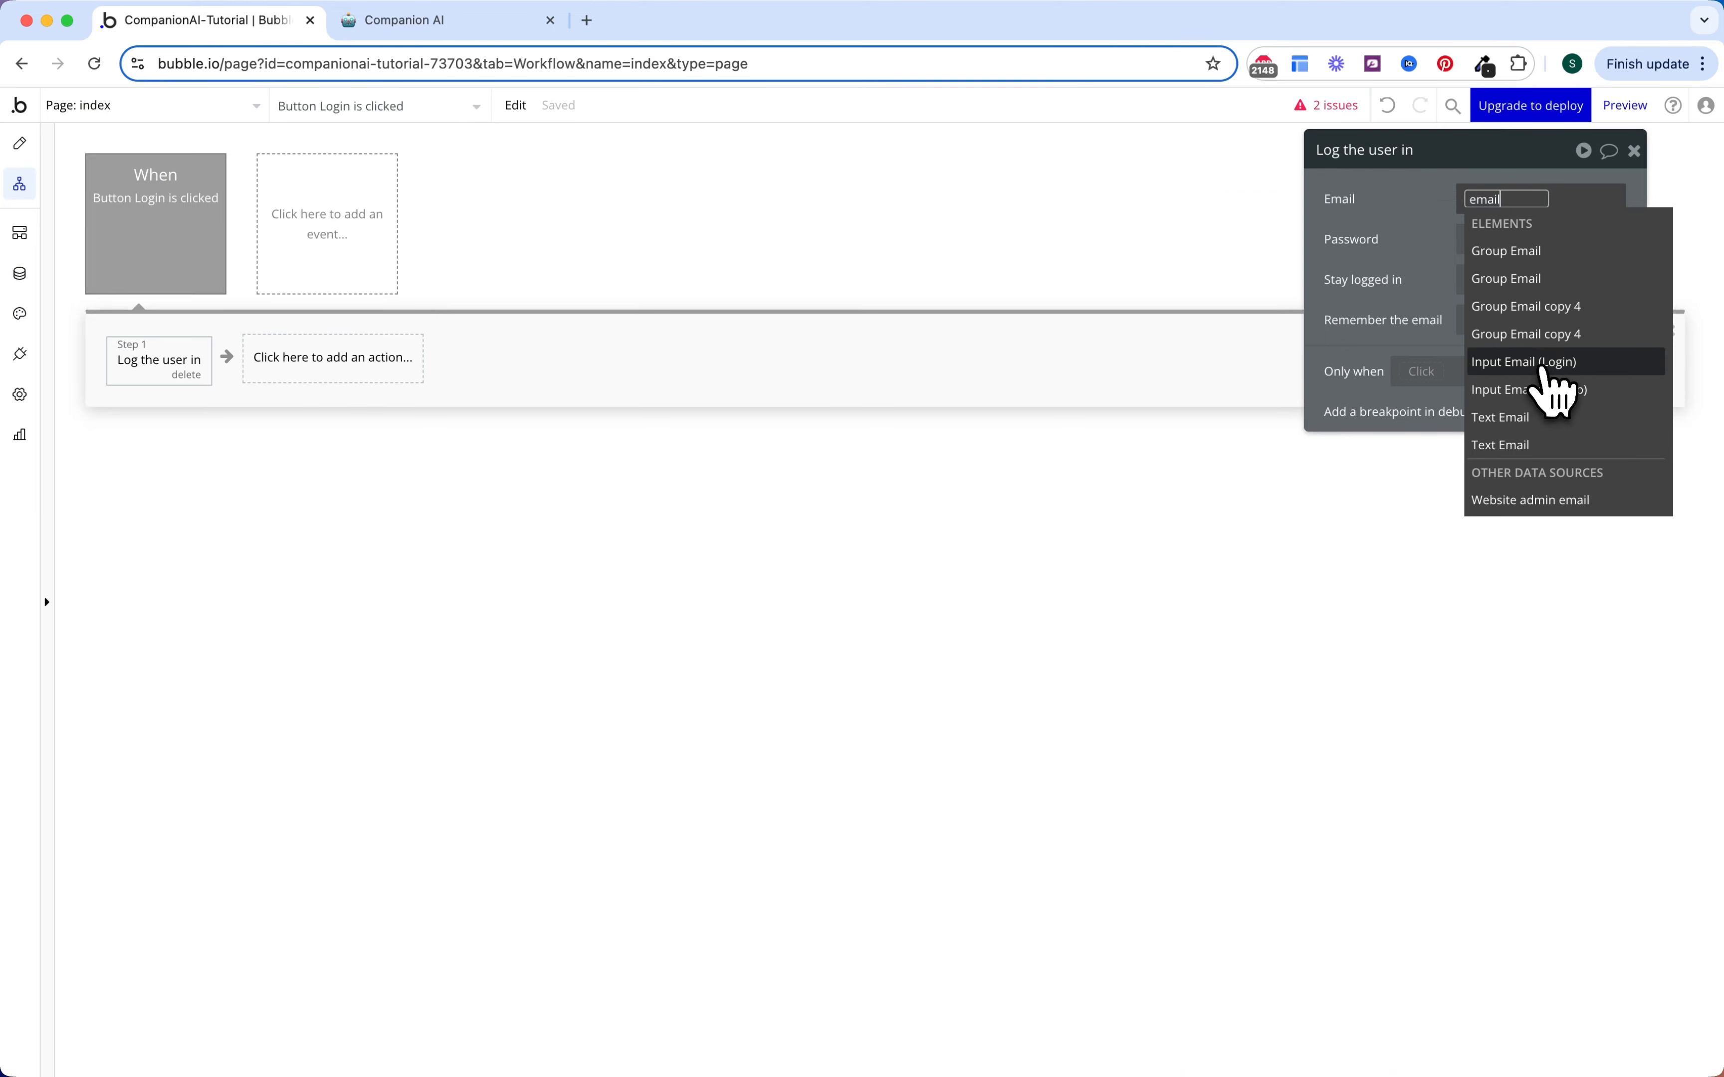
click(1539, 362)
click(1537, 275)
click(1468, 260)
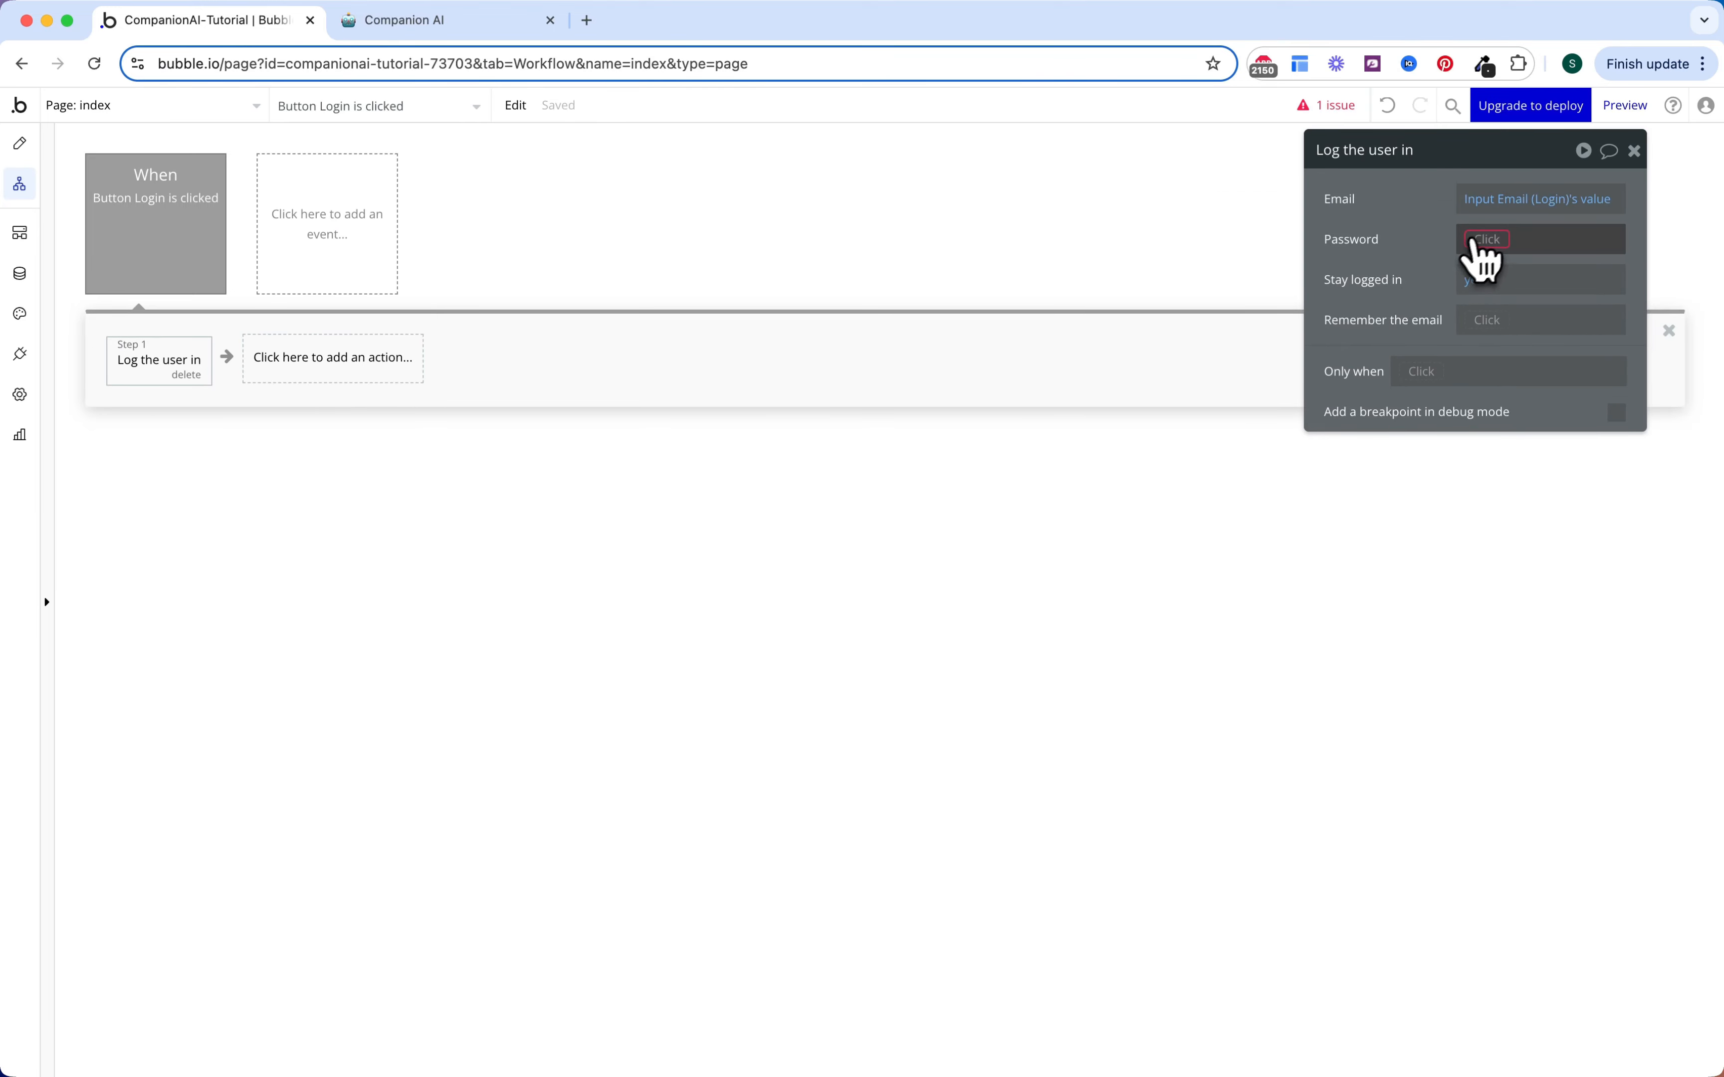
click(1486, 239)
text(pass)
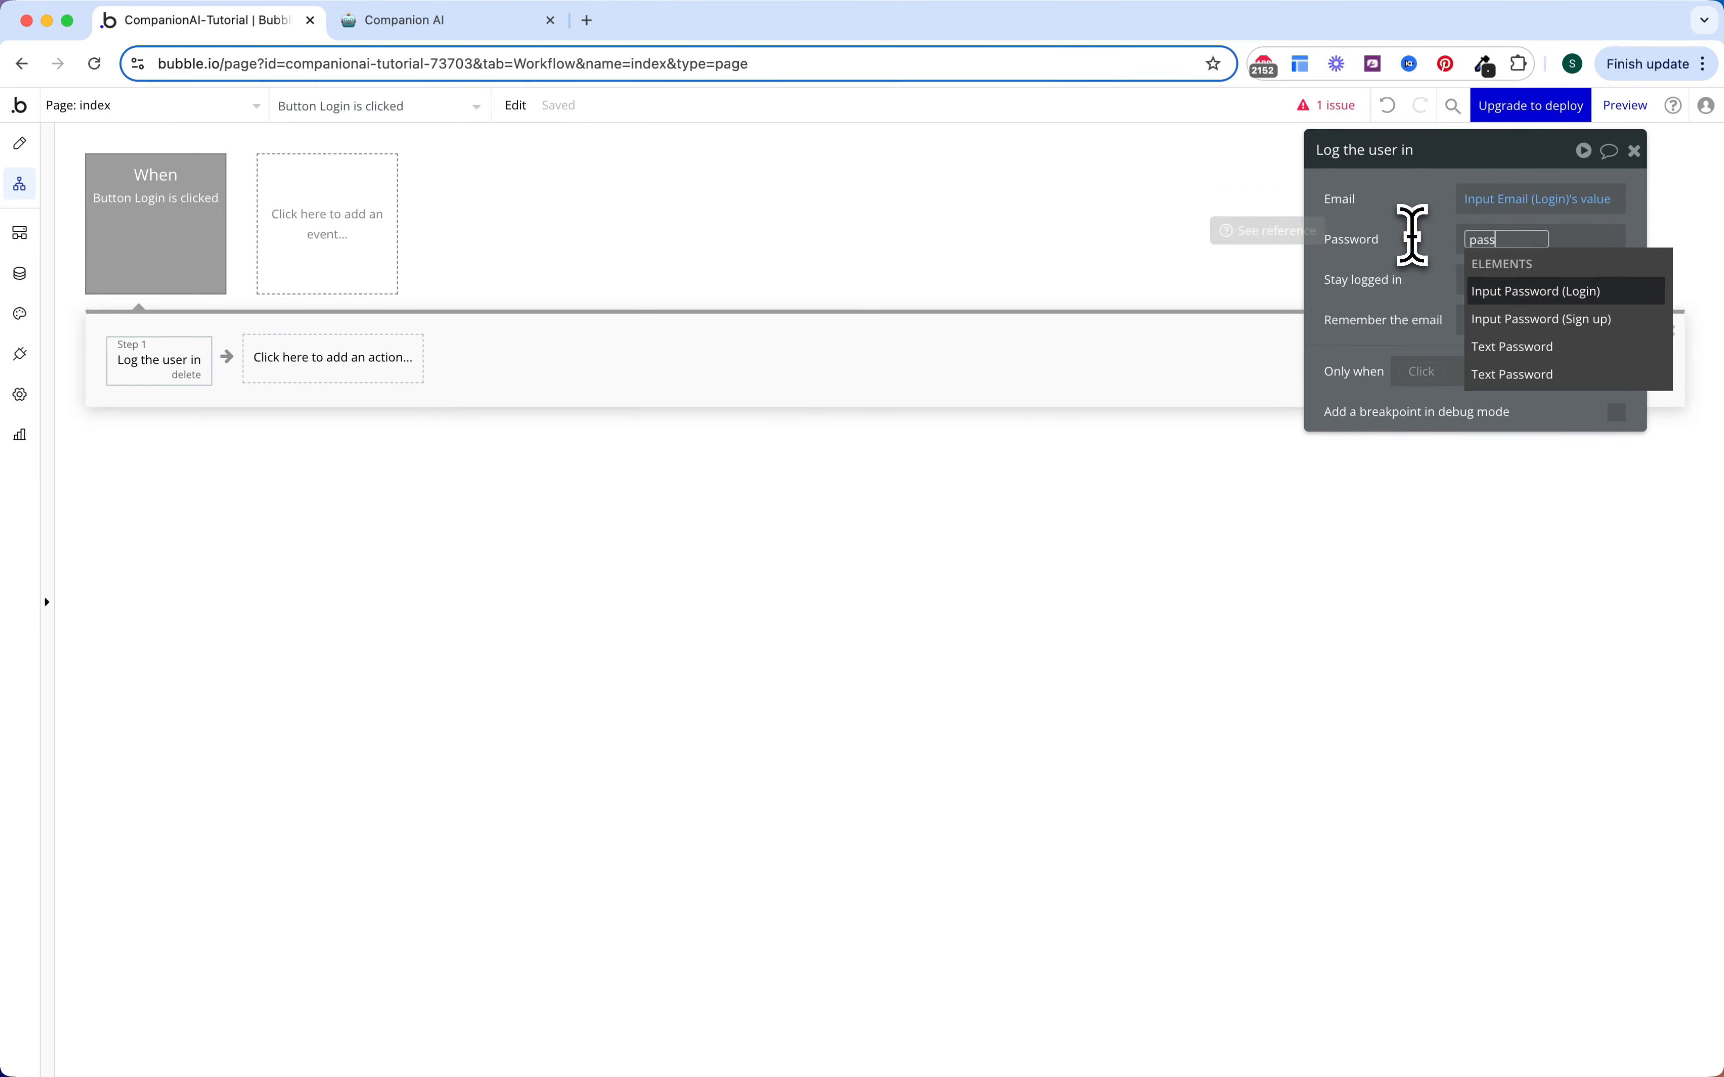
click(1488, 292)
click(1539, 325)
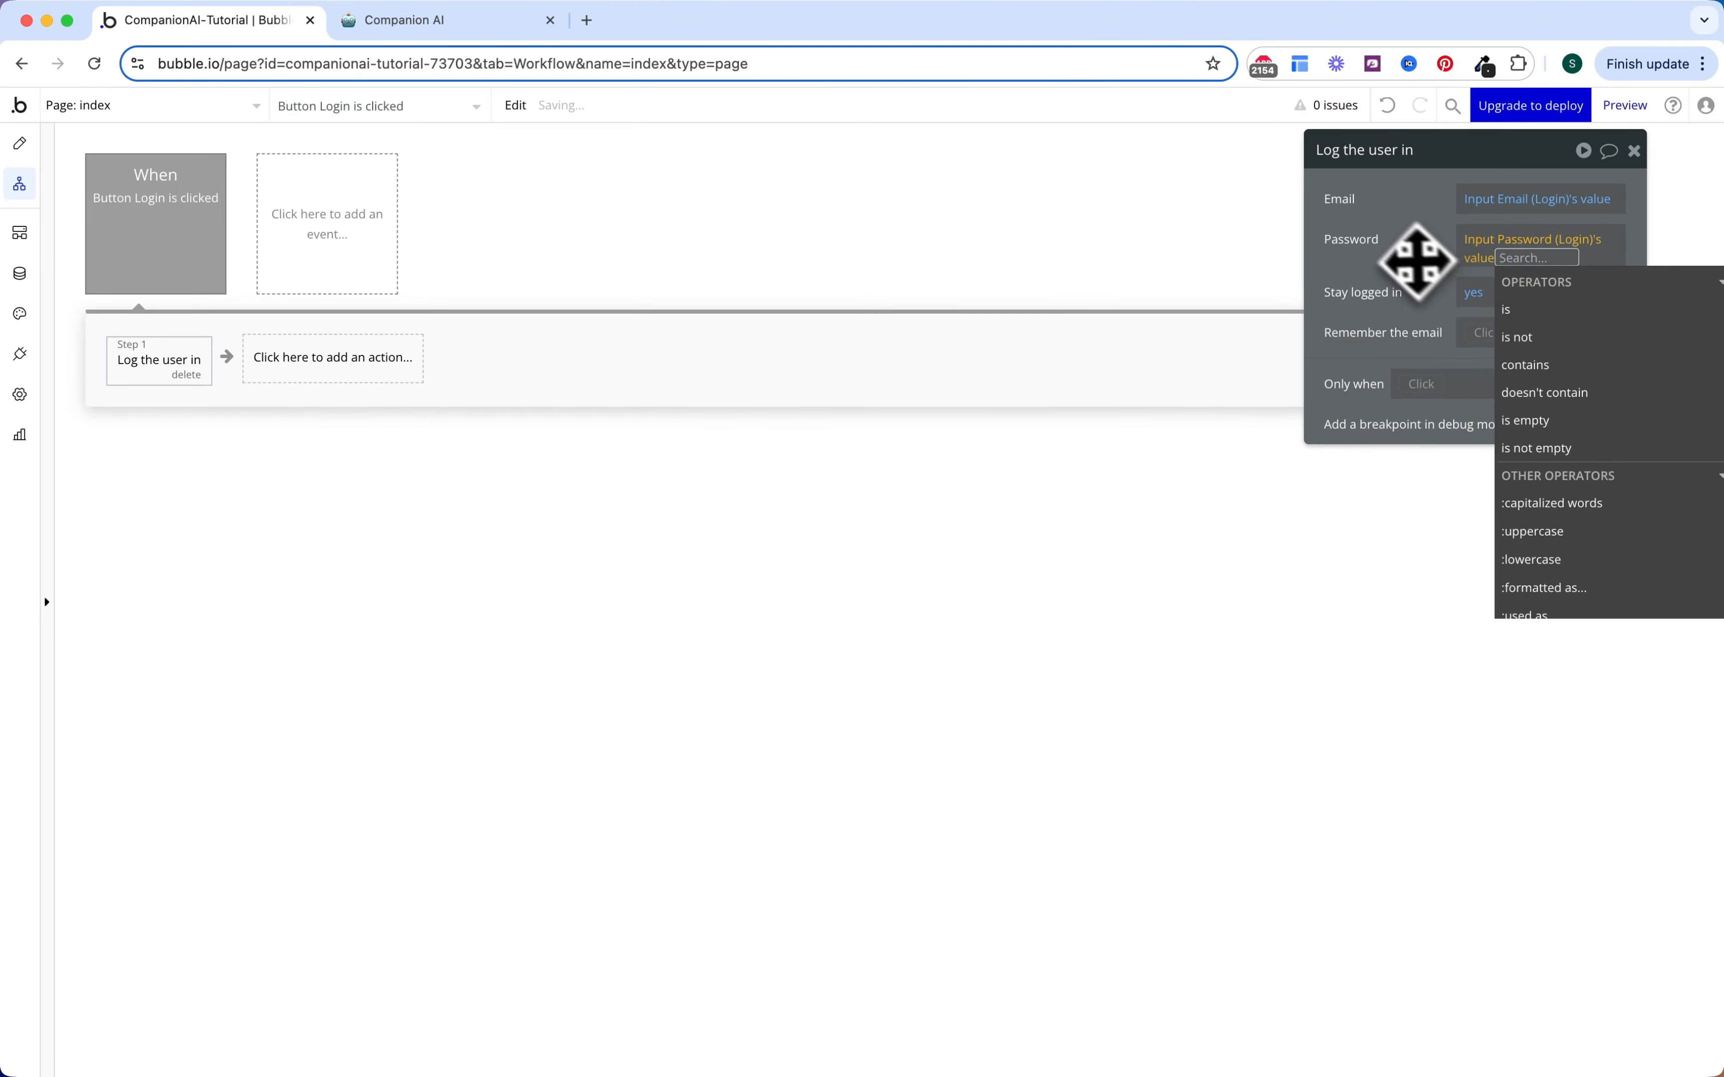
click(1402, 284)
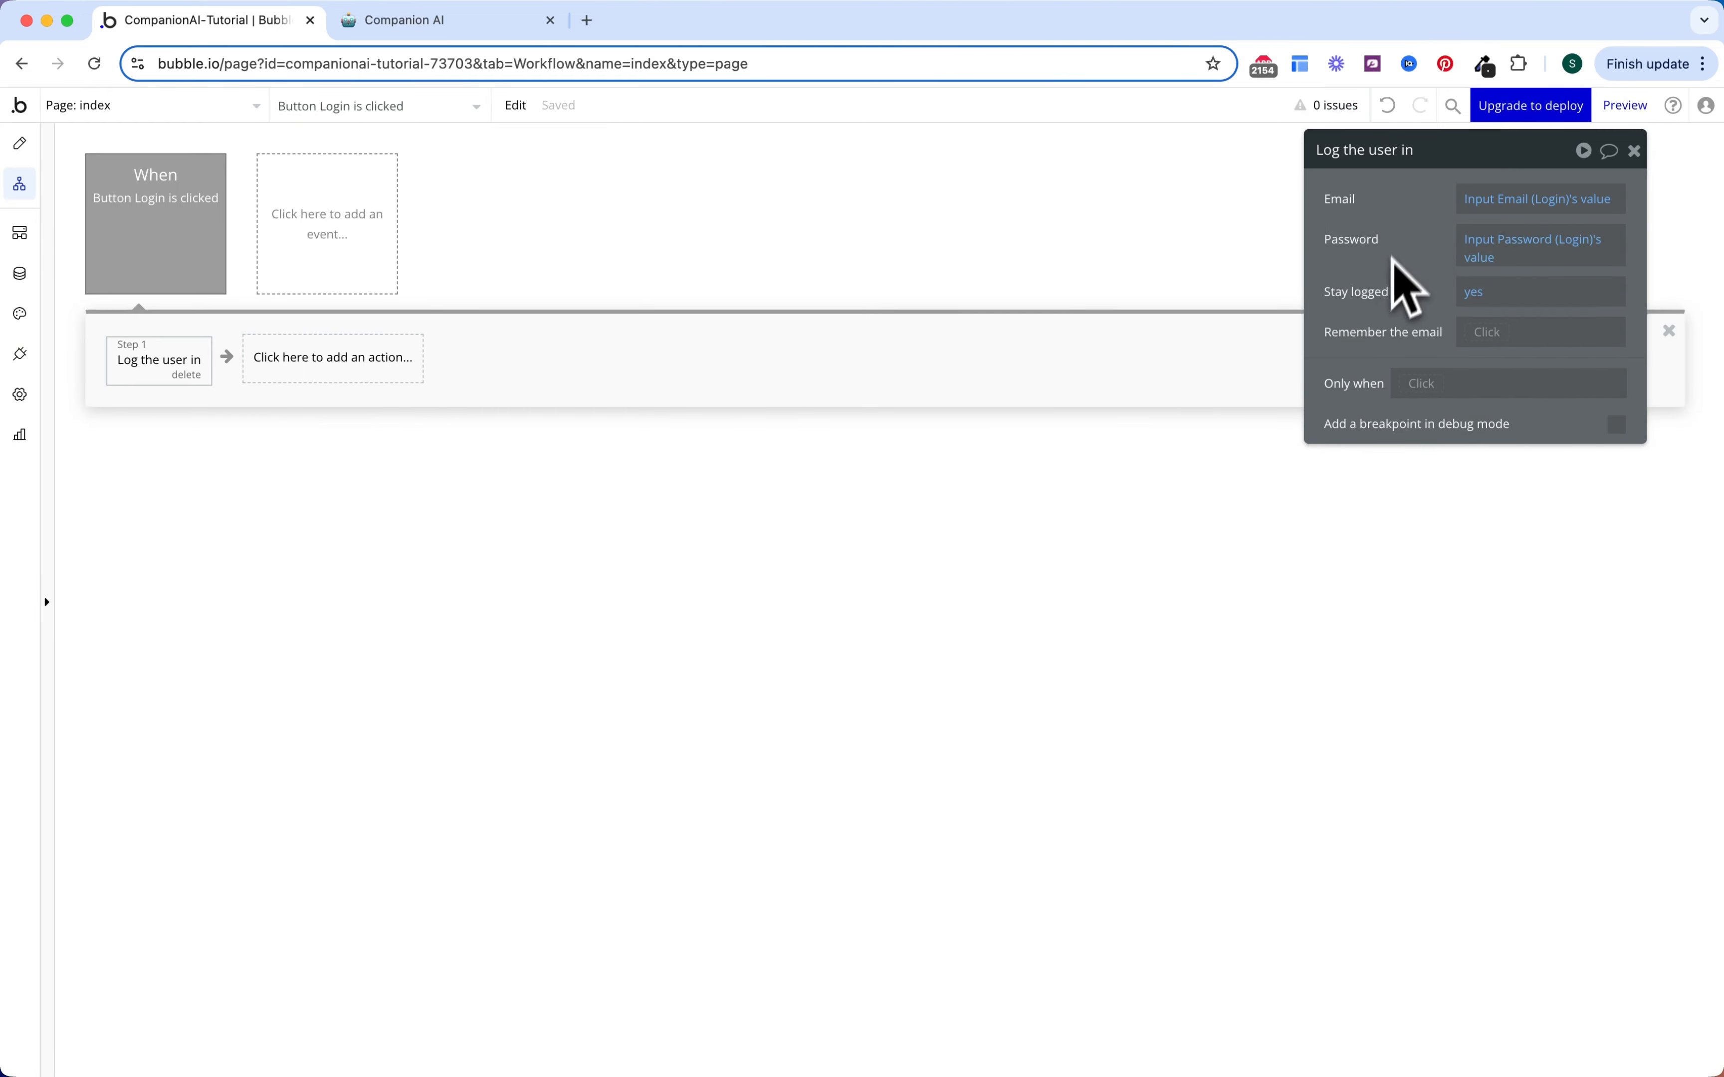
click(359, 359)
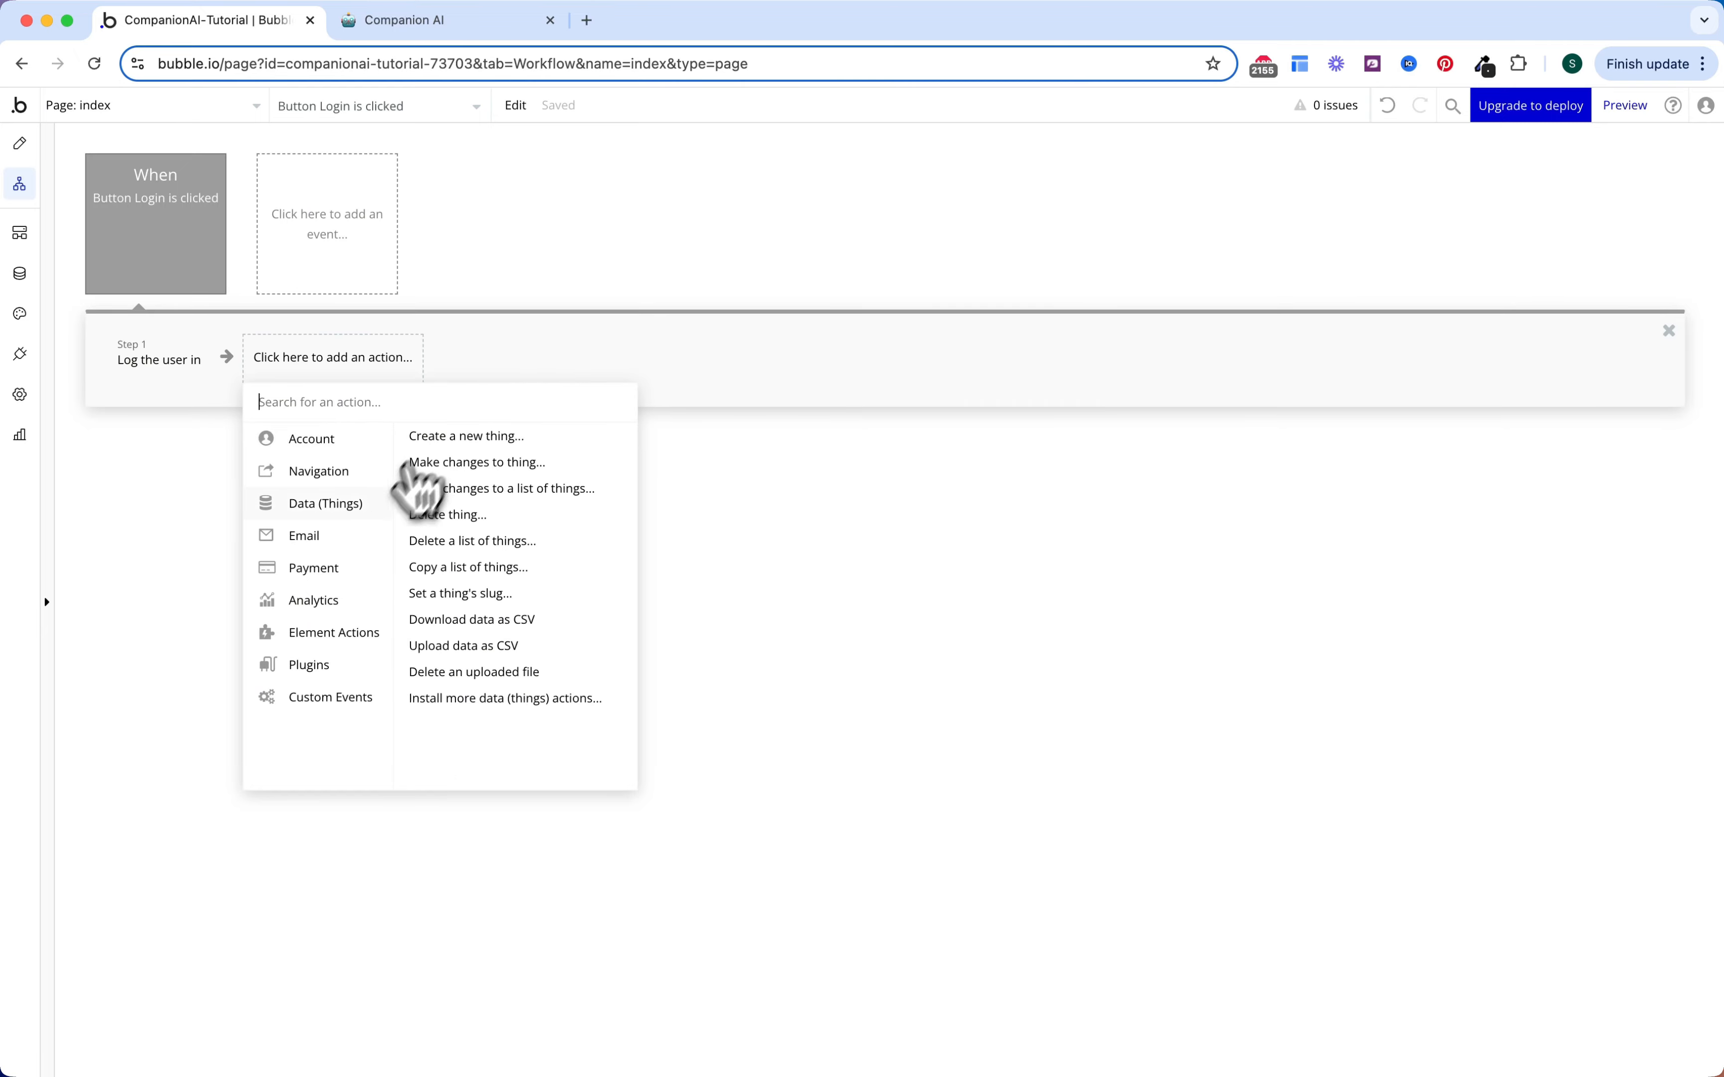
Step: Add a Go to page step whose destination is a newly created page named 'home'
mouse_move(363, 484)
click(426, 448)
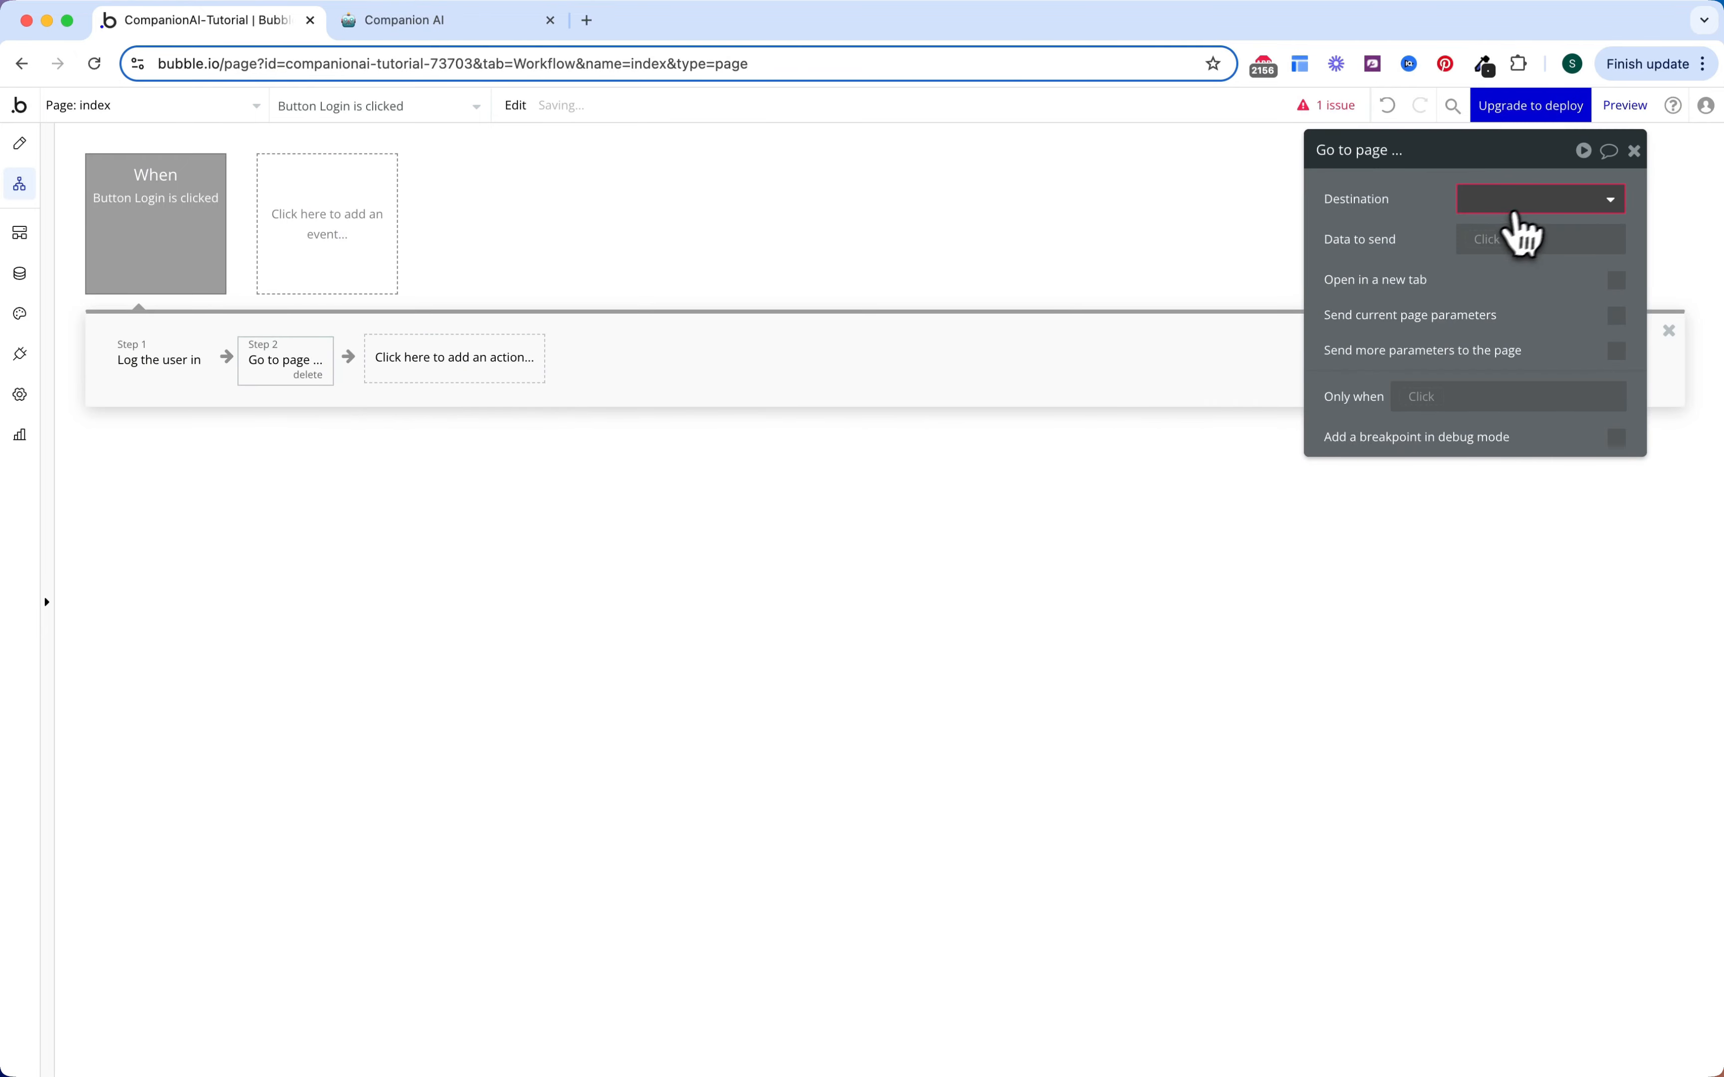
click(1525, 199)
click(1515, 385)
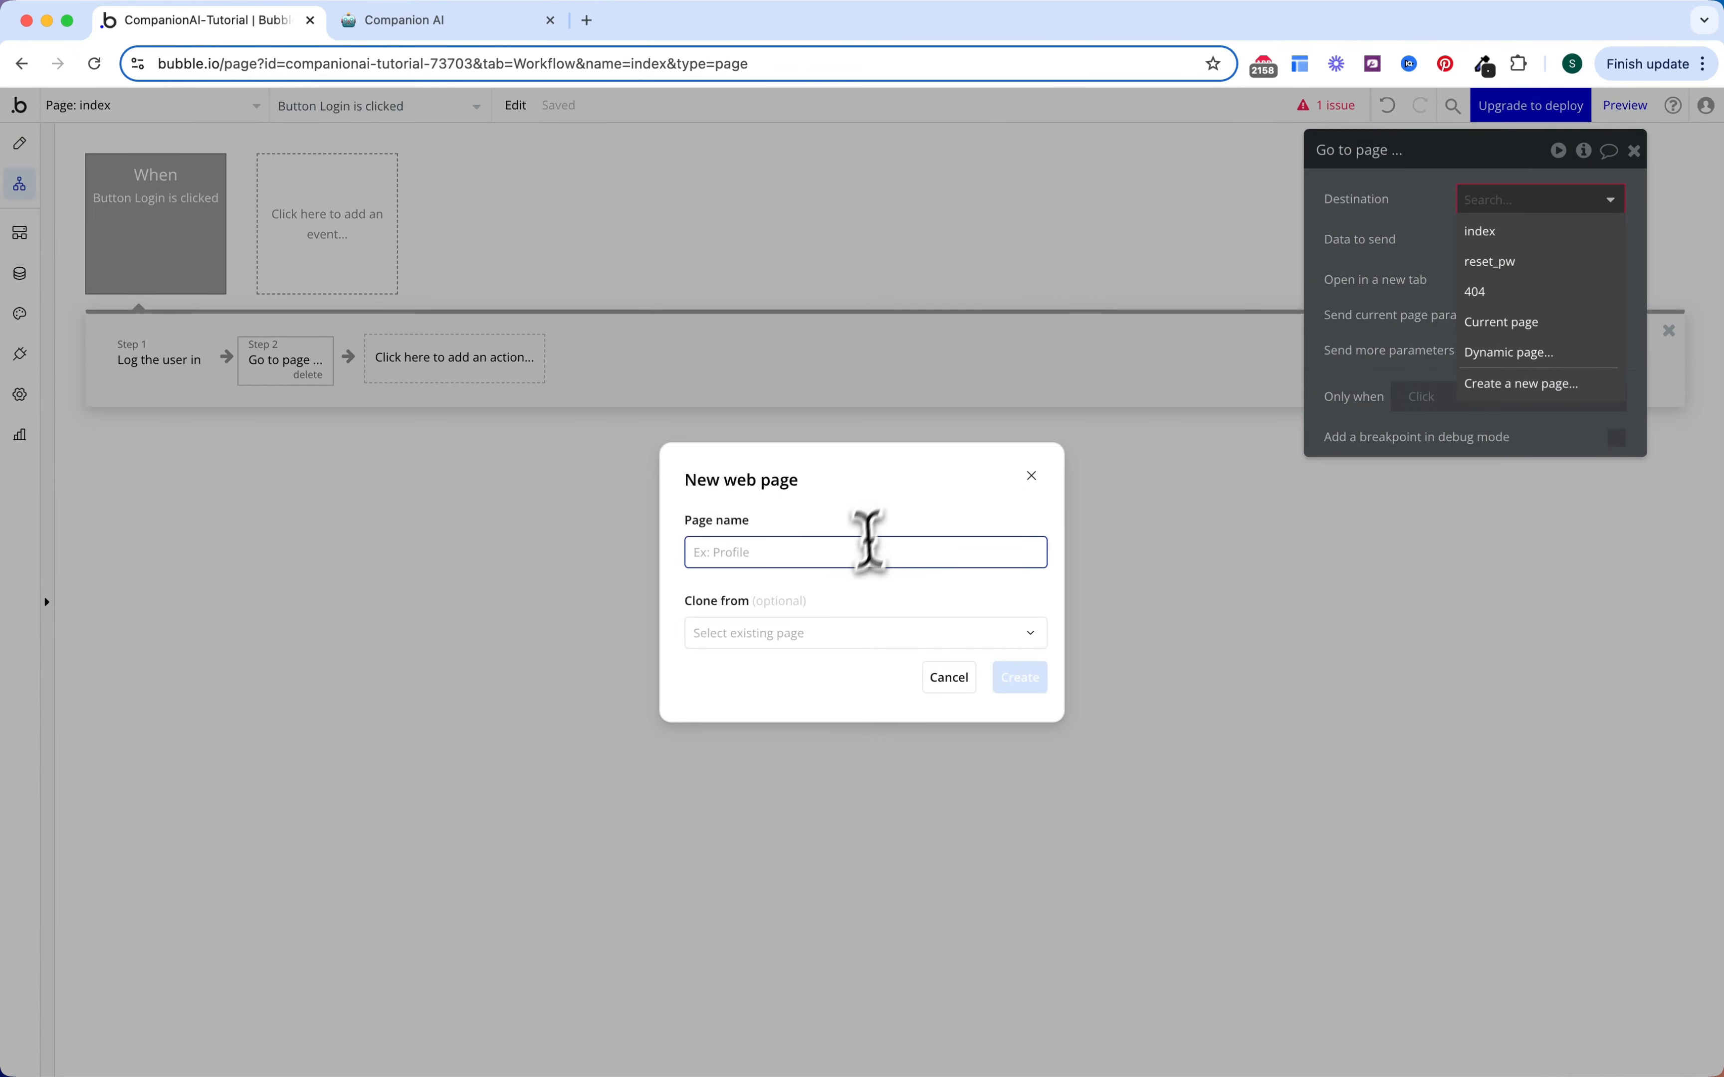
text(home)
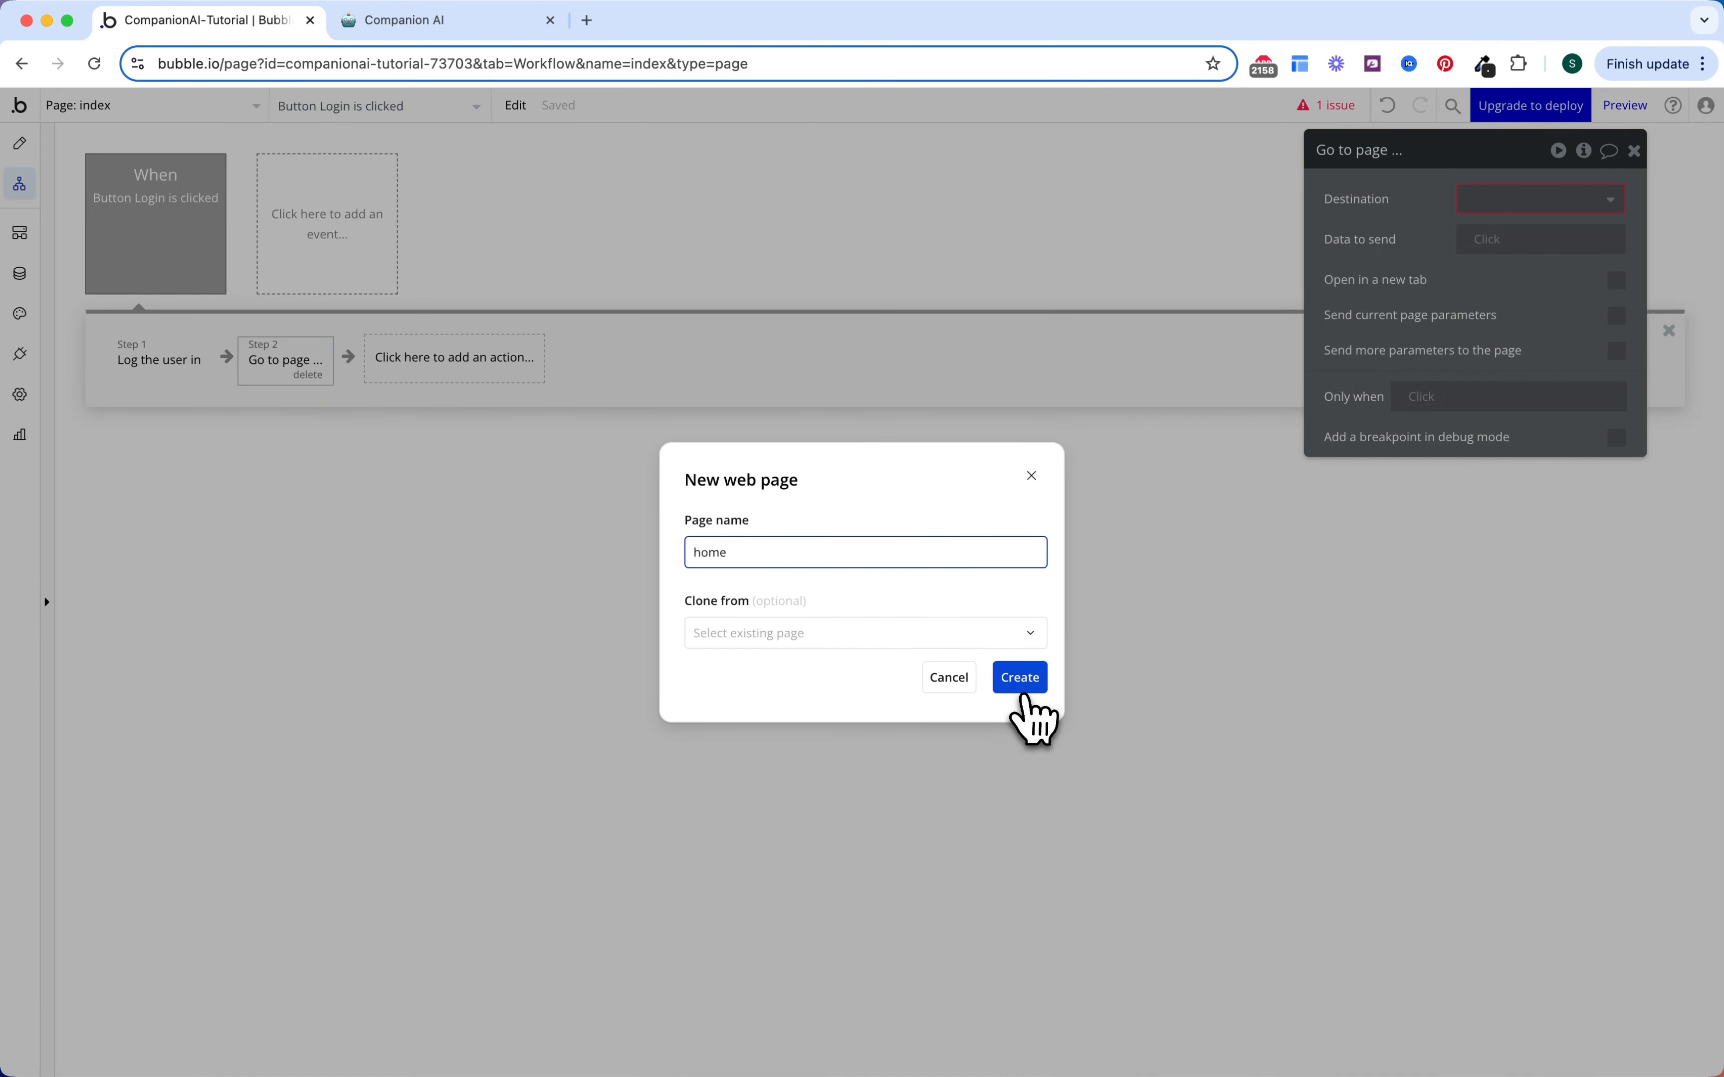
click(1020, 677)
click(1475, 199)
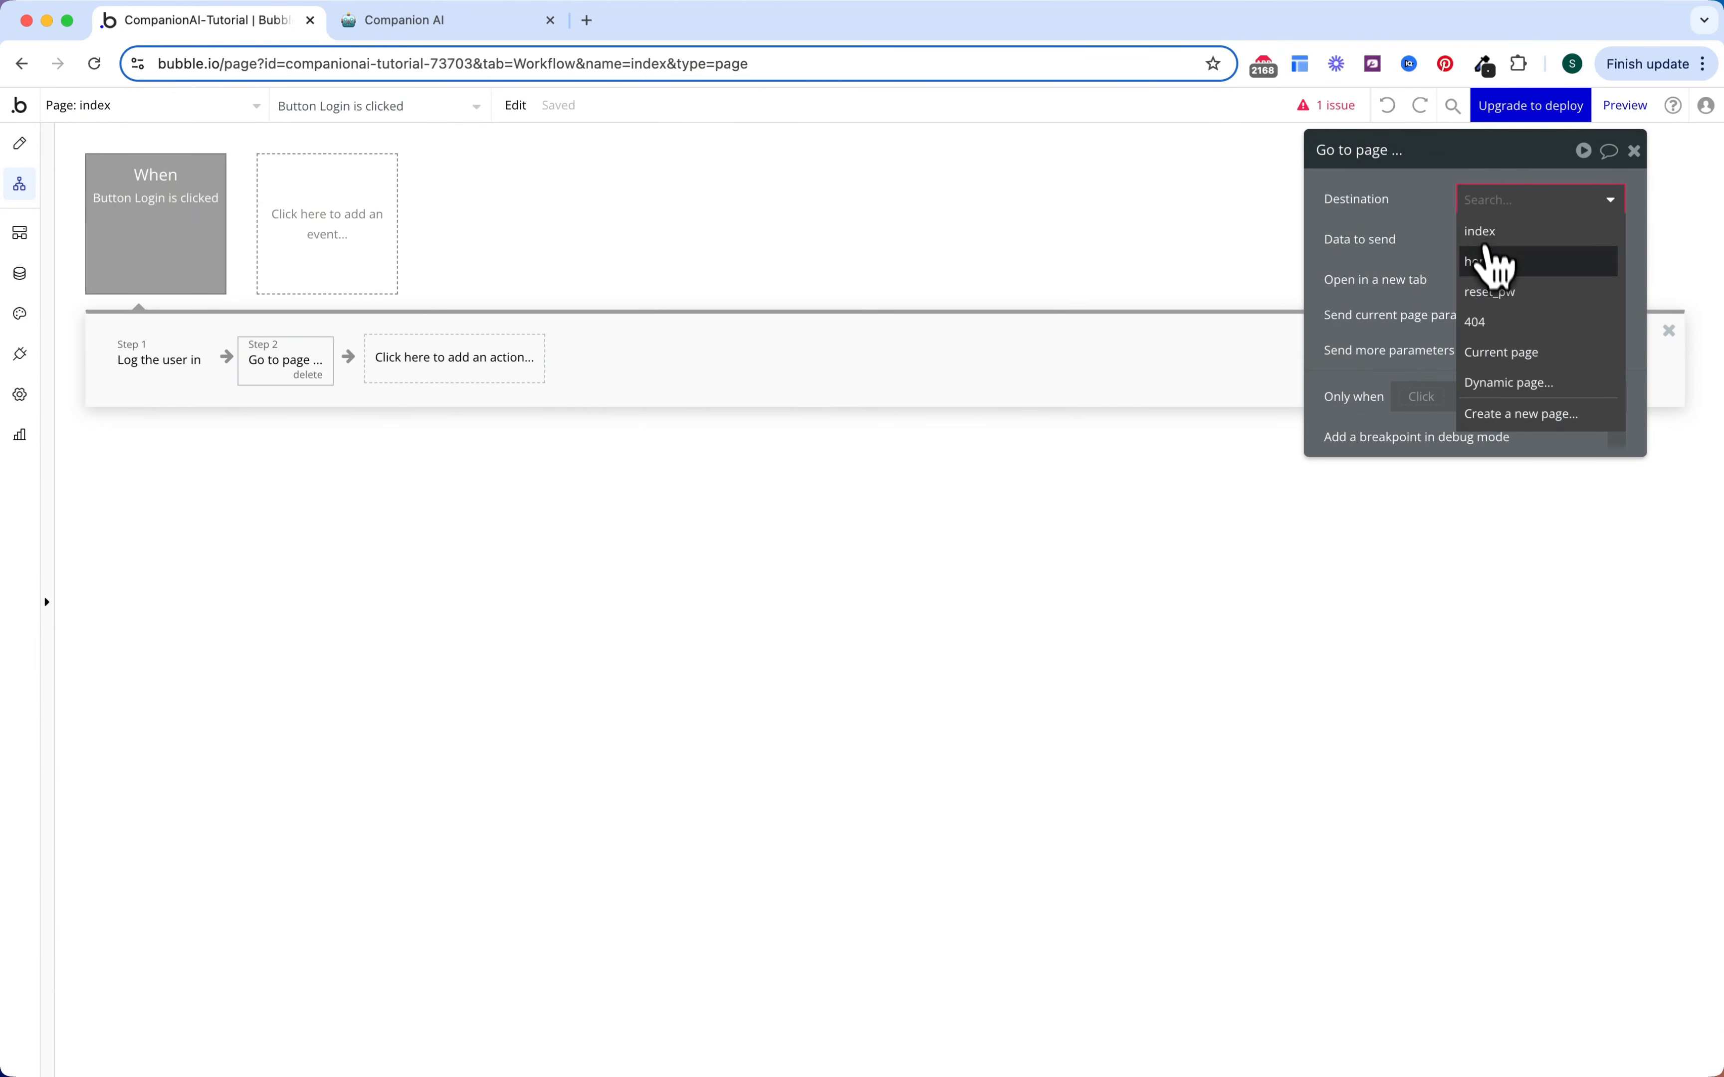
click(1486, 262)
click(855, 349)
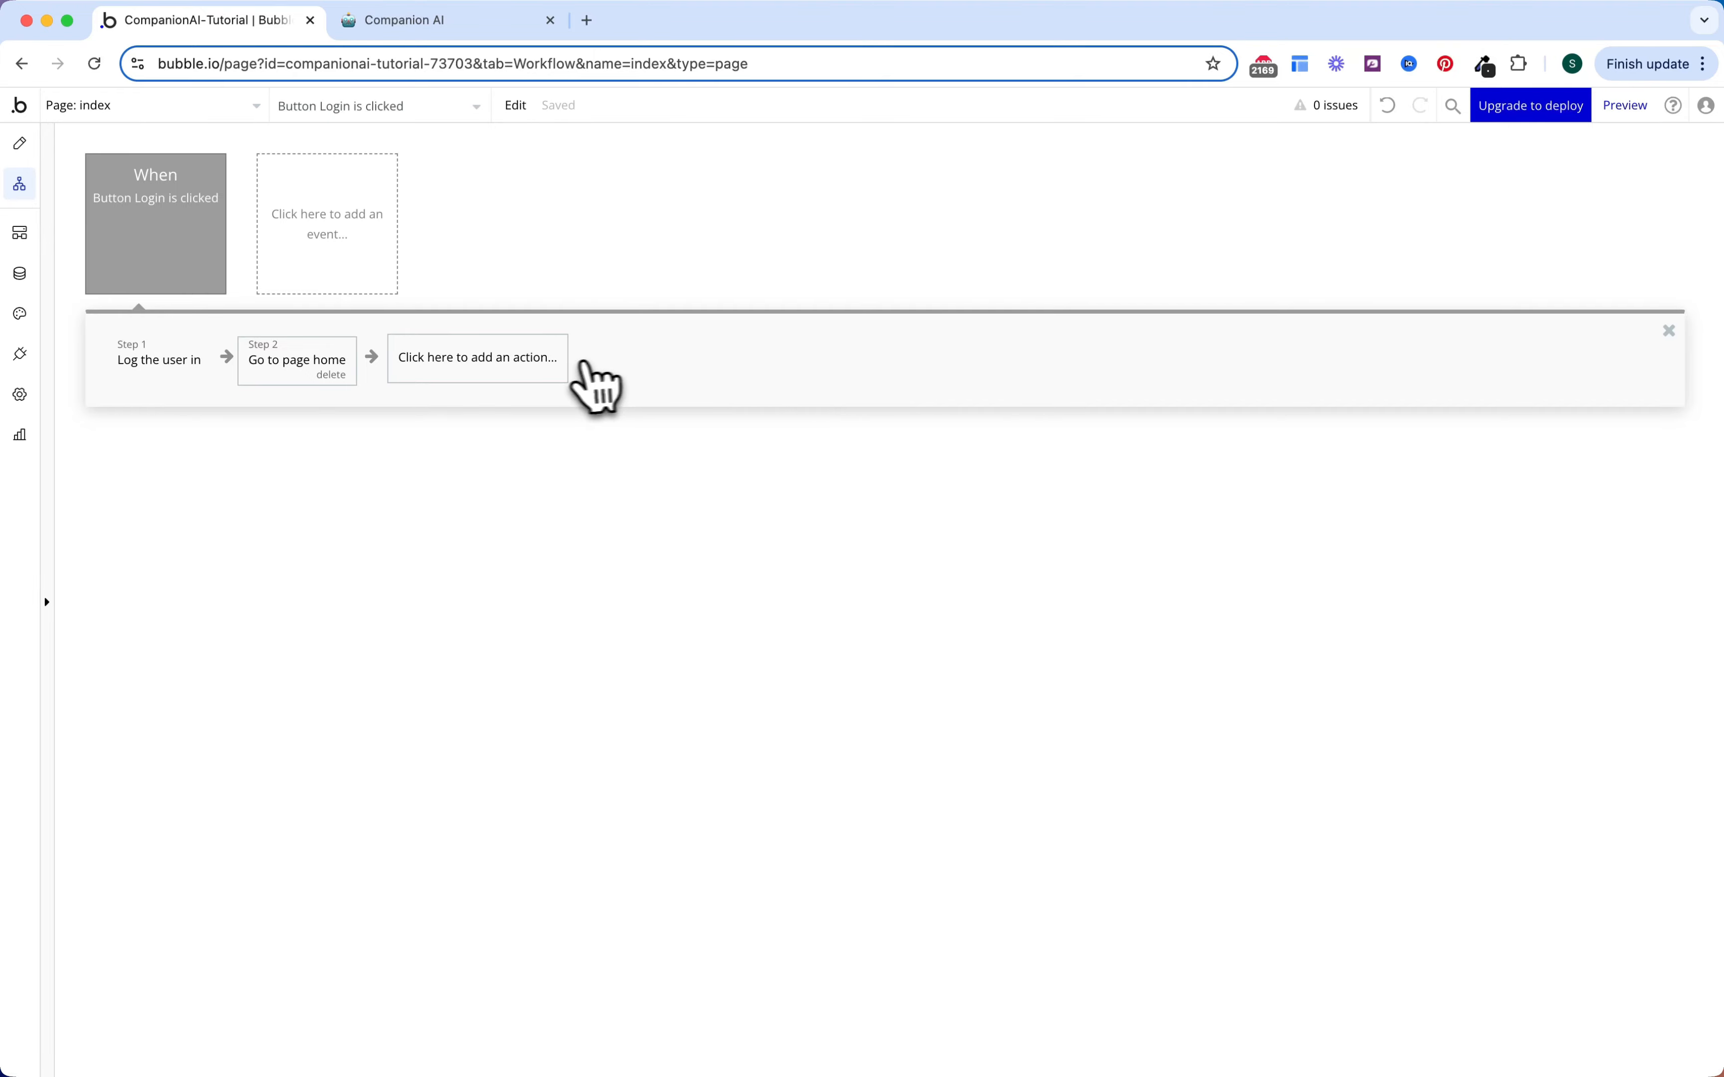
Step: Add a 'Sign the user up' action to a new workflow on the Sign Up button
click(20, 143)
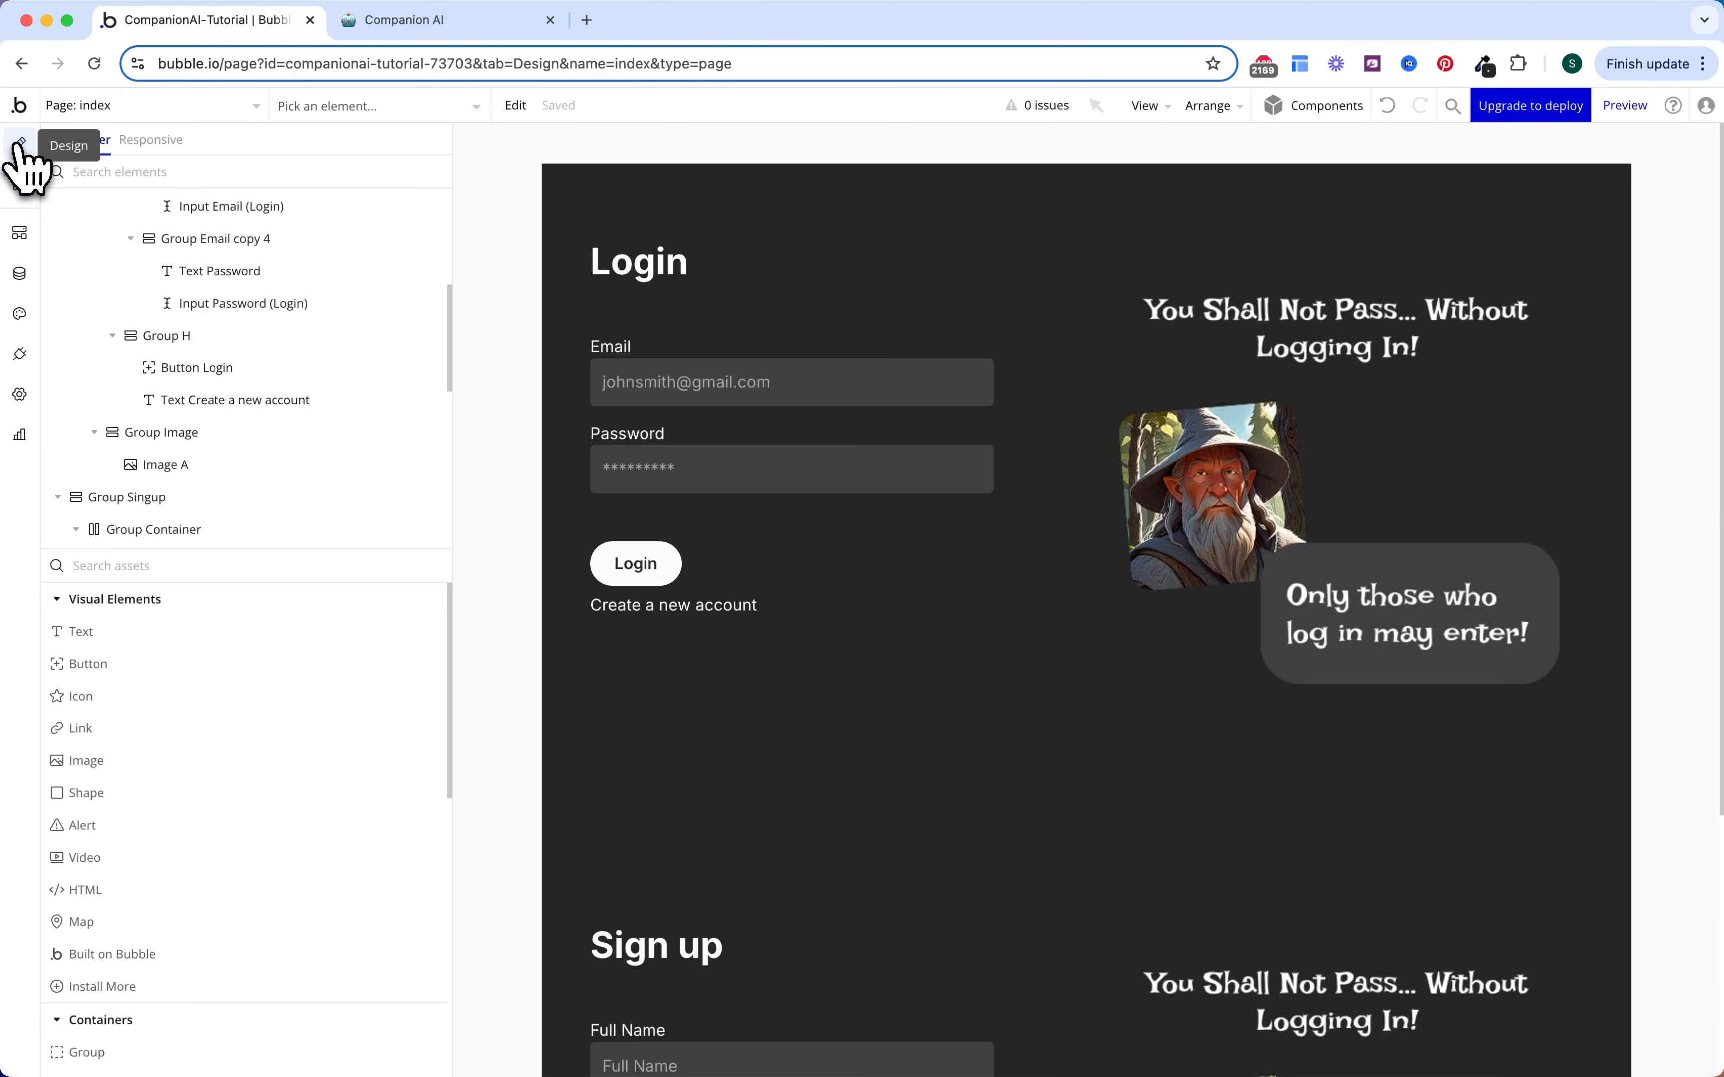
scroll(749, 673, down, 5)
click(677, 925)
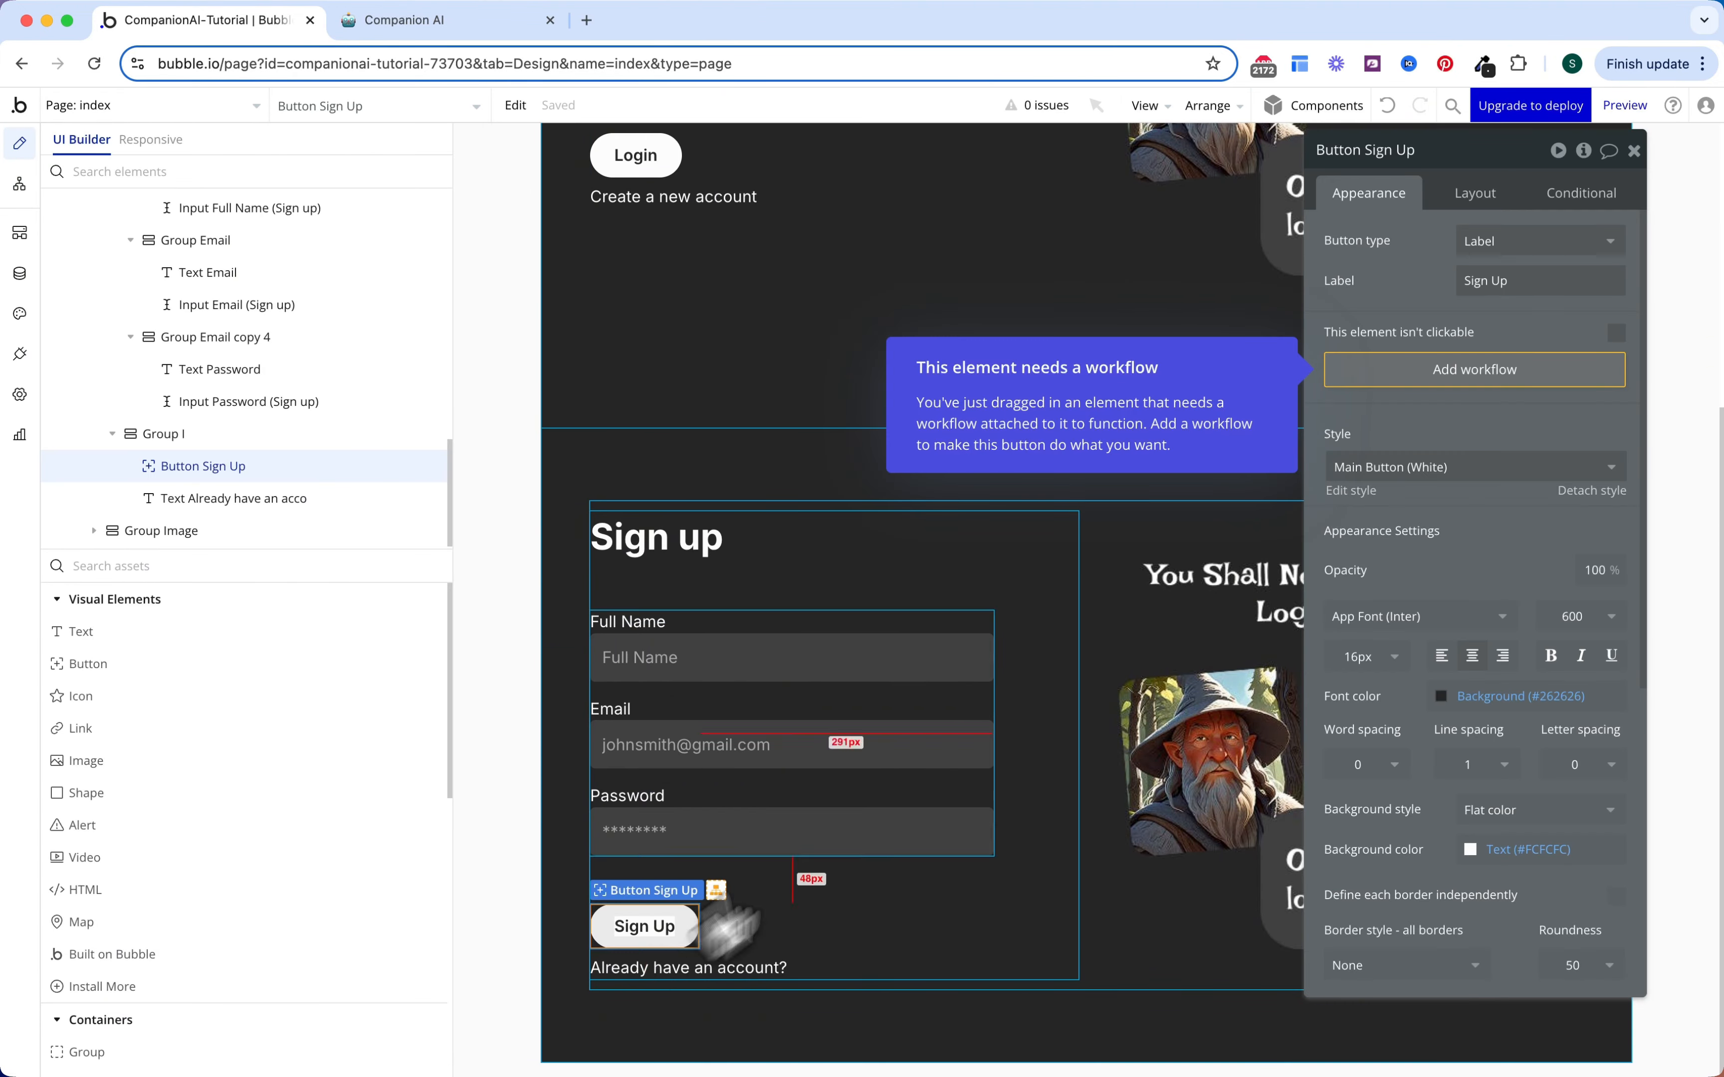
click(1495, 396)
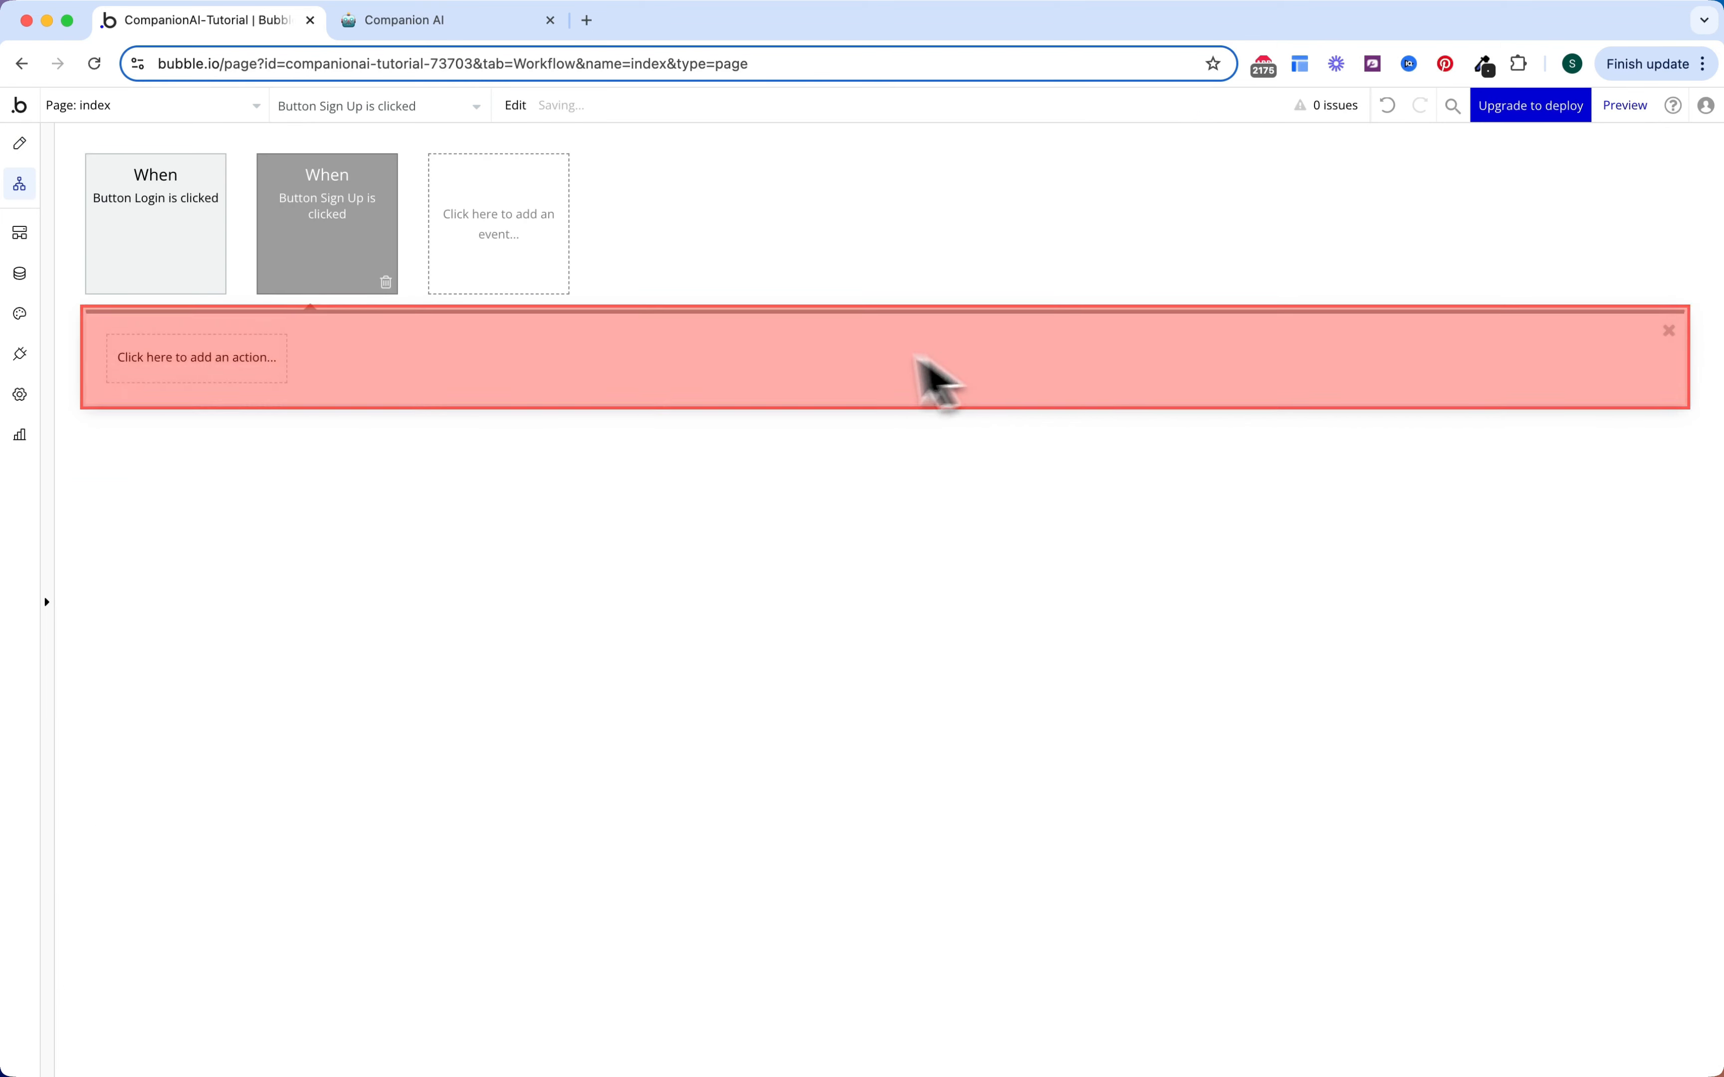
click(281, 360)
text(sign)
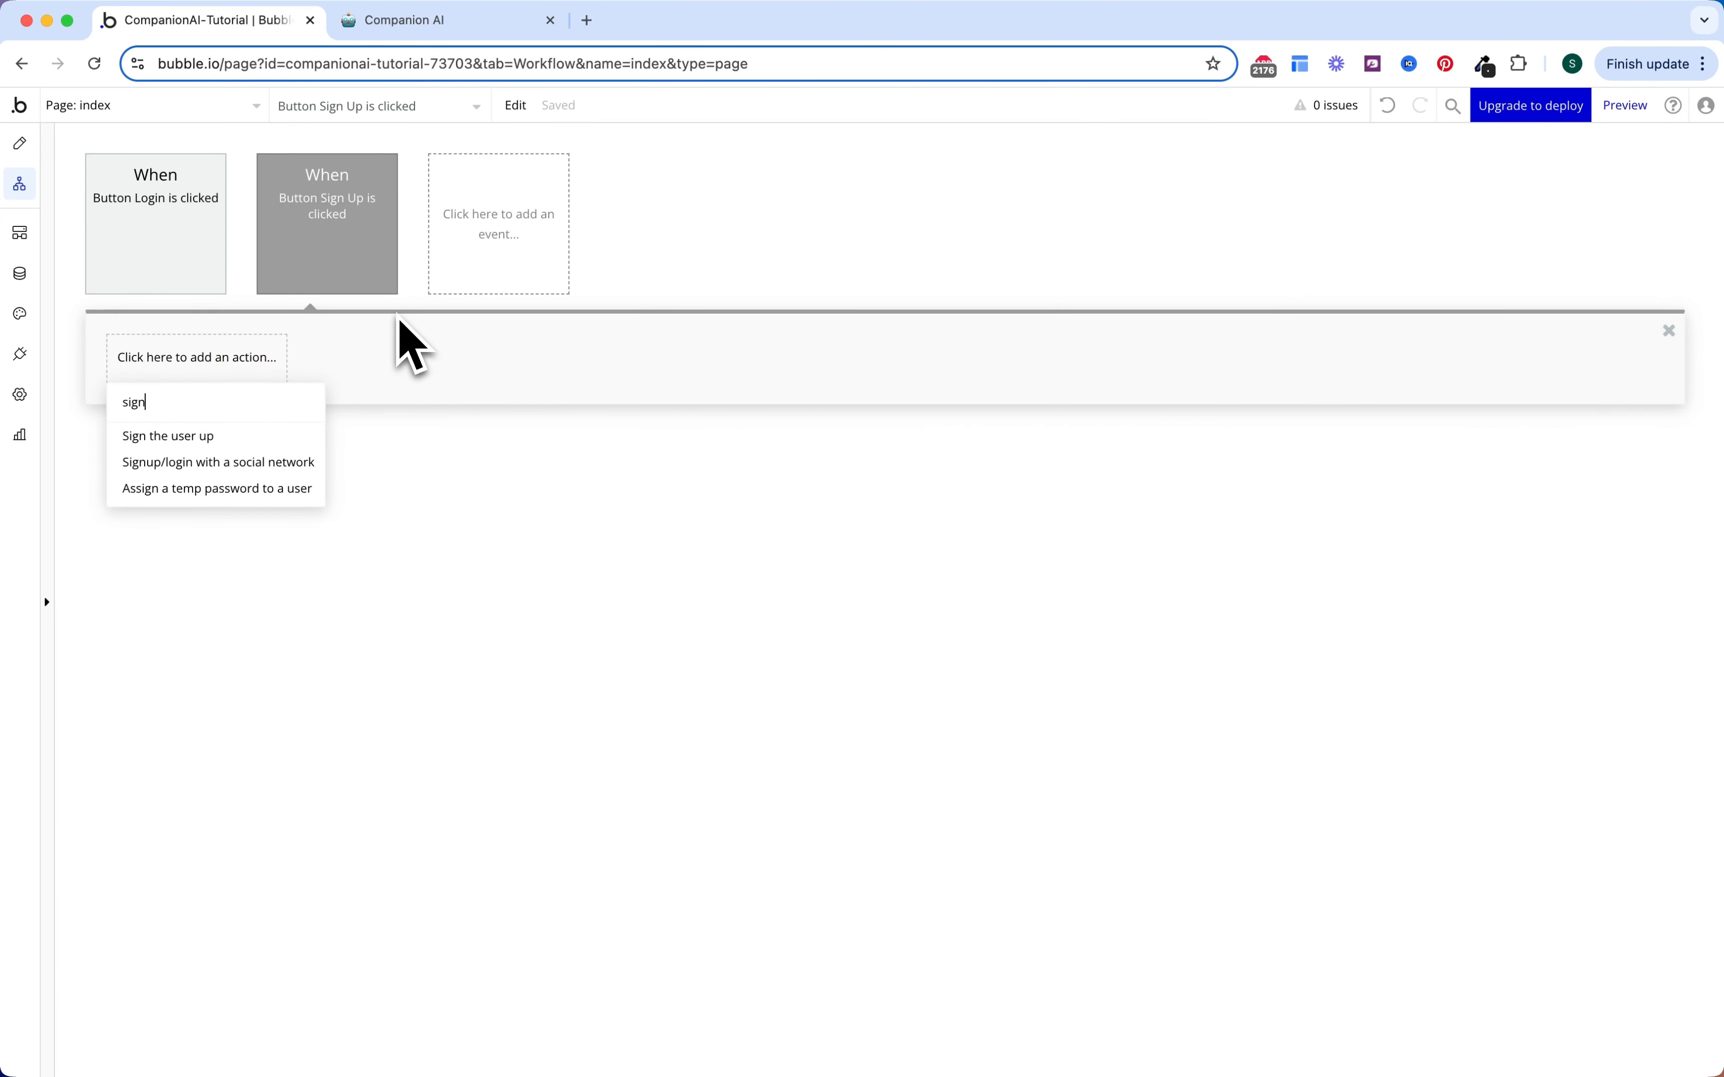
click(242, 439)
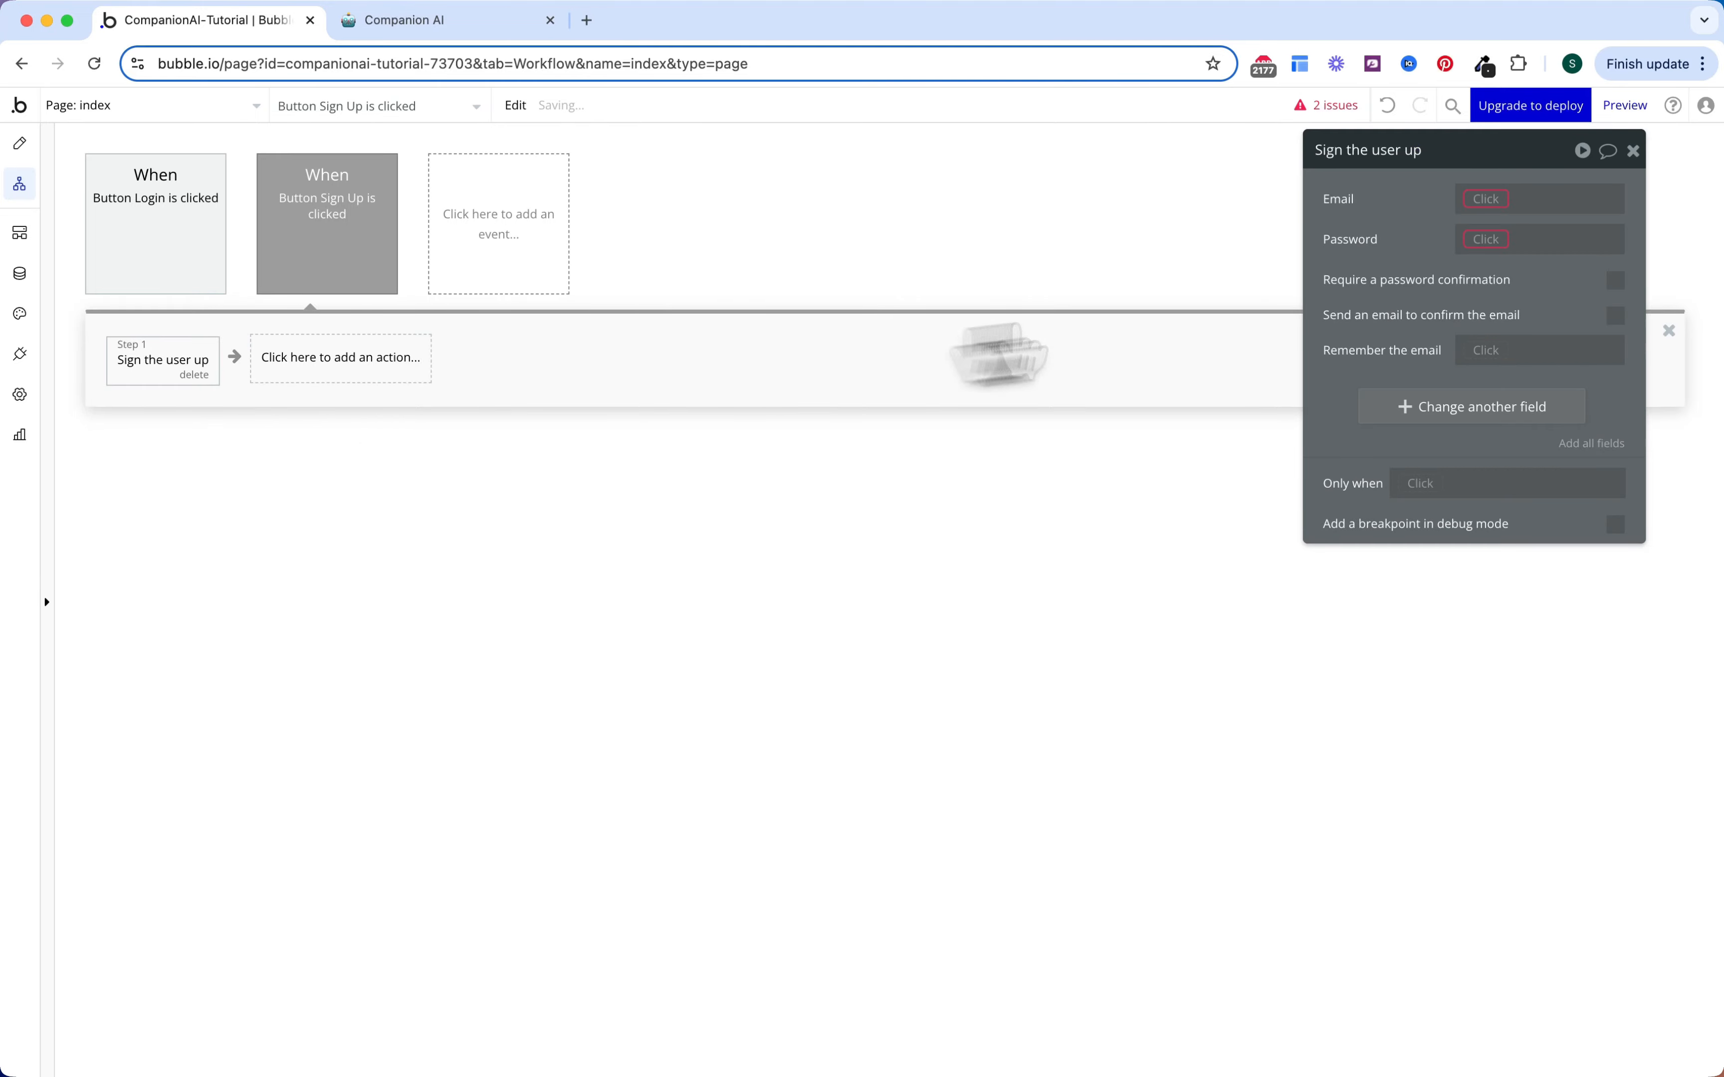
Step: Set the sign-up Email and Password to the Sign up Email and Password inputs' values
click(1496, 199)
text(email)
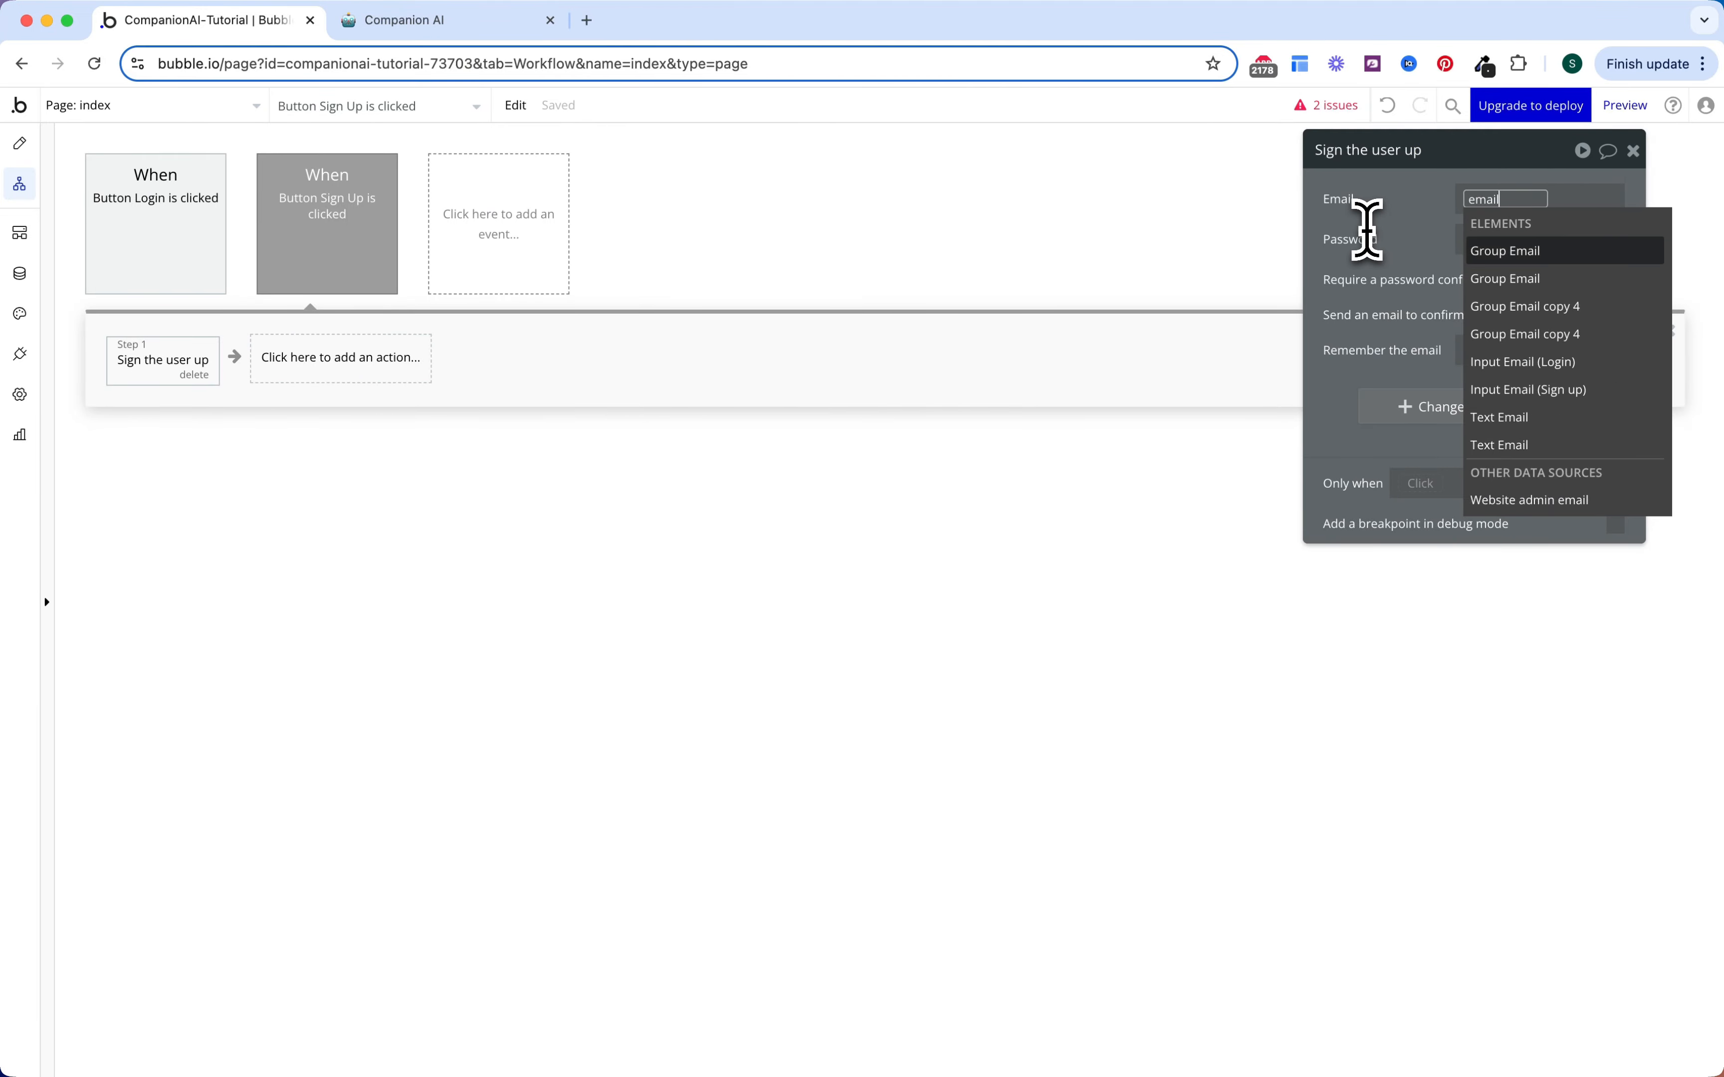
click(1539, 391)
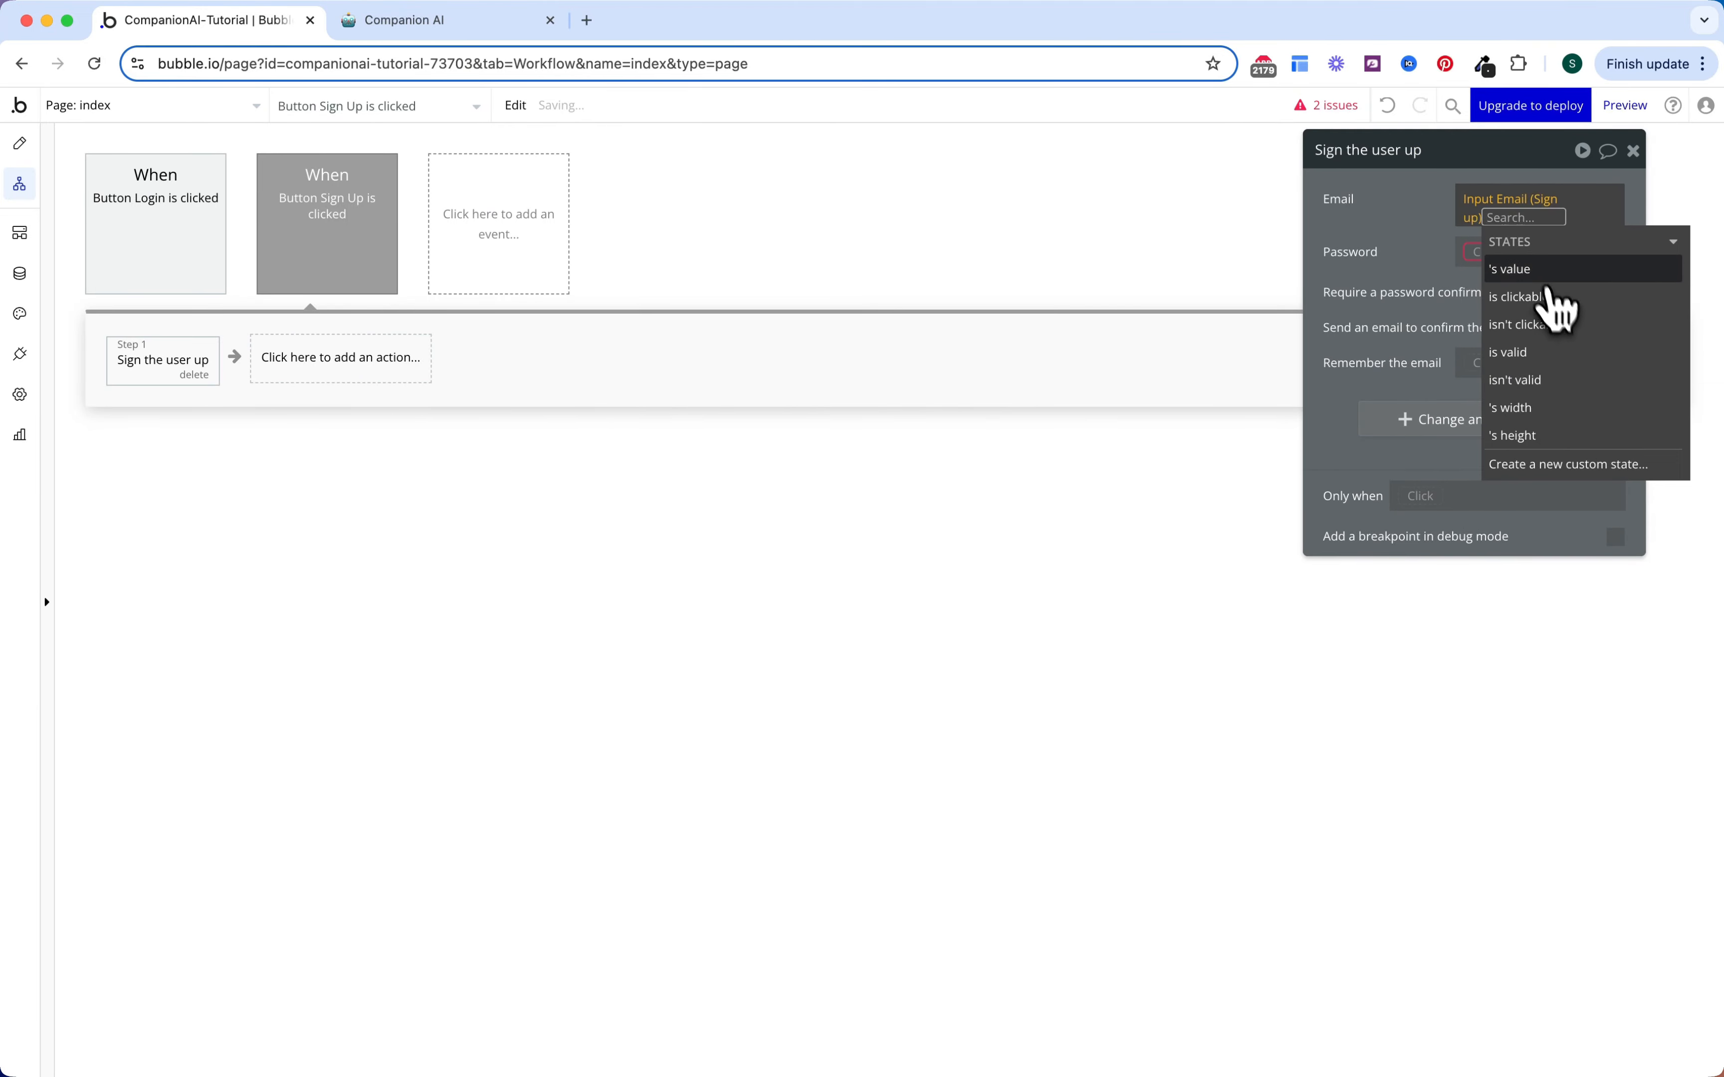
click(1531, 269)
click(1478, 254)
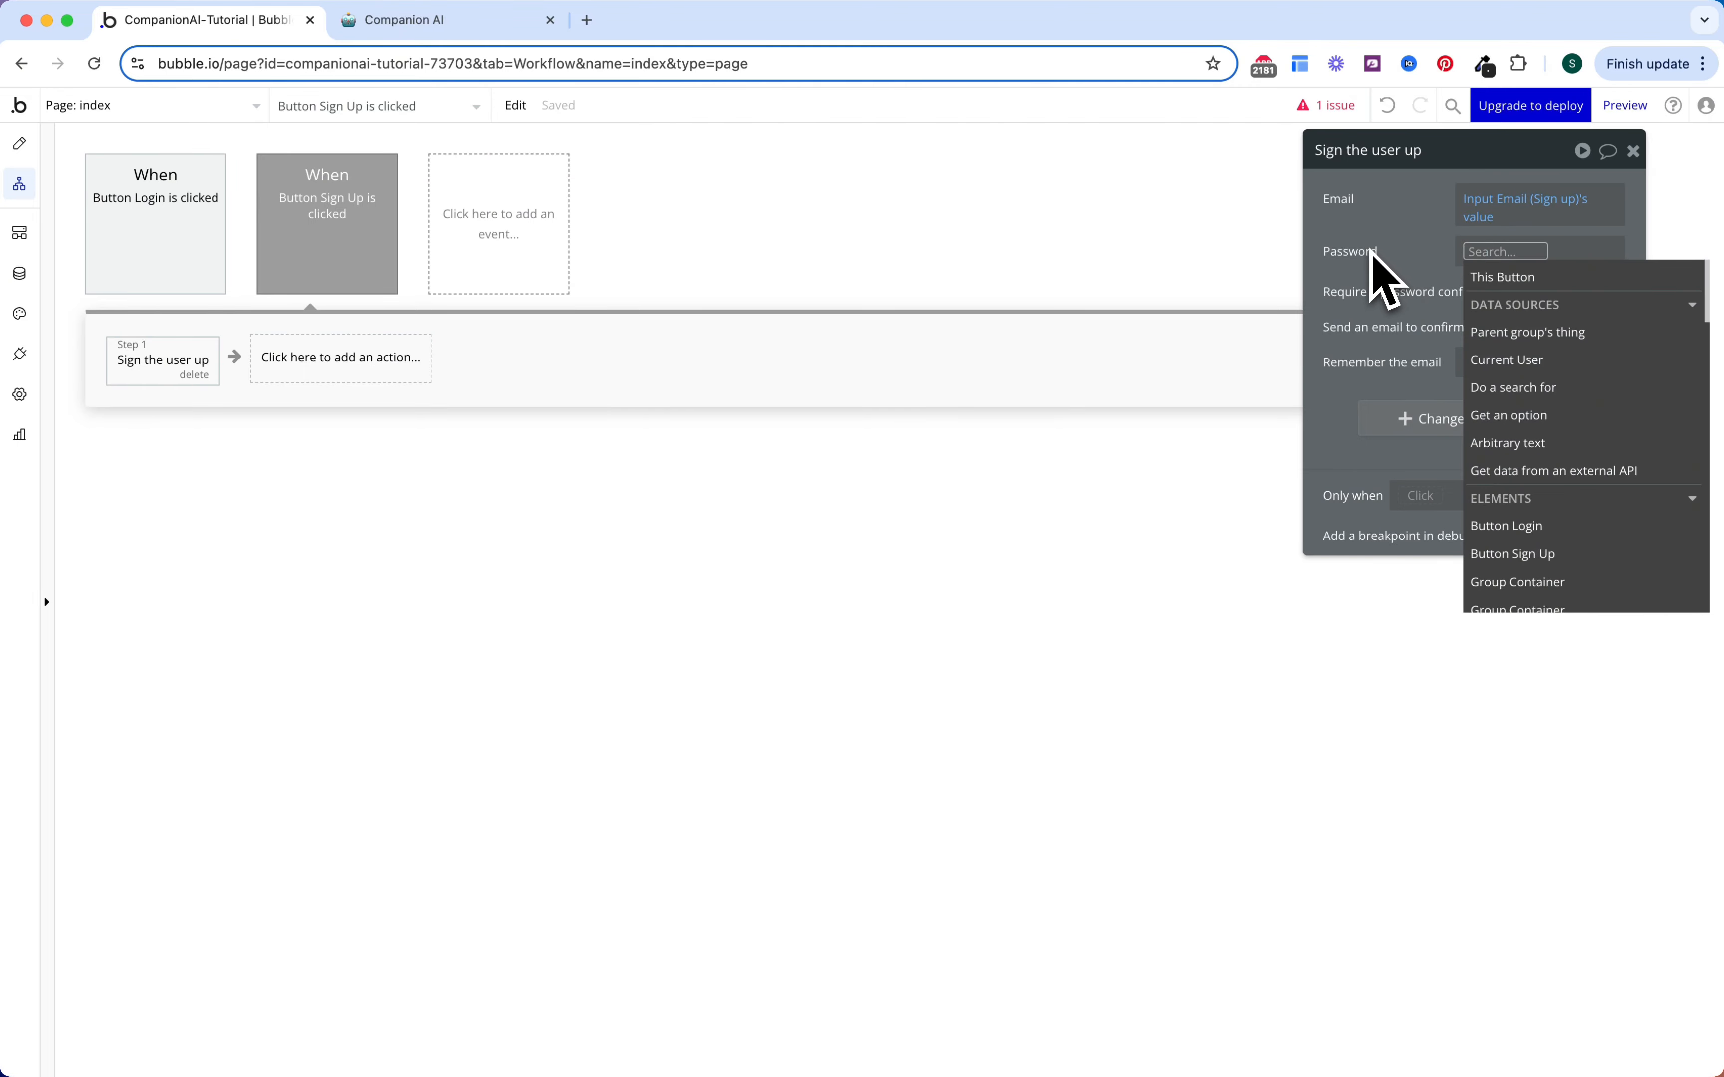
text(password)
click(1524, 330)
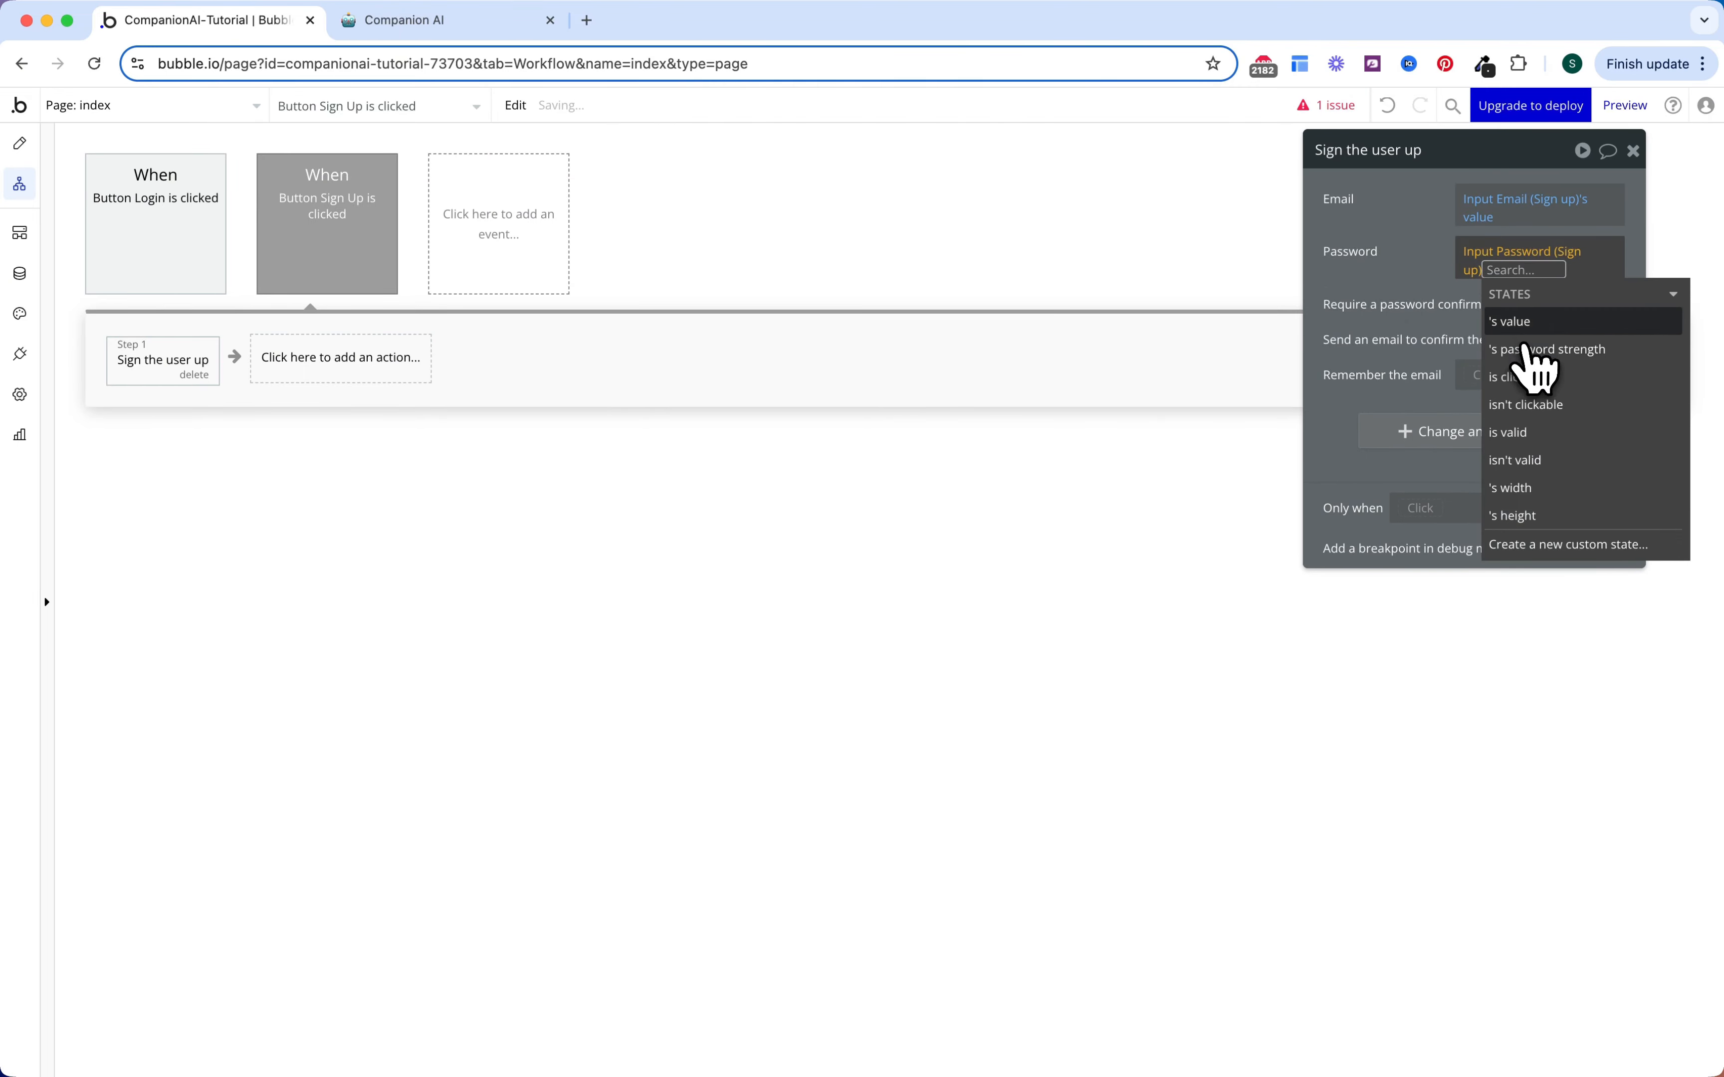
click(1524, 322)
click(1396, 293)
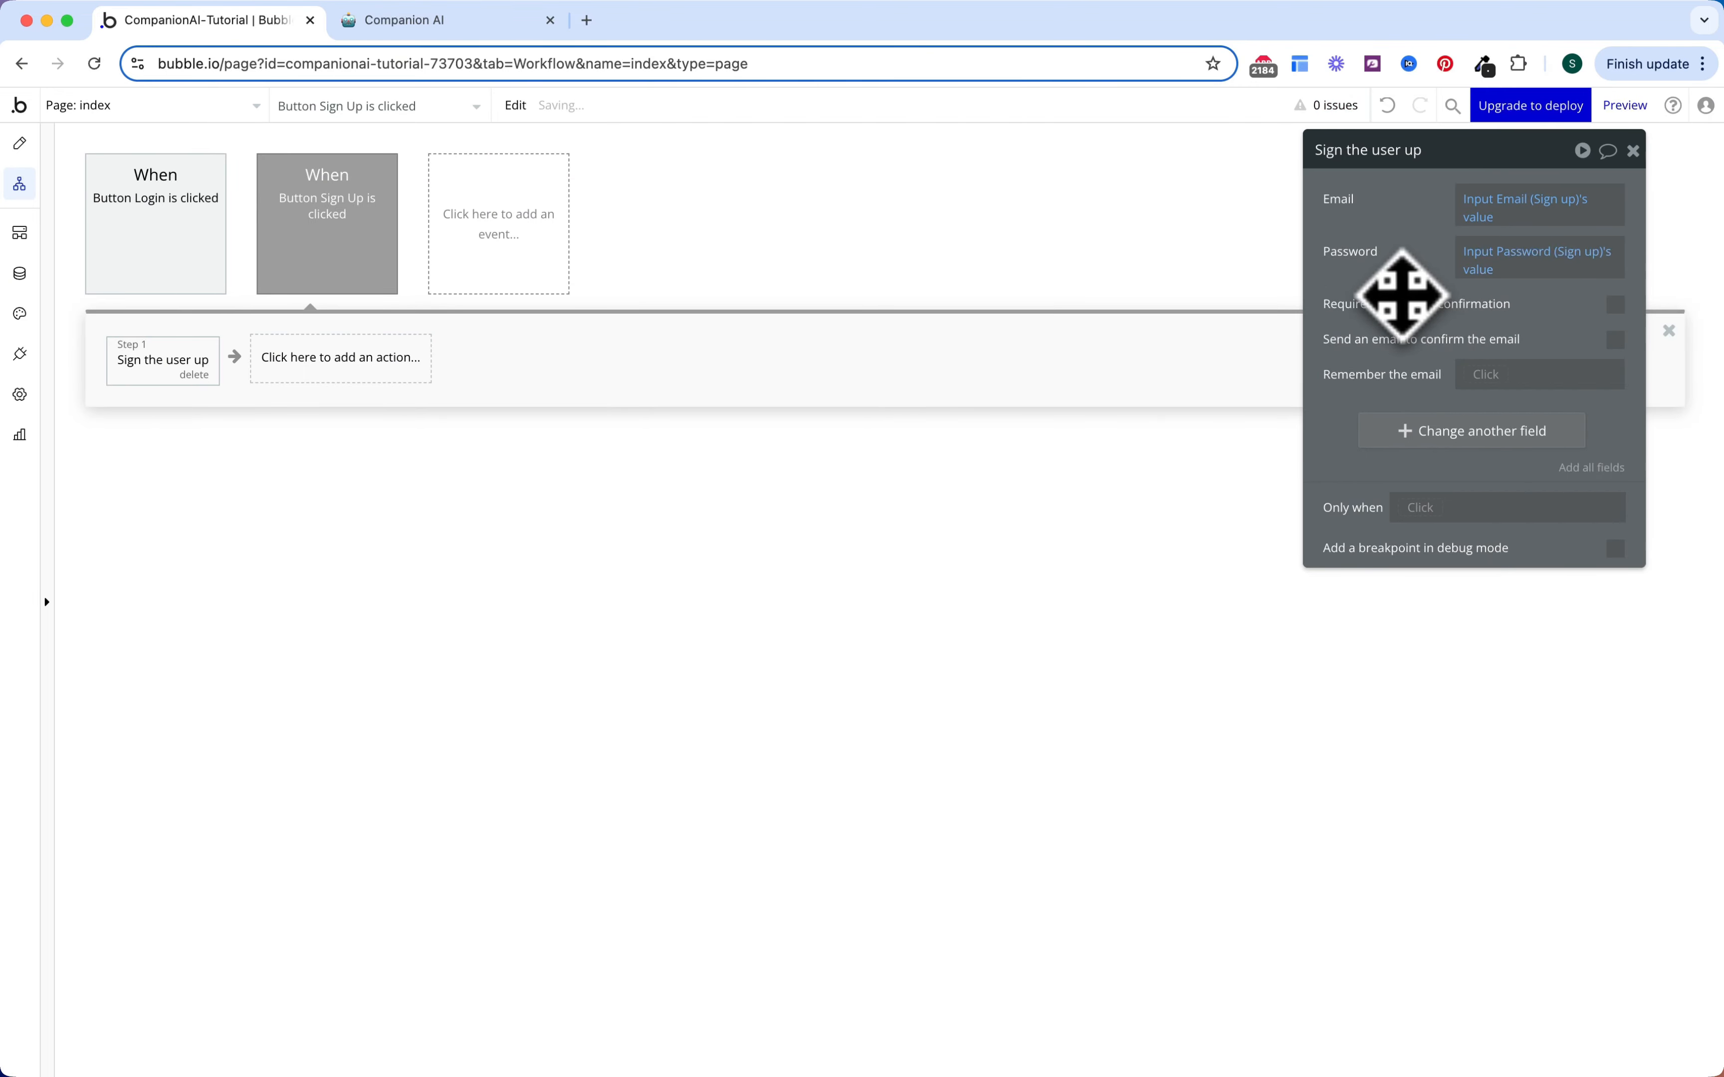
Step: Add the user's Name field, set to Input Full Name (Sign up)'s value
click(1446, 436)
click(1357, 423)
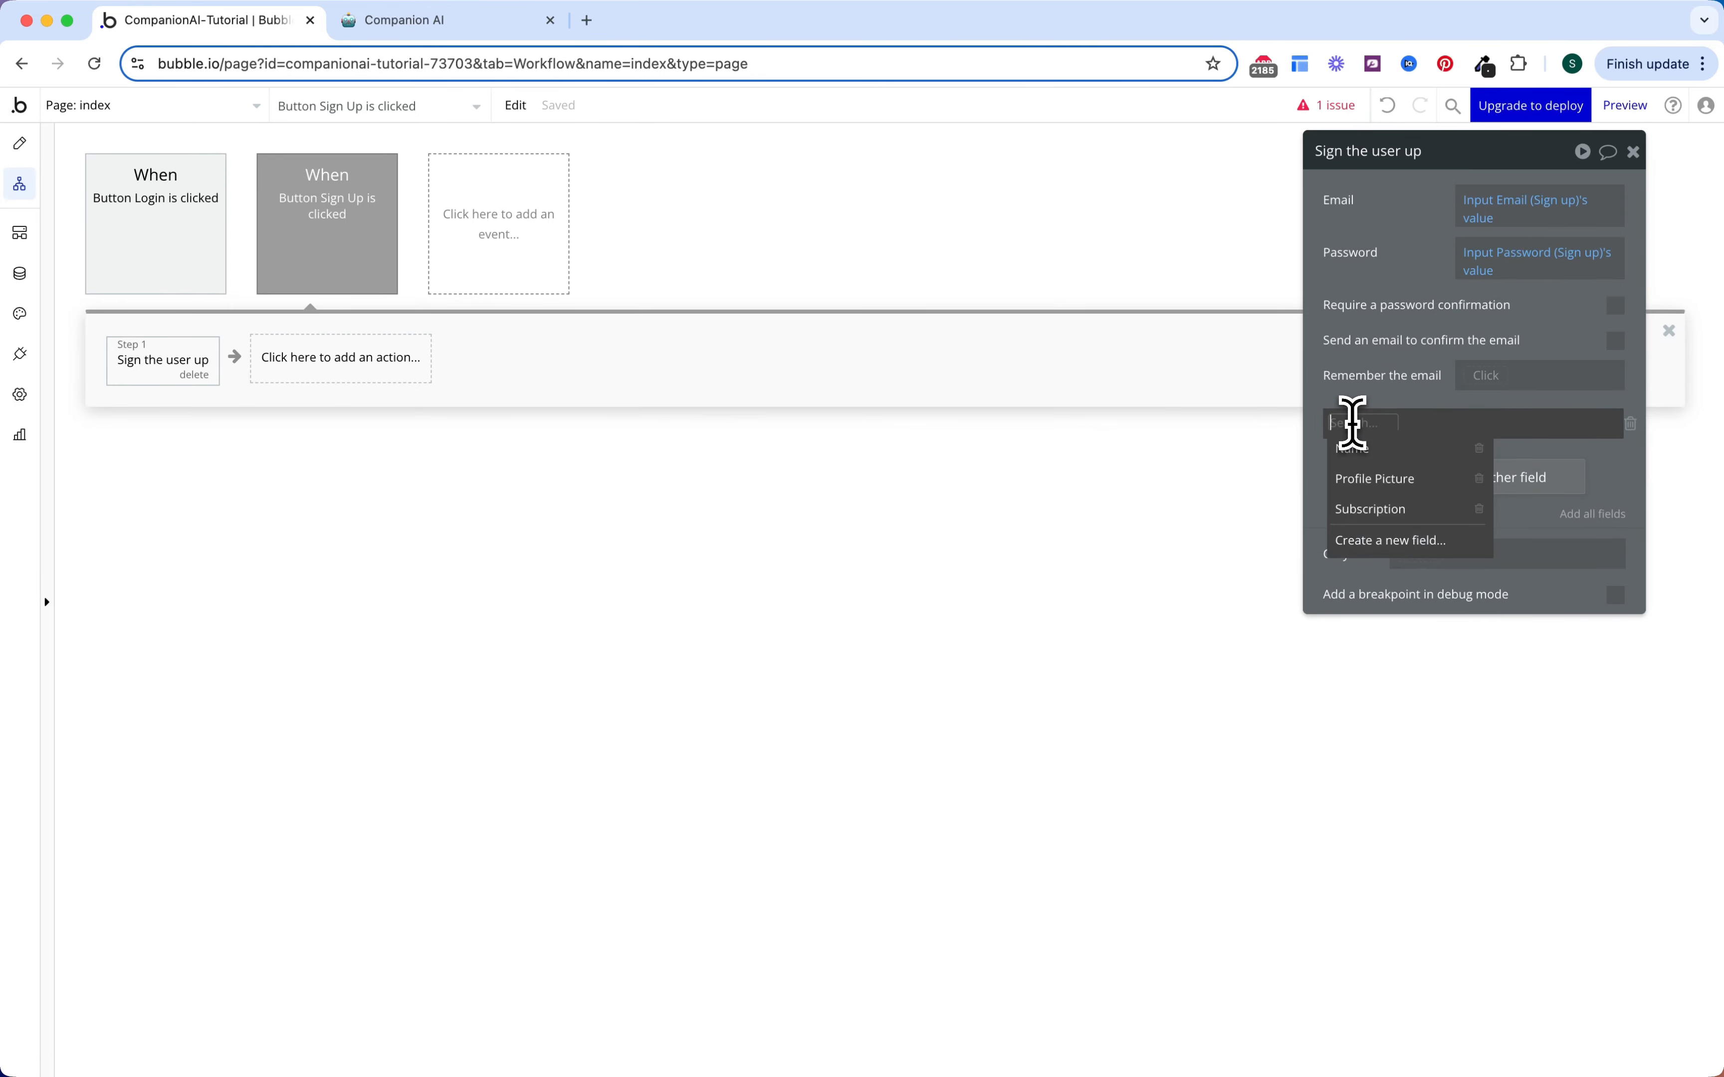
click(1364, 451)
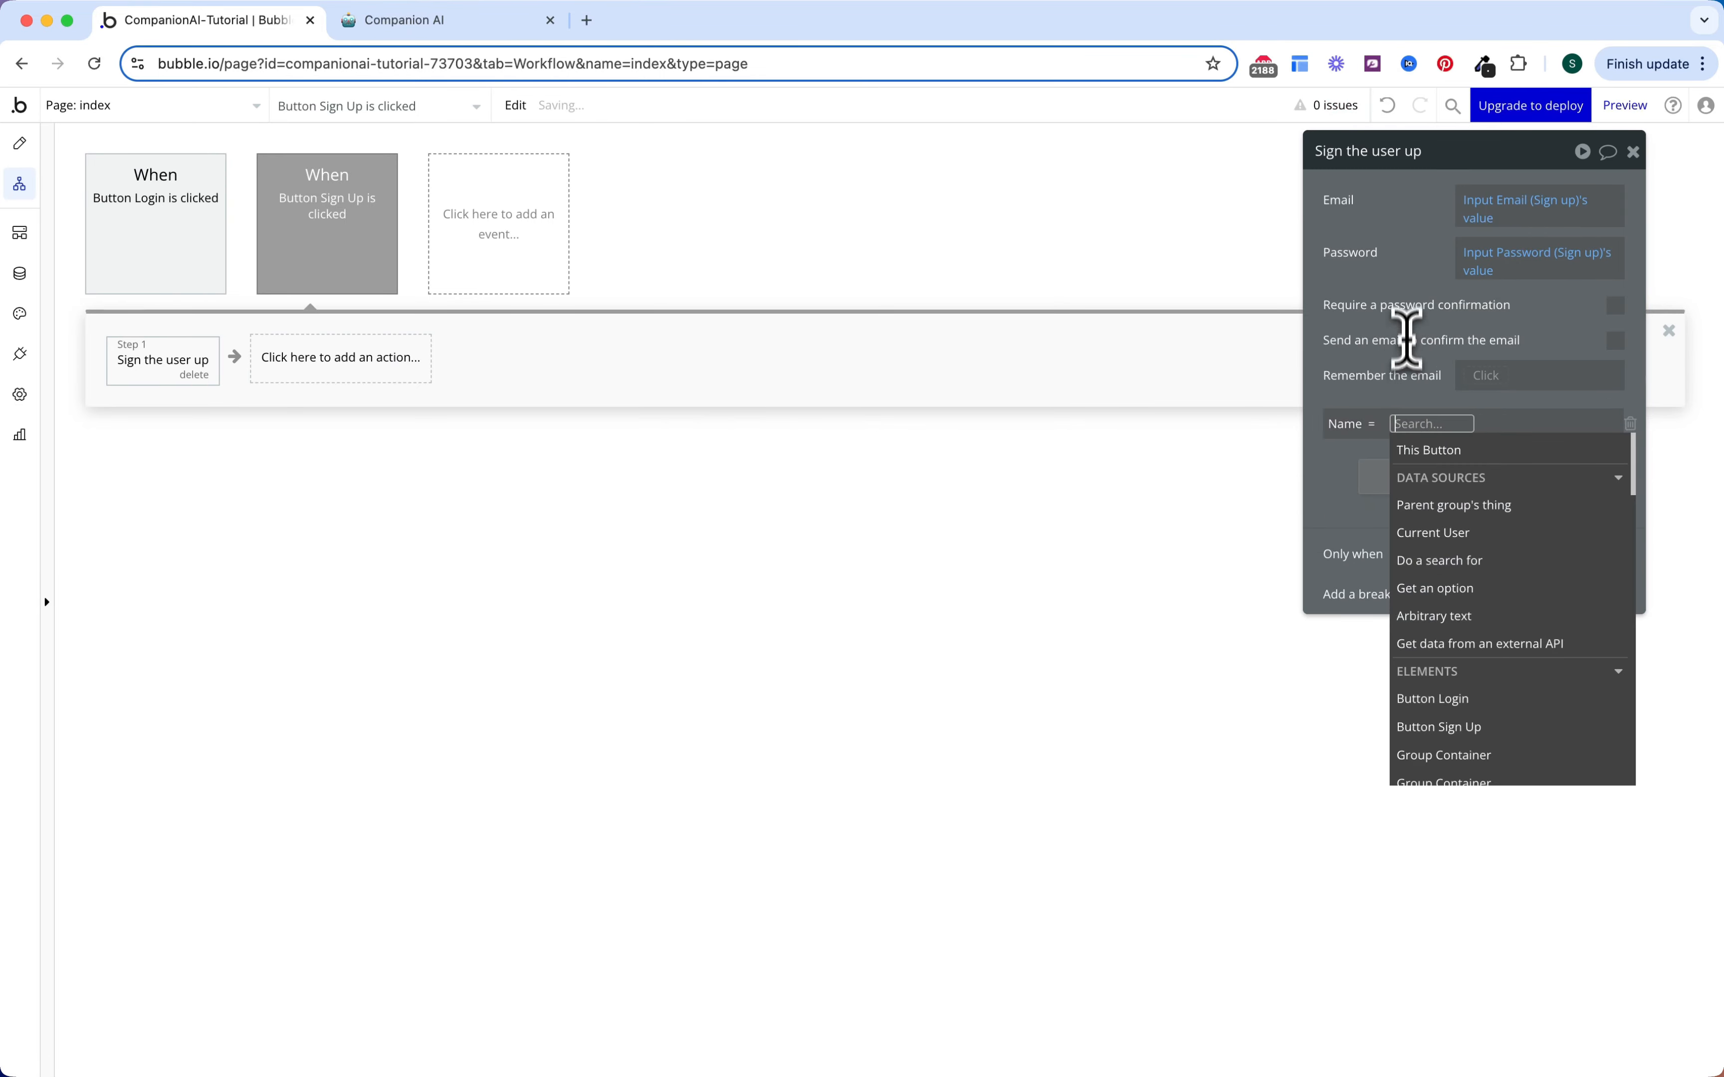
text(full)
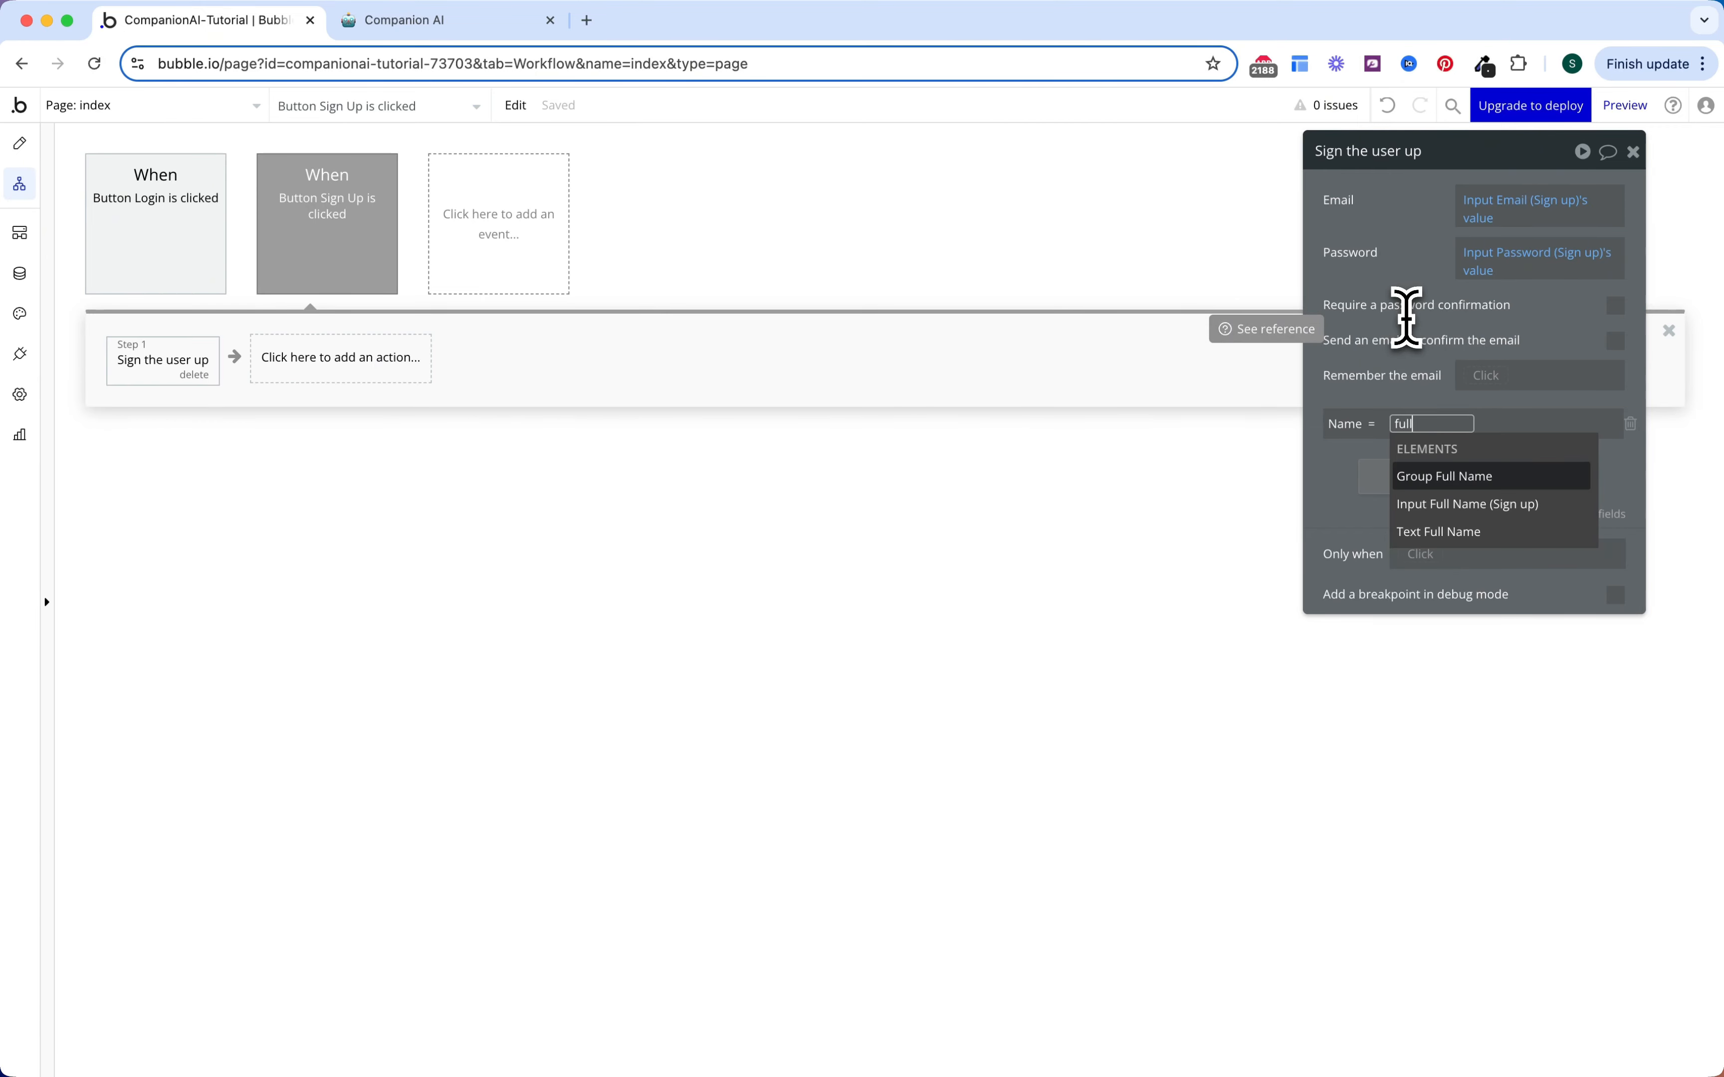
key(Down)
key(Return)
key(Down)
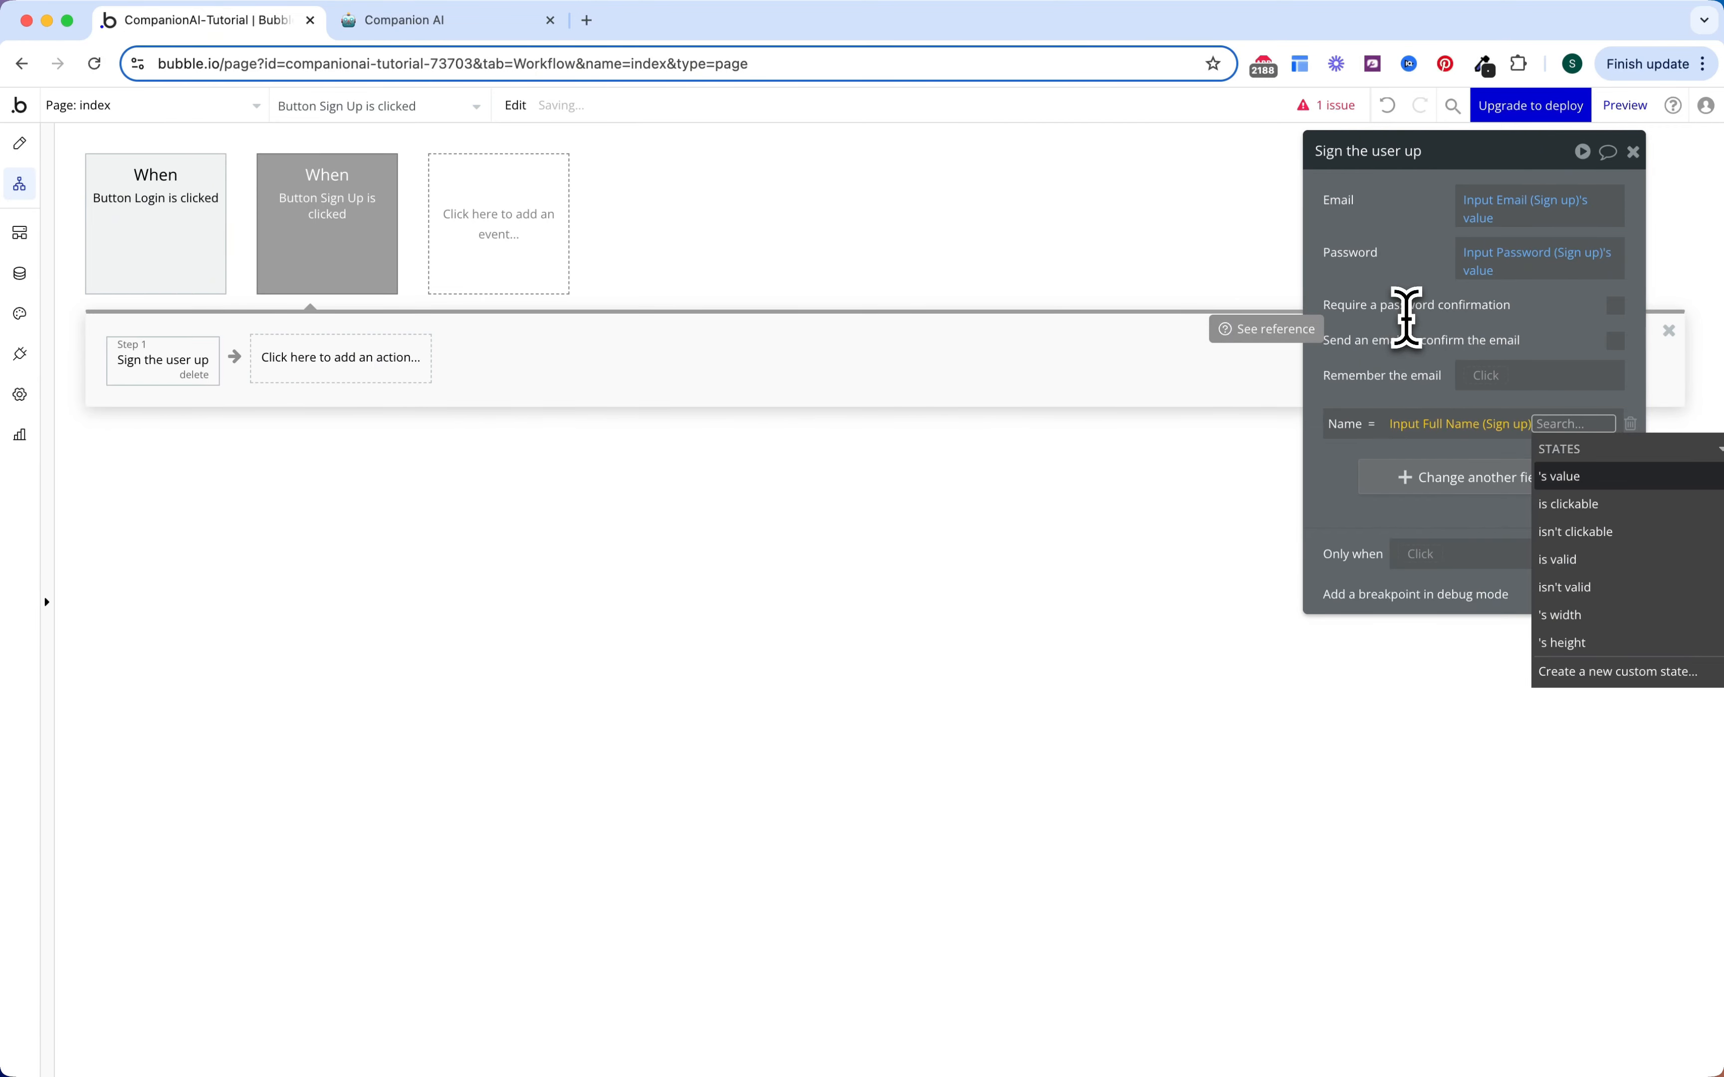
key(Return)
click(1417, 257)
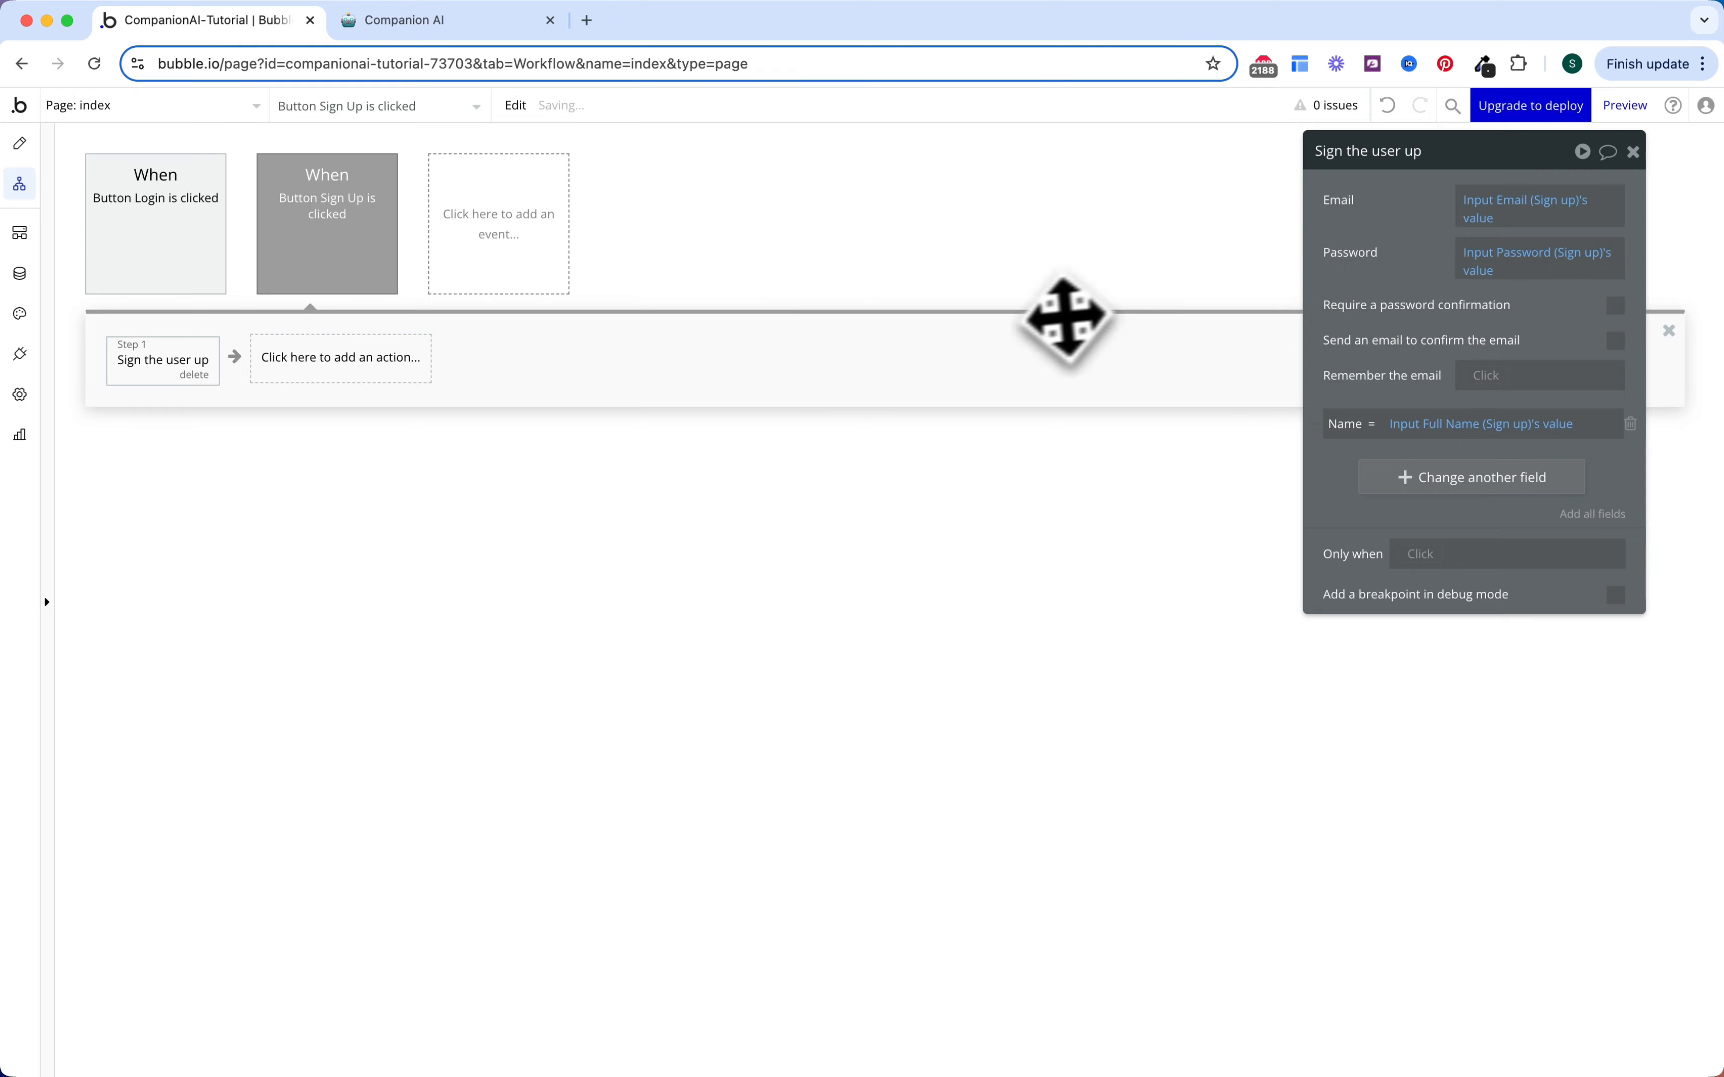
Step: Add a Go to page step sending new users to the home page
click(350, 360)
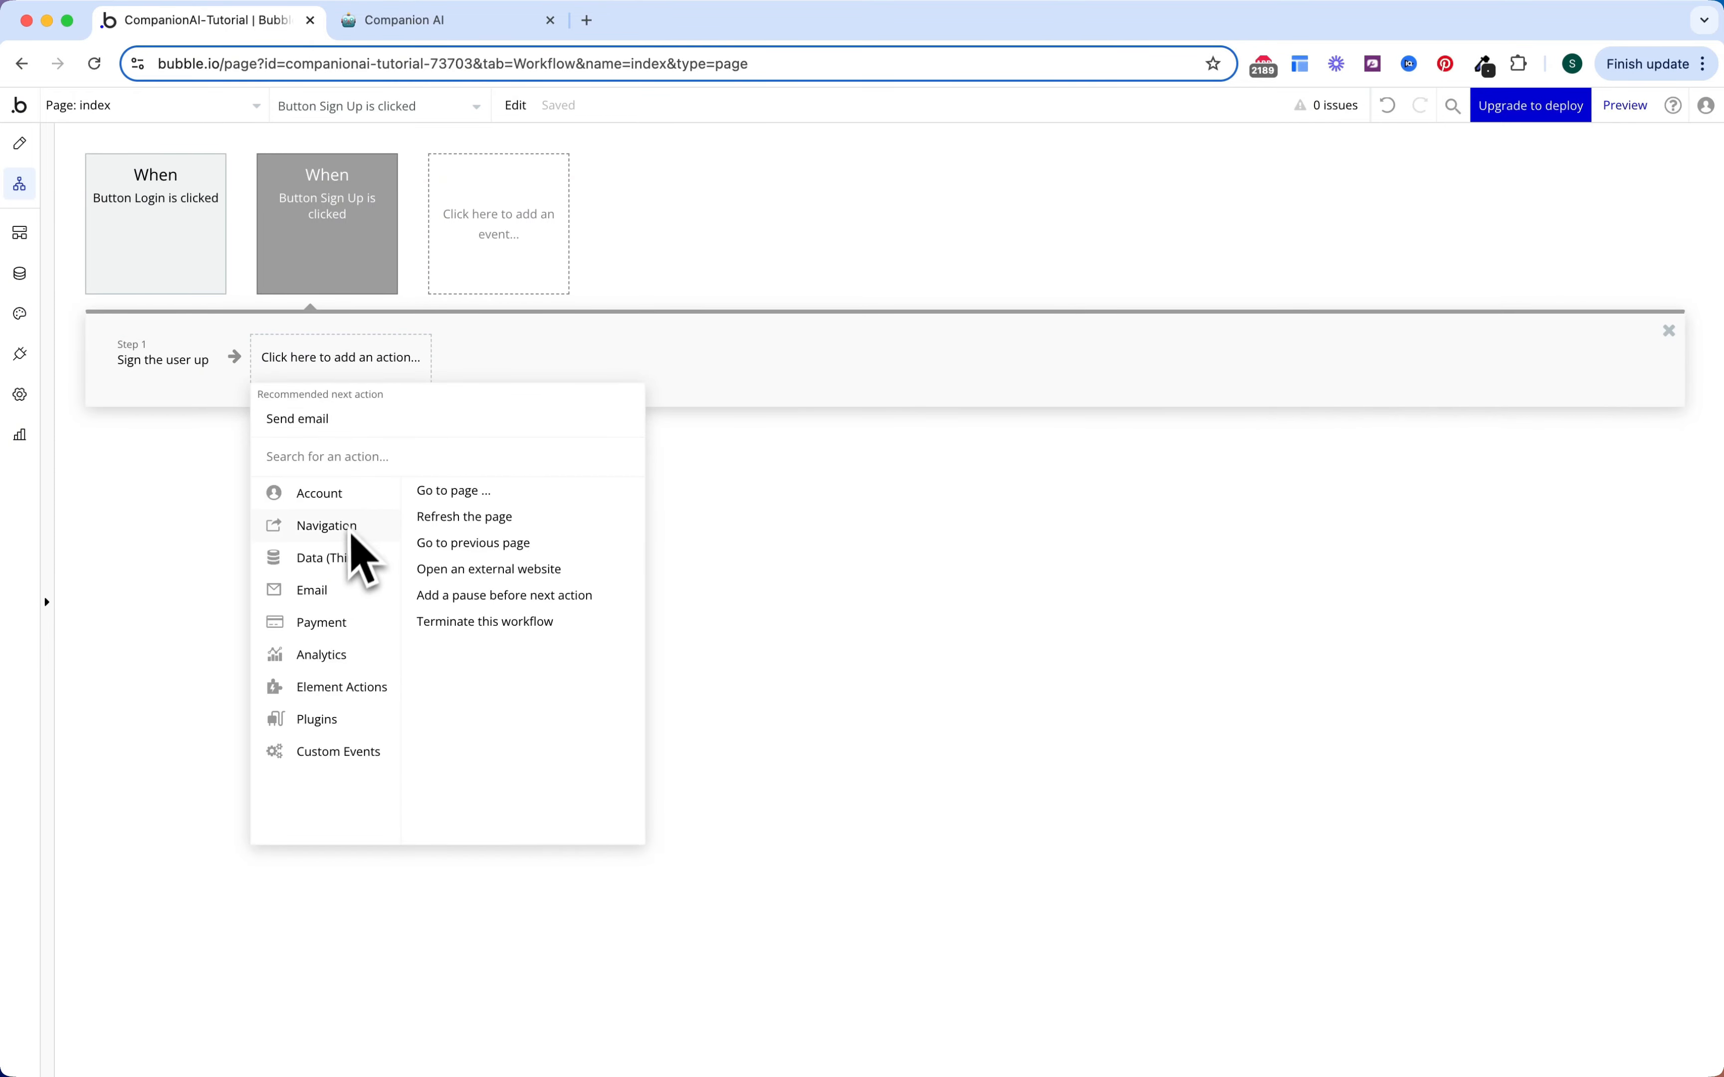
click(434, 491)
click(1567, 200)
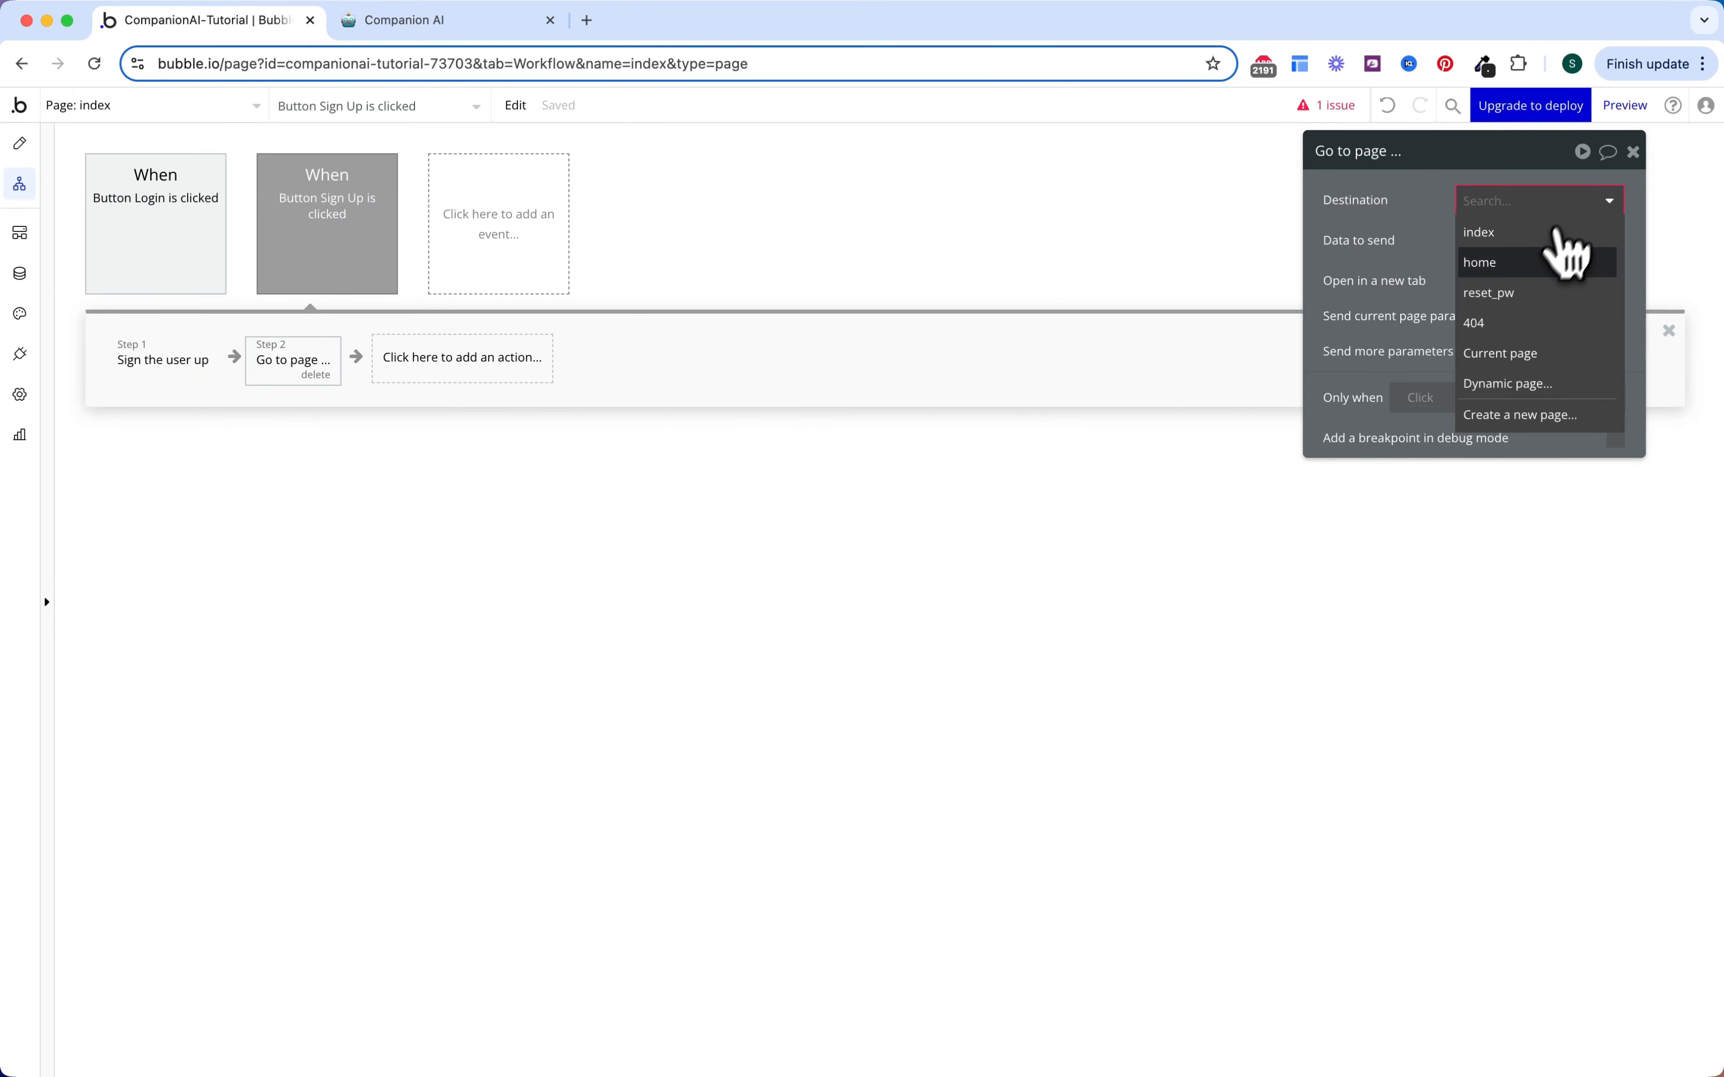
click(1564, 253)
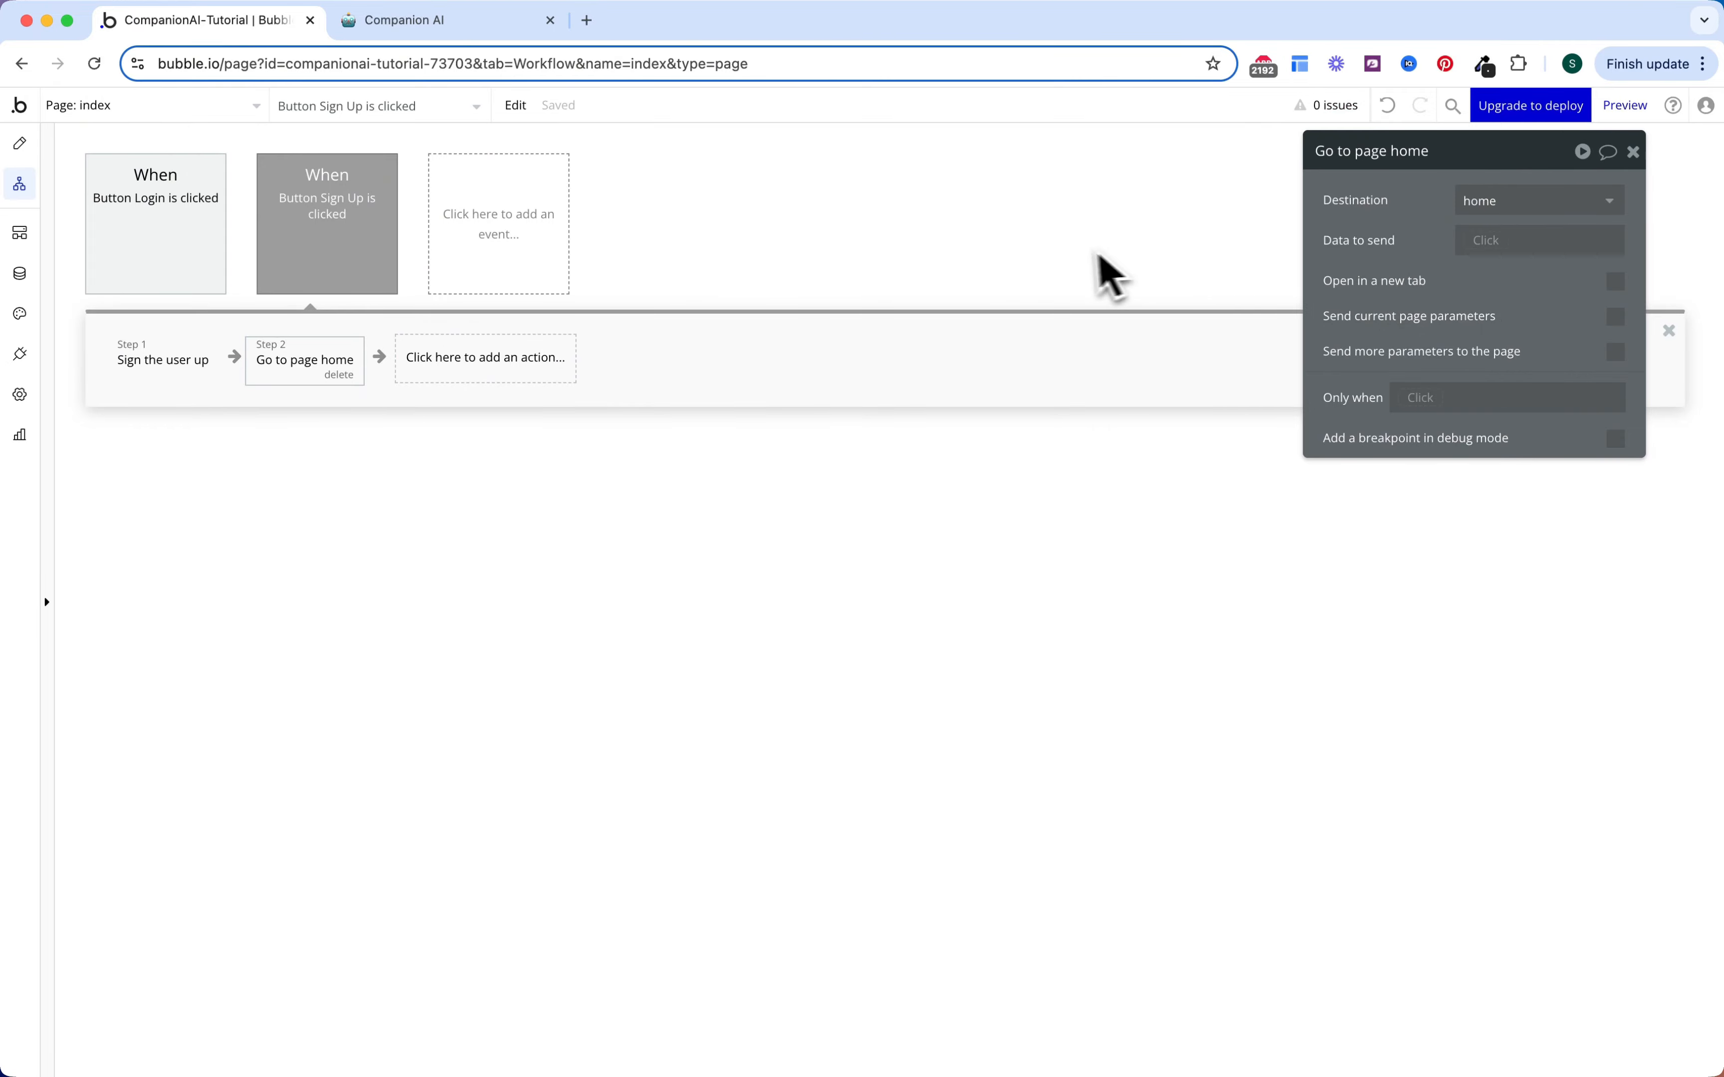
Step: Switch back to the index page's Design view and select Group Login in the Layers tree
click(20, 144)
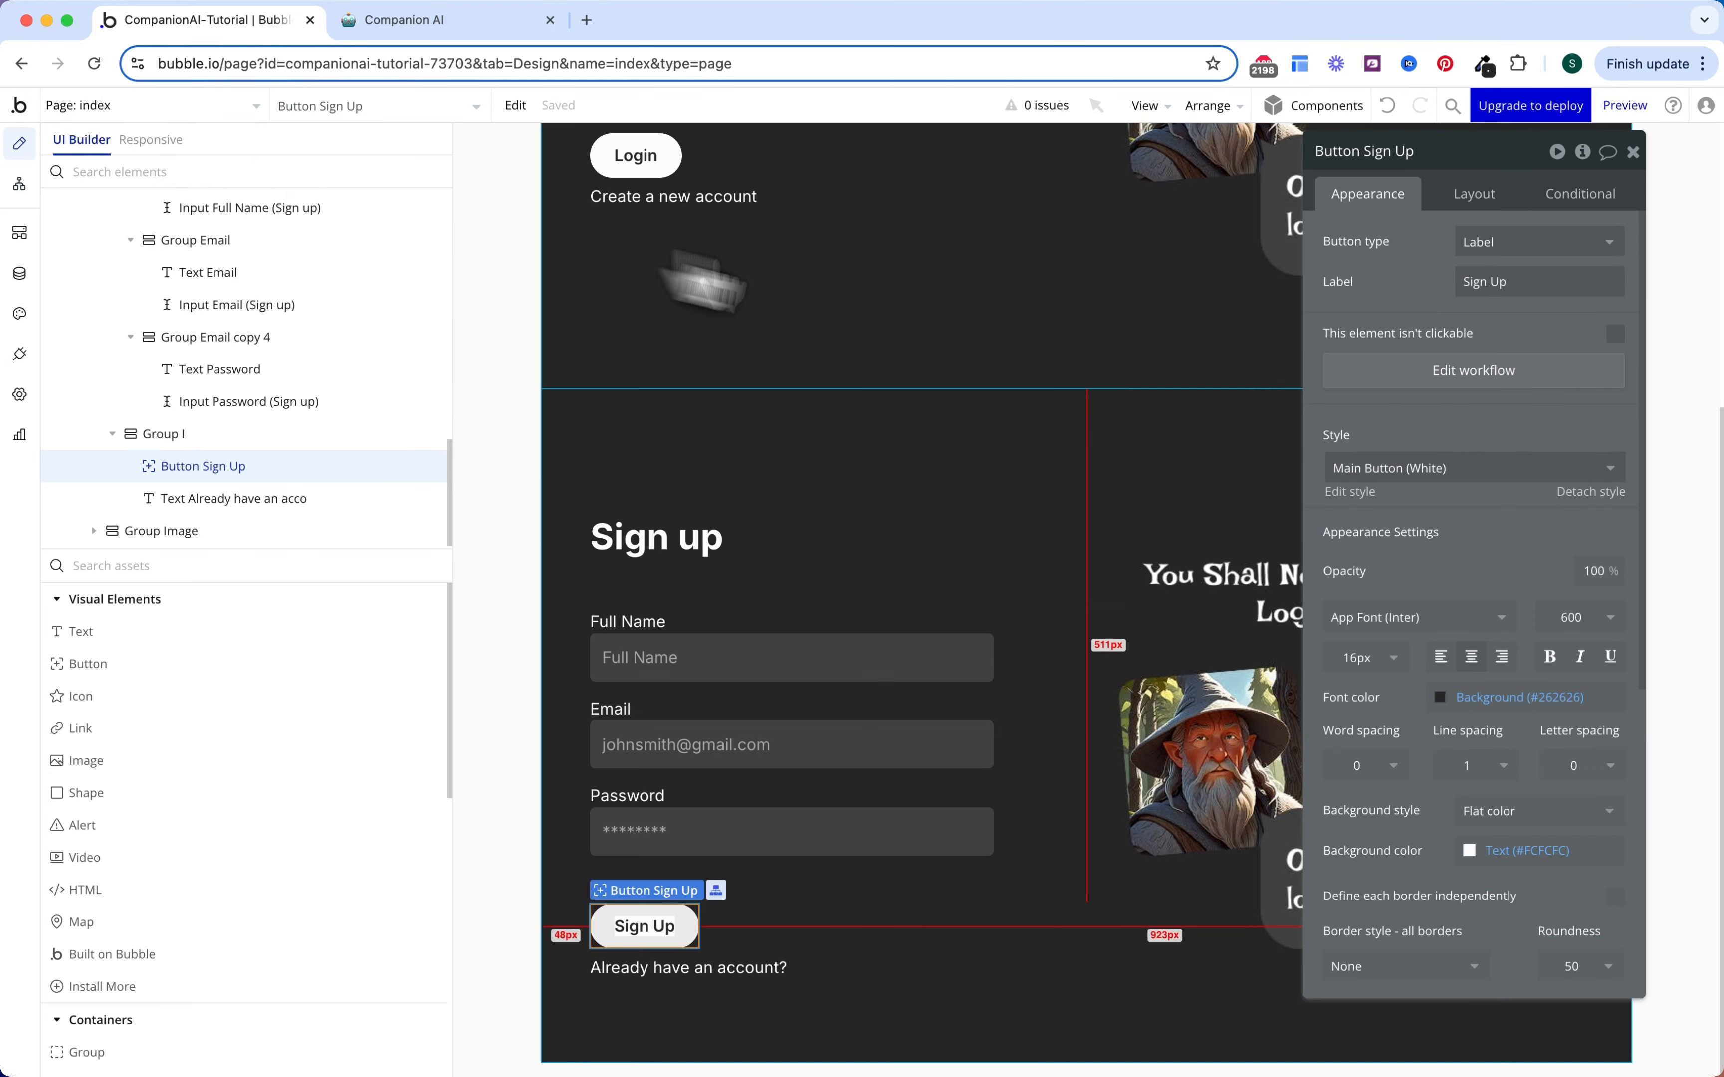
scroll(981, 354, up, 5)
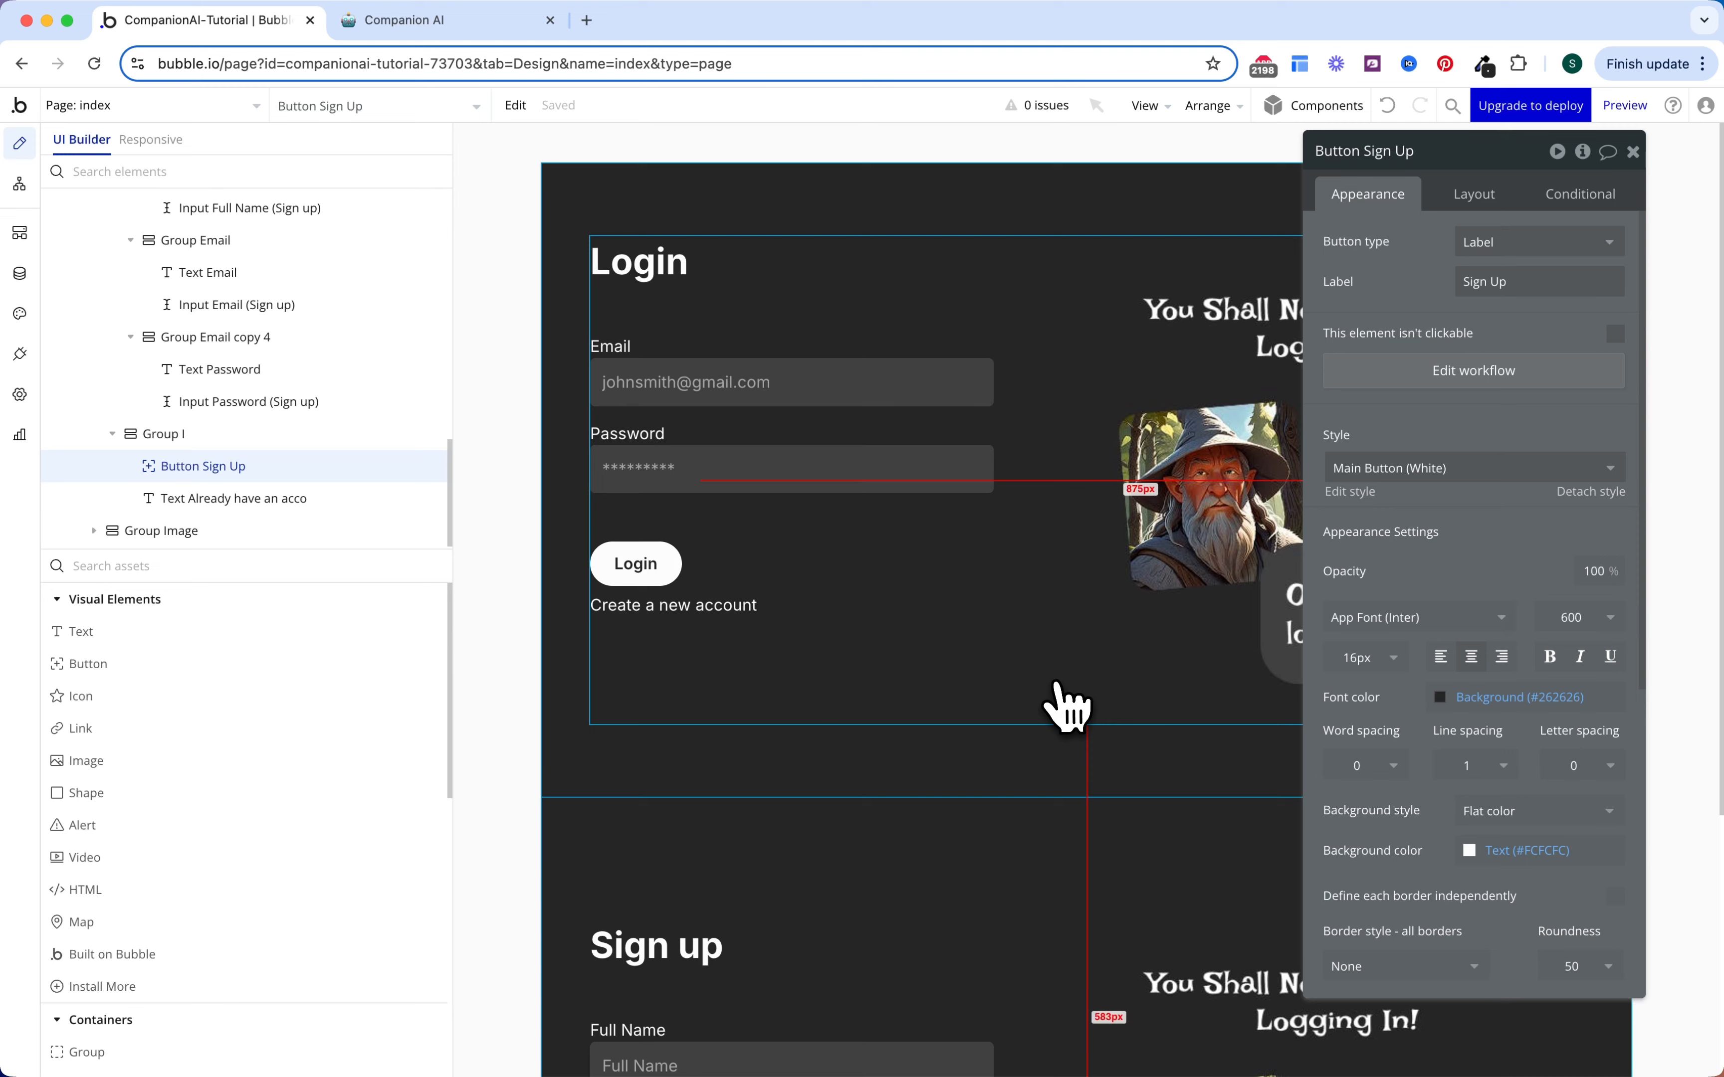
click(1051, 705)
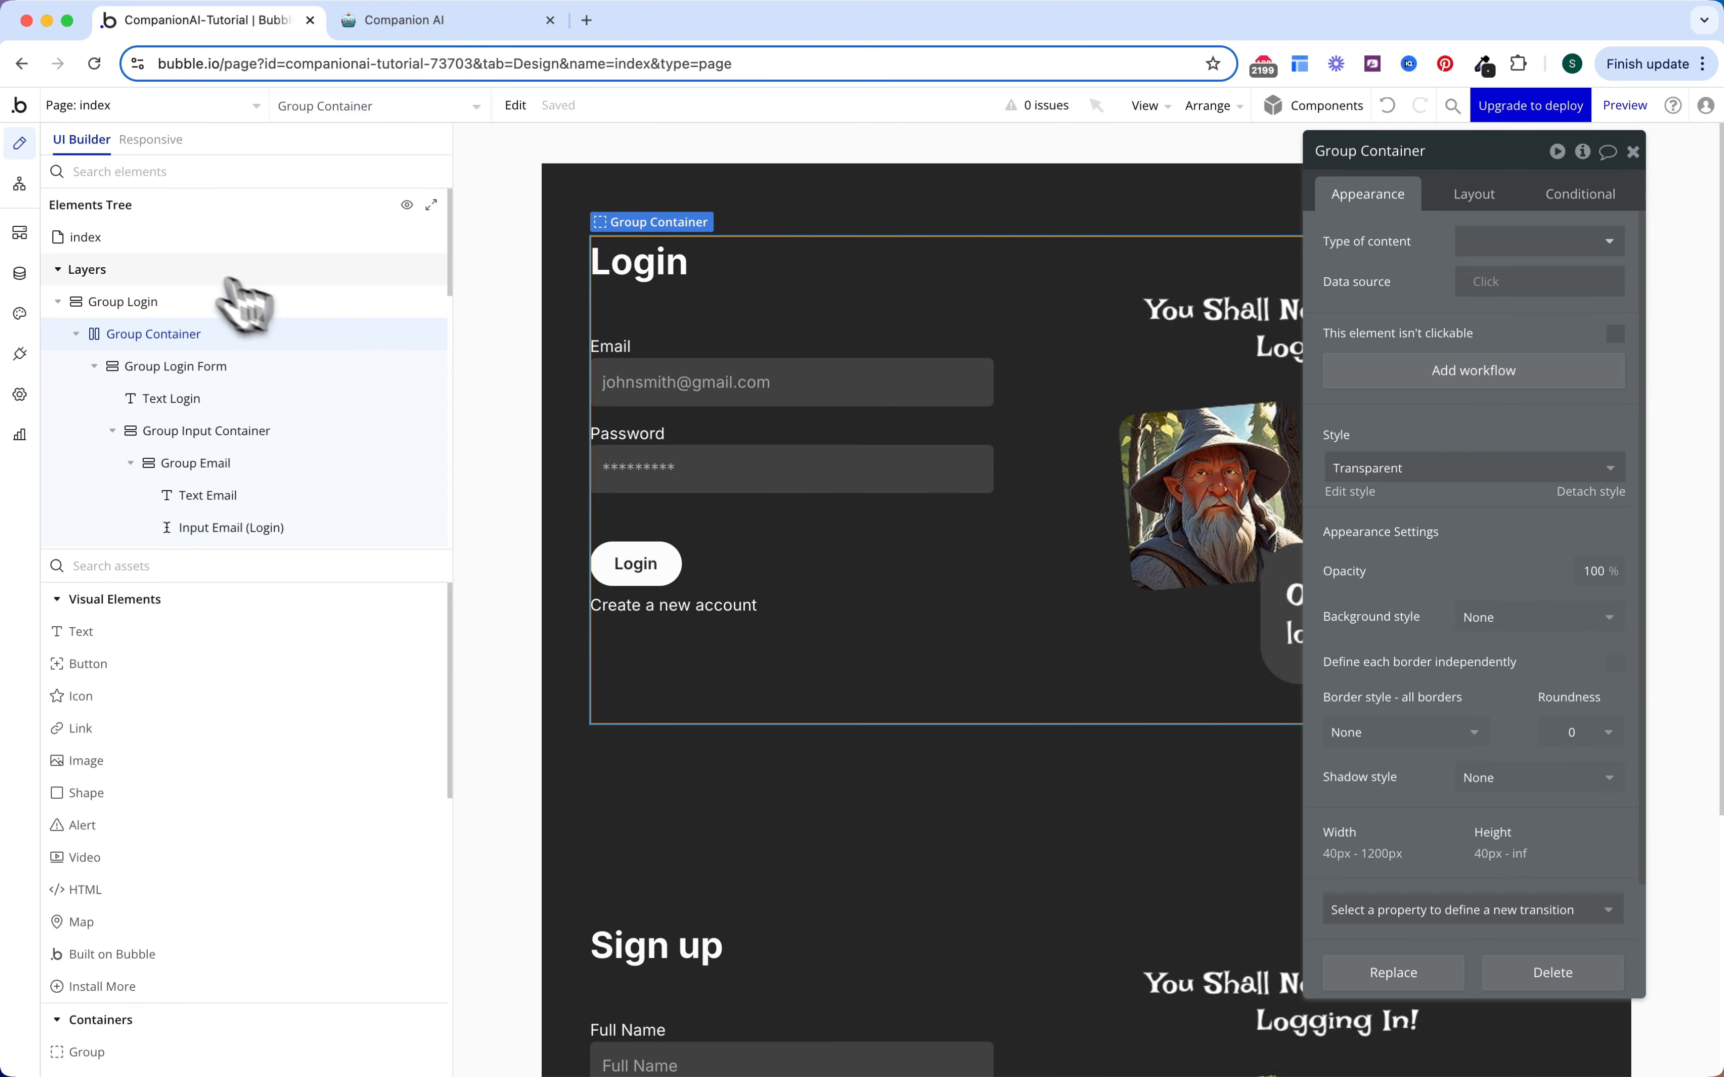
click(107, 303)
click(72, 335)
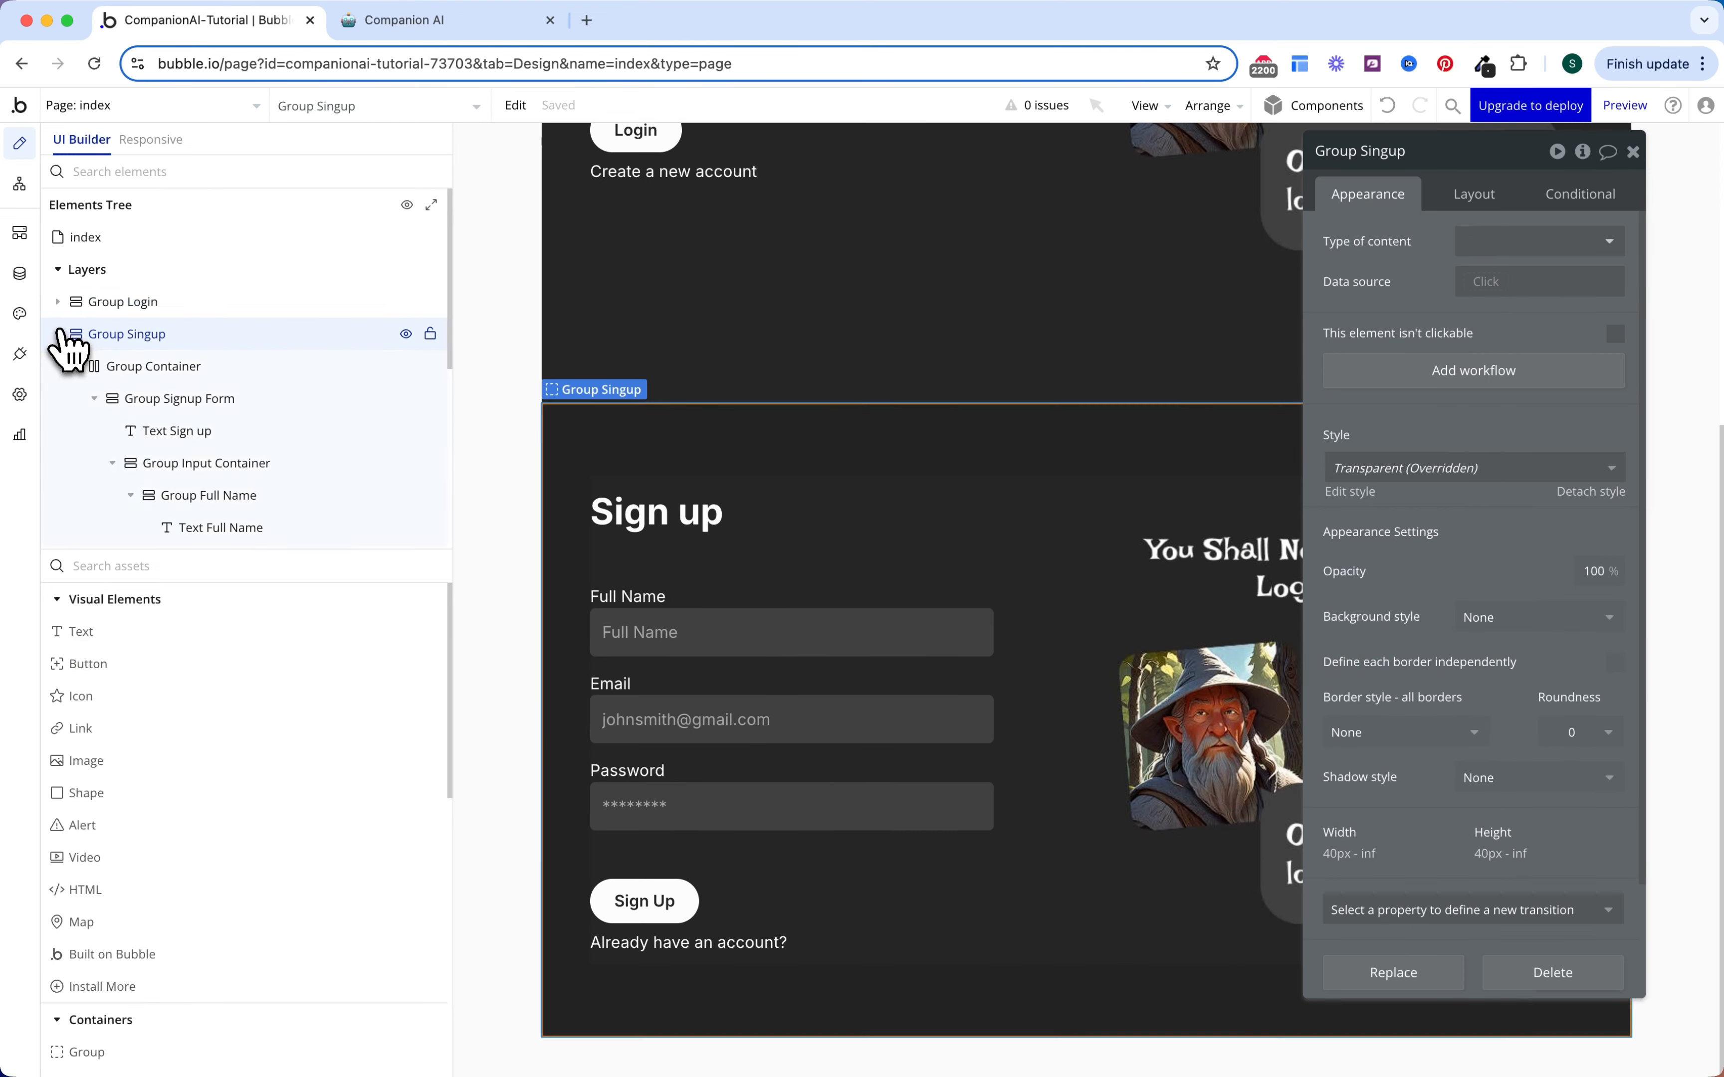
click(150, 302)
Step: Hide Group Login on page load and start a new condition based on the index page
click(1482, 203)
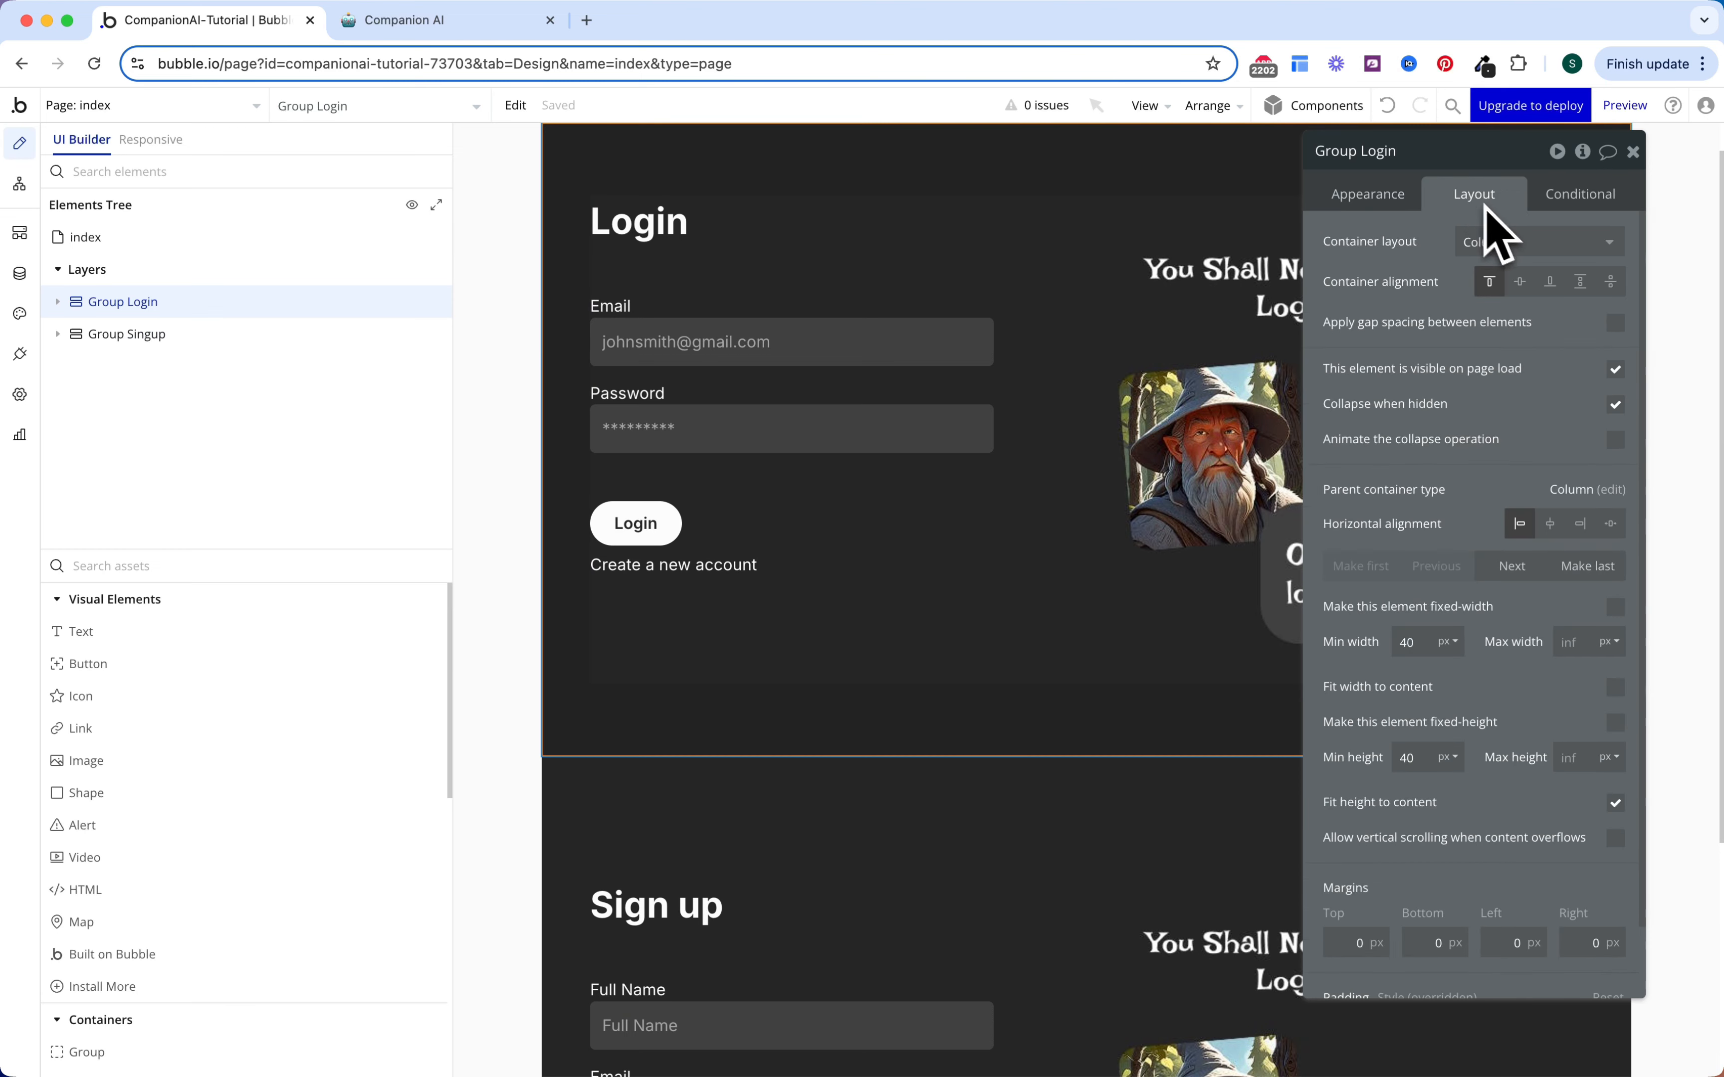
click(1618, 369)
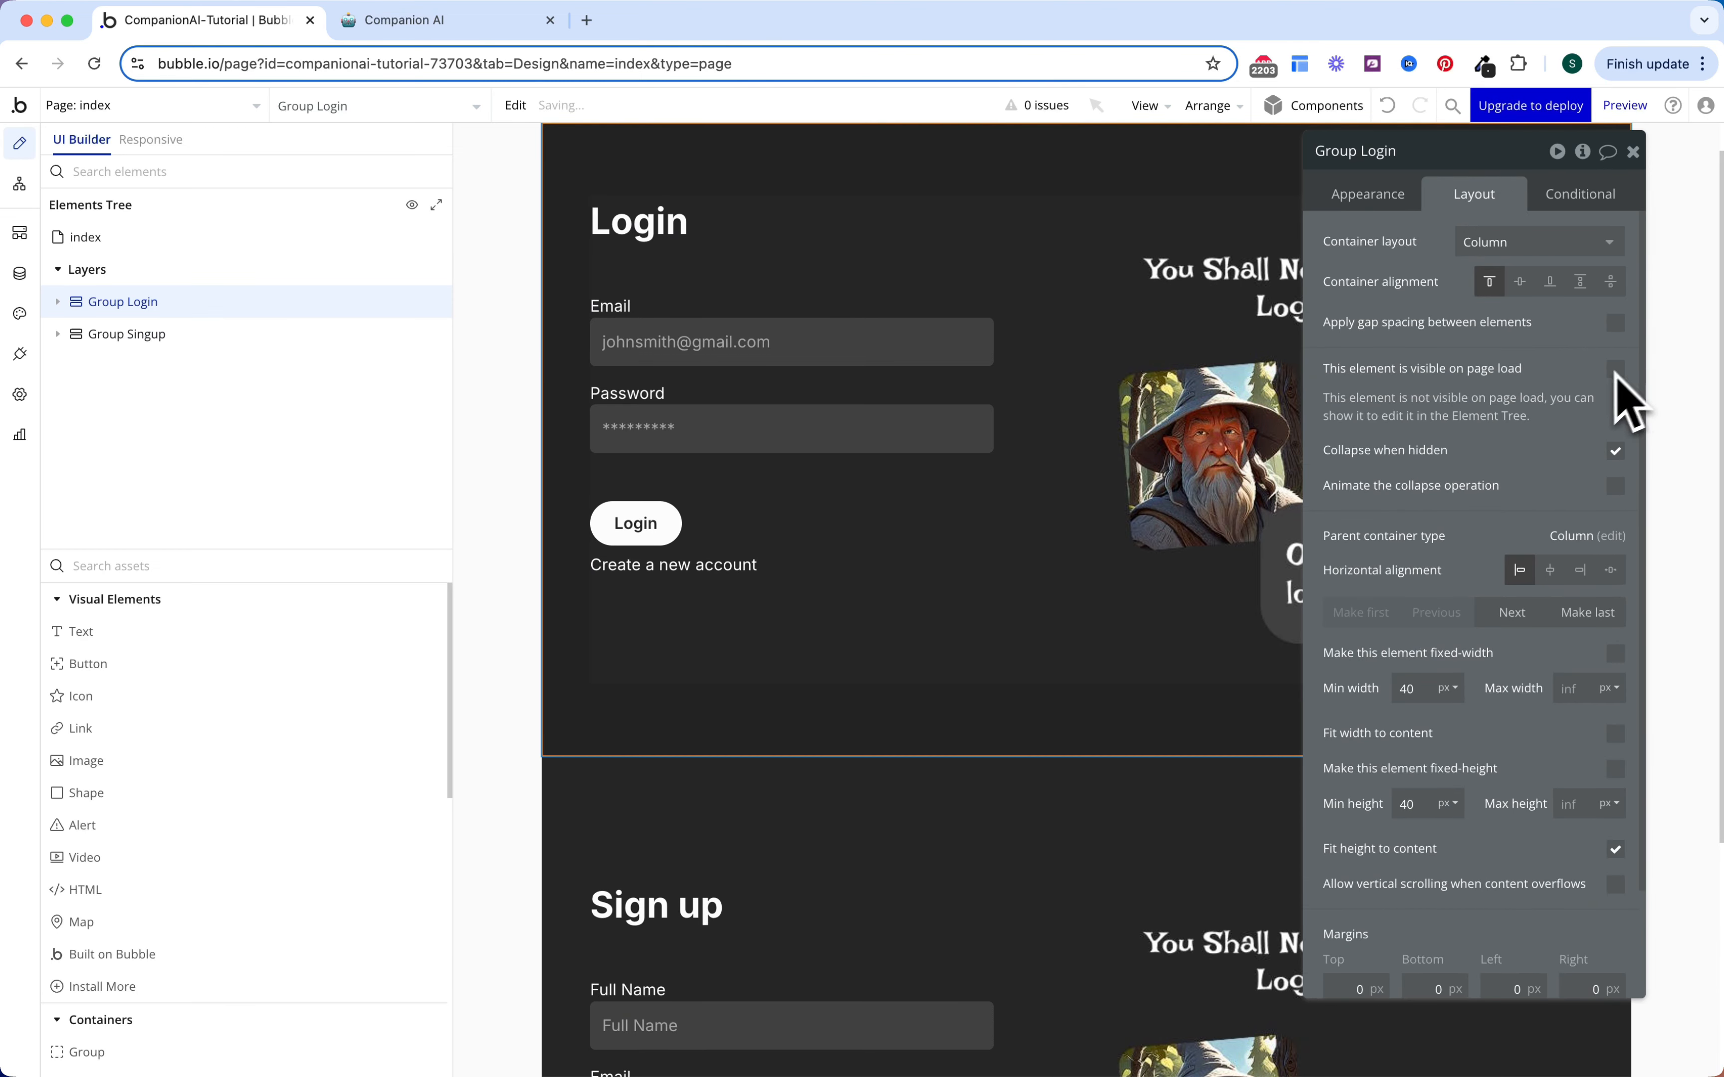
click(1589, 198)
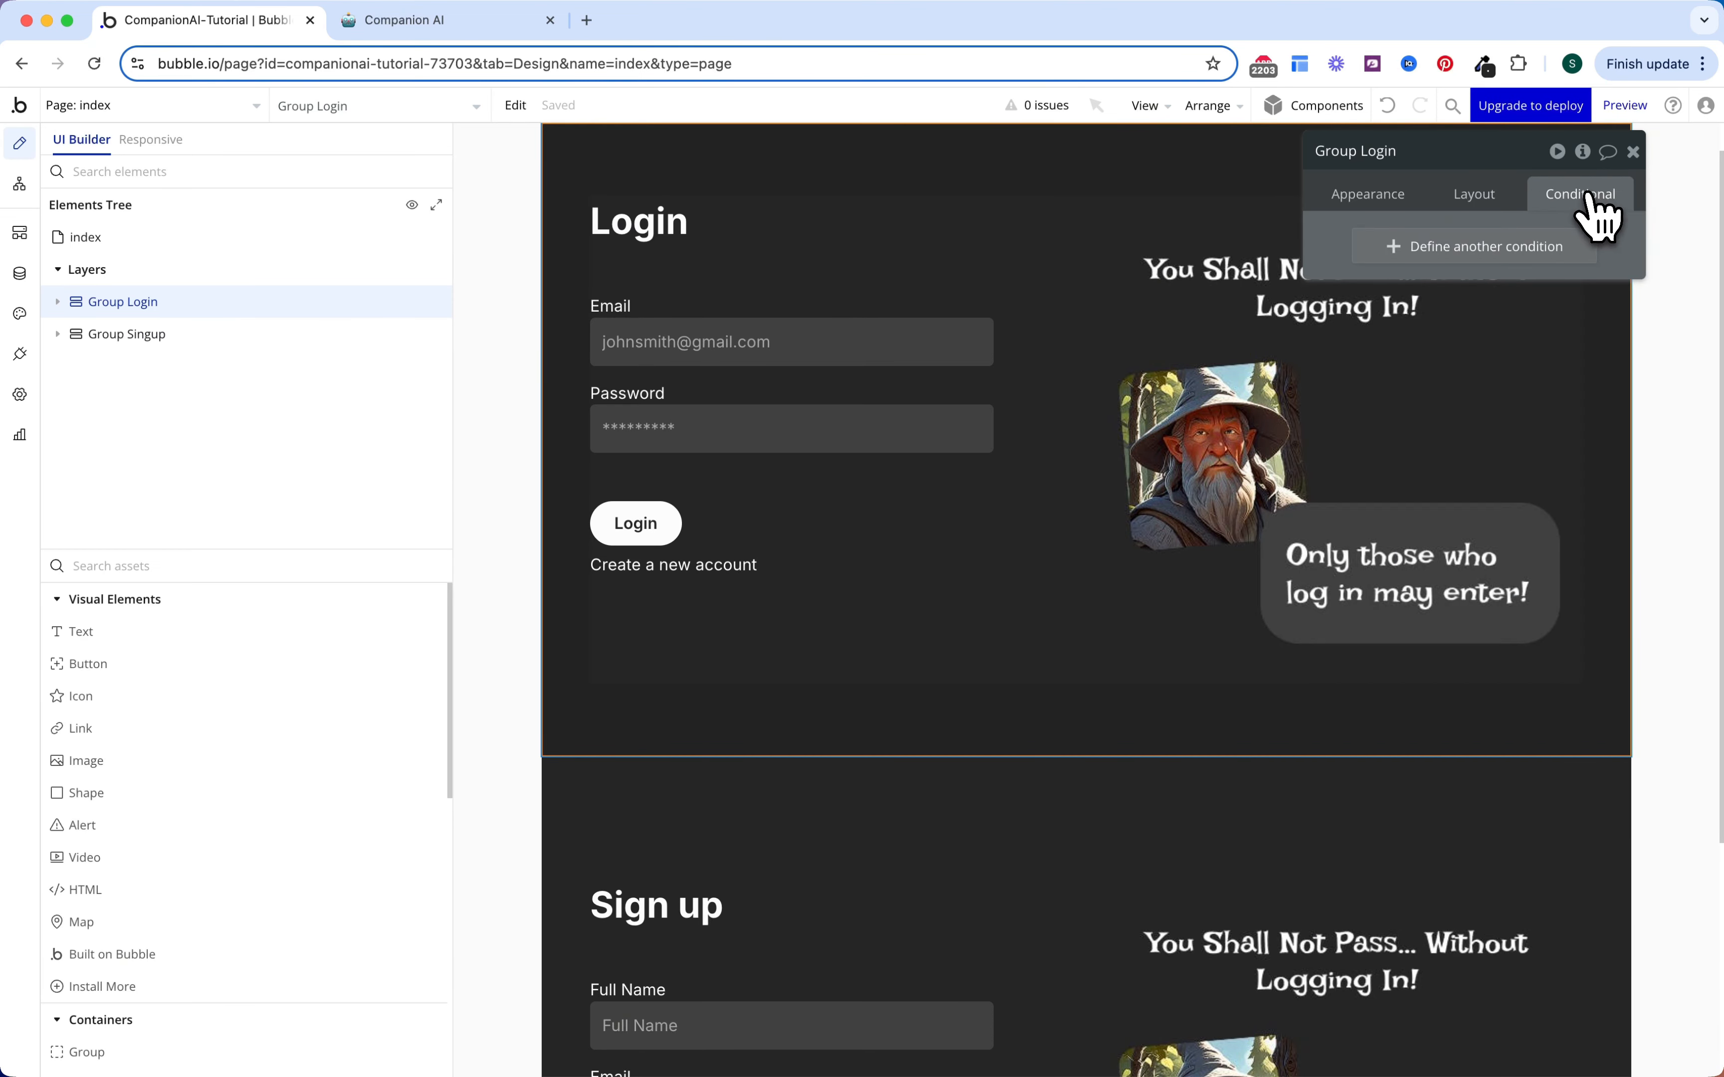
click(1518, 250)
click(1402, 253)
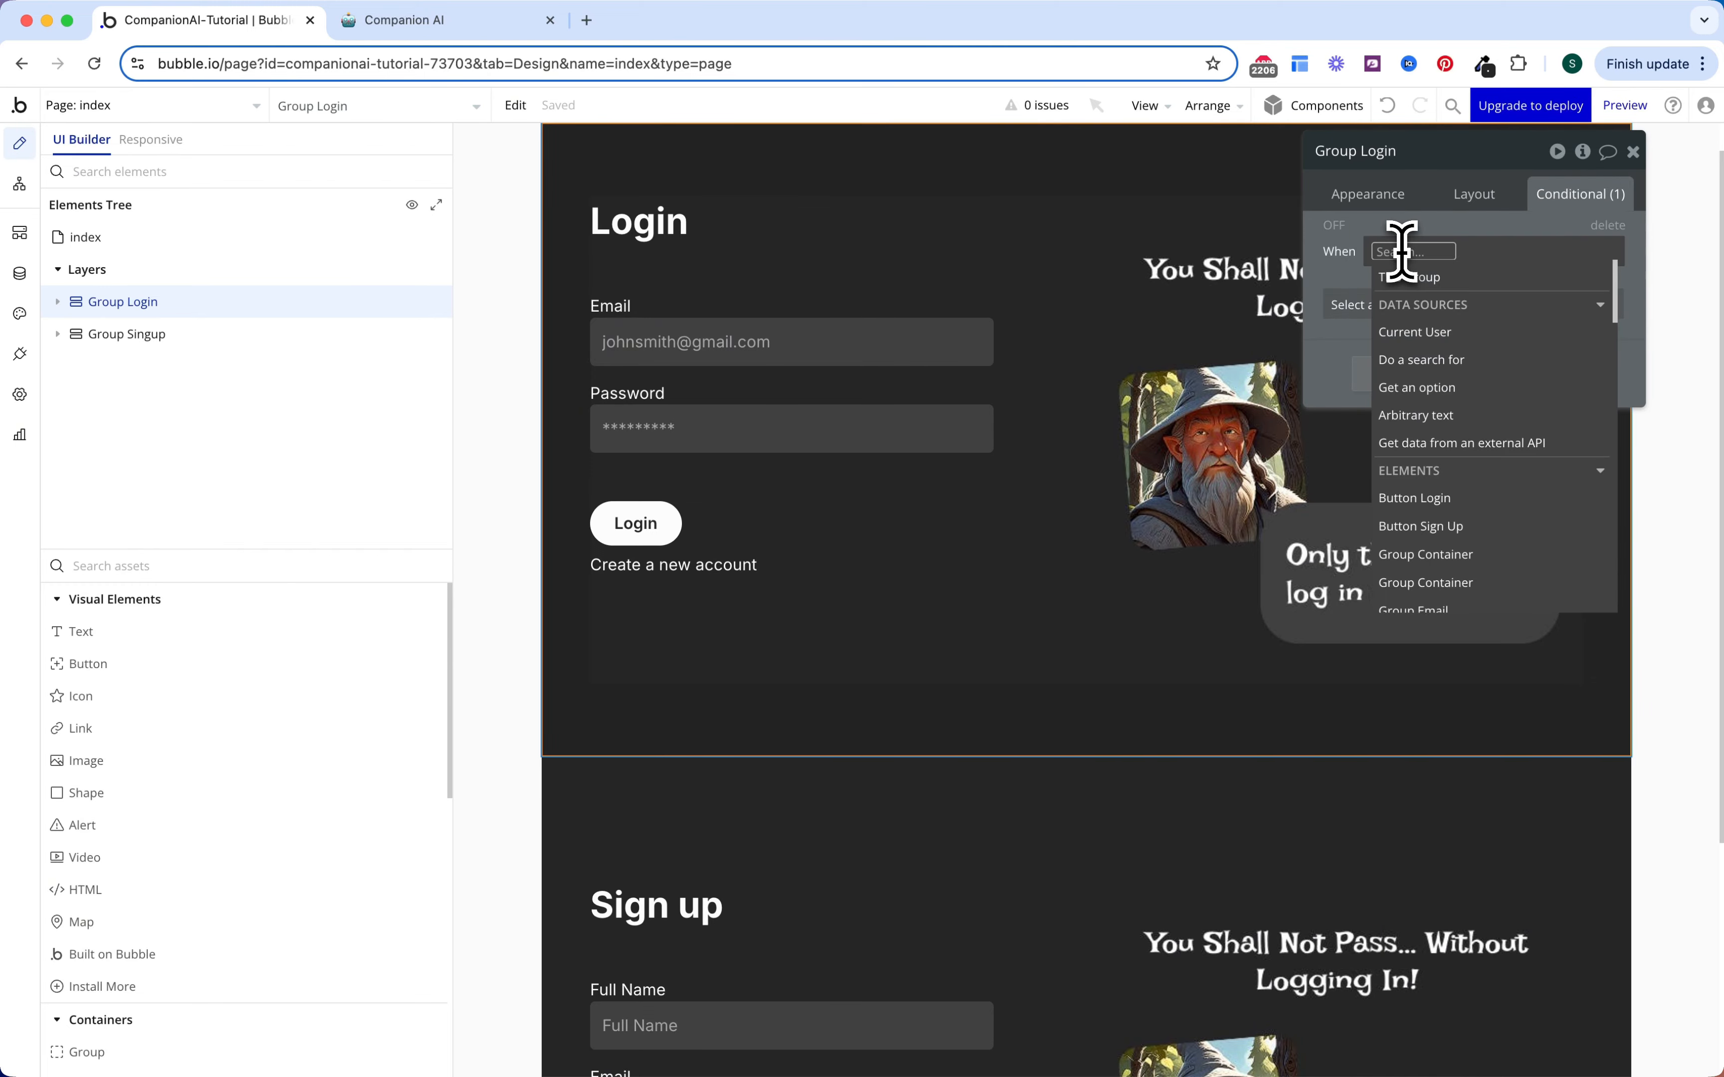
text(ind)
click(1422, 303)
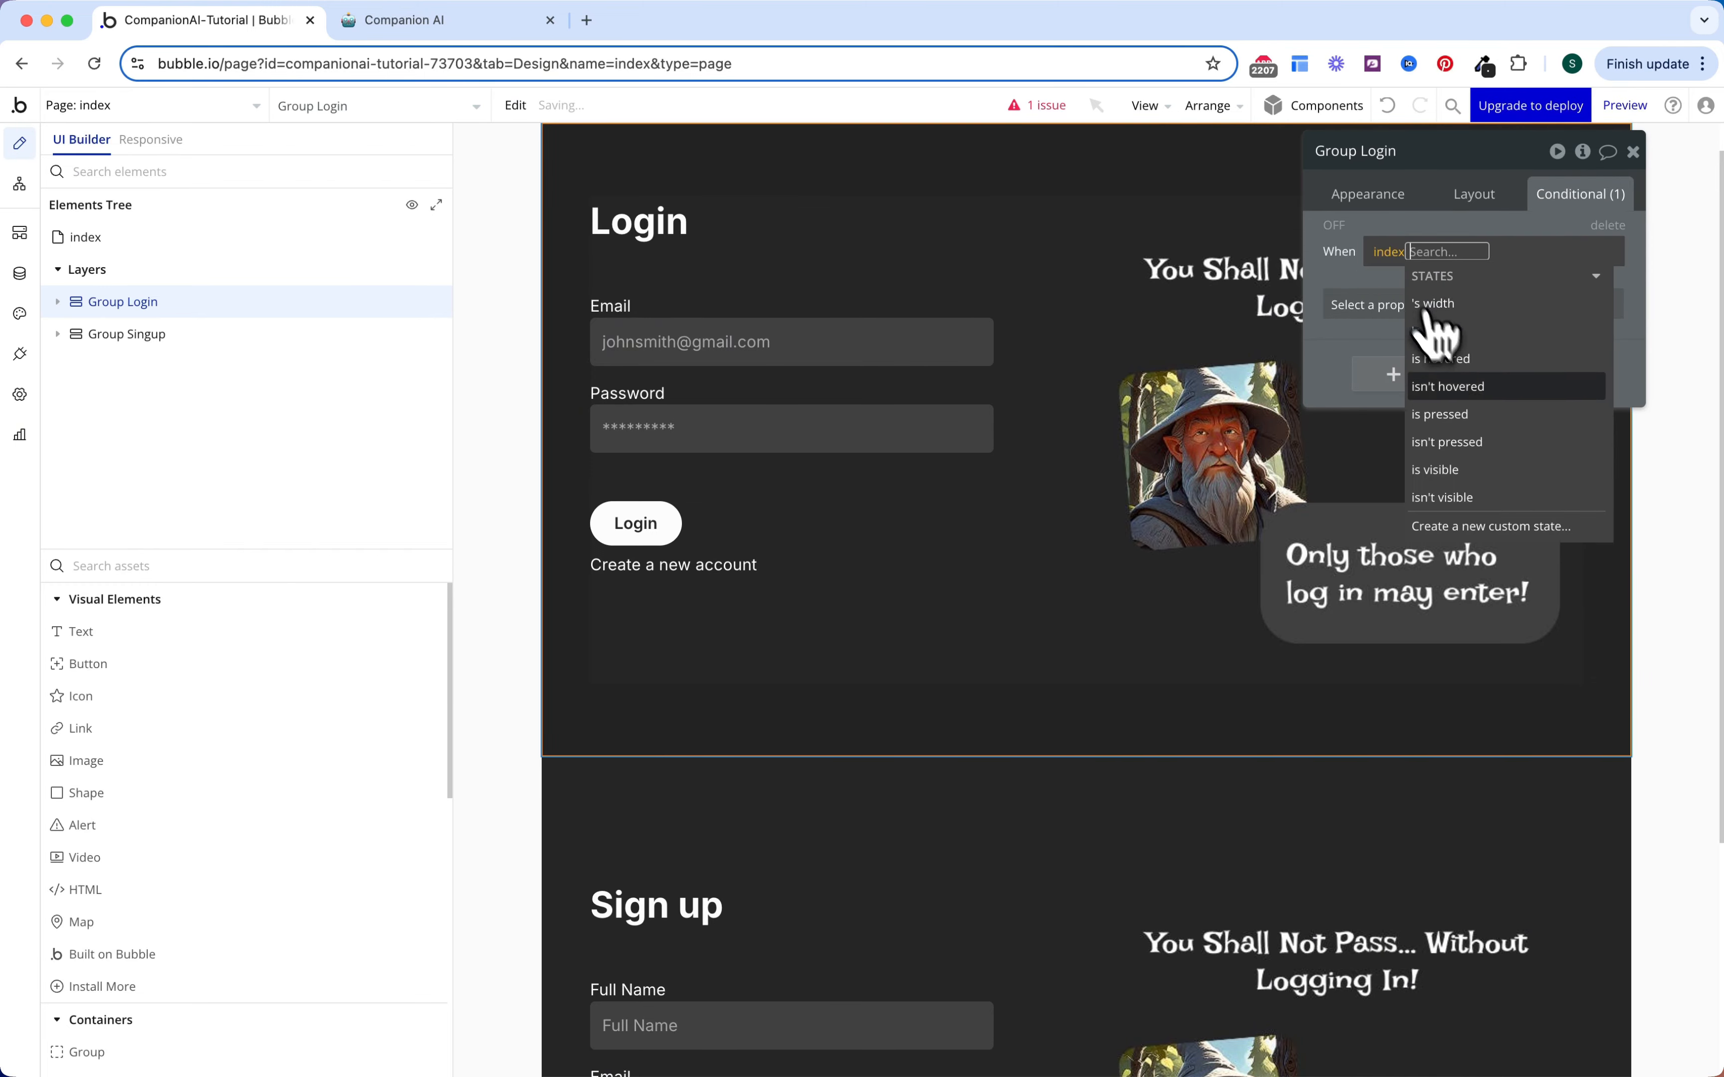
Step: Create a yes/no custom state named Signup? on the index page
click(1471, 529)
click(955, 268)
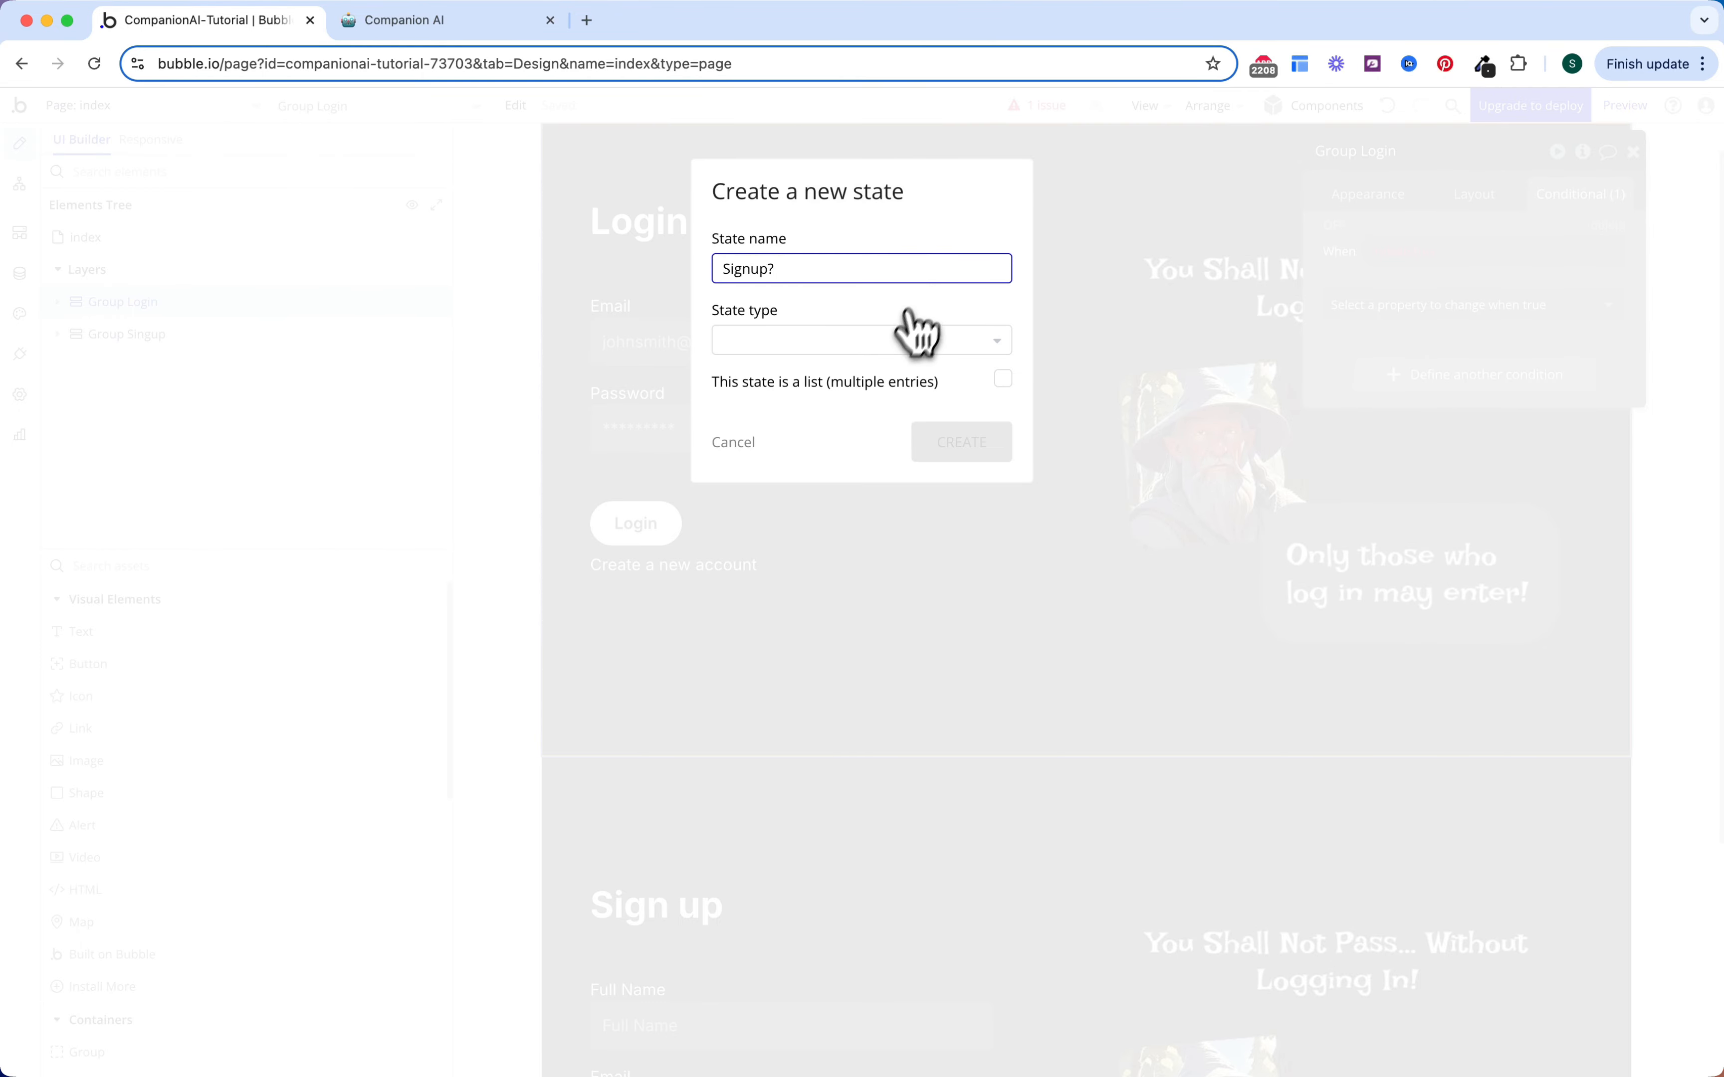
click(919, 339)
text(ye)
click(849, 399)
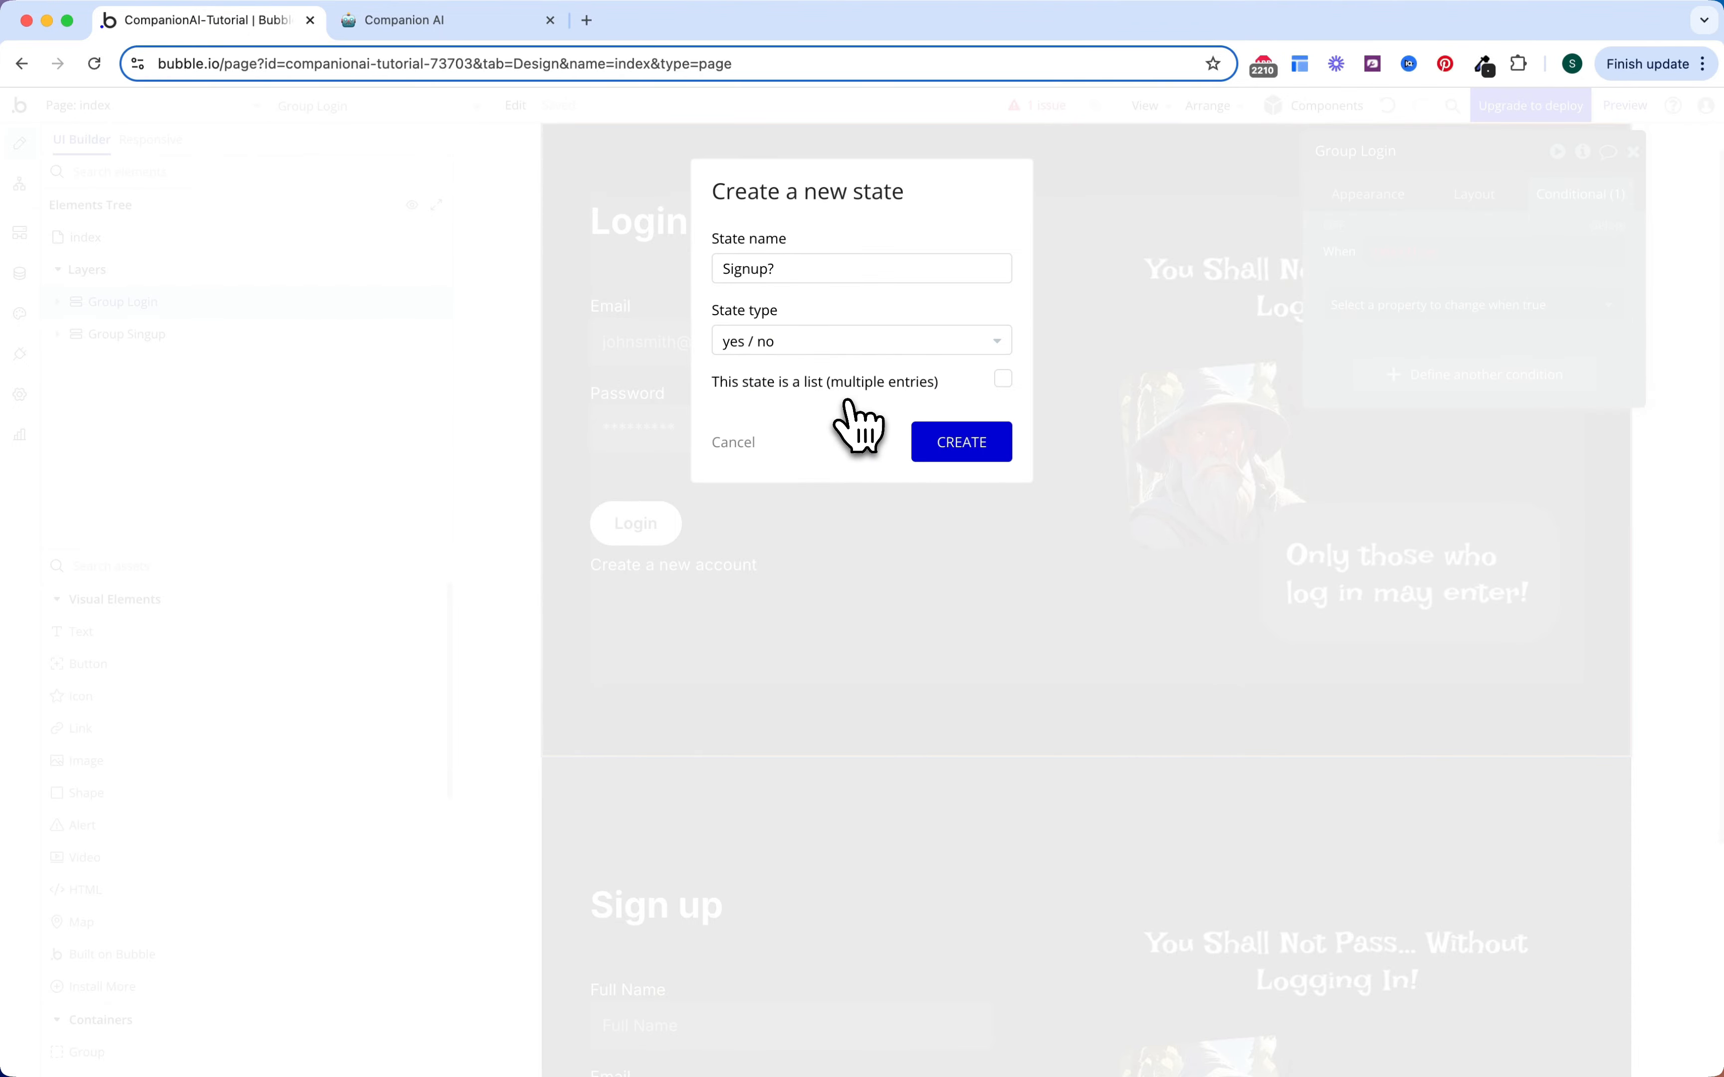
click(940, 445)
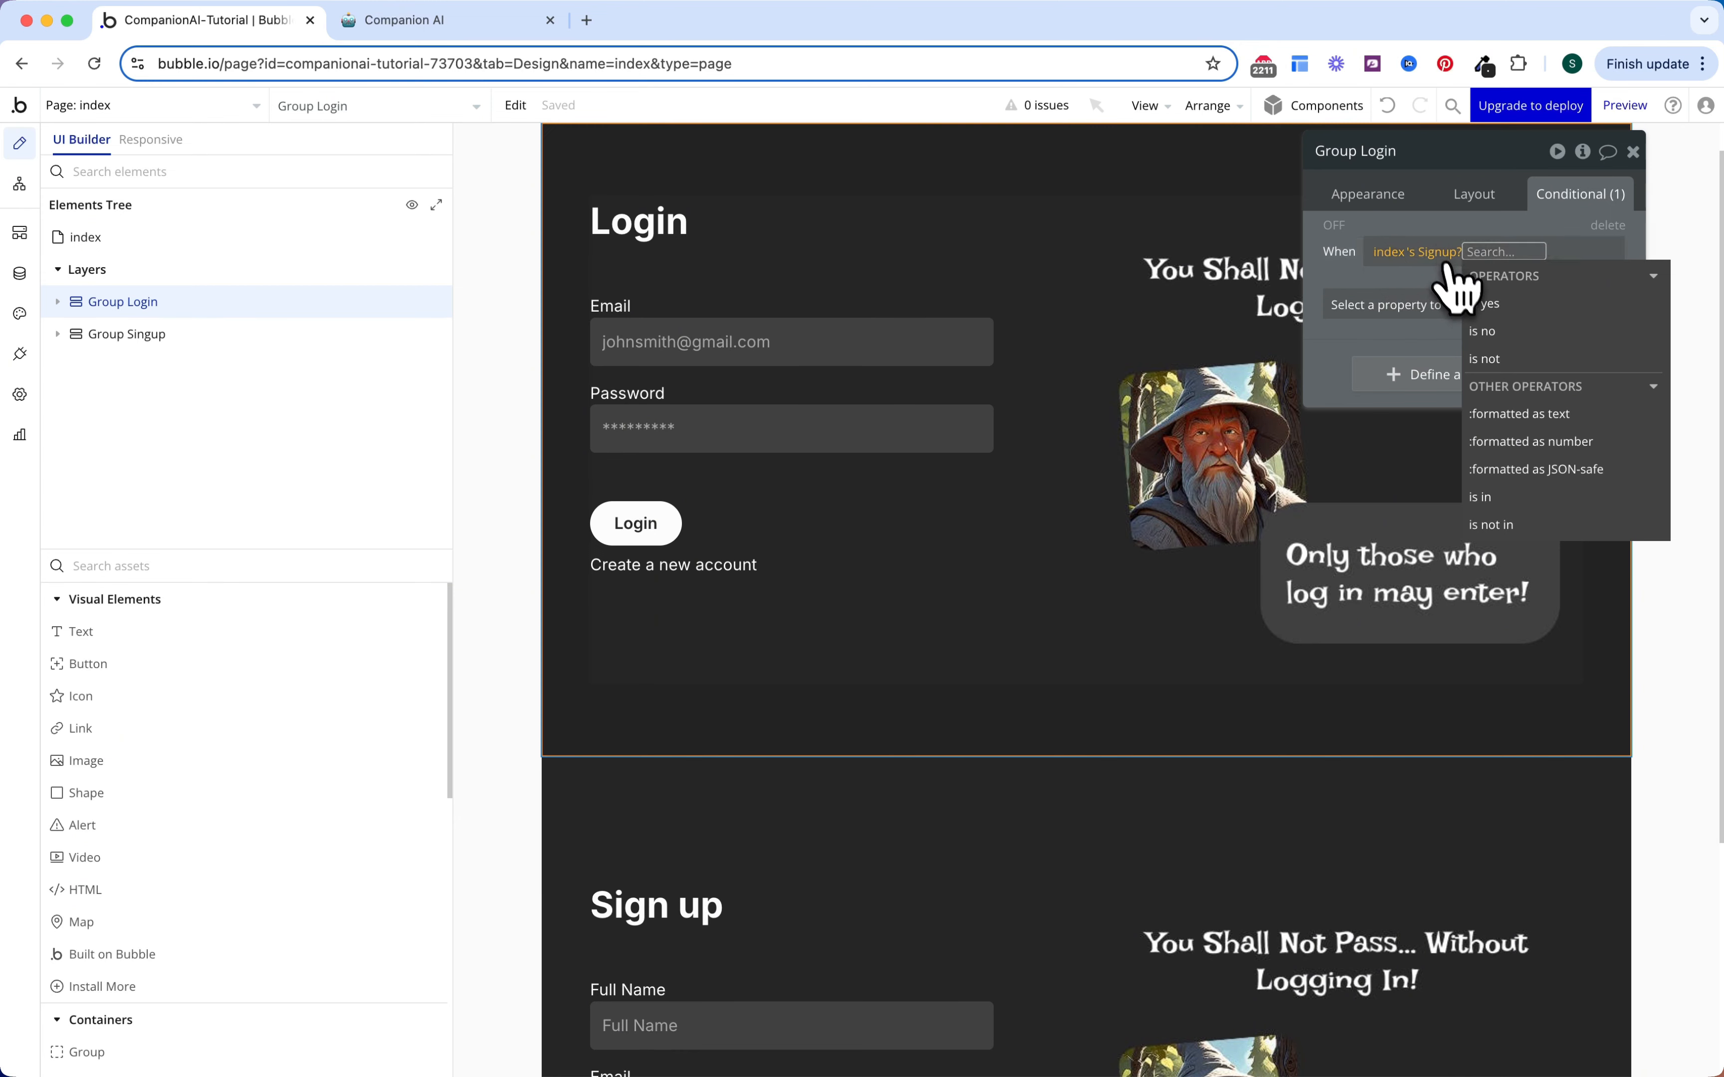
Step: Make Group Login visible when index's Signup? is no, and copy that condition
click(1486, 332)
click(1407, 305)
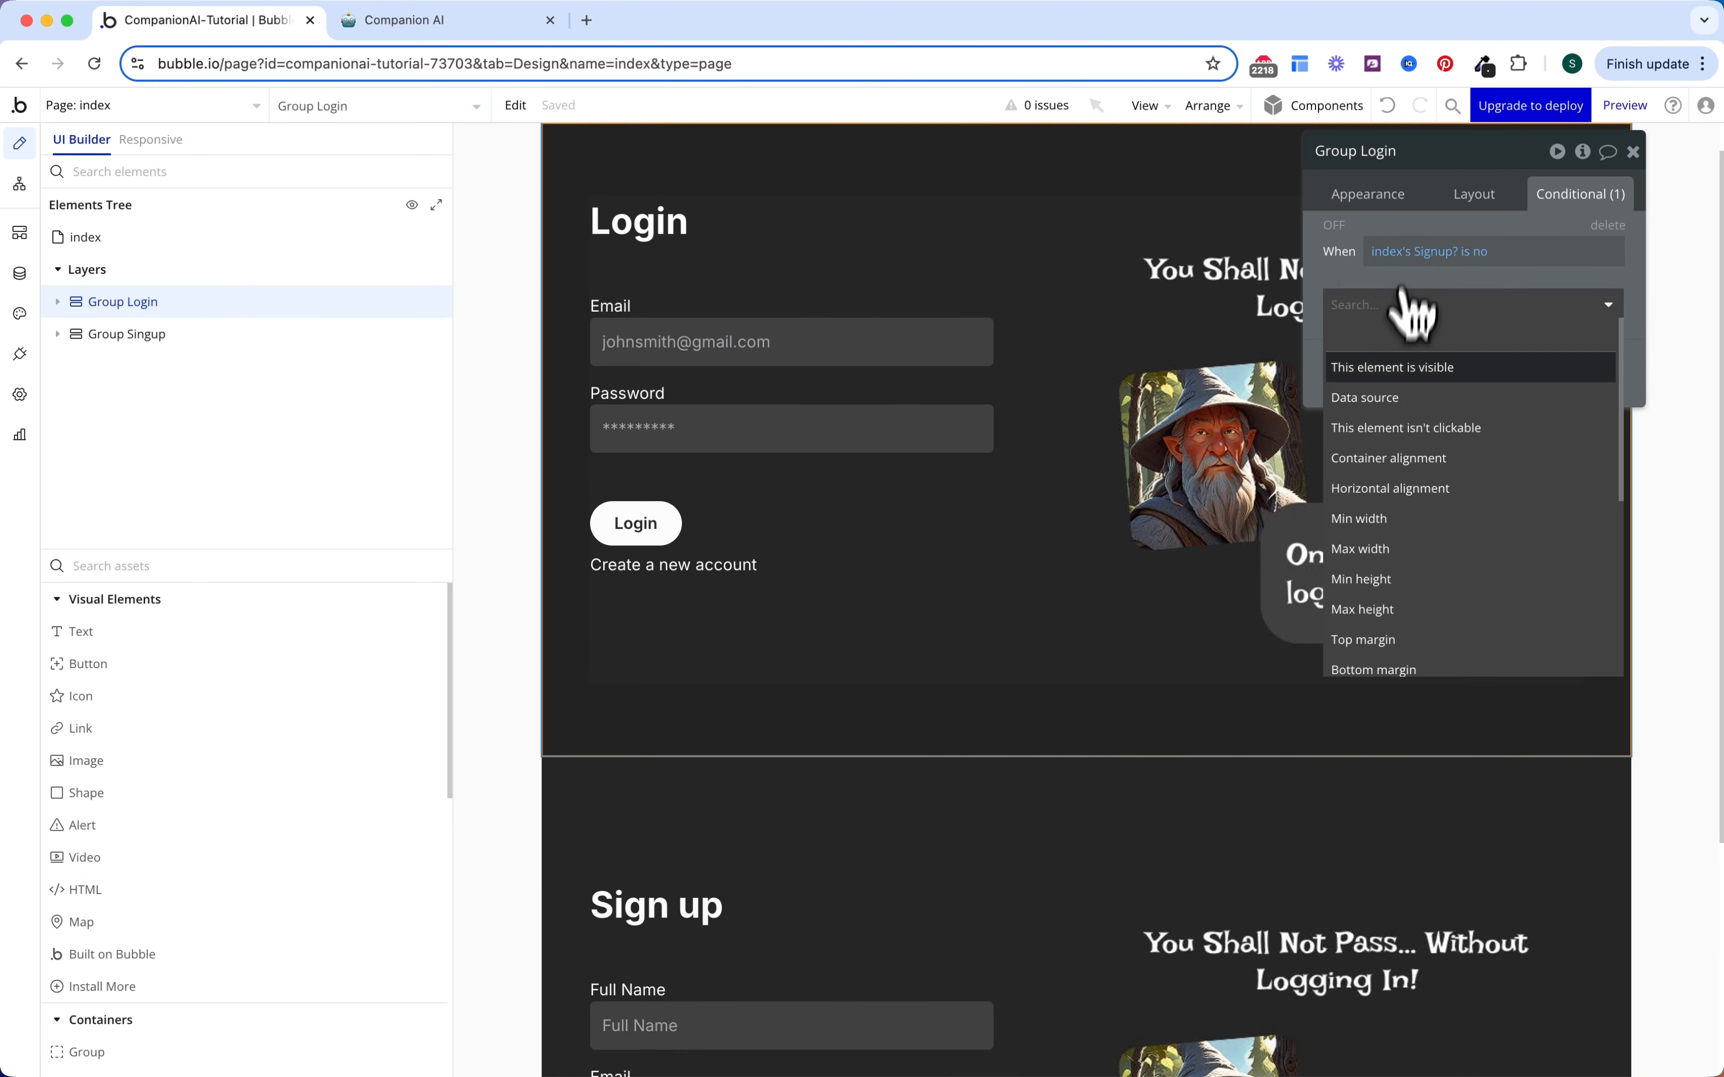
click(1396, 374)
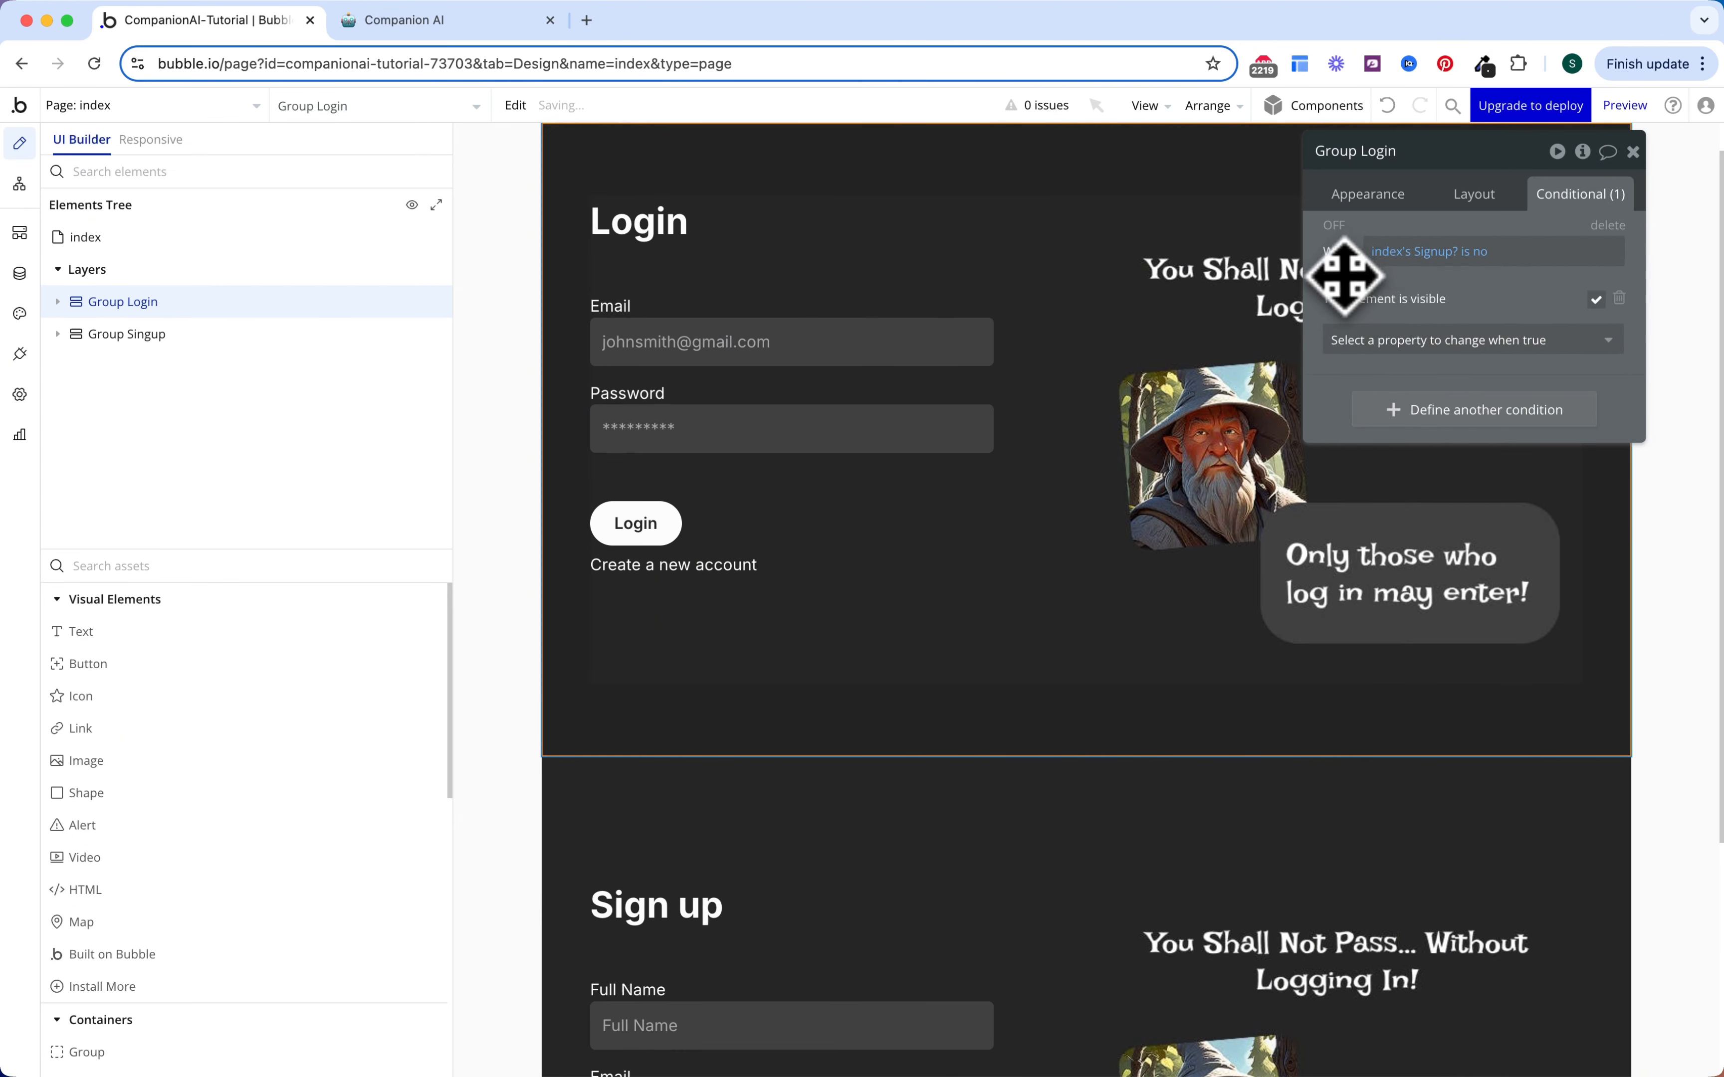
right_click(1398, 246)
click(1446, 217)
Step: Paste the condition onto Group Singup, change it to Signup? is yes, and hide it on load
scroll(1165, 569, down, 5)
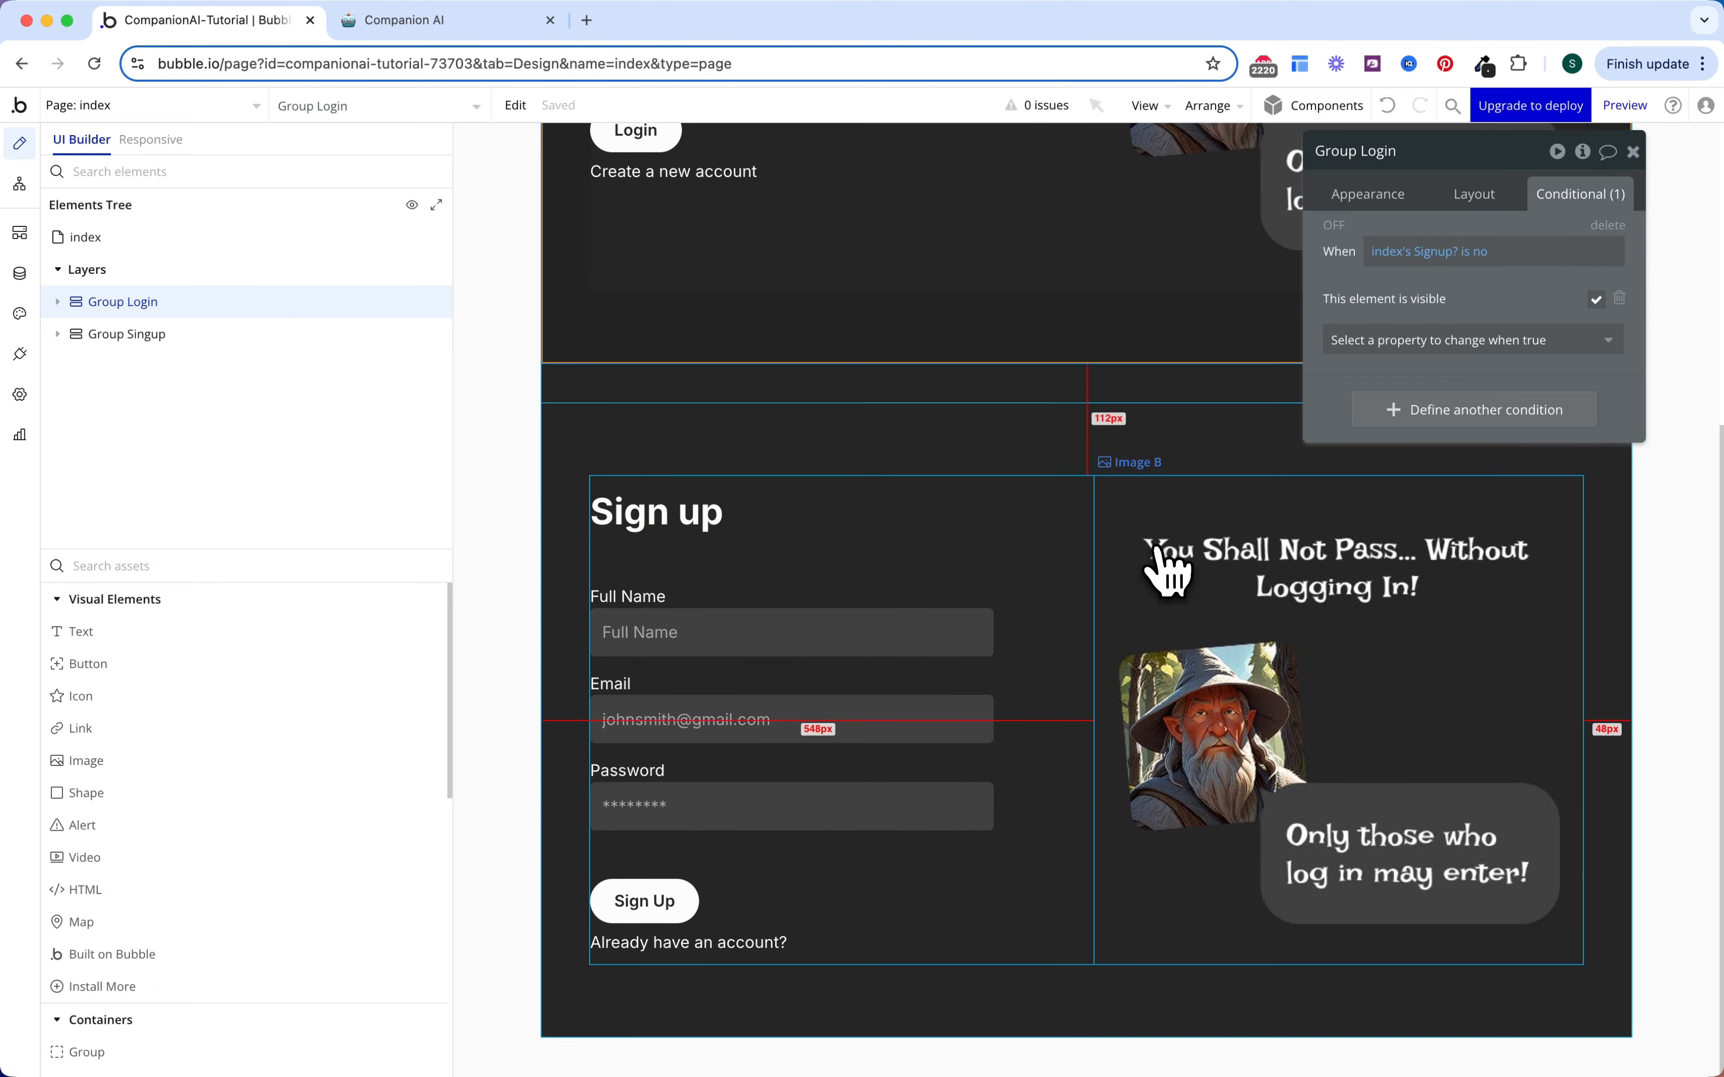
click(214, 335)
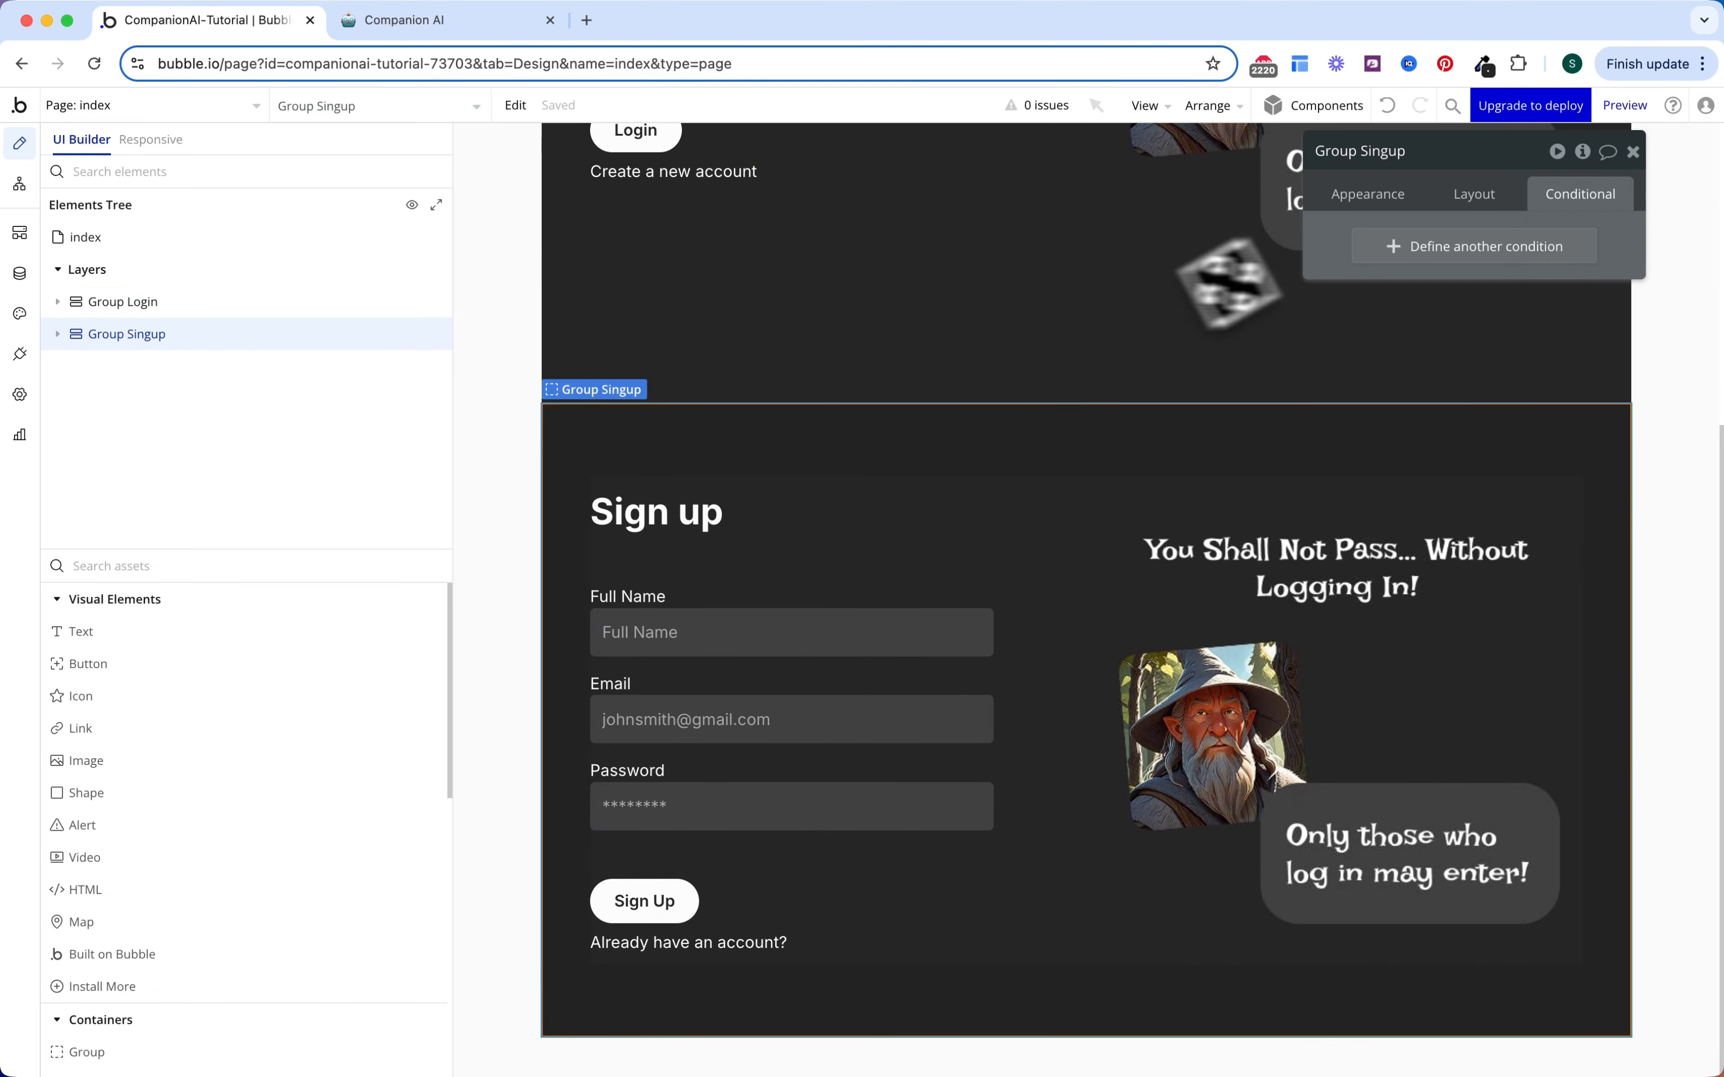
right_click(1326, 245)
click(1443, 184)
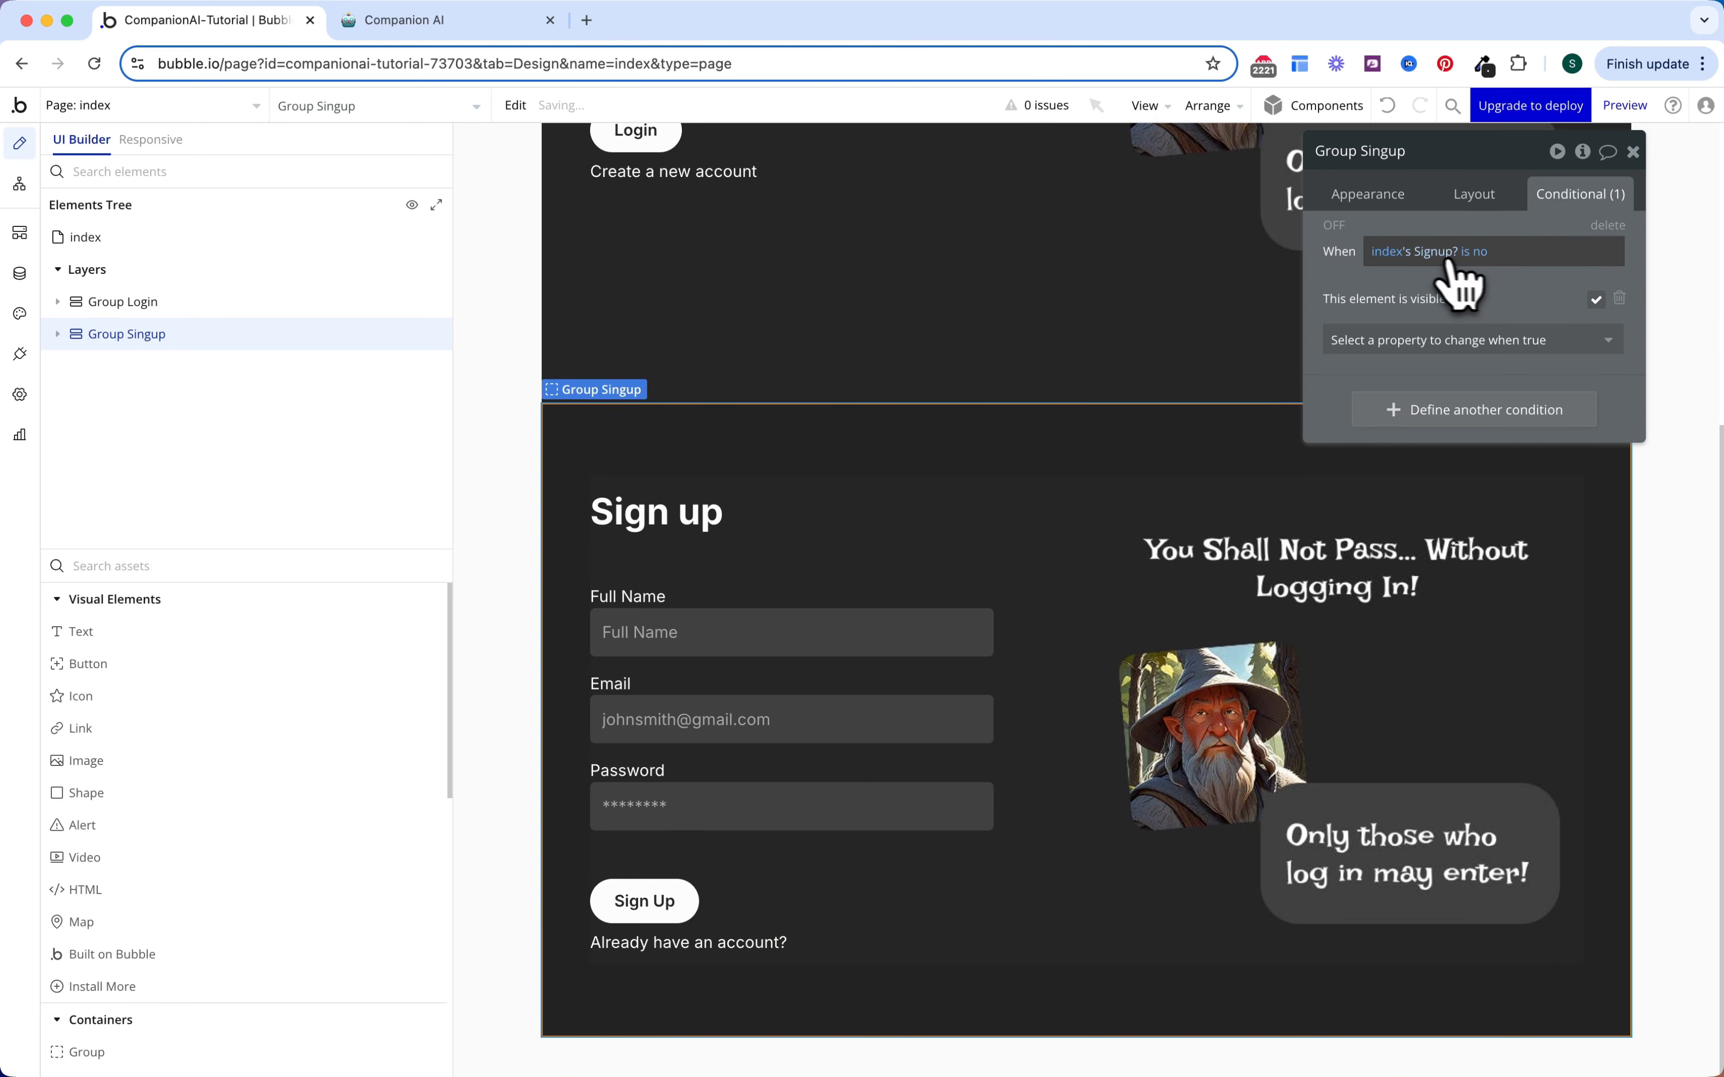
click(1490, 254)
click(1493, 308)
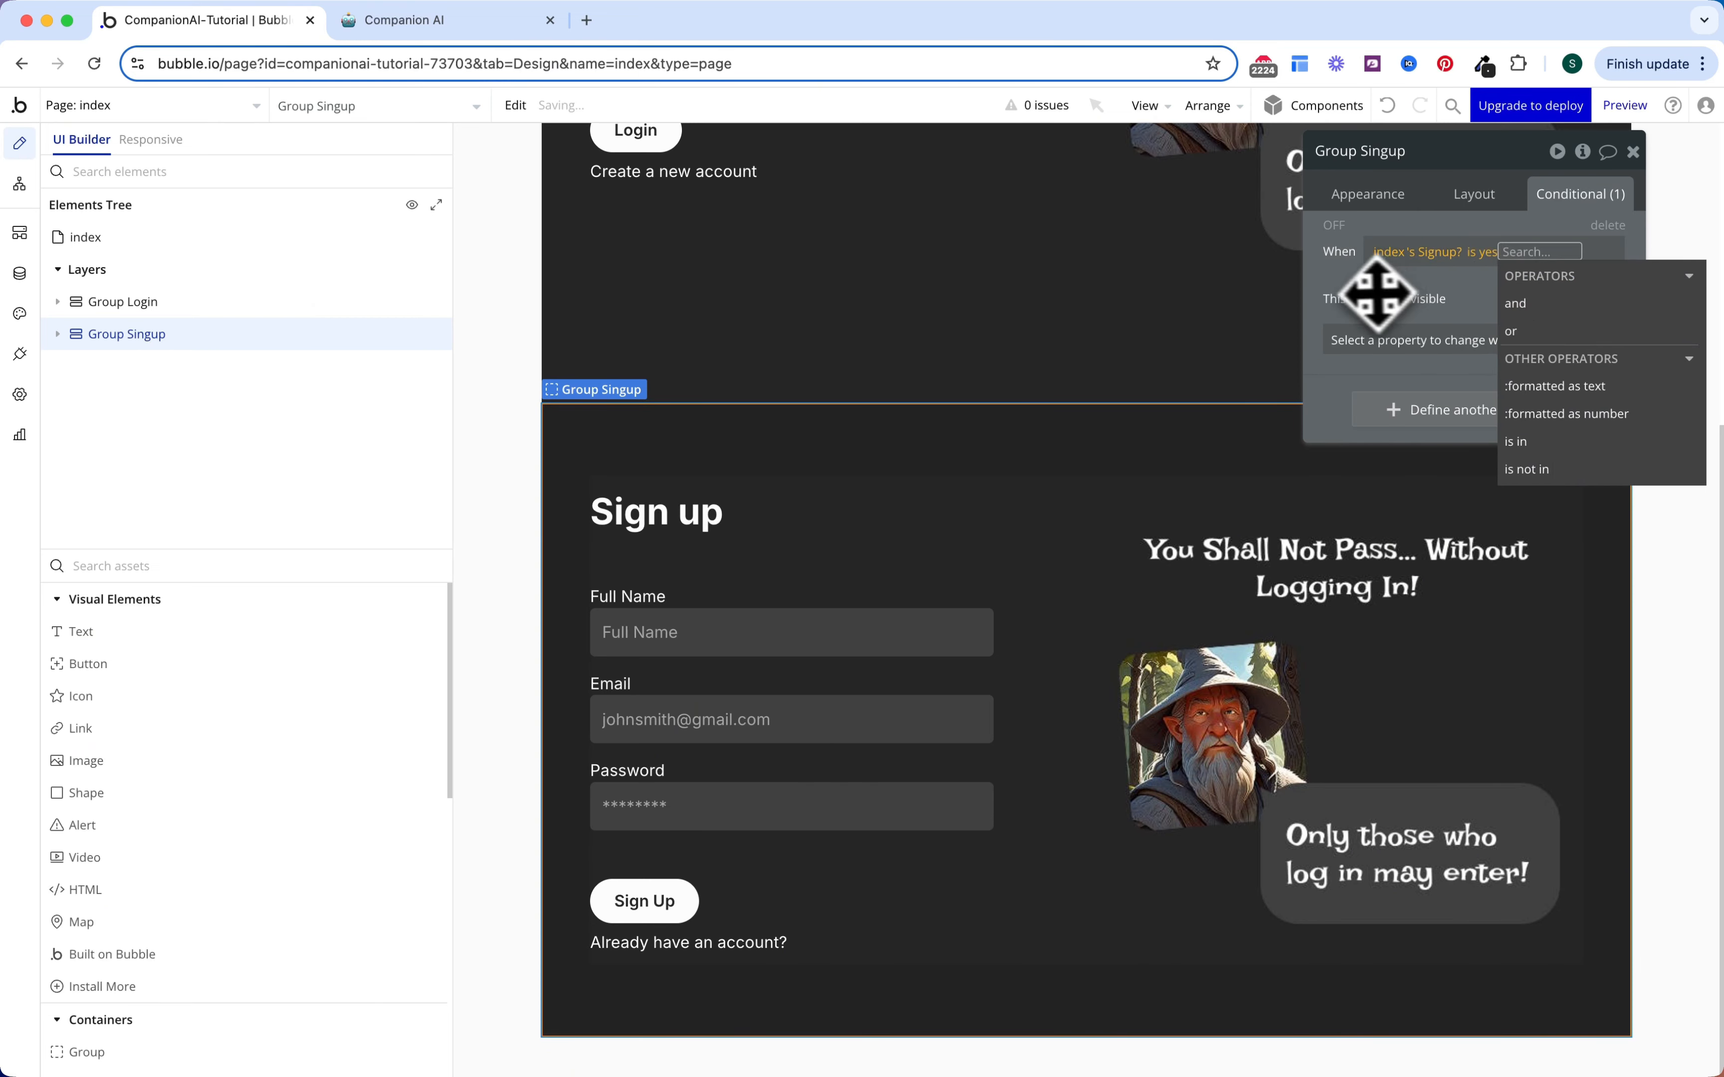
click(1441, 308)
click(1469, 203)
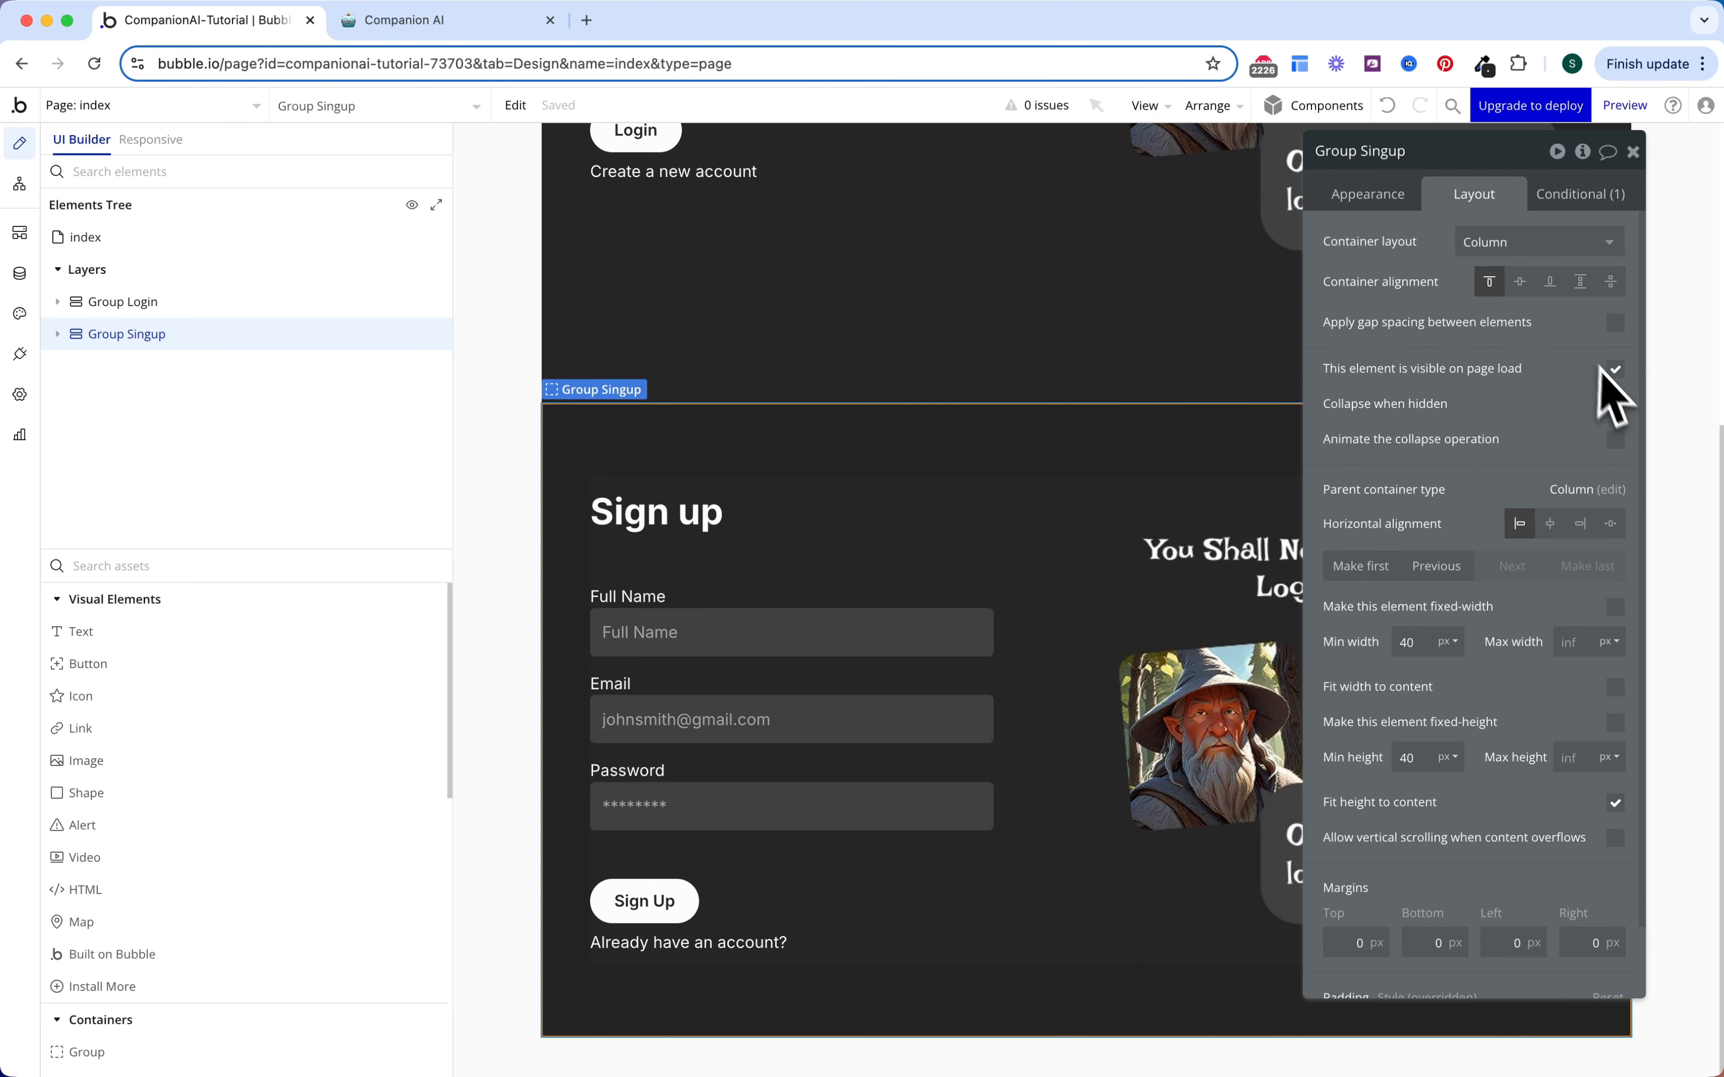
click(1614, 369)
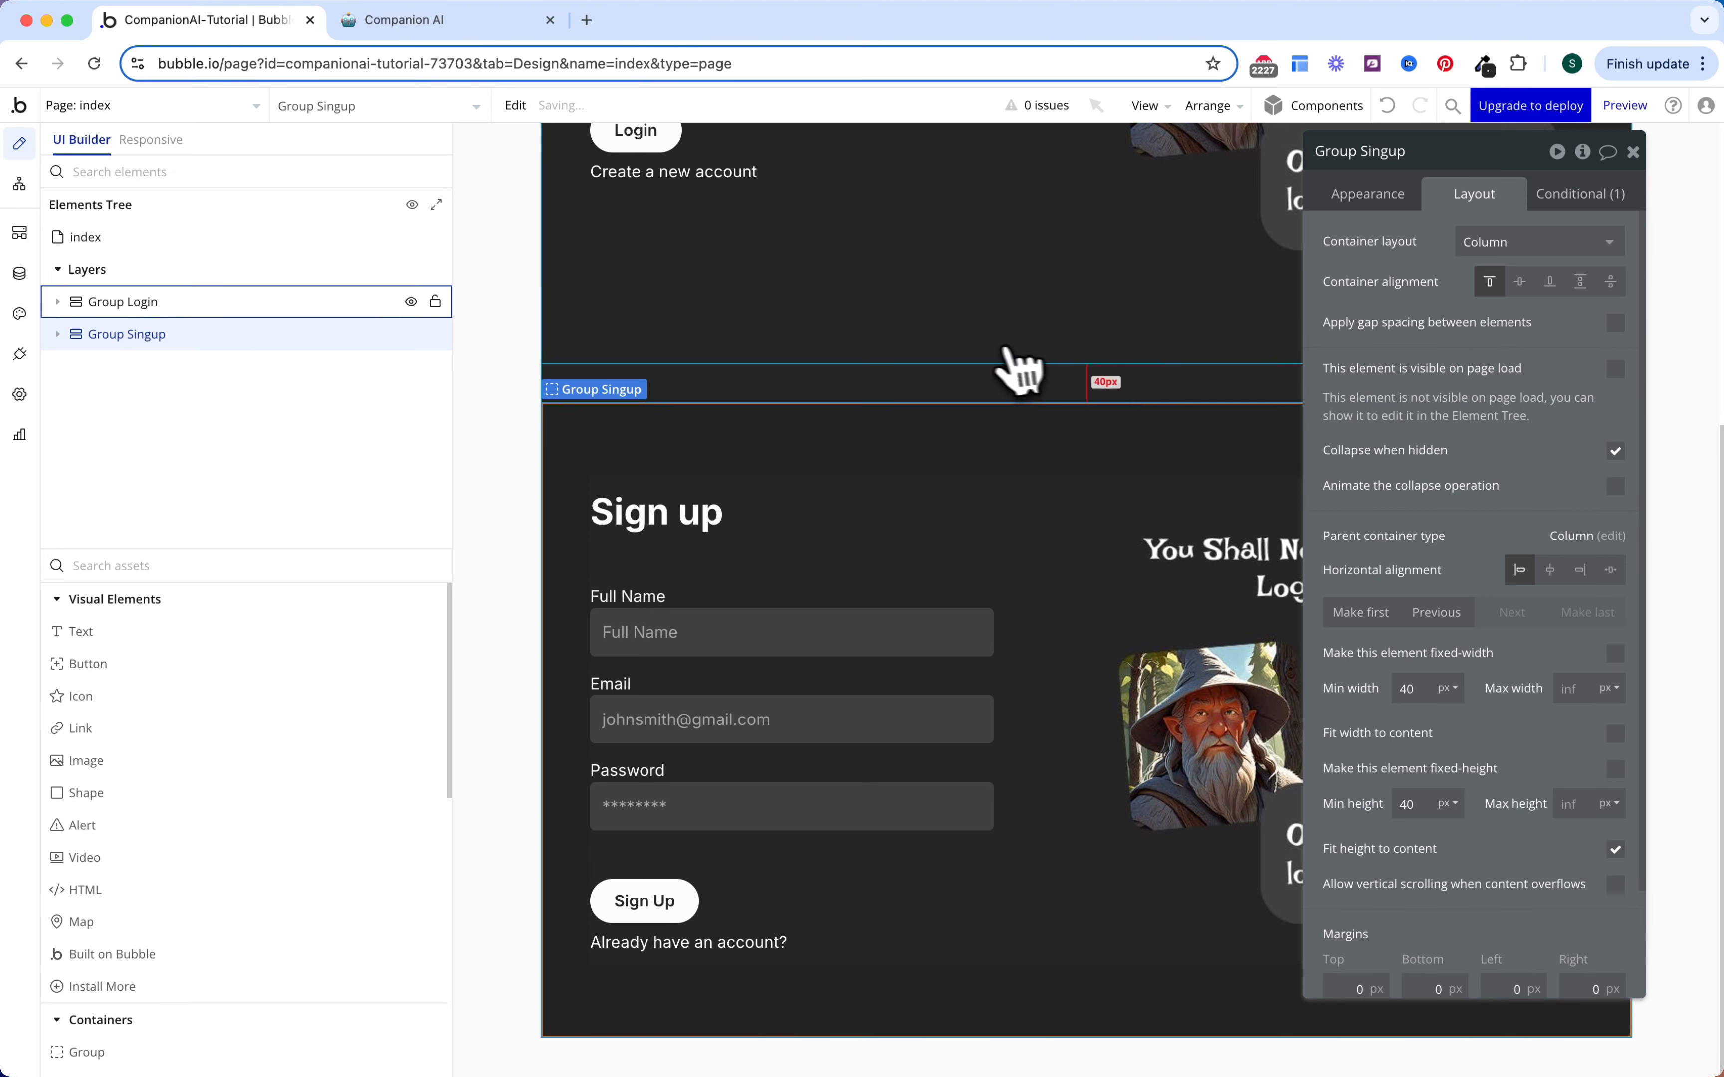
scroll(994, 374, up, 5)
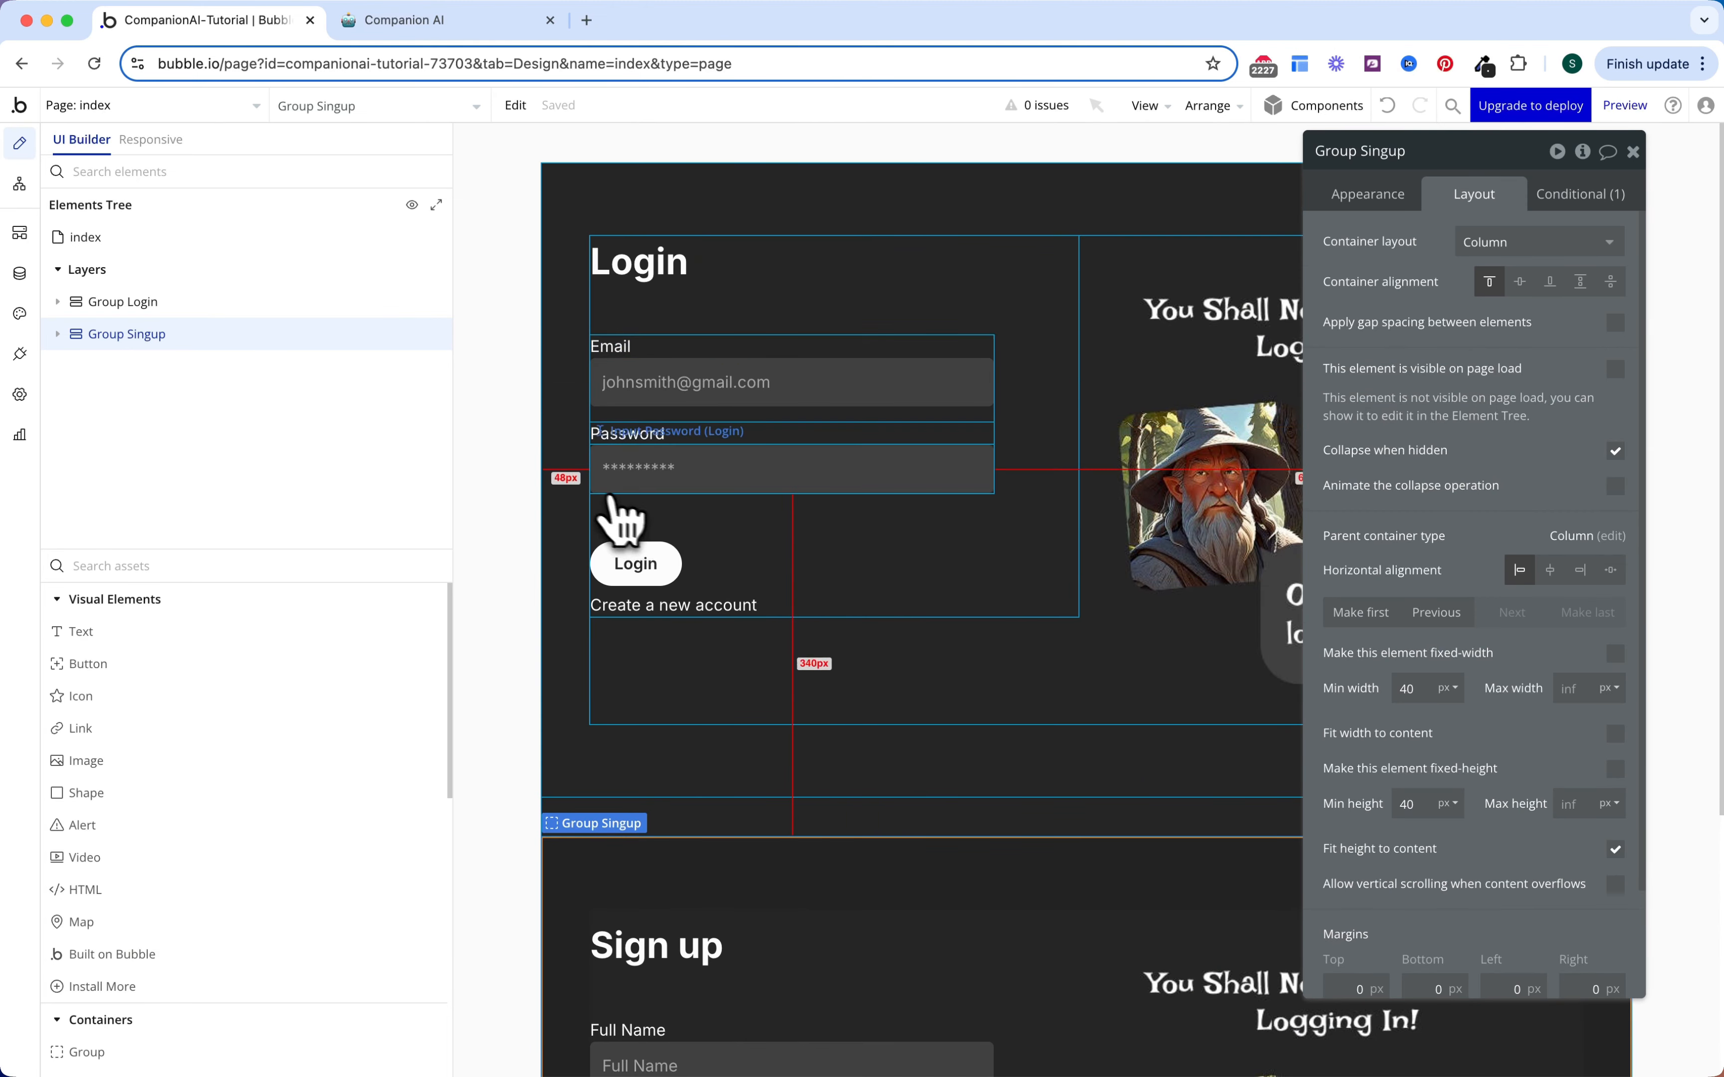
Step: Create a click workflow on the 'Create a new account' text with a Set state action
click(712, 613)
click(1379, 194)
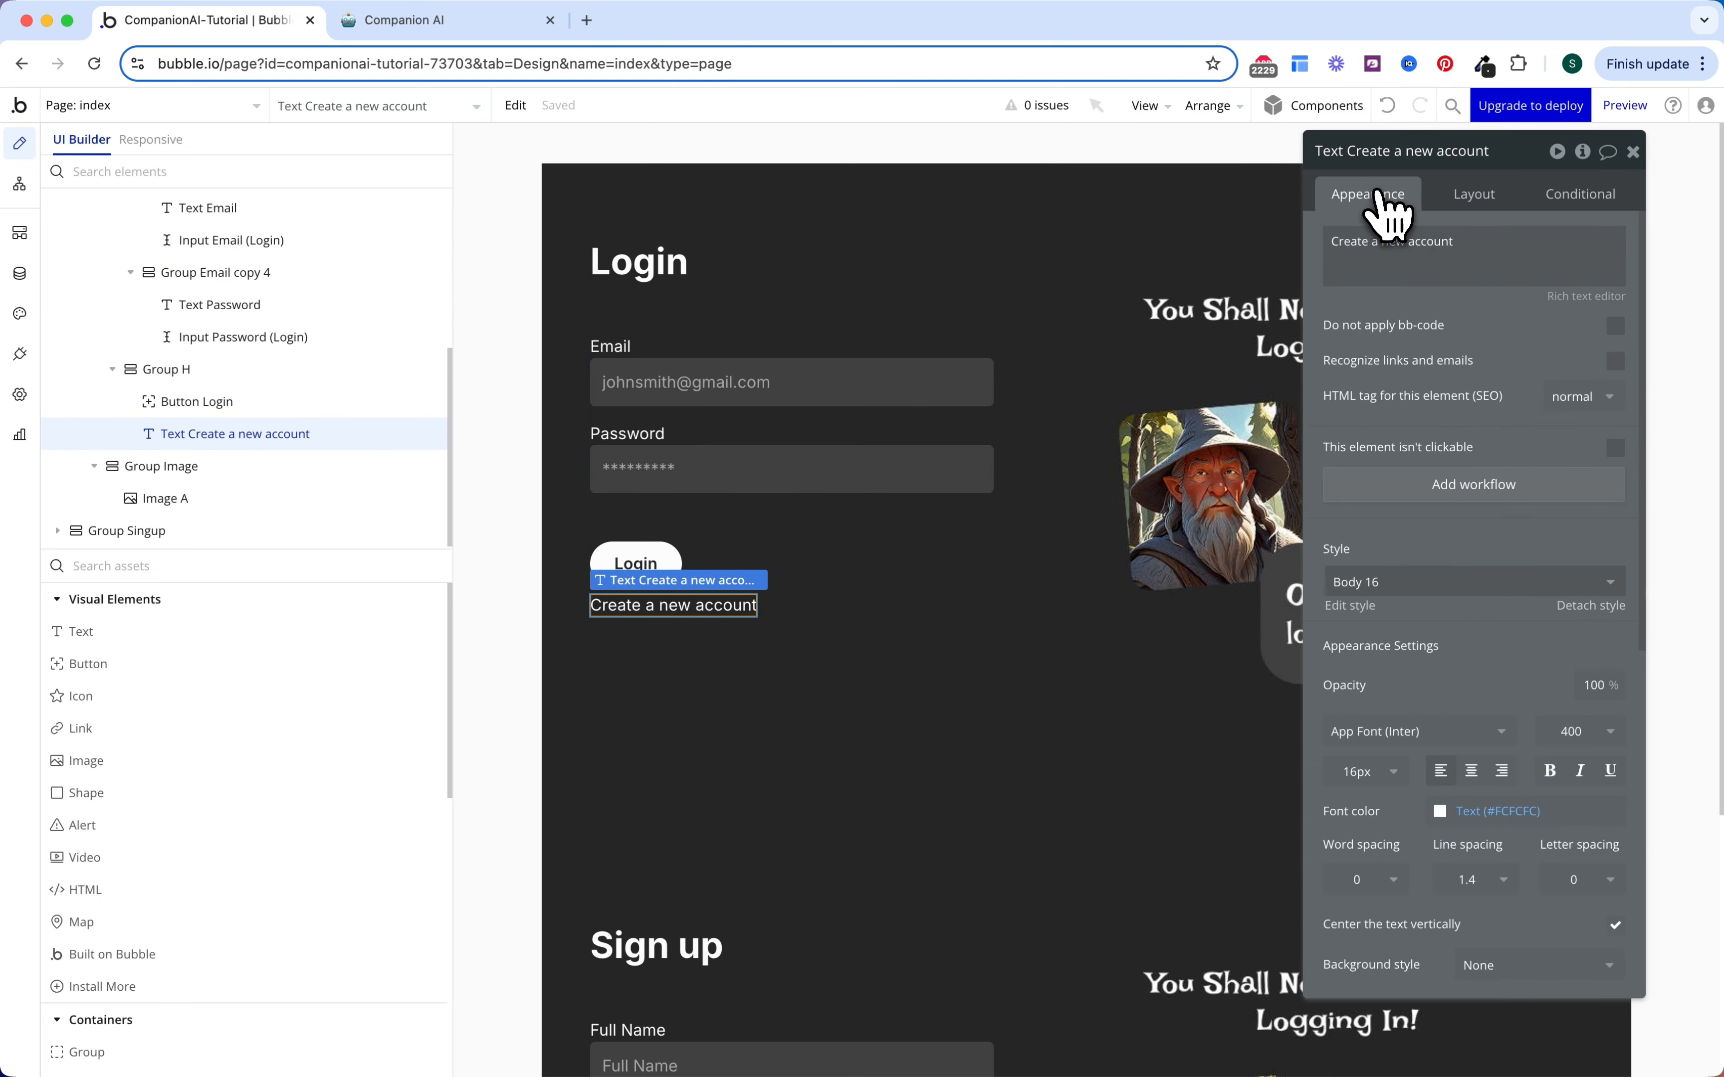
click(1469, 491)
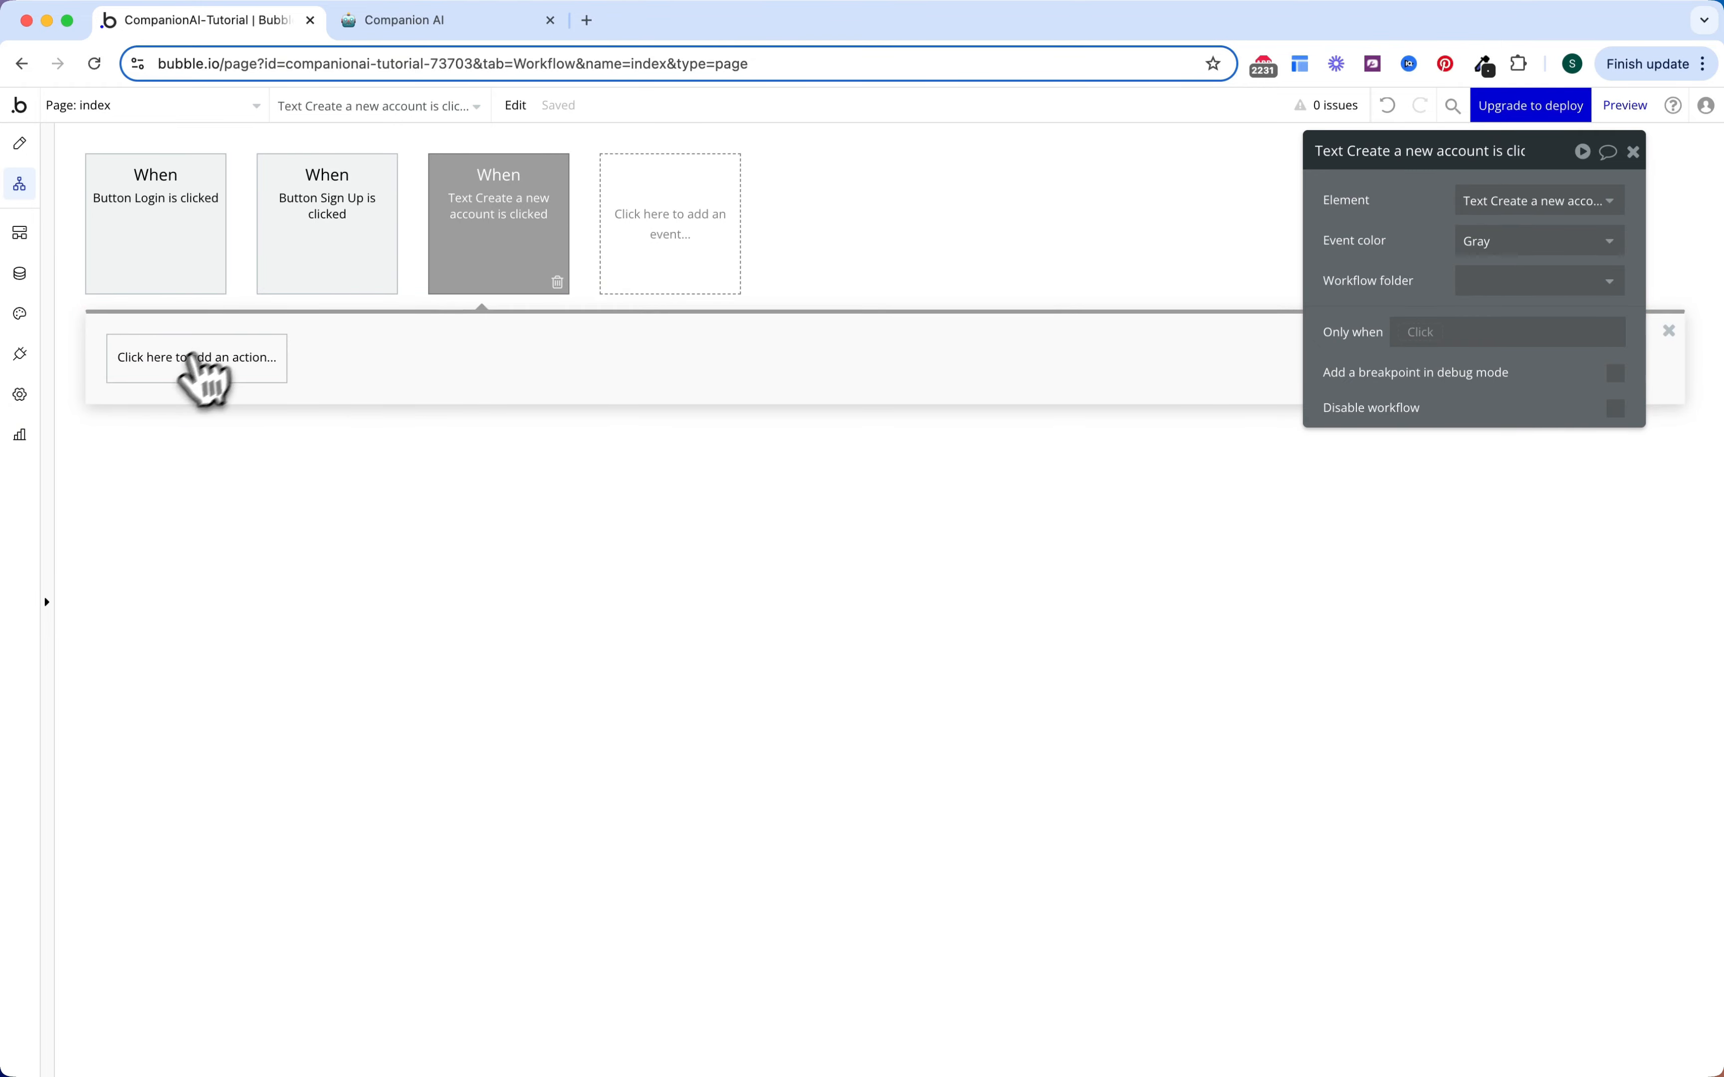
click(216, 370)
text(stat)
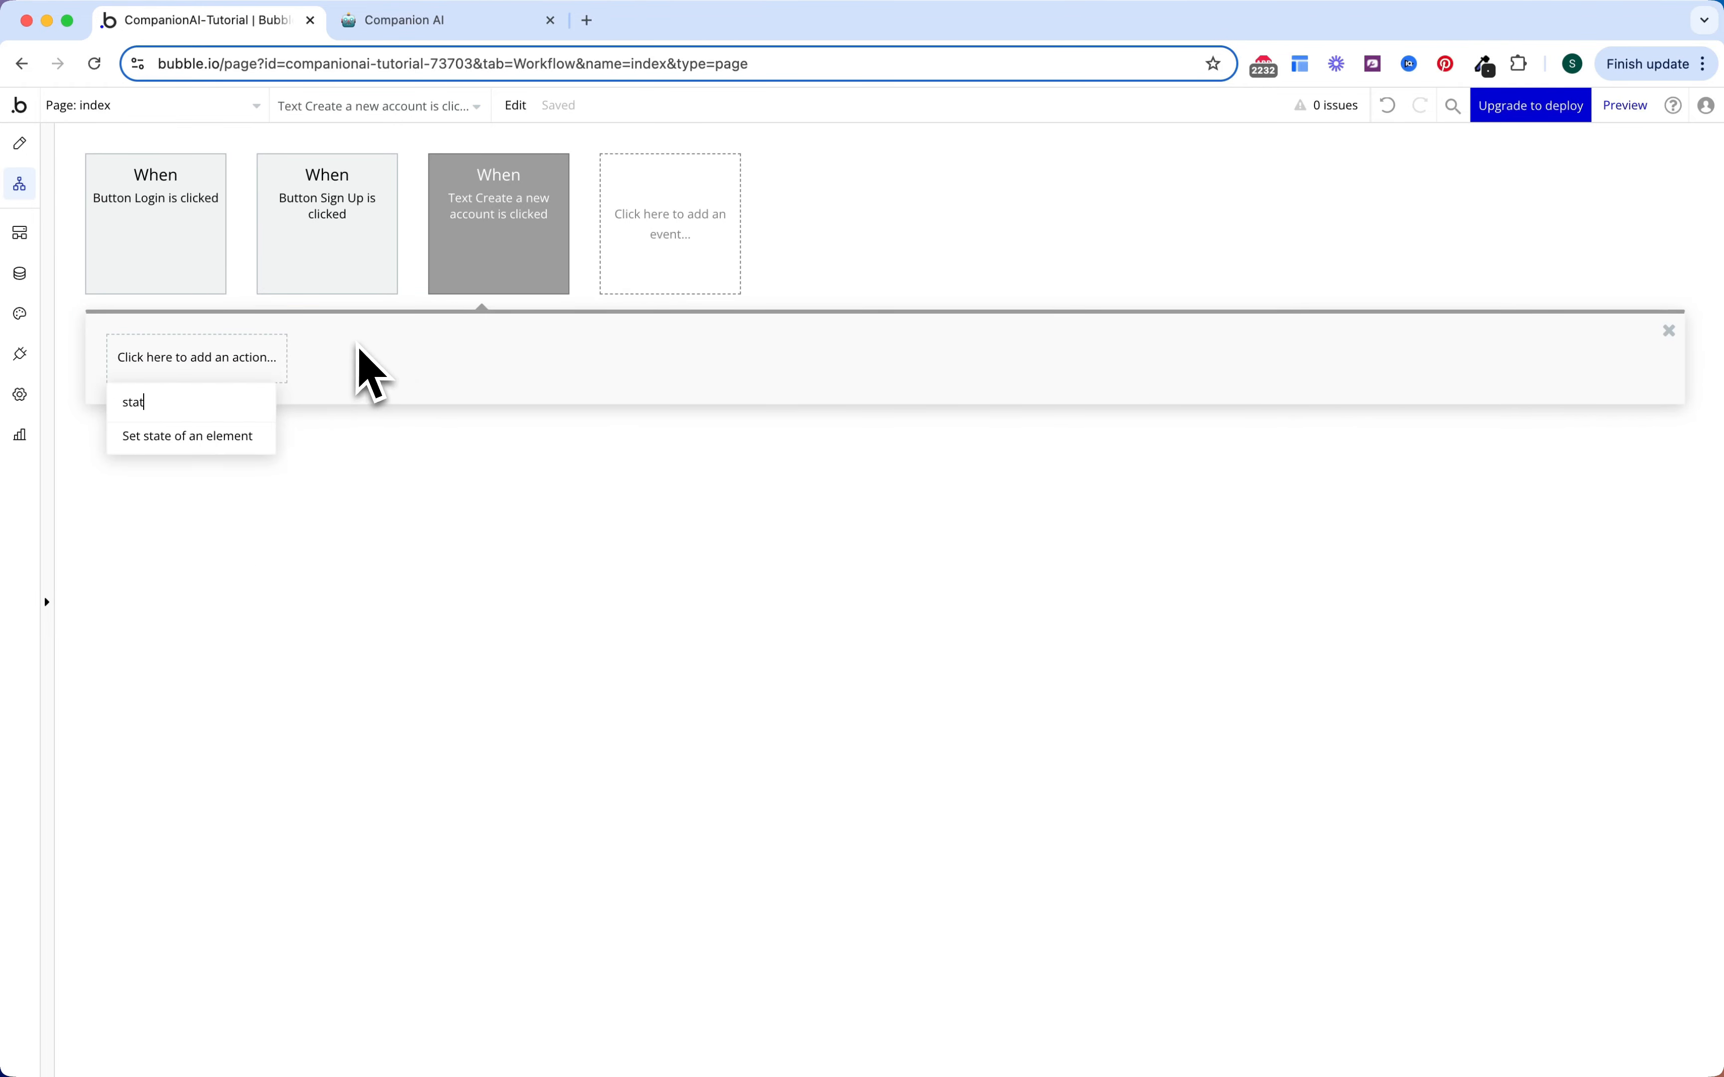
click(264, 437)
Step: Target the index page's Signup? state and set its value to yes
click(1467, 208)
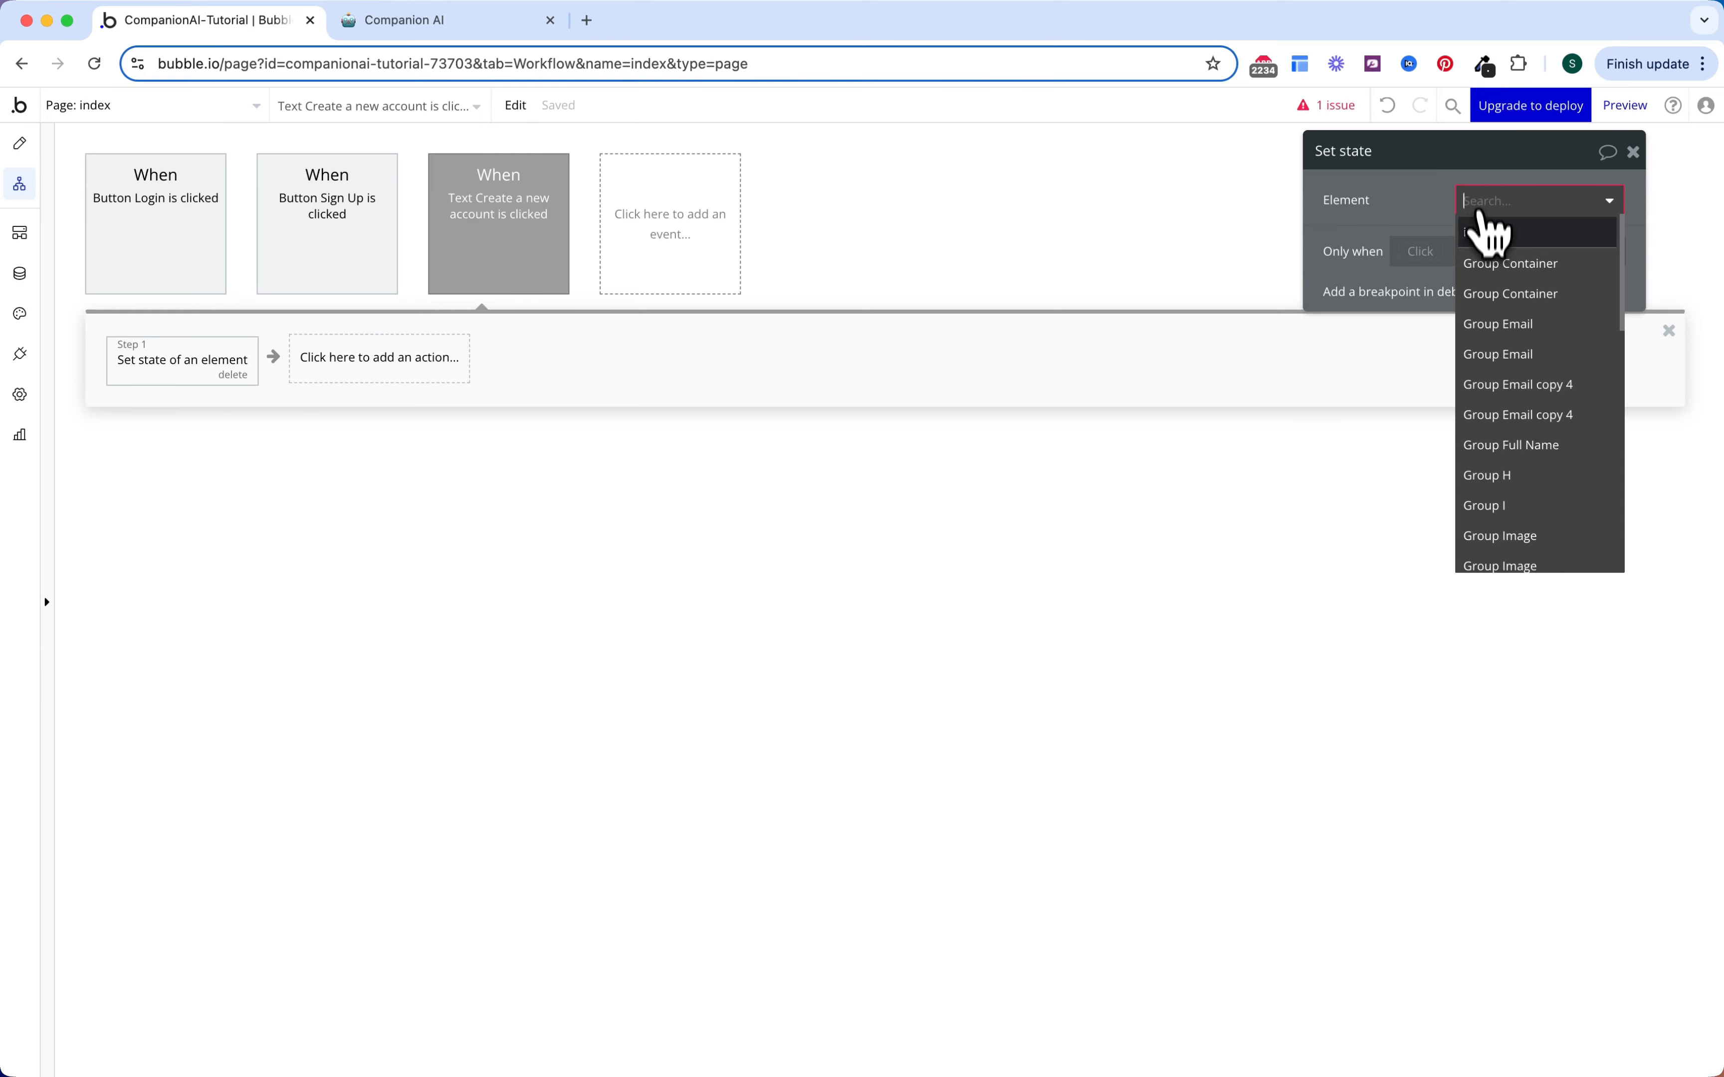
click(1481, 235)
click(1482, 239)
click(1489, 271)
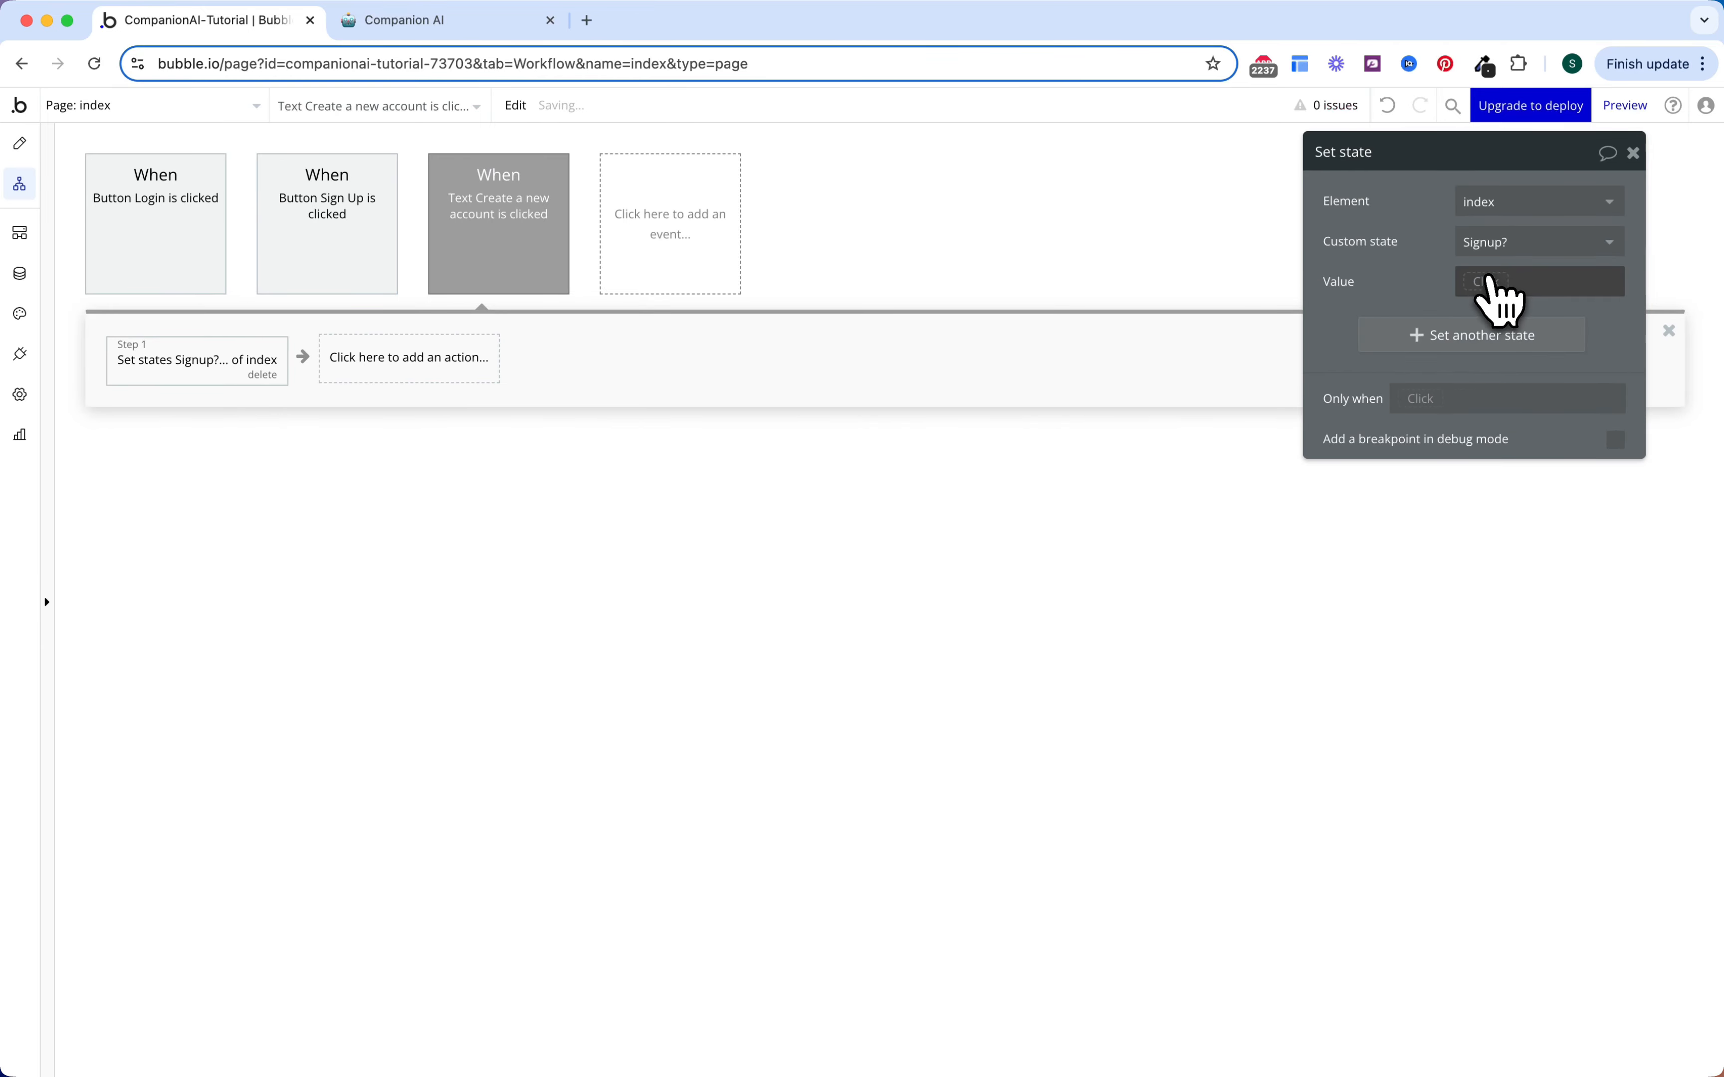
click(1482, 282)
click(1494, 364)
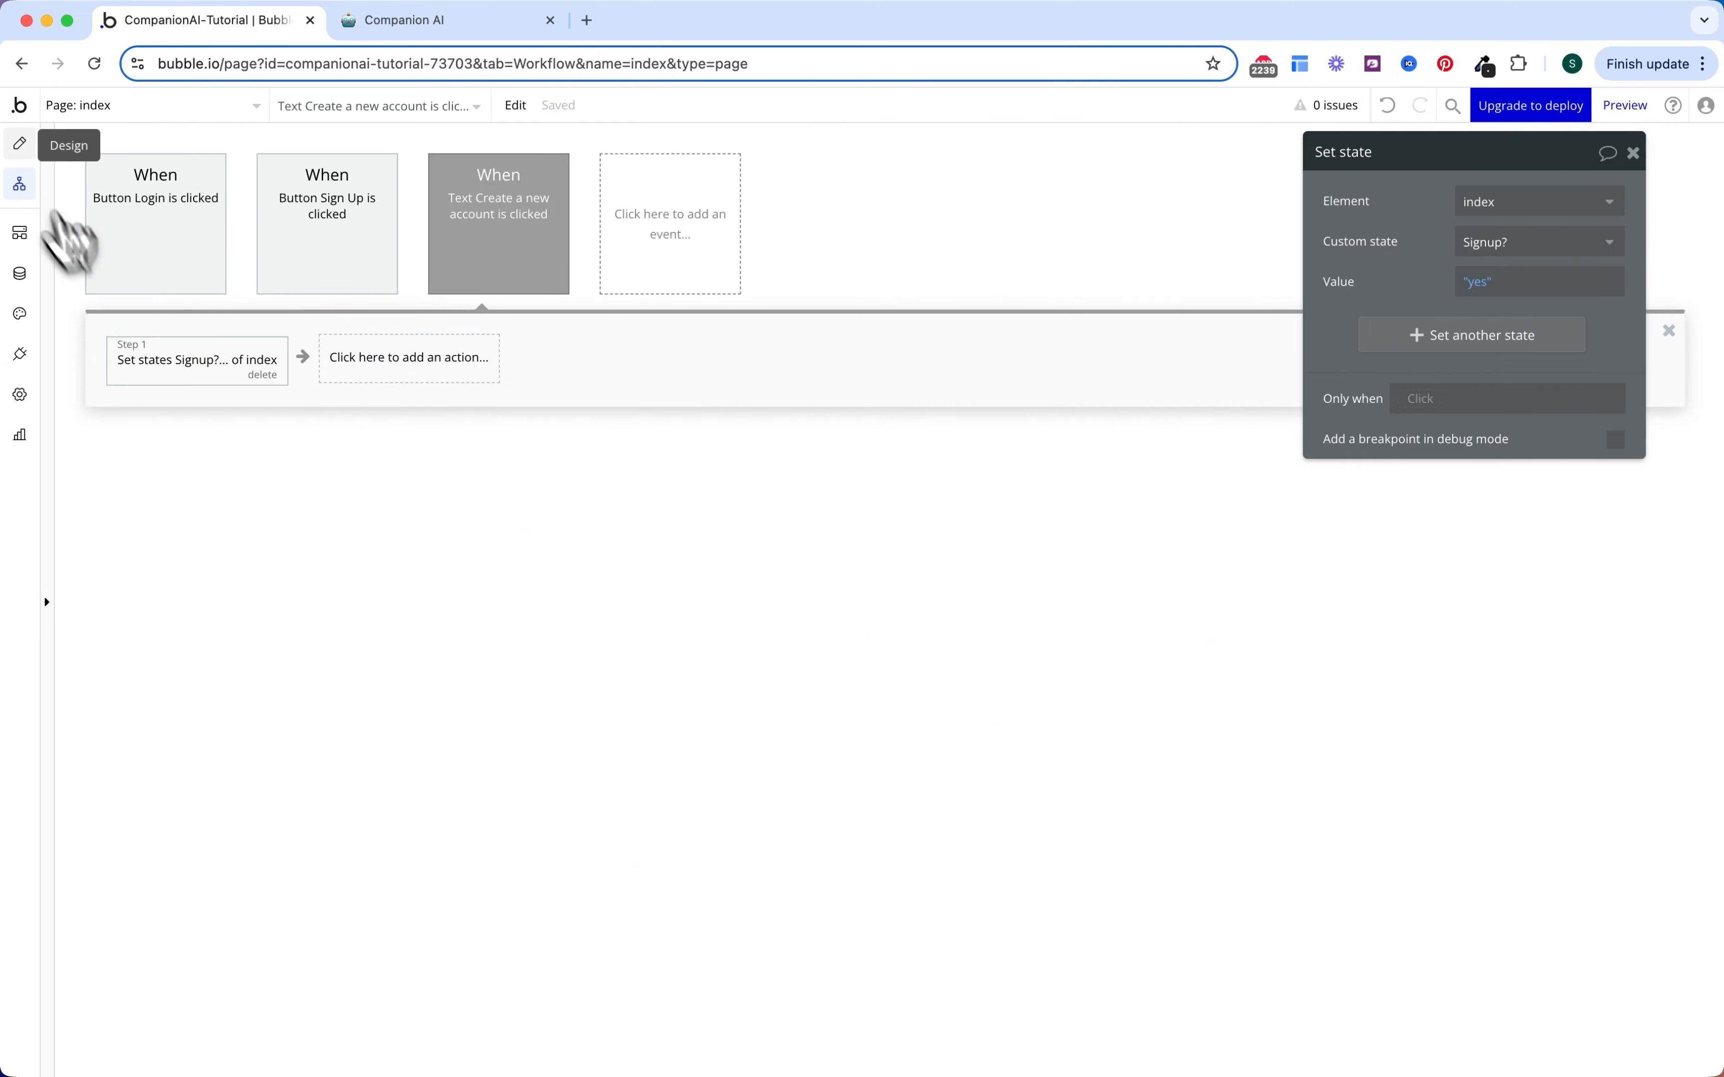
Step: Create a click workflow on the 'Already have an account?' text with a Set state action
click(20, 143)
scroll(684, 866, down, 6)
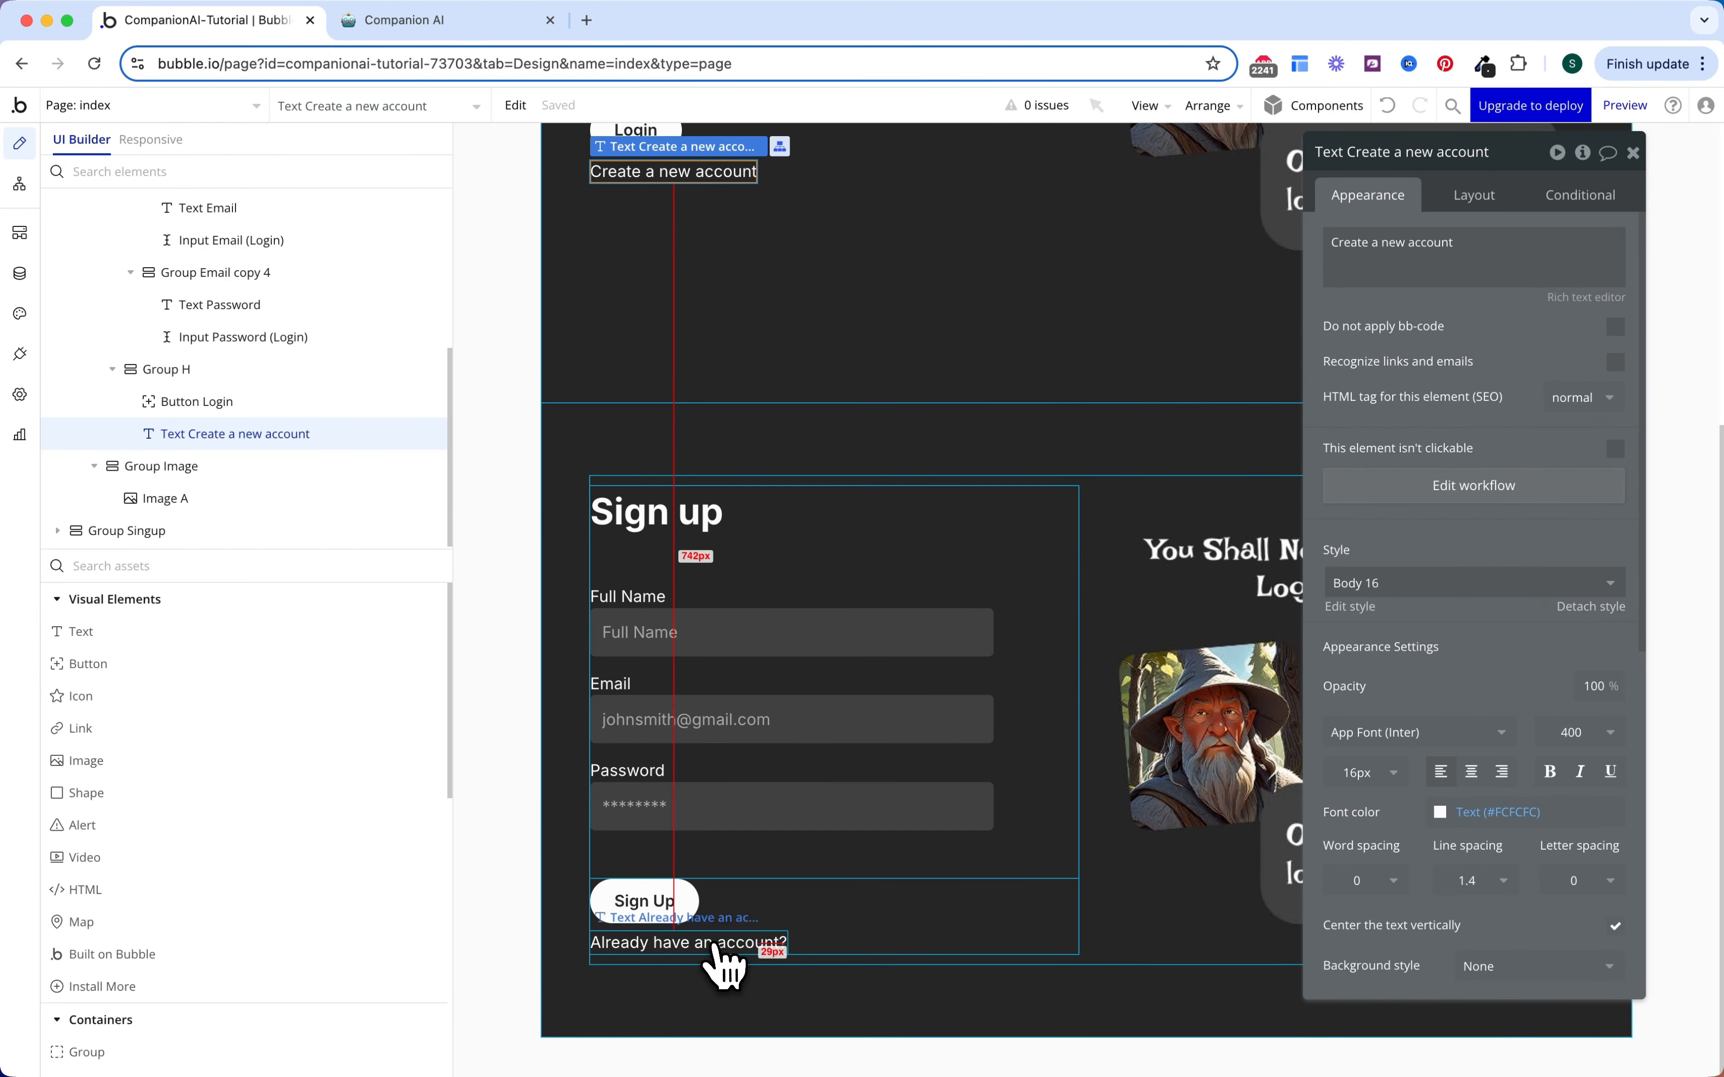
click(721, 945)
click(1467, 490)
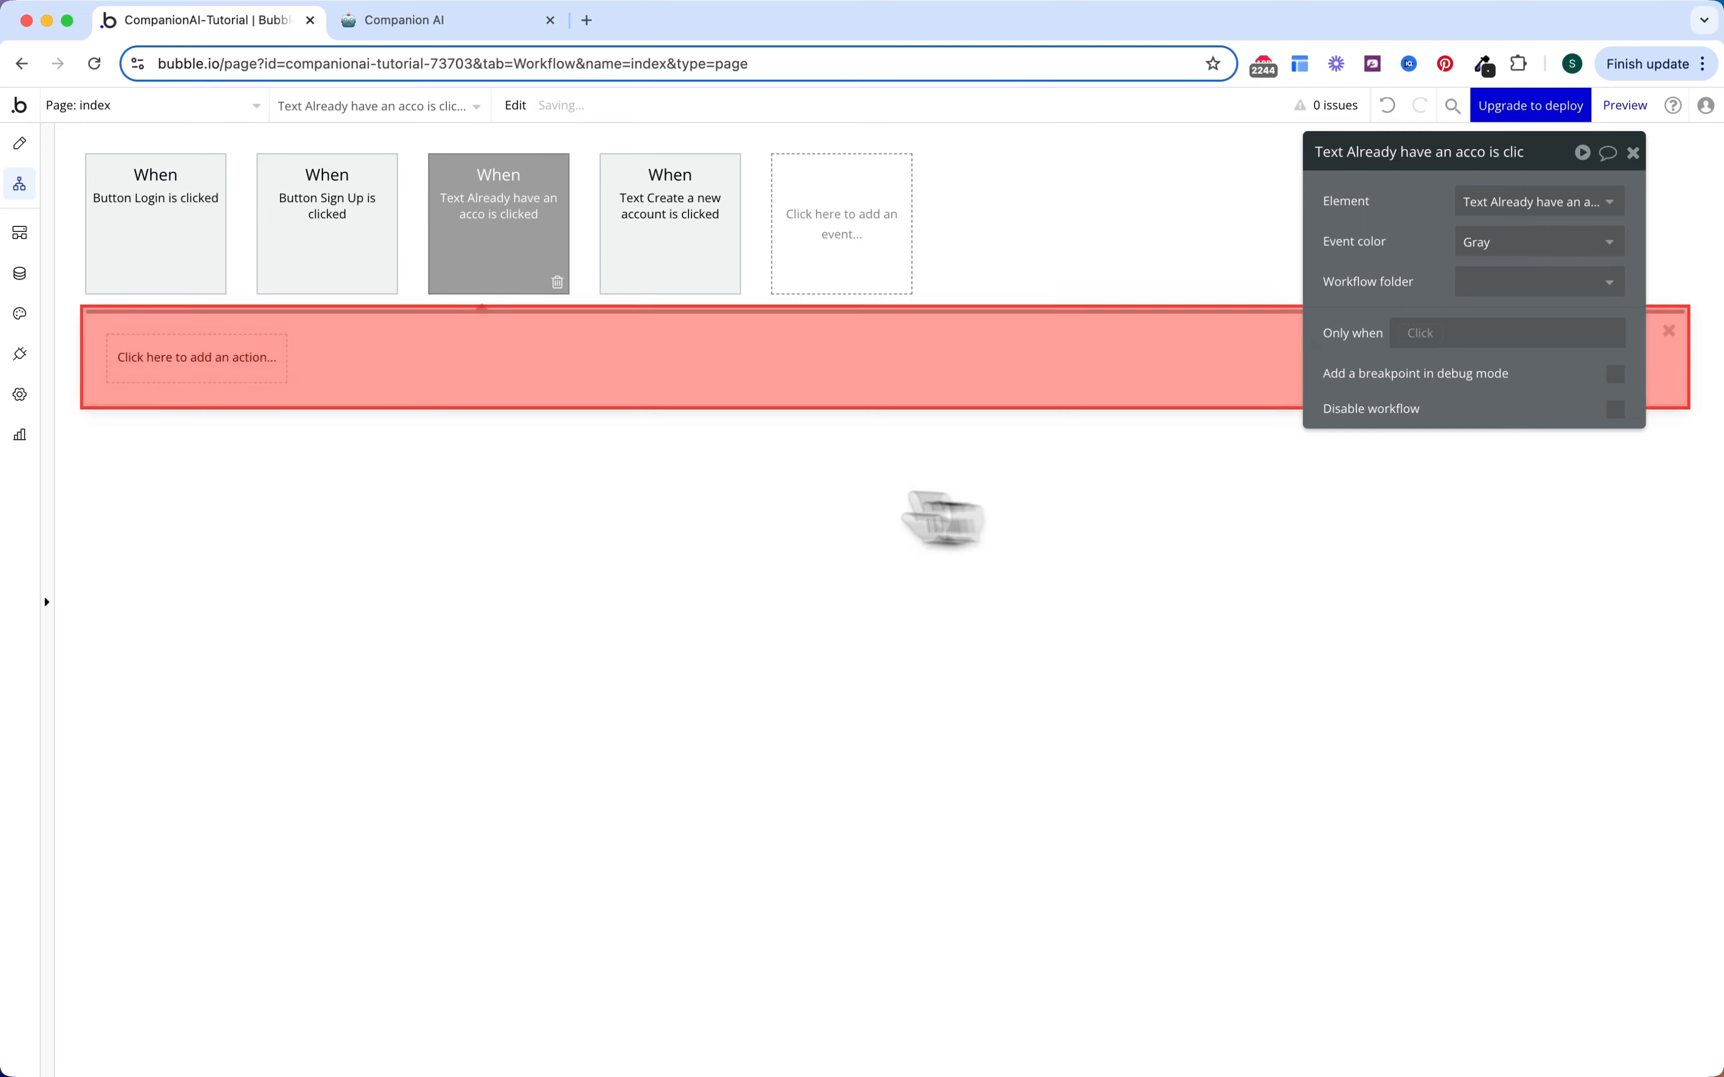
click(242, 381)
text(set)
click(235, 436)
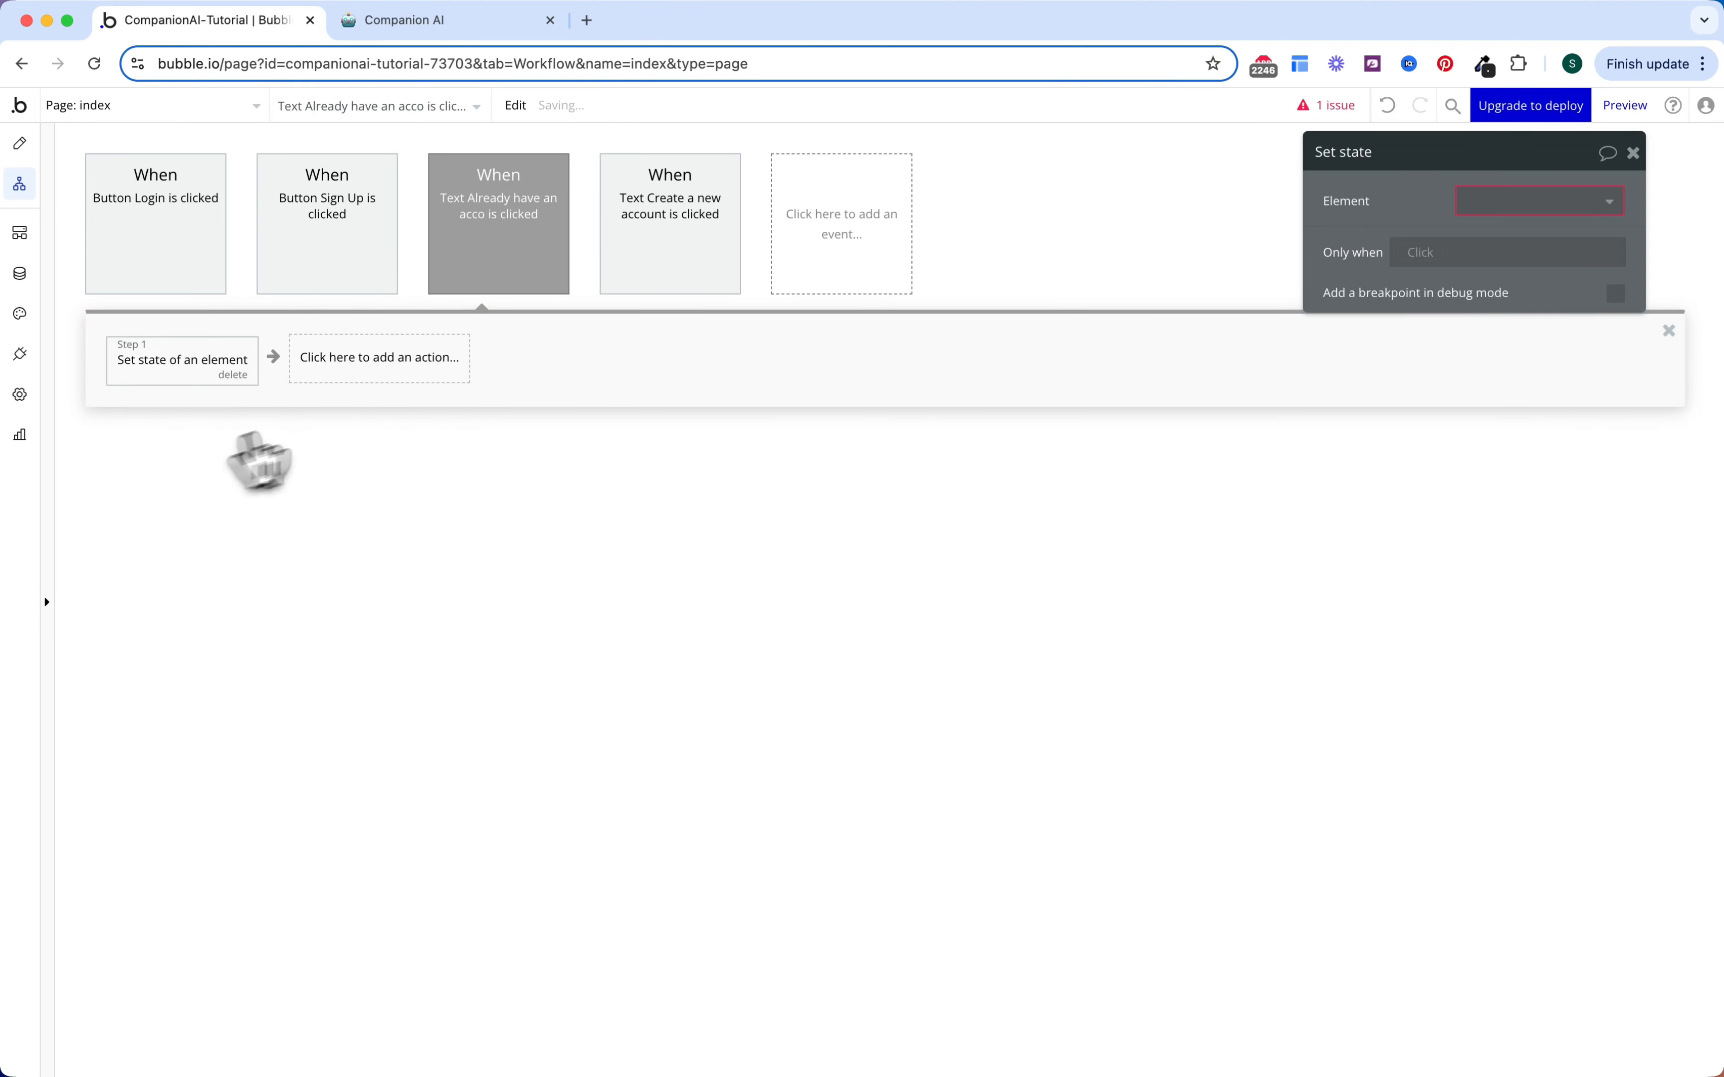
Step: Set the index page's Signup? state to no in that action
click(1532, 202)
click(1532, 239)
click(1521, 243)
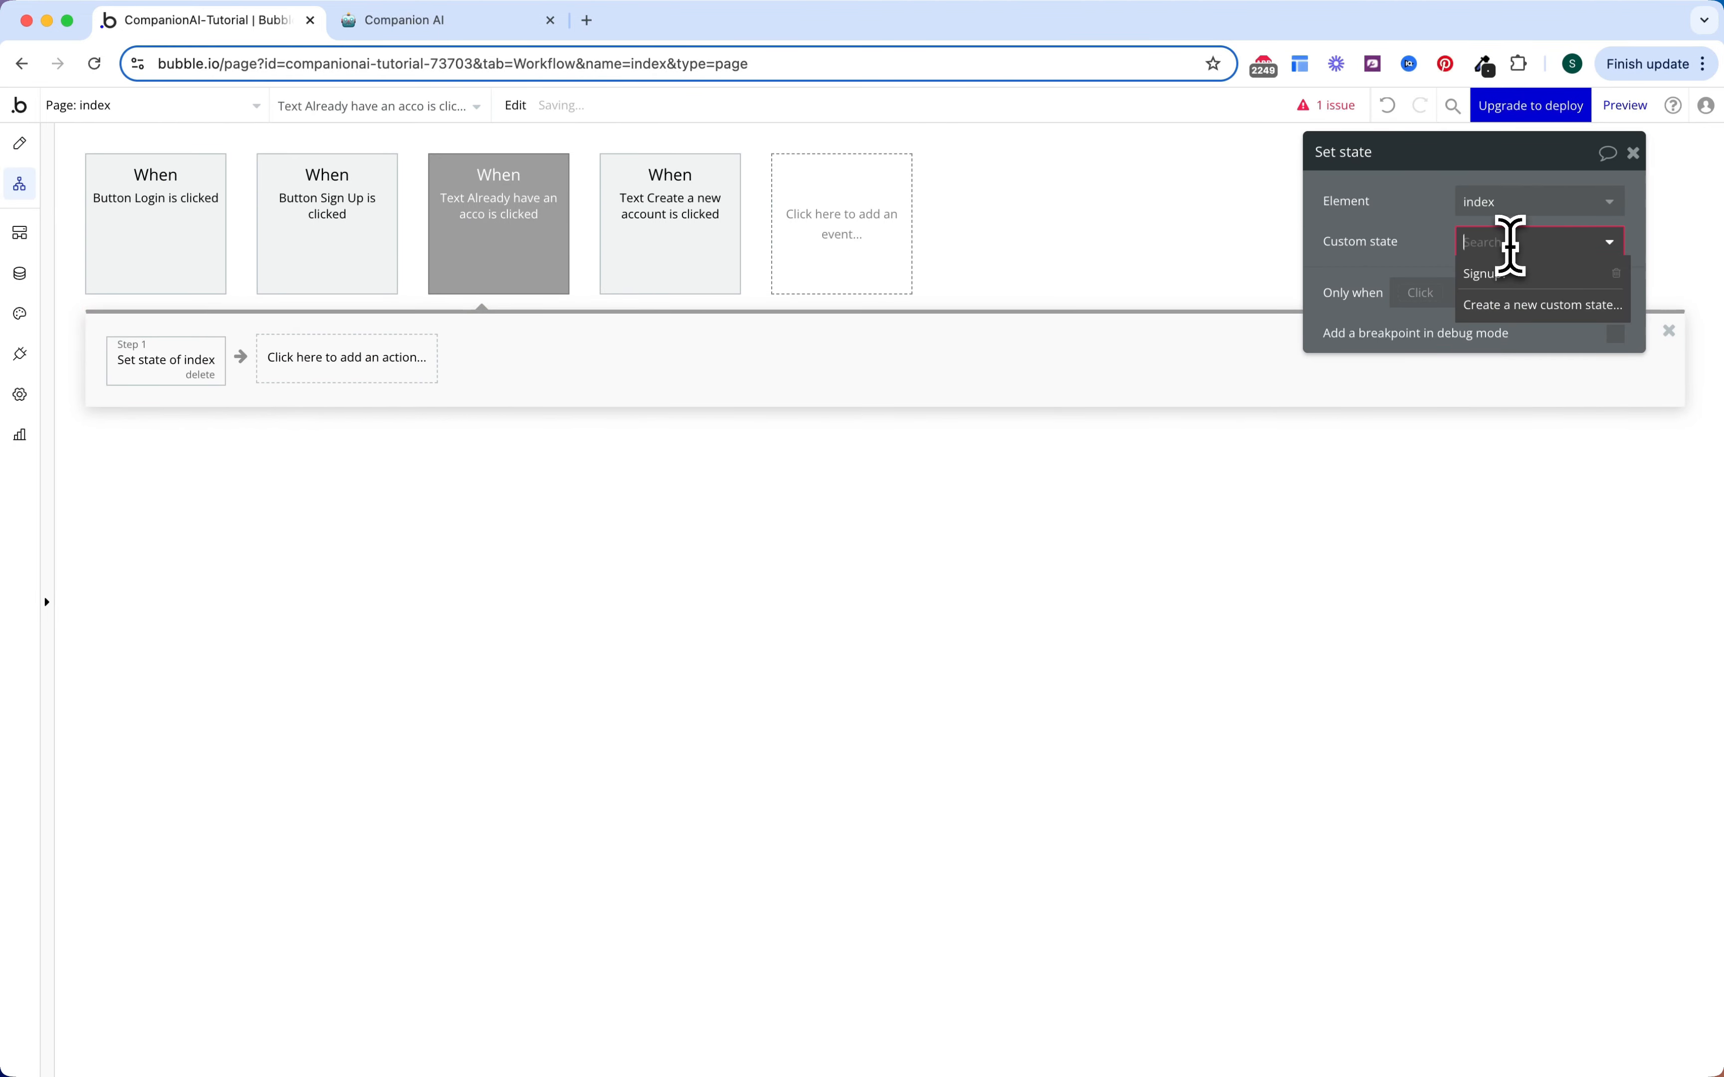
click(1517, 274)
click(1504, 285)
text(no)
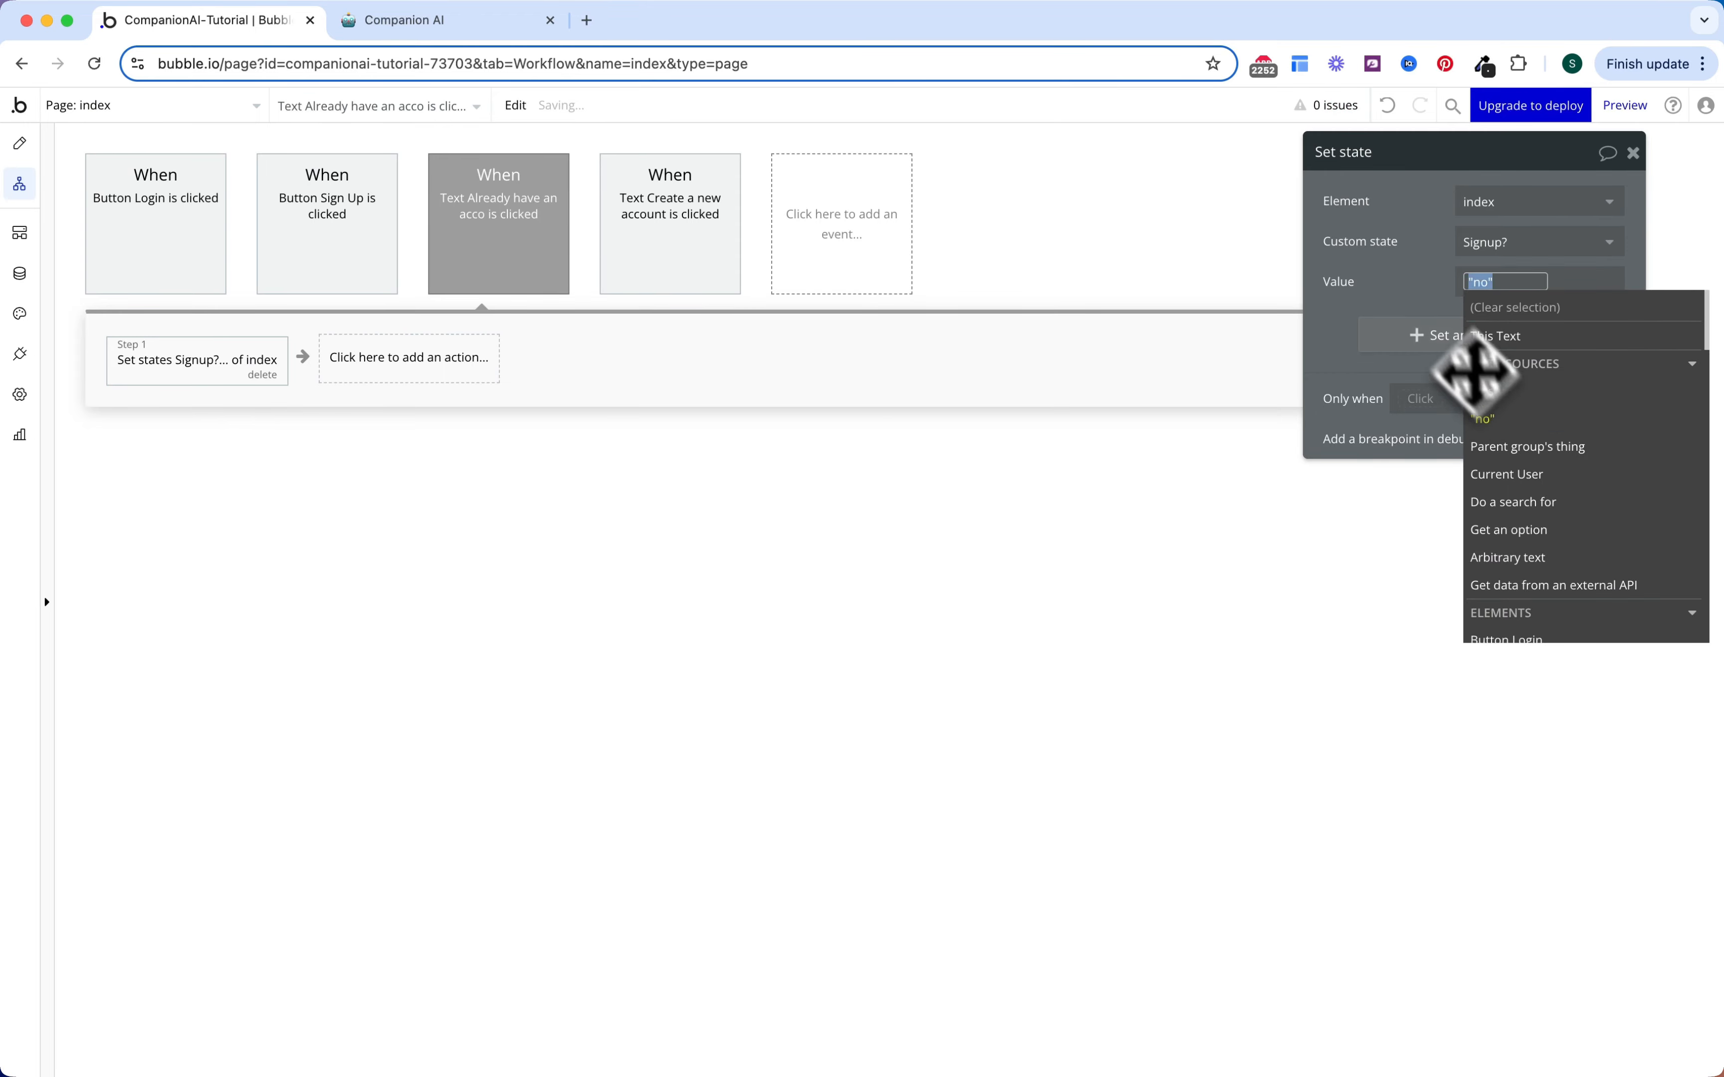
click(1396, 235)
click(640, 373)
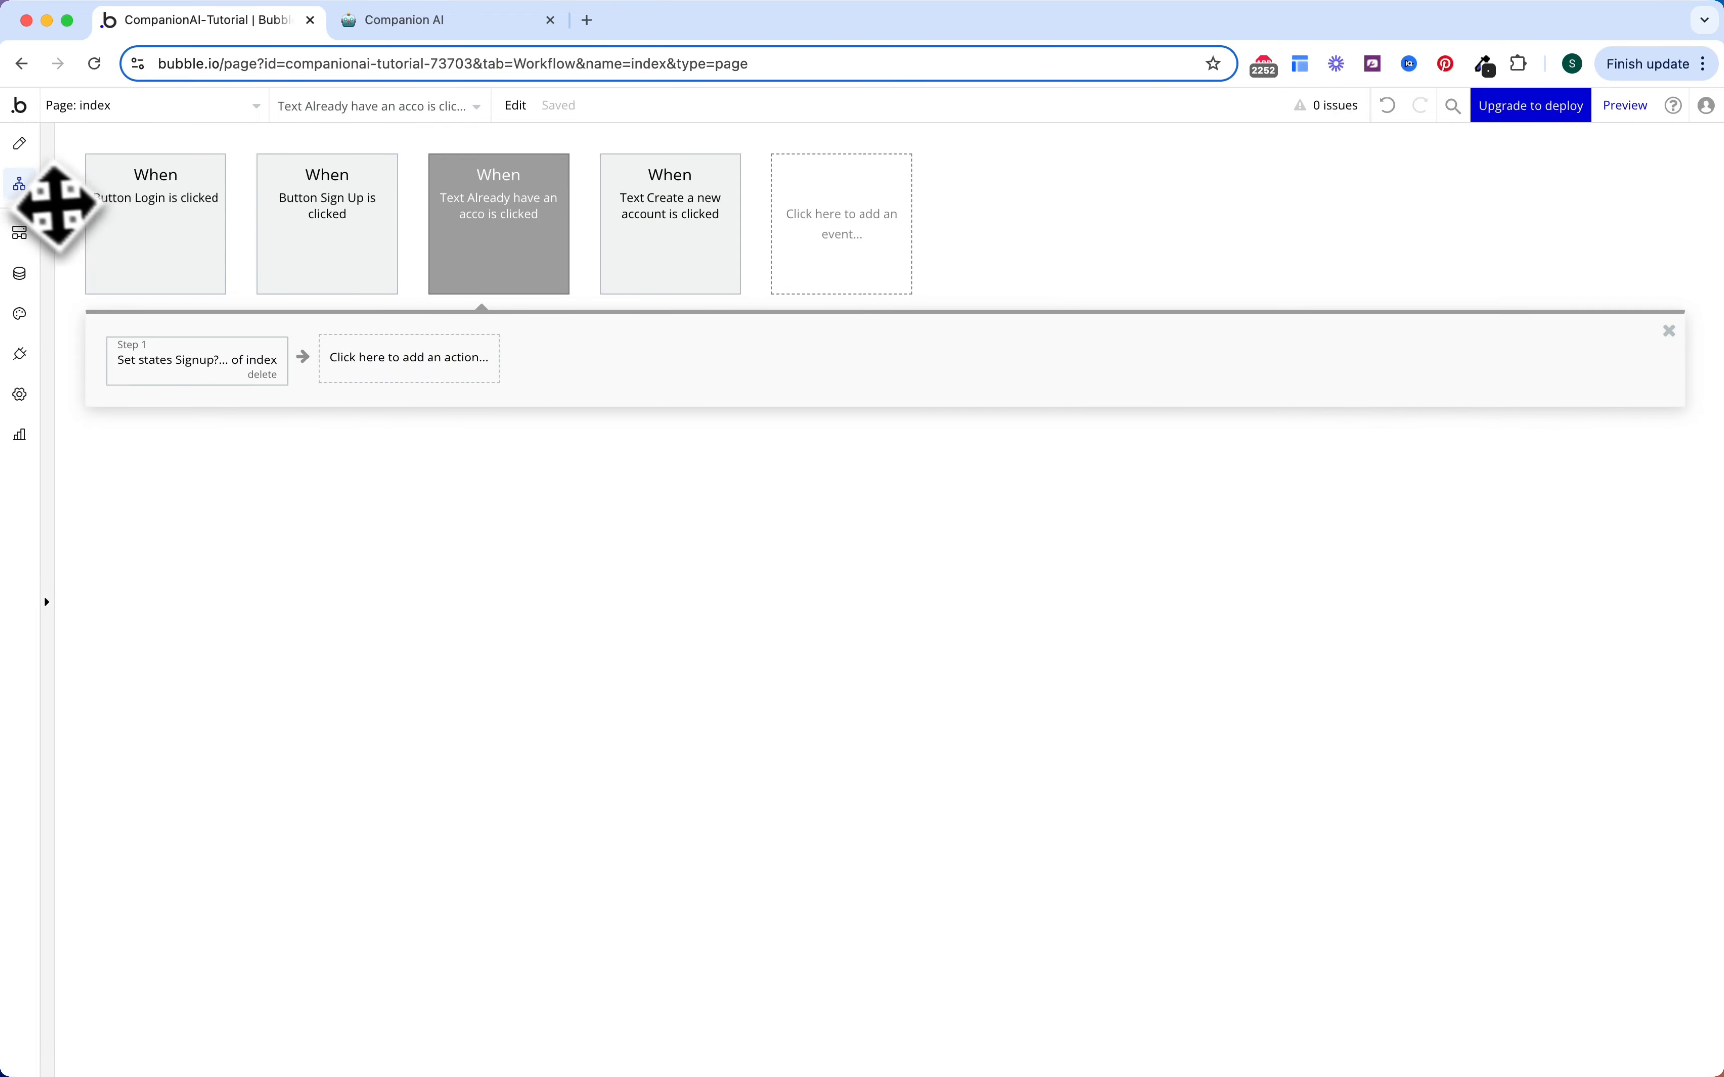
click(844, 246)
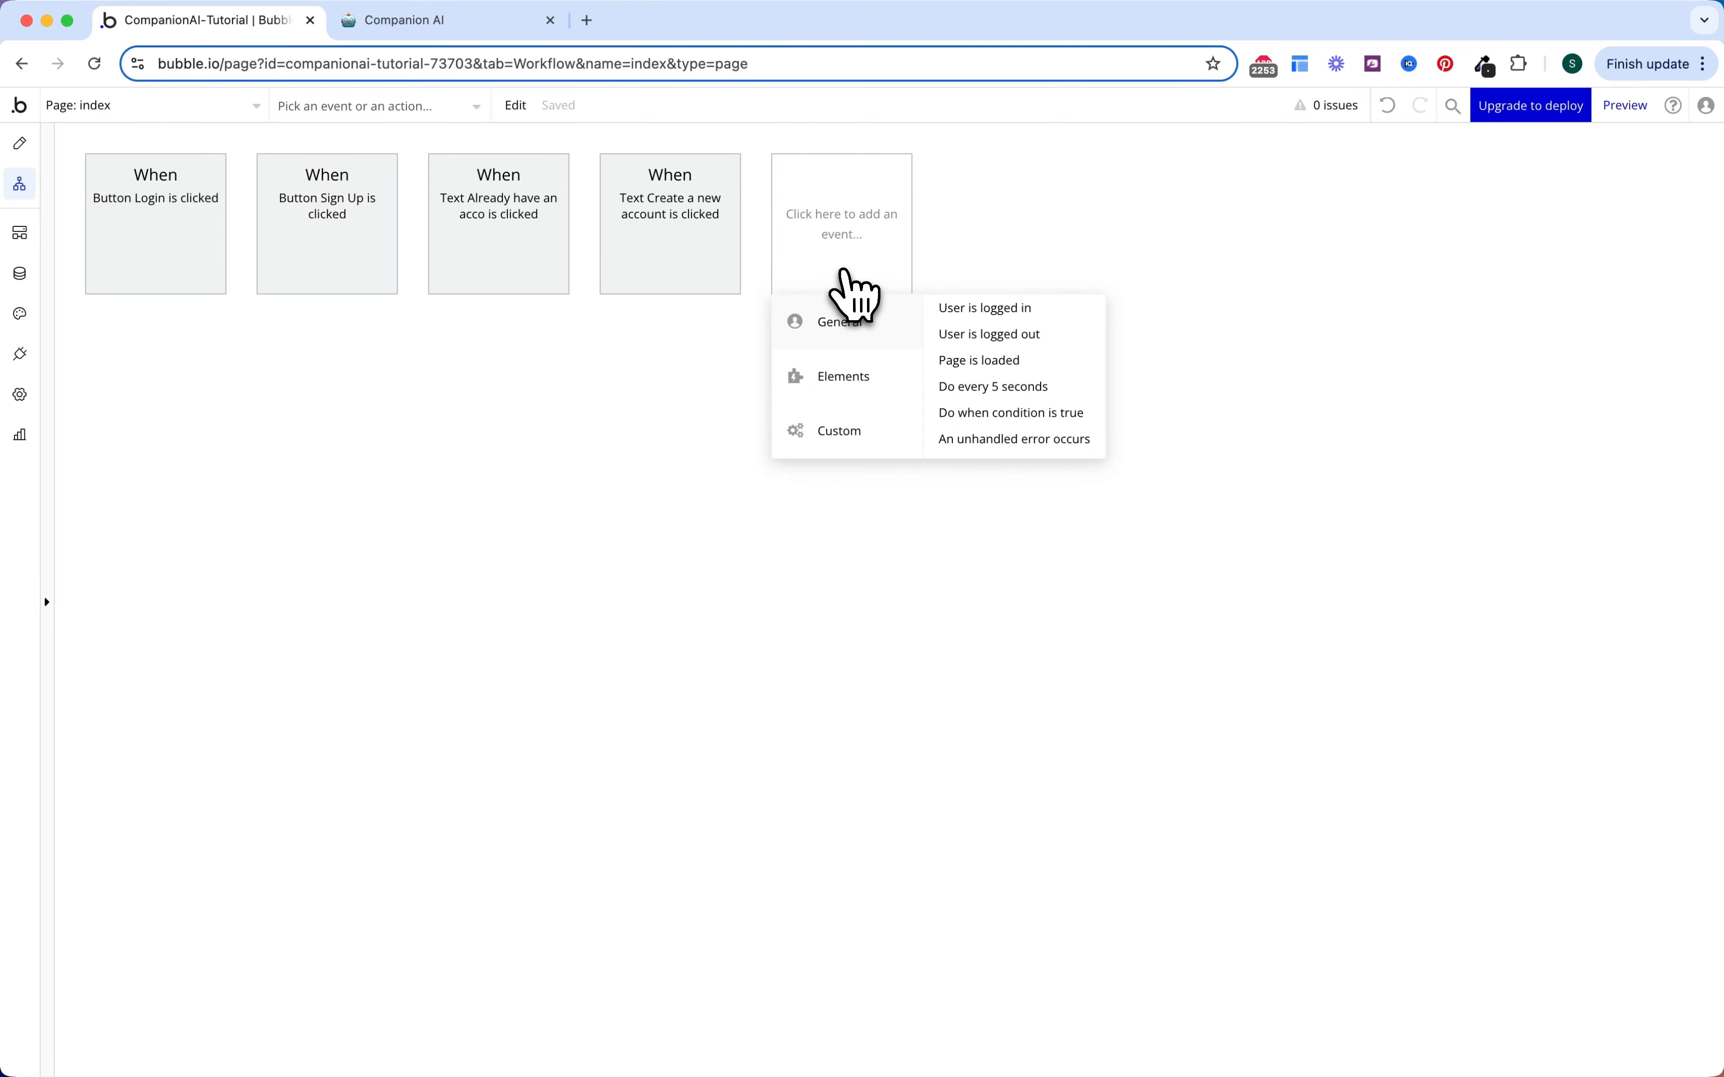
Step: Add a 'User is logged in' event that goes to the home page, then preview the app
click(967, 318)
mouse_move(192, 471)
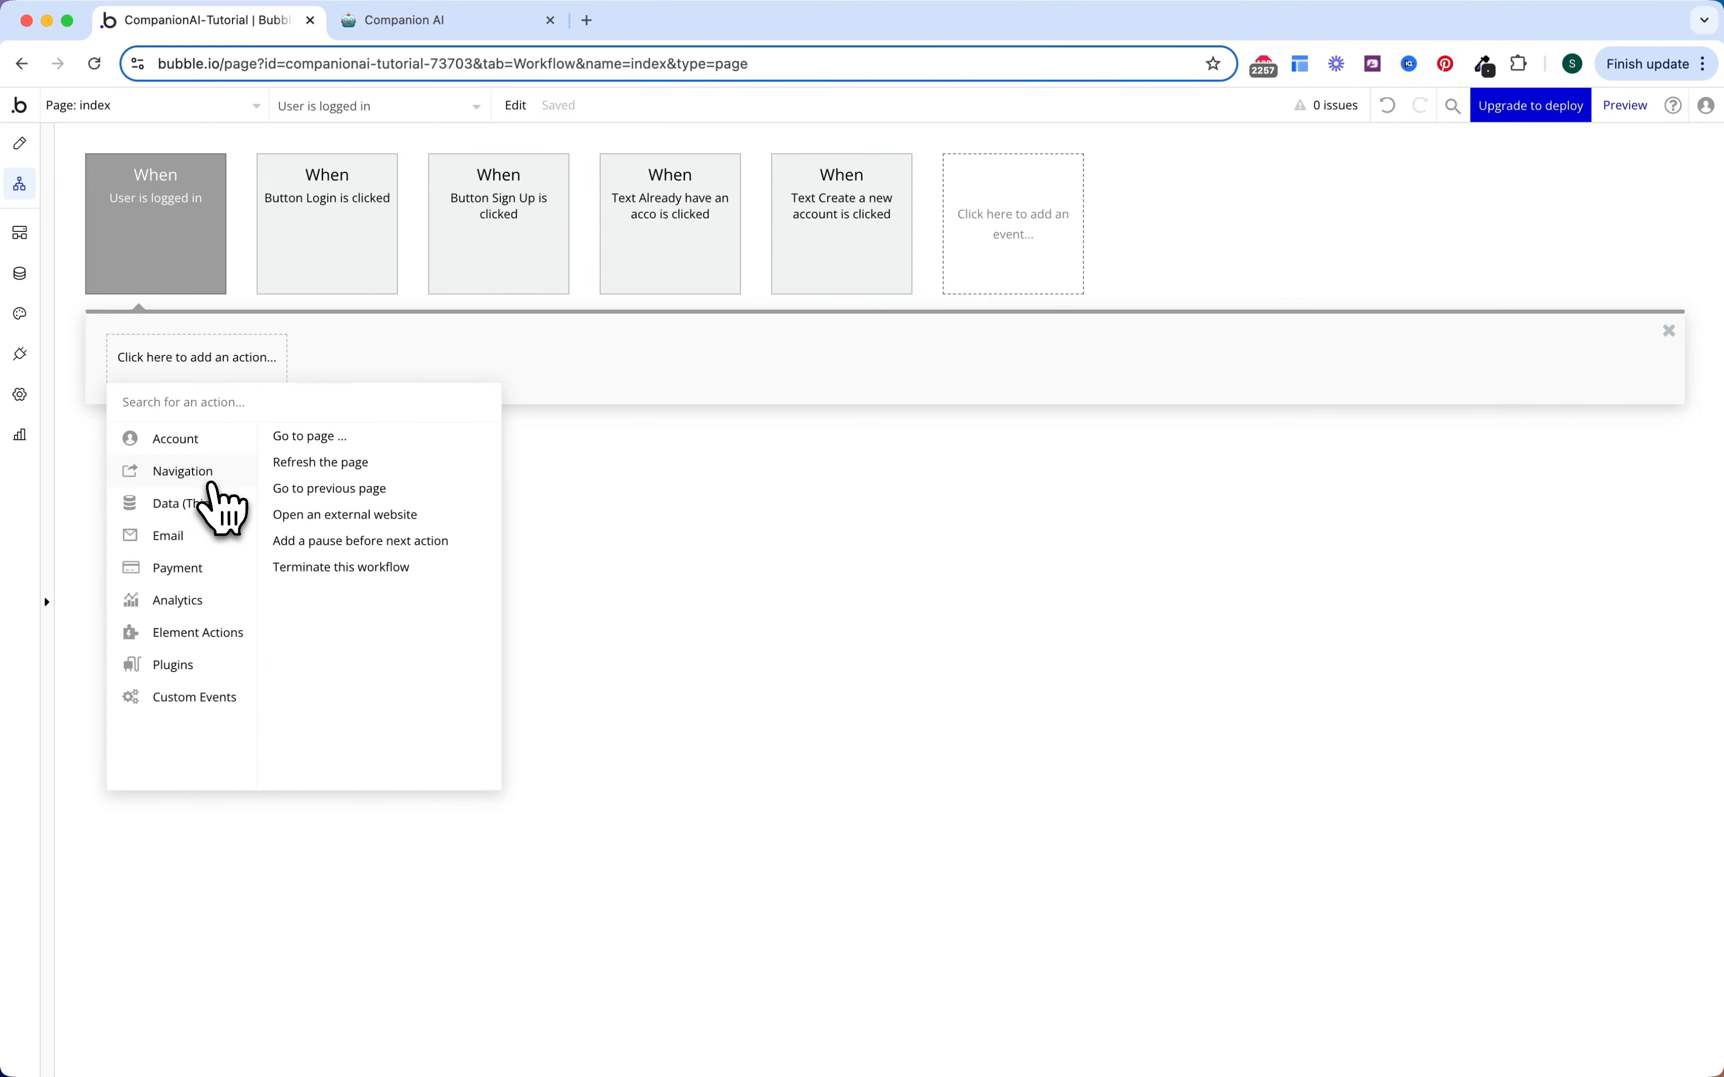
click(295, 436)
click(1539, 201)
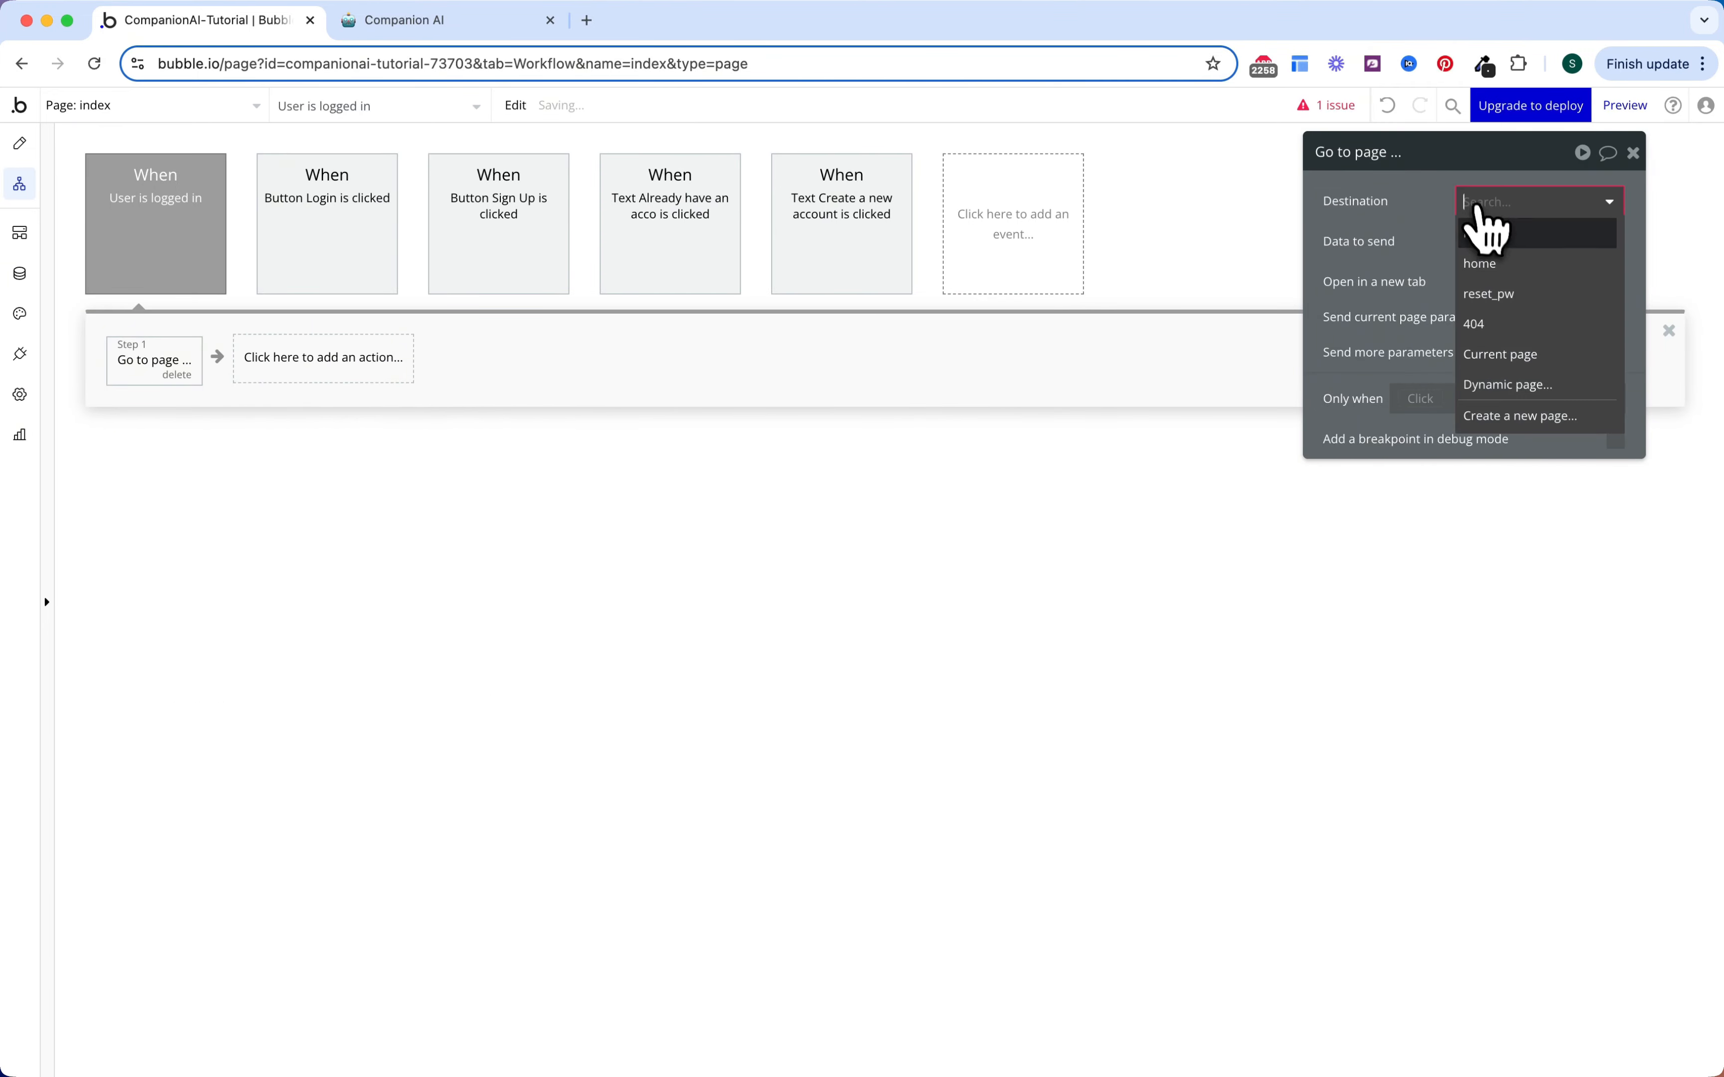
click(1485, 223)
click(1289, 360)
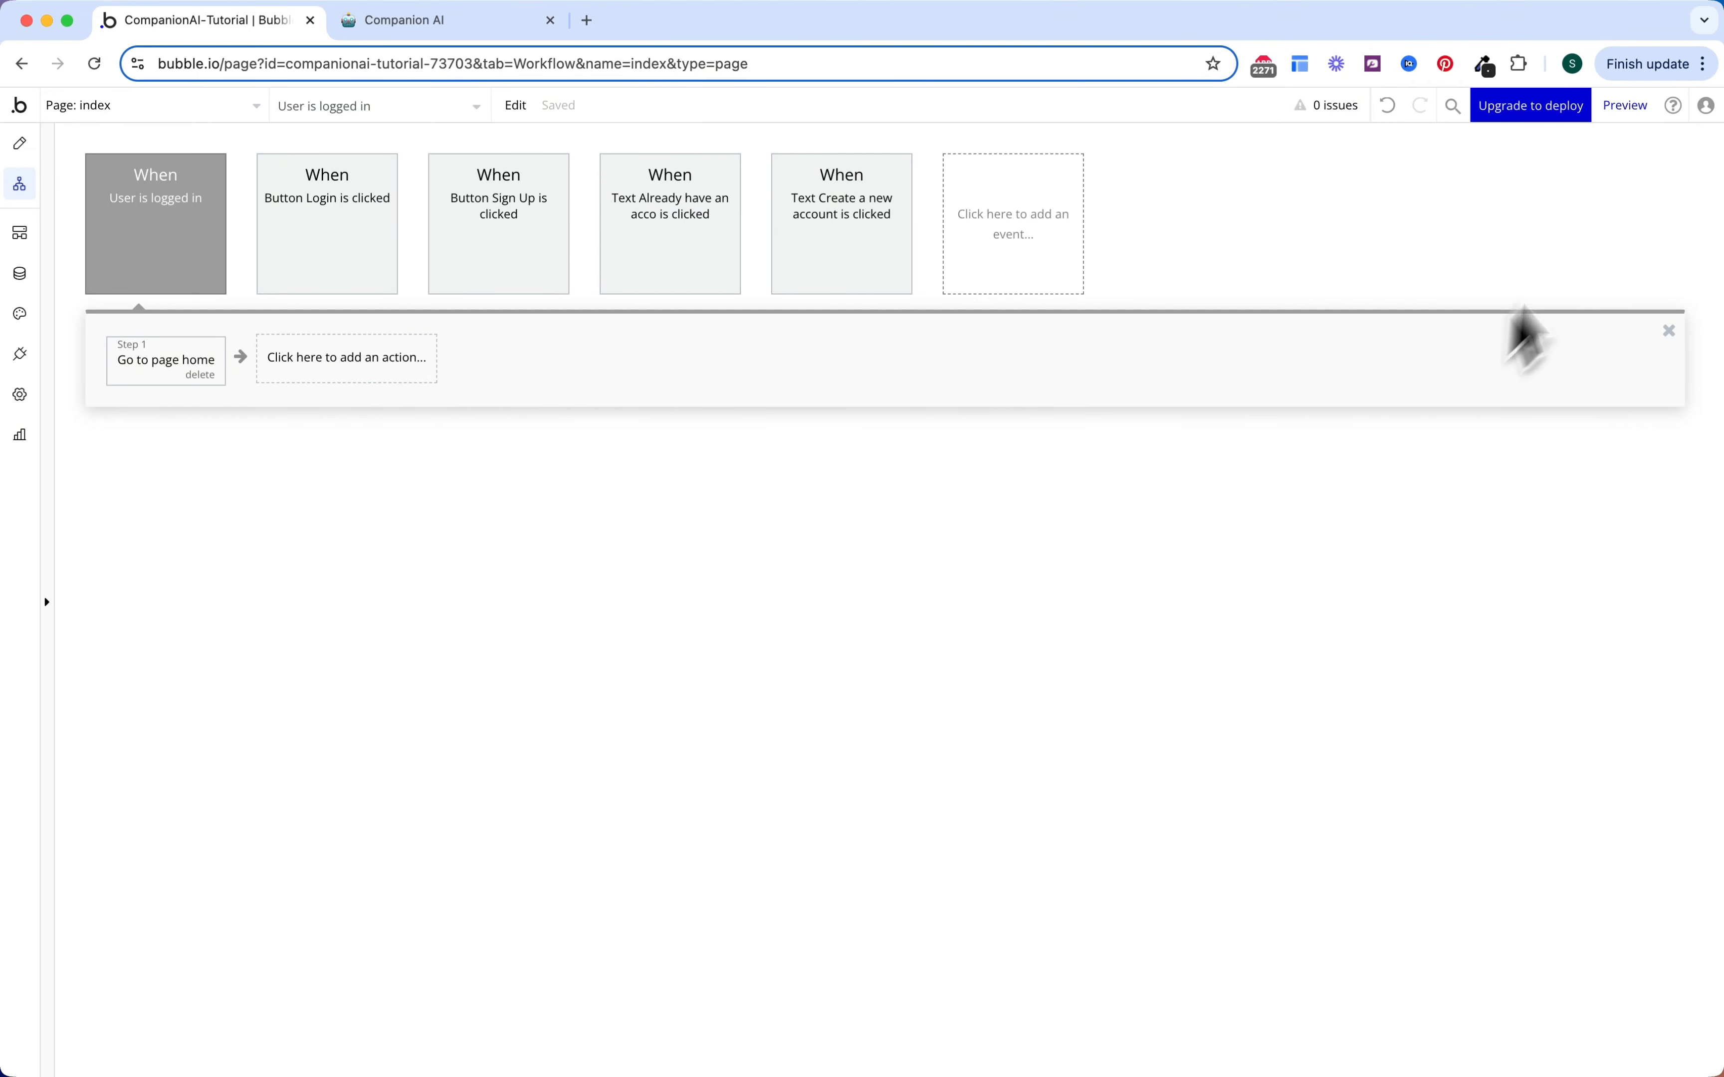
click(1625, 105)
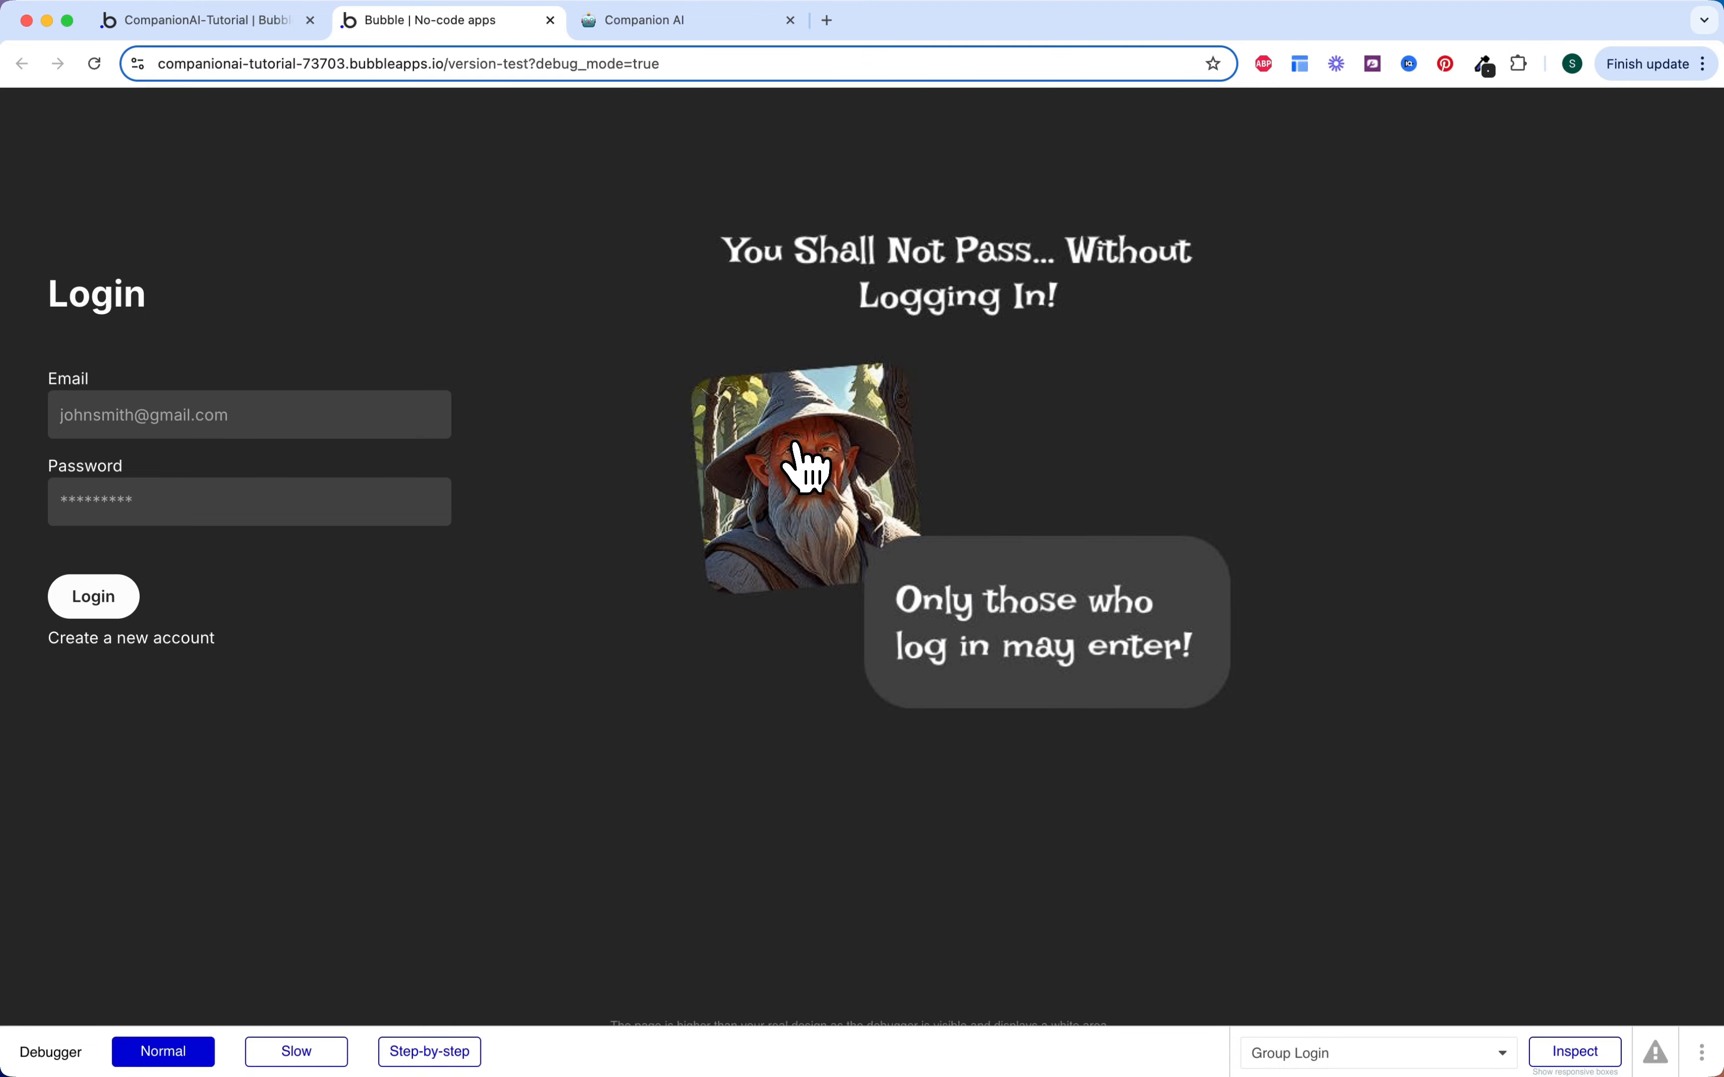
Step: Set horizontal alignment to center for the Login and Sign up group containers
key(ctrl+shift+Tab)
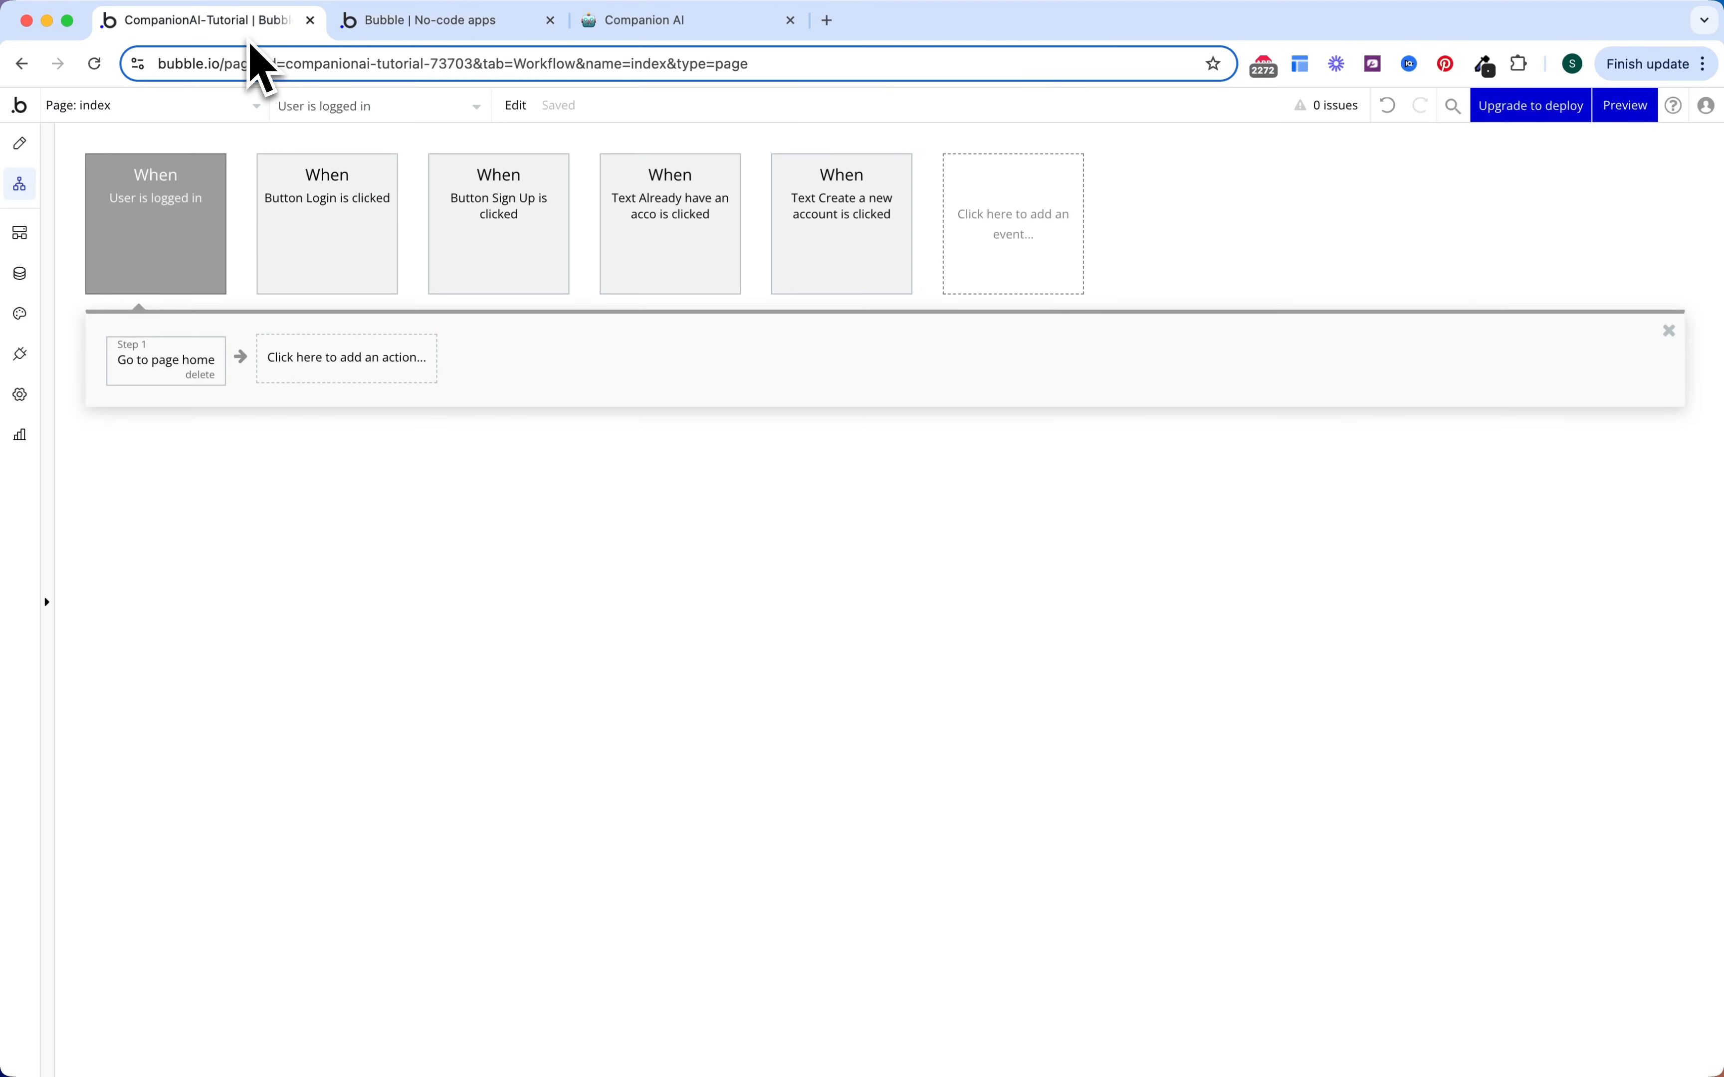
click(19, 142)
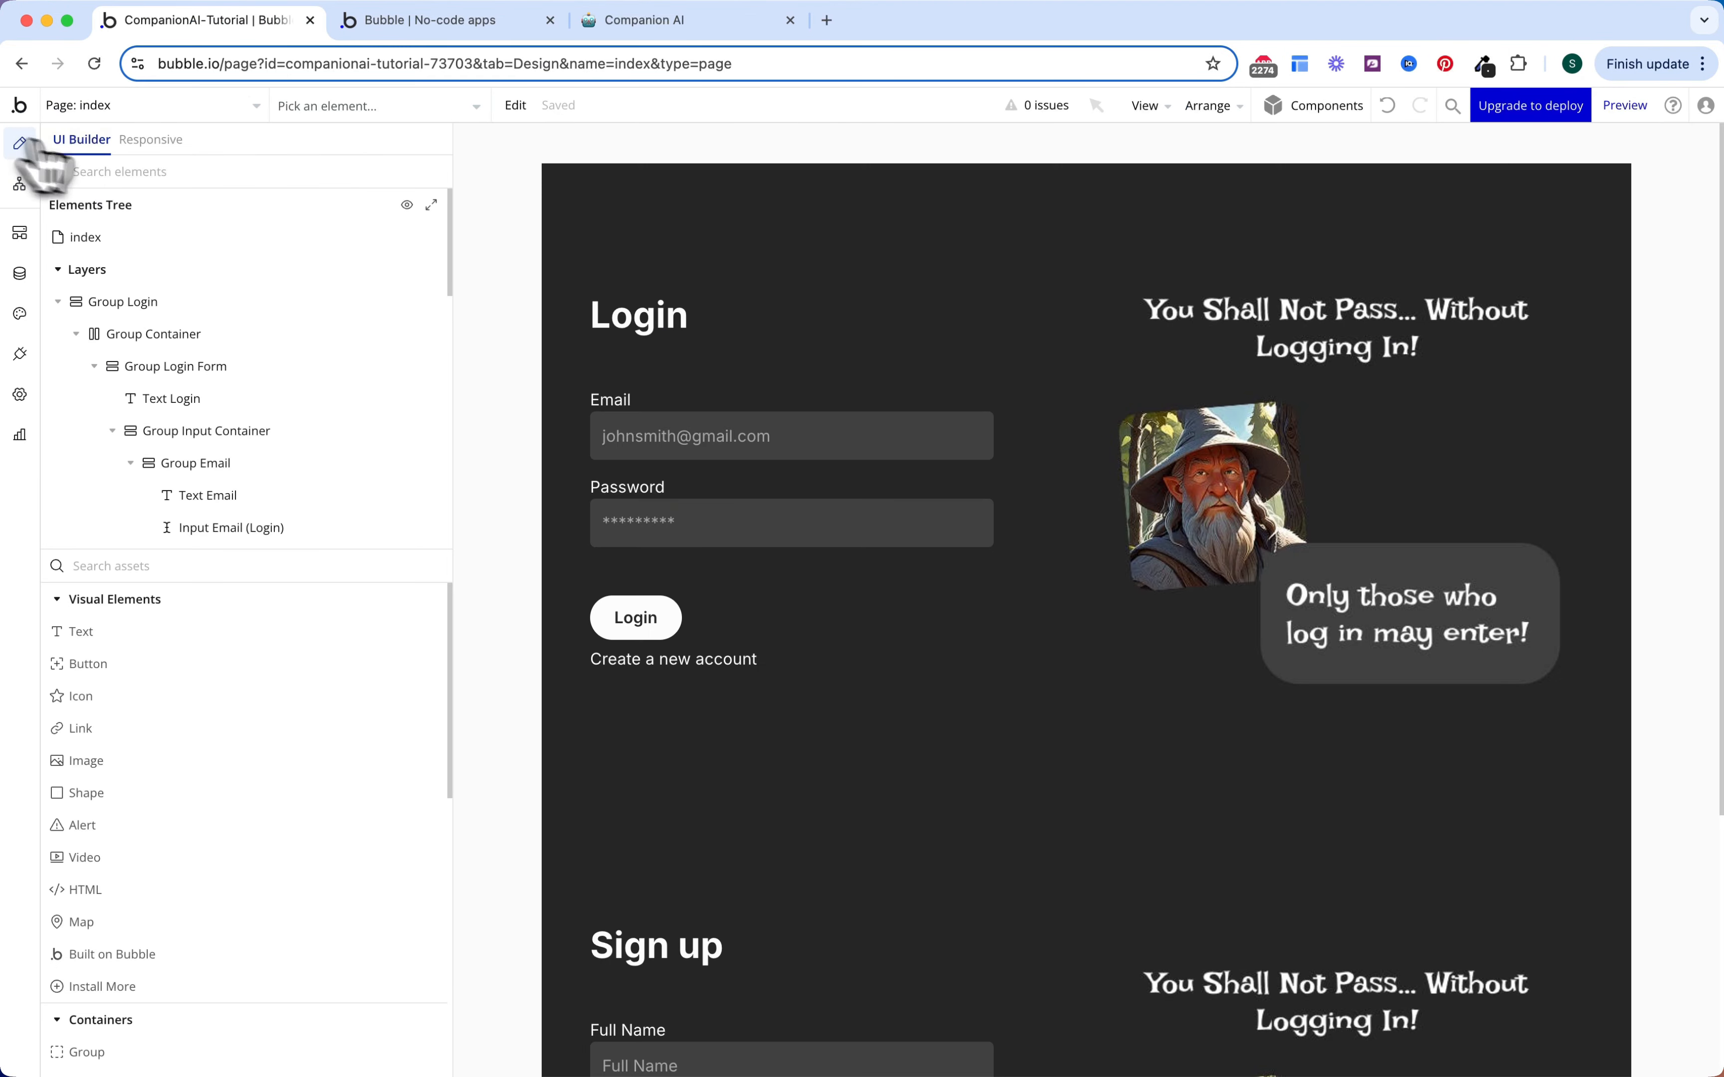
click(1090, 275)
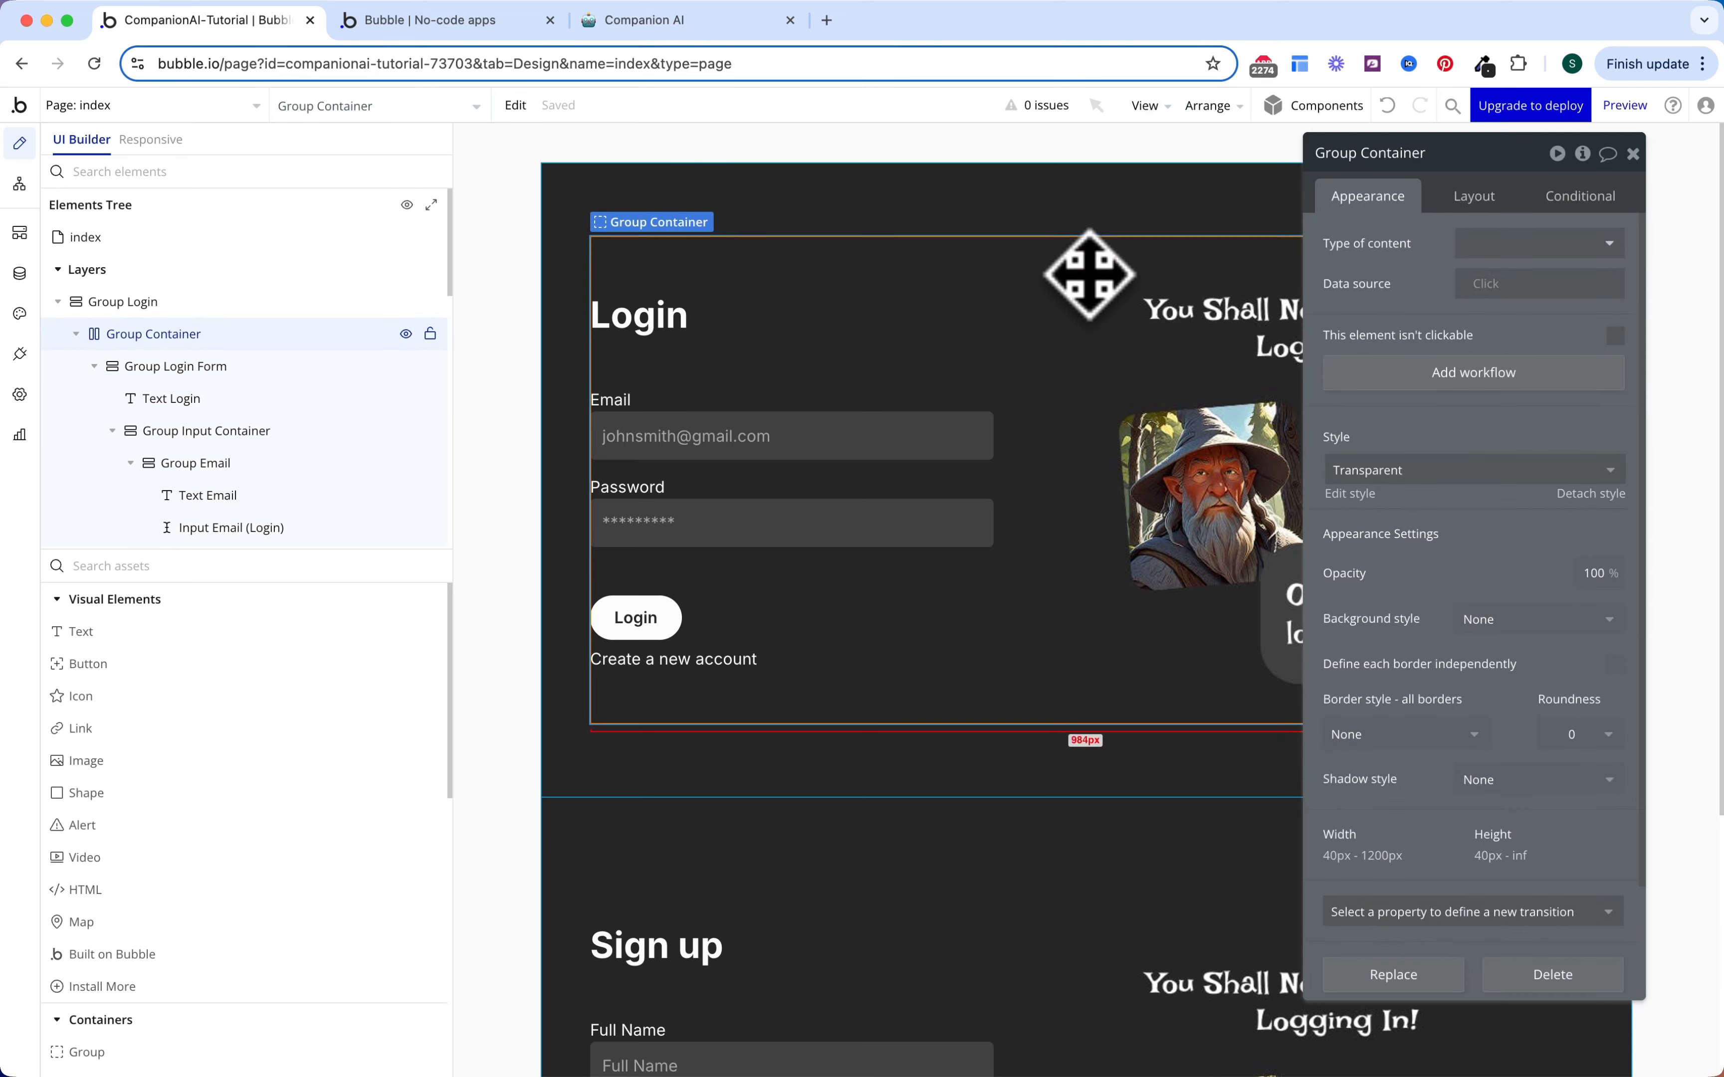
click(1037, 218)
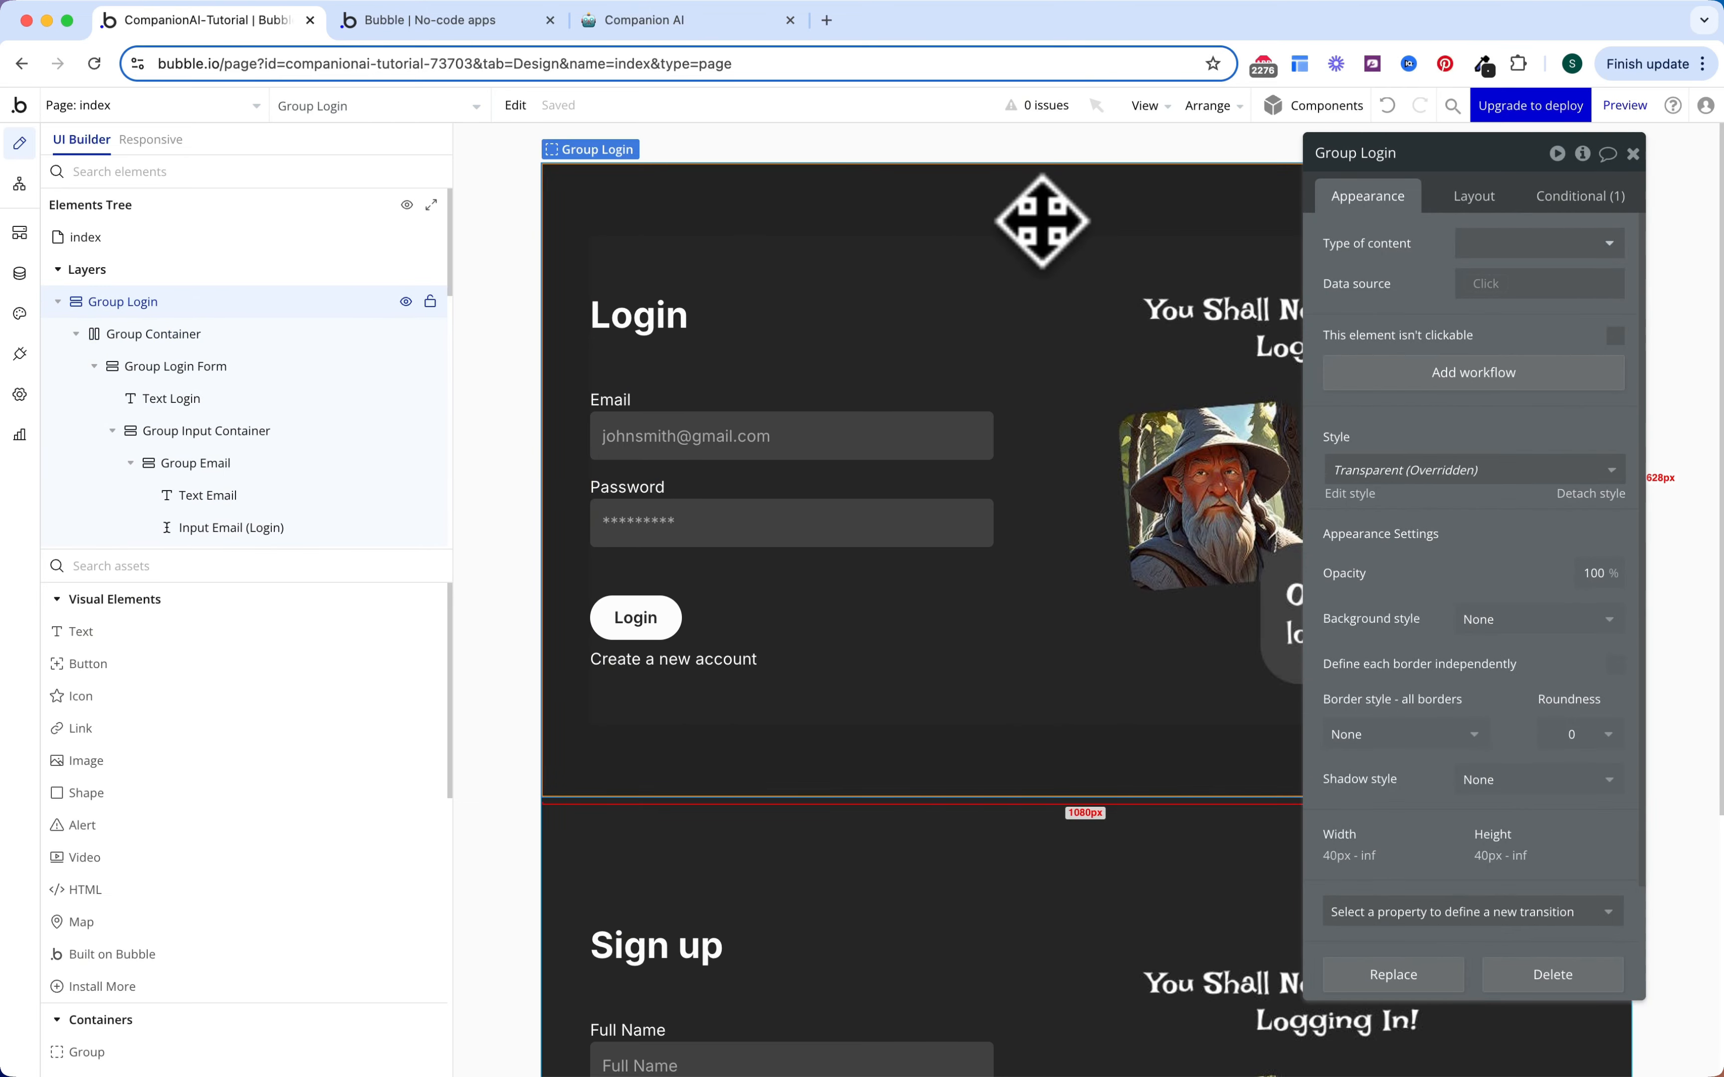
click(1460, 199)
click(1125, 290)
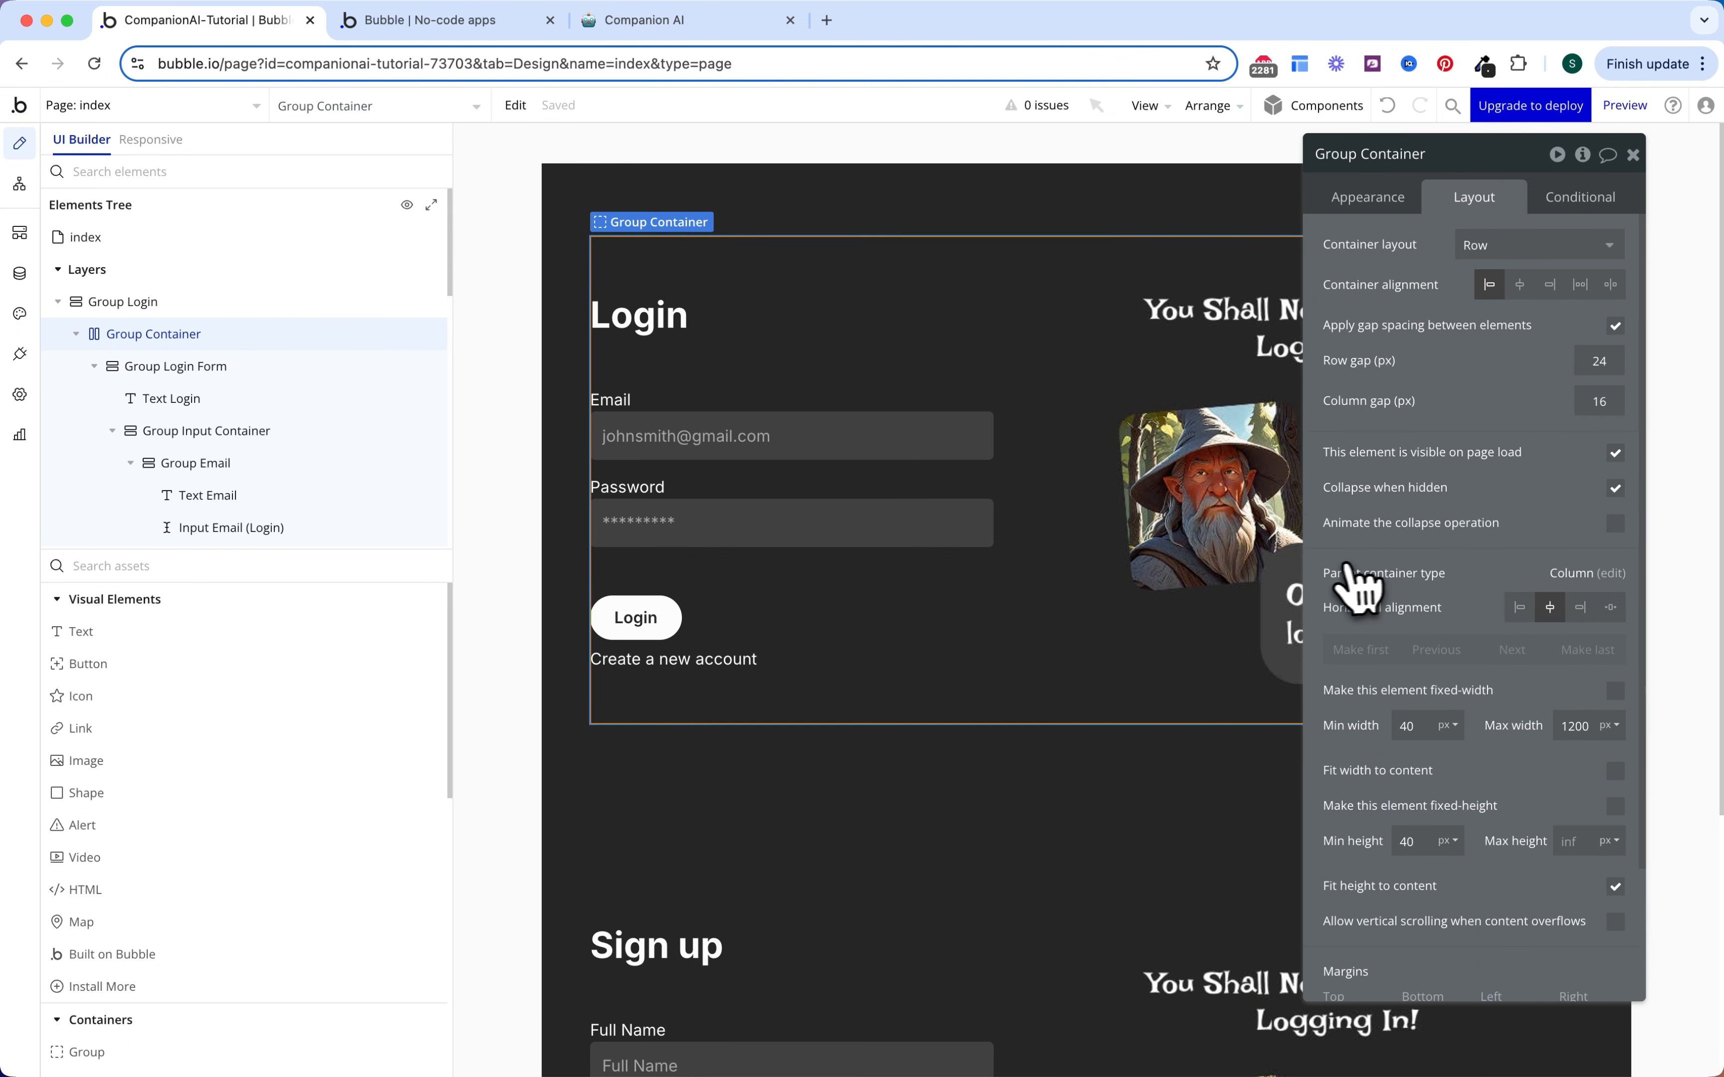
scroll(1089, 883, down, 3)
click(1095, 883)
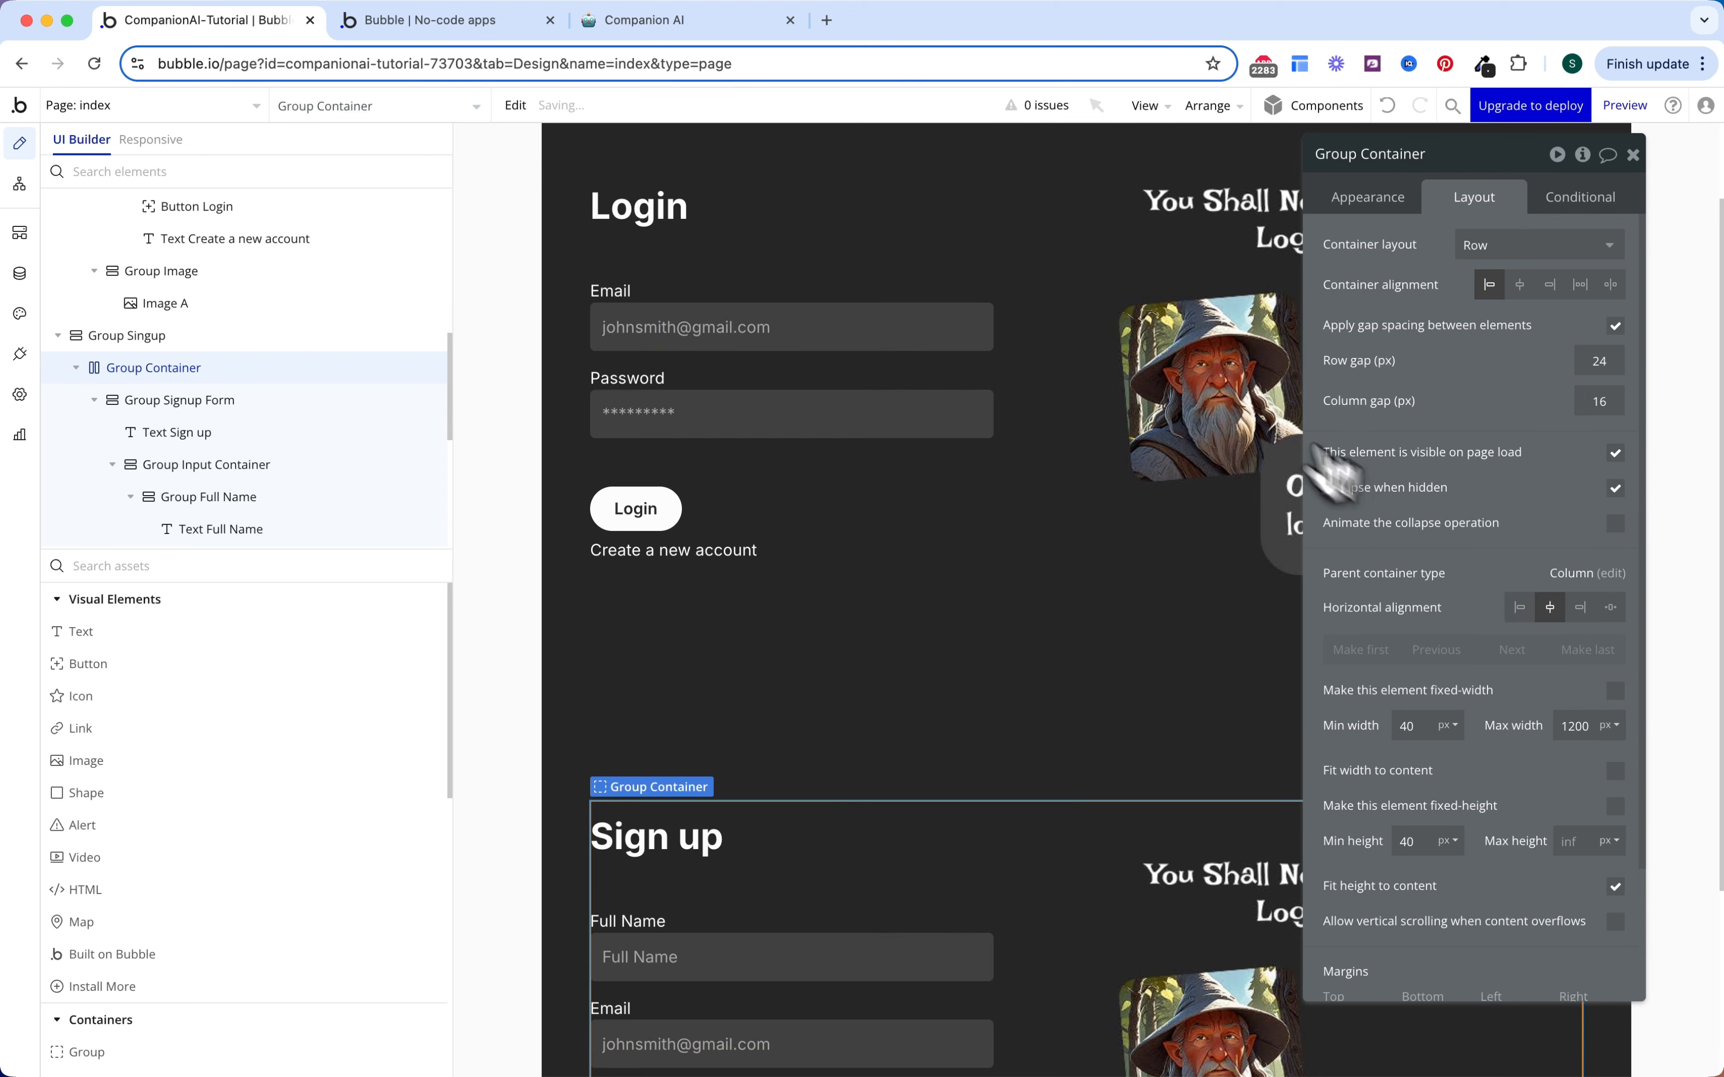
click(463, 21)
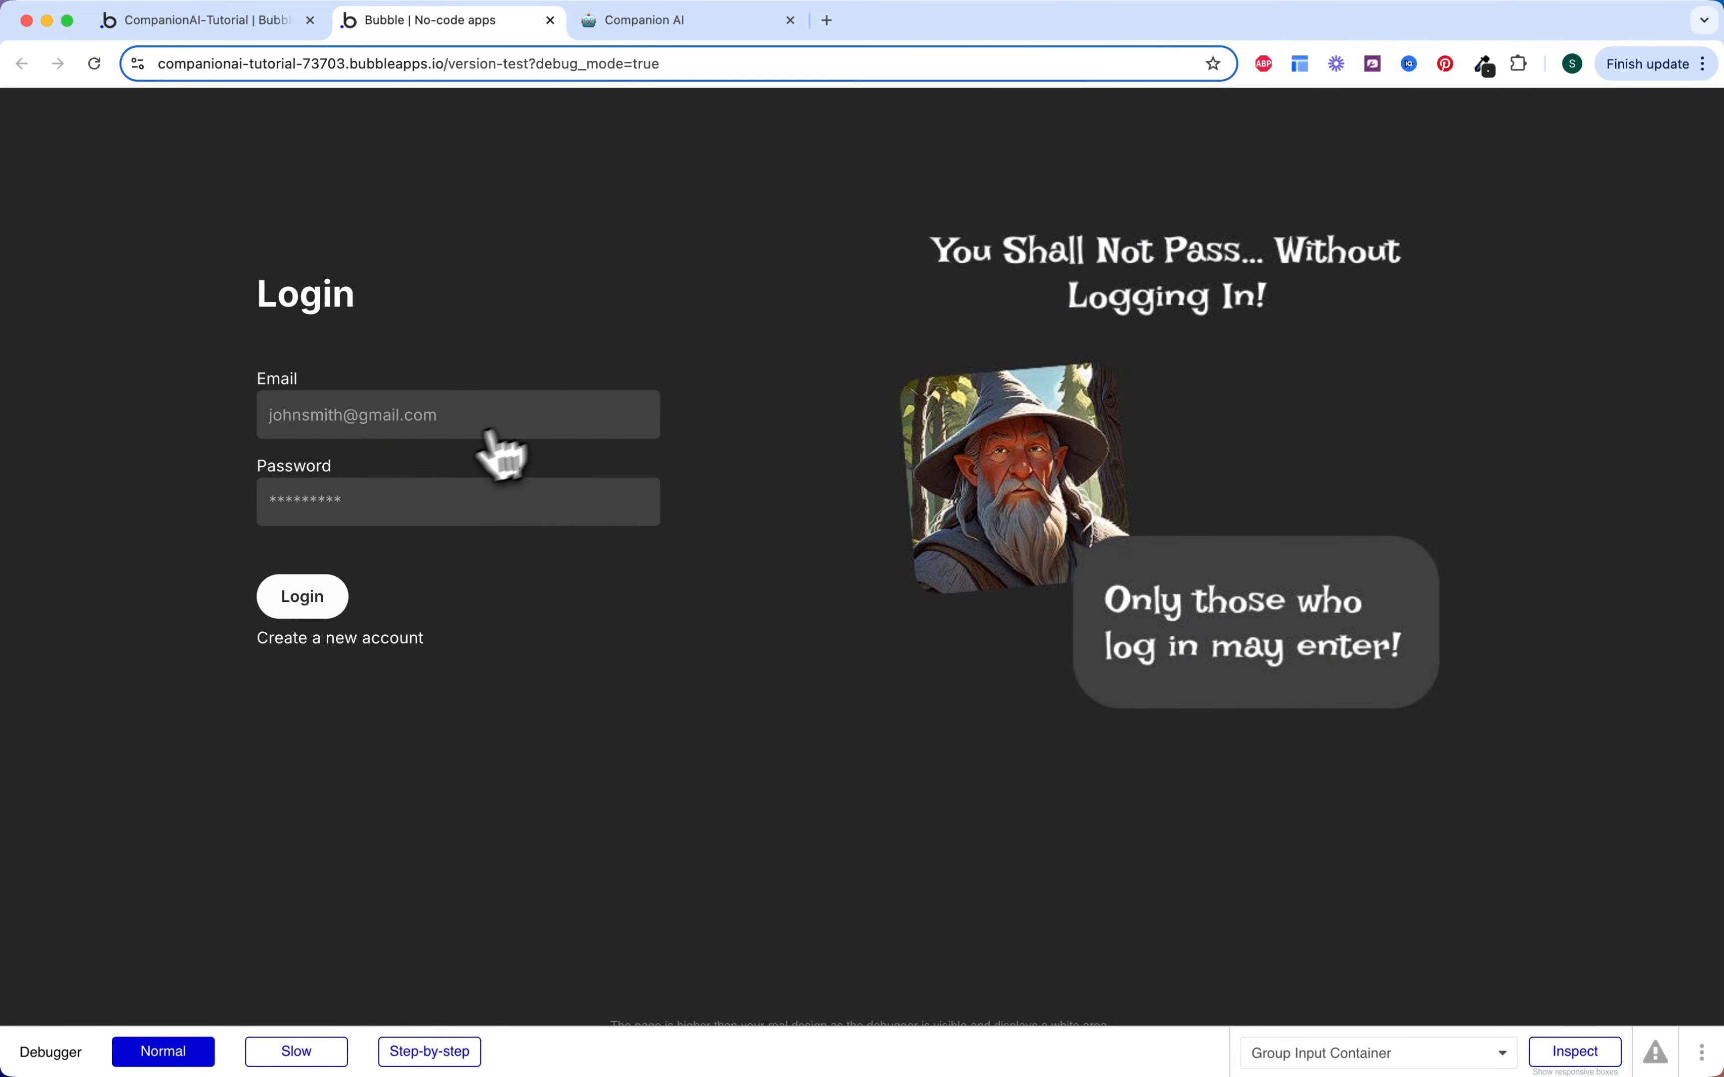
Step: Test submitting the sign-up form in preview and decline saving the password
click(391, 638)
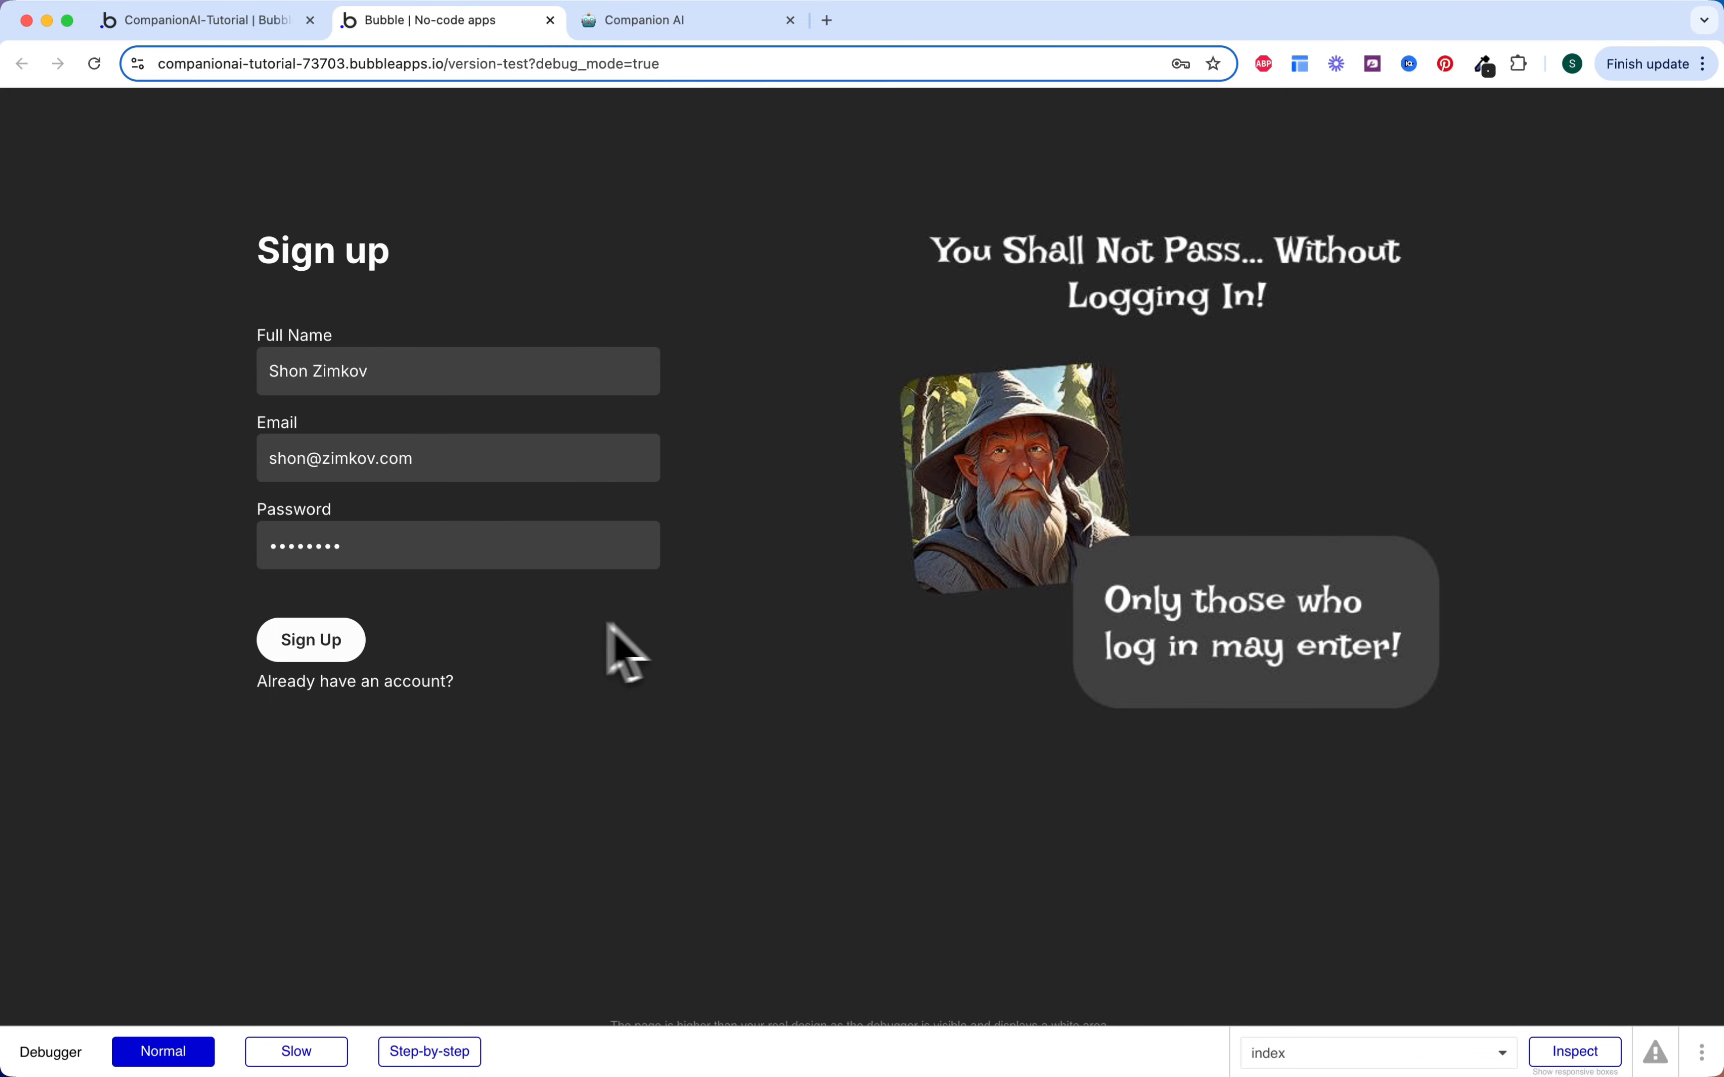
click(340, 641)
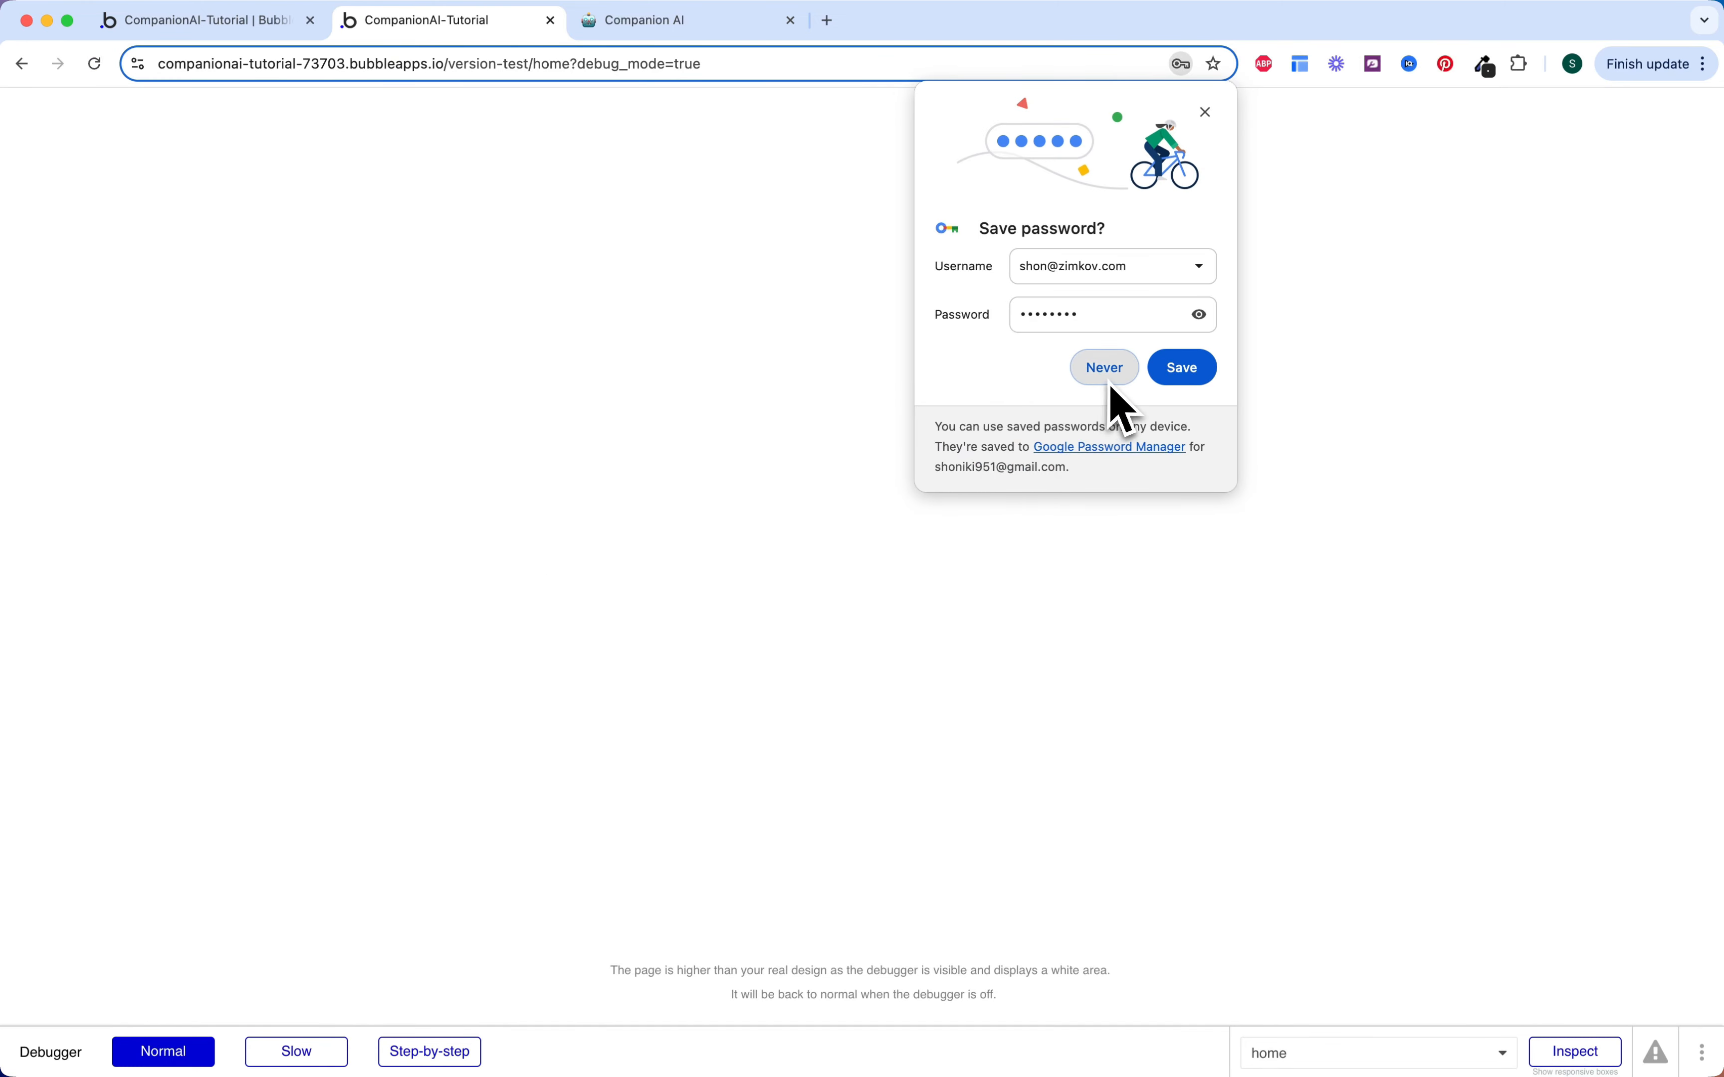
click(1106, 378)
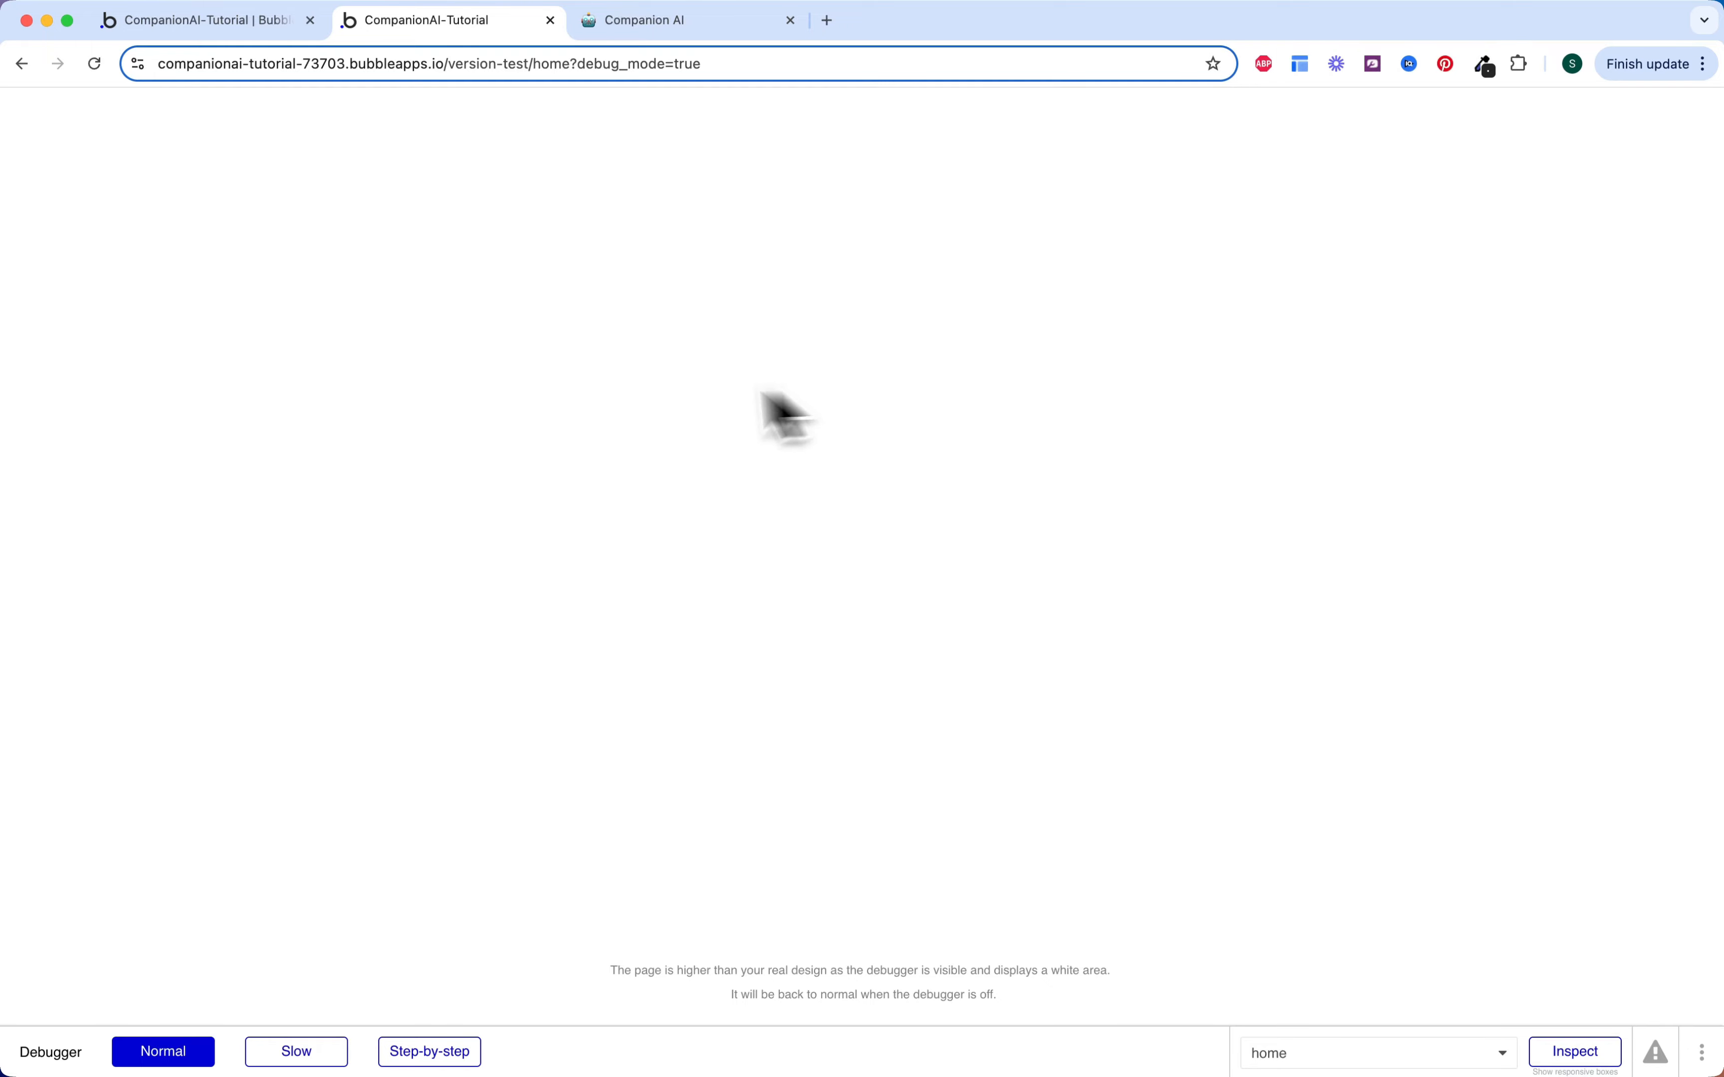
Step: Remove 'home?debug_mode=true' from the preview address, reload the app, and return to the editor
click(554, 66)
double_click(599, 63)
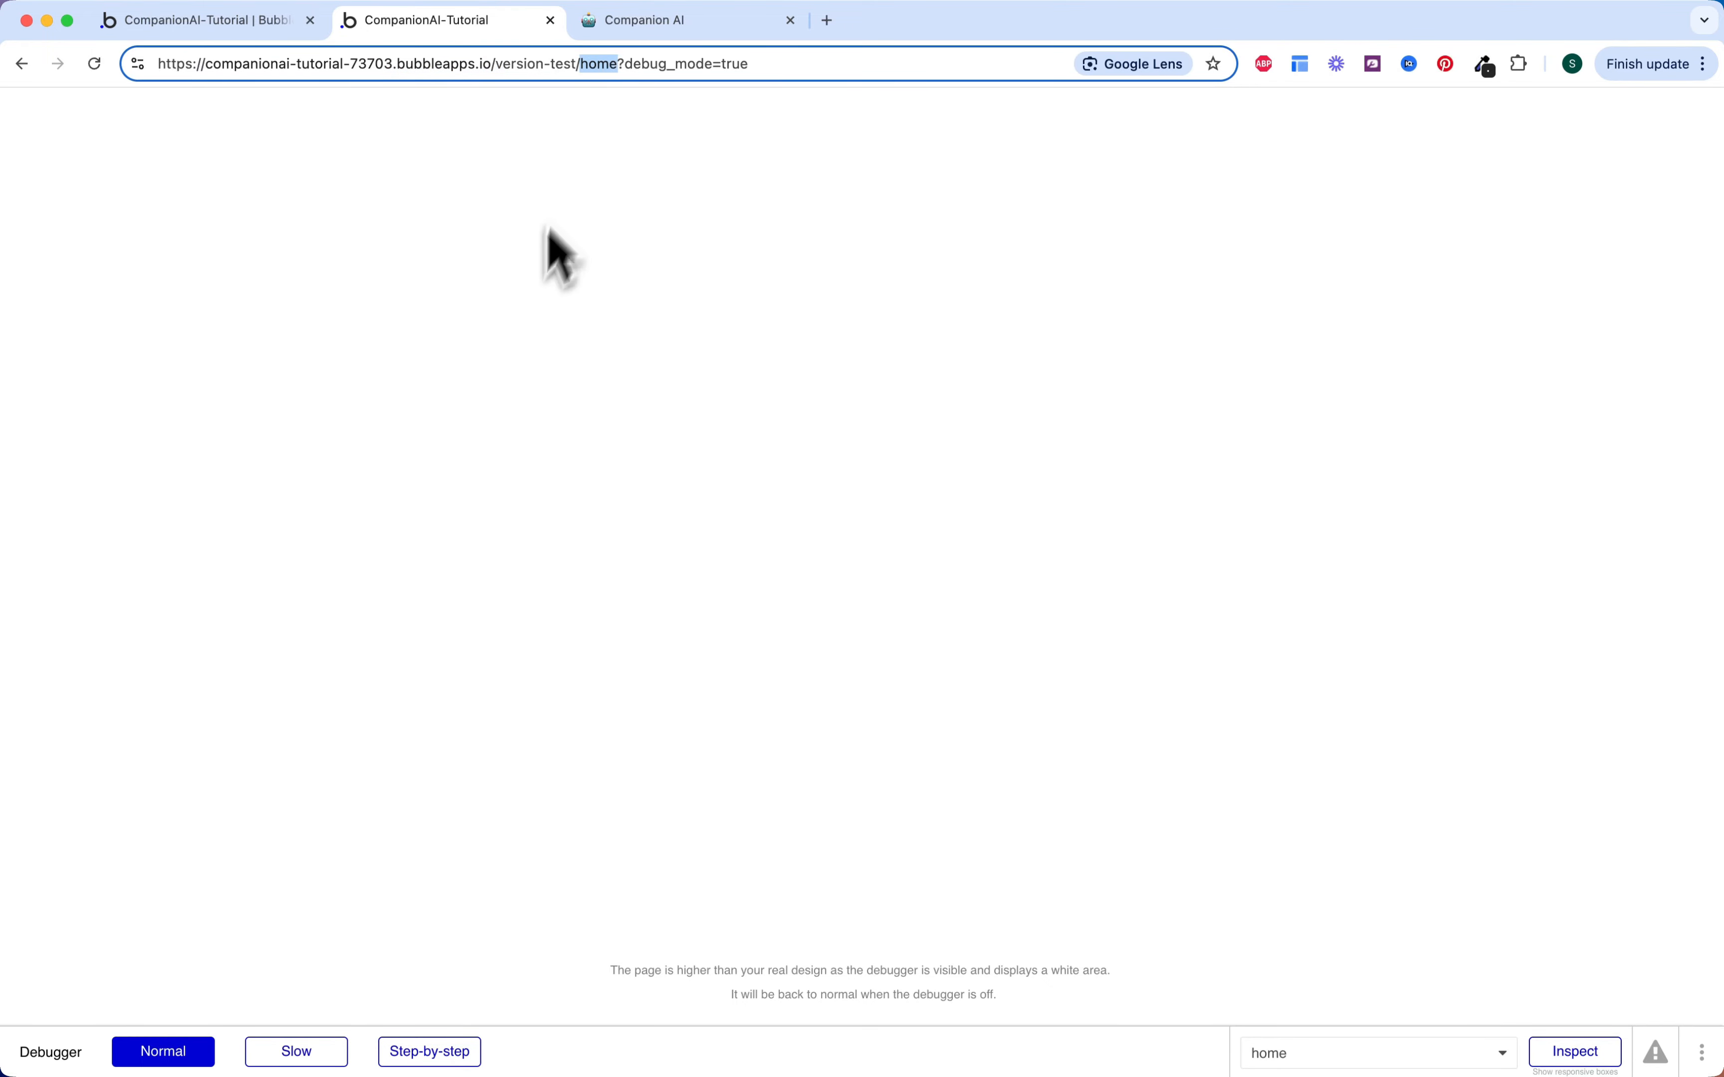
key(Escape)
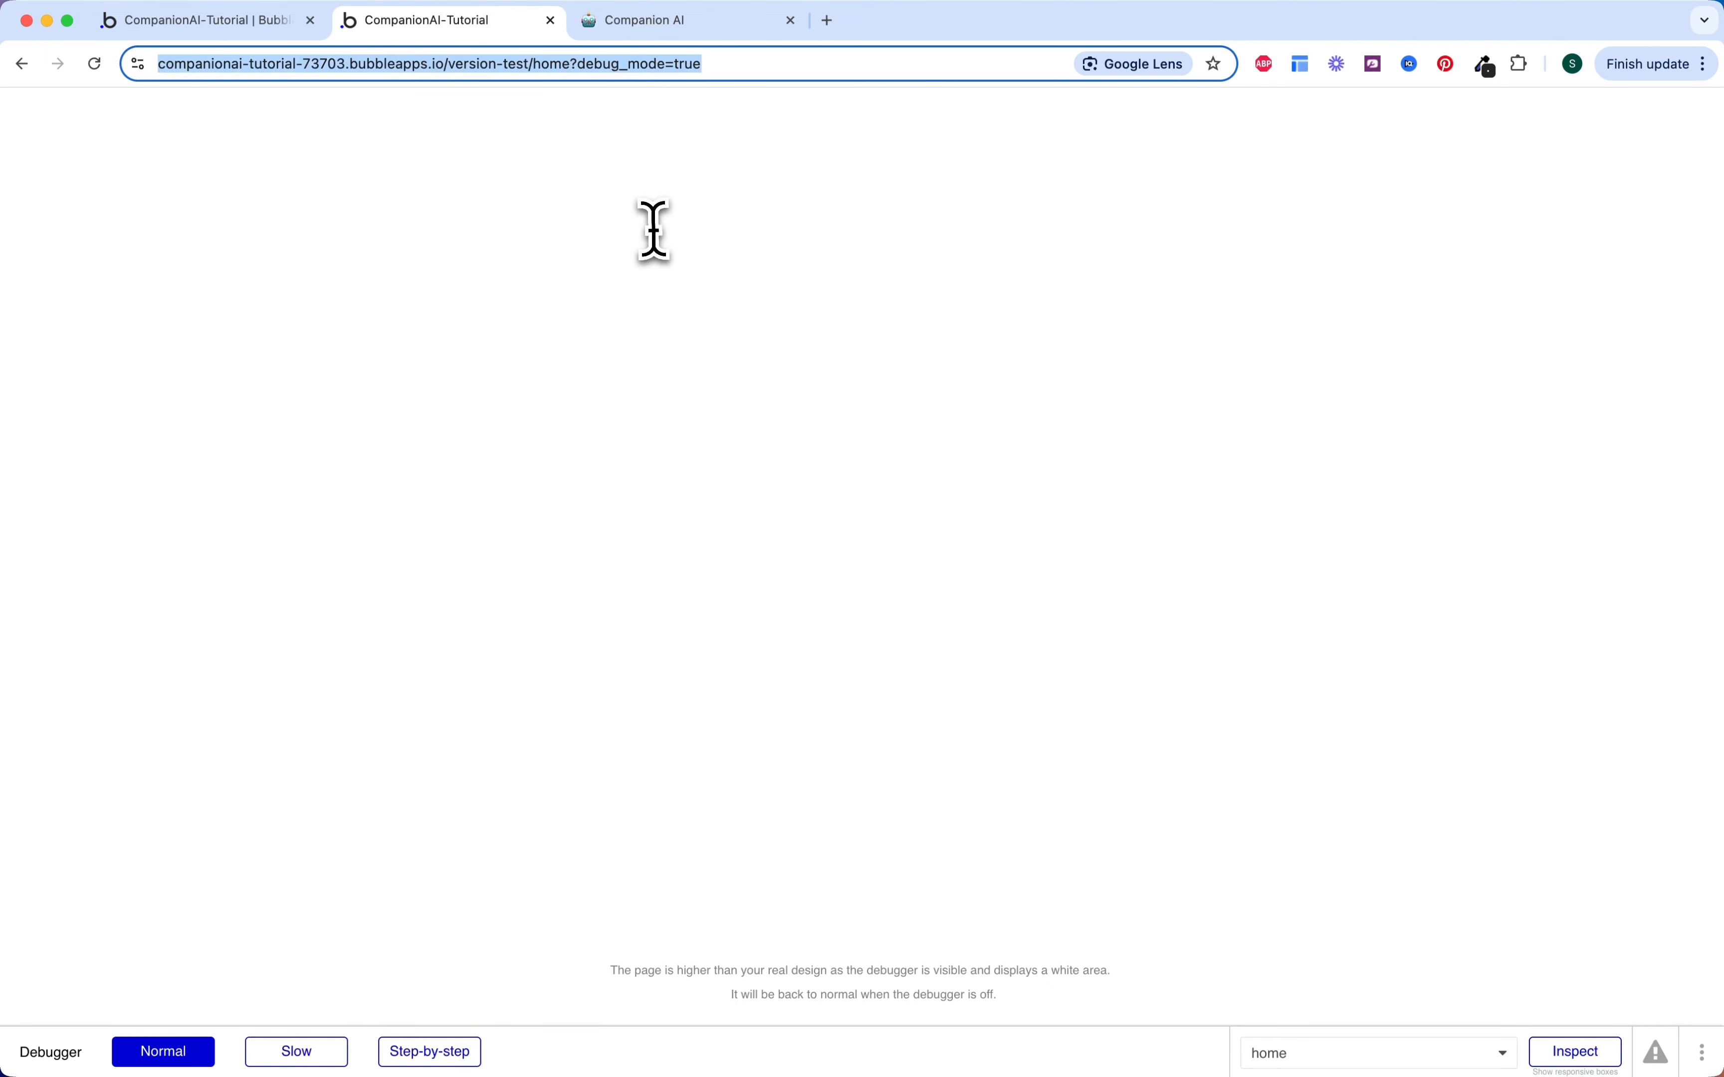
key(Right)
key(BackSpace)
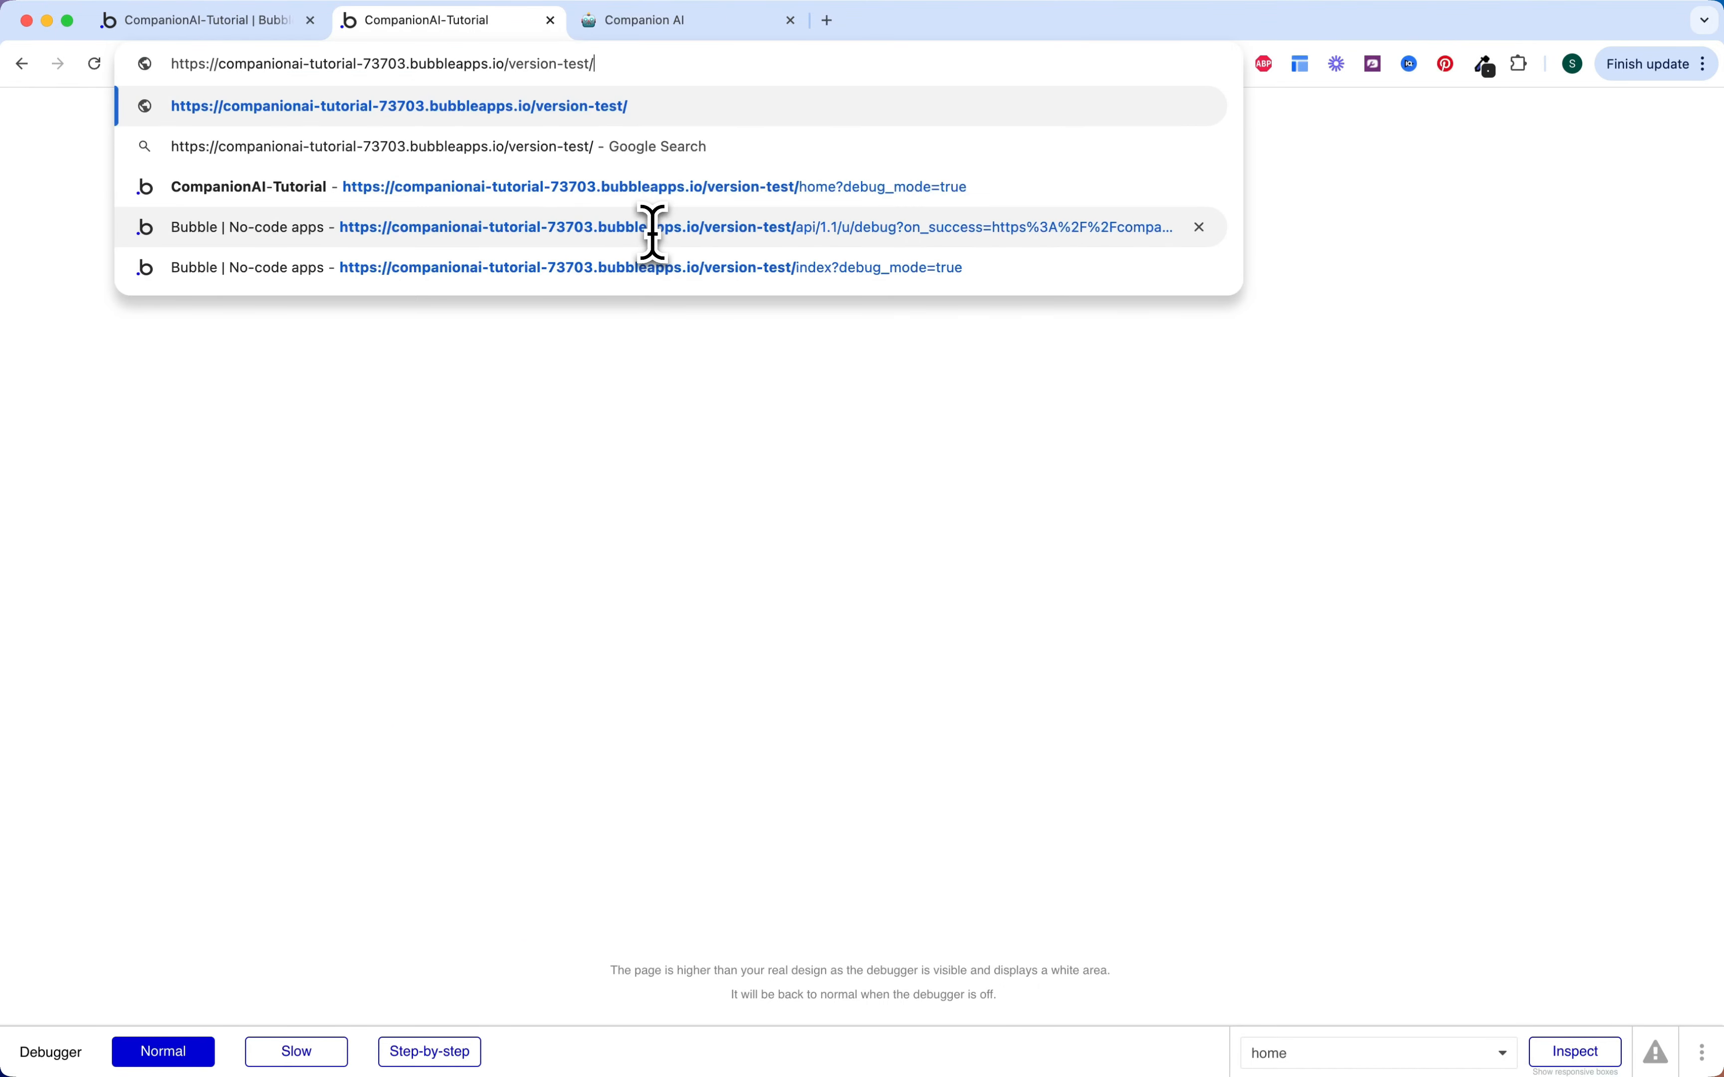
key(Return)
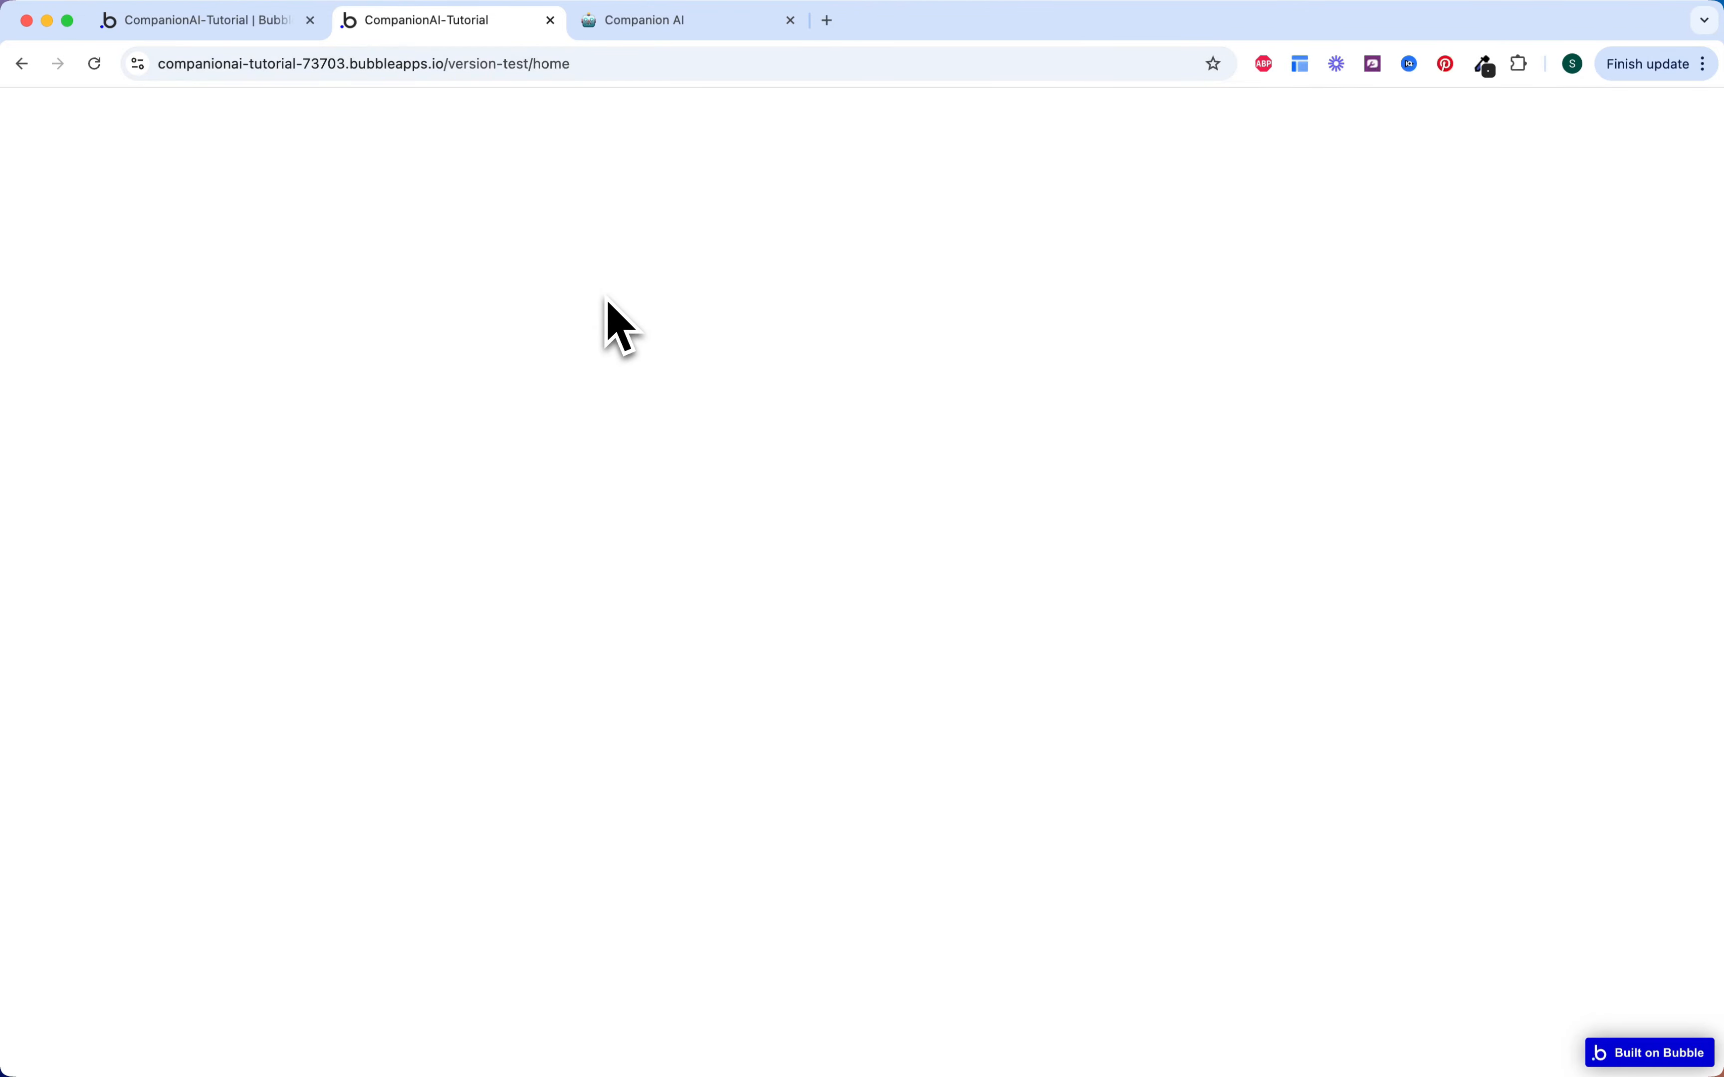
click(228, 21)
Step: Colour the 'User is logged in' and 'Button Login is clicked' events green
click(35, 184)
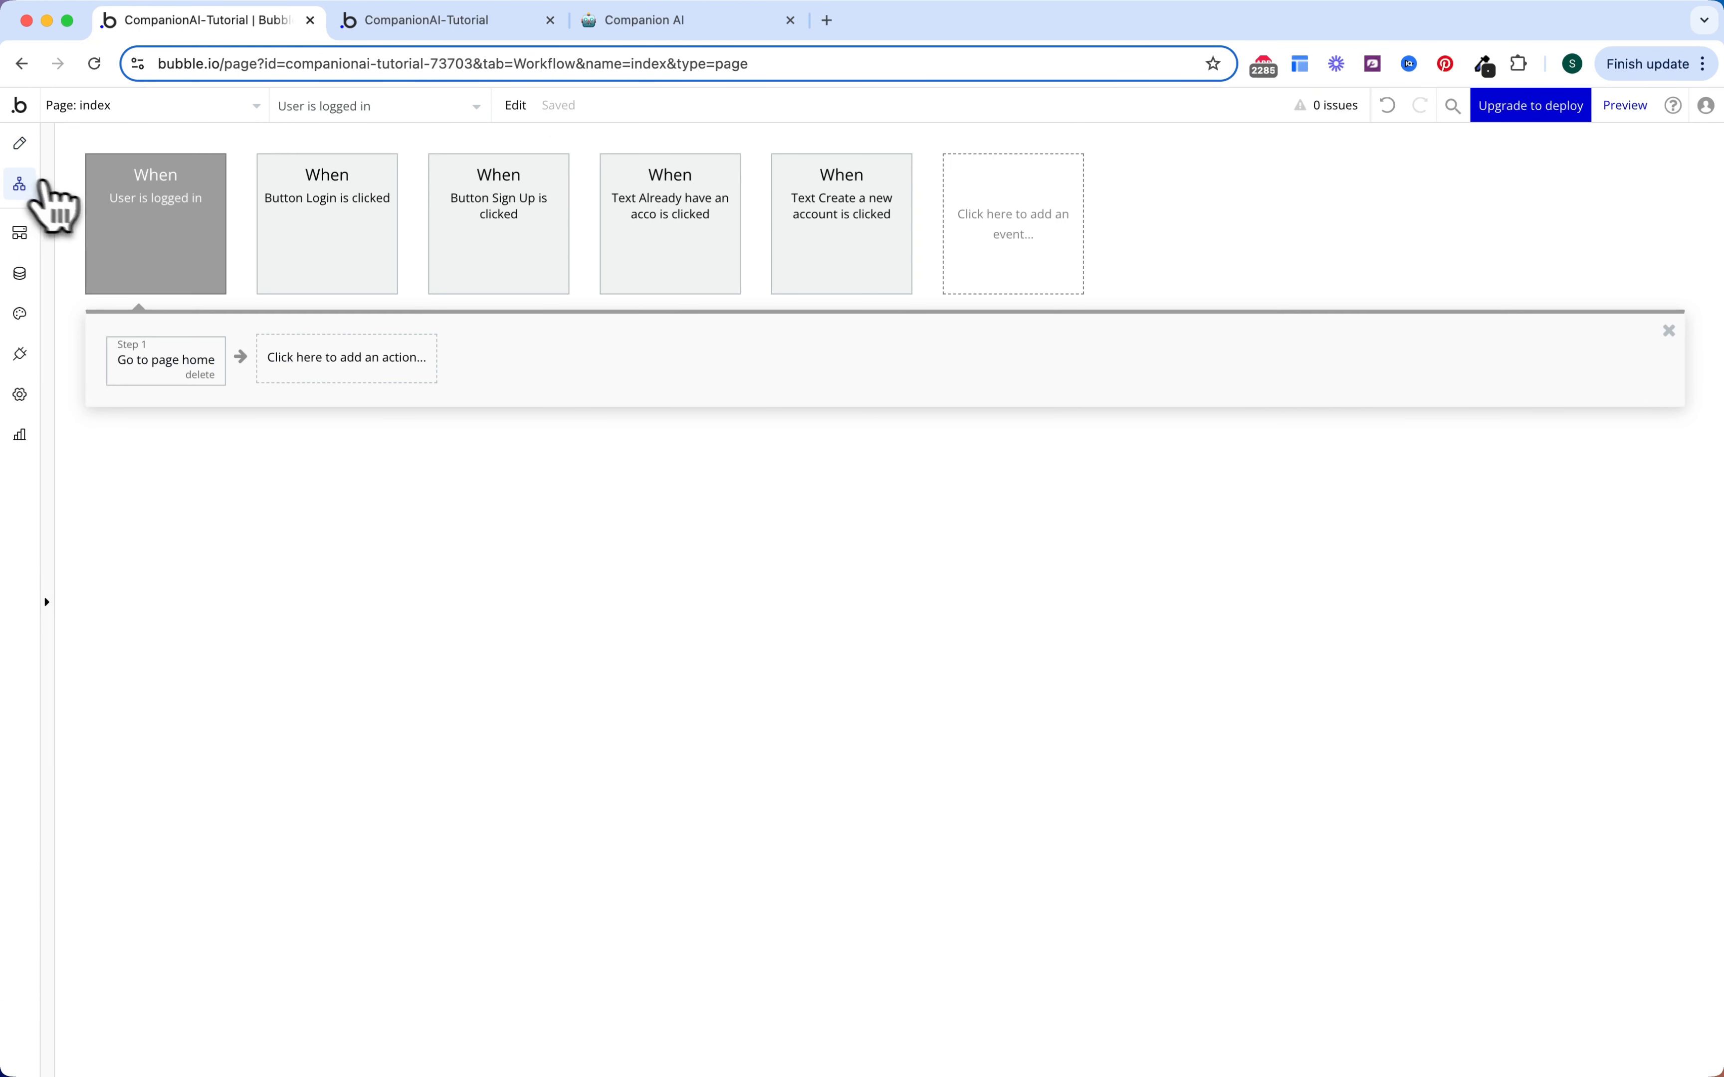
click(168, 207)
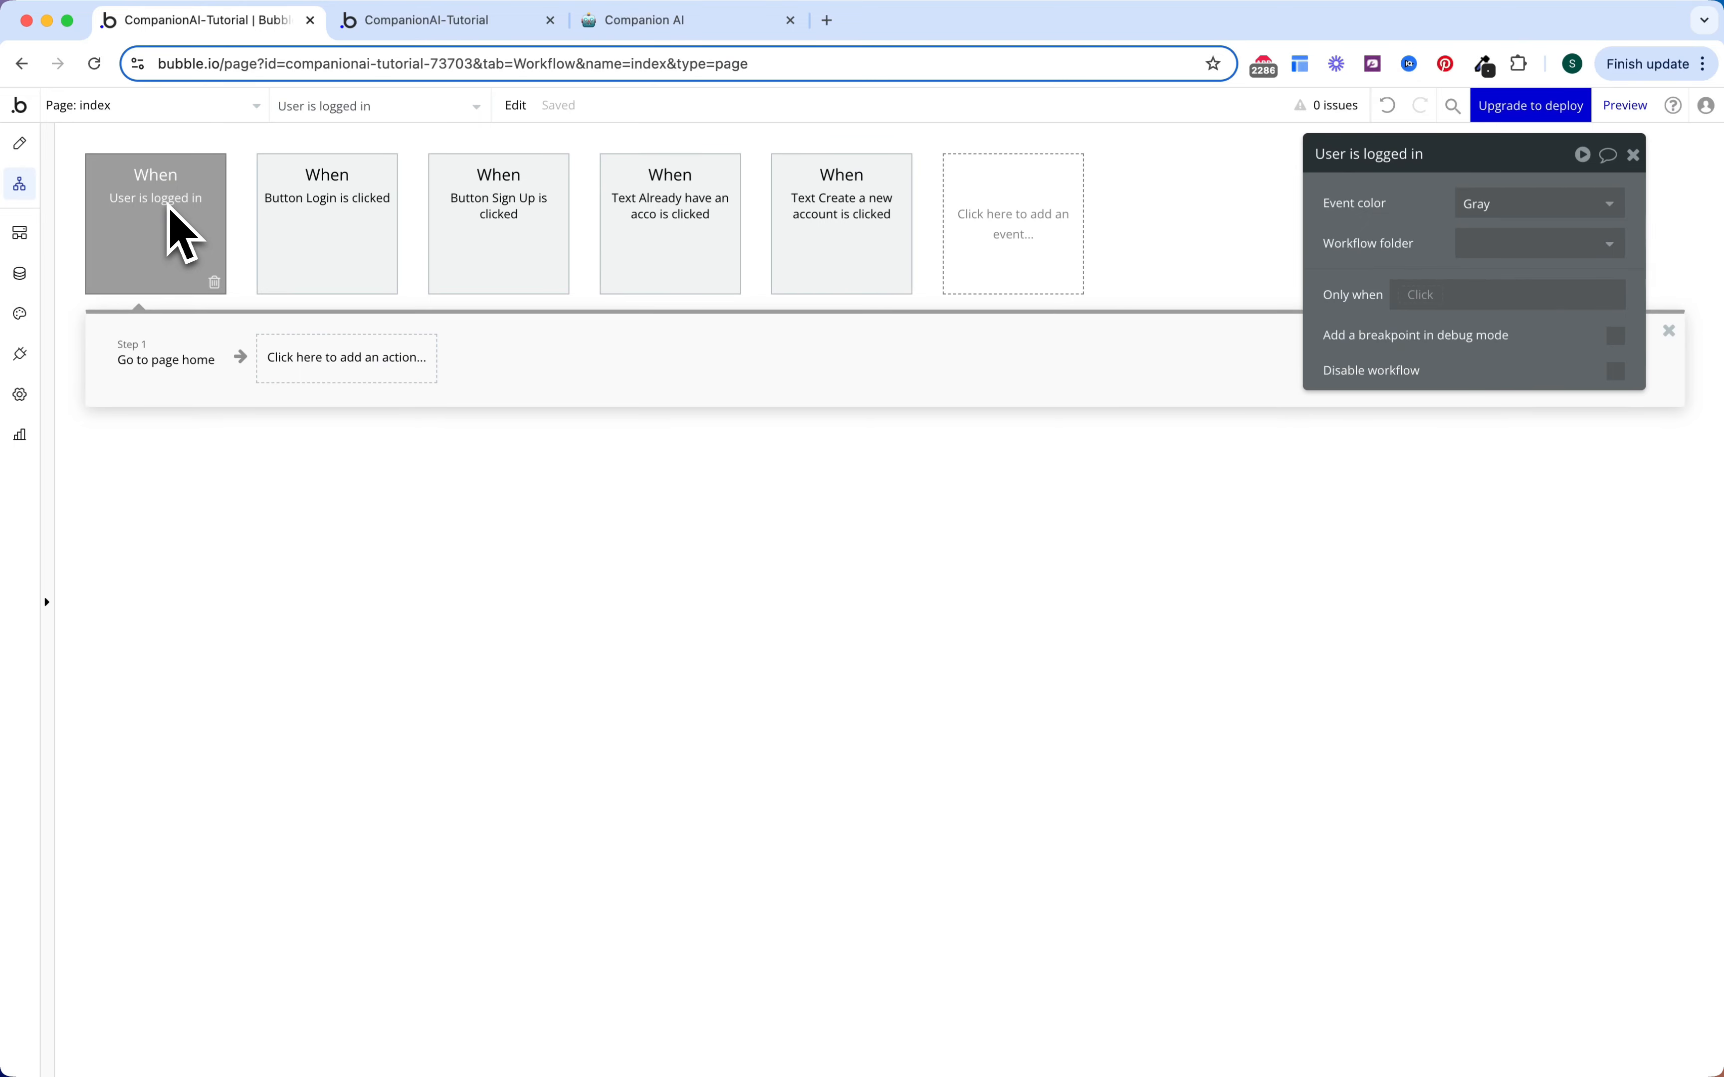
click(168, 356)
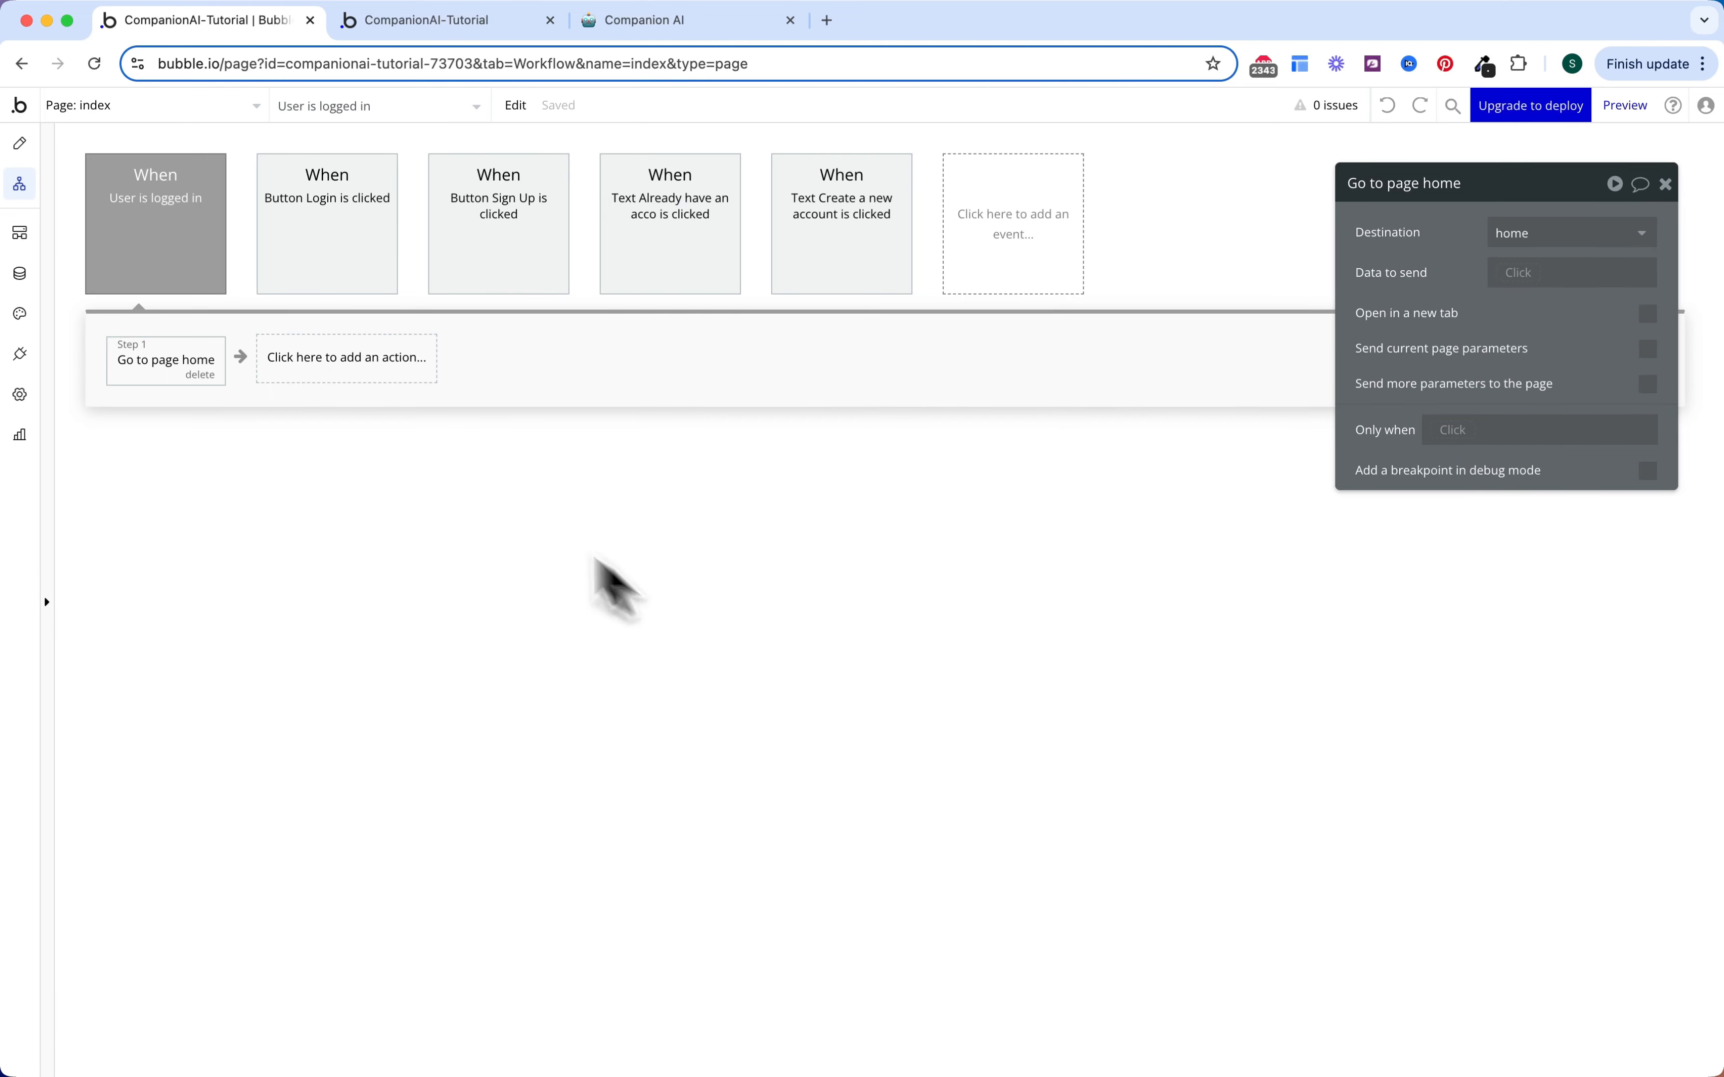
click(185, 250)
click(1557, 232)
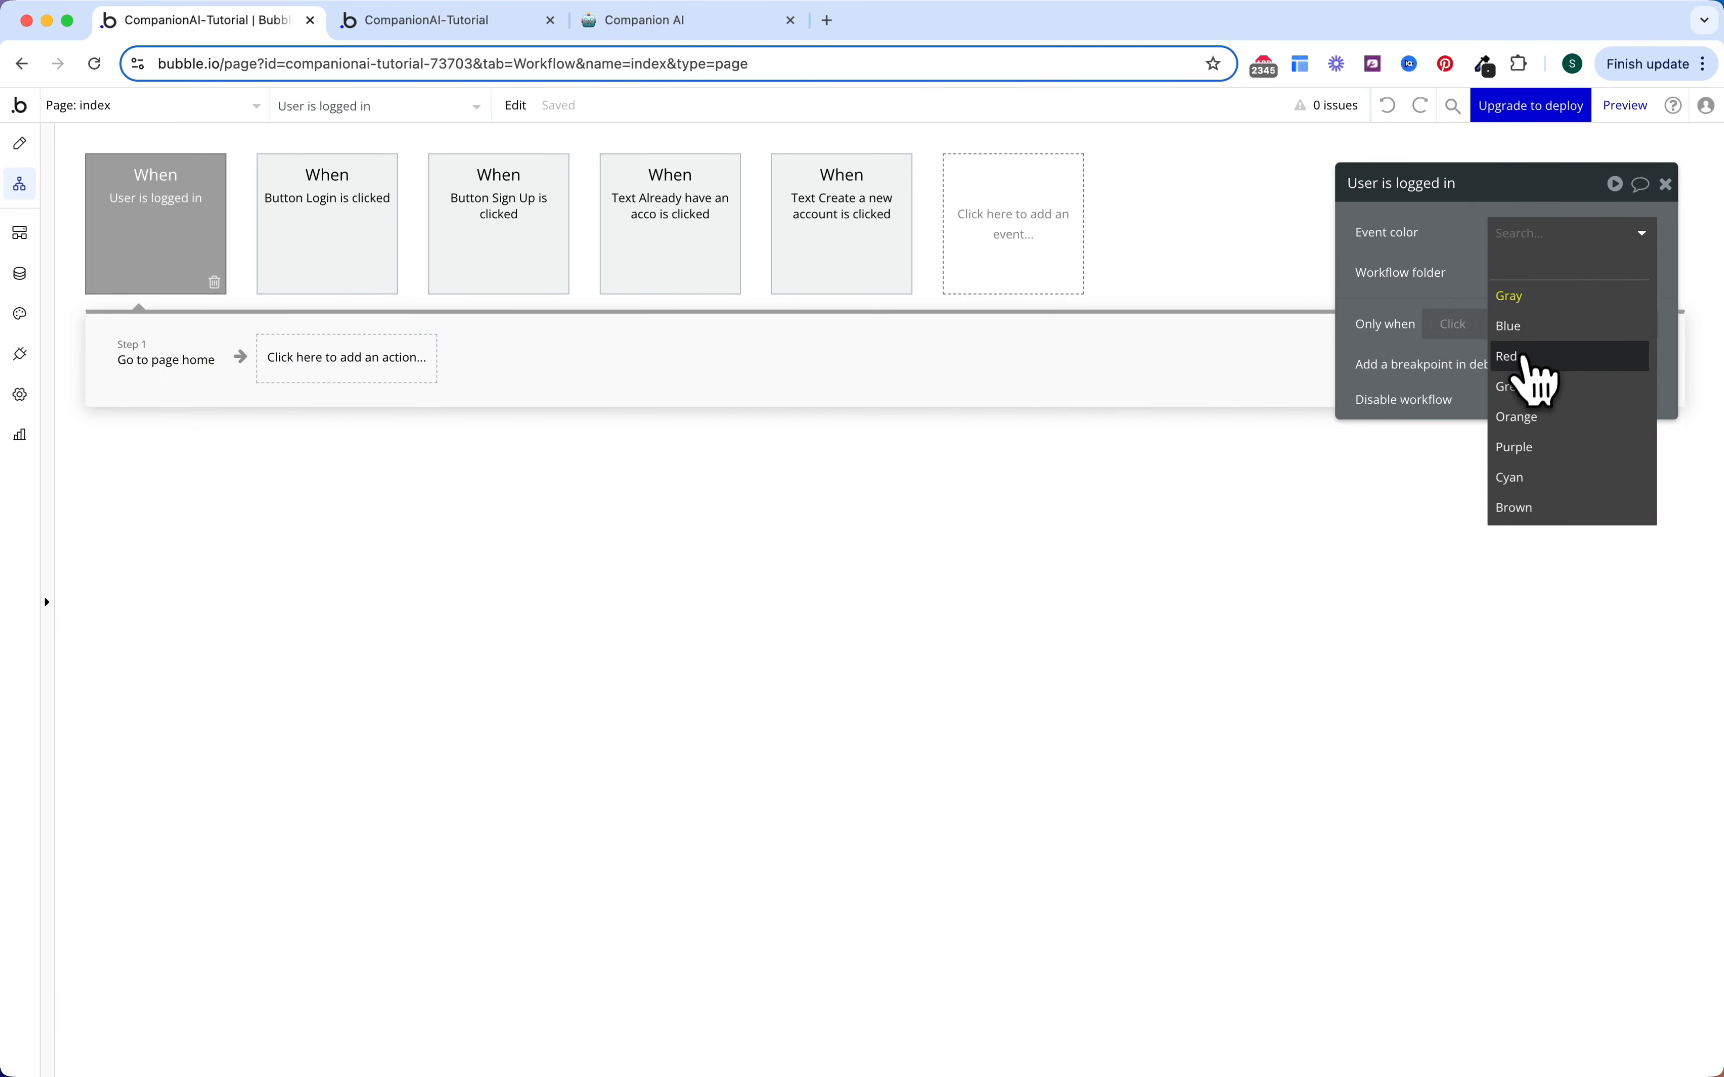
click(1532, 388)
click(383, 279)
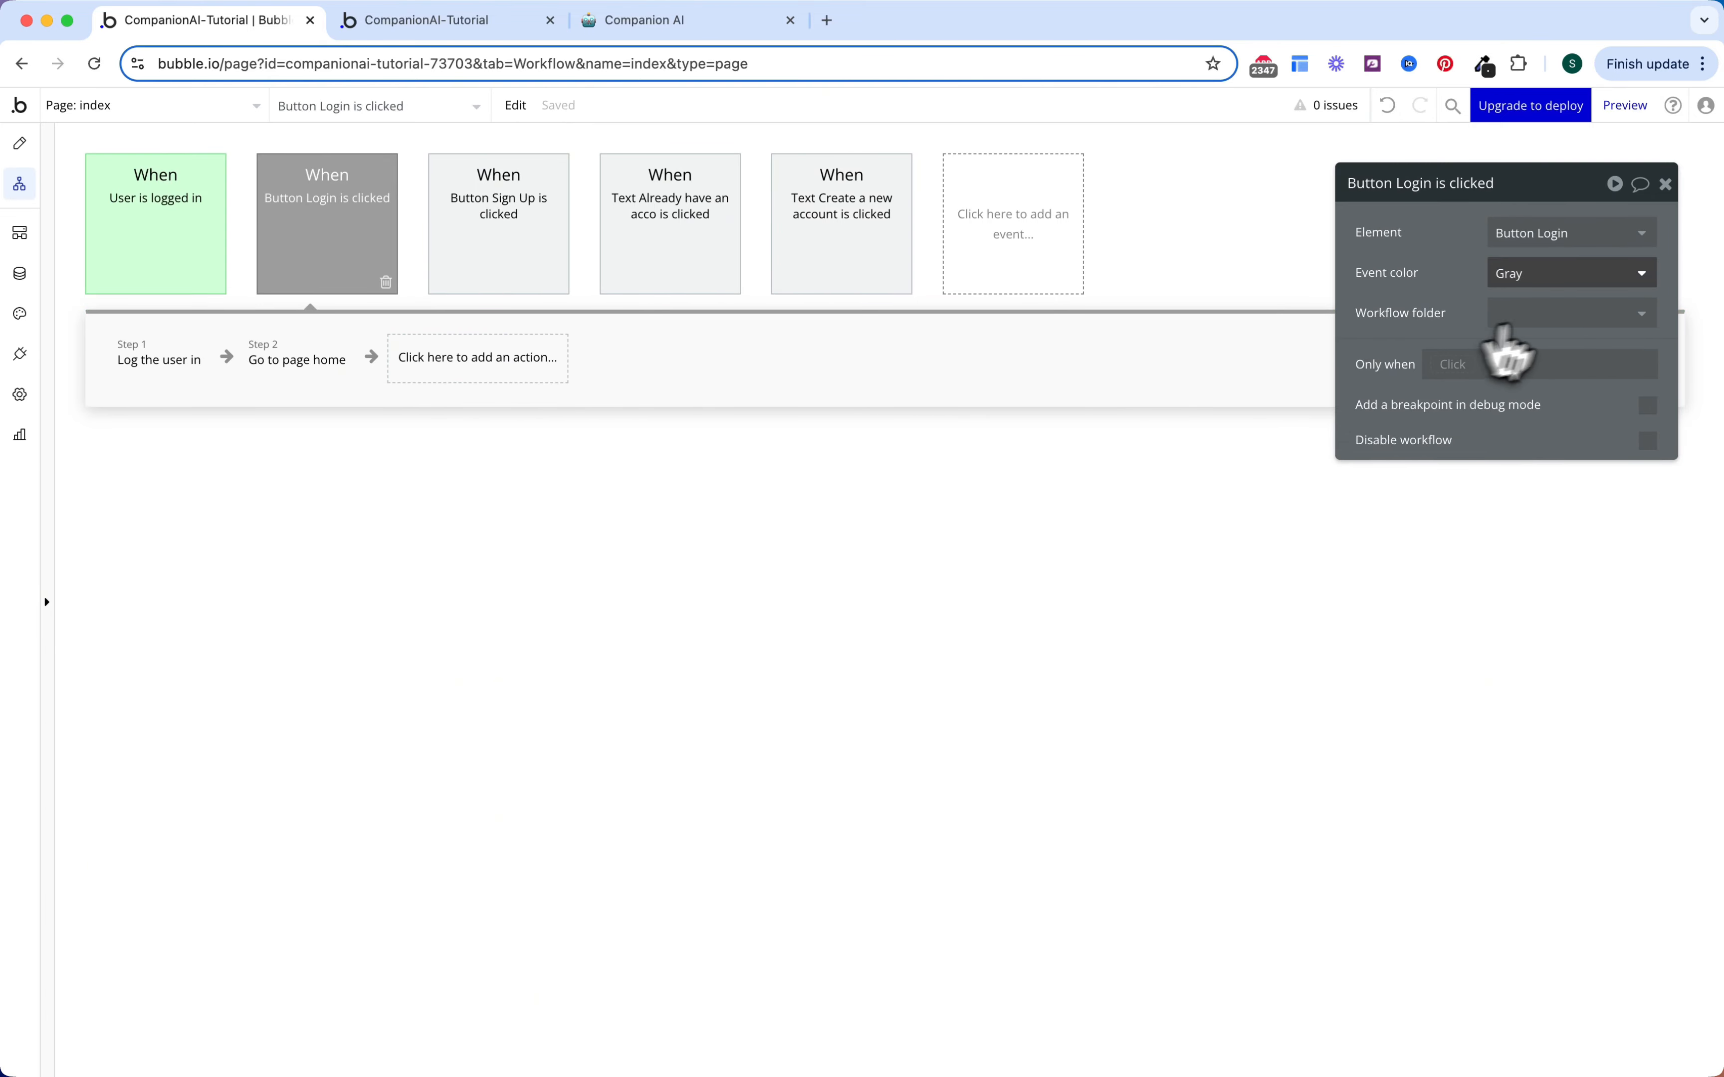
click(1553, 274)
click(1545, 428)
Step: Colour the Sign Up, already-have-an-account and 'Text Create a new account' events green
click(560, 234)
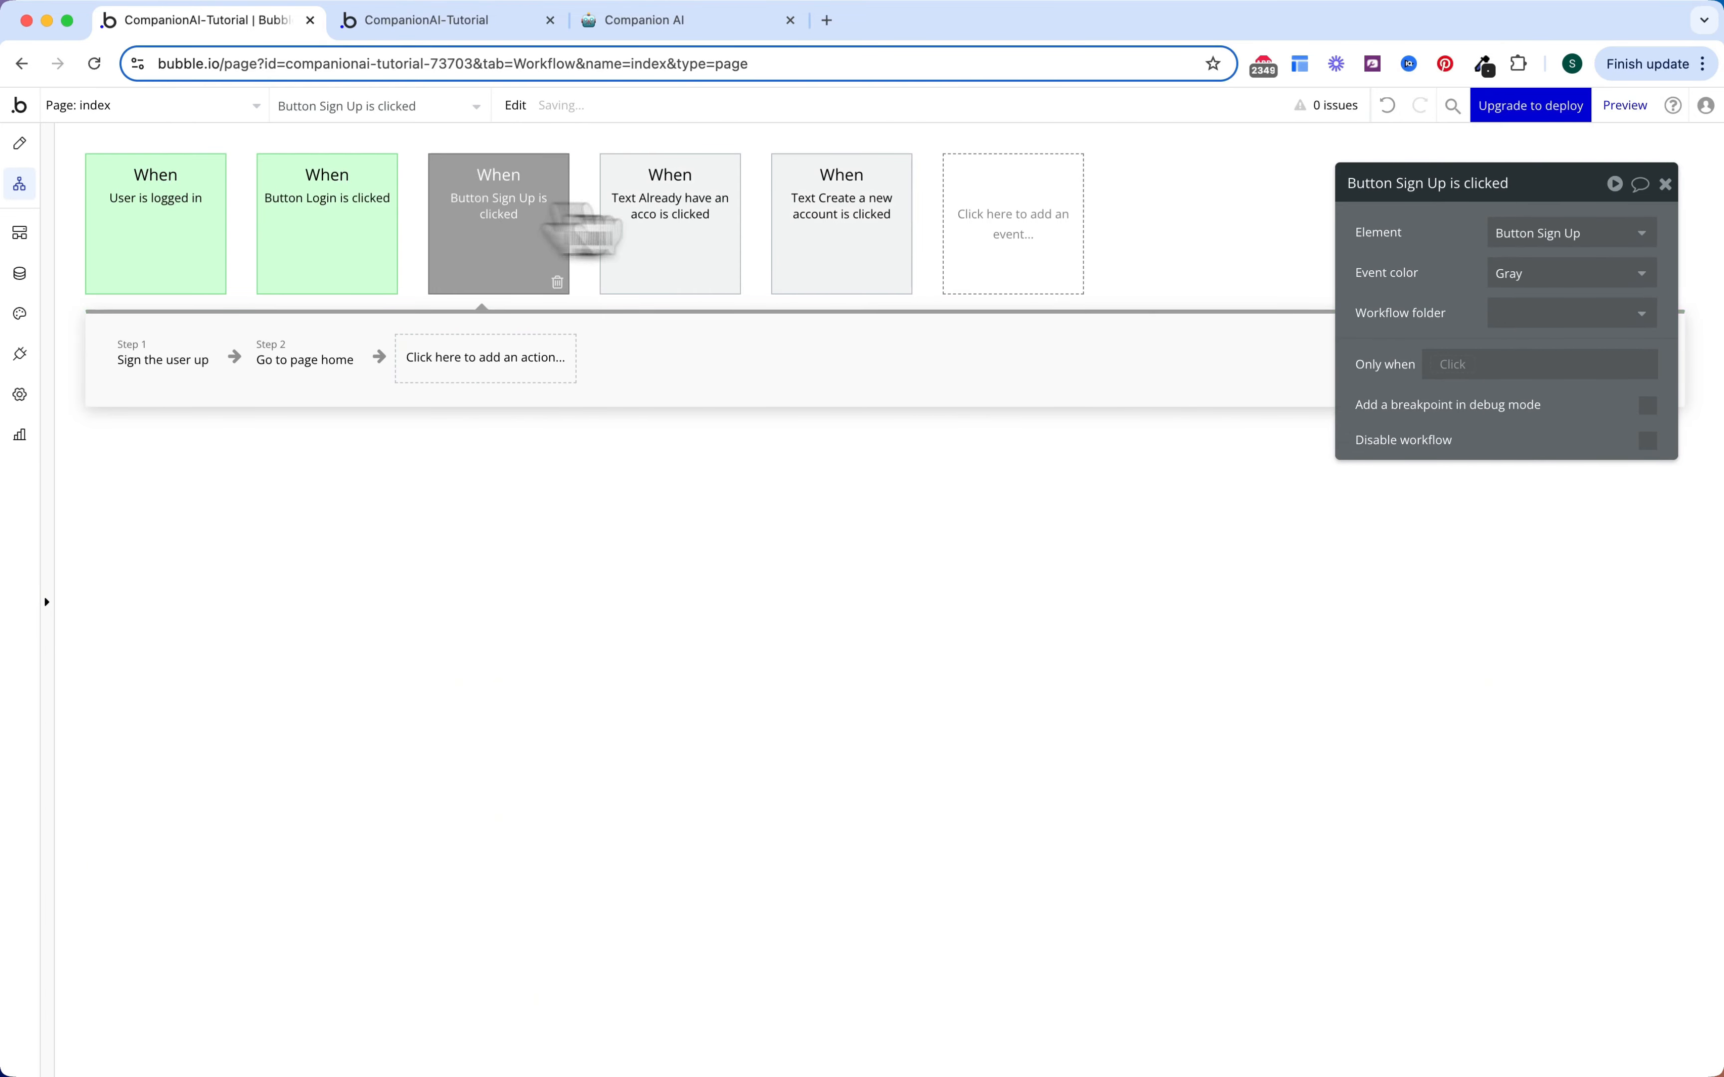
click(1514, 274)
click(1522, 431)
click(719, 260)
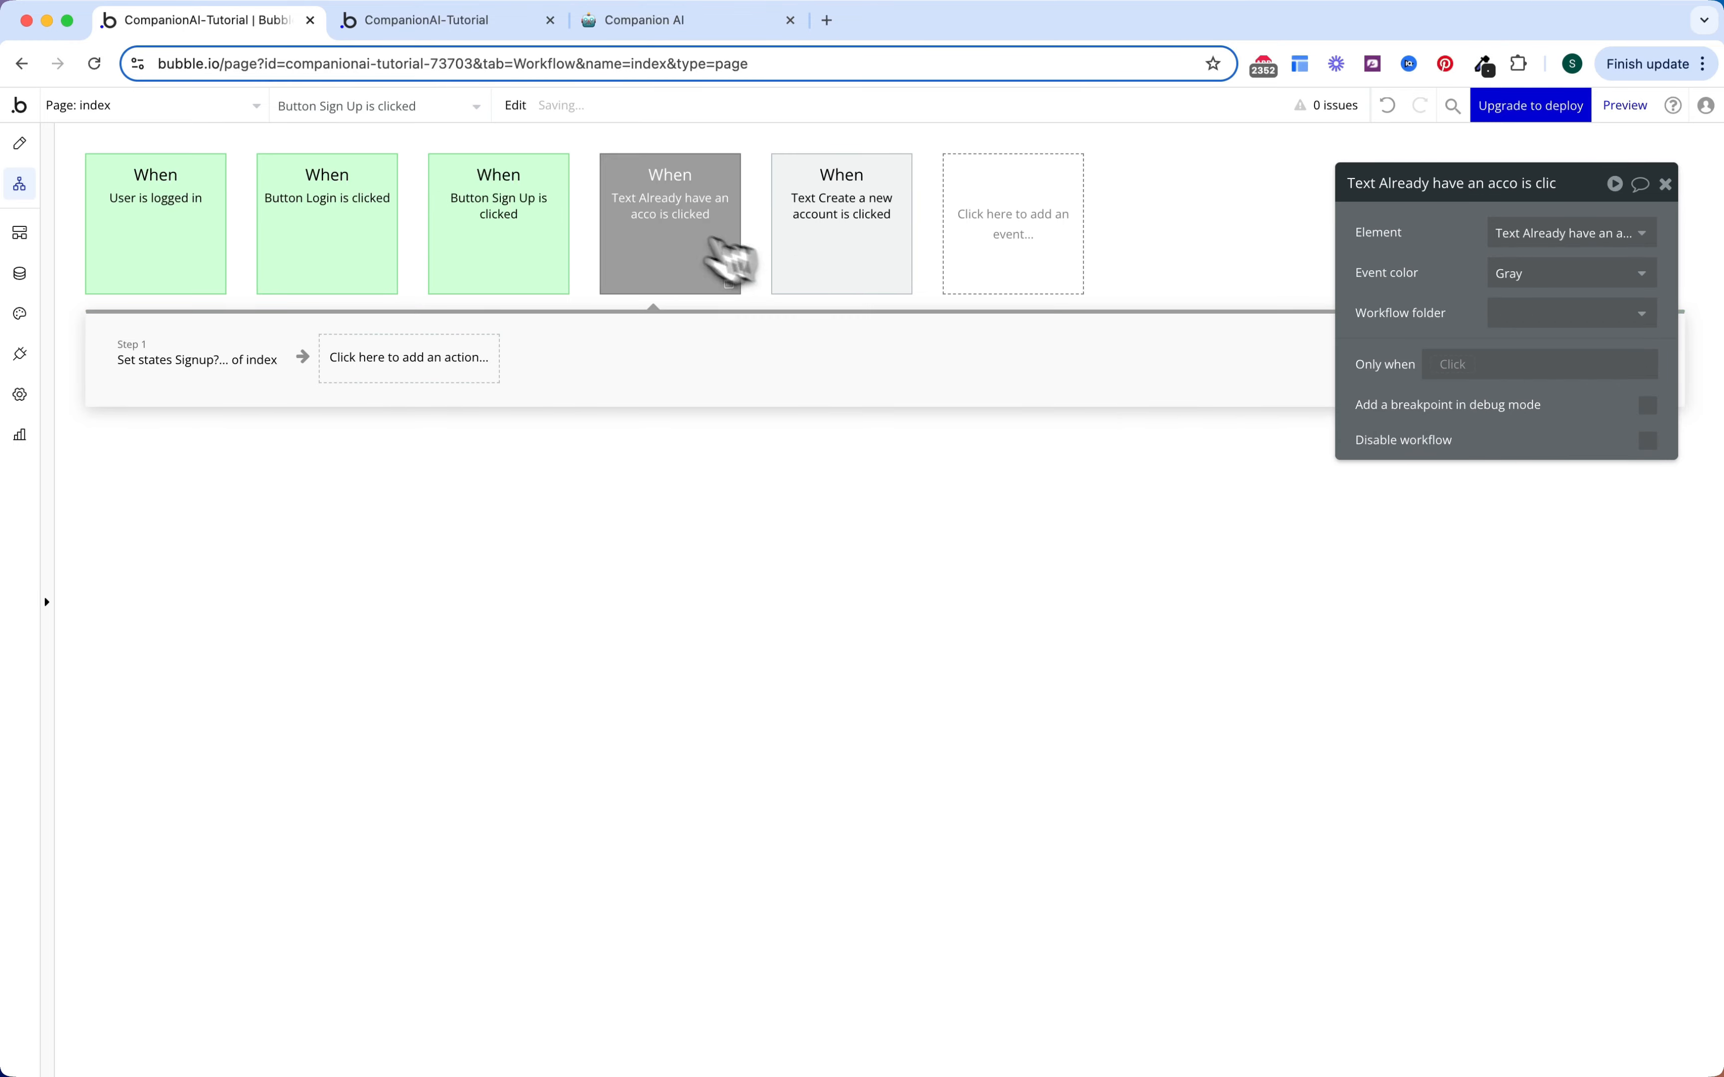
click(1542, 273)
click(1546, 428)
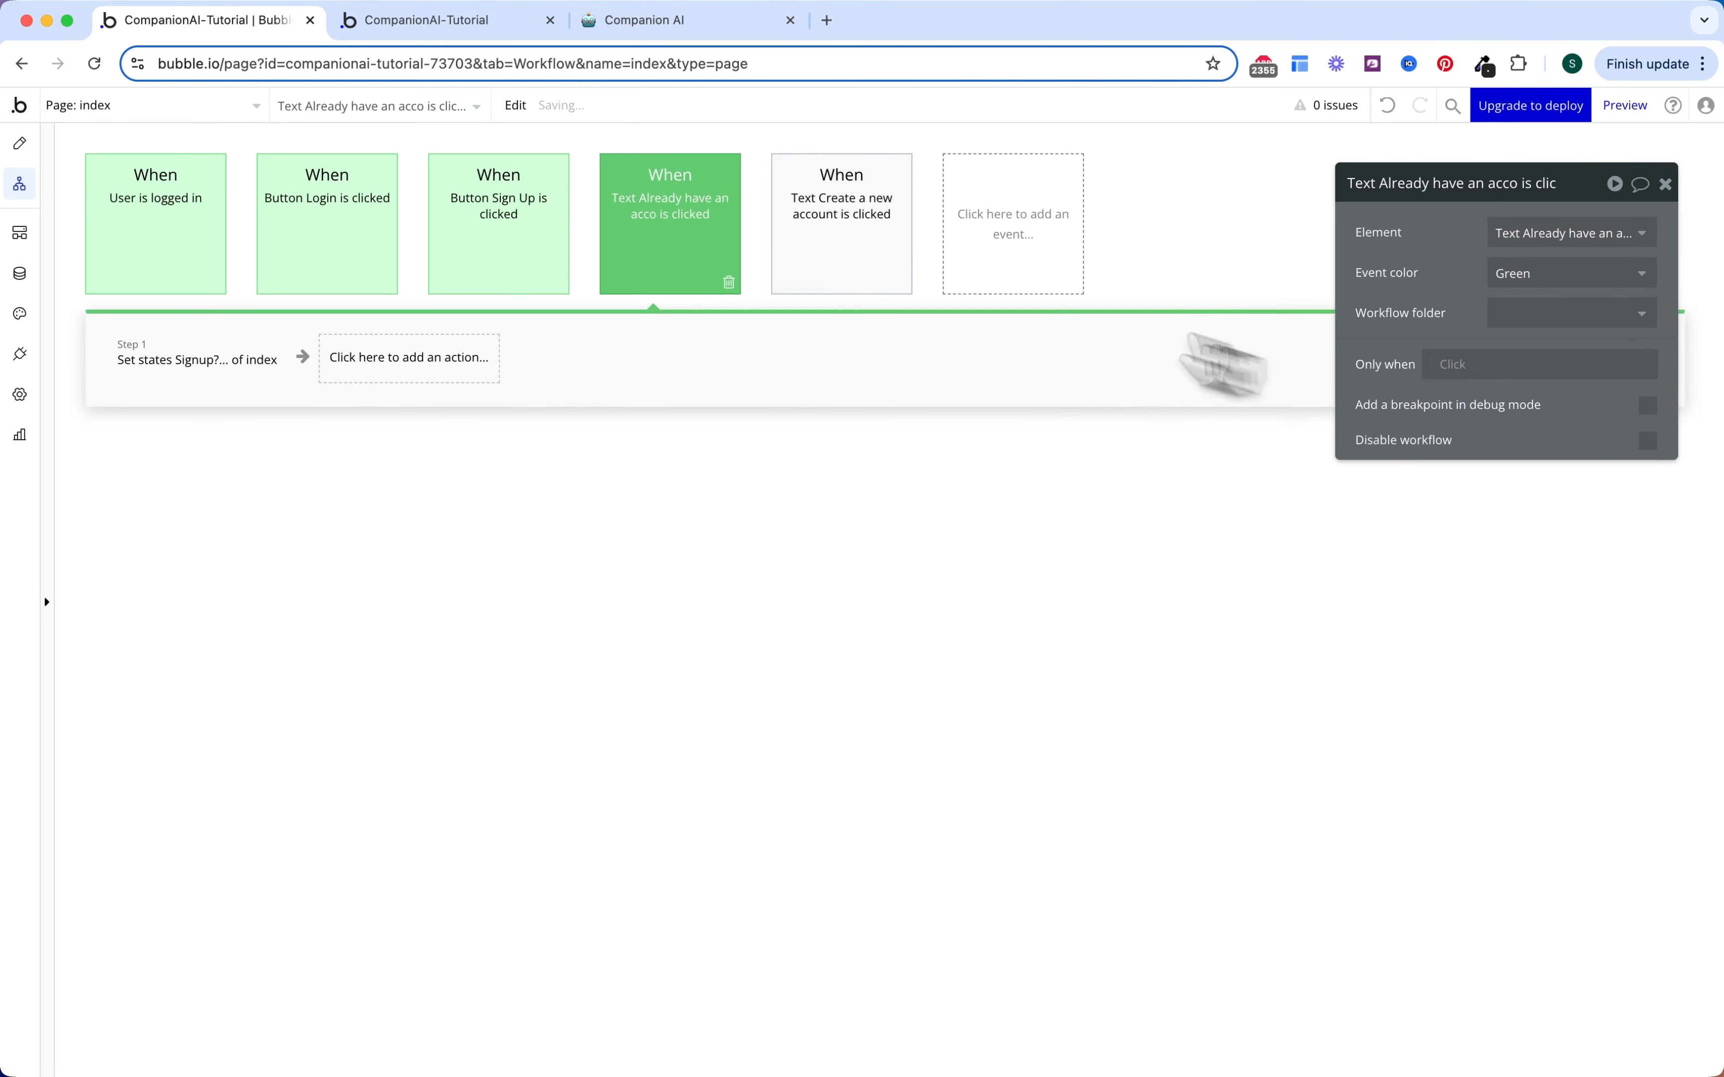
click(890, 256)
click(1631, 274)
click(1531, 427)
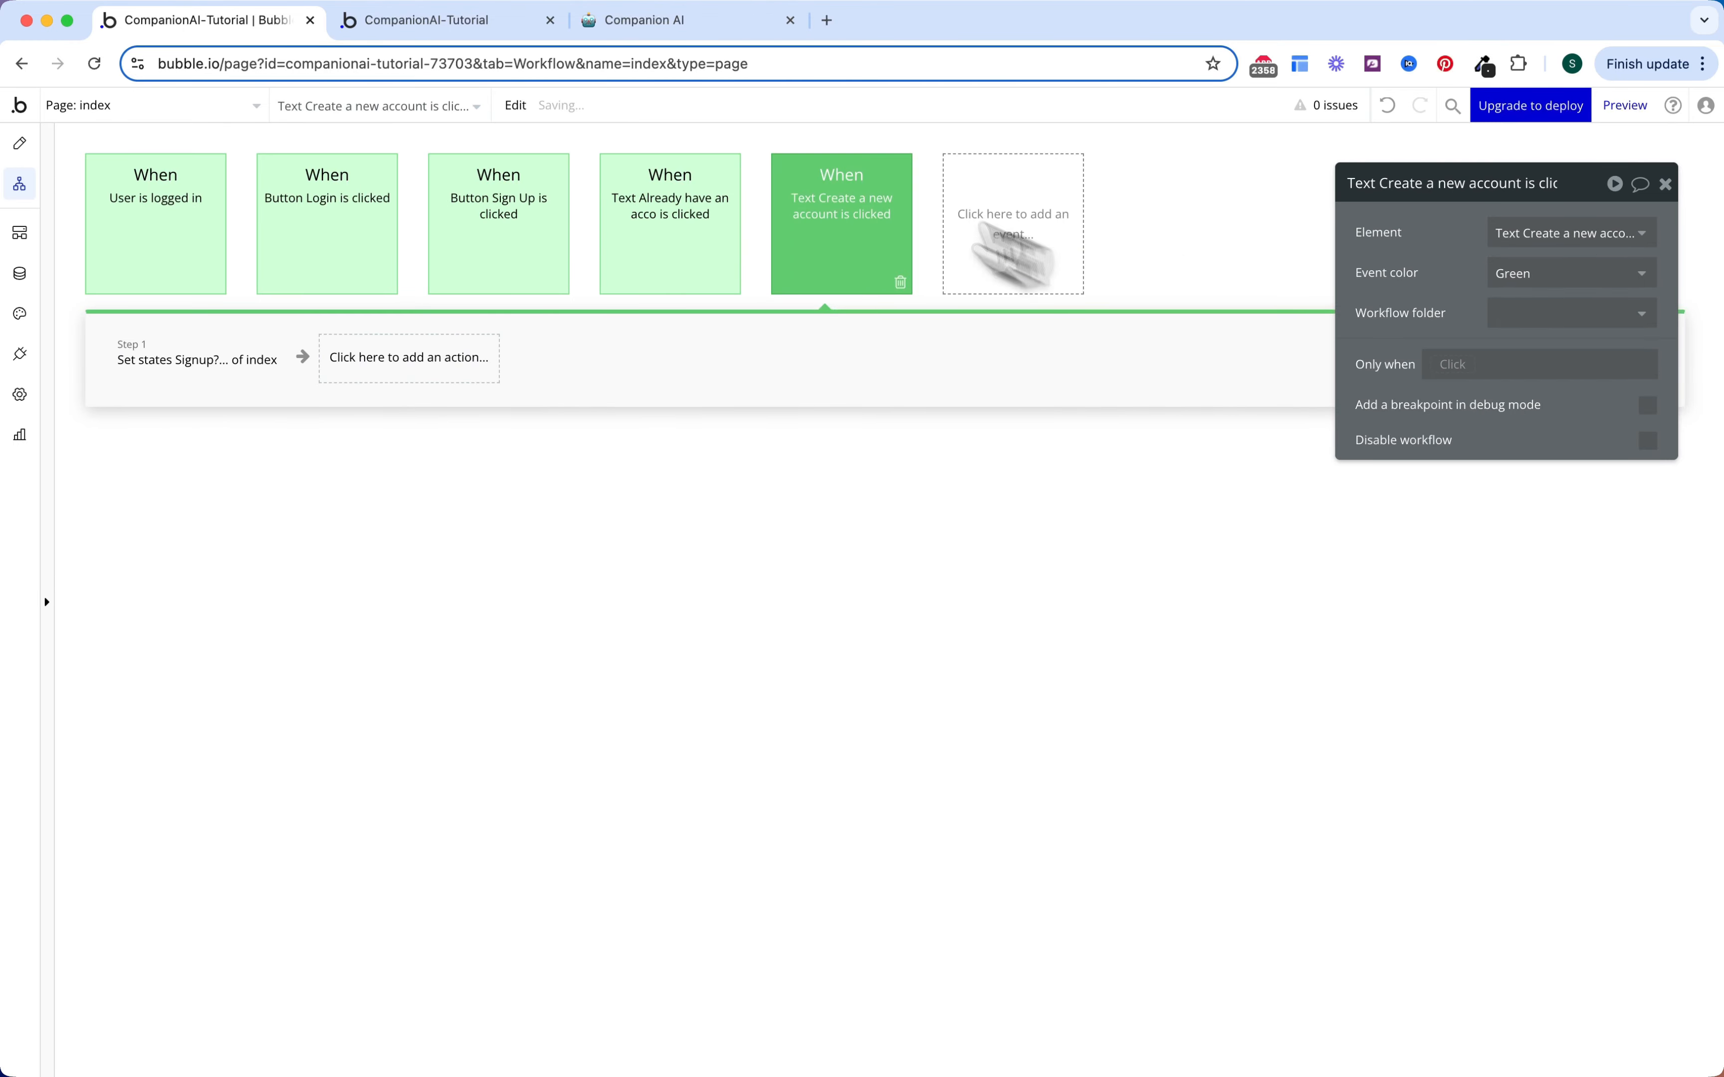
click(666, 22)
scroll(762, 584, down, 2)
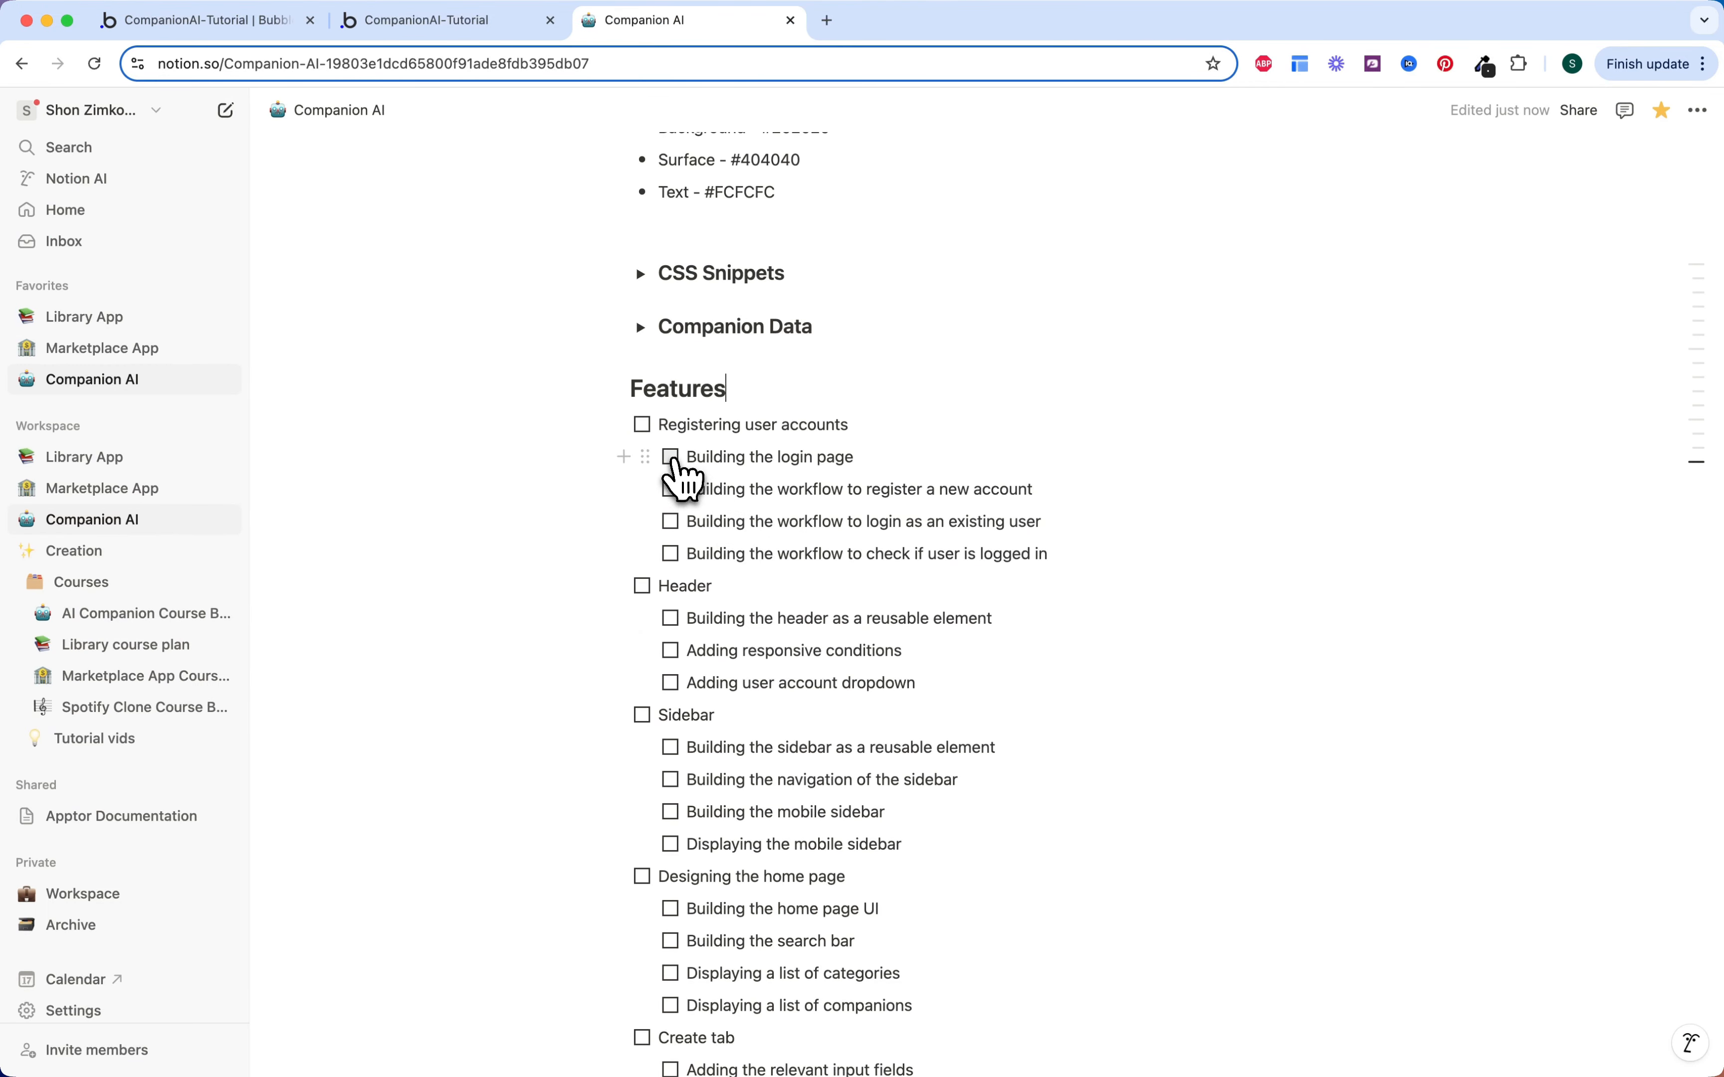
Step: Tick the login page, register, login and logged-in check tasks, then Registering user accounts
click(673, 460)
click(671, 490)
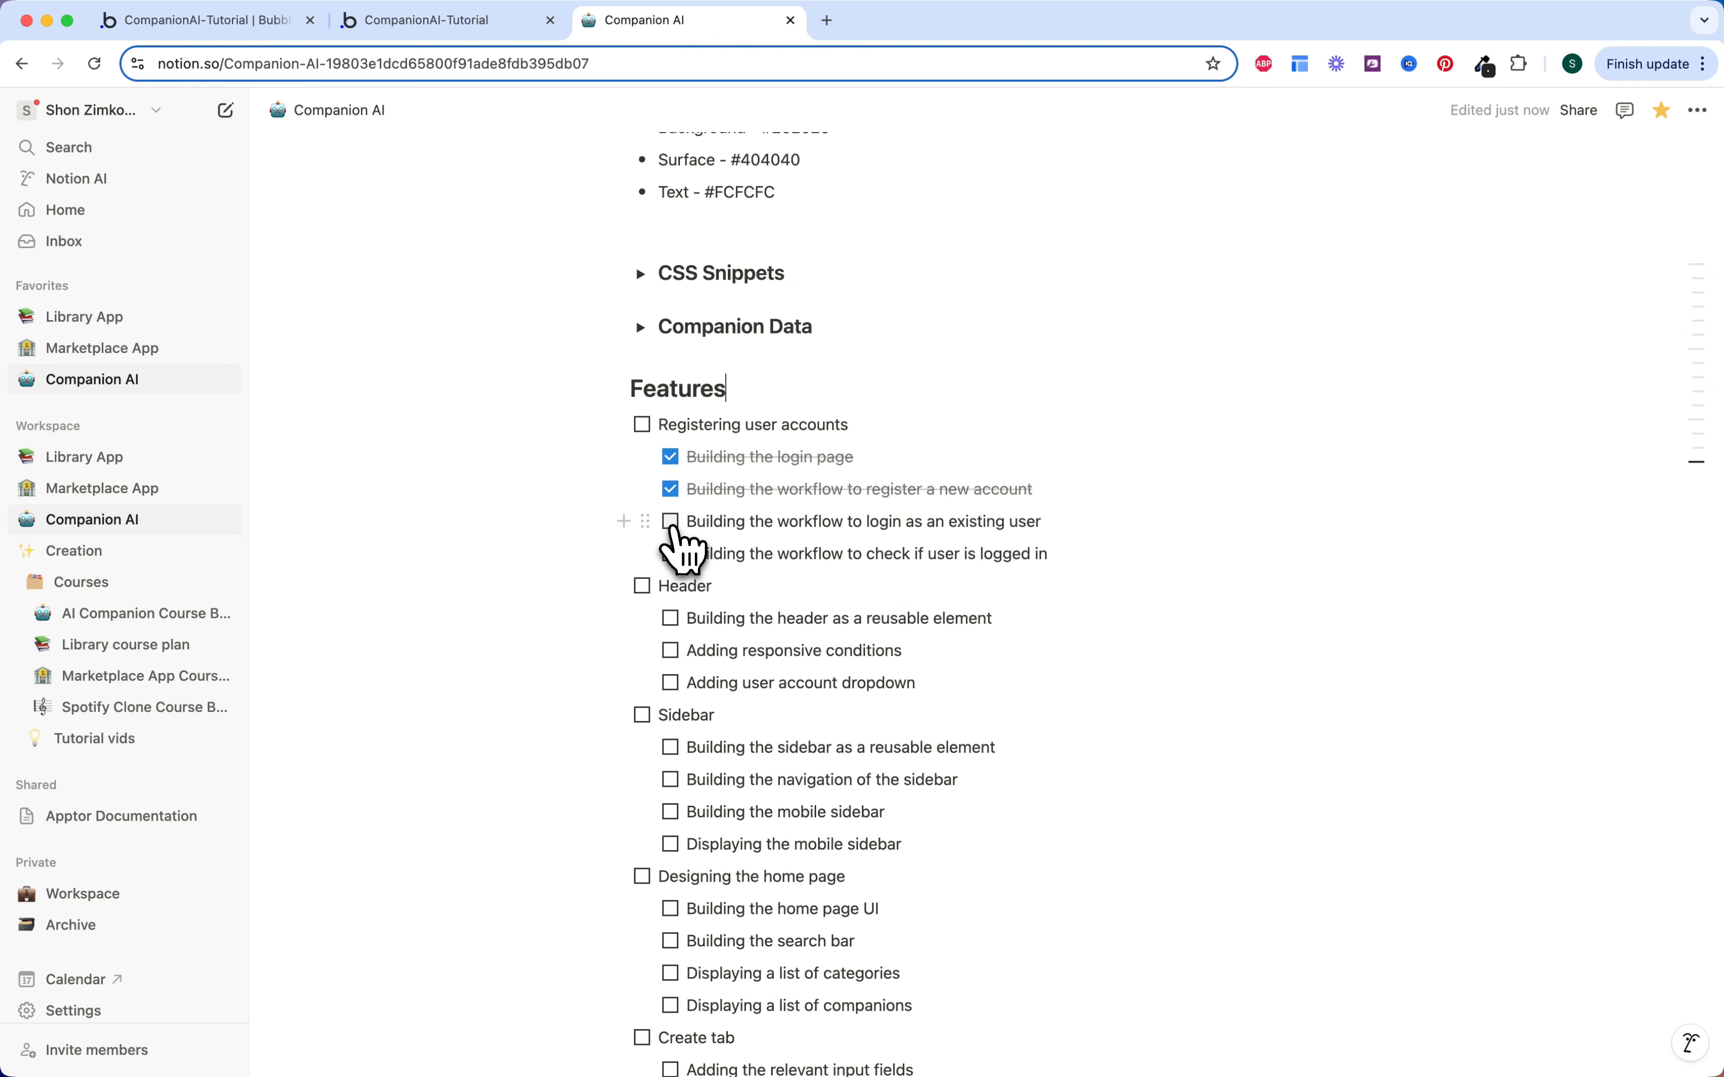
click(671, 522)
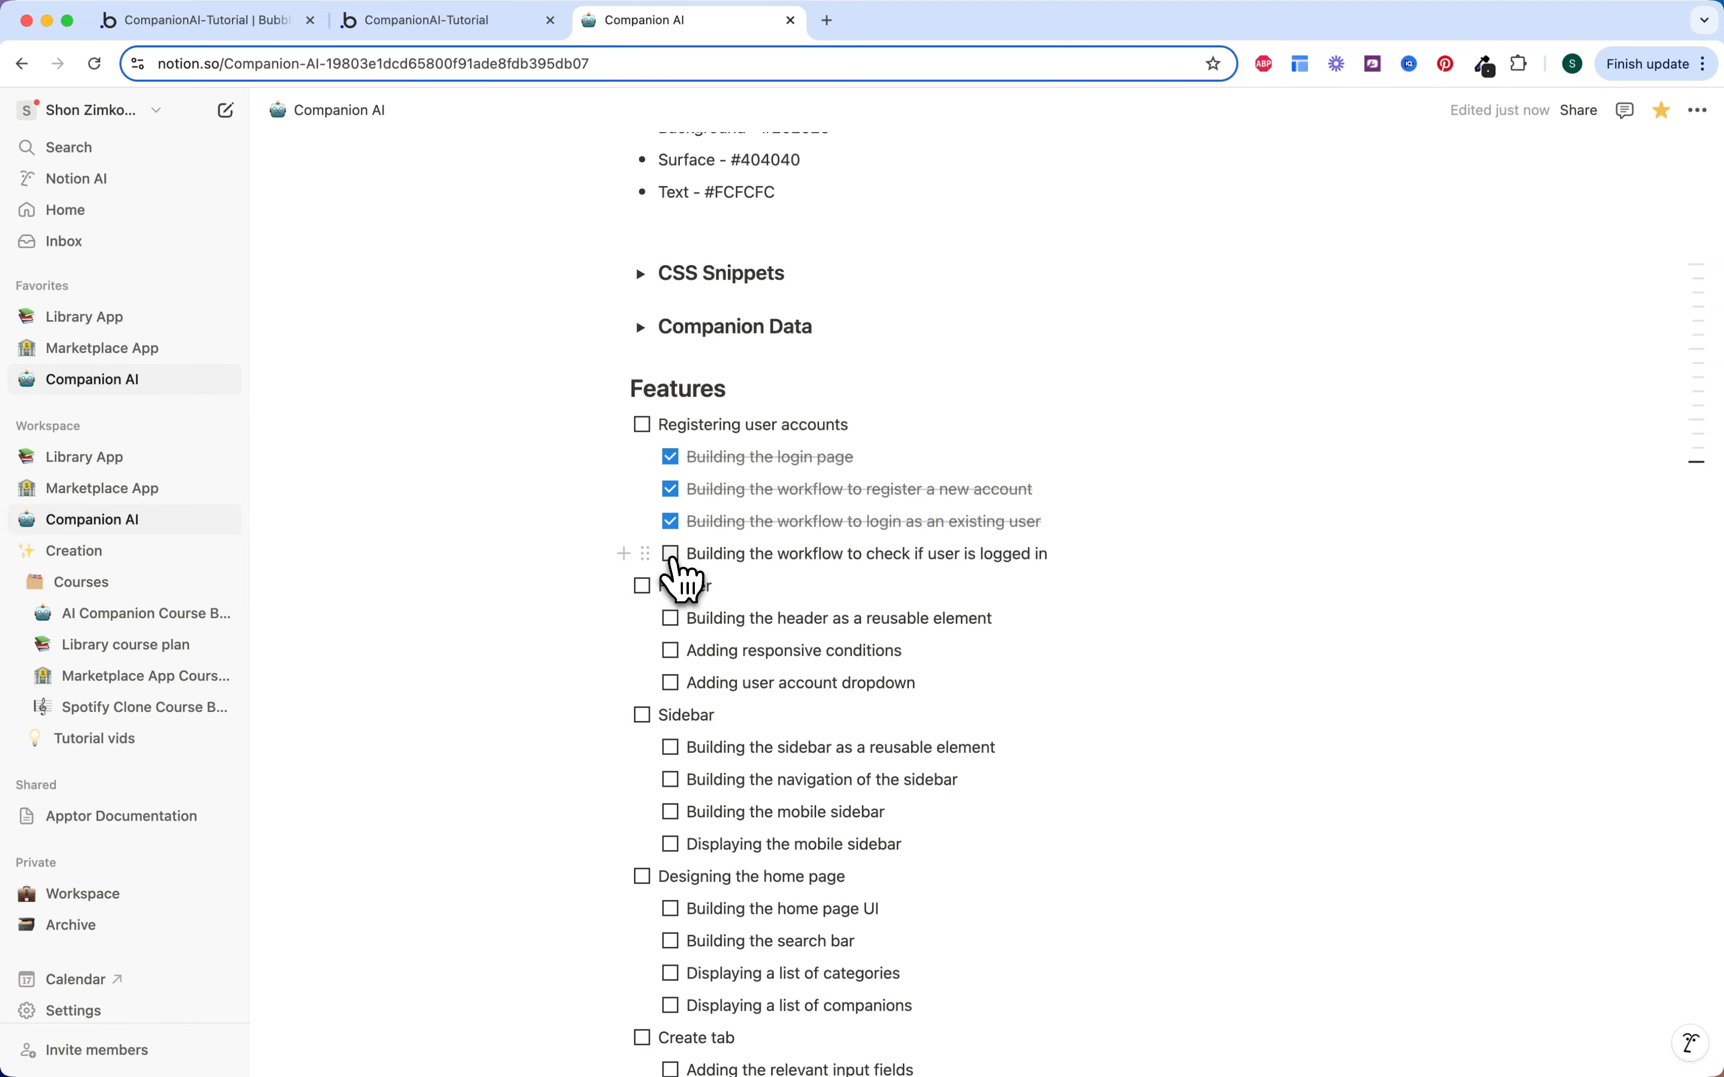
click(671, 556)
click(644, 427)
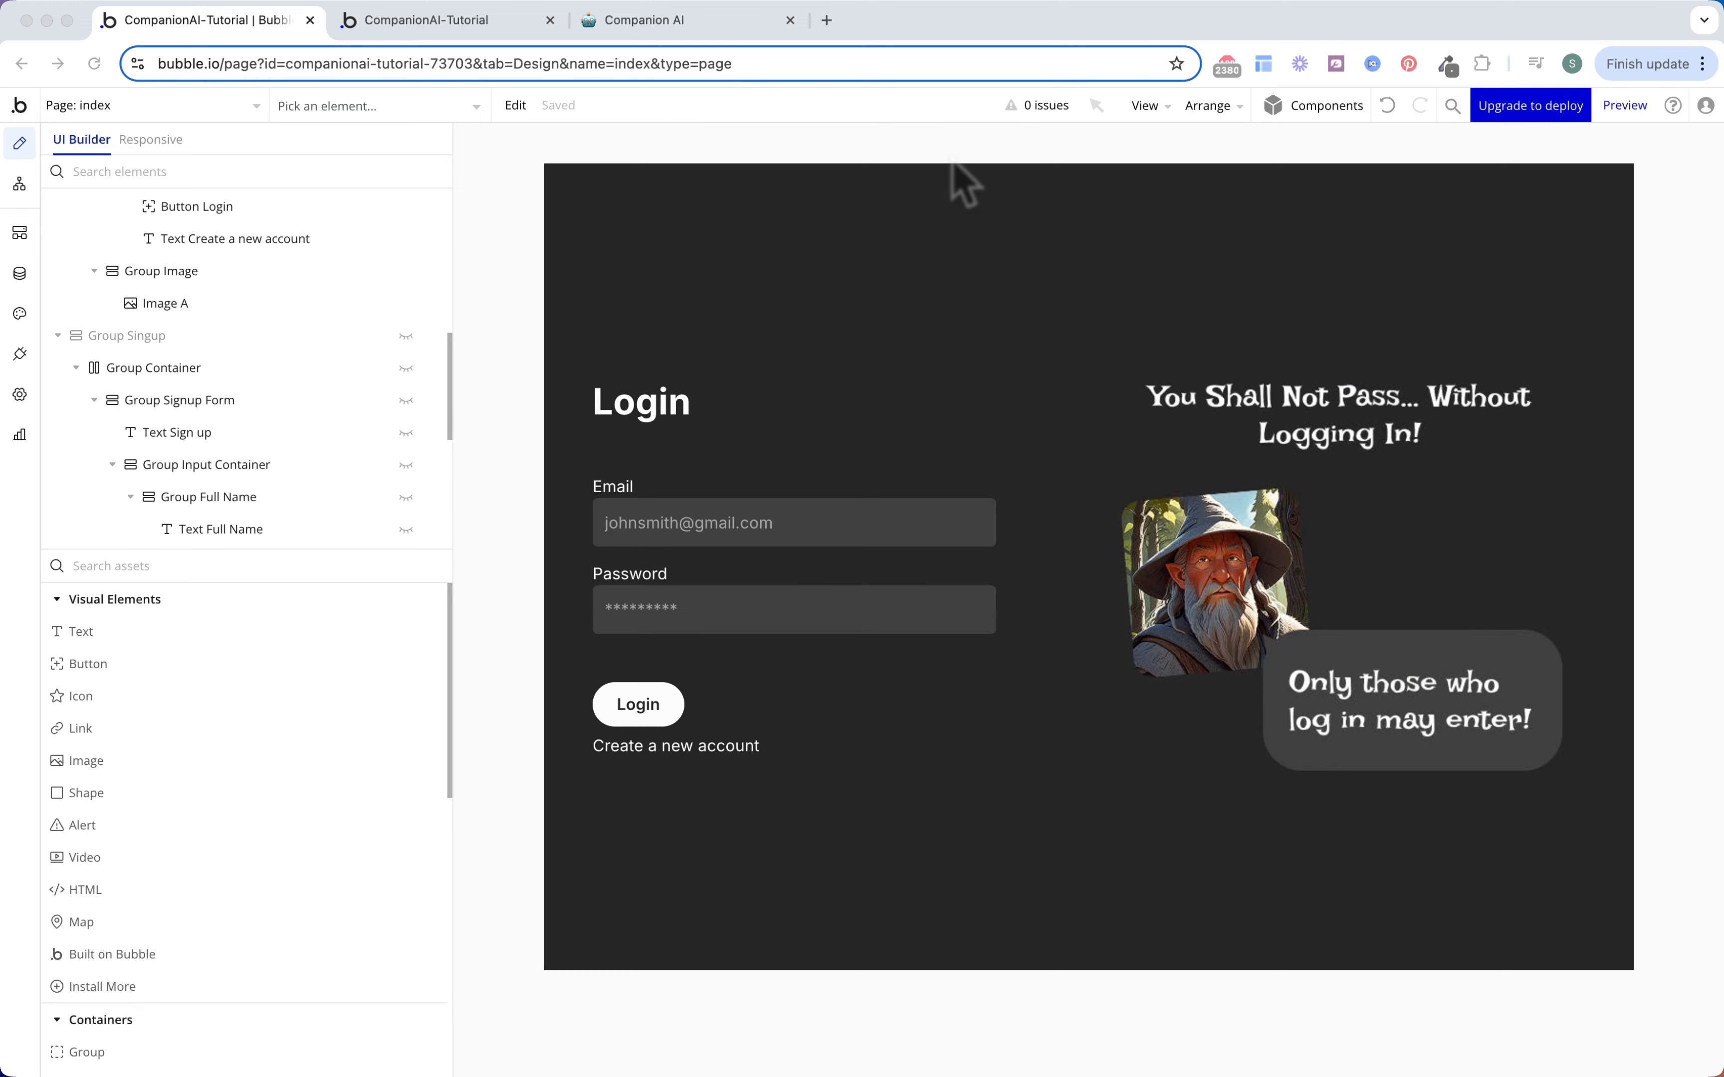
Step: Create a new reusable element named 'Header'
click(246, 107)
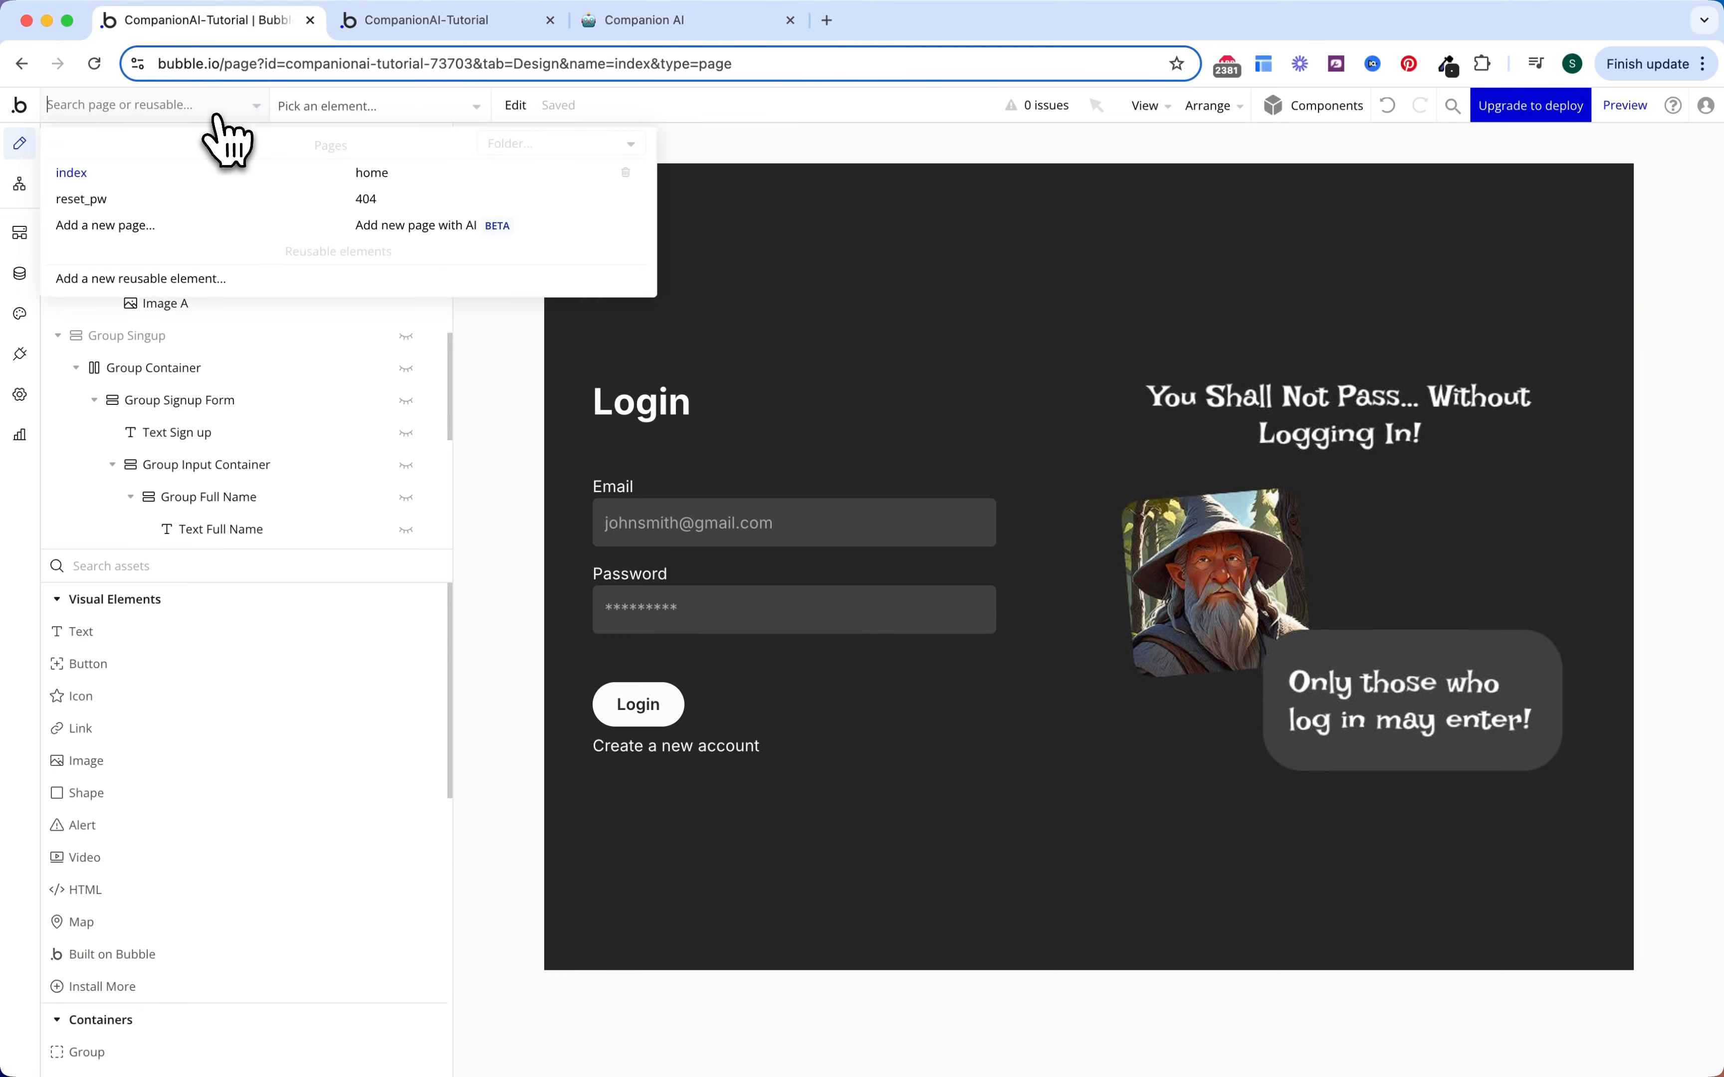
click(229, 281)
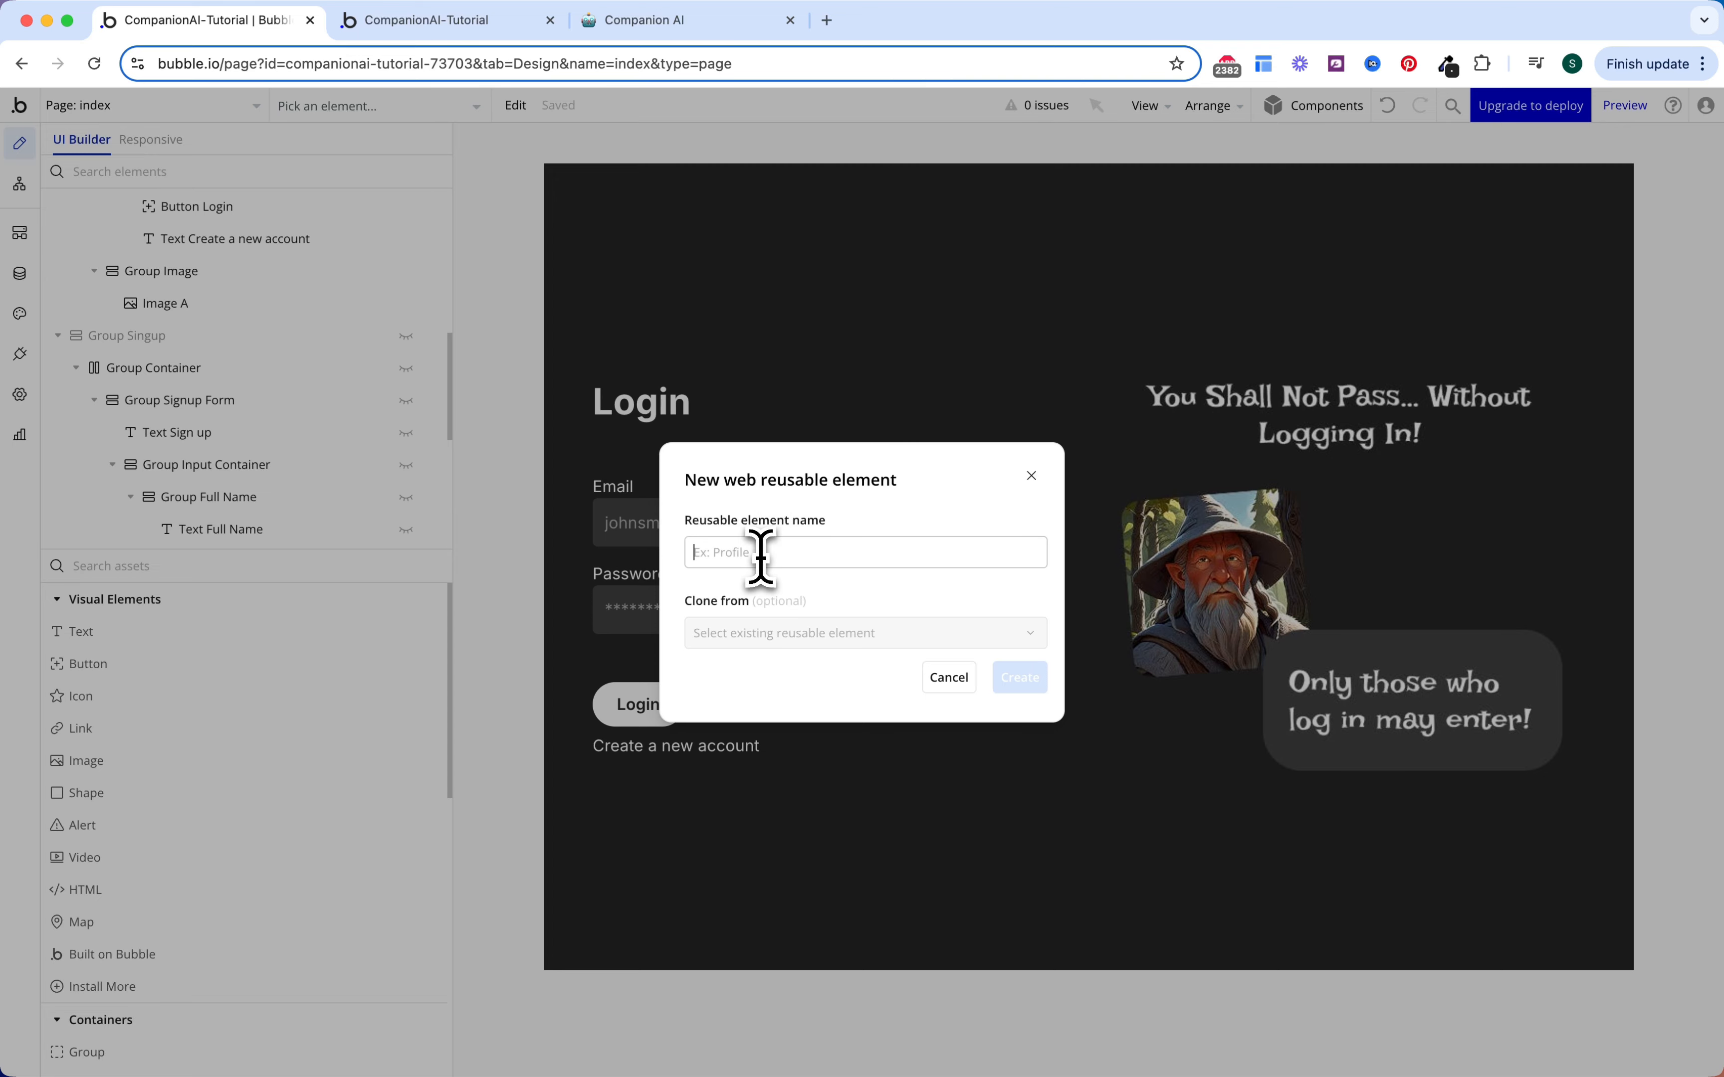
text(Header)
click(1015, 679)
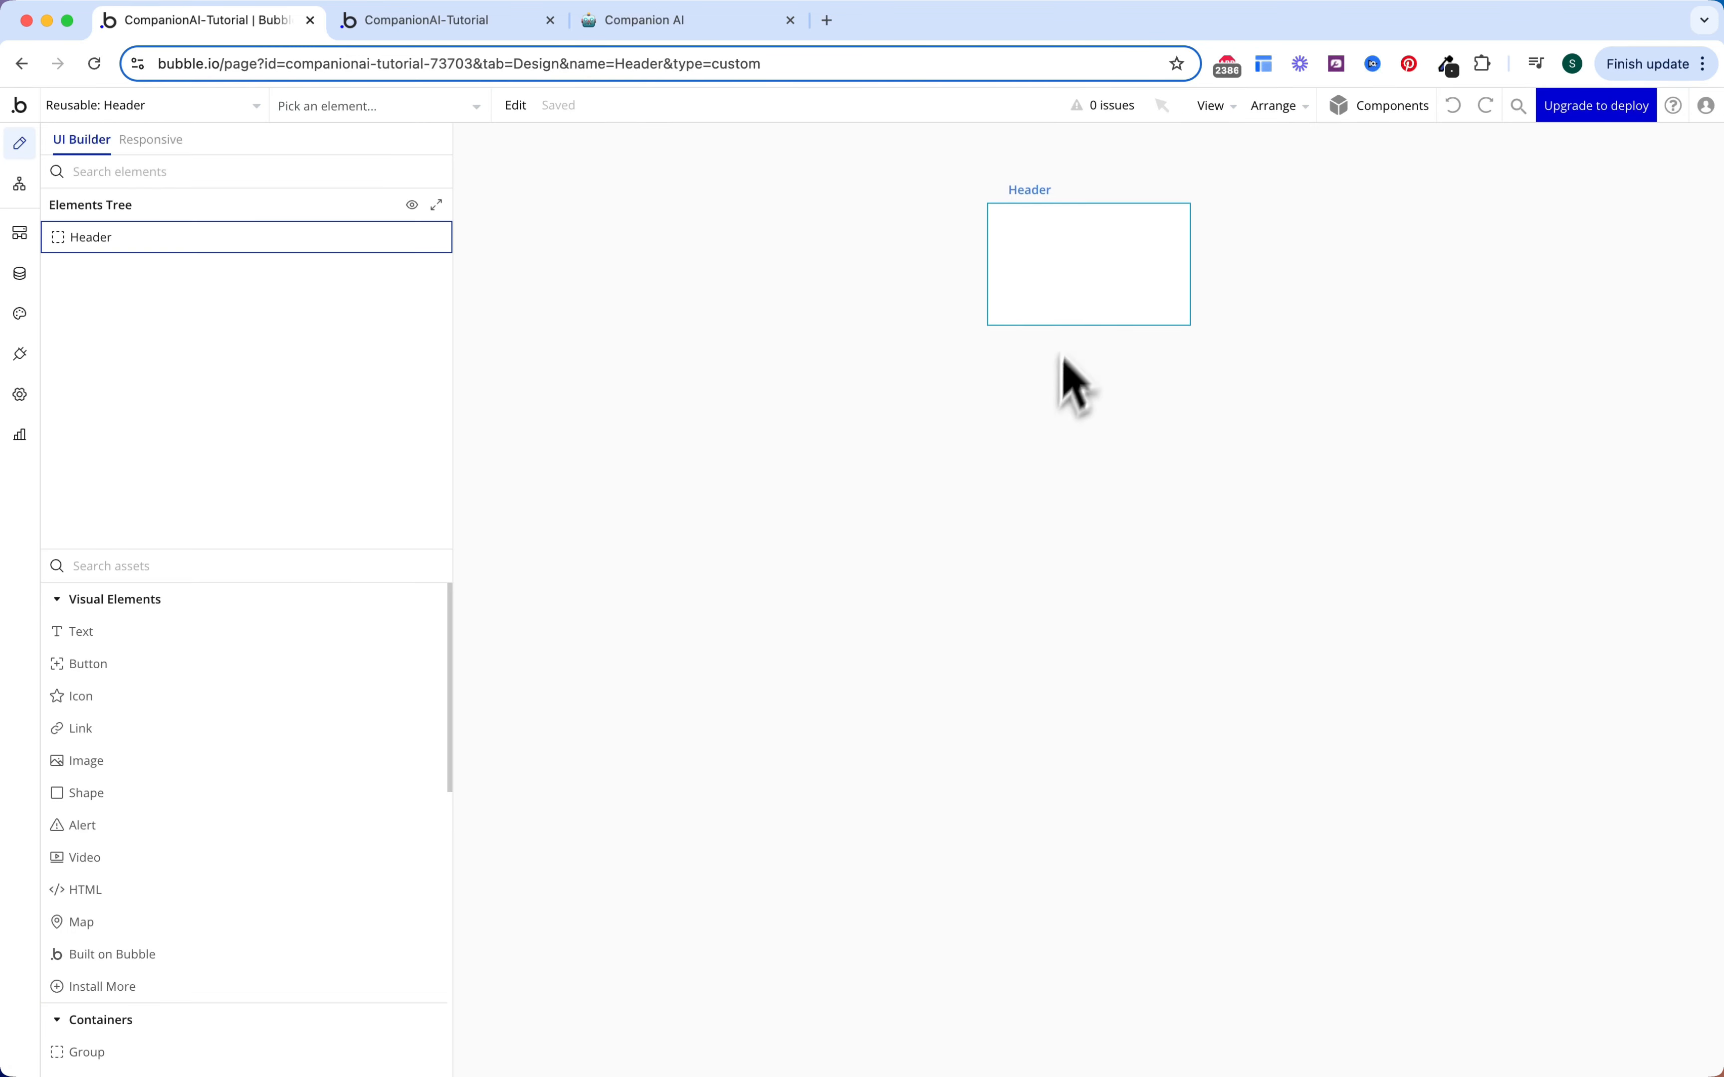
Step: Set the Header's default builder width to 1200
click(1091, 313)
click(1627, 412)
text(1200)
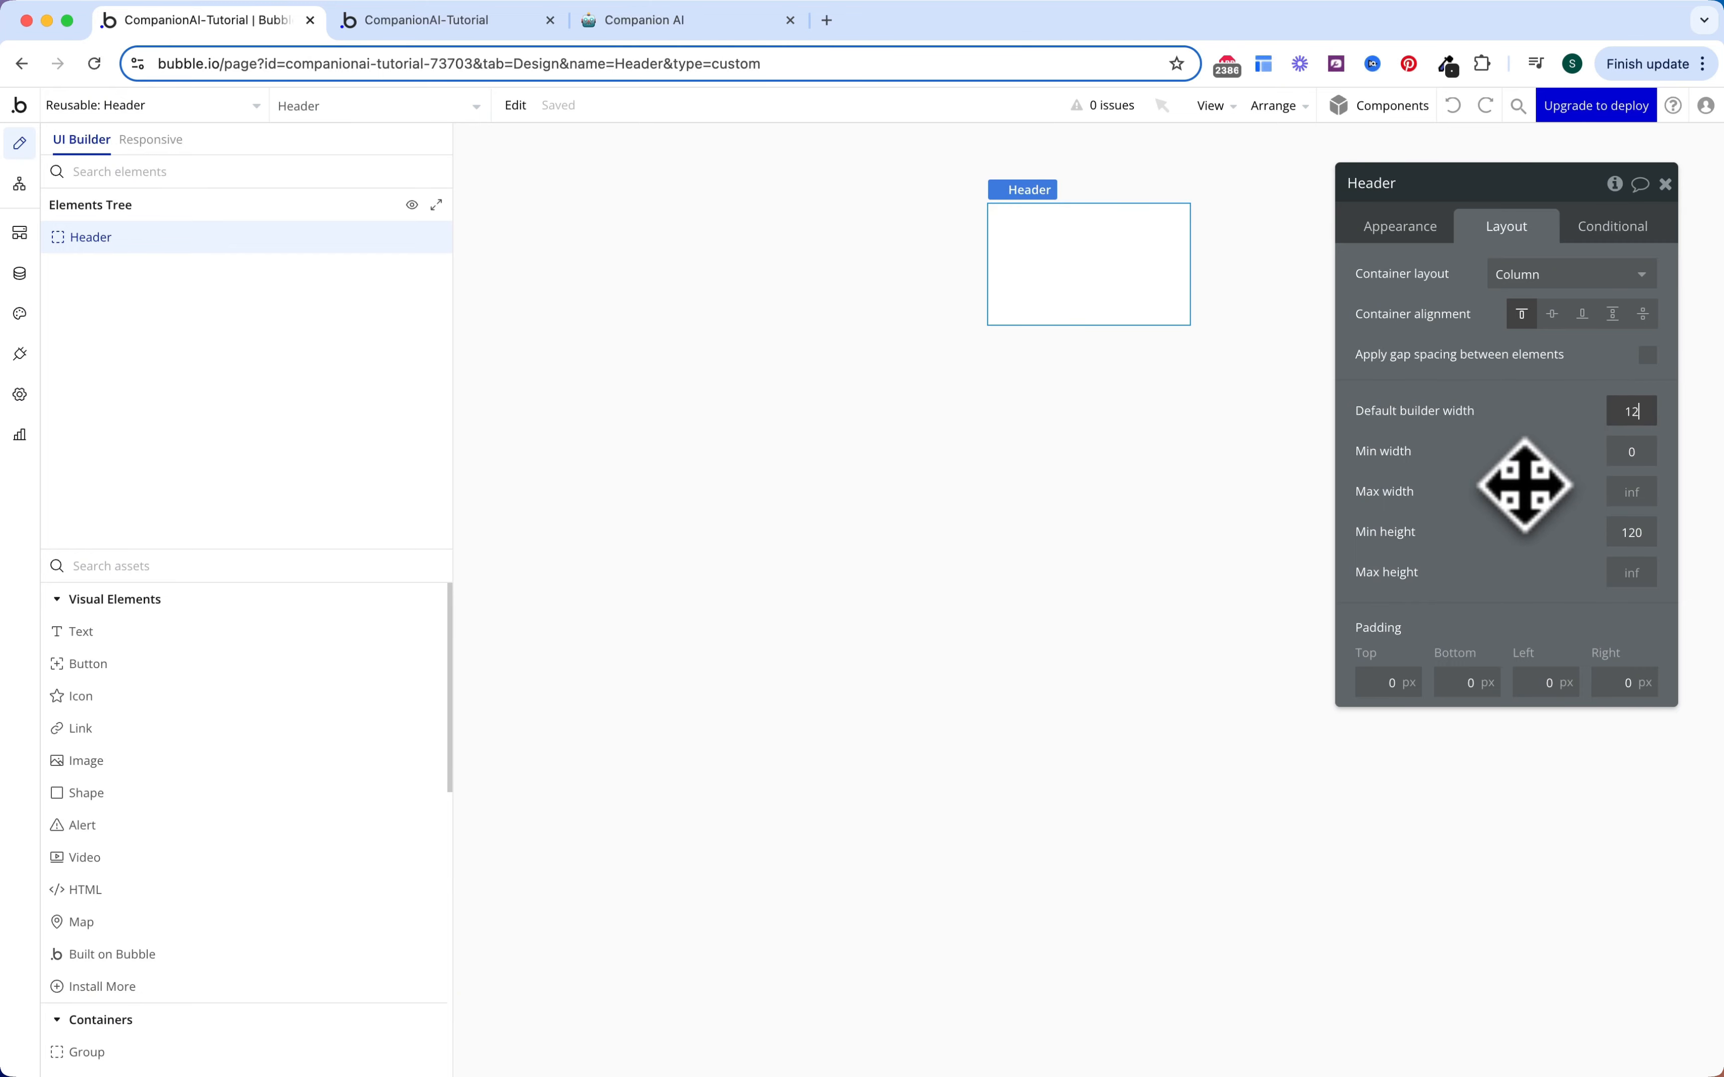
click(1206, 542)
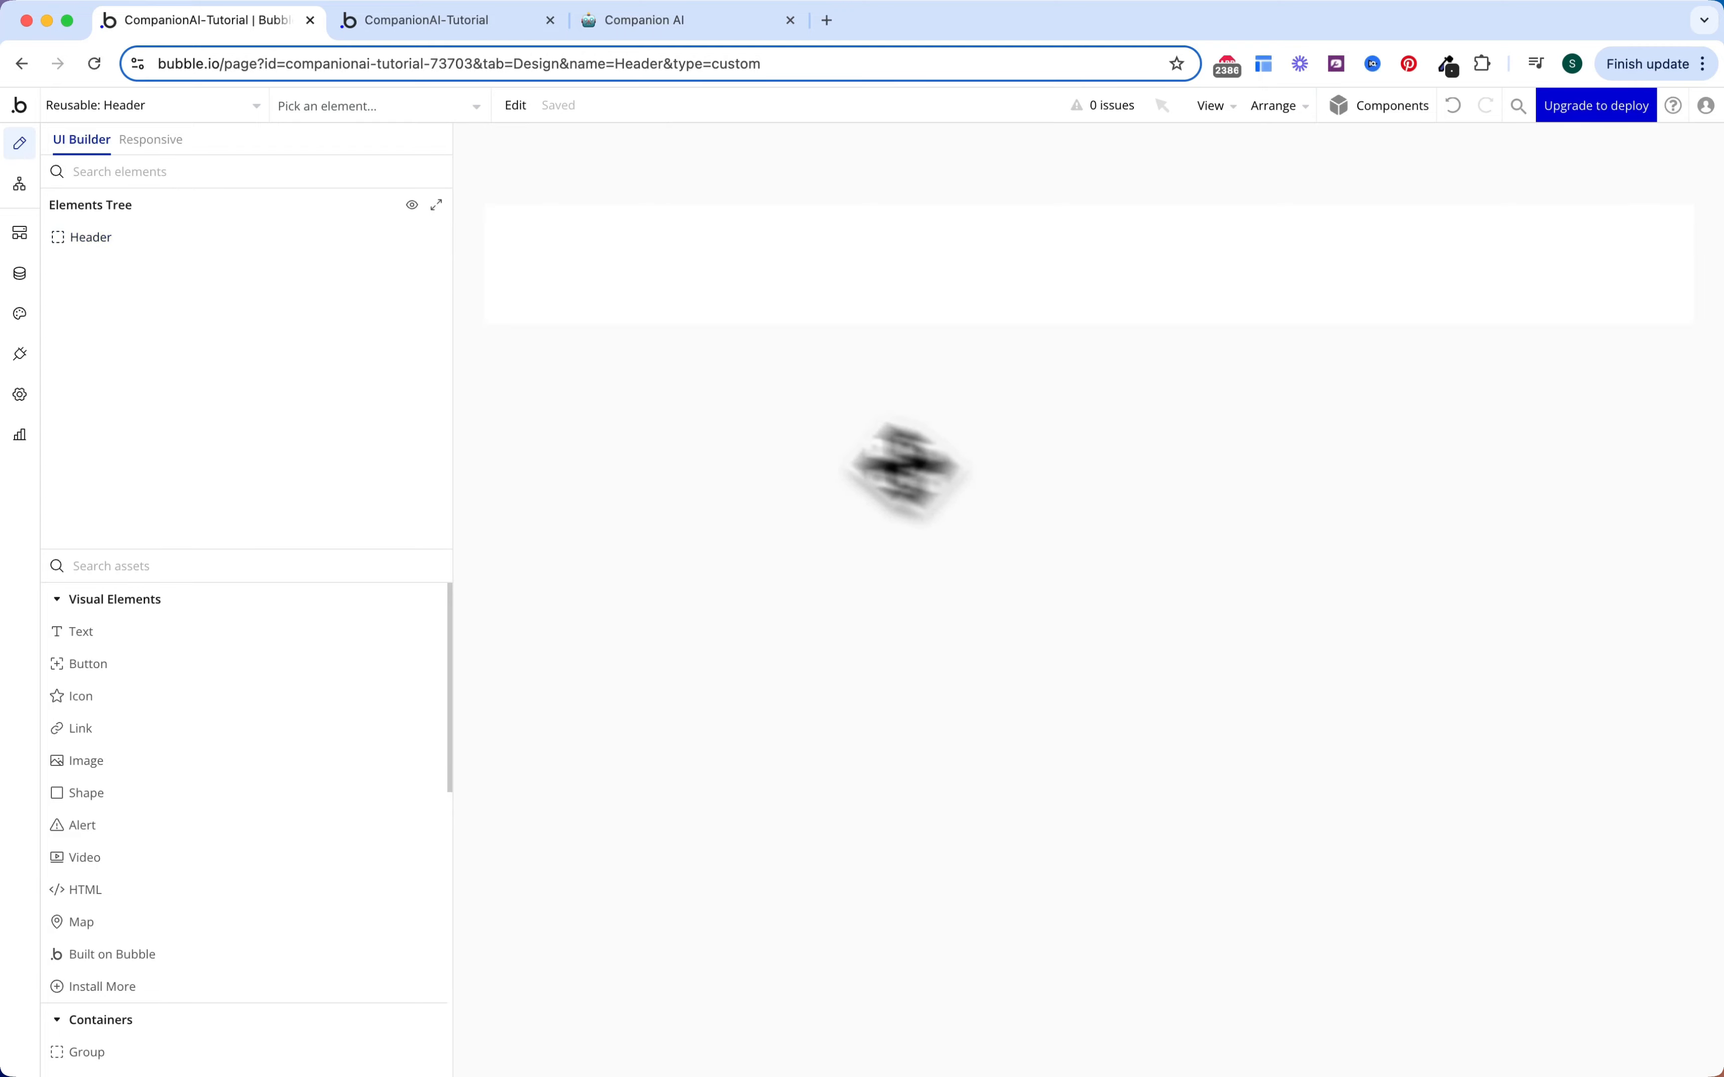
scroll(324, 780, down, 2)
scroll(321, 834, down, 1)
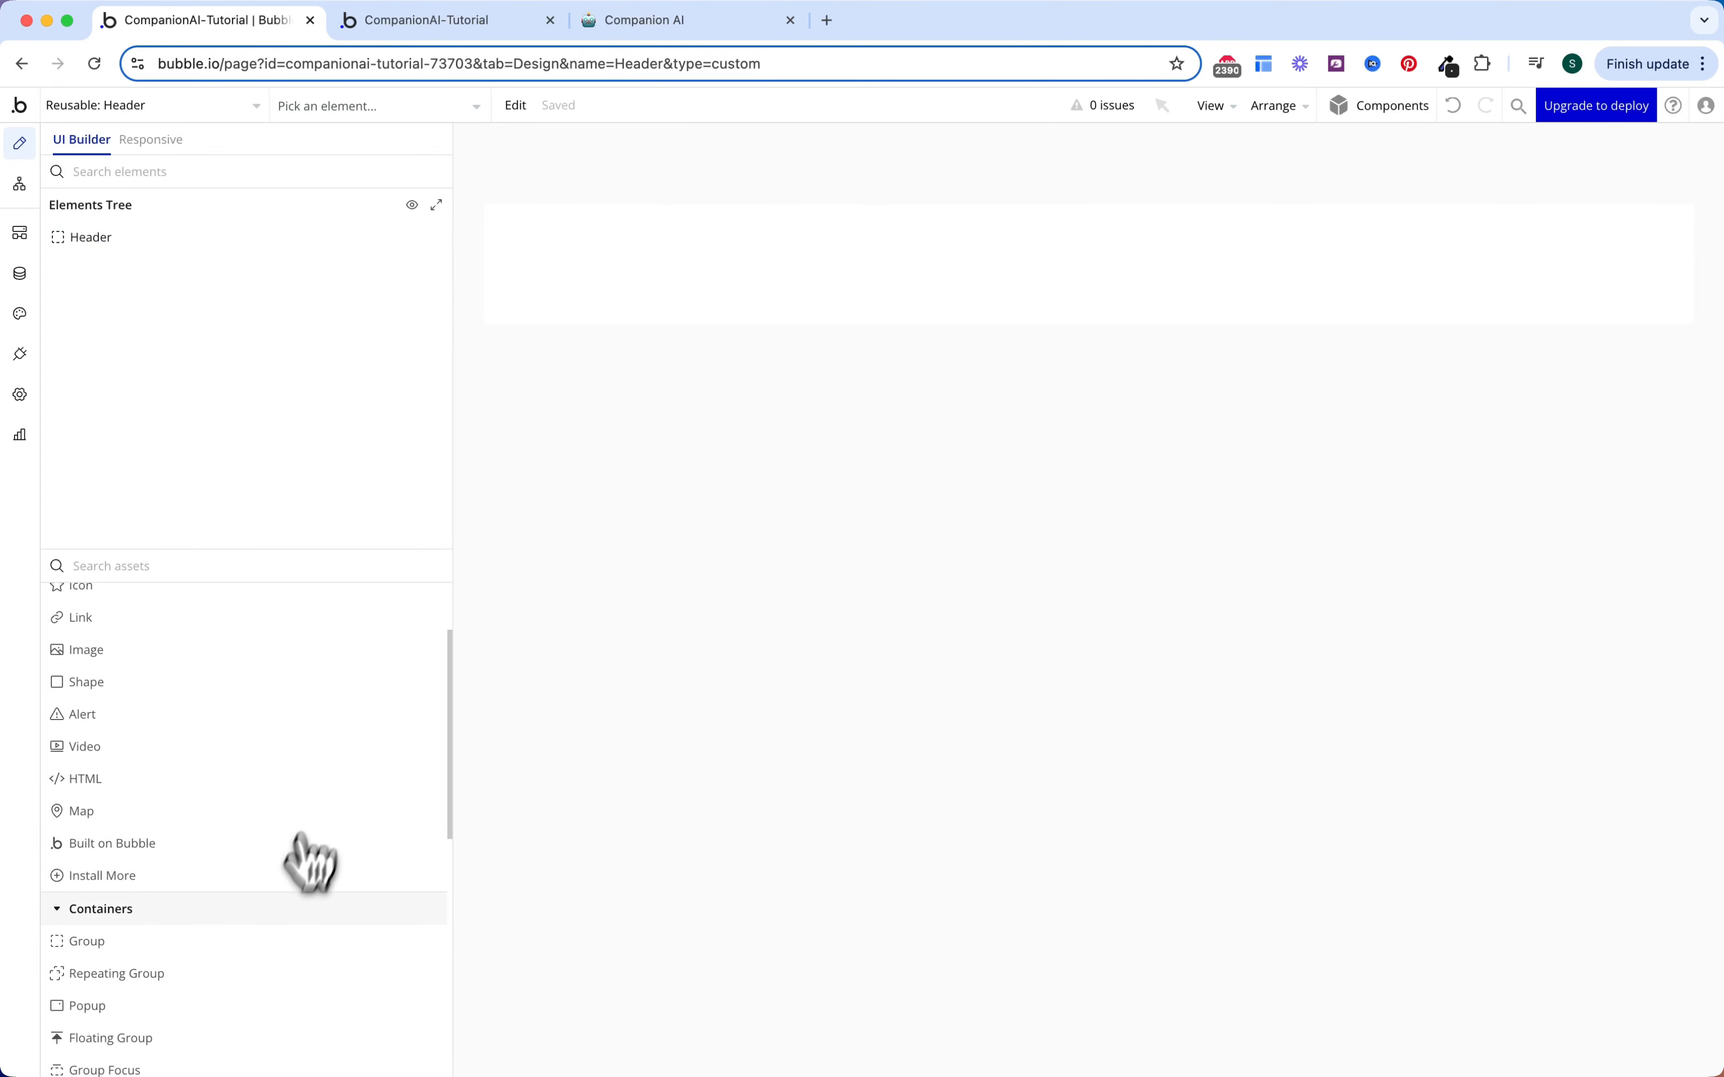
Step: Place a group inside the Header and set its right padding to 1
click(246, 940)
click(762, 261)
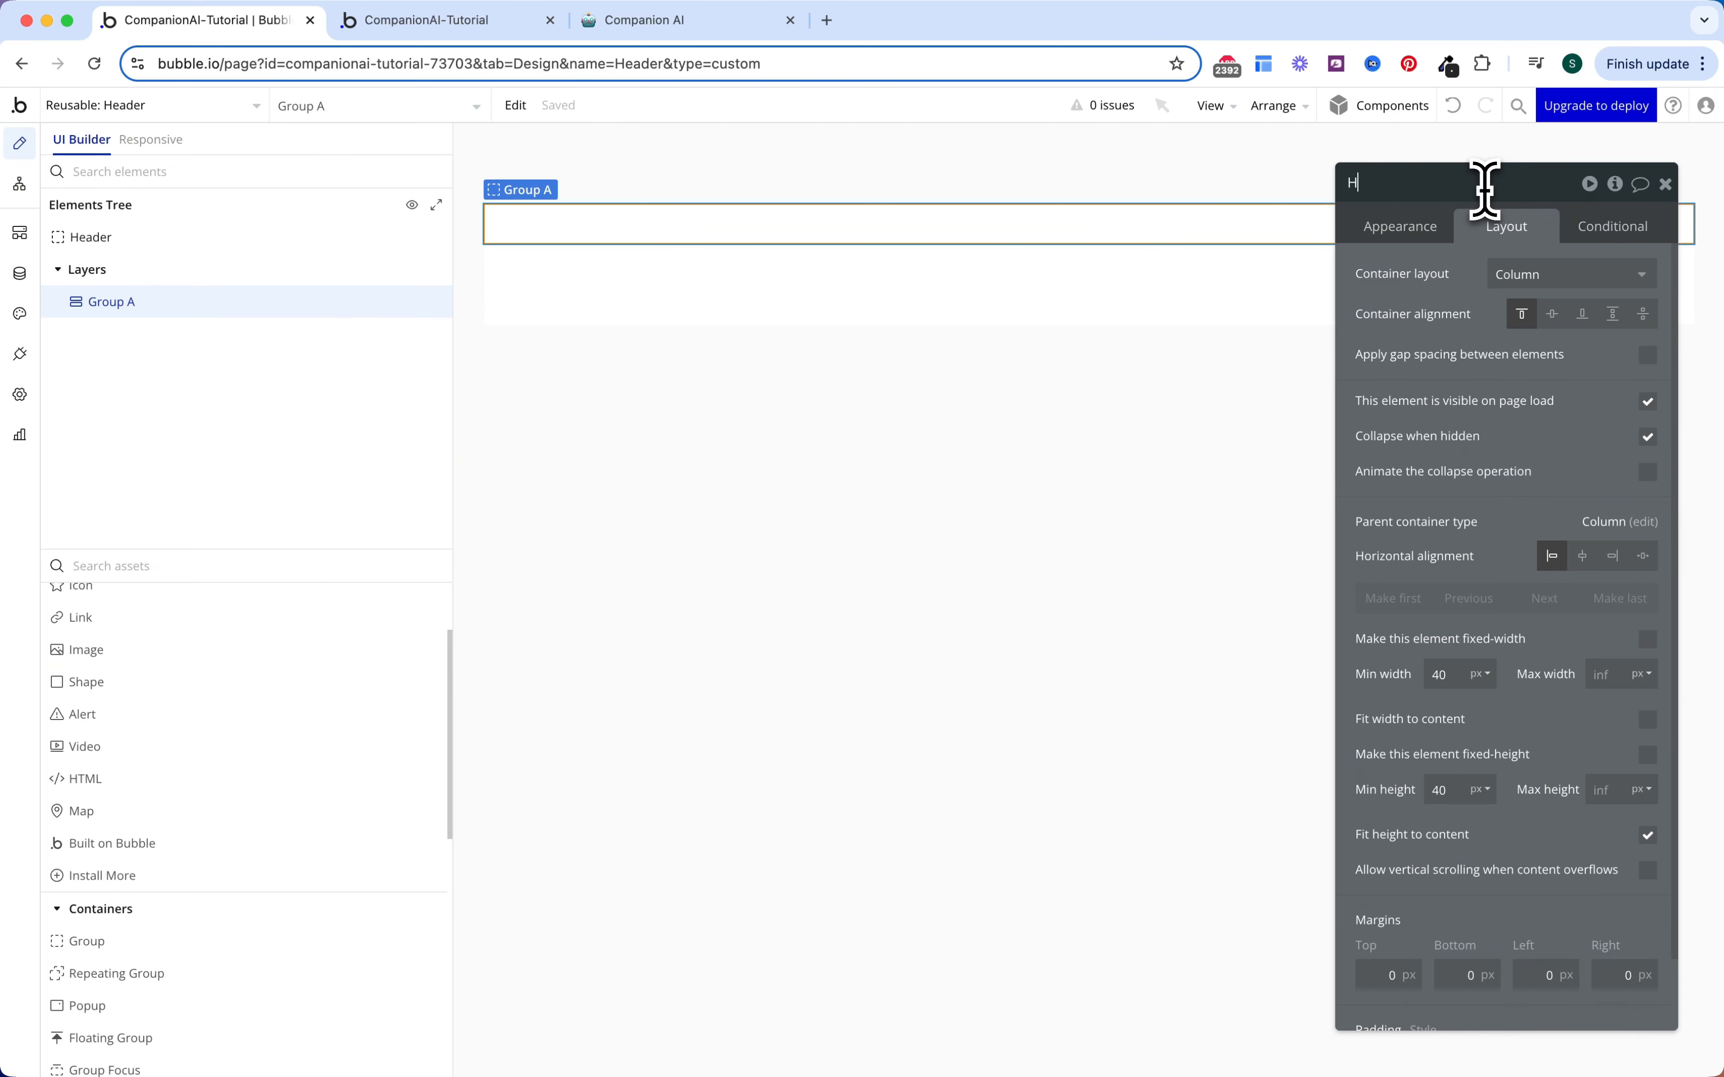
scroll(1596, 613, down, 2)
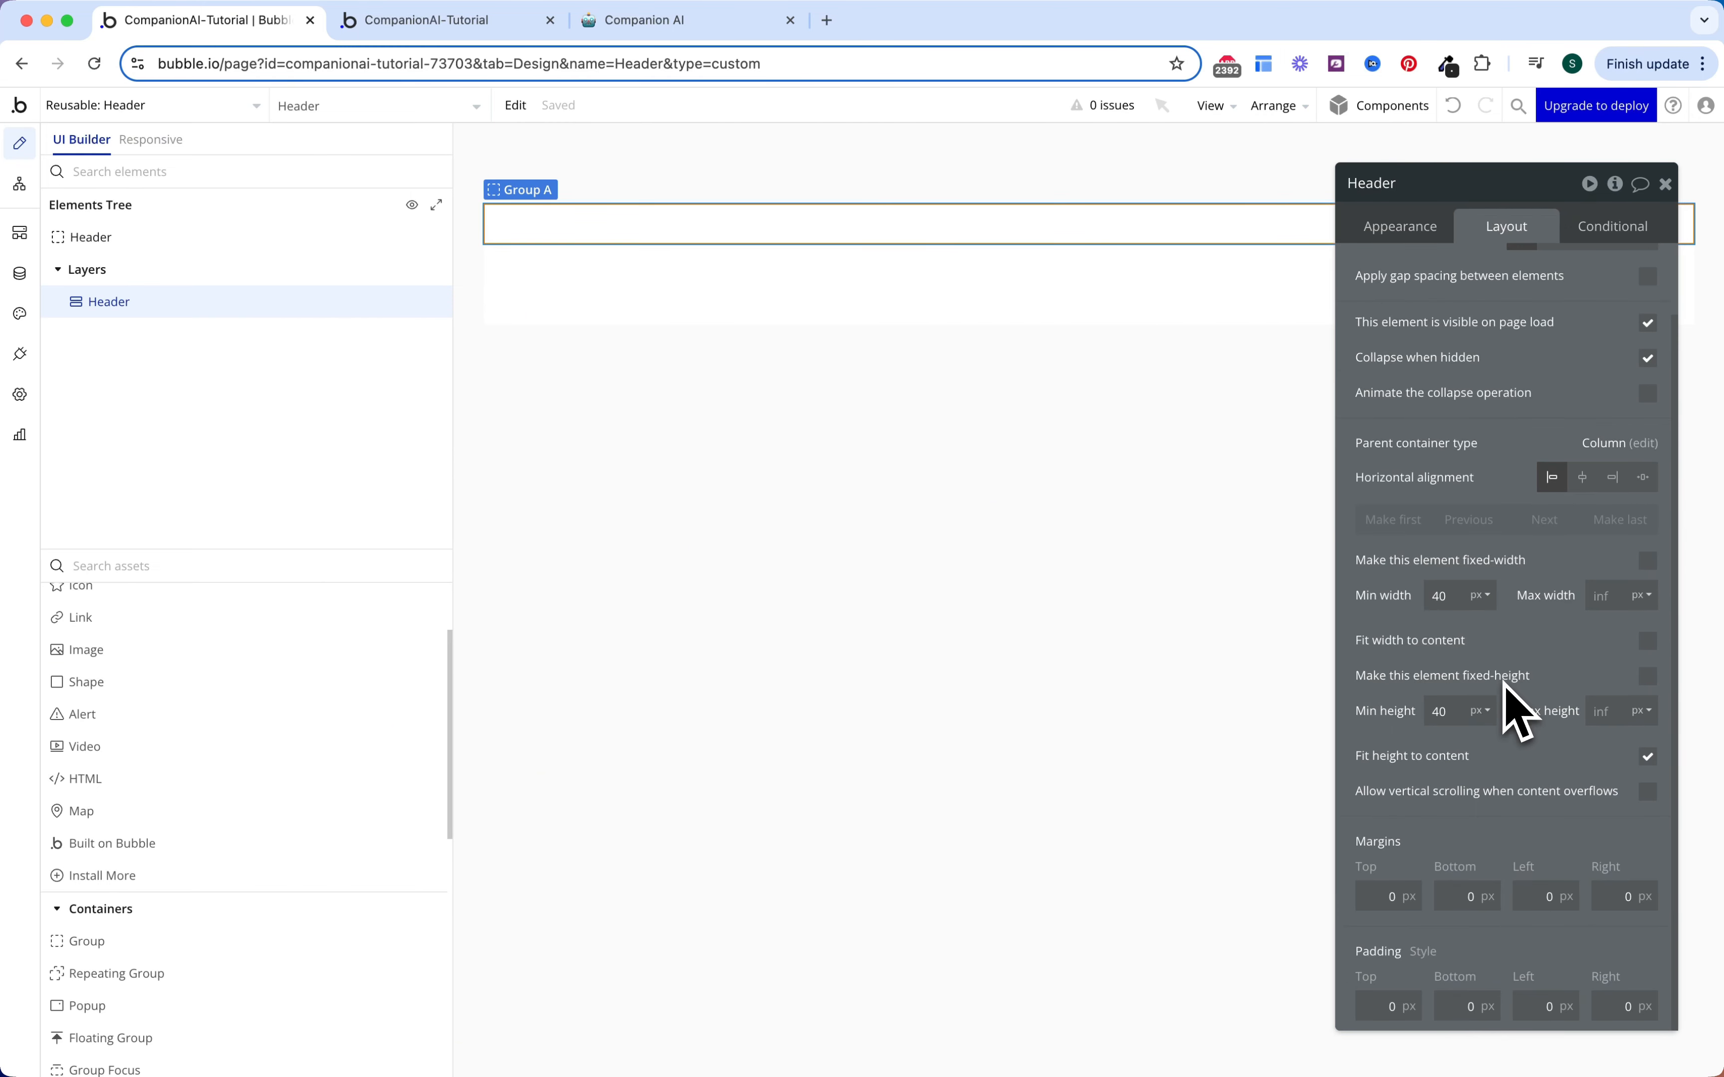
click(1609, 1005)
text(16)
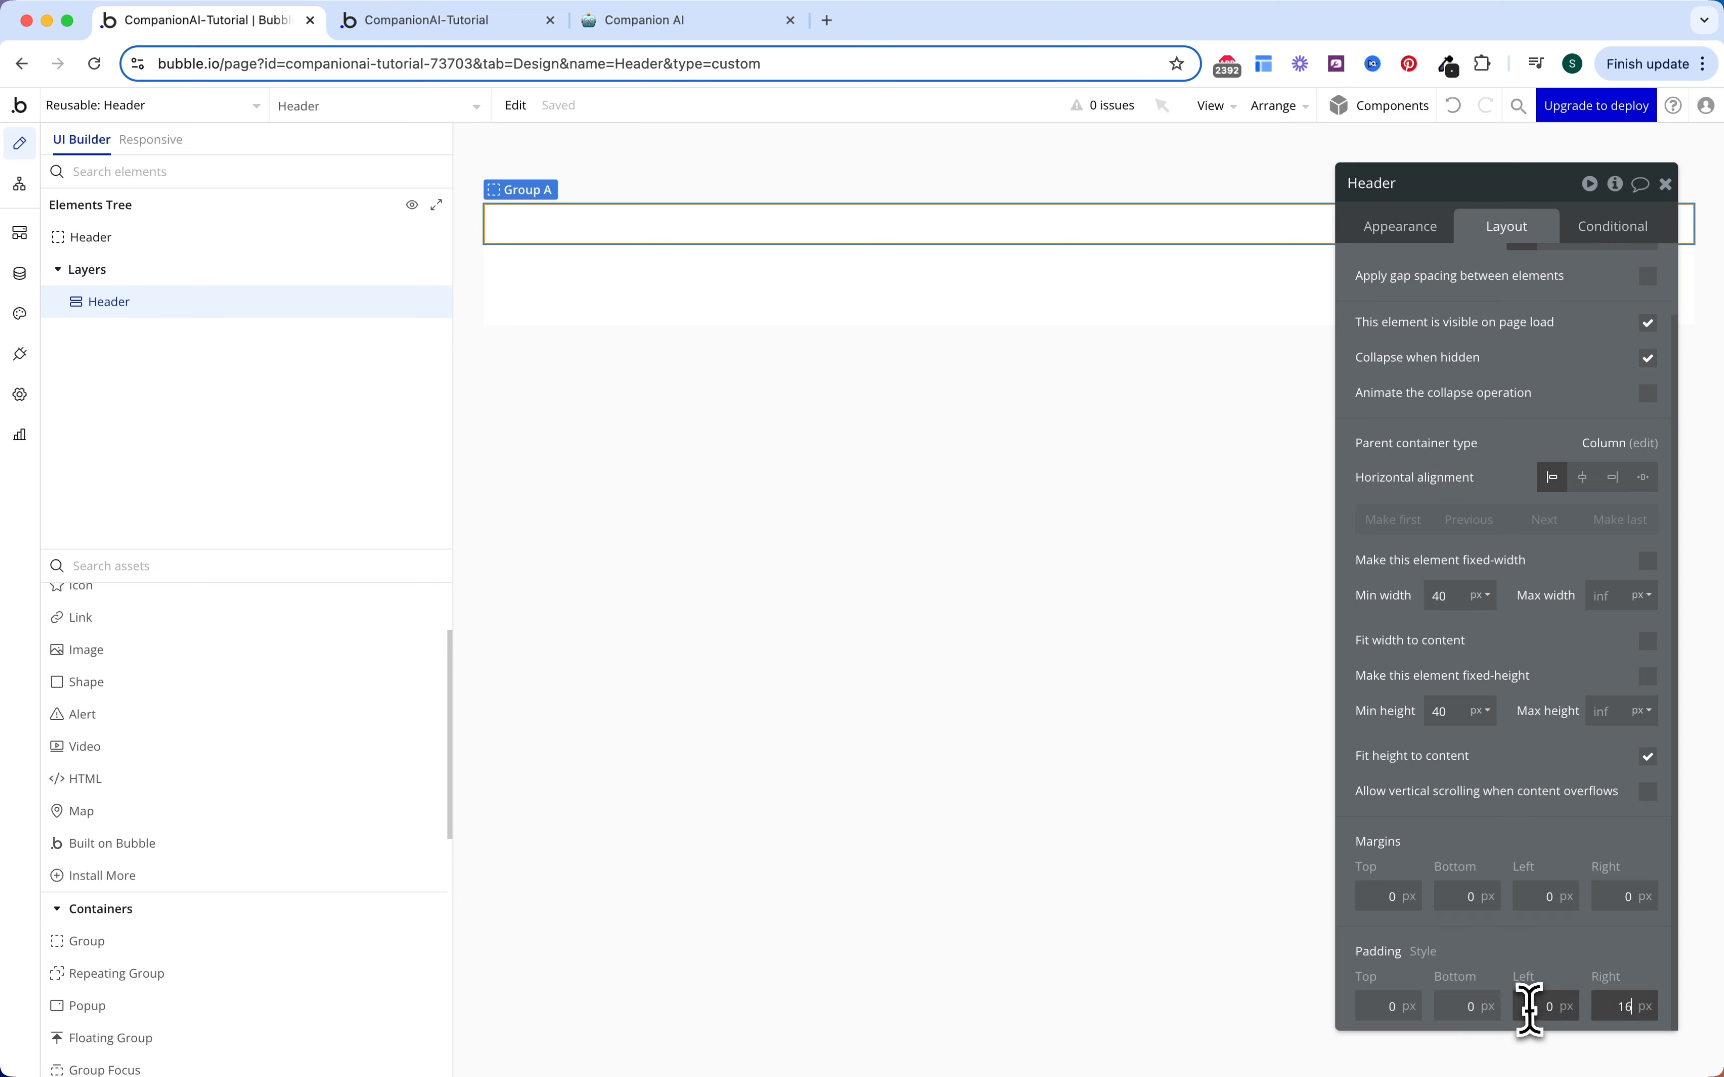
scroll(1553, 706, up, 2)
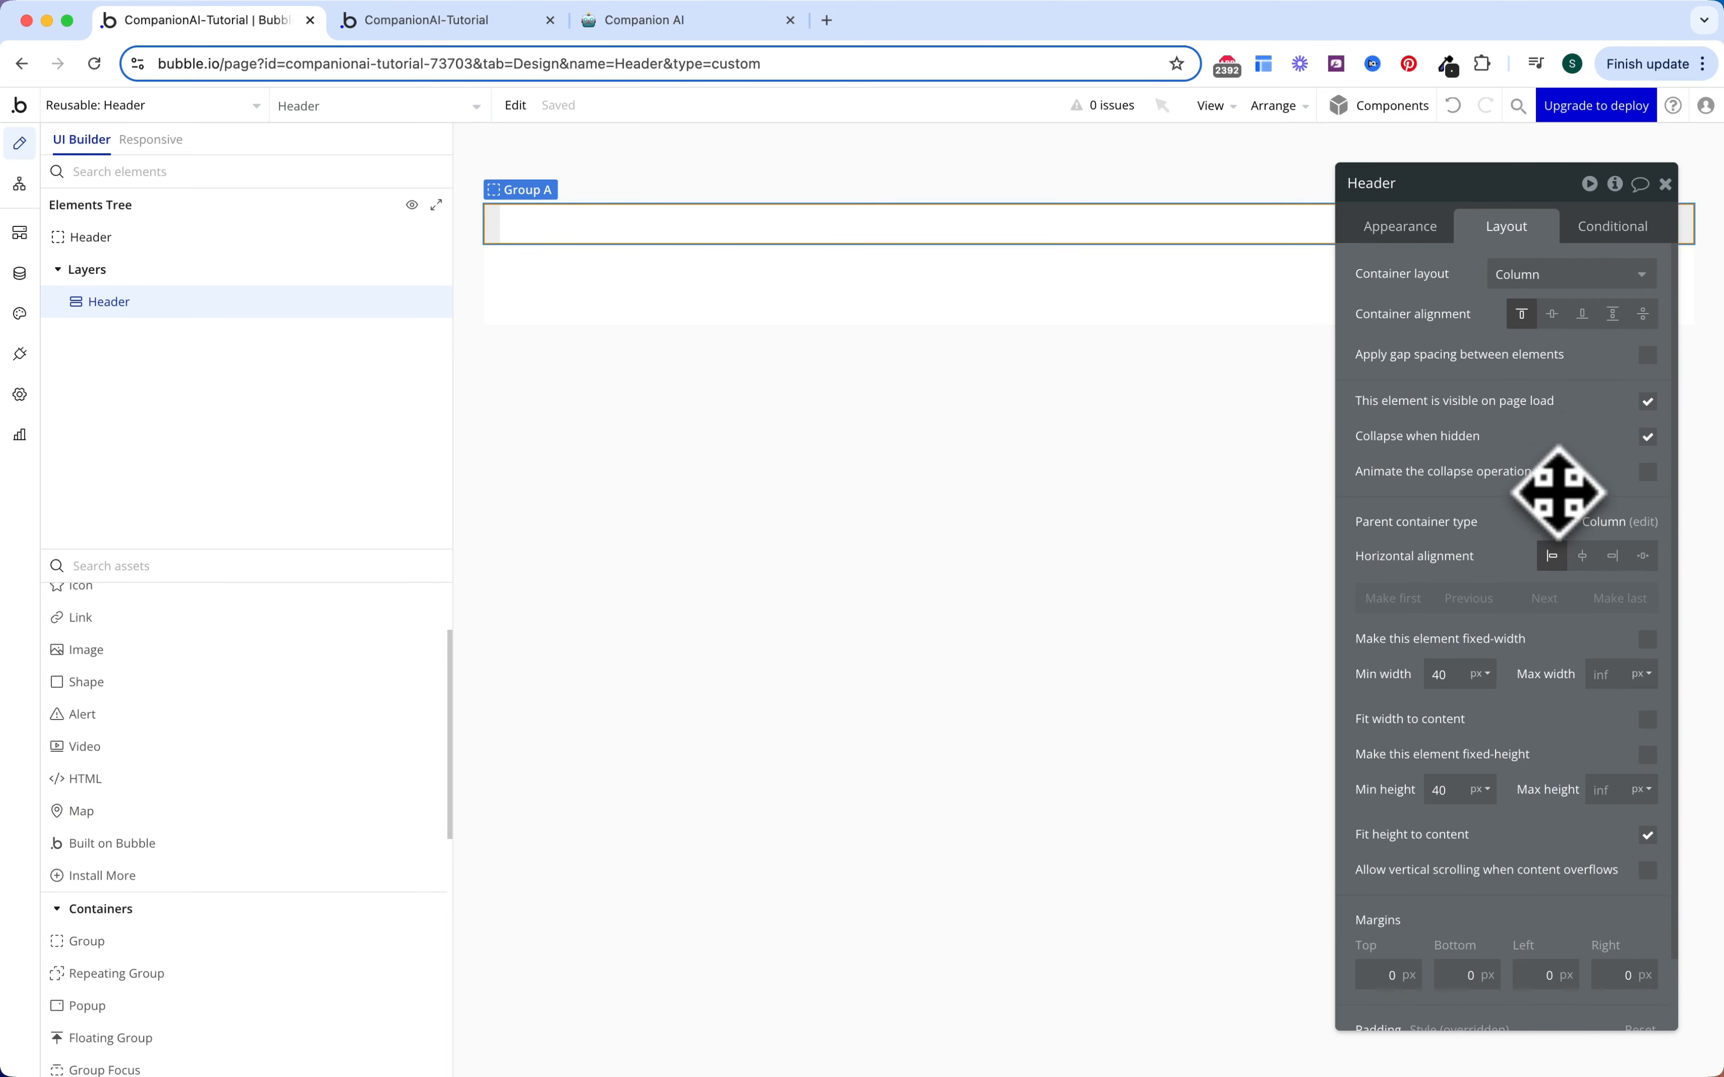
Step: Give the group a Row container layout with Space between alignment
click(1538, 280)
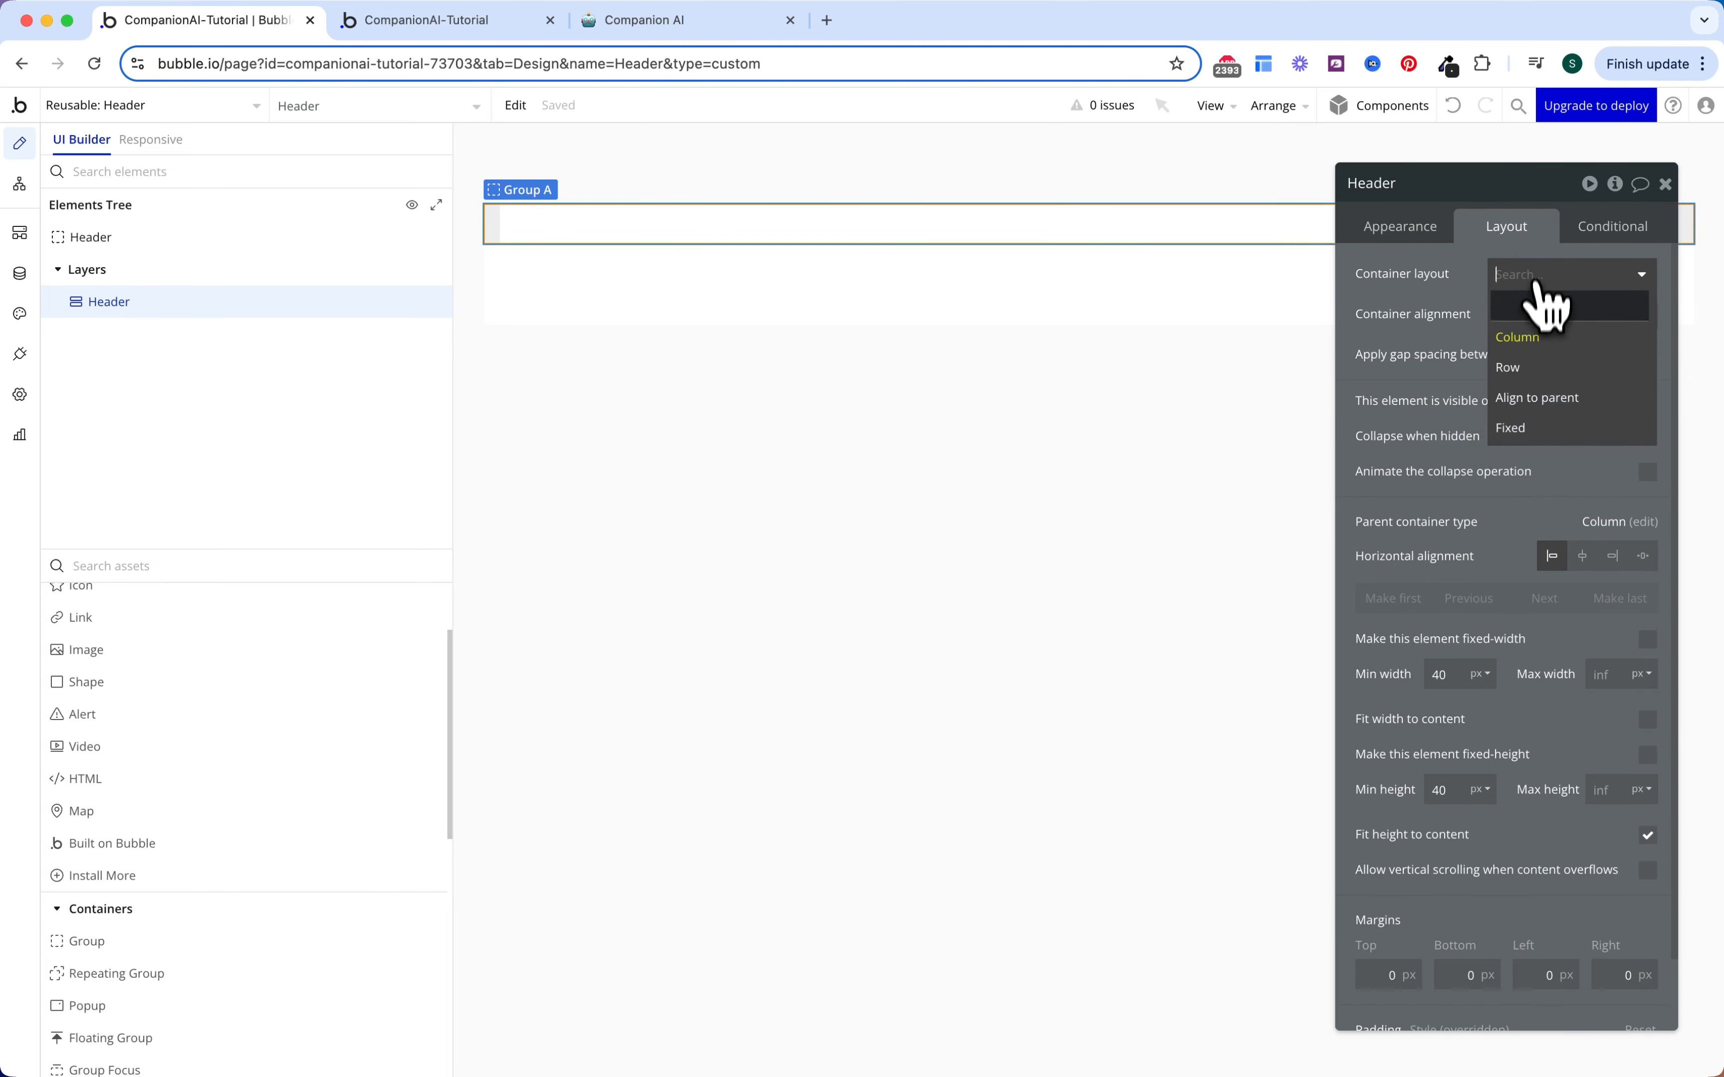
click(1525, 368)
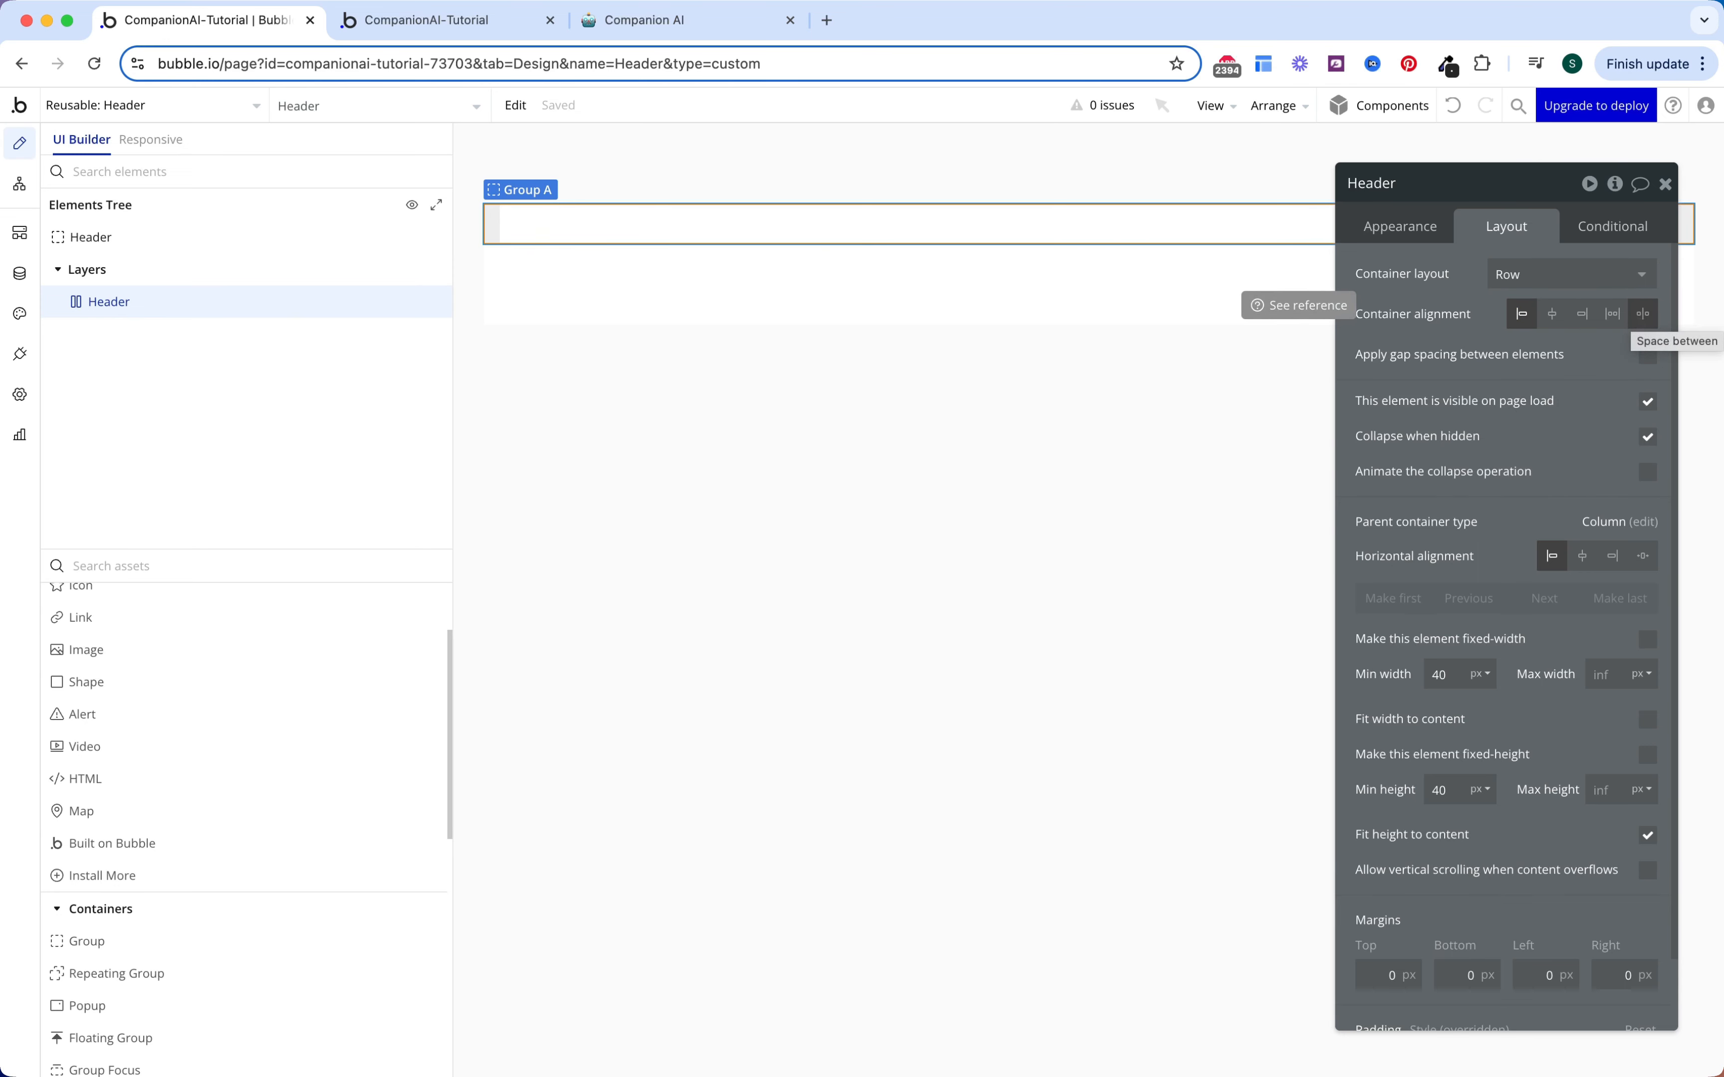
click(1642, 314)
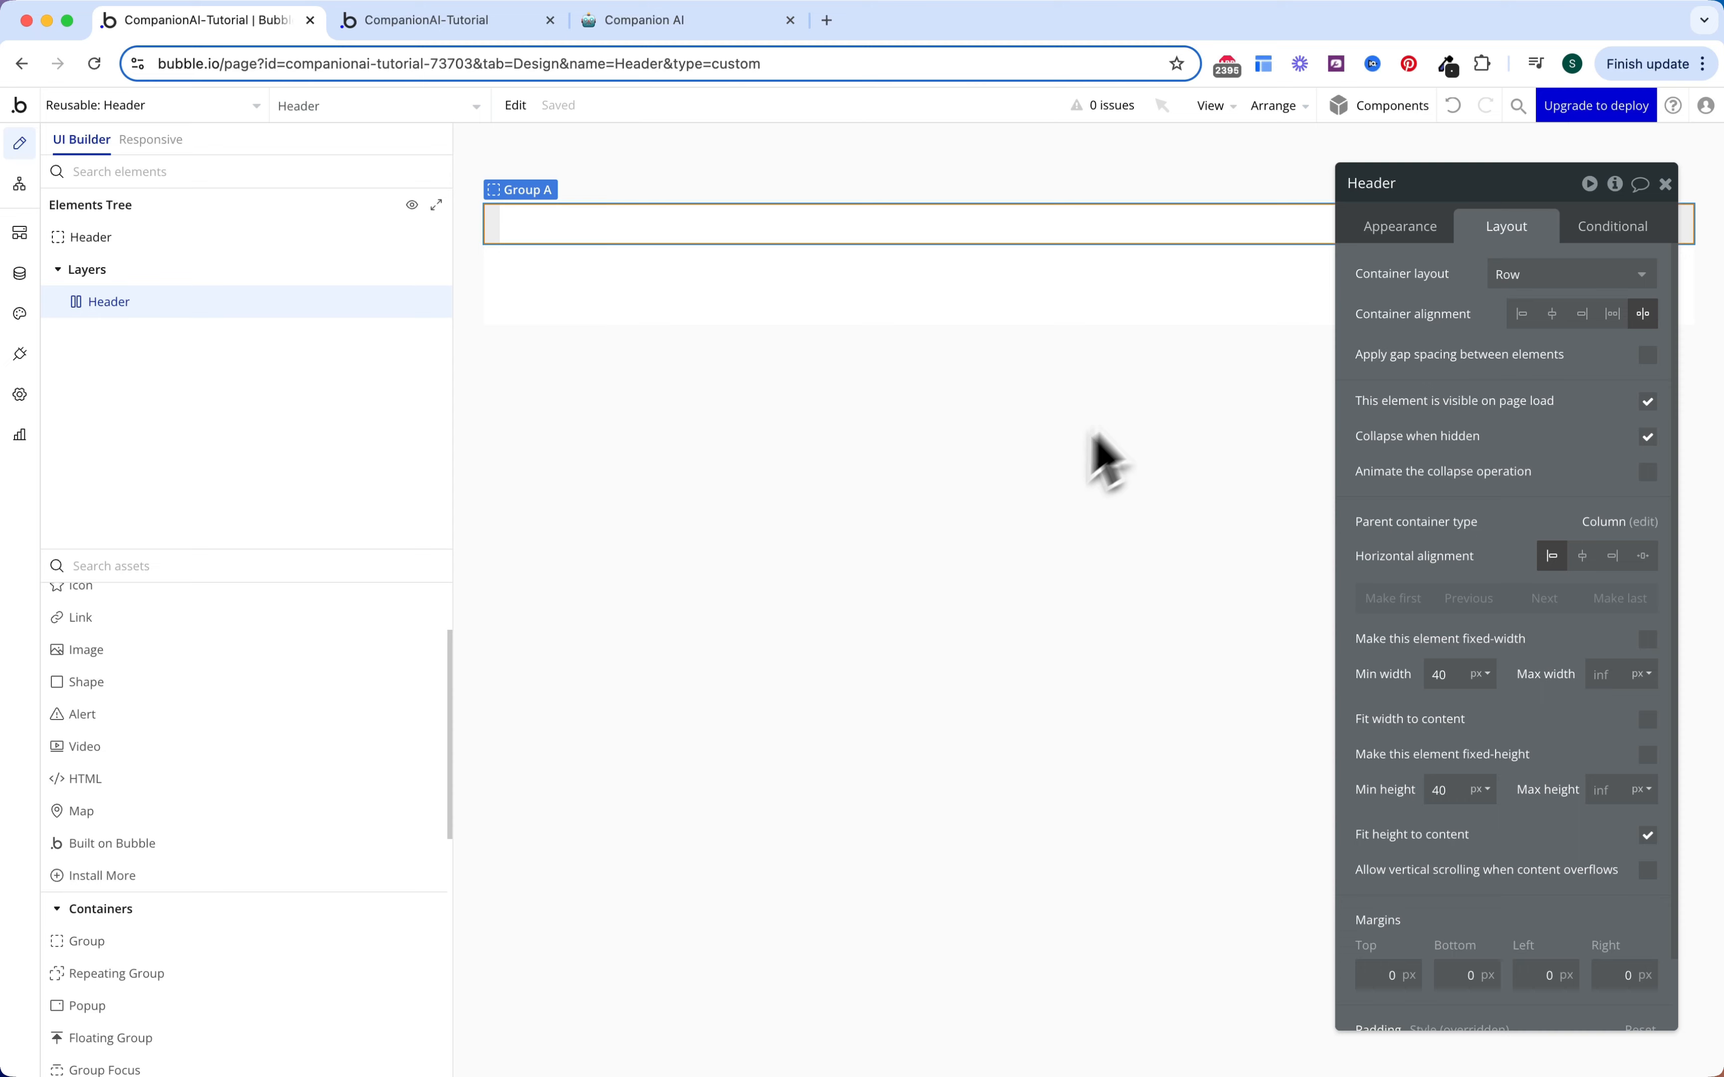
scroll(296, 654, up, 3)
Step: Add a text element to the Header, centred vertically
click(277, 632)
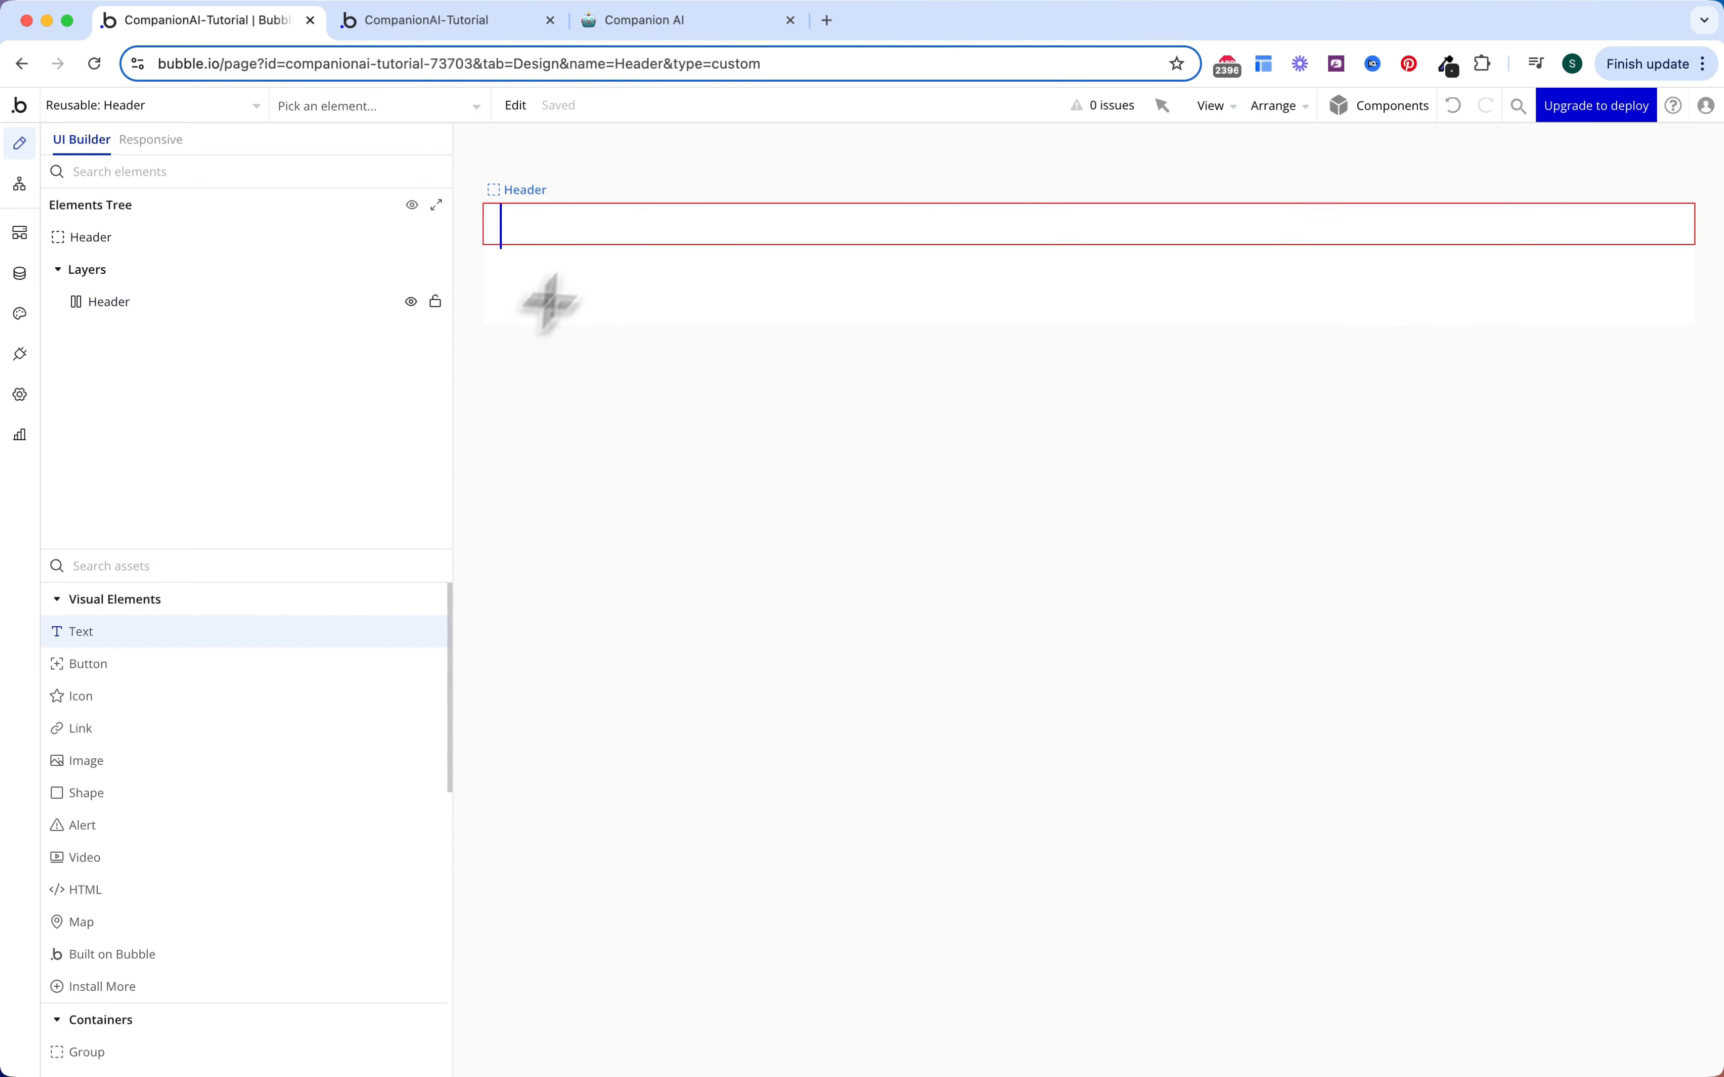
click(600, 228)
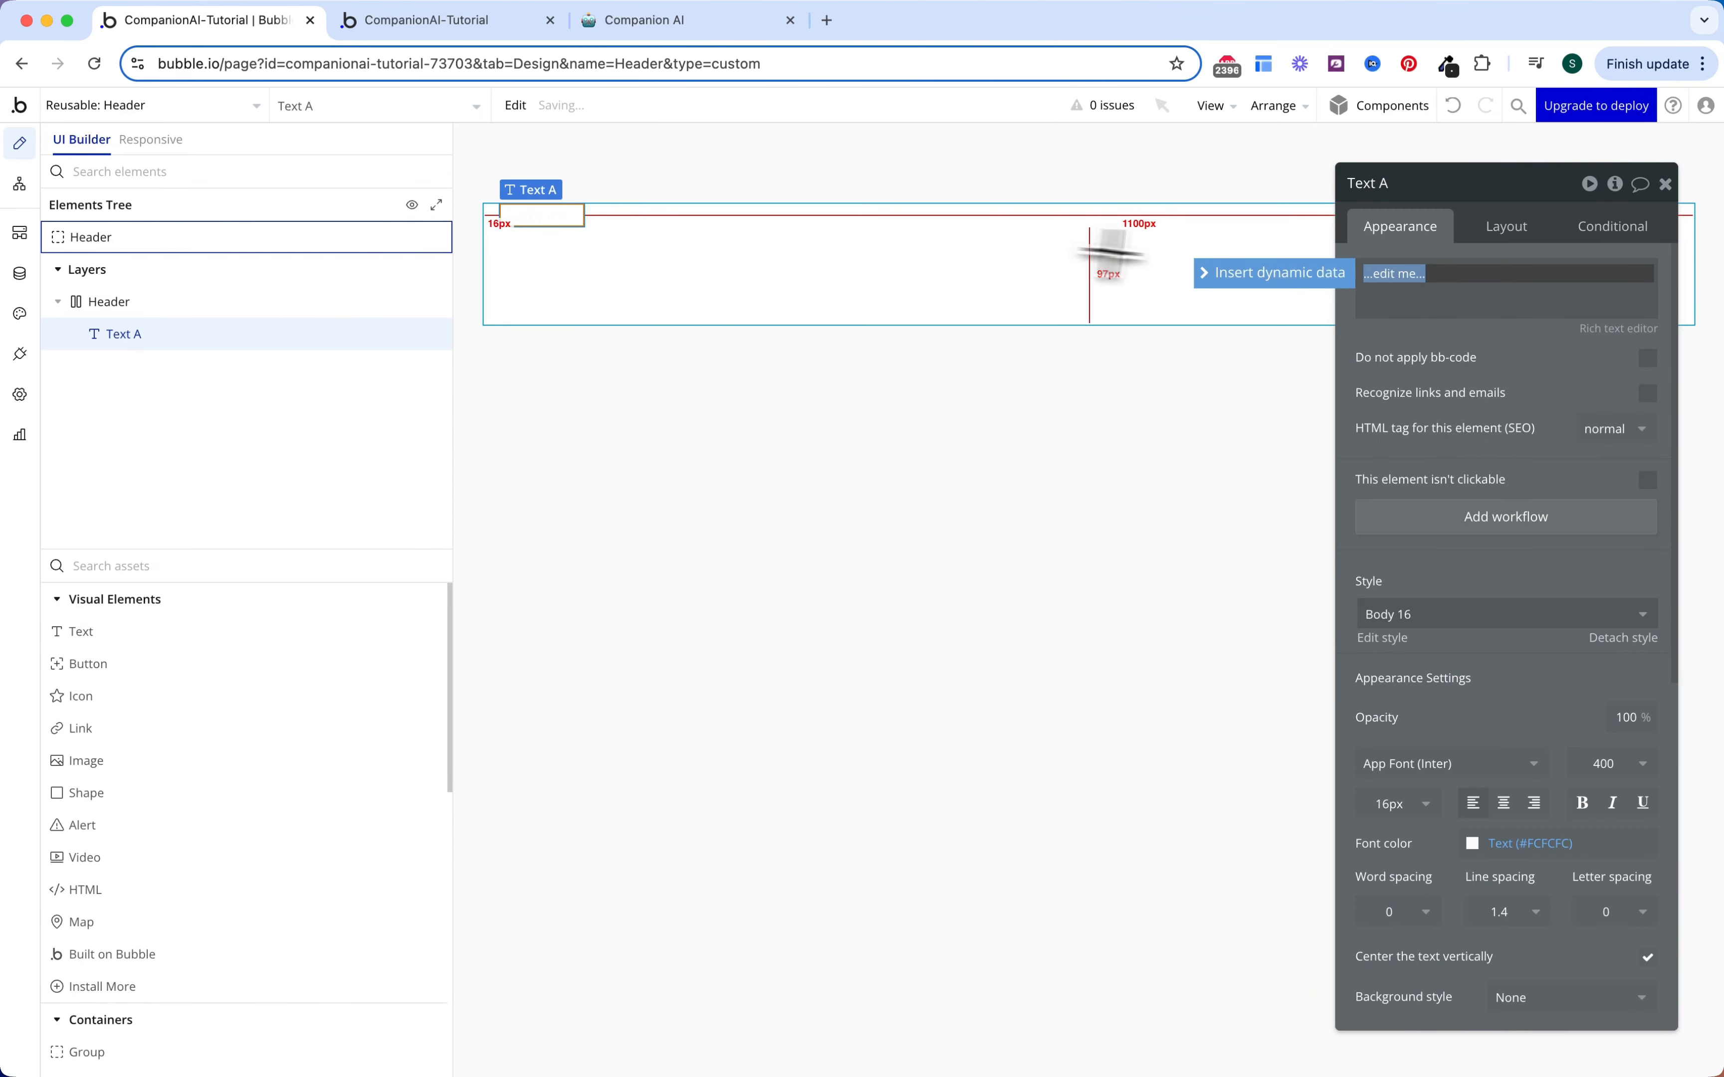
click(1488, 239)
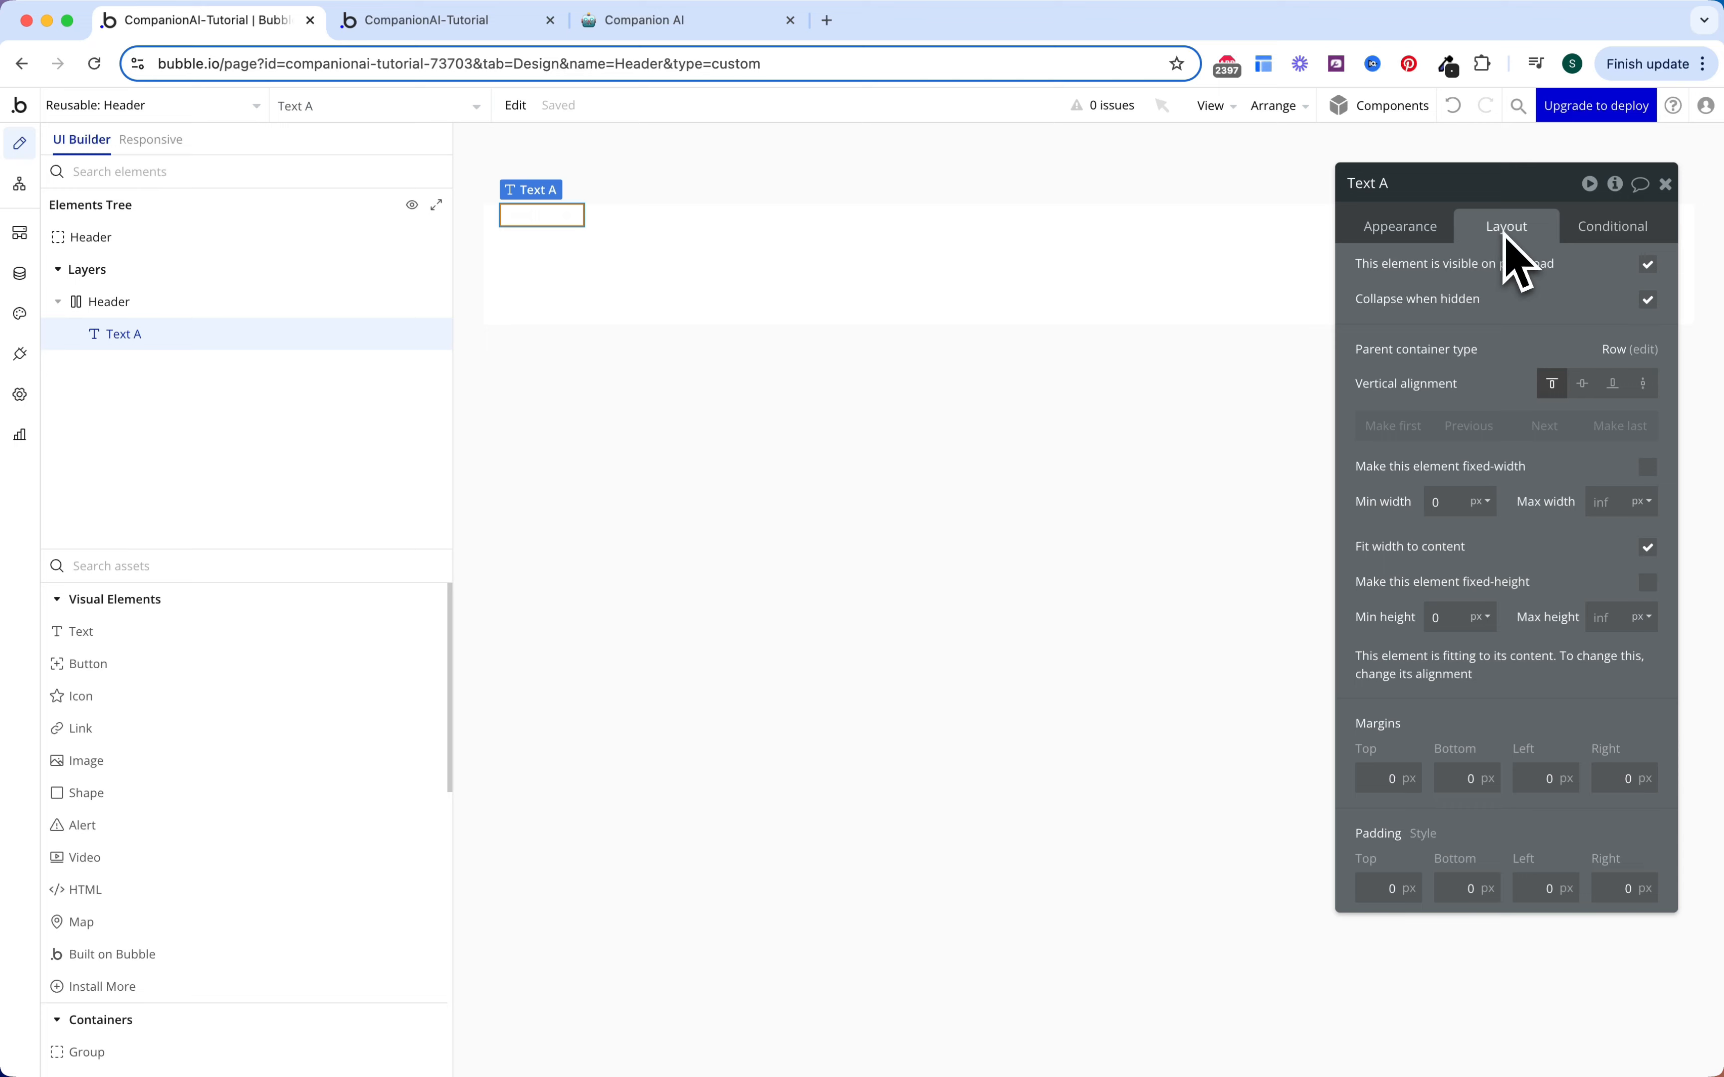
click(1582, 384)
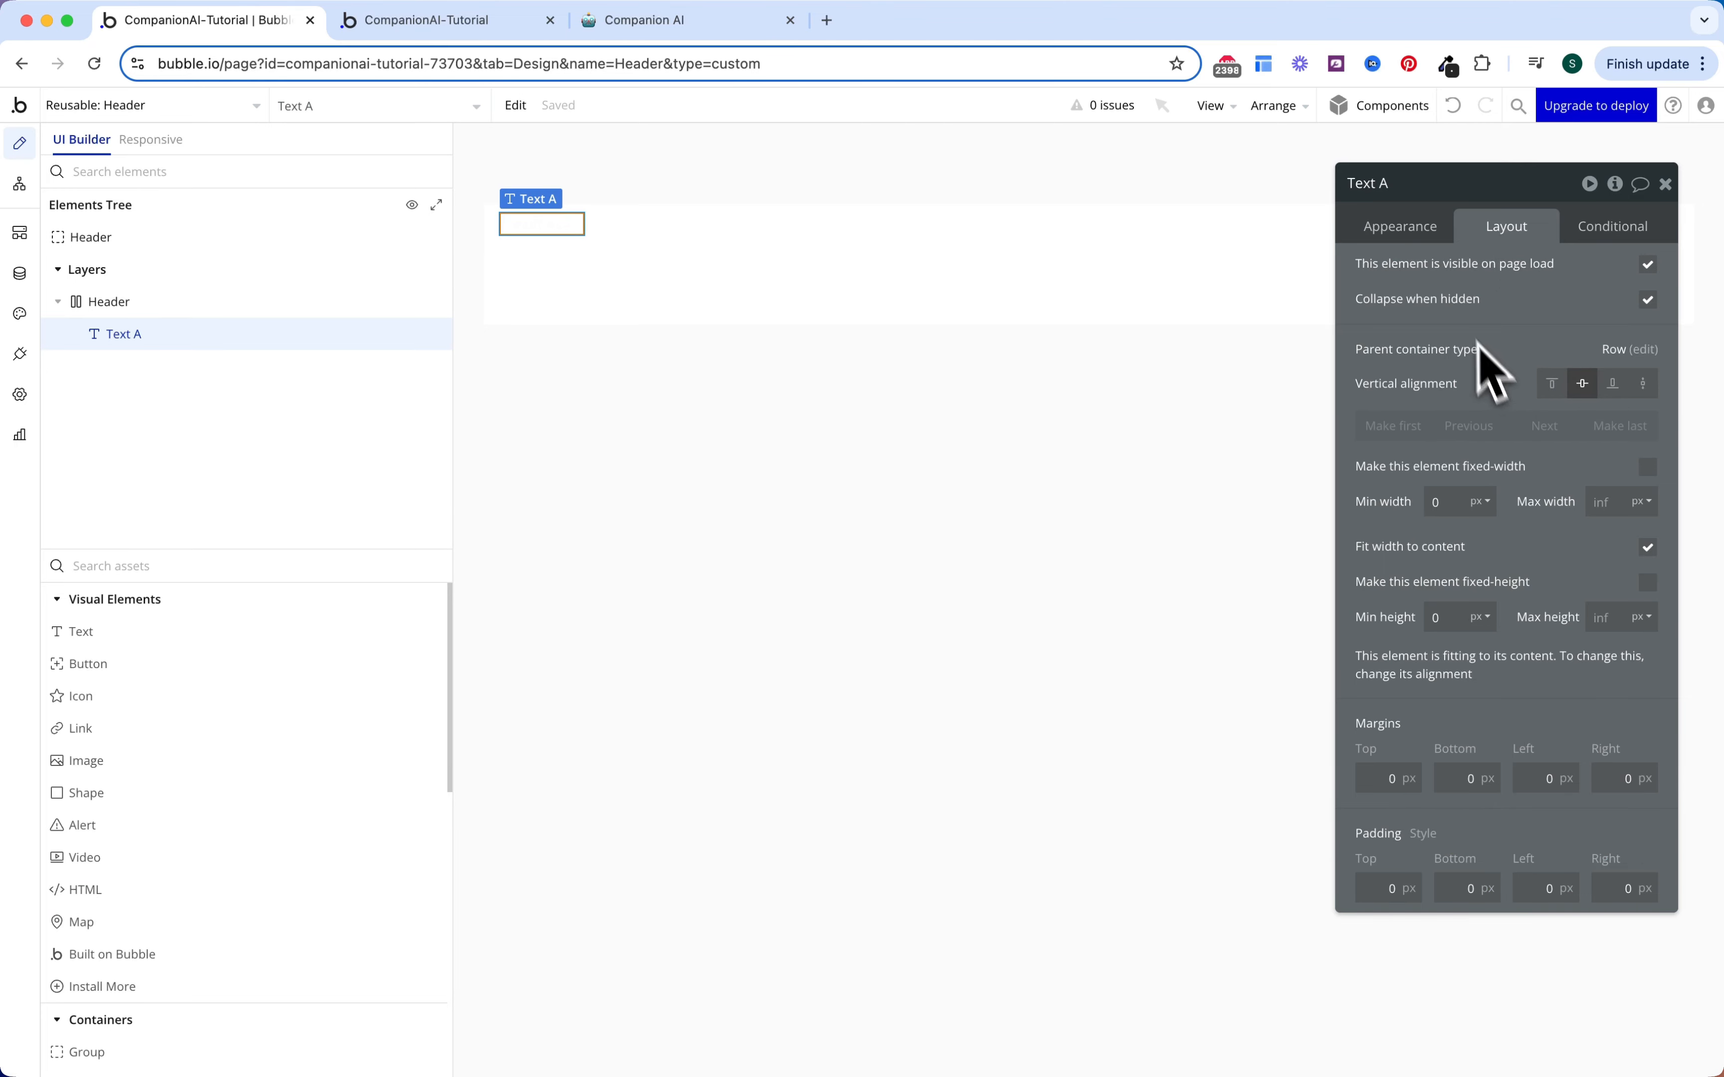
click(1417, 233)
Step: Make the logo text bold at 32px, reading 'companion.ai'
scroll(1432, 791, down, 3)
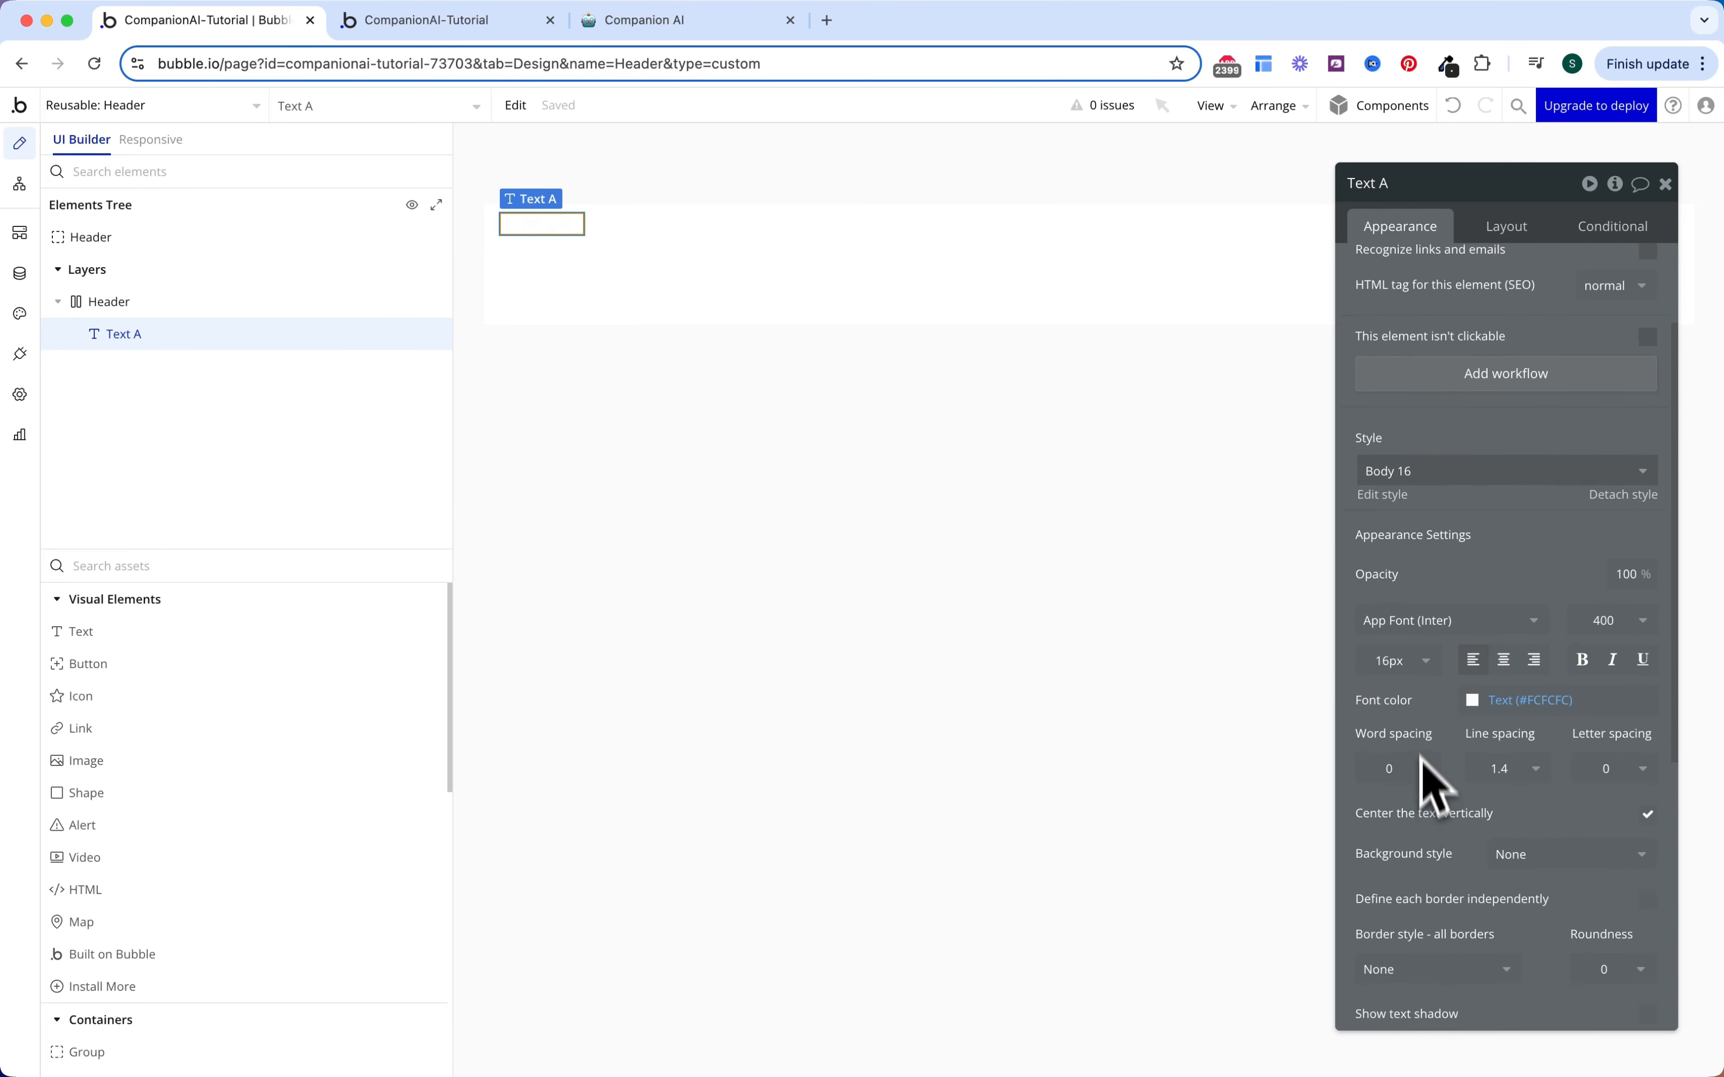
click(1421, 662)
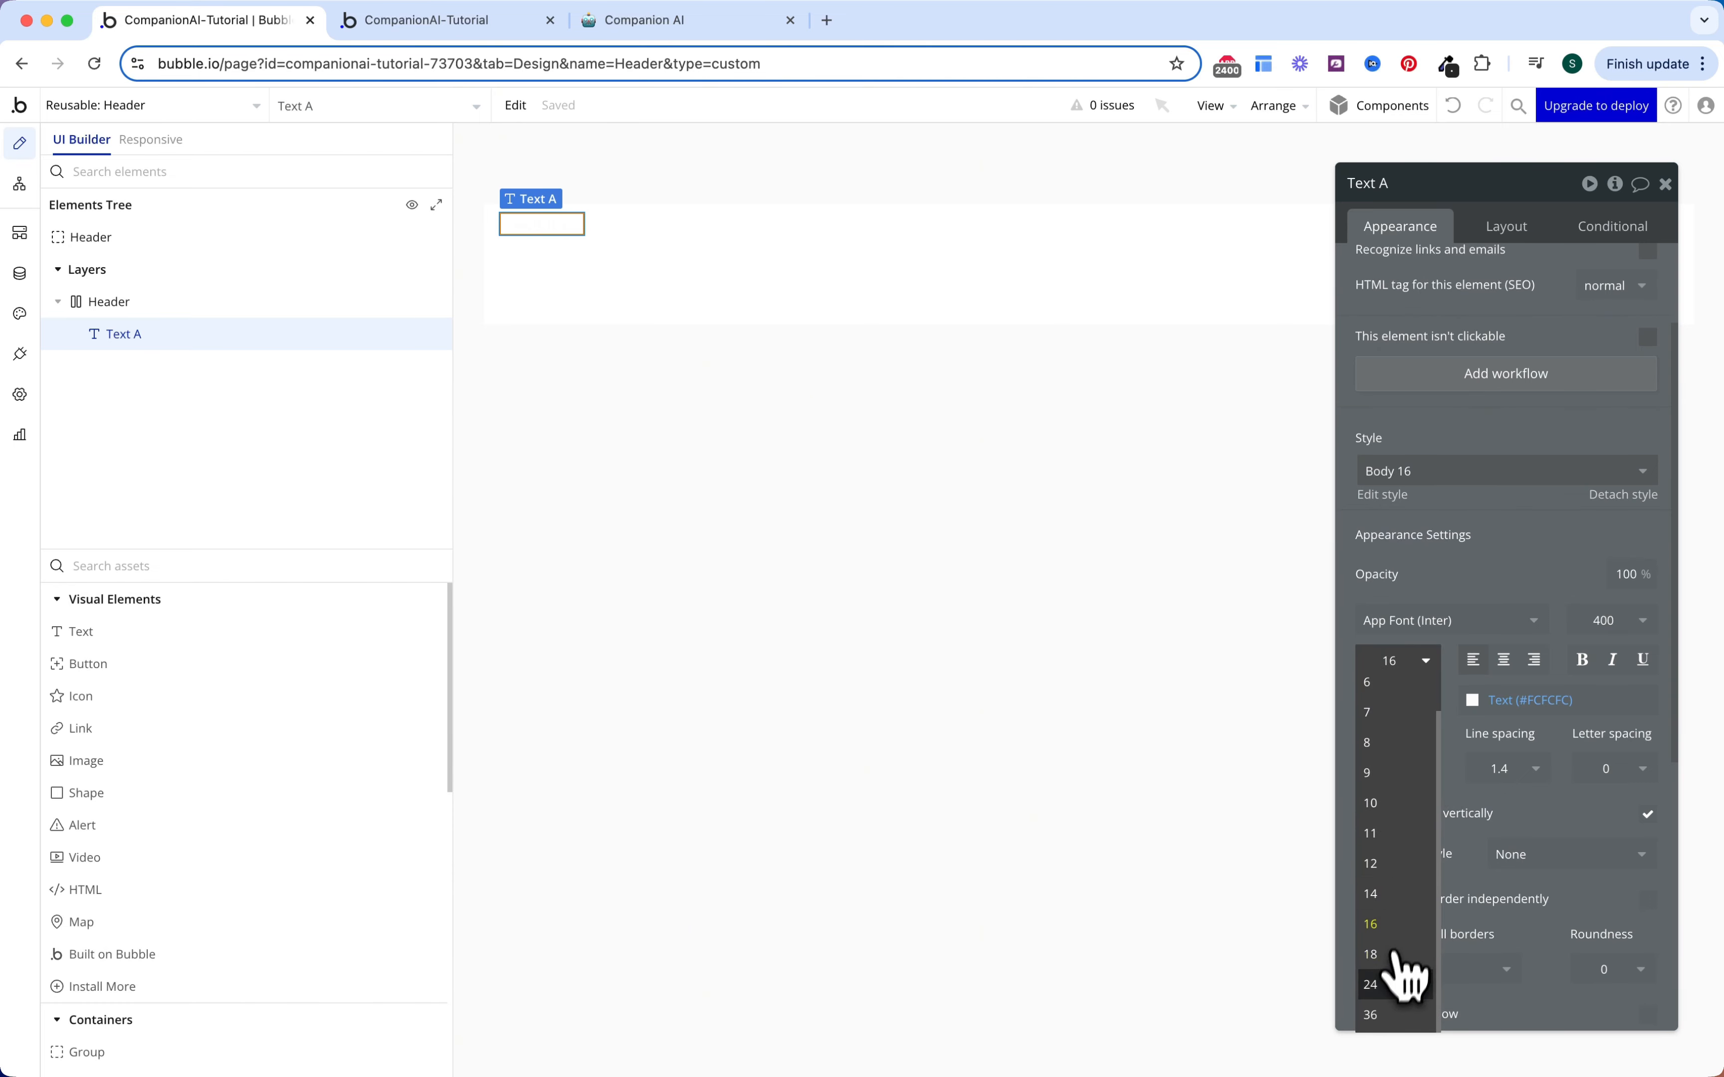
double_click(1391, 660)
text(32)
key(Return)
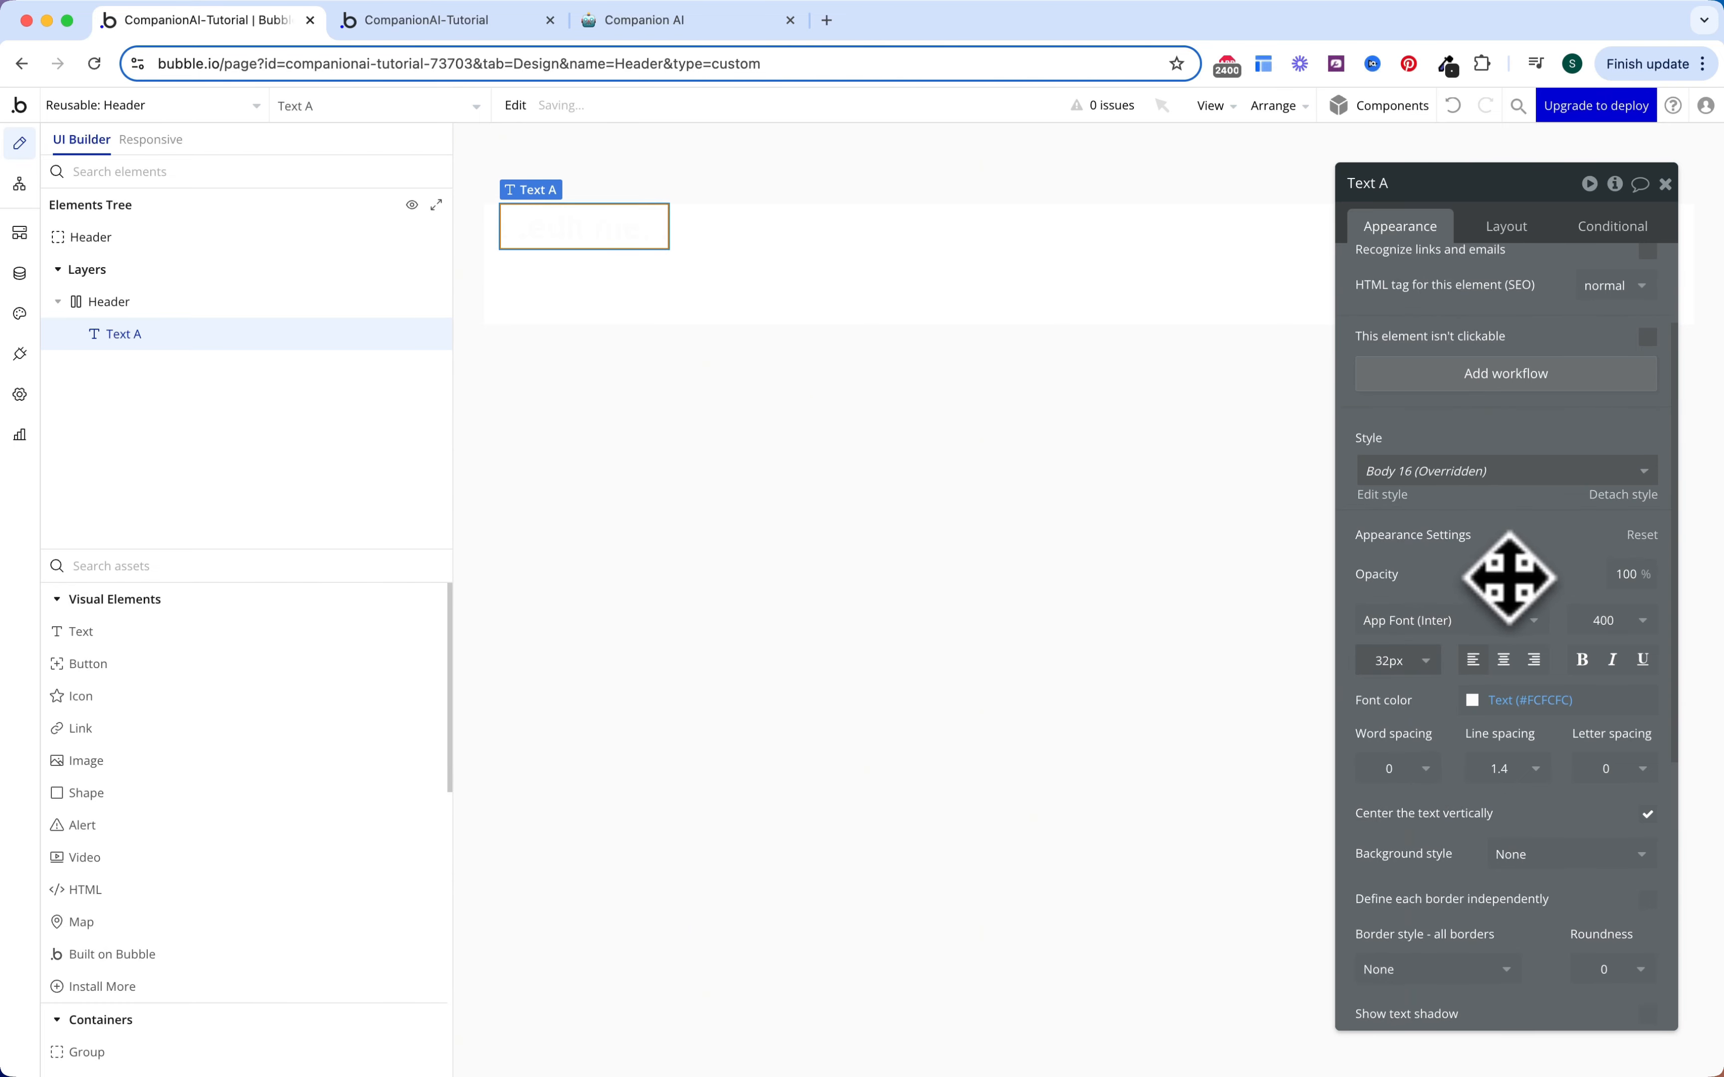
click(1597, 661)
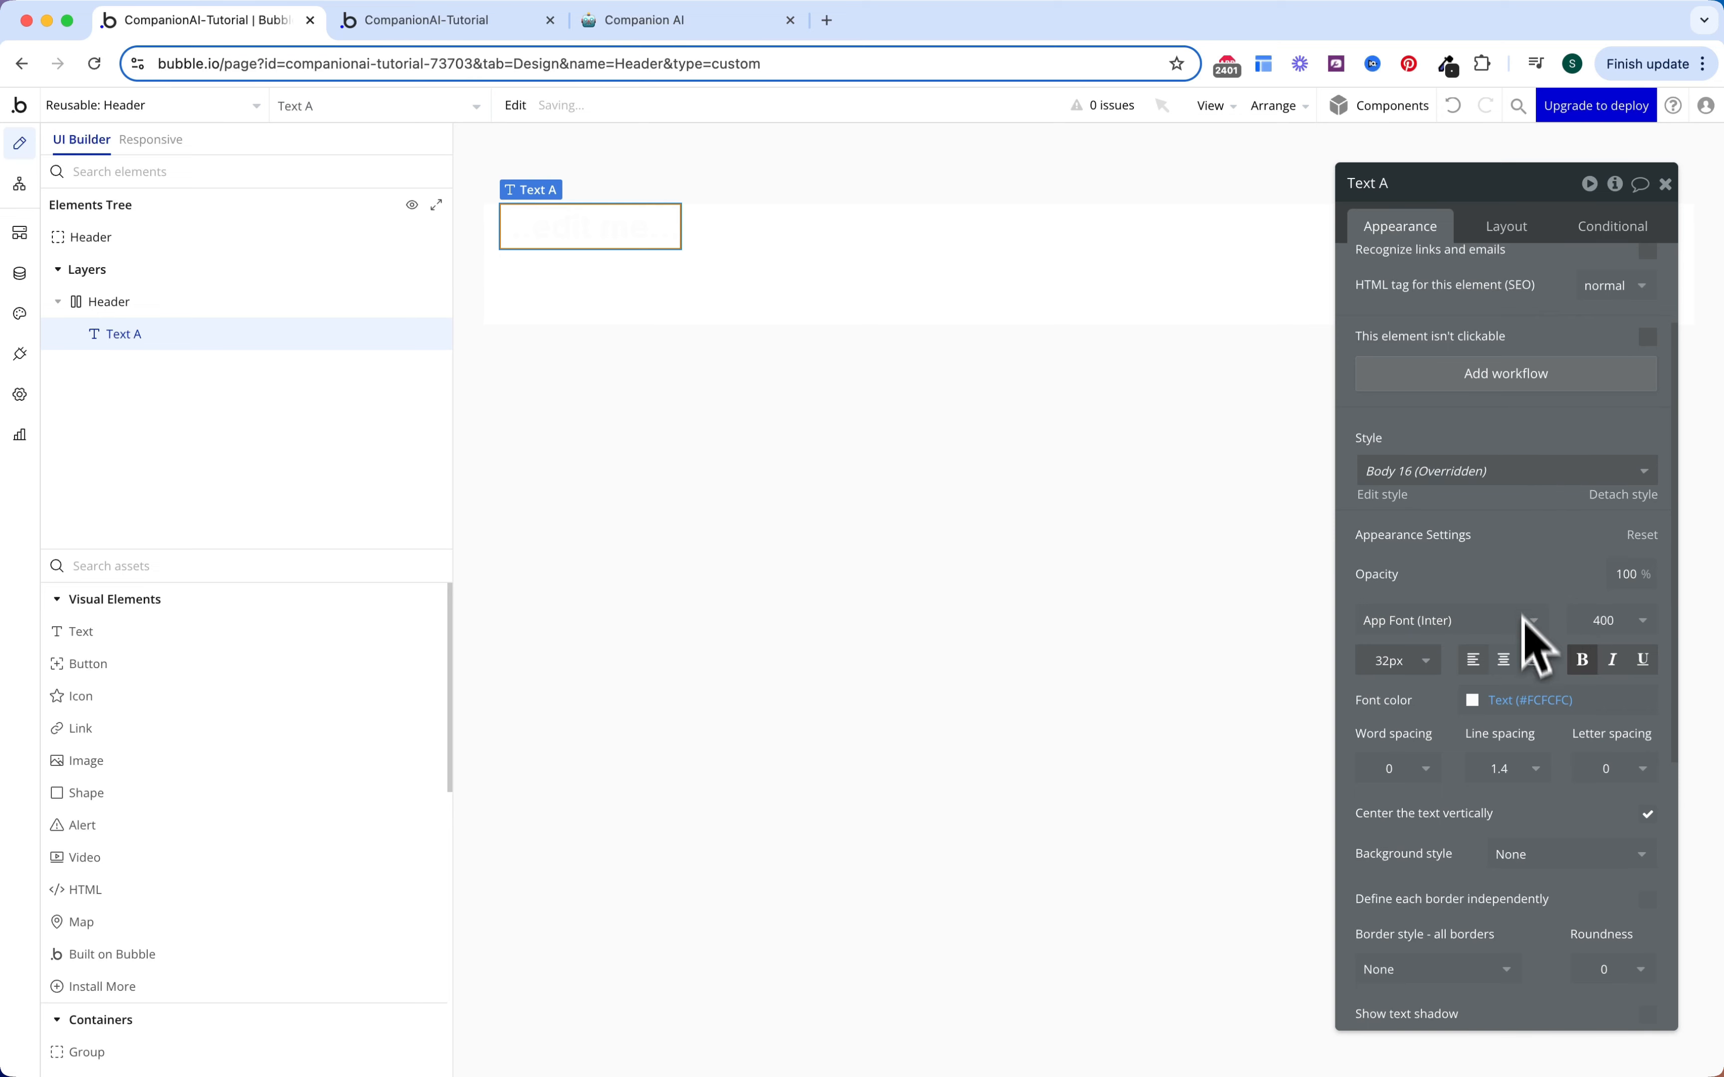
scroll(1466, 339, up, 3)
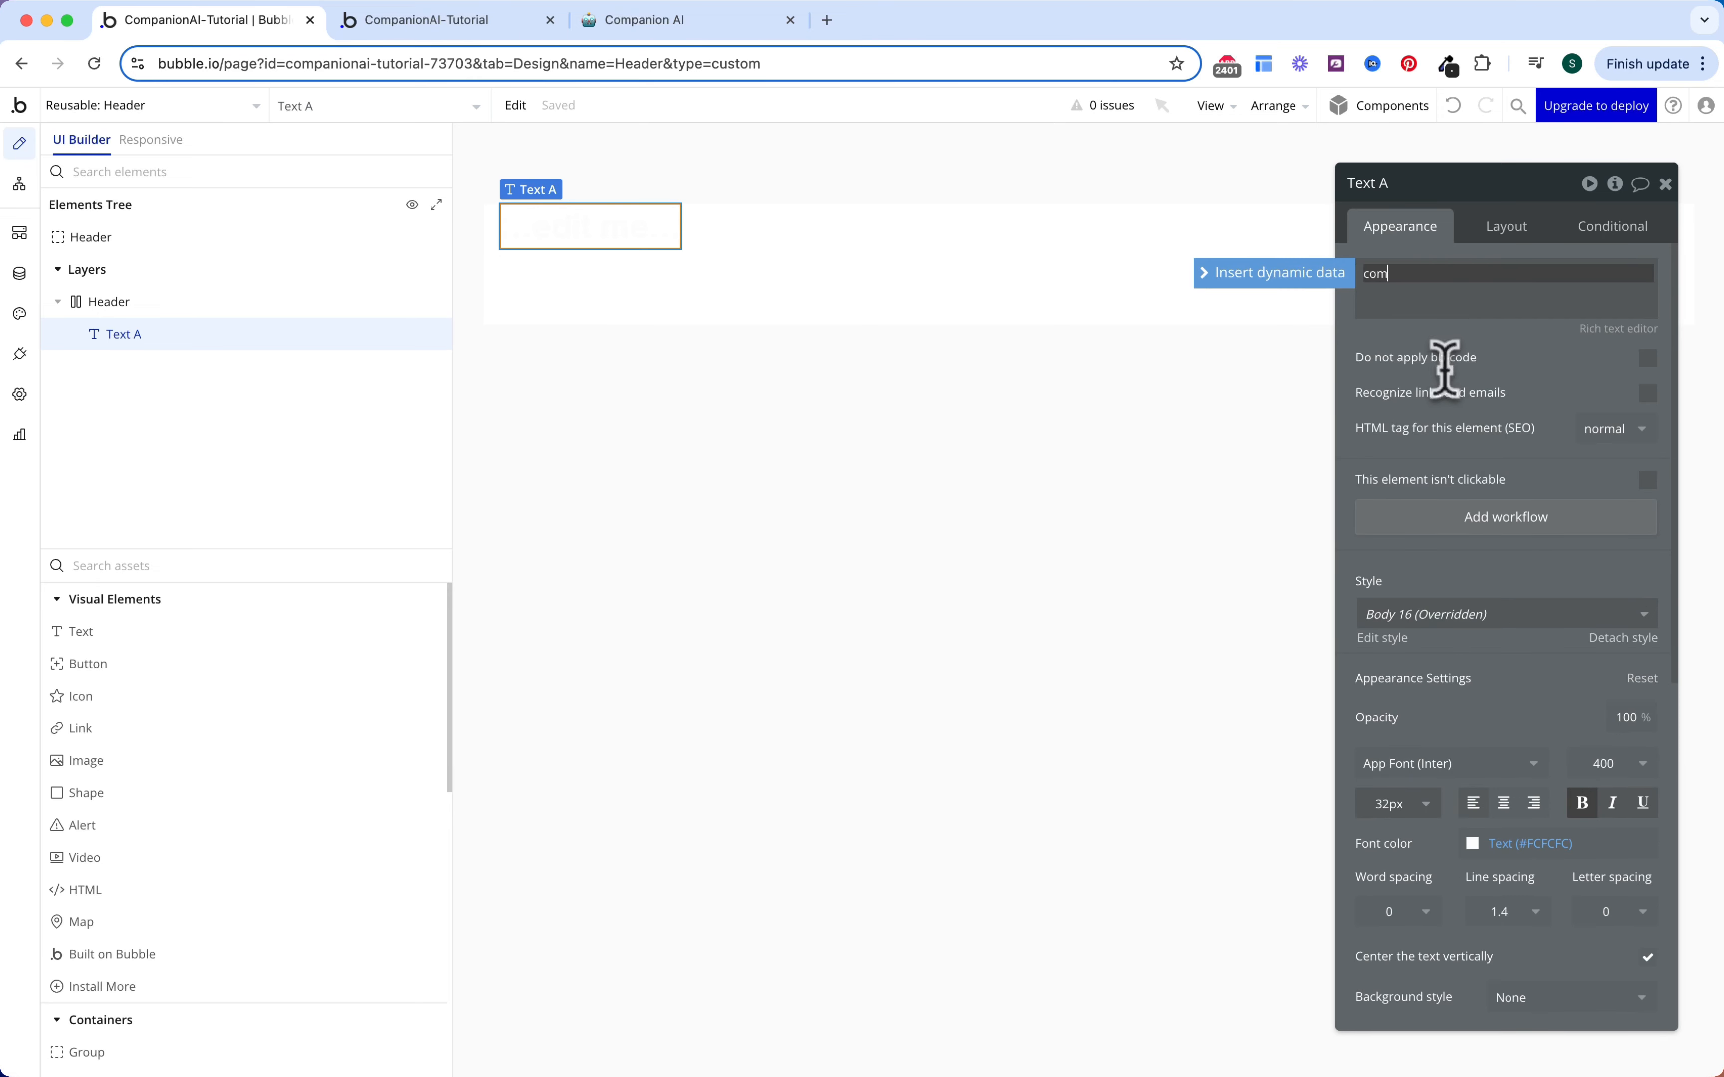
text(ion.ai)
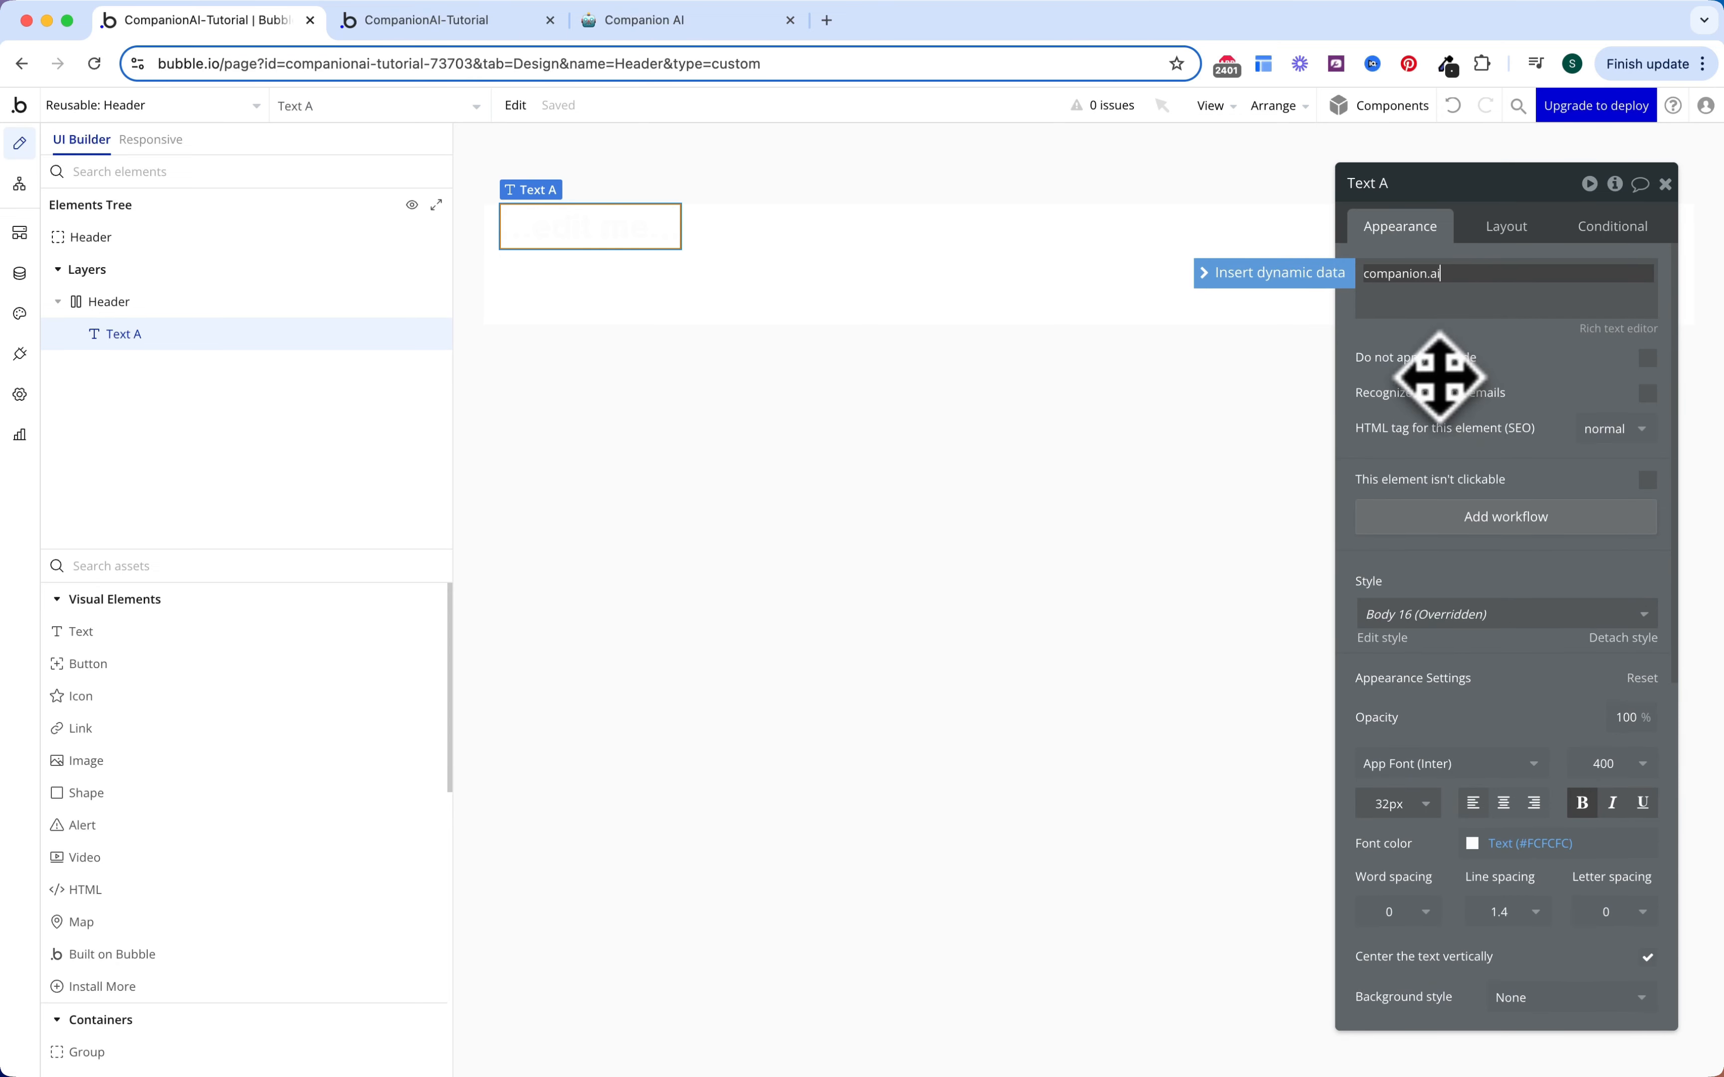
click(1089, 434)
double_click(940, 301)
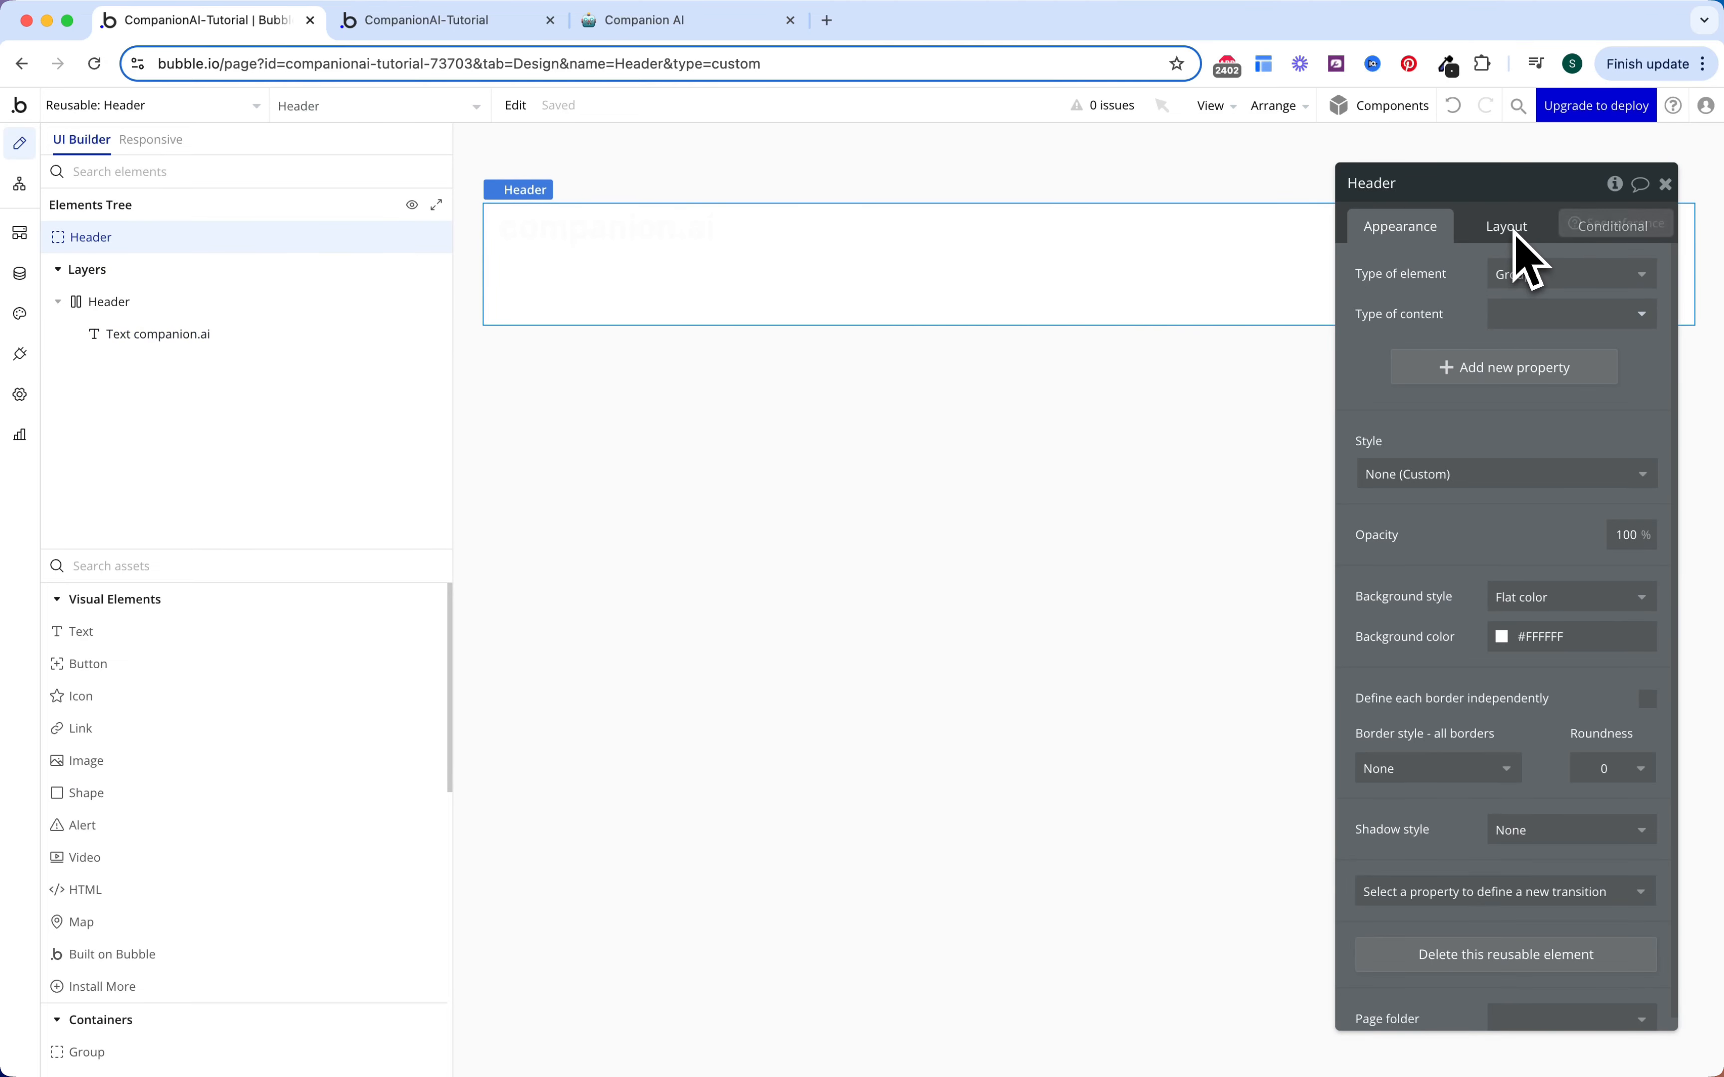
Step: Give the Header a #262626 background and centre its contents vertically
click(1534, 636)
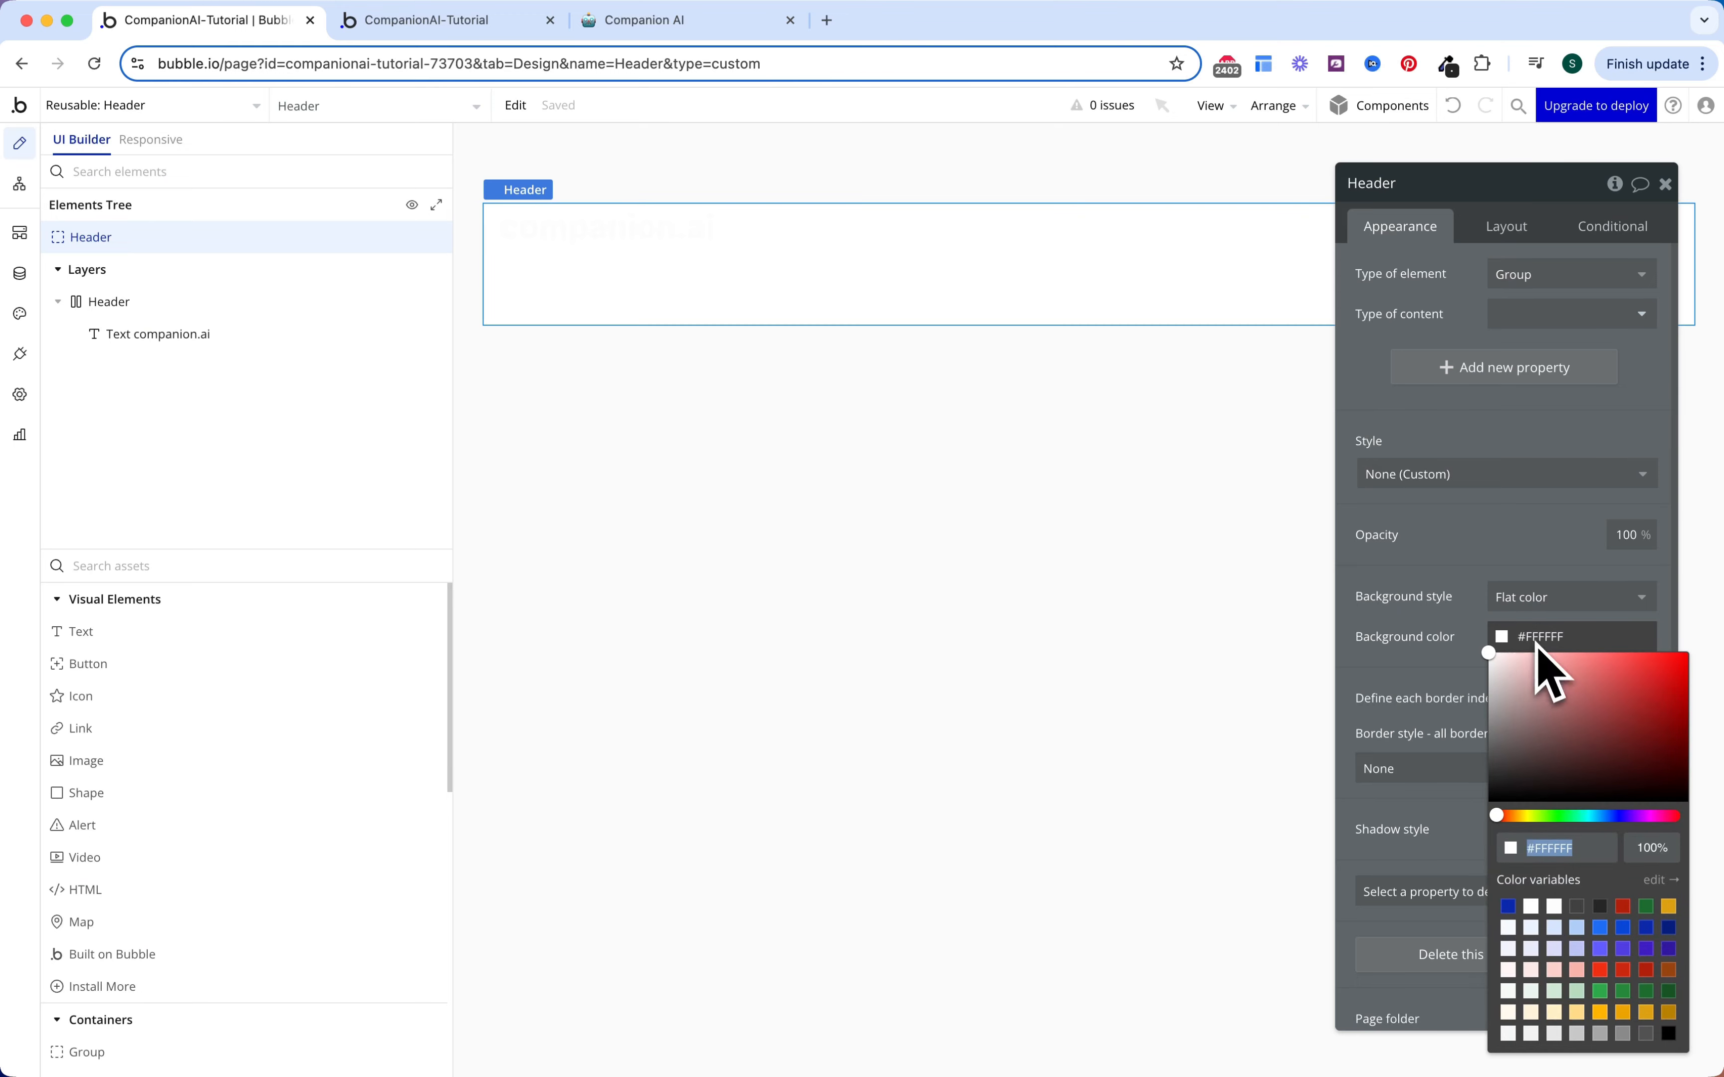
click(1600, 907)
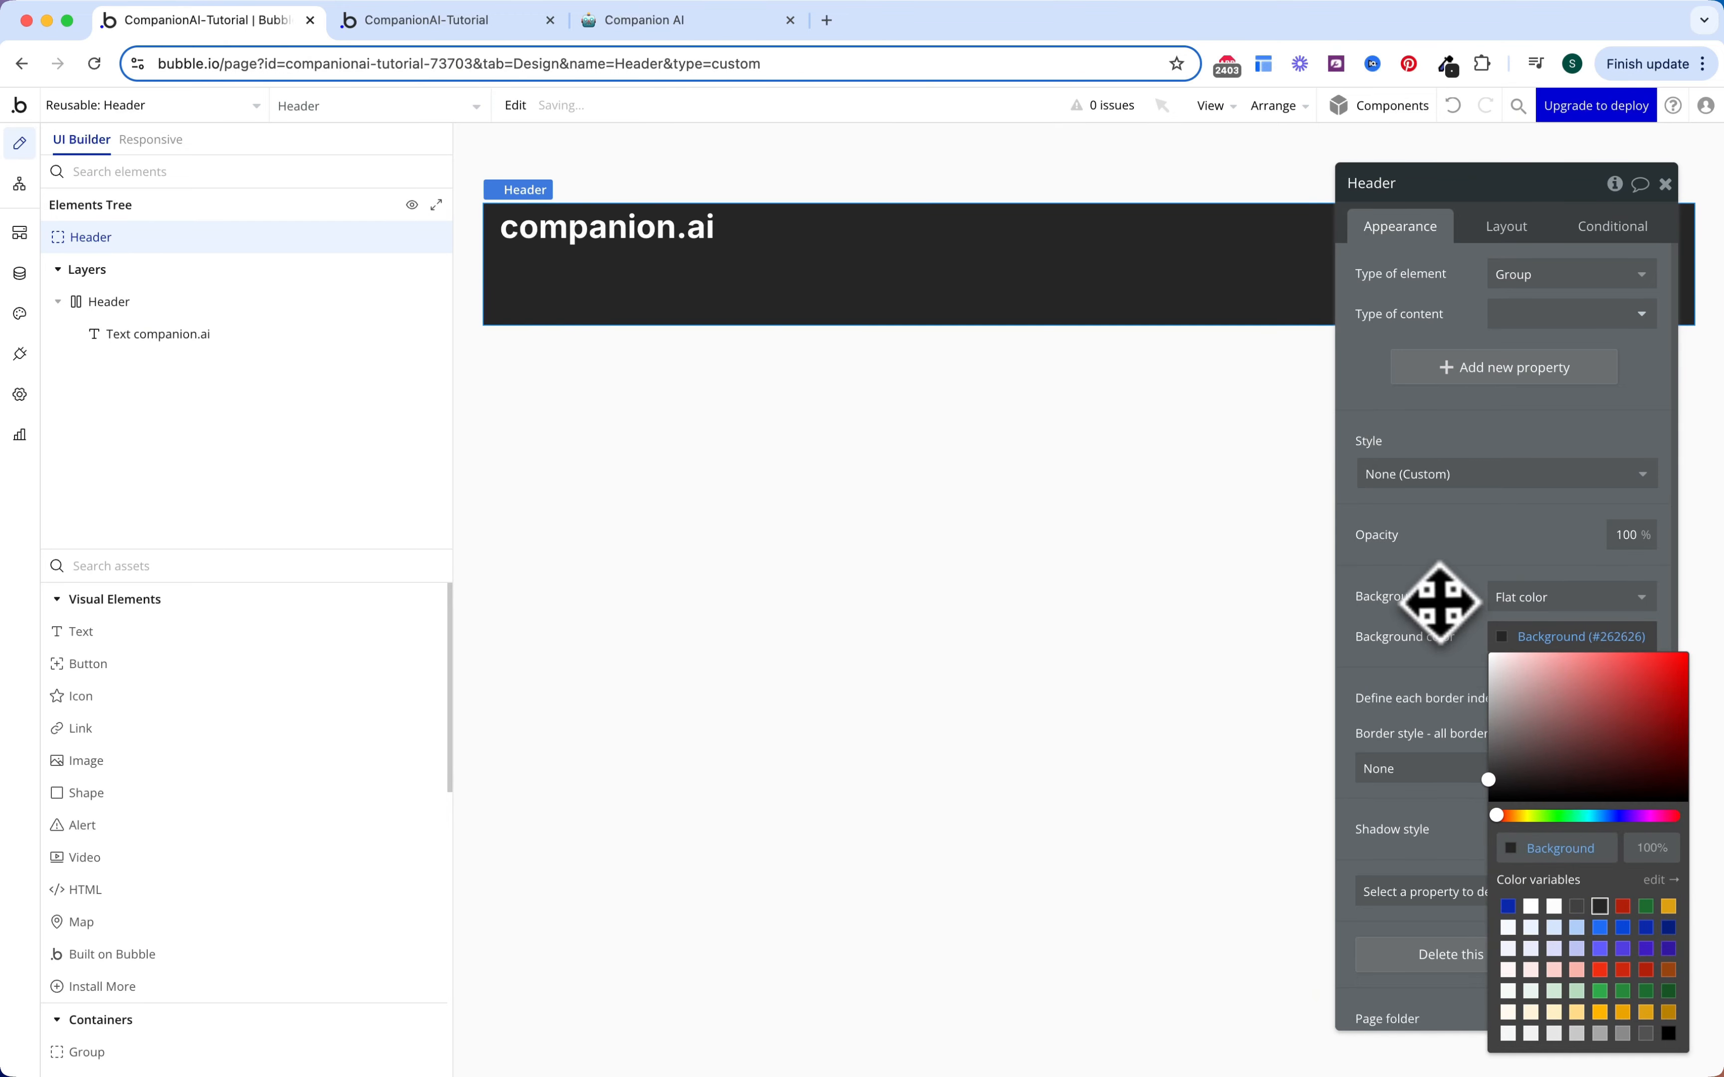
click(1504, 230)
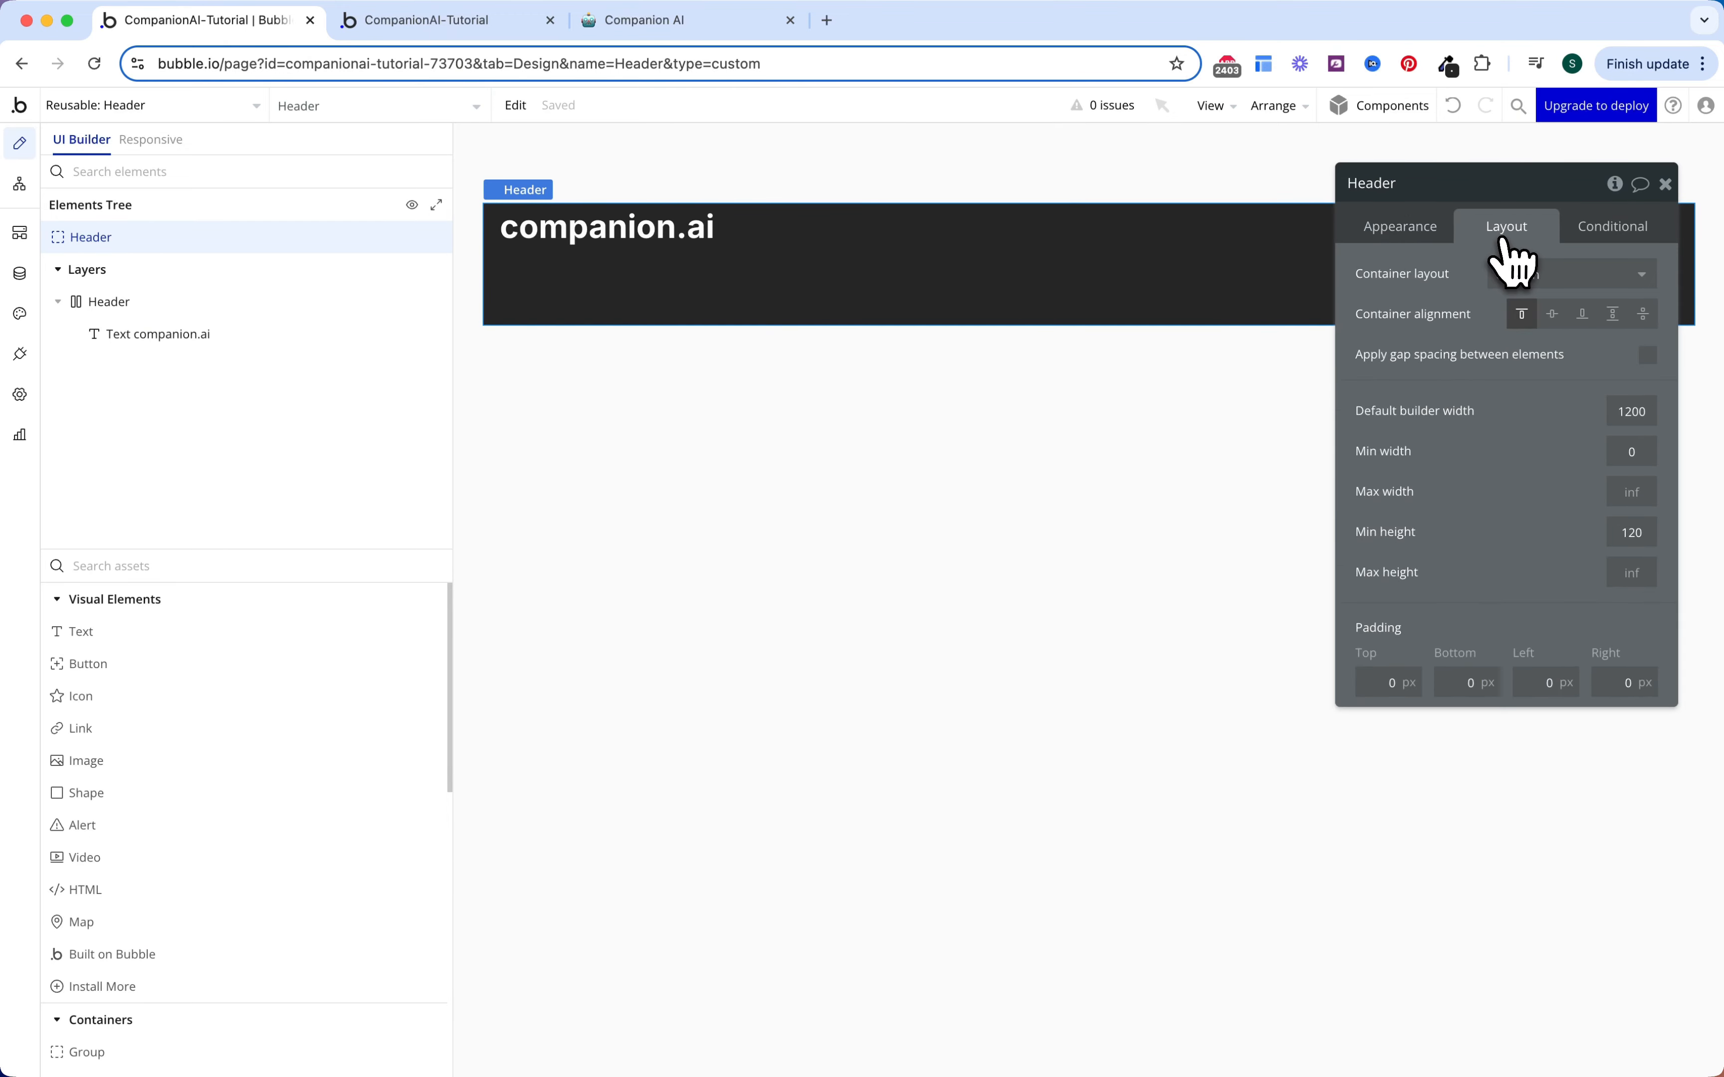
click(1551, 314)
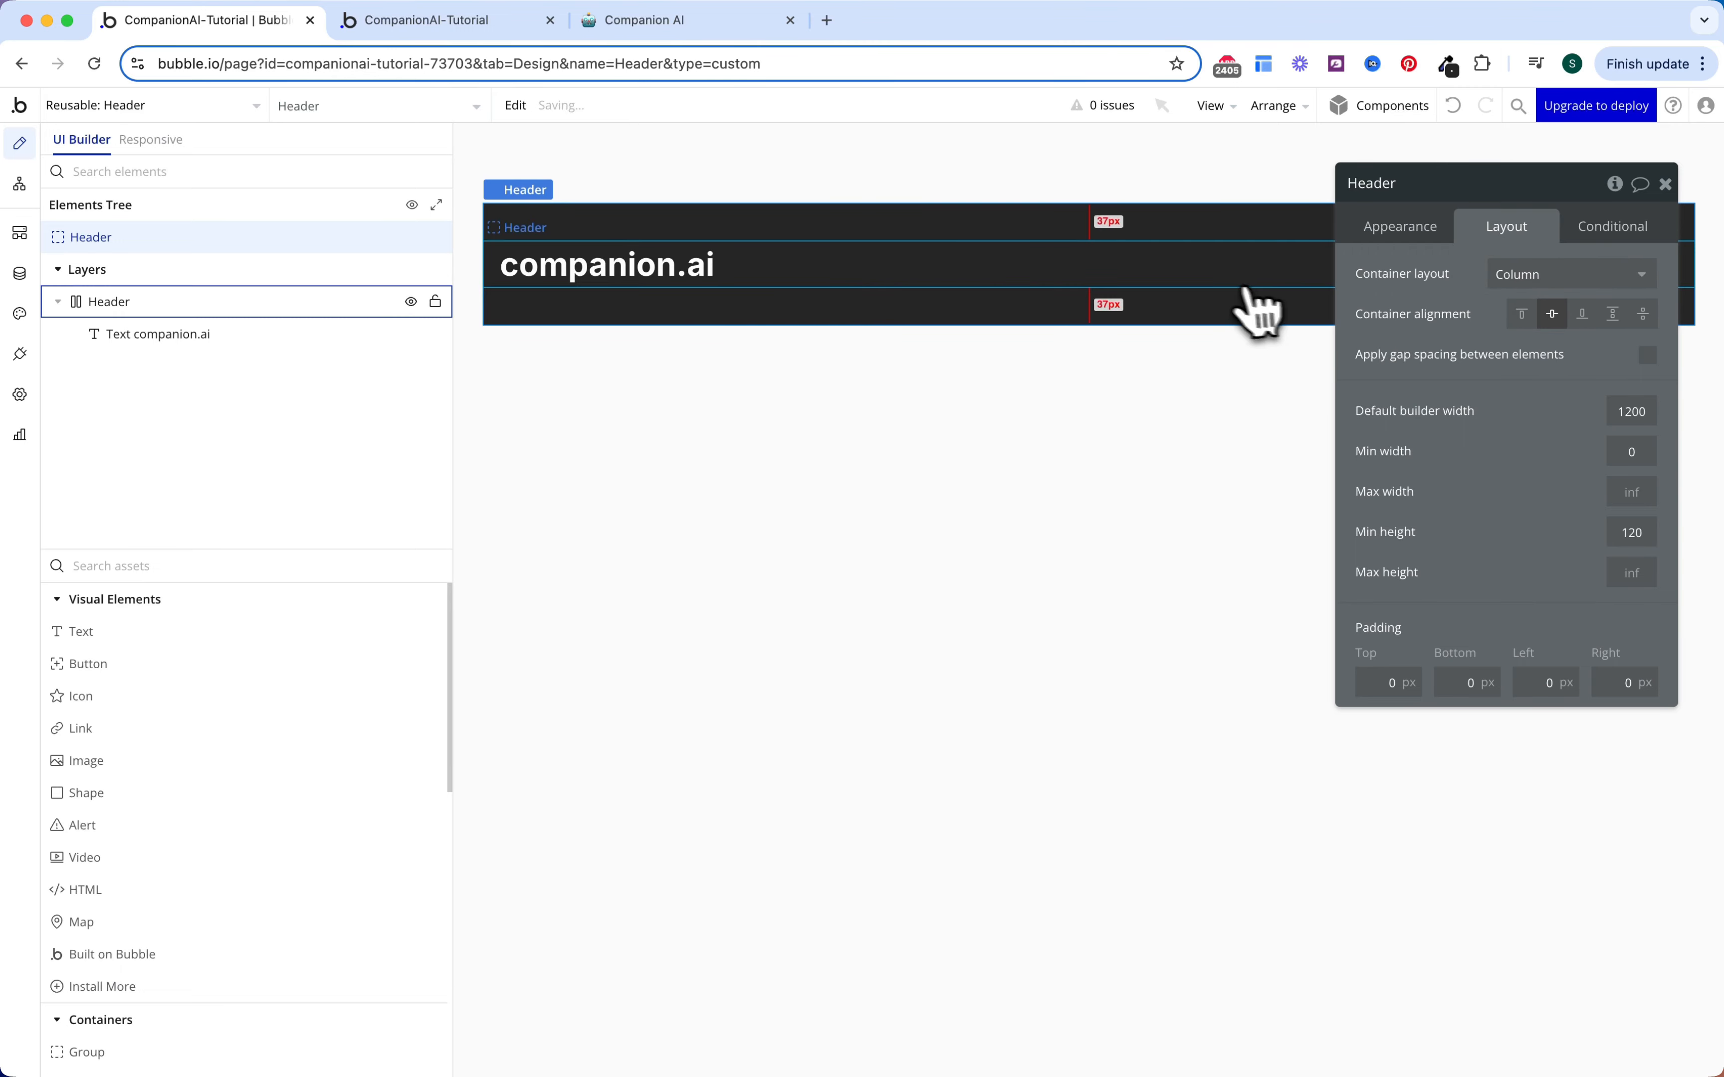
key(Escape)
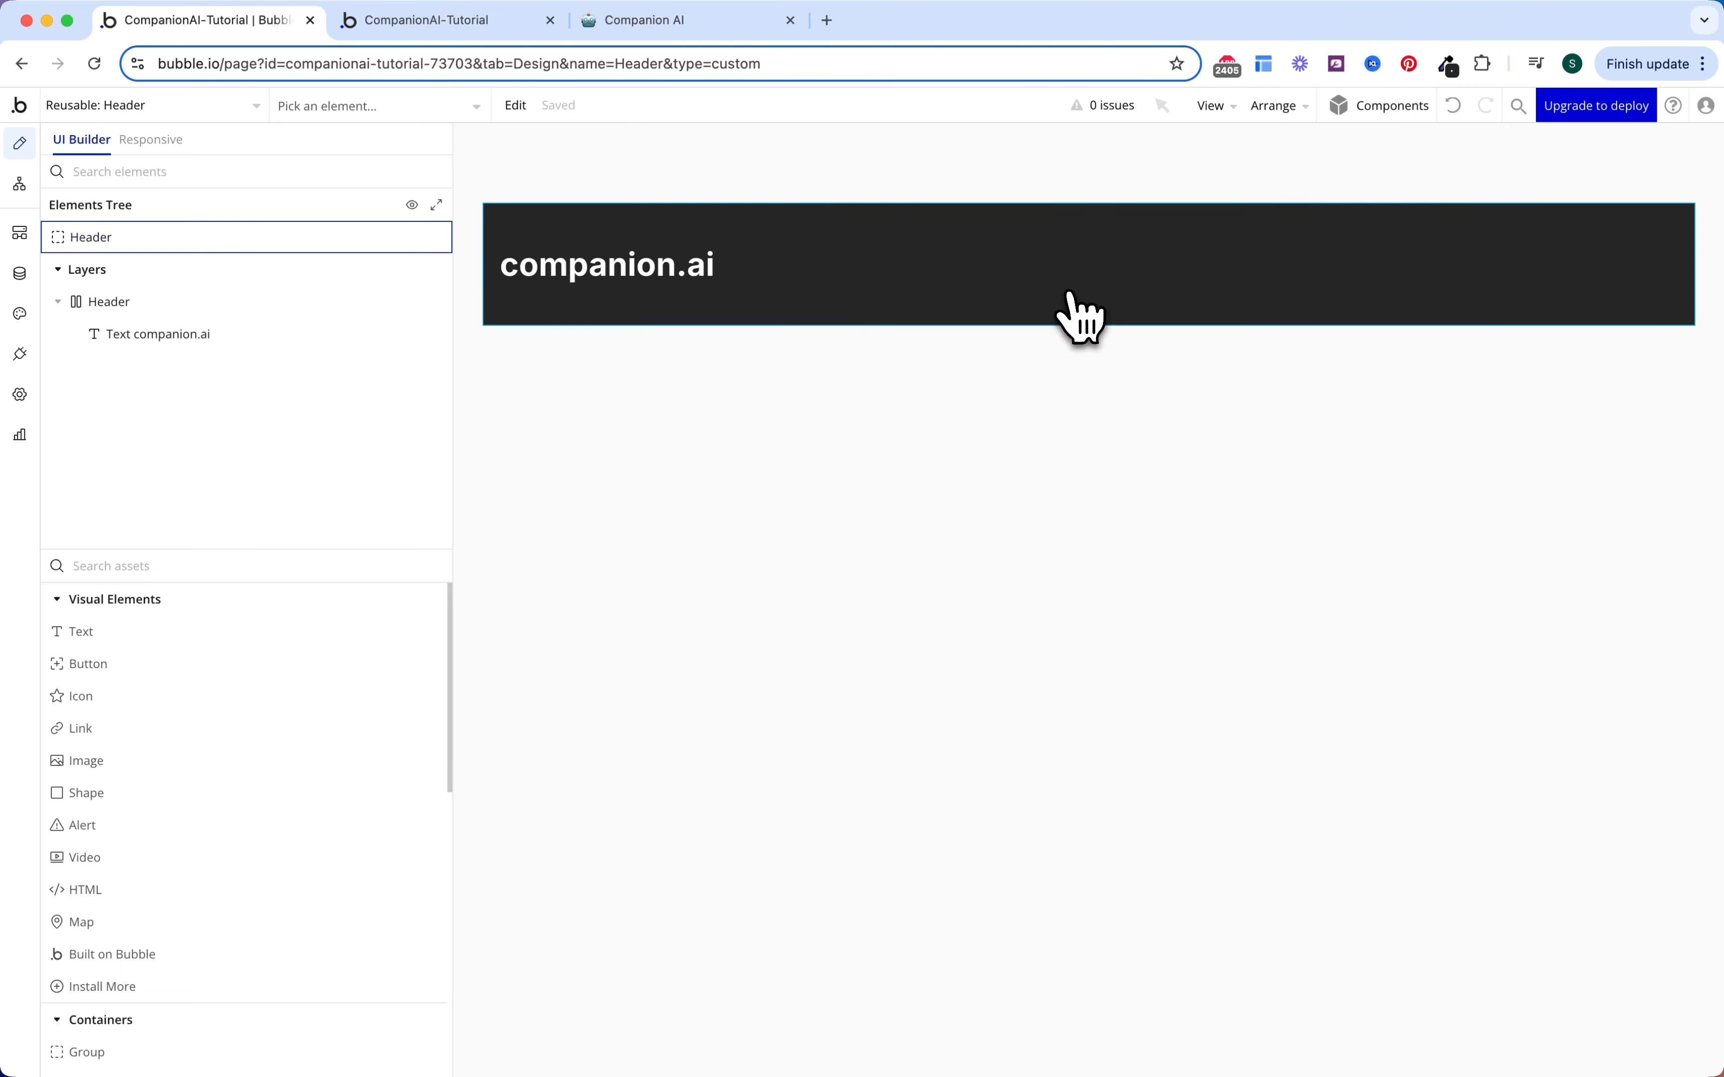
Step: Search for a Group element and drag a new group into the Header
click(393, 566)
text(gr)
drag(331, 632, 1147, 258)
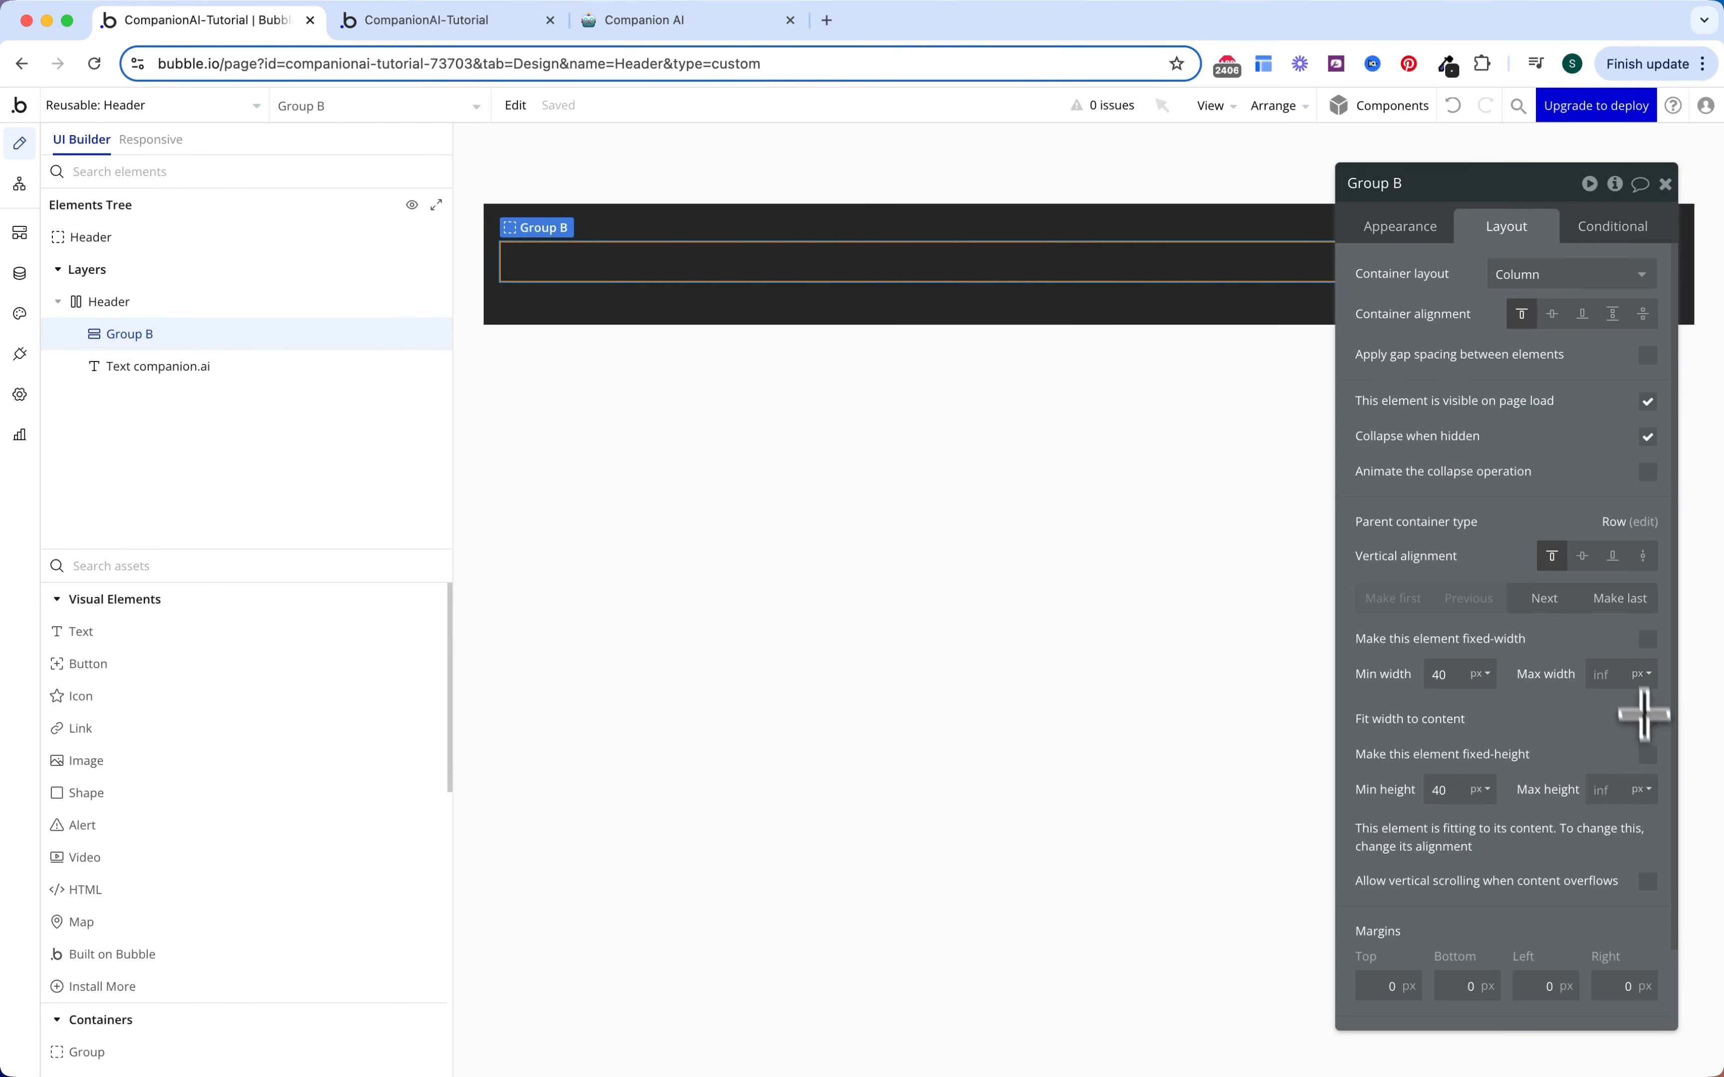
Step: Move the new group last, fit it to content width, set a 32 row gap, rename it 'Group Account'
click(1592, 600)
click(1647, 718)
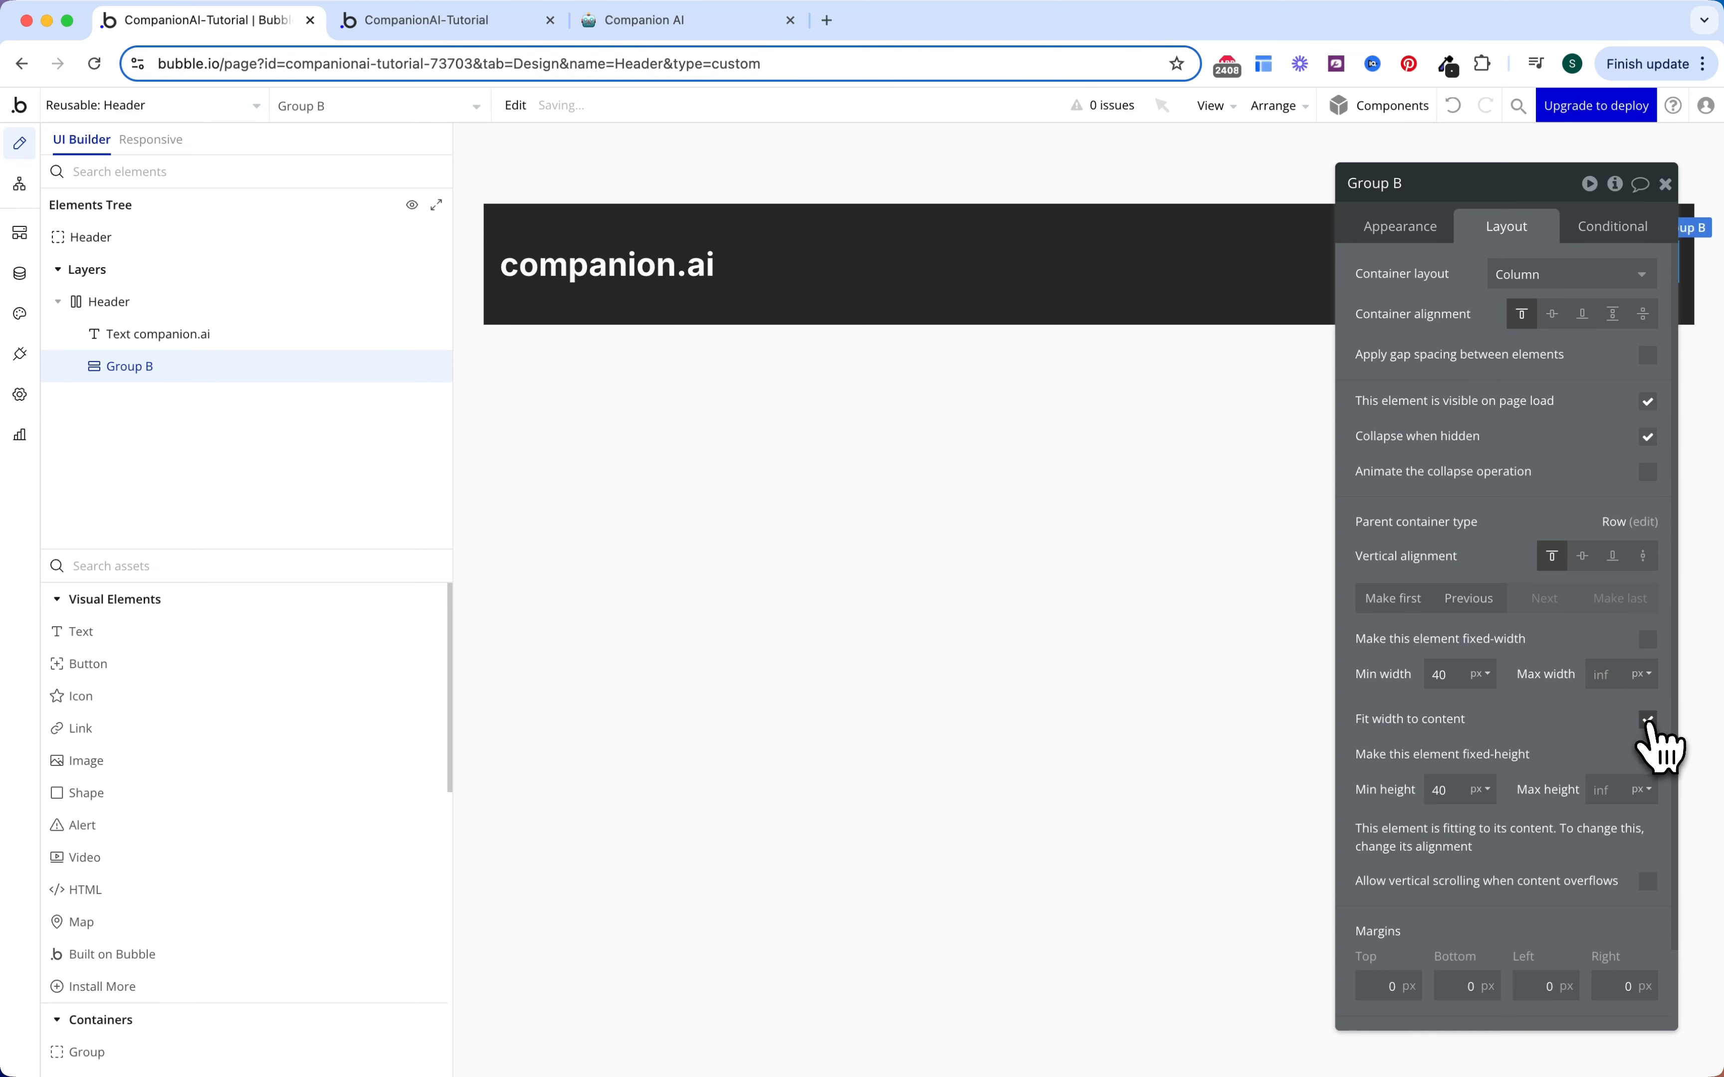
drag(1570, 335, 1539, 357)
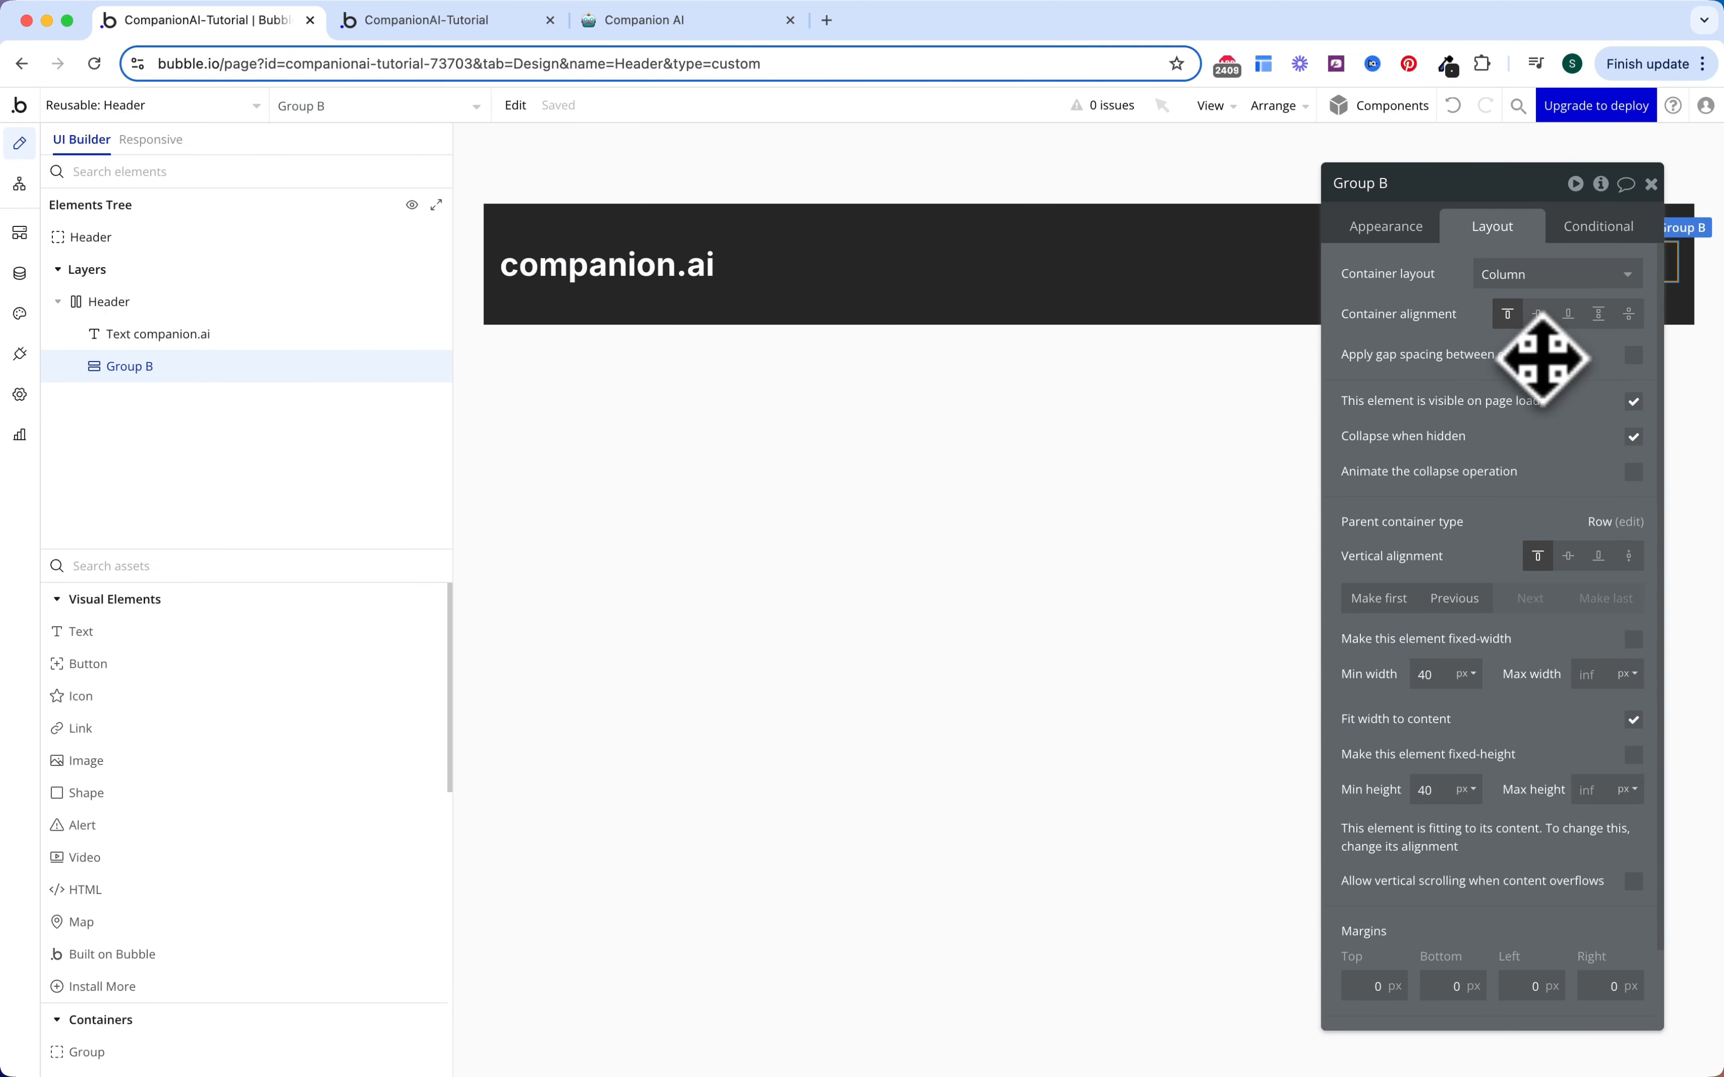
click(1633, 354)
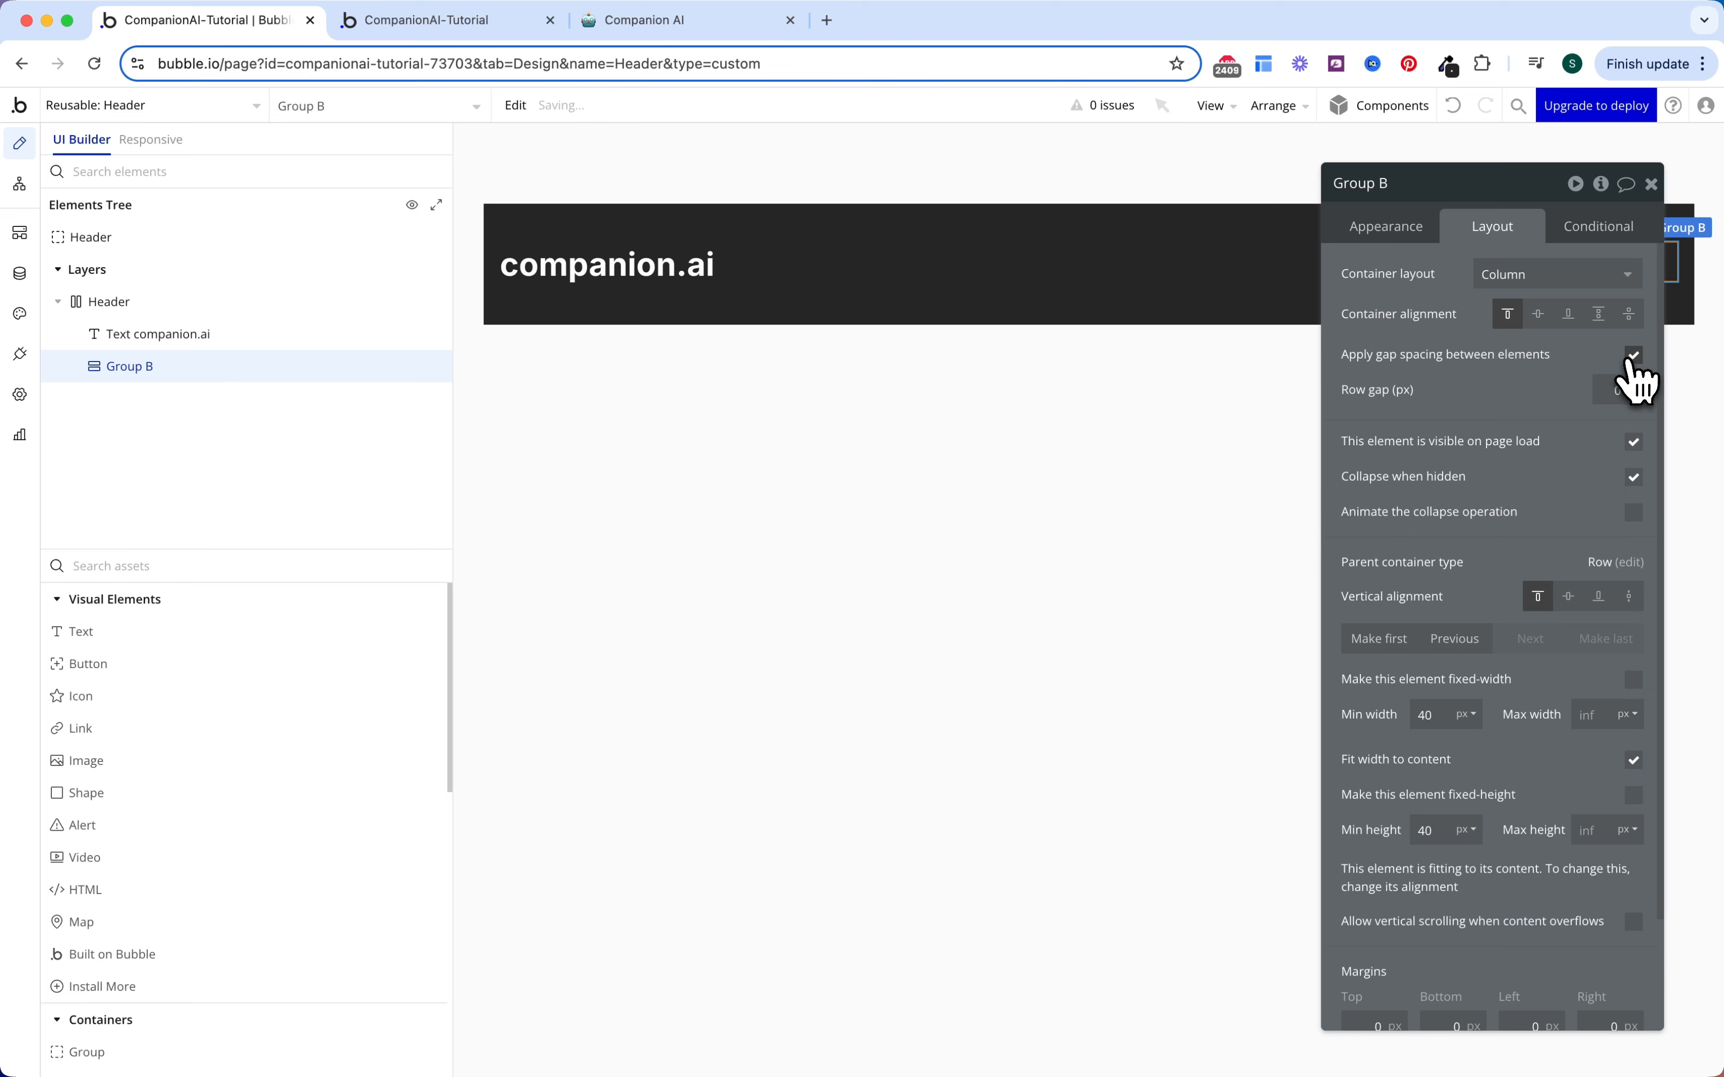
click(1617, 397)
text(32)
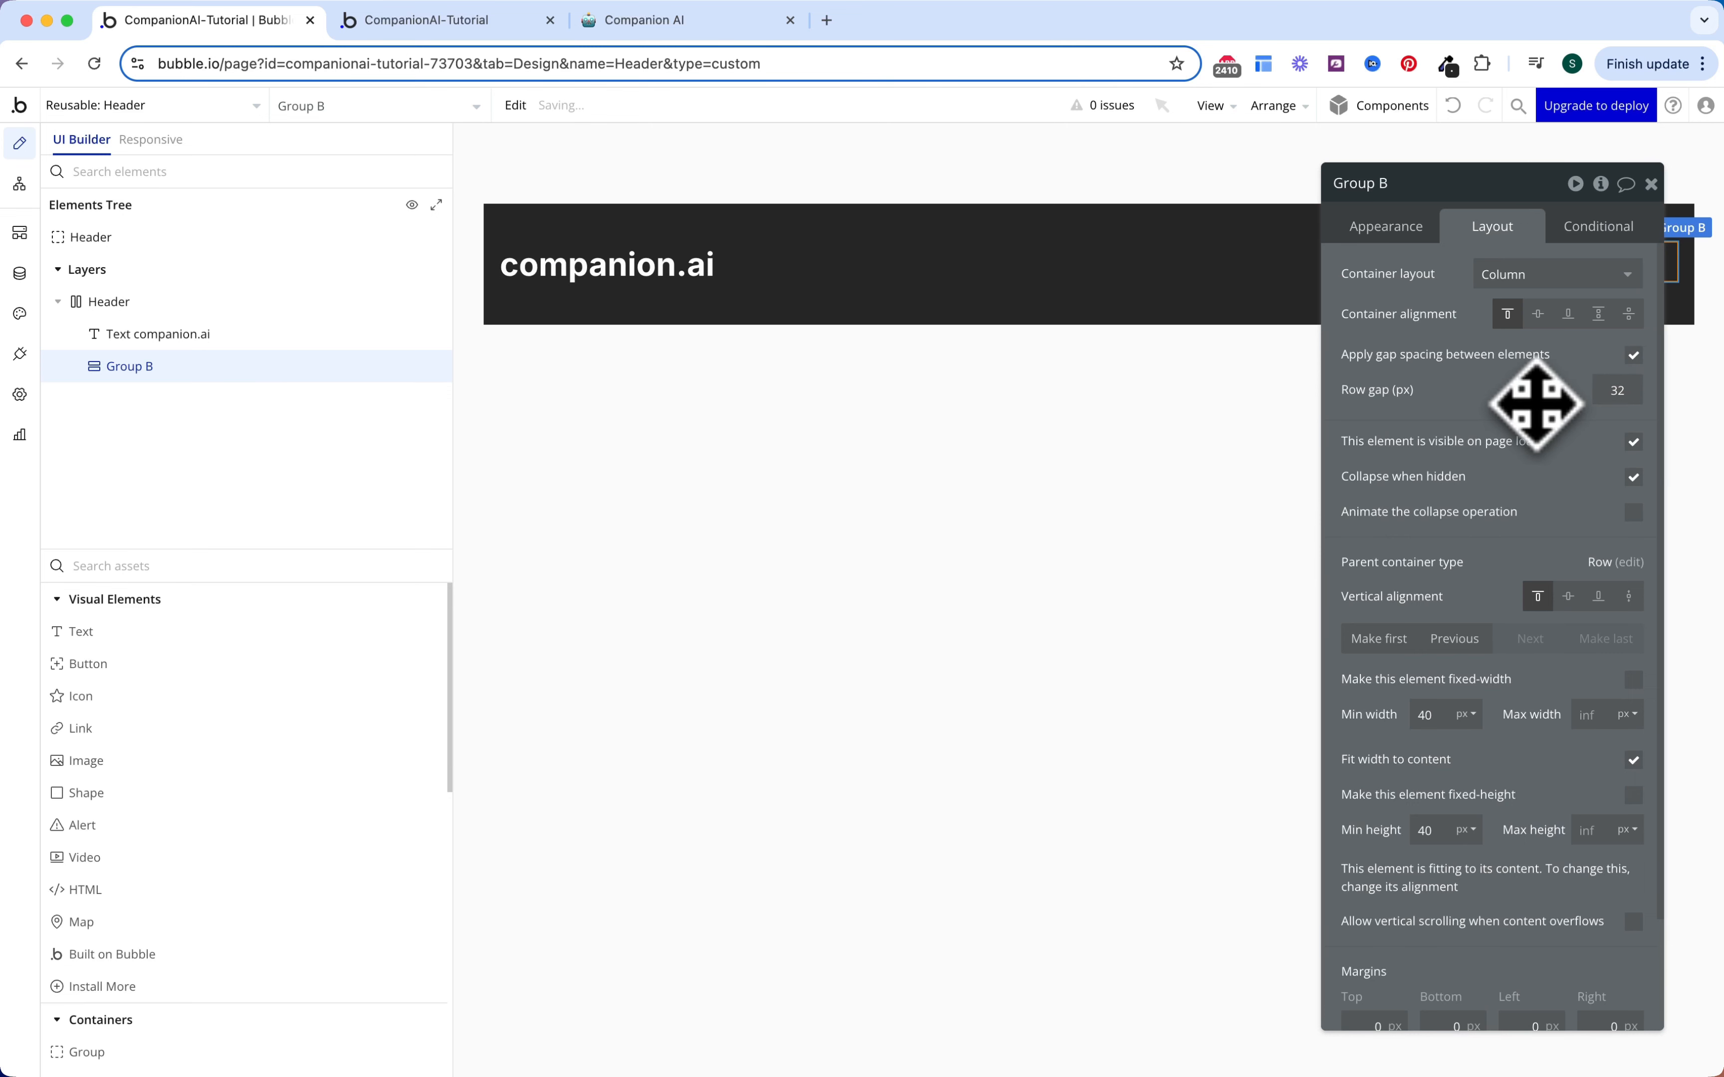
key(Escape)
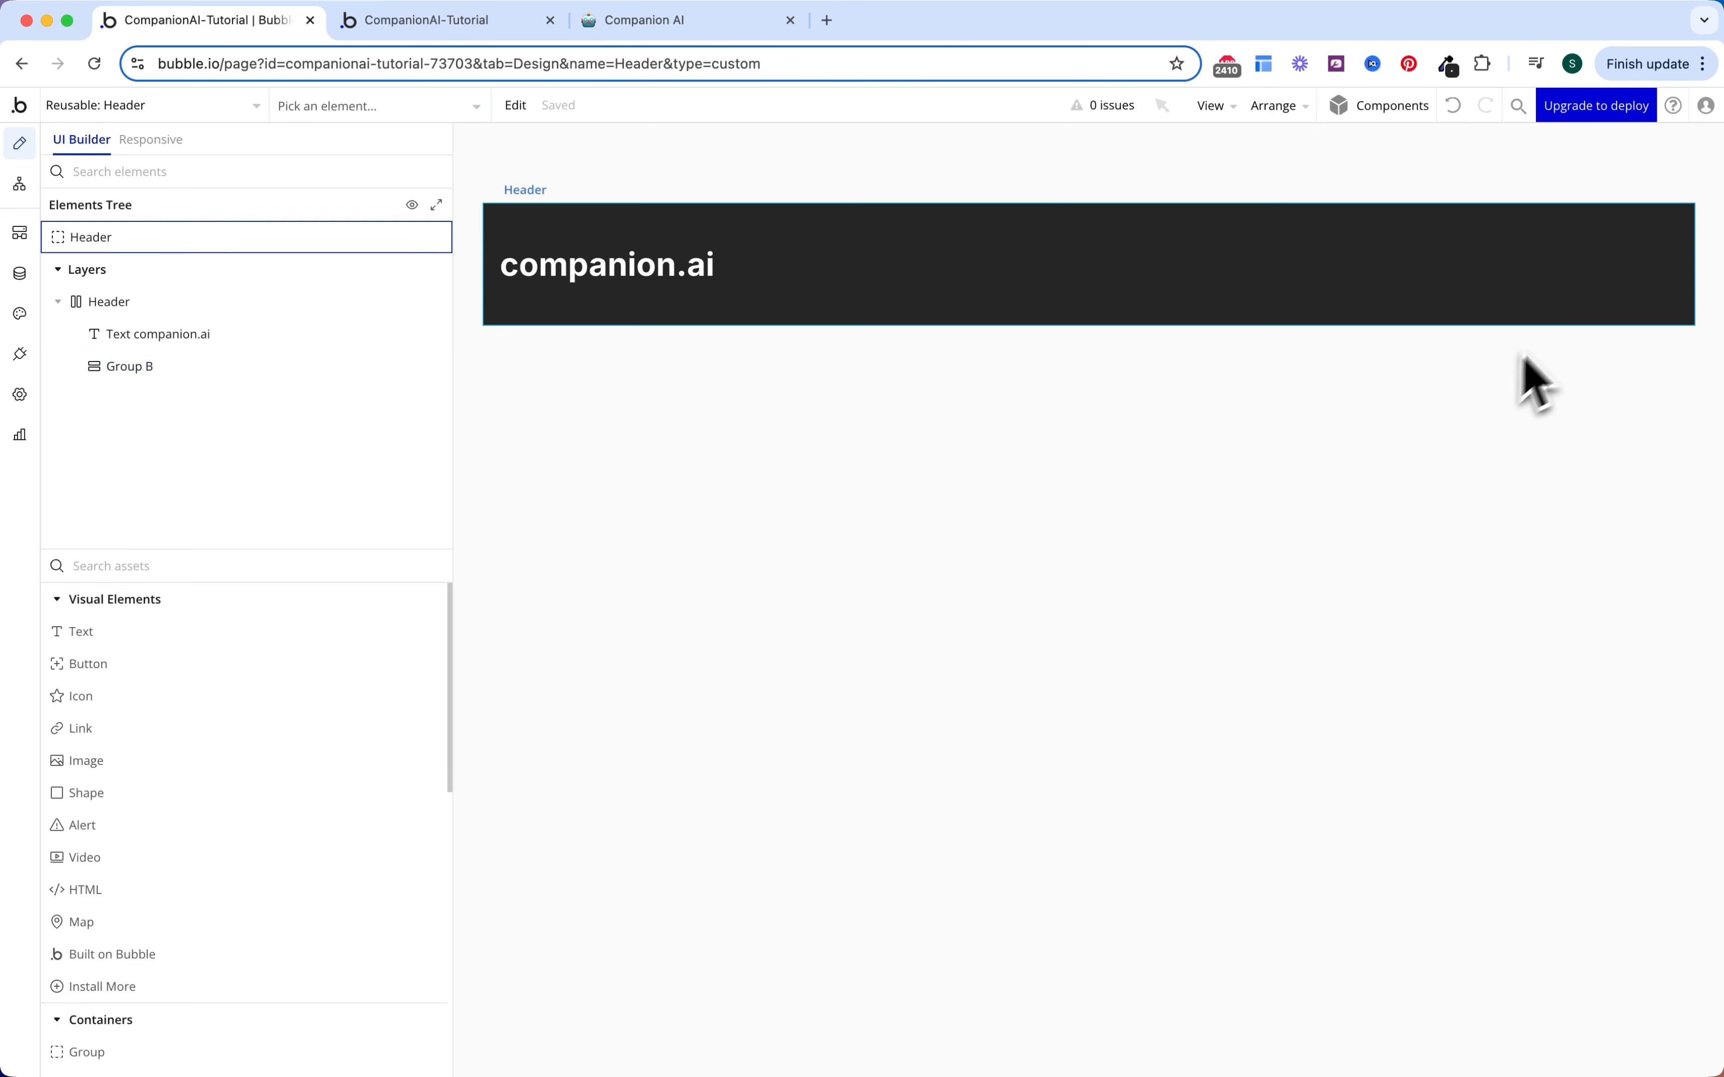
click(1592, 314)
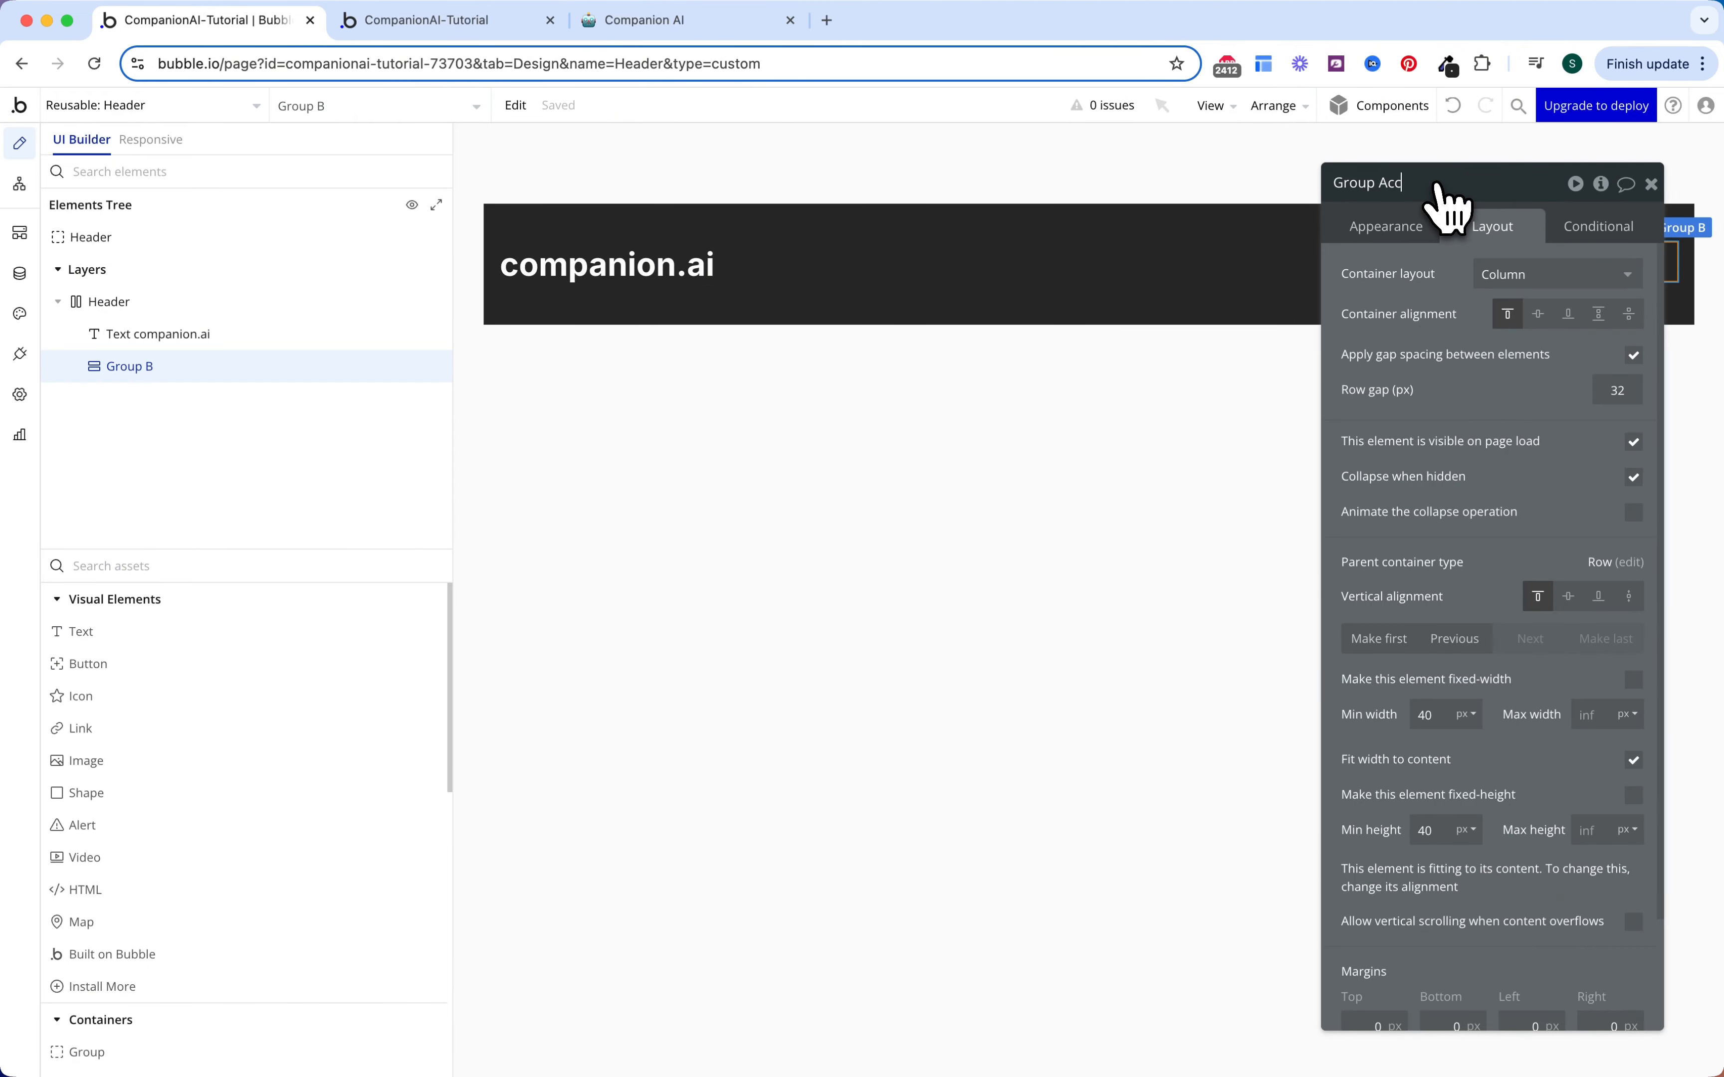
key(Return)
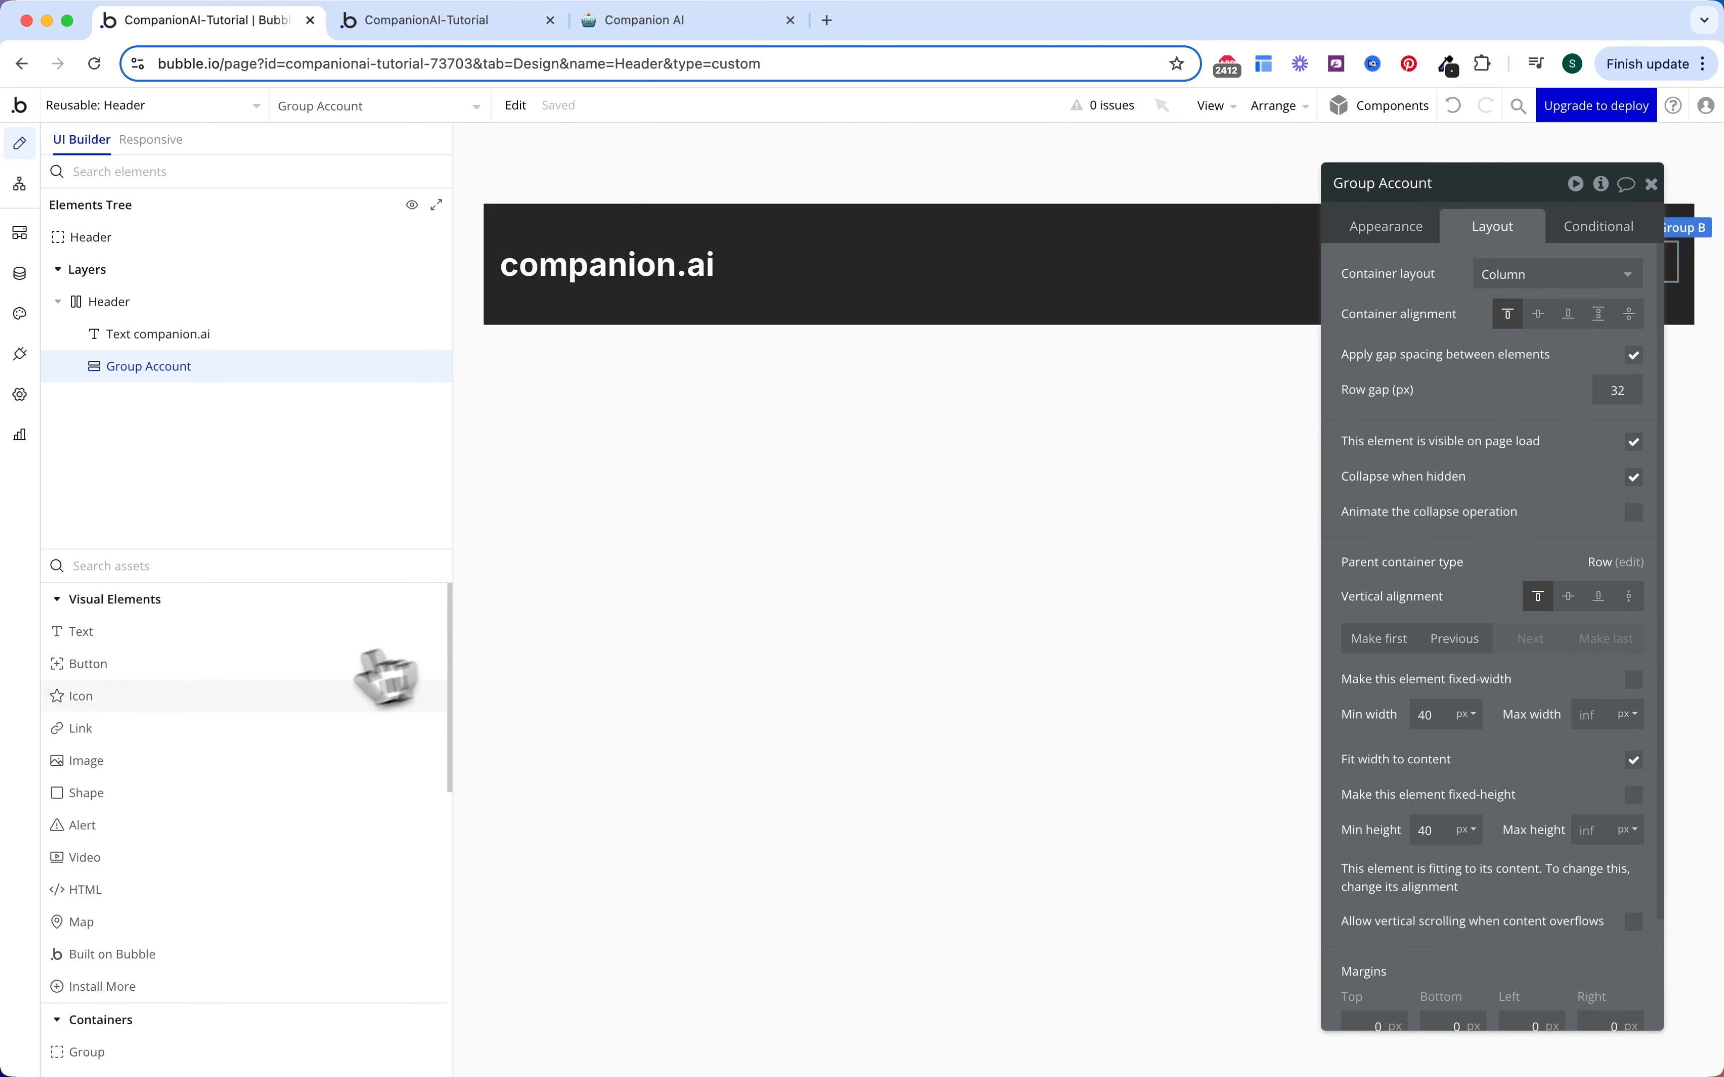
click(262, 761)
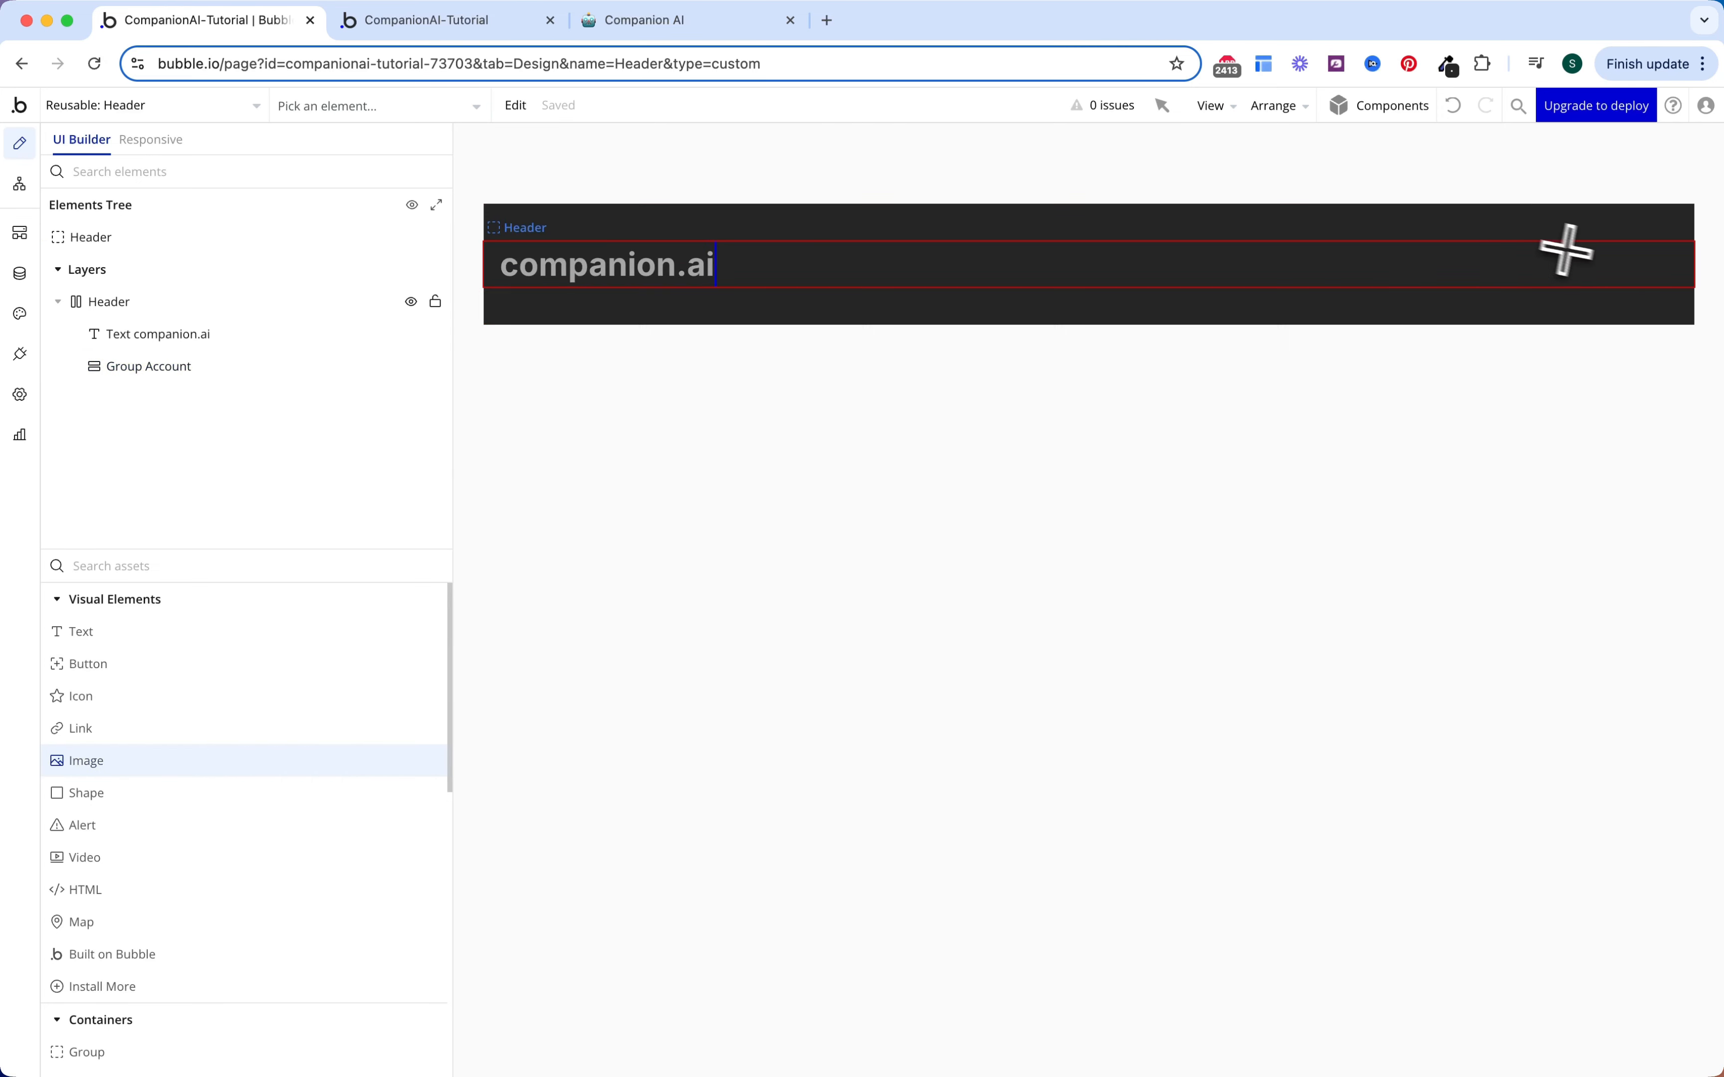
Step: Place an image in Group Account with fixed aspect ratio and roundness 100
click(1656, 259)
click(1482, 226)
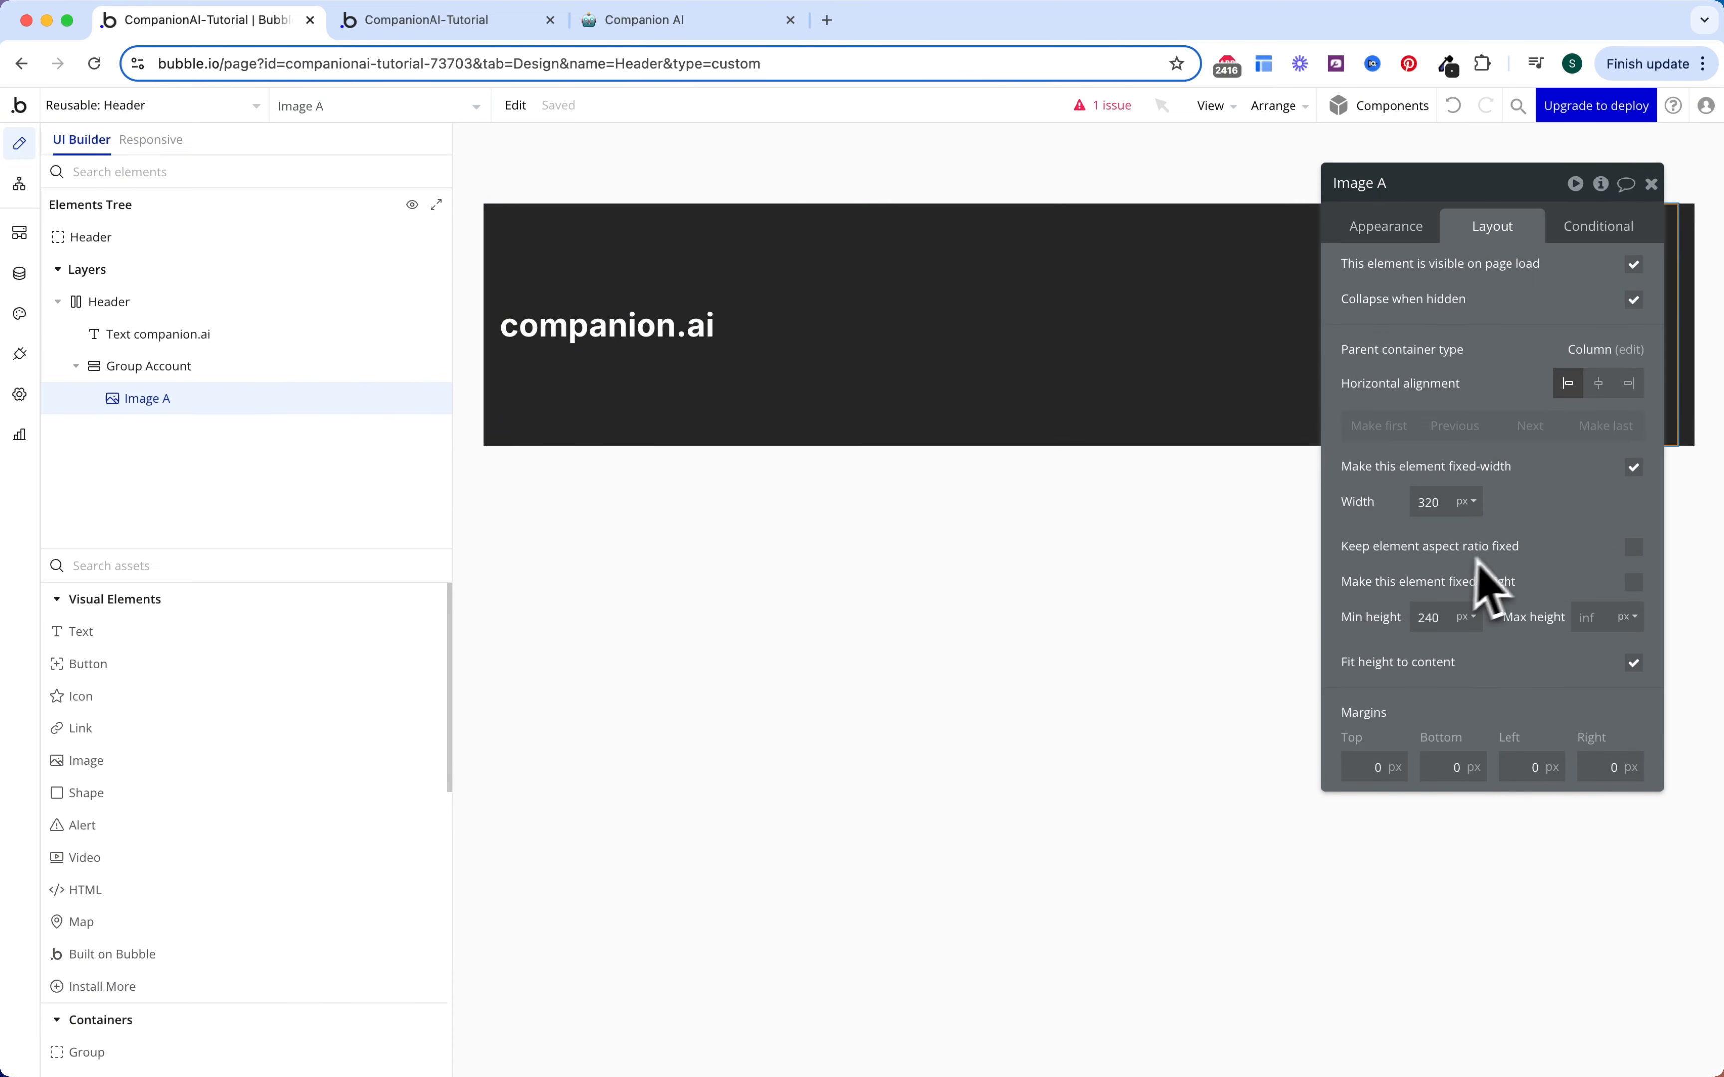
click(1634, 548)
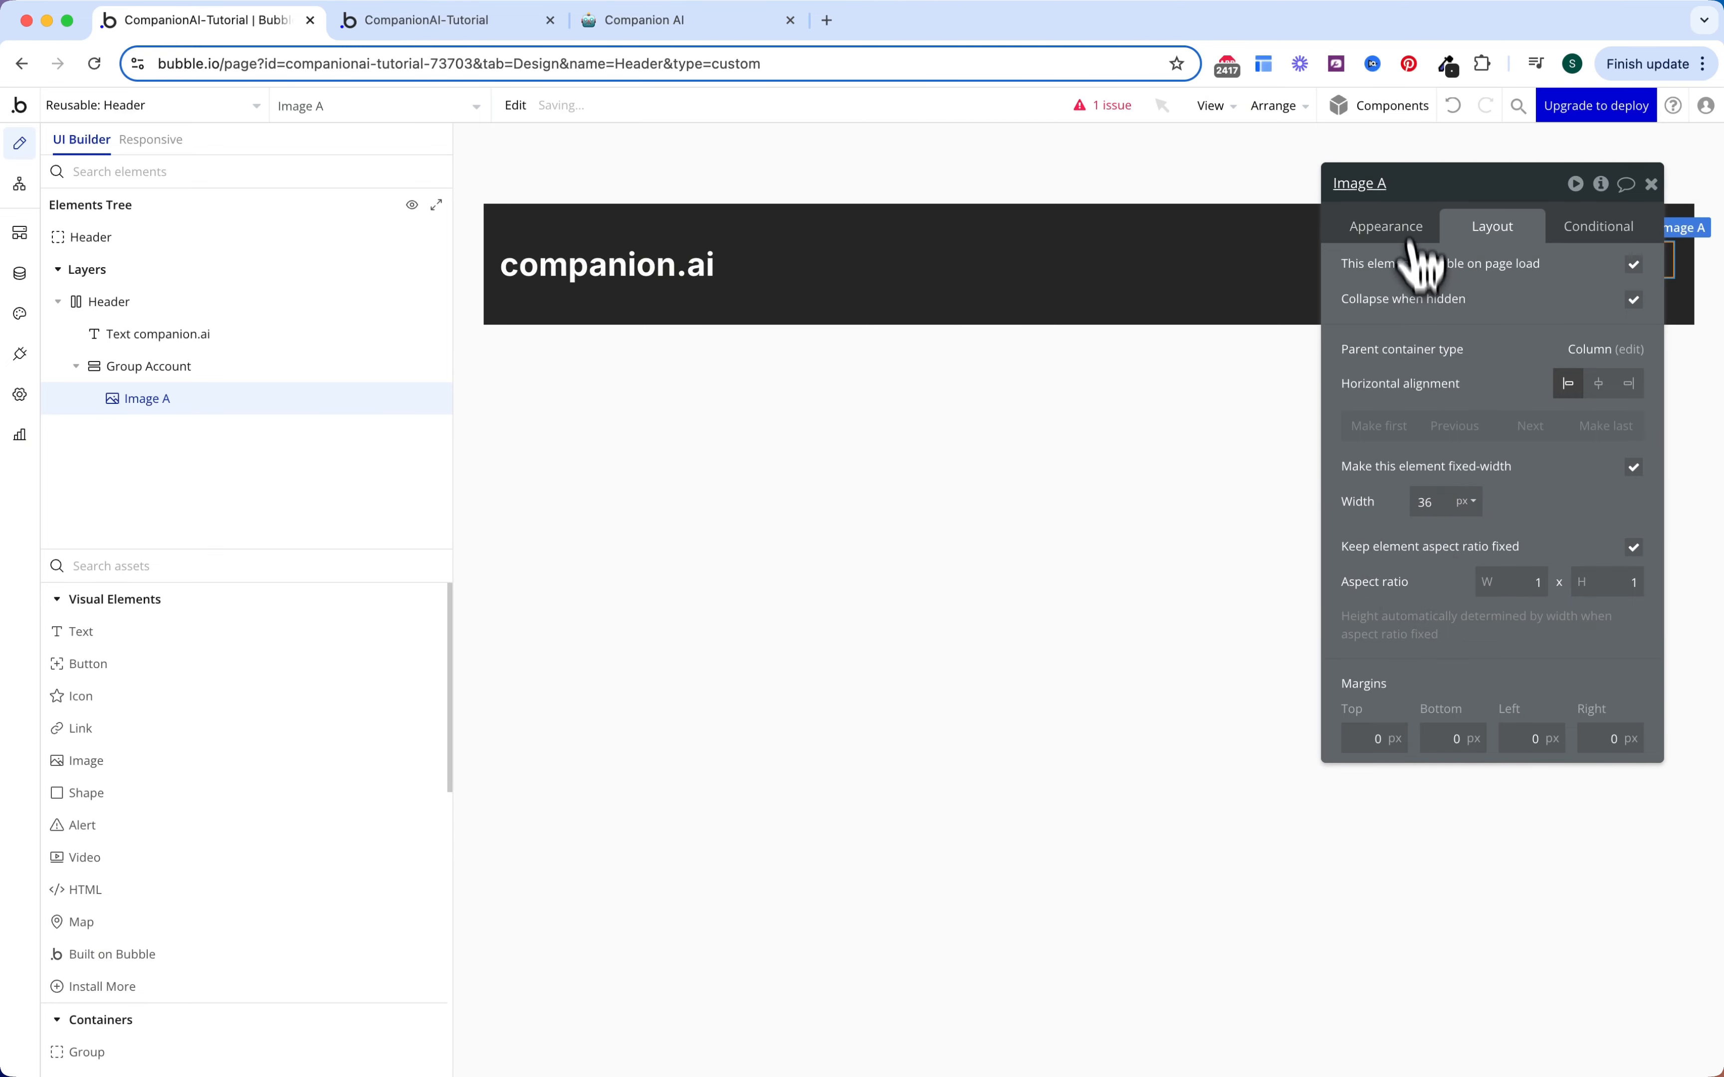
click(1389, 228)
scroll(1461, 442, down, 5)
click(1590, 533)
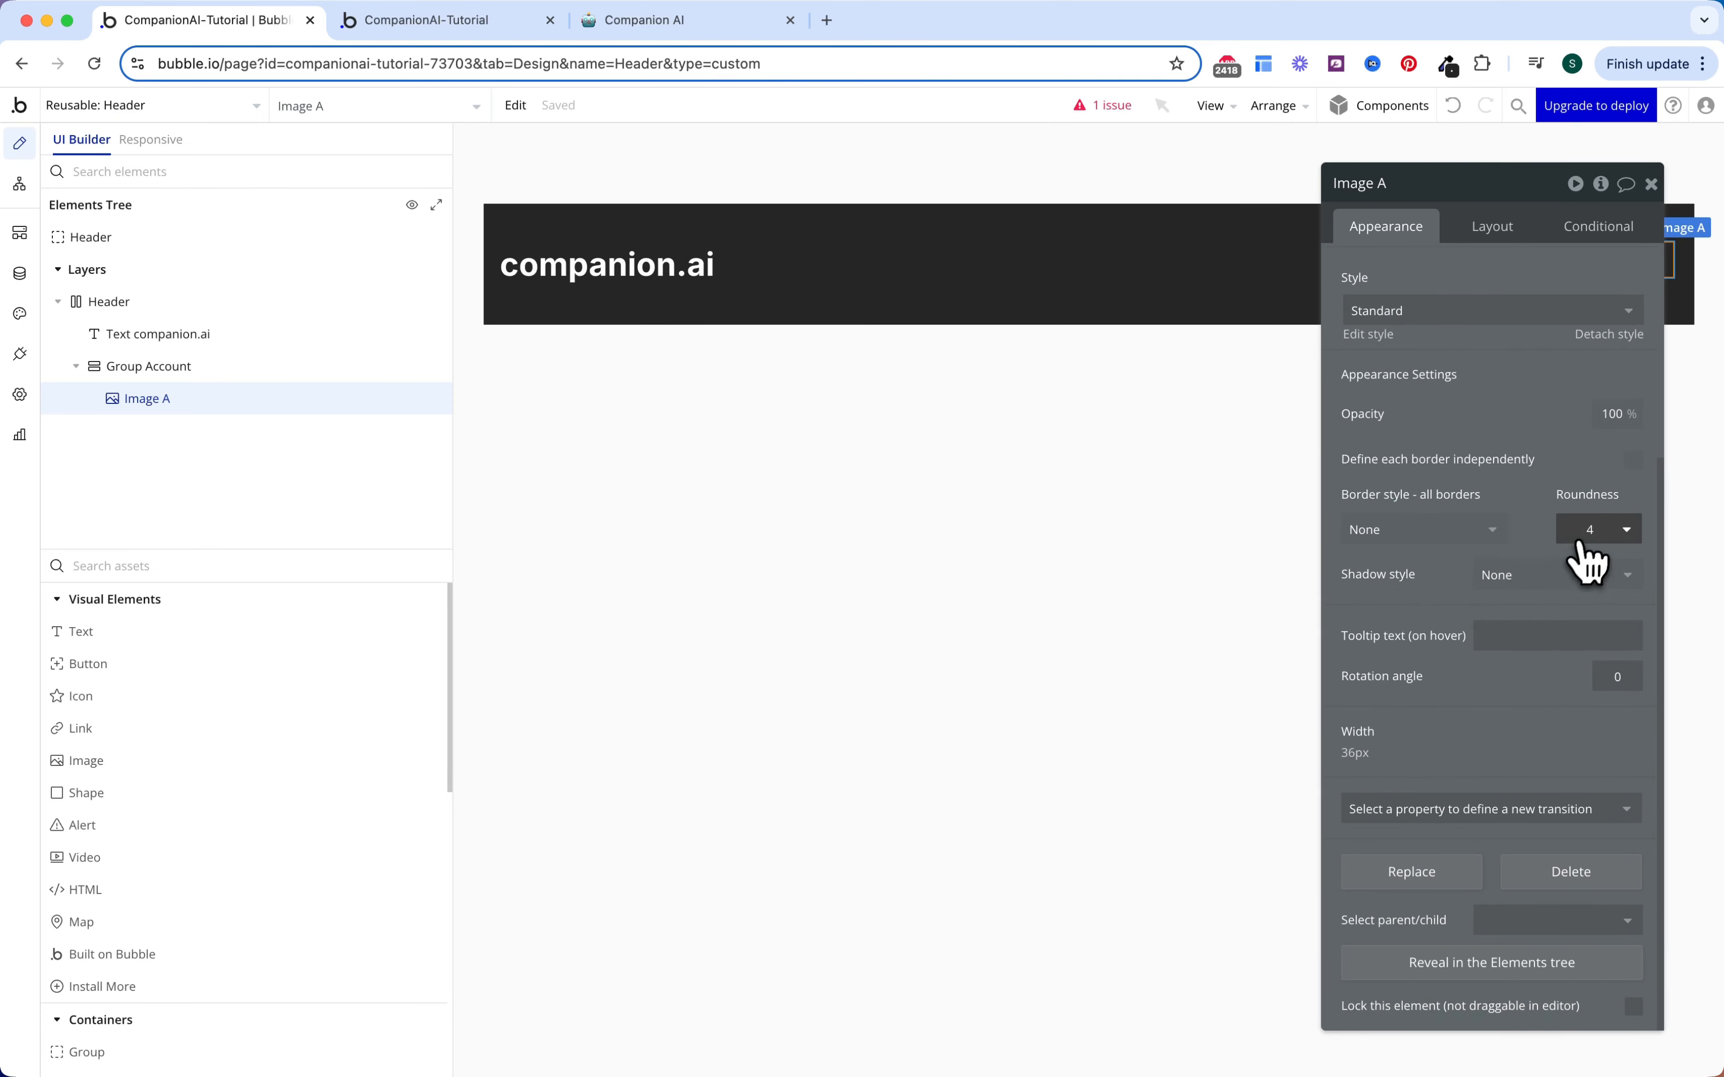
text(100)
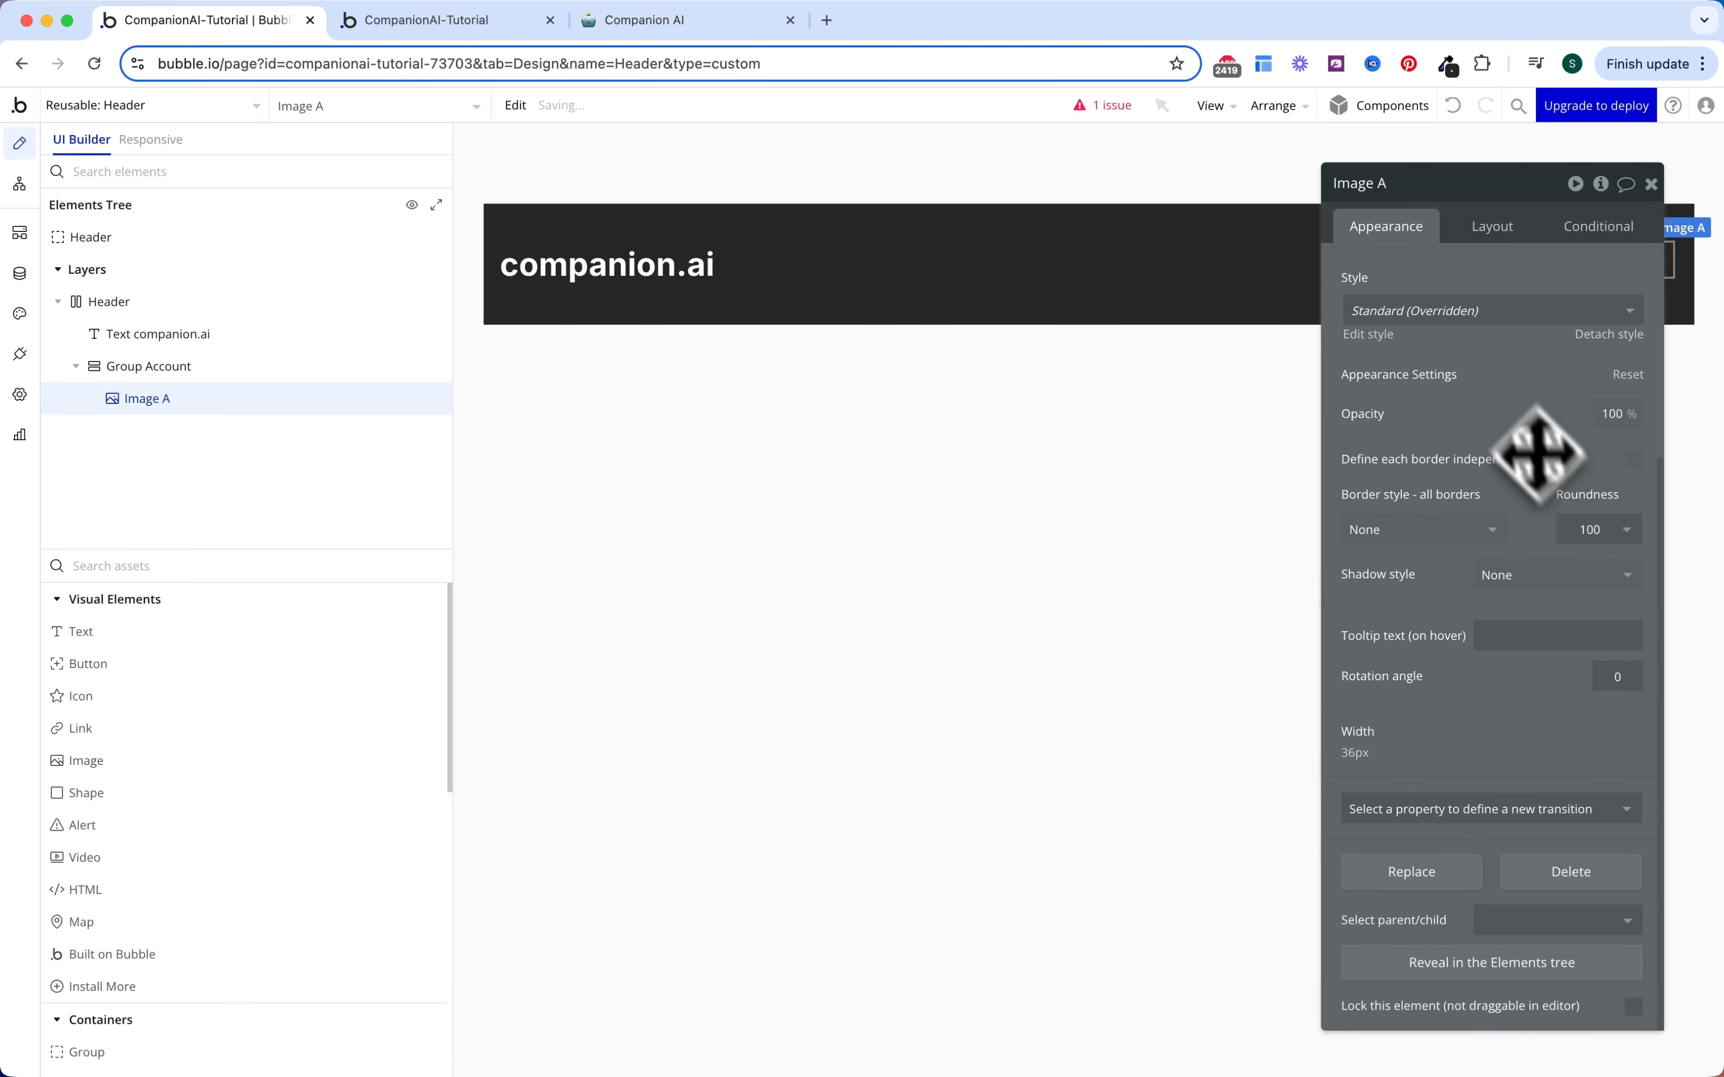
scroll(1535, 454, up, 5)
Step: Make the image's dynamic source Current User's Profile Picture and add a new condition
click(1490, 342)
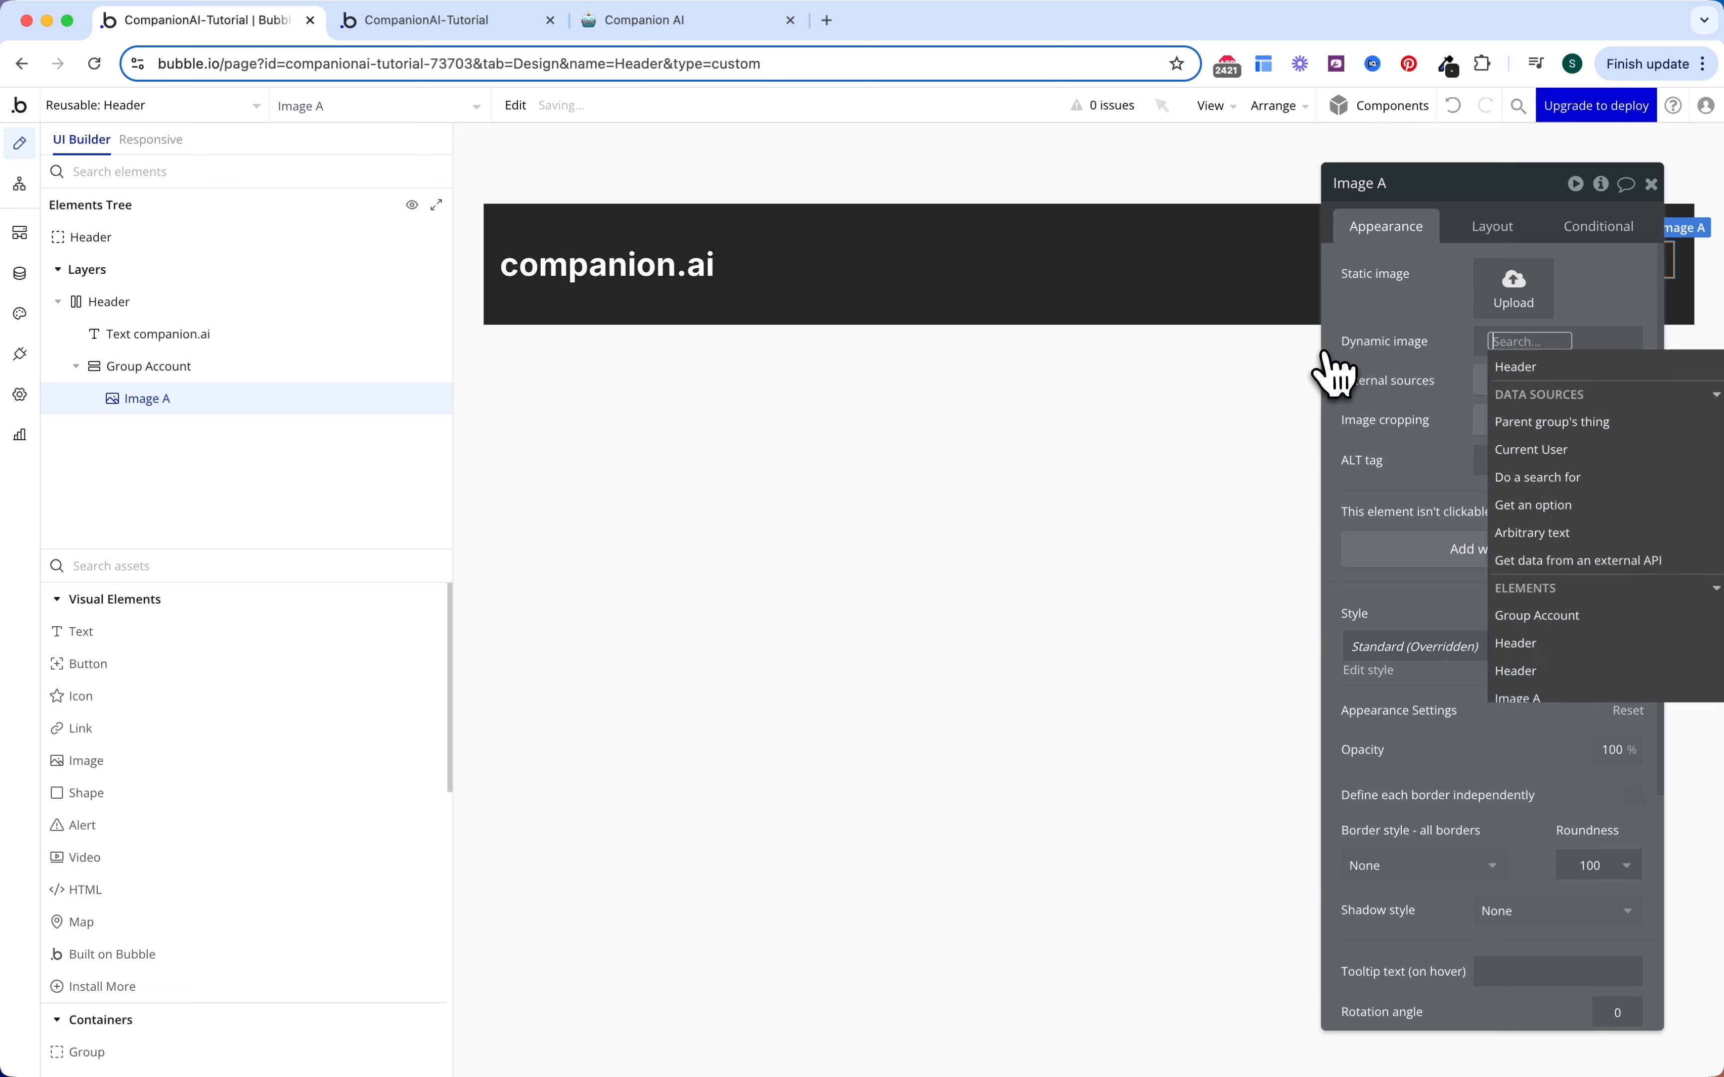
click(1506, 448)
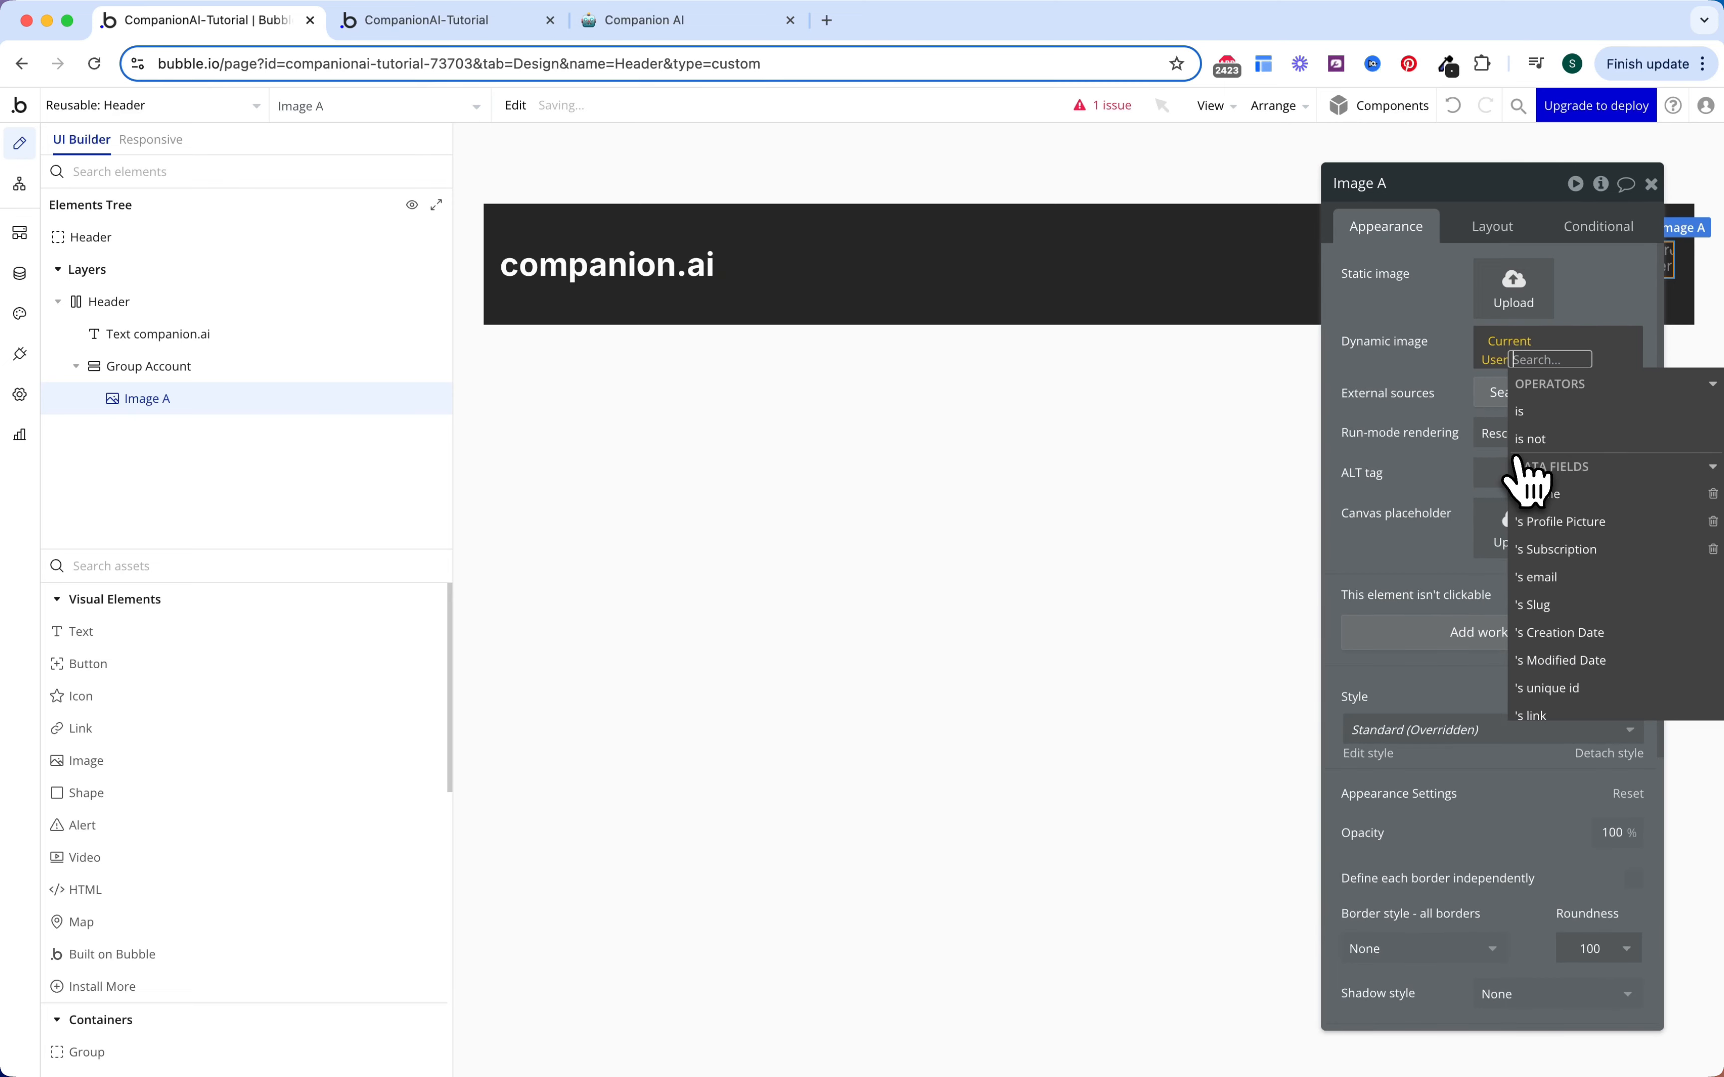
click(1565, 522)
click(1442, 366)
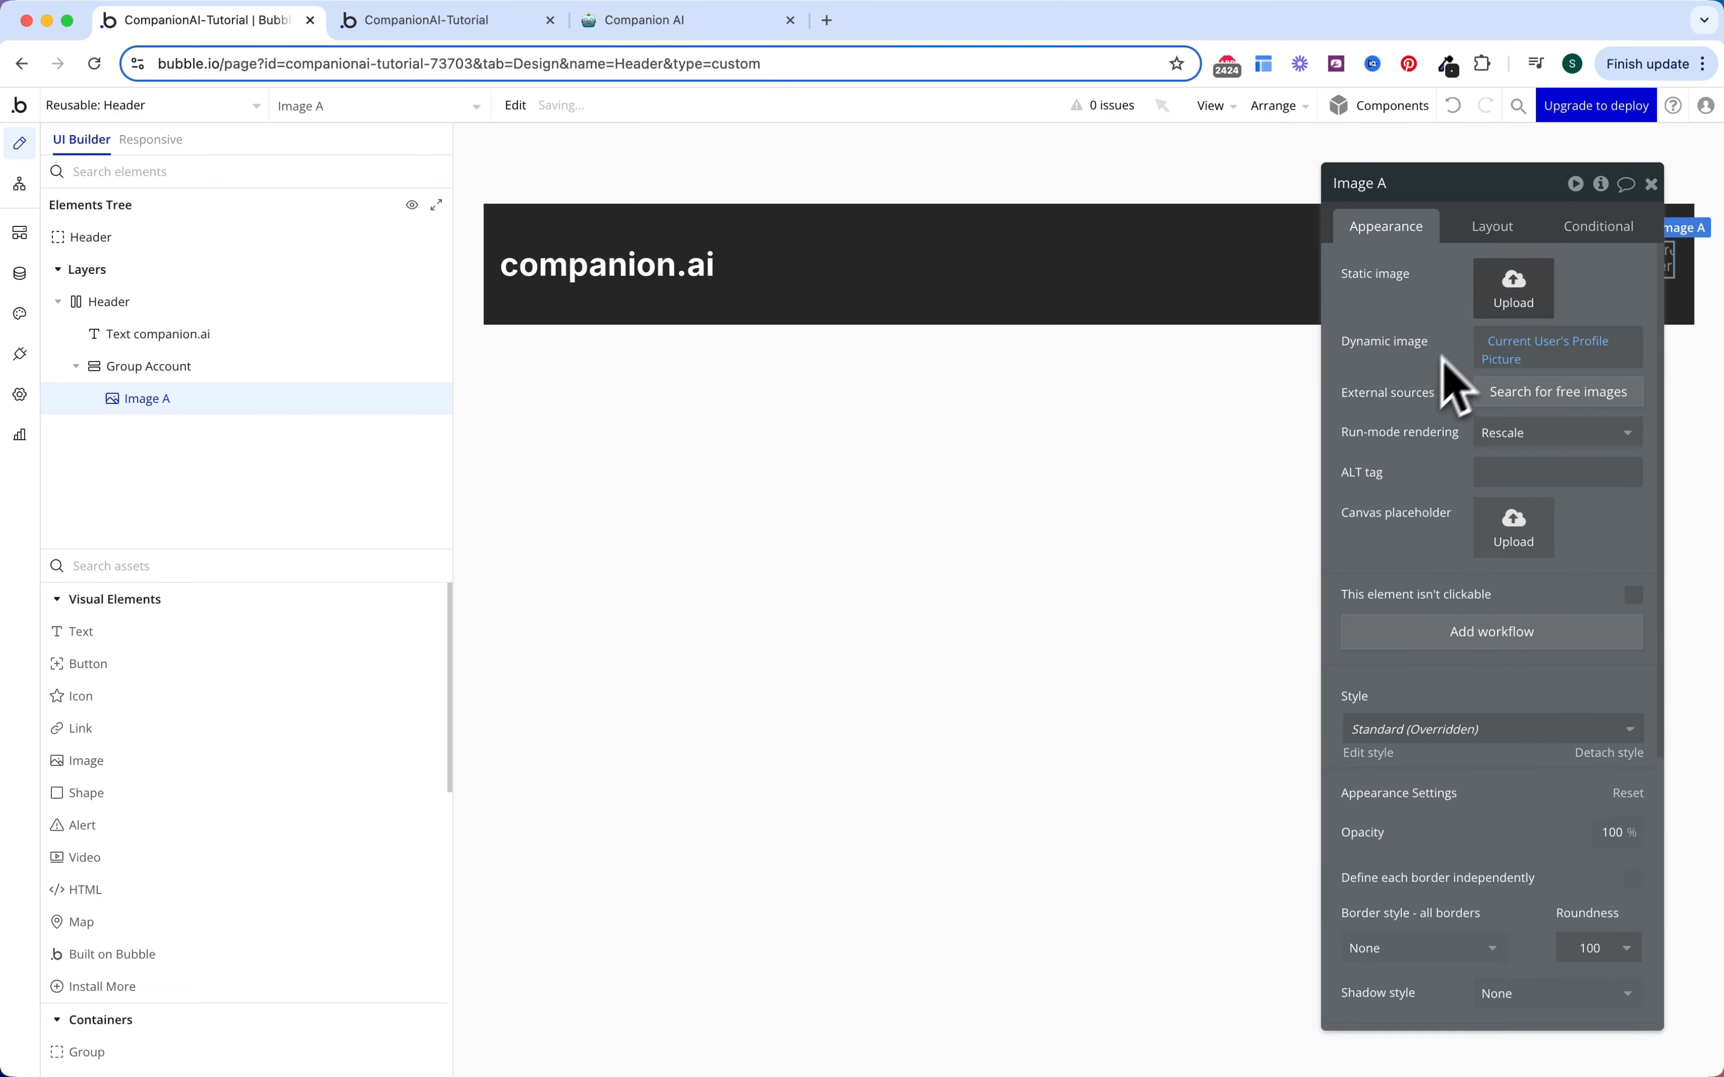
click(1581, 231)
click(1546, 282)
Step: When Current User's Profile Picture is empty, switch the Image Source to an uploaded placeholder
click(1425, 281)
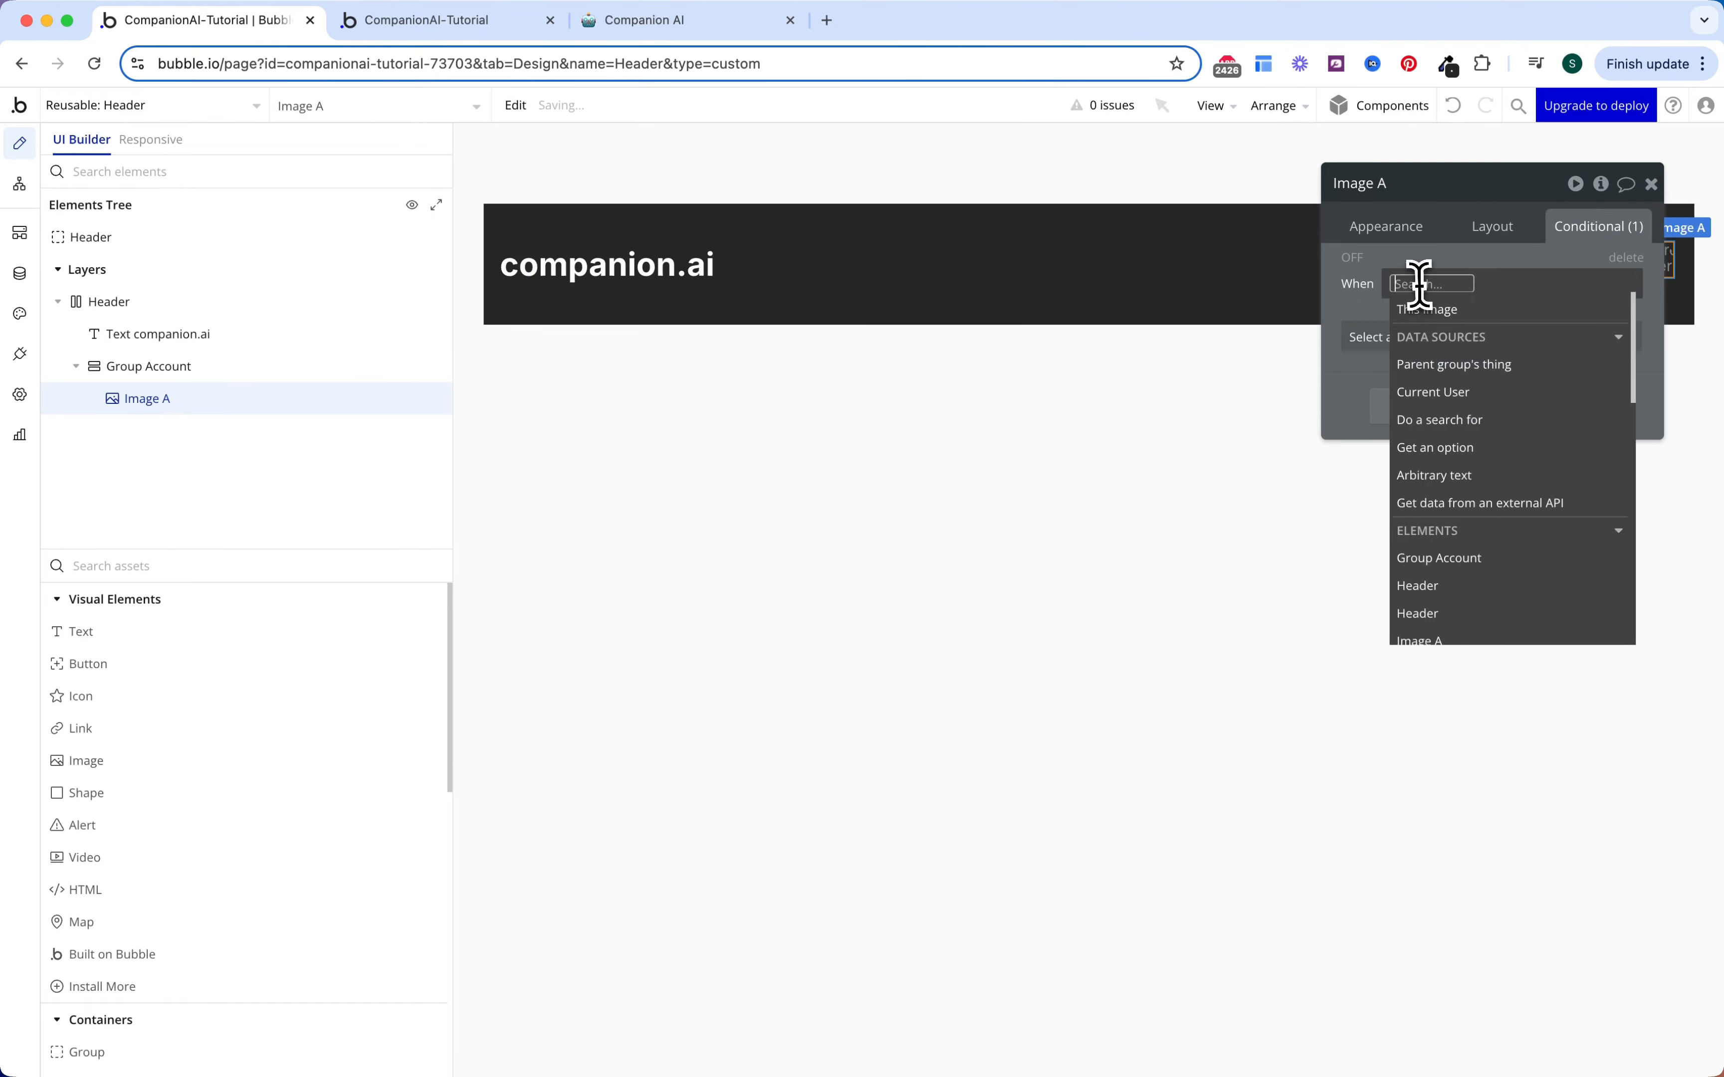
click(1439, 392)
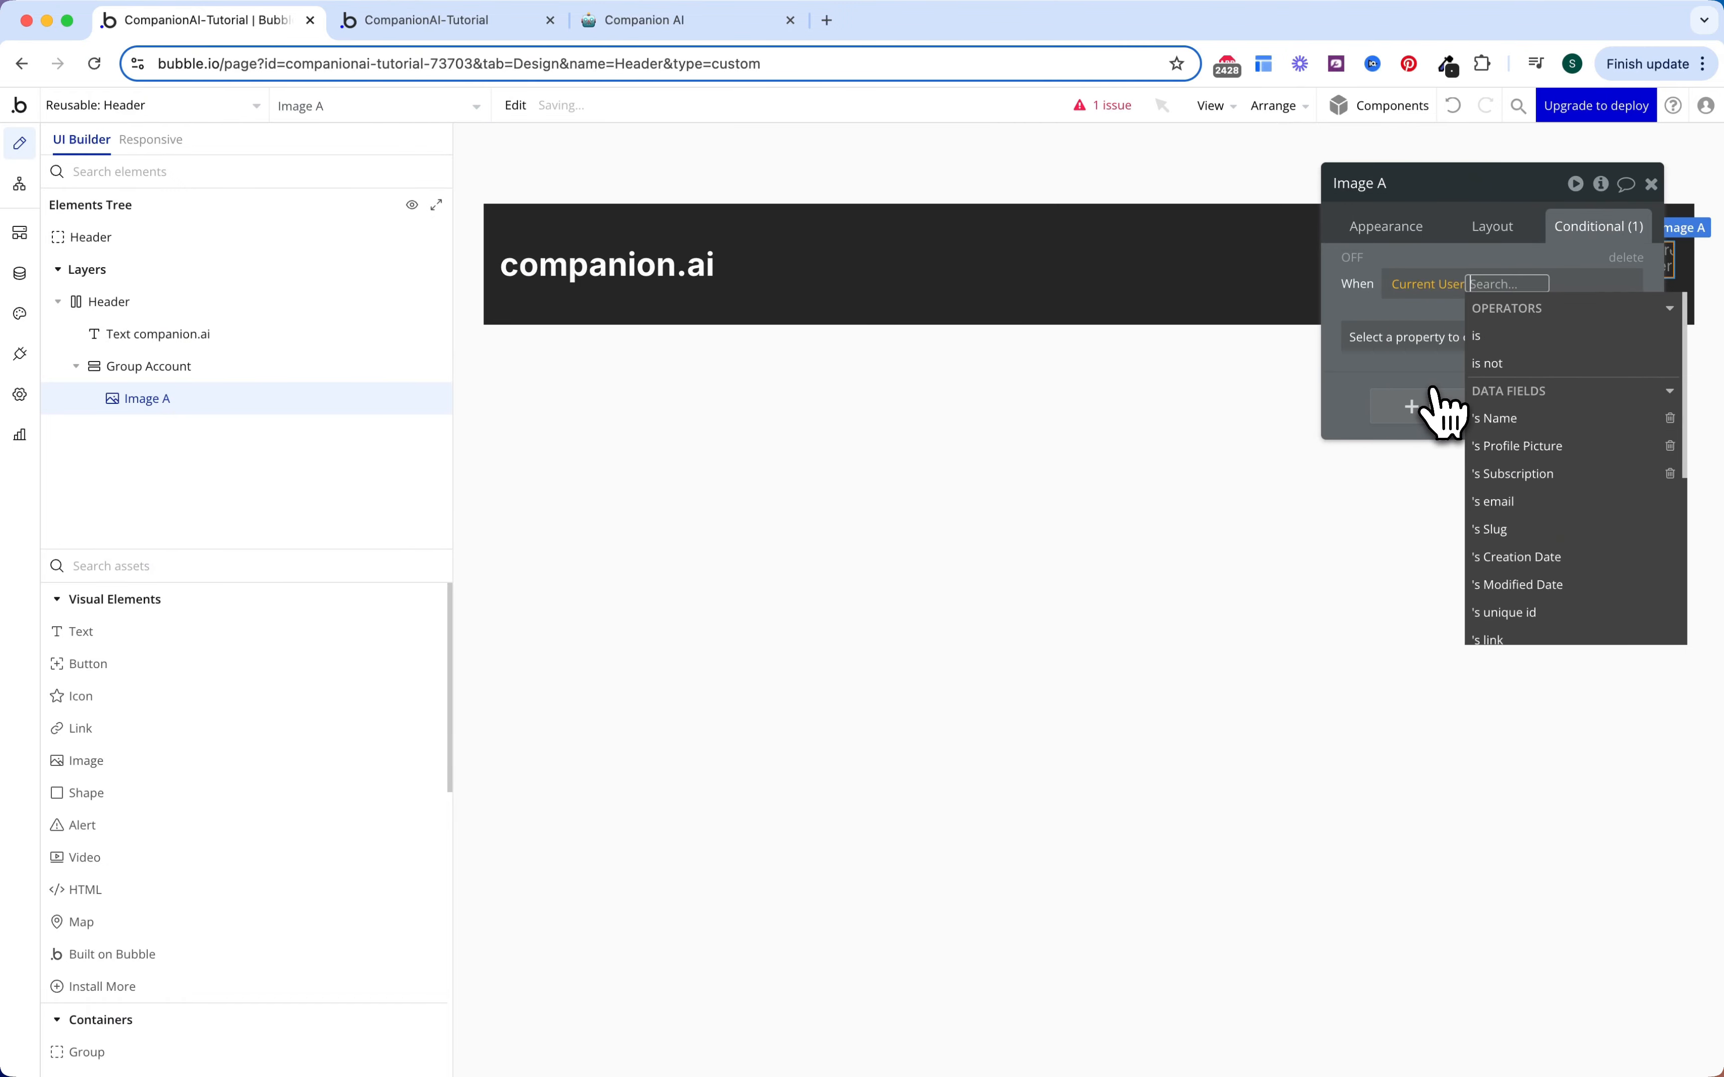
click(1525, 456)
click(1460, 353)
click(1394, 349)
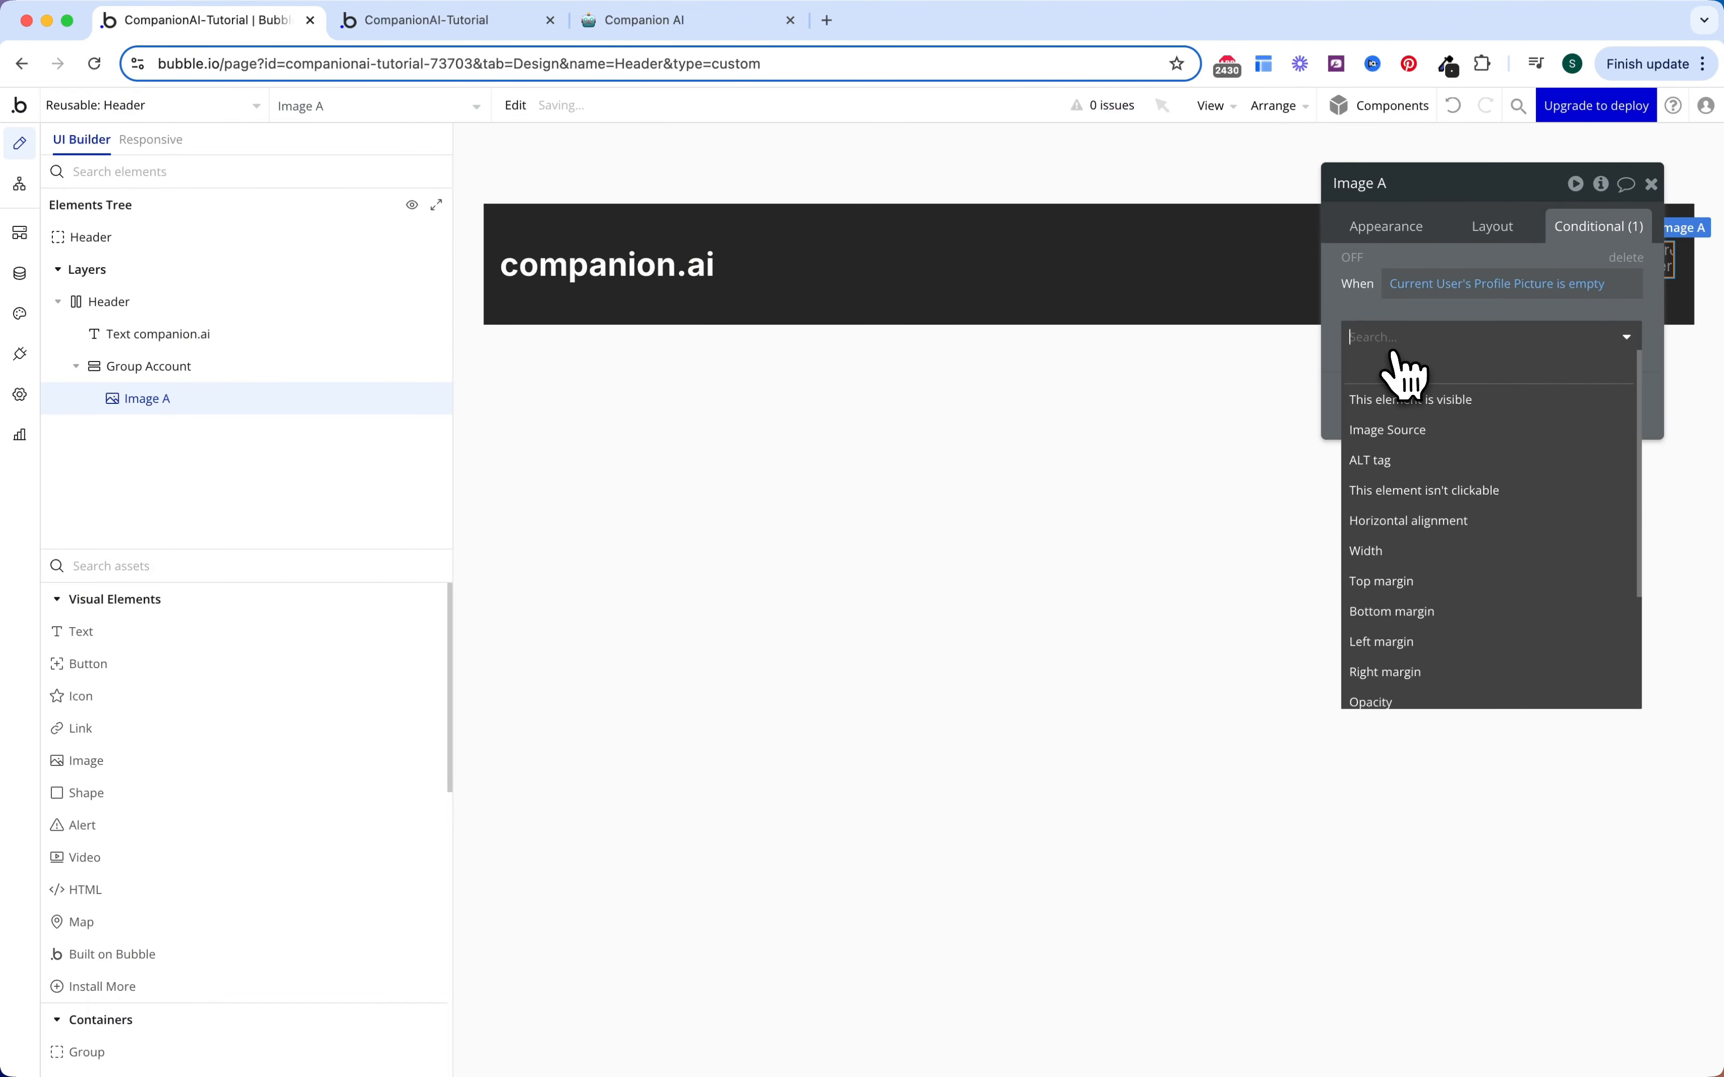
click(1454, 431)
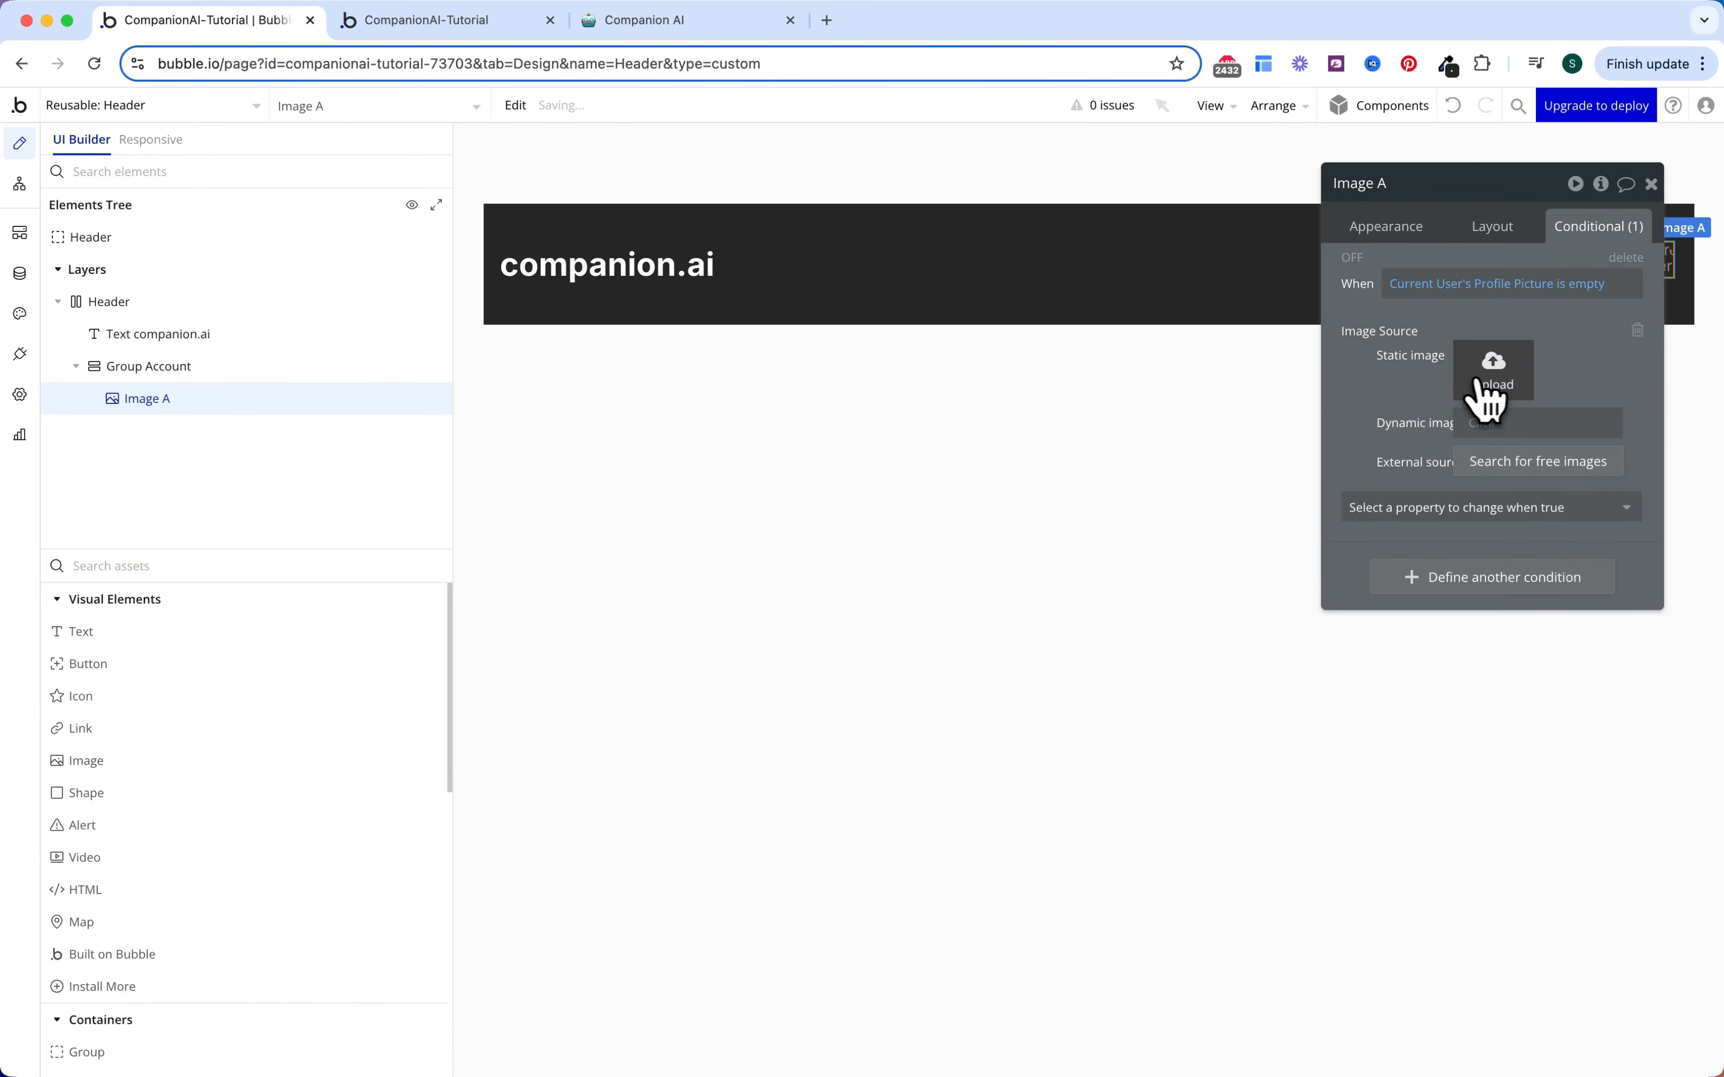
click(1493, 372)
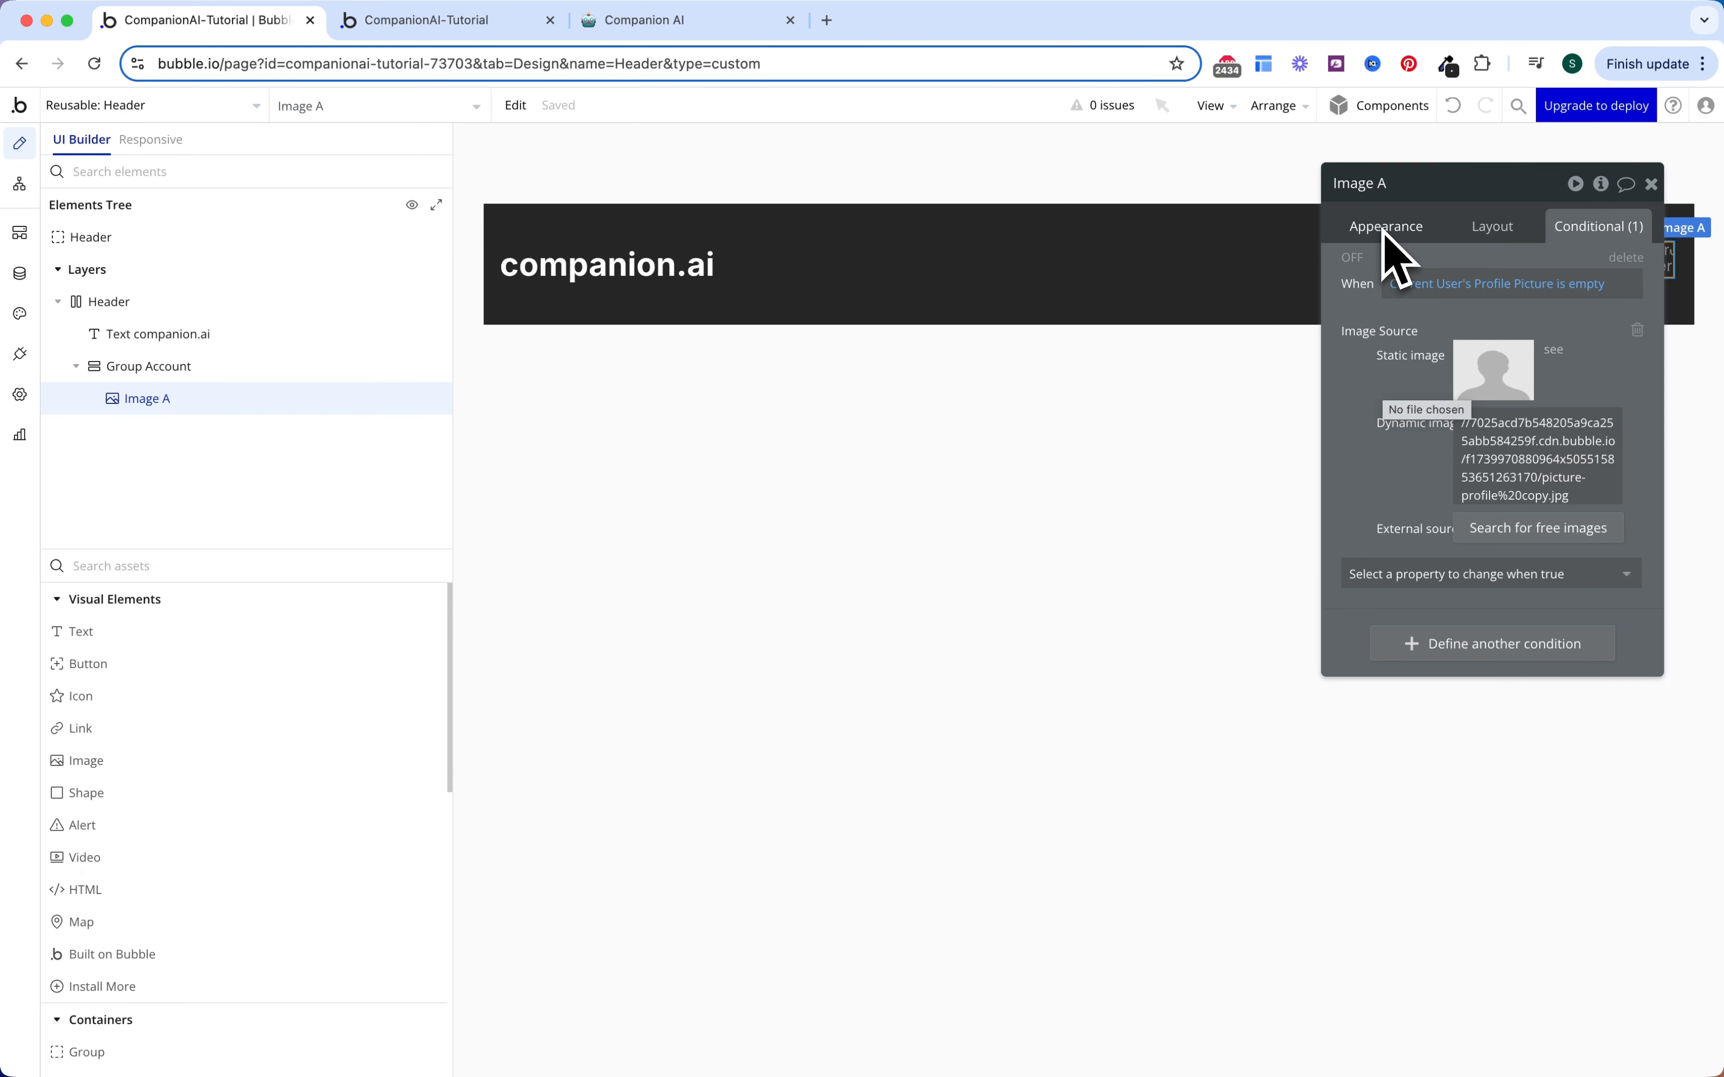
Step: Rename the image element to Image Profile Picture
click(1413, 188)
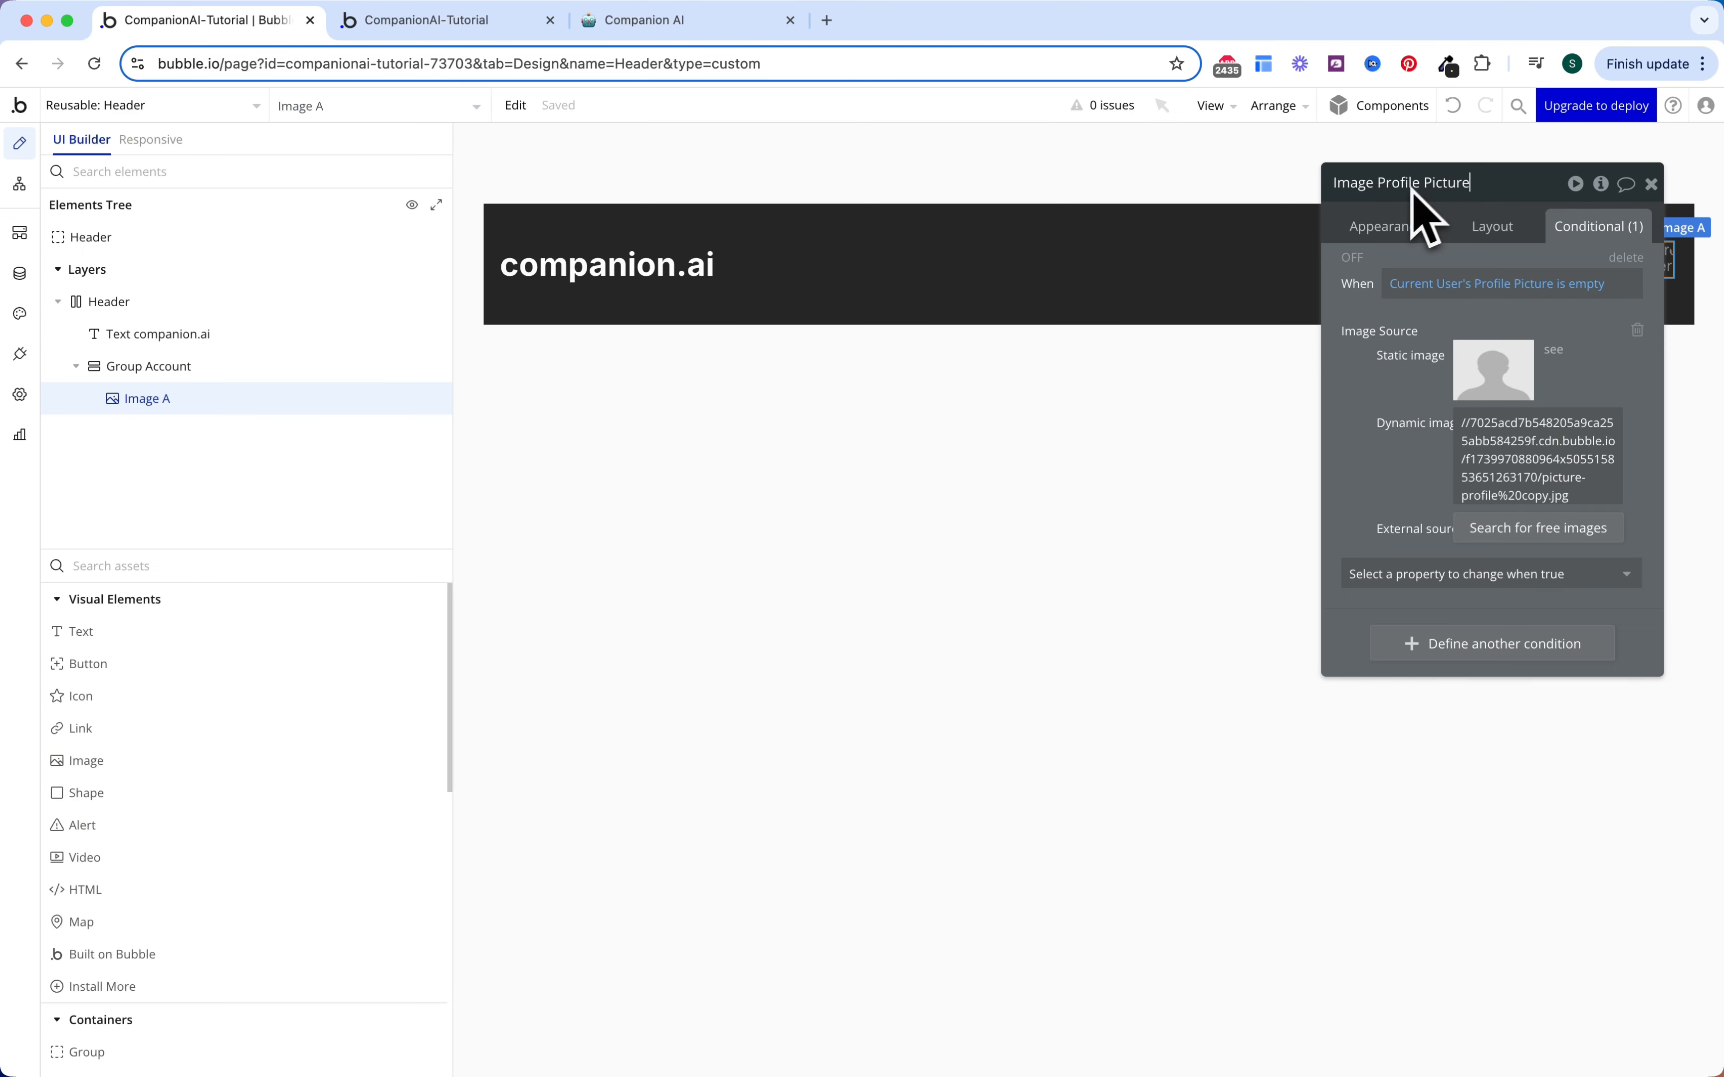
click(1393, 338)
key(Escape)
key(Escape)
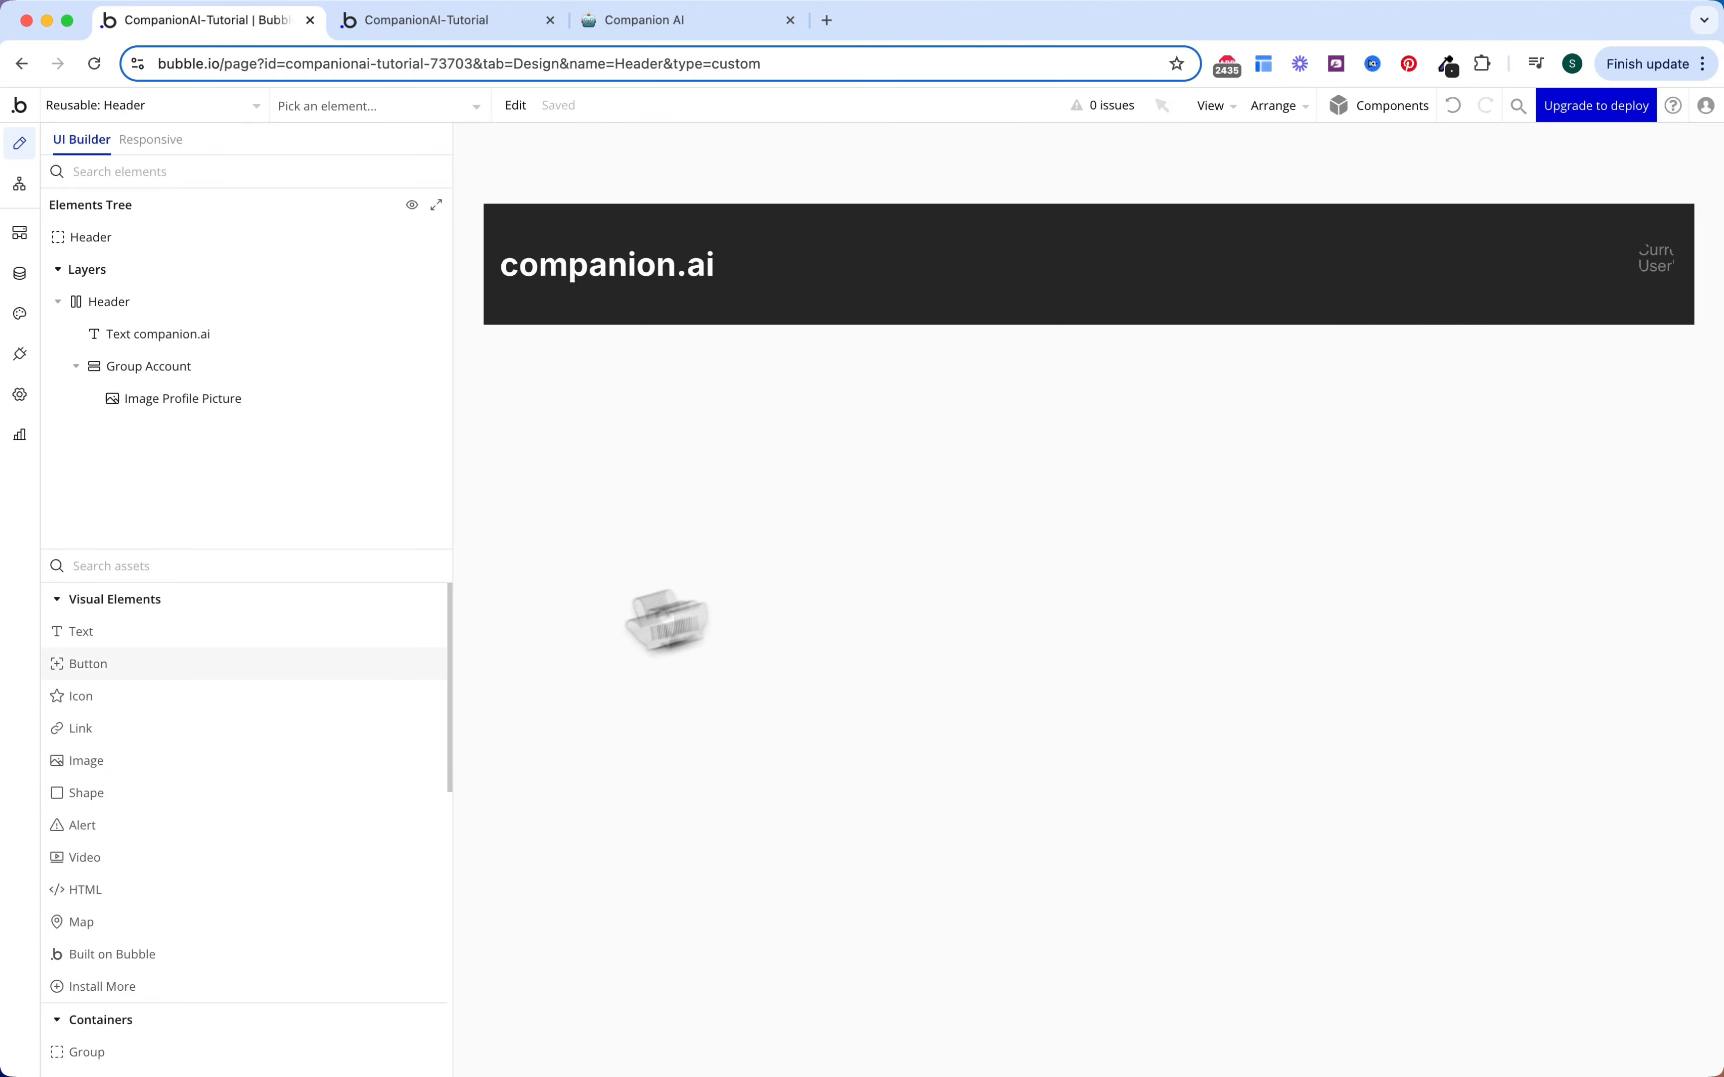
Step: Add a button to Group Account and lay the group out as a Row with 32 px column gap
click(257, 665)
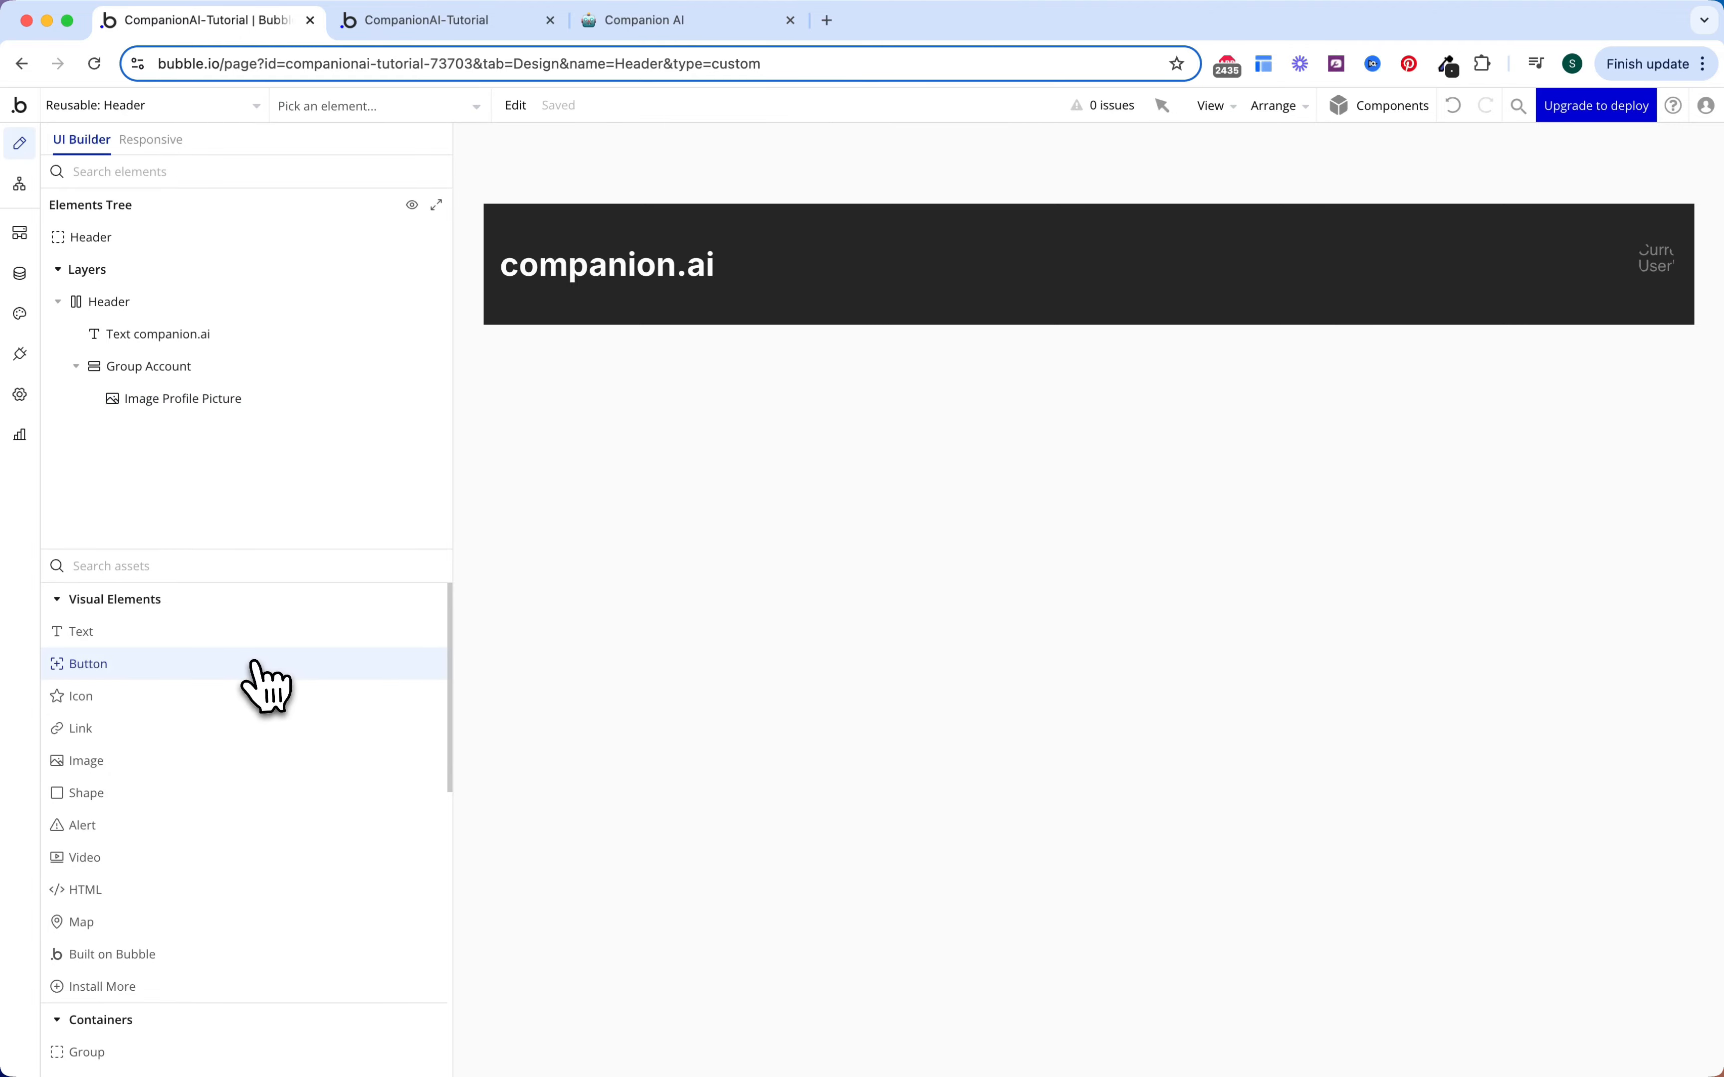
click(1642, 260)
click(282, 371)
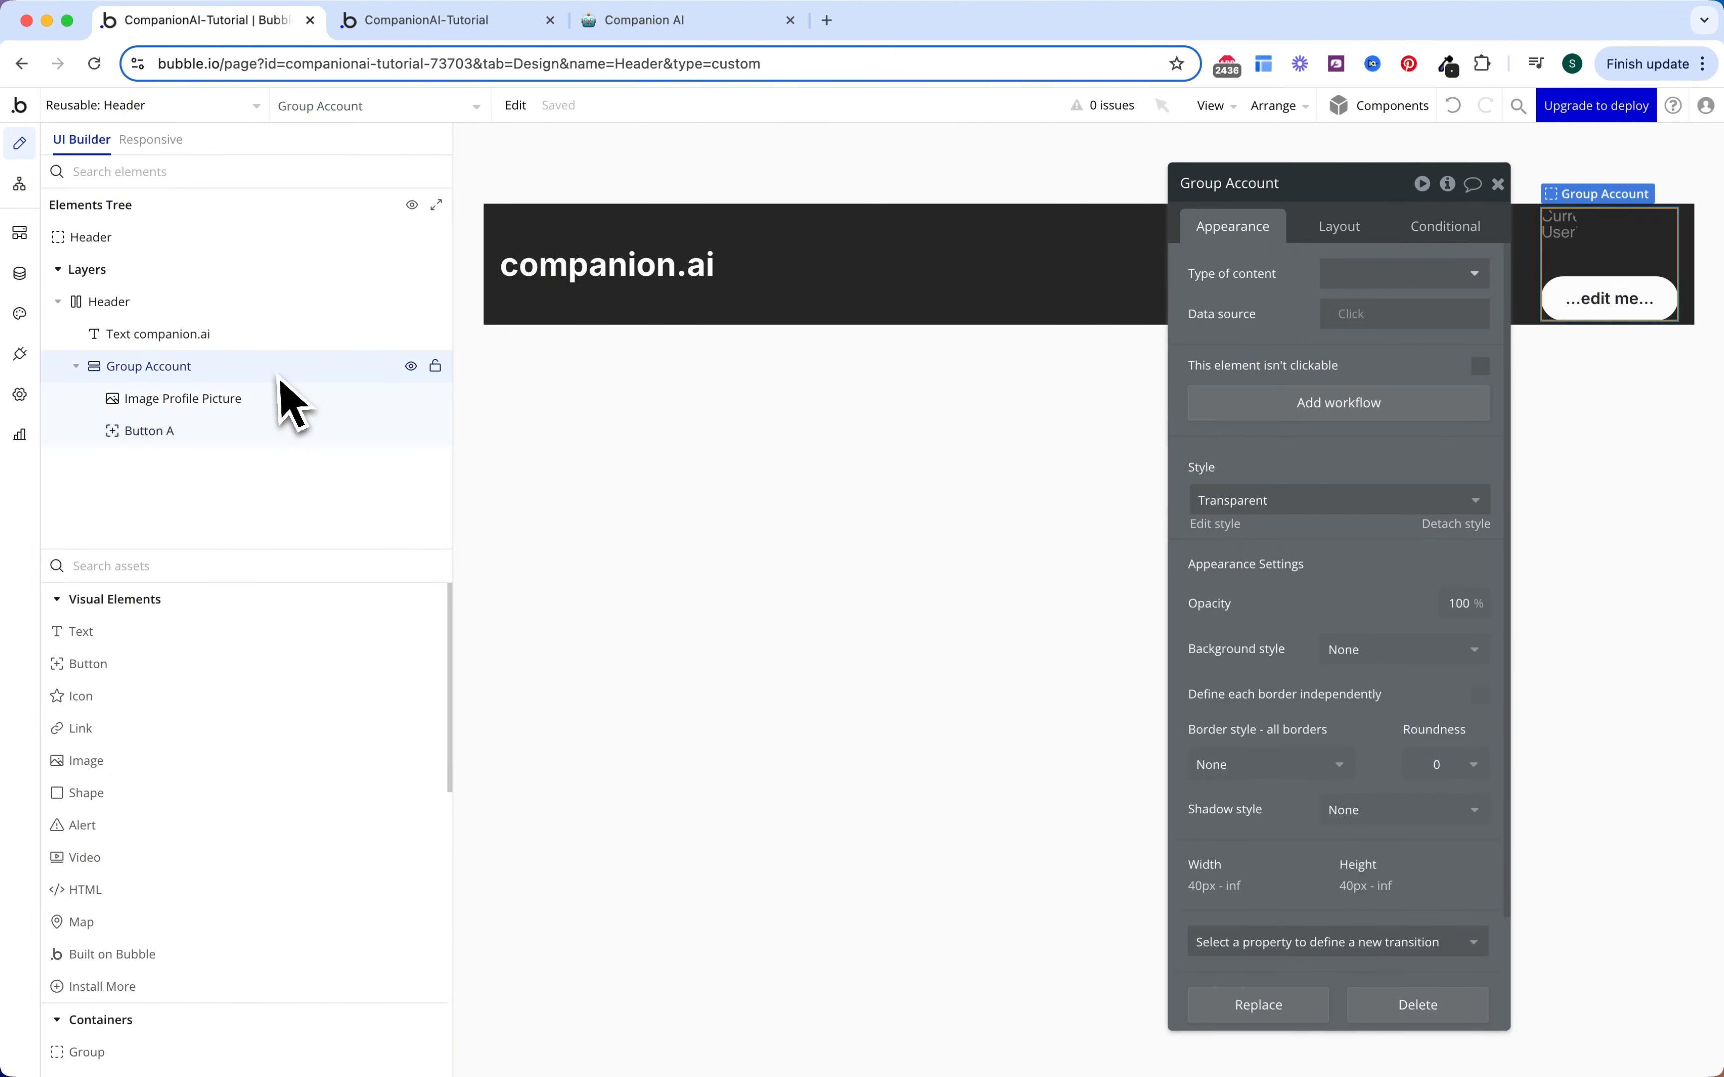
click(1340, 233)
click(1350, 272)
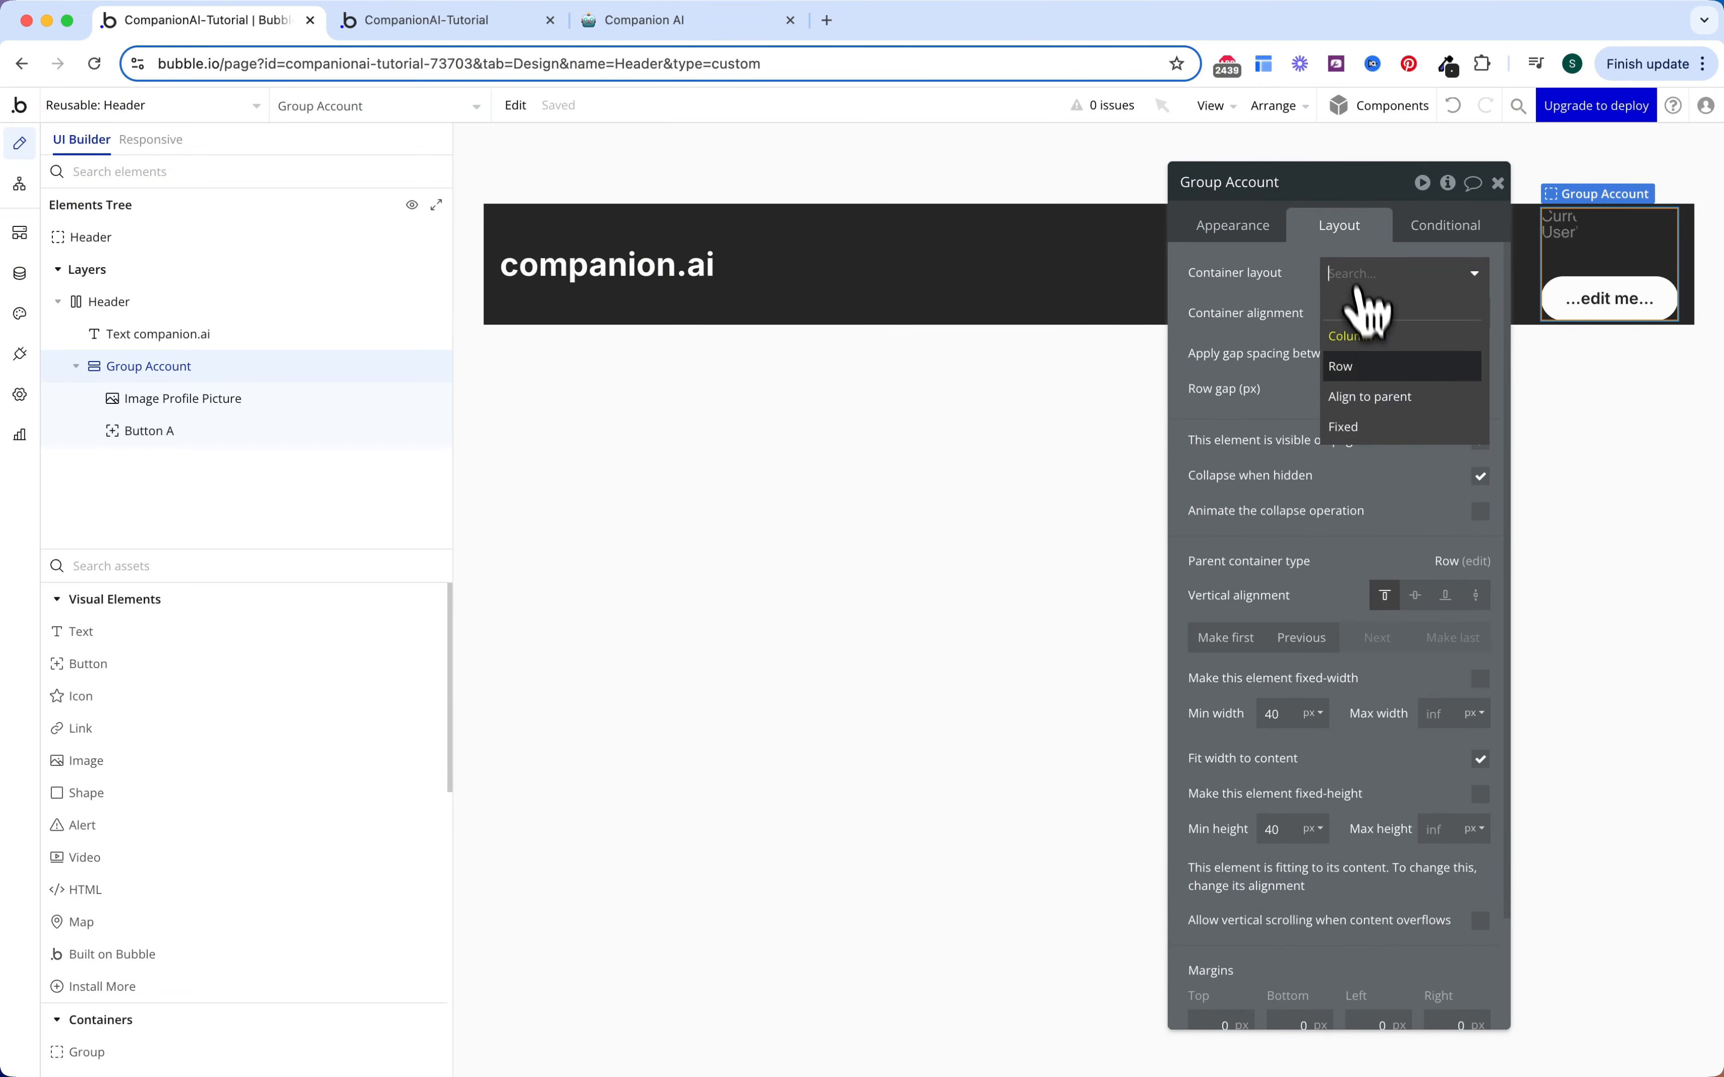
click(1364, 366)
click(1456, 429)
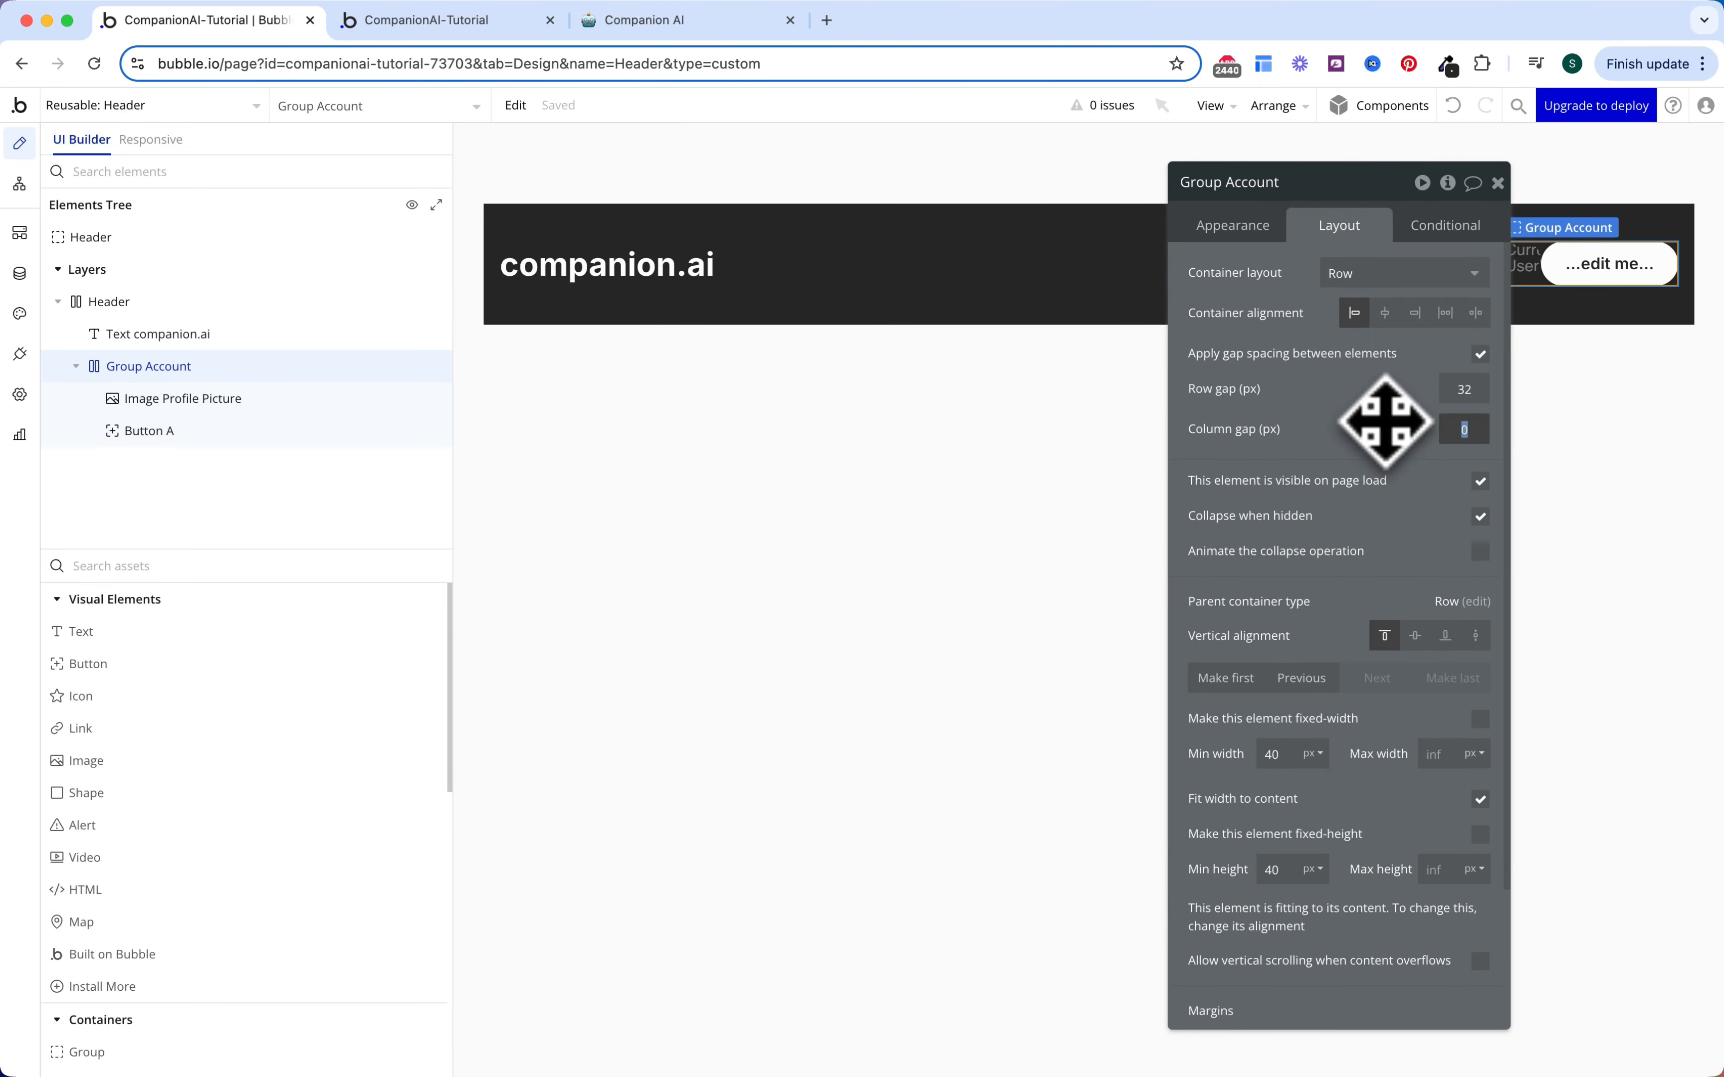
key(Return)
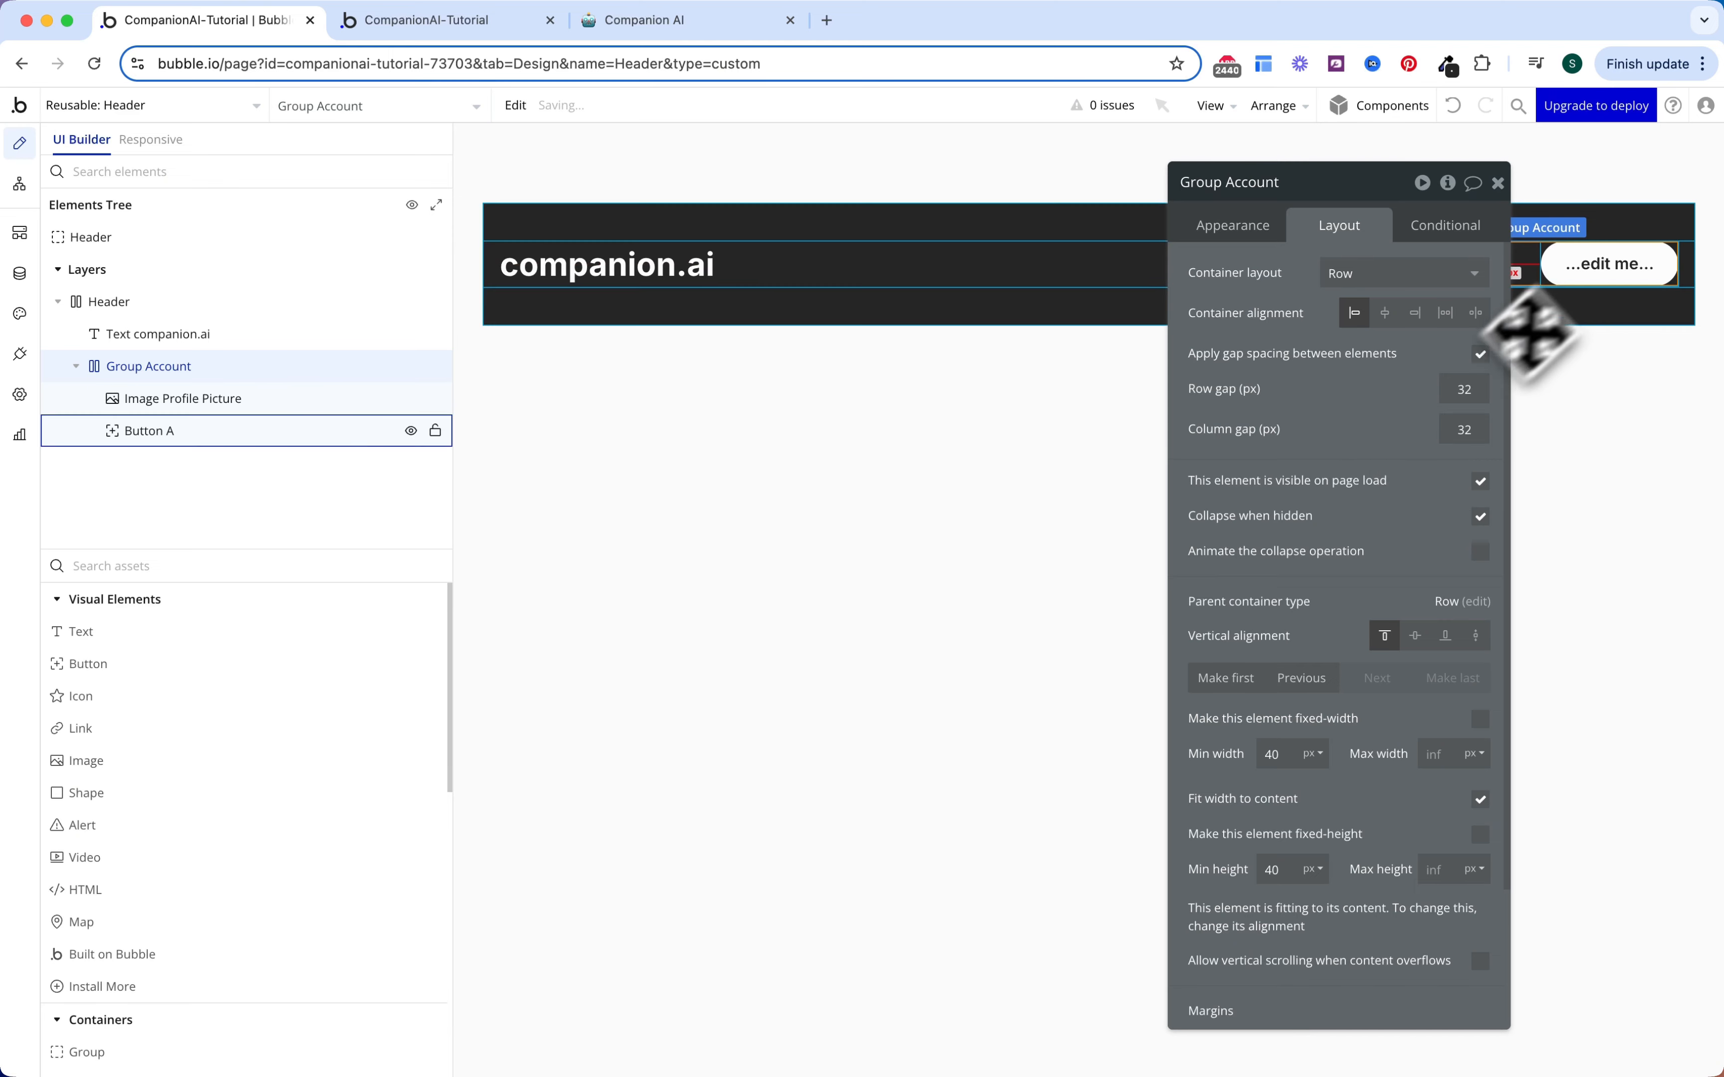
Step: Move the button before the profile picture and detach it from its shared style
click(1600, 260)
click(1311, 426)
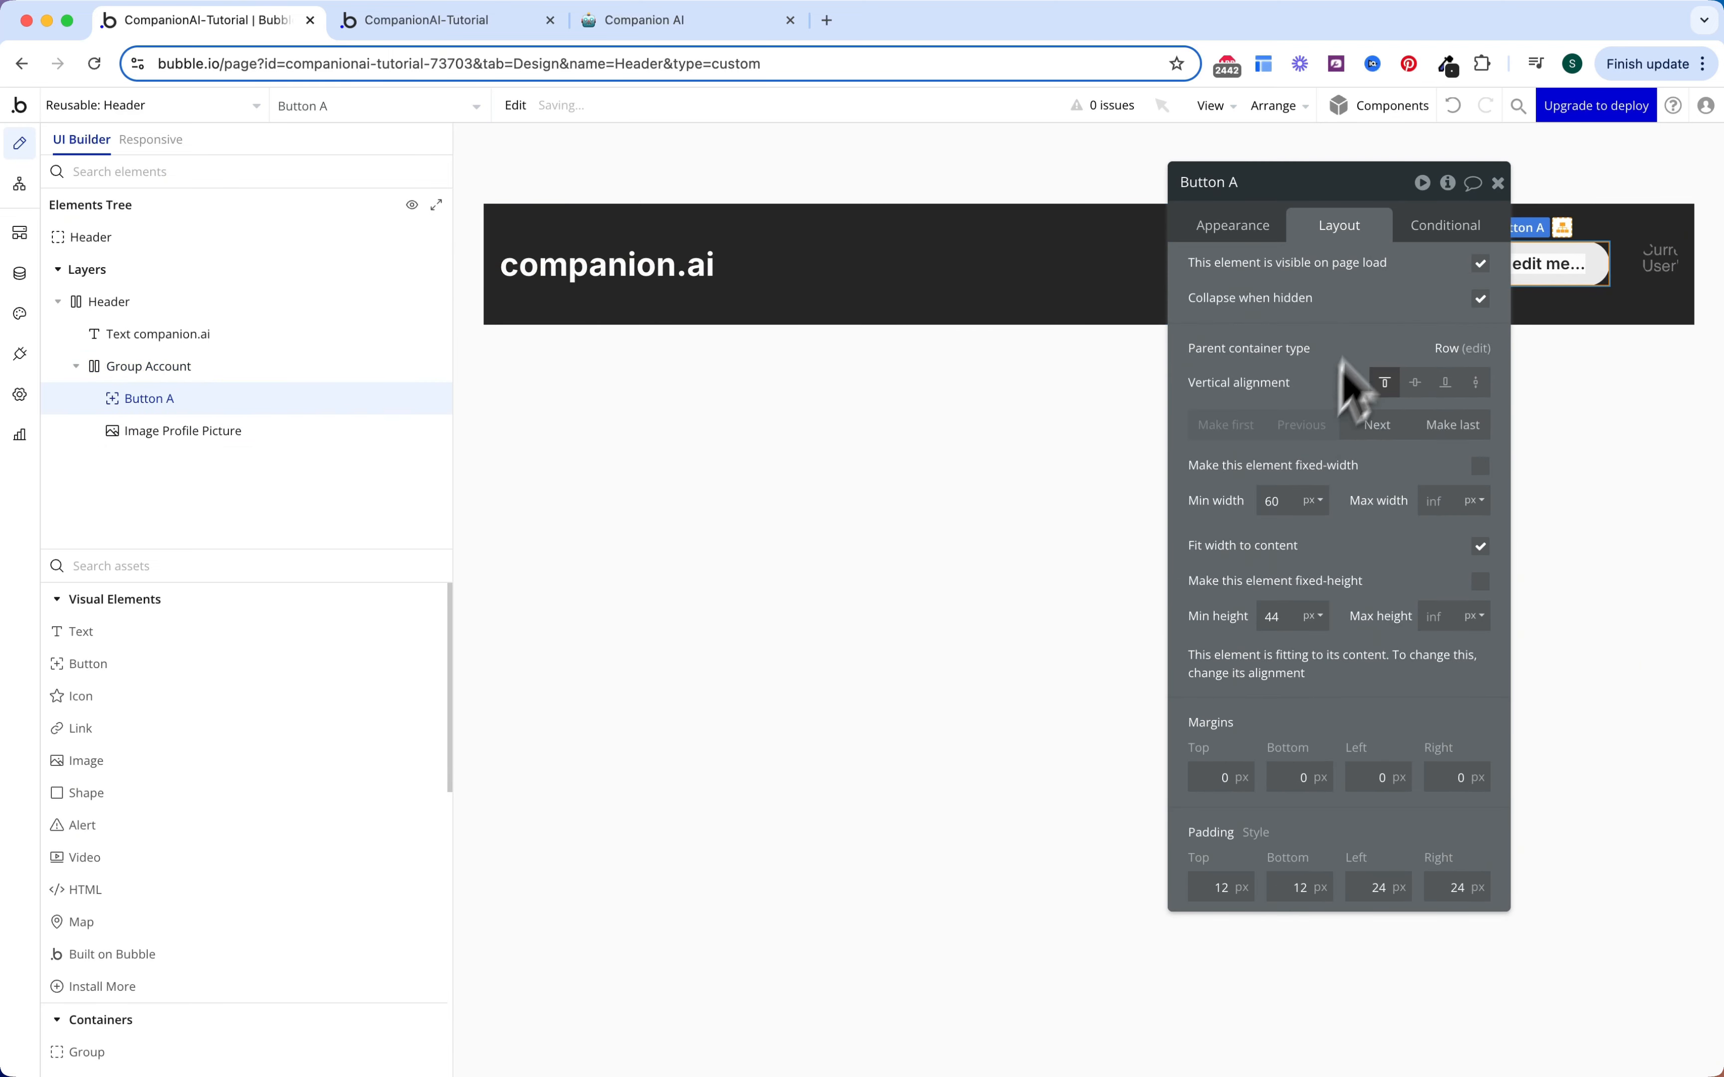
drag(1378, 187, 1101, 244)
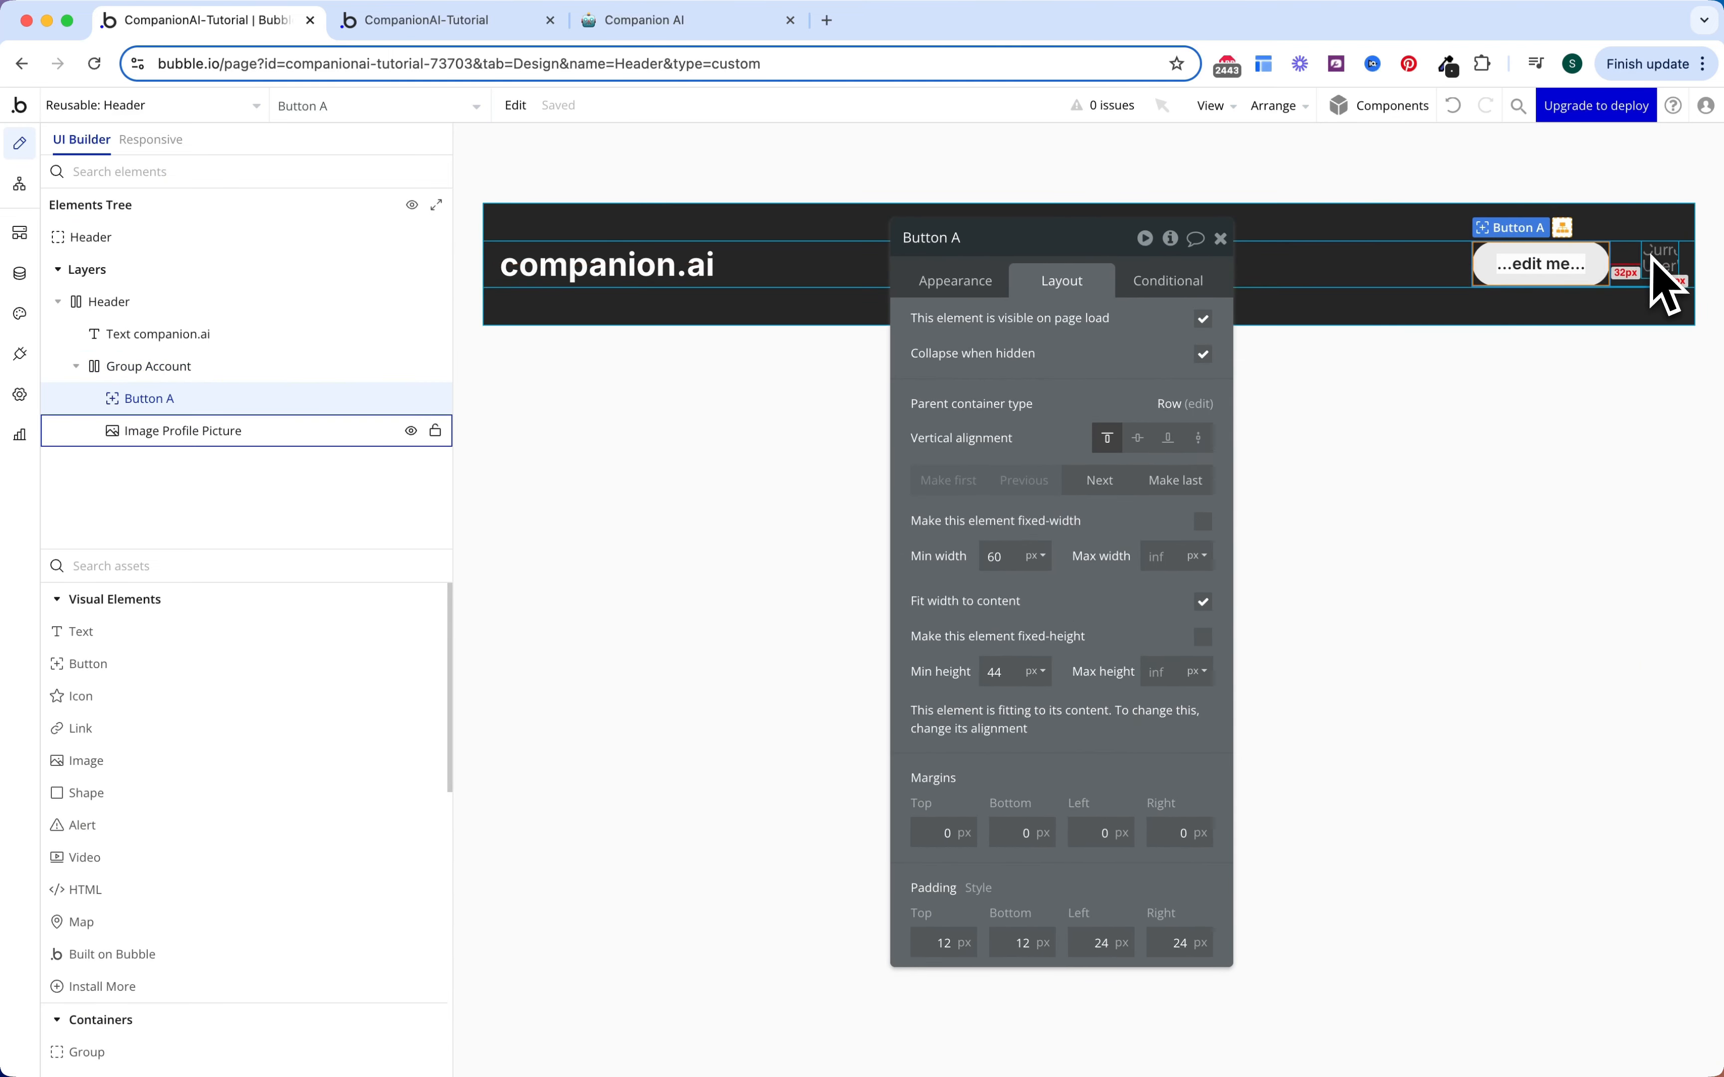
click(969, 285)
scroll(1066, 600, down, 2)
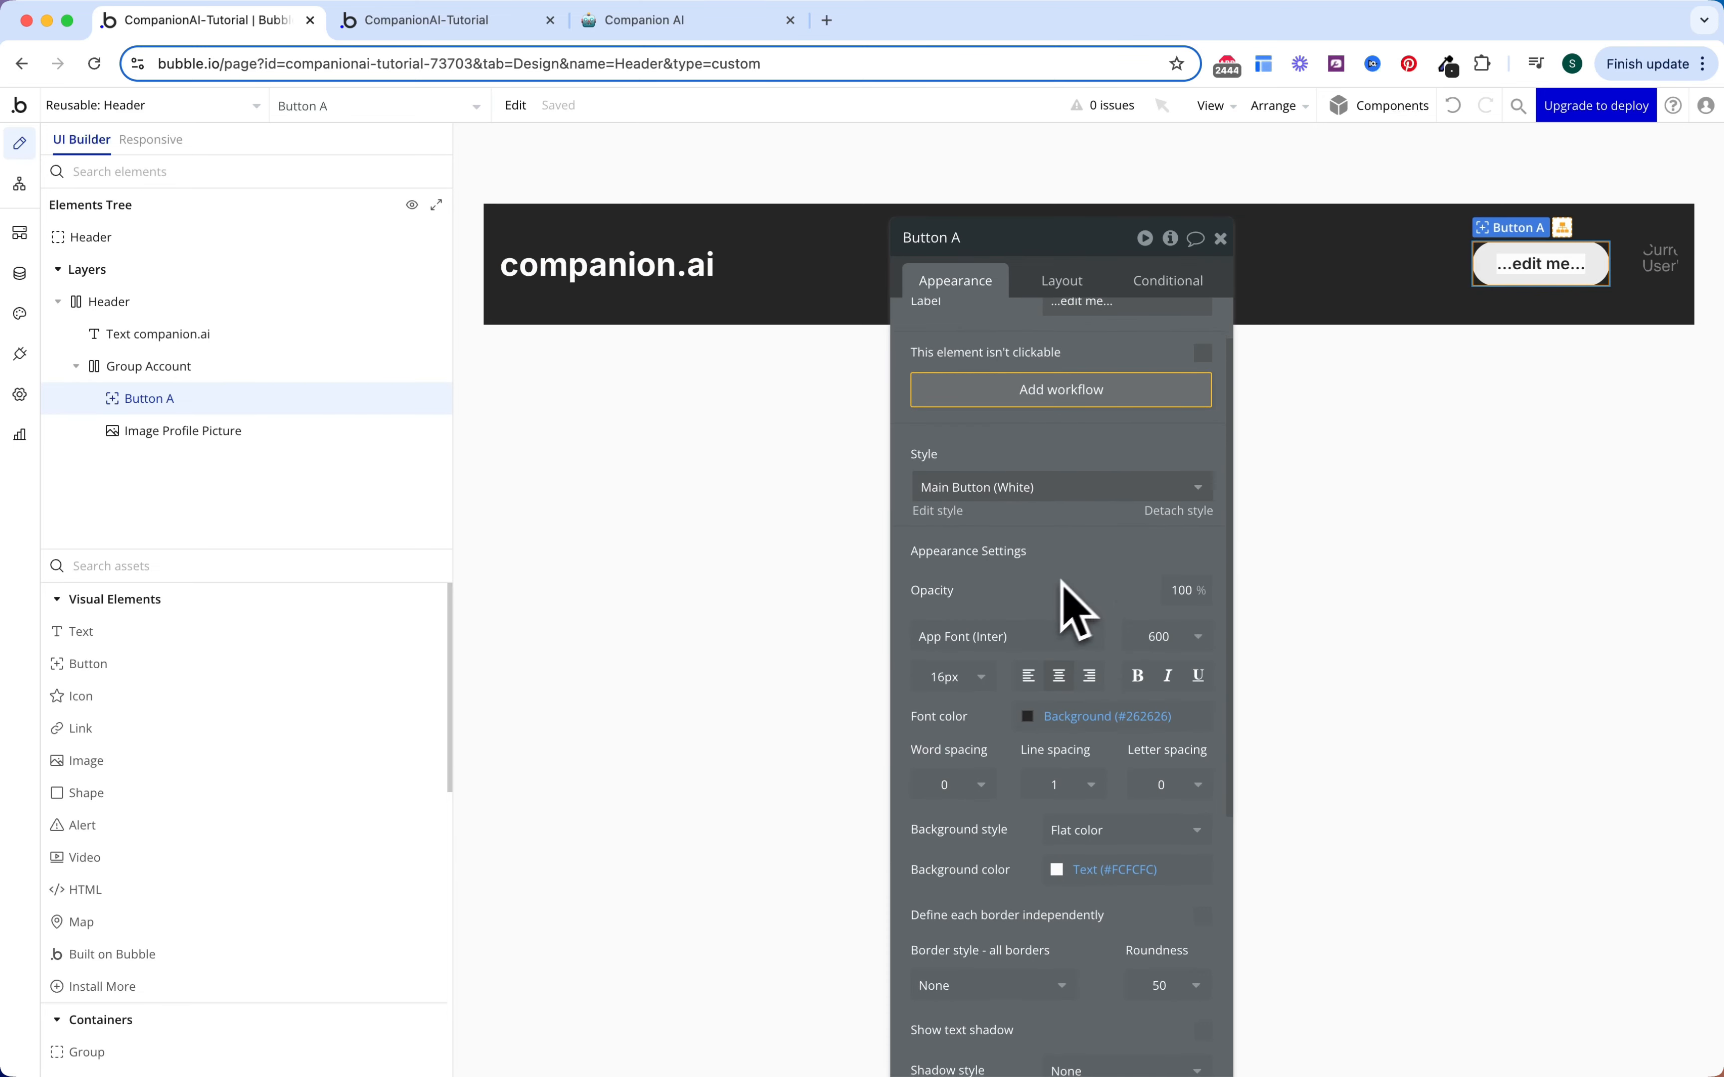
click(1179, 491)
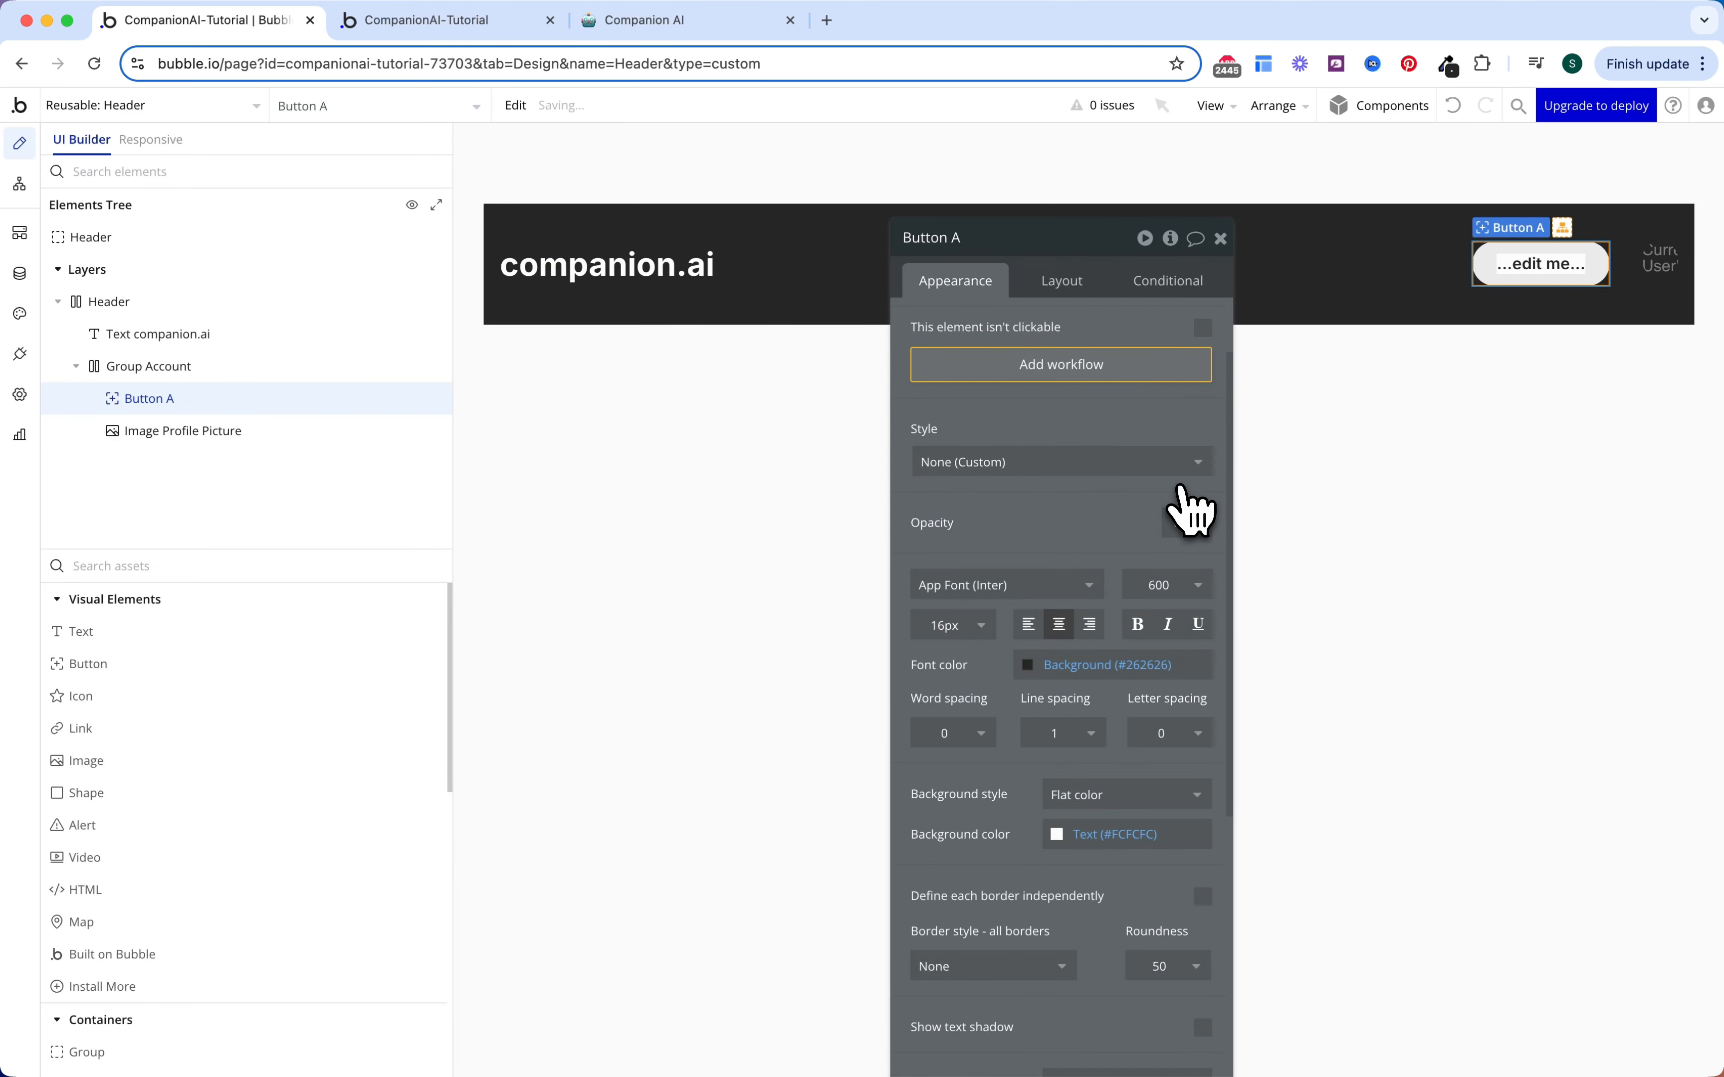
Step: Give the button roundness 5 and font colour Text (#FCFCFC)
scroll(1104, 604, down, 4)
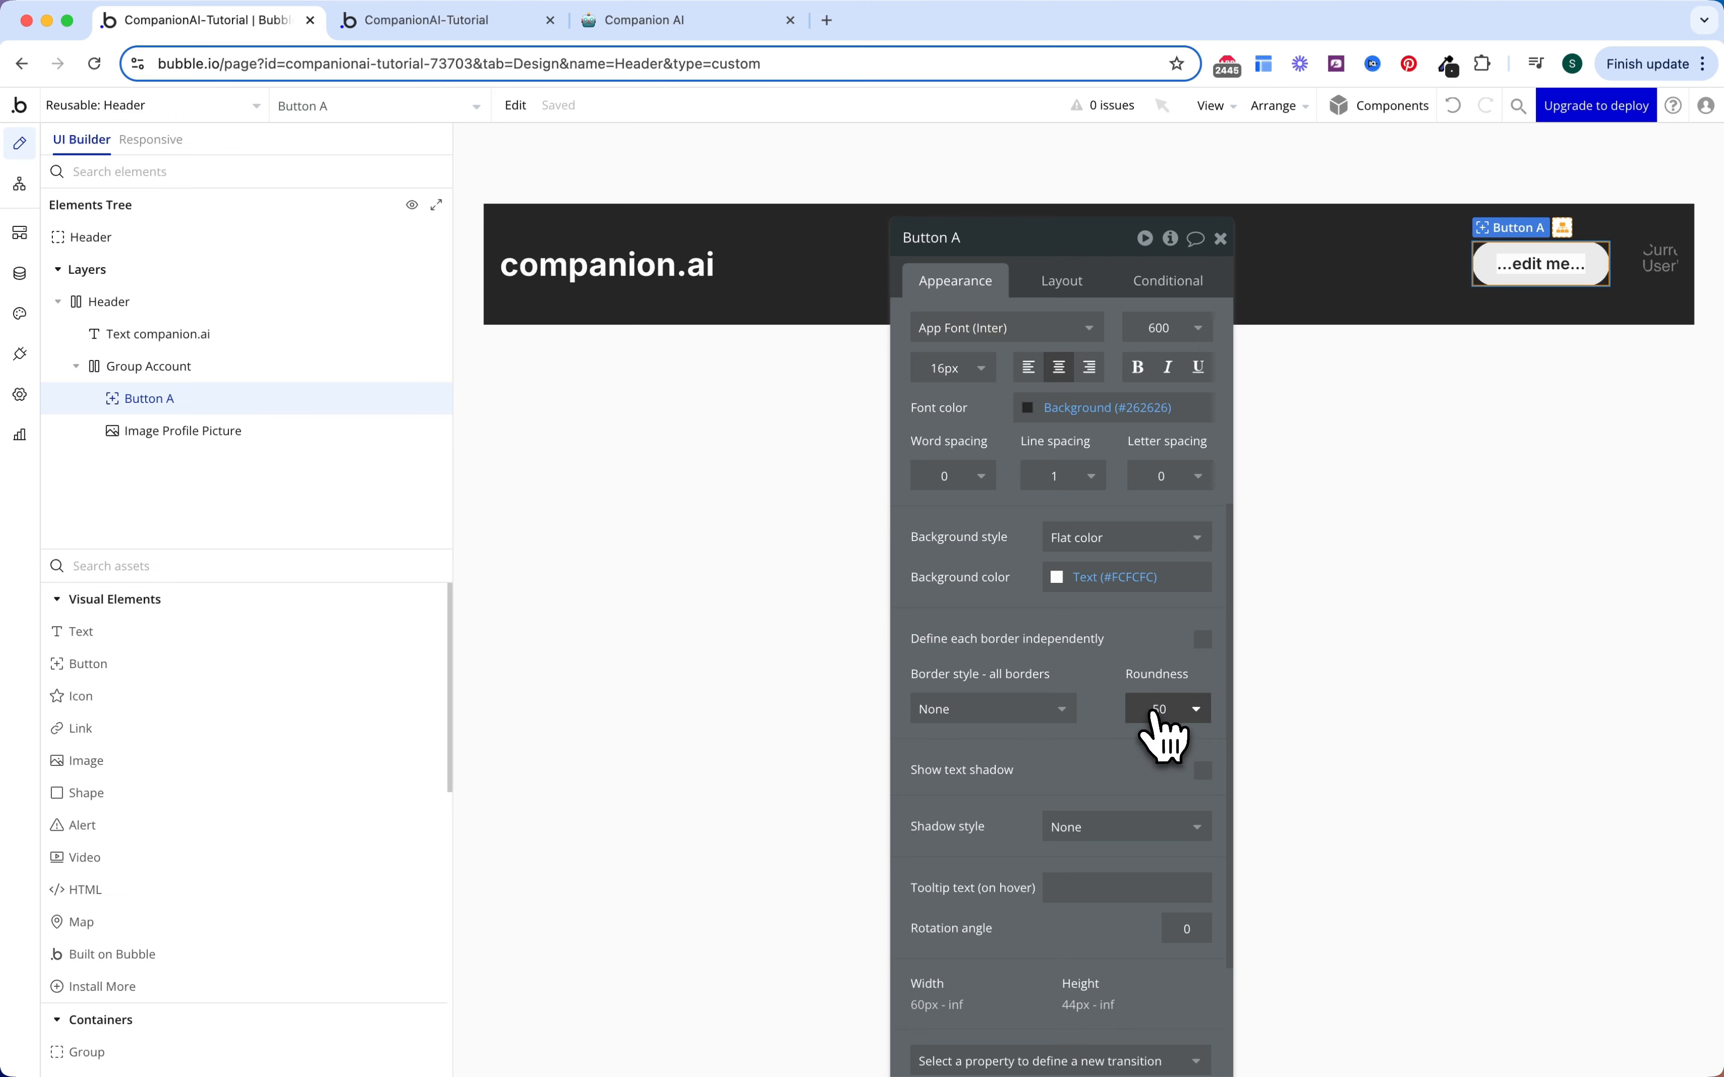
click(1157, 707)
text(5)
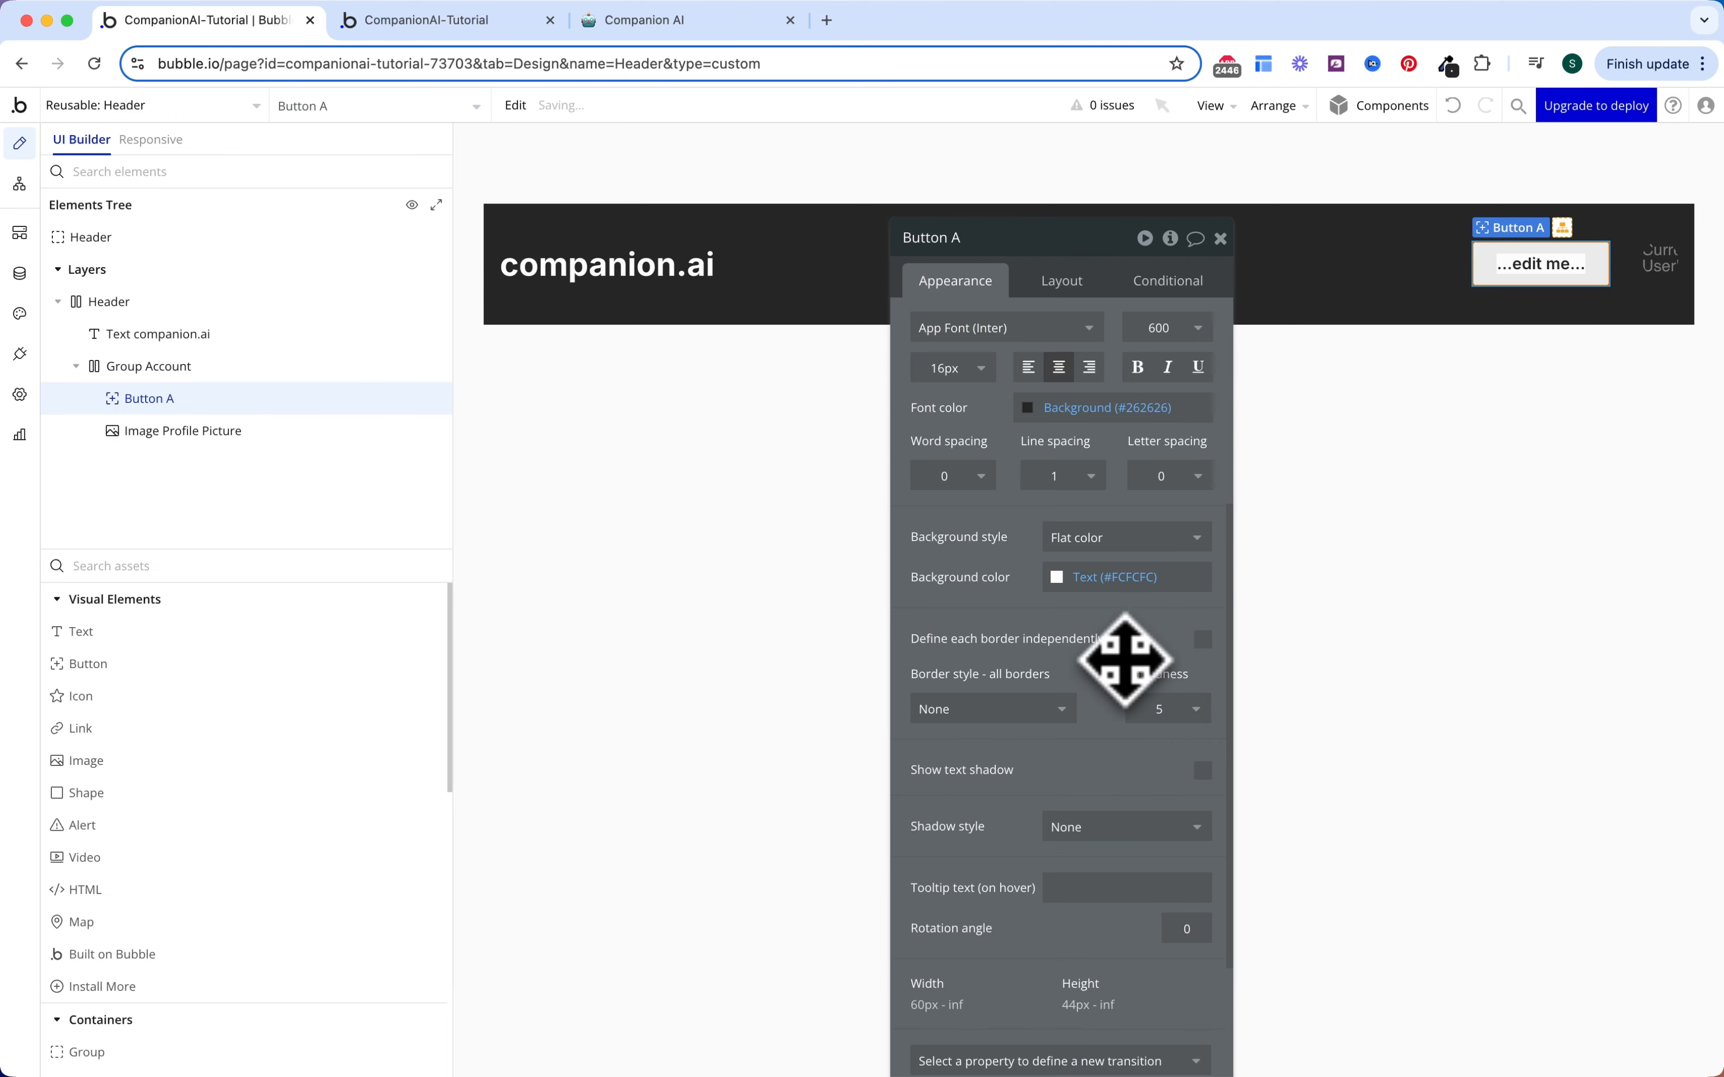
scroll(1050, 616, up, 5)
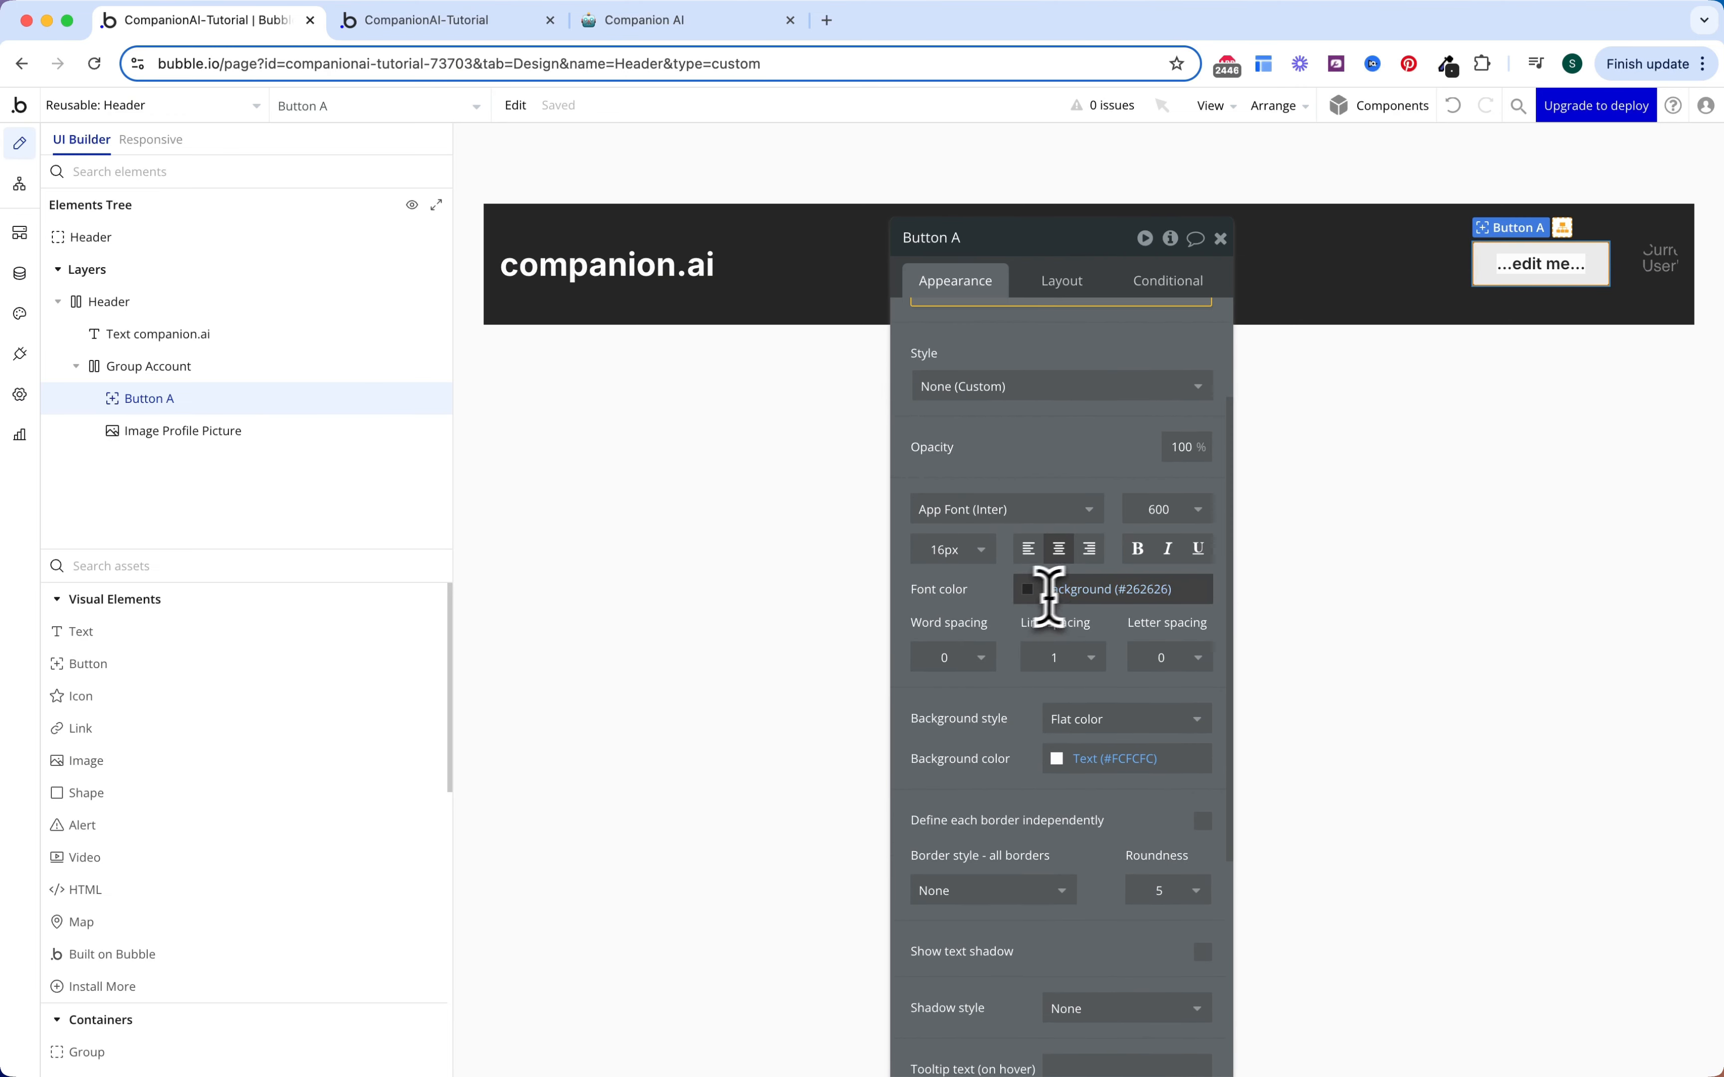
click(1080, 590)
click(1102, 858)
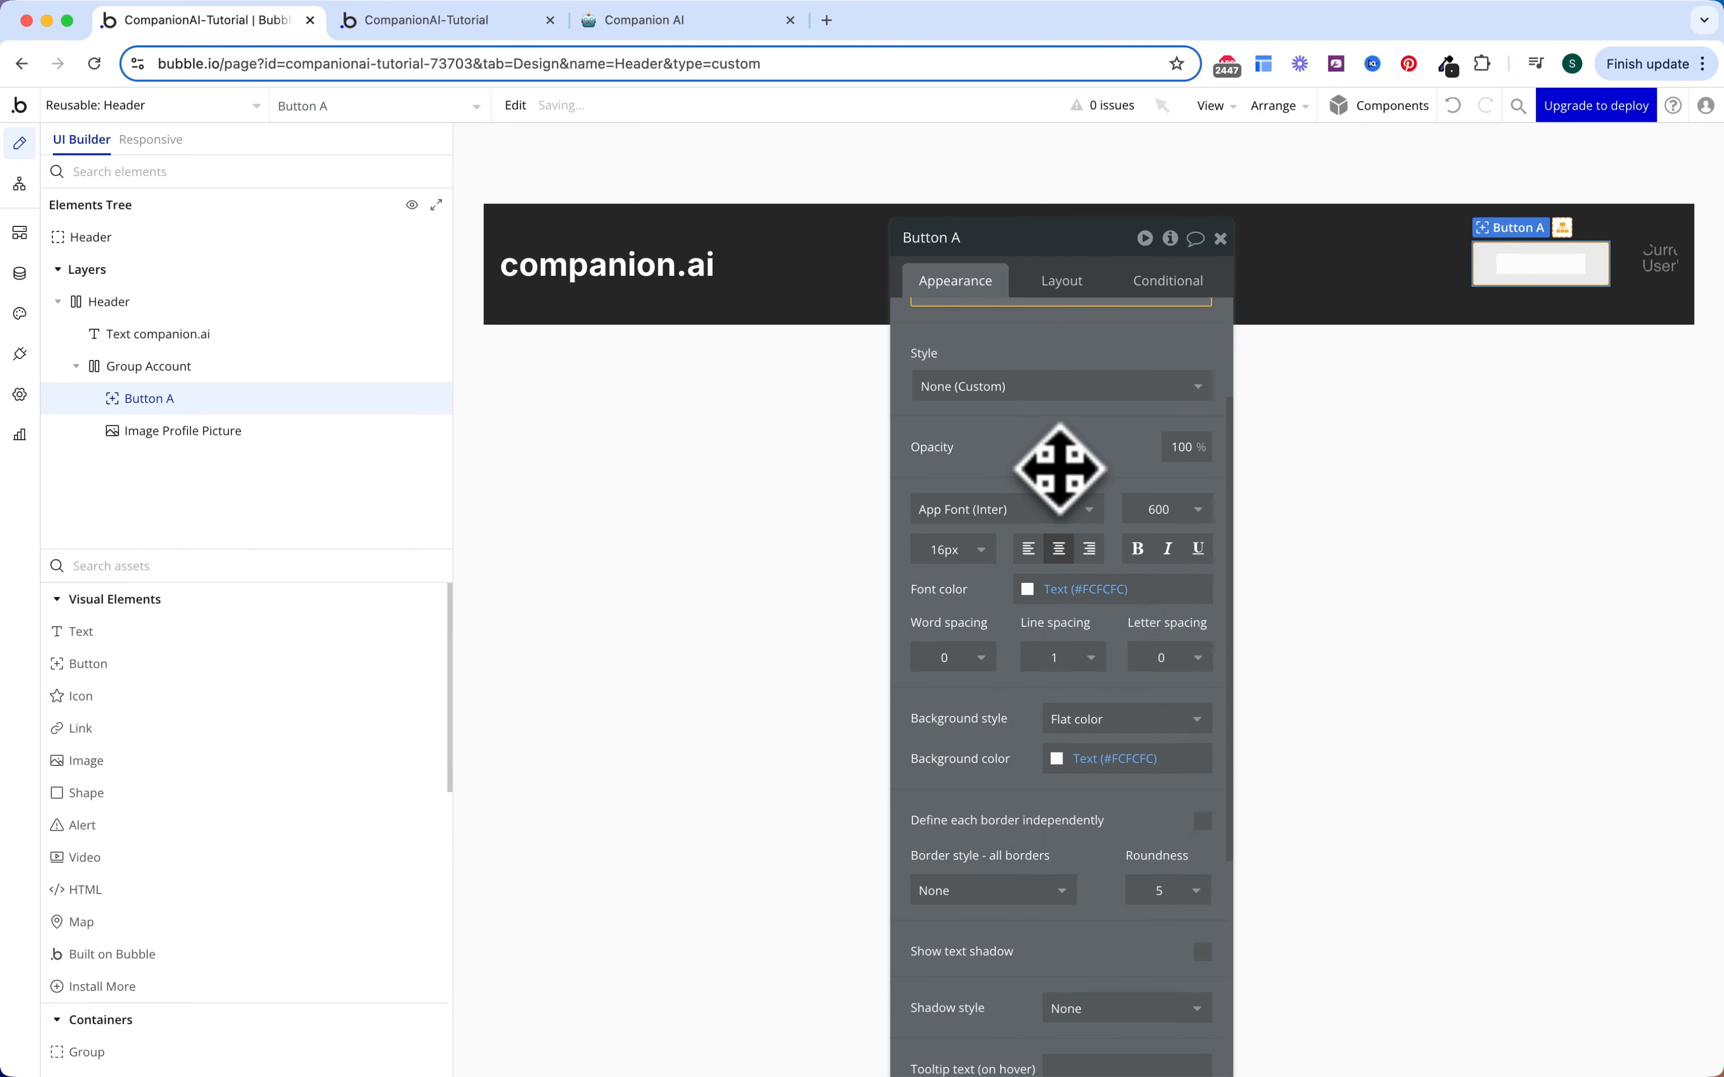
scroll(1058, 469, up, 4)
Step: Make the button icon-and-label type with the Phosphor Regular Sparkle icon
click(1095, 328)
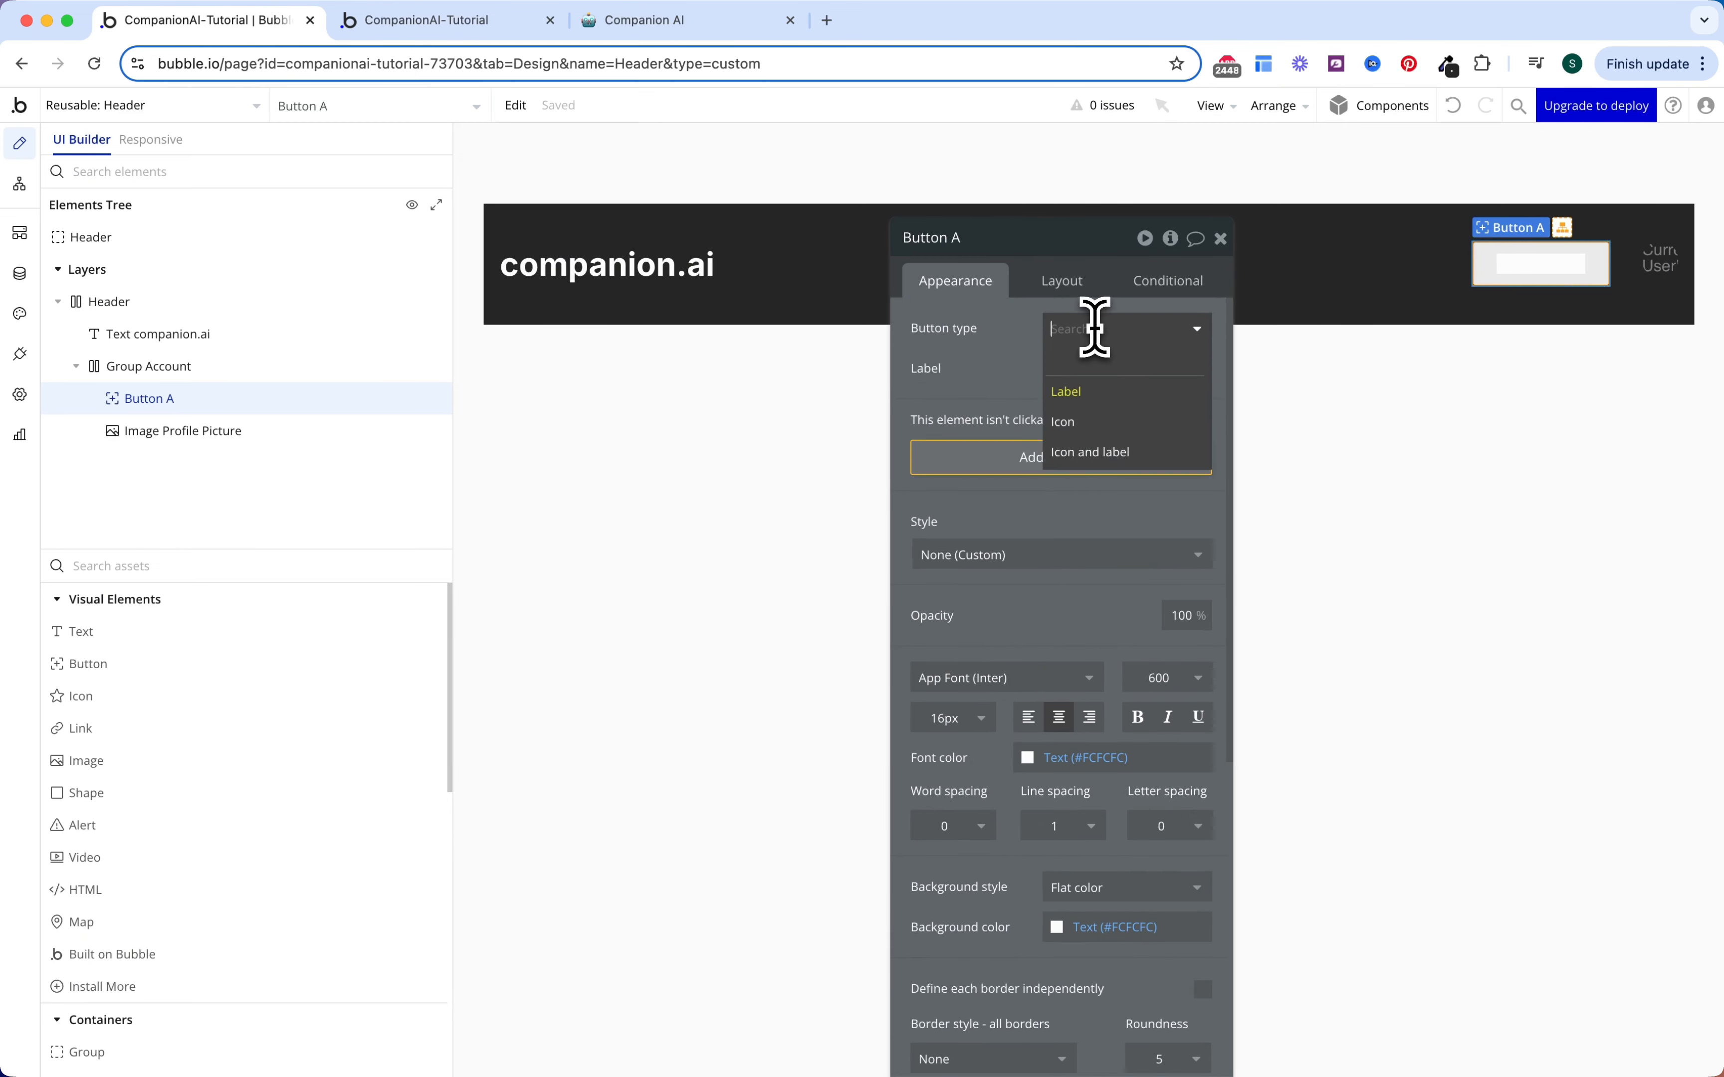
click(1100, 452)
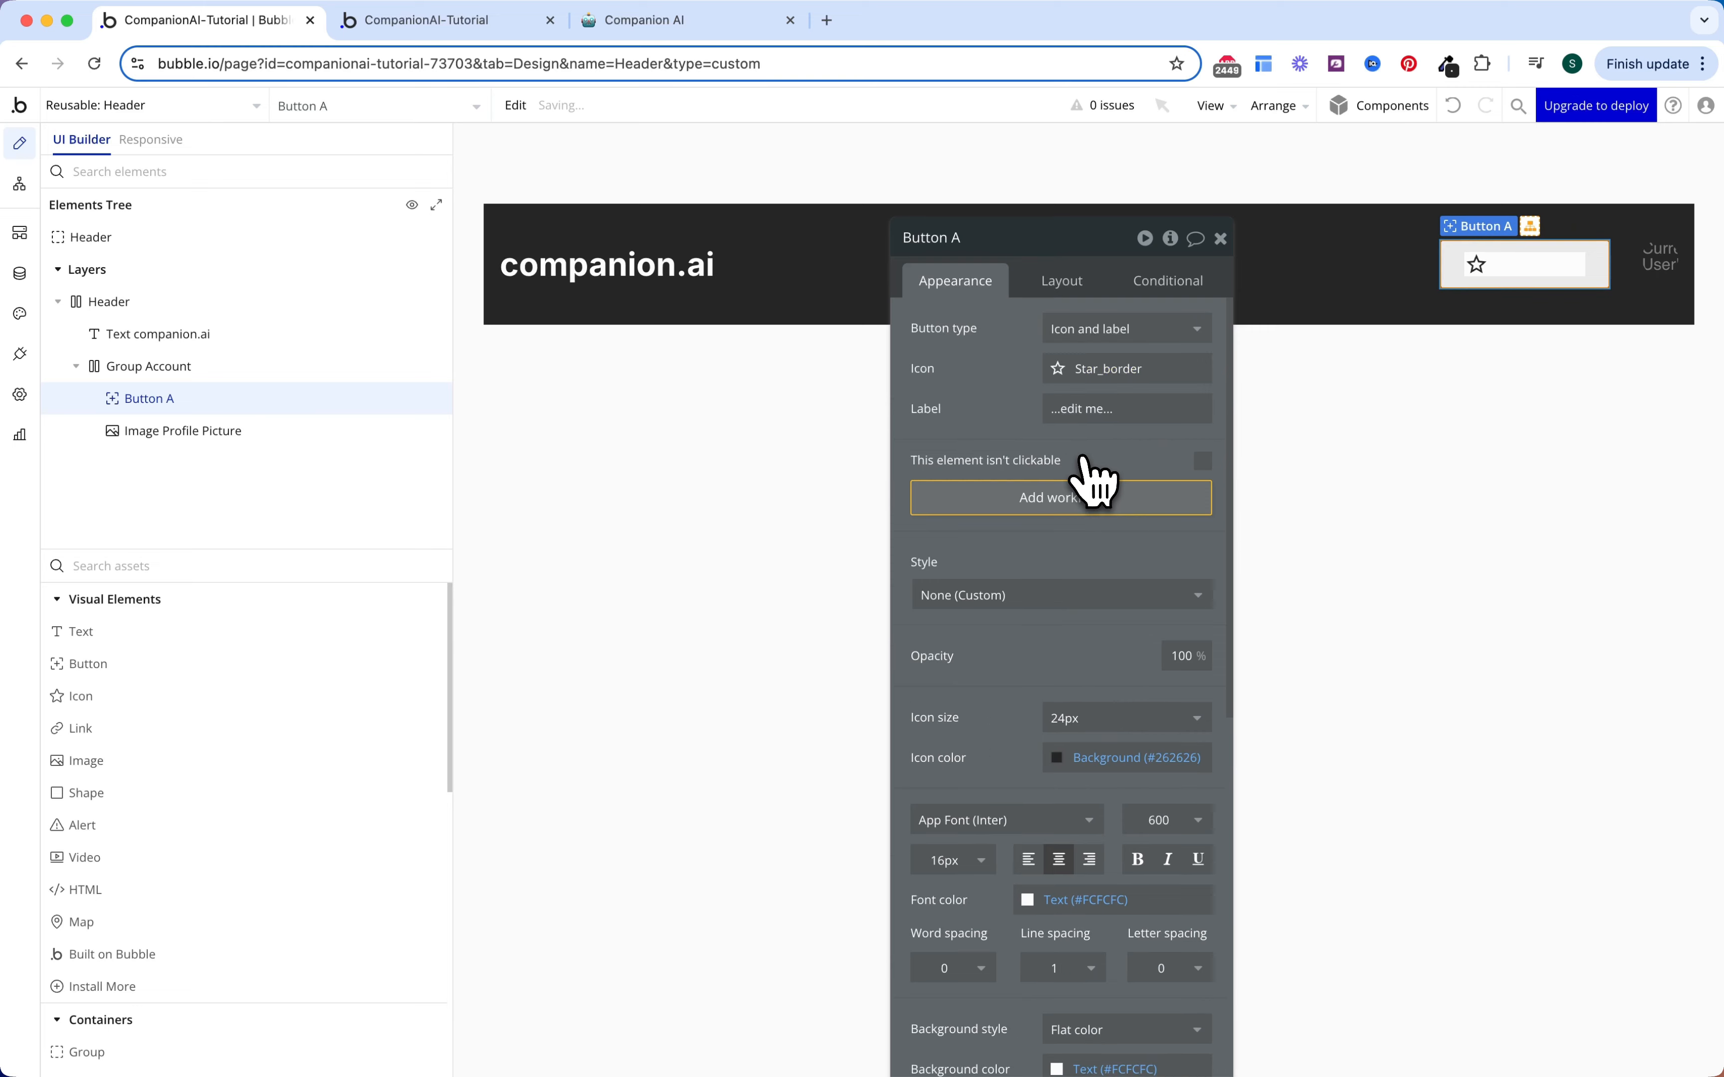
click(1106, 378)
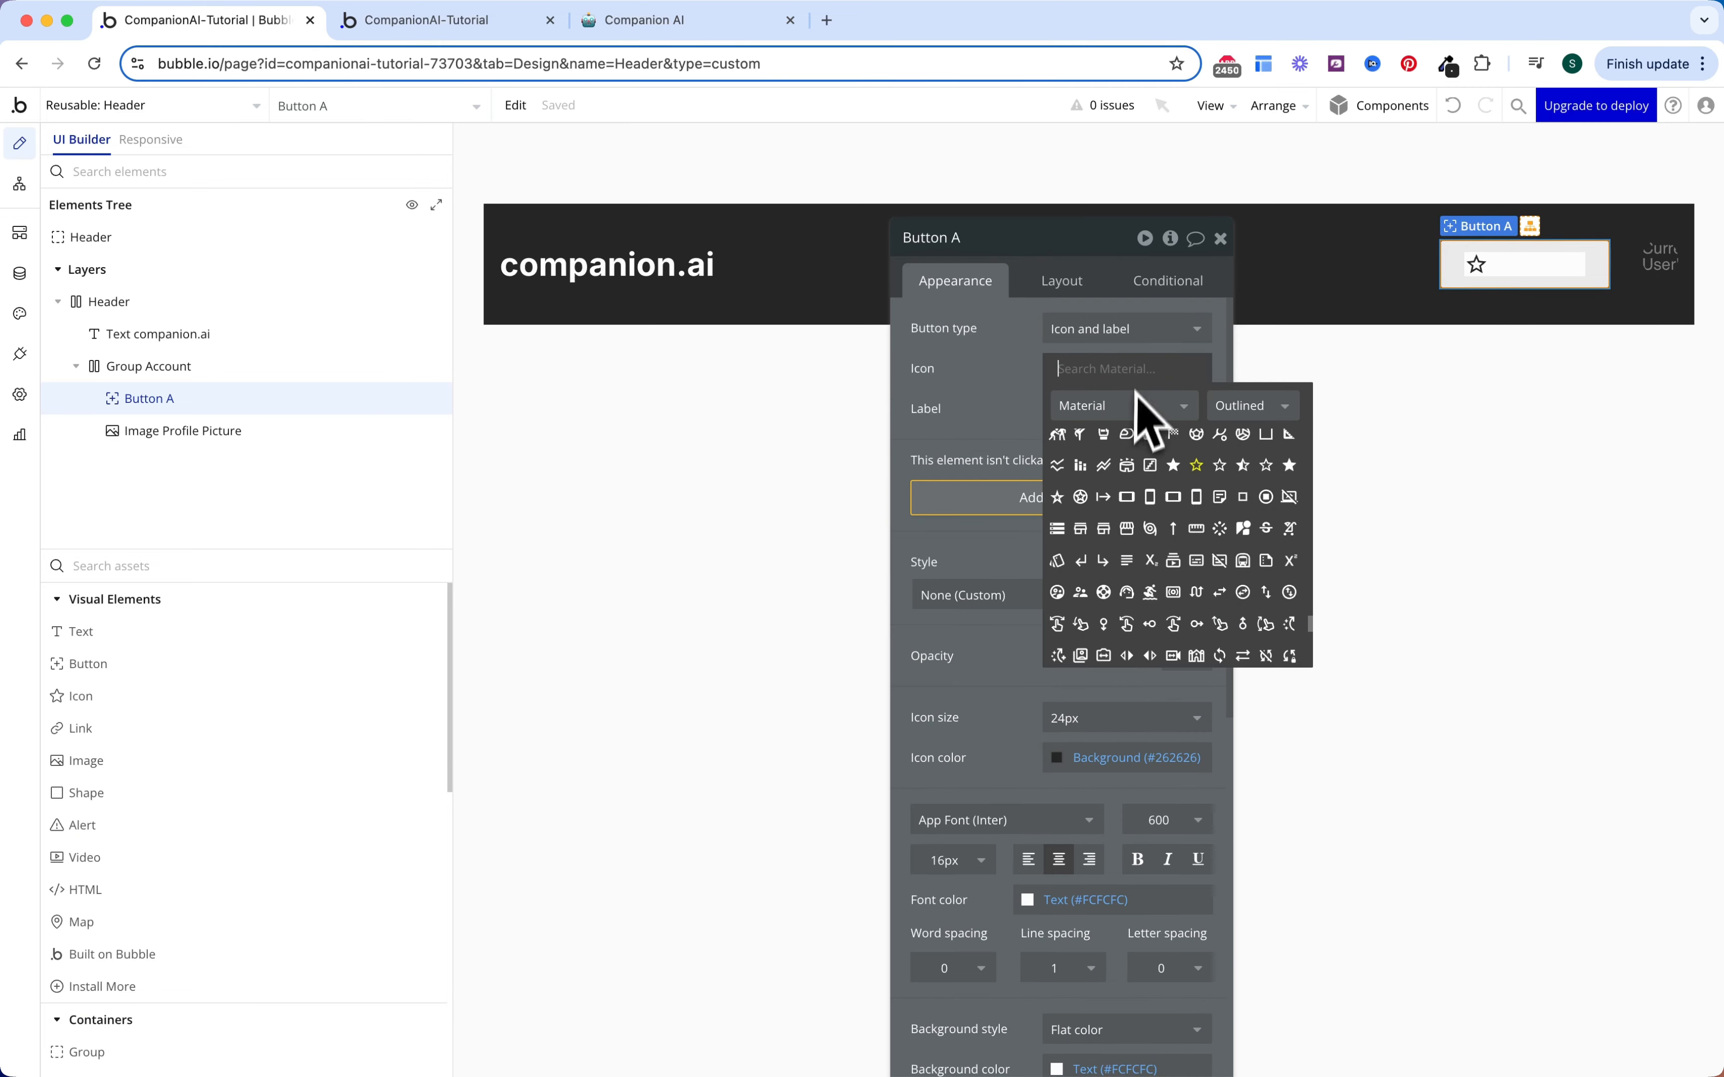
text(spark)
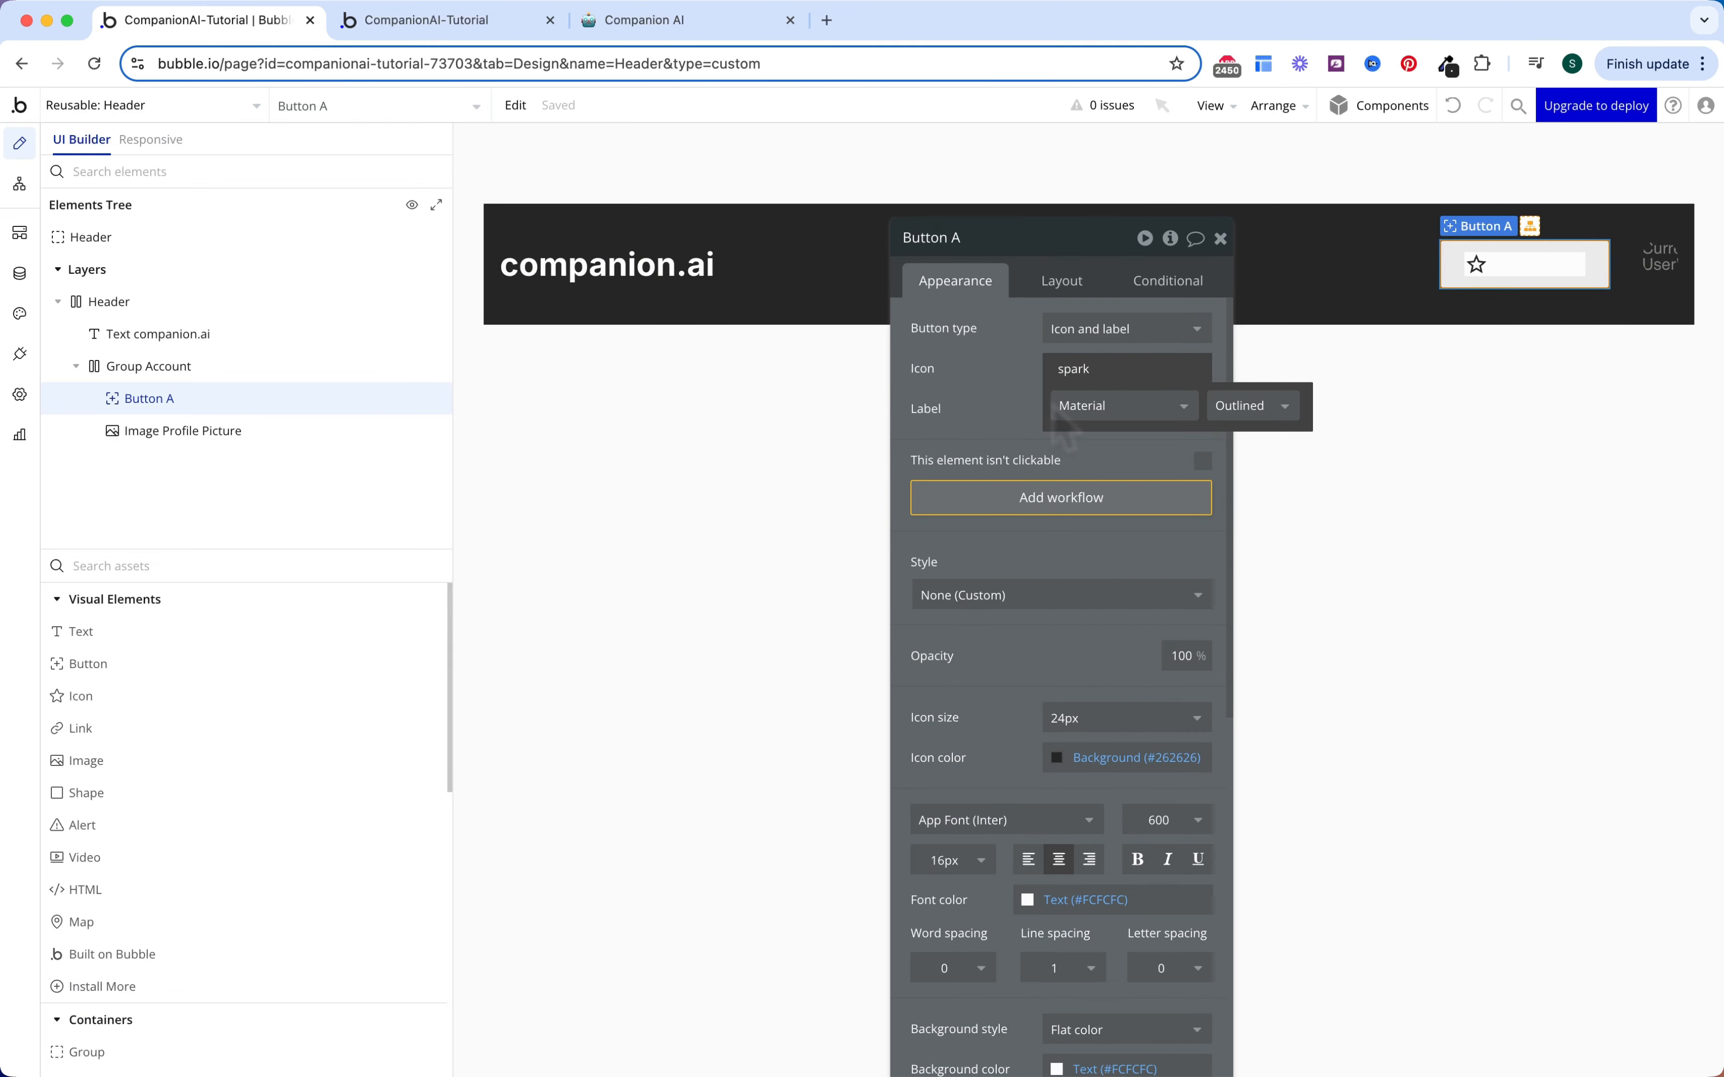
click(1101, 408)
click(1111, 443)
click(1243, 410)
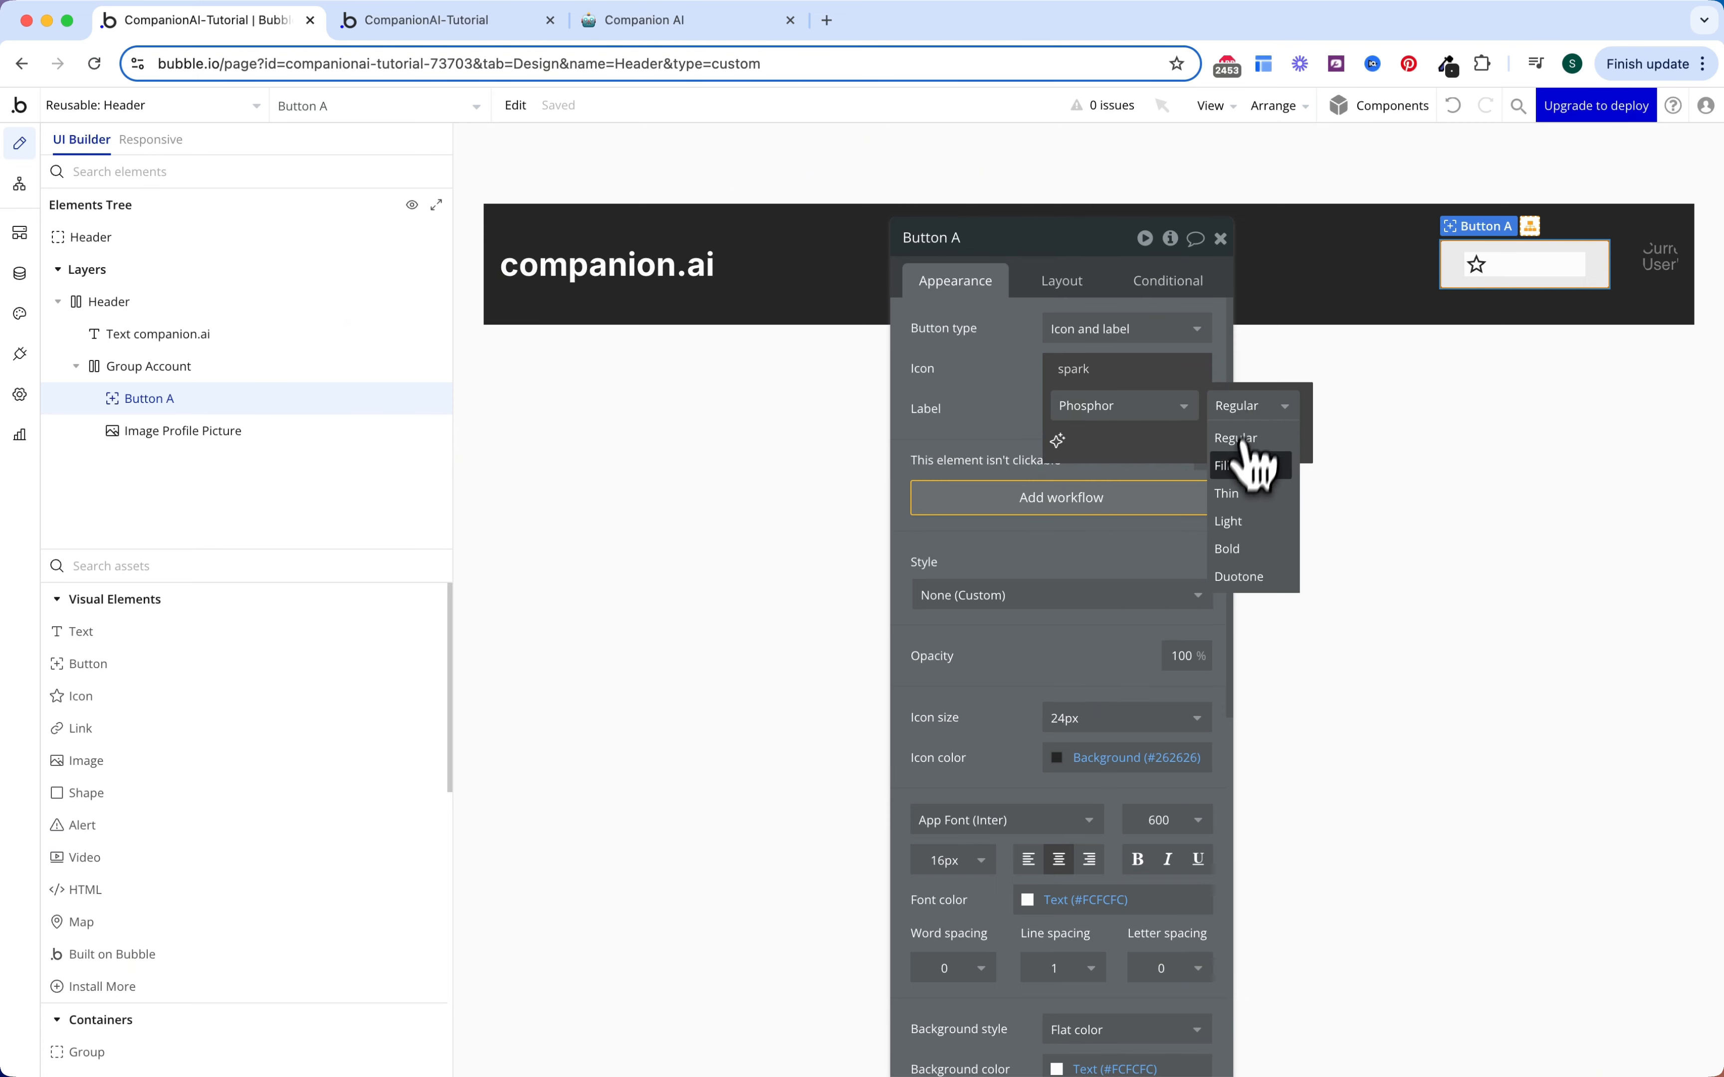
click(1240, 440)
click(1058, 442)
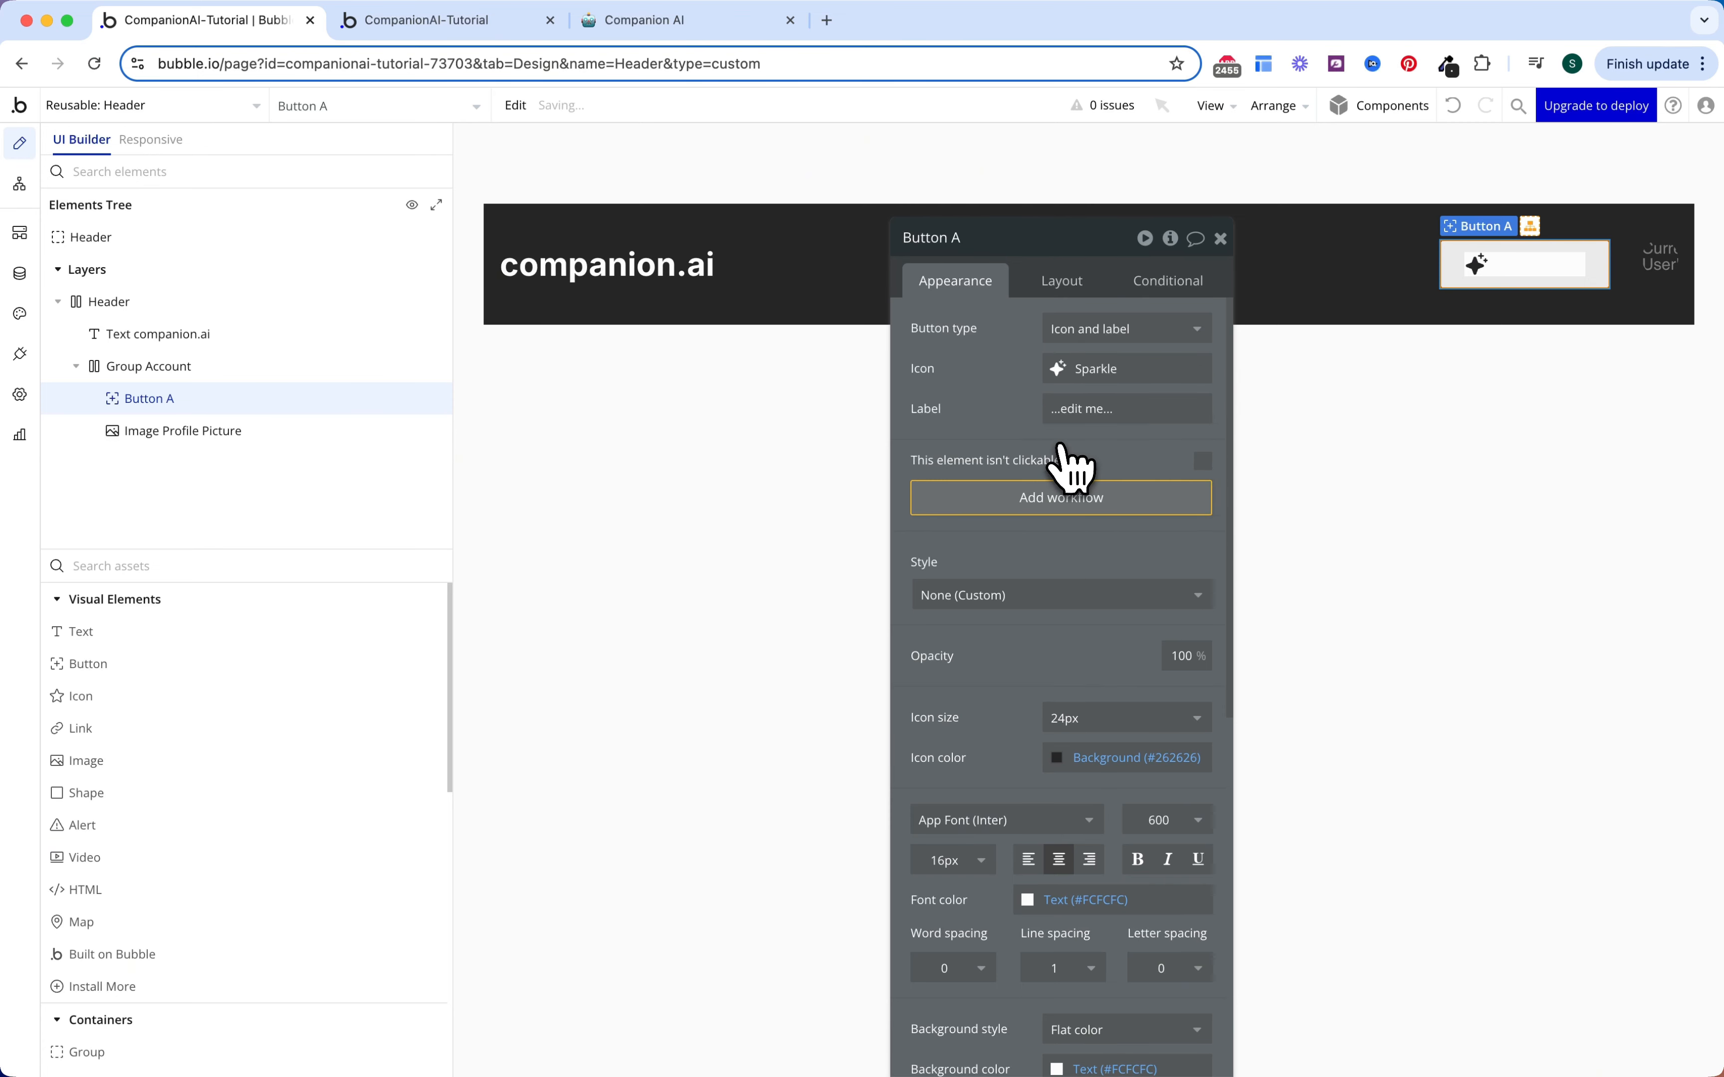
Step: Set the button's label to 'Upgrade'
click(1055, 409)
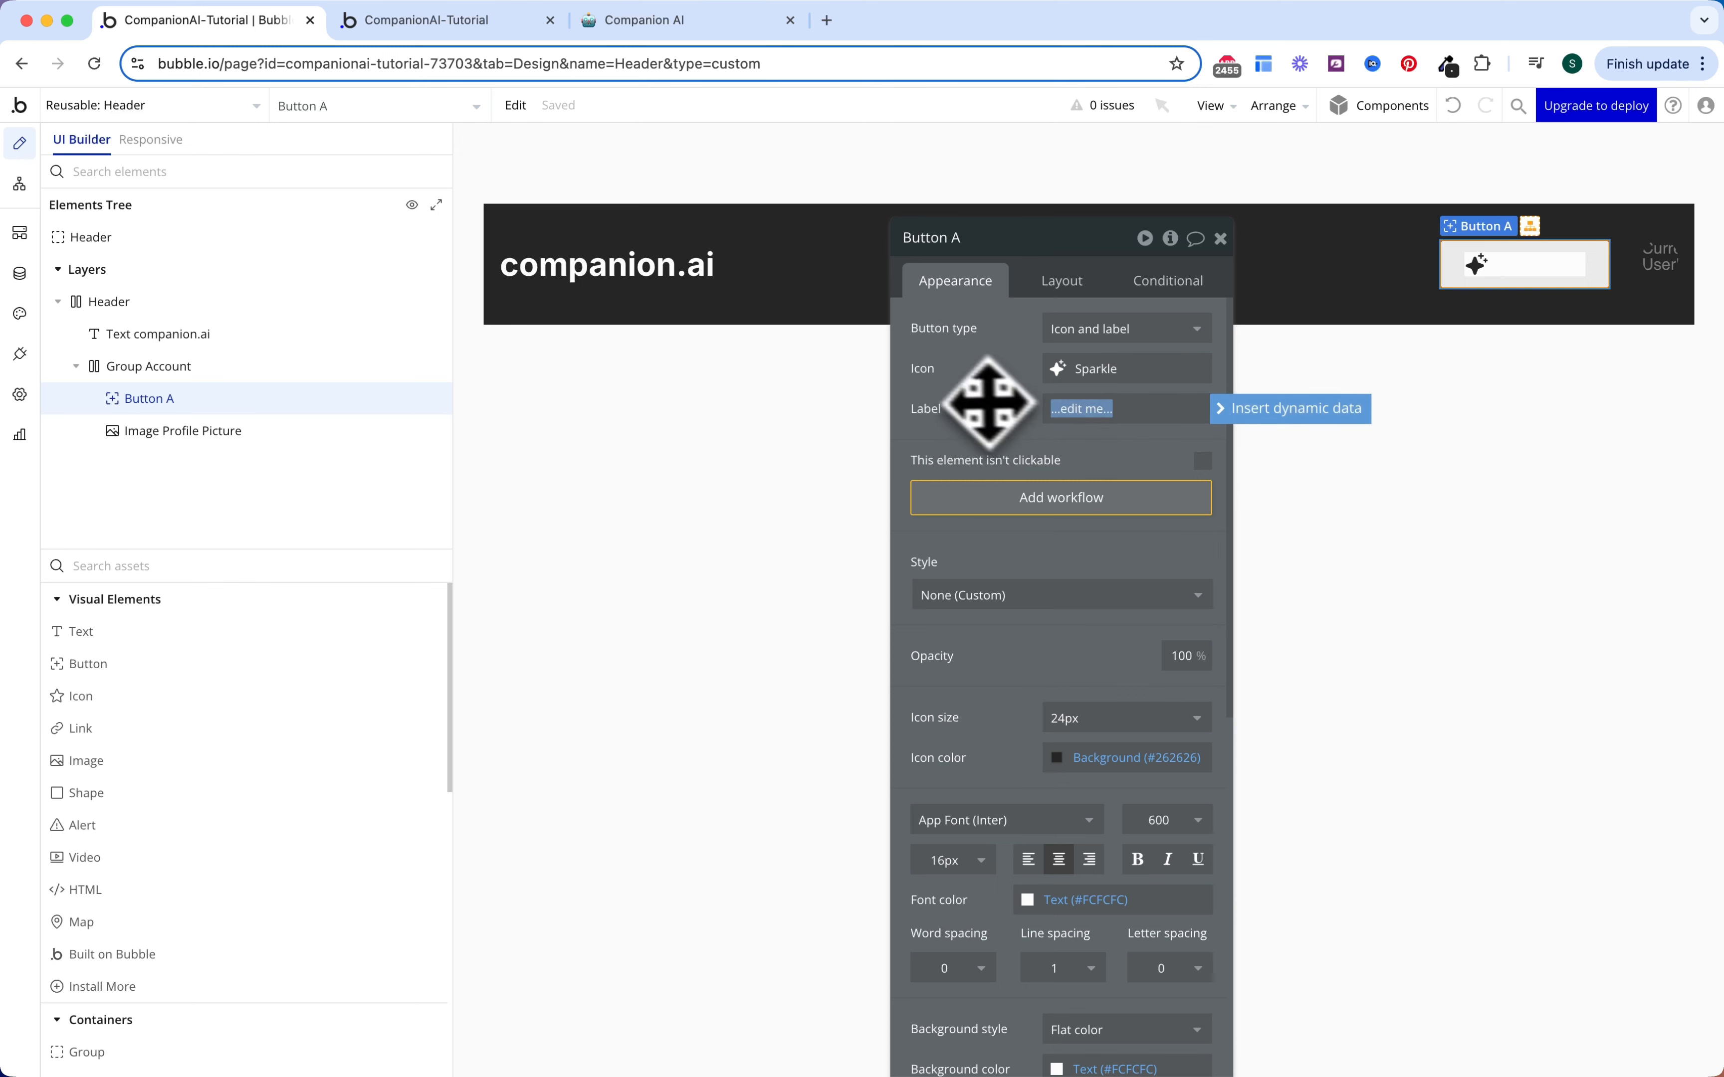
text(Up)
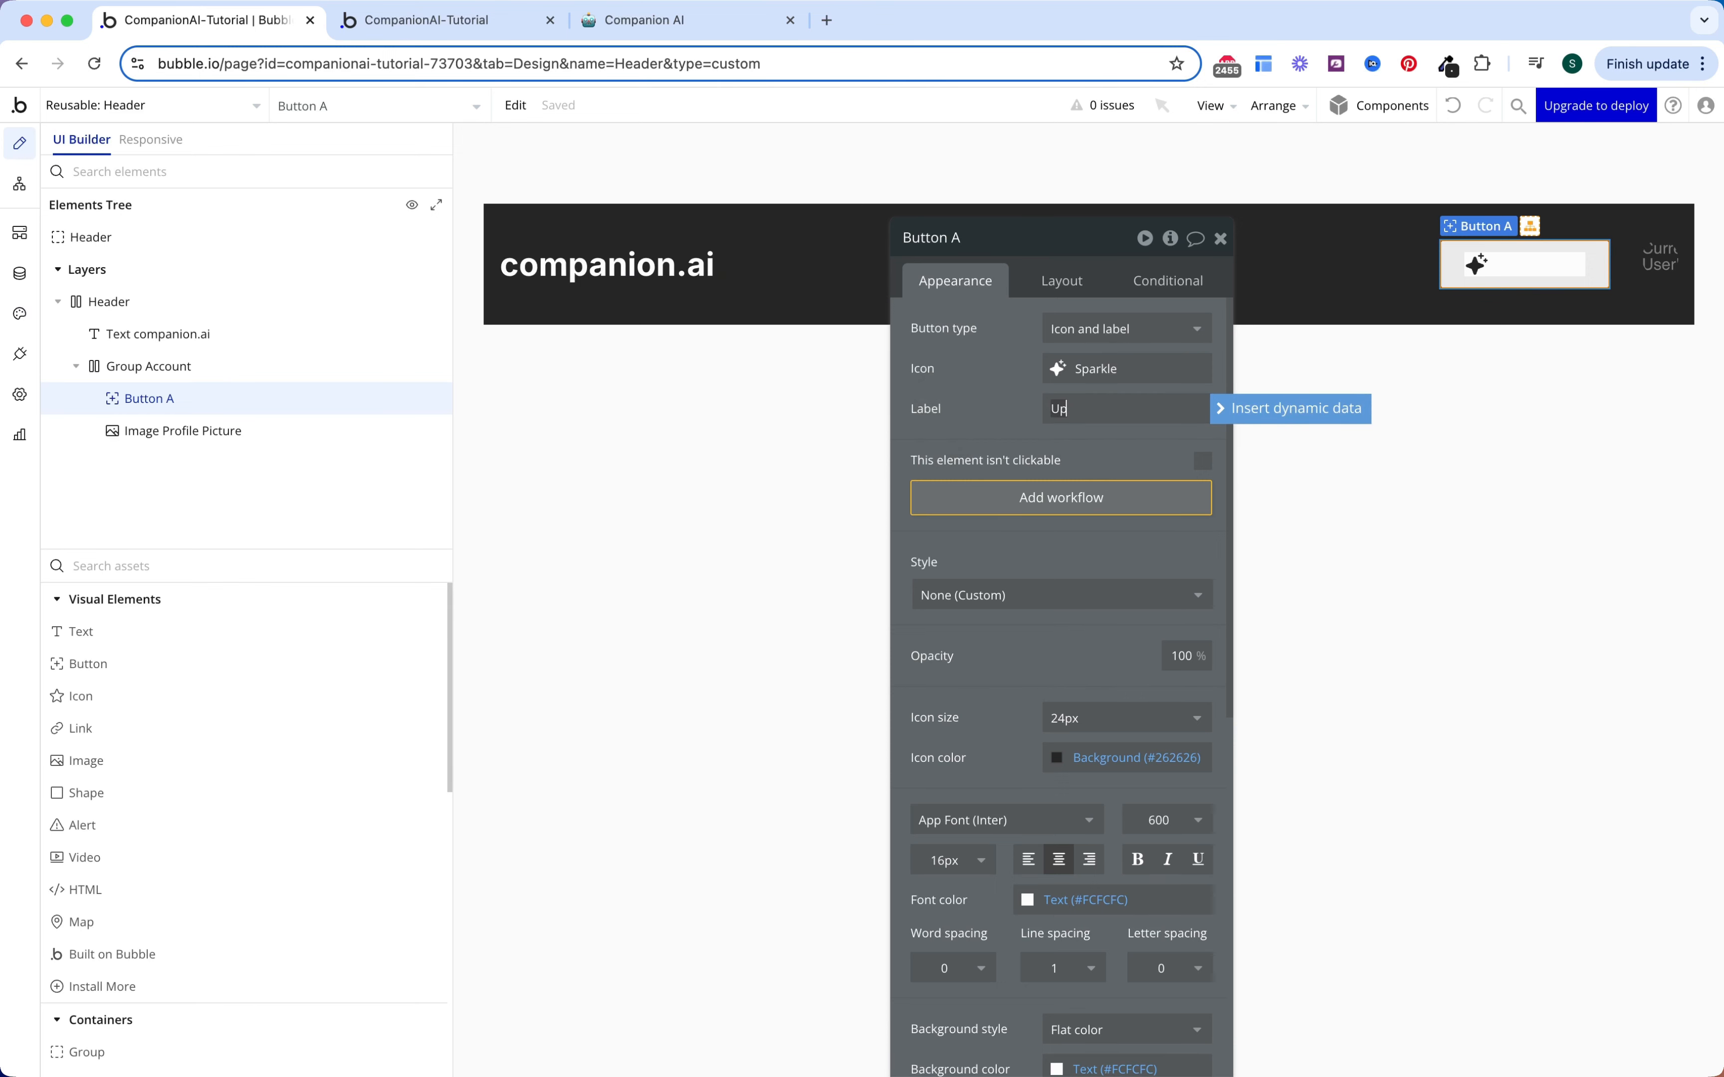
text(grade)
click(947, 421)
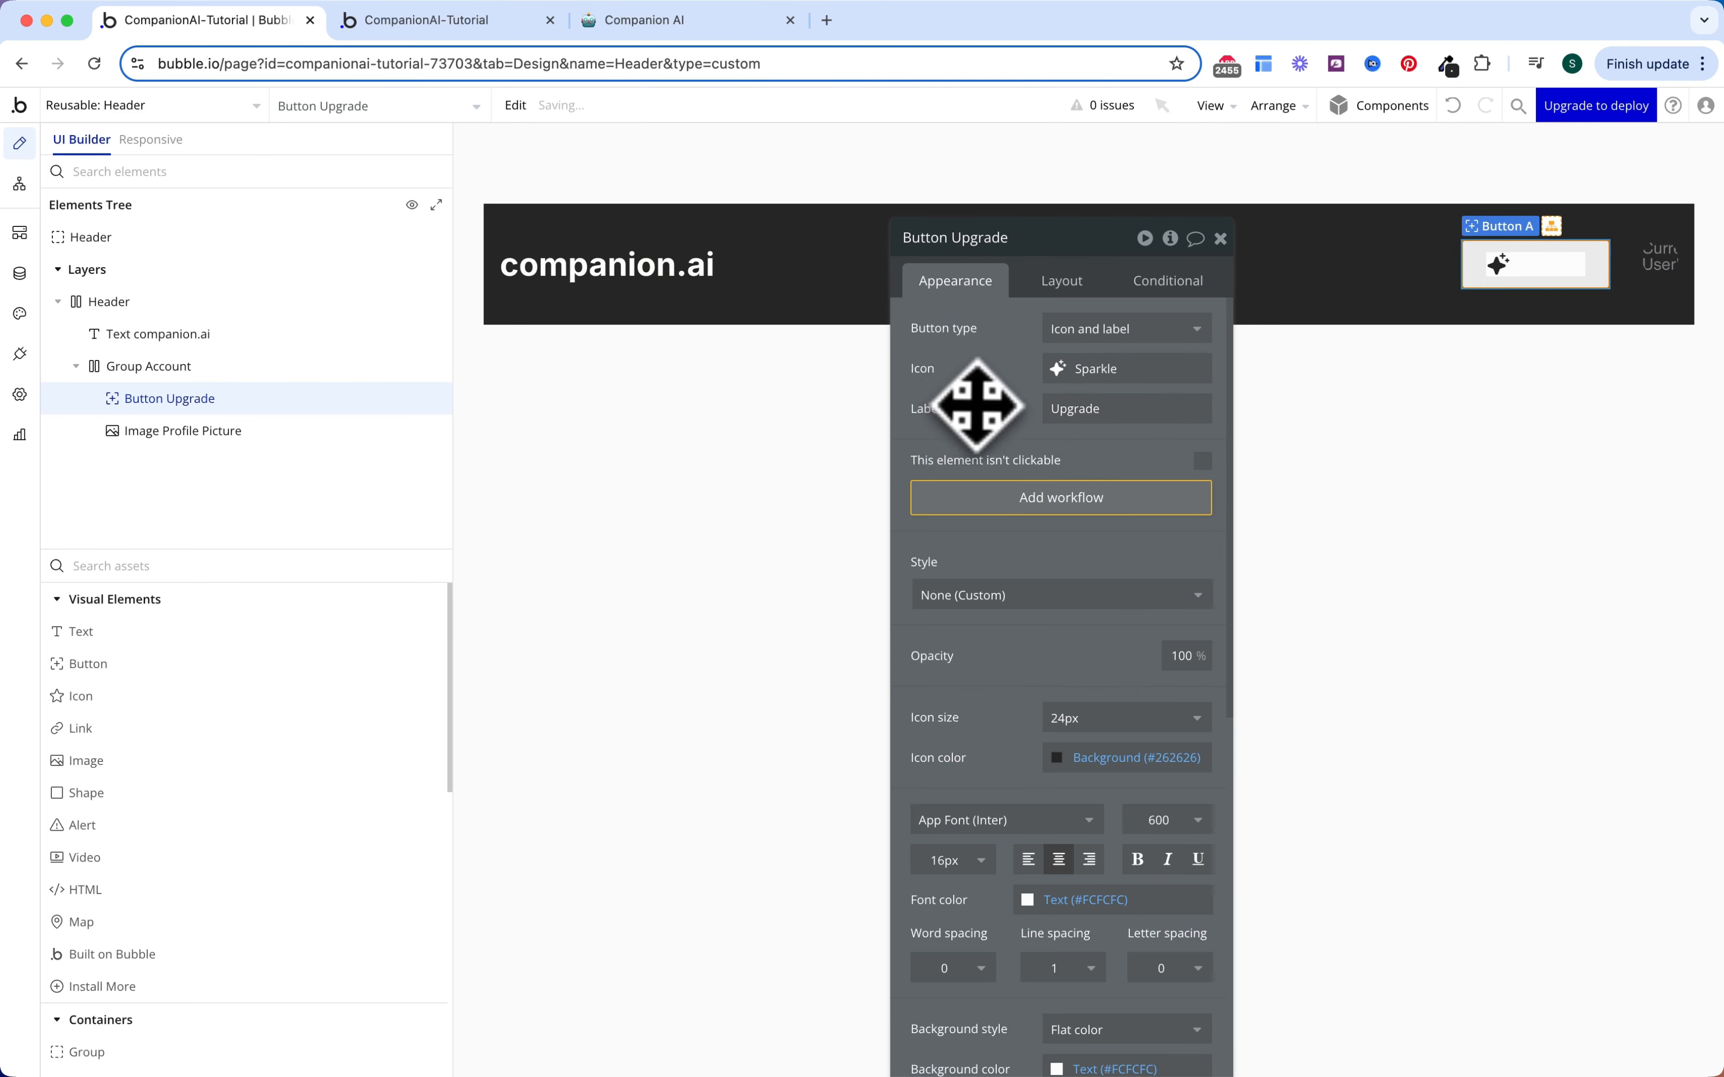
Step: Add a condition: when Current User's Subscription's Status is not Active, the button is visible
click(1161, 286)
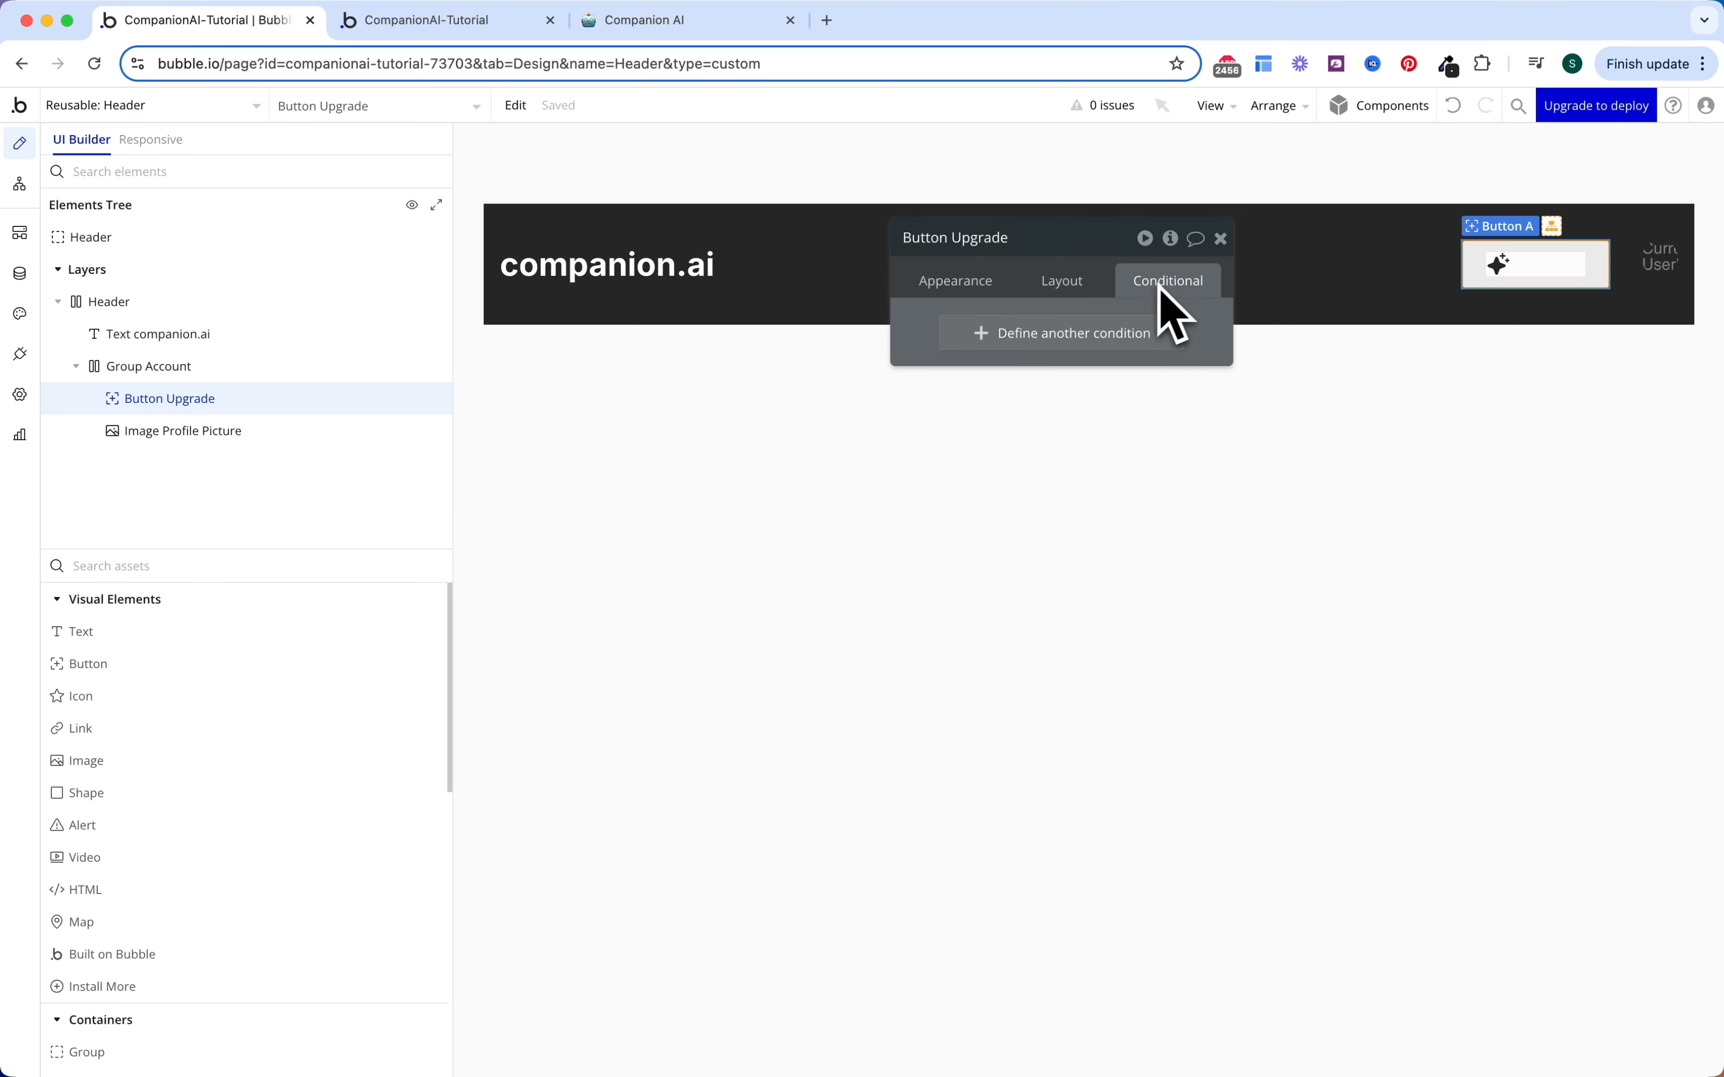
click(1088, 352)
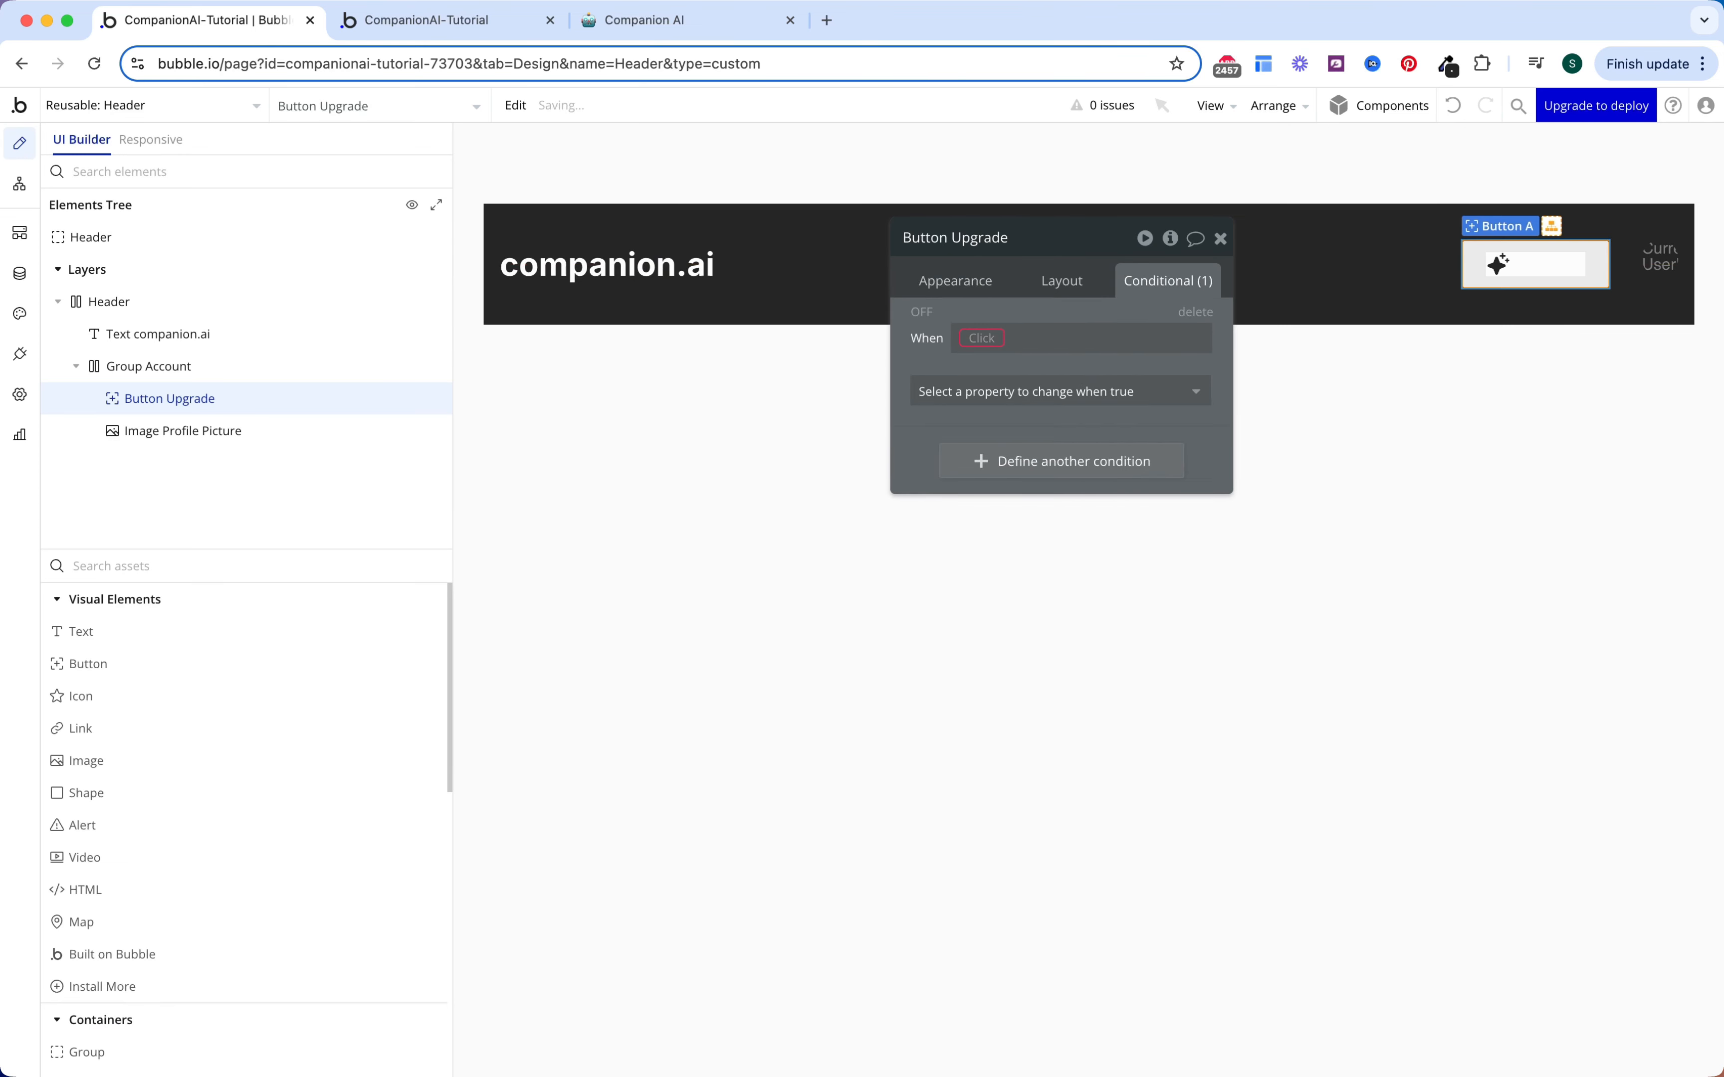
click(991, 338)
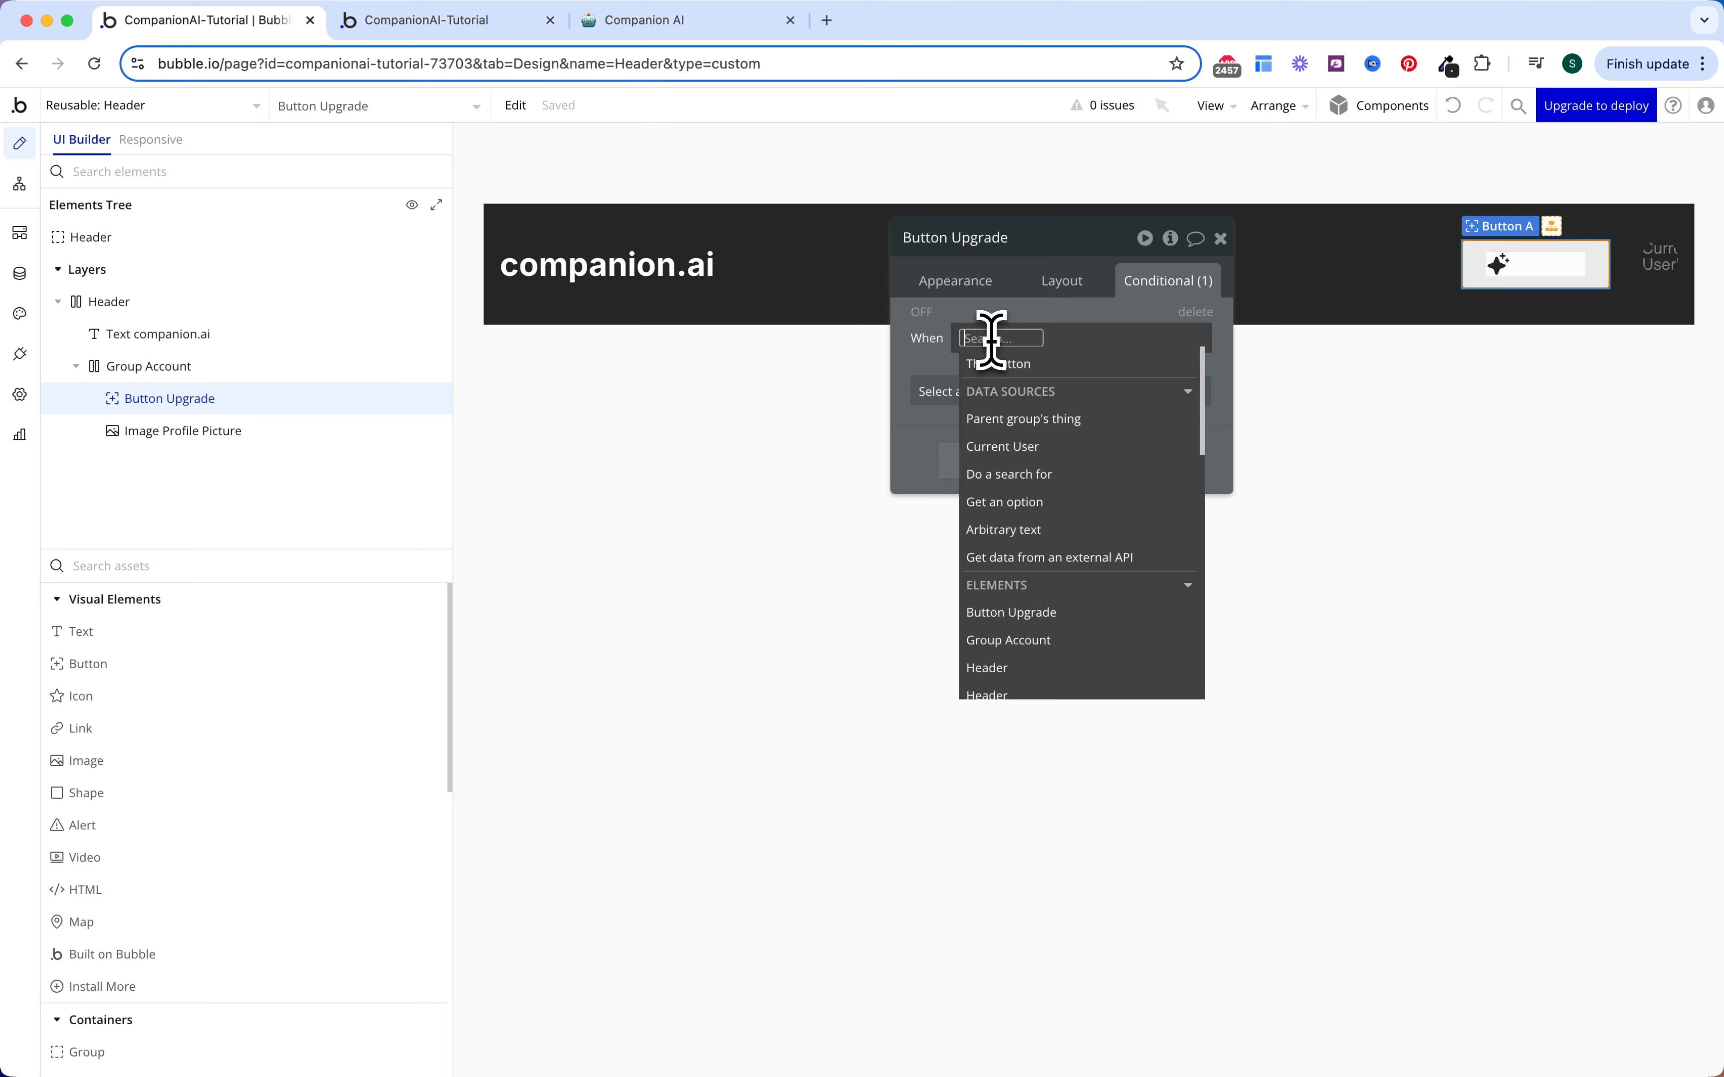
click(1025, 448)
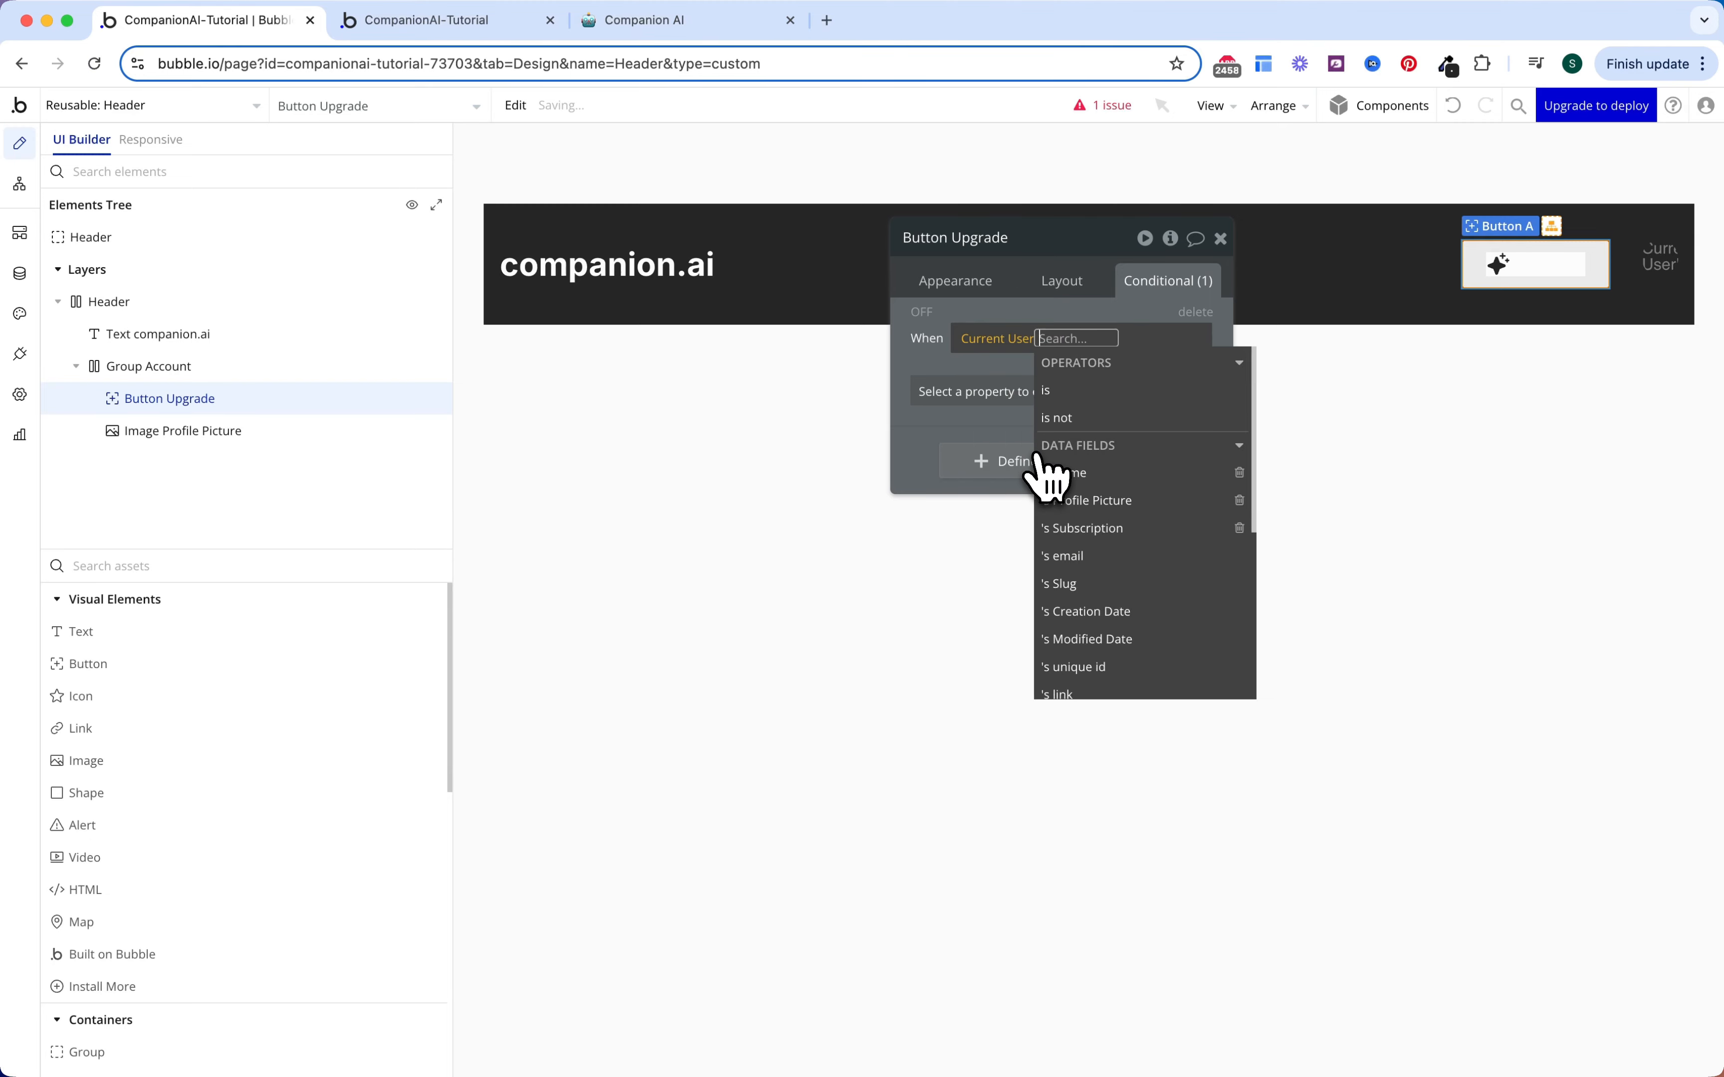
click(1095, 530)
click(1179, 539)
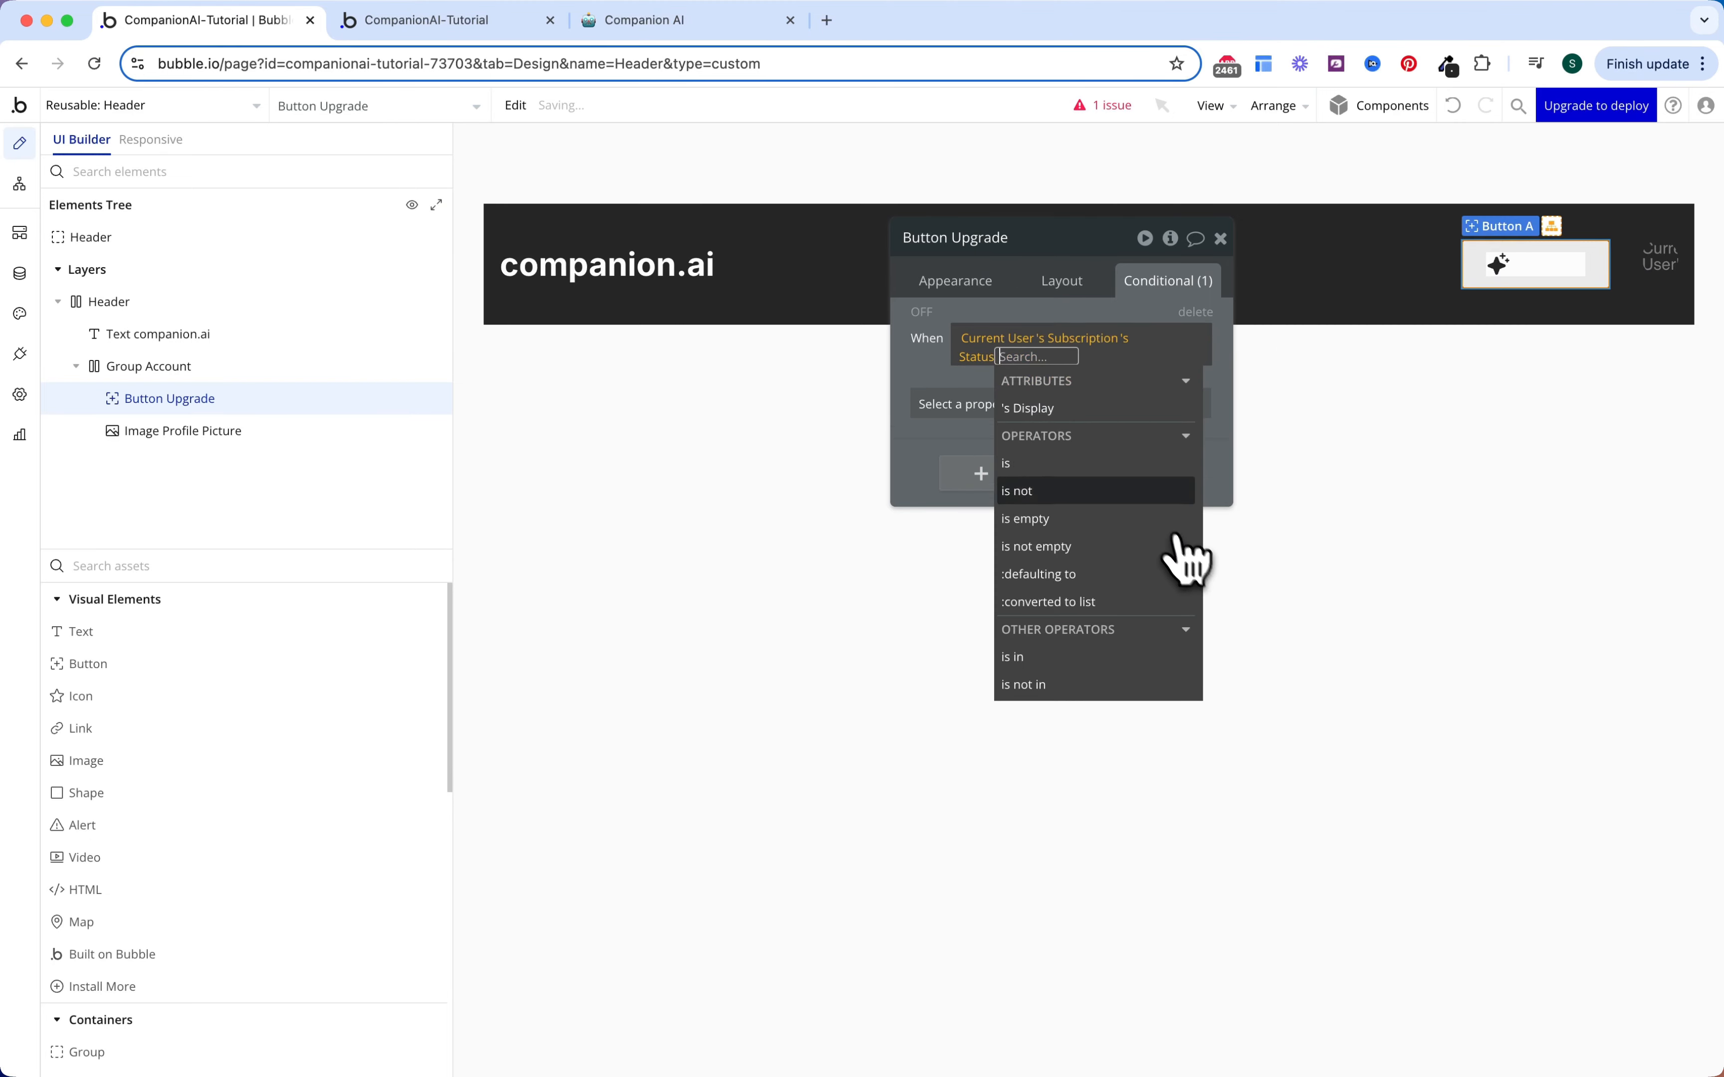
click(1090, 492)
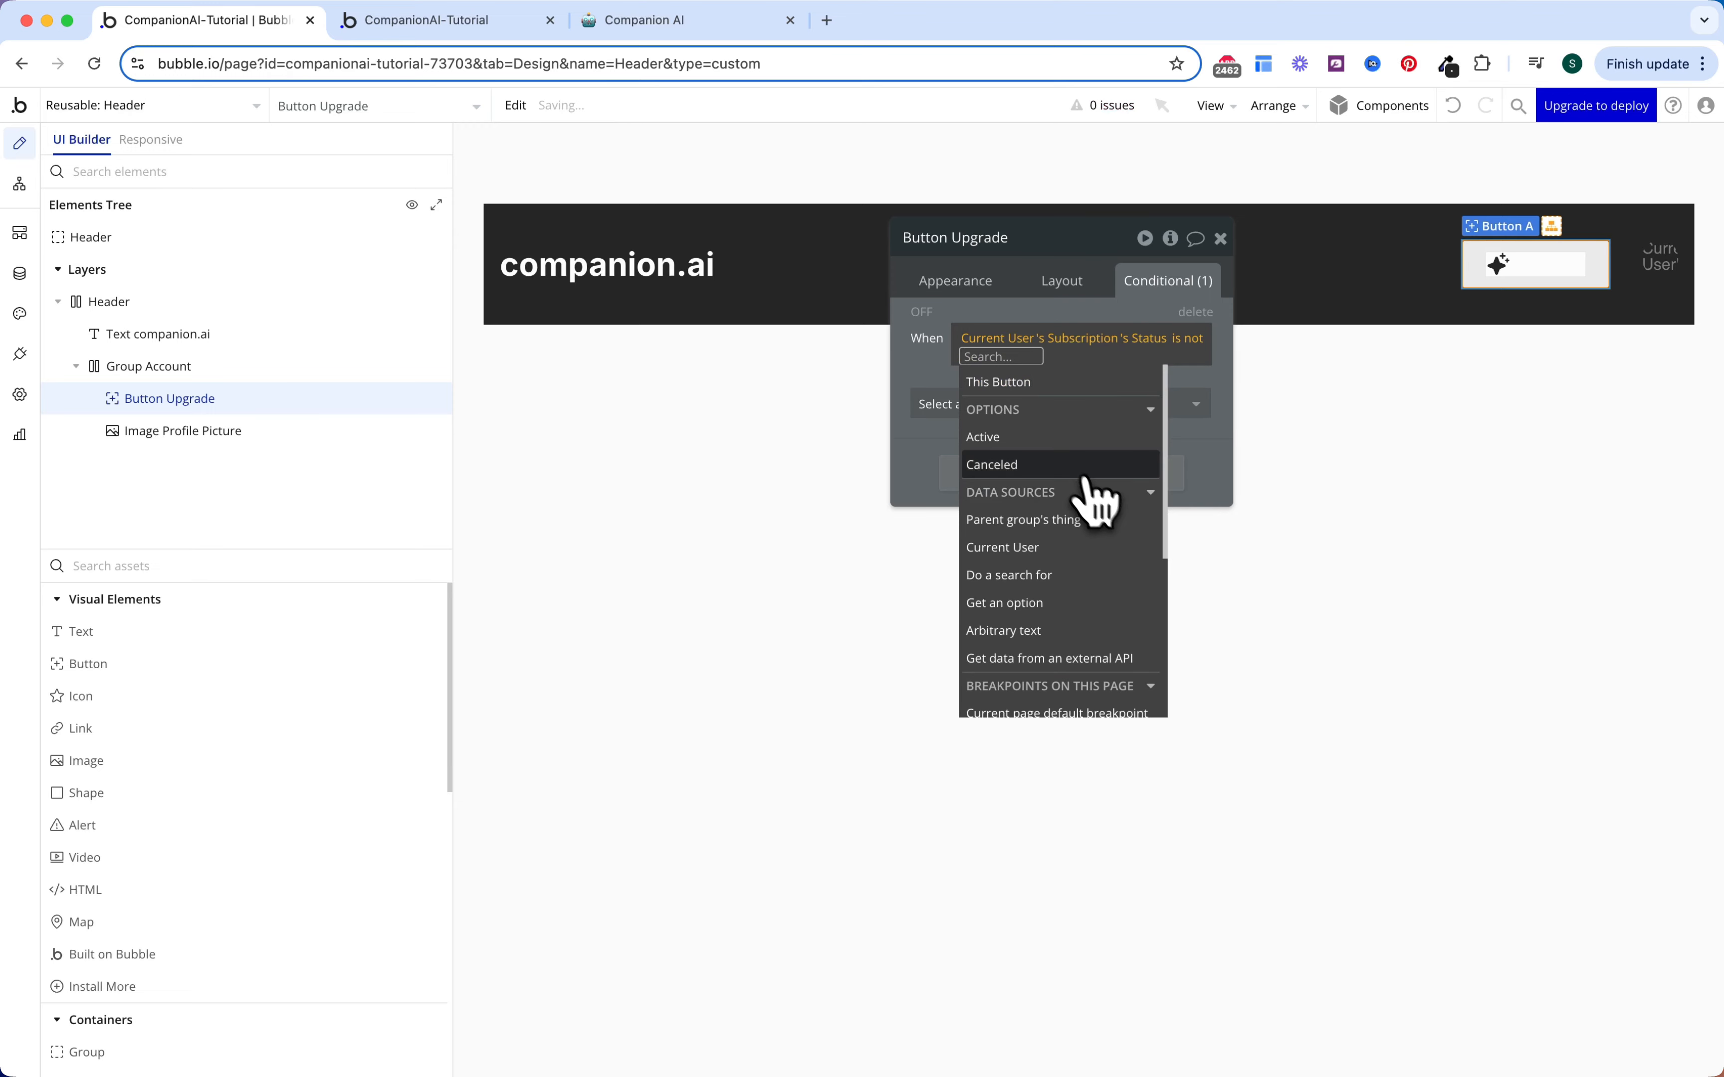
click(1090, 434)
click(951, 389)
click(951, 404)
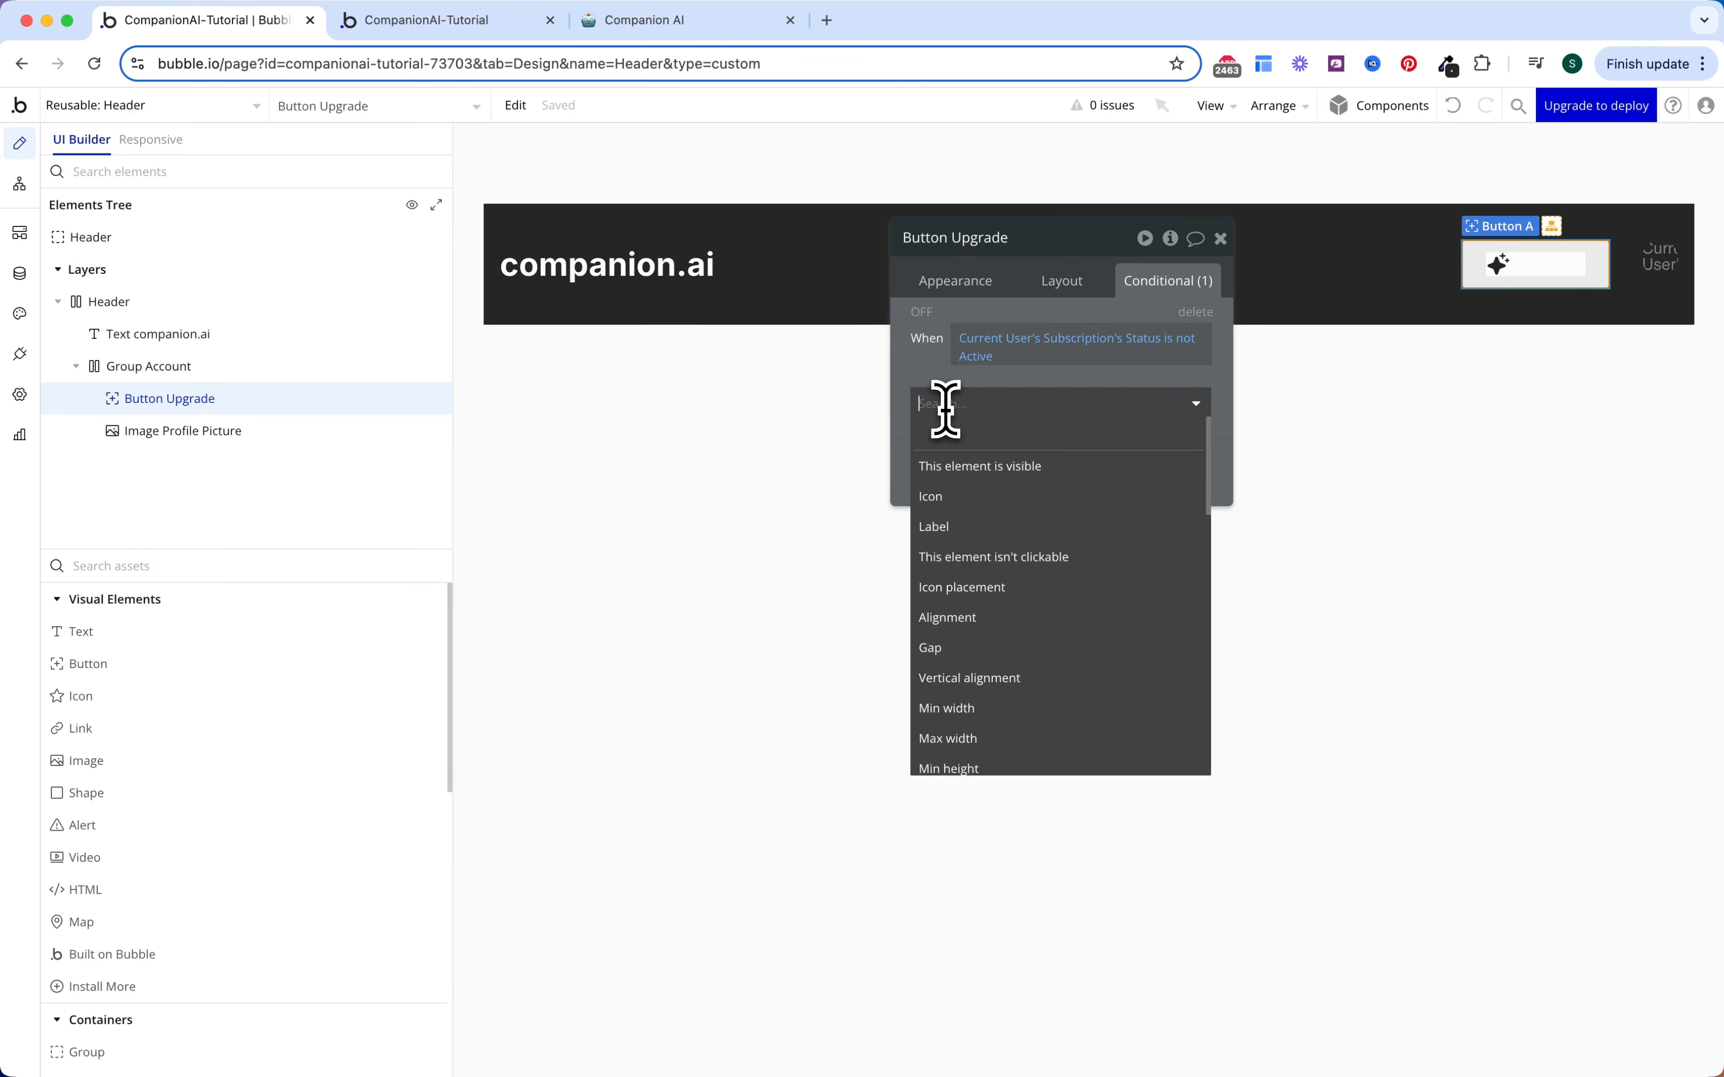
click(973, 473)
Step: Untick 'visible on page load' for the Upgrade button
click(1065, 285)
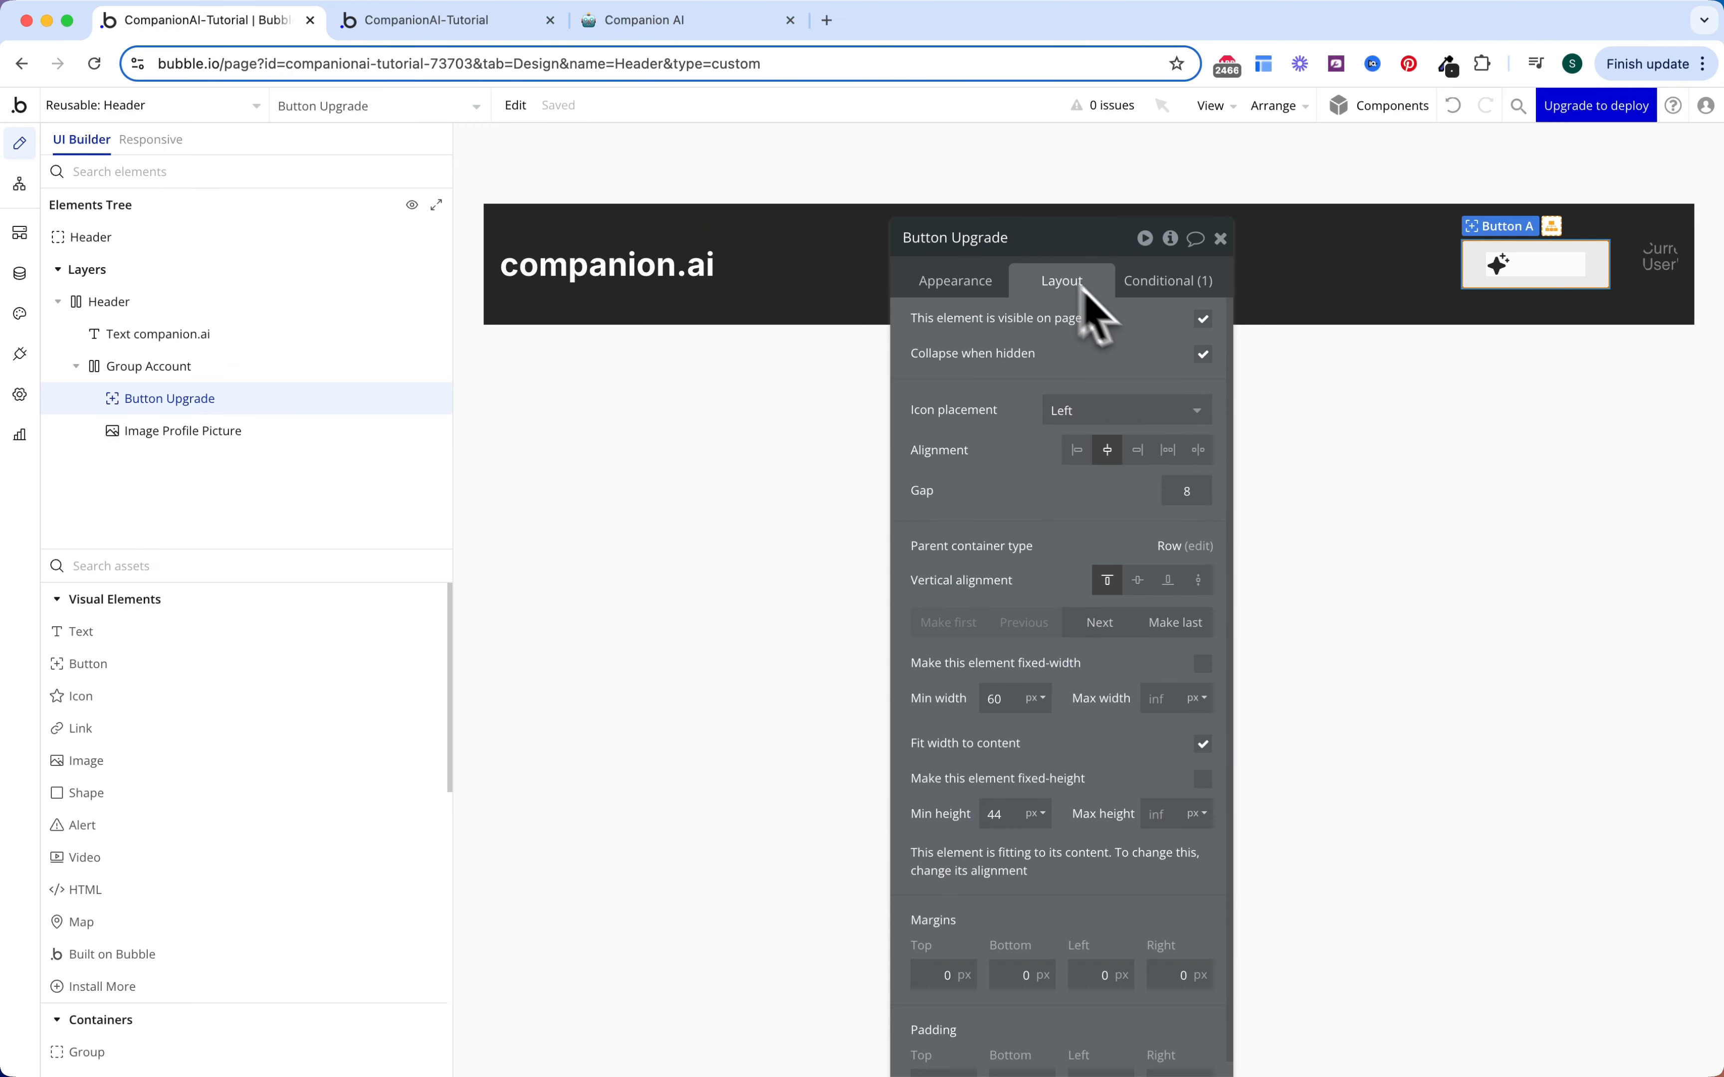
click(1203, 319)
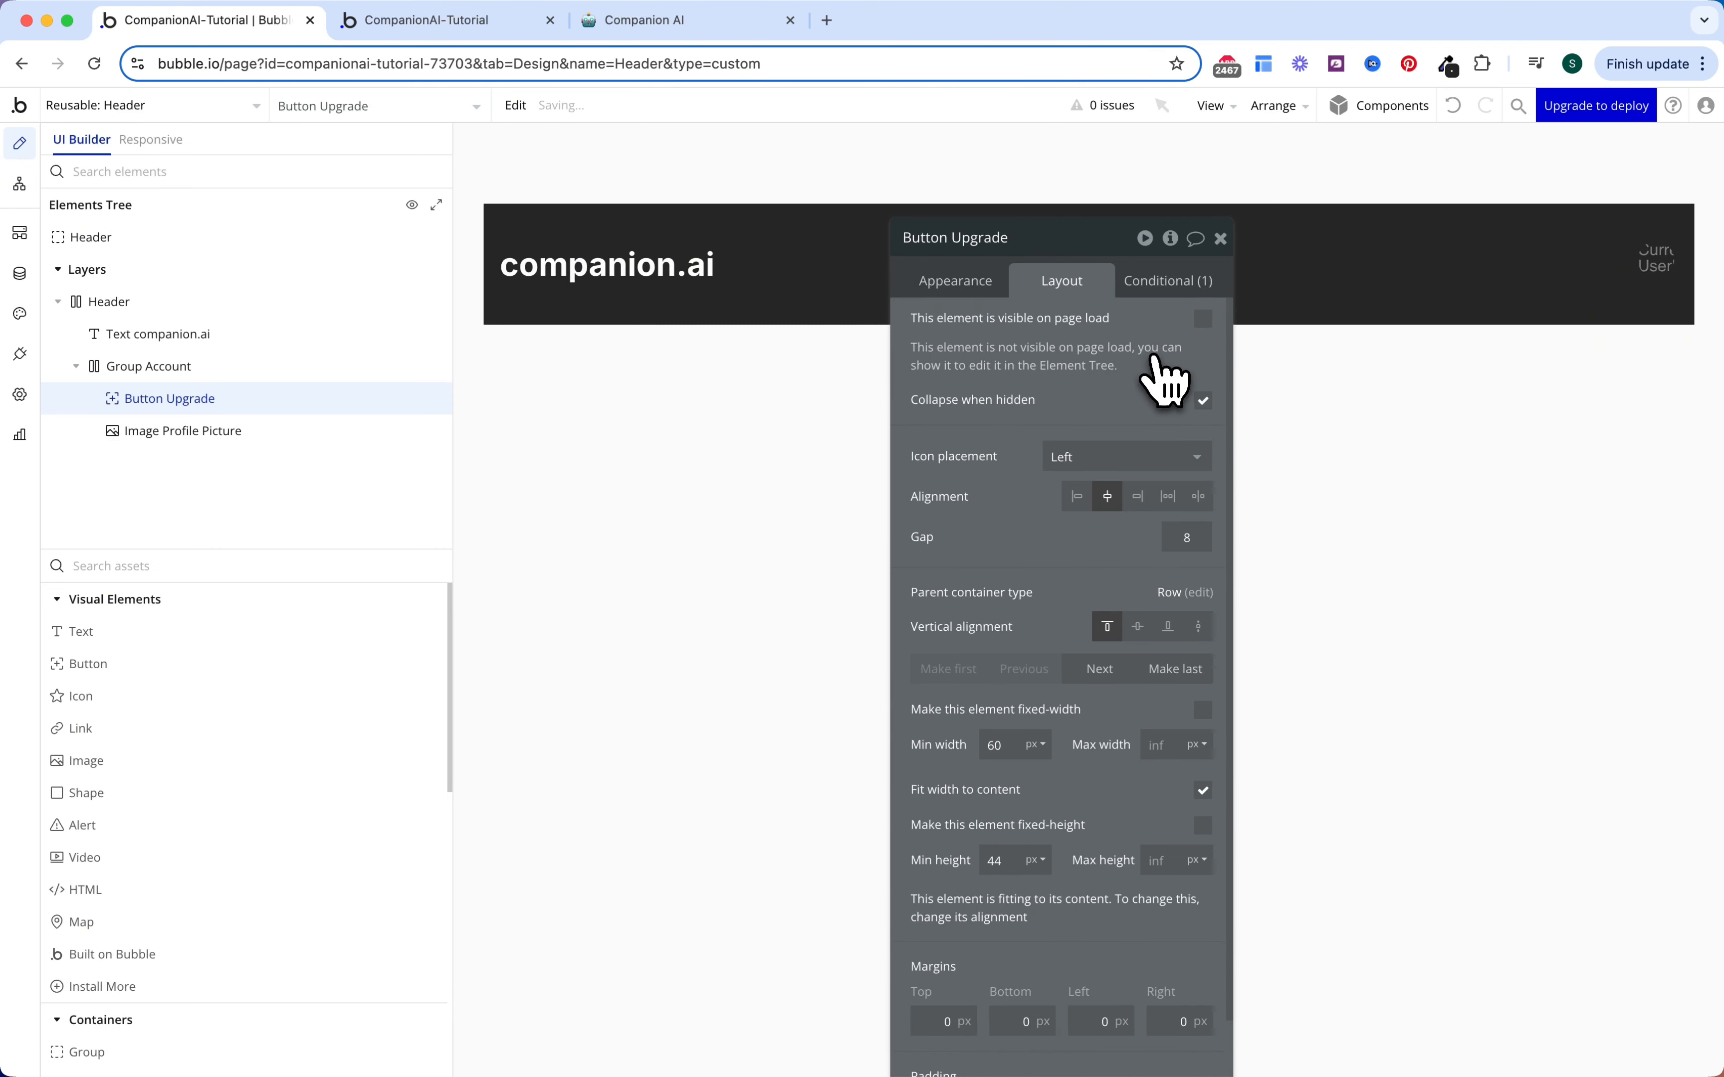
key(Escape)
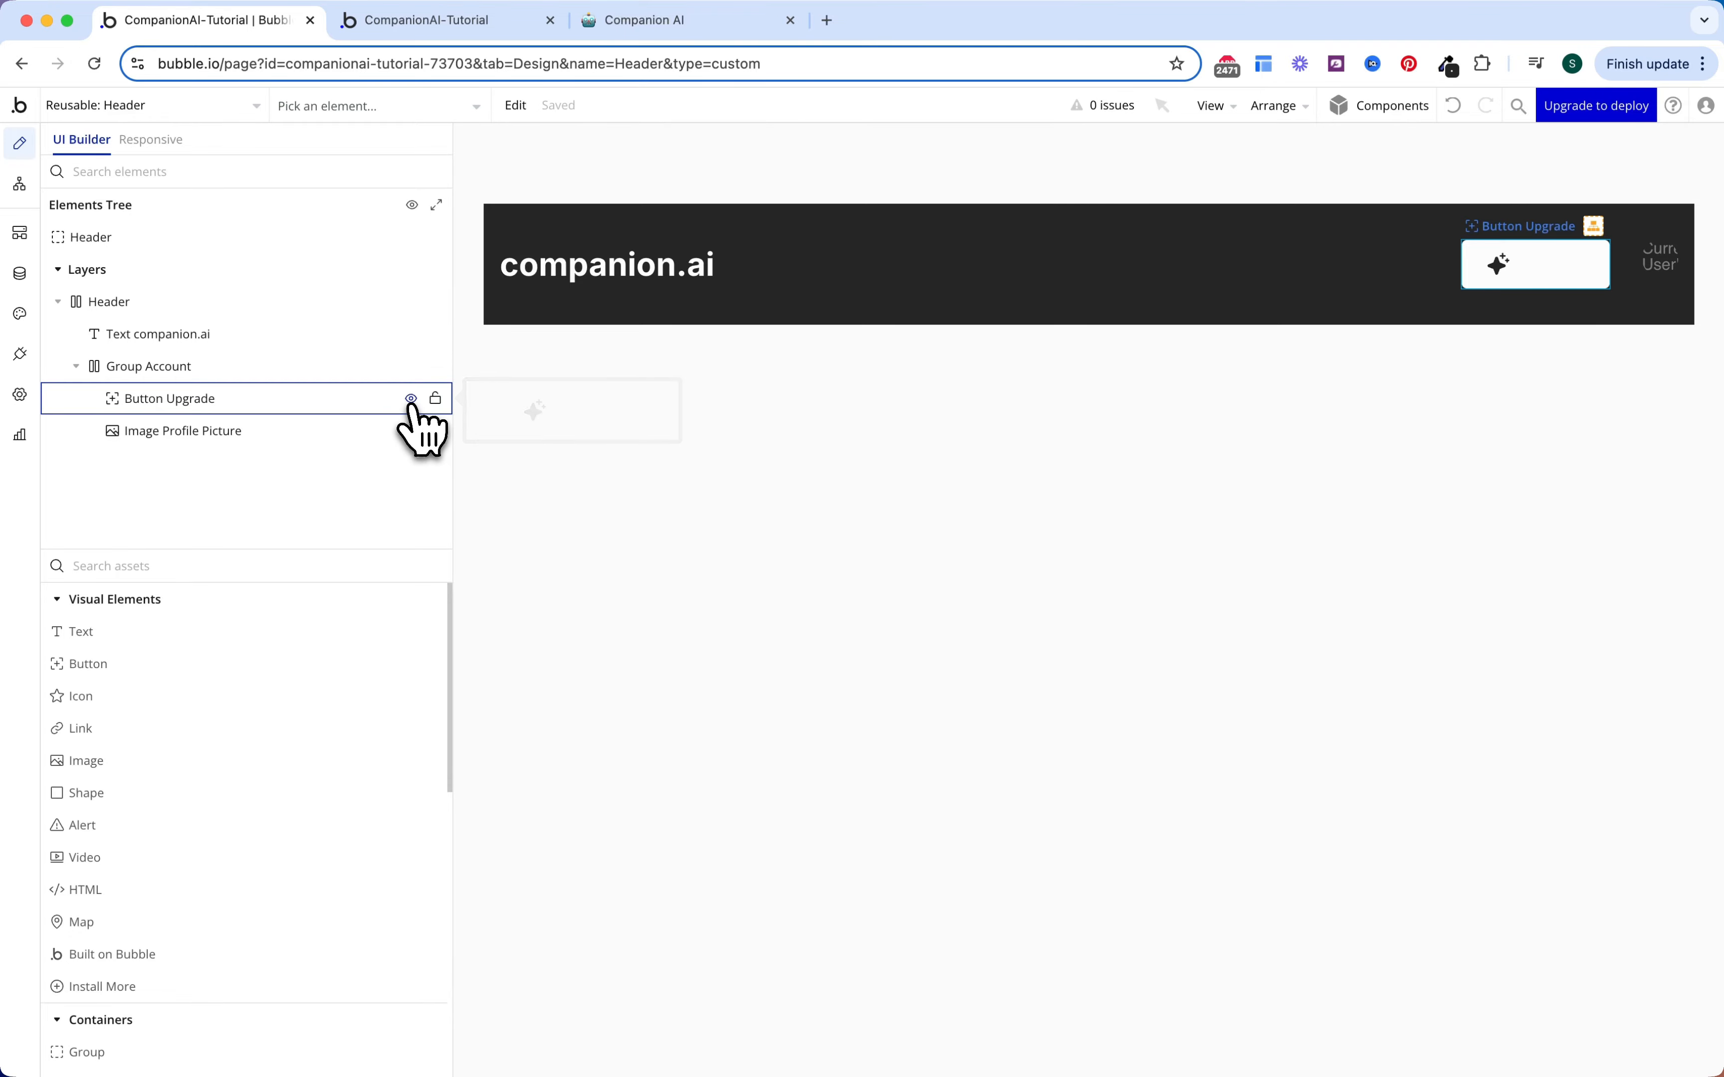
Step: Set the Upgrade button's gap to 12 and icon colour to Text (#FCFCFC)
double_click(1489, 271)
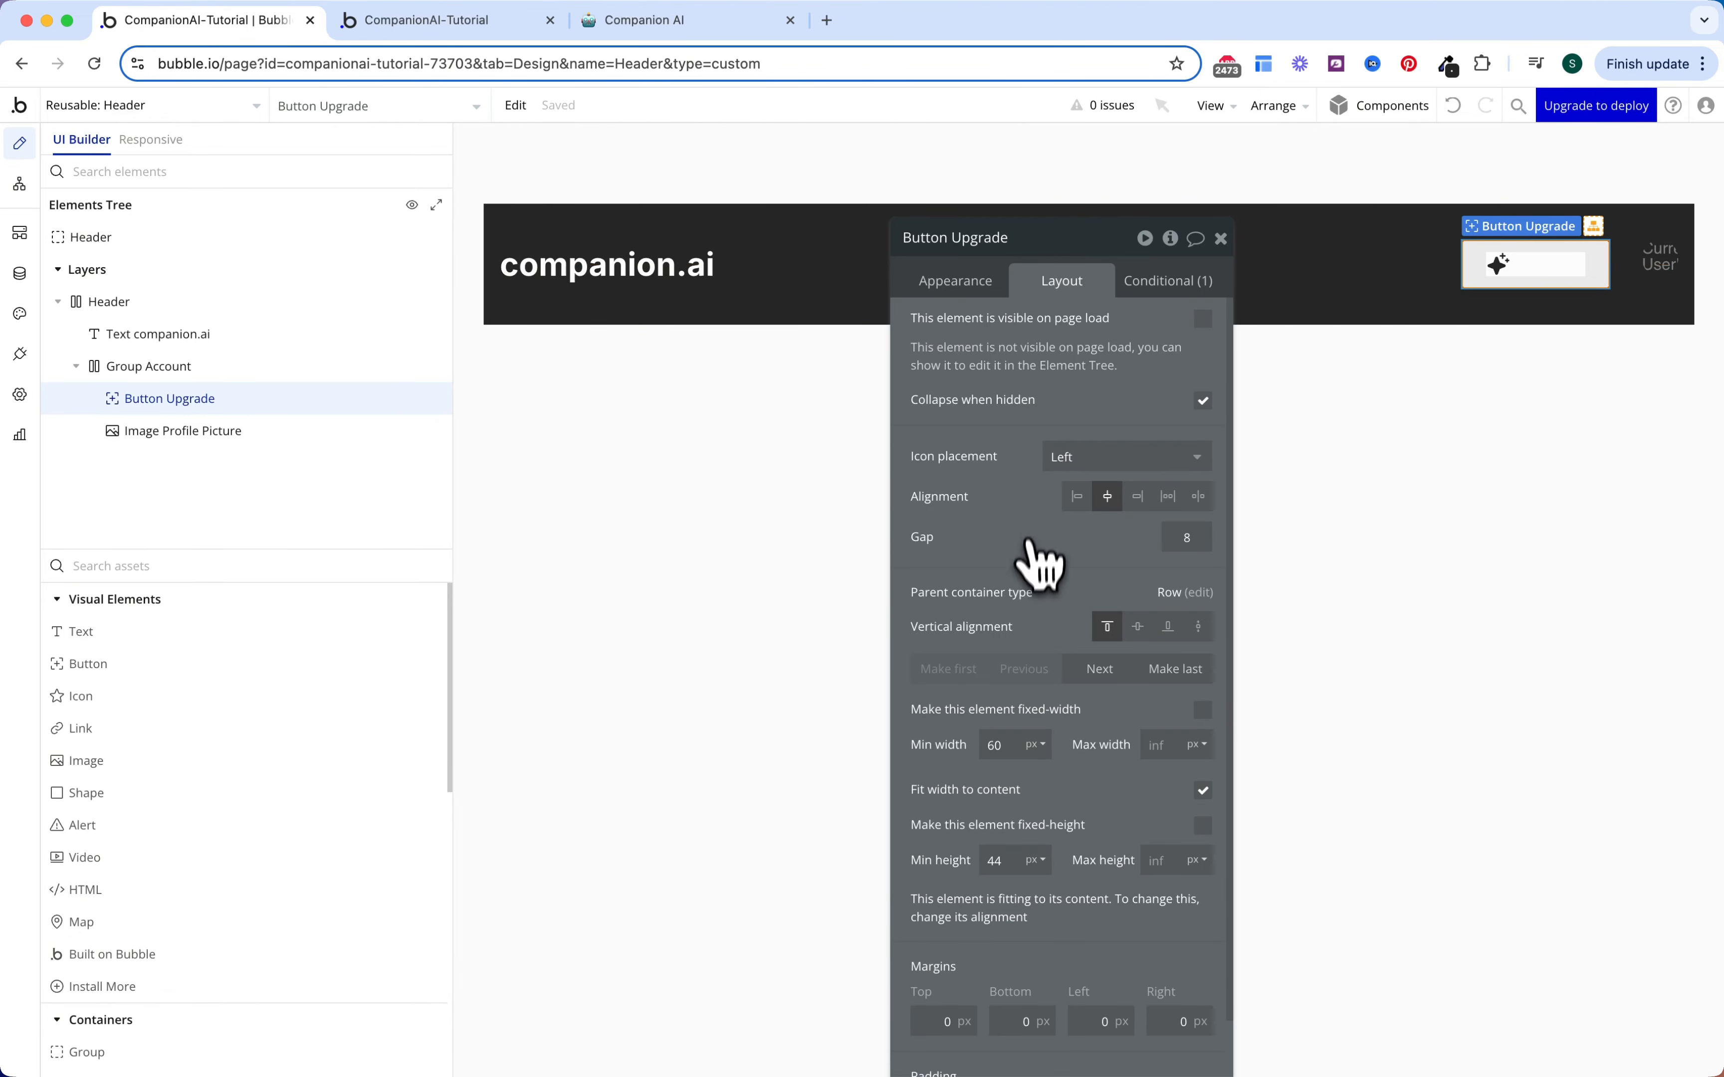
double_click(1181, 542)
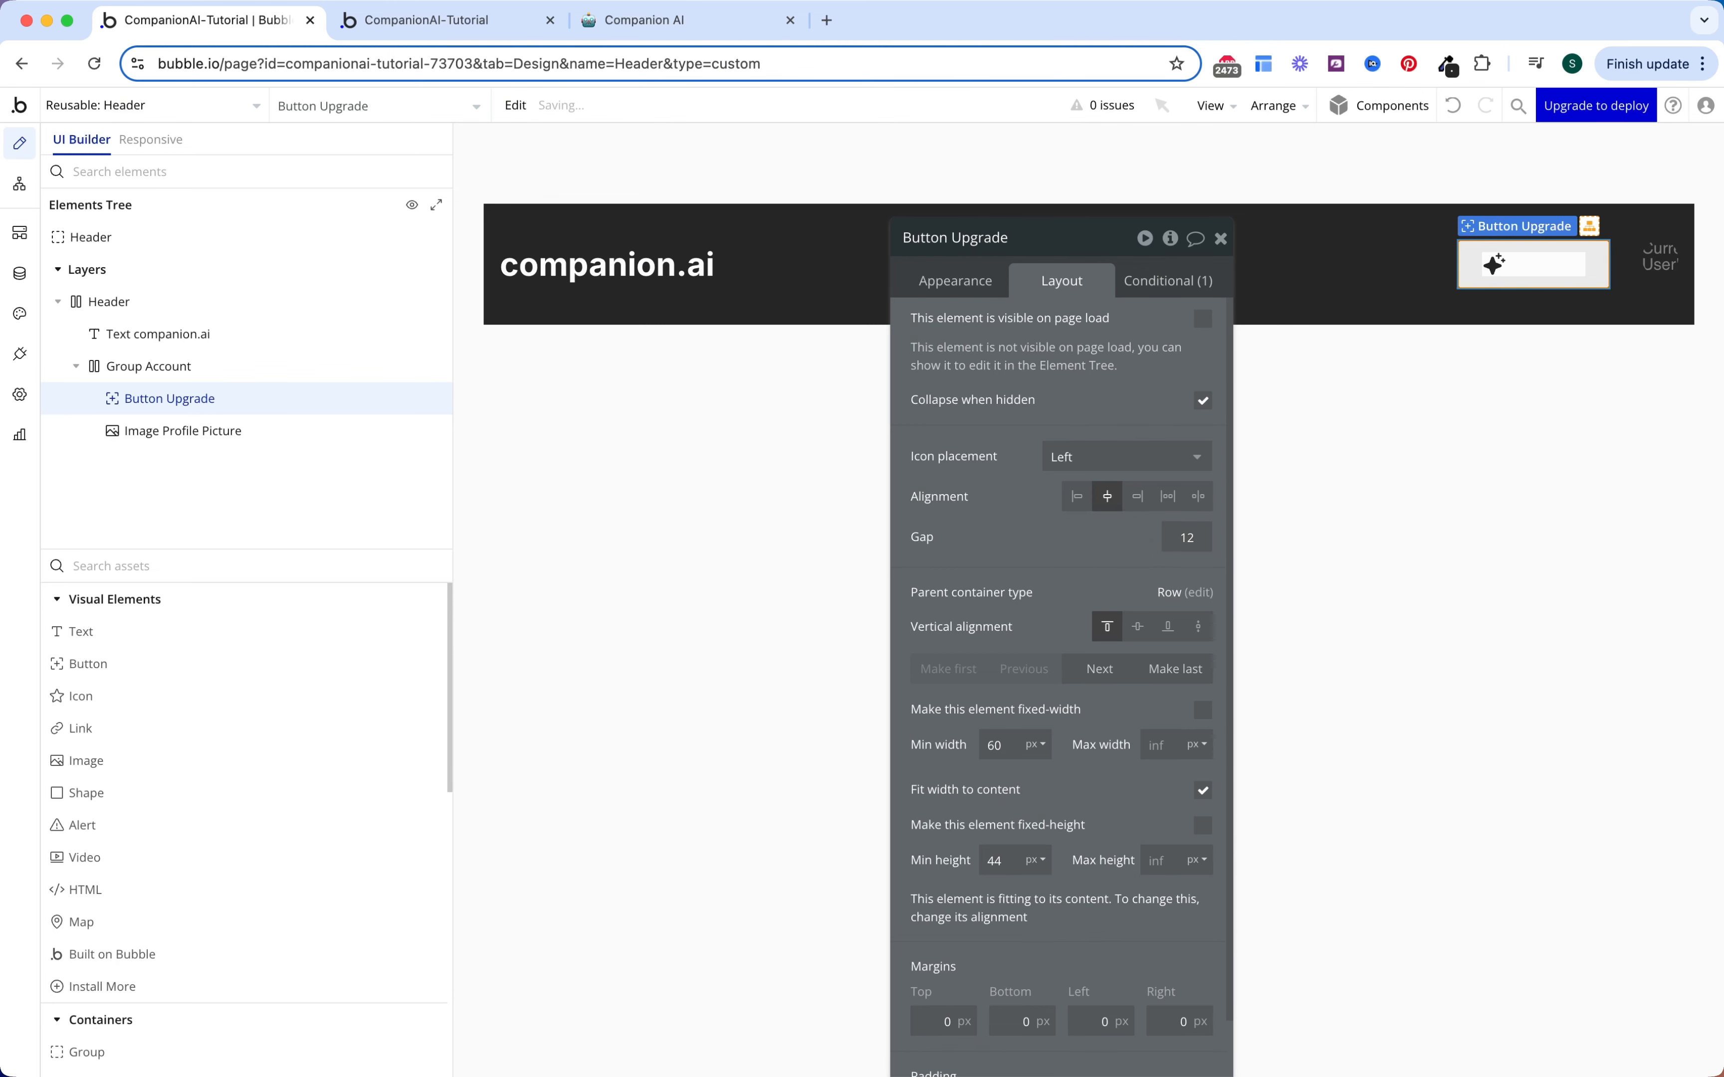
click(988, 284)
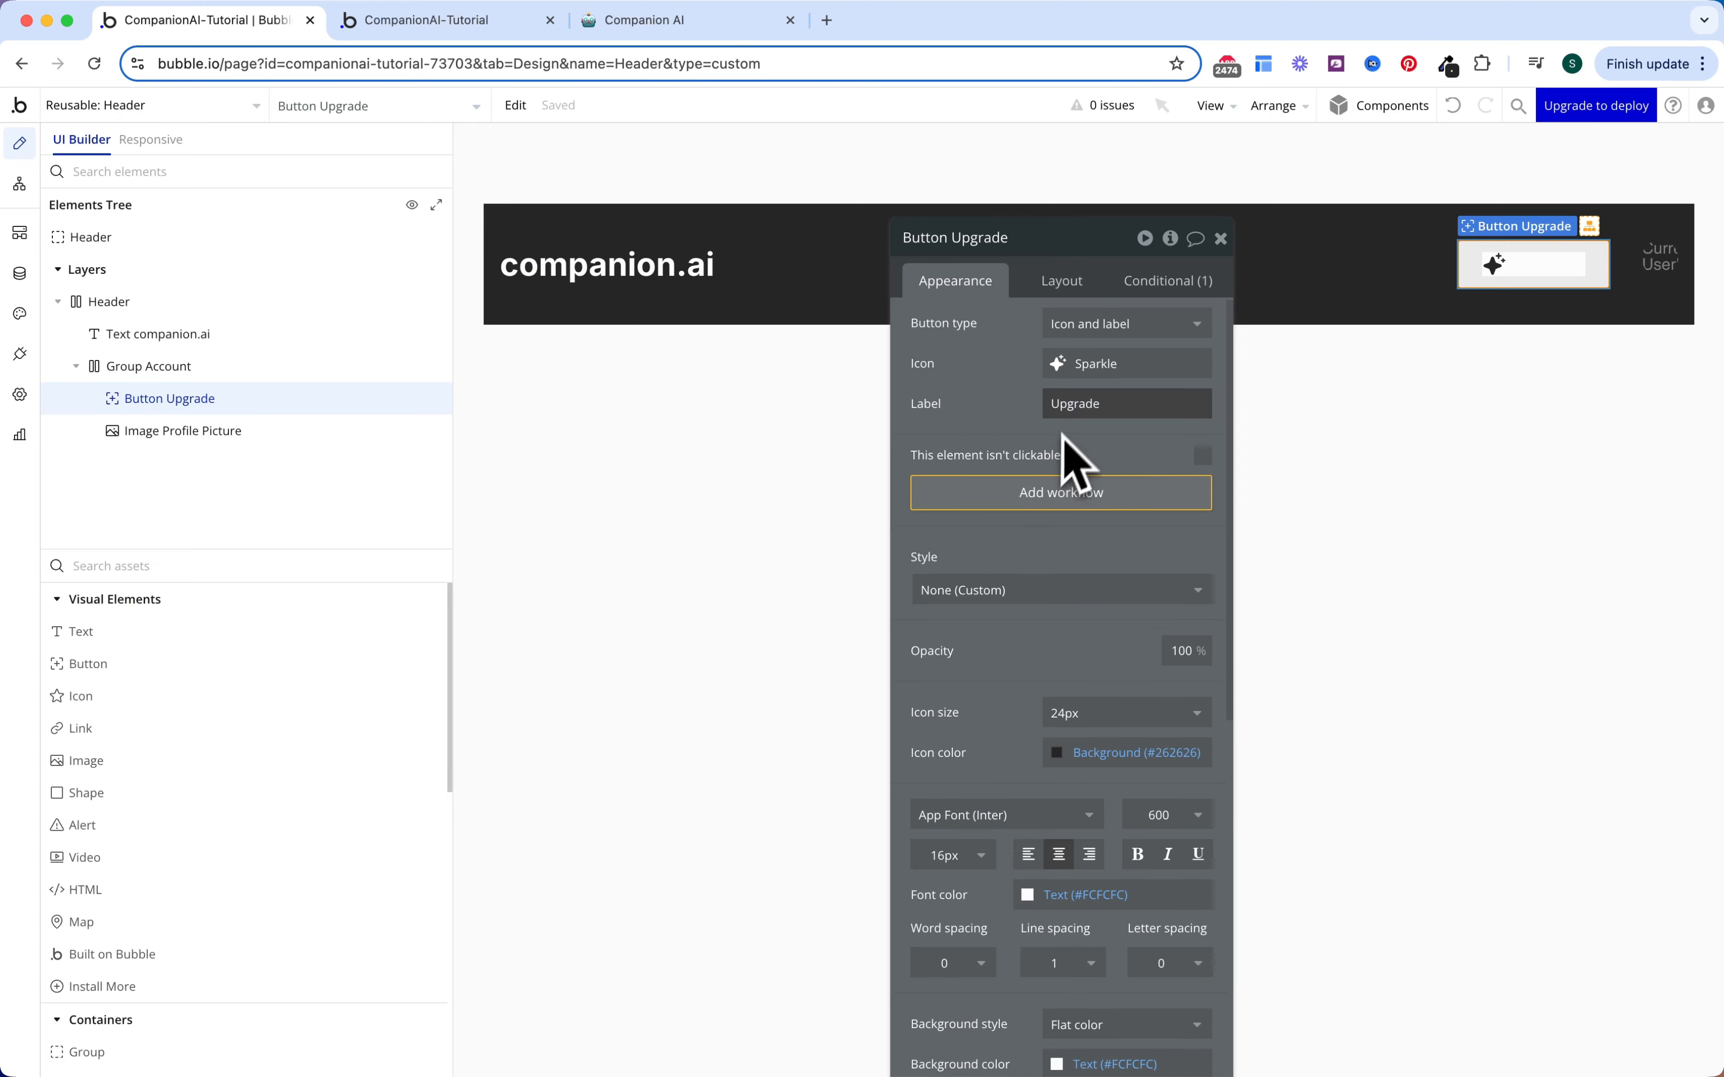
scroll(1055, 527, down, 3)
click(1113, 613)
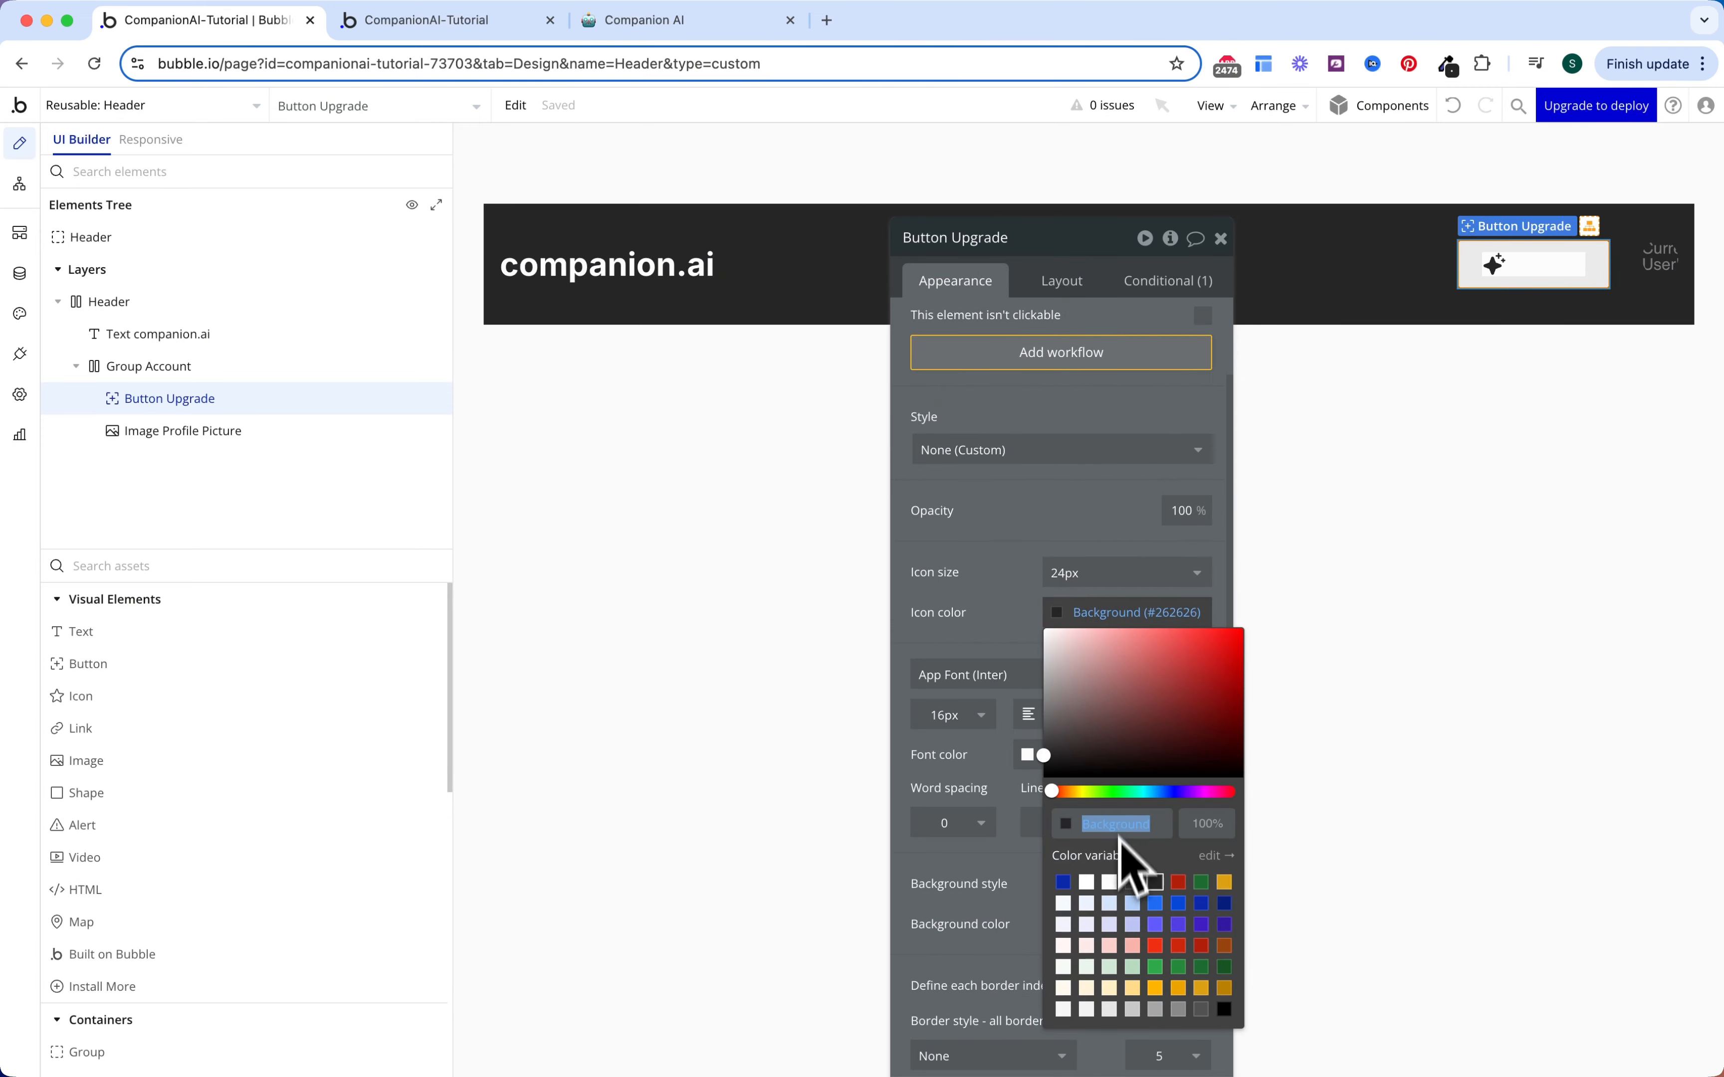
scroll(1069, 584, up, 5)
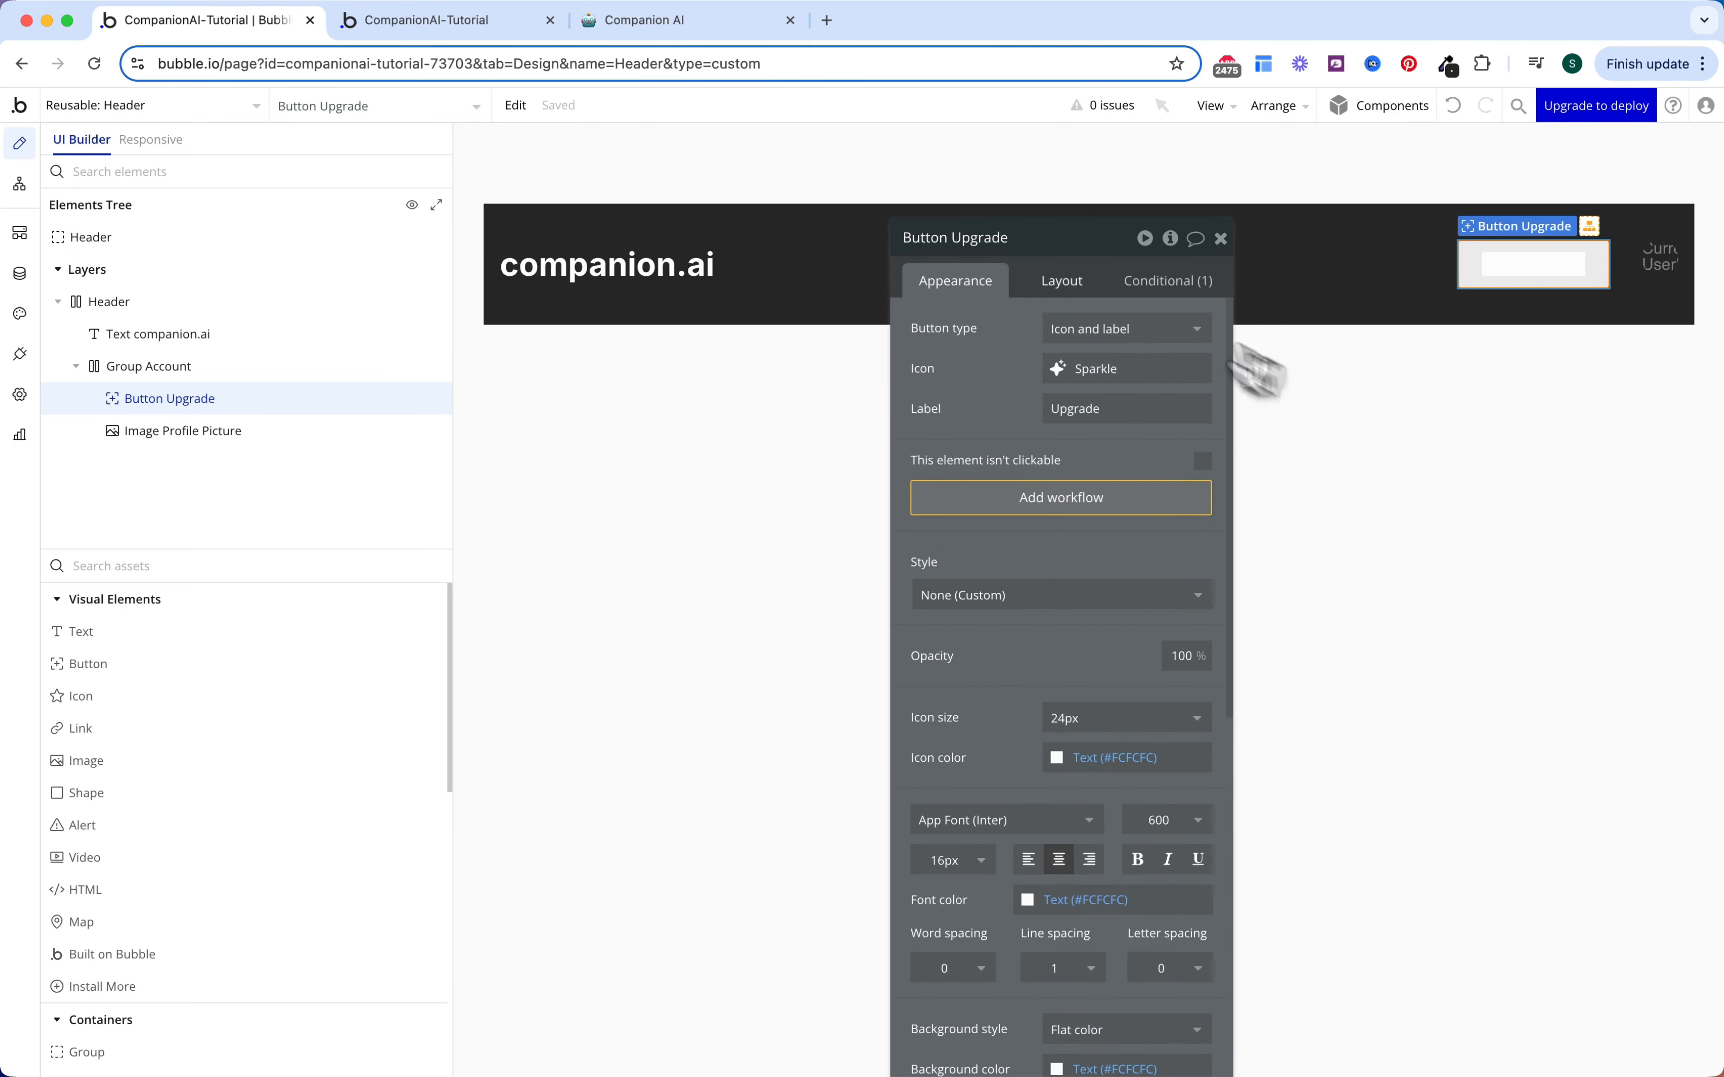
Step: Set the button's minimum height to 40 px and left and right padding to 20 px
click(1065, 281)
scroll(1077, 520, down, 2)
double_click(997, 789)
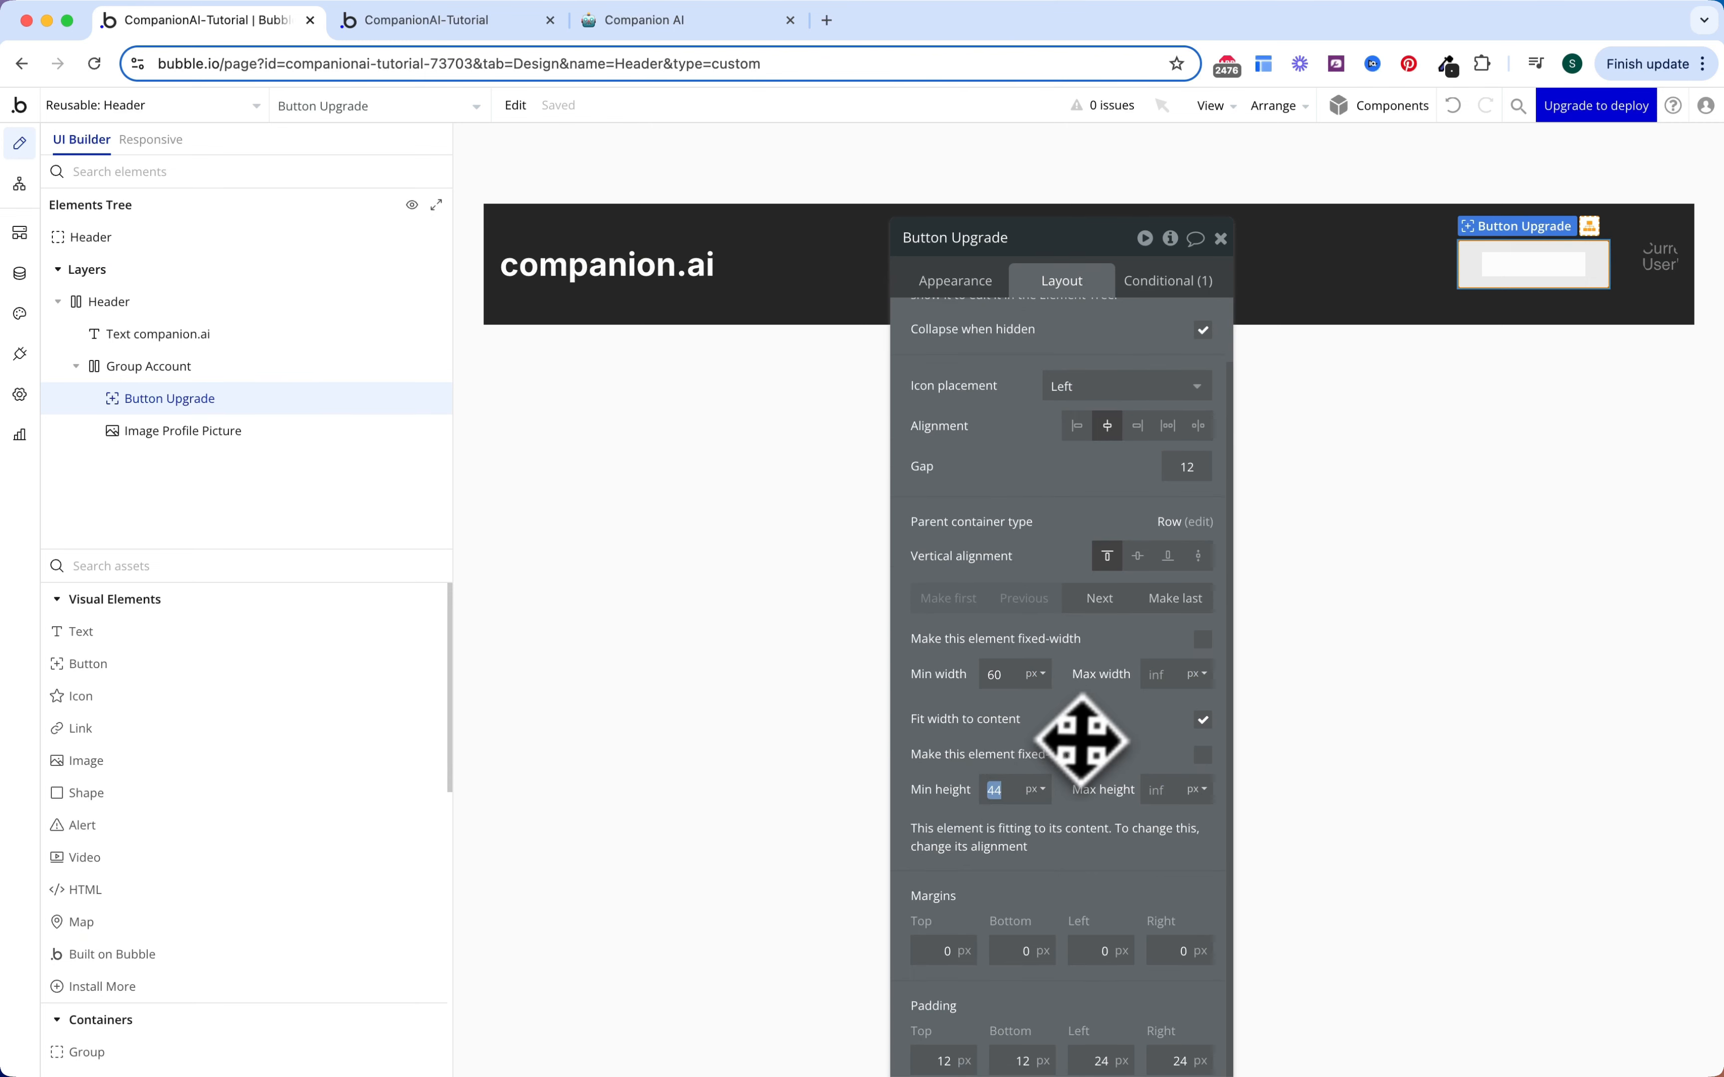
text(40)
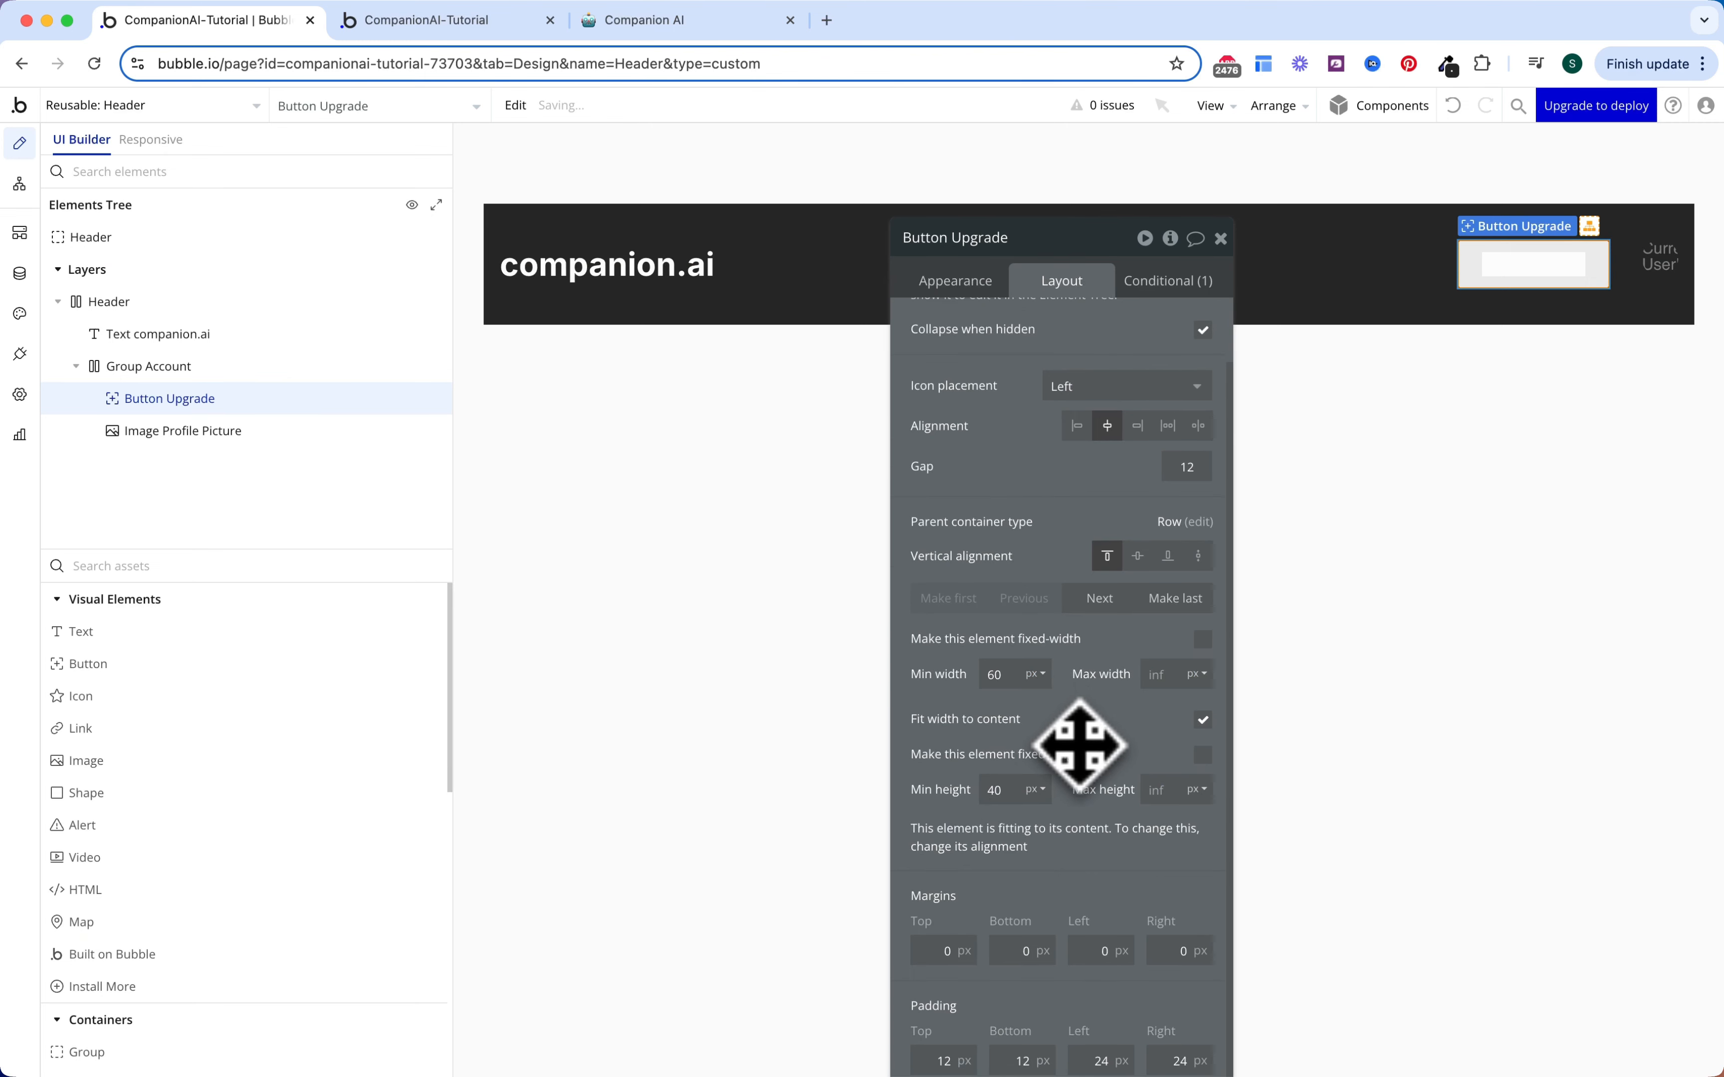
double_click(1100, 1061)
text(20)
key(Tab)
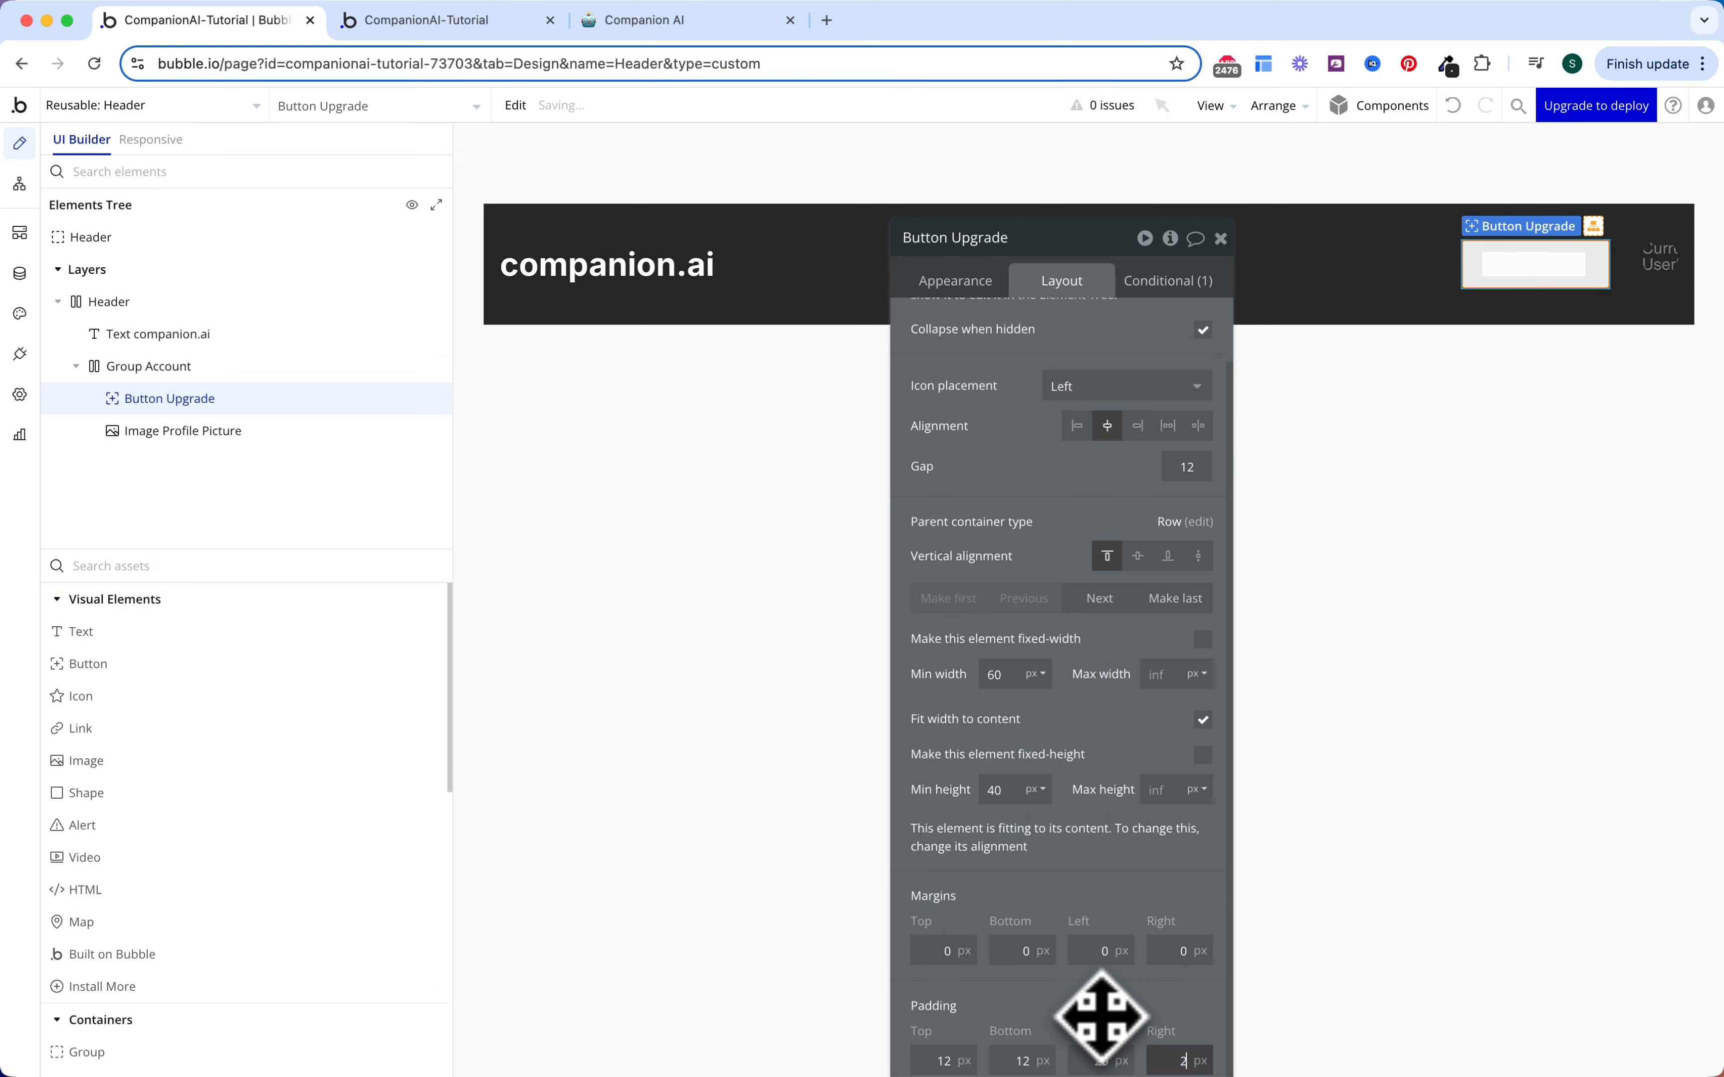
text(20)
drag(1101, 1018, 1109, 898)
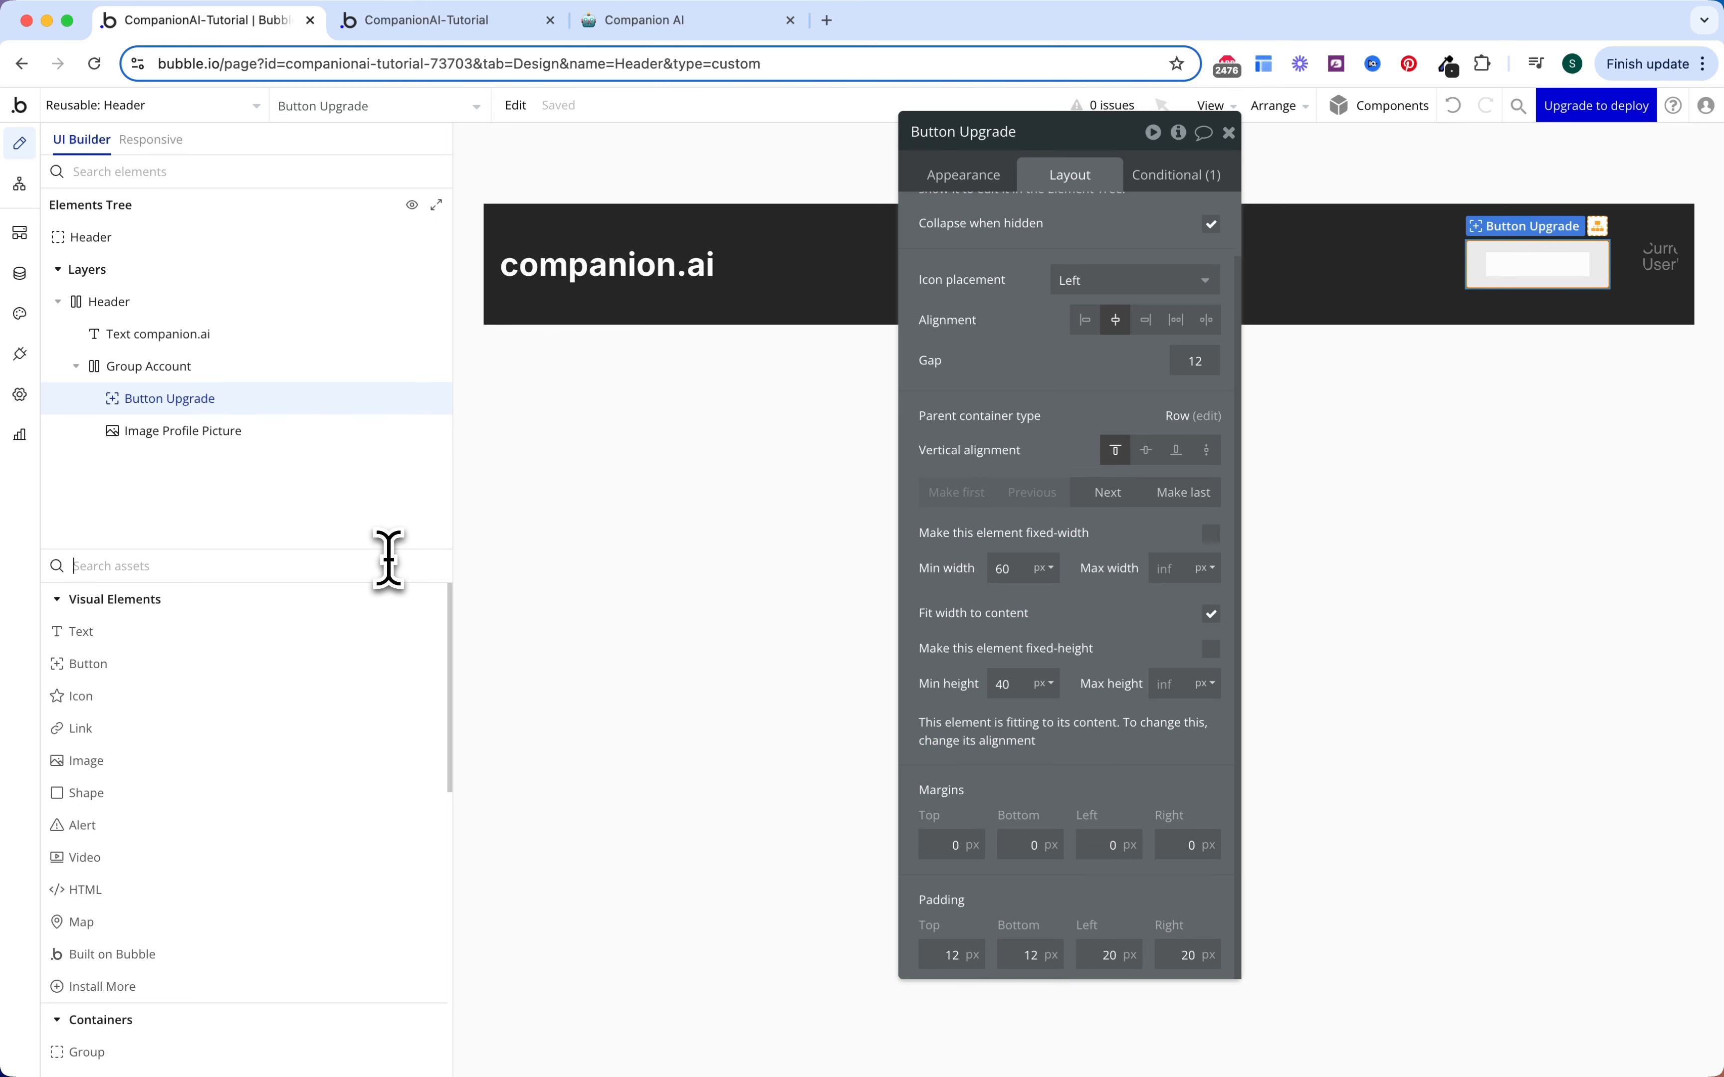
text(html)
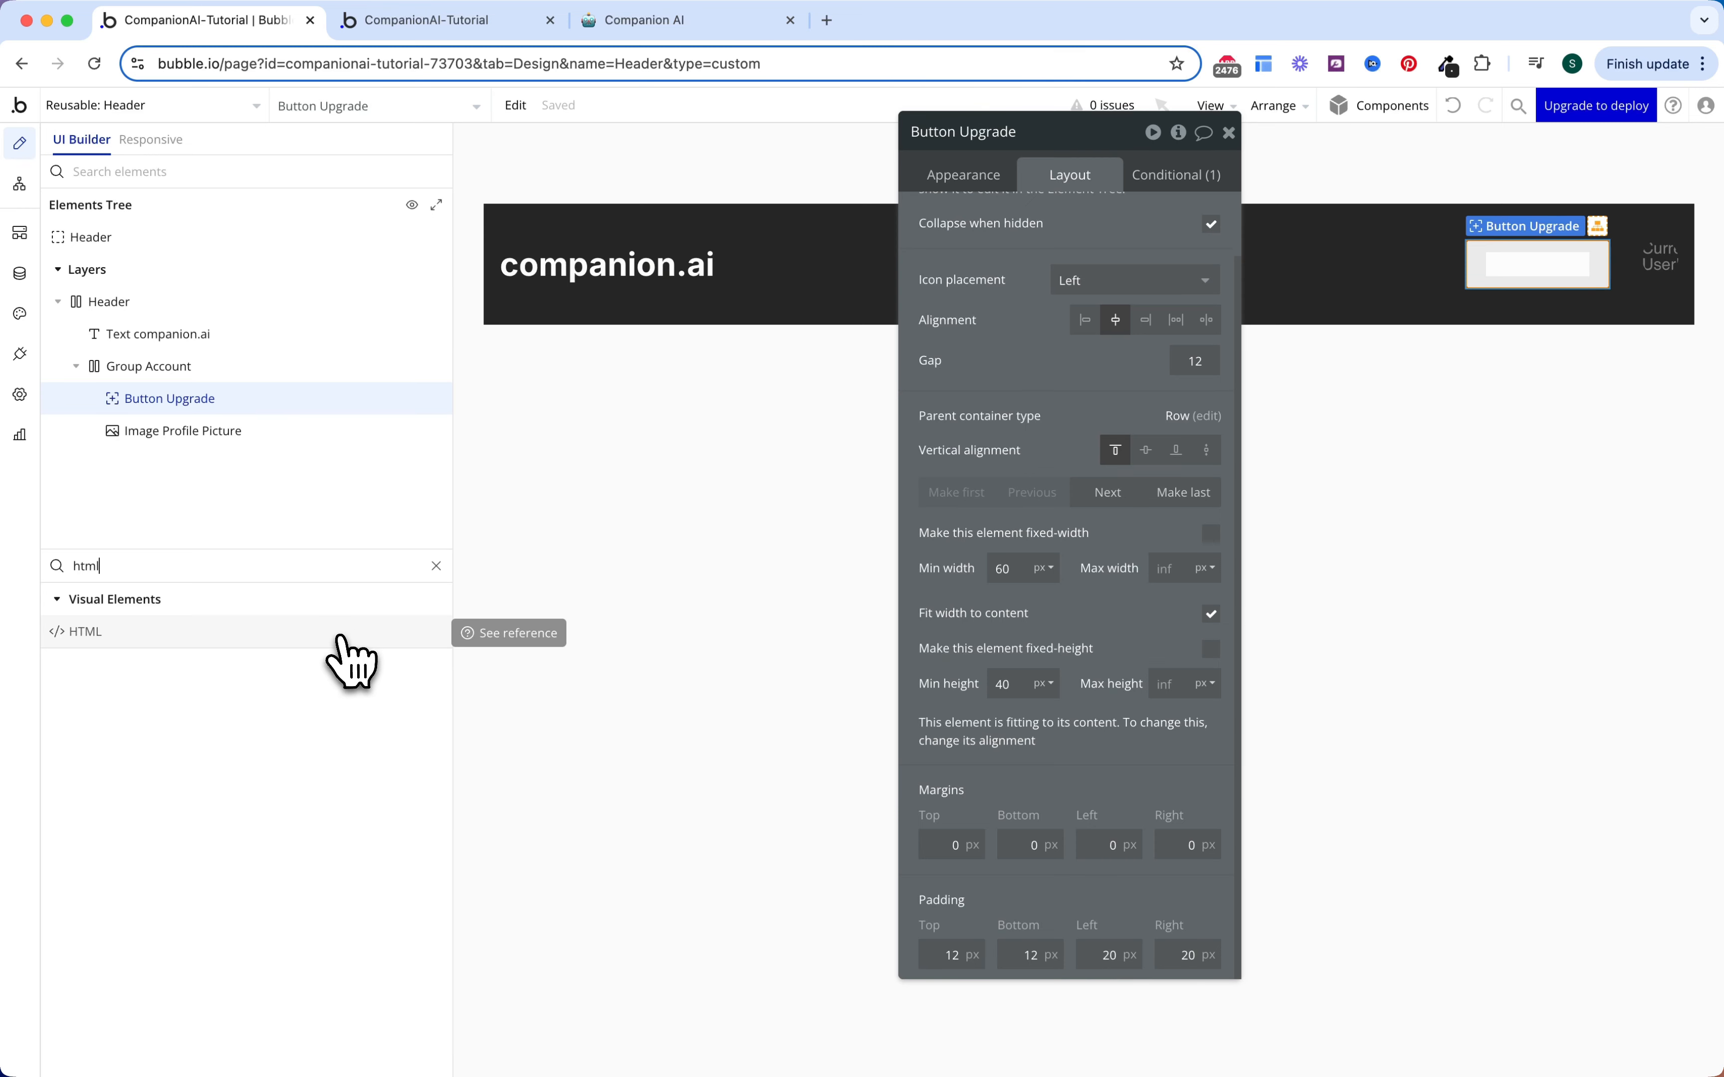
Step: Add an HTML element into Group Account with fixed 1 px width and 1 px height
drag(341, 652, 268, 406)
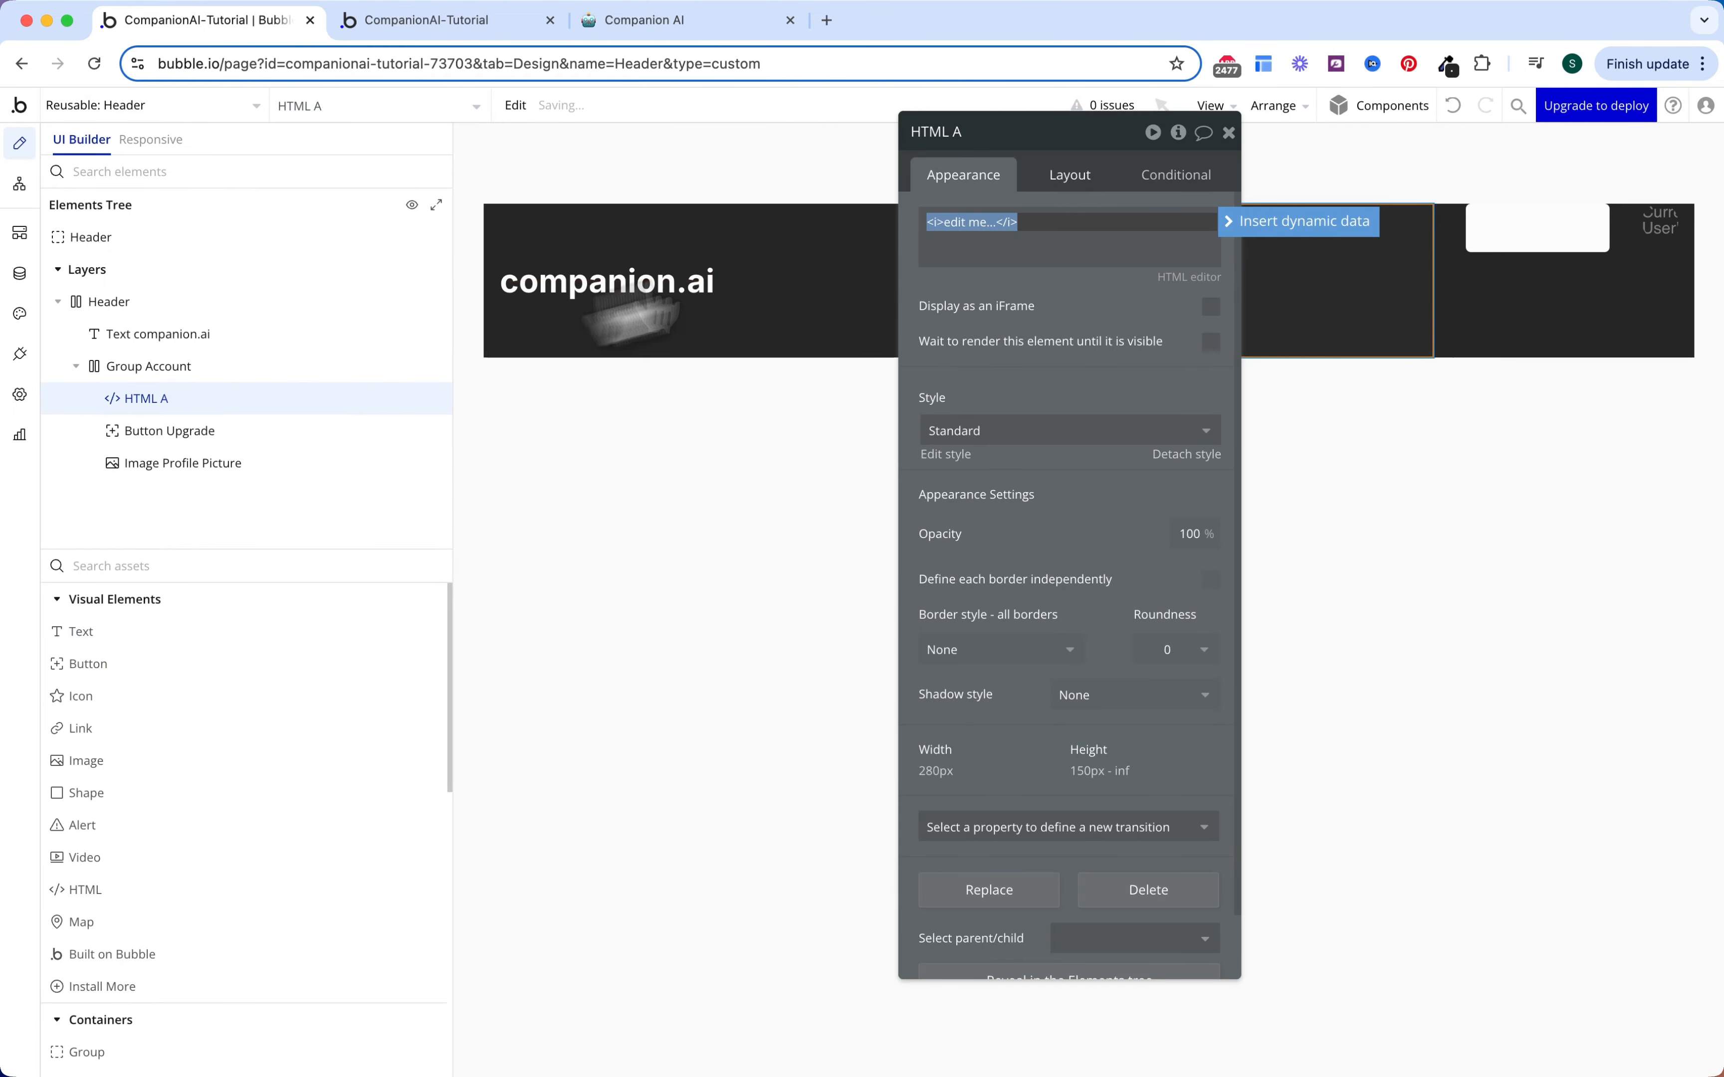
click(1083, 180)
double_click(1017, 454)
text(1)
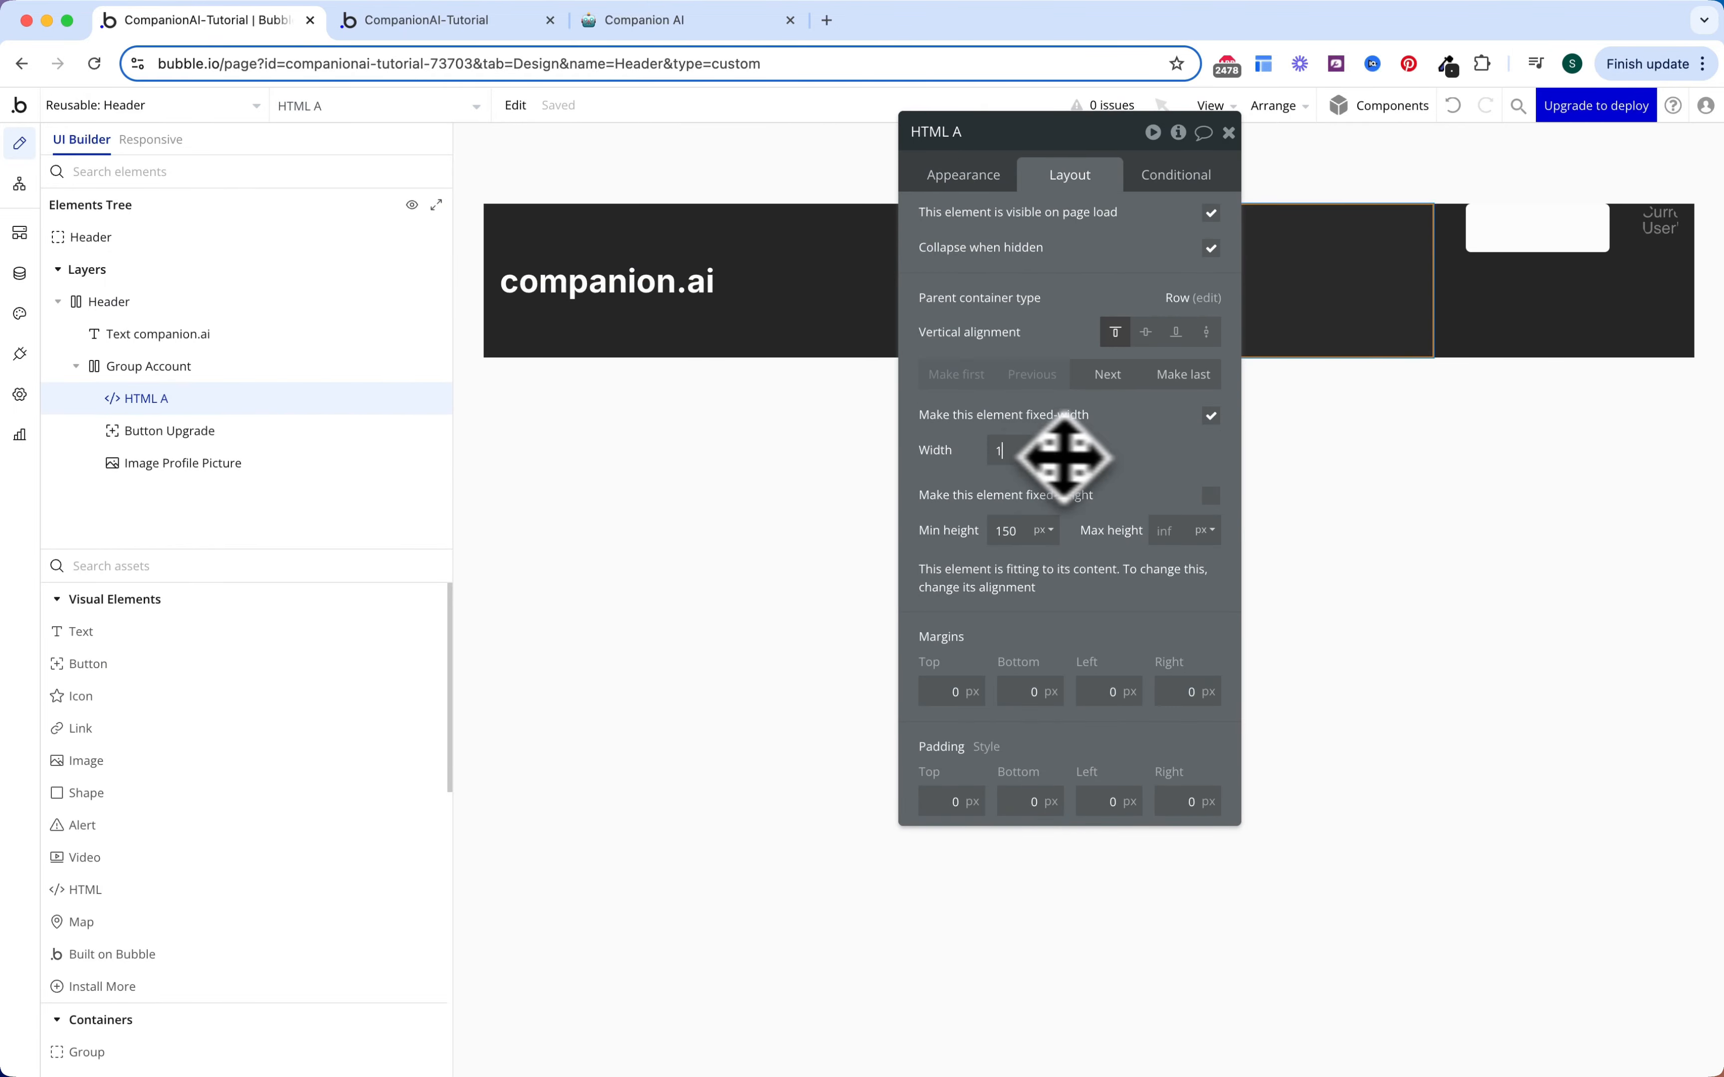
click(1211, 496)
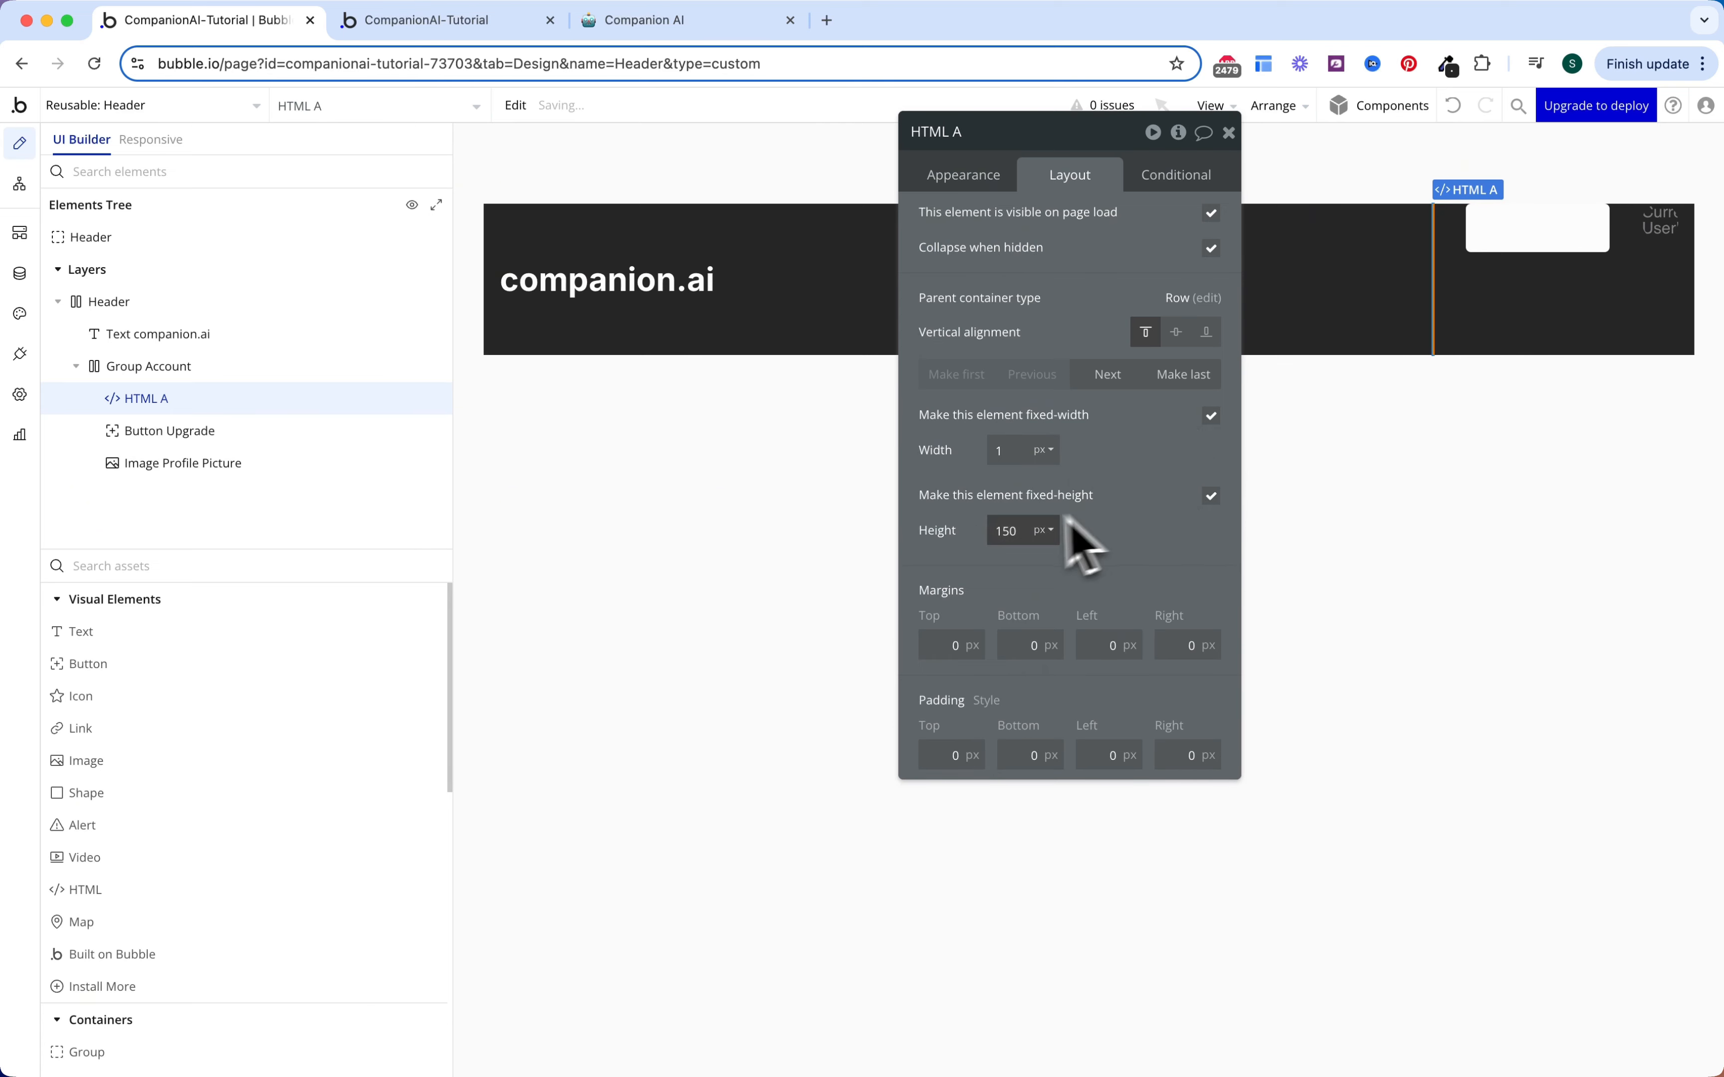
text(1)
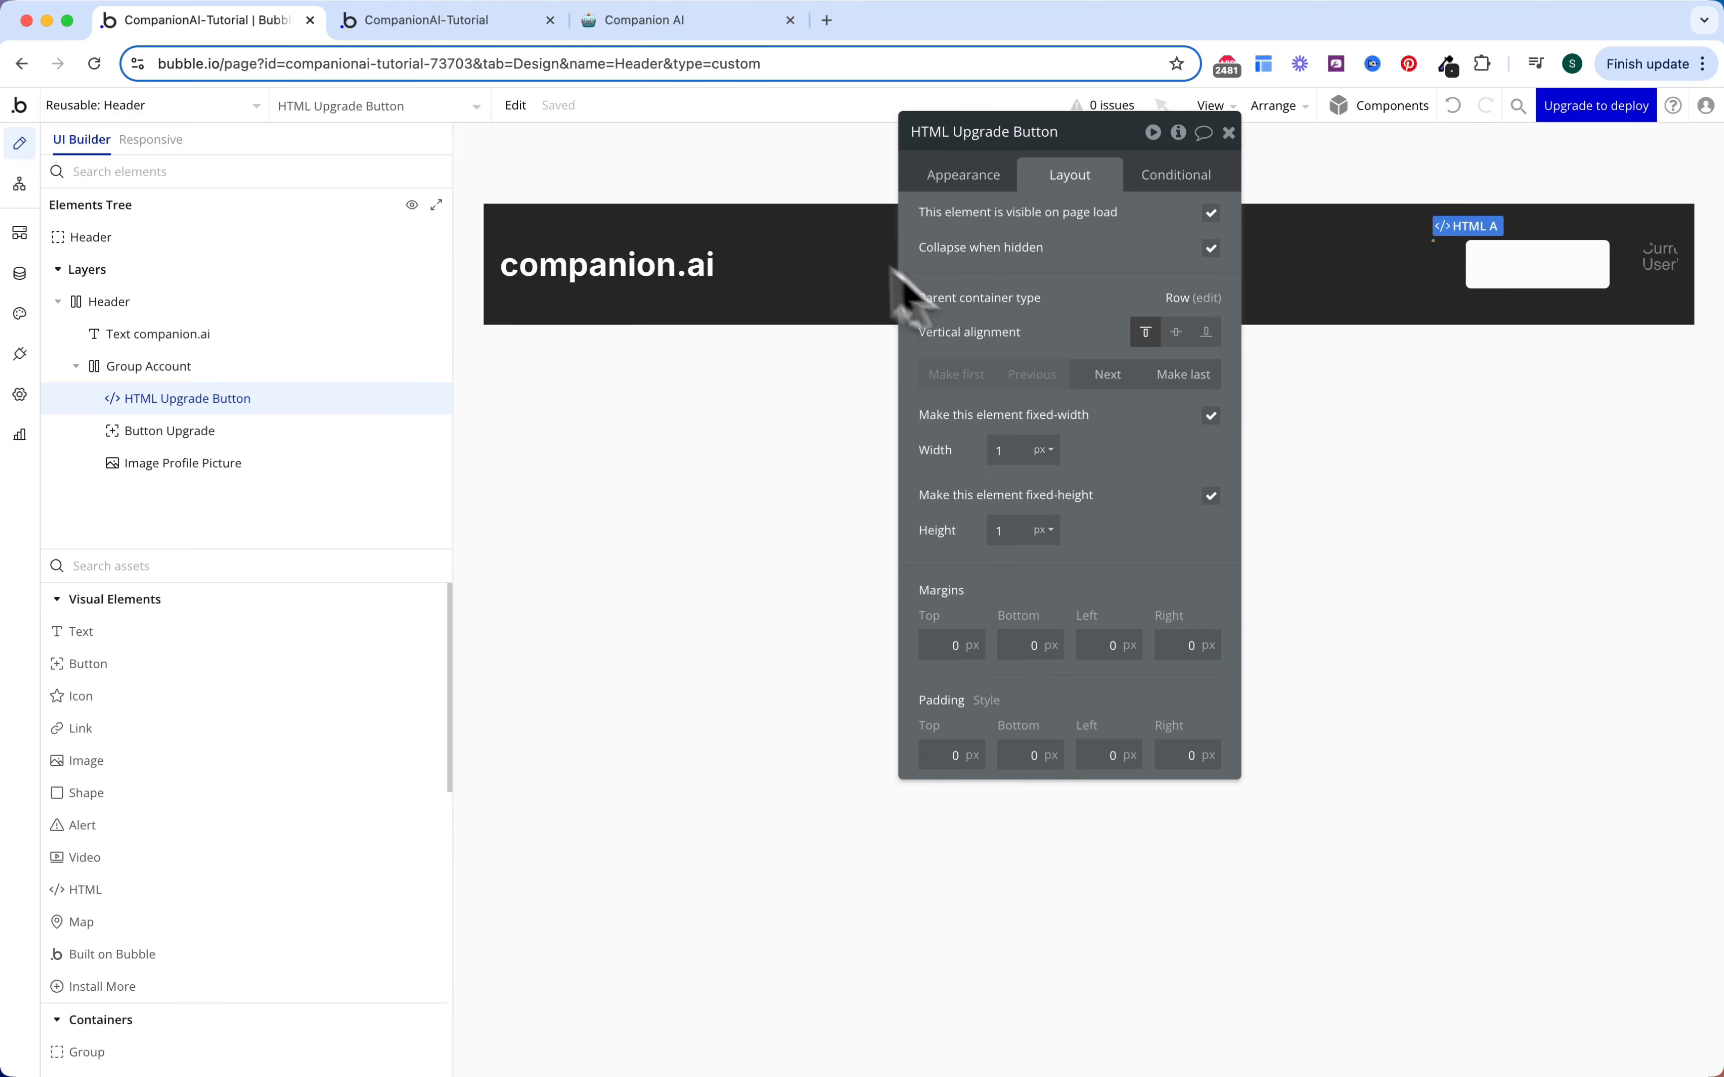
click(695, 21)
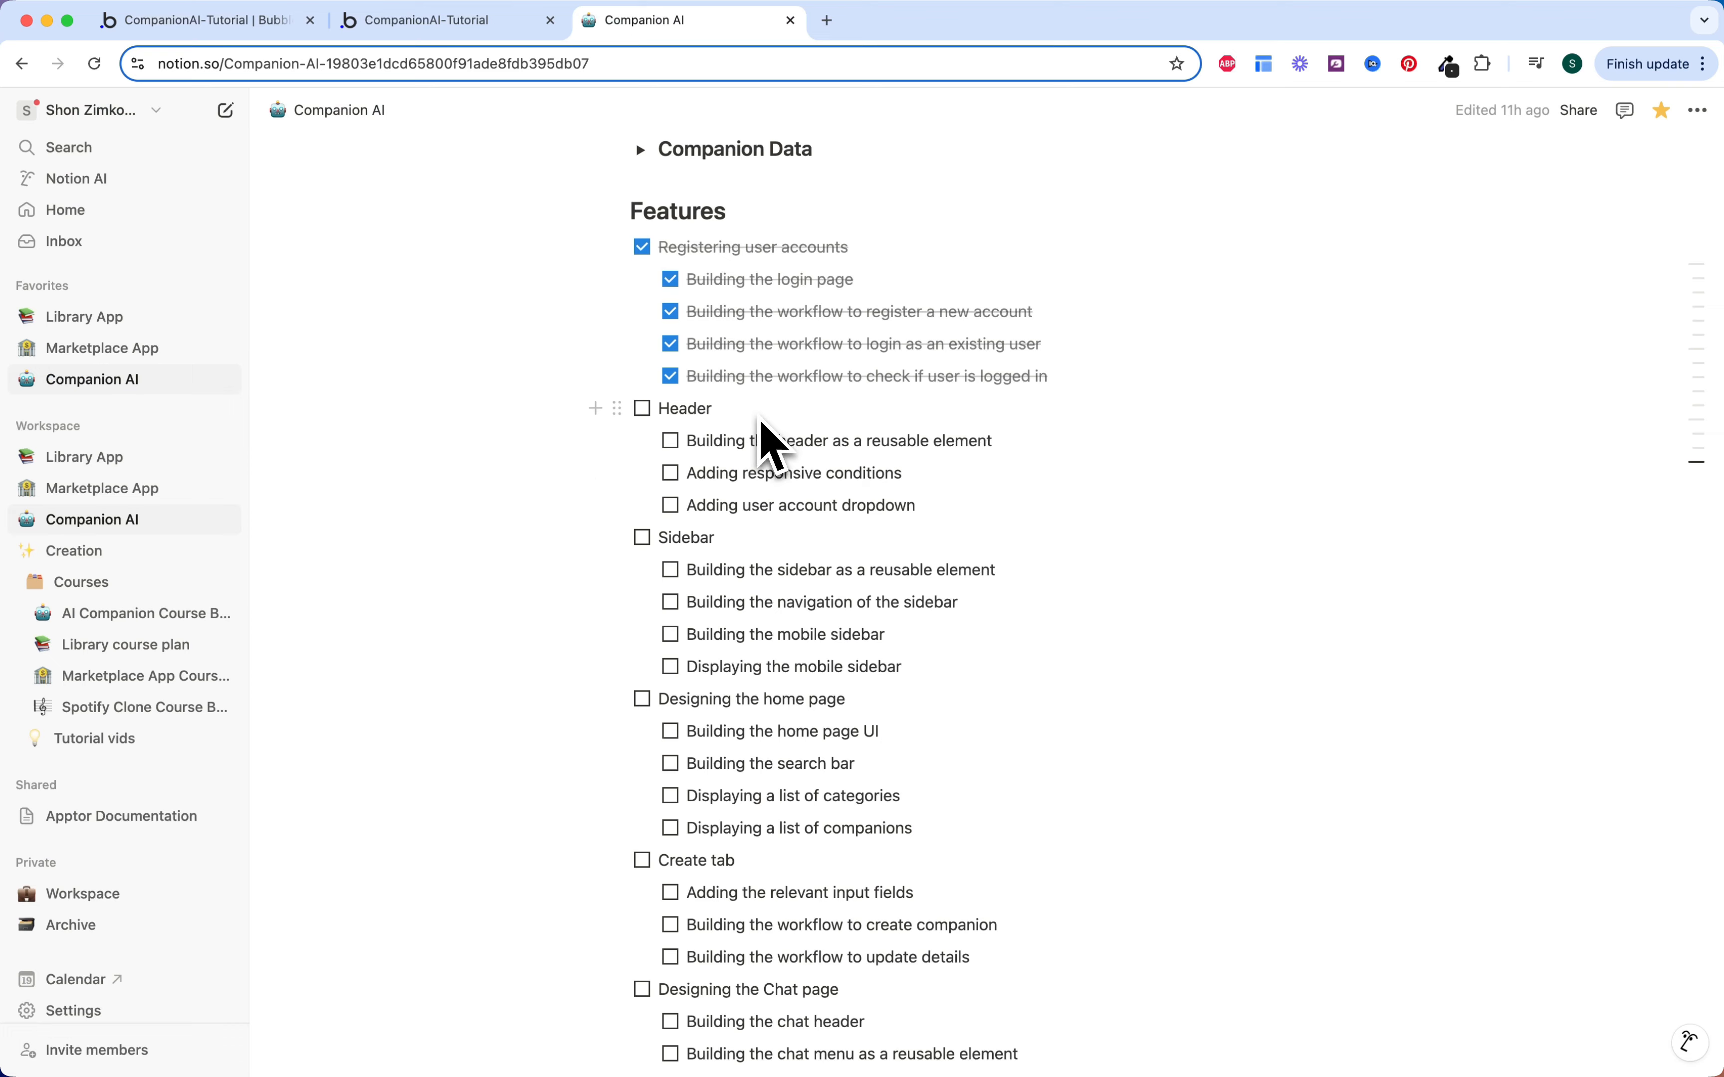
Step: Select the Button Upgrade <style> block under Notion's CSS Snippets, then go back to Bubble
scroll(760, 428, up, 4)
click(640, 384)
scroll(764, 484, down, 2)
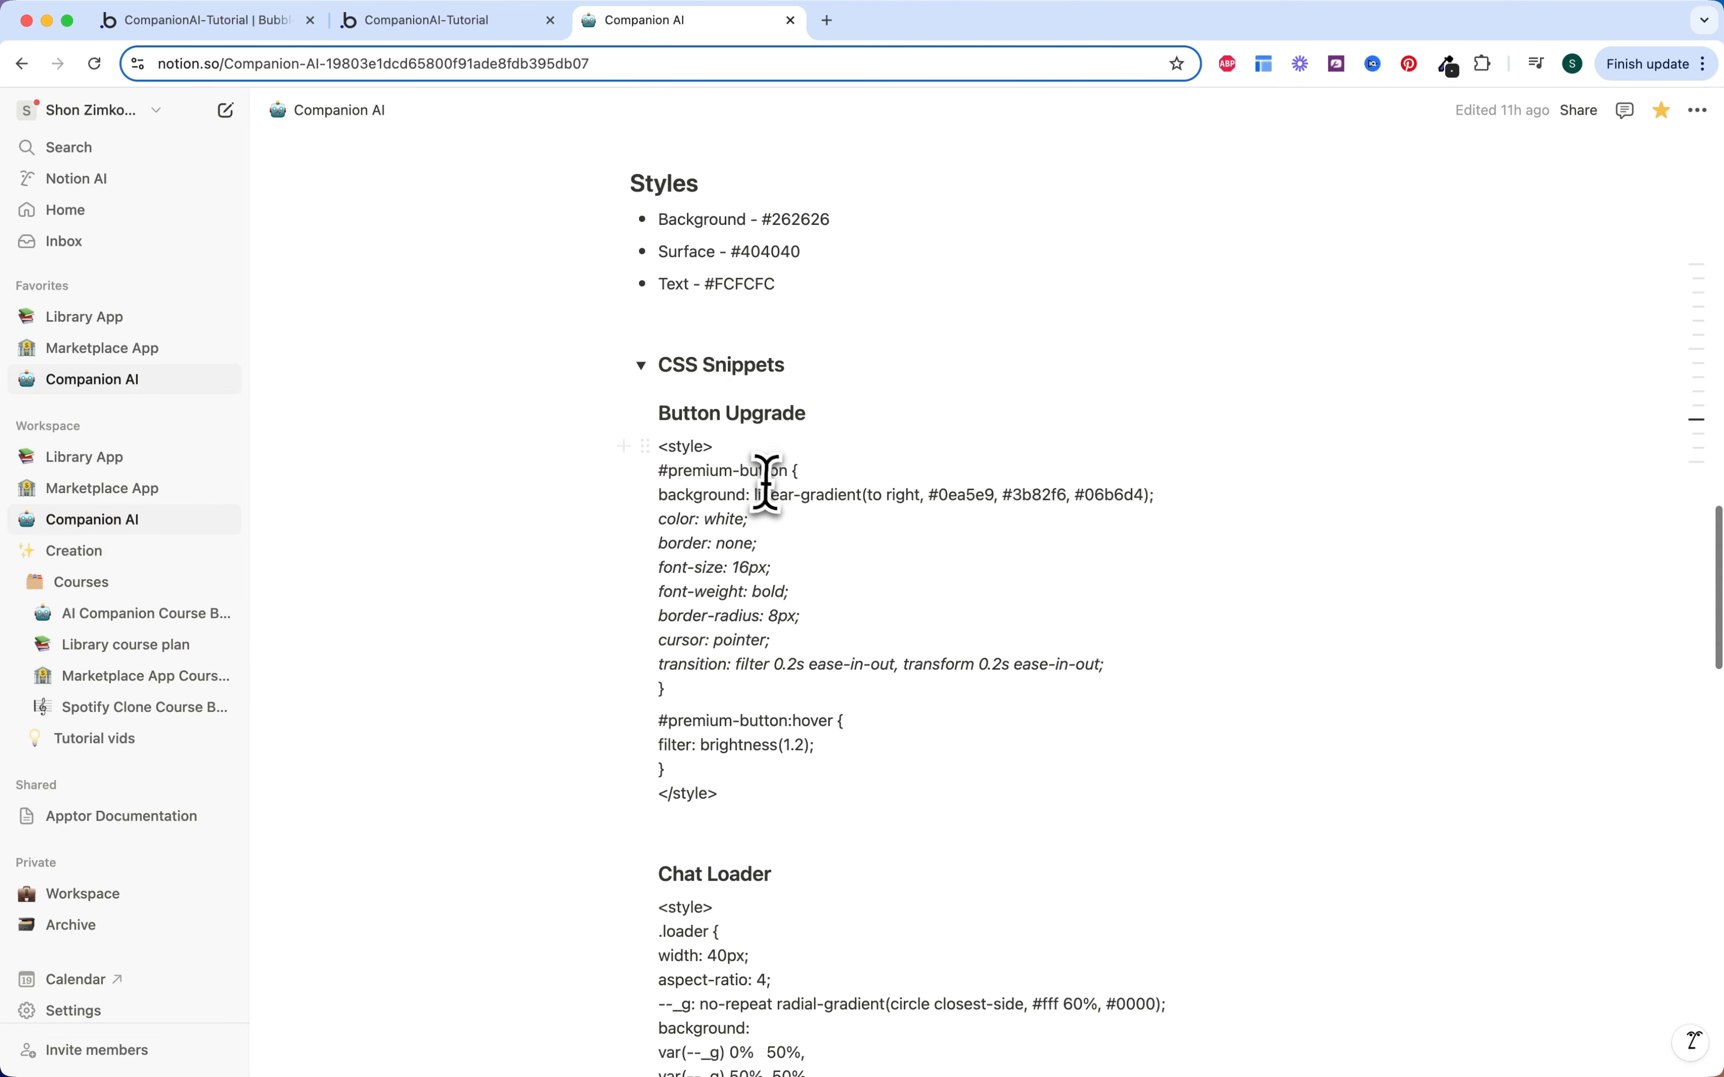
drag(661, 352, 769, 695)
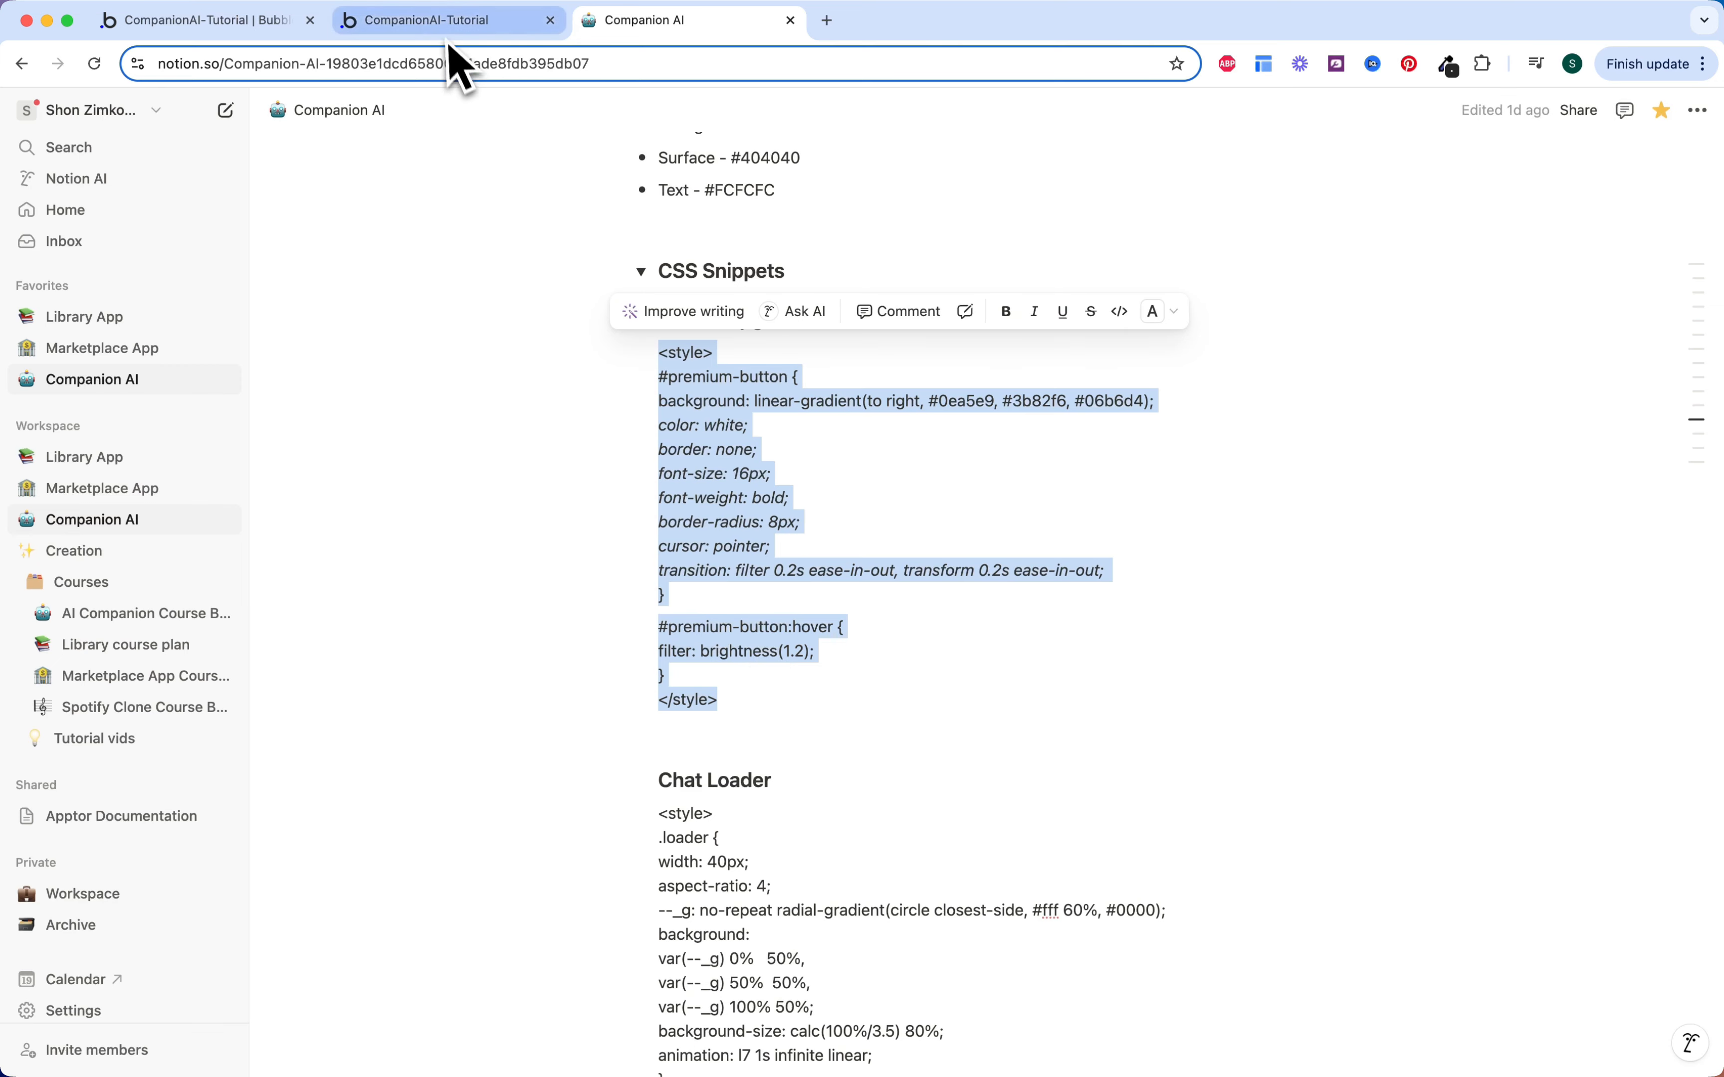
click(449, 22)
click(257, 22)
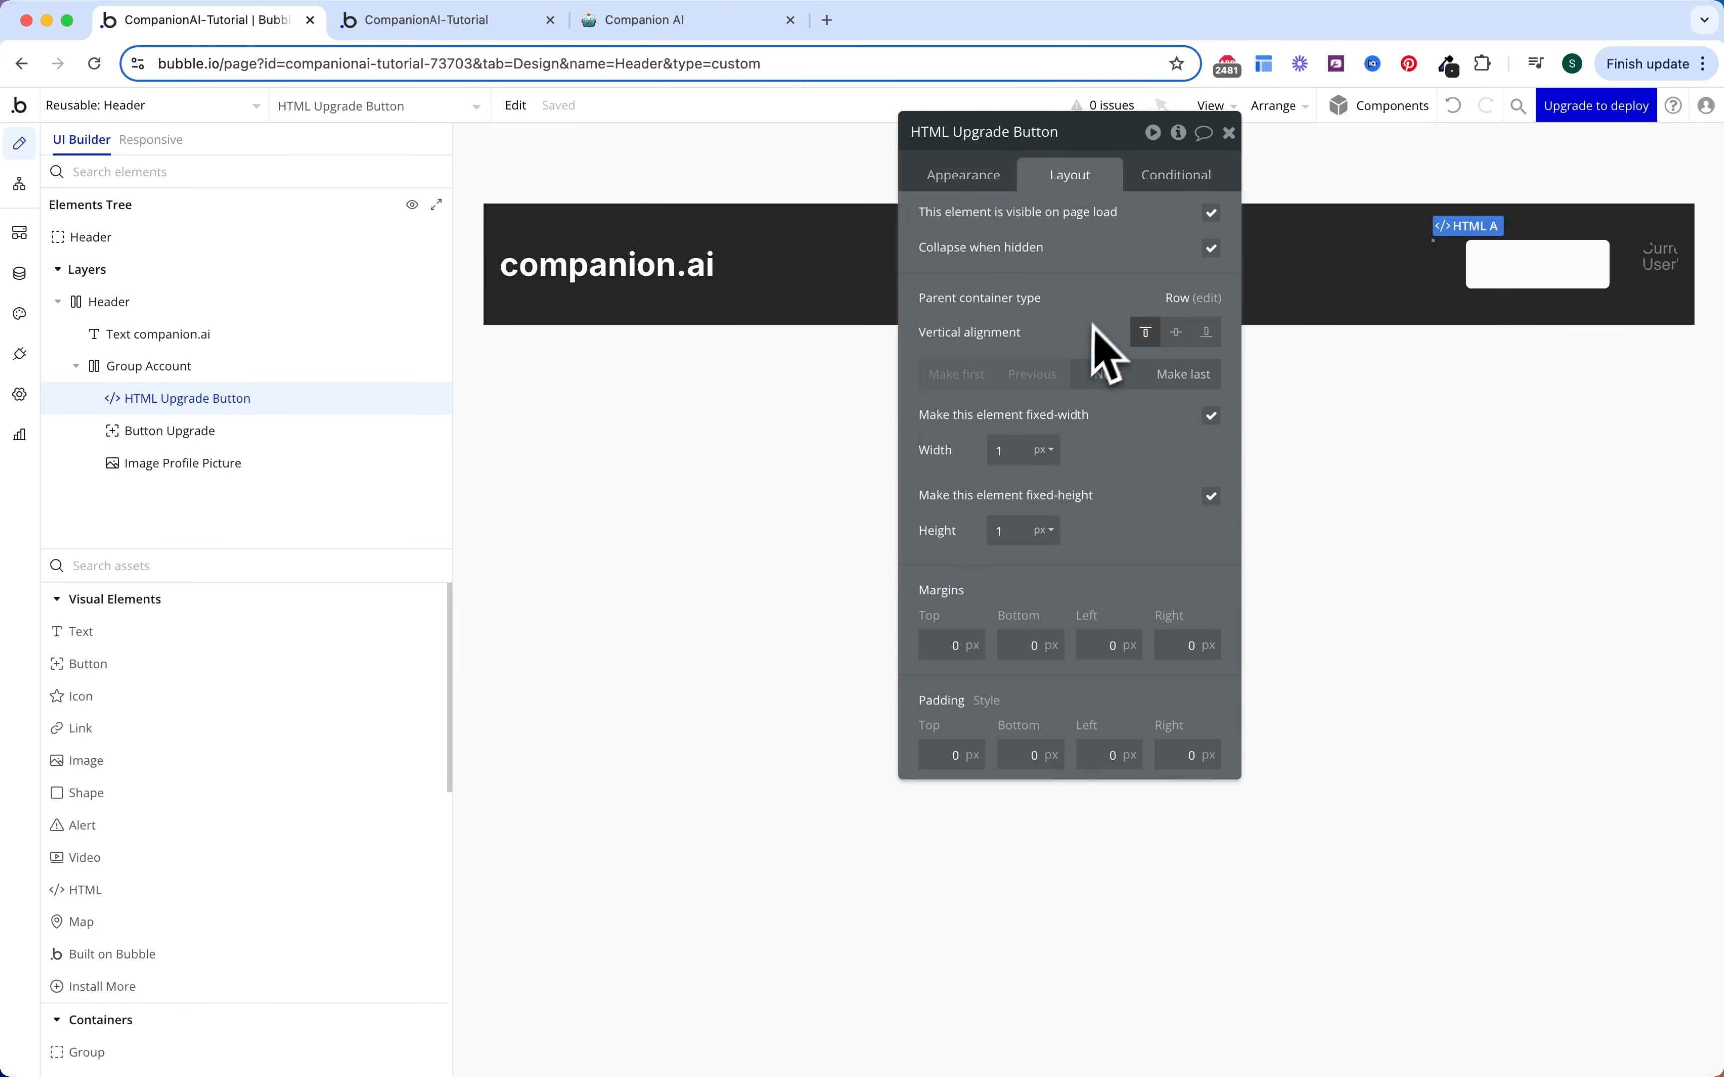
Step: Paste the #premium-button gradient and hover CSS into the HTML Upgrade Button's HTML editor
click(972, 186)
click(1058, 289)
text(<style> #premium-button { background: linear-gradient(to right, #0ea5e9, #3b82f6, #06b6d4); *color: white; border: none; font-size: 16px; font-weight: bold; border-radius: 8px; cursor: pointer; transition: filter 0.2s ease-in-out, transform 0.2s ease-in-out;* }  #premium-button:hover { filter: brightness(1.2); } </style>)
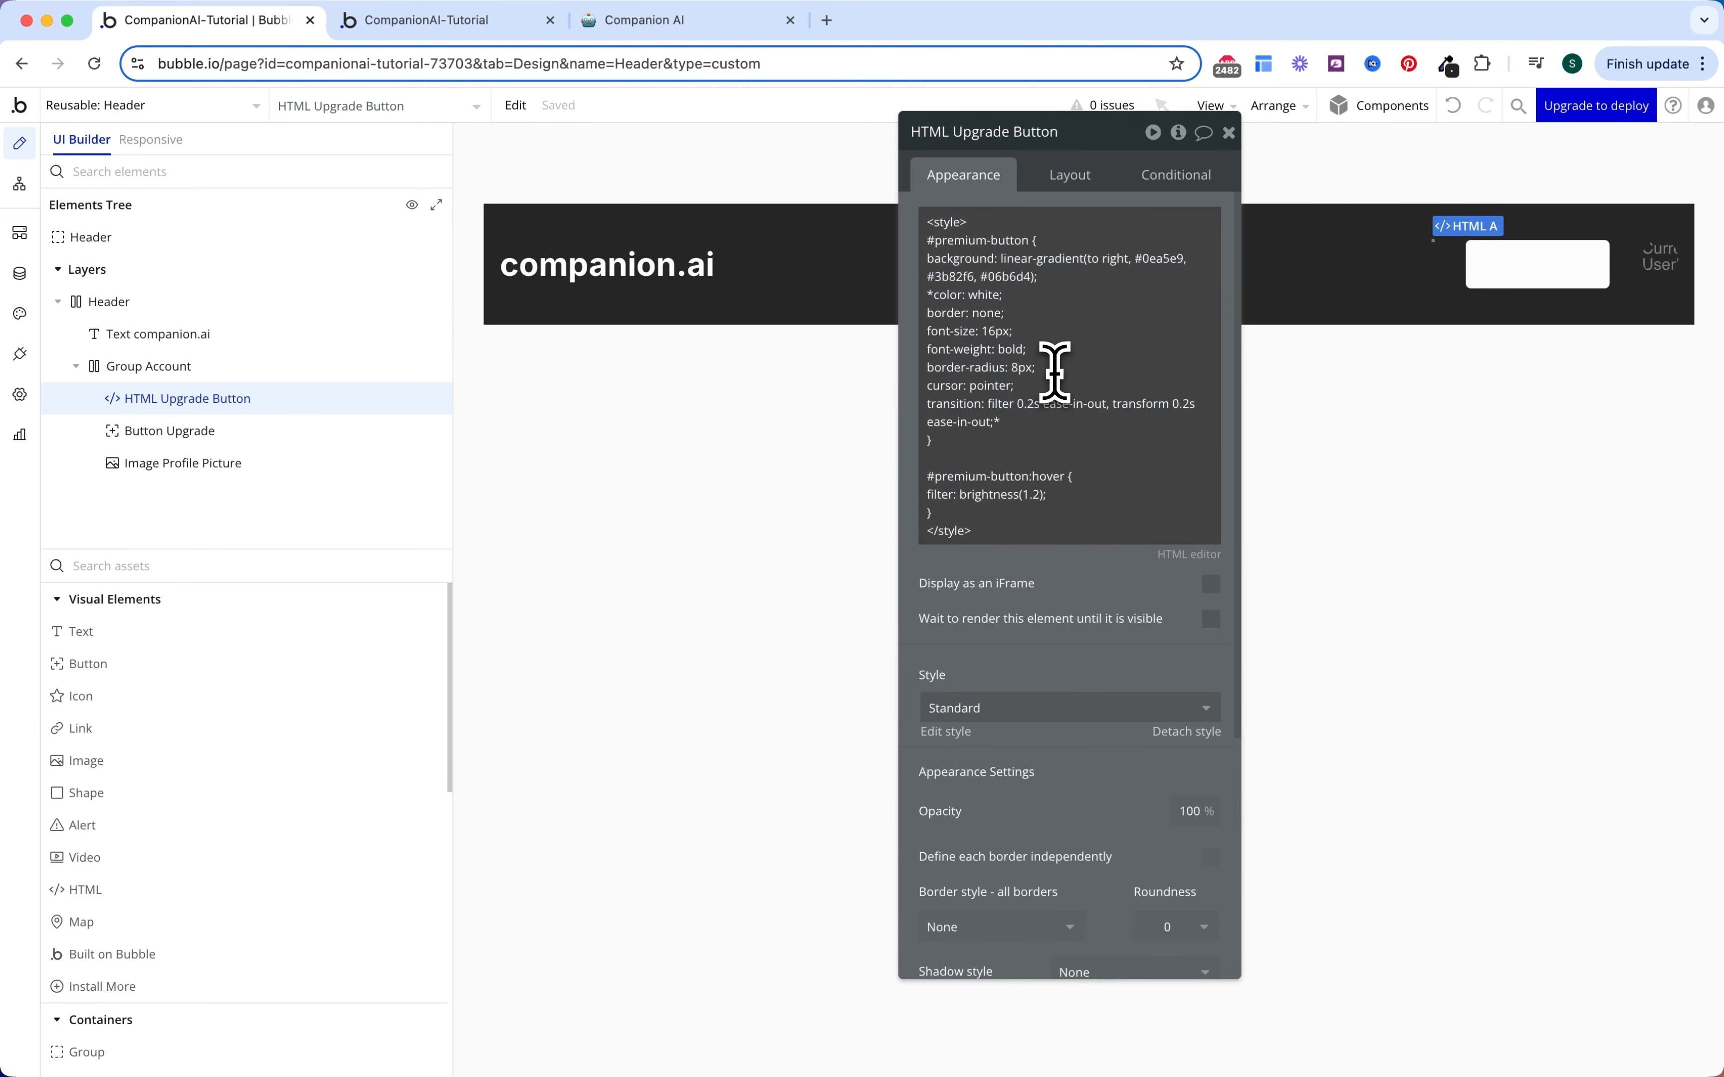
click(959, 239)
key(cmd+a)
click(958, 239)
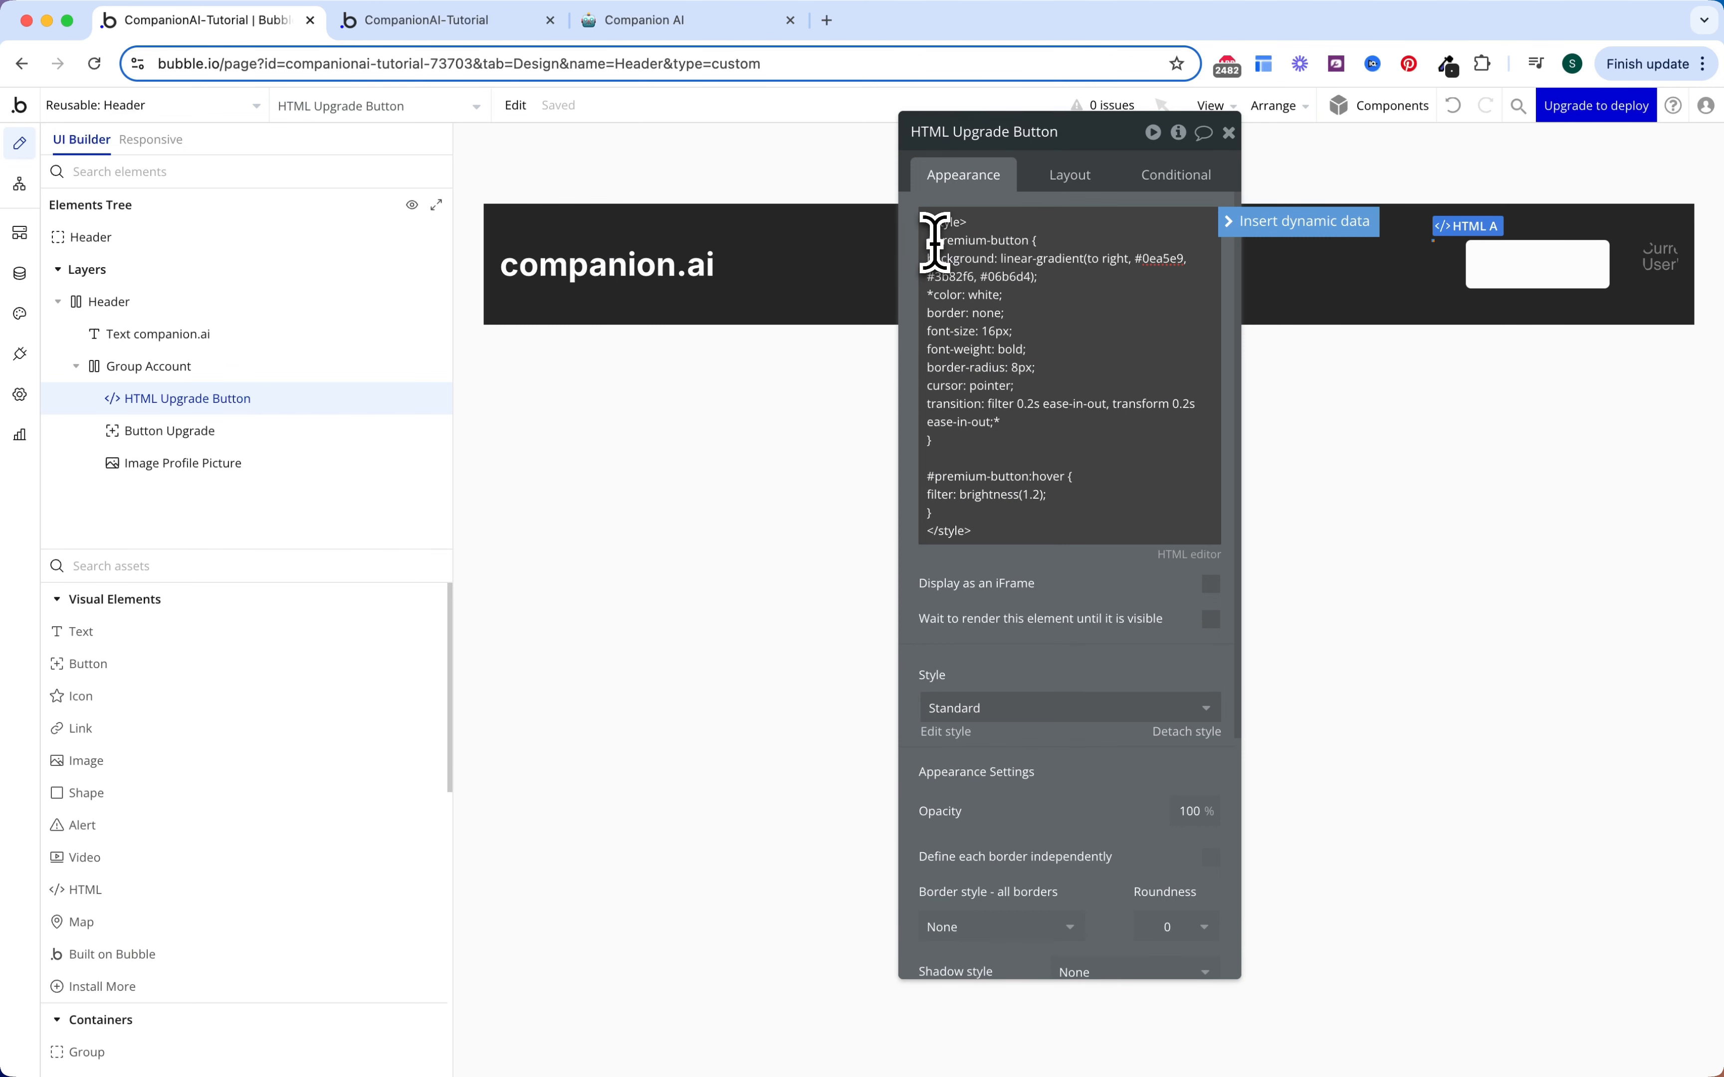
drag(1037, 237, 994, 513)
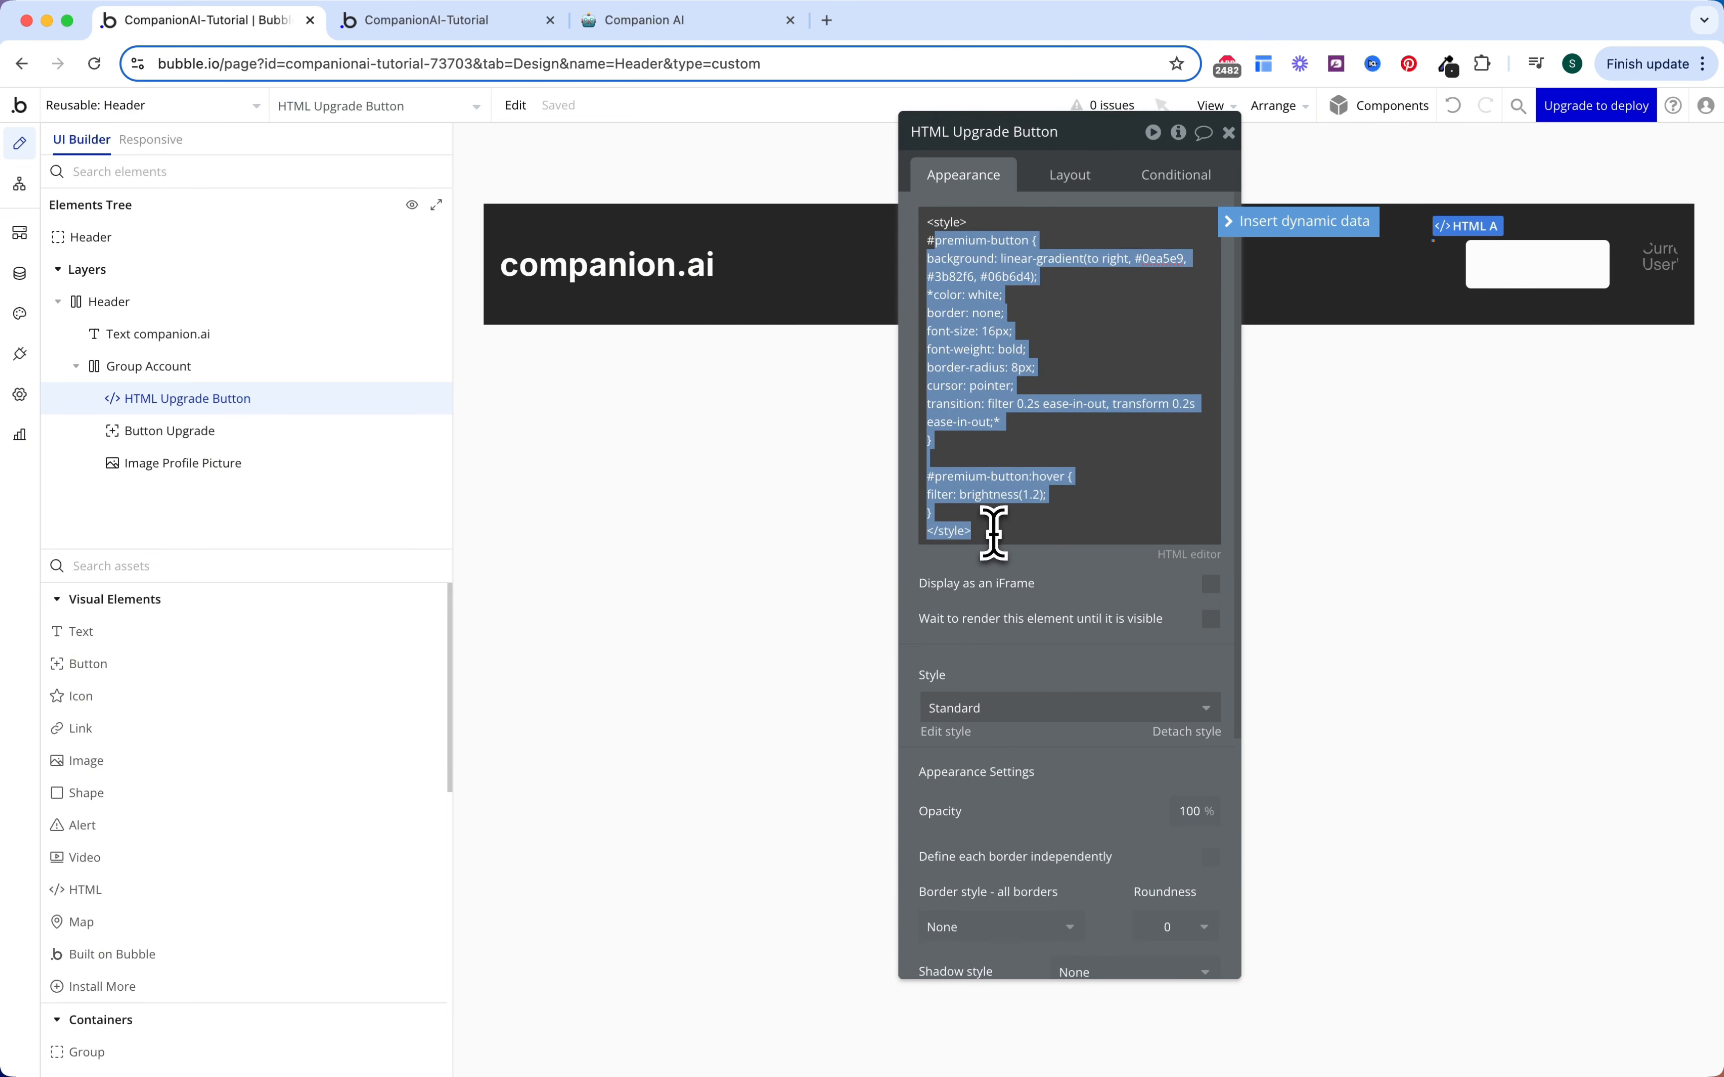
click(975, 257)
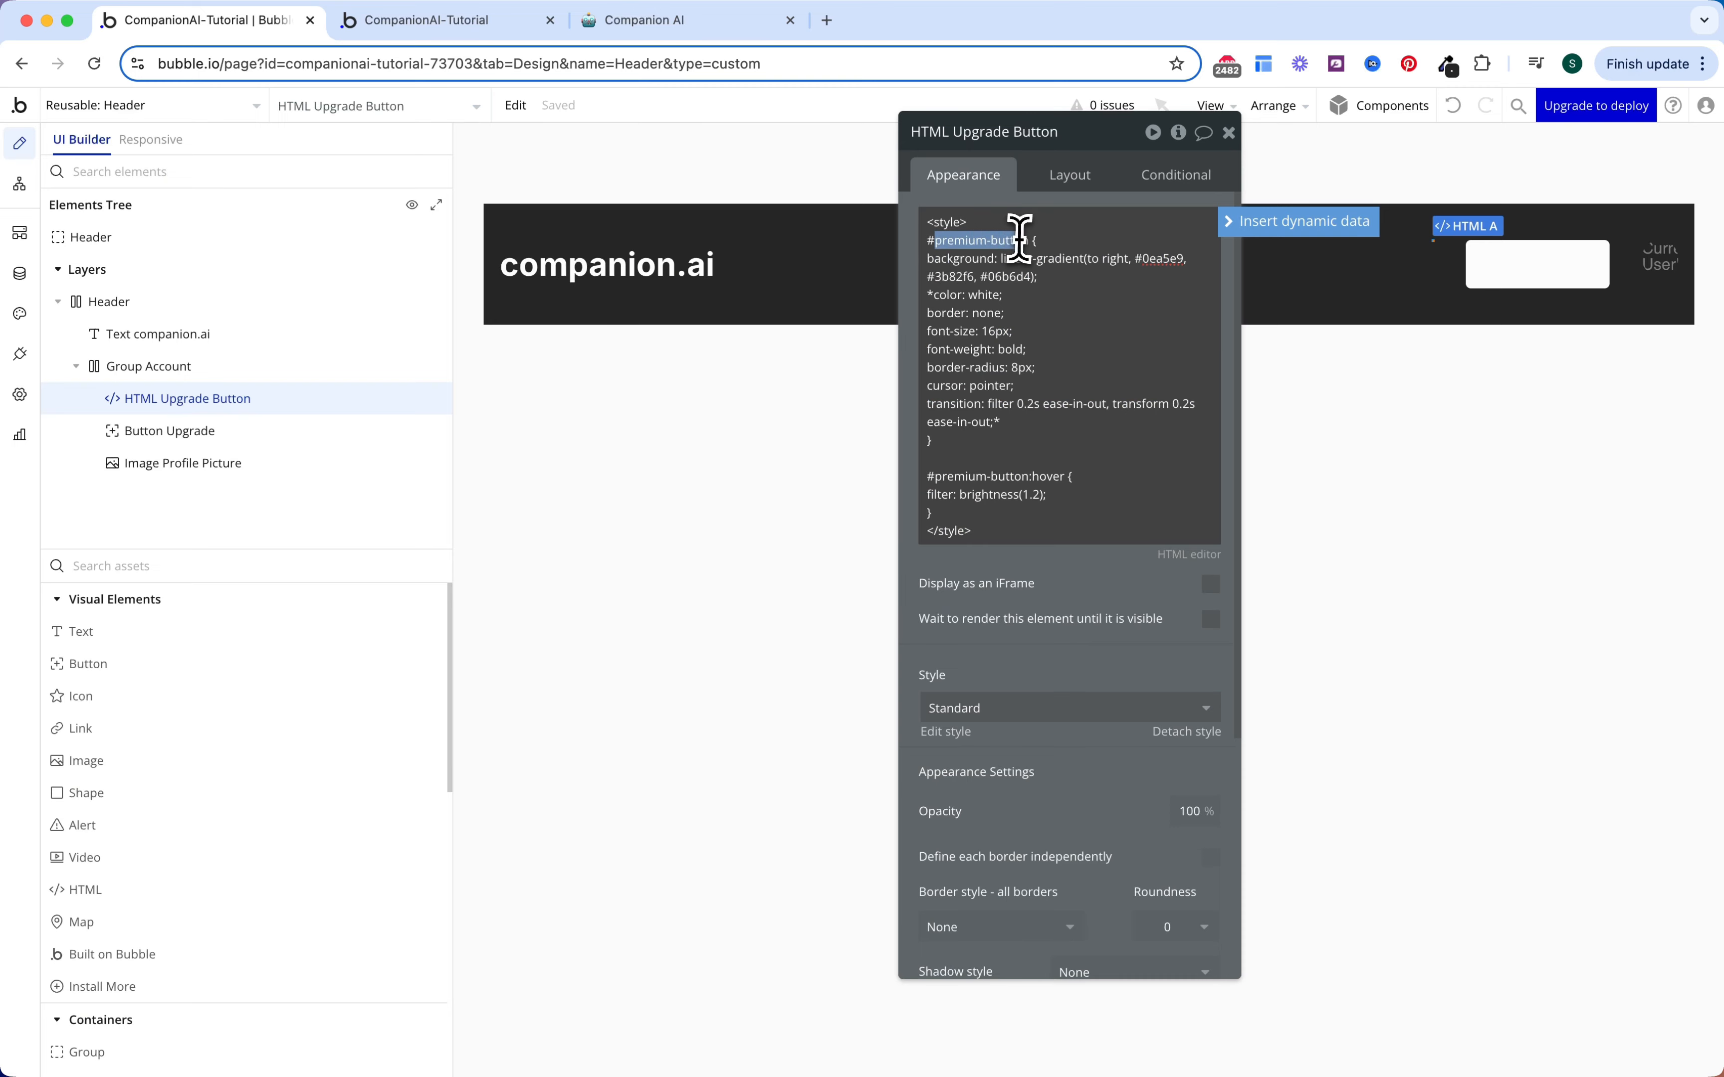
Step: Enable 'Expose the option to add an ID attribute' in the app's General settings
click(1525, 269)
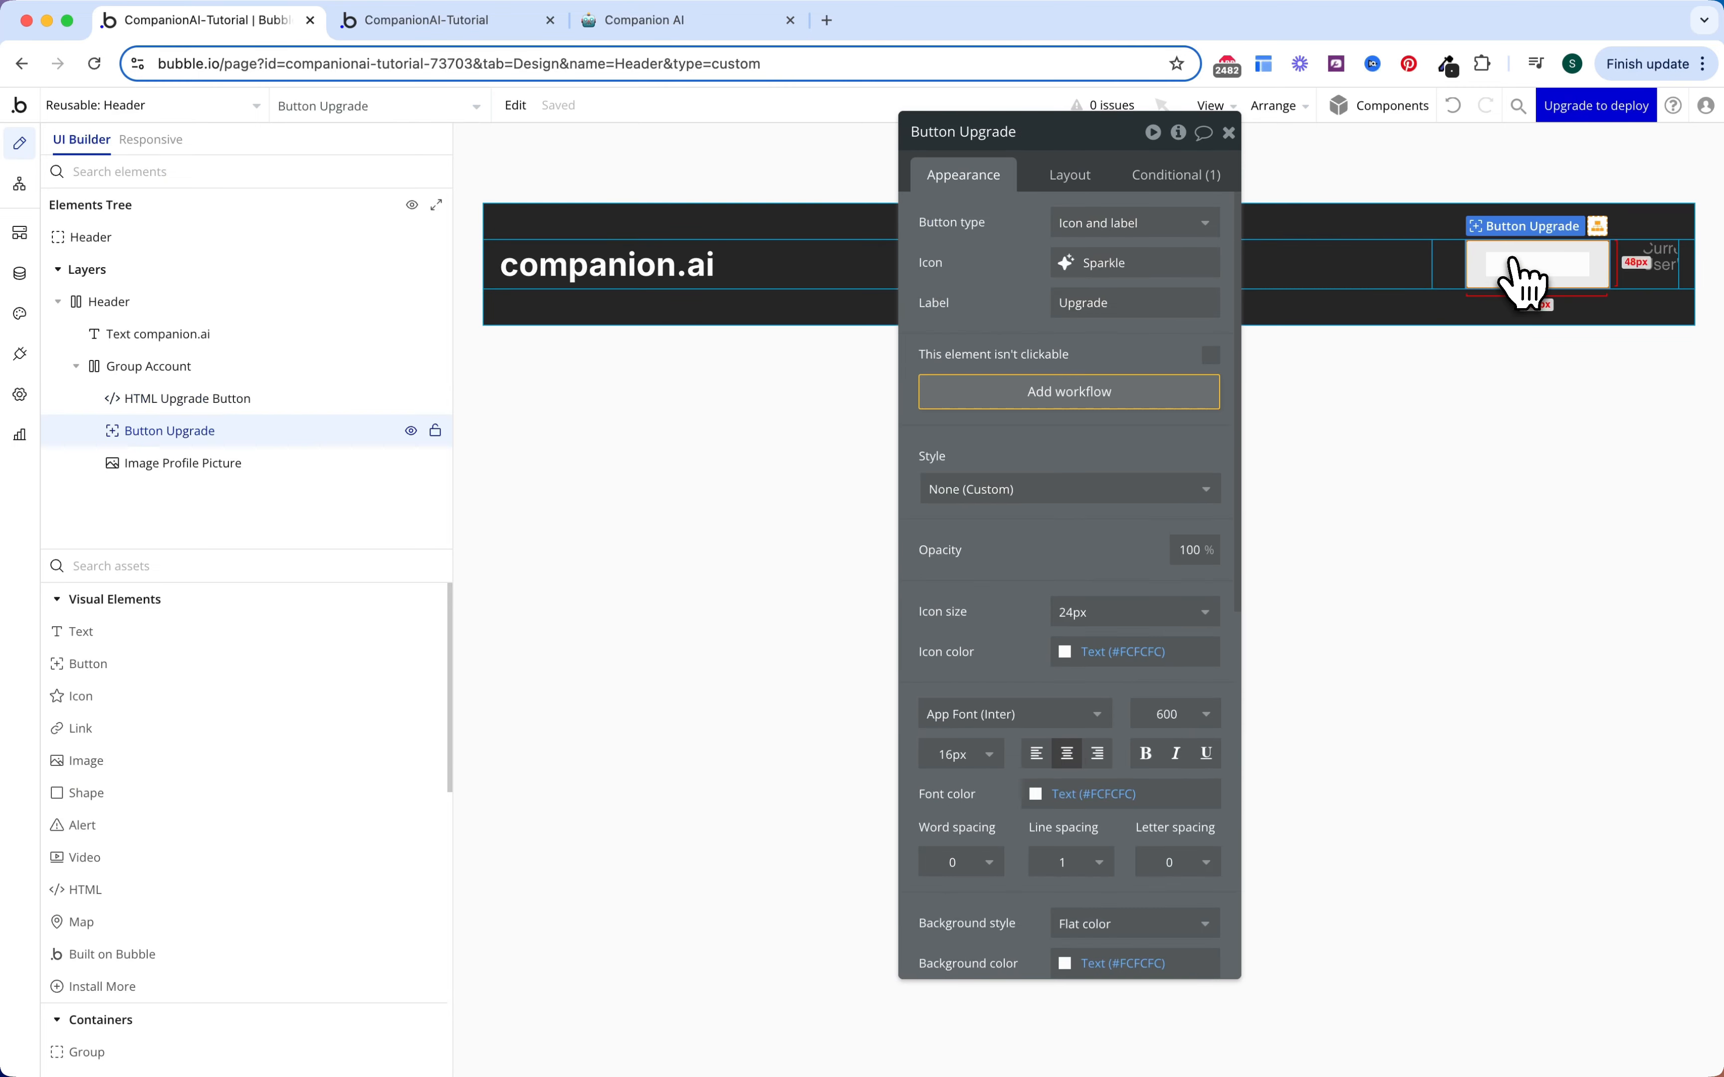
scroll(1154, 571, down, 5)
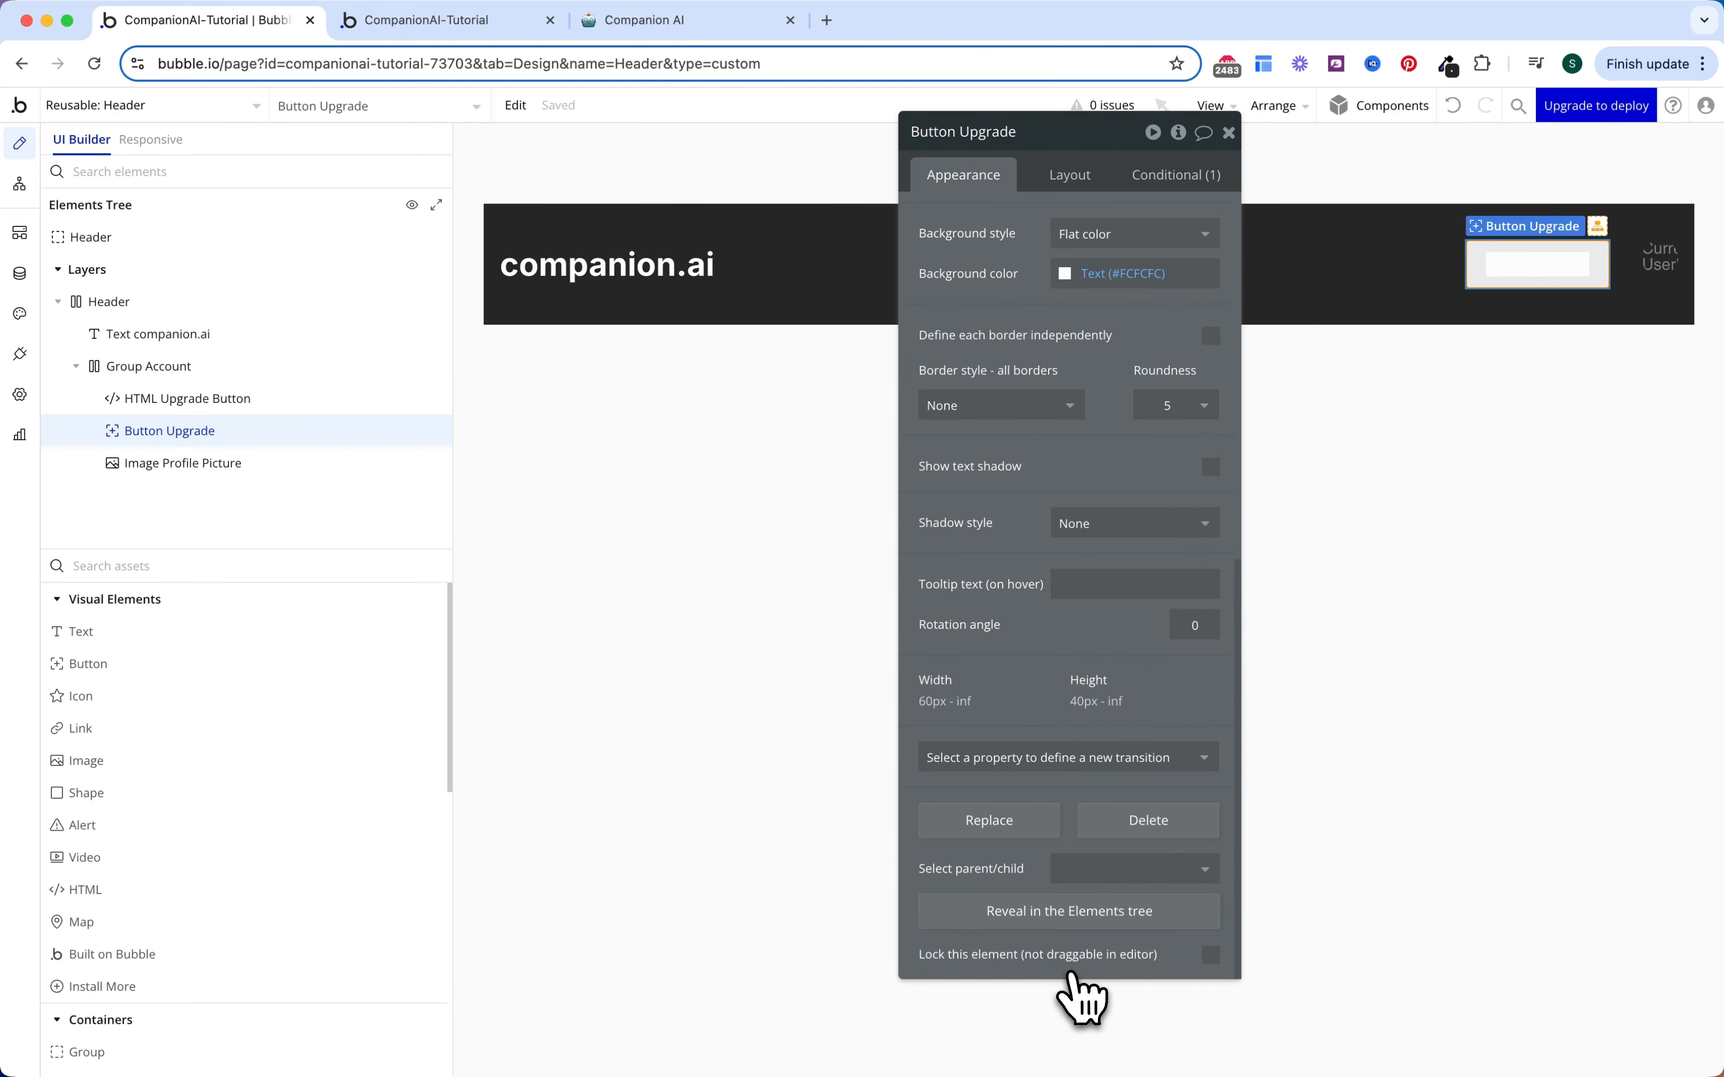
click(19, 394)
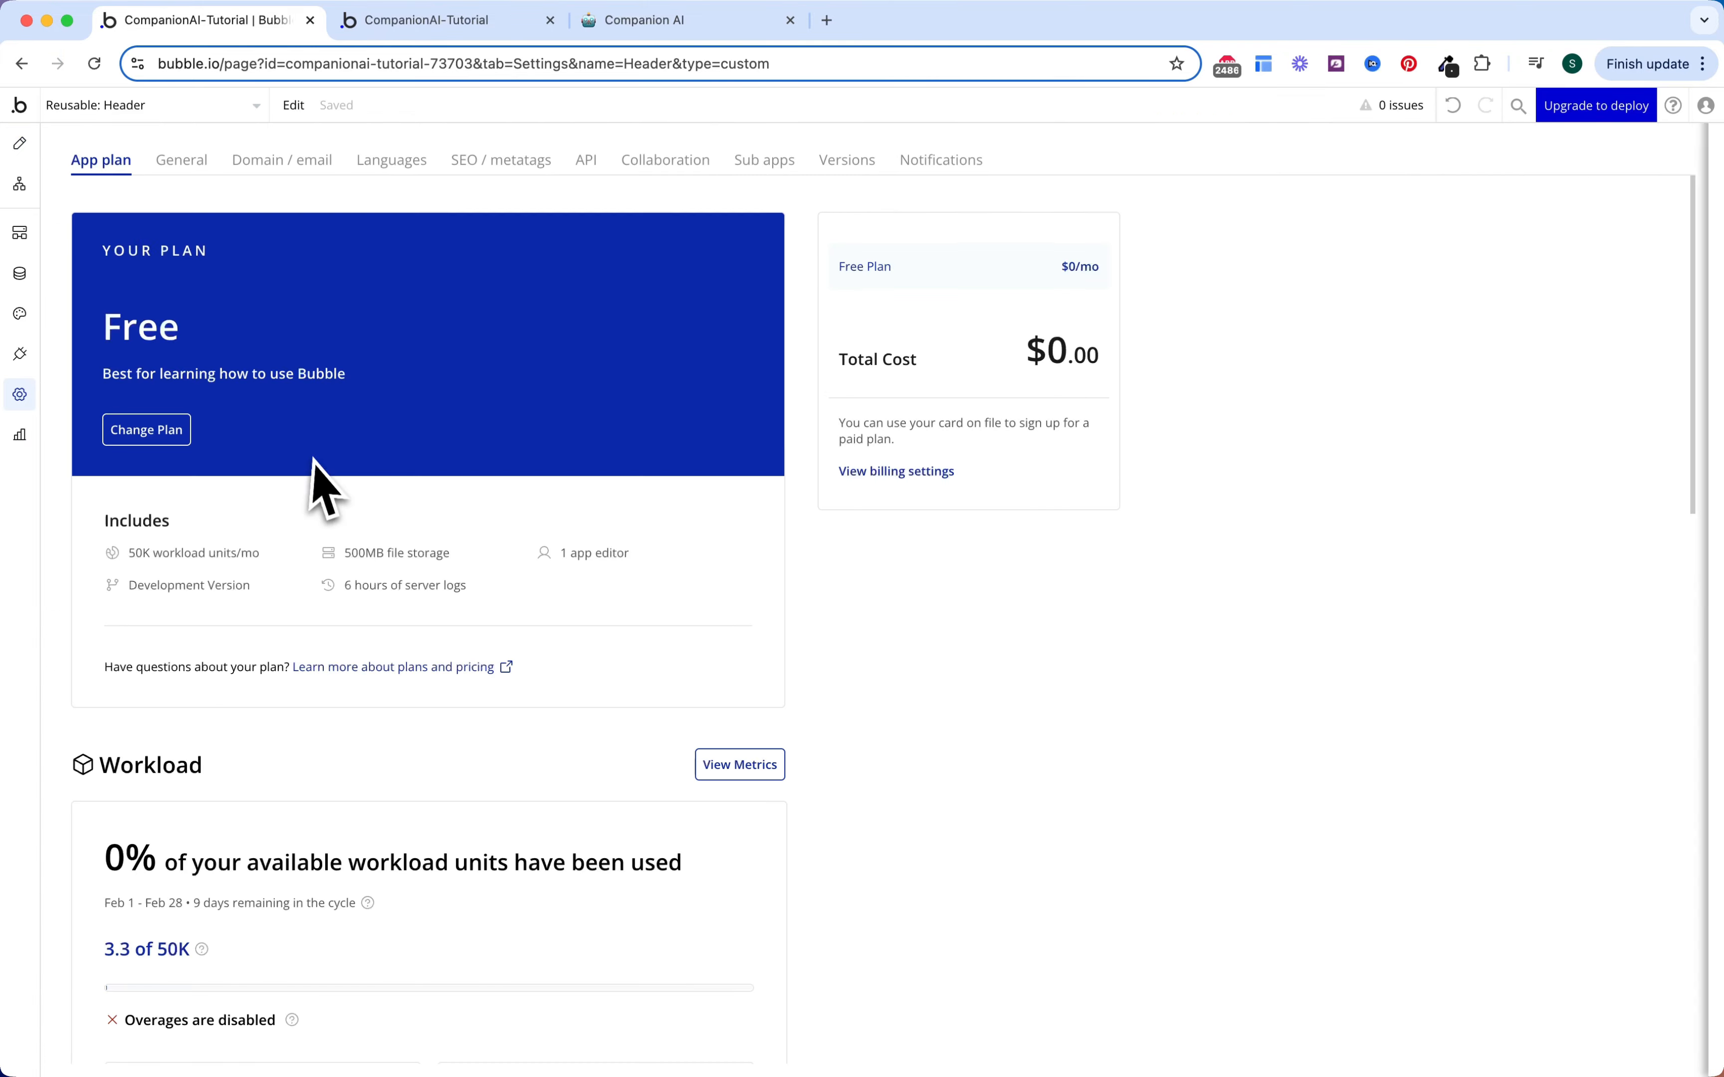
click(204, 171)
scroll(399, 788, down, 20)
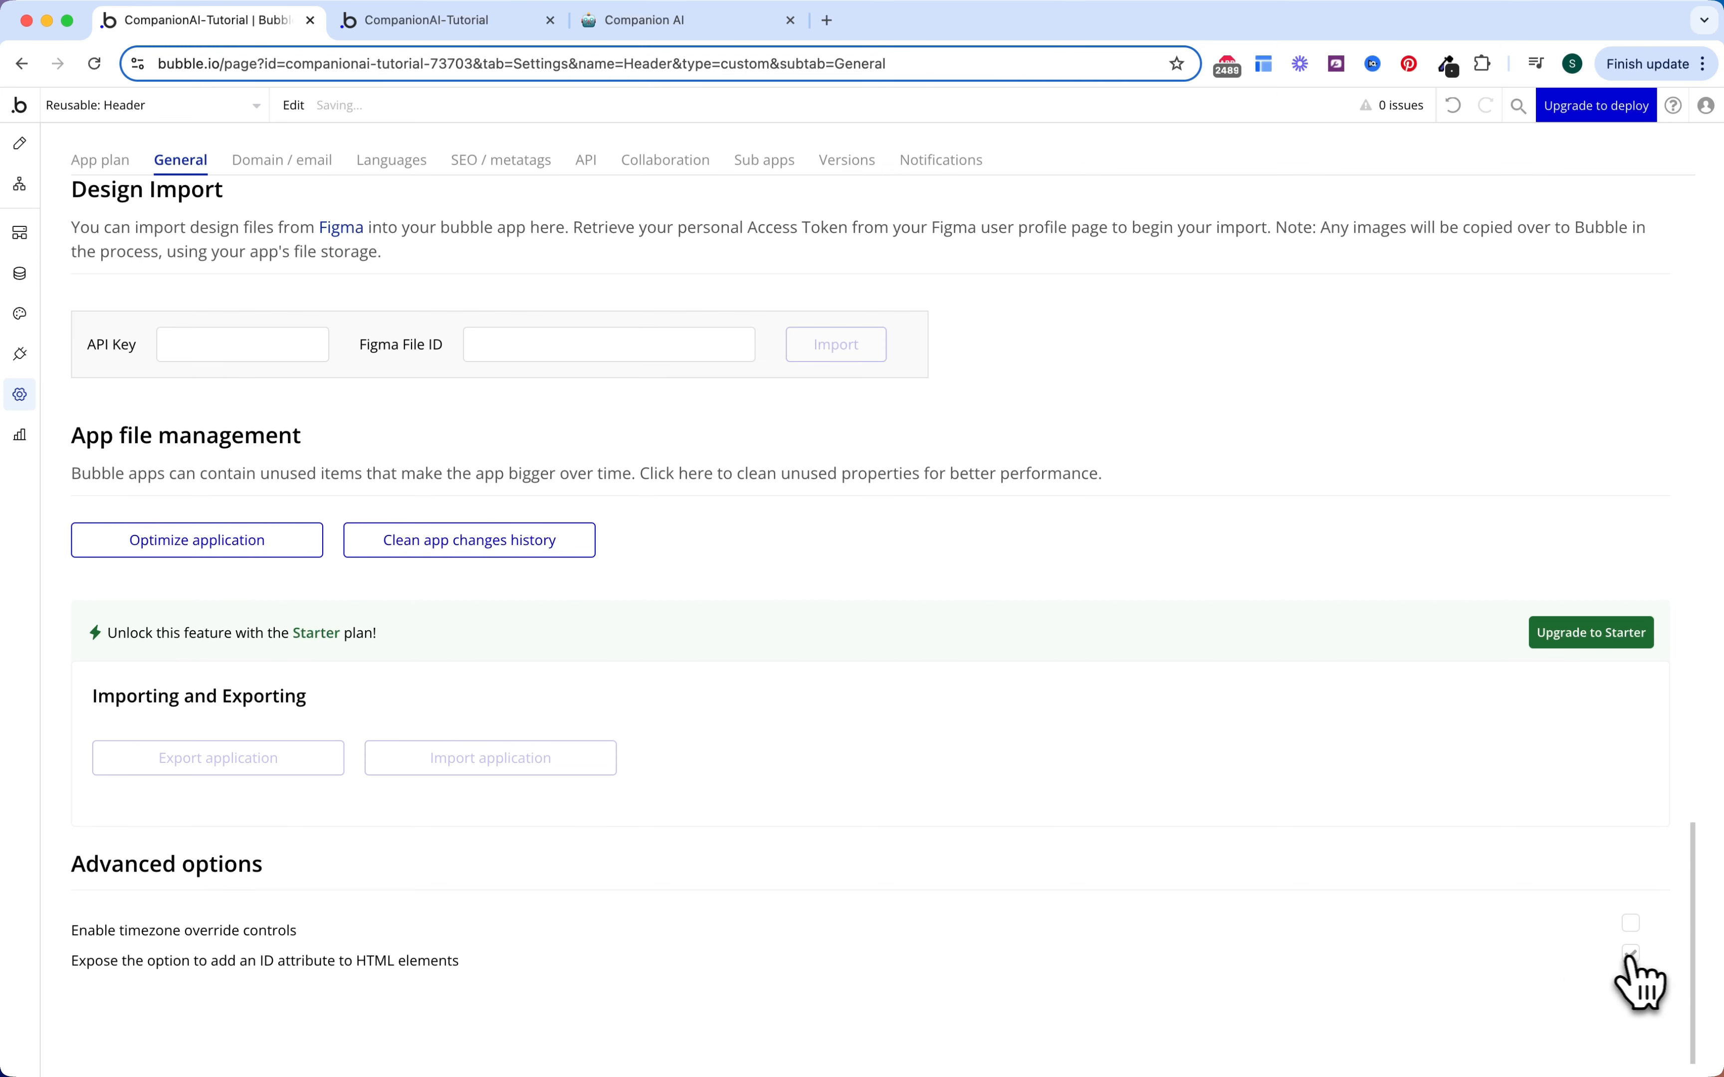
Step: Set Button Upgrade's ID Attribute to premium-button
click(20, 144)
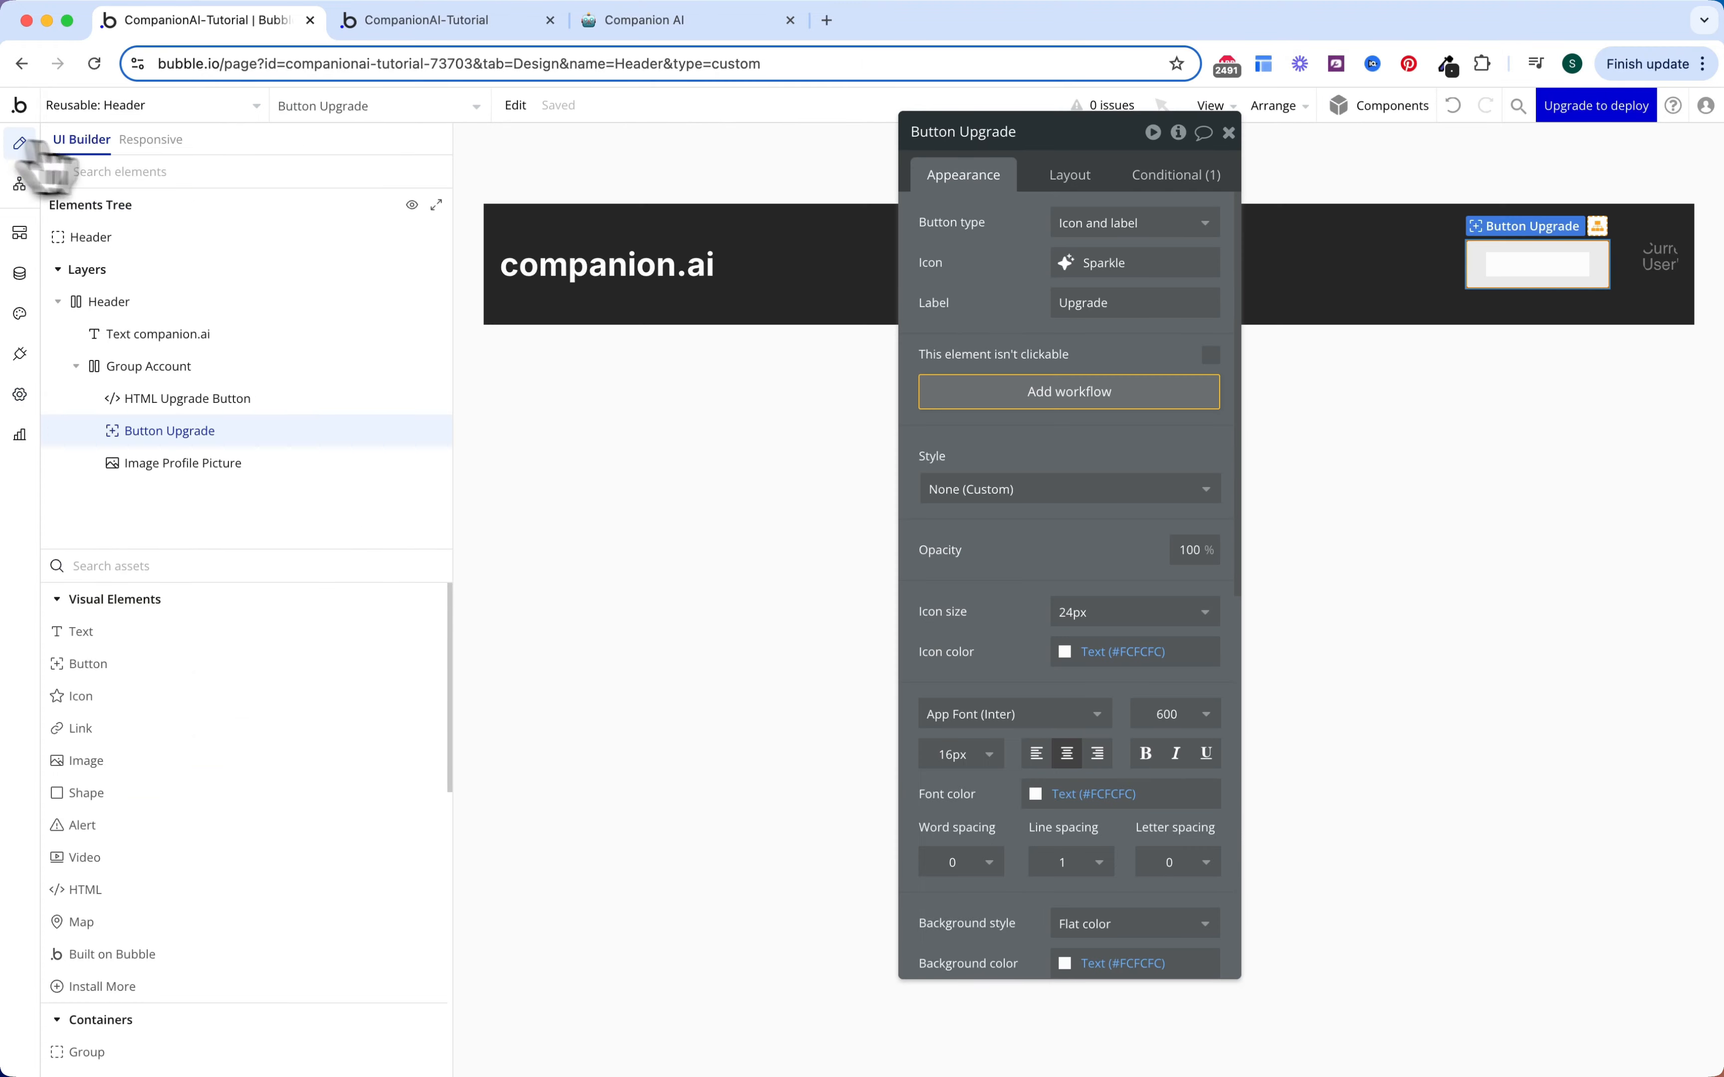
scroll(1069, 627, down, 10)
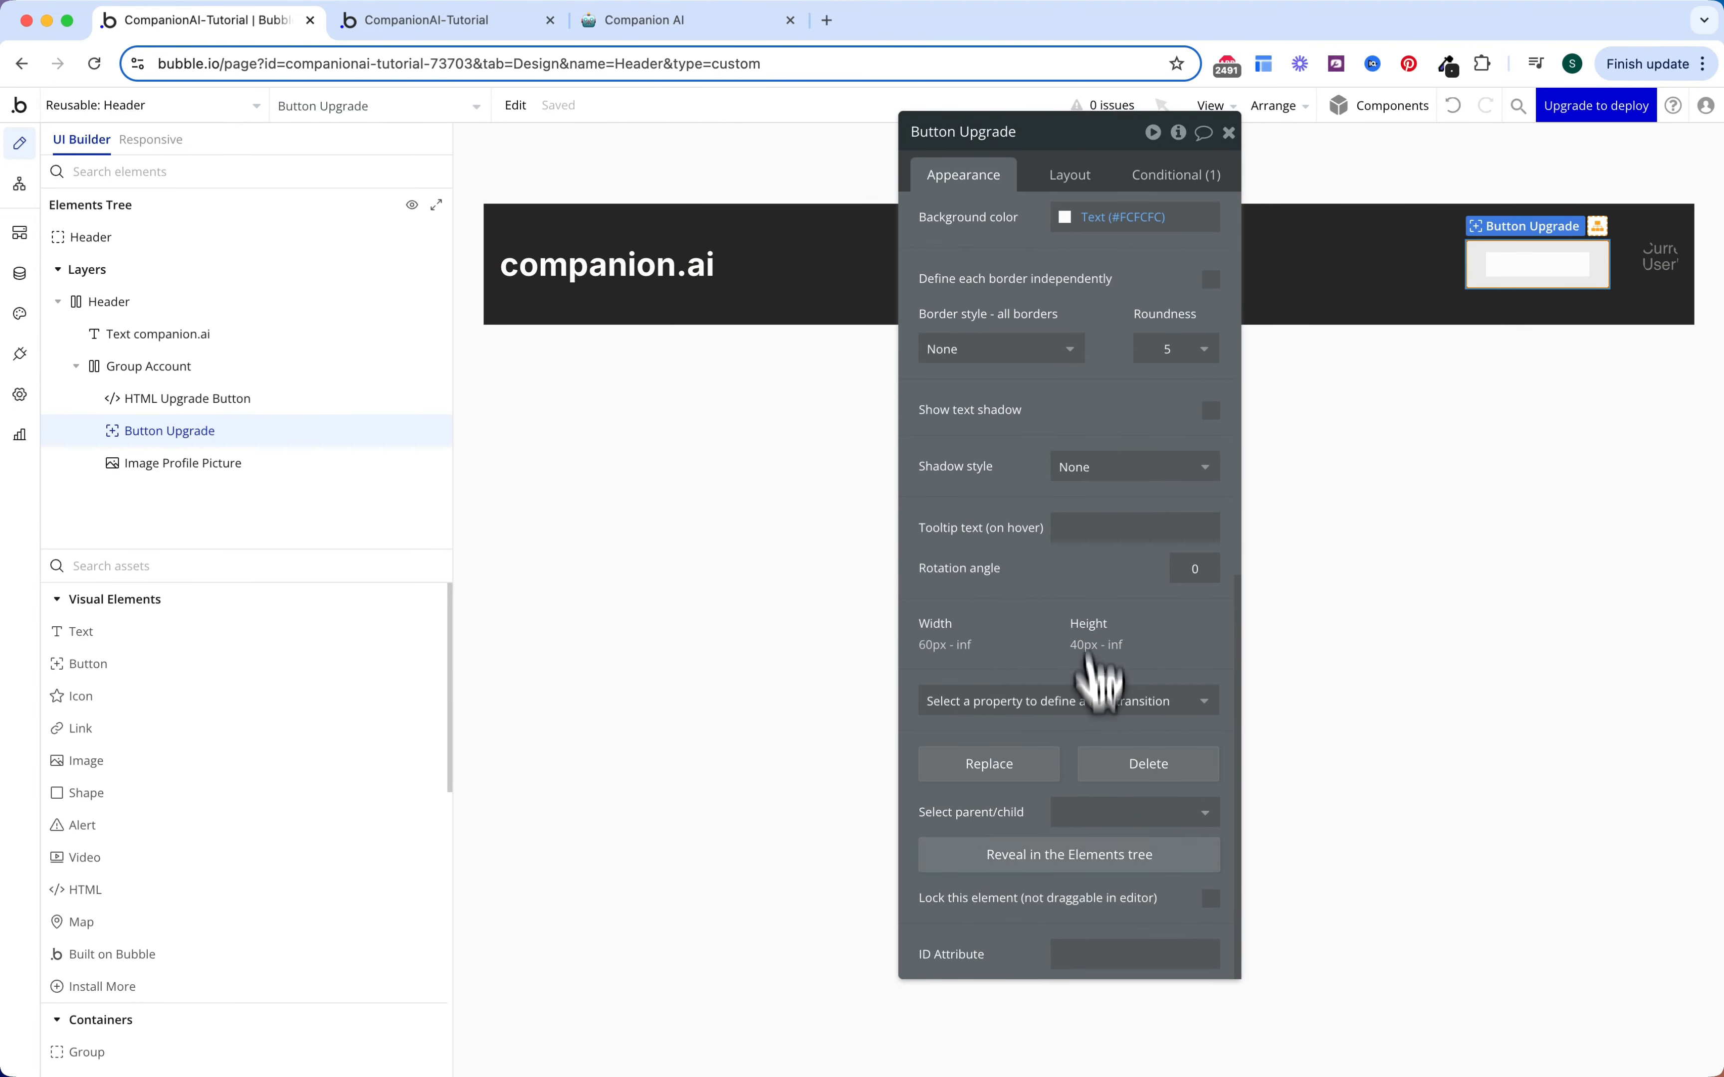
click(1055, 958)
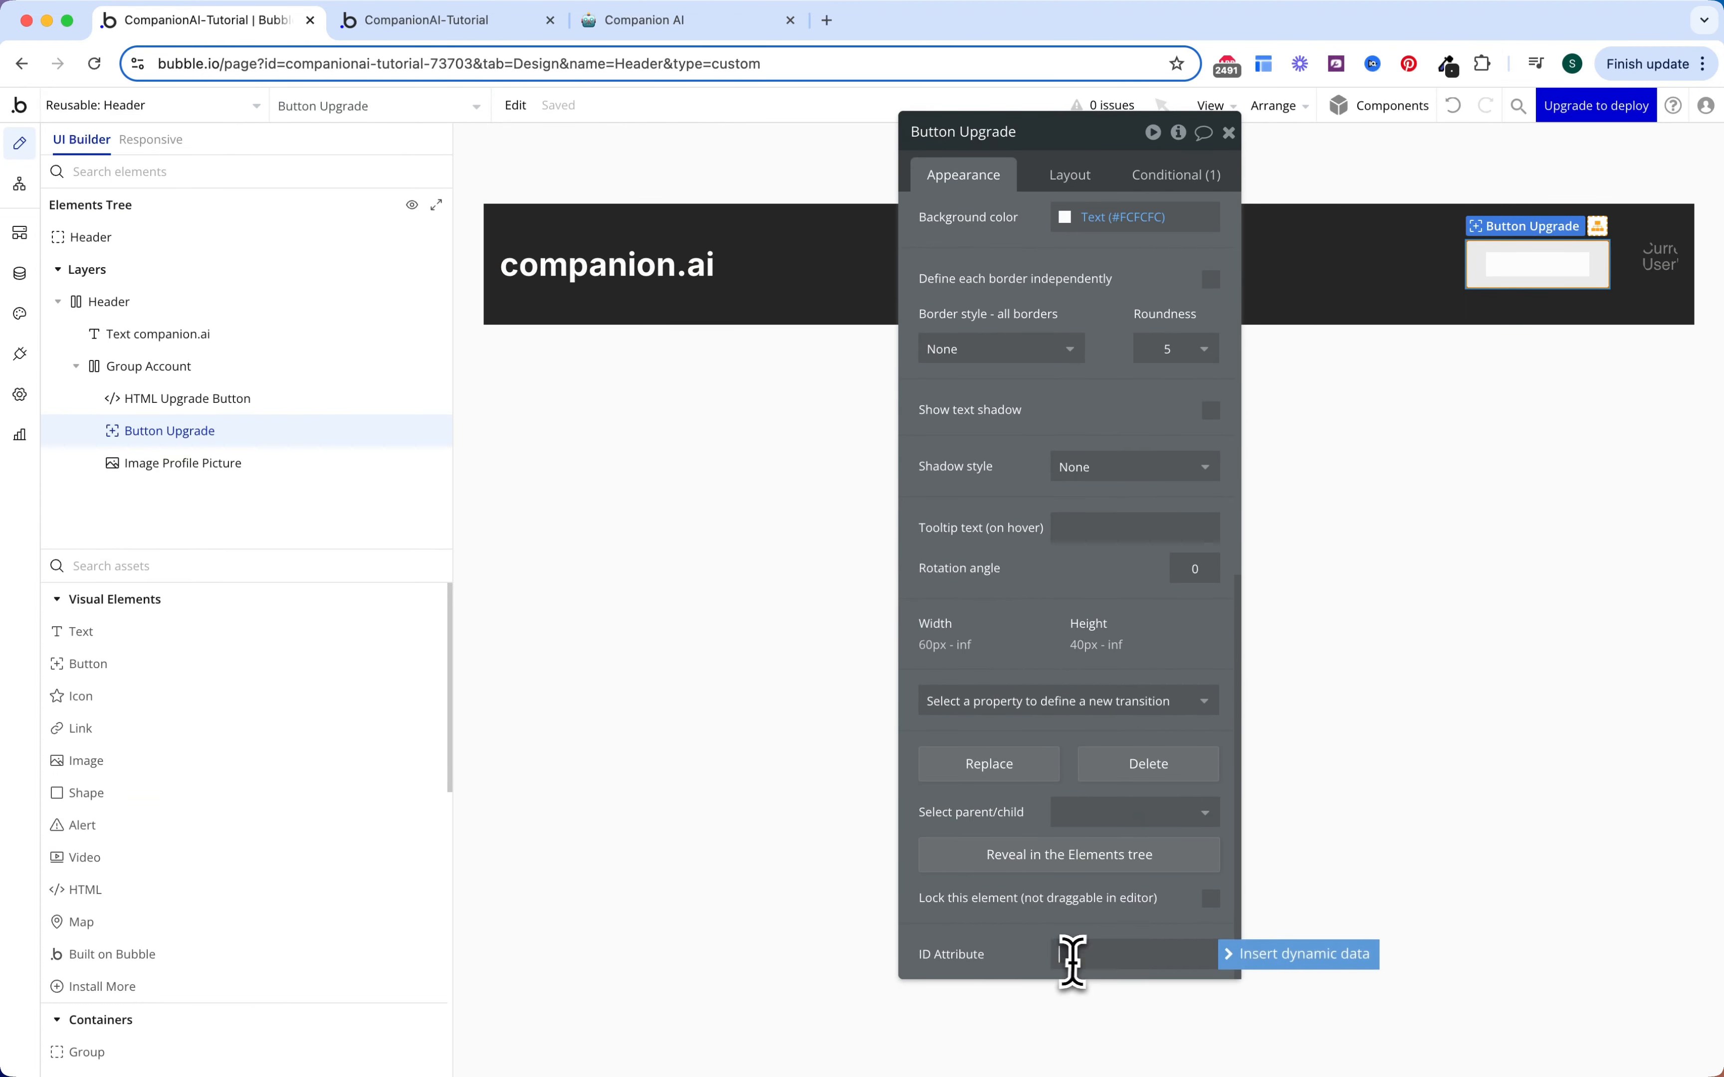
text(premium-button)
click(1019, 940)
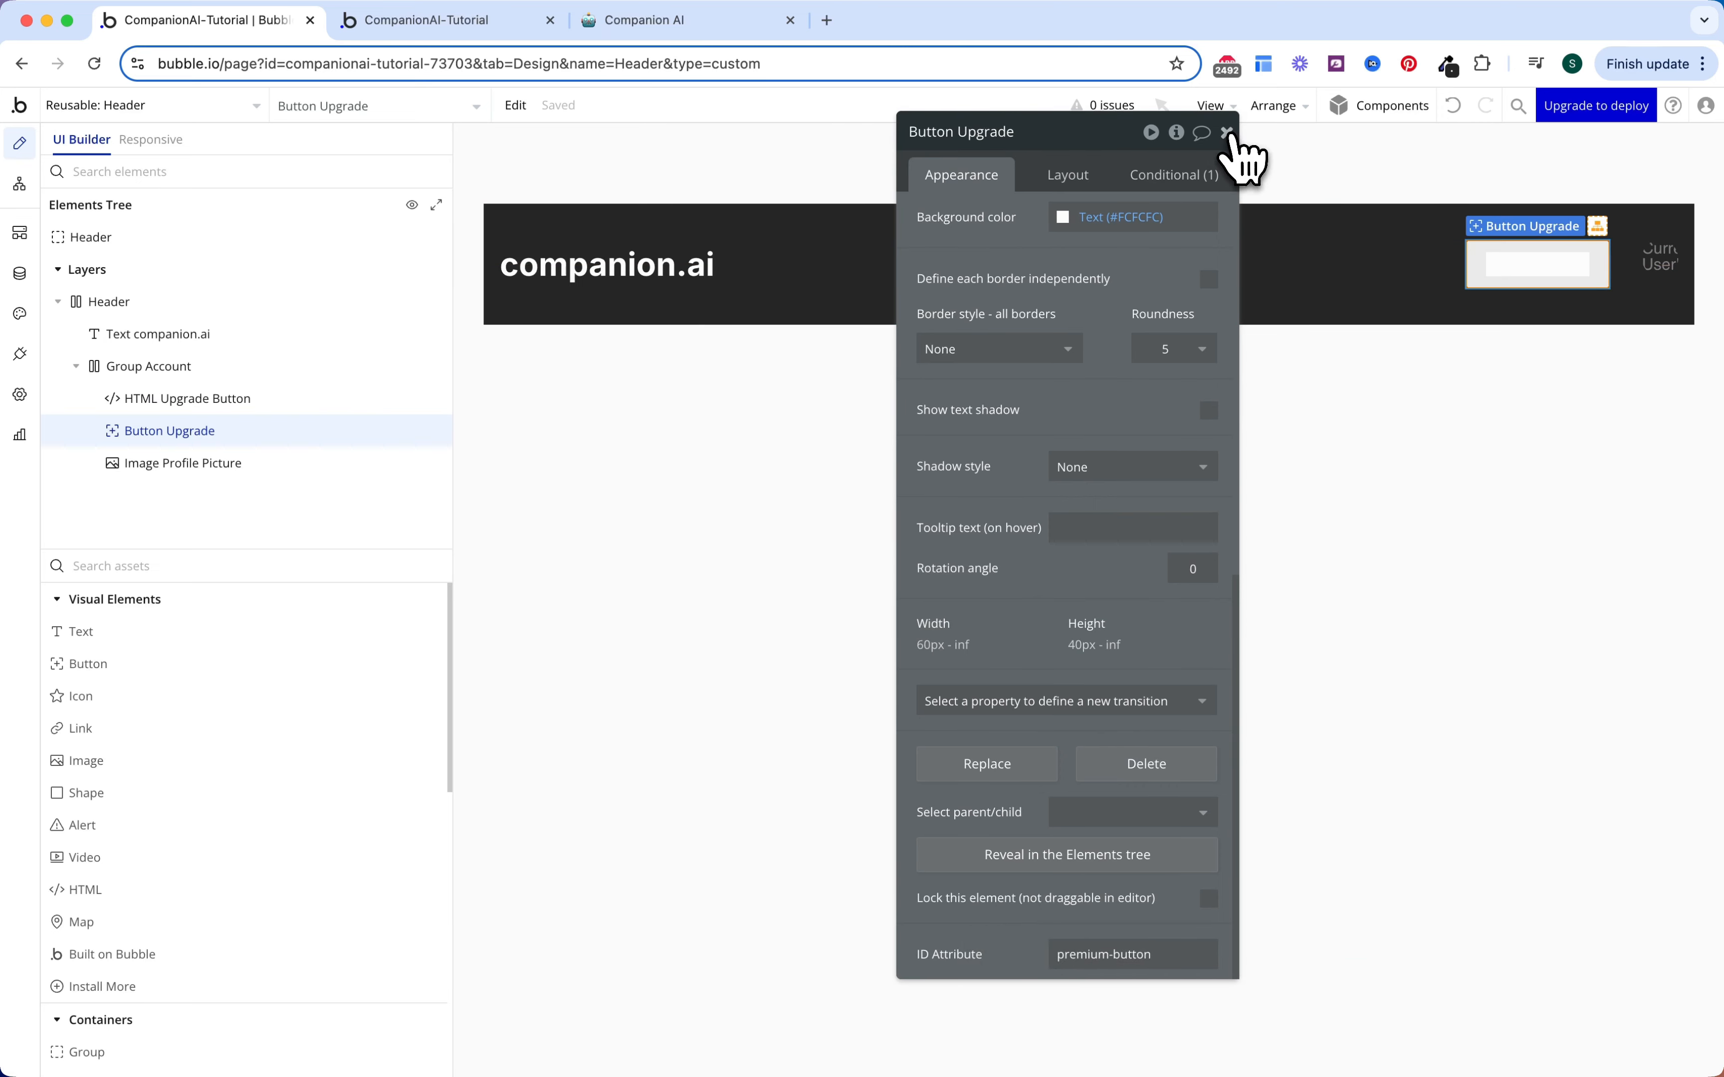
click(1226, 132)
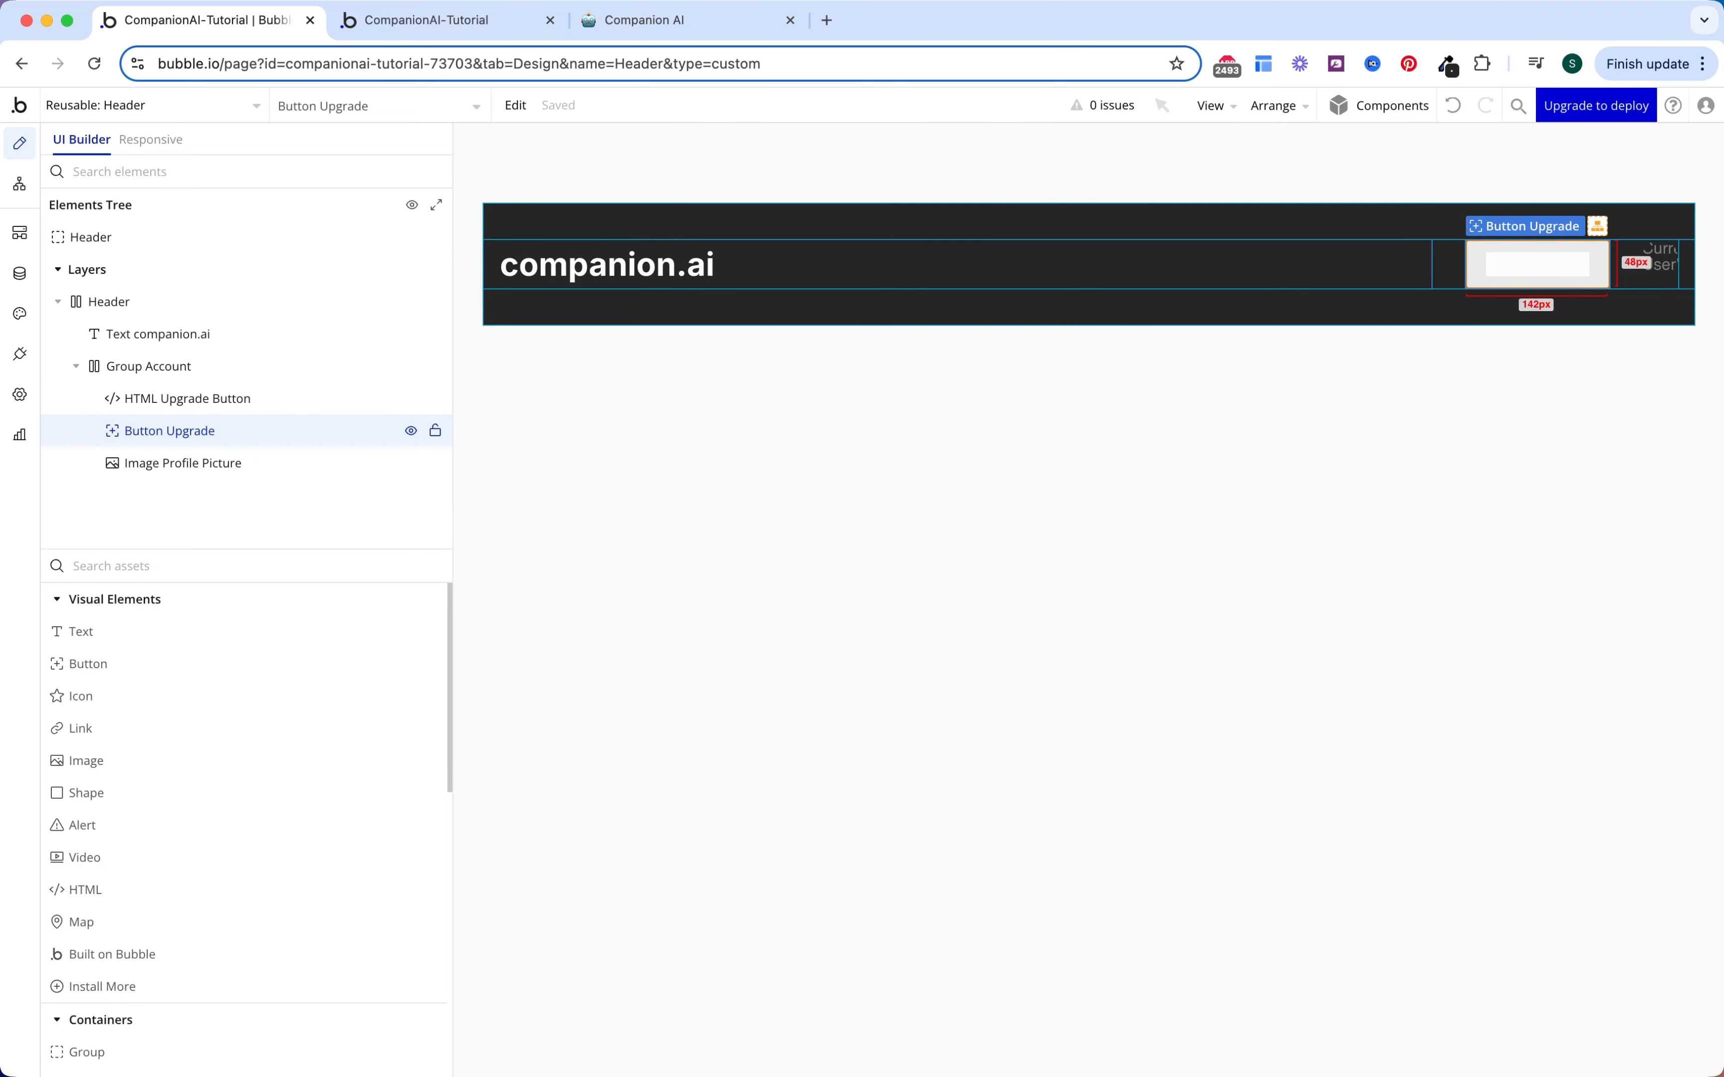
Step: Set the Profile Picture image's vertical alignment to center within the Group Account row
double_click(1654, 271)
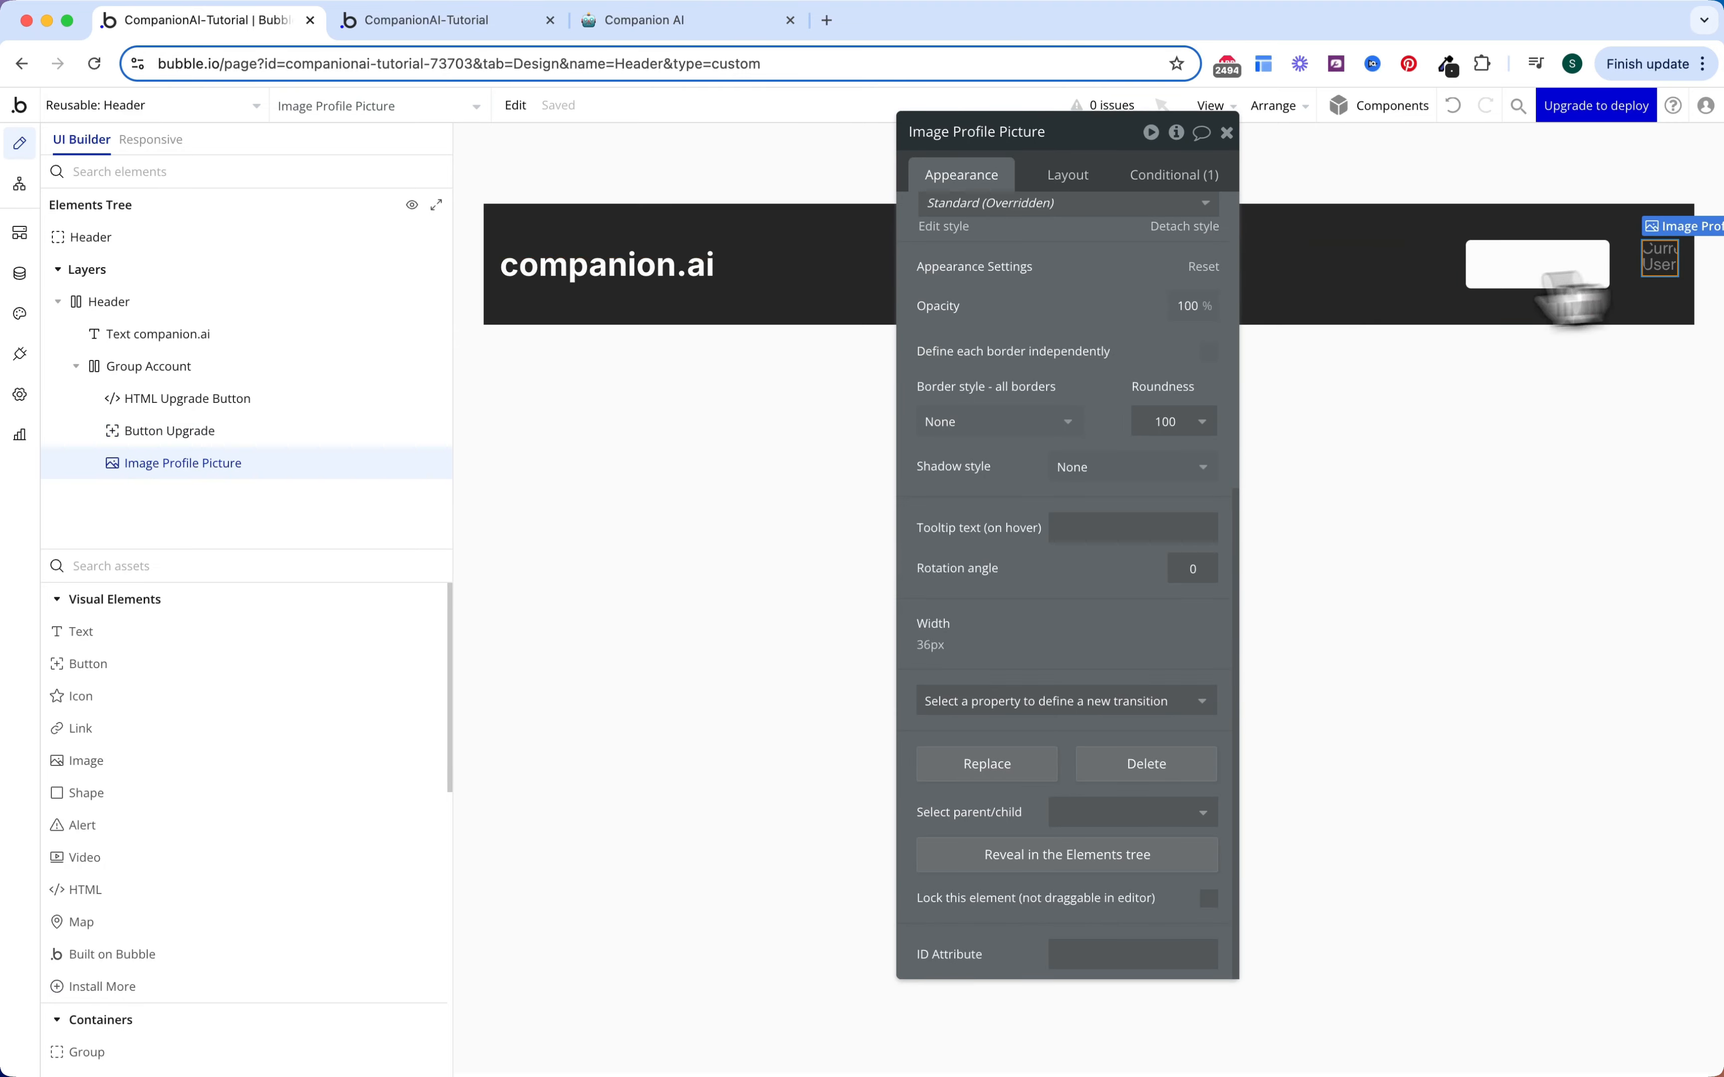
click(1069, 176)
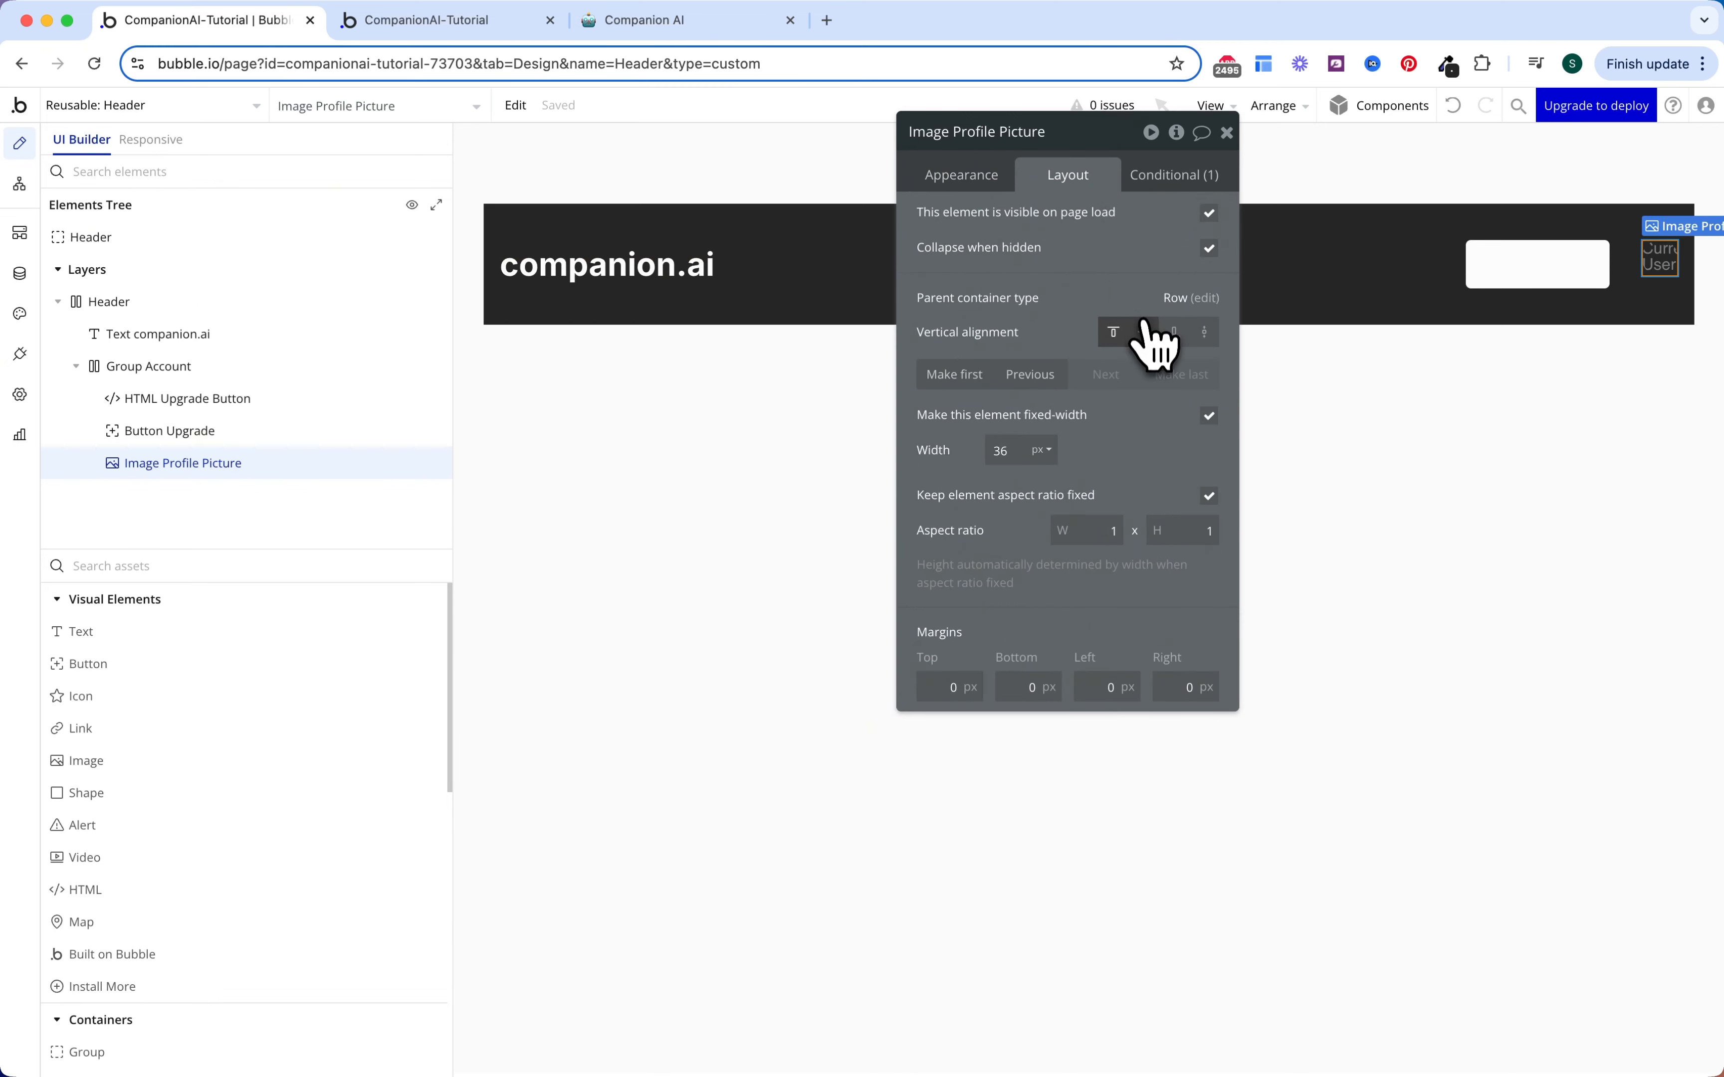
click(1144, 334)
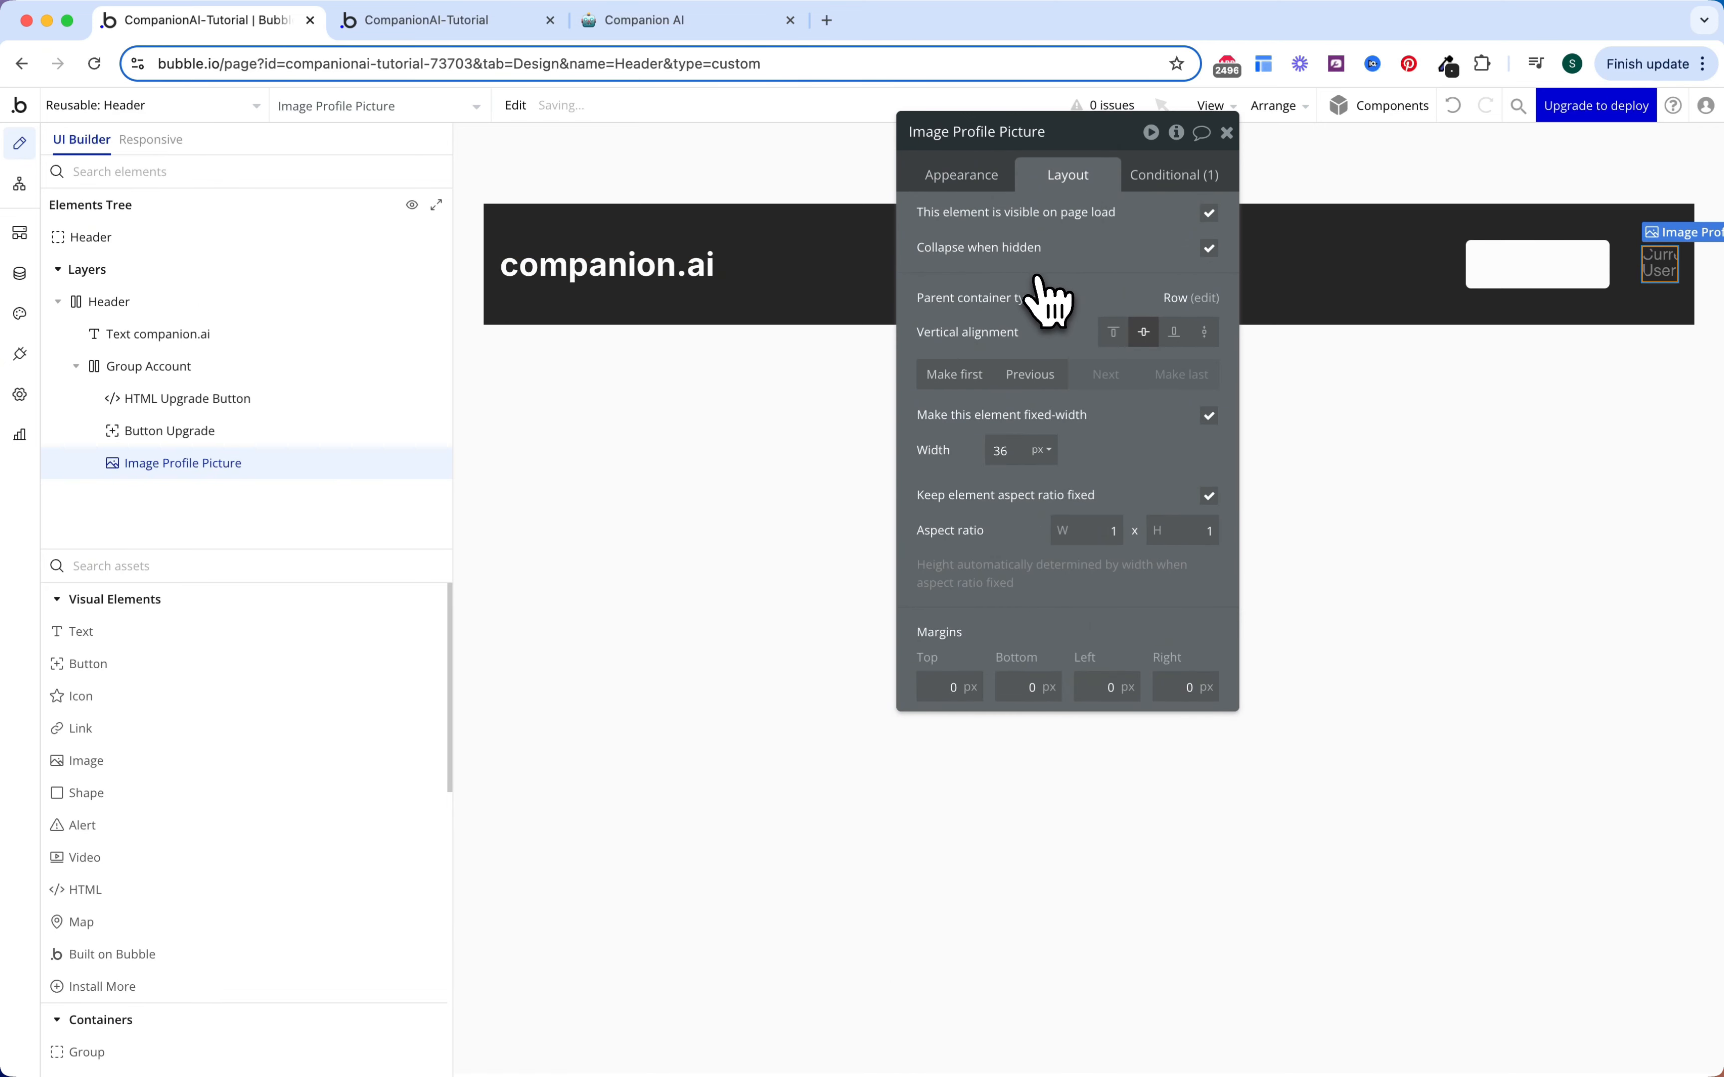
key(Escape)
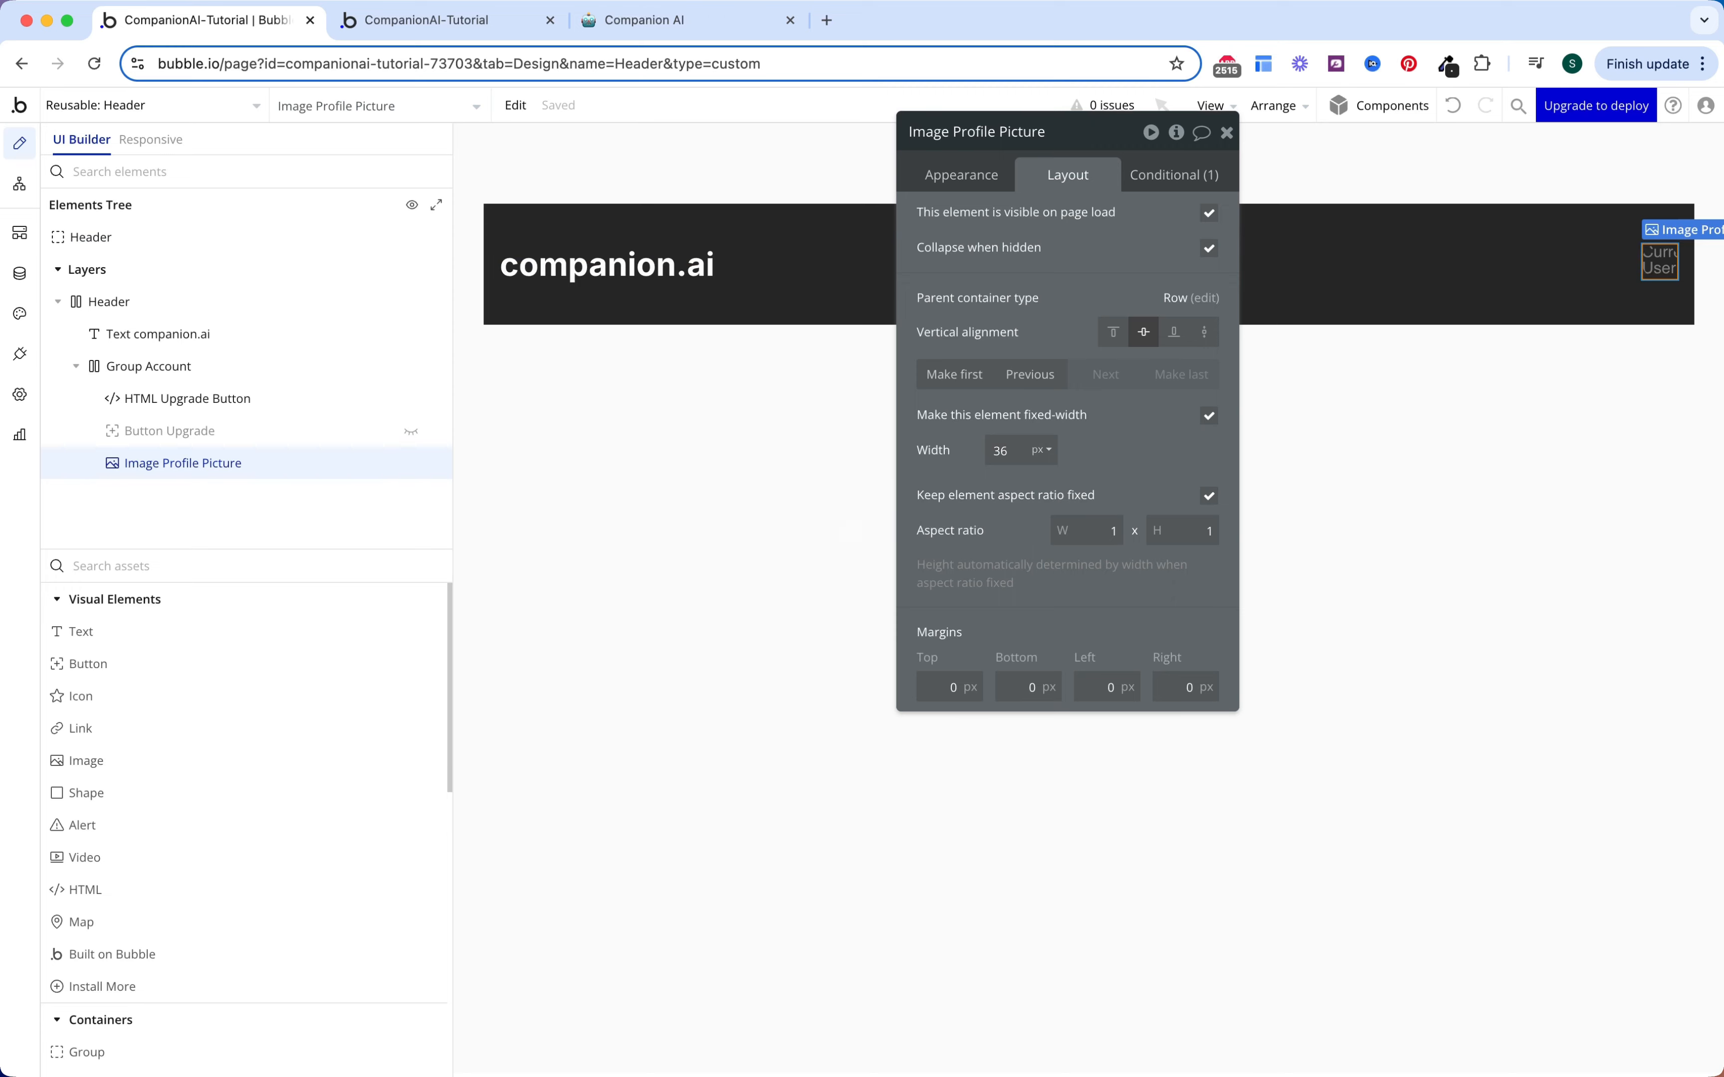
click(179, 107)
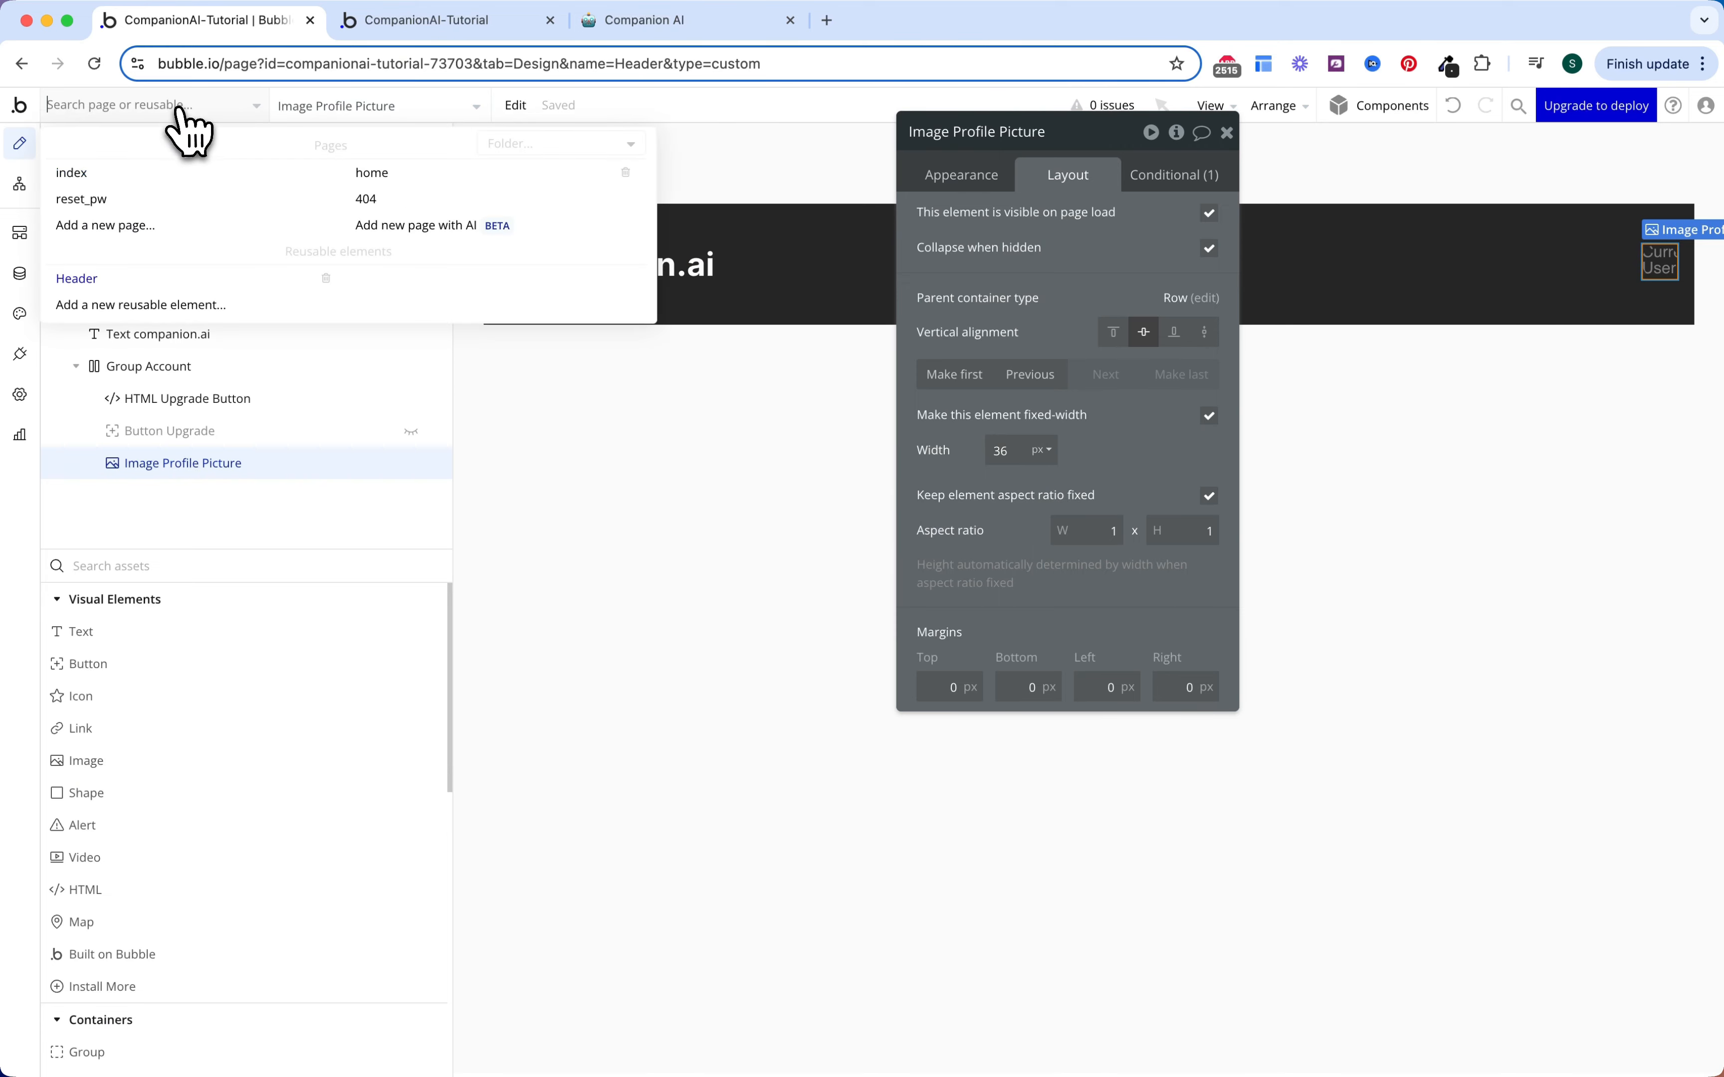
Step: Switch to the home page and set its container layout to Column
click(399, 184)
click(598, 325)
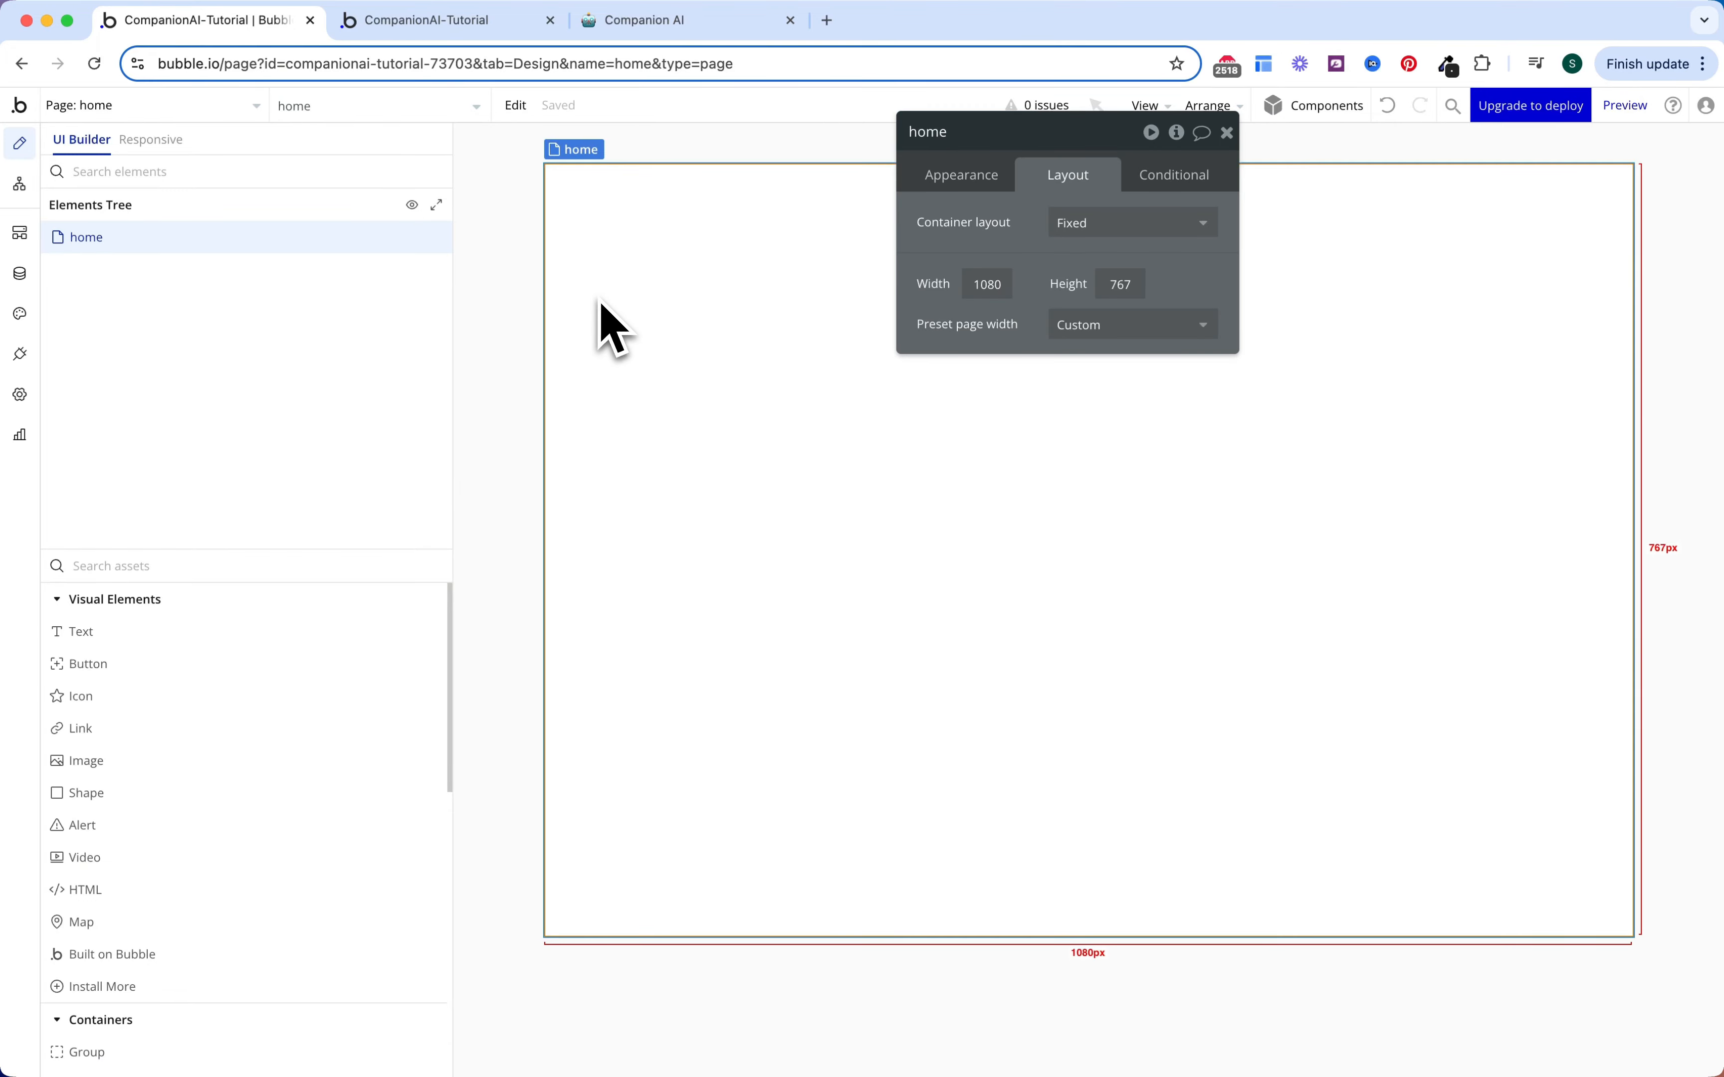
click(1090, 223)
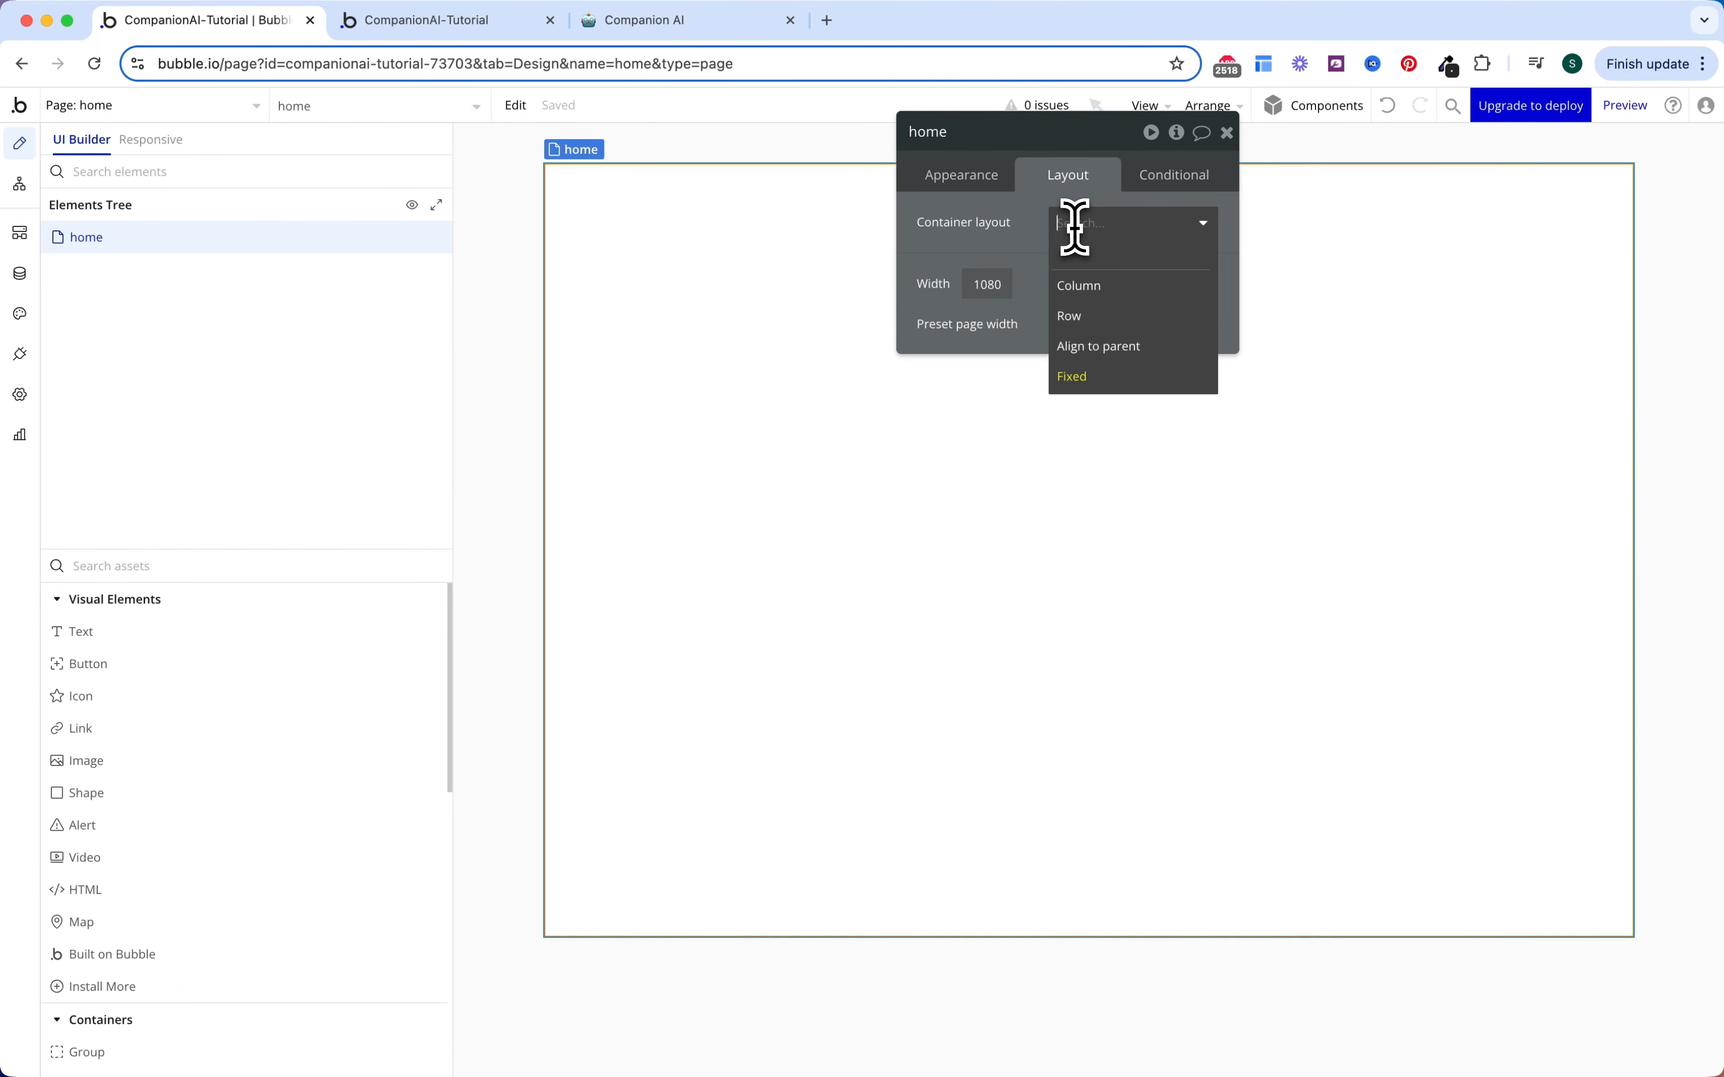
click(1083, 286)
Step: Place the Header reusable at the top with 60px min height, then preview the page
click(328, 556)
text(heade)
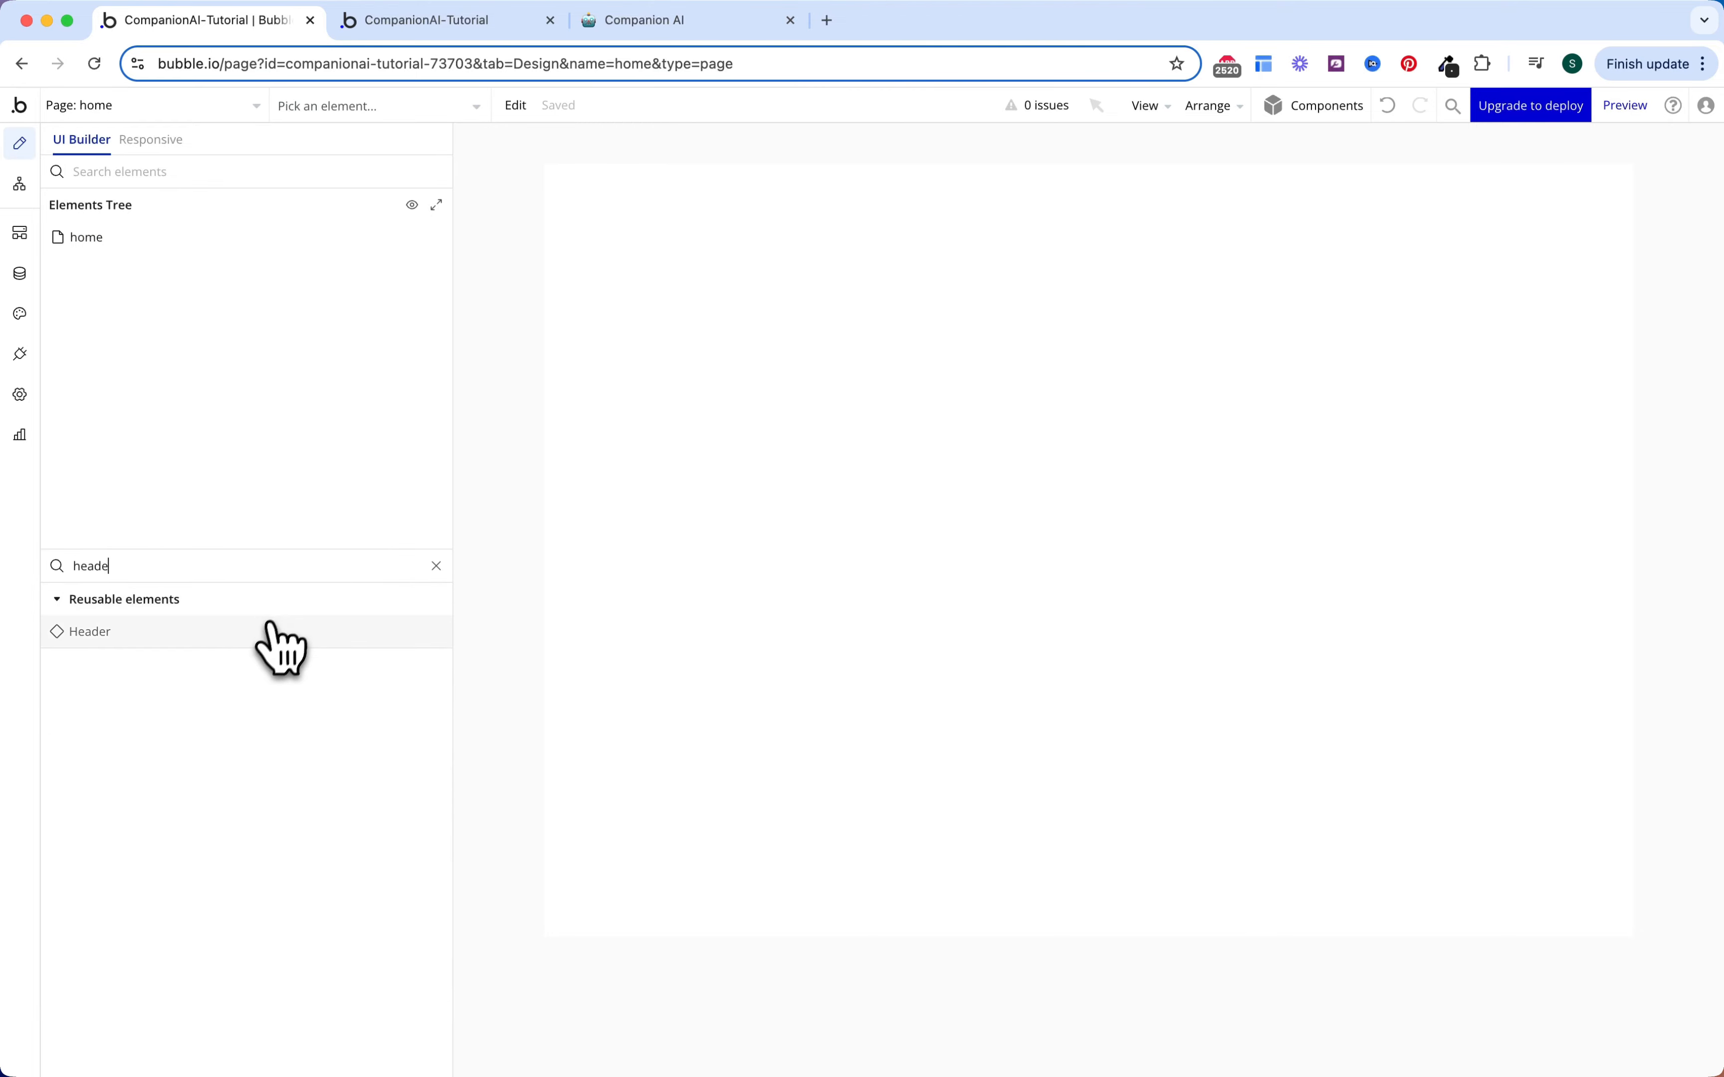
drag(285, 638, 846, 231)
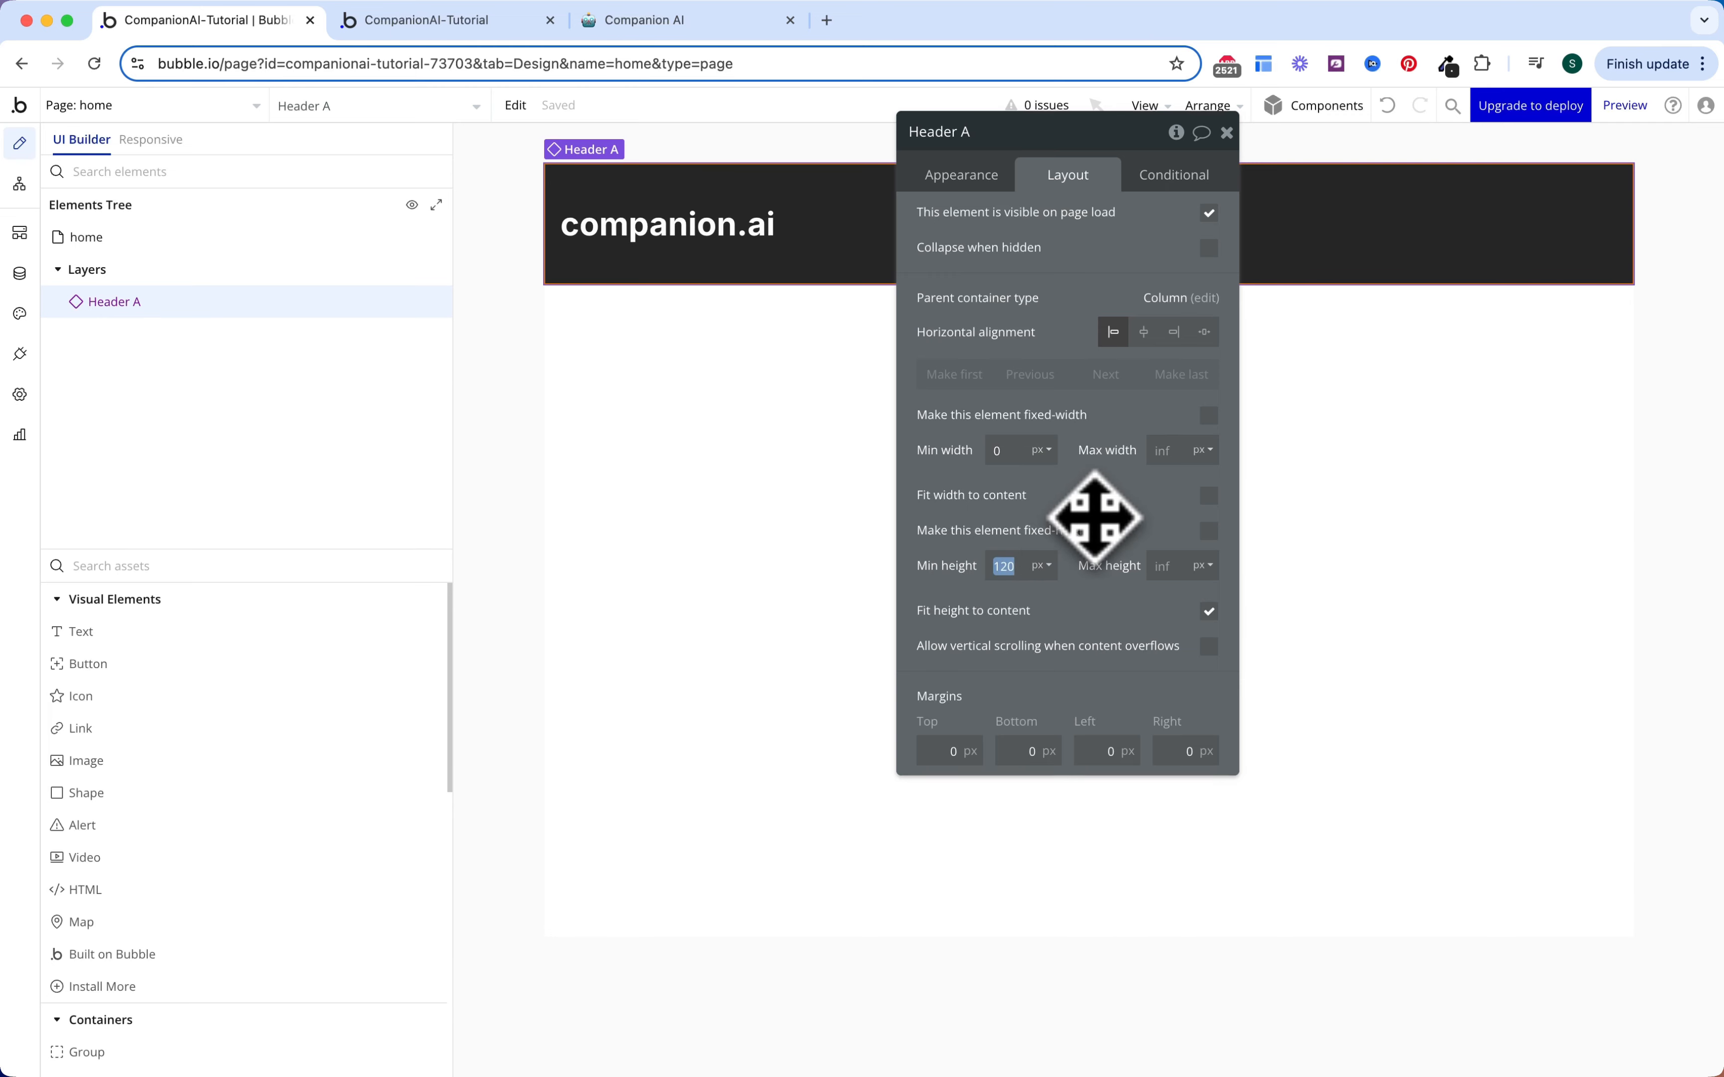
text(60)
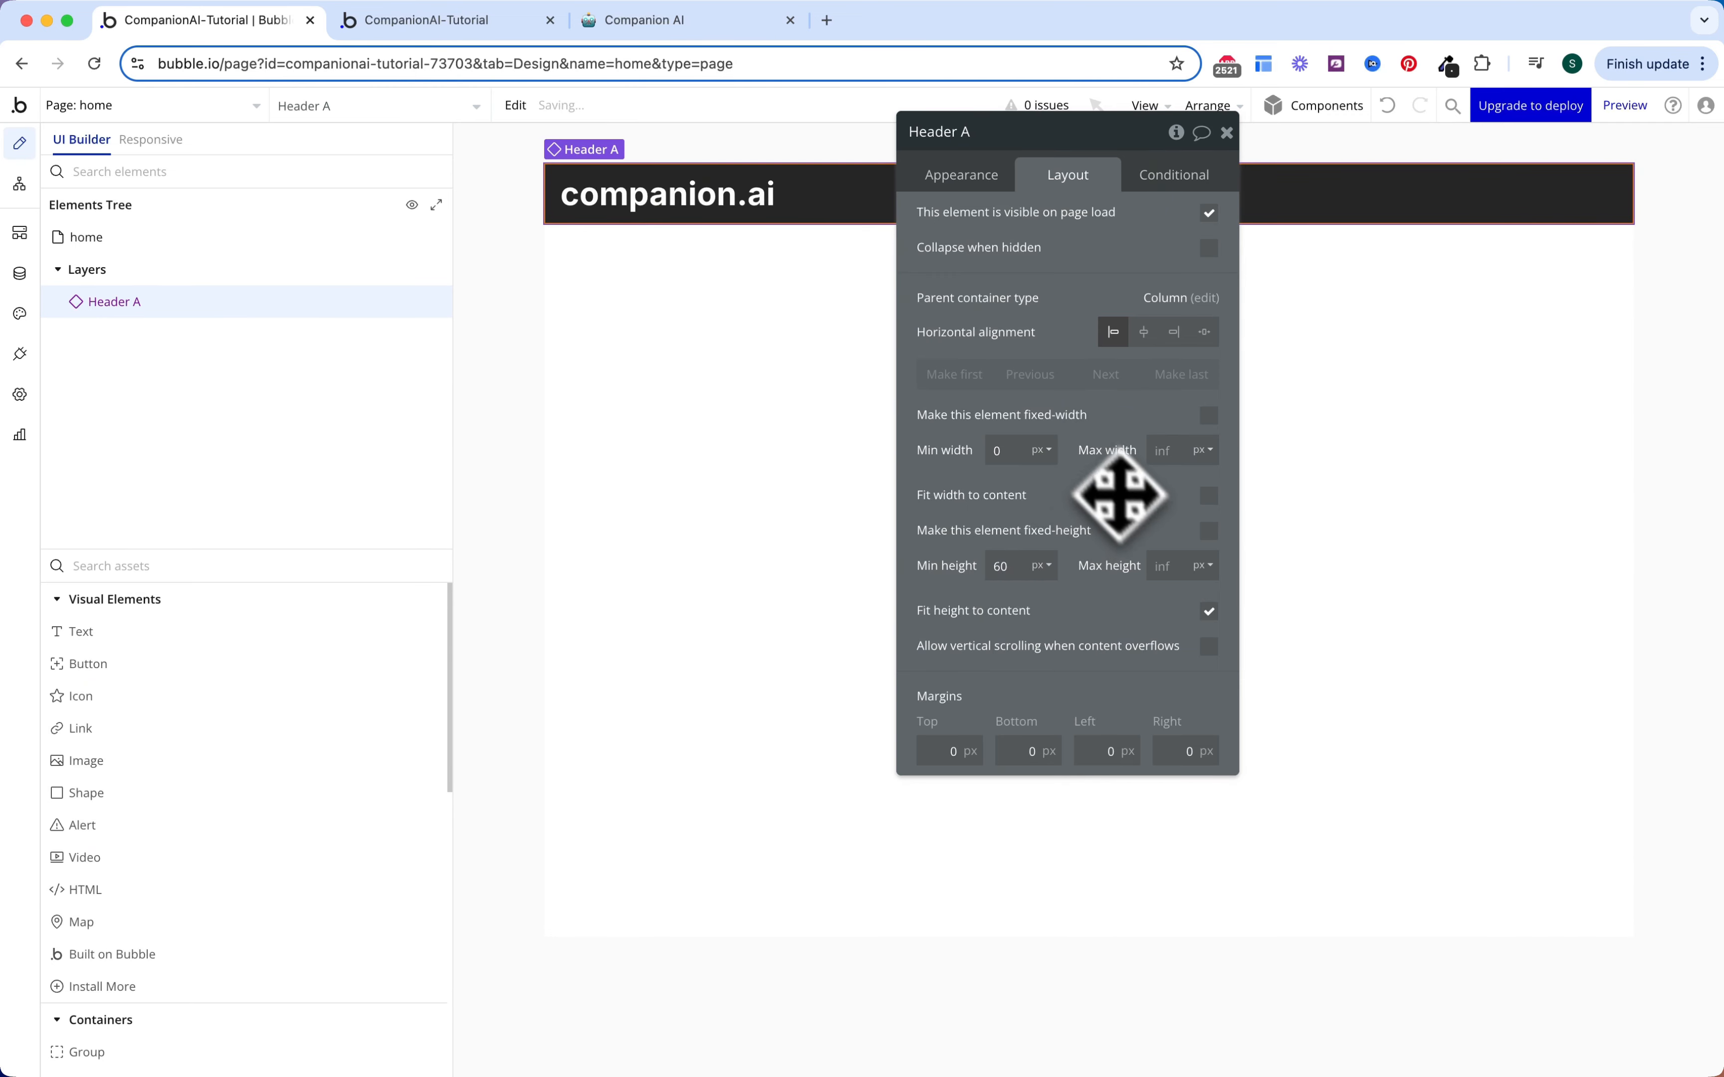
click(968, 176)
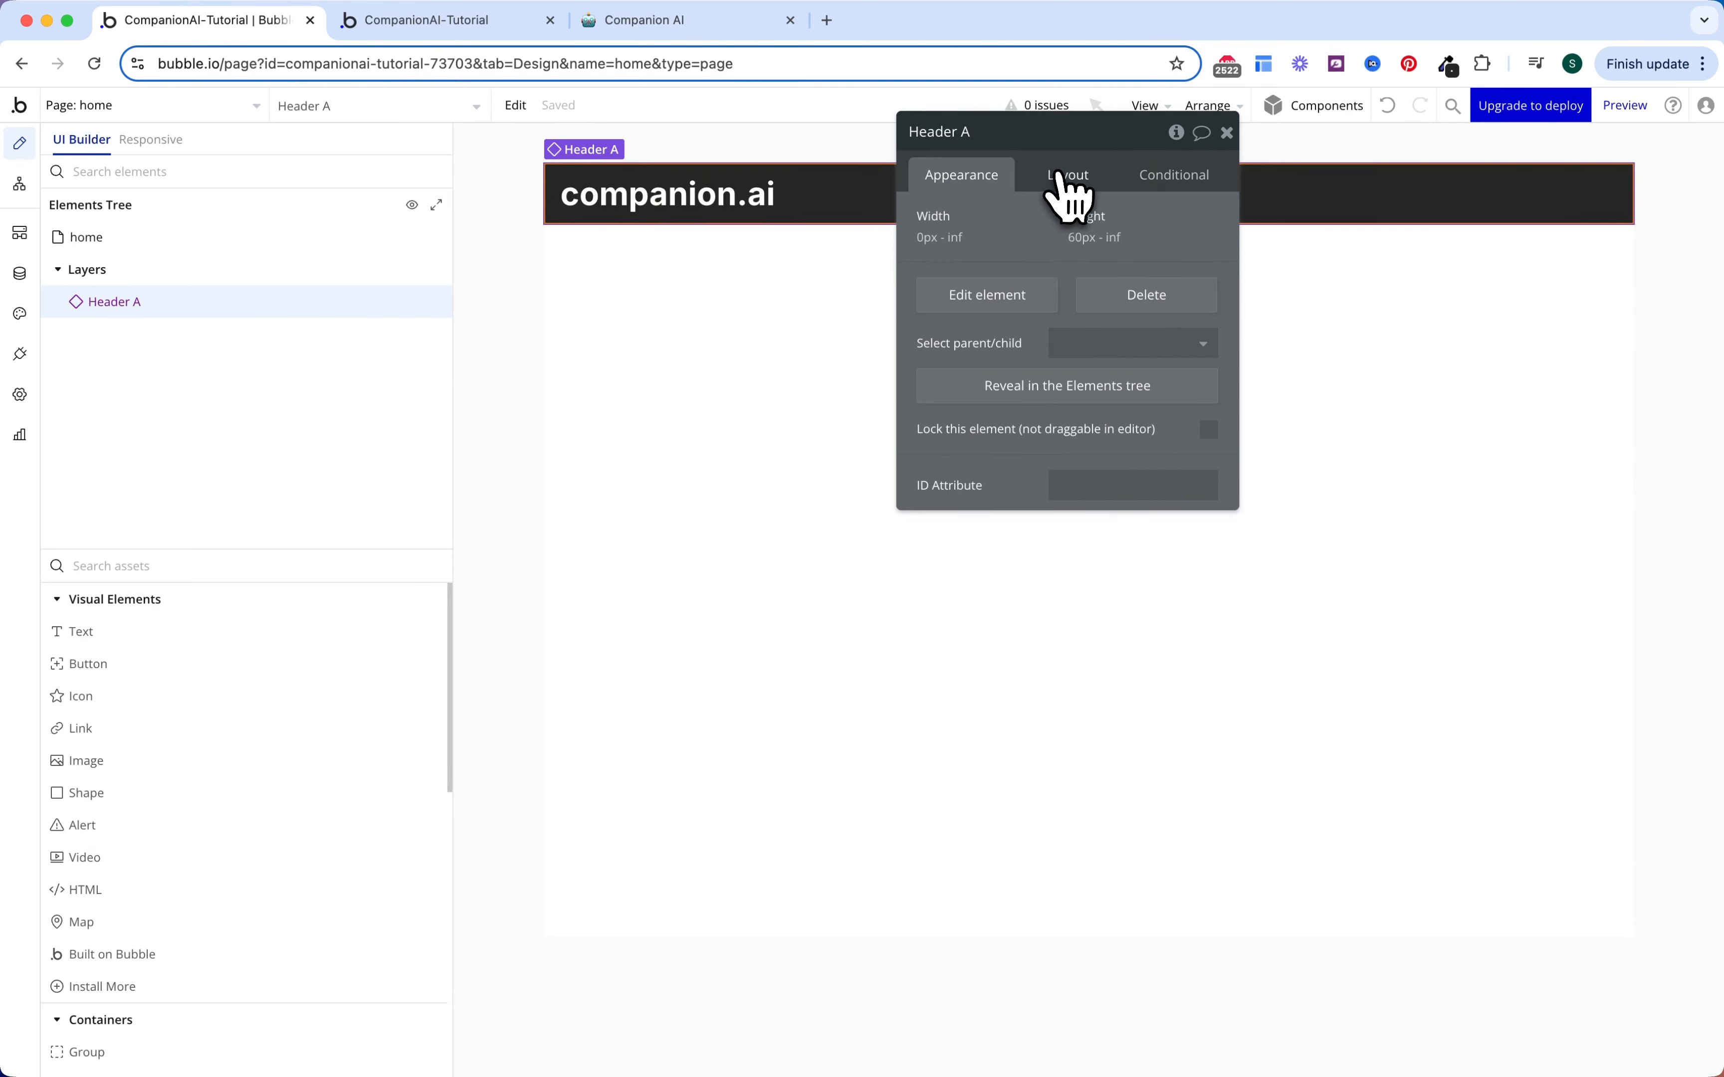
click(1227, 132)
click(1626, 105)
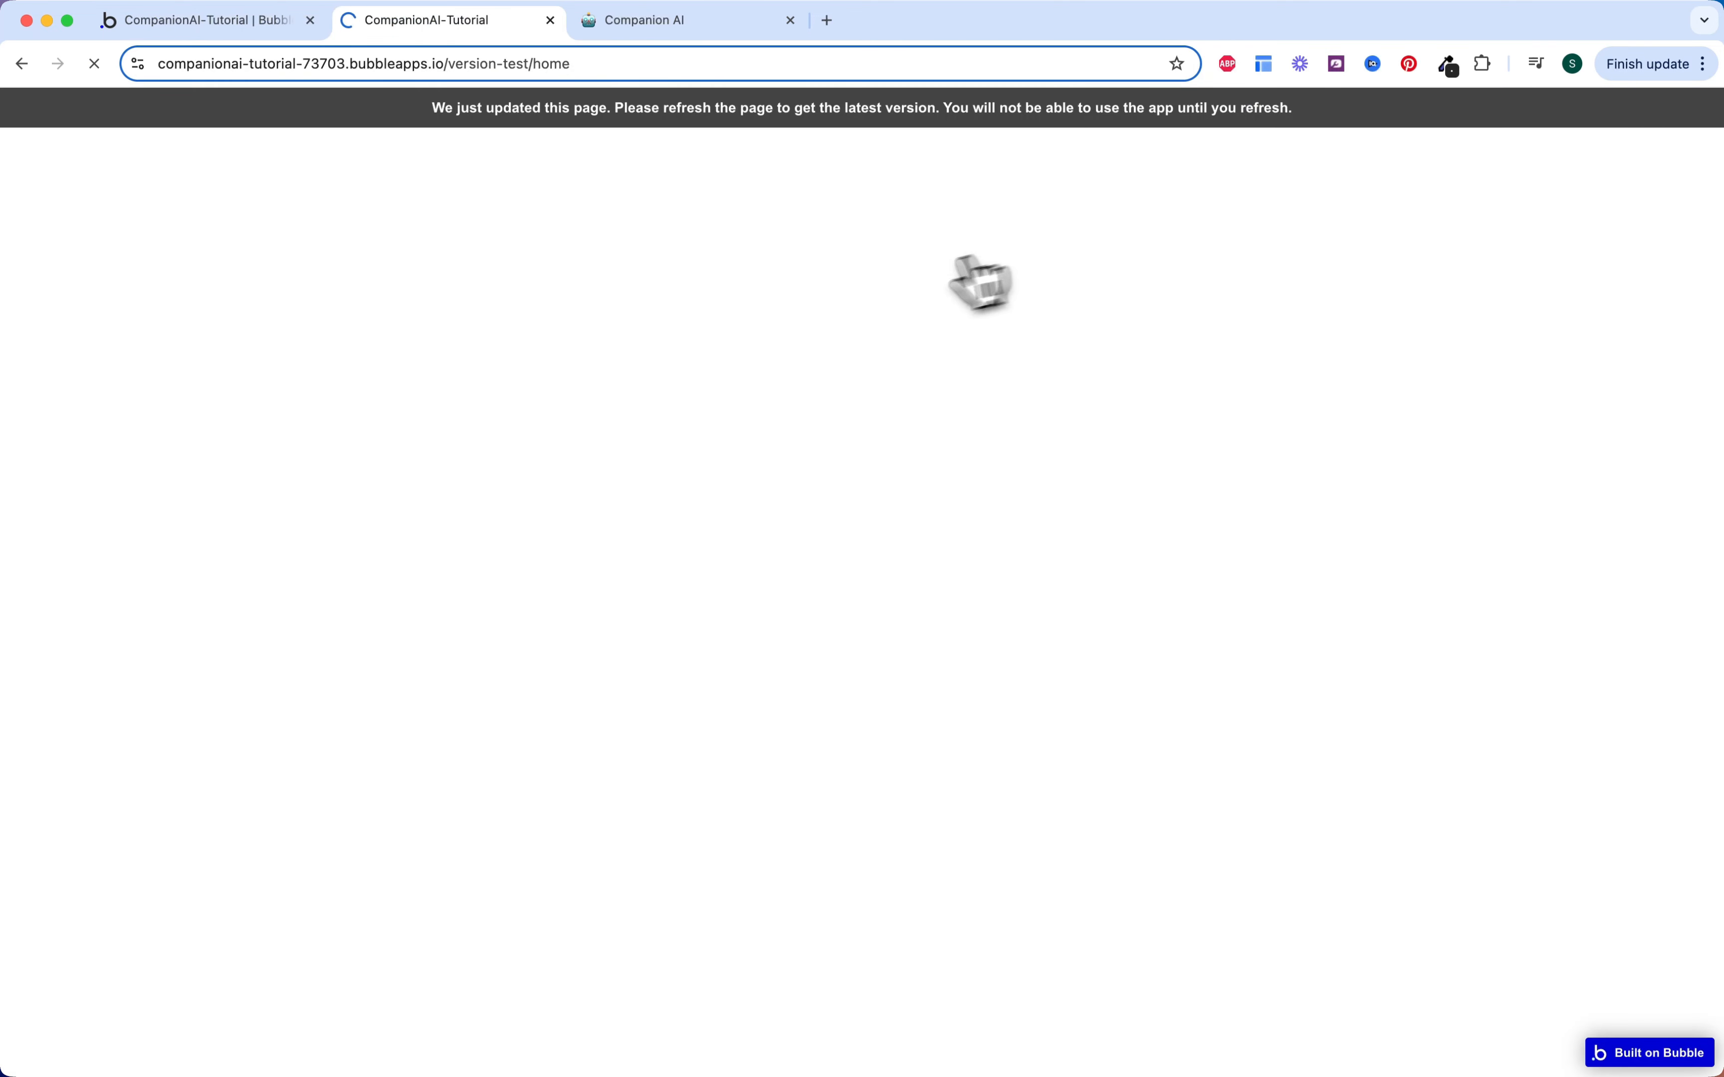
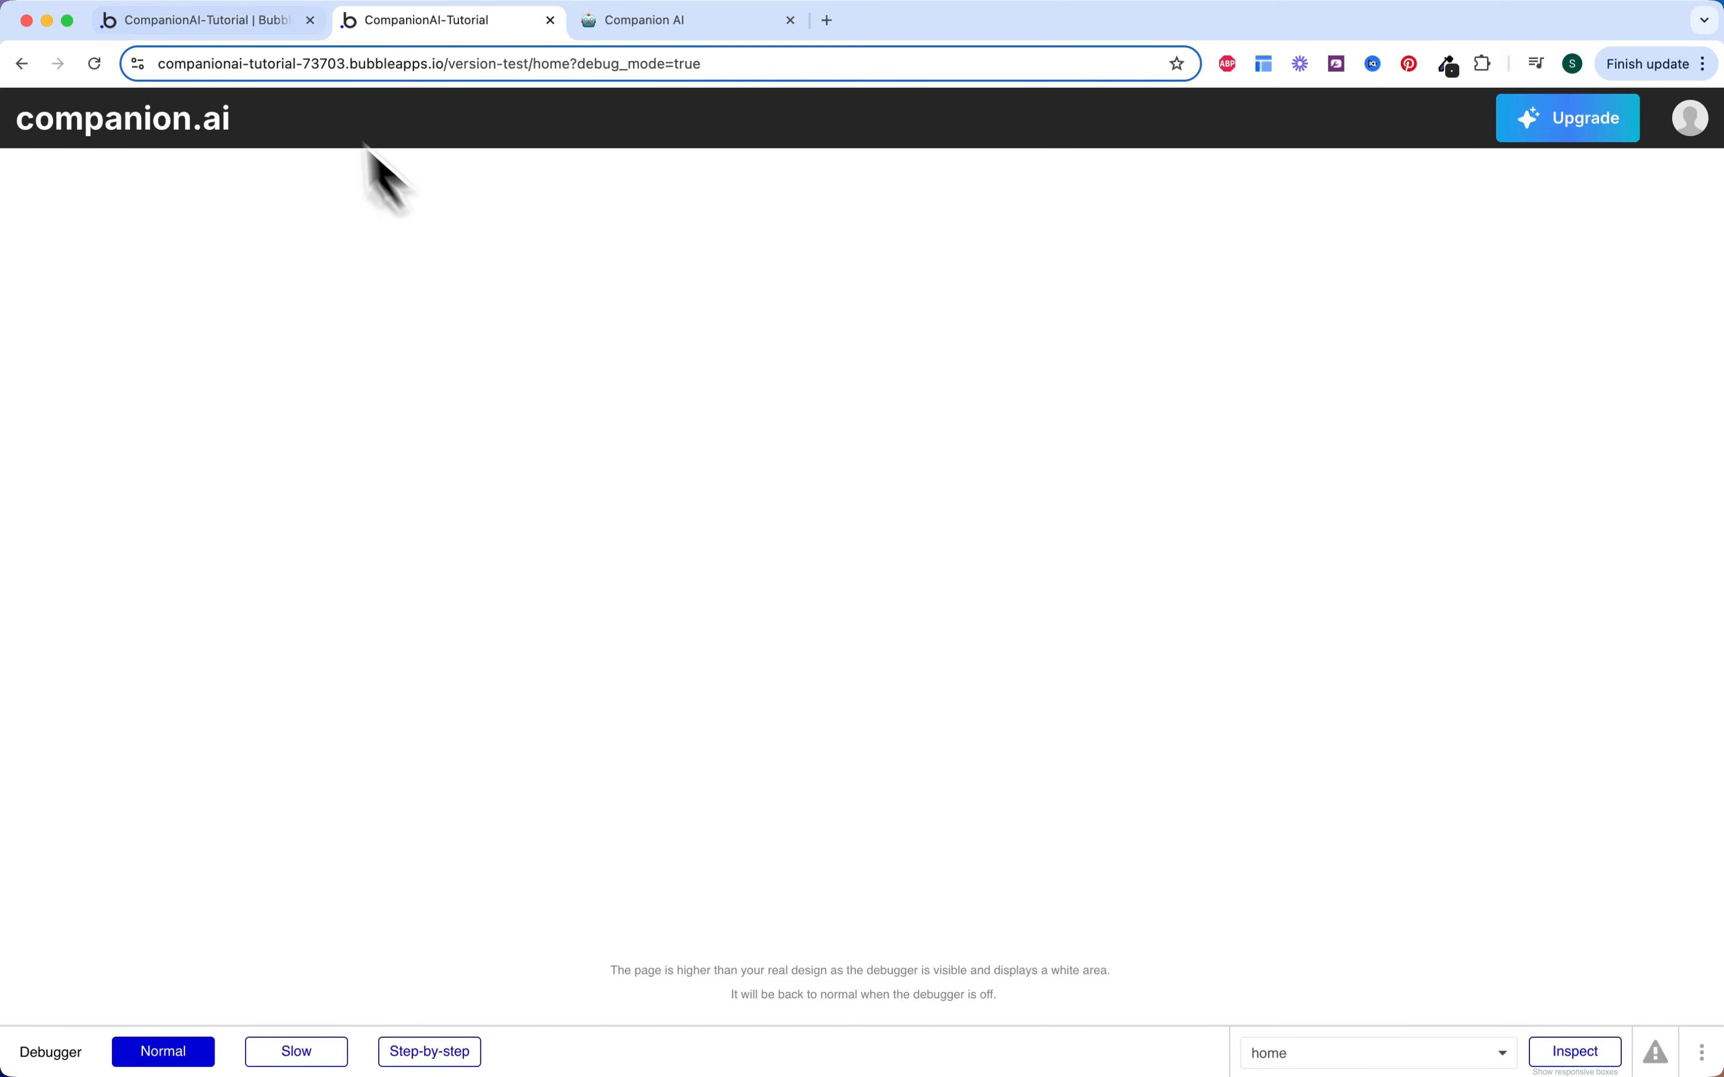
Step: Drop a new icon into the reusable Header bar and centre it vertically
click(239, 22)
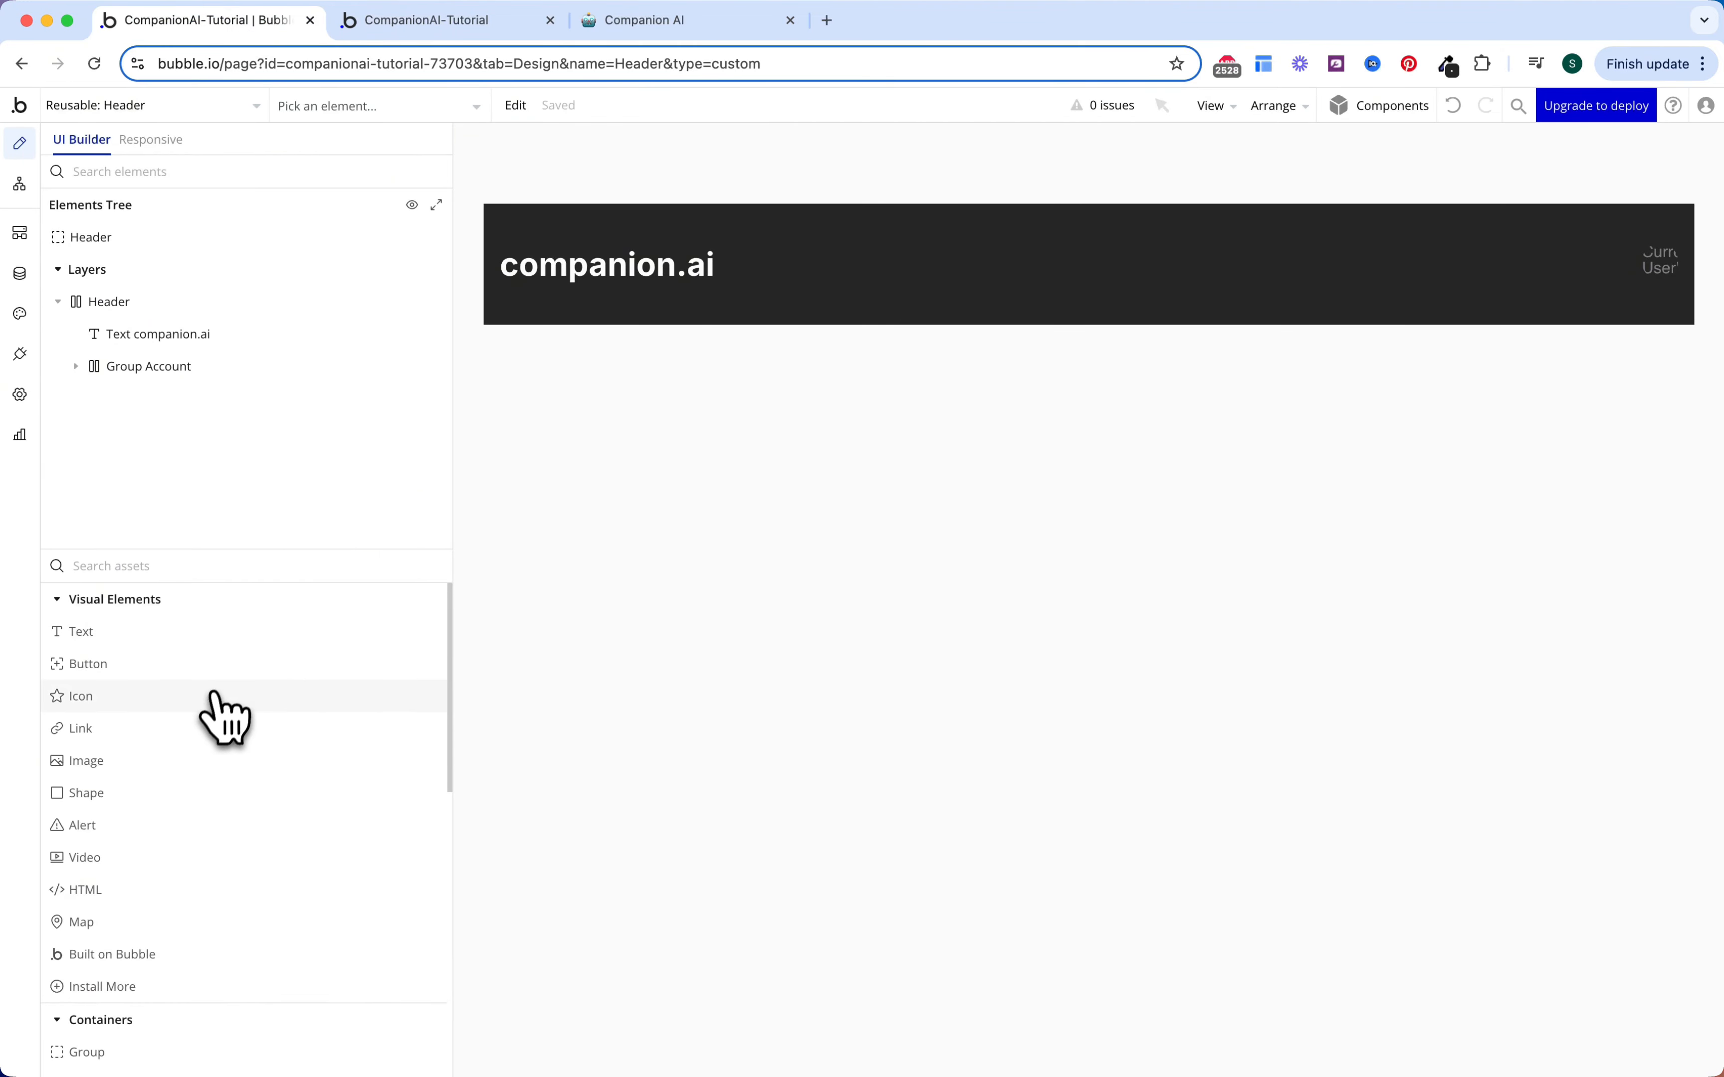
drag(213, 709, 918, 333)
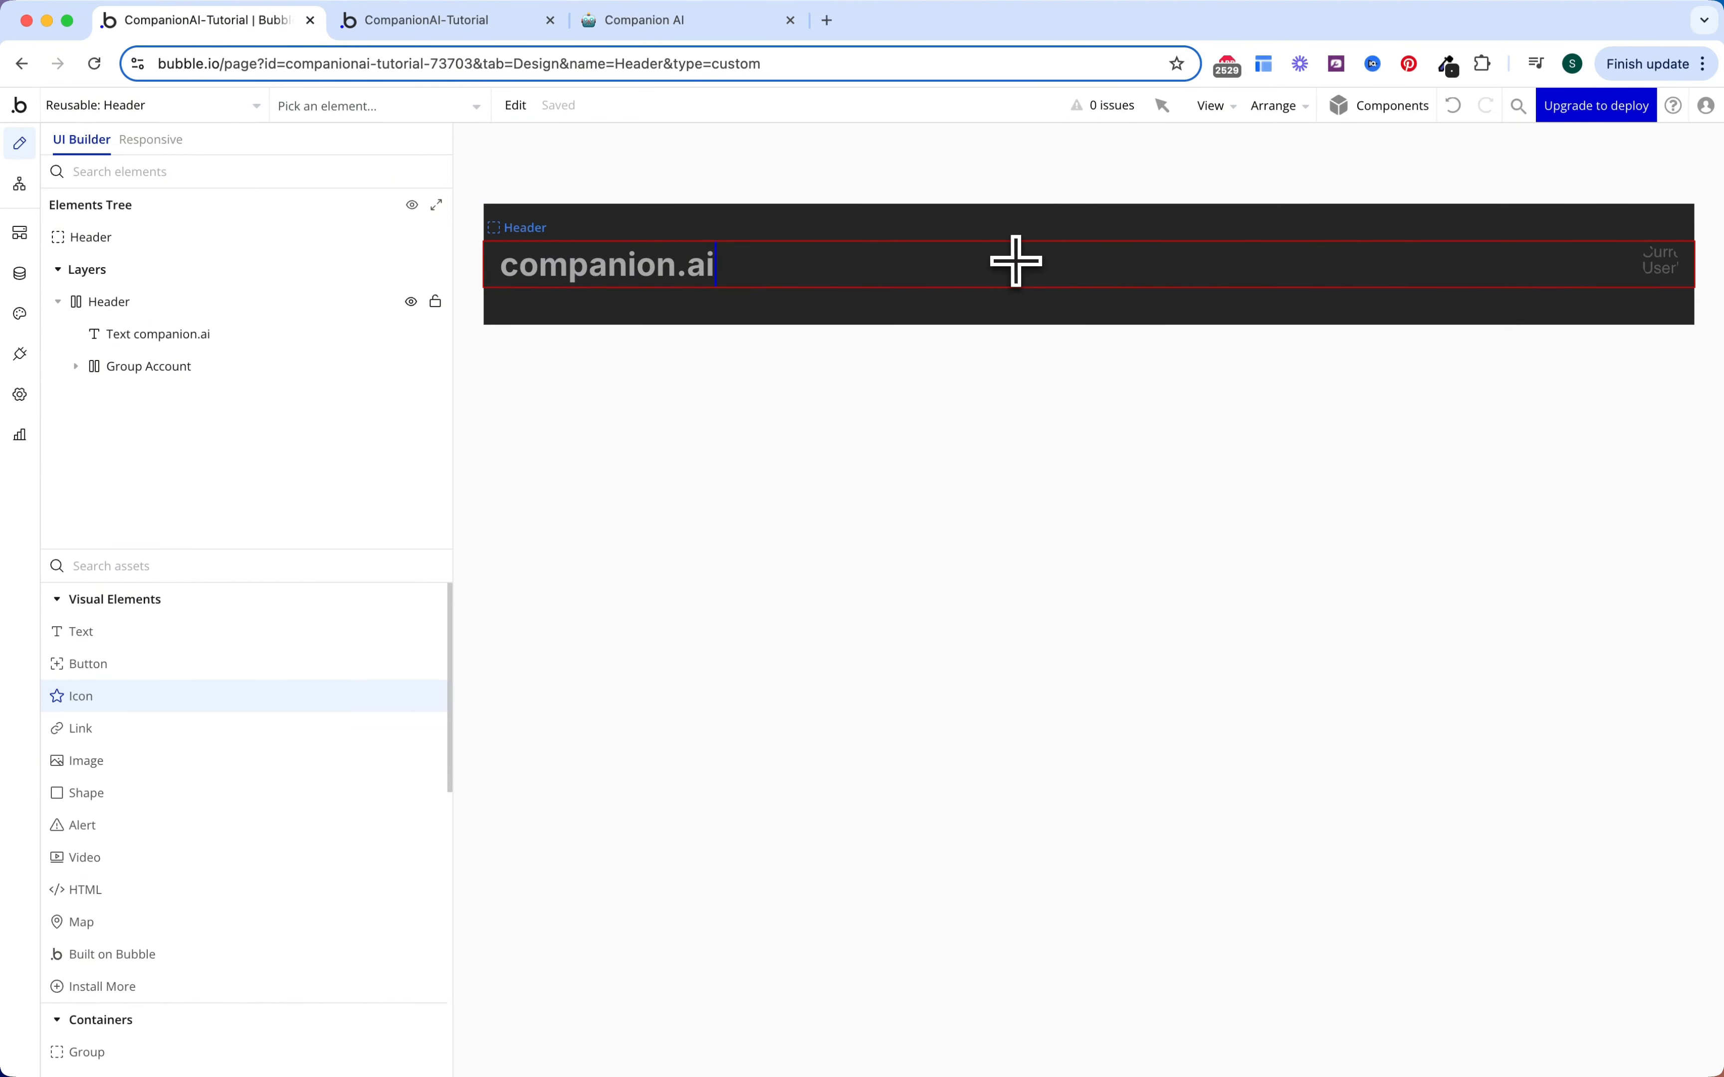
drag(1015, 260, 1015, 260)
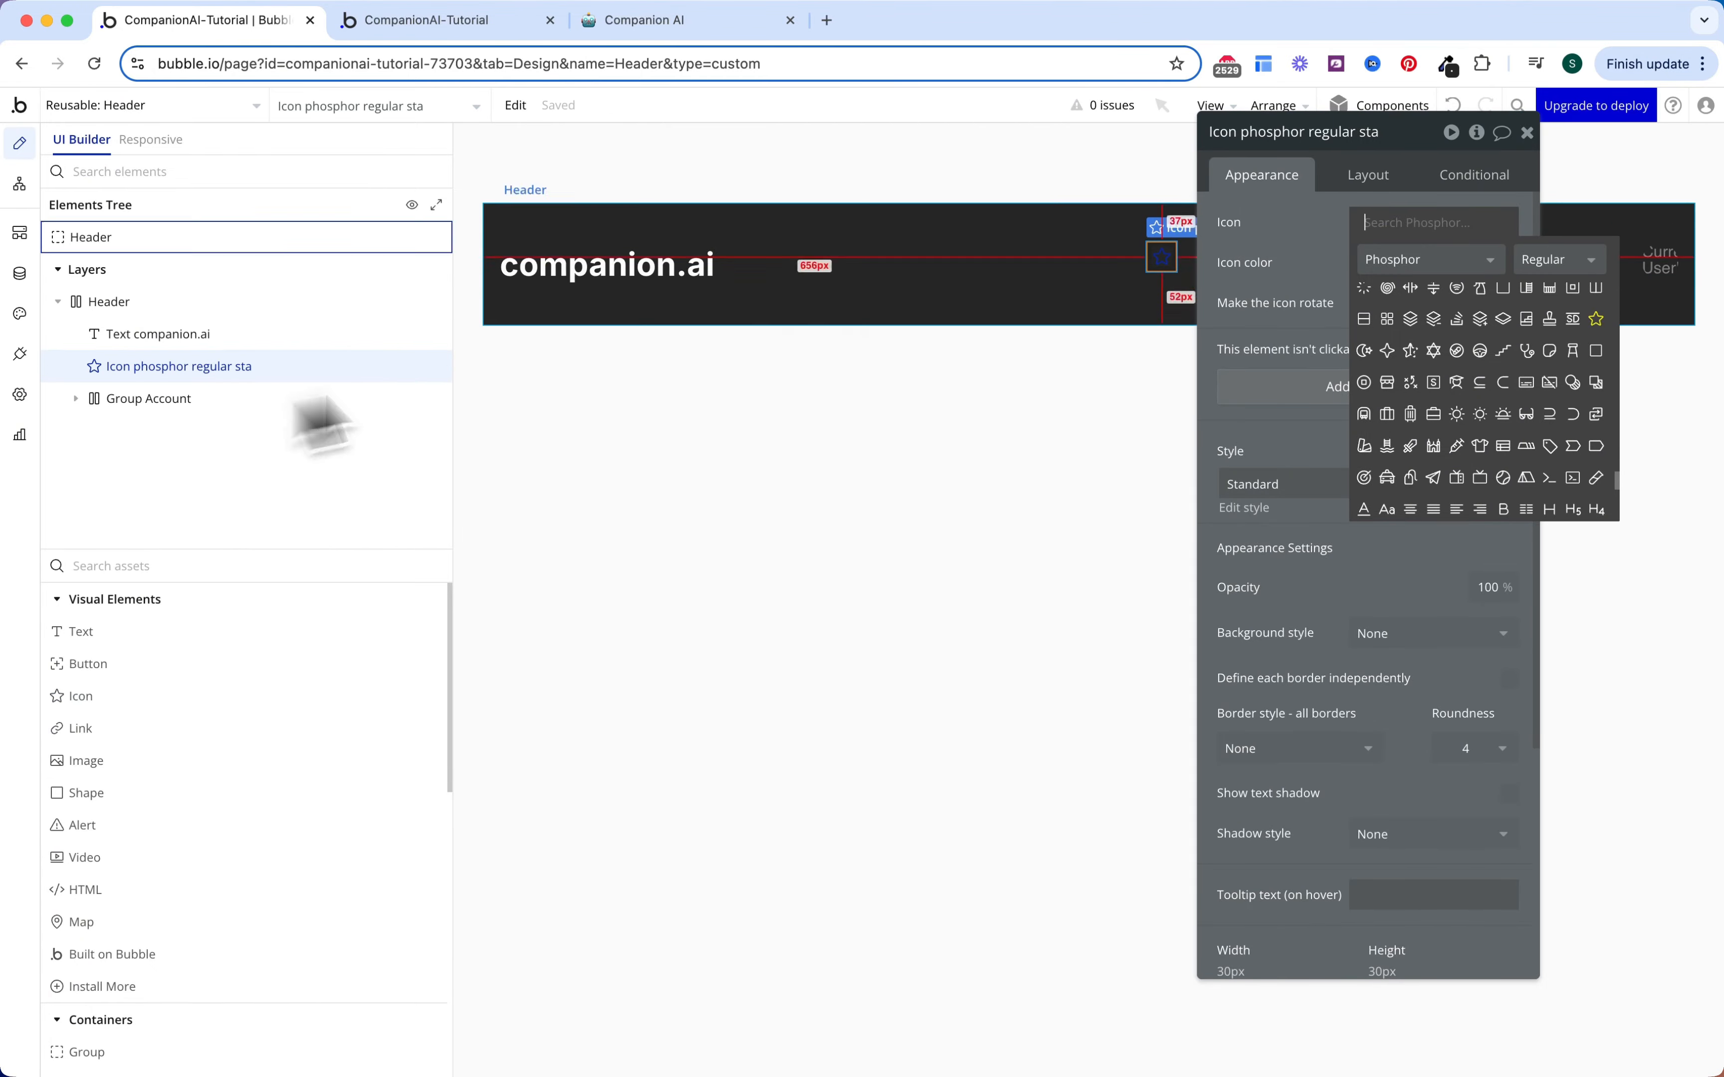
click(1237, 270)
click(1369, 176)
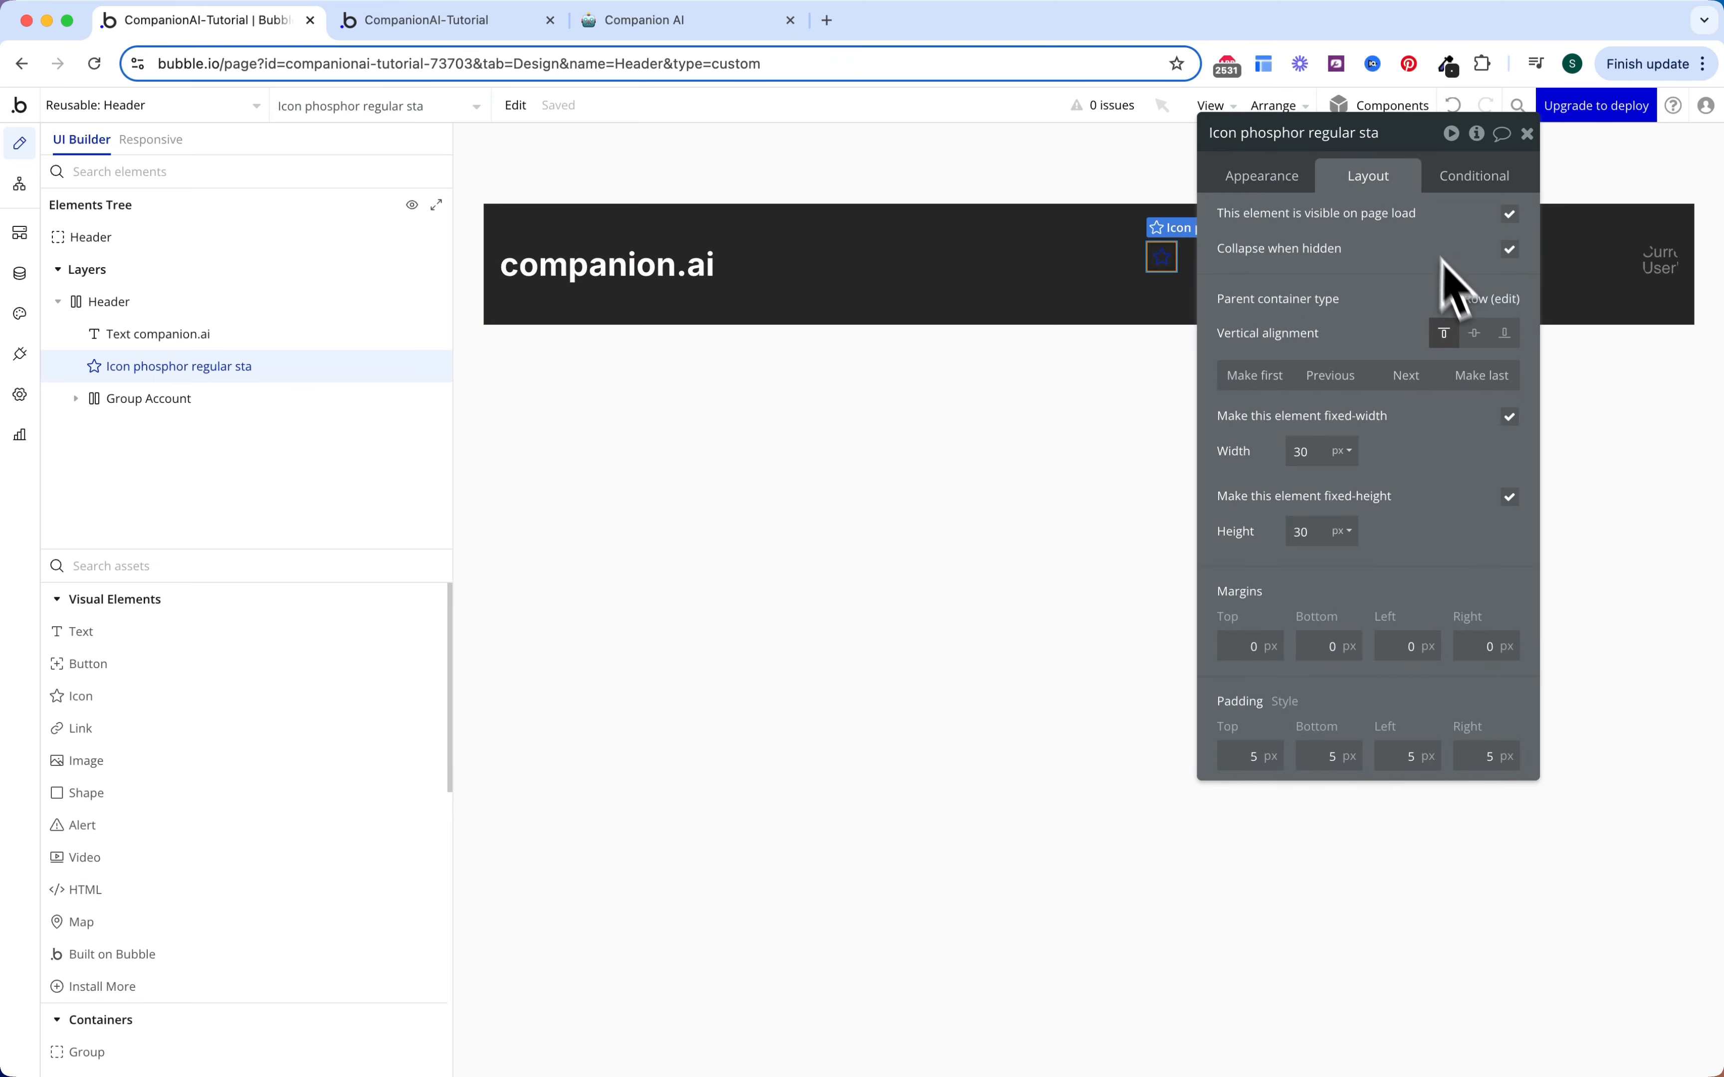
click(1473, 332)
Step: Make it the white Material 'Menu' icon (Text #FCFCFC) named Icon Menu Mobile
click(1265, 177)
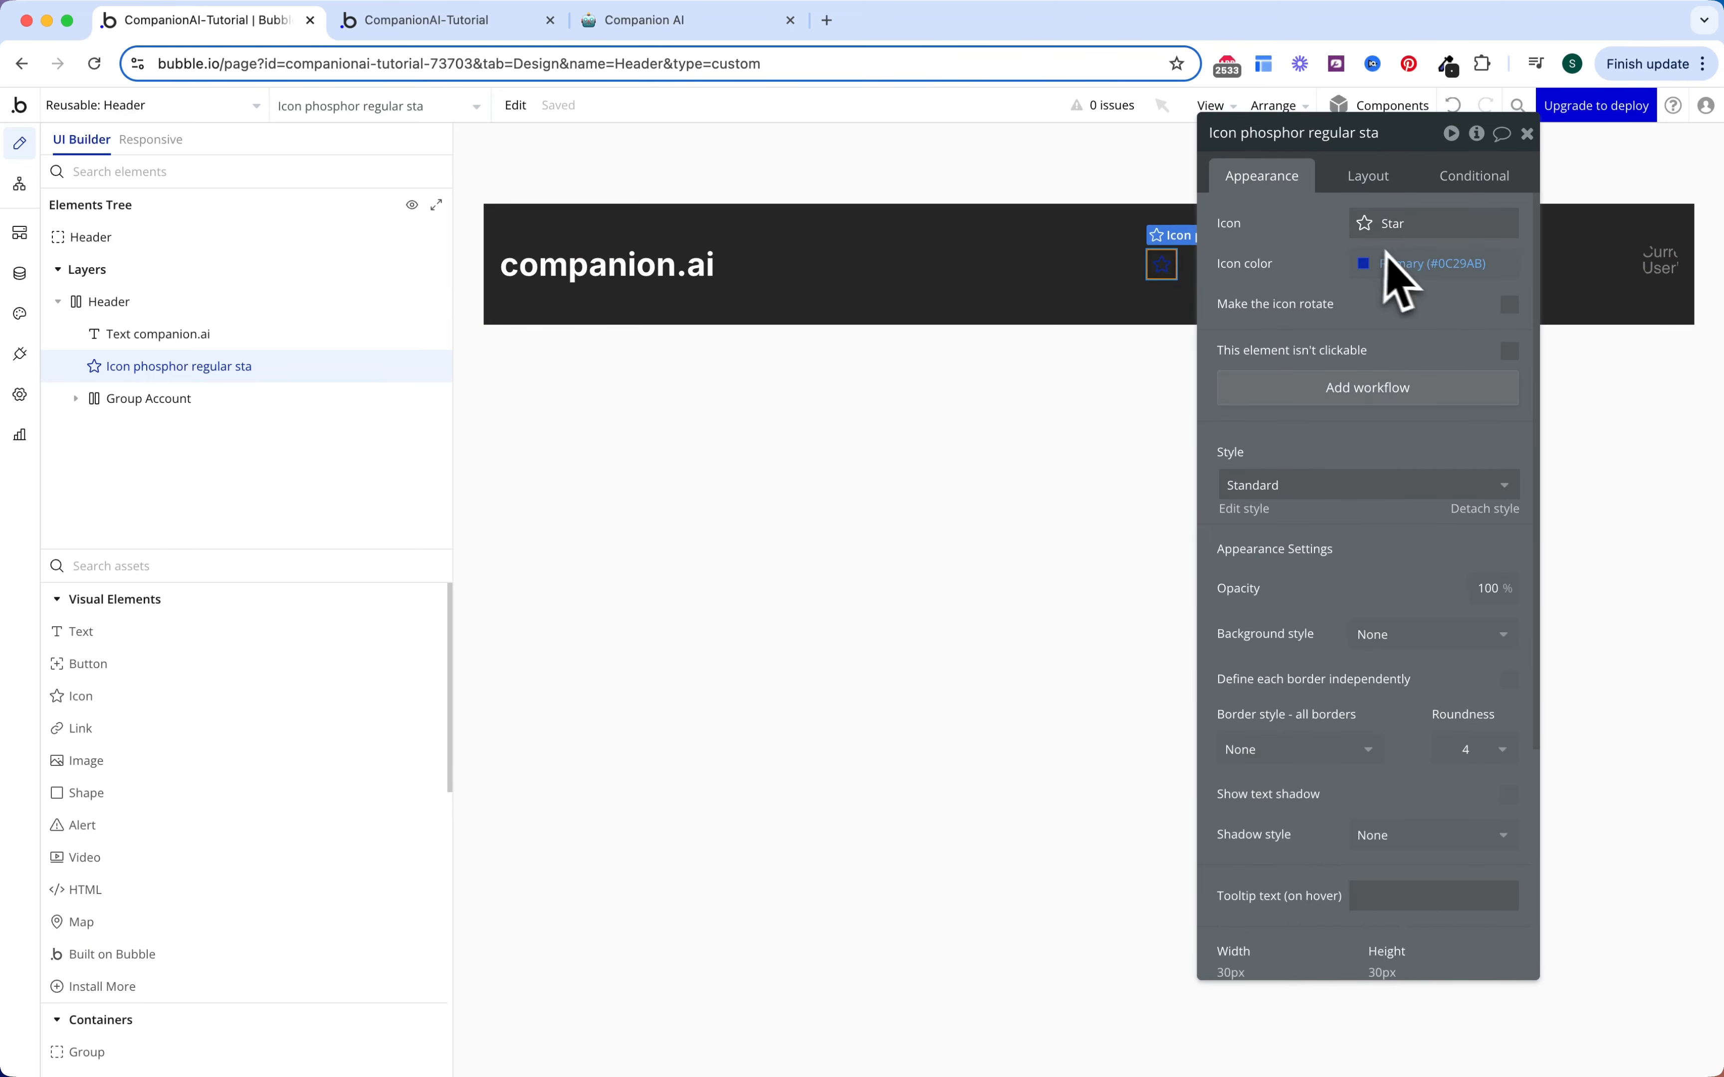
click(1400, 225)
text(menu)
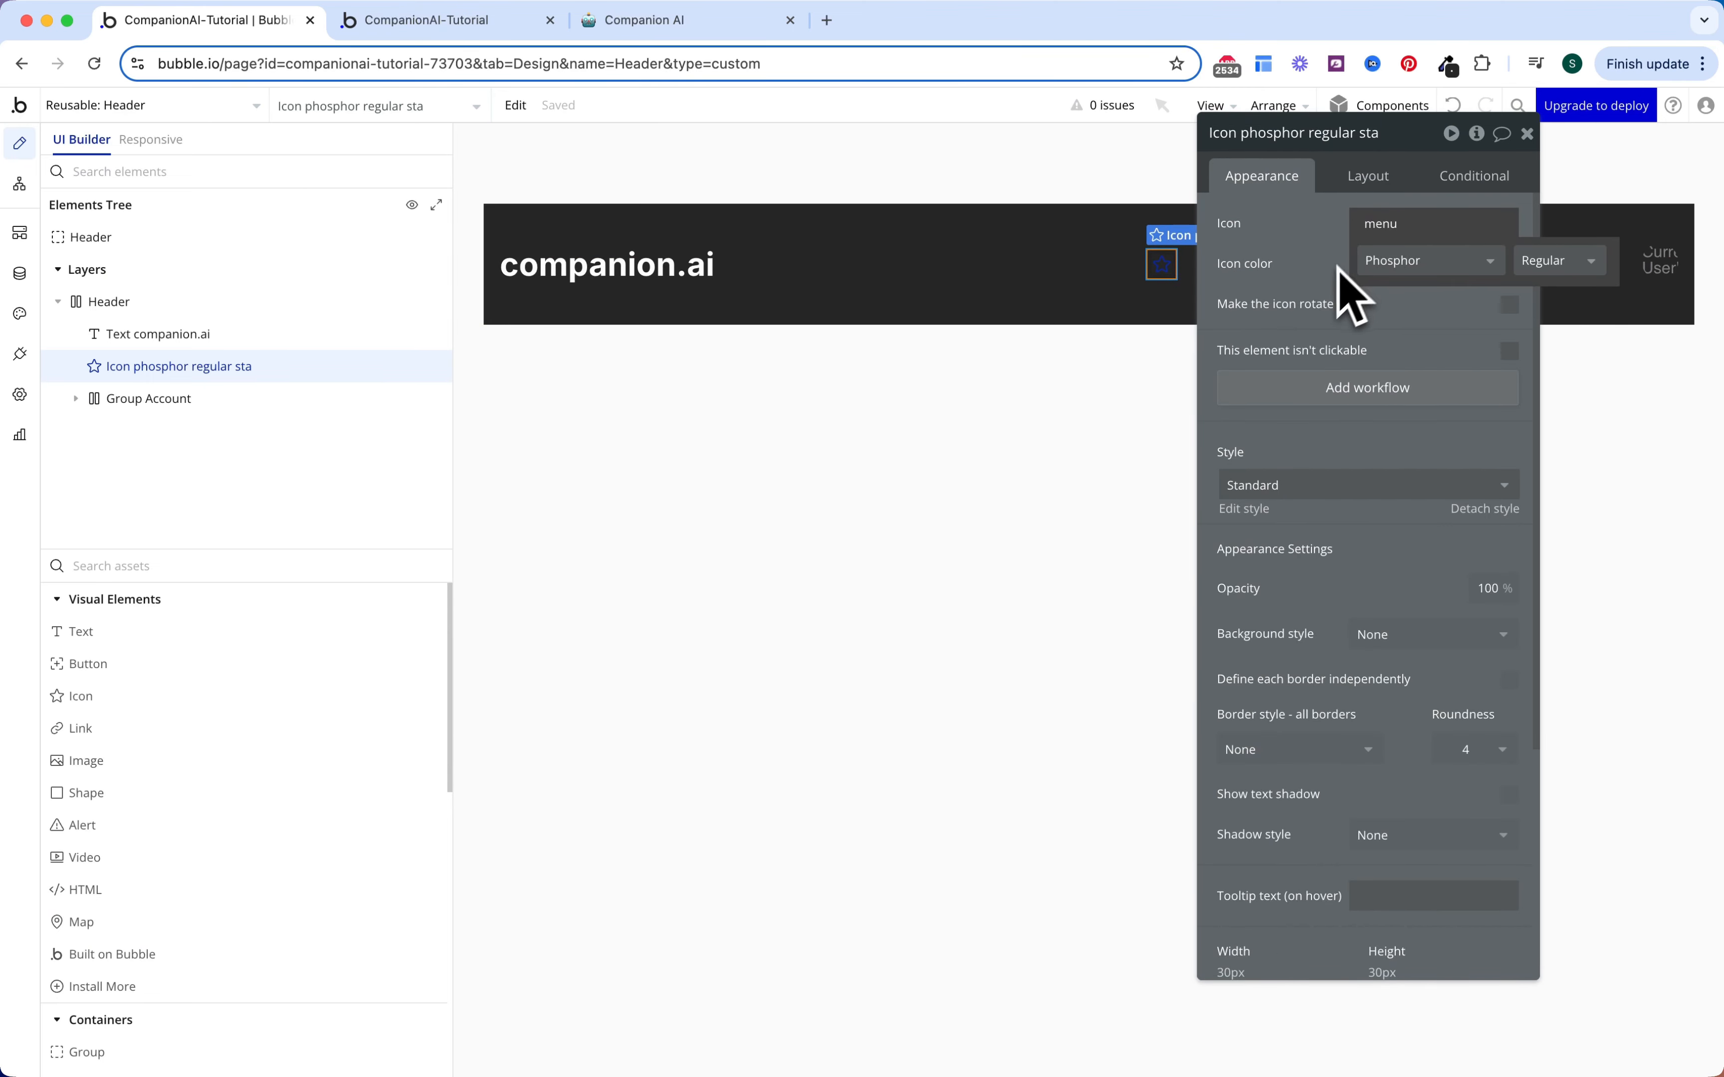
click(1360, 271)
click(1403, 285)
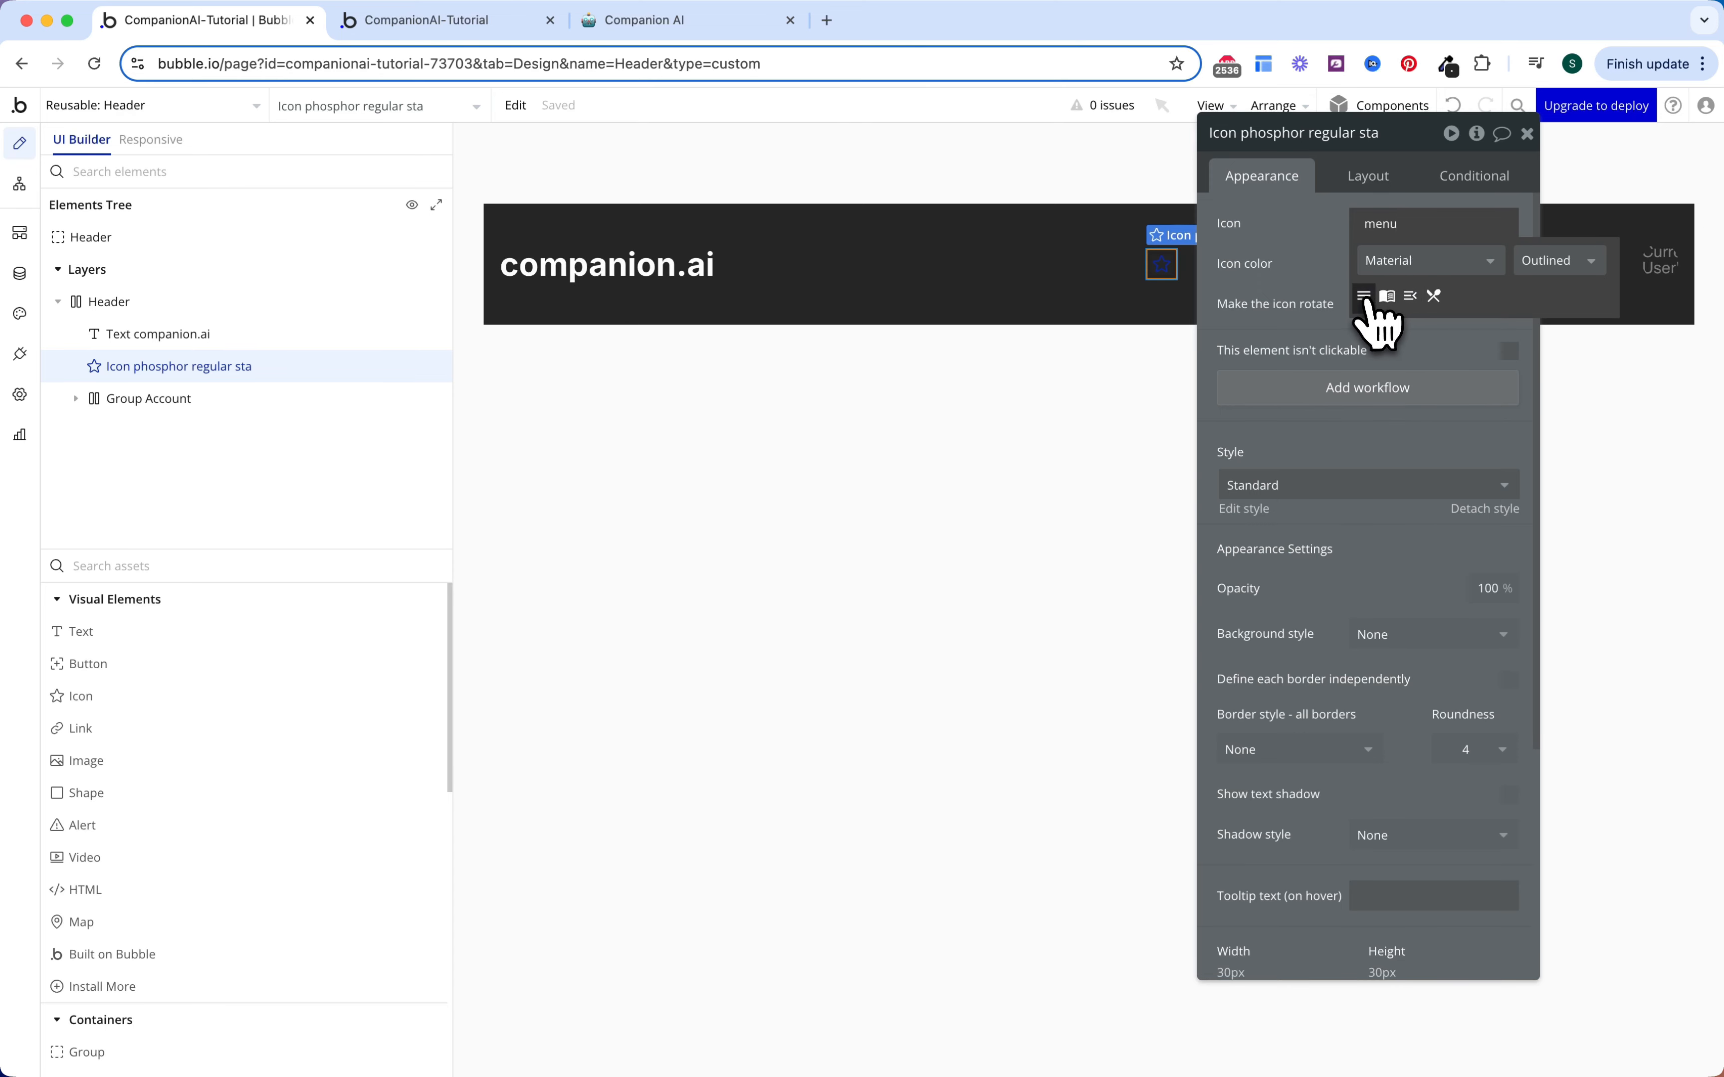
click(1364, 296)
click(1378, 263)
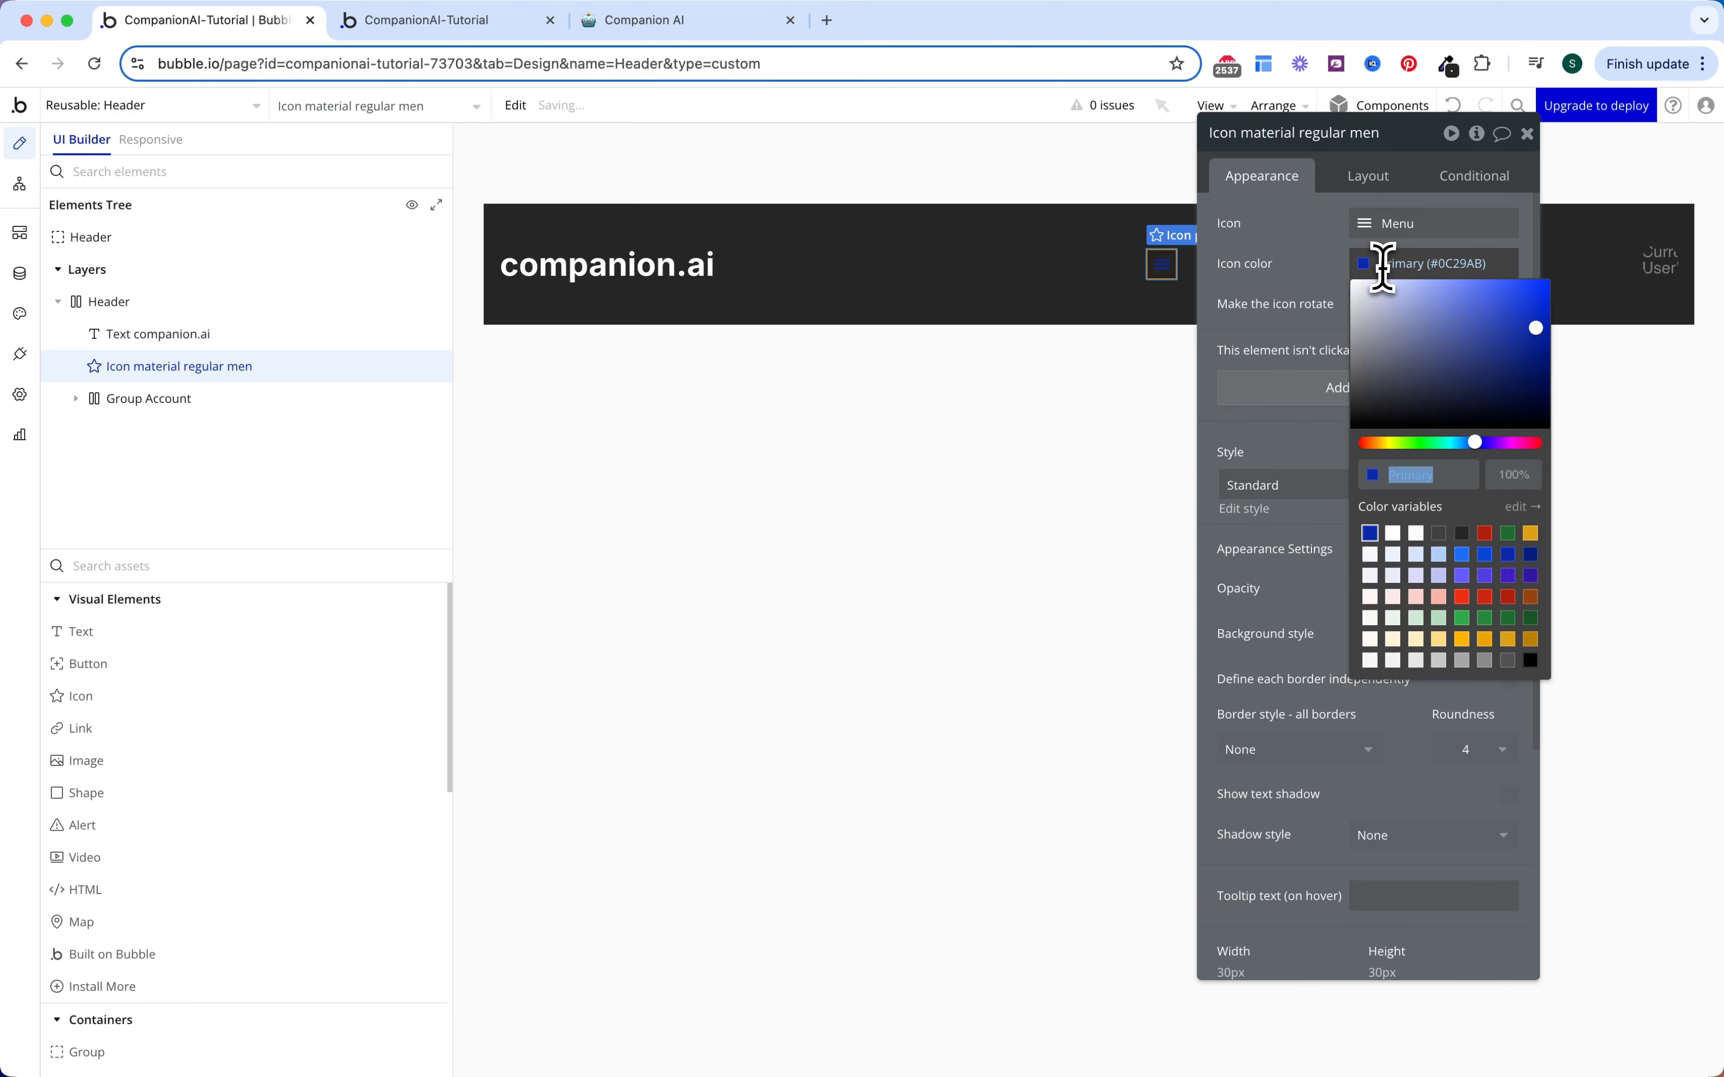
click(1418, 536)
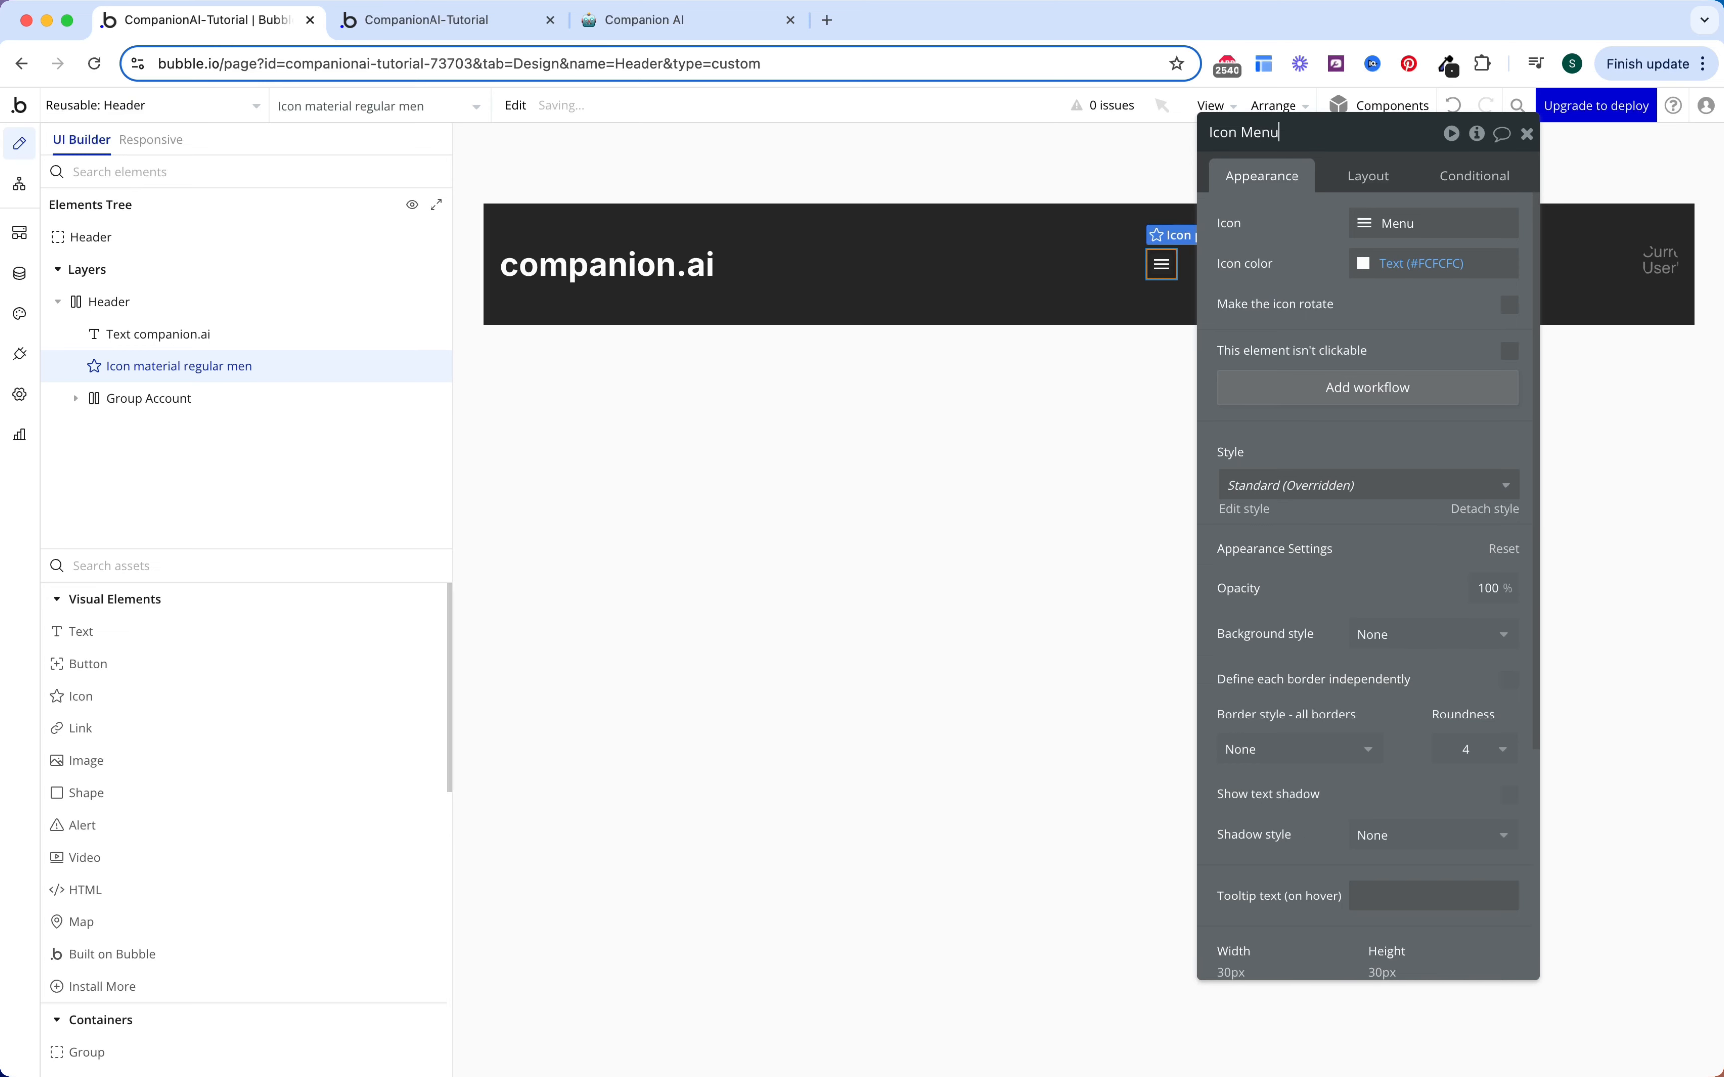
key(Escape)
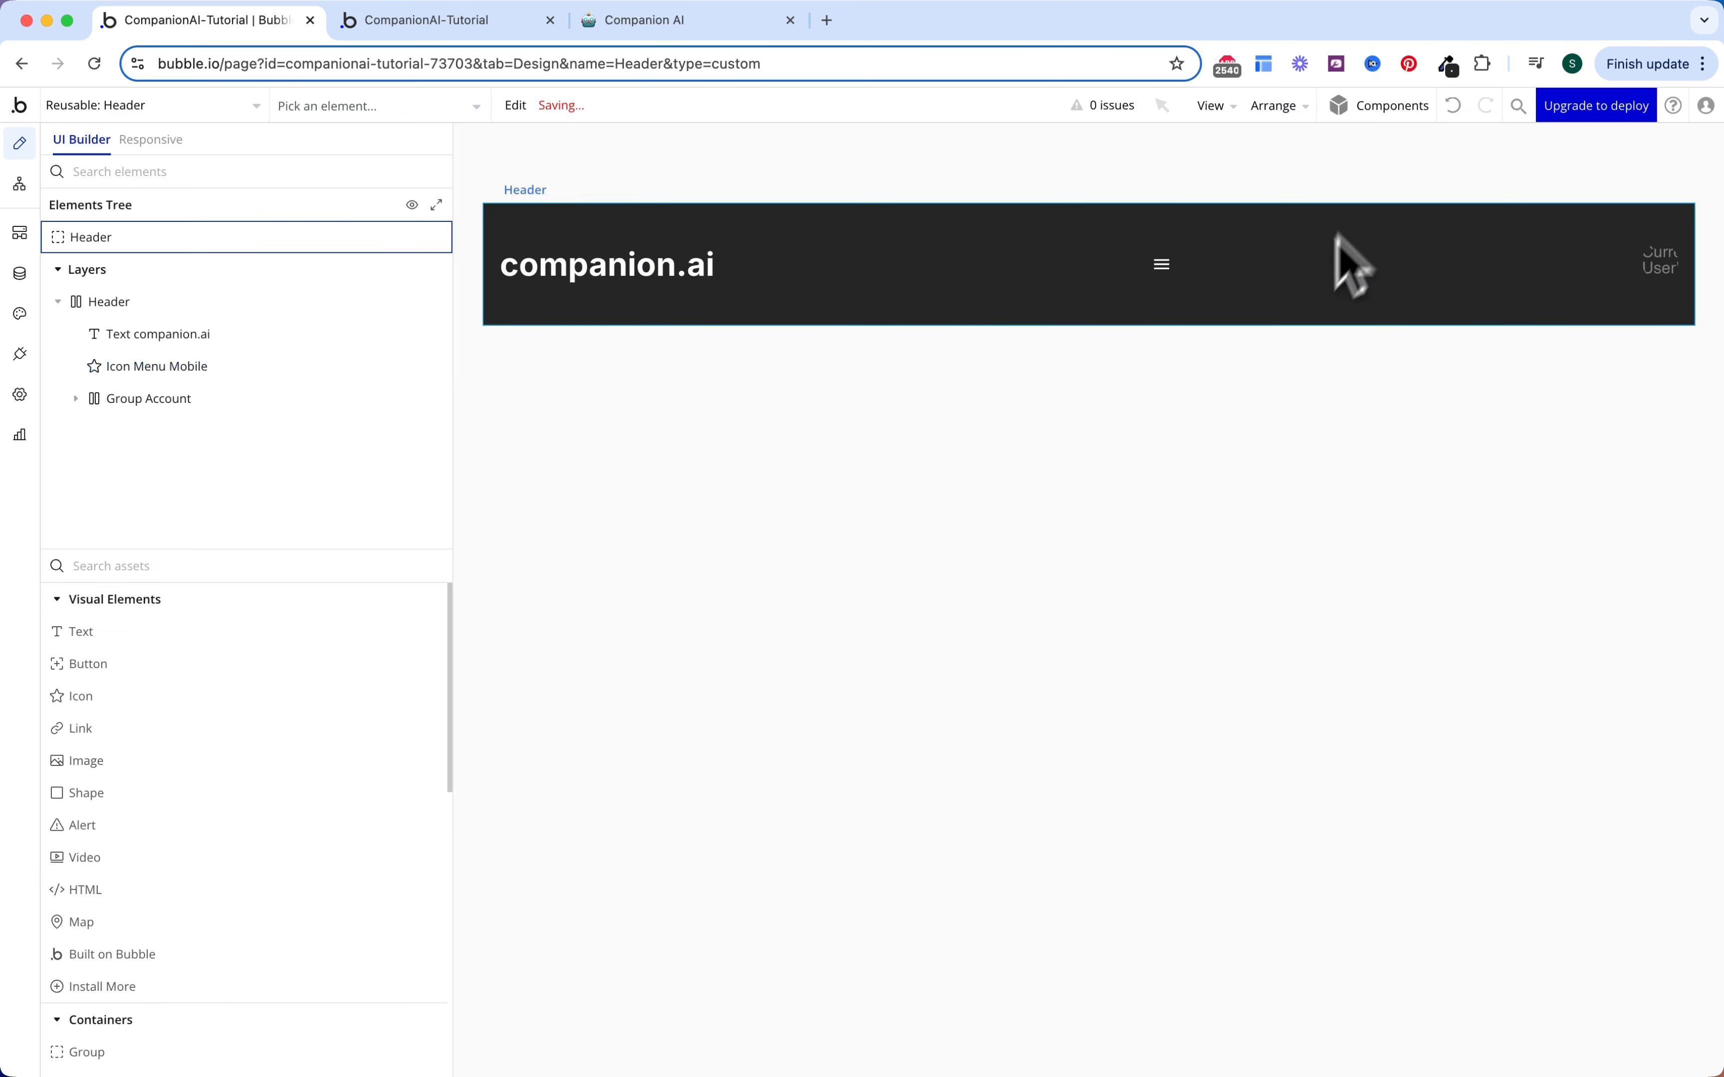
double_click(1162, 264)
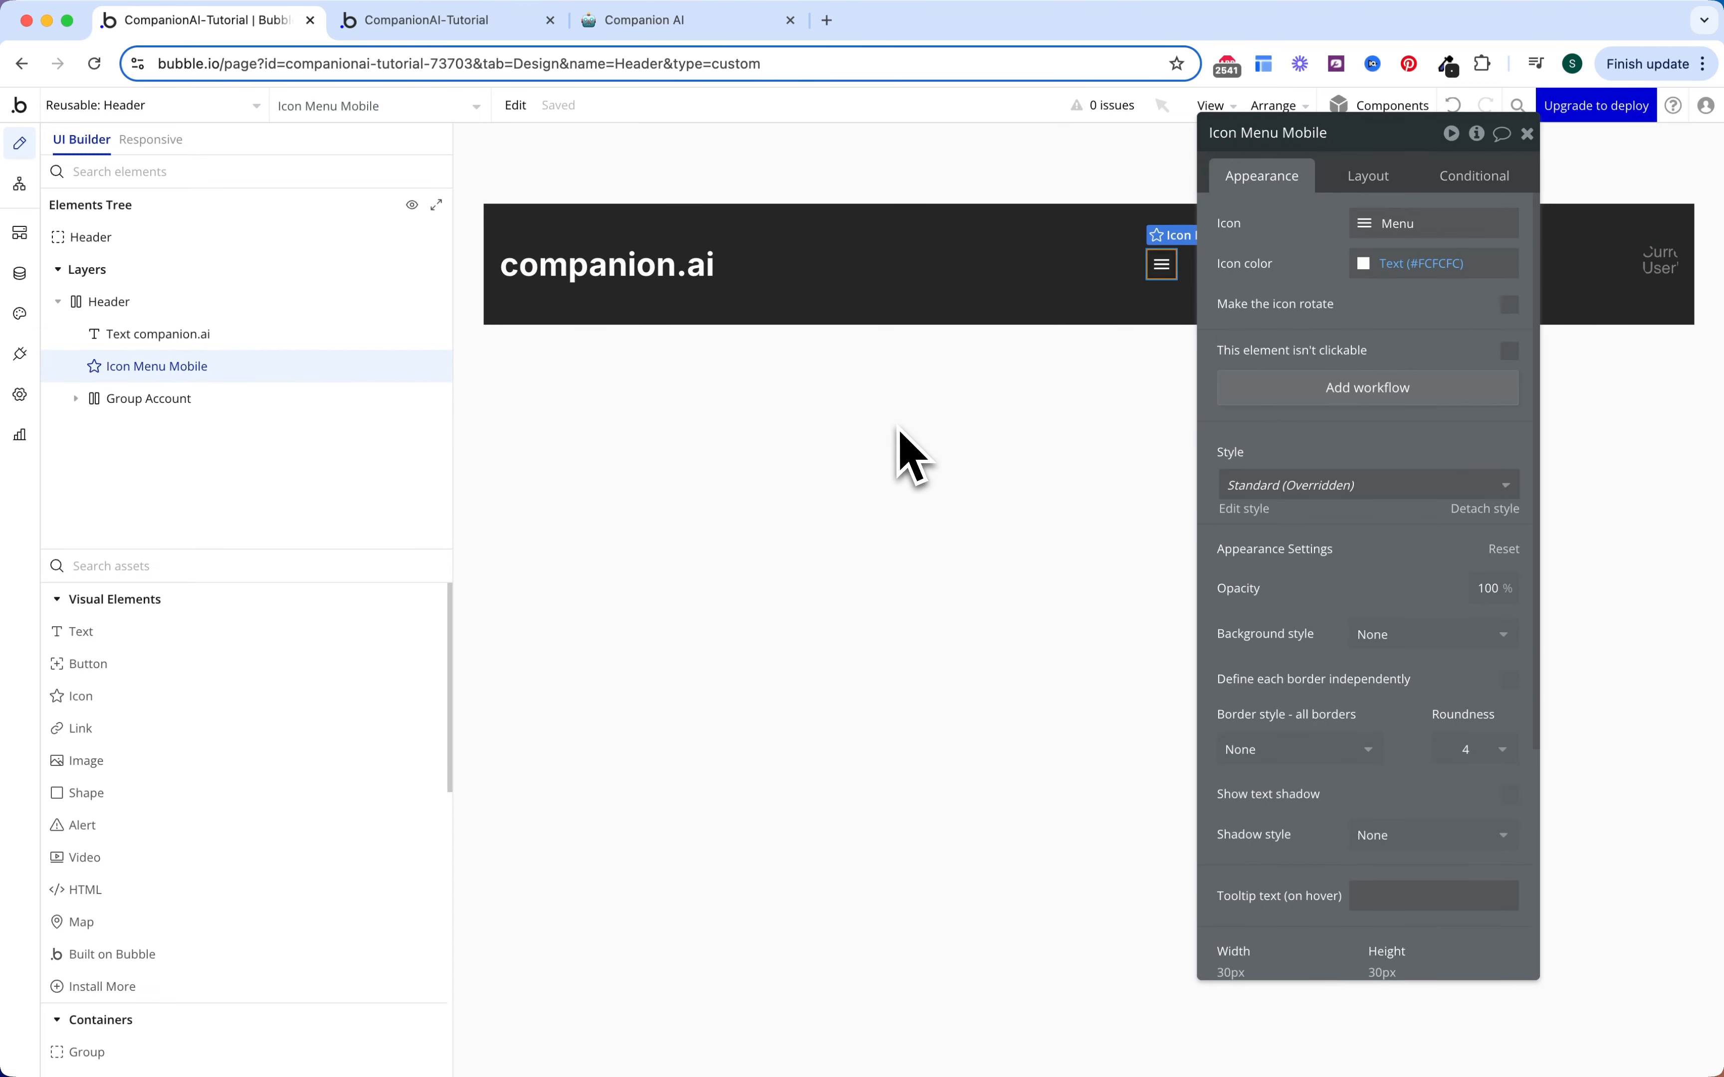
key(Escape)
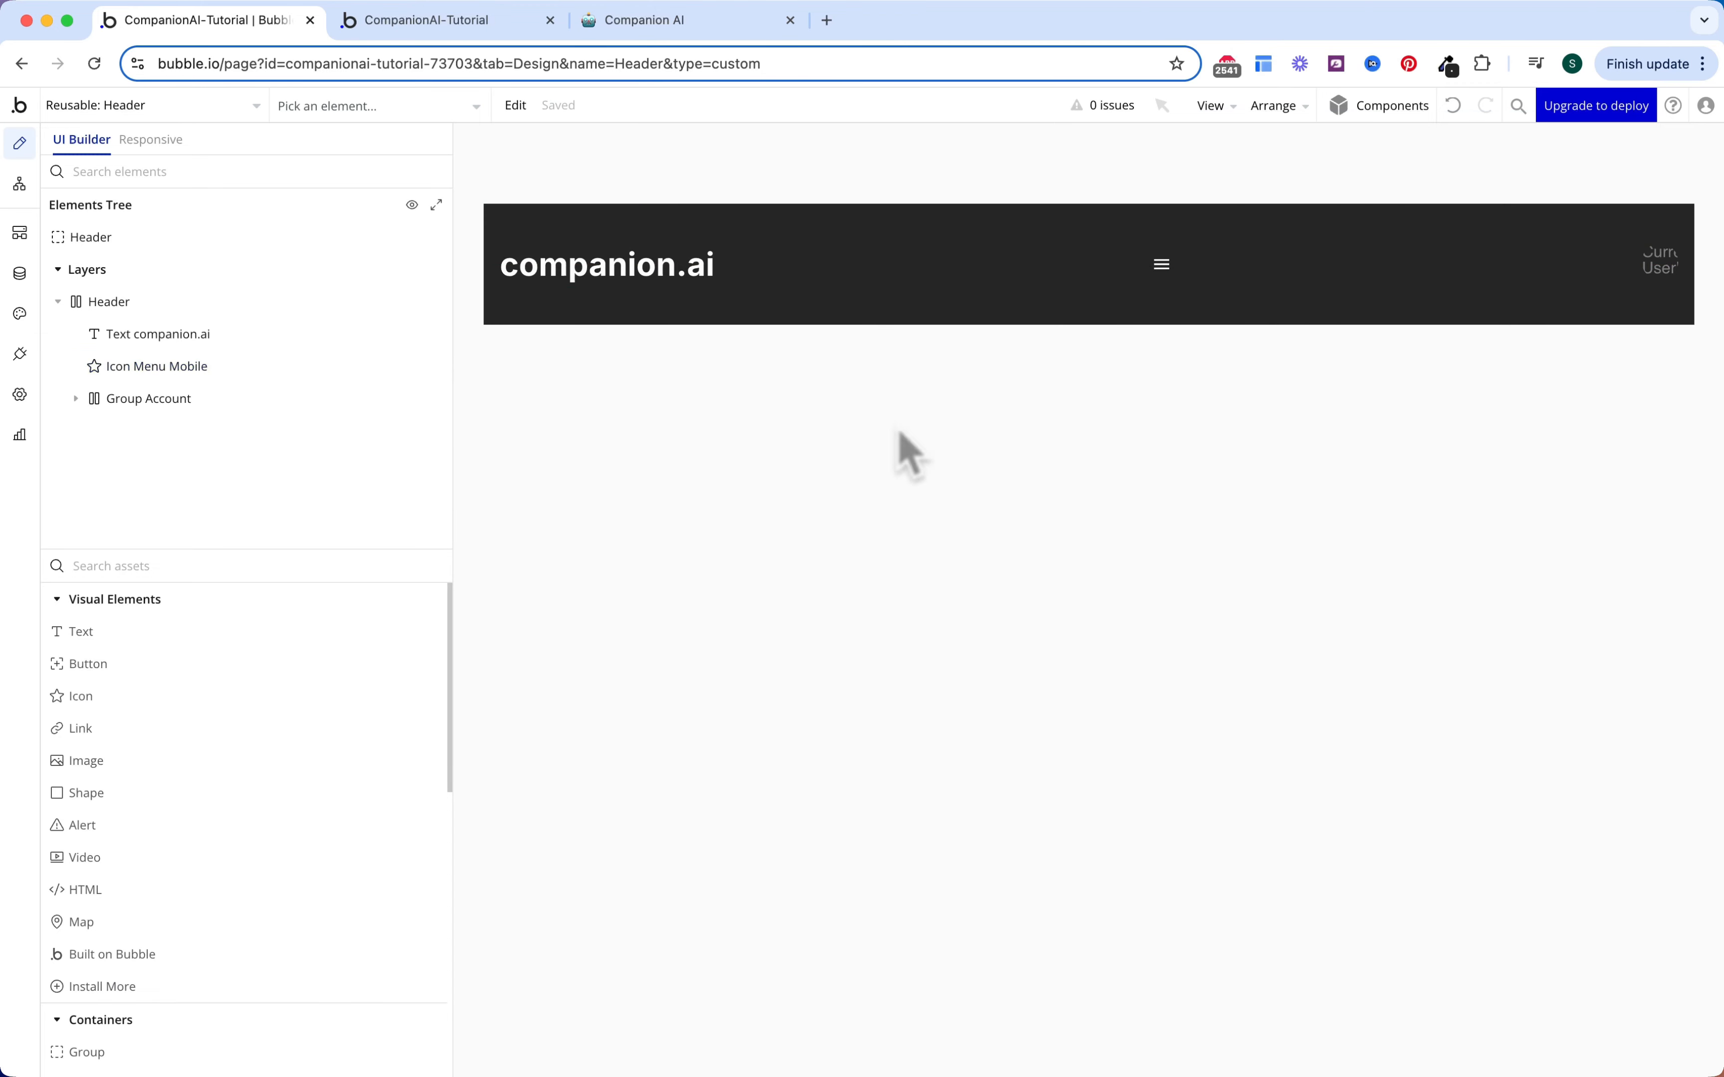
Step: Add a Group Focus overlay named GroupFocus Account, anchored to Group Account
click(399, 563)
text(gr)
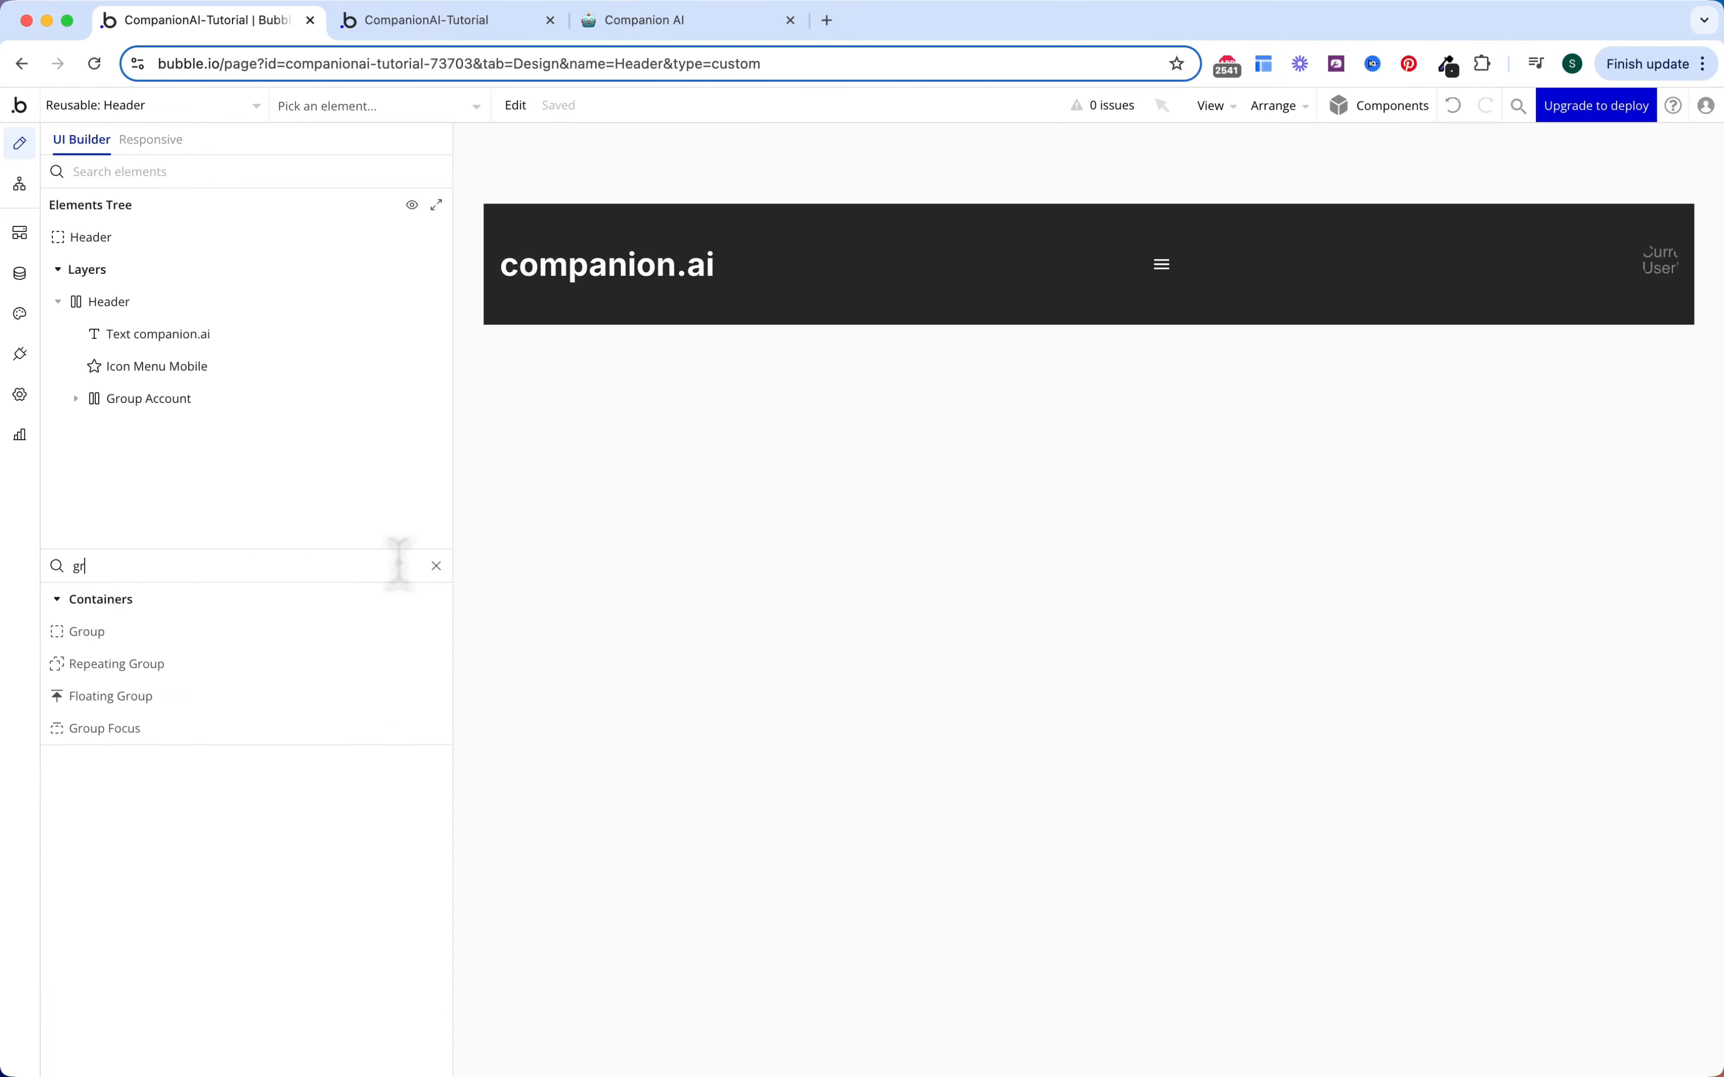
drag(284, 742, 1135, 258)
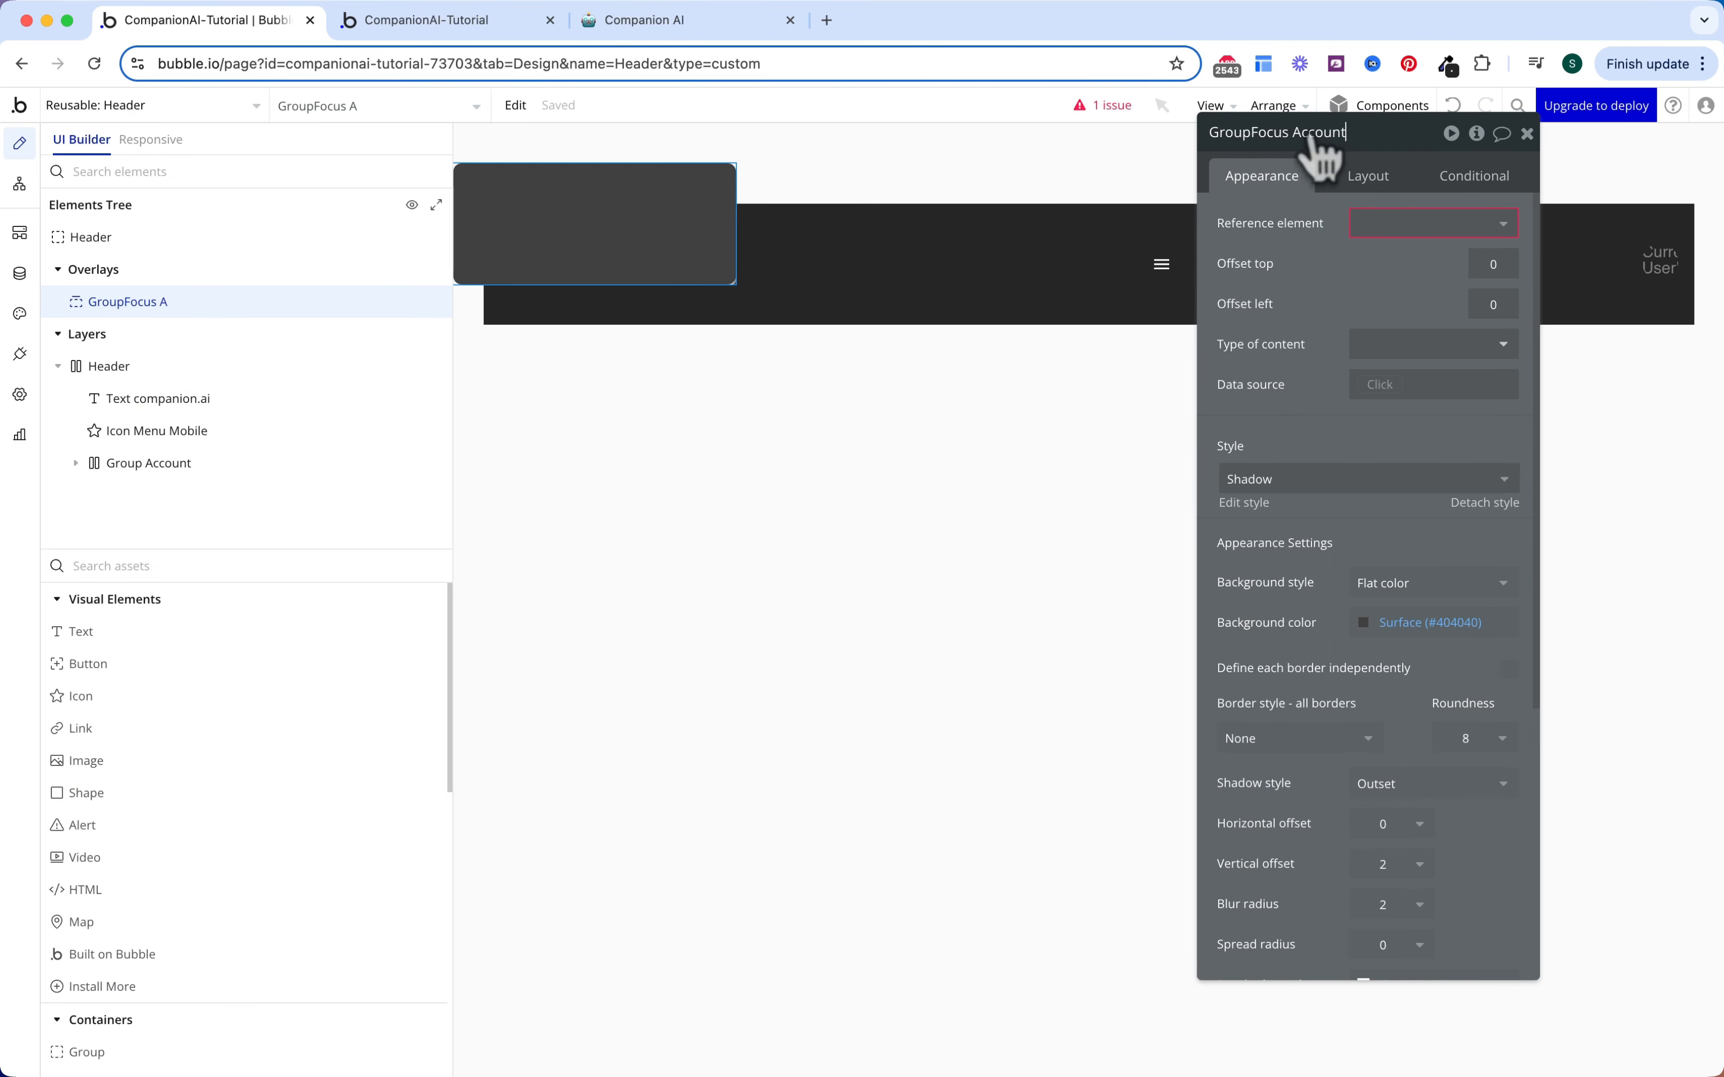
key(Tab)
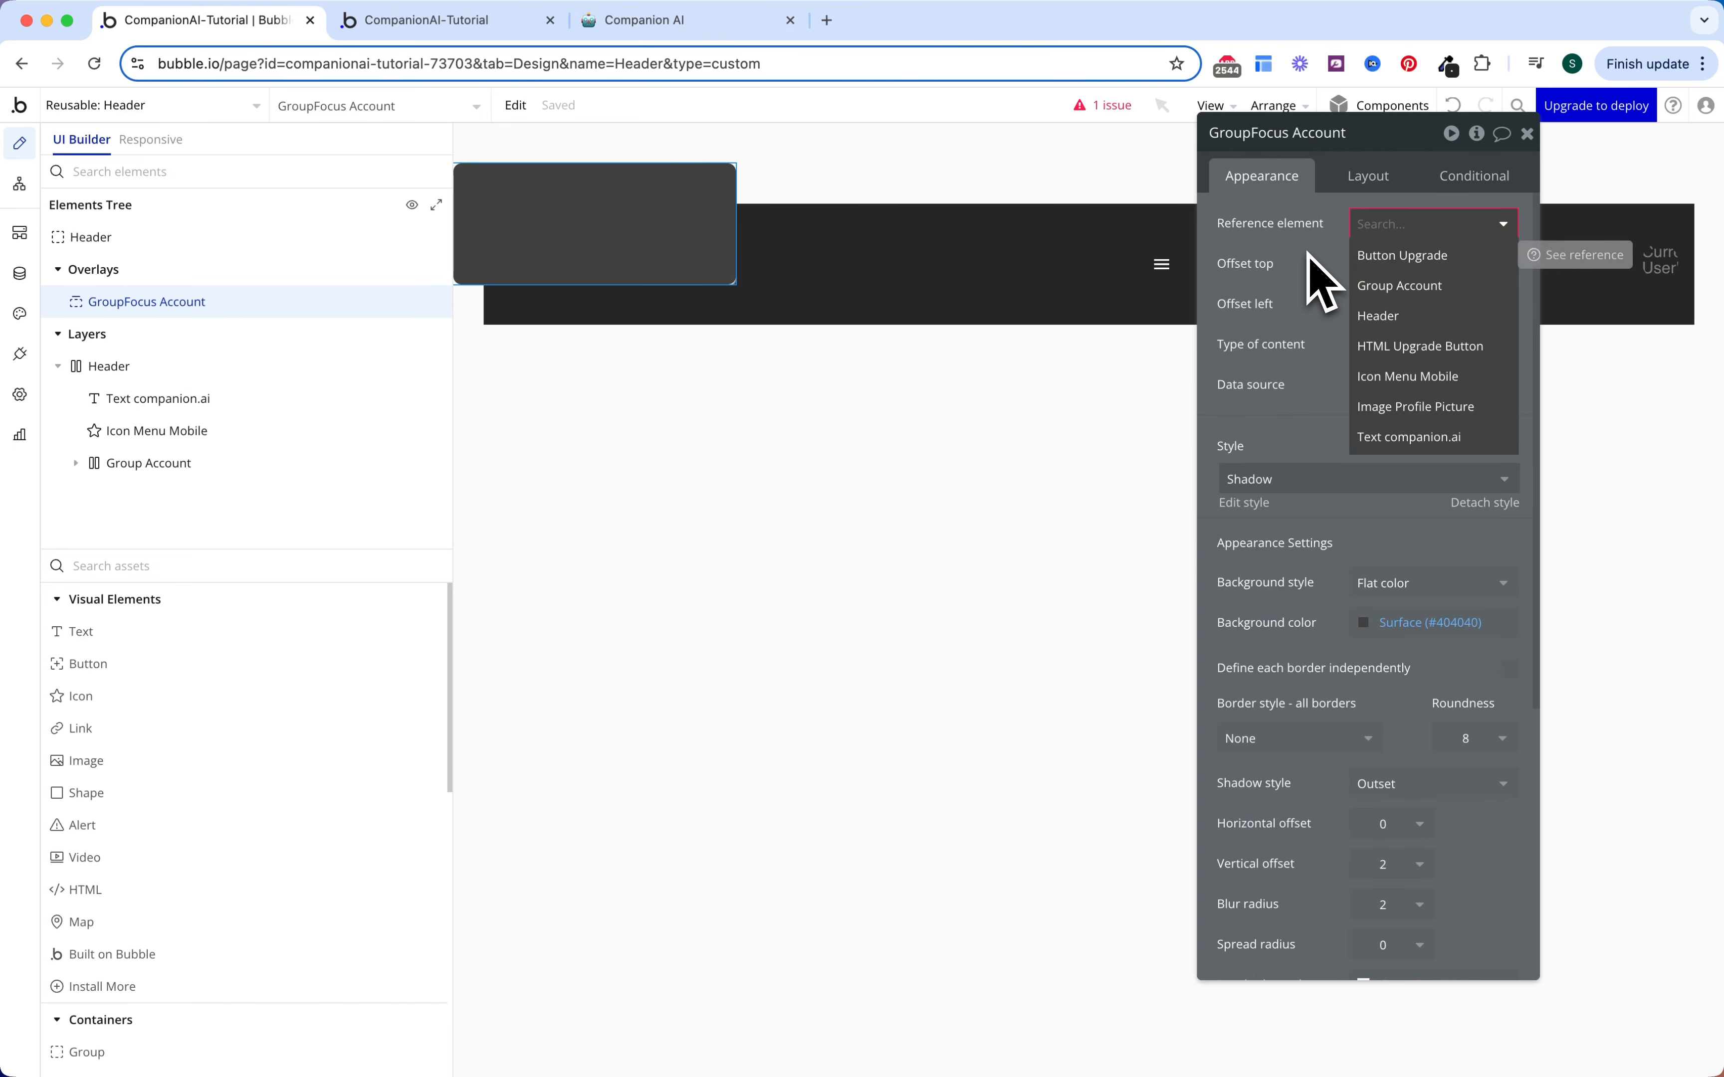
click(1398, 289)
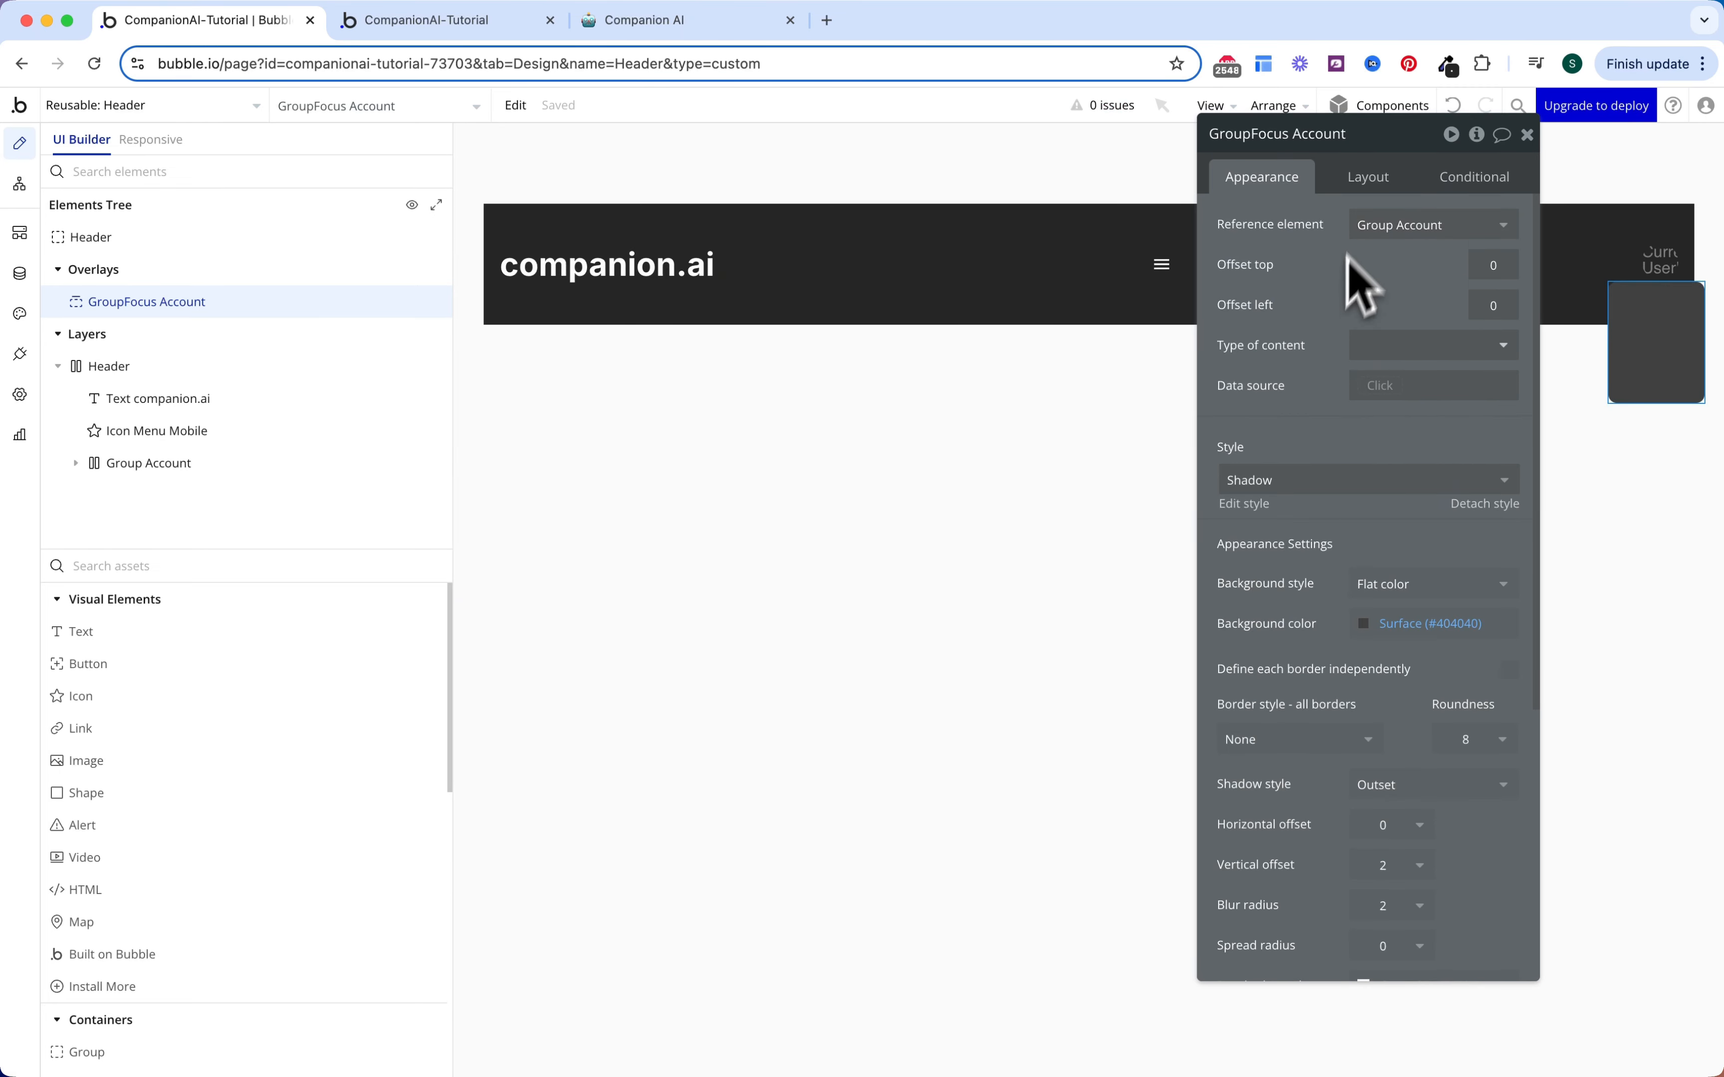
Step: Give the overlay a minimum height of 0 and 4px padding on every side
click(1368, 185)
click(1469, 408)
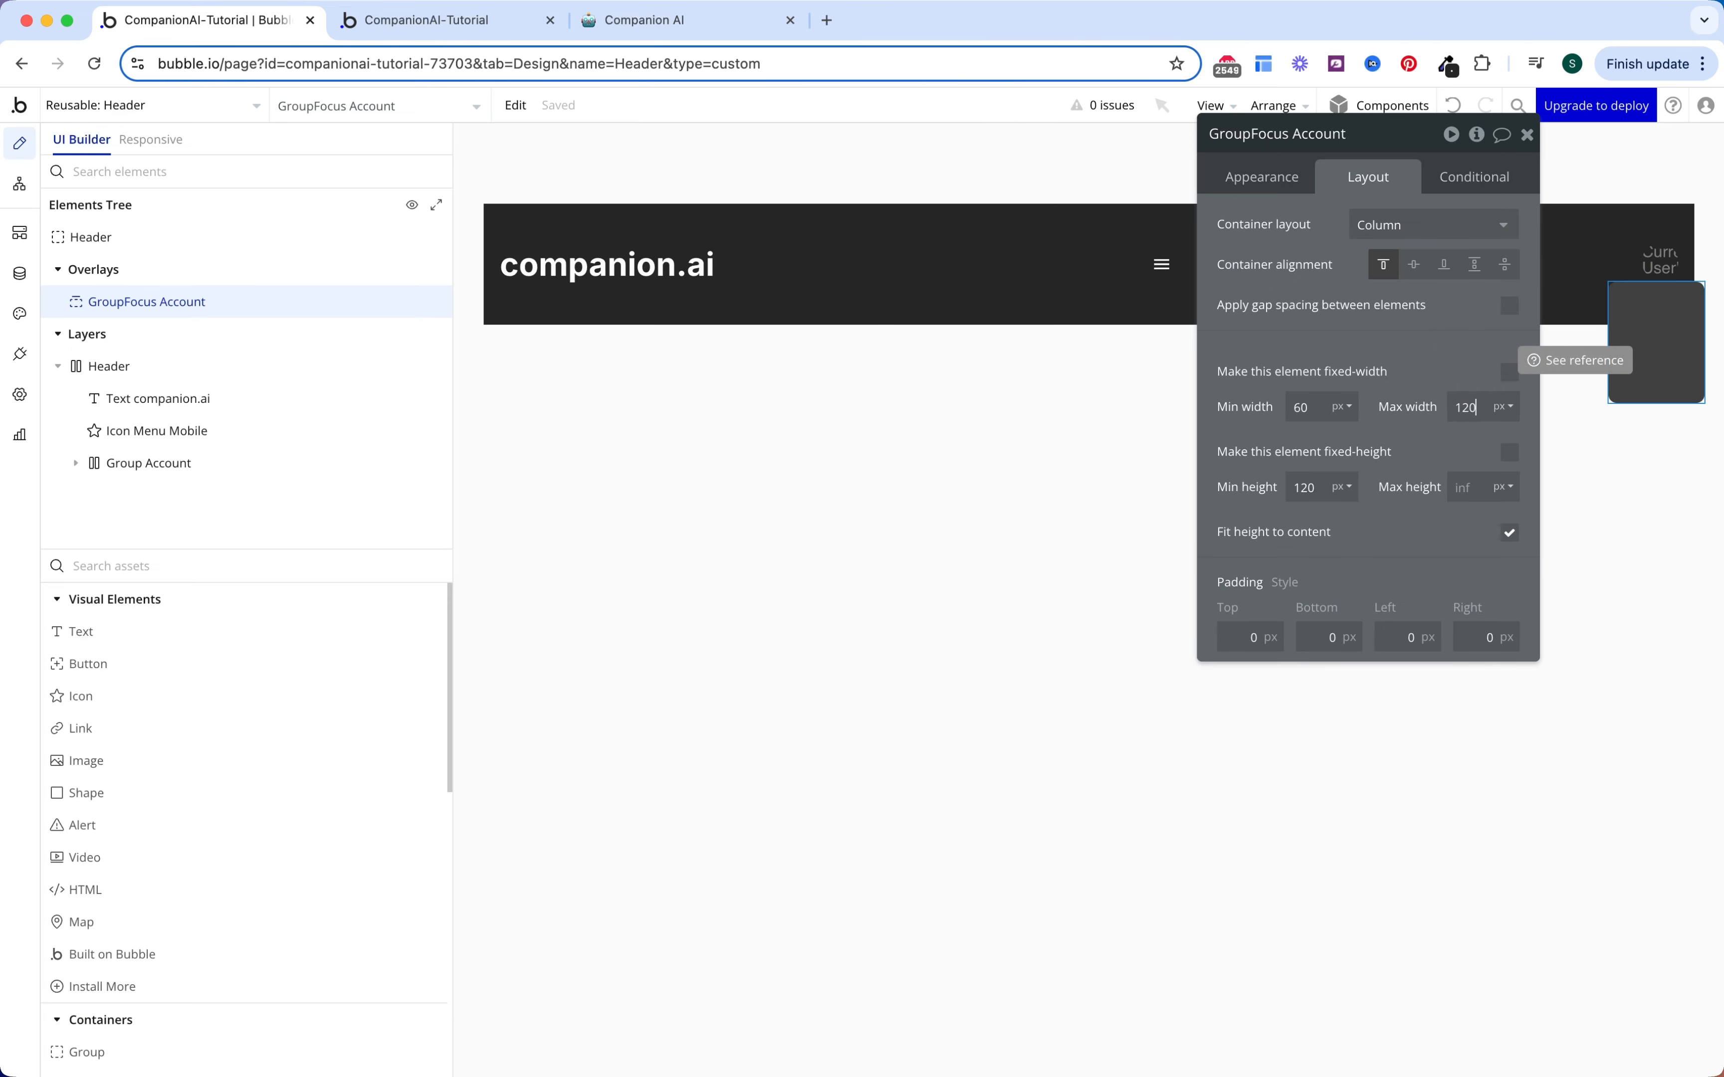
click(1317, 492)
text(0)
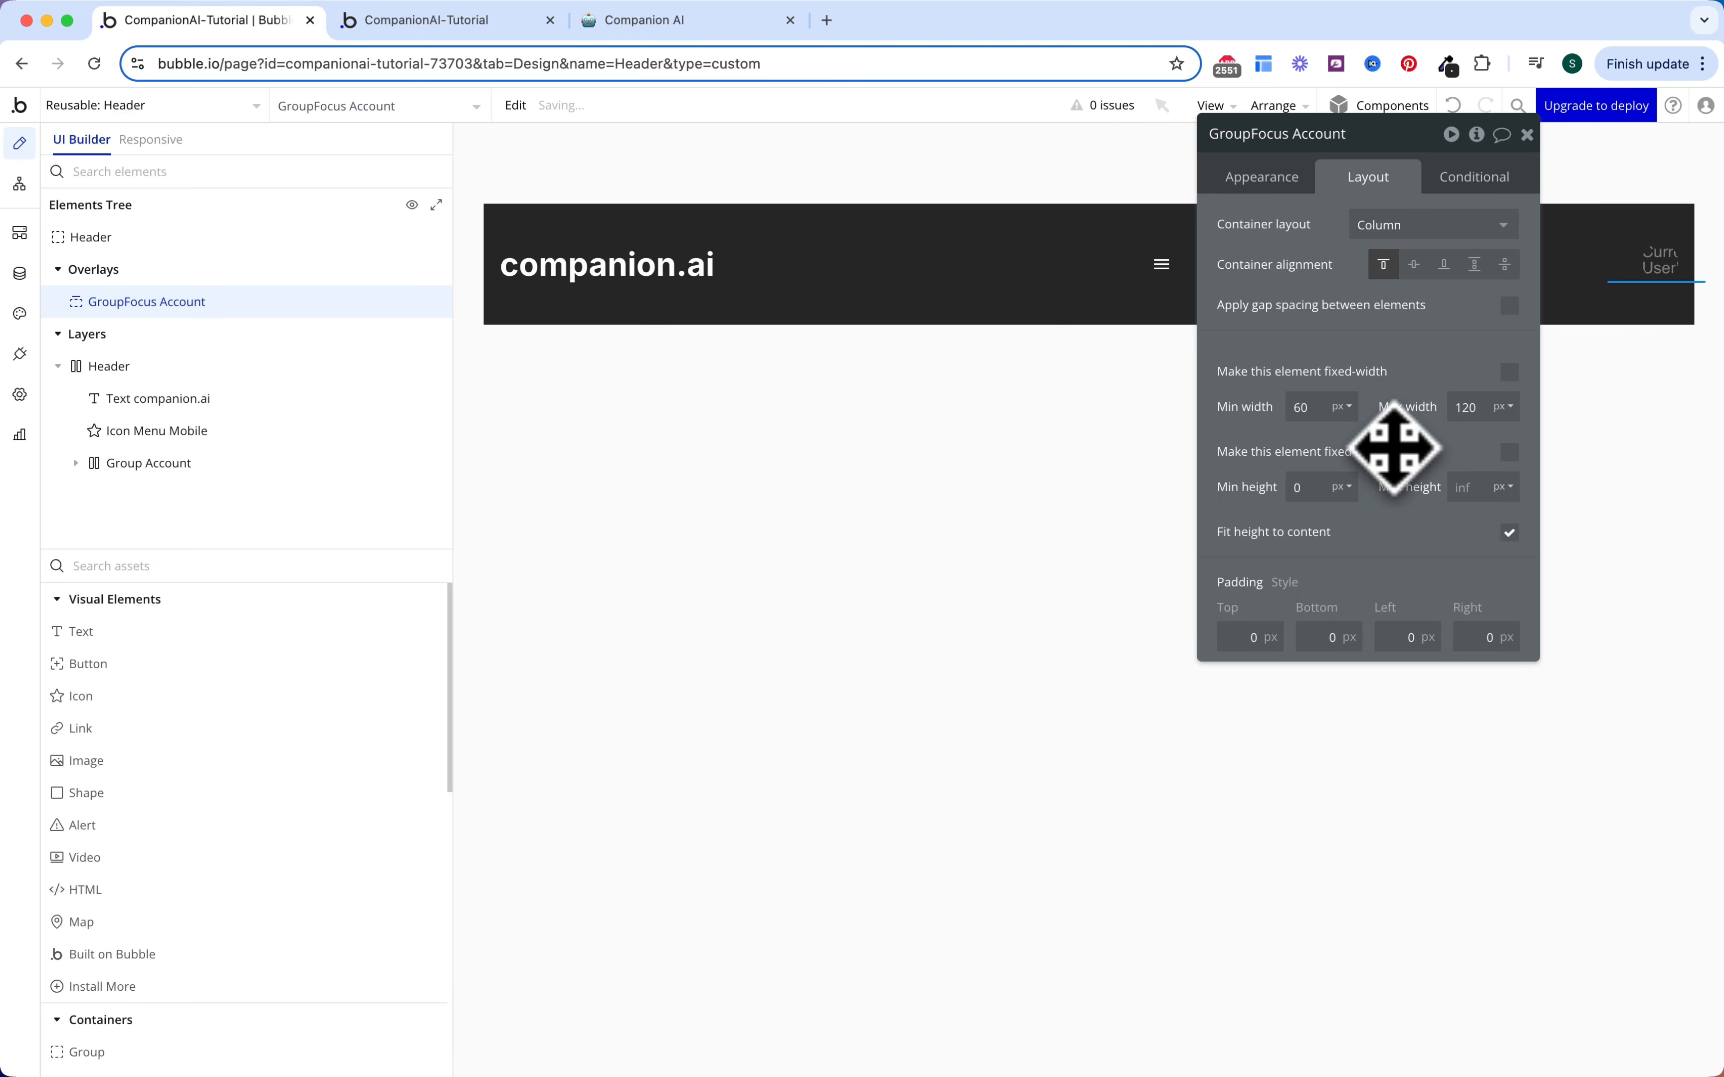
click(1259, 642)
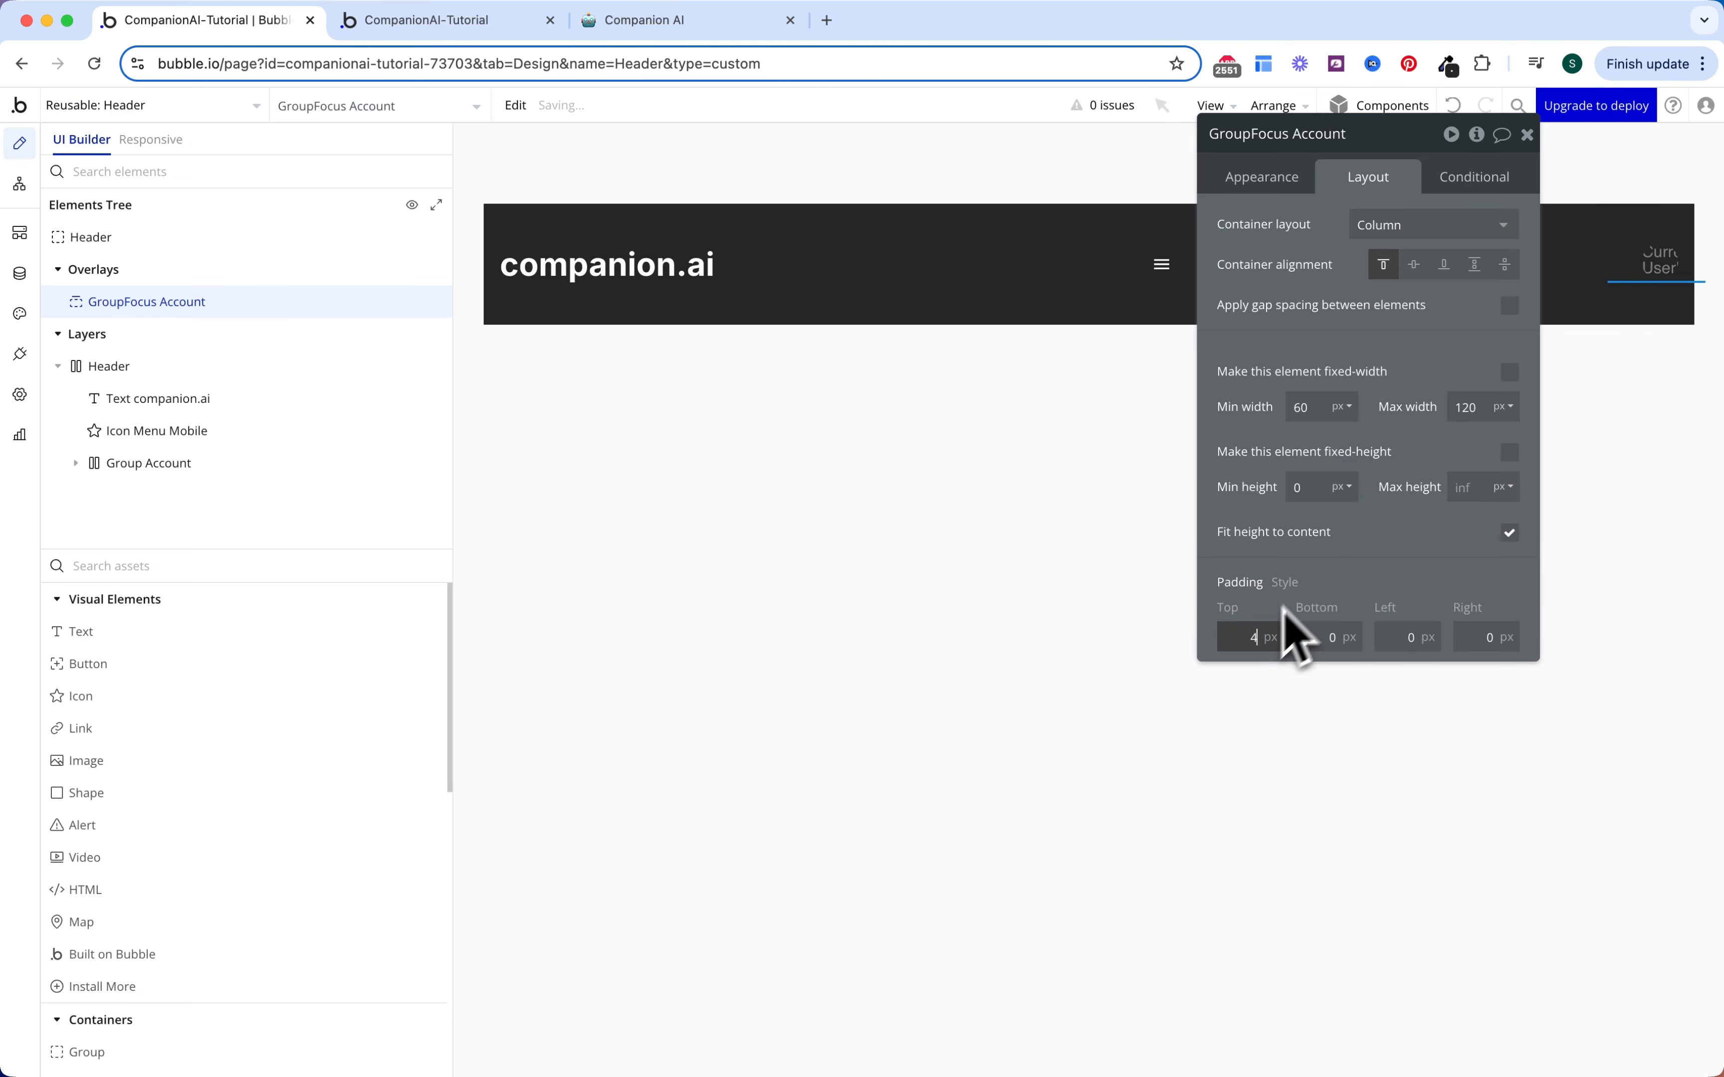
text(4)
key(Return)
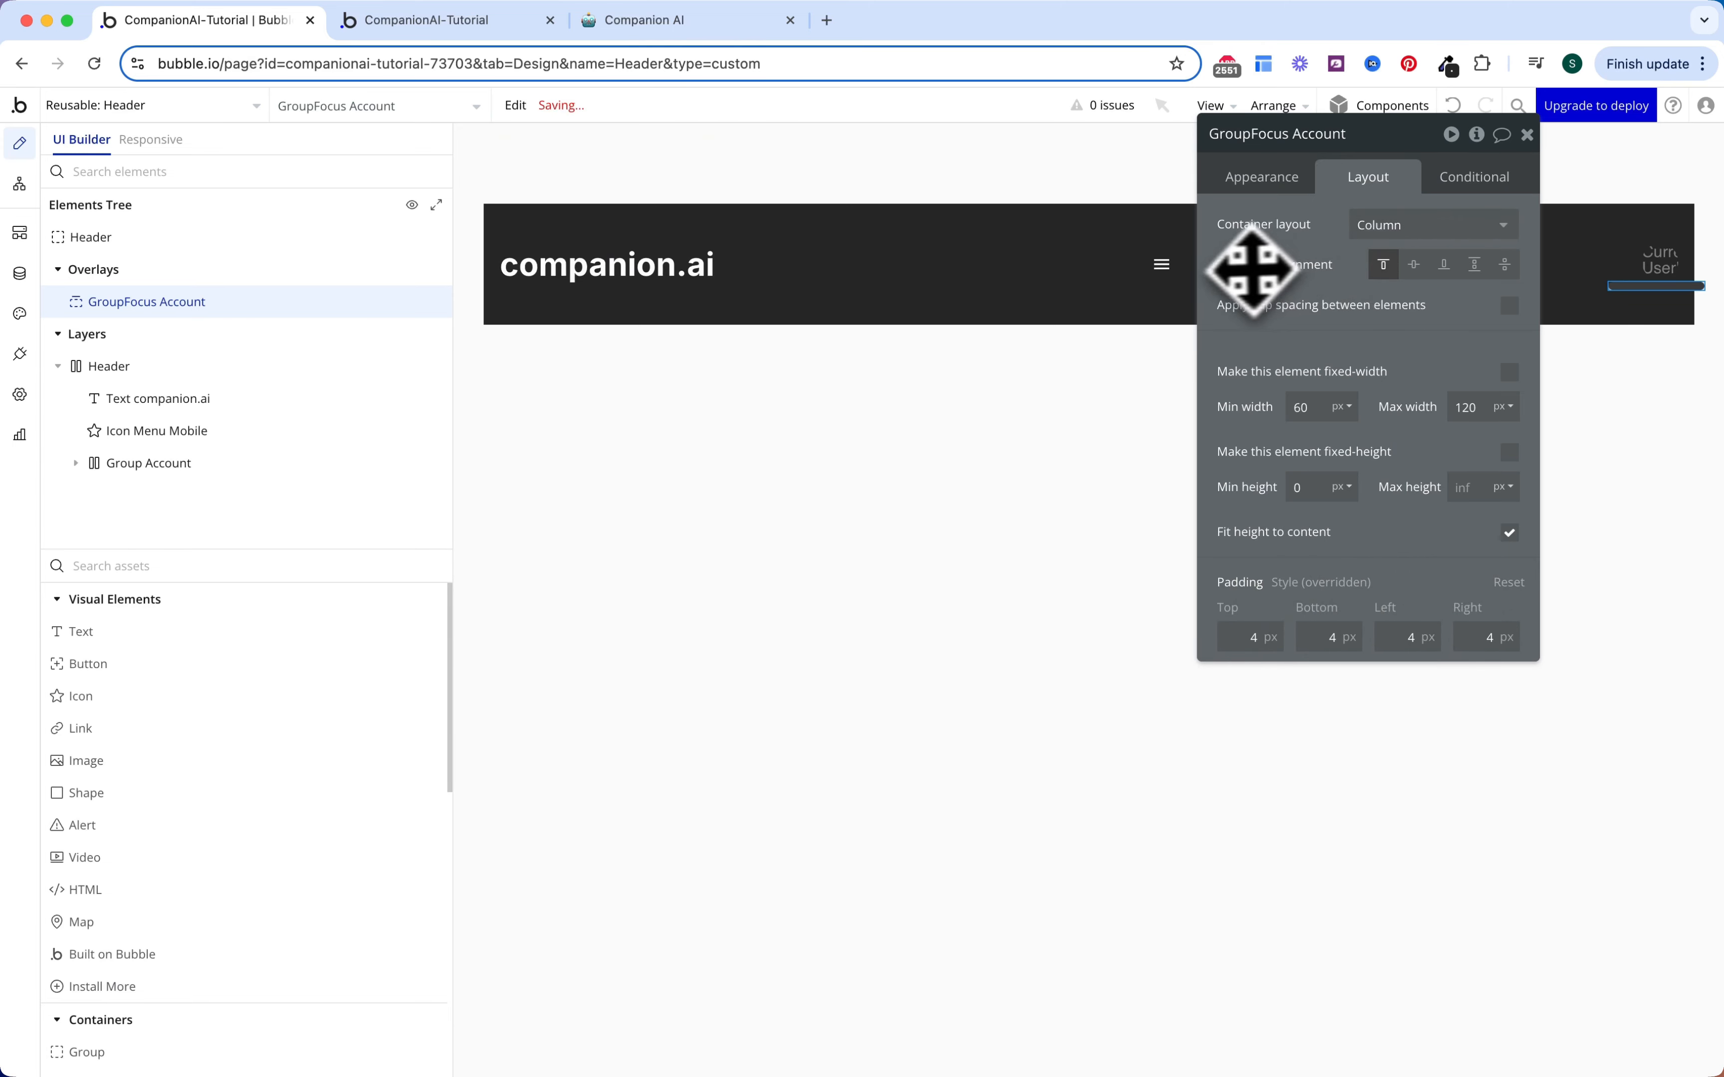
click(231, 567)
Step: Add Group Settings inside GroupFocus Account with 8px top, bottom and left padding
text(gr)
click(187, 636)
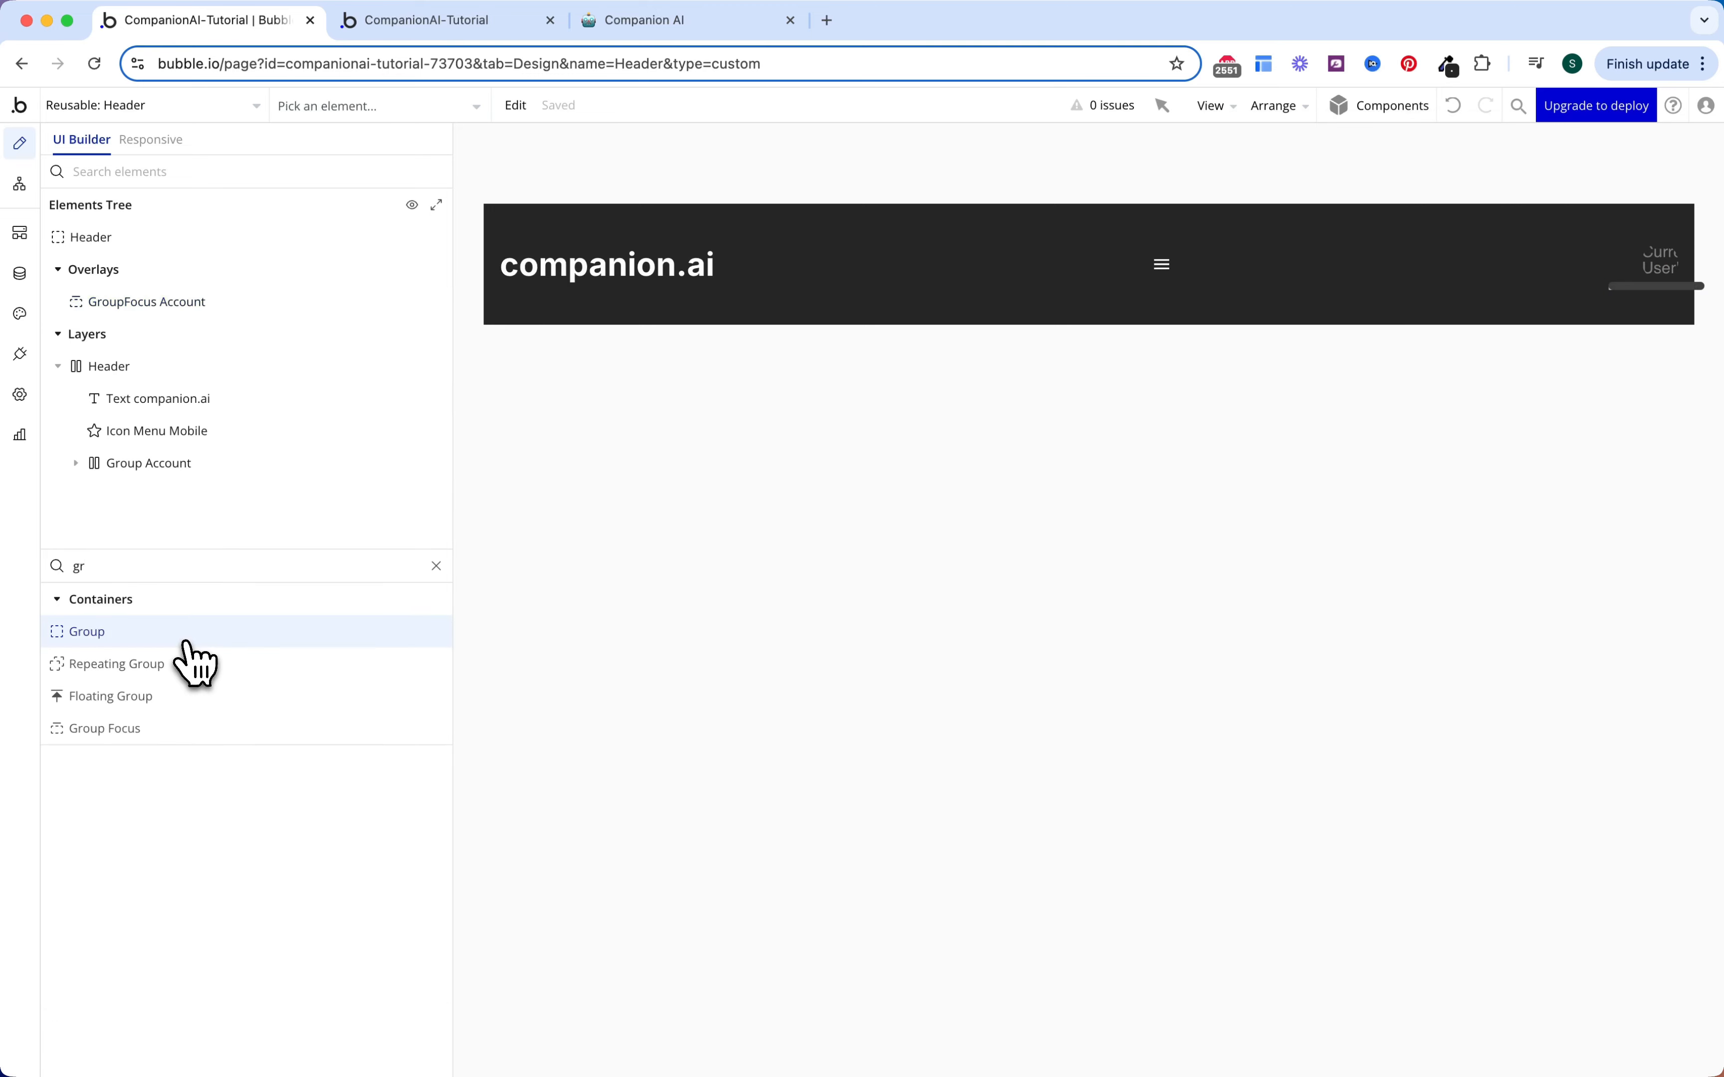
click(193, 307)
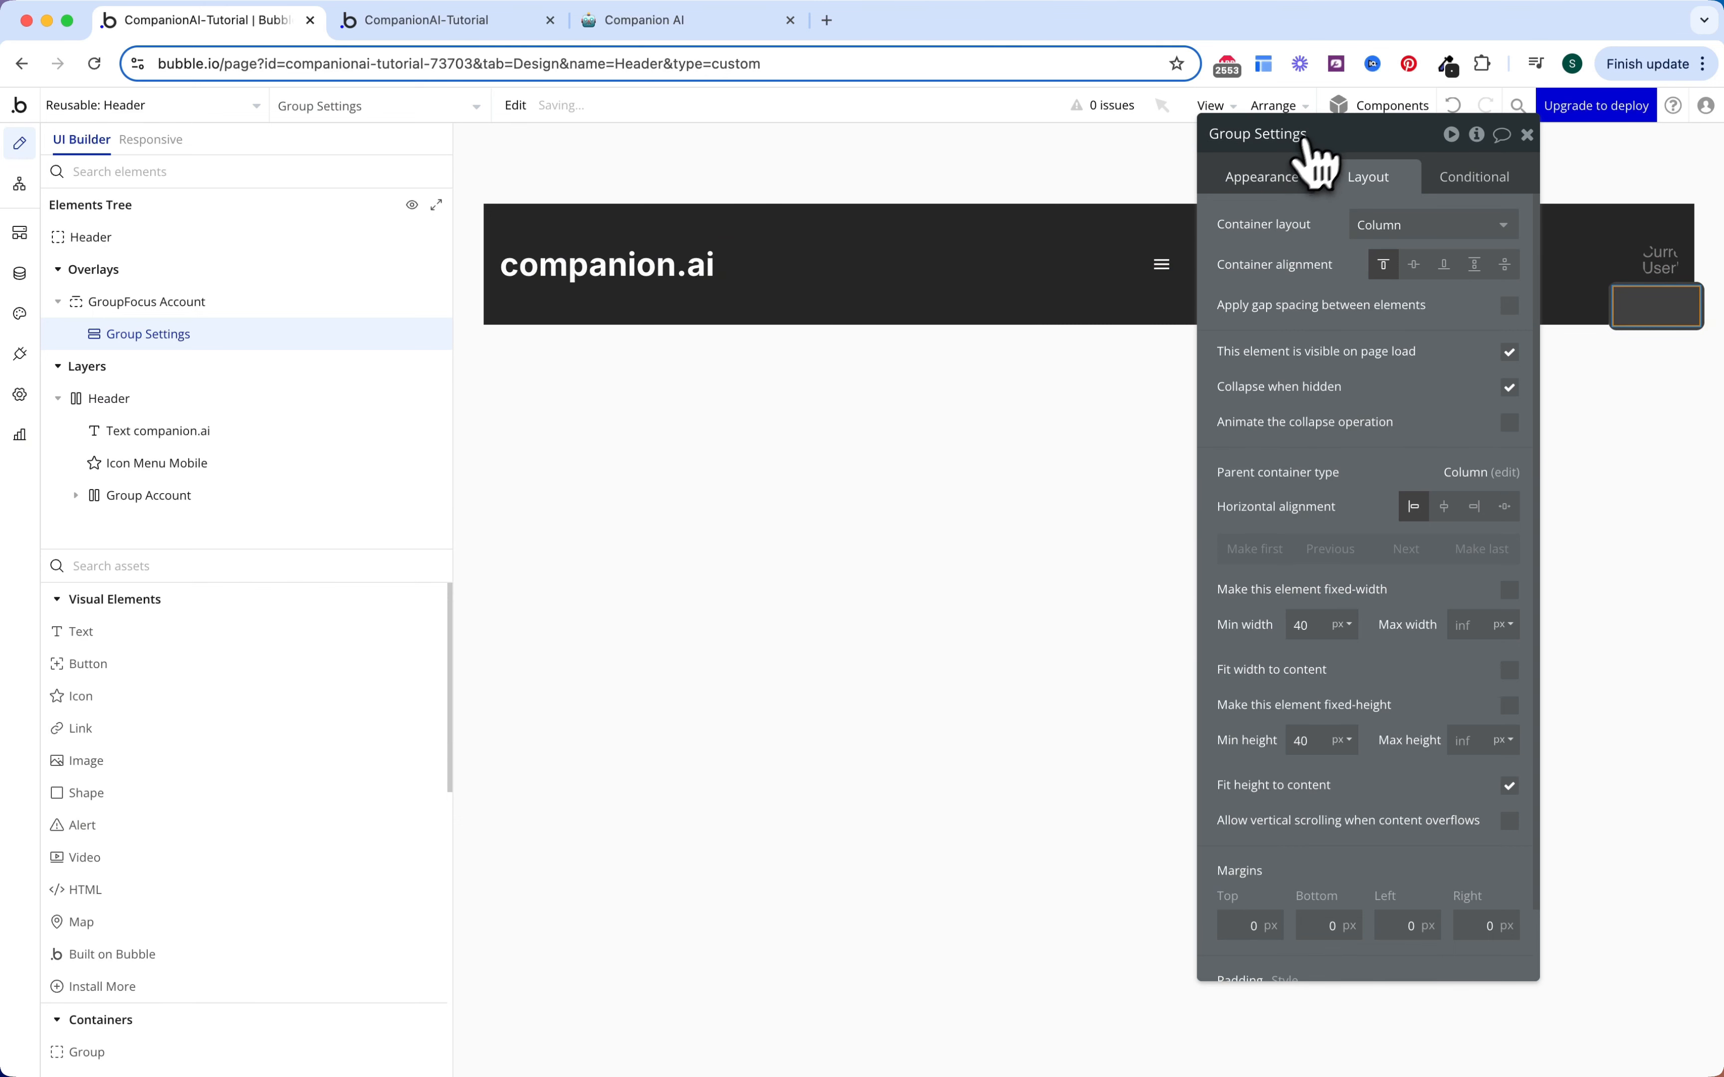
drag(1420, 347, 1303, 347)
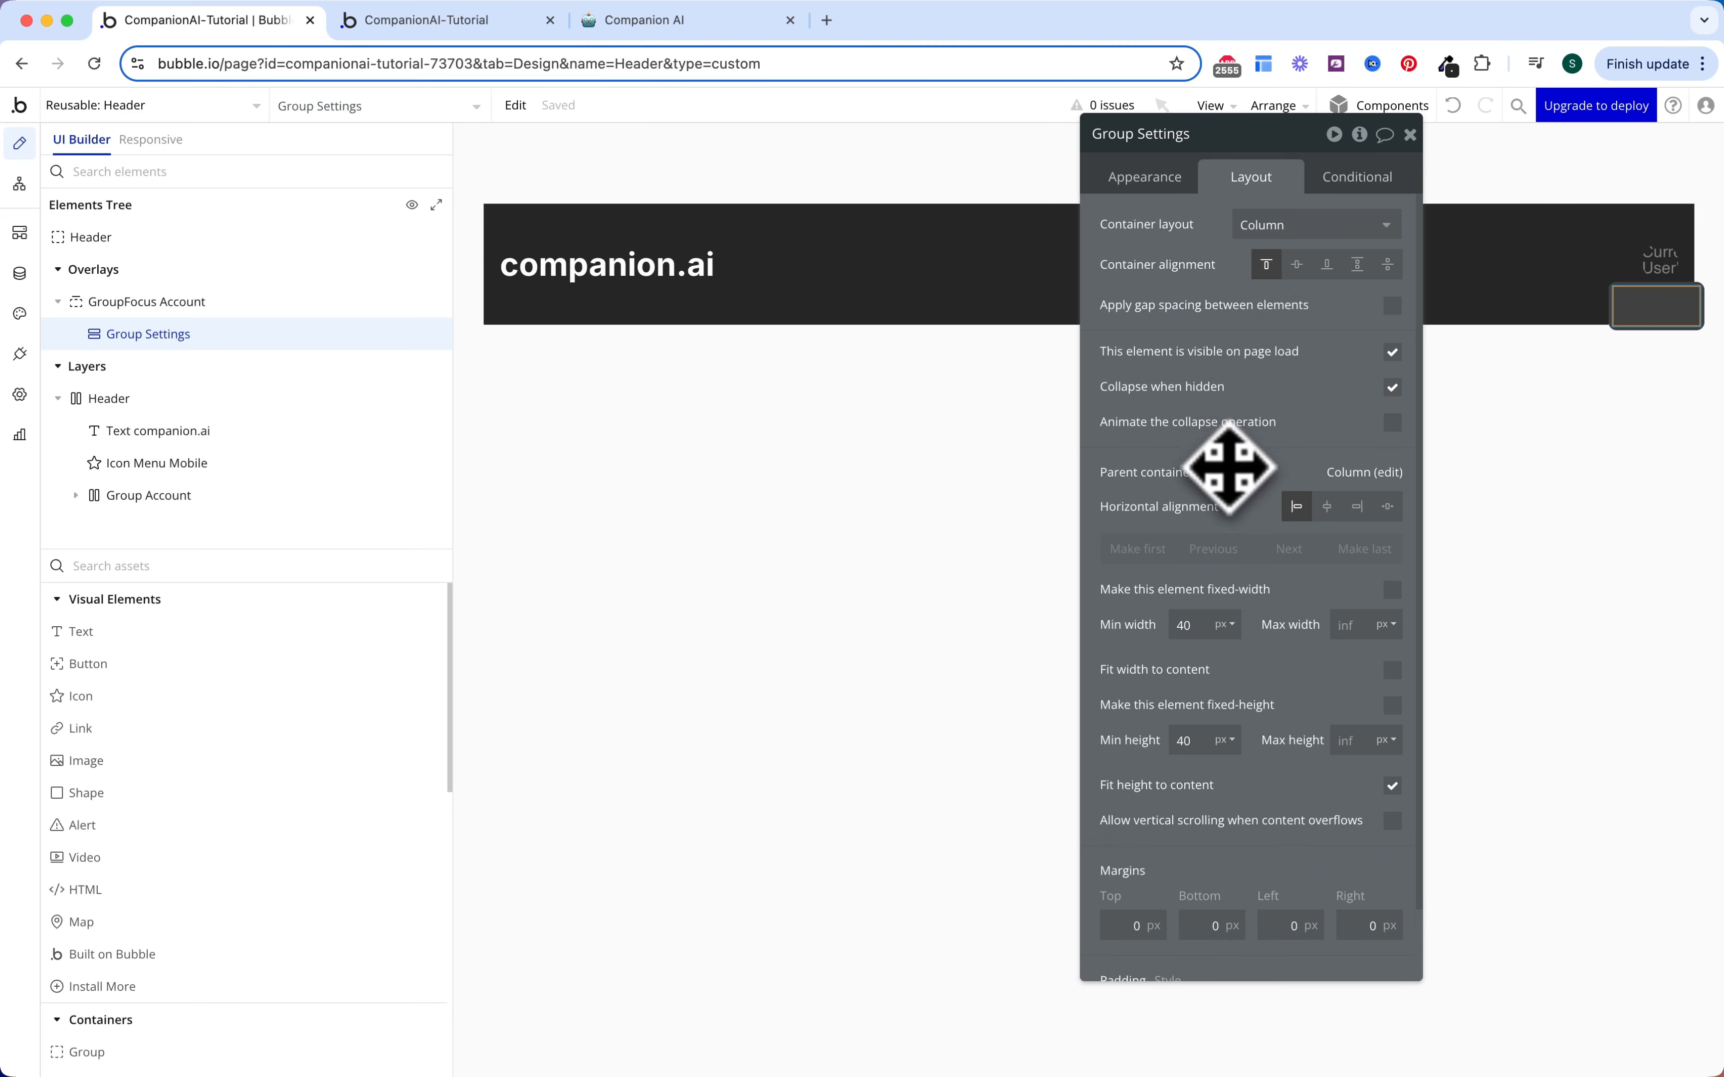
scroll(1230, 468, down, 2)
click(1116, 958)
text(8)
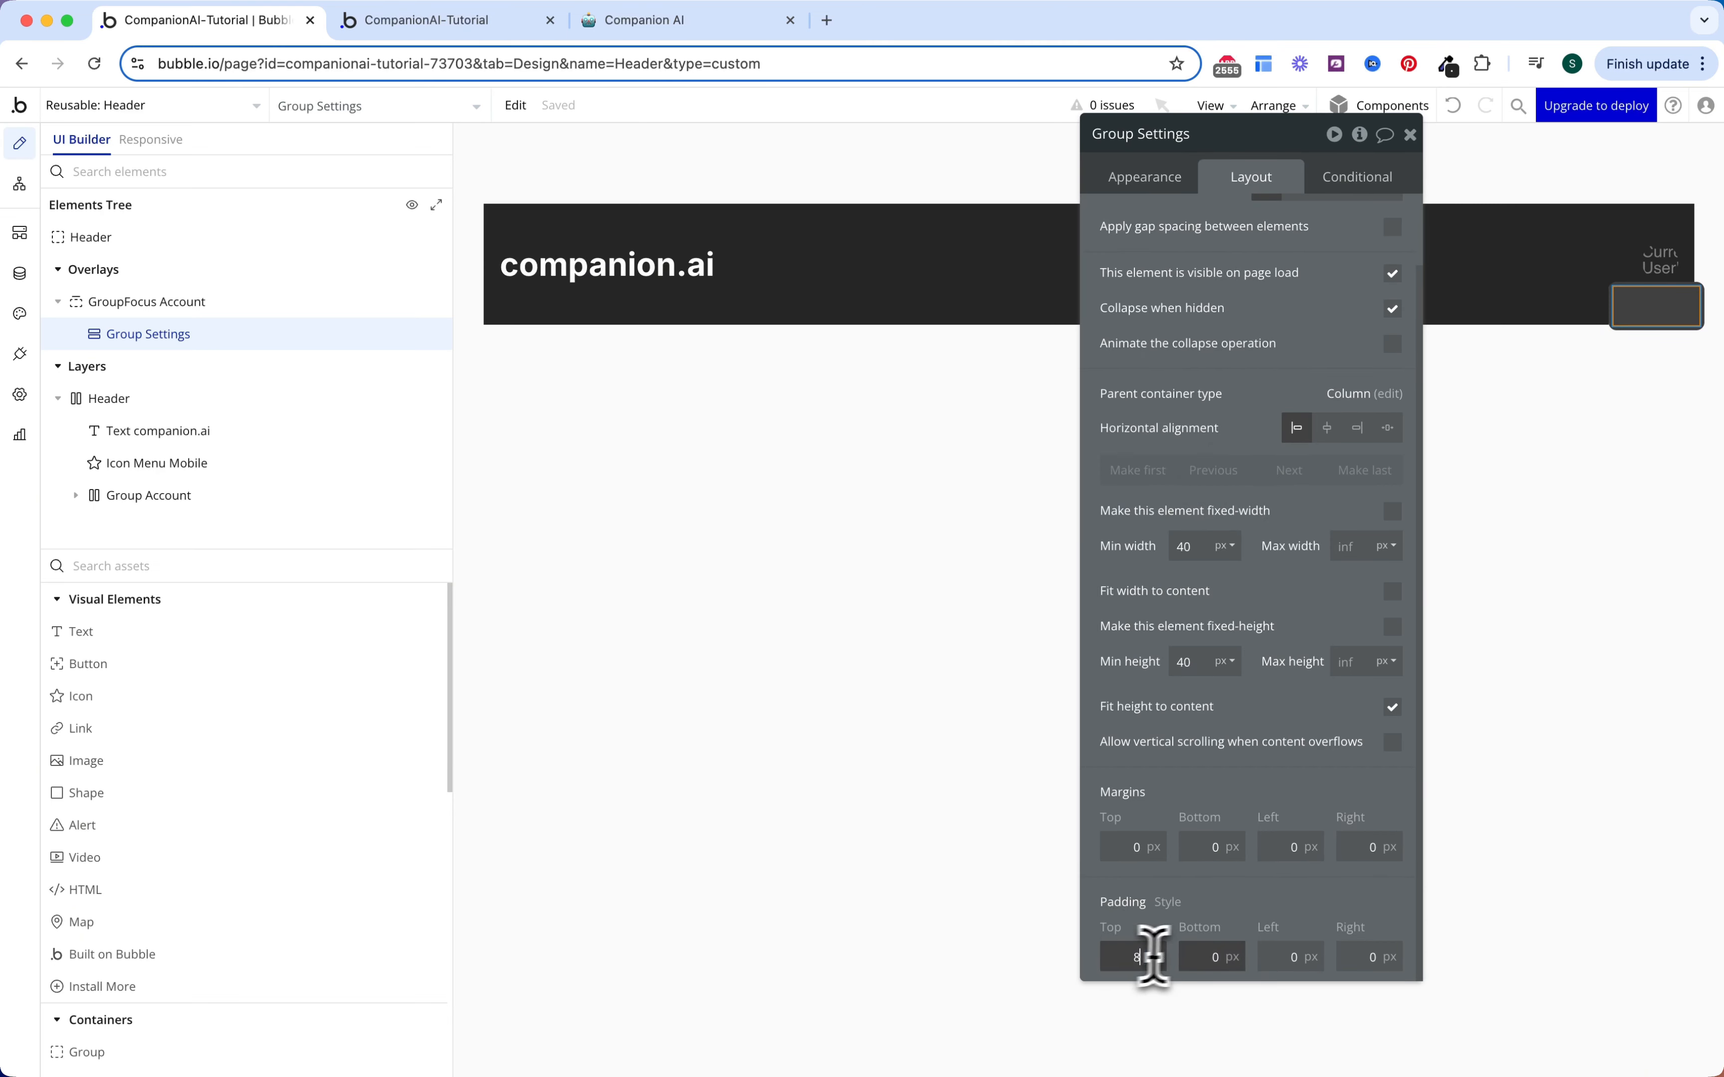
click(1193, 959)
text(8)
click(1268, 958)
text(8)
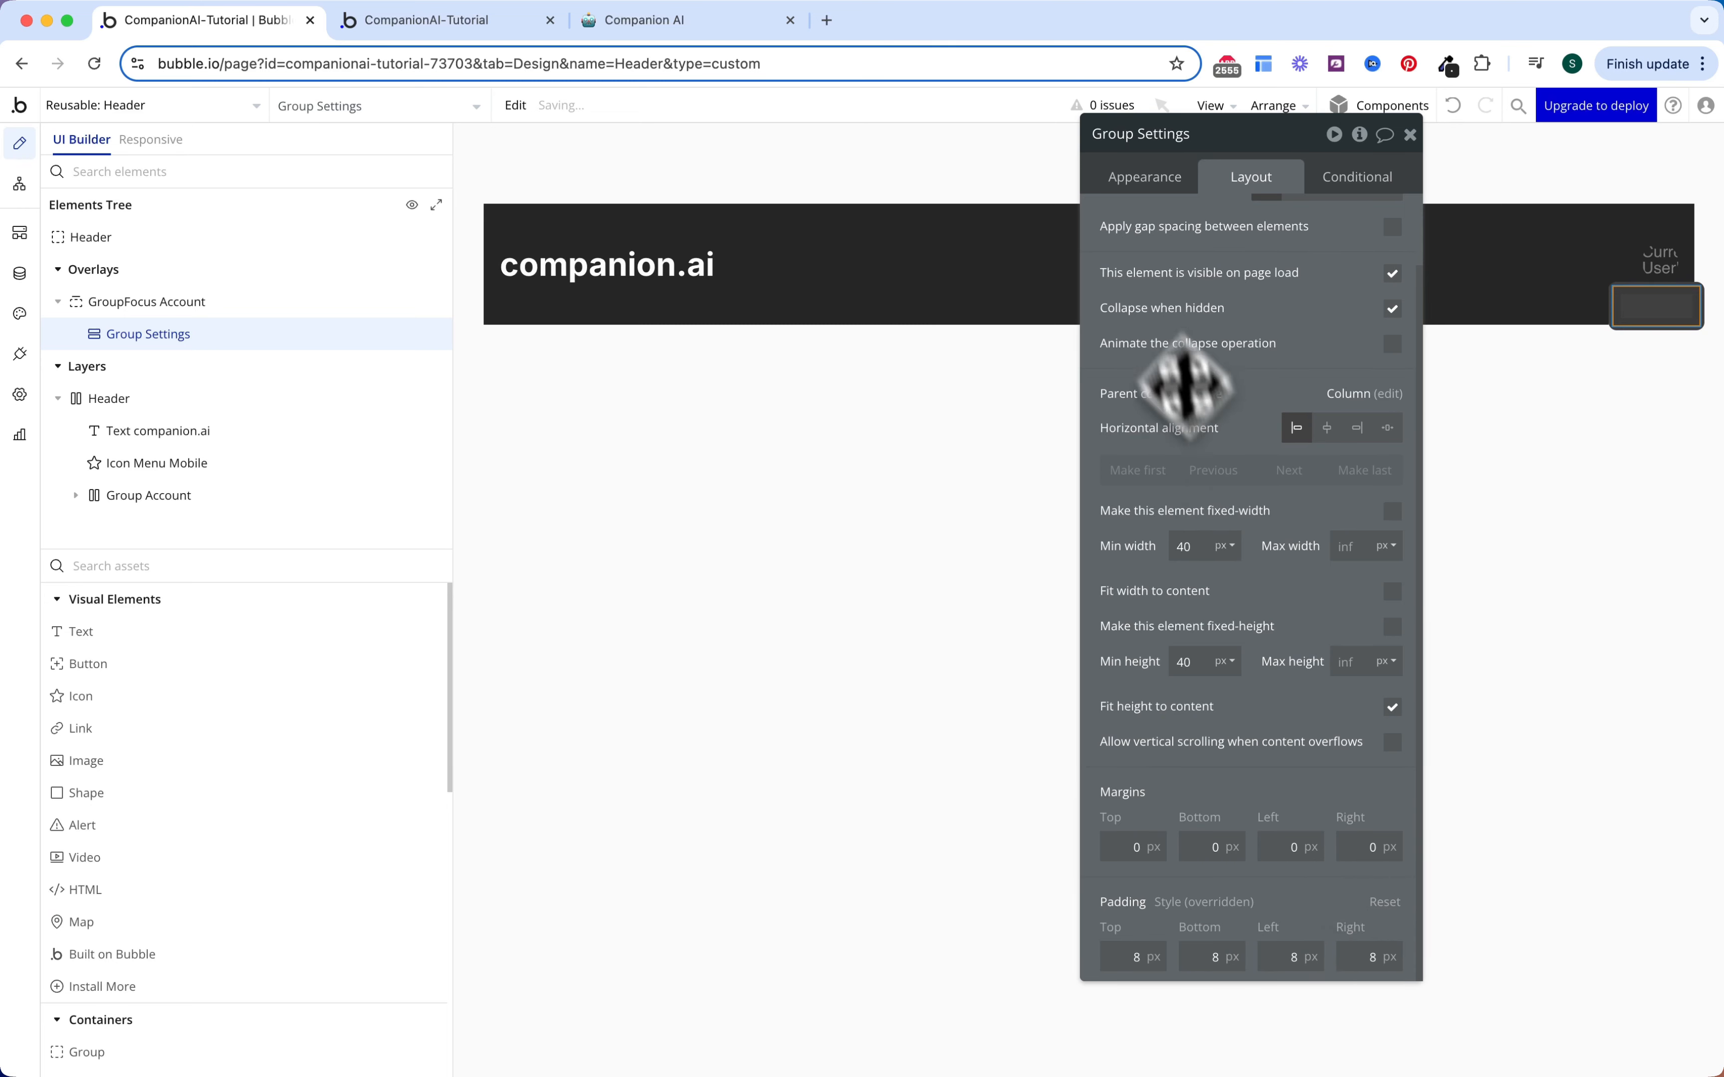
Step: Add a hover condition setting the group's background colour to Background (#262626)
click(1333, 176)
click(1307, 228)
click(1189, 241)
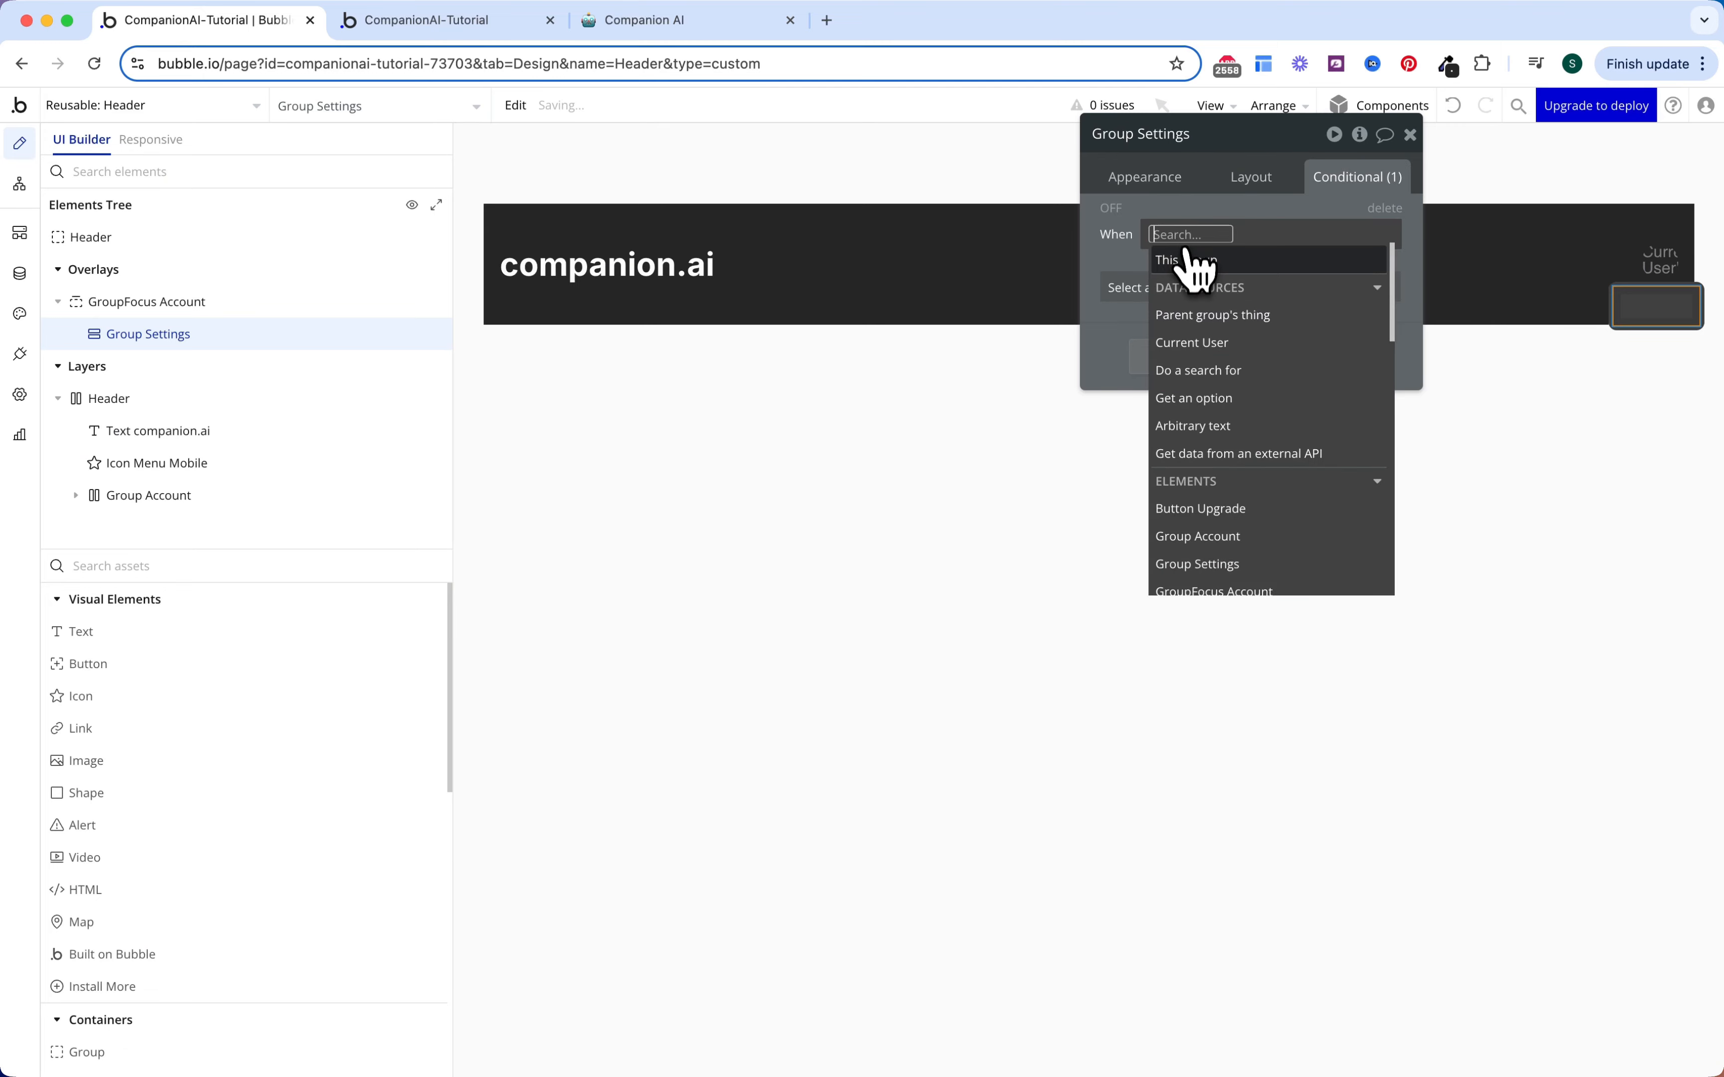
click(1202, 284)
click(1260, 378)
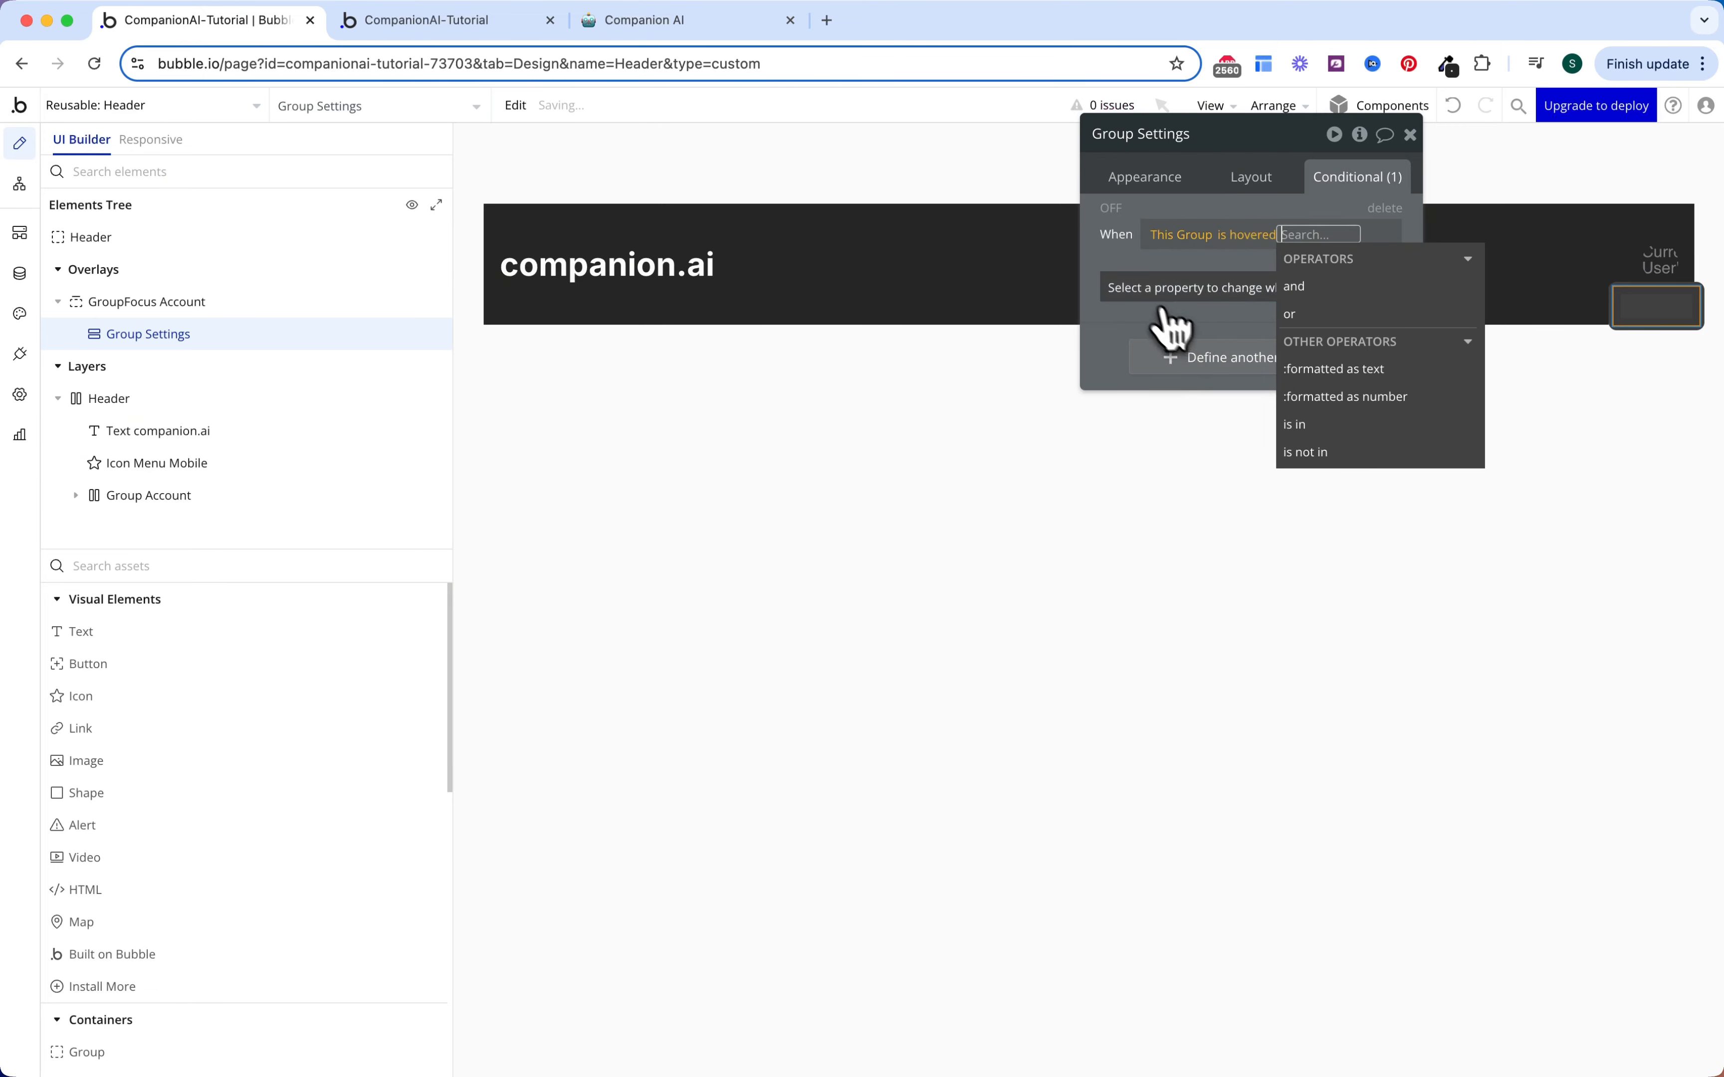
click(1159, 289)
text(back)
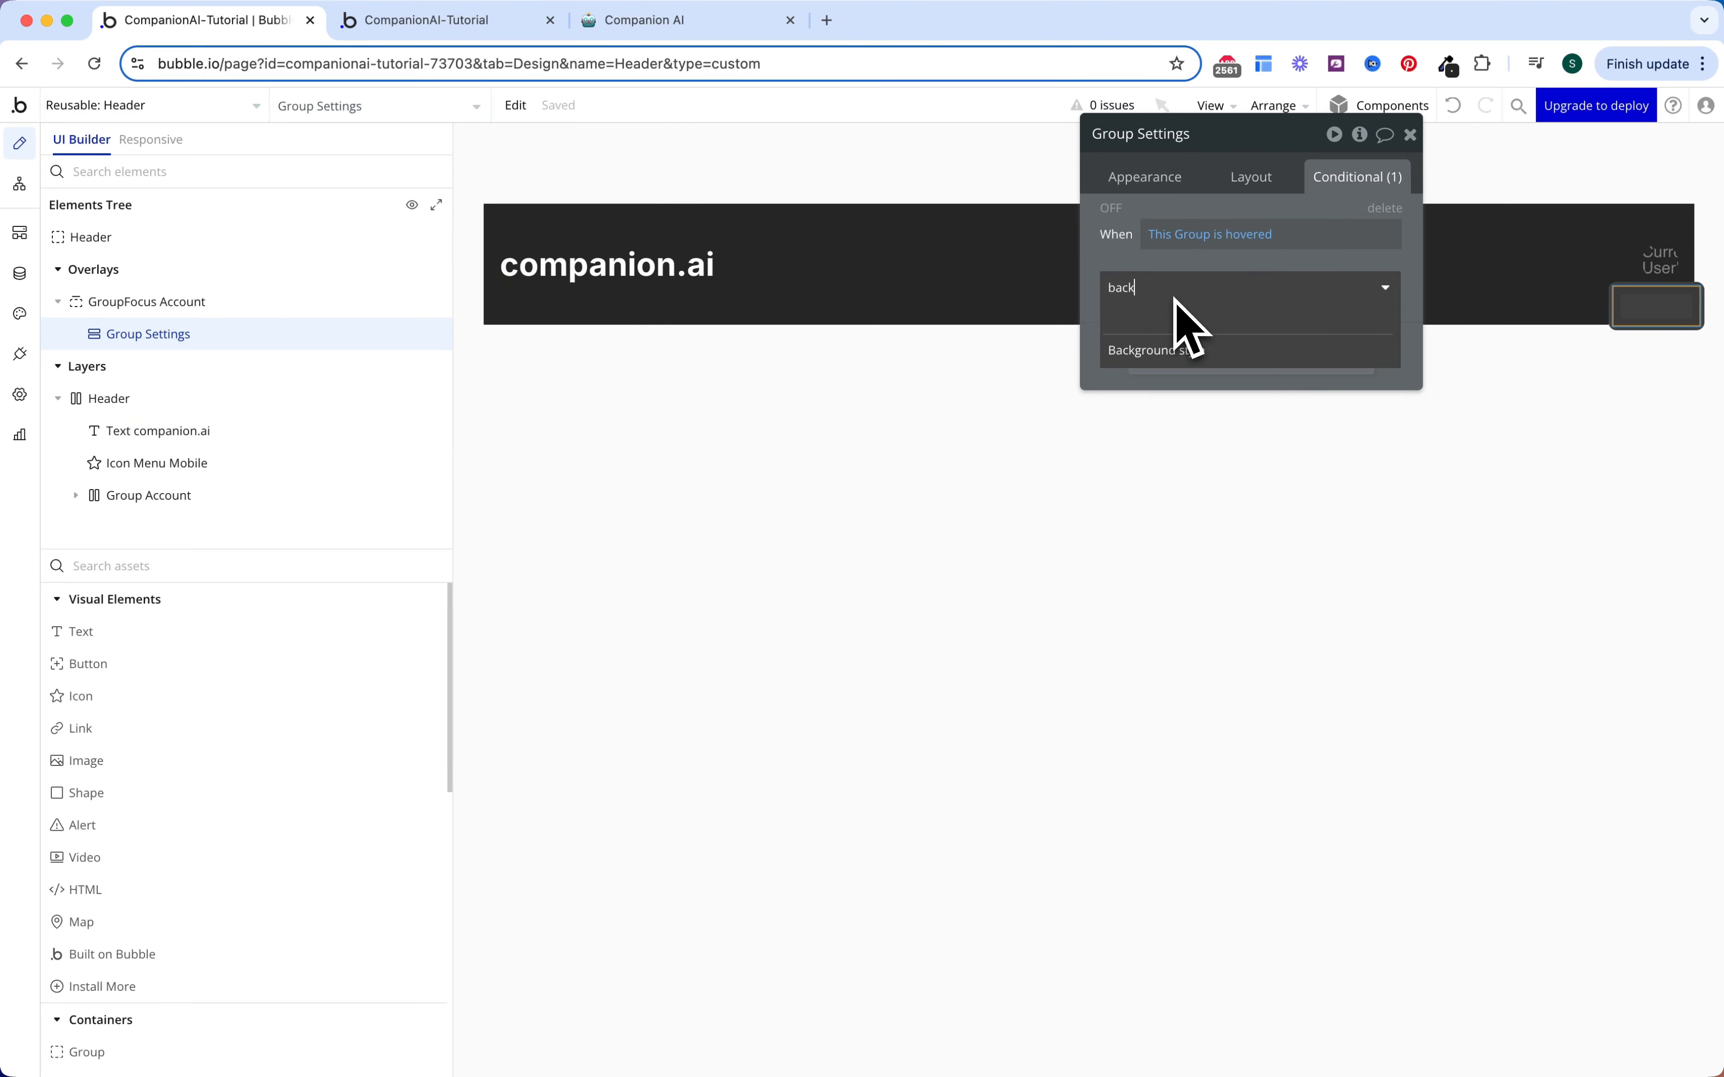
click(1175, 342)
click(1226, 327)
text(back)
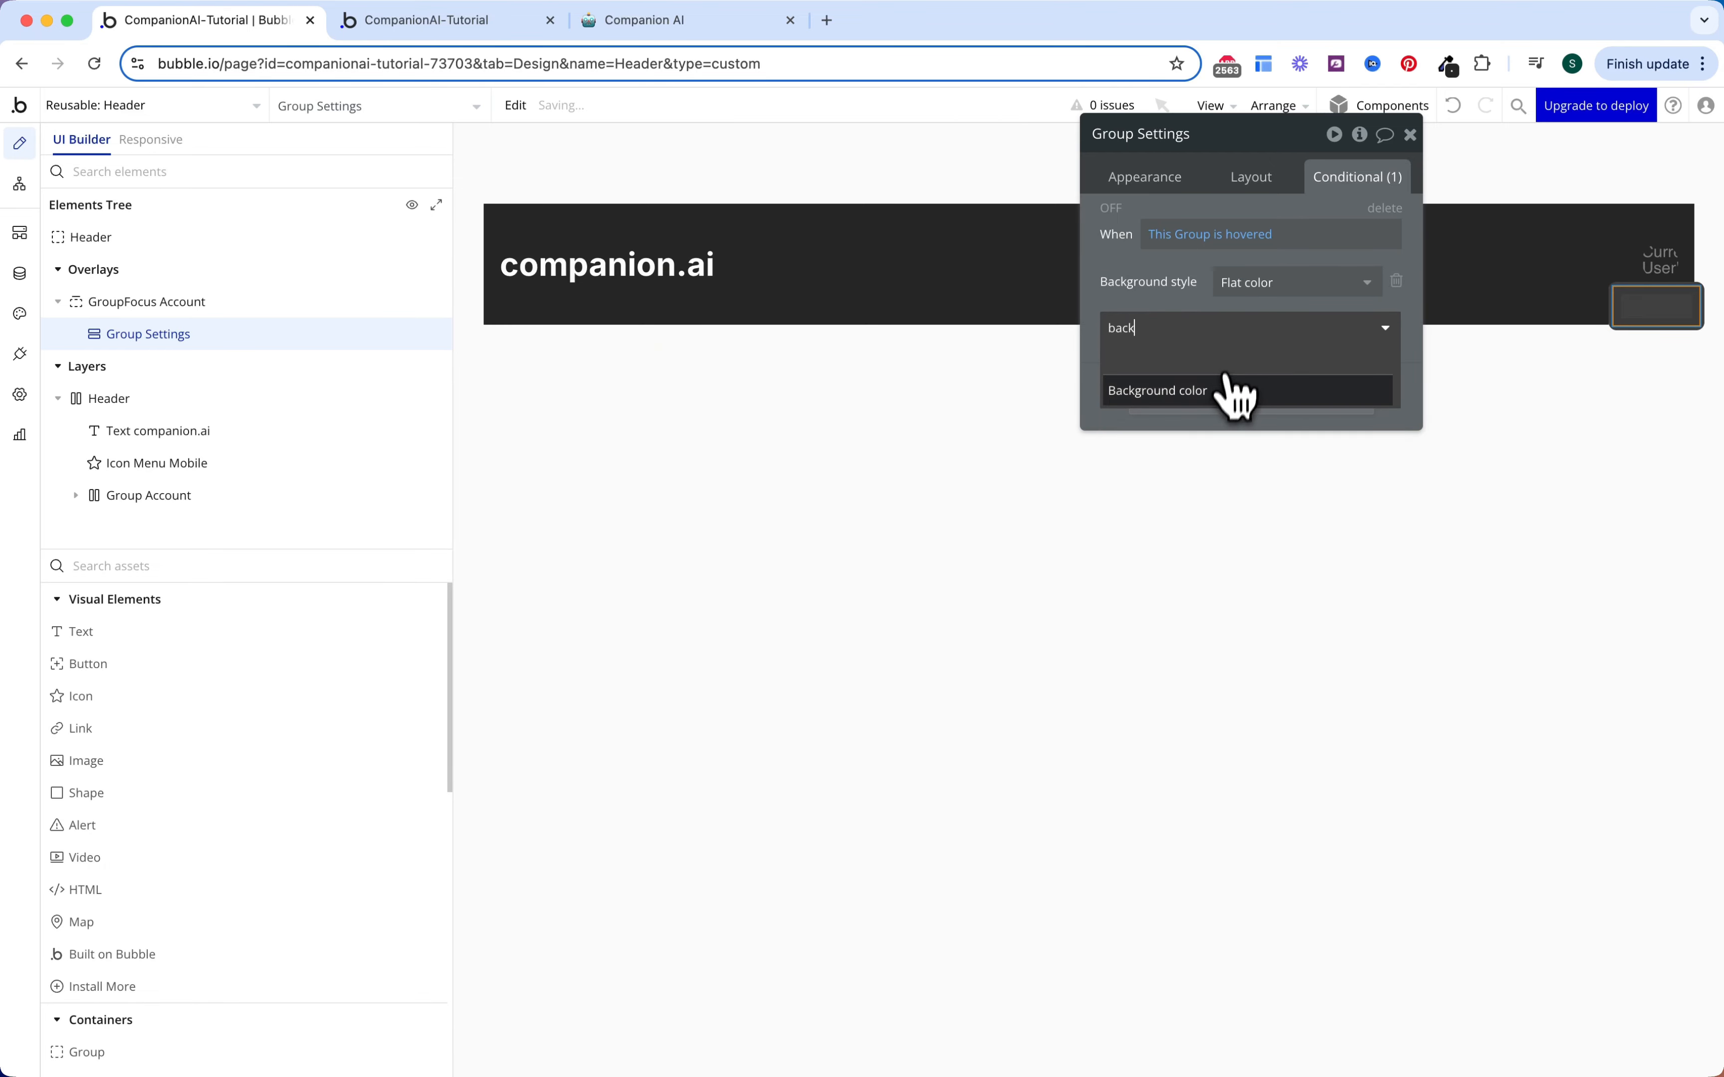
click(1239, 385)
click(1261, 323)
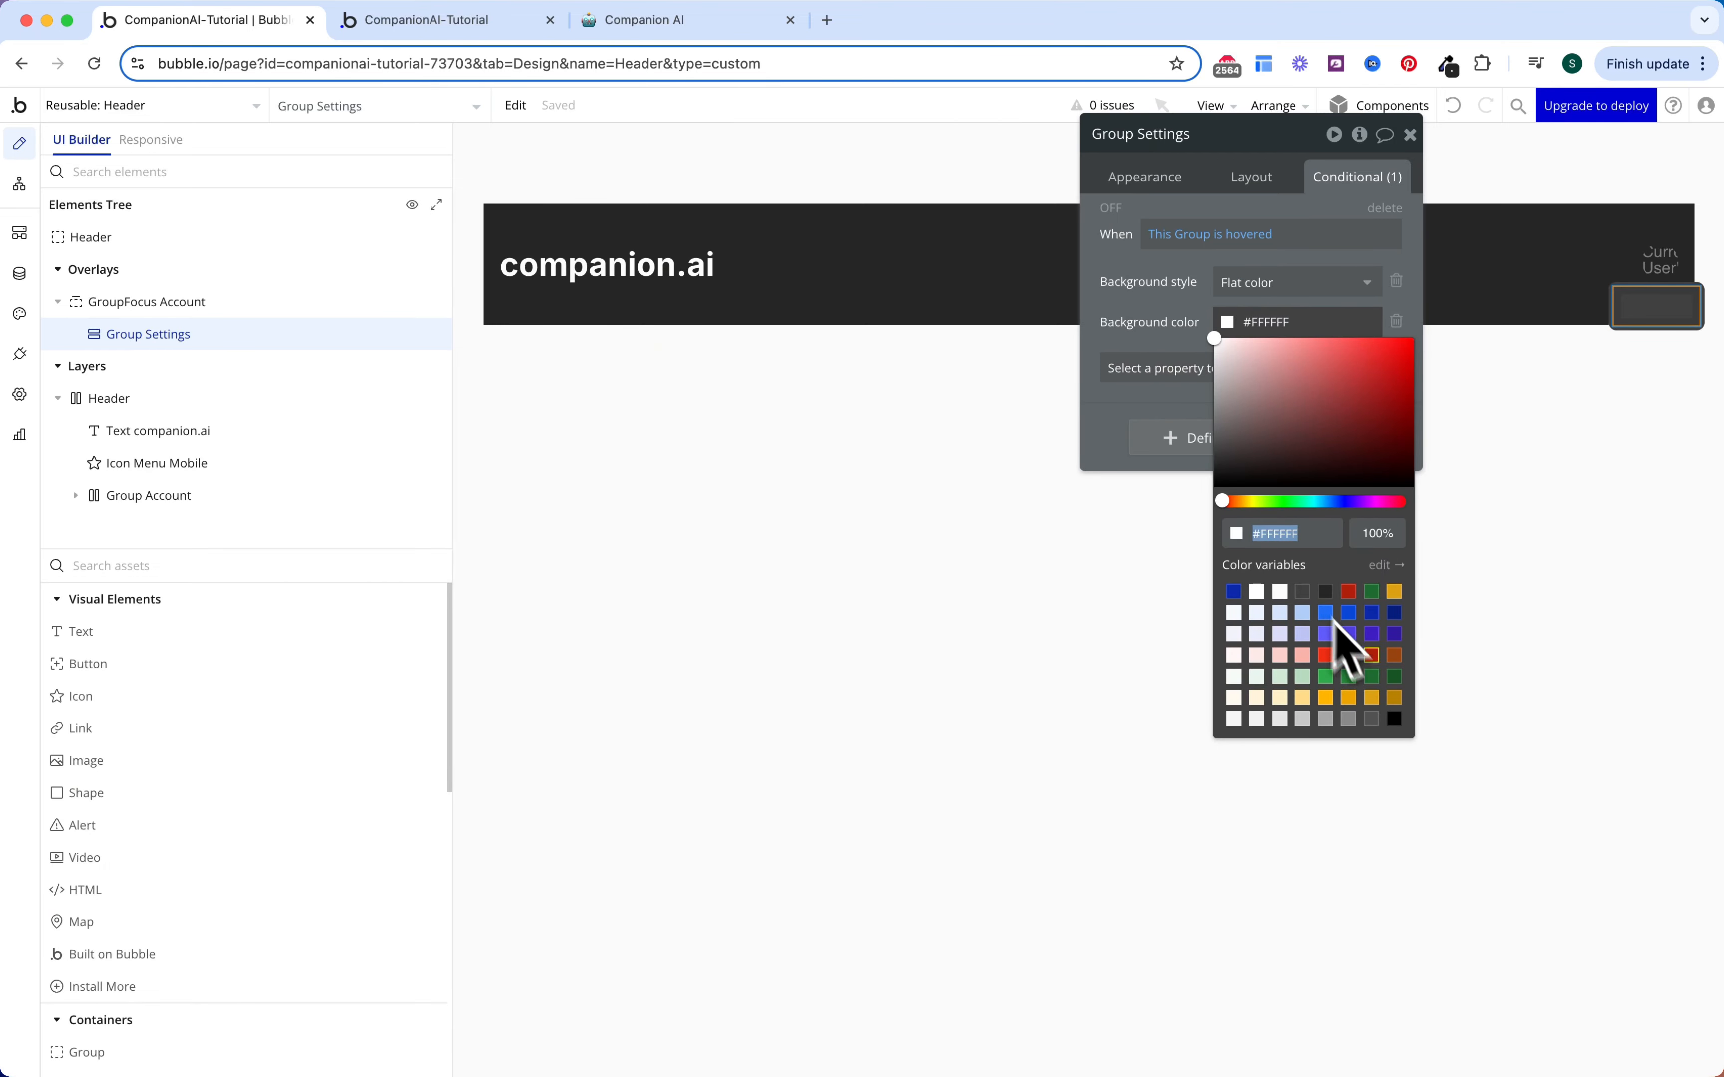
click(1325, 593)
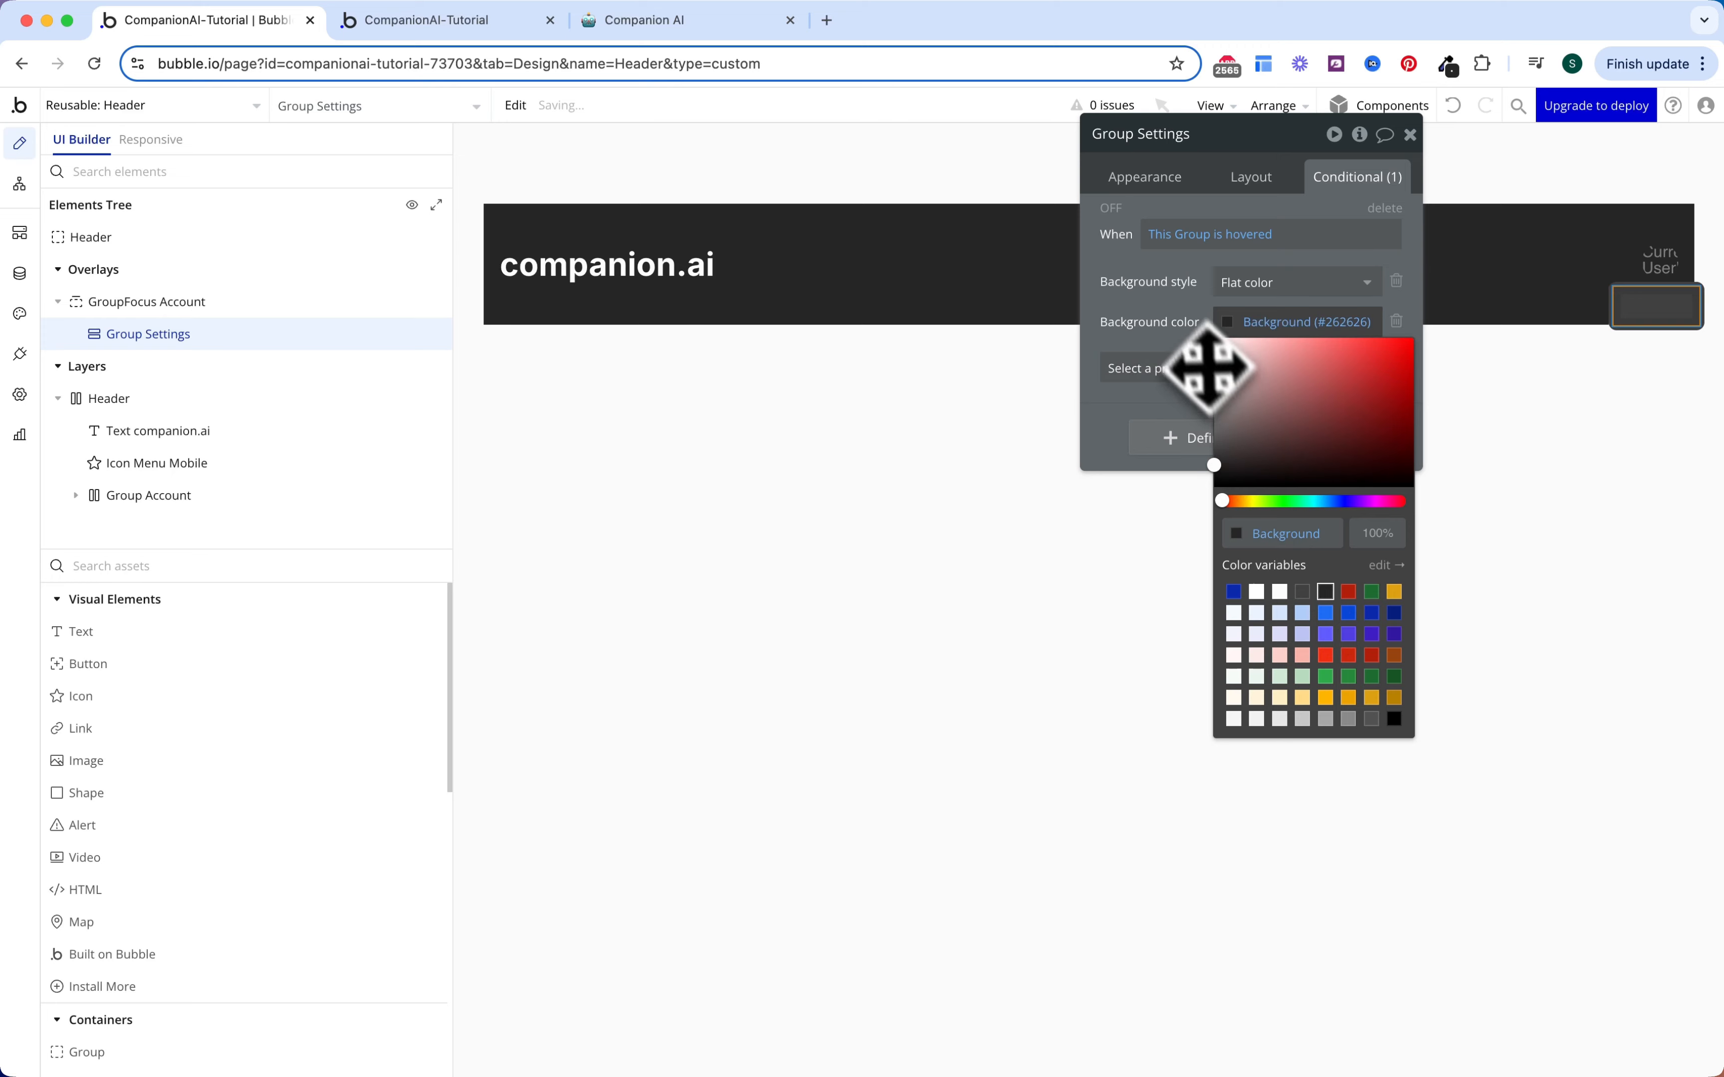
click(1177, 303)
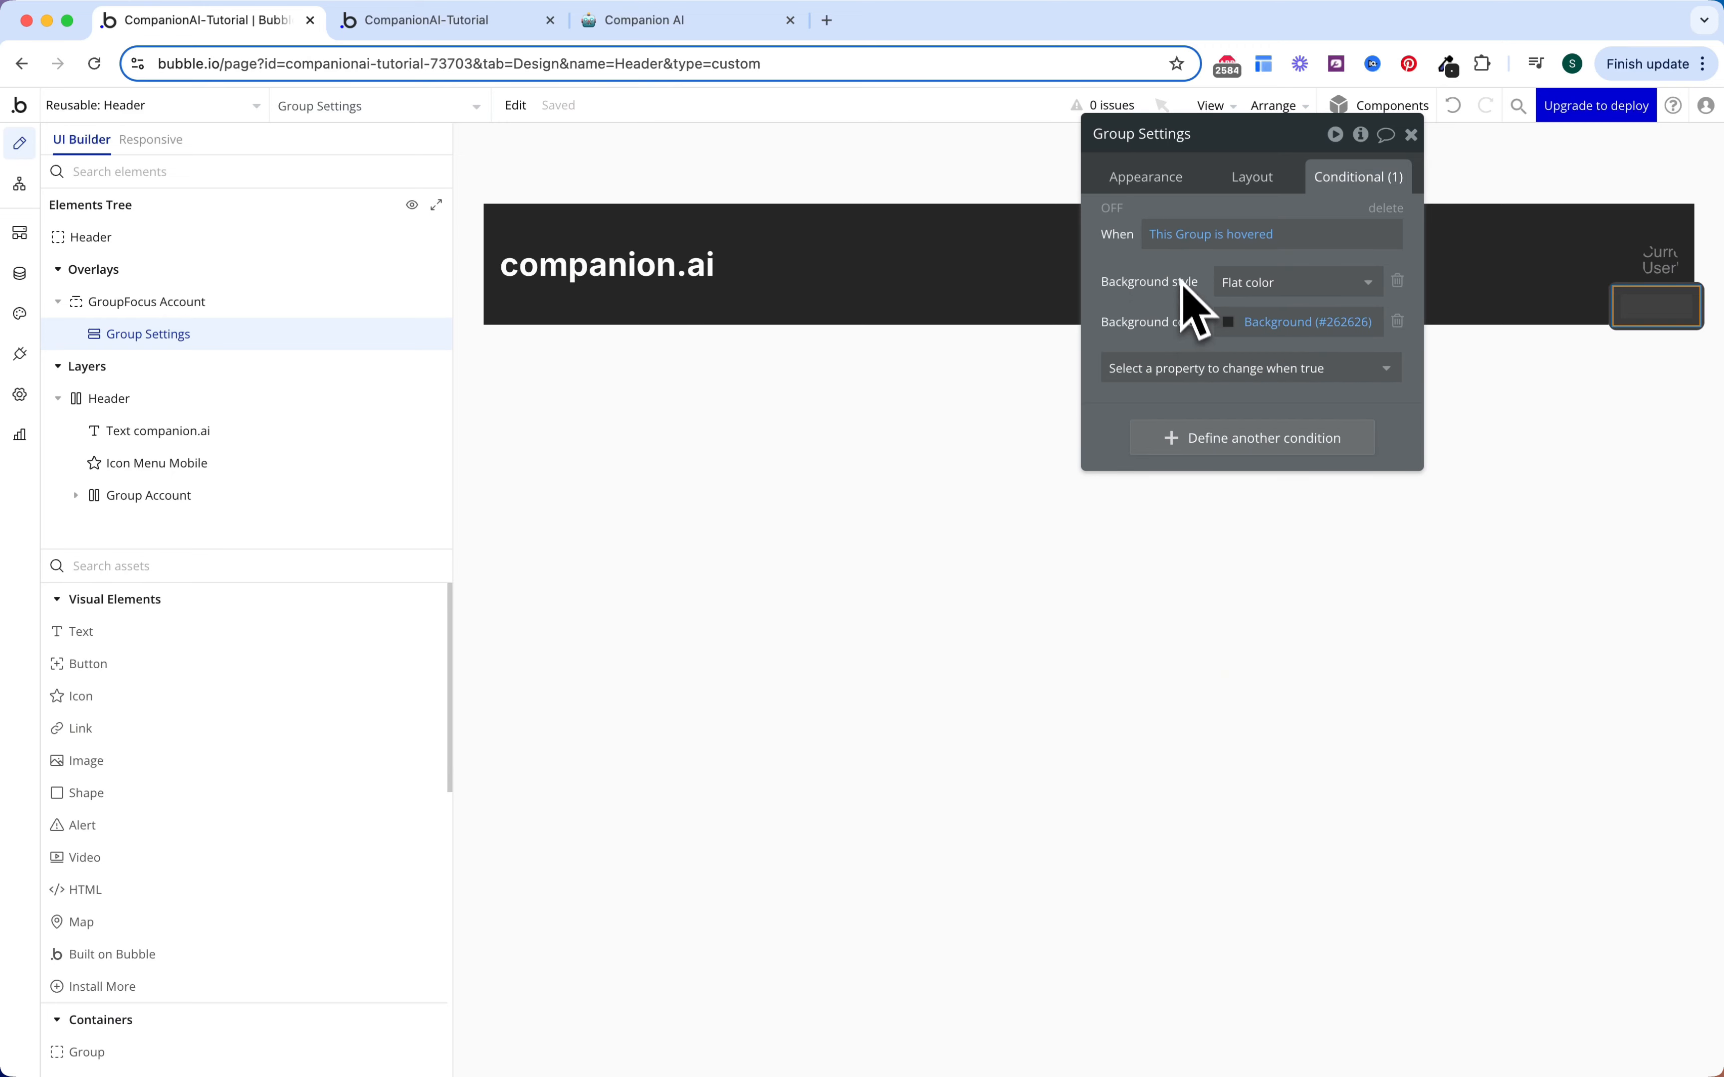
Step: Add a 200 ms Ease Background style transition to the group
click(1168, 182)
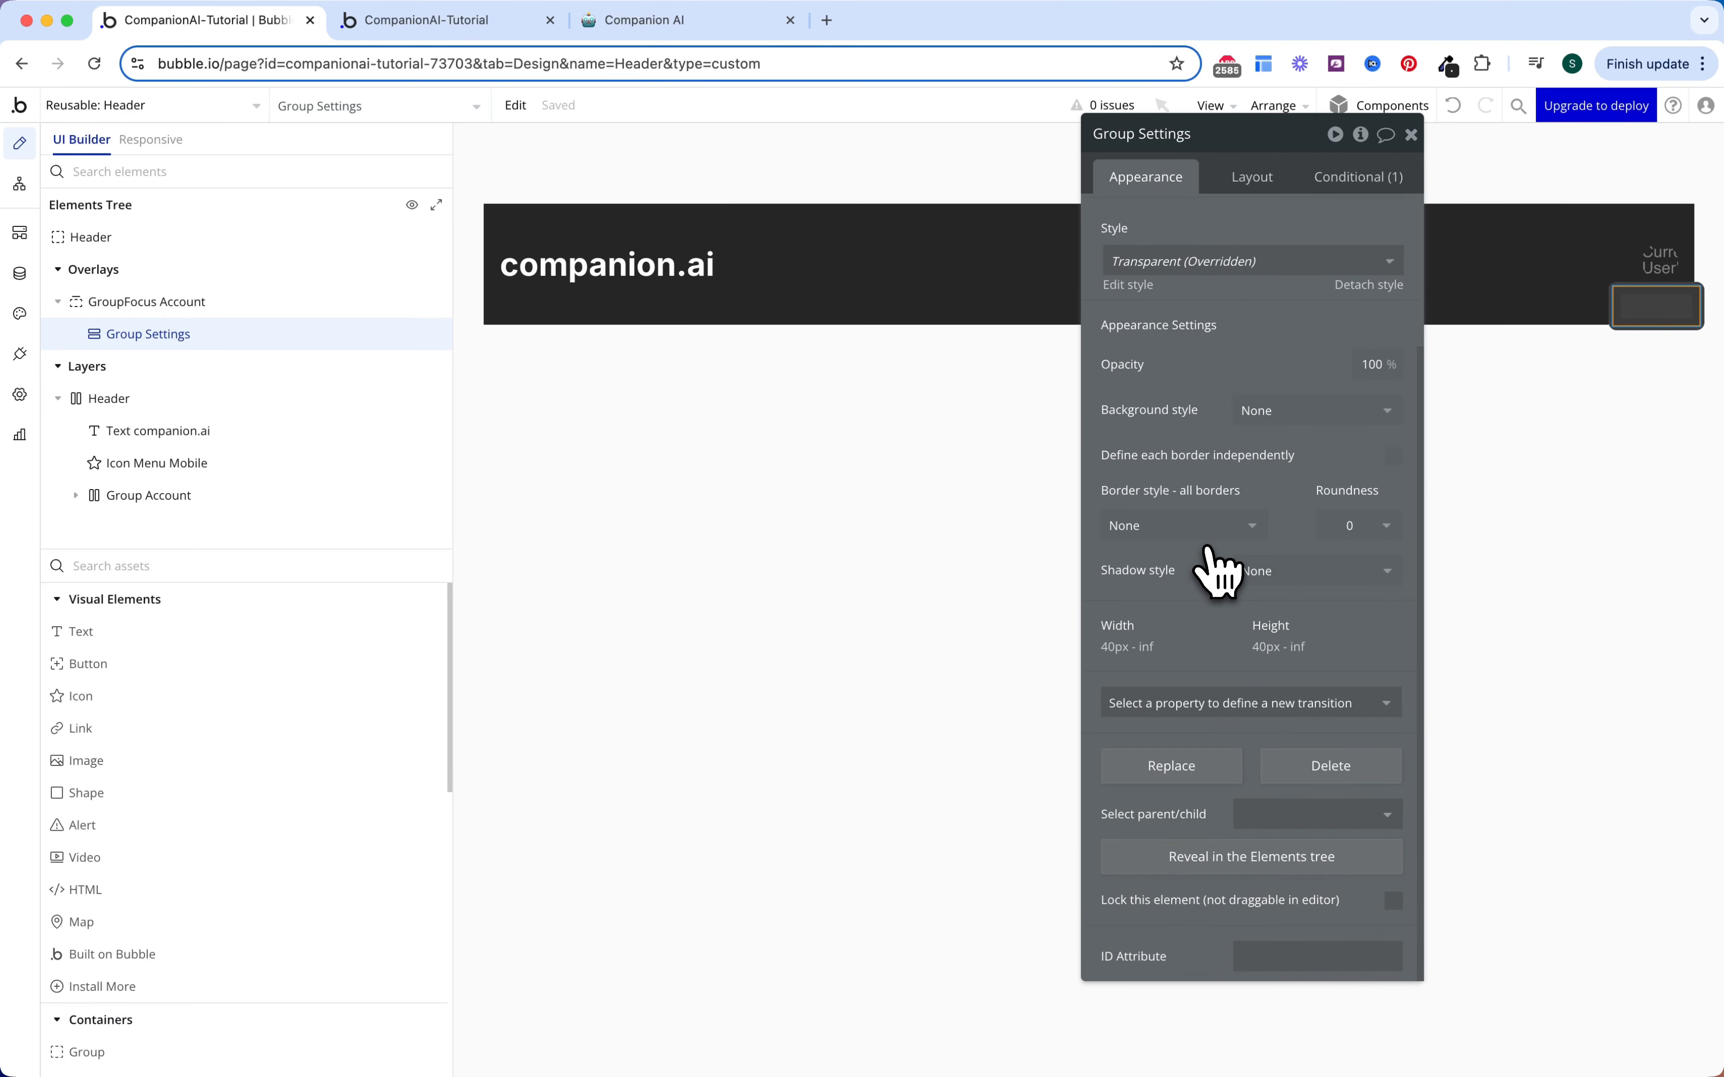
click(1226, 705)
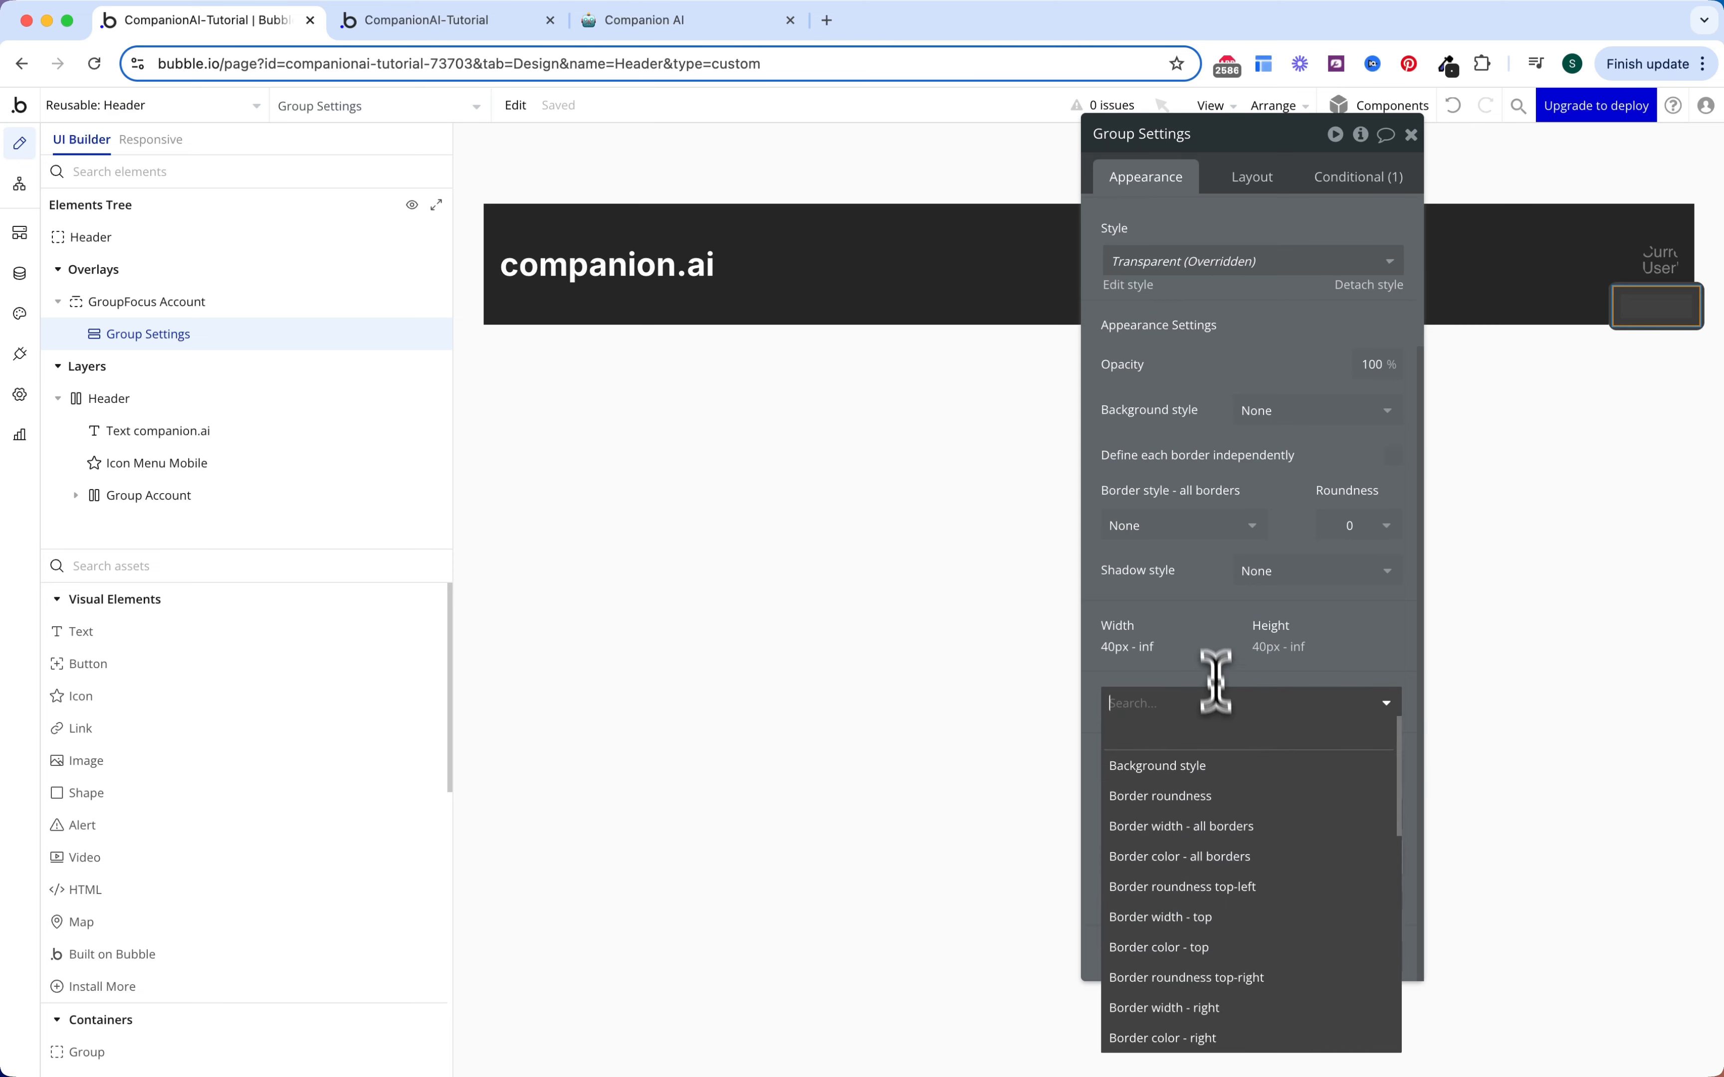
text(back)
click(1215, 766)
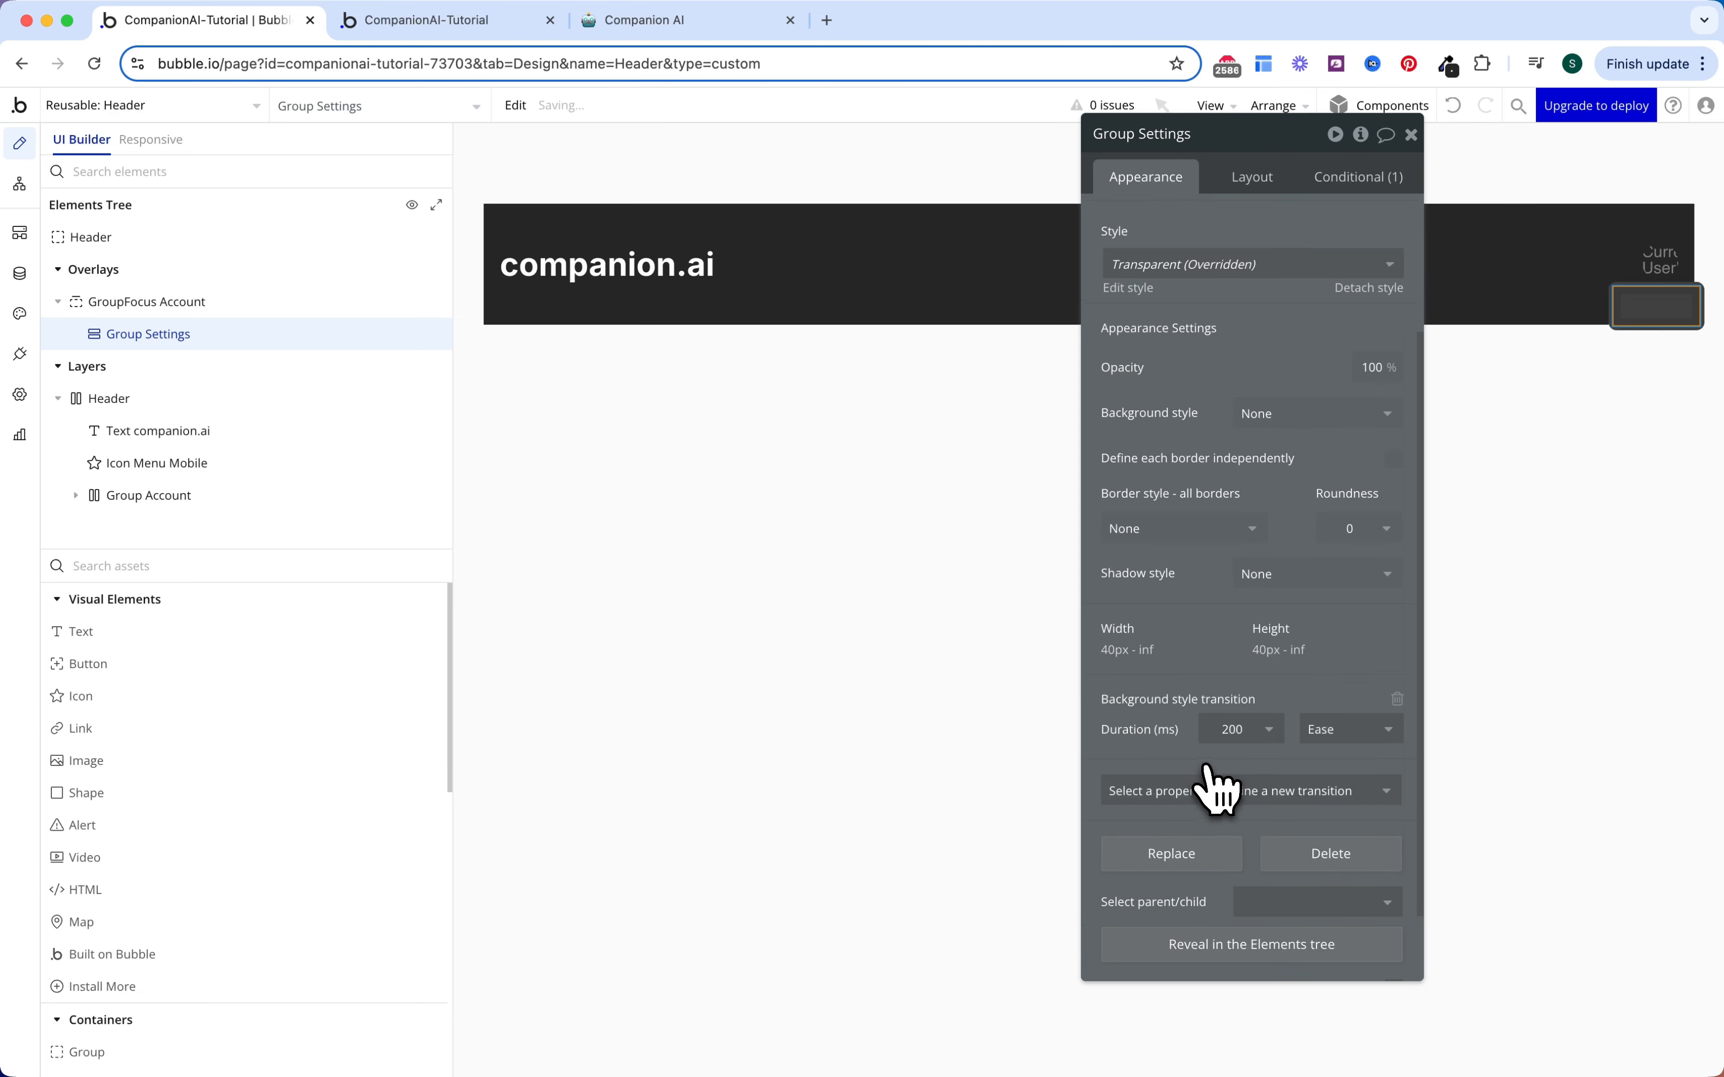
scroll(1225, 667, down, 2)
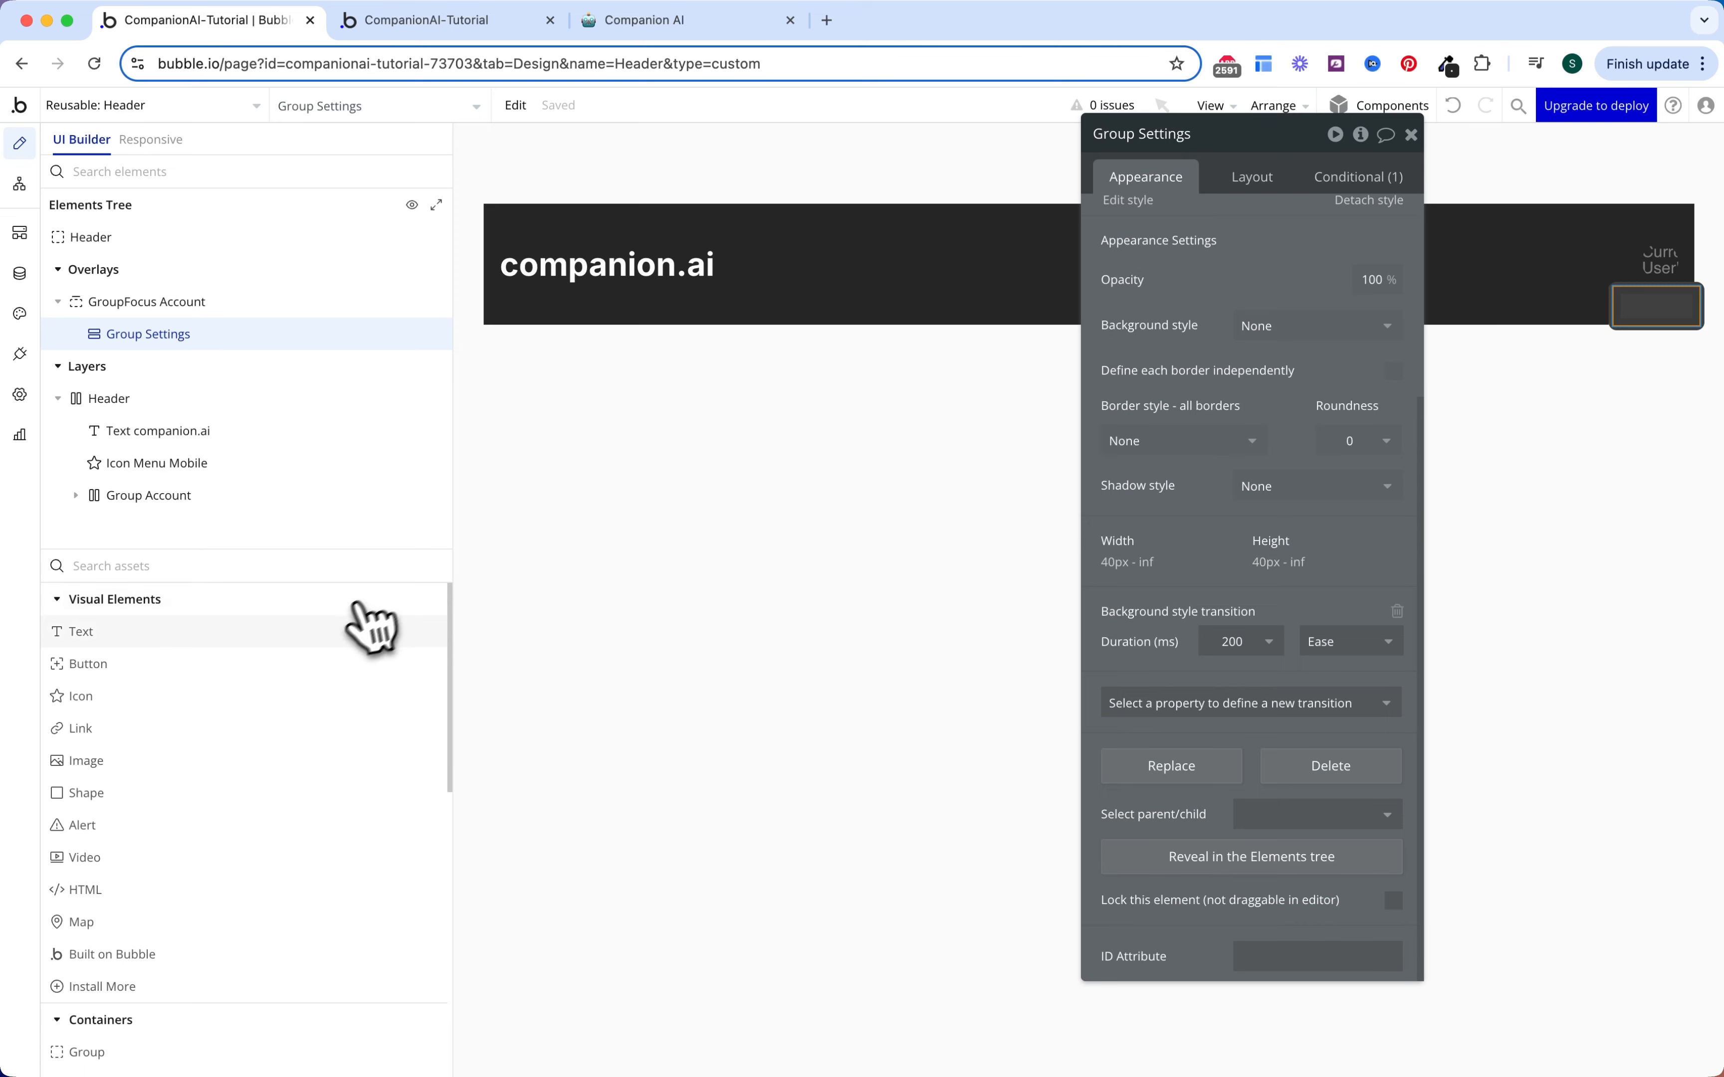
Step: Put a 'Settings' text inside Group Settings and copy the group
drag(345, 645, 246, 371)
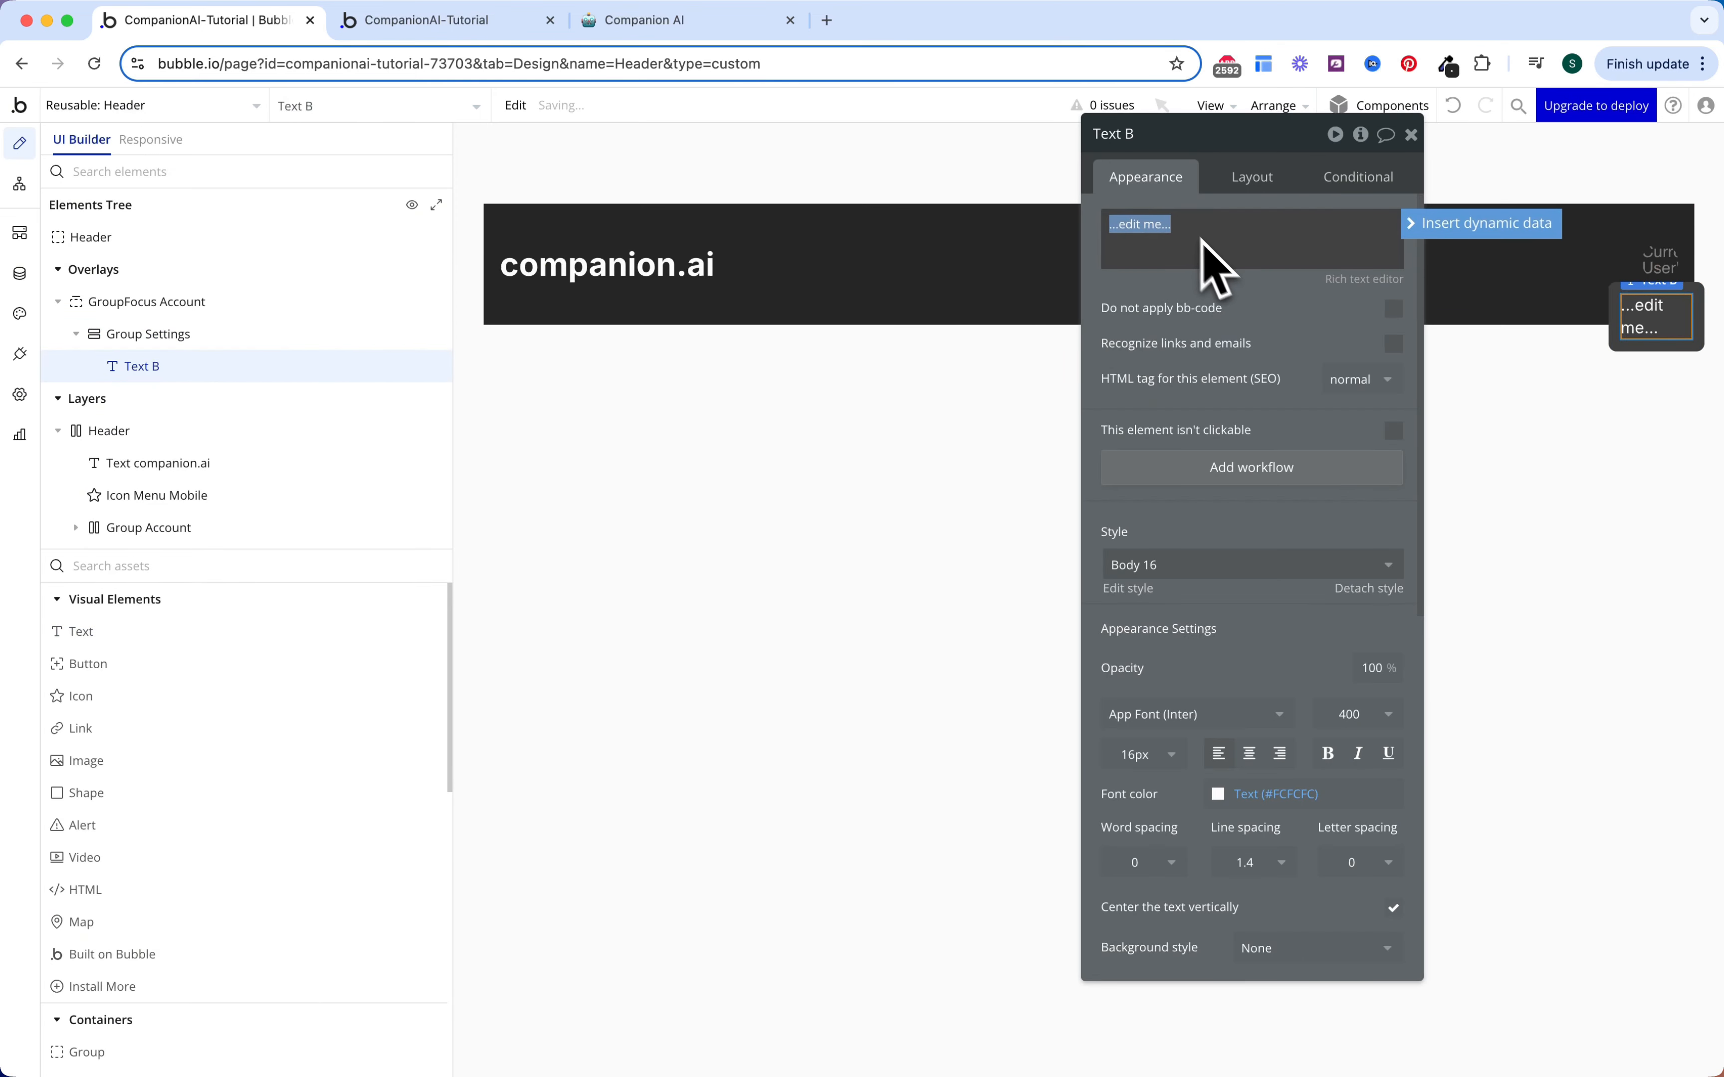
text(Settings)
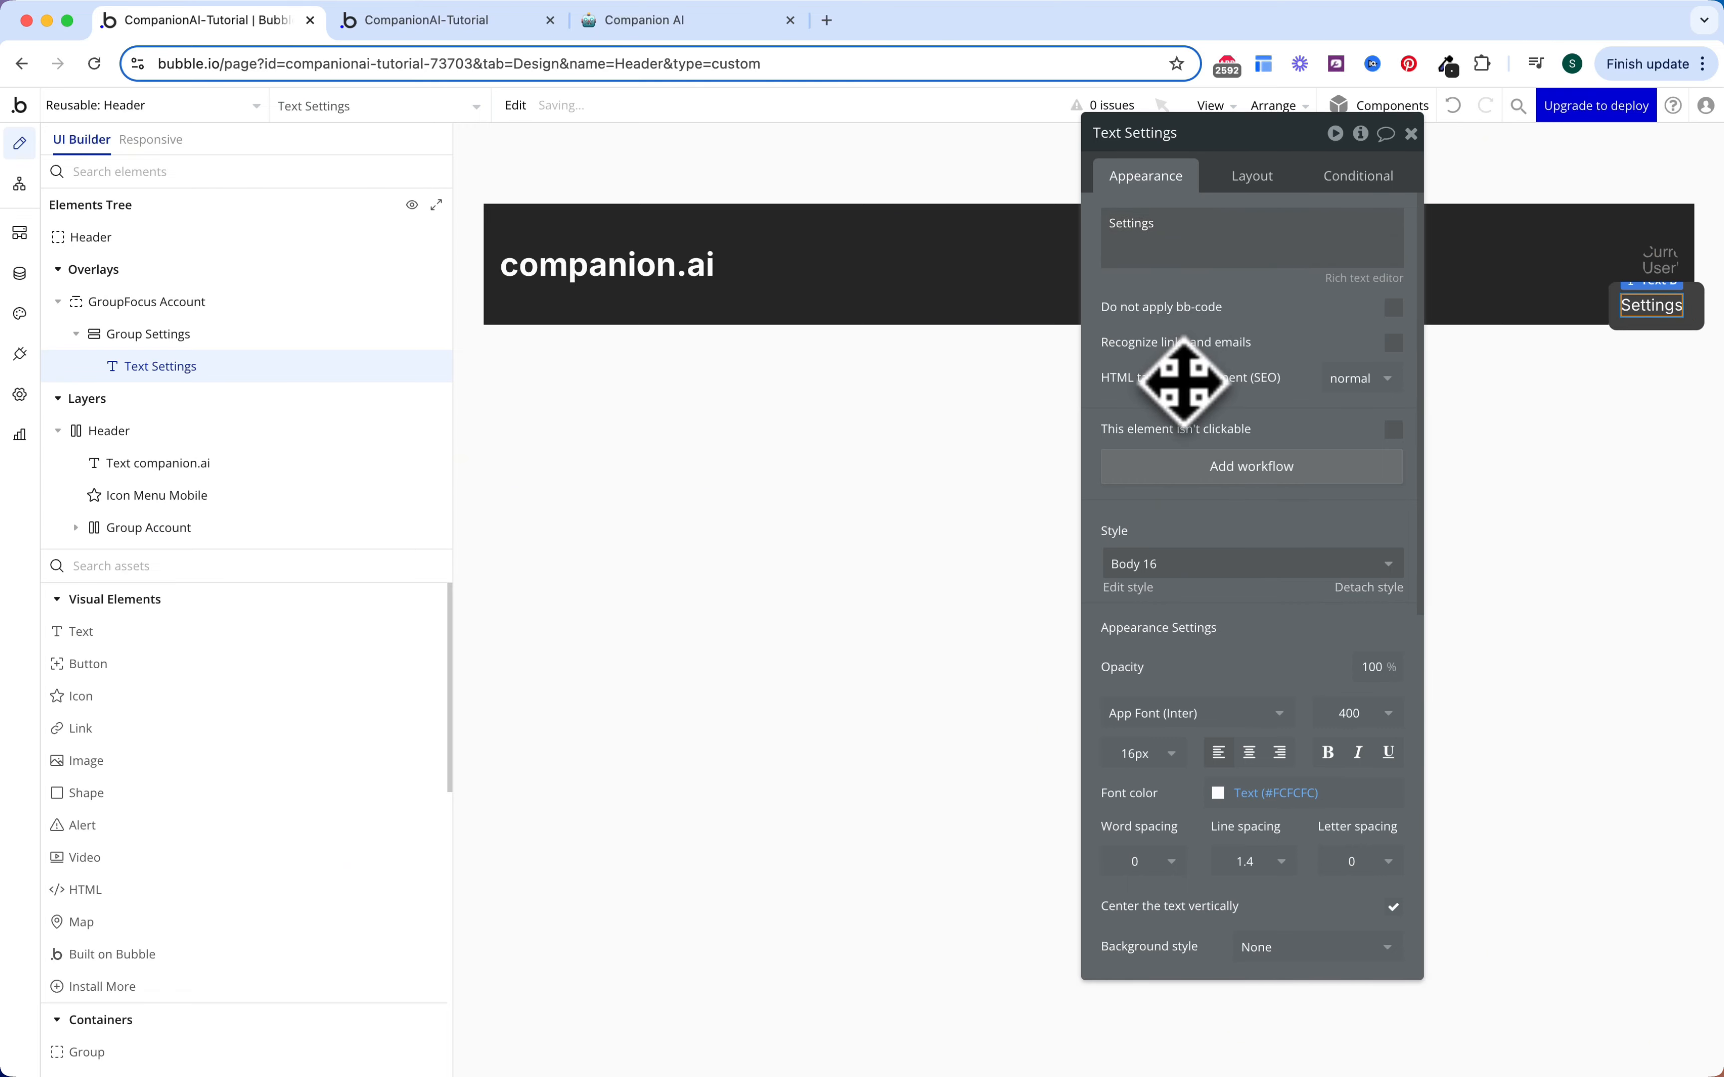
click(211, 342)
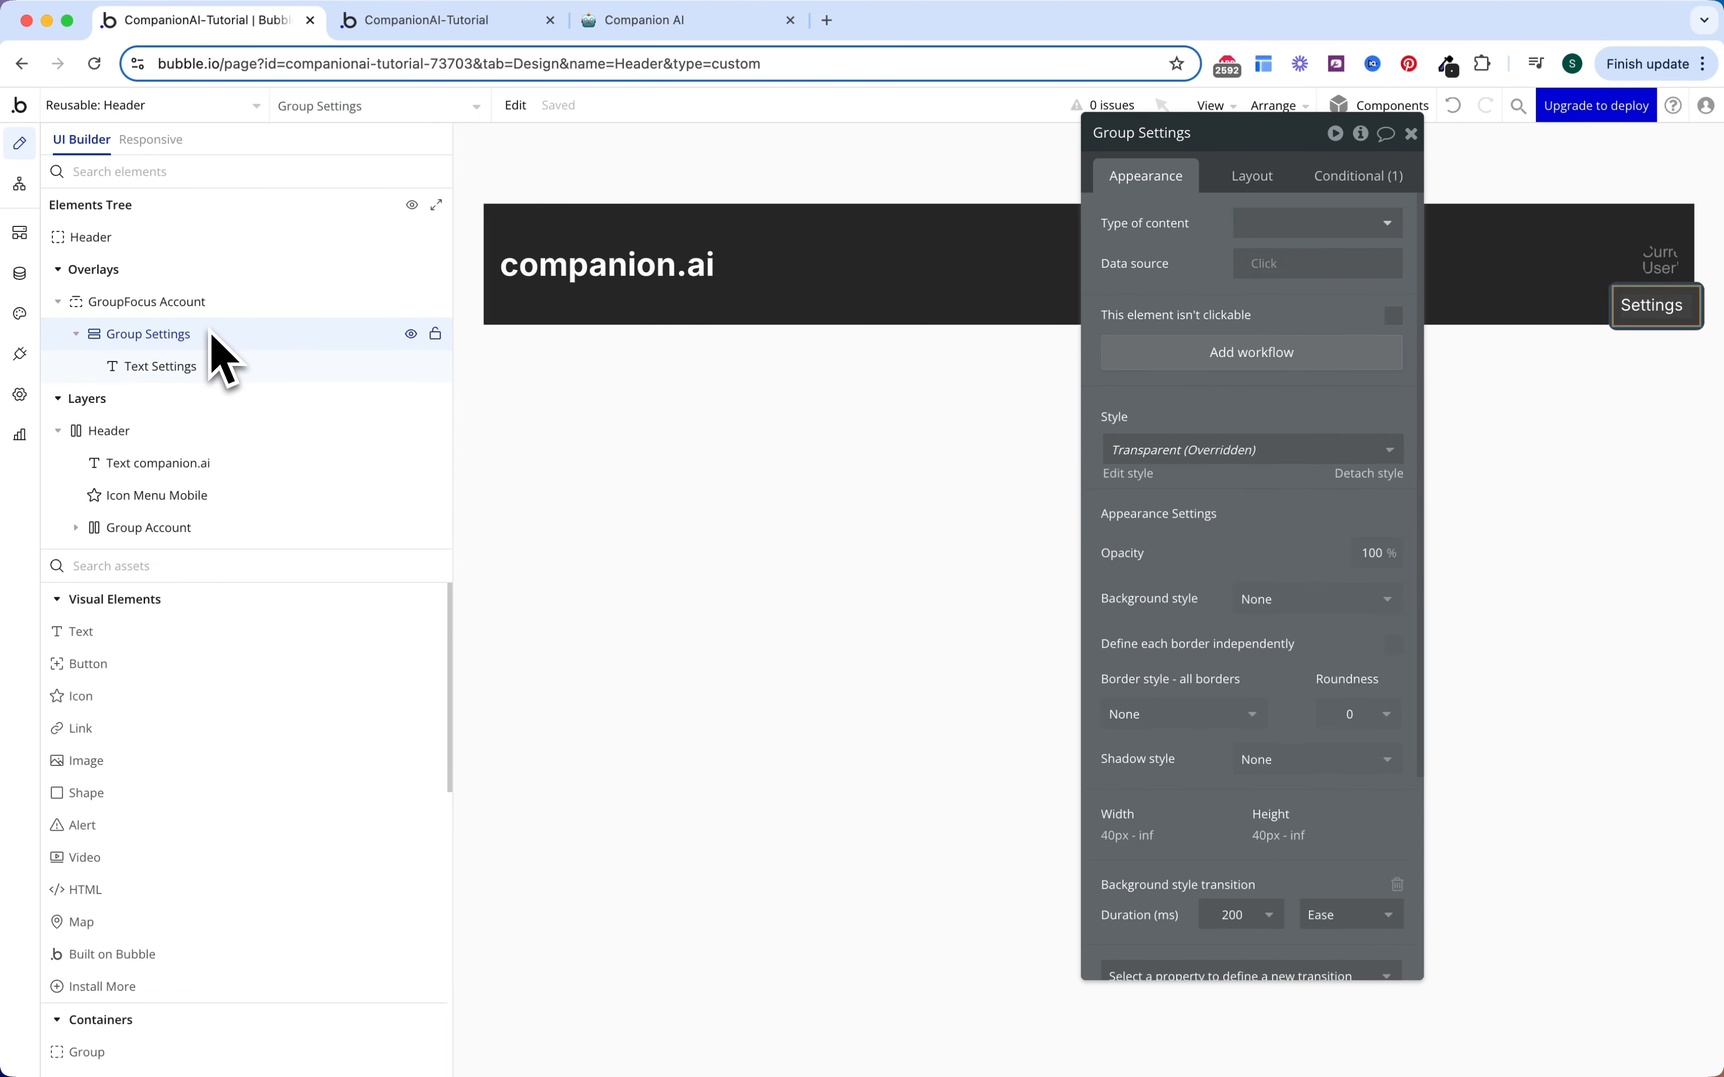
right_click(211, 344)
key(Escape)
Step: Paste the copy into the popup as Group Logout with its text changed to 'Logout'
click(206, 307)
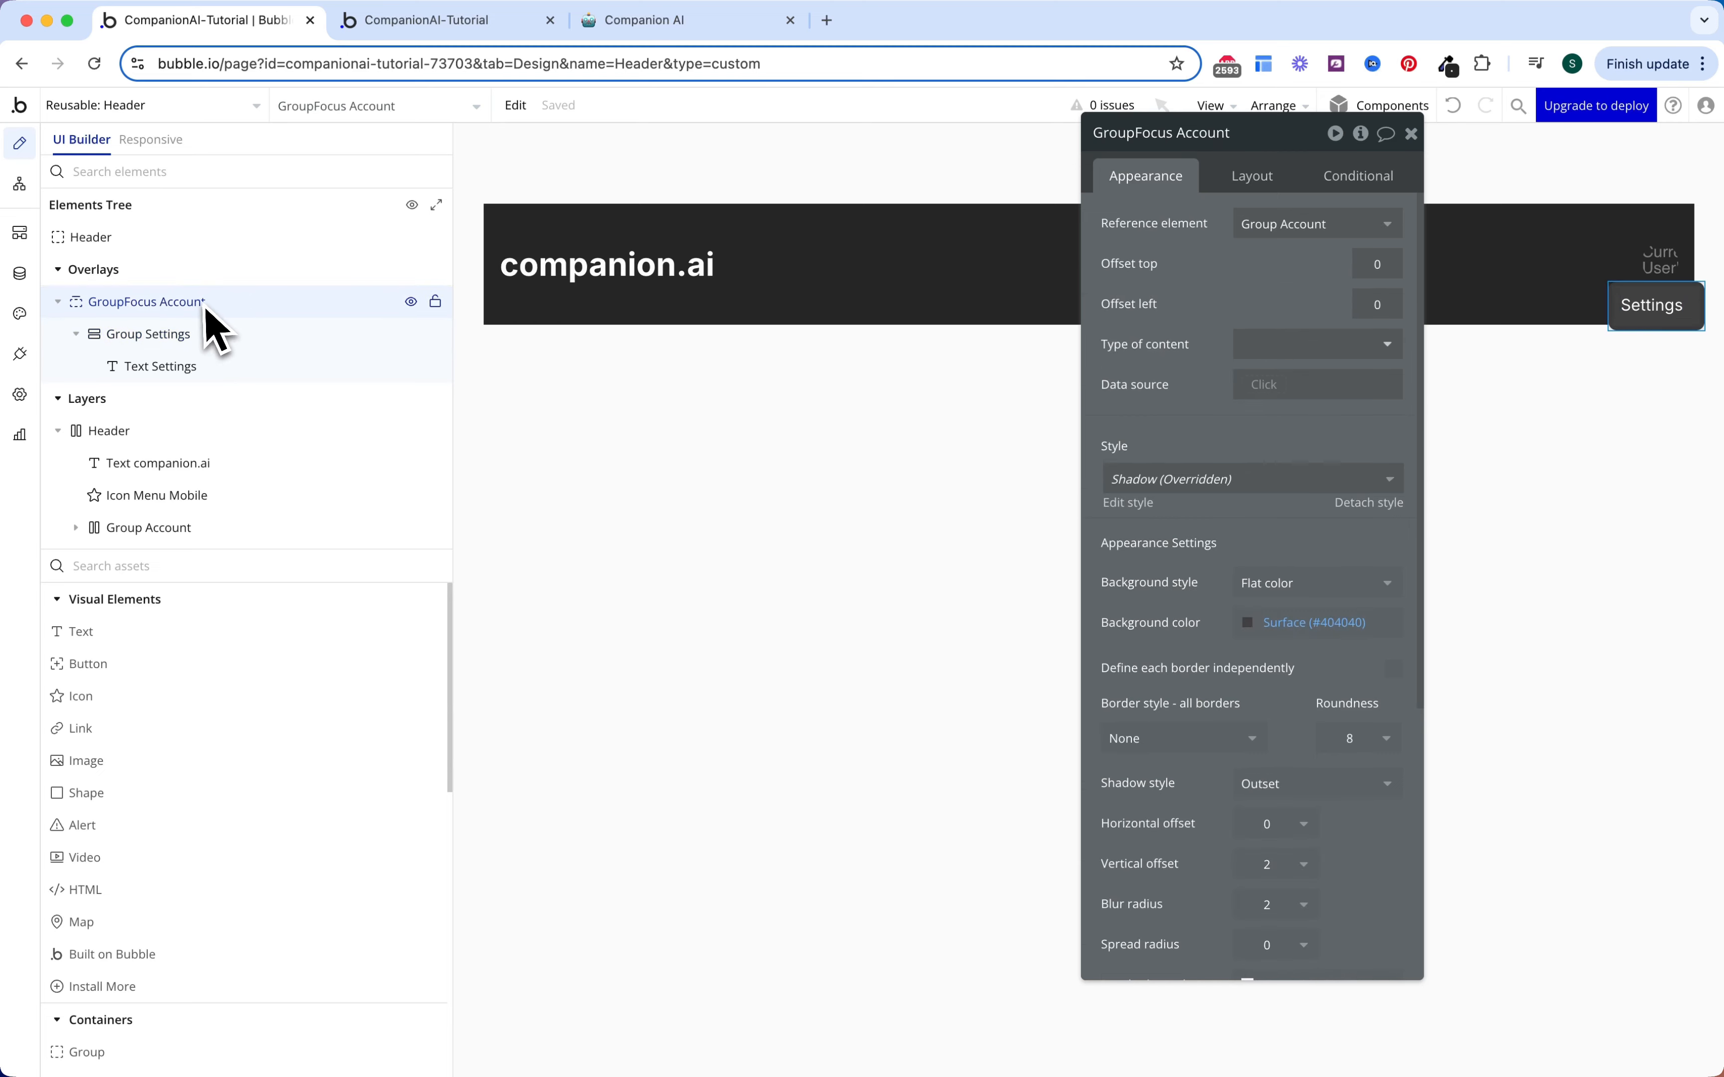
right_click(223, 319)
click(494, 509)
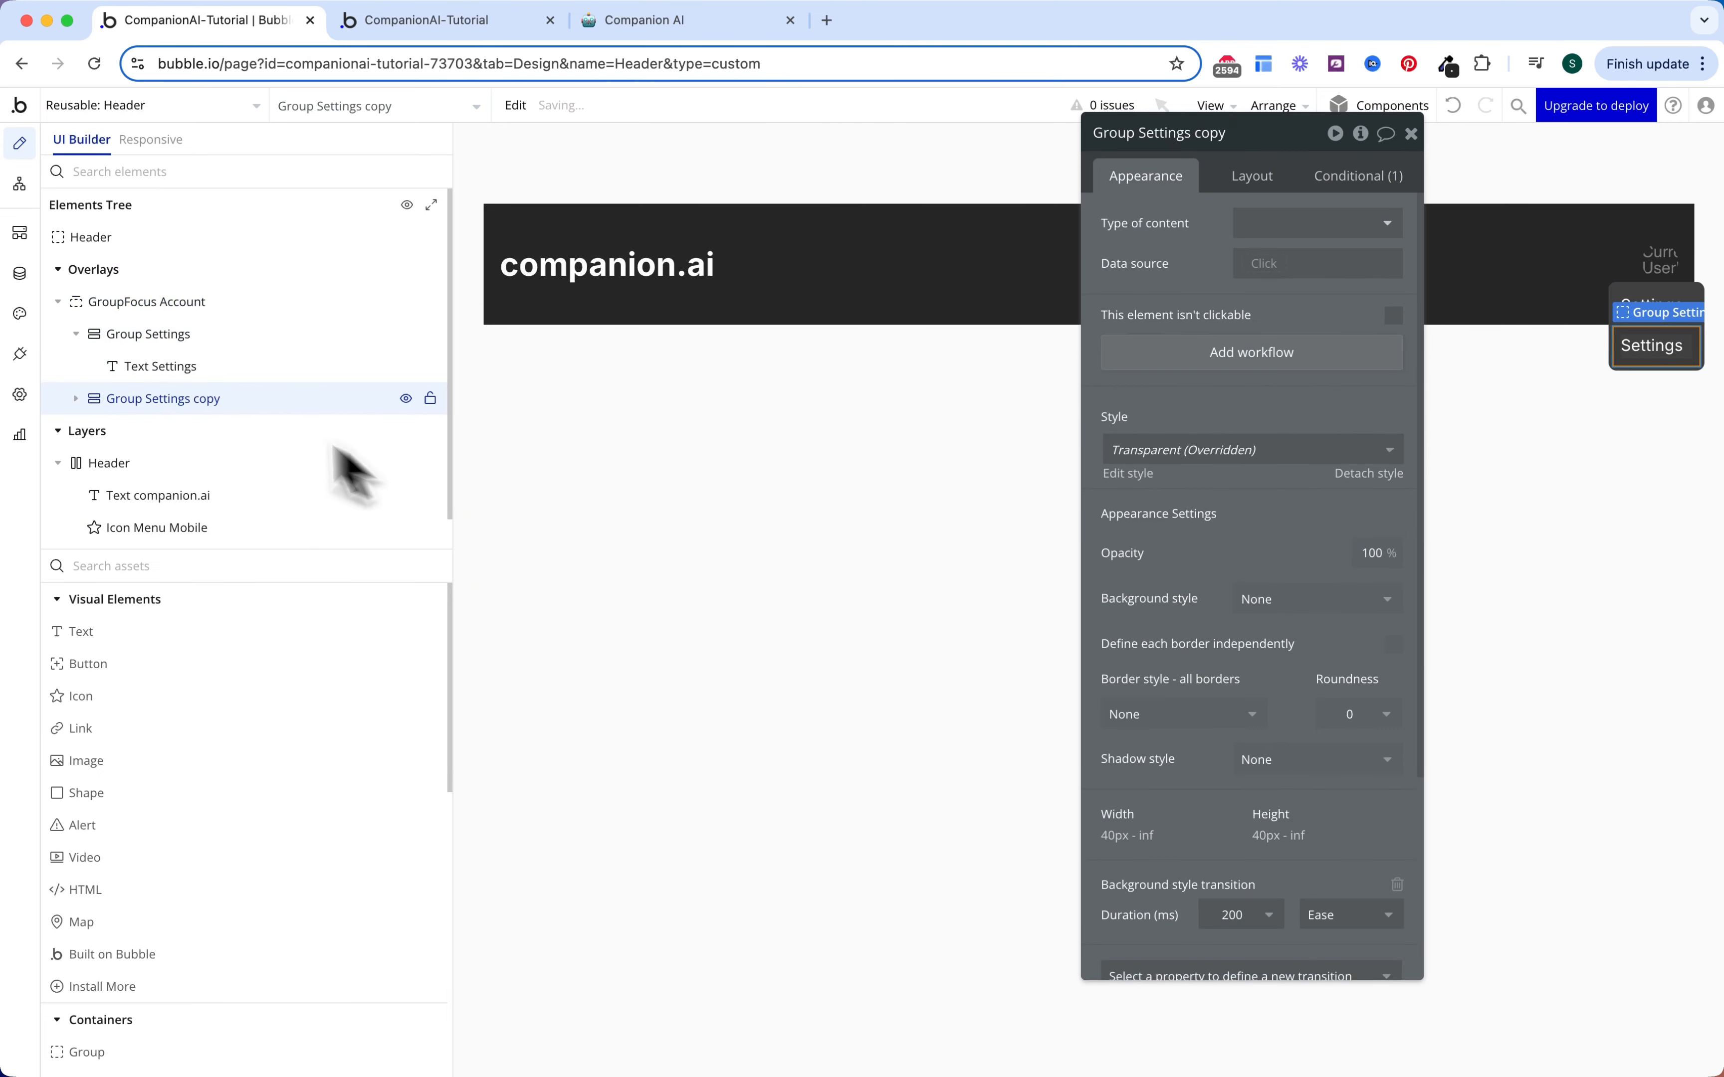
double_click(199, 403)
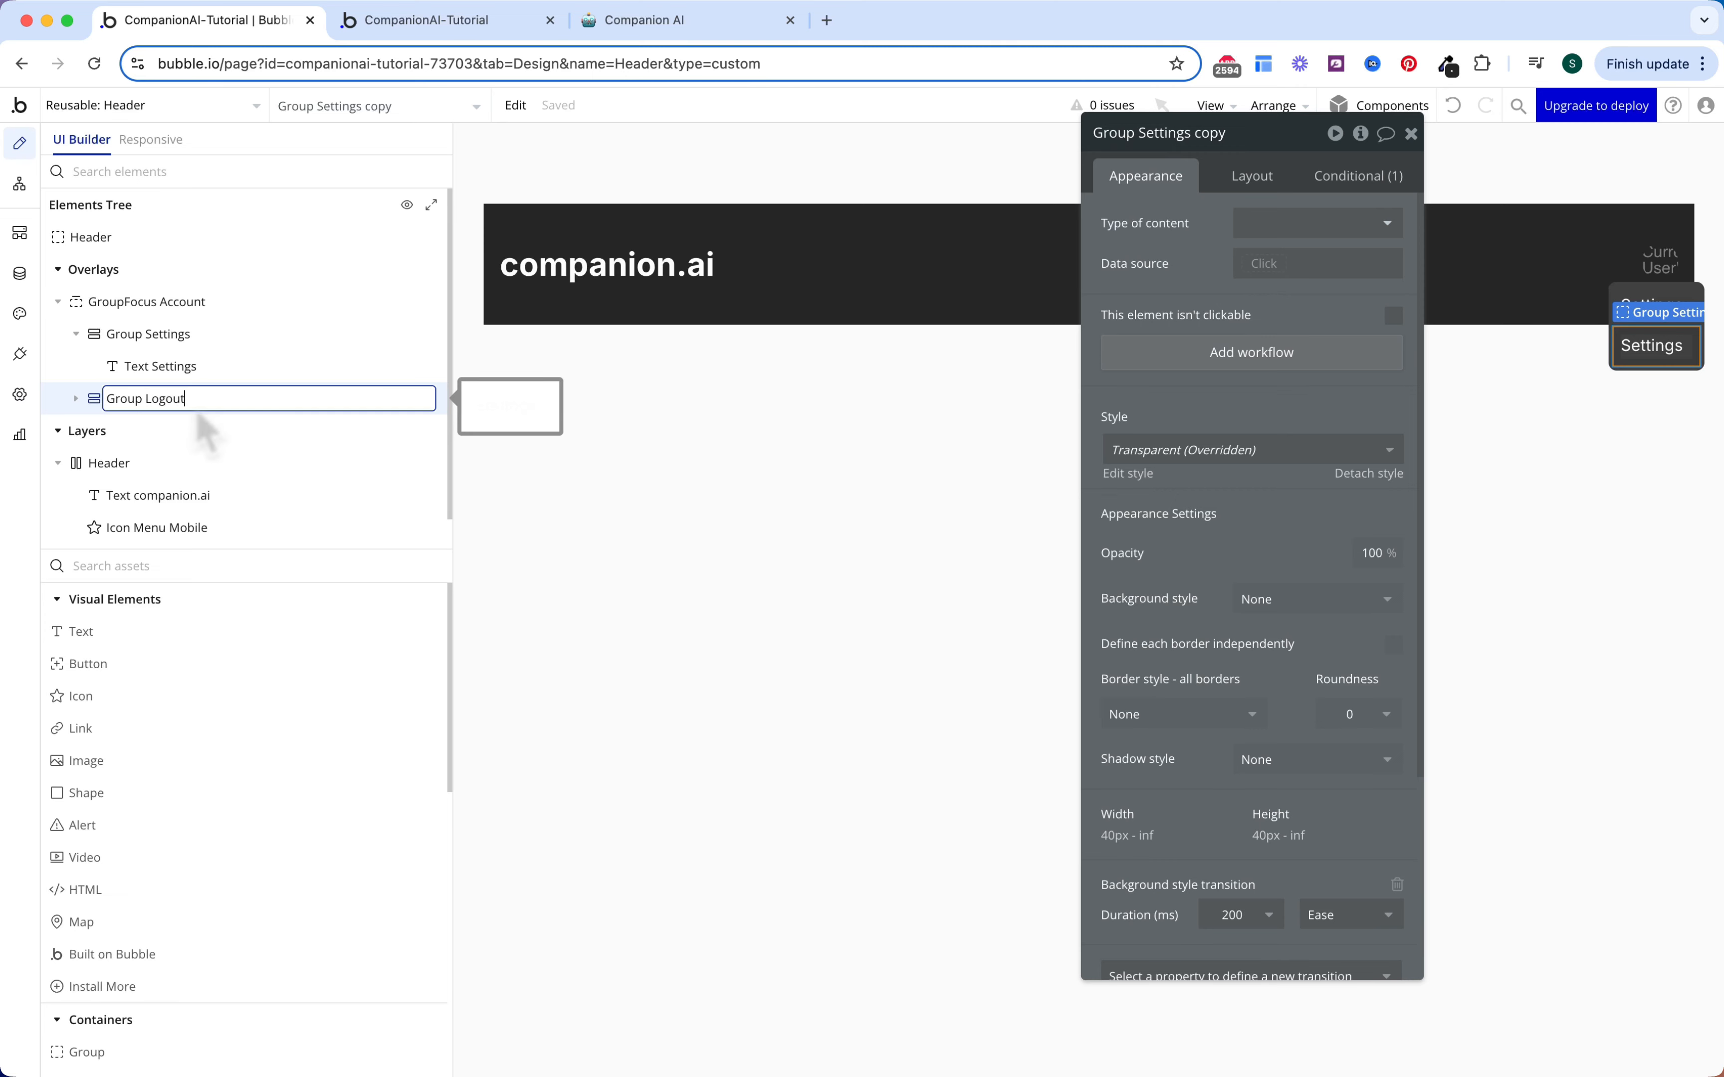
text(Group Logout)
key(Return)
click(113, 431)
triple_click(1231, 250)
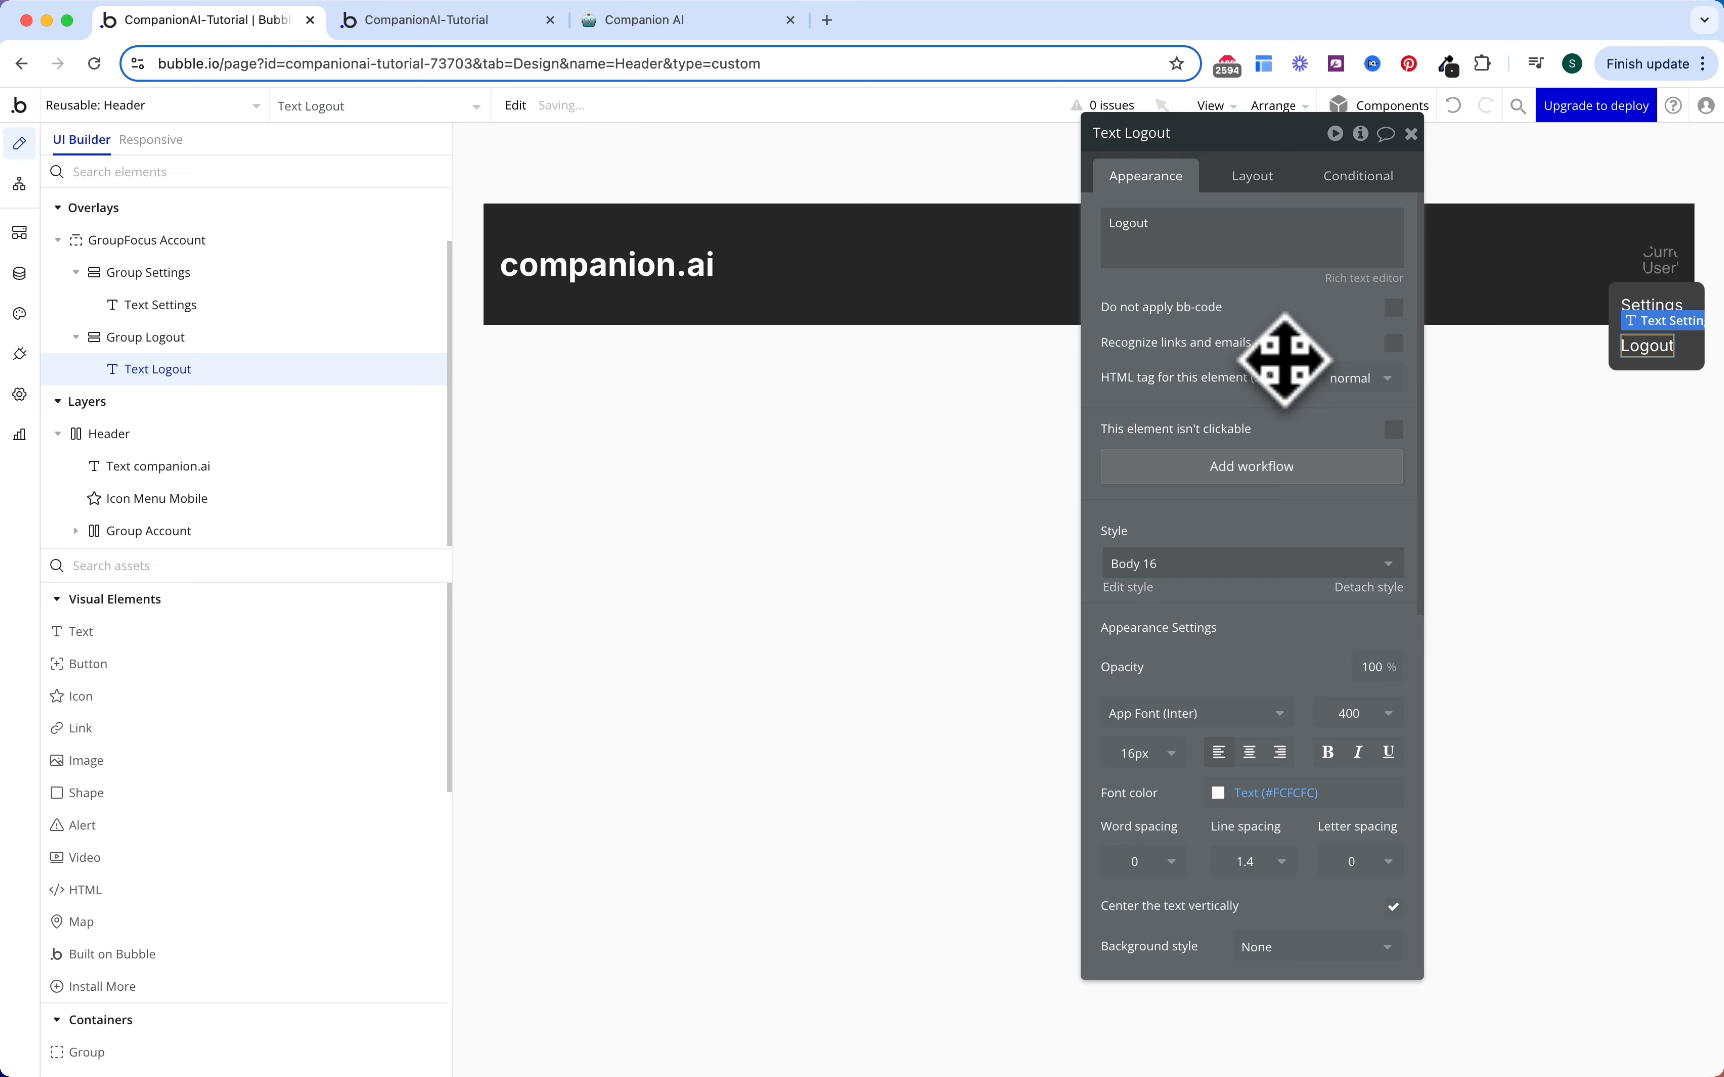
click(707, 442)
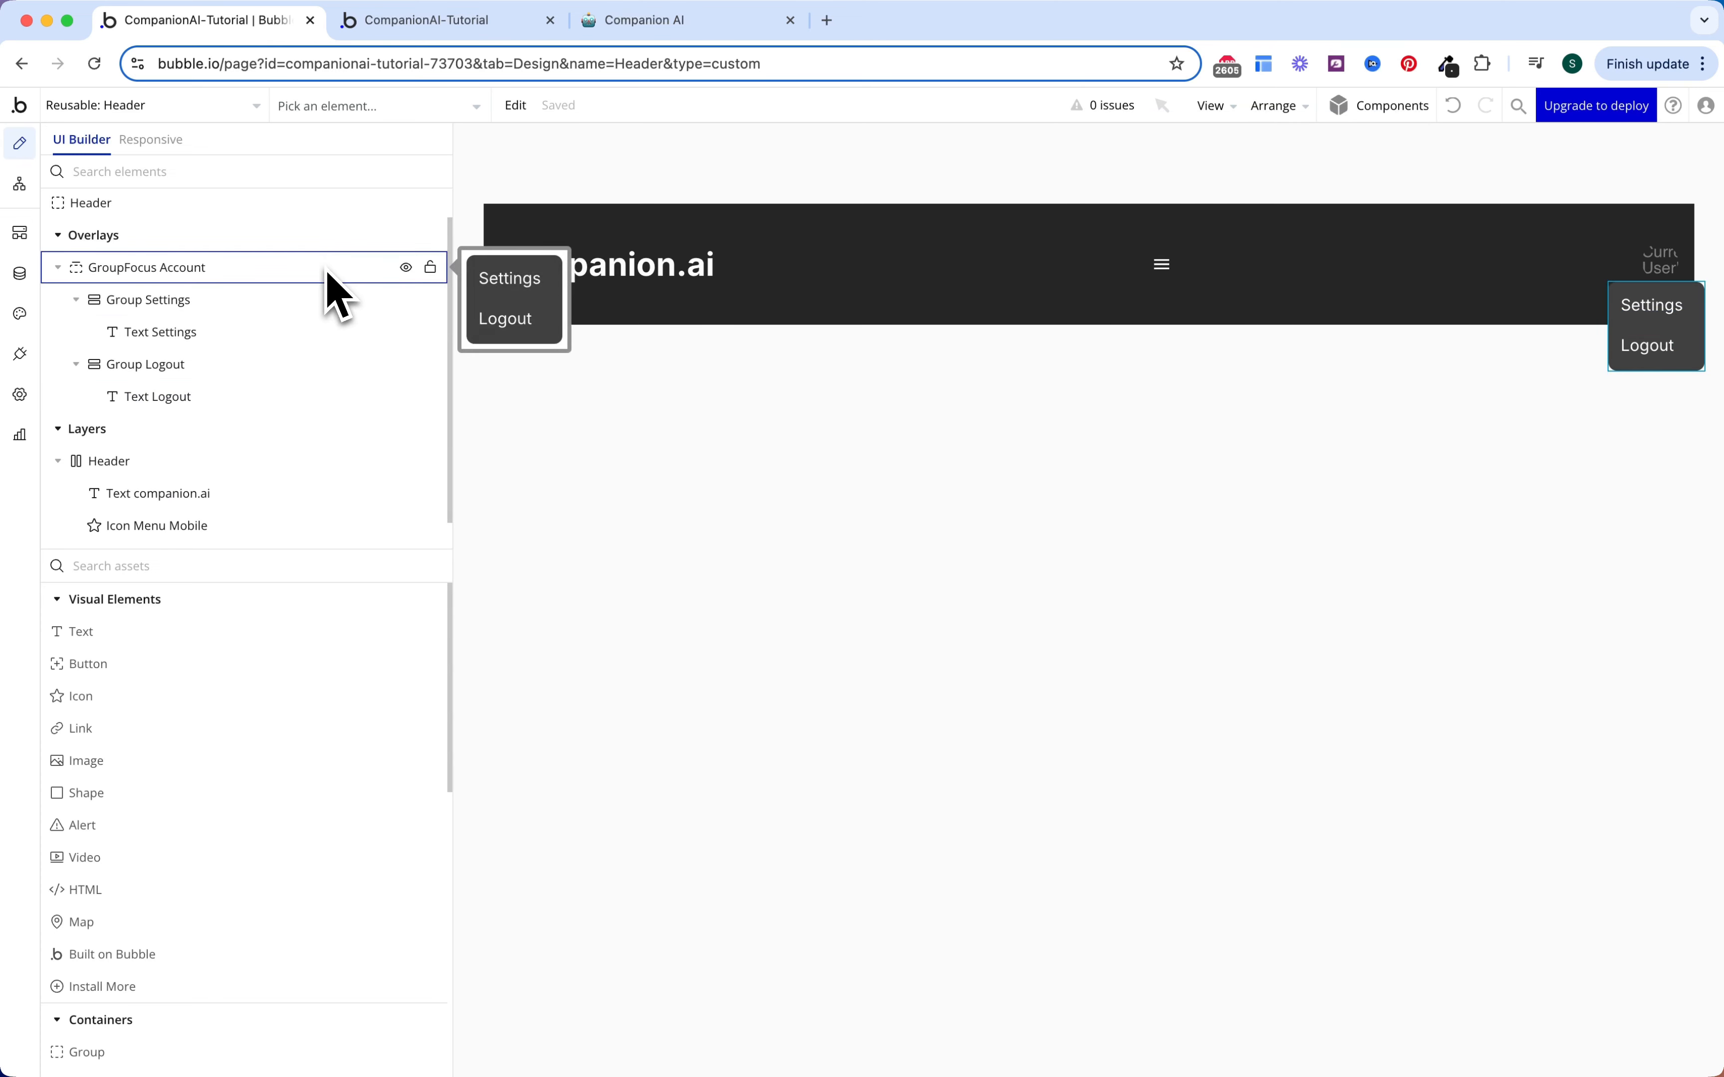
Step: Anchor GroupFocus Account to Image Profile Picture with a -70 left offset
click(335, 294)
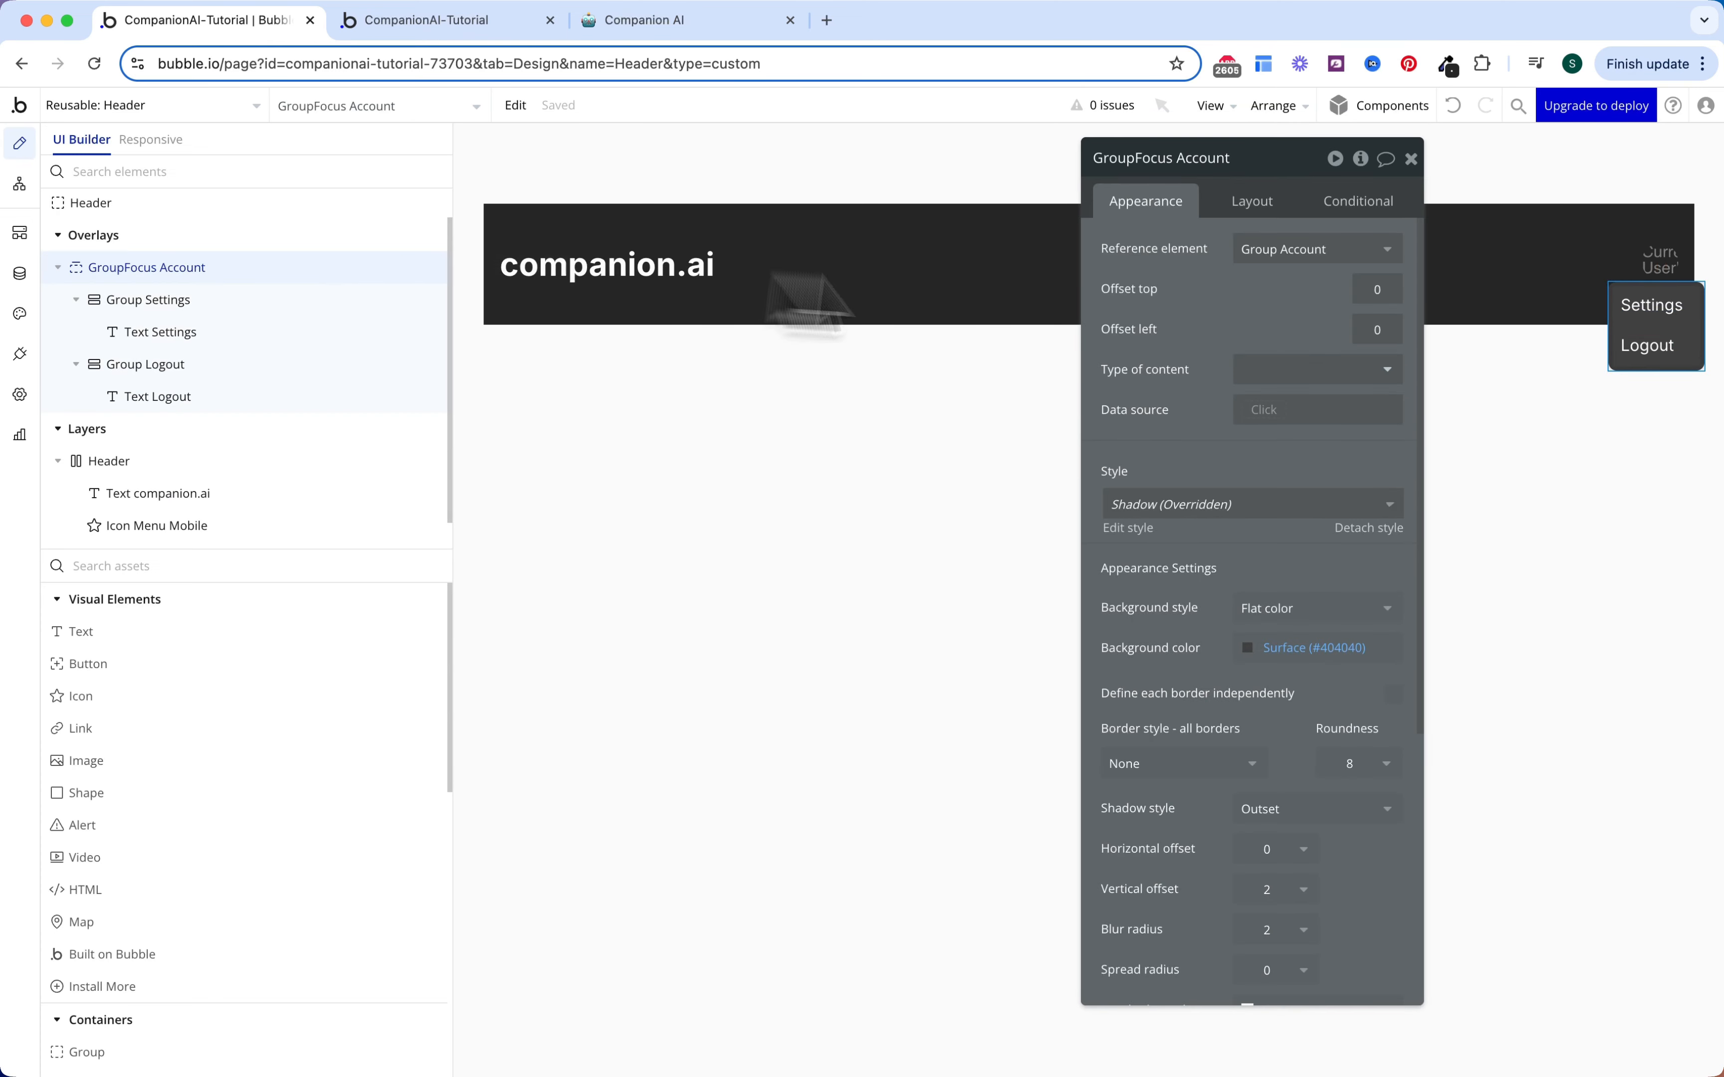
click(1310, 251)
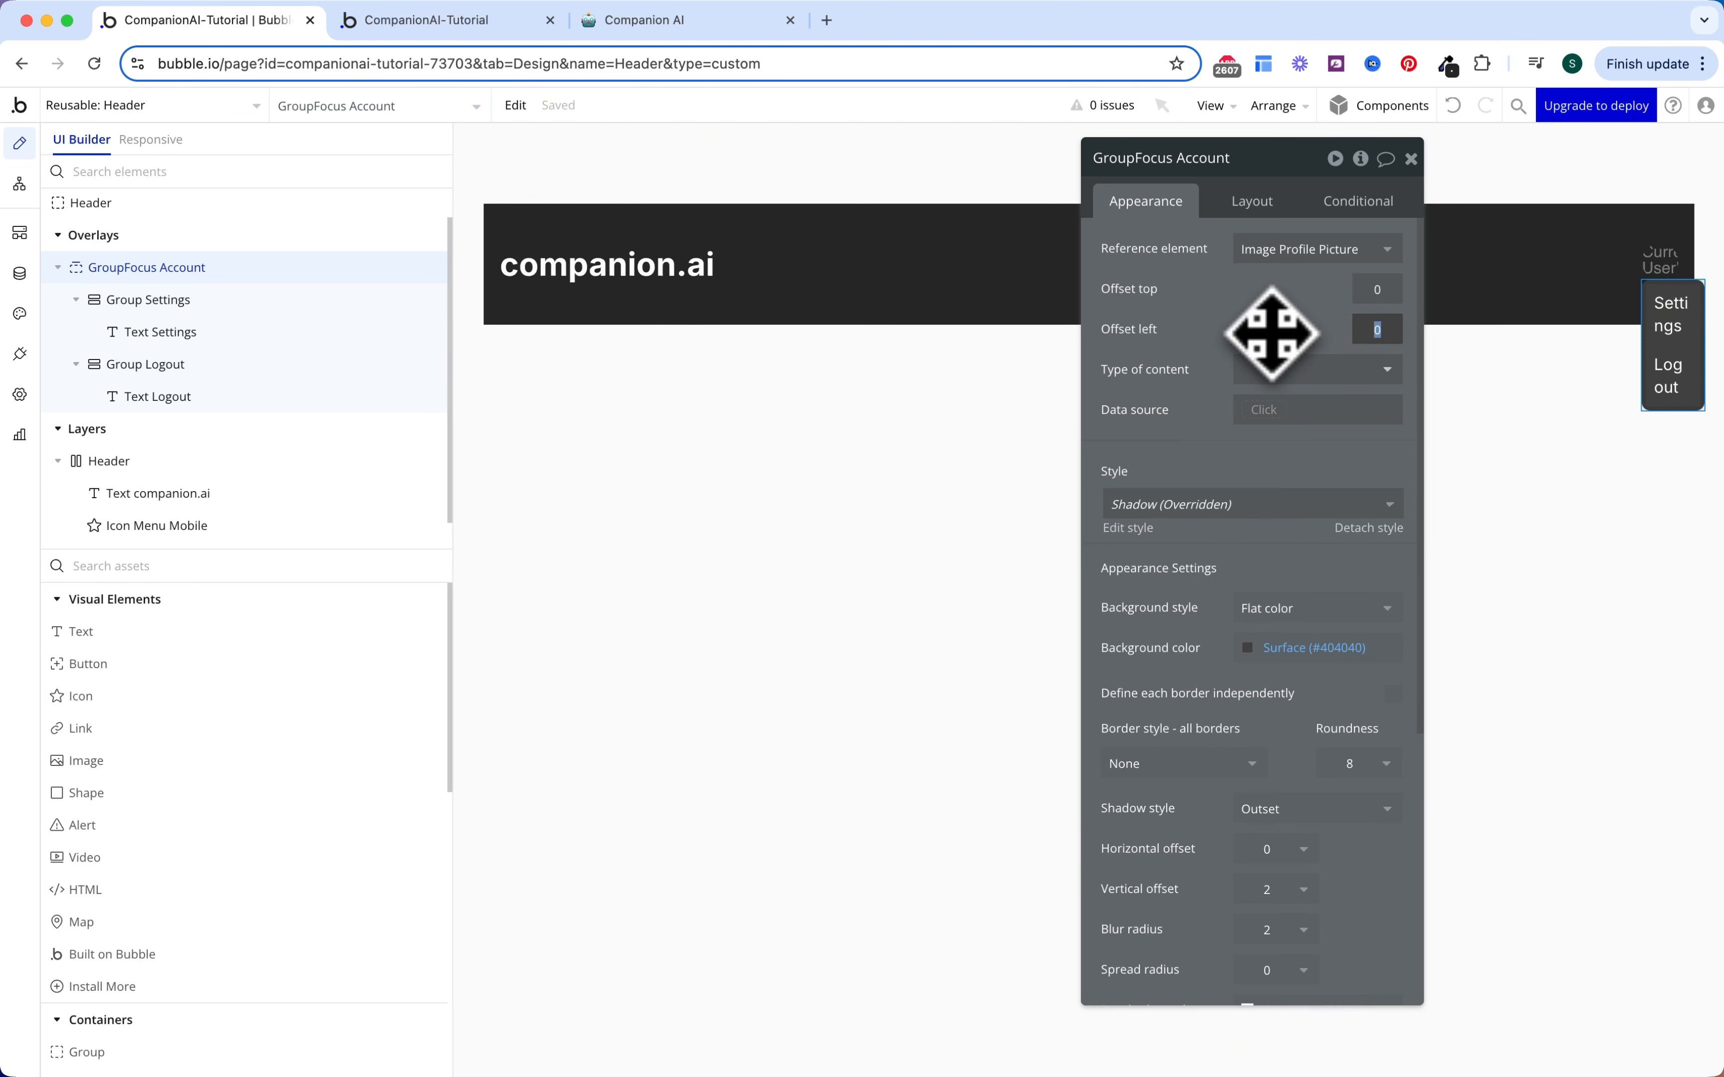
key(Return)
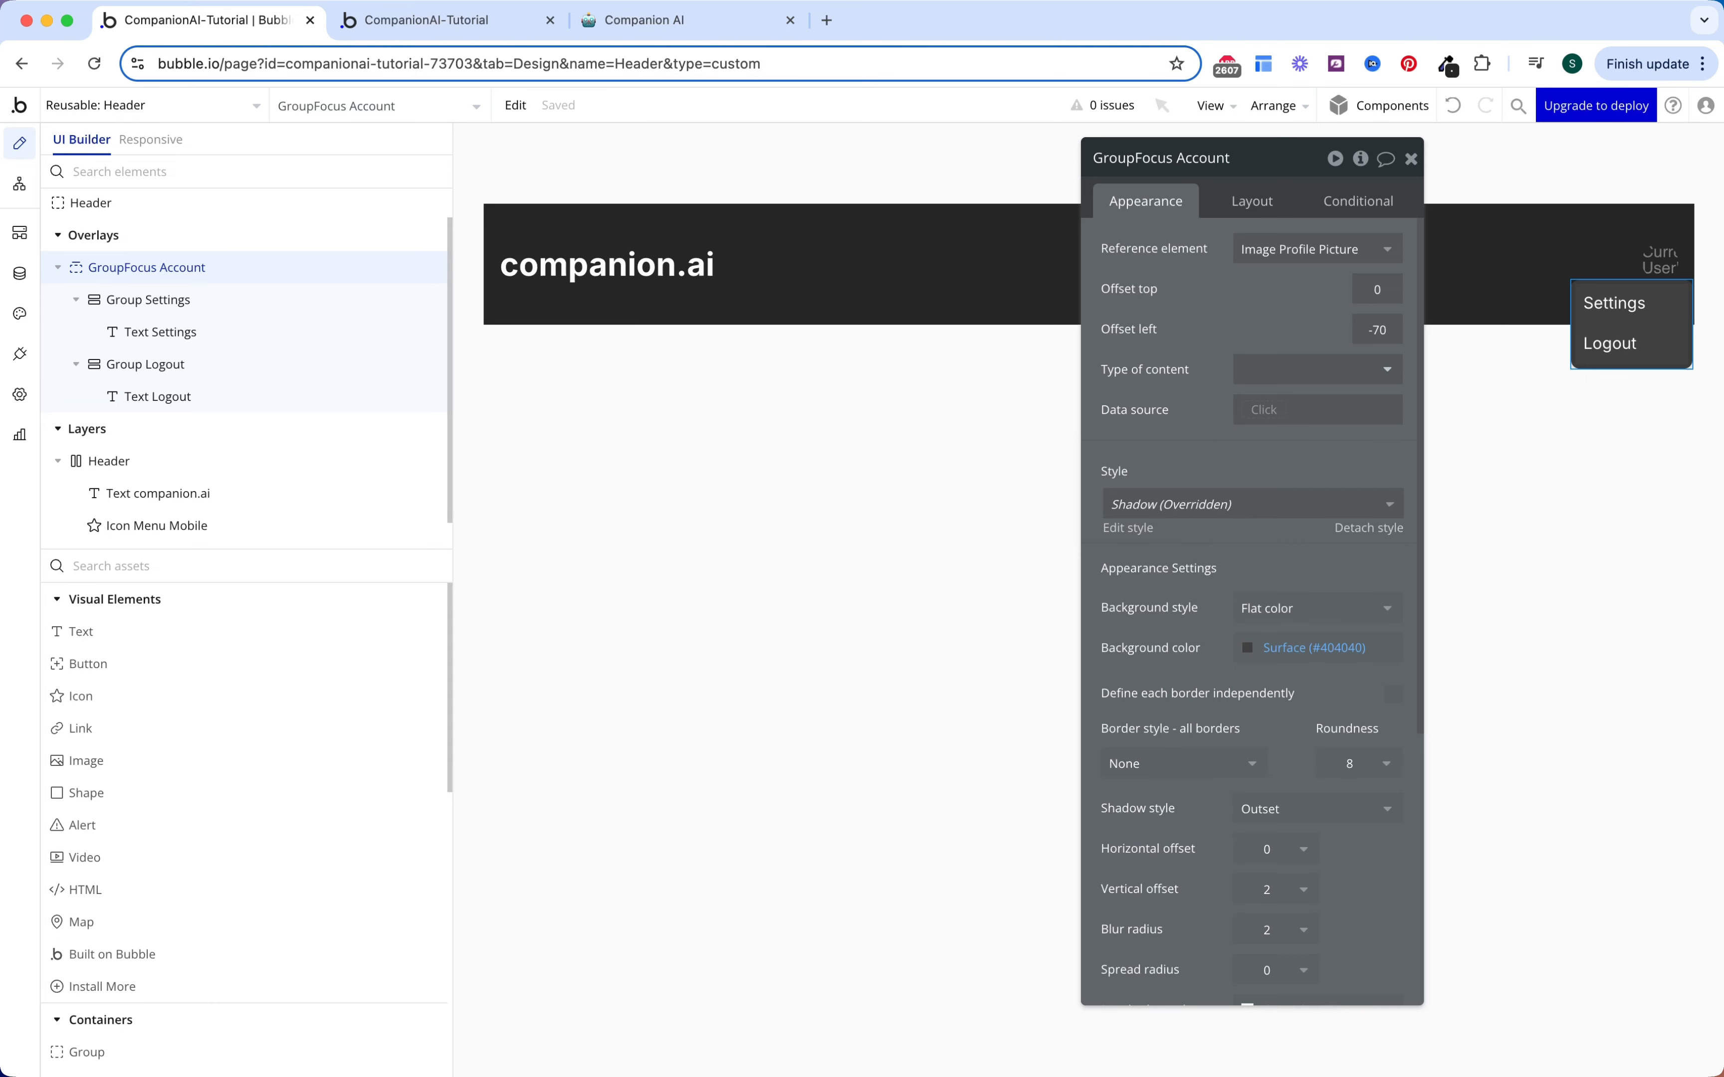
drag(1183, 303, 1185, 348)
key(Escape)
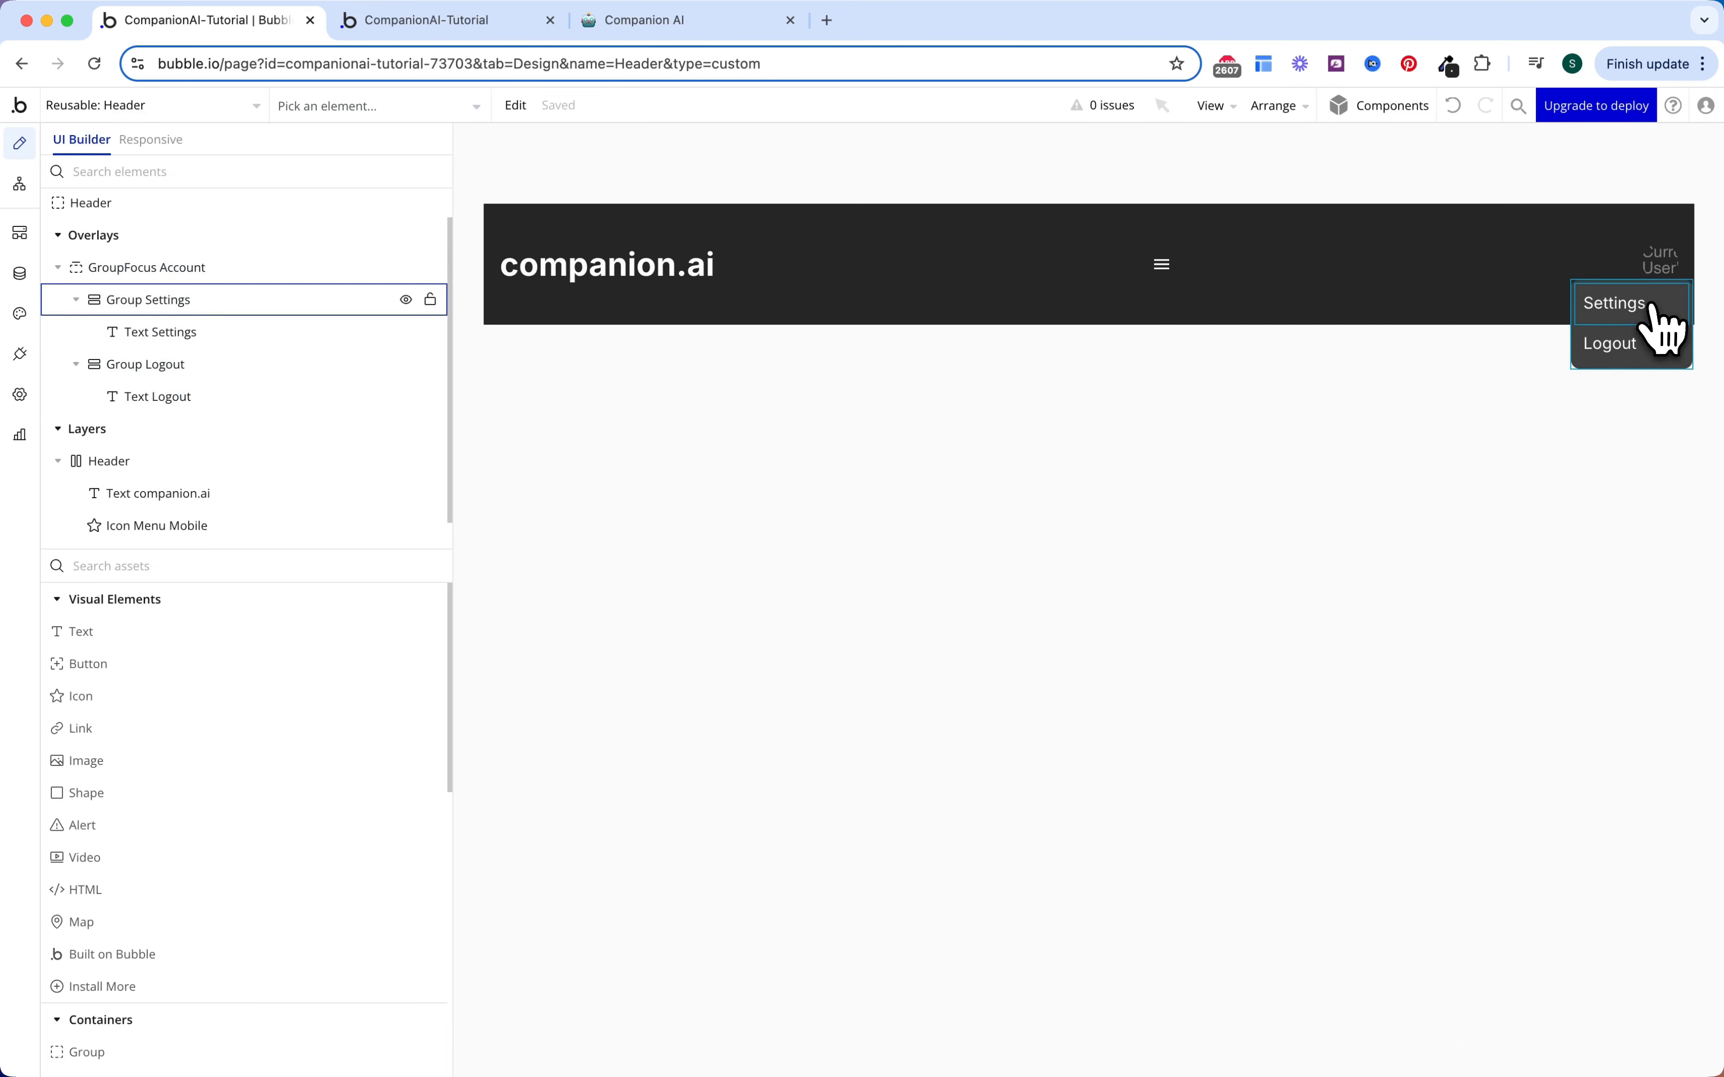
double_click(1664, 264)
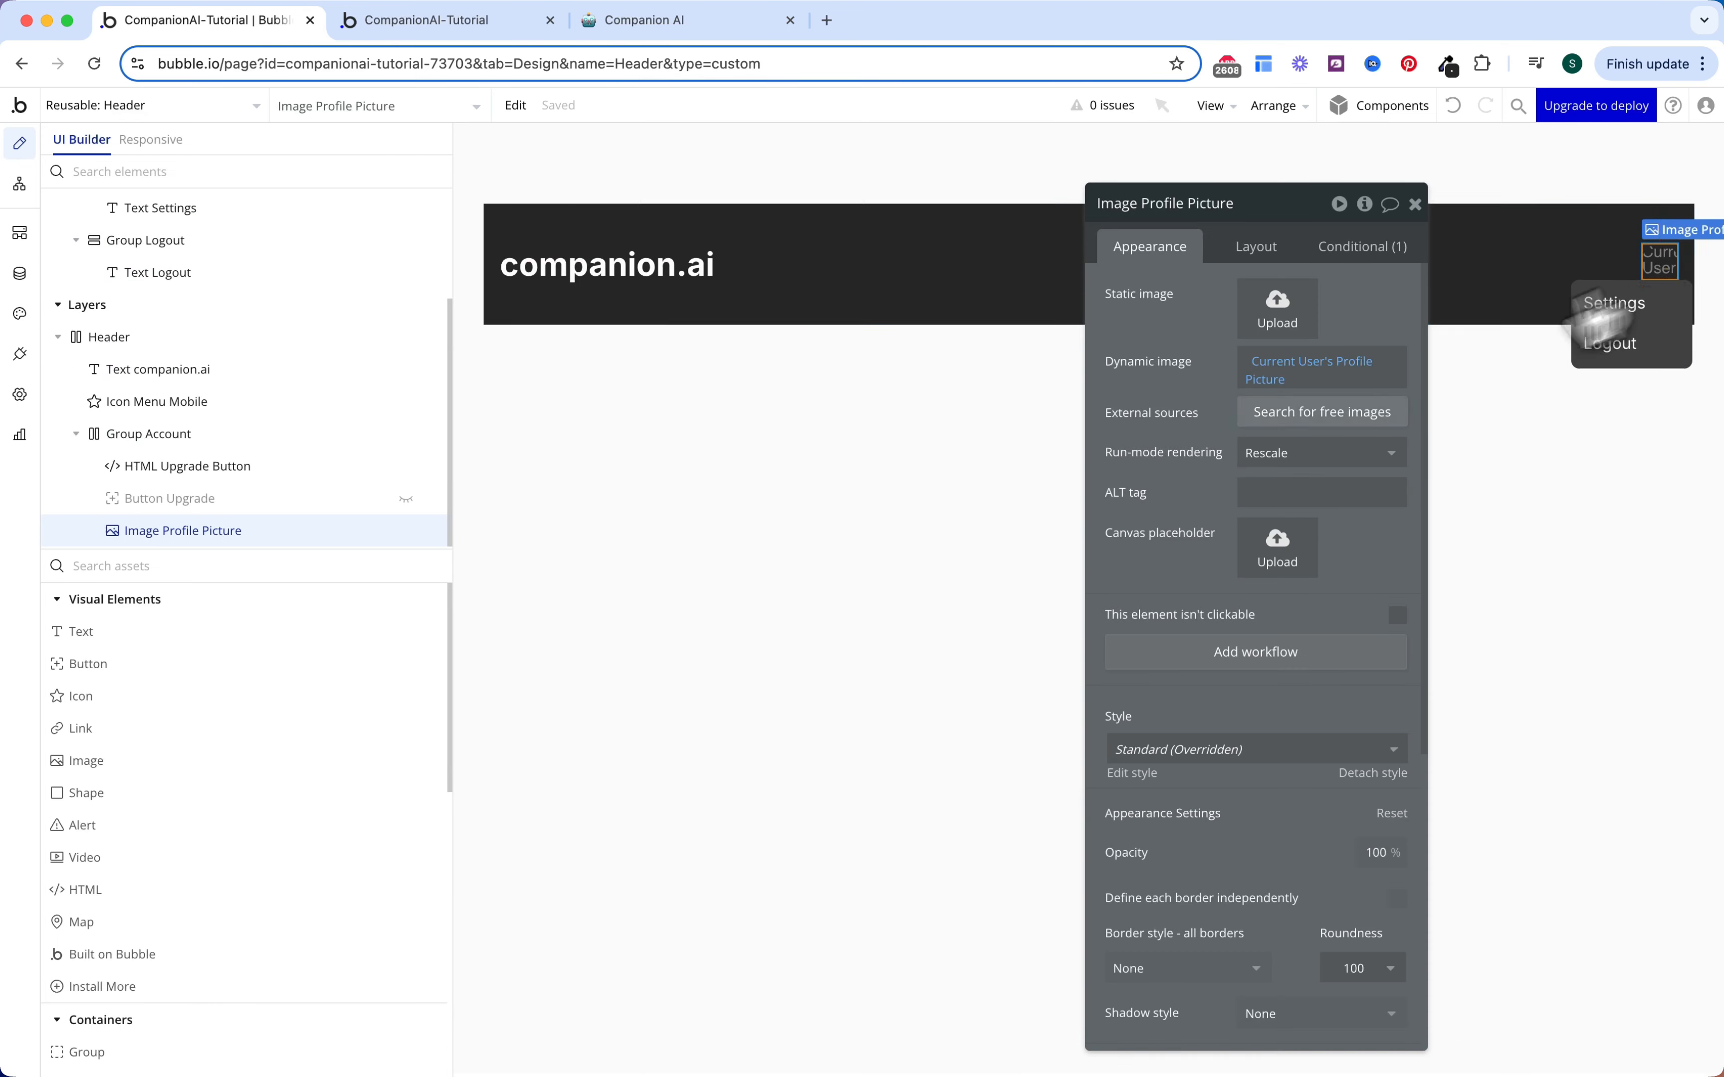
Step: Create a profile-picture click workflow with a Toggle action on GroupFocus Account
click(1275, 666)
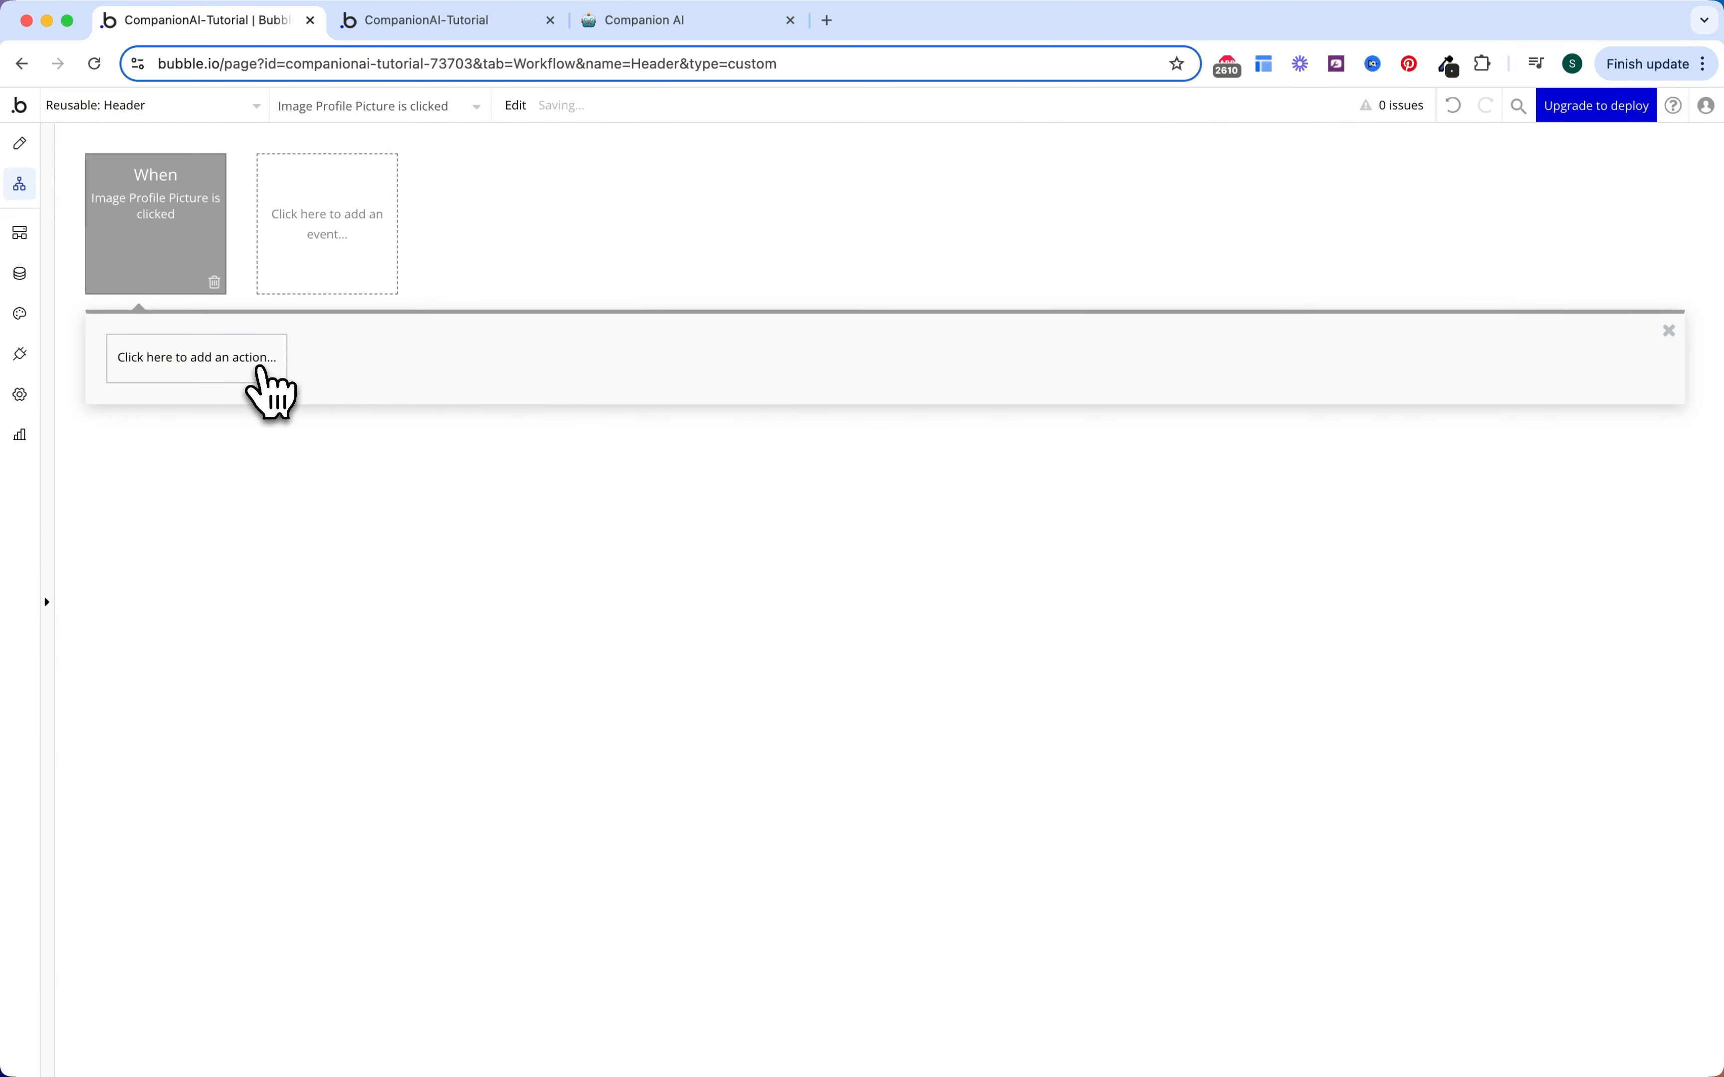
click(263, 378)
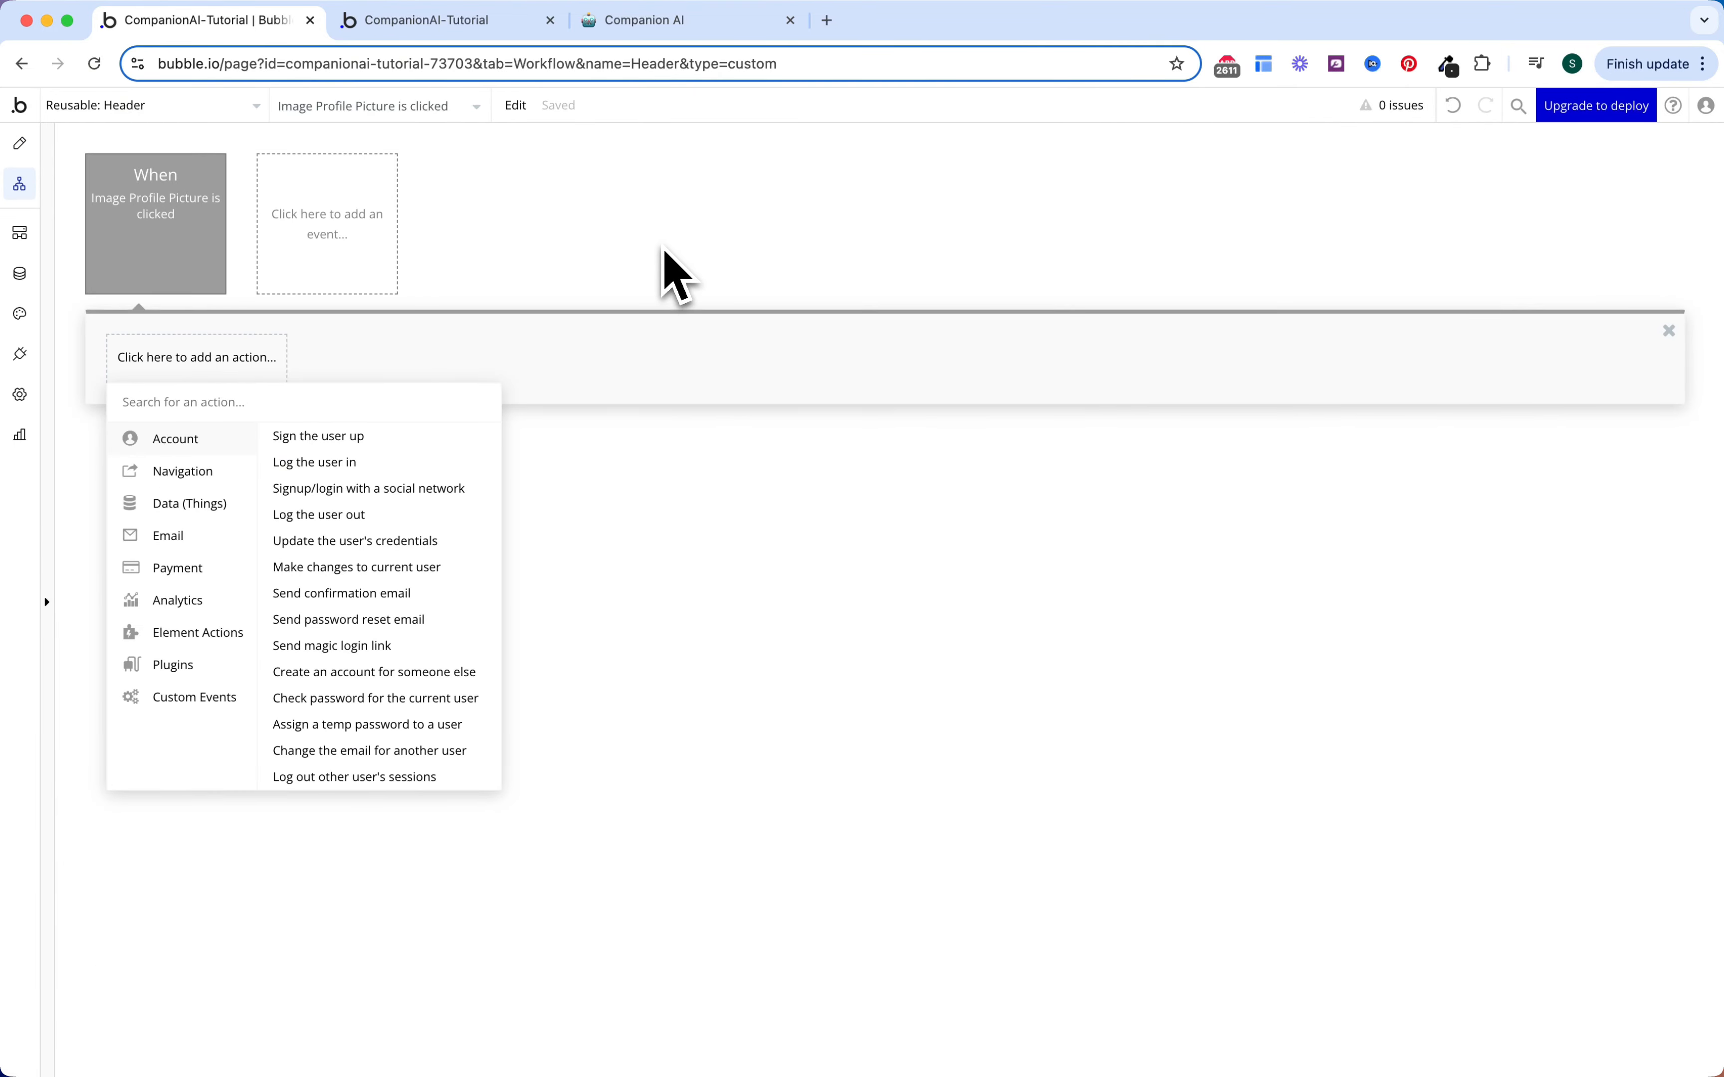
text(togg)
click(263, 436)
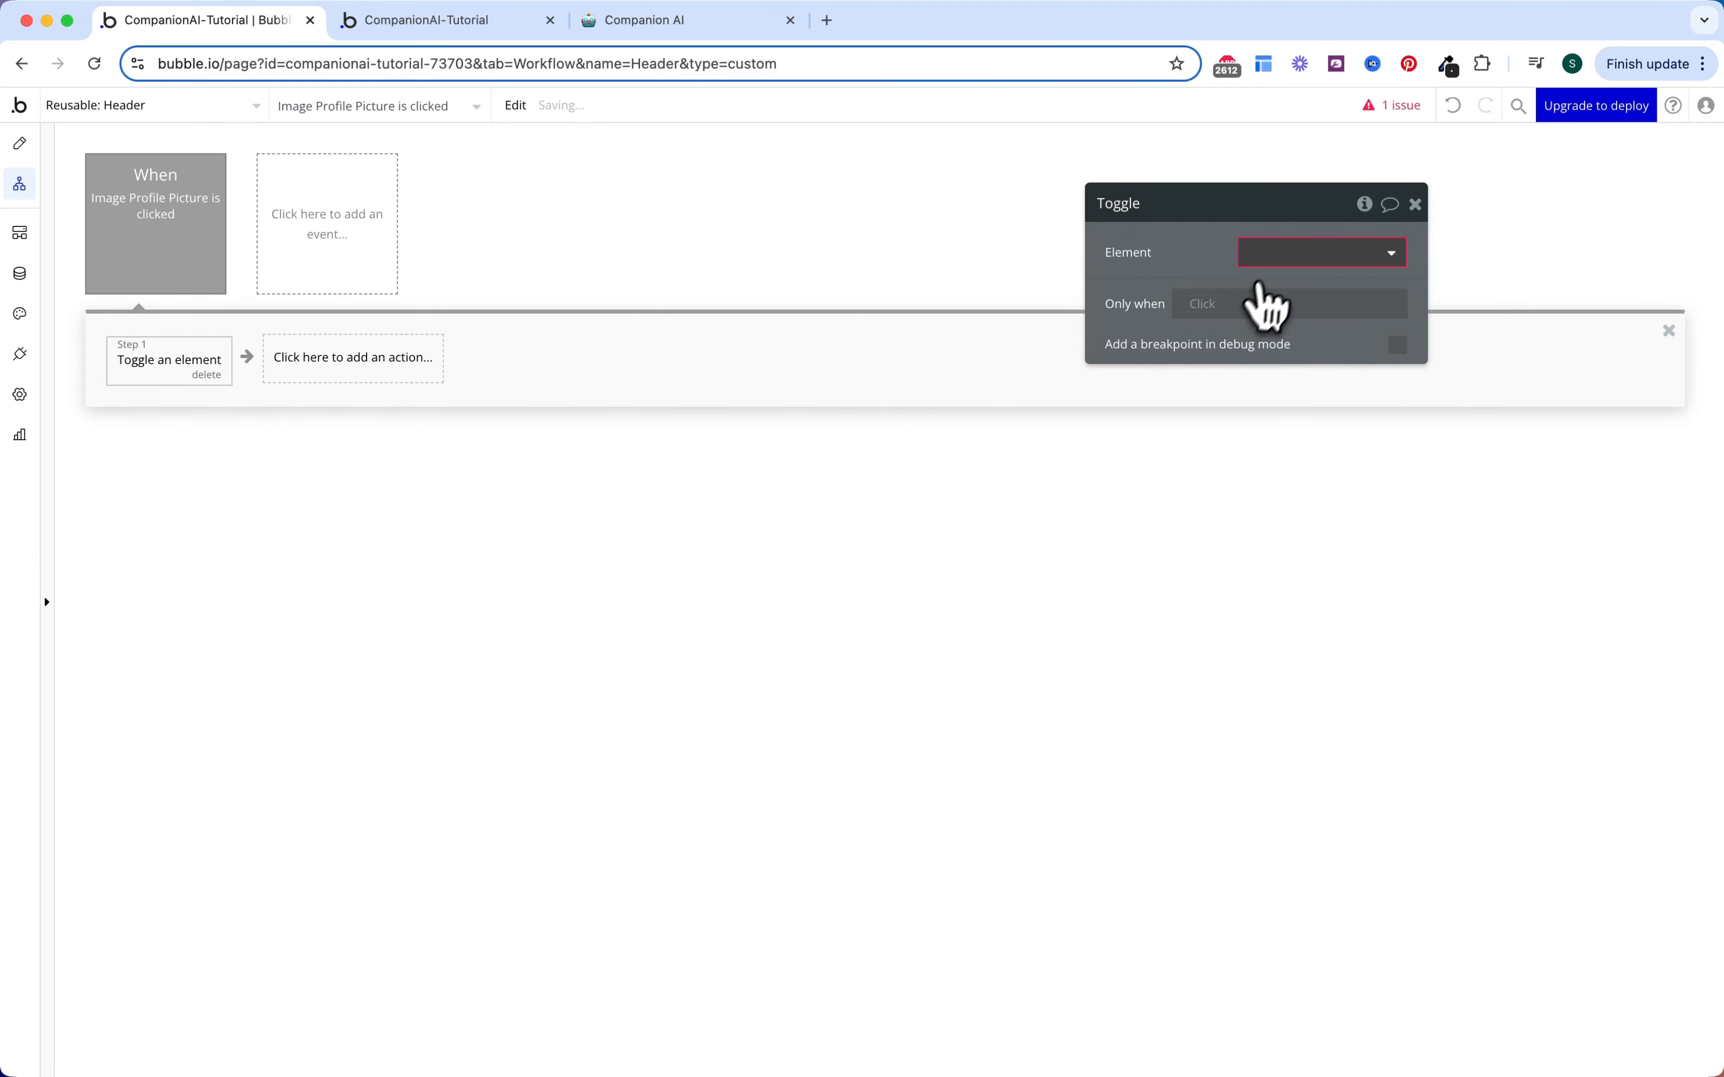
click(1265, 256)
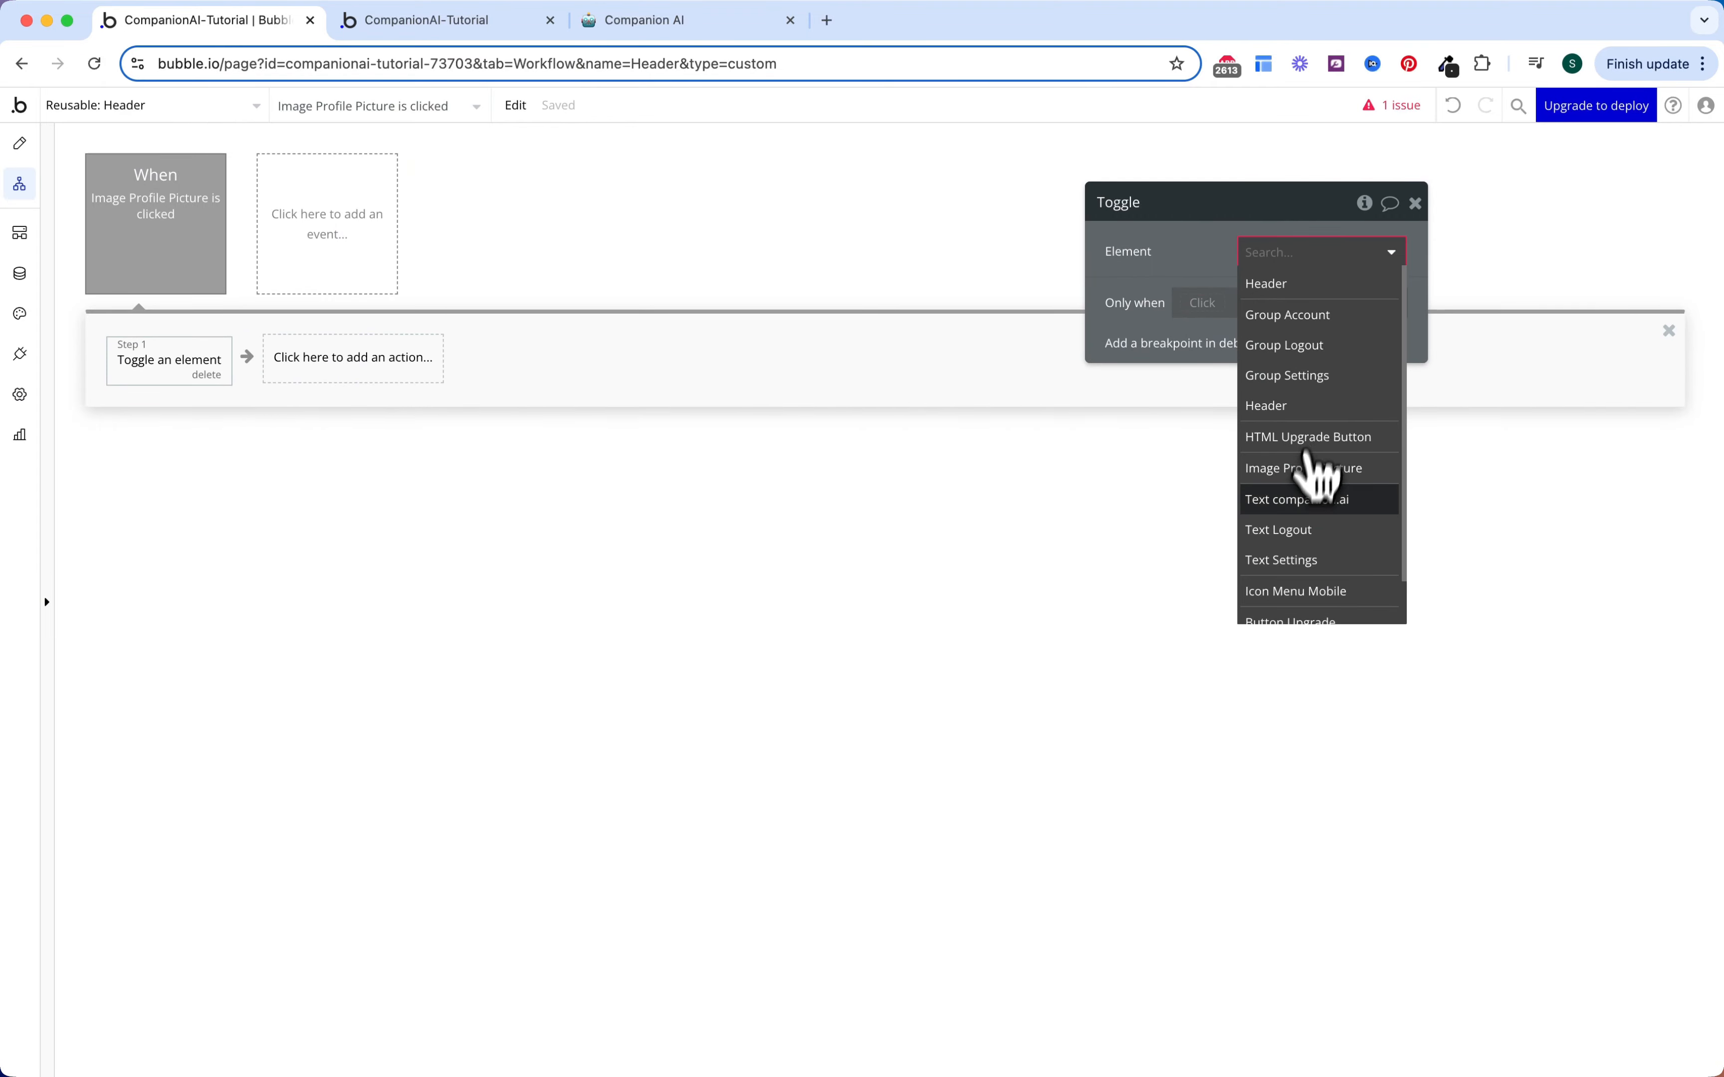
scroll(1315, 498, down, 1)
click(1313, 607)
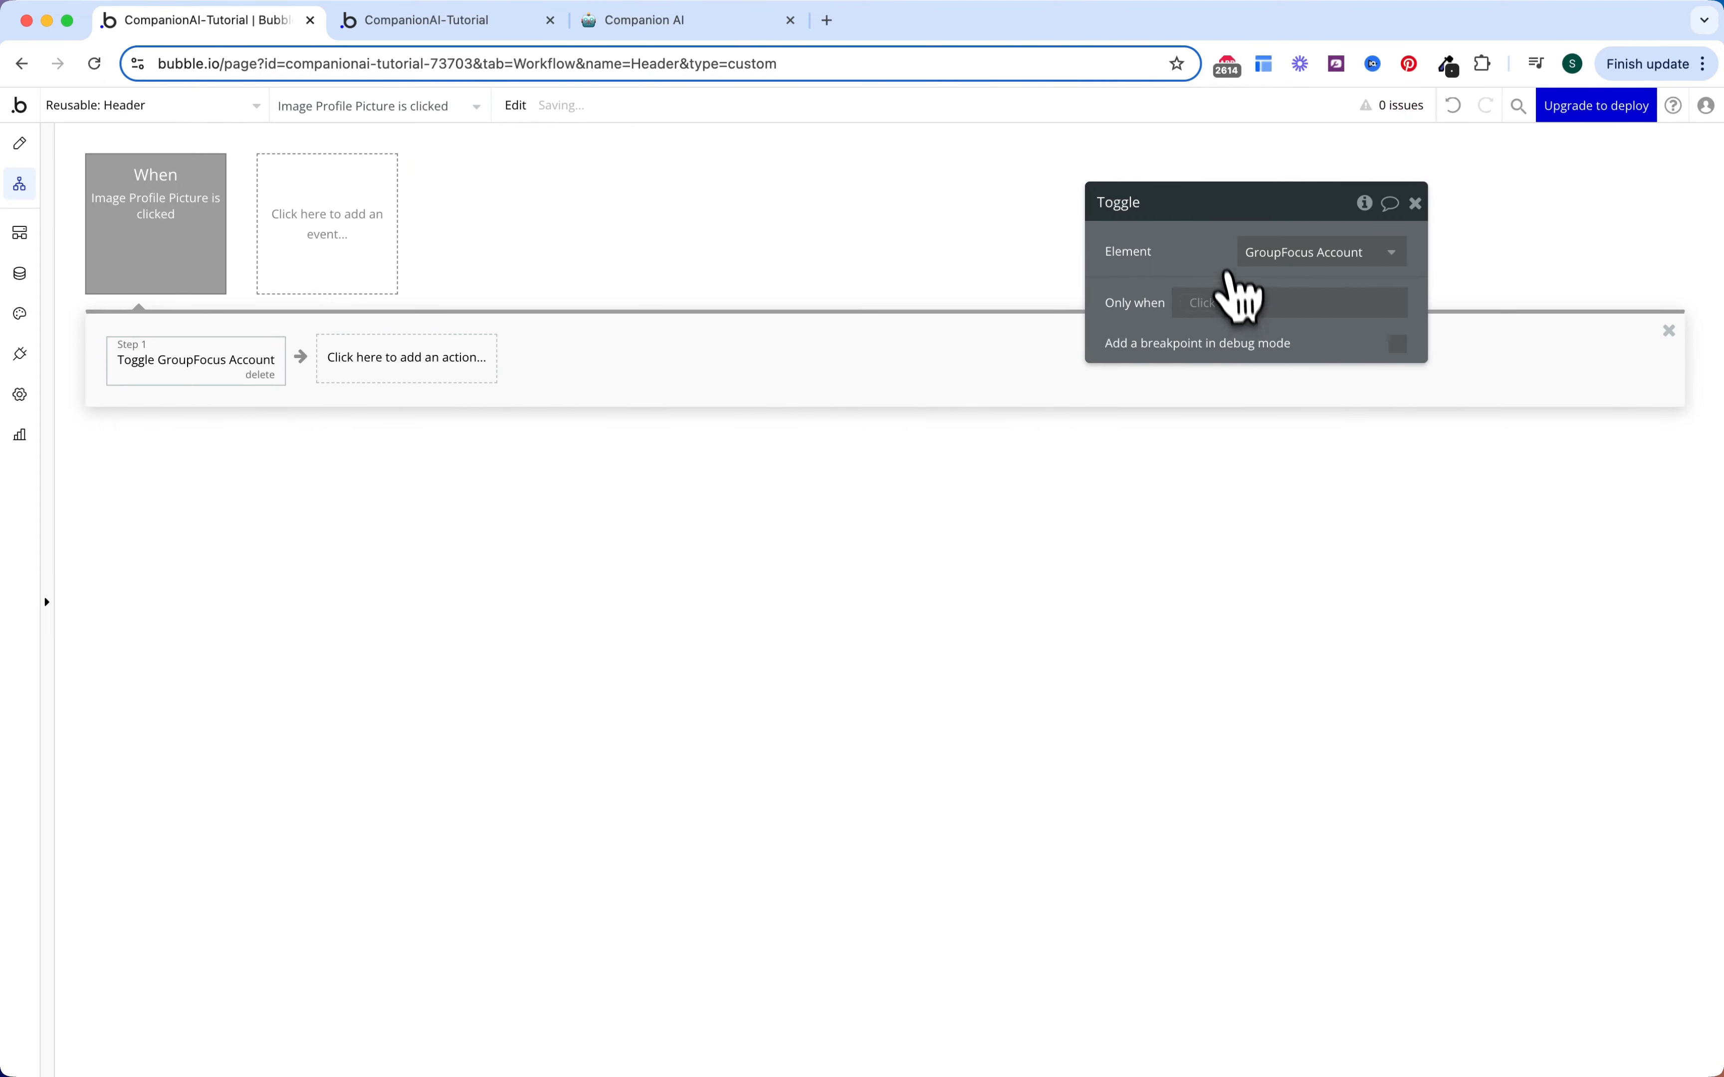
click(744, 349)
click(20, 144)
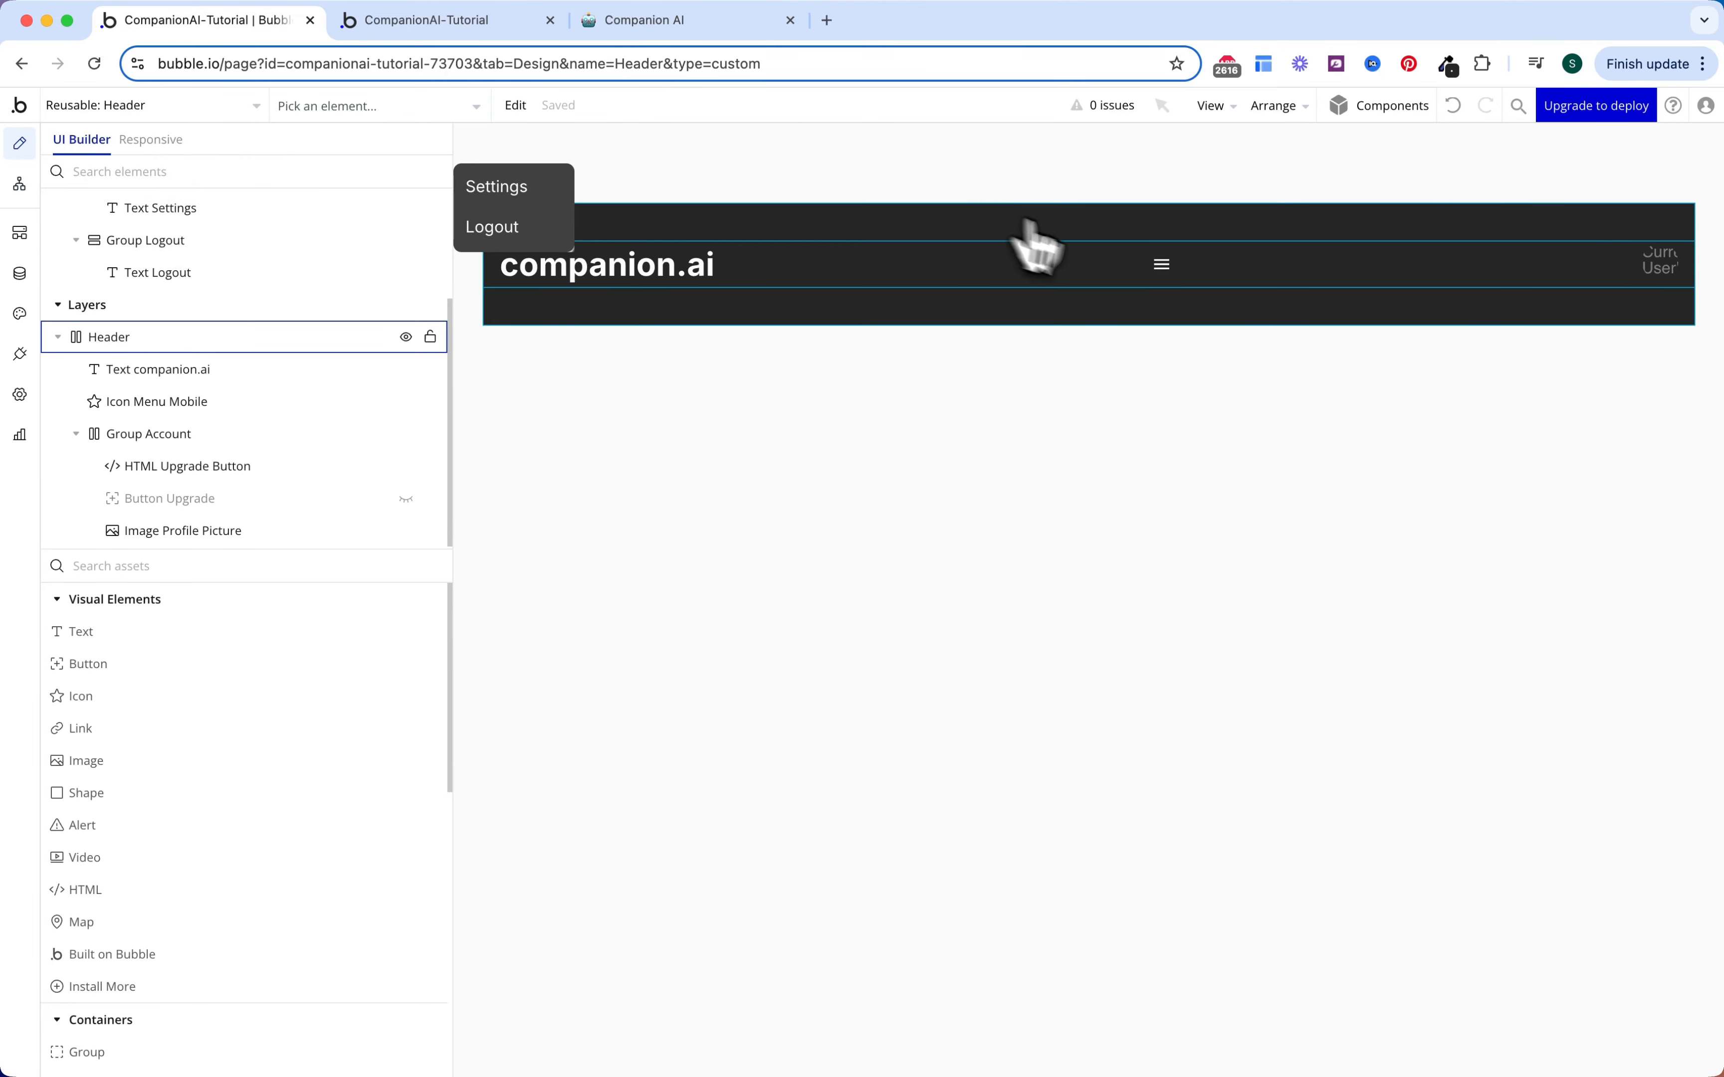
Step: Make Icon Menu Mobile visible when Current page width < Tablet (992 px)
click(1163, 276)
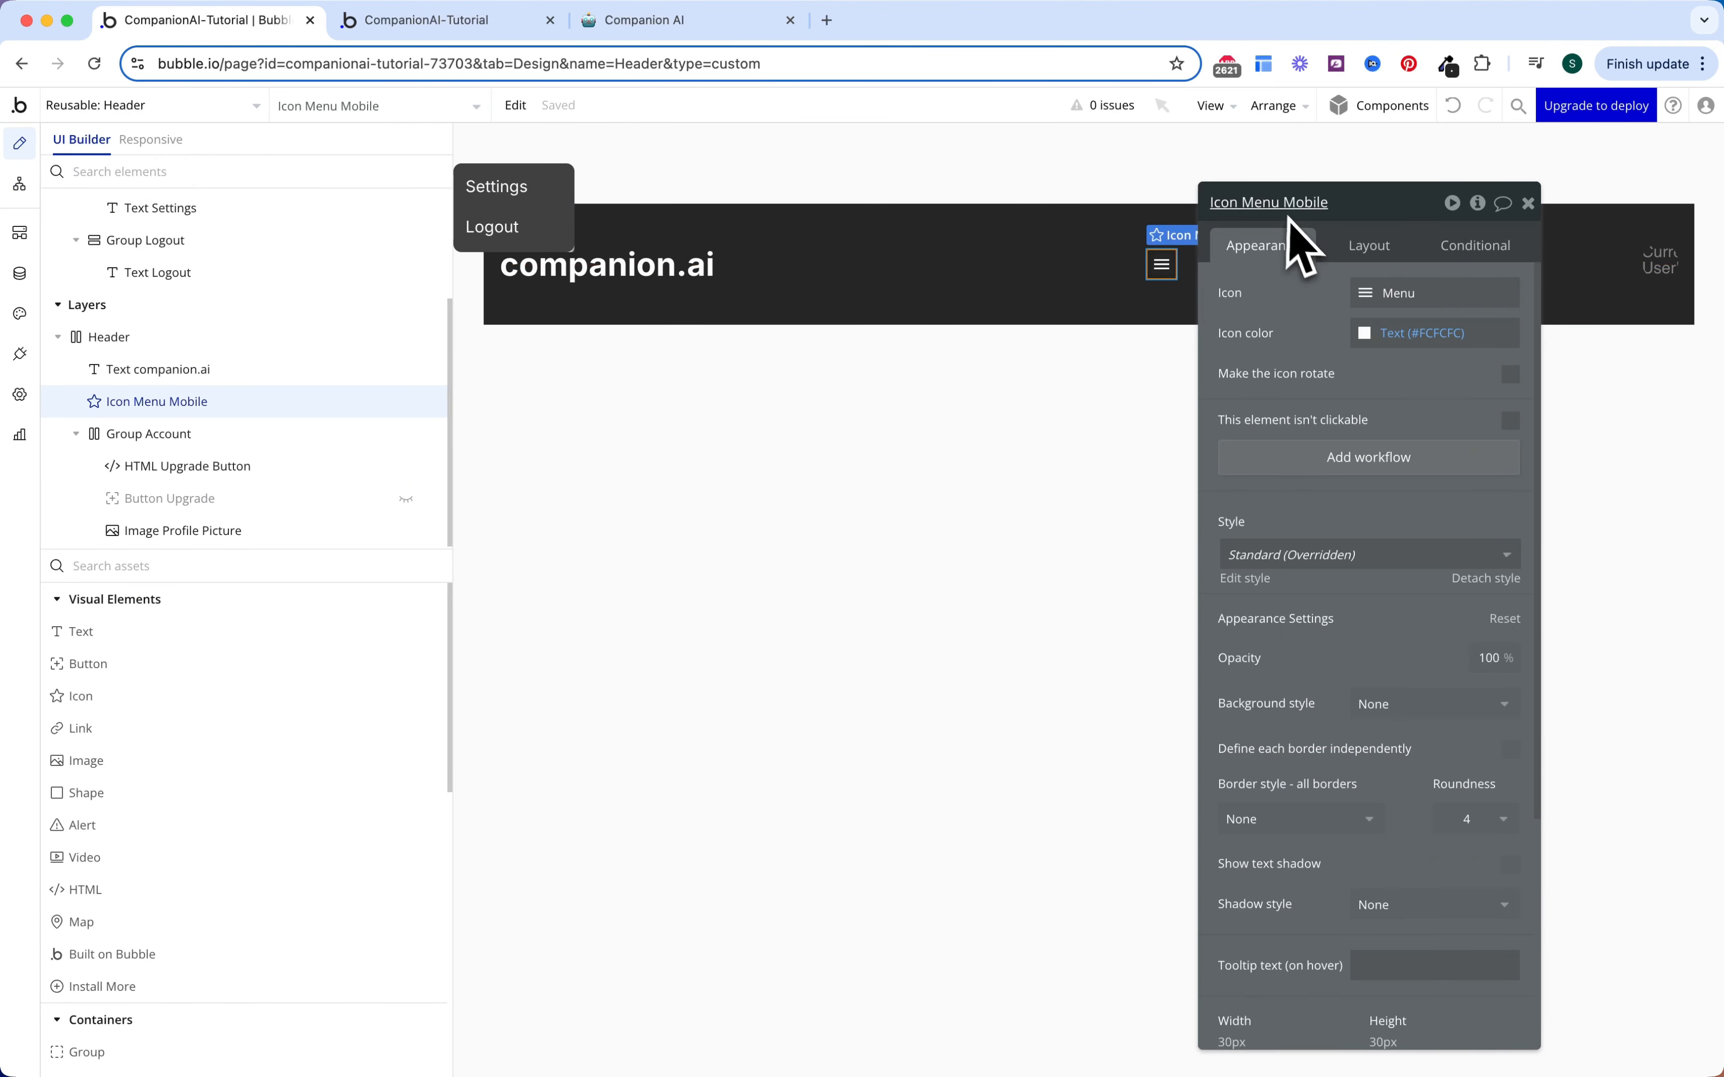
click(1446, 251)
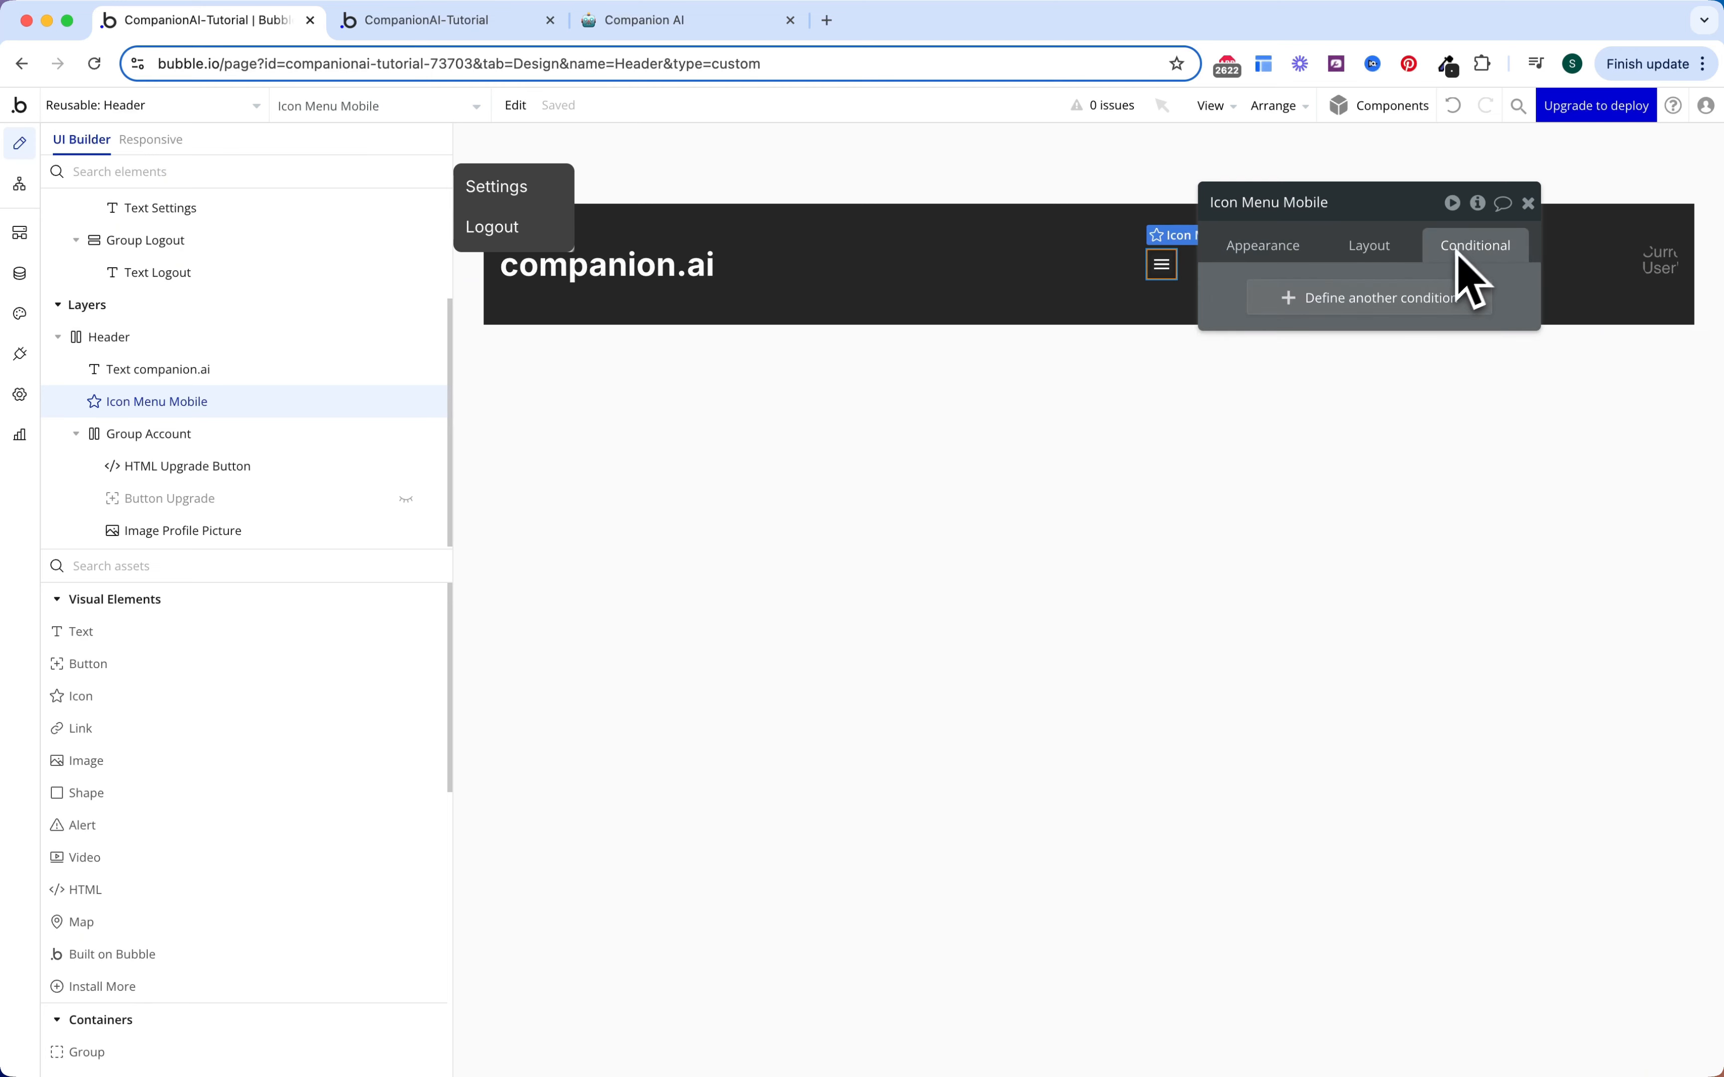
click(1390, 298)
click(1313, 302)
text(width)
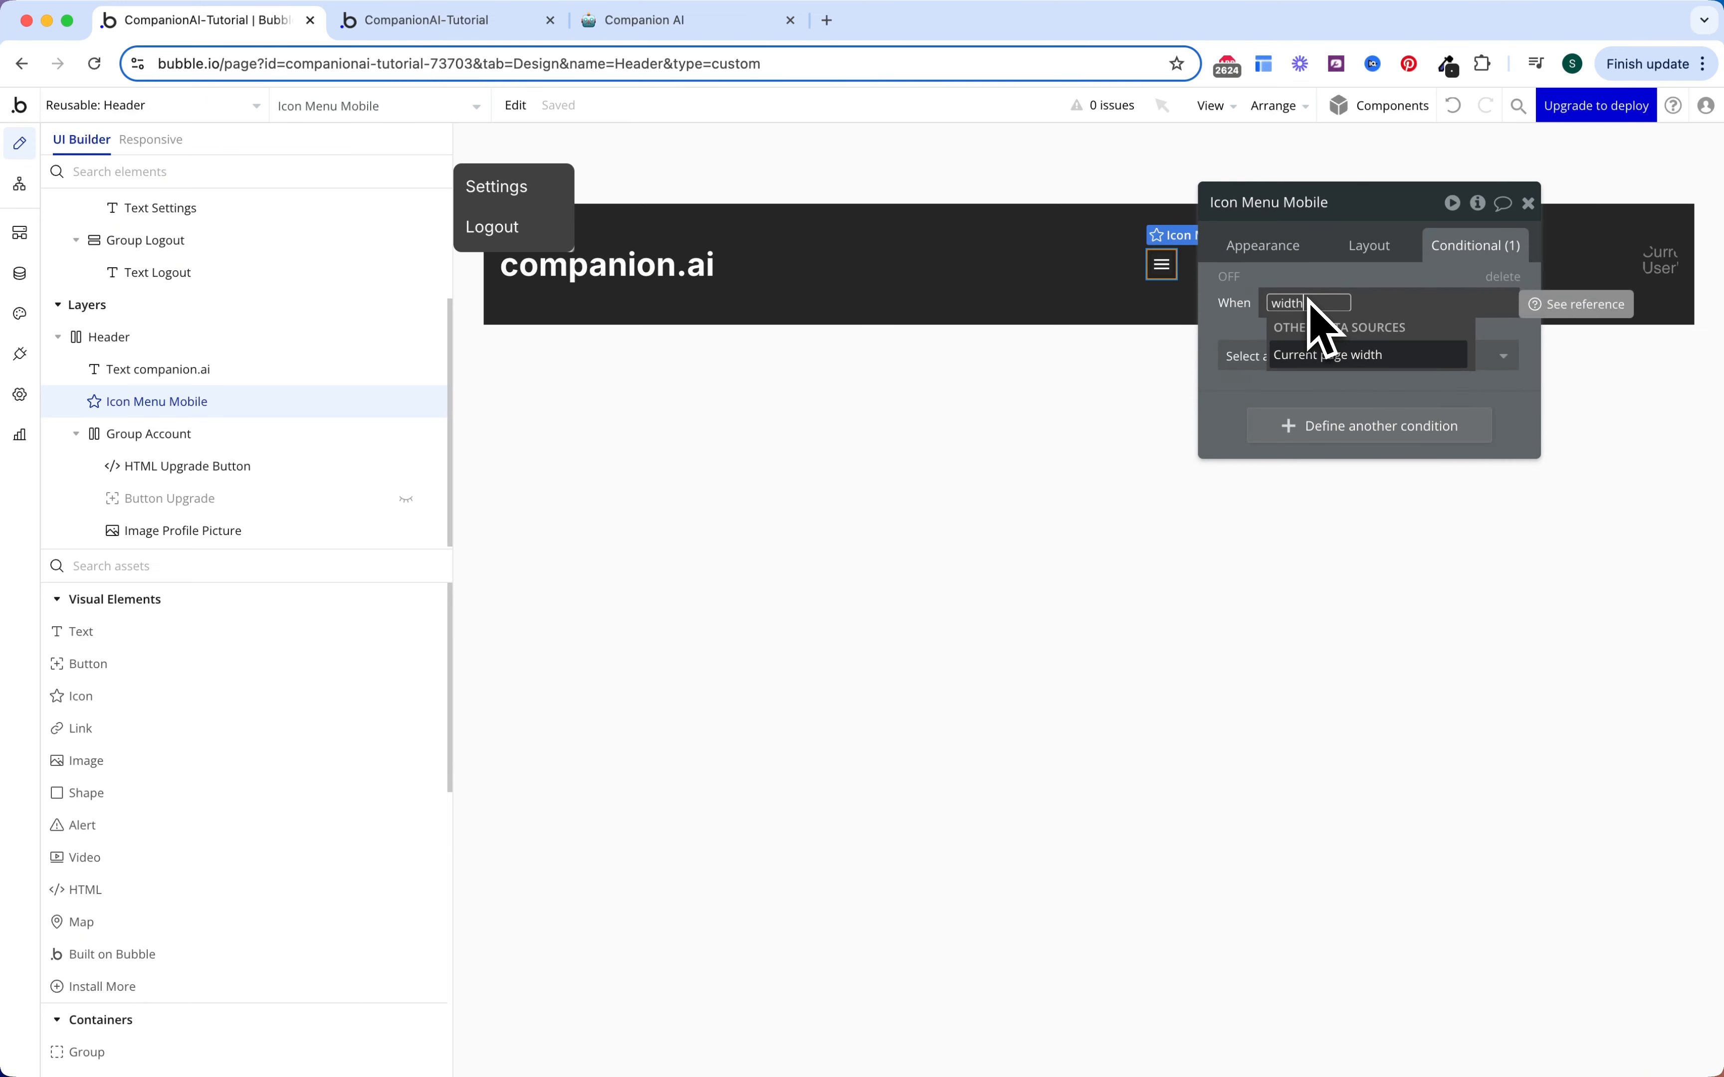
key(Return)
click(1426, 499)
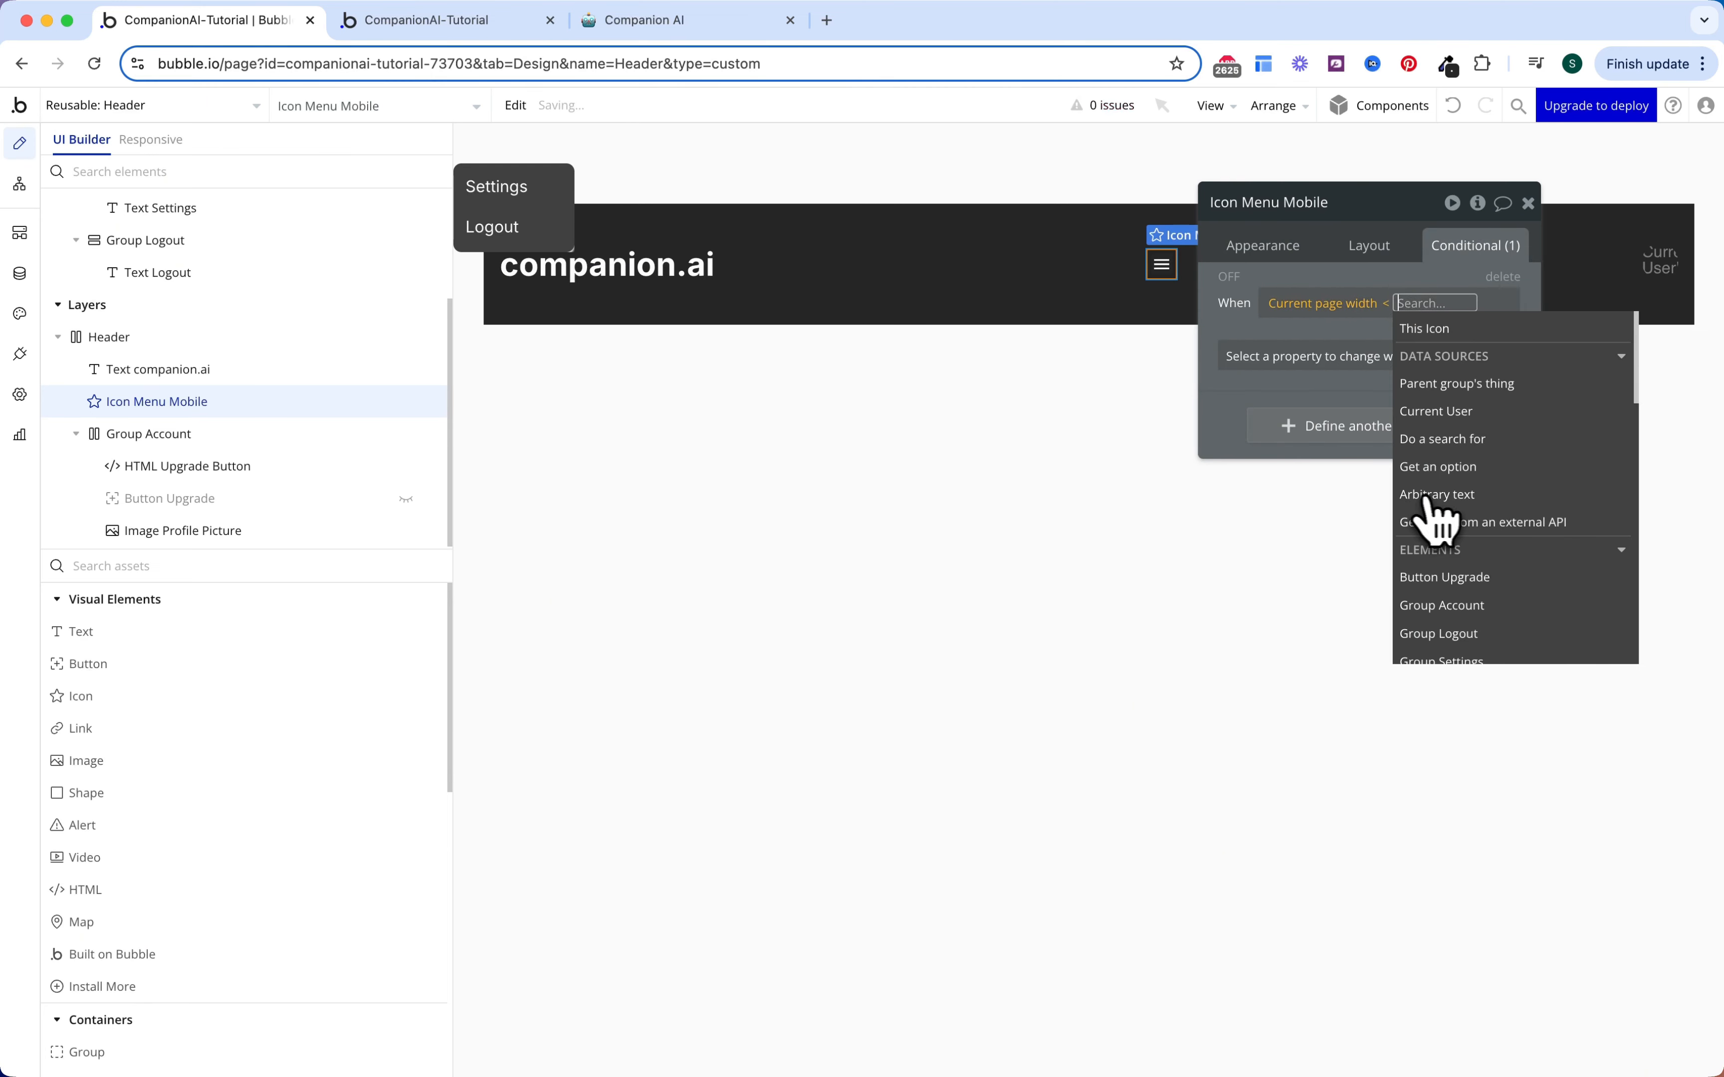
text(992)
key(Return)
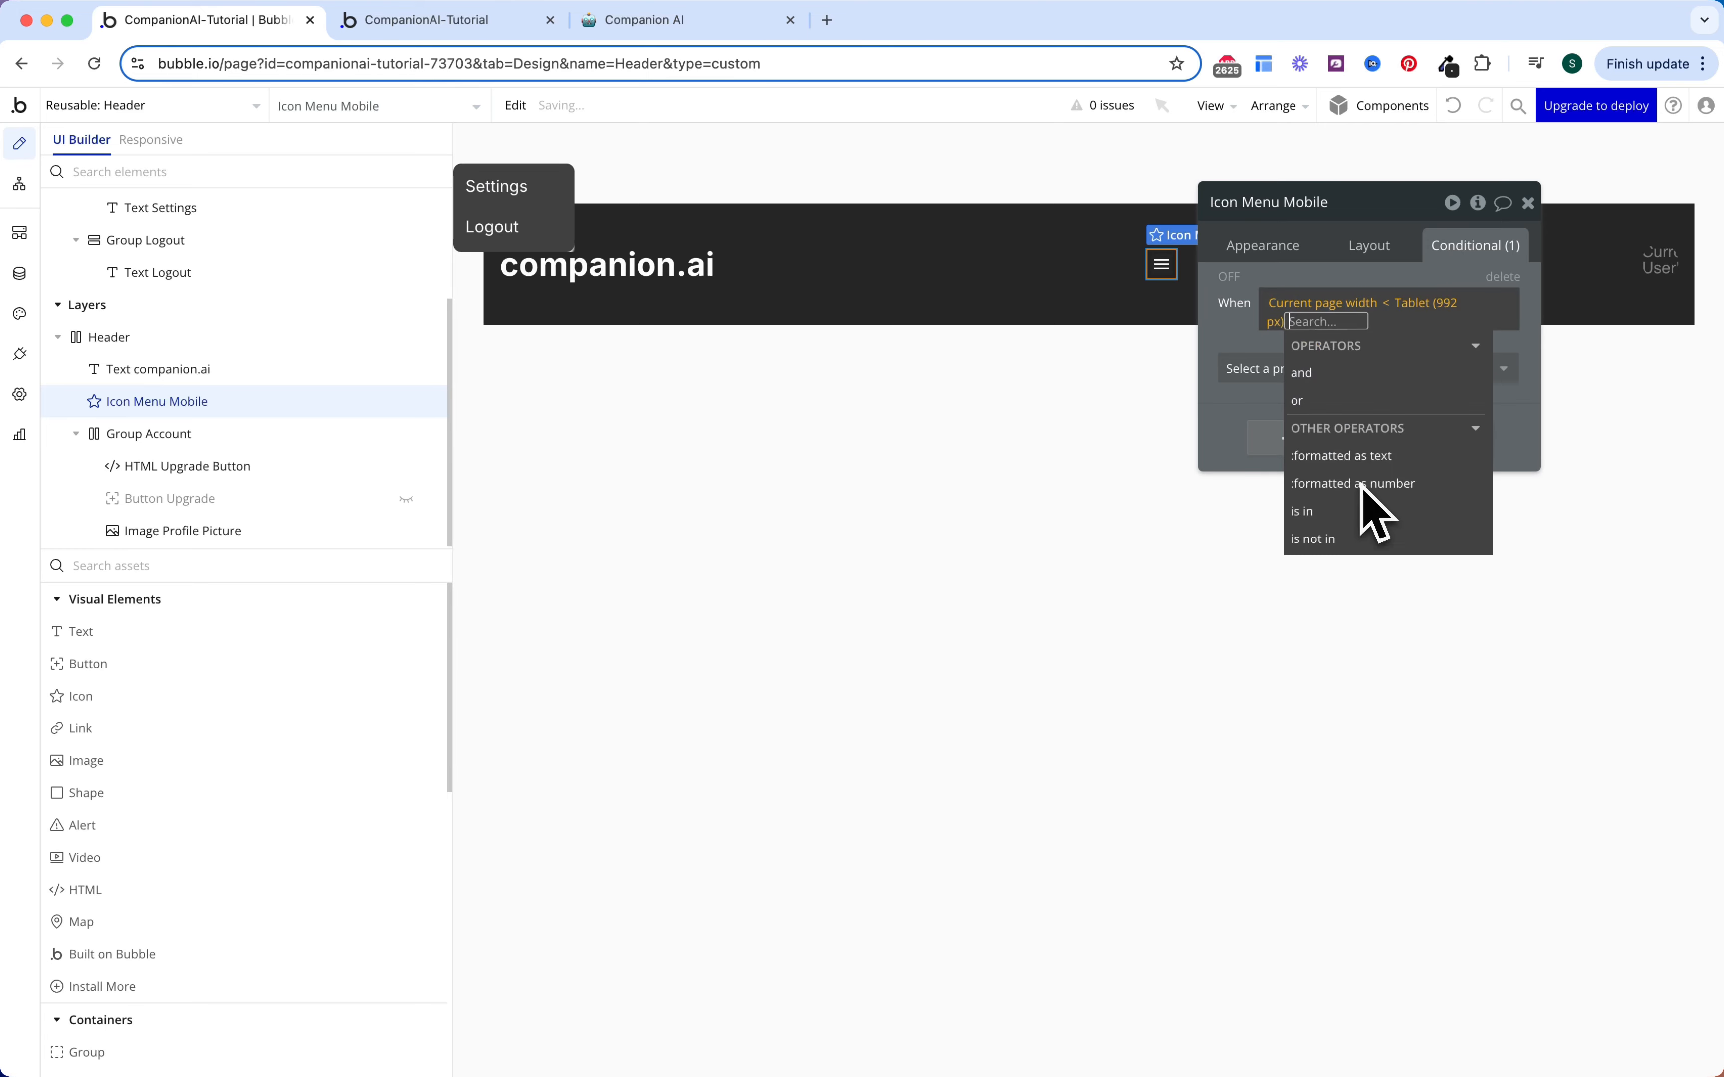
click(1268, 357)
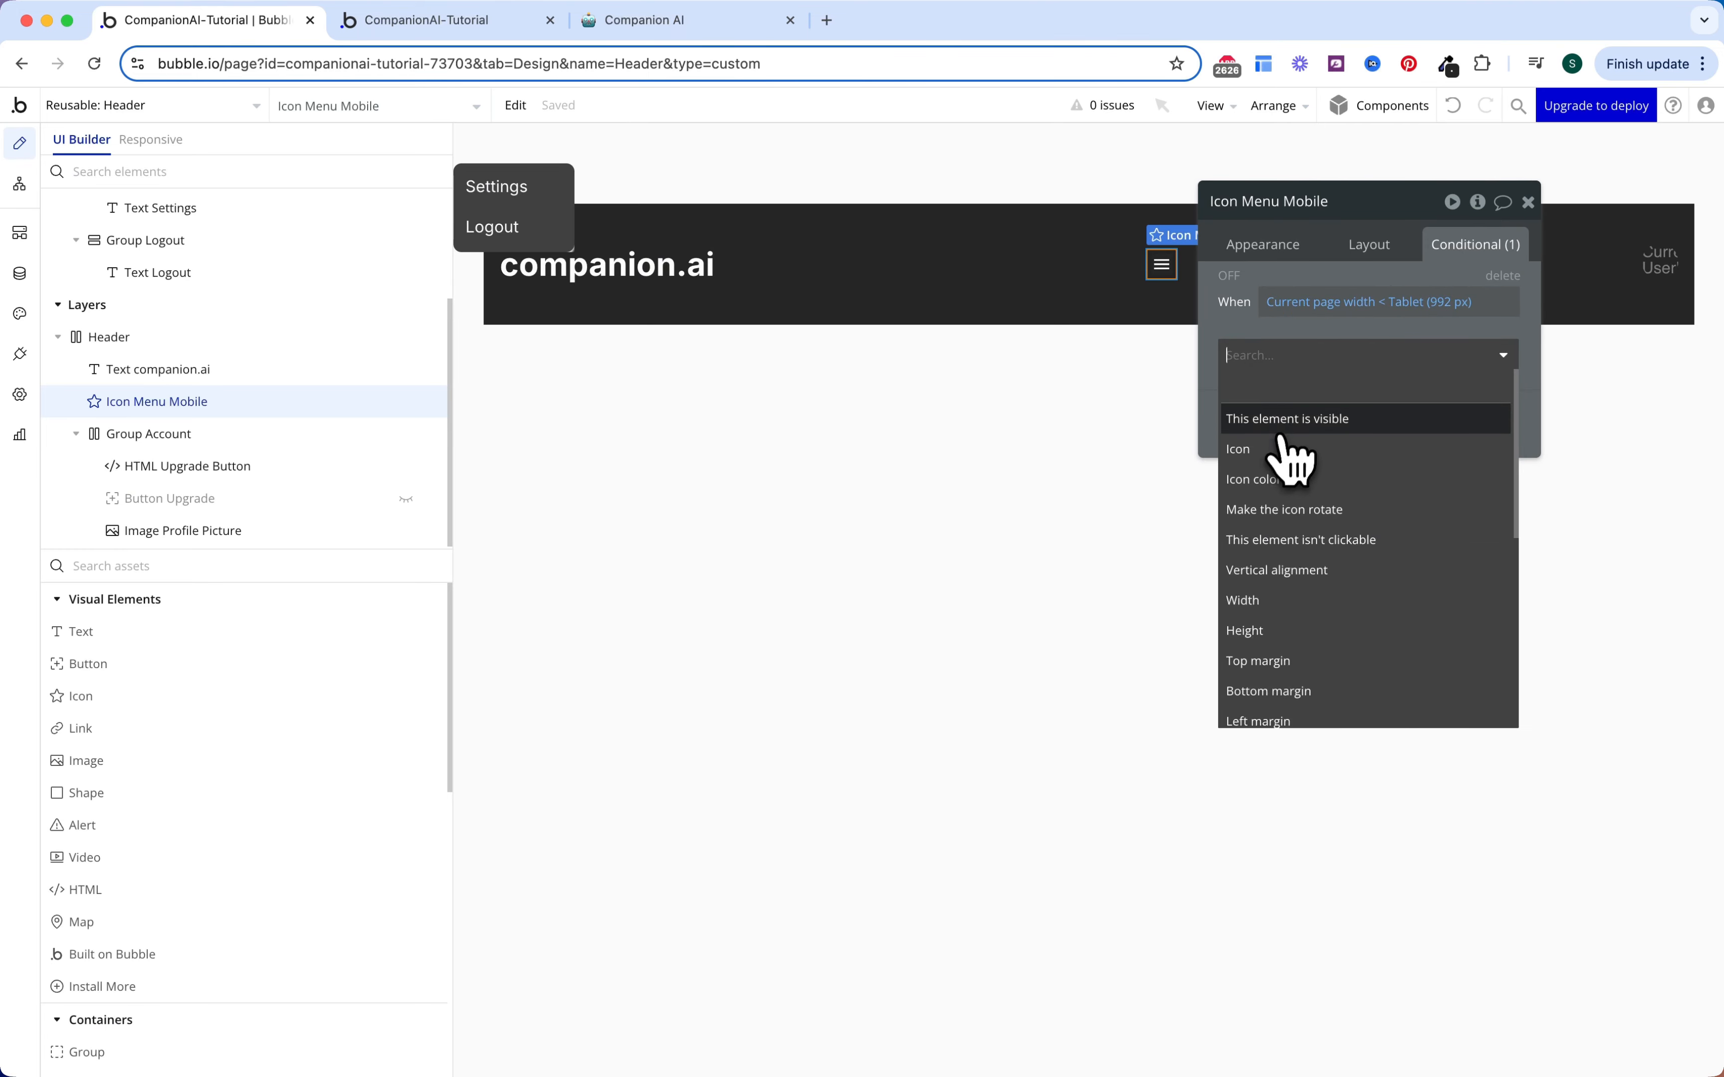
click(1288, 420)
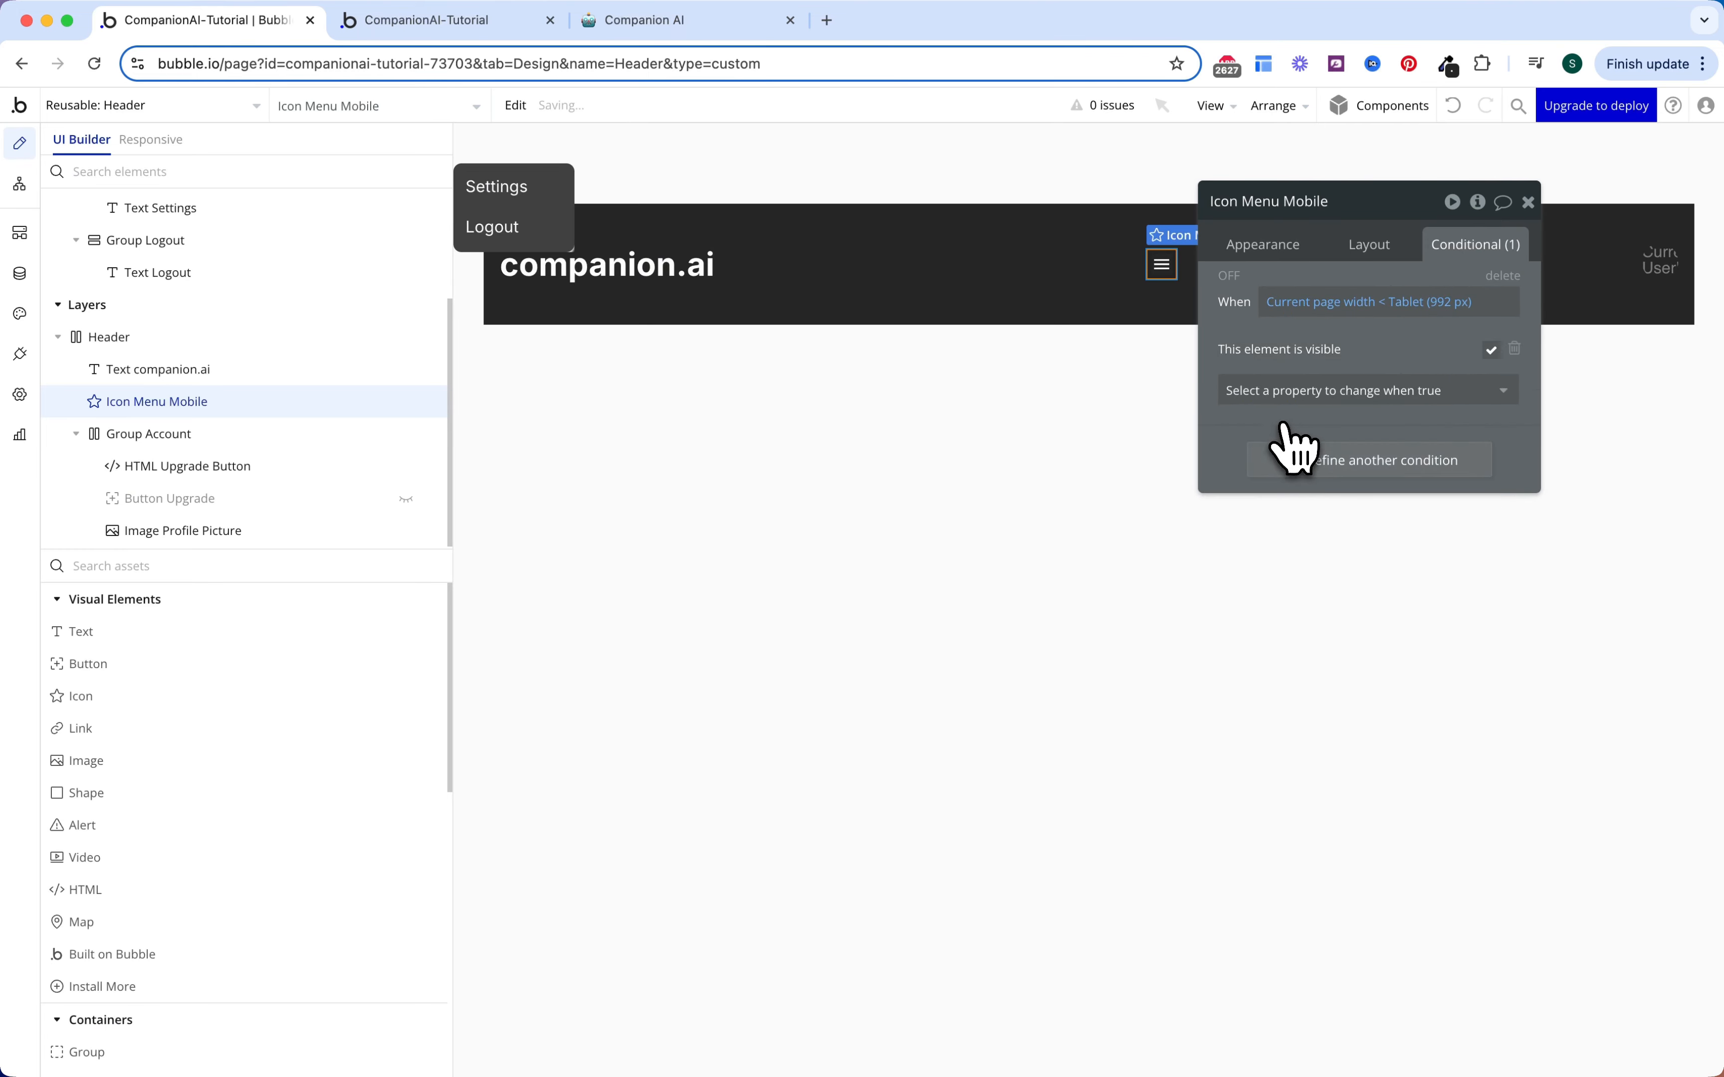
Step: Uncheck the icon's 'visible on page load' and check the header in preview
click(1375, 246)
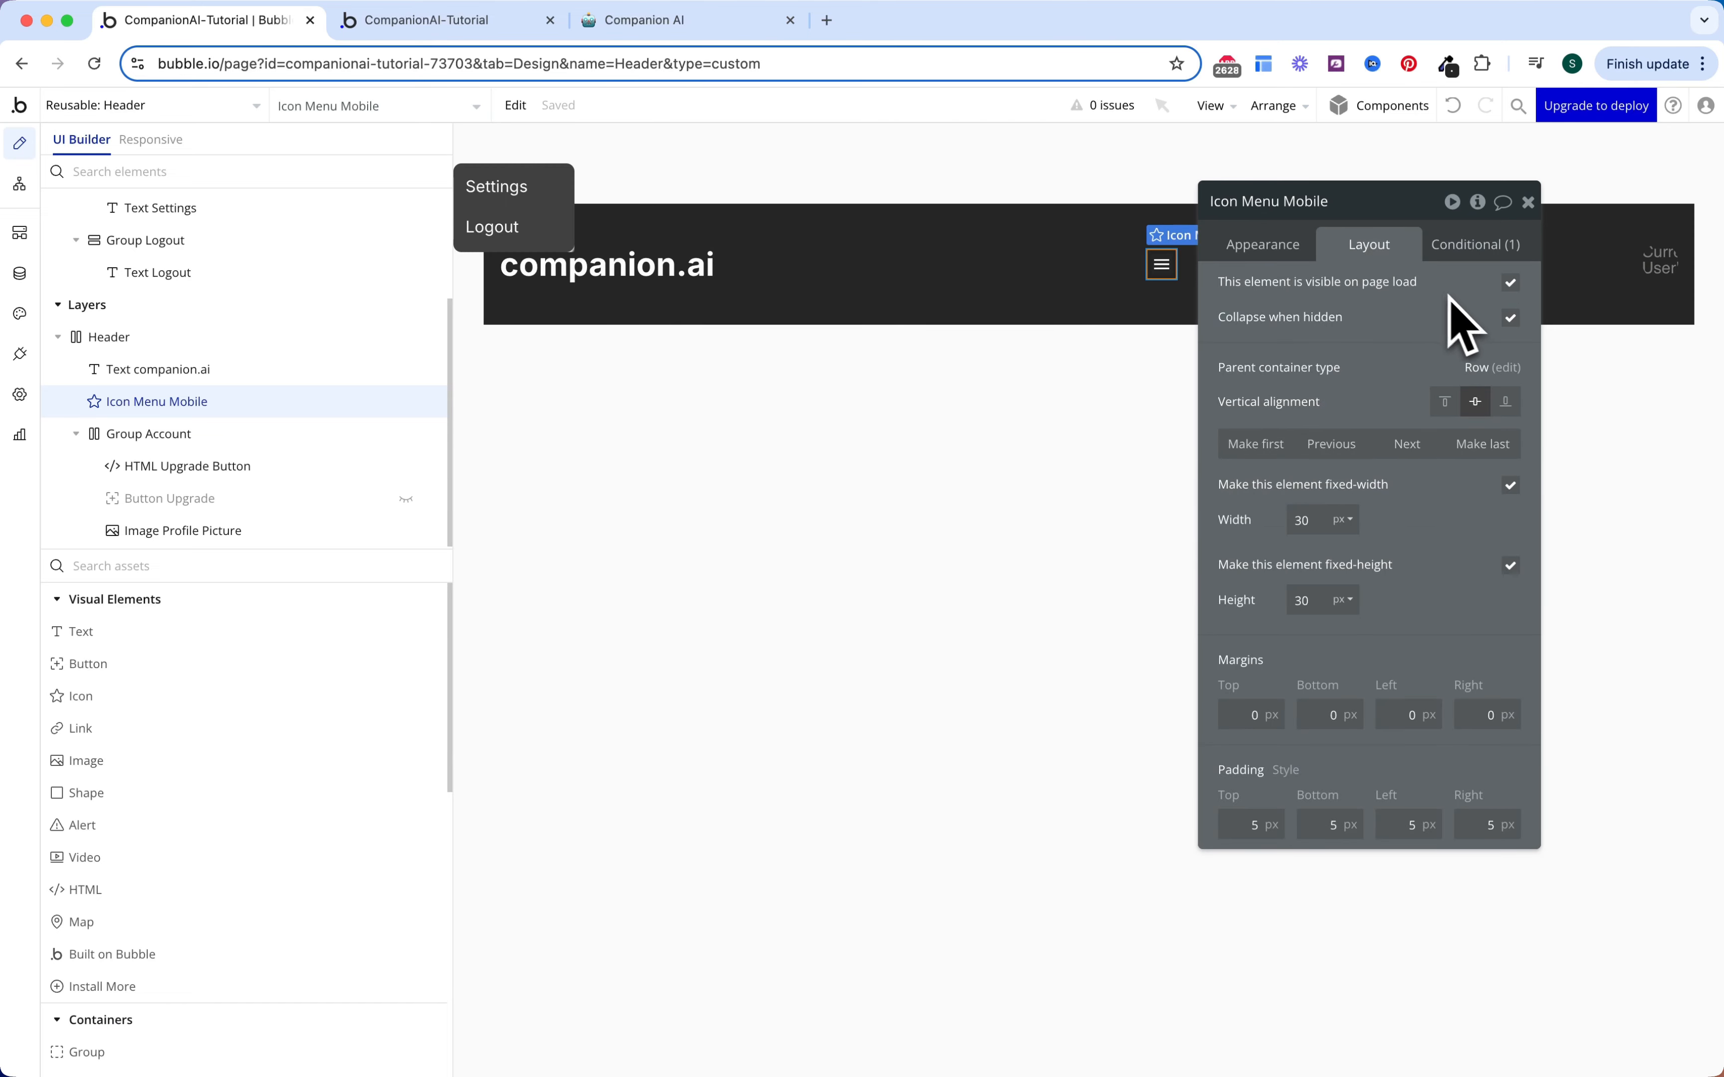
click(1509, 283)
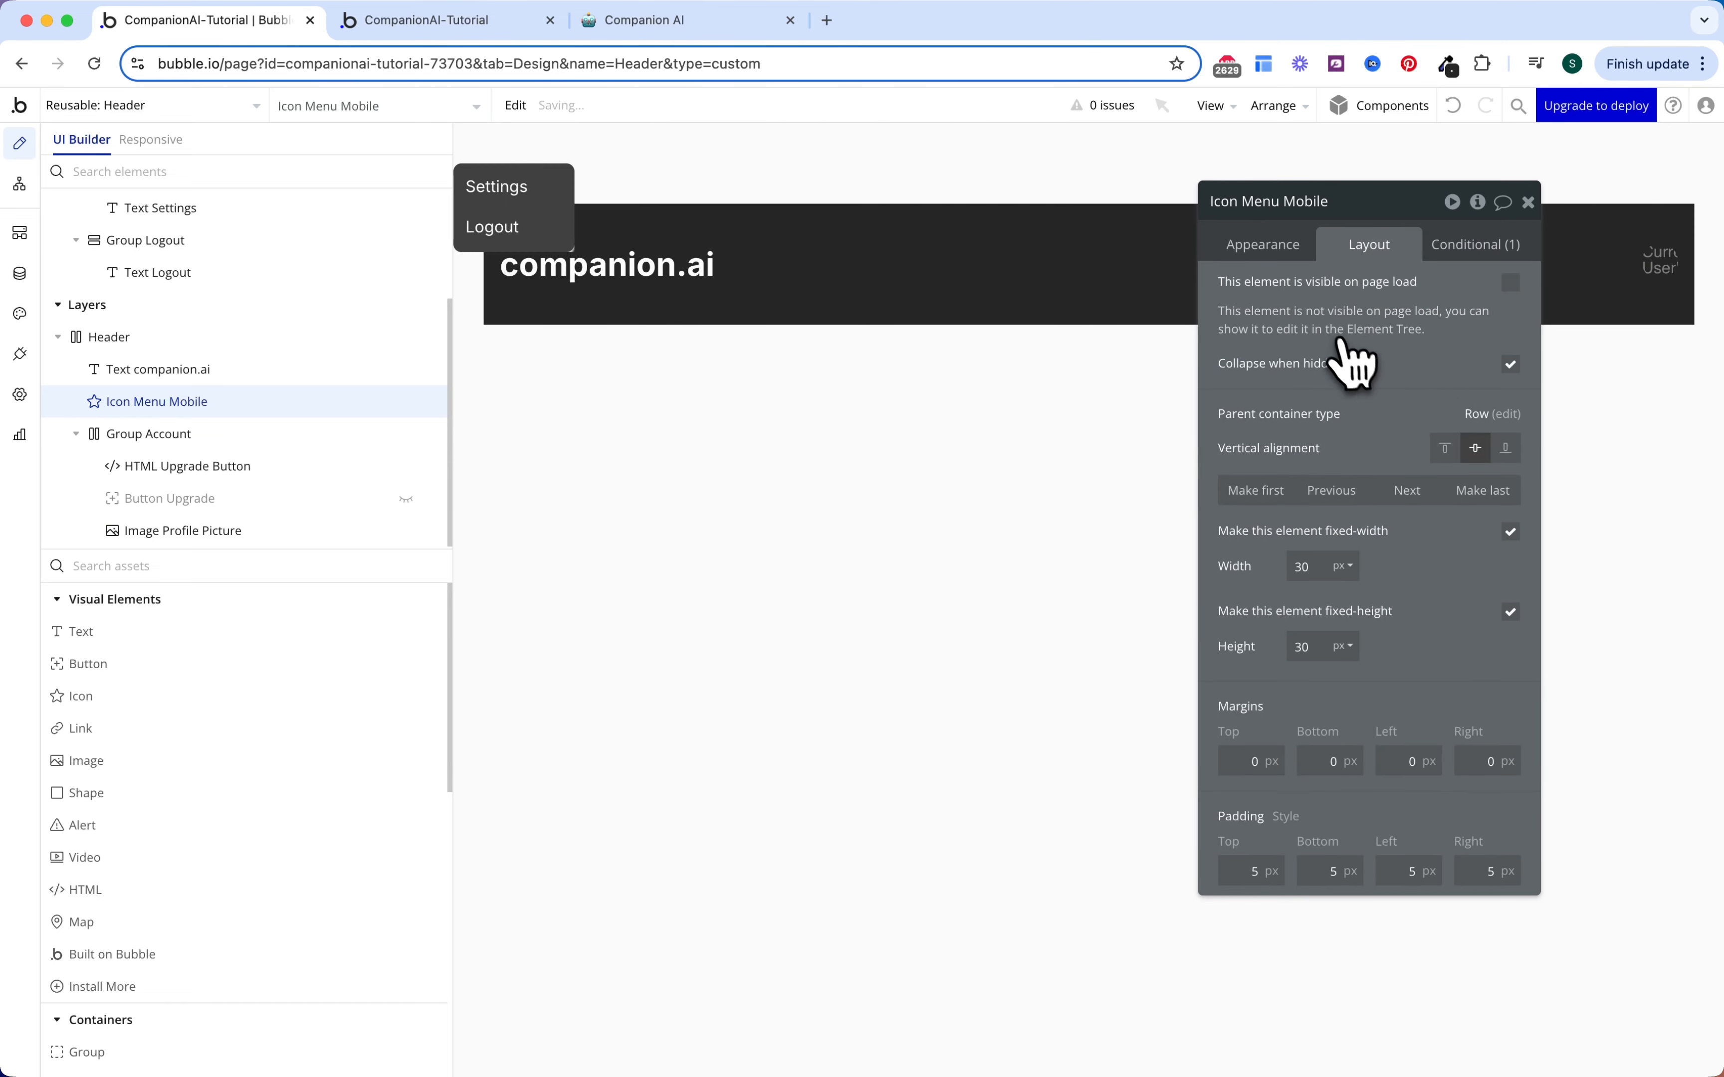
key(ctrl+Tab)
click(1692, 117)
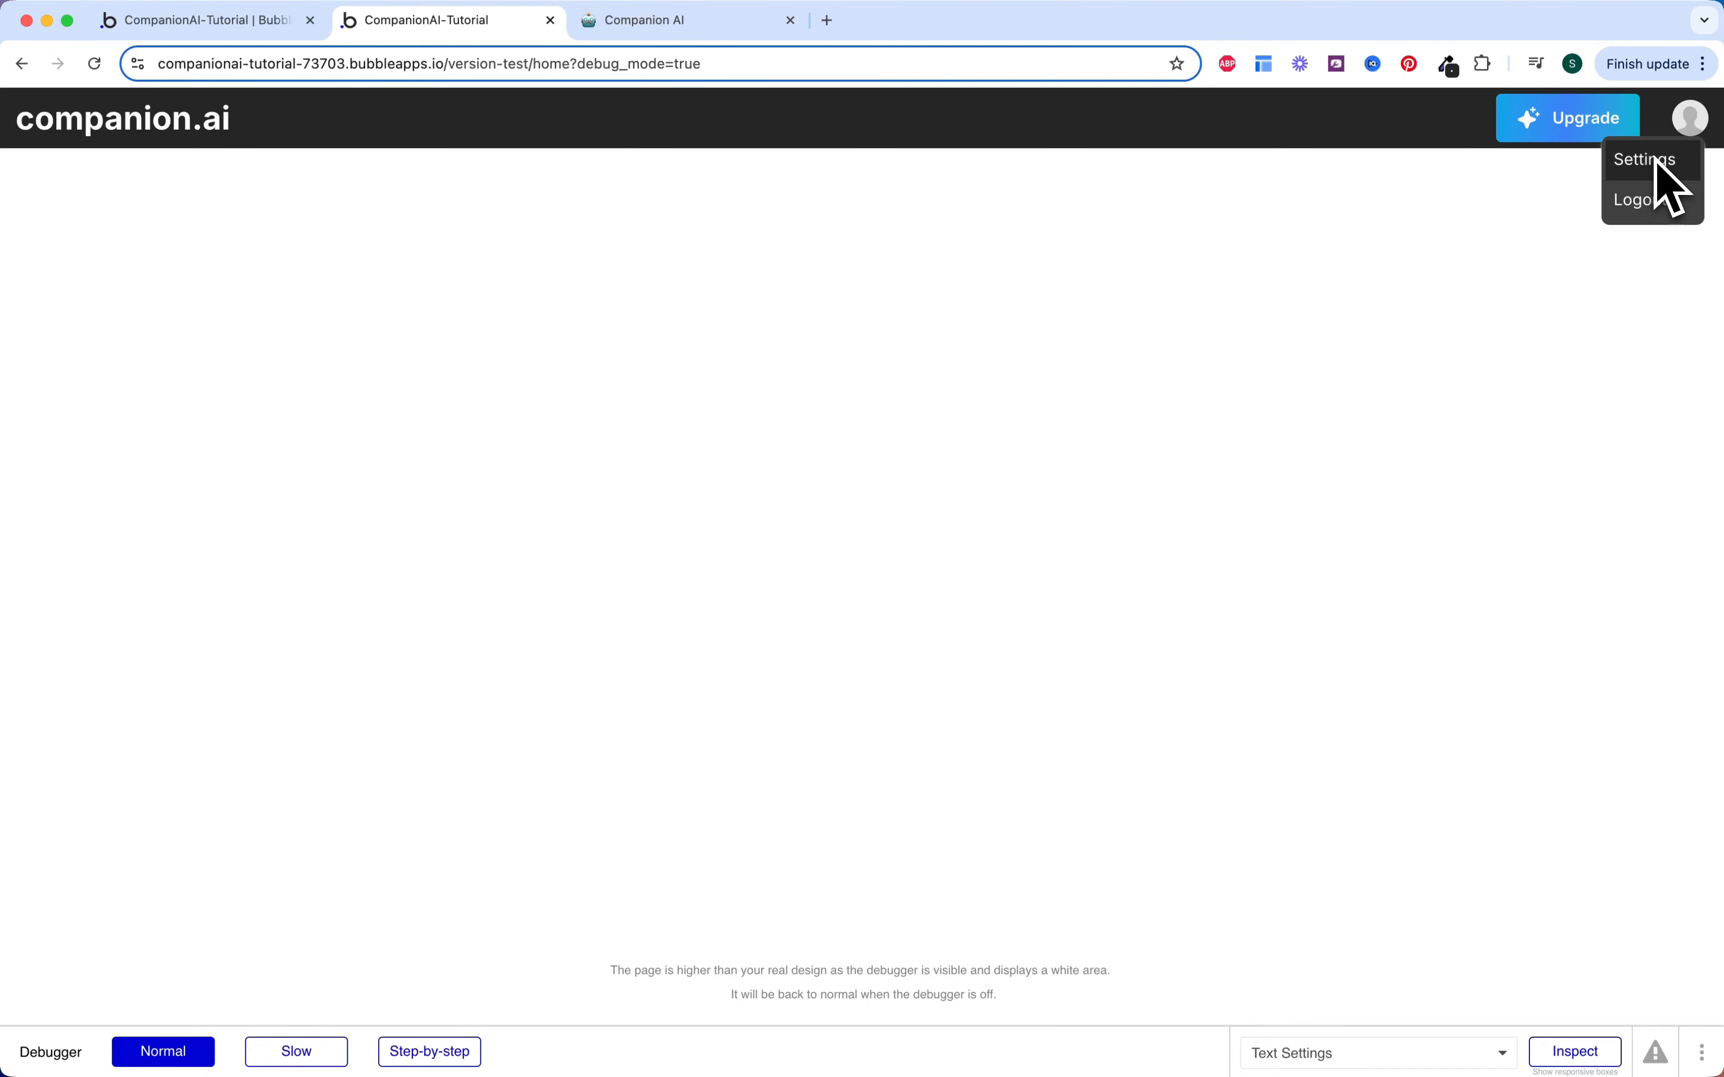
click(278, 28)
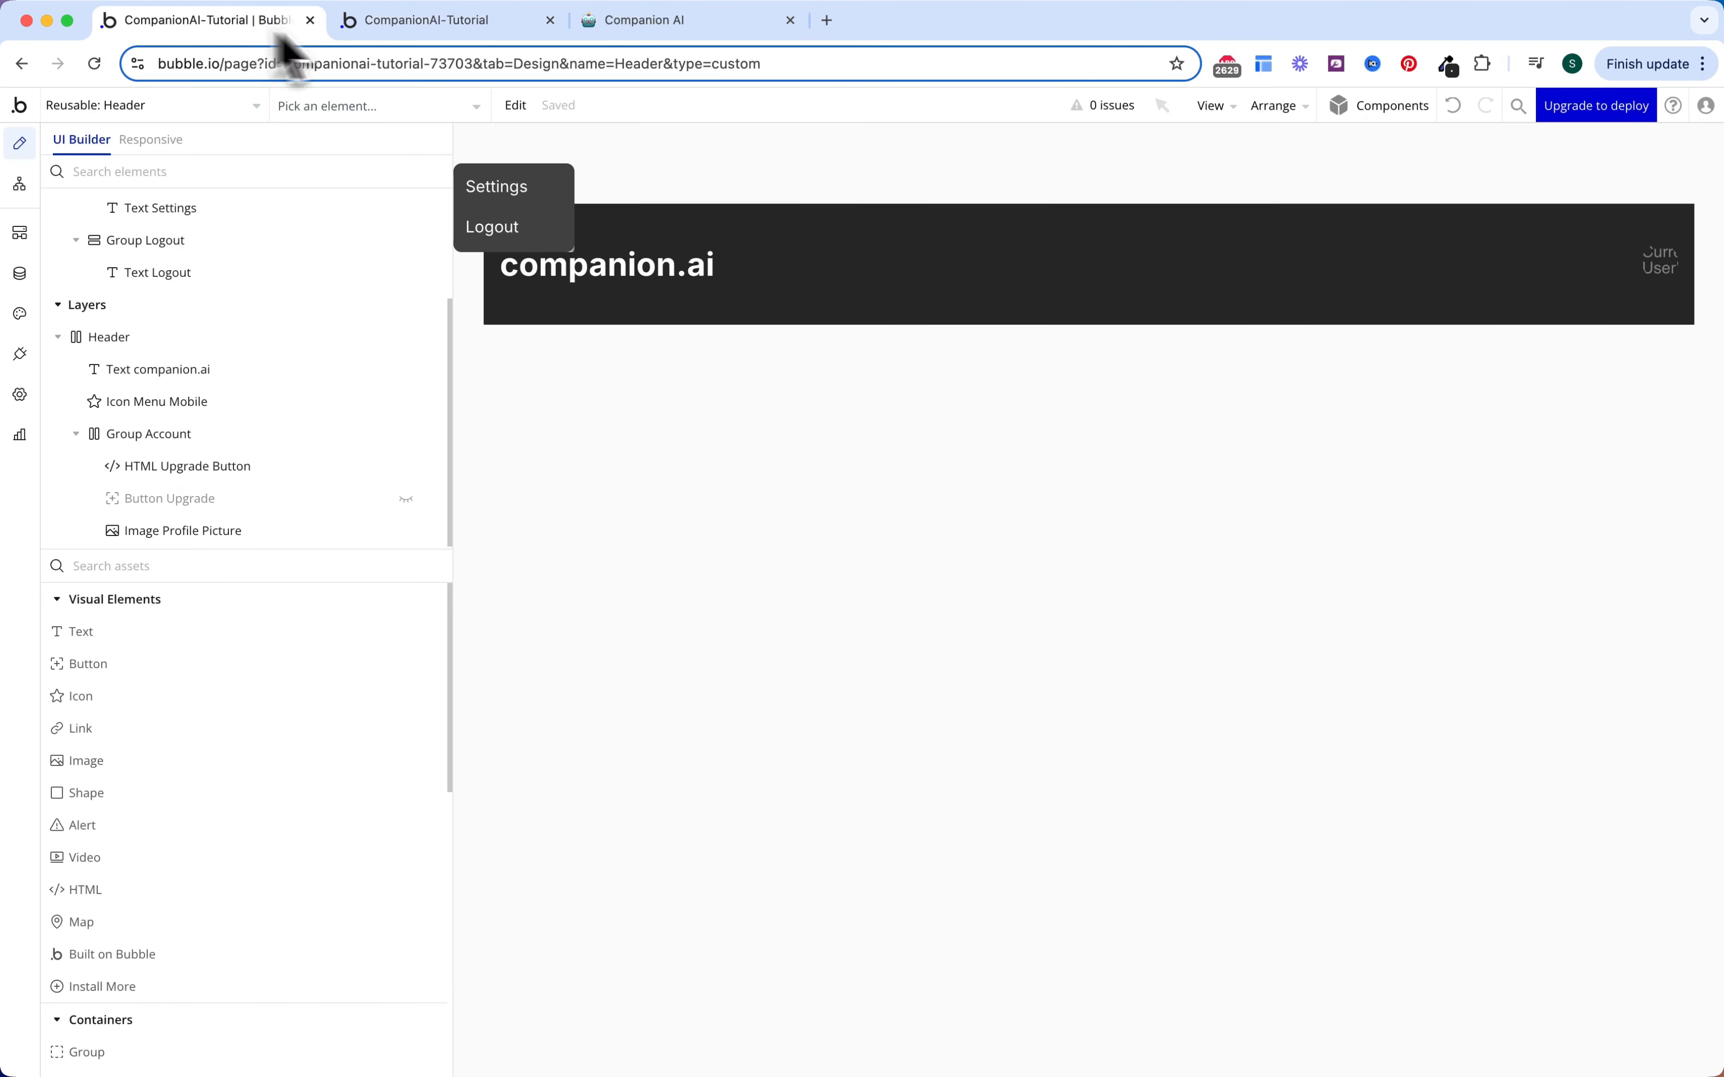
Step: Set corner roundness 5 on both Group Settings and Group Logout
double_click(569, 203)
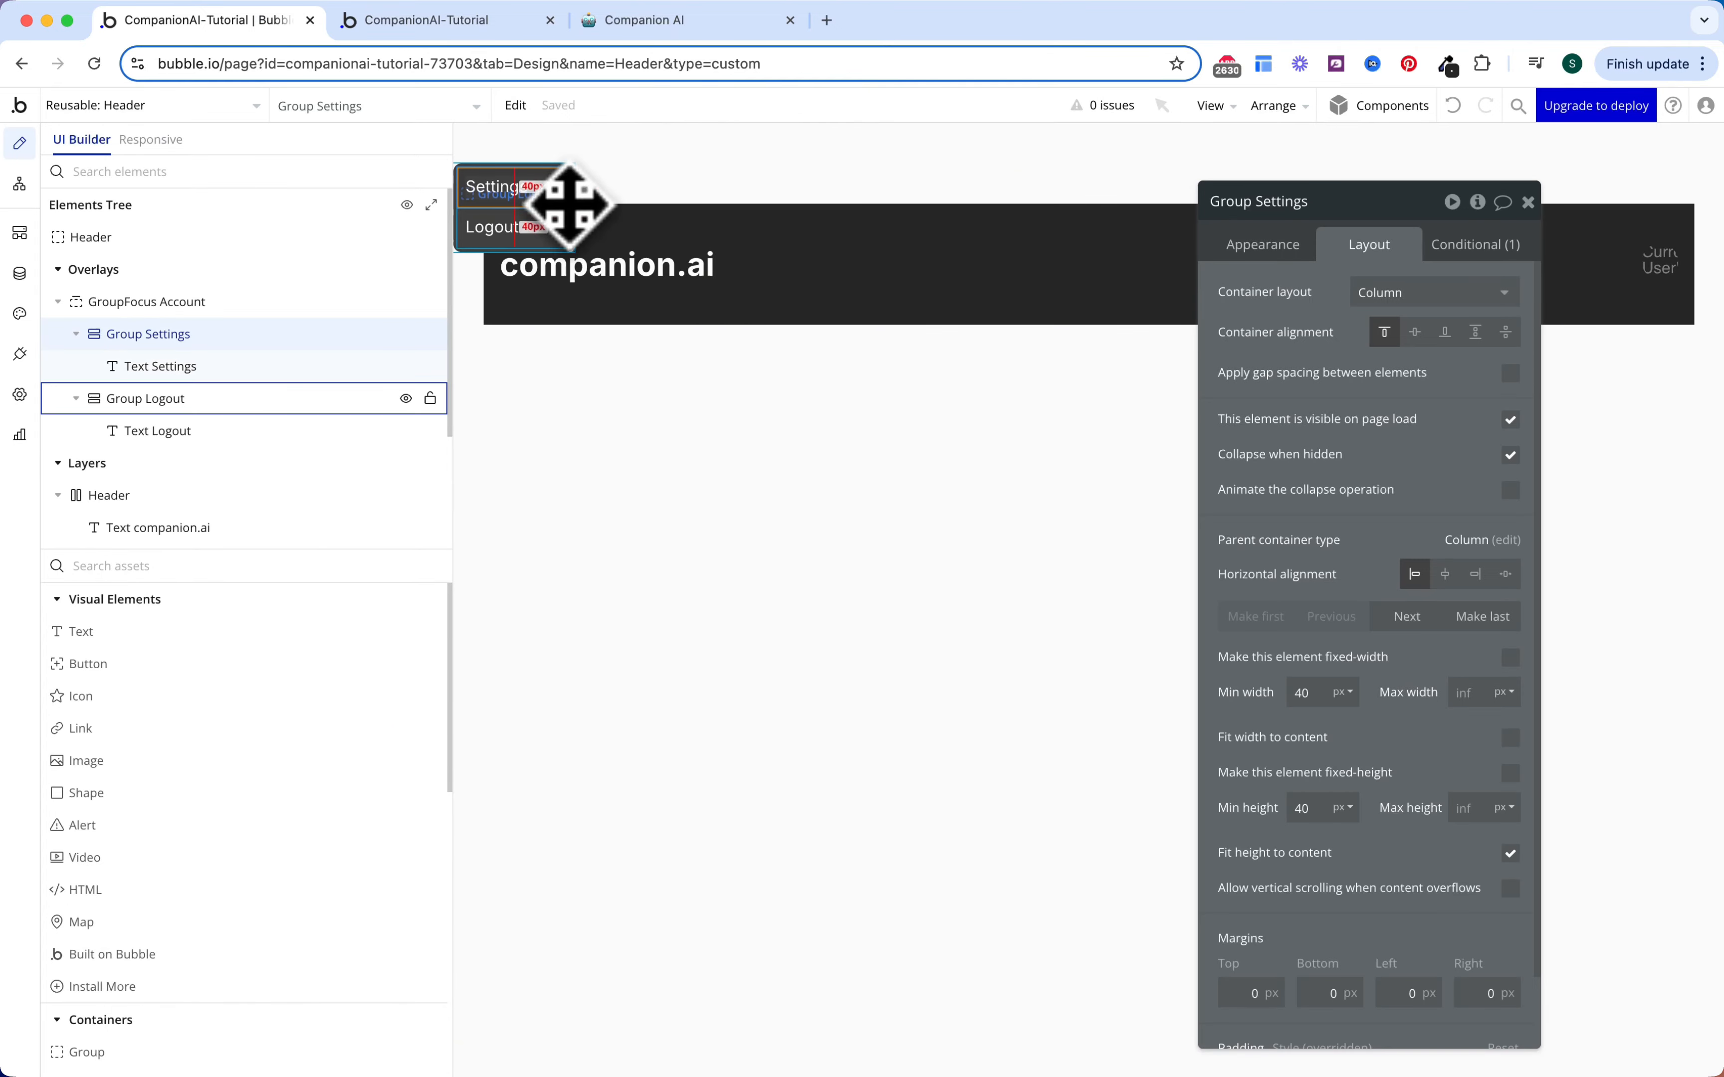
shift+click(566, 238)
scroll(1396, 683, down, 2)
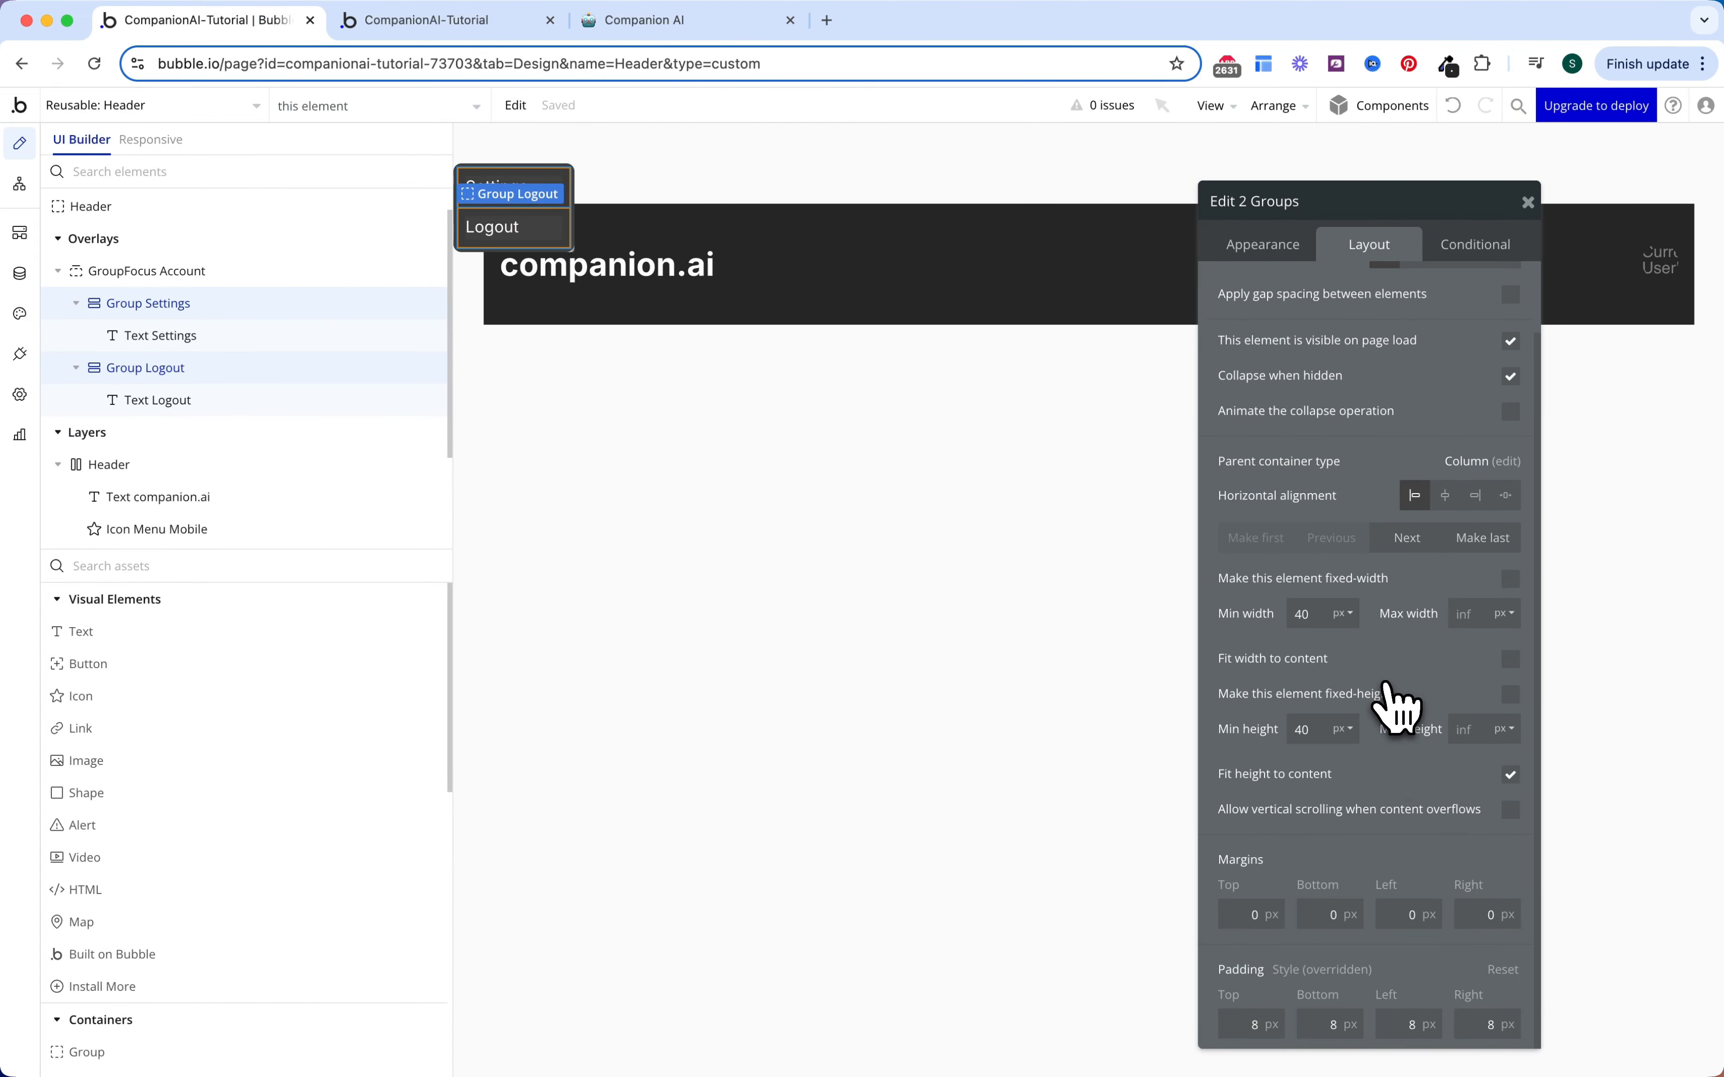
click(1288, 251)
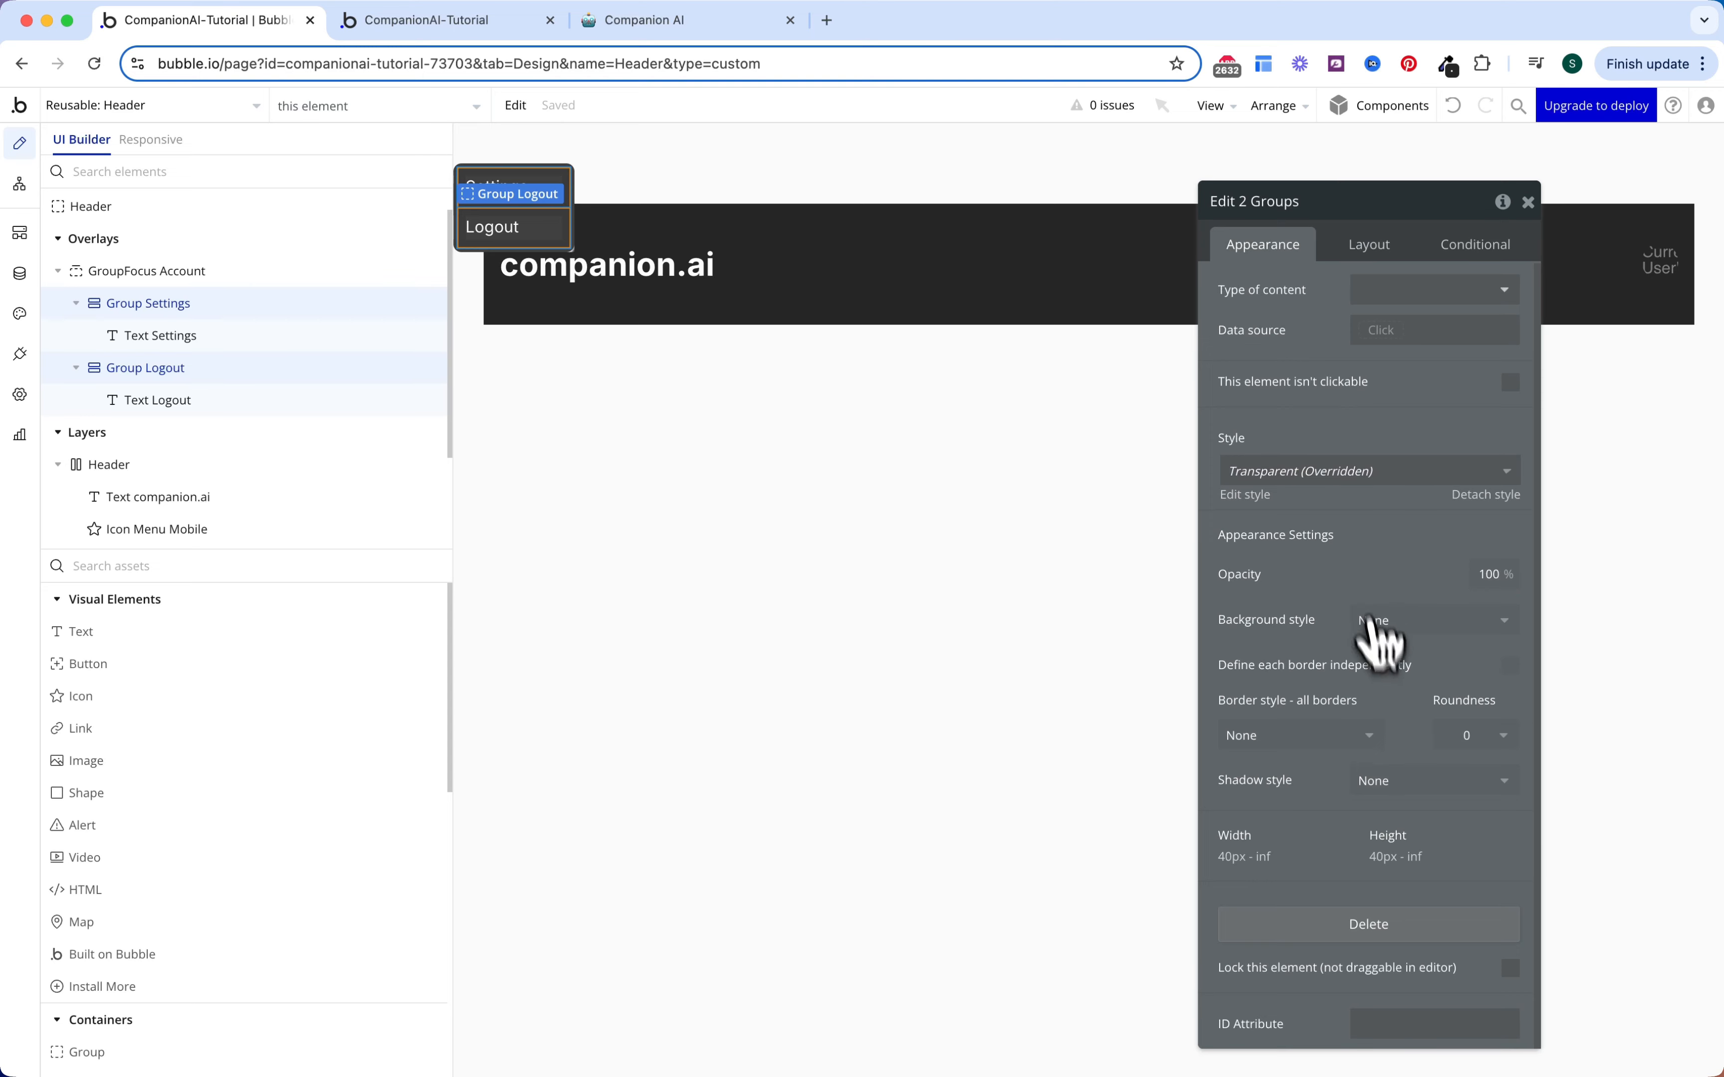
click(1467, 734)
click(1489, 888)
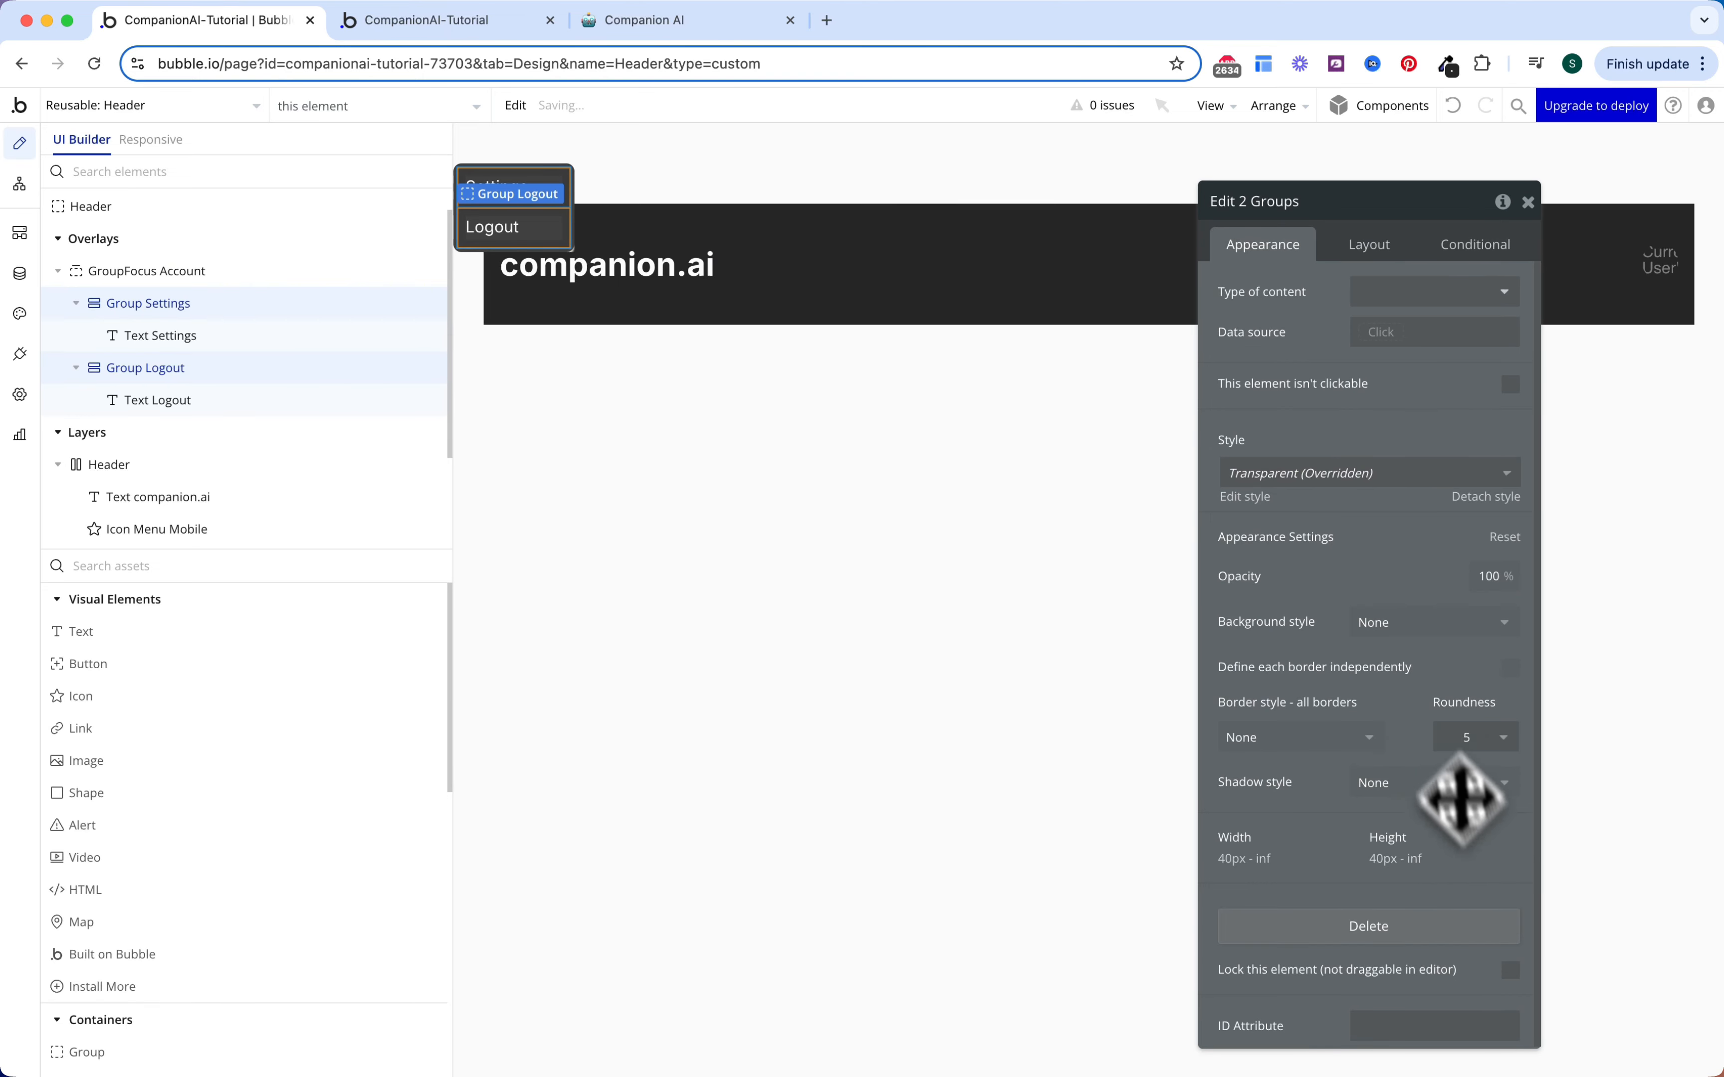
Step: Create a 'When Group Settings is clicked' workflow and begin adding its action
click(563, 191)
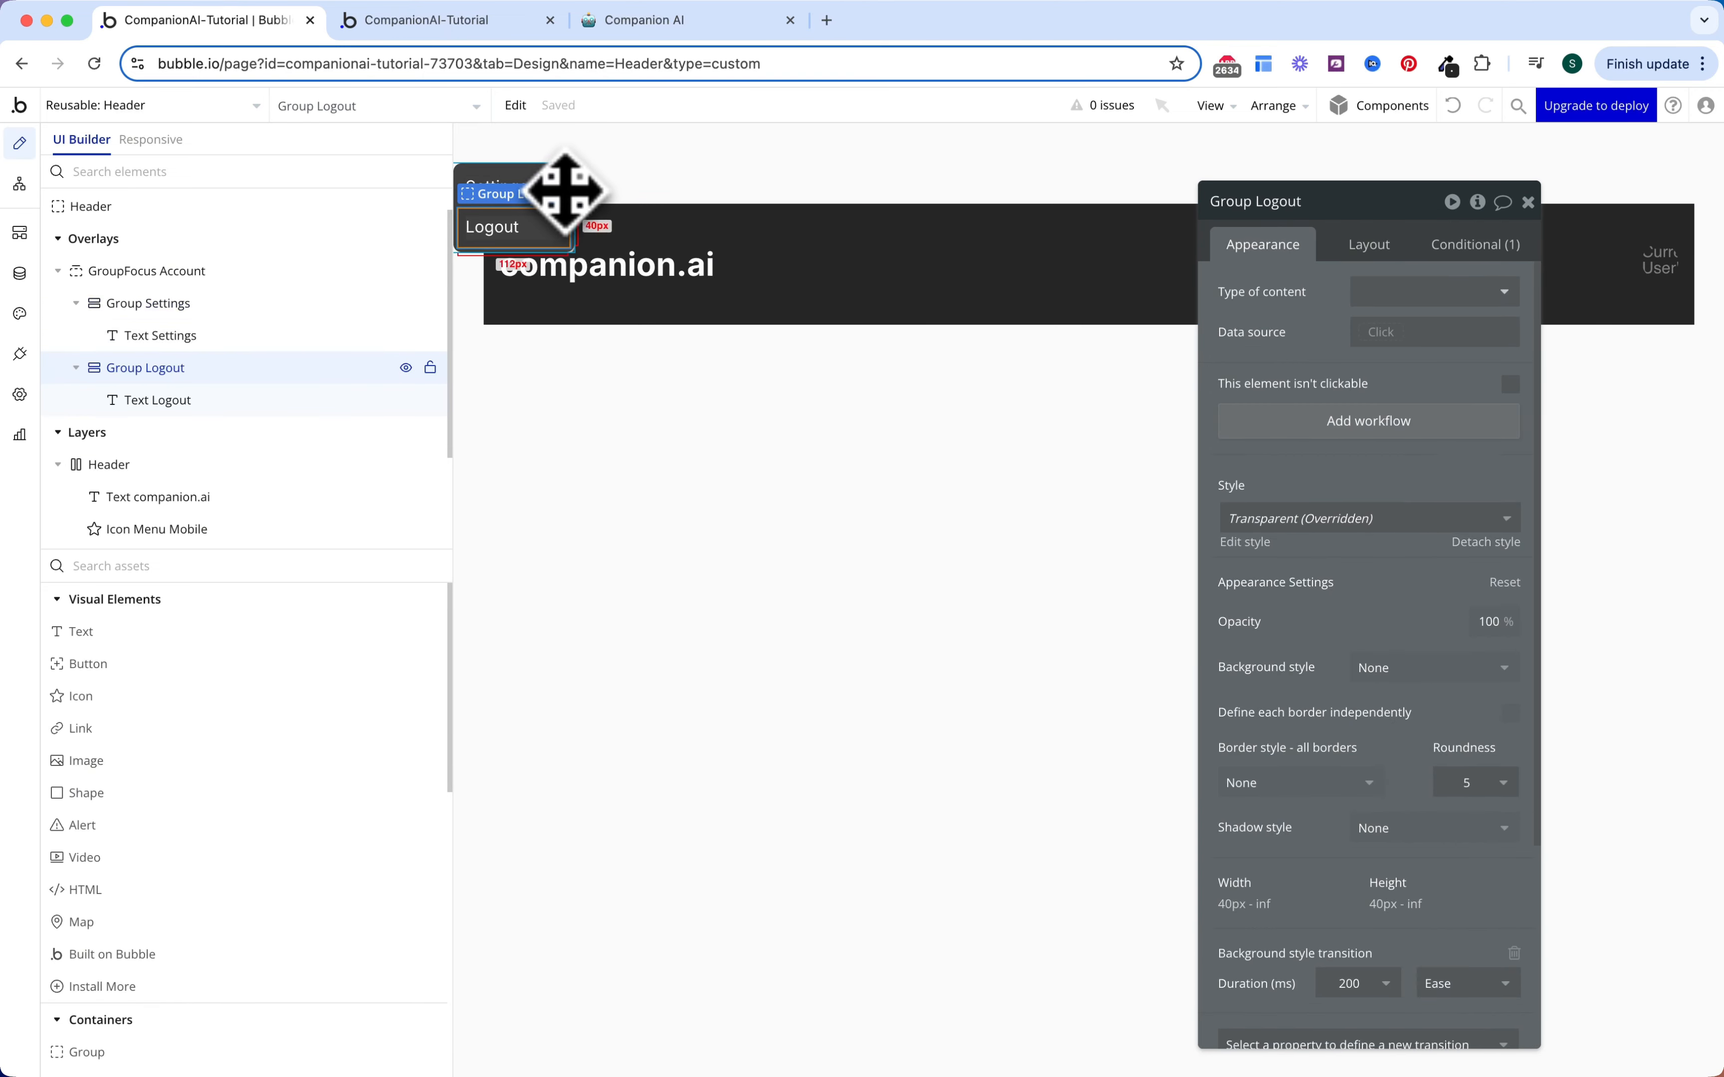
click(559, 184)
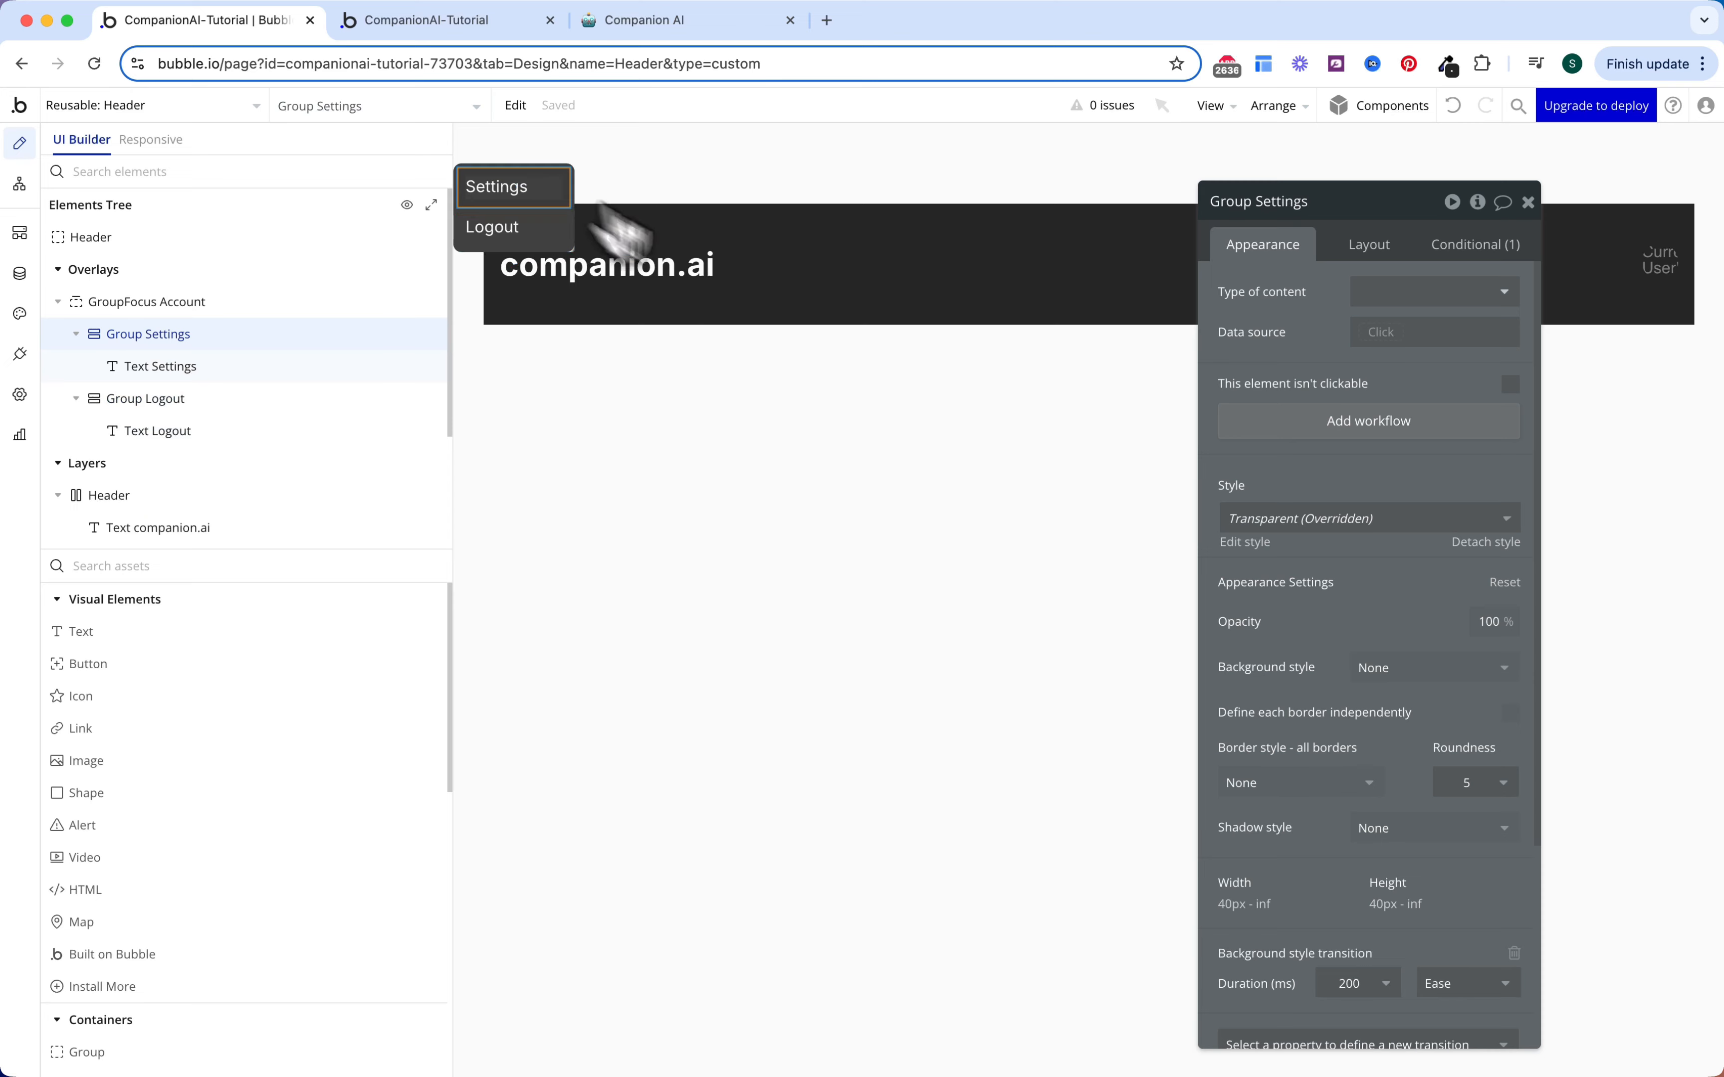
click(1271, 424)
click(261, 360)
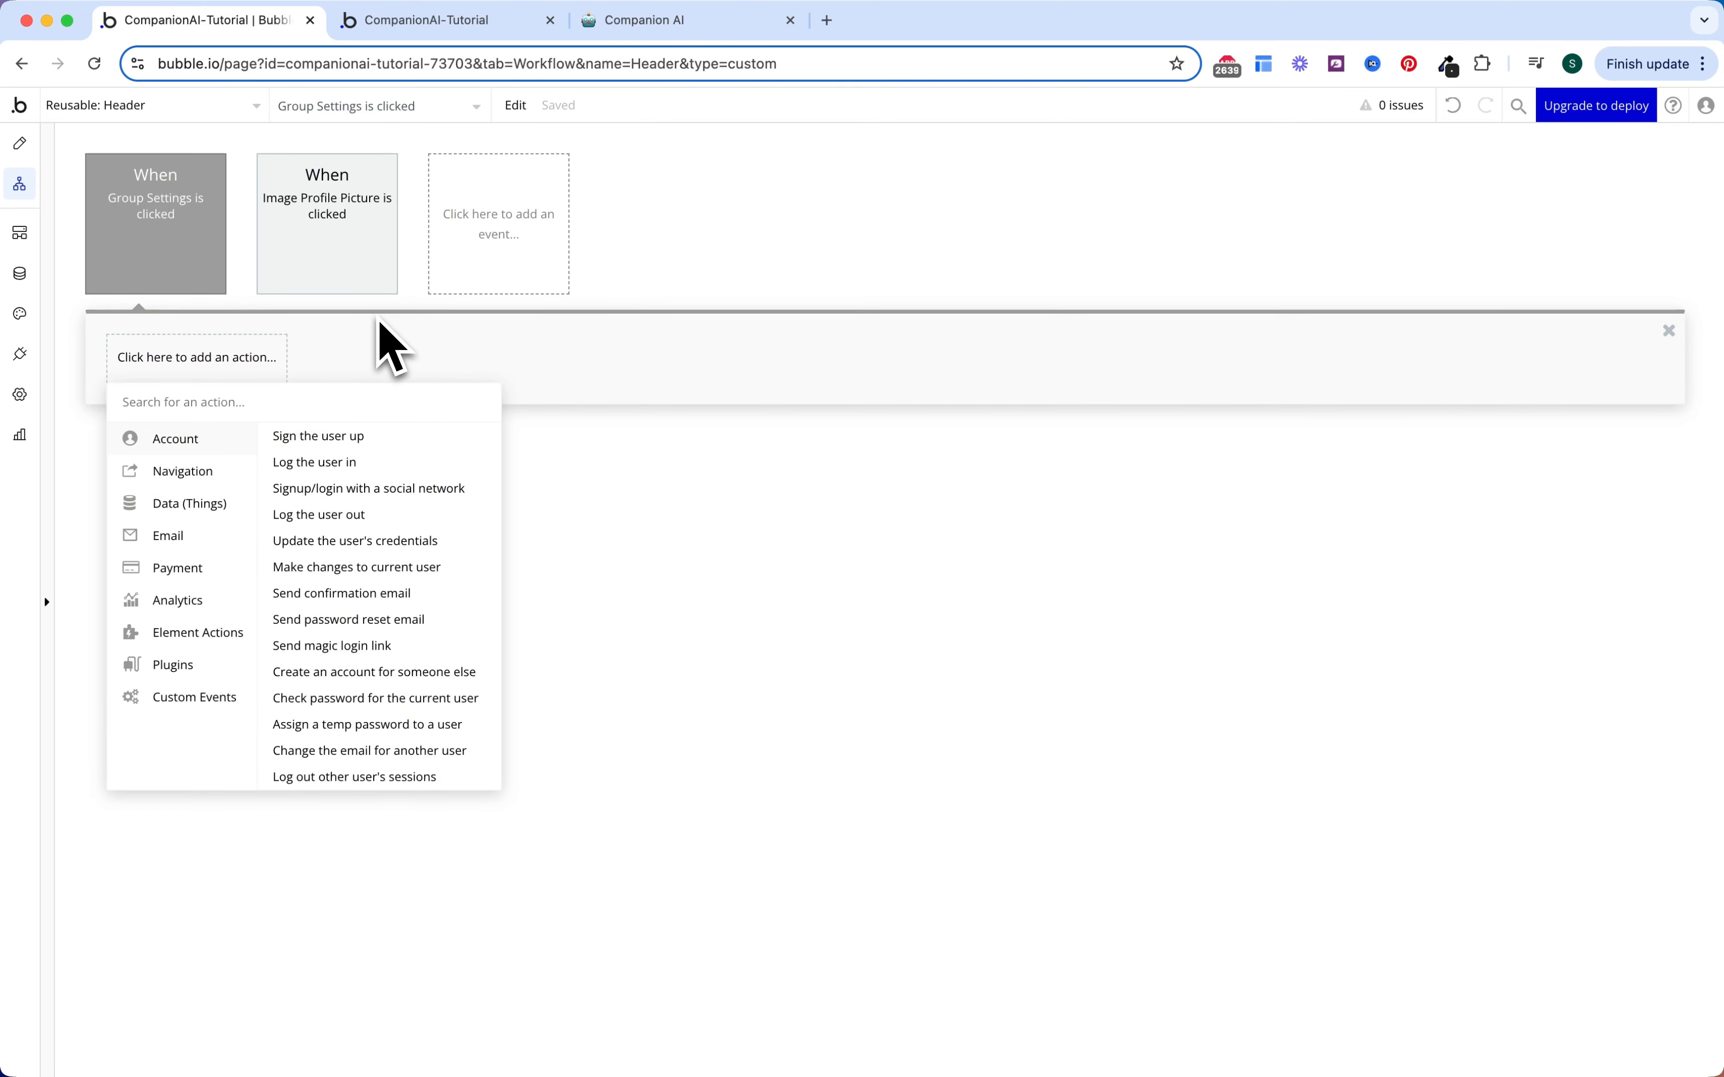
Step: Add a 'Hide an element' action that hides GroupFocus Account
text(hide)
click(253, 442)
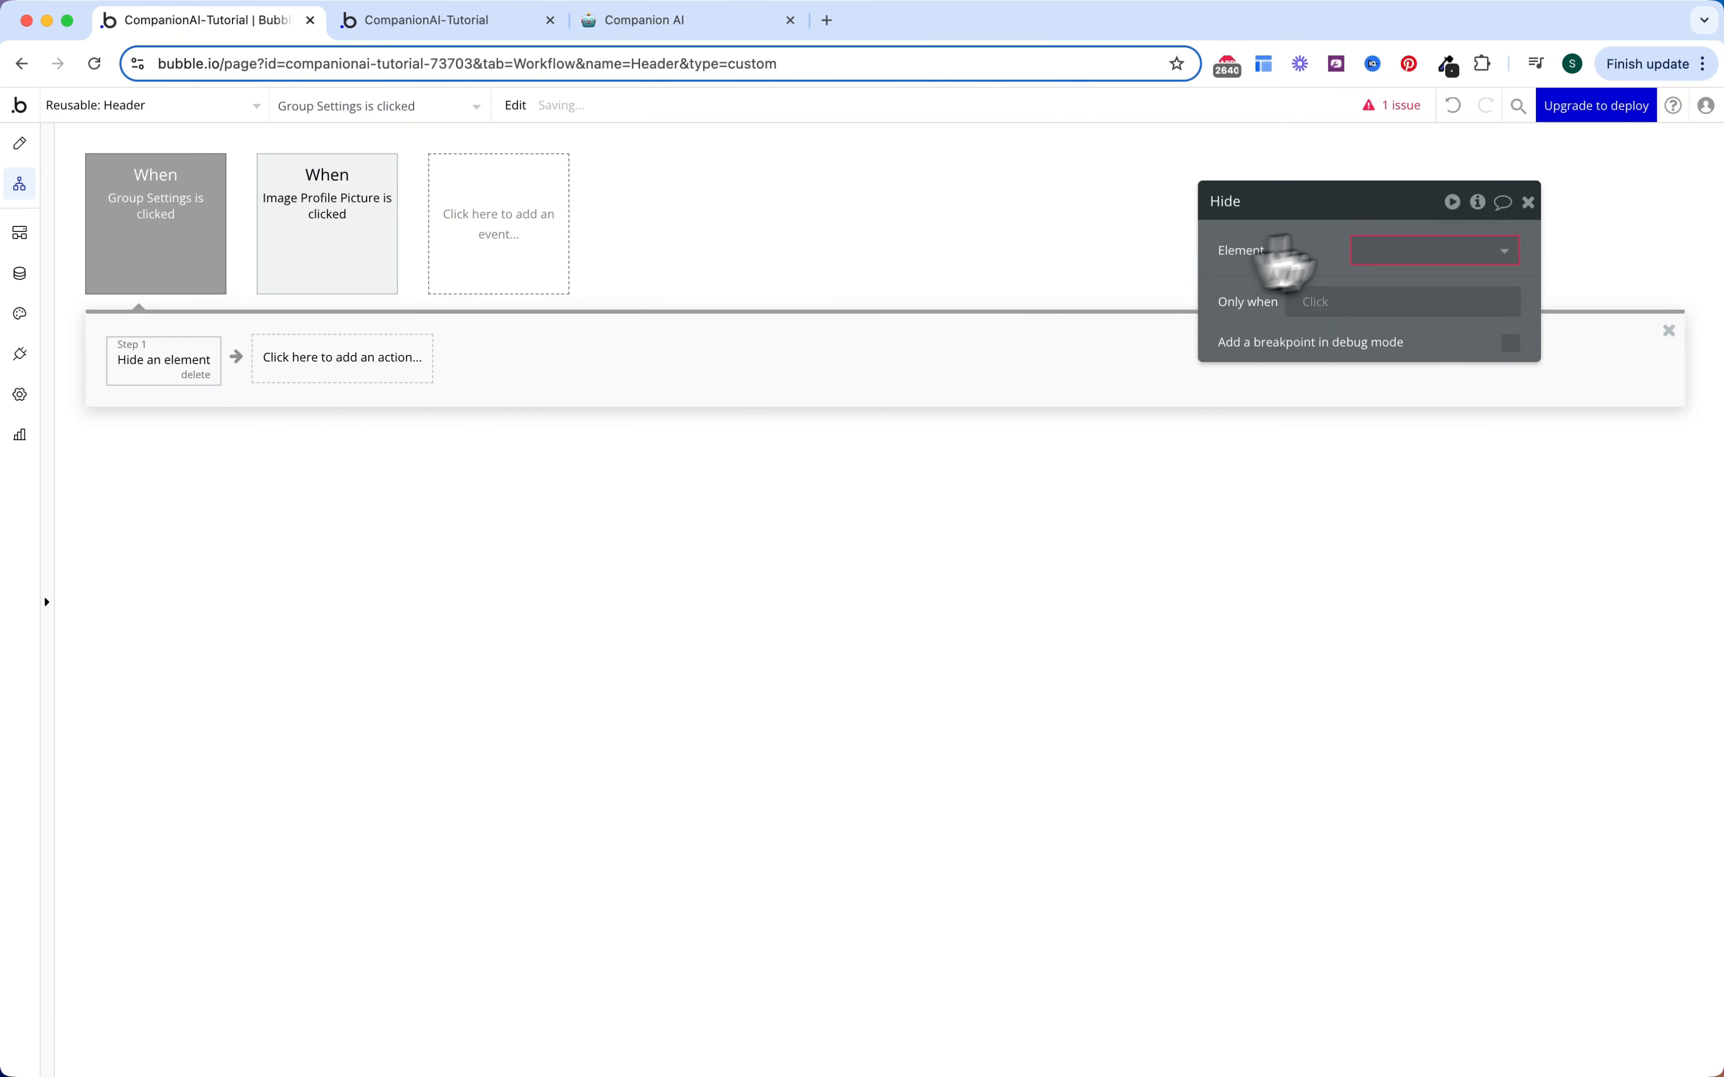
click(1386, 250)
text(focu)
click(1396, 285)
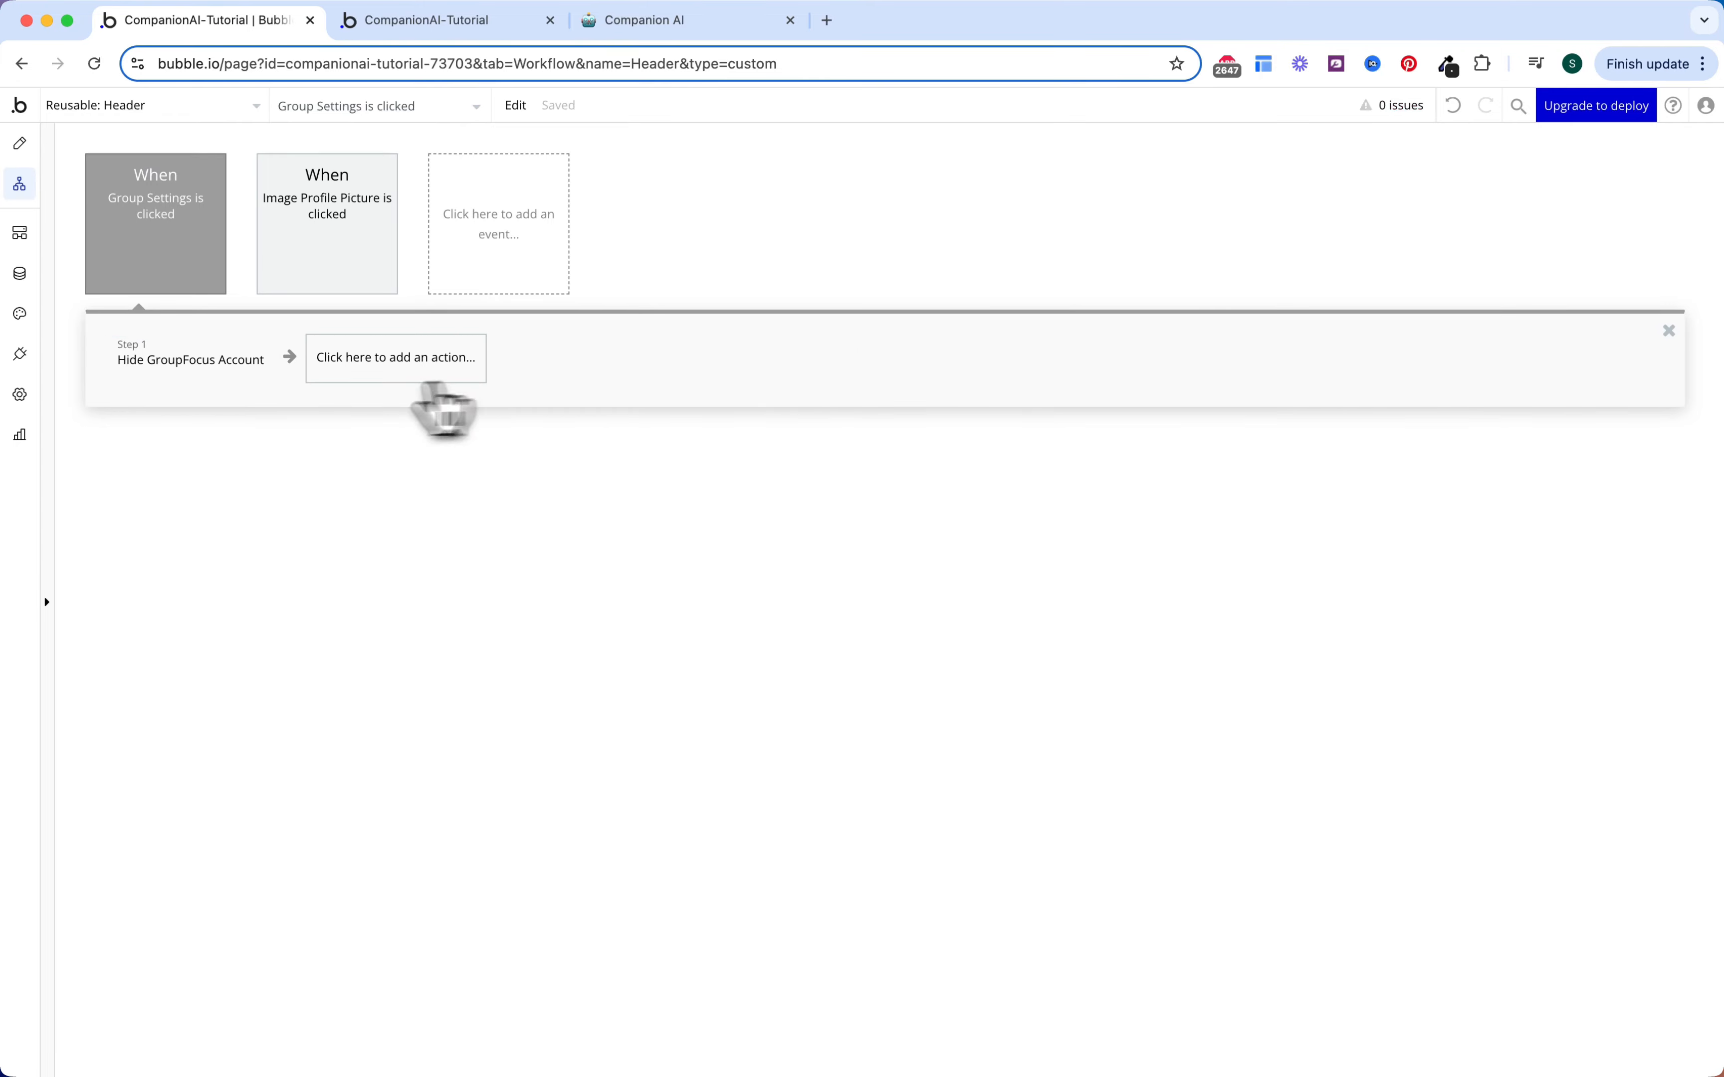
Step: Add a 'Go to page home' action with an extra parameter keyed 'tab'
click(367, 360)
mouse_move(394, 463)
click(504, 438)
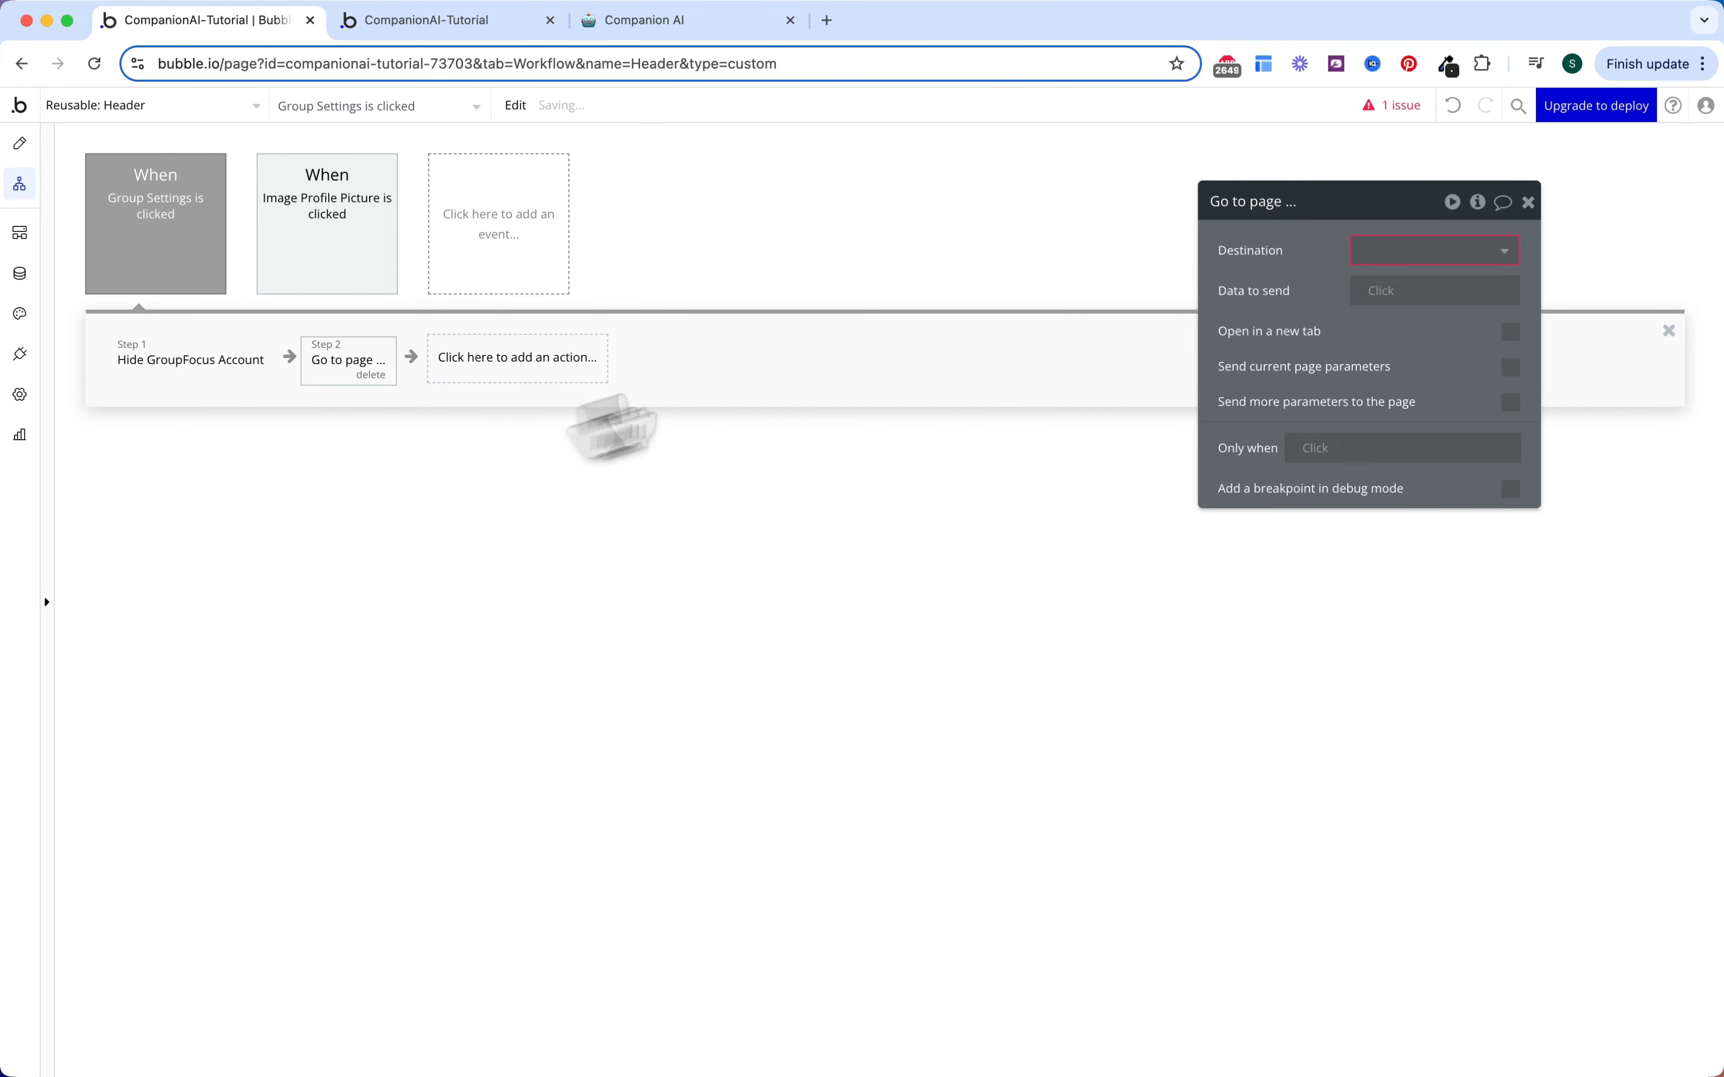
click(1363, 249)
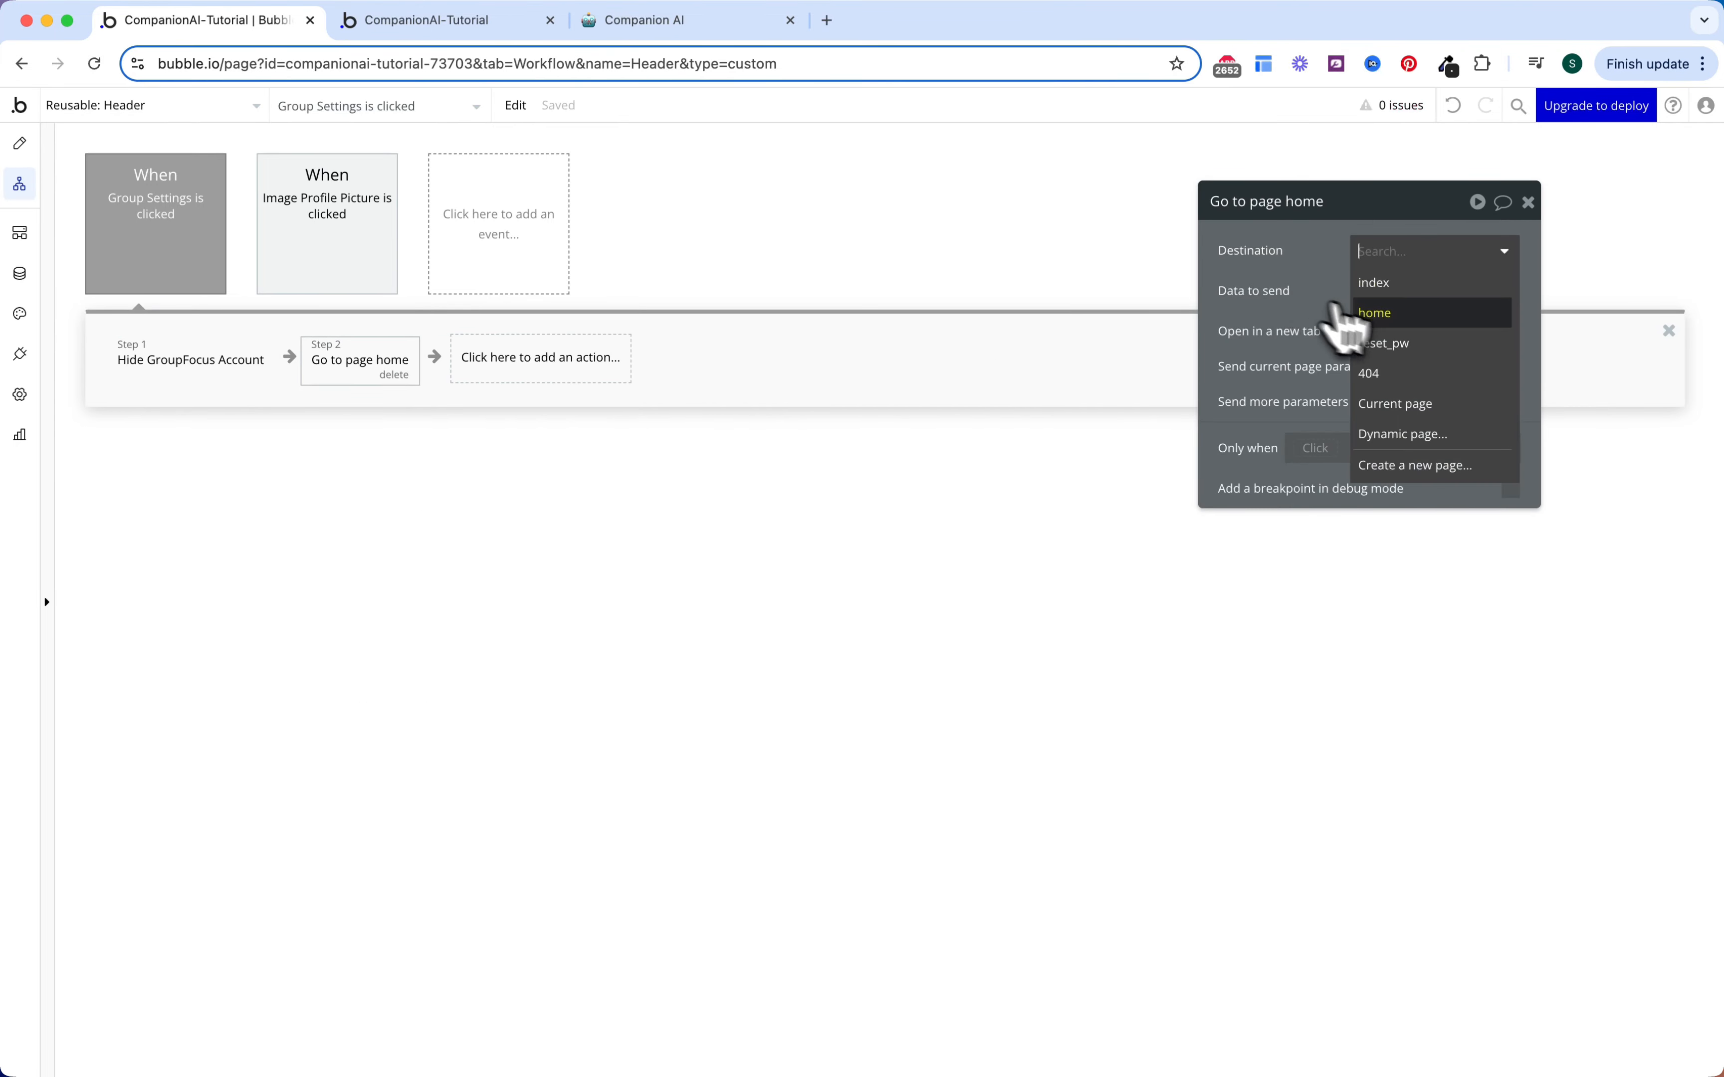
click(1375, 314)
click(1511, 404)
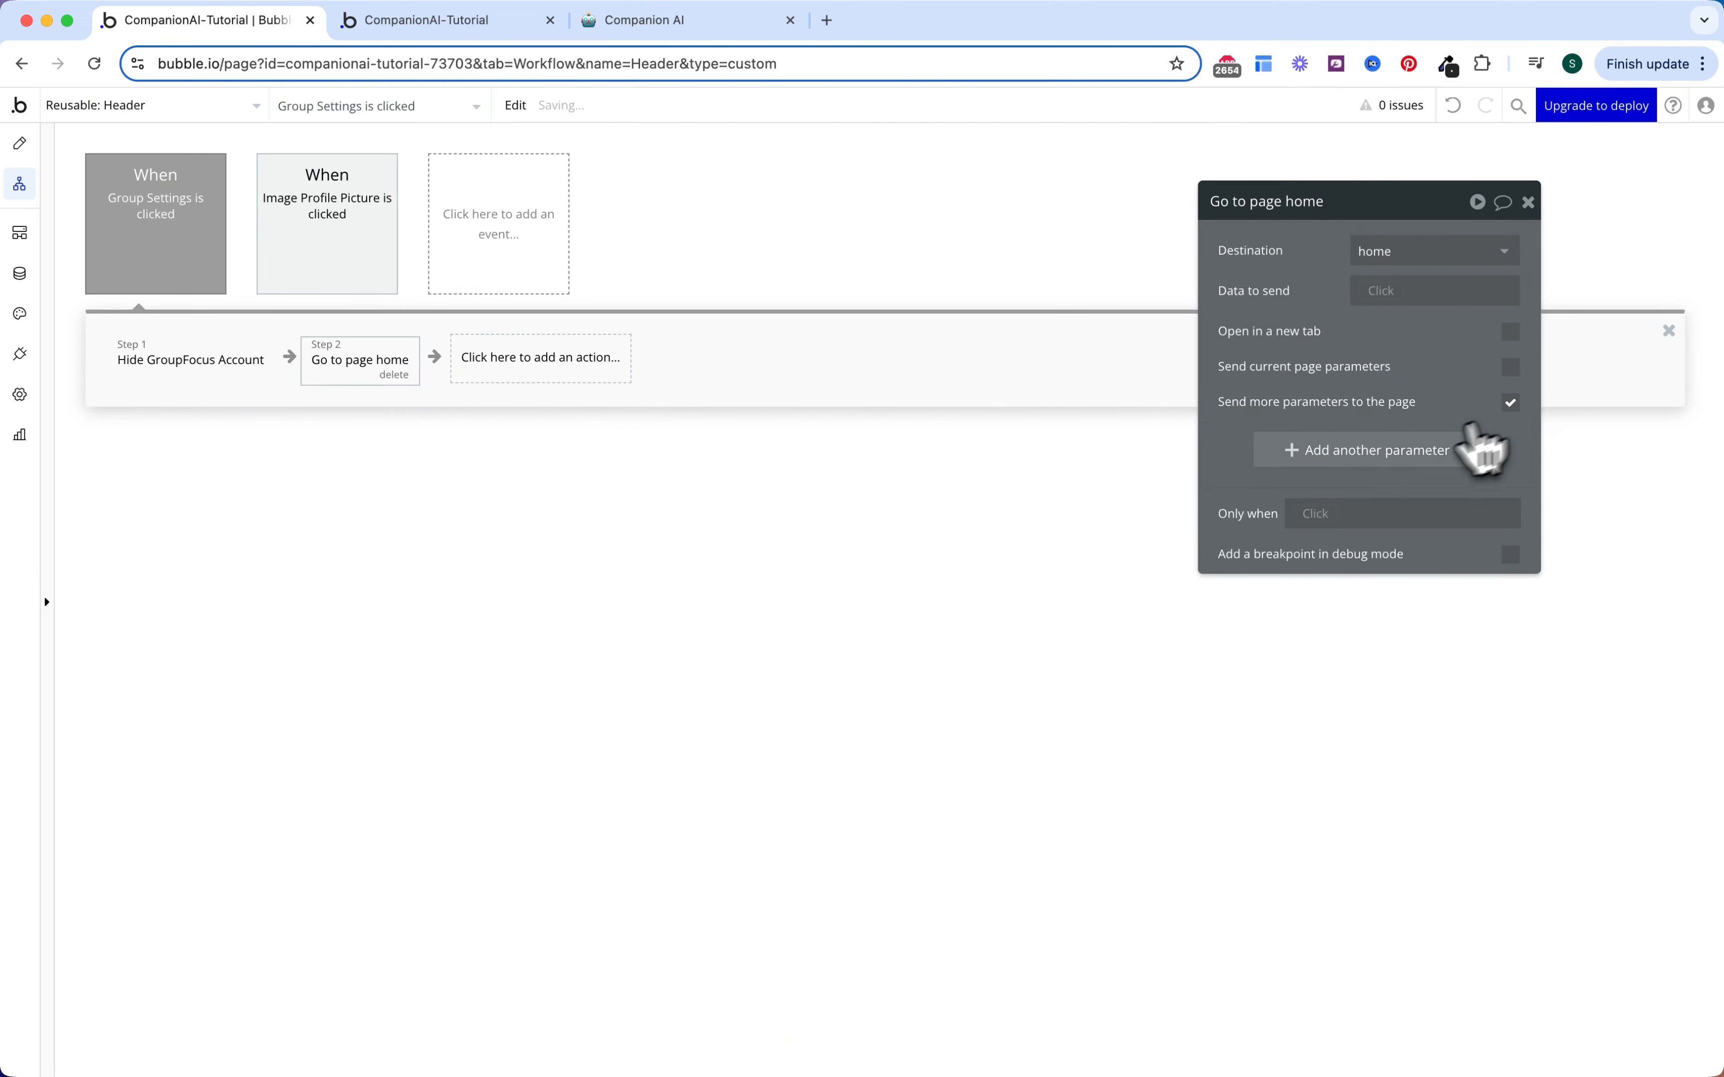
click(1400, 456)
click(1286, 442)
text(tab)
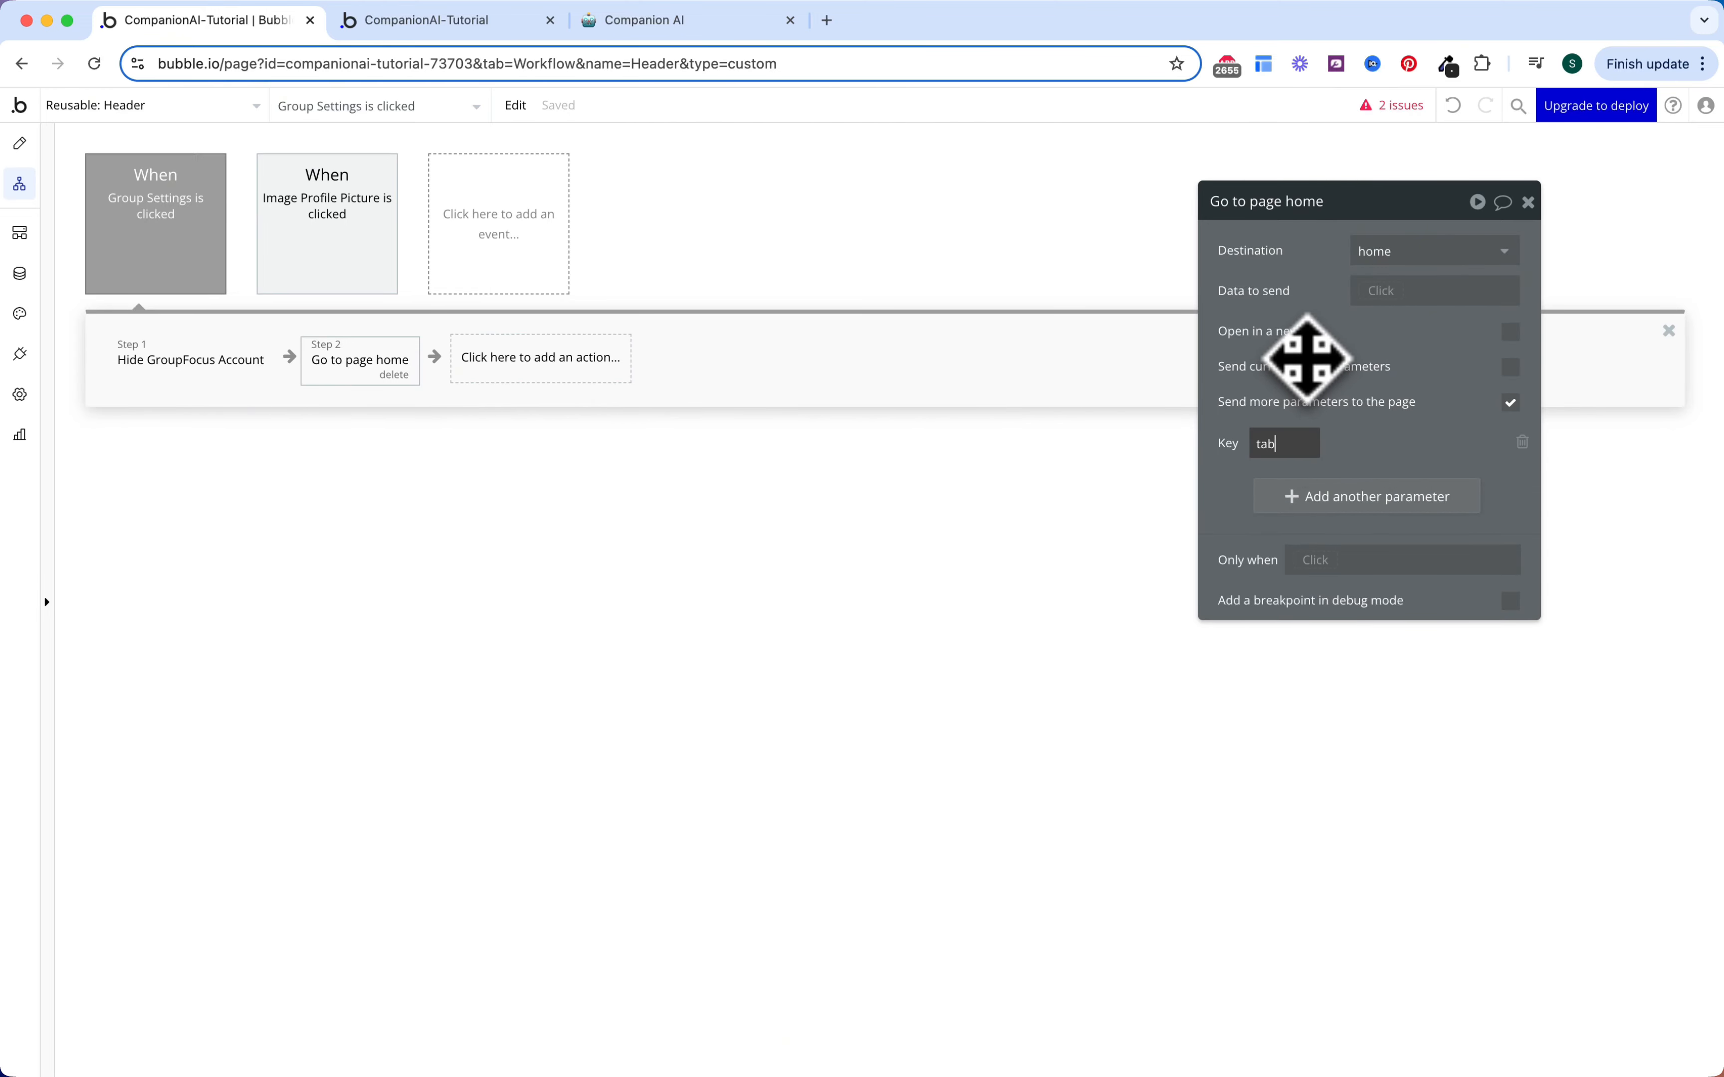
Step: Set the tab parameter's value to the OS Menu option Home's Display
click(1380, 442)
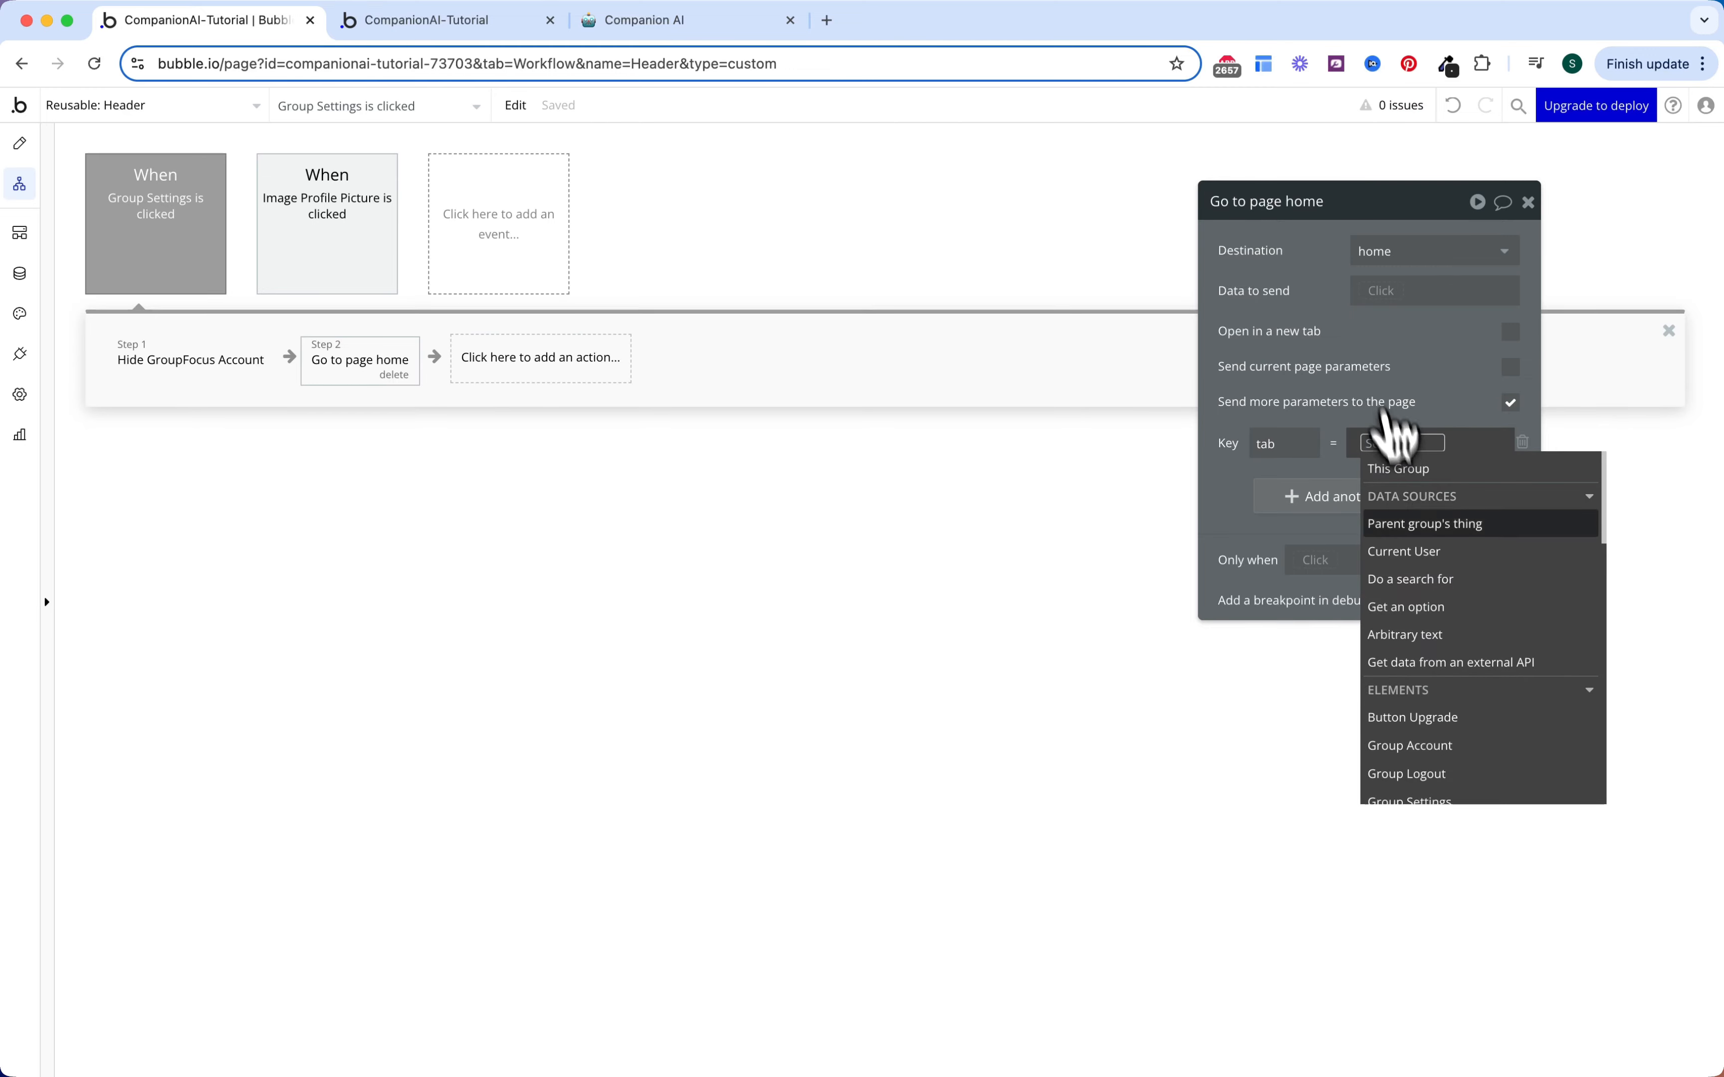
click(1414, 607)
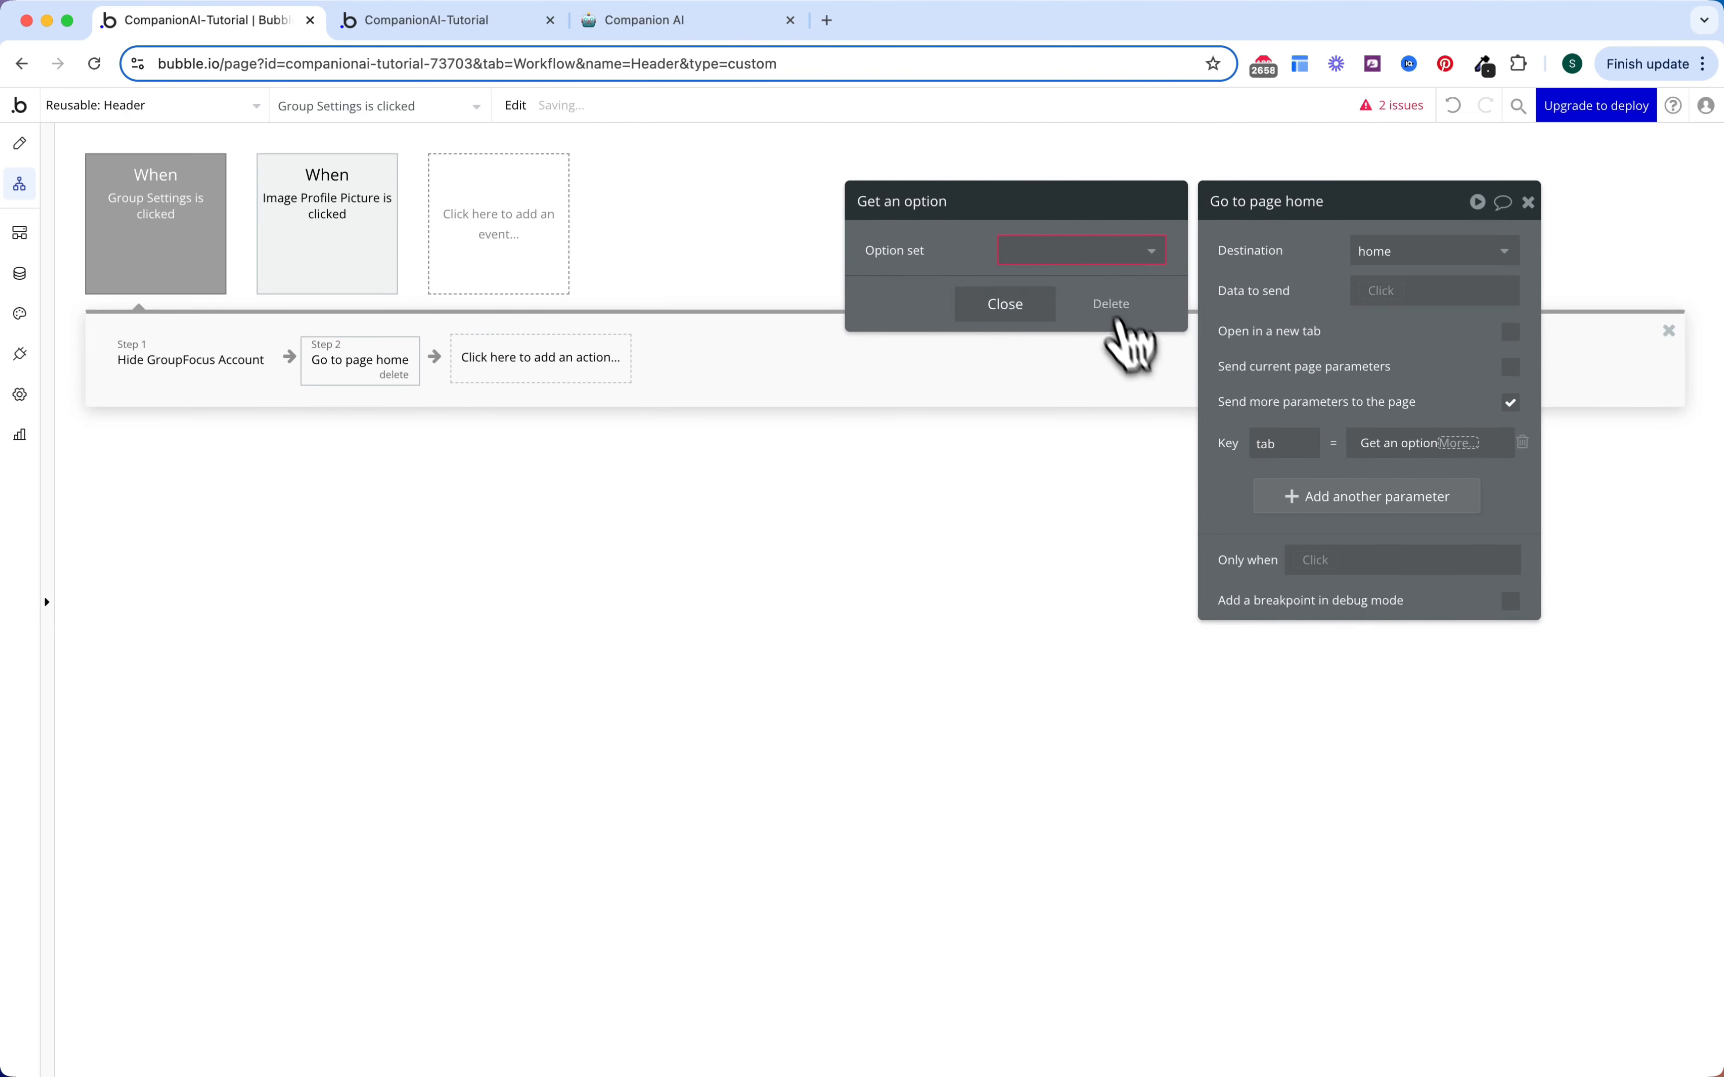
click(1097, 251)
click(1069, 308)
click(1067, 299)
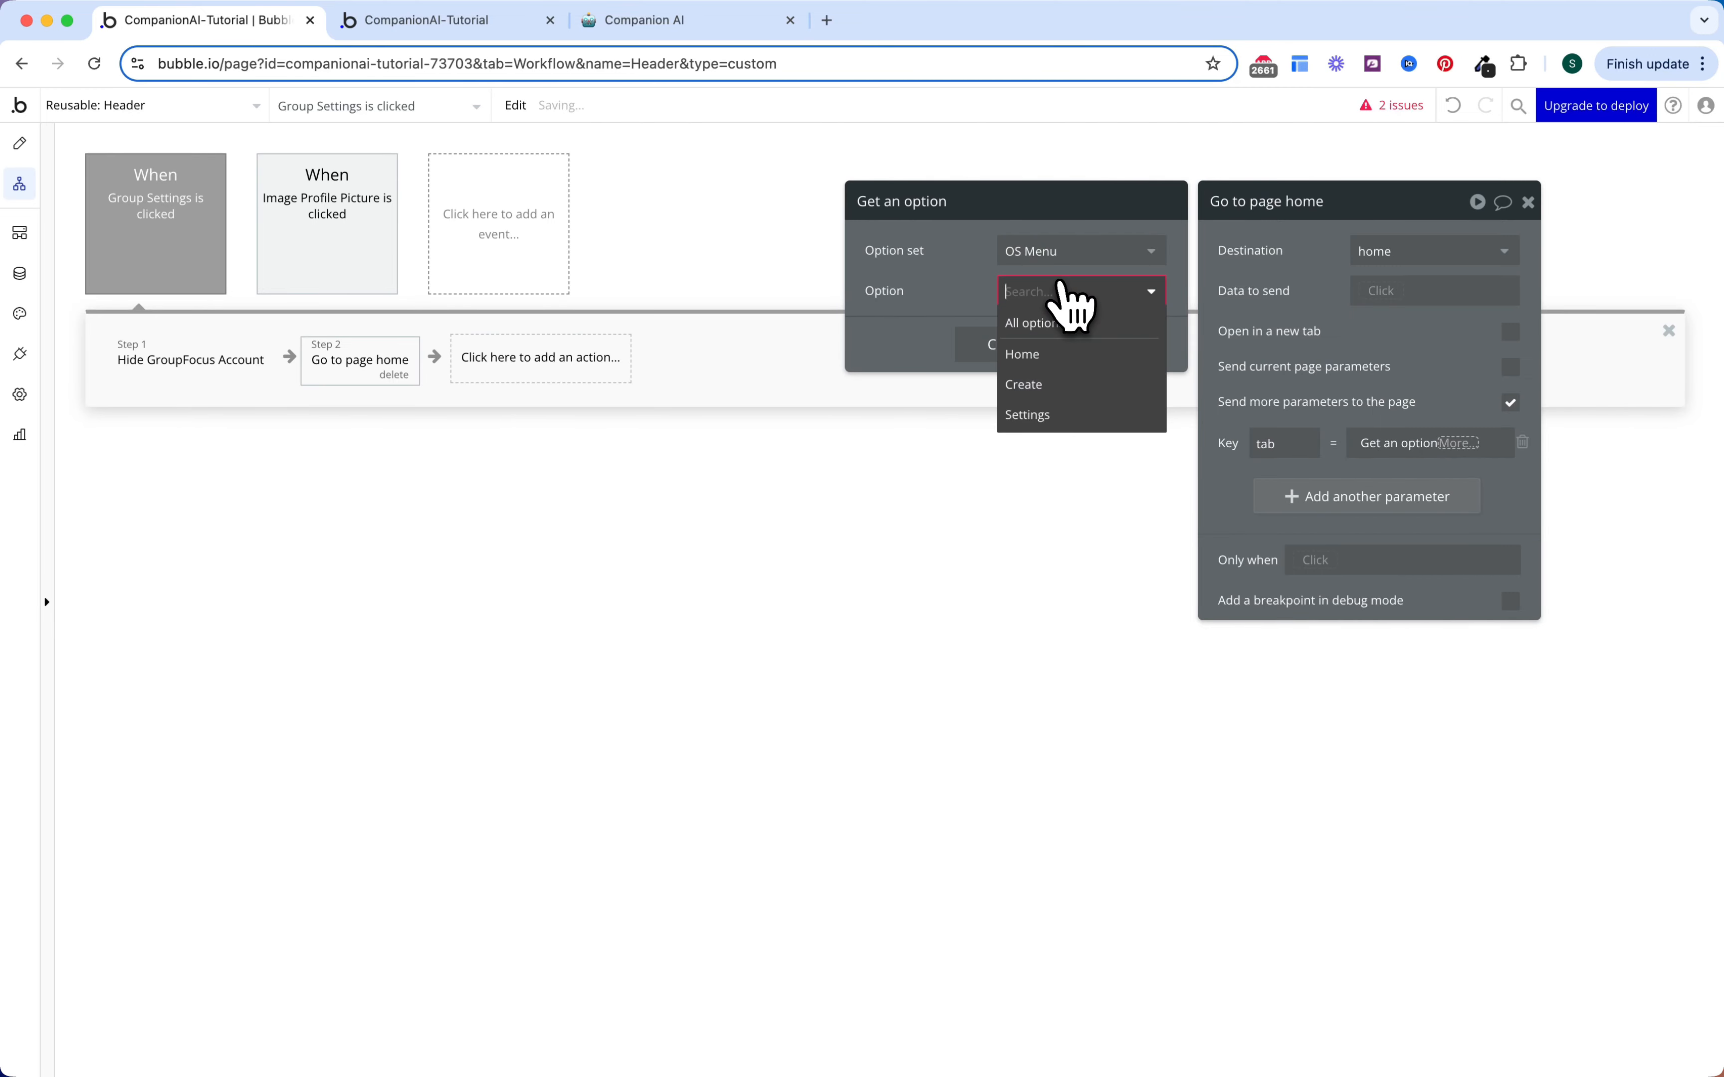
click(1055, 355)
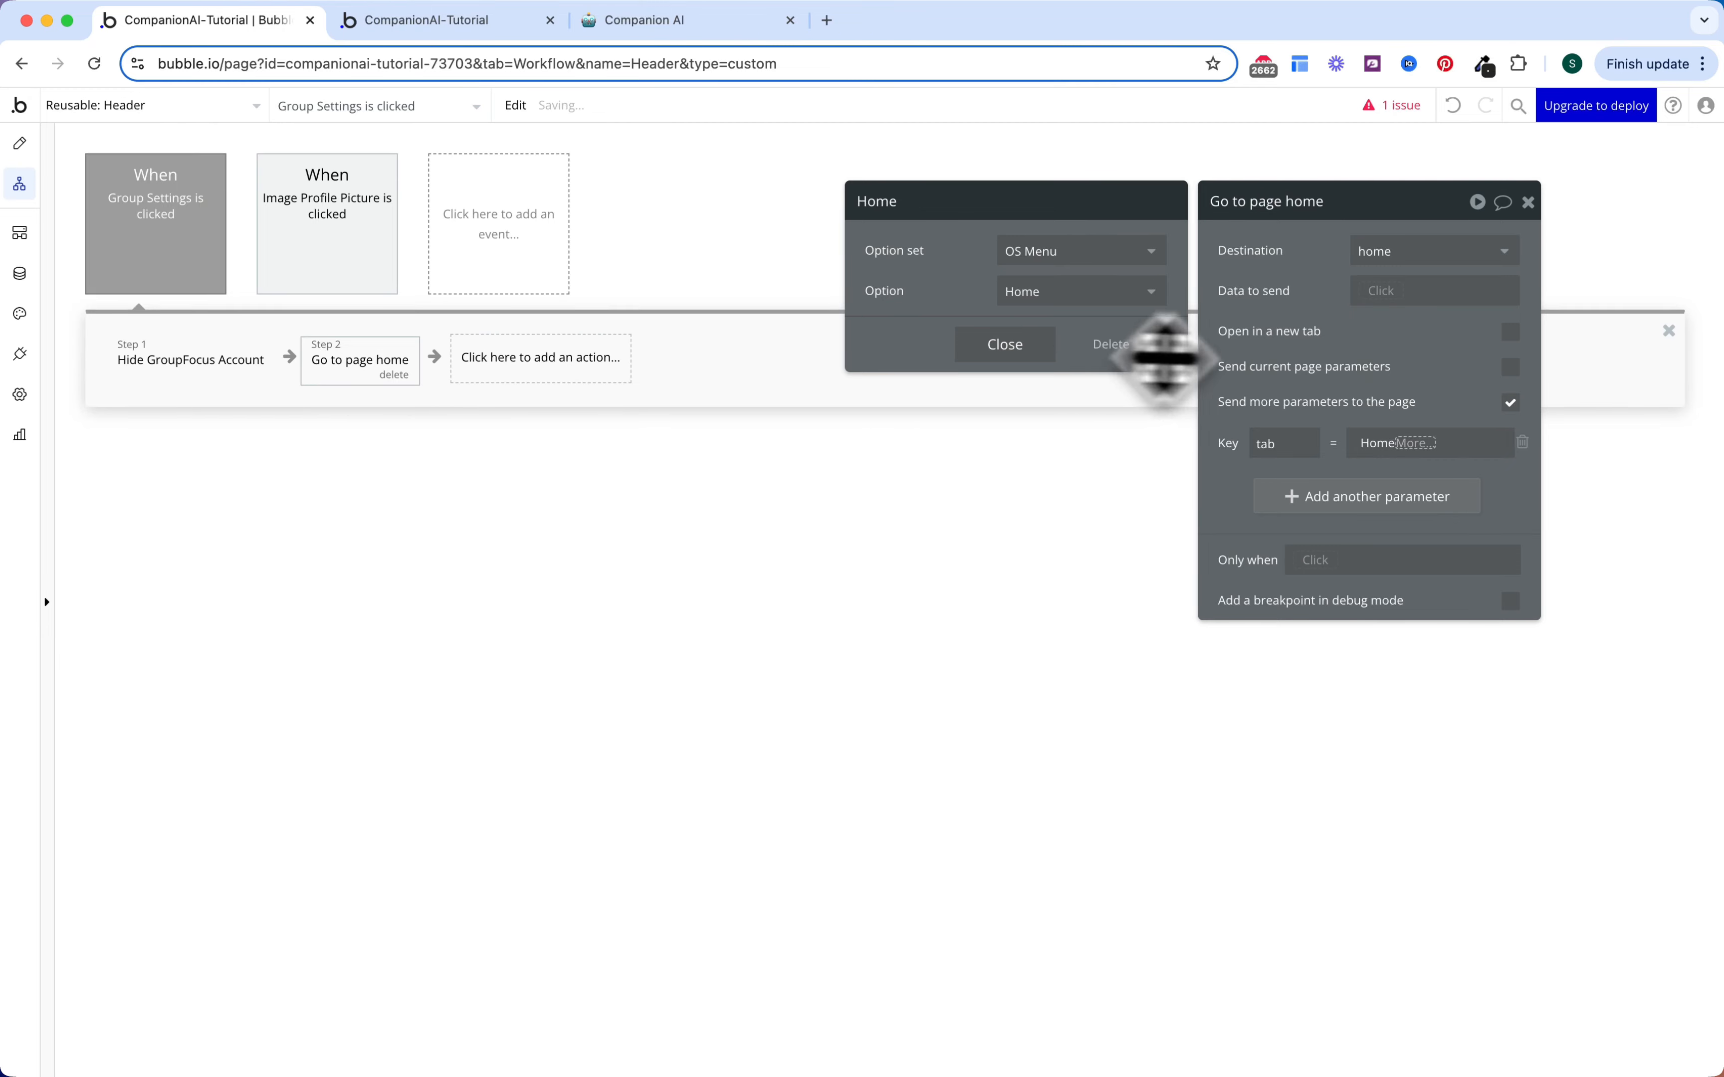
click(1368, 376)
click(1420, 446)
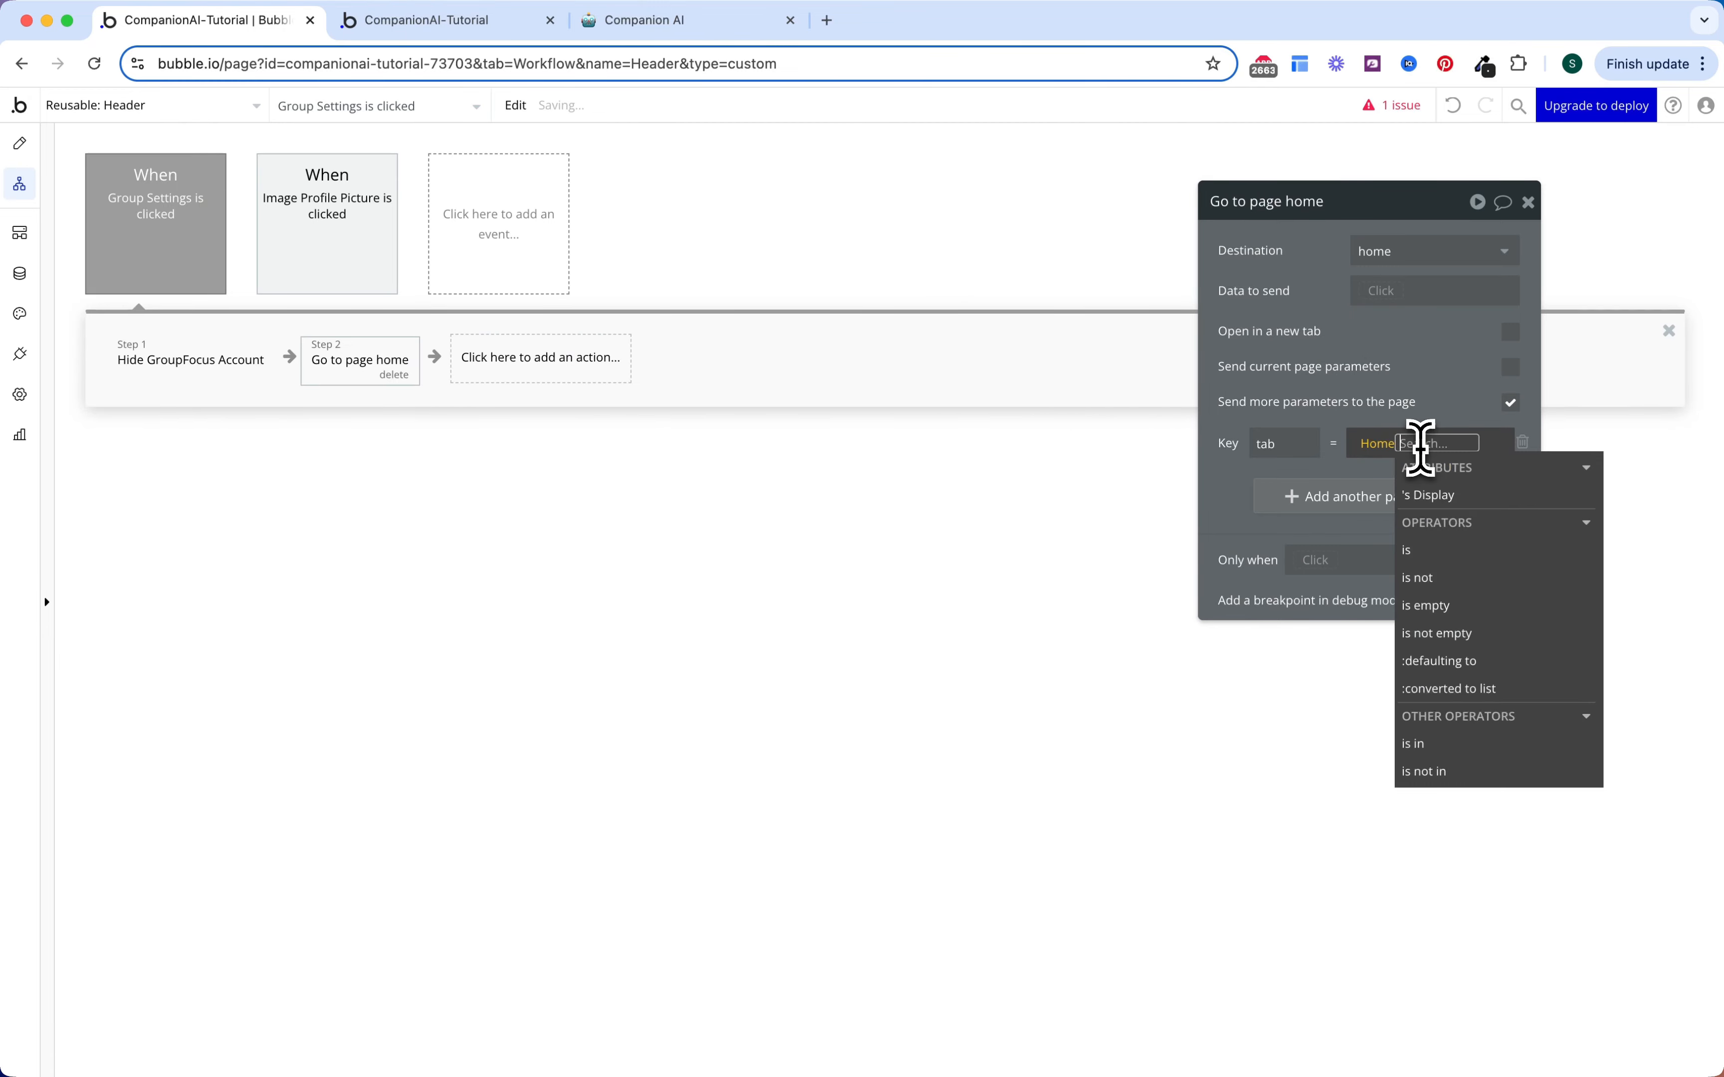
key(Escape)
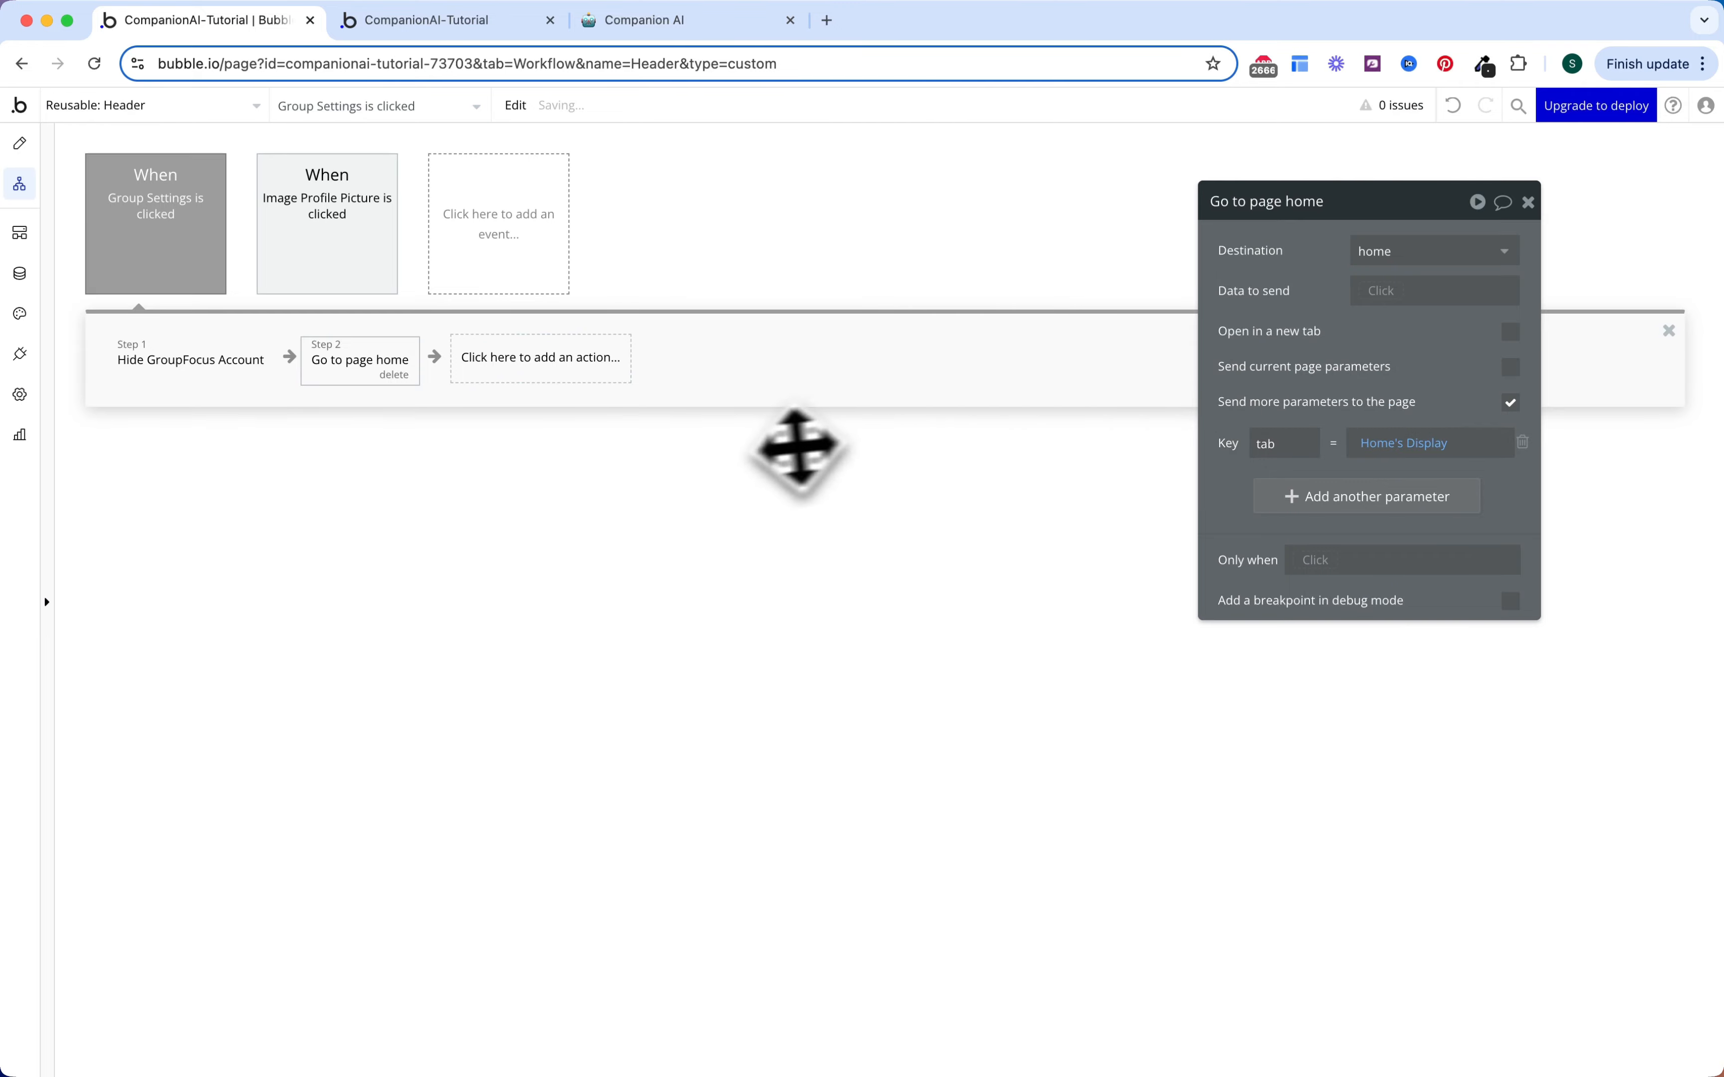
click(713, 449)
drag(210, 282, 128, 235)
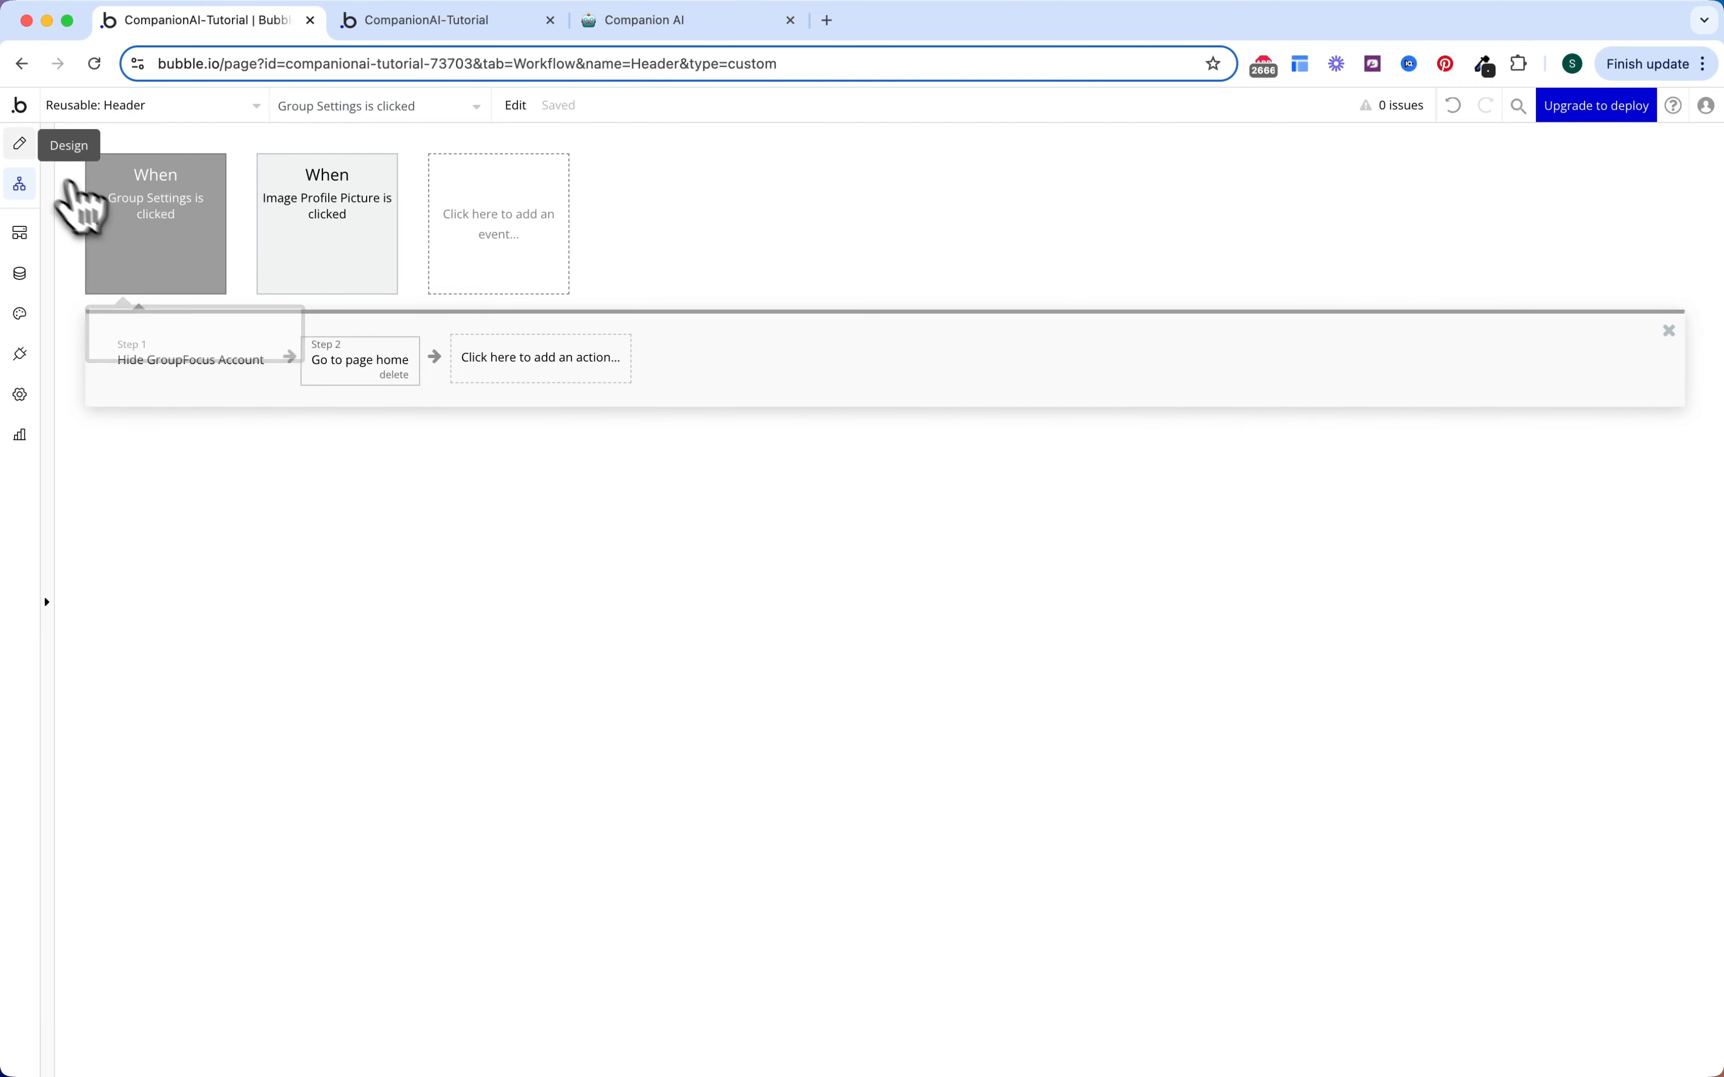
click(20, 143)
Step: Create a workflow for clicking Group Logout that logs the user out
click(563, 239)
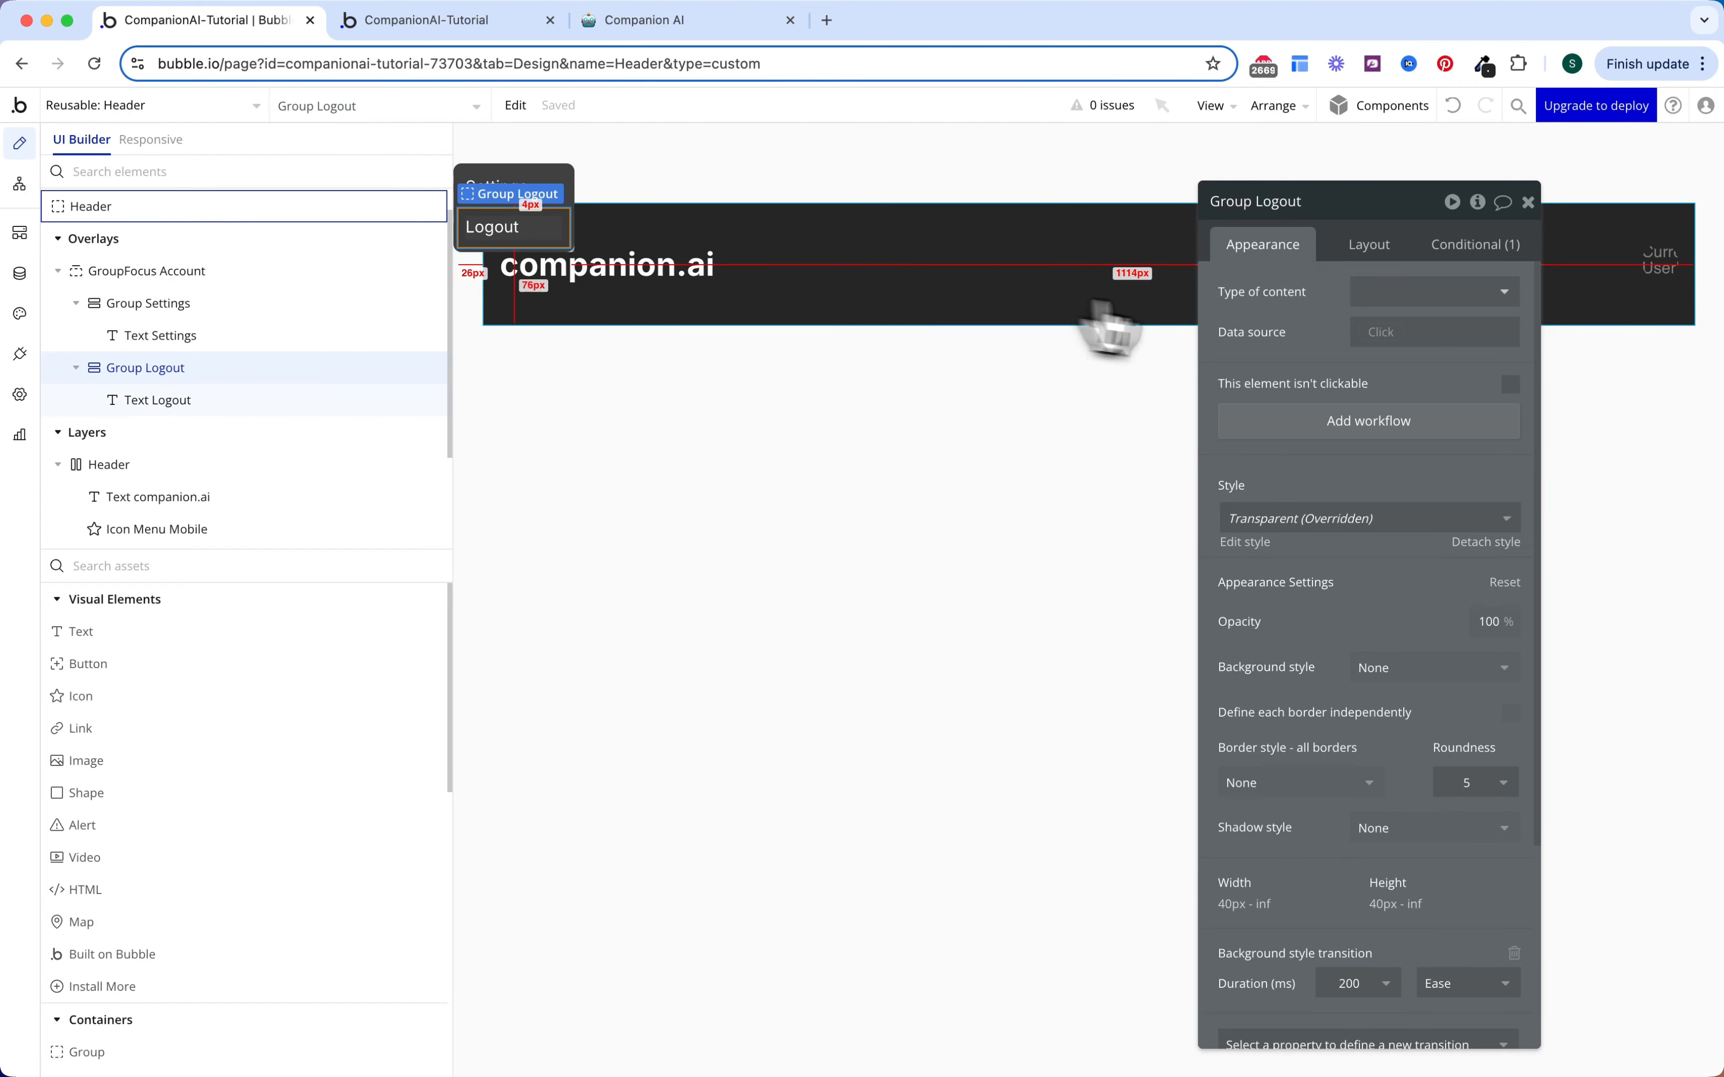
click(1335, 431)
click(269, 359)
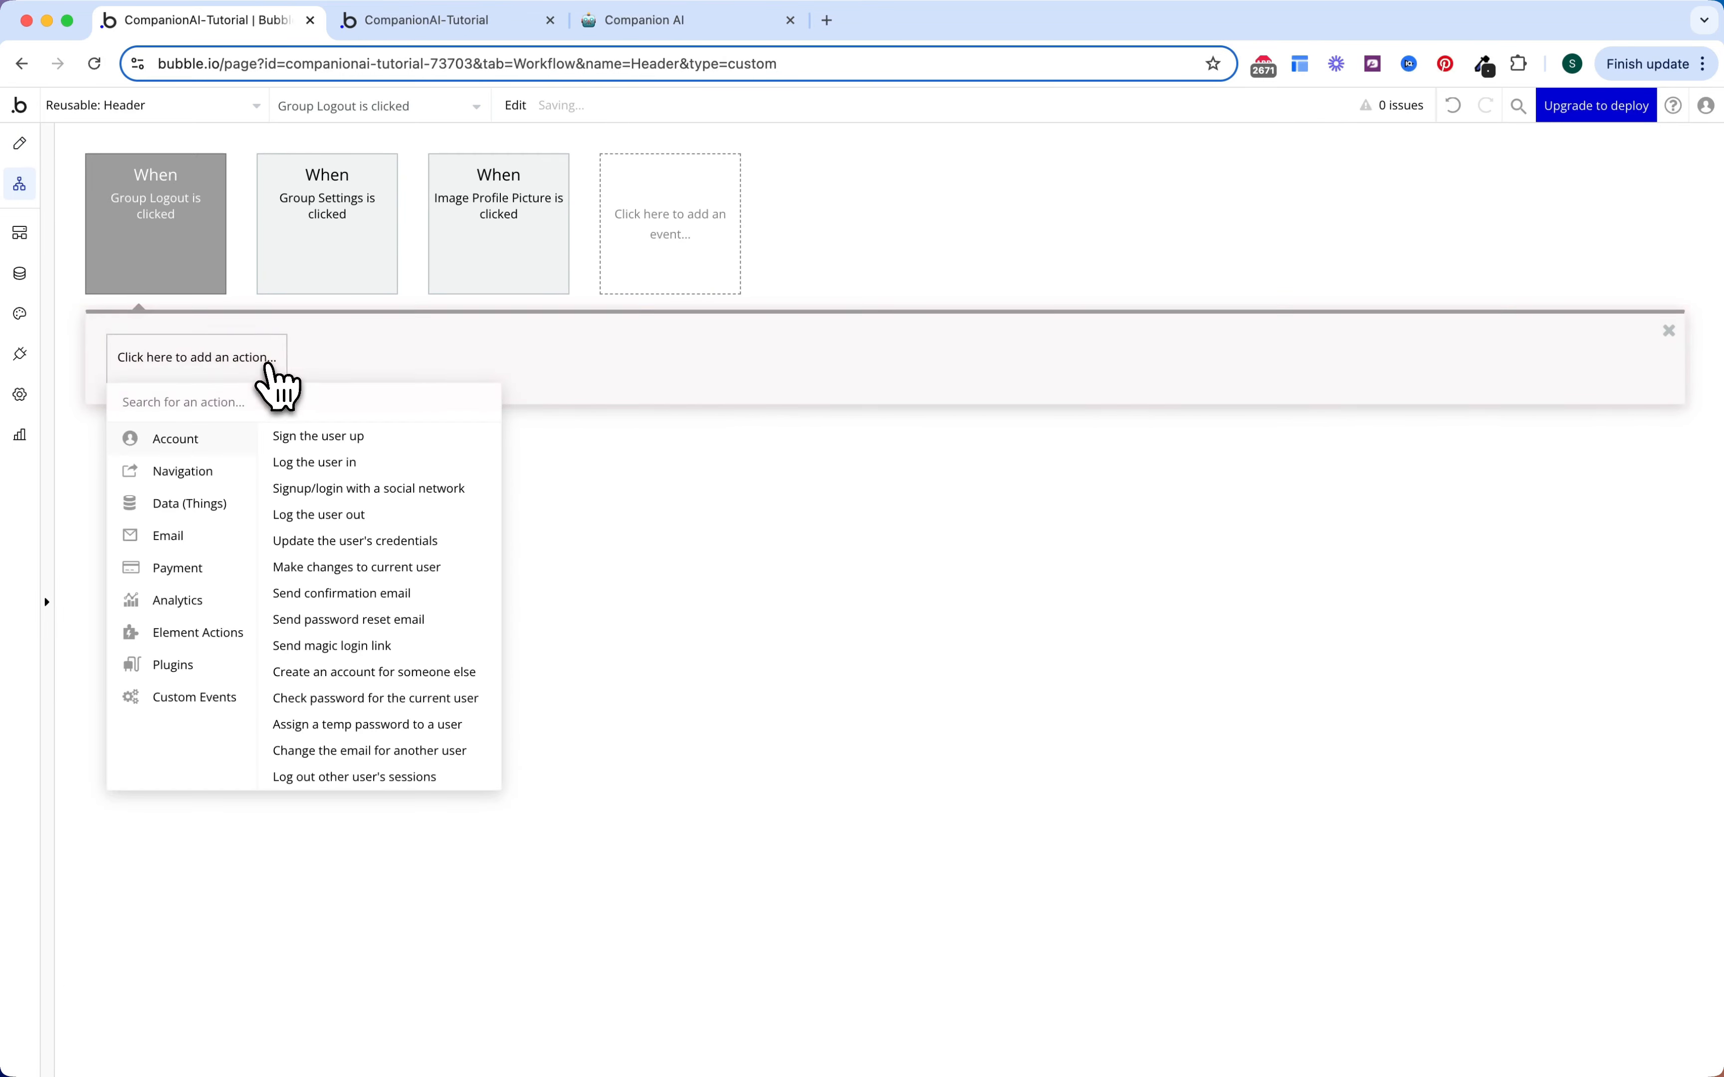
text(log)
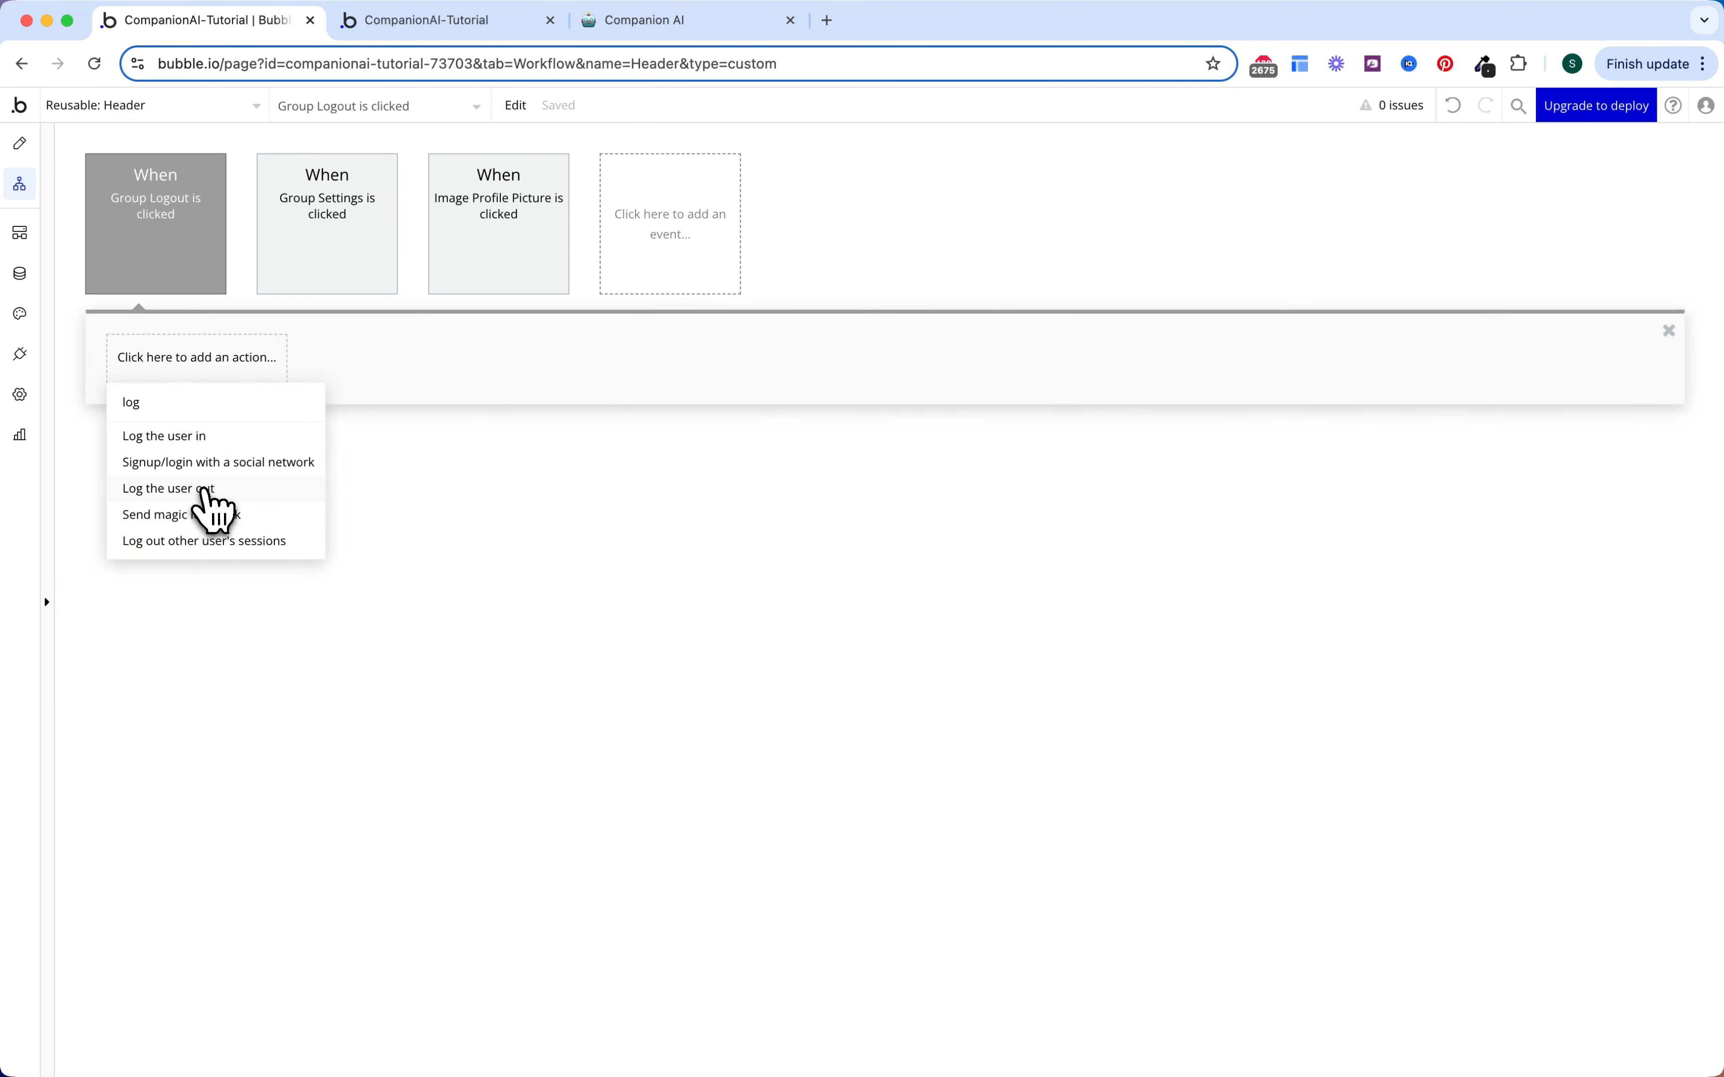
click(206, 490)
Step: Add a second action to the Logout workflow hiding GroupFocus Account
click(352, 367)
text(h)
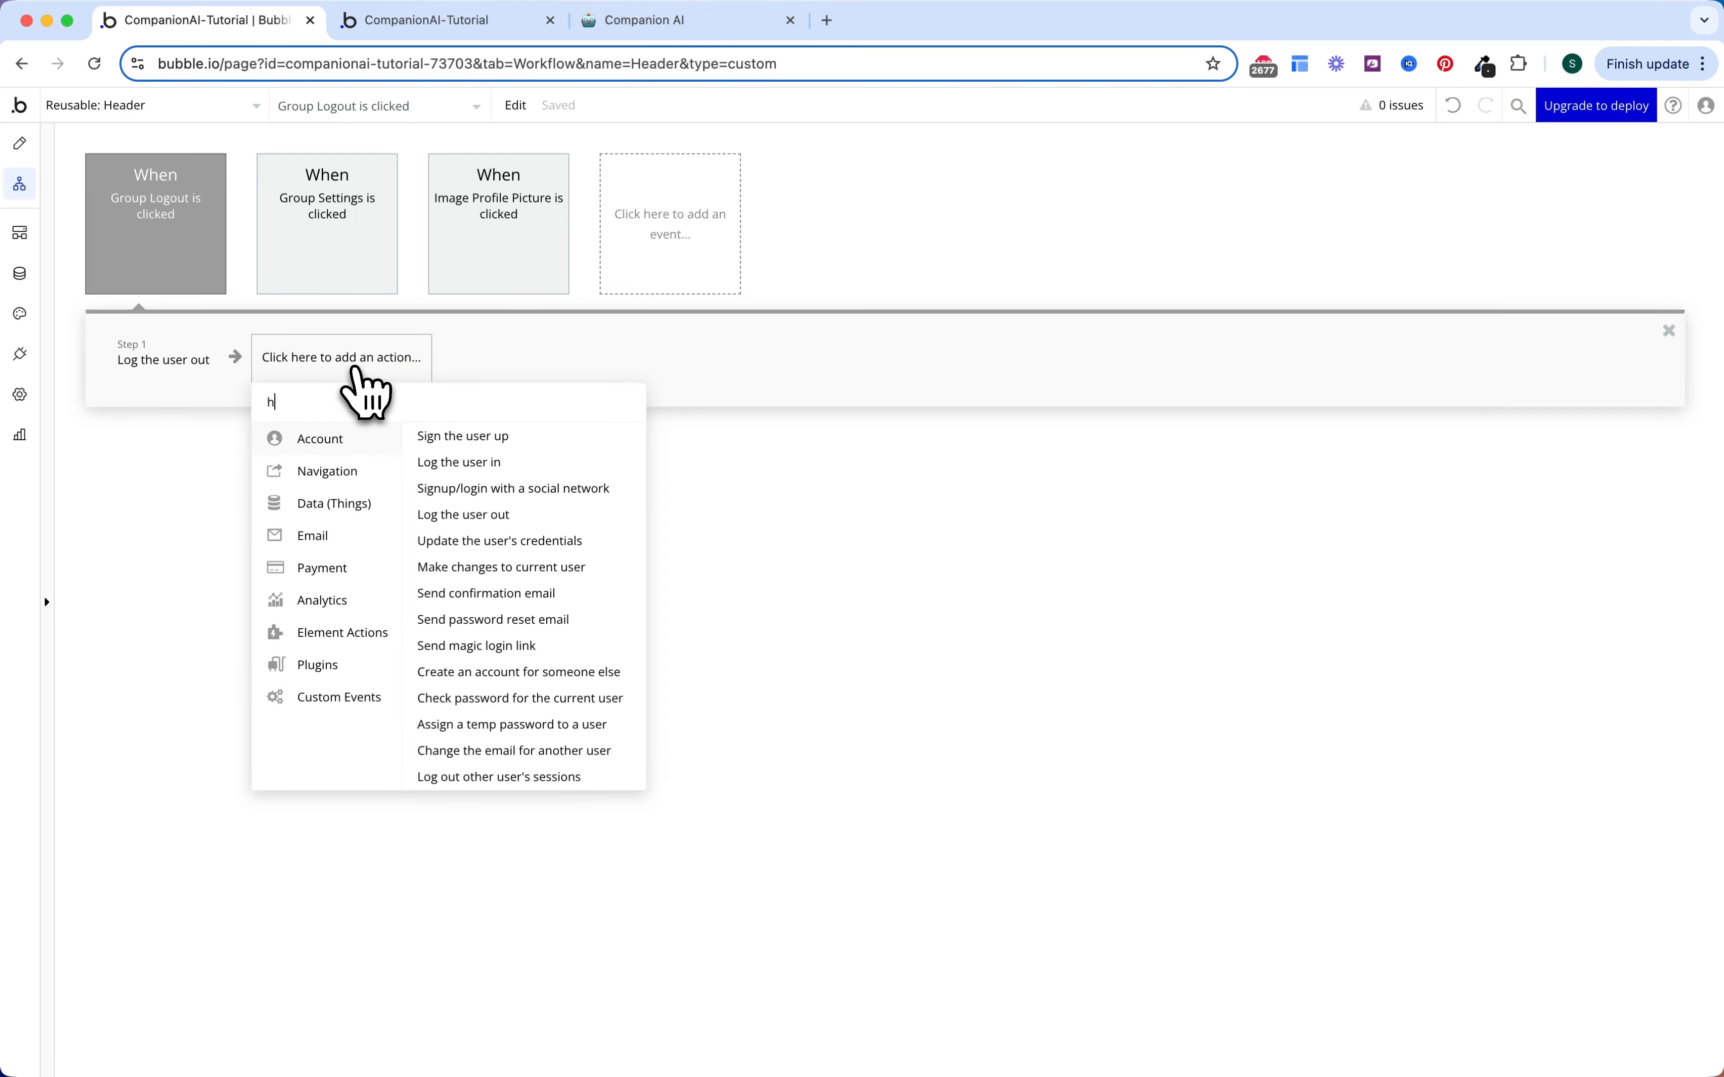
text(ide)
click(354, 431)
click(1424, 253)
text(foc)
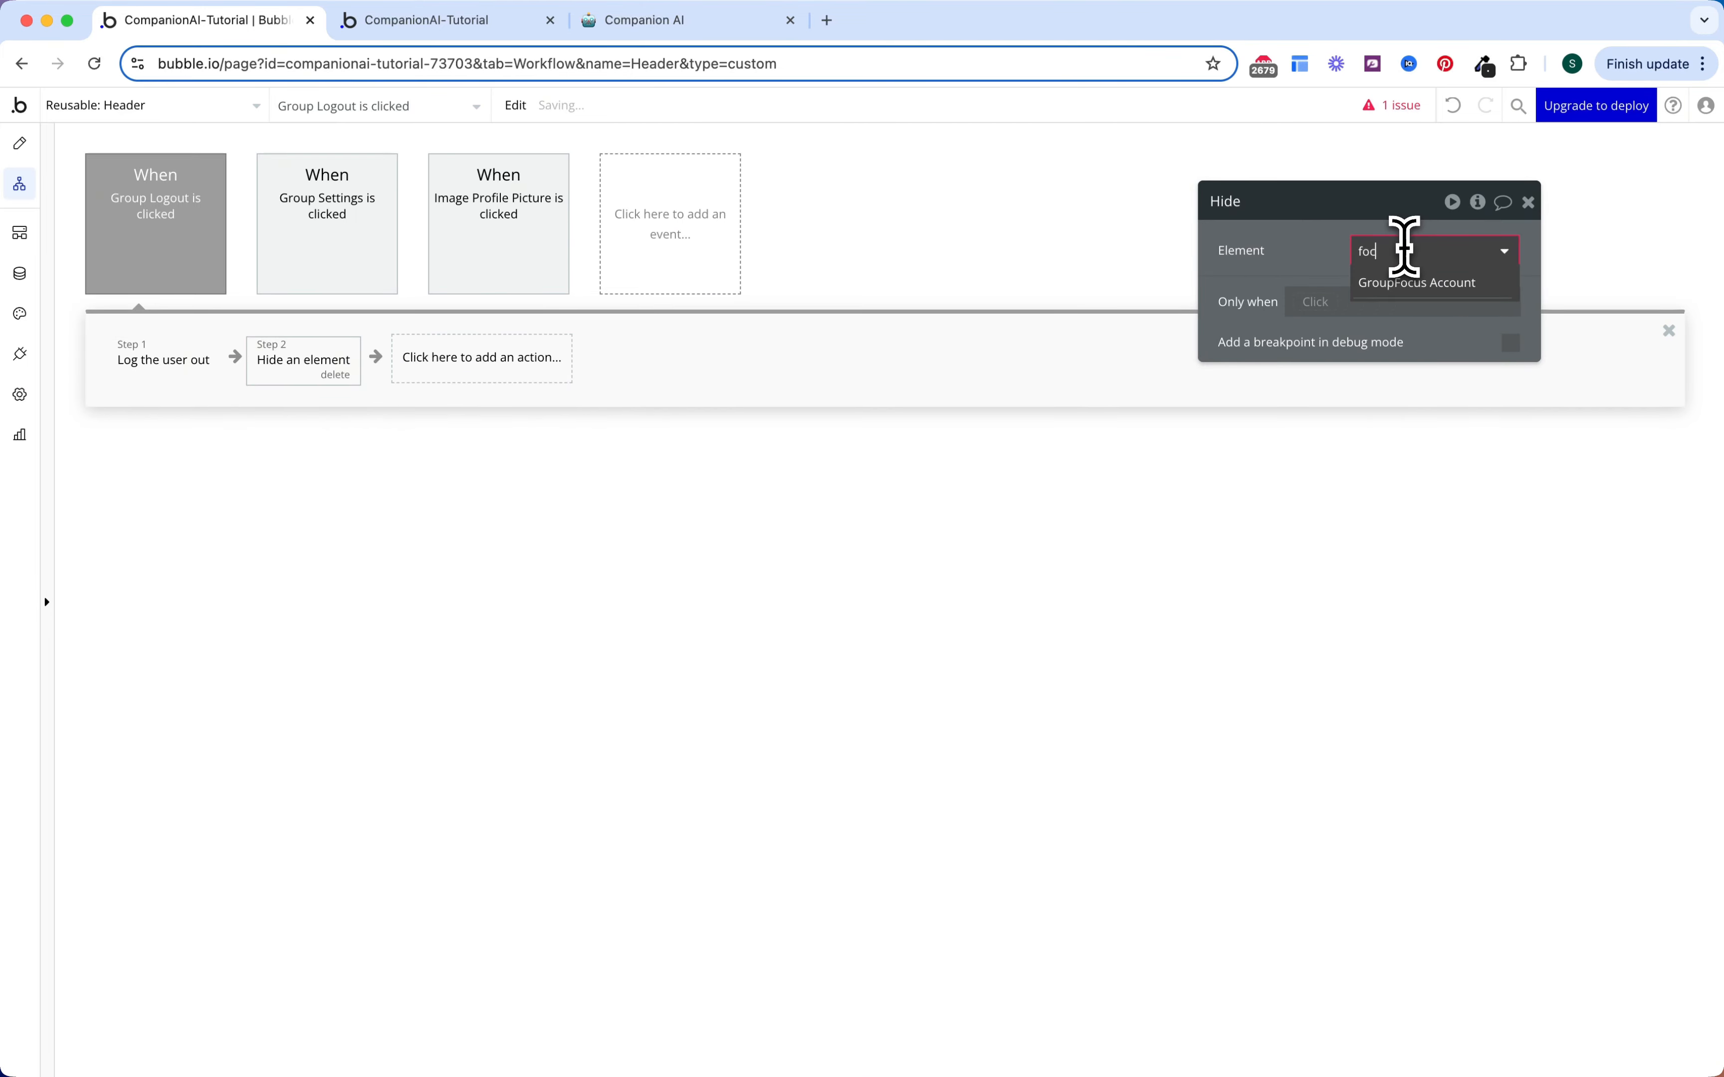
click(1417, 282)
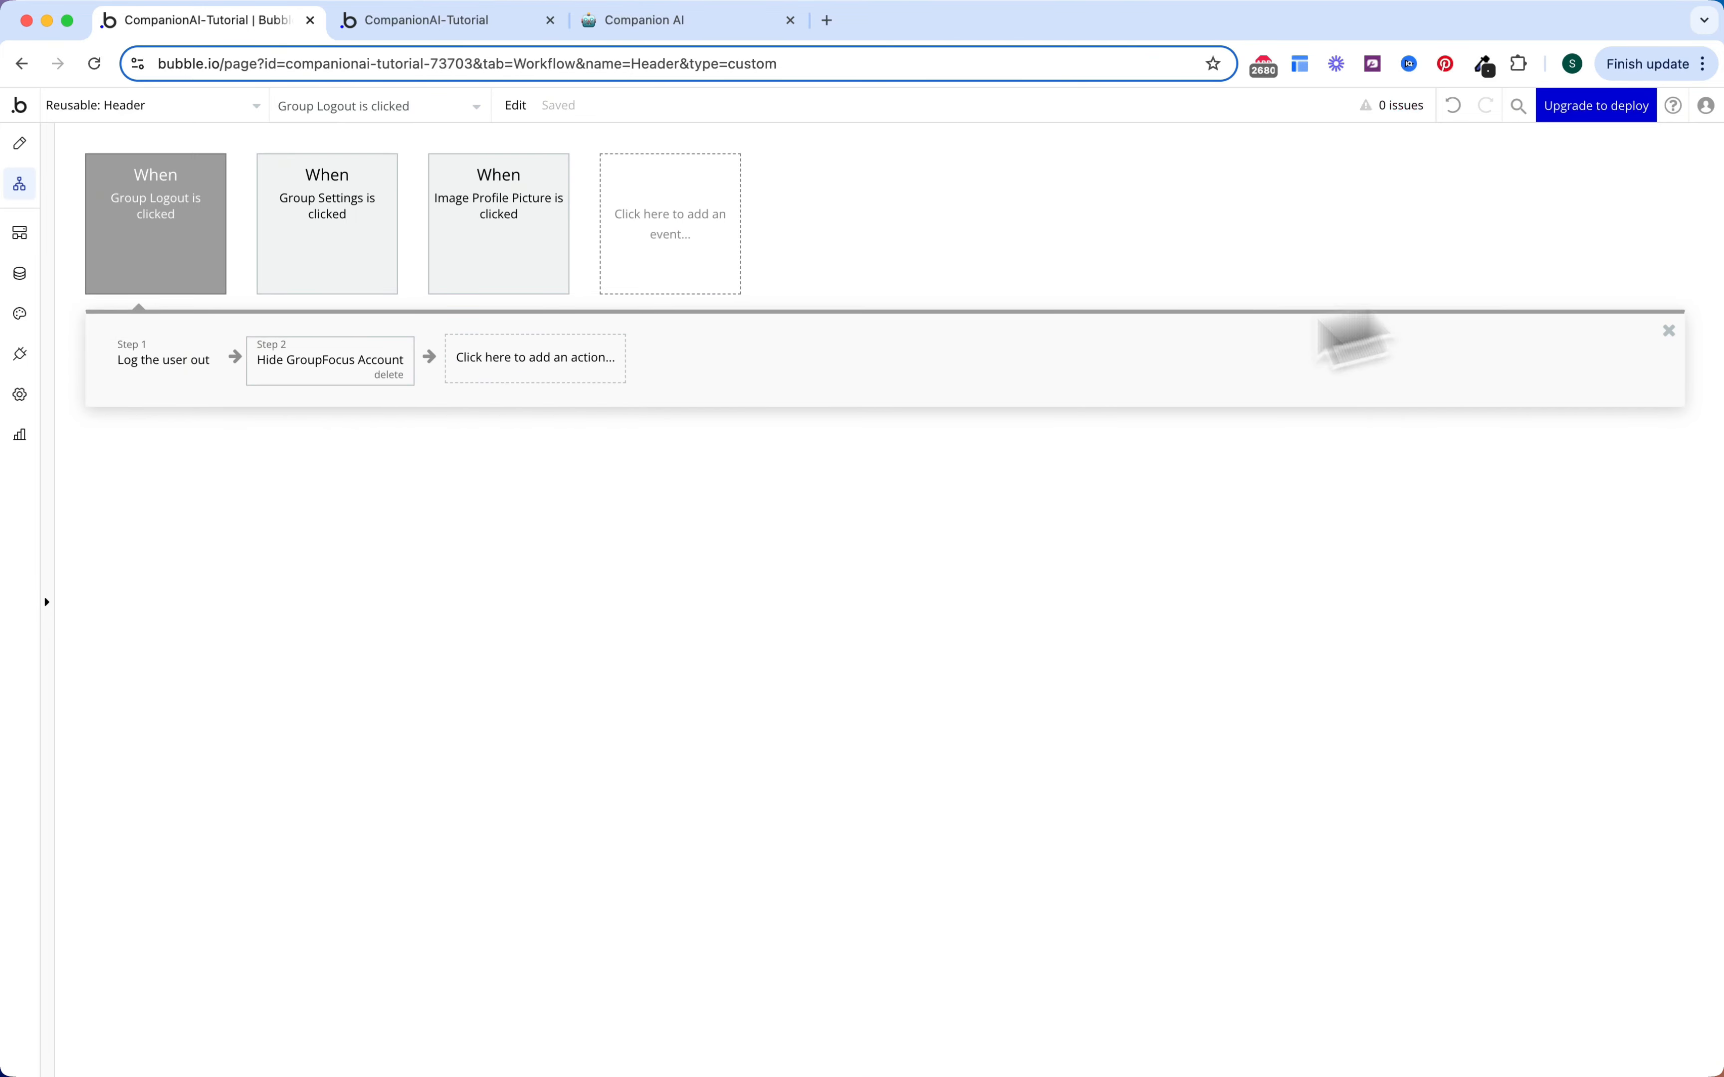
Step: Colour the Group Logout, Group Settings and Image Profile Picture events Green
click(188, 231)
click(1357, 292)
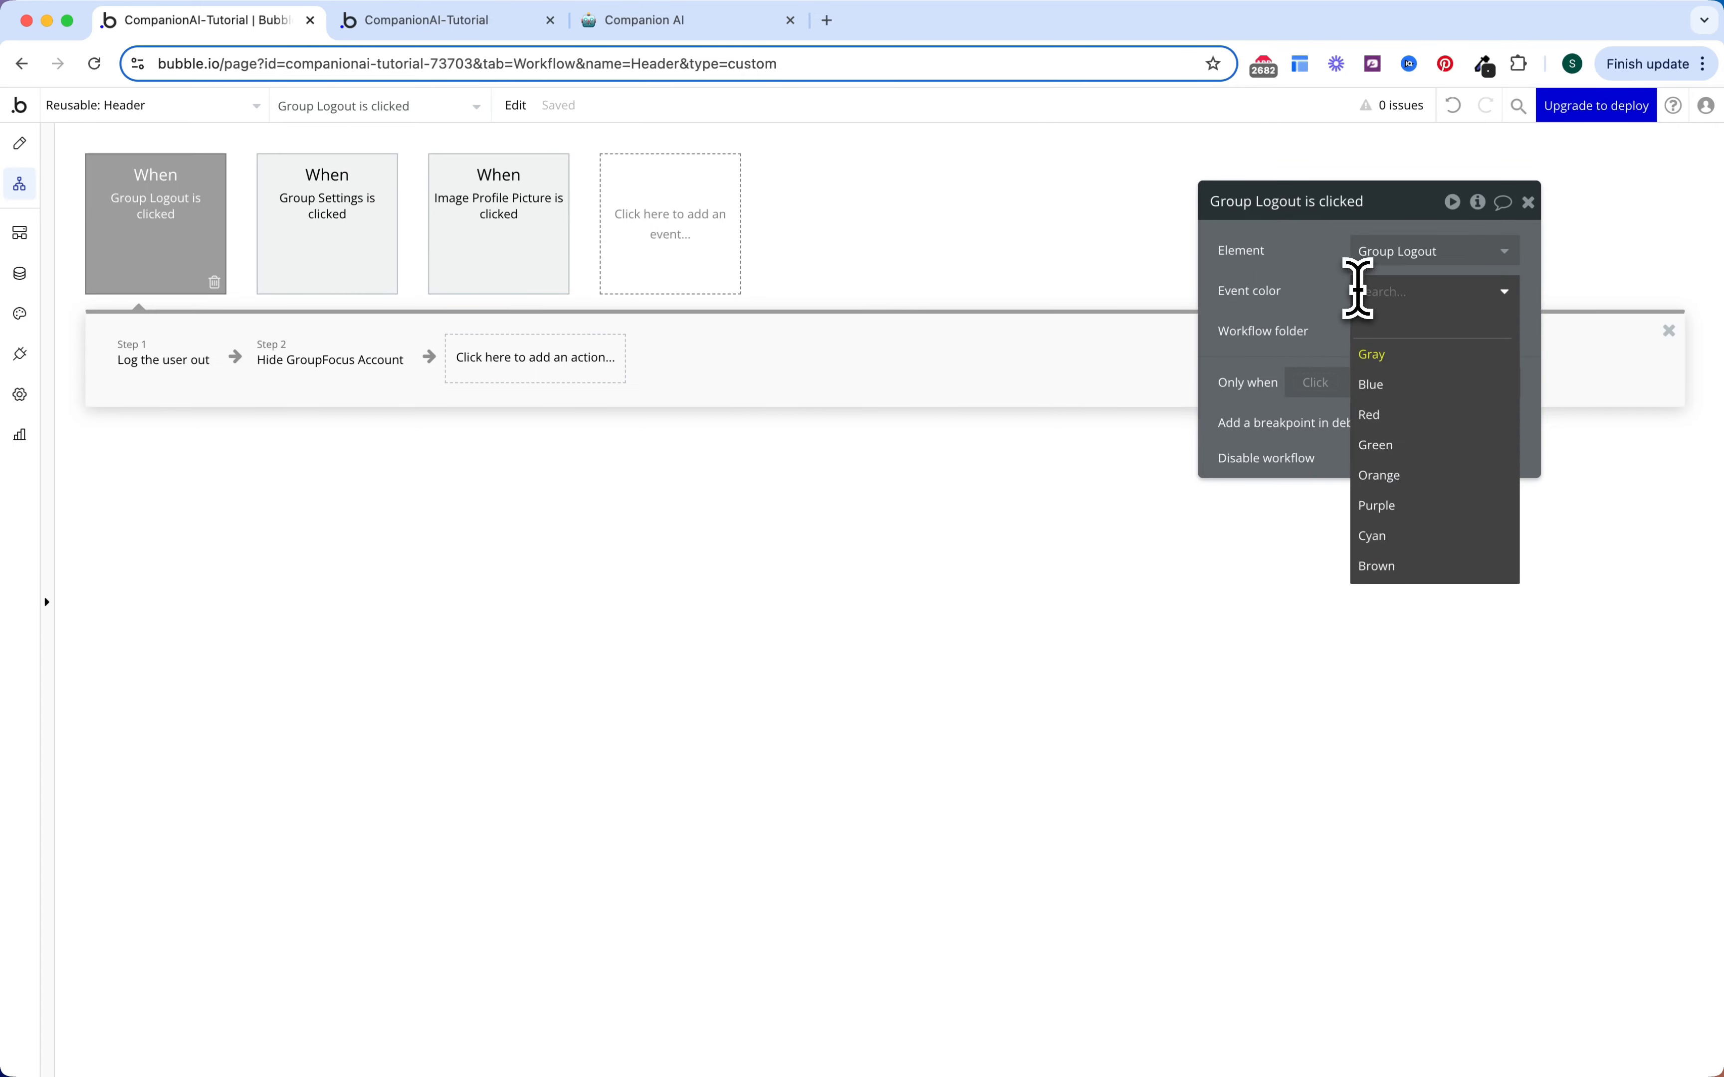
click(1396, 444)
click(411, 229)
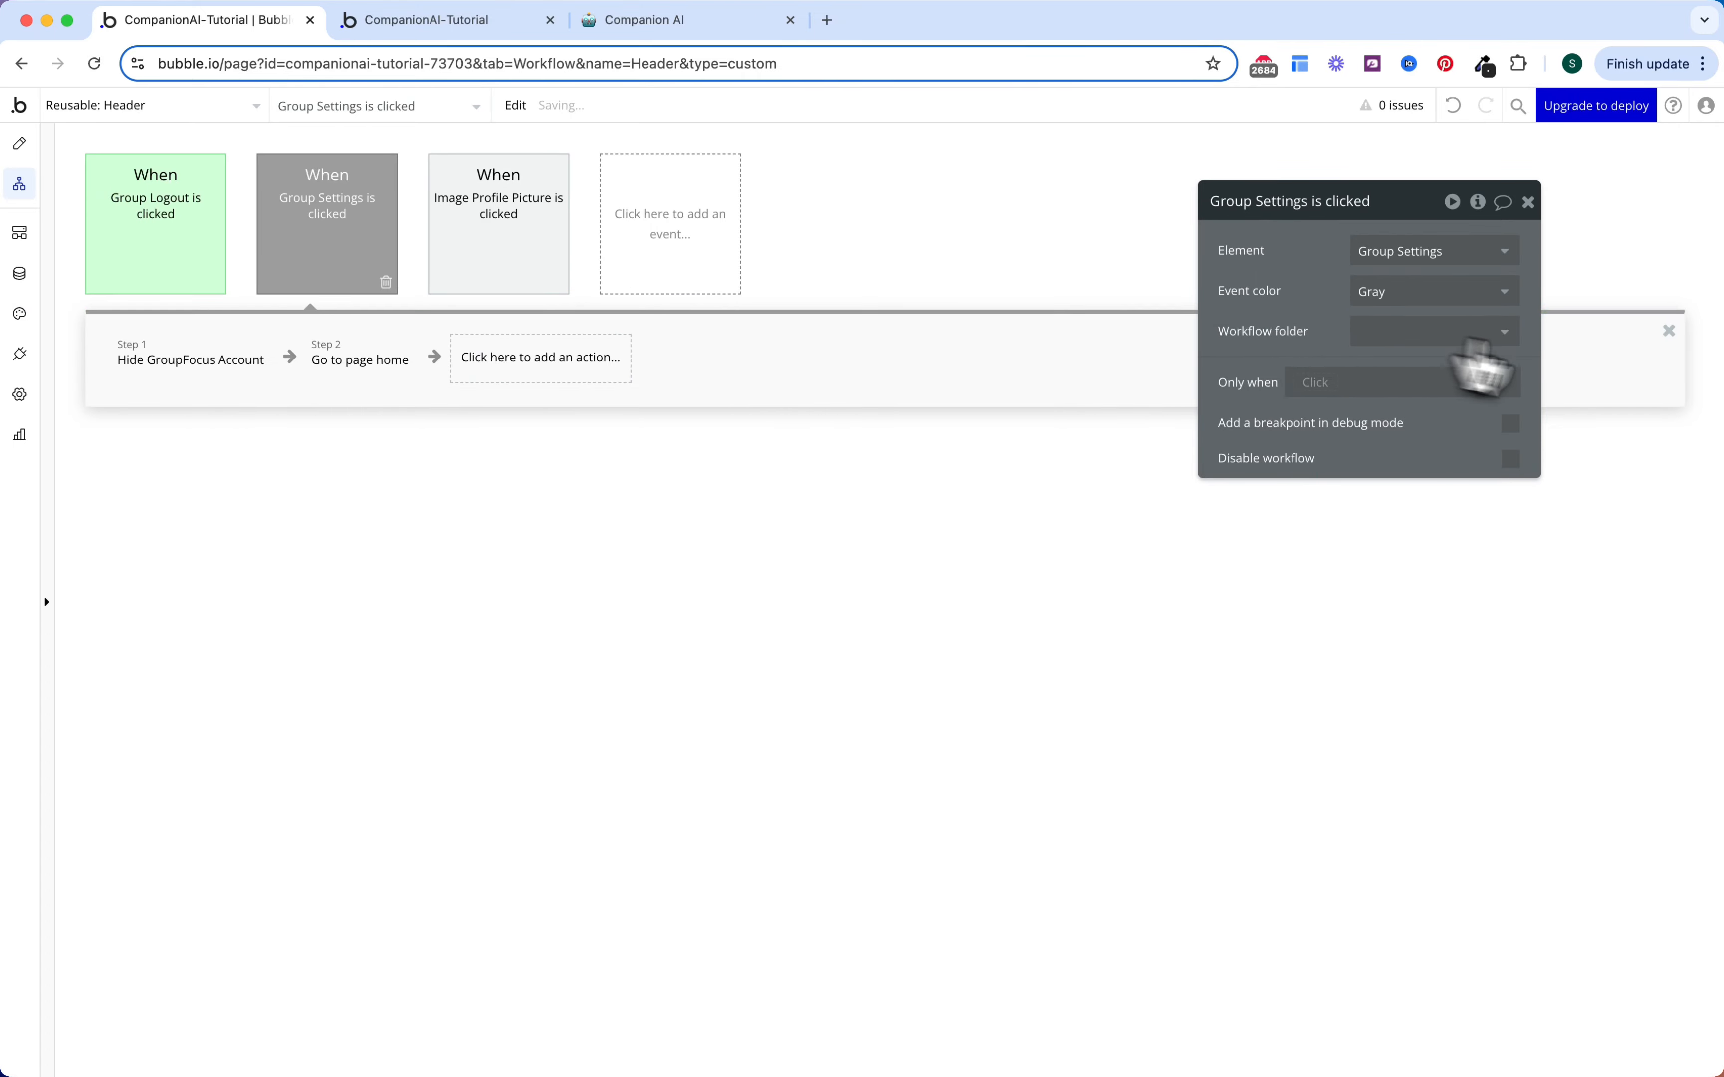
click(1416, 291)
click(1396, 445)
click(545, 278)
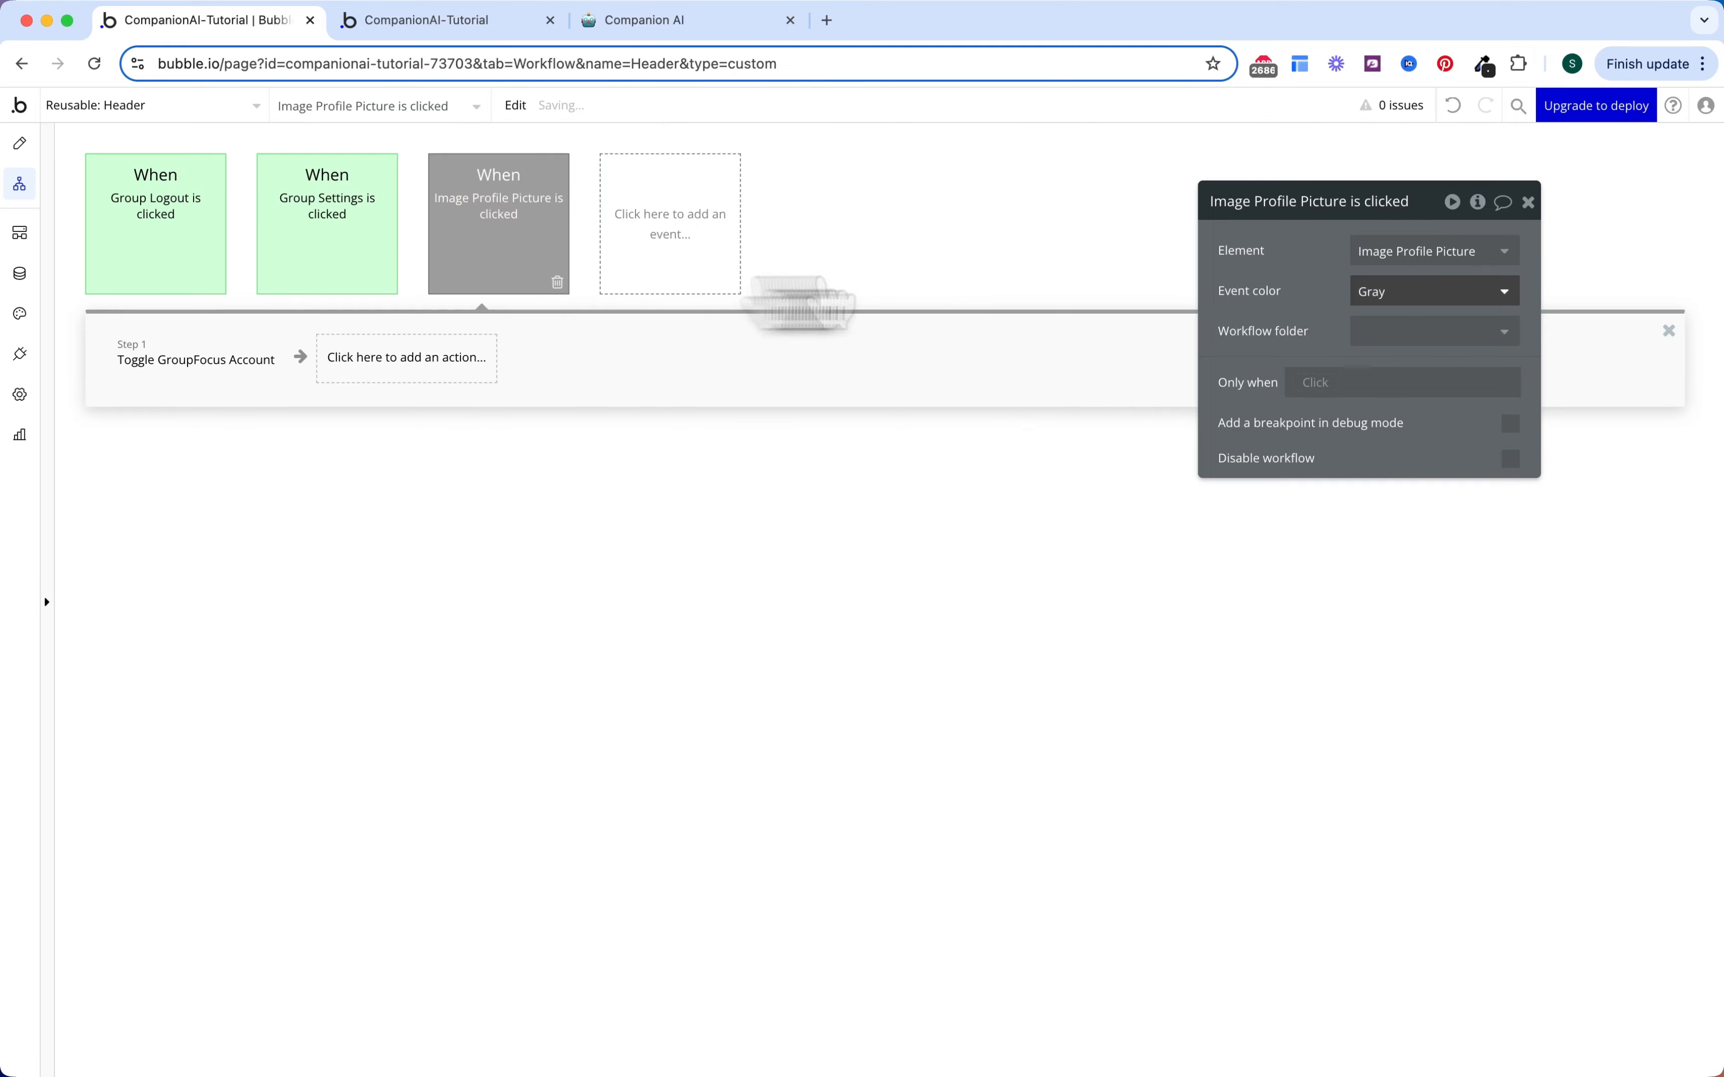
click(1474, 293)
click(1396, 445)
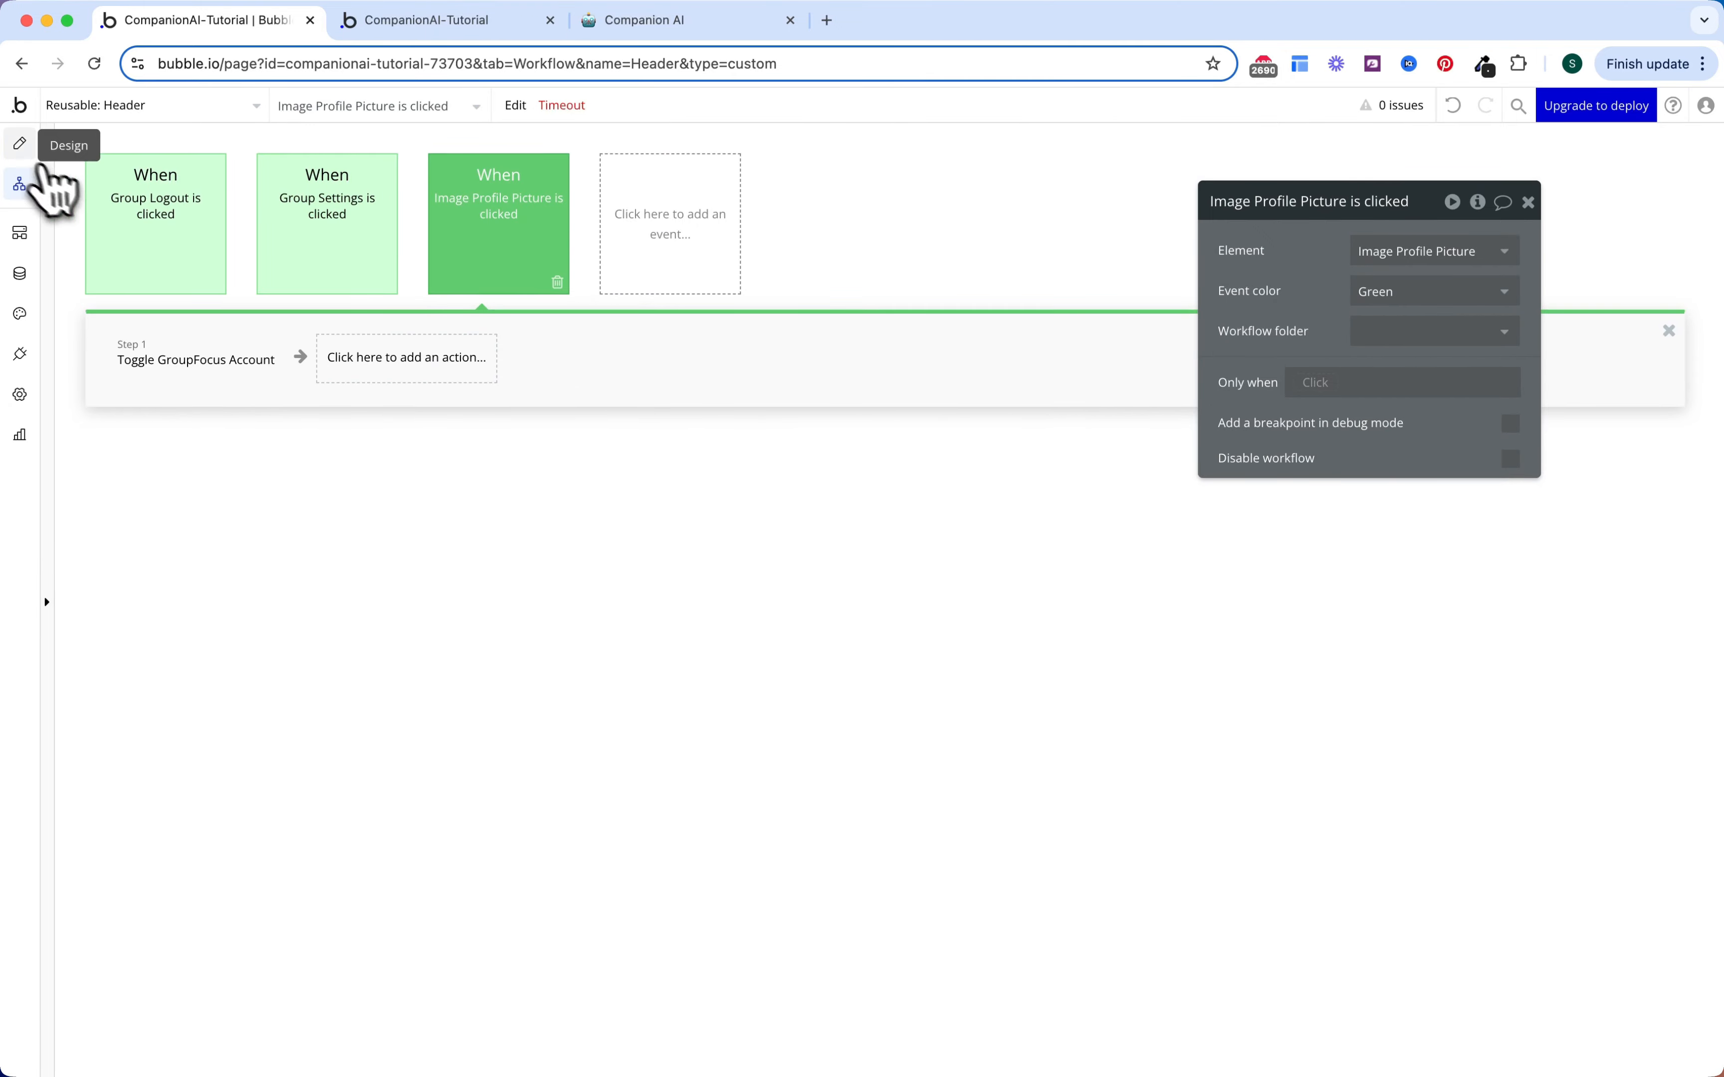
click(20, 145)
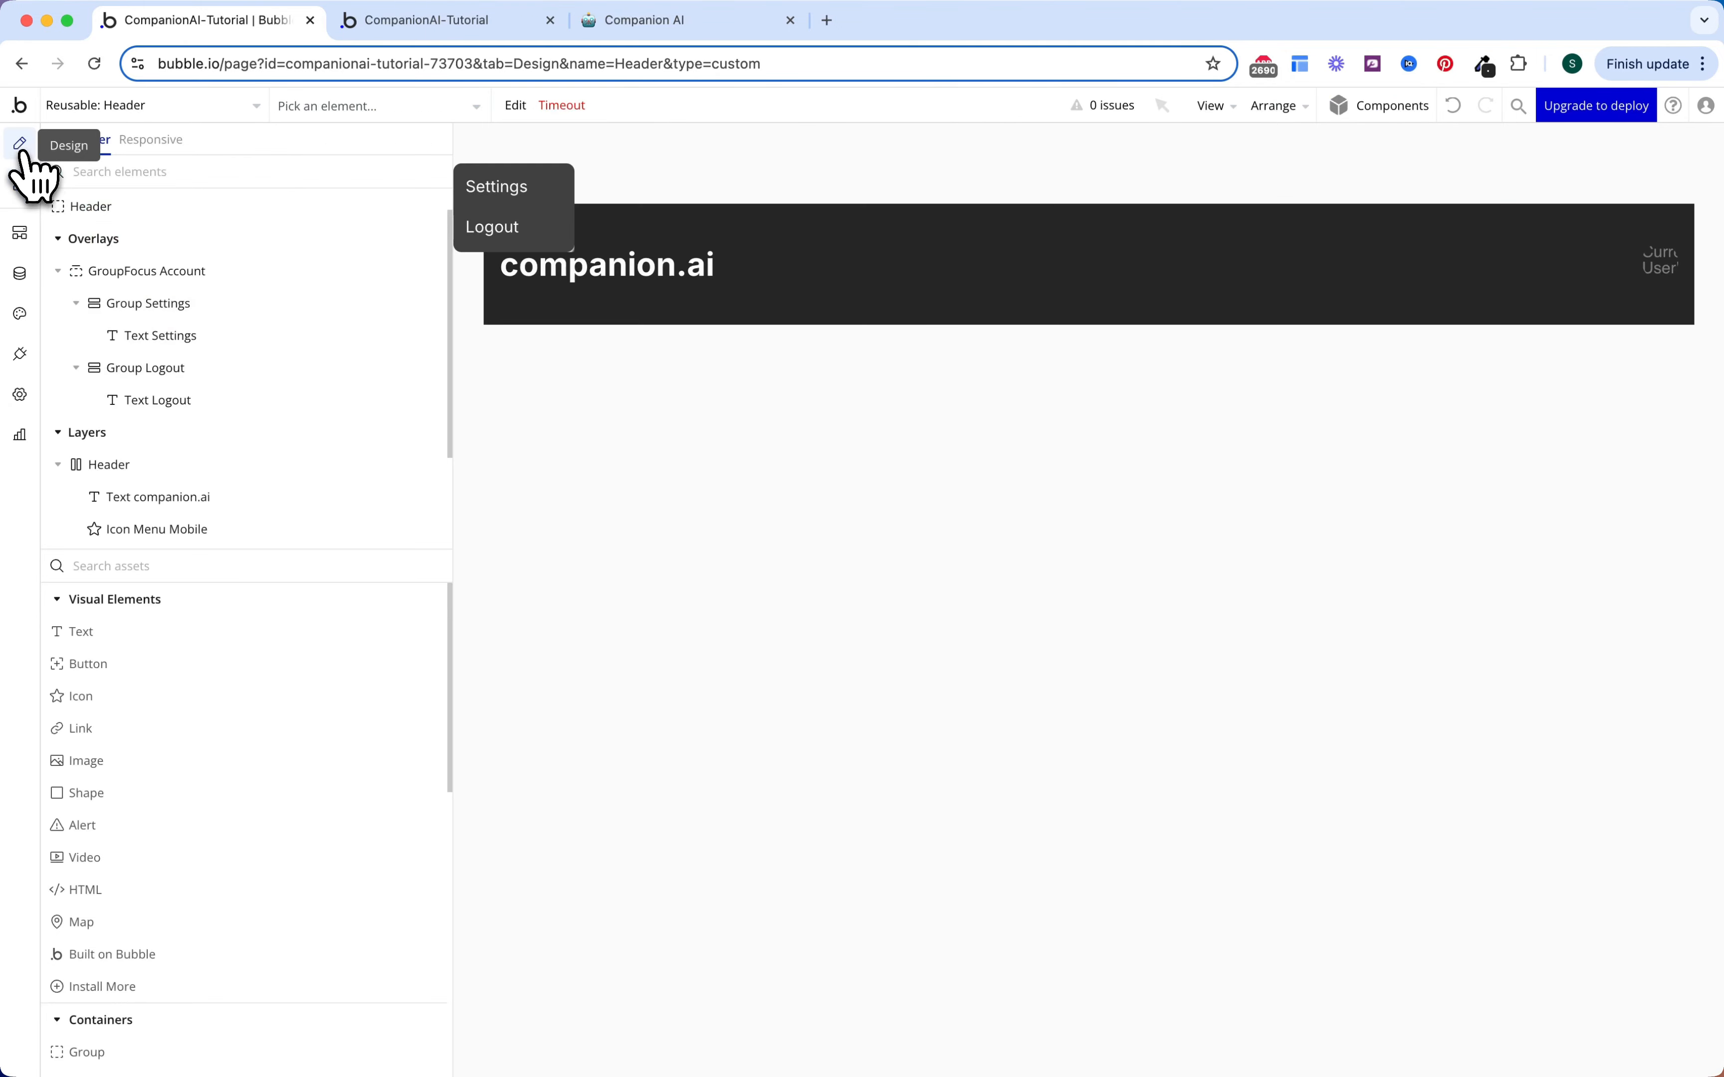
Step: Hide GroupFocus Account and add a Header popup with max width 420 and min height 200
click(406, 271)
click(69, 272)
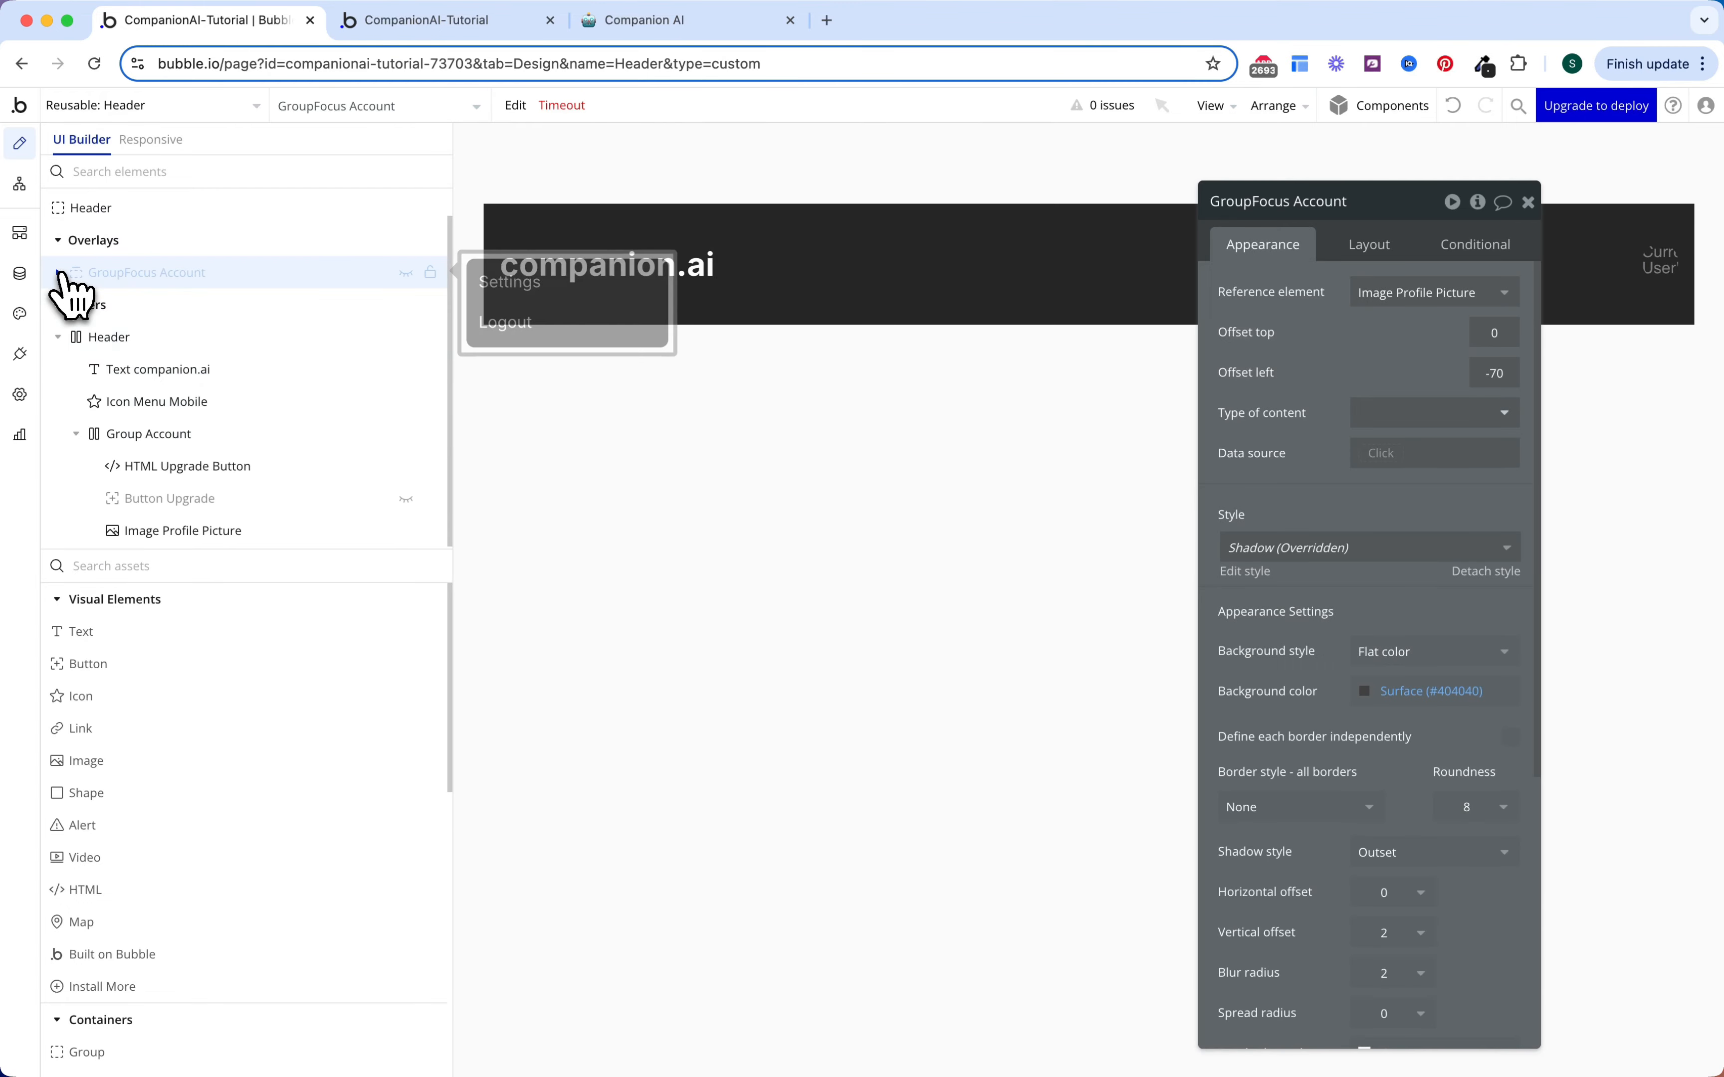
click(71, 336)
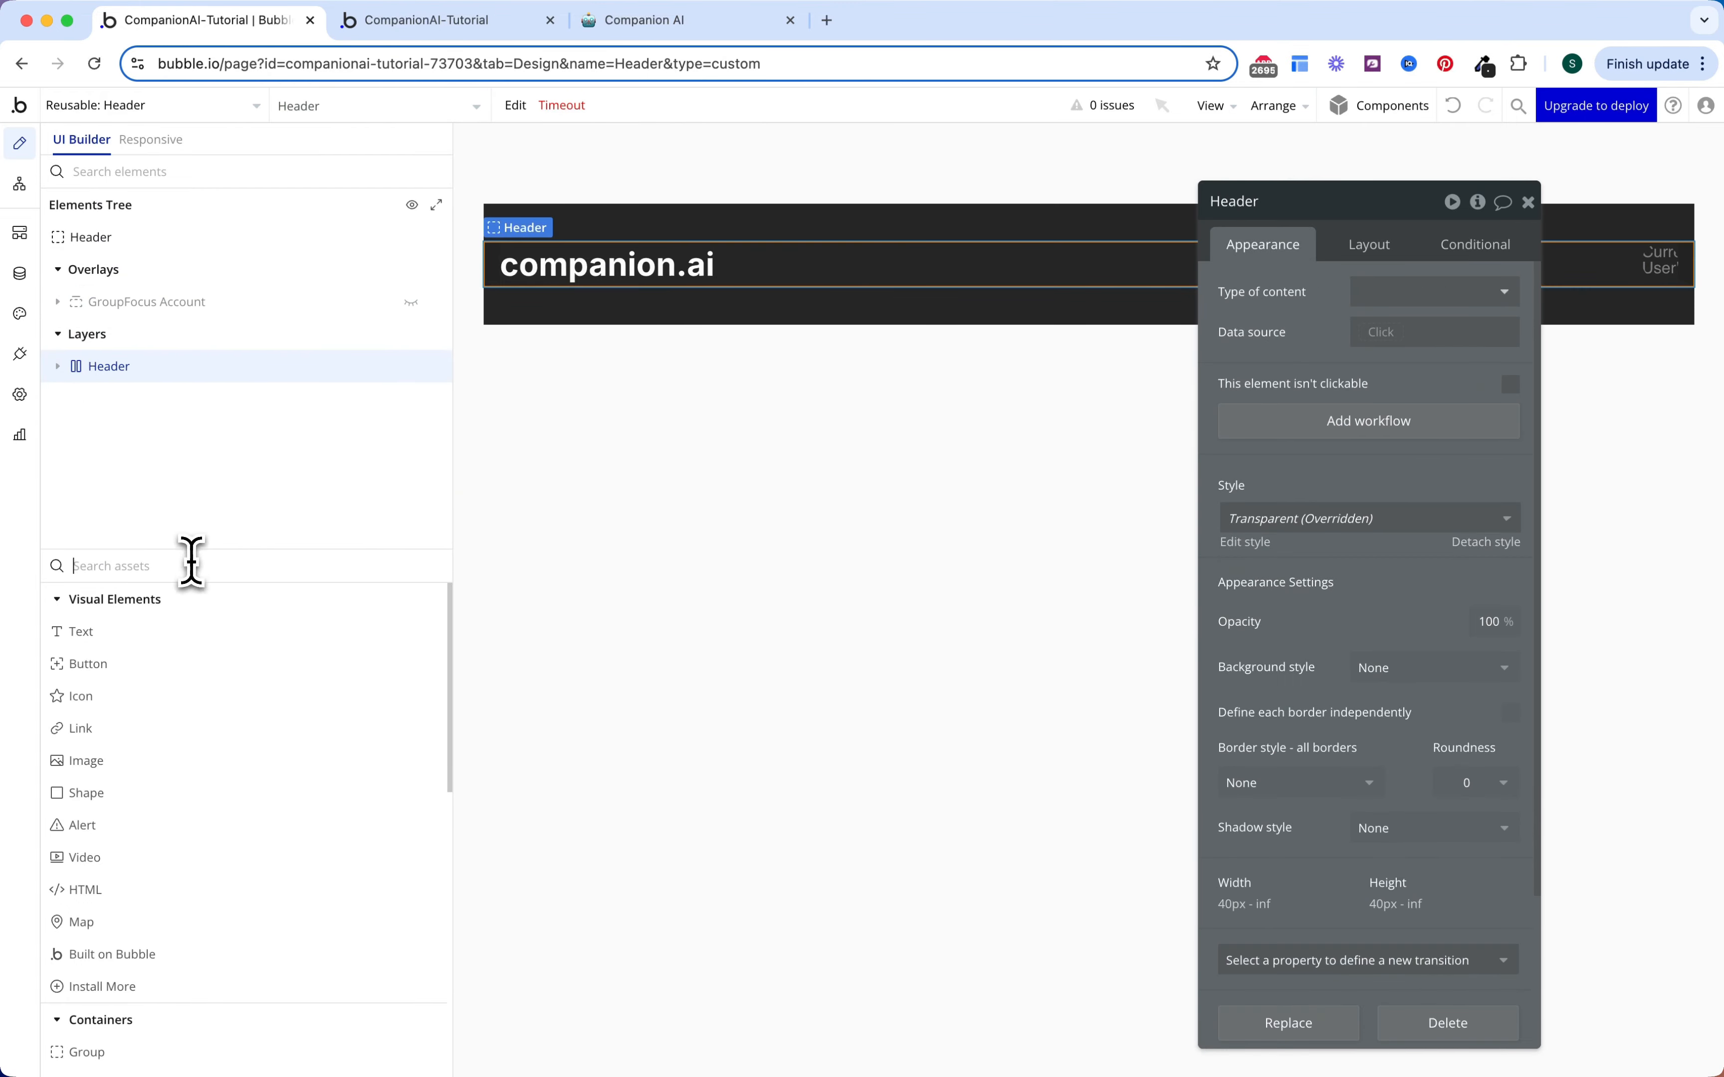
text(pop)
drag(199, 624, 866, 238)
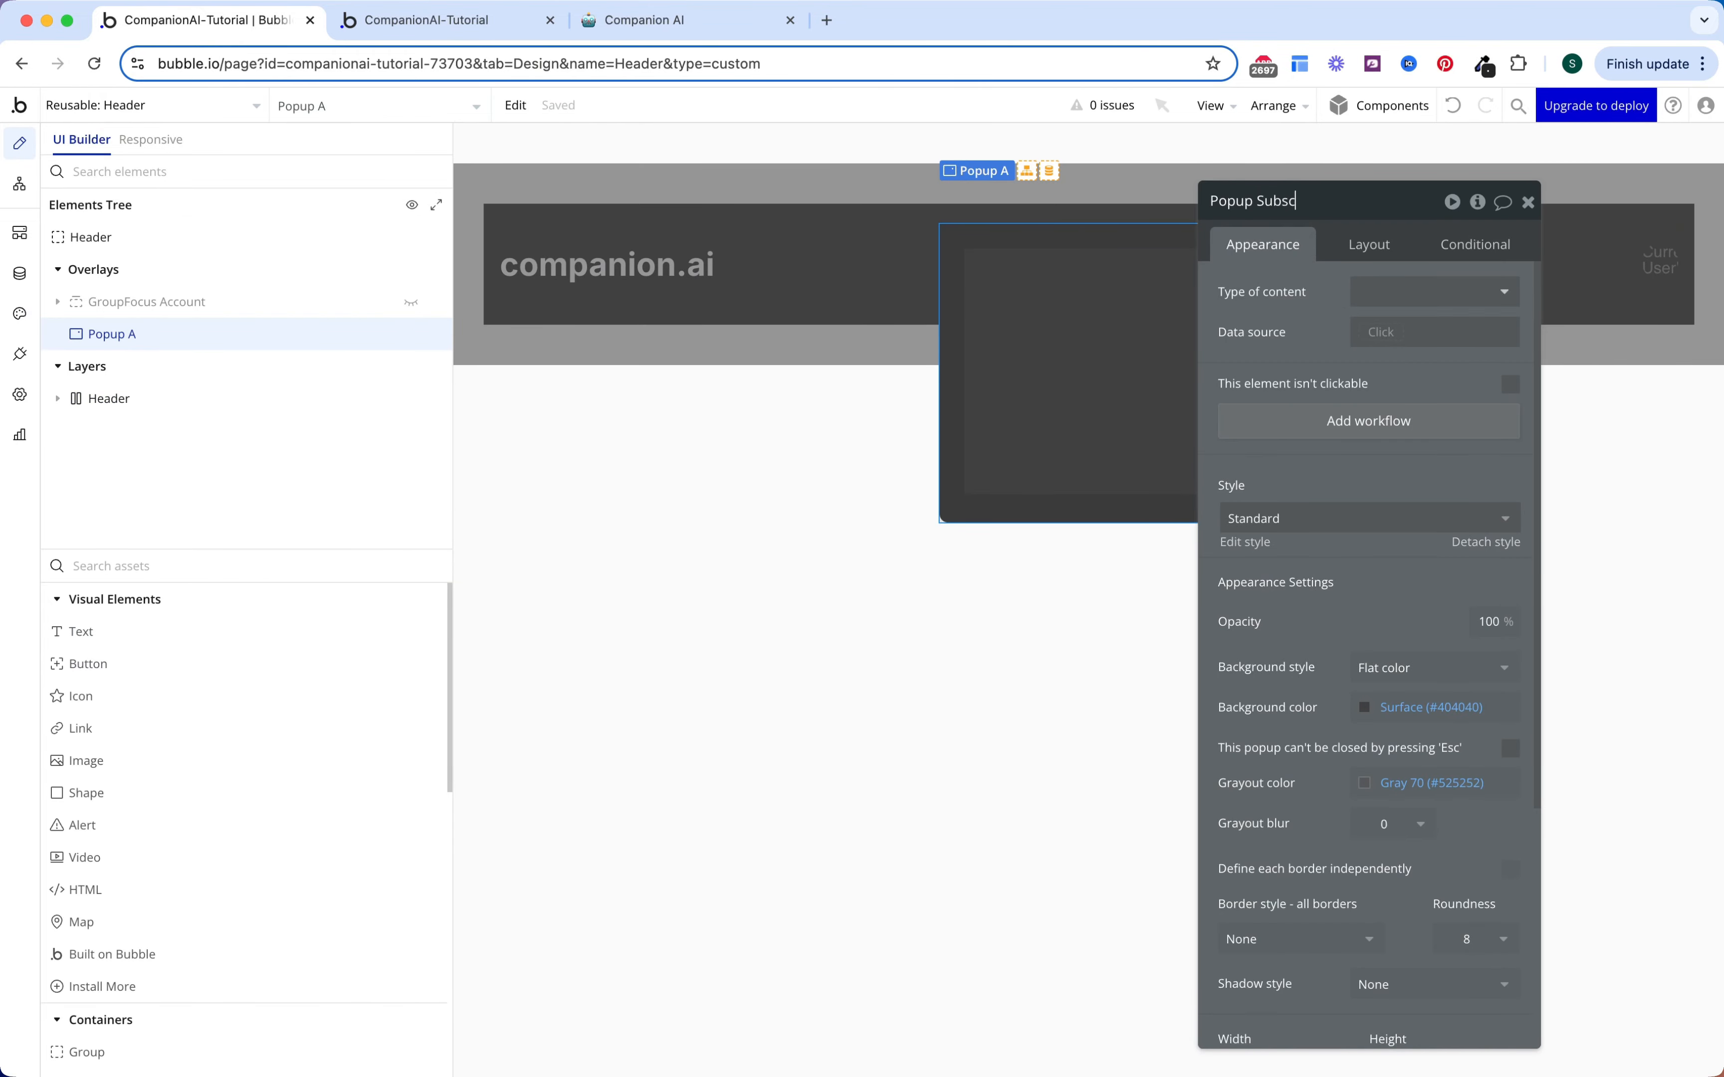
click(1329, 250)
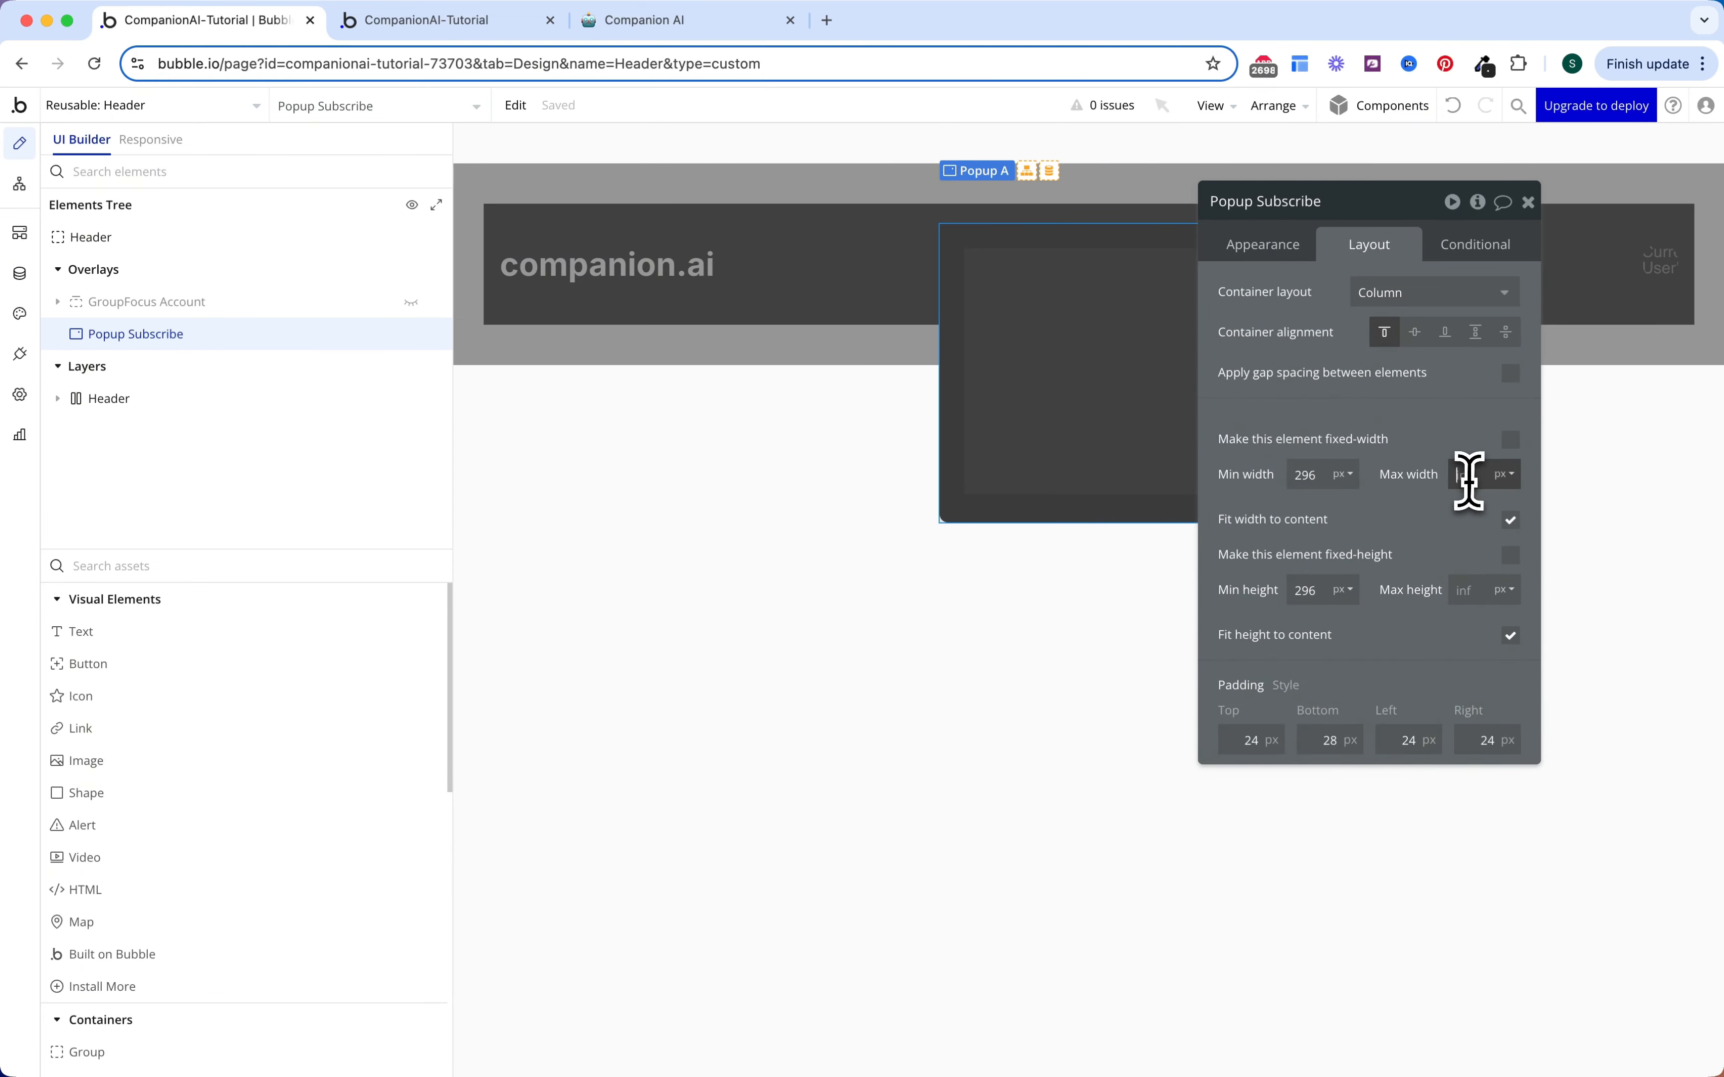
text(400)
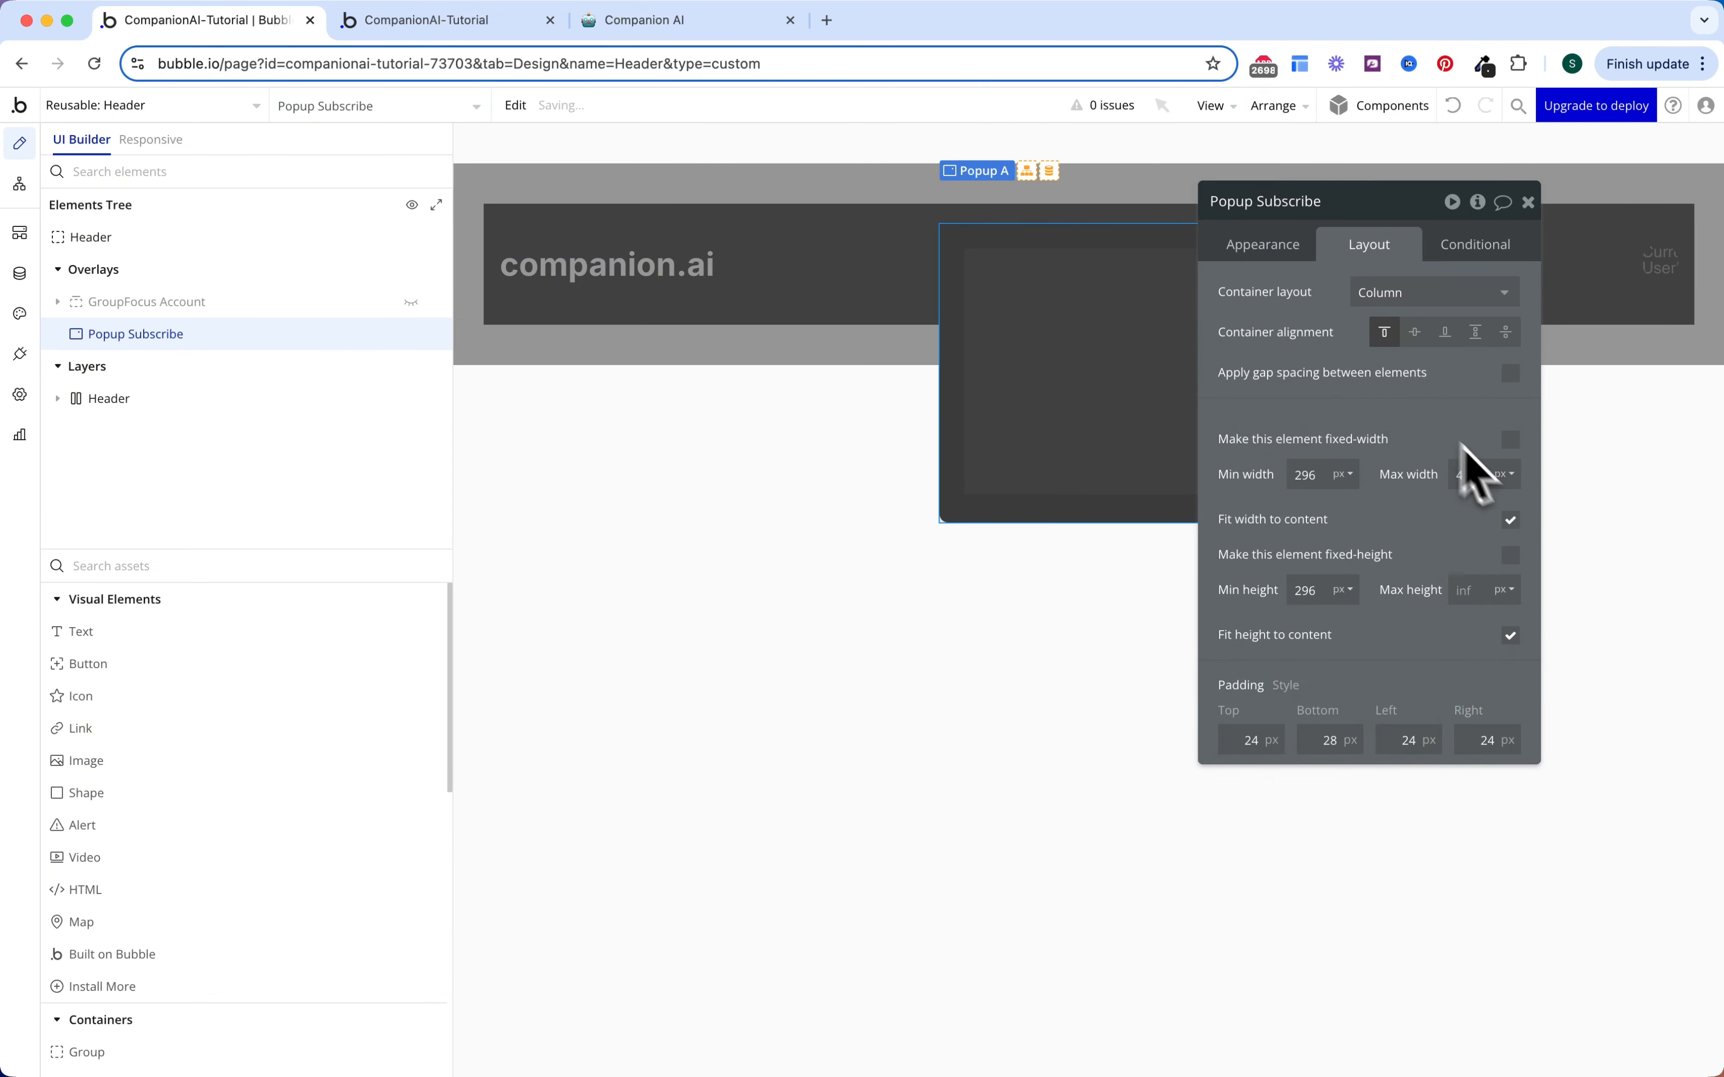
click(1511, 522)
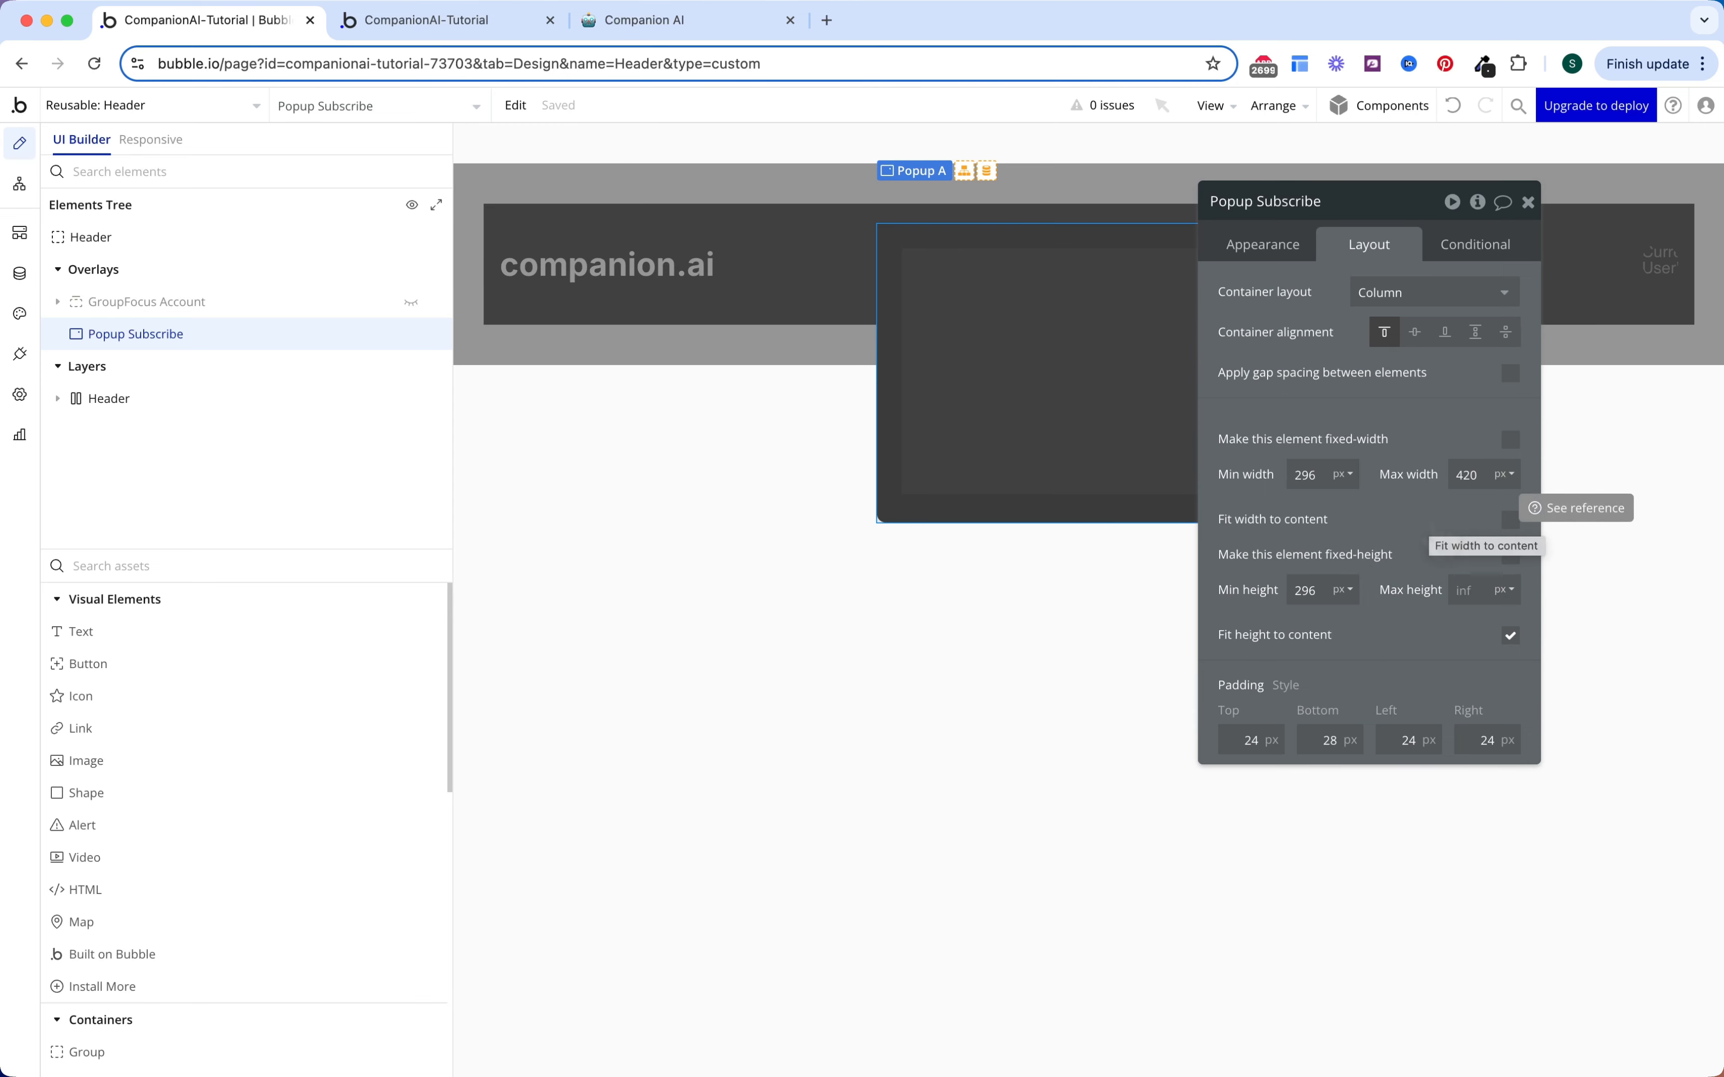
double_click(1315, 590)
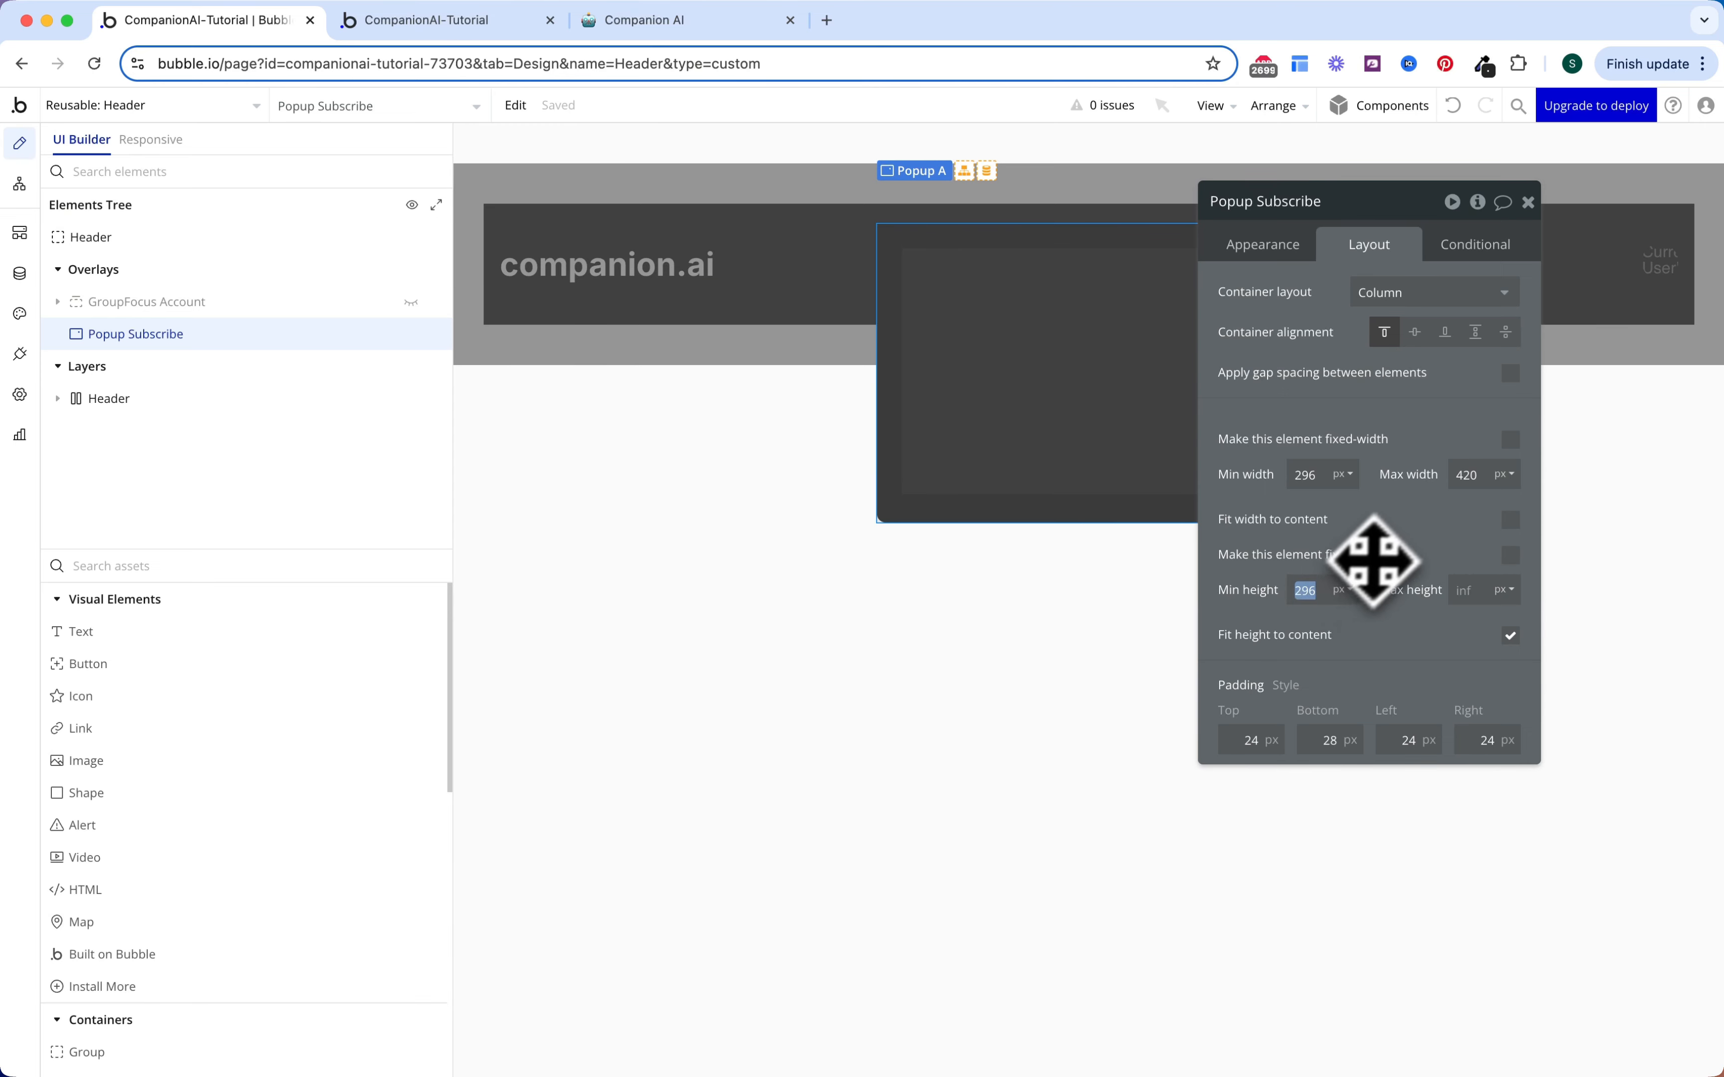
text(200)
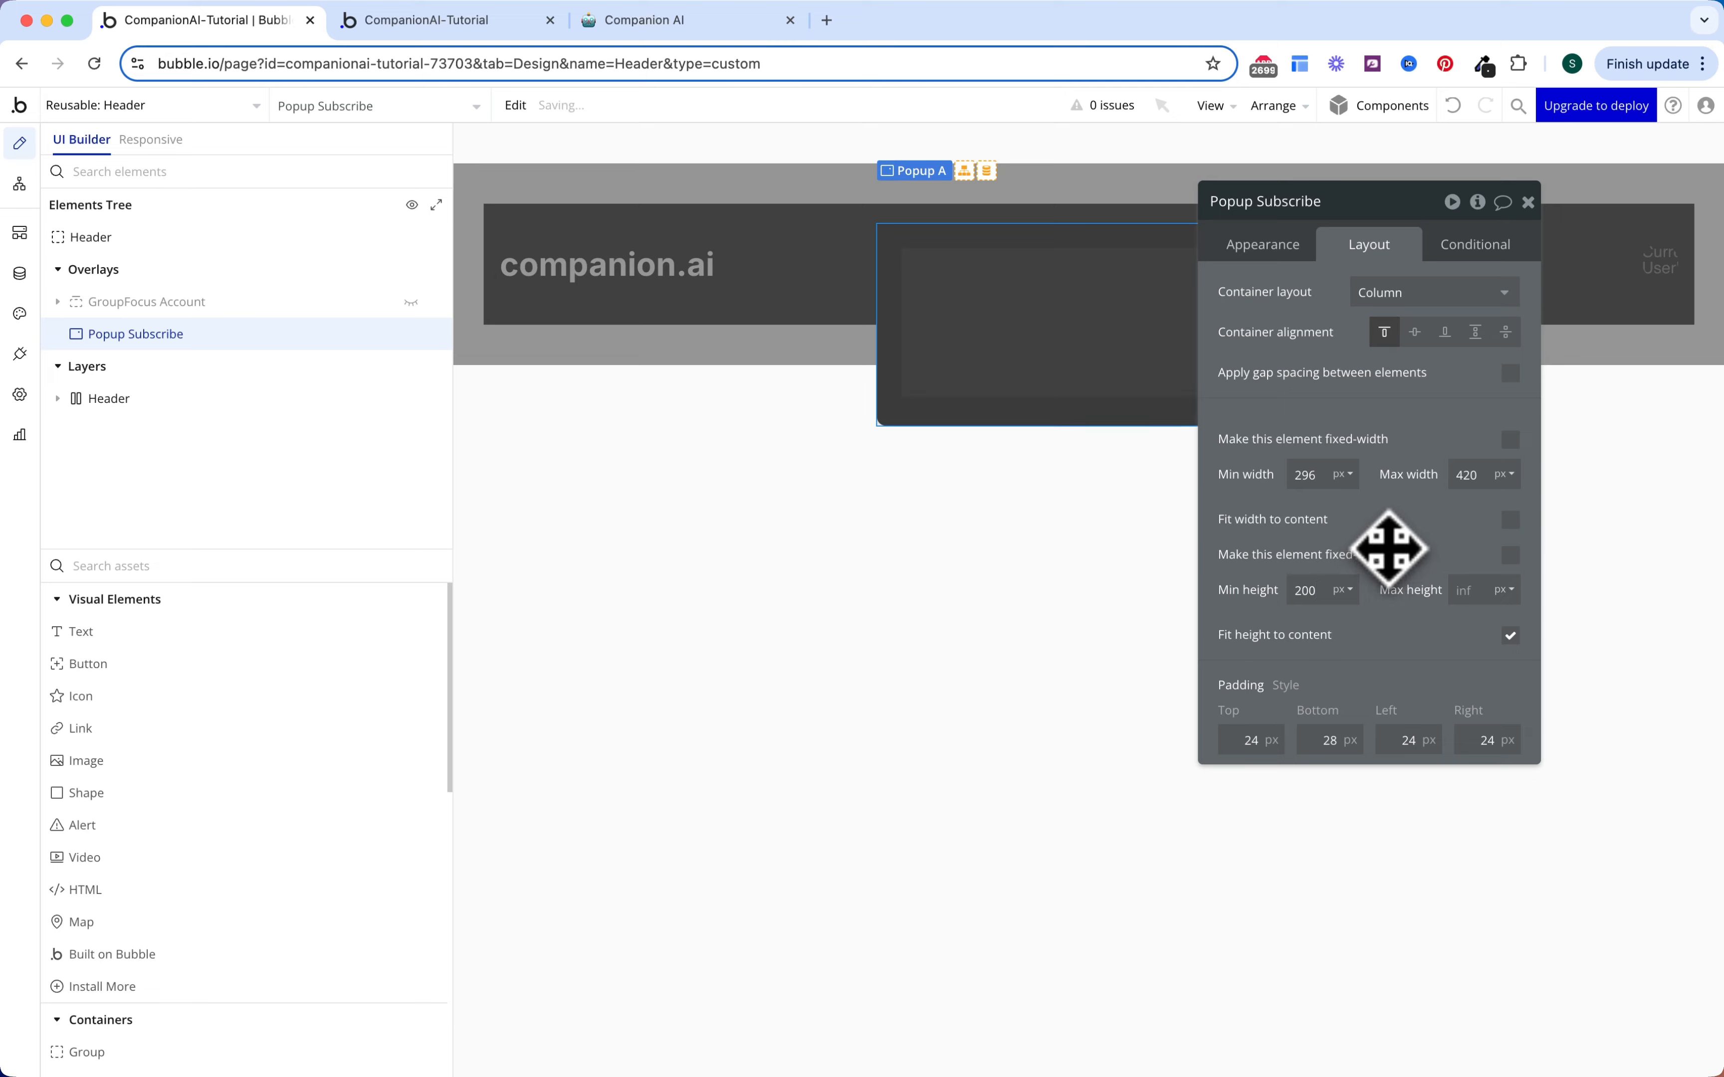
Step: Give the popup a black background and a 16px row gap between elements
click(1293, 249)
scroll(1360, 563, down, 3)
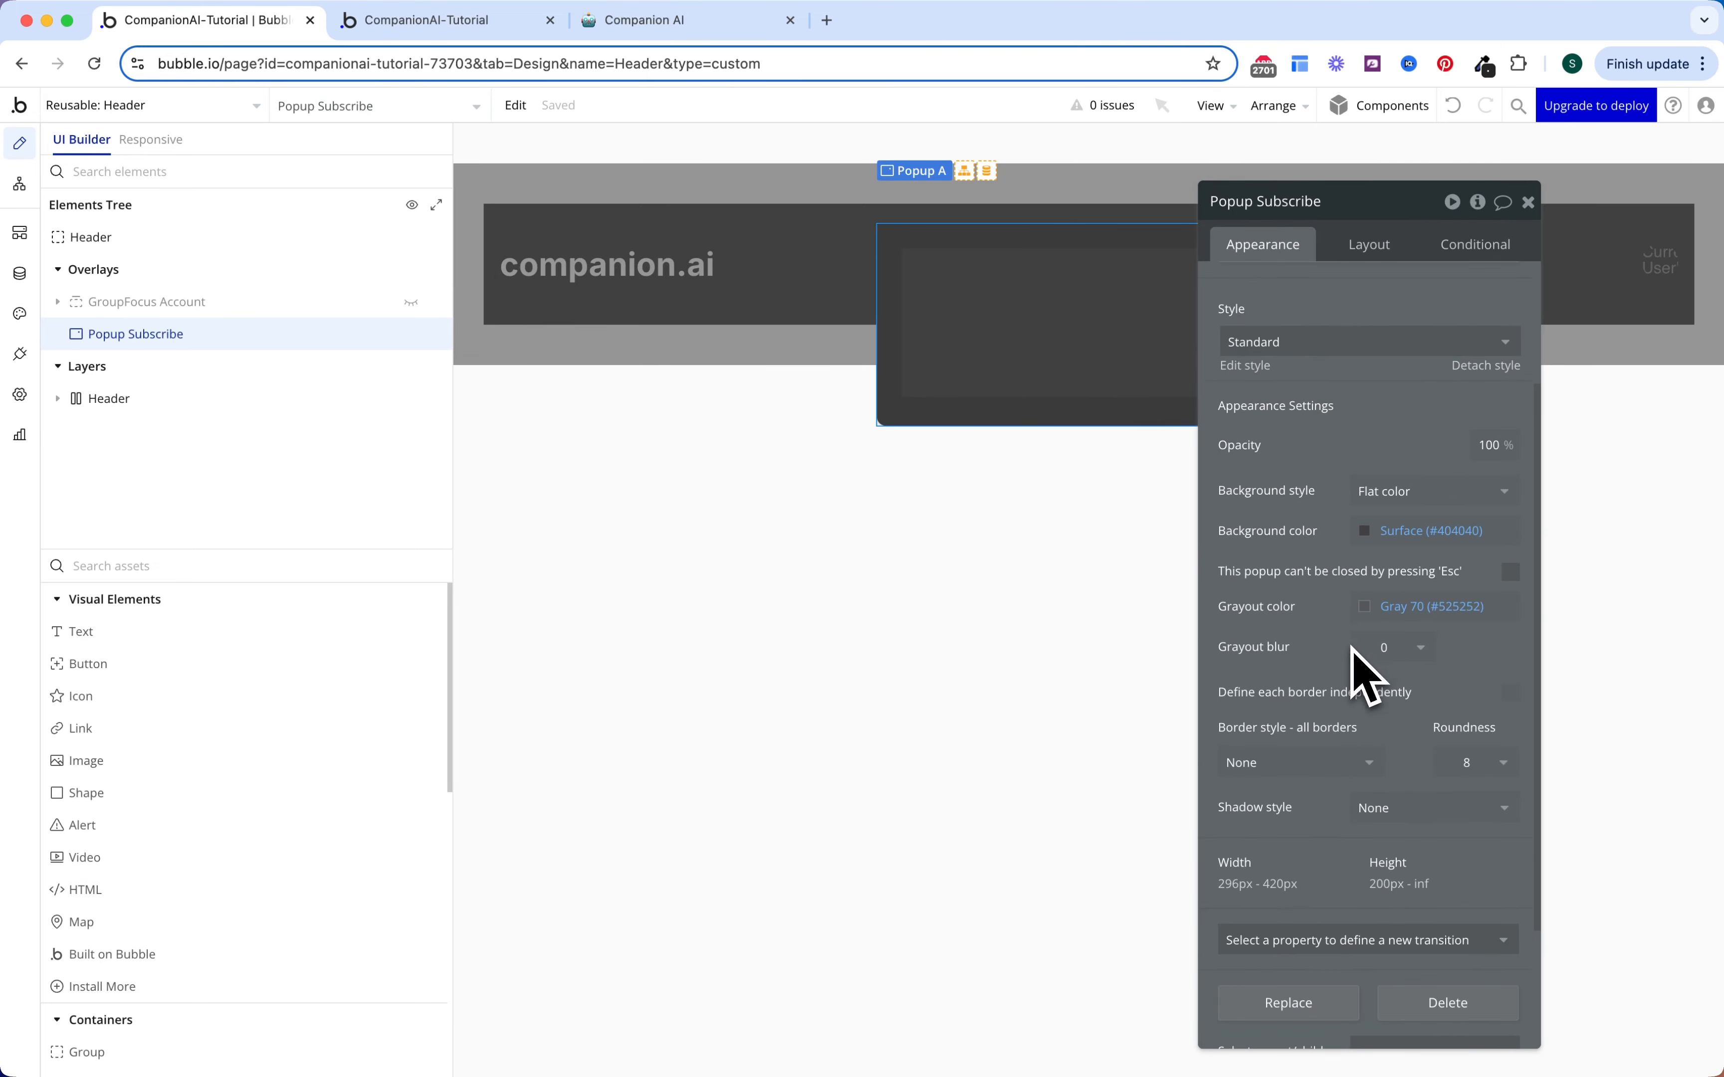
click(1411, 530)
click(1530, 928)
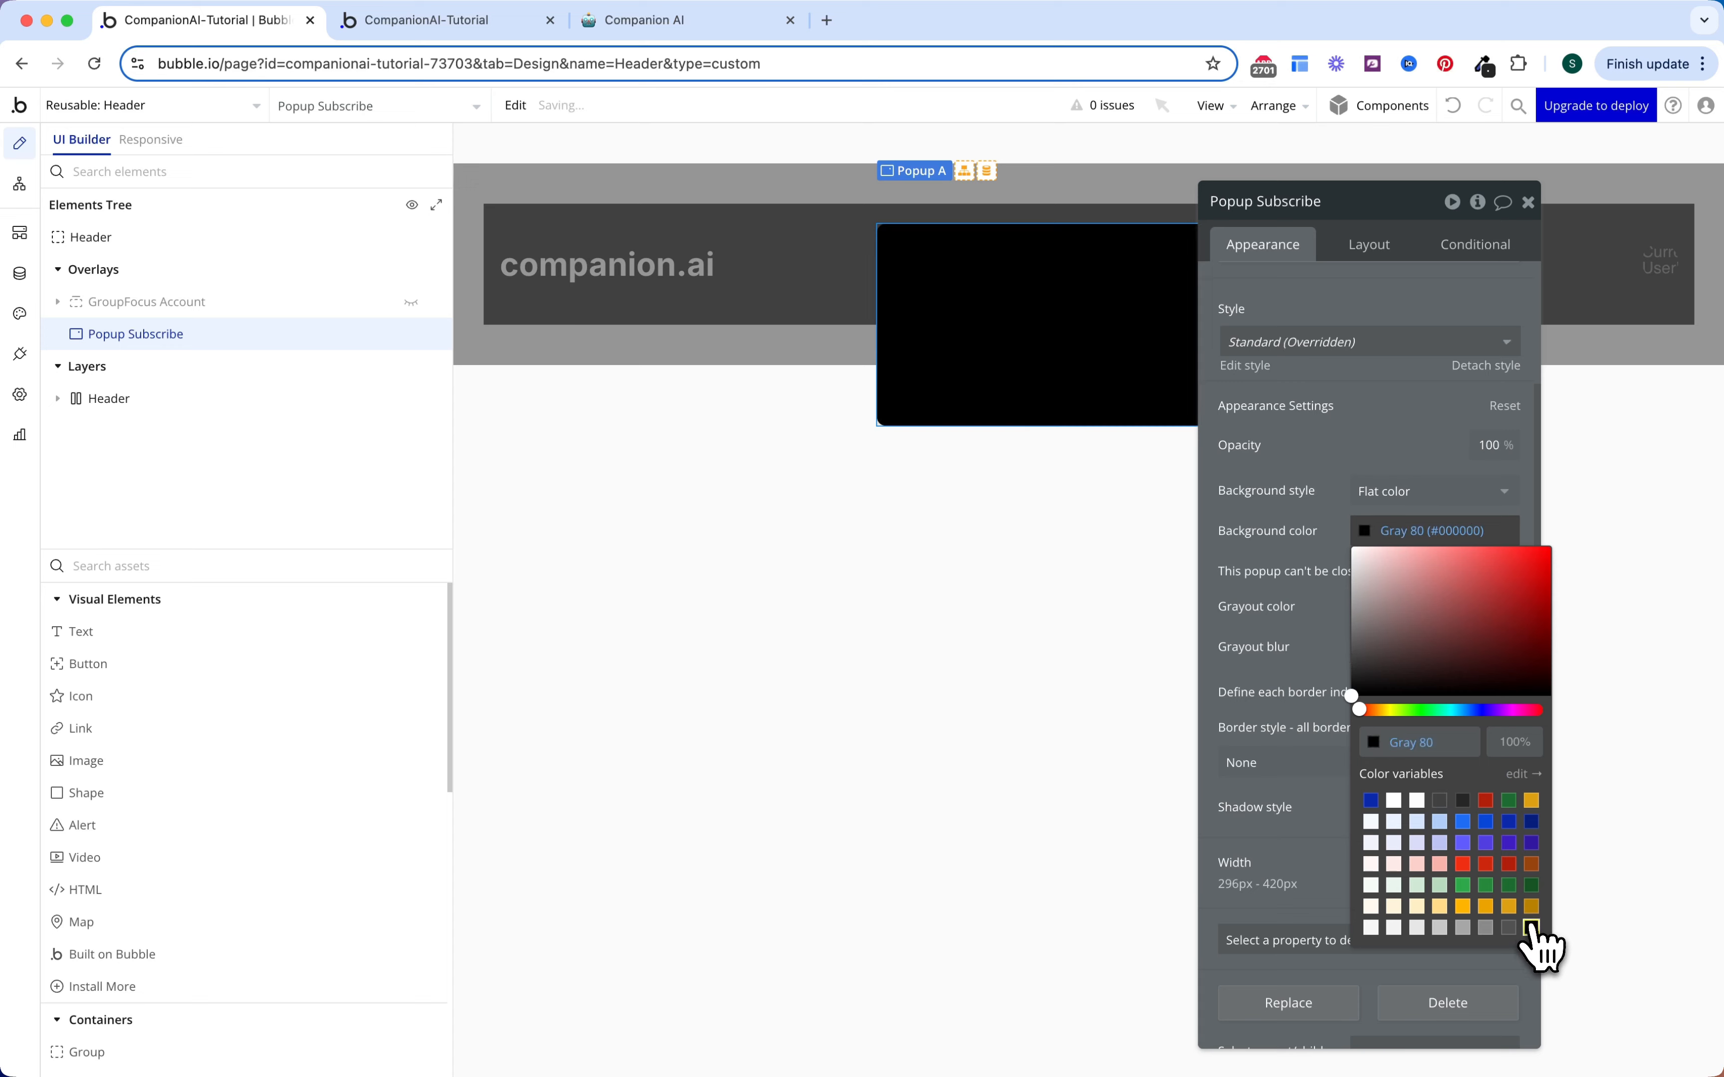
click(1281, 585)
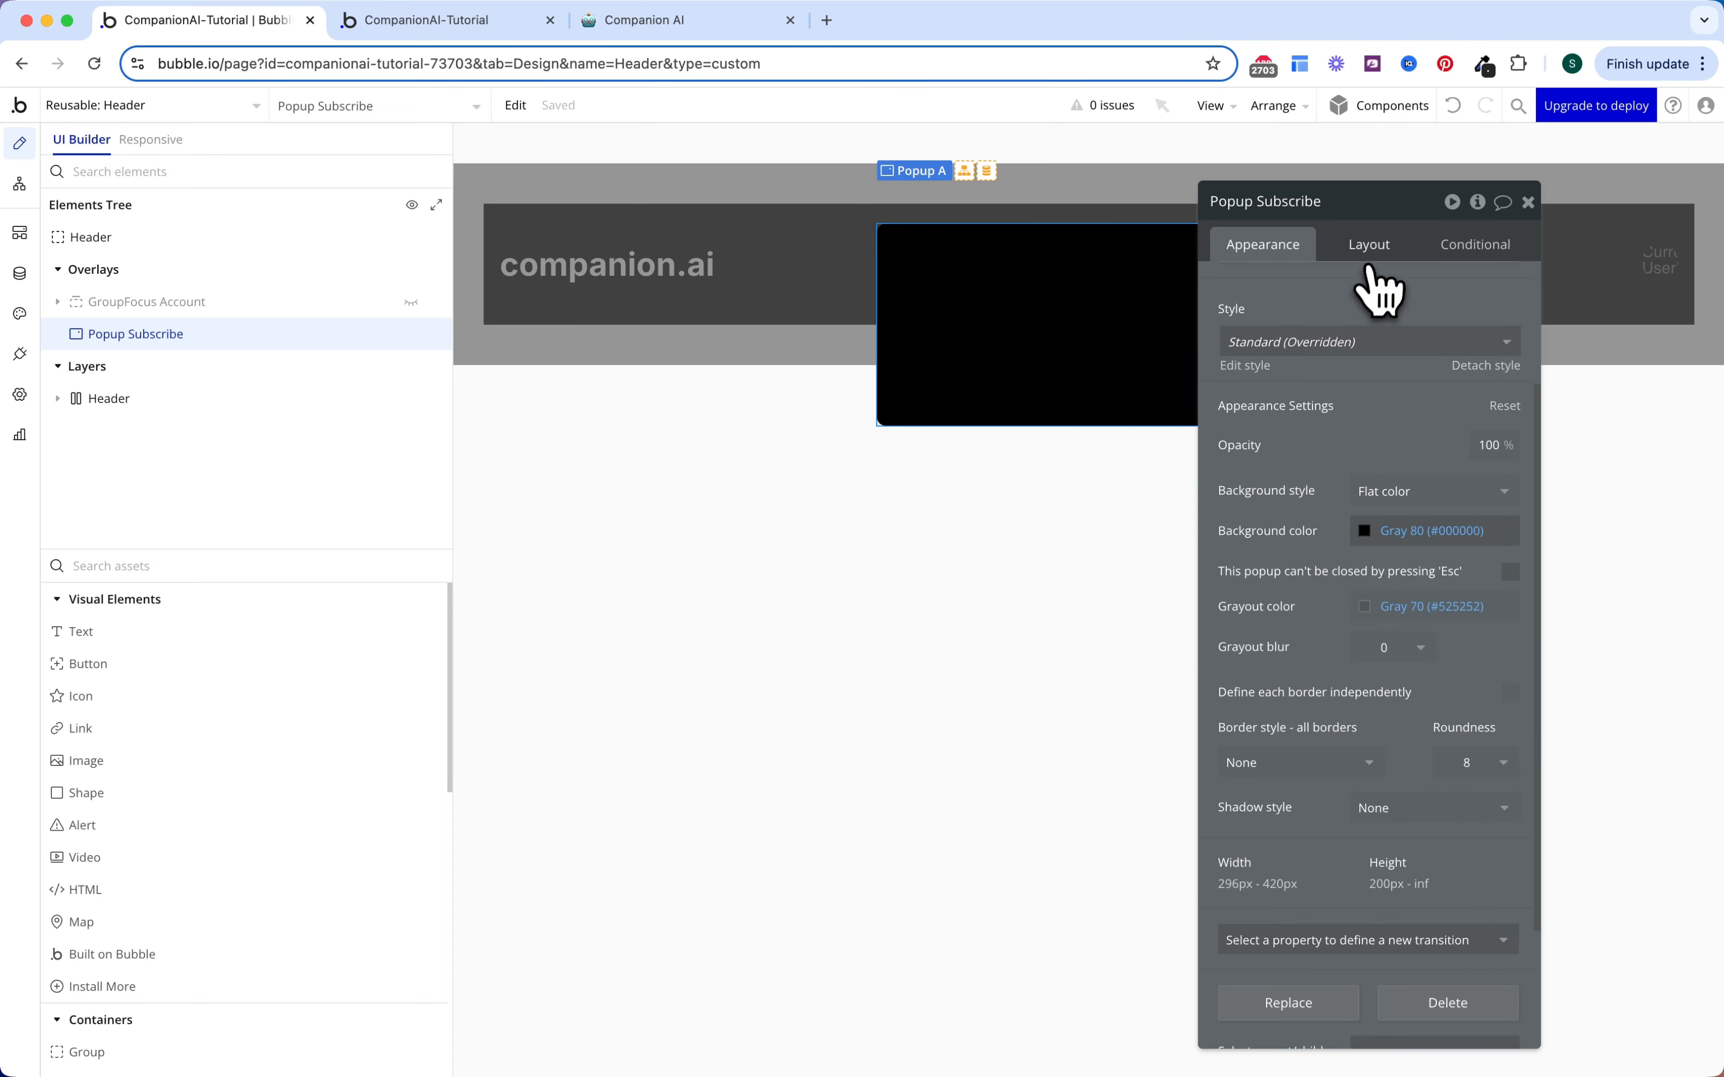
click(1371, 249)
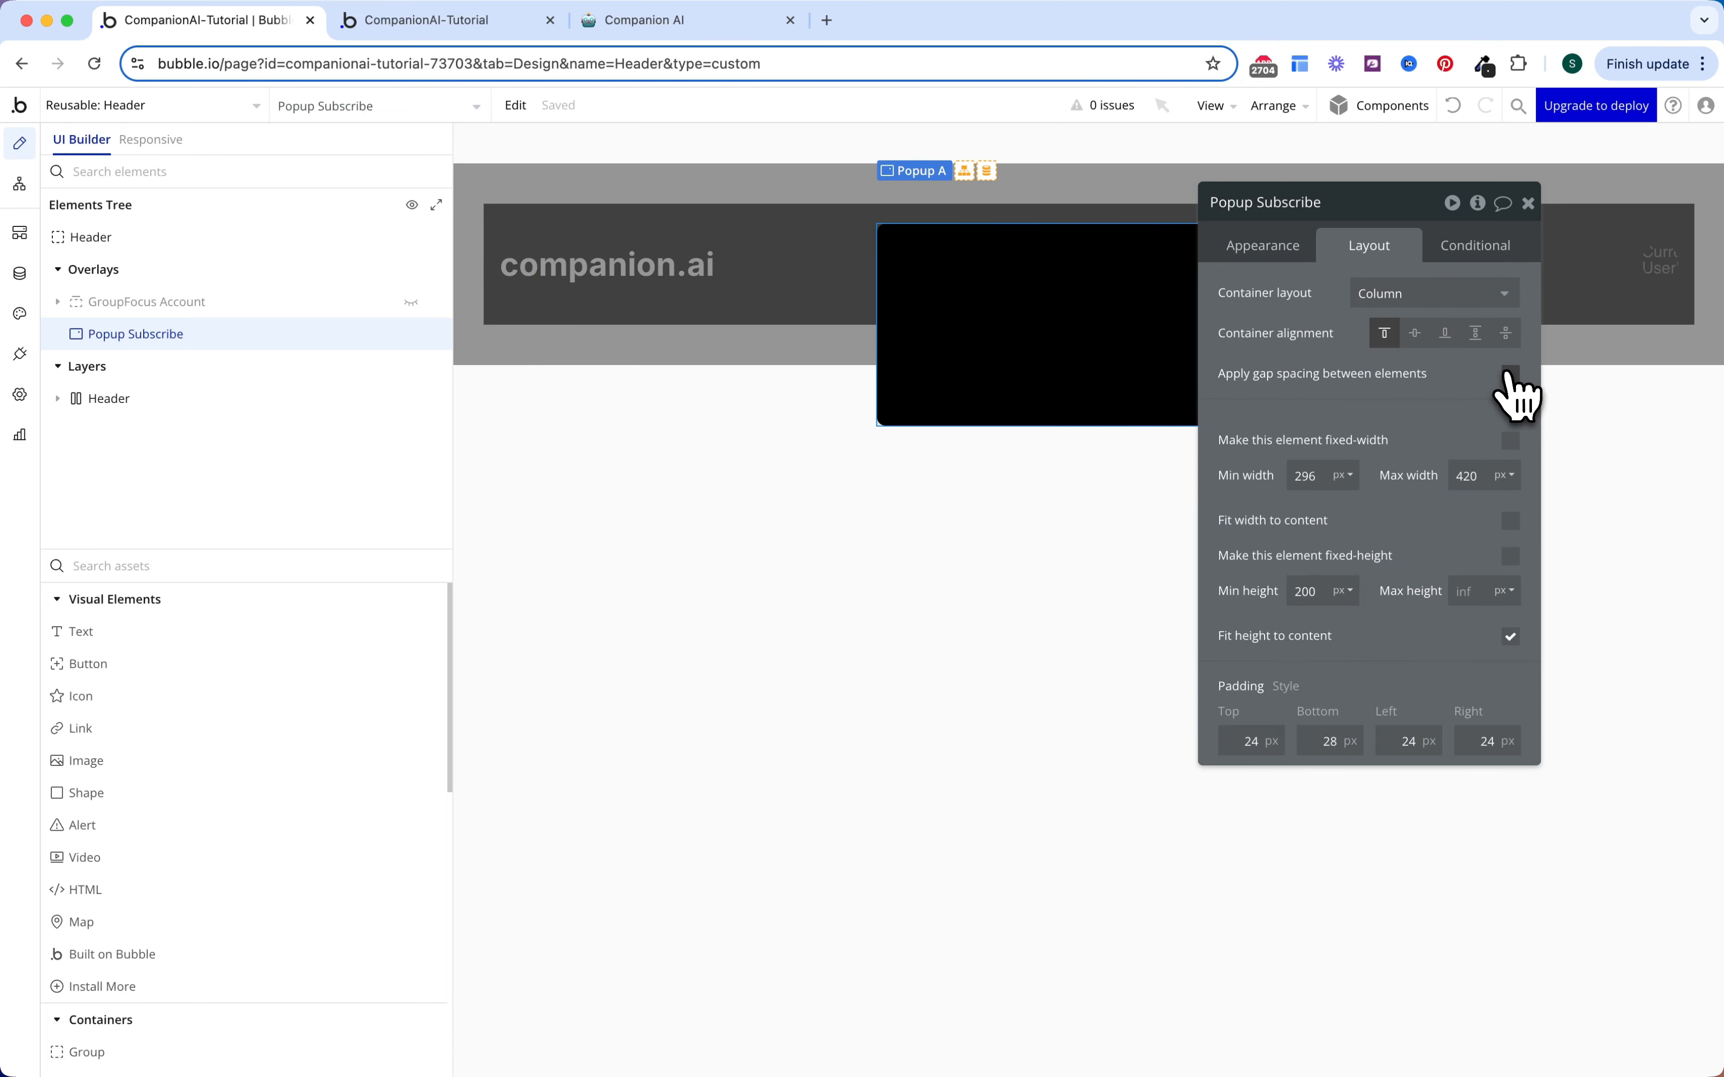
click(1511, 373)
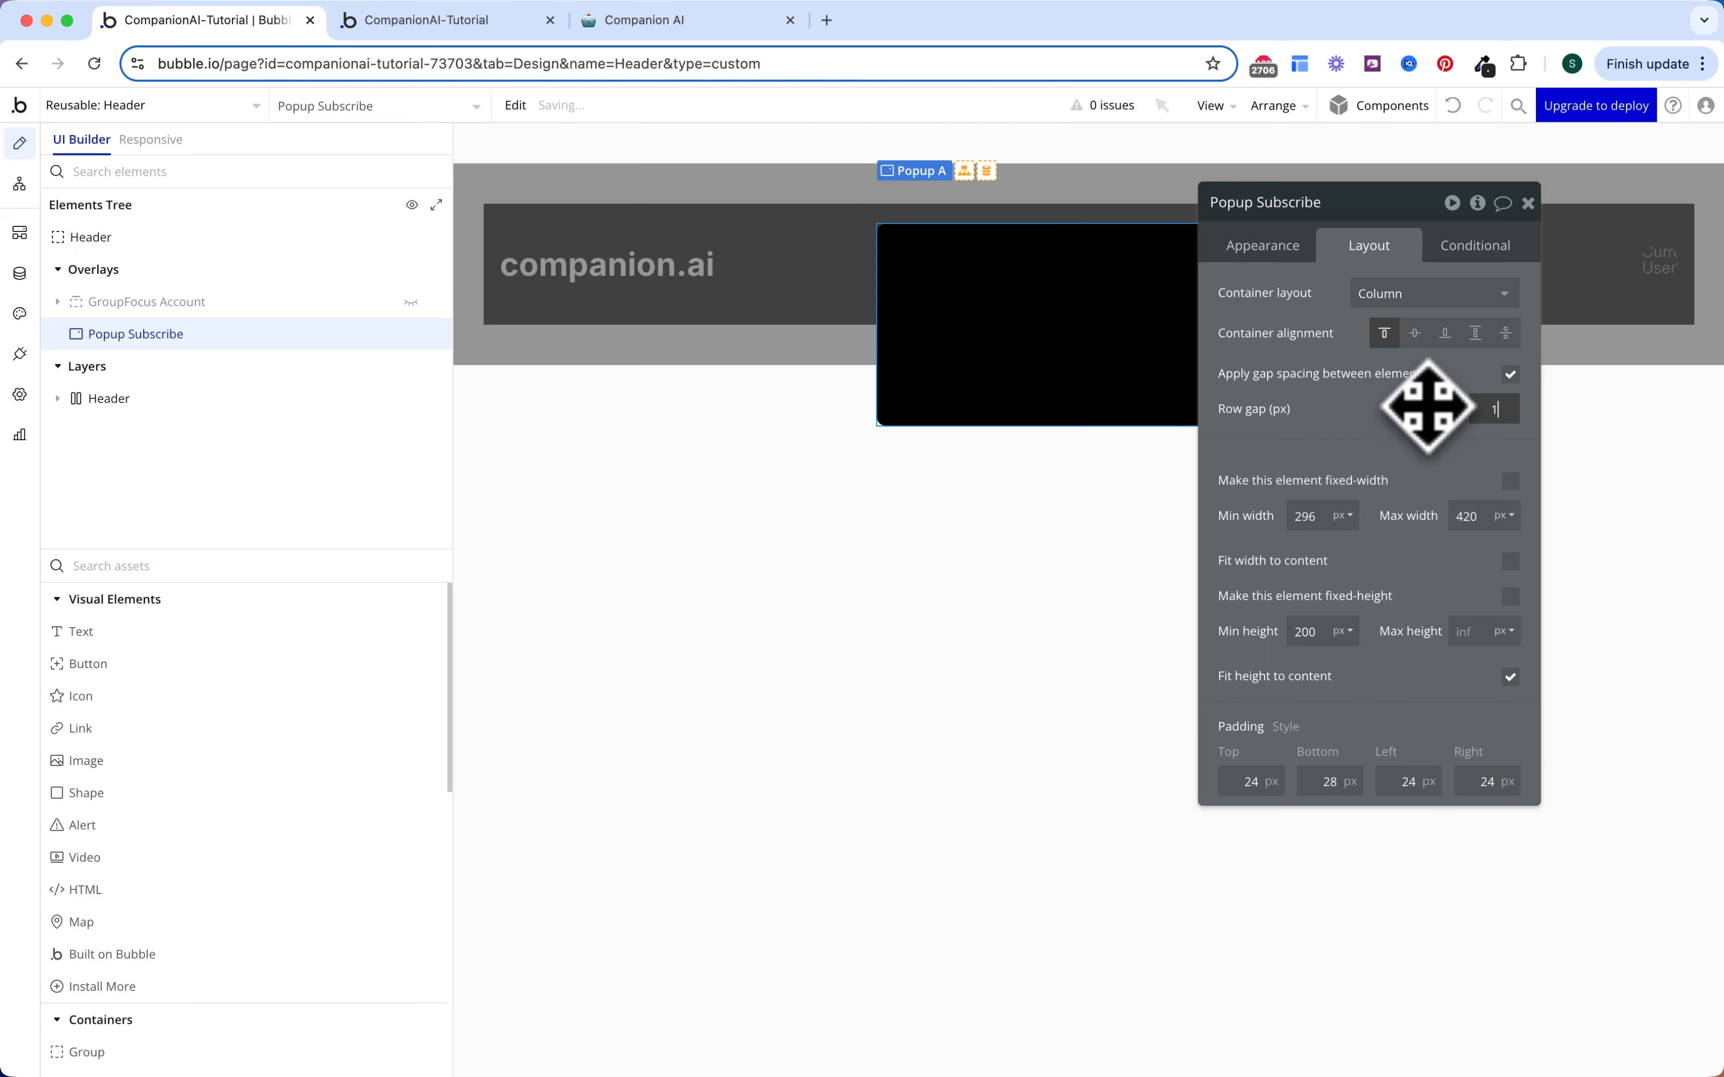
click(310, 561)
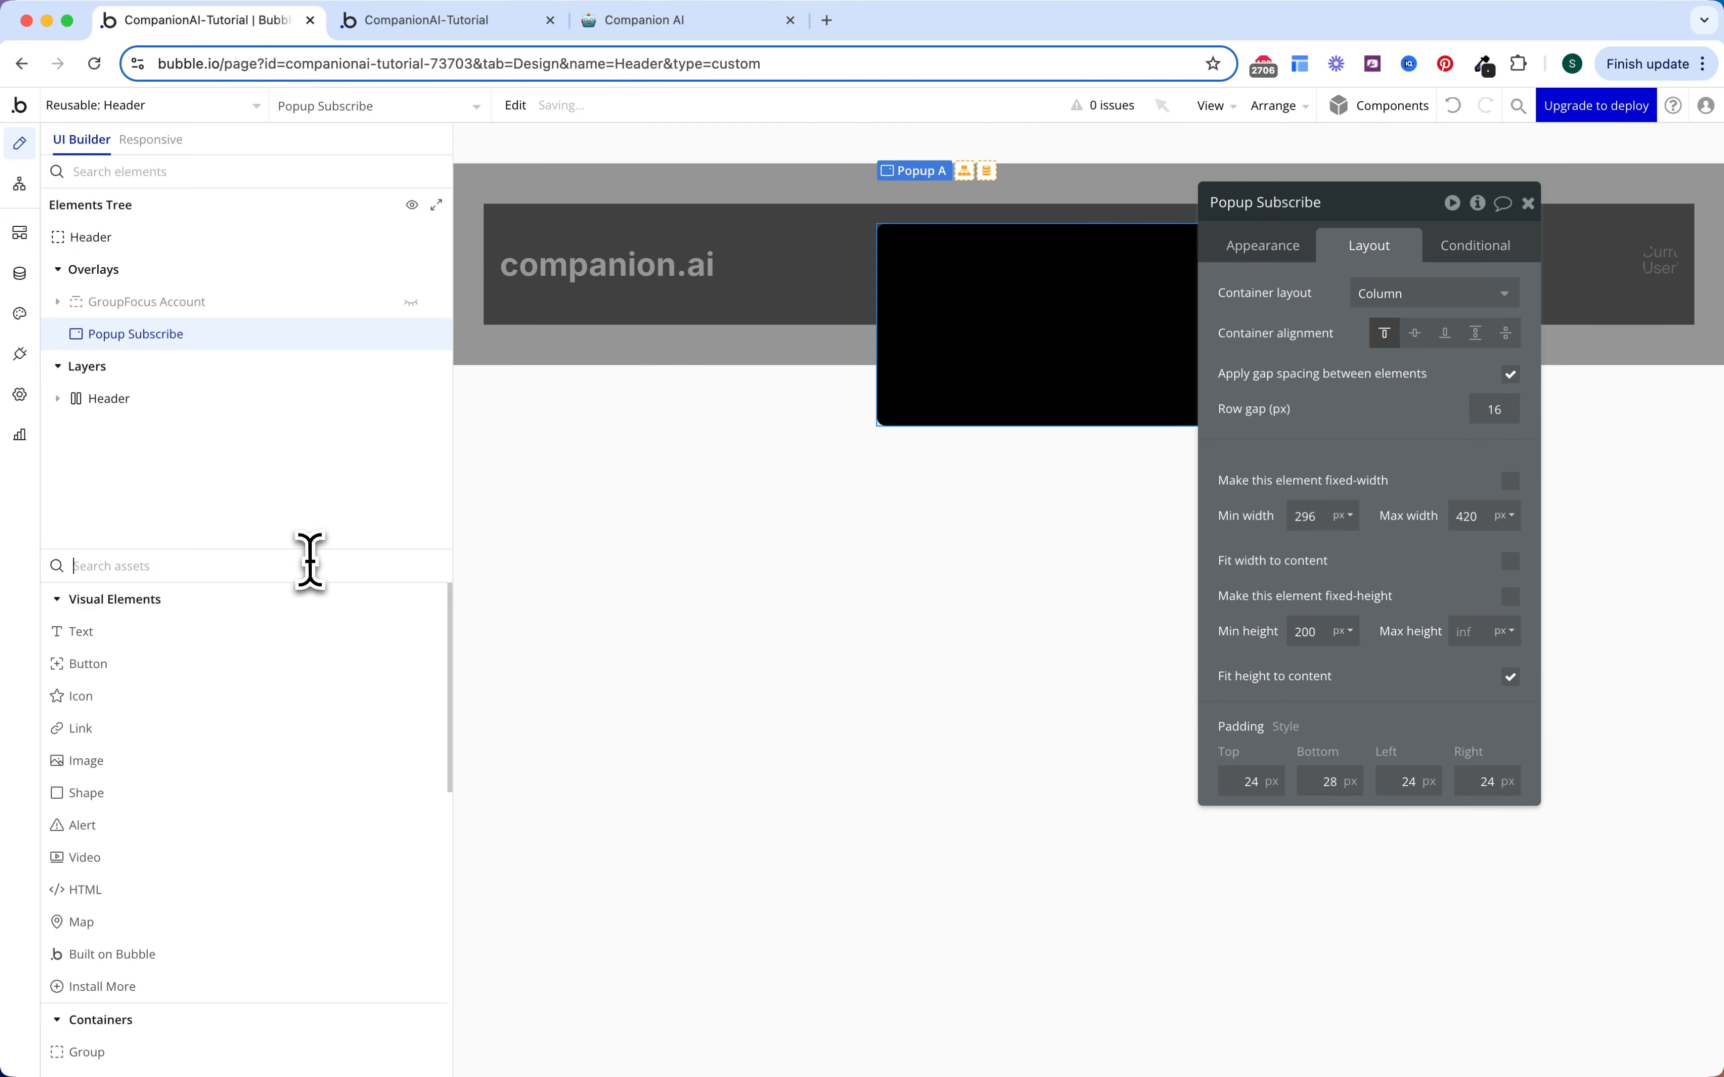
text(gr)
click(300, 630)
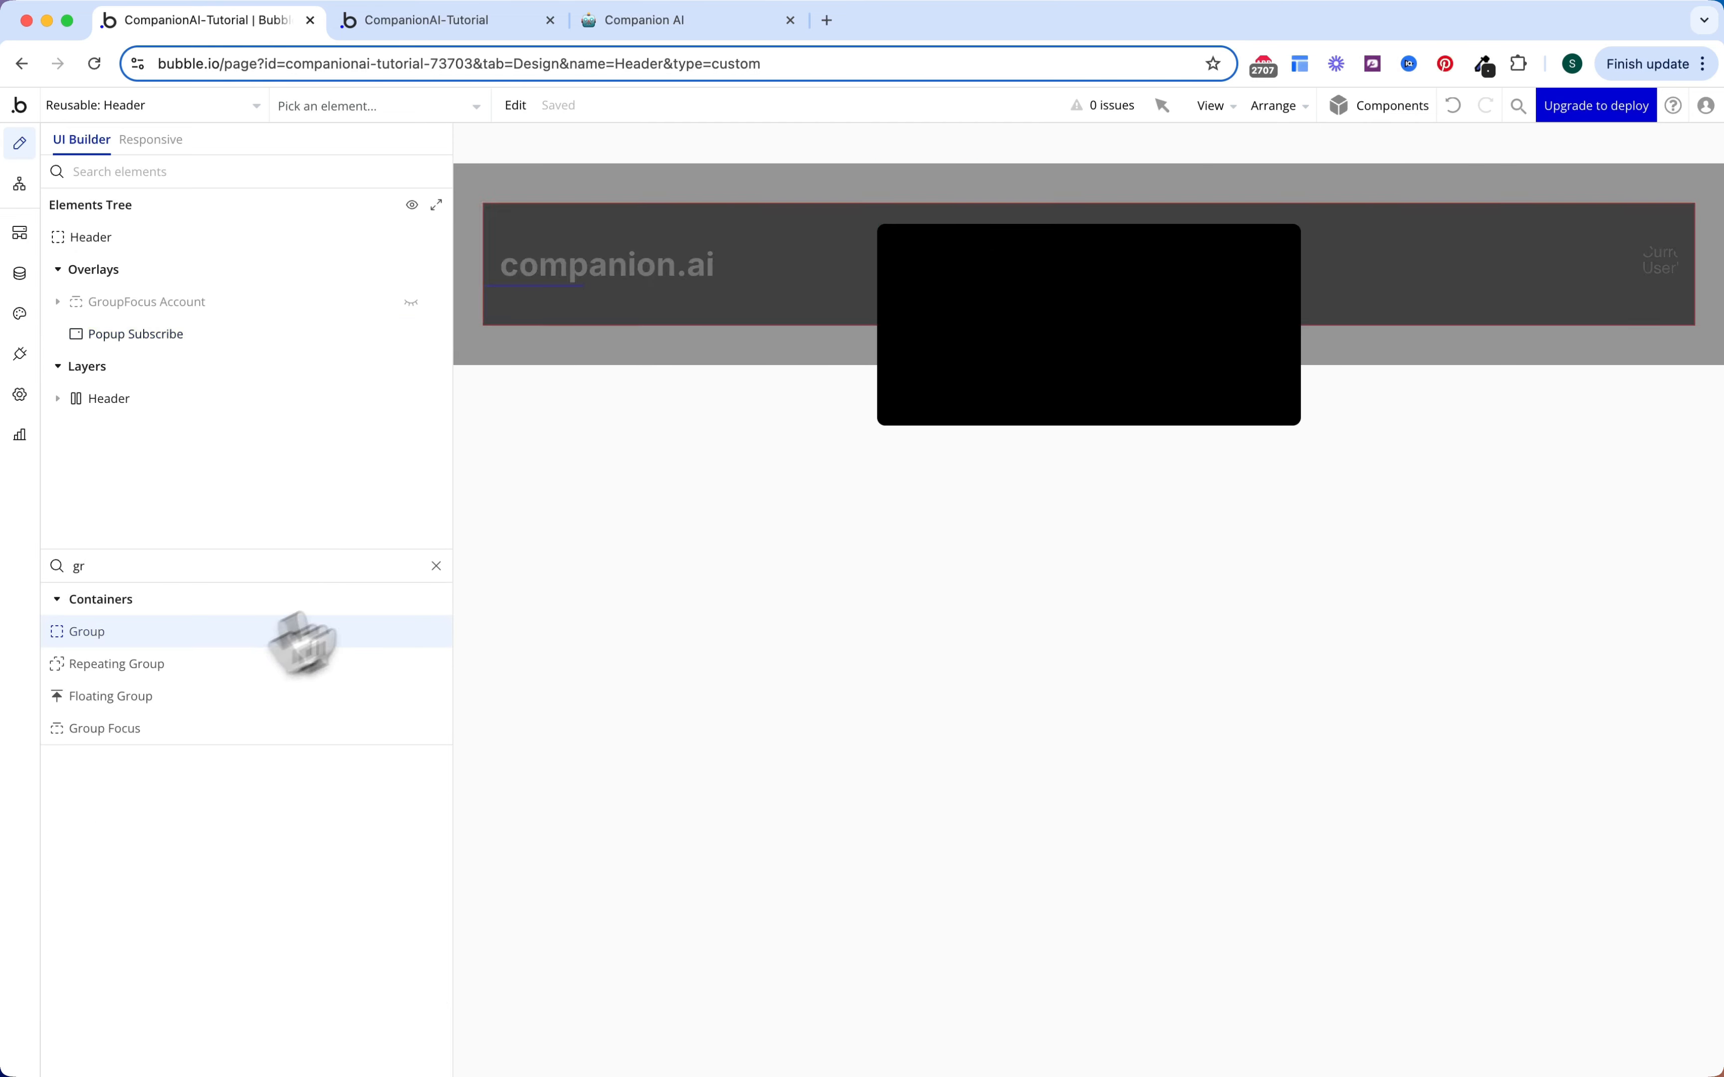
Step: Add Group Top to the popup with a text element and an icon aligned right-middle
click(1031, 285)
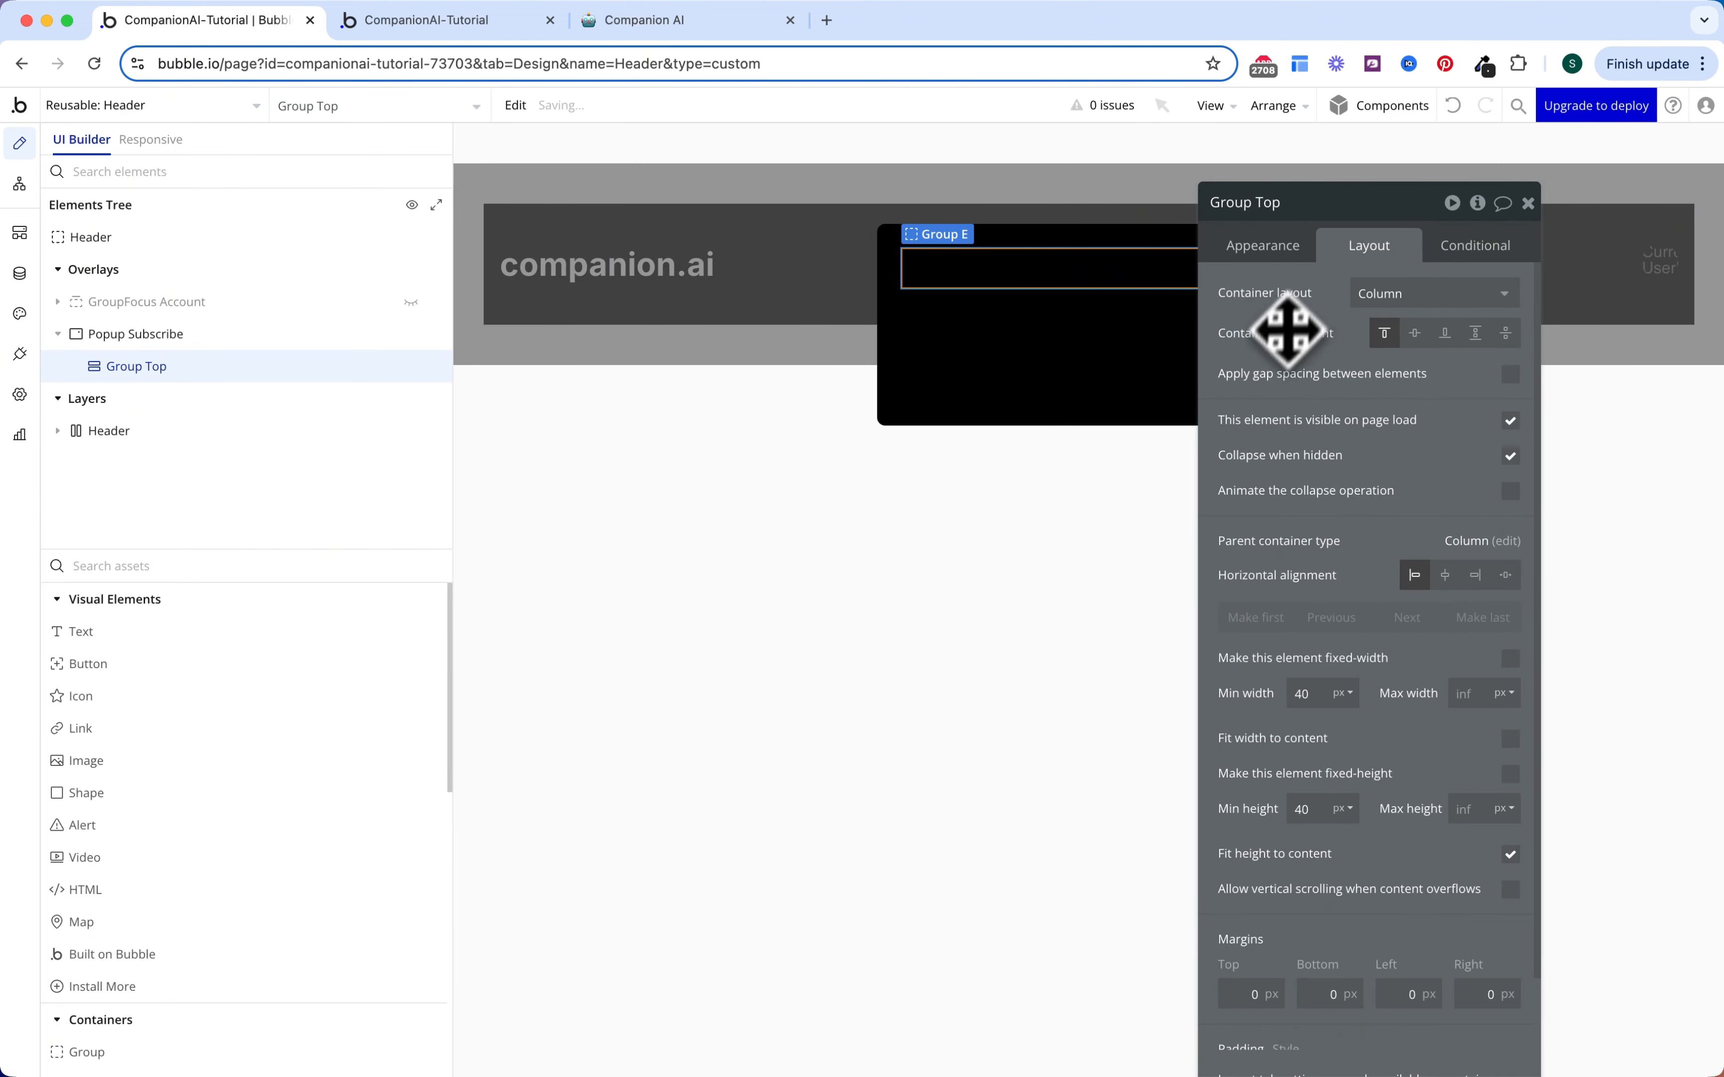
click(1378, 294)
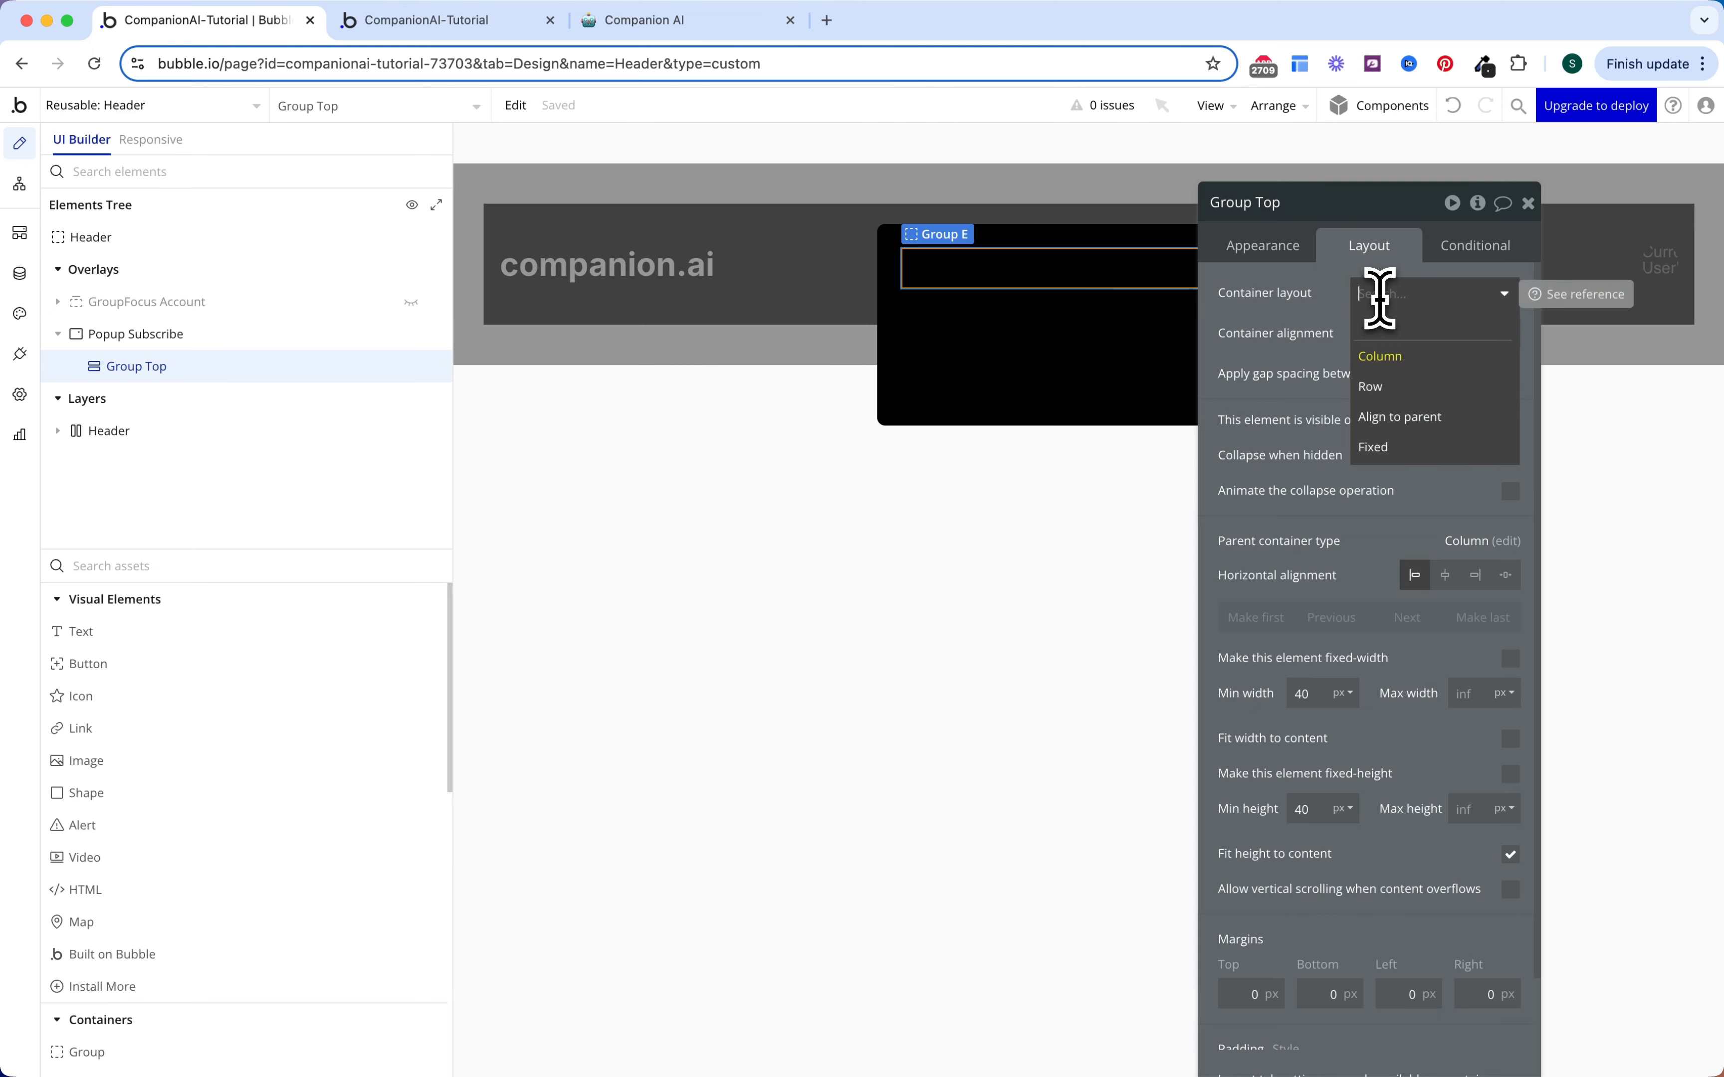
click(1400, 421)
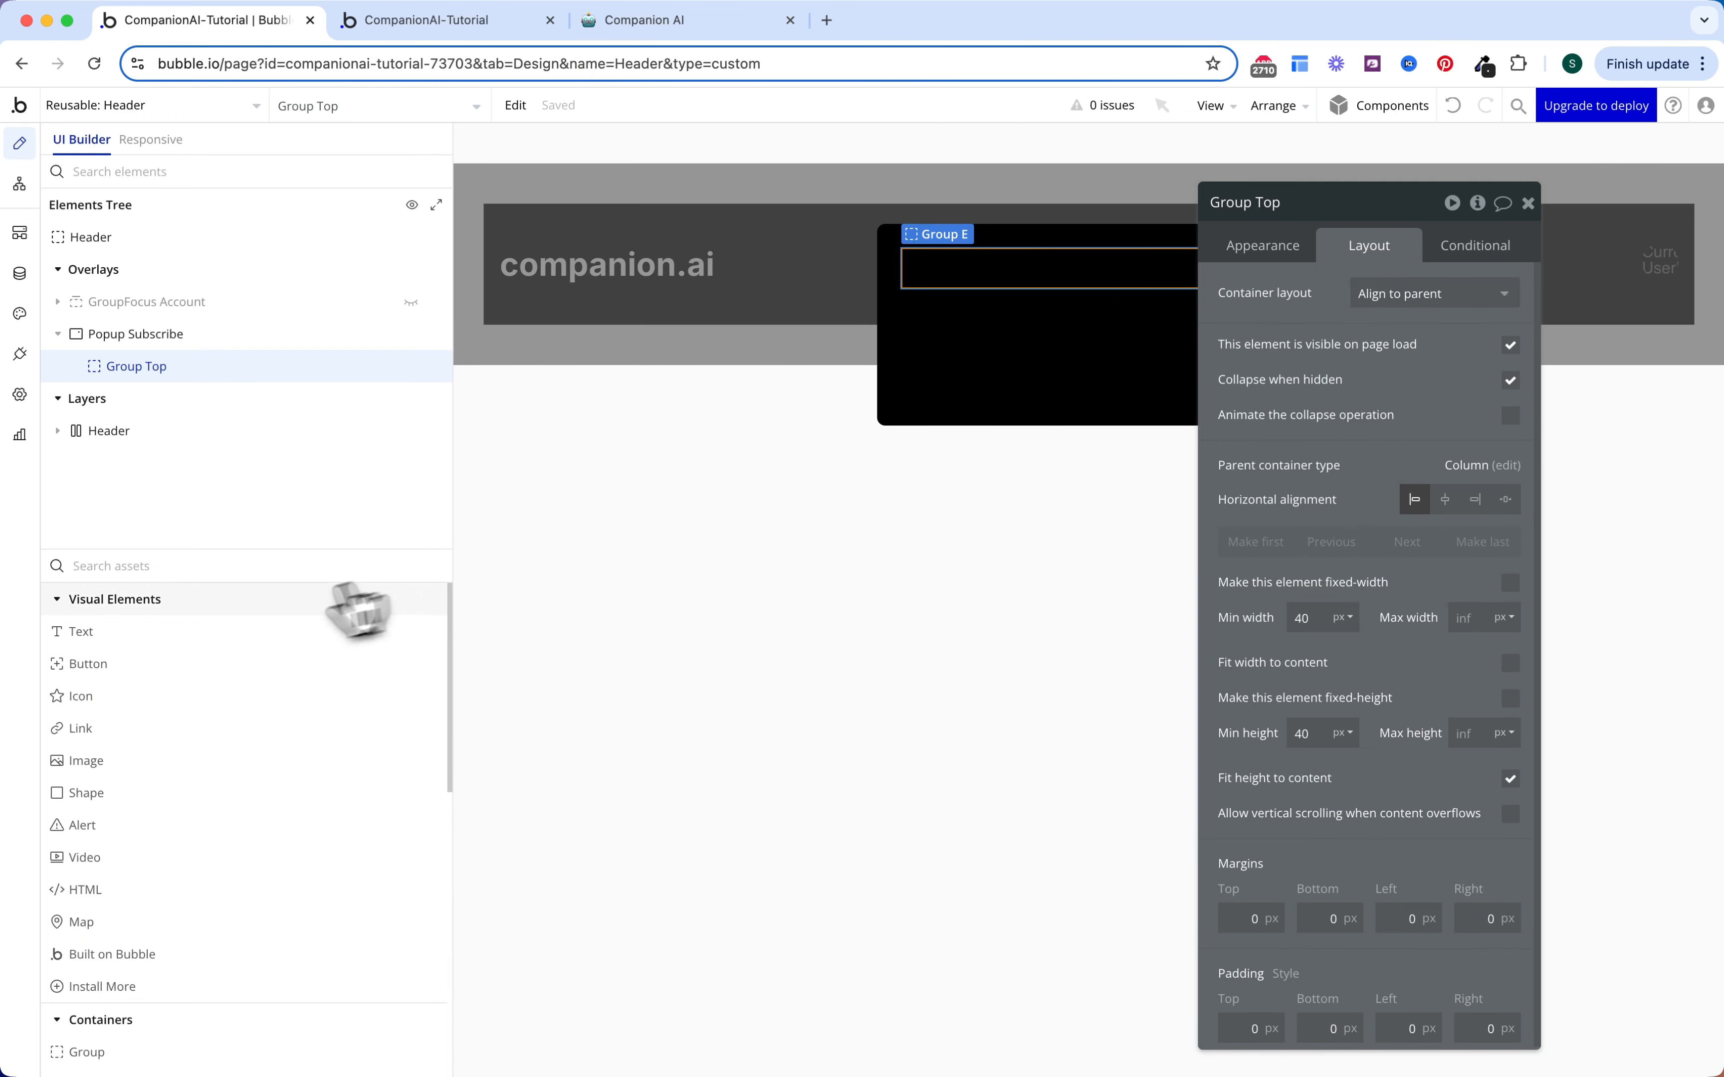
click(250, 643)
click(1028, 261)
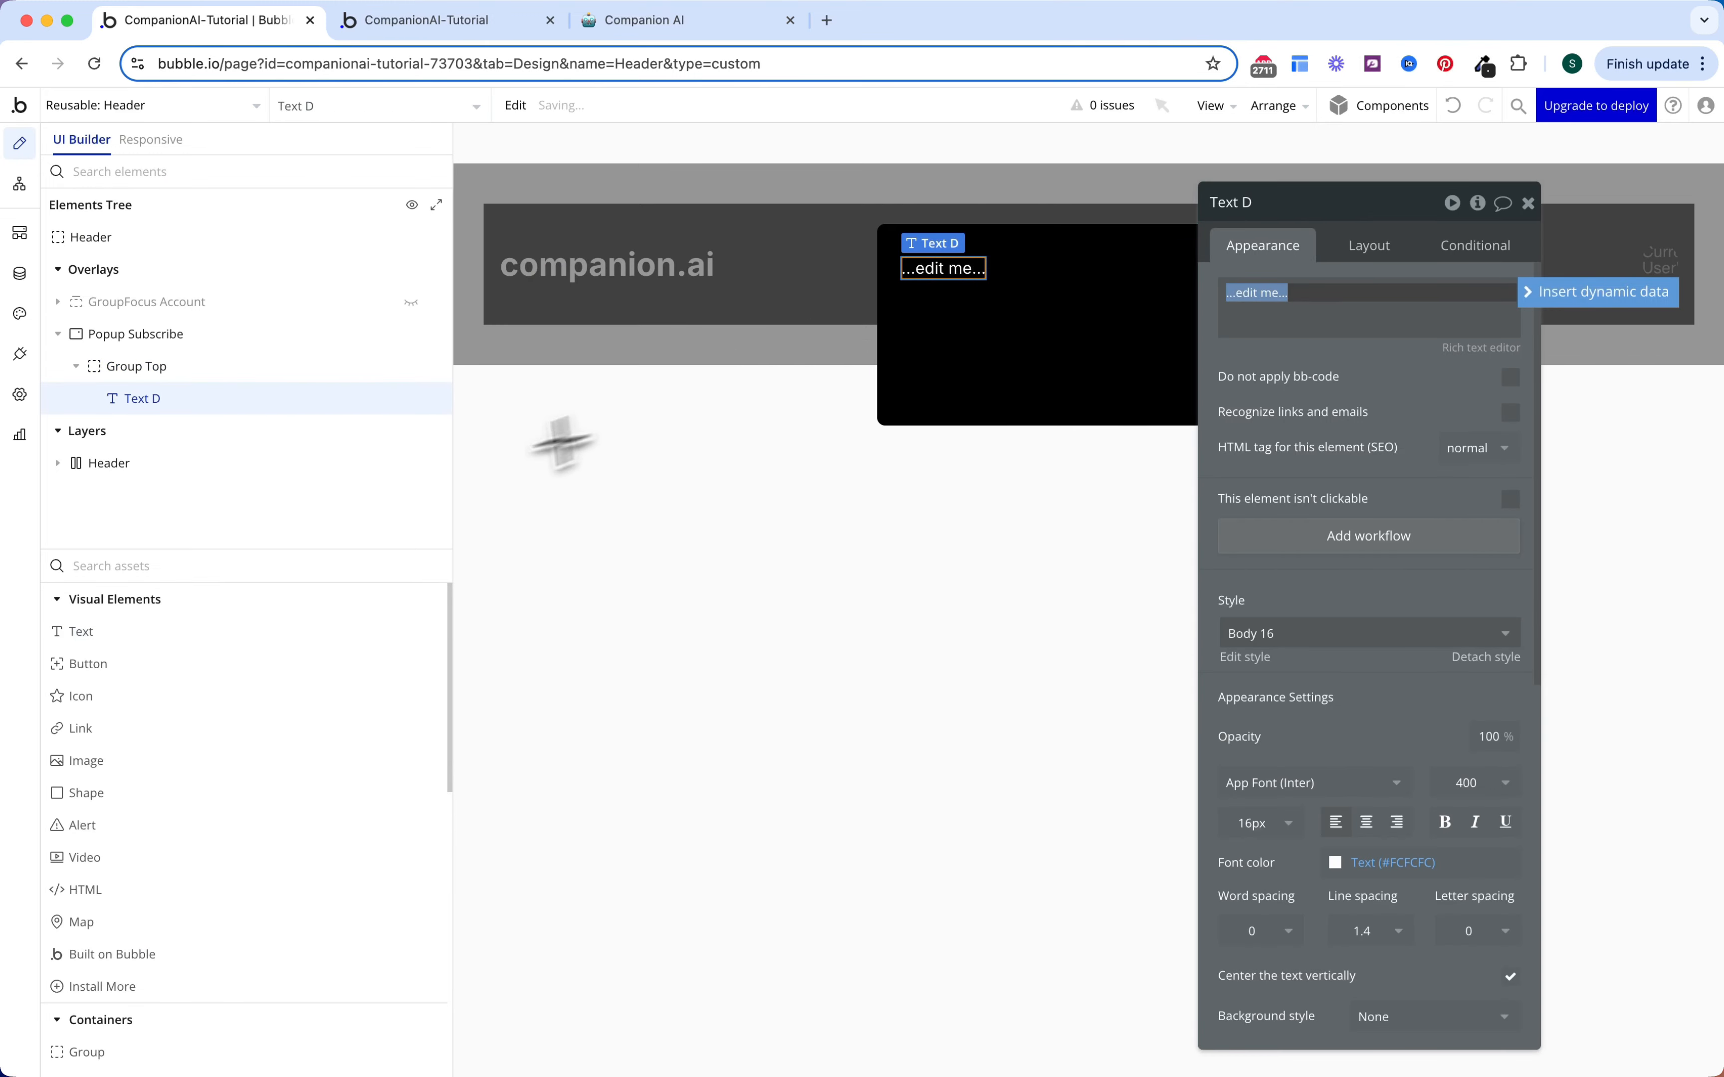
click(203, 696)
click(1095, 279)
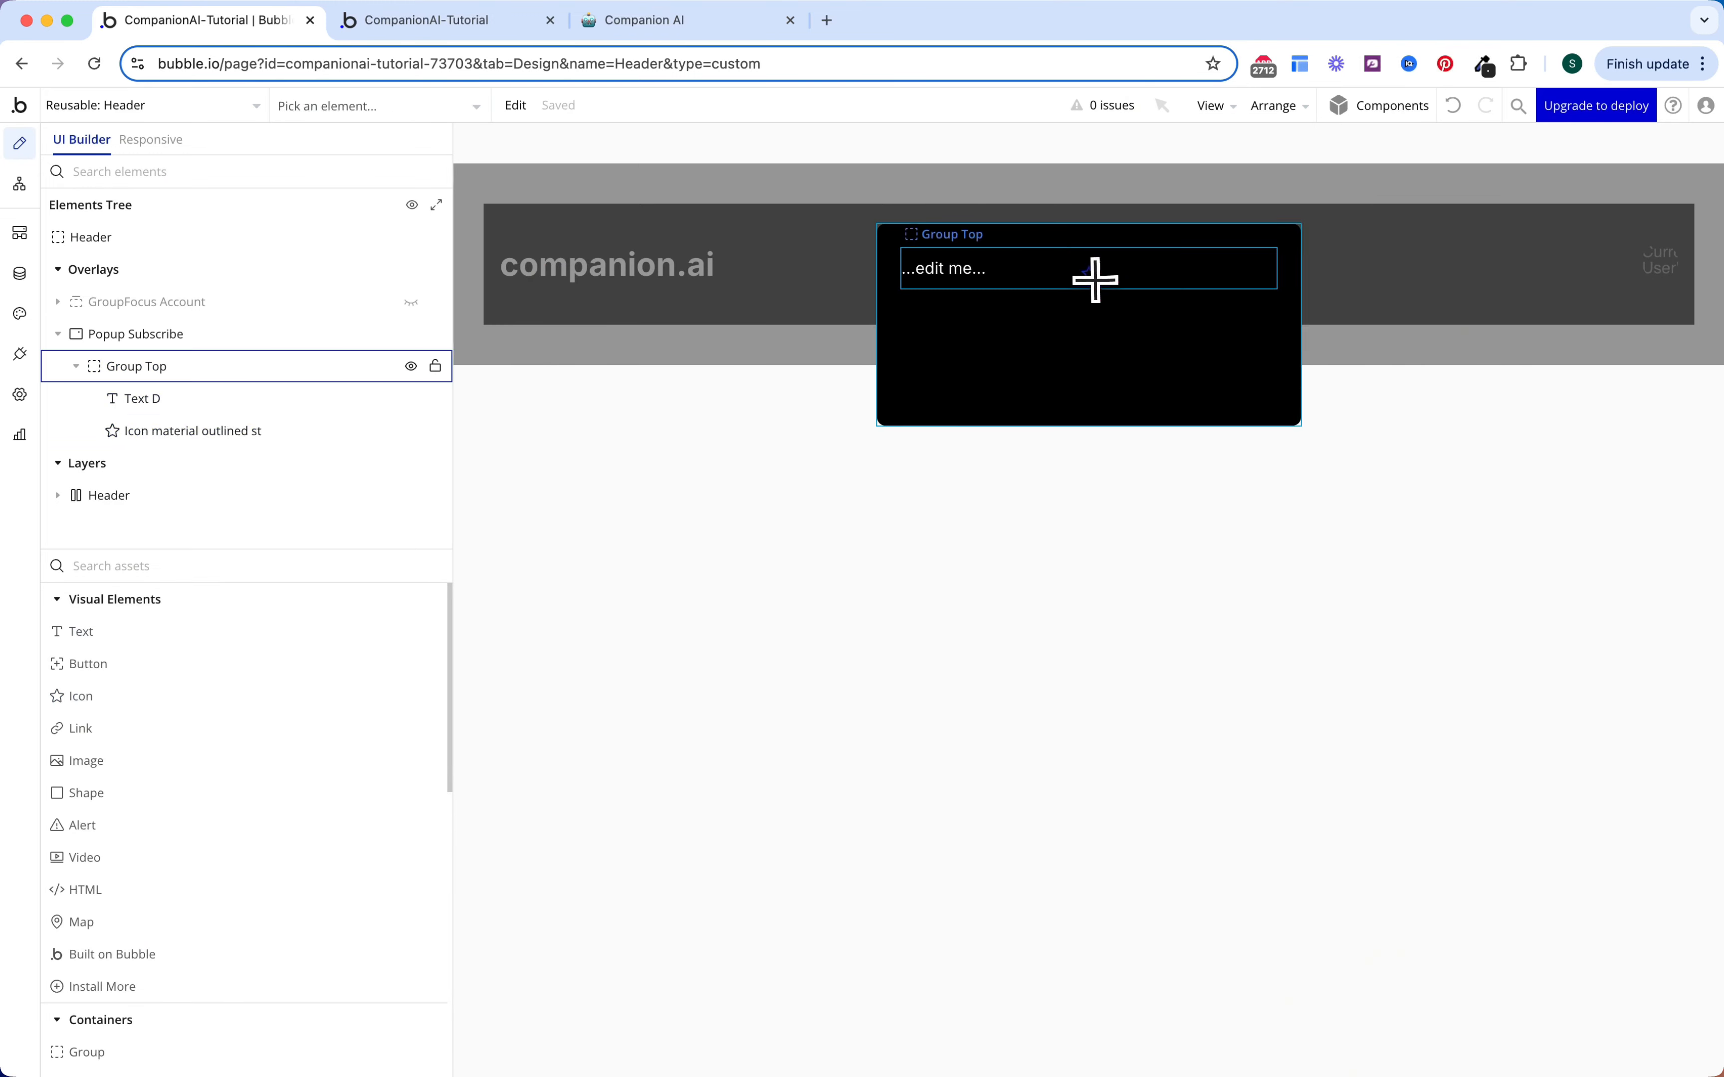
click(1371, 248)
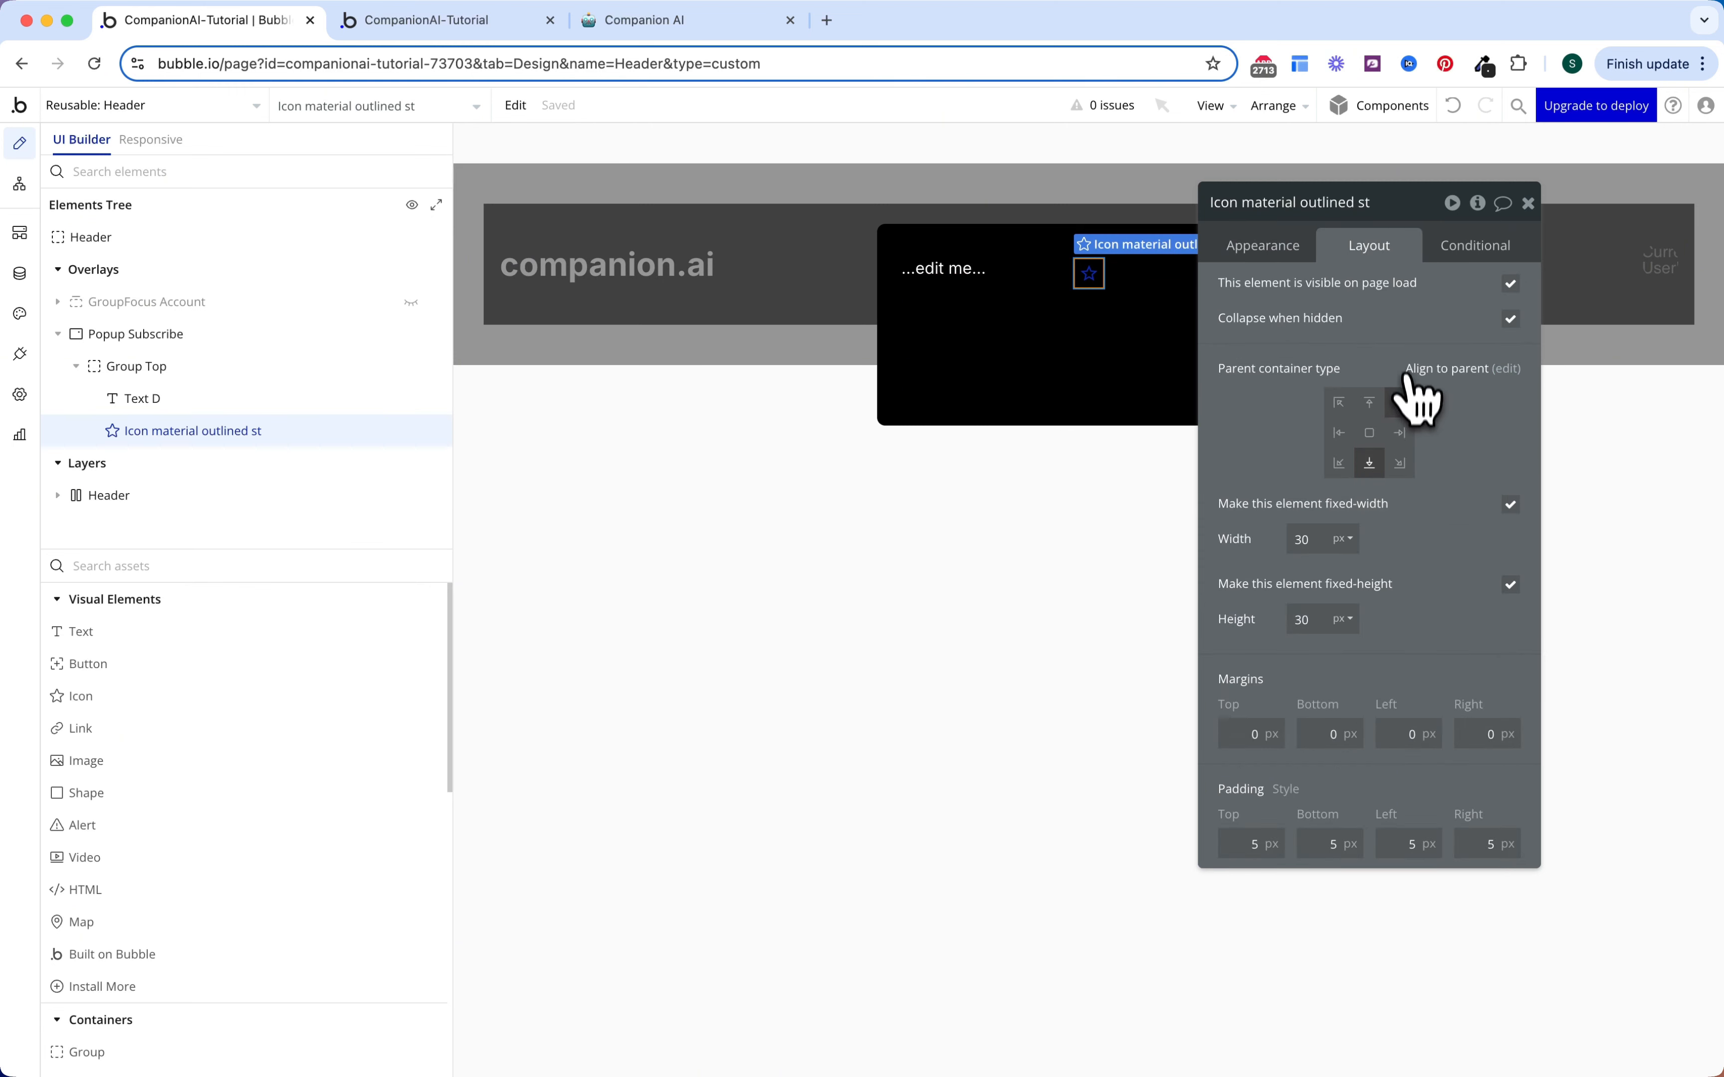
click(1400, 433)
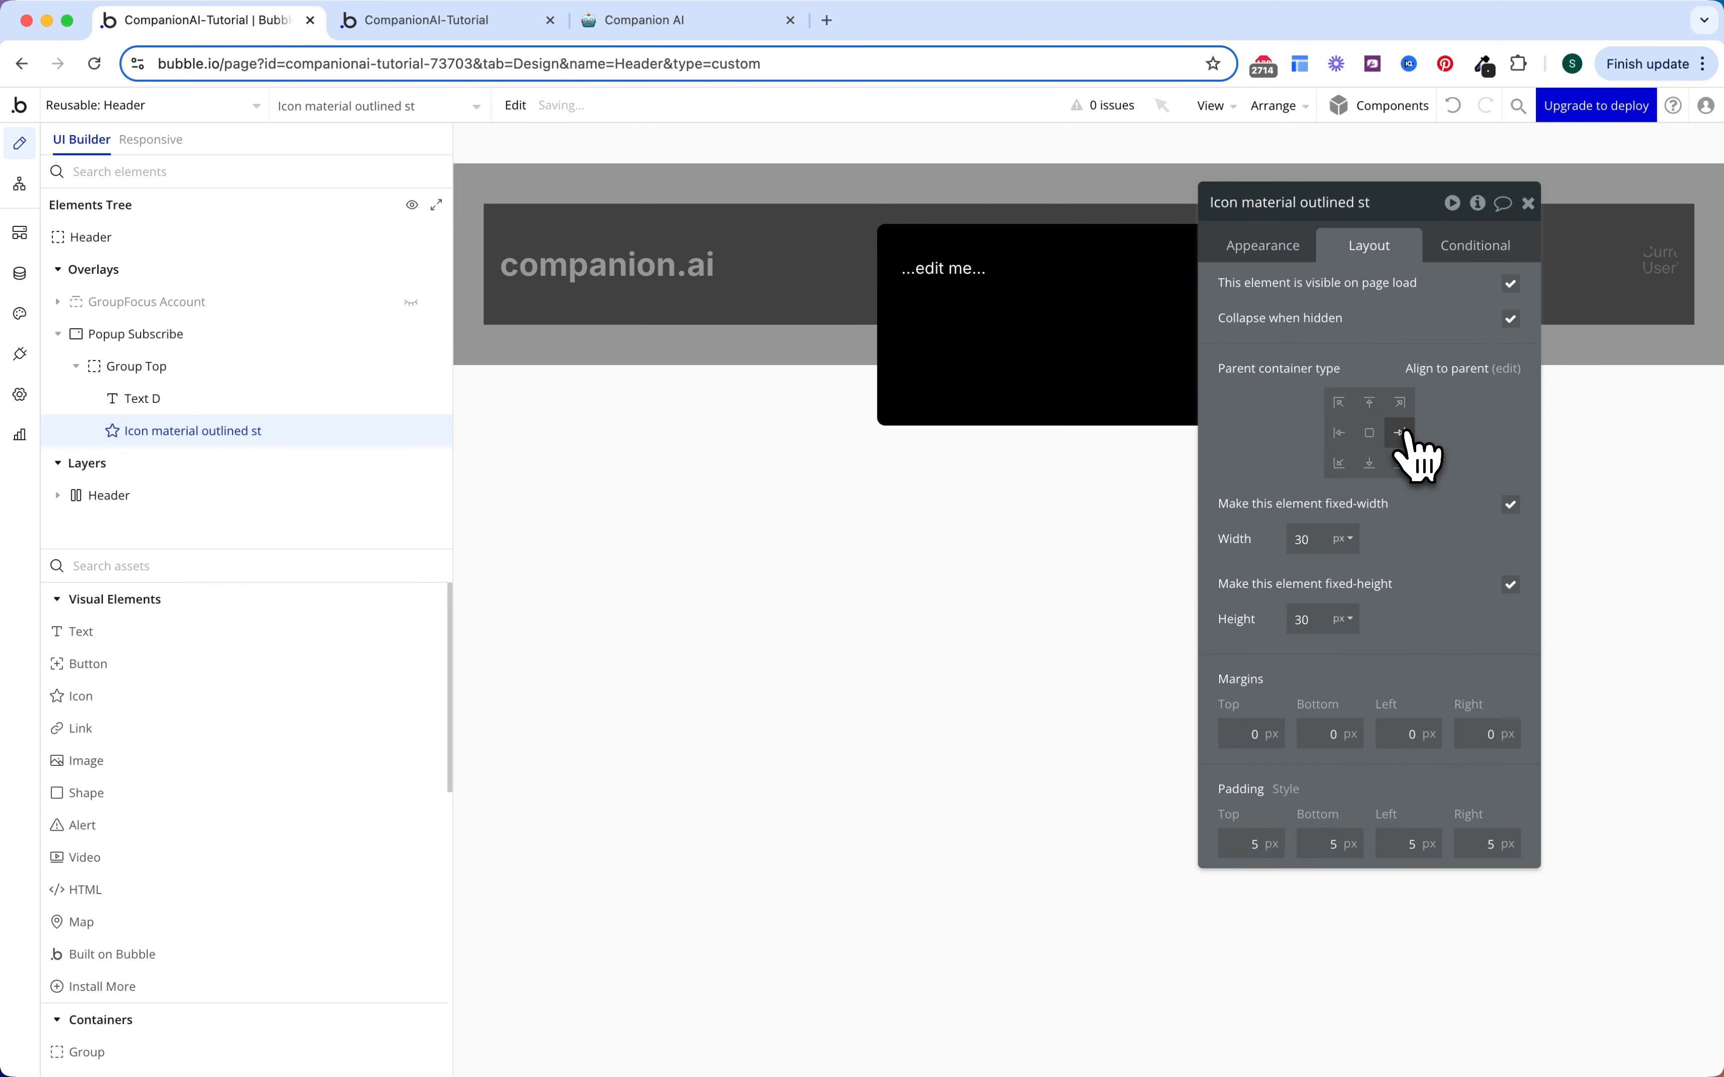
Step: Center Text D and make it read 'Upgrade to Pro' in bold 20px
click(966, 271)
click(1369, 432)
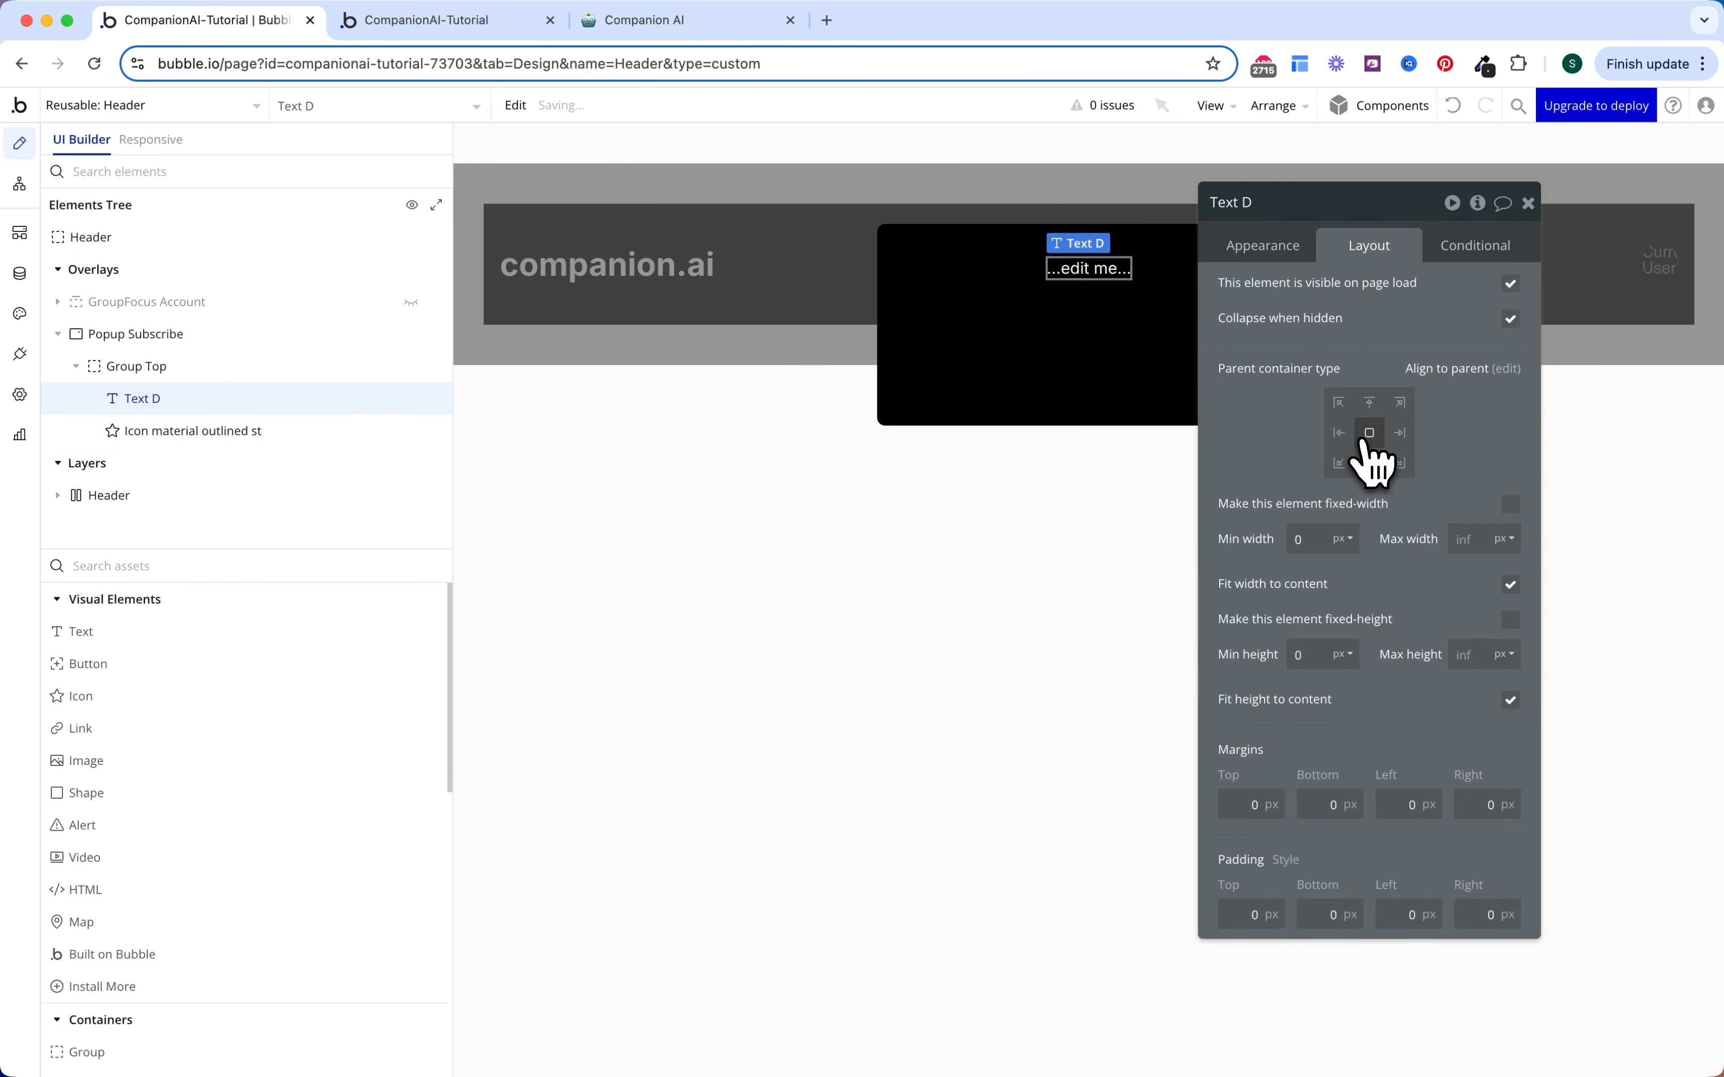
click(1289, 250)
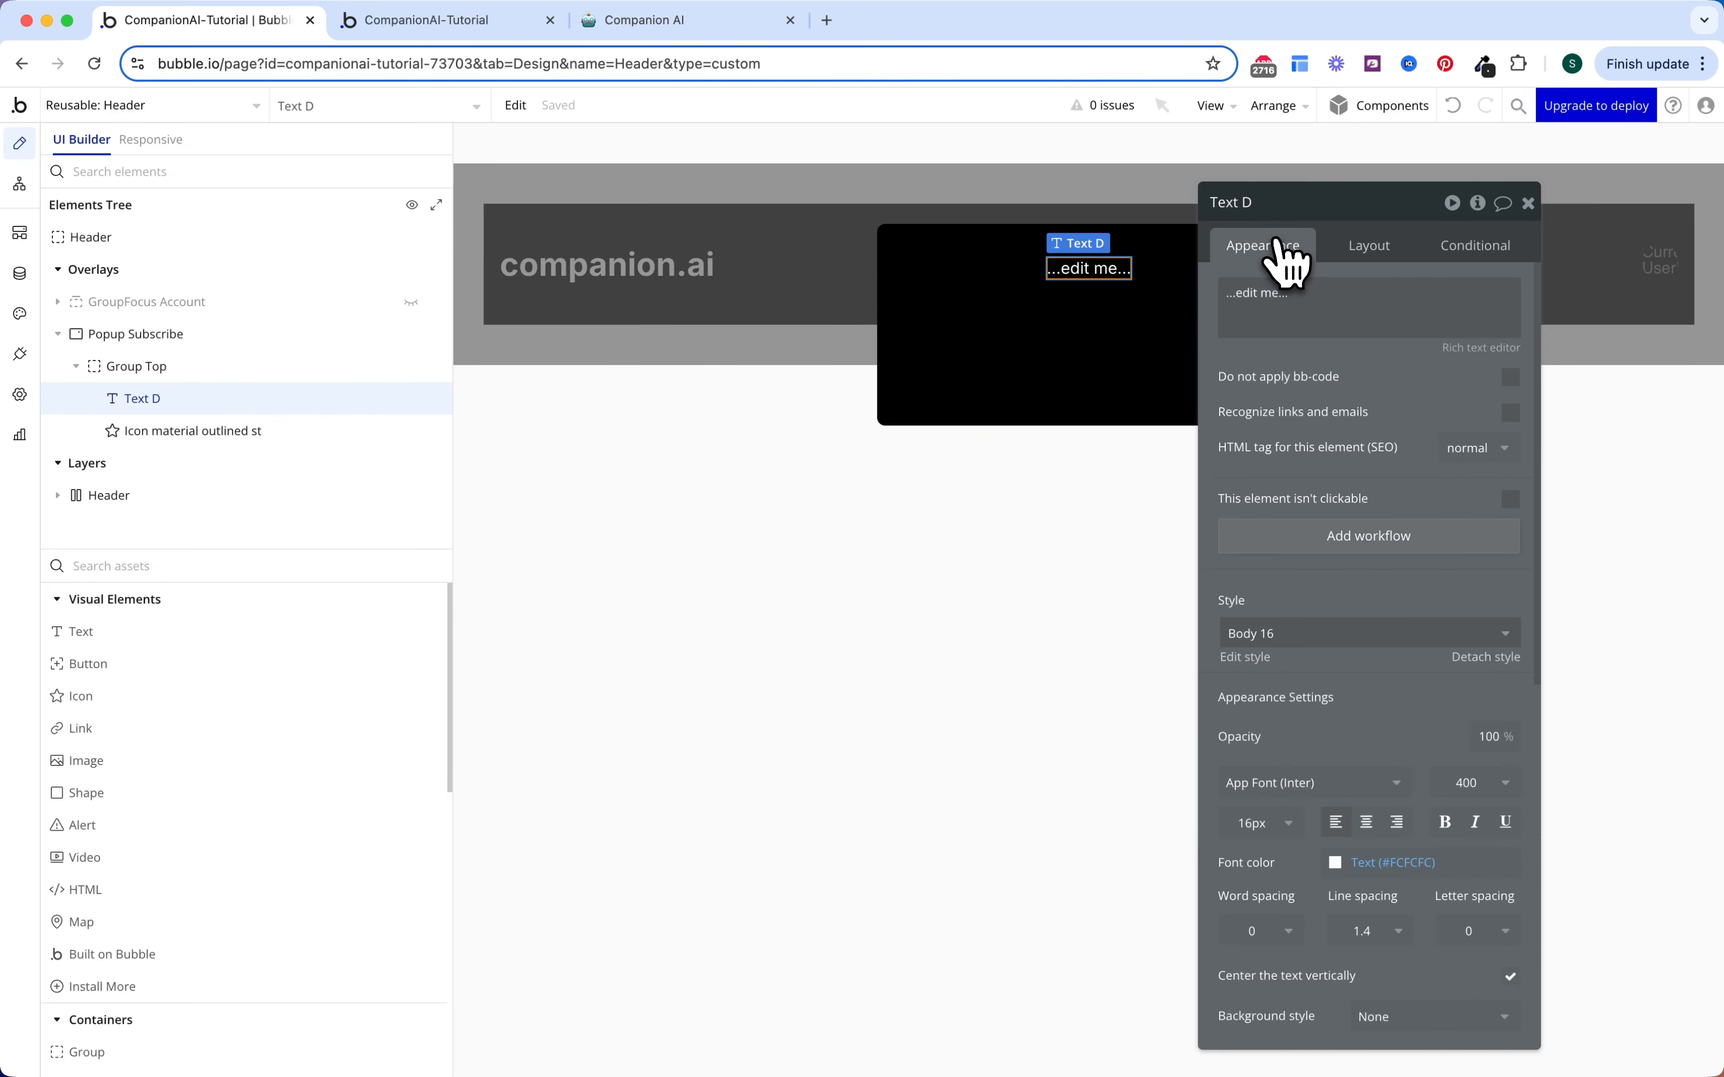
triple_click(1298, 300)
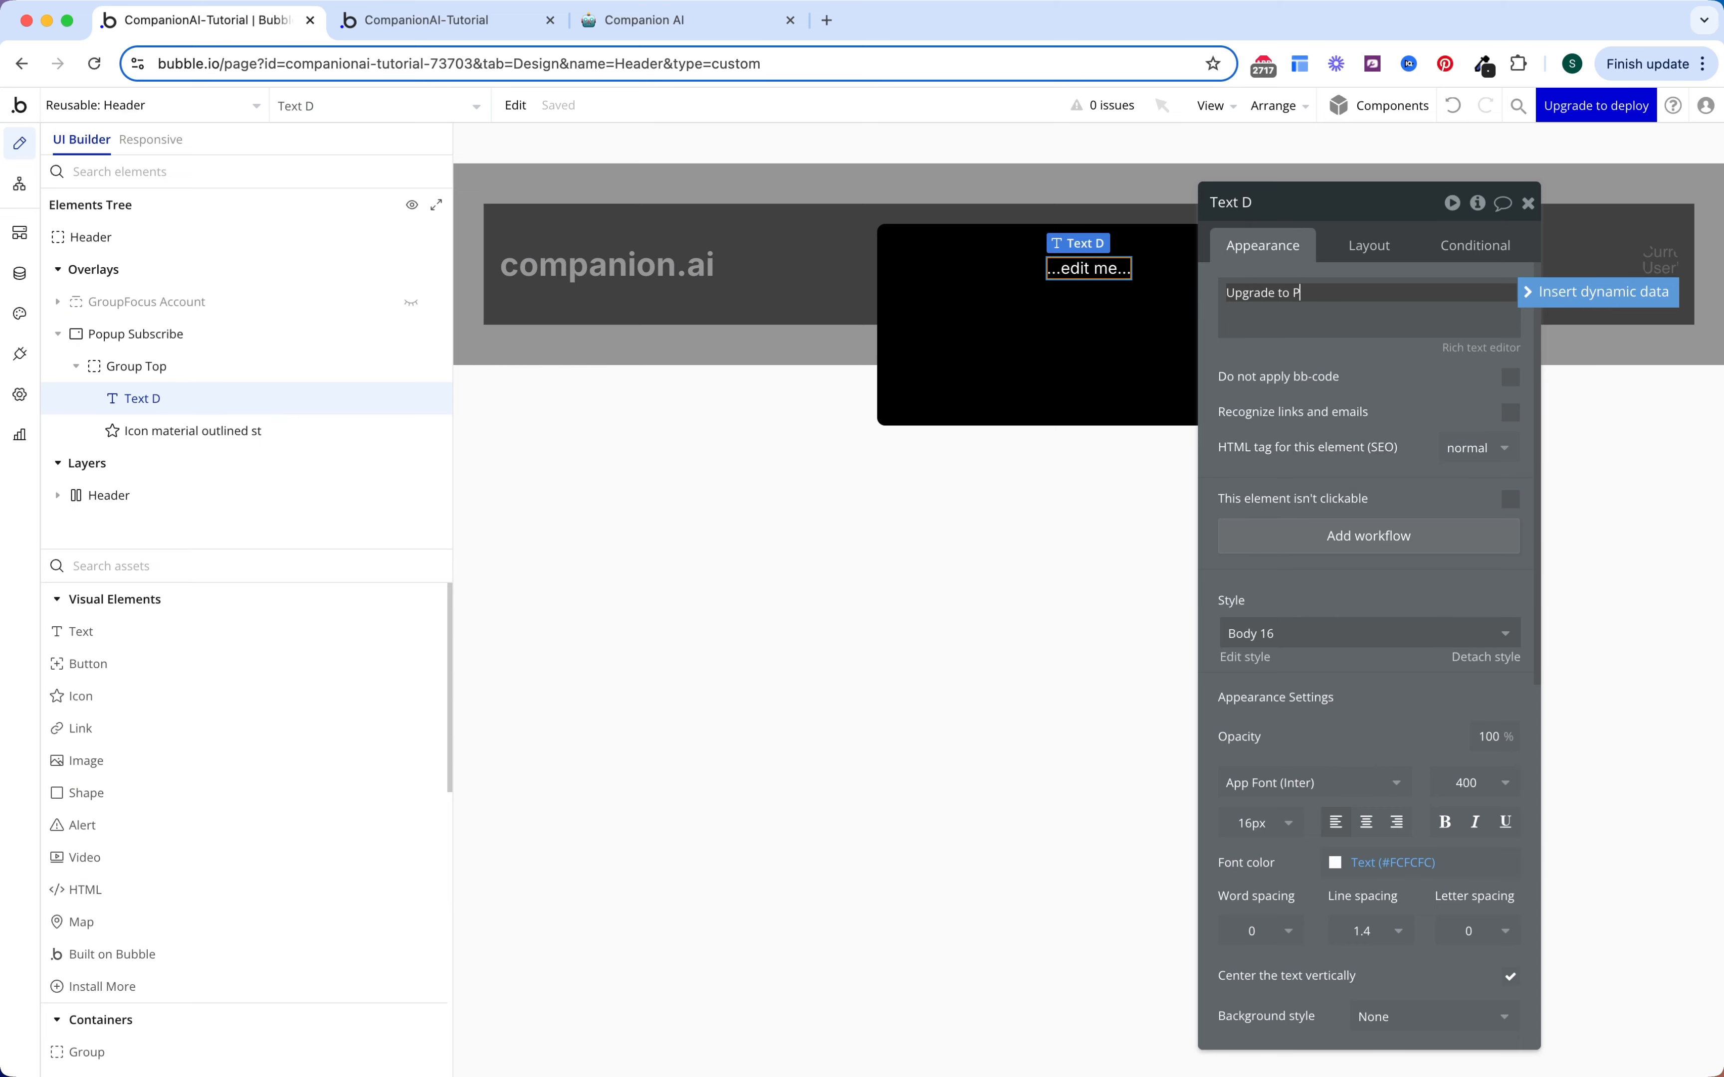
scroll(1346, 563, down, 5)
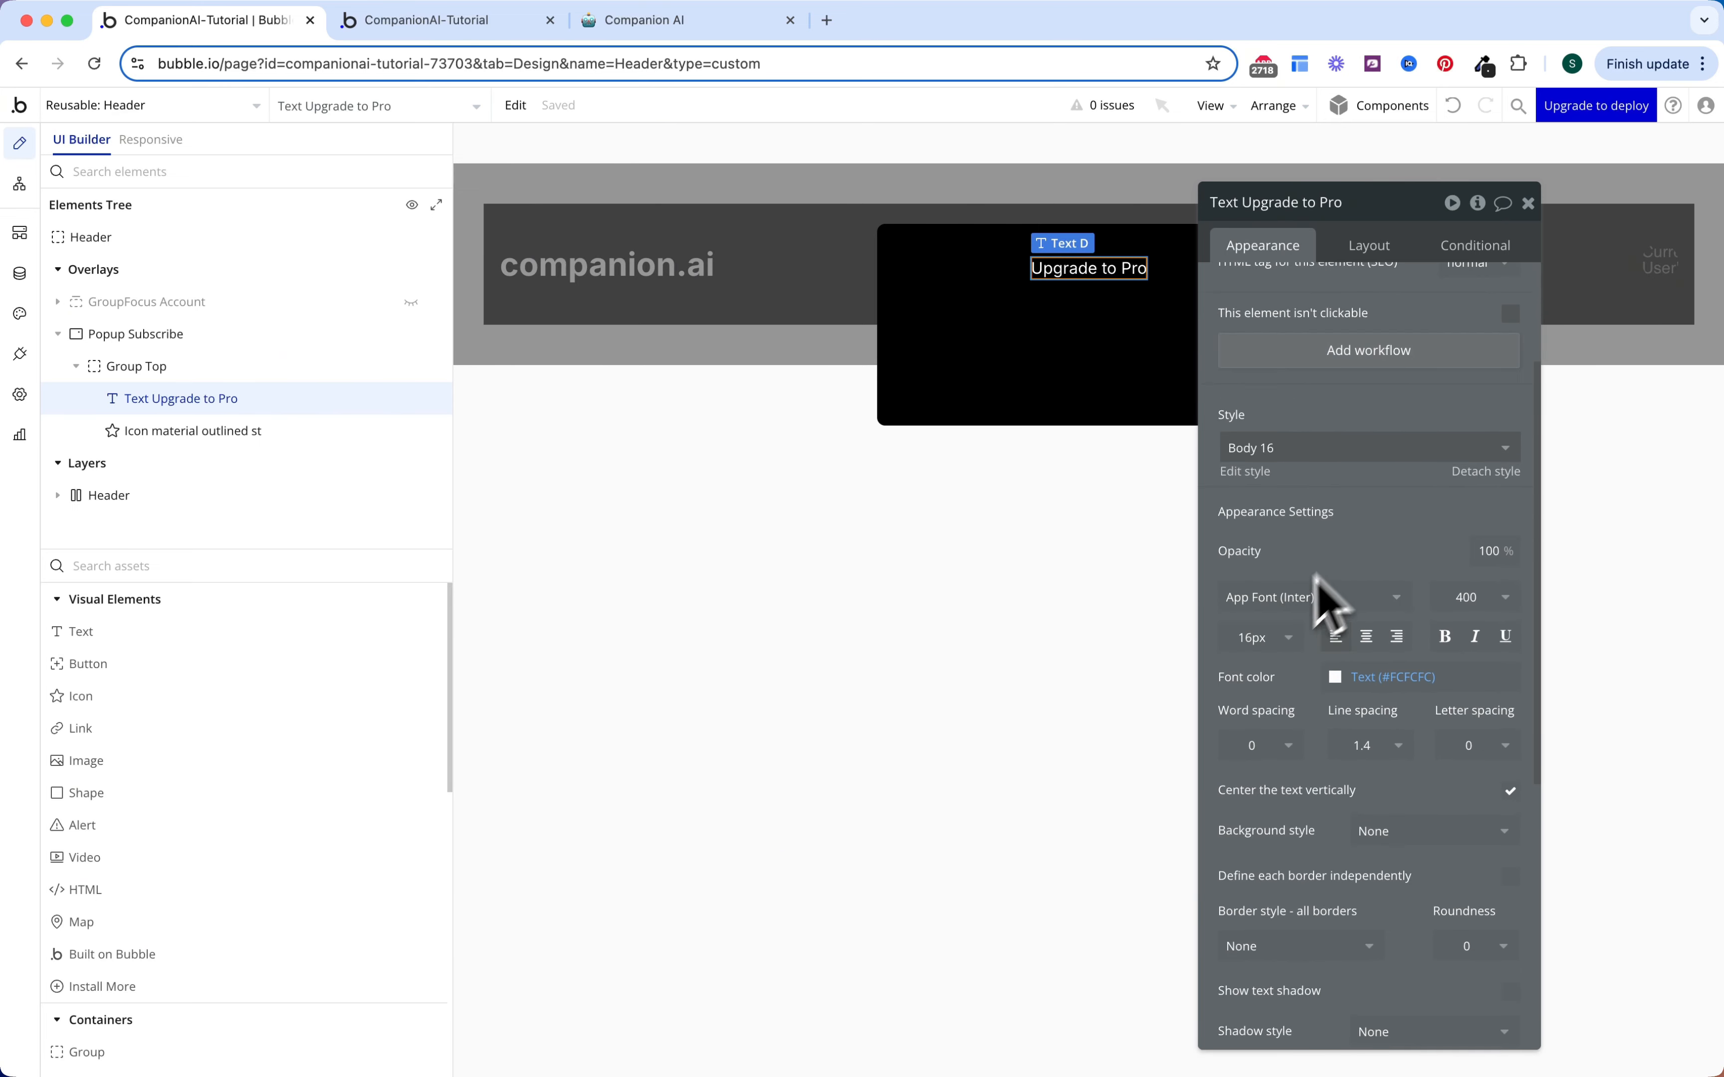
click(1275, 638)
double_click(1260, 638)
text(20)
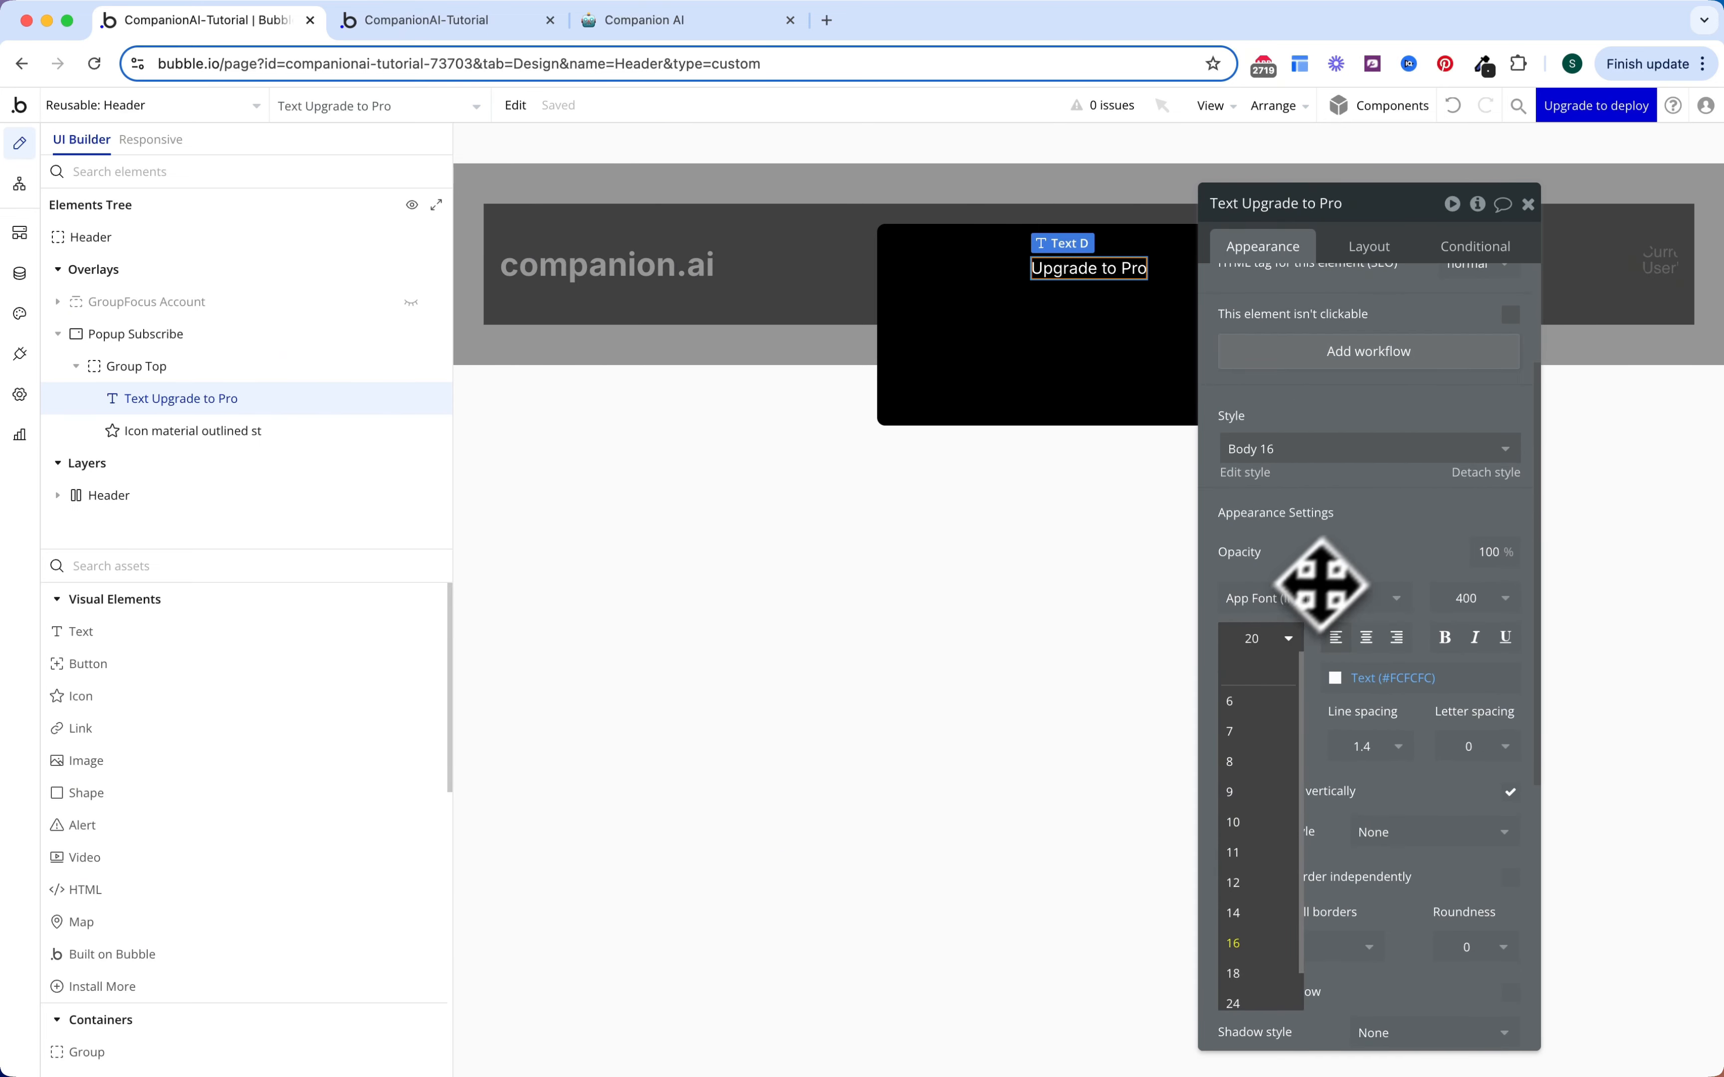
key(Return)
click(1444, 640)
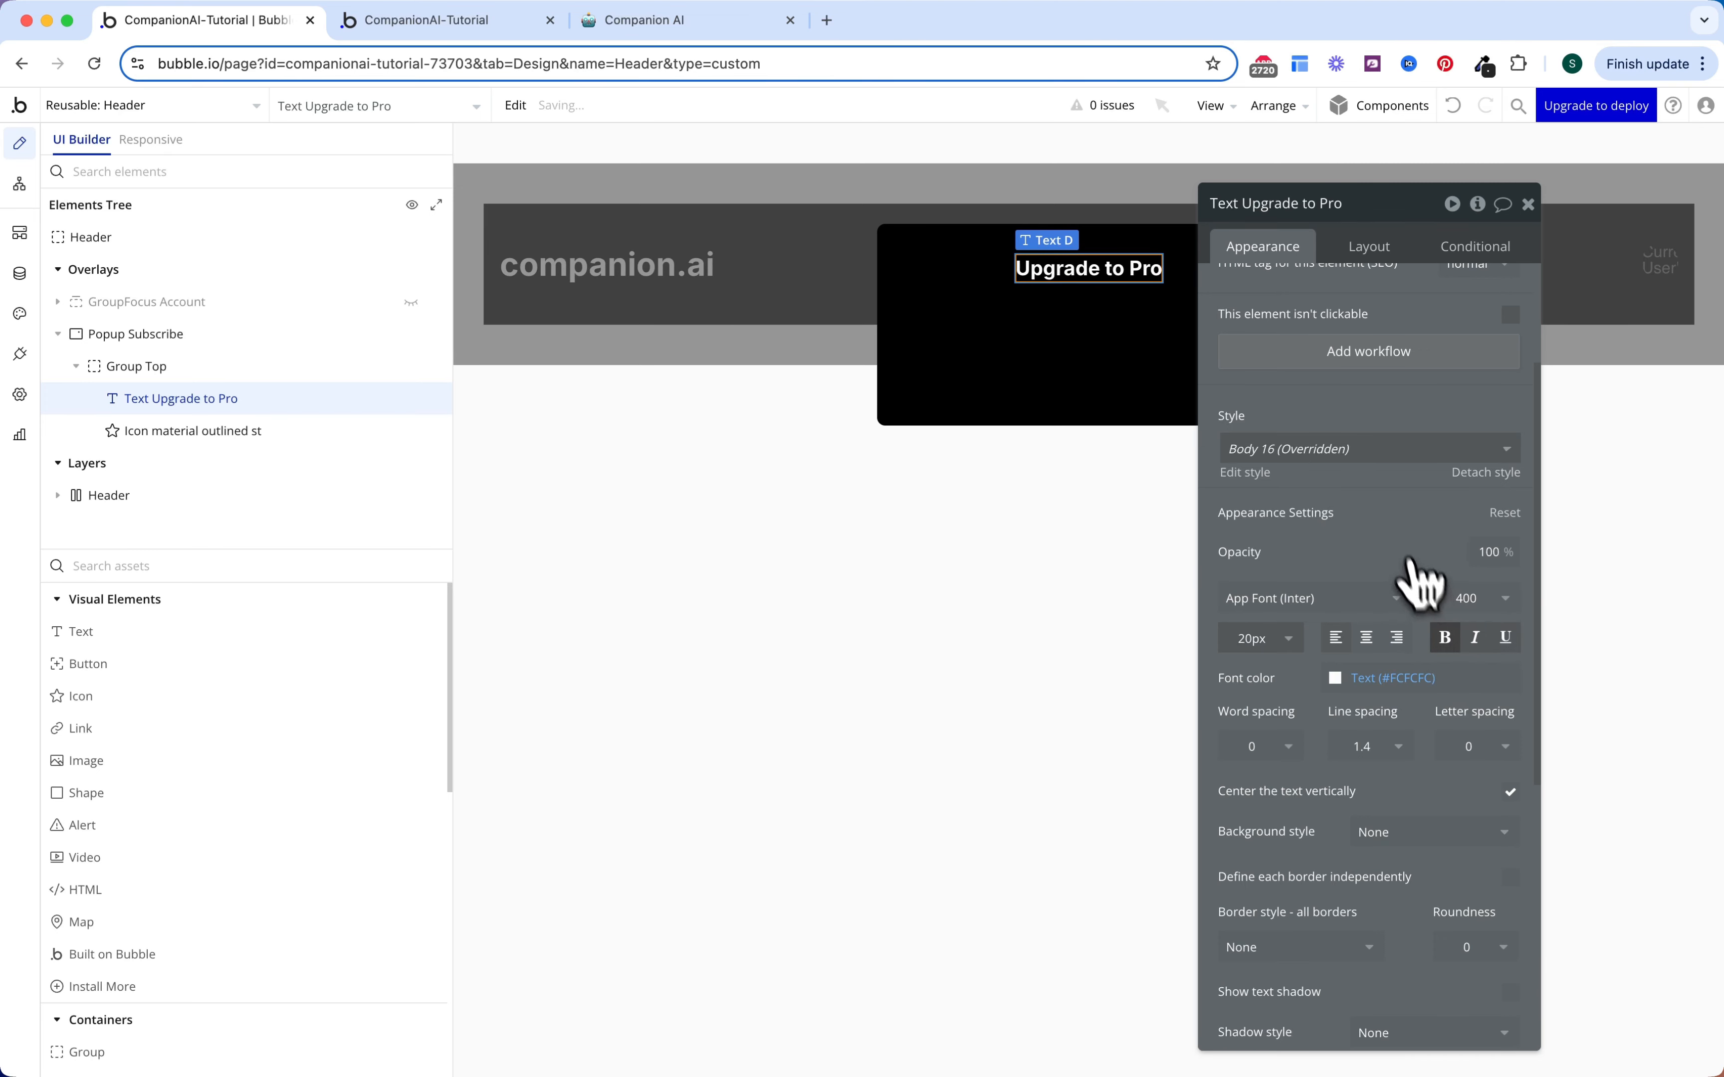
key(Escape)
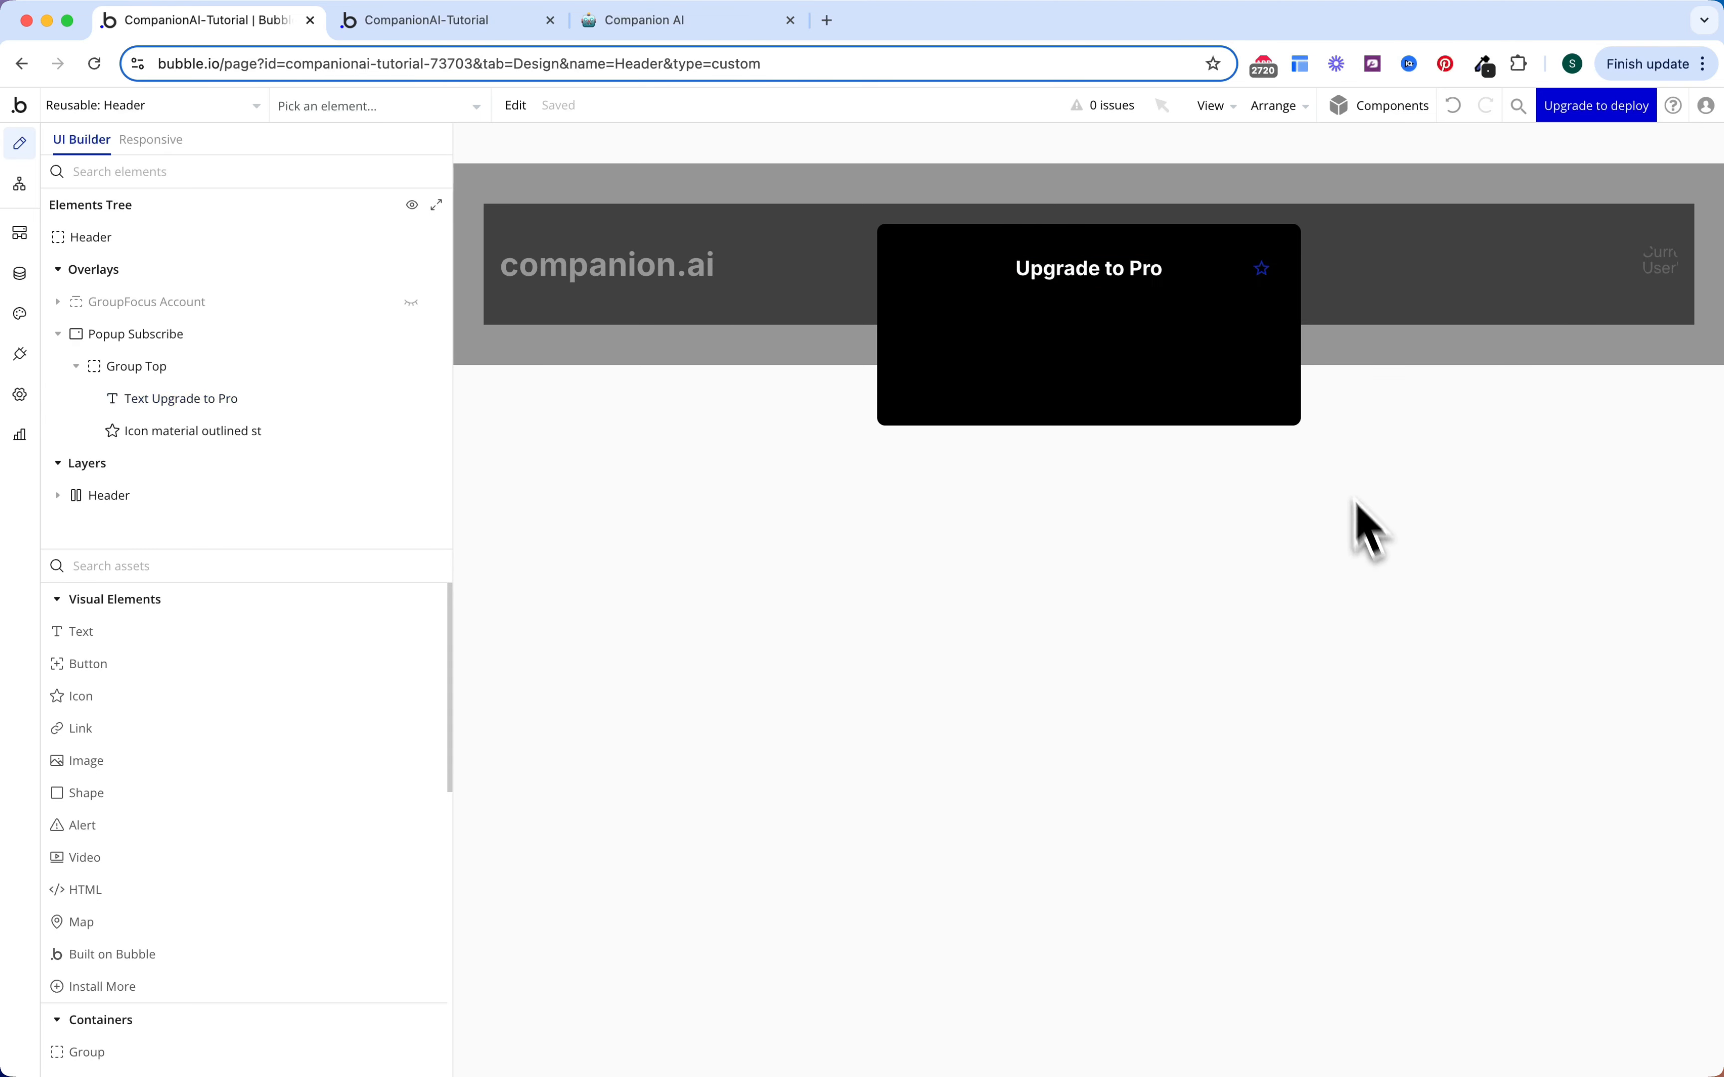
Step: Replace the star icon with a Close icon coloured Gray 50 (#A6A6A6)
click(1264, 267)
click(1112, 294)
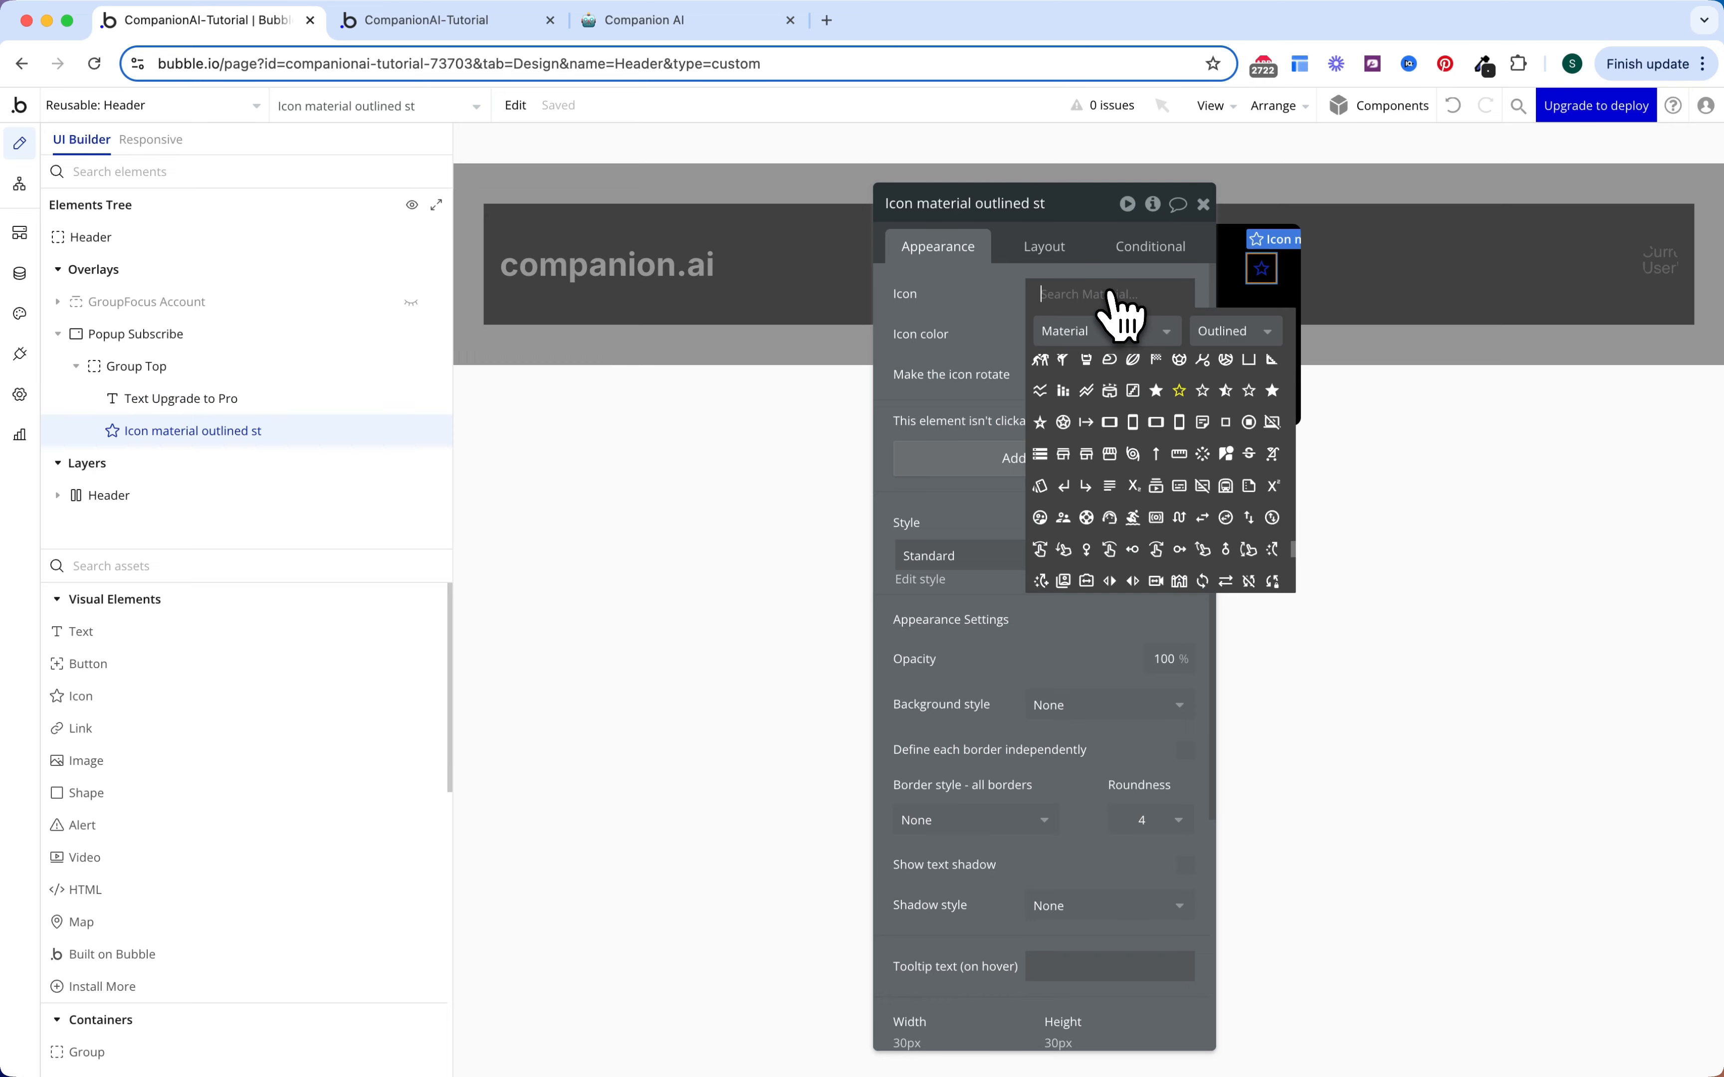
text(close)
click(1069, 365)
click(1076, 334)
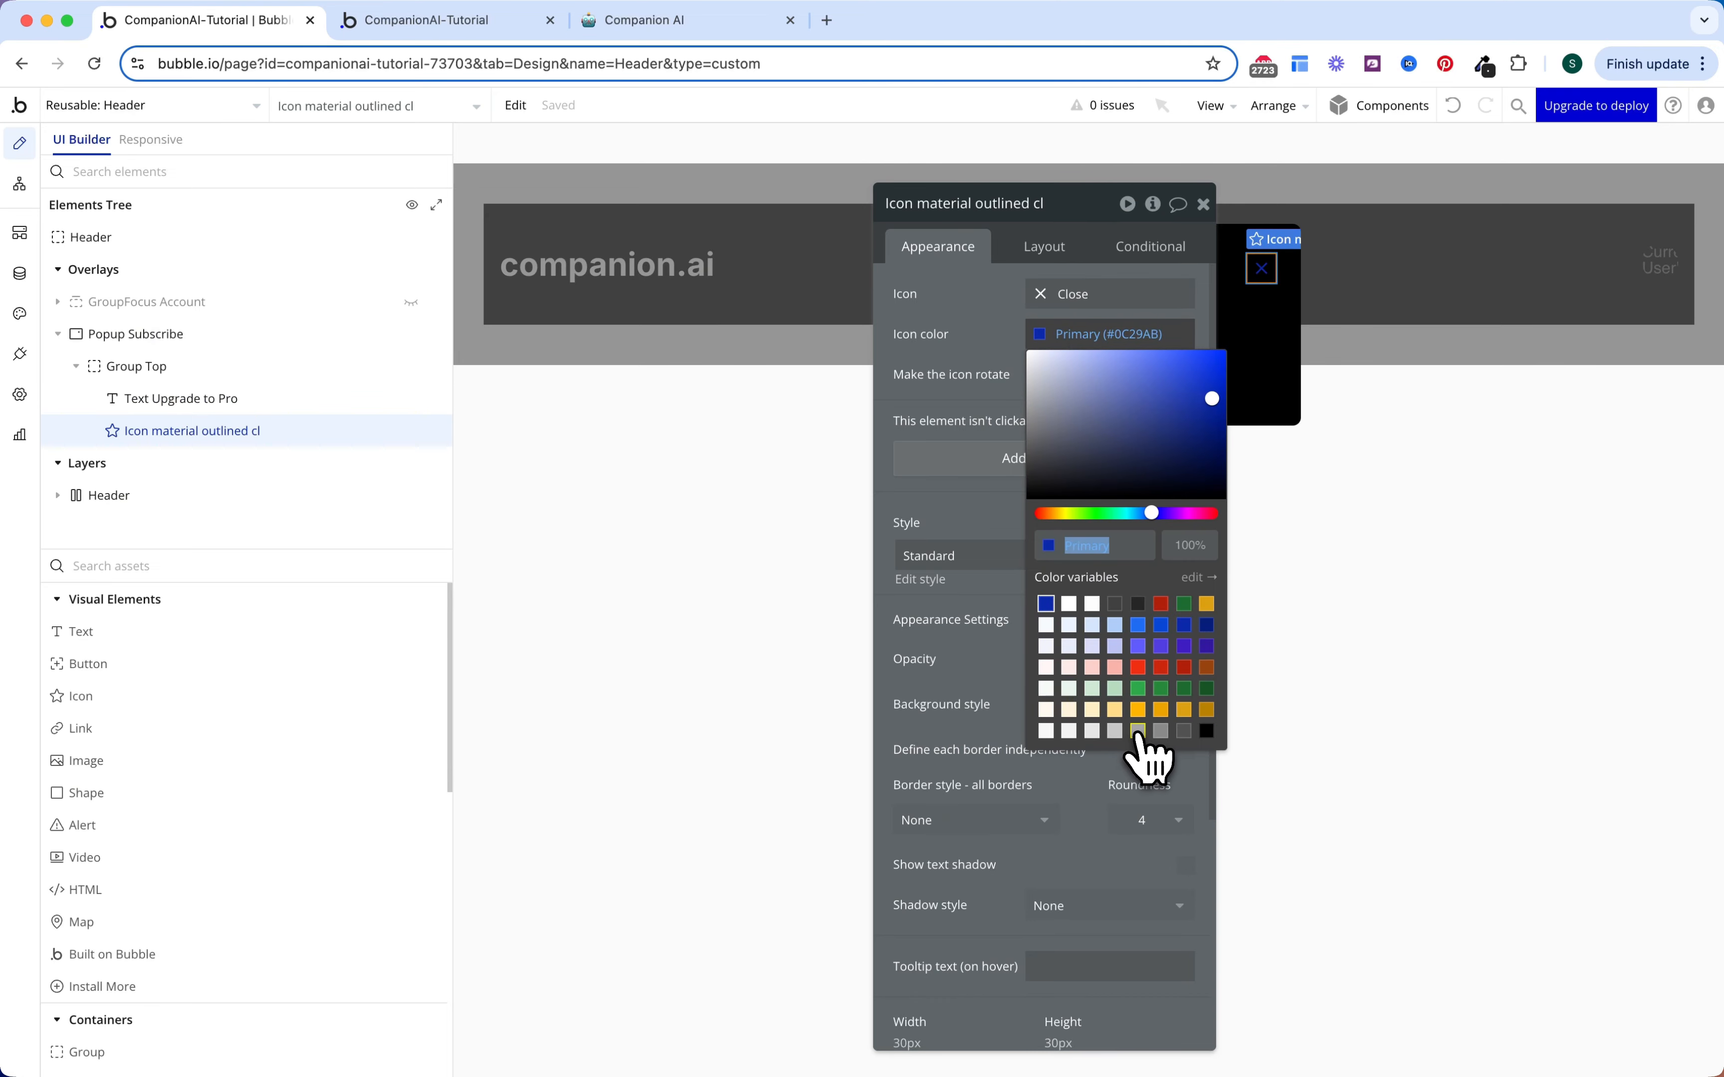
click(1137, 731)
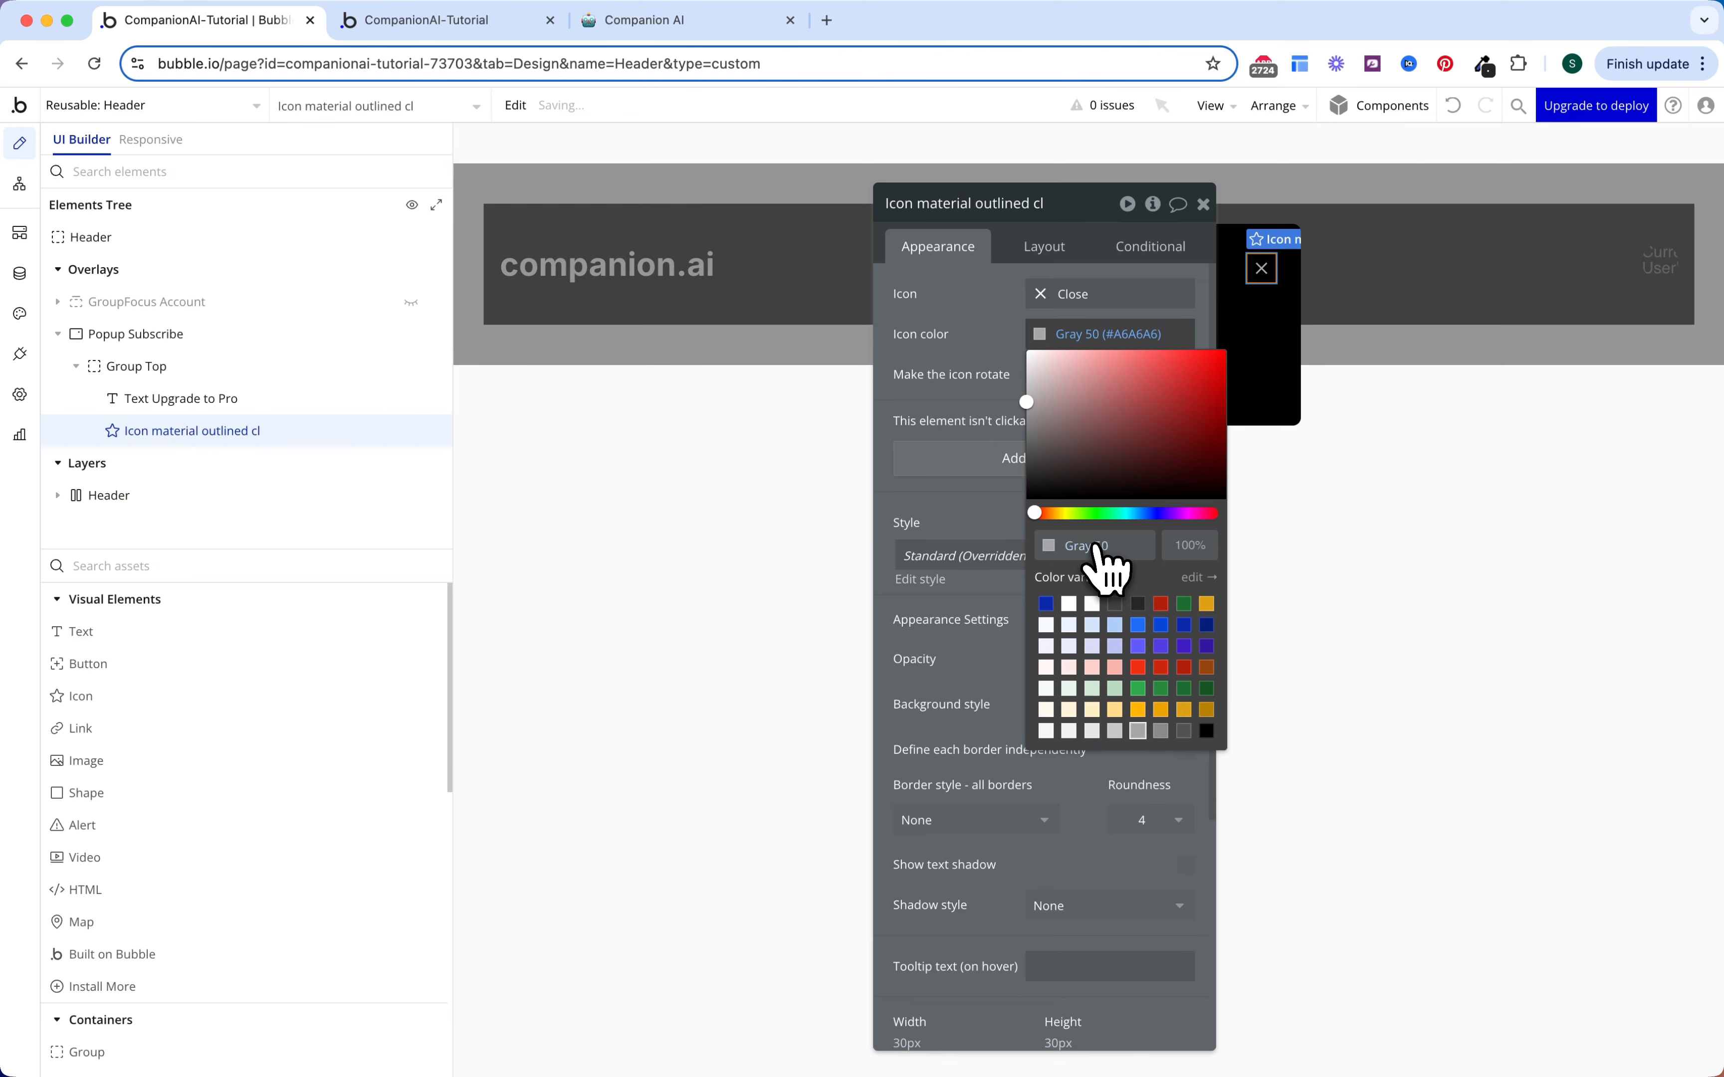
click(980, 296)
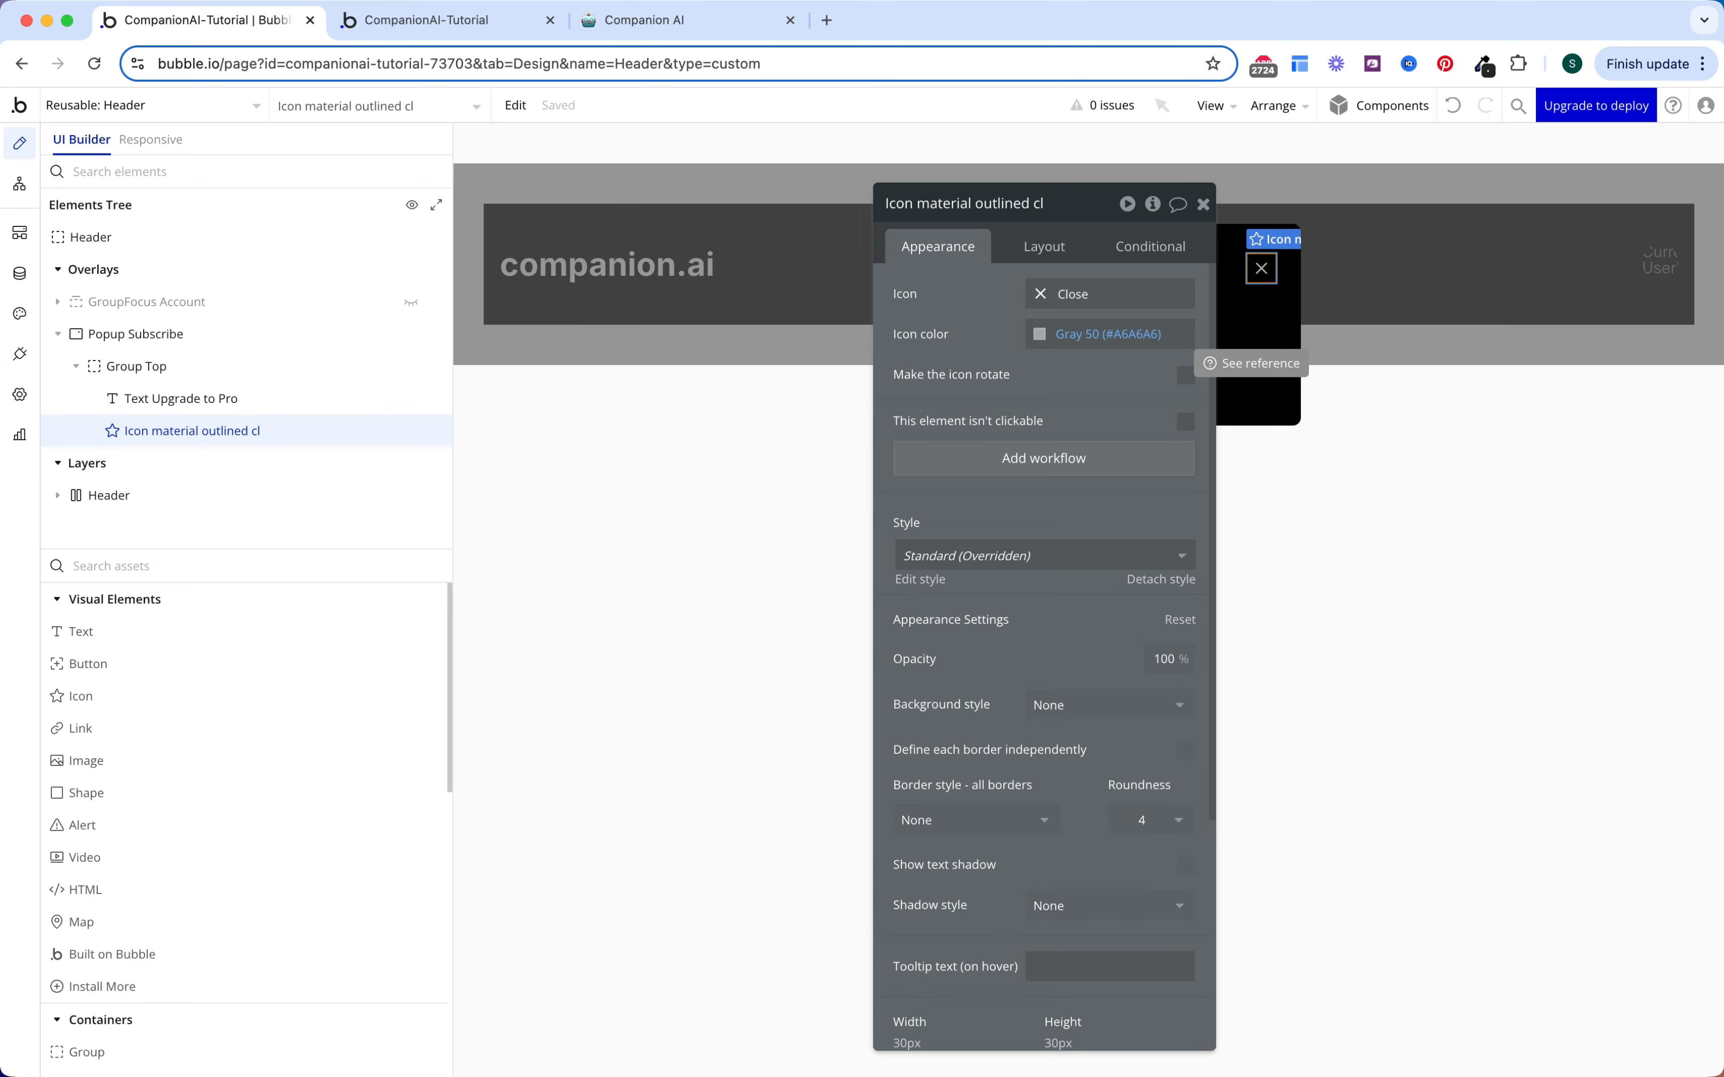
key(Escape)
click(77, 367)
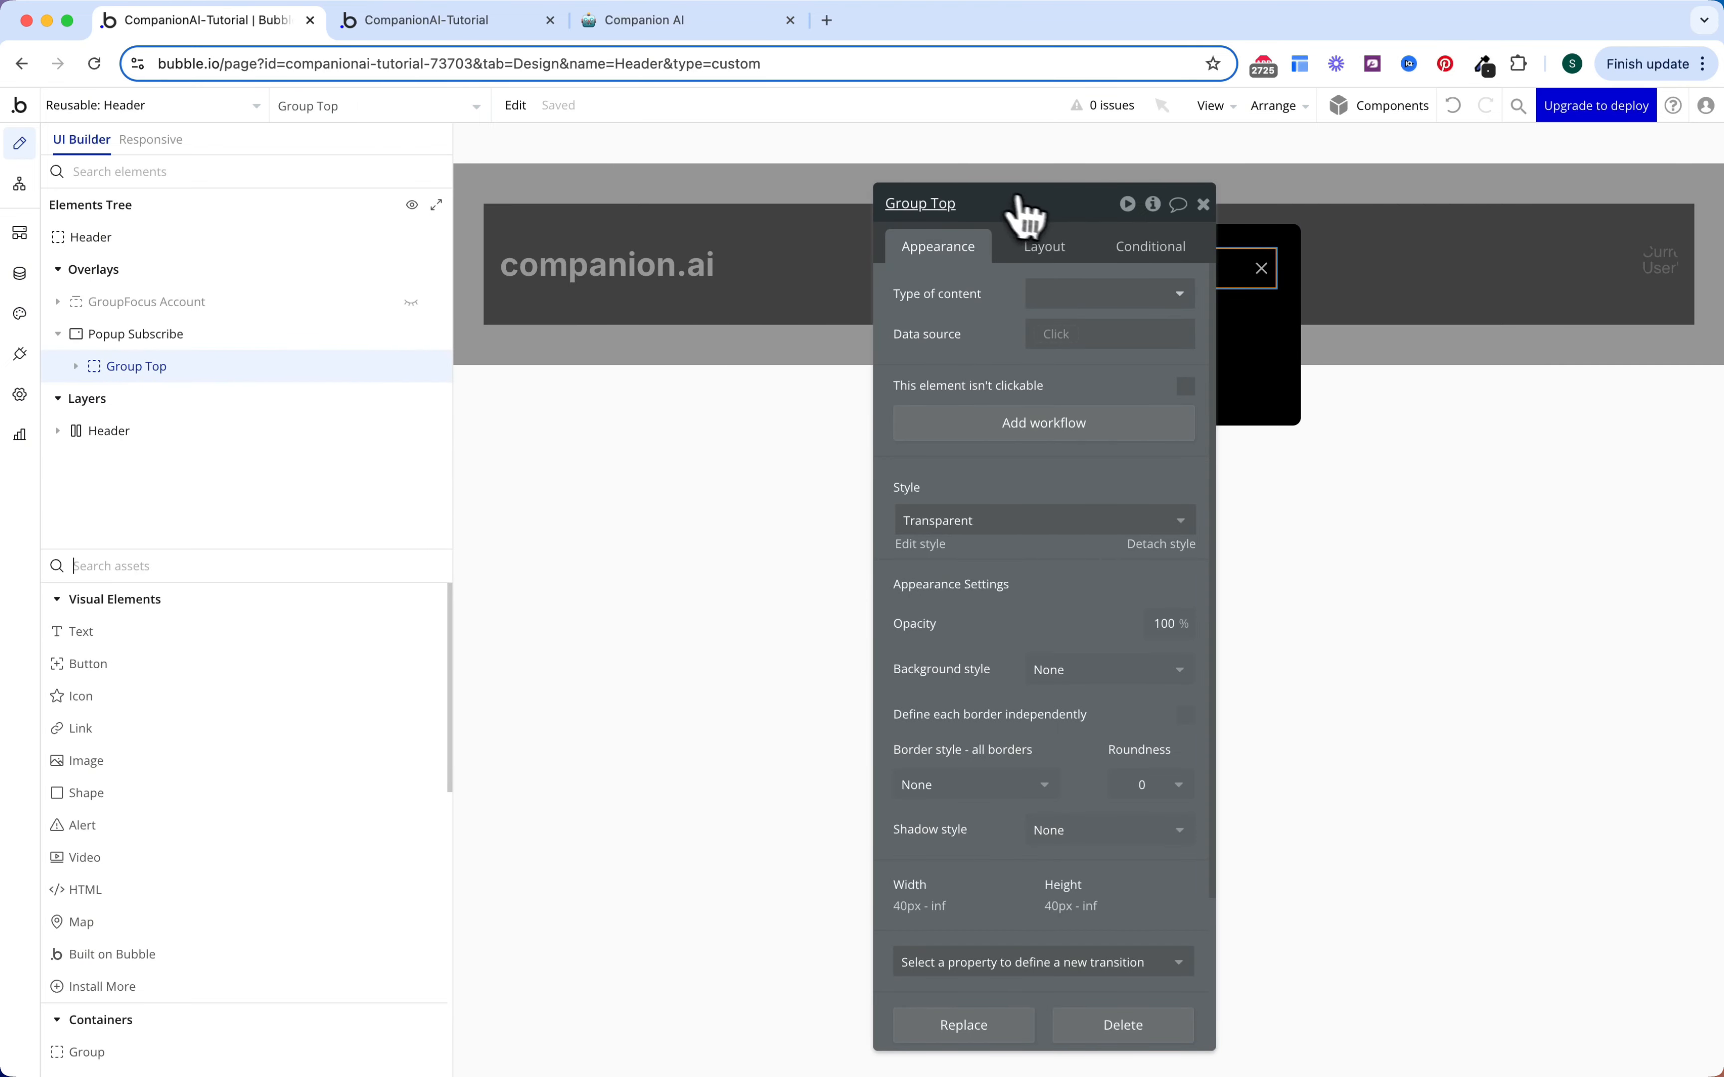
drag(1024, 214, 710, 212)
Step: Add a Gray 50 'Create Custom AI Companions!' subtitle with 'Custom AI' bold in #529BC3
click(214, 632)
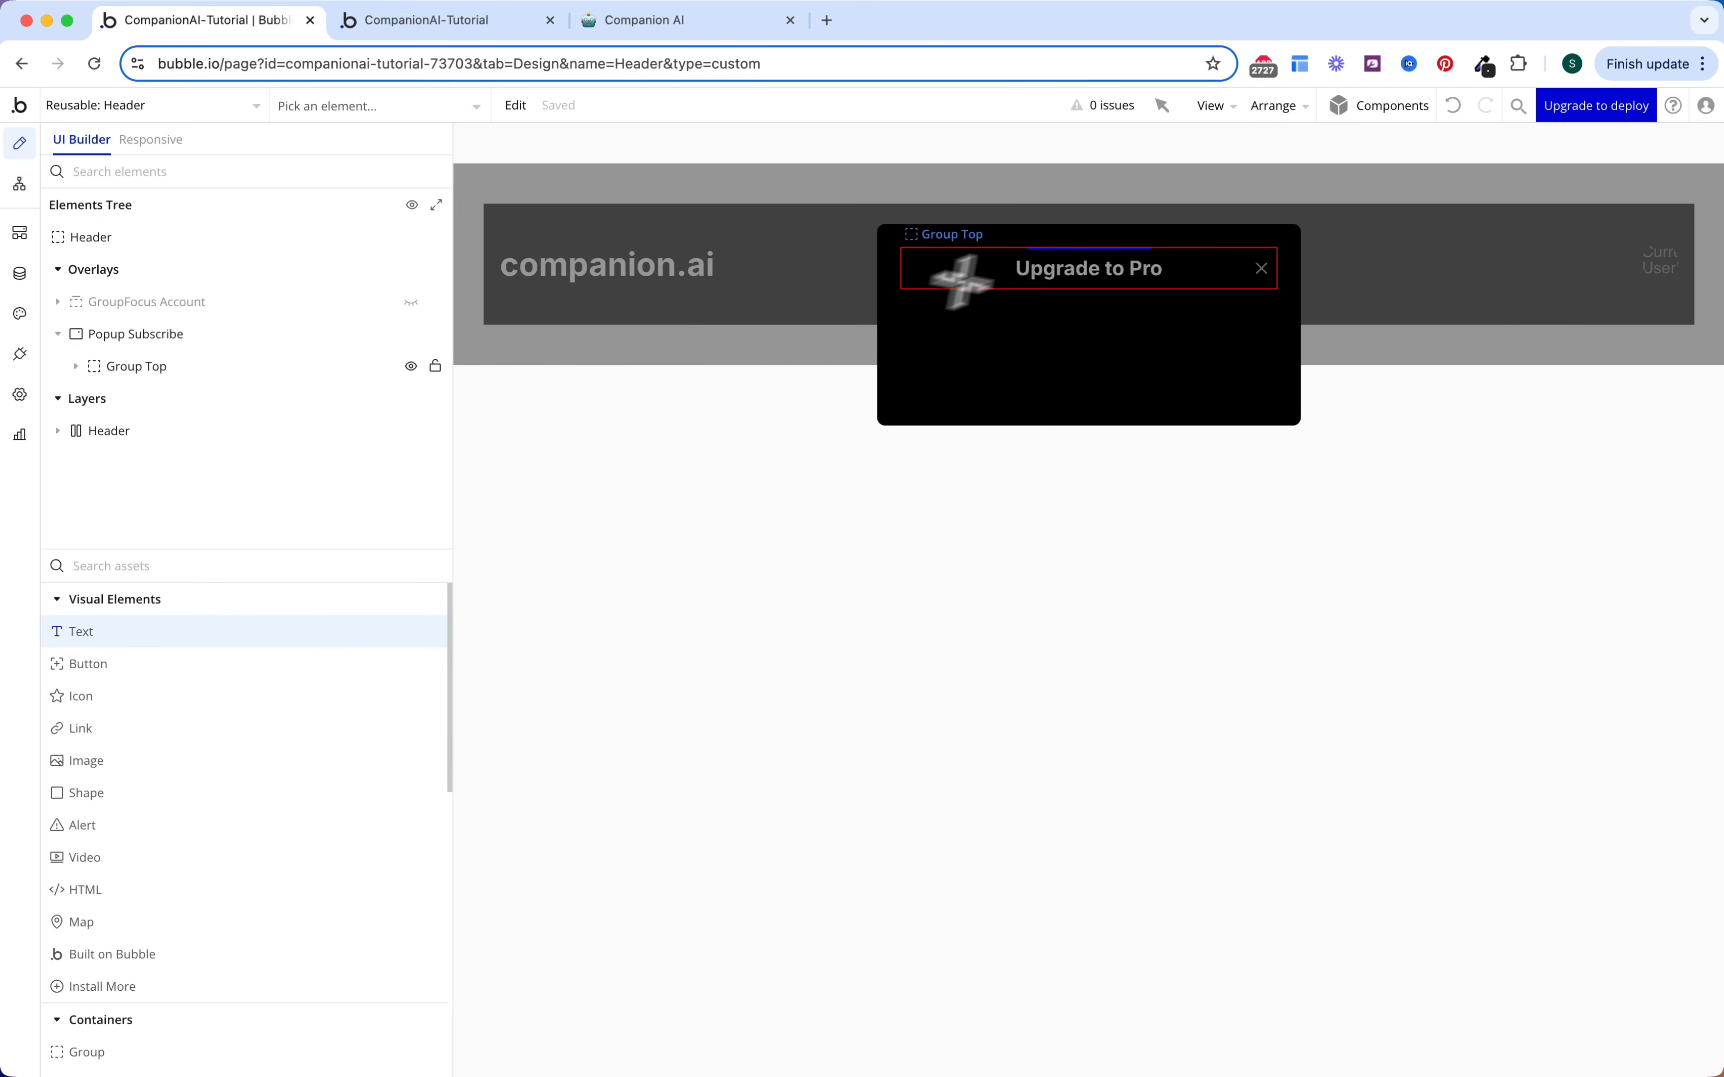
drag(962, 281, 1058, 296)
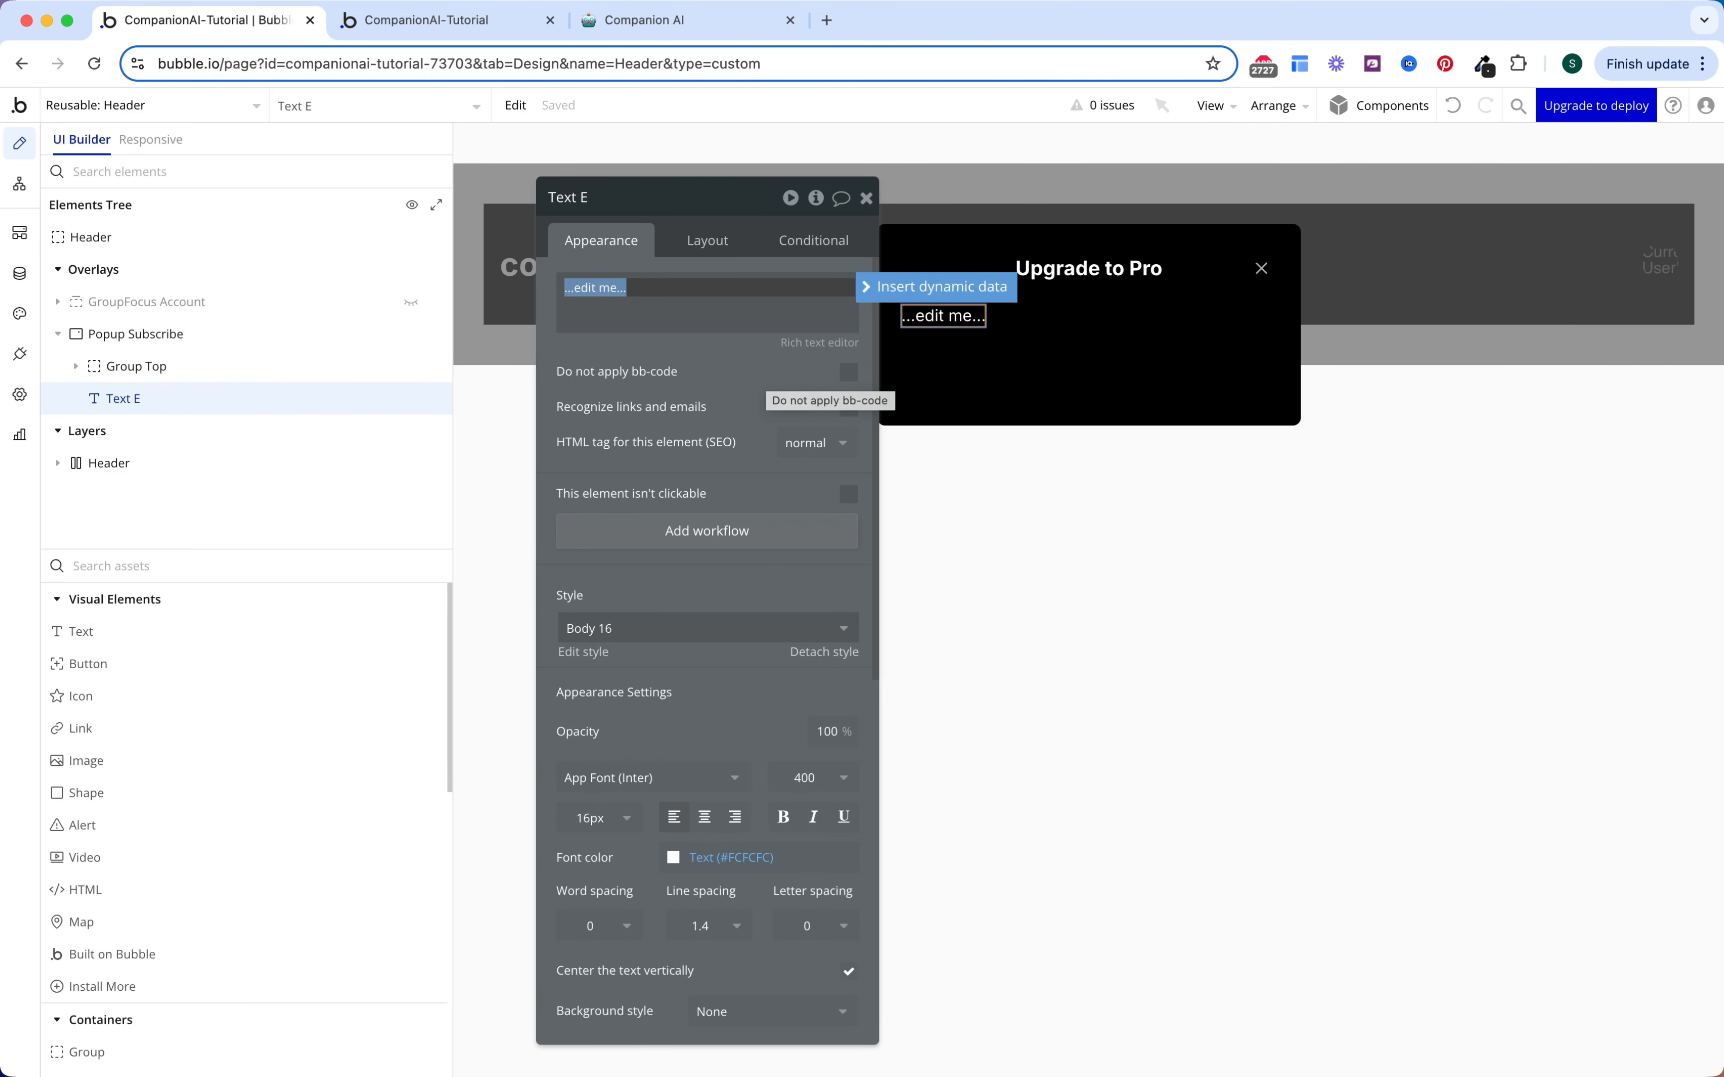
text(Create Custom AI Companion)
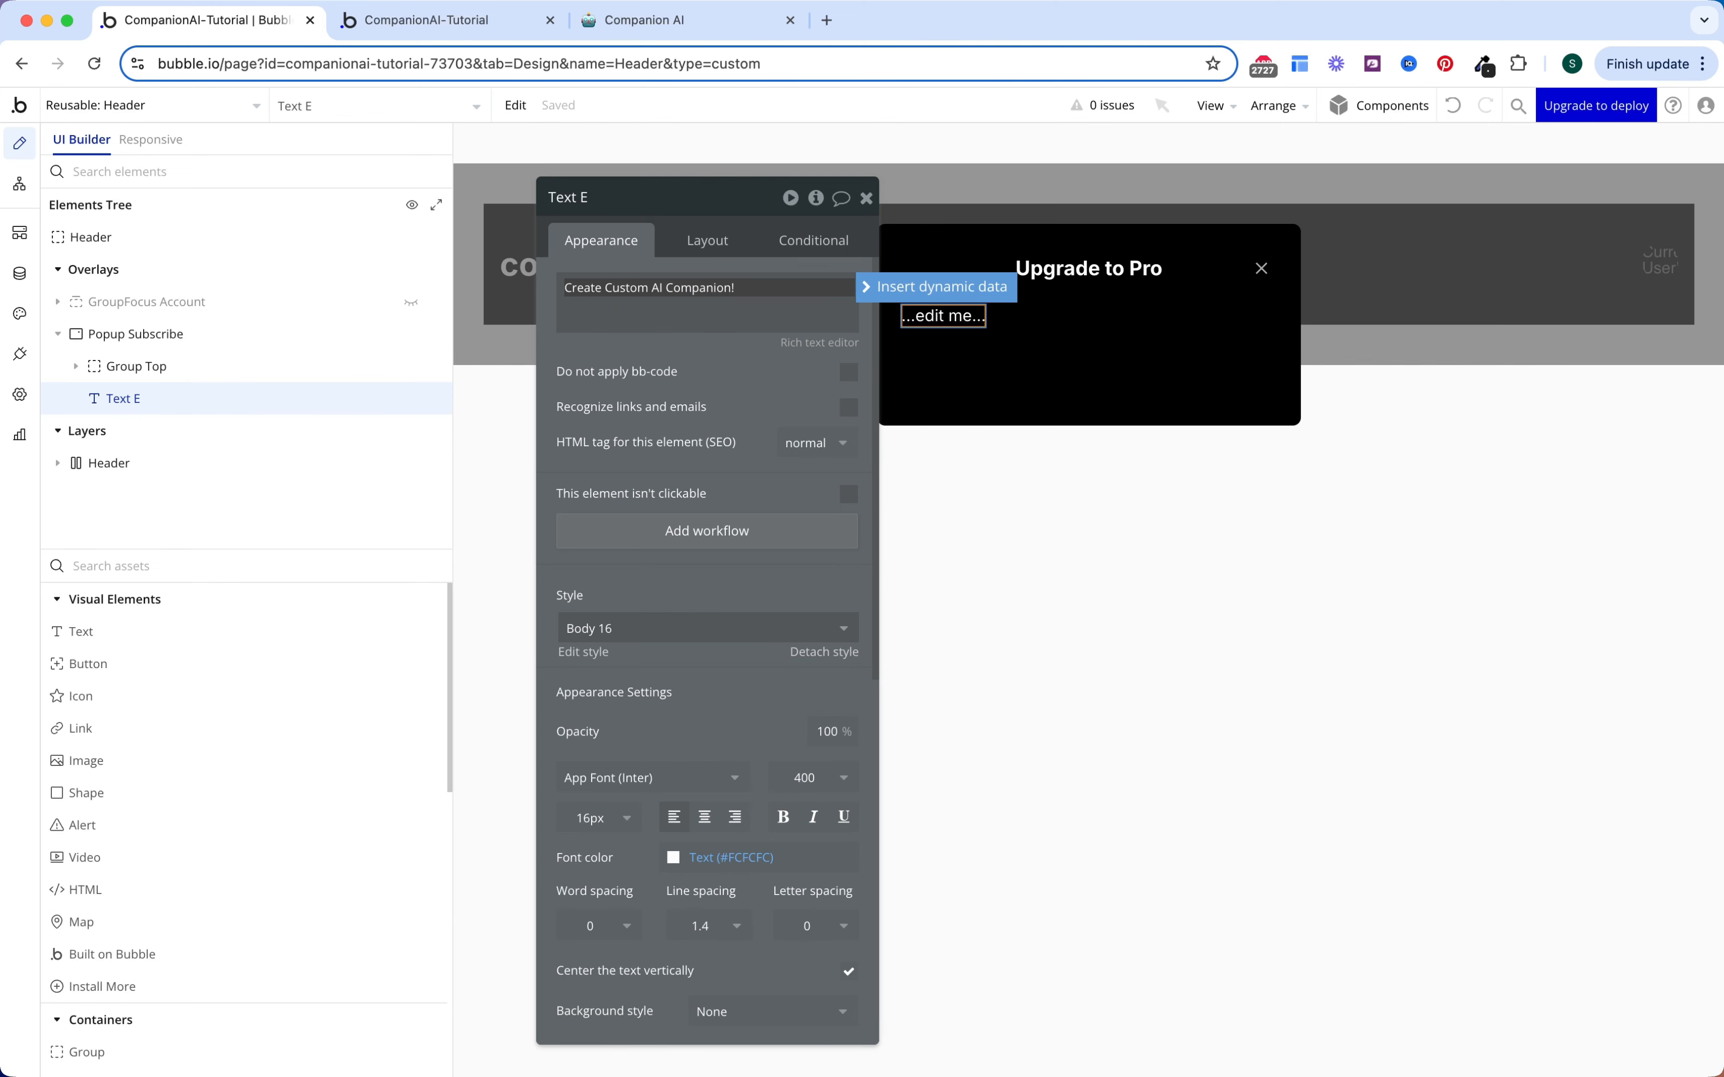
text(!)
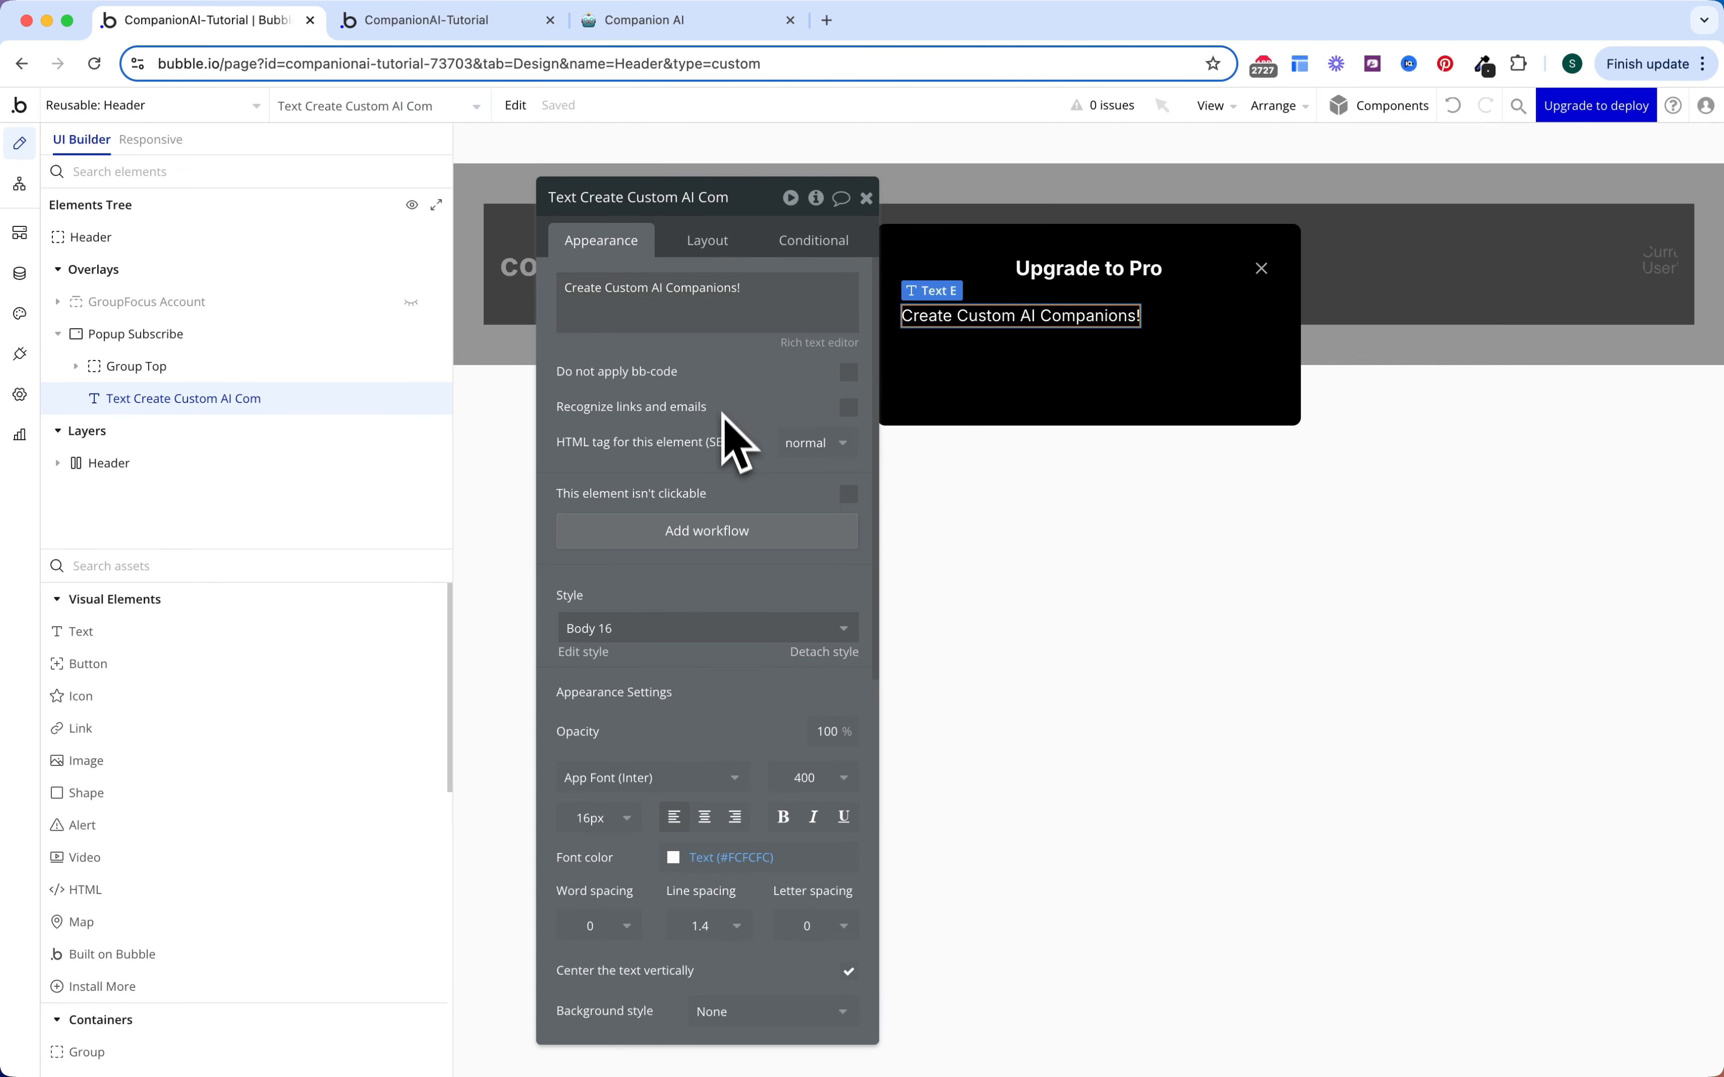
click(719, 856)
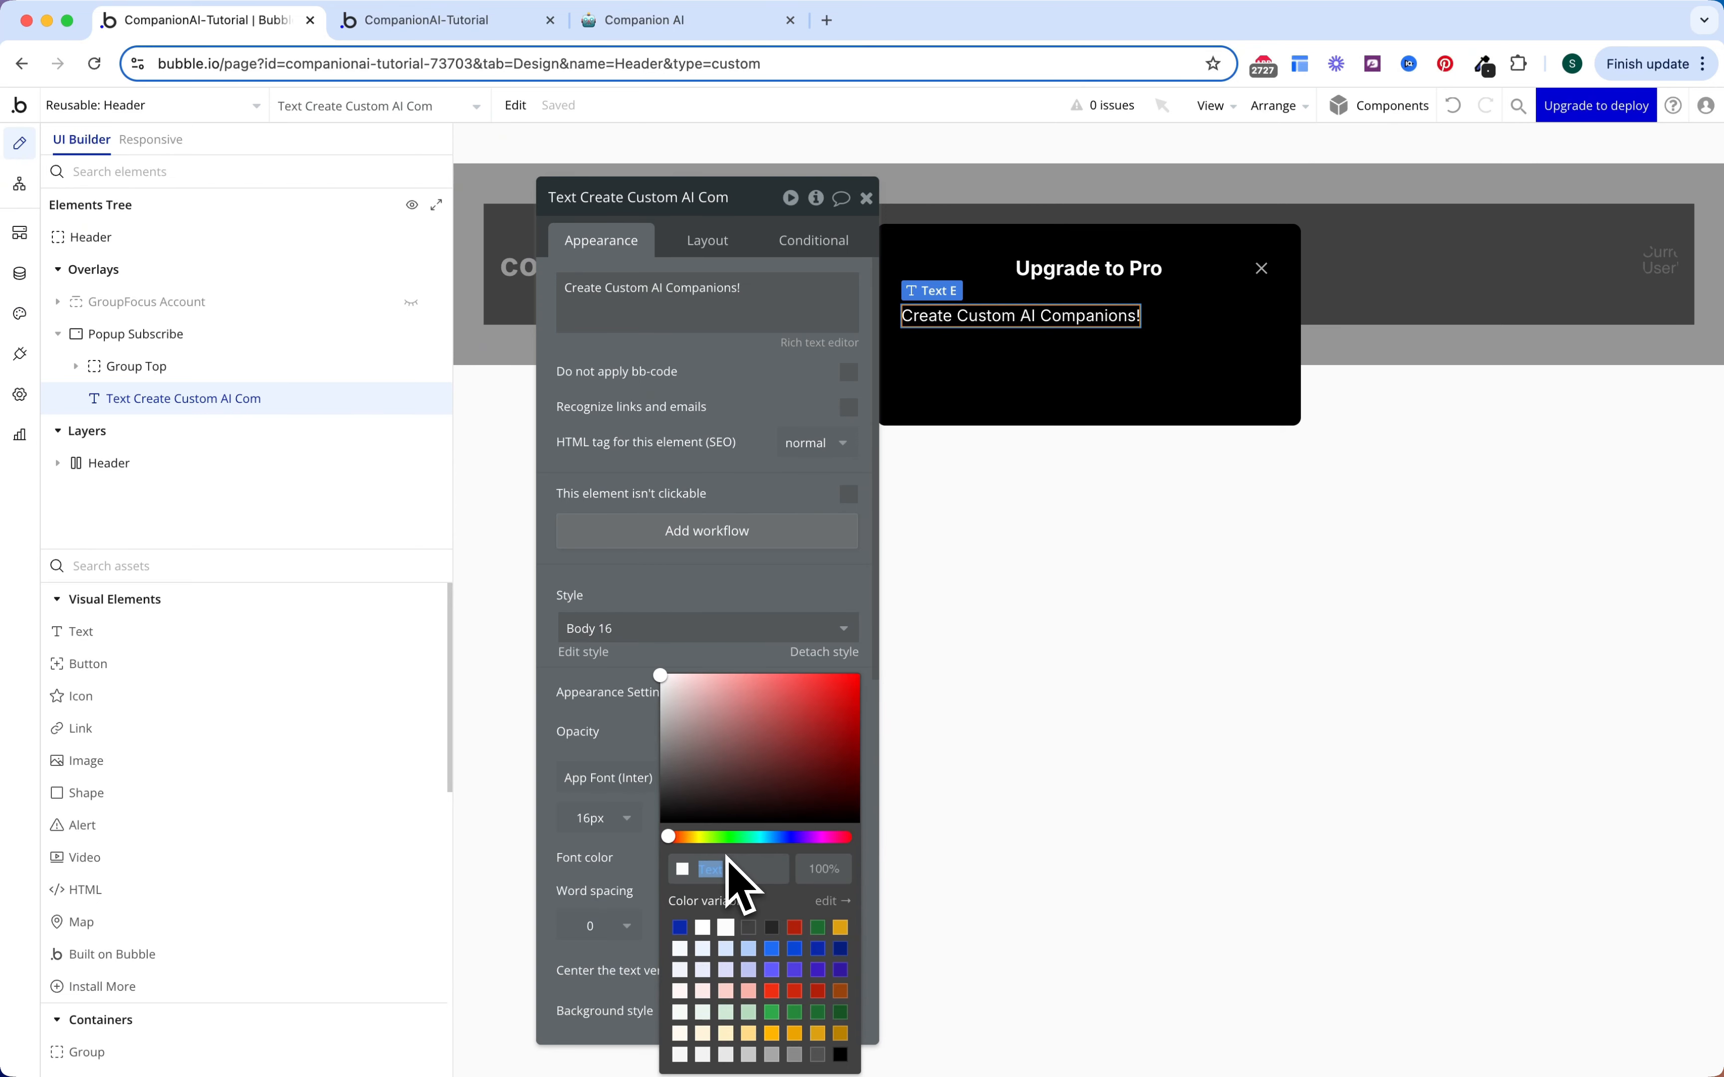
click(771, 1054)
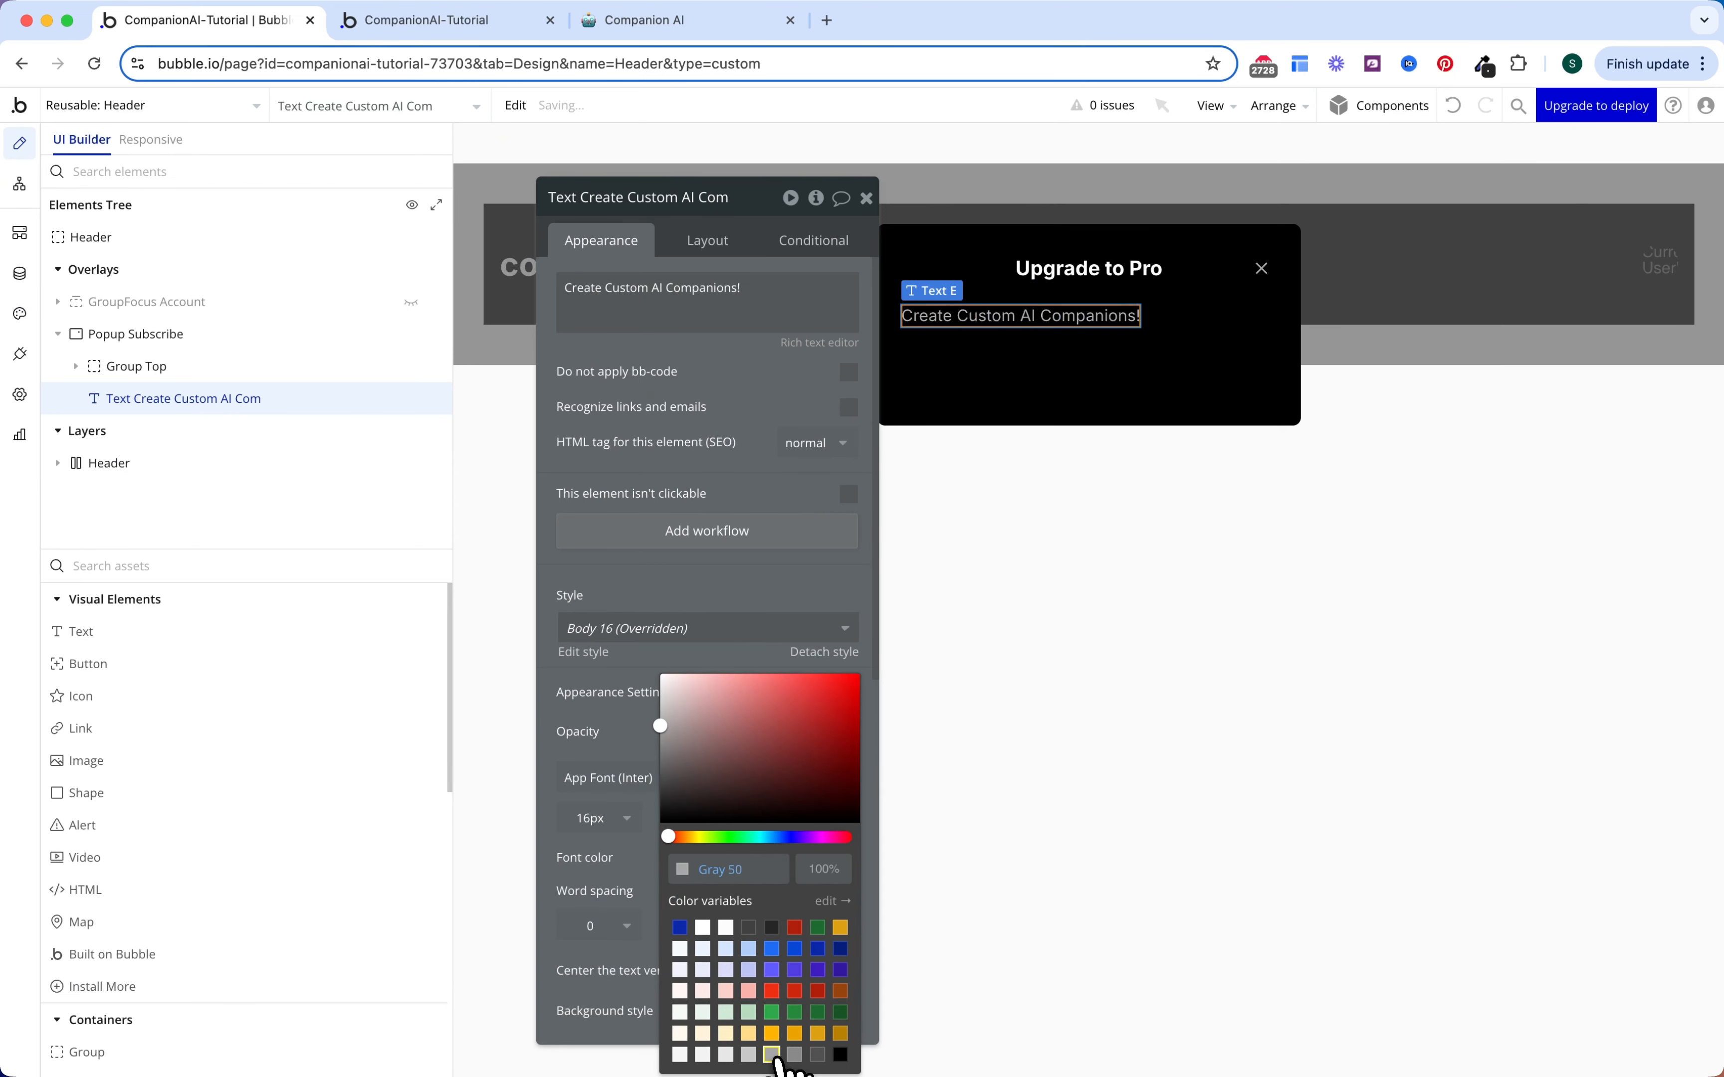
click(726, 574)
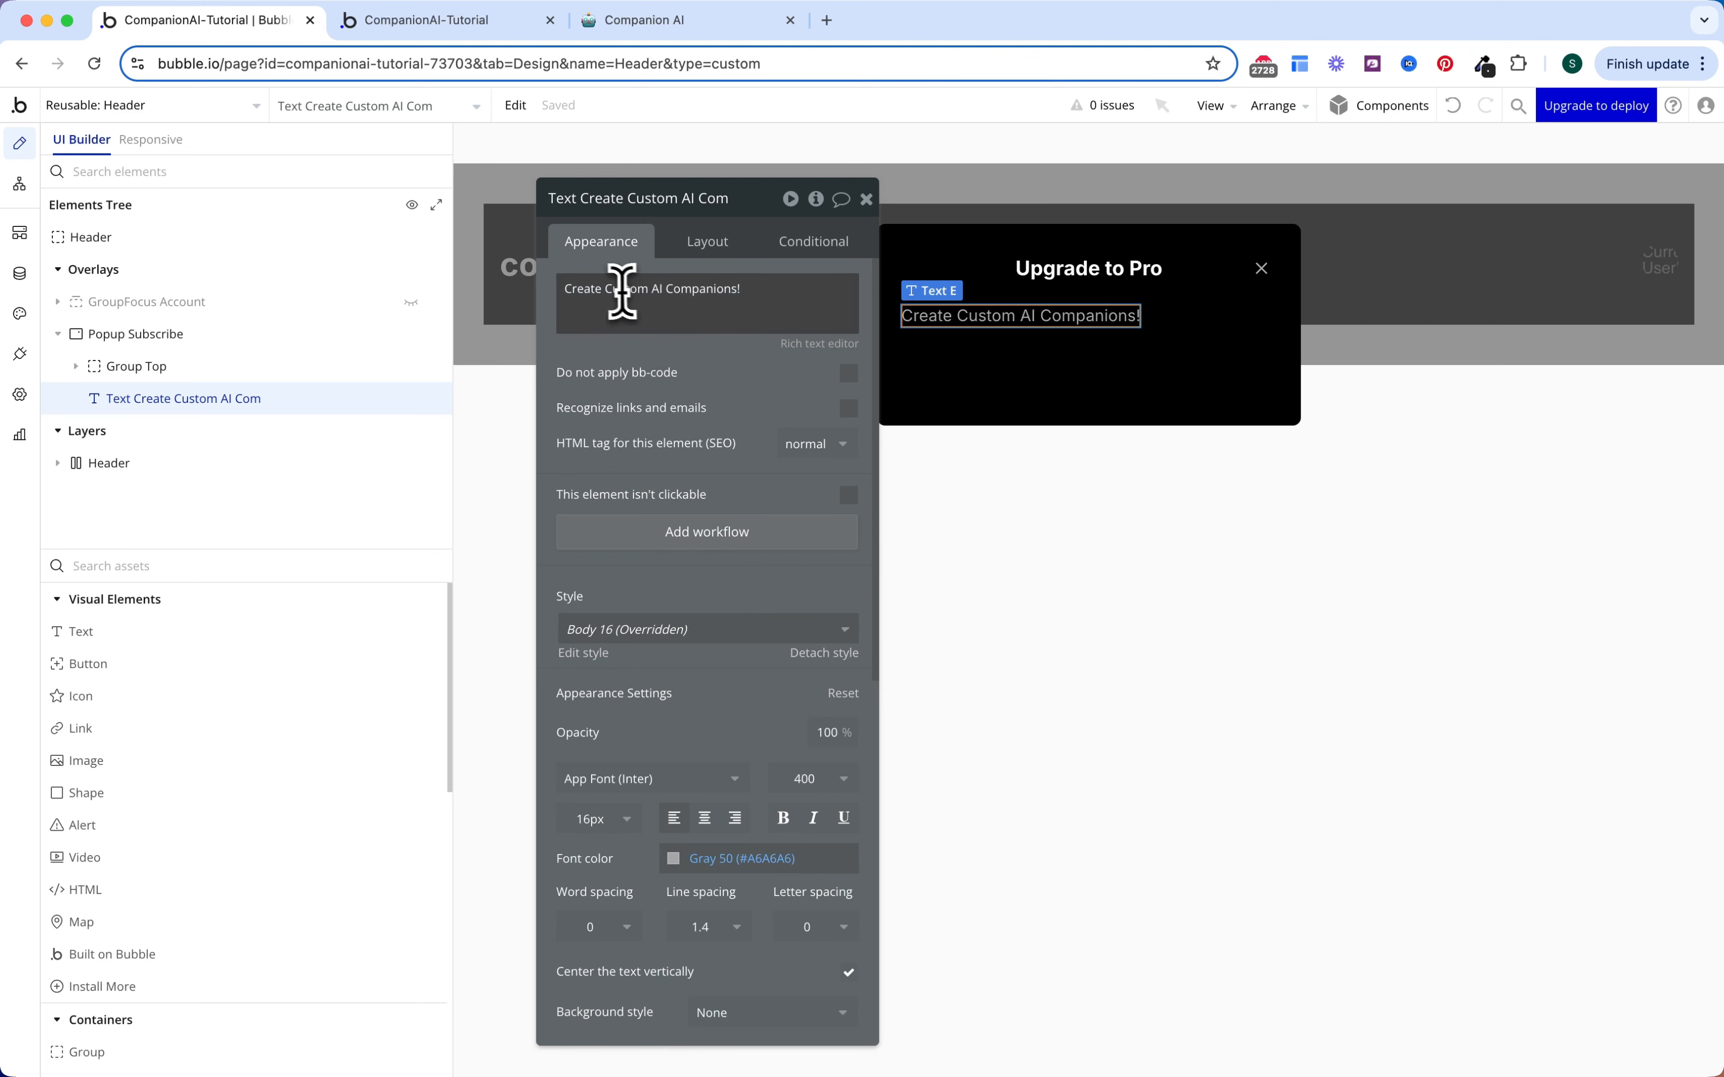
click(607, 289)
click(605, 289)
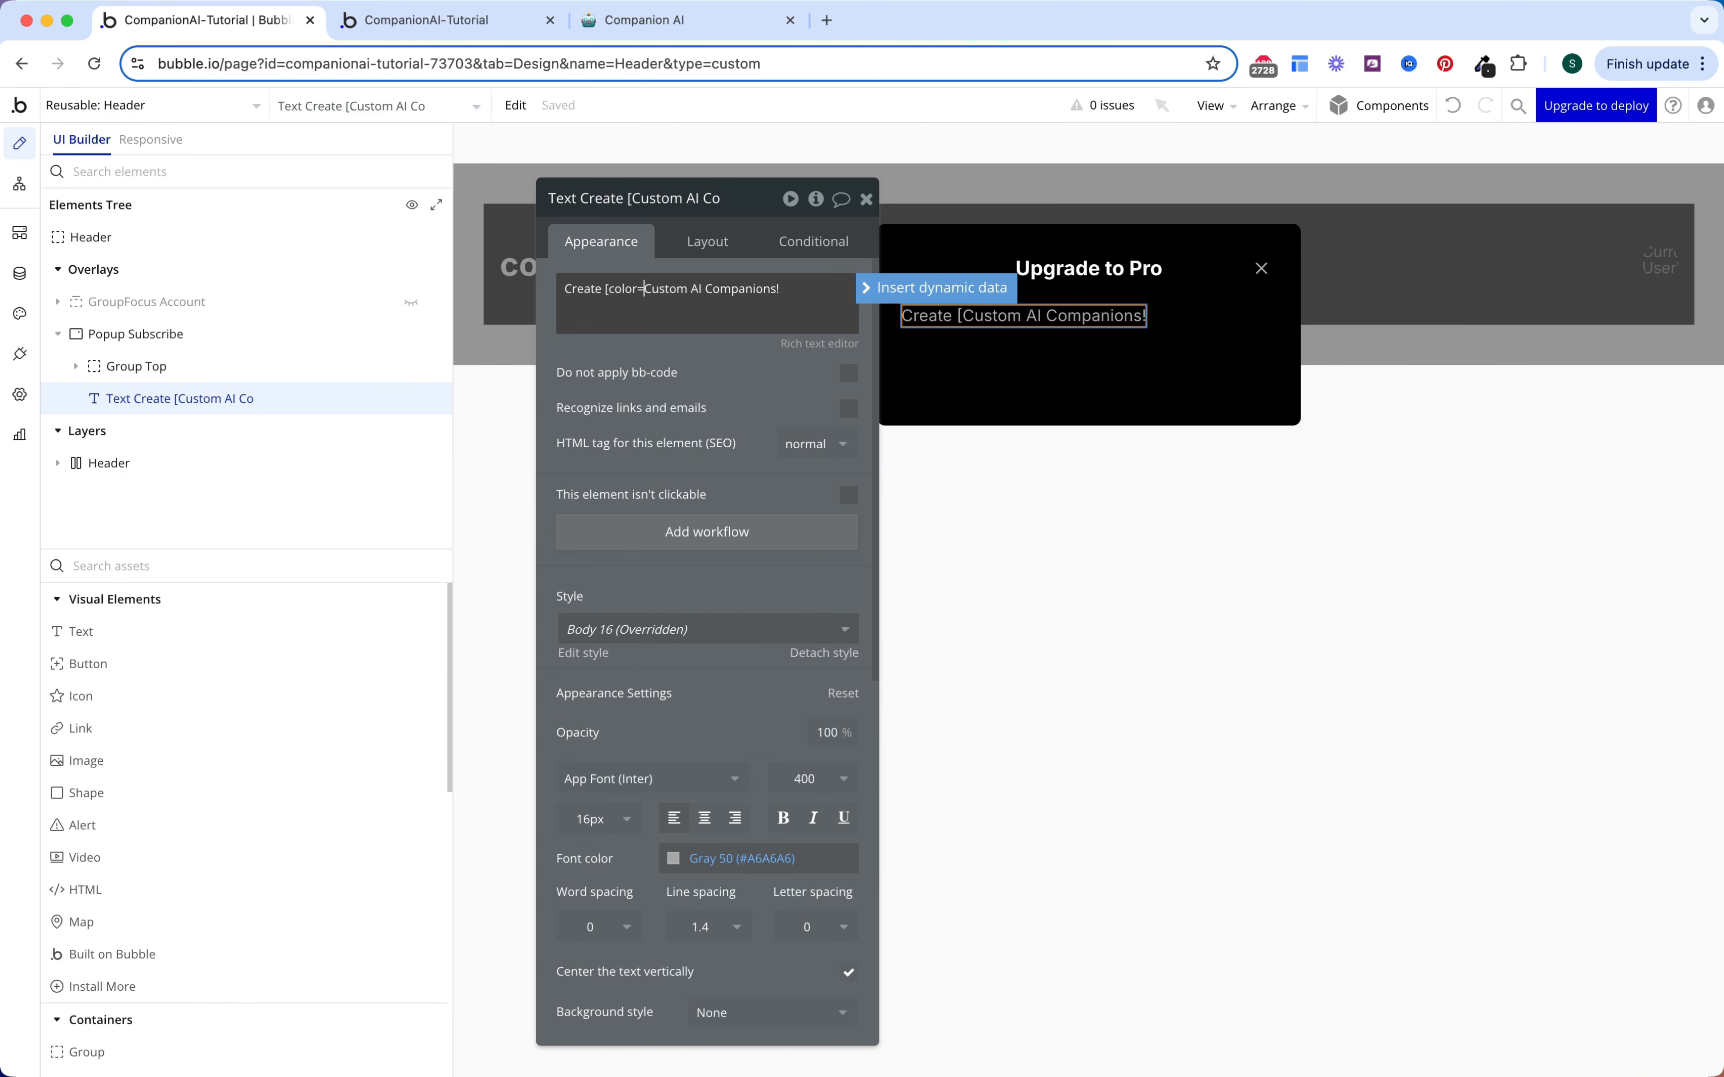
text(#5)
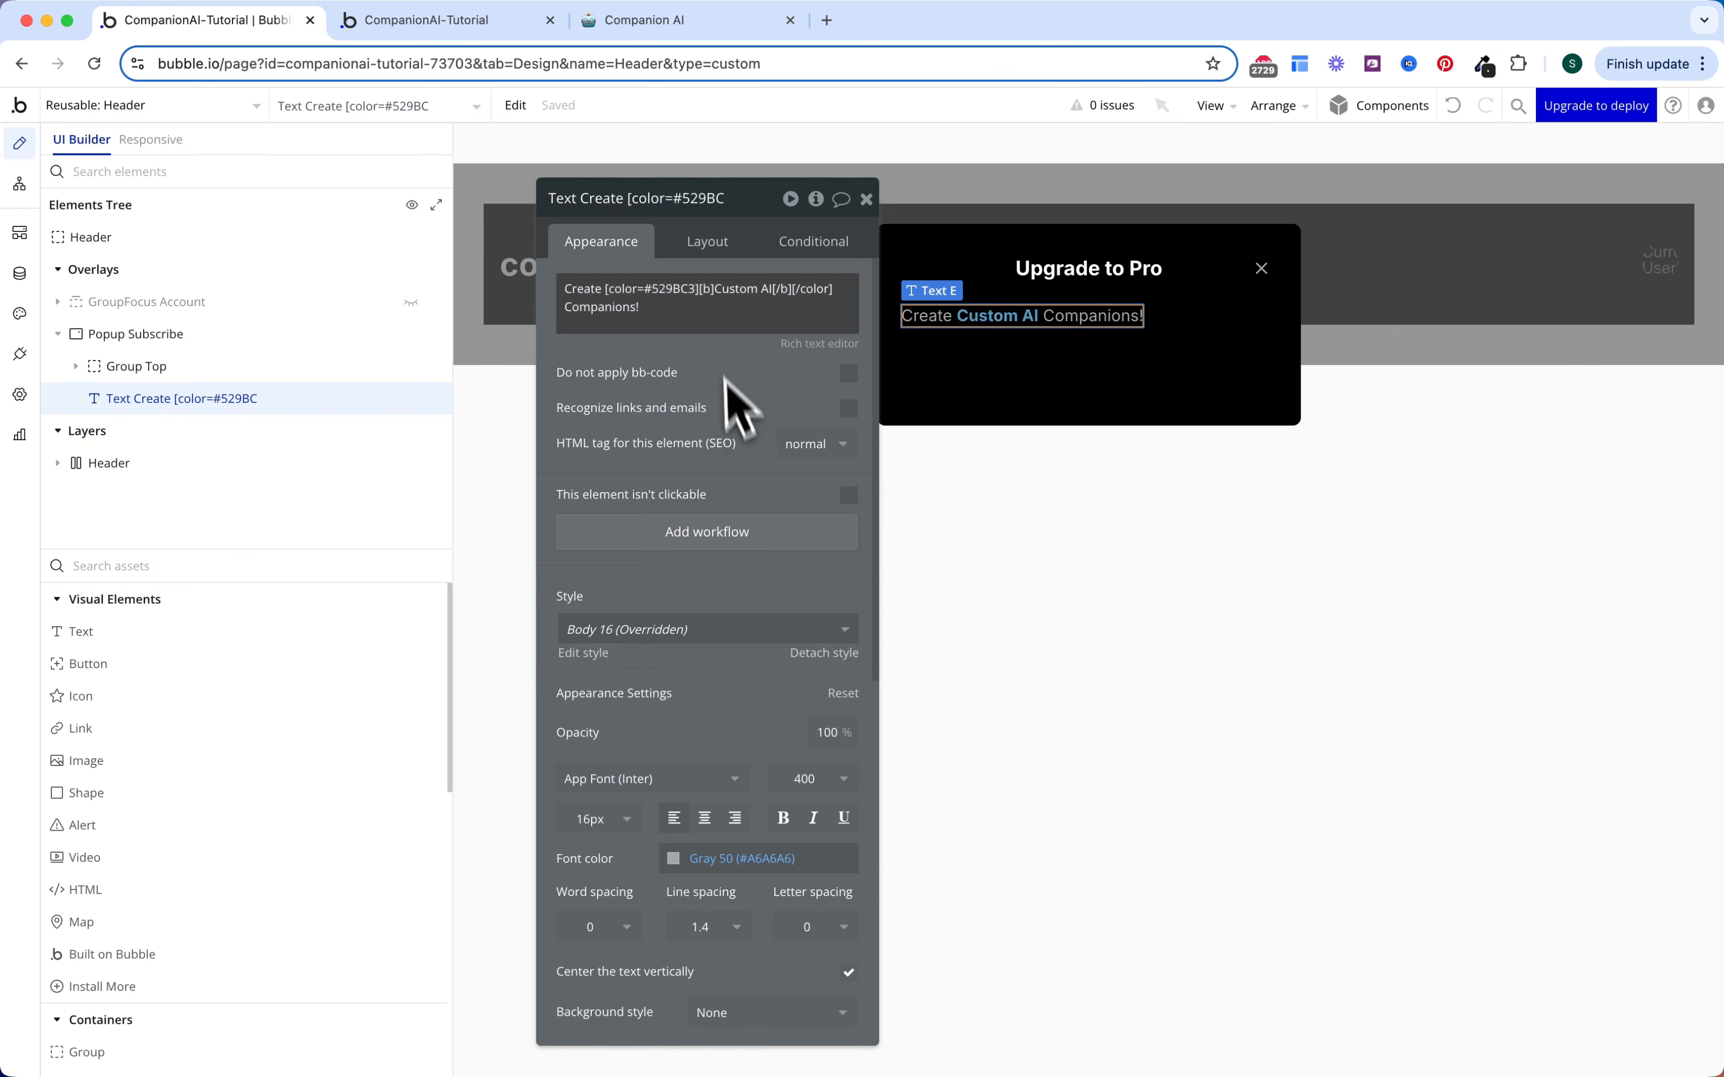
Step: Center the subtitle, set its weight to 500 Medium, and add a square shape
click(707, 241)
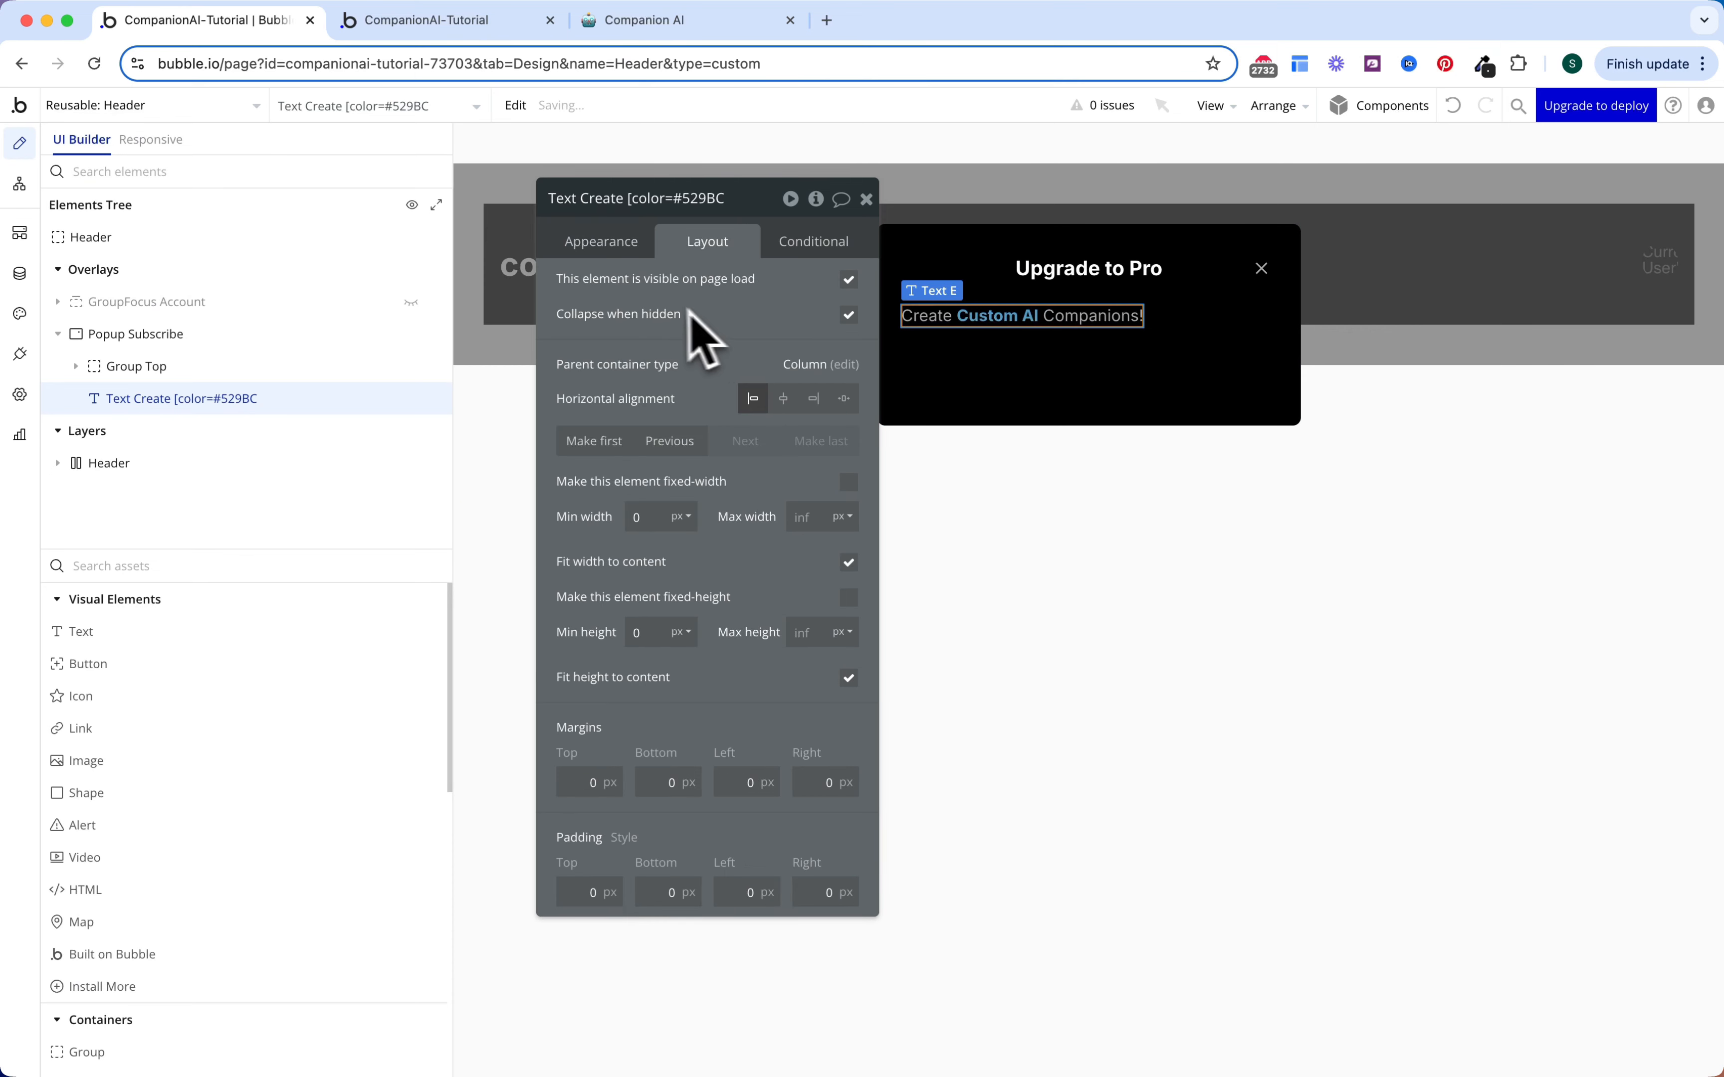
click(784, 401)
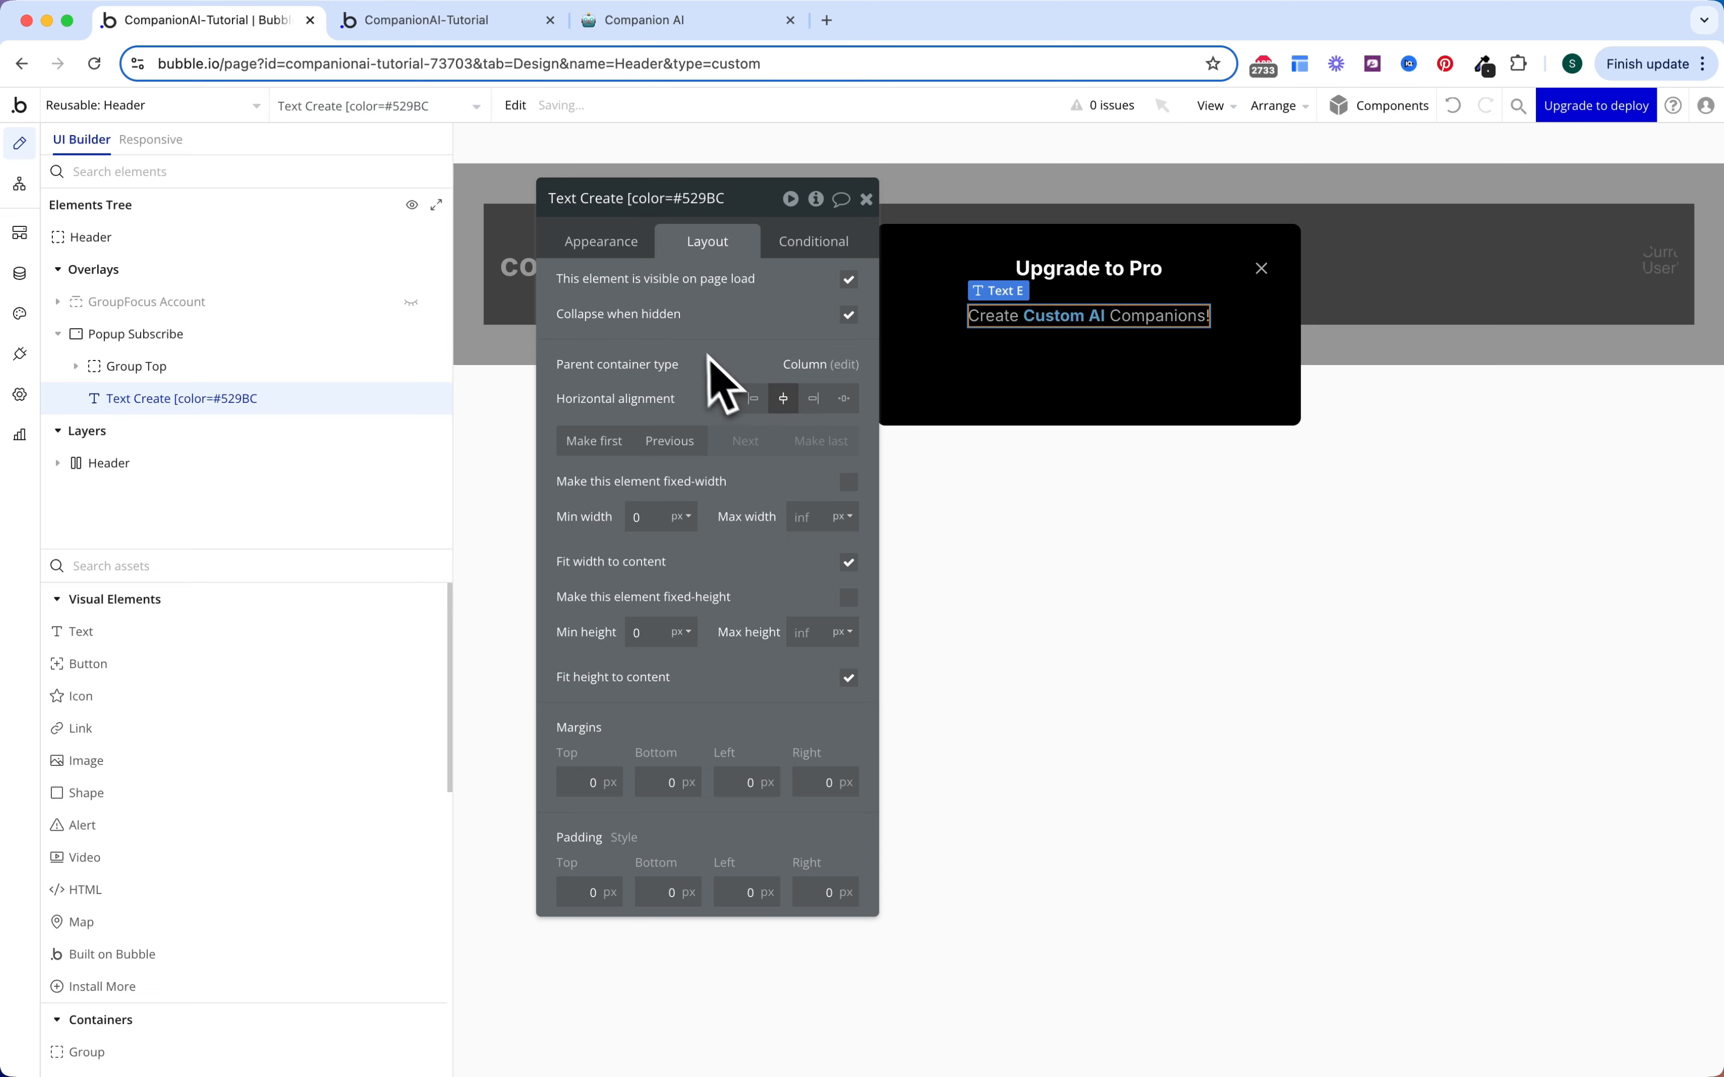
click(611, 244)
scroll(819, 763, down, 1)
click(823, 716)
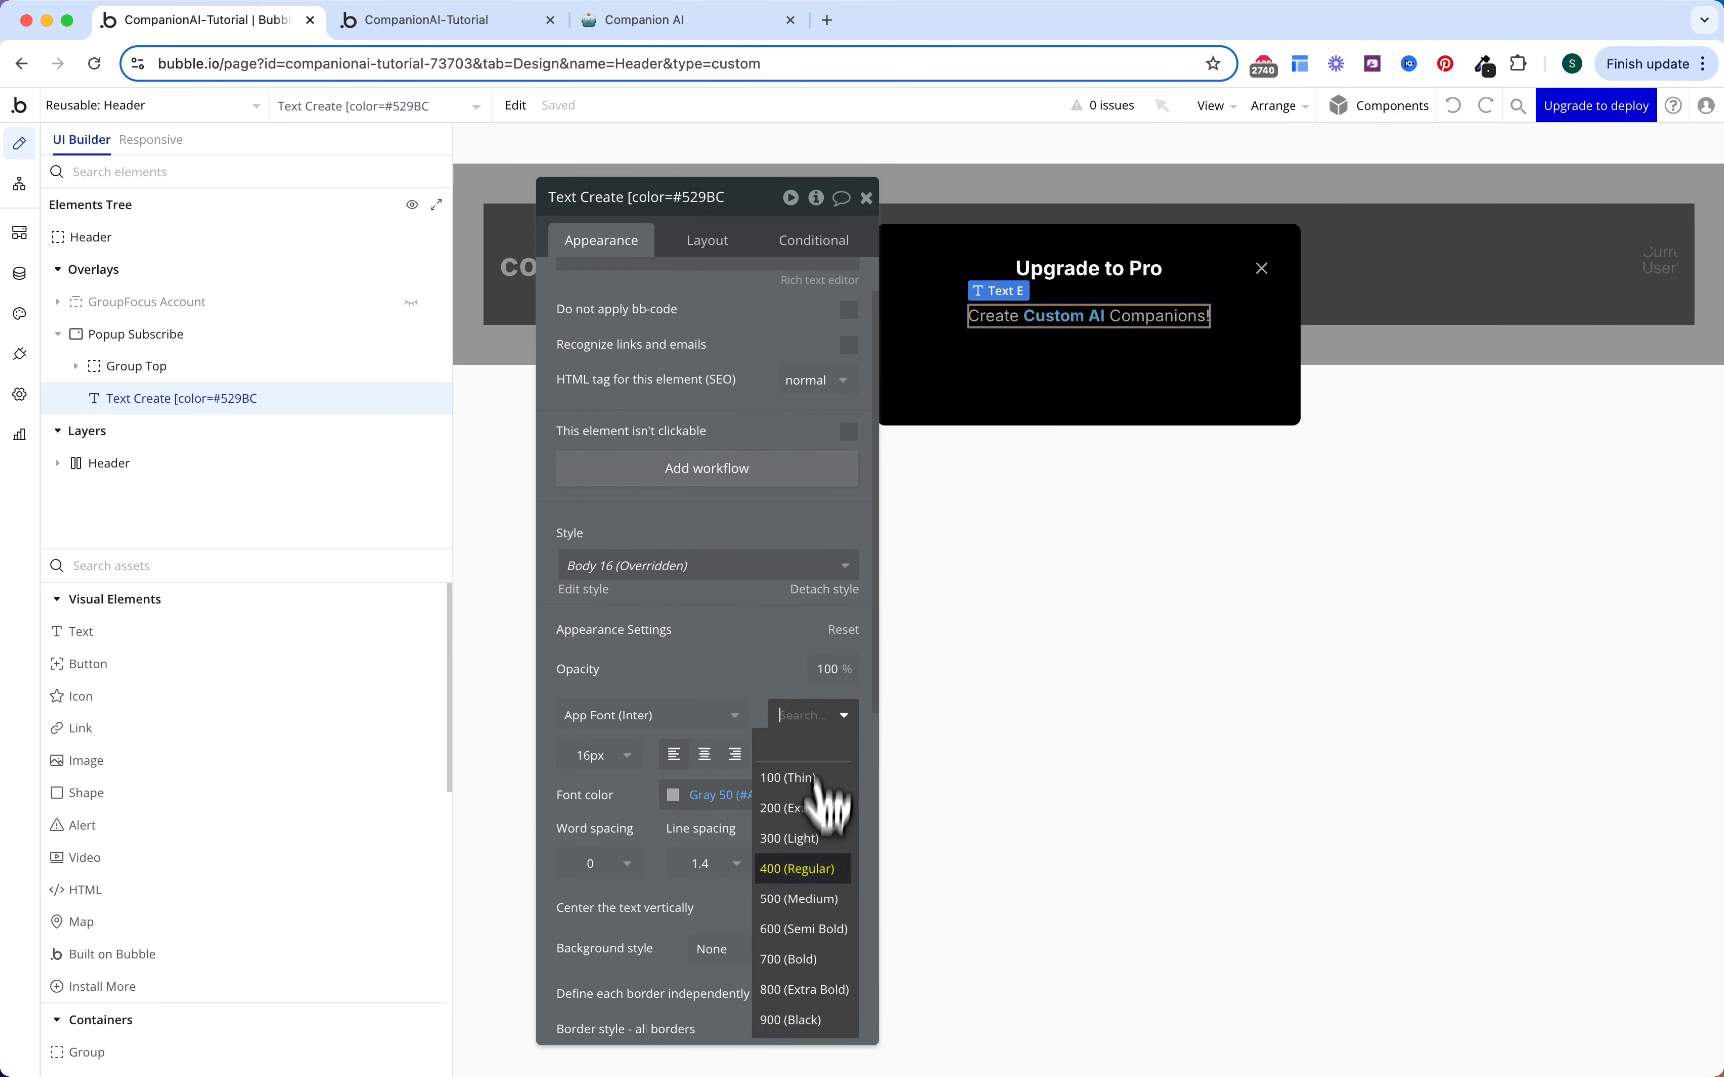
click(818, 894)
scroll(774, 527, up, 1)
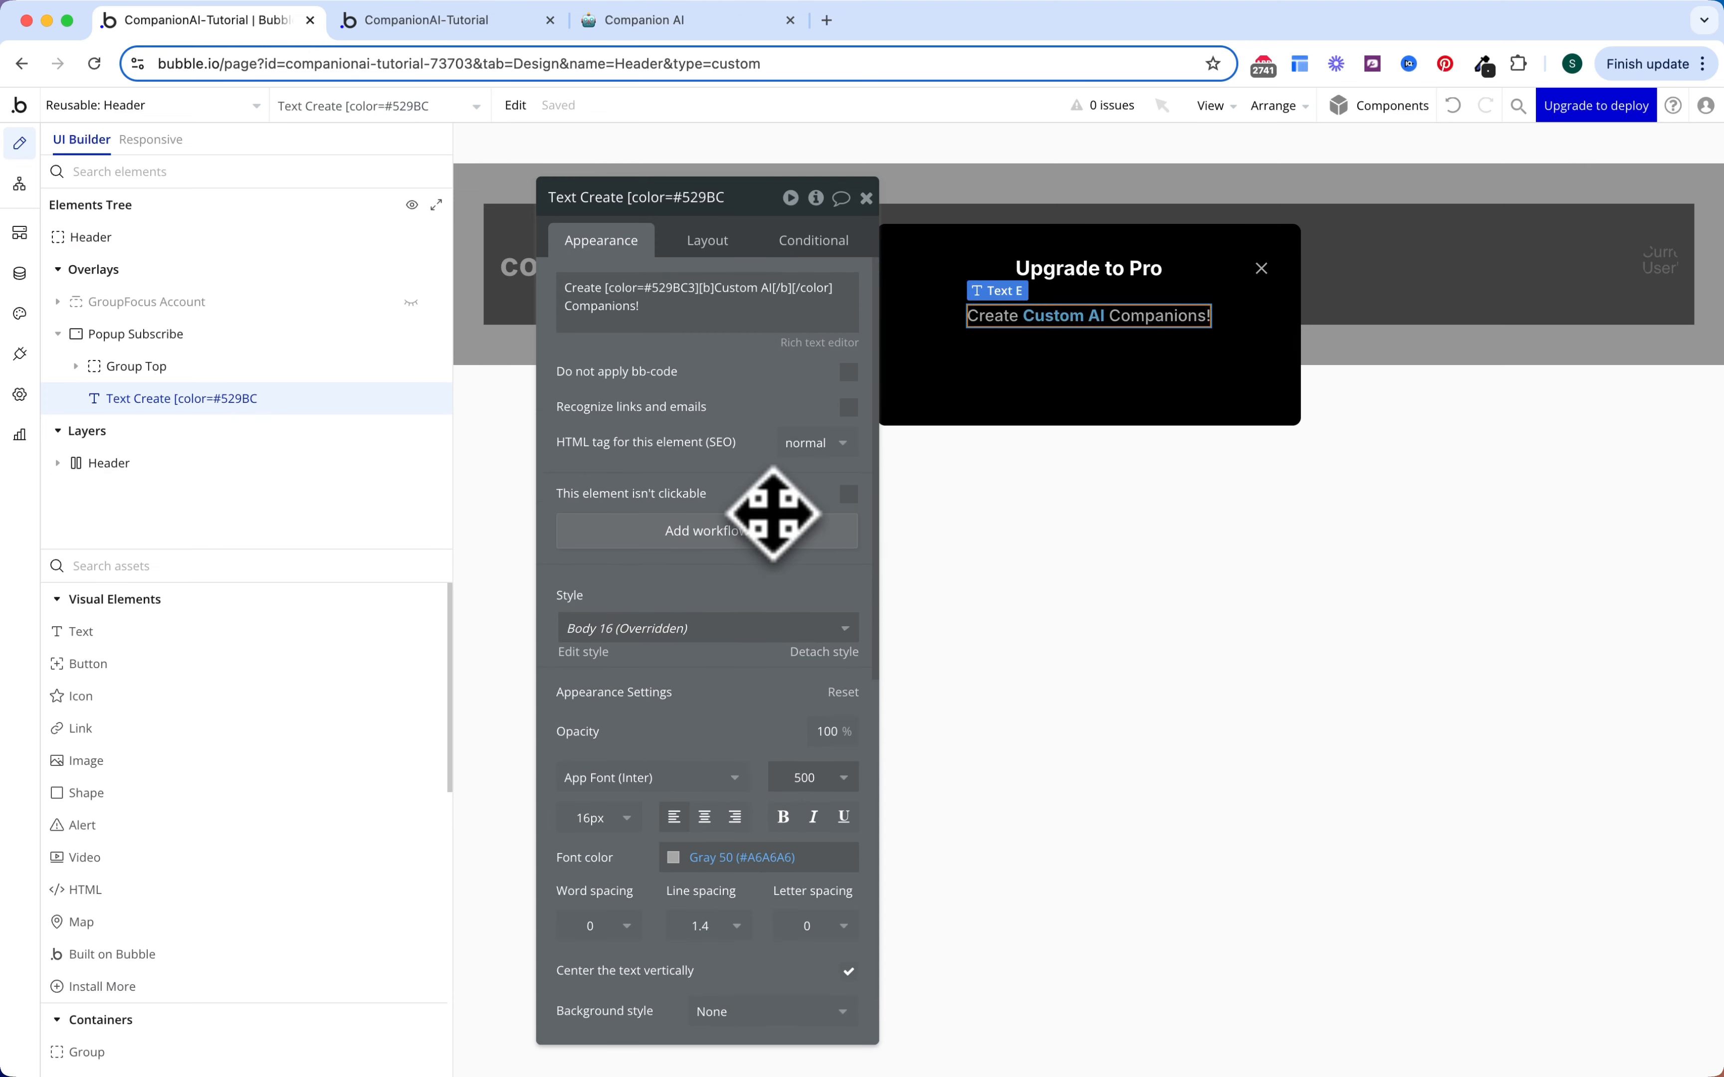
click(271, 793)
click(1075, 349)
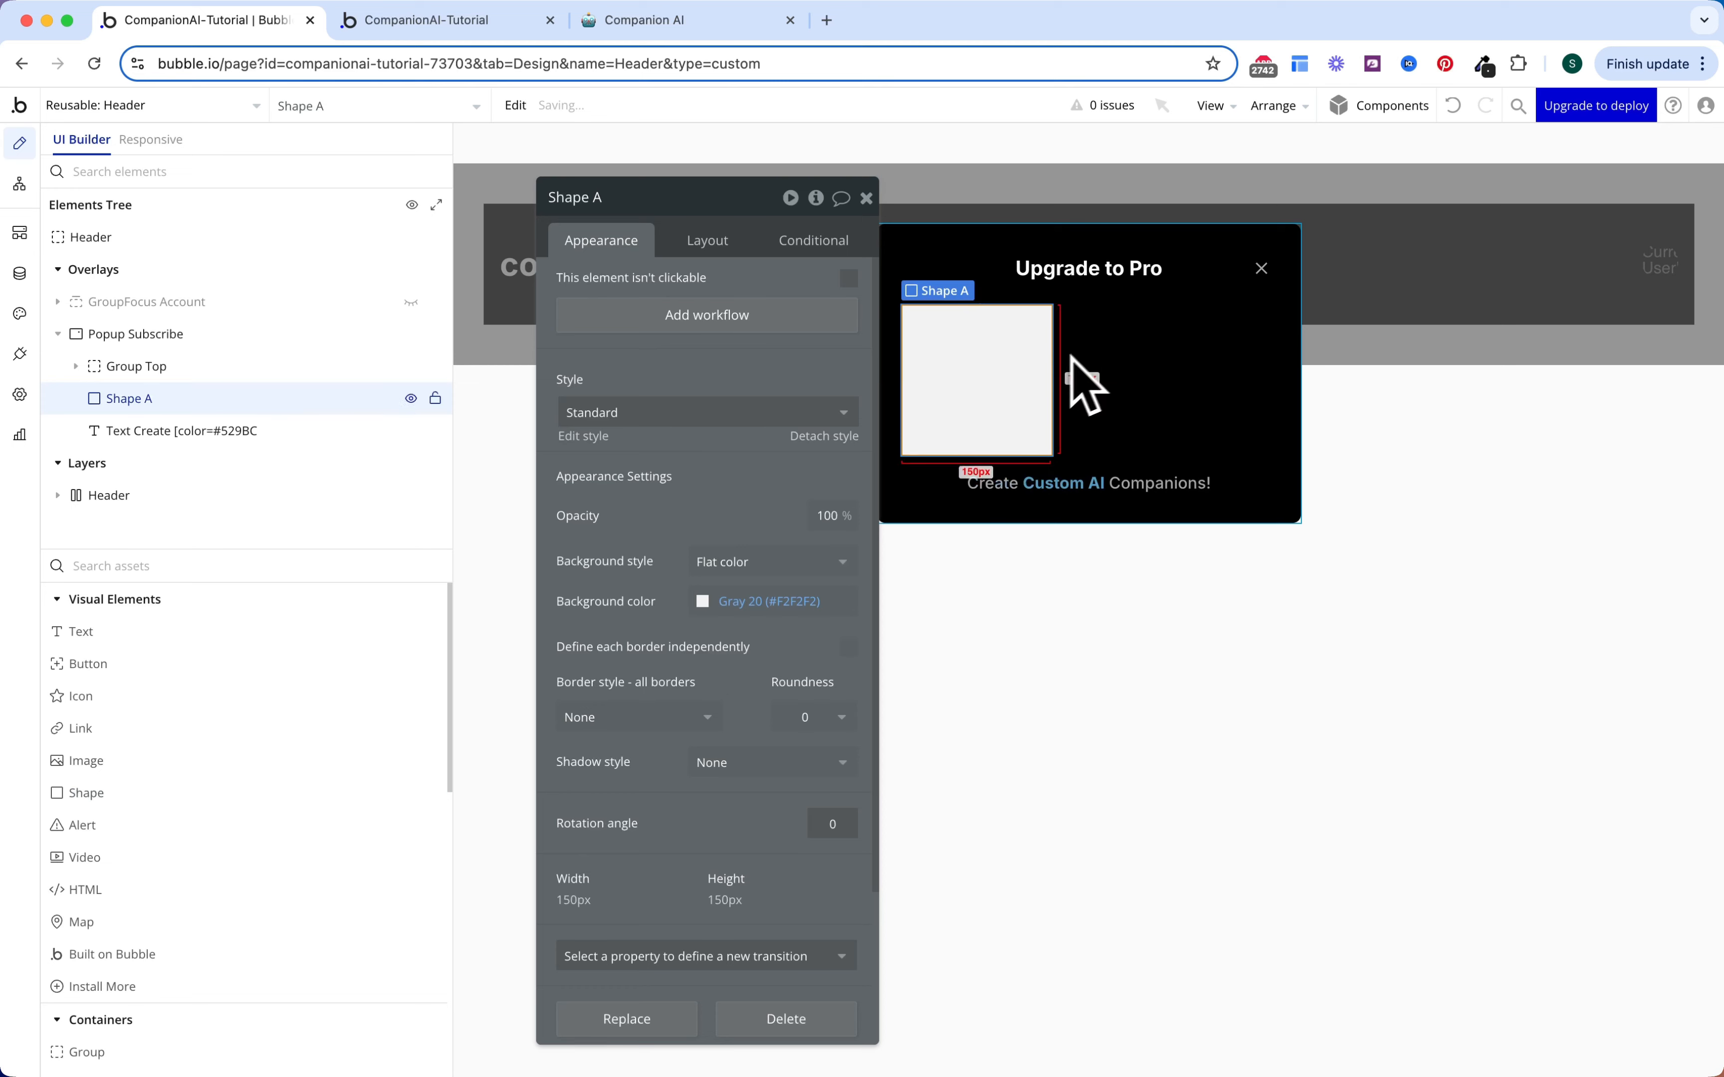
Step: Make Shape A a 1px-high, full-width line placed below the subtitle
click(705, 240)
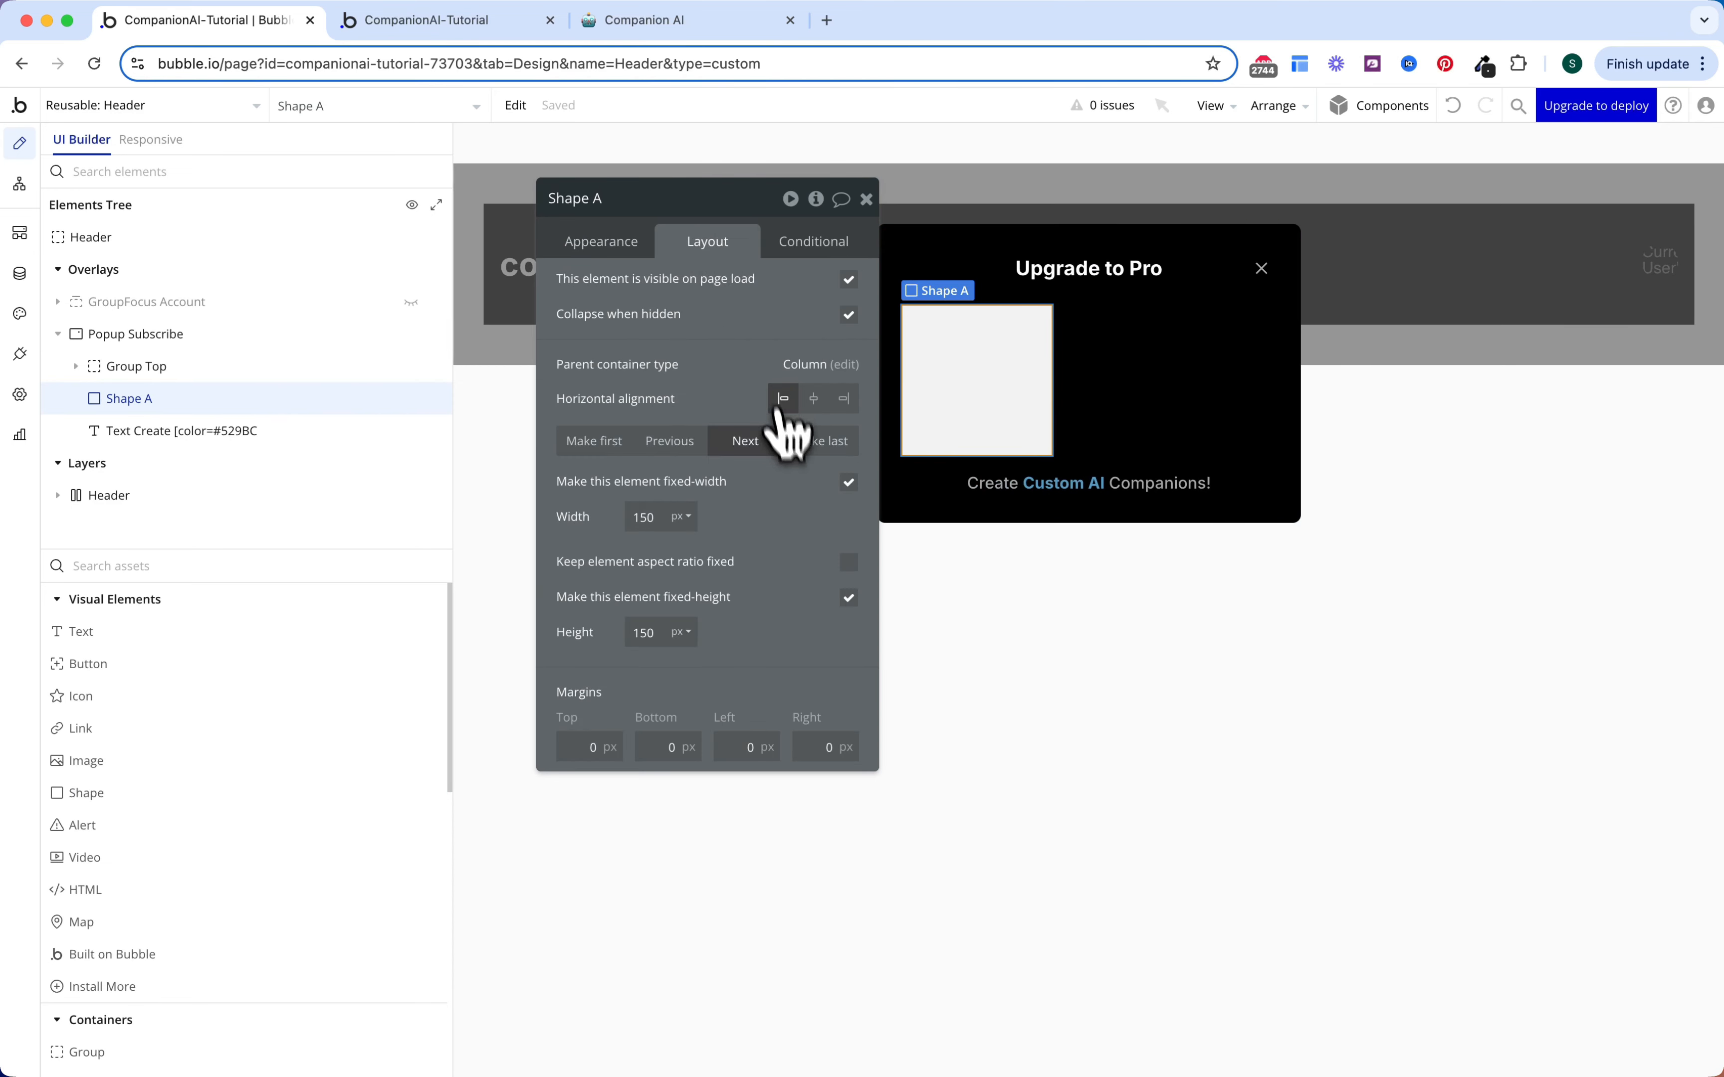
click(758, 443)
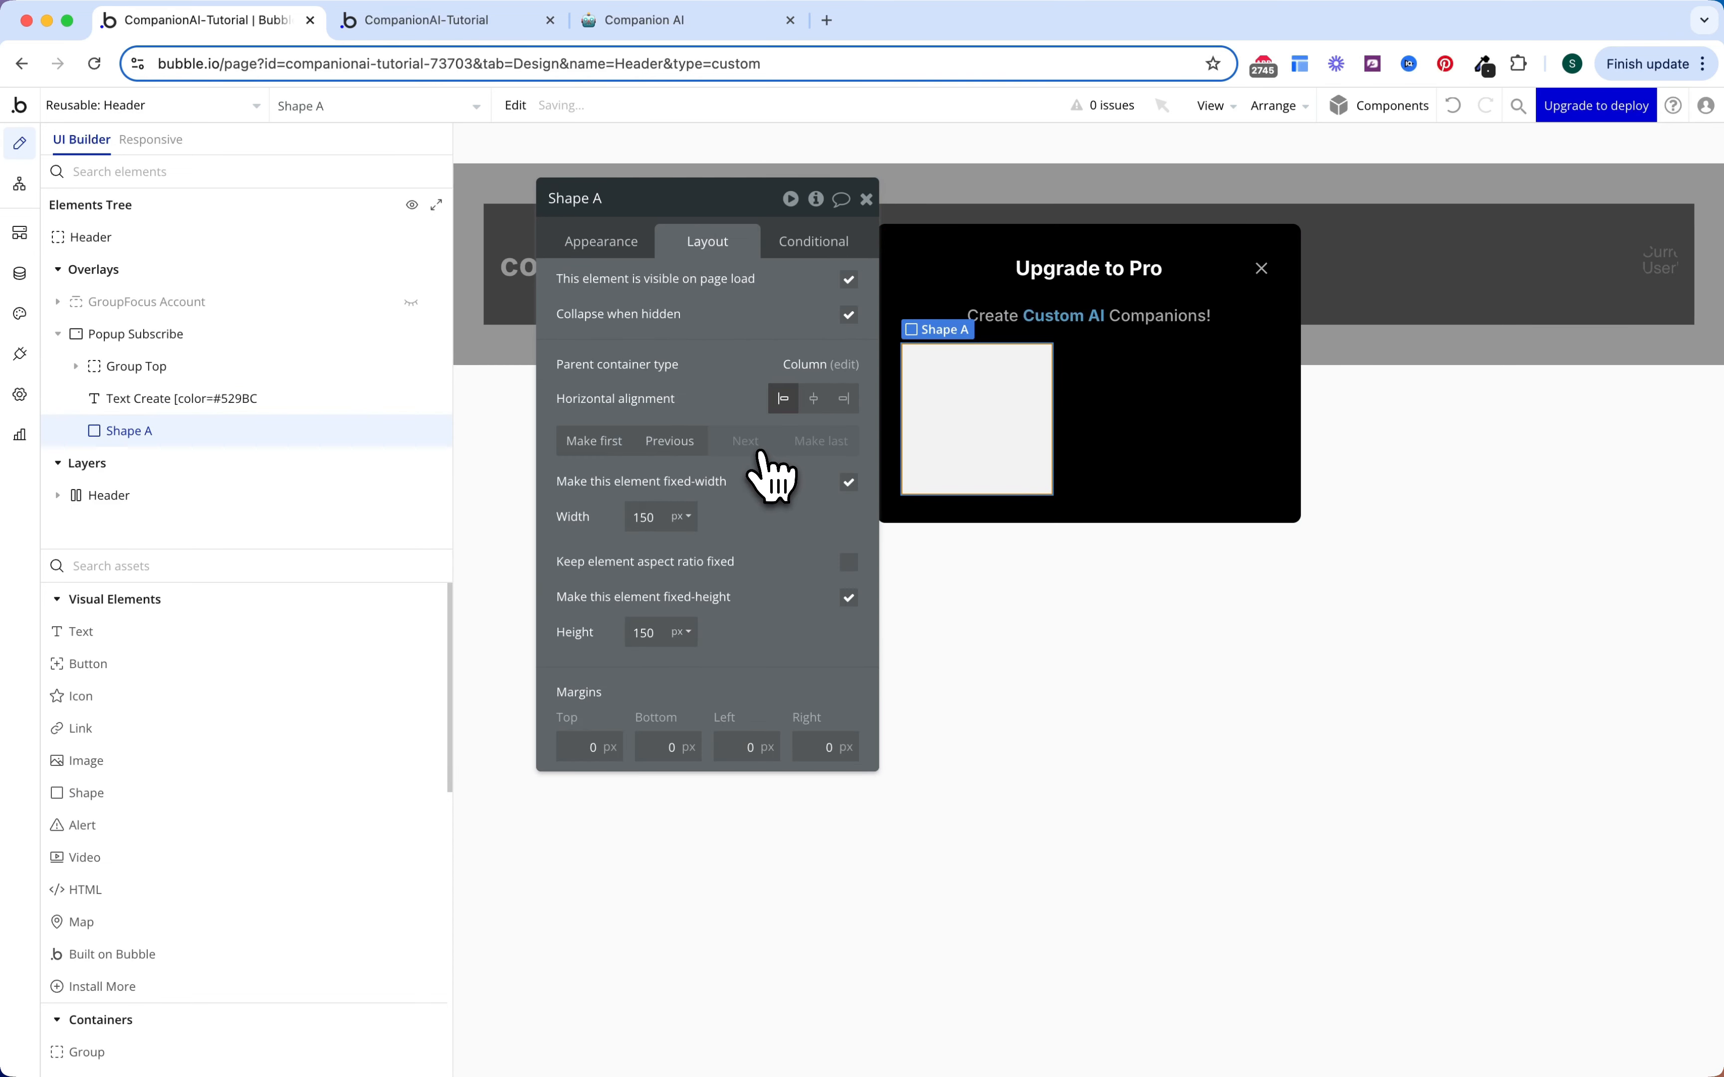
double_click(649, 632)
text(1)
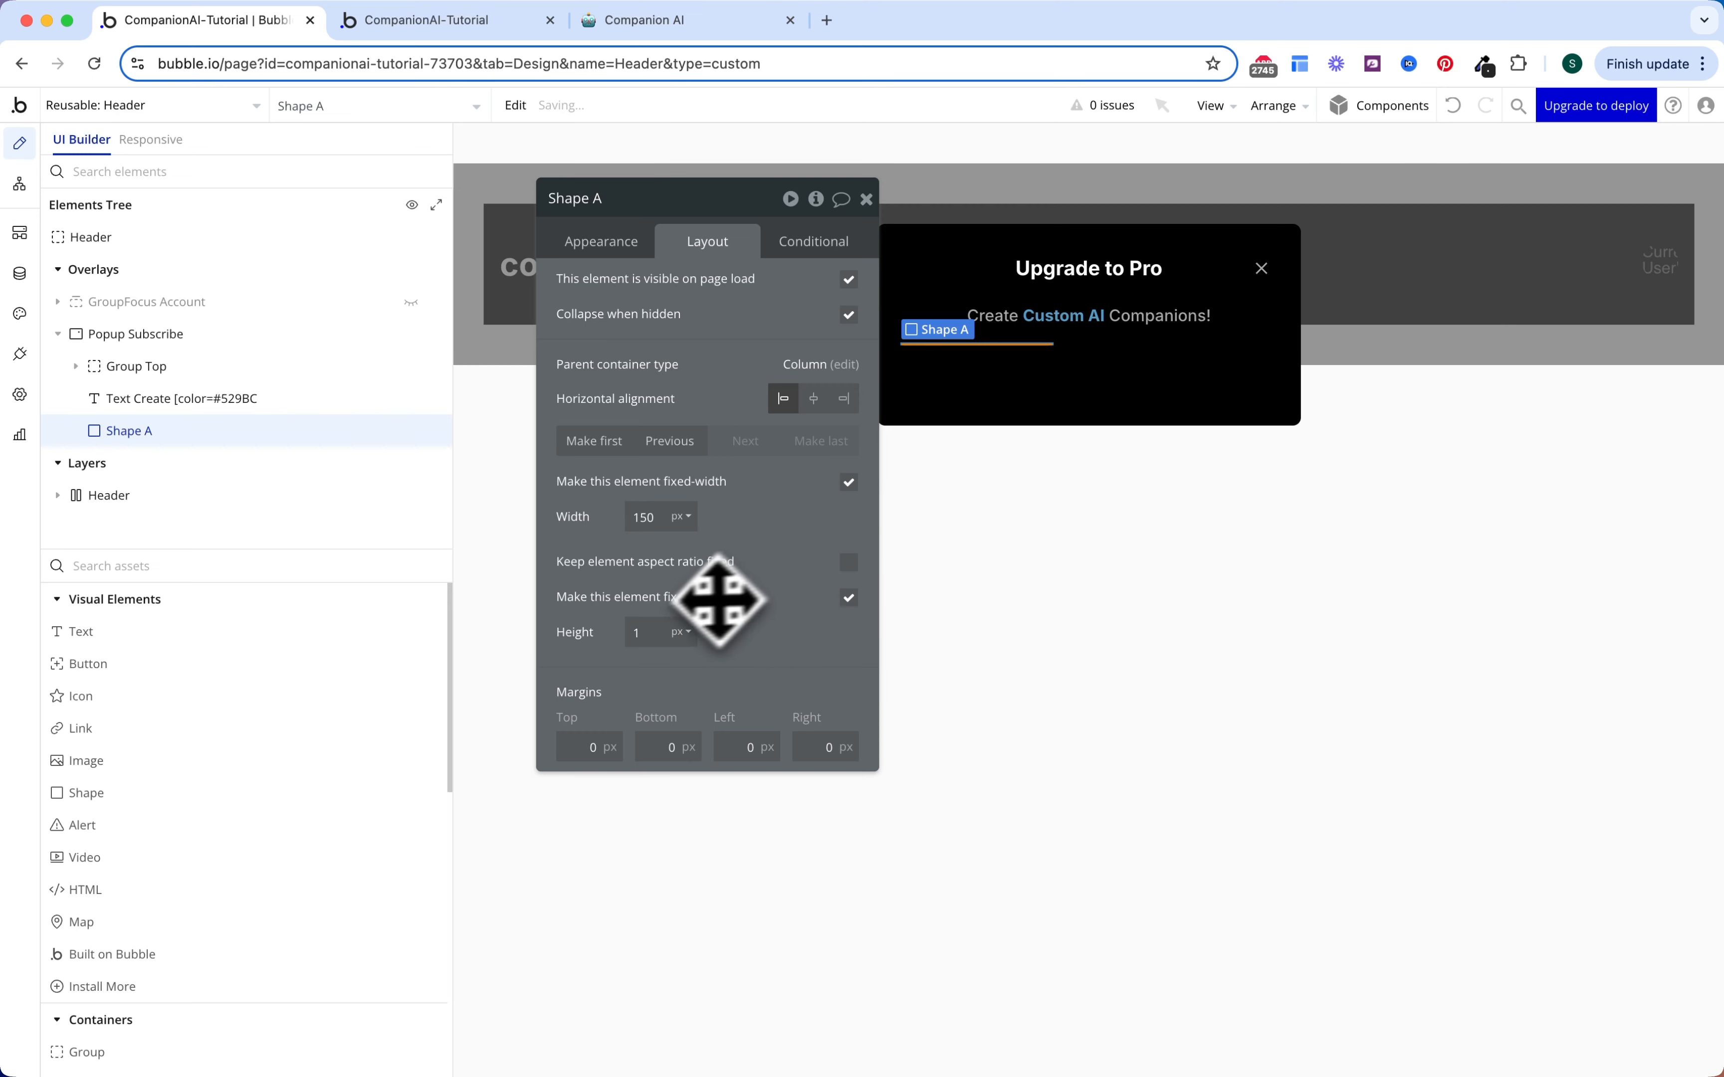
click(848, 483)
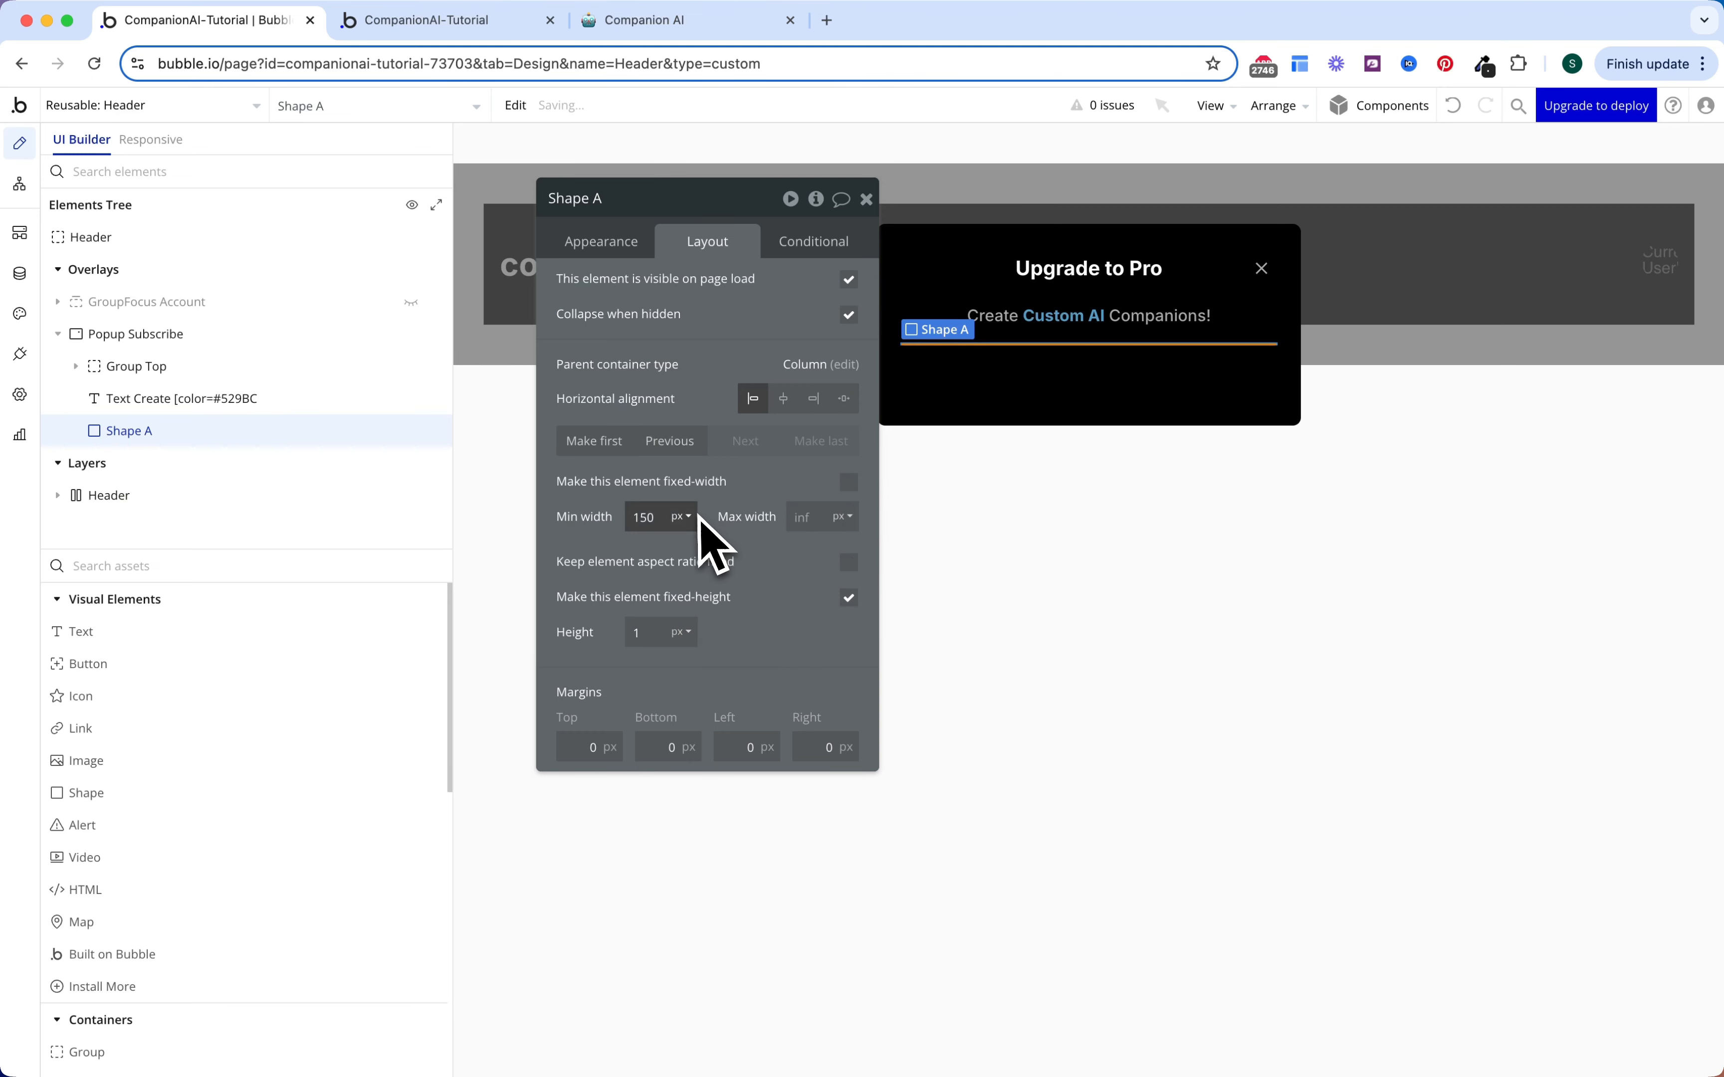
Step: Set the divider's background colour to Gray 70 (#525252)
click(624, 242)
scroll(784, 474, down, 3)
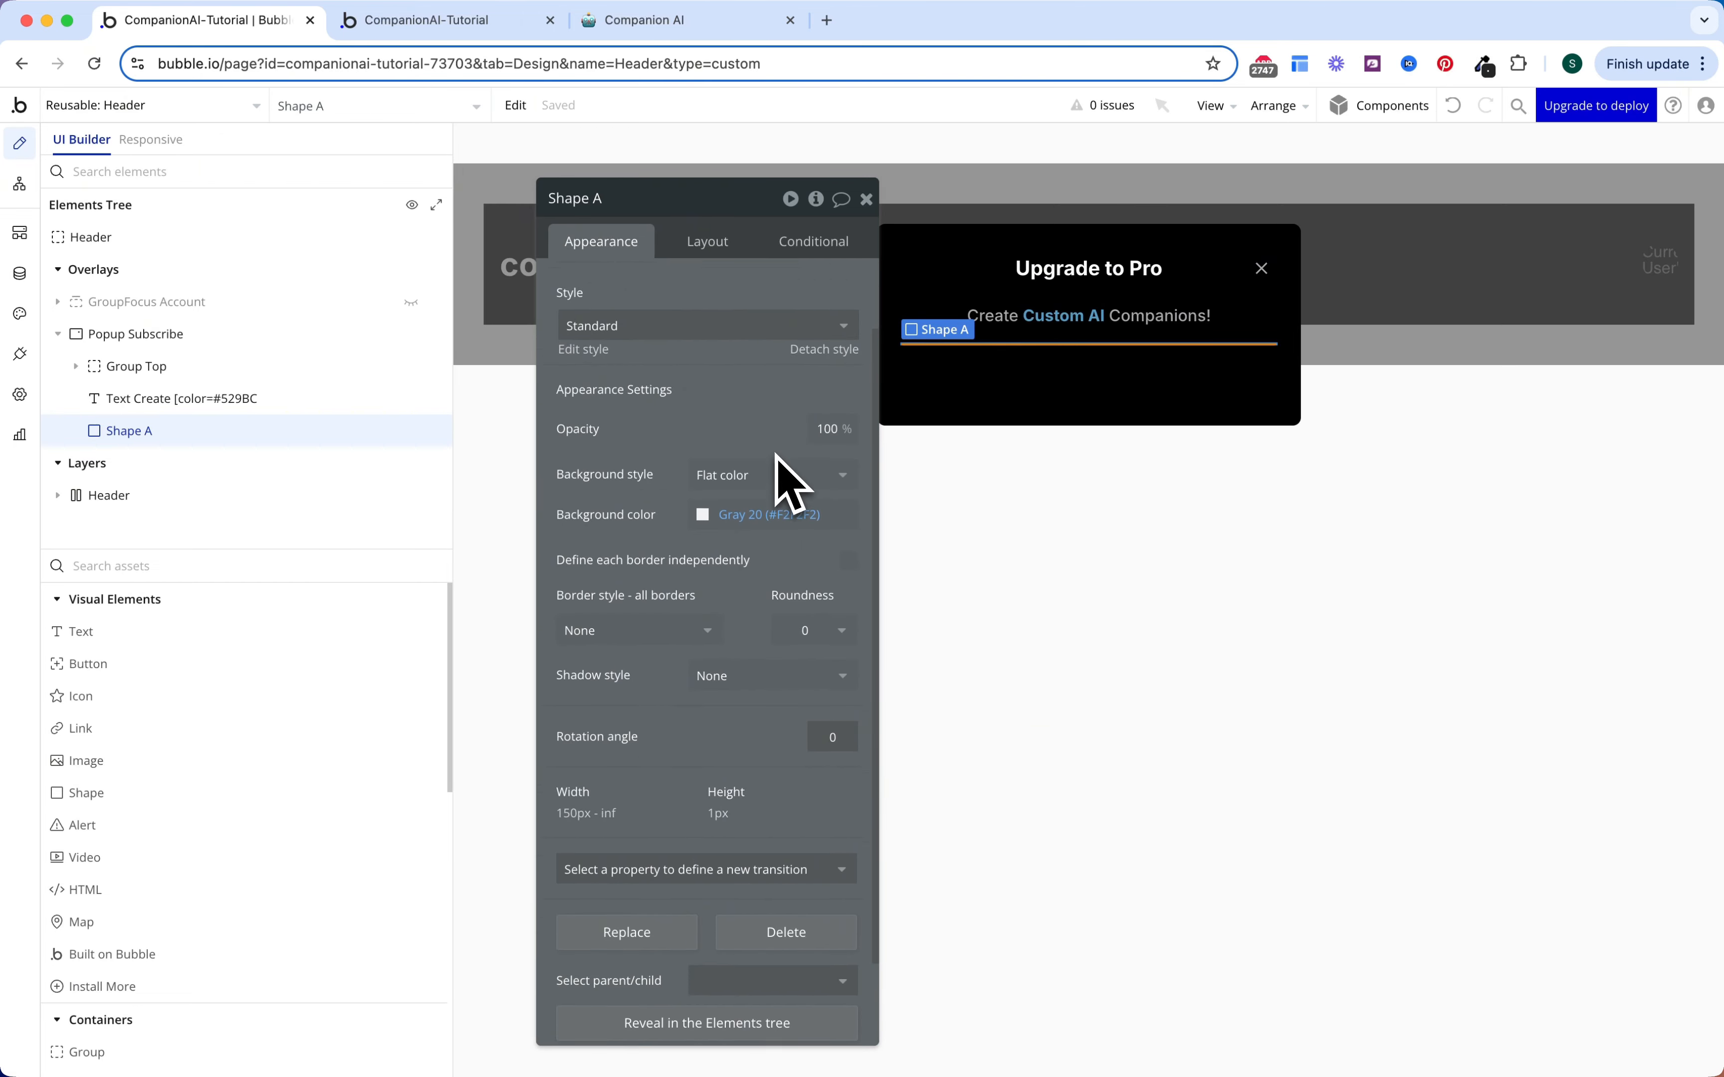
click(769, 463)
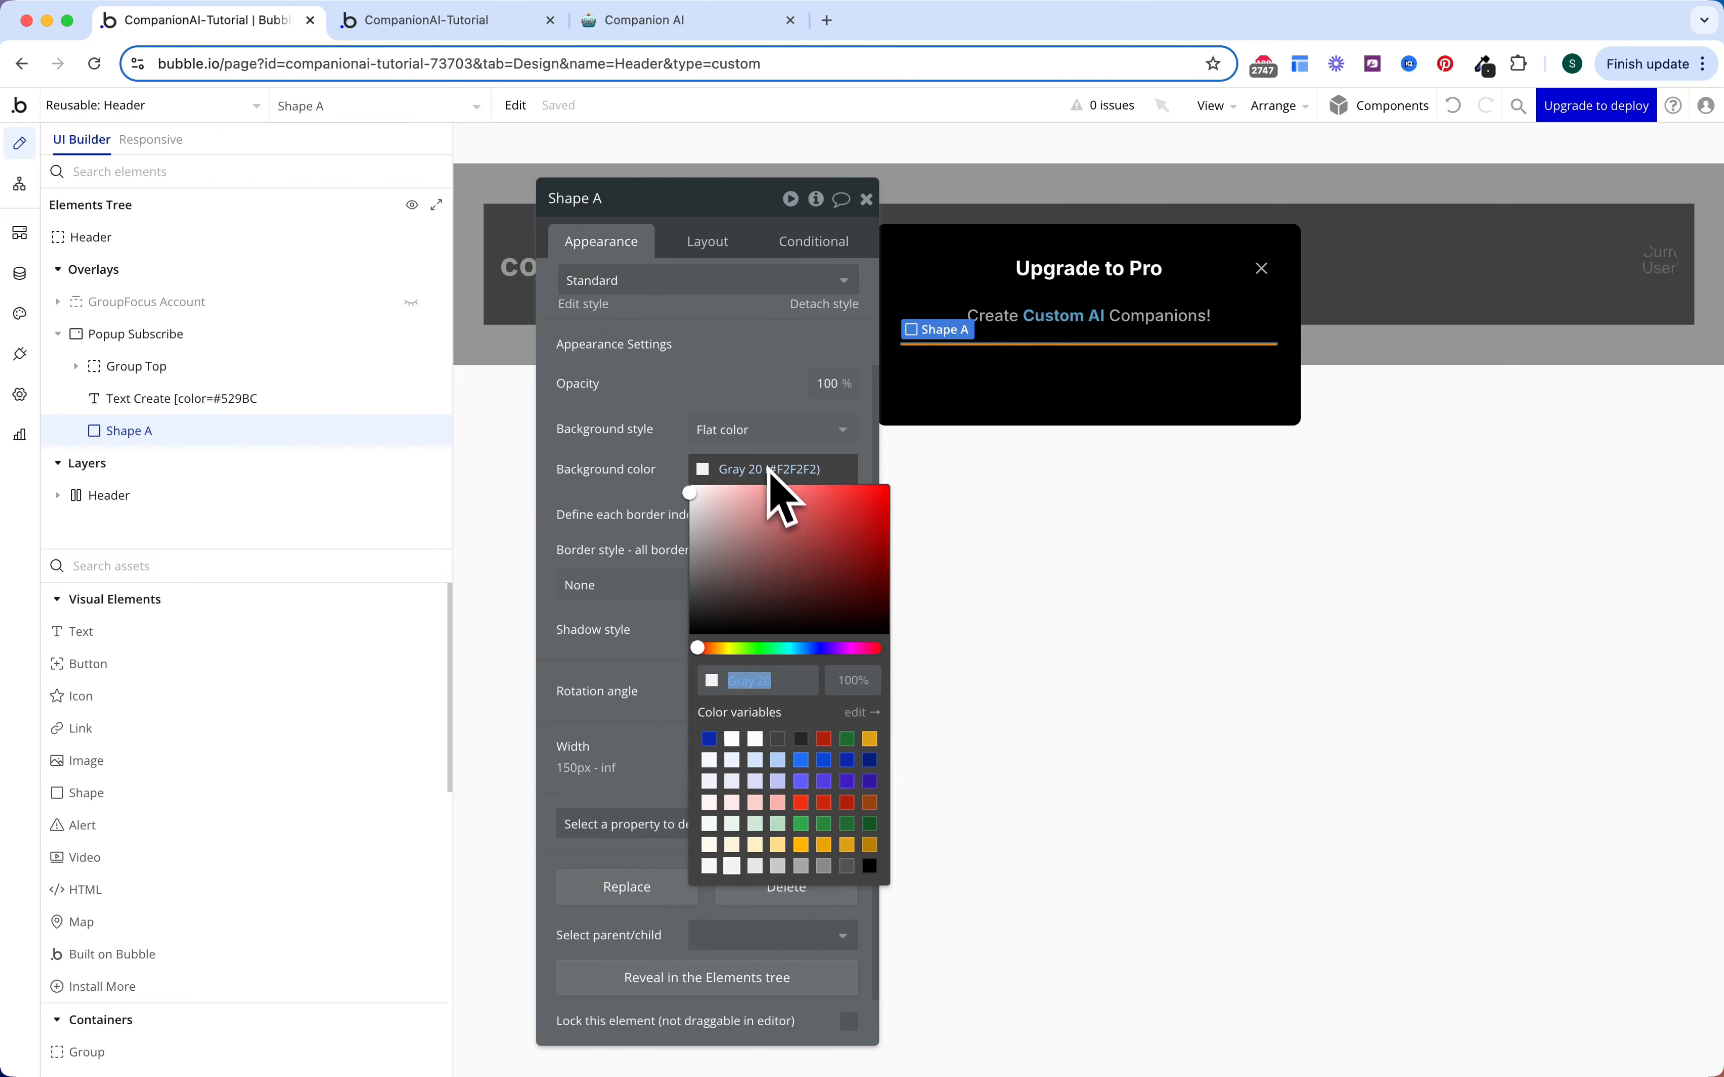
click(847, 866)
click(634, 454)
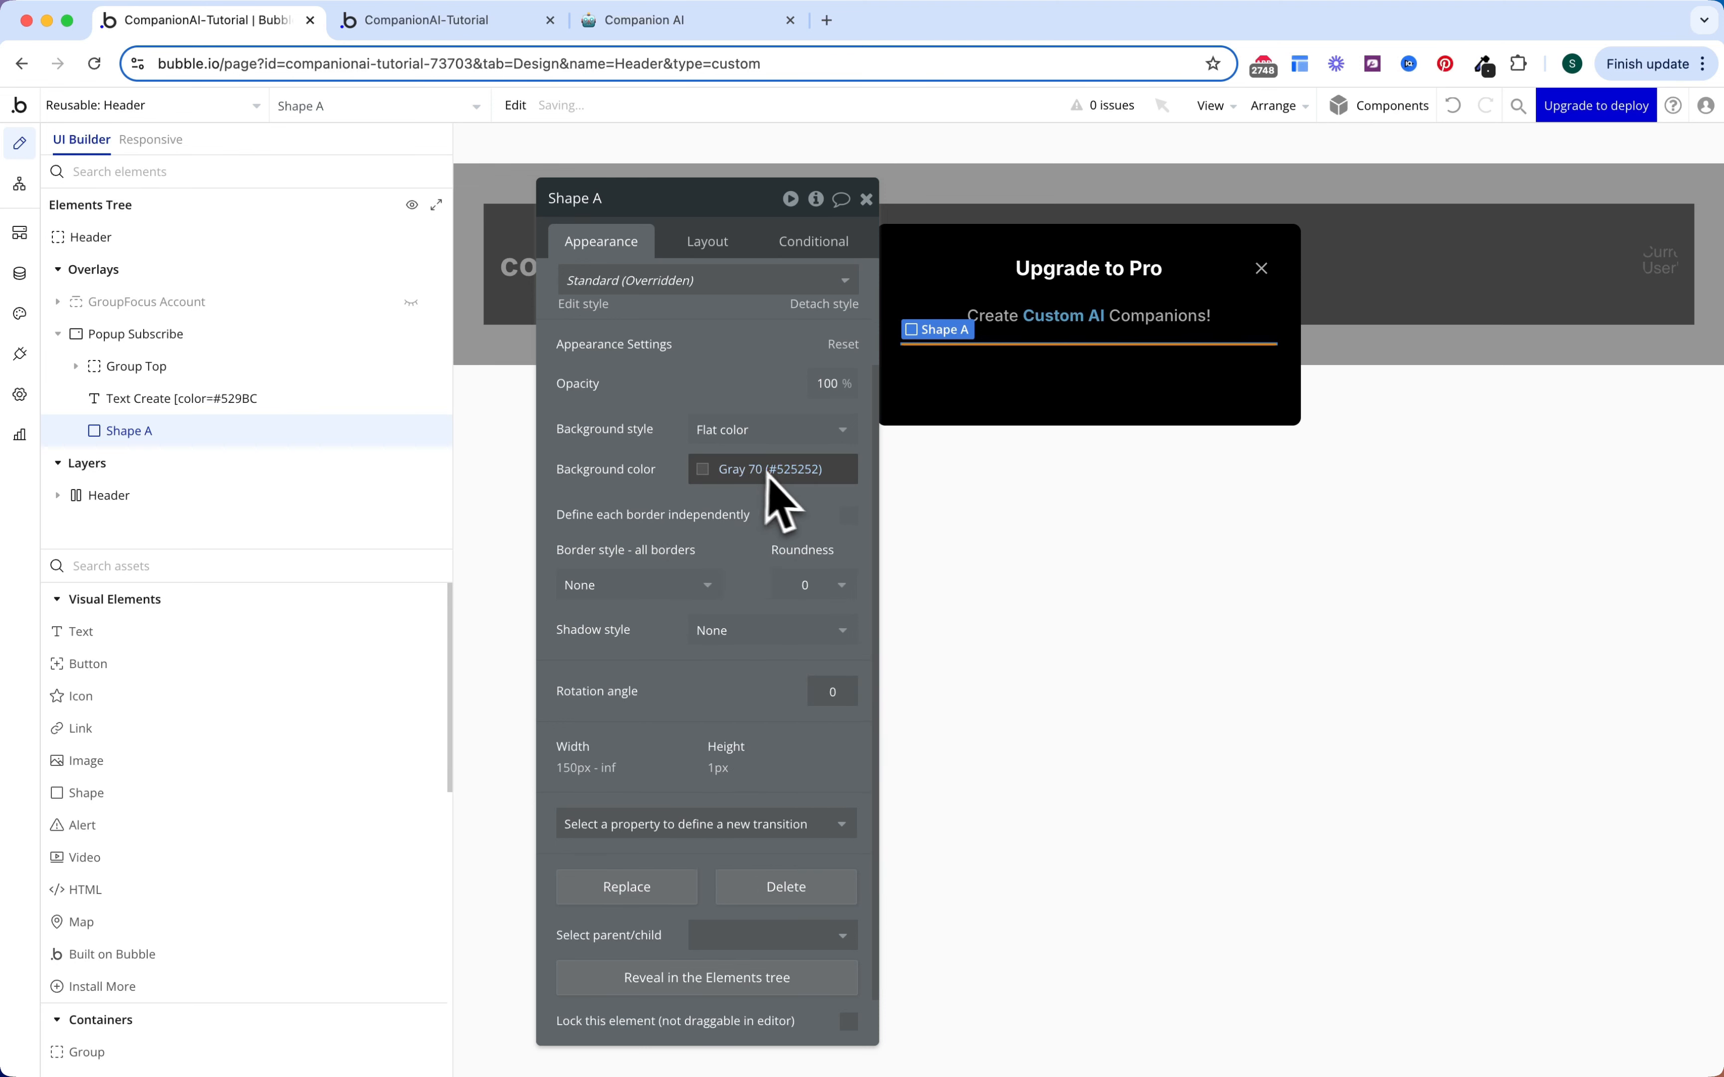
scroll(615, 466, up, 2)
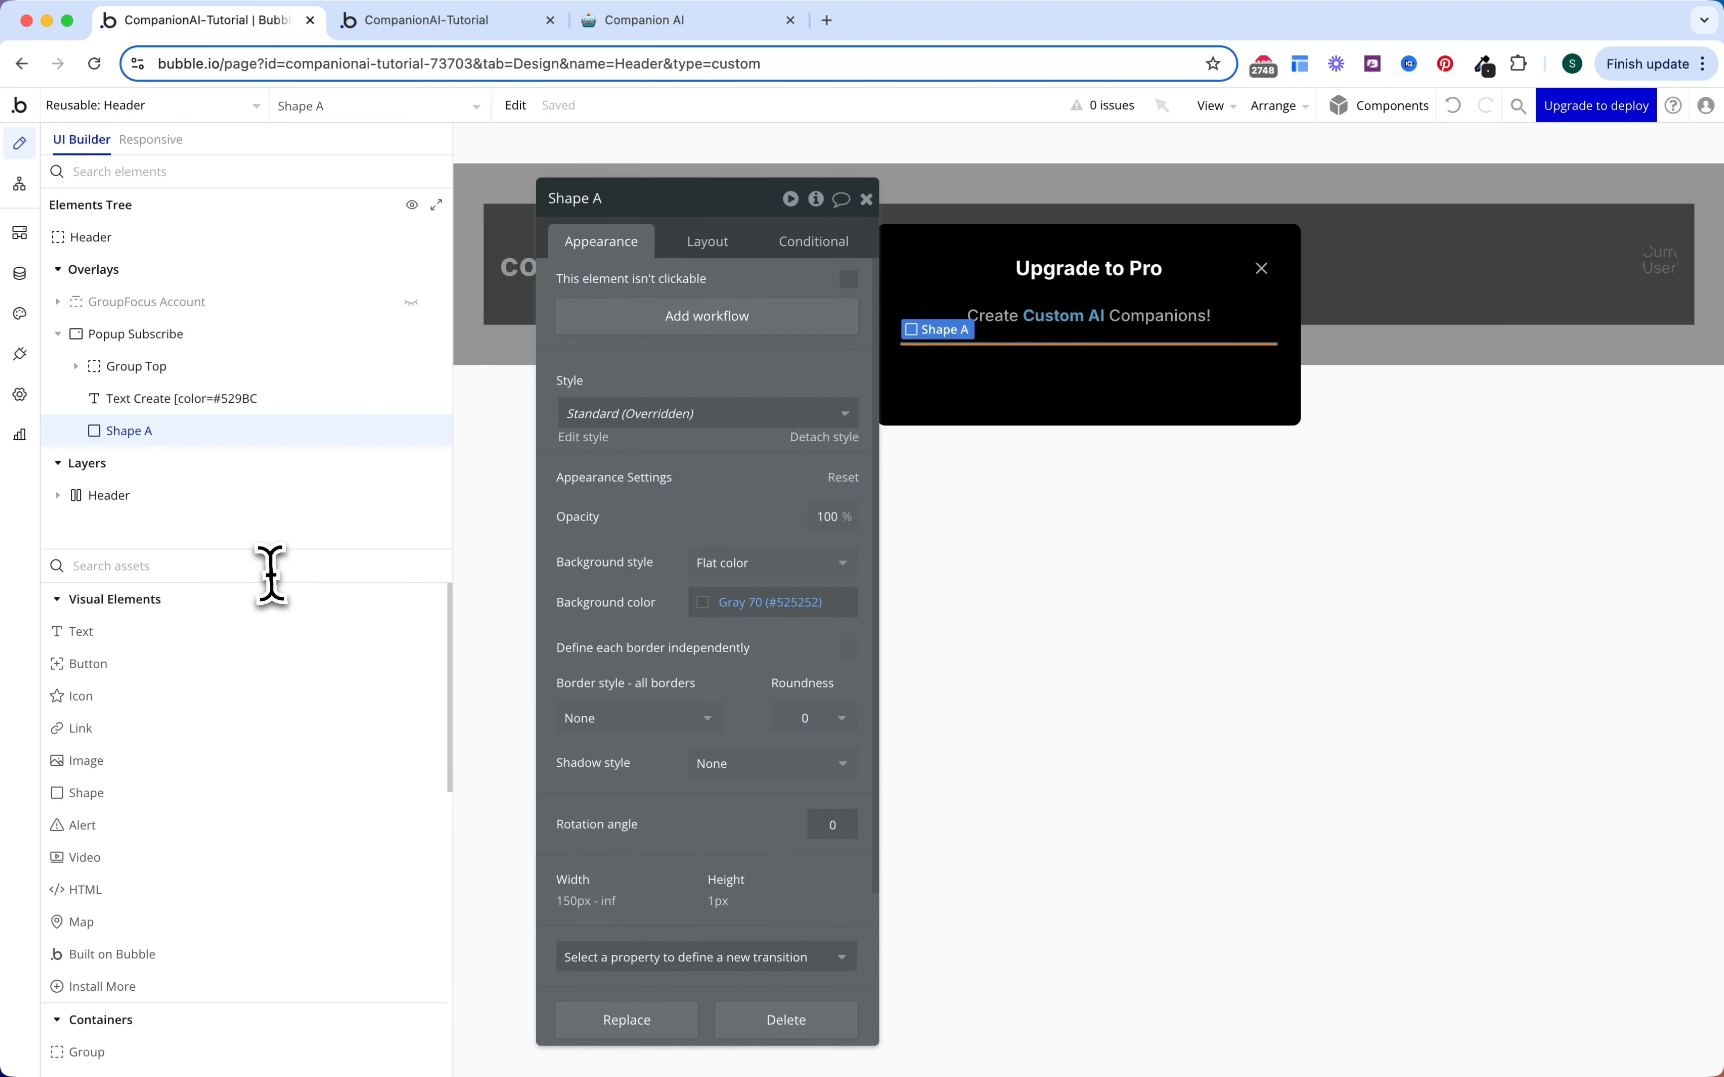
click(272, 571)
text(gr)
click(231, 631)
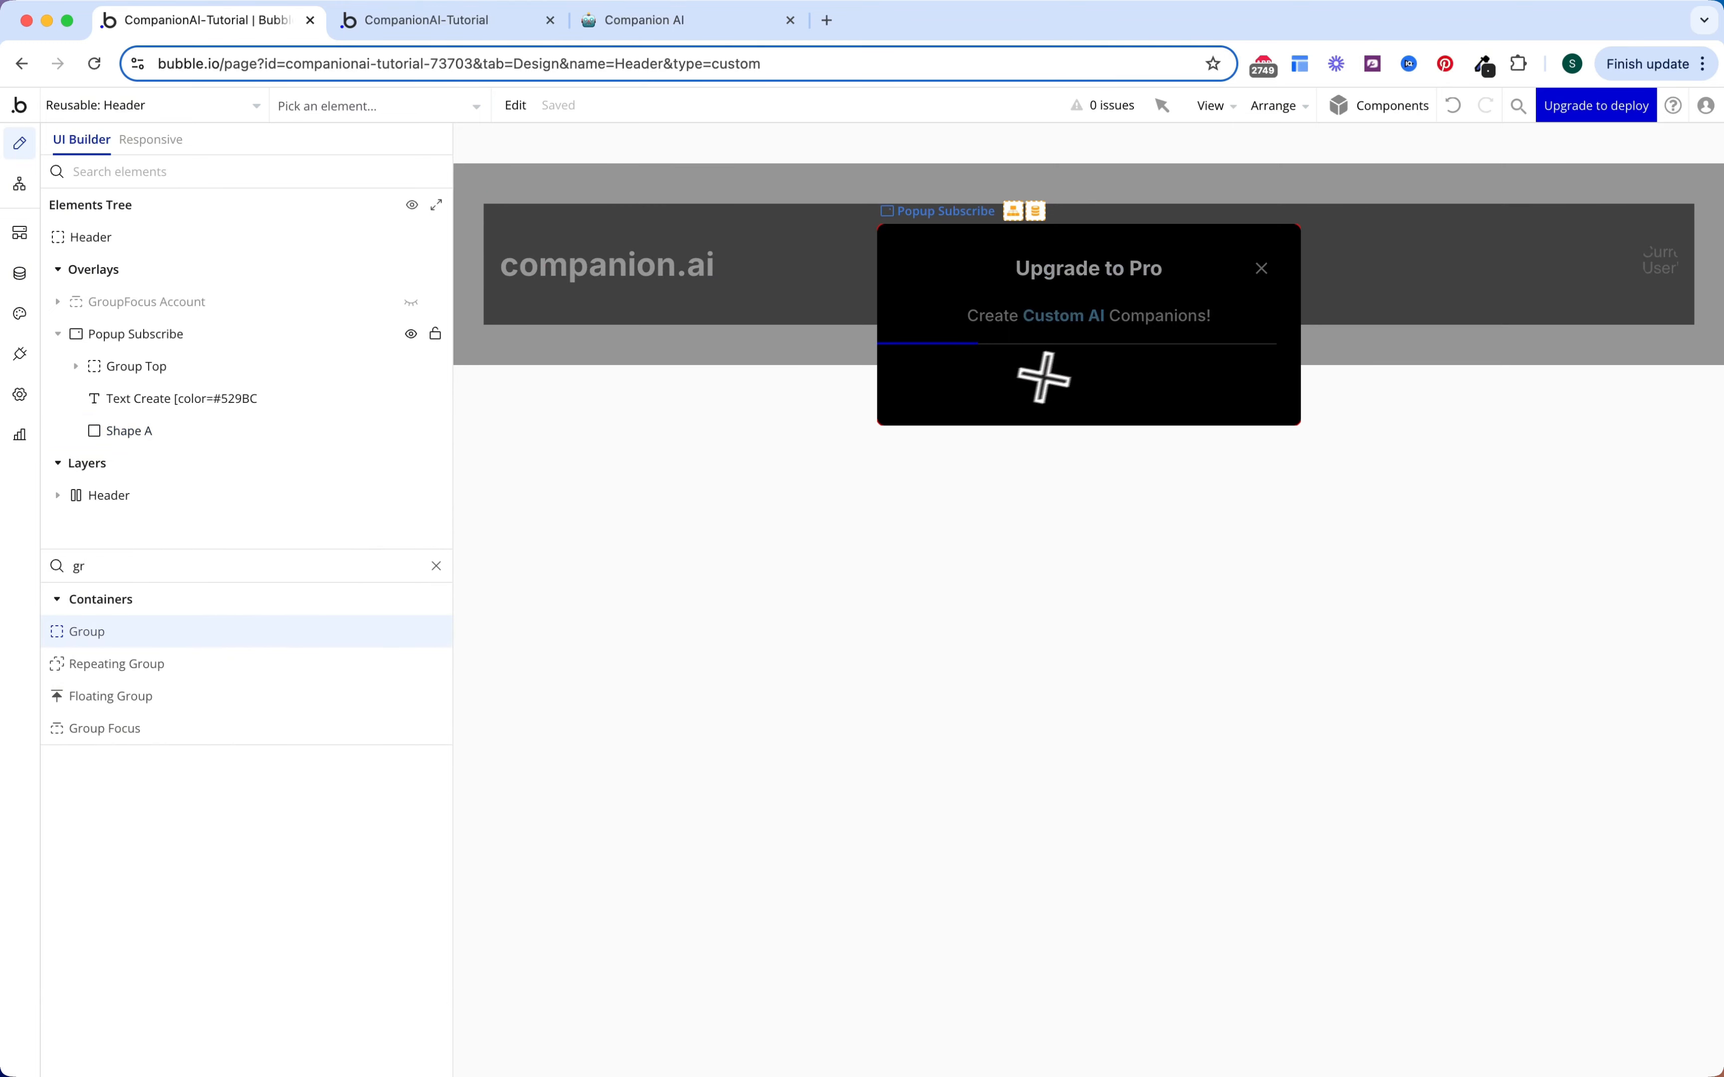
Step: Add a group at the end of the popup named Group Subscribe
click(1052, 367)
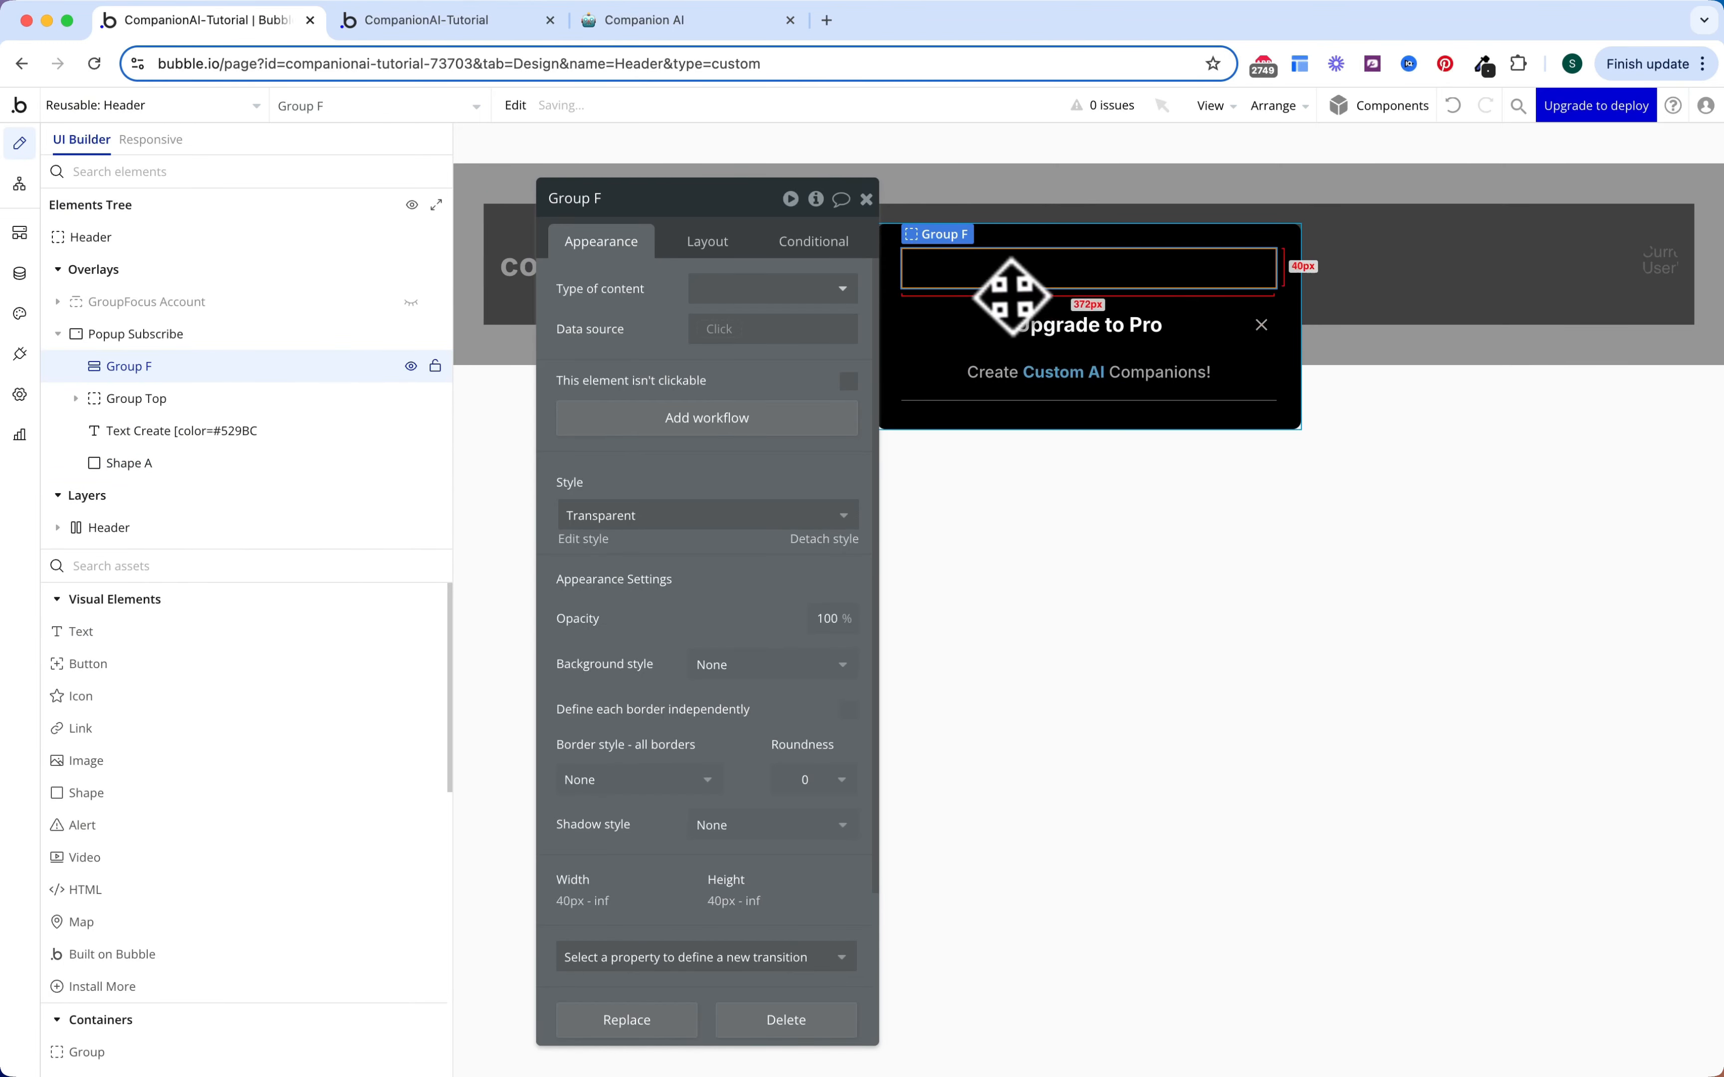
click(716, 244)
click(822, 614)
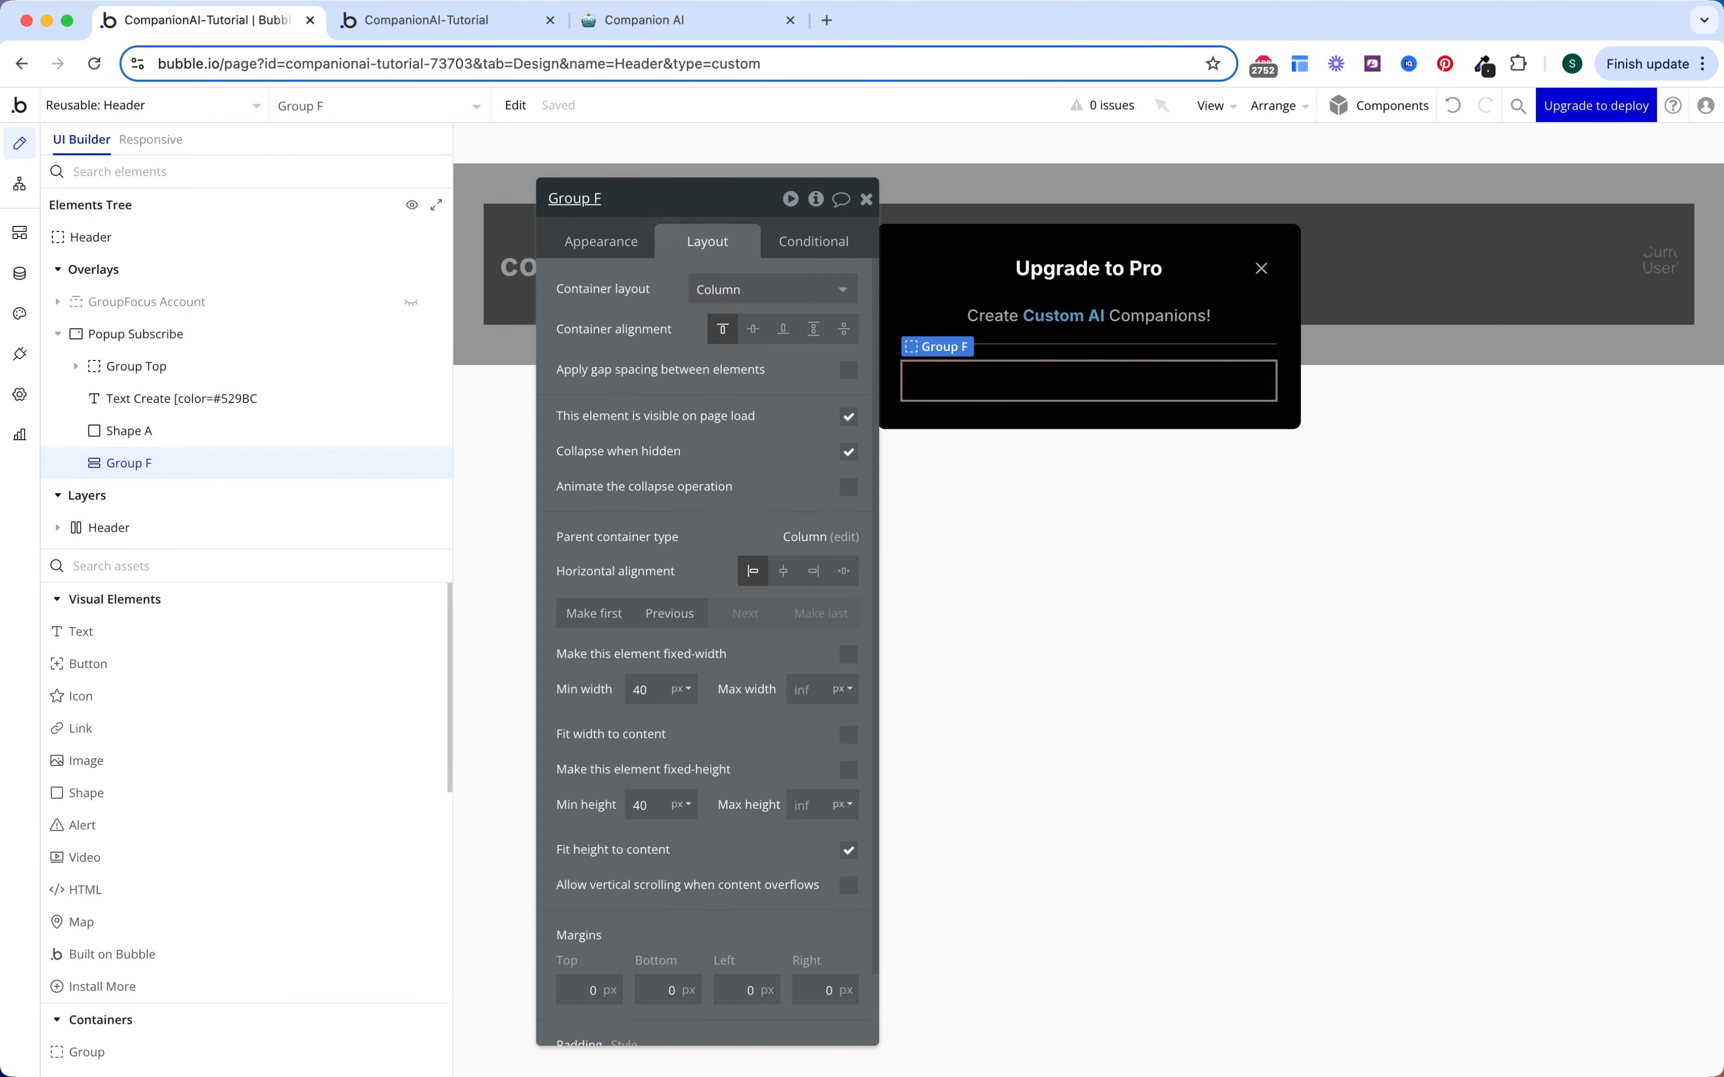
click(654, 205)
text(Sub)
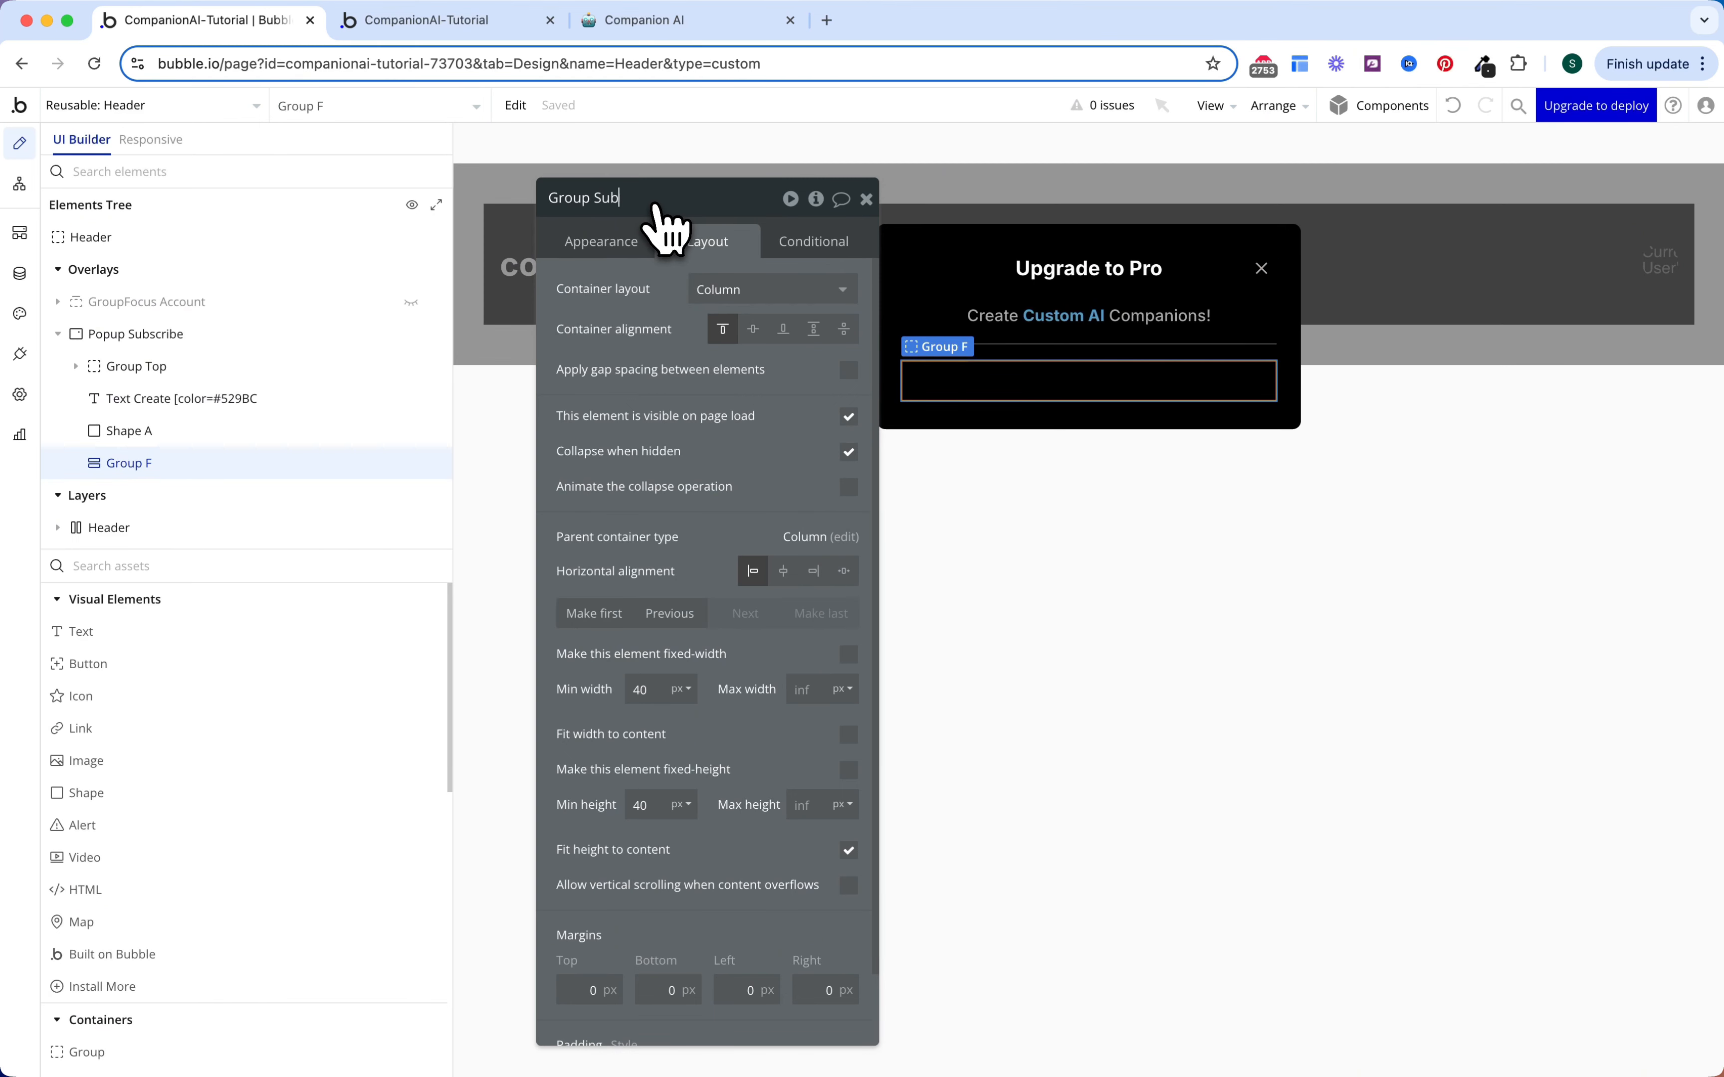
text(scribe)
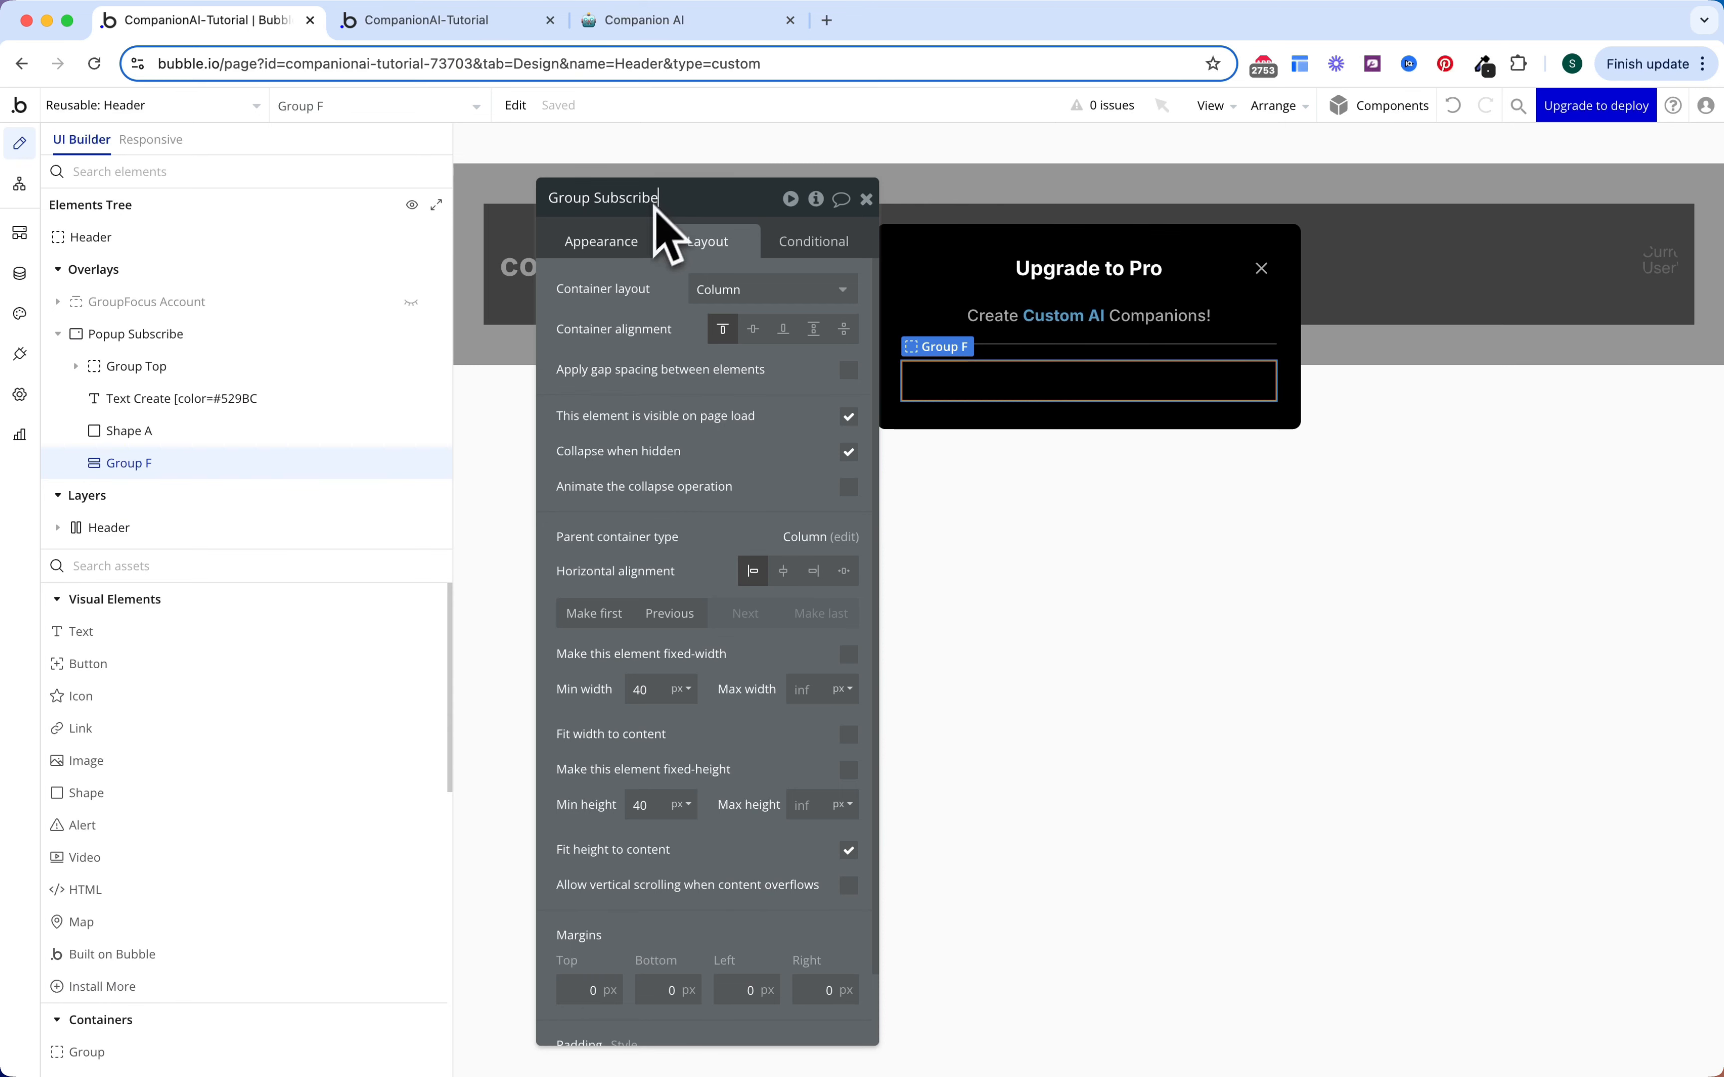
key(Return)
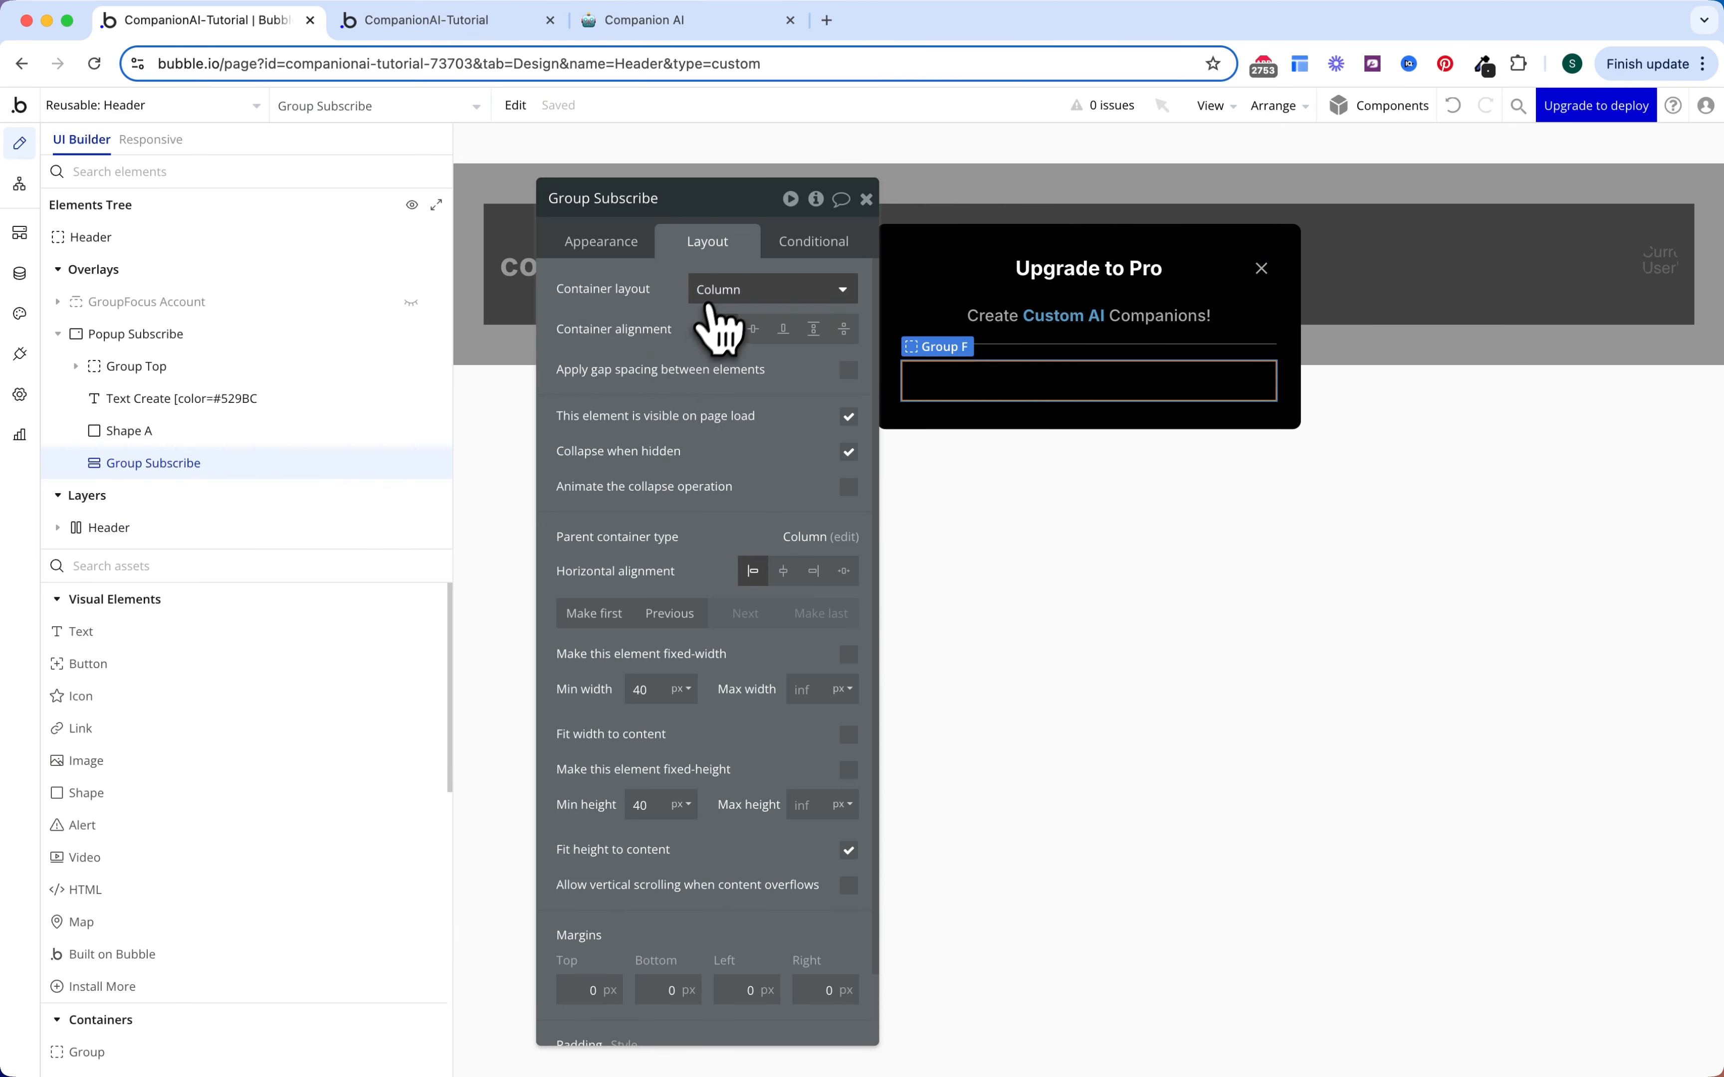
Step: Lay out Group Subscribe as a spread-apart row and add a text element inside
click(724, 287)
click(732, 383)
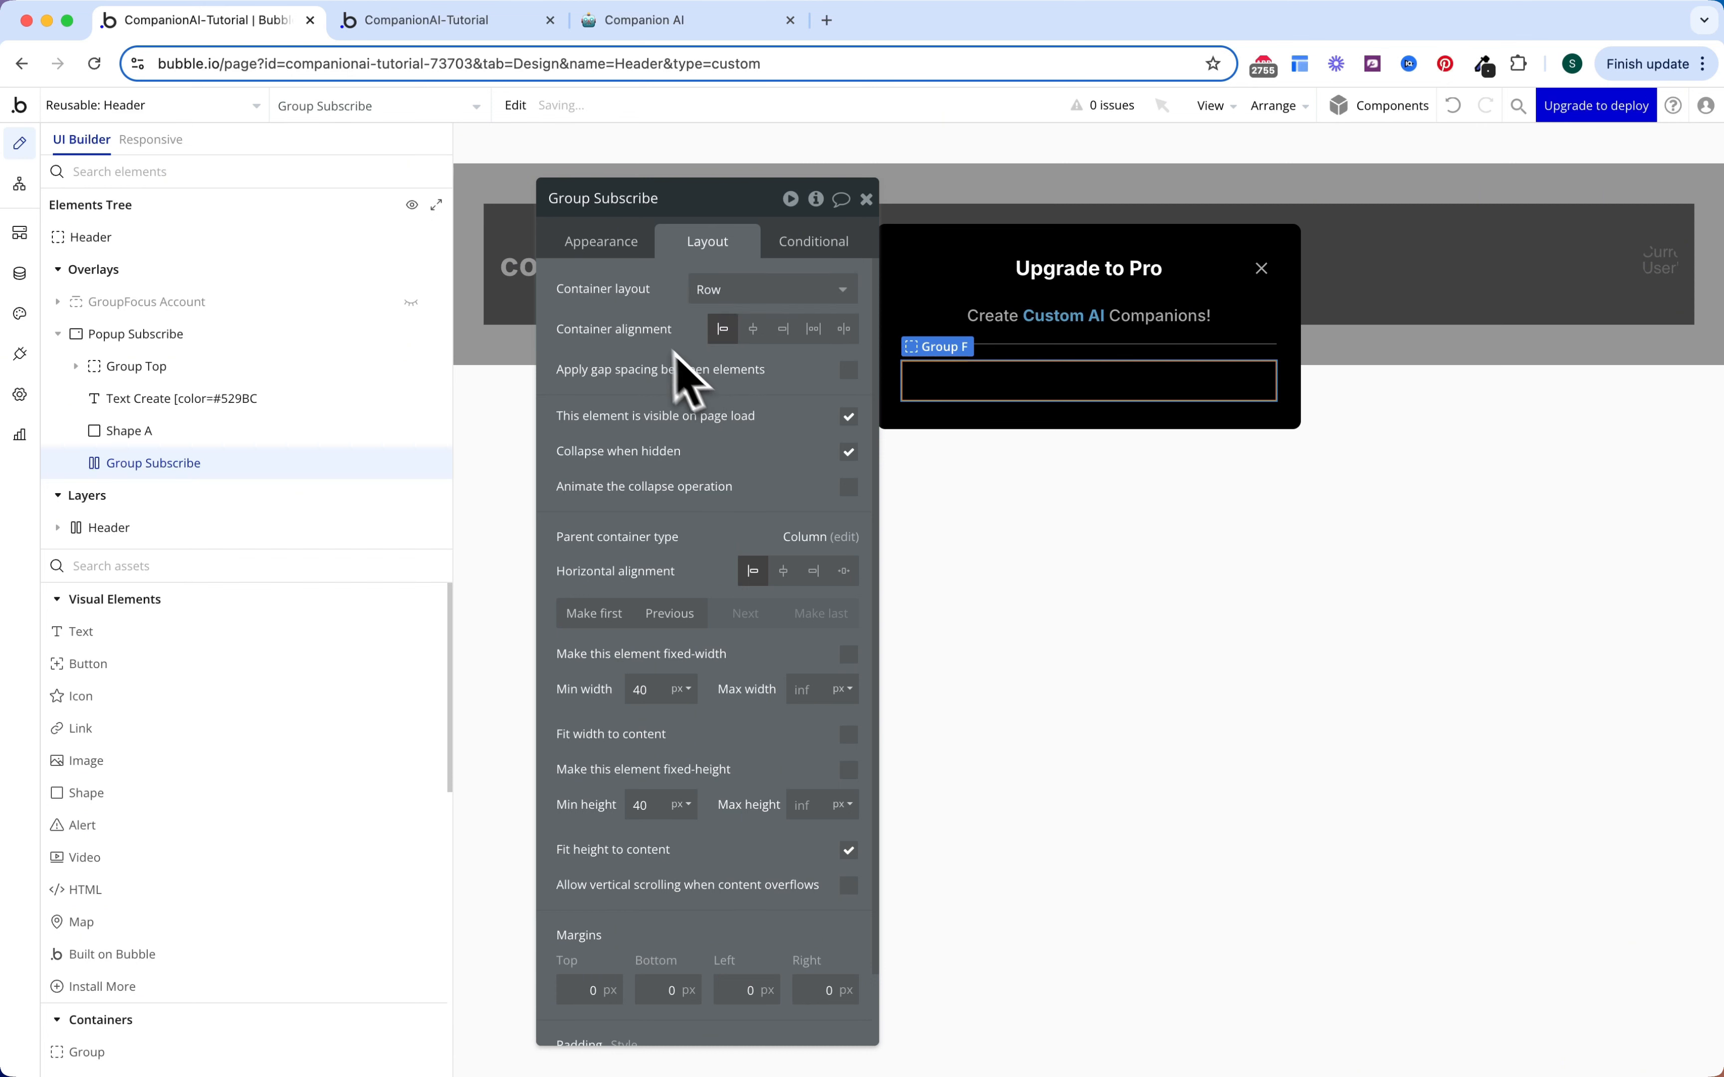
click(845, 329)
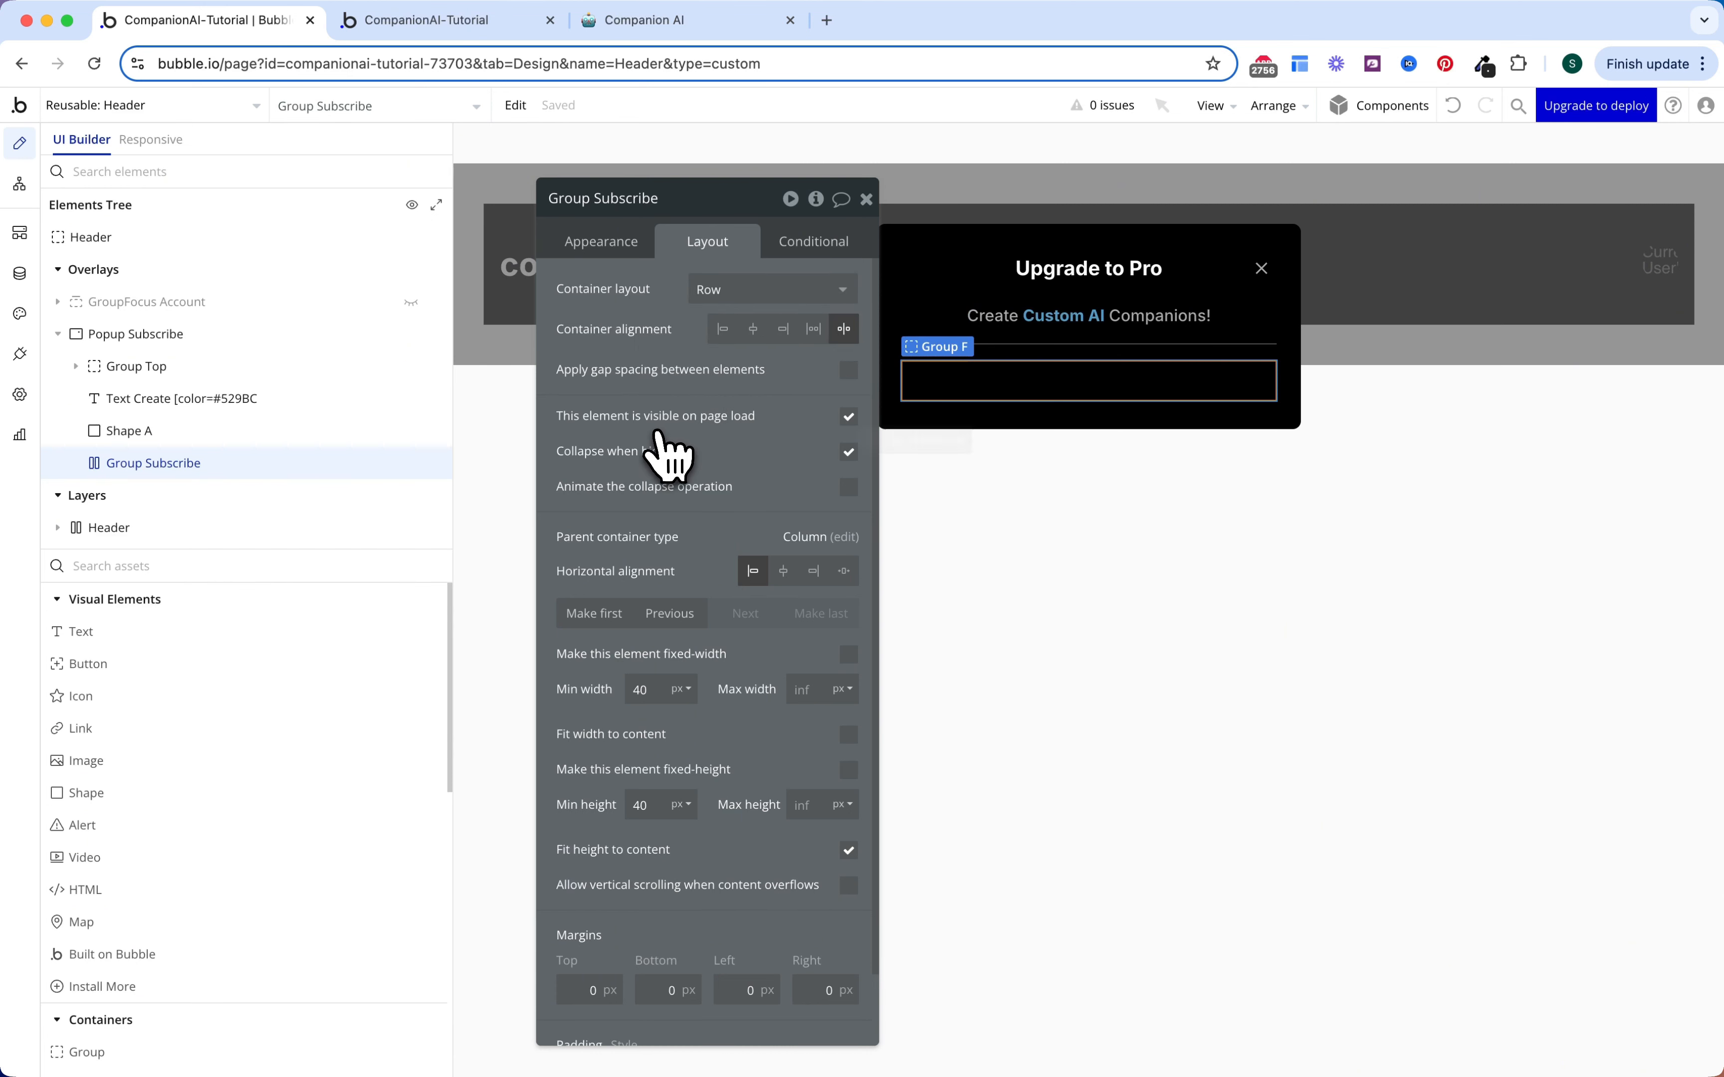
drag(285, 632, 979, 367)
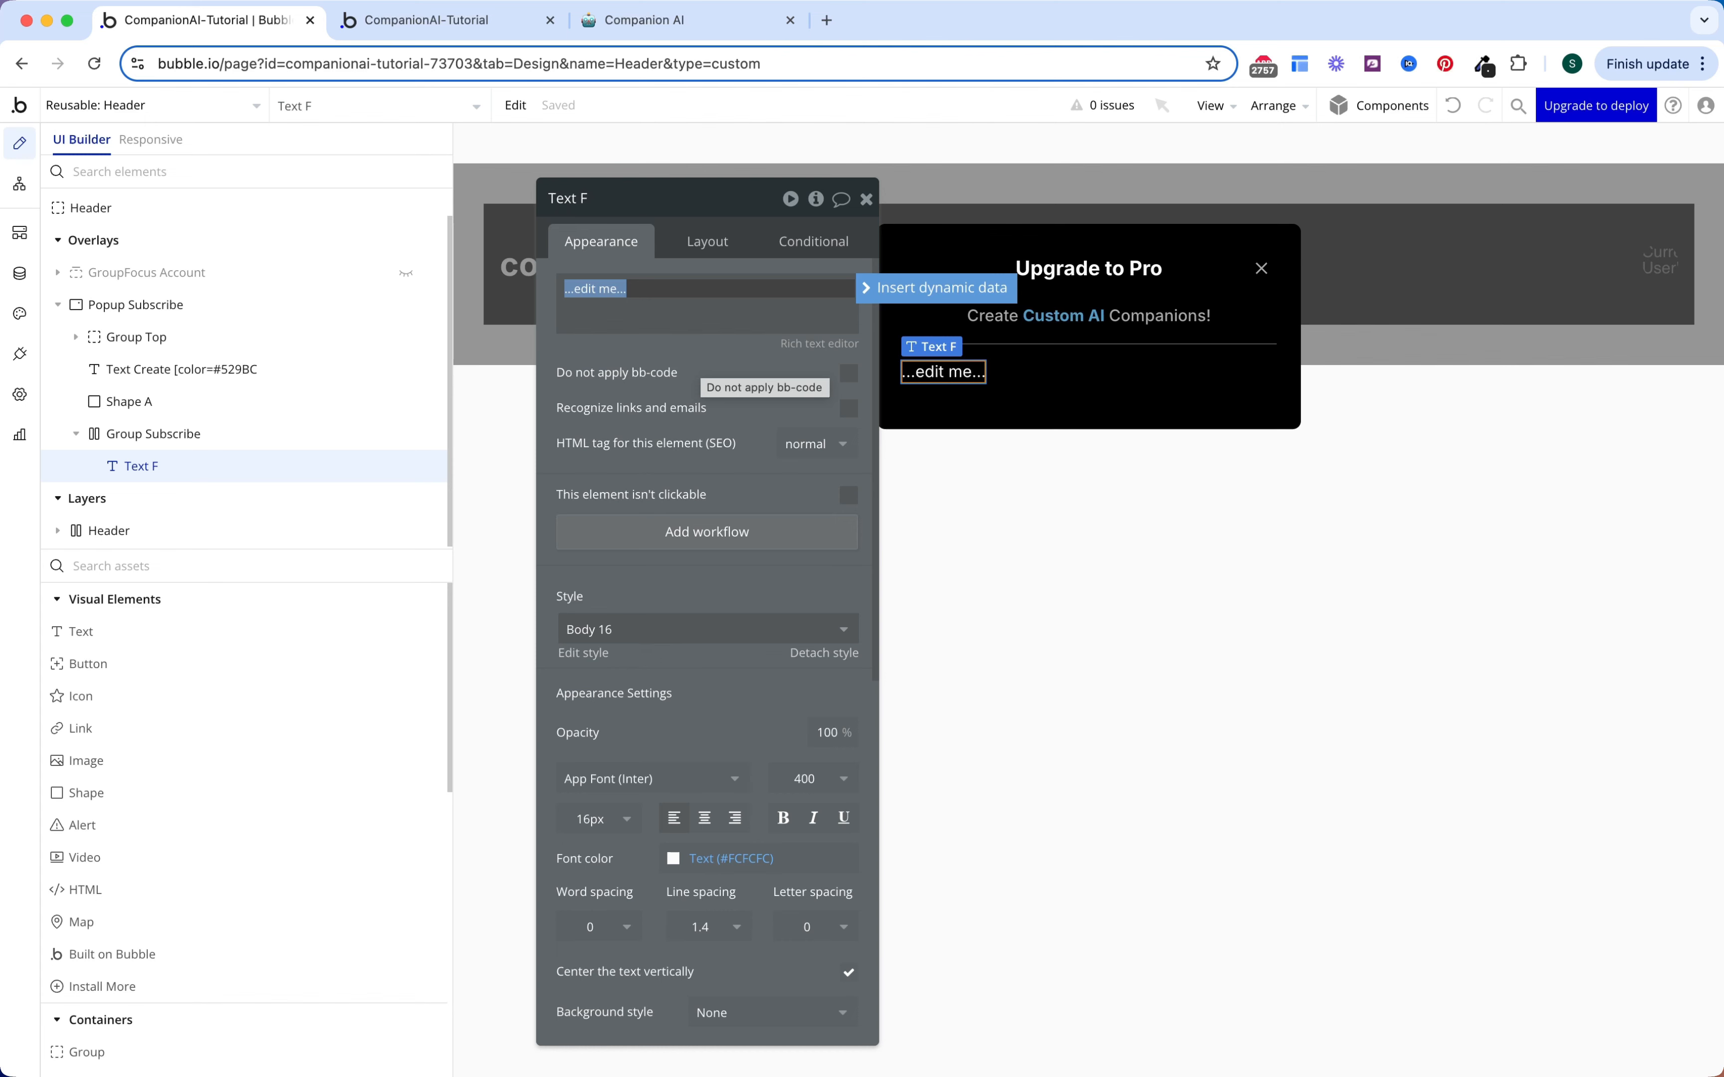
Step: Enter the '$9.99 / mo' price text, centred vertically at weight 600, and add a Button beside it
text($9.99)
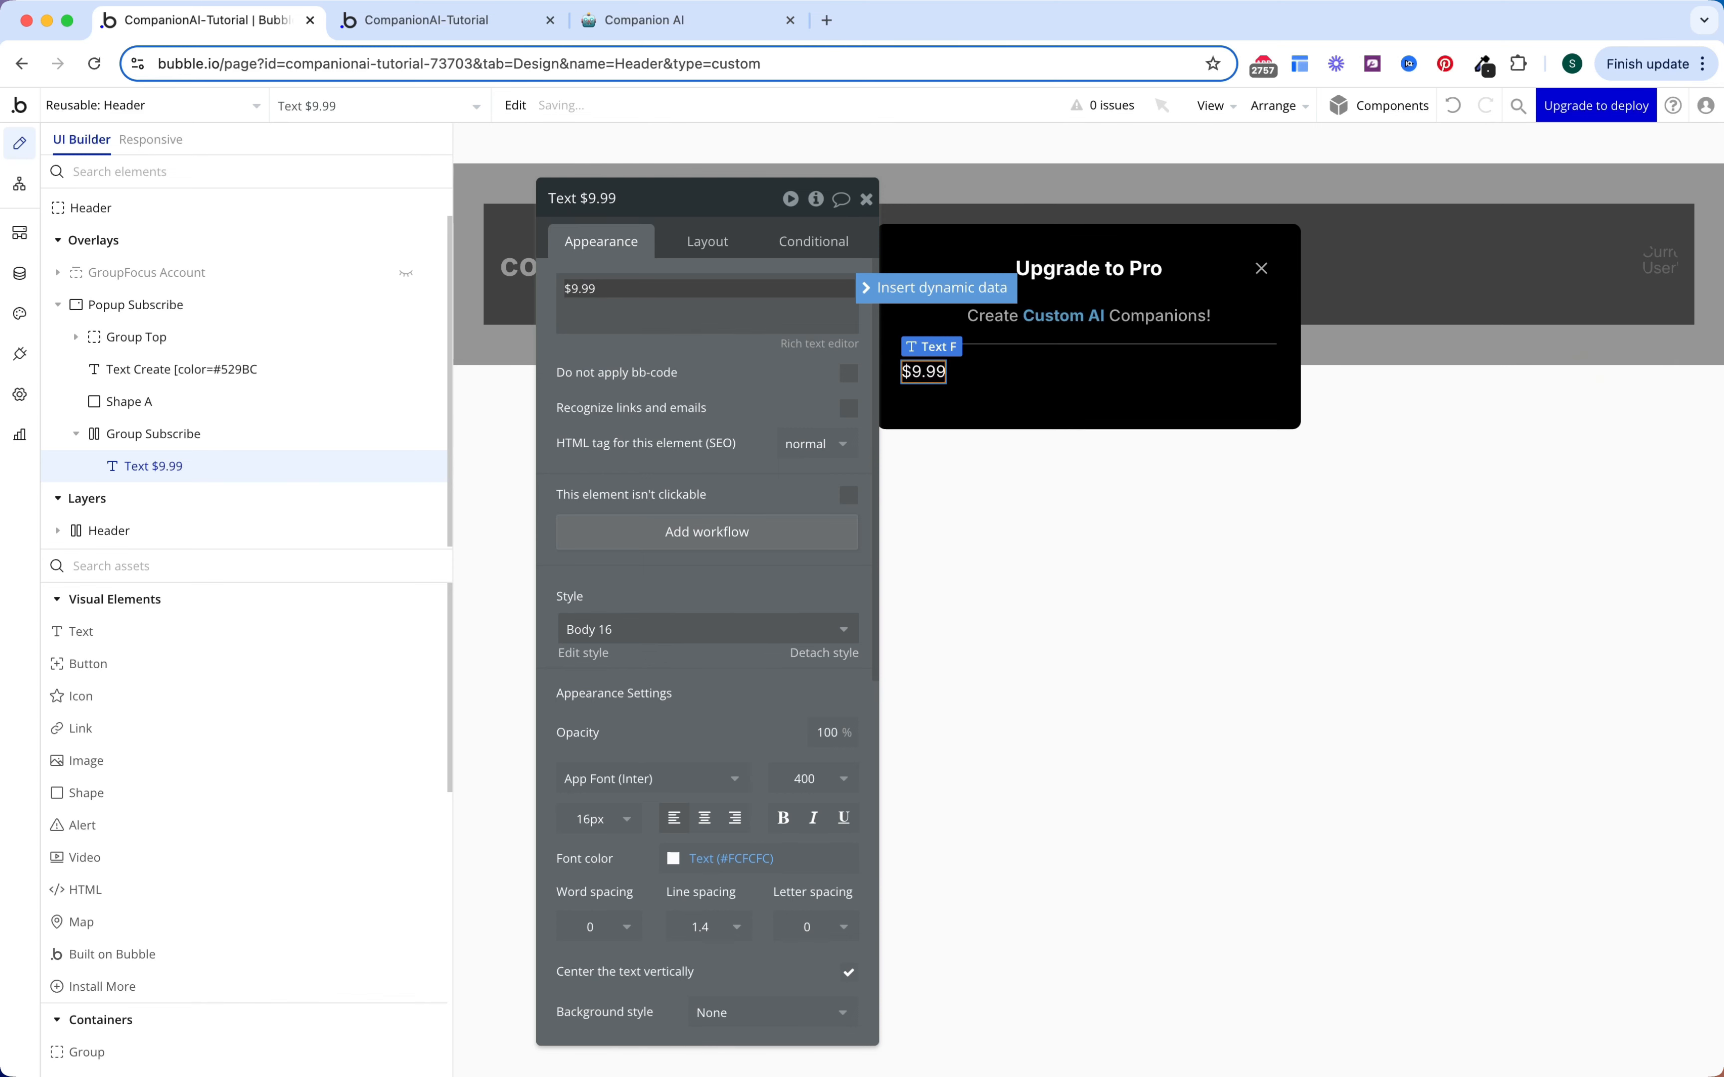
text(/ mo)
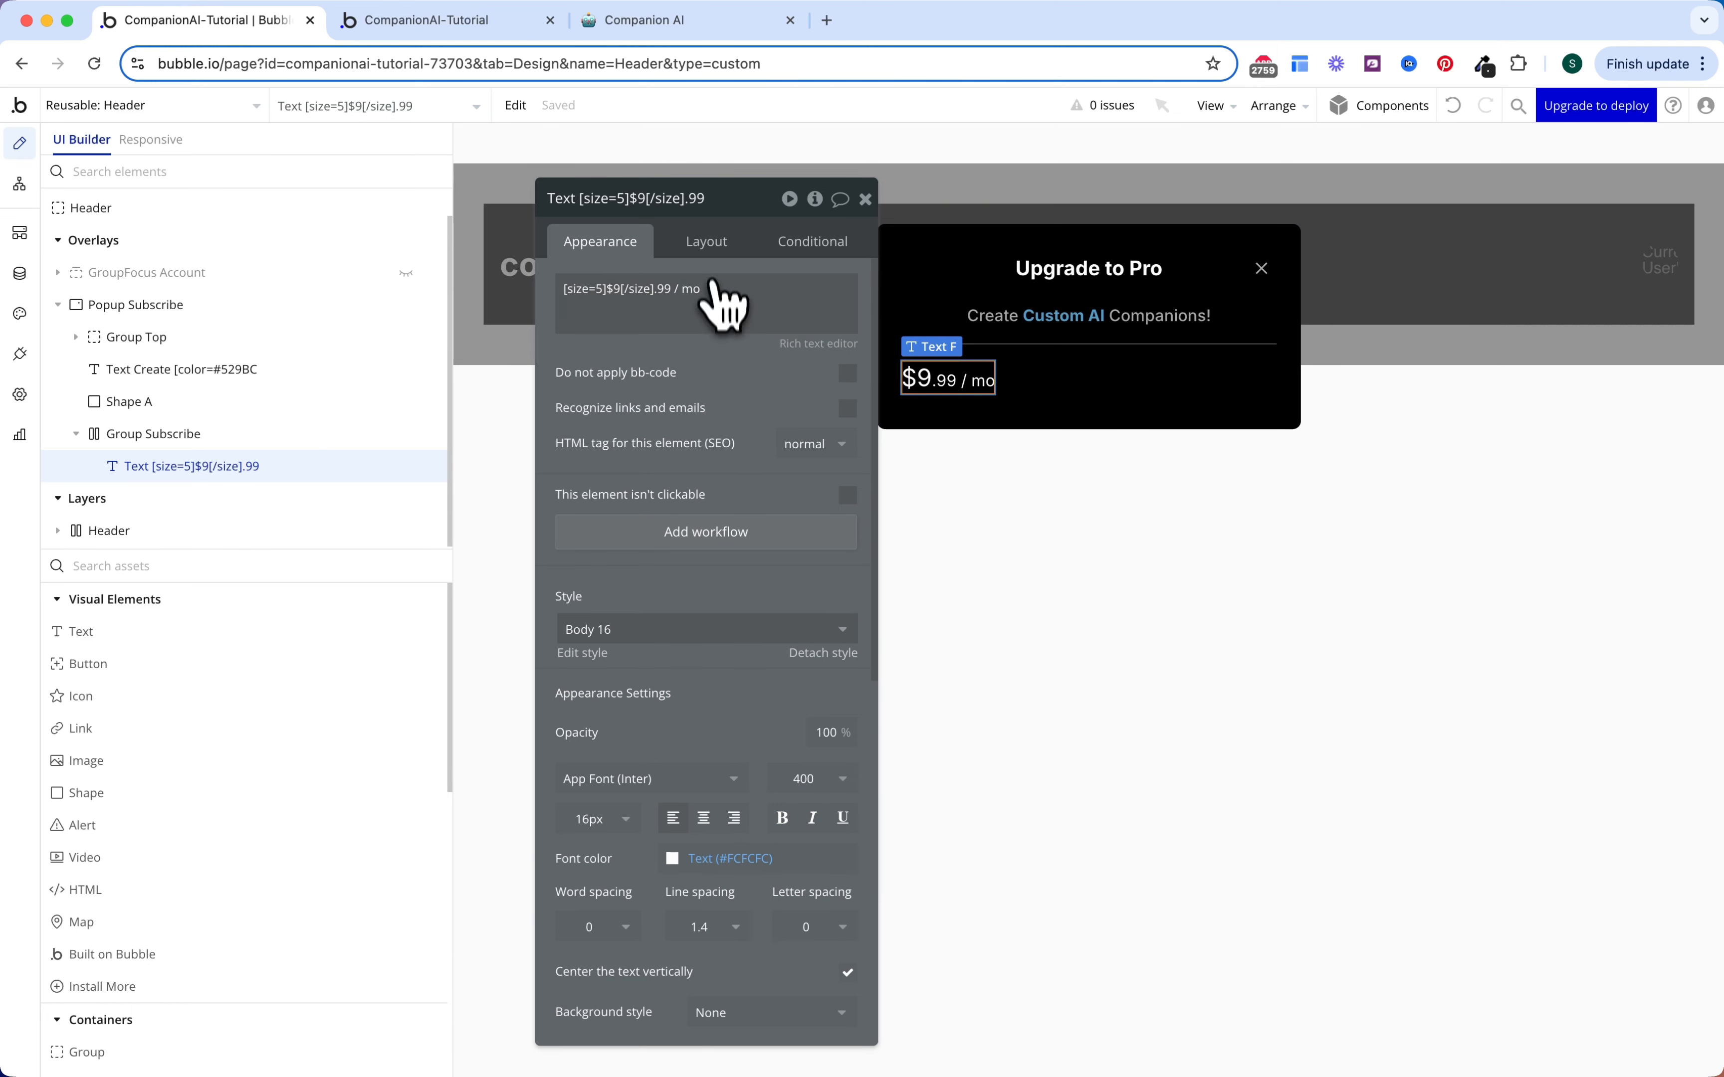
click(709, 244)
click(782, 401)
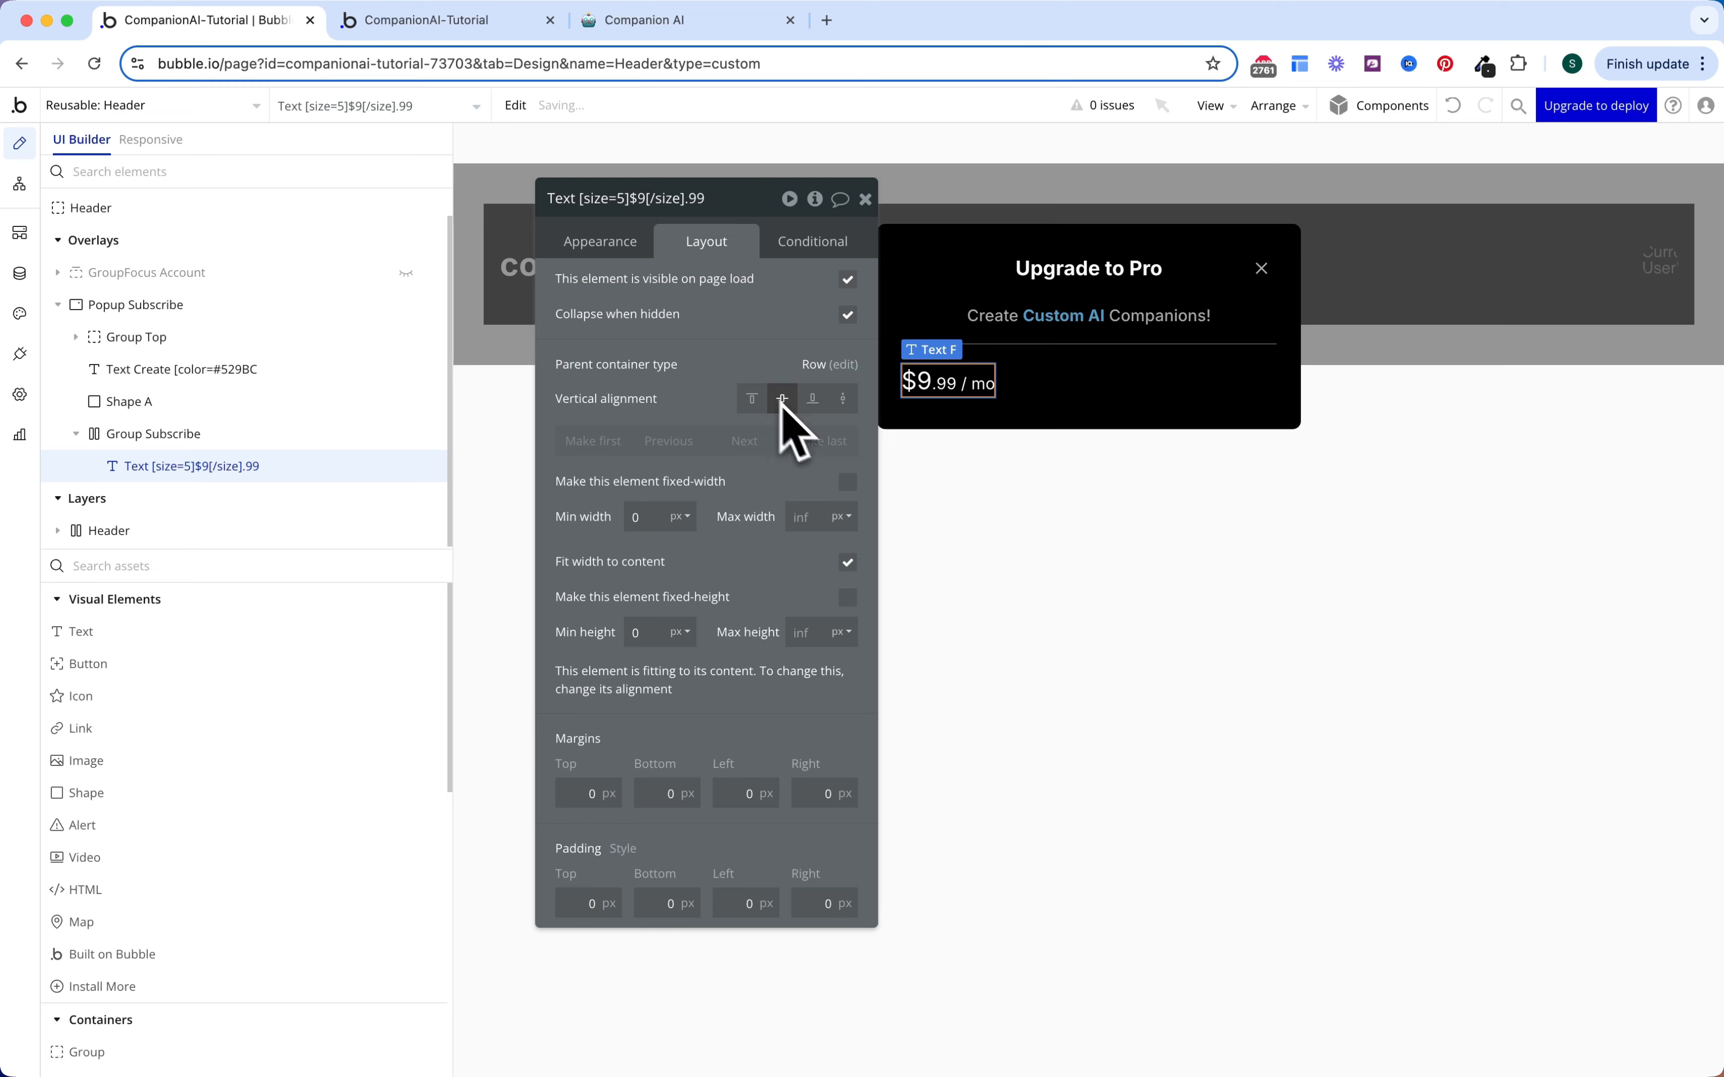
click(617, 242)
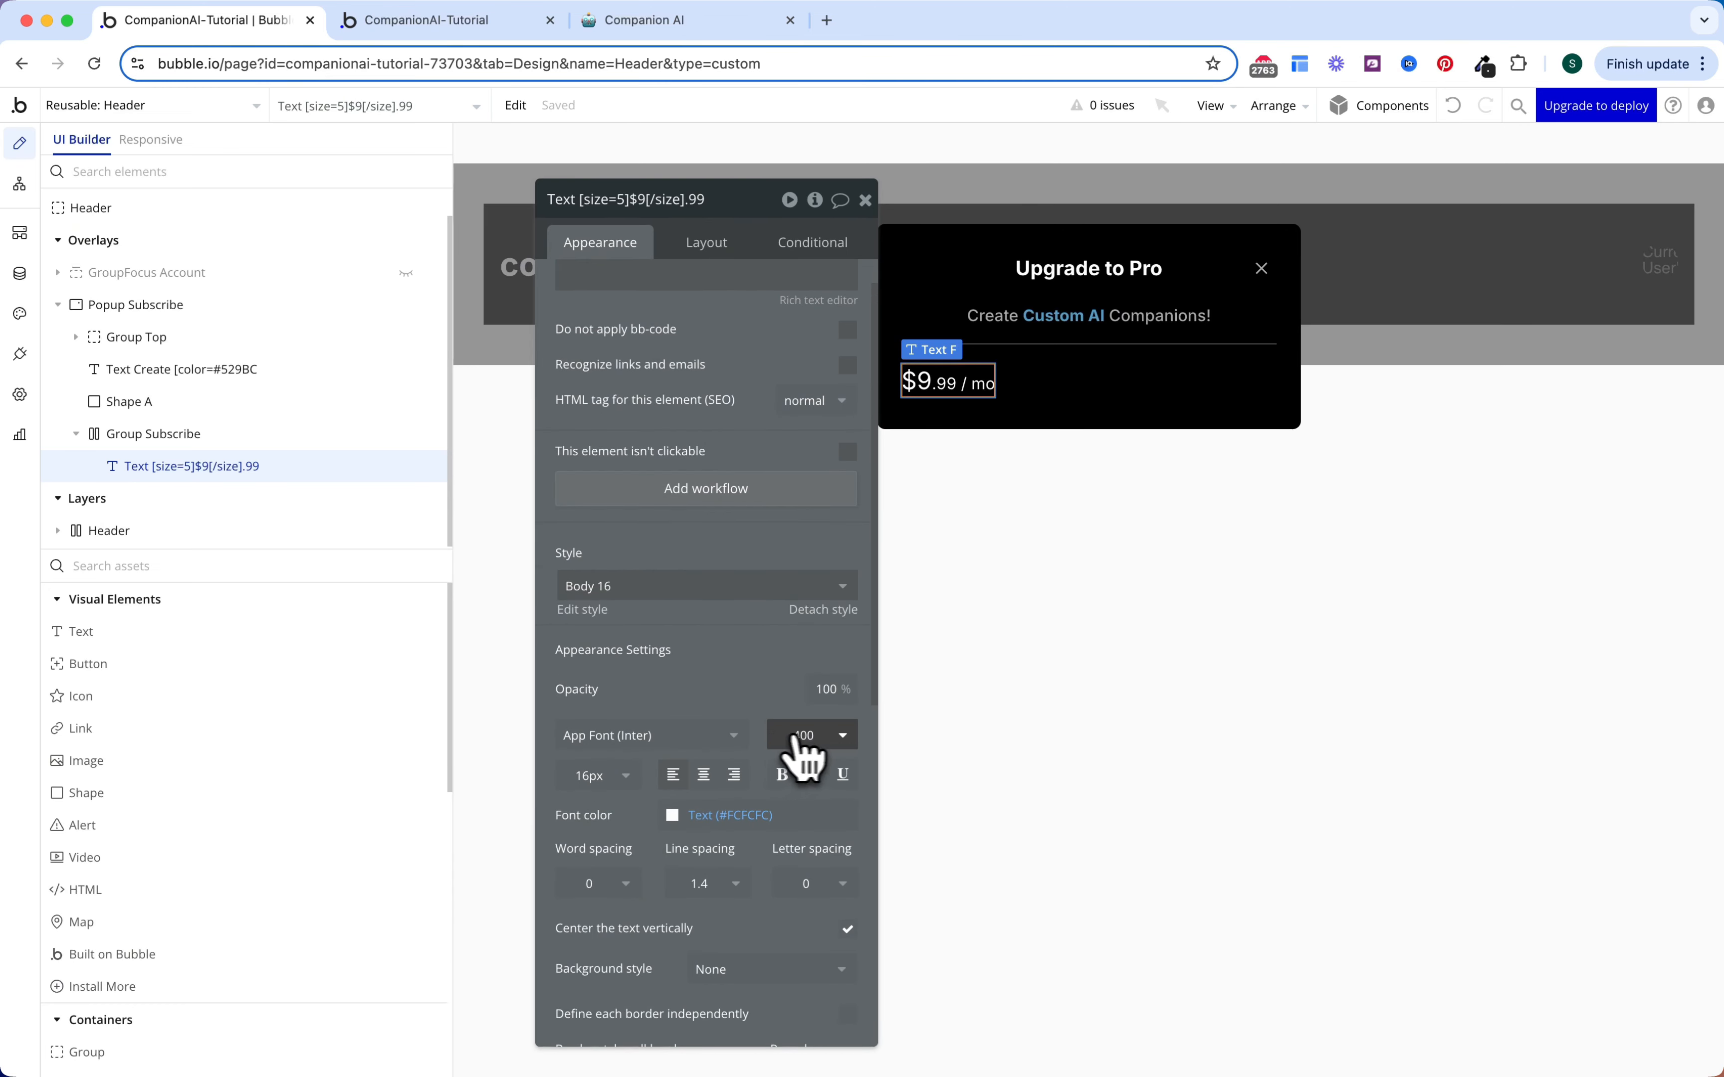
click(809, 738)
click(803, 952)
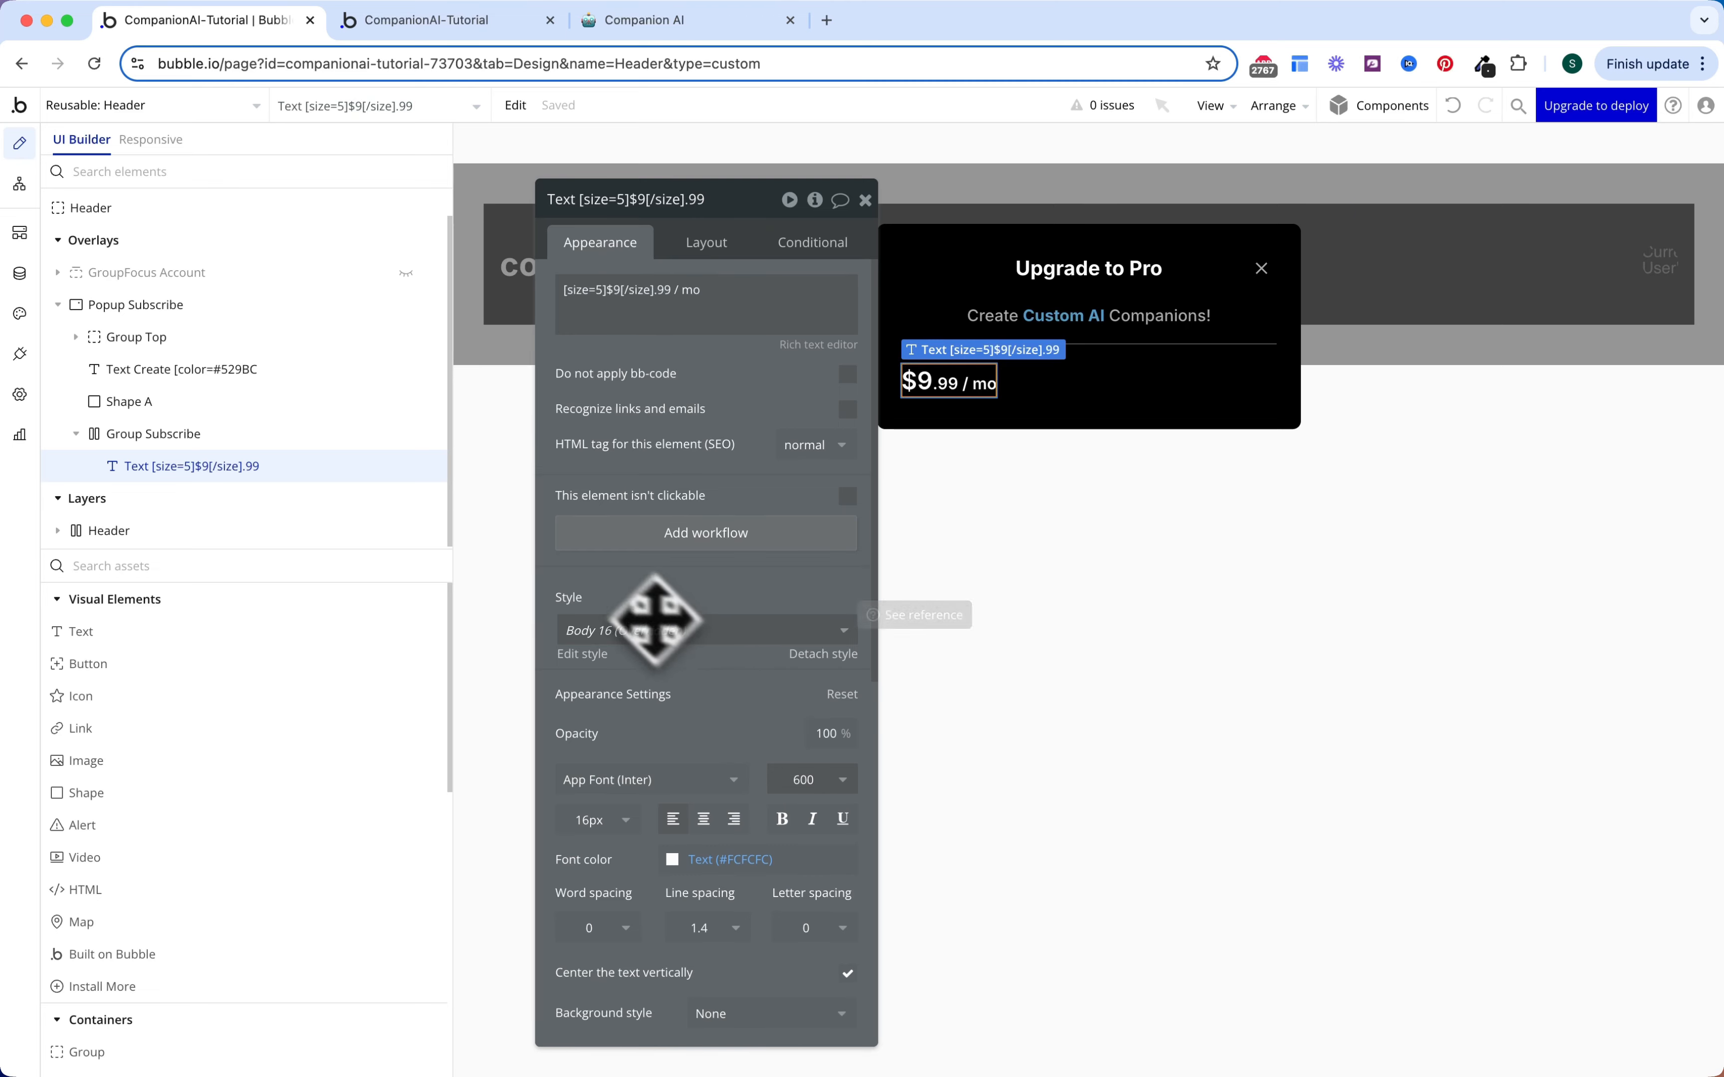
drag(306, 666, 1152, 387)
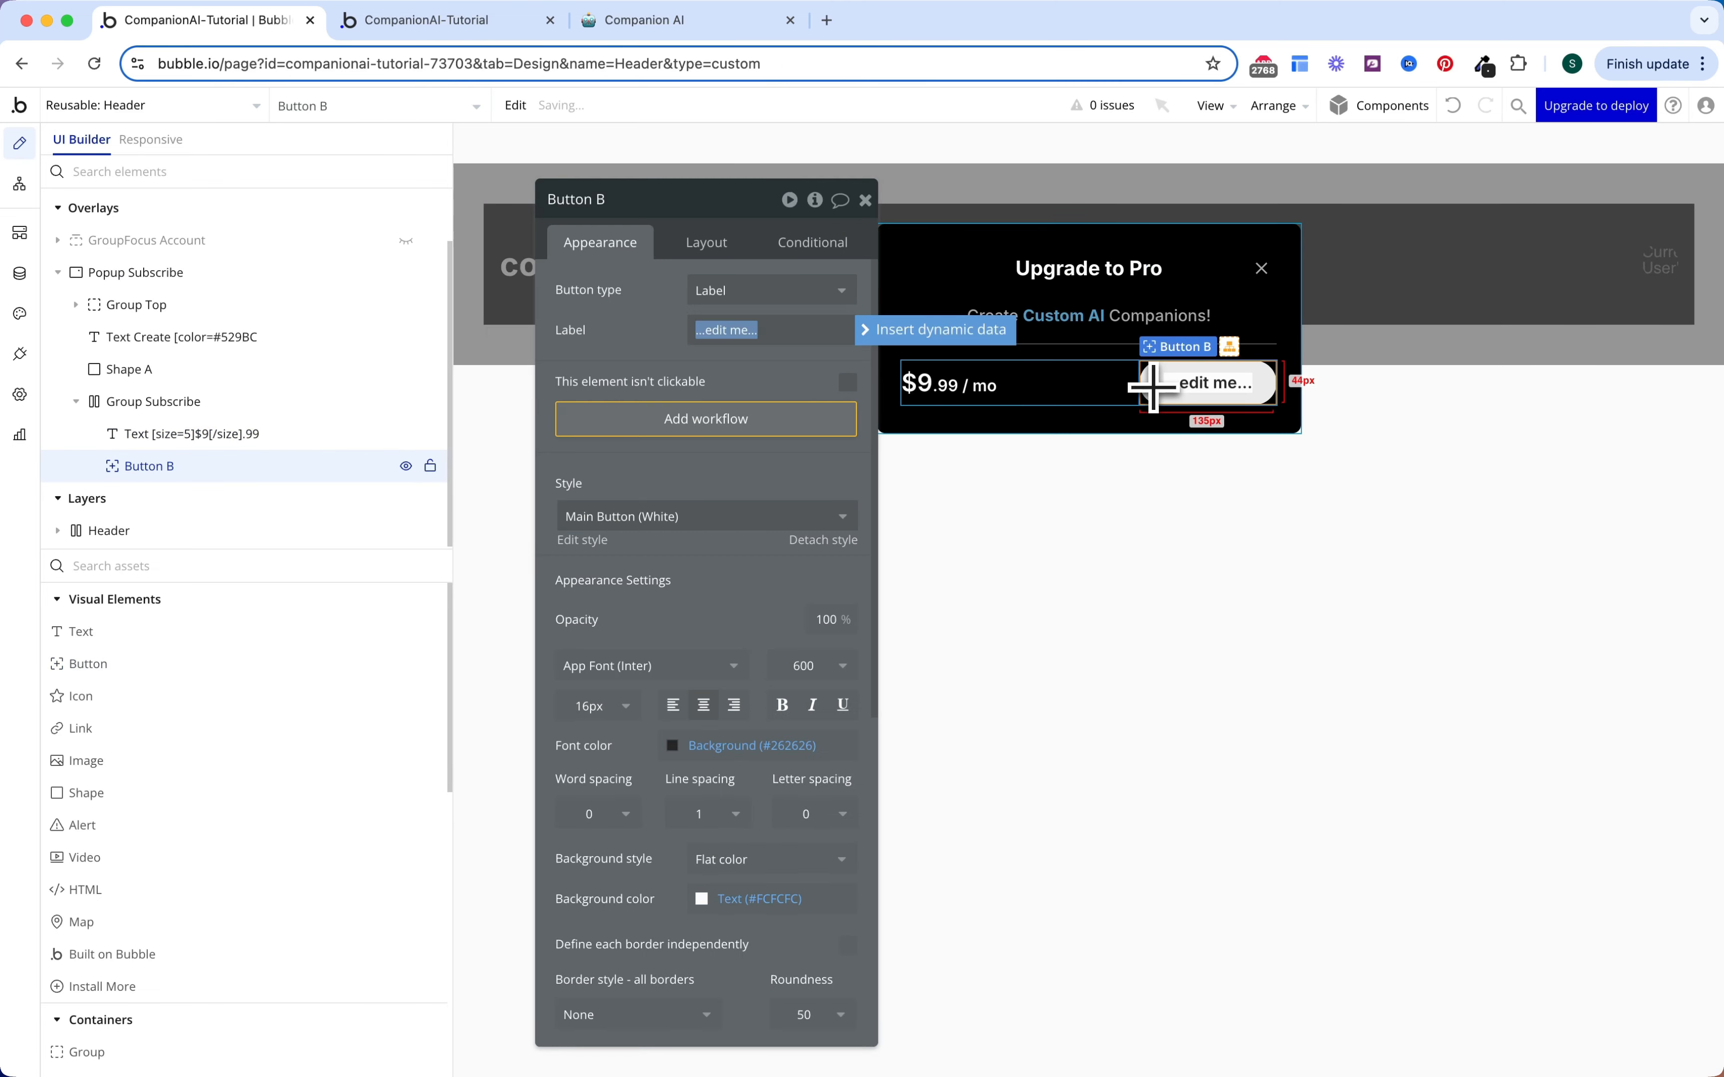
Step: Label the new button 'Subscribe' and set its roundness to 5
click(674, 215)
click(723, 330)
text(Su)
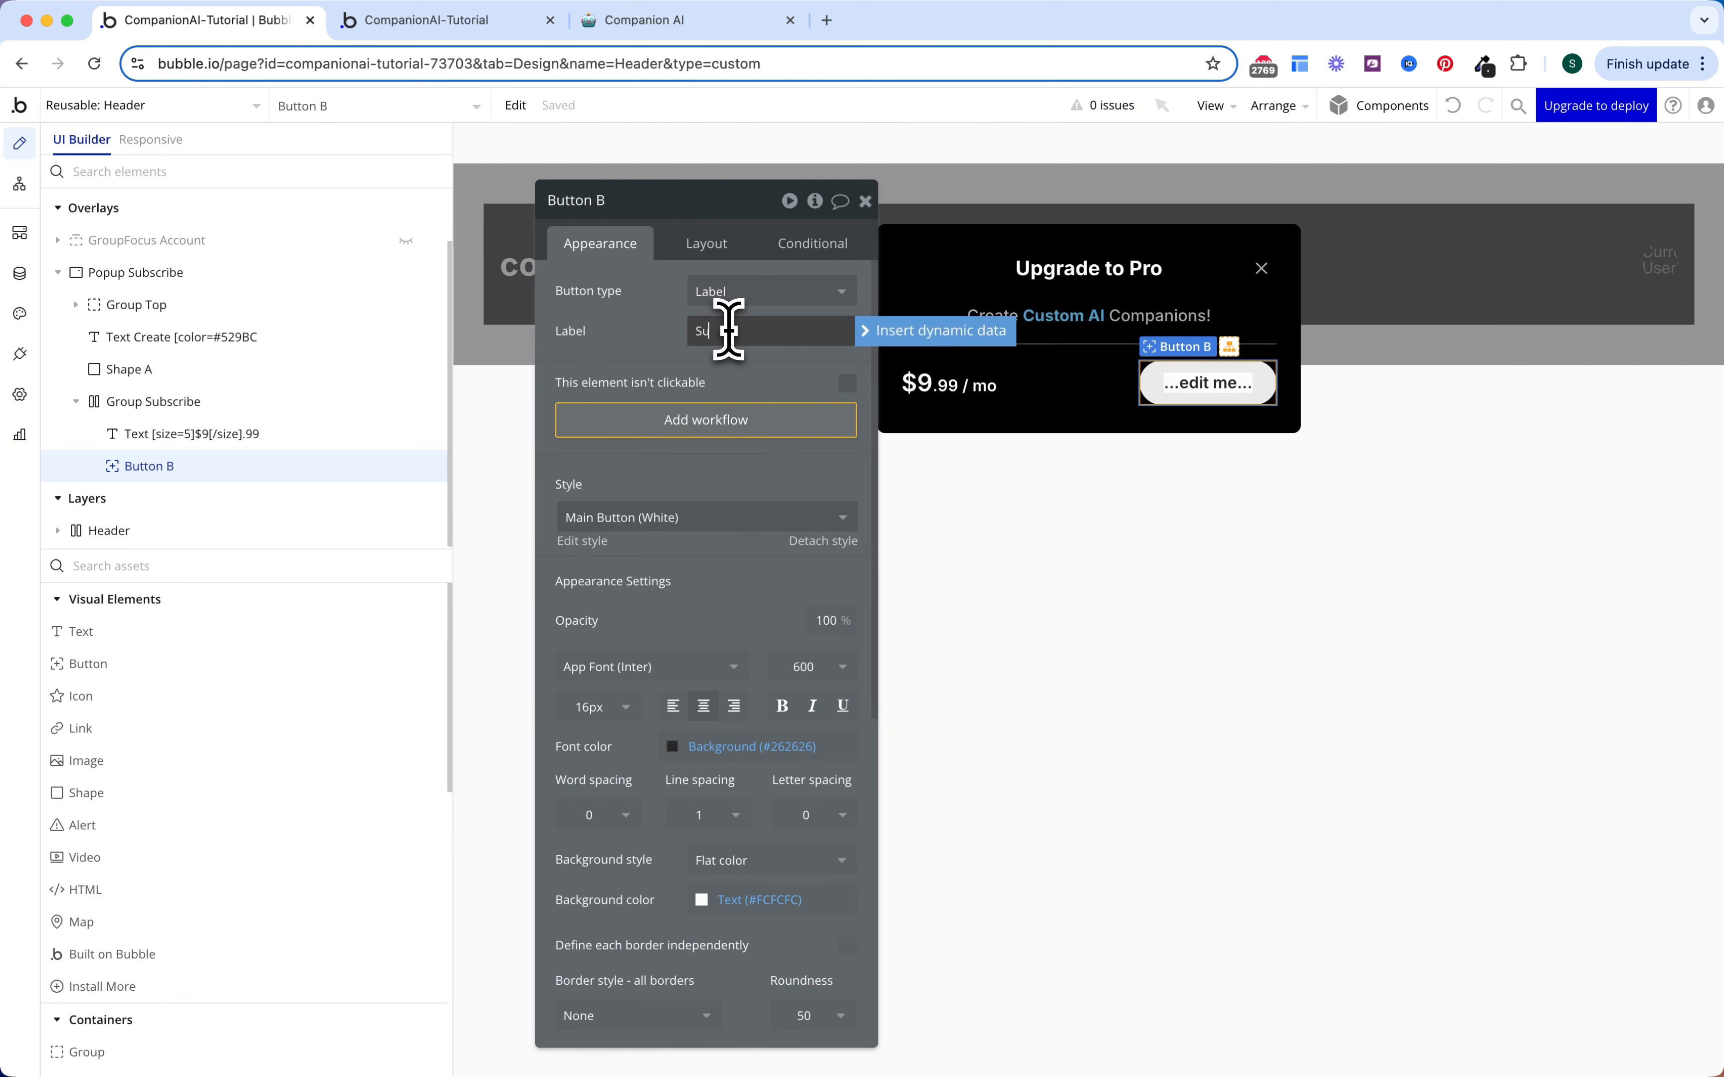
text(bscribe)
click(628, 358)
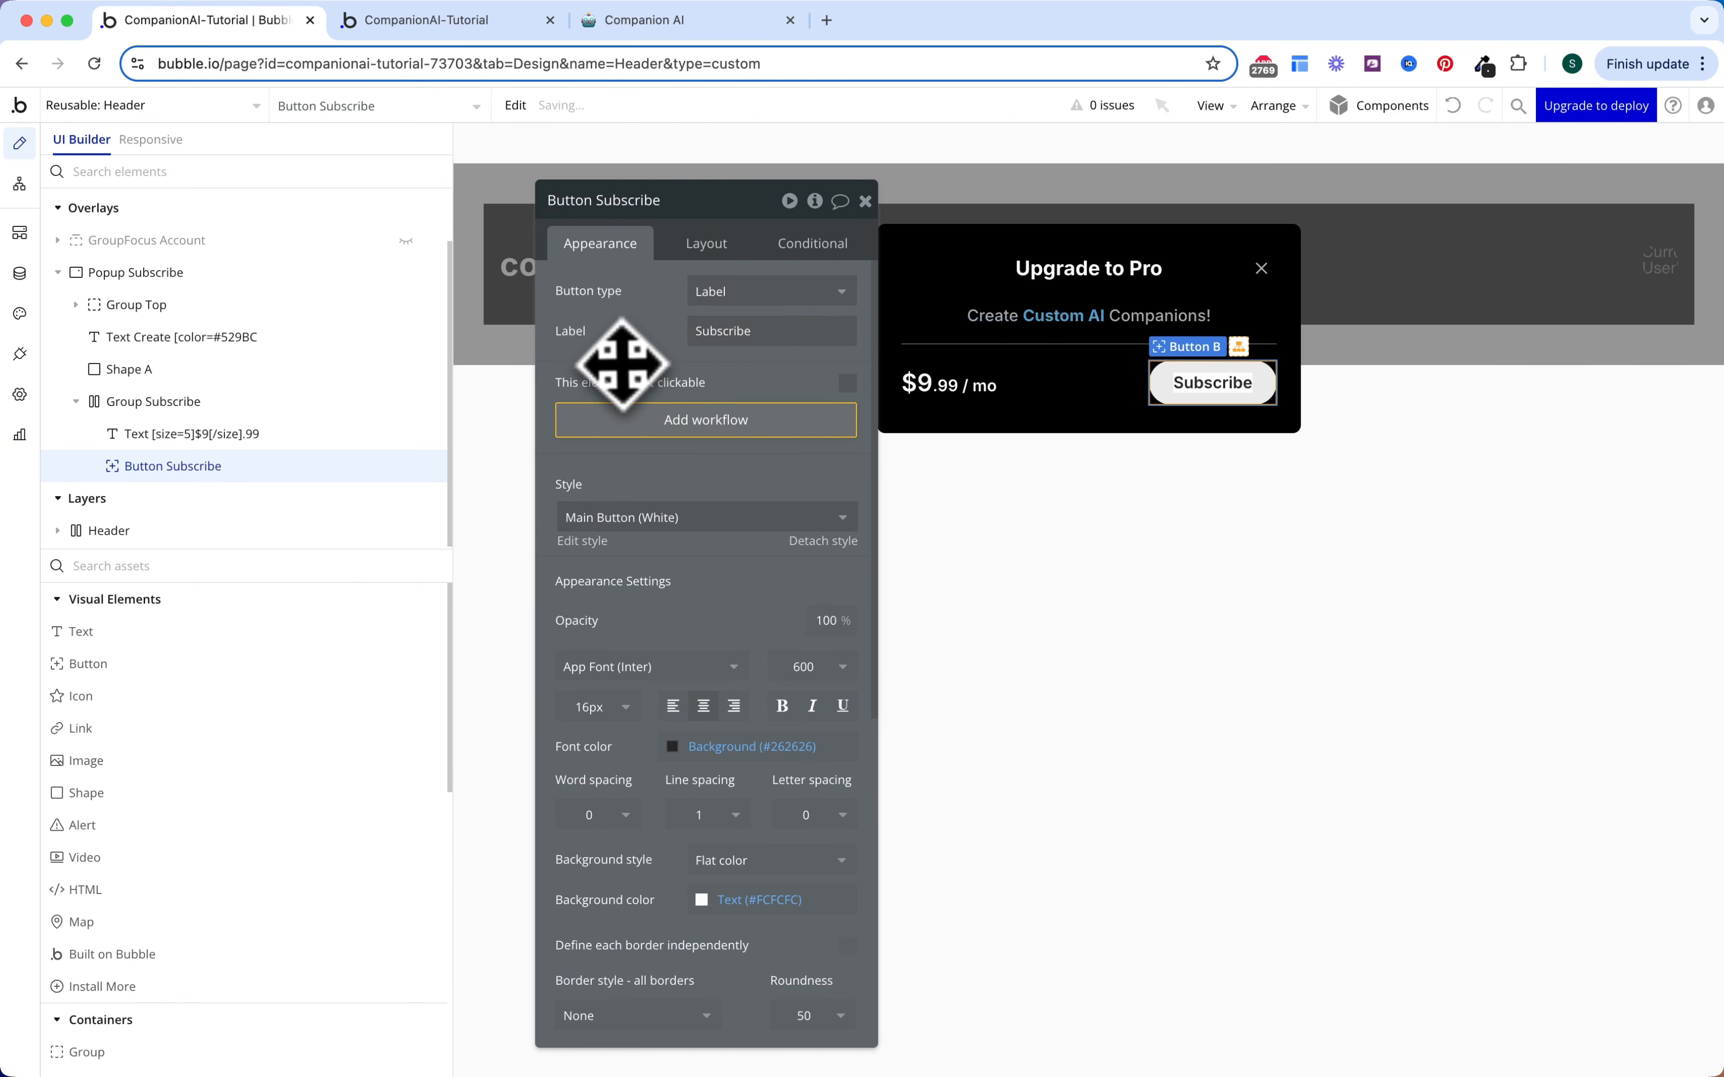
scroll(677, 606, down, 5)
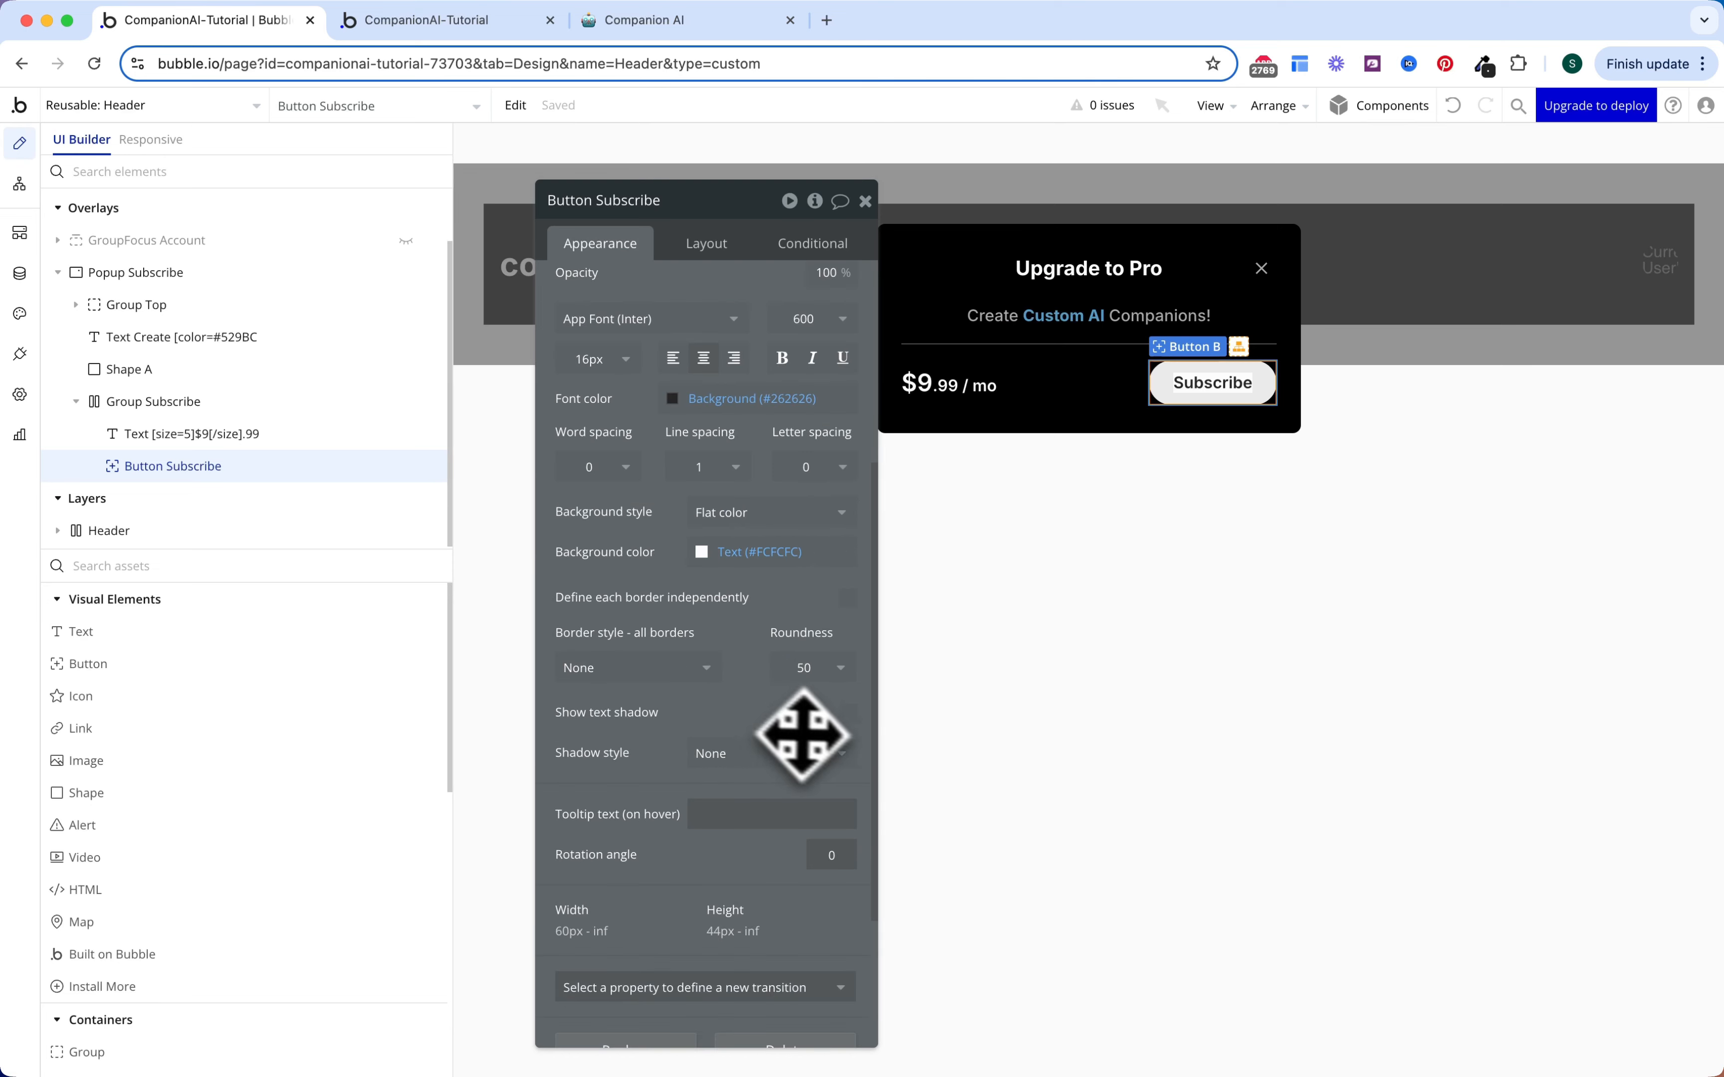
click(814, 675)
text(5)
scroll(797, 614, up, 3)
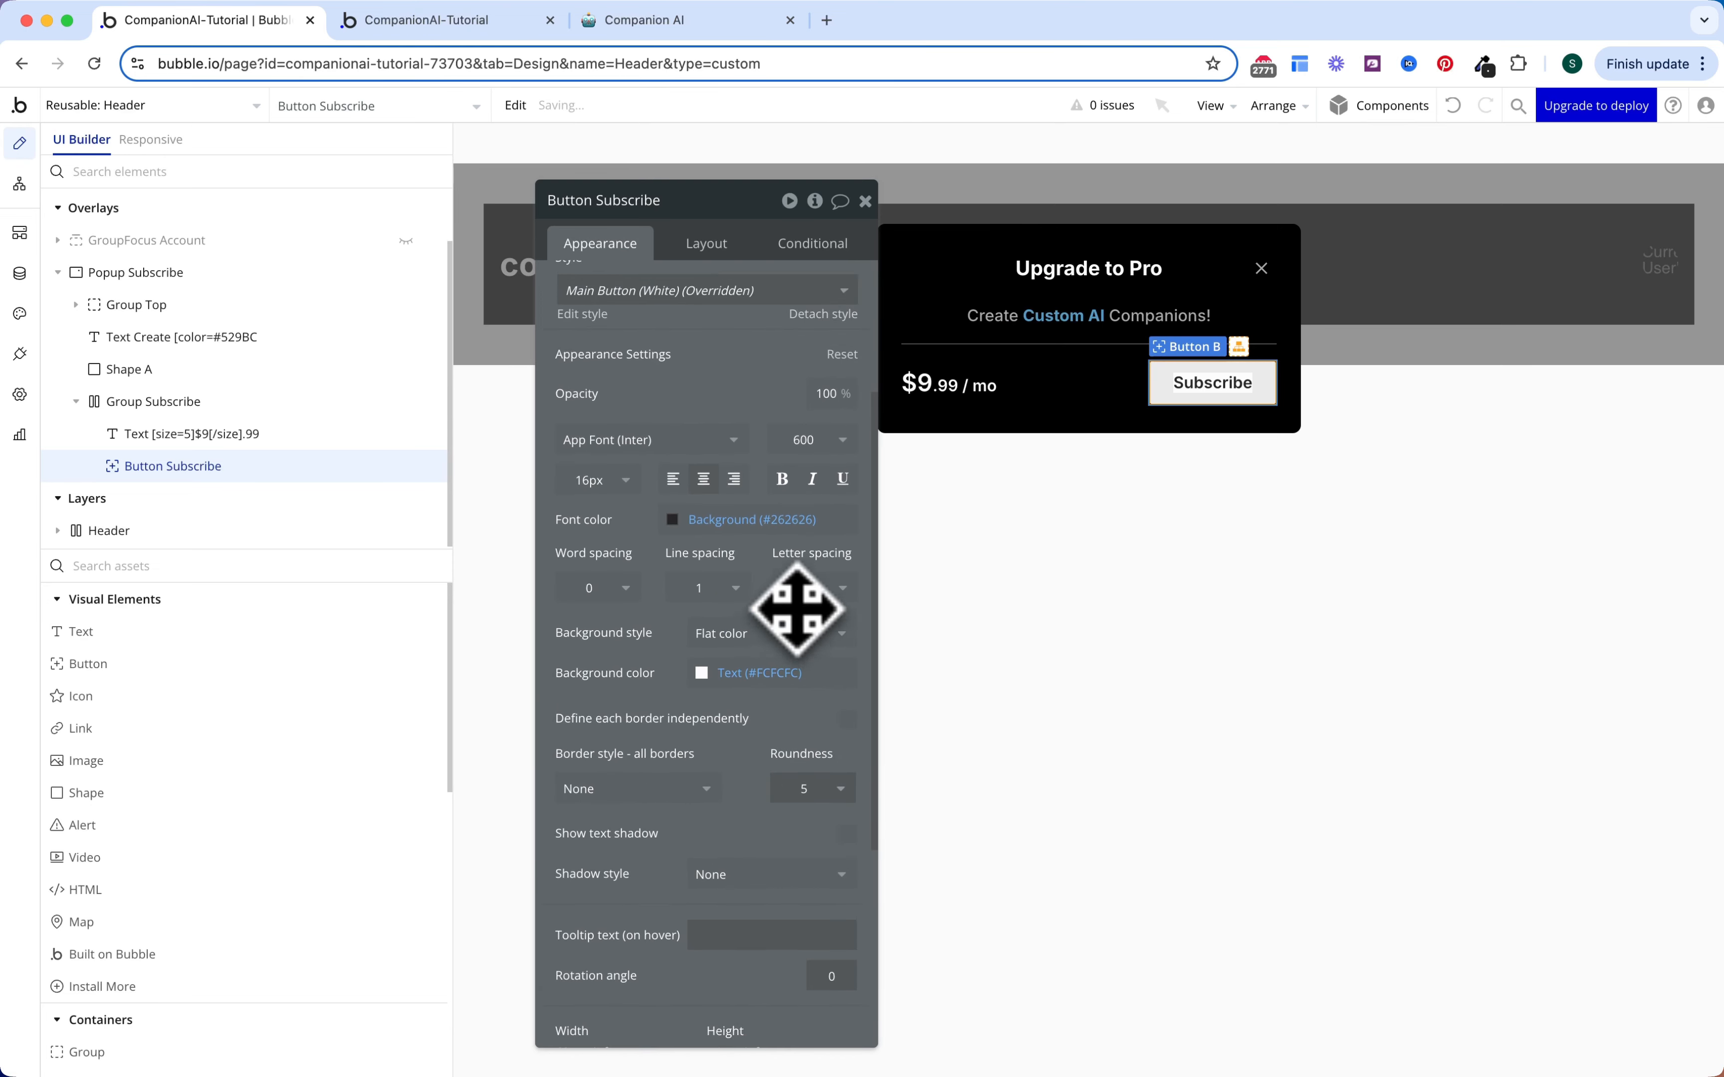
Step: Give the button min height 40, top/bottom padding 0 and left/right padding 20
click(709, 245)
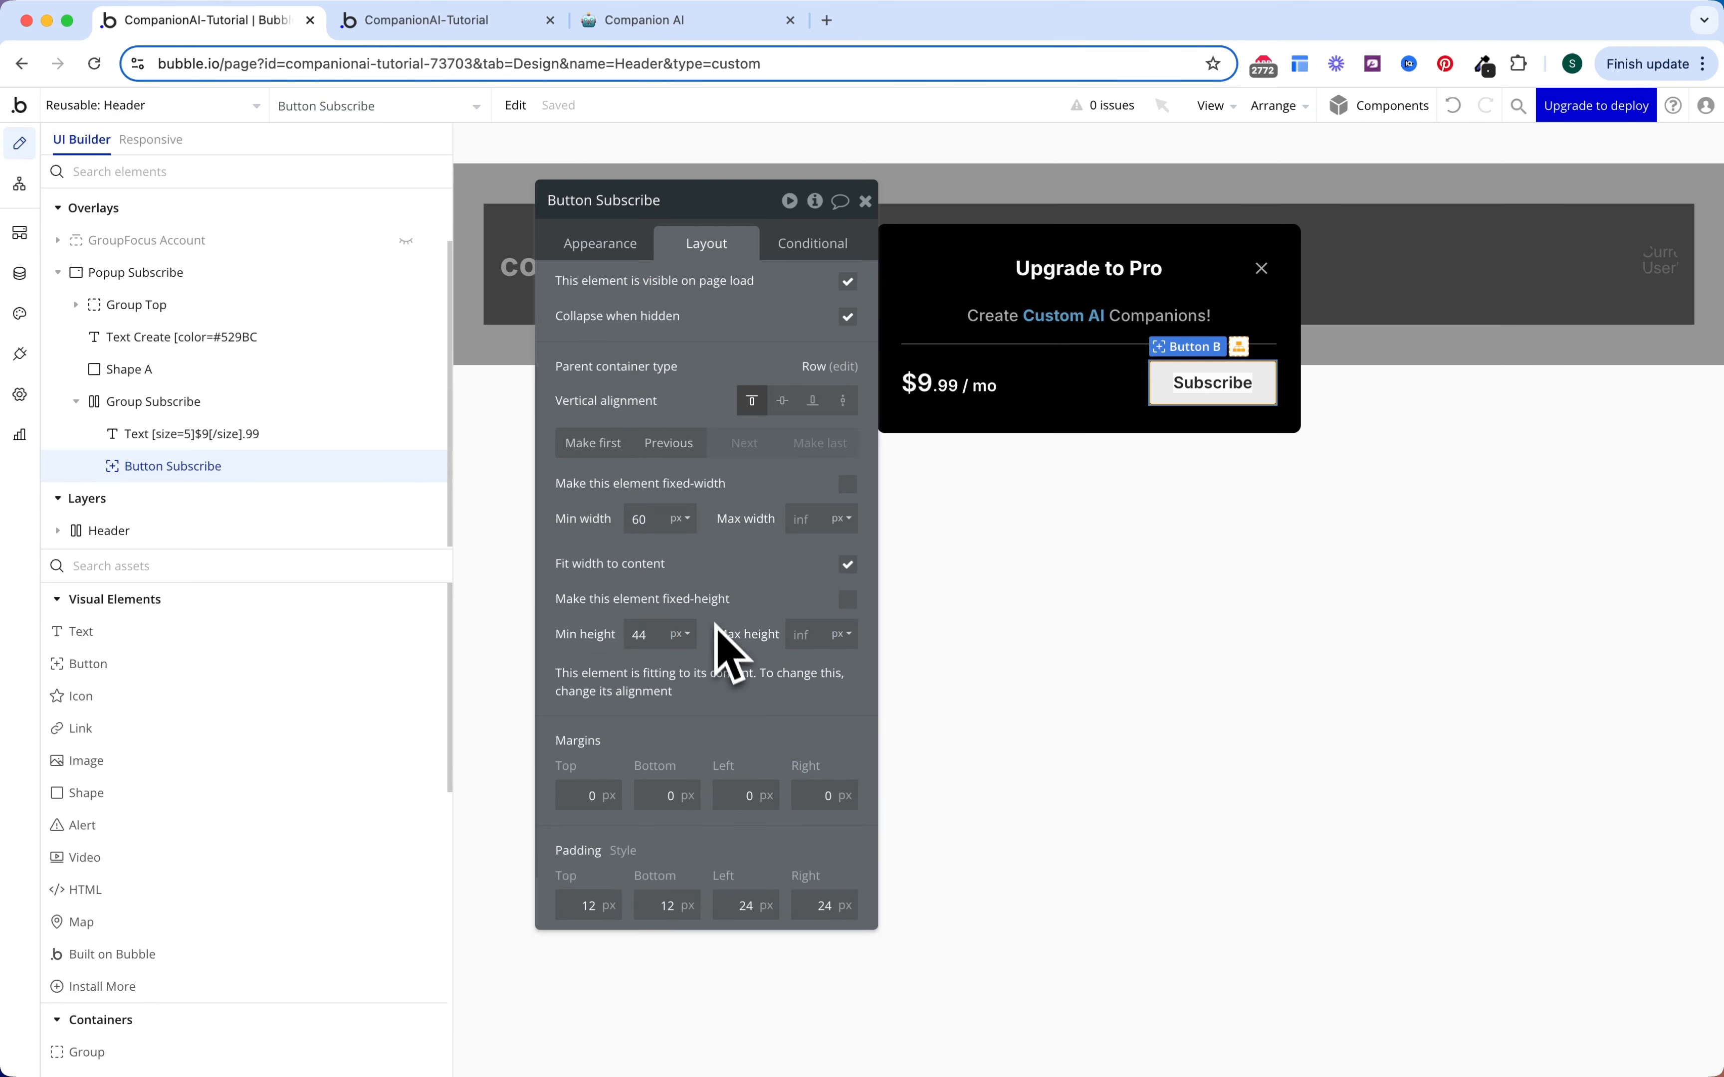
double_click(639, 634)
text(40)
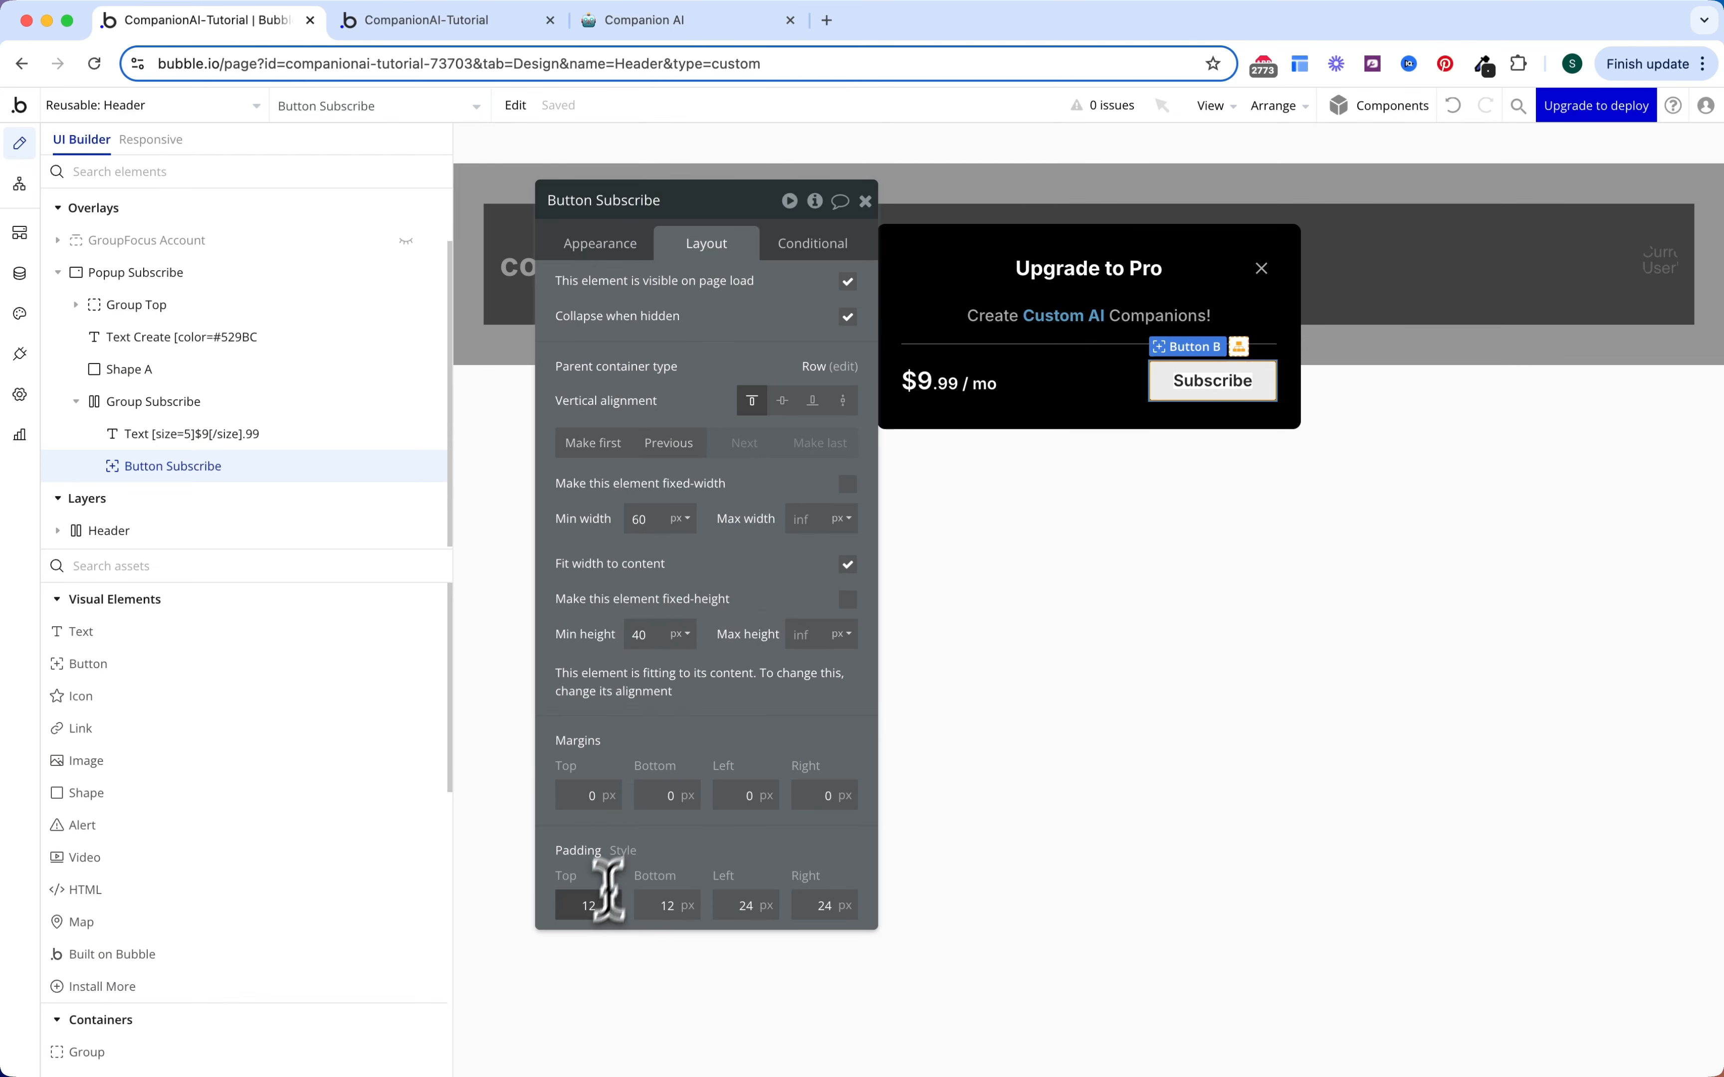
double_click(588, 906)
text(0)
double_click(662, 906)
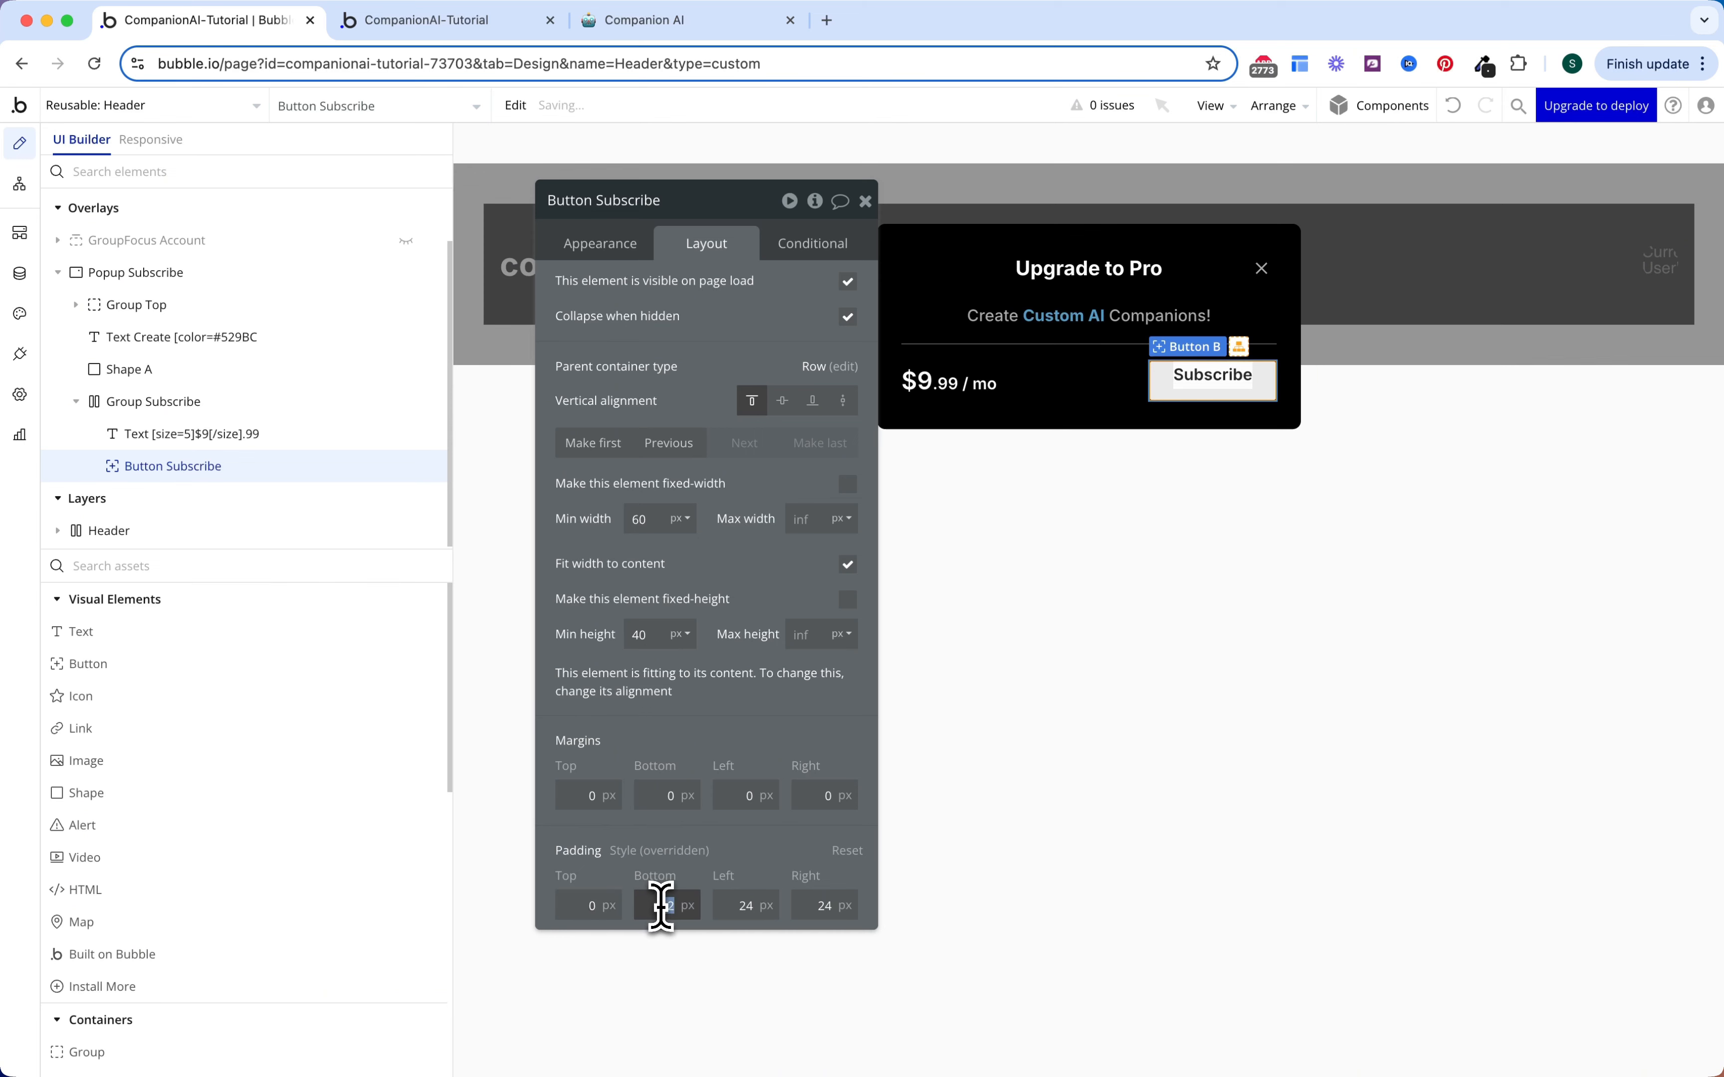
text(0)
double_click(742, 903)
text(20)
key(Tab)
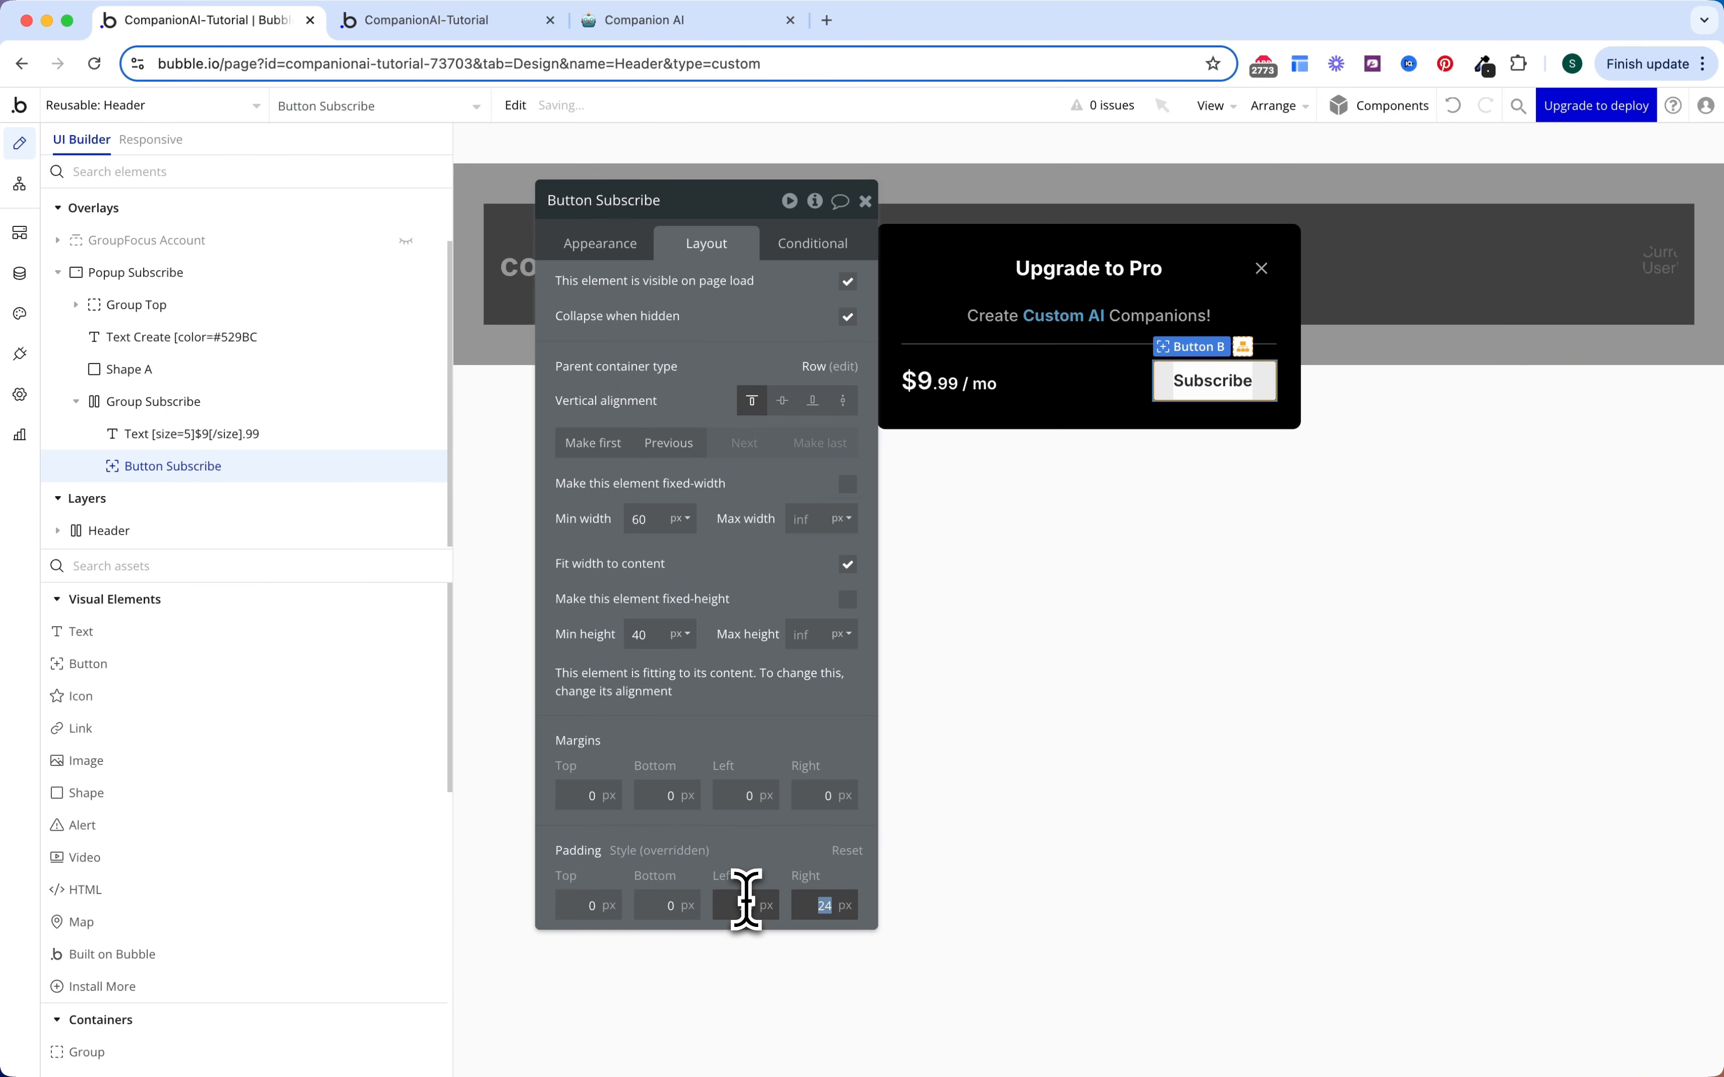
text(20)
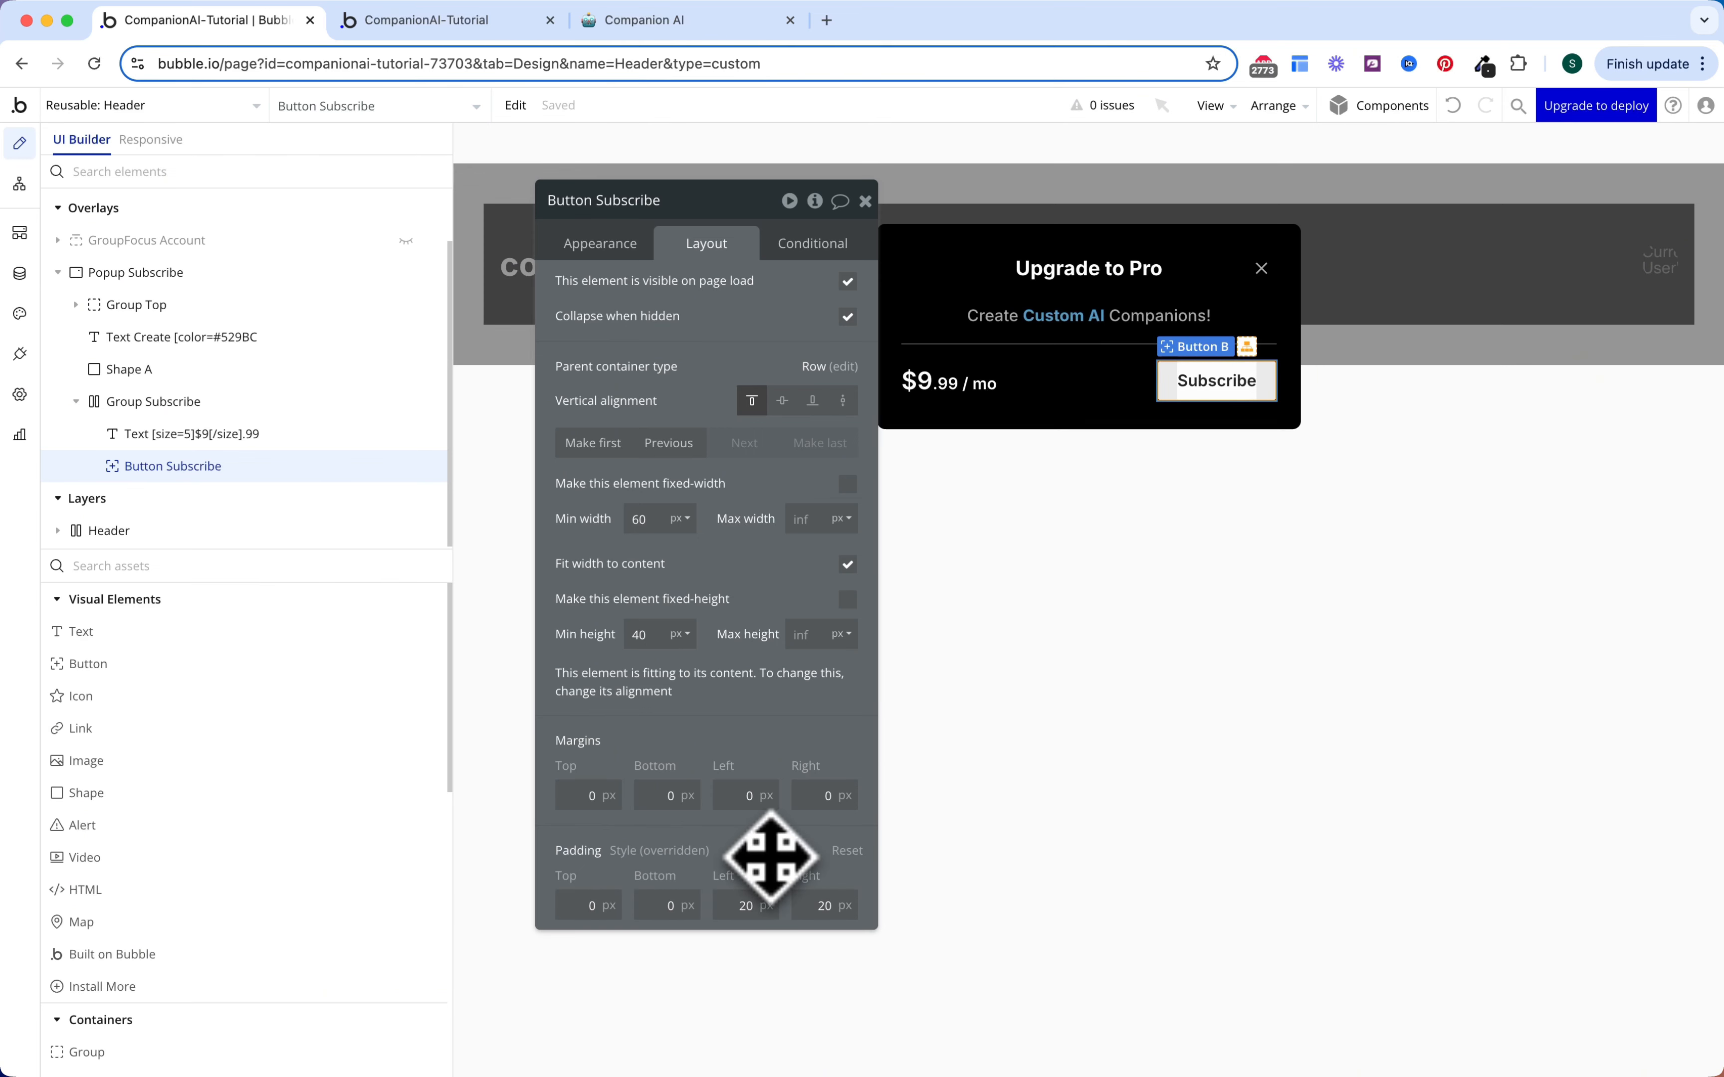
click(424, 107)
Step: Copy the HTML Upgrade Button into Group Subscribe, placed before Button Subscribe
text(h)
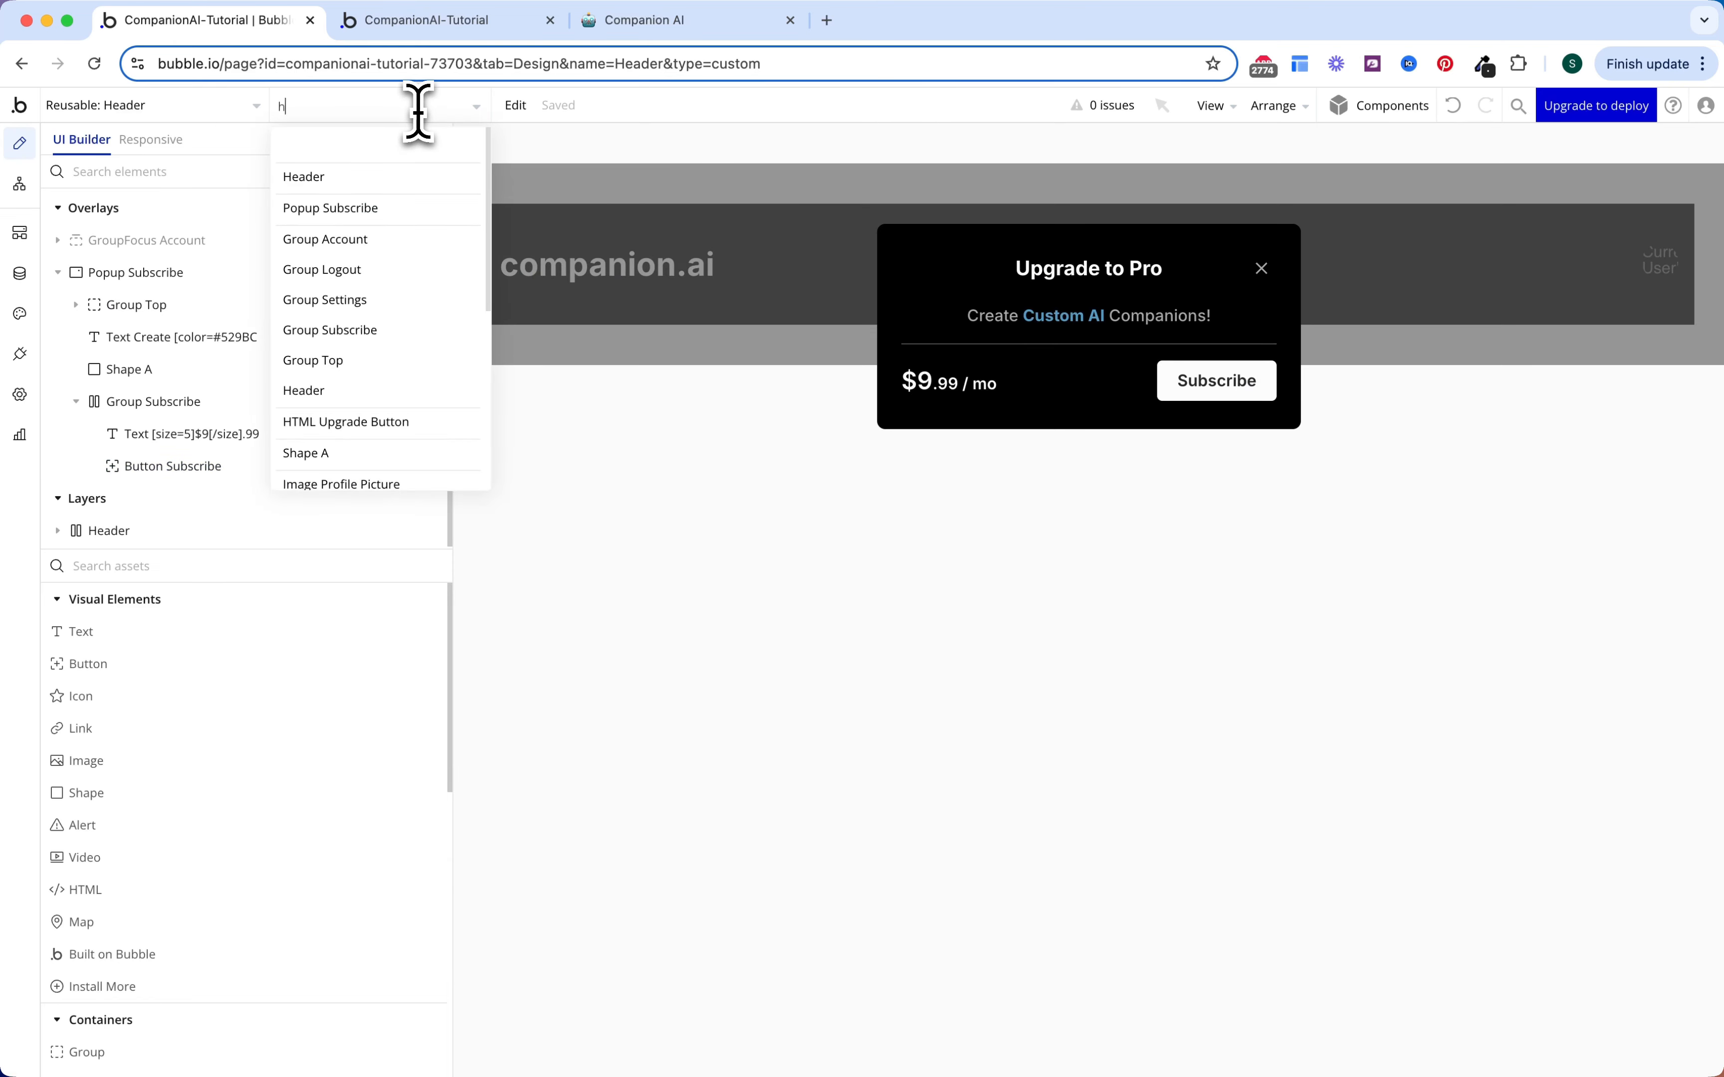
text(tml)
click(434, 182)
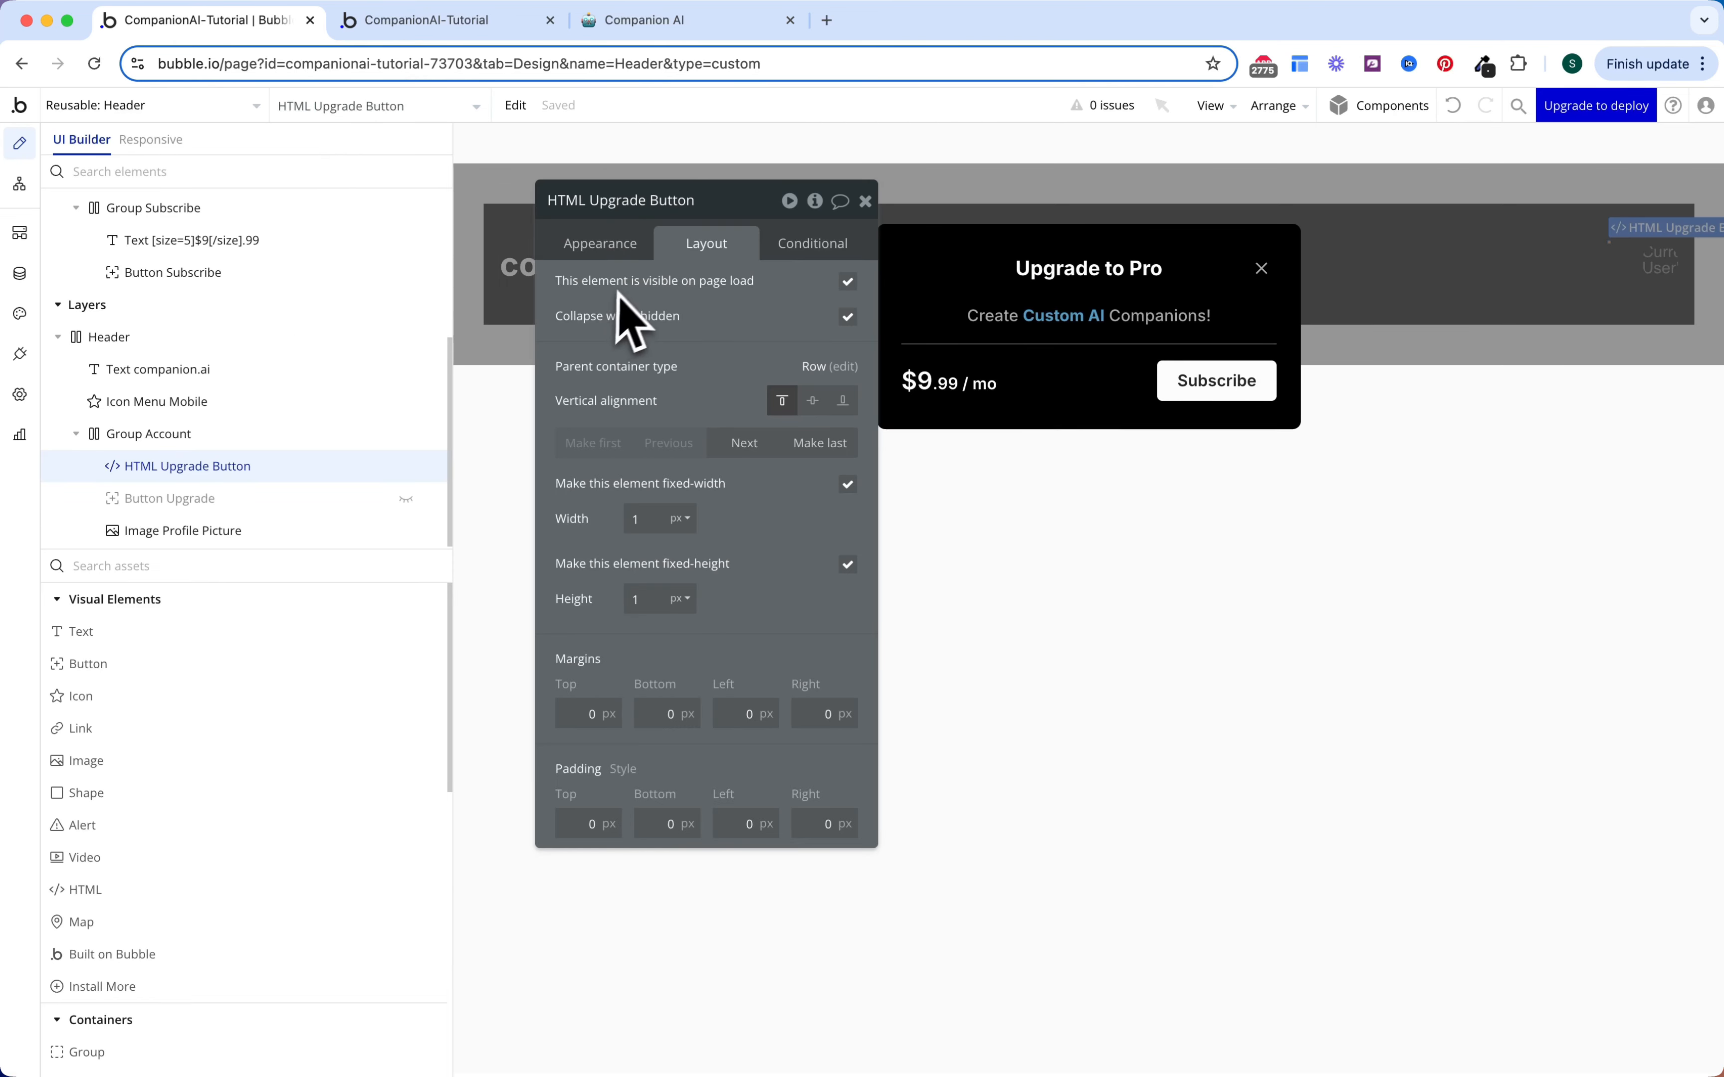
right_click(253, 470)
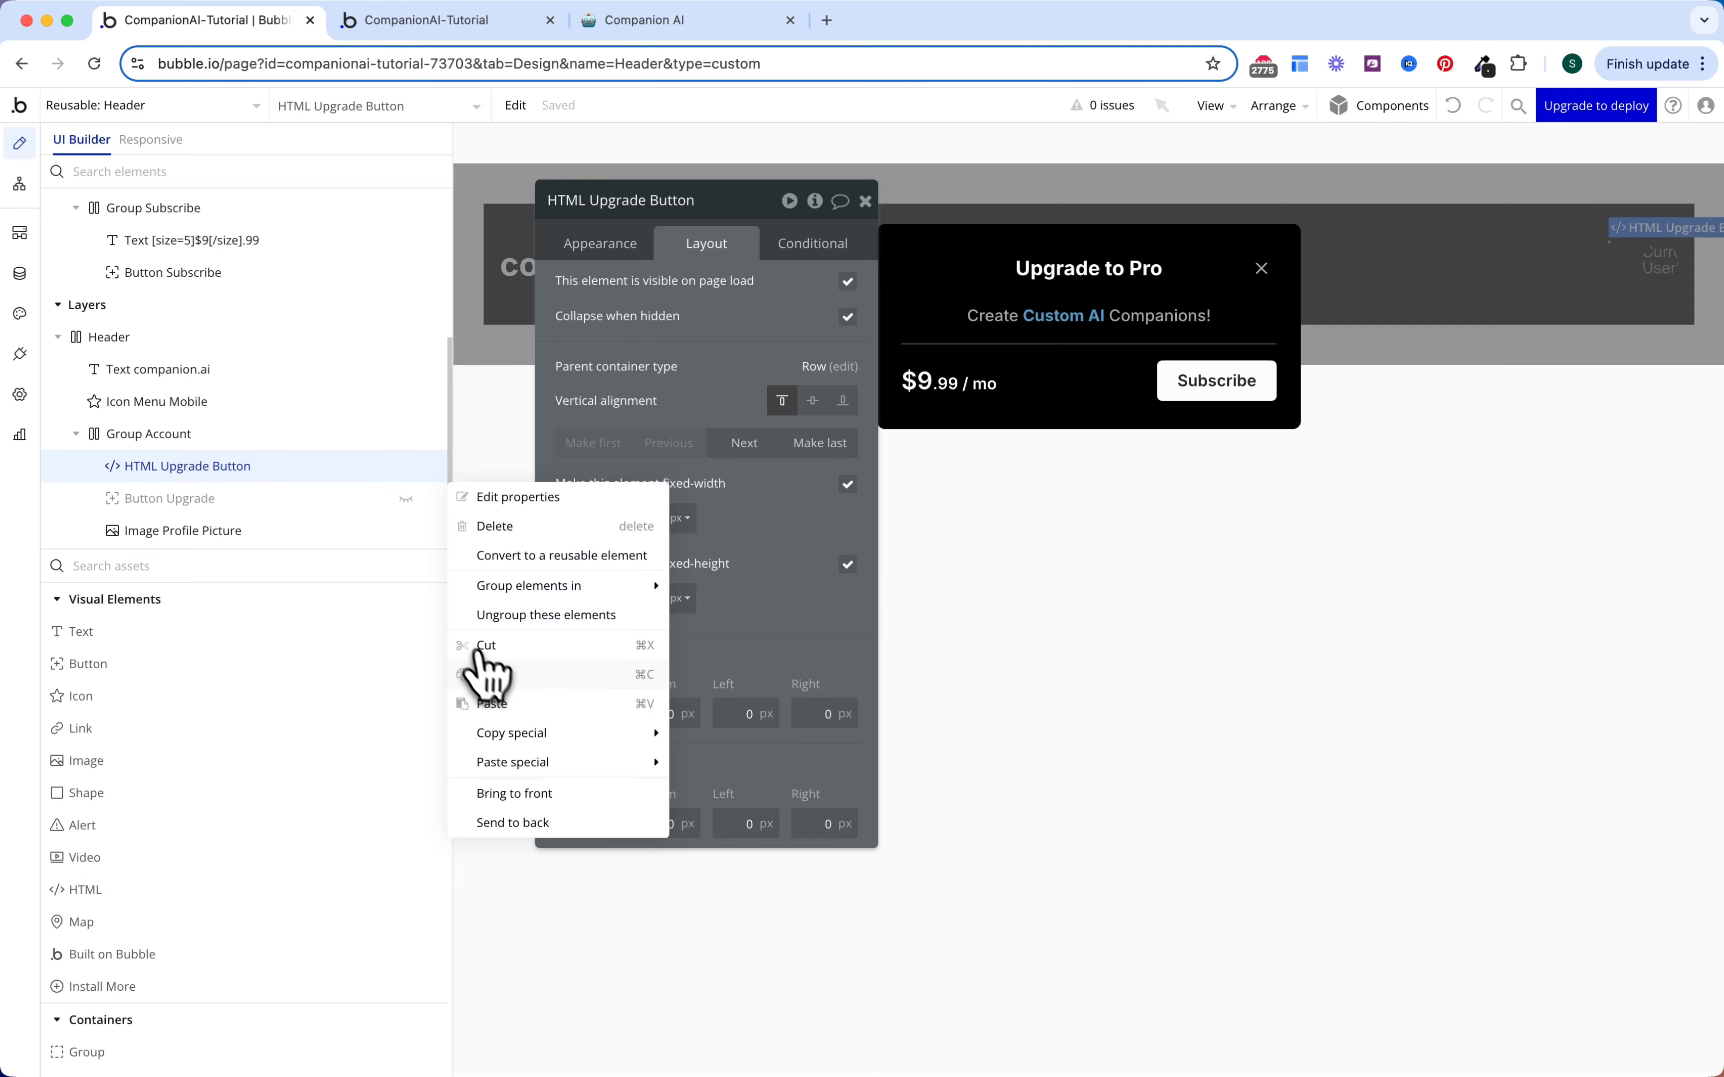
click(484, 673)
click(1097, 385)
right_click(1060, 389)
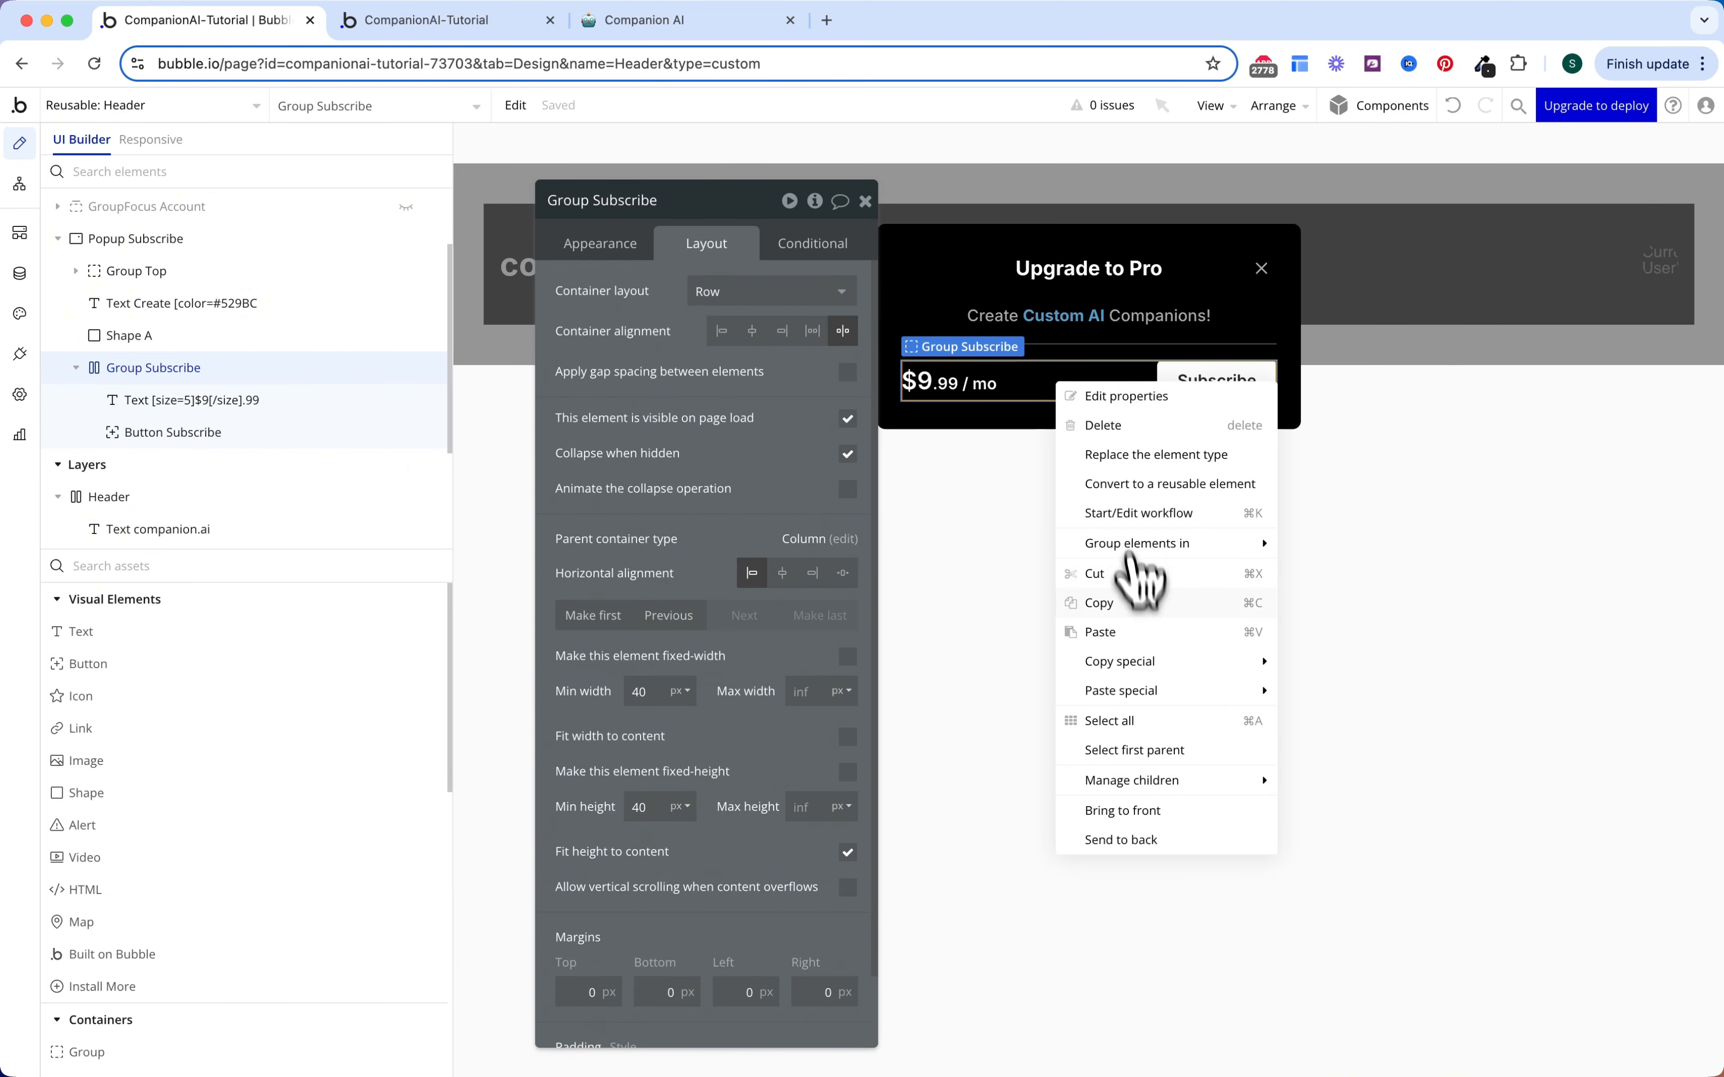
click(1122, 632)
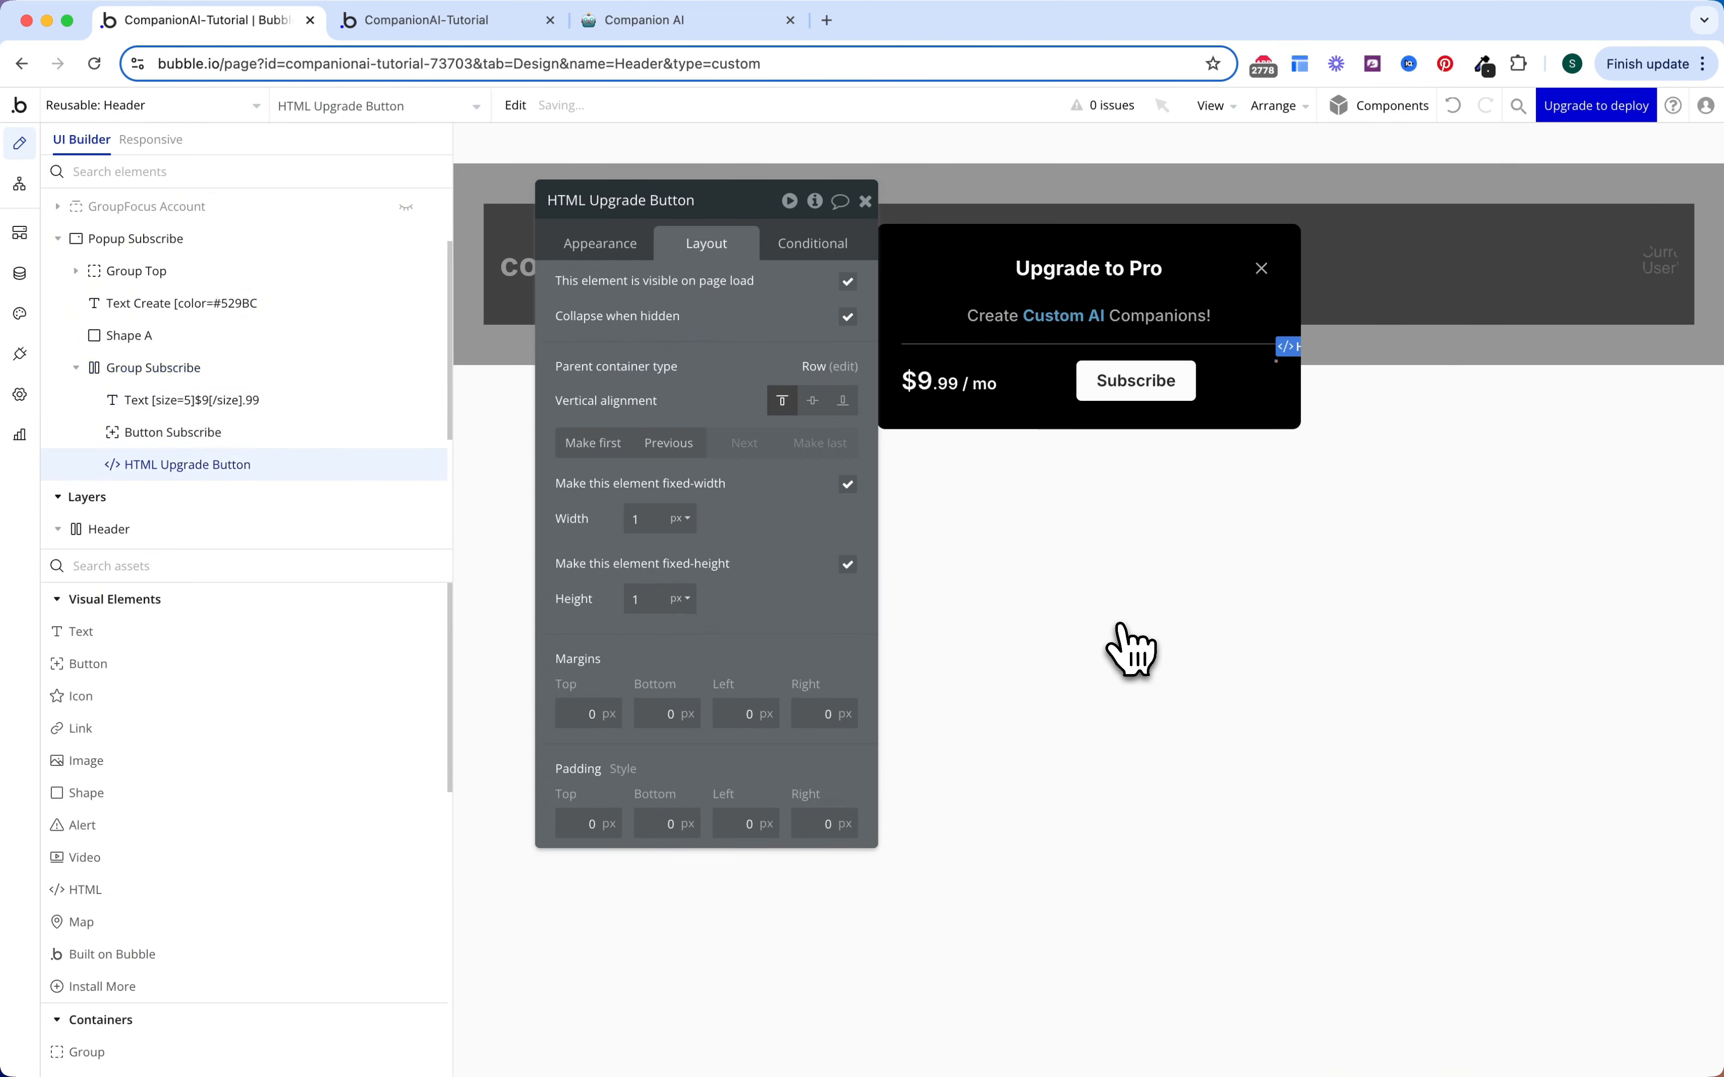
click(677, 443)
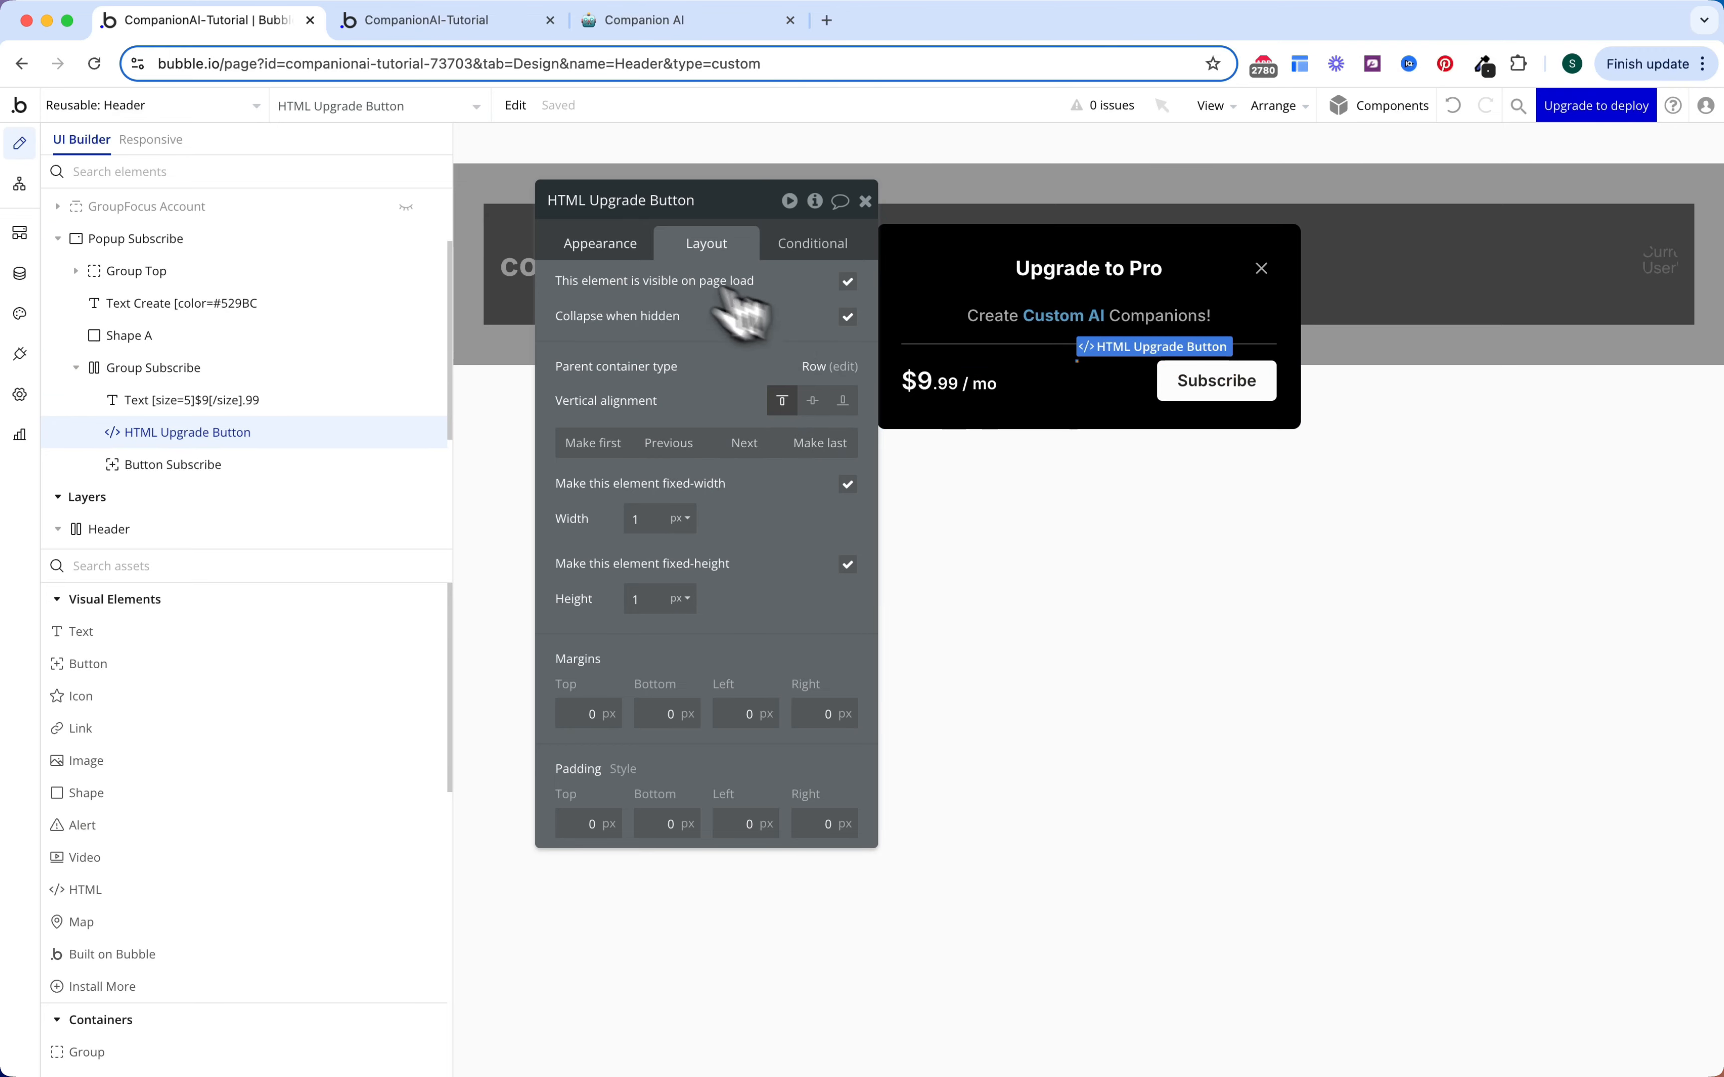
Step: Change the pasted HTML's CSS selectors to #subscribe-button
click(641, 246)
click(627, 314)
double_click(599, 309)
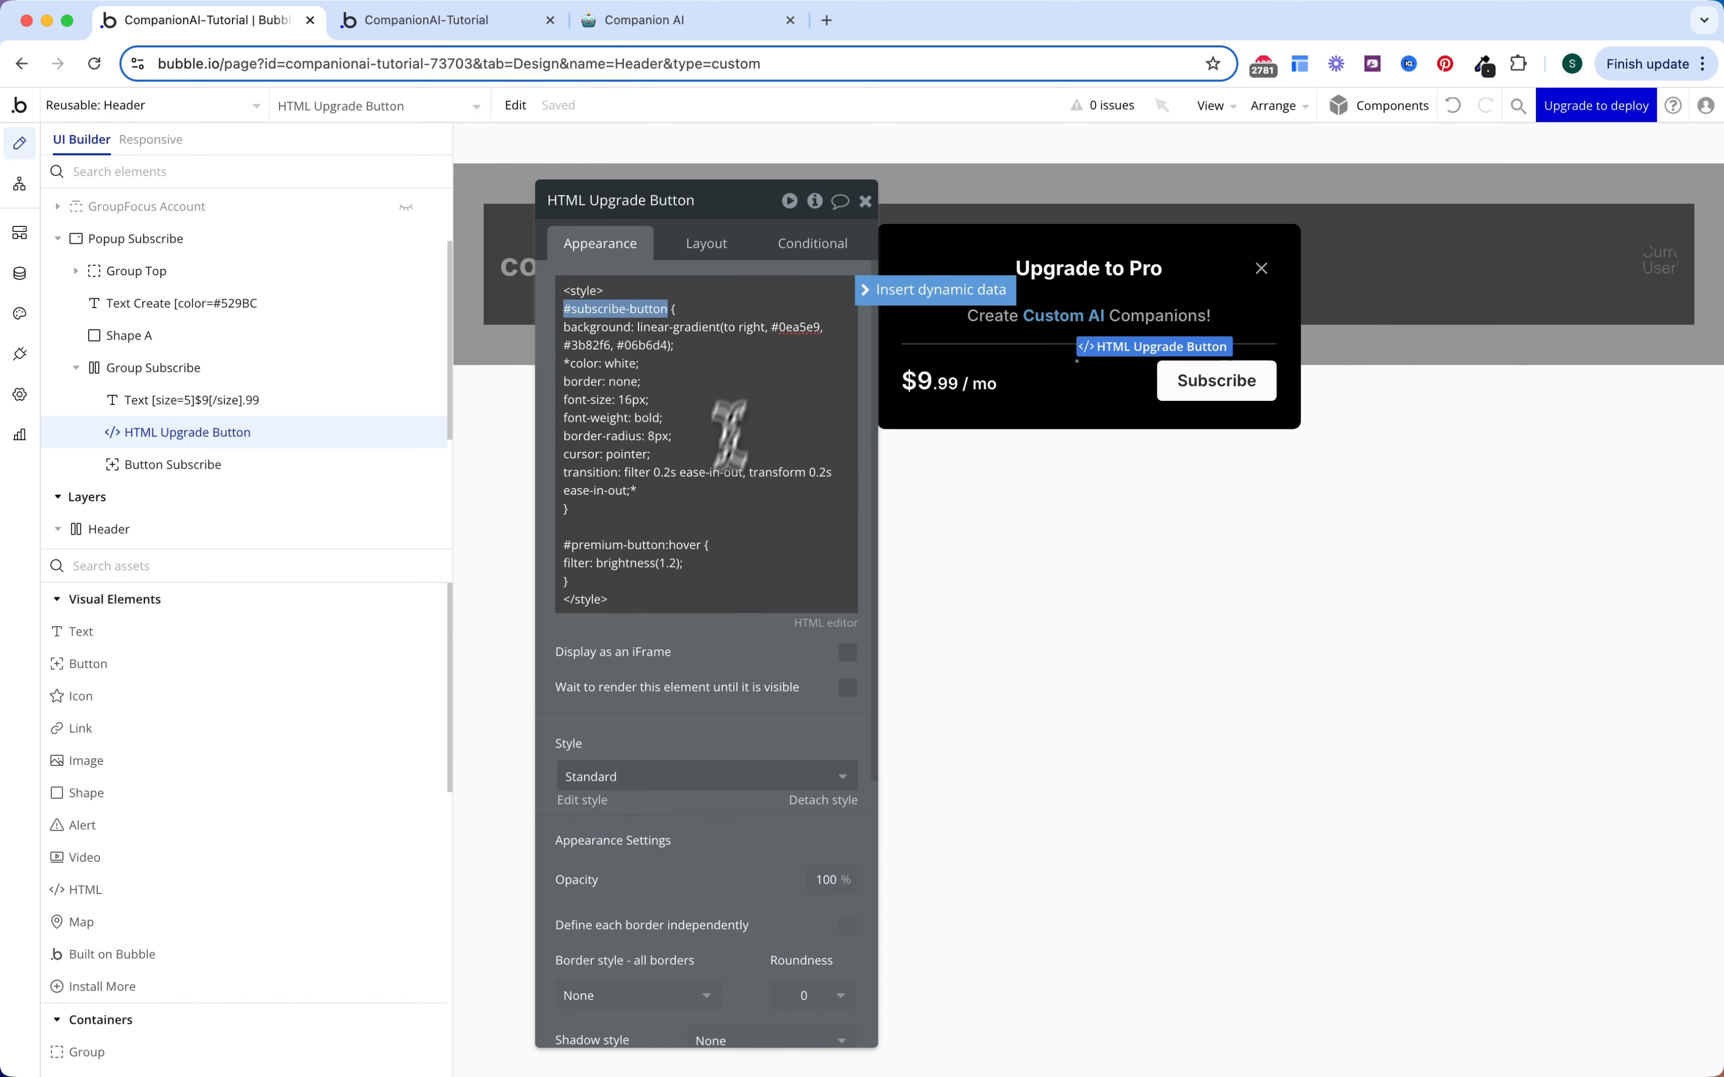
click(666, 544)
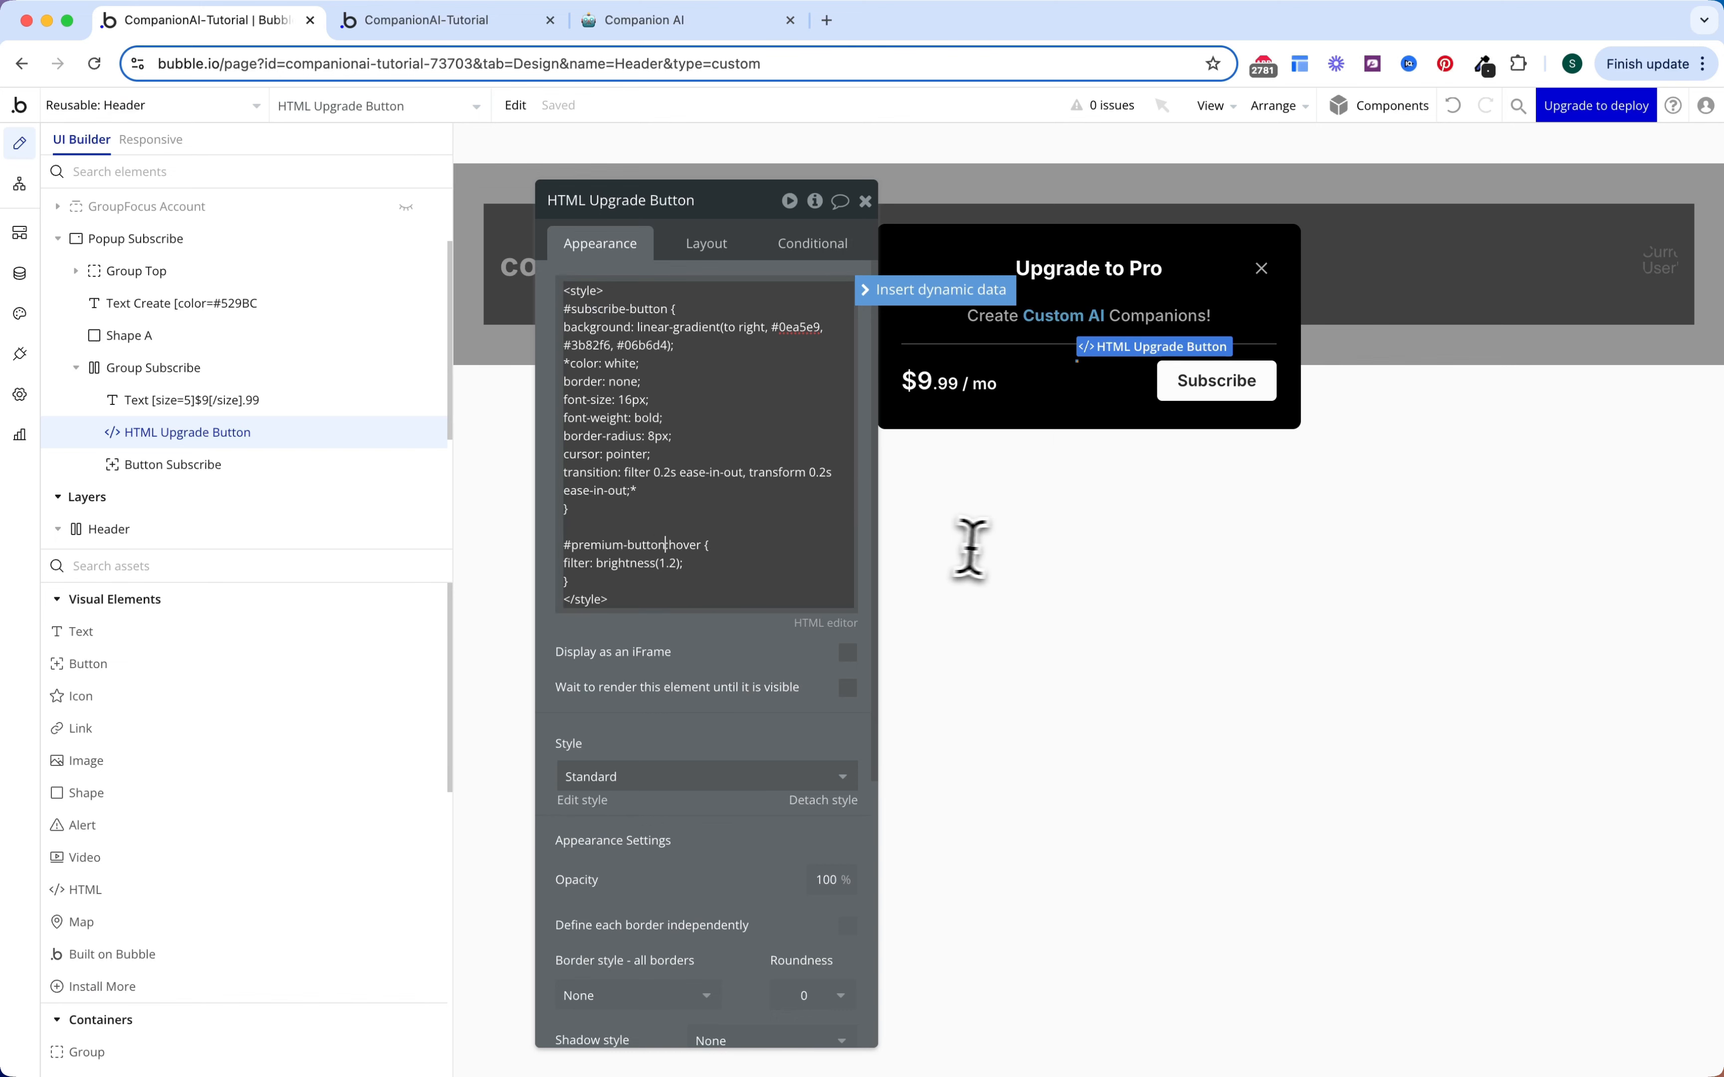
Step: Set Button Subscribe's ID Attribute to subscribe-button
click(995, 547)
click(1203, 385)
scroll(712, 926, down, 10)
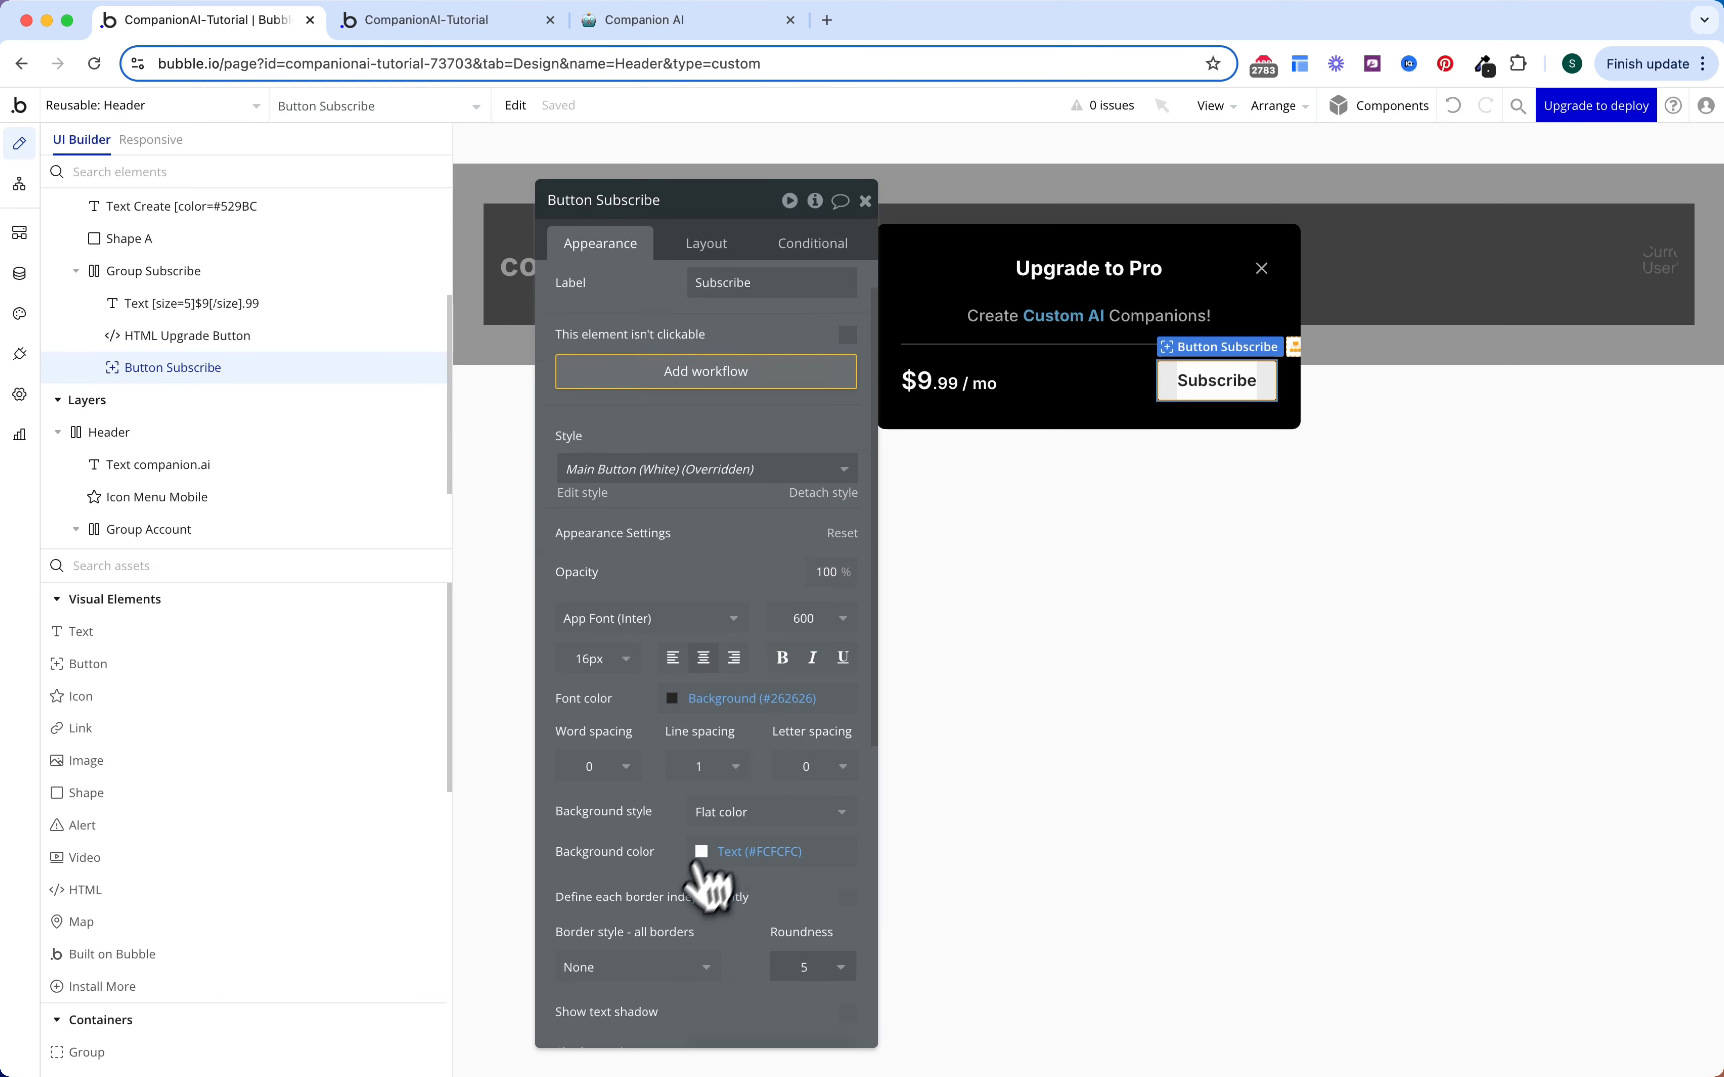
click(711, 1026)
key(super+v)
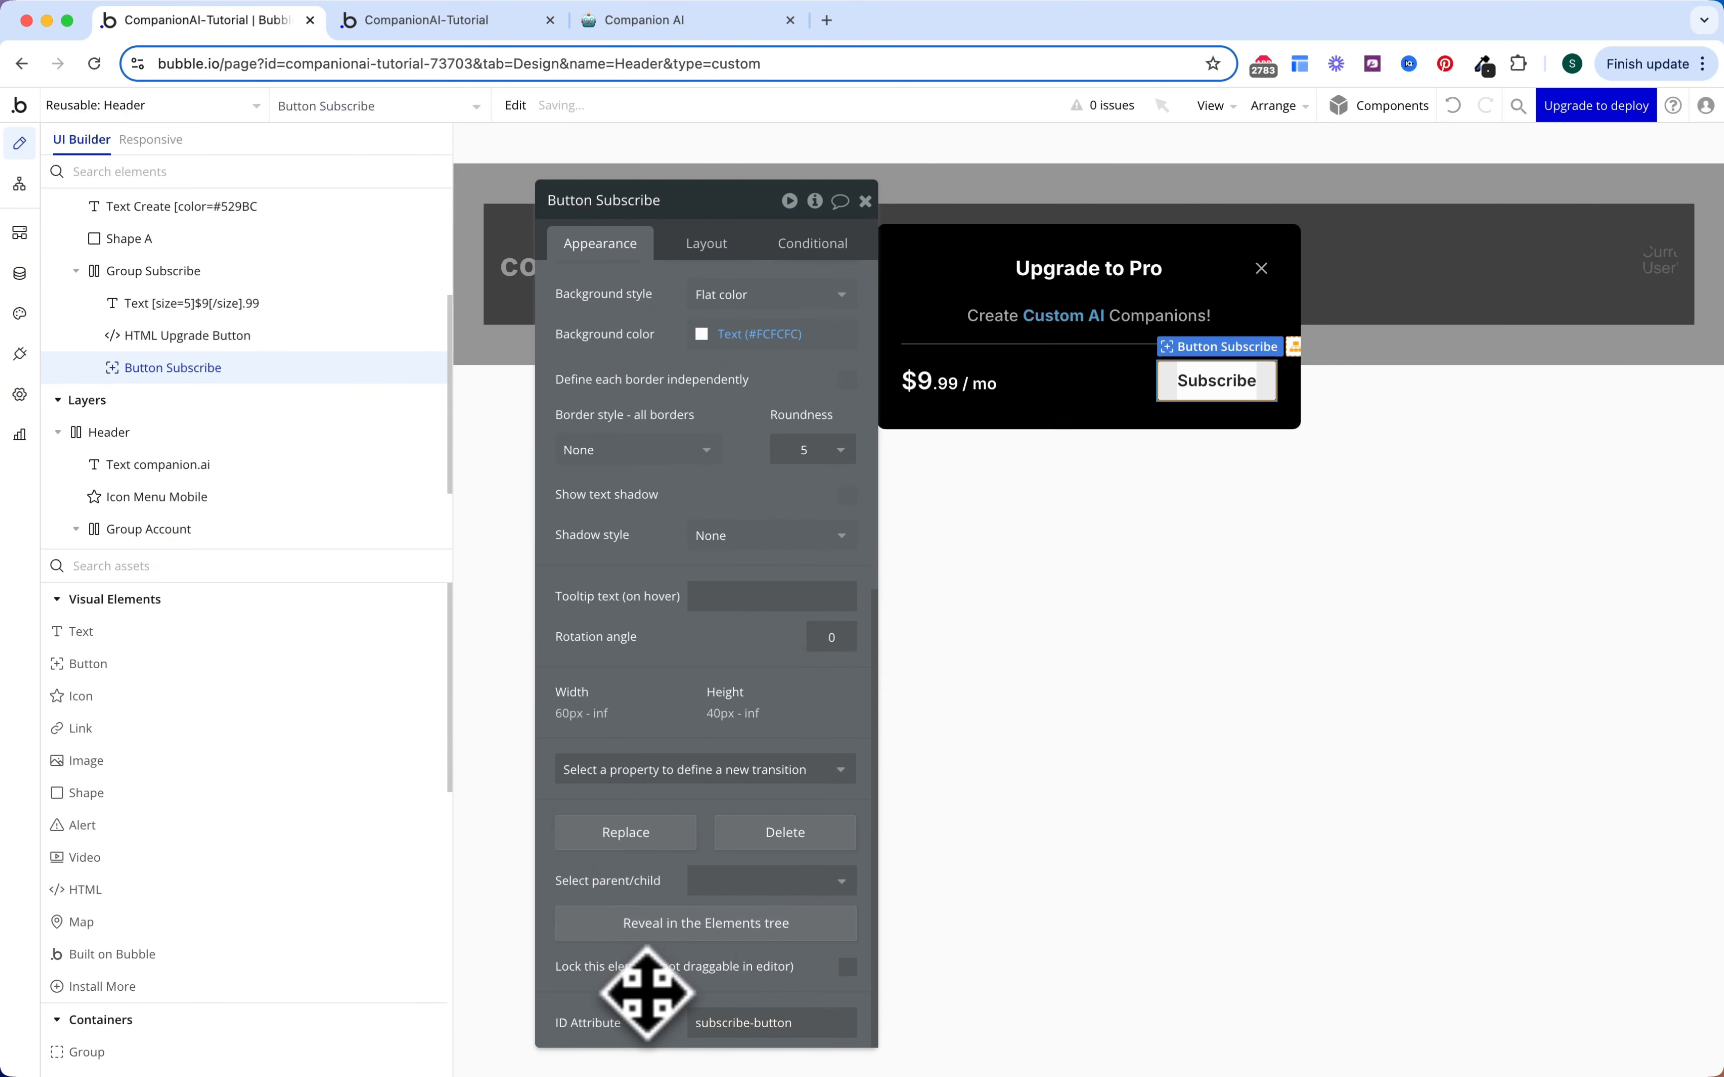
key(Escape)
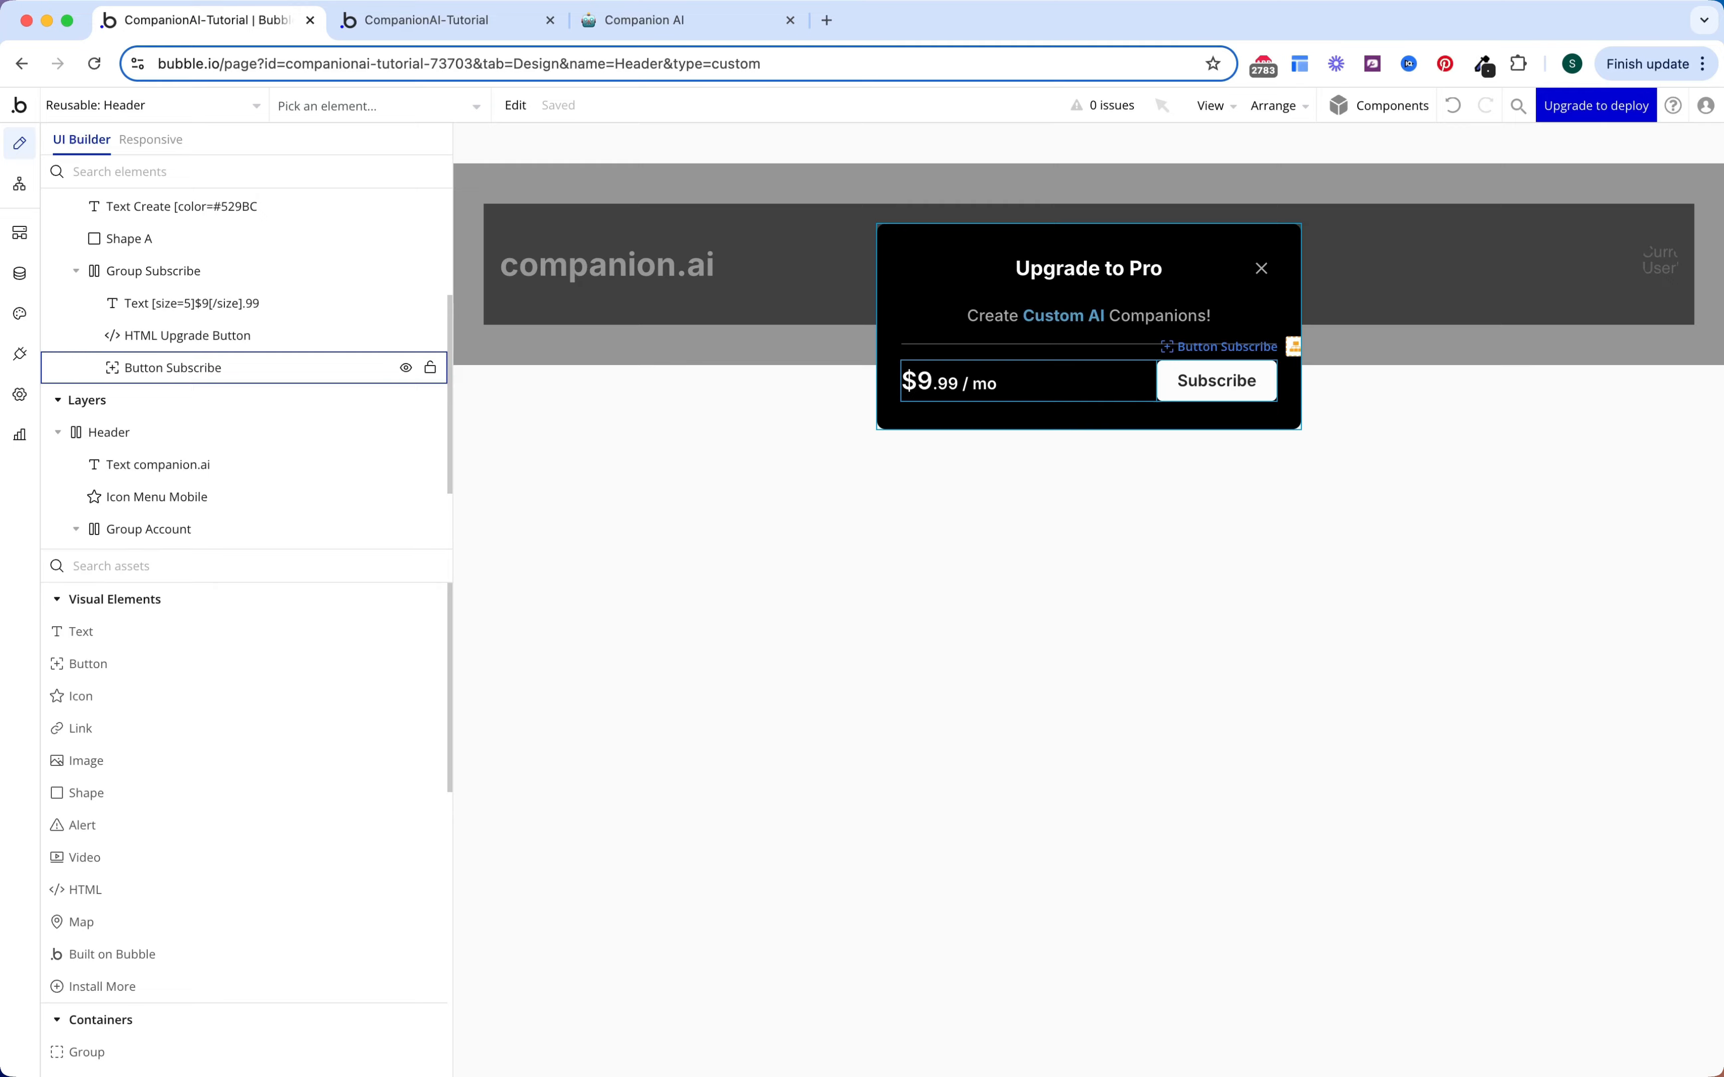
Step: Add a click workflow on the popup's X icon with a 'Hide an element' action for Popup Subscribe
click(1261, 267)
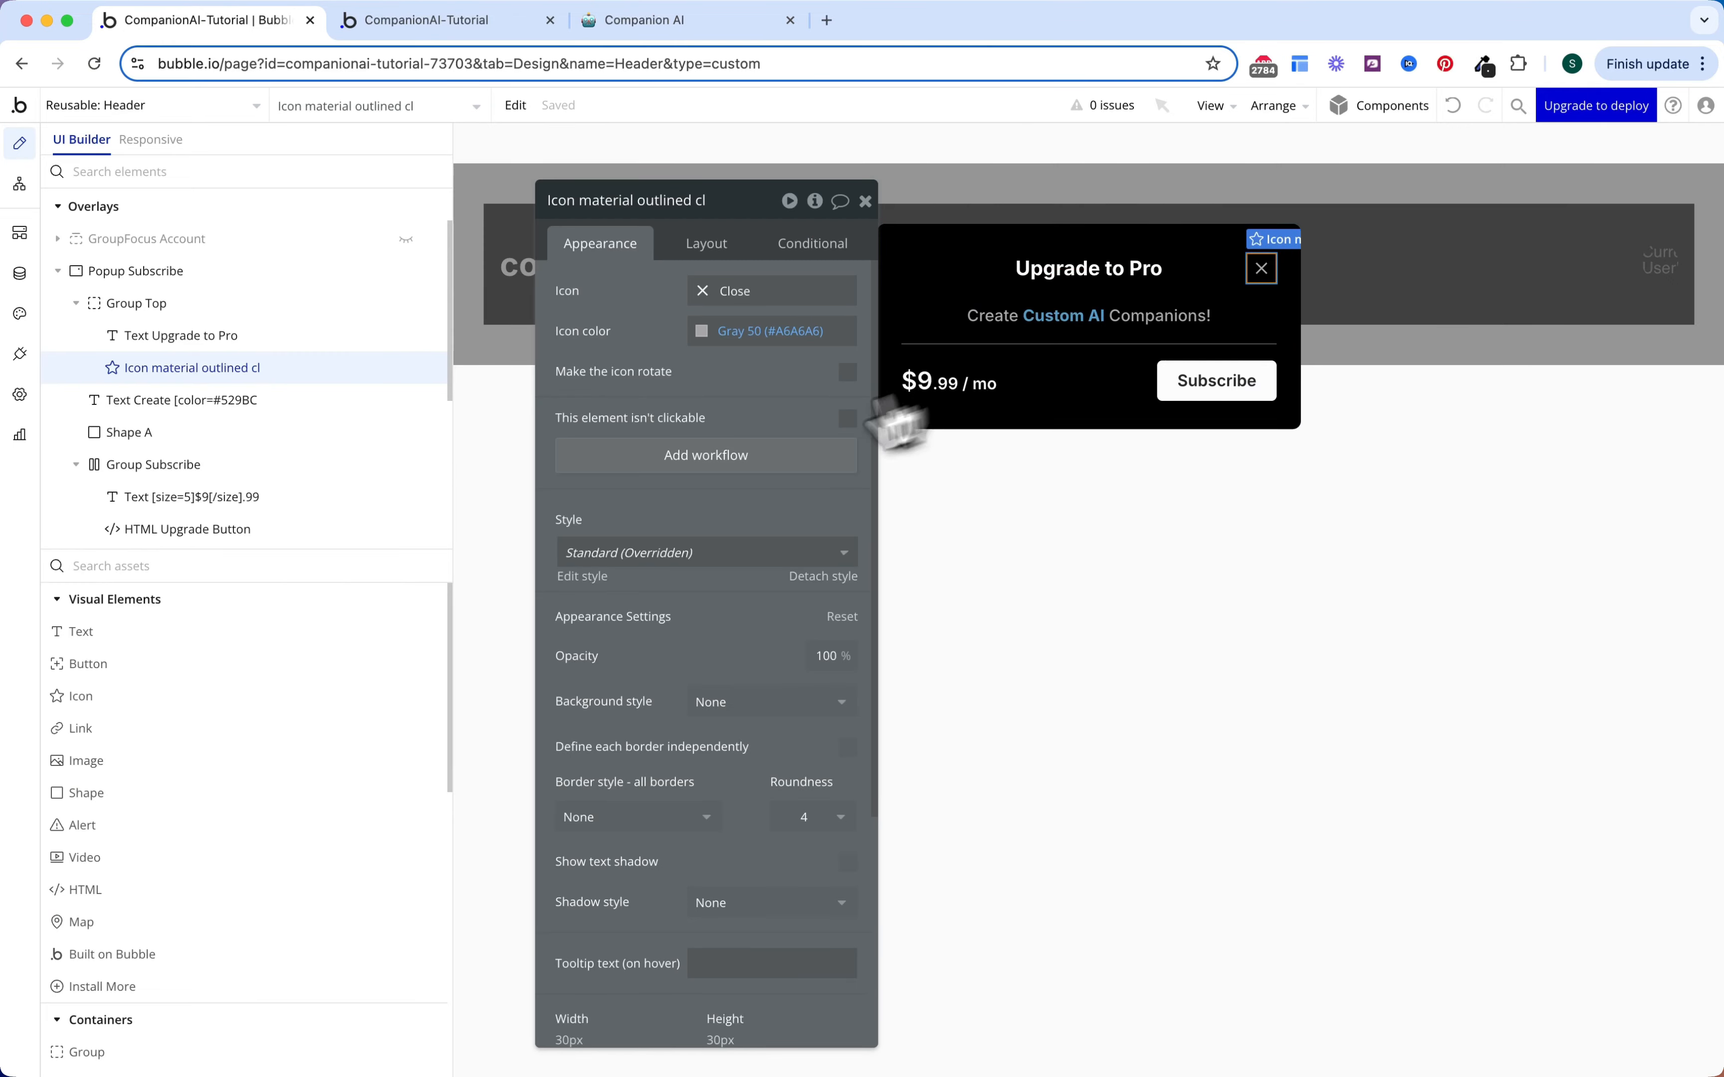
click(748, 462)
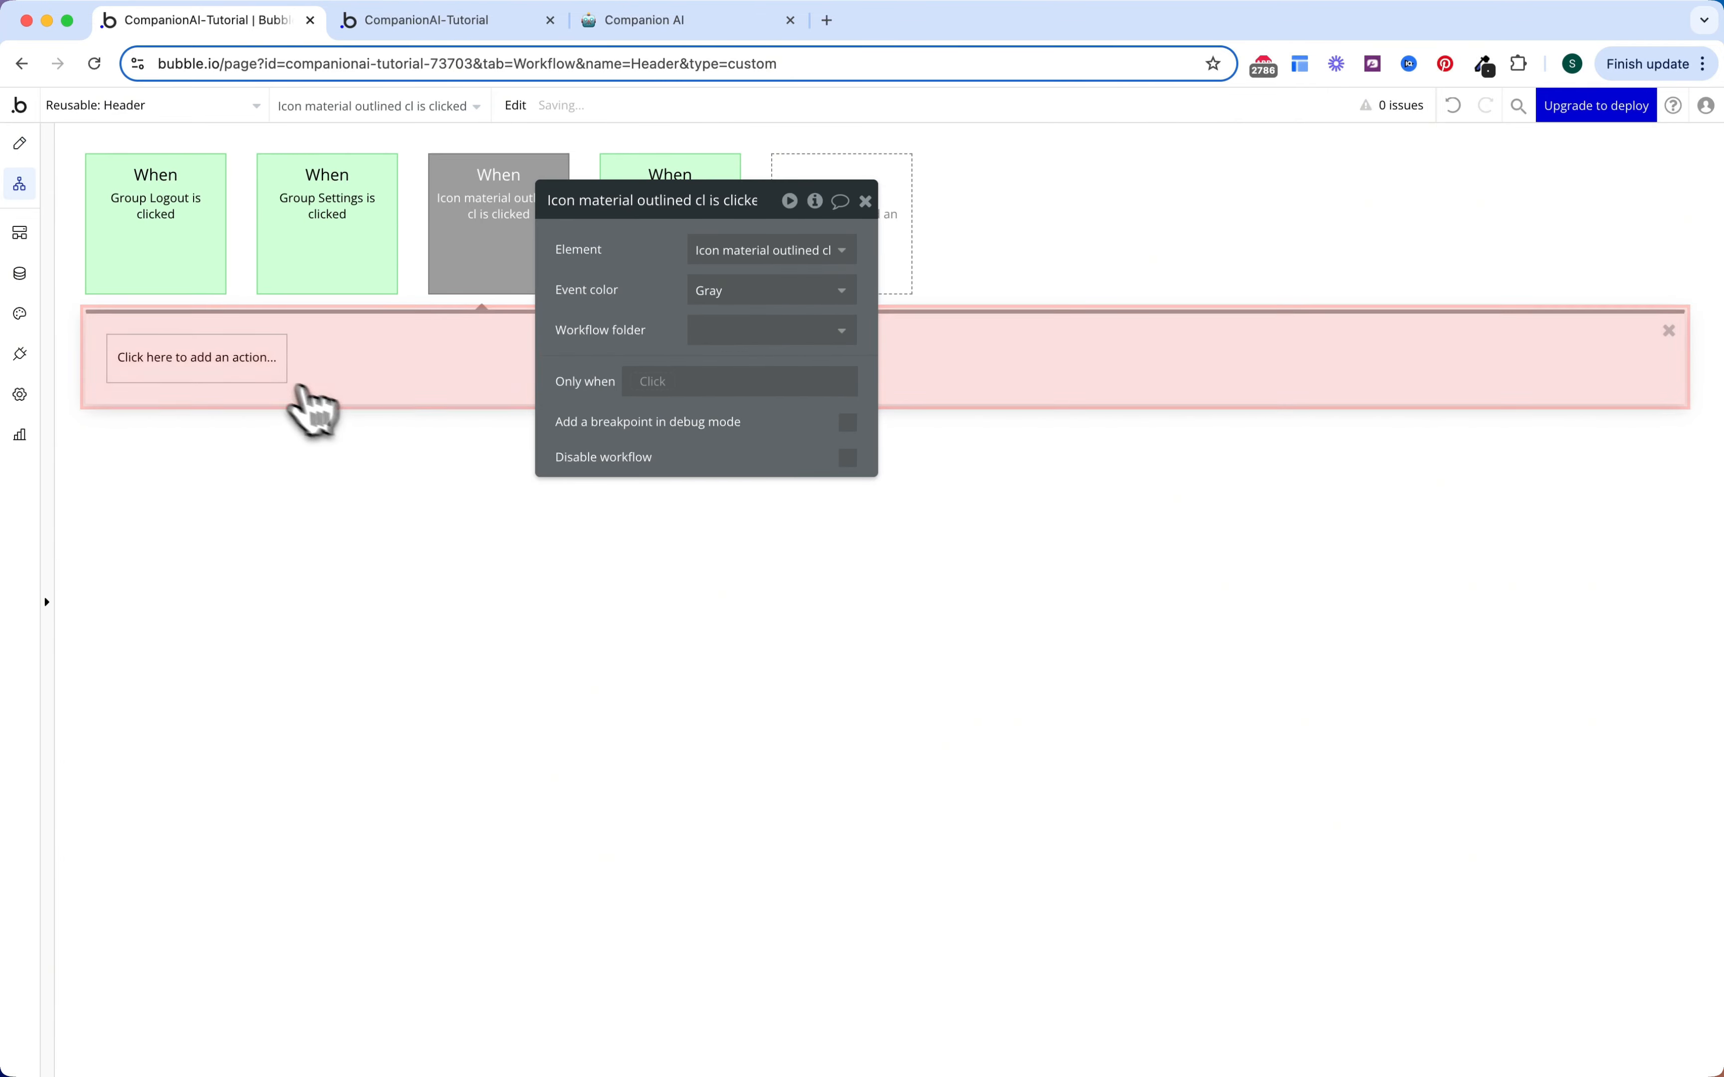
click(285, 365)
text(hide)
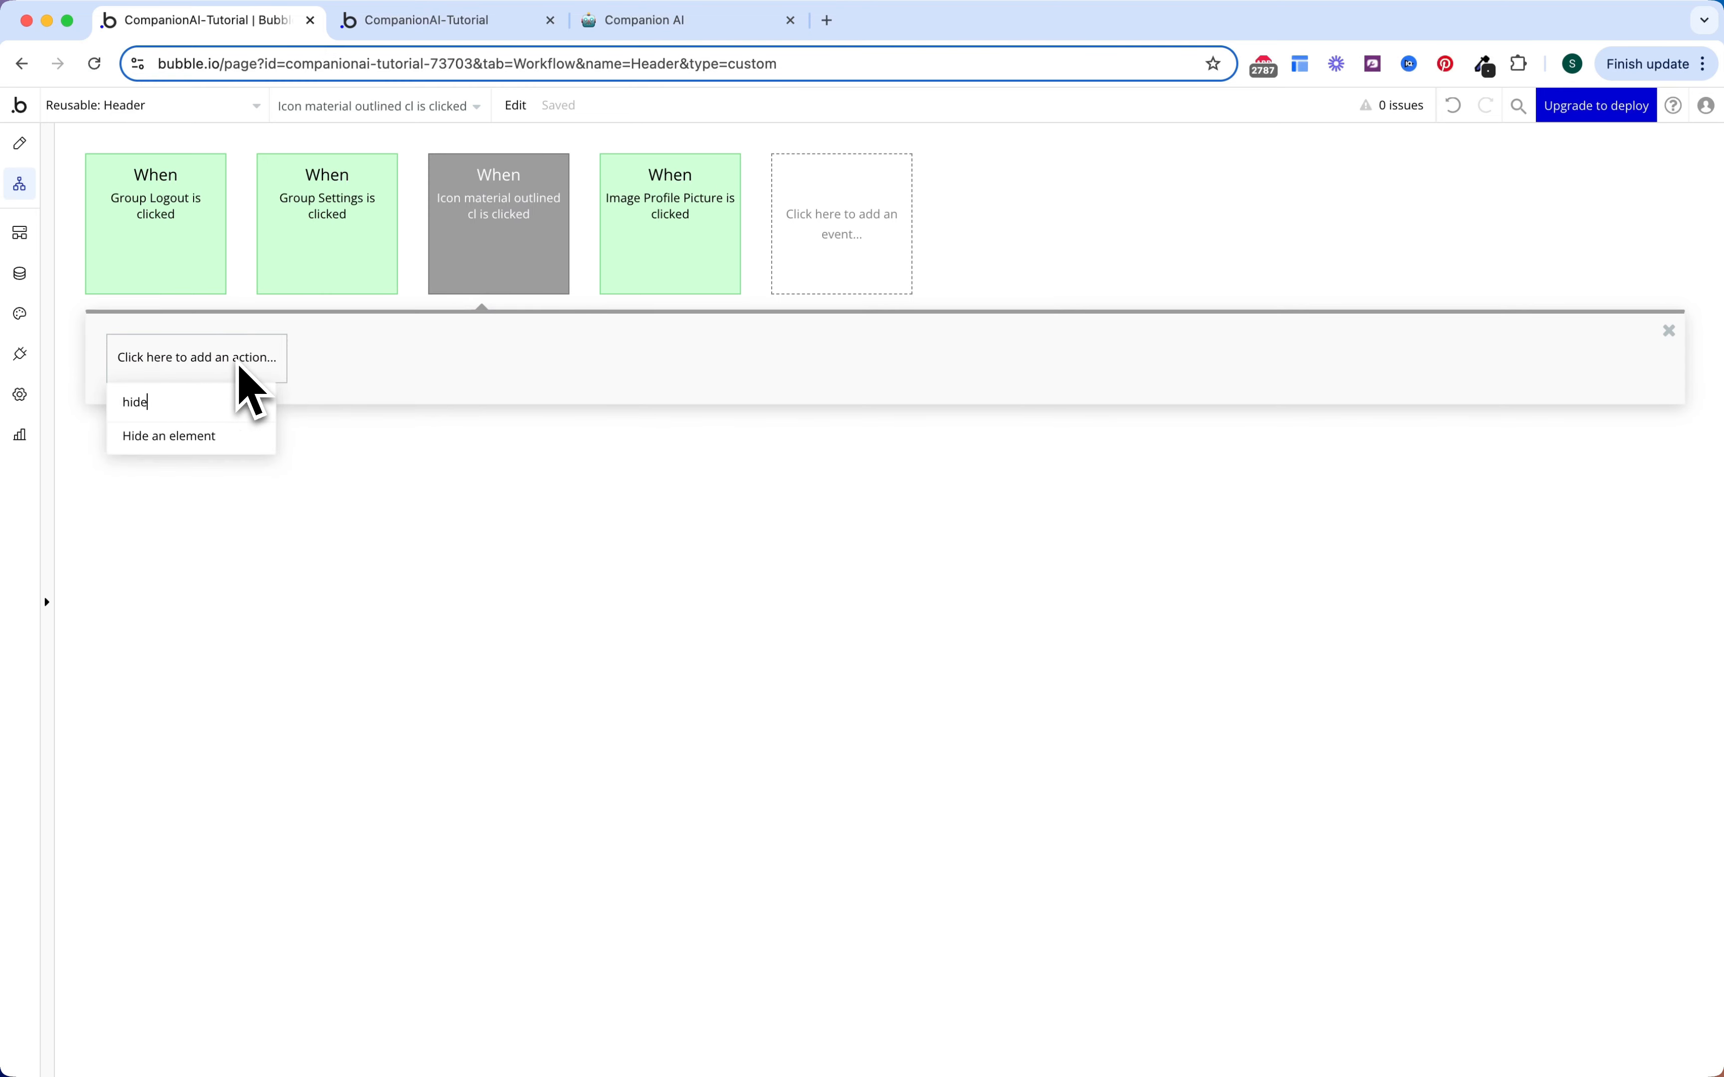
click(206, 436)
click(790, 253)
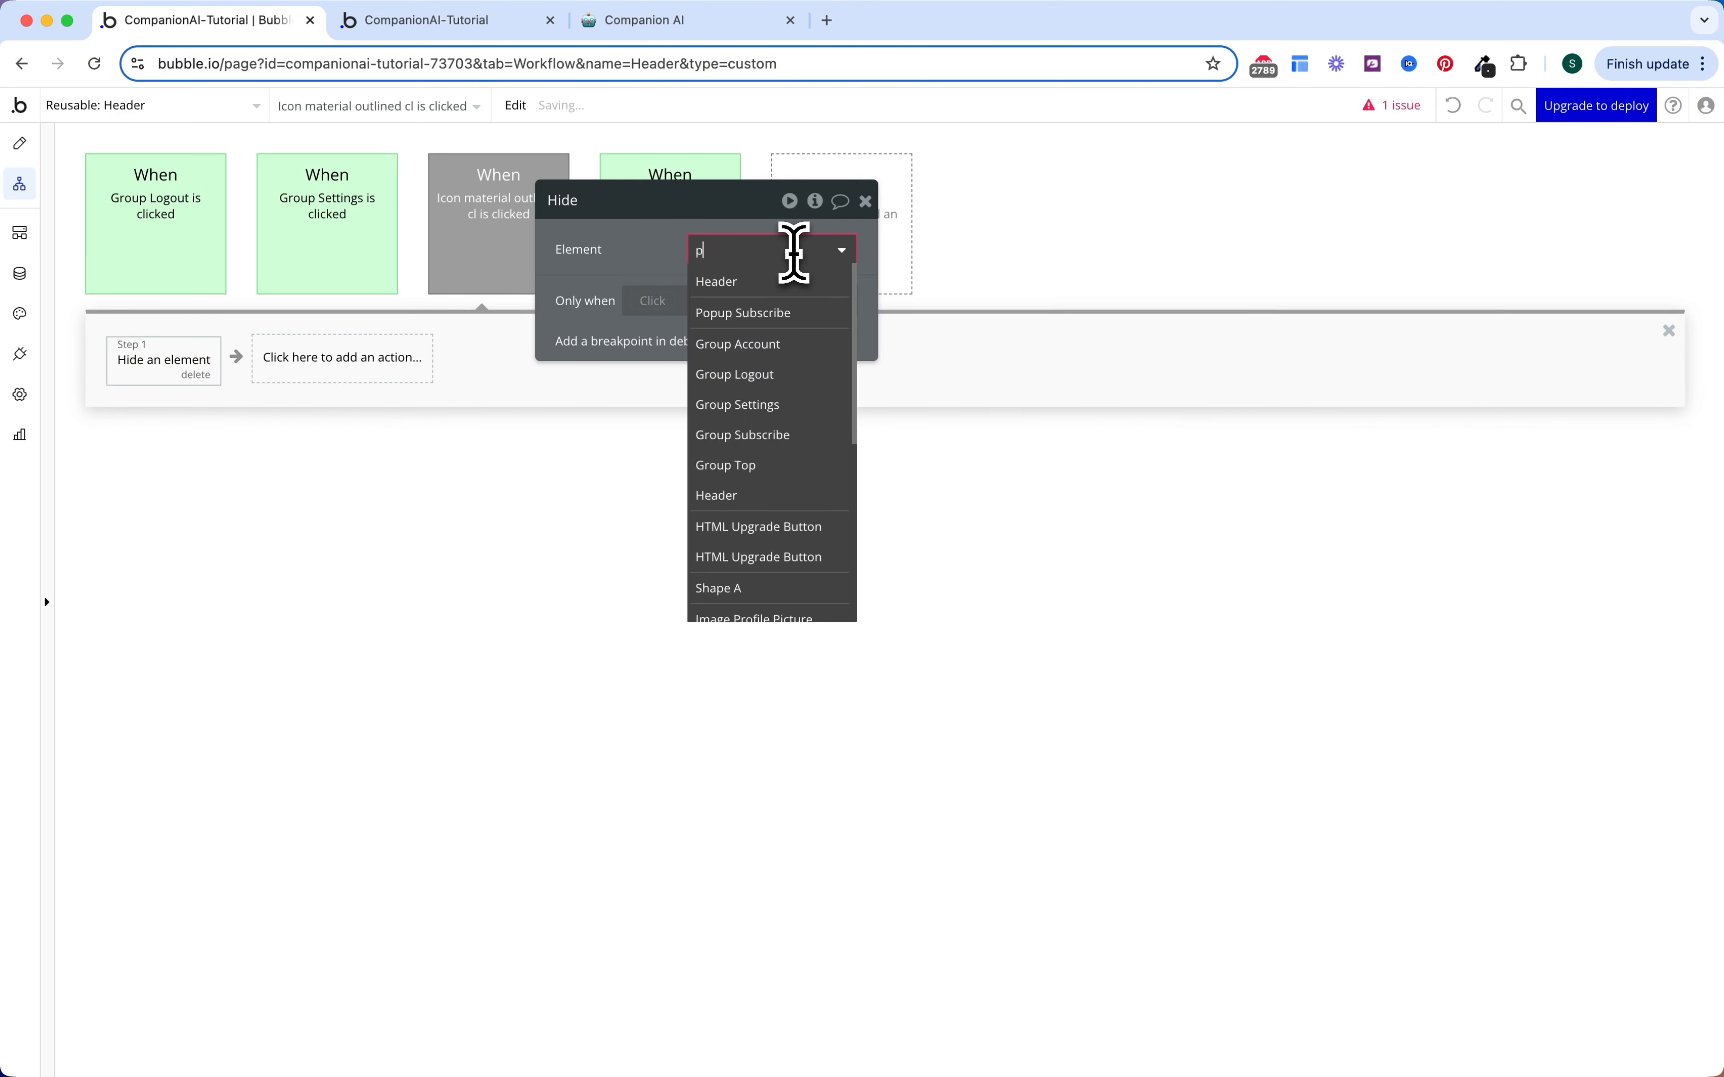
text(pop)
click(801, 279)
key(Escape)
click(427, 415)
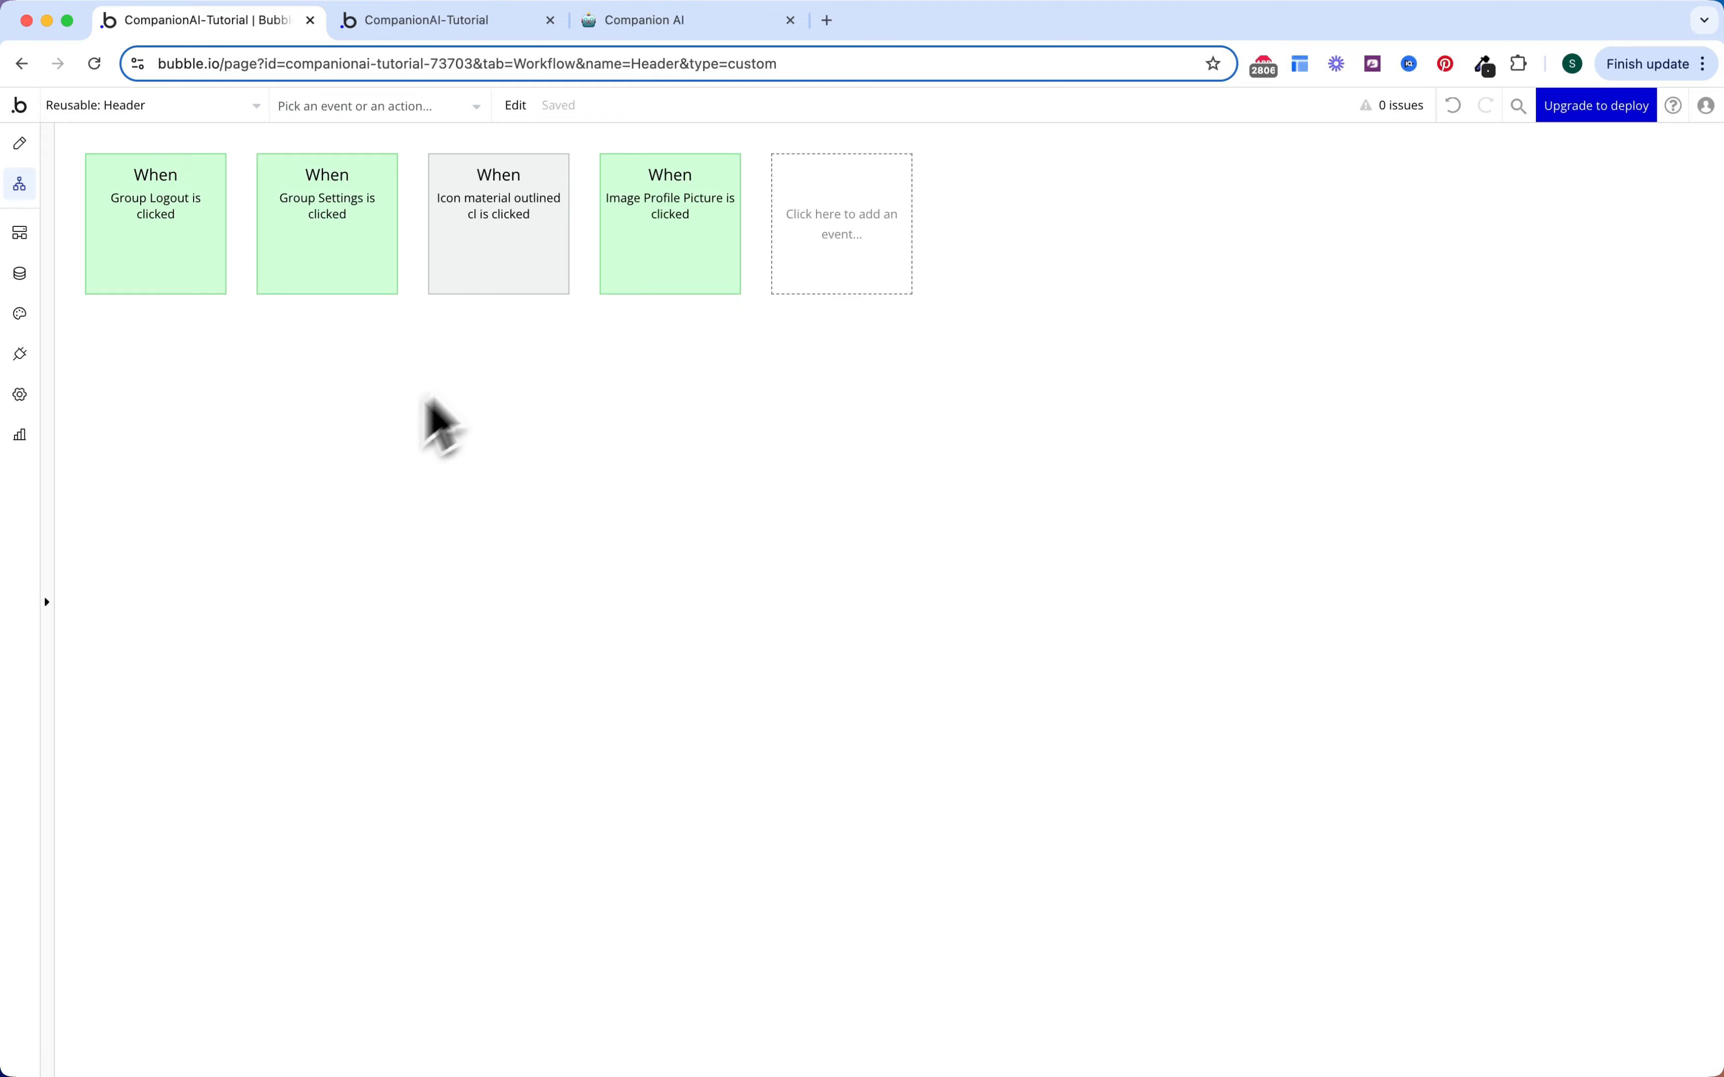
click(20, 143)
scroll(257, 484, down, 5)
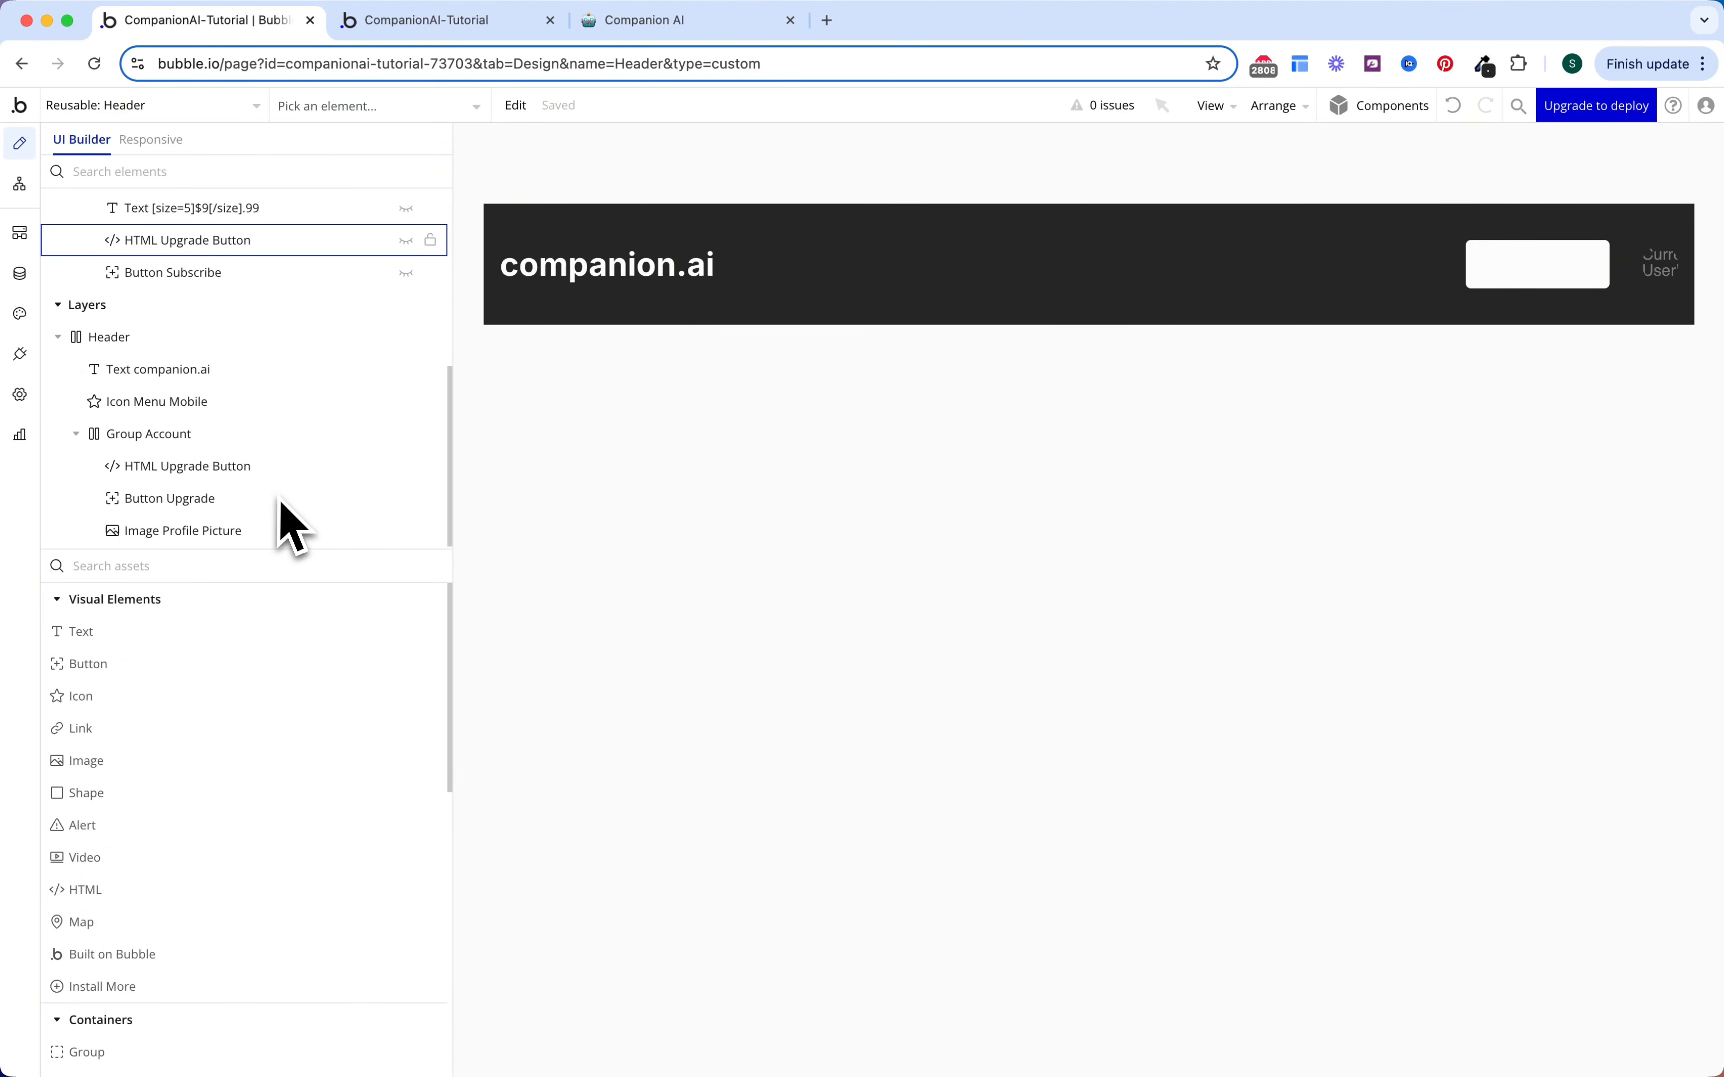
Step: Create a custom event 'Show Subscribe Popup' whose action shows Popup Subscribe
click(250, 498)
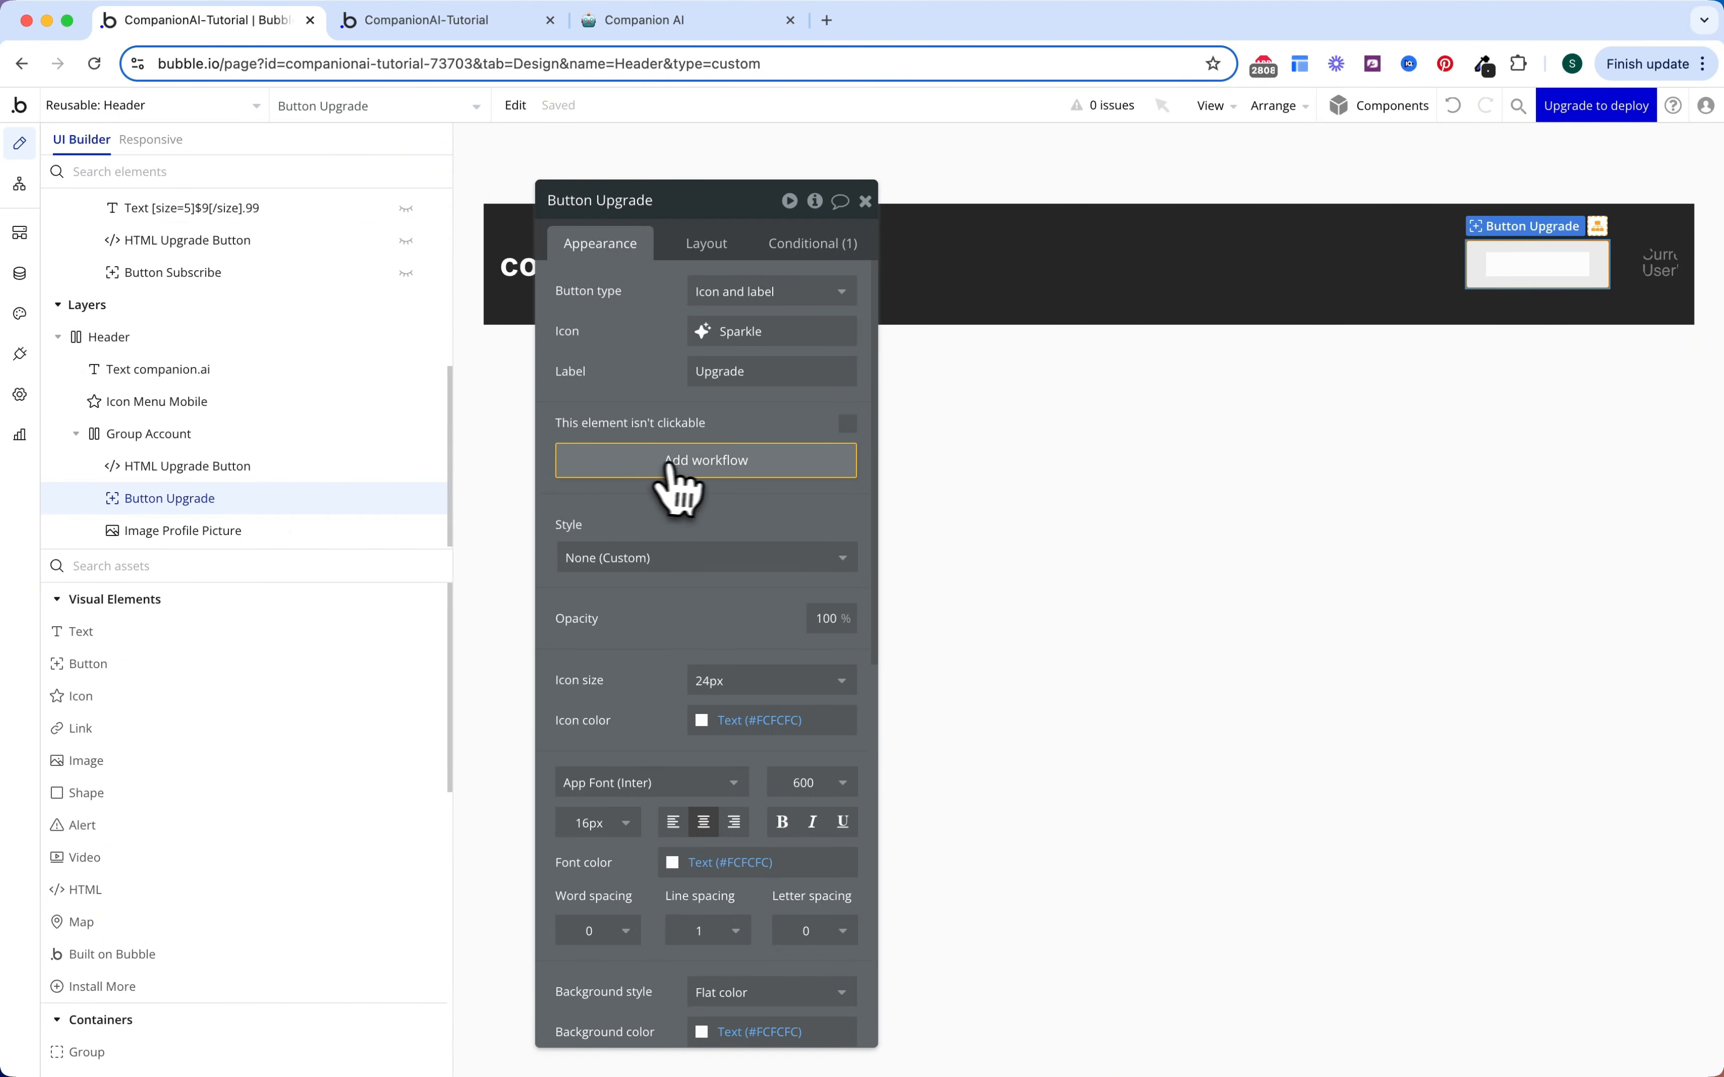
click(702, 473)
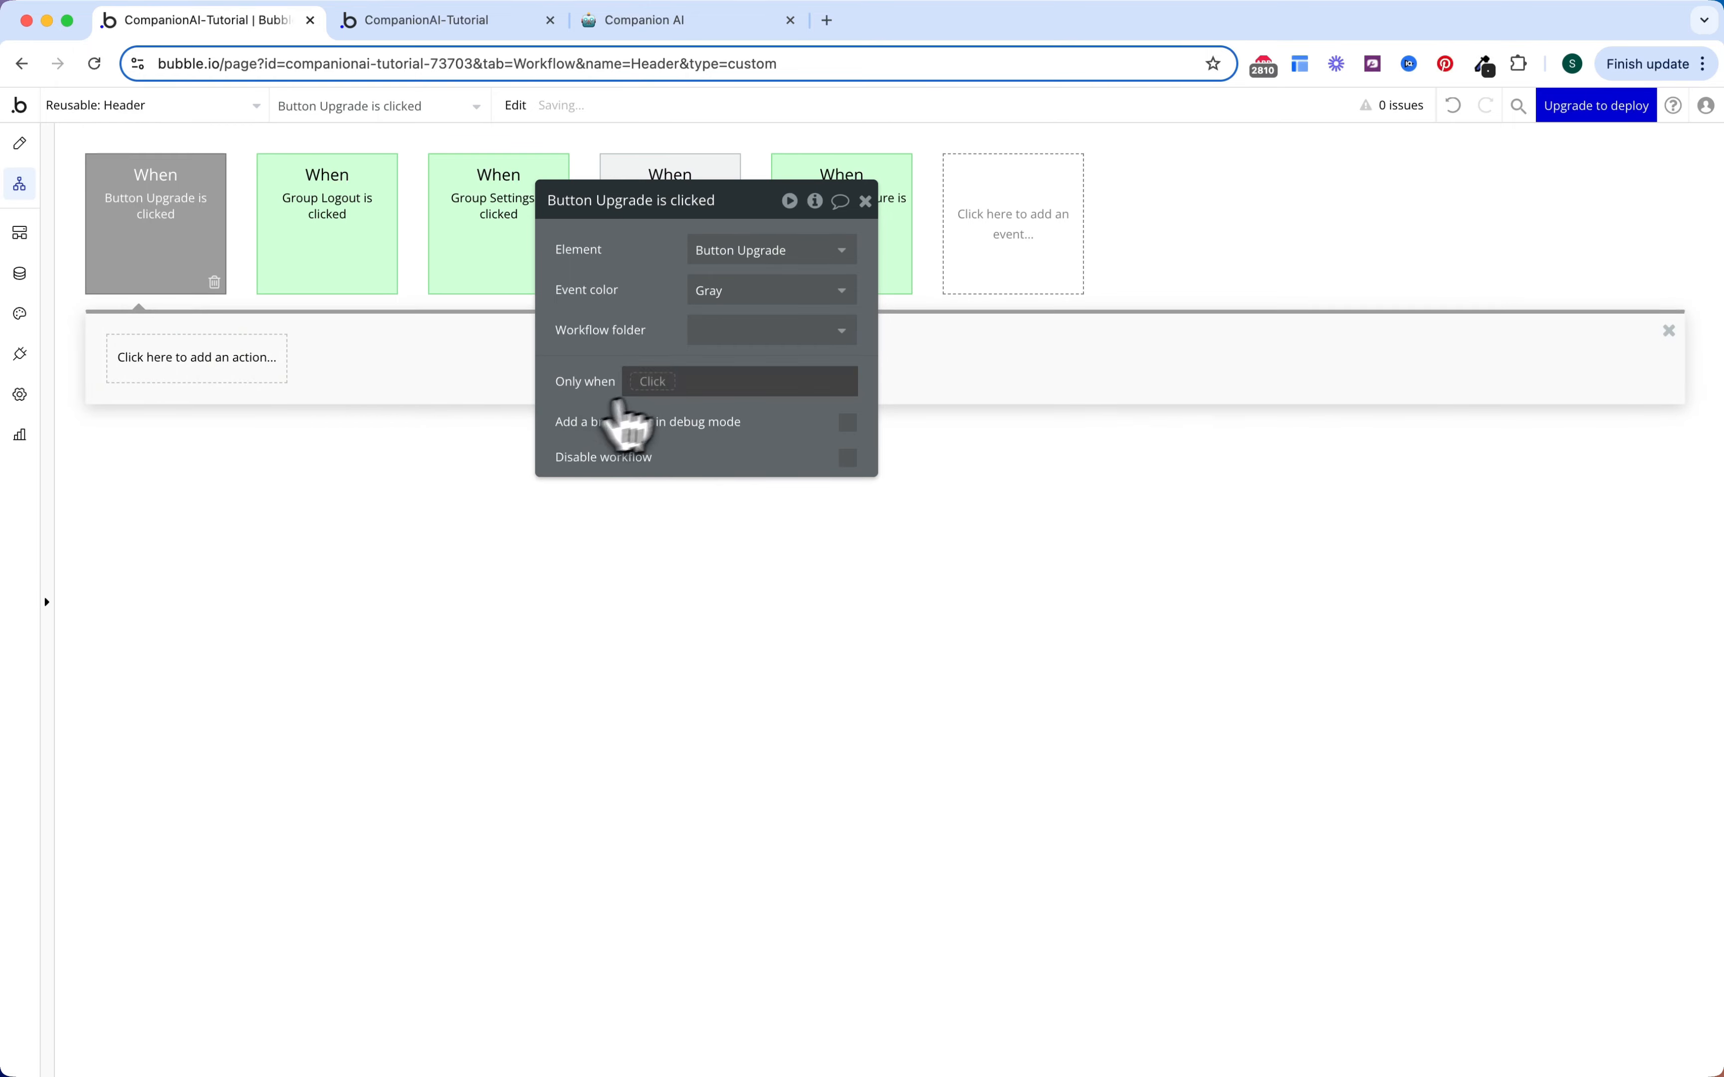
click(1025, 279)
mouse_move(1016, 441)
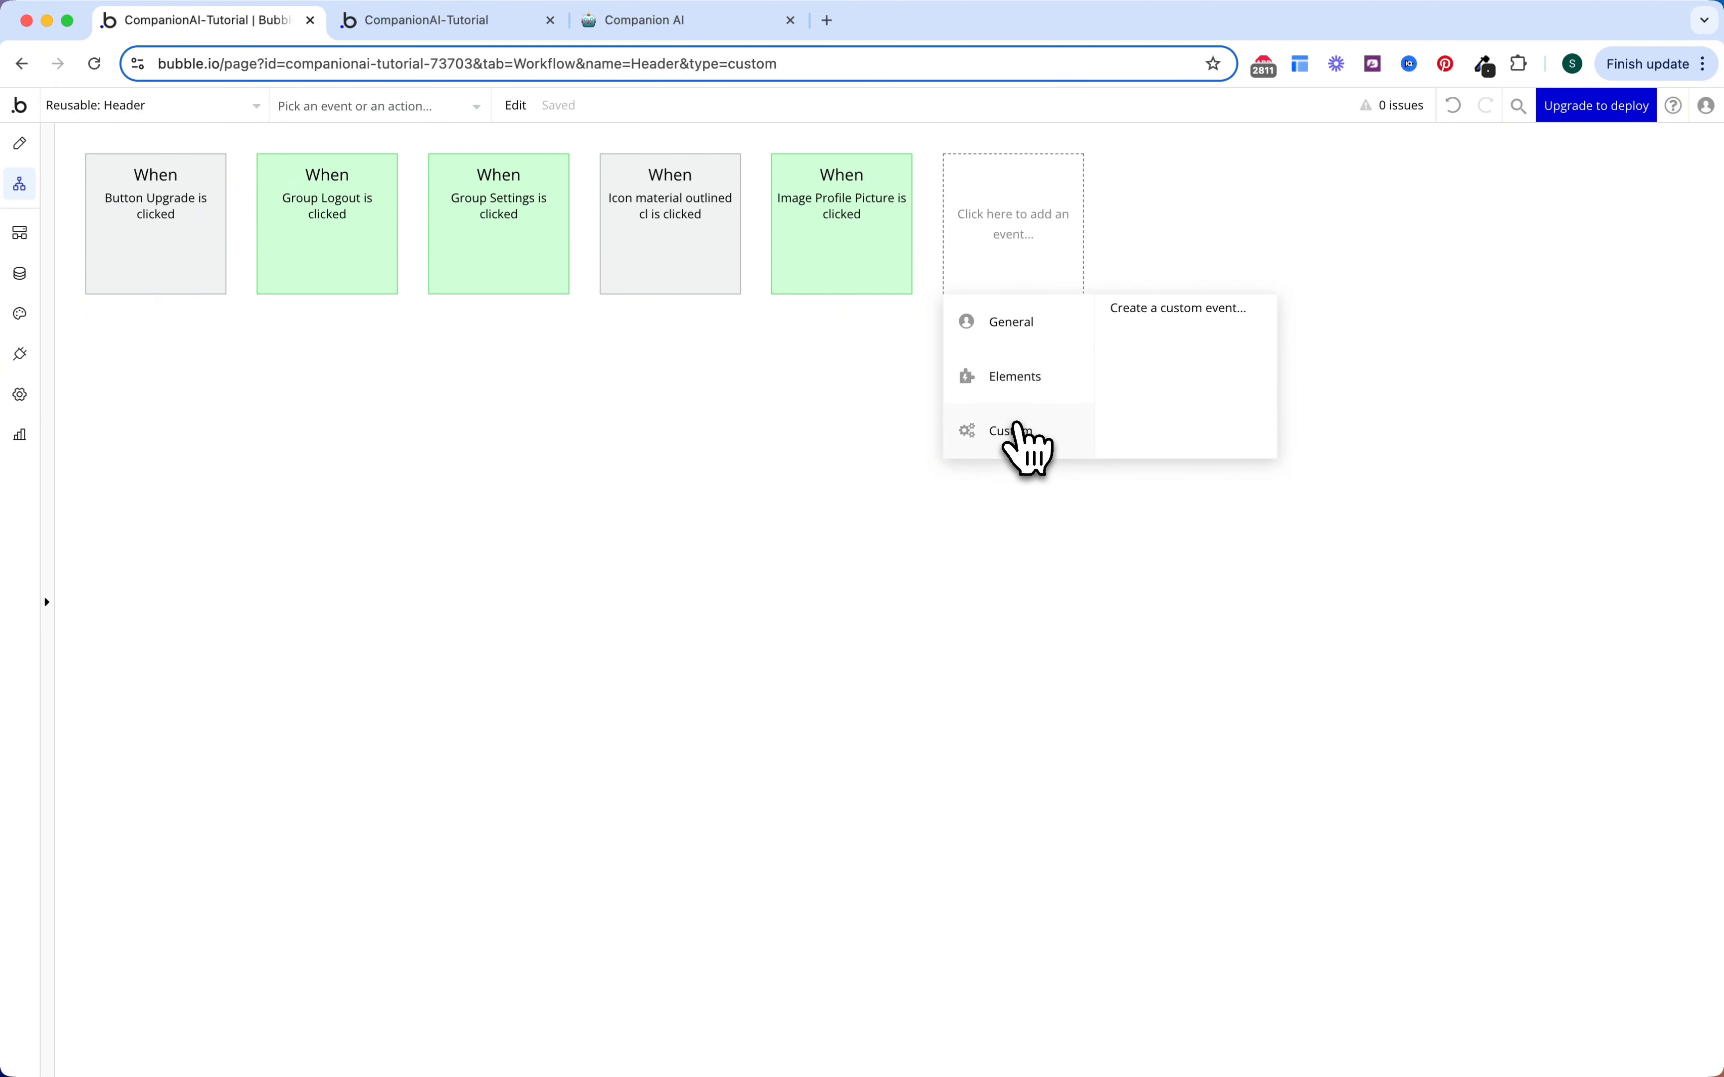
click(1146, 318)
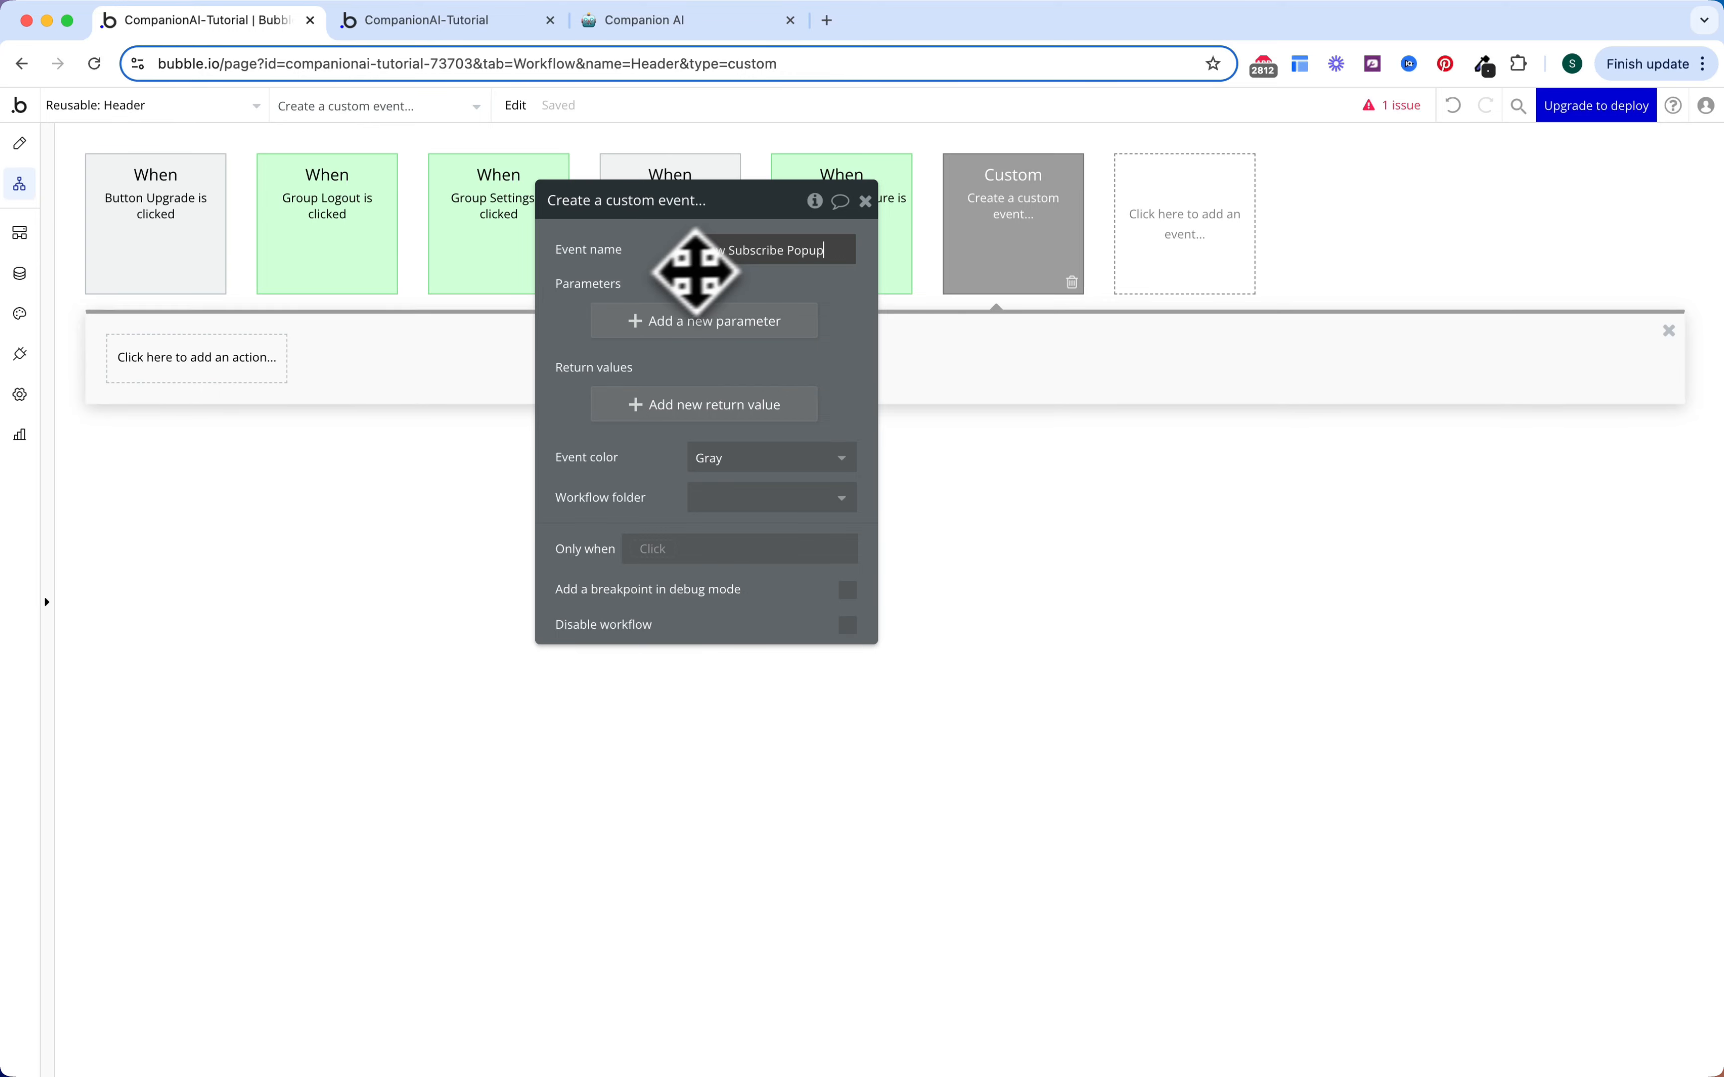
click(239, 376)
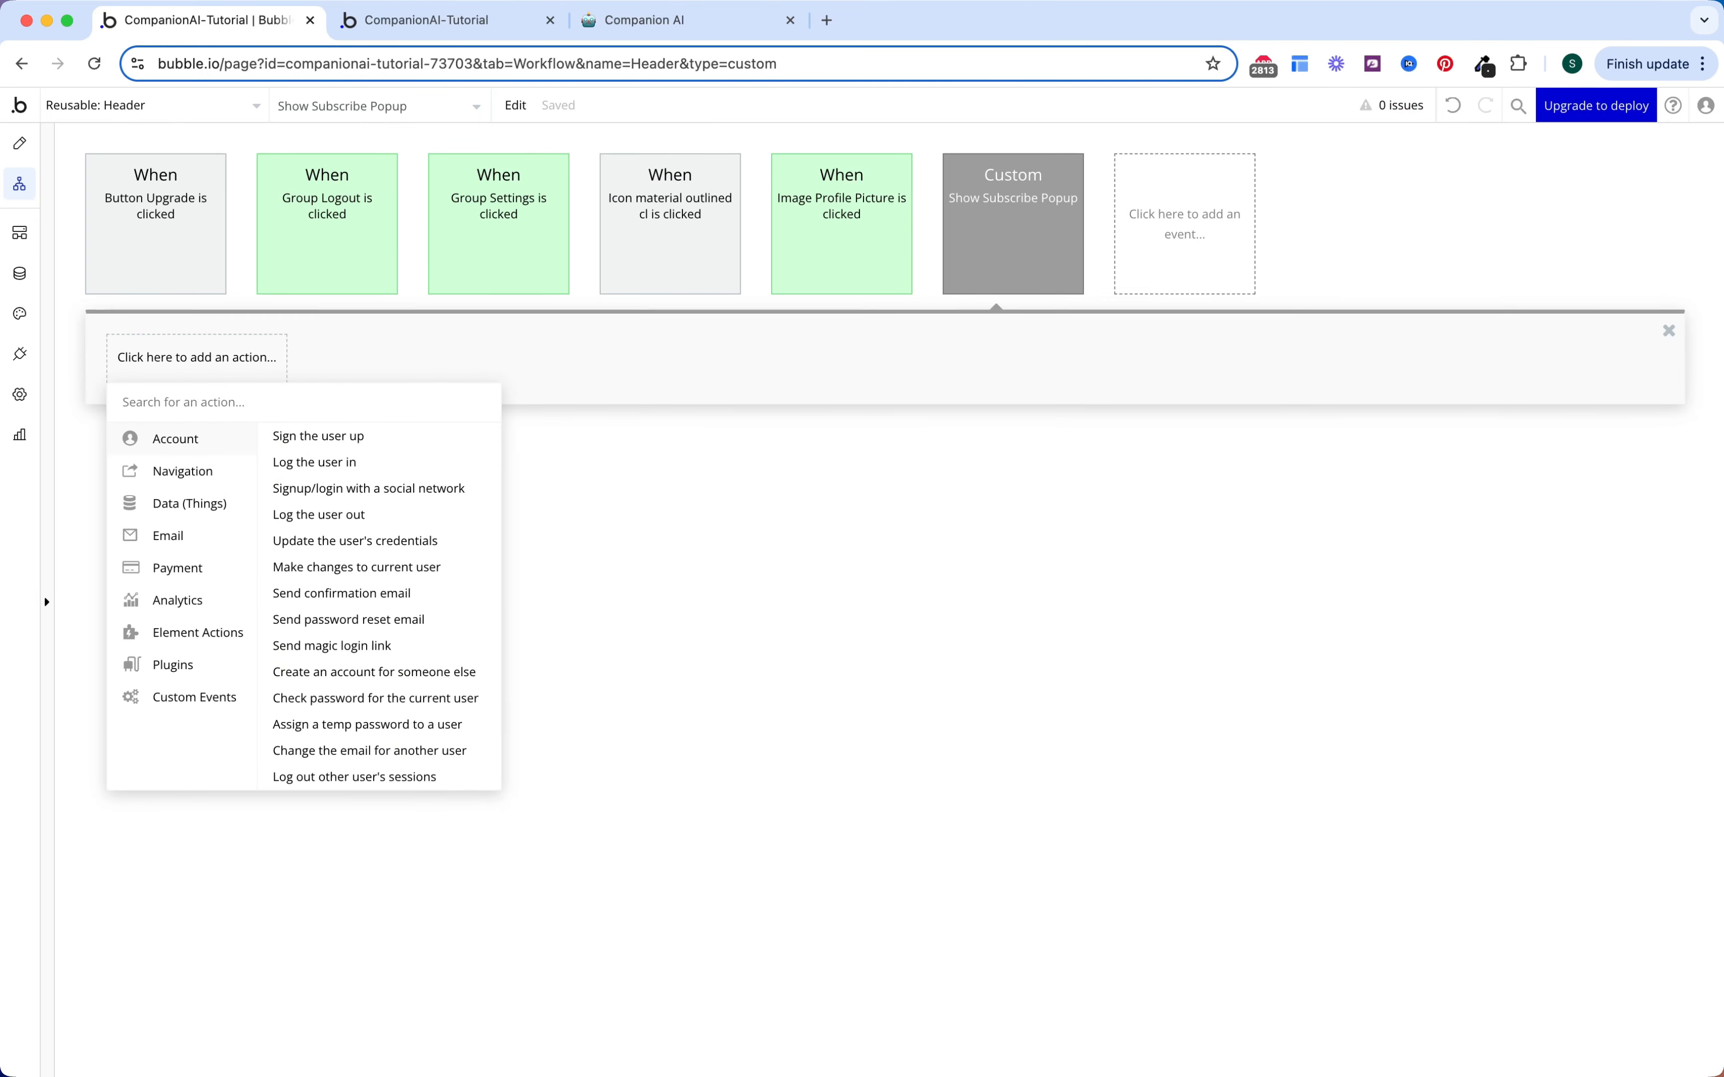
text(show)
click(321, 436)
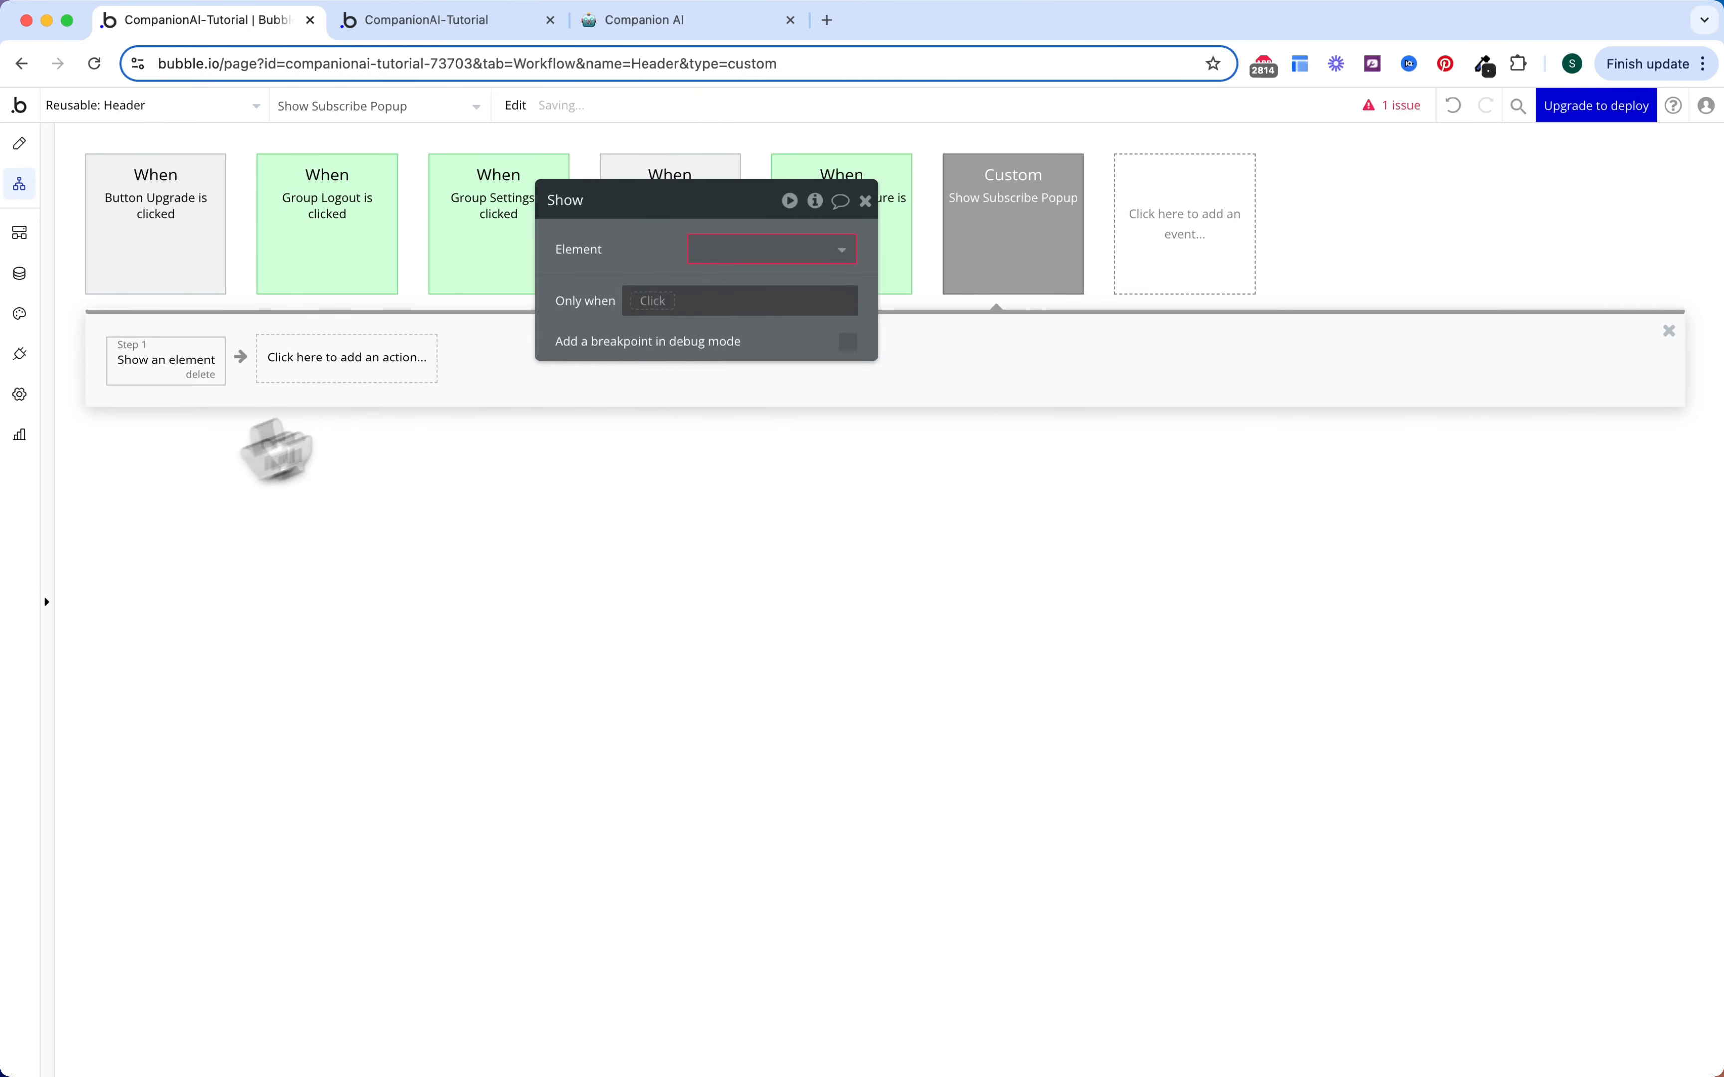
click(727, 274)
click(731, 331)
Step: Make the Button Upgrade click workflow trigger the Show Subscribe Popup custom event
click(310, 303)
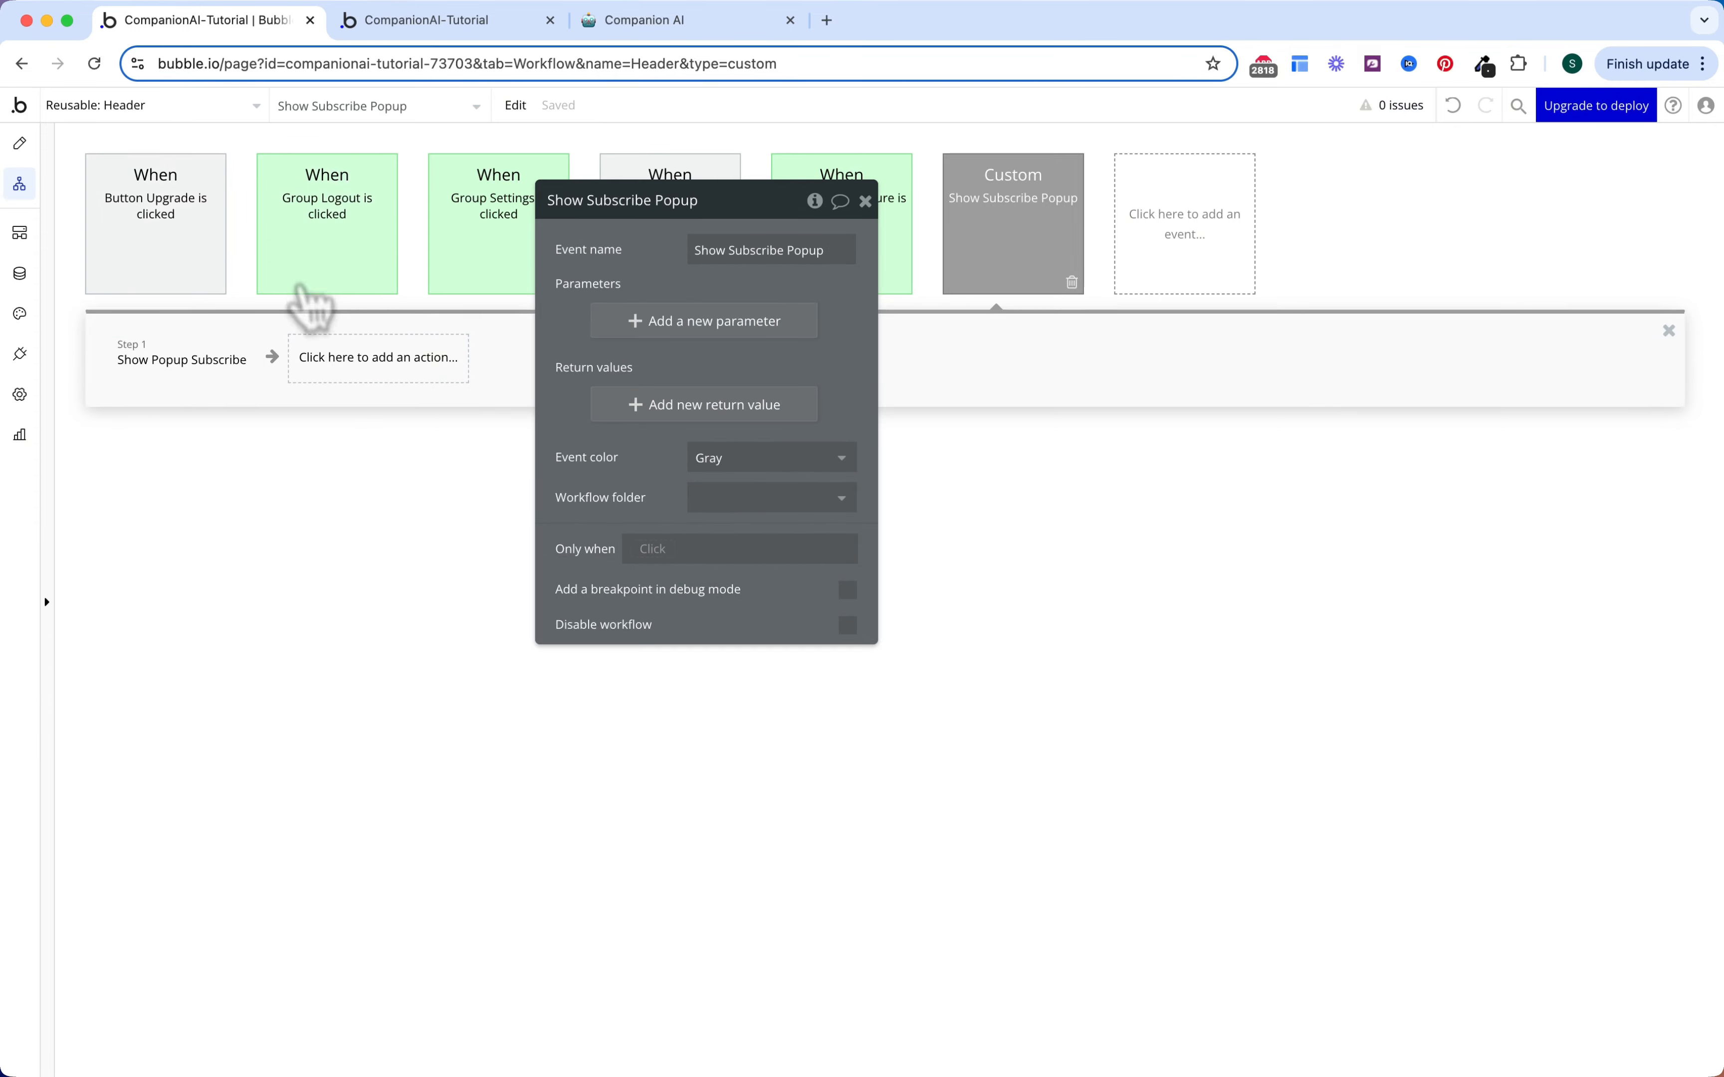
click(200, 255)
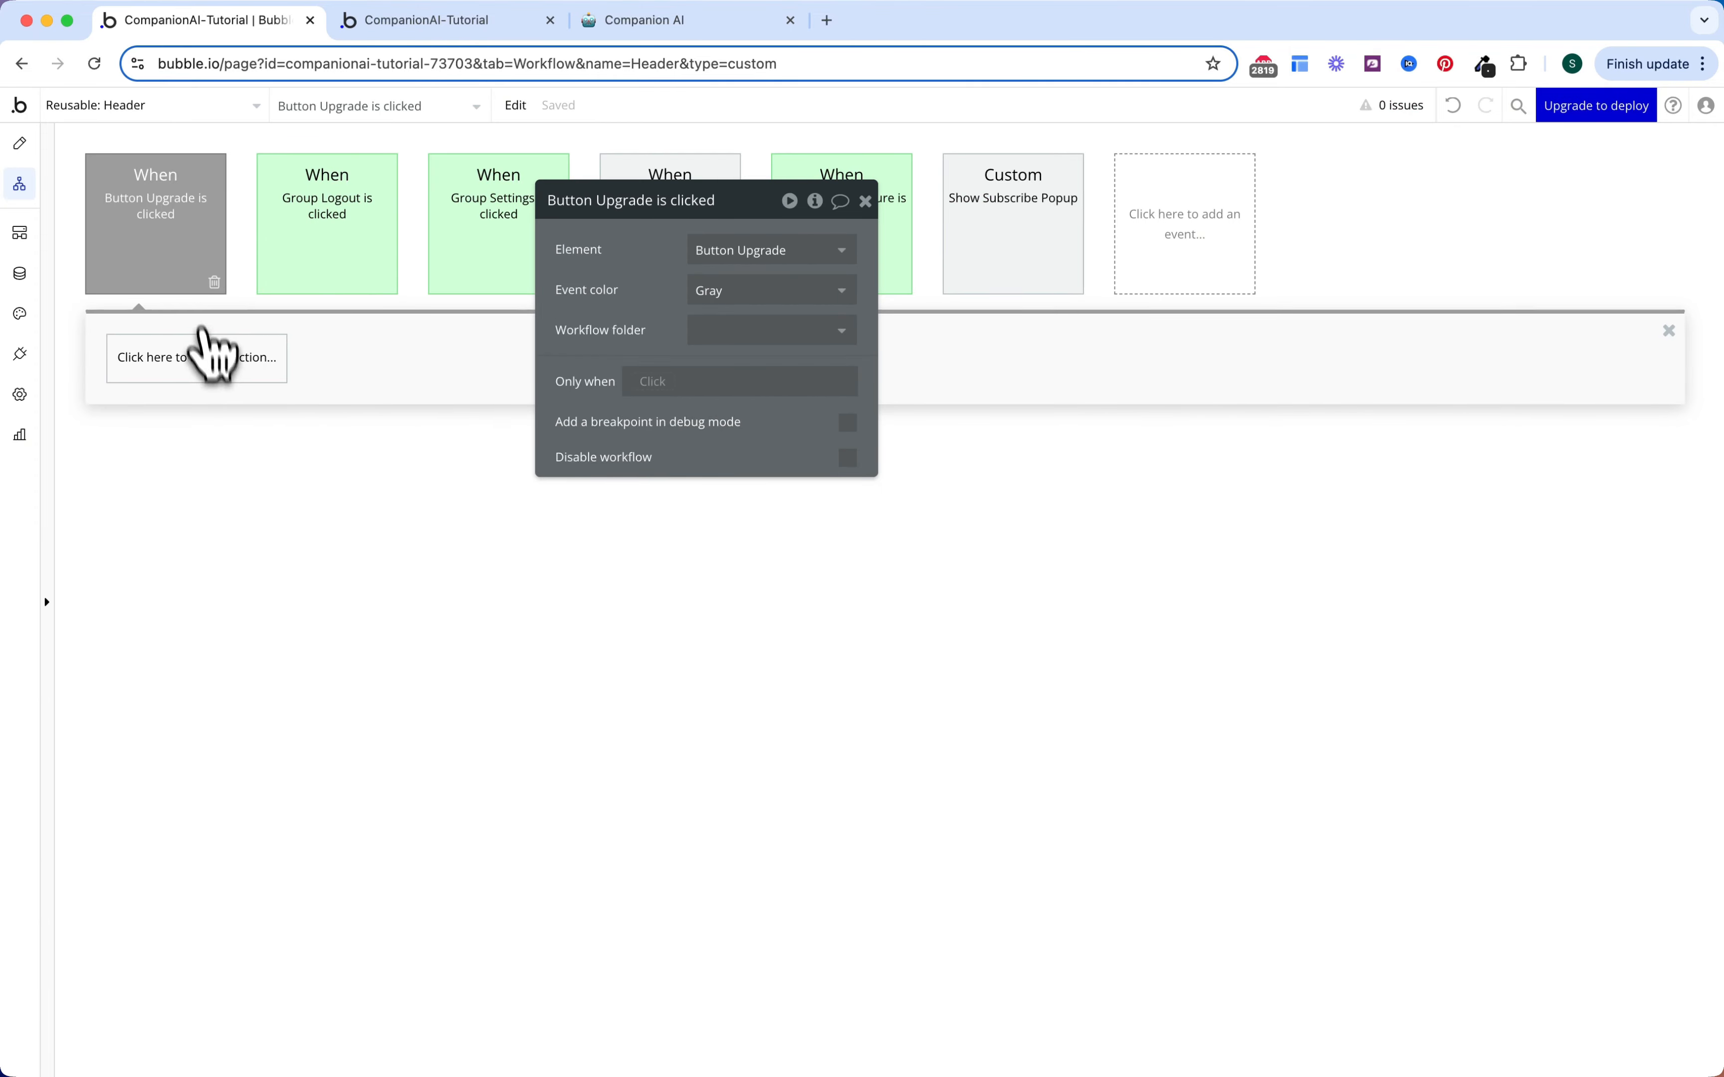
click(225, 367)
click(213, 697)
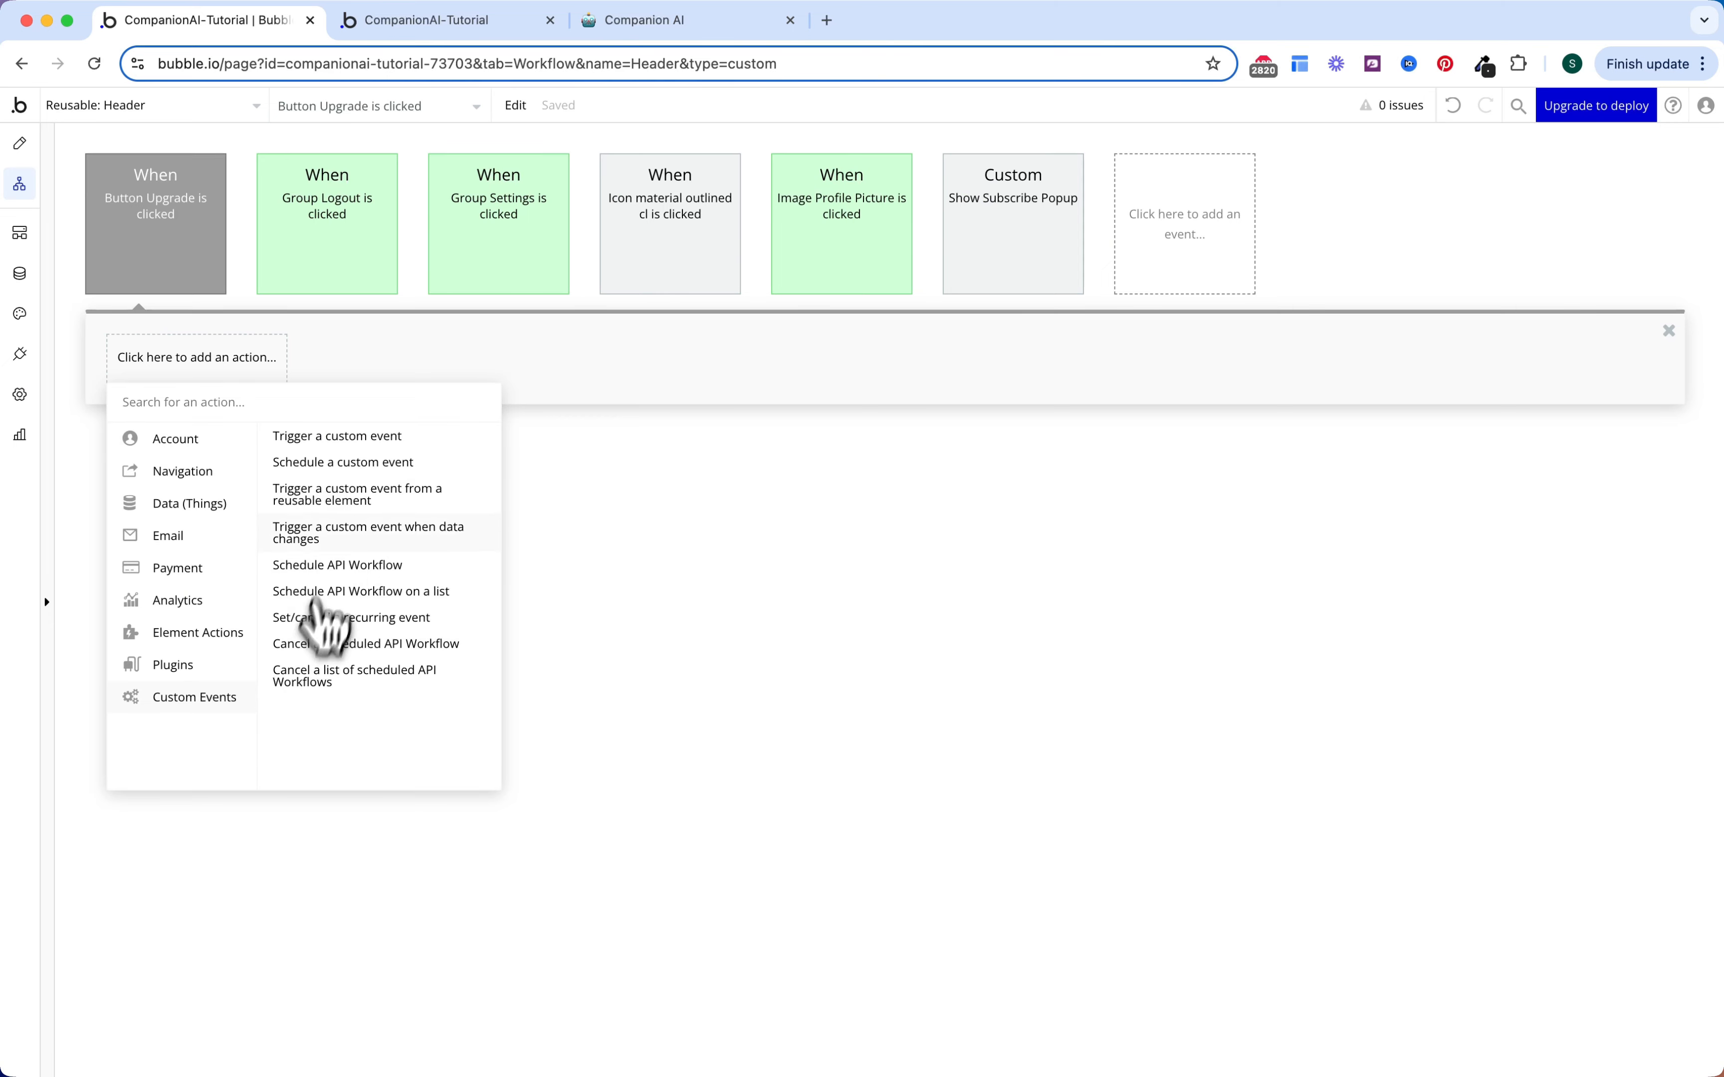
click(341, 437)
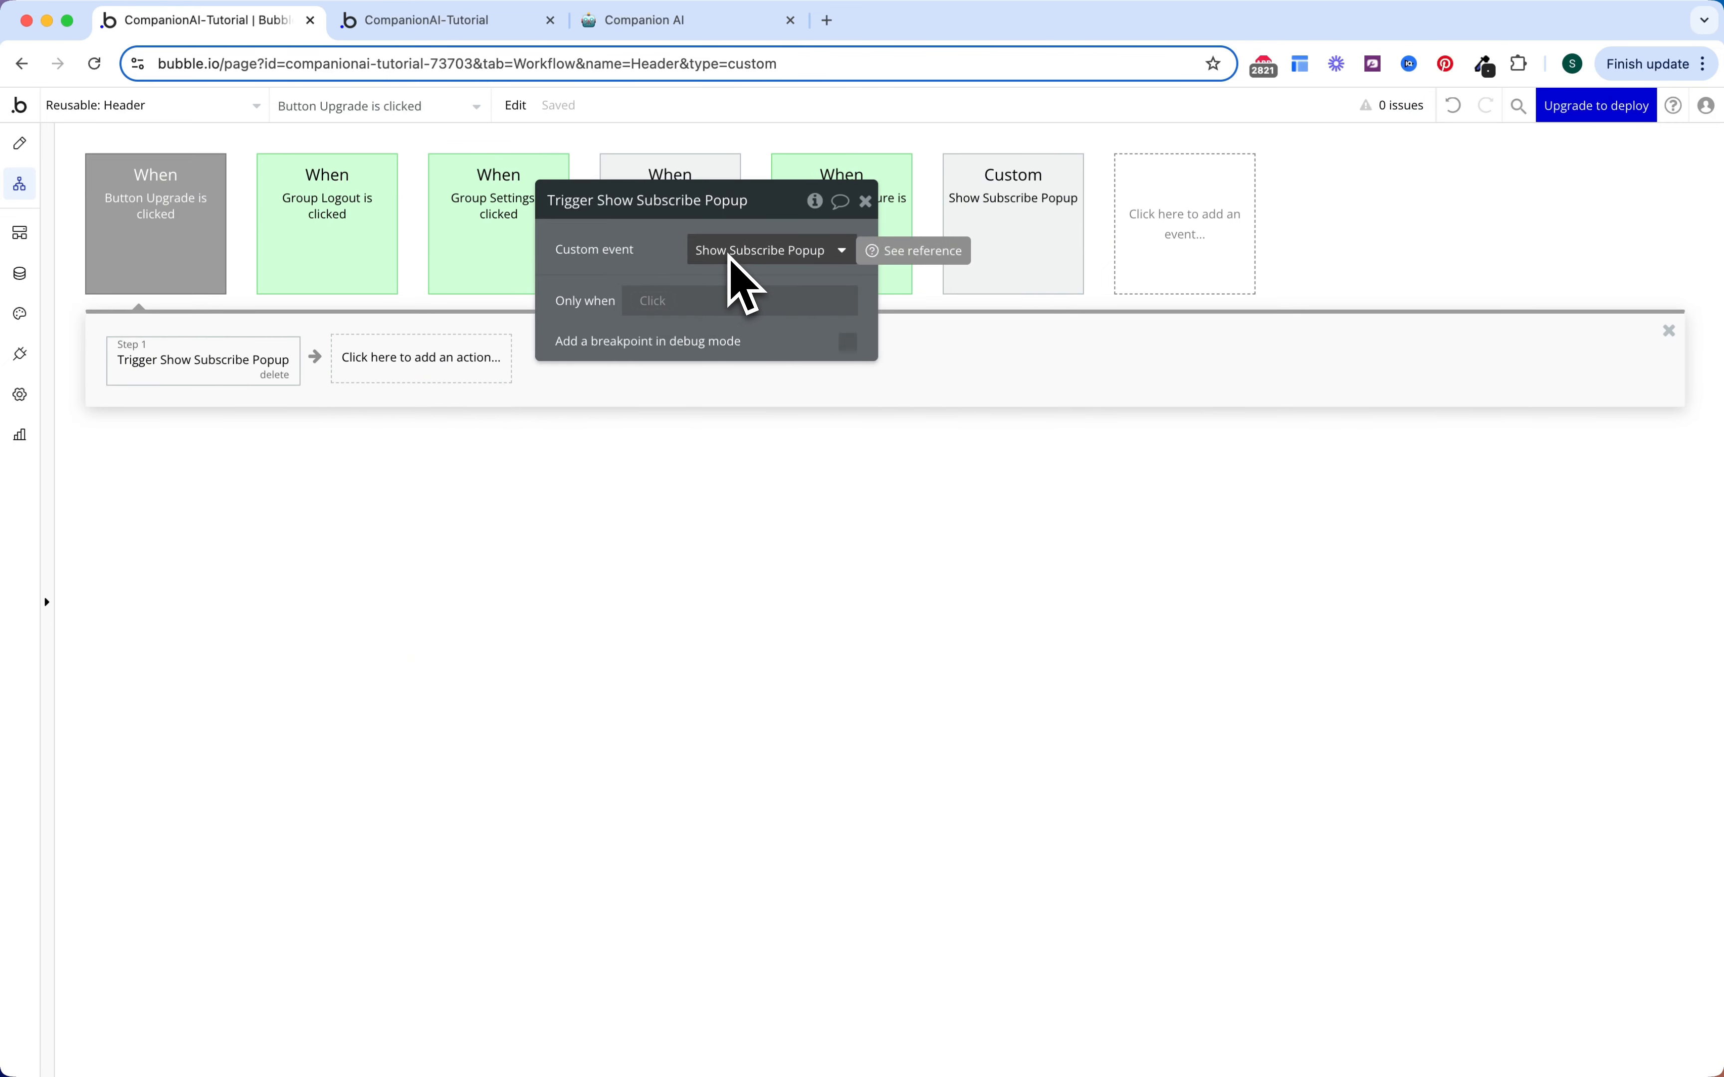
key(Escape)
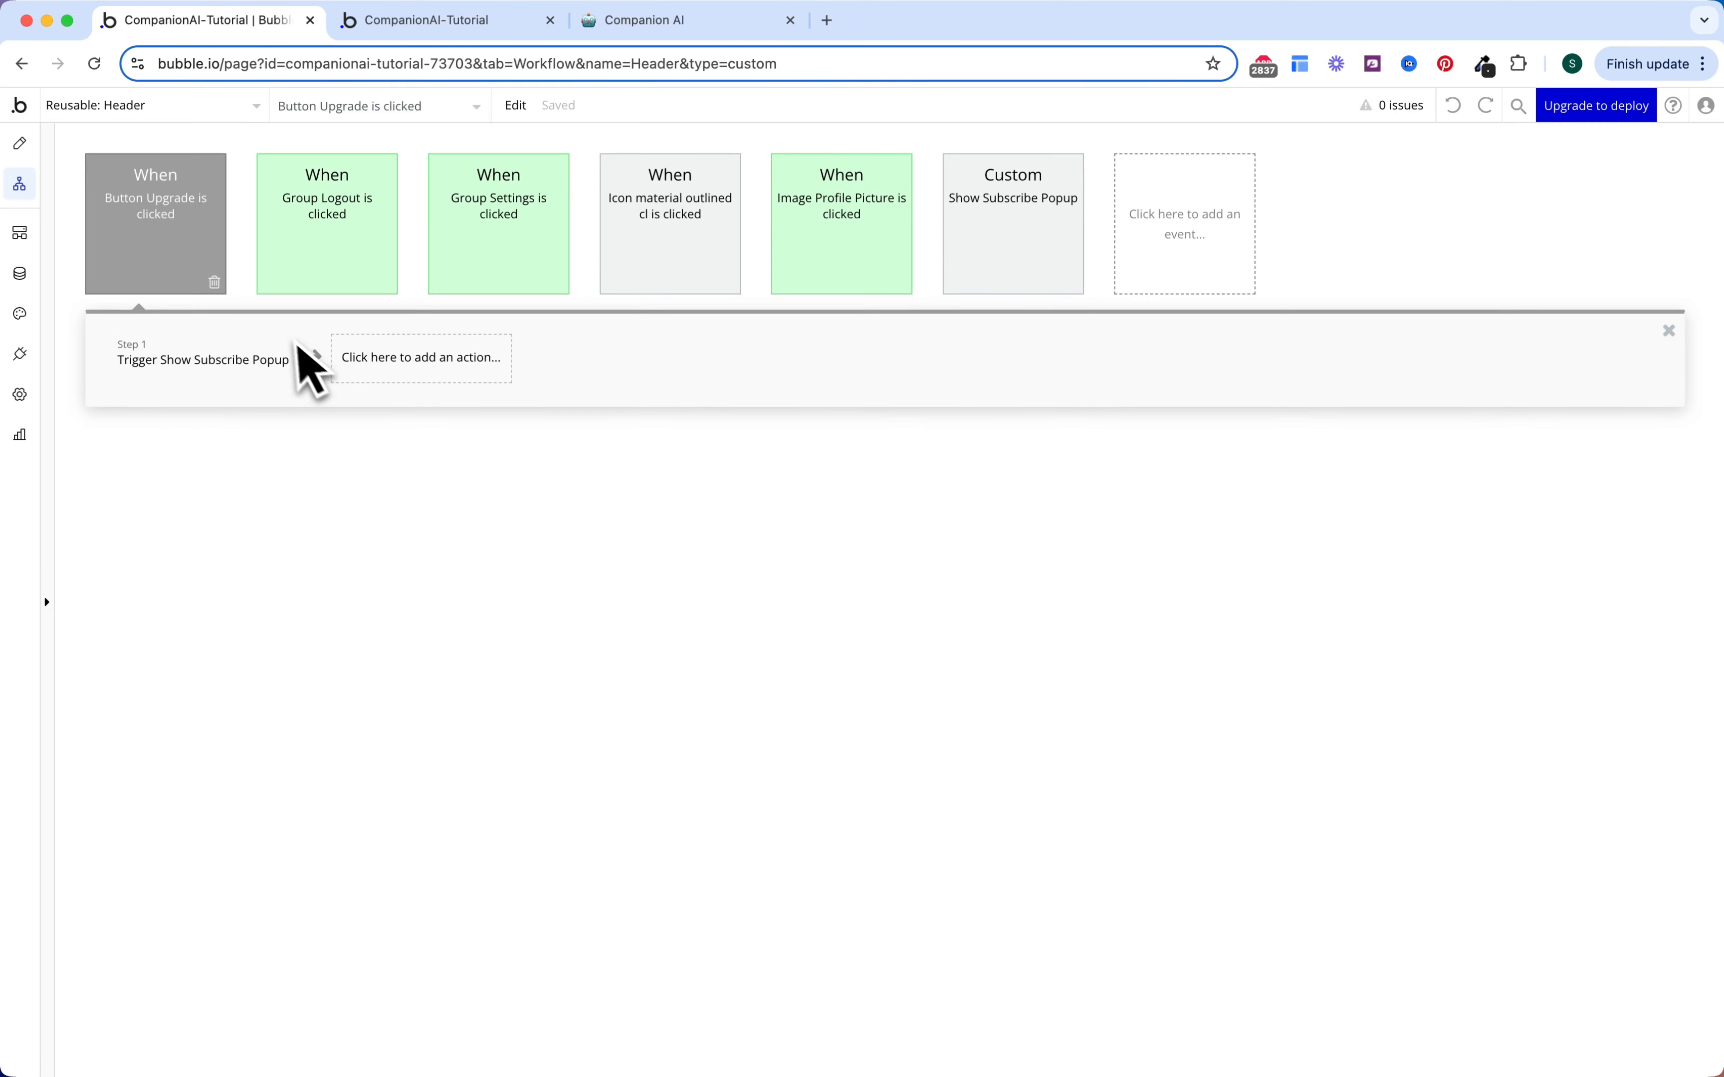
Step: Colour the Button Upgrade, close-icon and Show Subscribe Popup events blue, then return to Design
click(183, 246)
click(739, 293)
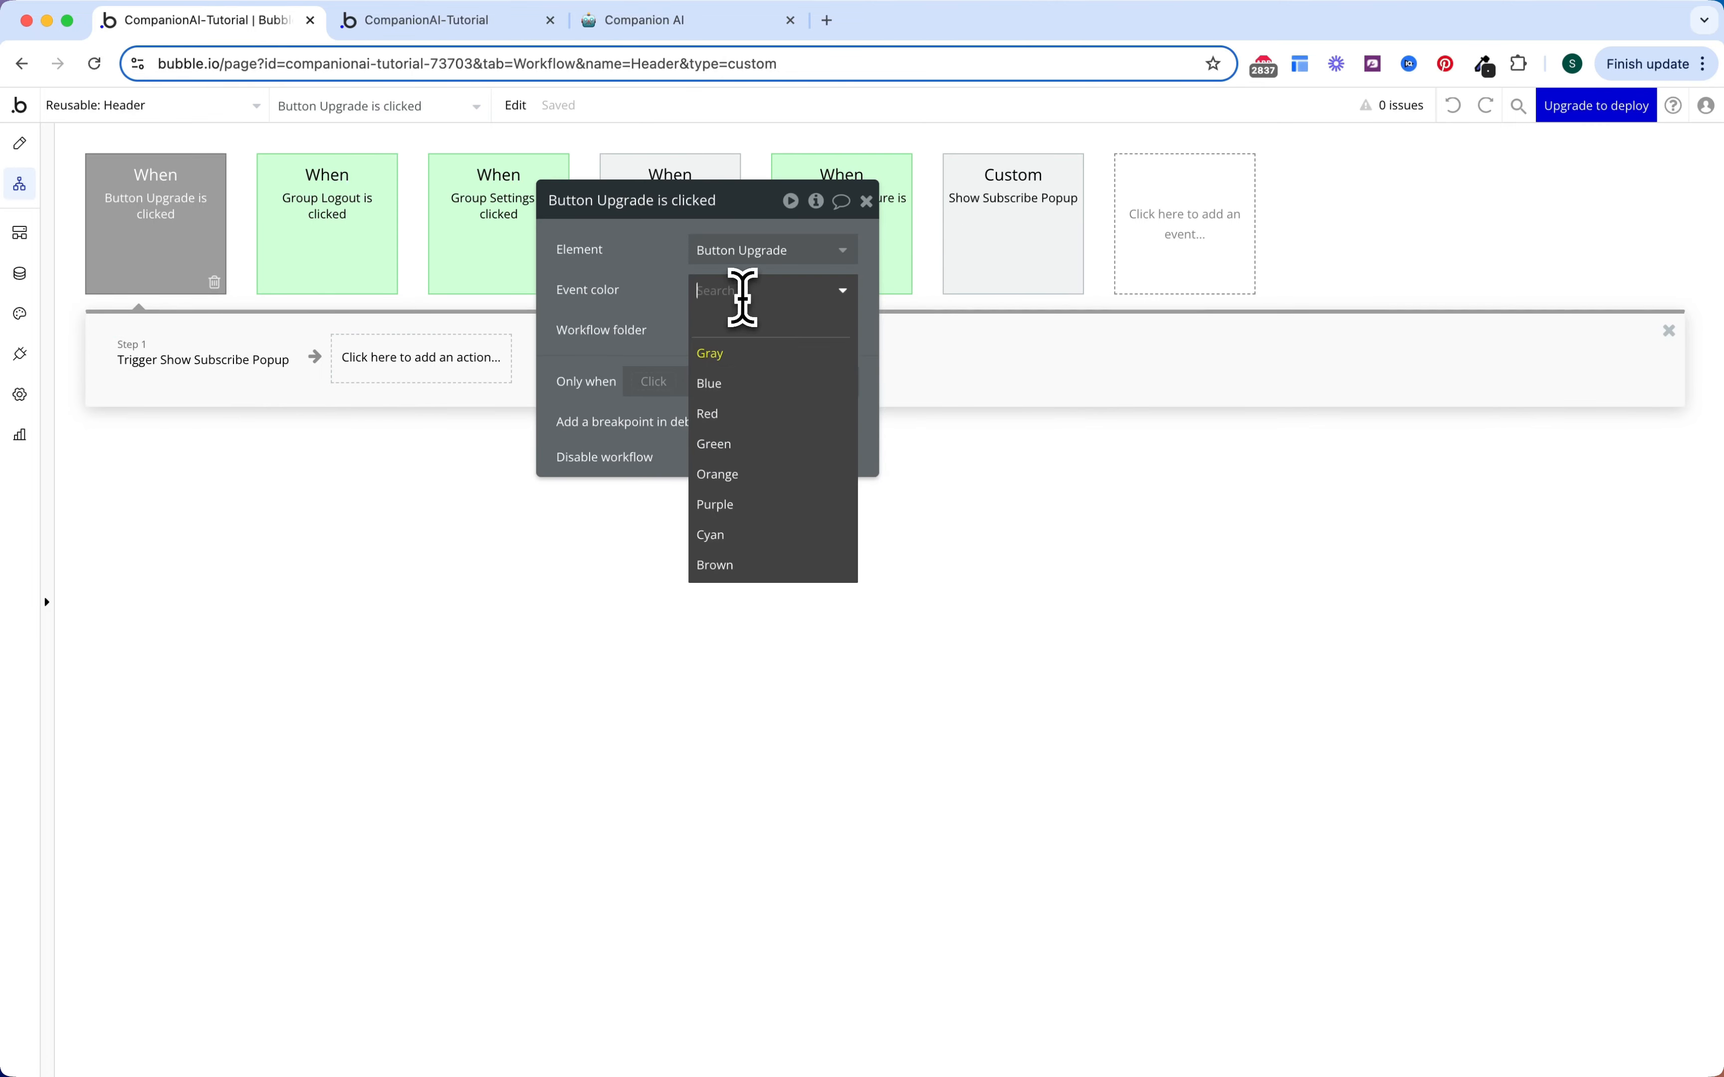
click(735, 391)
click(702, 172)
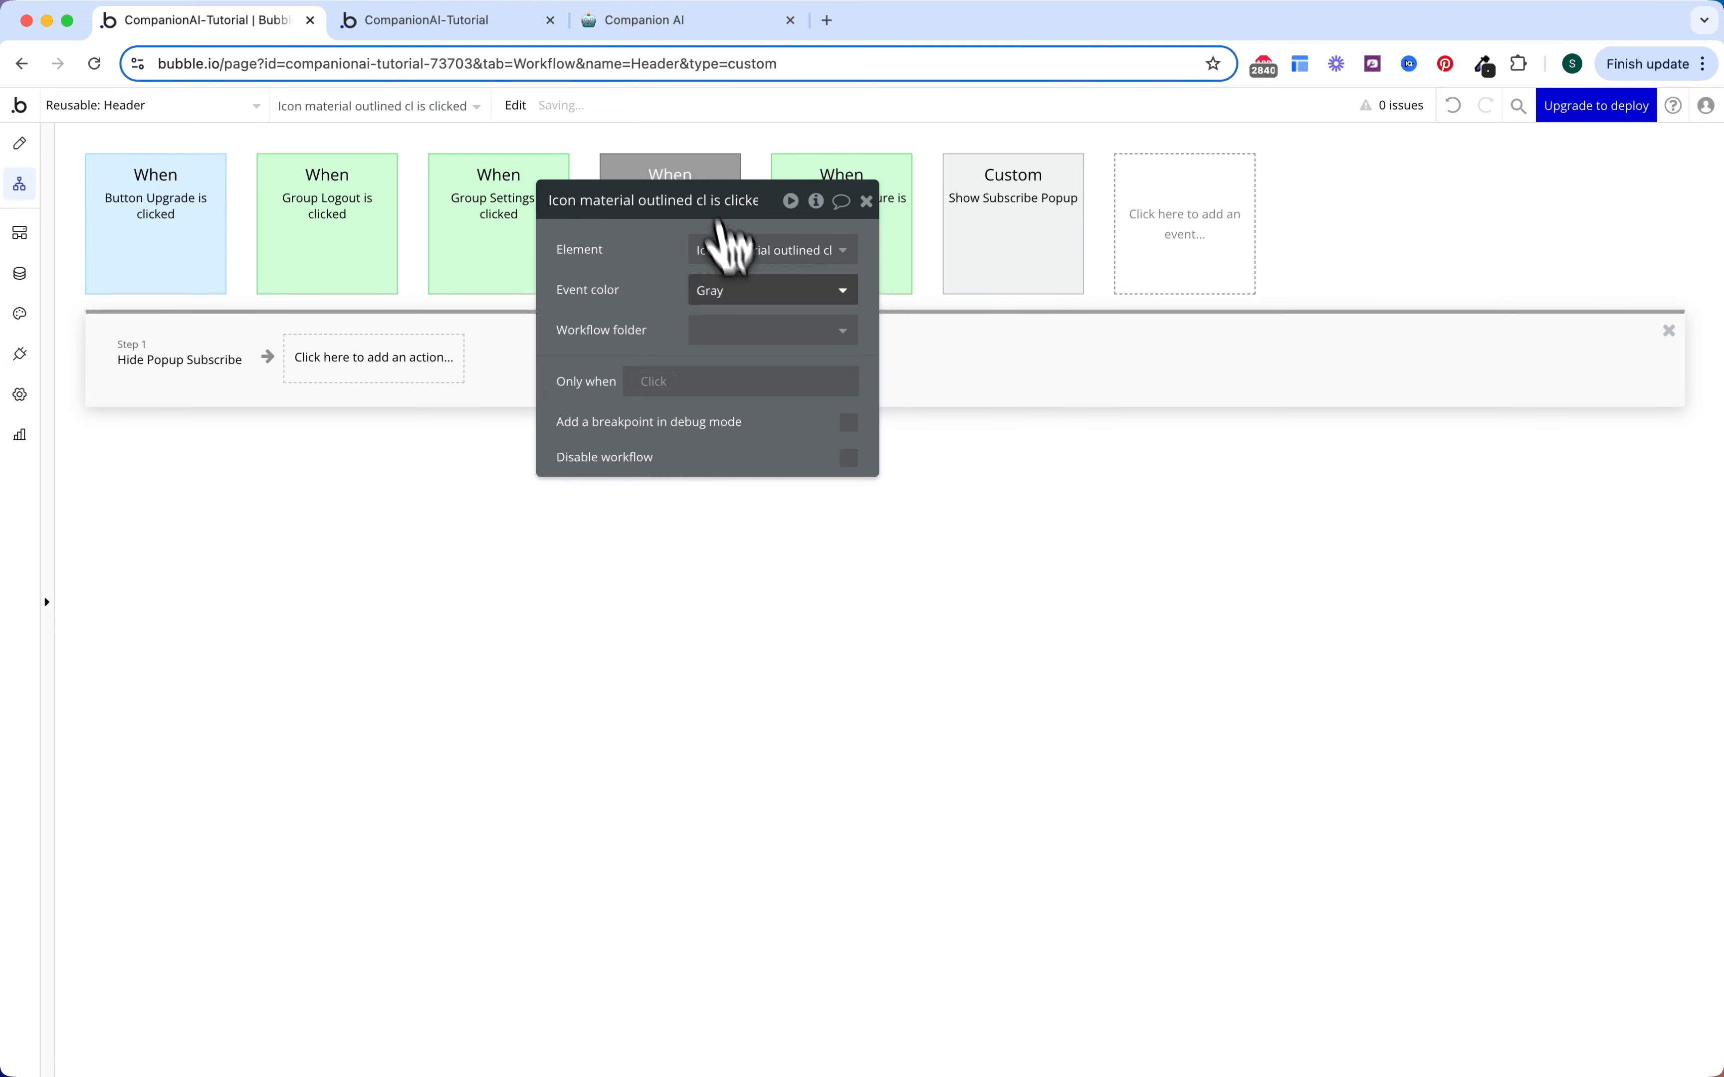
click(734, 290)
click(741, 389)
click(1053, 239)
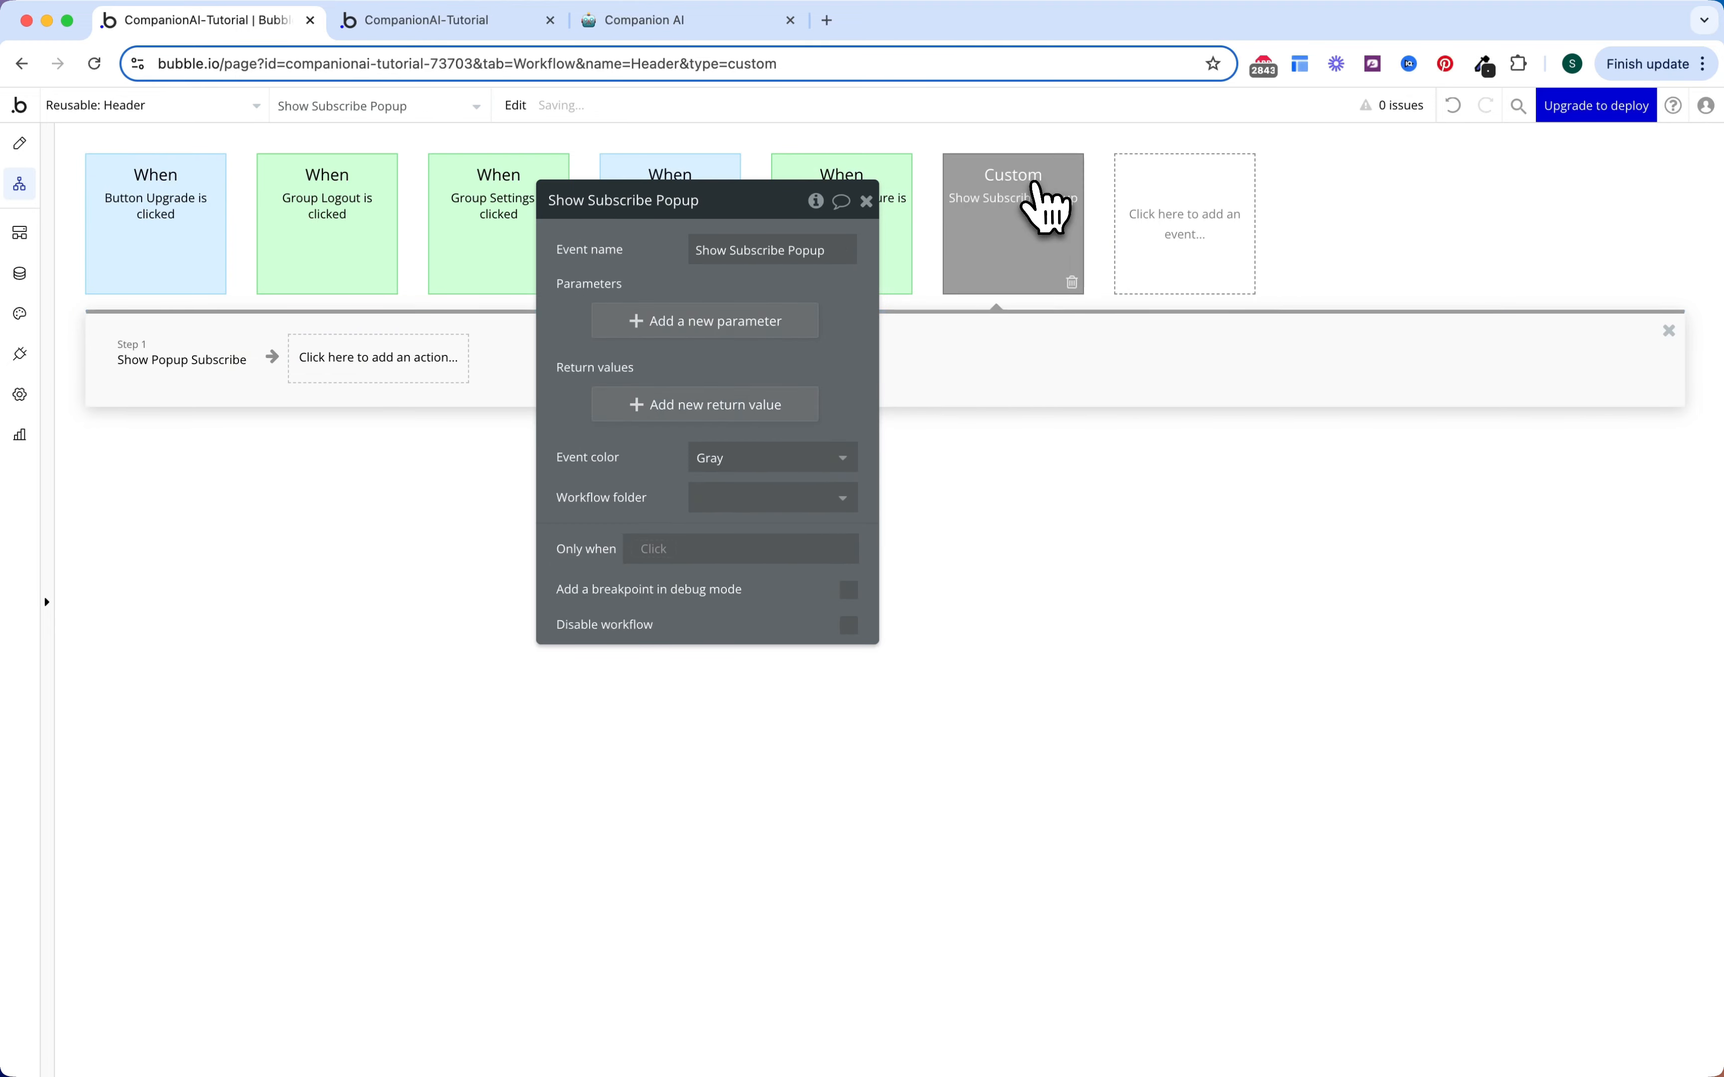
click(784, 458)
click(779, 563)
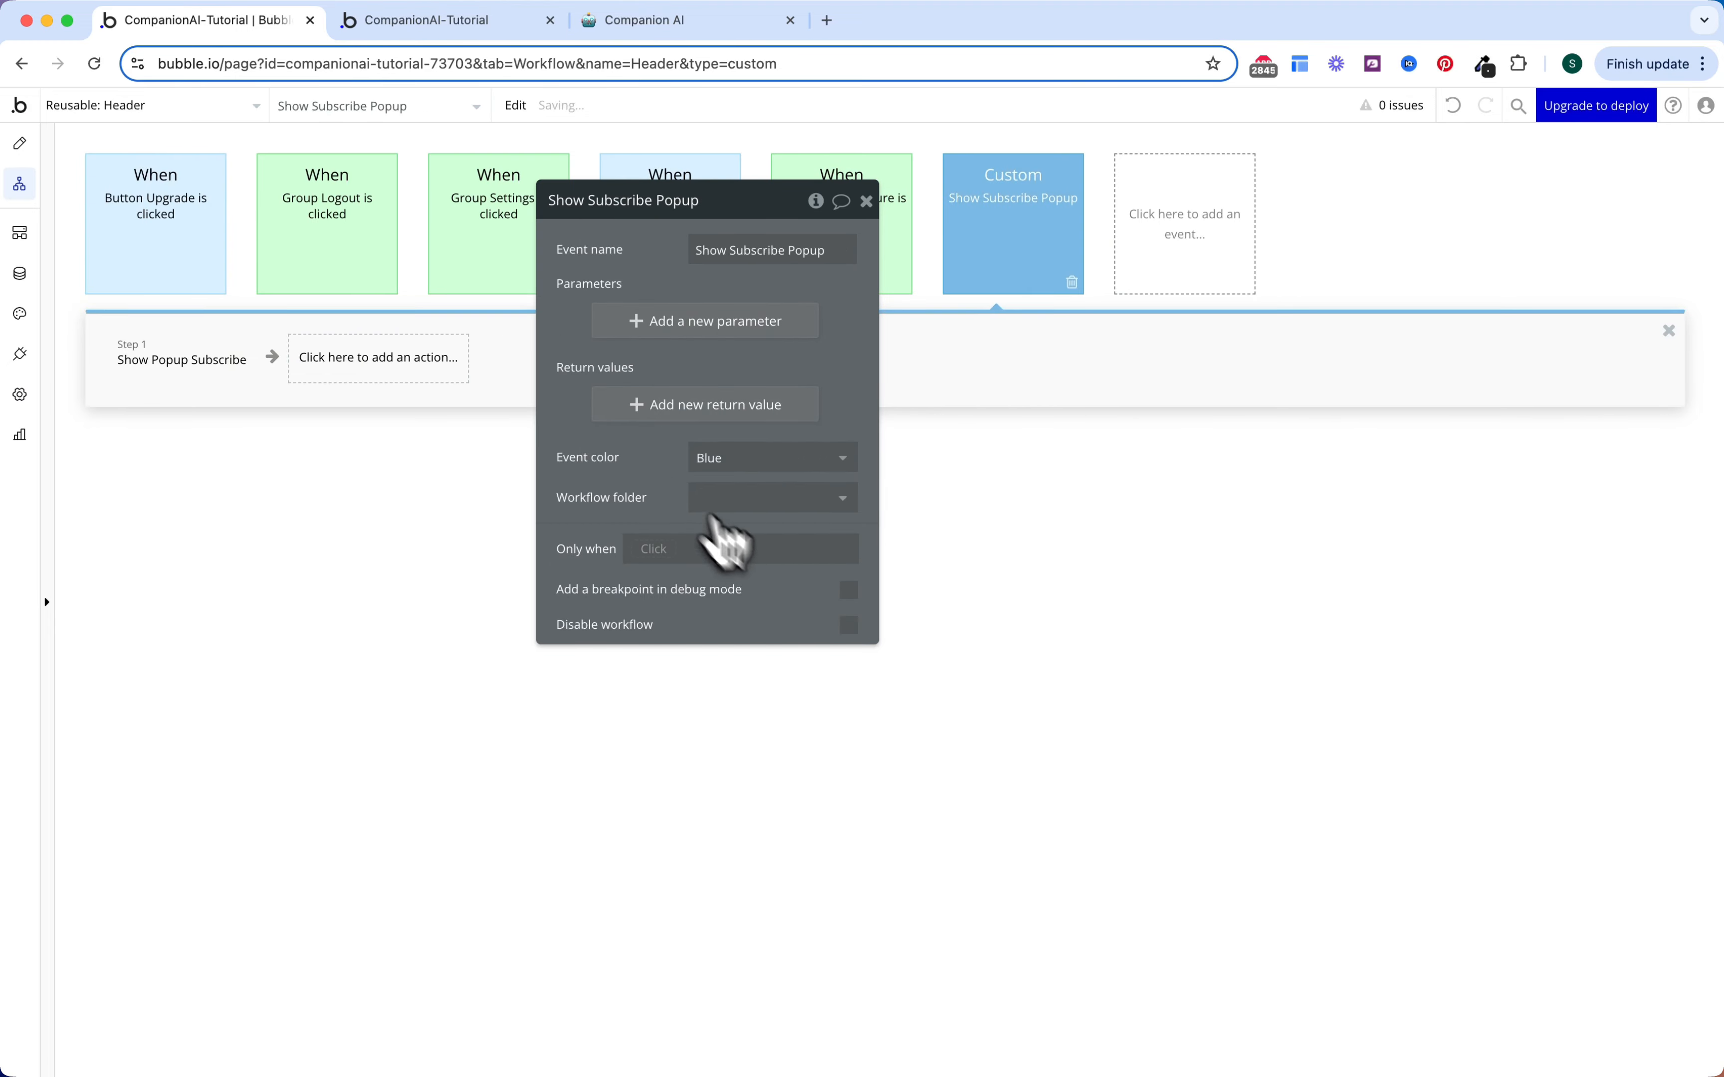
key(Escape)
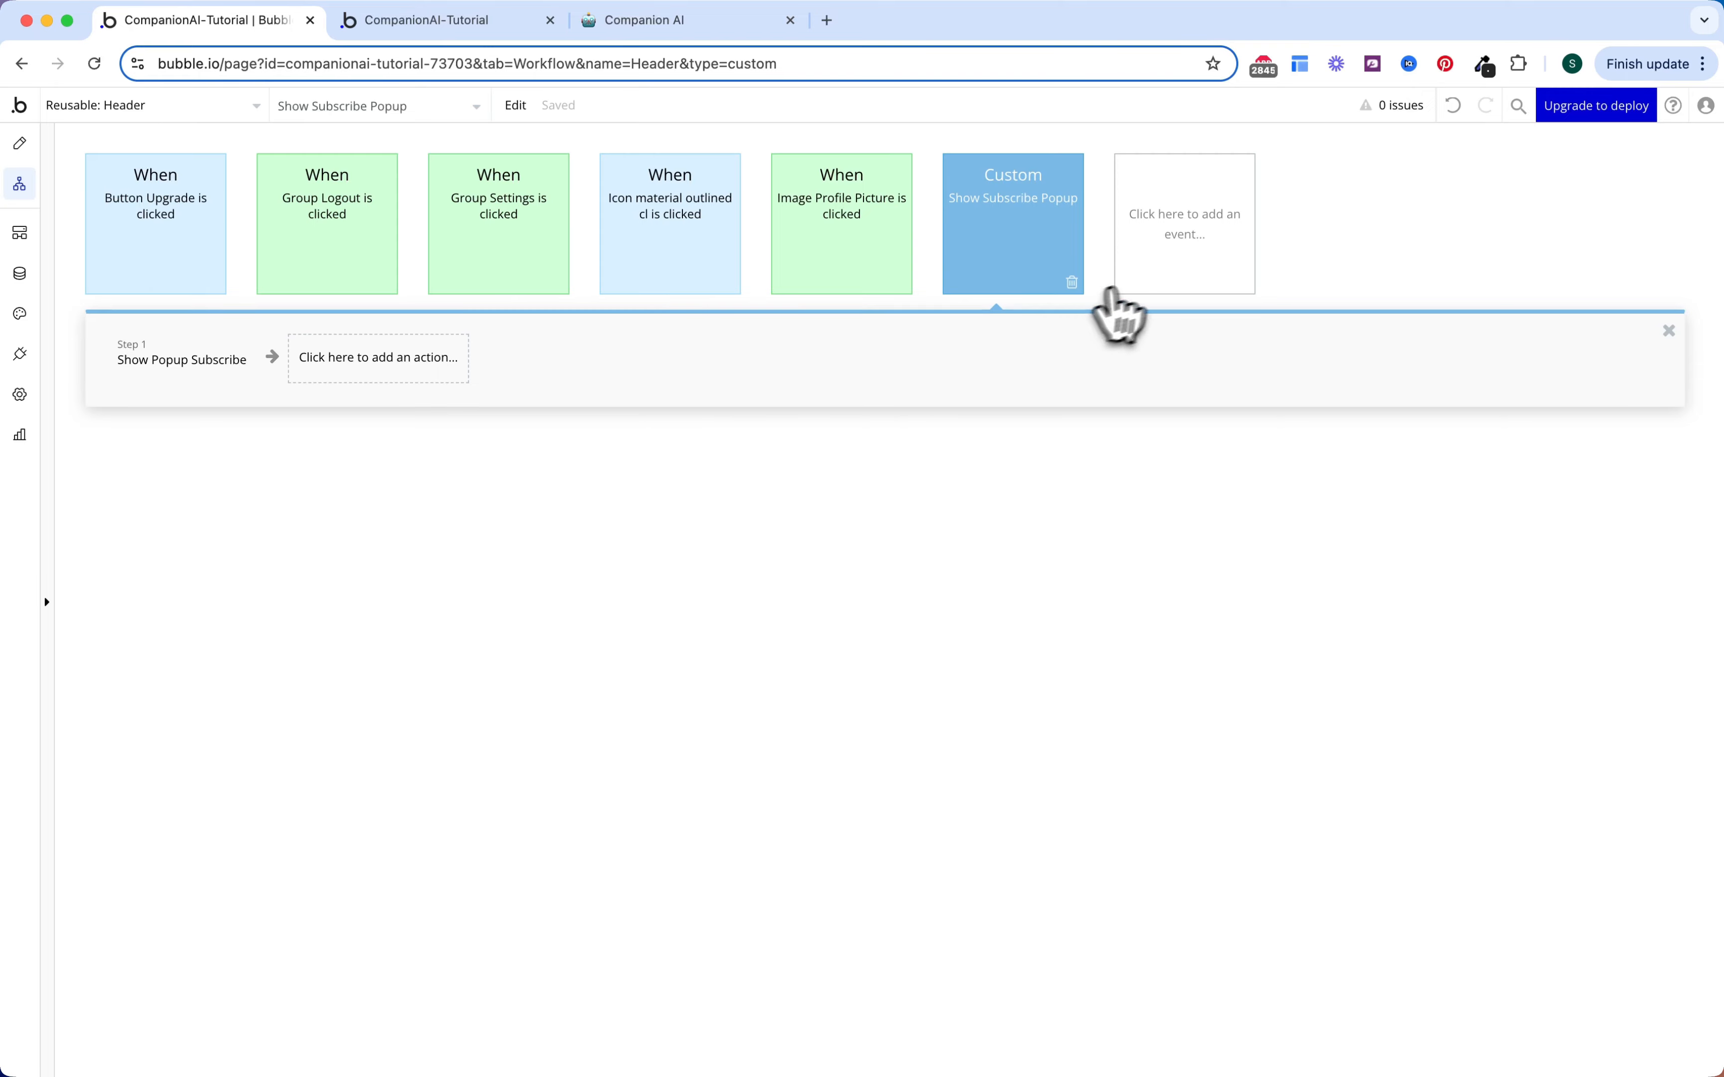
click(20, 144)
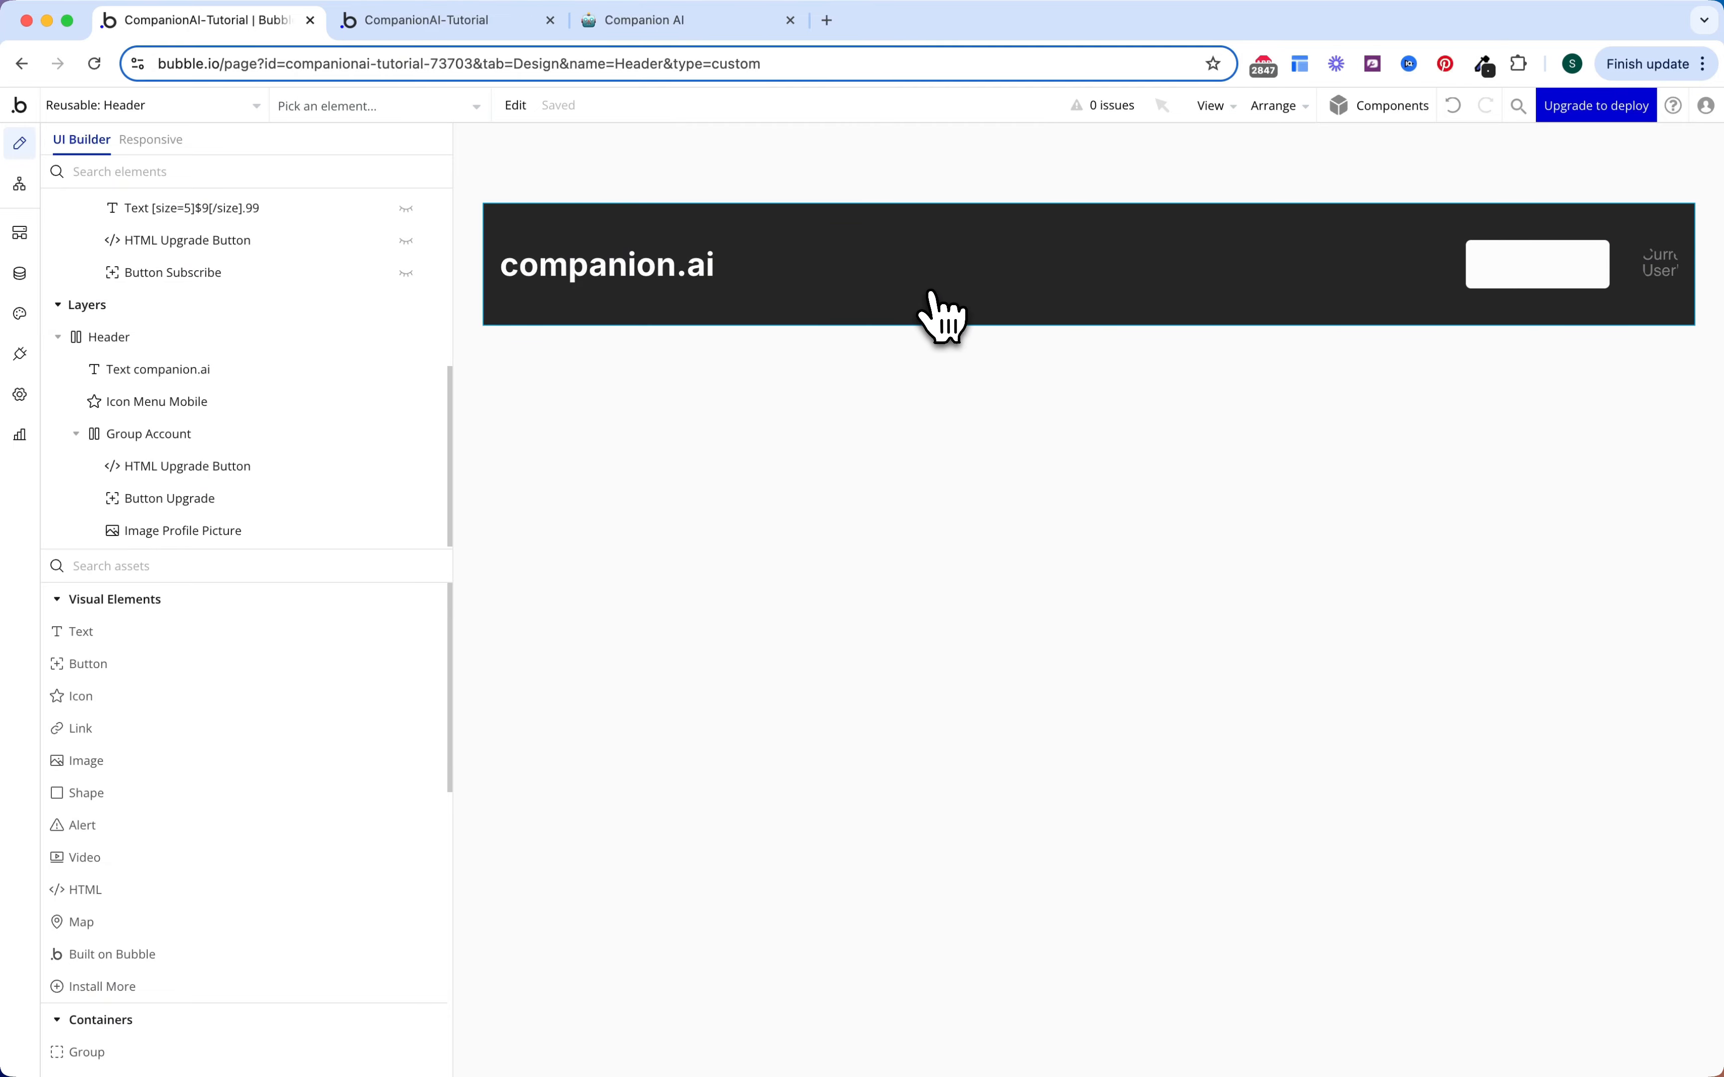
Step: Review Popup Subscribe, its Subscribe button and the Header, then switch to the app preview tab
scroll(327, 308, up, 5)
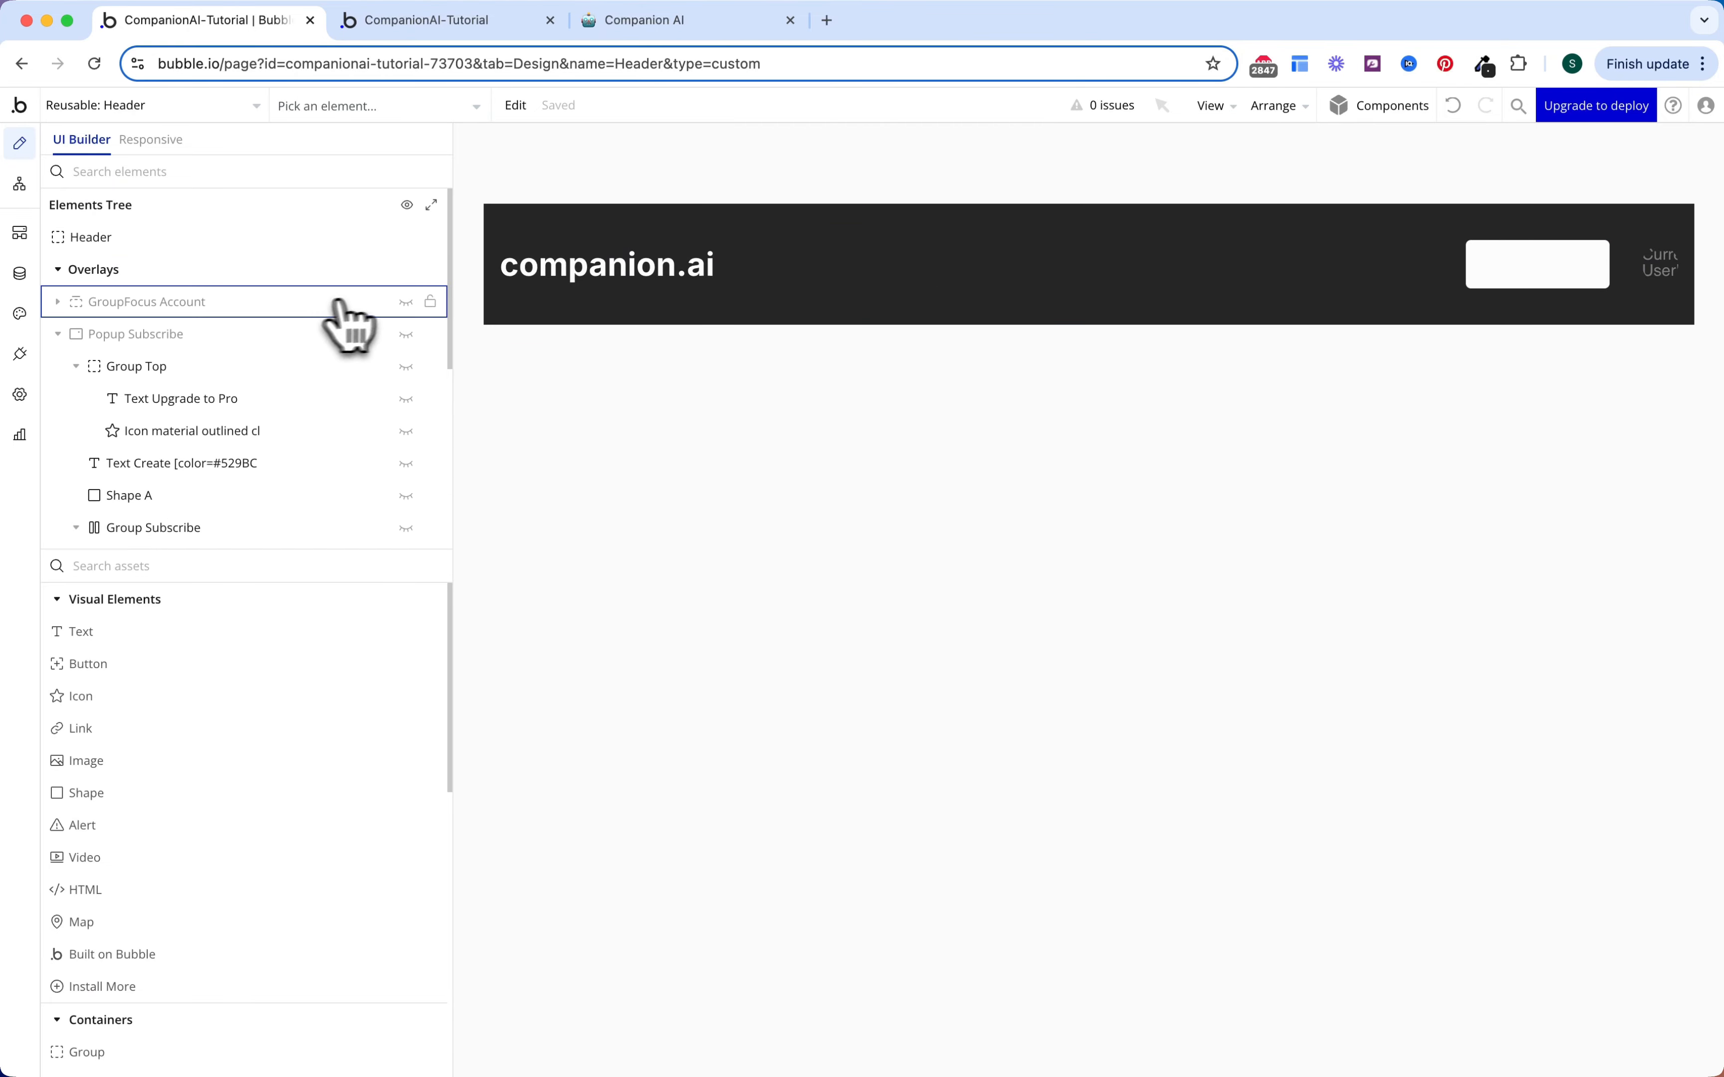
click(406, 334)
double_click(1172, 381)
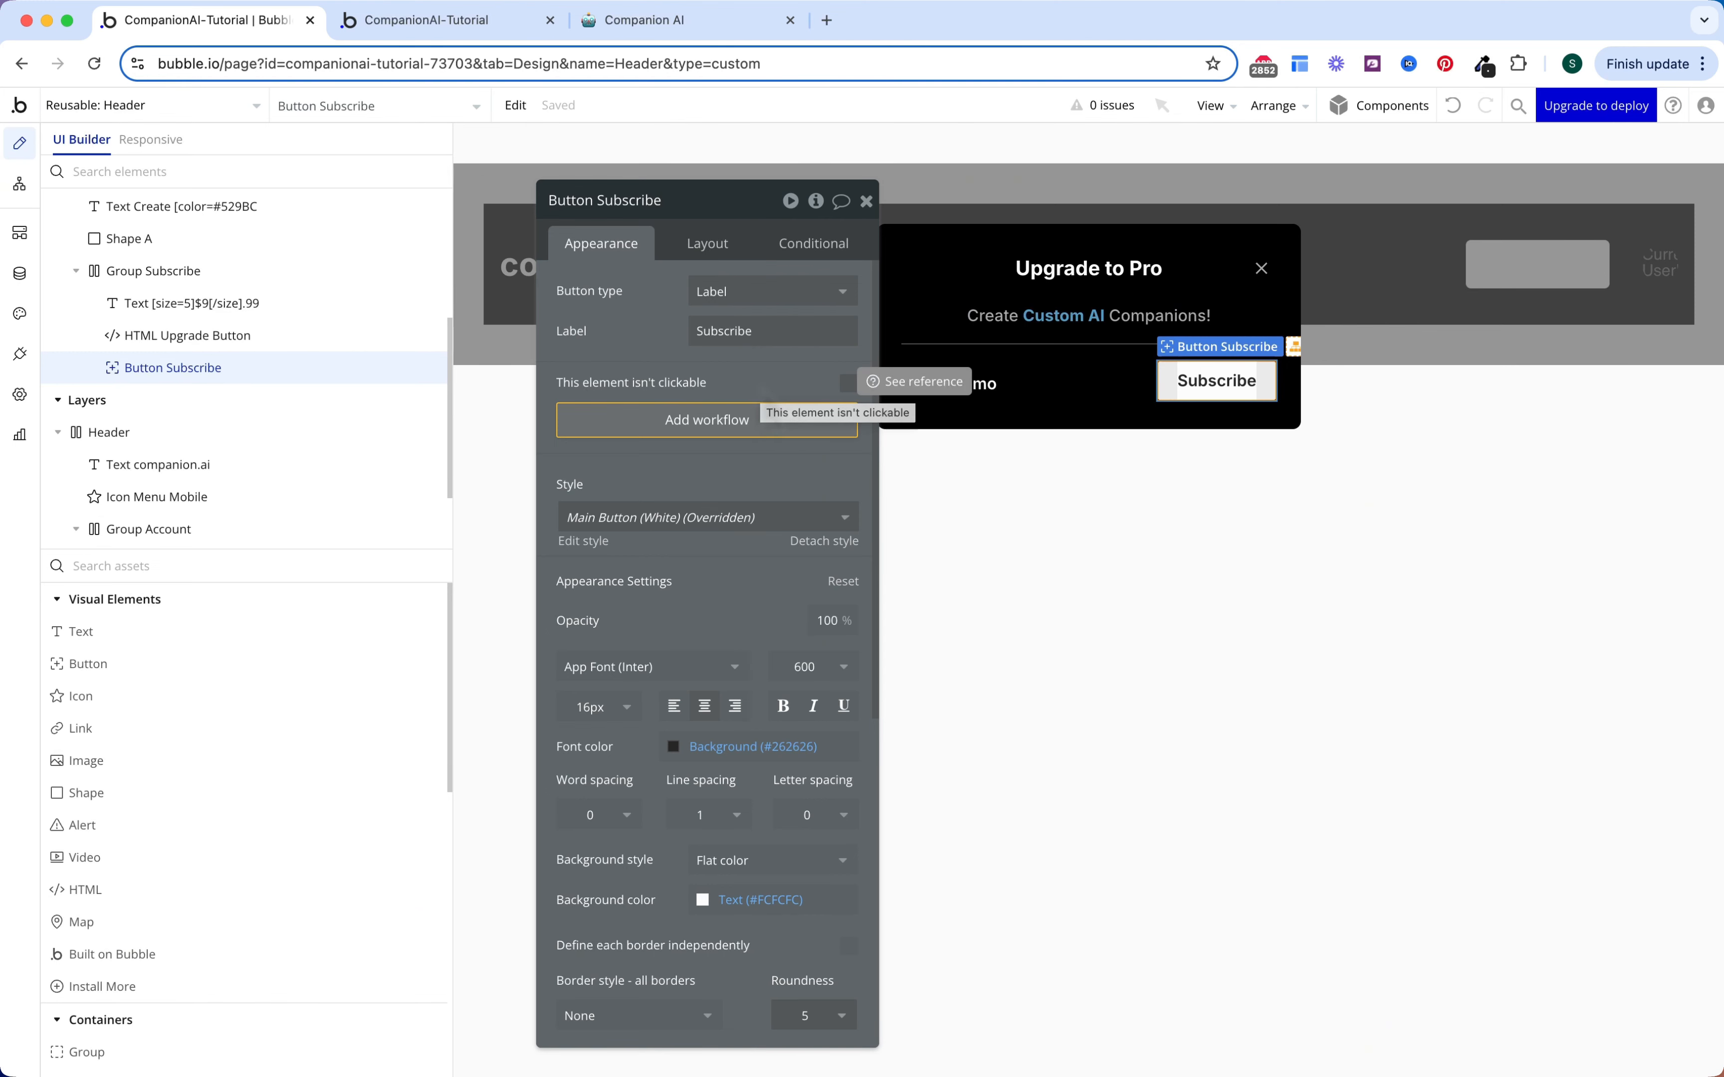
click(1088, 221)
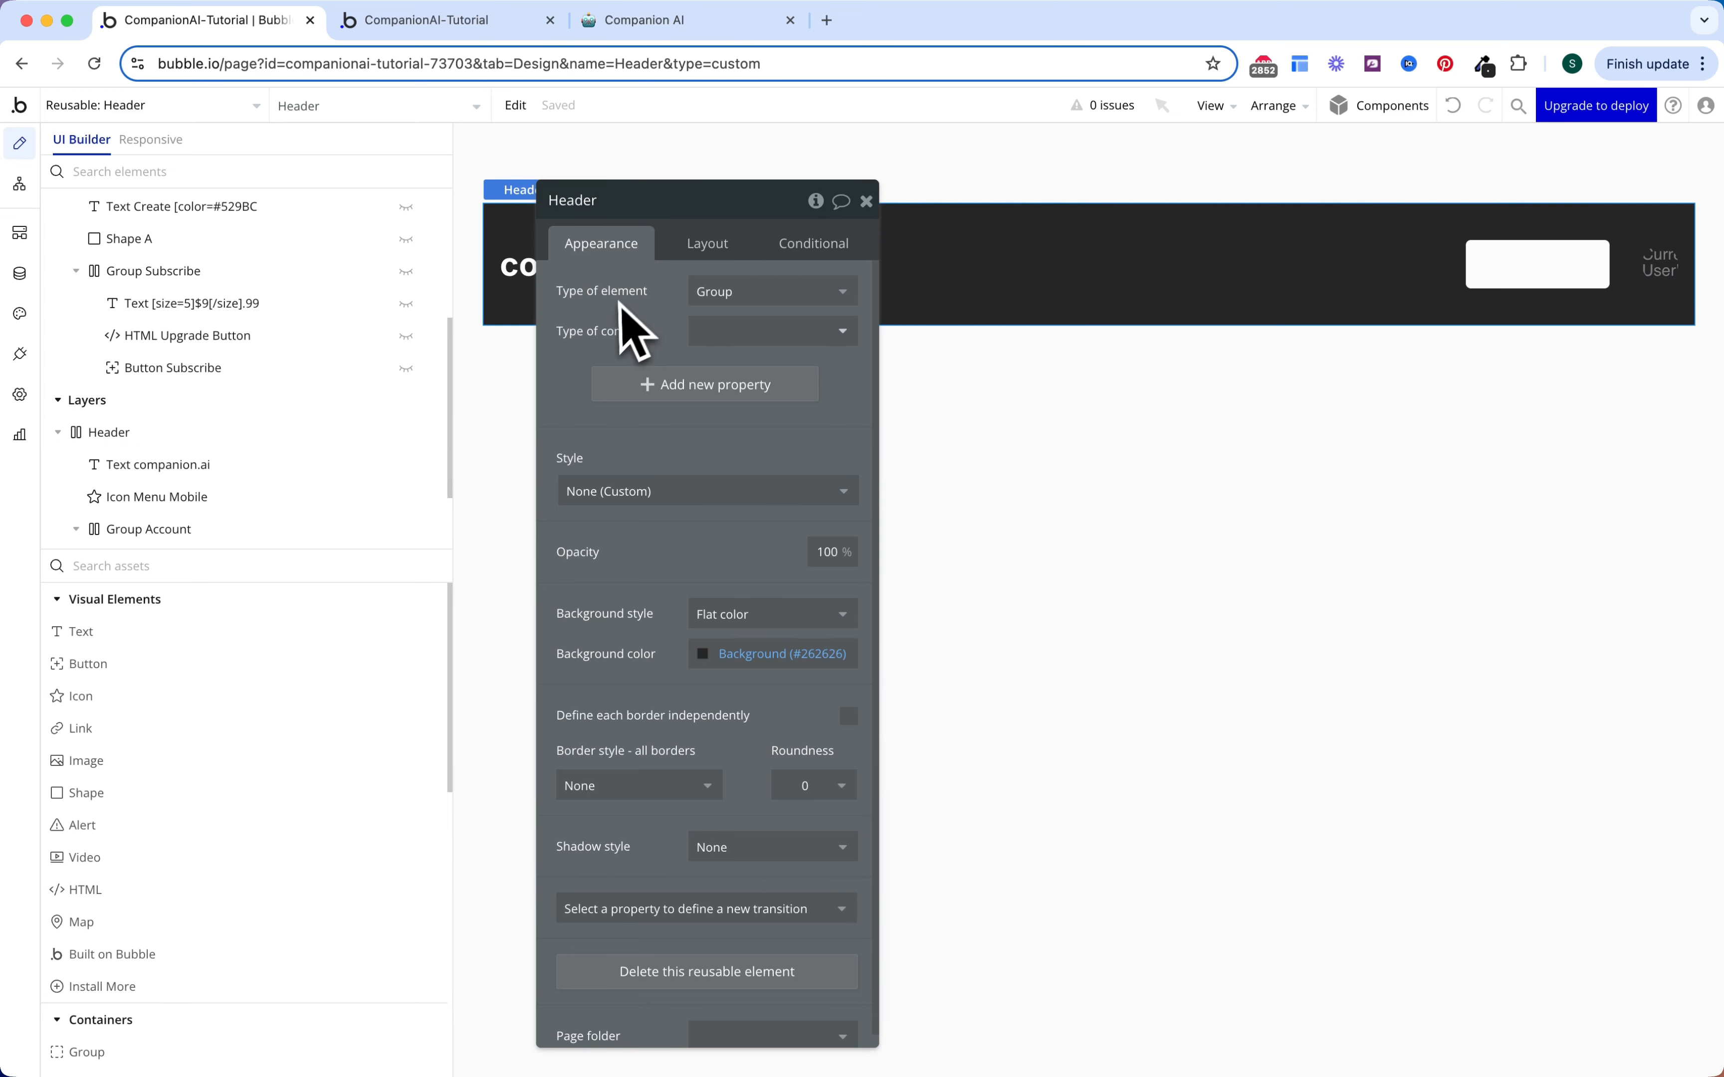
click(867, 201)
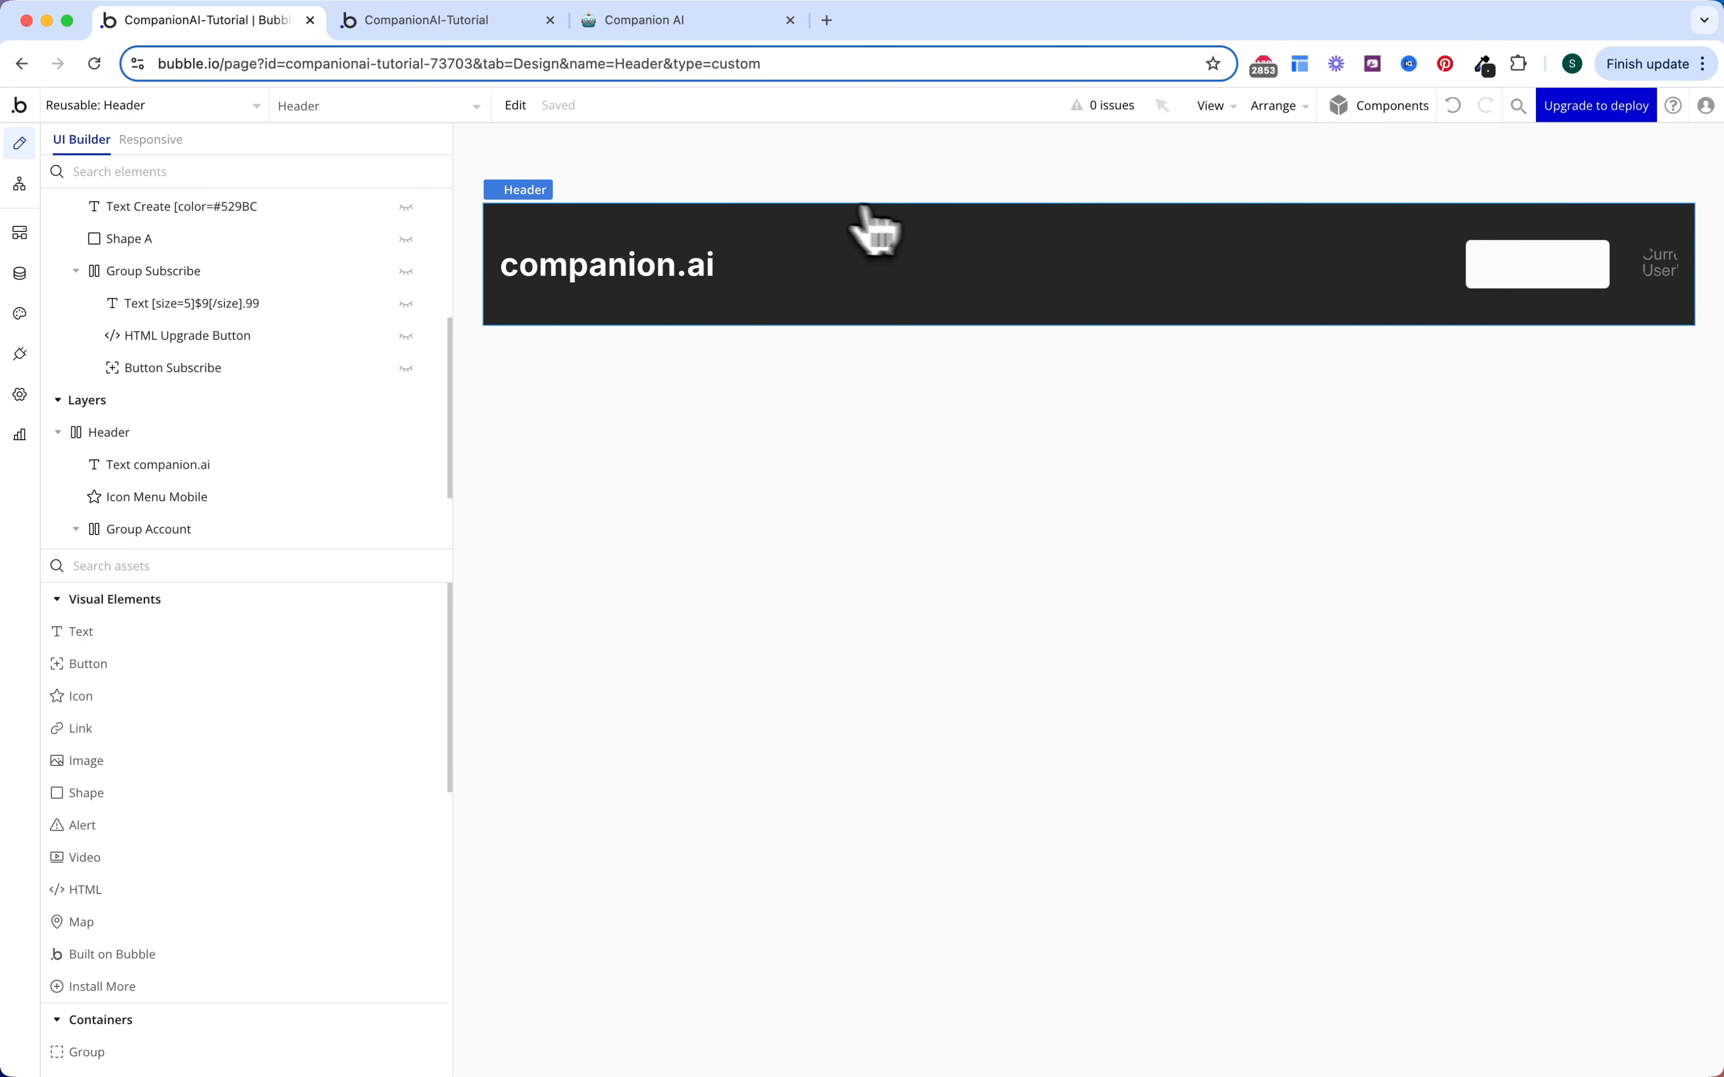
click(463, 32)
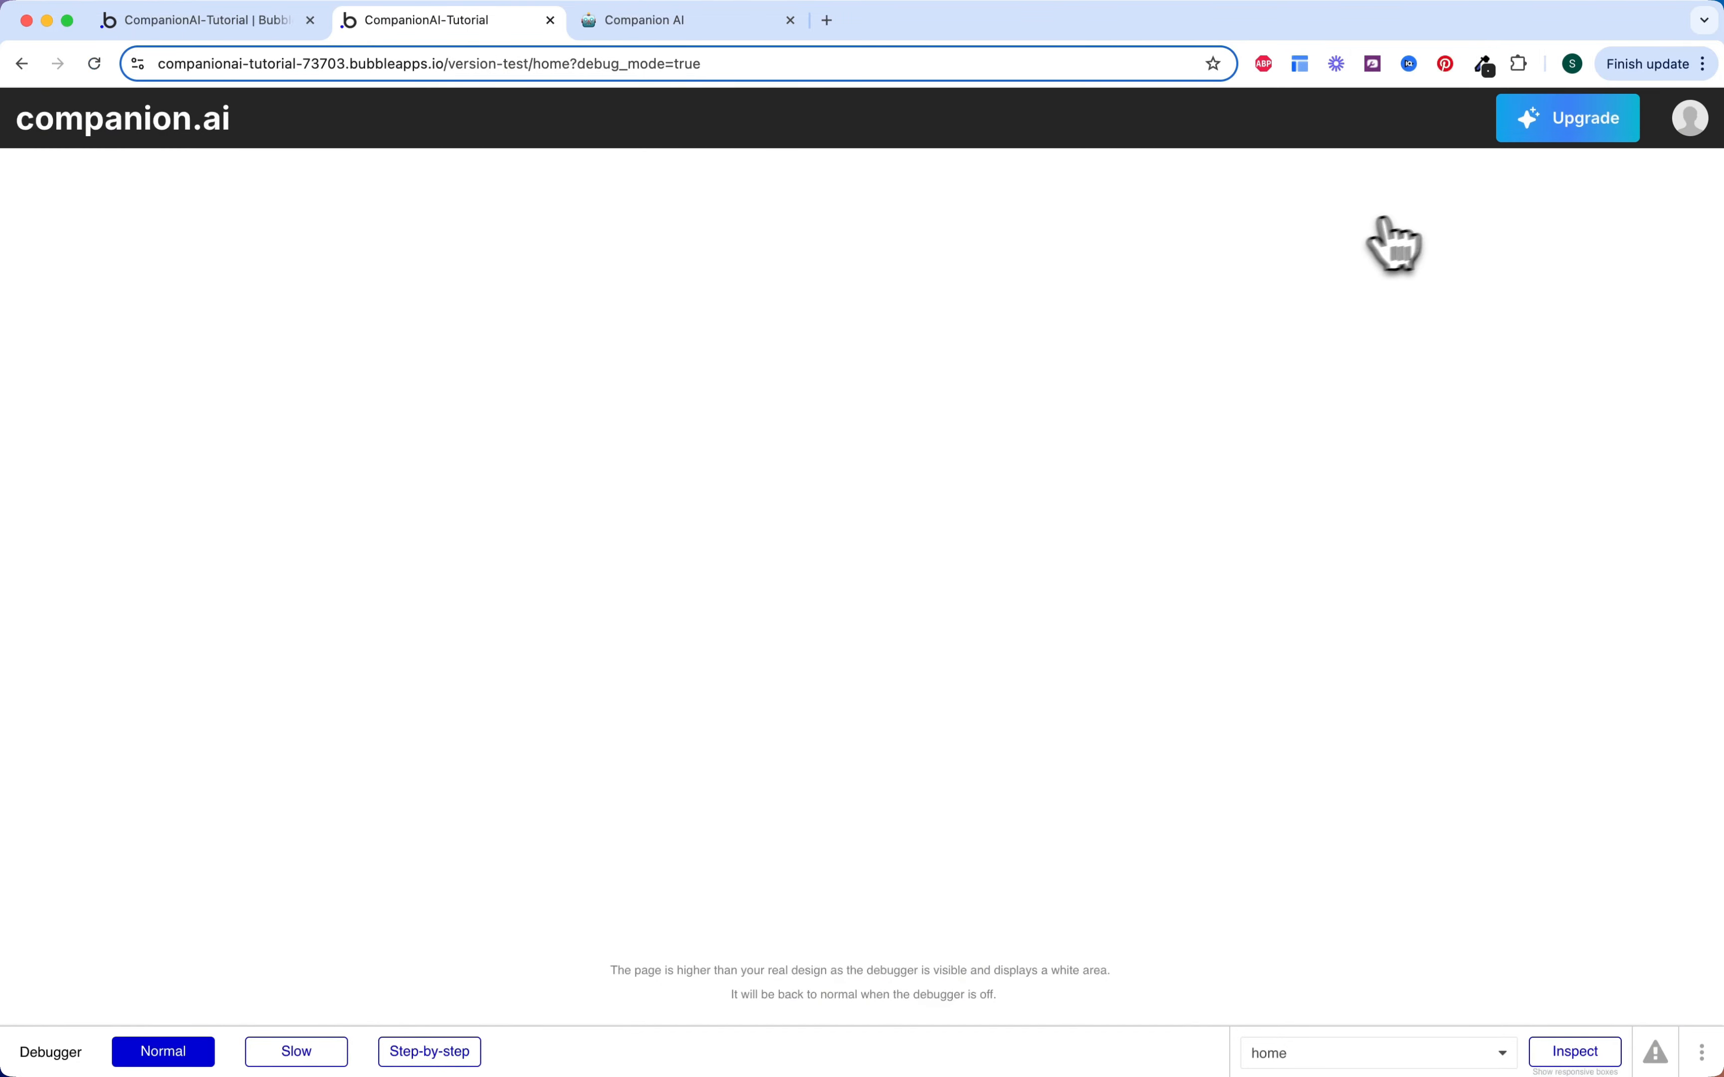
click(1563, 122)
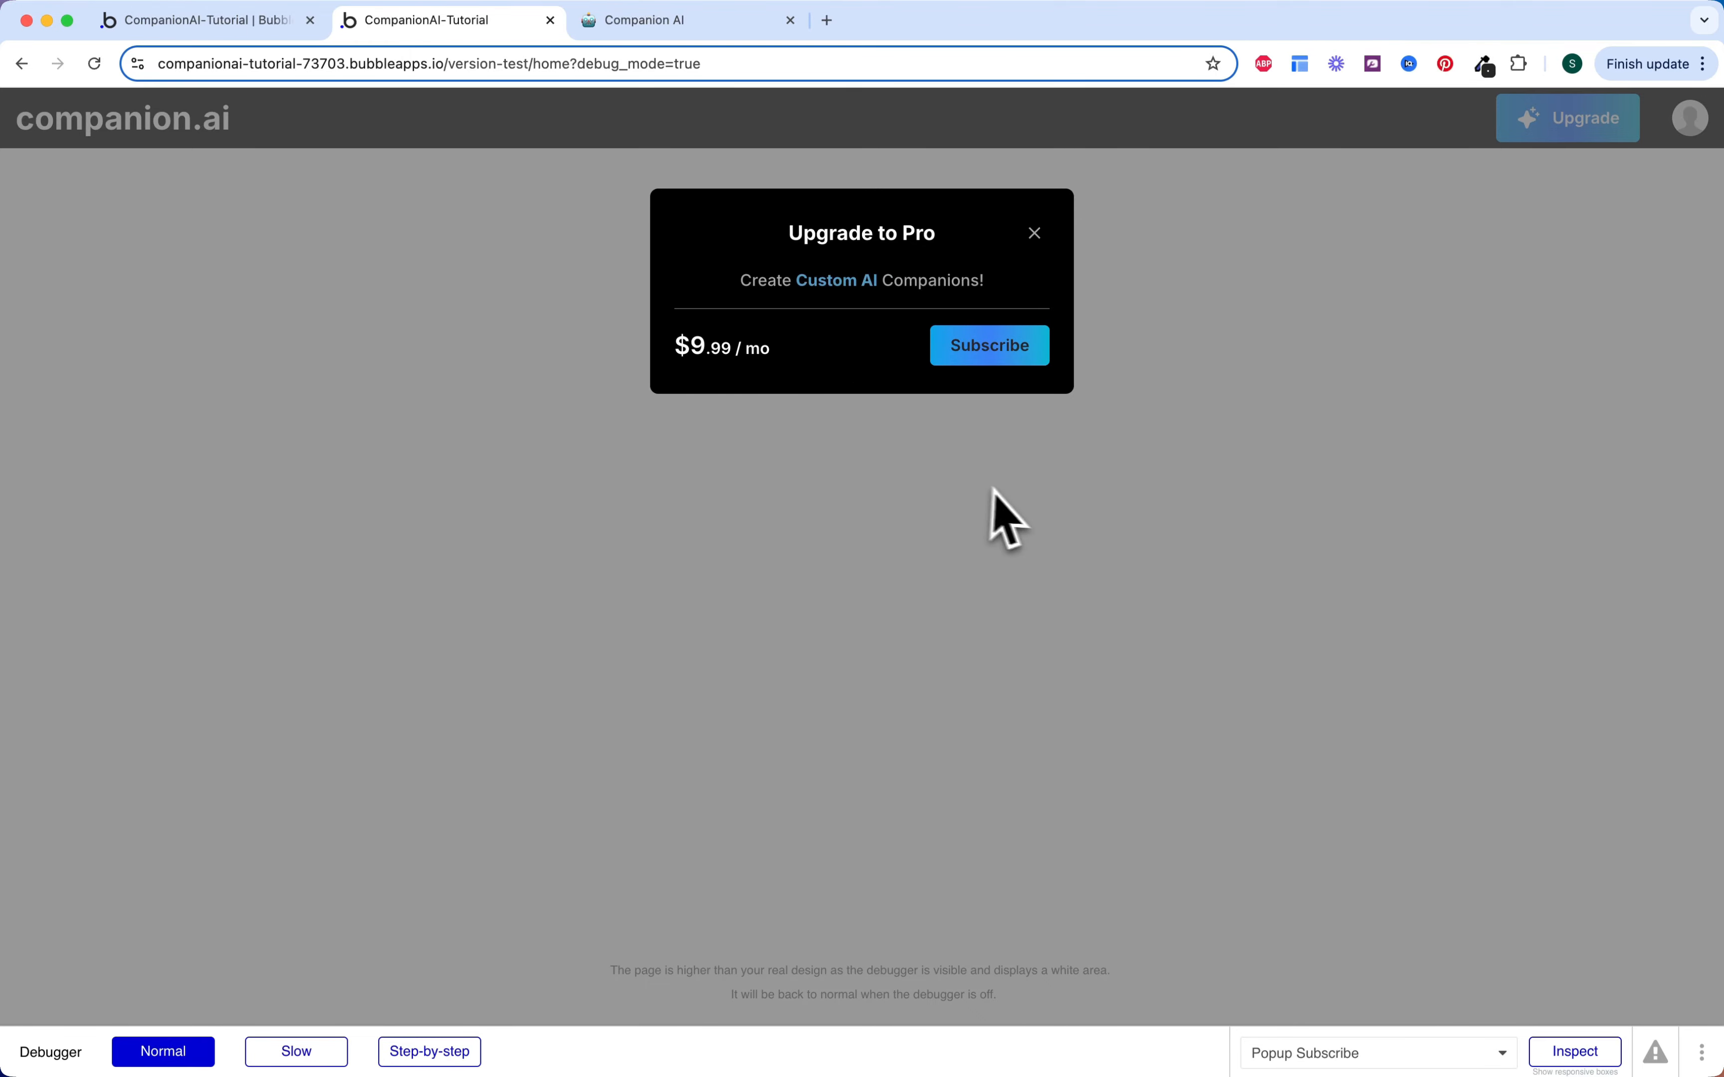
key(Escape)
click(1685, 140)
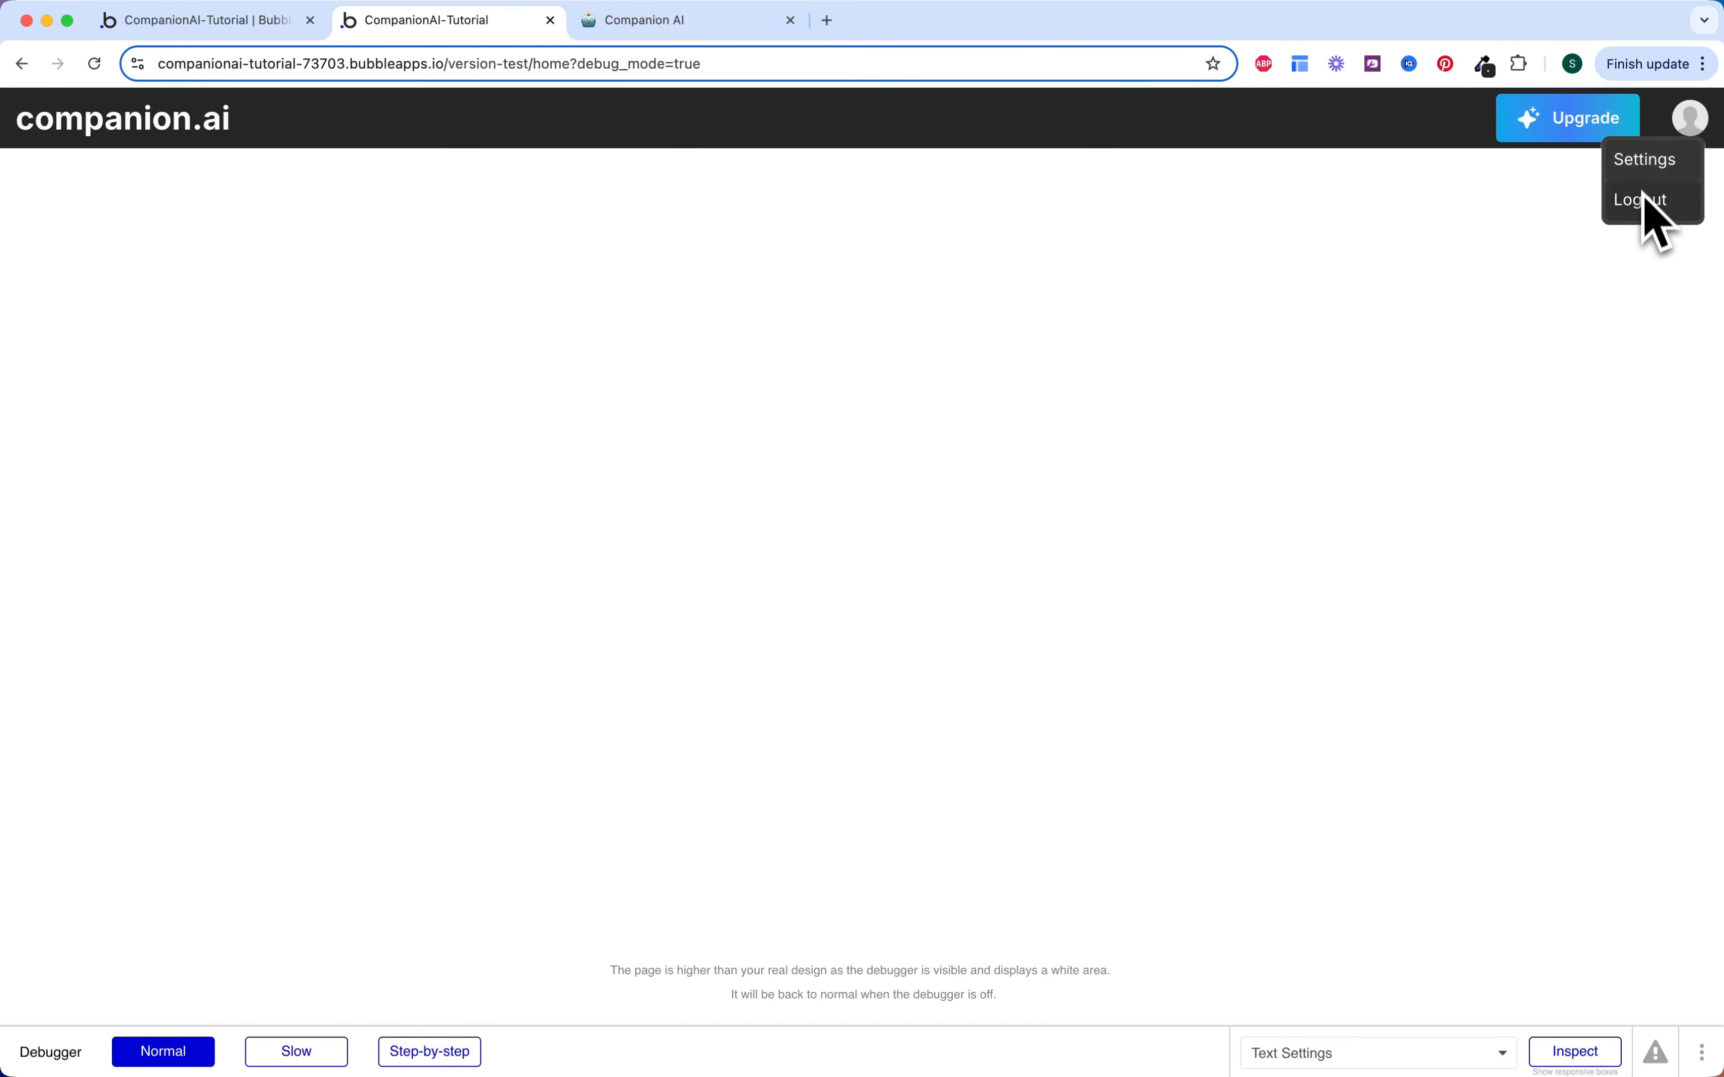
click(1626, 169)
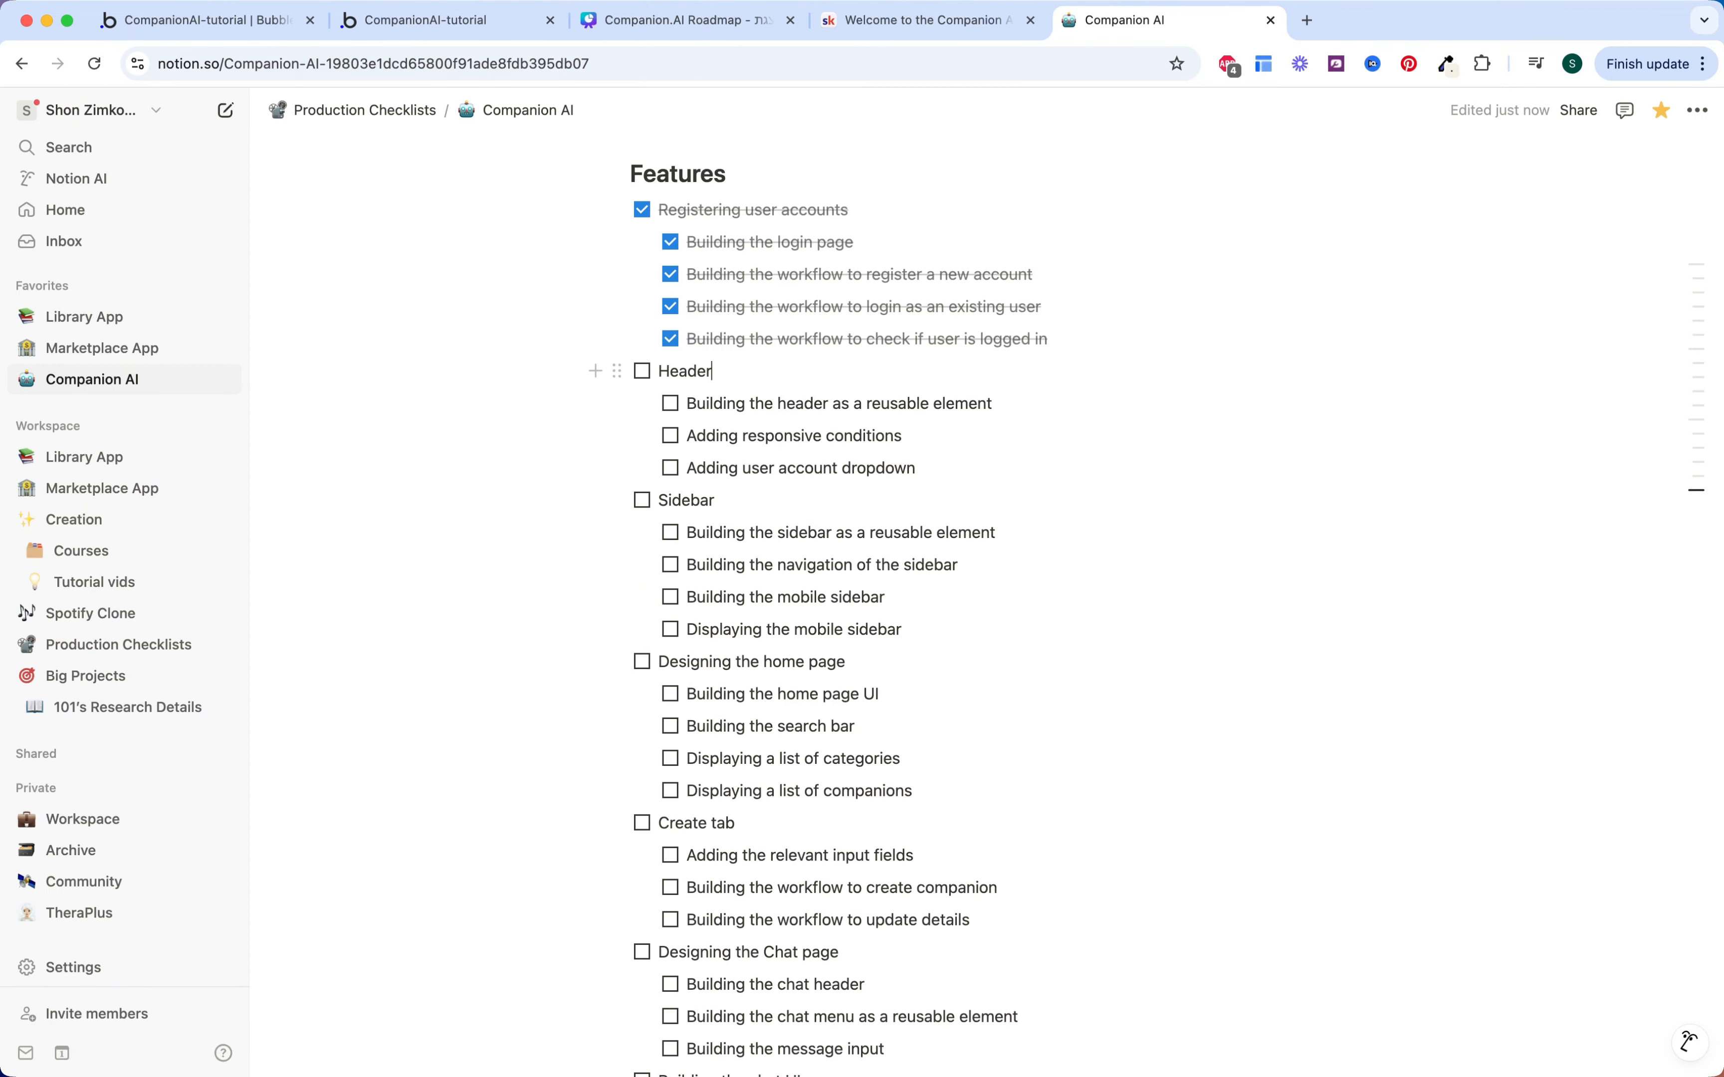
Step: Tick the reusable-element, responsive-conditions and user-account-dropdown sub-tasks, then the Header item
click(760, 369)
click(670, 403)
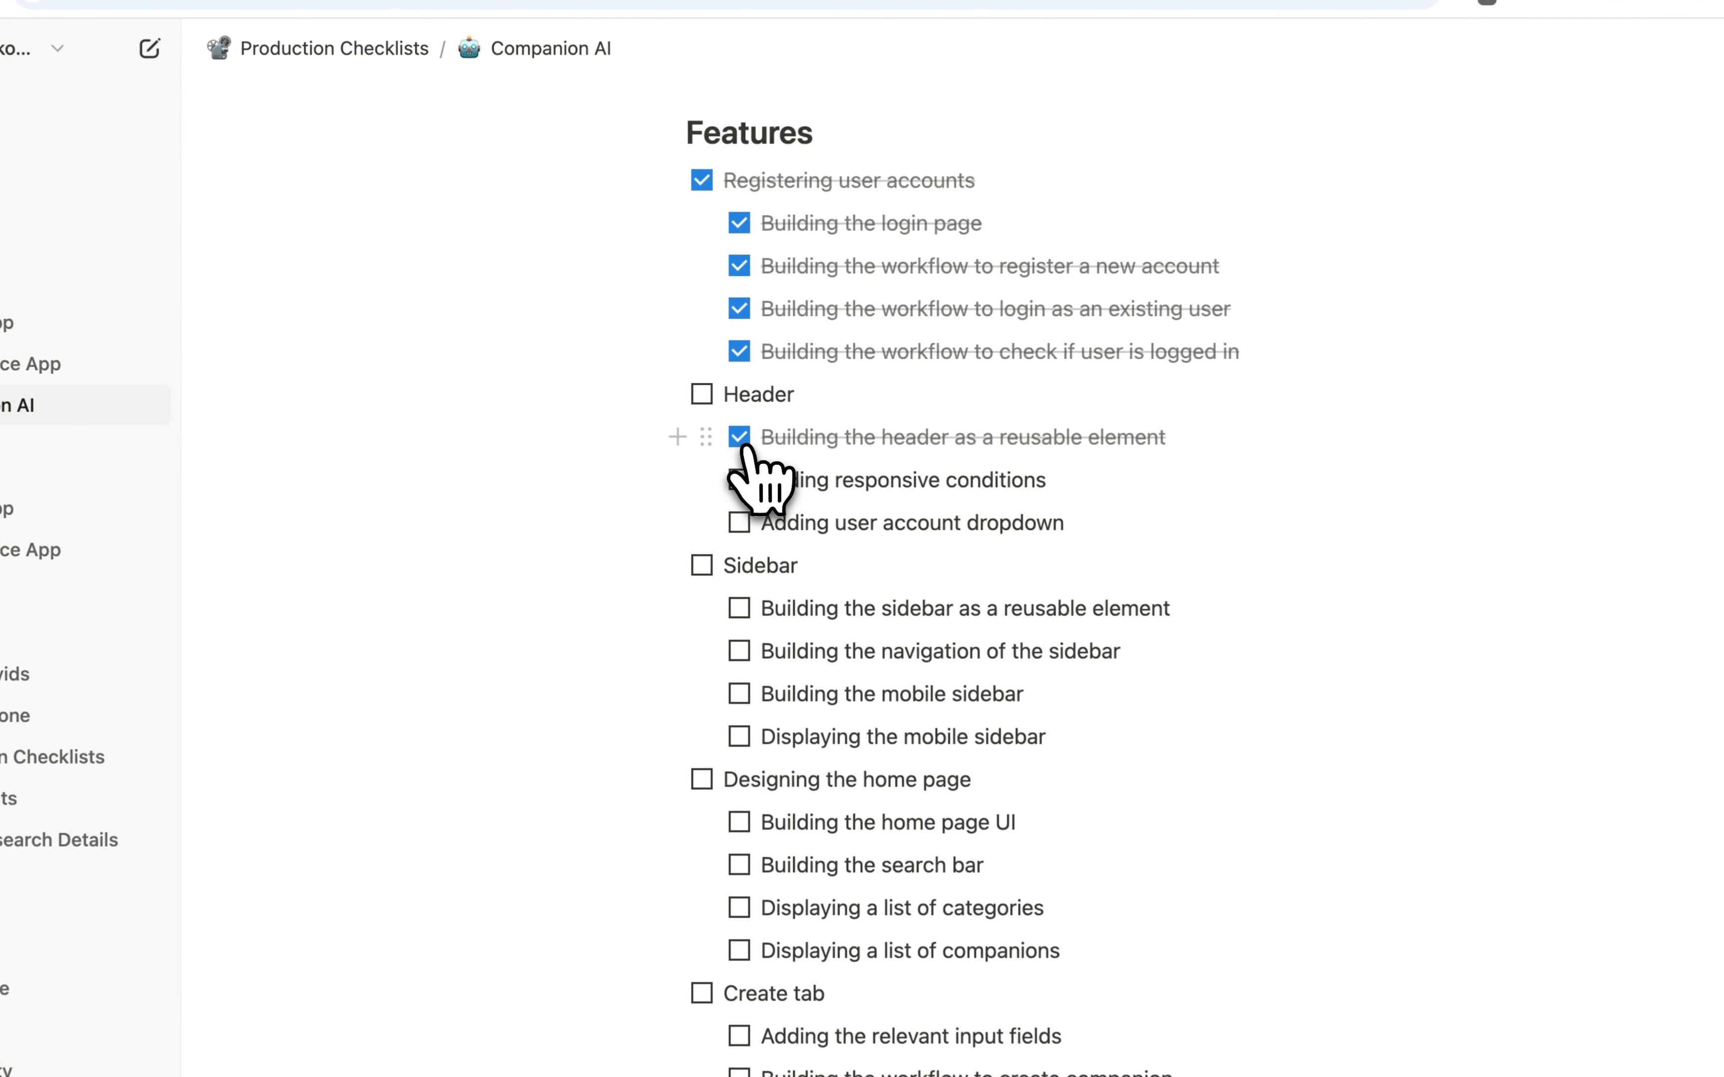
click(742, 481)
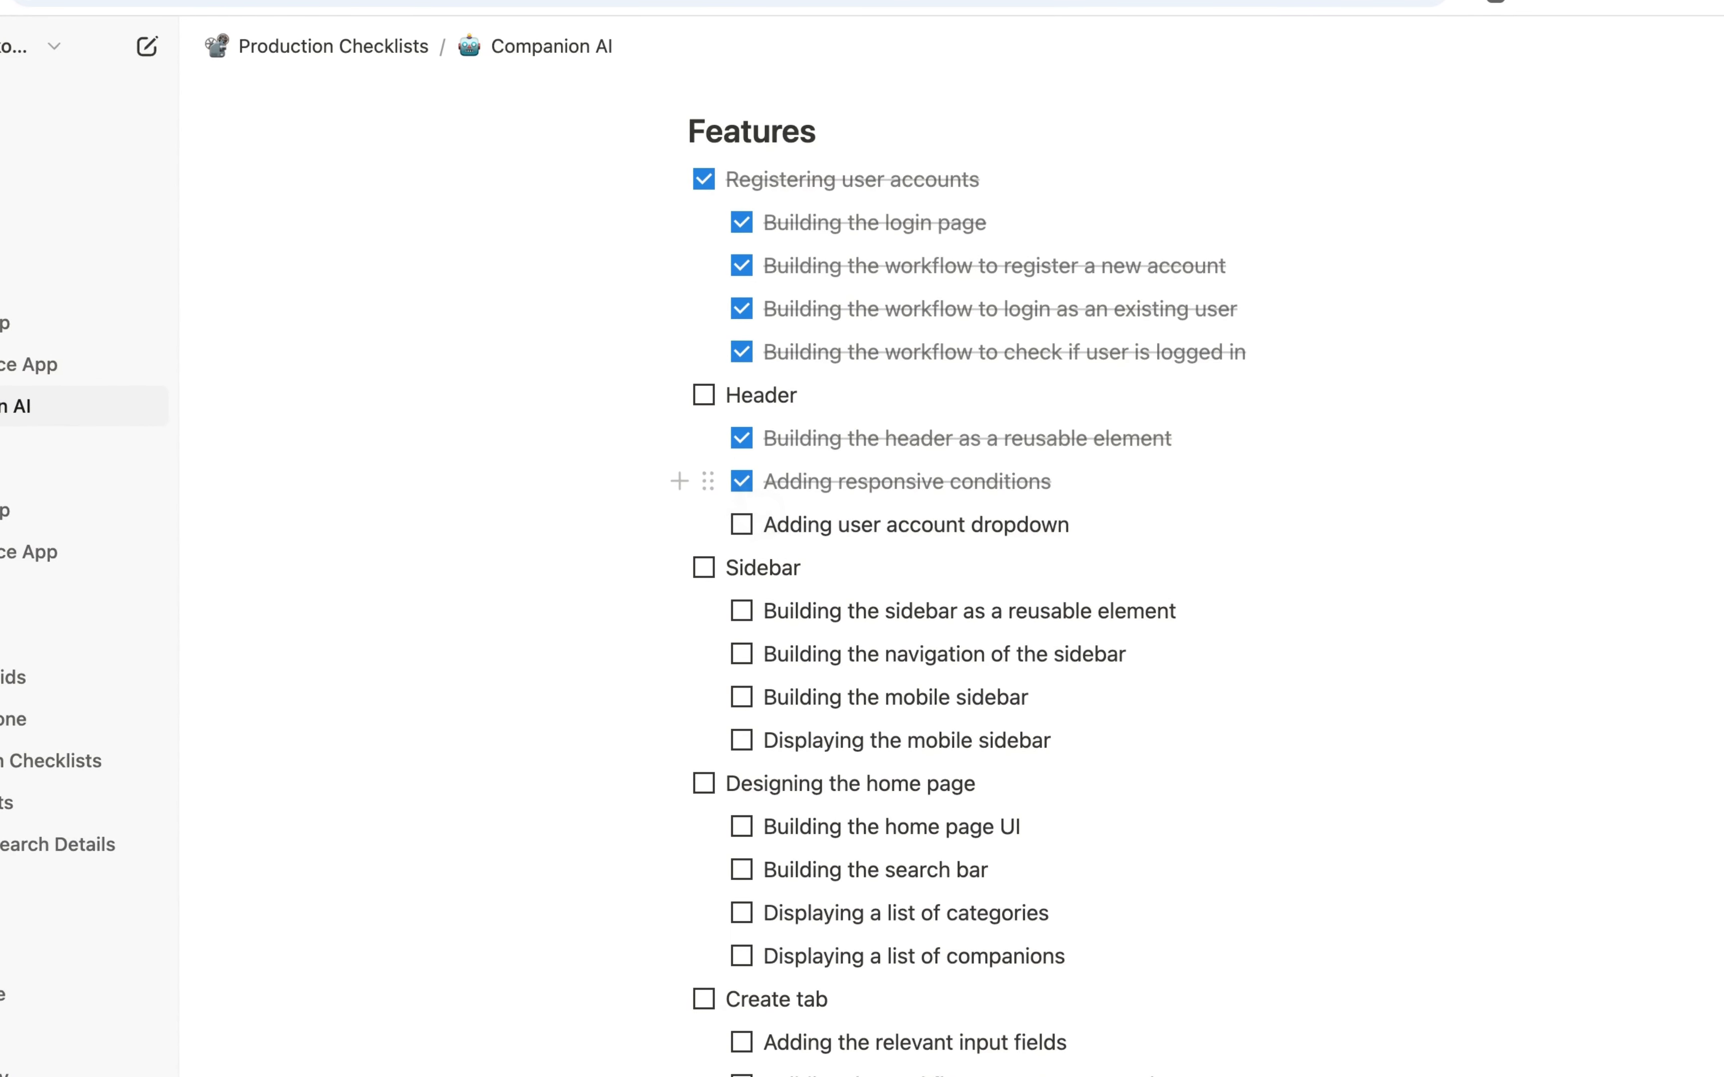
click(742, 525)
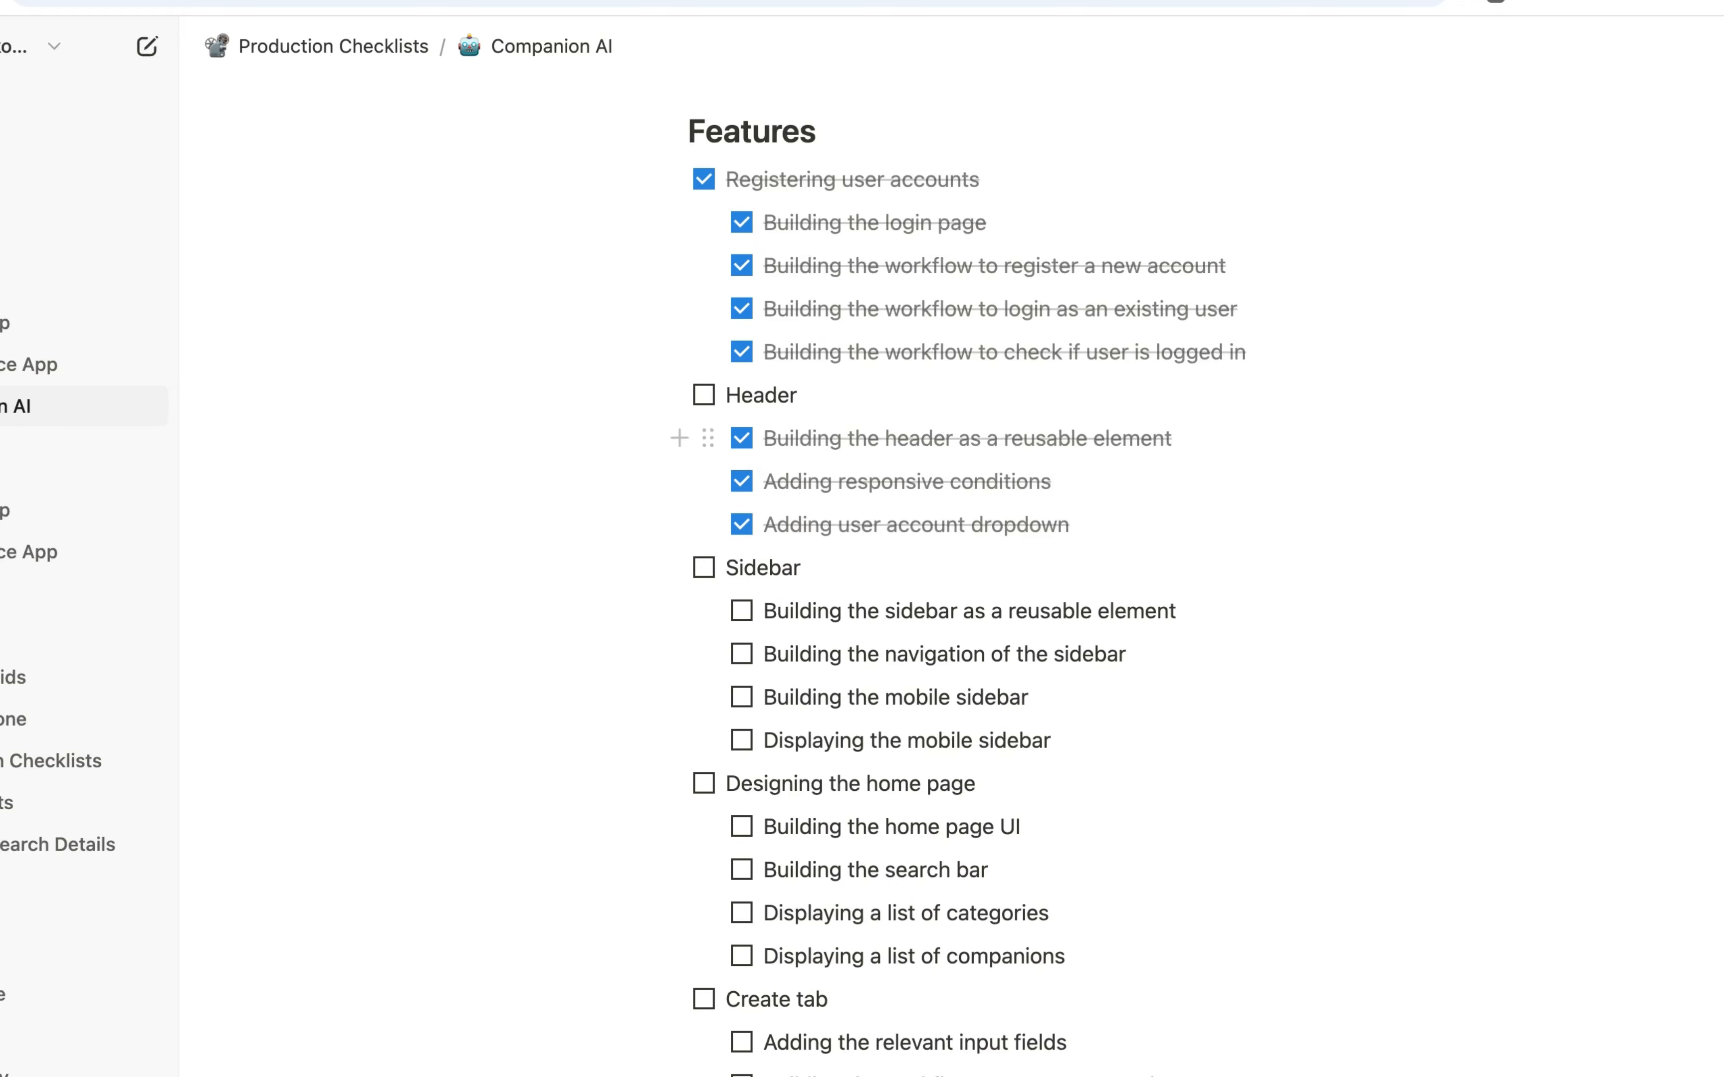
click(704, 395)
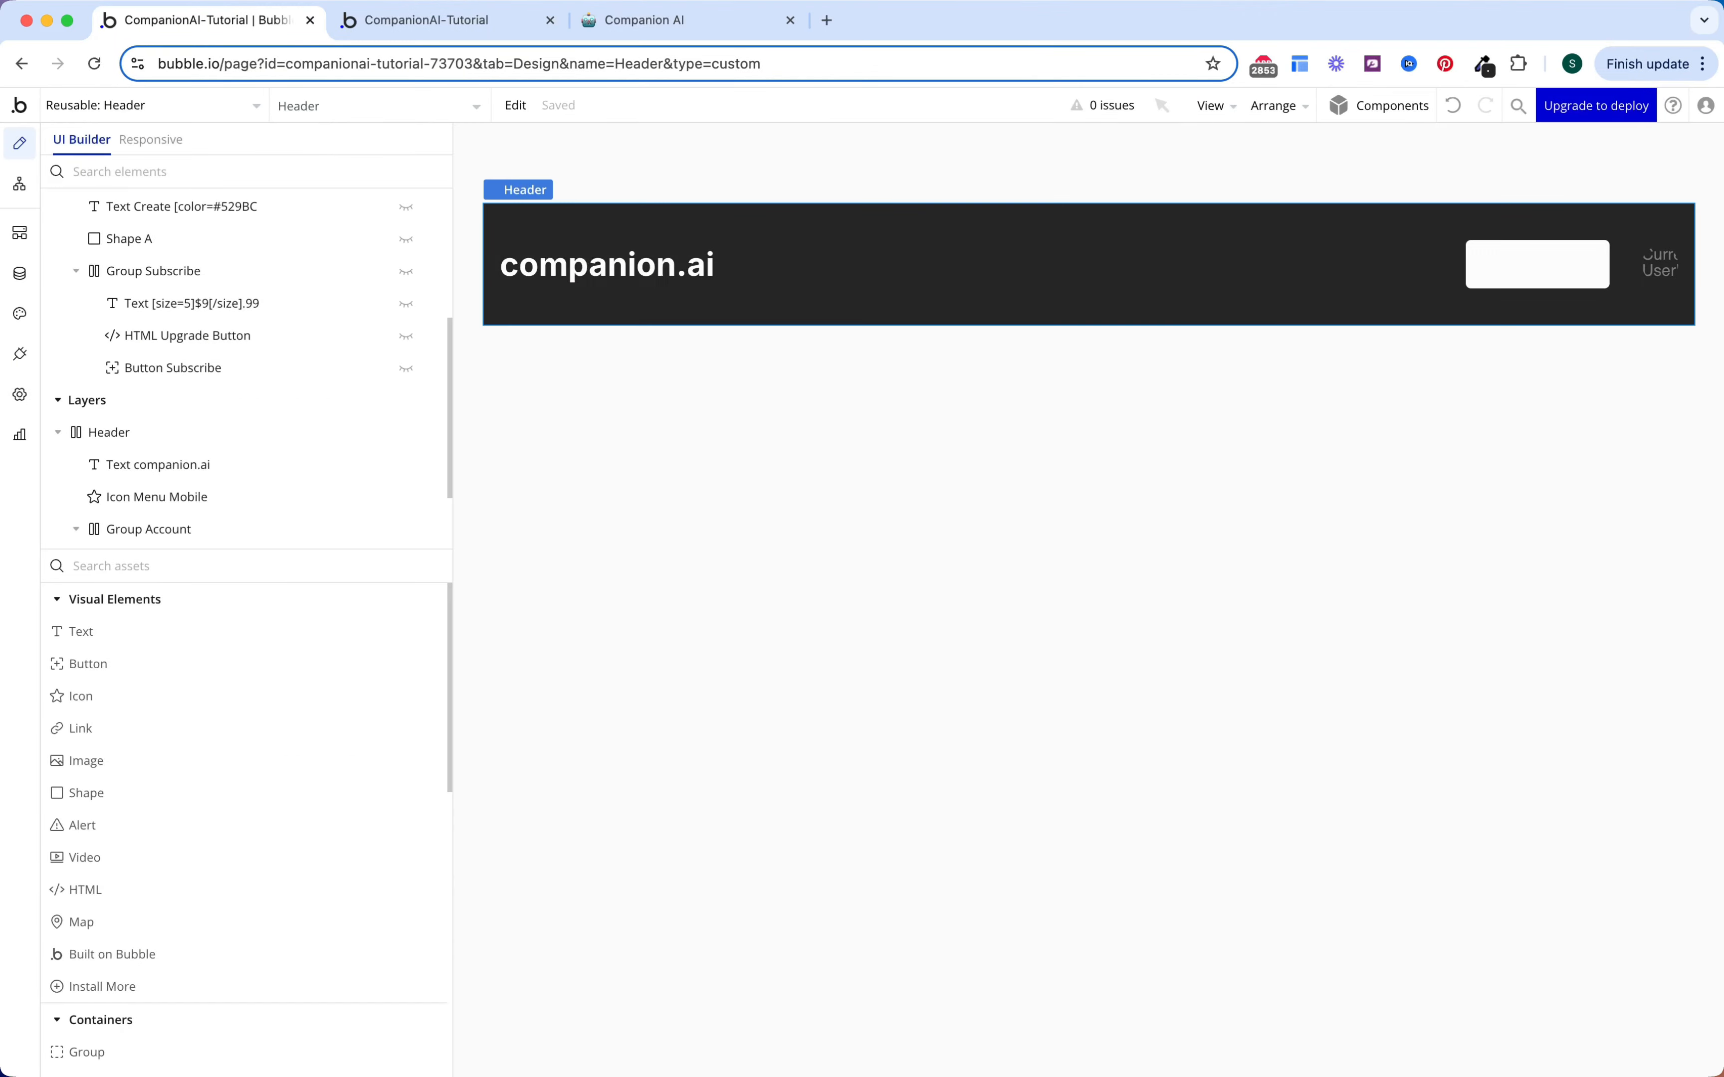
Step: Create a reusable element named Sidebar with the dark Background colour #262626
click(221, 110)
click(193, 306)
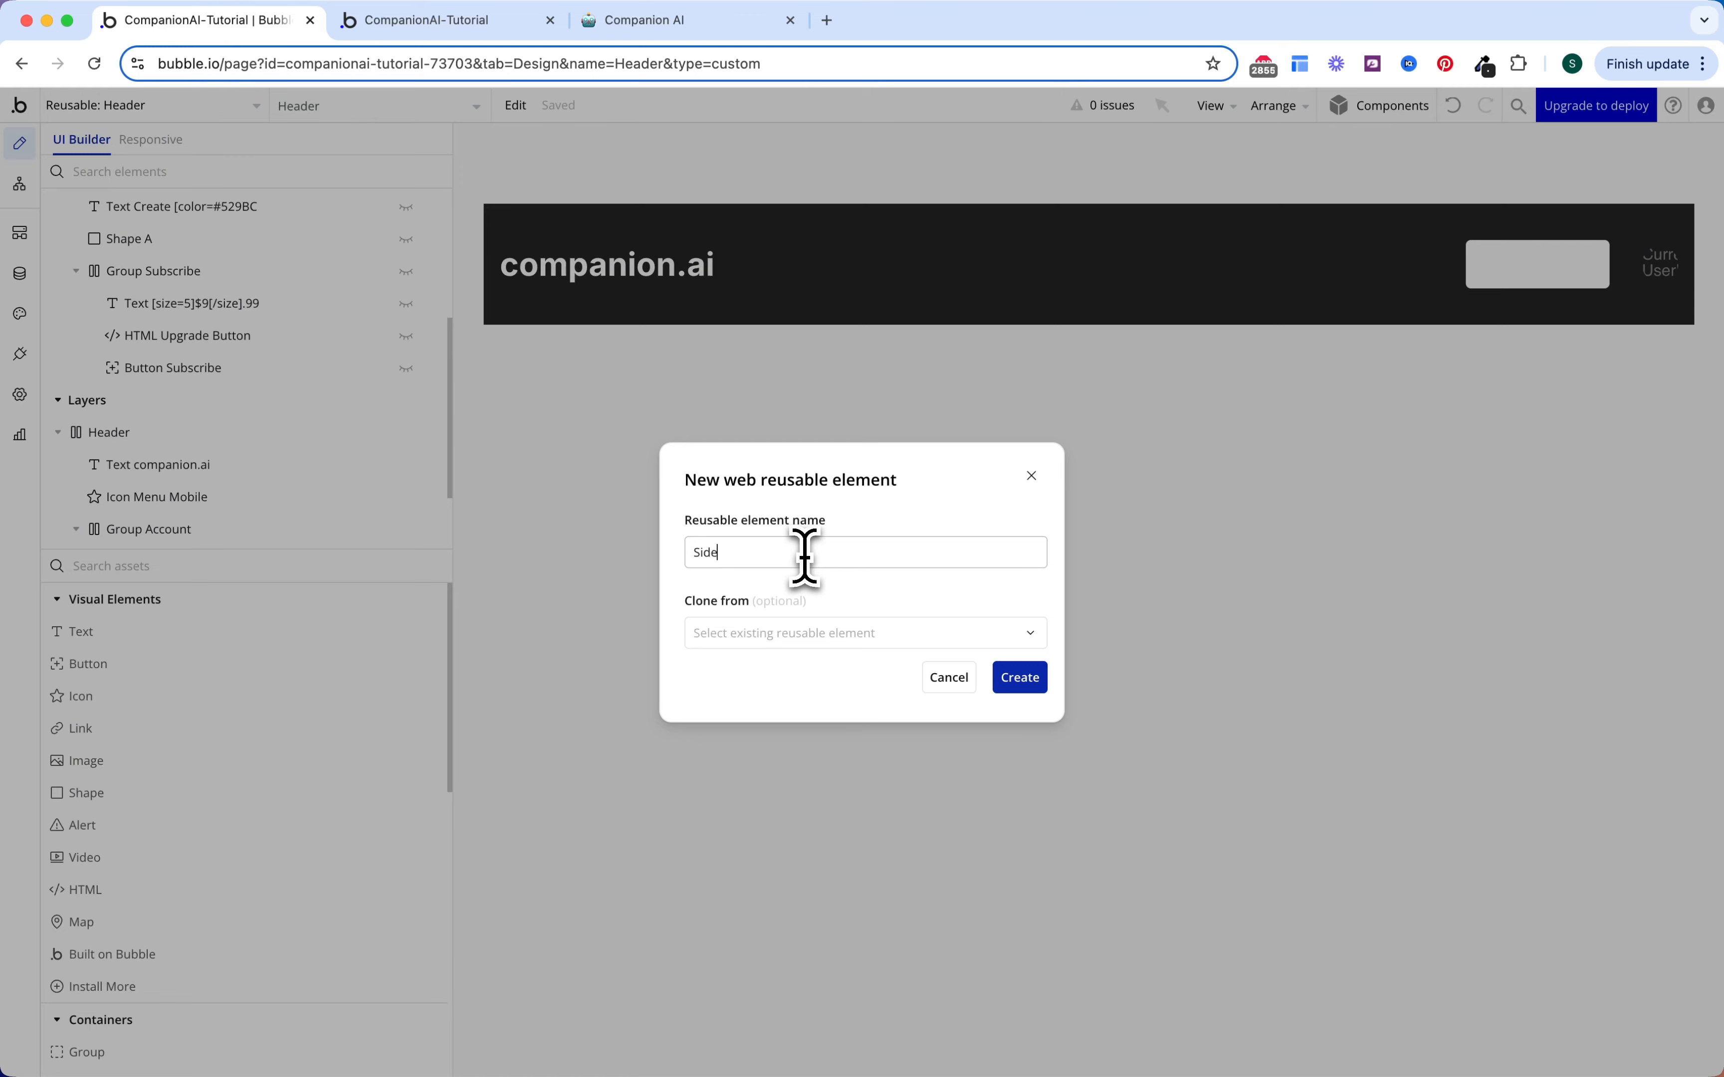
text(Sidebar)
click(1020, 682)
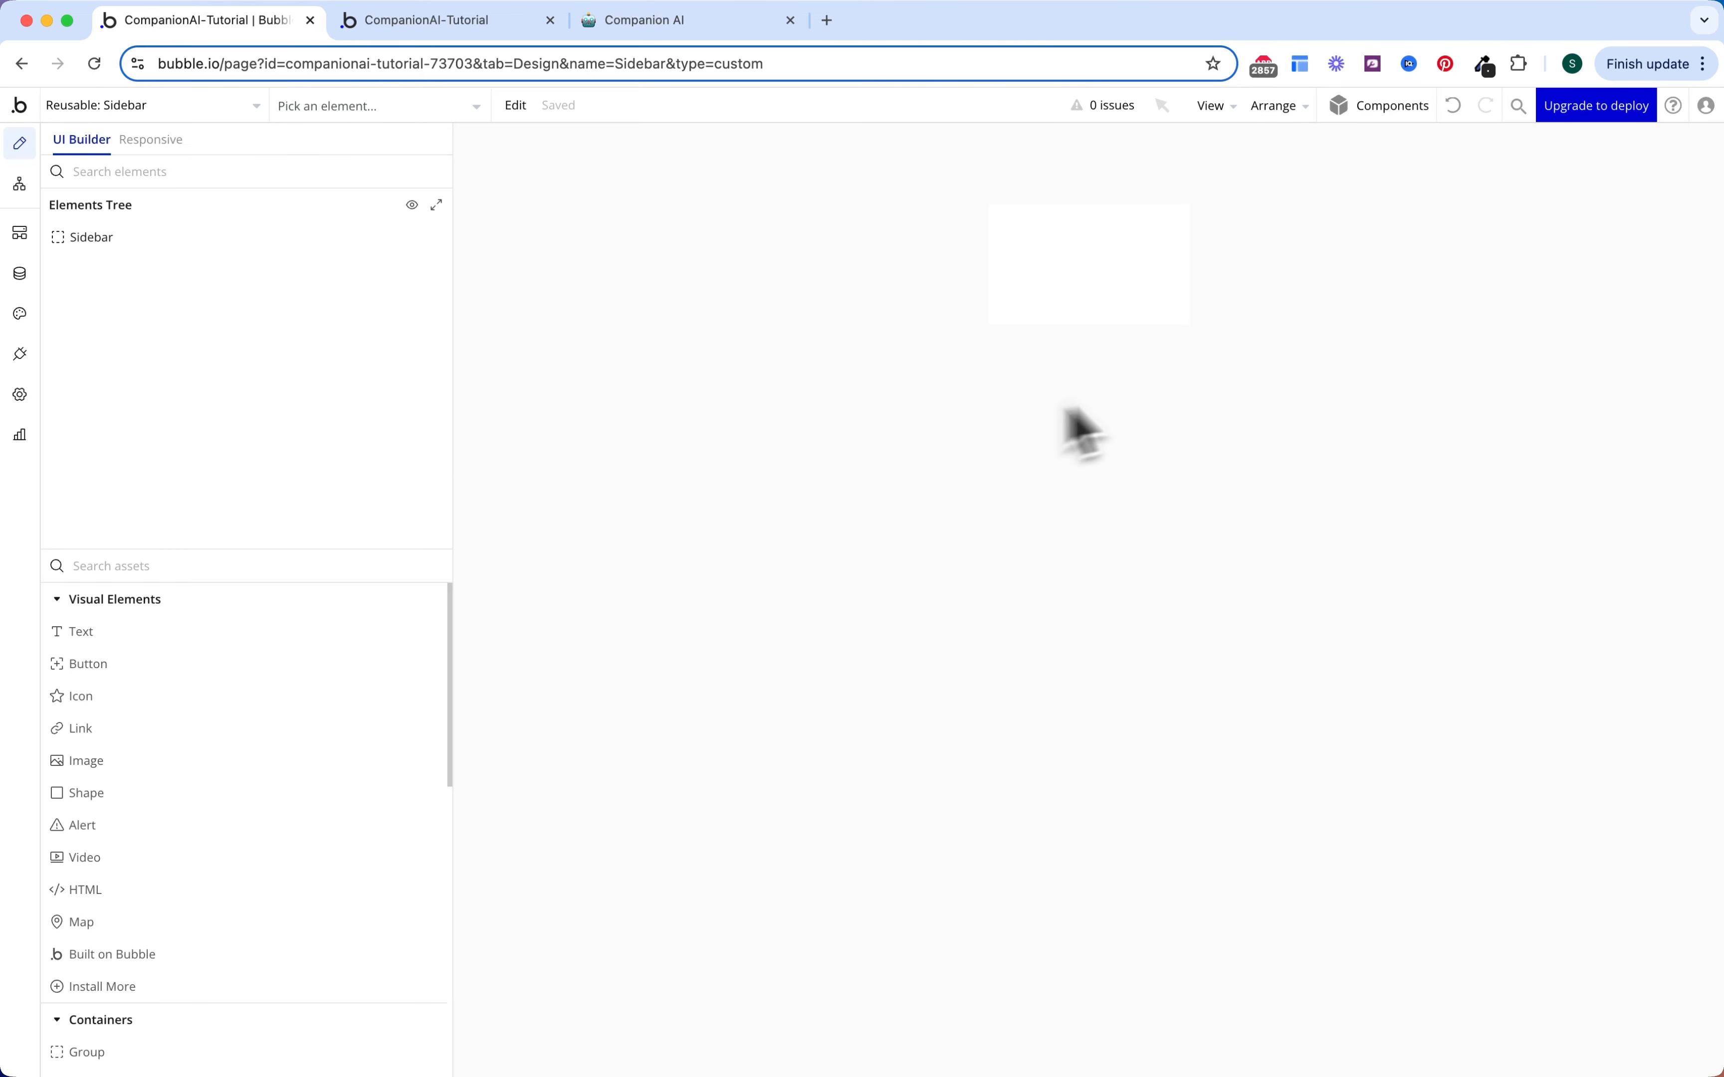
double_click(1120, 306)
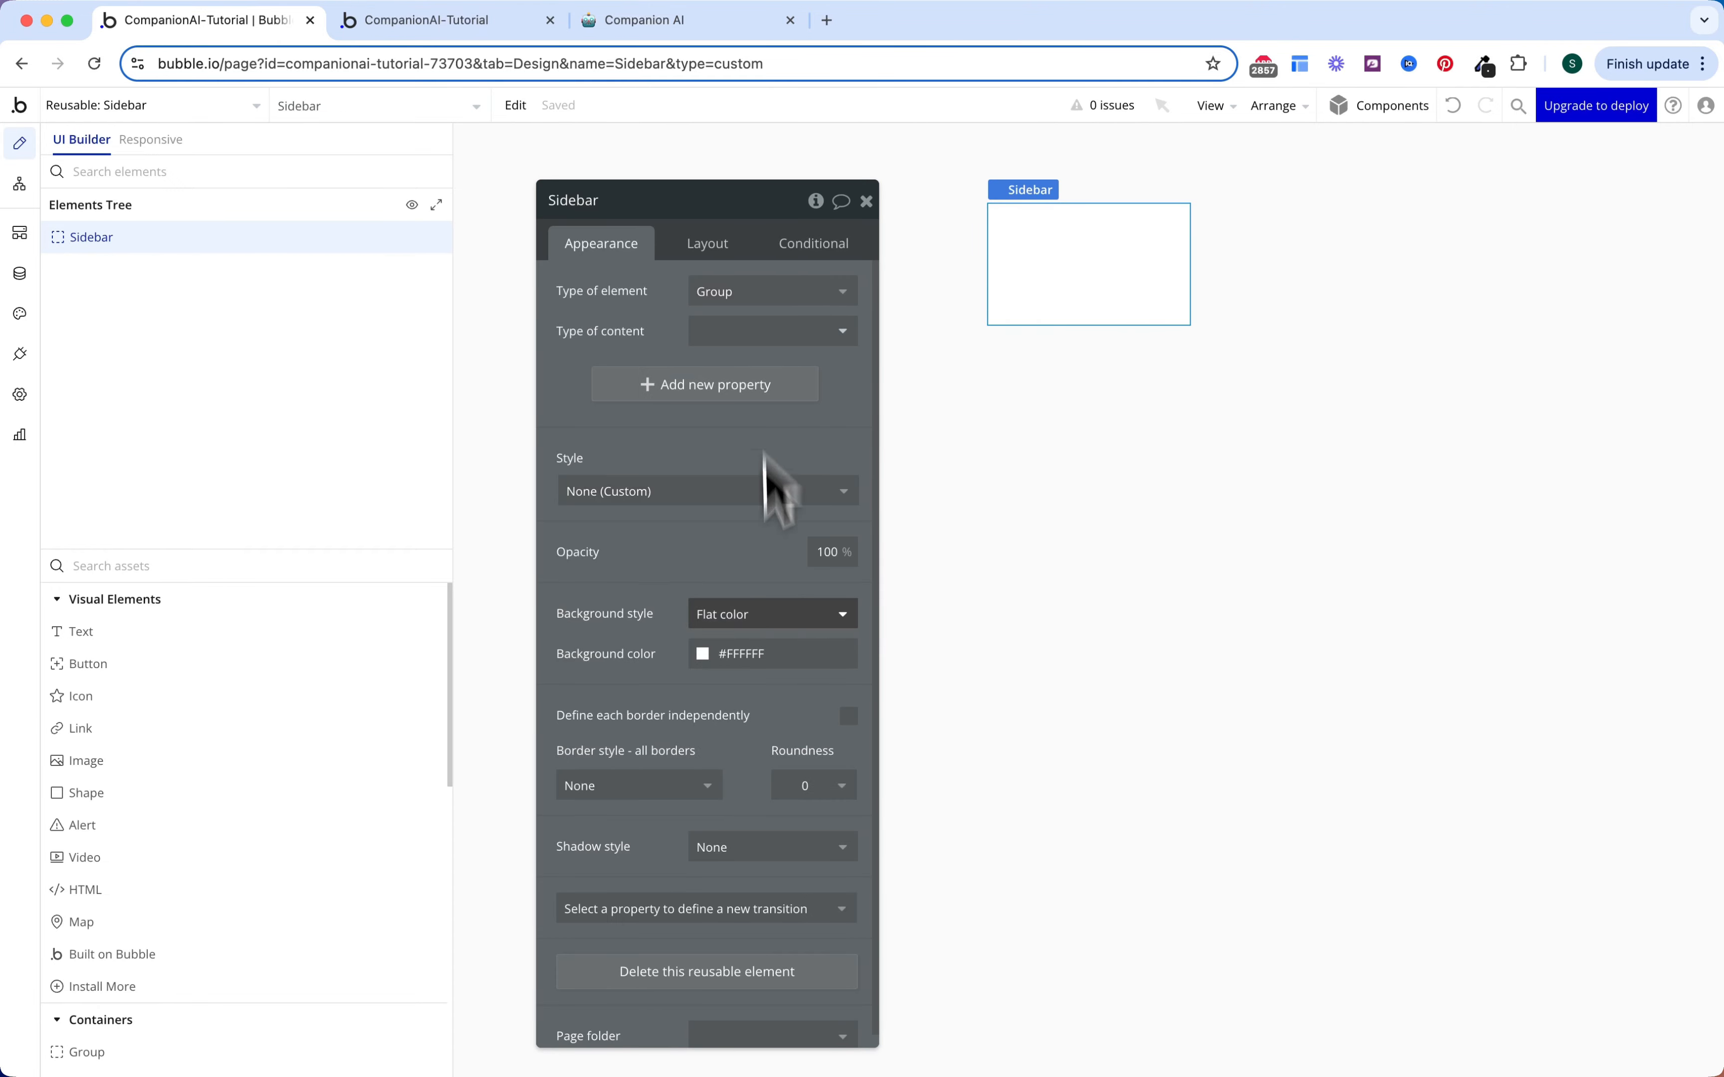
click(732, 650)
click(801, 923)
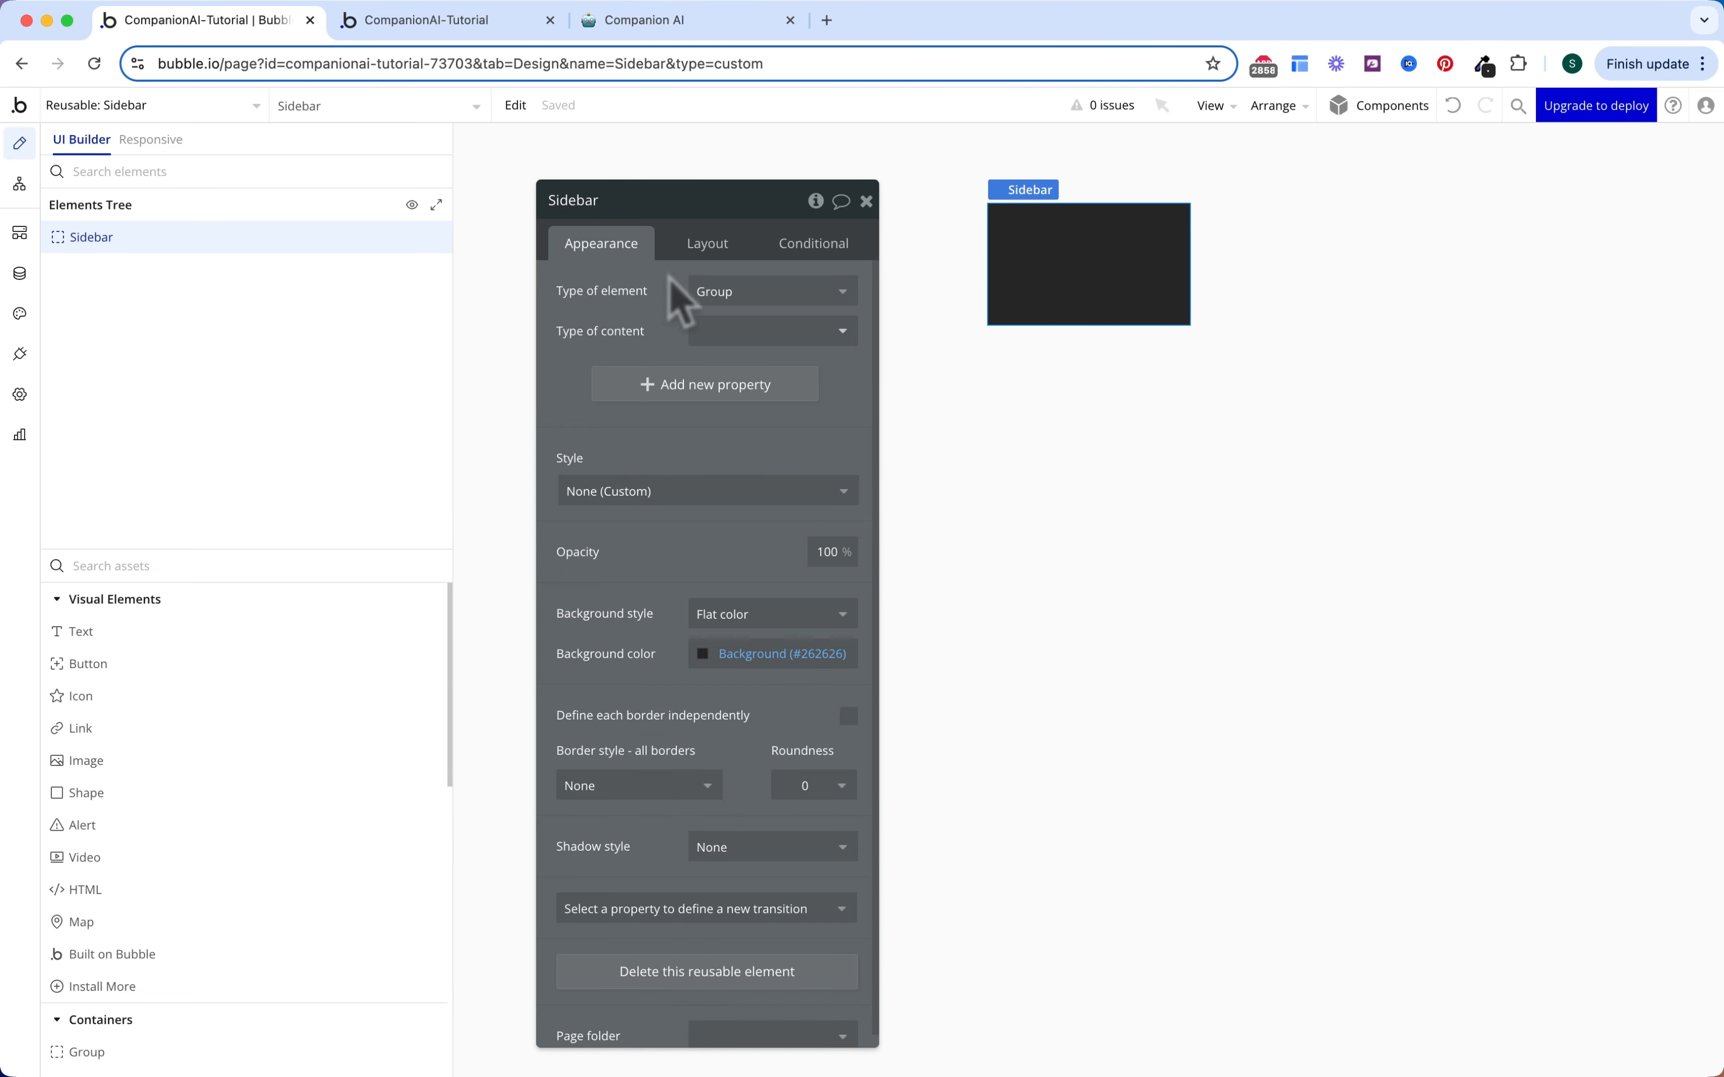
Step: Set the Sidebar's padding to 16 top/bottom and 4 left/right
click(685, 265)
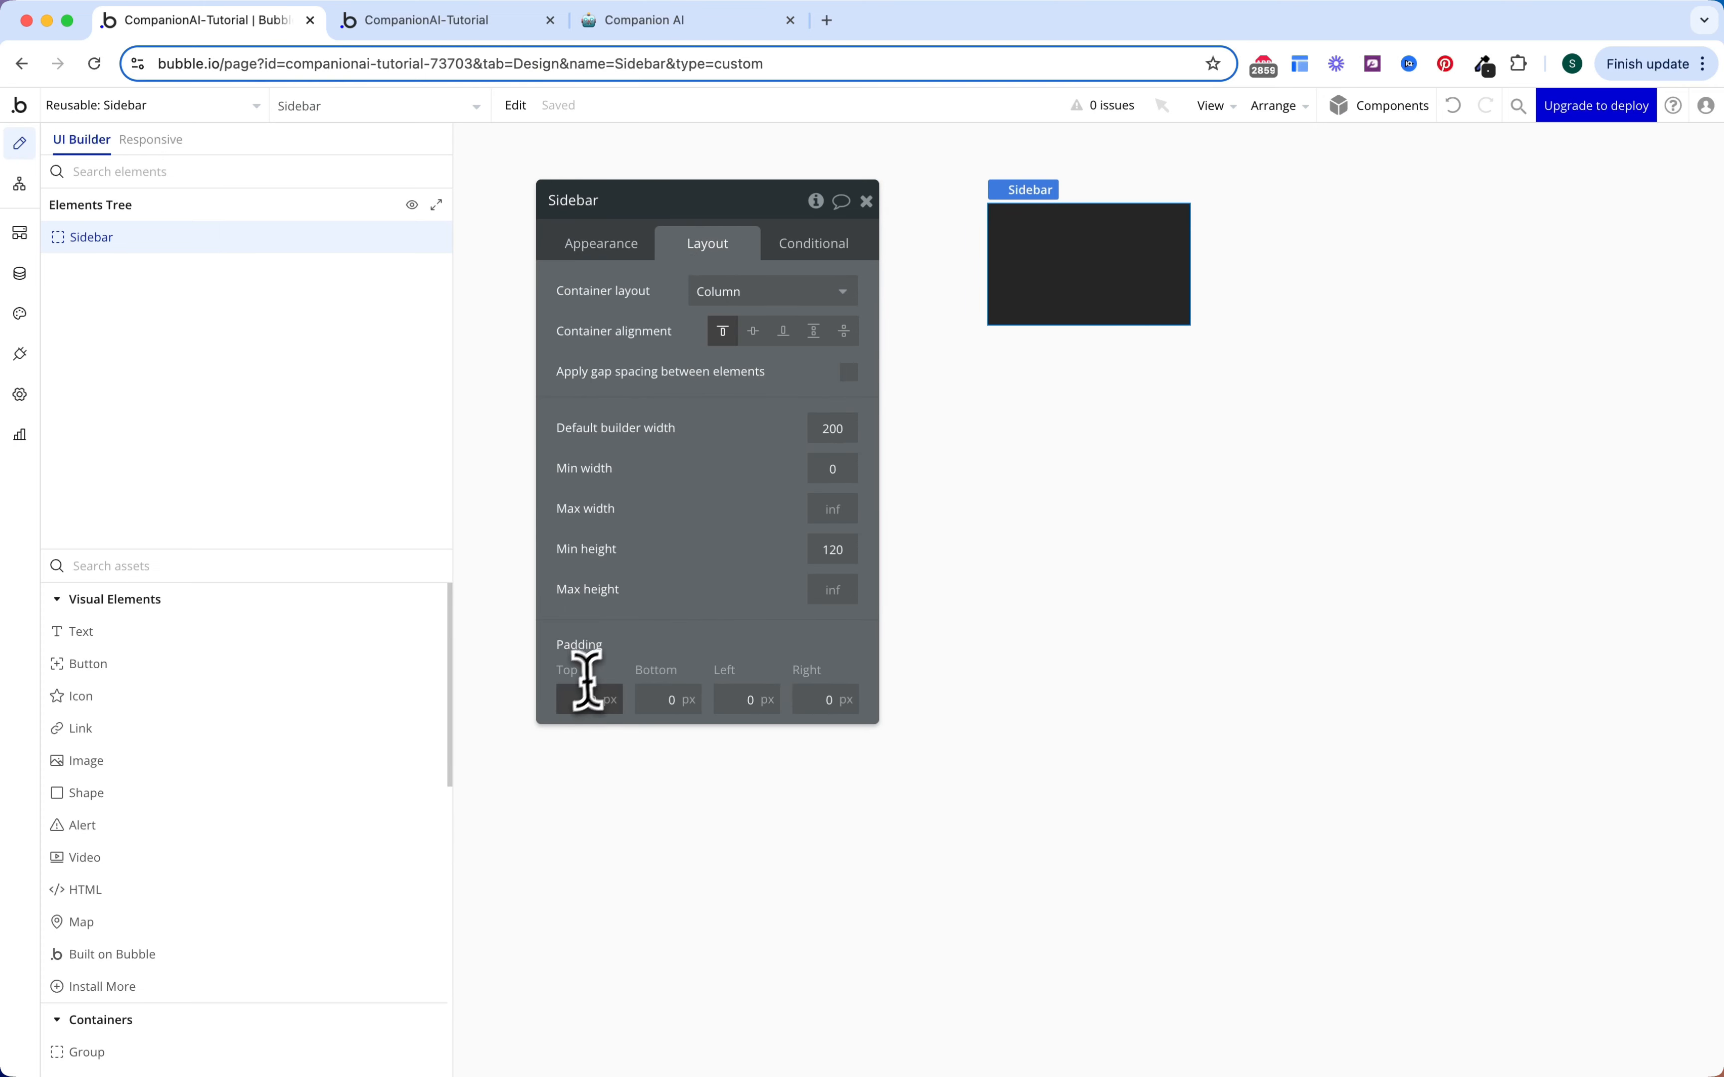
key(Tab)
text(1)
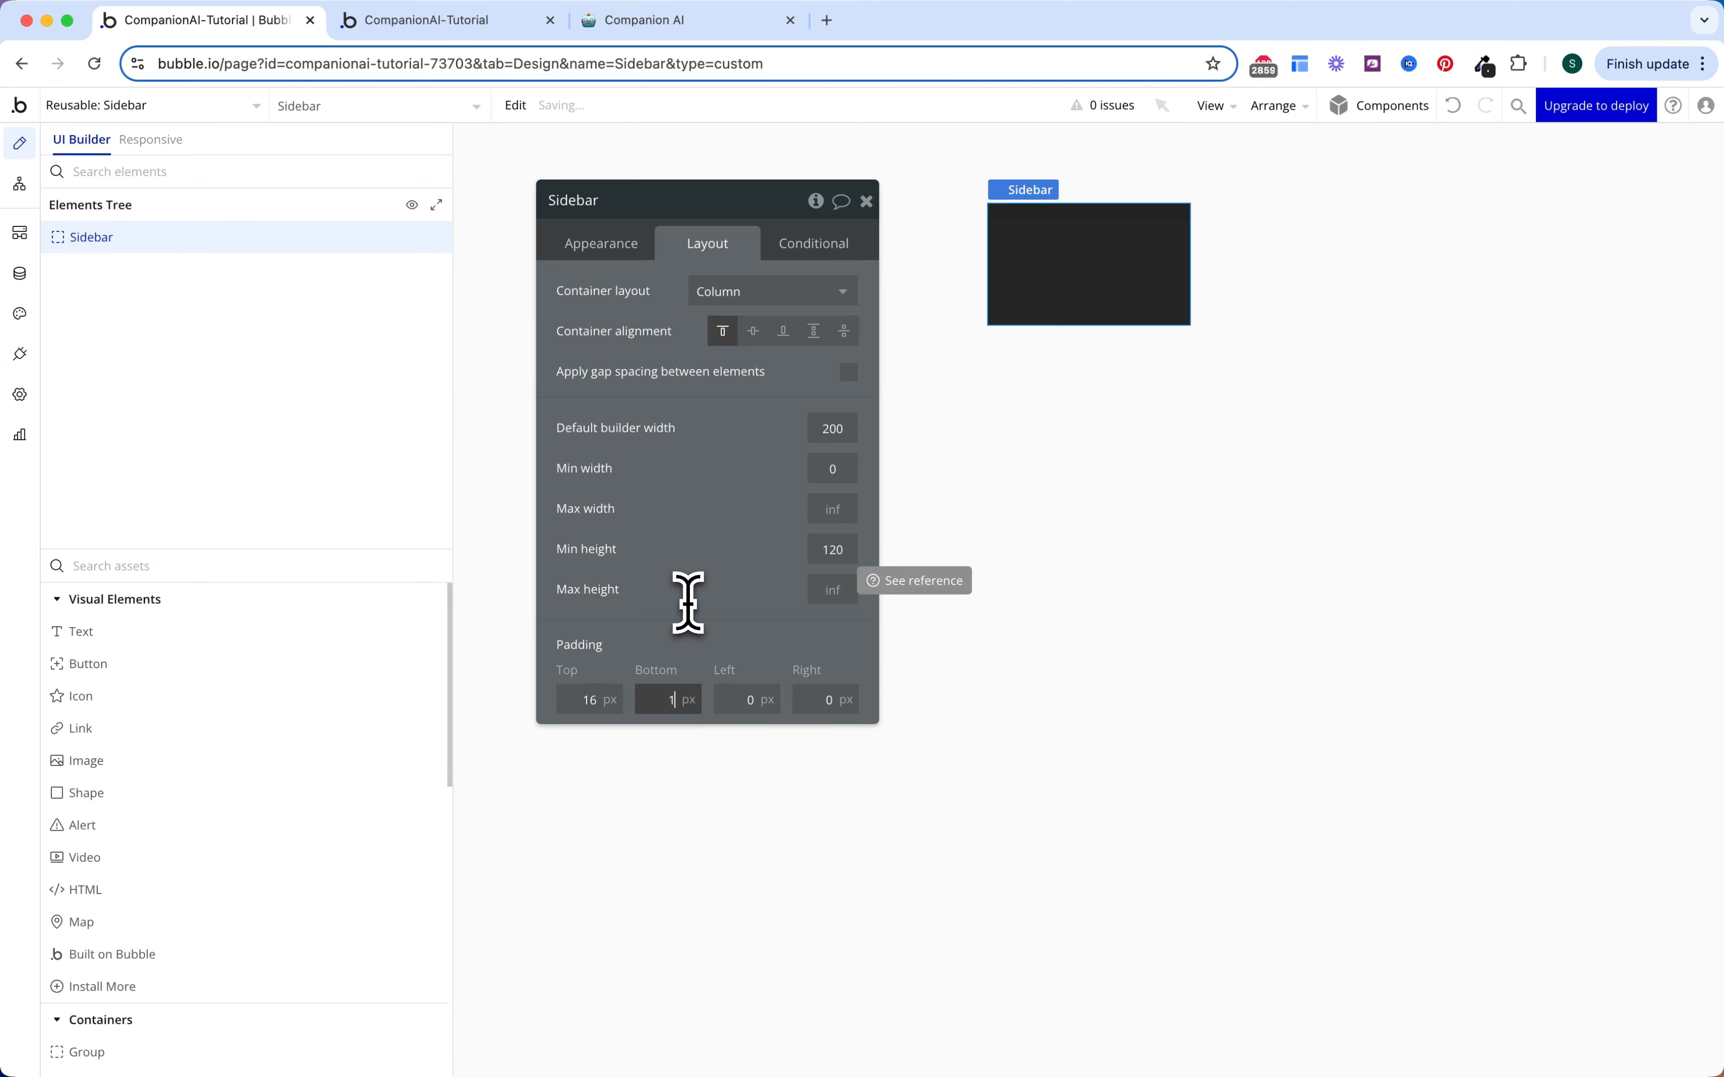
text(6)
key(Tab)
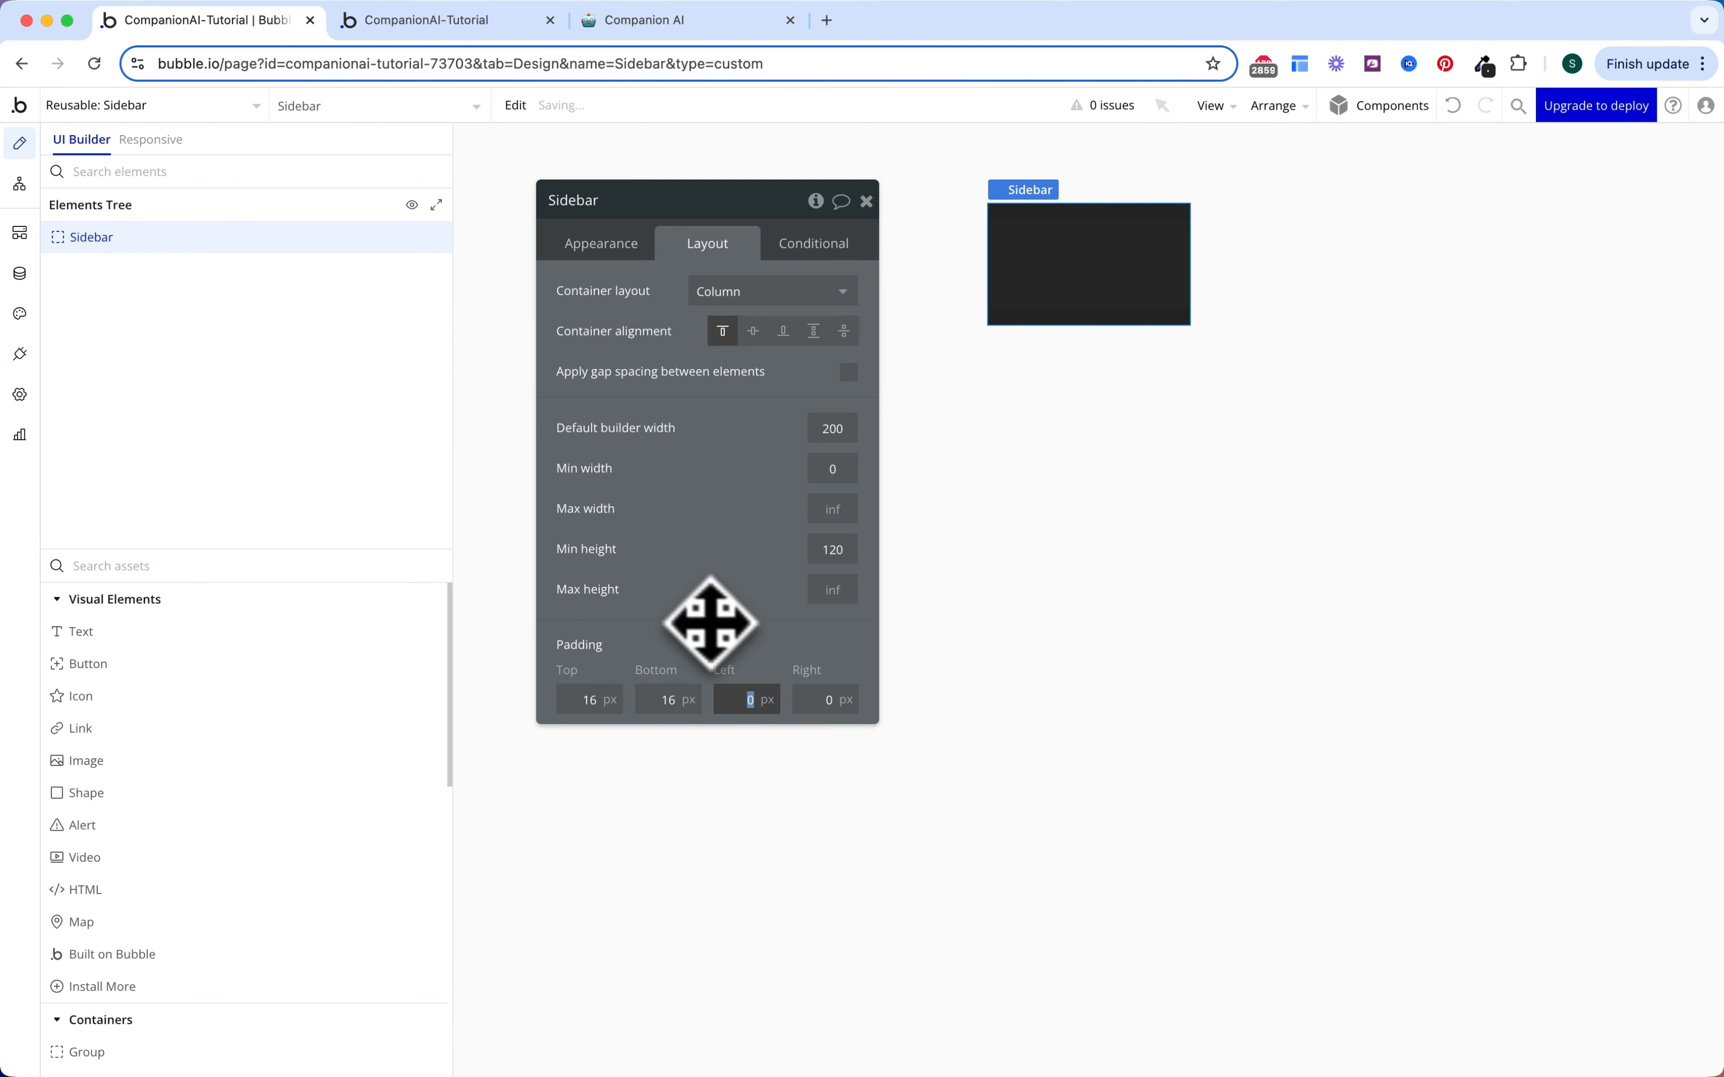
text(4)
key(Tab)
text(4)
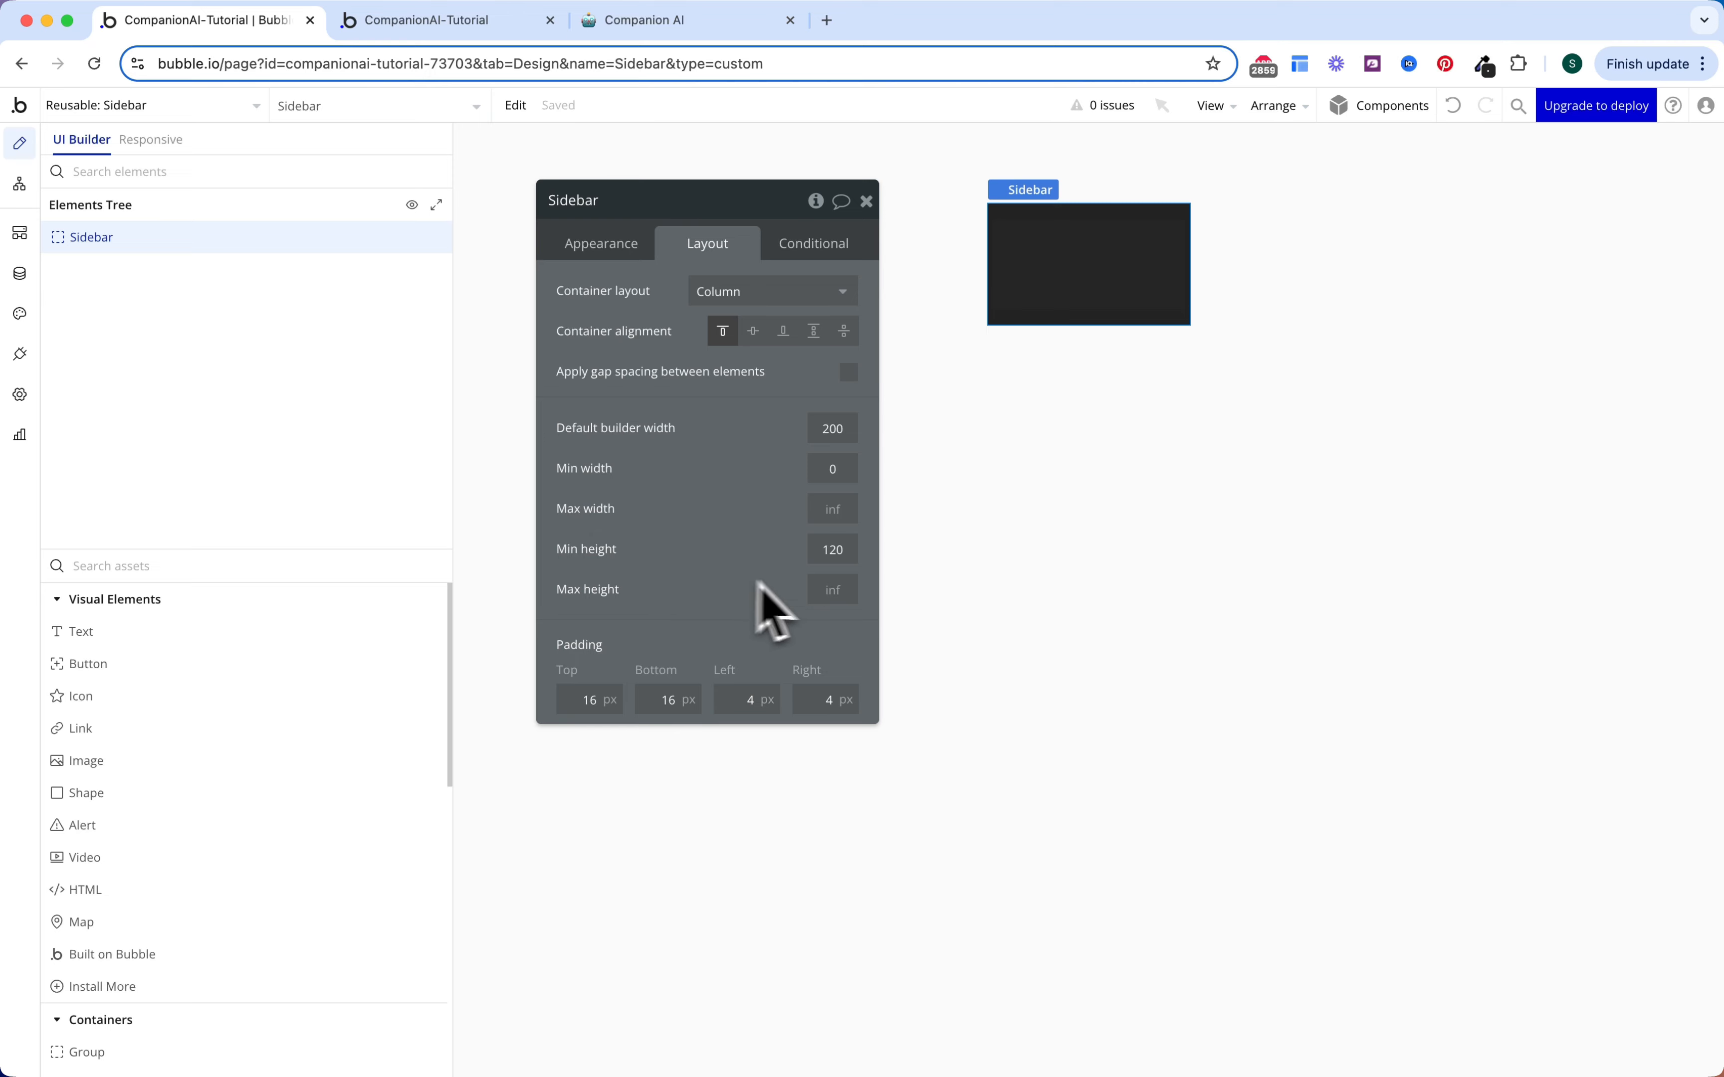
Step: Give the Sidebar a minimum height of 600 and a width of 80 px
click(829, 549)
text(600)
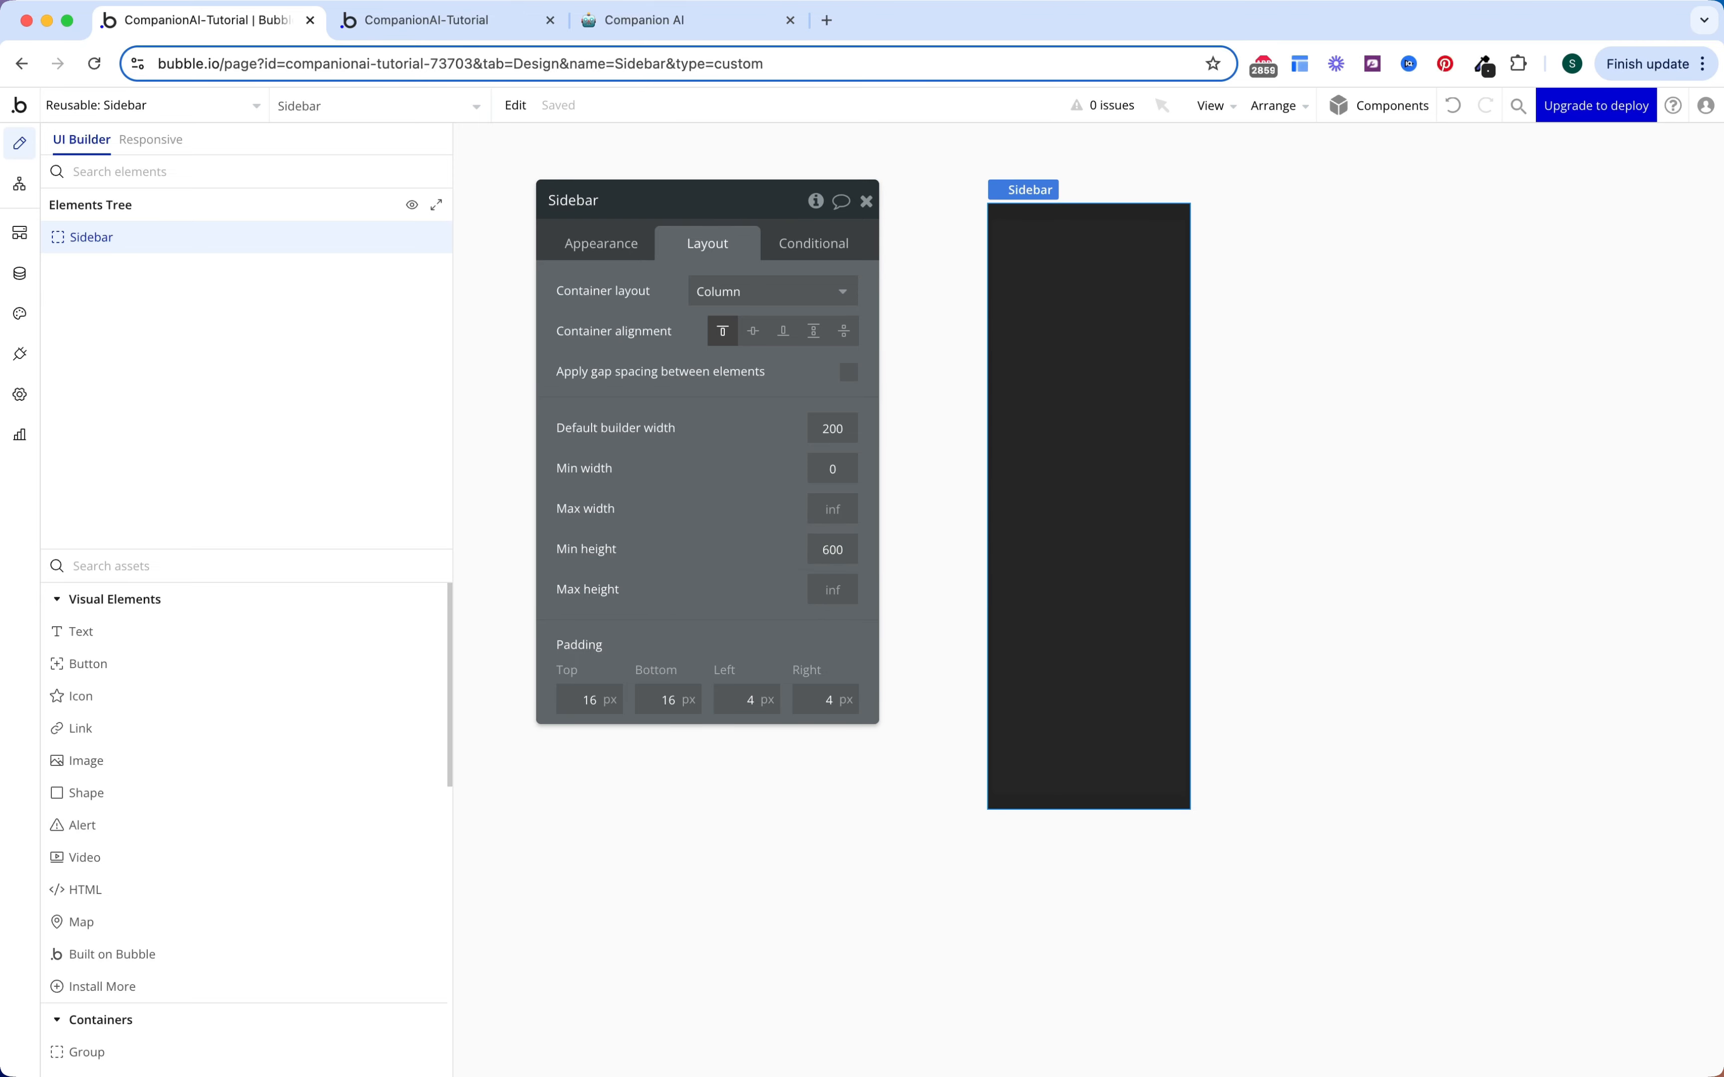
click(824, 431)
text(80)
click(699, 472)
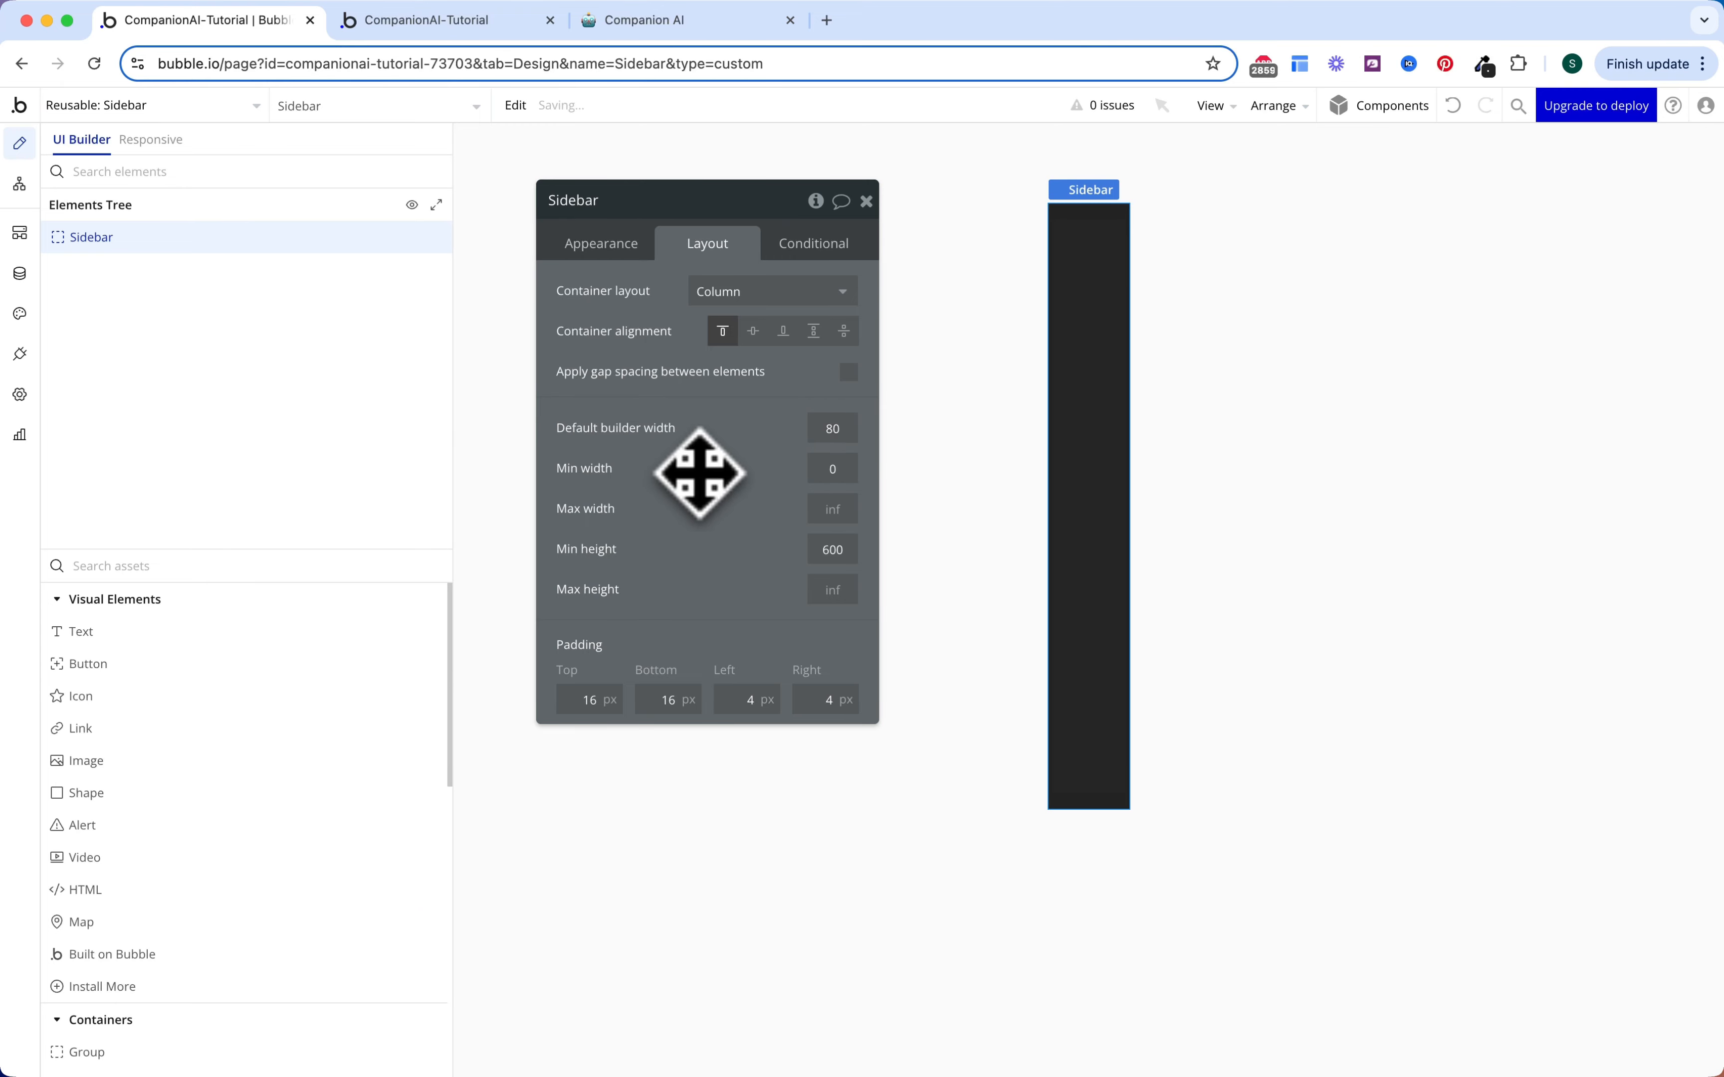
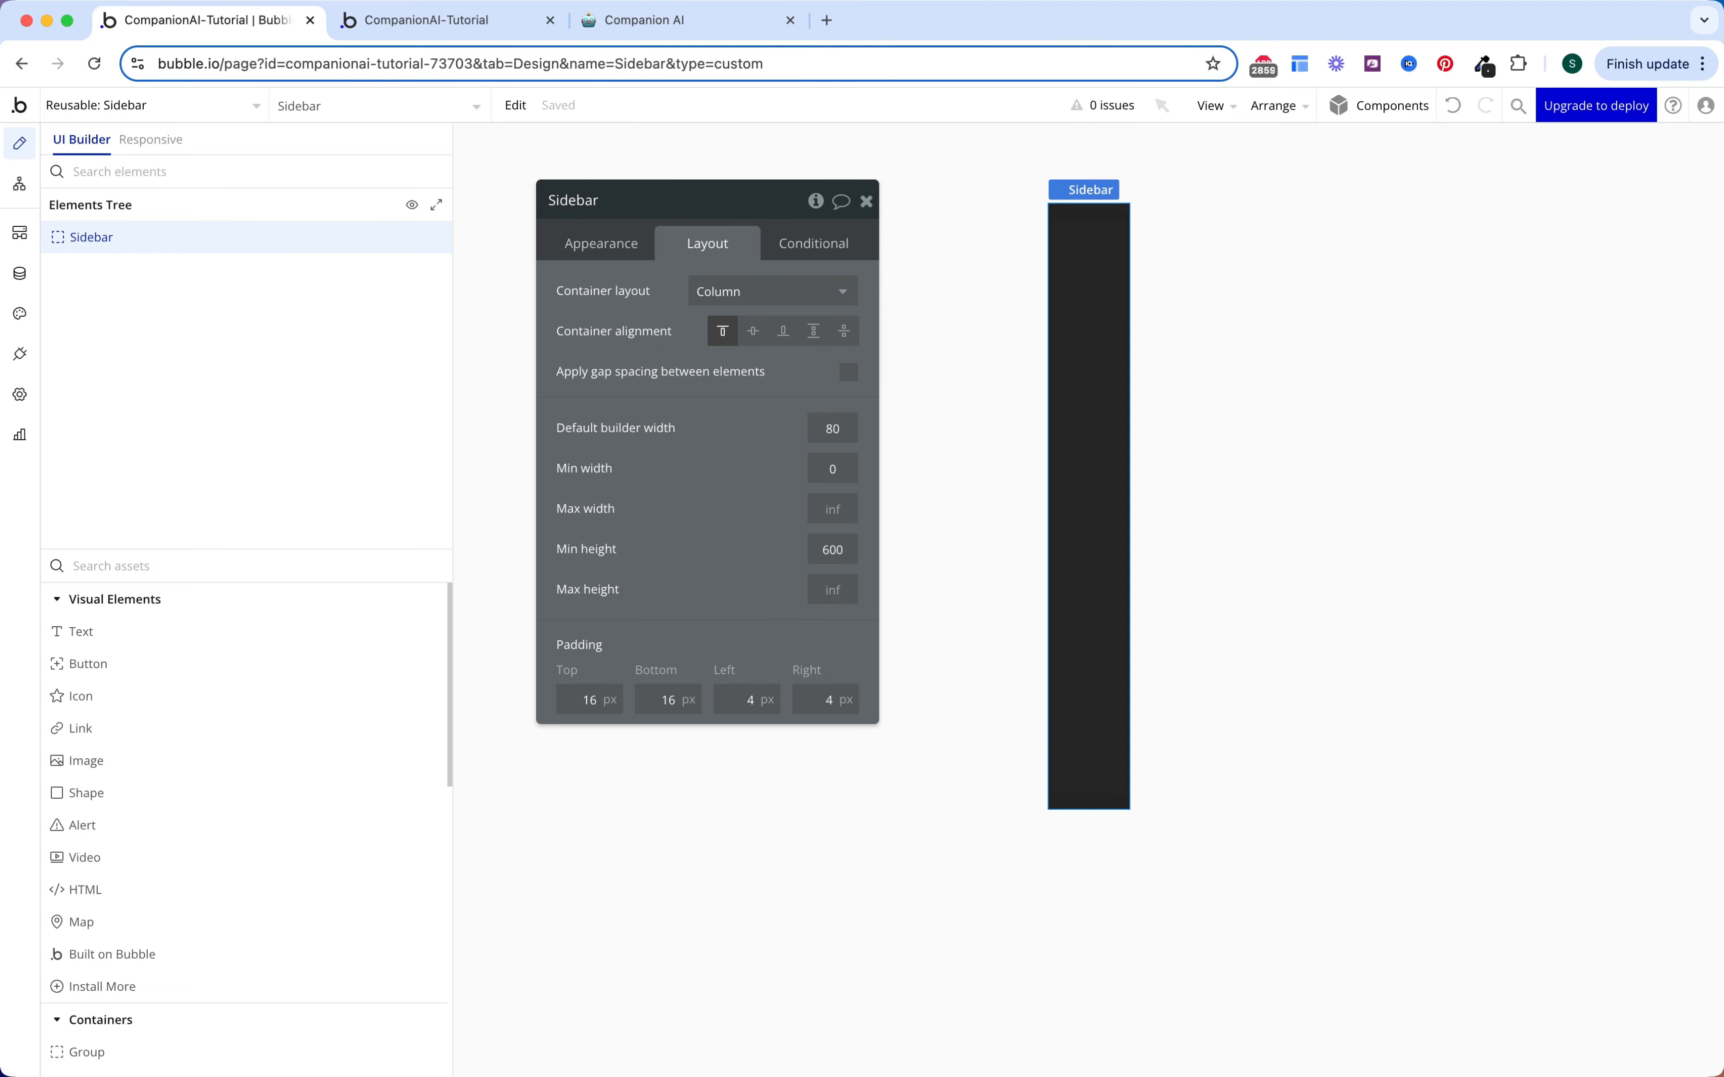
Step: Draw a new Group into the Sidebar to serve as Group Home
click(338, 566)
text(gr)
click(285, 633)
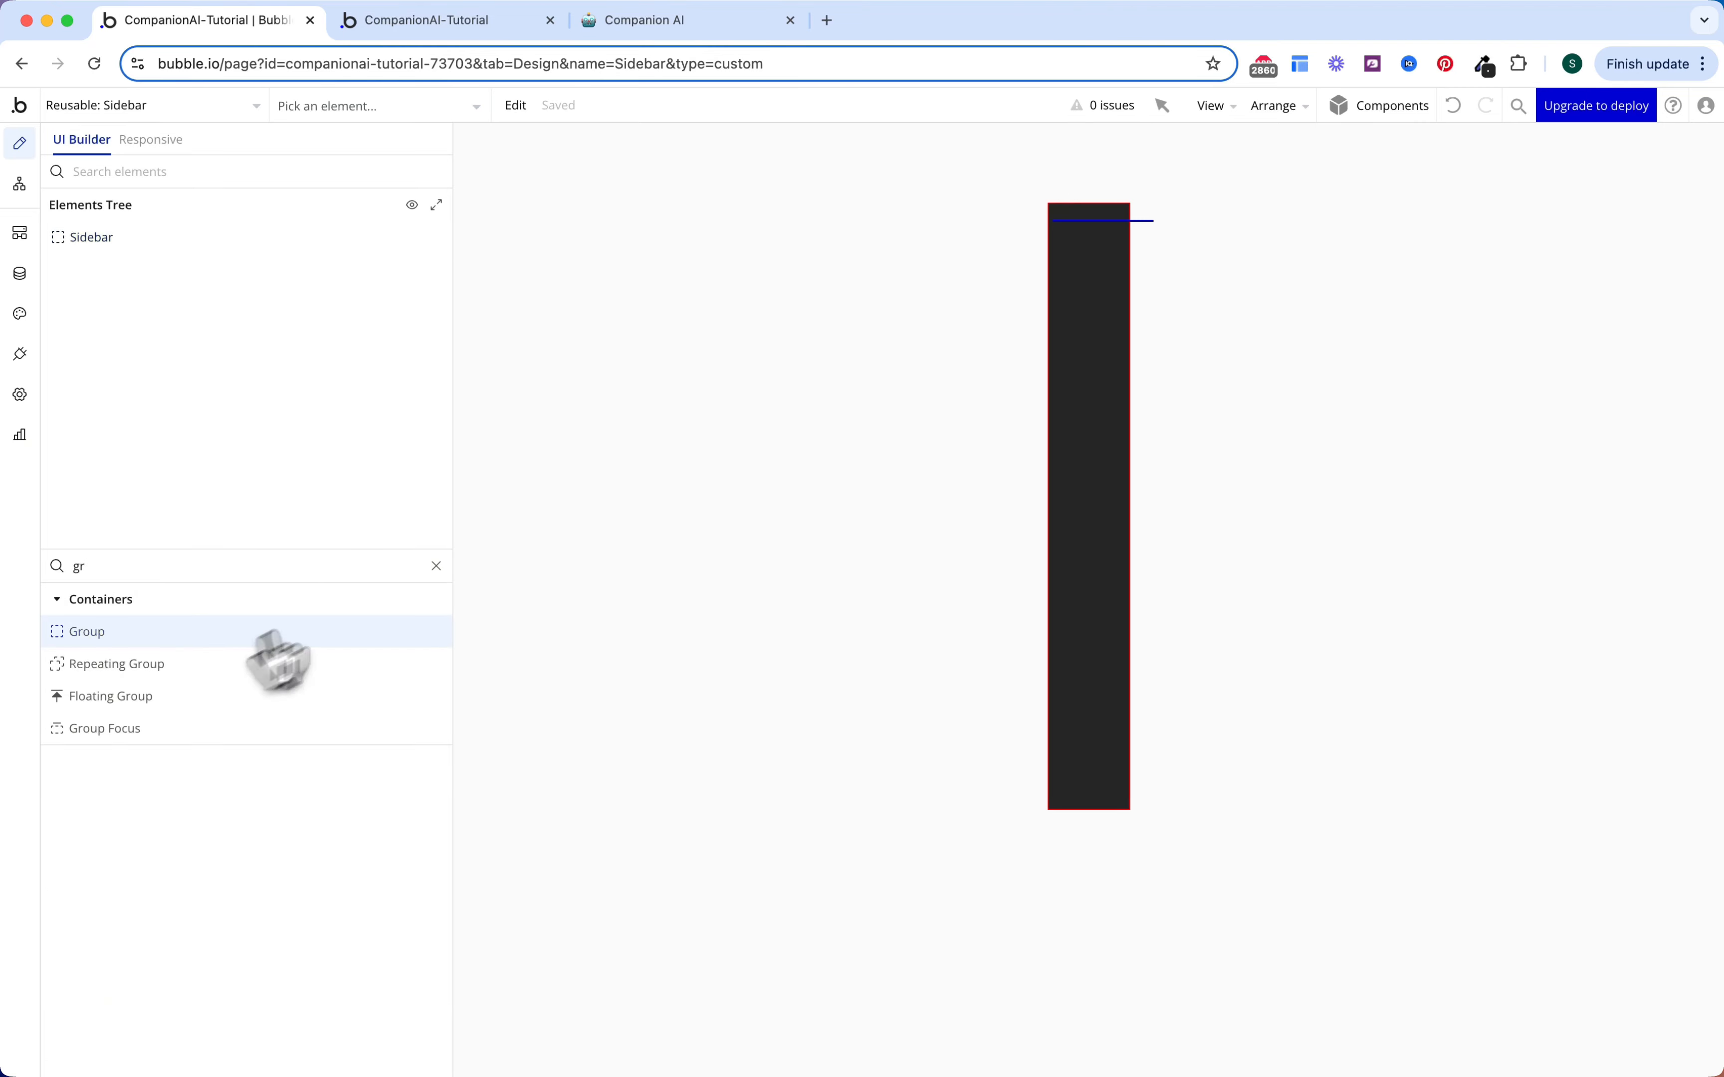
click(1066, 279)
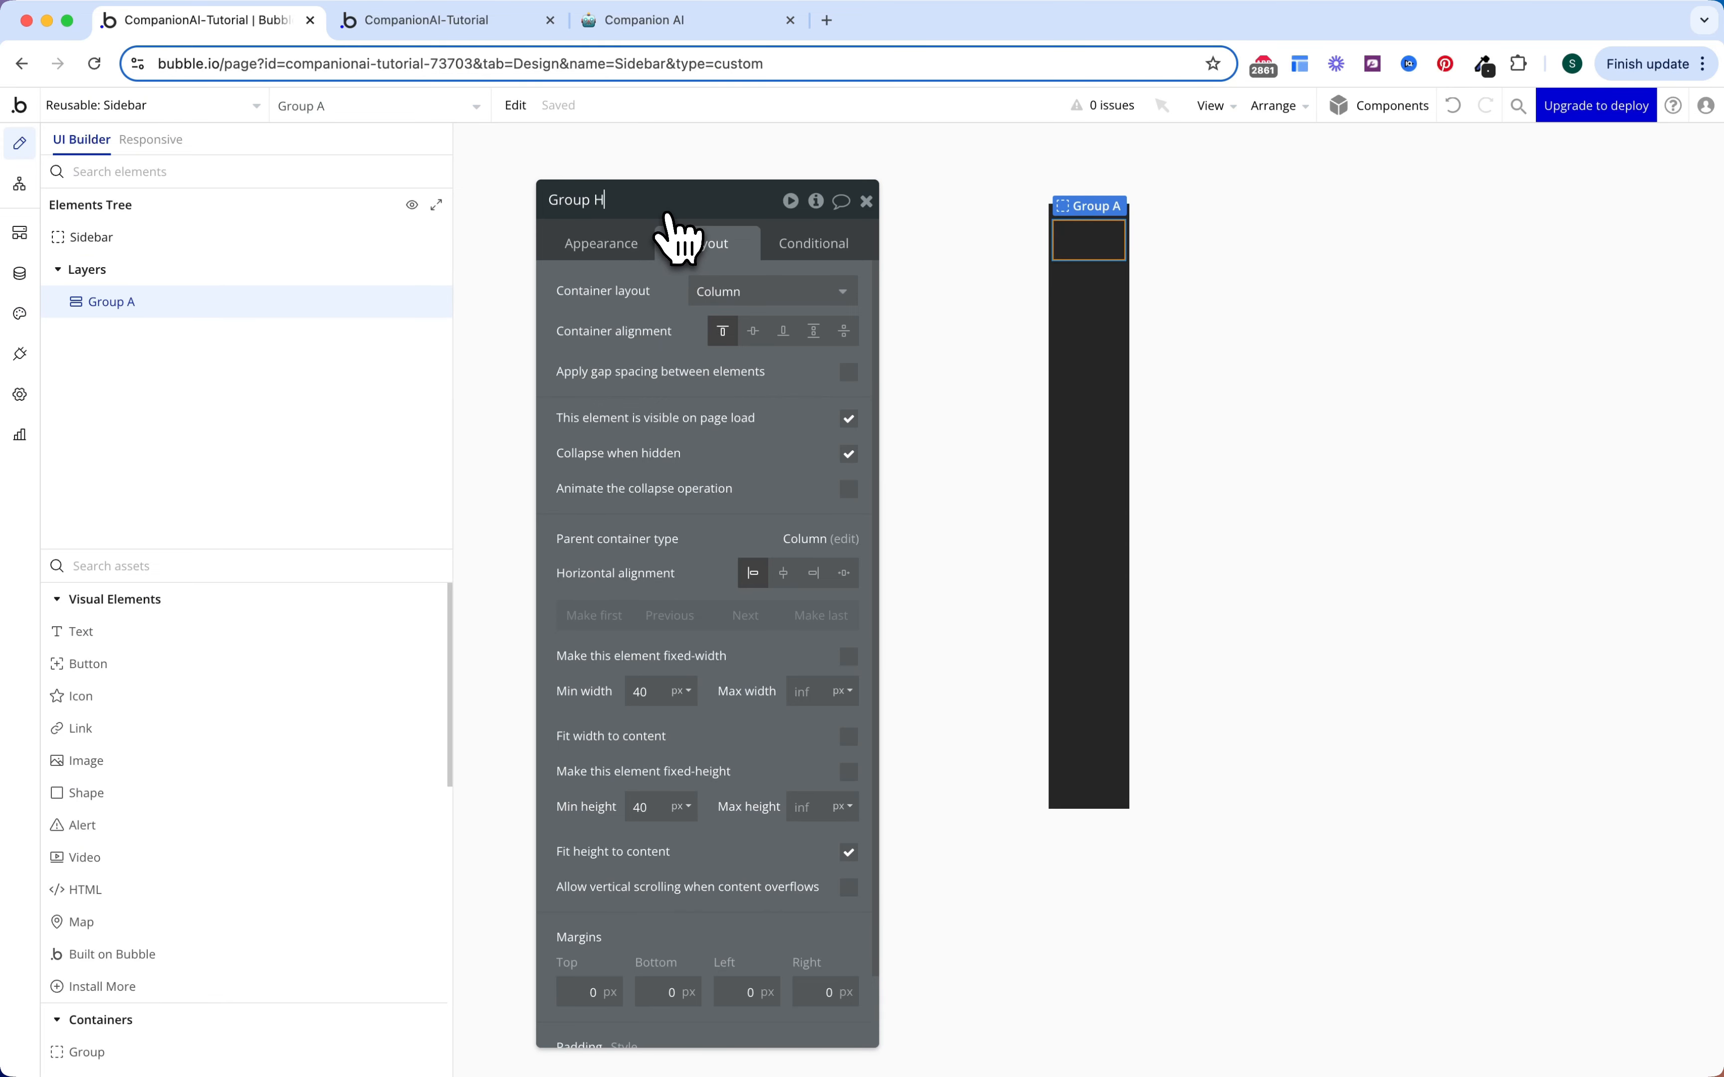
Step: Give Group Home rounded corners with the Roundness setting in Appearance
click(637, 248)
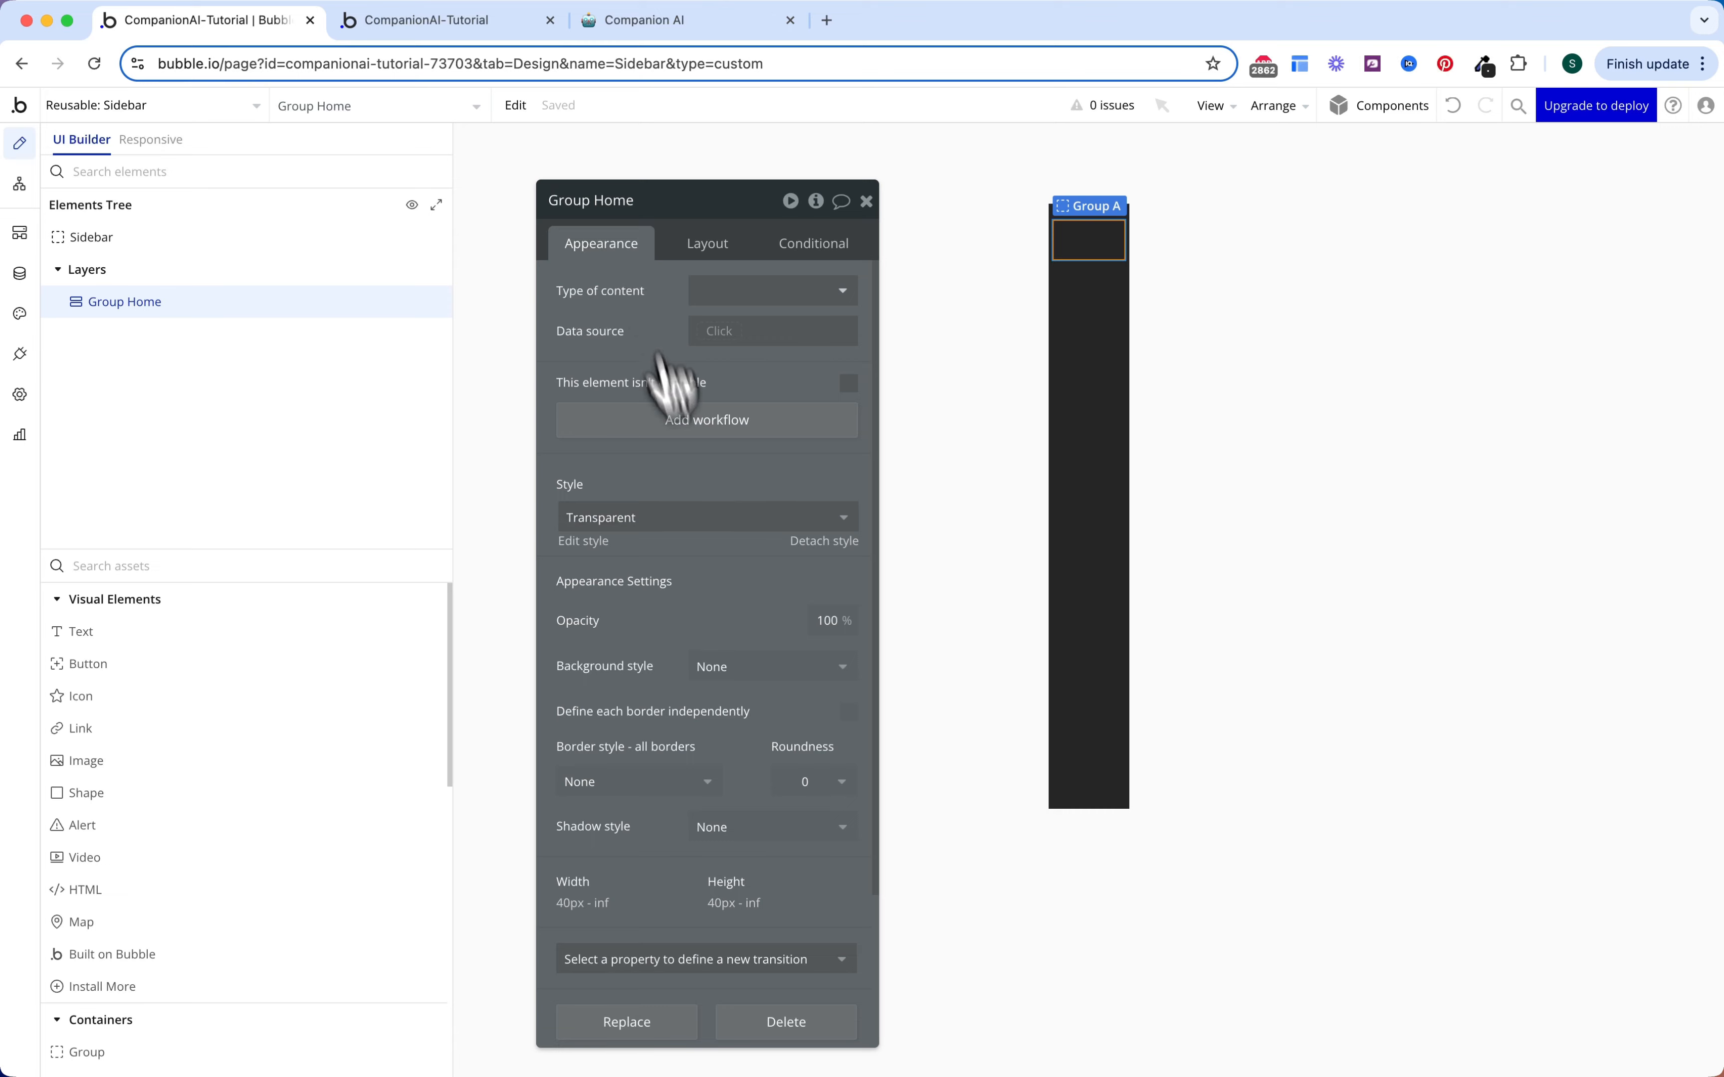
scroll(712, 542, down, 3)
click(806, 591)
click(809, 767)
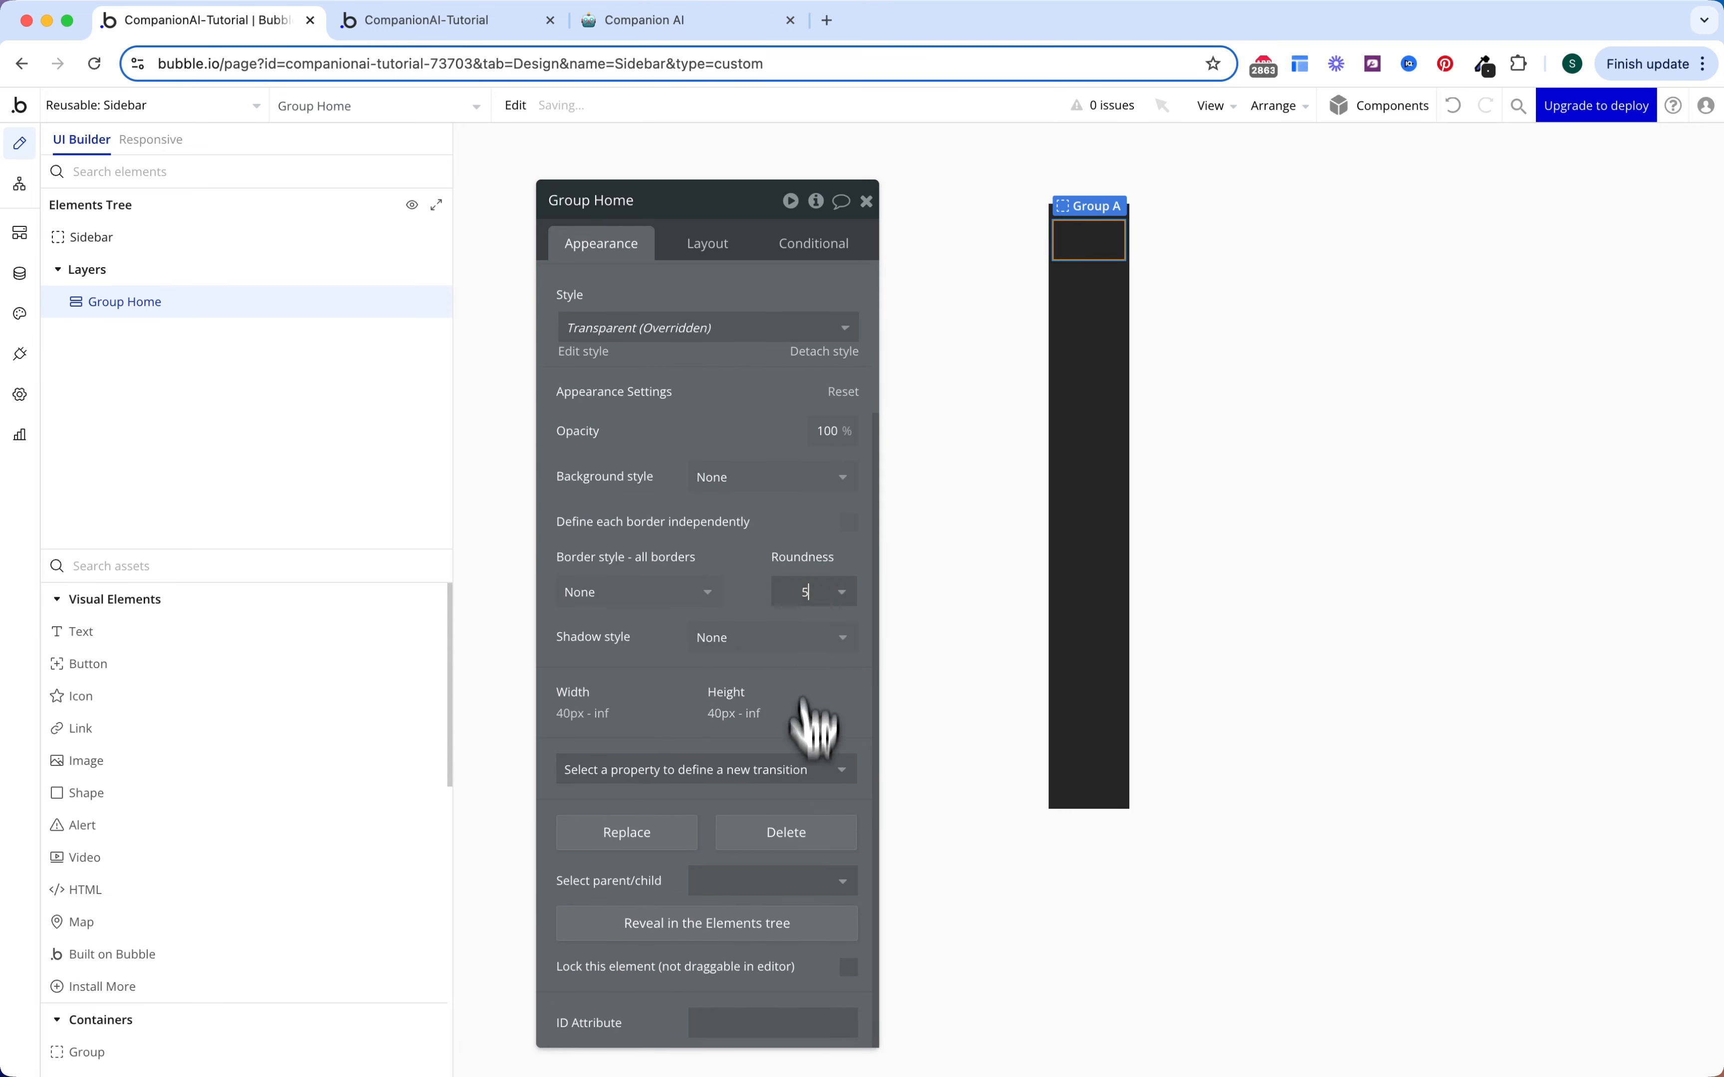
scroll(815, 627, up, 3)
click(814, 244)
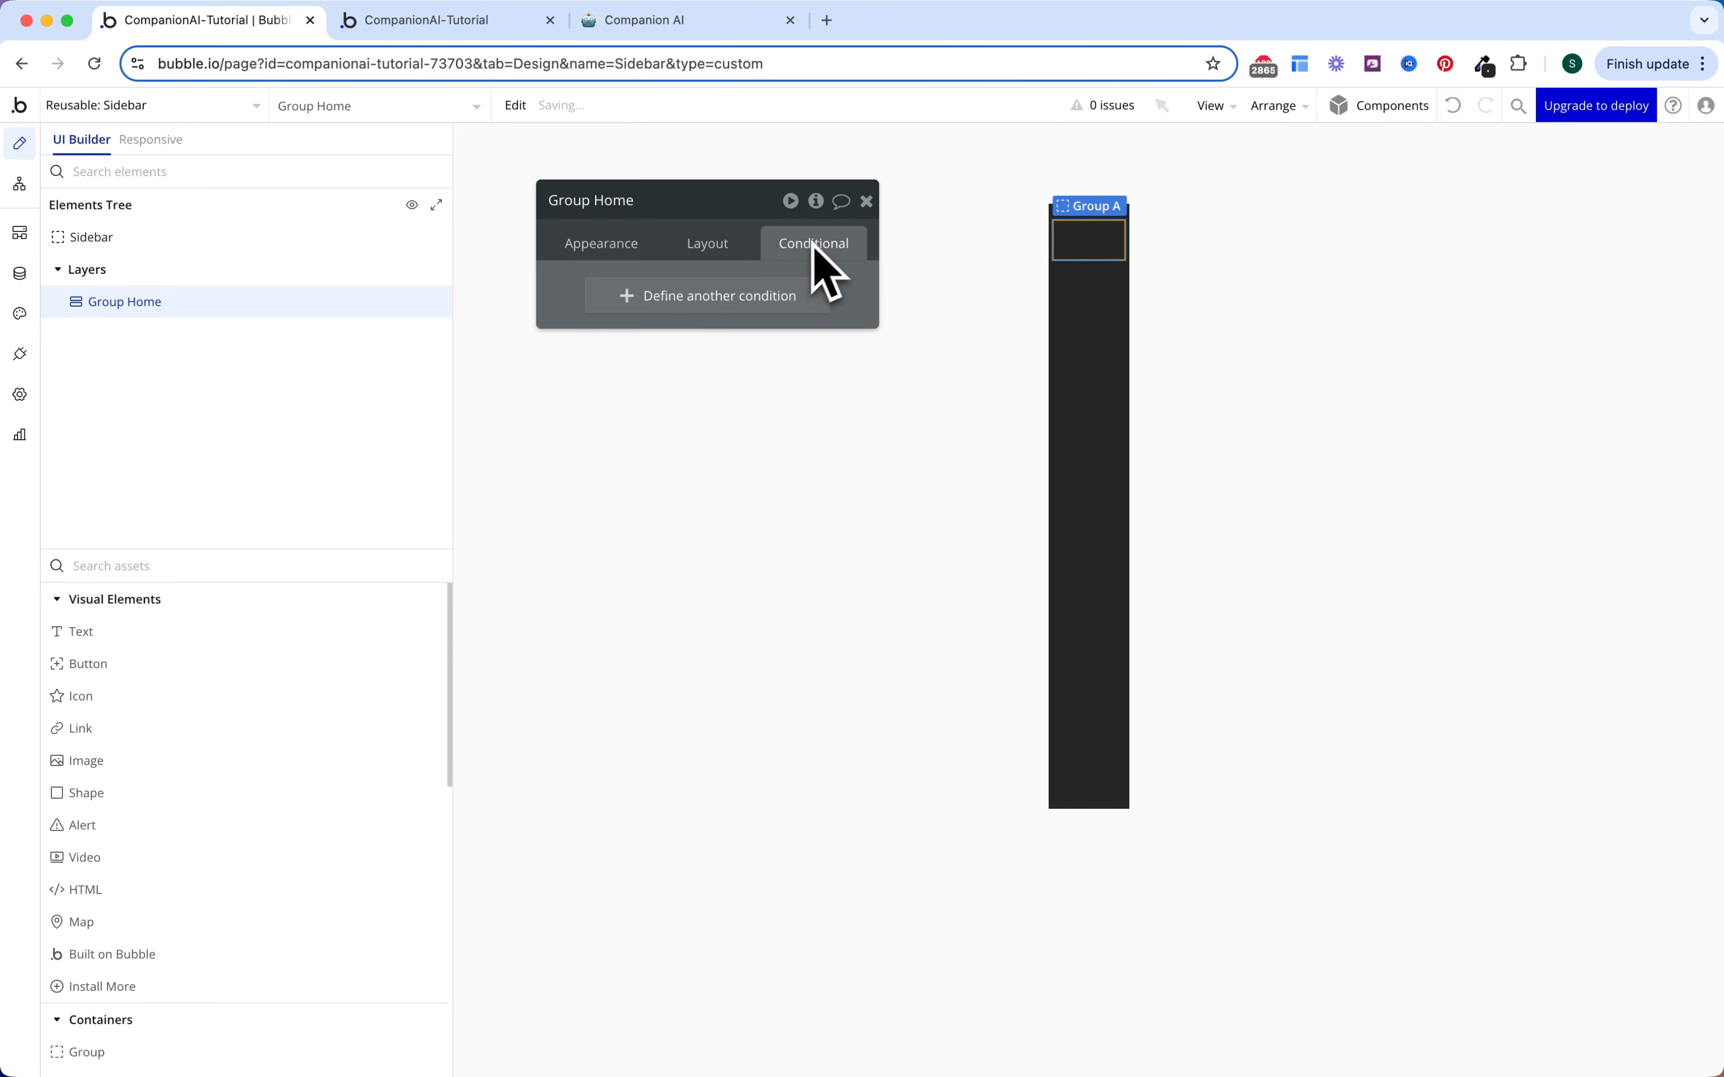
Step: Start a Group Home condition: This Group is hovered or Get tab from page URL
click(755, 300)
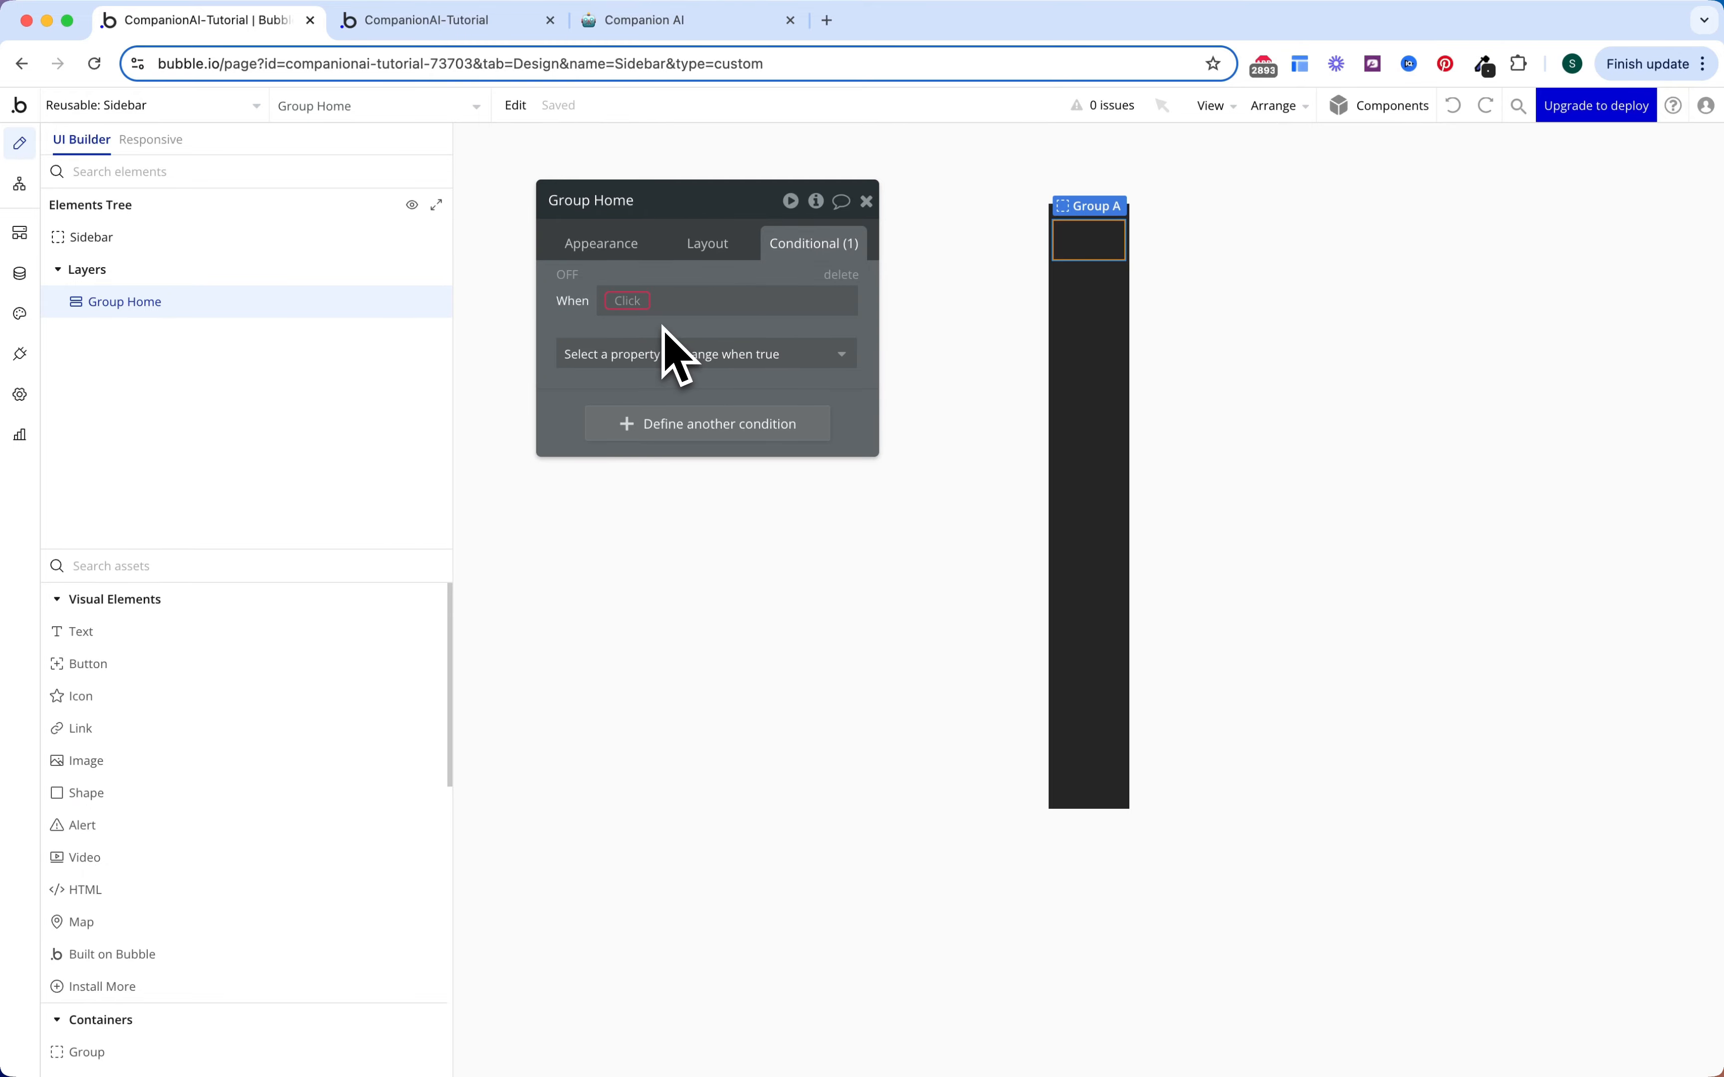
click(627, 300)
click(654, 332)
click(705, 403)
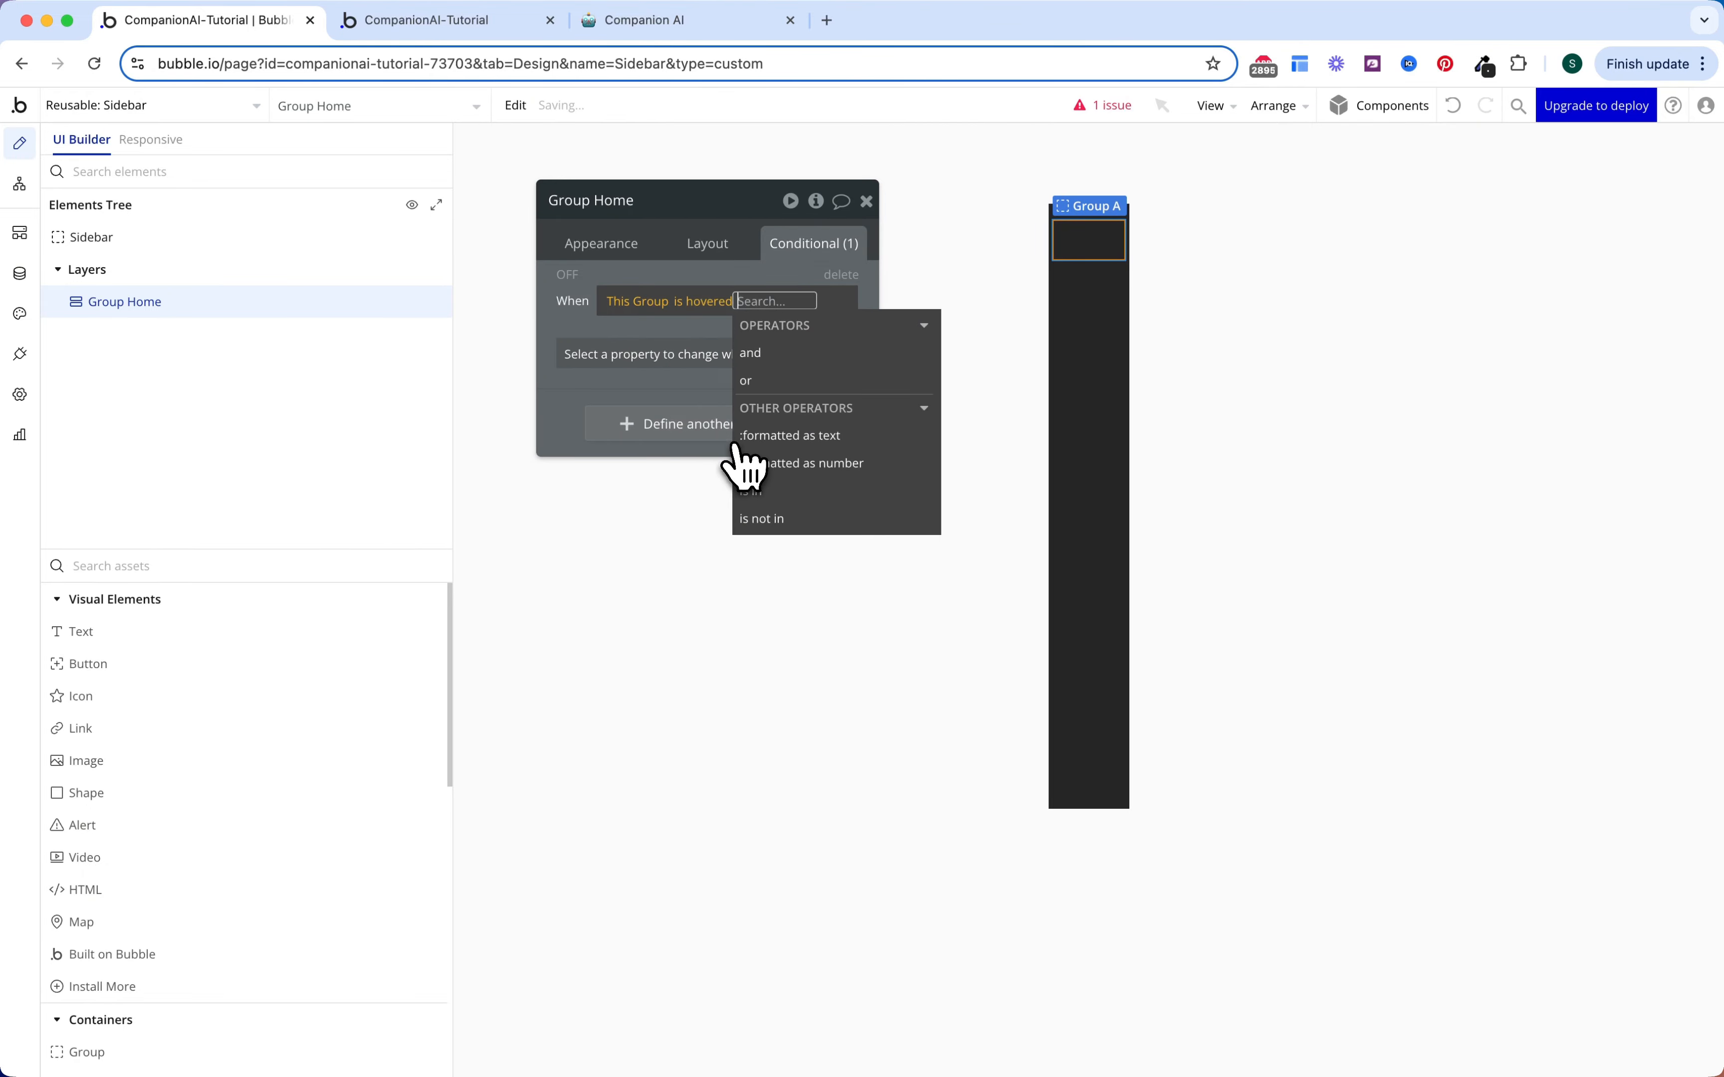
click(784, 388)
text(get)
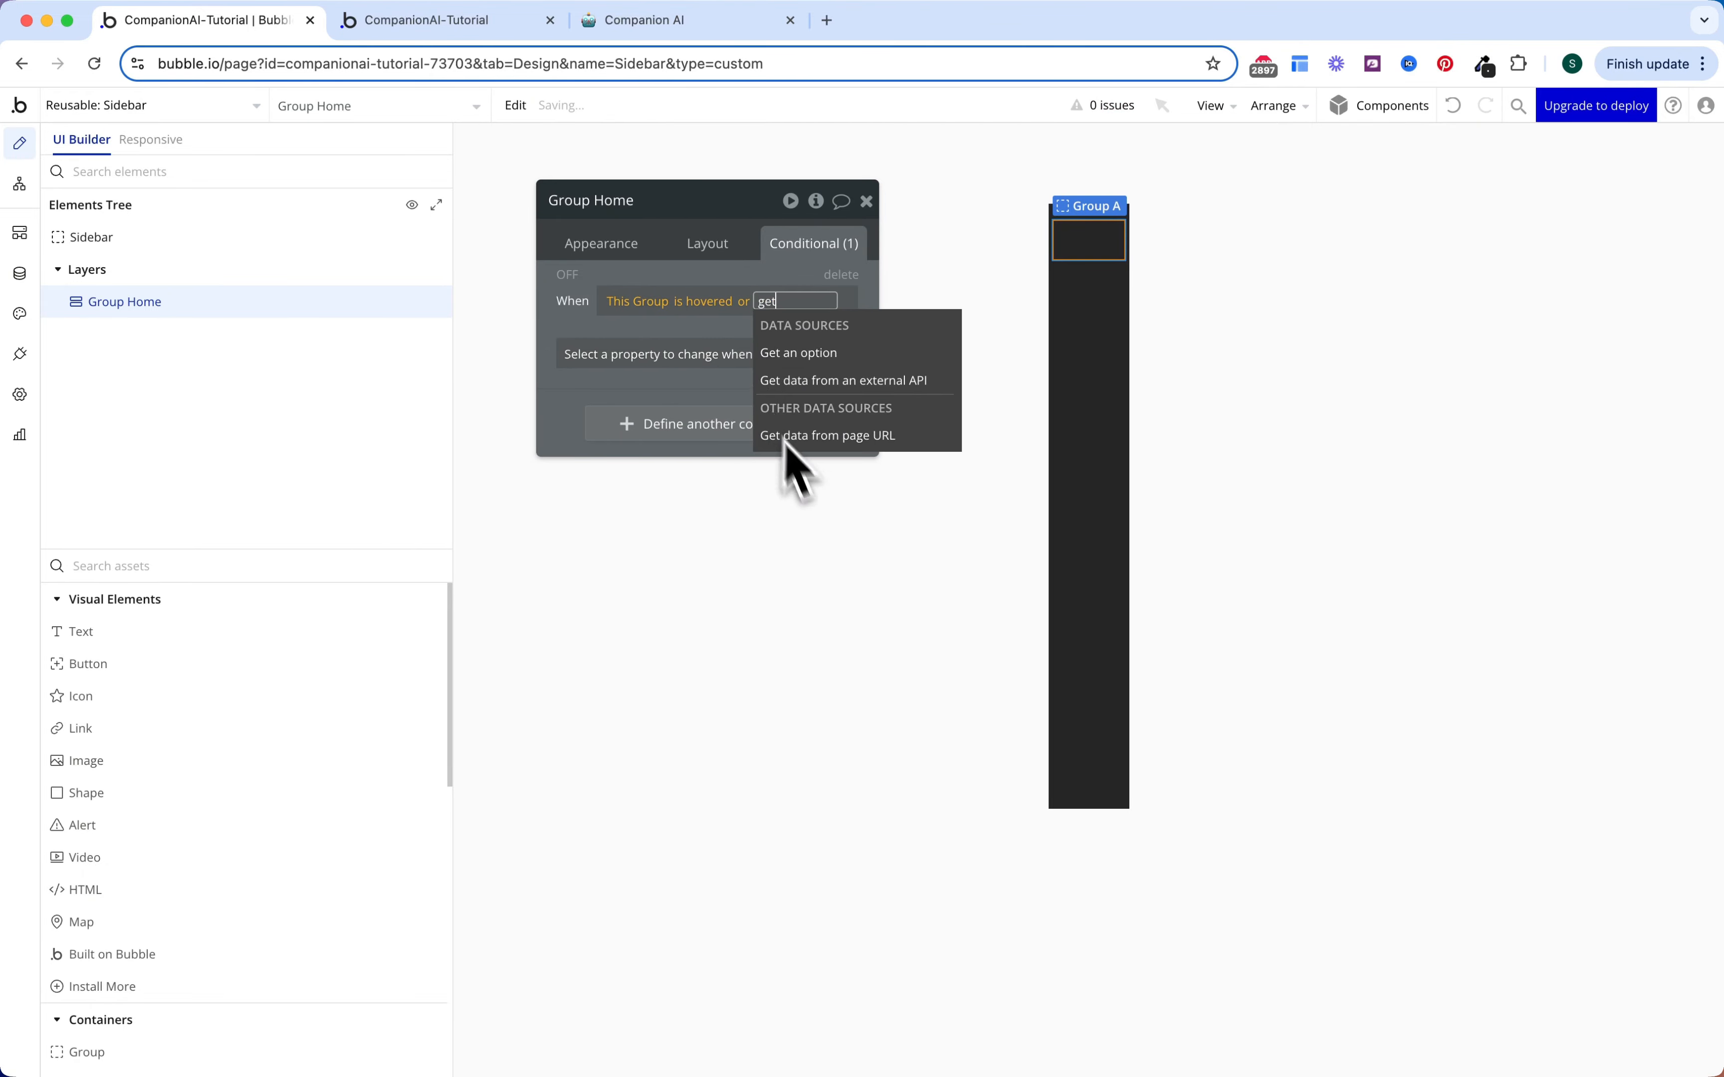
click(786, 436)
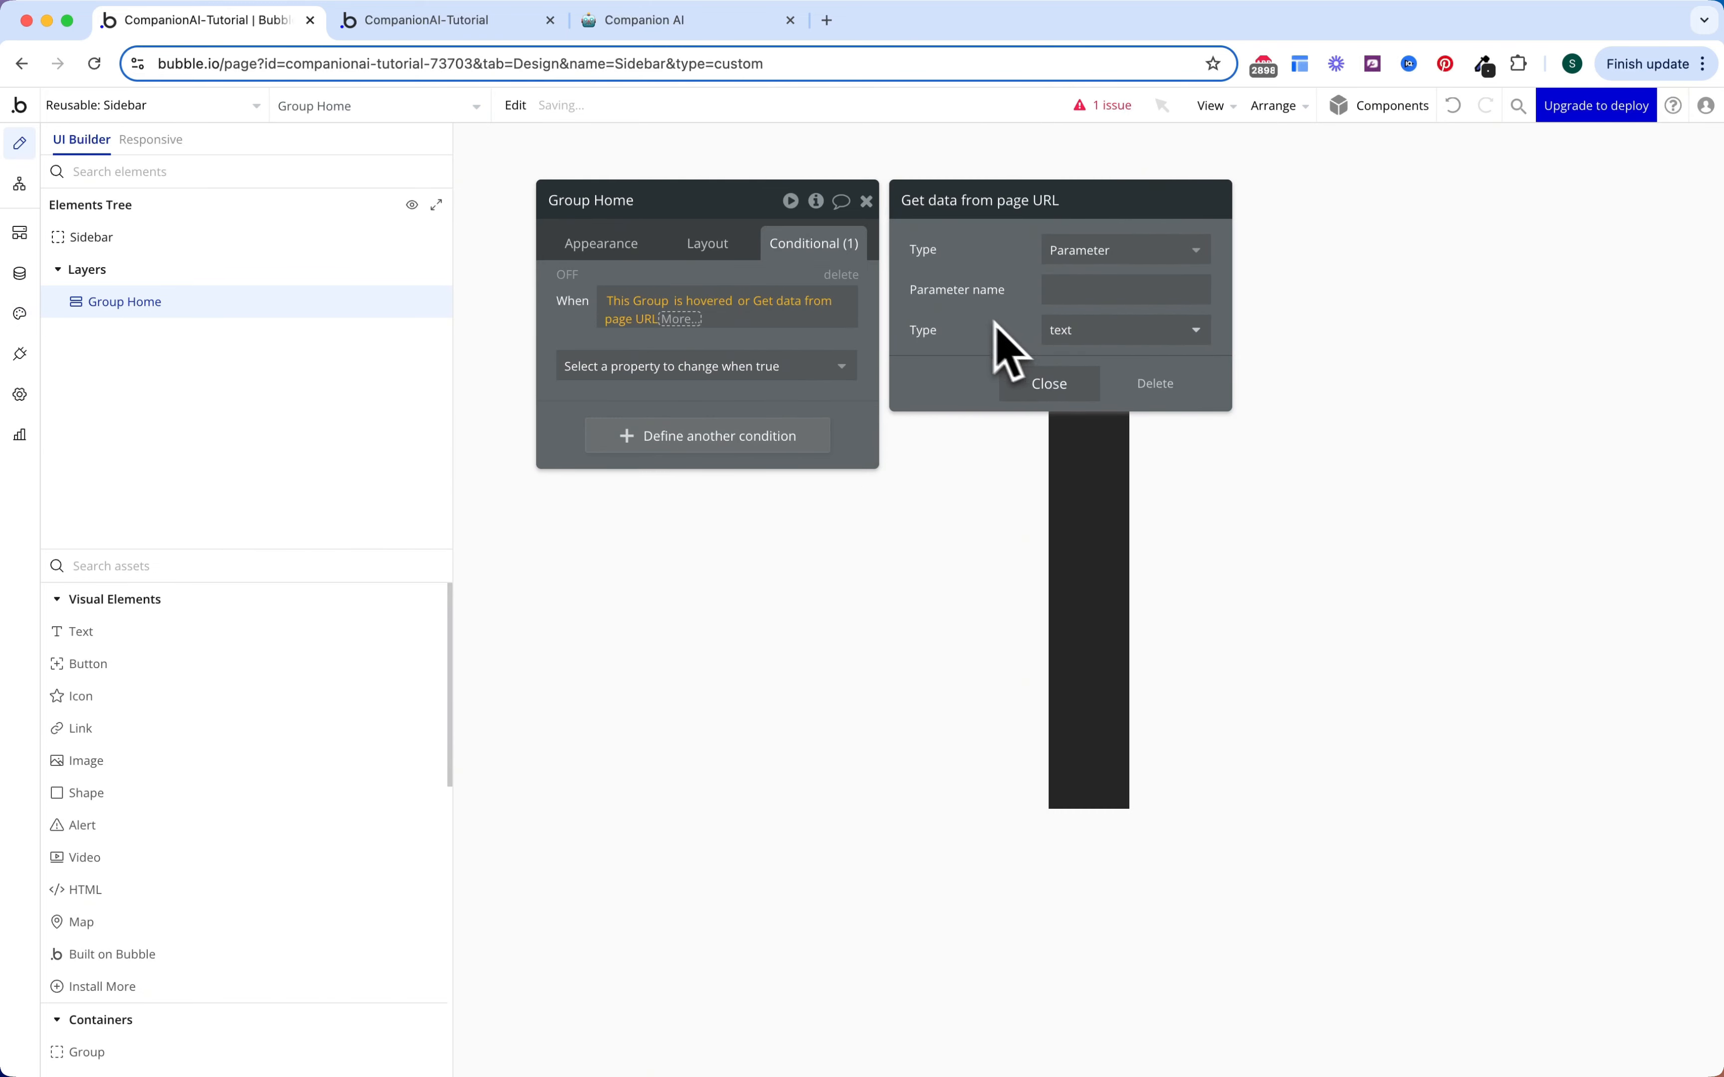
click(1054, 293)
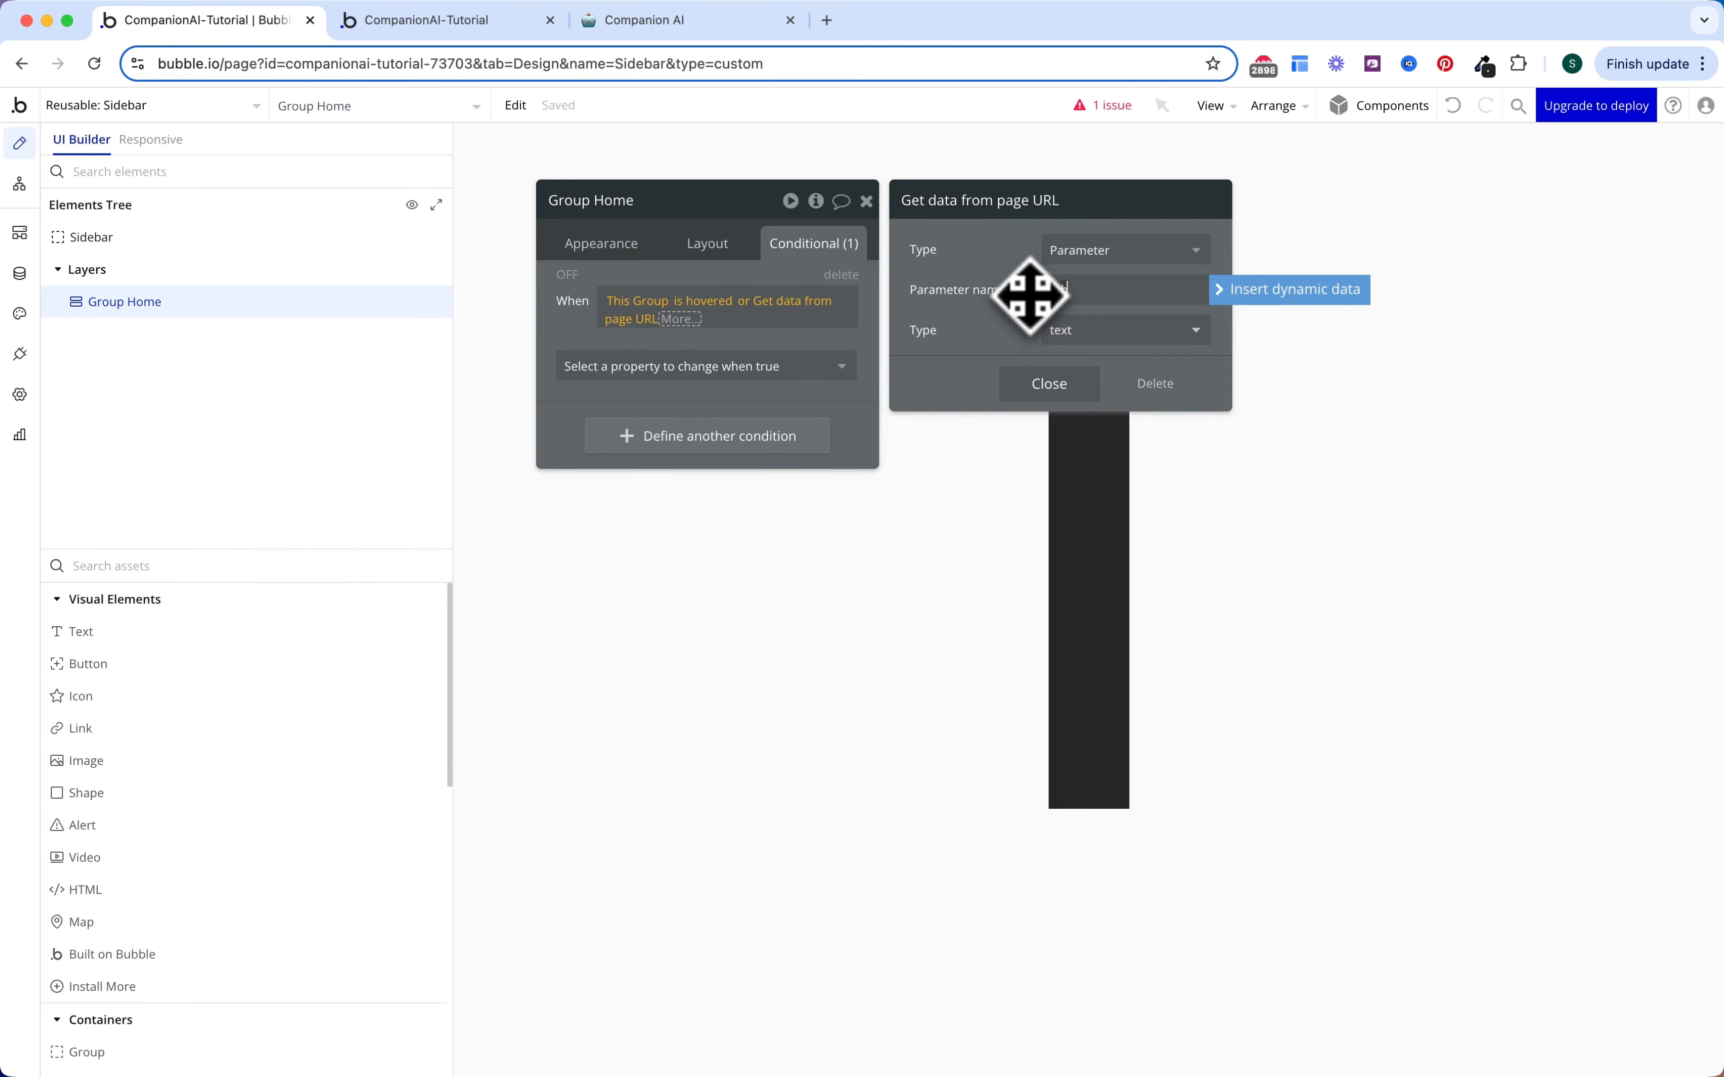
text(tab)
click(1044, 385)
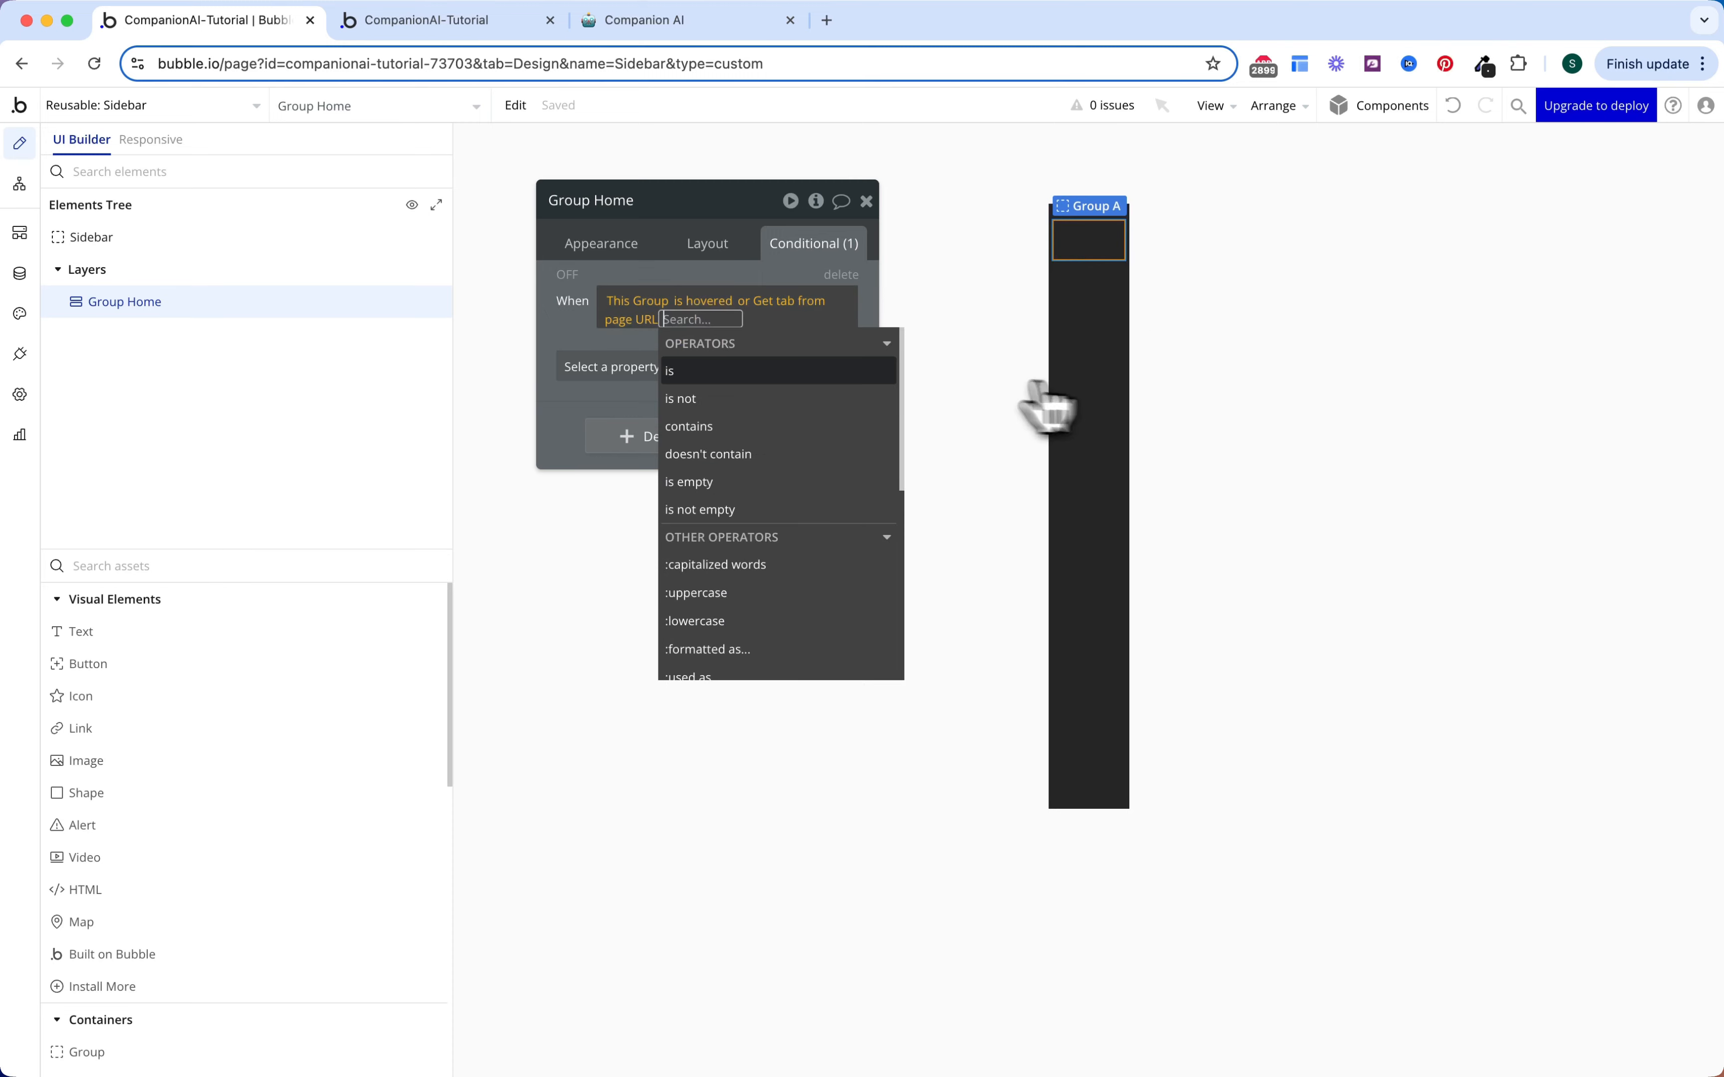
Step: Finish the condition so the URL tab is the OS Menu Home option's Display
click(782, 374)
click(754, 488)
click(1139, 249)
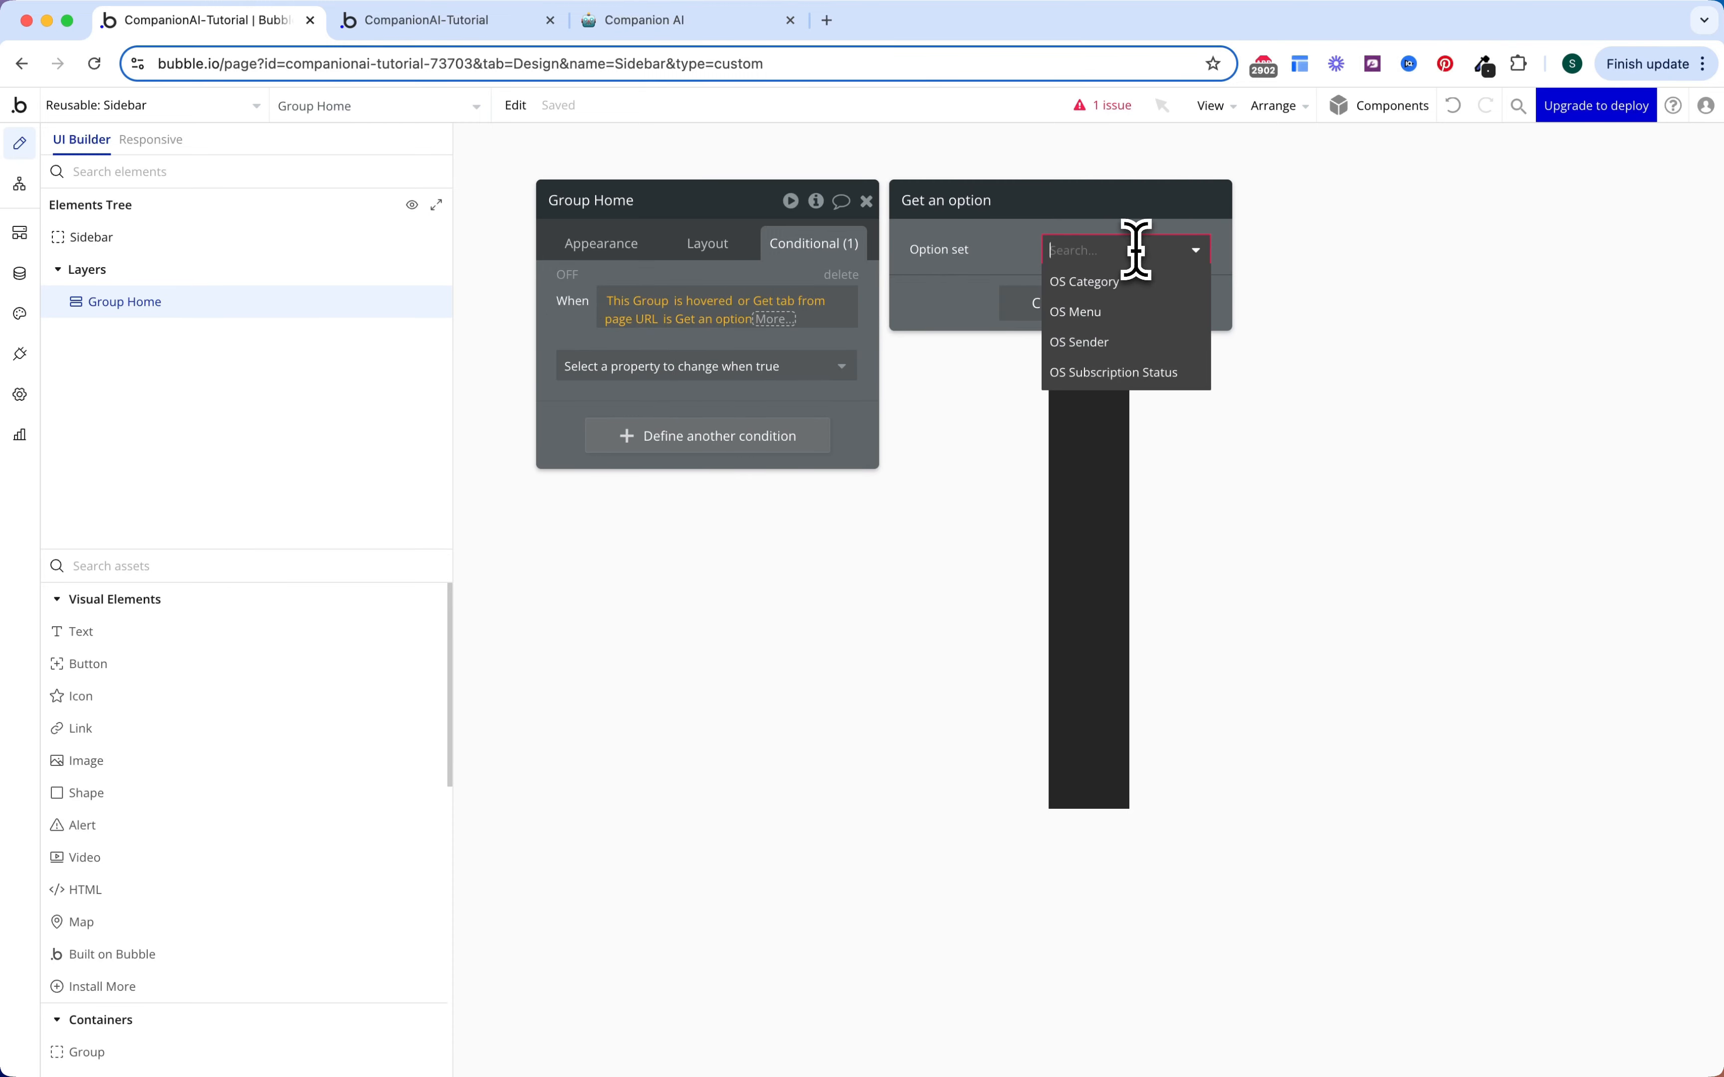
click(1112, 306)
click(1108, 290)
click(1102, 350)
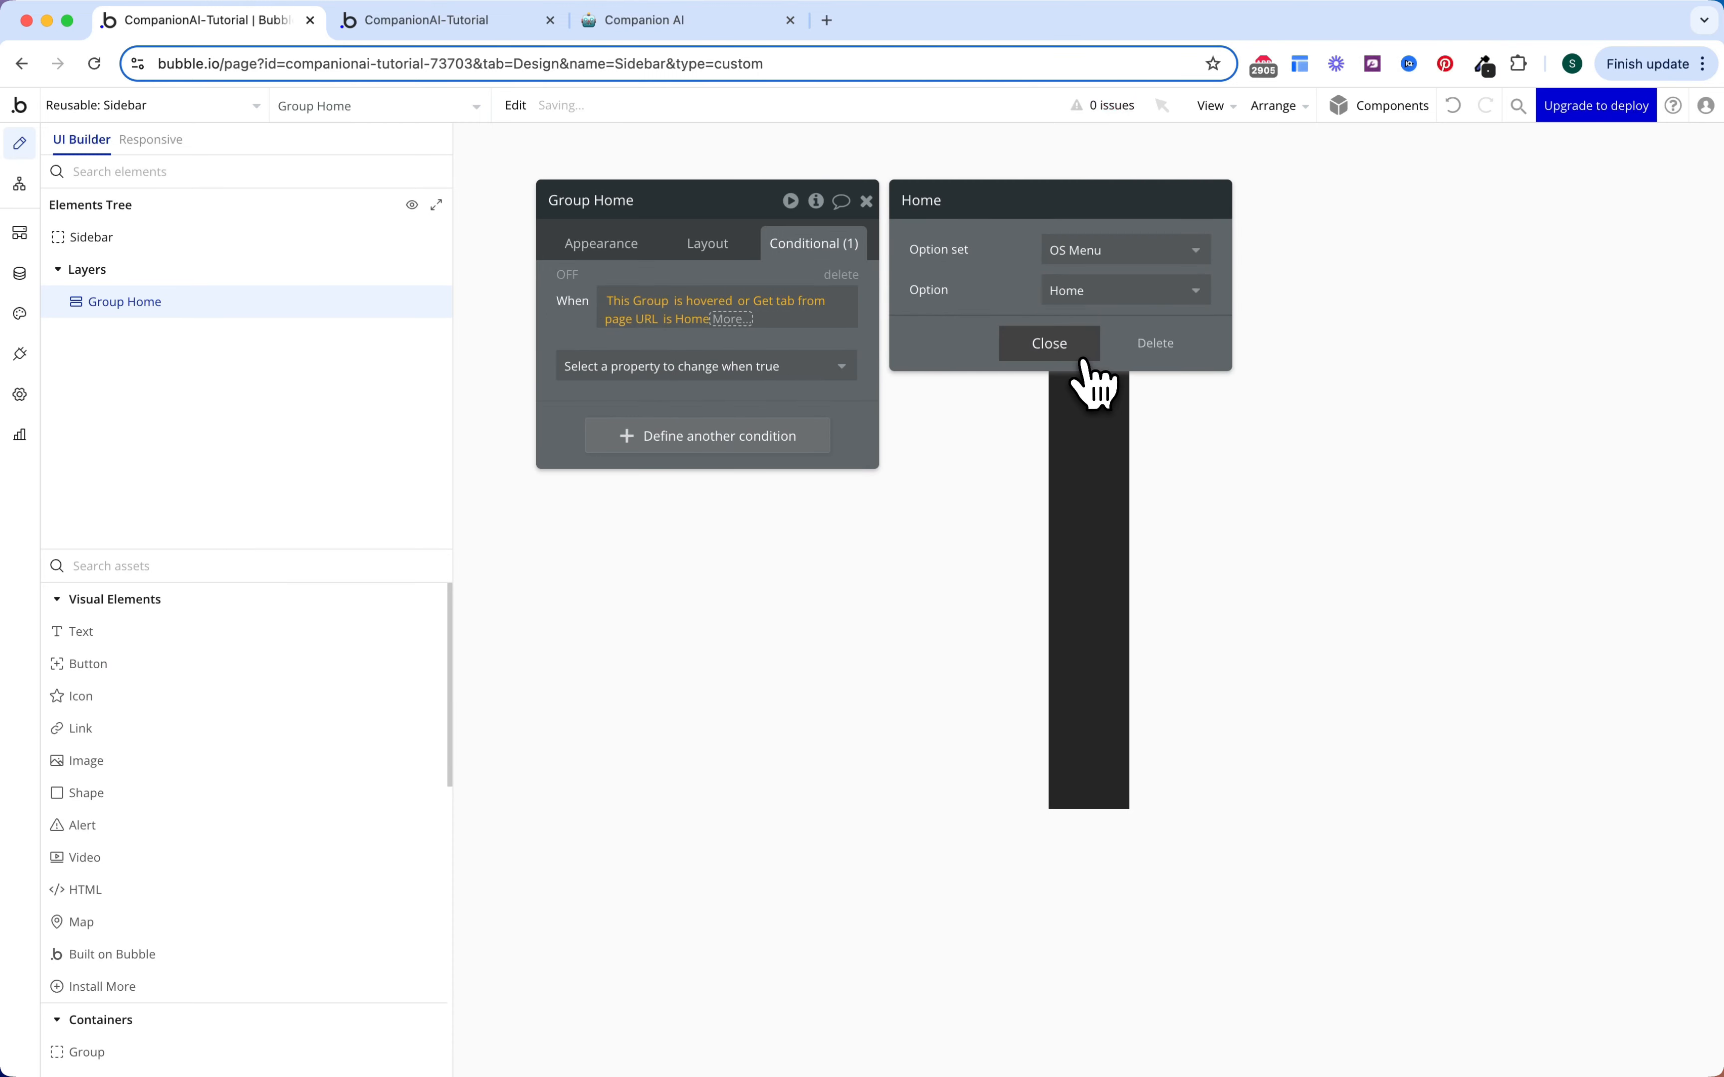
click(741, 320)
click(740, 371)
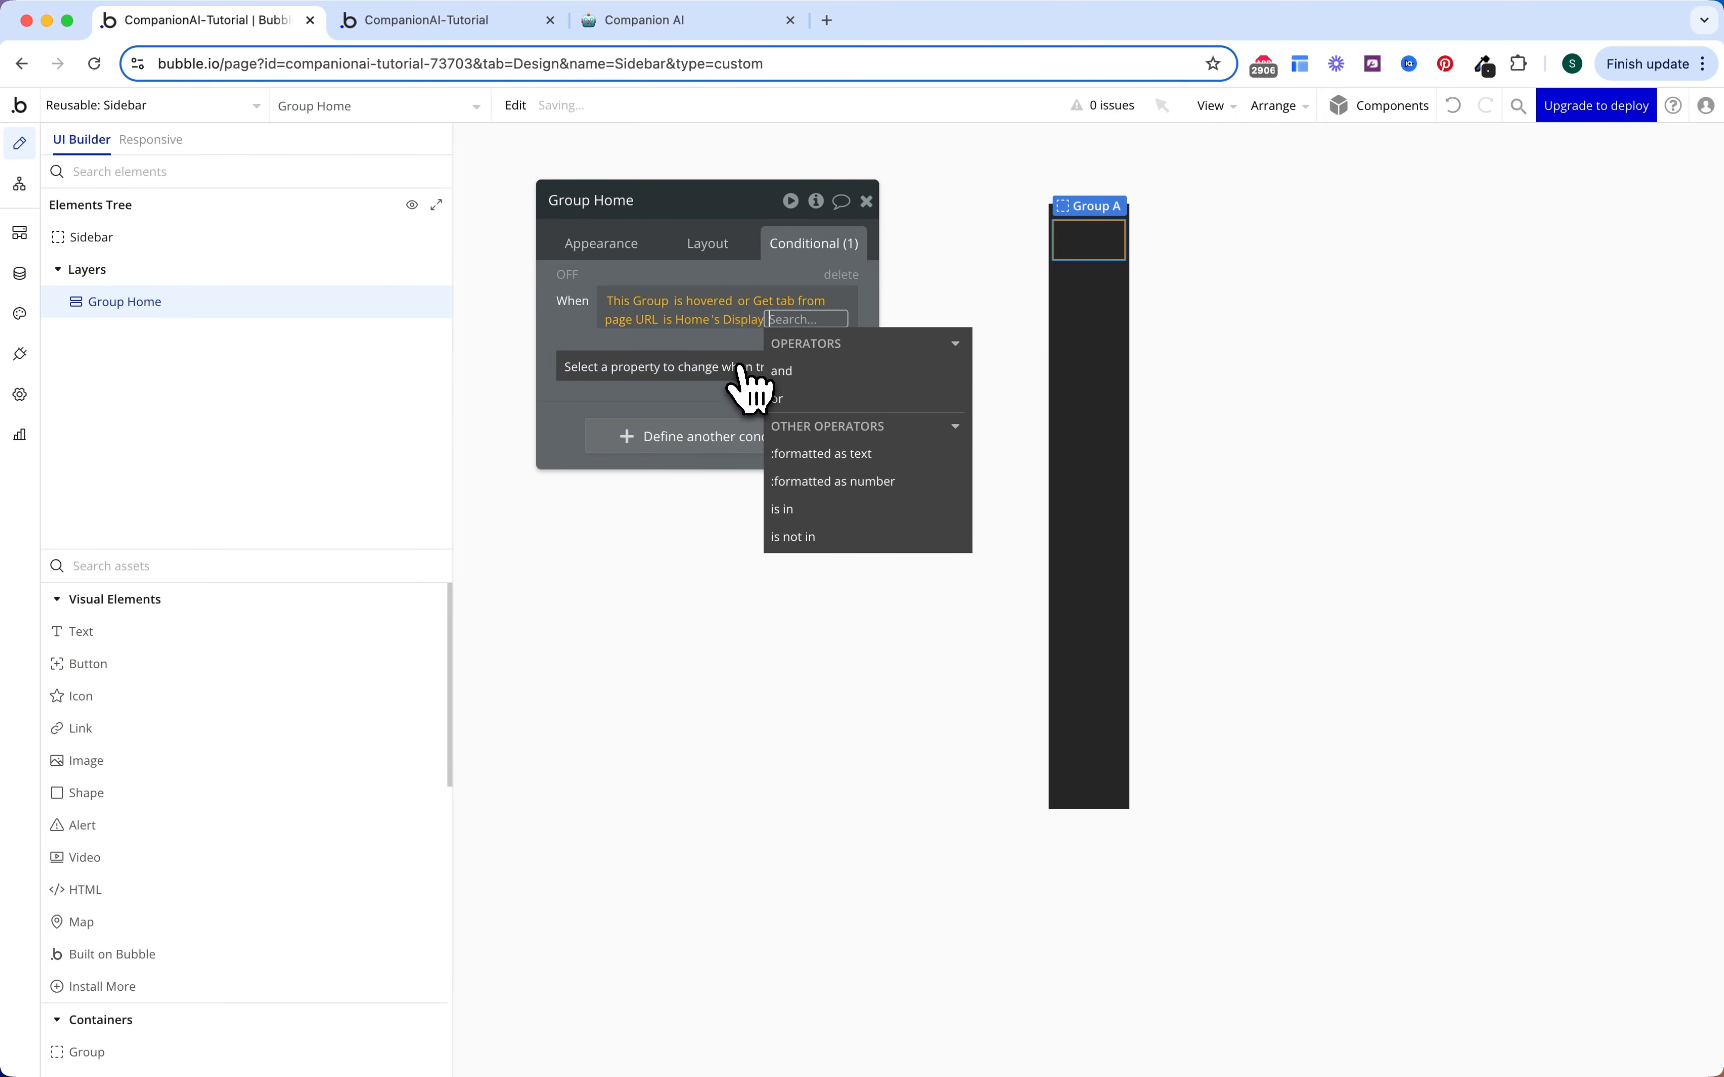
click(677, 346)
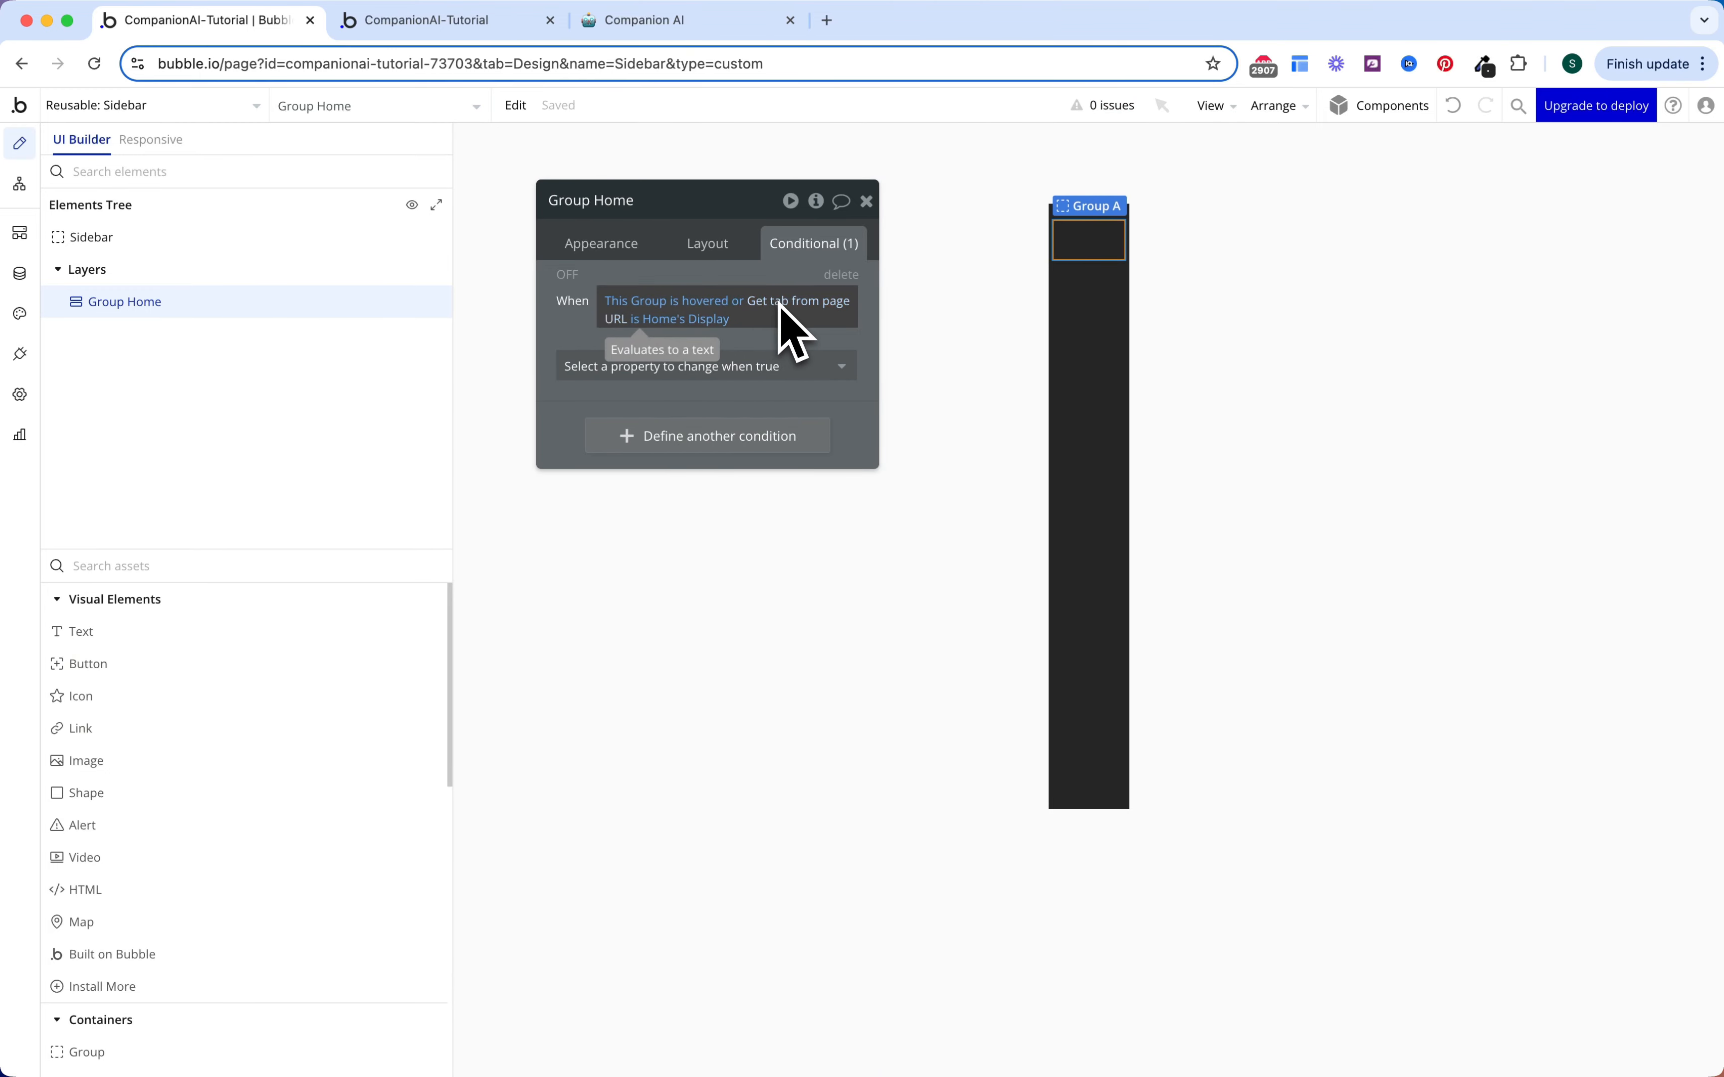
Step: When true, set Background style to Flat color #FFFFFF and preview it
click(684, 366)
text(back)
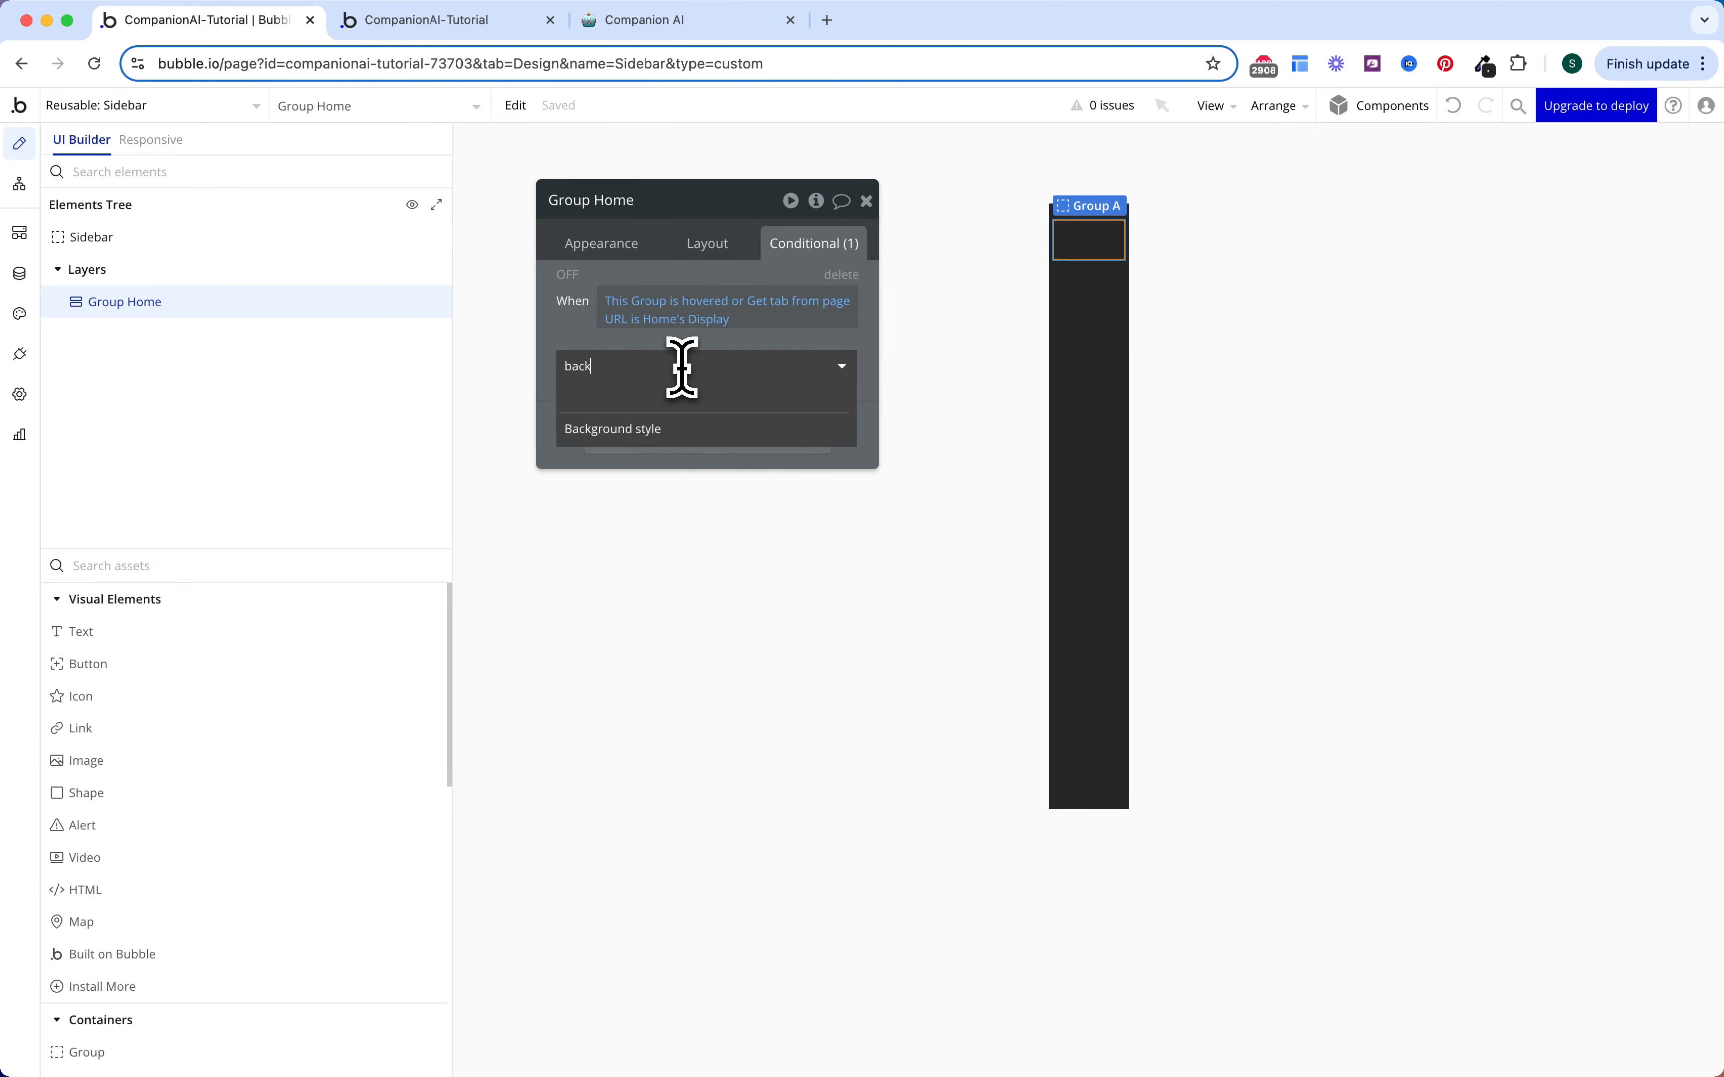
click(684, 428)
click(741, 406)
text(back)
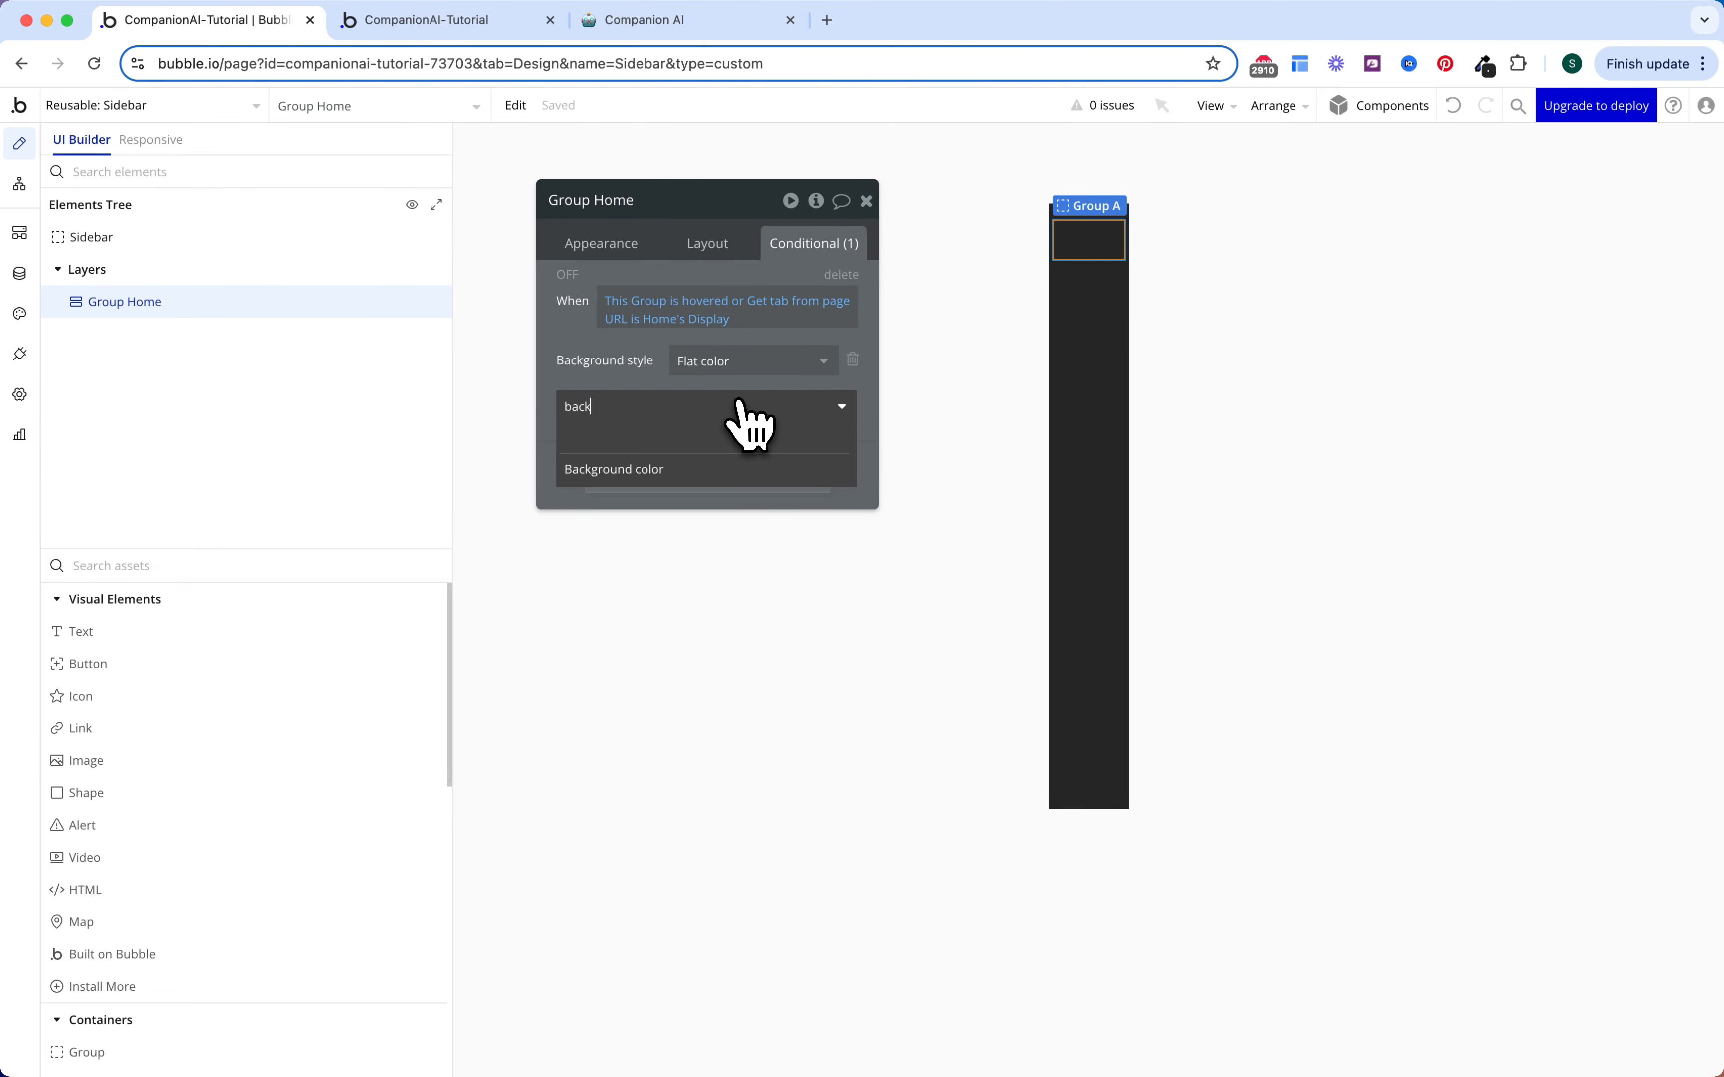
click(721, 467)
click(730, 402)
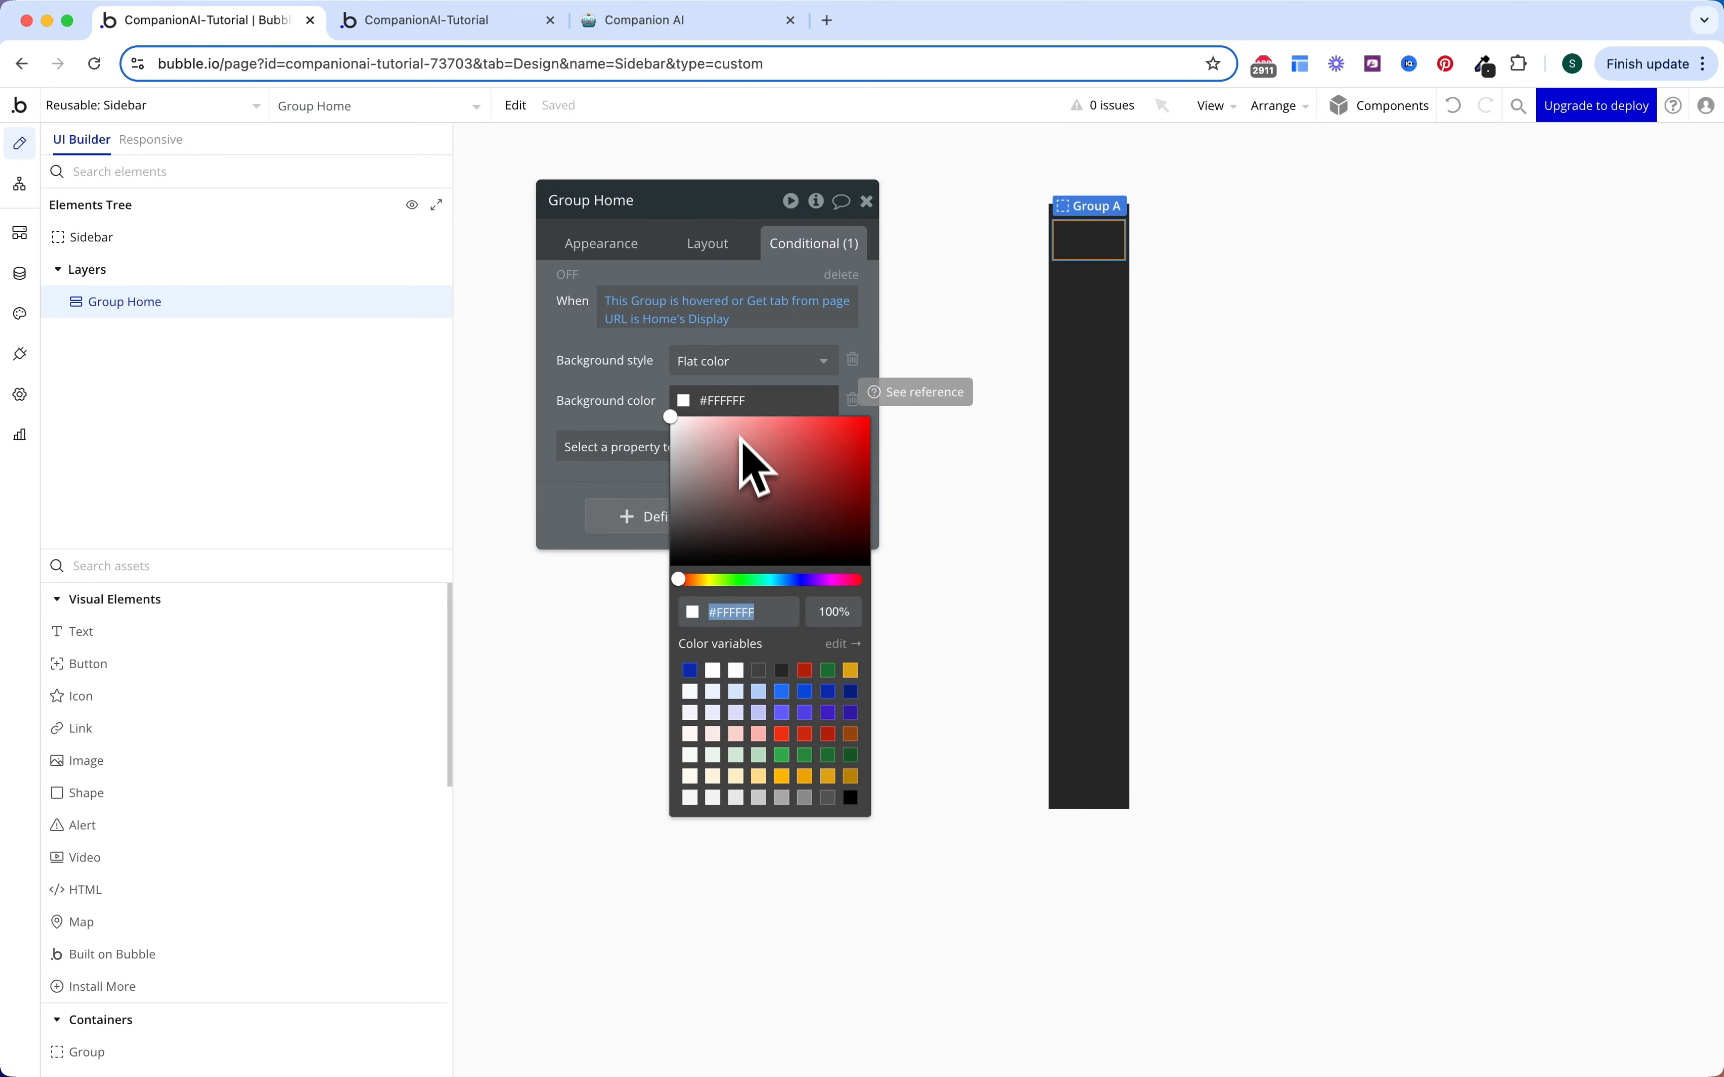
click(840, 614)
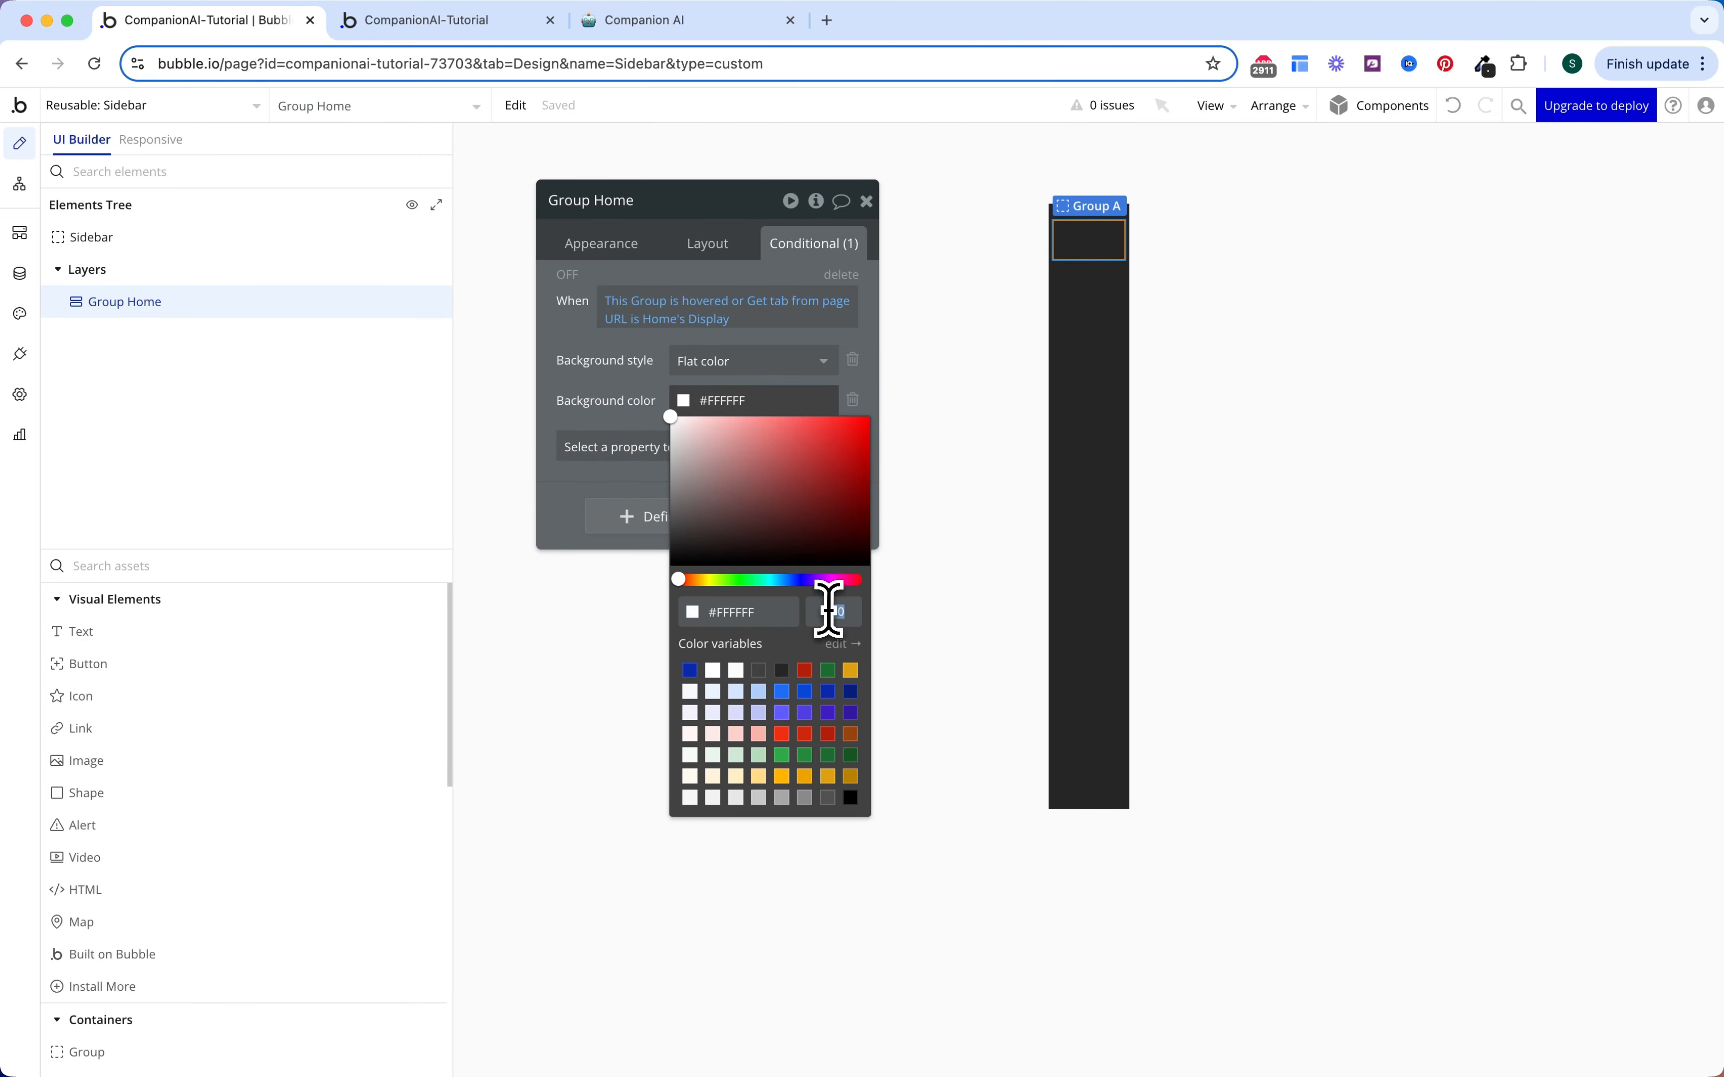
click(616, 374)
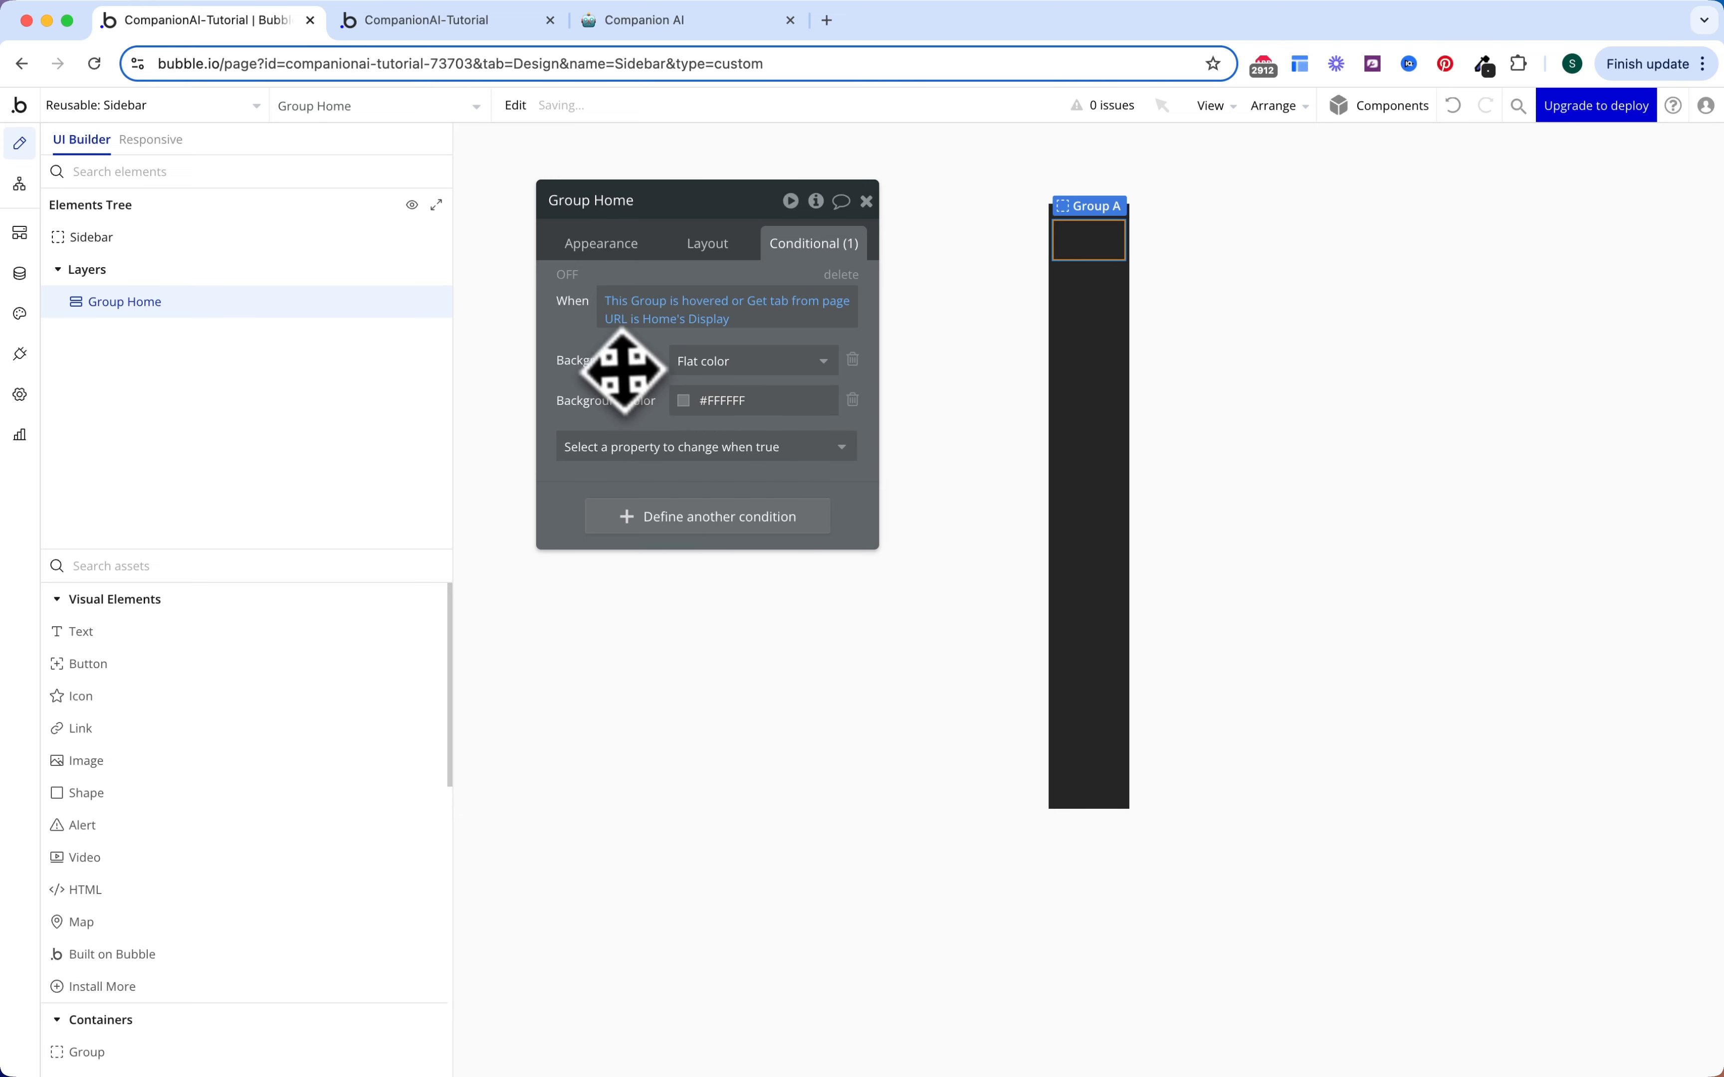
click(568, 275)
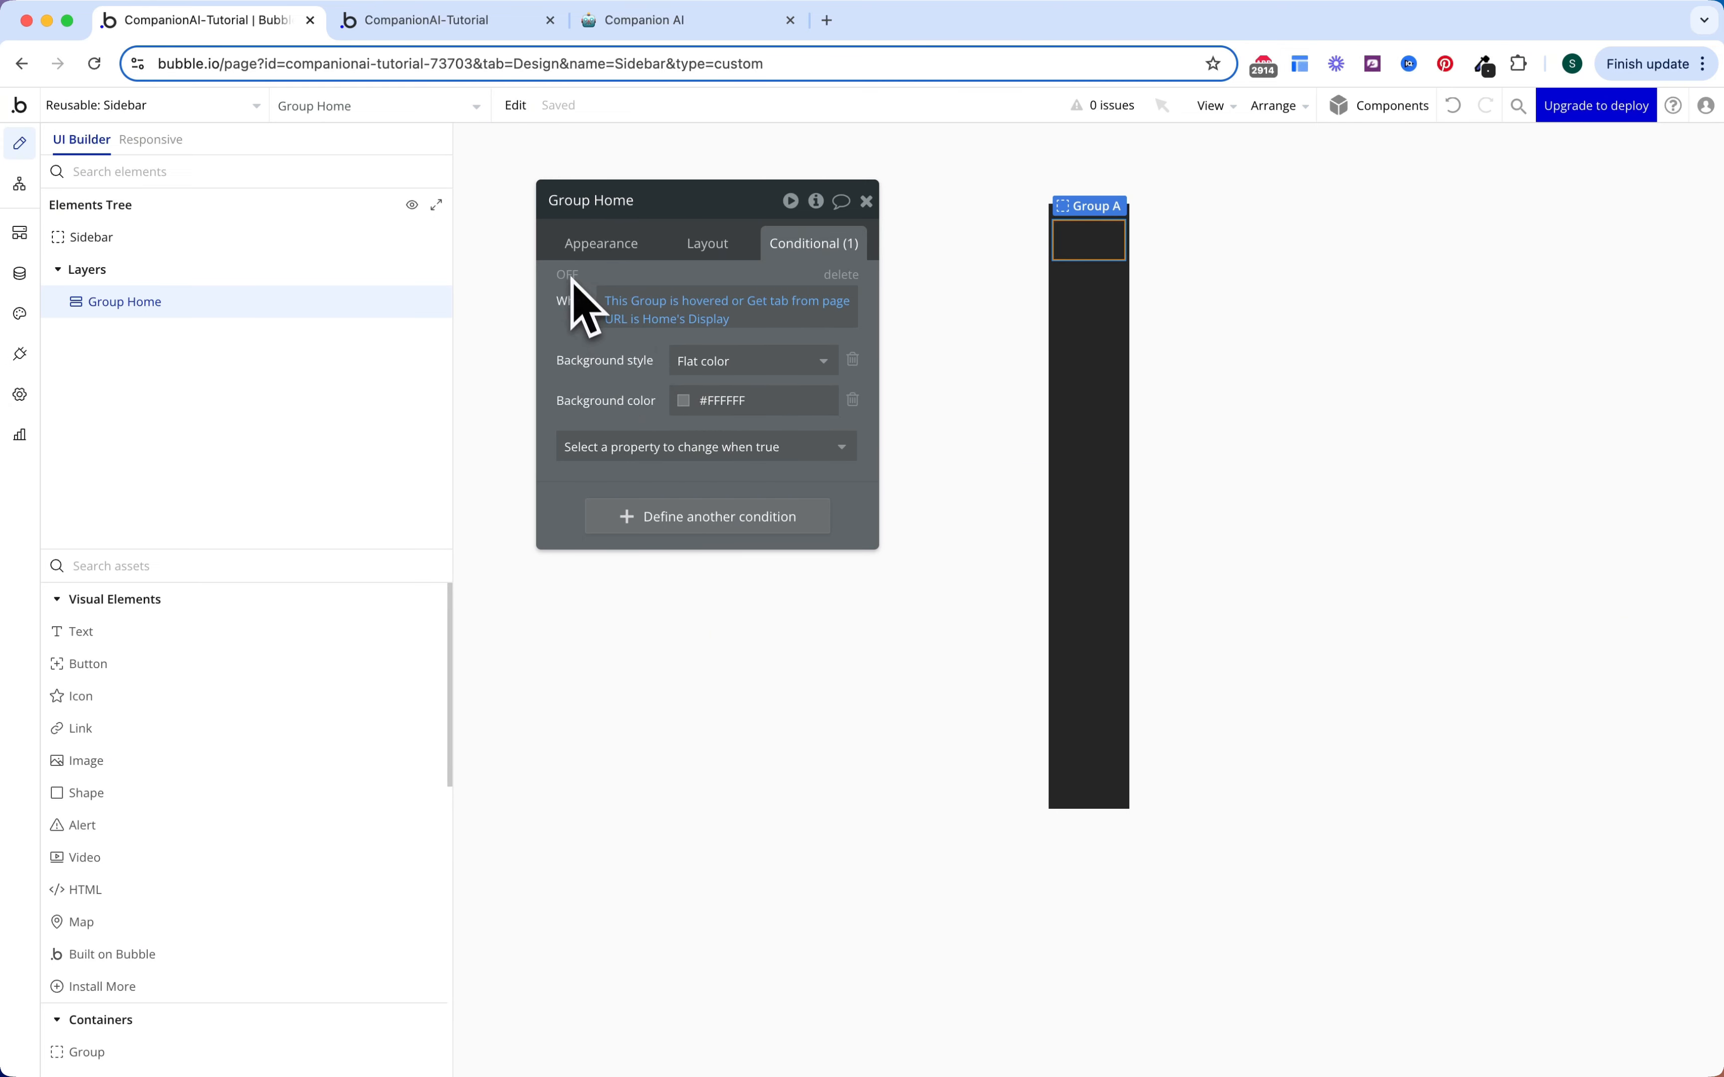
click(727, 257)
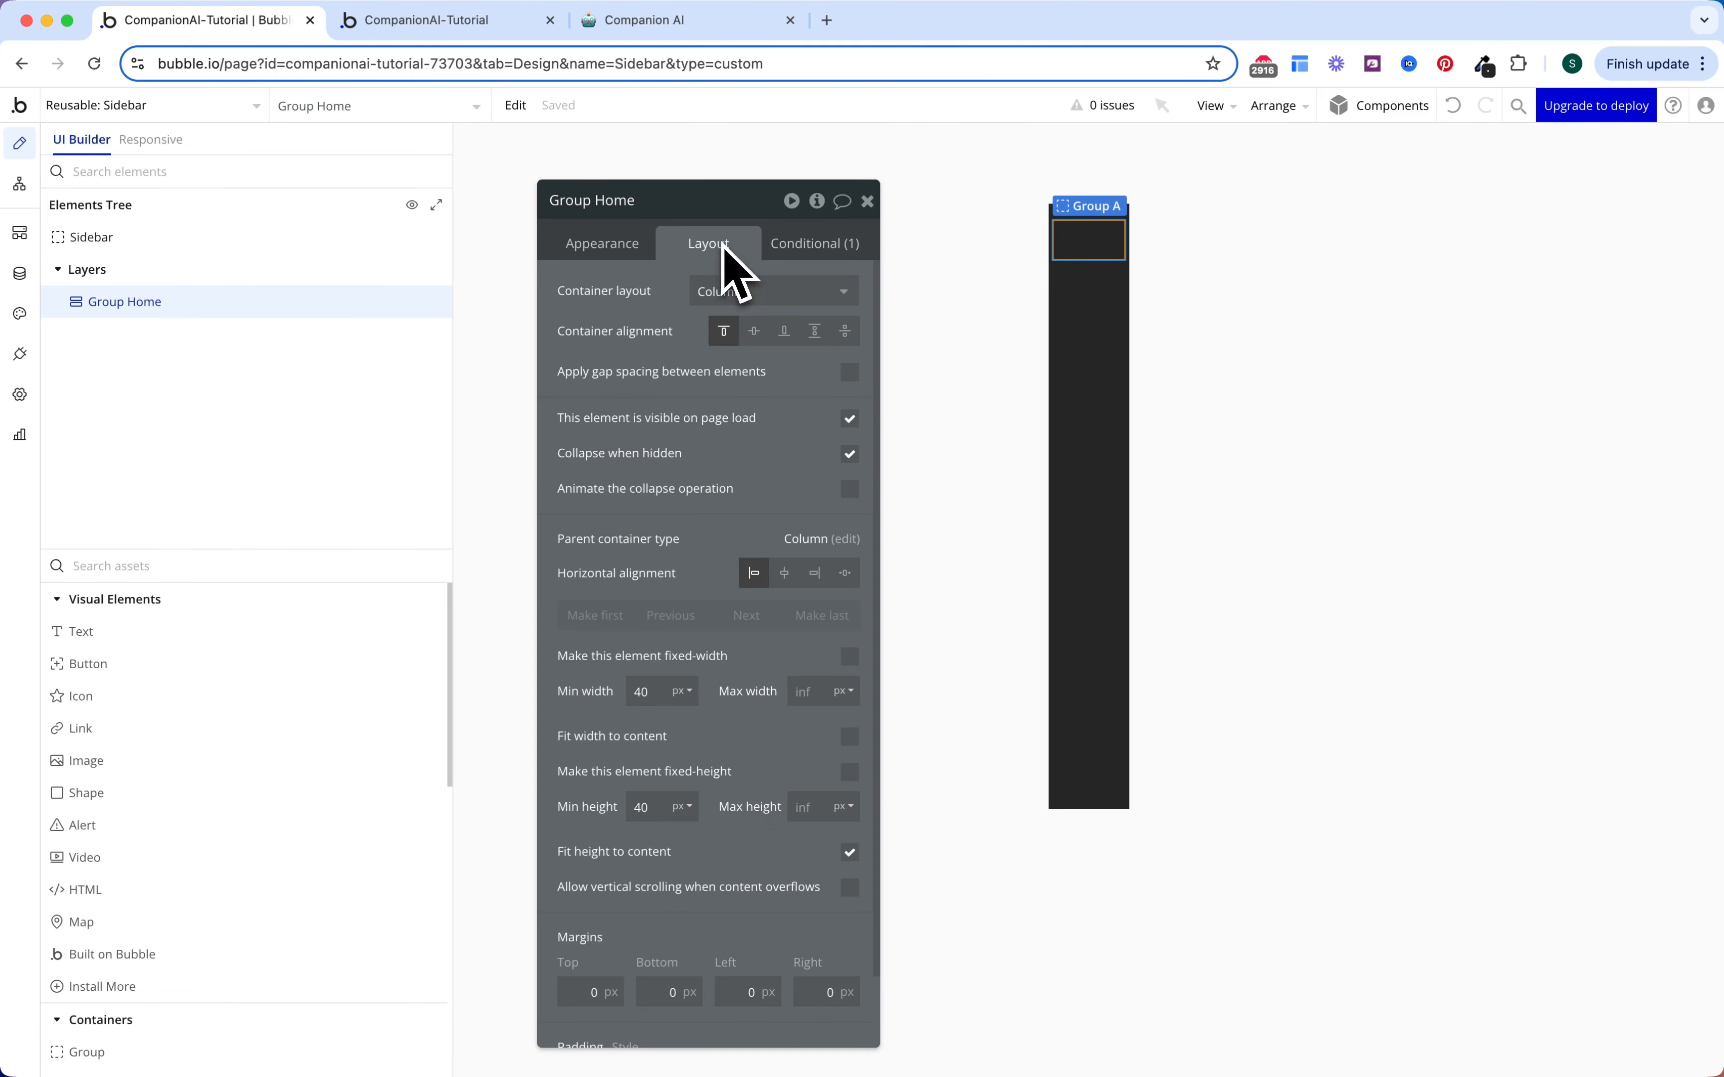
Step: Centre Group Home's contents and draw an icon and a 'Home' text inside it
click(755, 332)
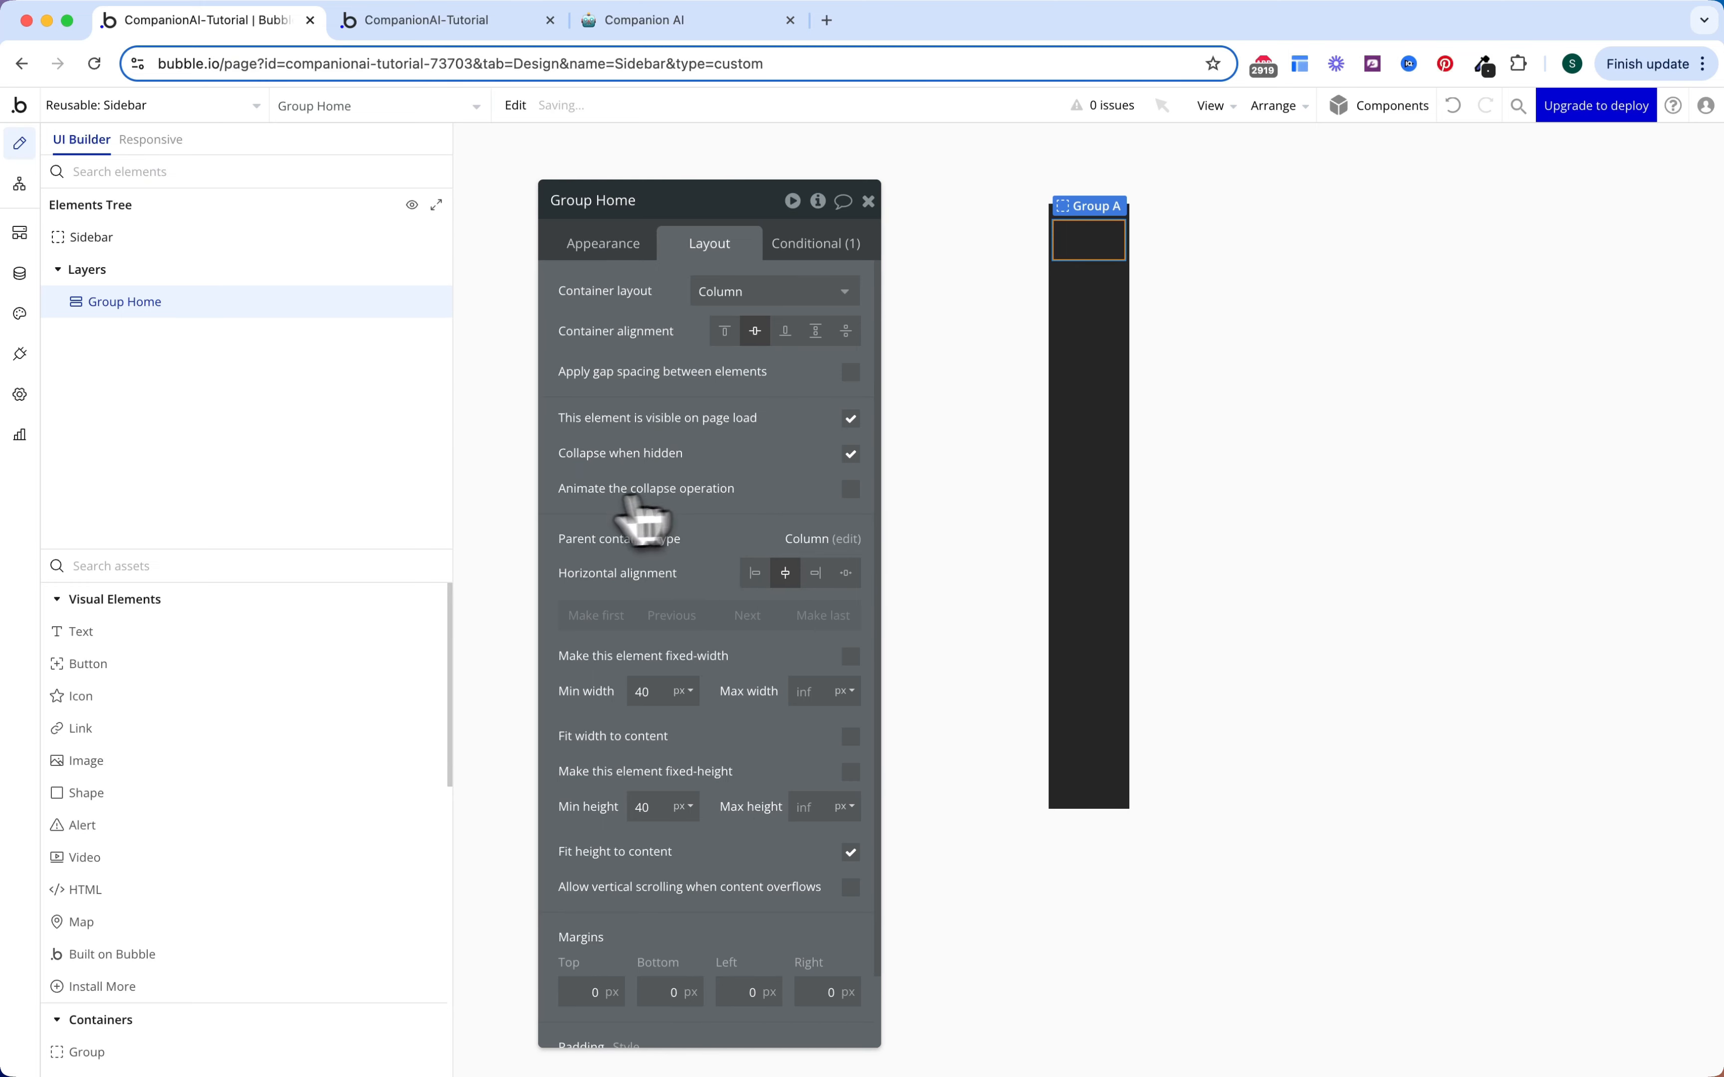
click(243, 696)
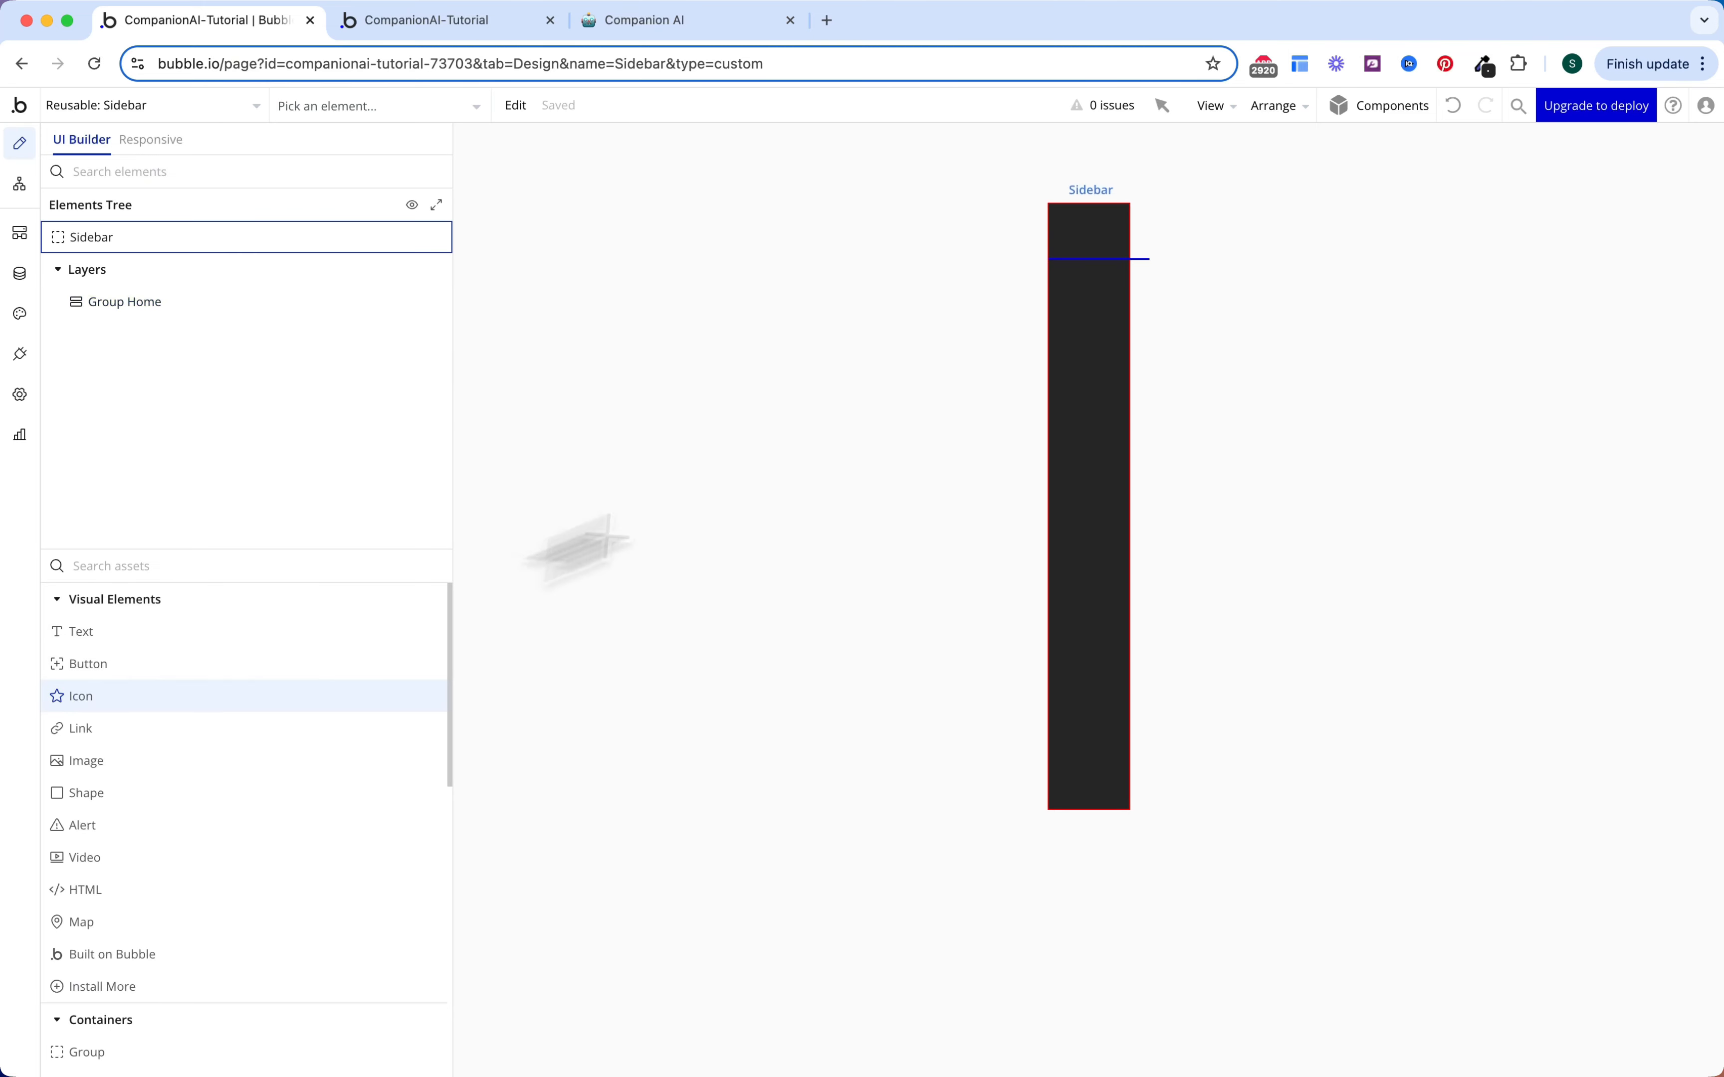
click(1084, 258)
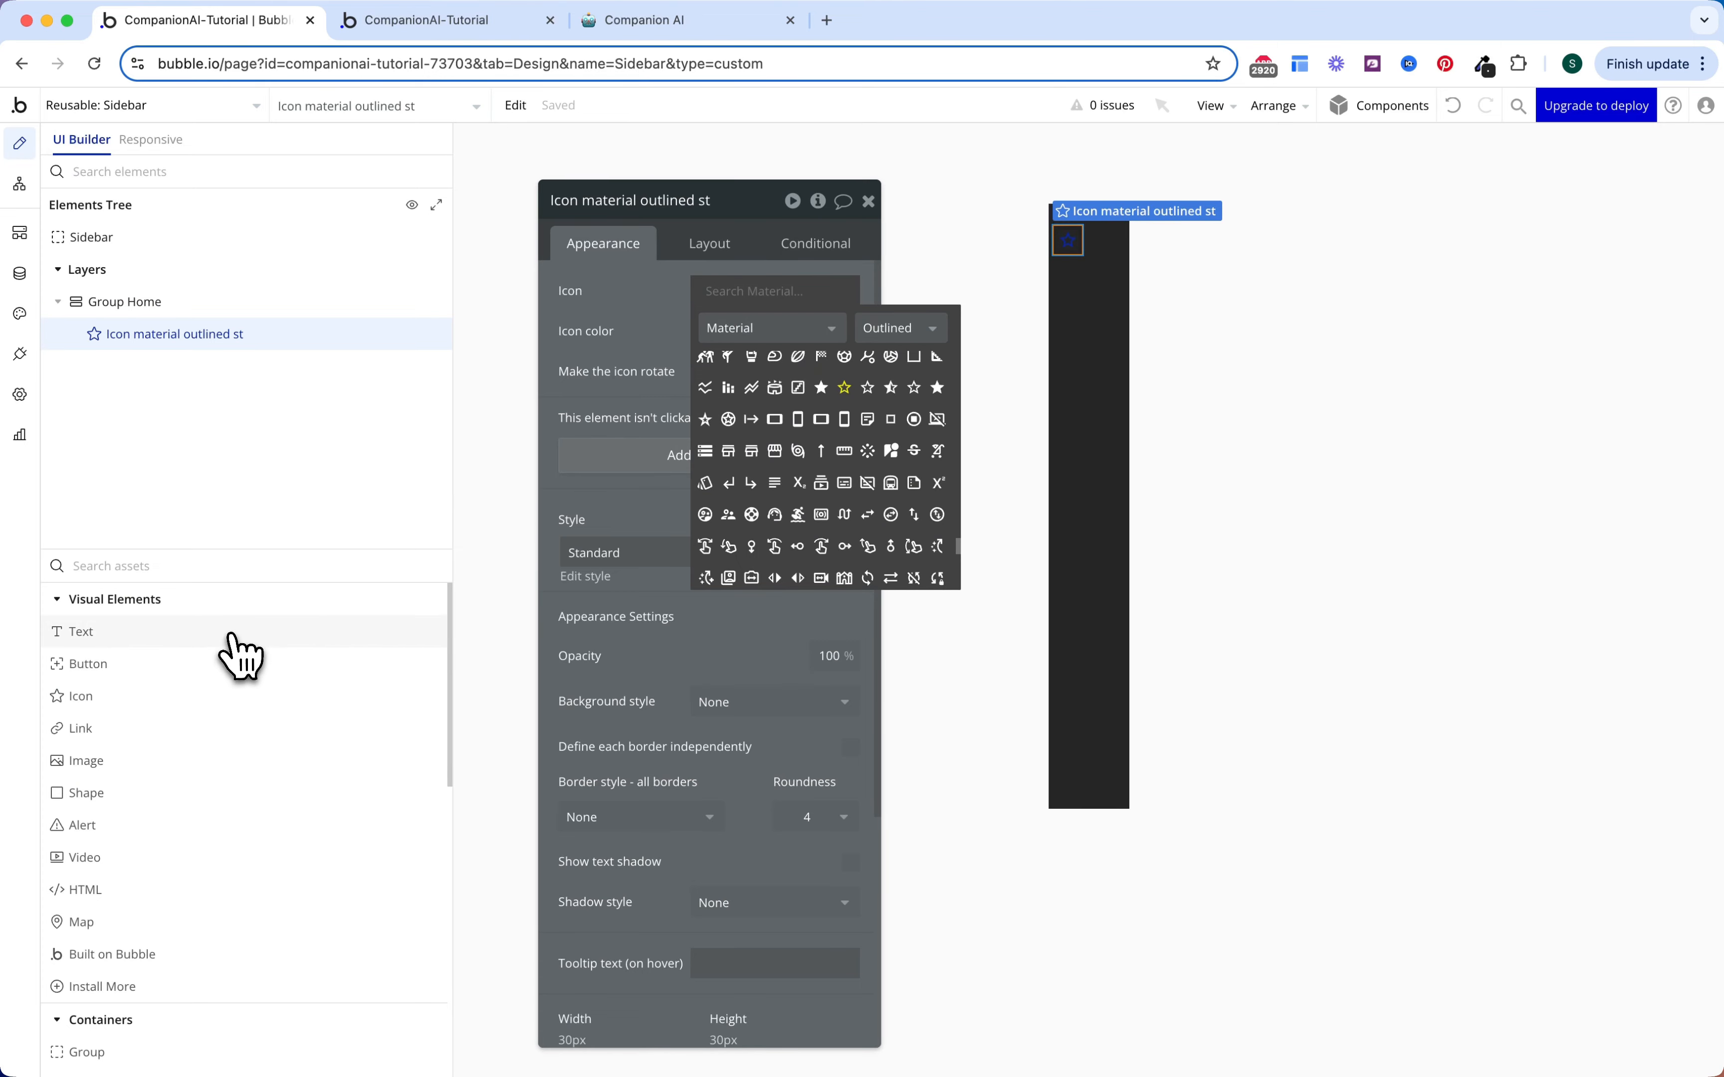
click(232, 637)
click(1081, 249)
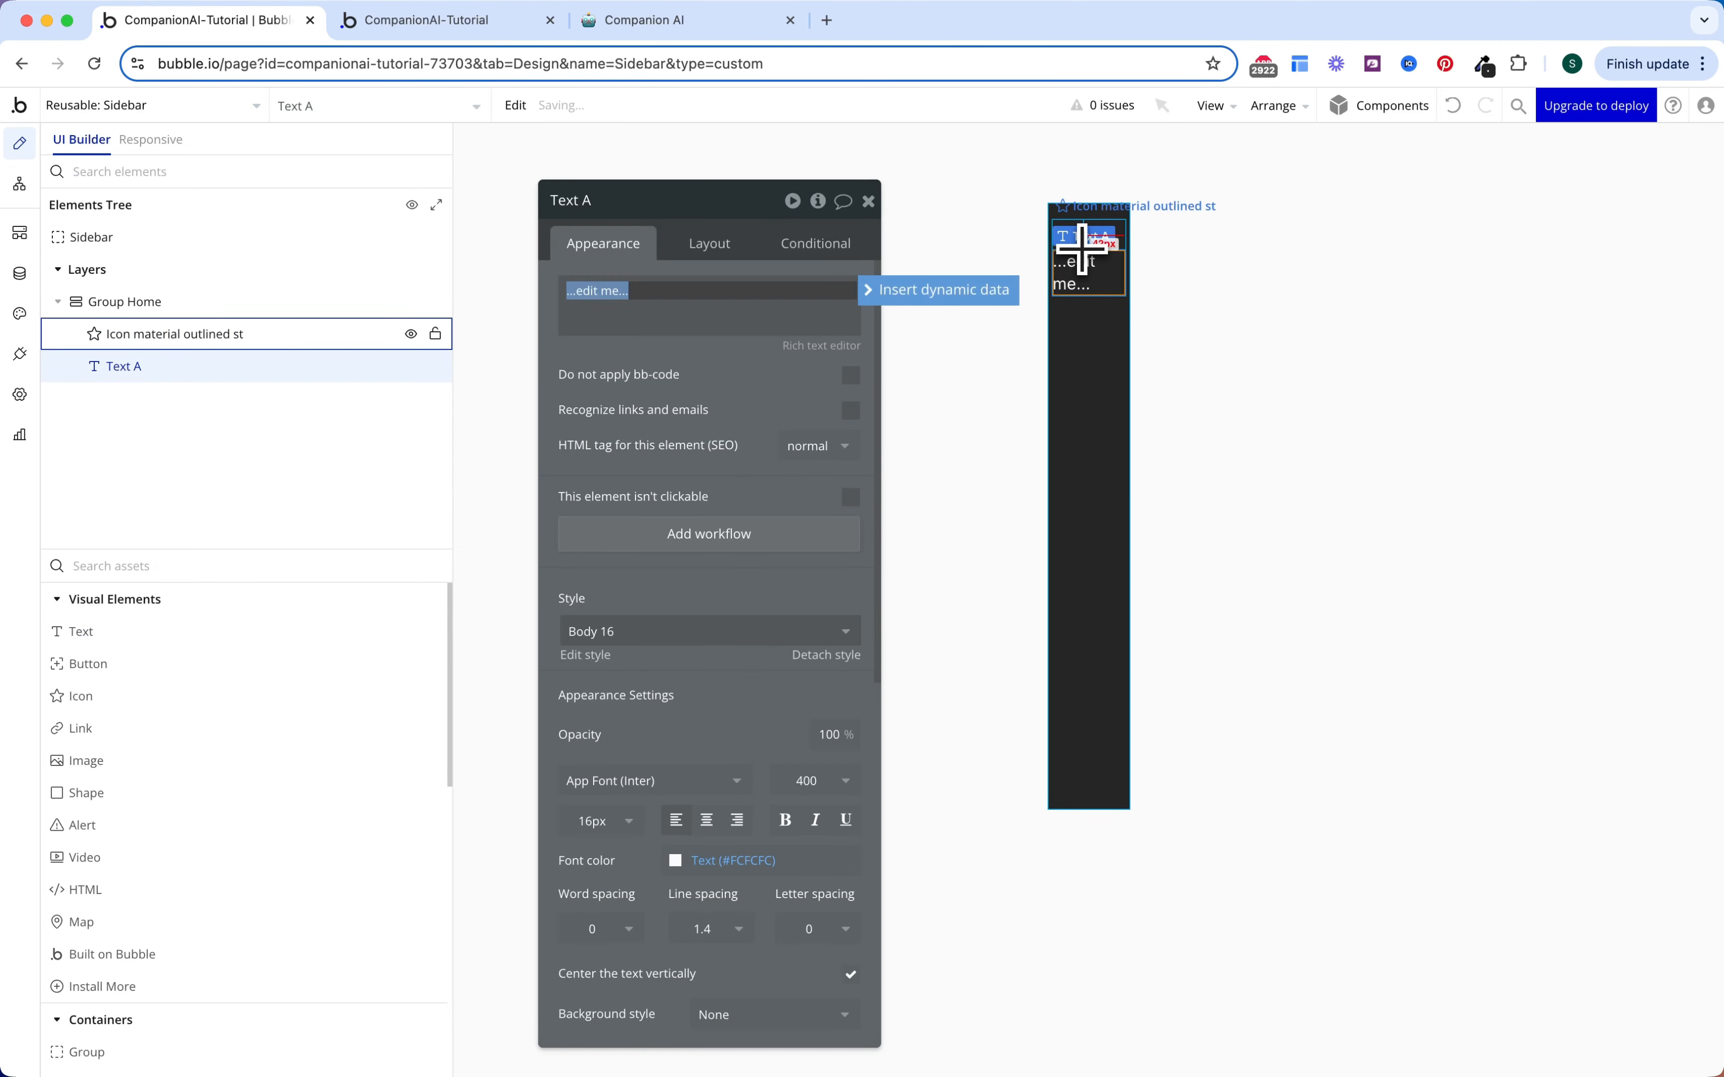
click(662, 399)
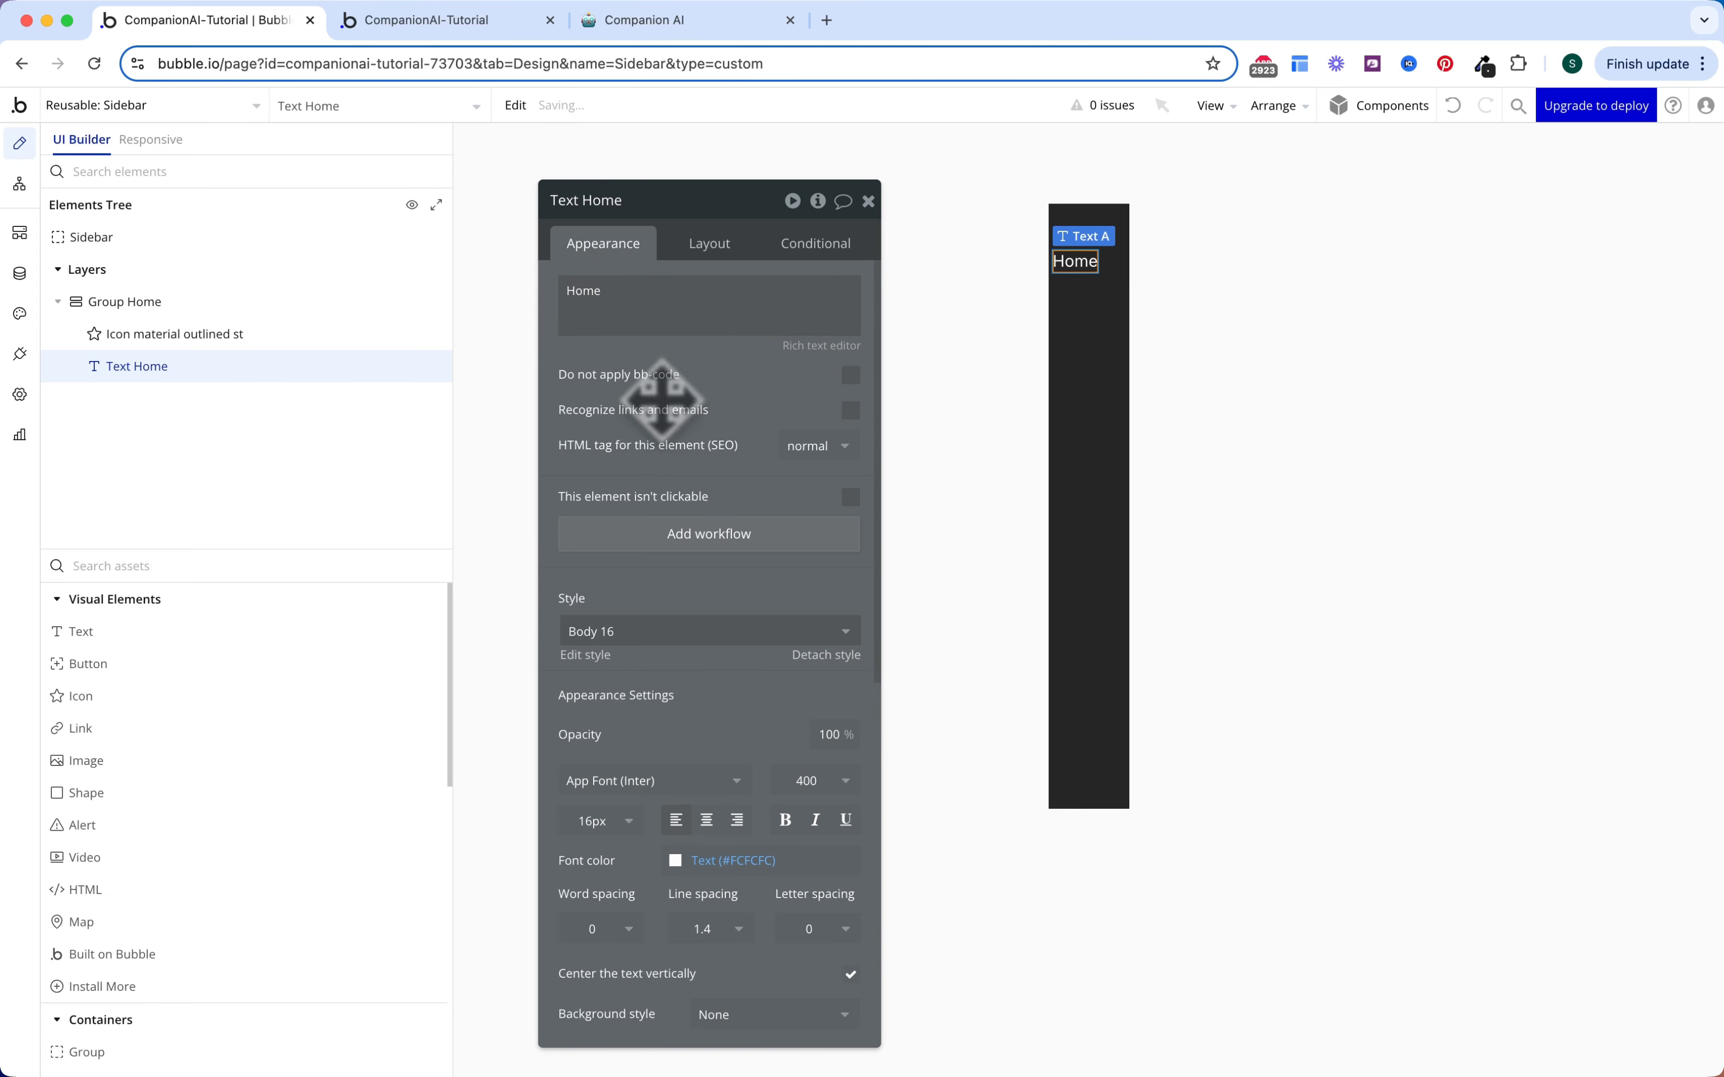
Step: Centre the Home label horizontally, then reselect Group Home for its padding
click(727, 255)
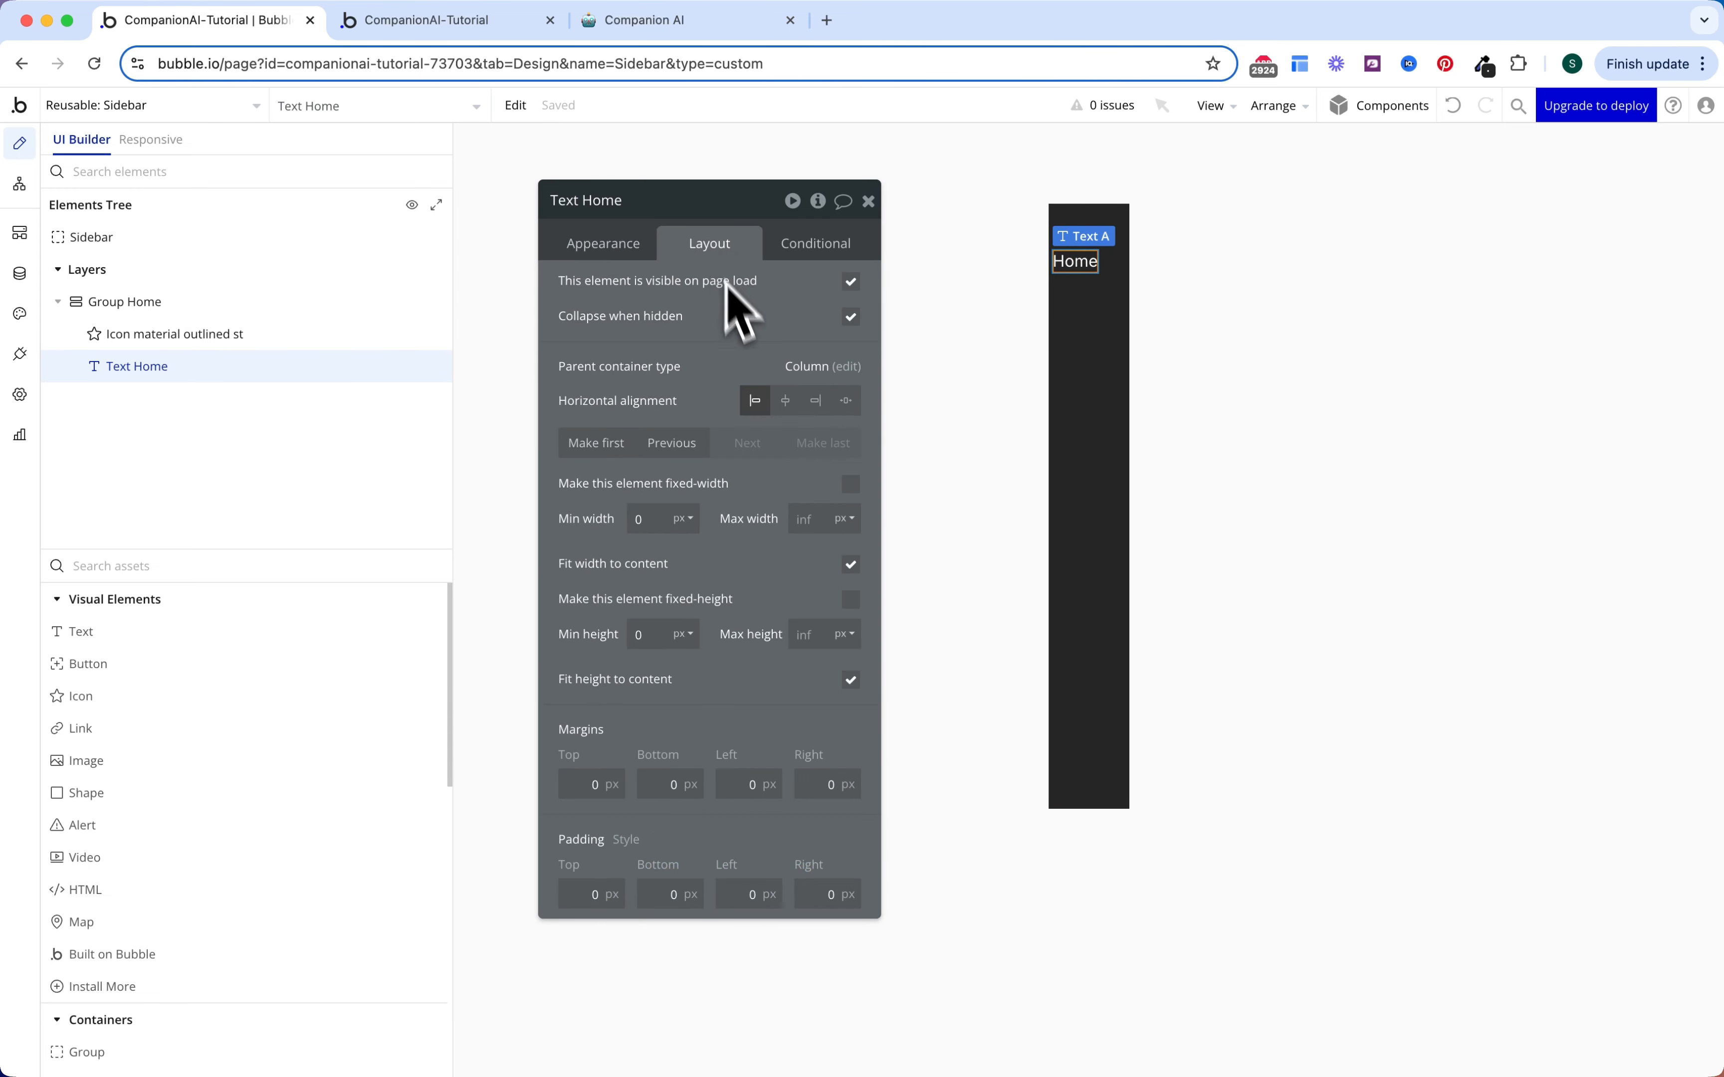
click(784, 401)
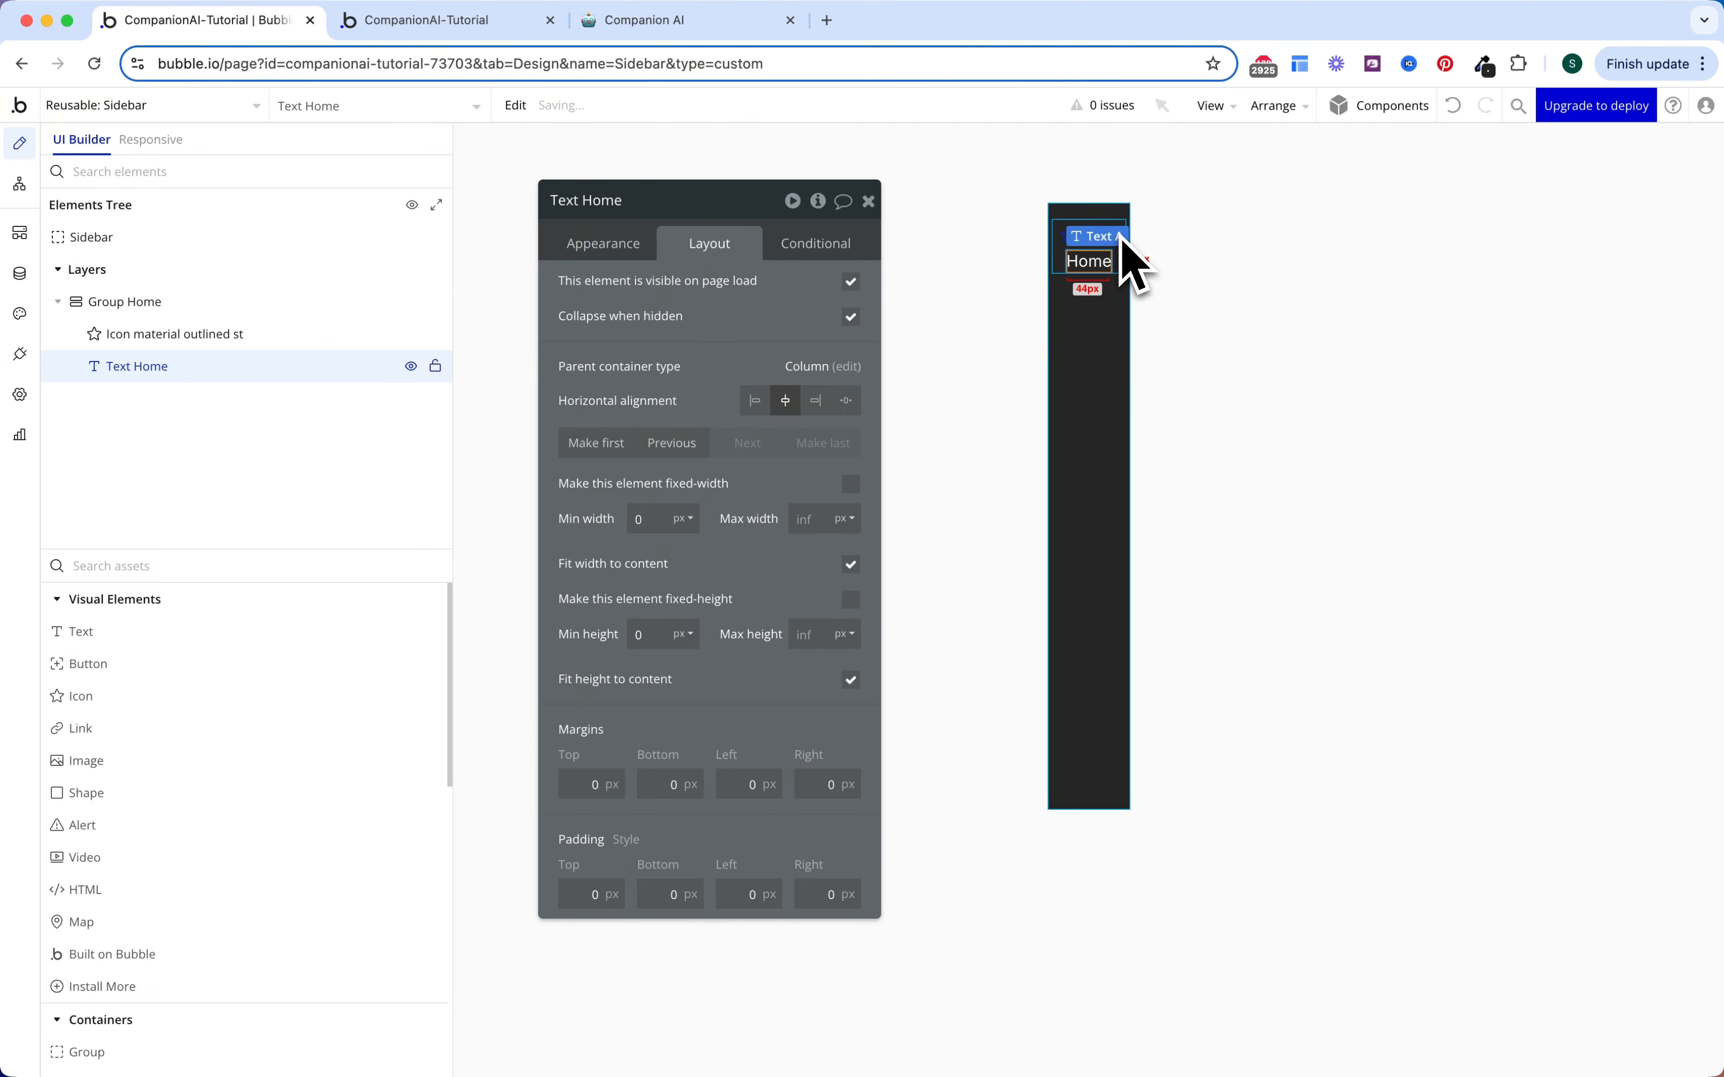
click(1068, 242)
click(1065, 256)
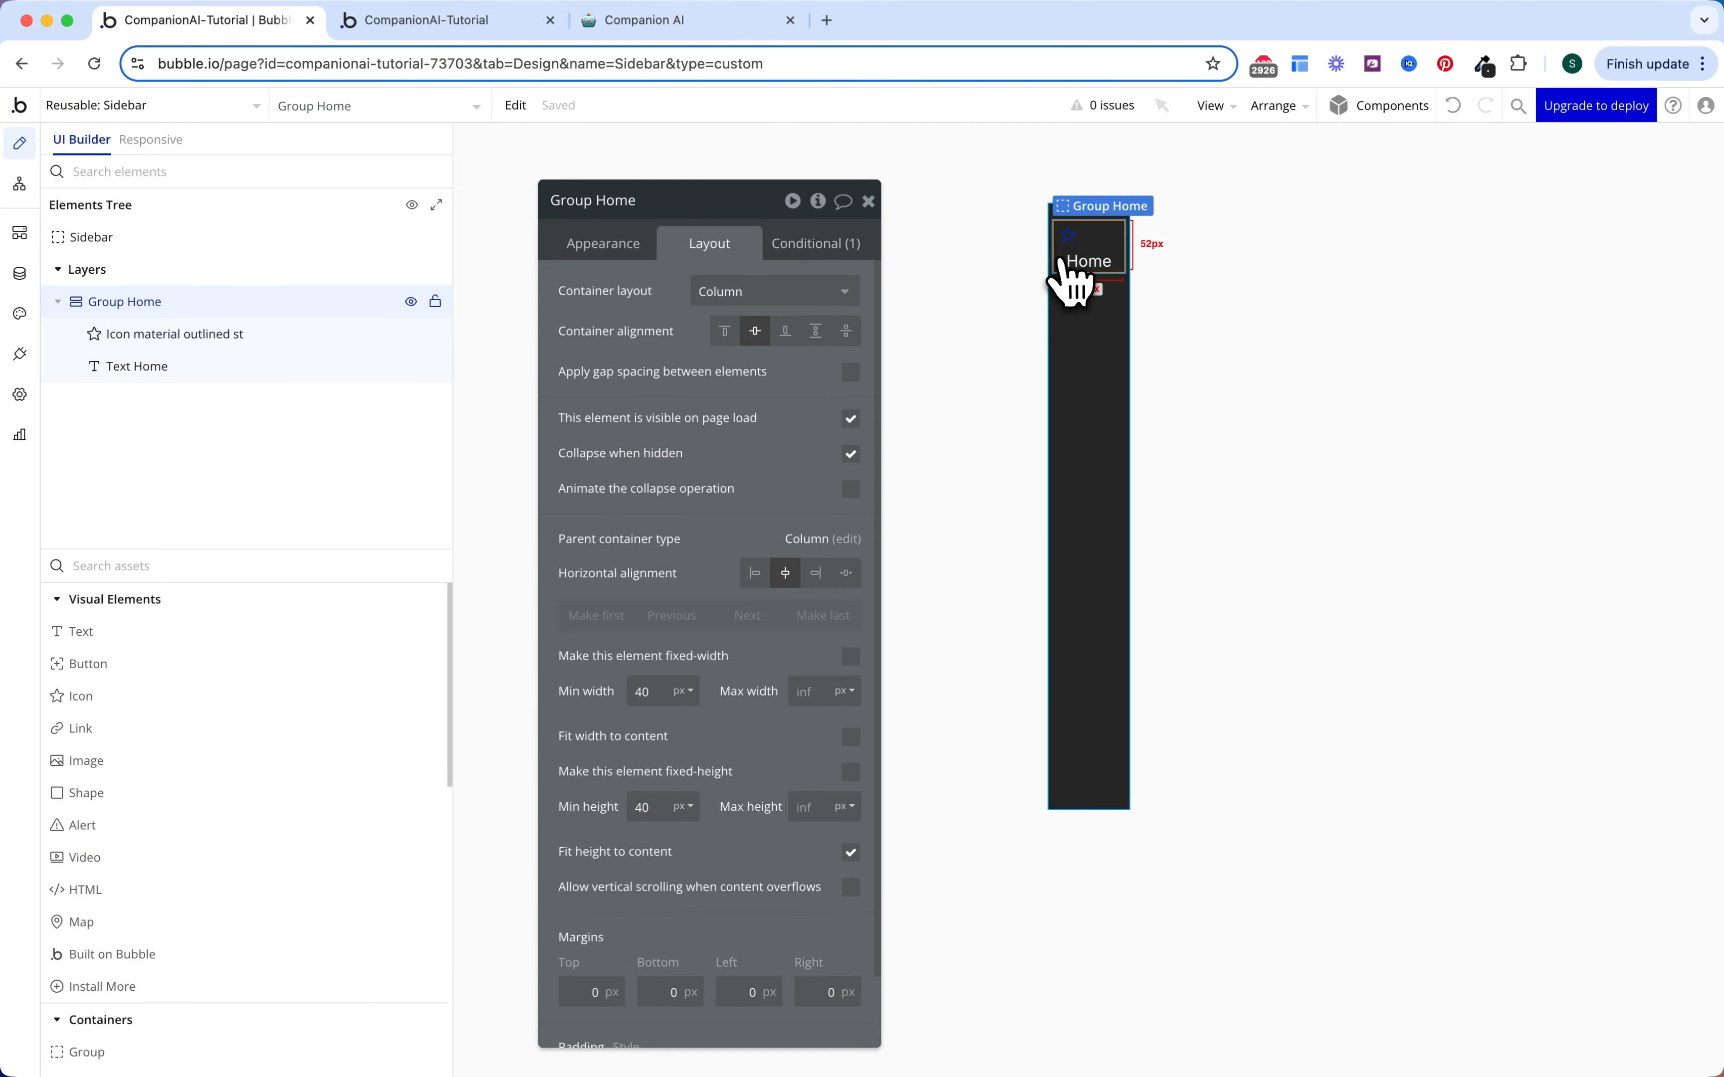
scroll(692, 677, down, 2)
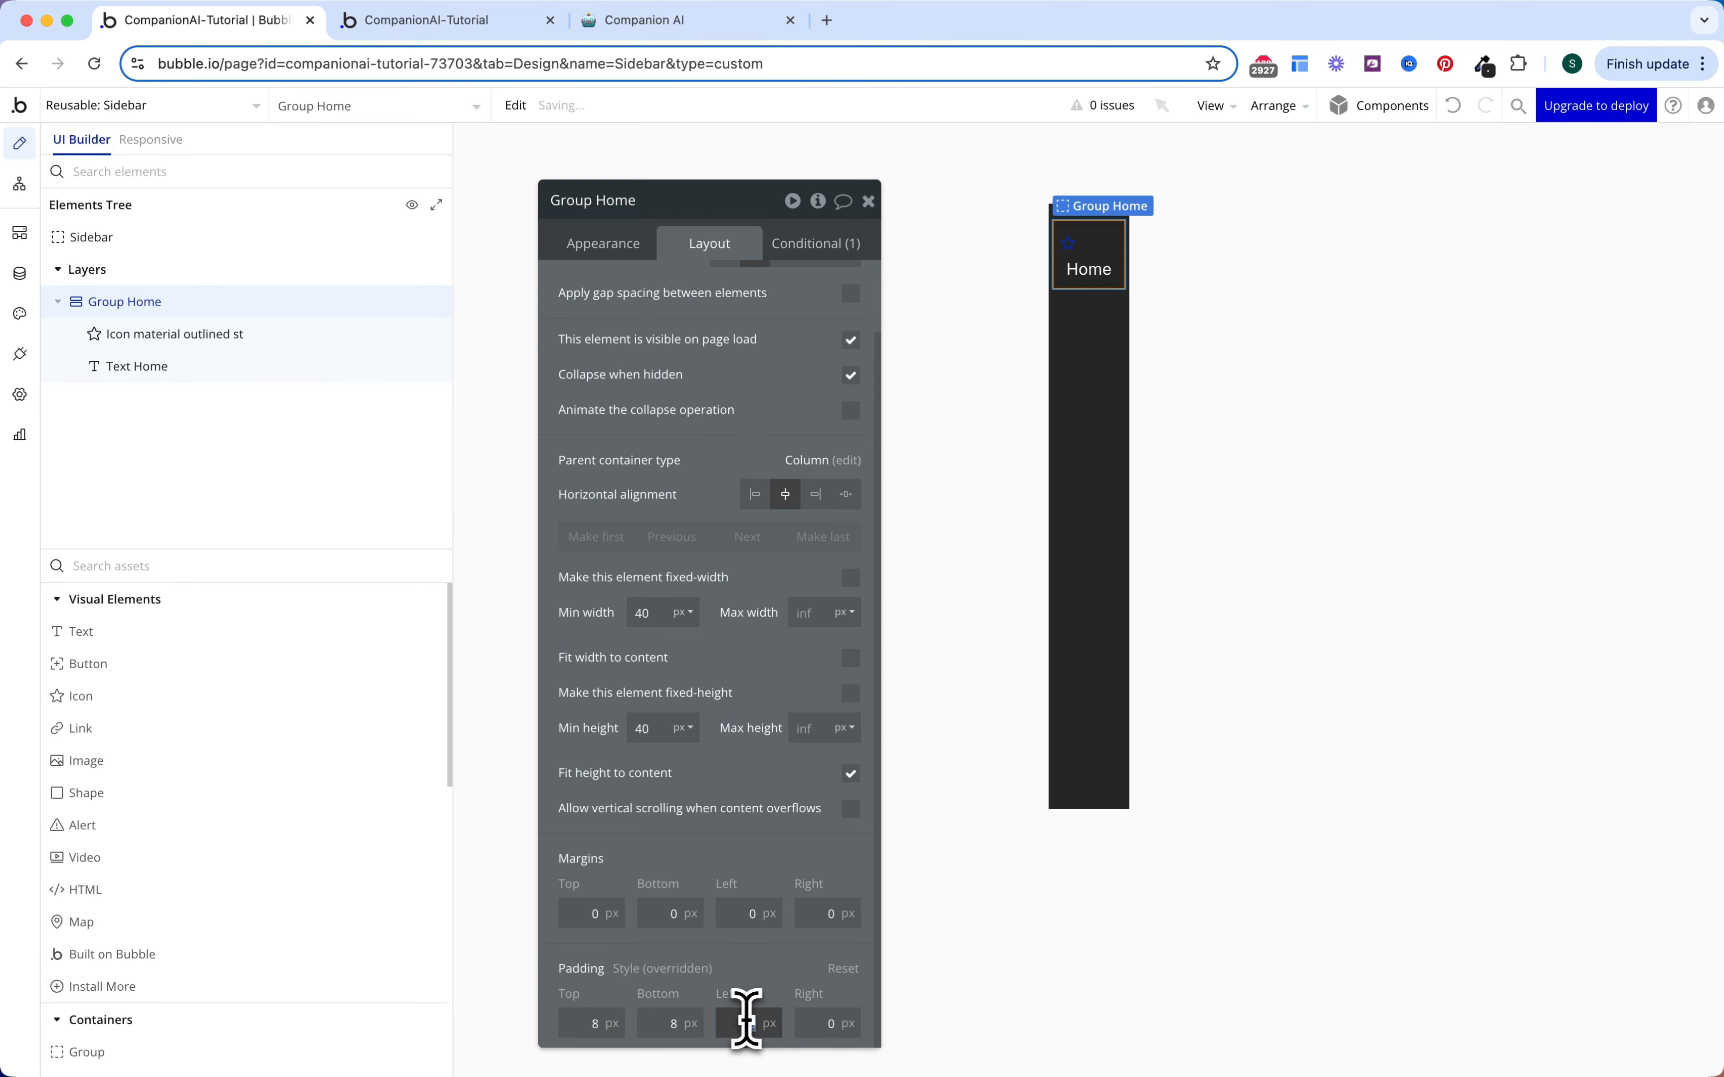
Step: Centre the icon horizontally and switch it to the Material 'home' house icon
click(1114, 271)
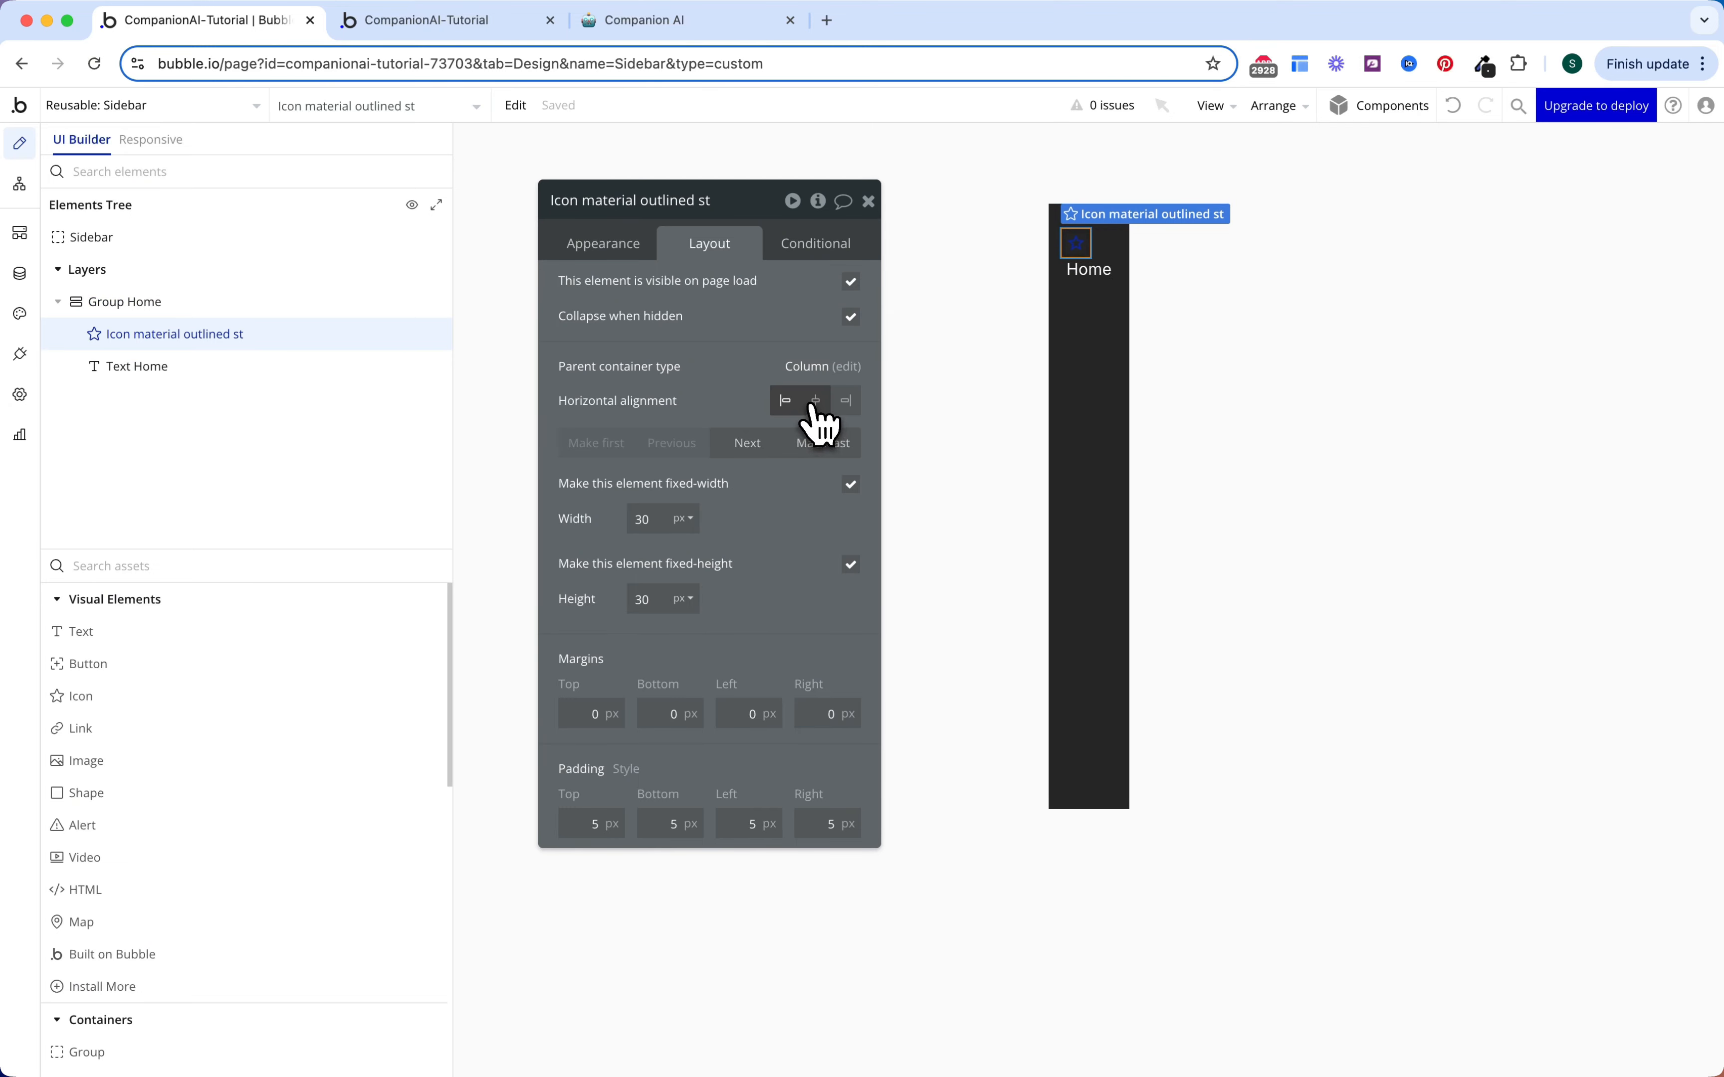
click(815, 401)
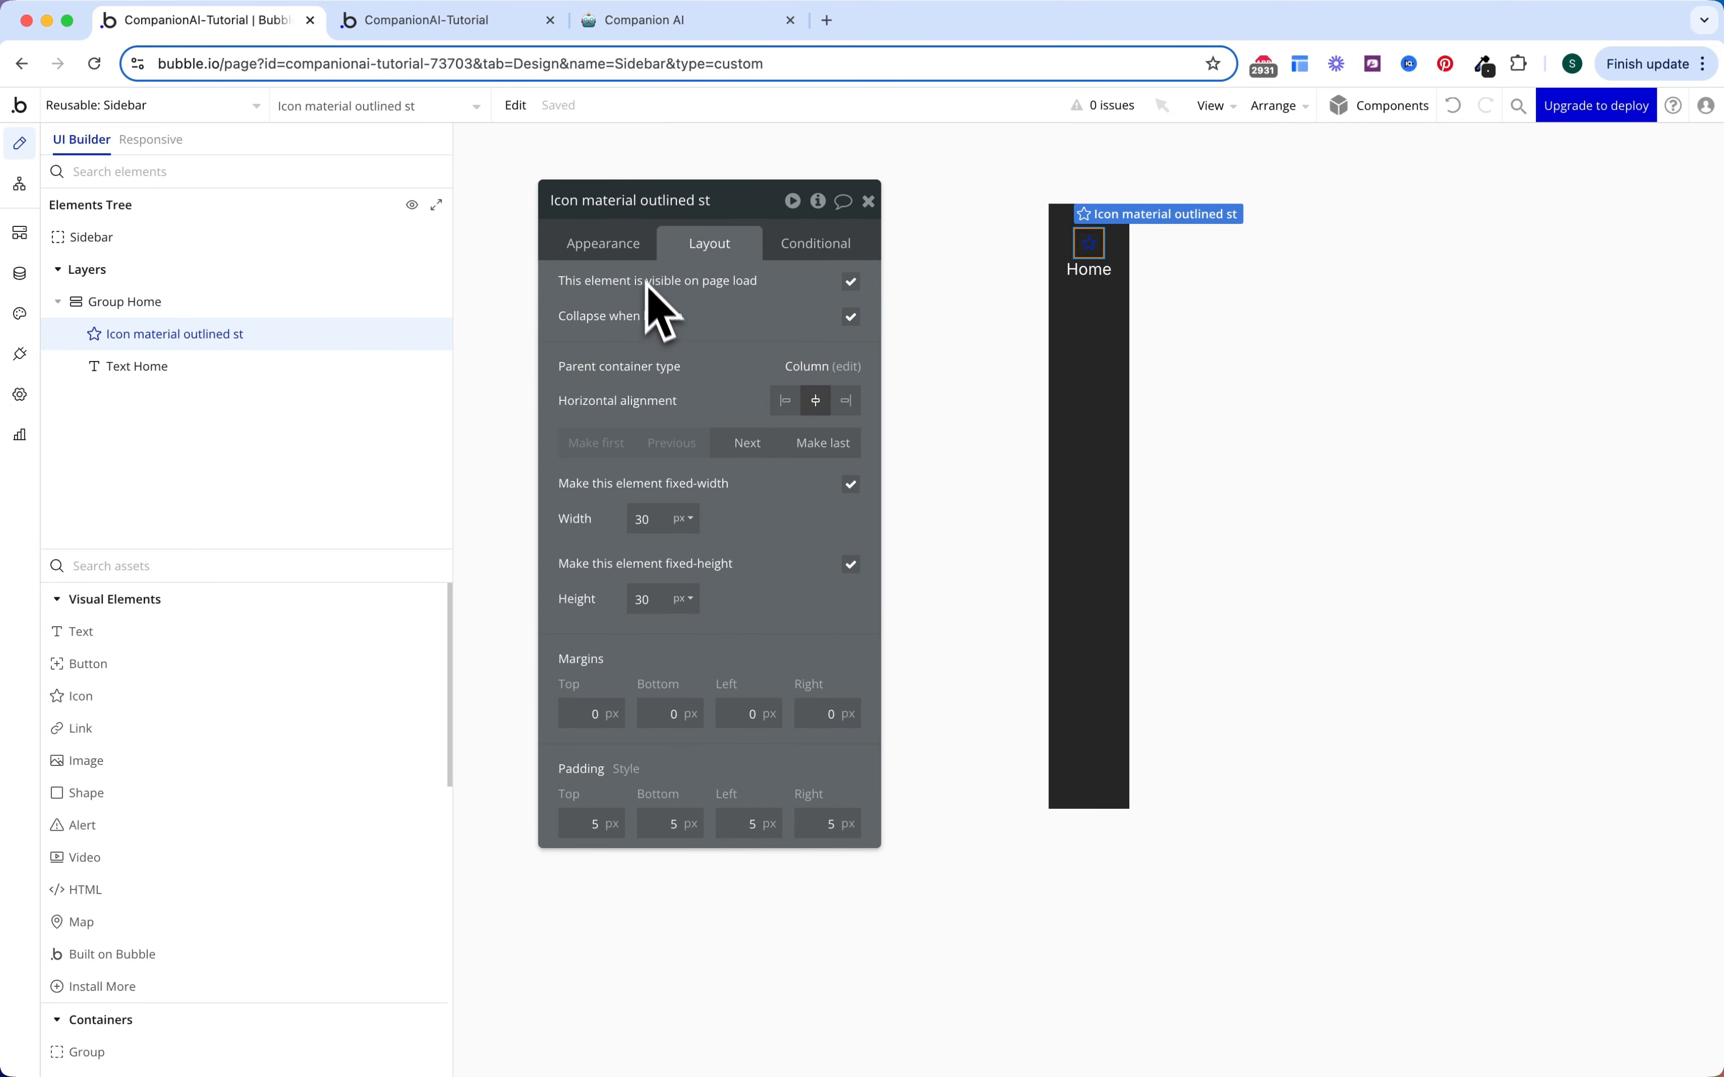
click(606, 246)
click(781, 303)
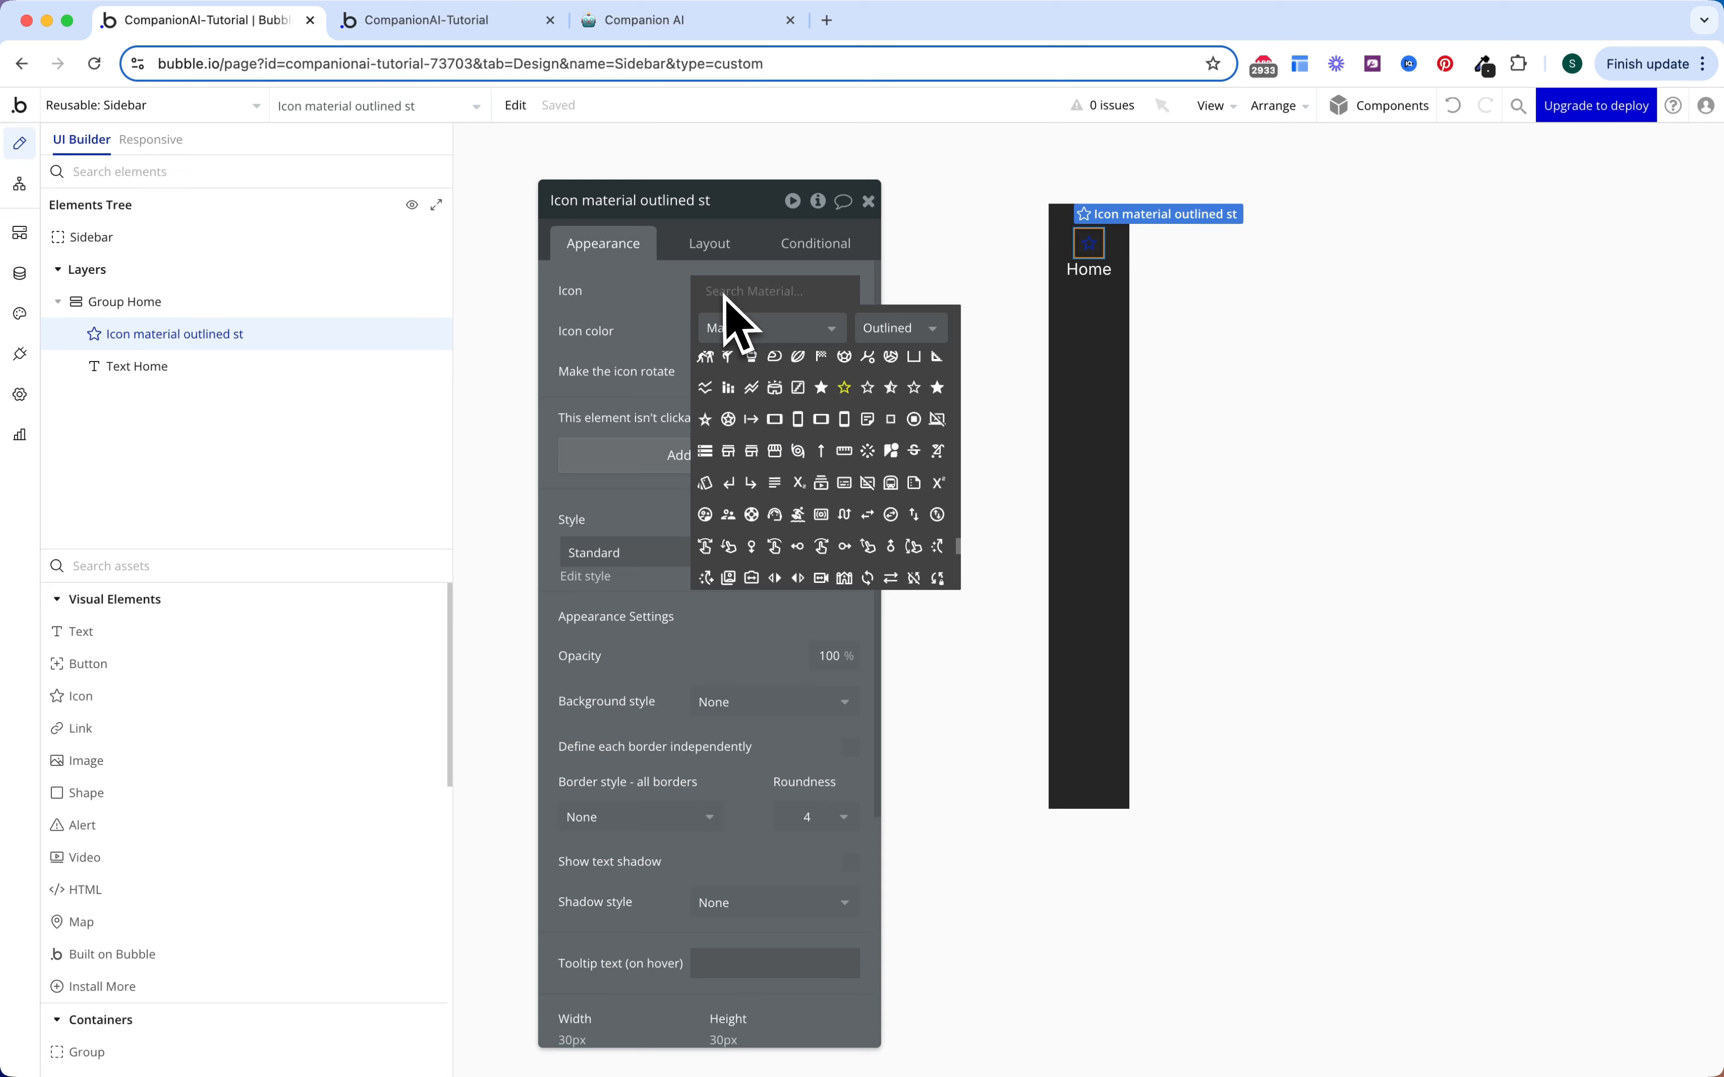
text(home)
click(797, 364)
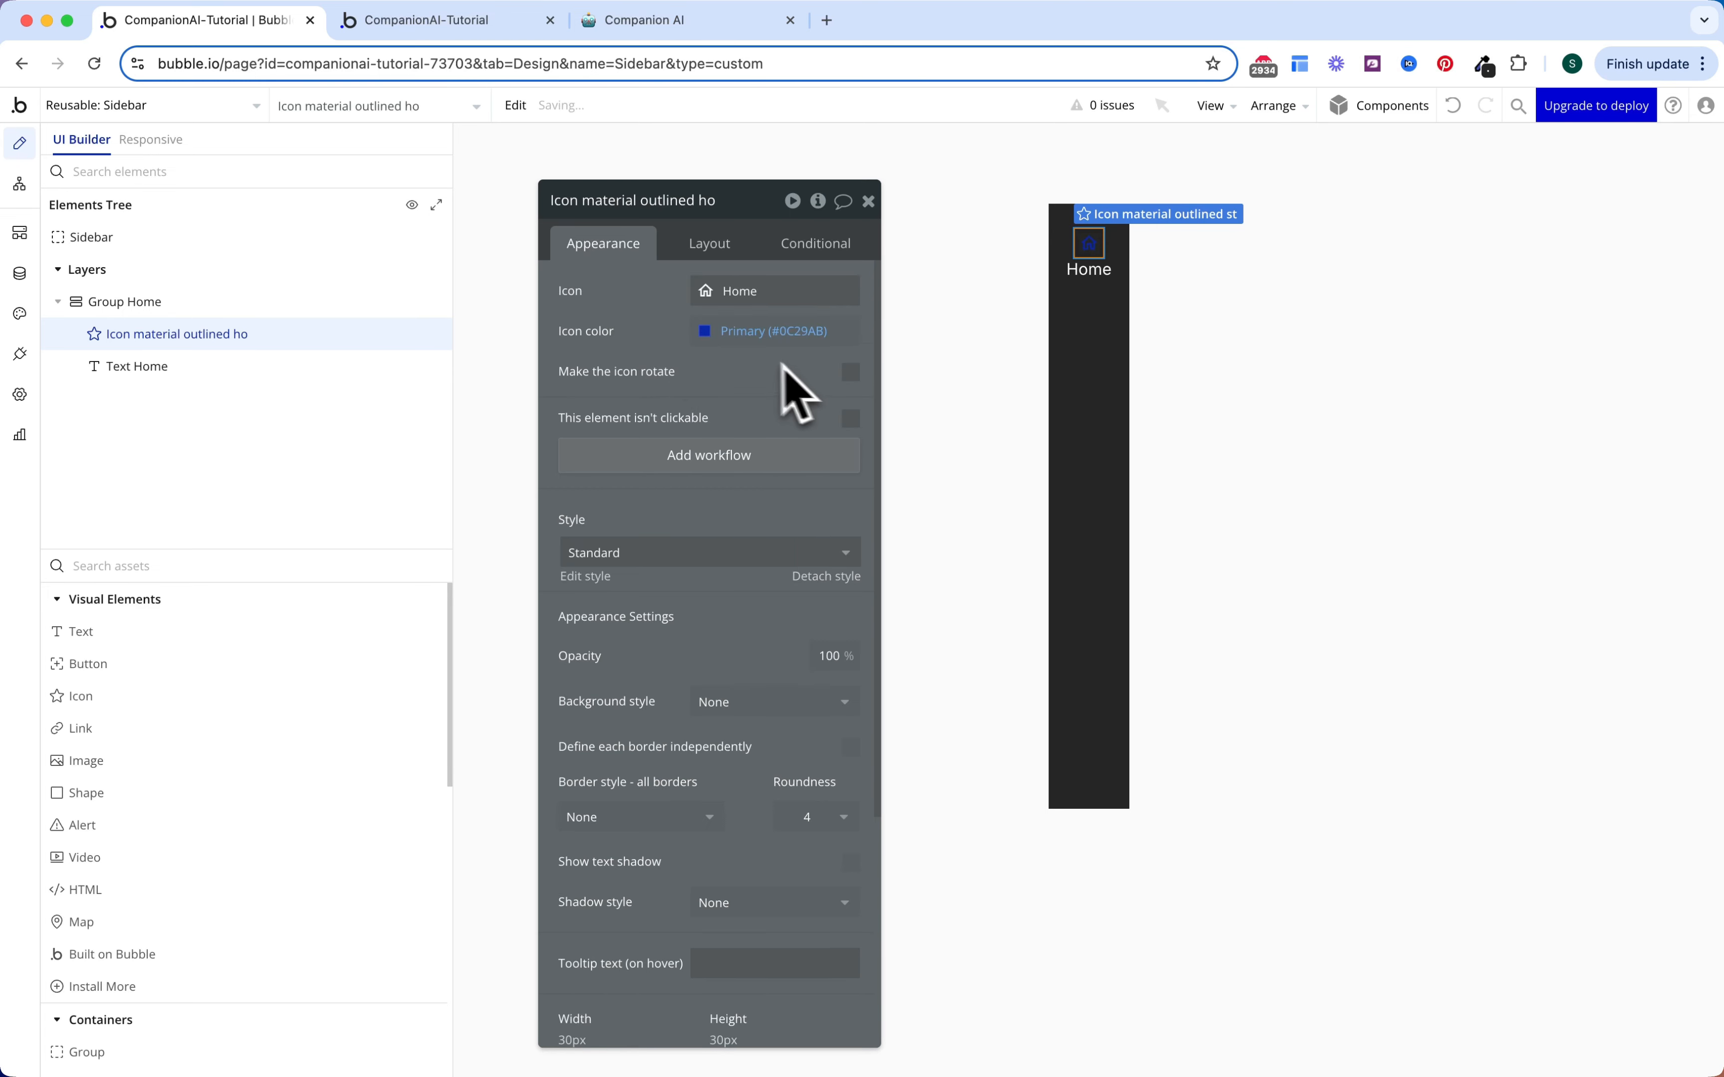
Step: Colour both the house icon and the Home label Gray 50
click(742, 332)
click(803, 728)
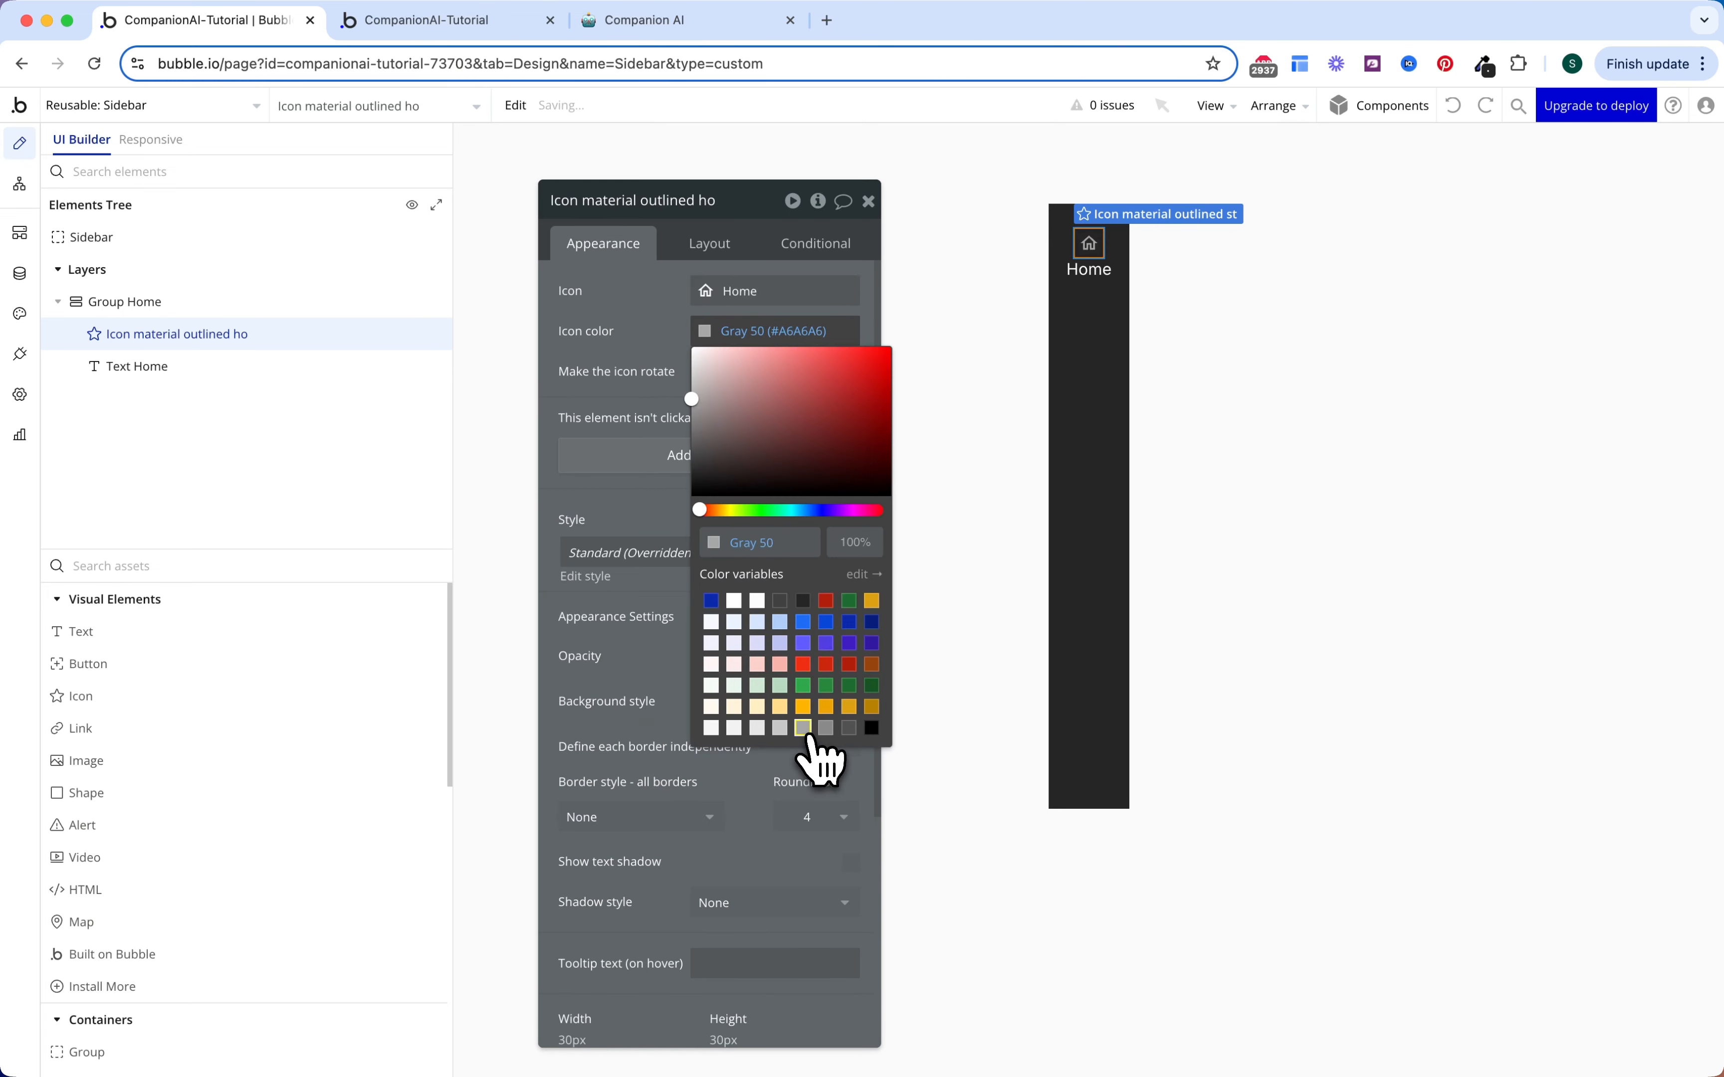
click(670, 367)
click(1083, 279)
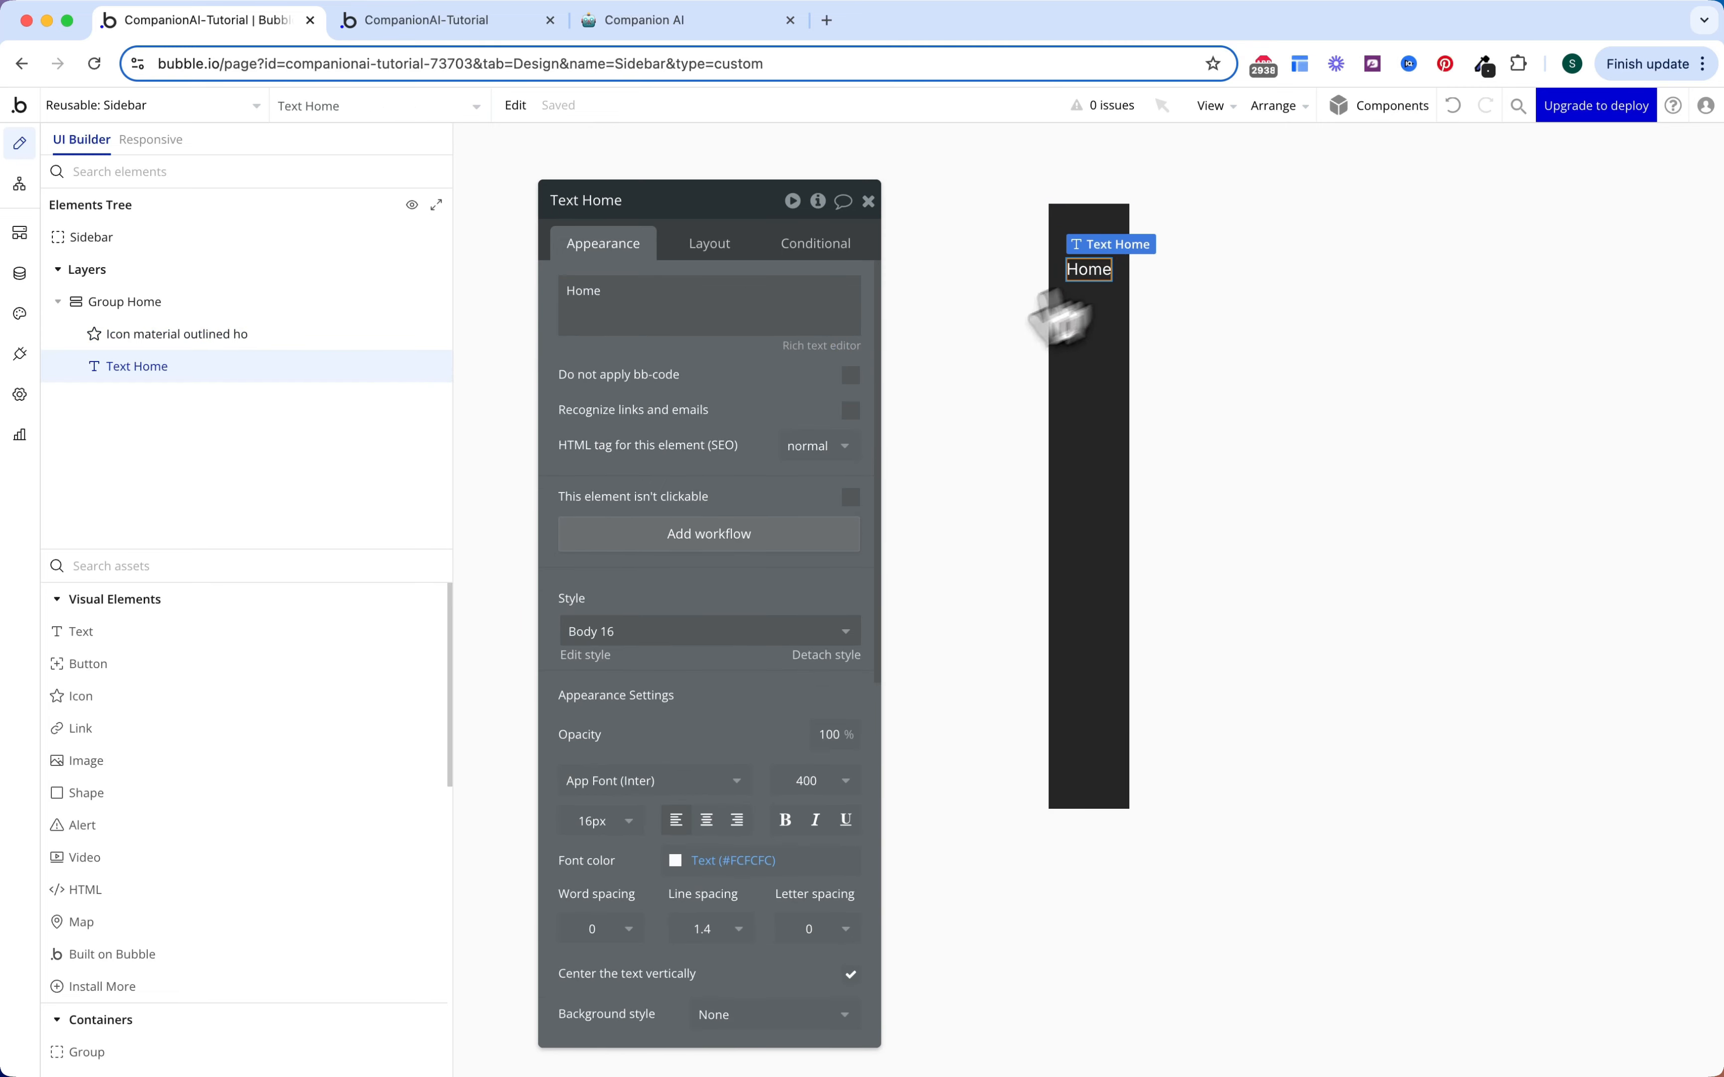
click(723, 863)
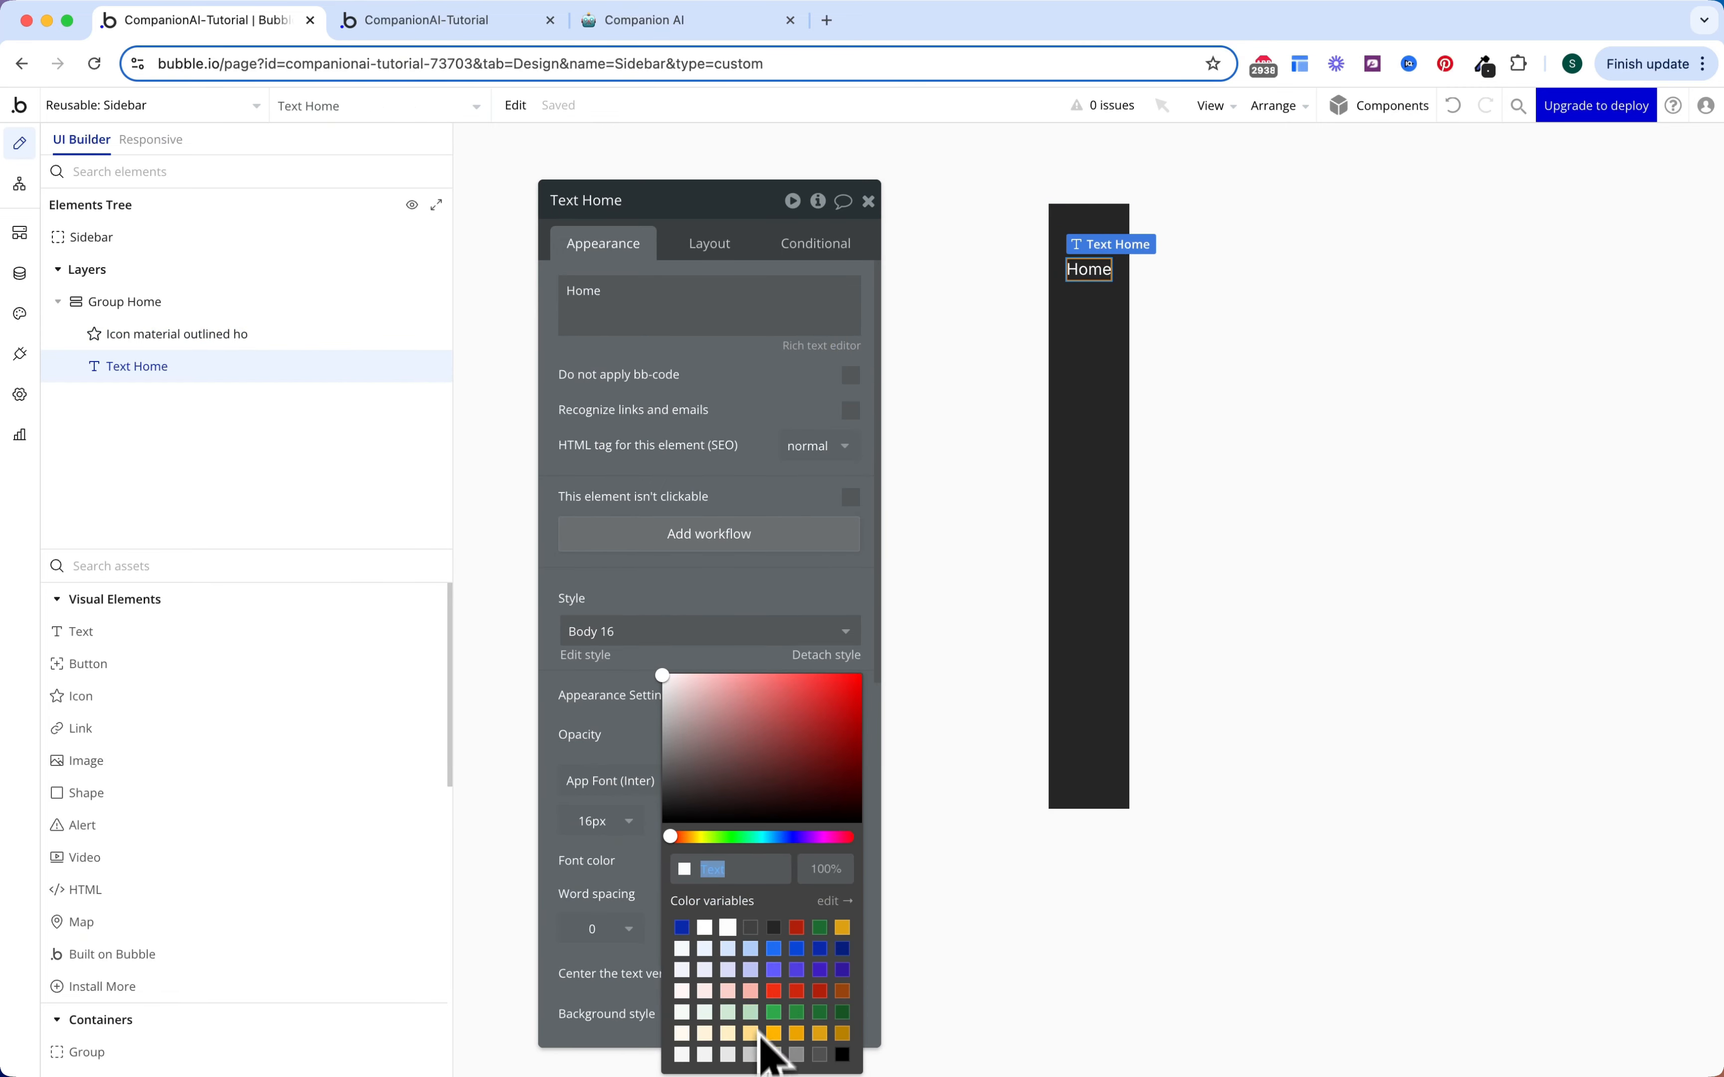
click(708, 569)
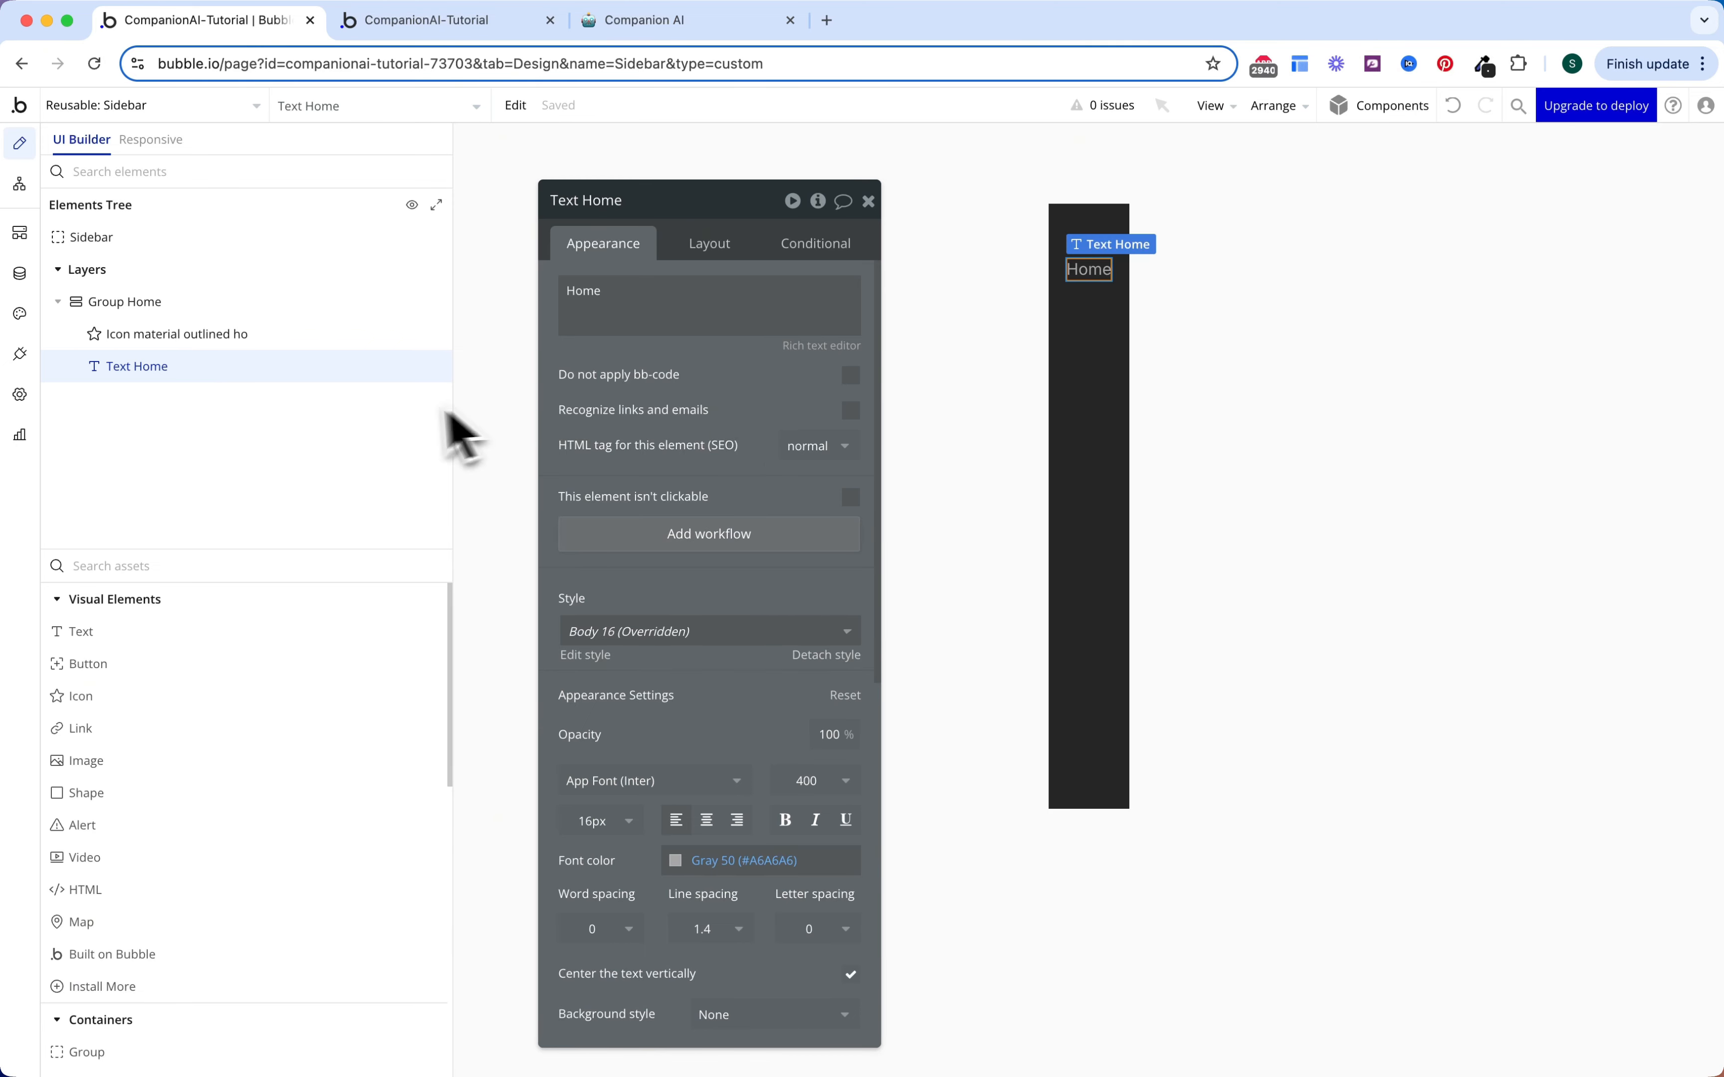
Step: Copy Group Home's hover condition and select the house icon to receive it
click(205, 312)
click(808, 249)
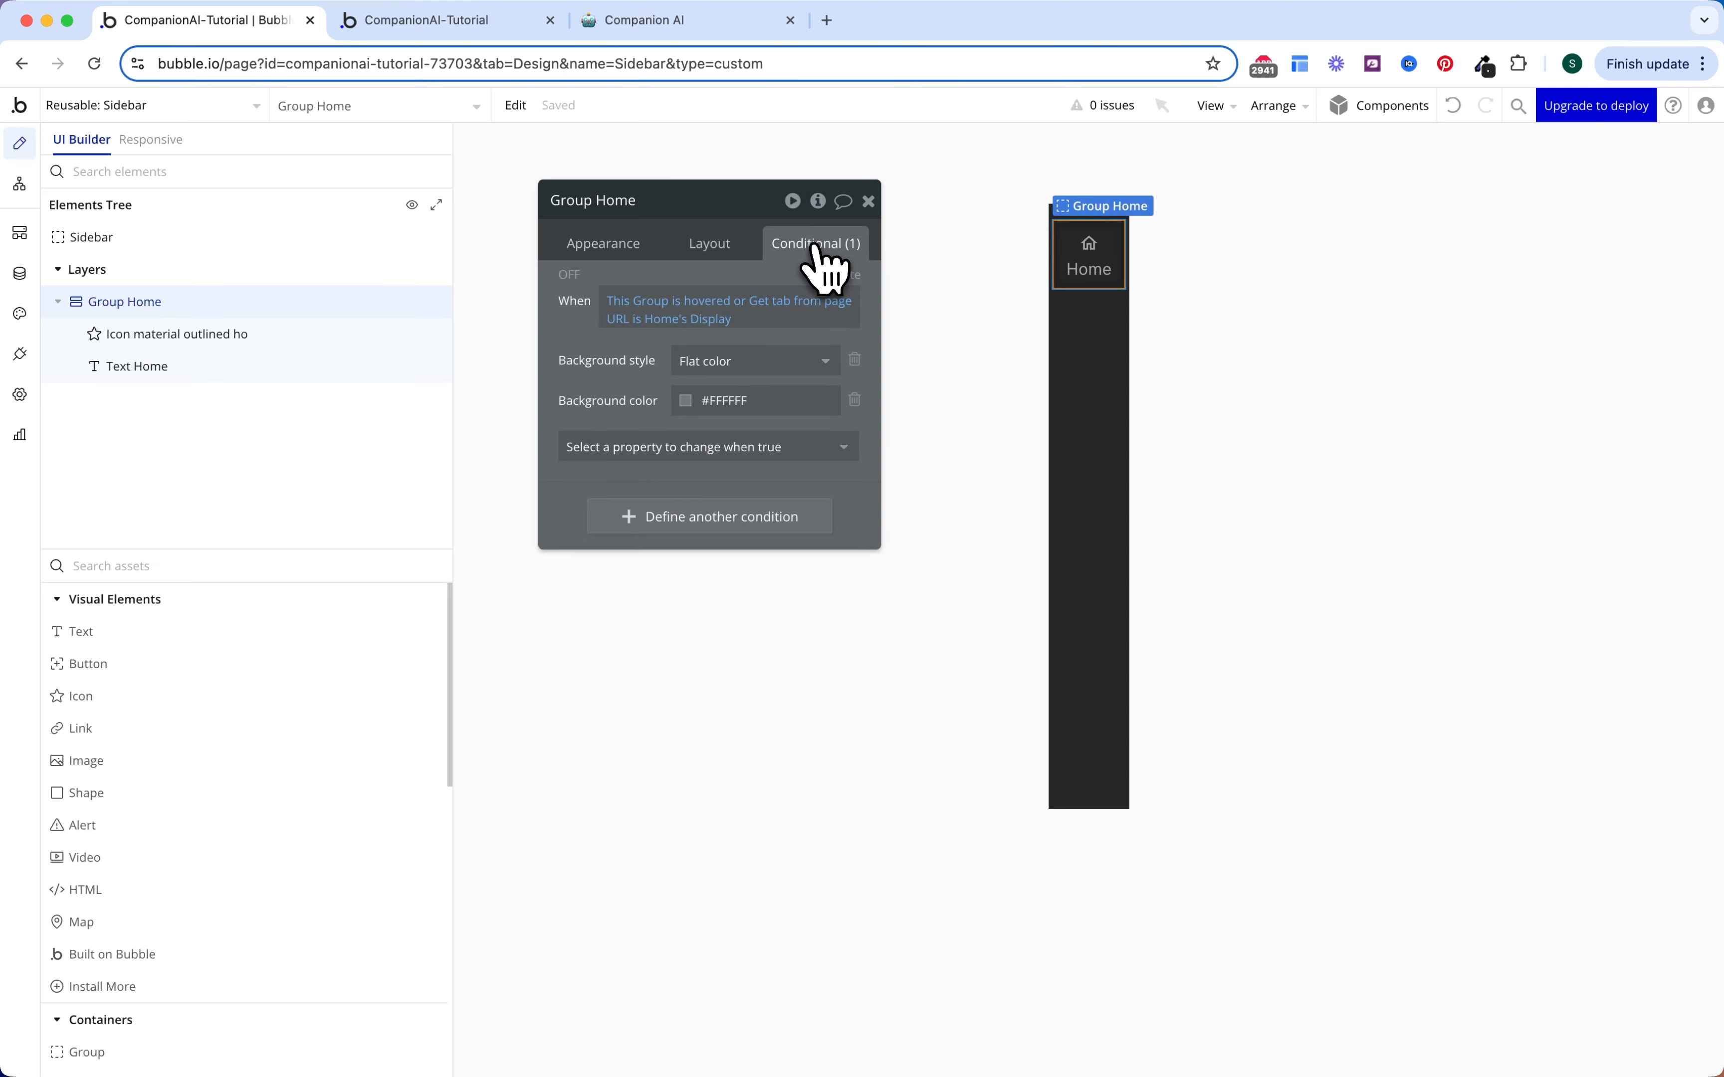
right_click(642, 356)
click(728, 314)
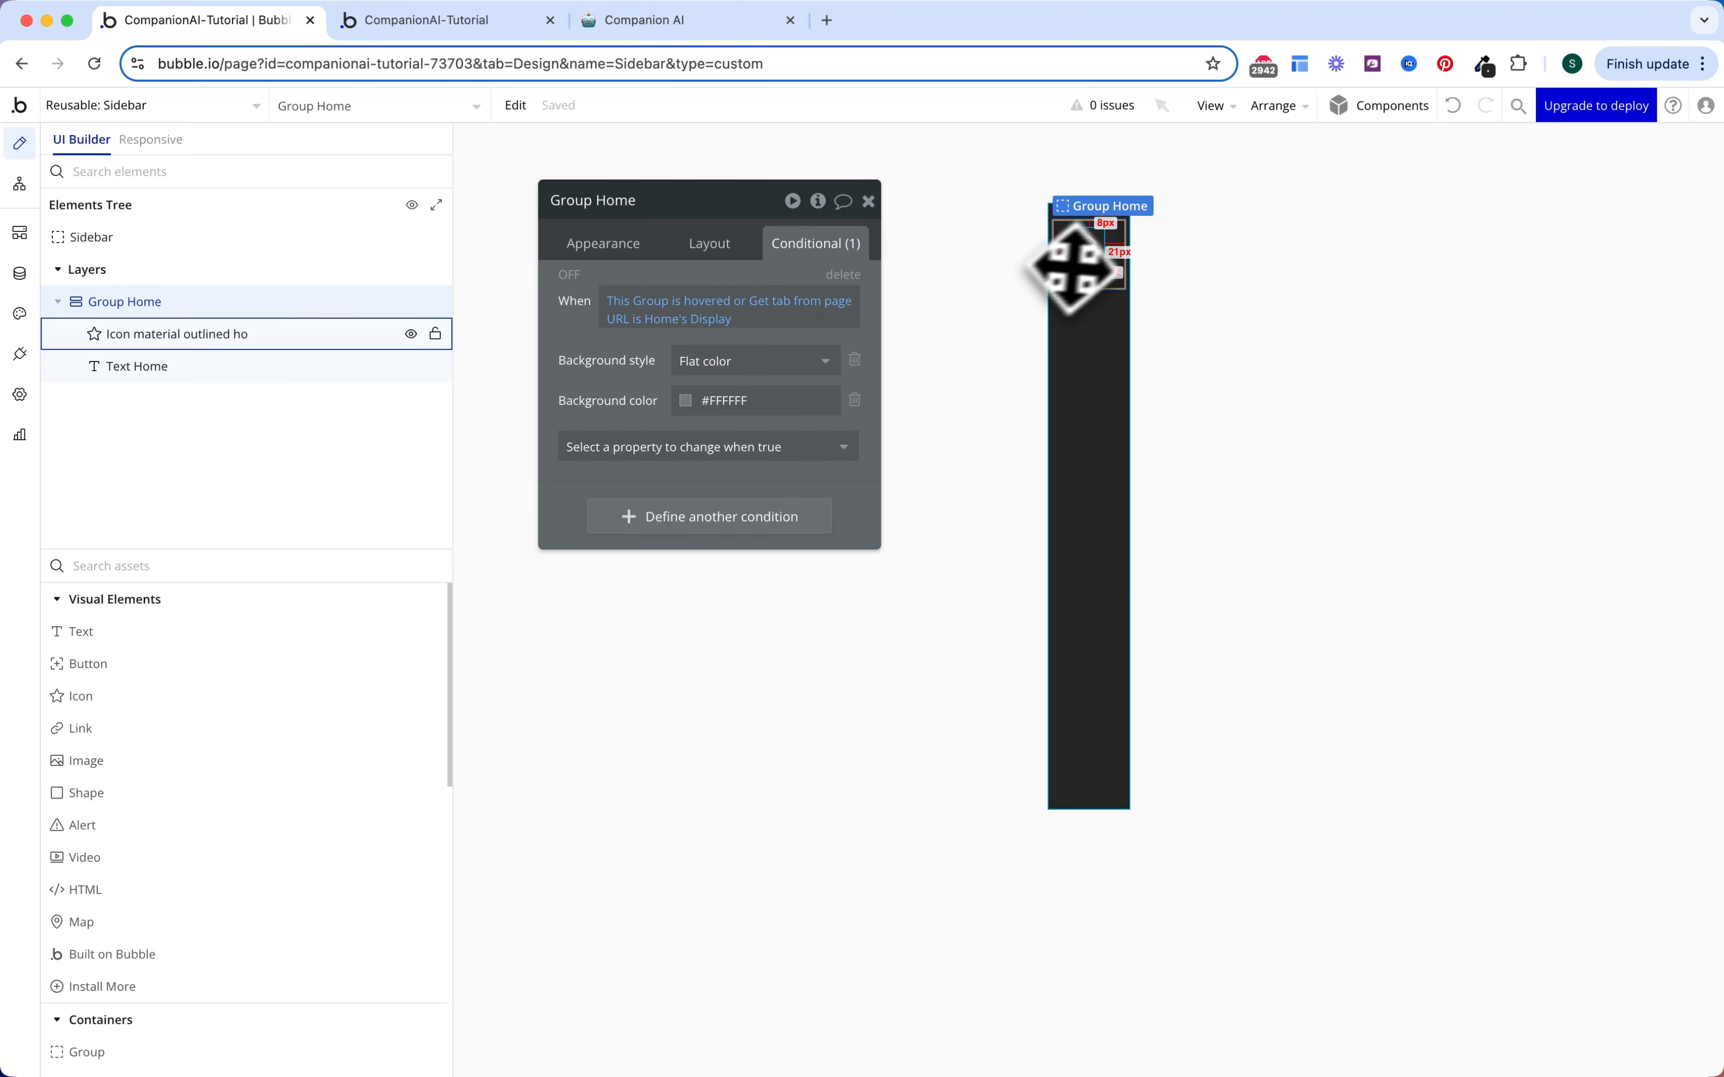
click(1090, 248)
right_click(570, 299)
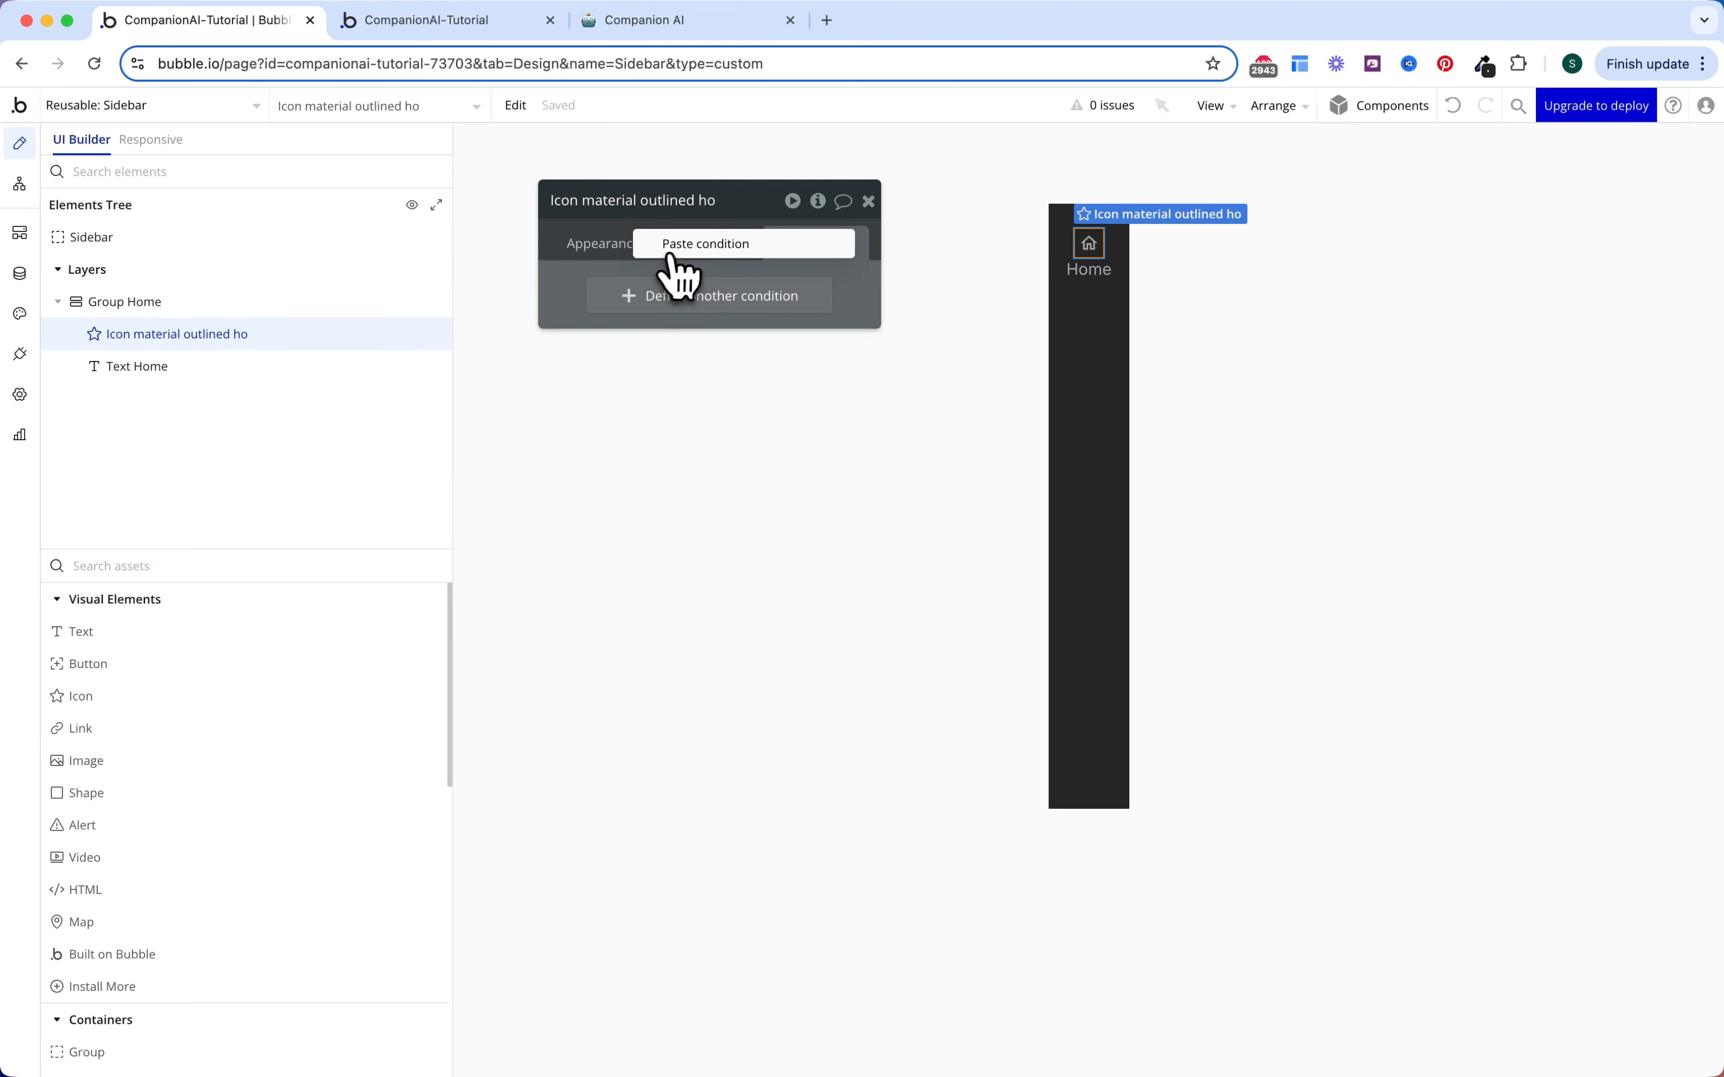
Step: Paste the condition onto the icon, checking Group Home hovered and setting Icon color Text (#FCFCFC)
click(683, 245)
click(629, 303)
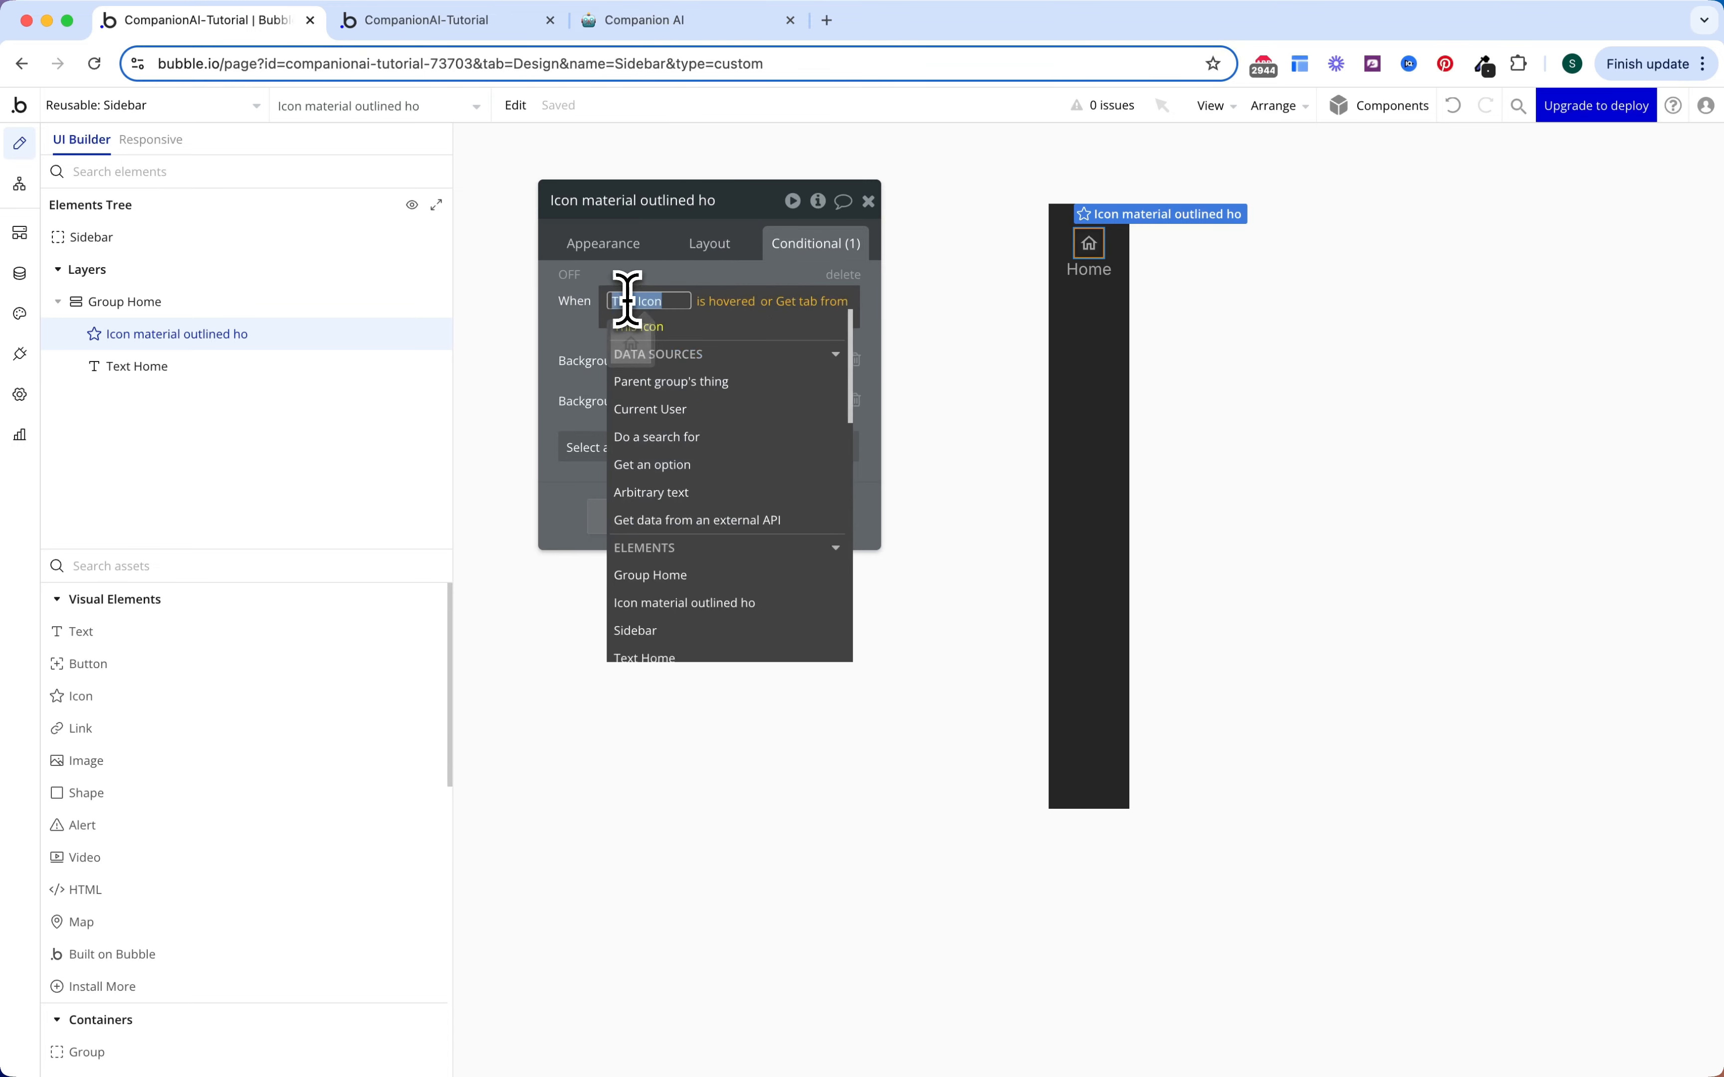
text(group)
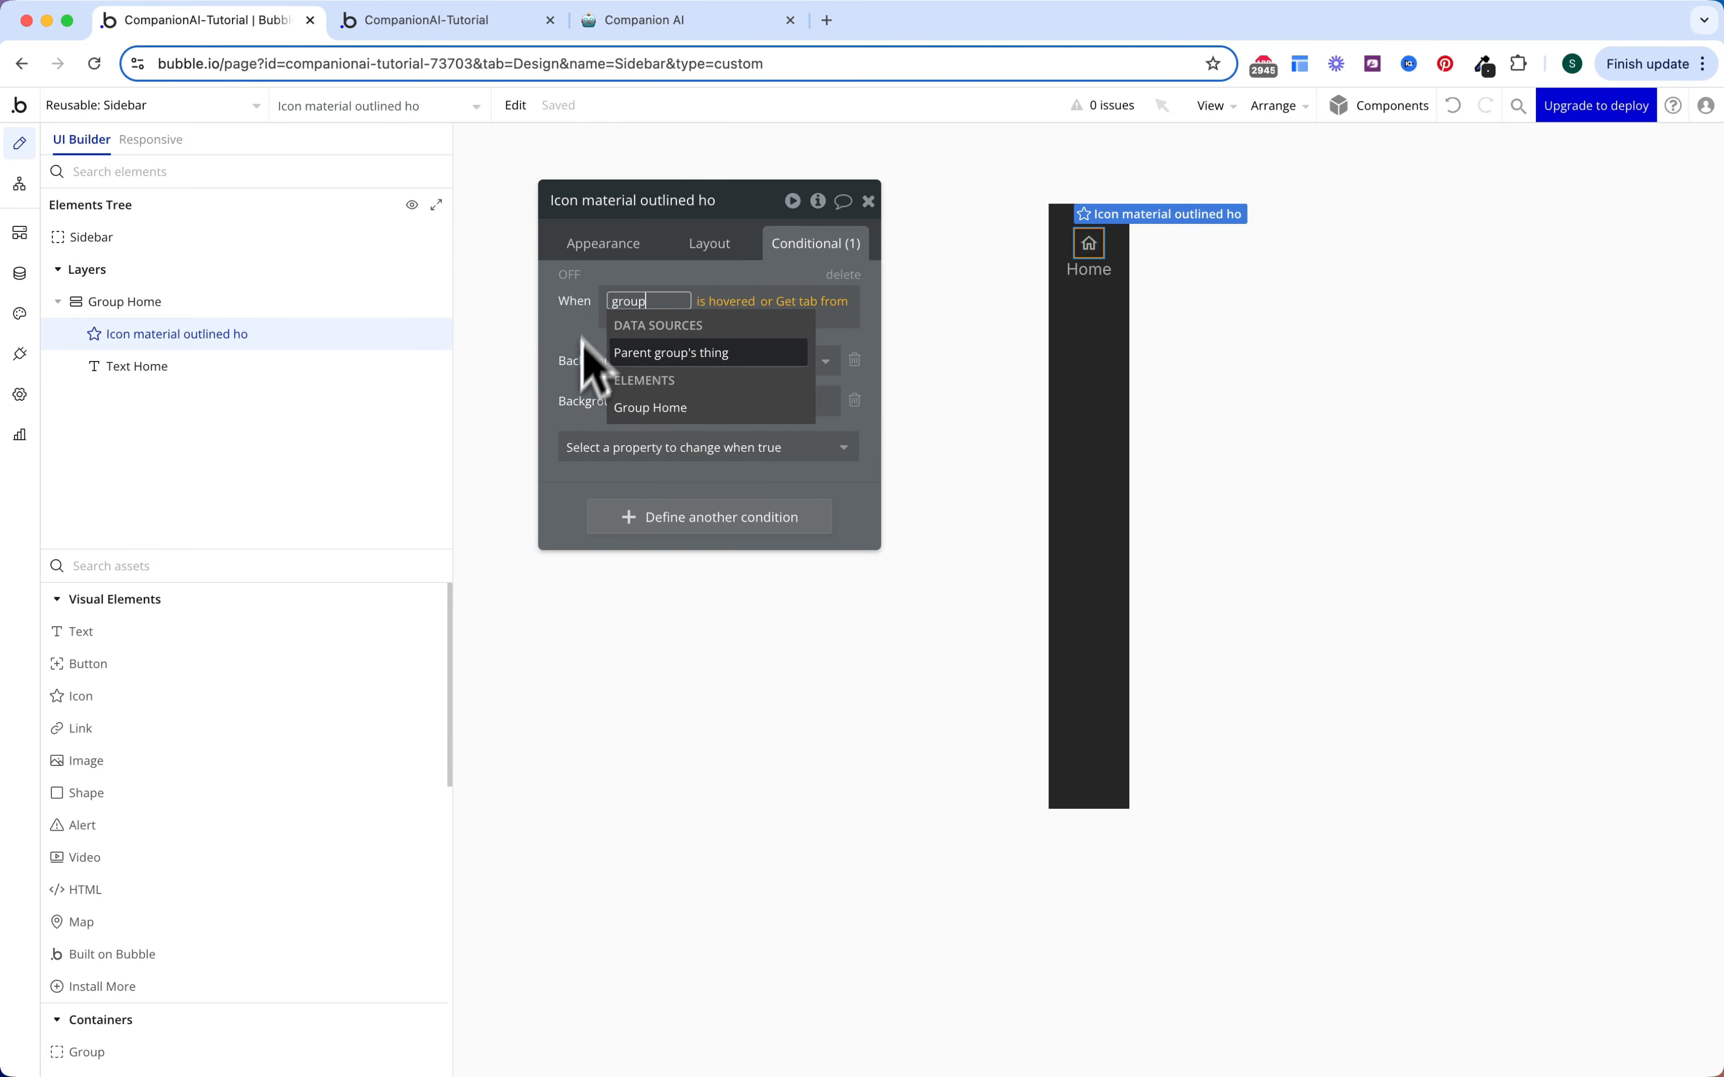
click(641, 405)
click(629, 364)
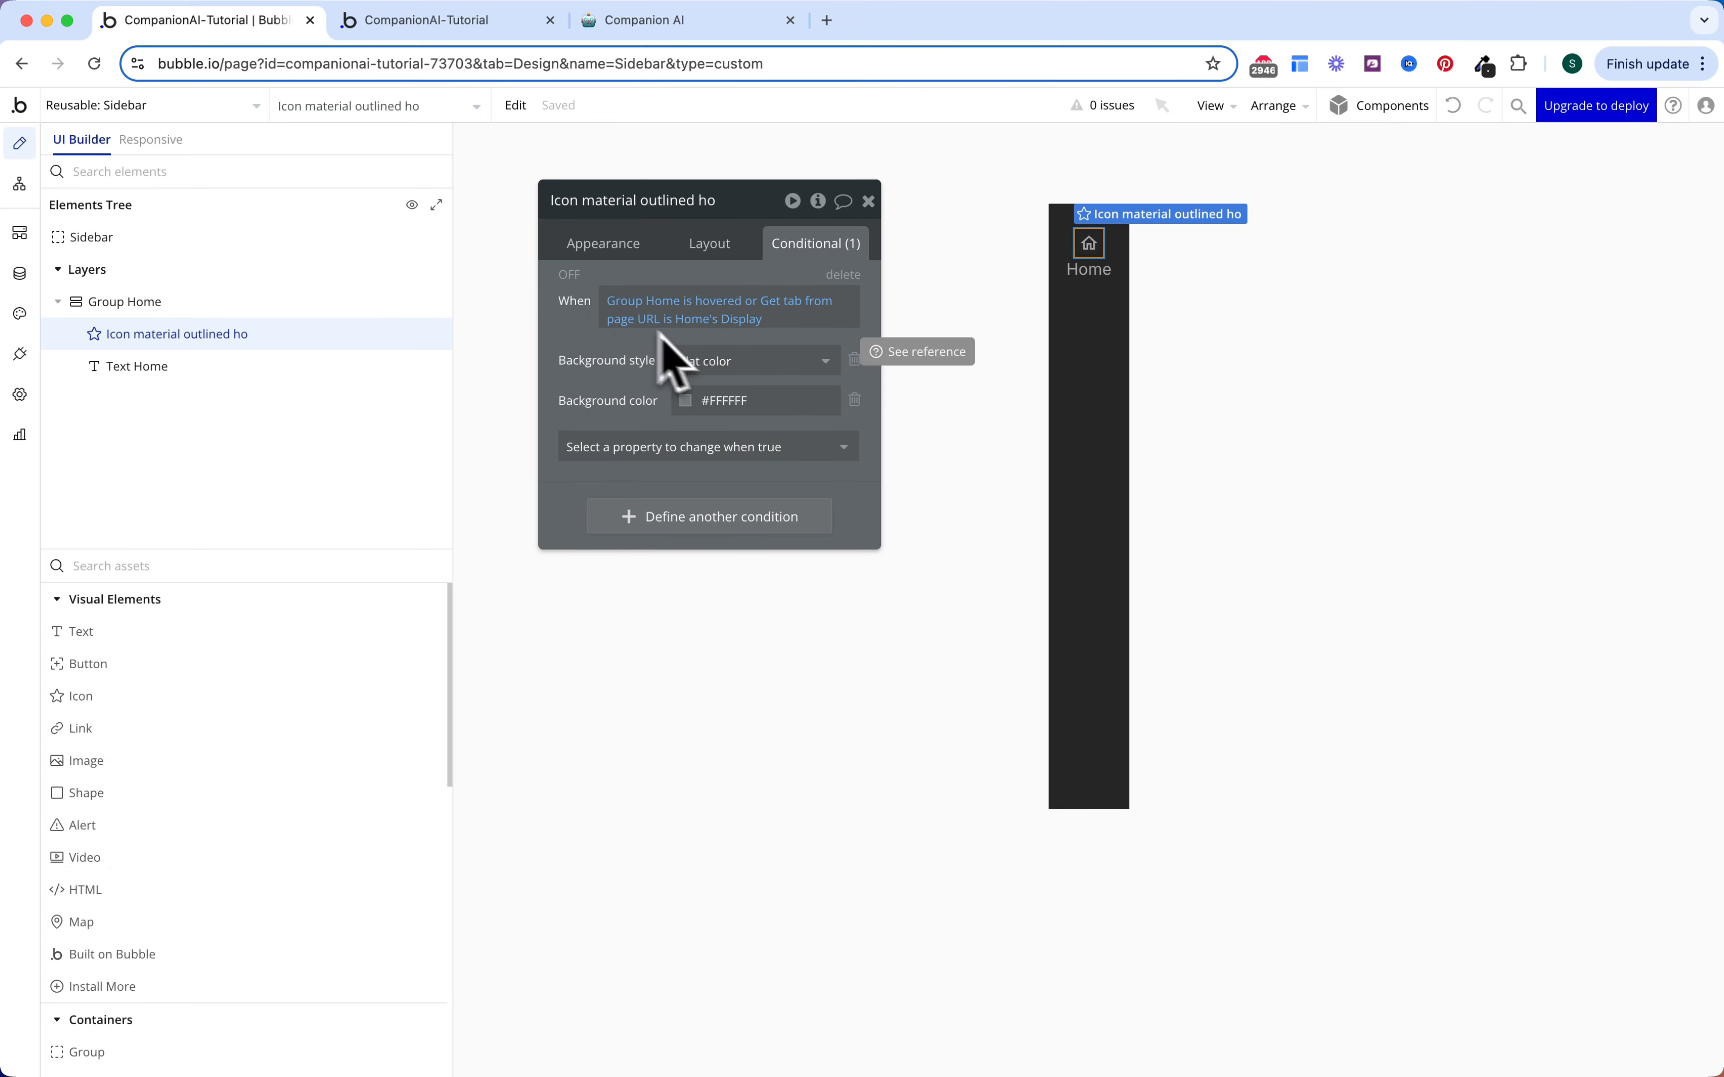
click(854, 360)
click(787, 370)
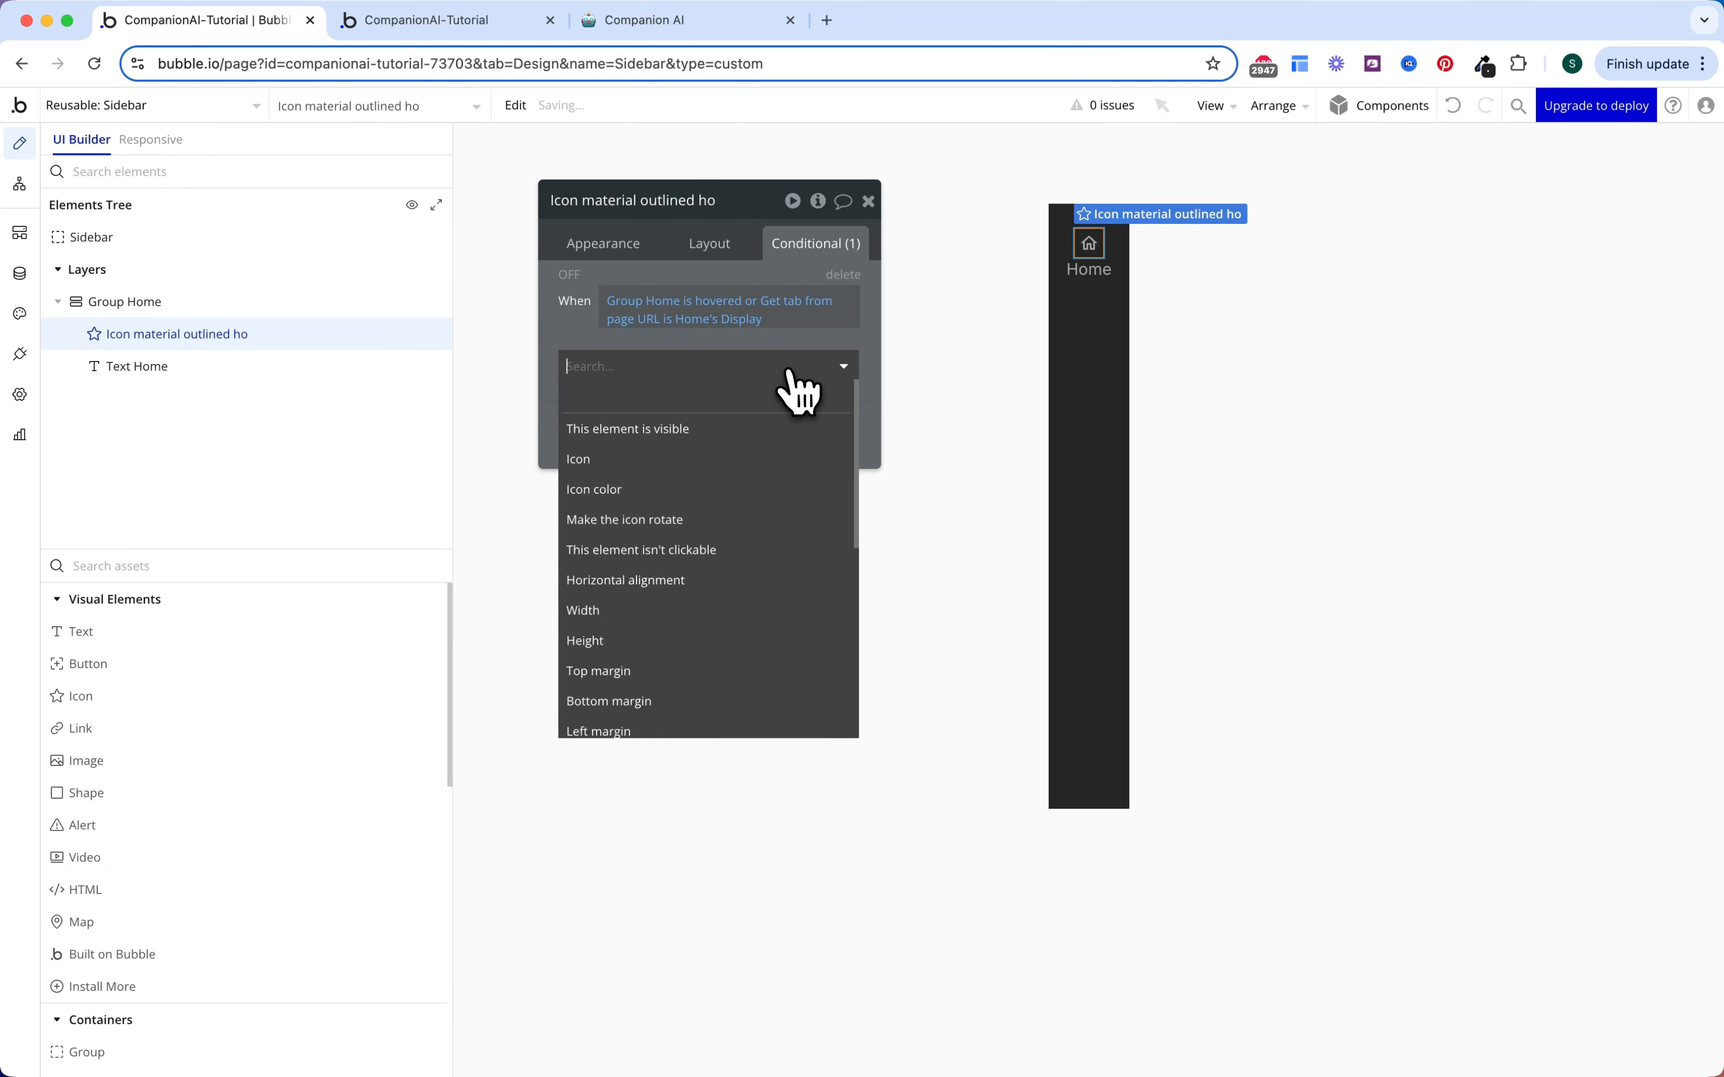
click(684, 489)
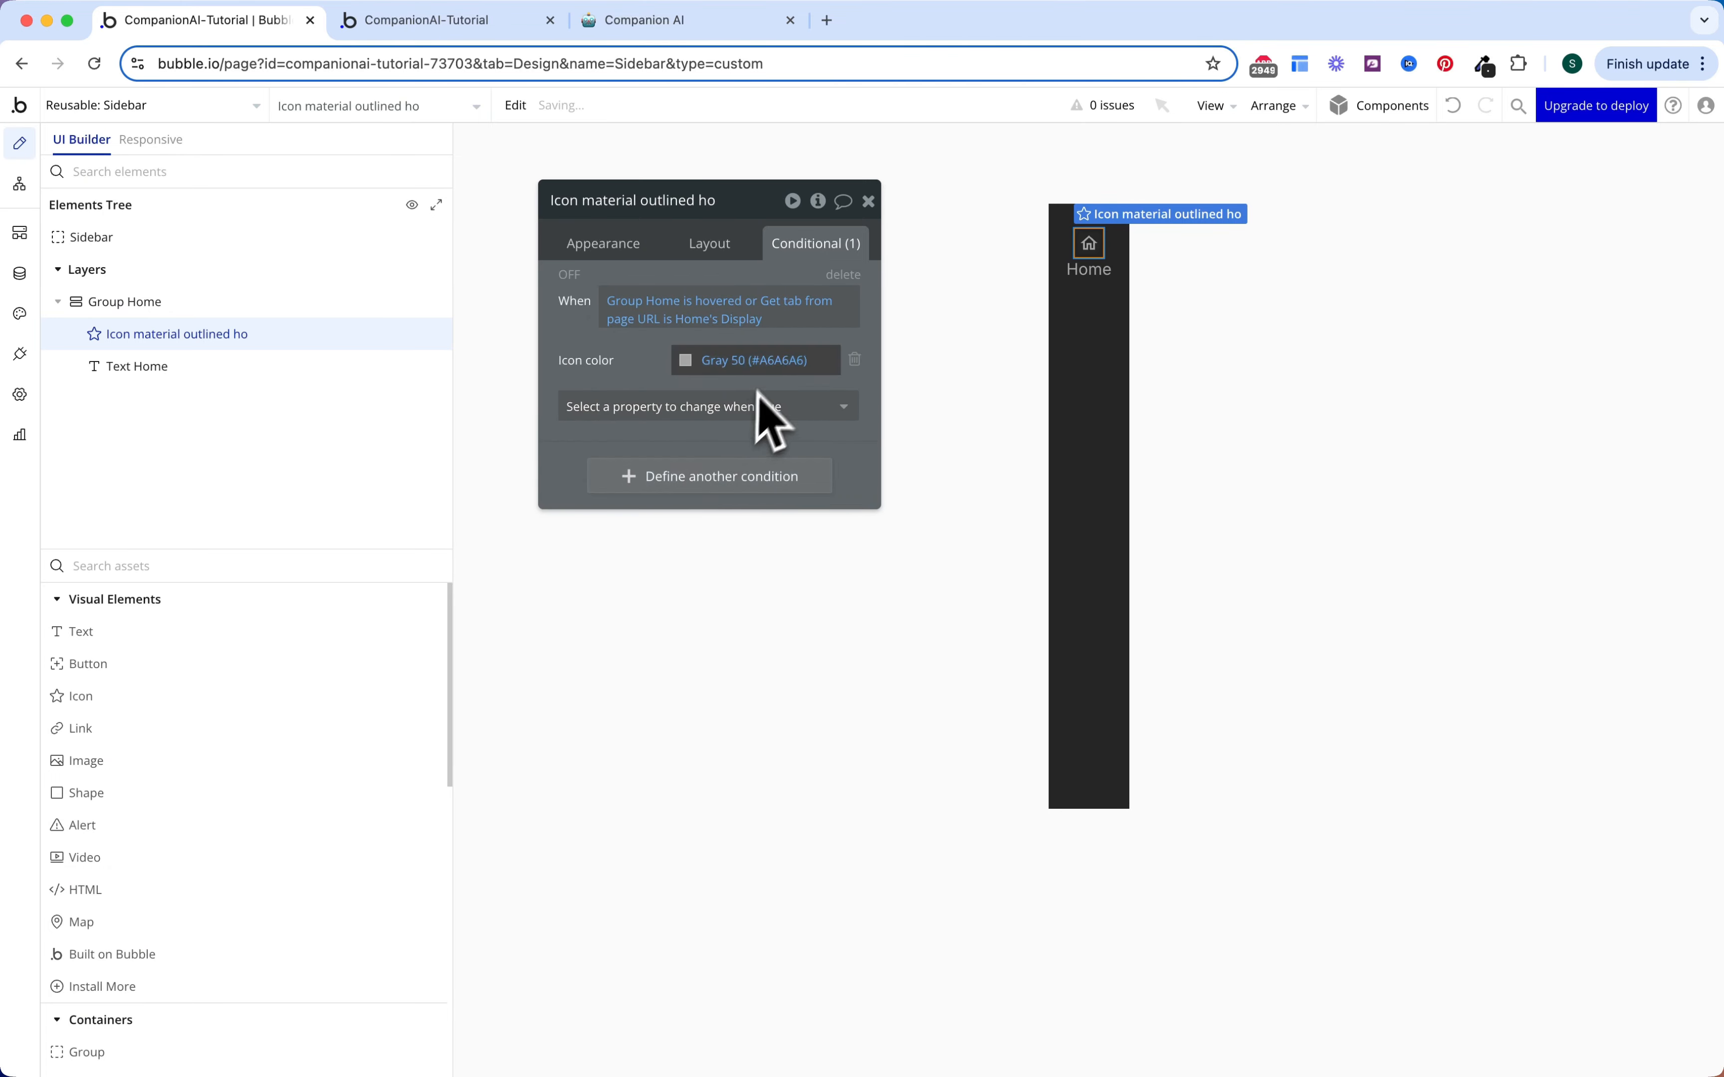
click(757, 359)
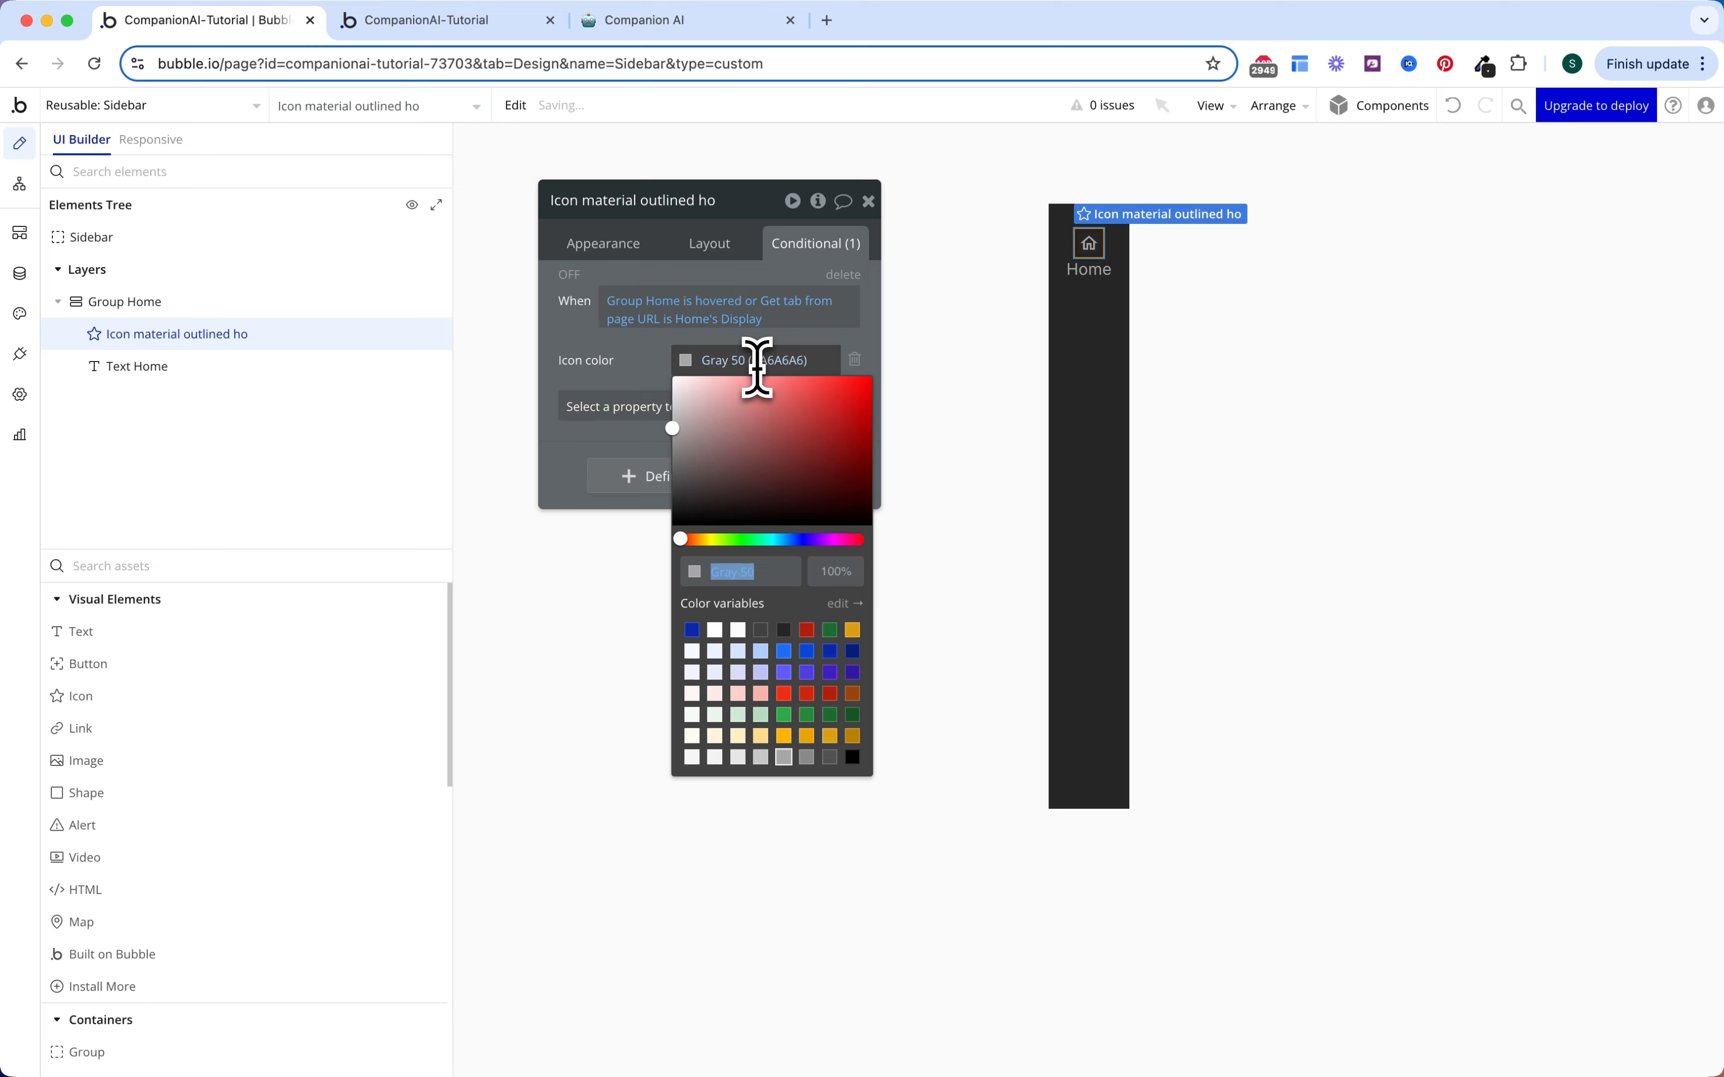
click(655, 356)
Step: Add a 200 ms Ease transition on the icon's Icon color
click(626, 248)
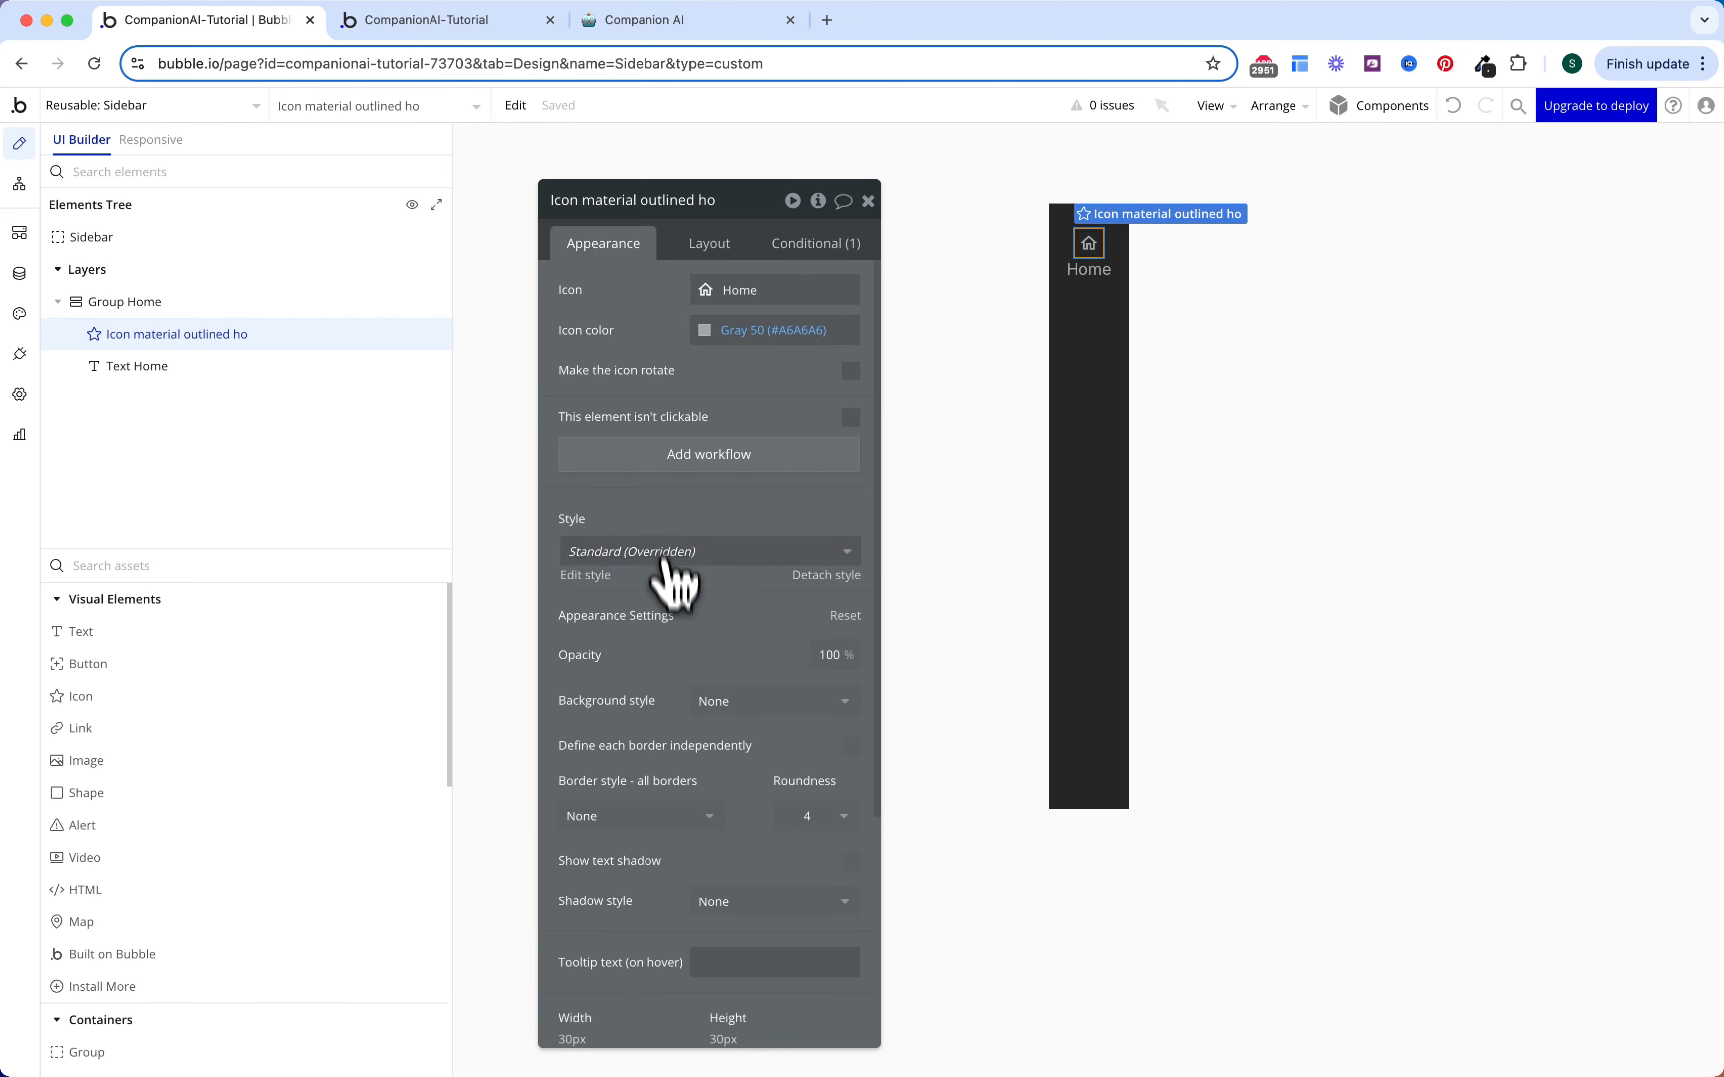
scroll(662, 599, down, 5)
click(702, 776)
text(icon)
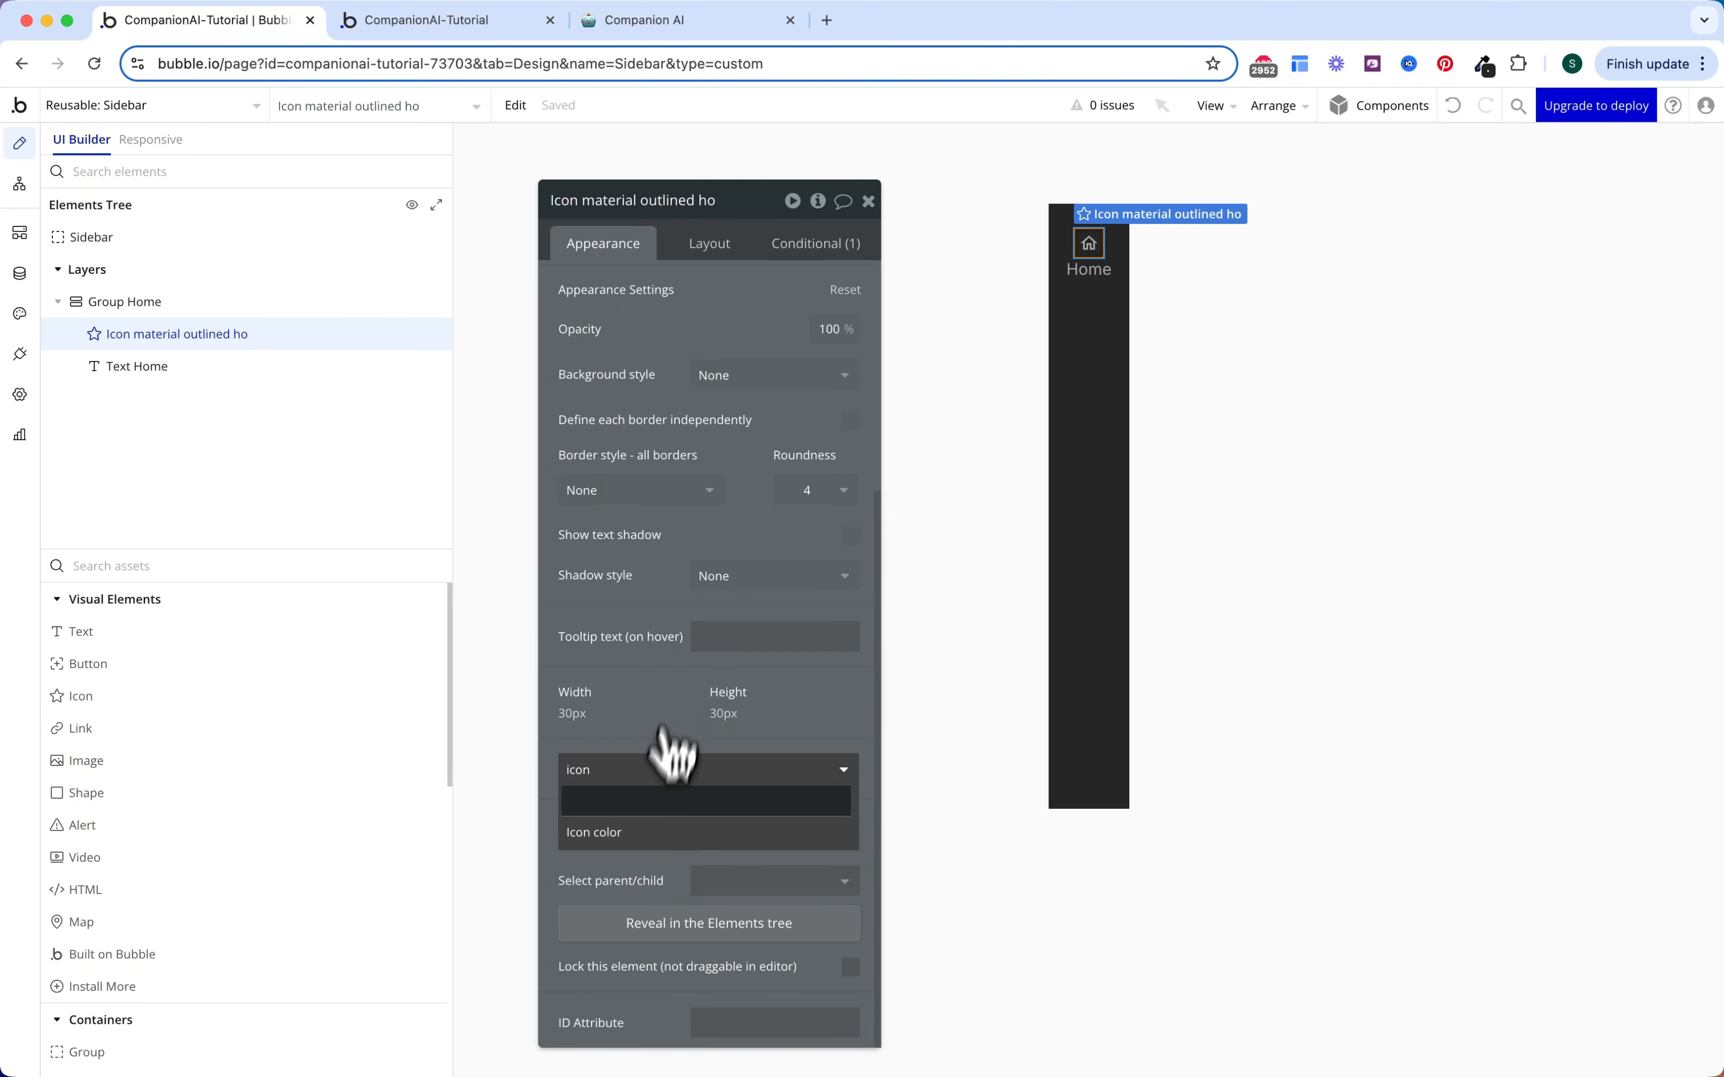
click(659, 834)
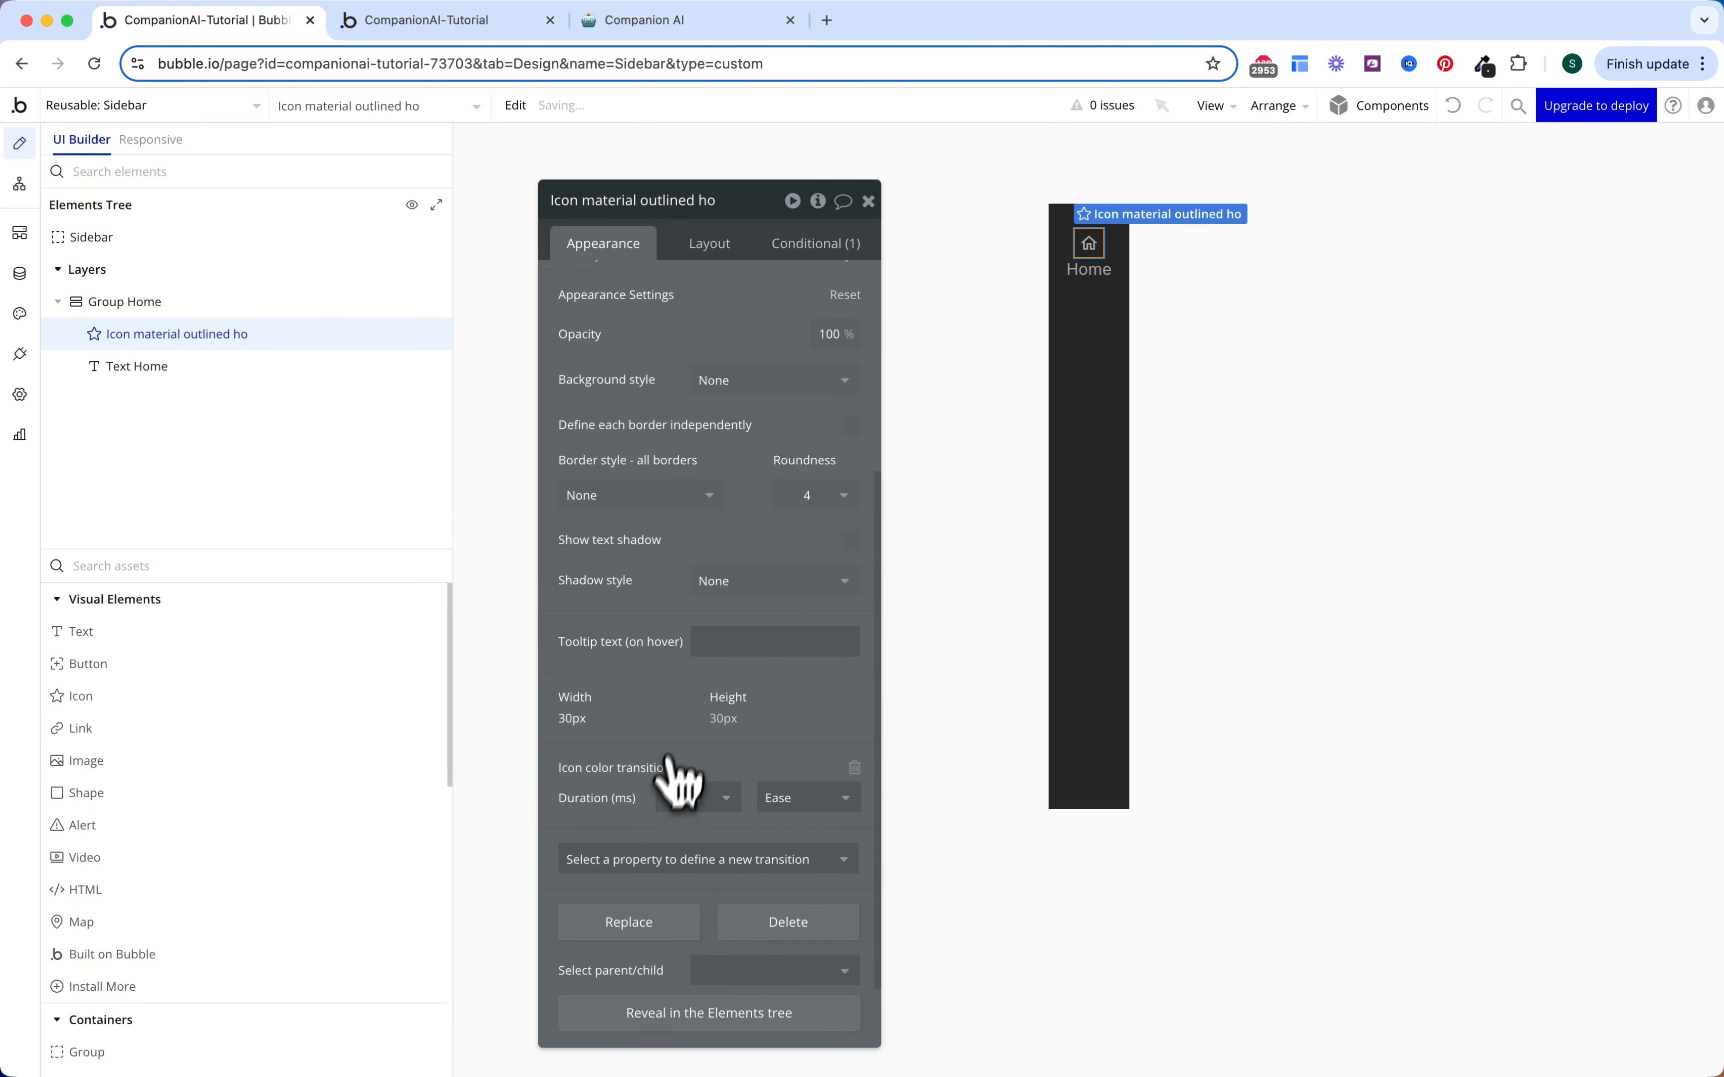
scroll(683, 741, down, 2)
scroll(694, 705, up, 3)
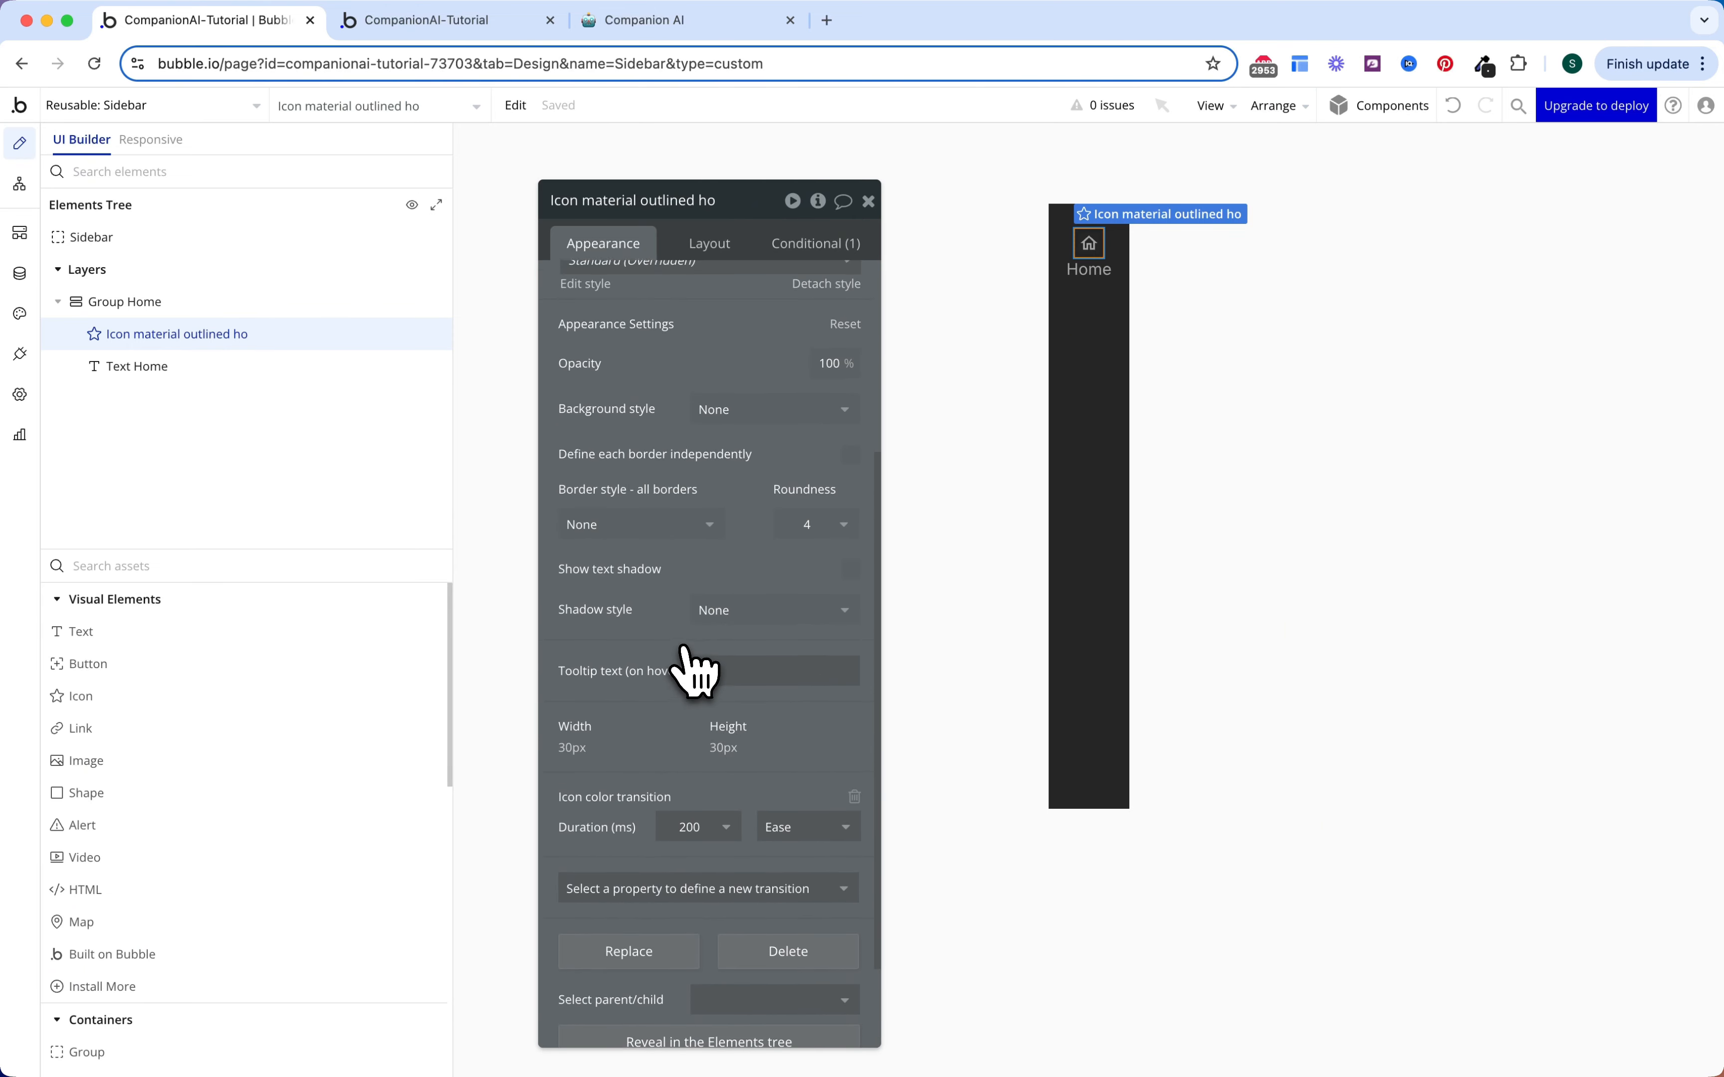
Step: Paste the copied condition onto the Home label and make it check Group Home hovered
click(342, 367)
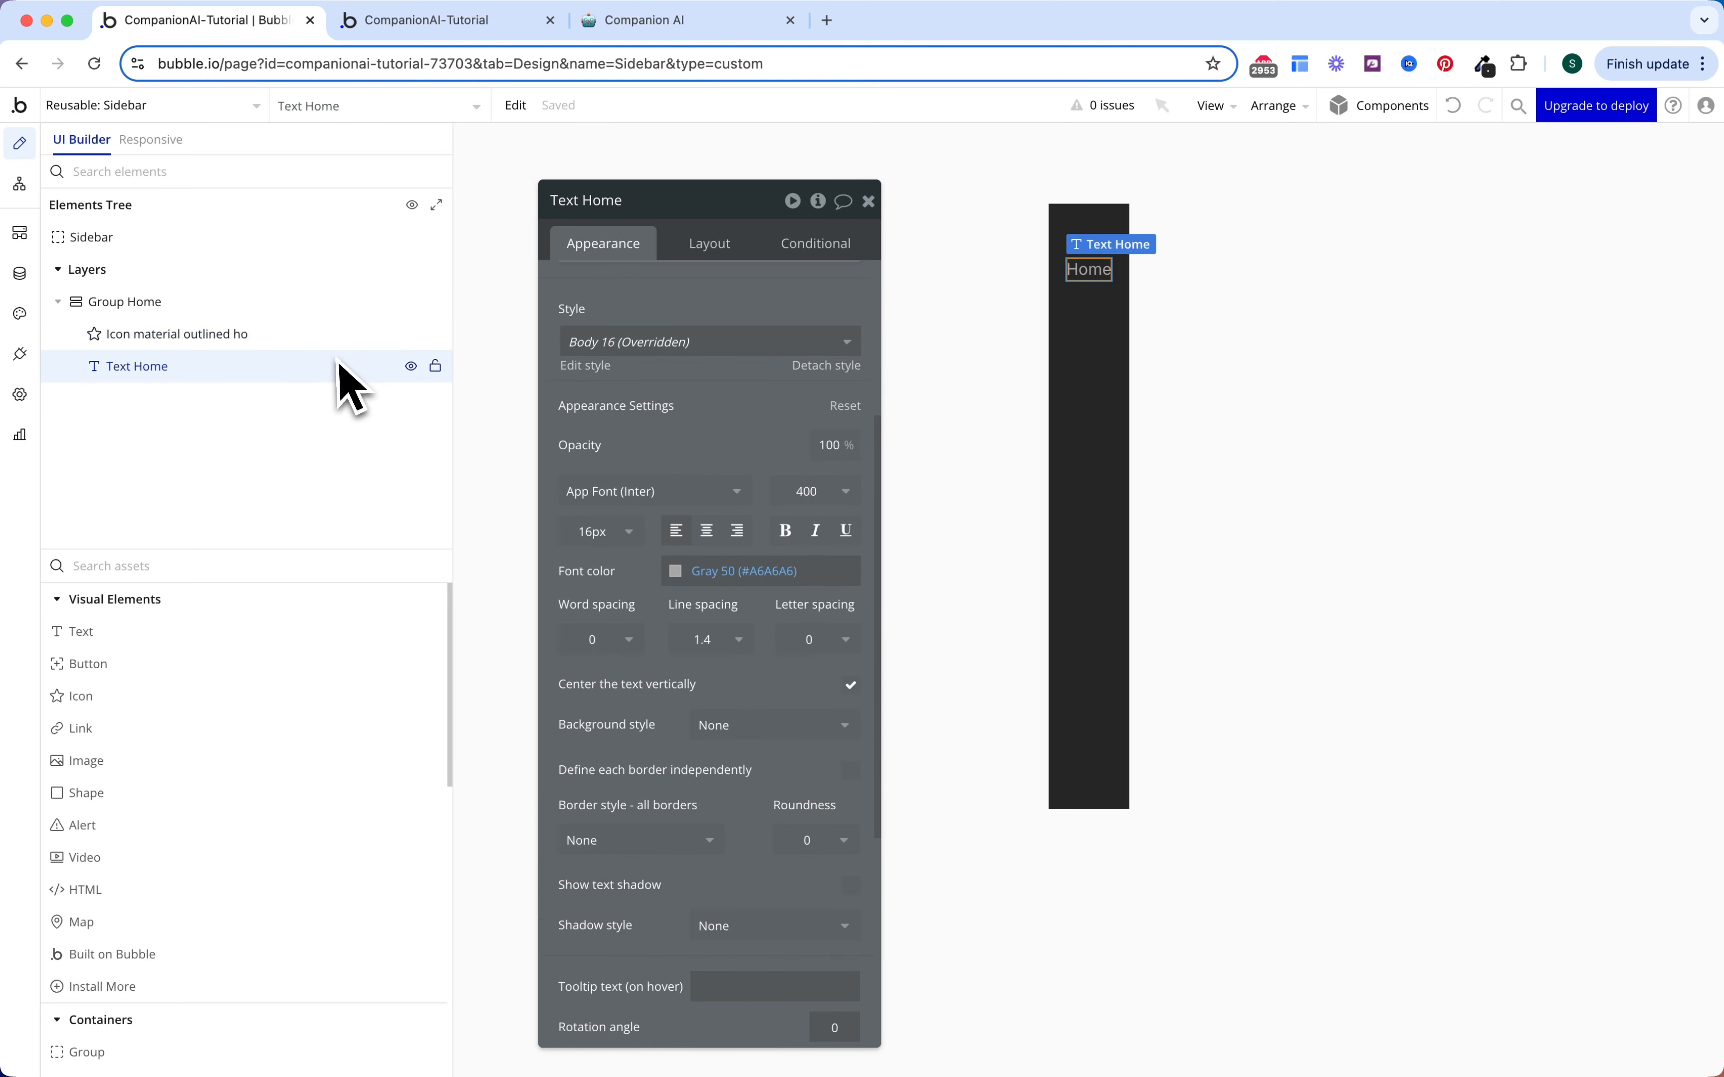
click(816, 246)
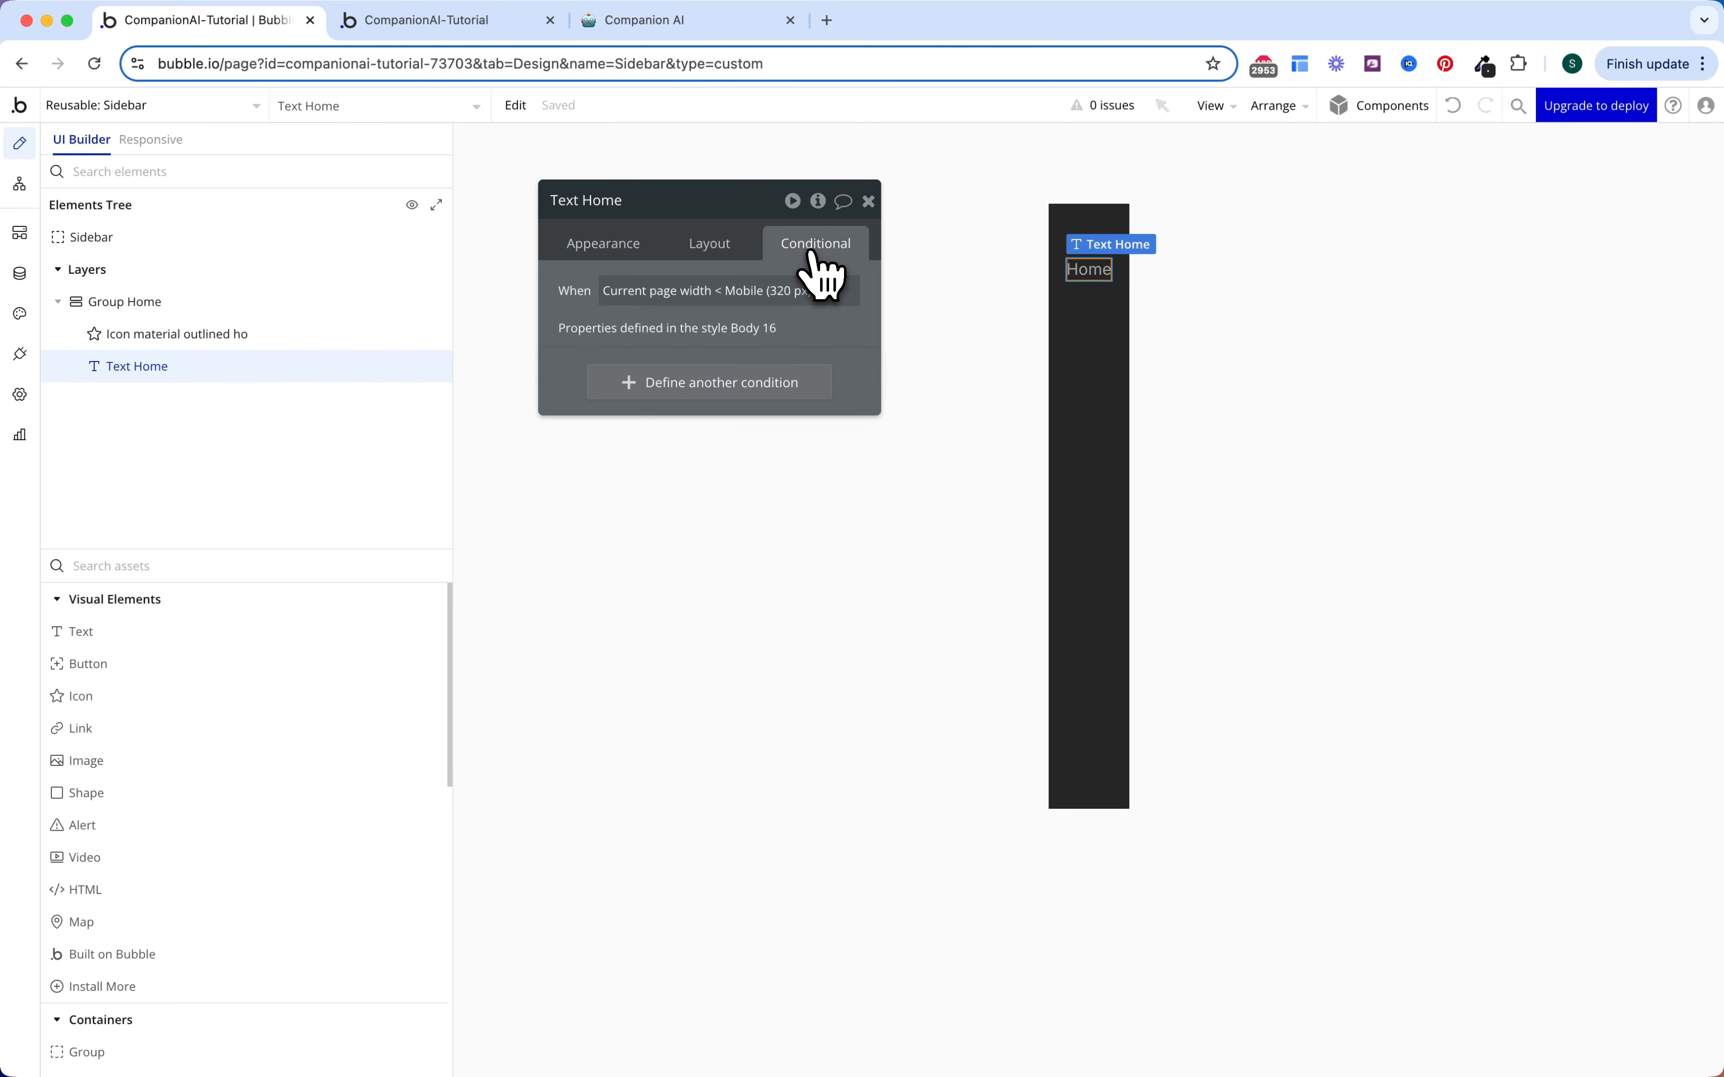
right_click(585, 375)
click(686, 329)
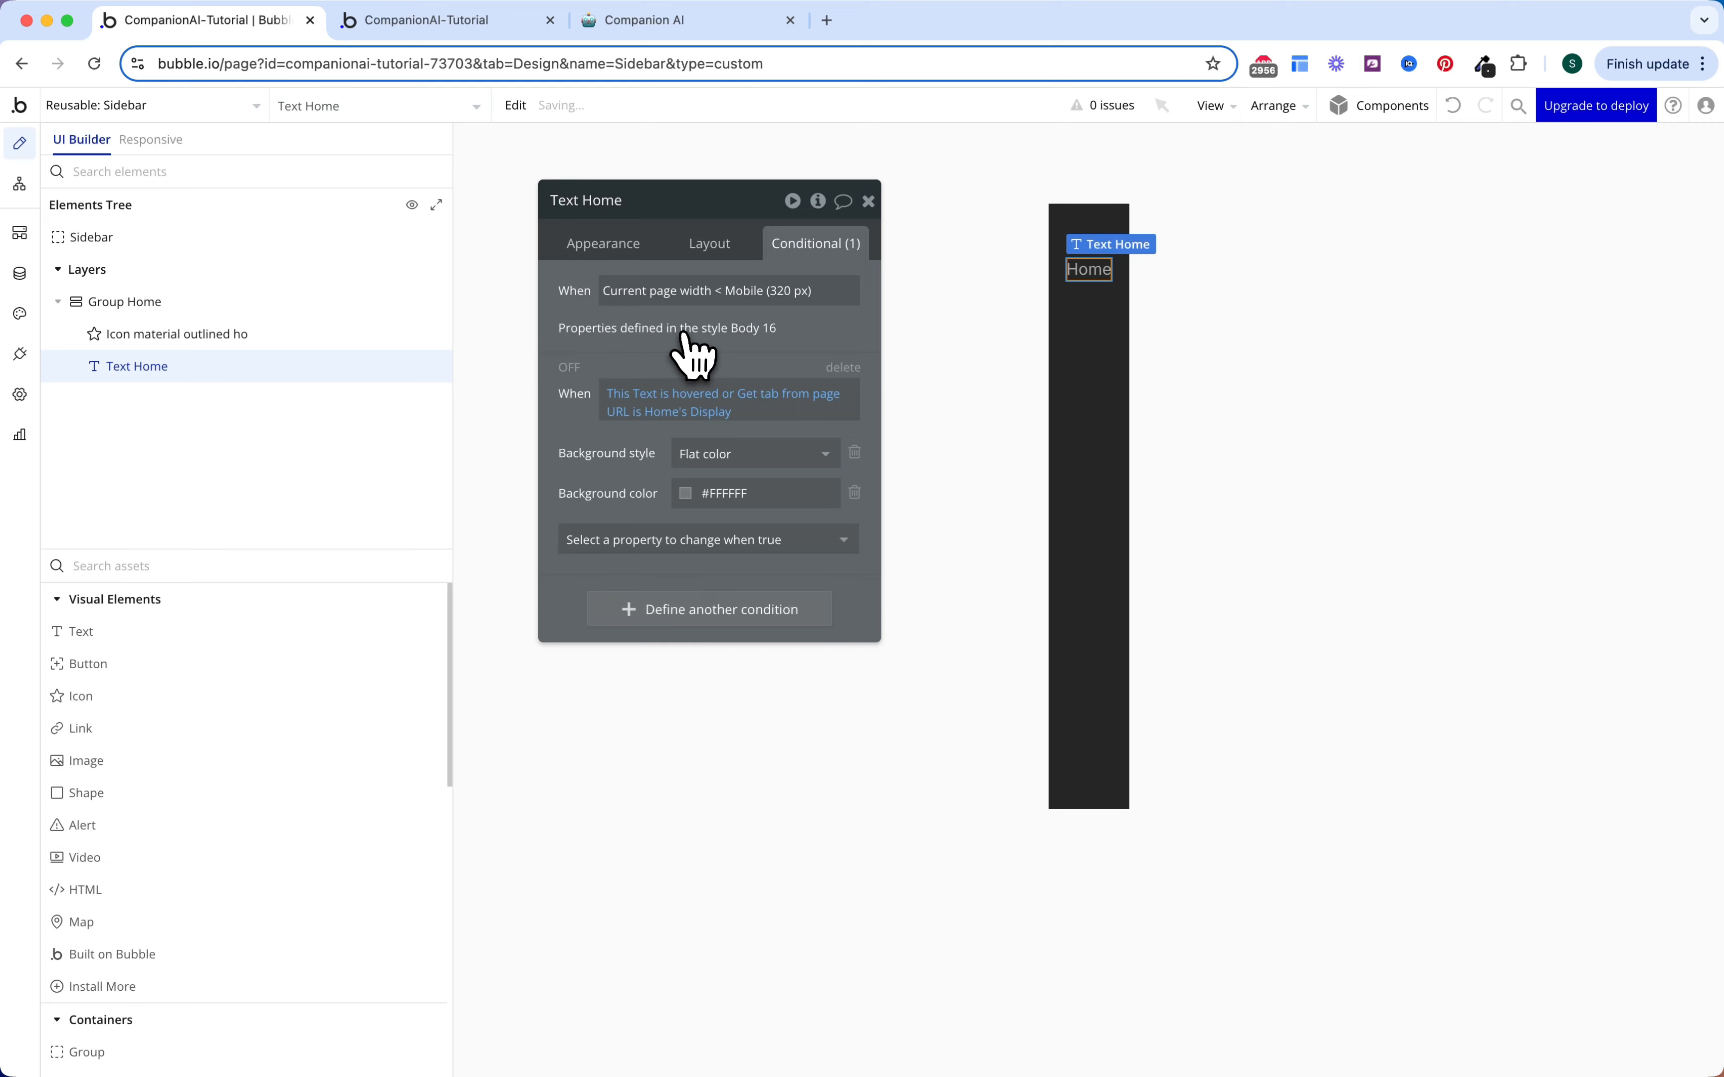
click(629, 389)
text(group)
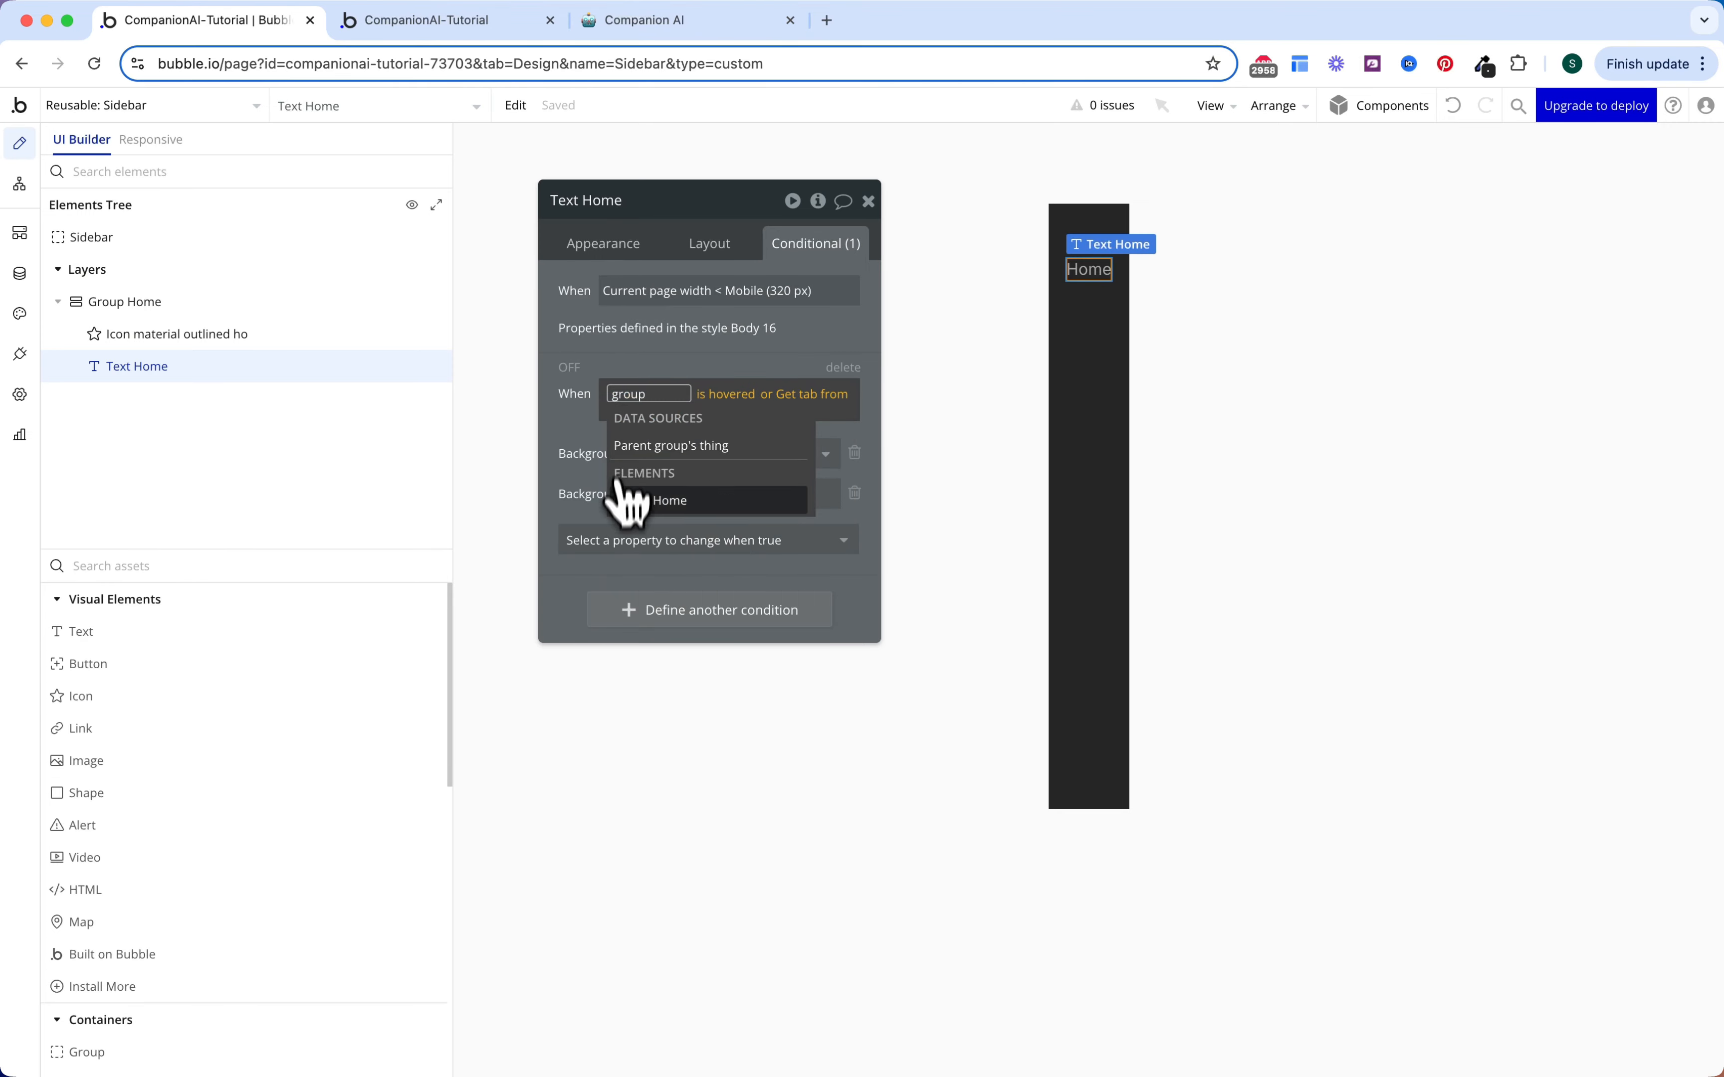
click(616, 492)
click(610, 463)
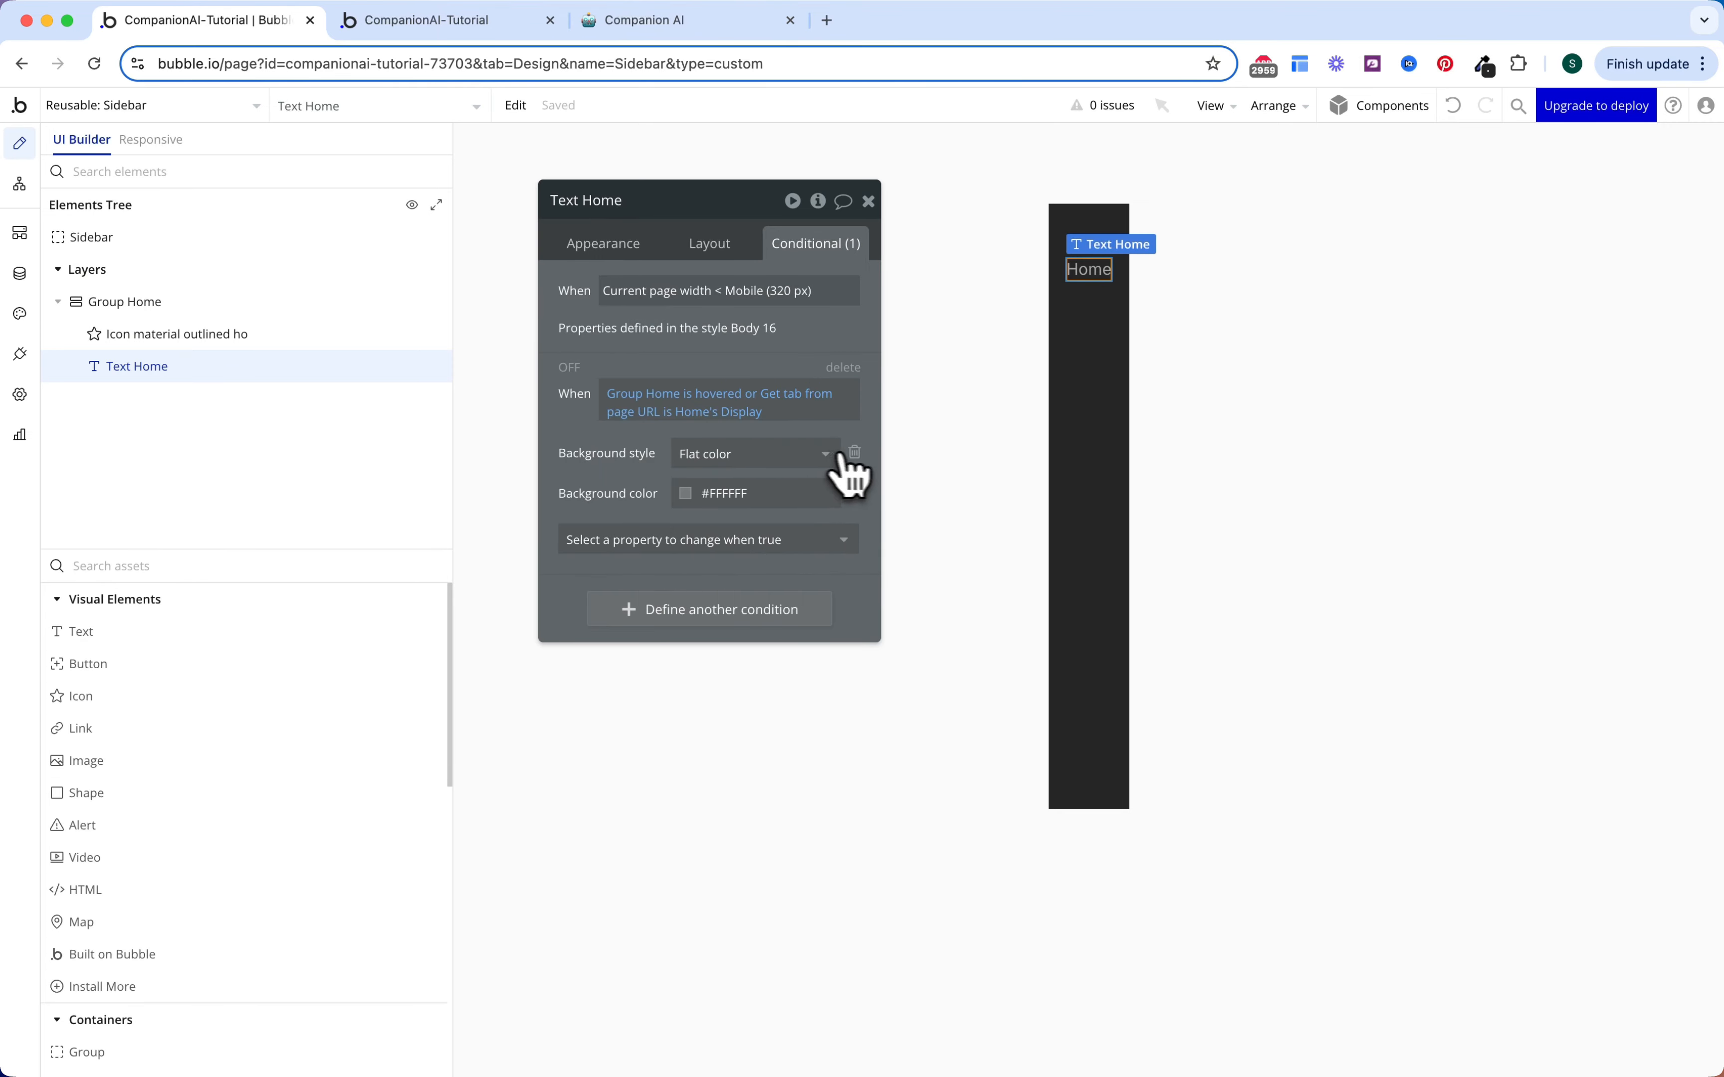
Step: Replace the label condition's background change with a hovered font colour
click(844, 454)
click(812, 463)
text(co)
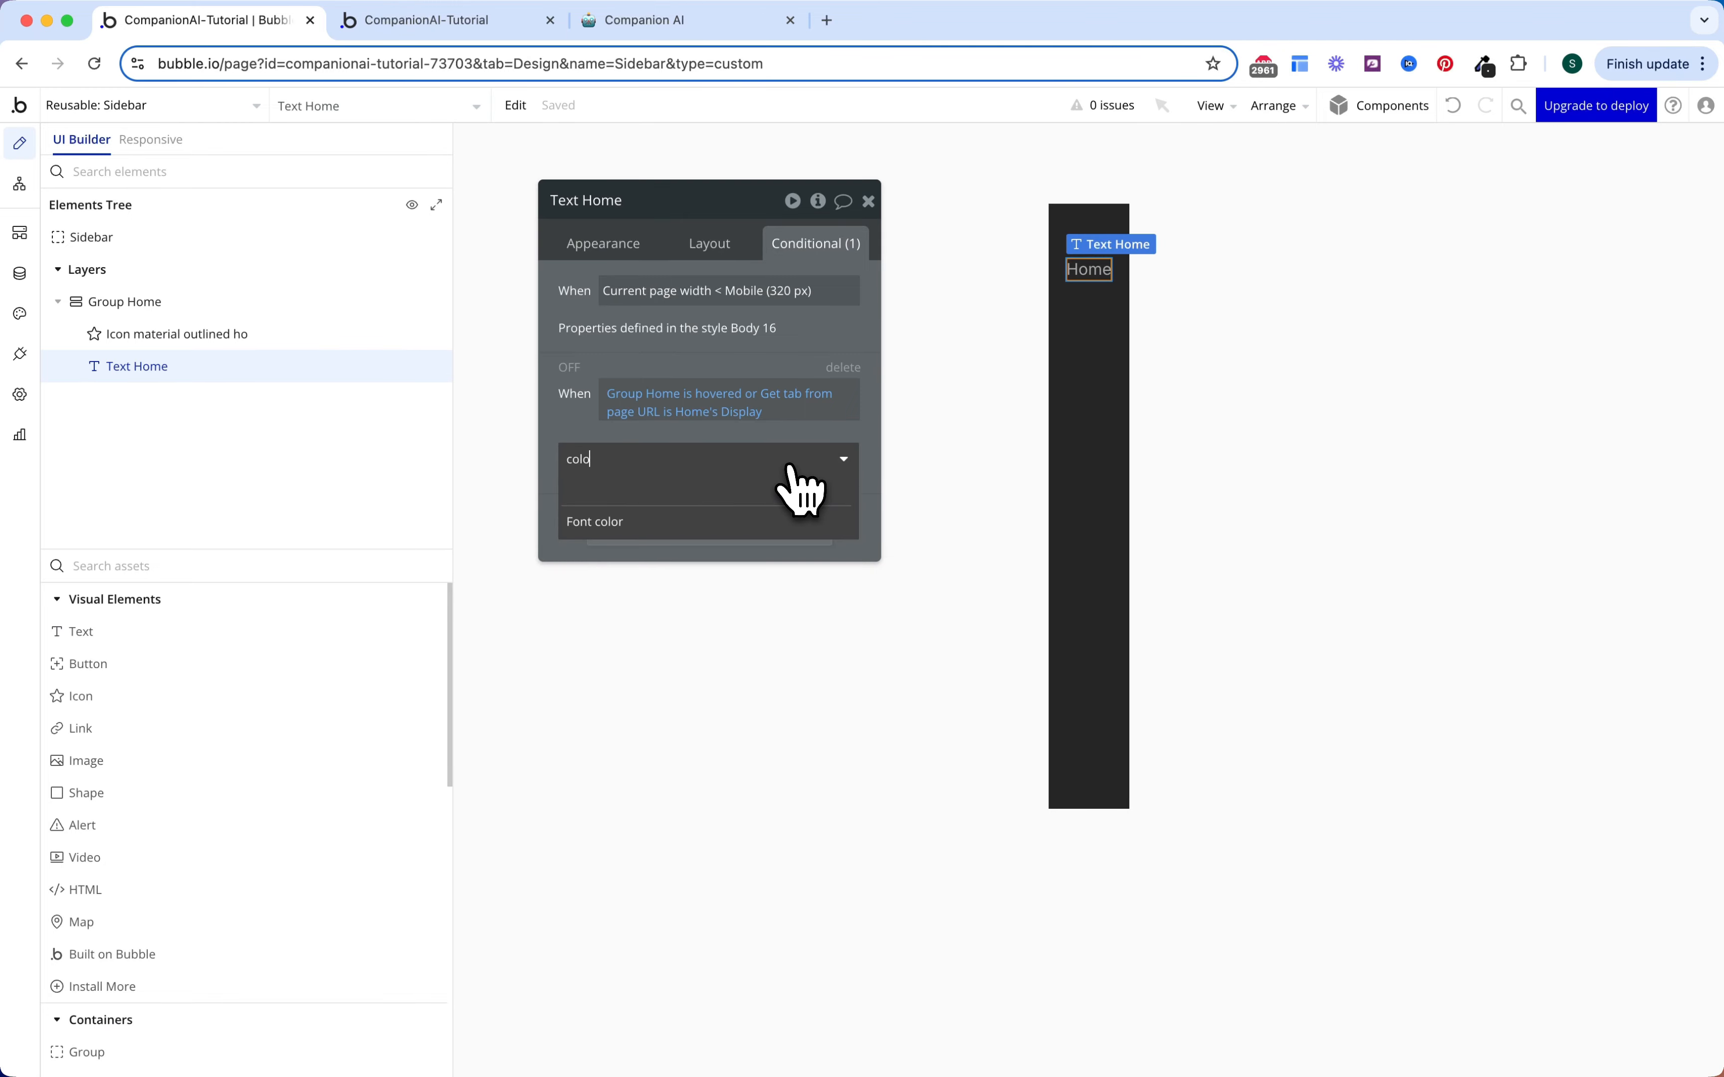
text(lo)
click(731, 524)
click(733, 456)
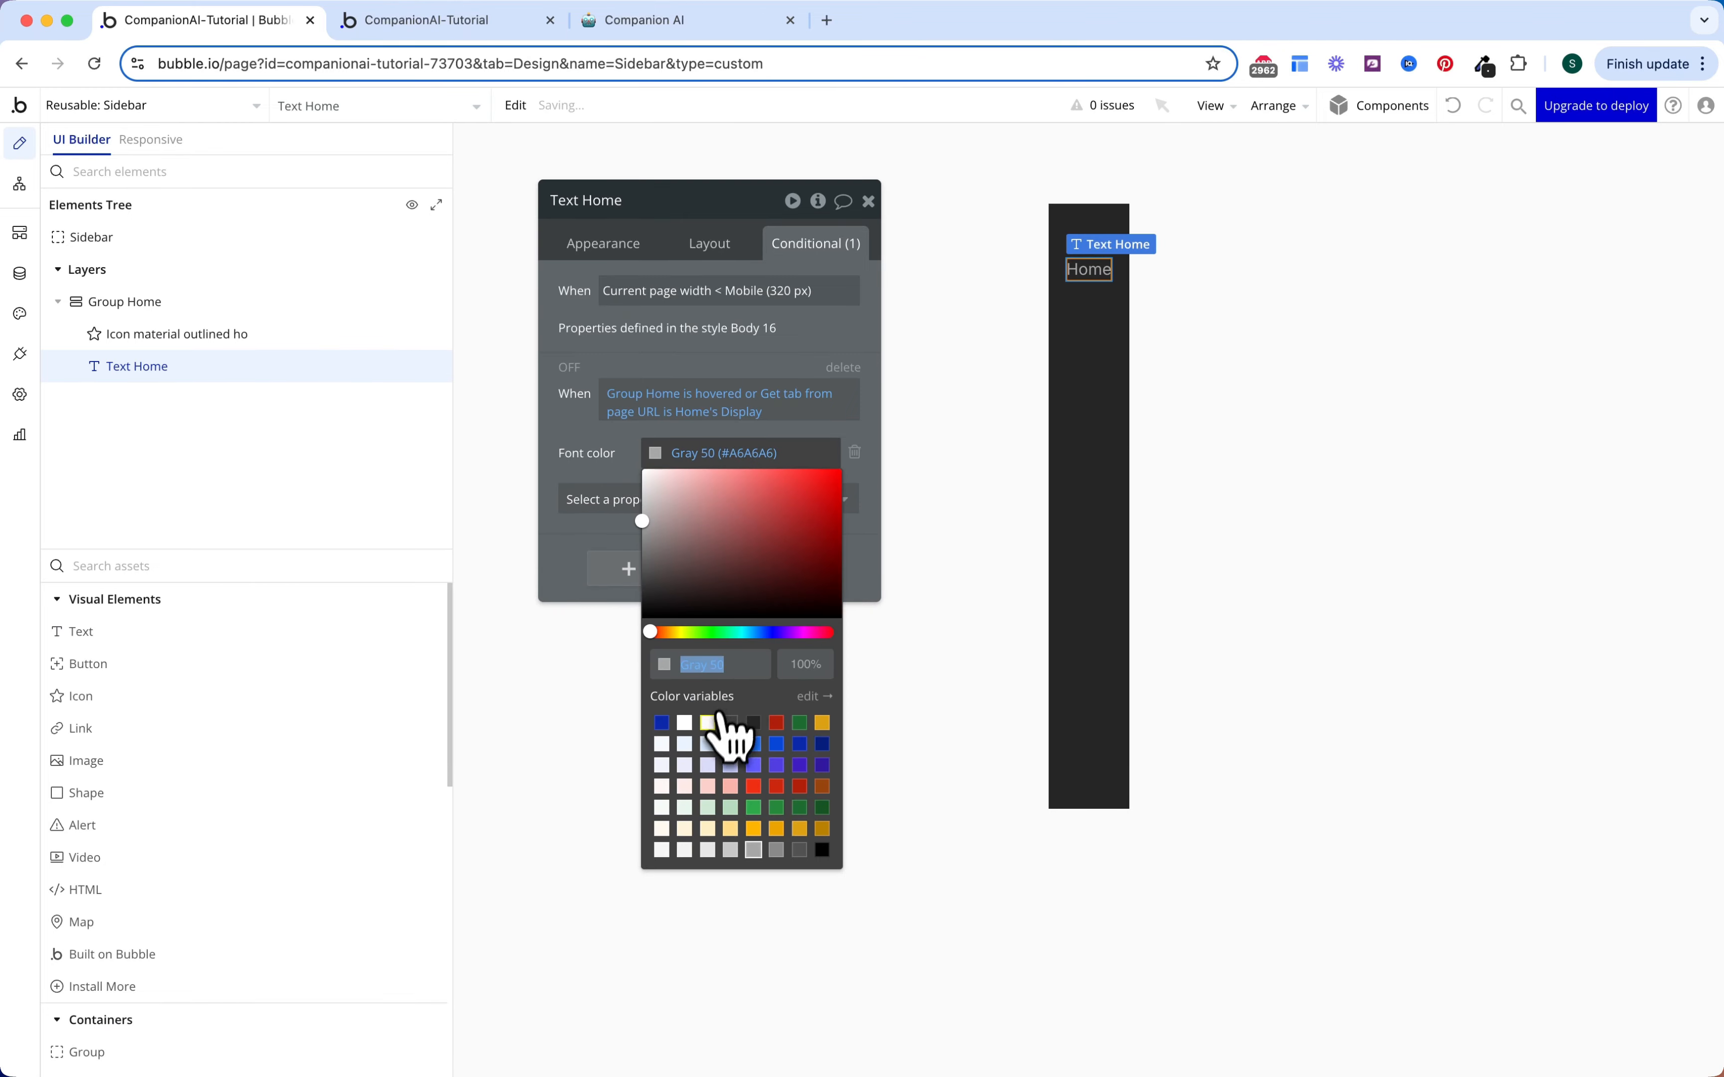
click(709, 722)
Step: Add a 200 ms font colour transition to the Home label
click(603, 243)
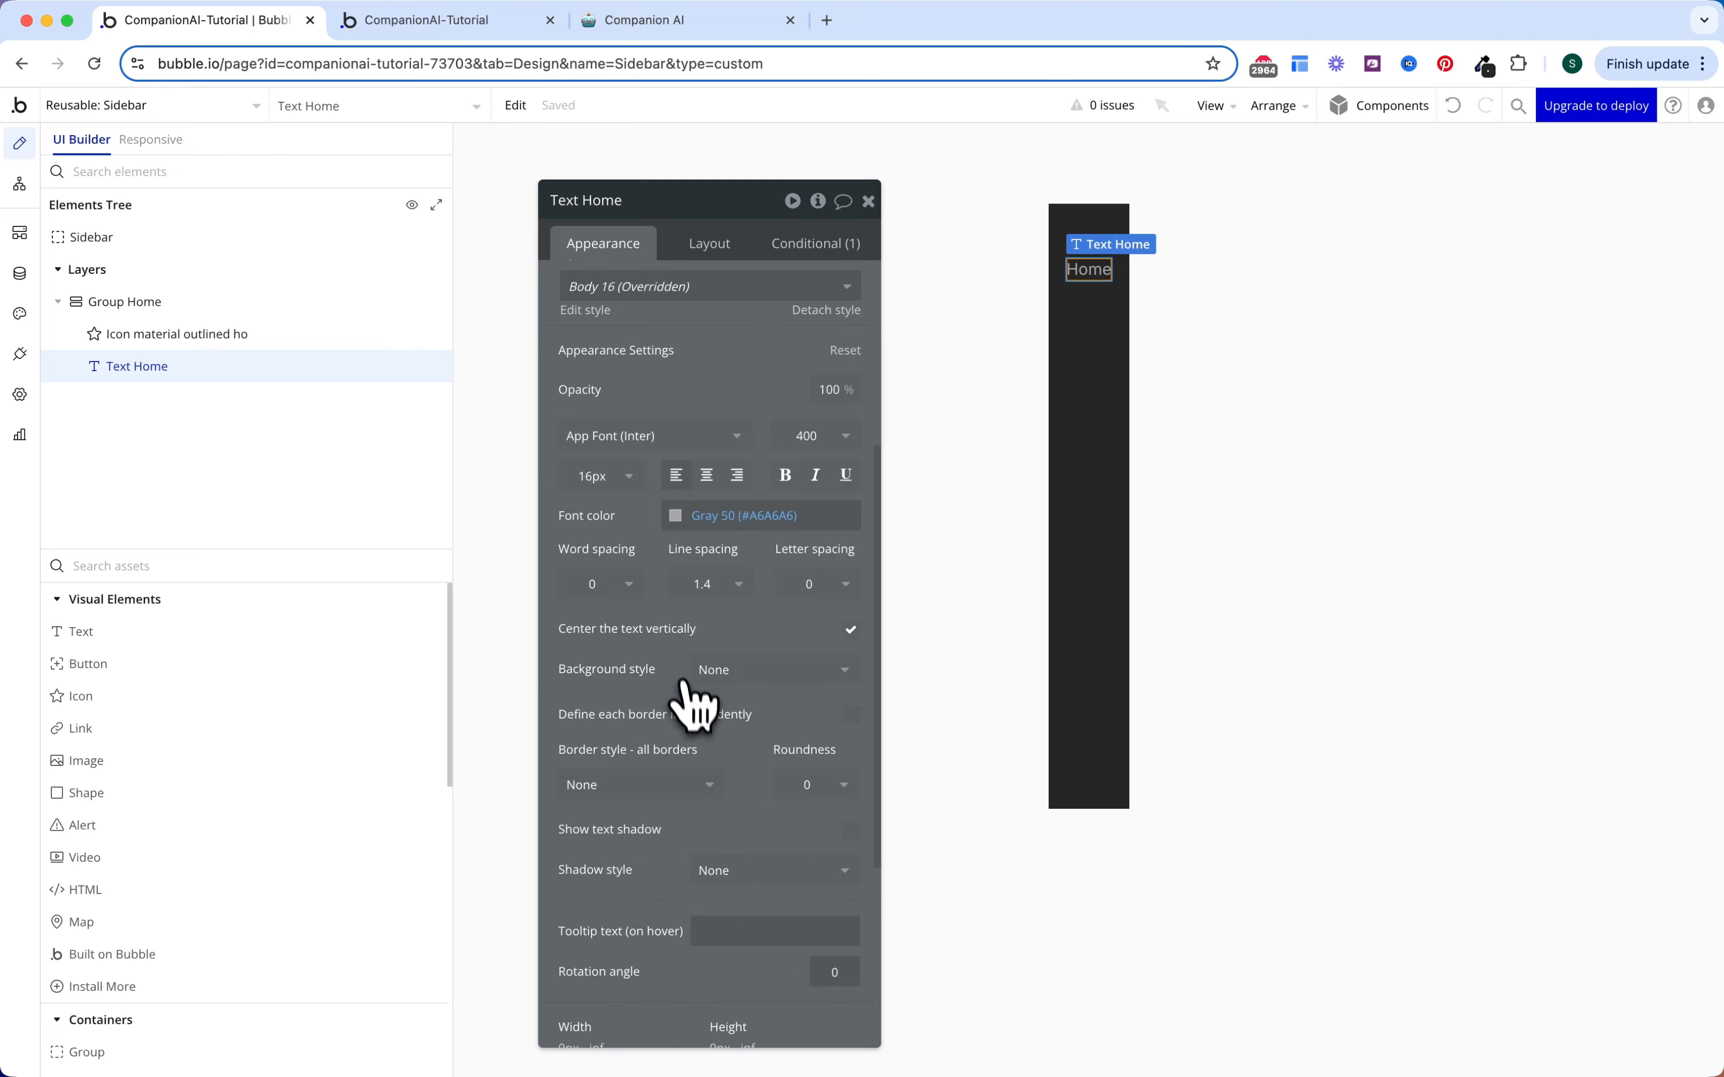
scroll(694, 684, down, 5)
click(712, 770)
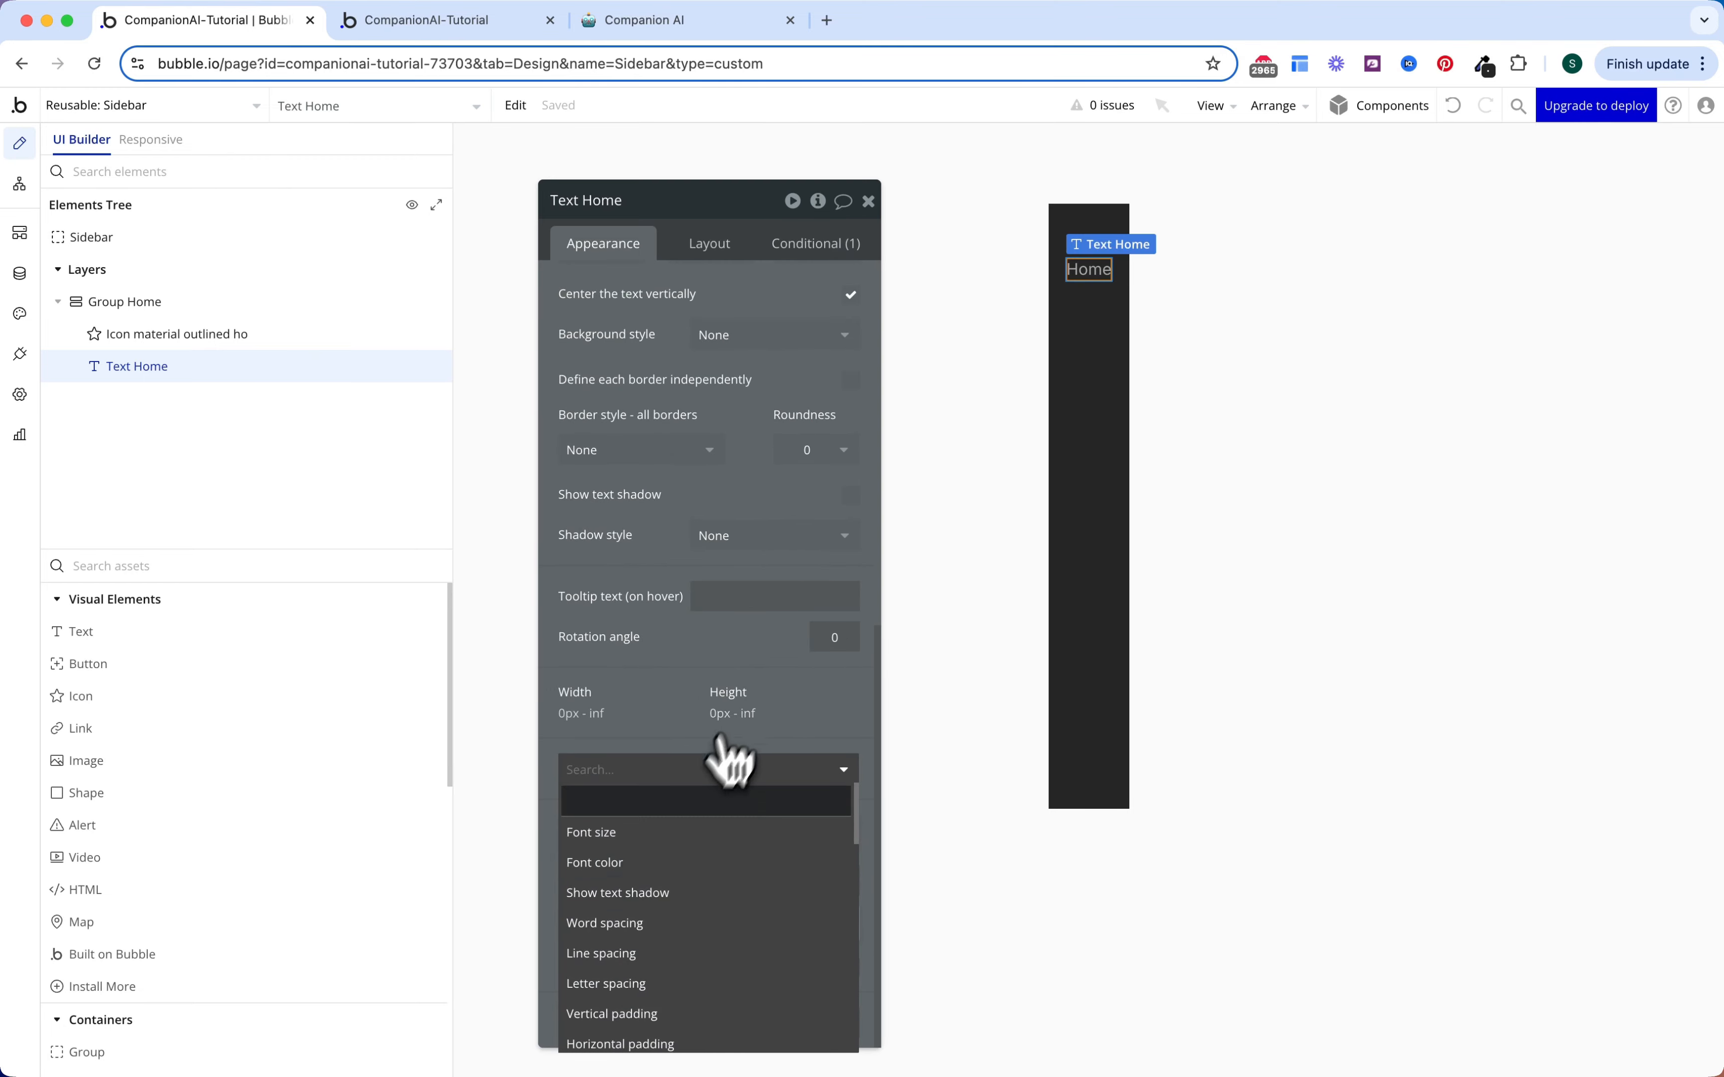
click(634, 864)
scroll(669, 702, up, 10)
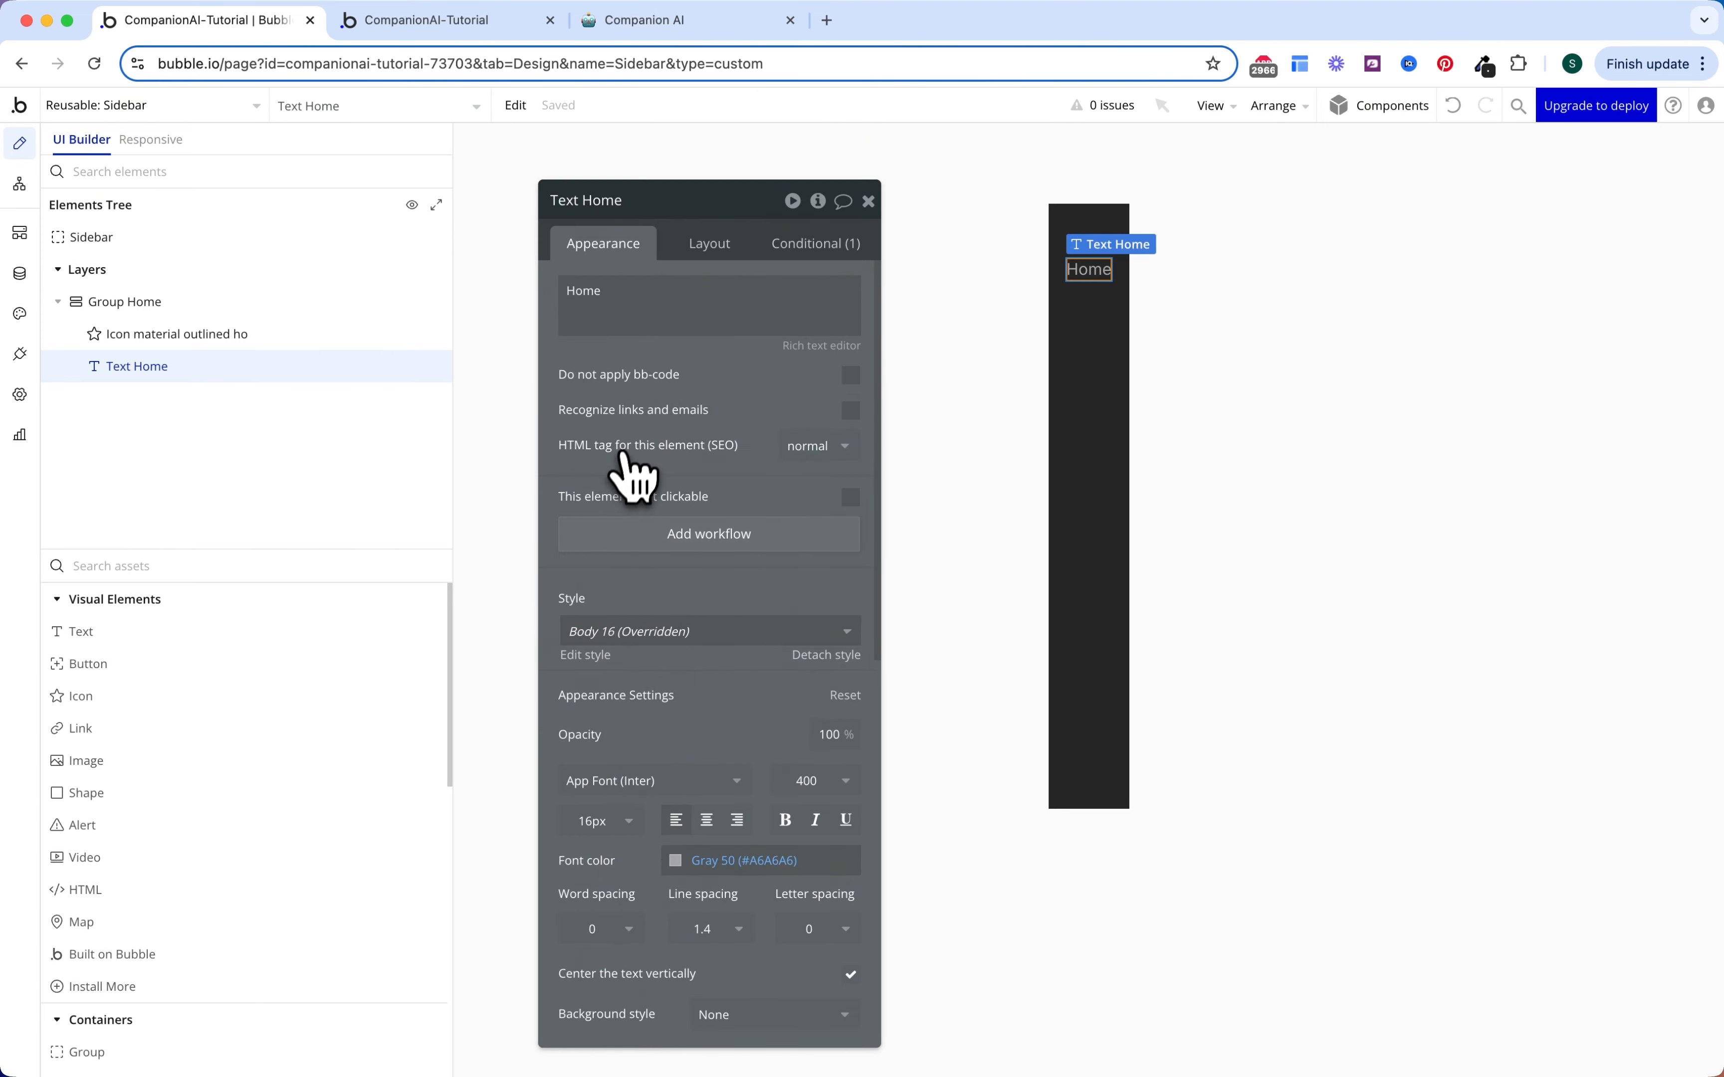
Step: Add a Background style transition (200 ms, Ease) to Group Home
click(263, 308)
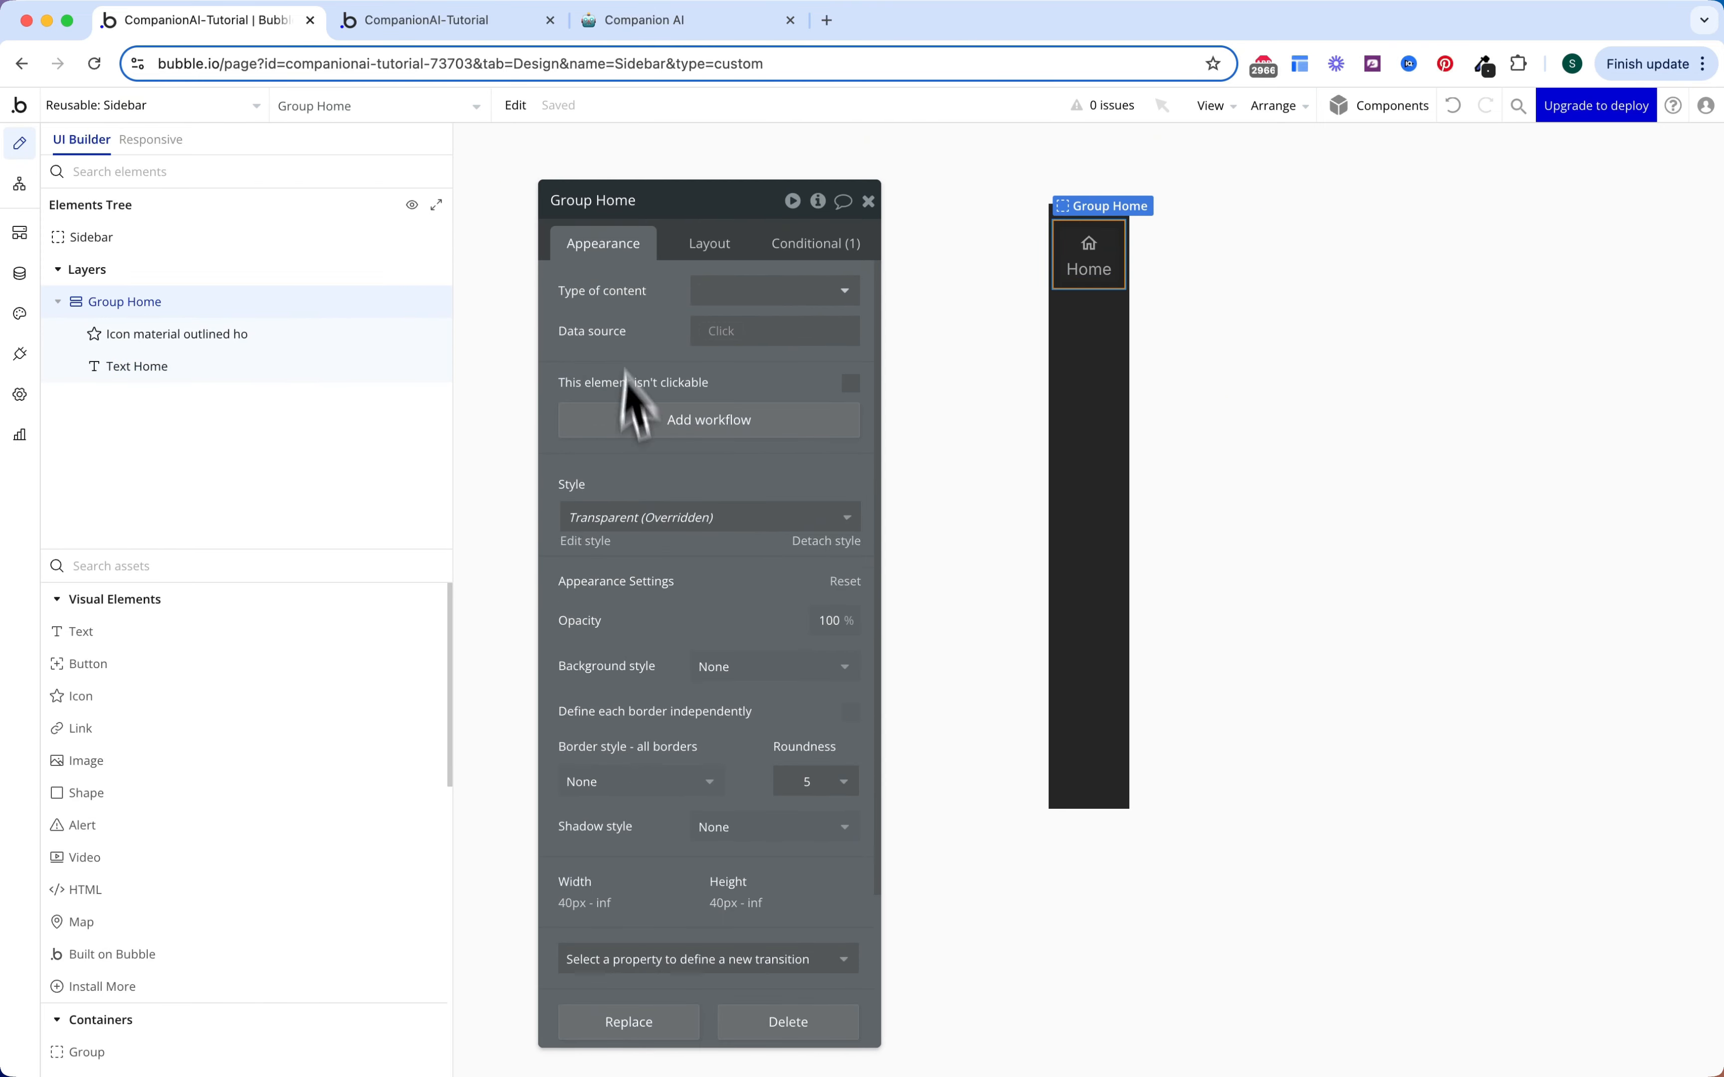
scroll(645, 723, down, 3)
click(720, 771)
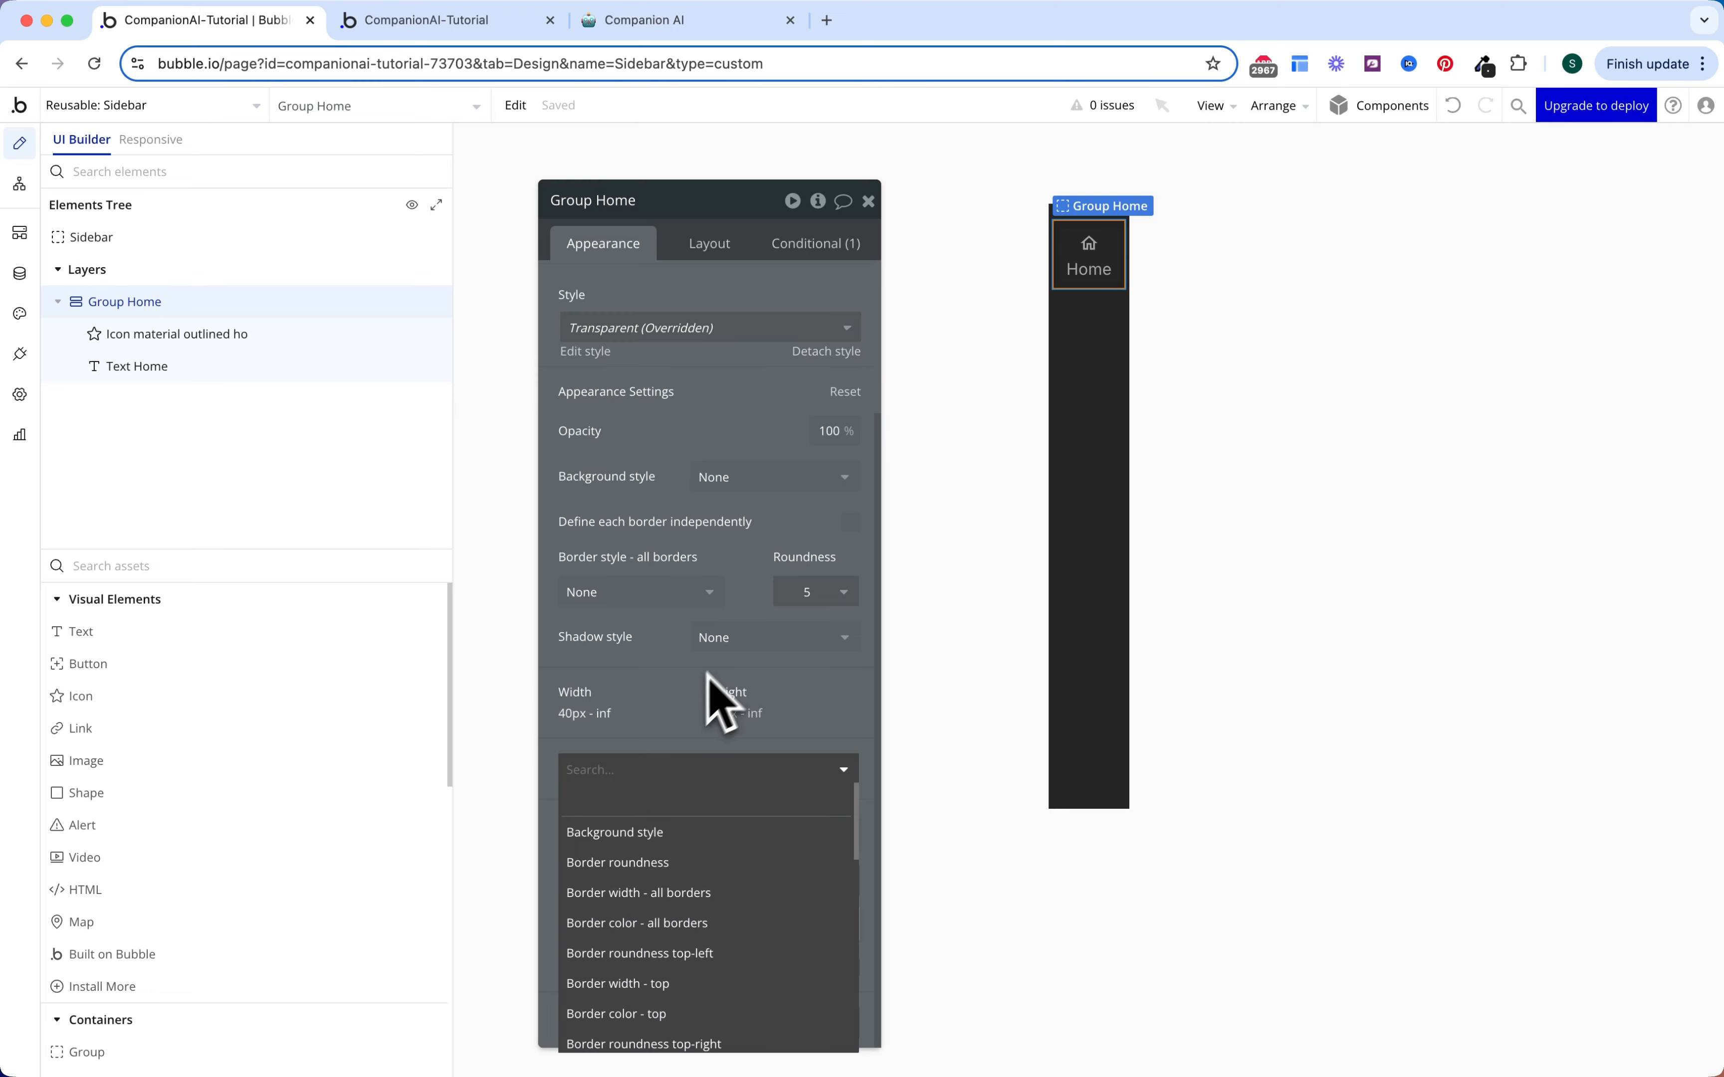
click(634, 833)
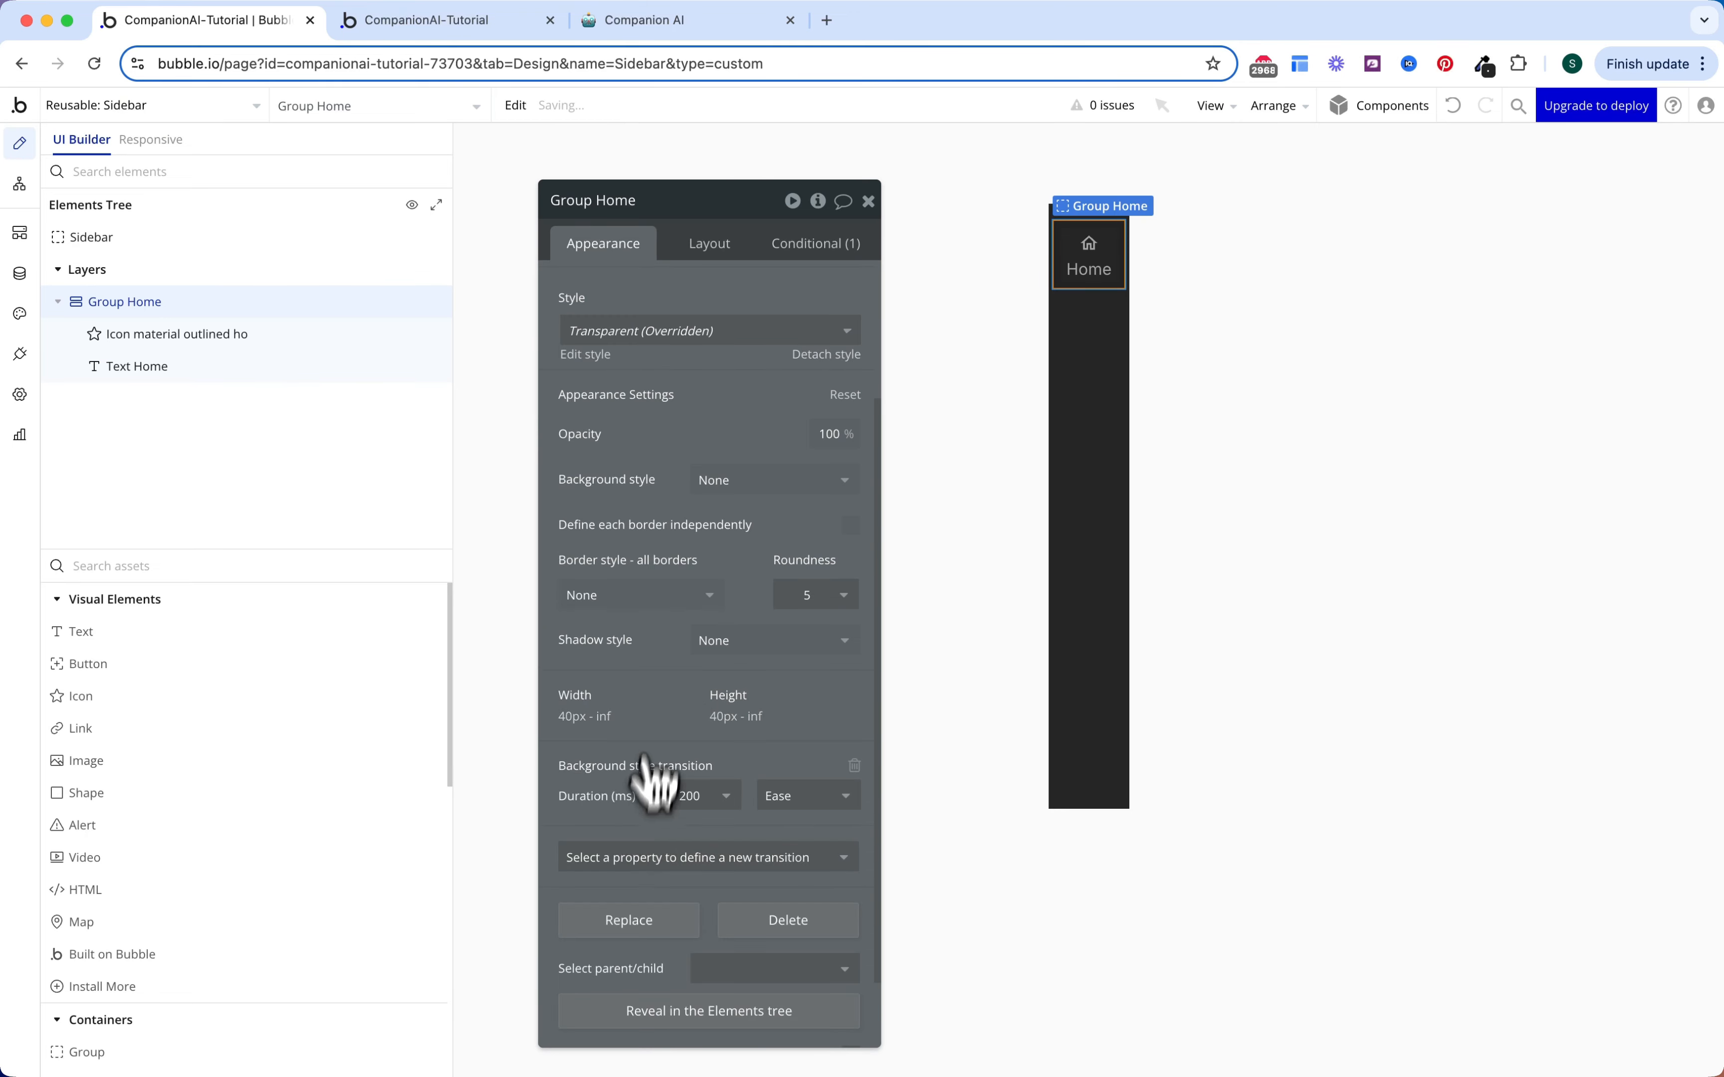
scroll(695, 662, up, 1)
scroll(704, 654, up, 3)
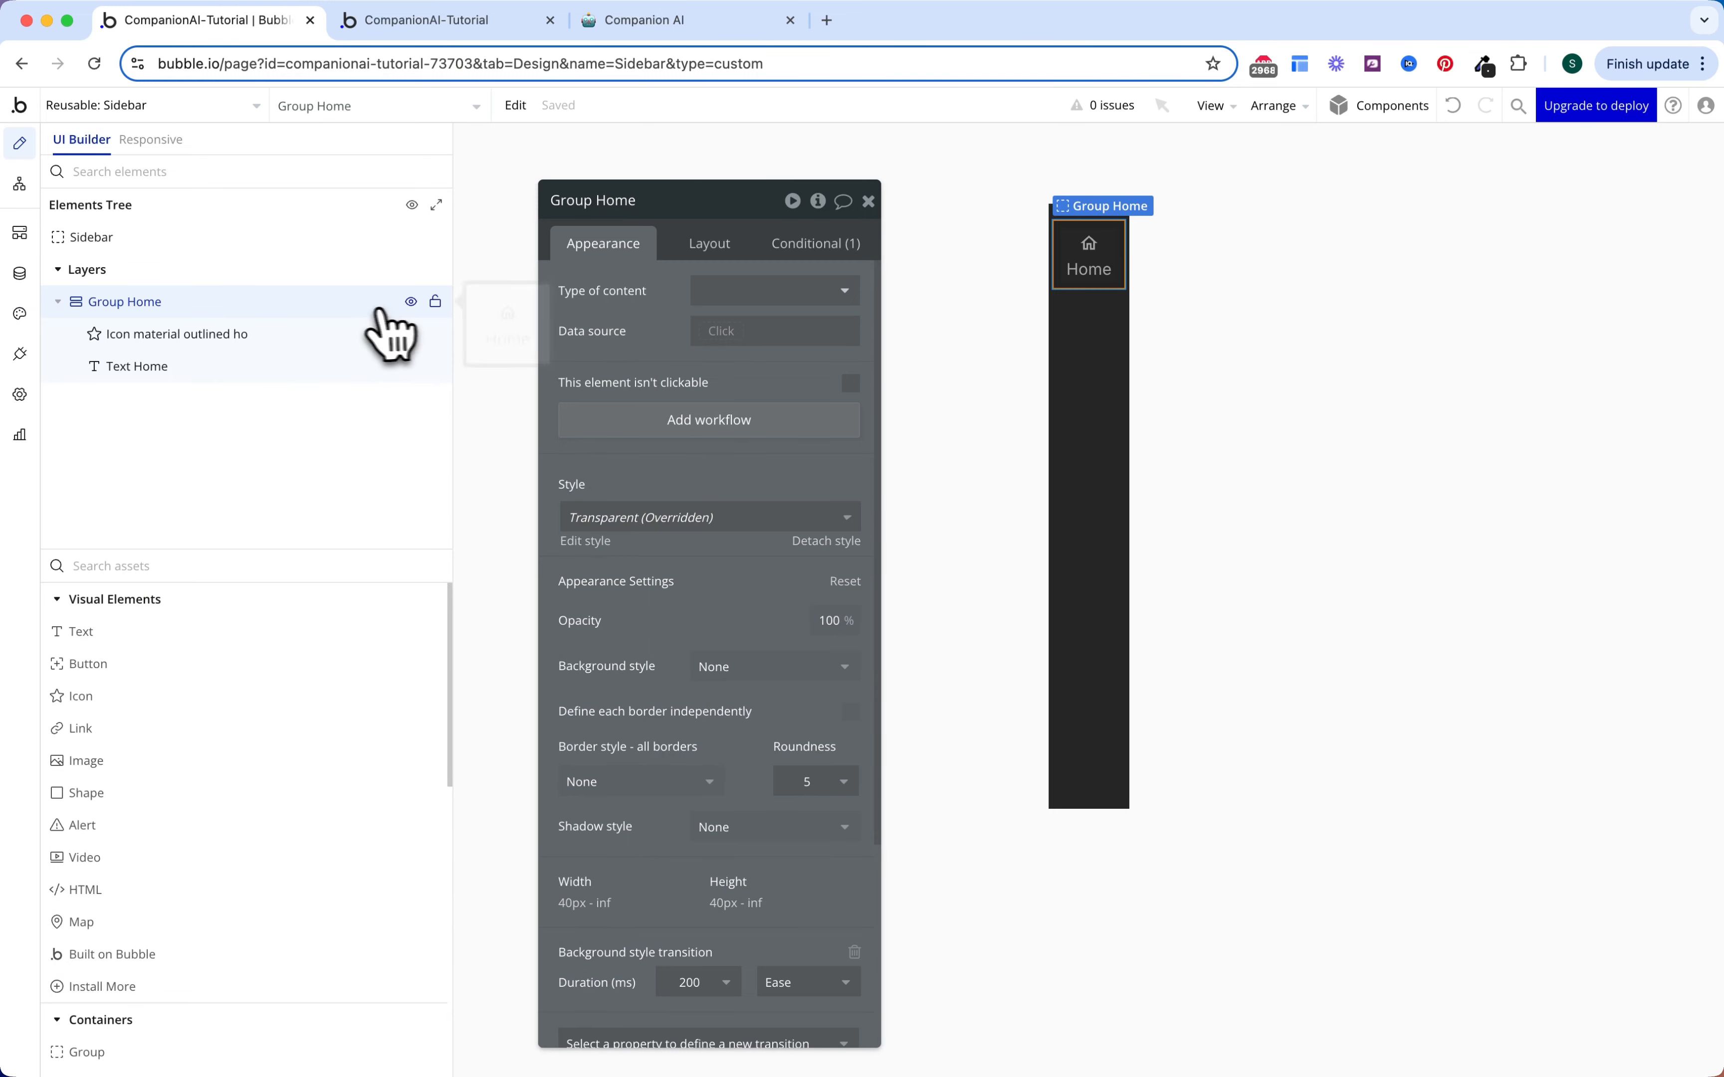
click(58, 301)
Step: Copy Group Home and paste it twice into the Sidebar
click(146, 312)
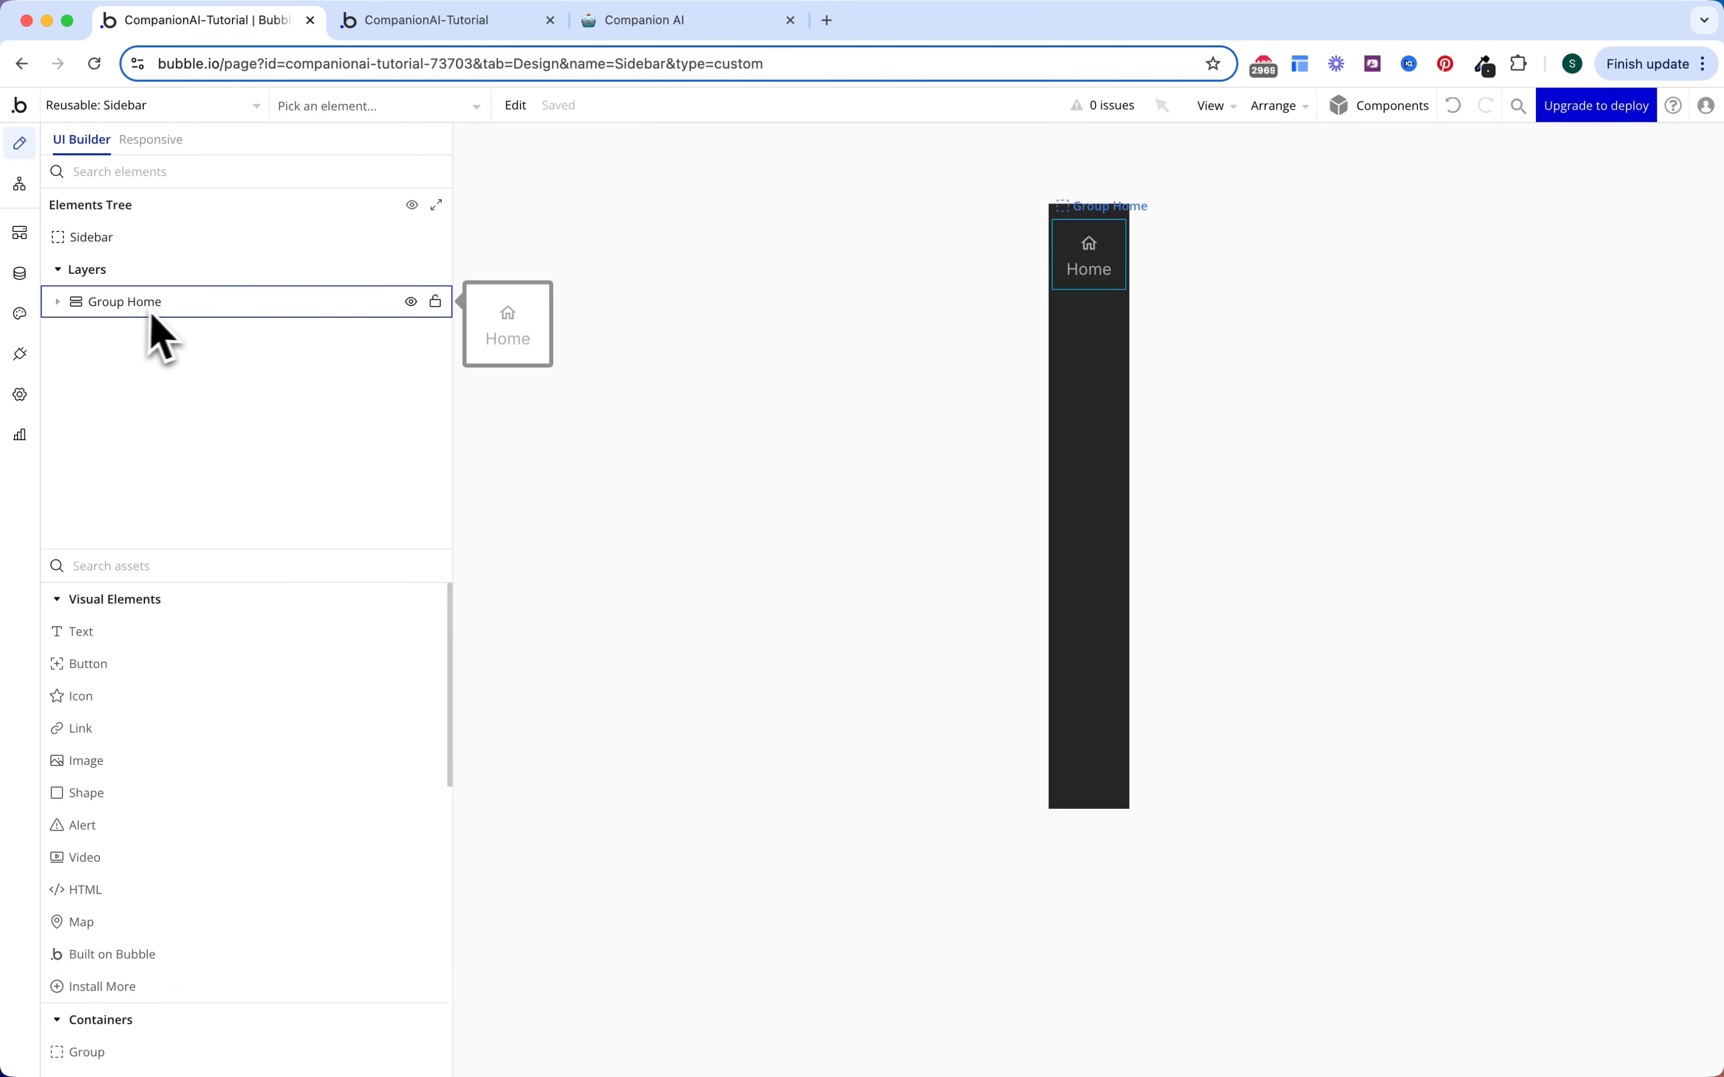
double_click(169, 314)
click(58, 302)
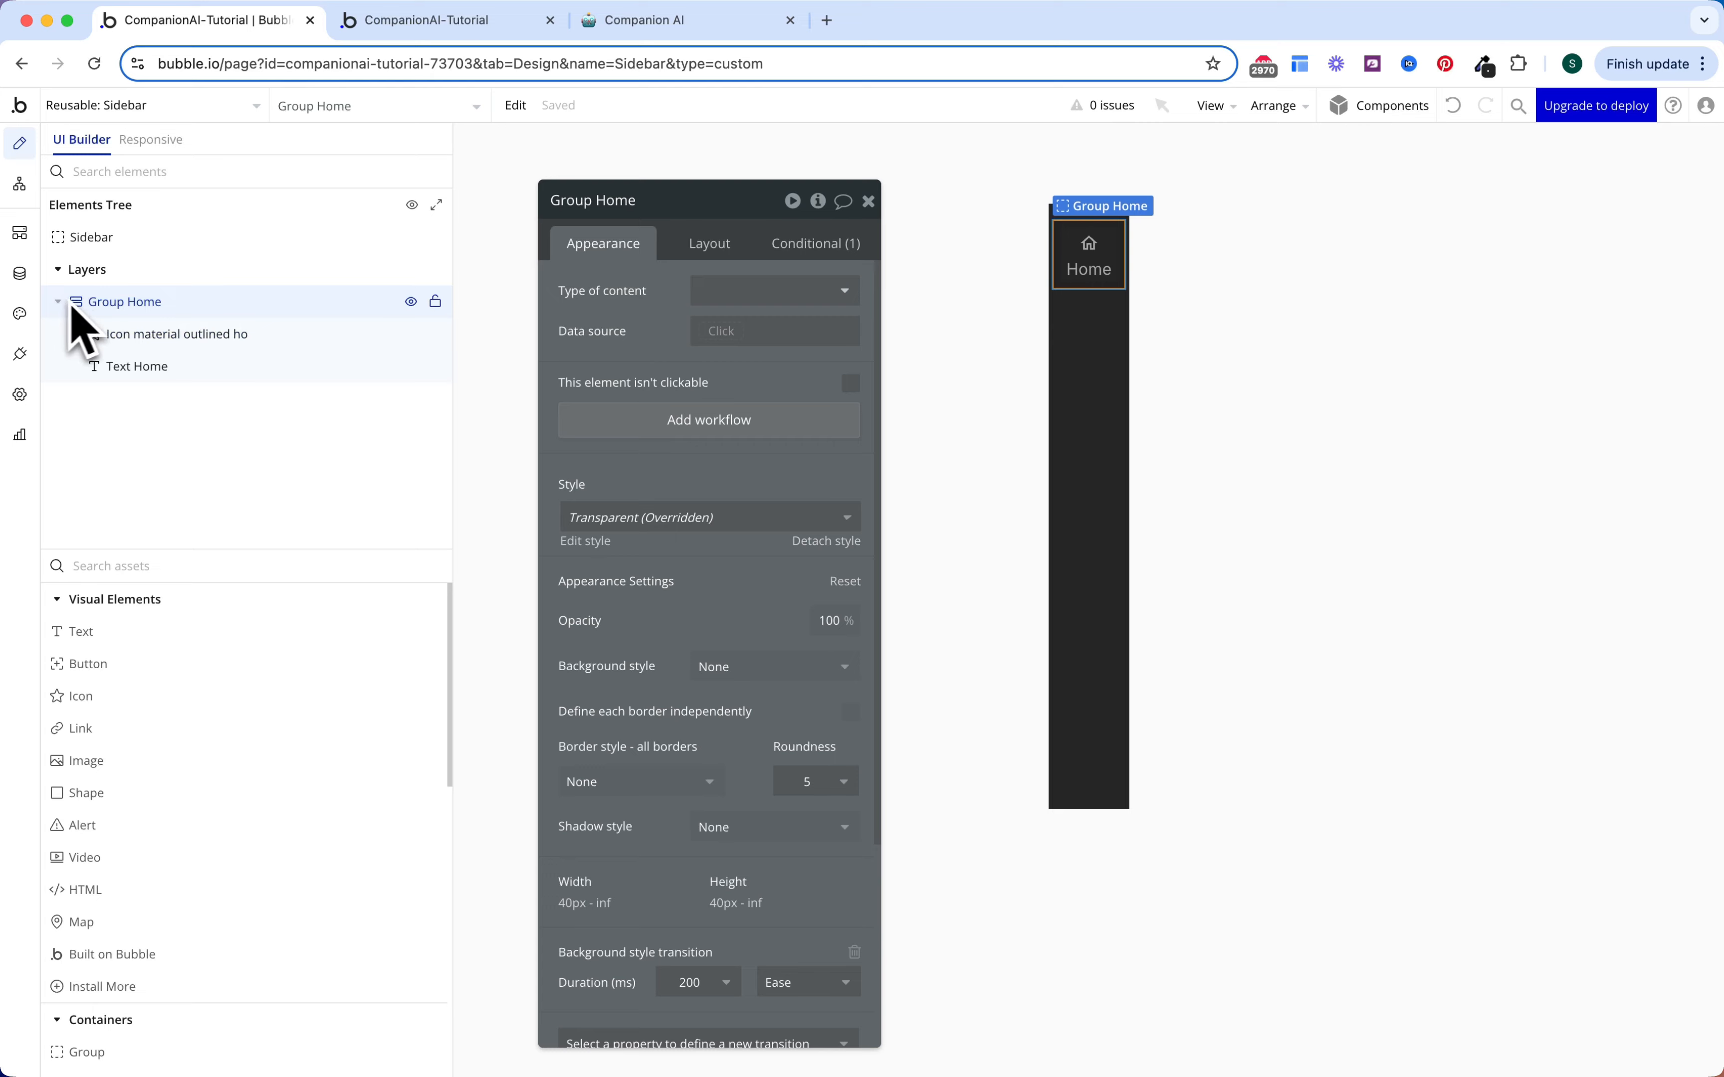
right_click(200, 327)
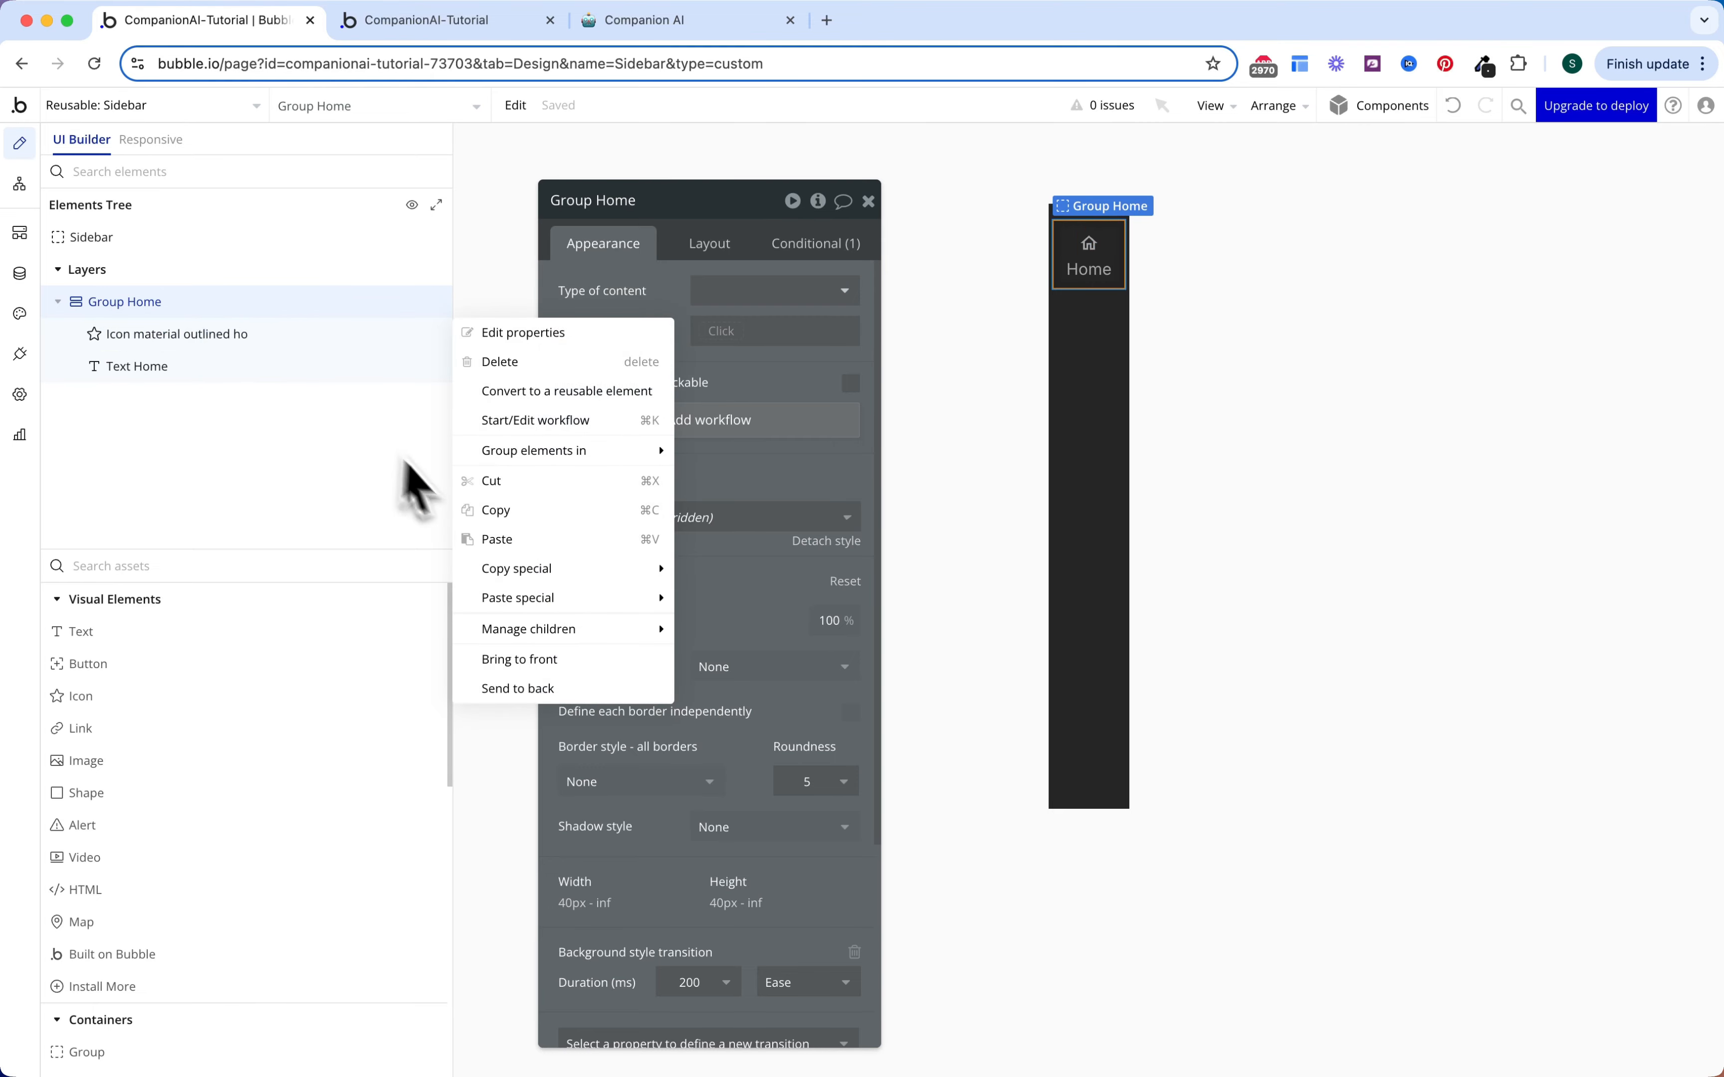
click(473, 517)
click(198, 249)
right_click(197, 256)
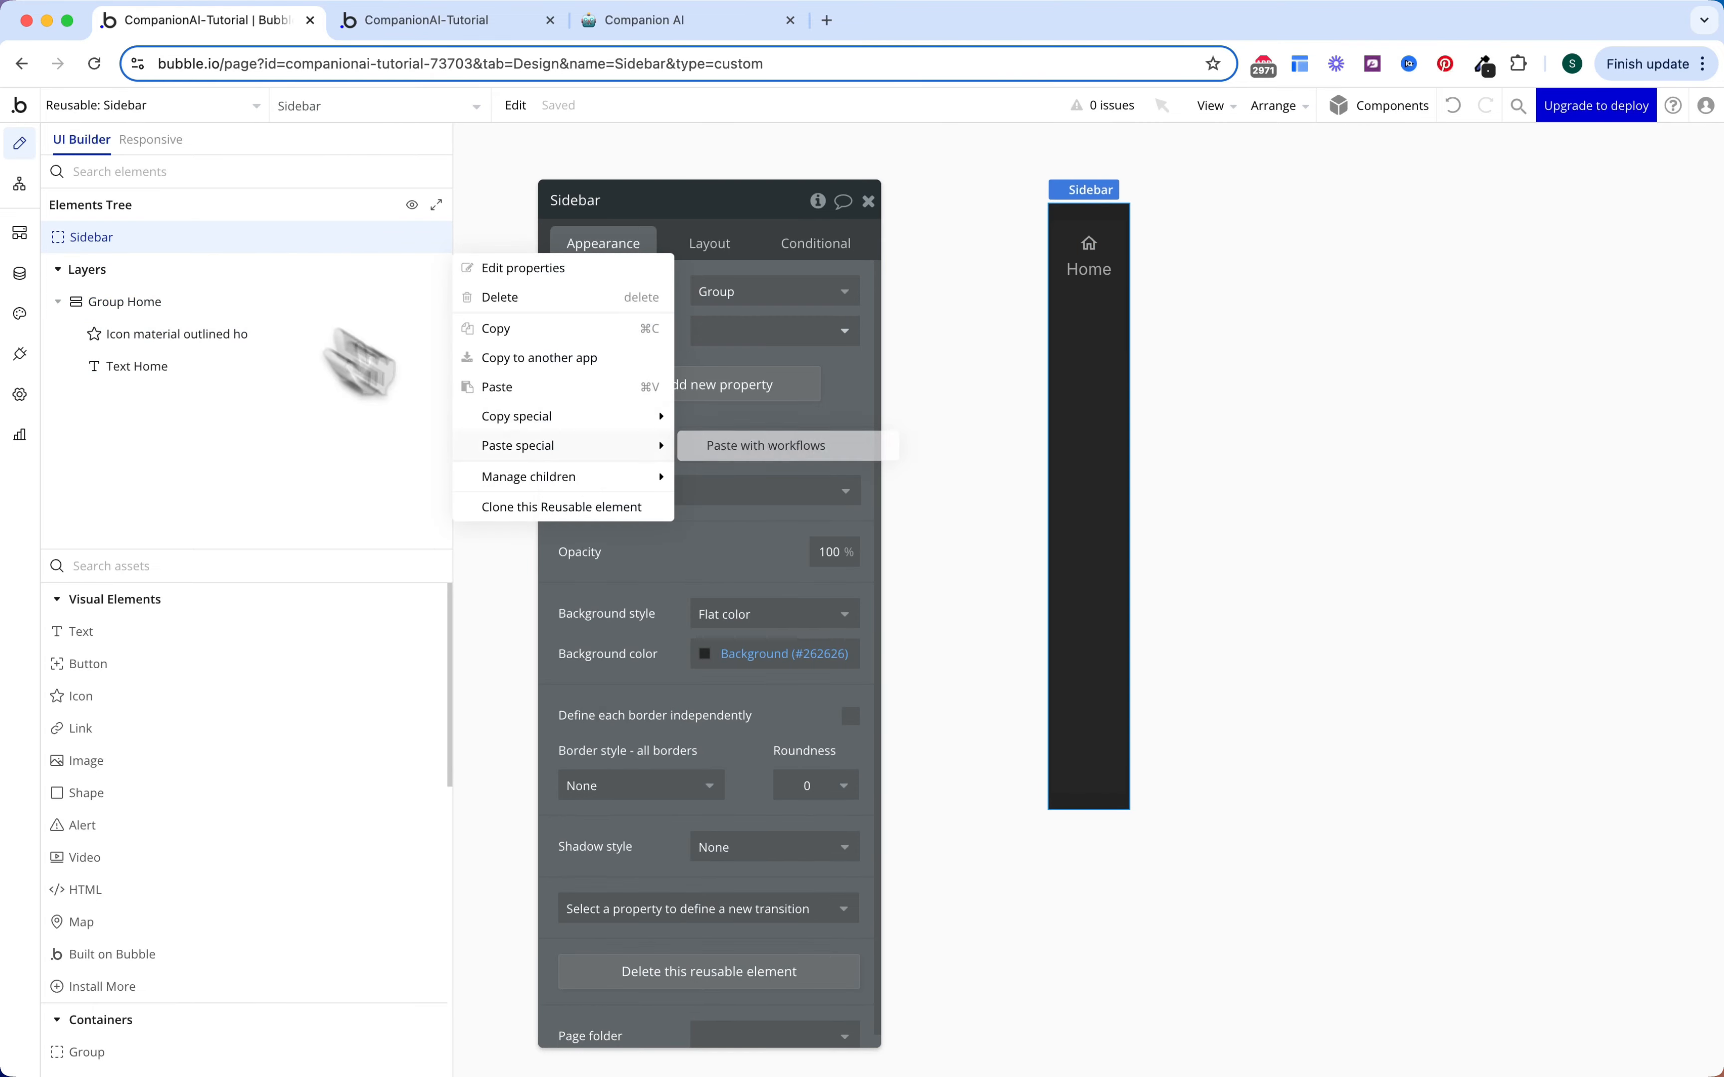
click(470, 384)
click(232, 240)
right_click(231, 242)
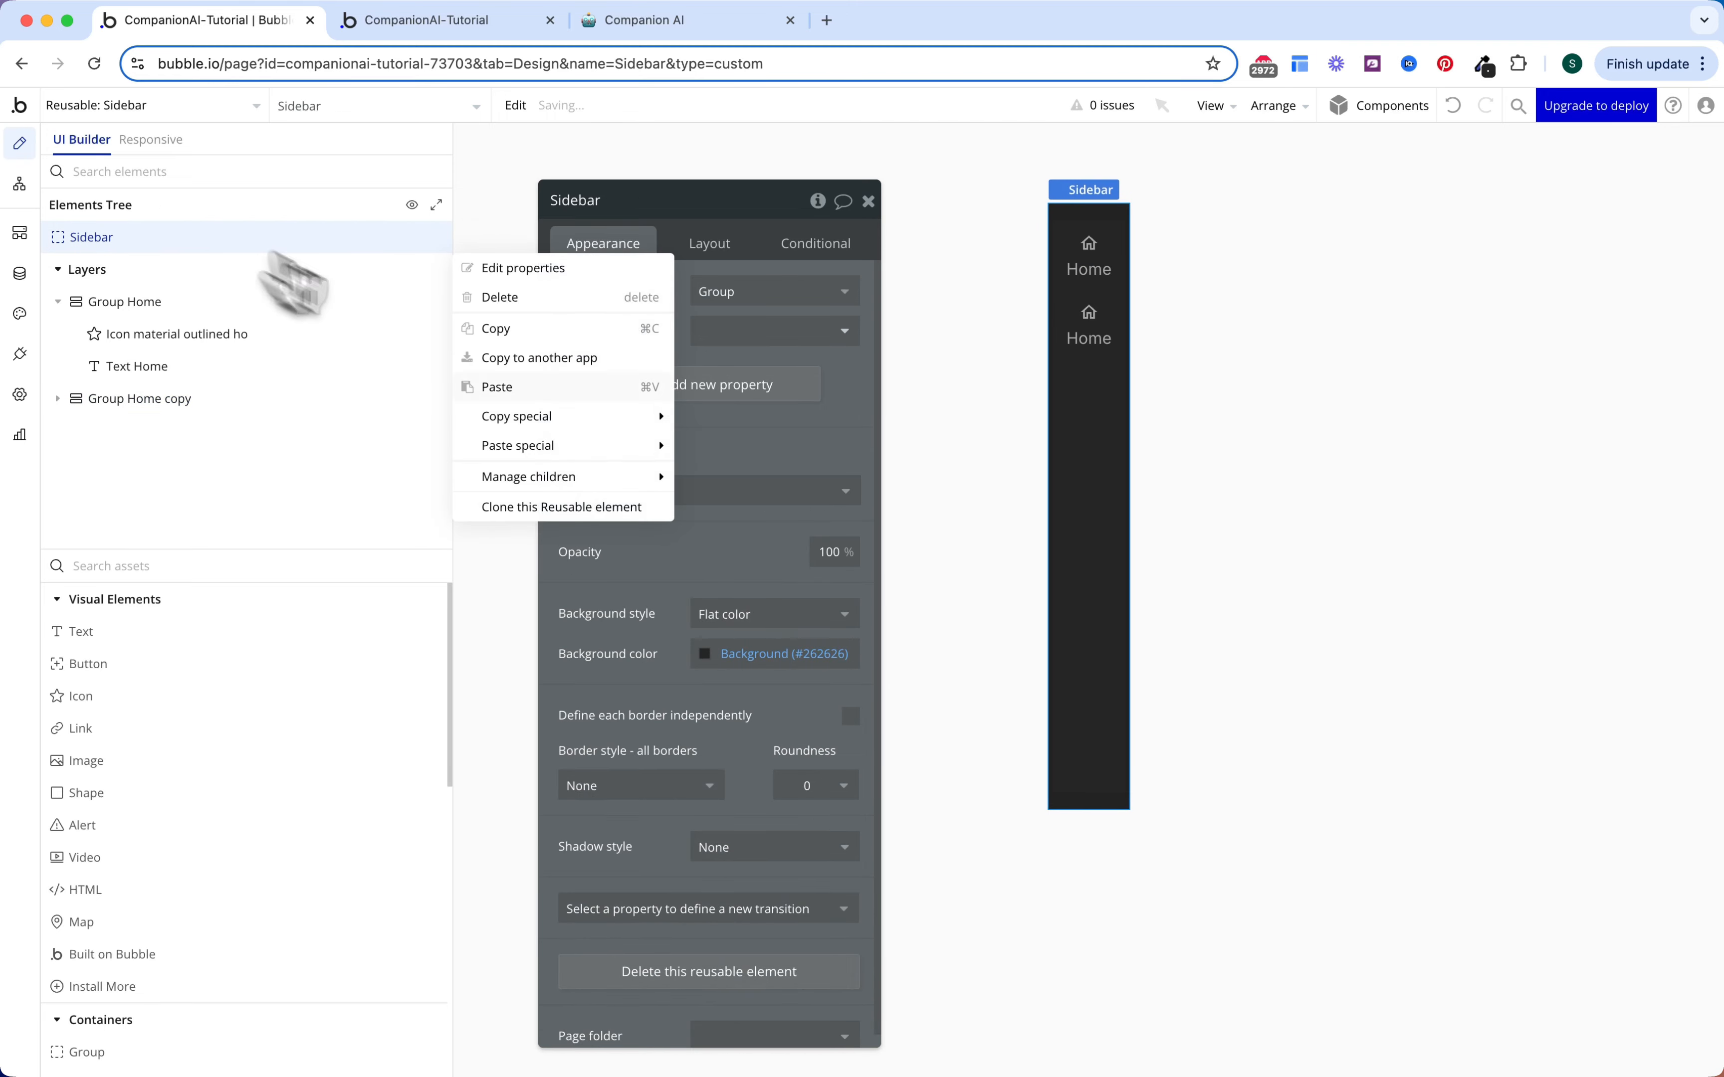
click(540, 389)
Step: Rename the two copies Group Create and Group Settings
double_click(266, 401)
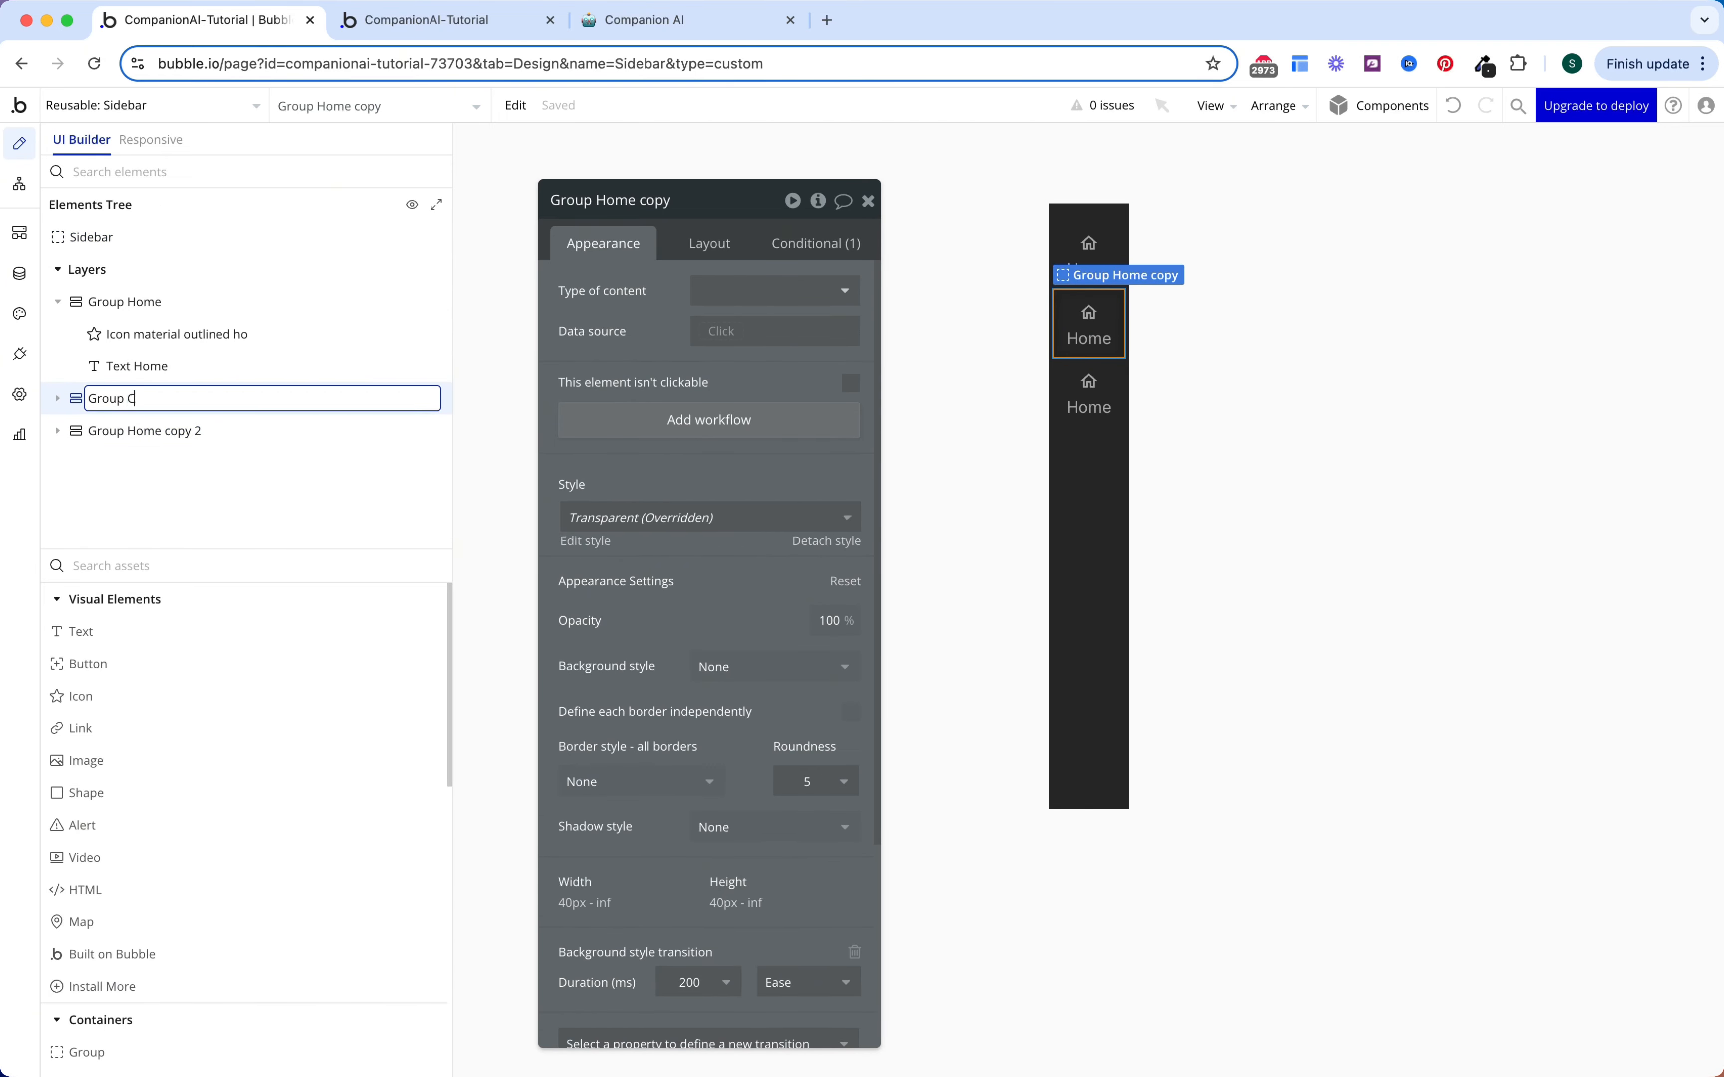
text(Group Create)
key(Return)
click(264, 427)
double_click(221, 494)
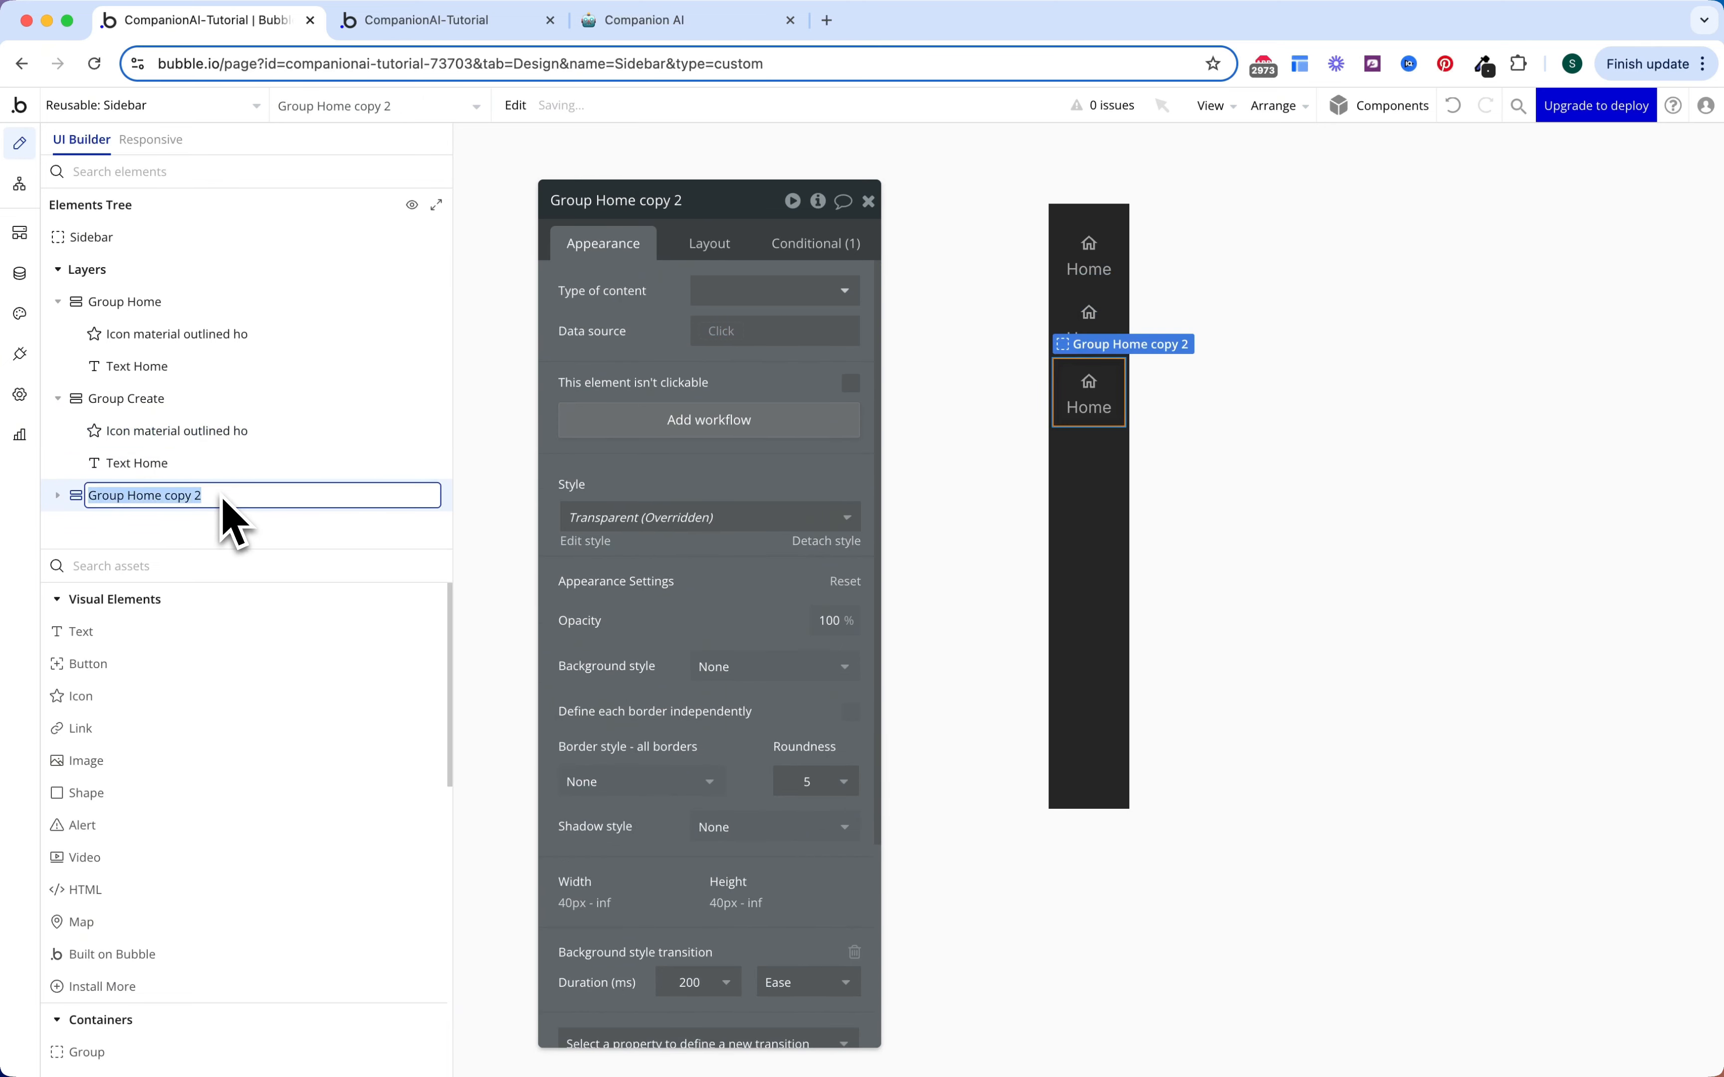
click(221, 494)
key(alt+shift+Left)
key(alt+shift+Left)
key(alt+shift+Left)
text(Se)
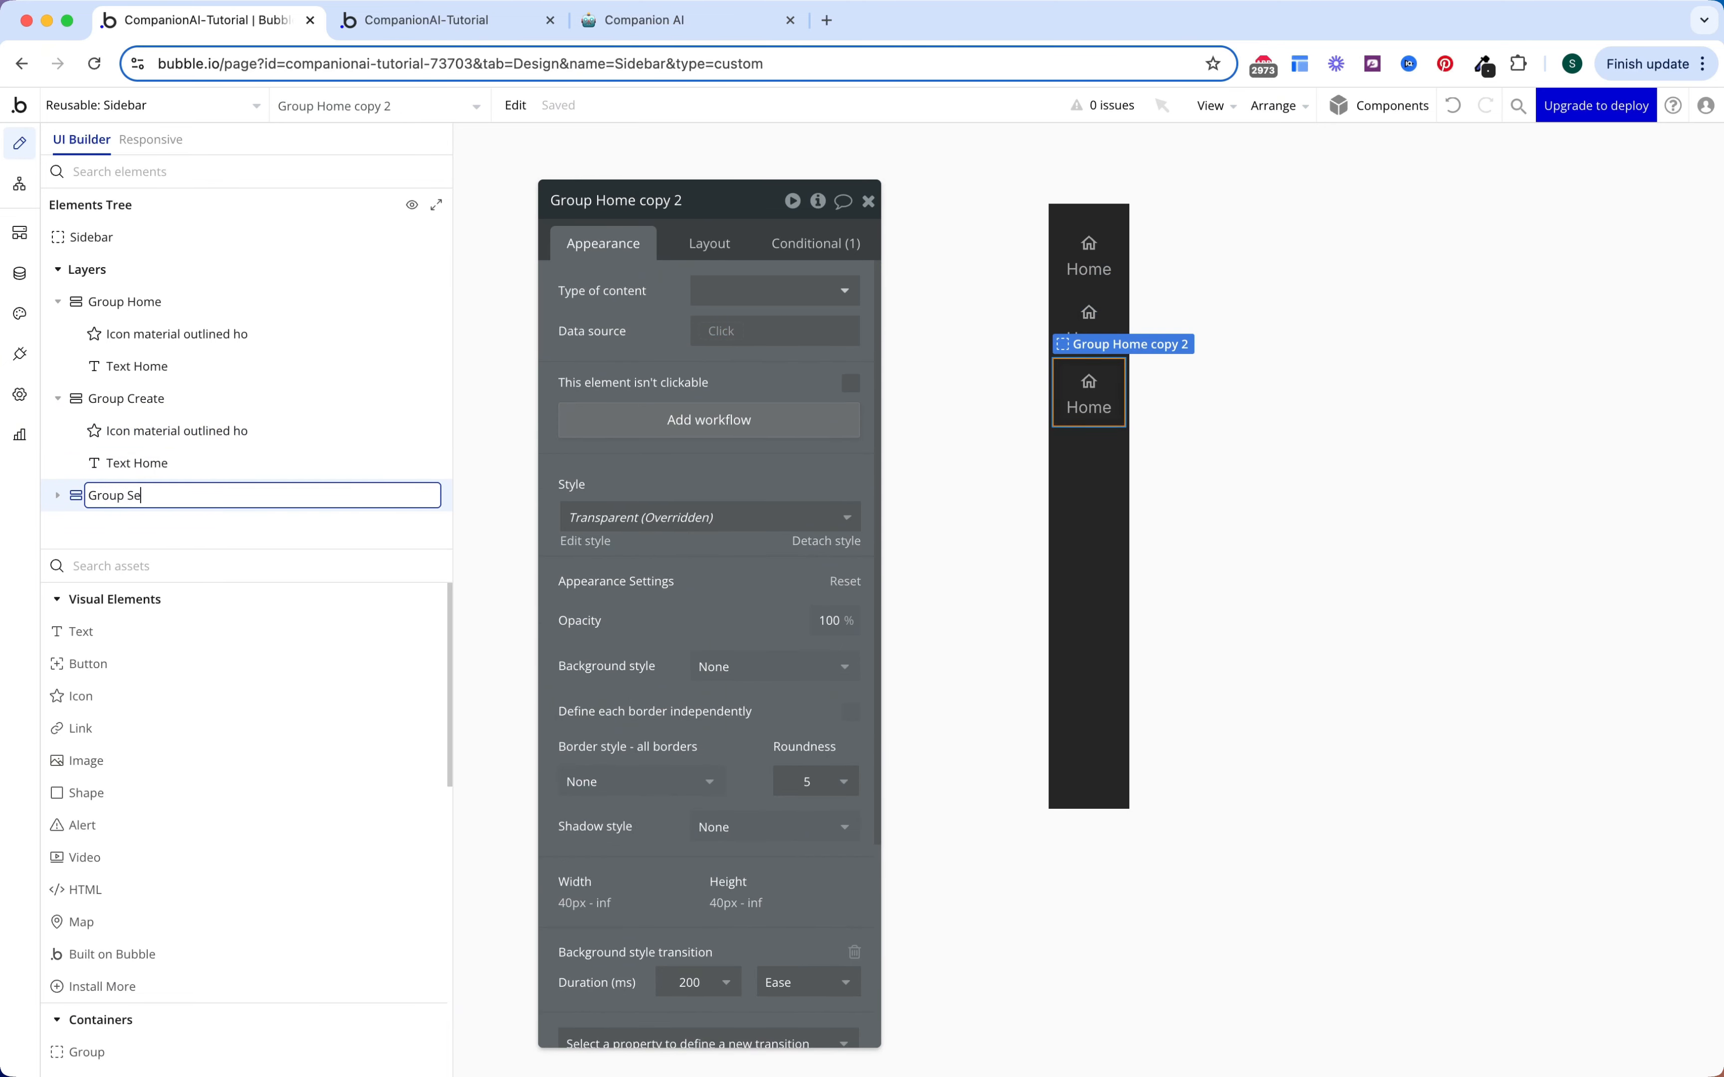
text(ttings)
key(Return)
drag(221, 497, 205, 374)
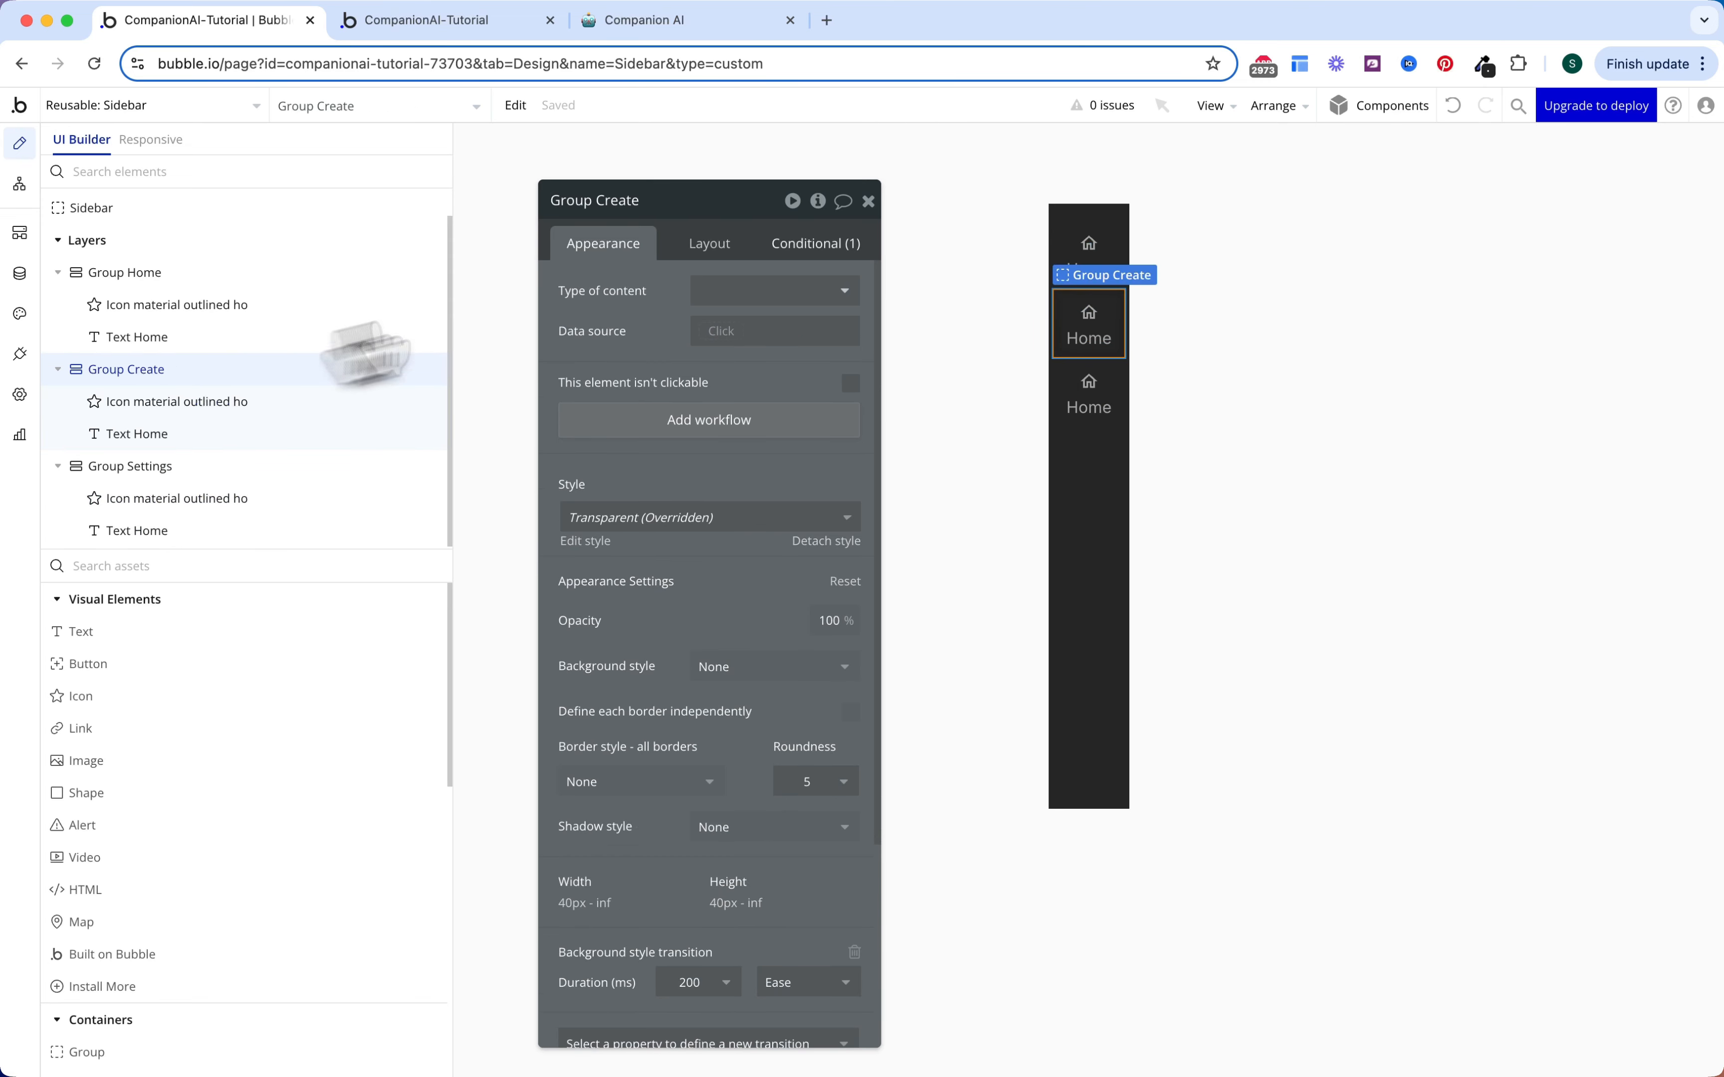
click(788, 246)
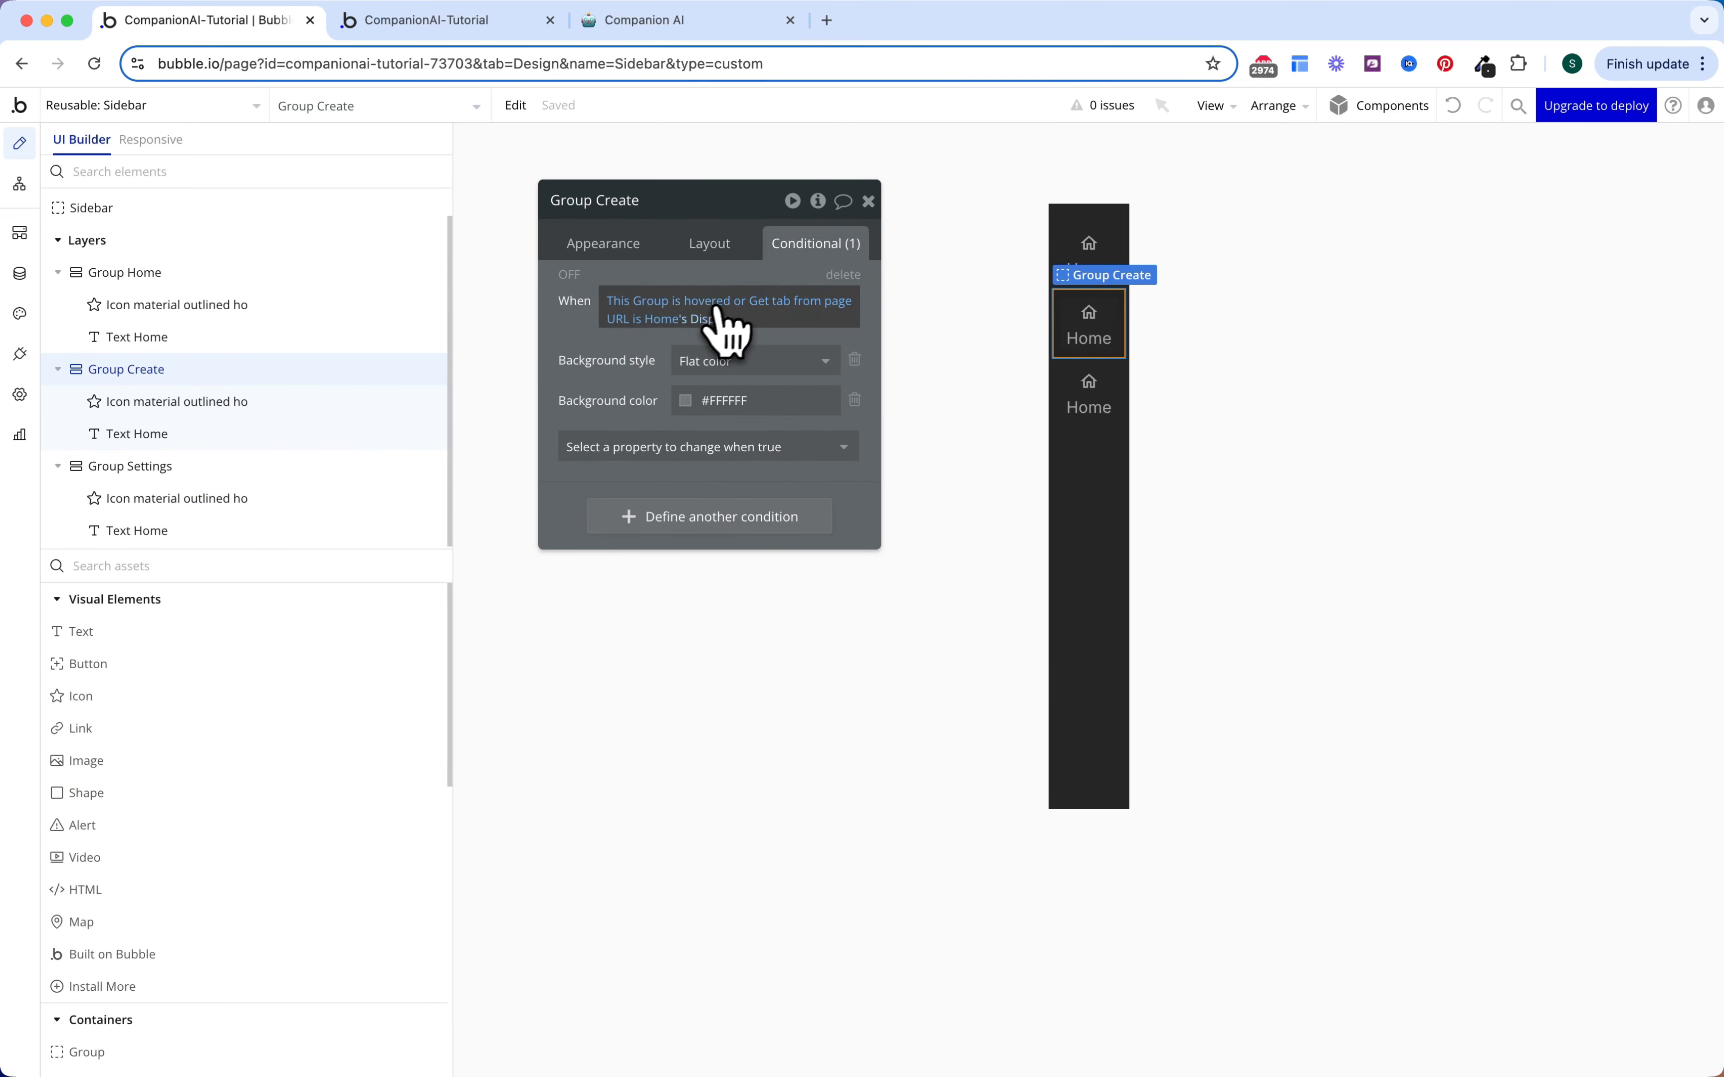
Step: Check the hover conditions on the Create and Settings groups, icons and labels
click(275, 412)
mouse_move(644, 314)
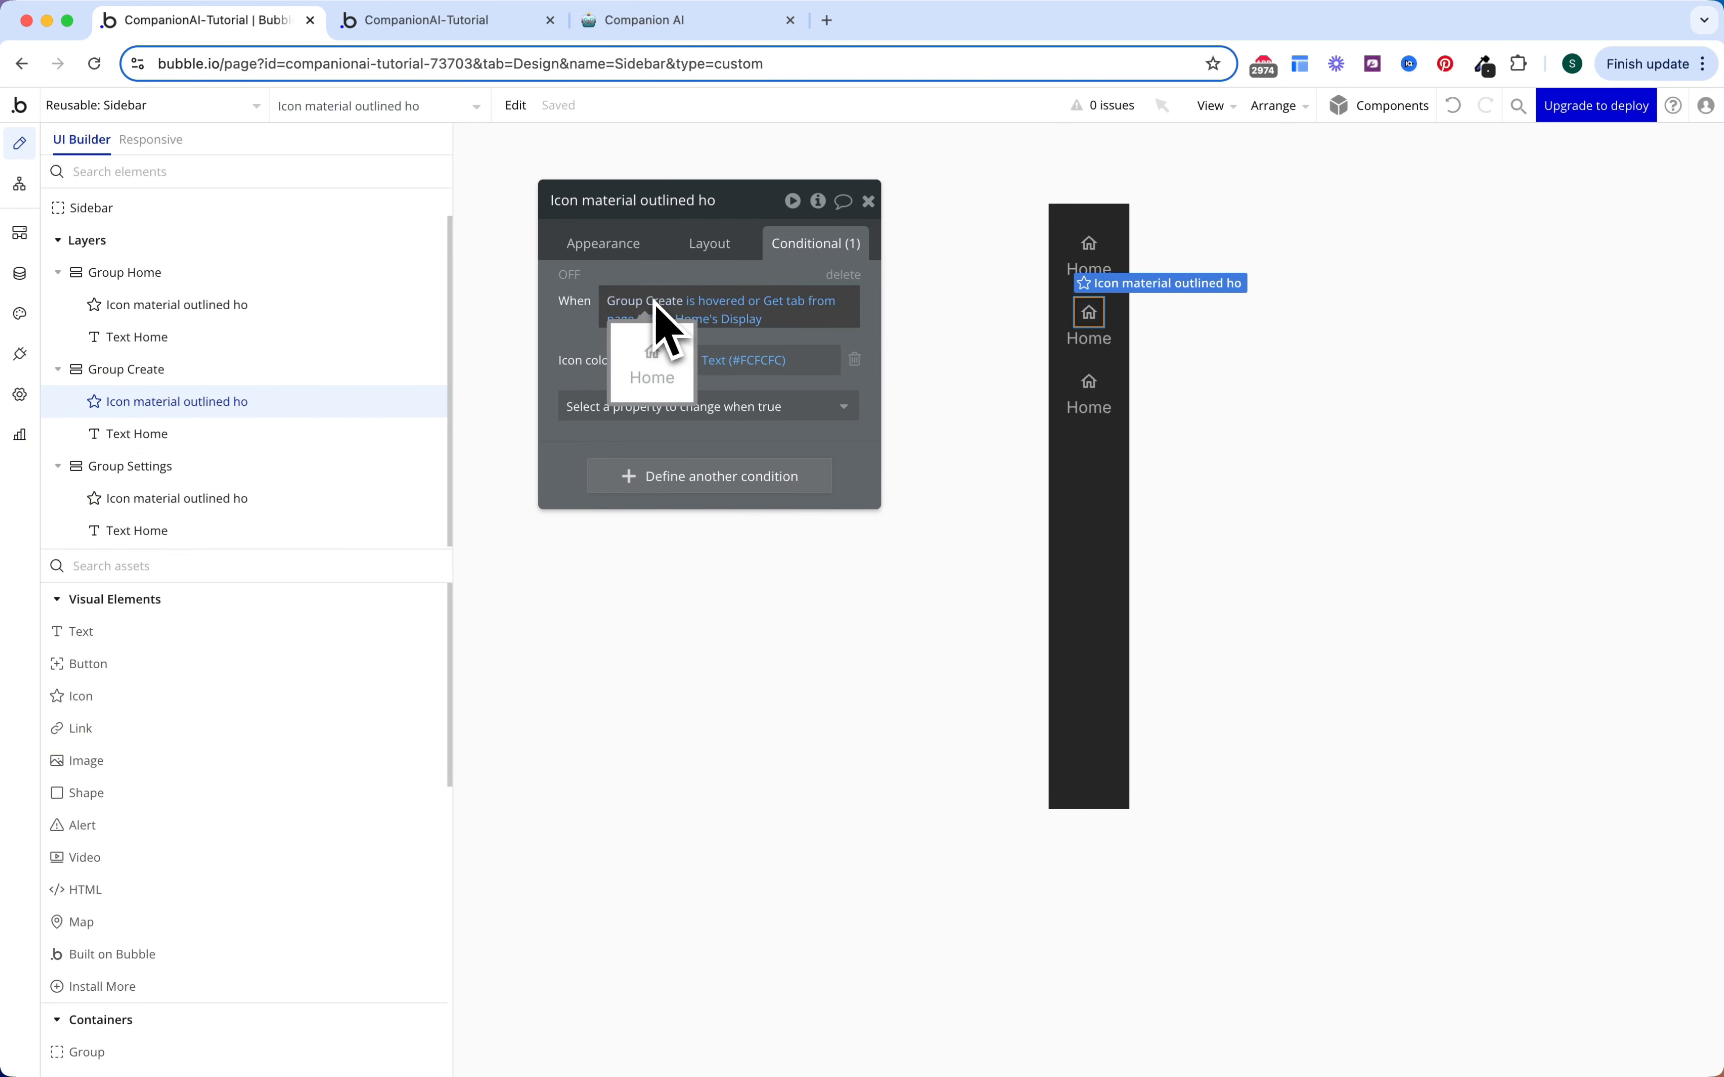
click(253, 436)
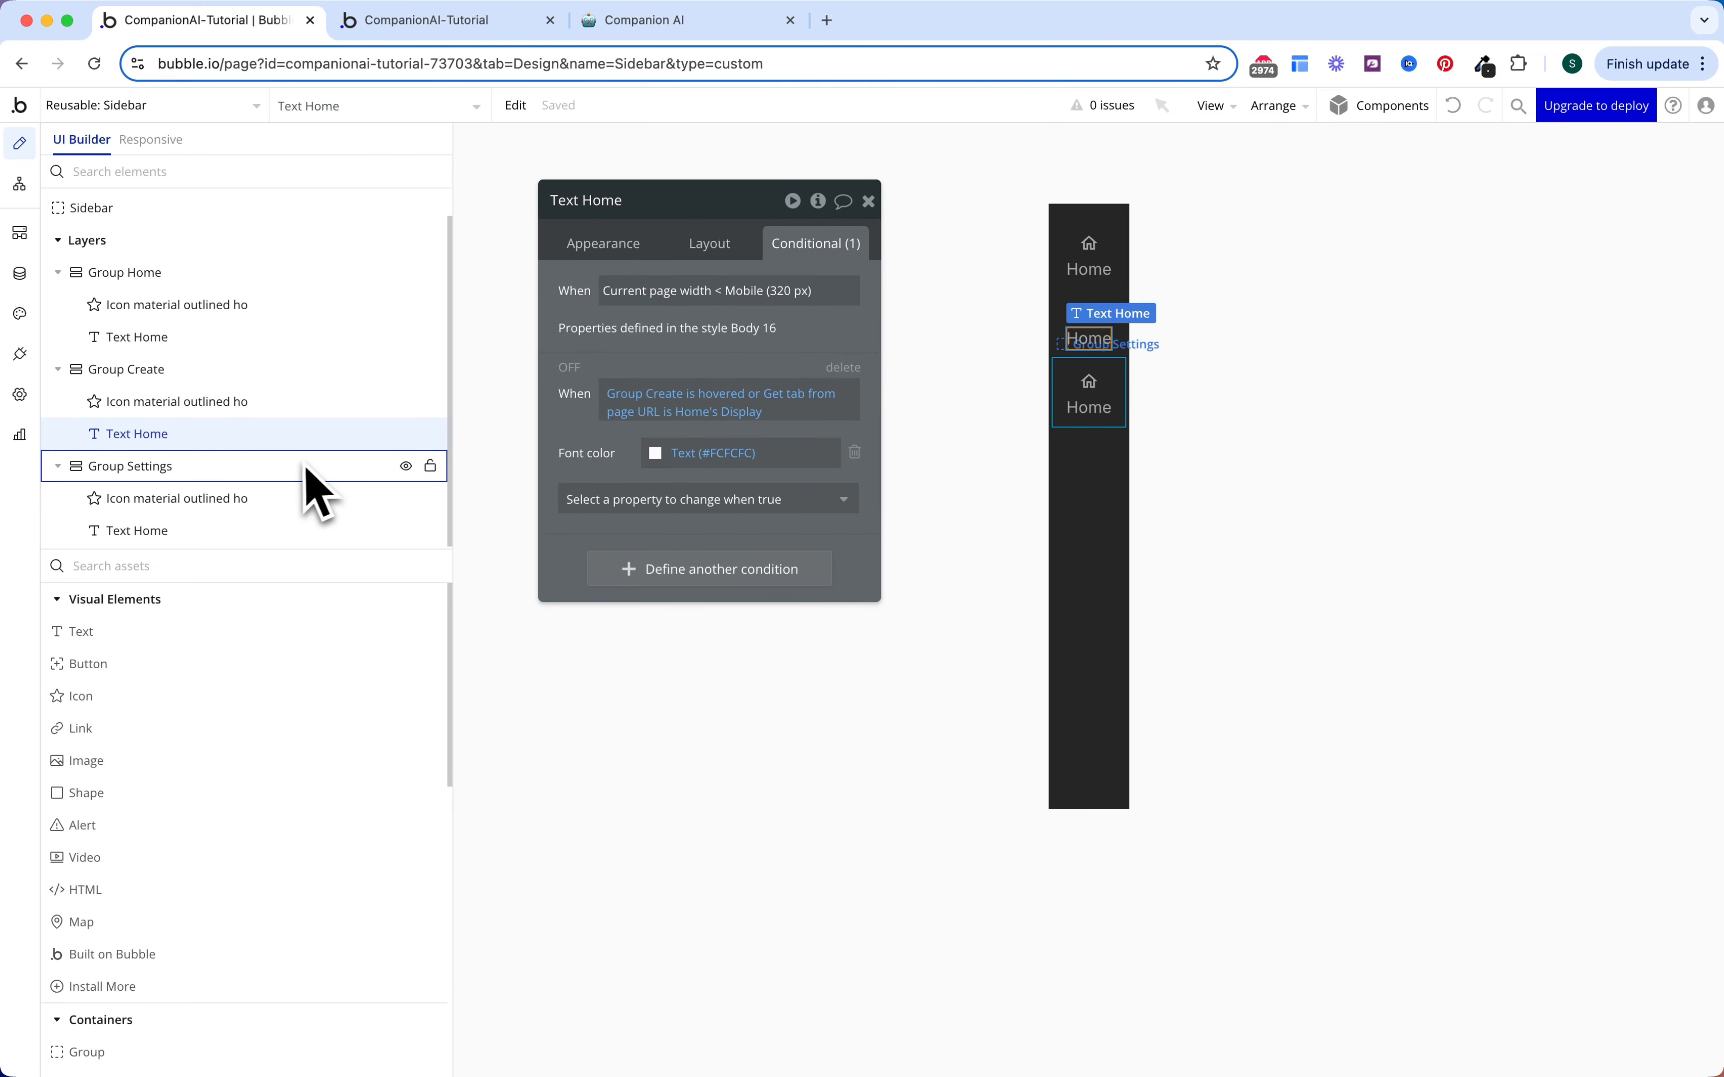
click(263, 476)
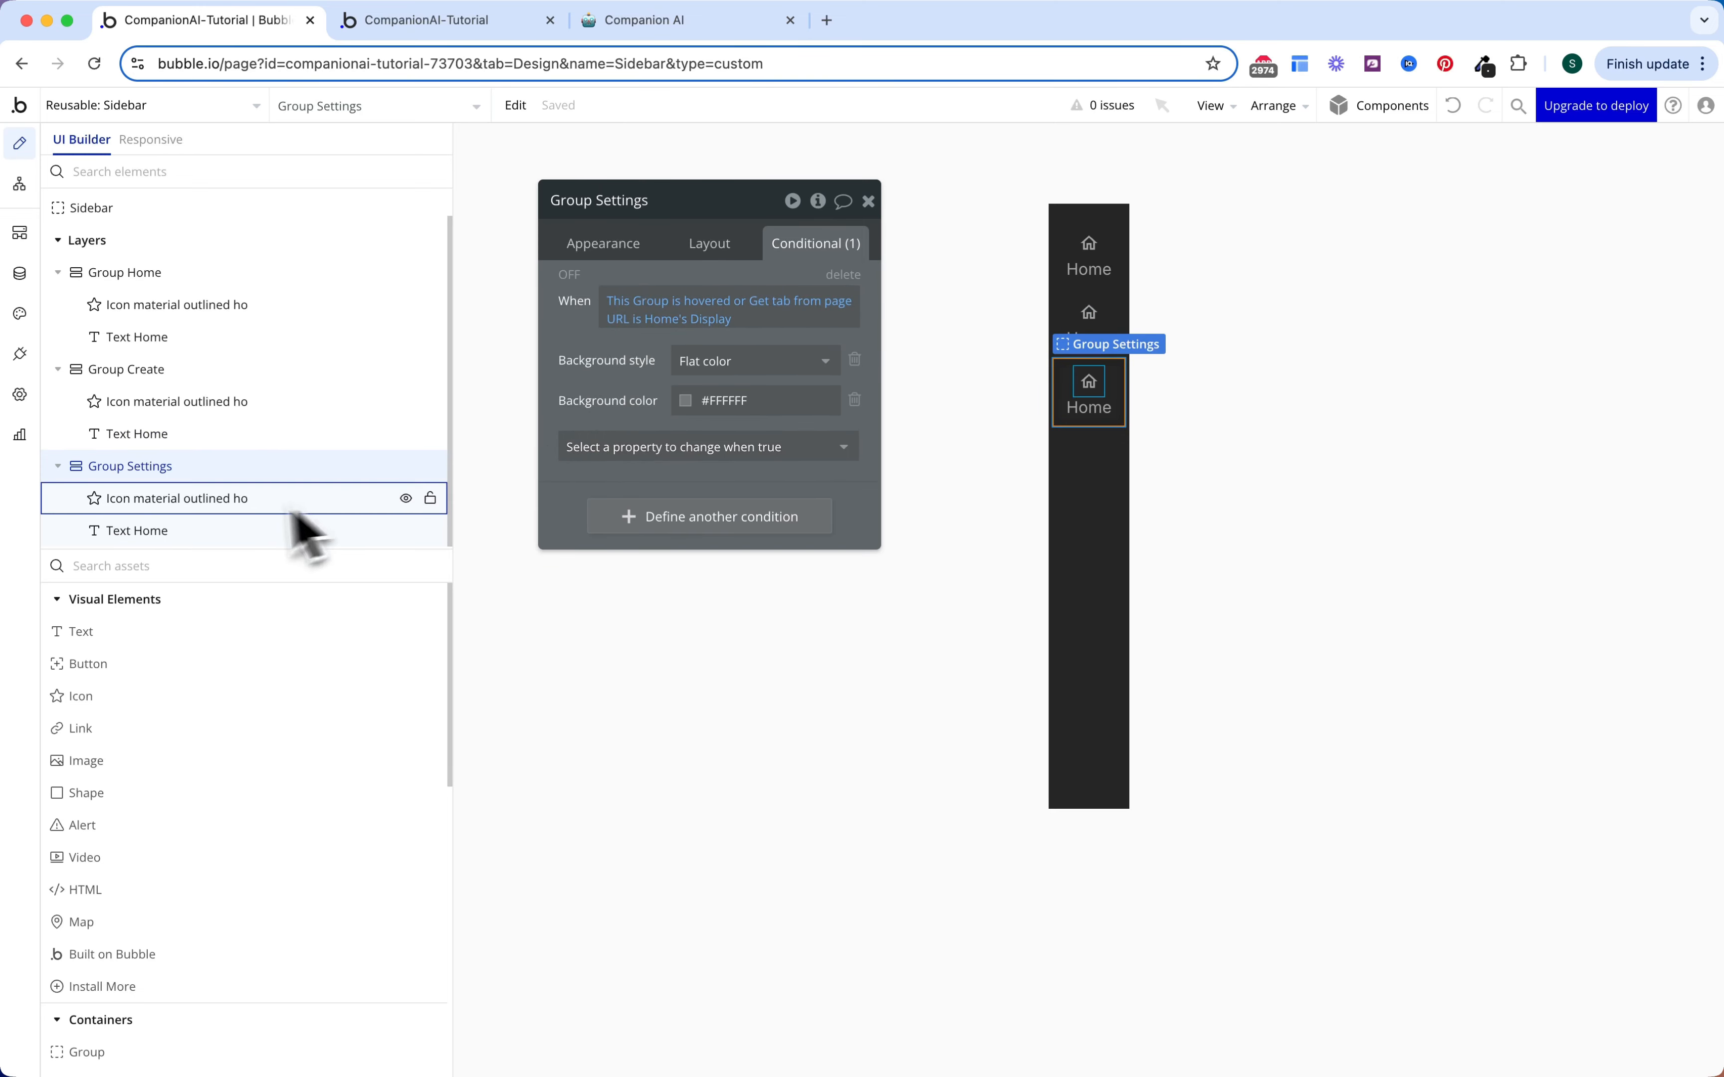
click(229, 509)
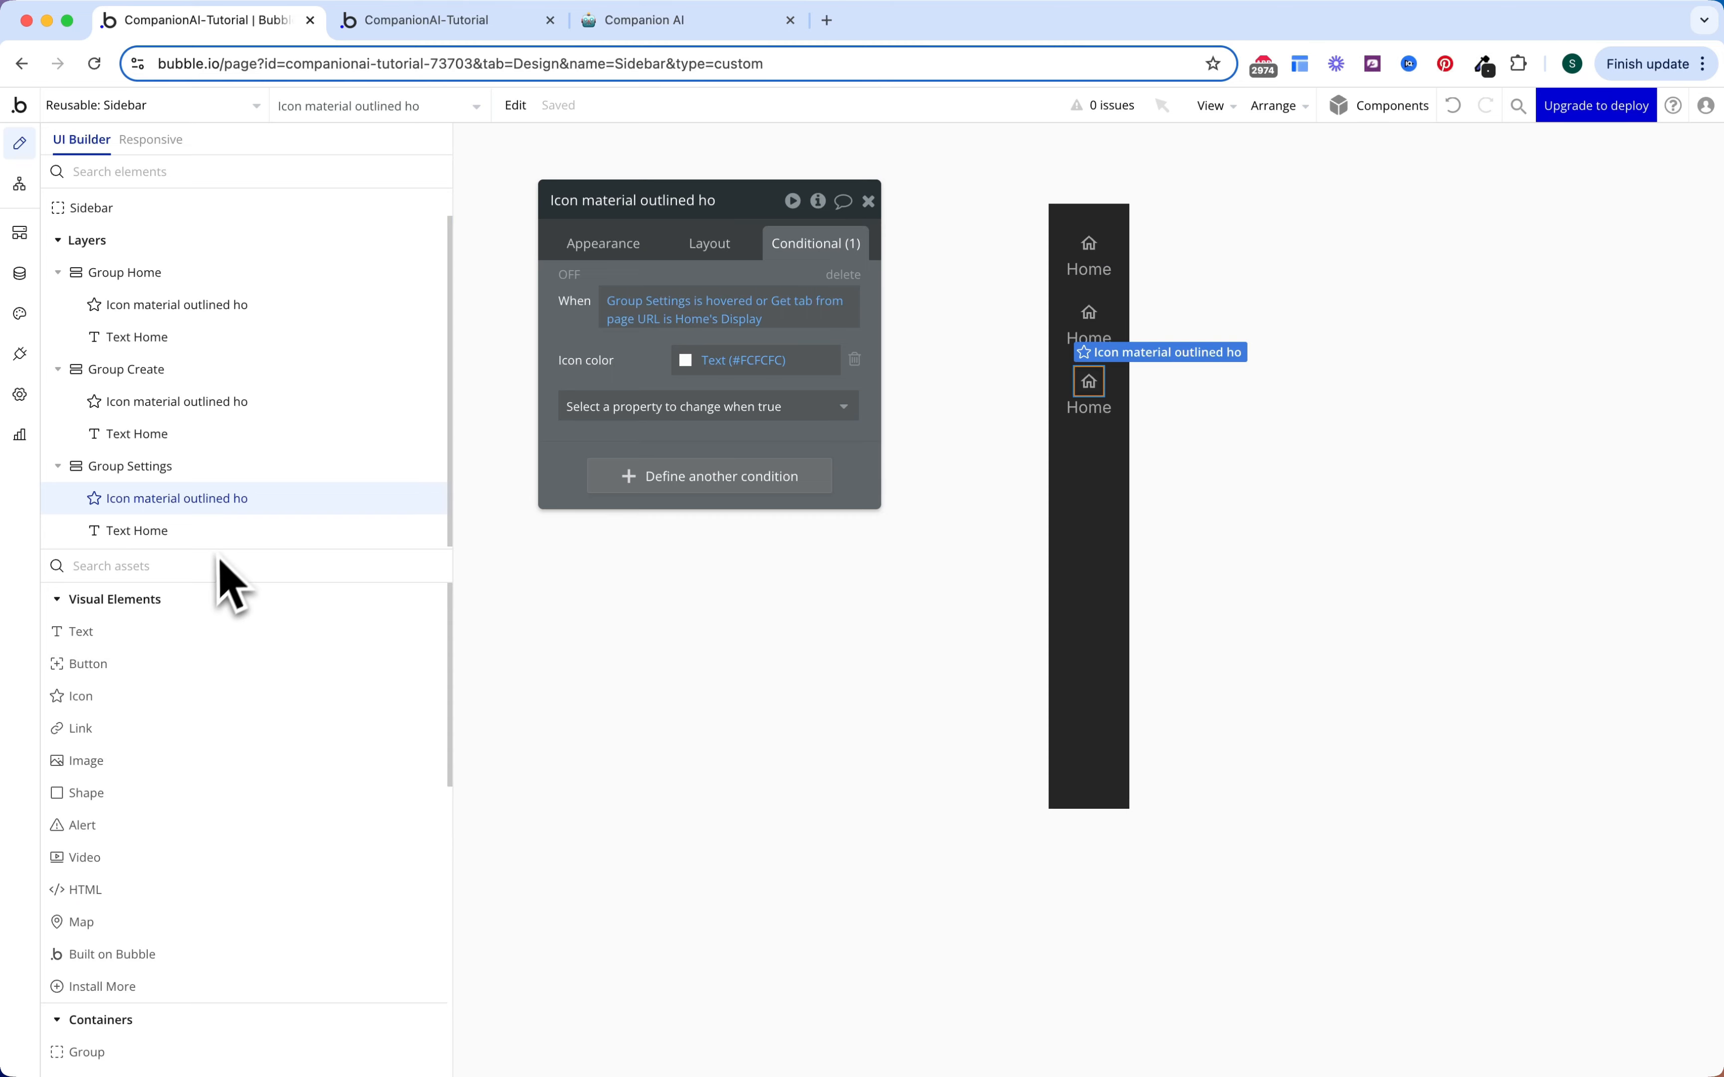
click(230, 539)
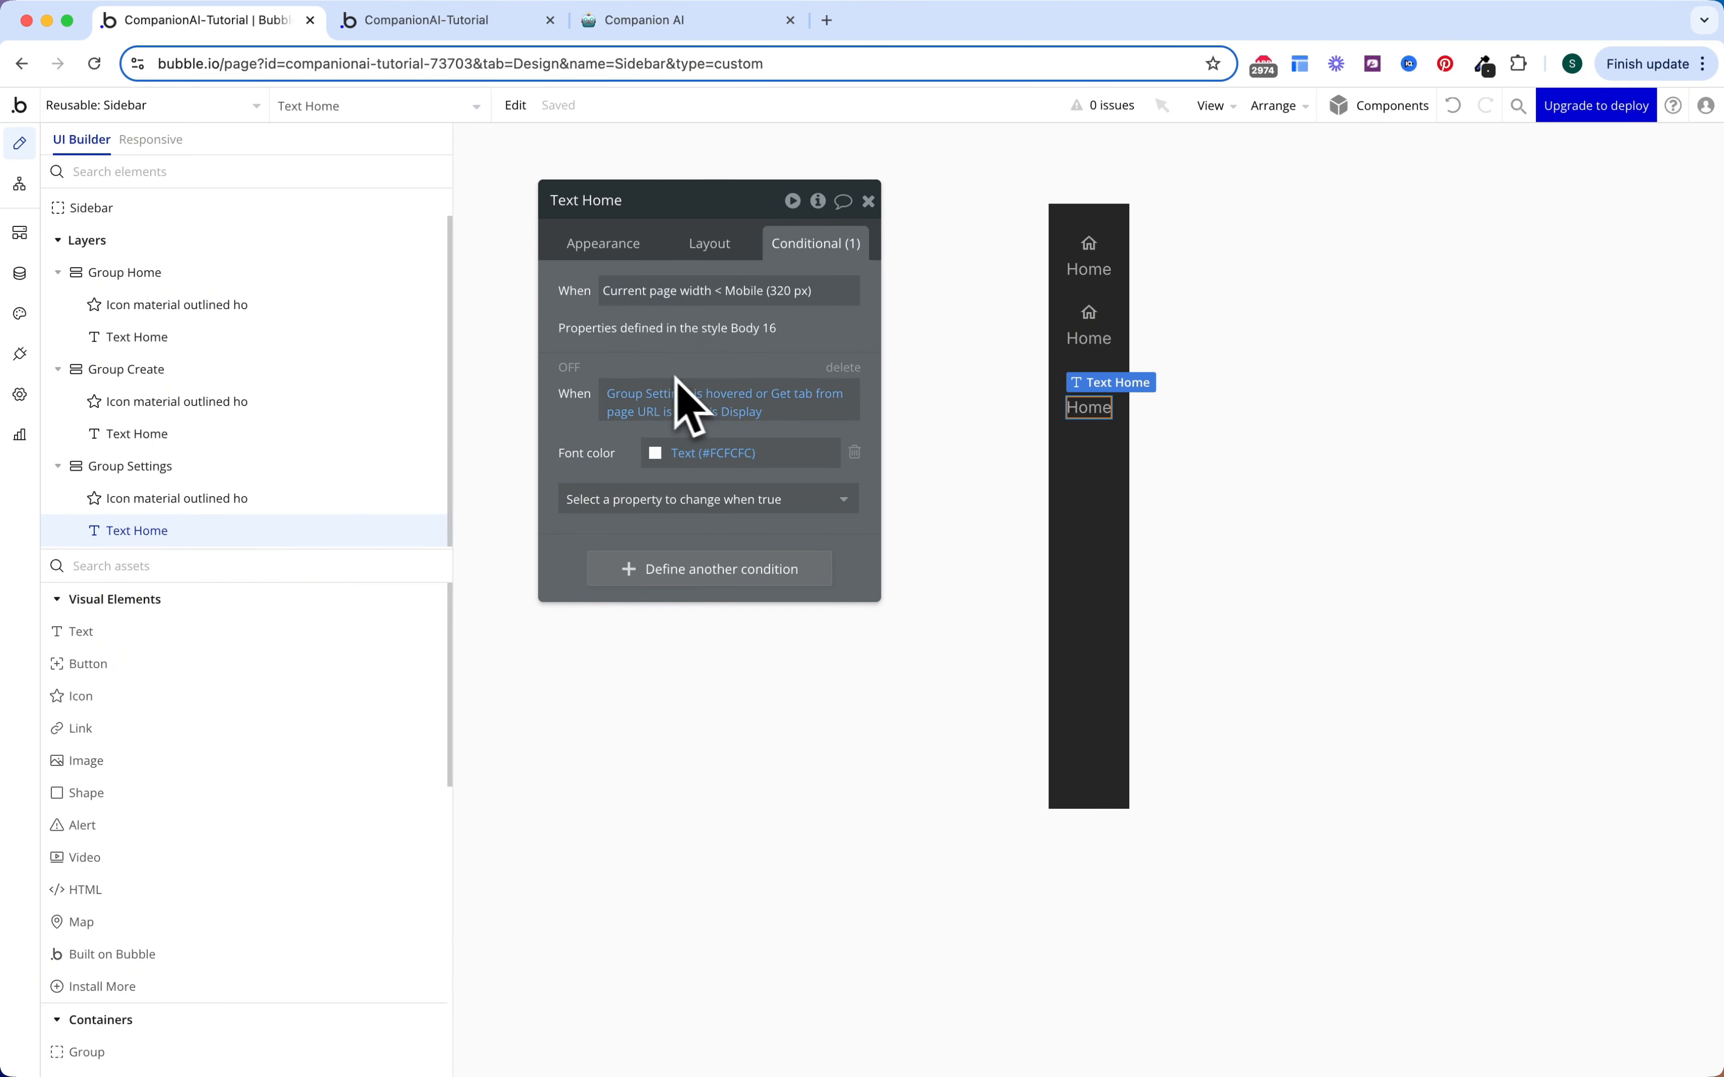
Step: Show the Settings label's Appearance properties and start editing its Home text
click(614, 244)
scroll(661, 568, down, 5)
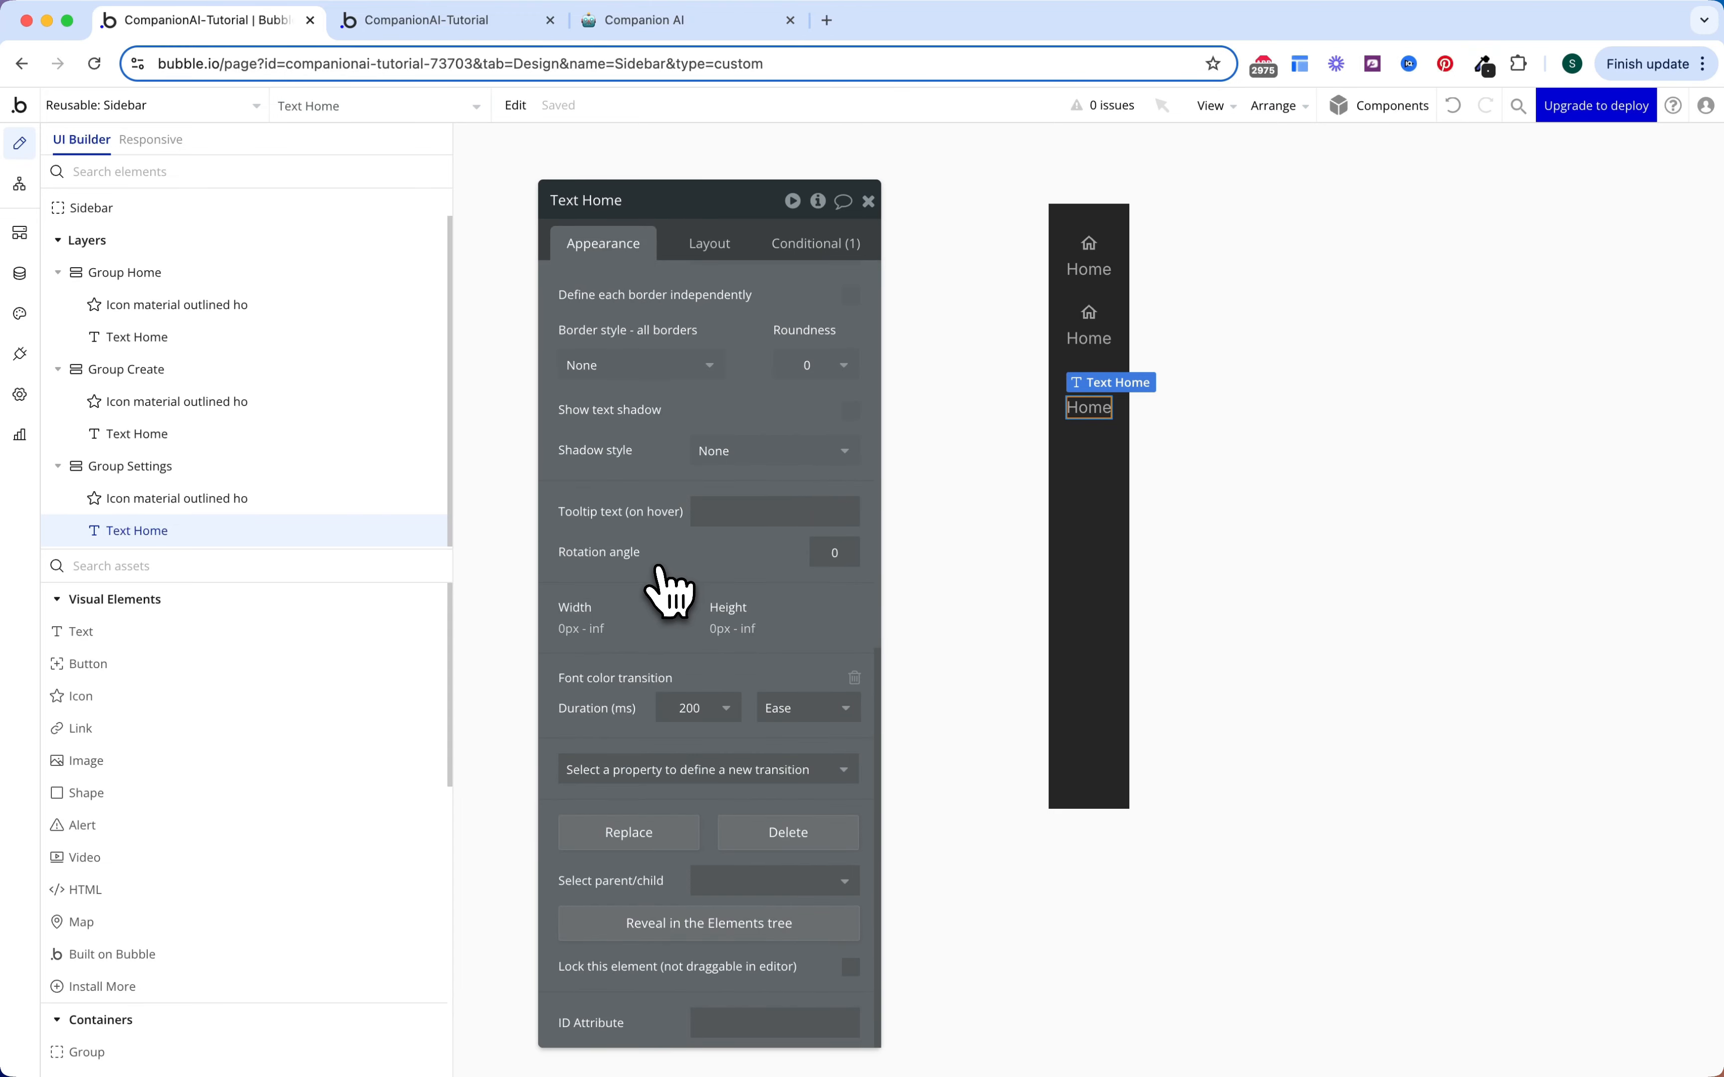
scroll(661, 568, up, 5)
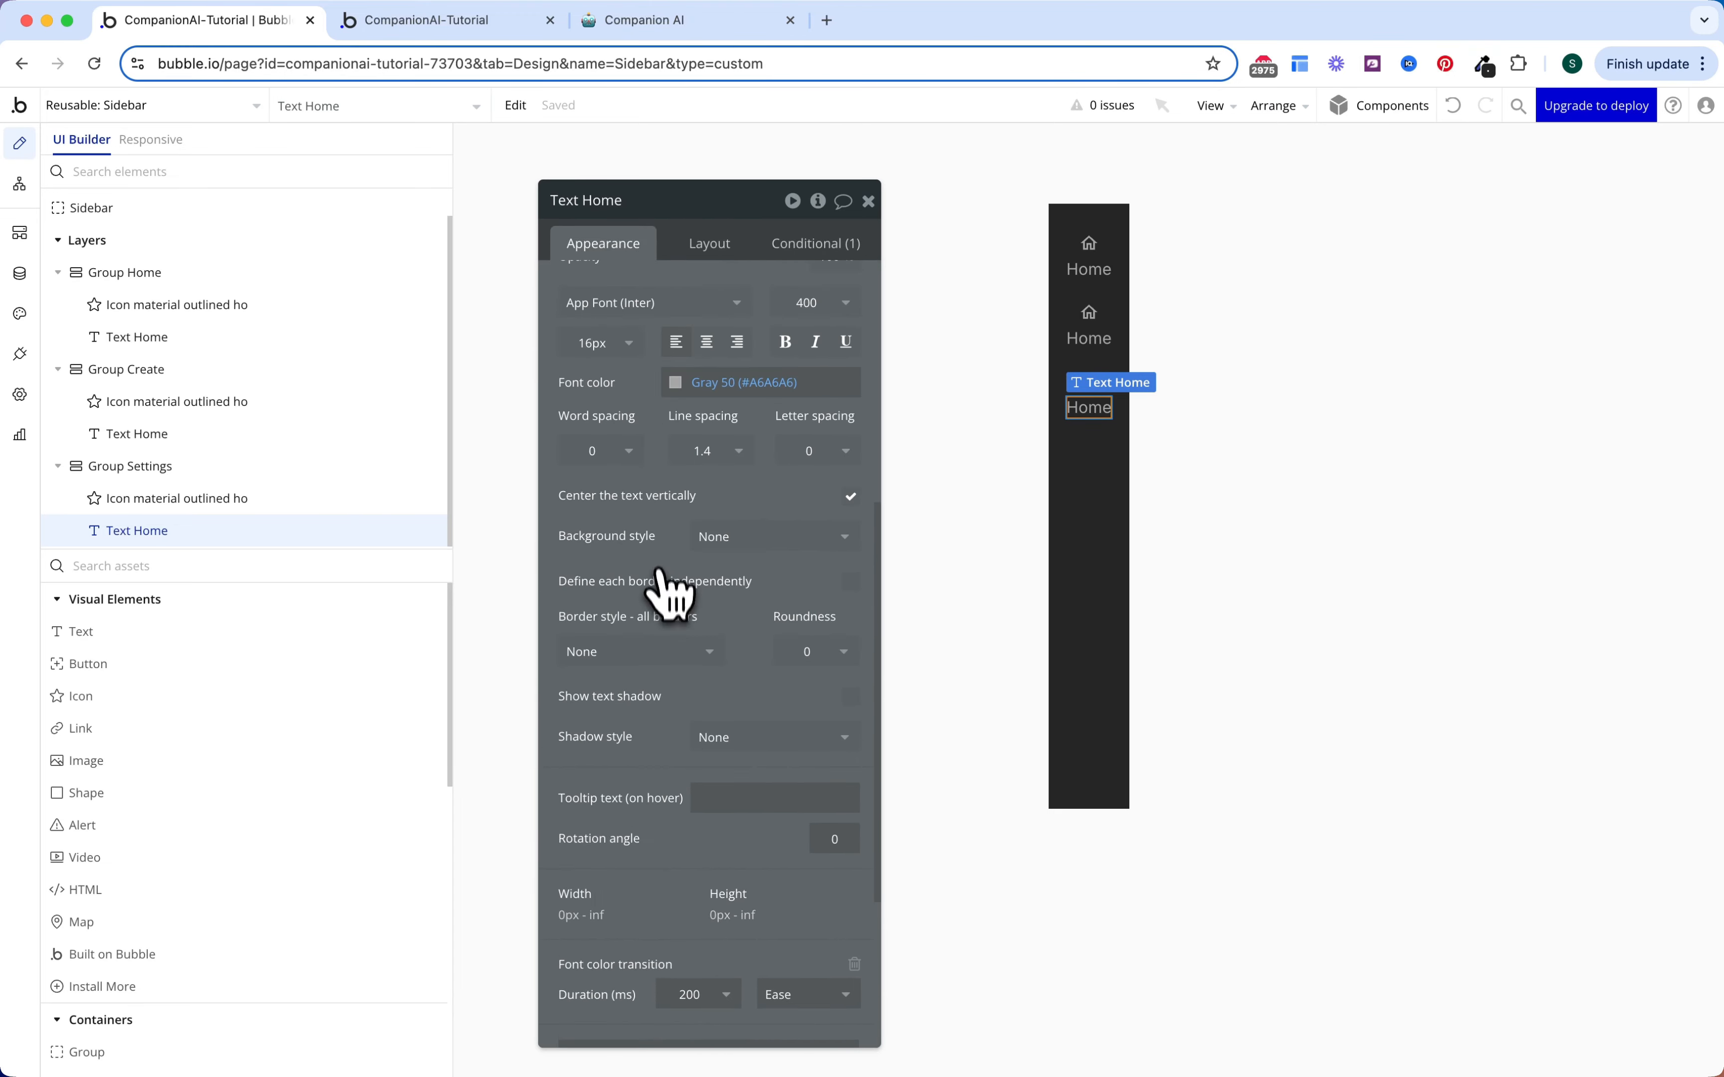
double_click(1102, 417)
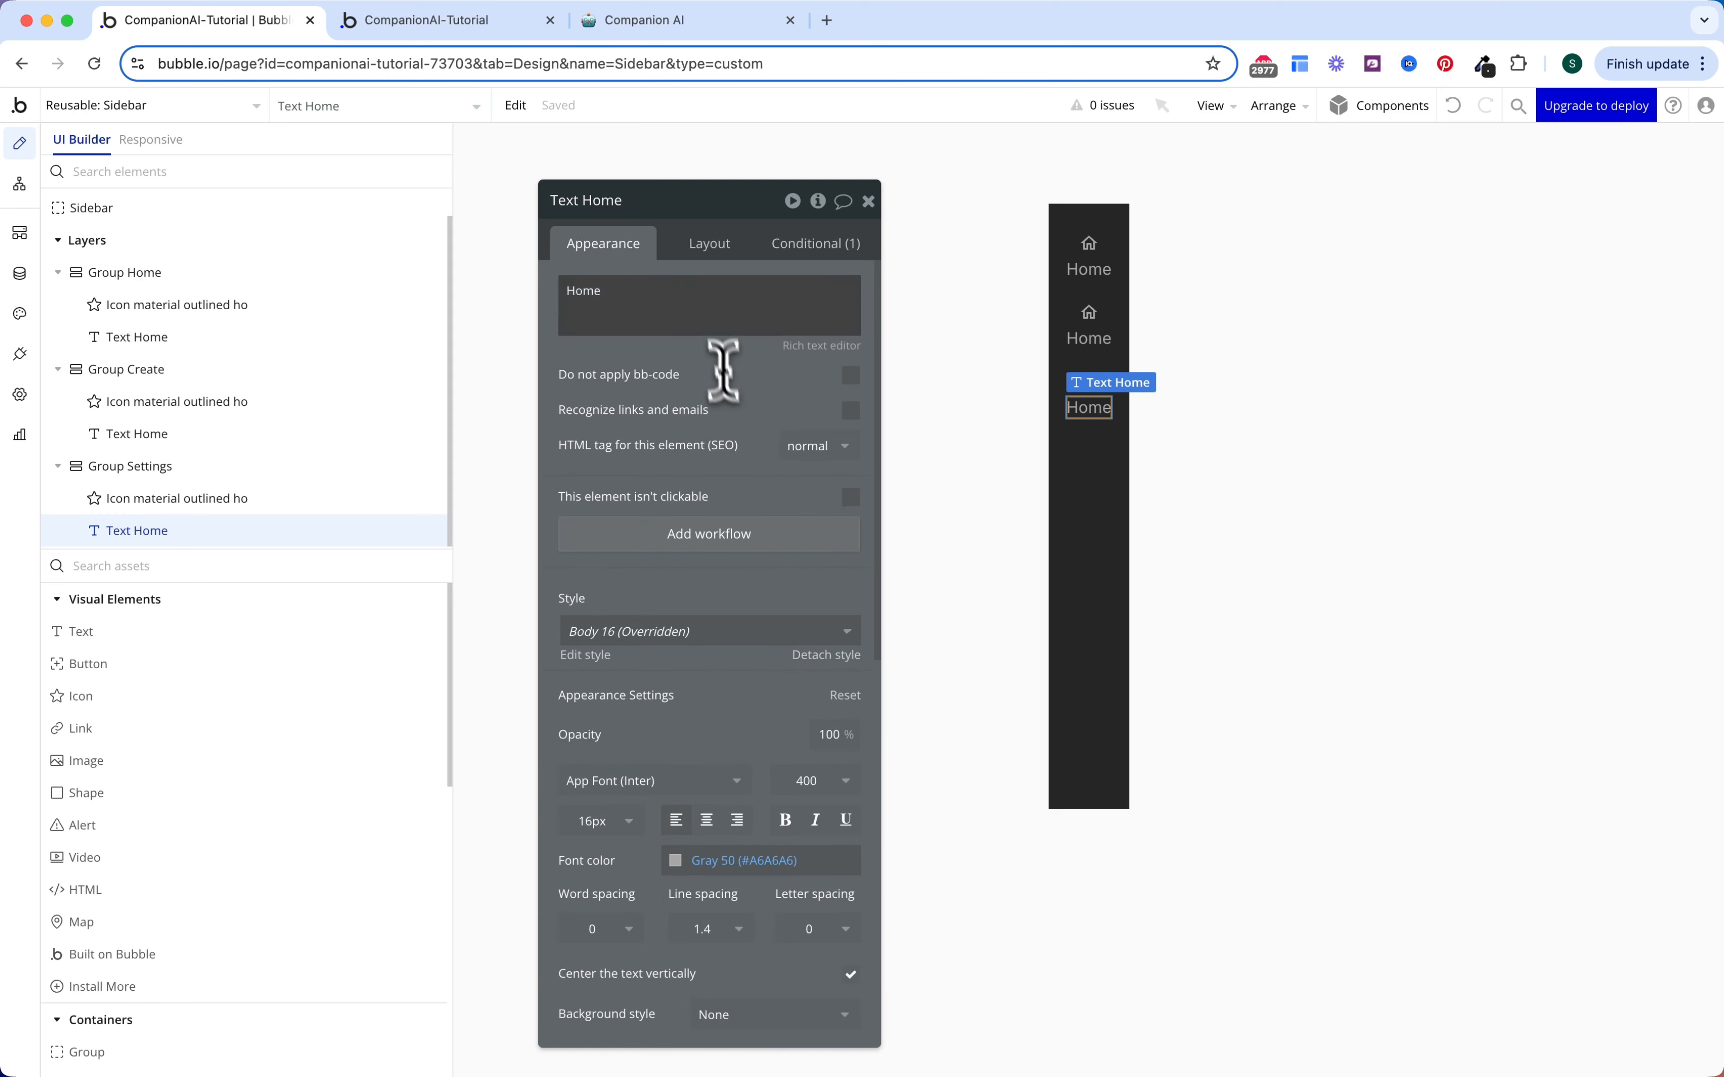
Step: Change the label text to 'Settings' and set all three sidebar labels to 12px
text(Setting)
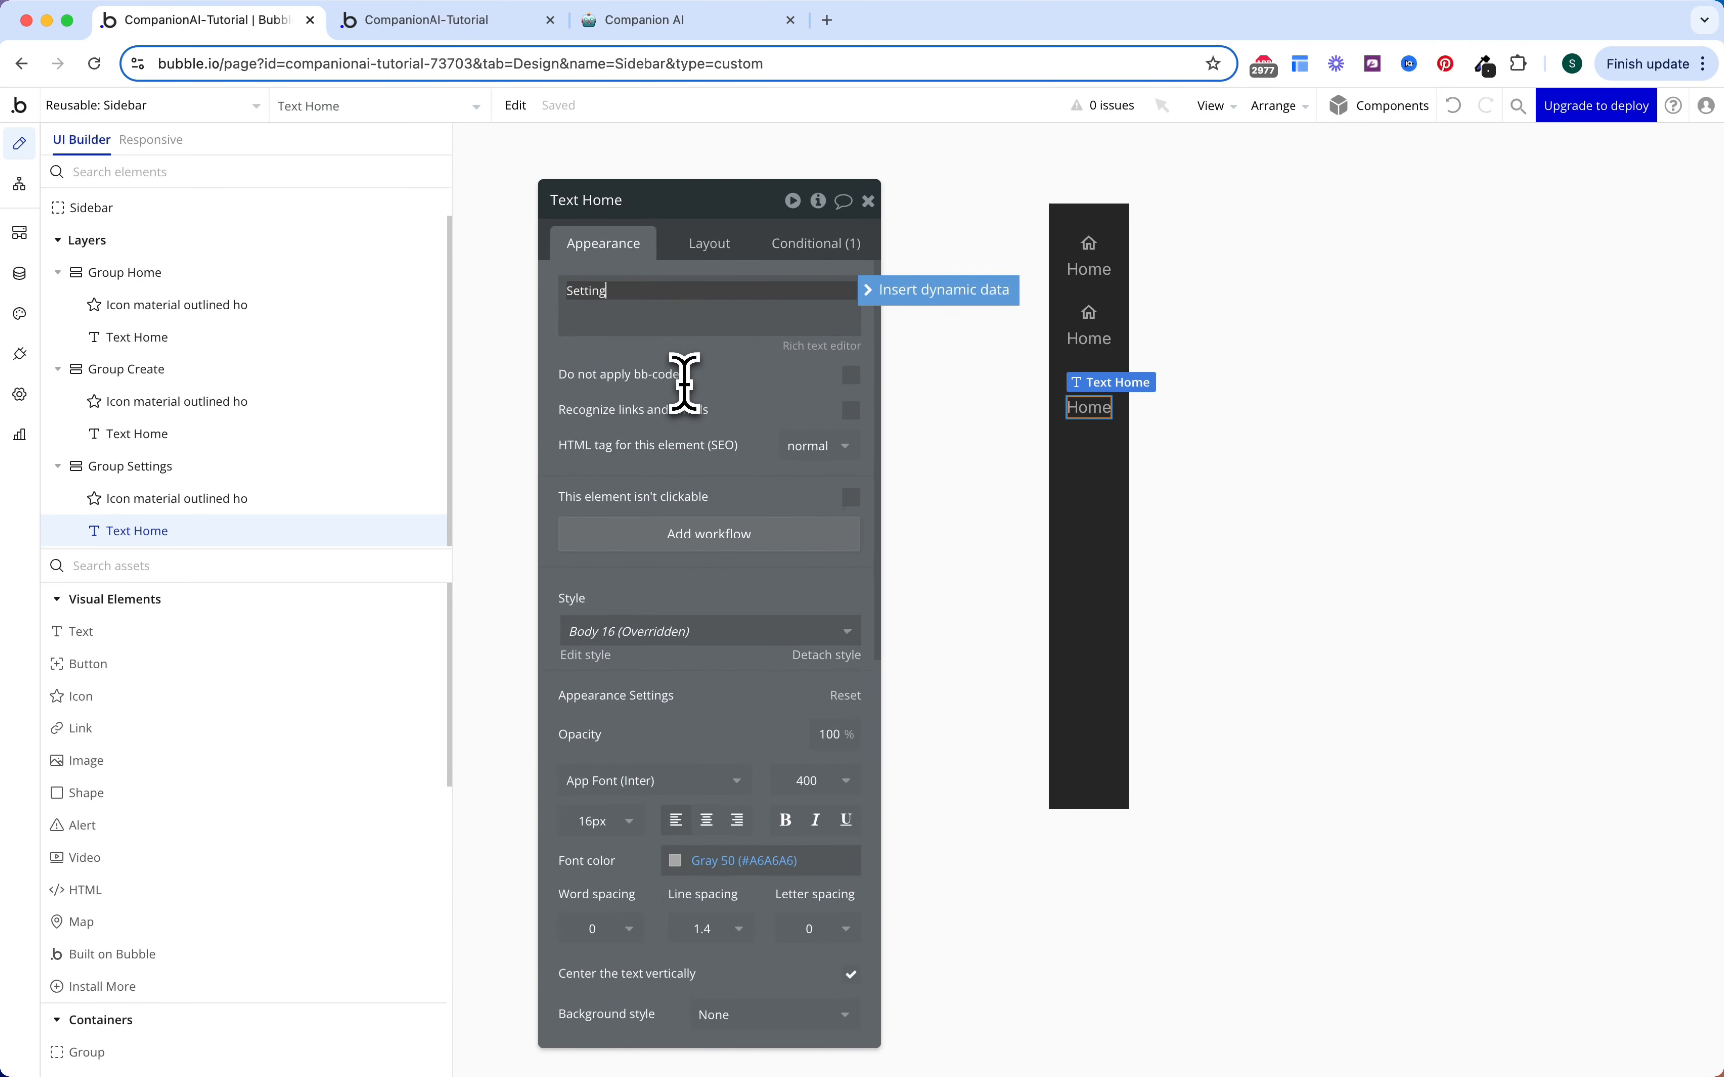
text(s)
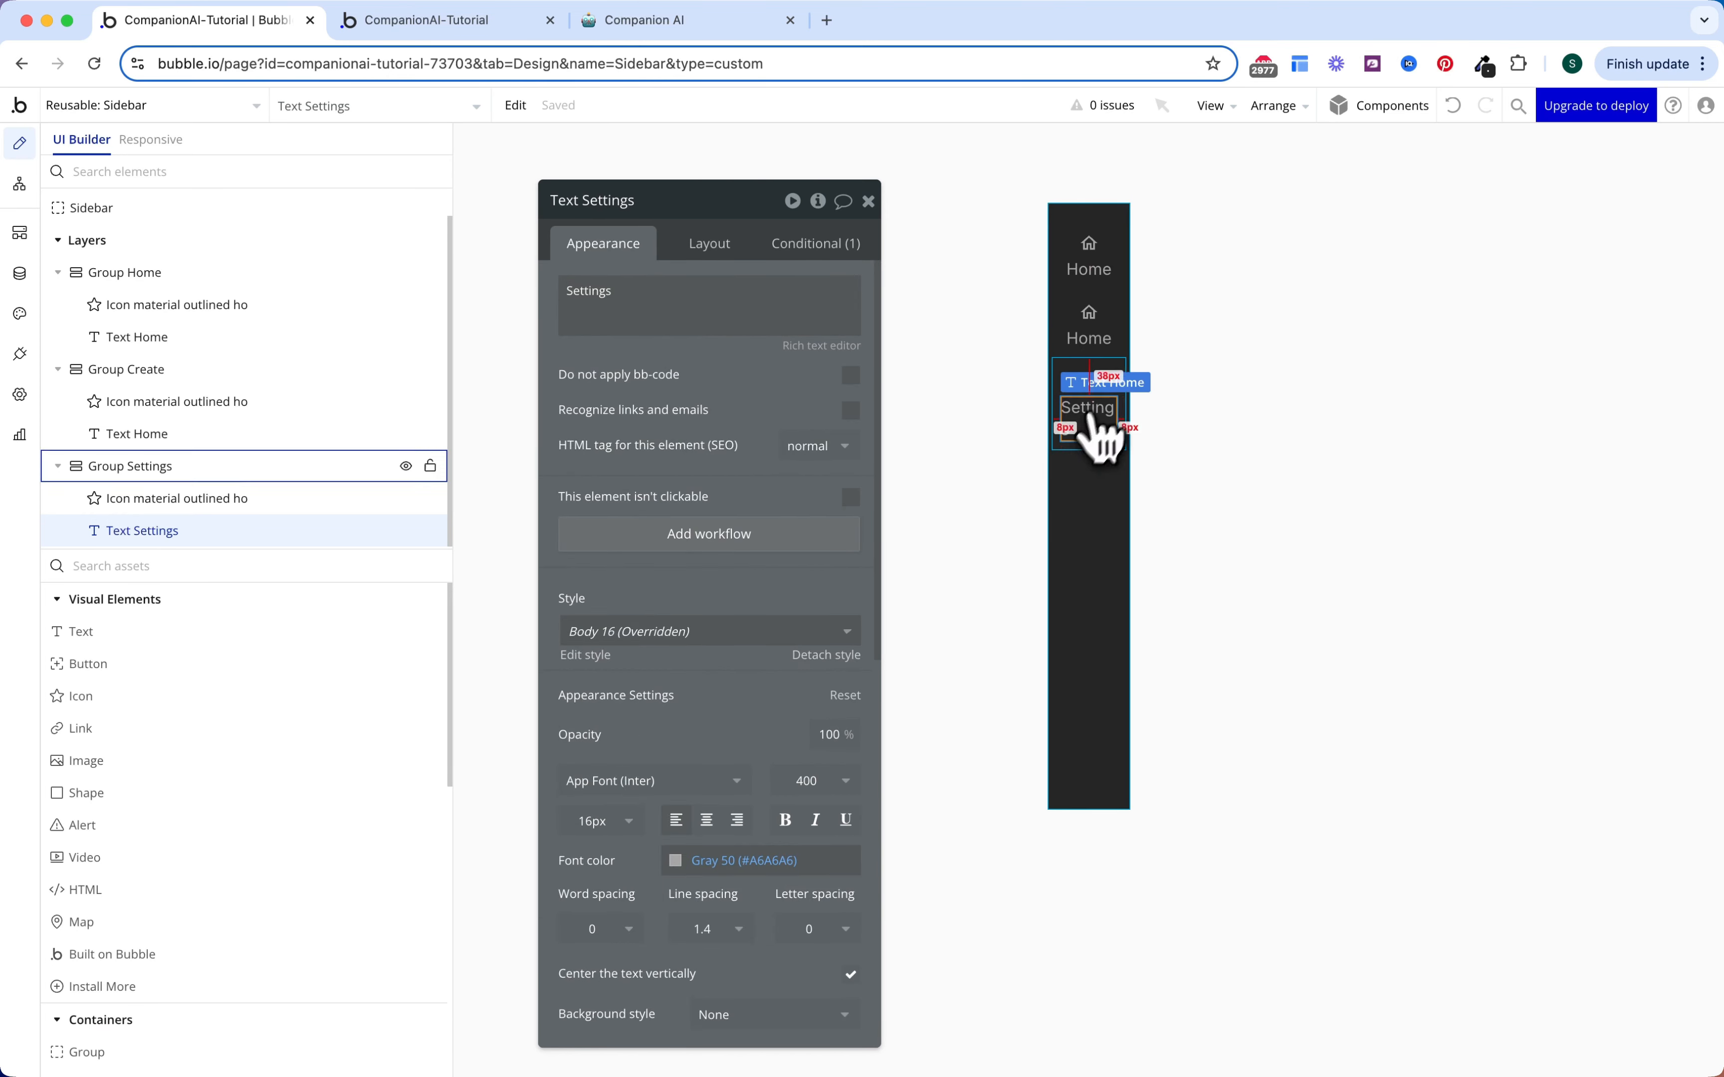
shift+click(1101, 340)
shift+click(1095, 275)
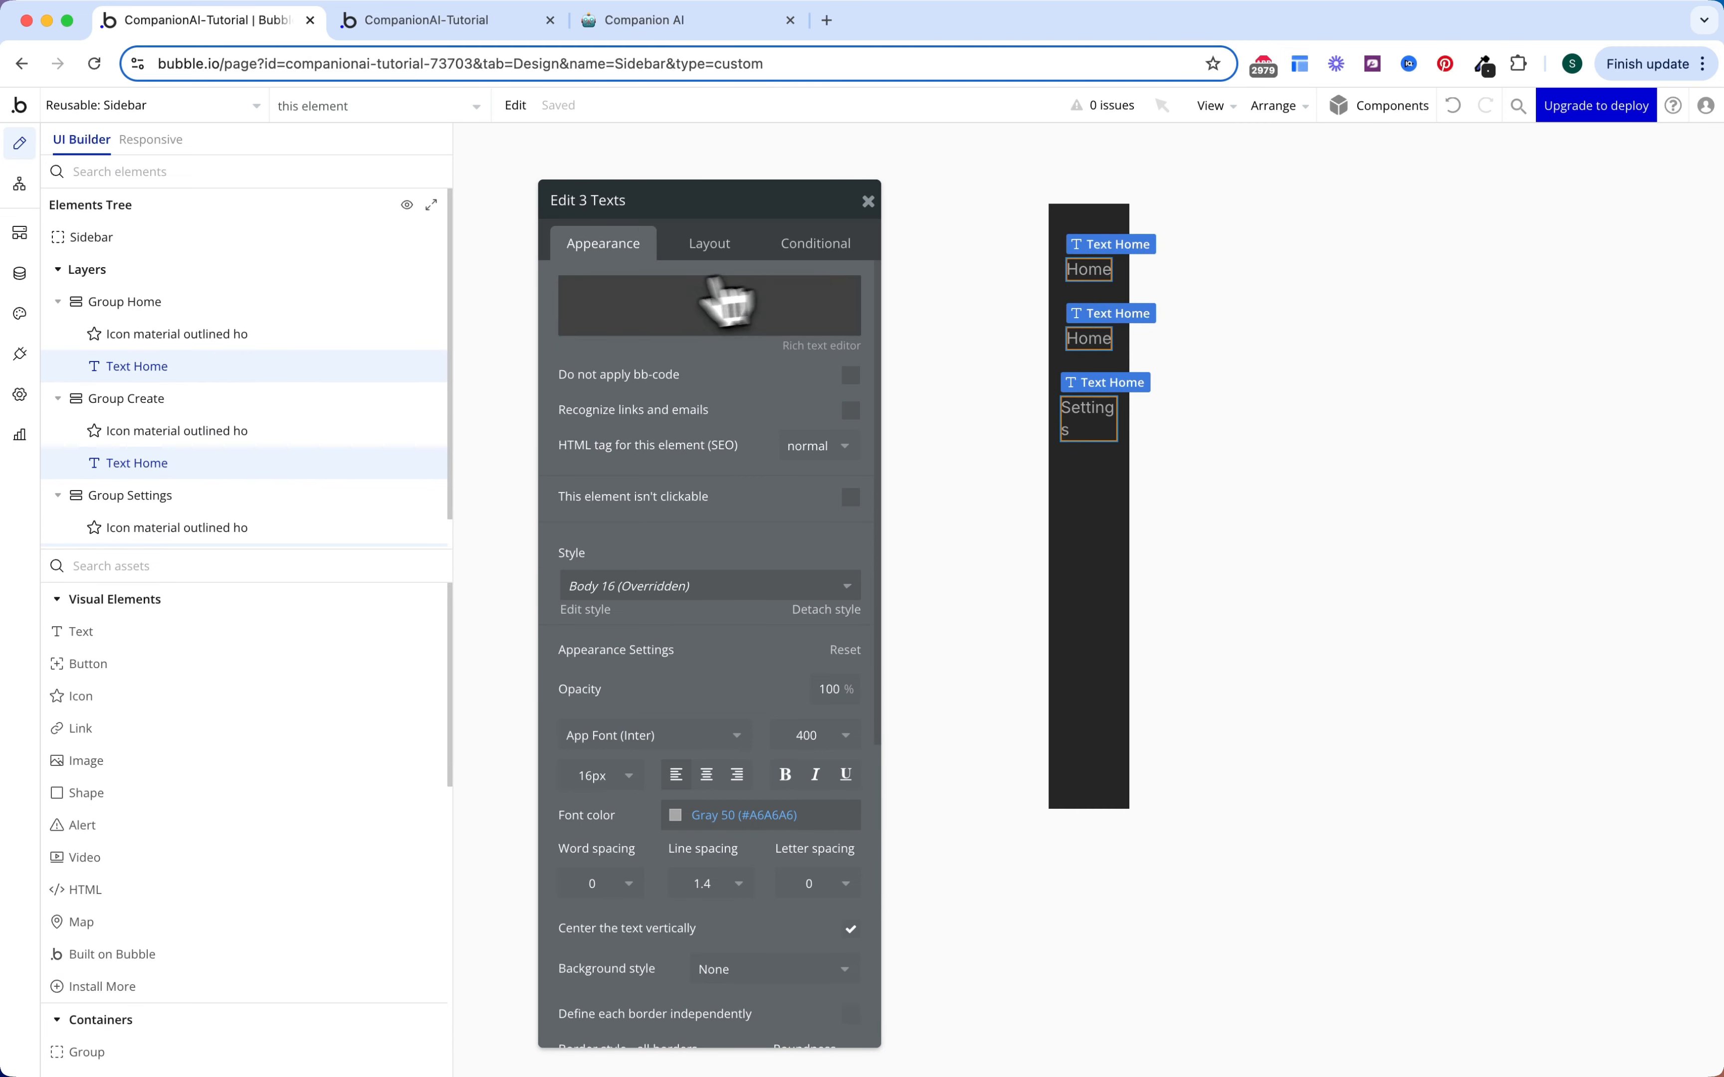
scroll(681, 704, down, 3)
click(604, 659)
click(614, 659)
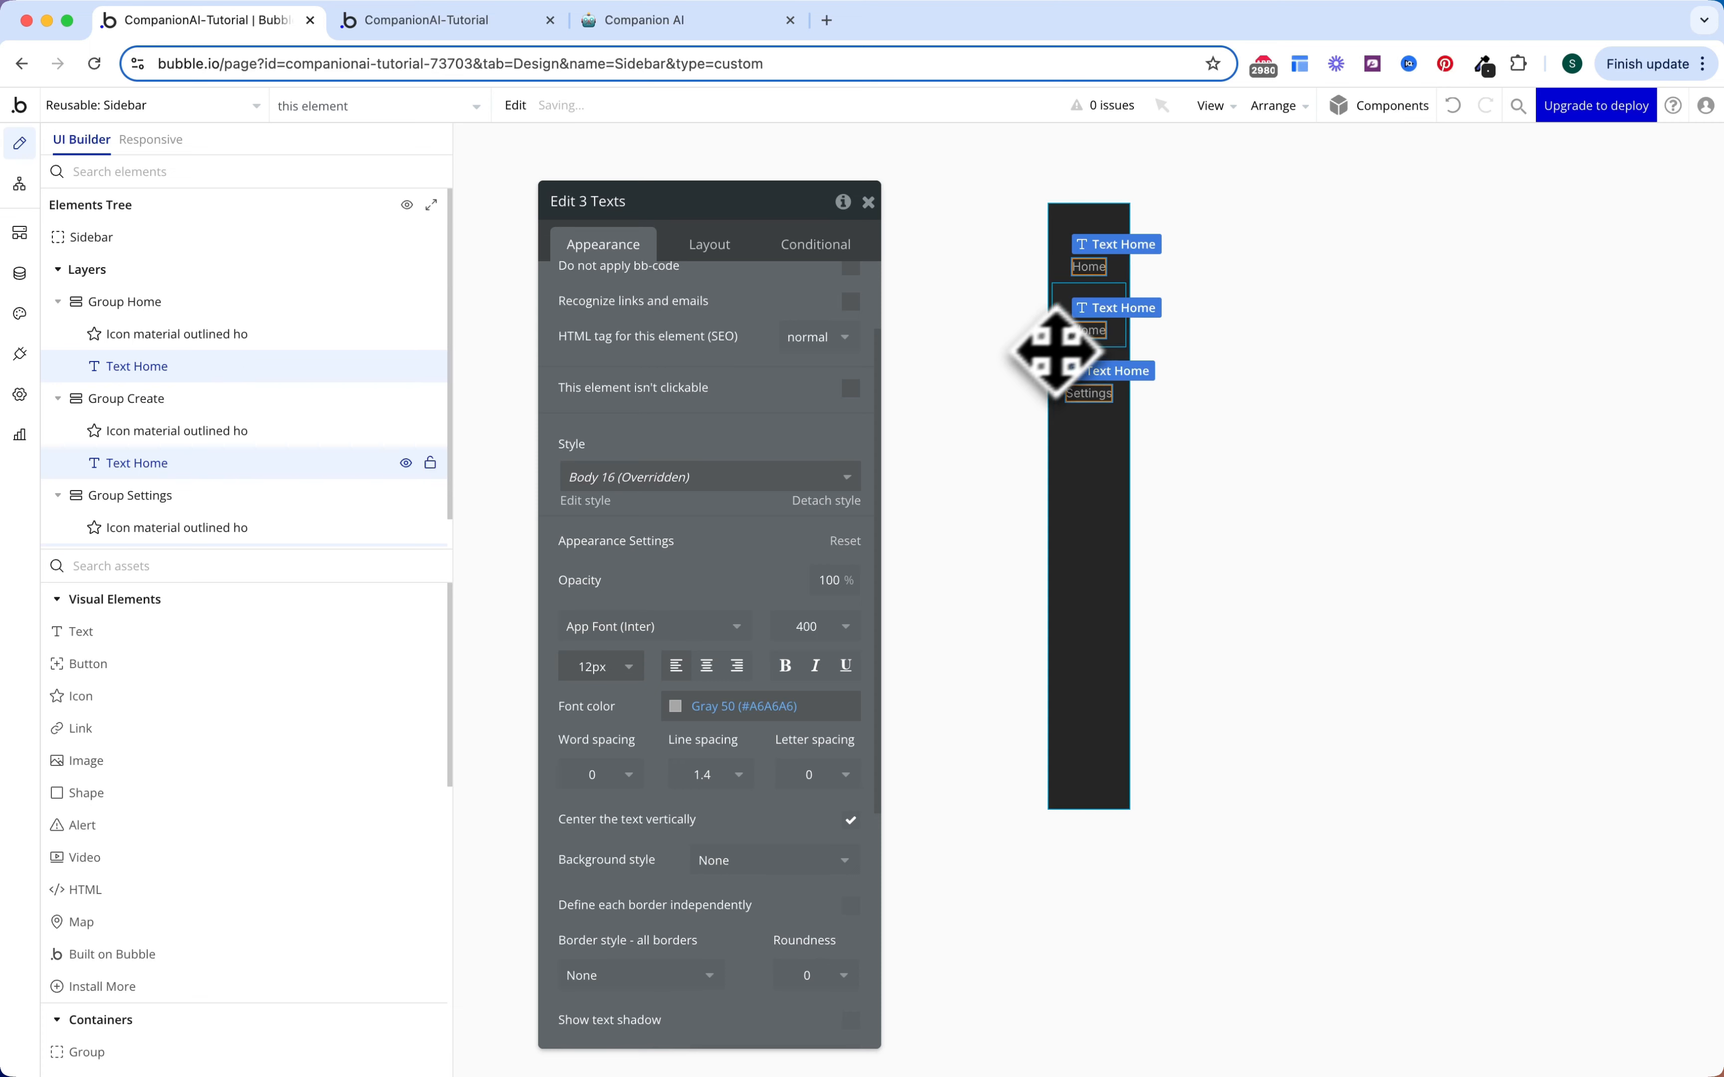
Step: Replace the middle label's Home text with 'Create'
click(1097, 334)
scroll(706, 321, up, 2)
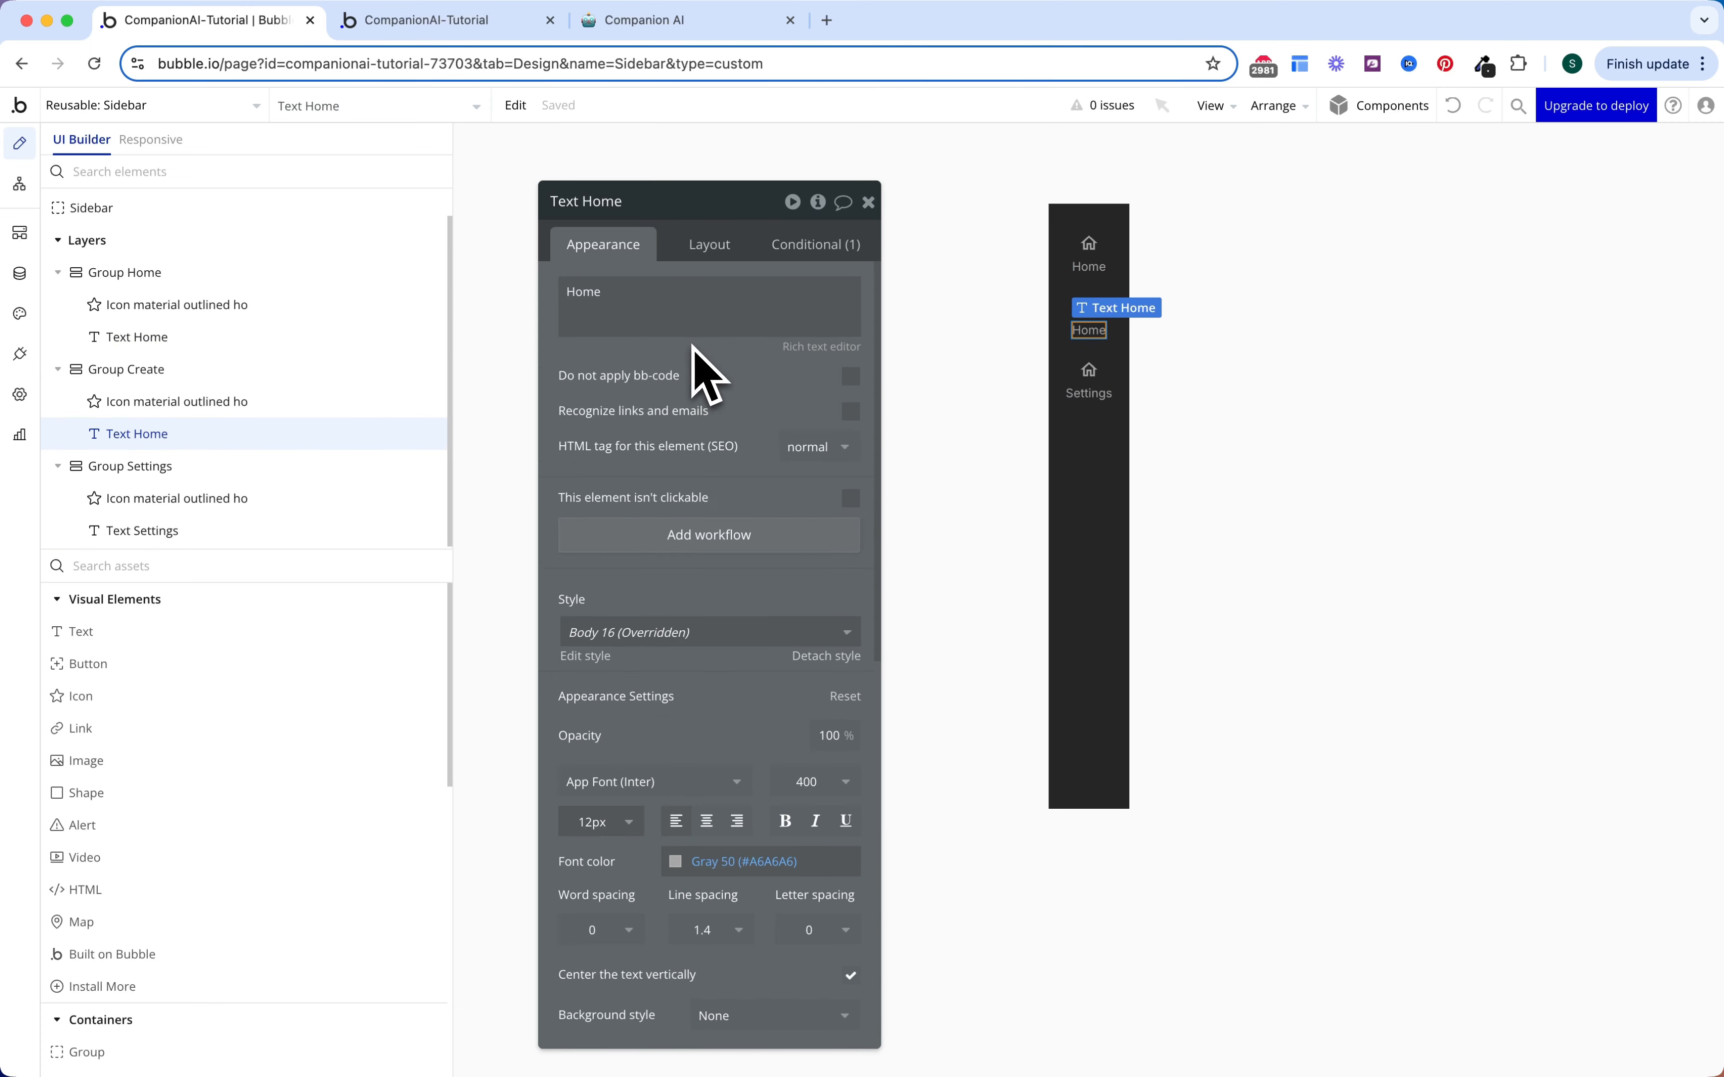
click(693, 328)
key(ctrl+a)
text(Create)
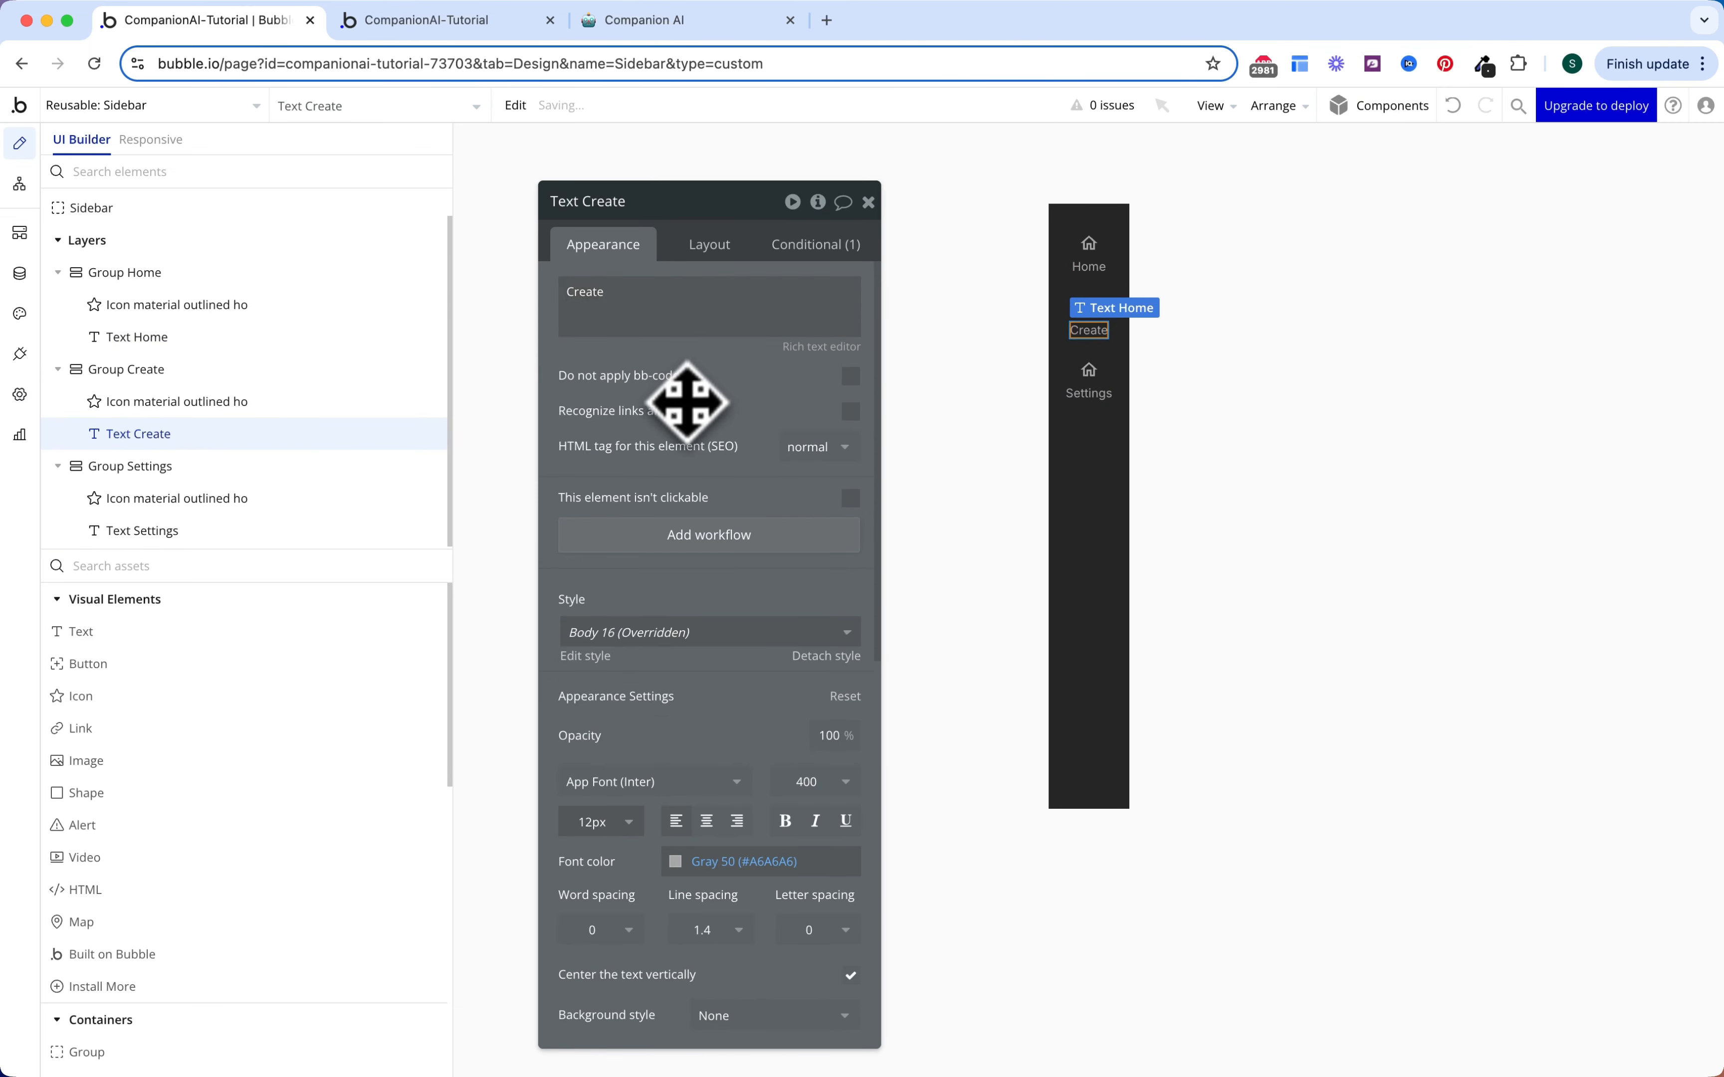
Step: Swap the Create item's icon for the 'add' plus icon
click(1104, 350)
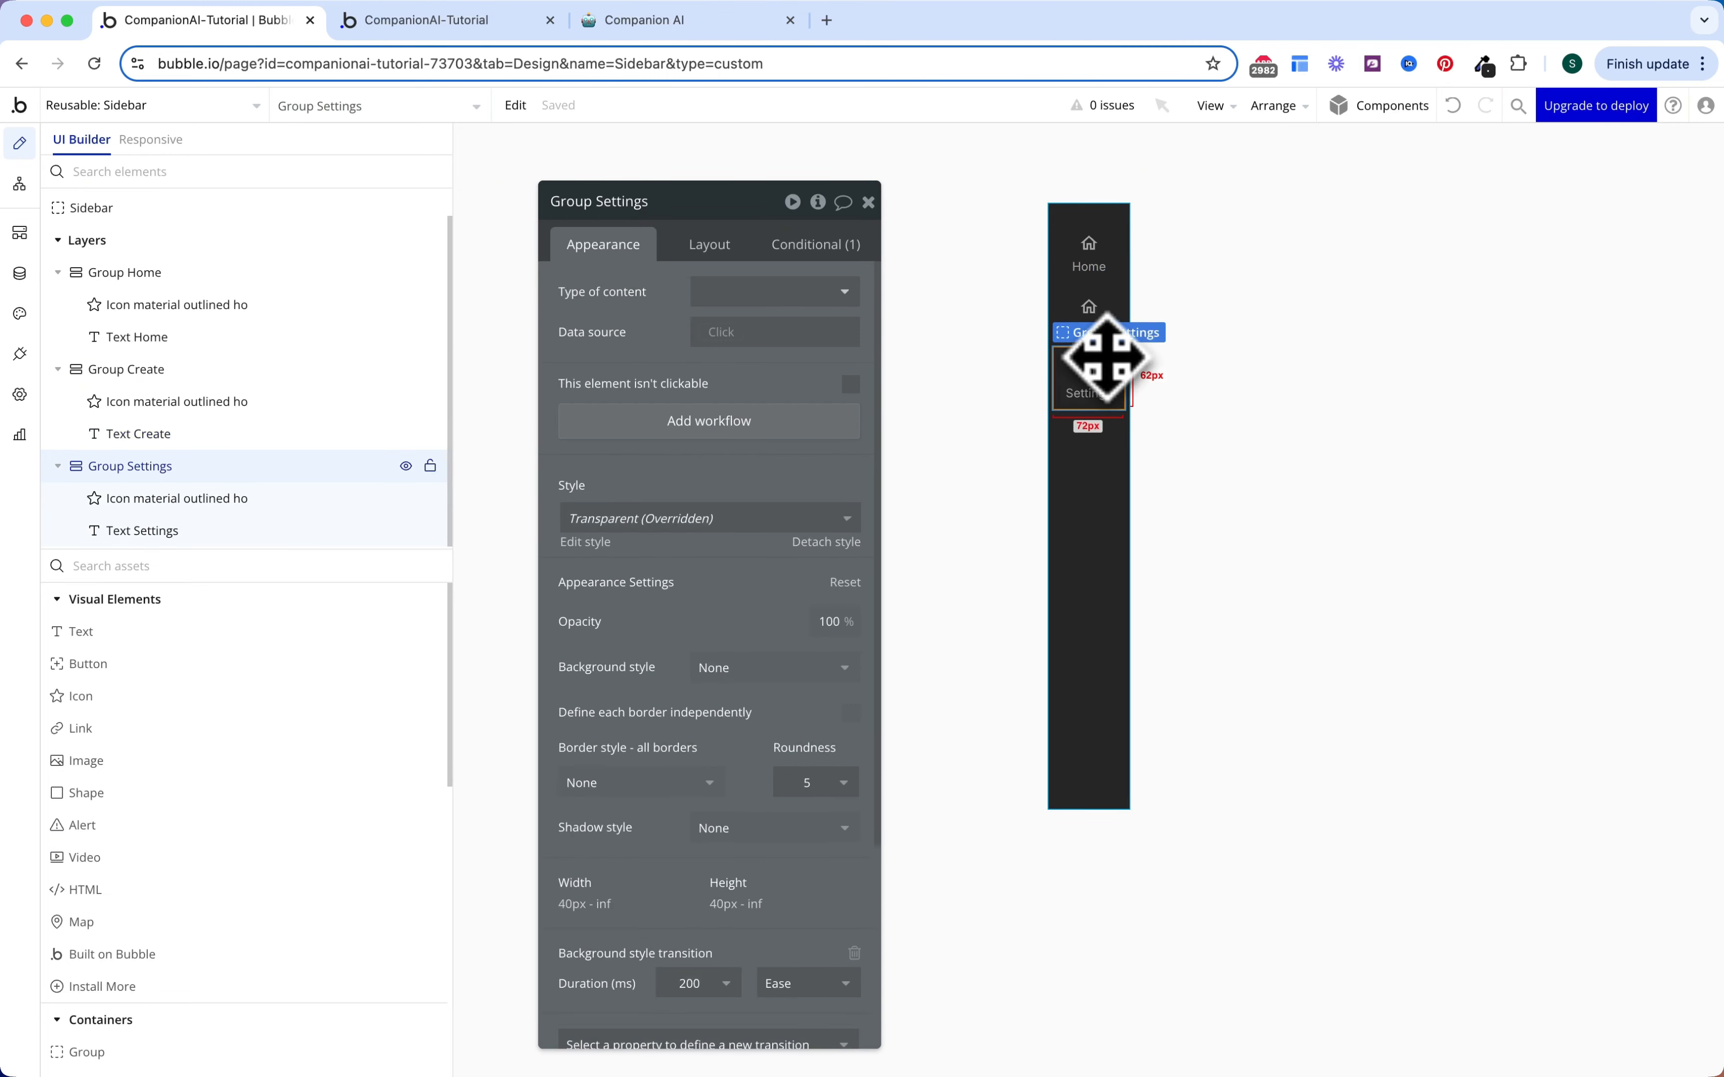
click(1097, 313)
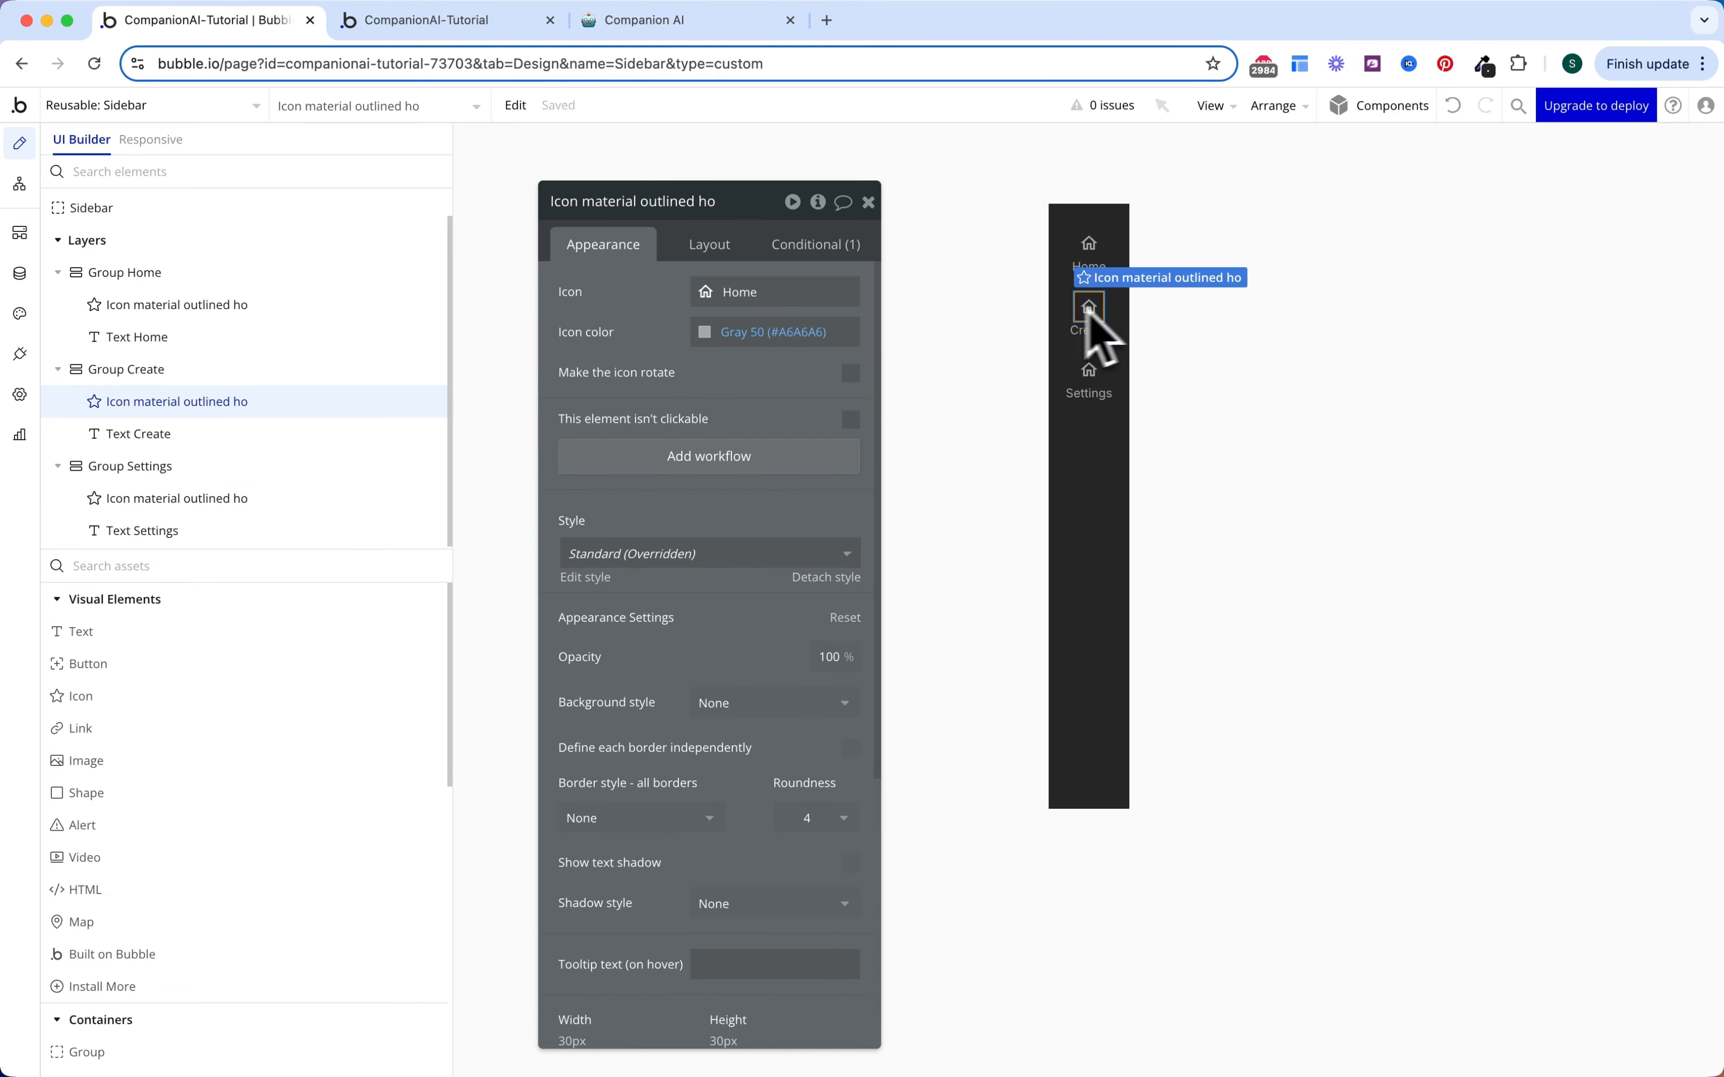
click(761, 296)
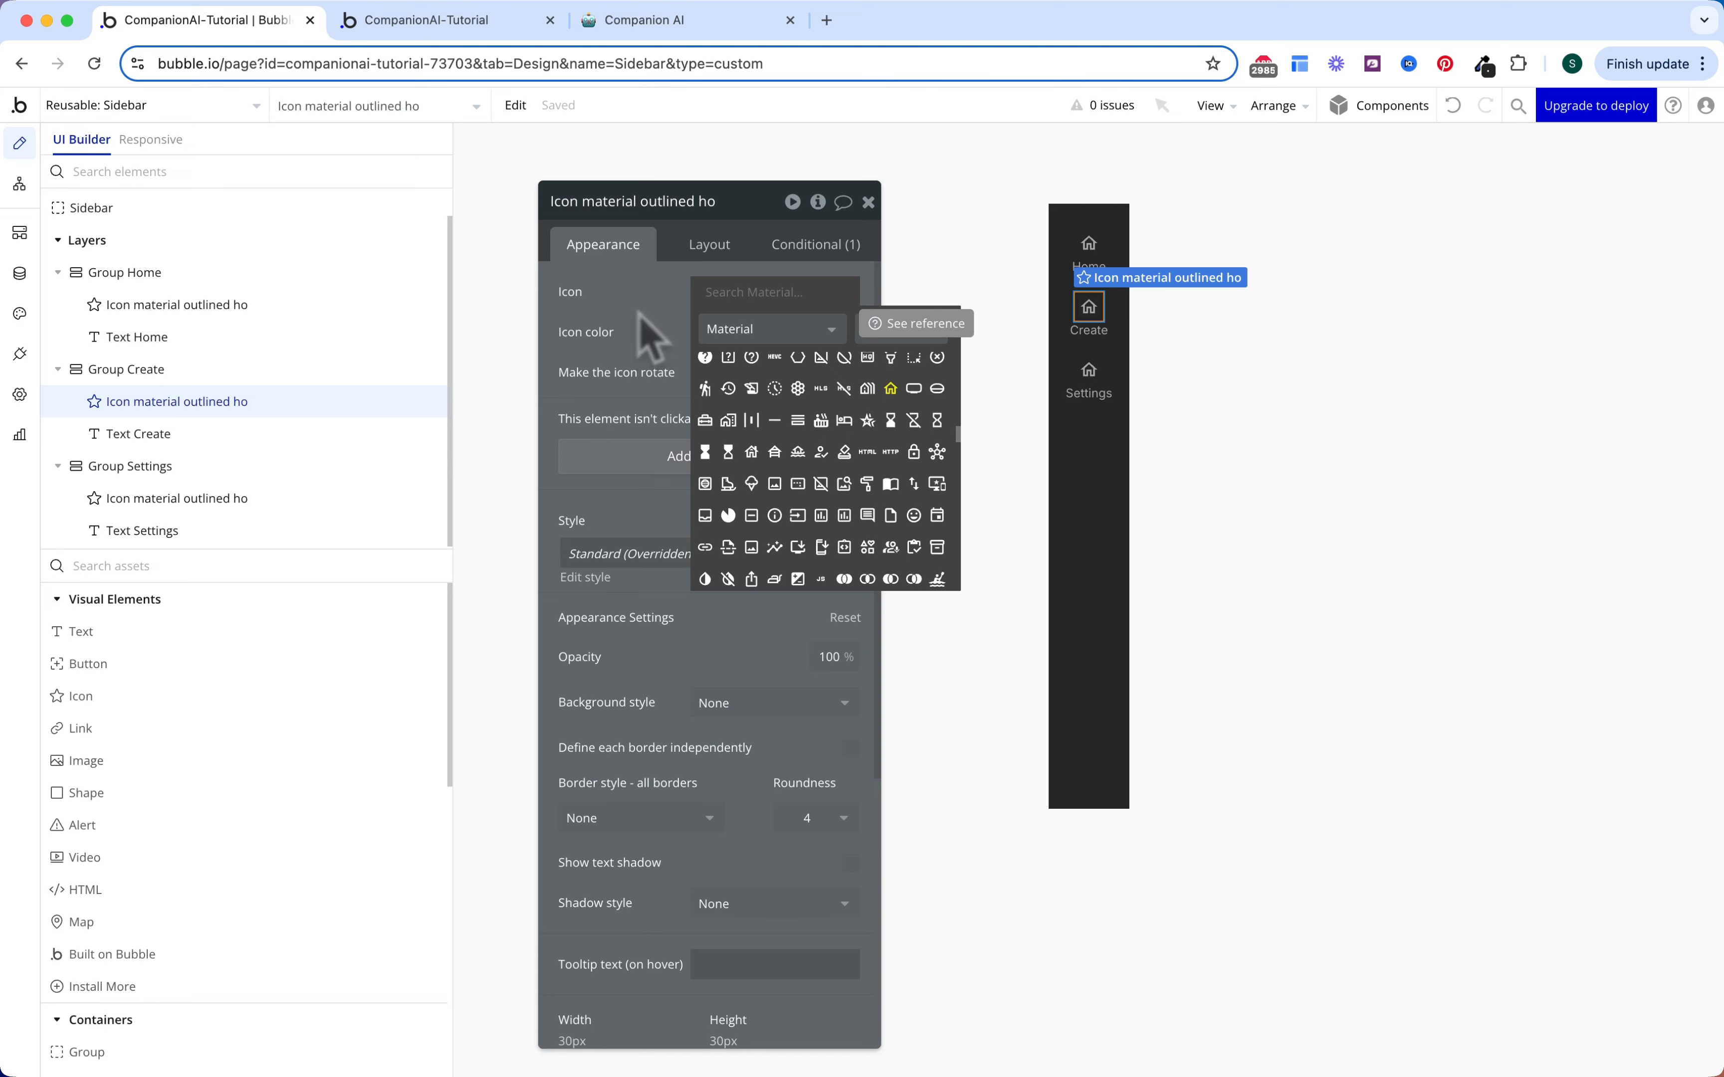
text(add)
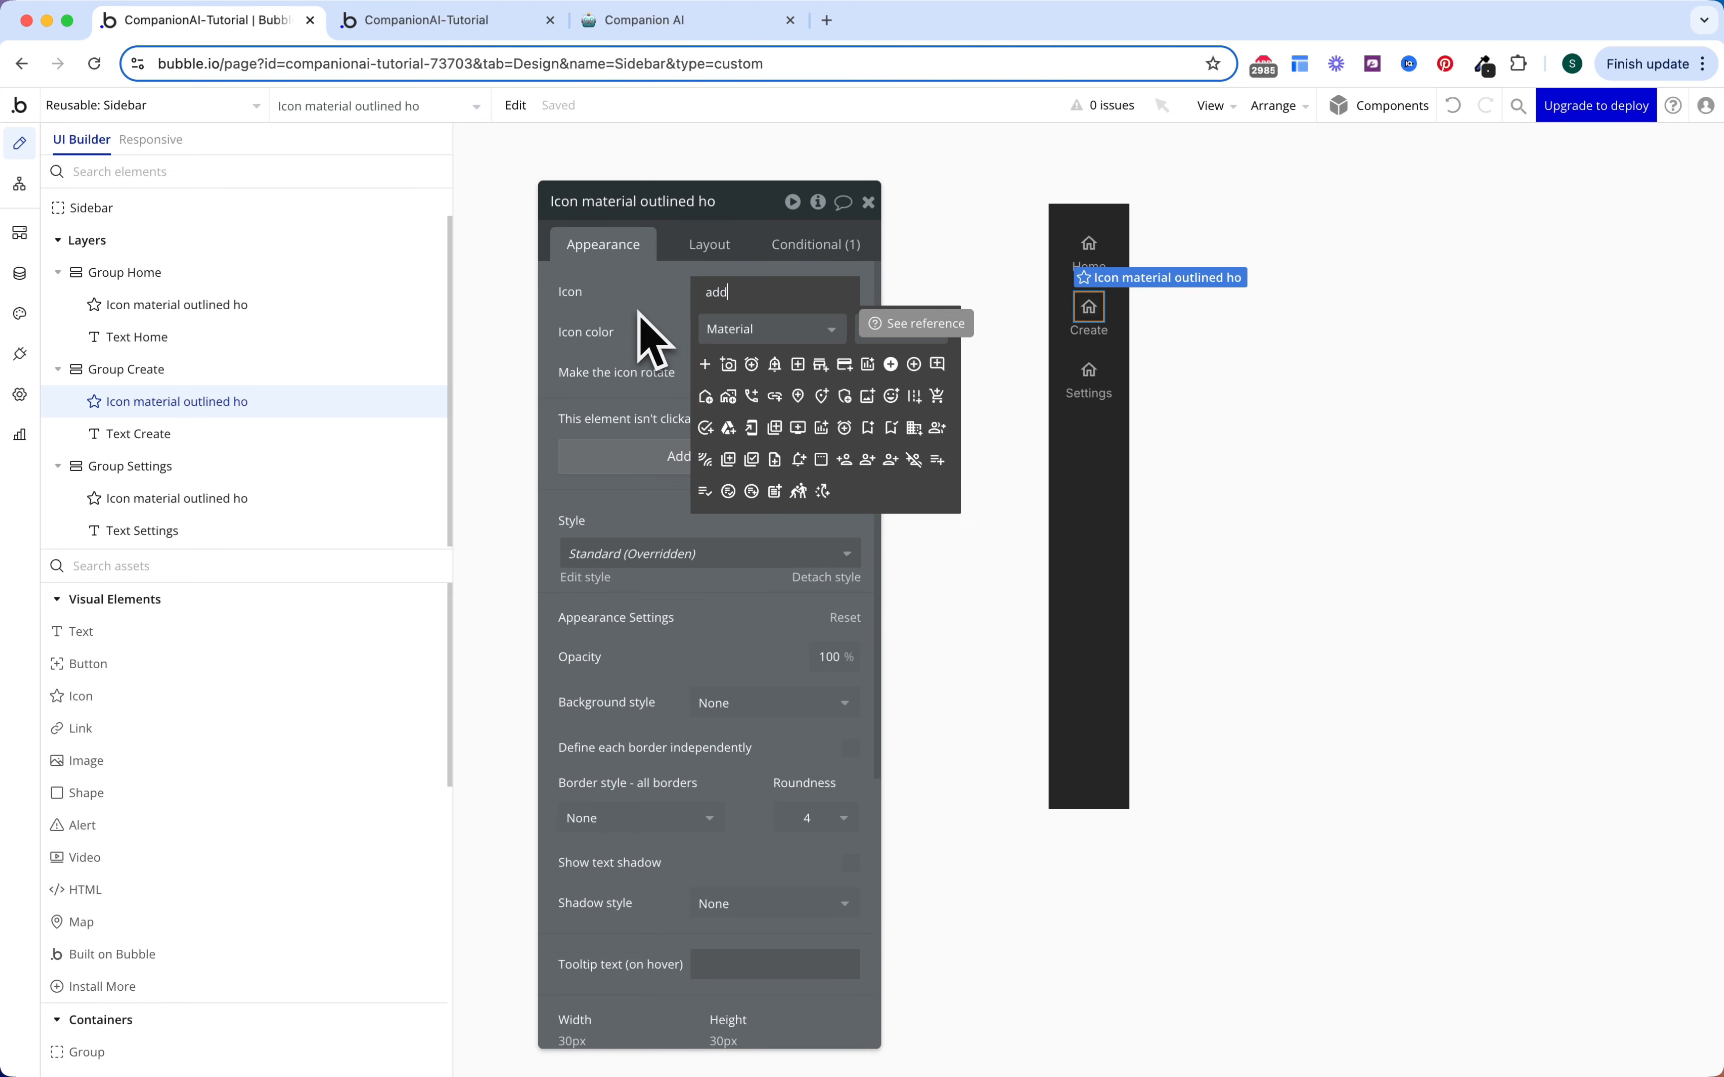
click(708, 370)
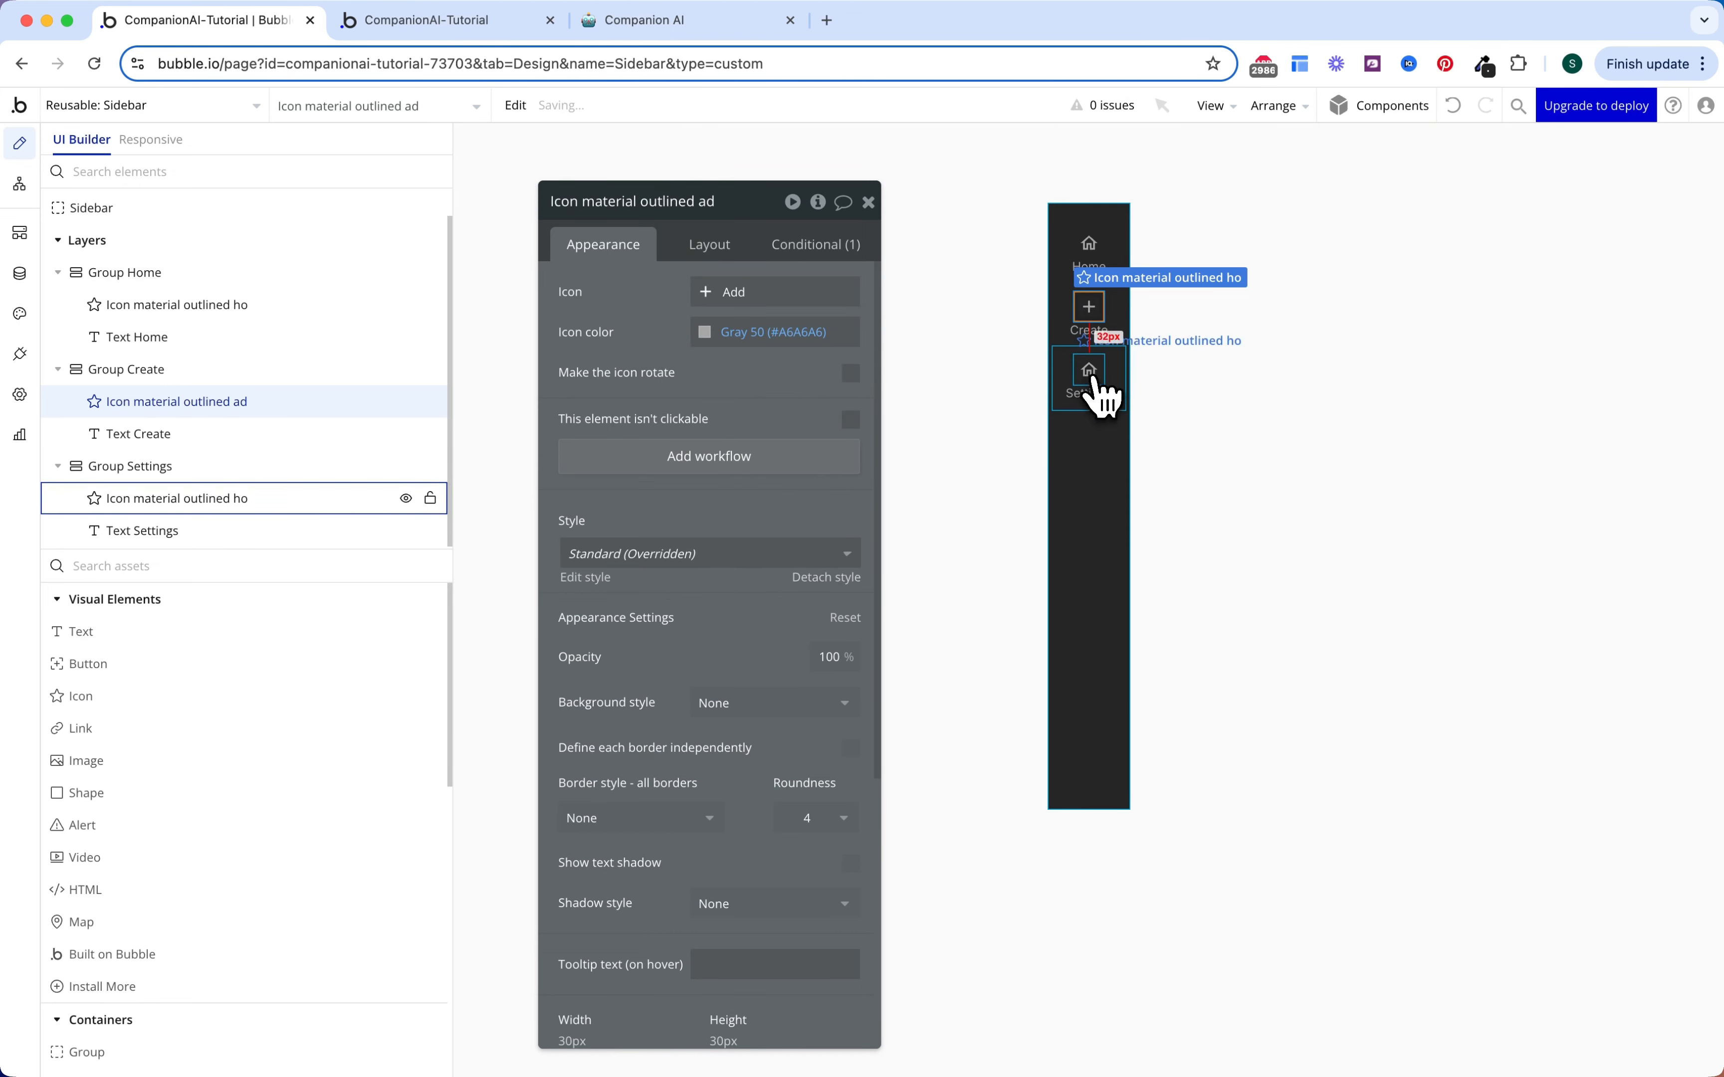
Step: Search 'settings' and give the Settings item the gear icon
click(1103, 395)
click(757, 298)
text(setting)
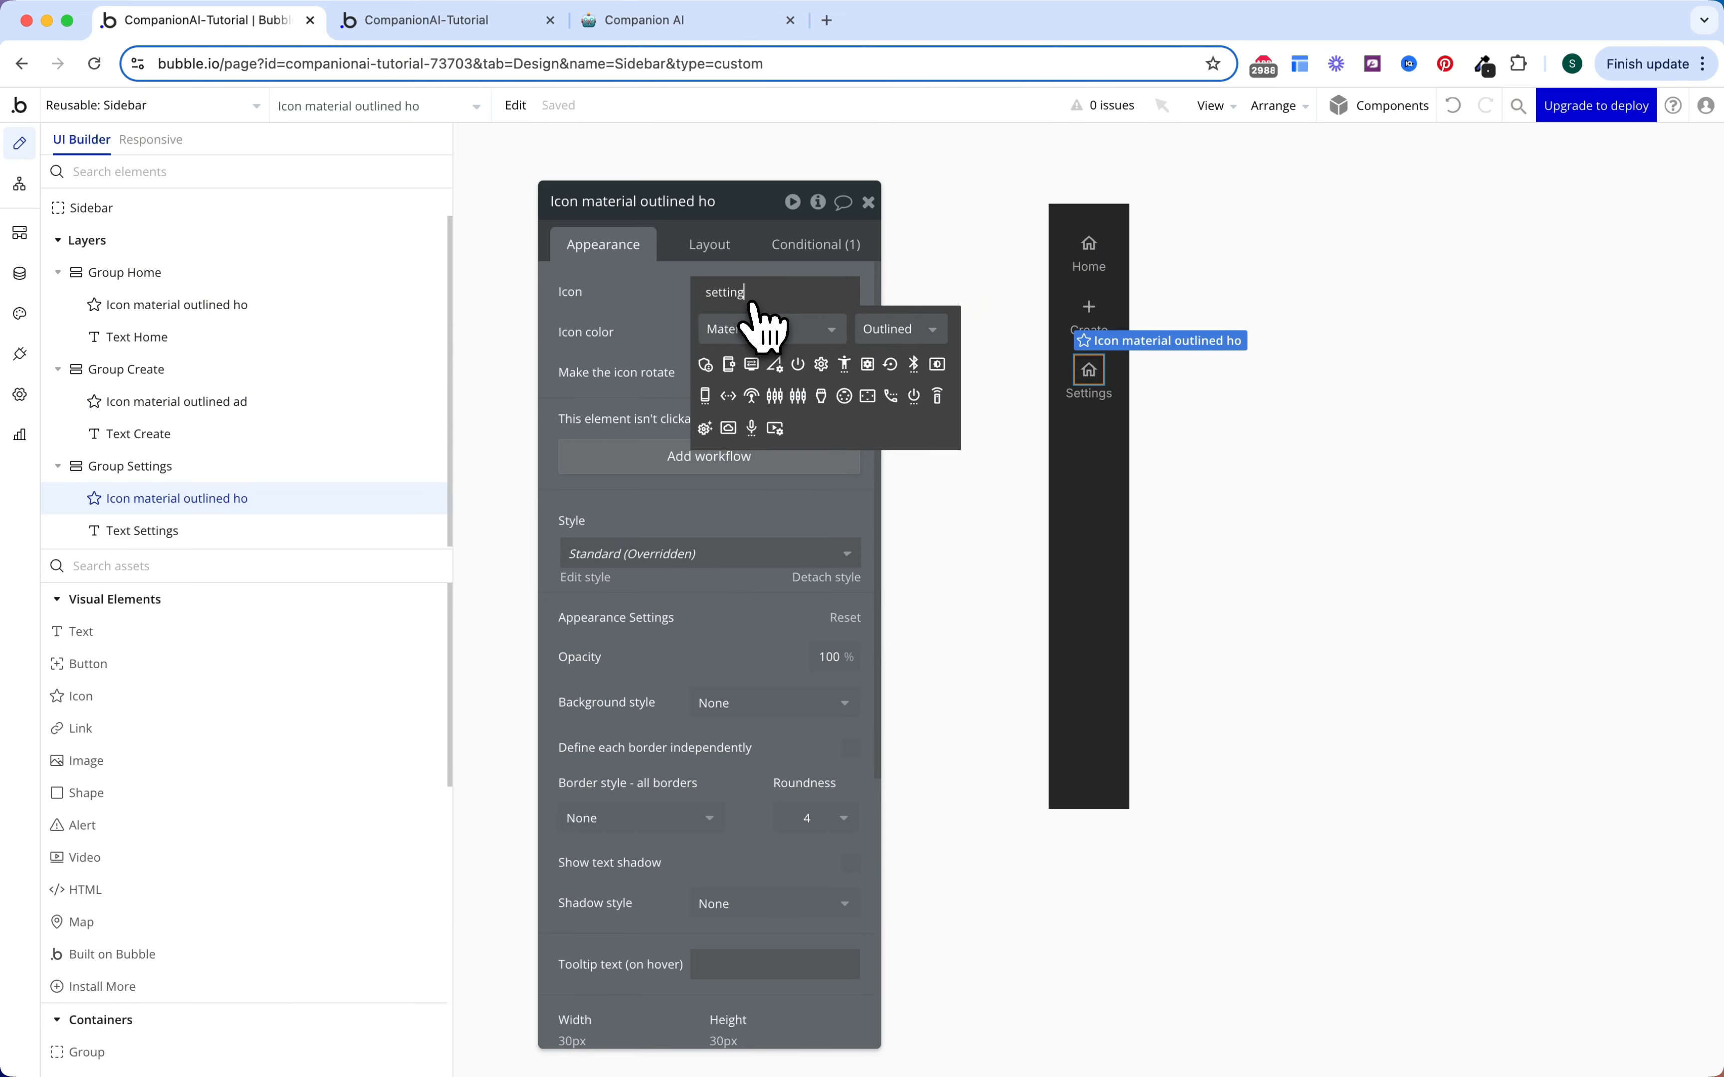
text(s)
click(801, 366)
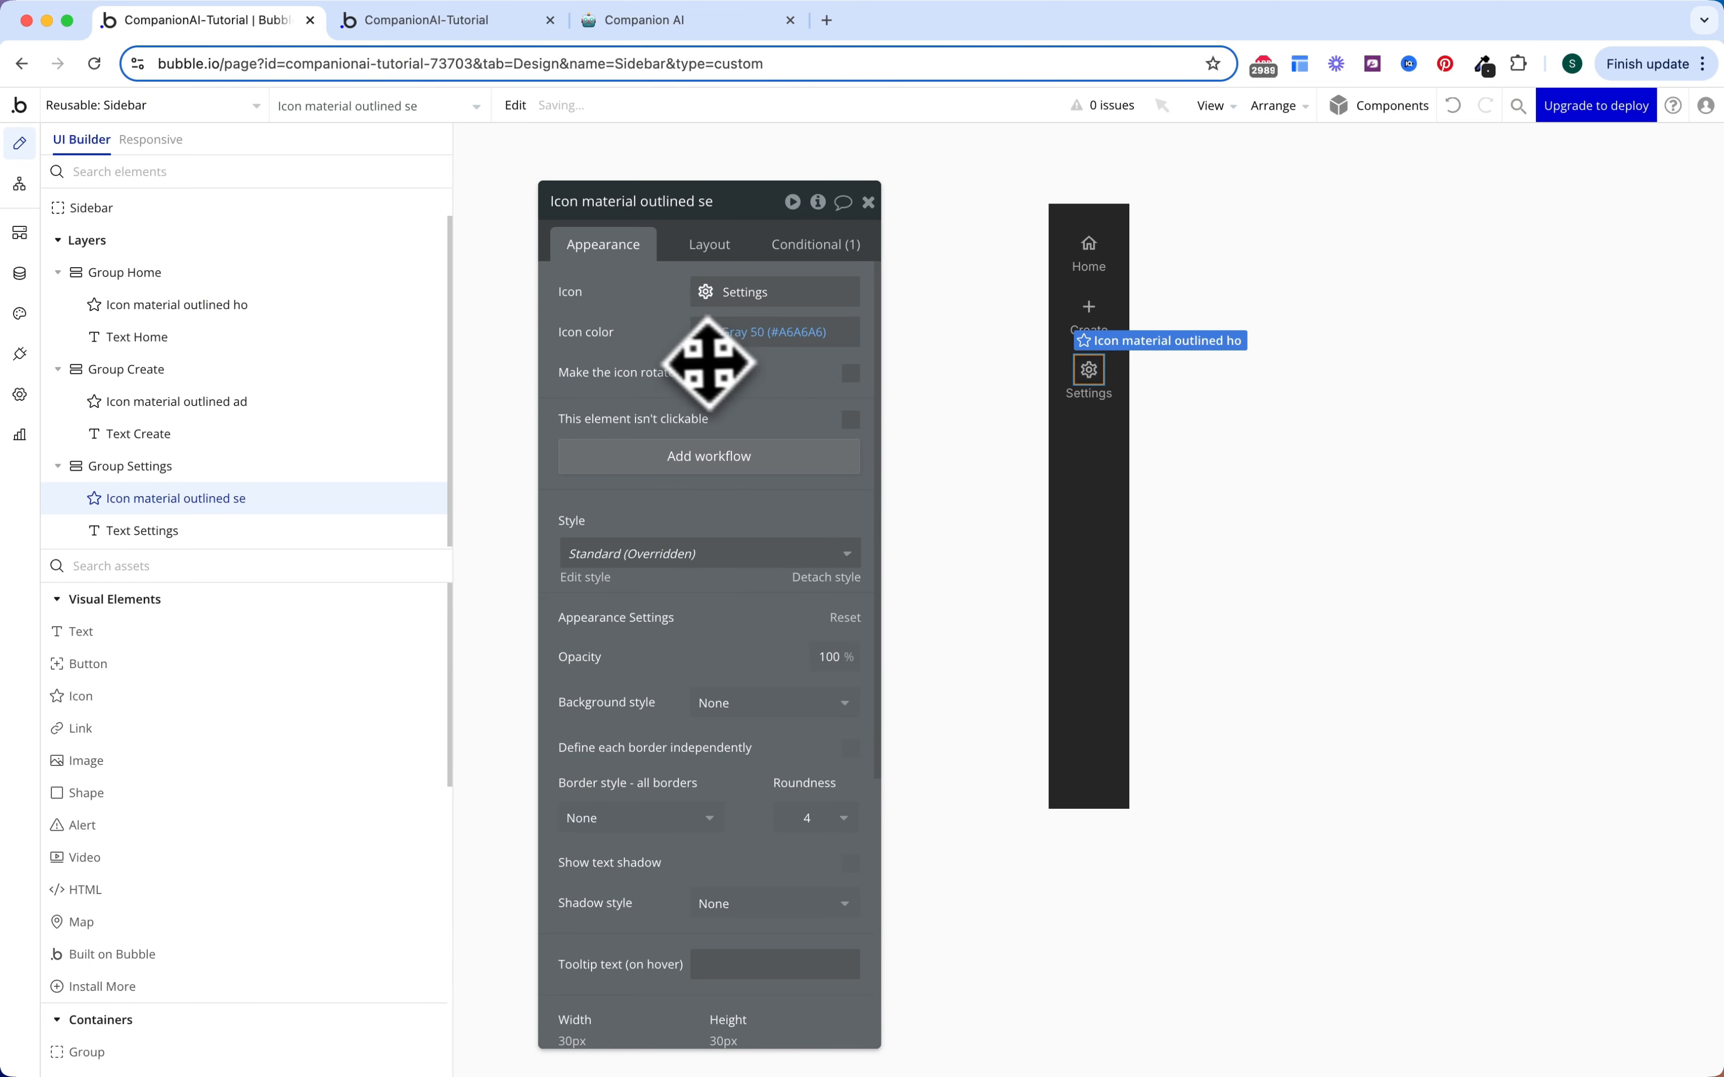
key(Escape)
Step: Create the 'Navigate to tab' custom event with a 'tab' parameter of type OS Menu
click(20, 184)
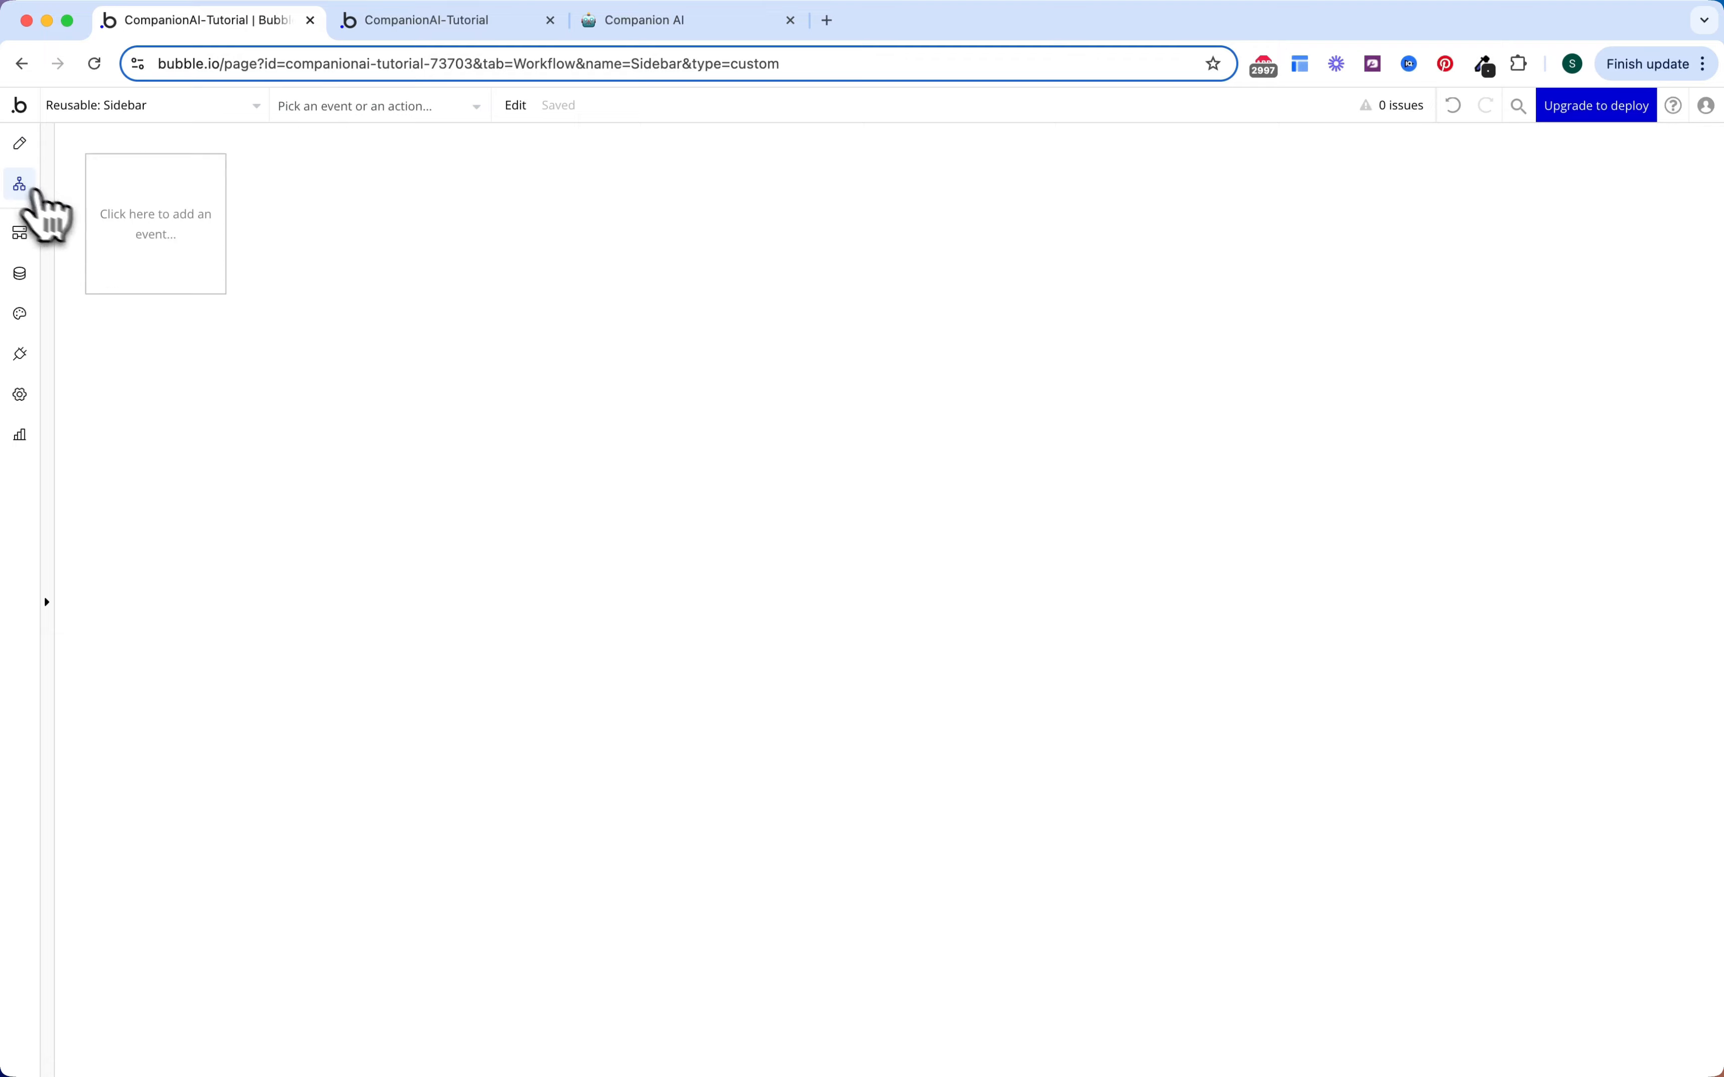
click(201, 260)
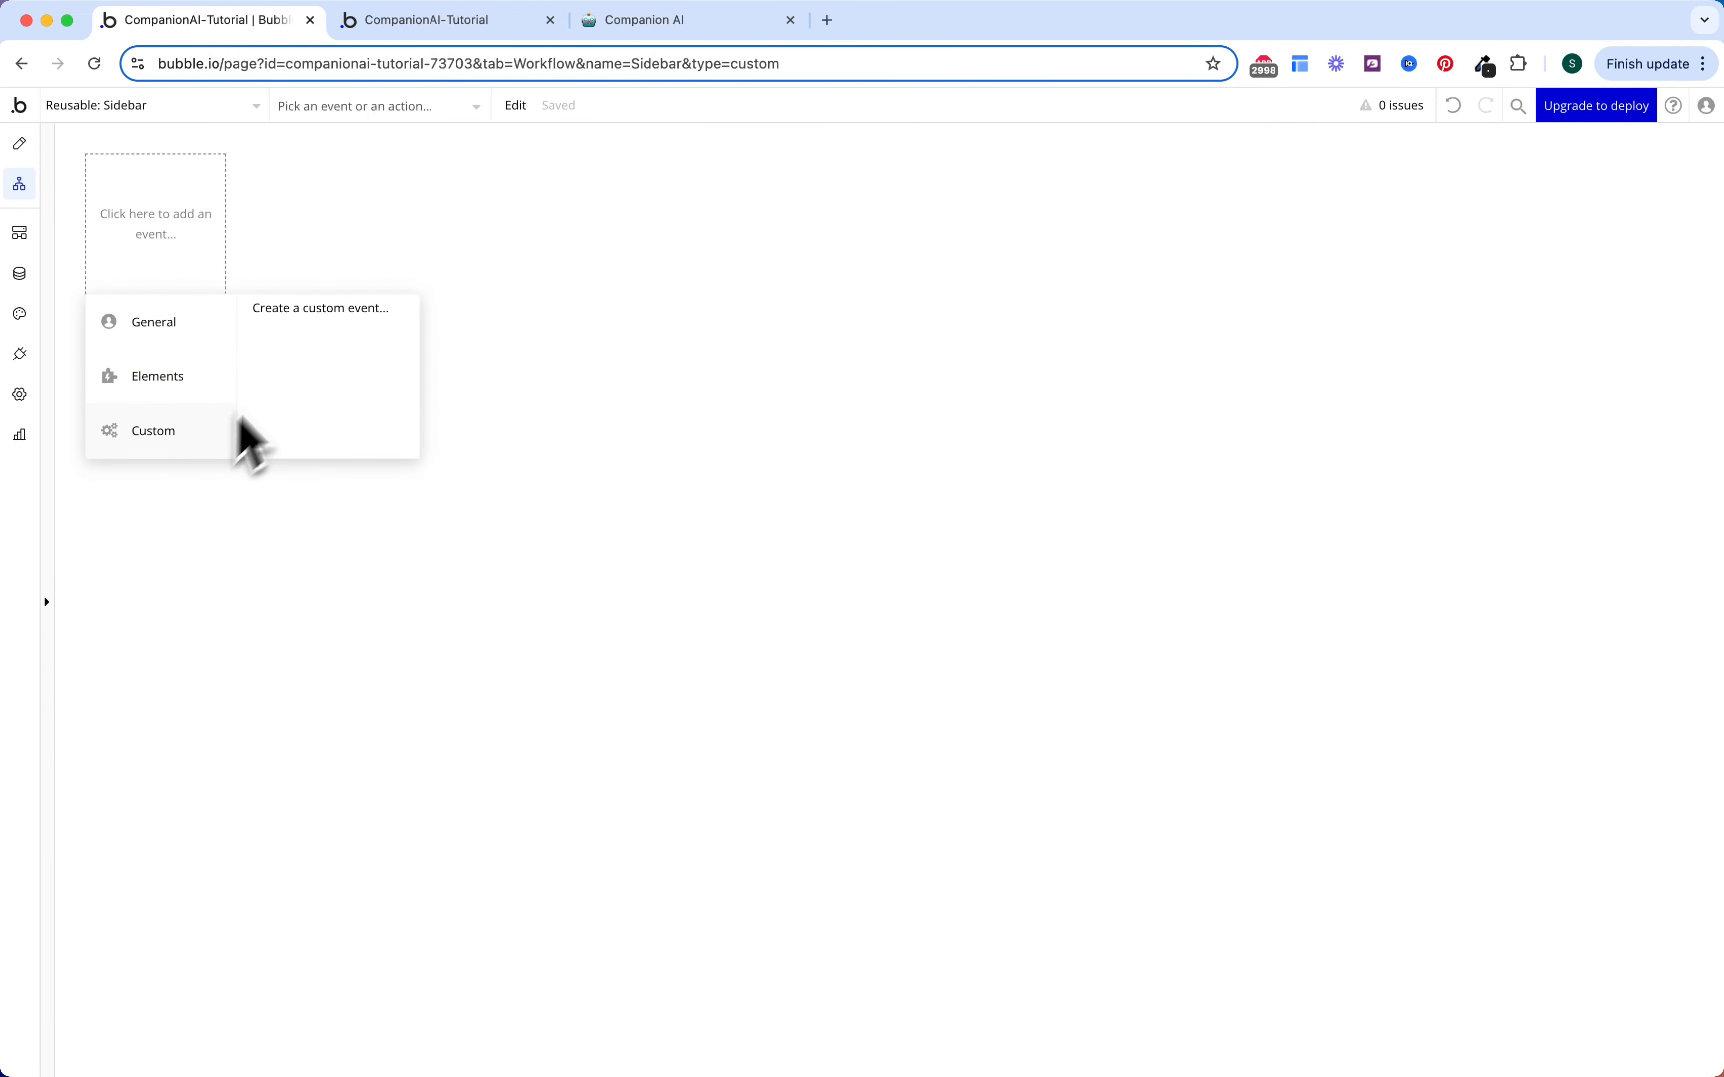
click(317, 308)
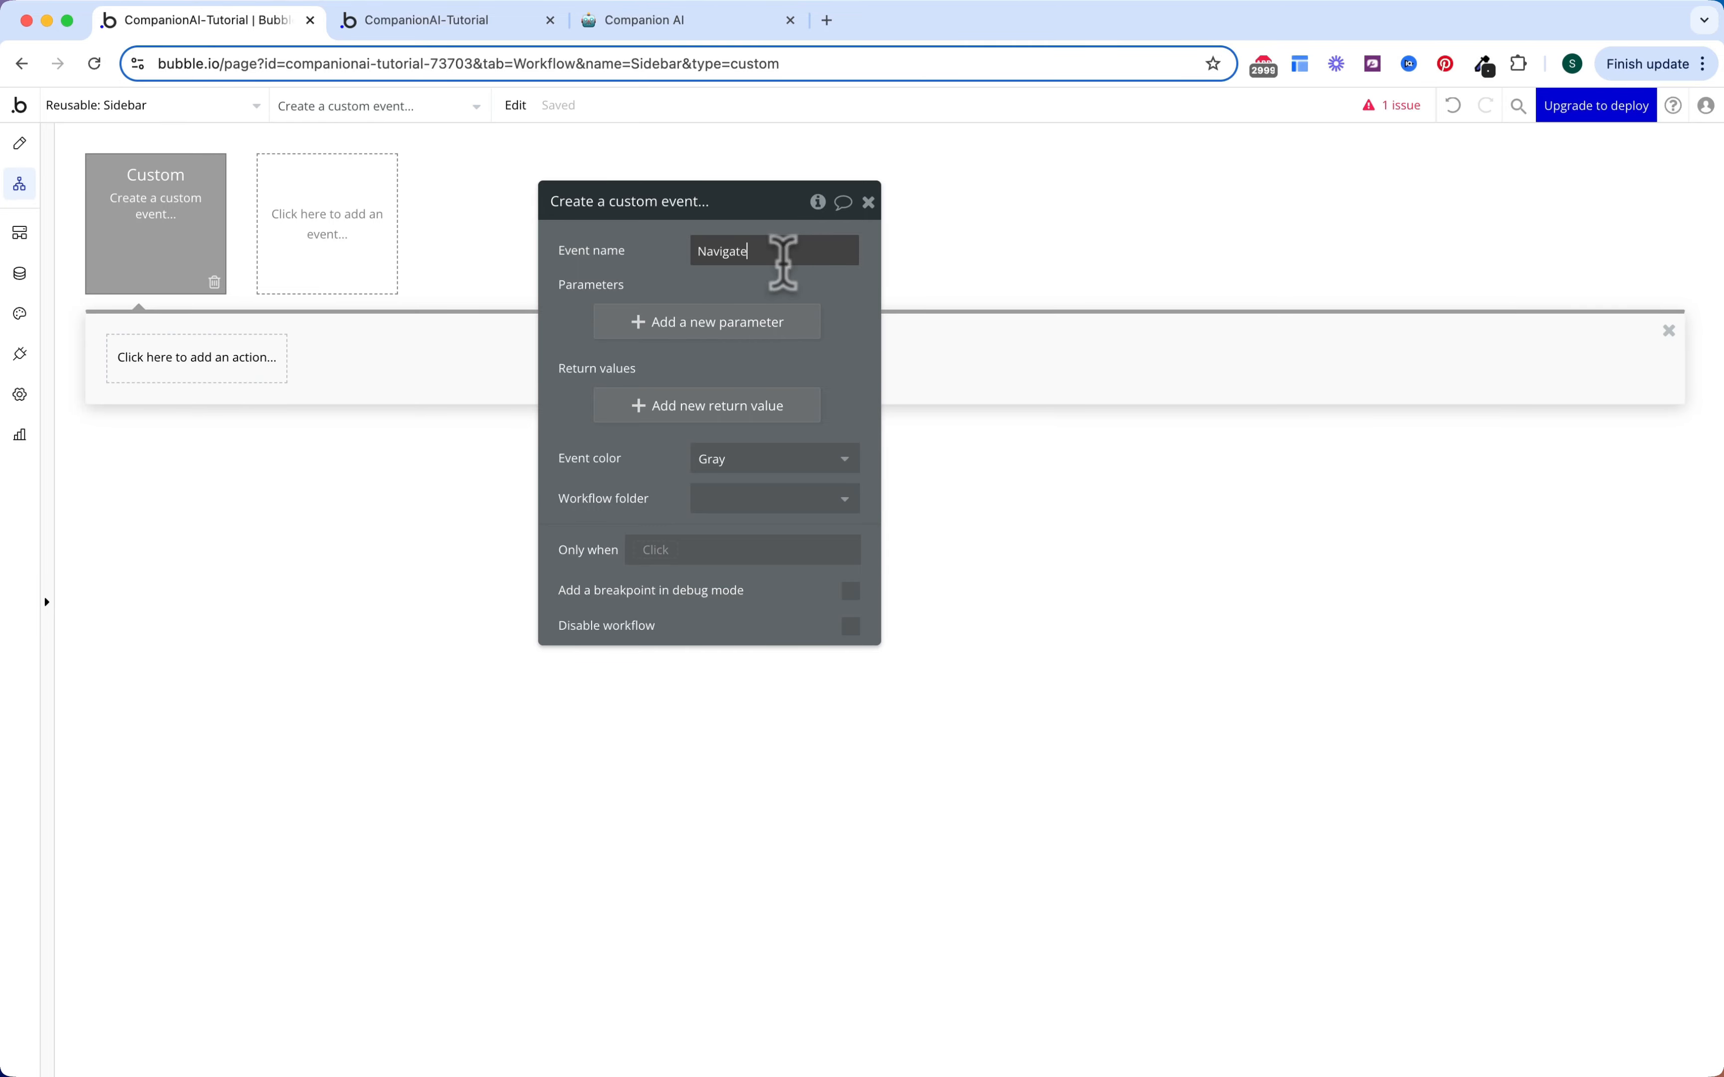
key(Return)
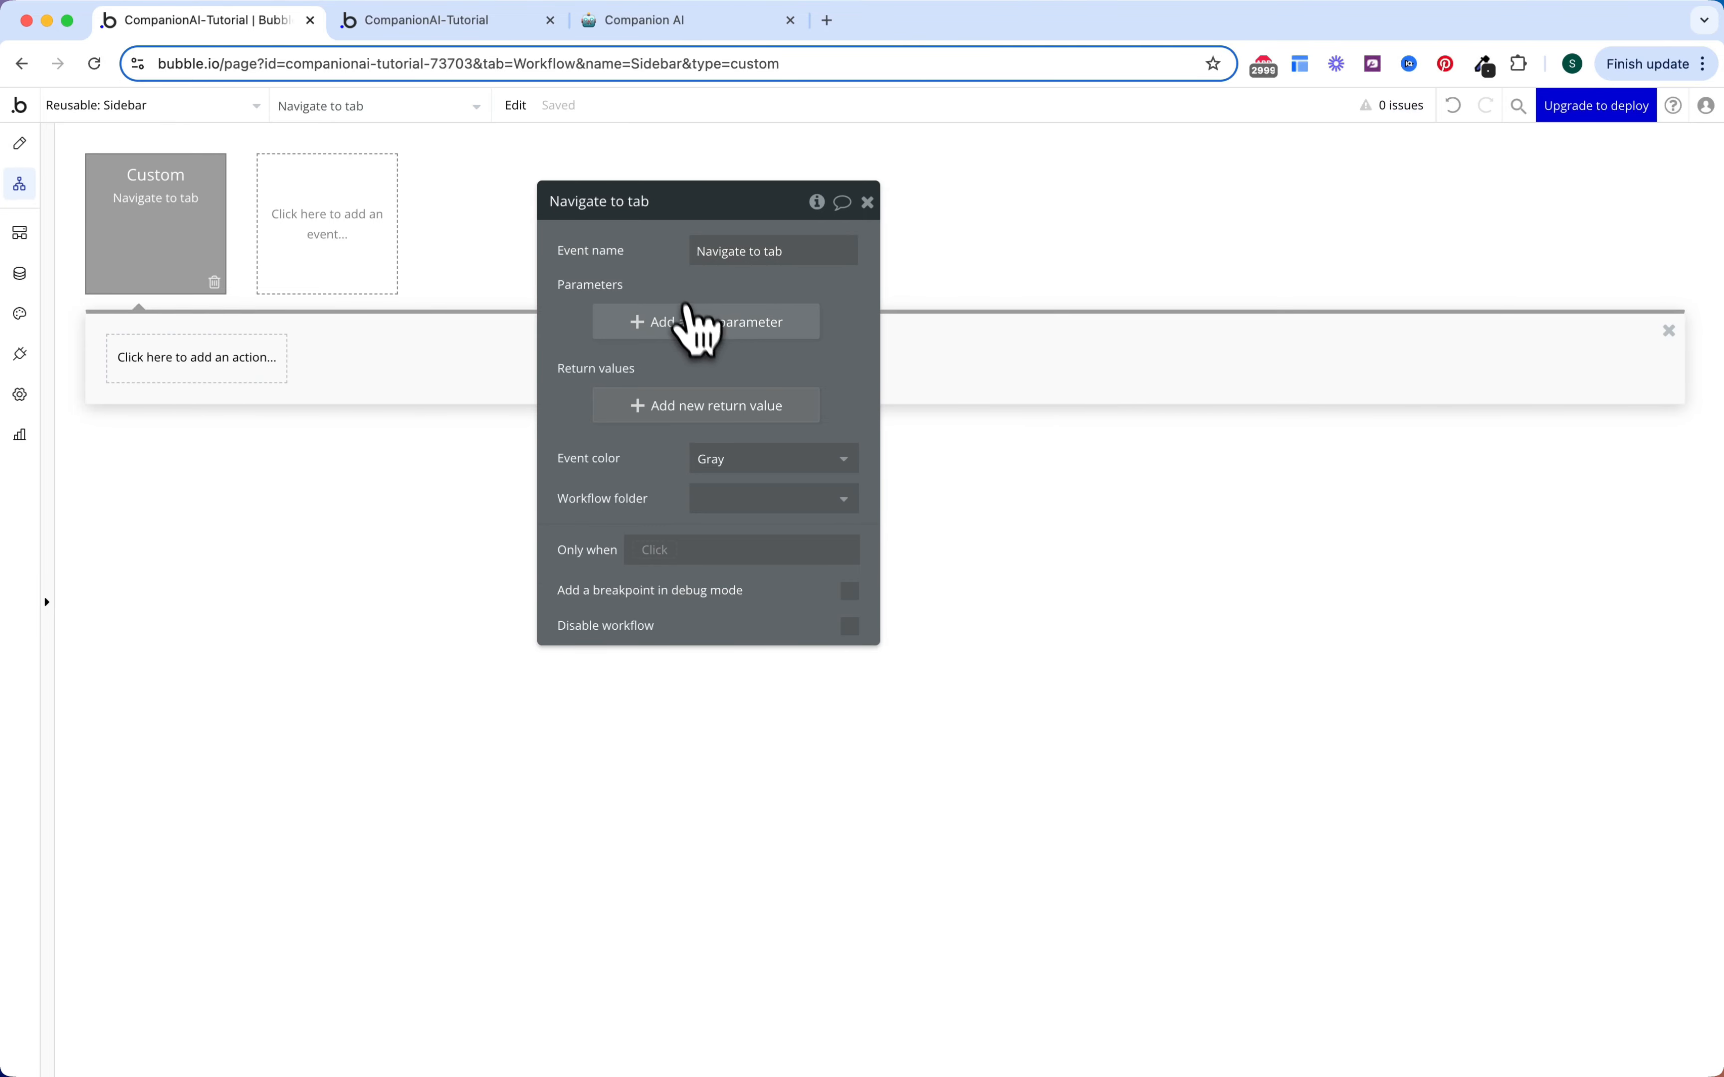
click(705, 330)
text(tab)
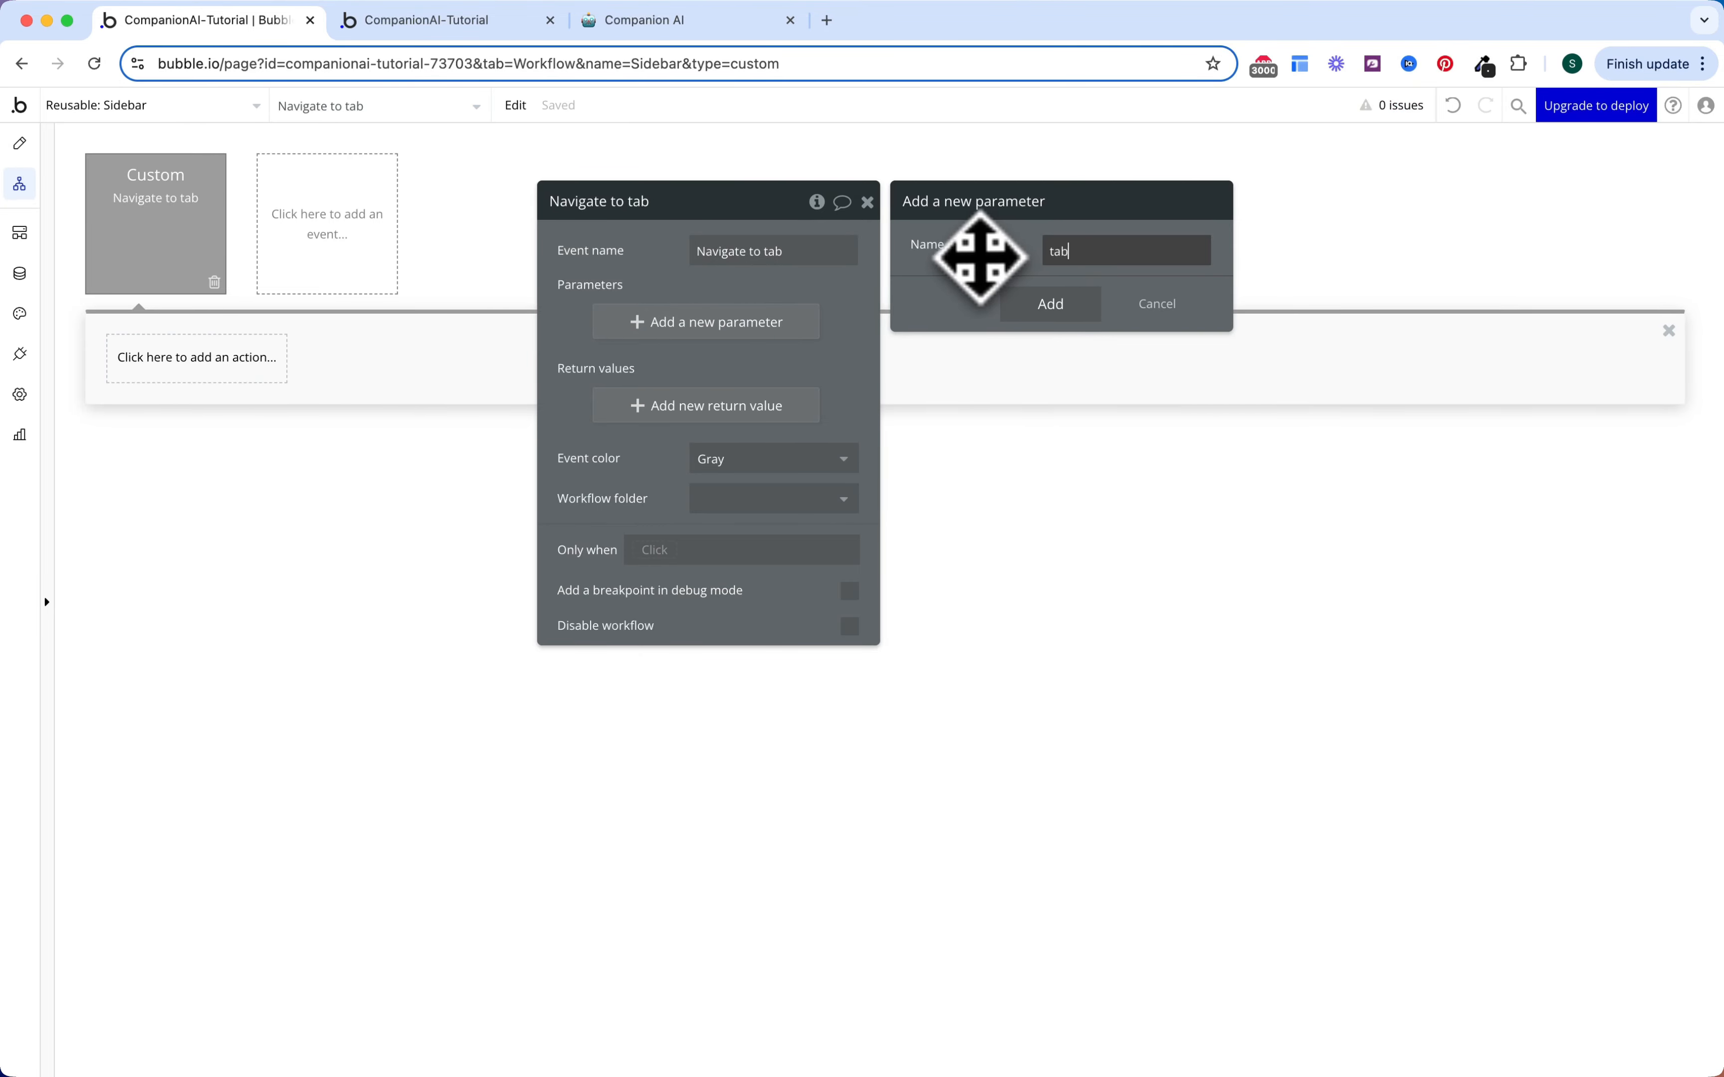
click(1088, 298)
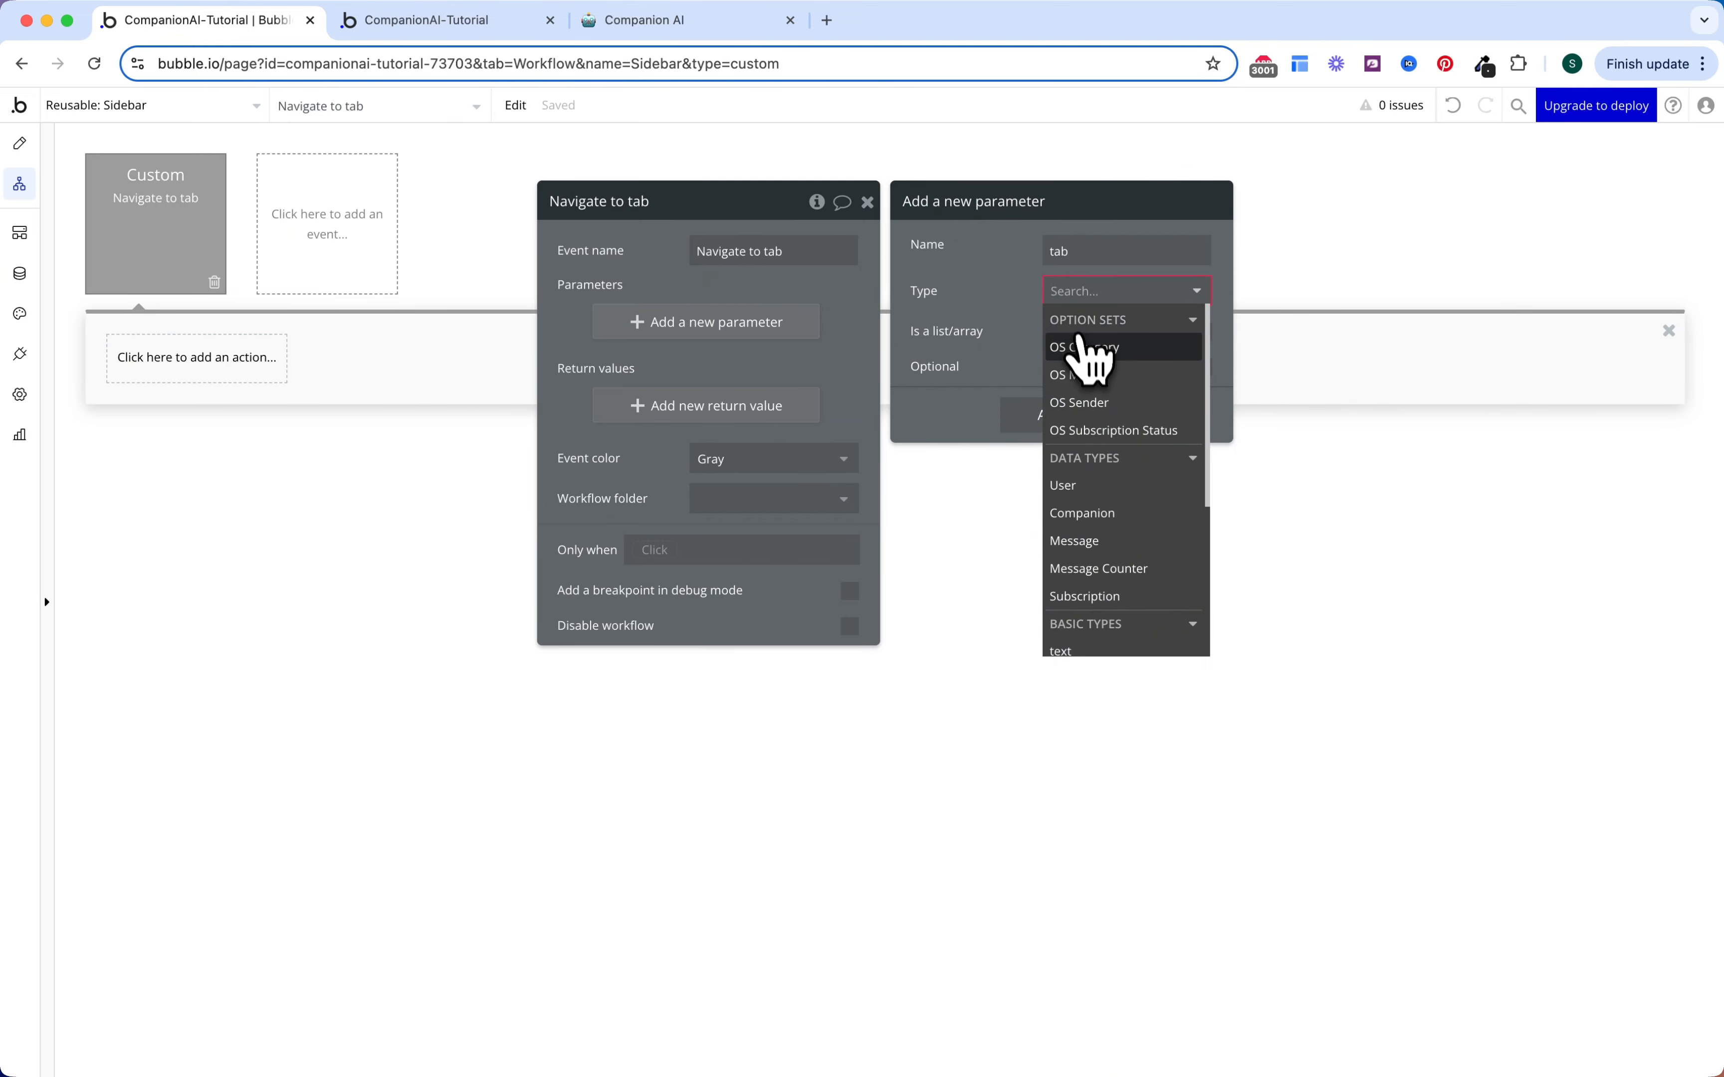
click(1085, 376)
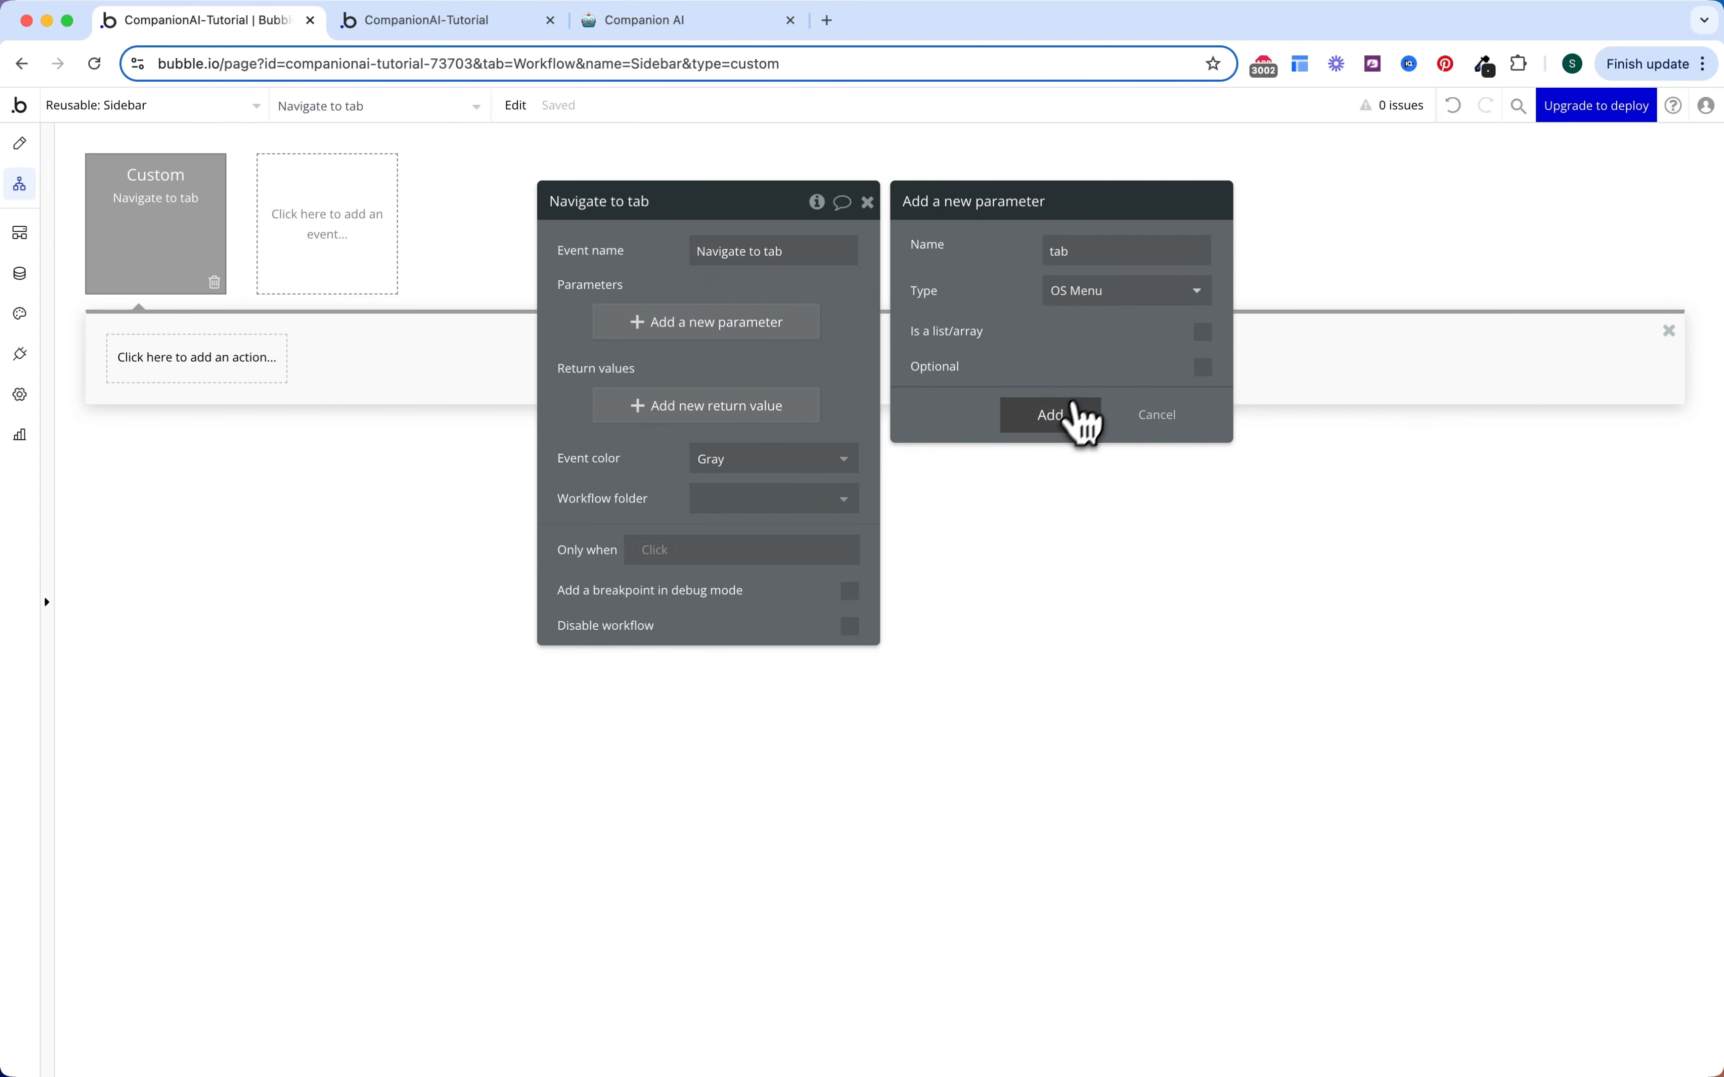
click(1068, 416)
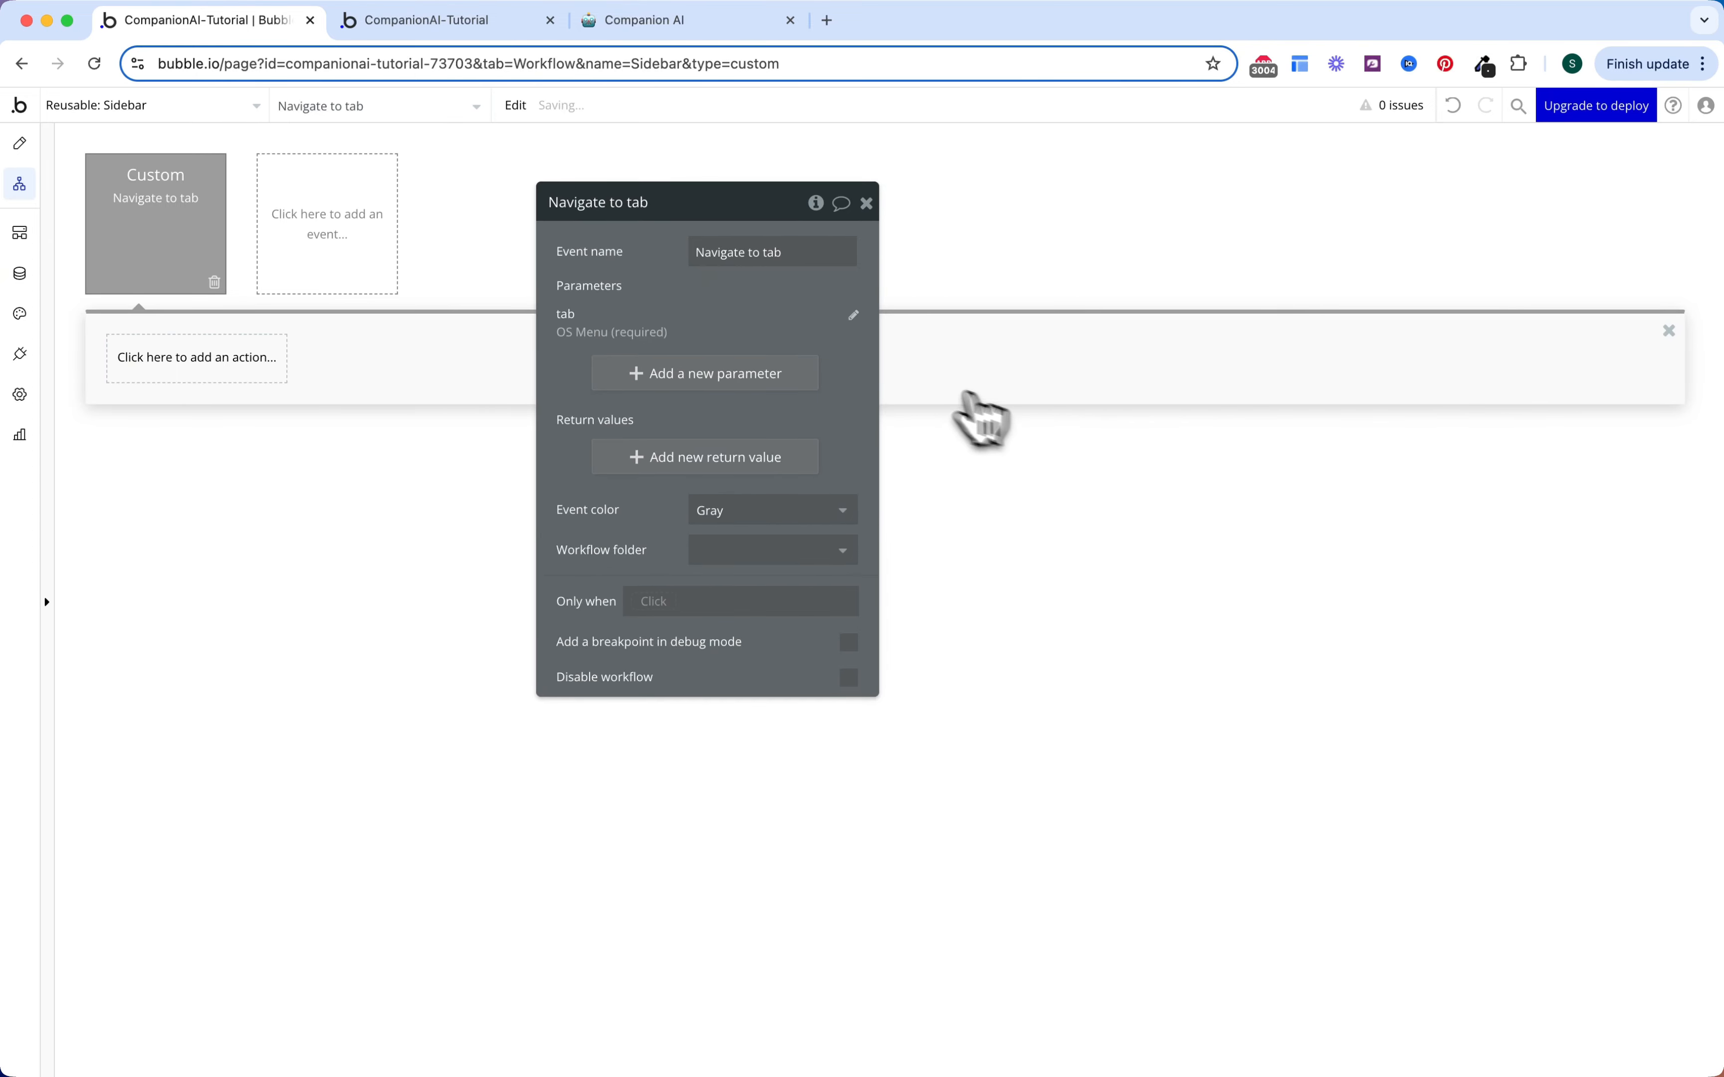
Step: Add a Go to page action to Current page, sending URL parameter tab = tab's Display
click(171, 370)
click(299, 436)
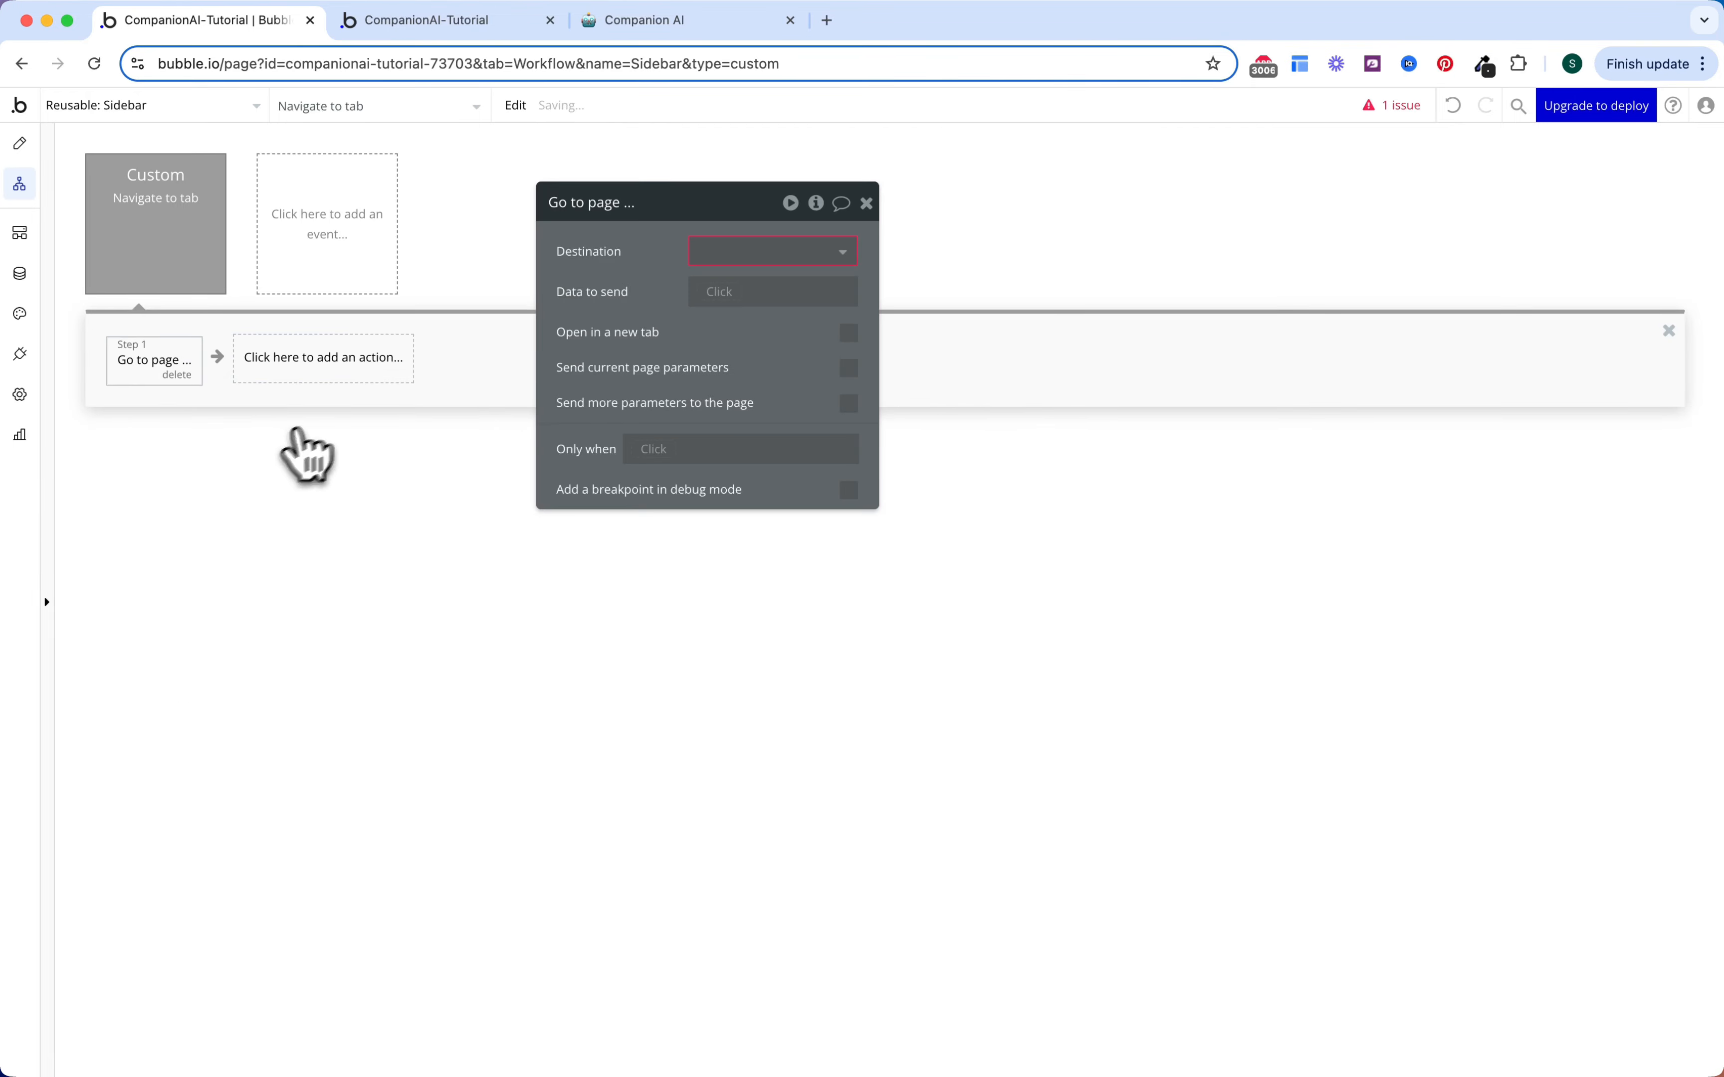
click(827, 255)
click(755, 405)
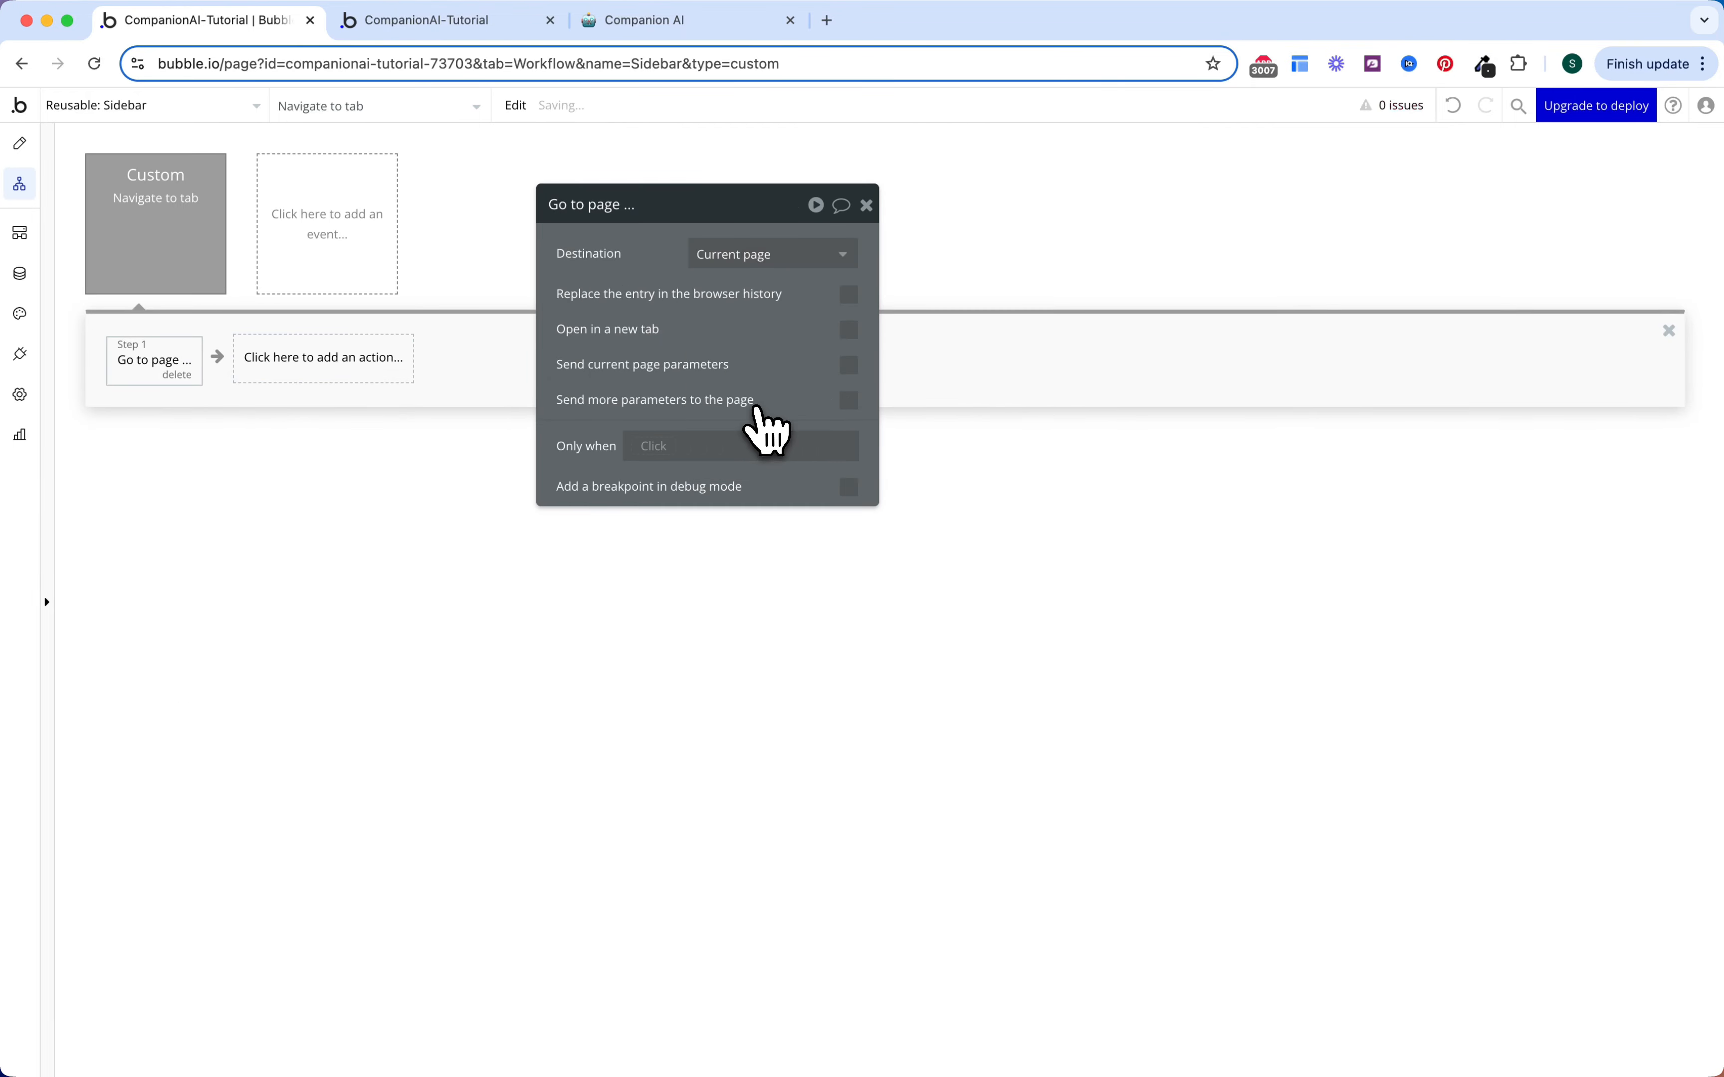
click(849, 401)
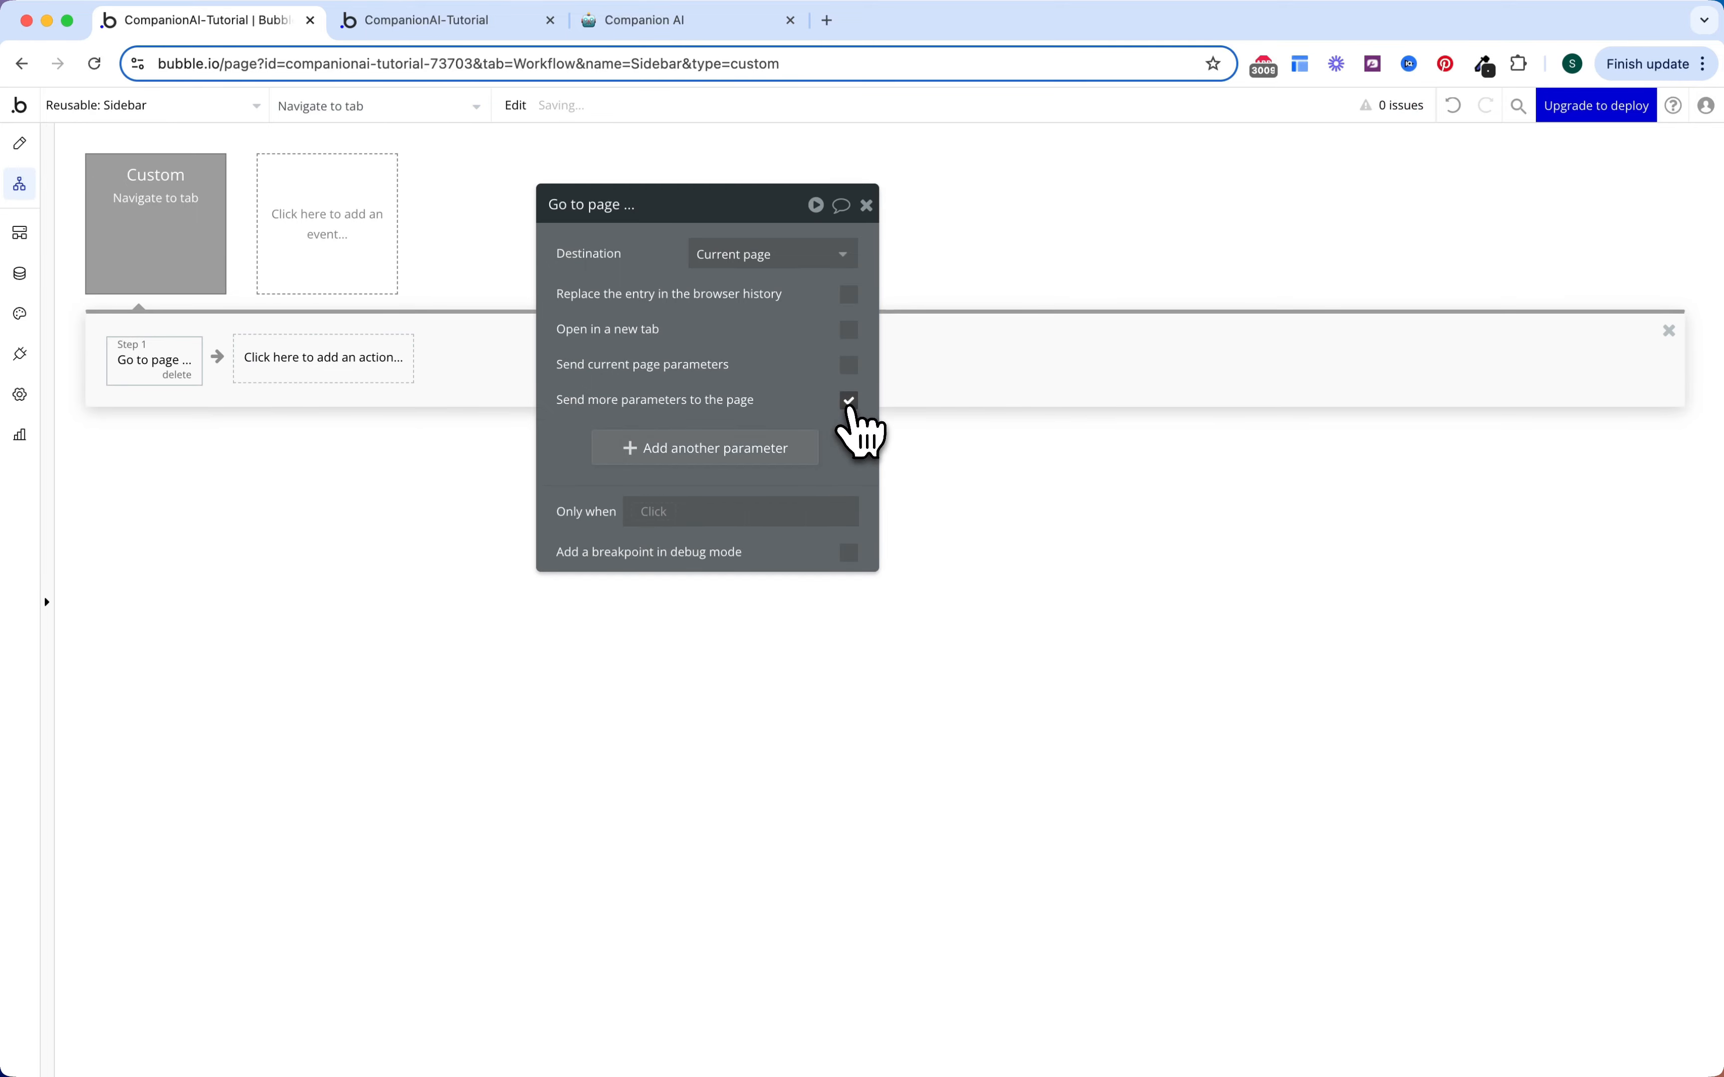
click(694, 449)
text(tab)
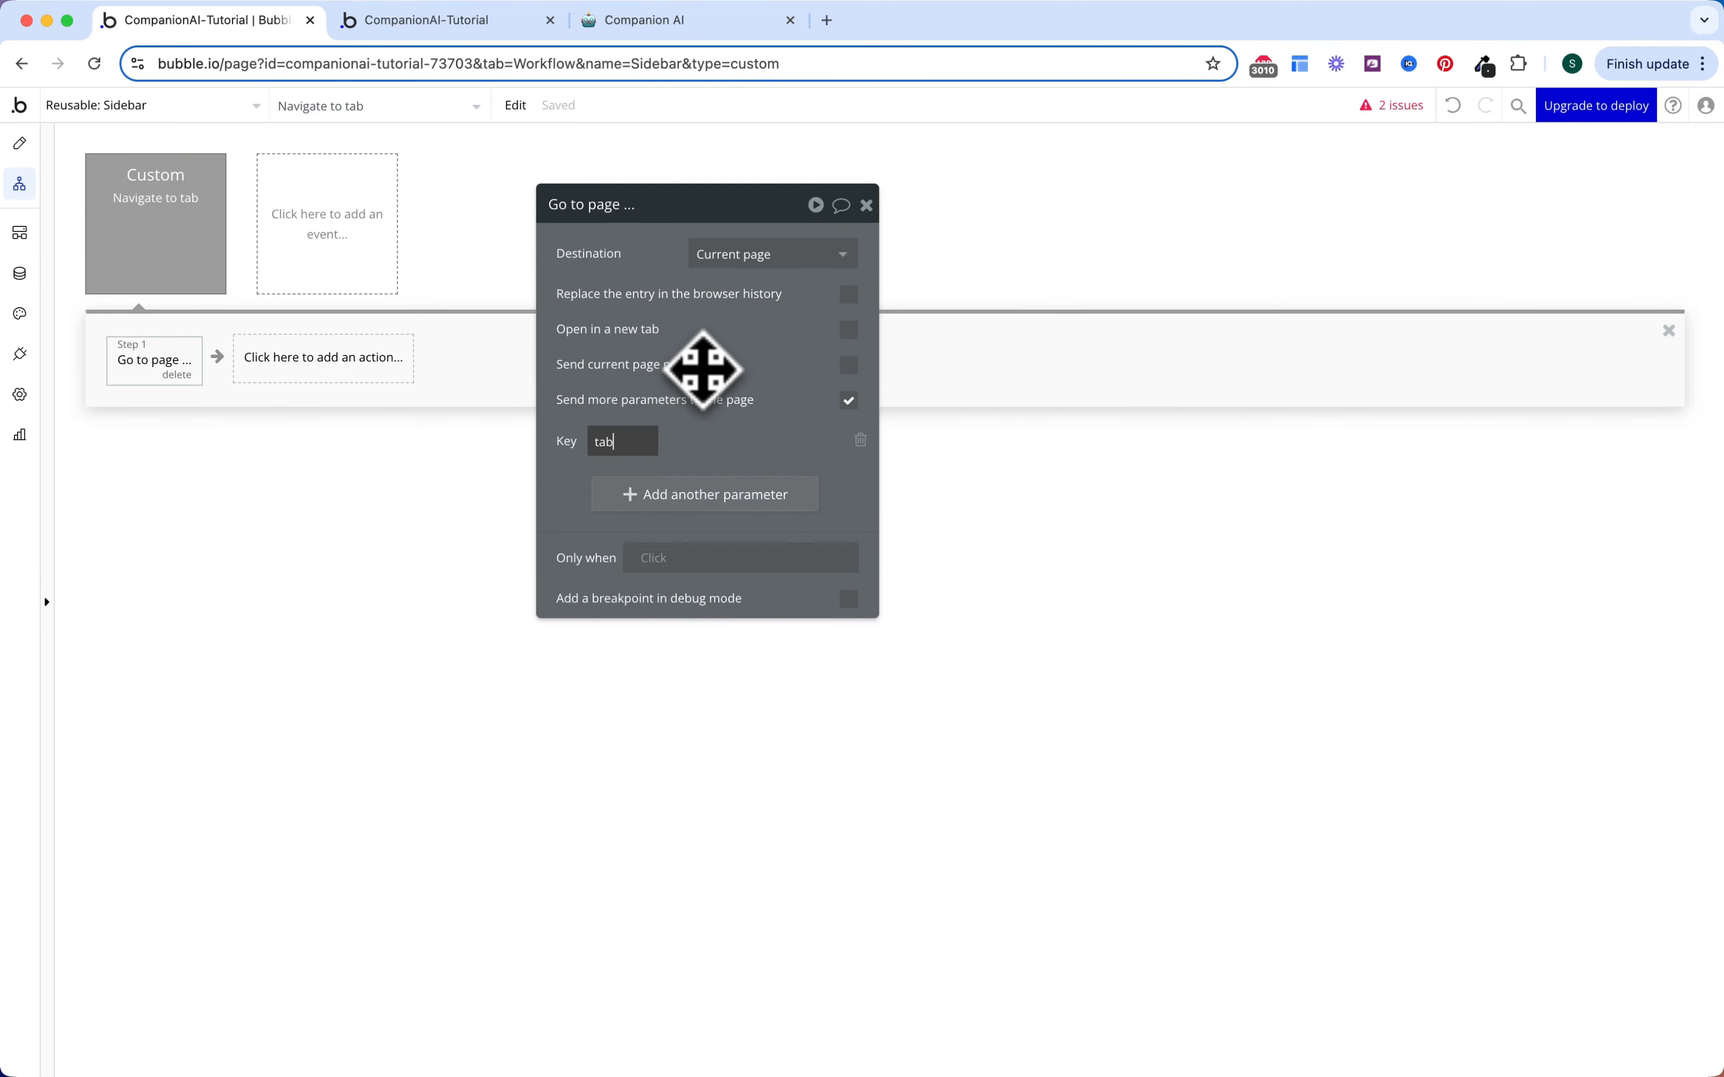
click(712, 440)
click(747, 527)
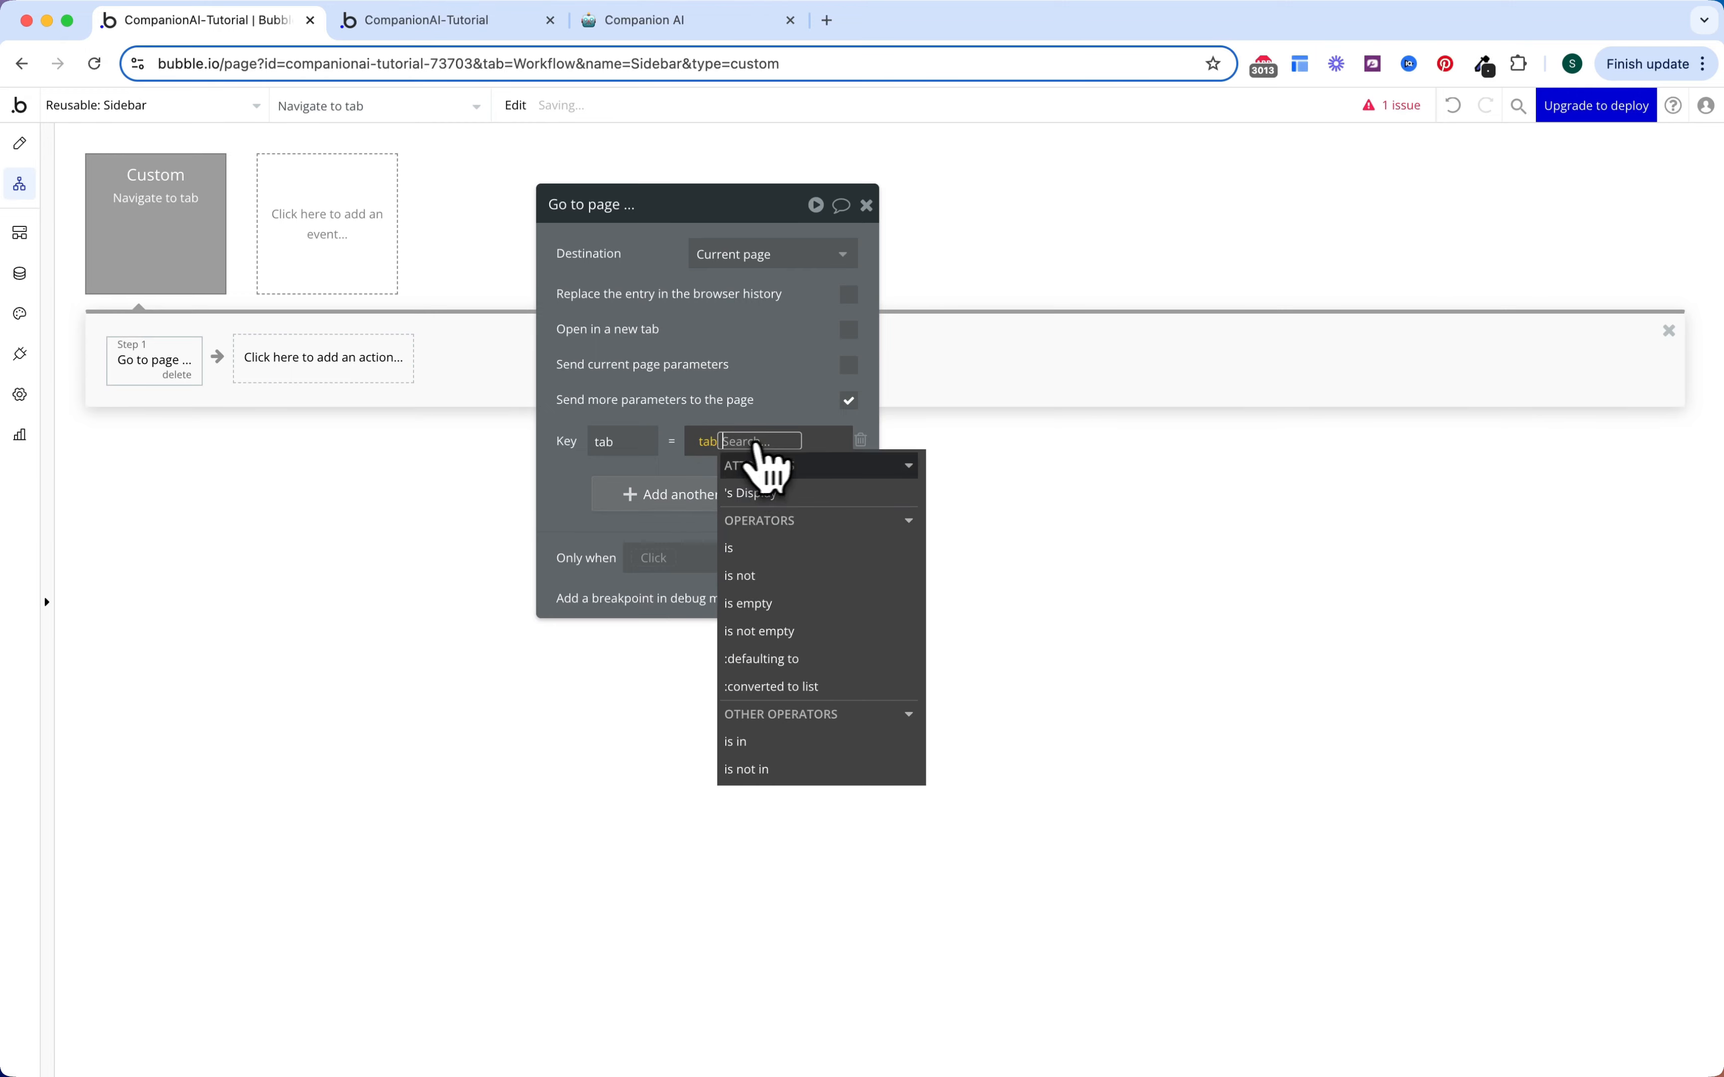
click(768, 487)
click(752, 369)
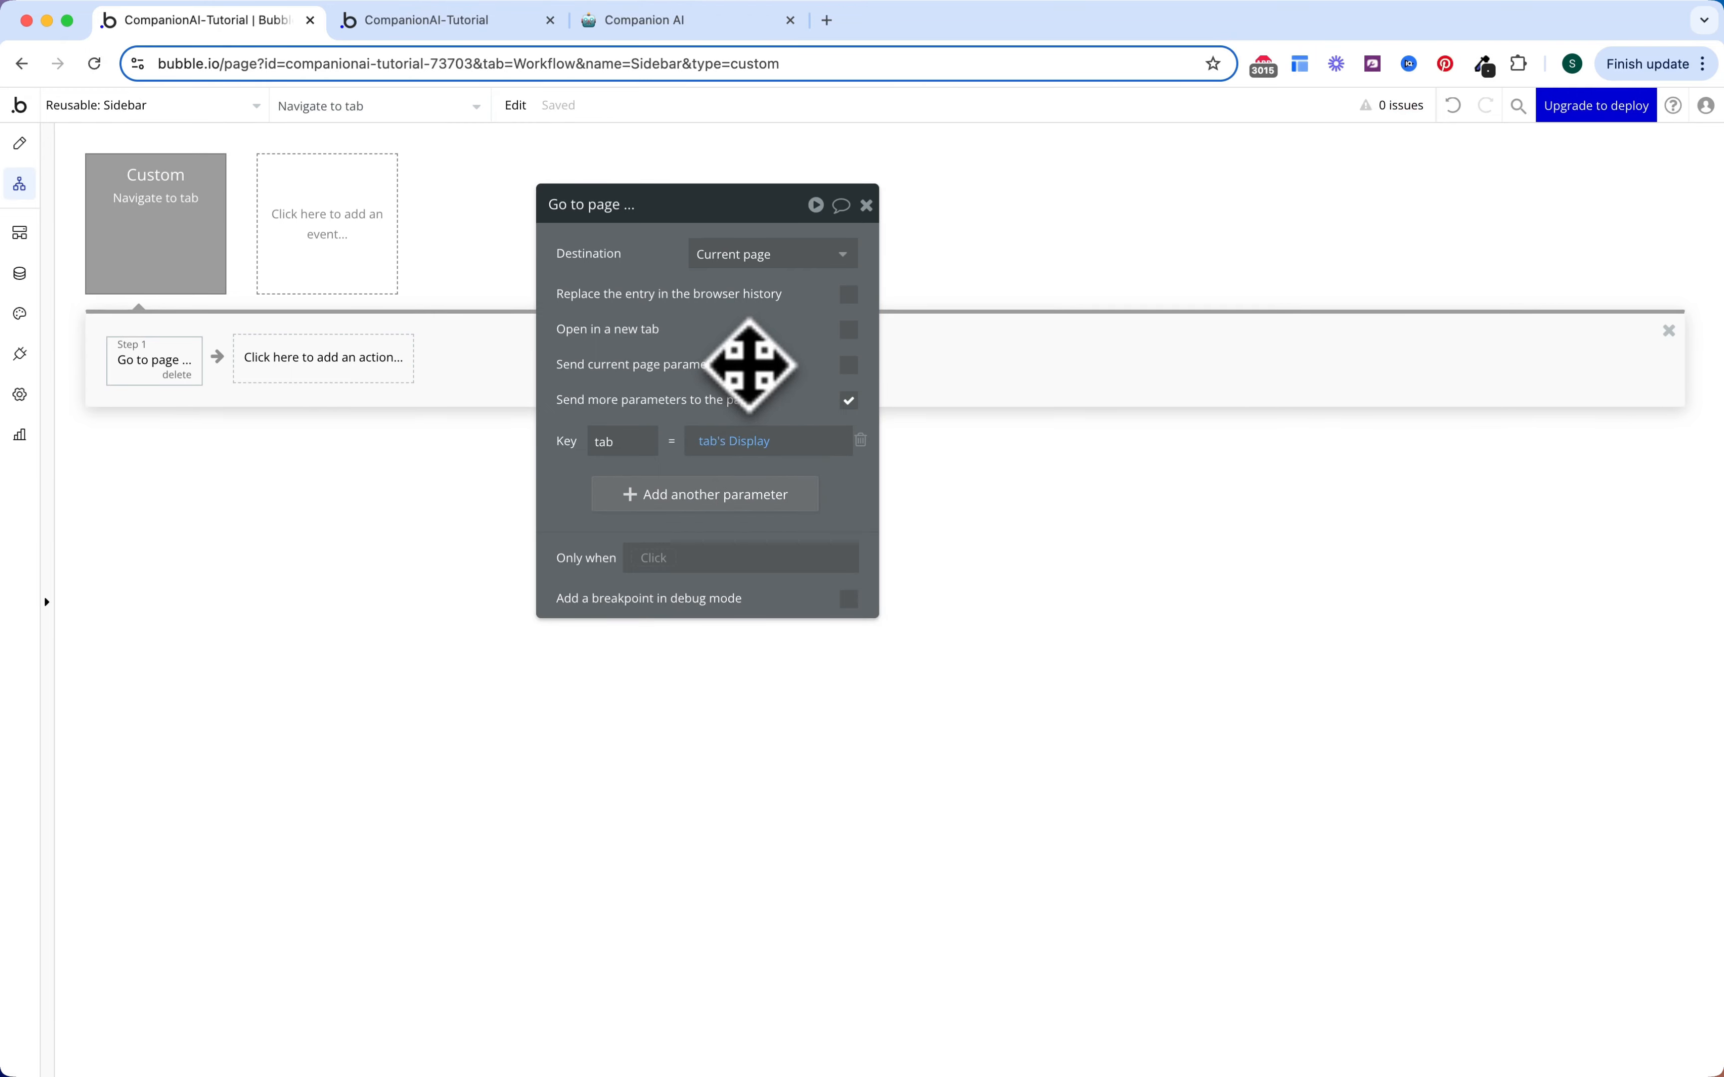
Step: Make clicking Group Home trigger Navigate to tab with tab set to Home
click(22, 147)
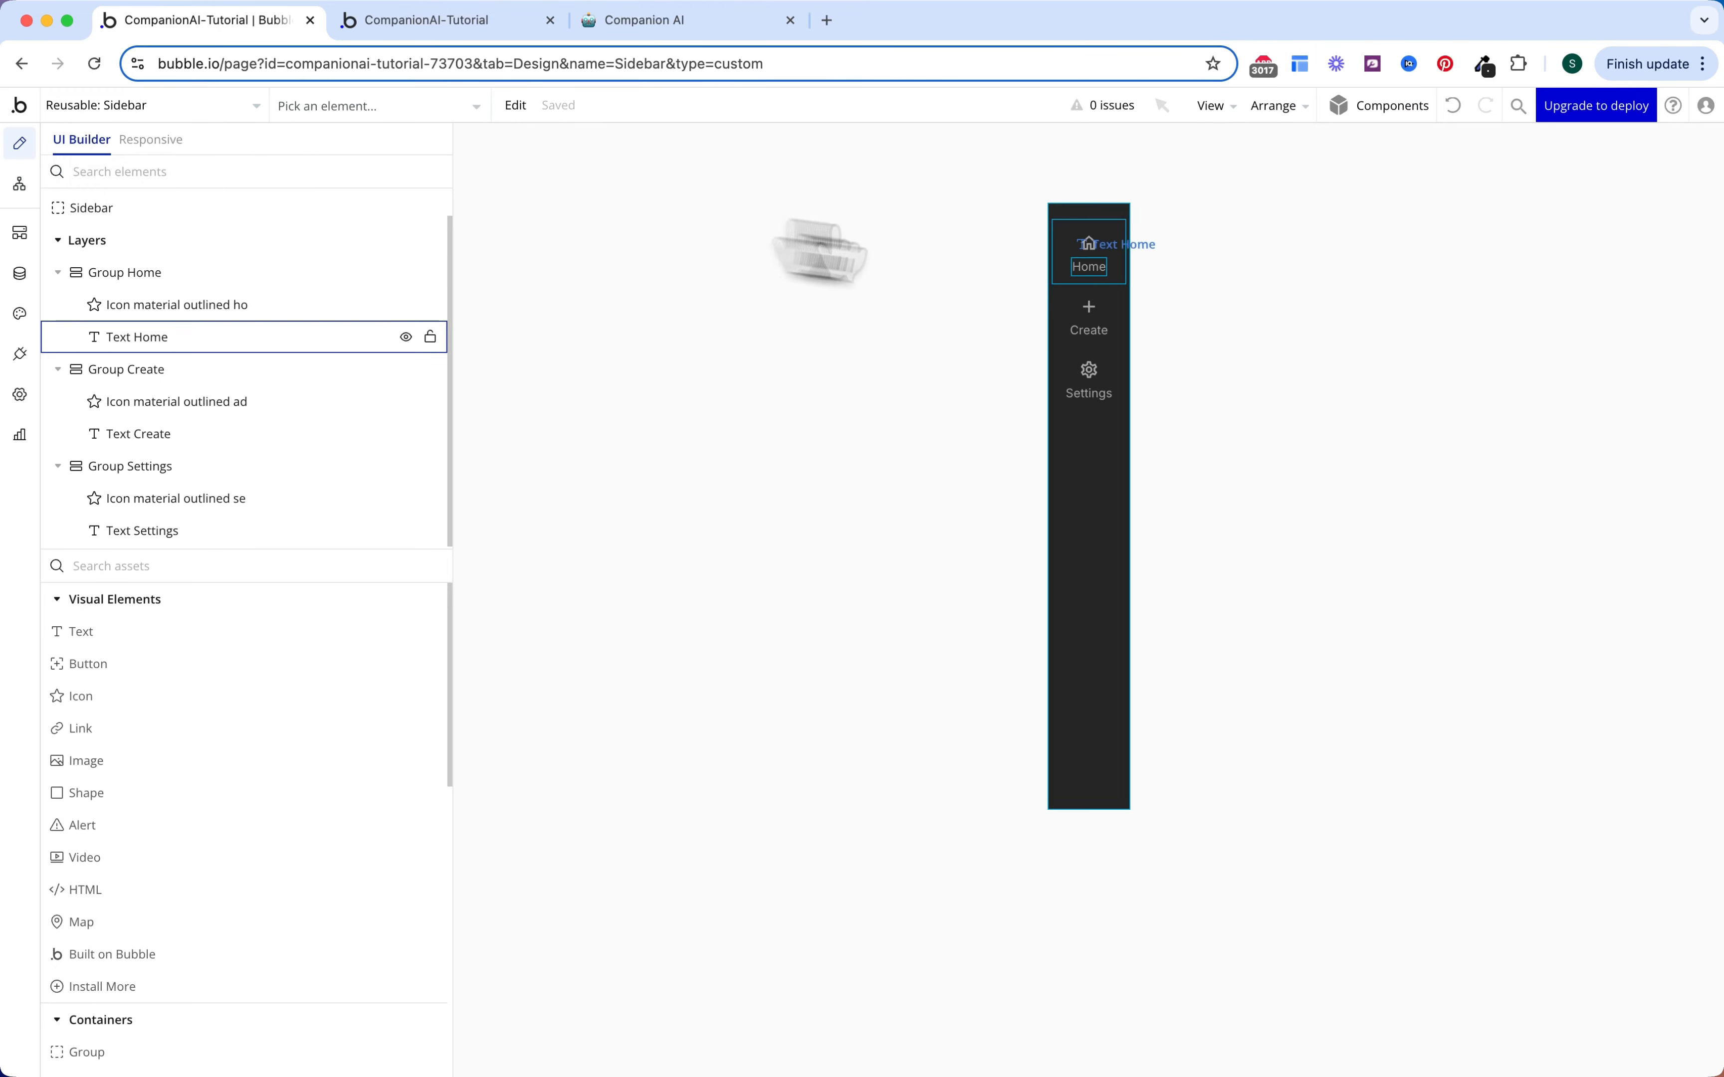
double_click(1106, 265)
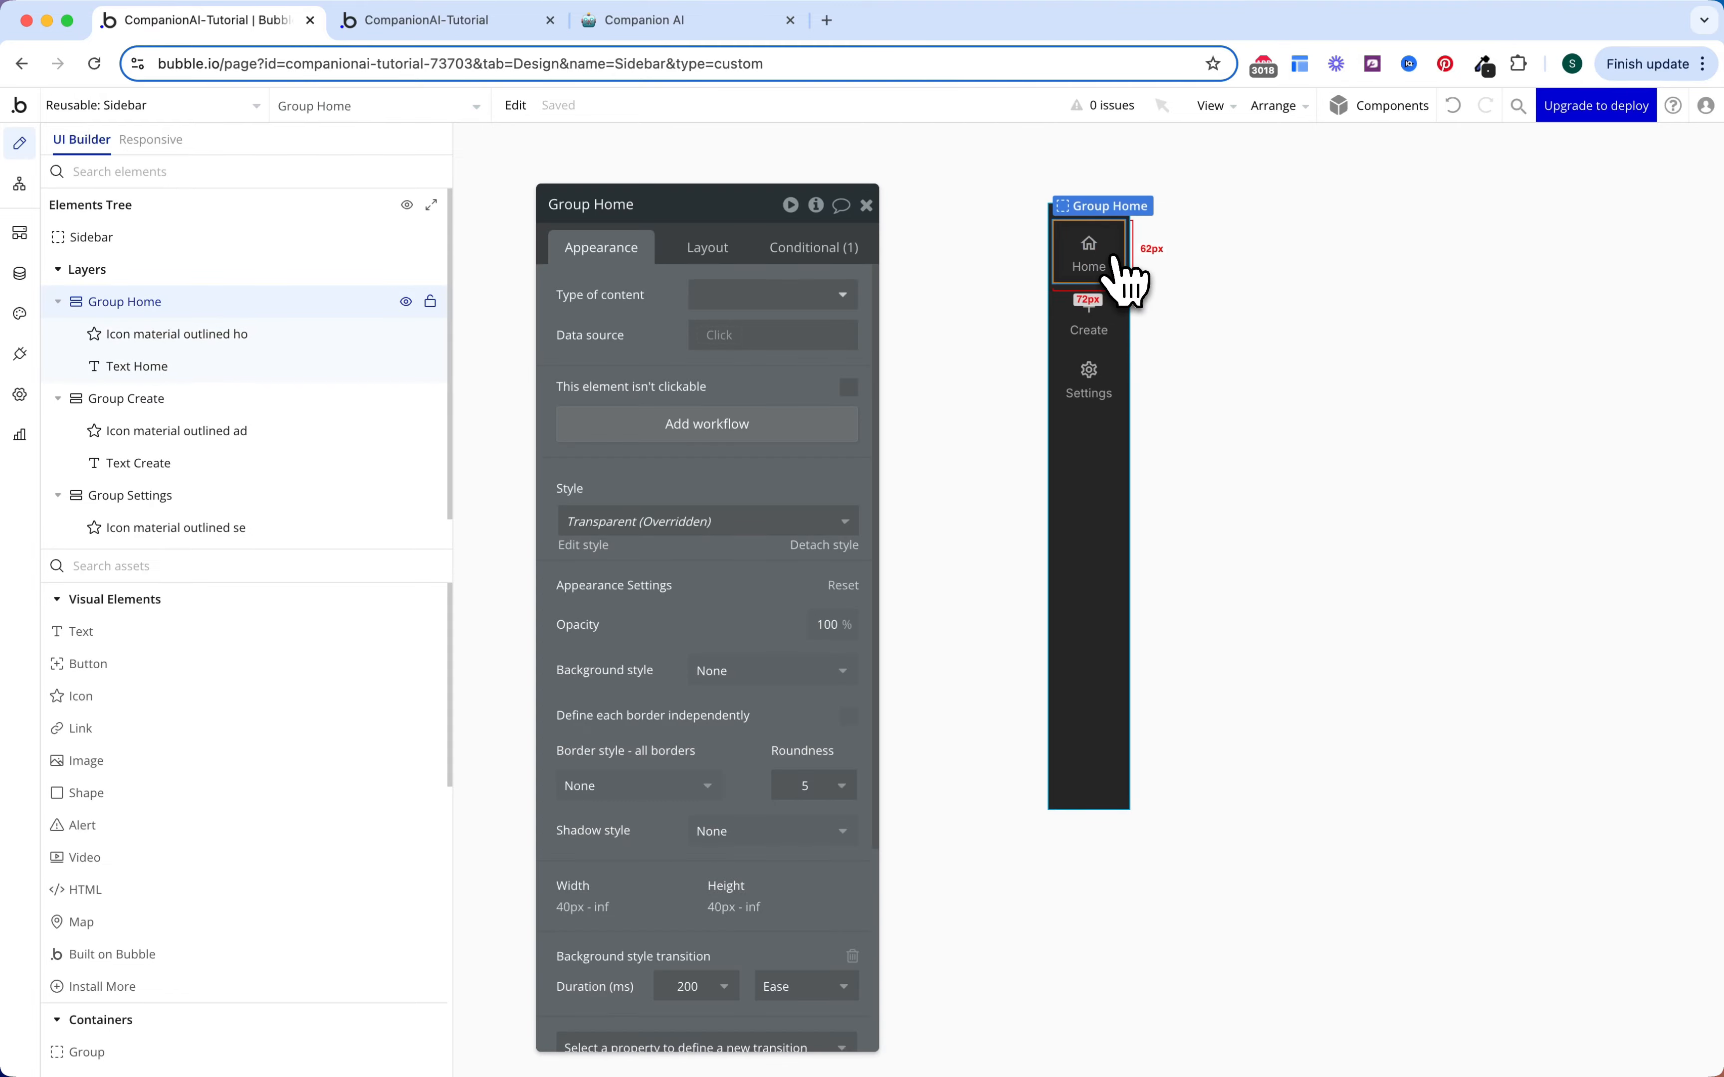
click(719, 426)
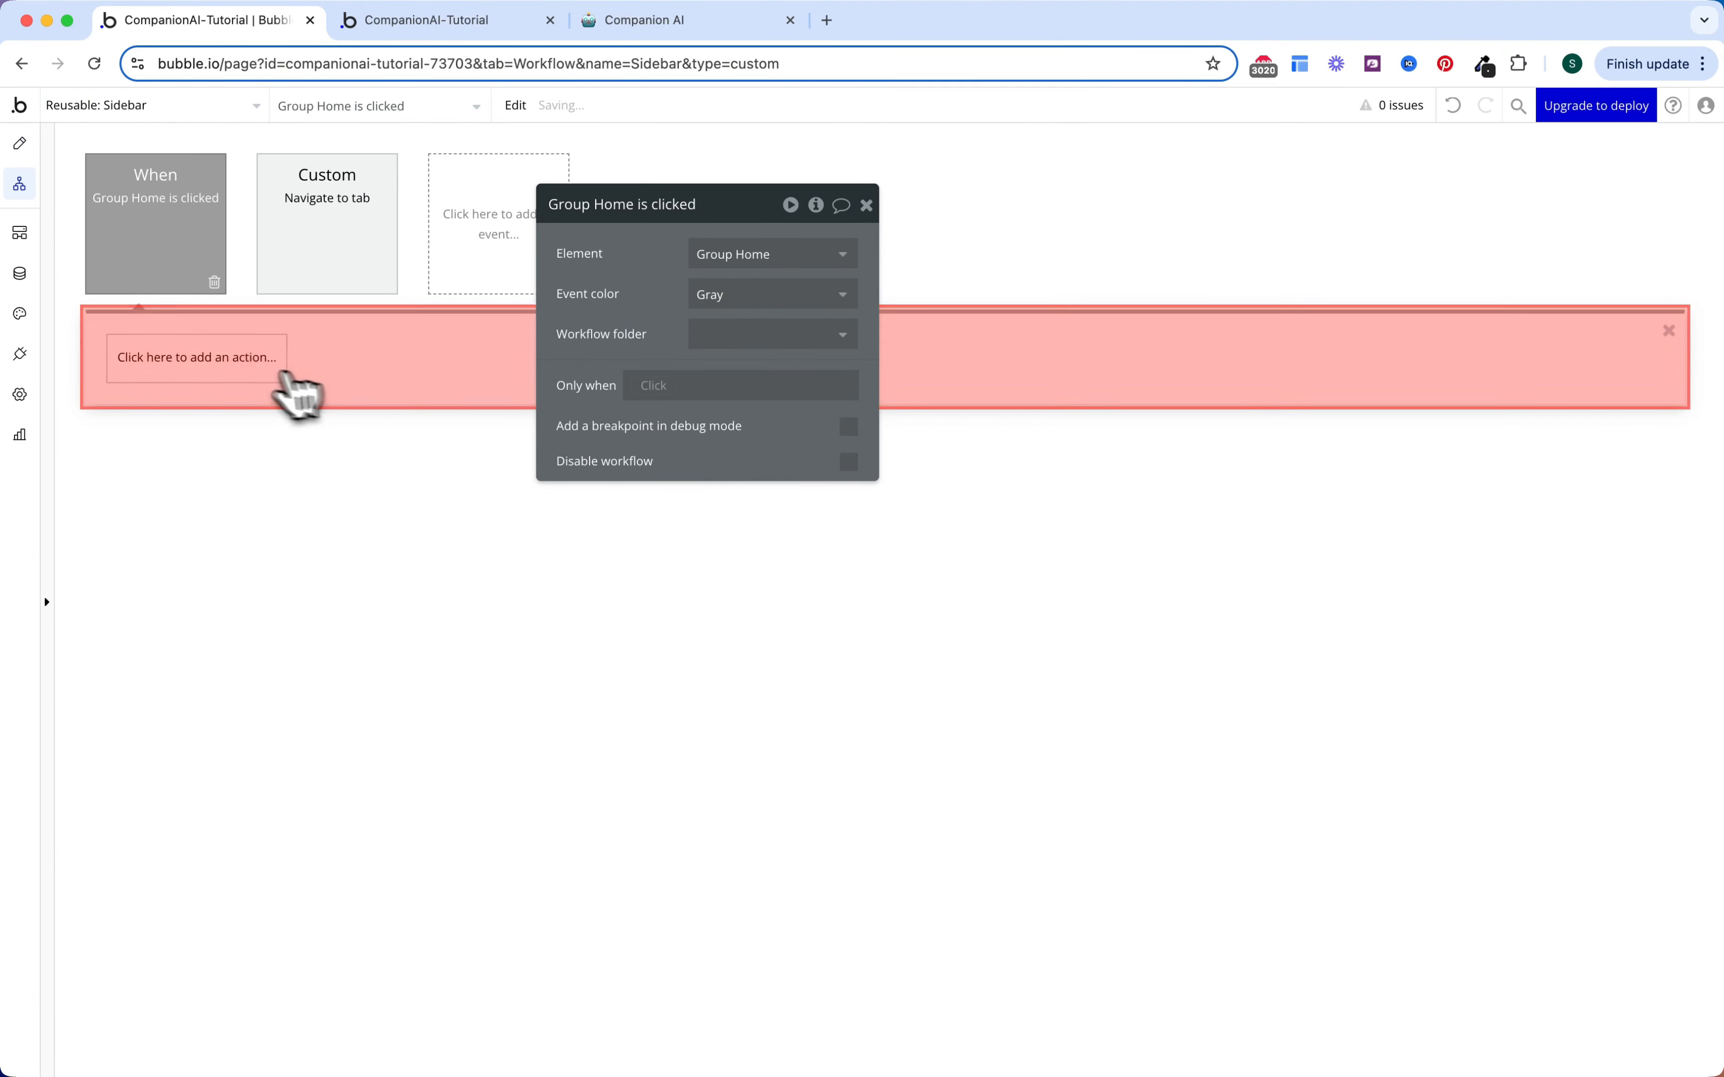
click(254, 367)
mouse_move(213, 695)
click(333, 437)
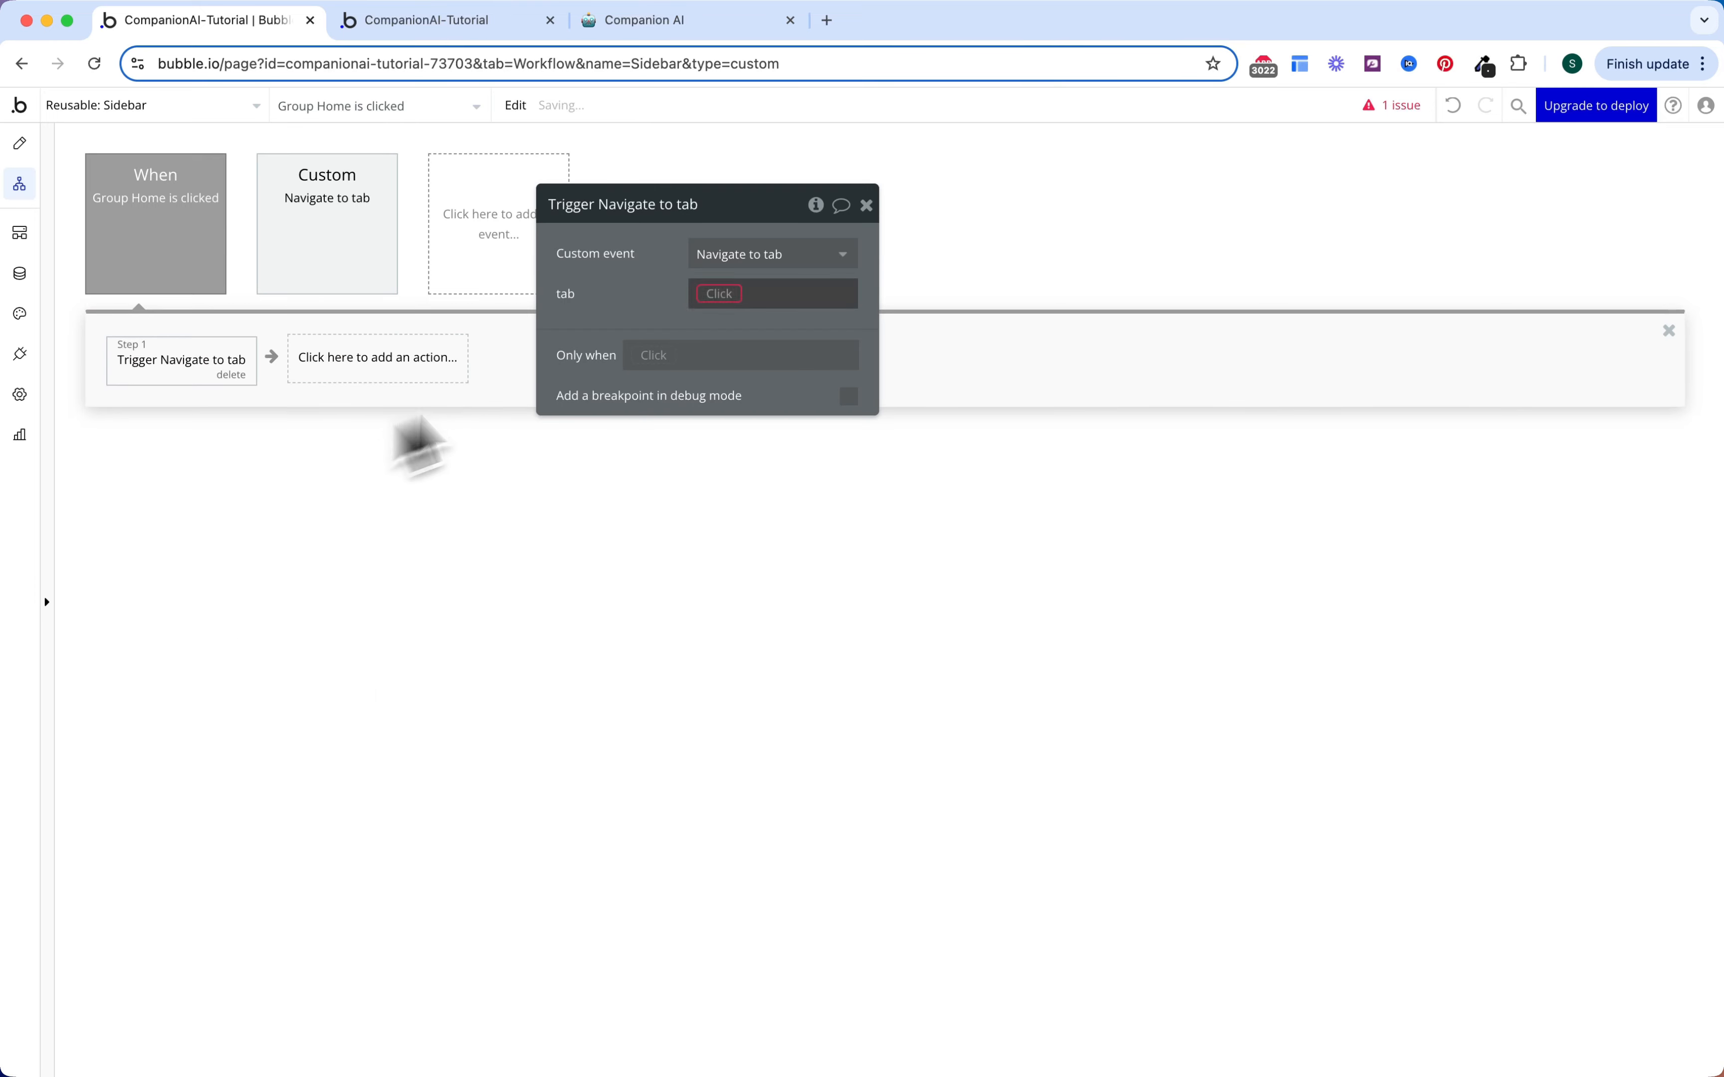
click(724, 295)
click(743, 374)
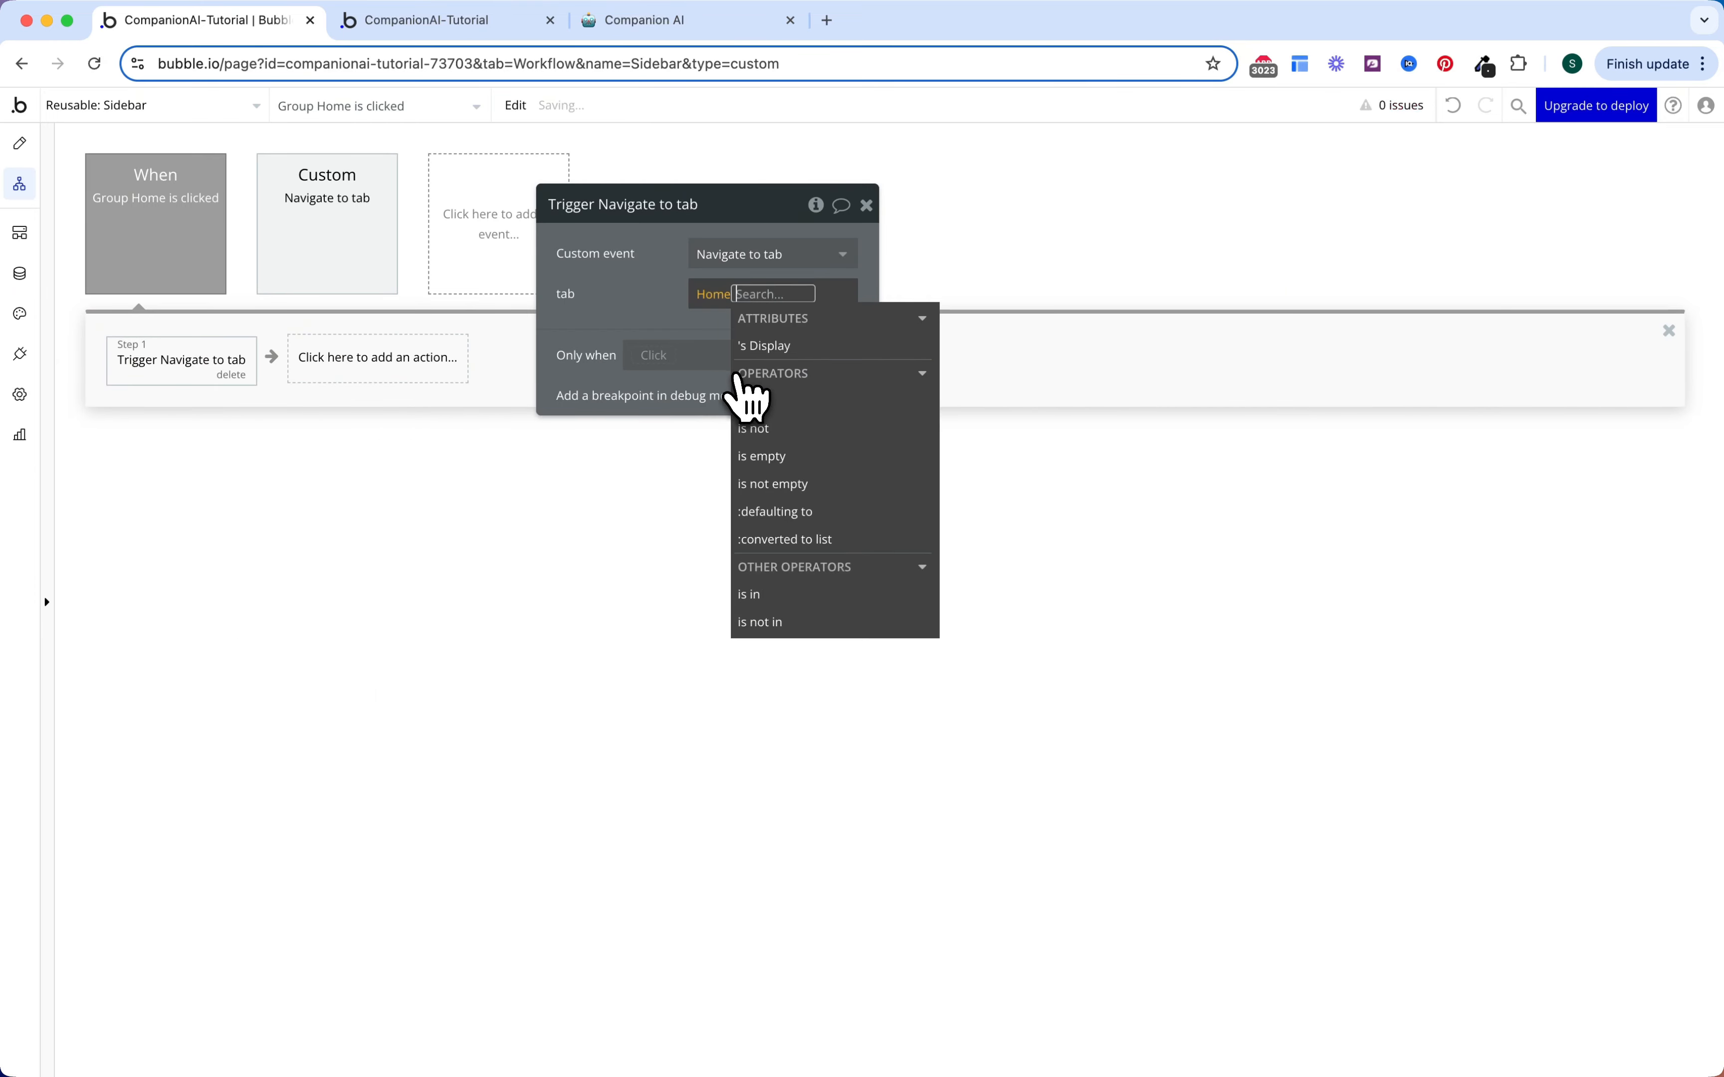
click(646, 308)
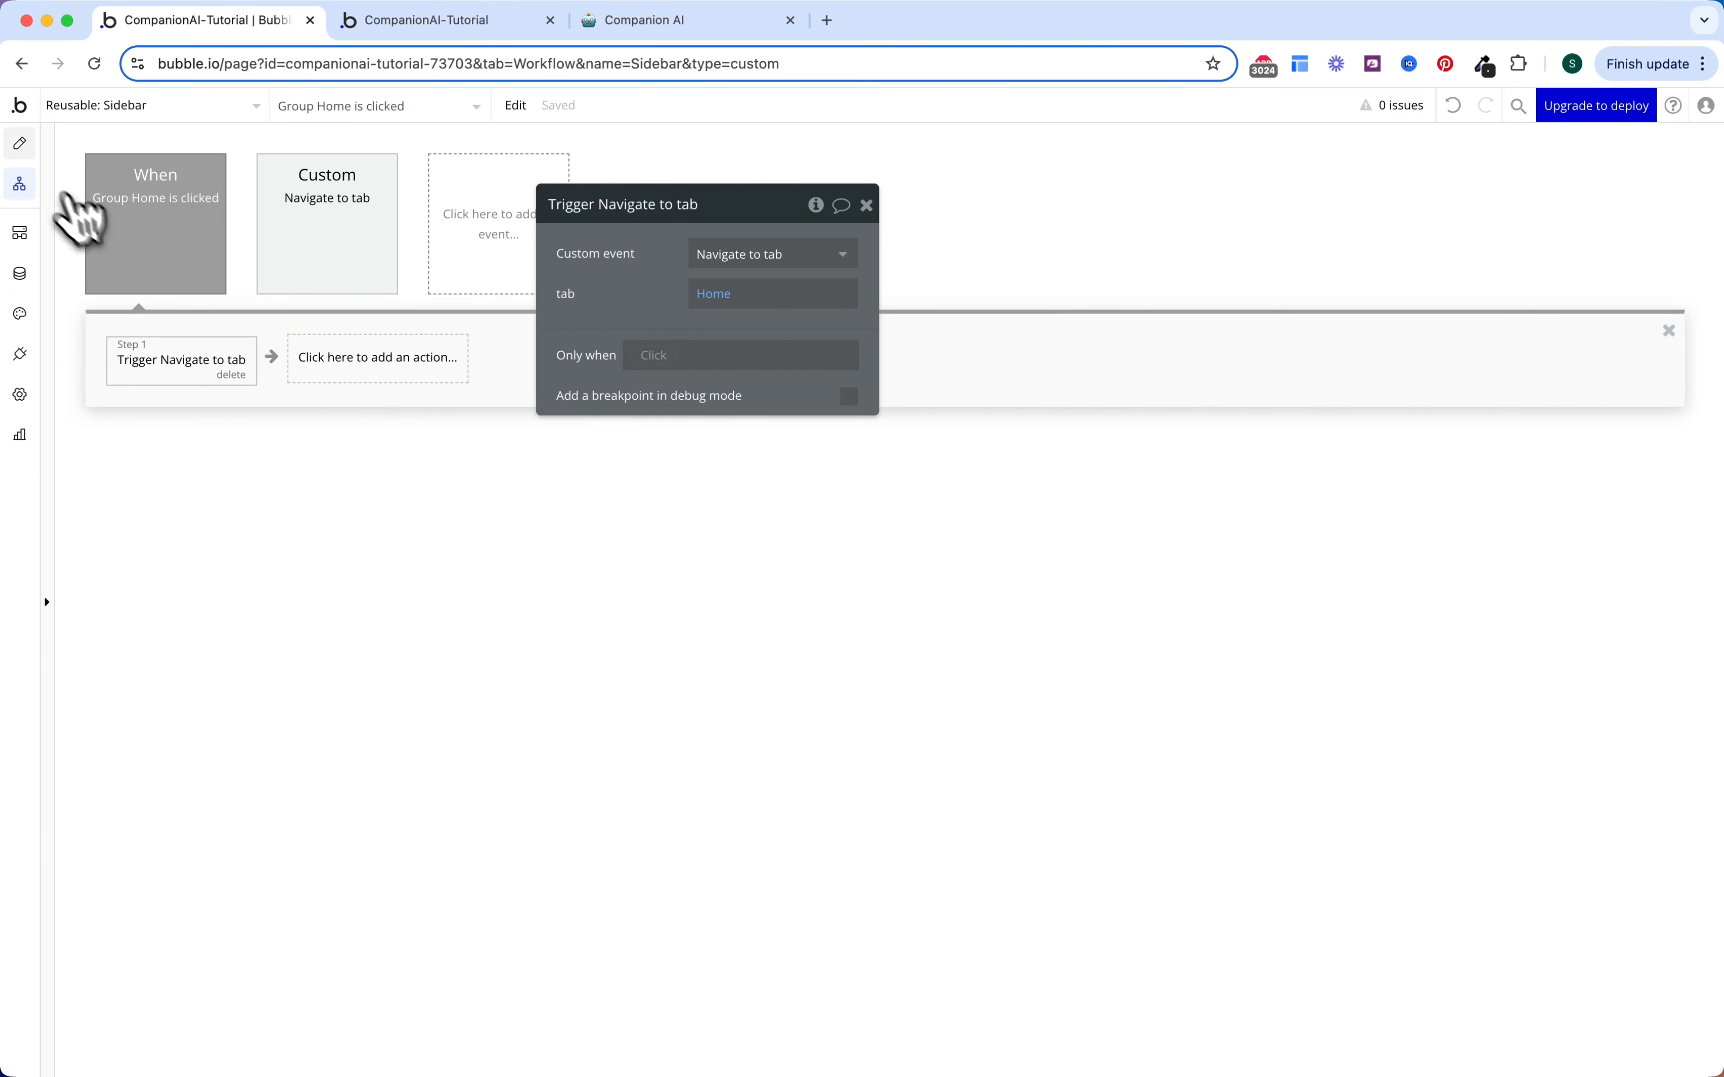
Step: Make clicking Group Create trigger Navigate to tab with tab set to Create
click(19, 143)
click(1103, 317)
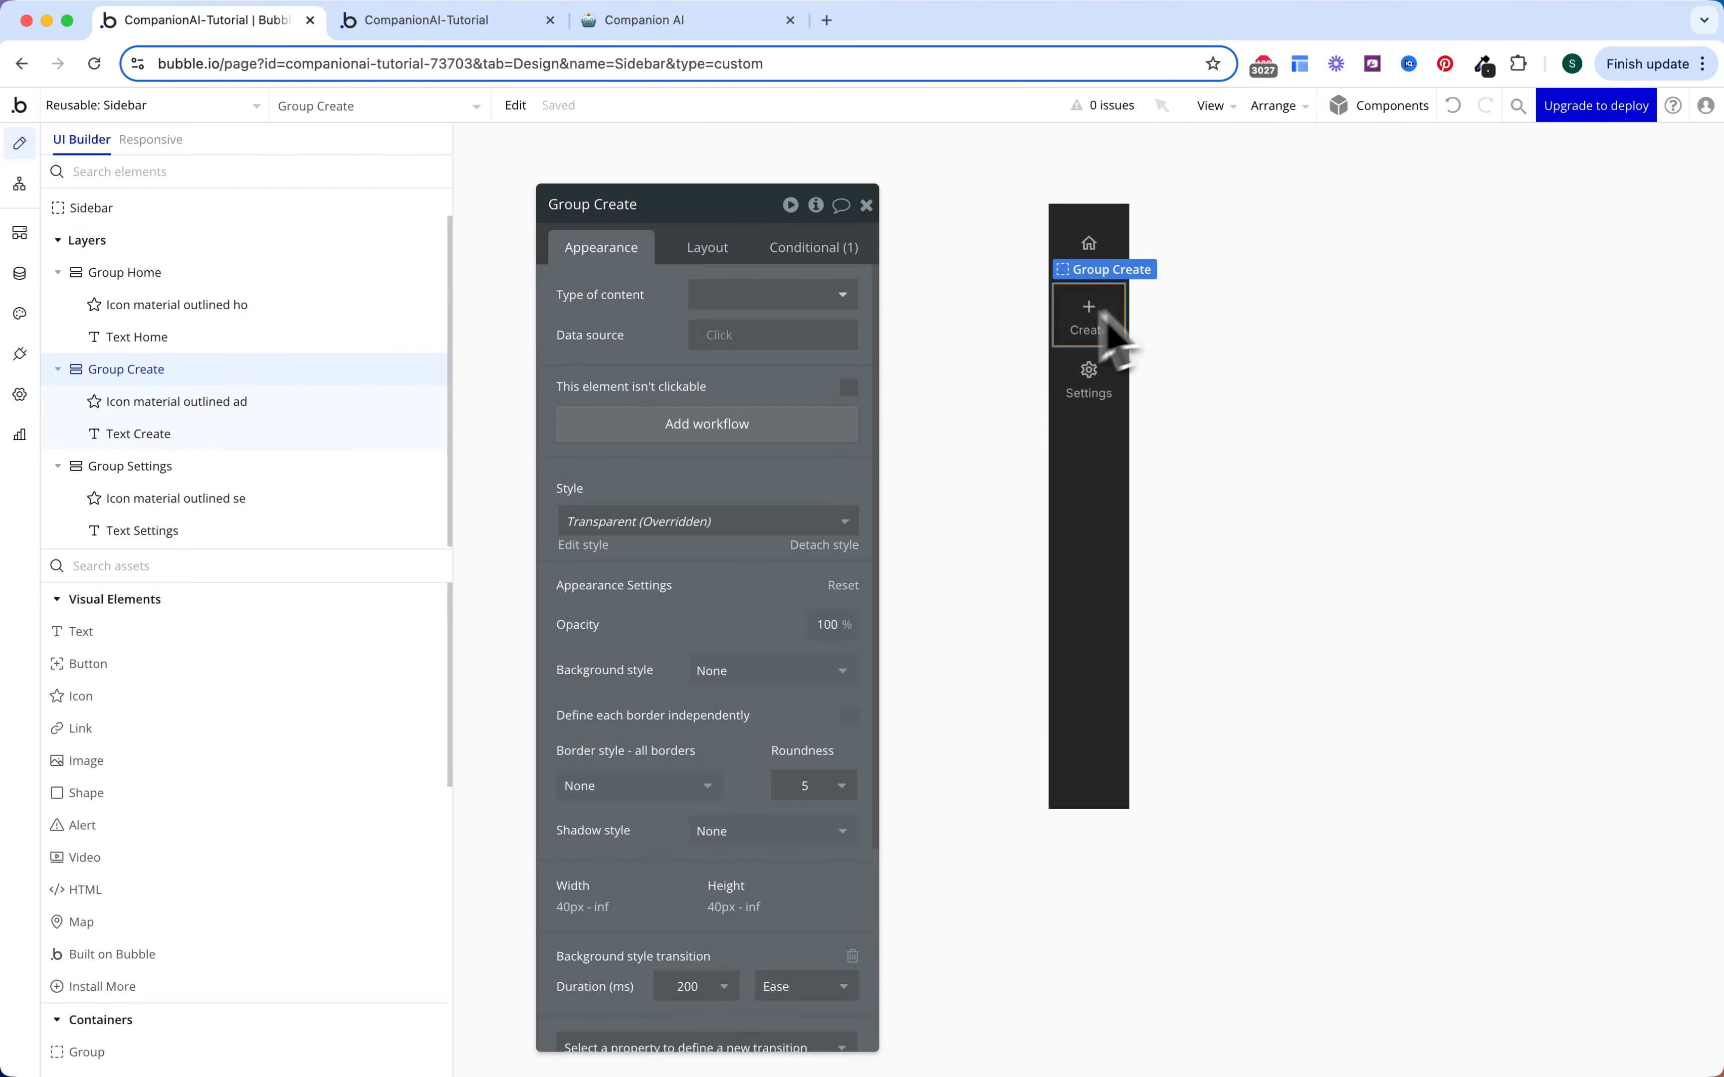
click(790, 428)
click(213, 360)
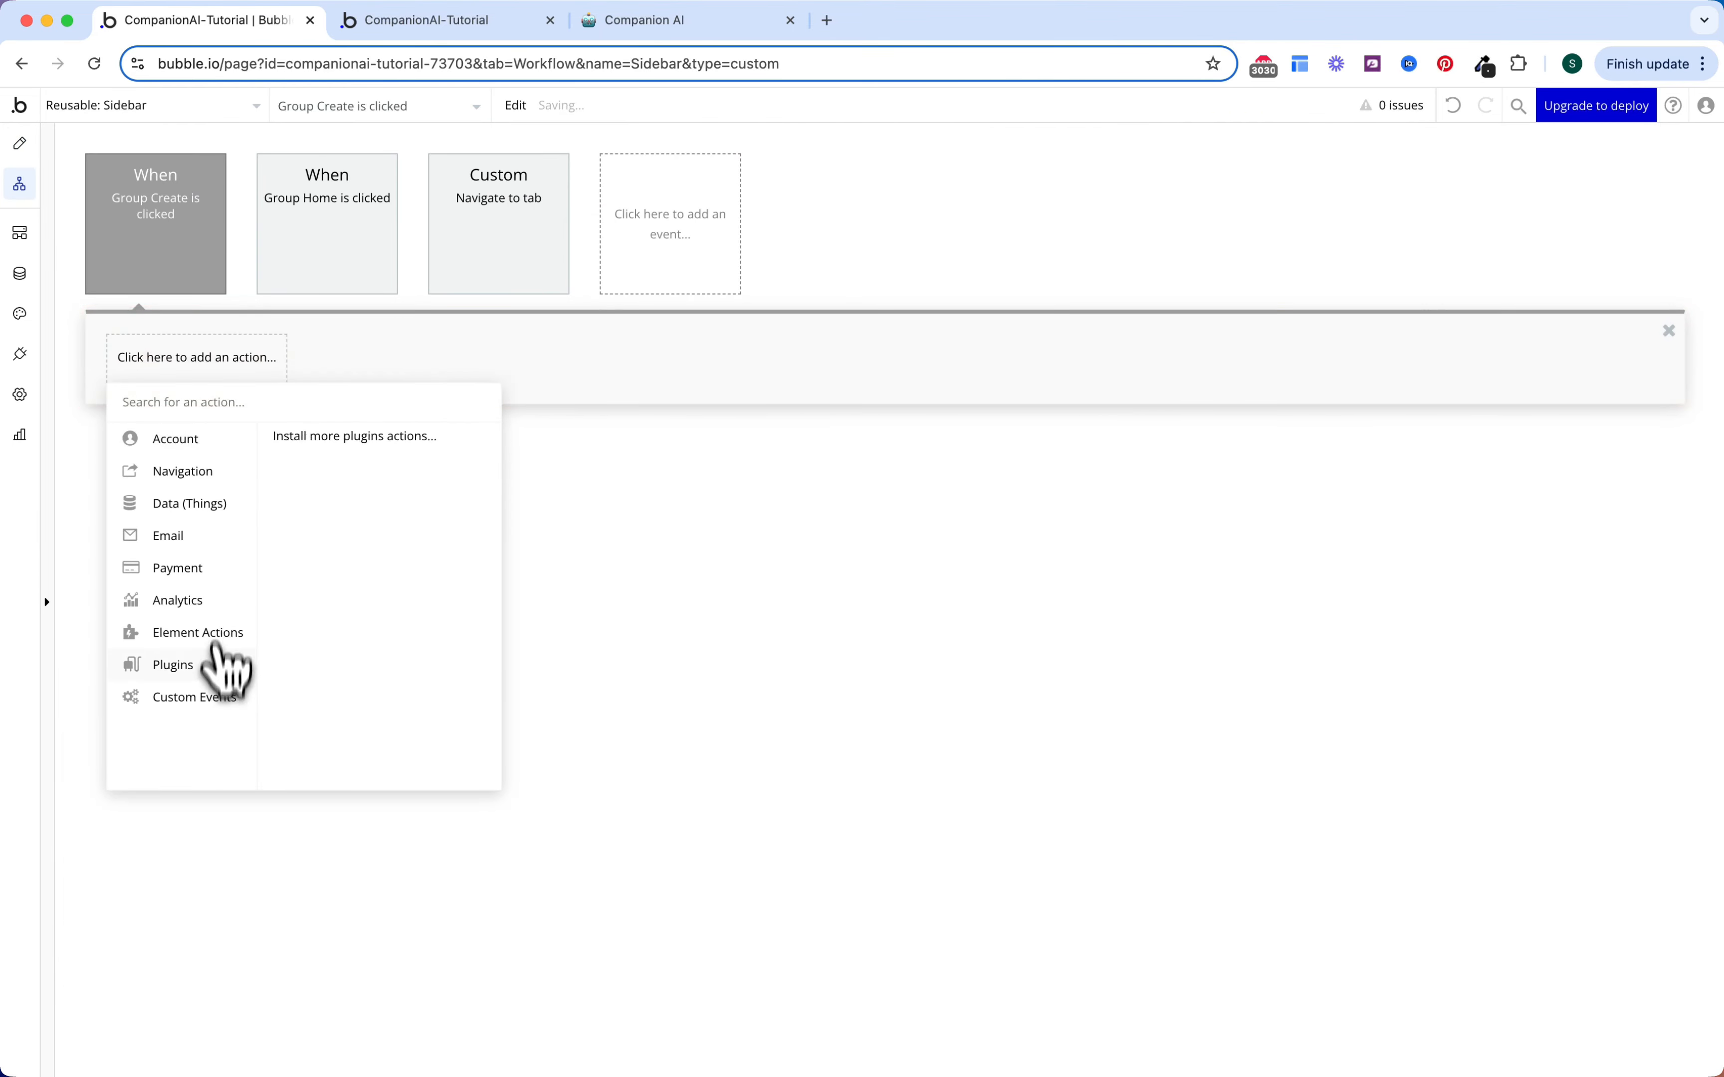
mouse_move(196, 697)
click(338, 436)
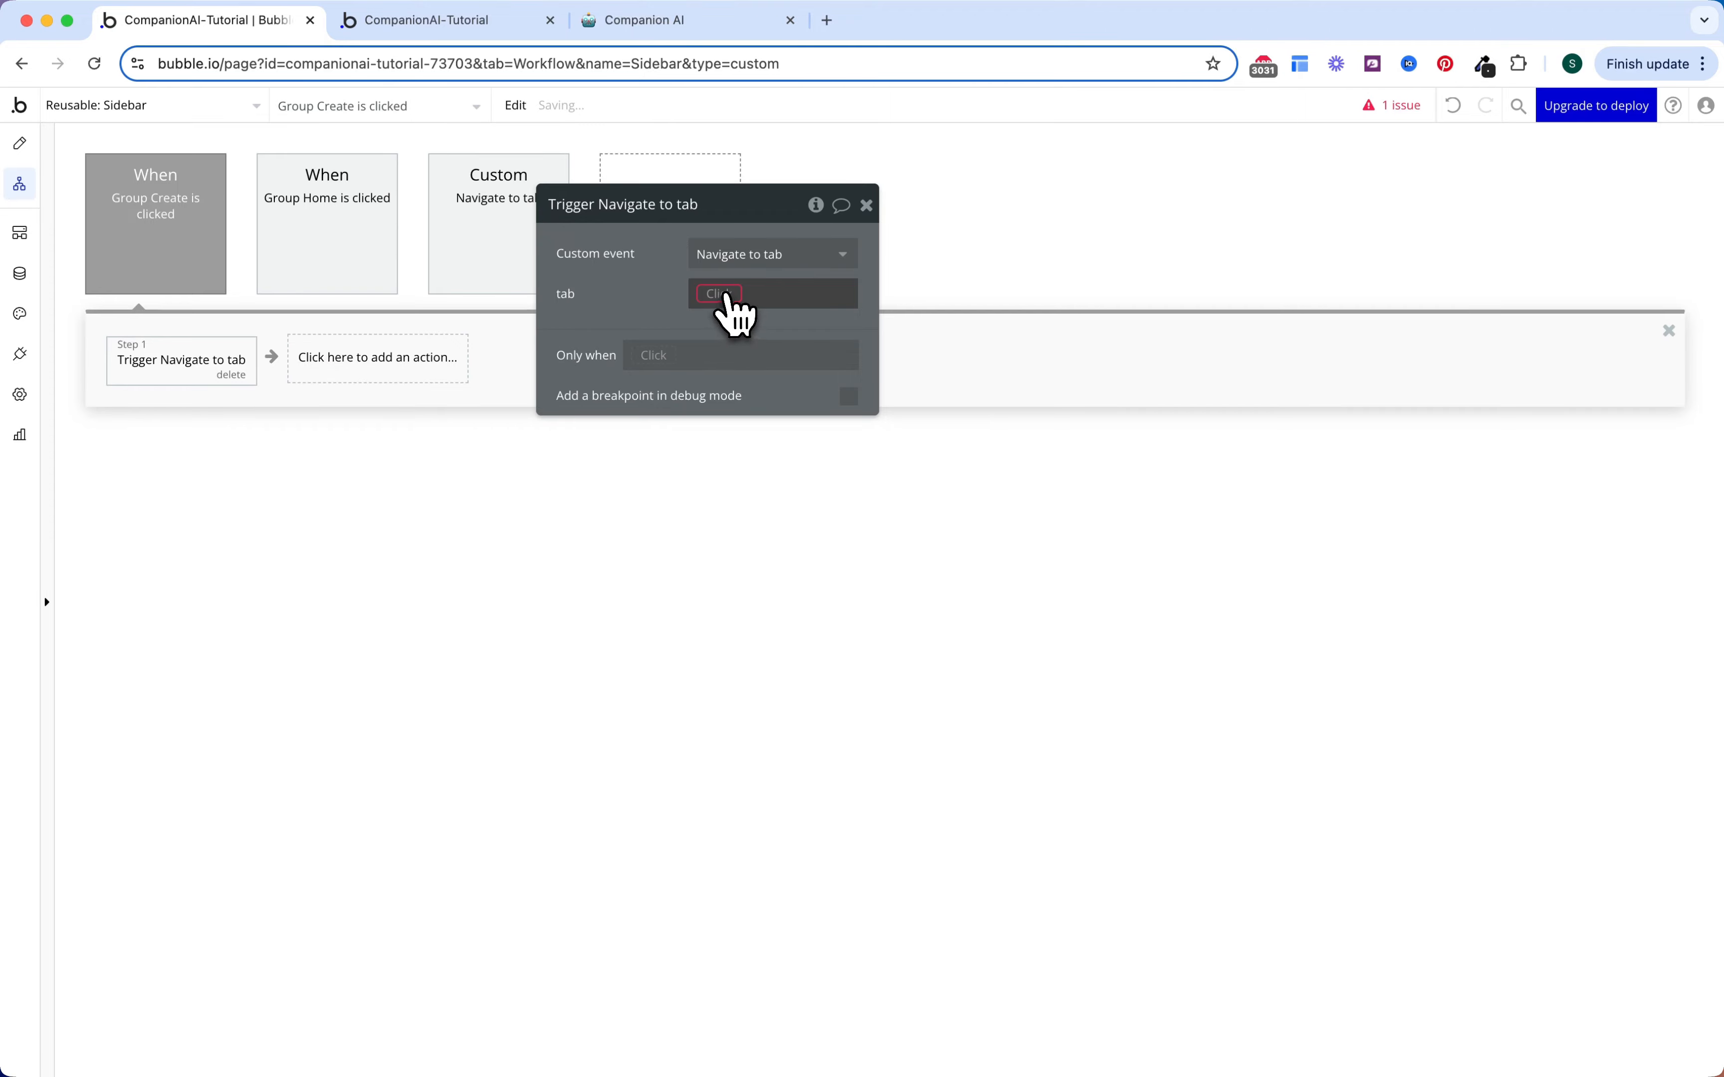
click(733, 311)
click(744, 389)
click(652, 253)
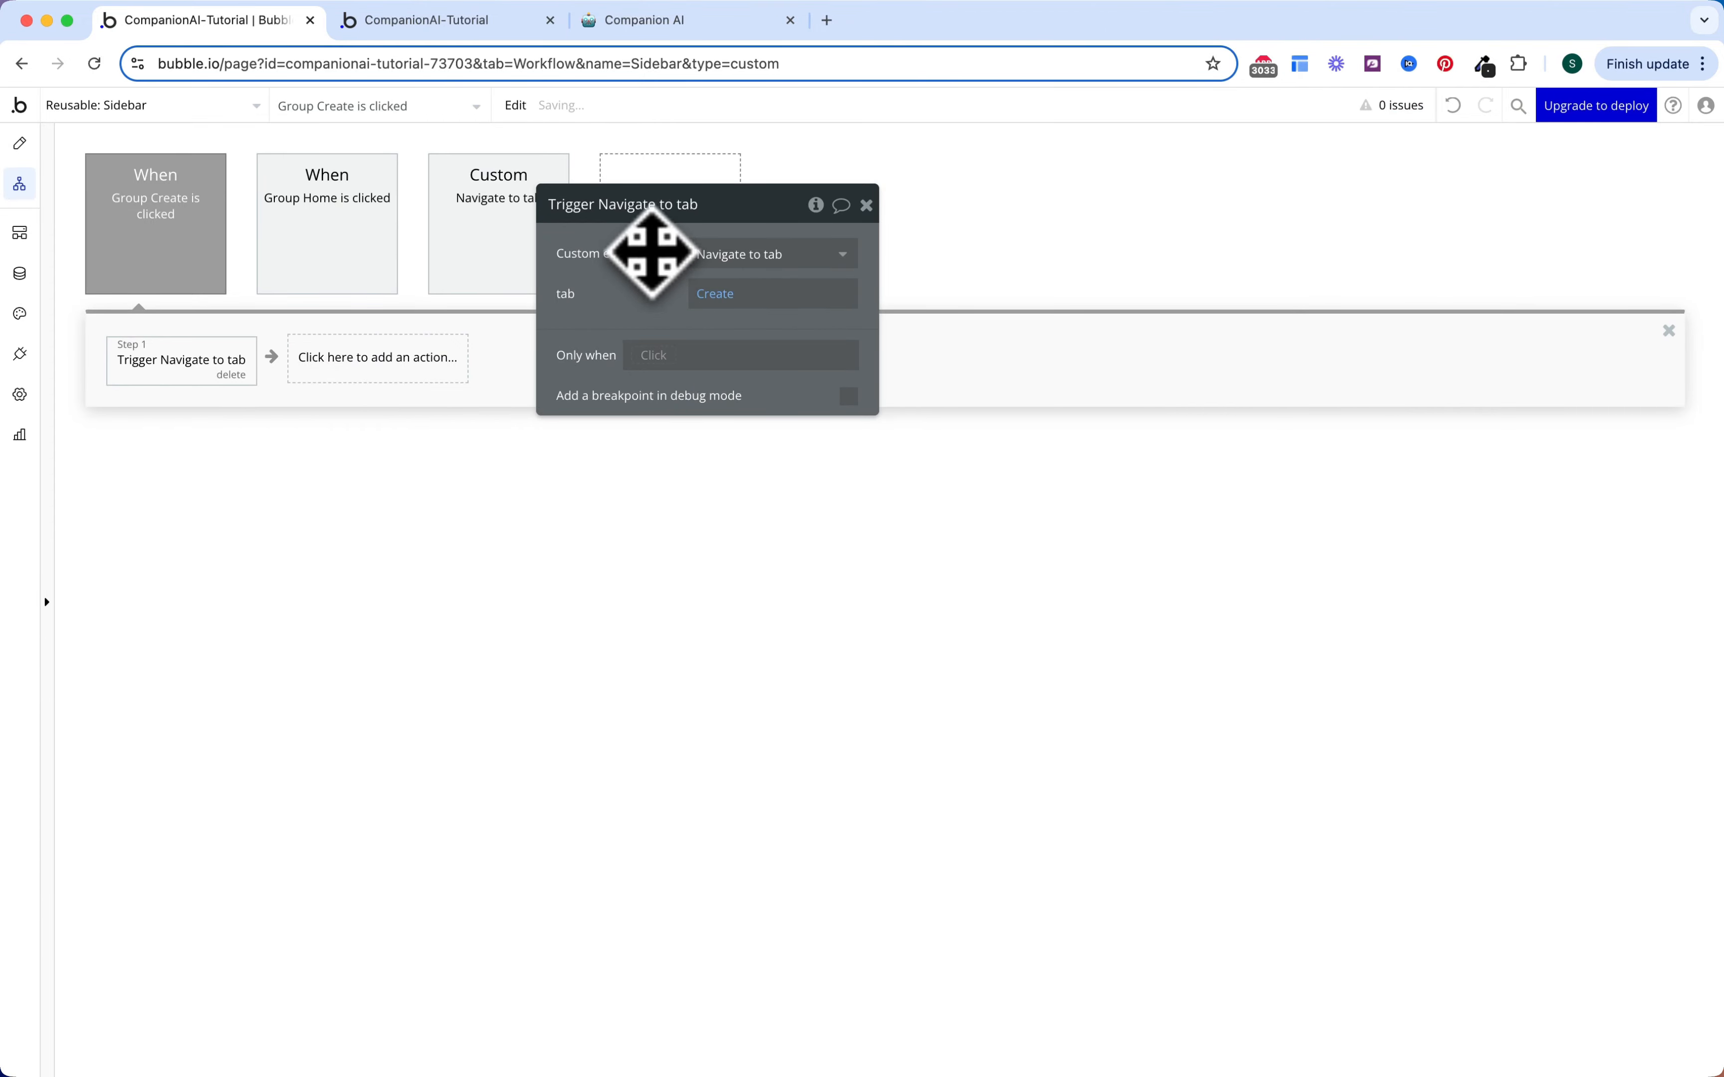
Step: Make clicking Group Settings trigger Navigate to tab with tab set to Settings
click(20, 145)
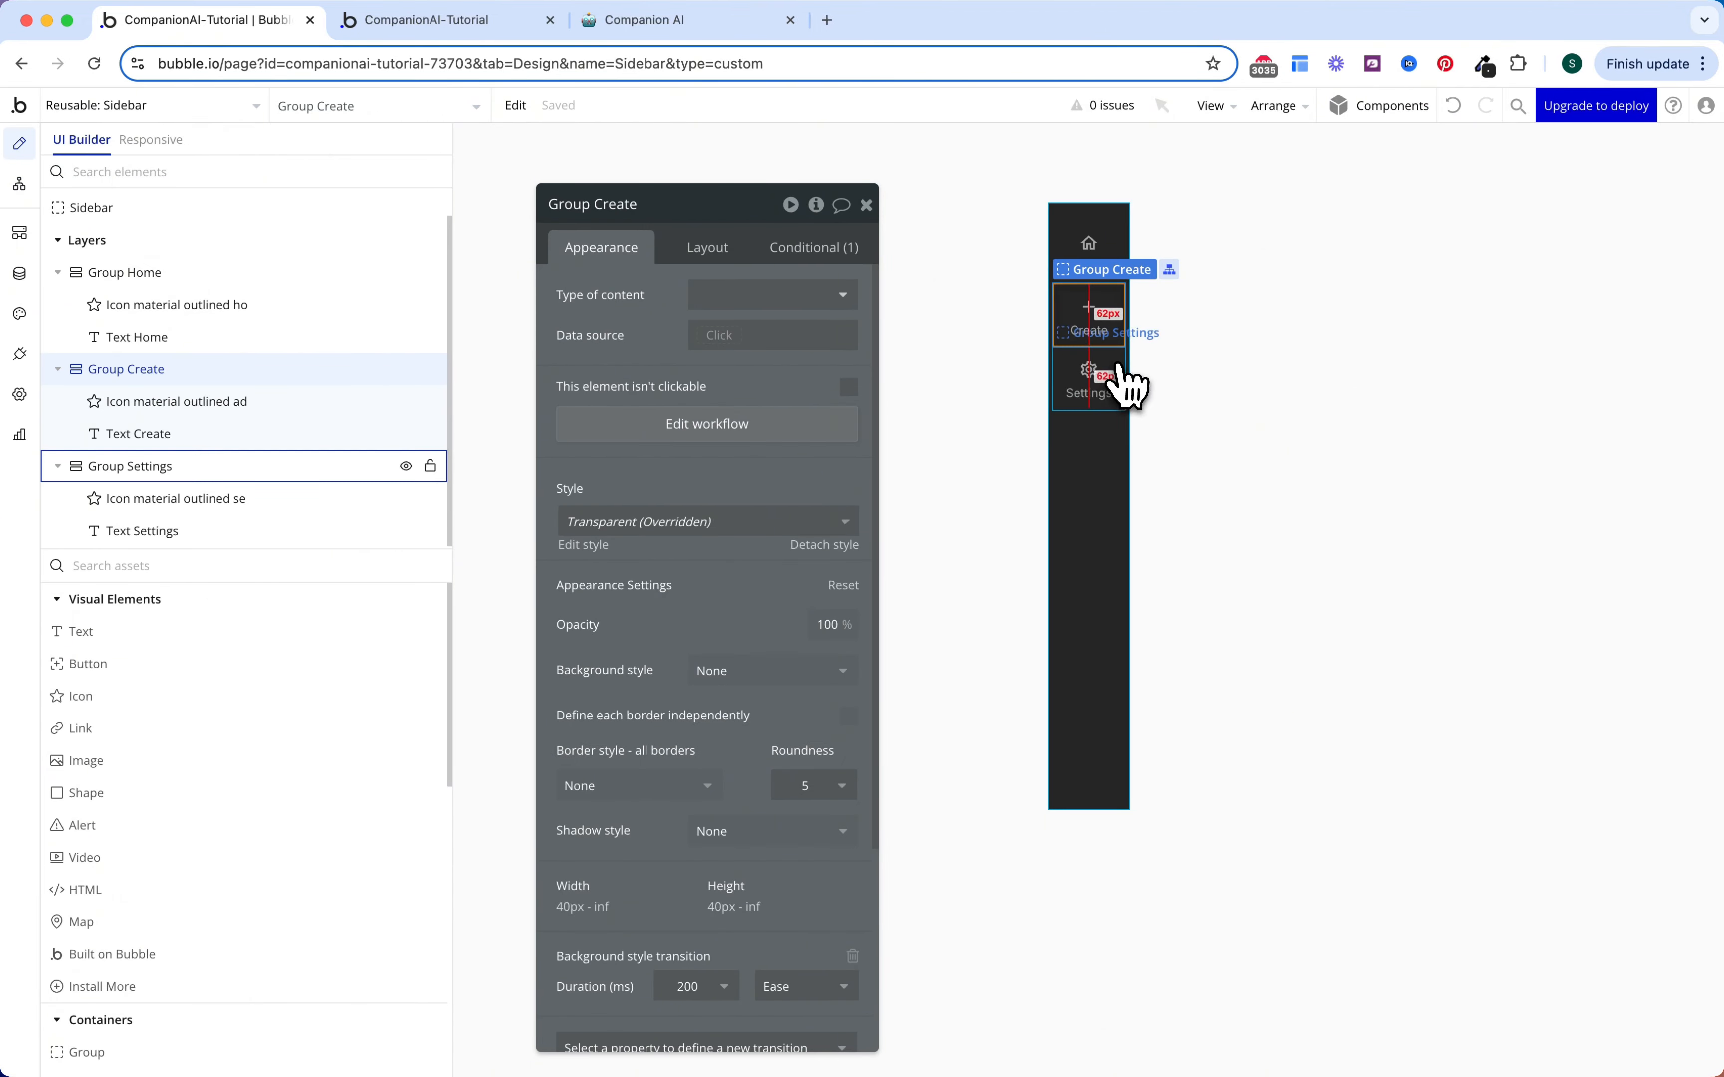
click(1129, 385)
click(751, 425)
click(246, 364)
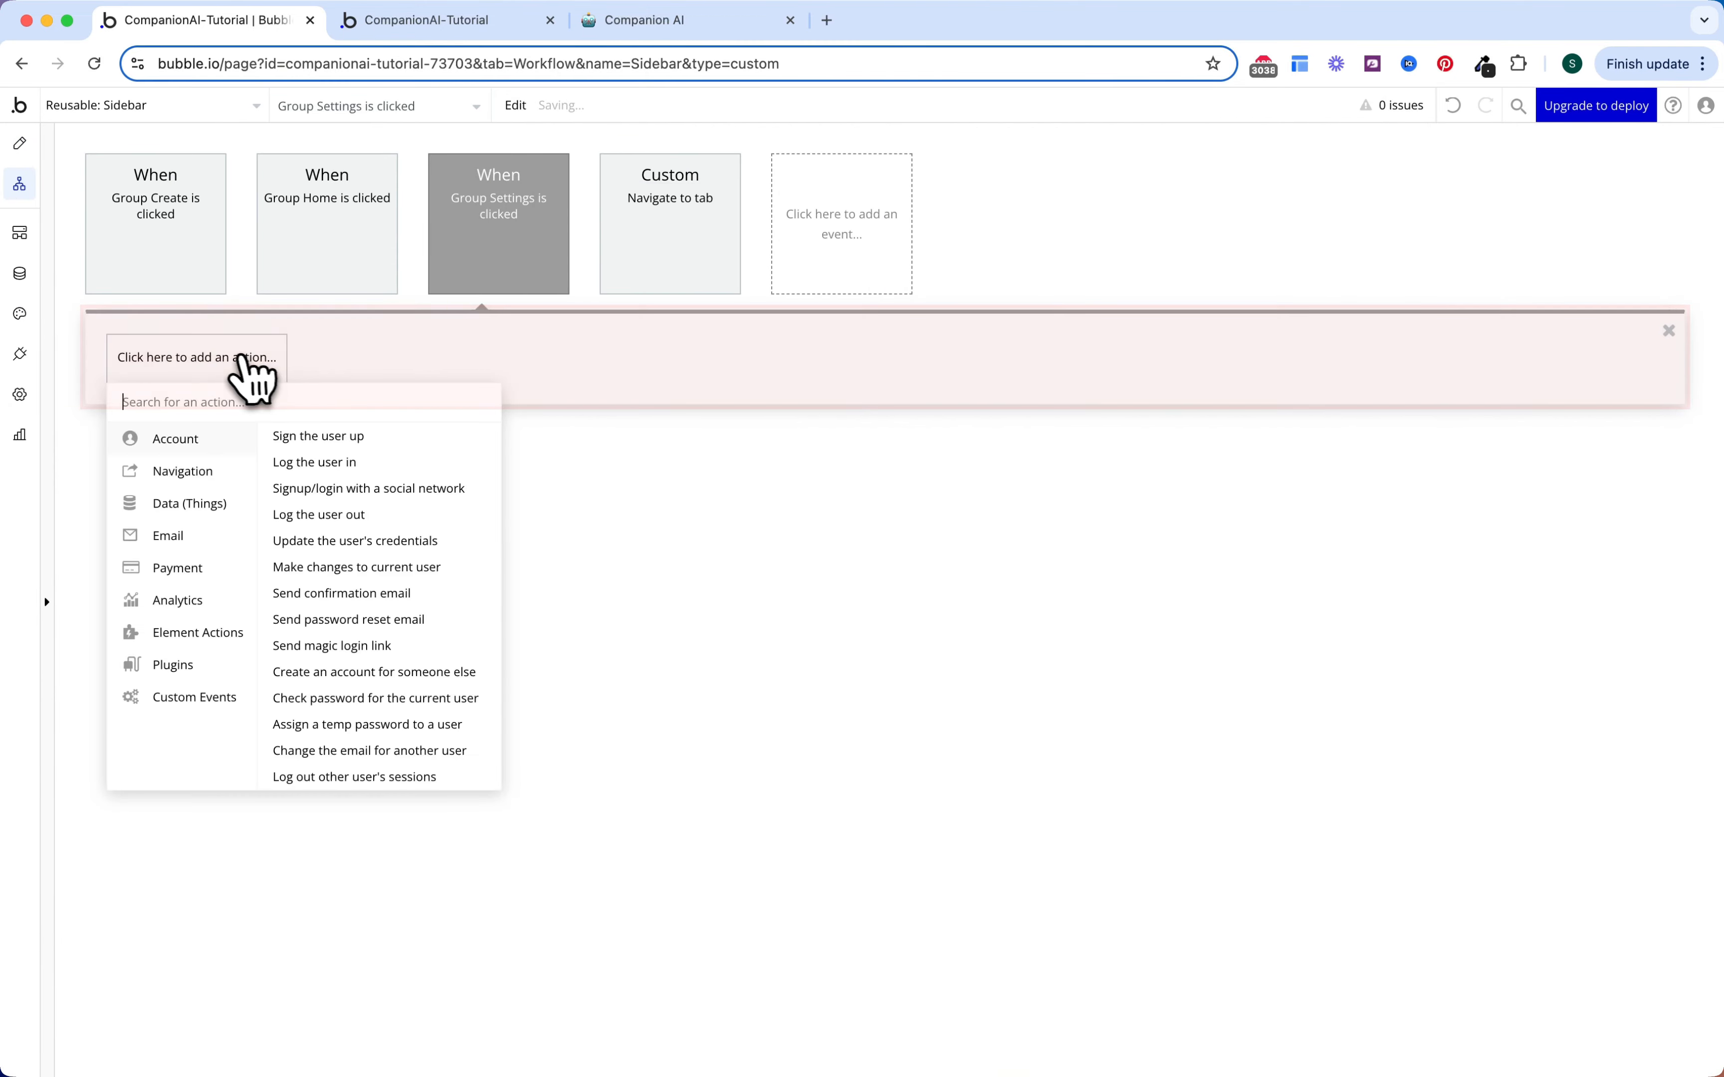
mouse_move(210, 691)
click(357, 438)
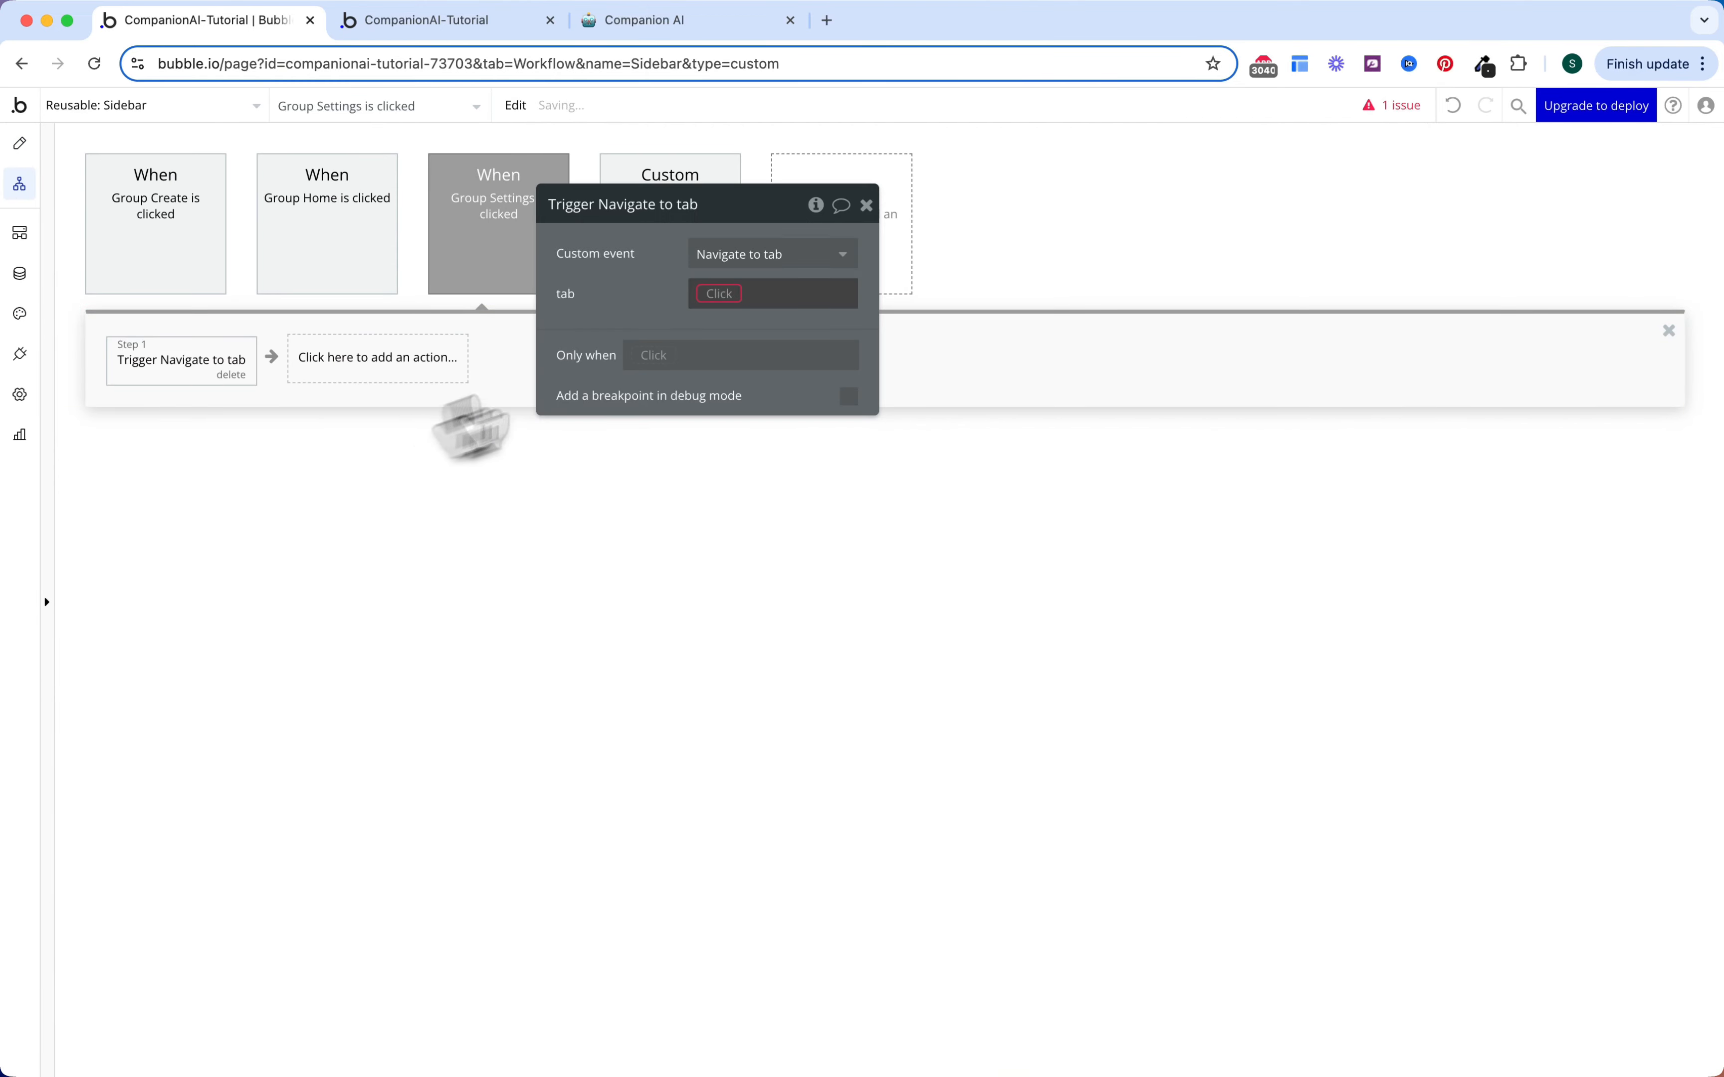
click(727, 293)
click(740, 429)
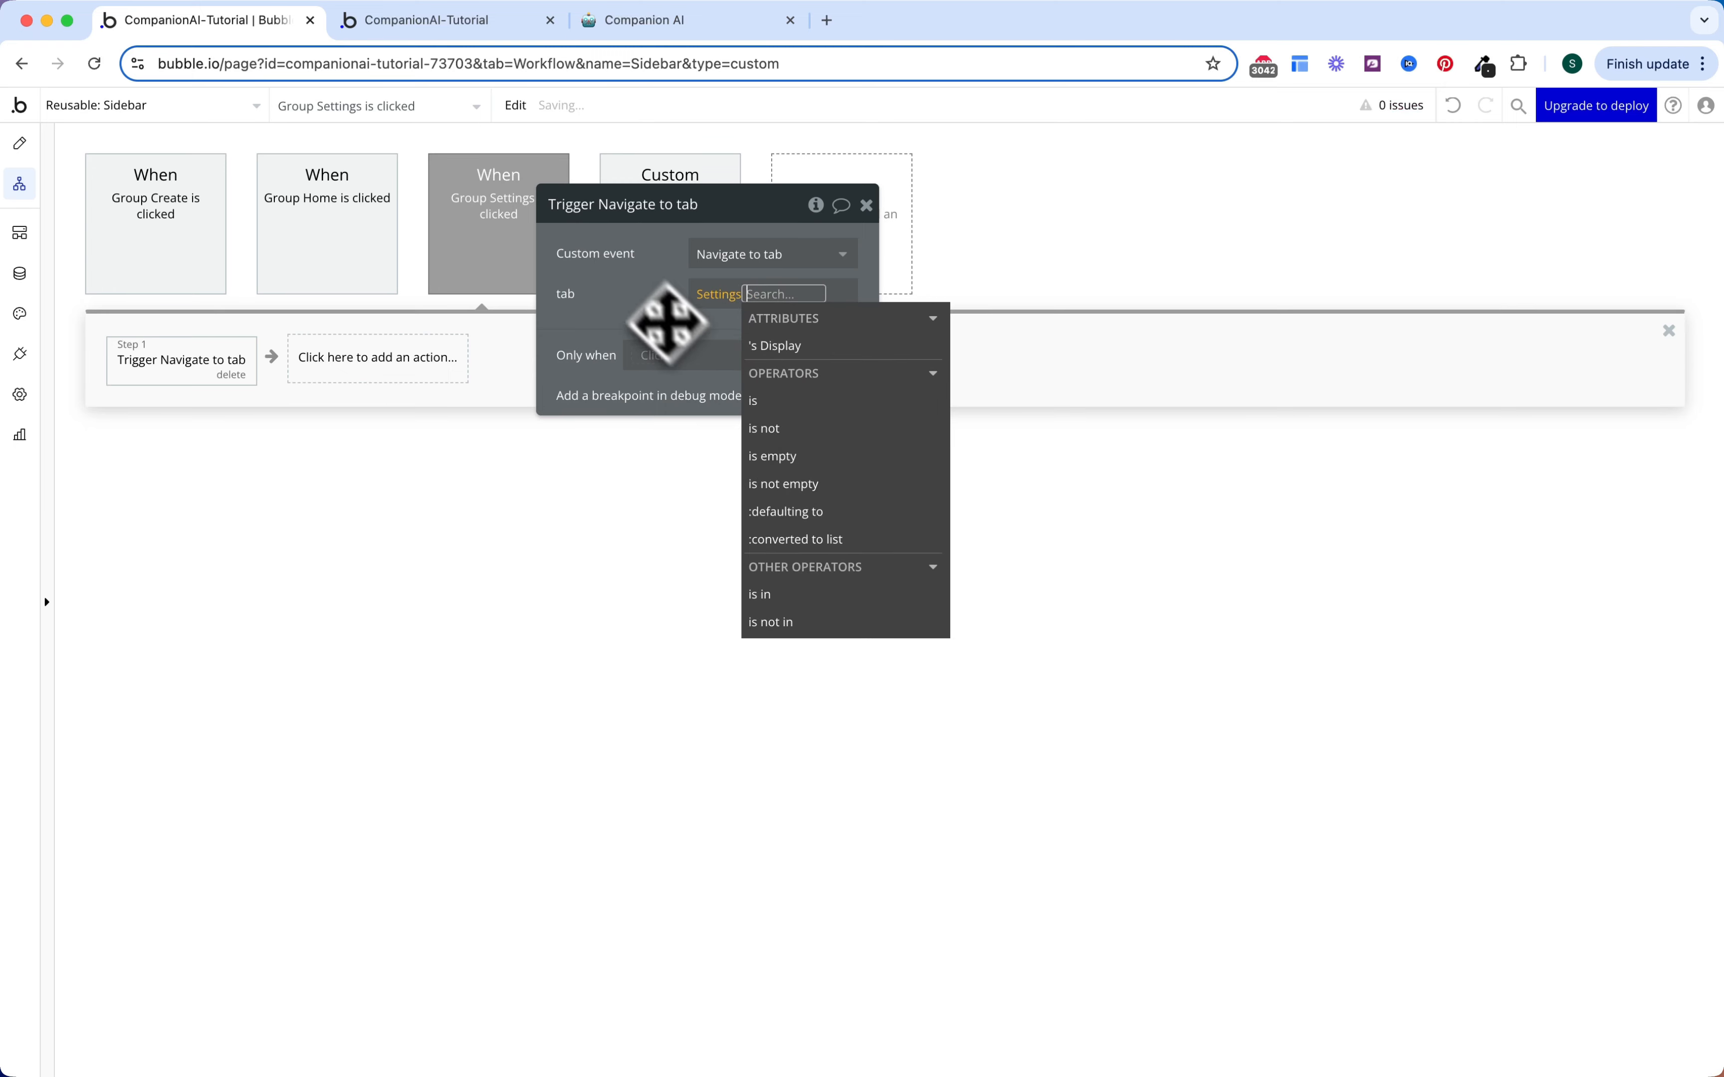
click(673, 328)
key(Escape)
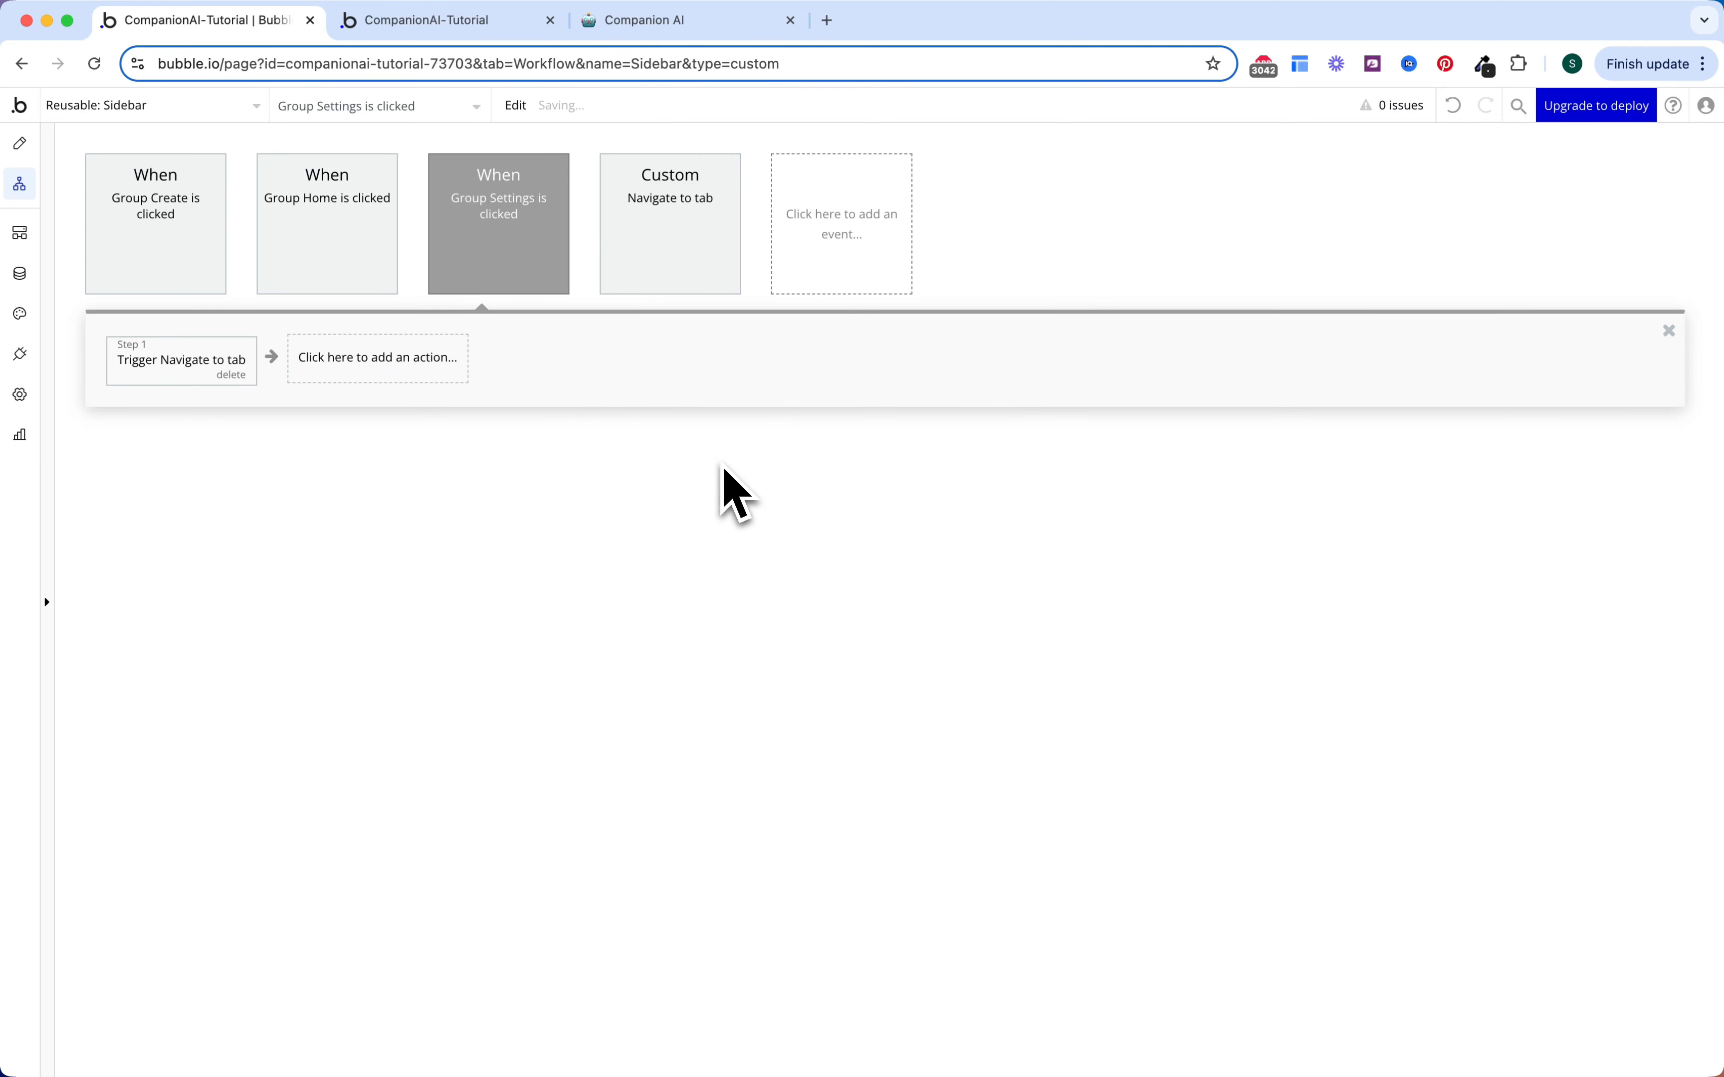
Step: Colour the Group Create and Group Home events green
click(207, 256)
click(771, 295)
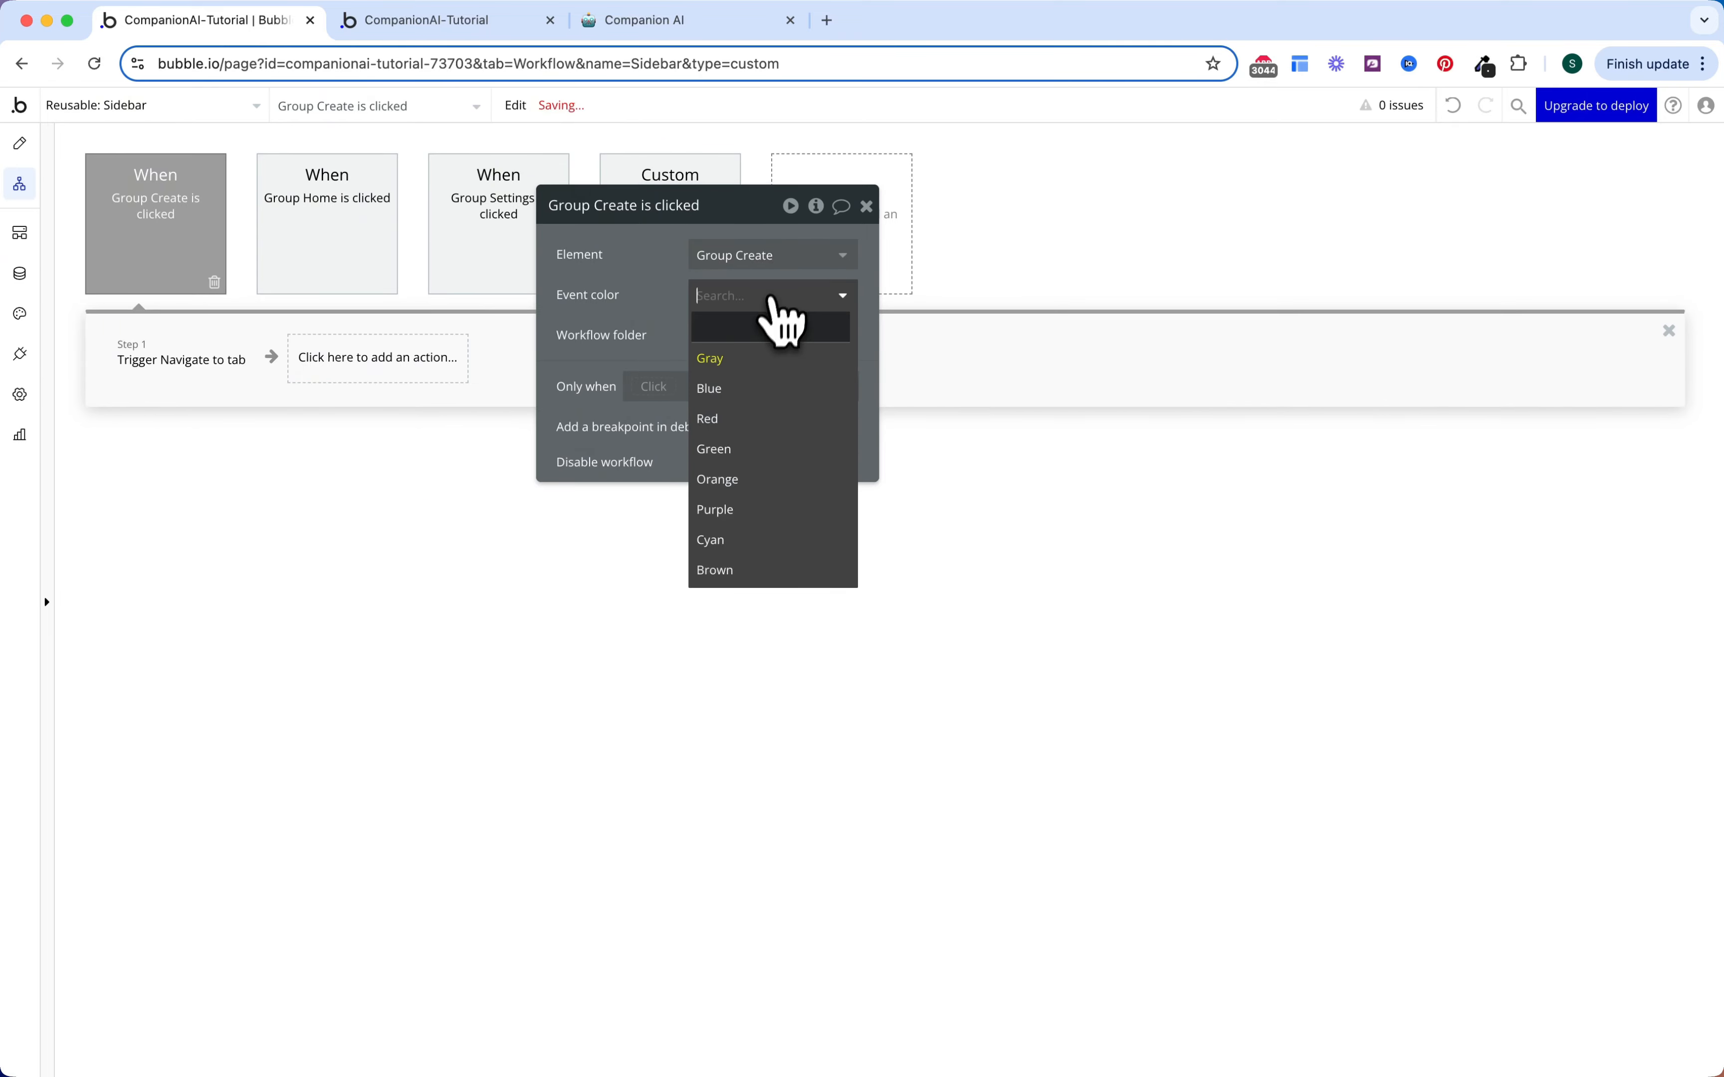
click(730, 449)
click(378, 264)
click(705, 299)
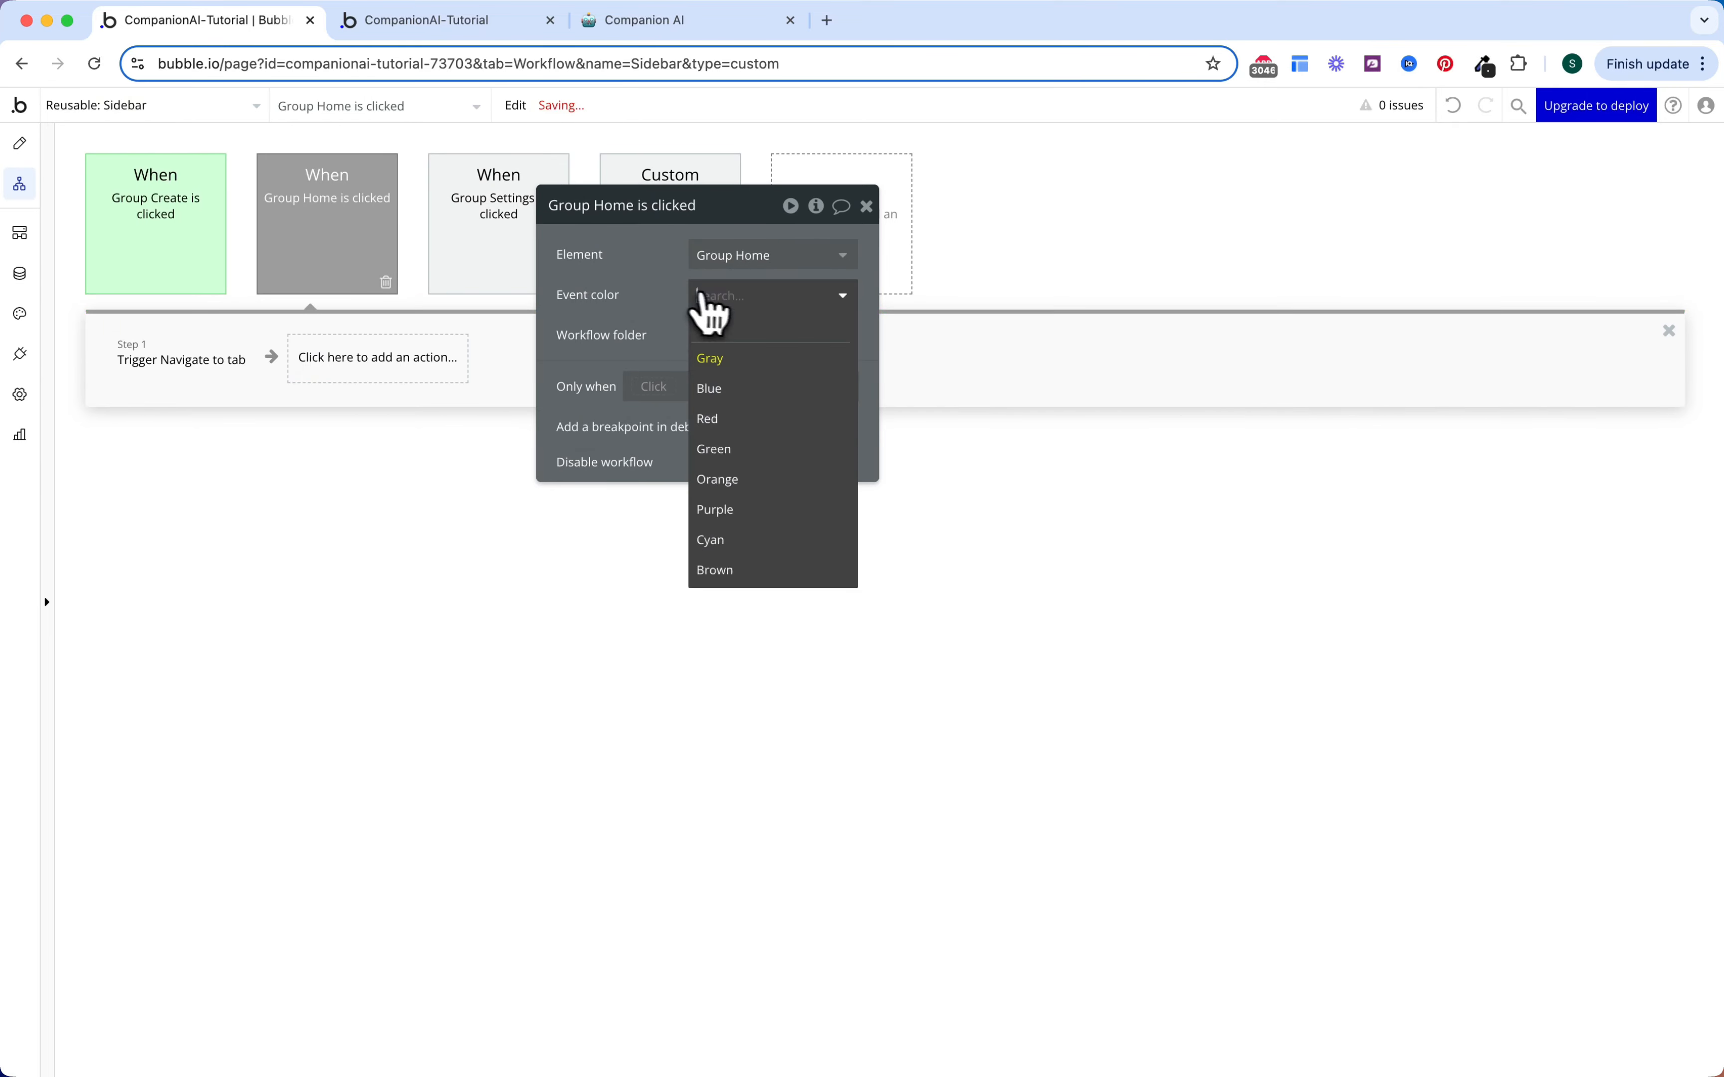
click(734, 449)
Step: Colour the Group Settings and Navigate to tab events green, then return to Design
click(493, 277)
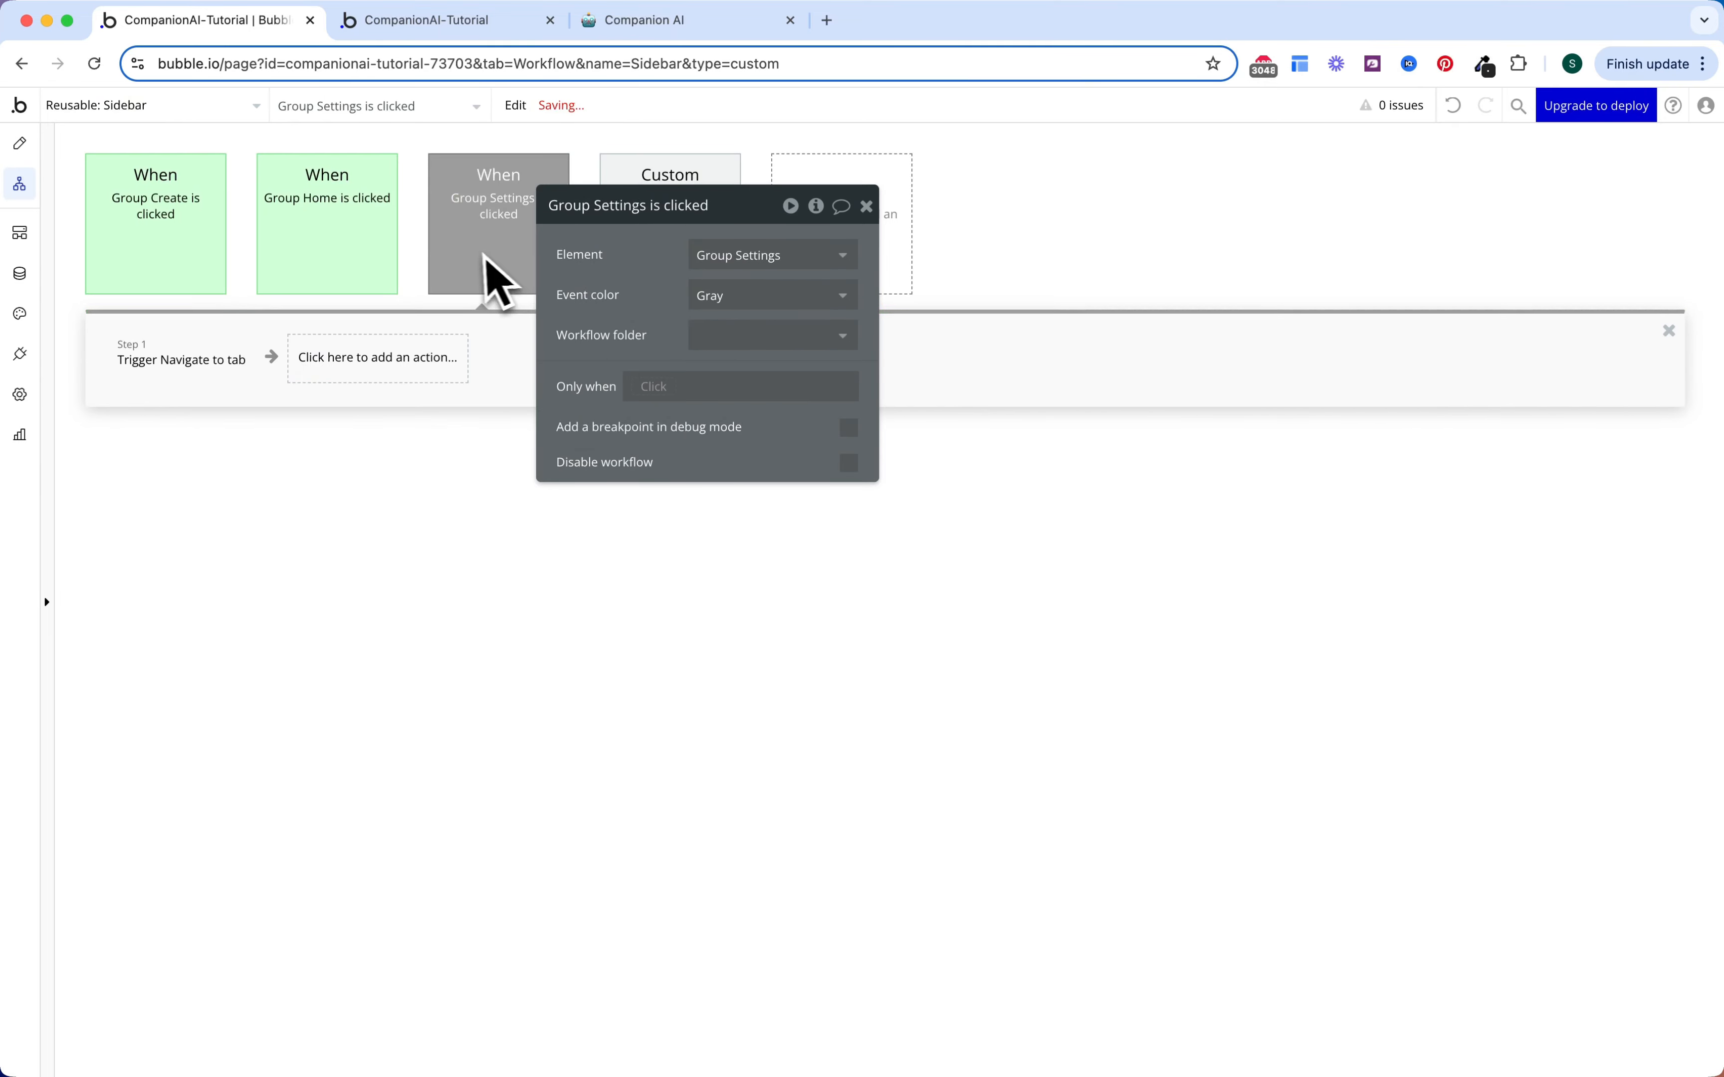
click(750, 300)
click(734, 449)
click(696, 176)
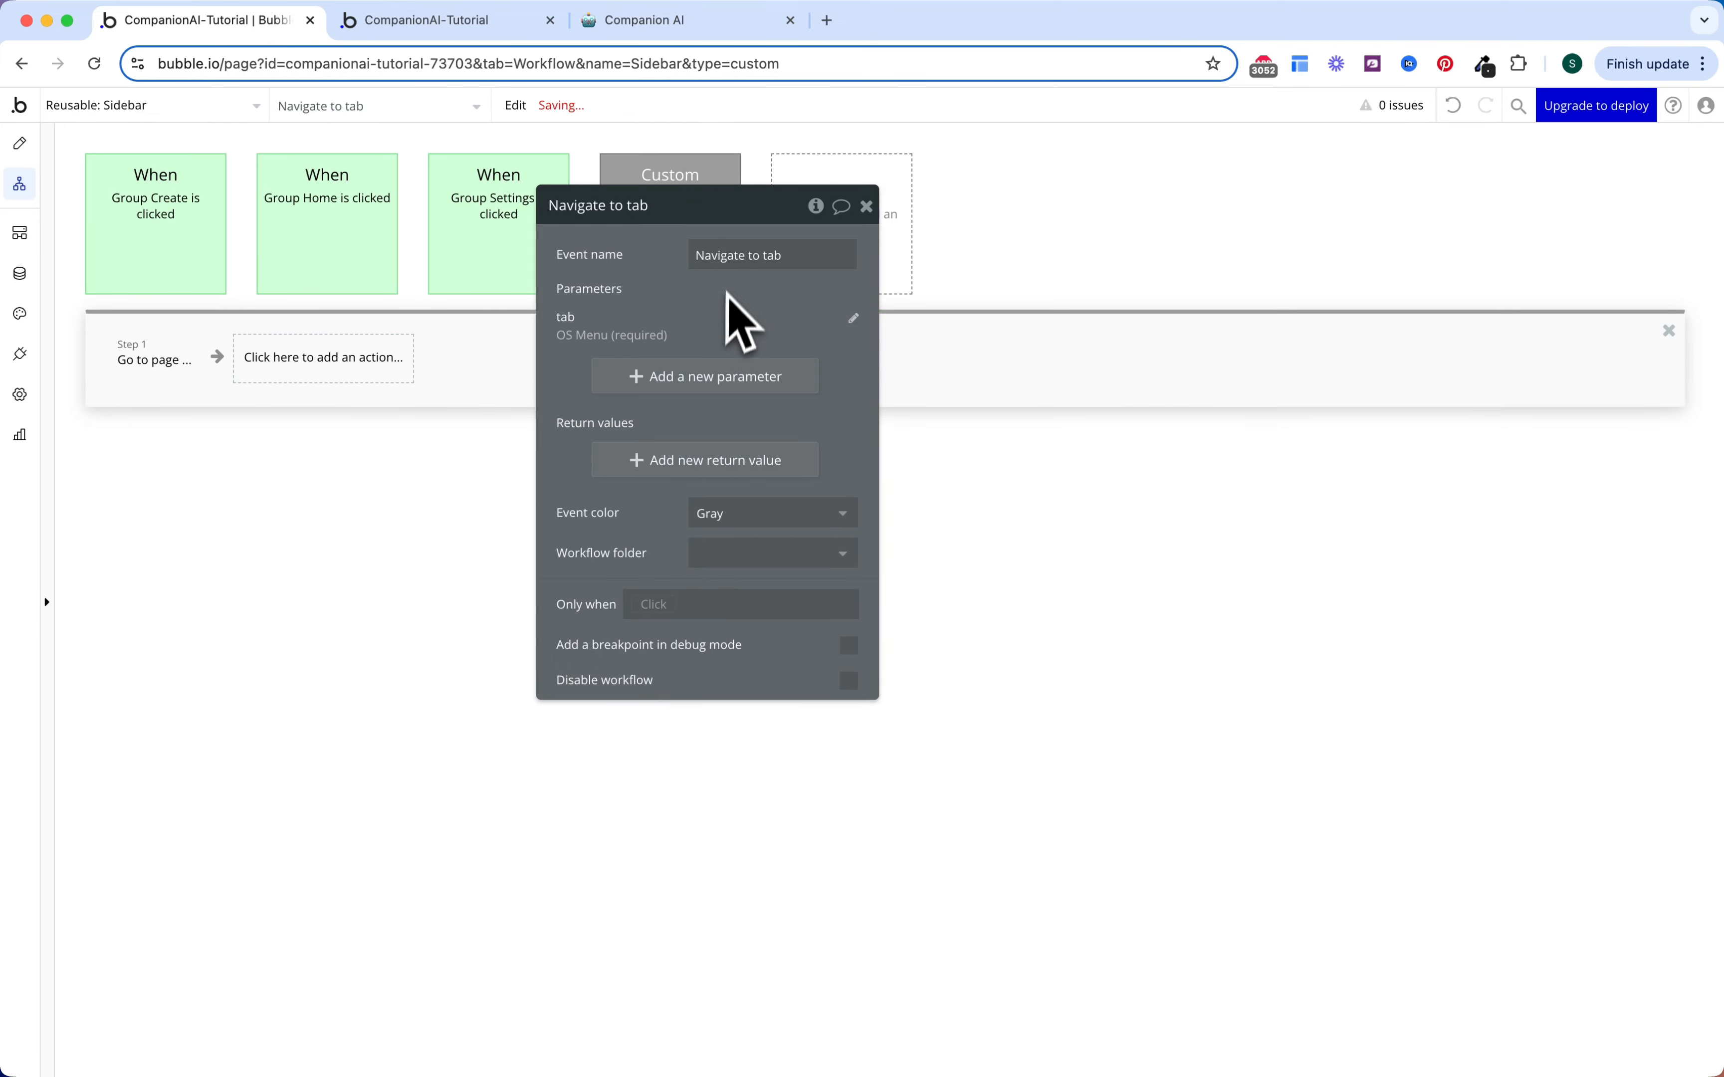
click(708, 512)
click(720, 659)
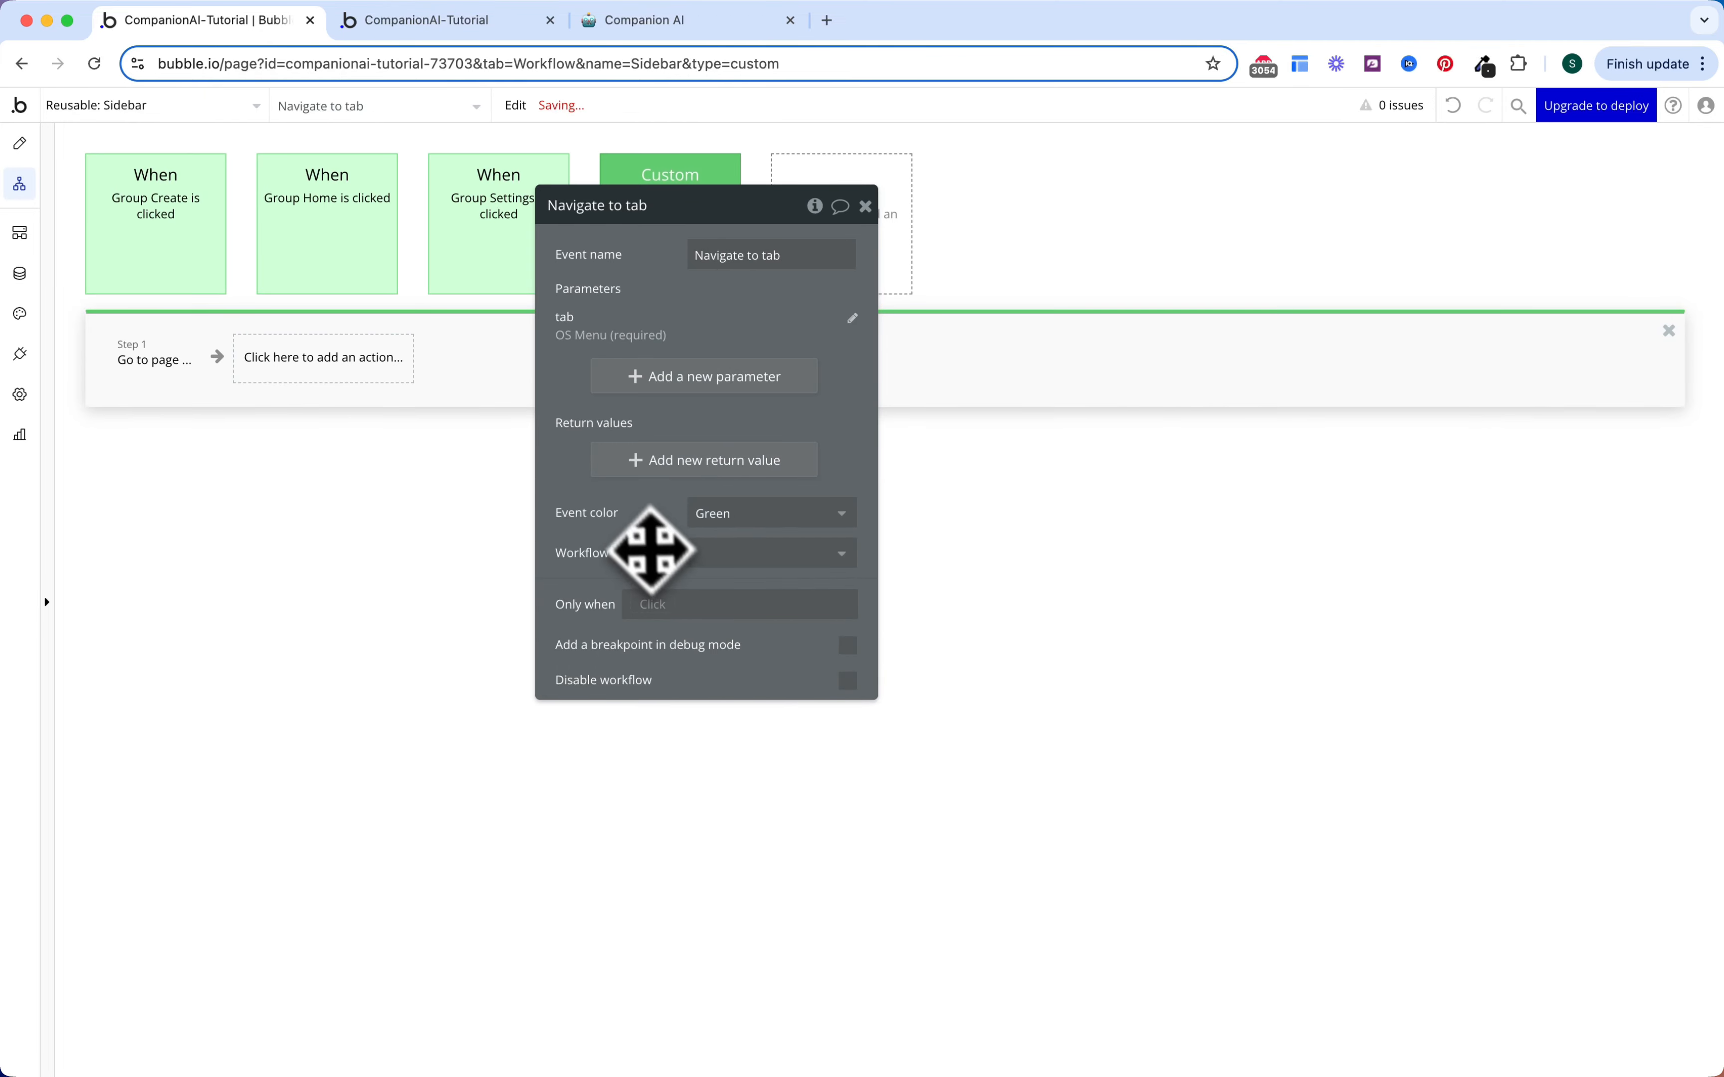
key(Escape)
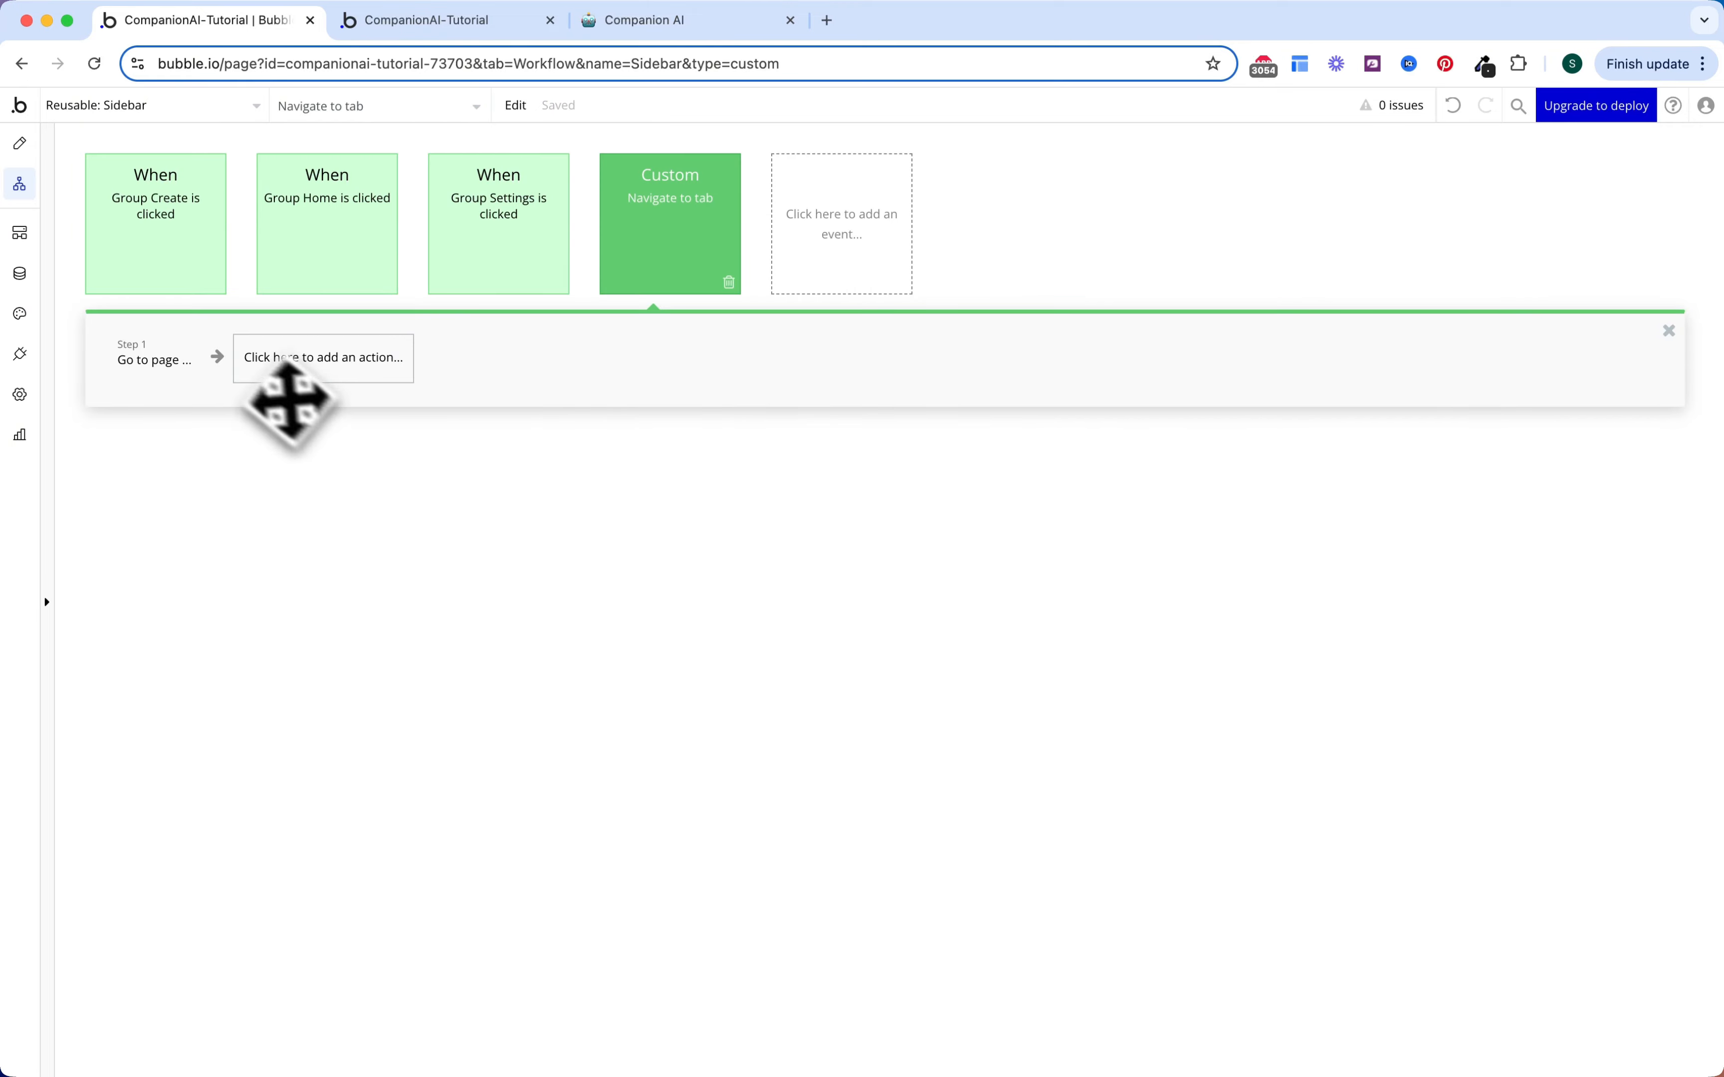
click(20, 146)
Step: Place the Sidebar reusable on the home page, fitting content width at full page height
click(152, 105)
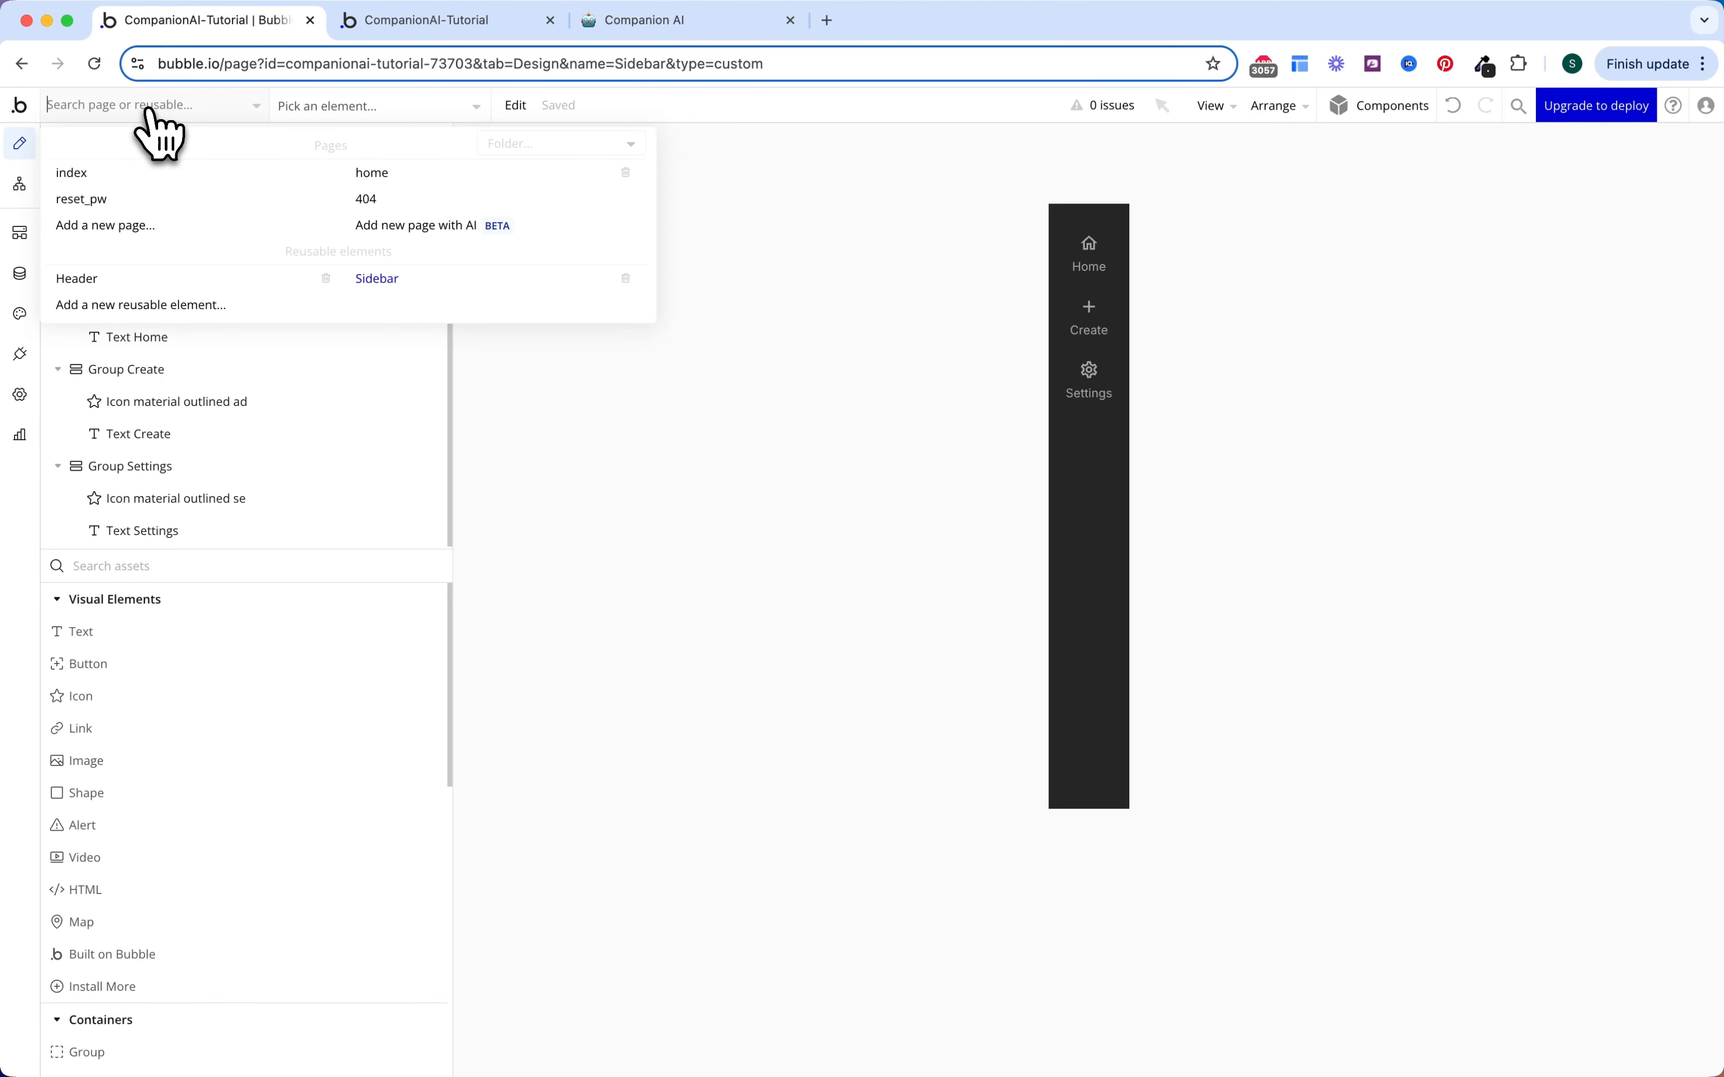
click(353, 174)
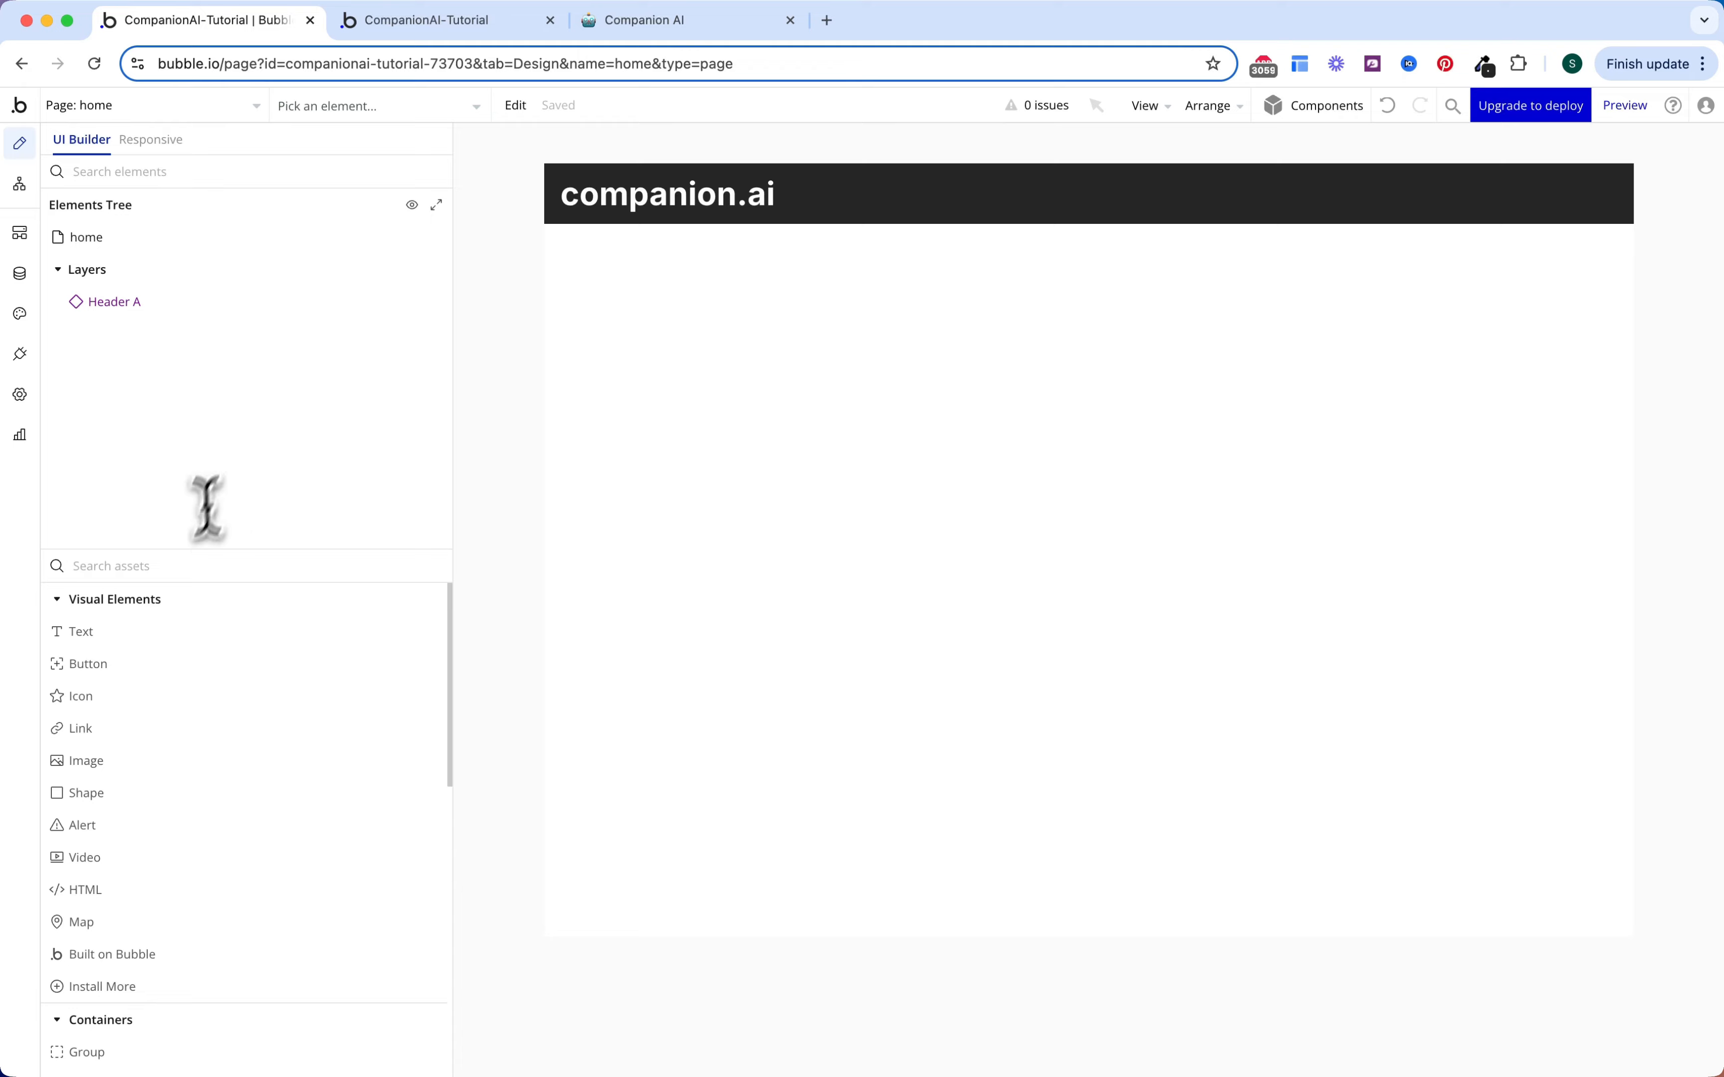
text(sid)
click(162, 631)
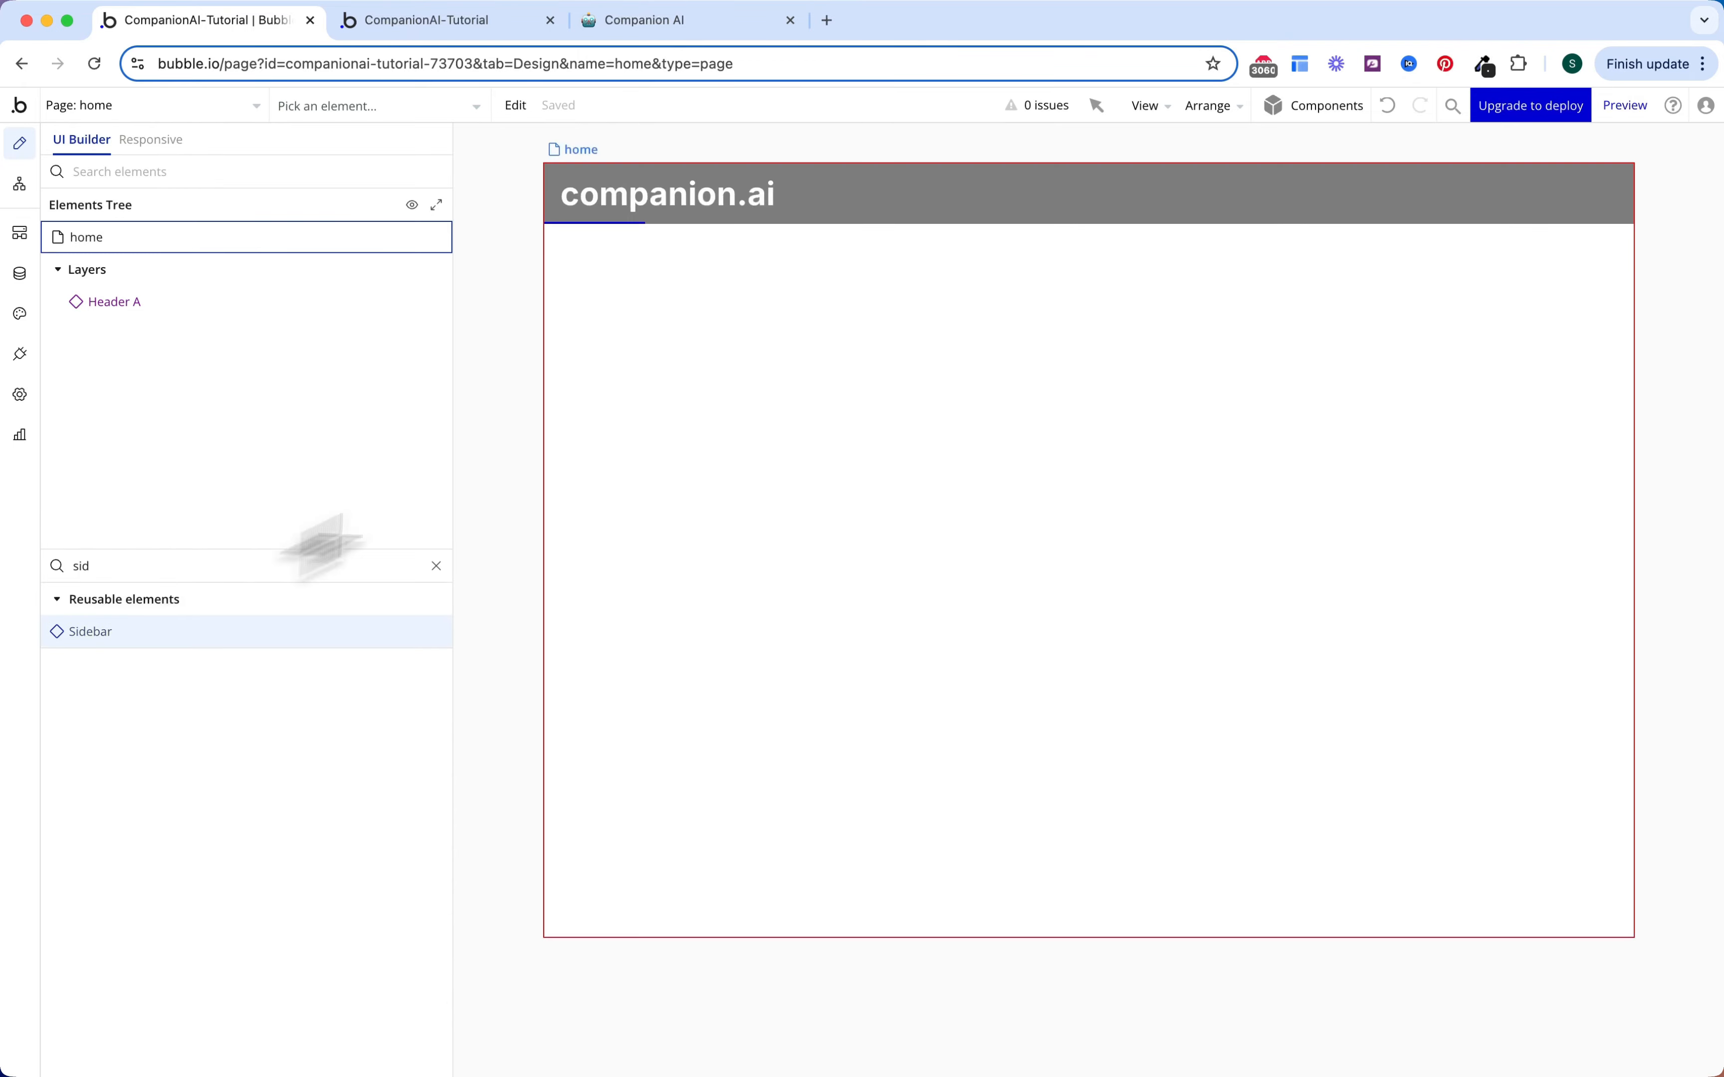
click(697, 356)
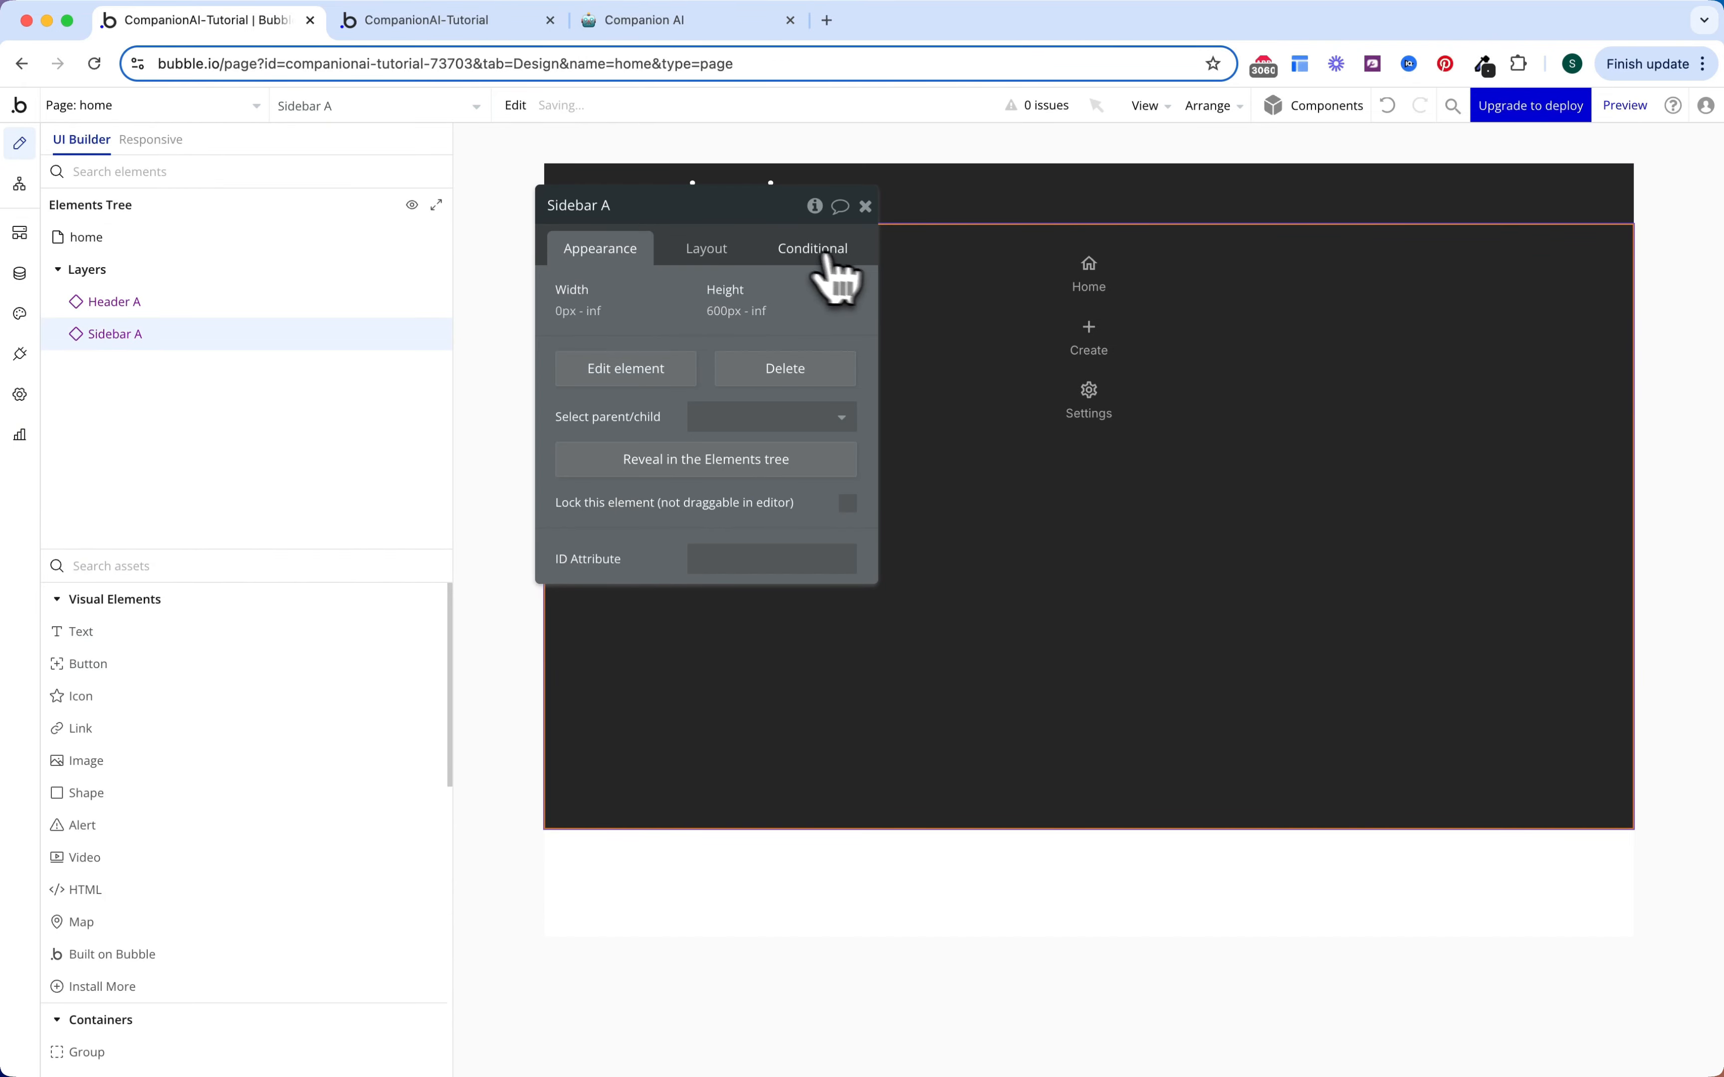
click(739, 250)
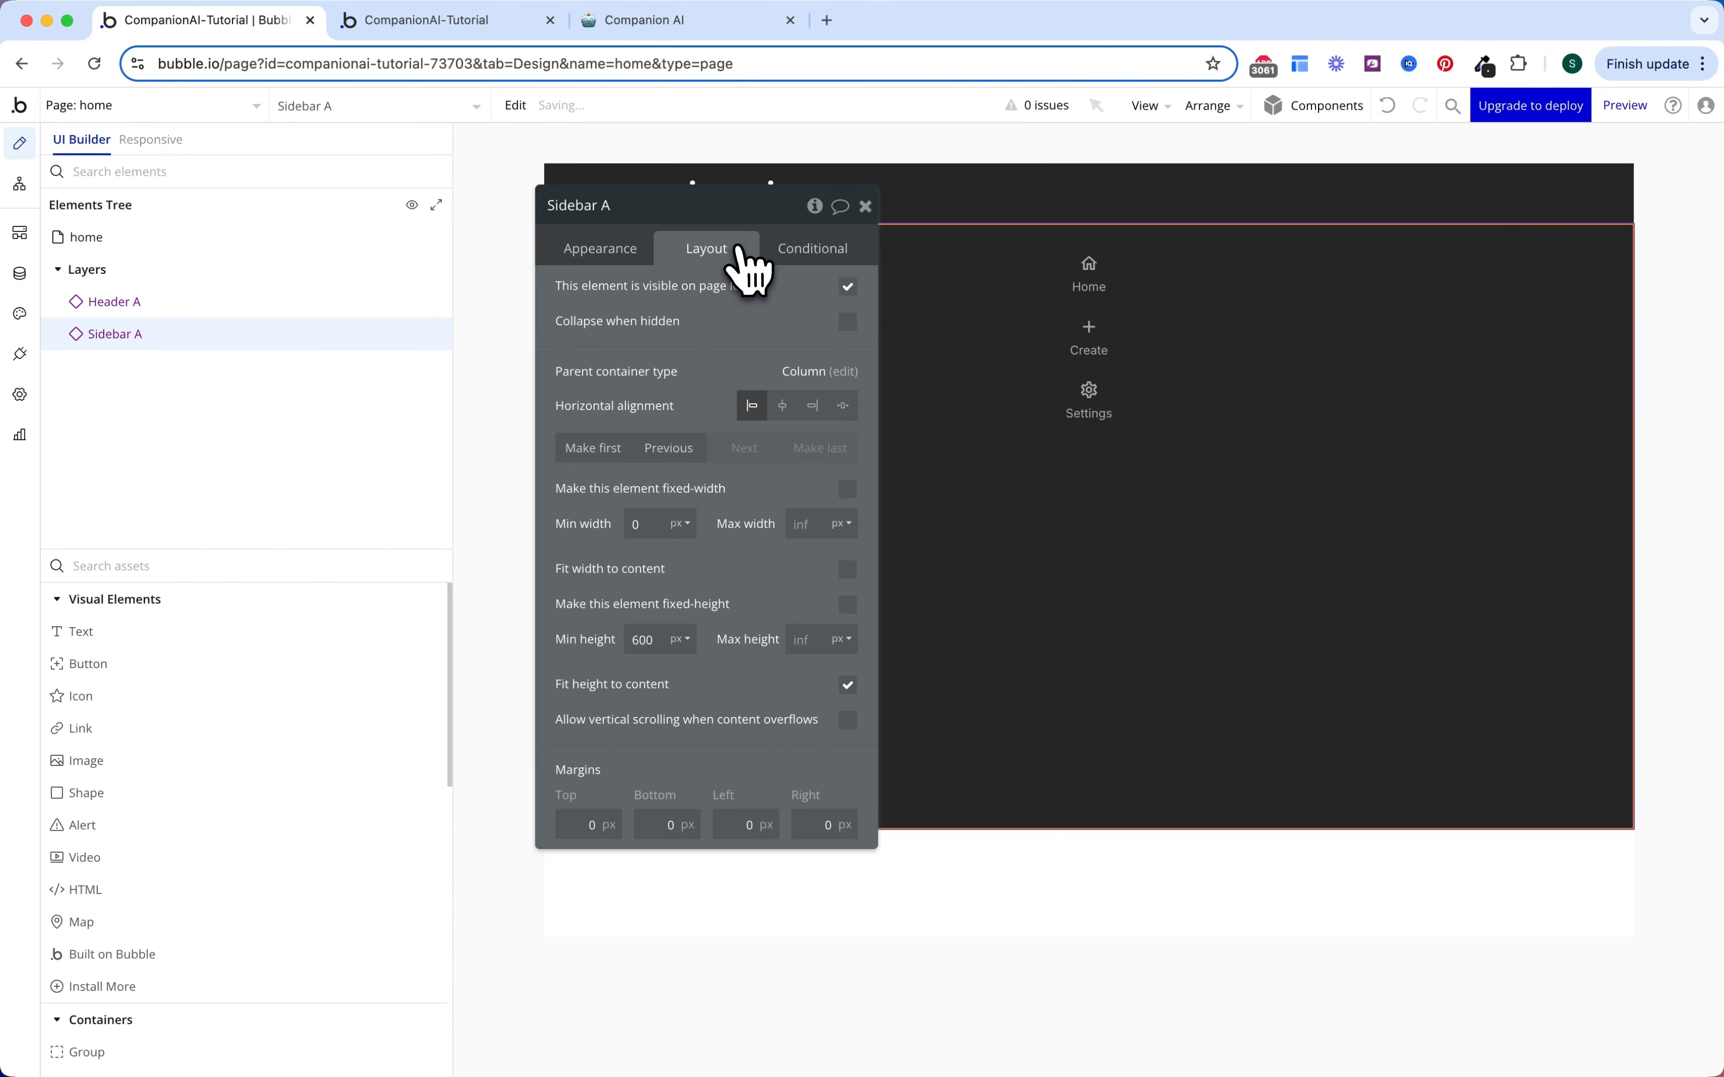
click(847, 568)
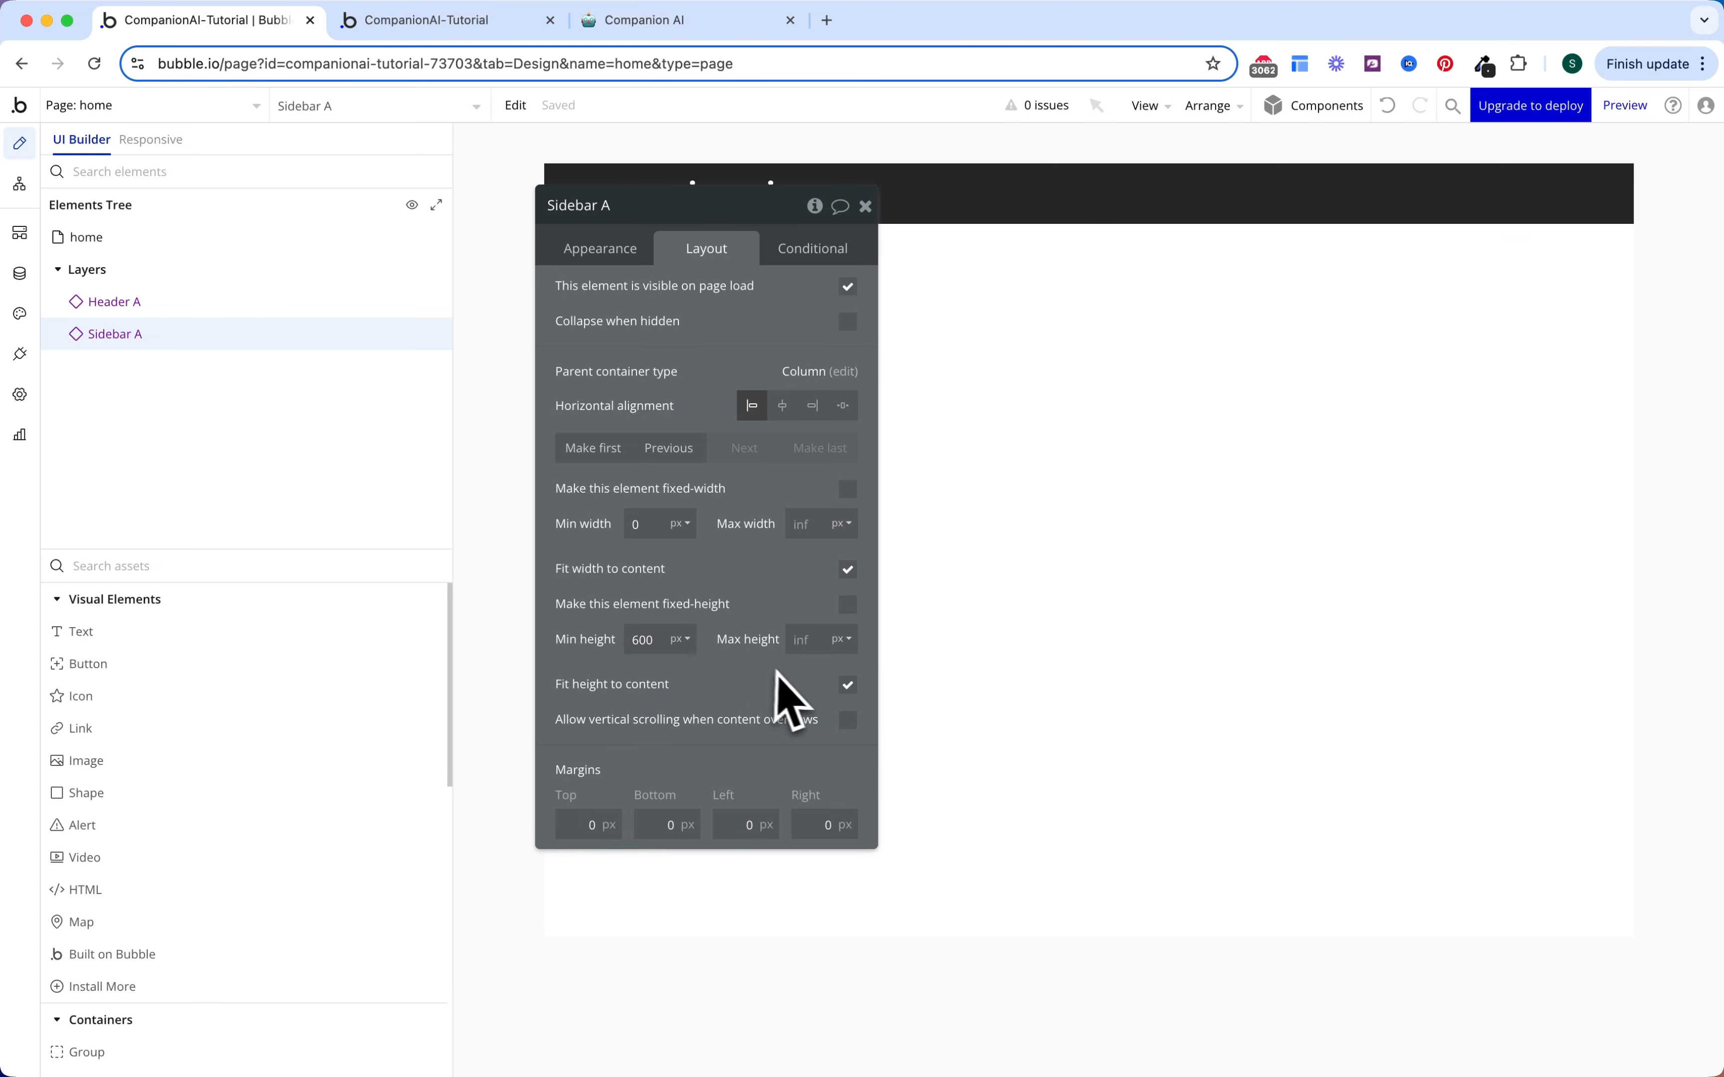
click(848, 685)
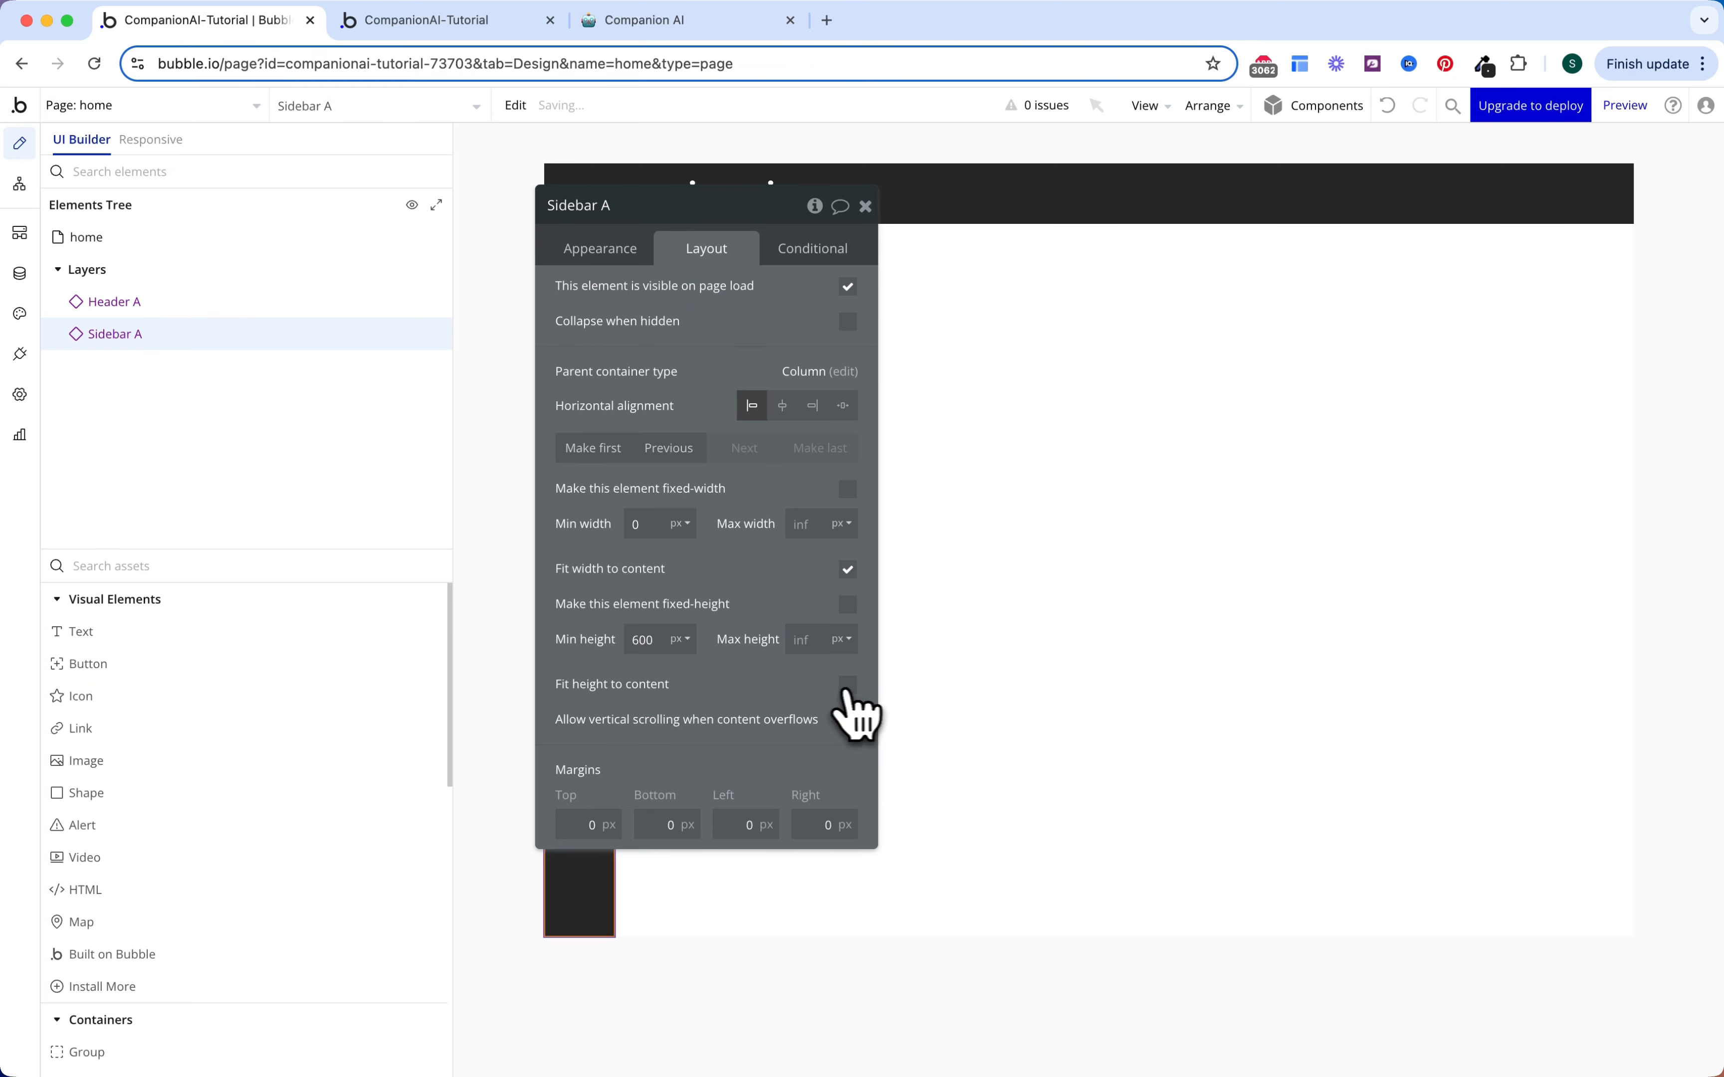
key(Escape)
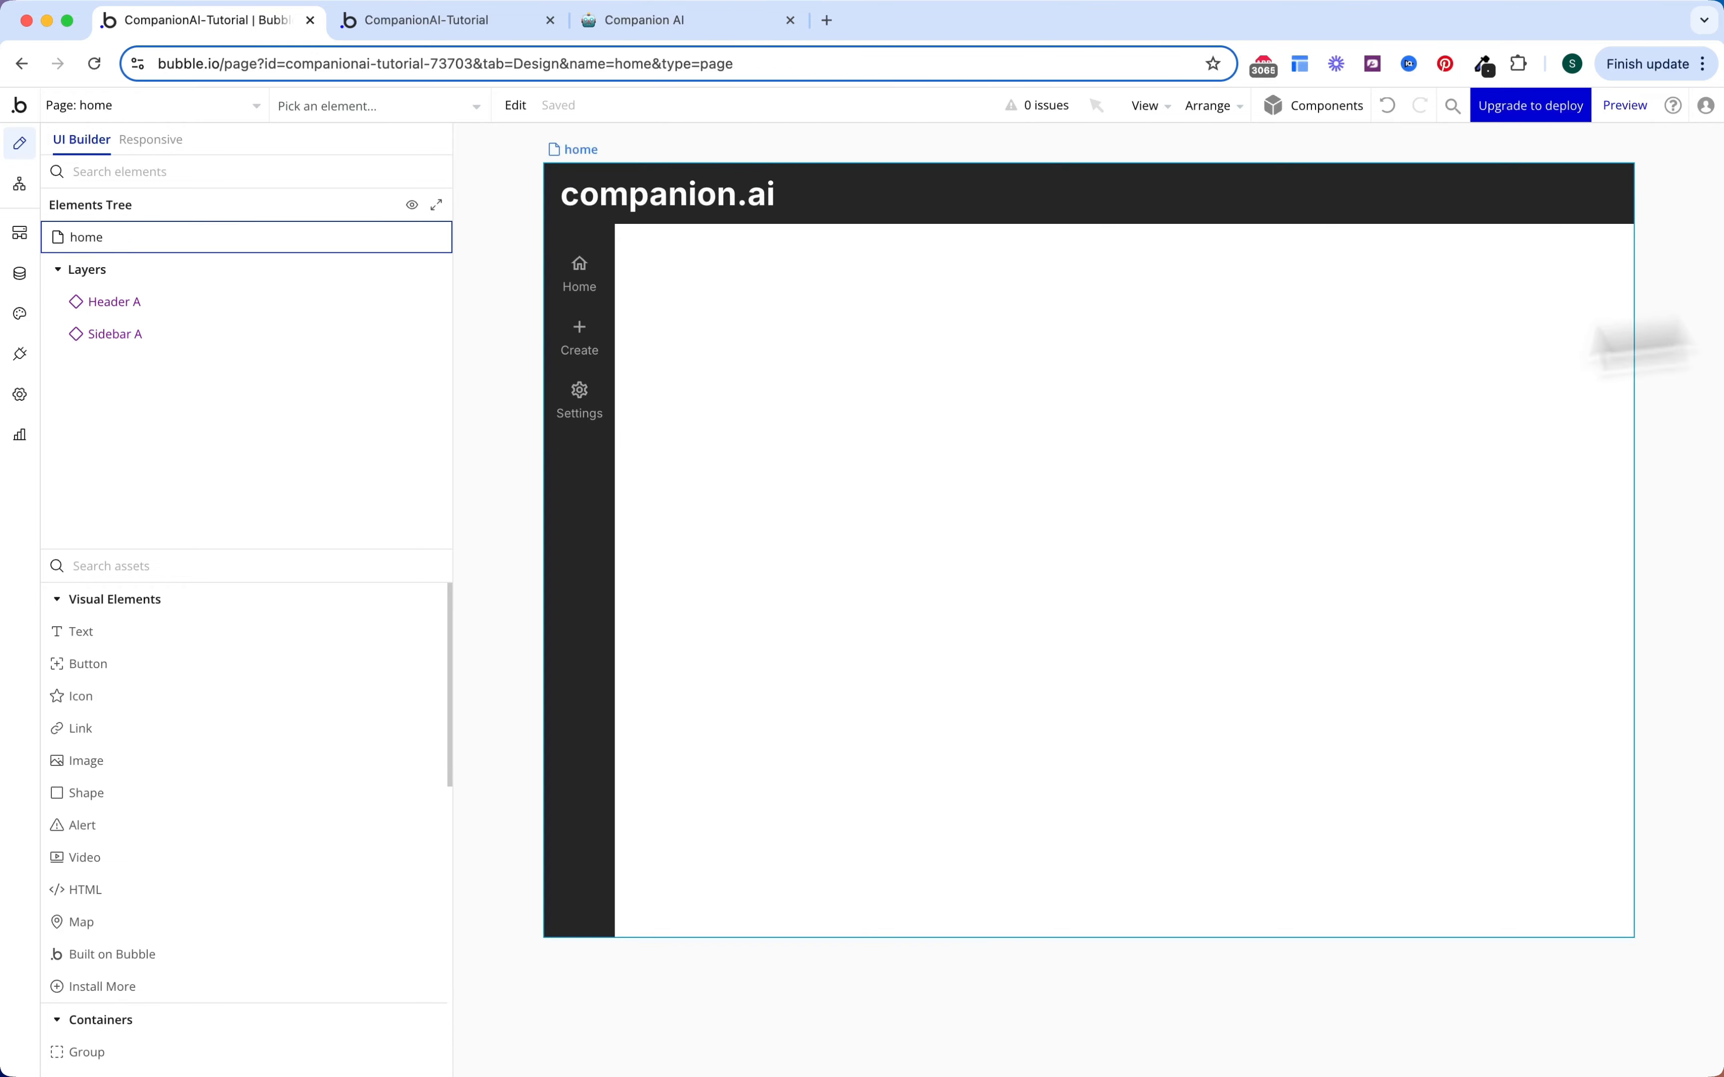
Step: Set the home page background colour to the dark Background (#262626)
click(354, 240)
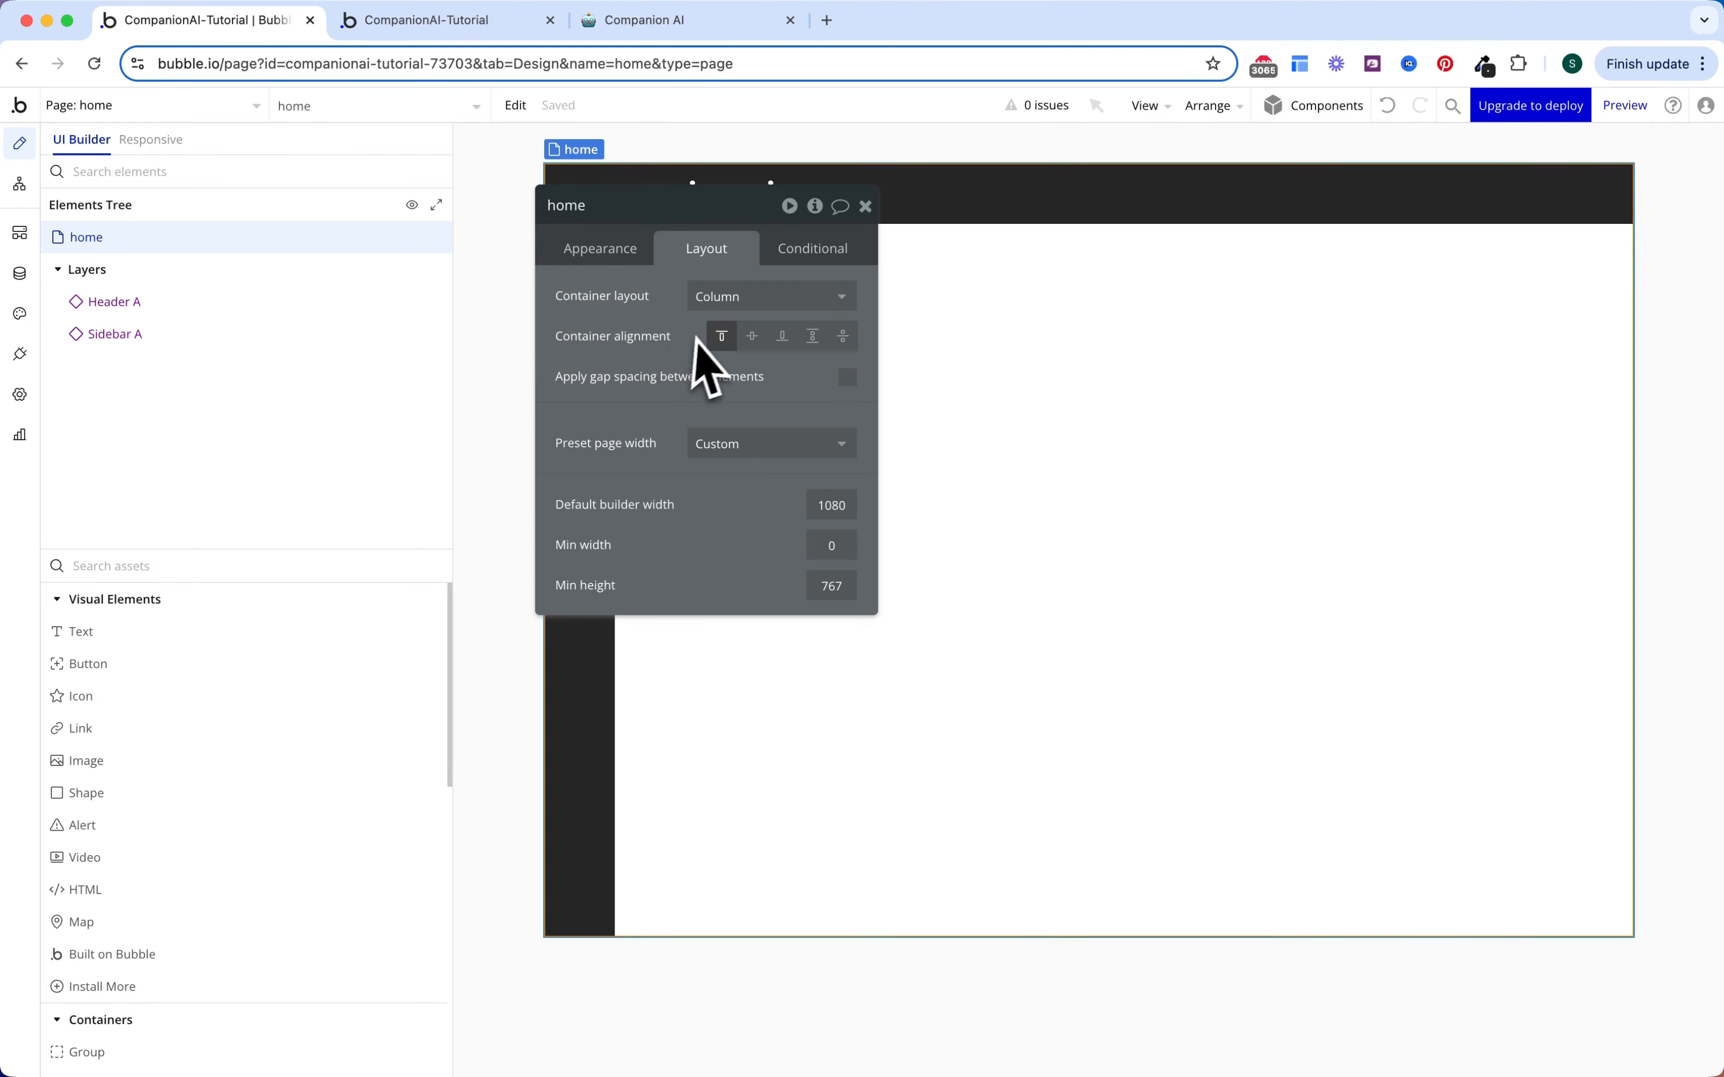
click(652, 264)
scroll(750, 654, down, 4)
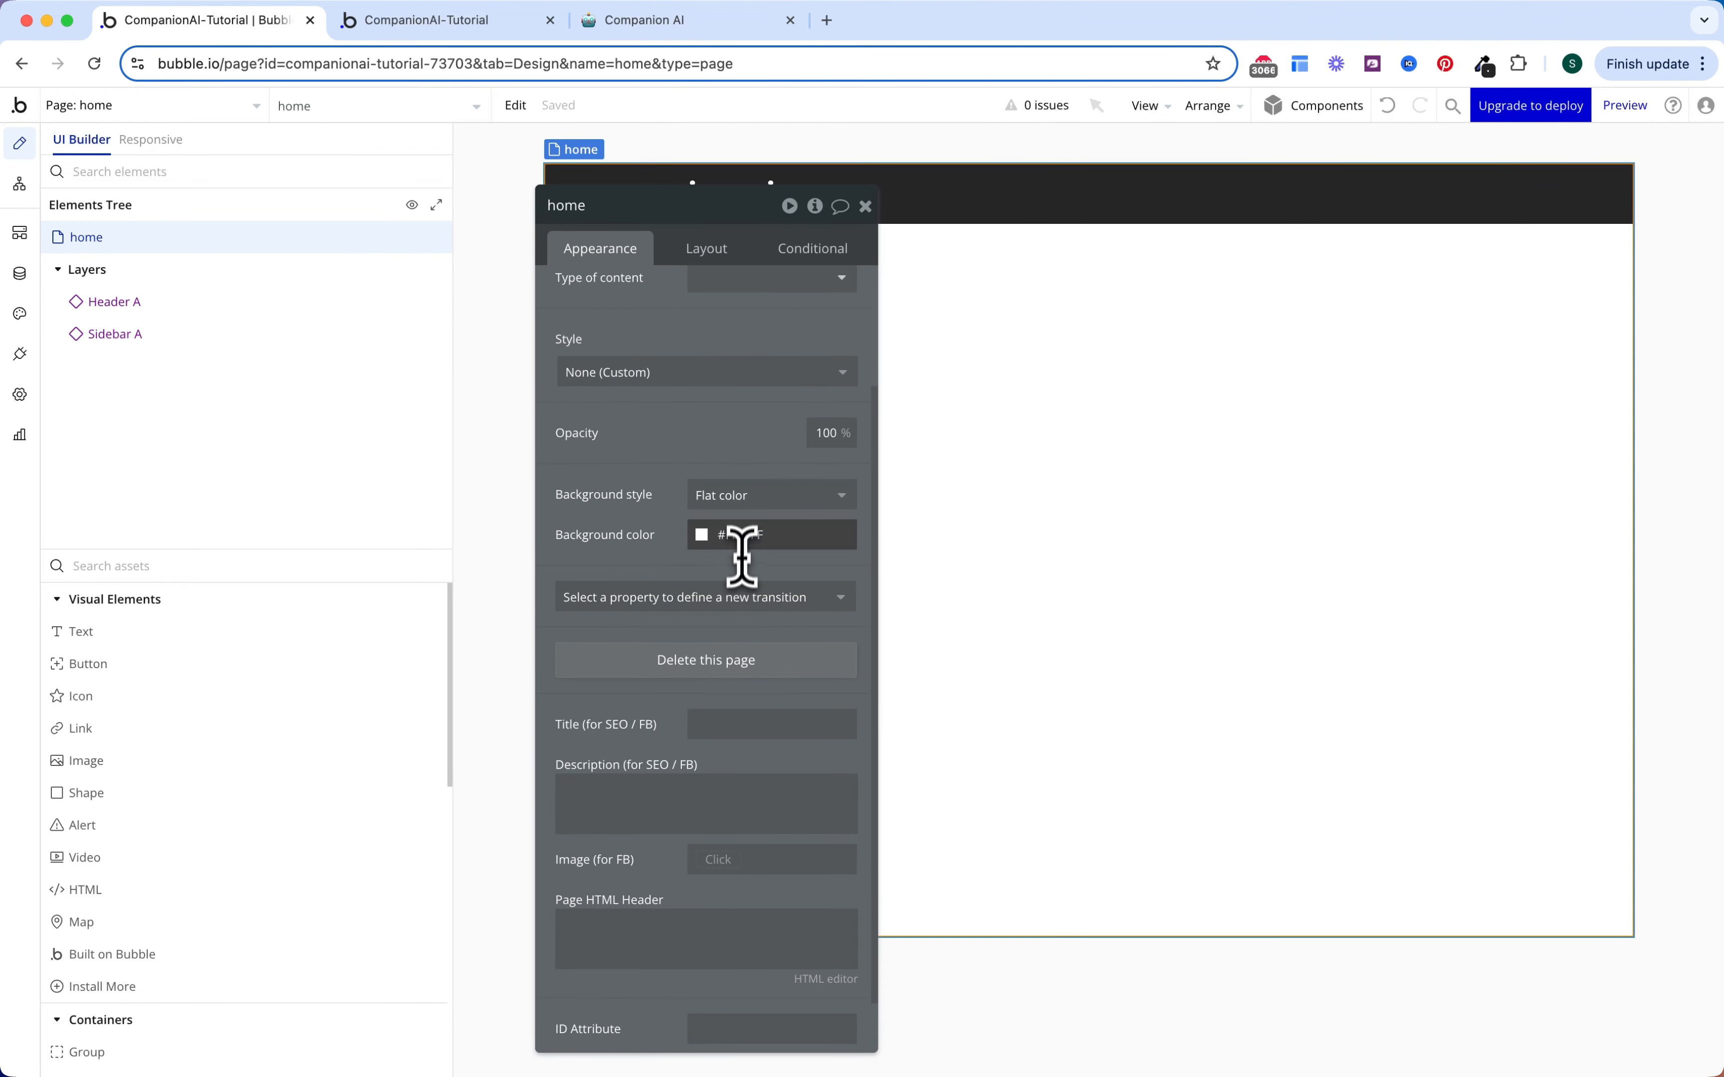
click(741, 536)
click(801, 806)
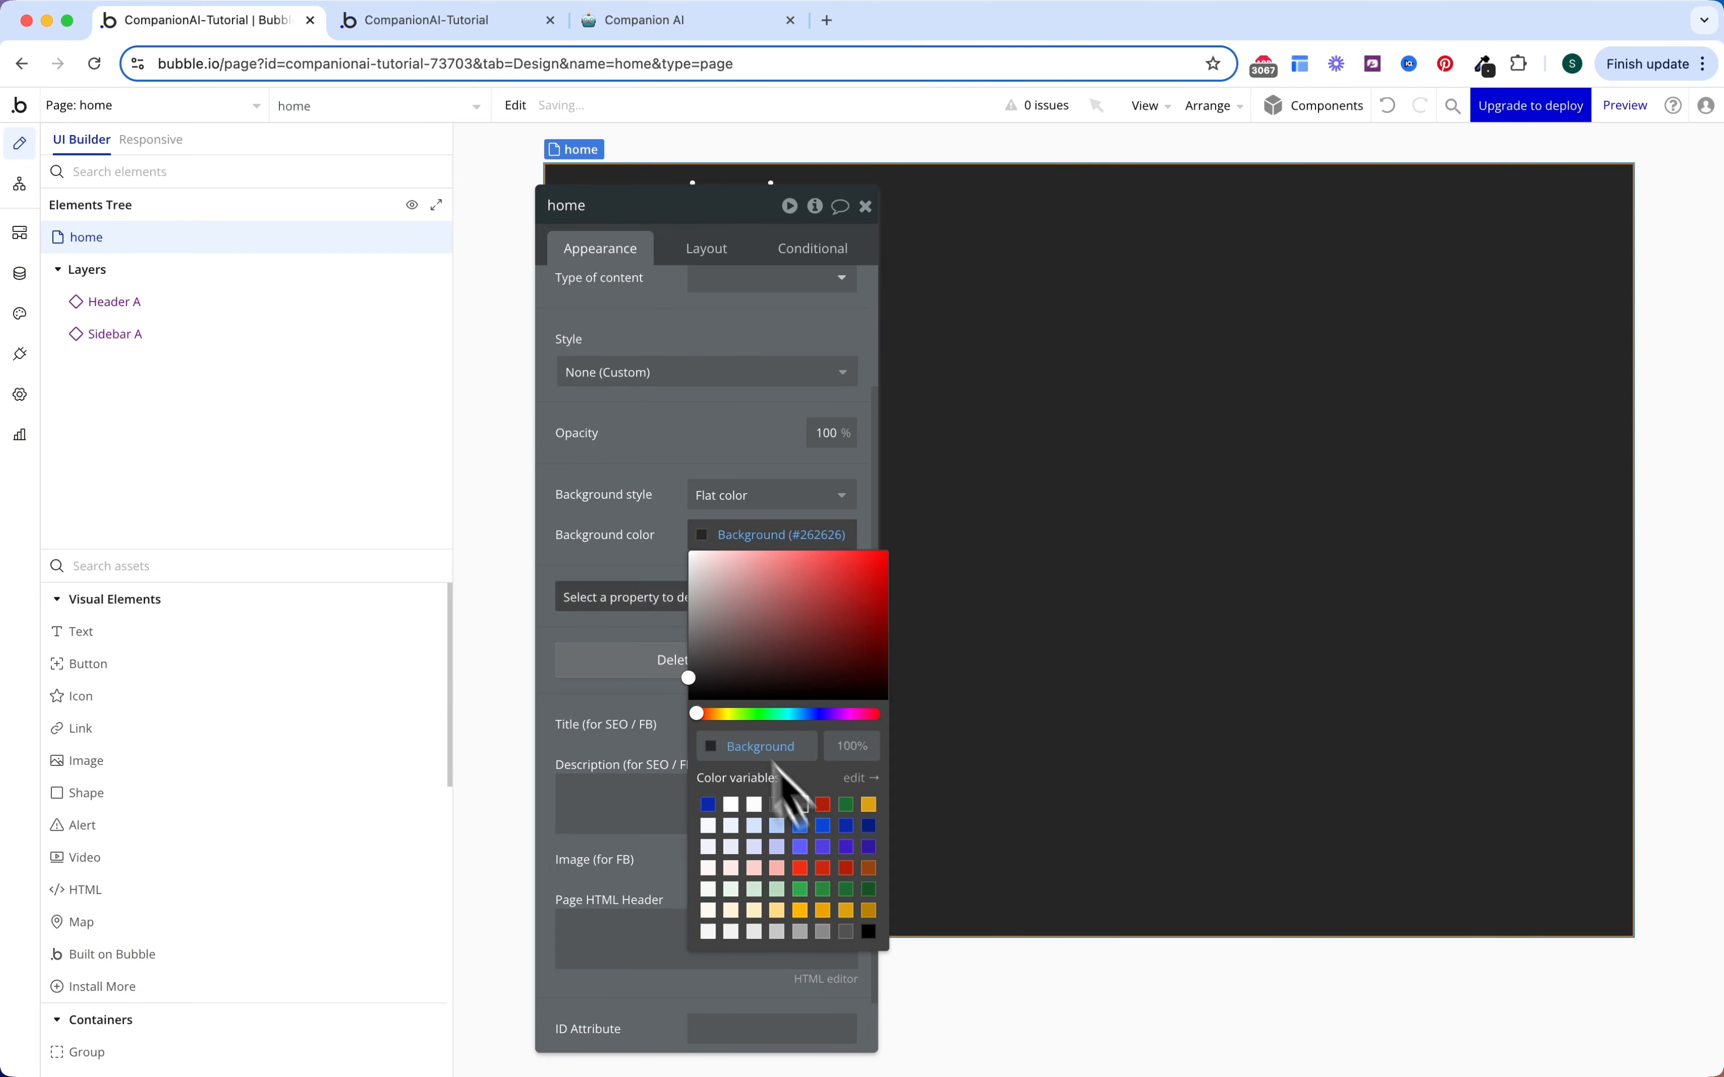
key(Escape)
key(Escape)
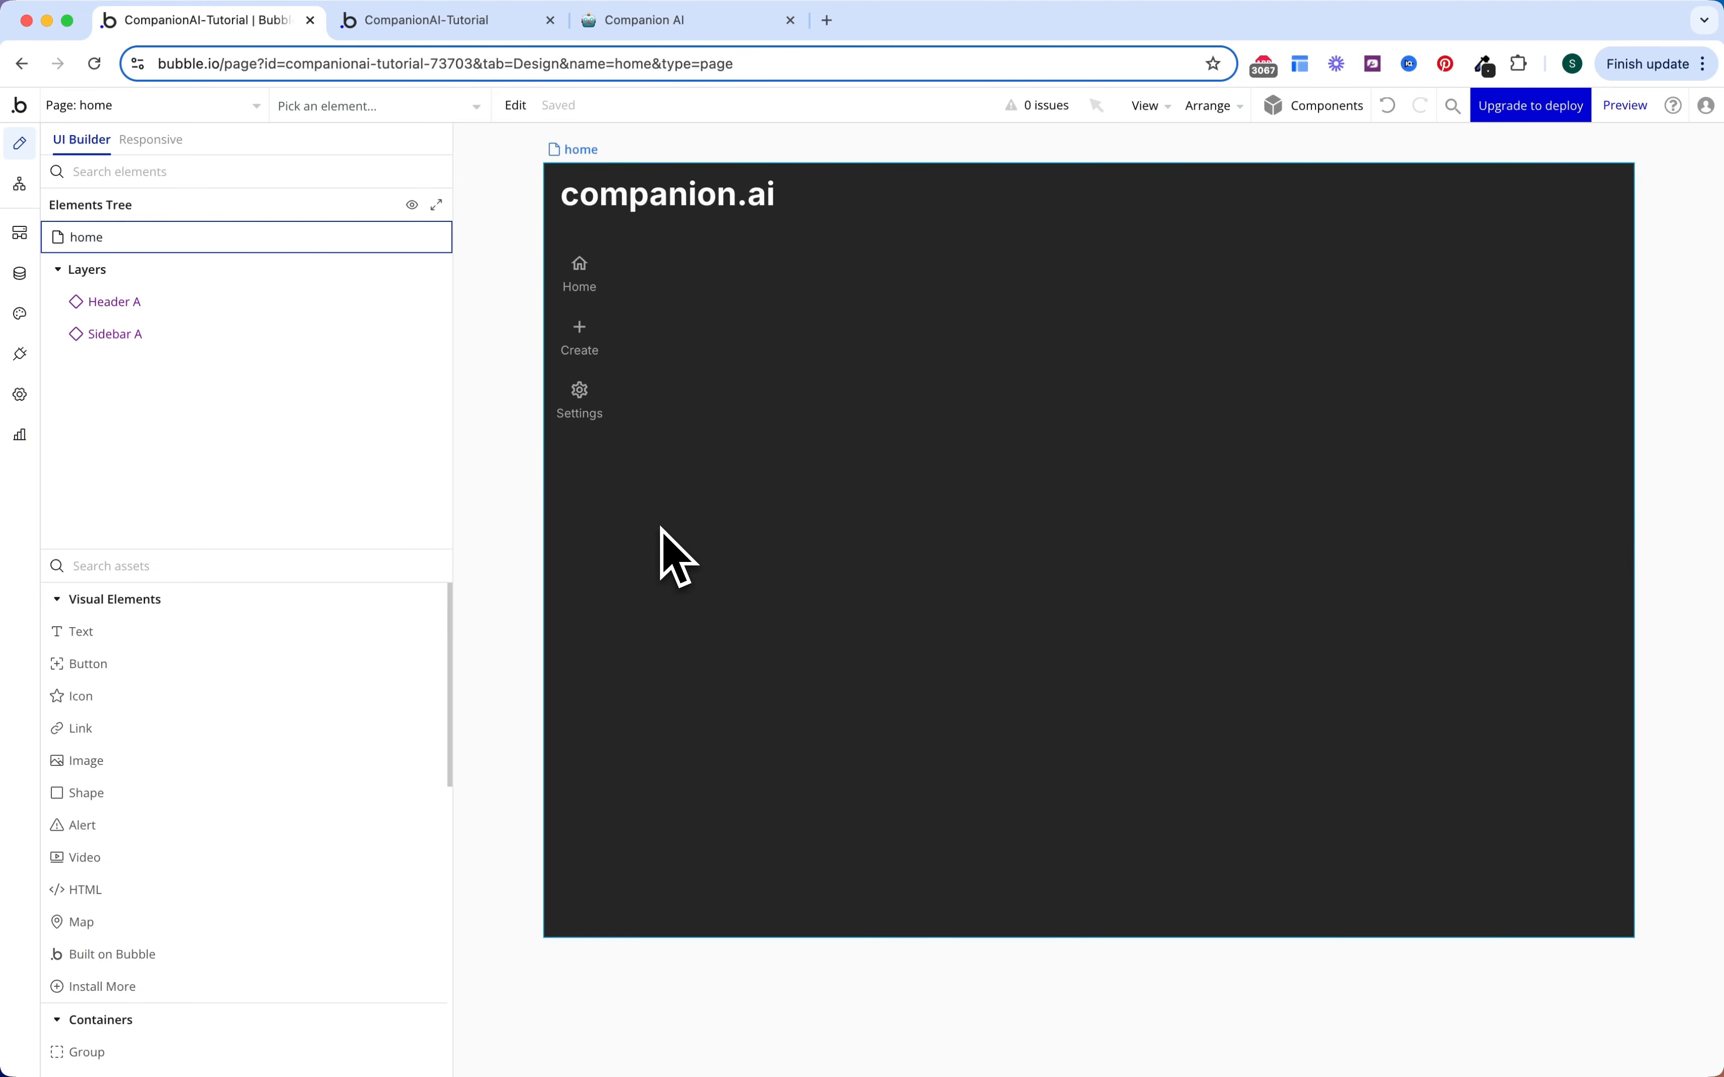
click(584, 481)
click(812, 251)
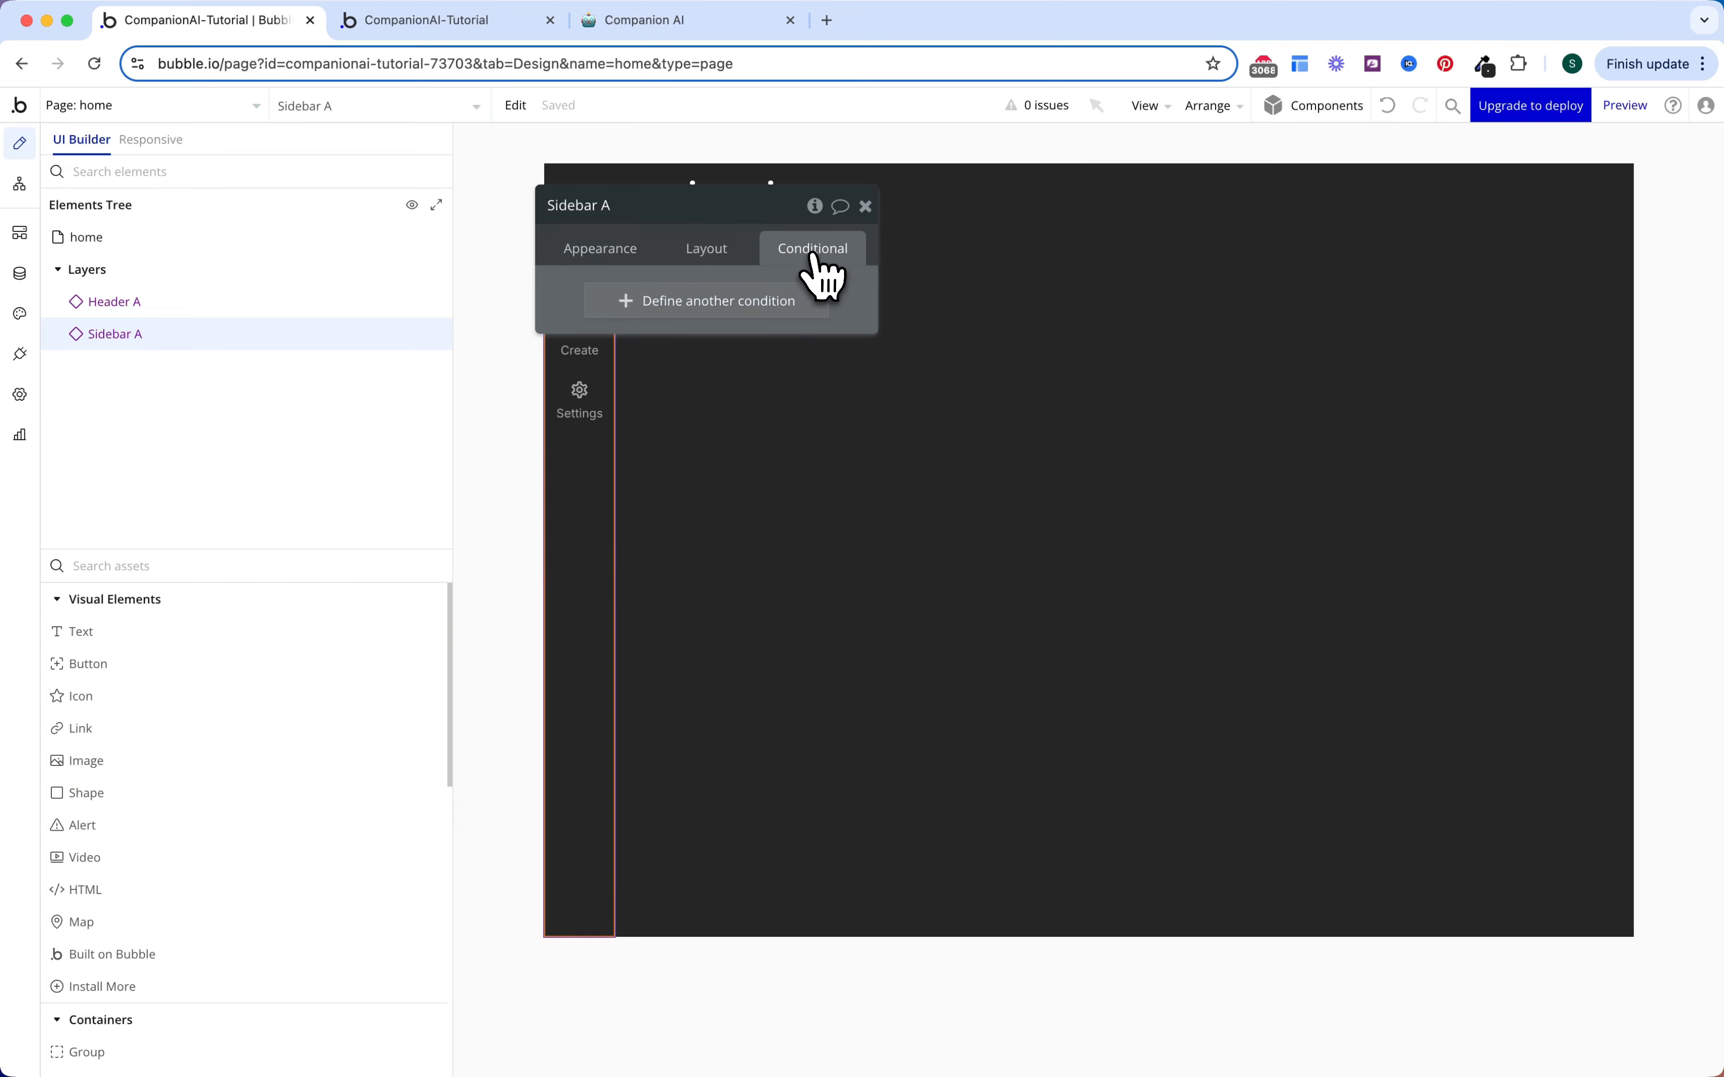
Step: Add a condition making the Sidebar visible when Current page width ≥ Tablet (992 px)
click(744, 304)
click(623, 308)
text(width)
key(Return)
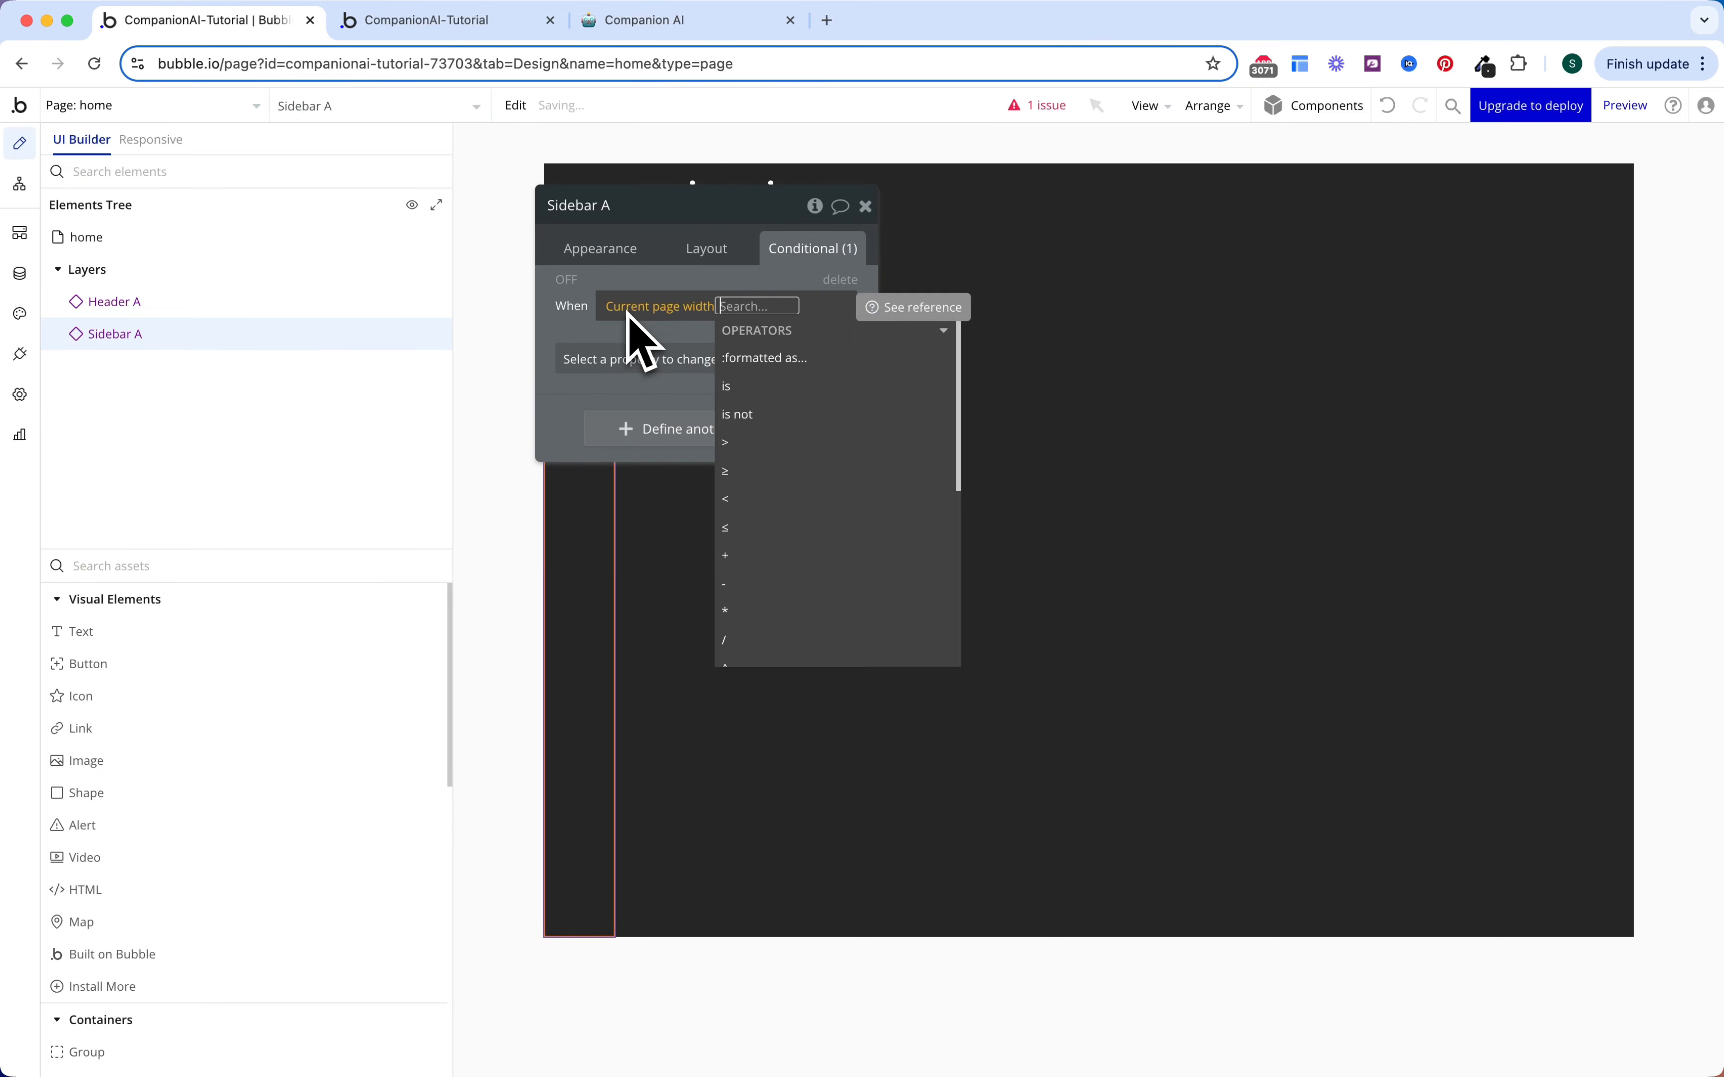
click(760, 476)
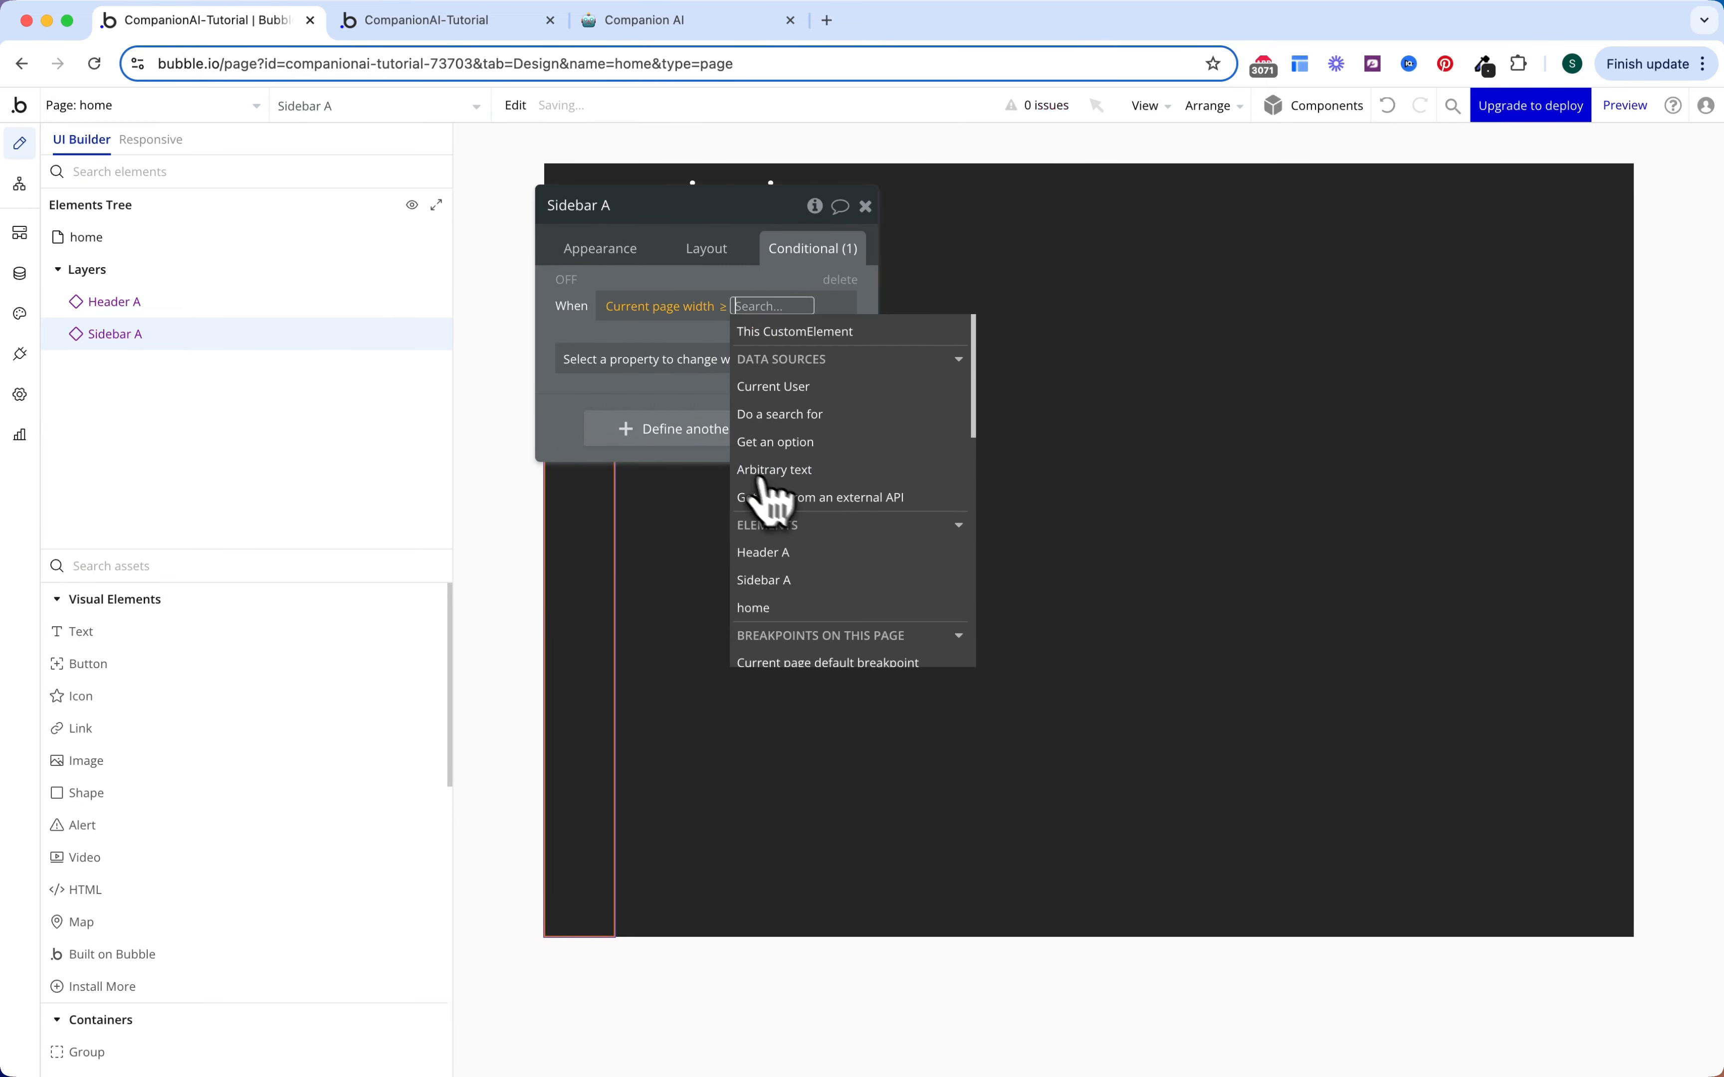
text(tab)
click(765, 370)
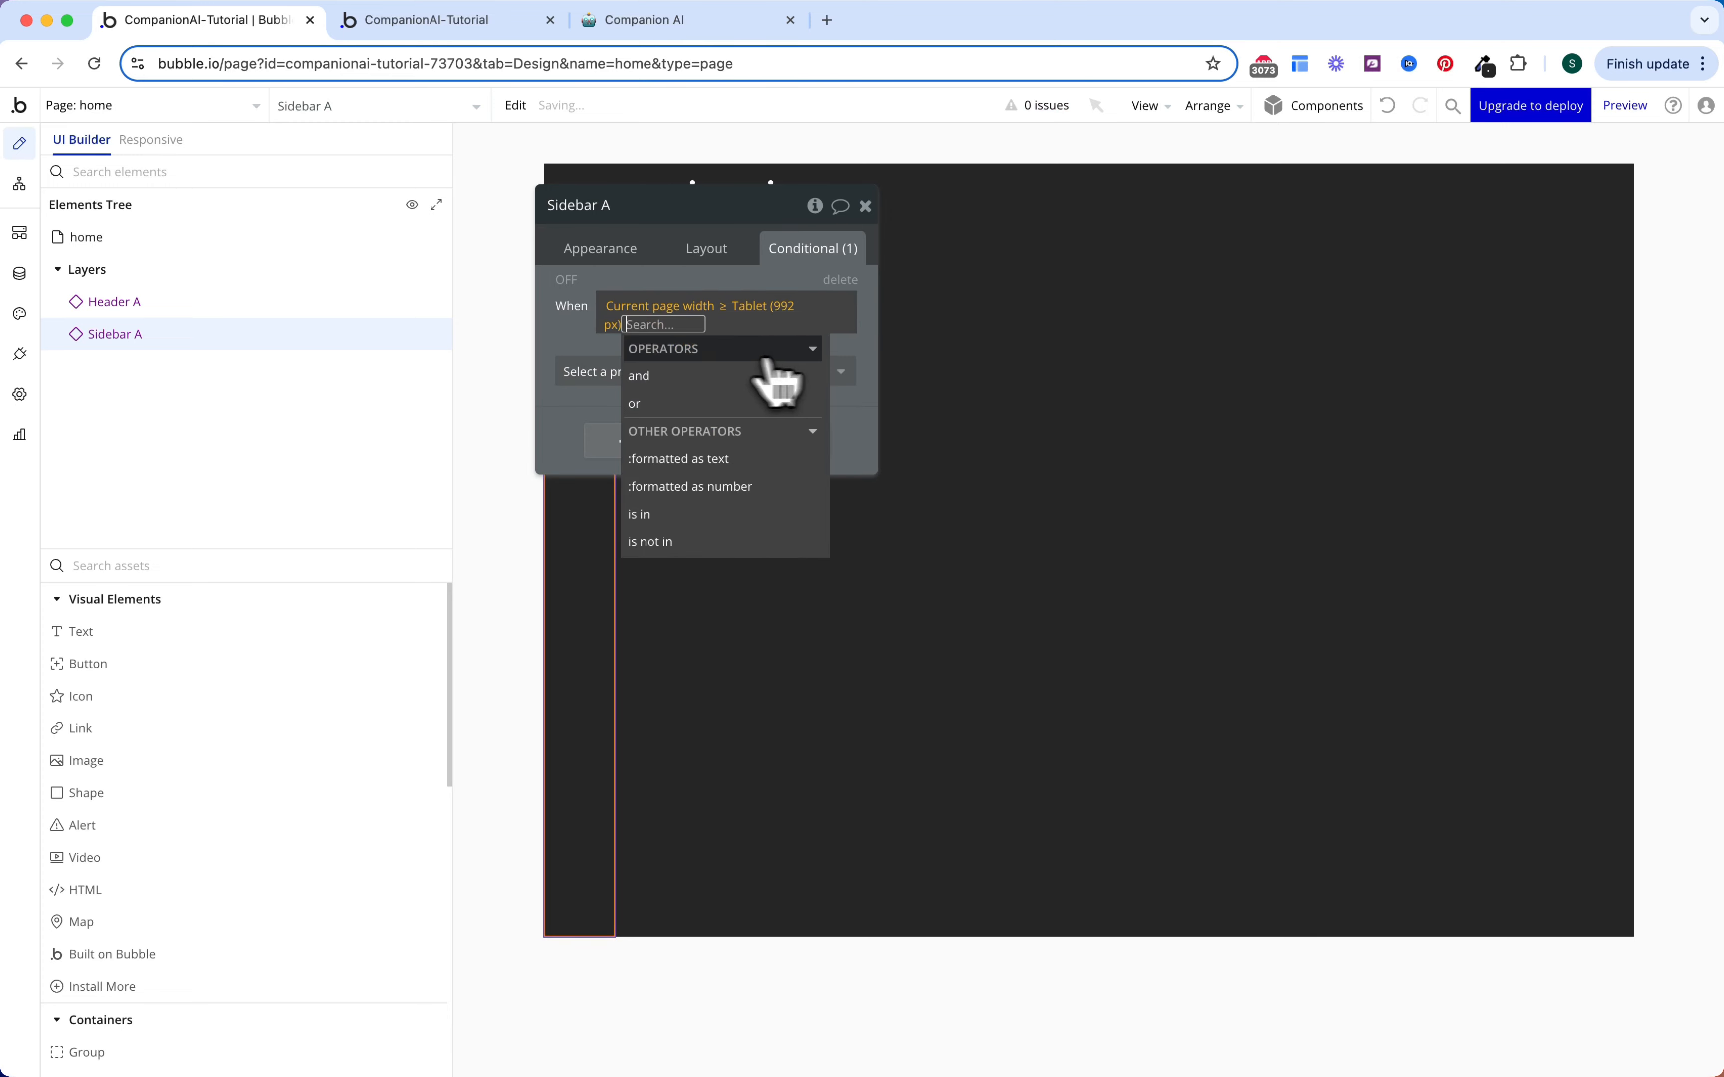
click(596, 374)
click(615, 424)
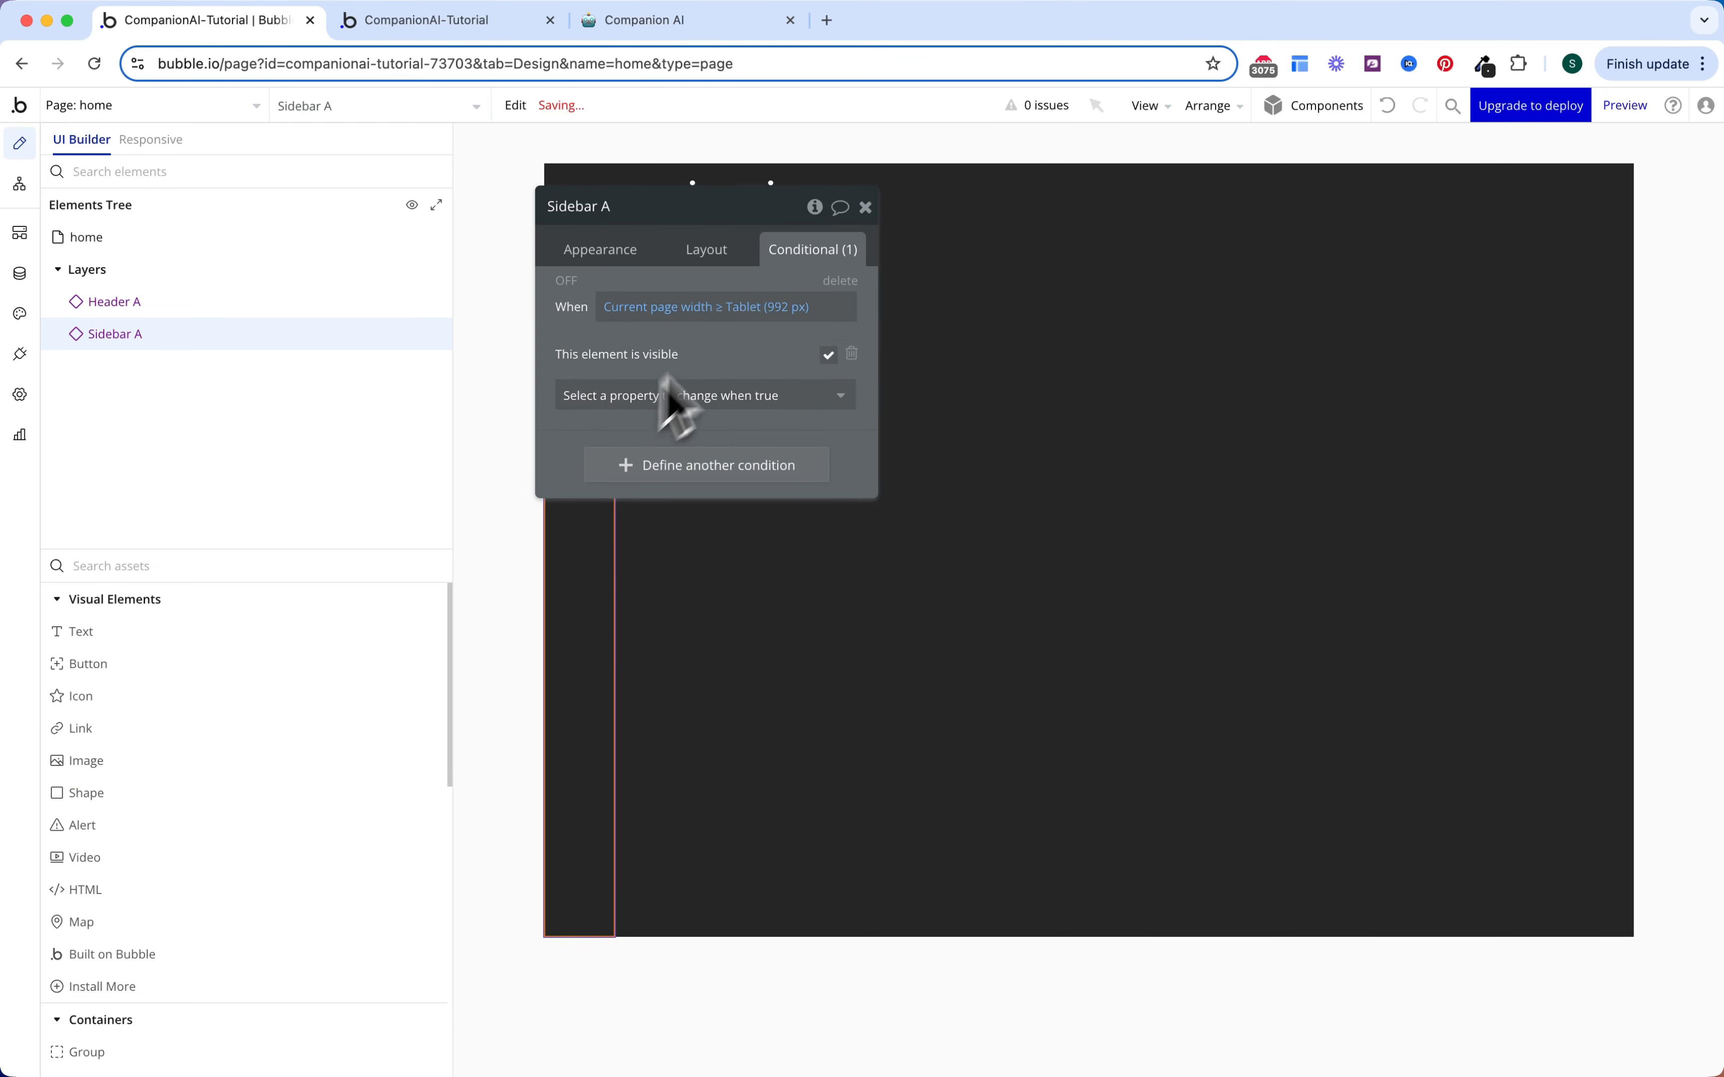
Step: Uncheck visible on page load and check Collapse when hidden for the Sidebar
click(741, 274)
click(848, 288)
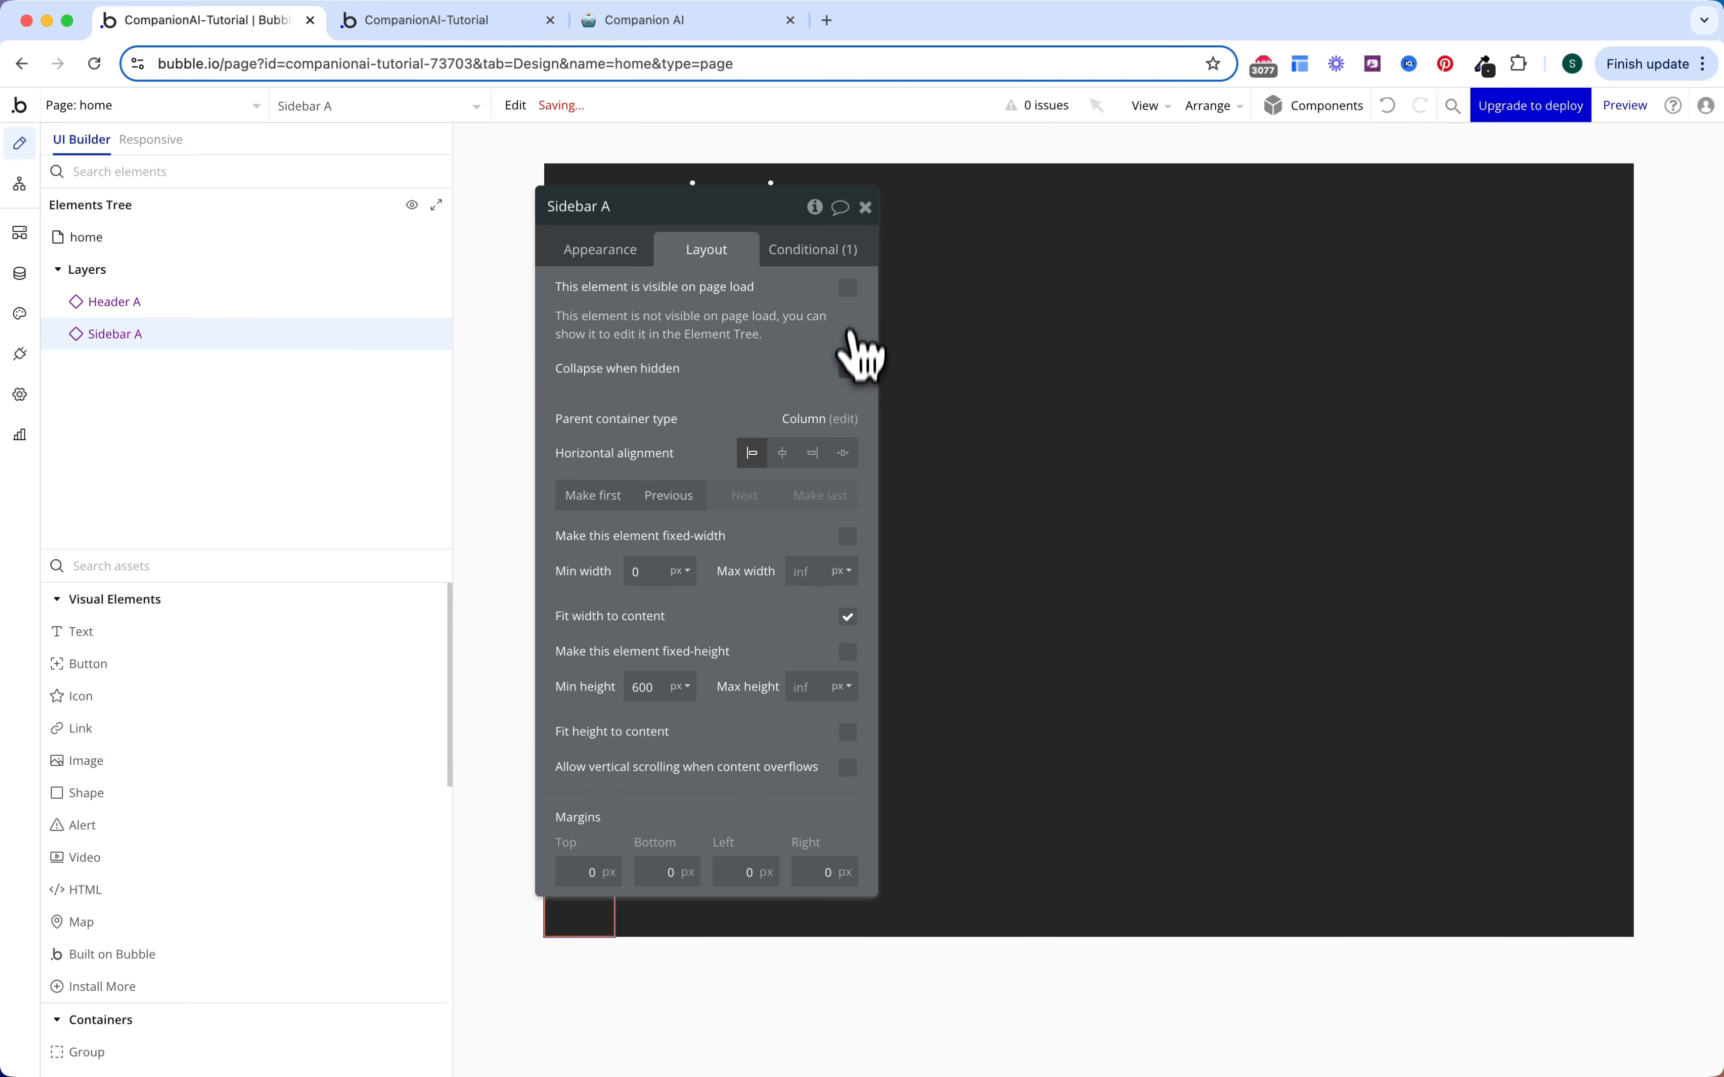
click(847, 368)
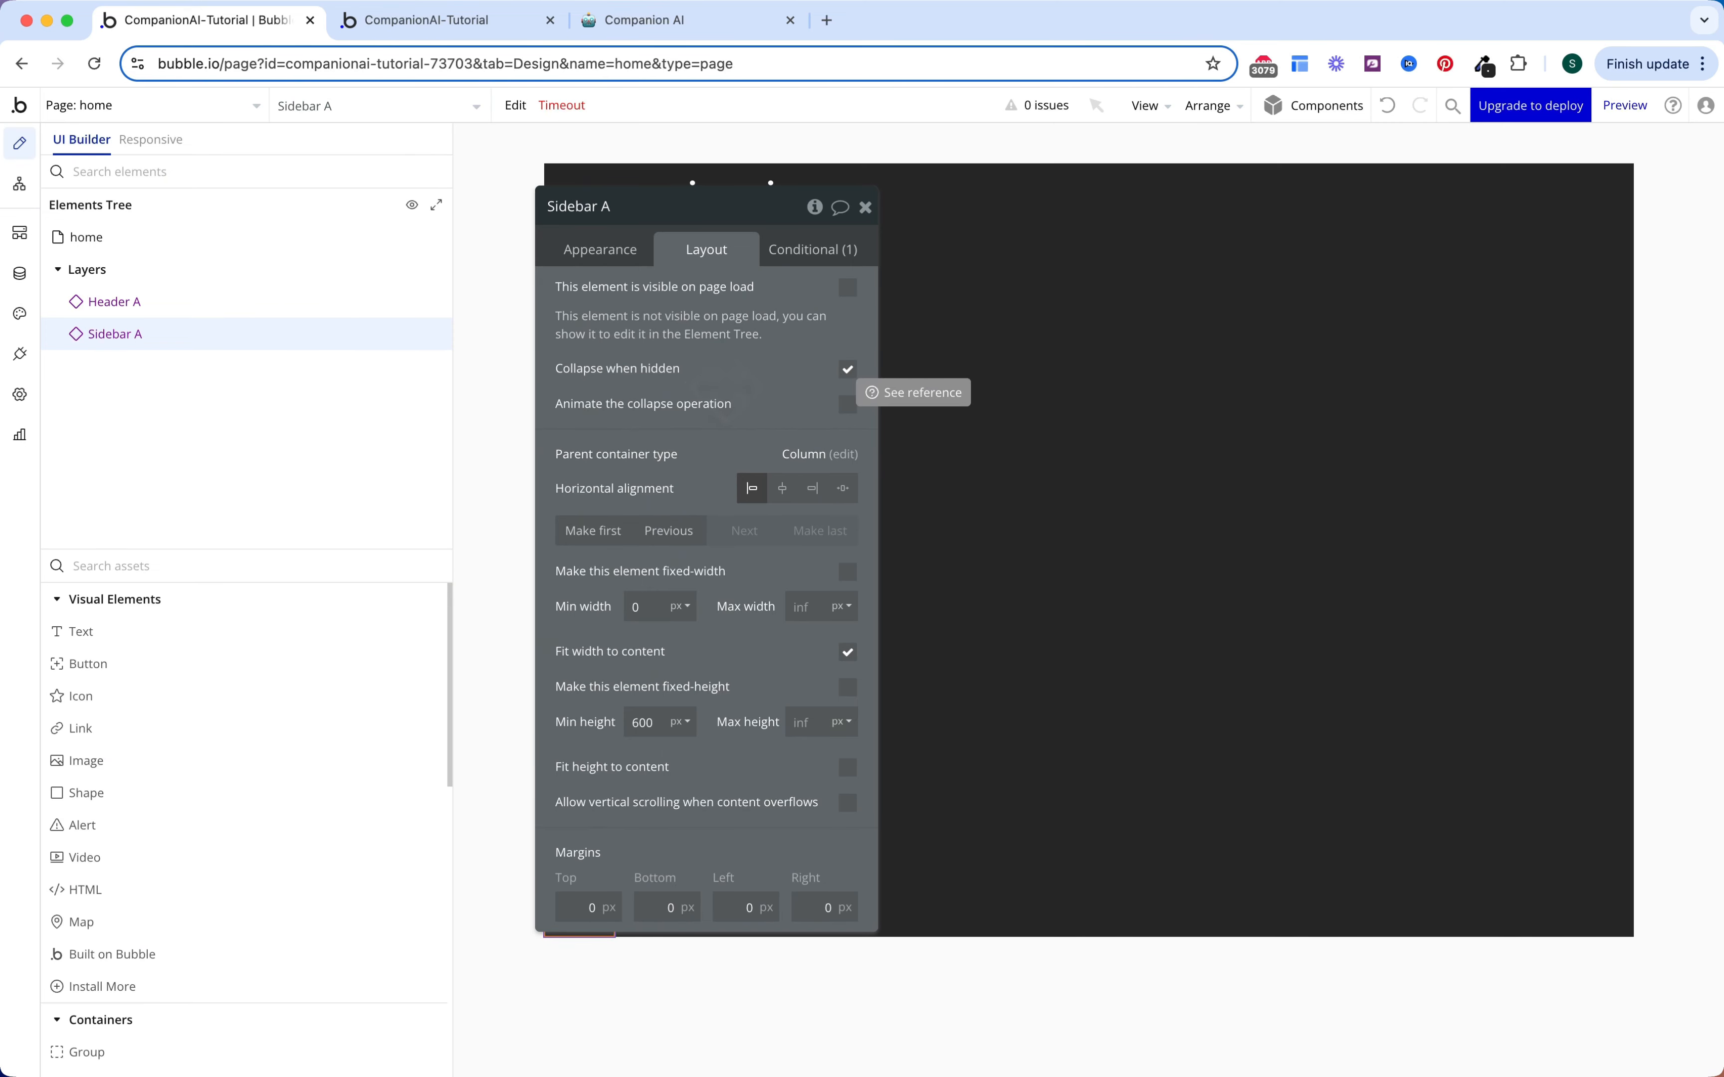
right_click(301, 341)
Step: Wrap the Sidebar in a new row group, Group A, stretched to the page bottom
mouse_move(527, 482)
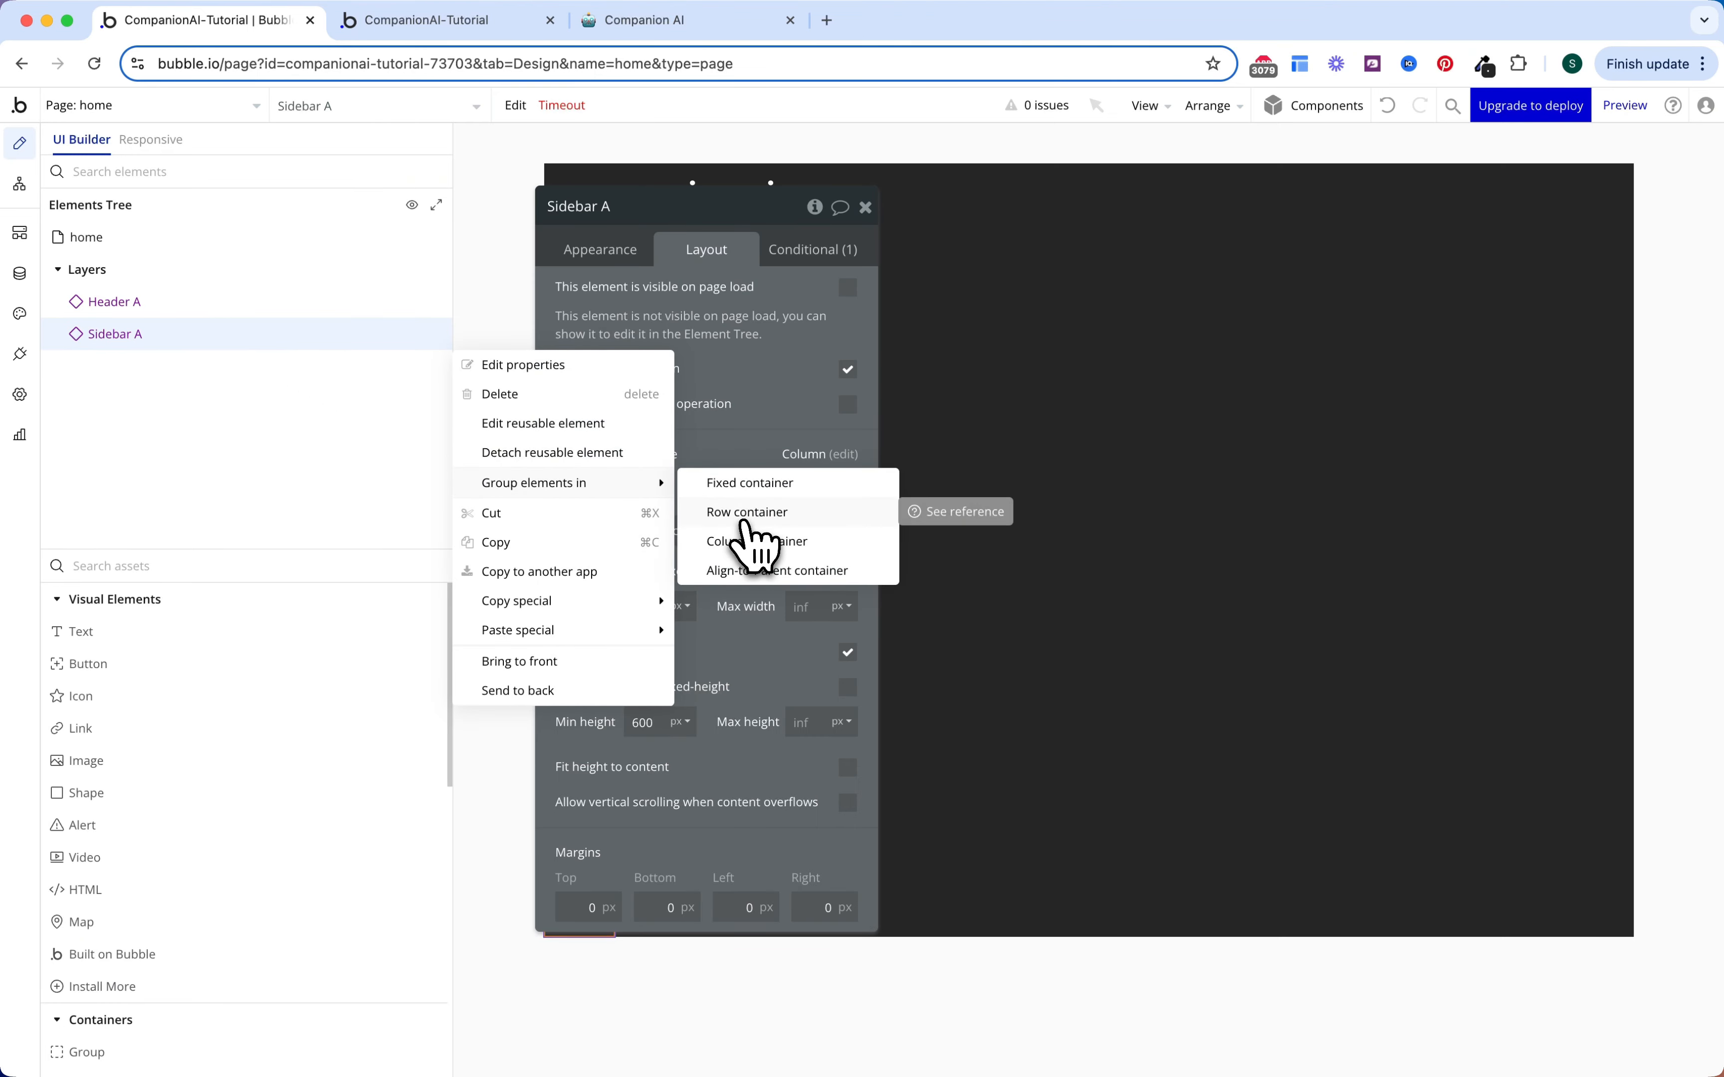
click(747, 512)
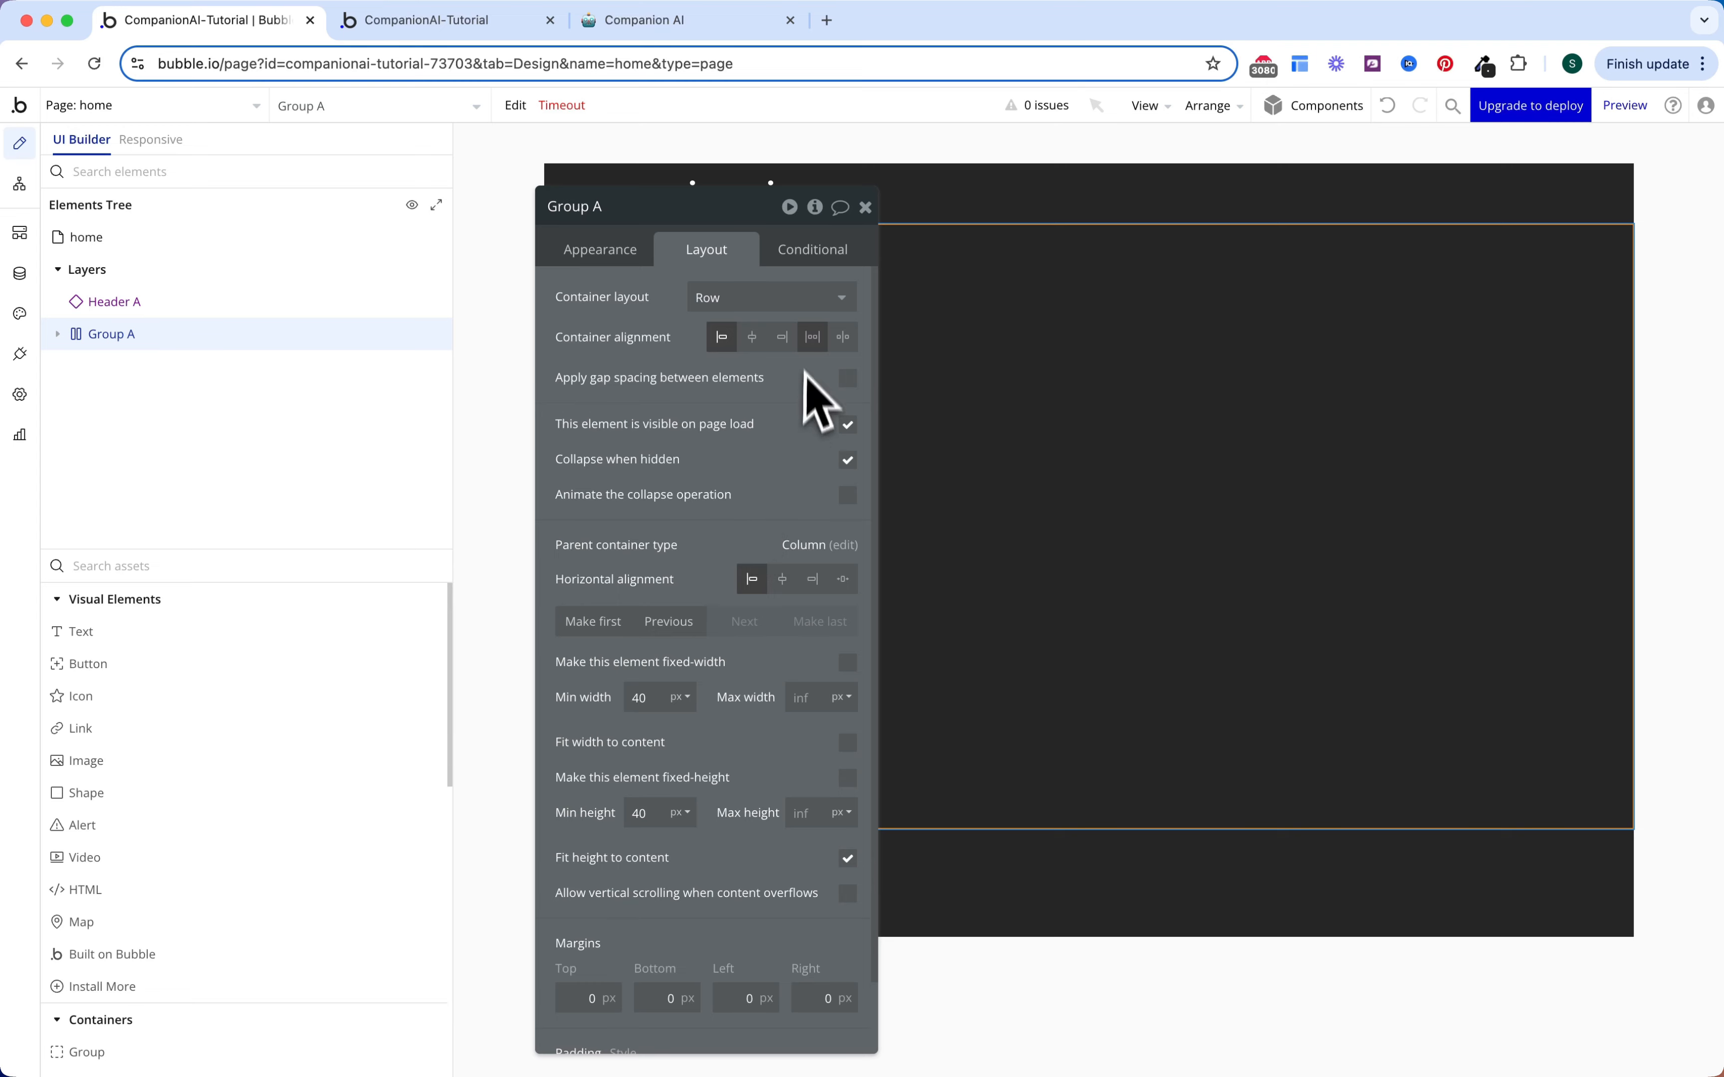
click(848, 859)
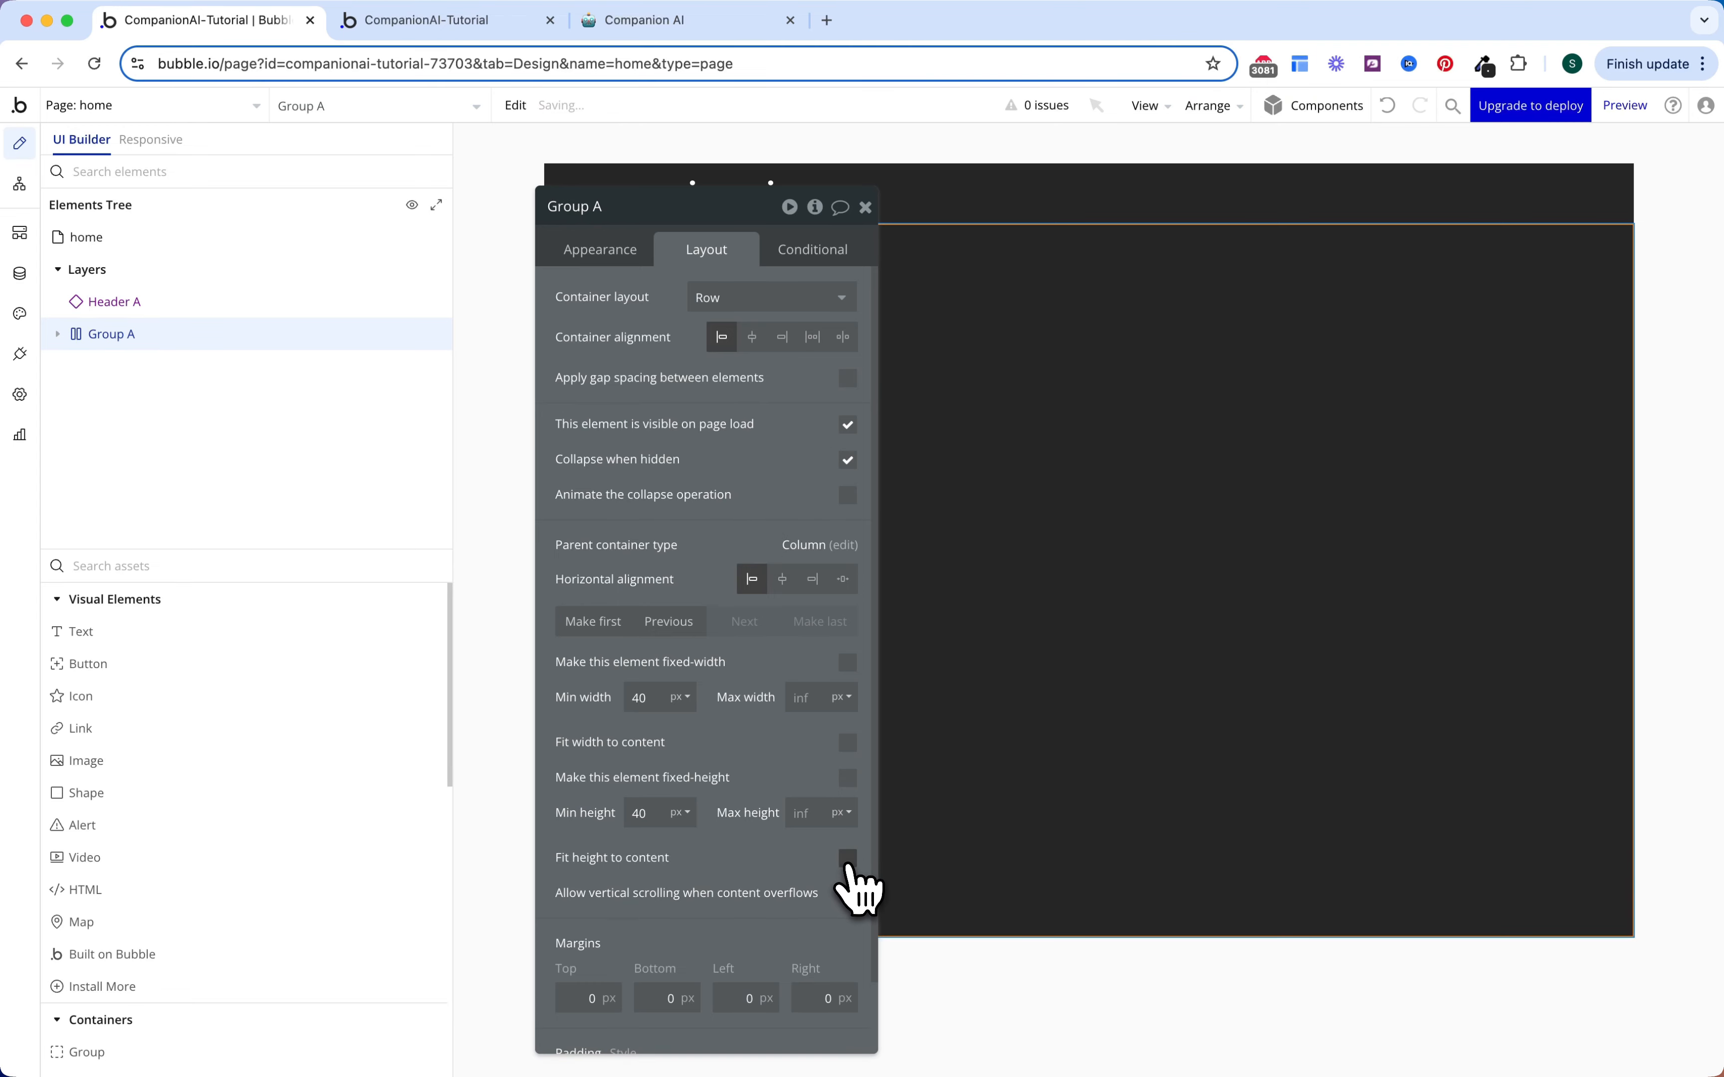
key(Escape)
Step: Set the Sidebar inside Group A to stretch vertically to full height
double_click(666, 773)
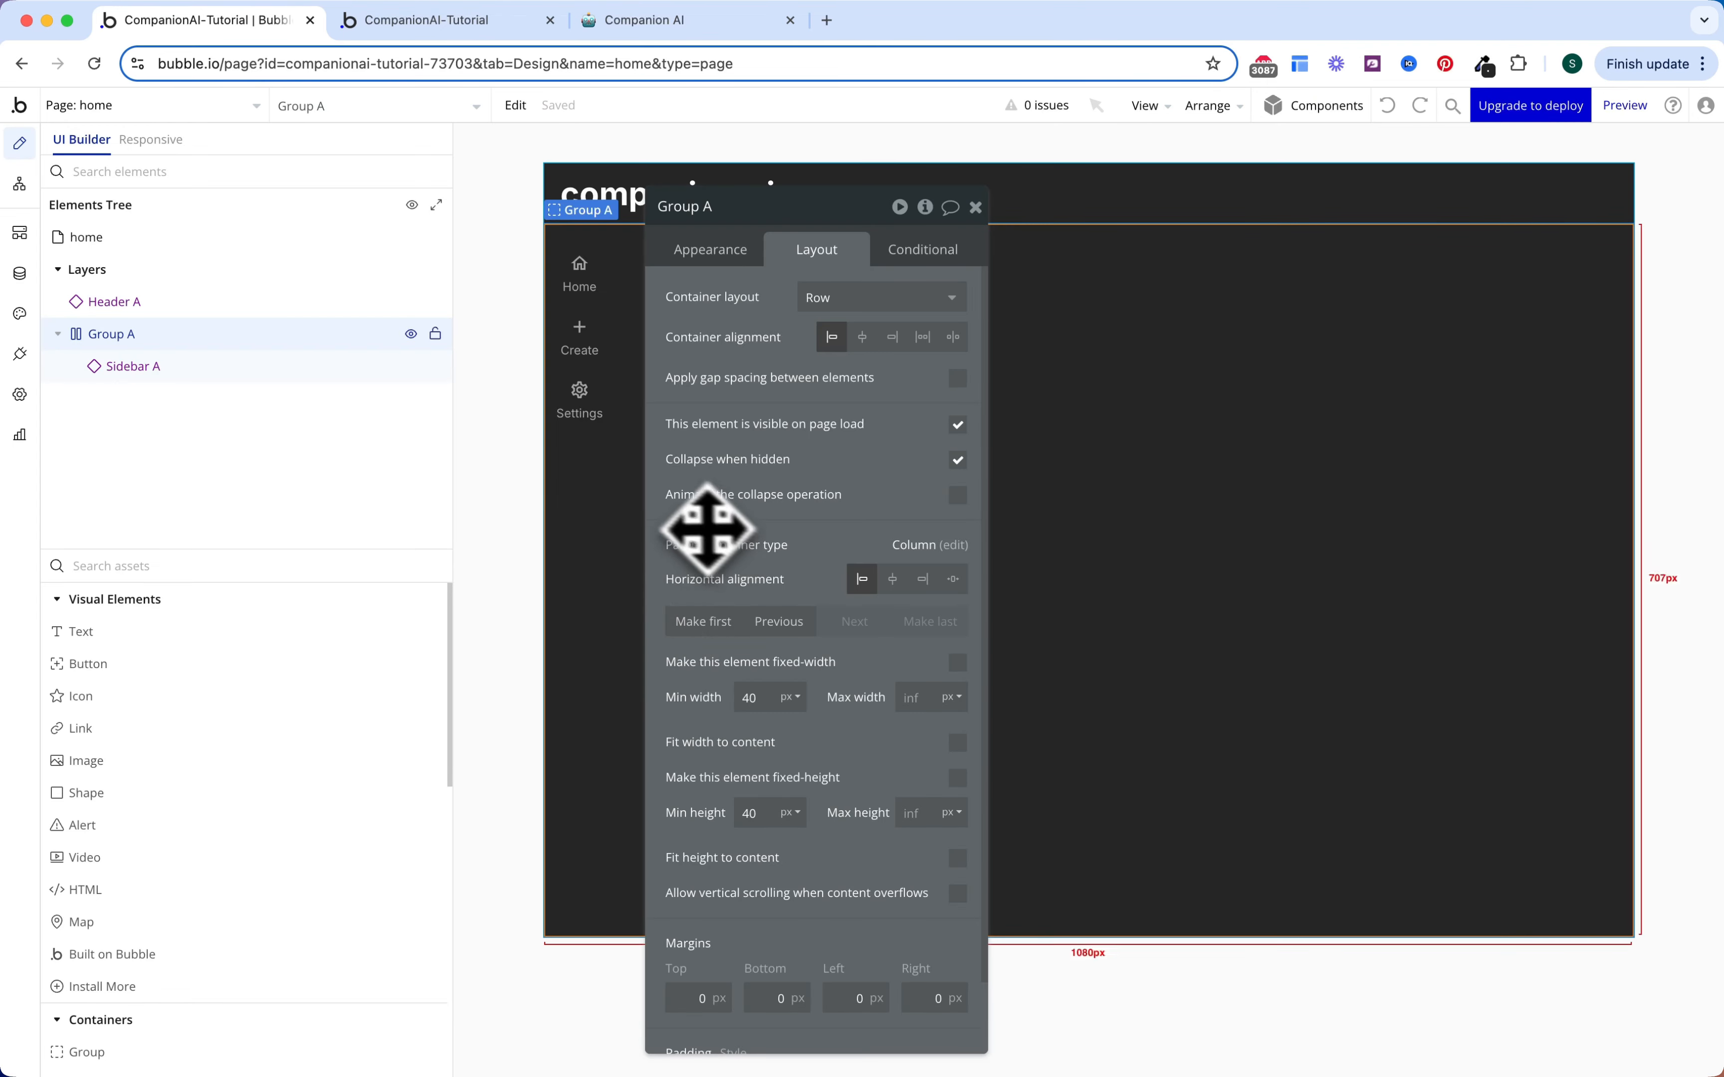
click(602, 531)
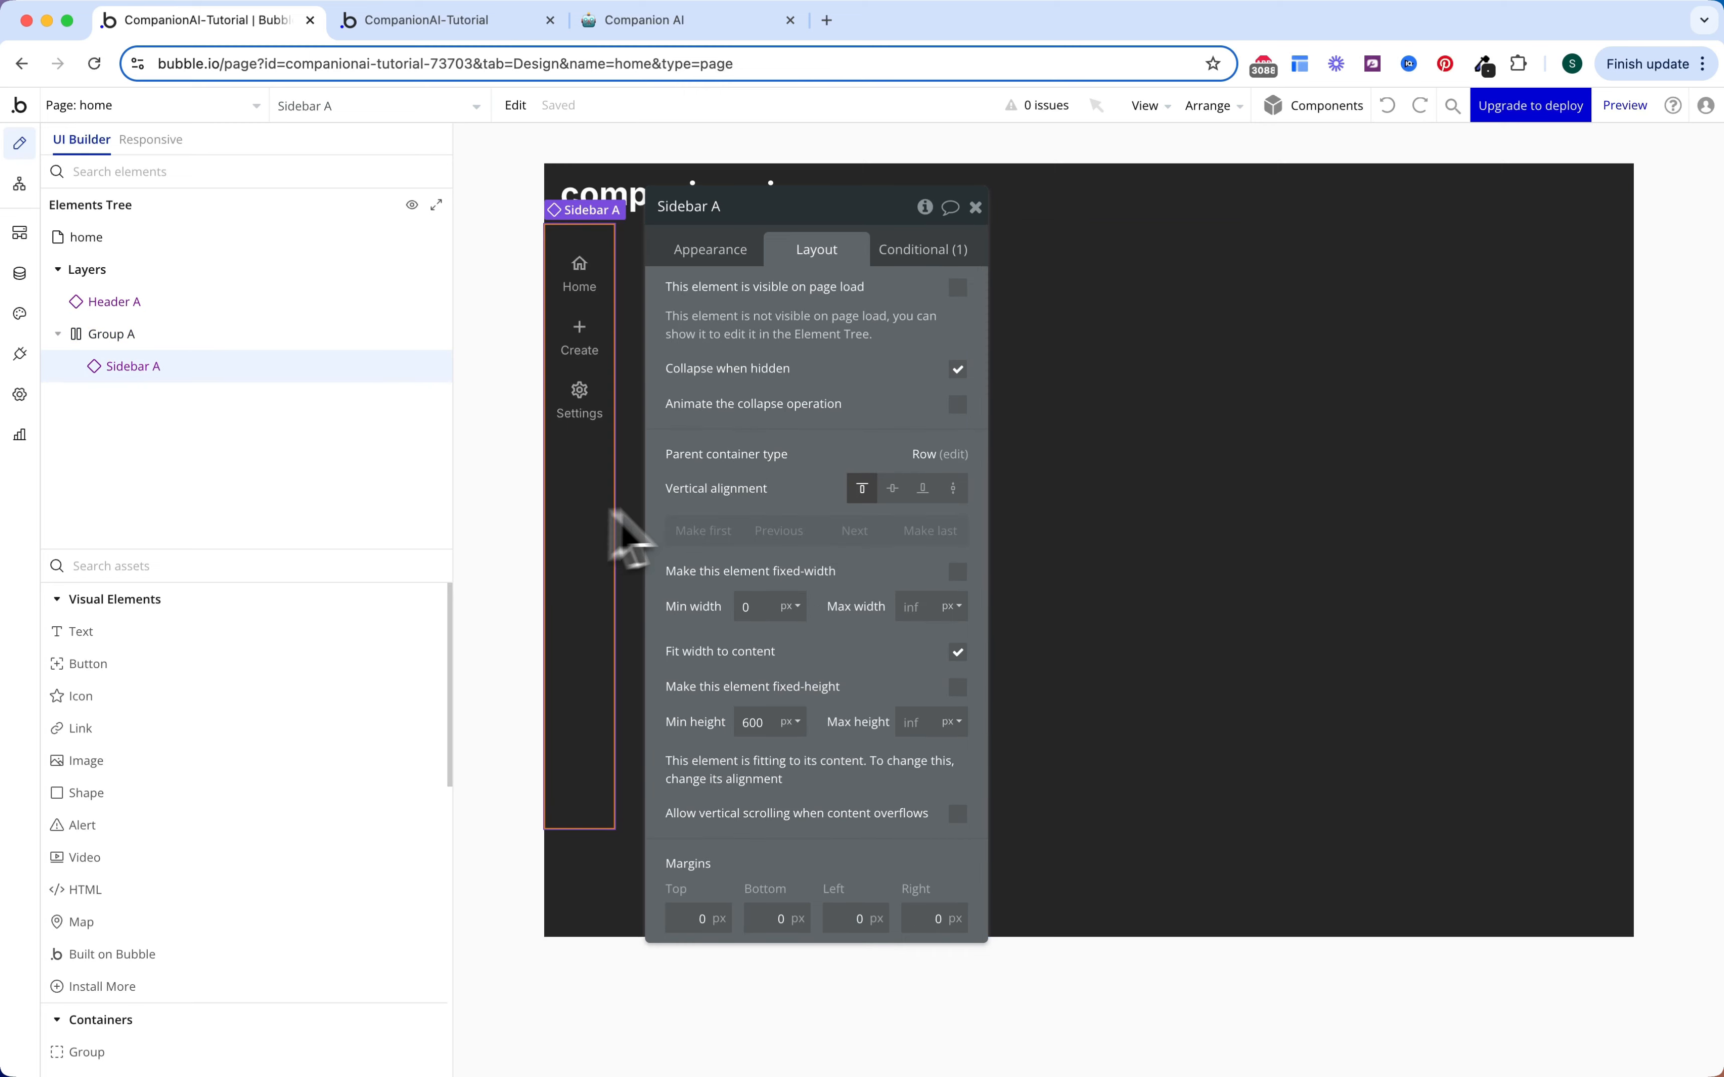
click(954, 490)
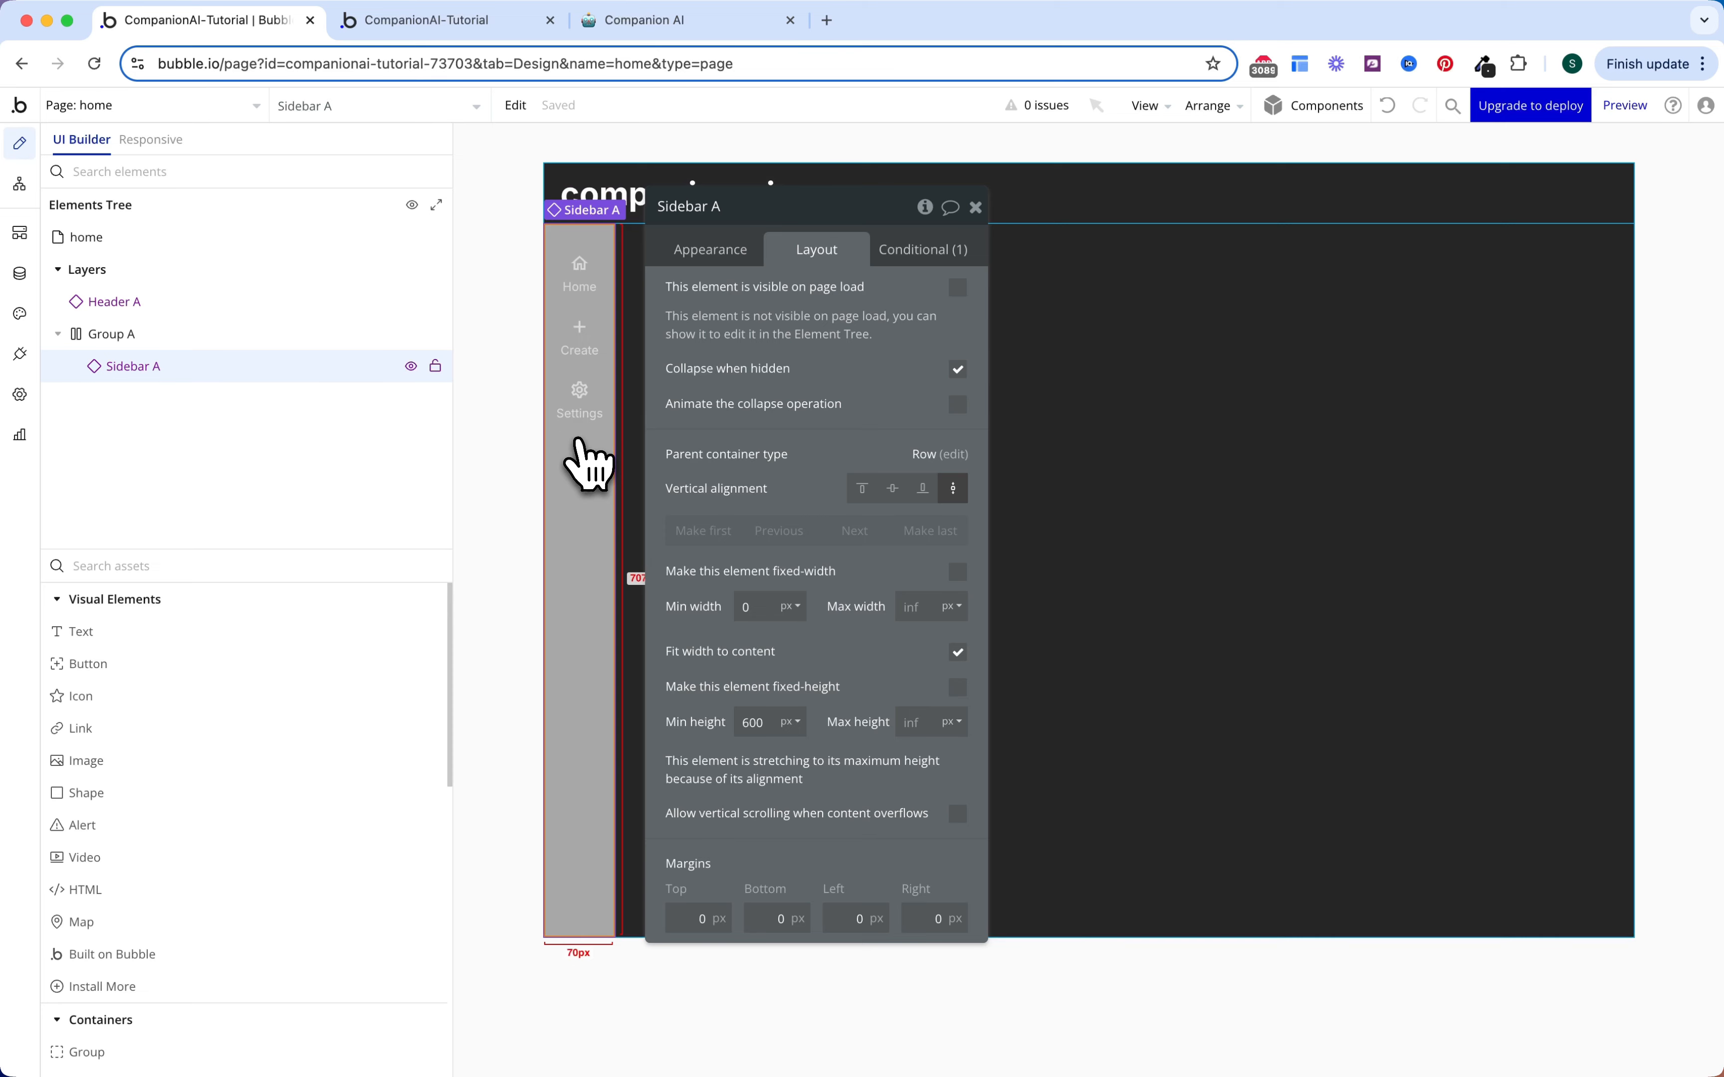
key(Escape)
Step: Rename Group A to 'Main Group' and bring up Header A's options in the Elements Tree
click(257, 335)
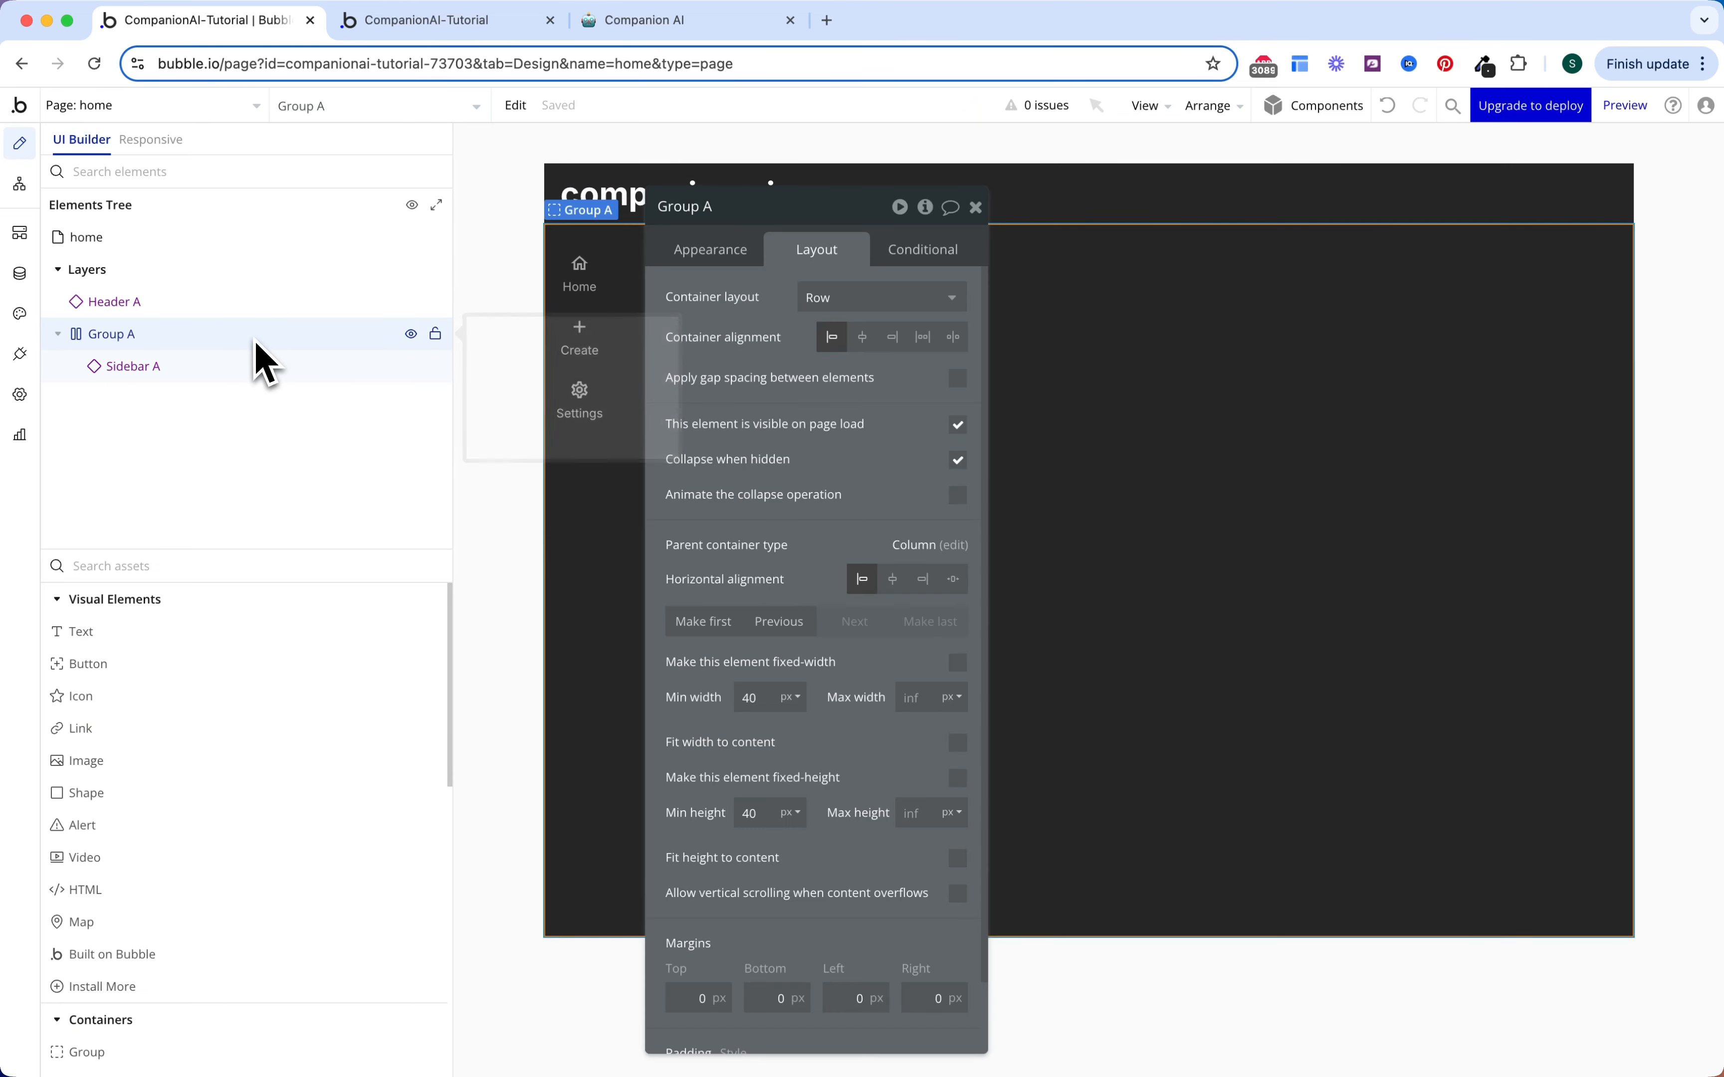
click(255, 335)
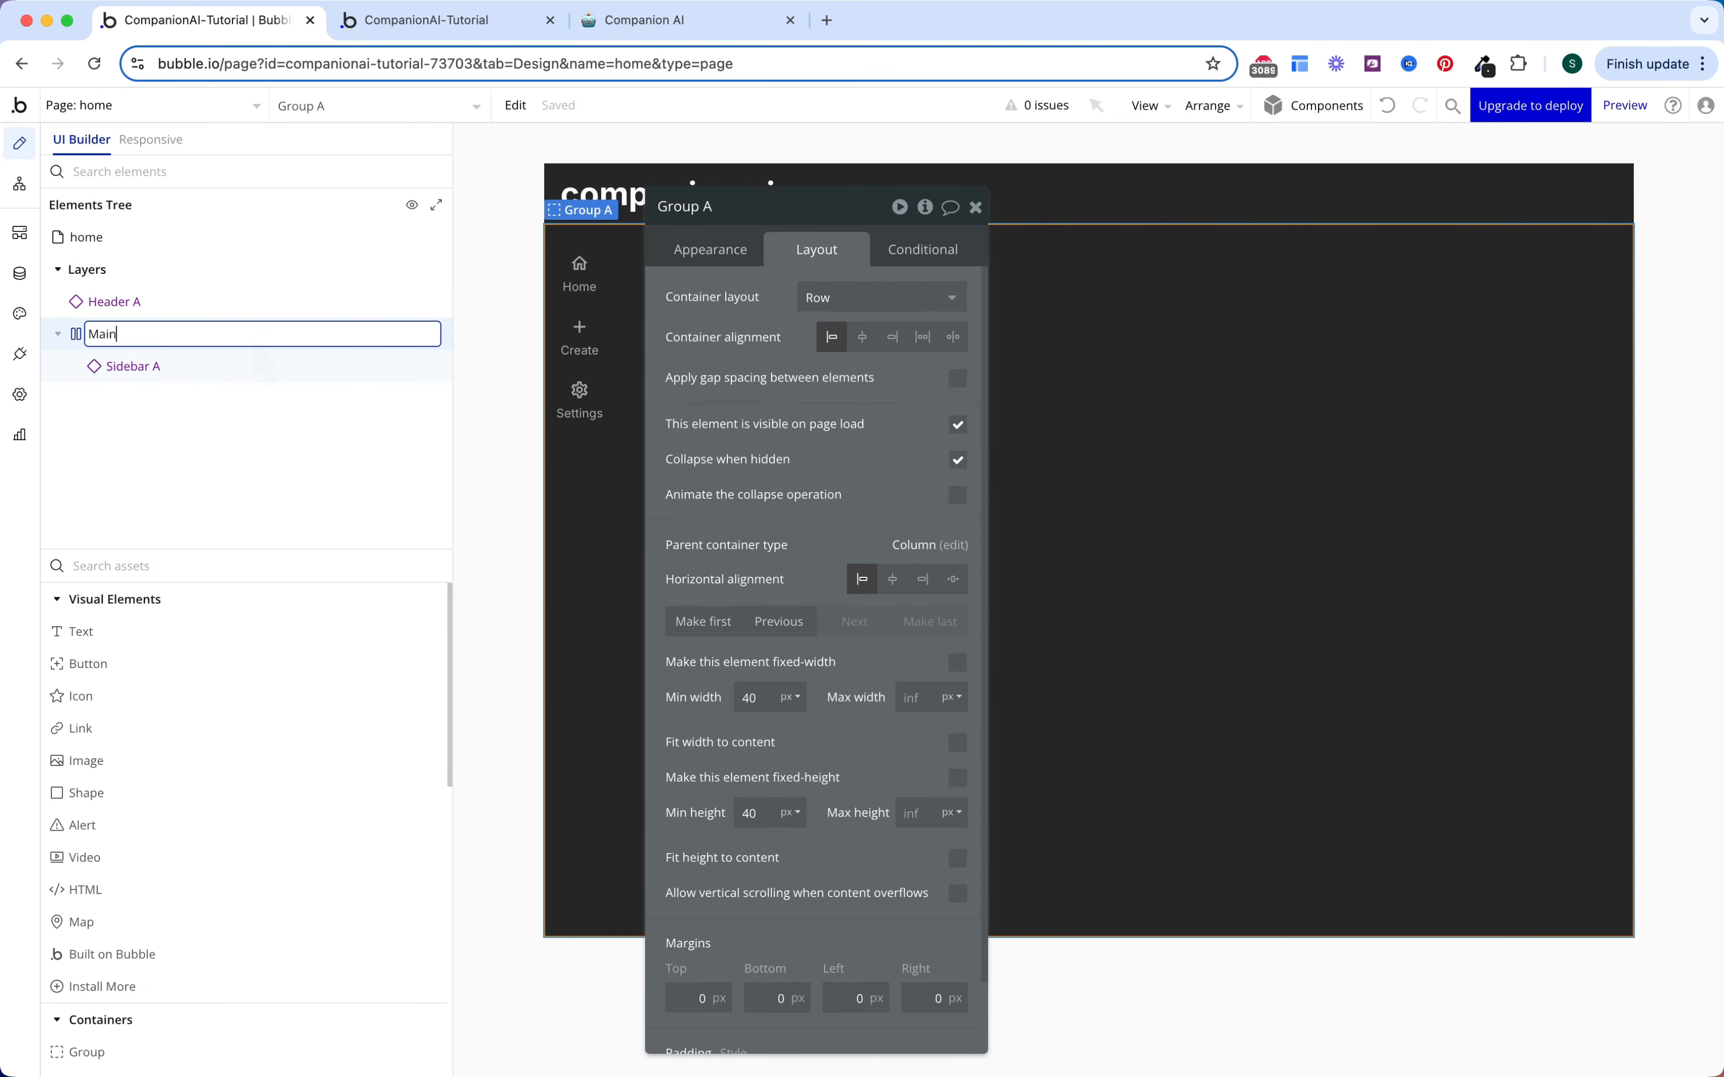
click(256, 351)
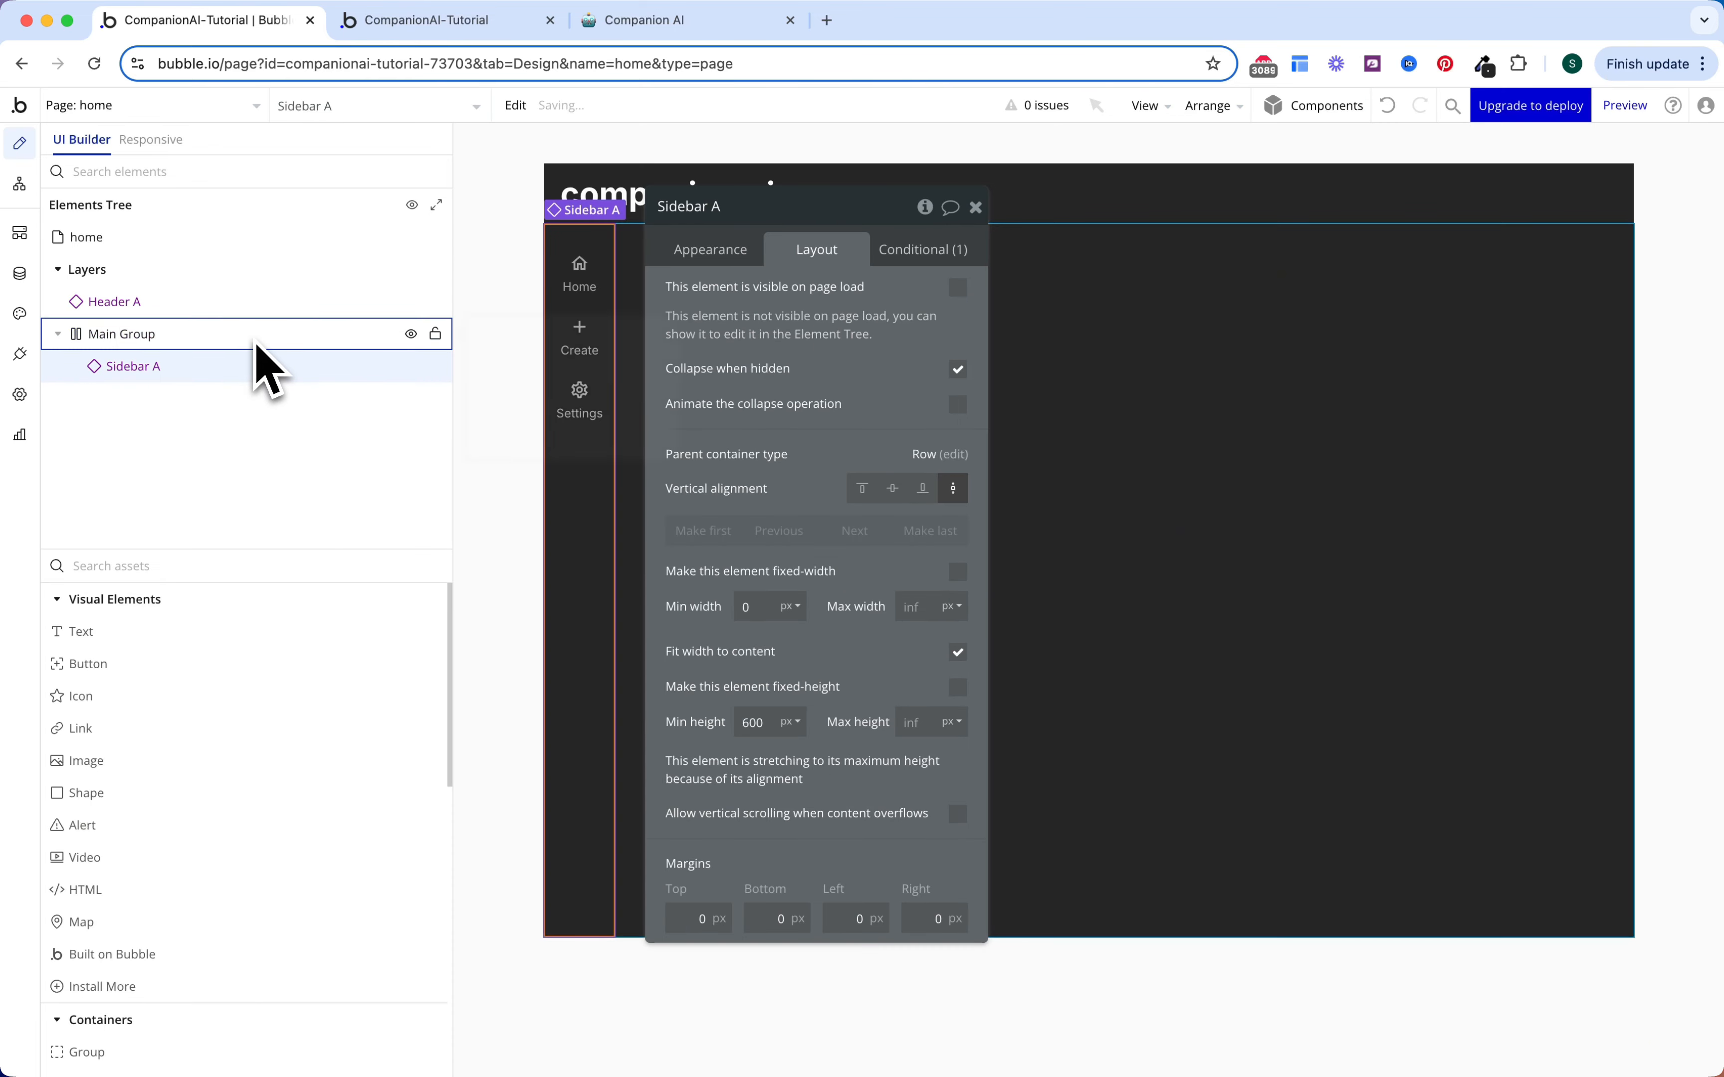
click(261, 306)
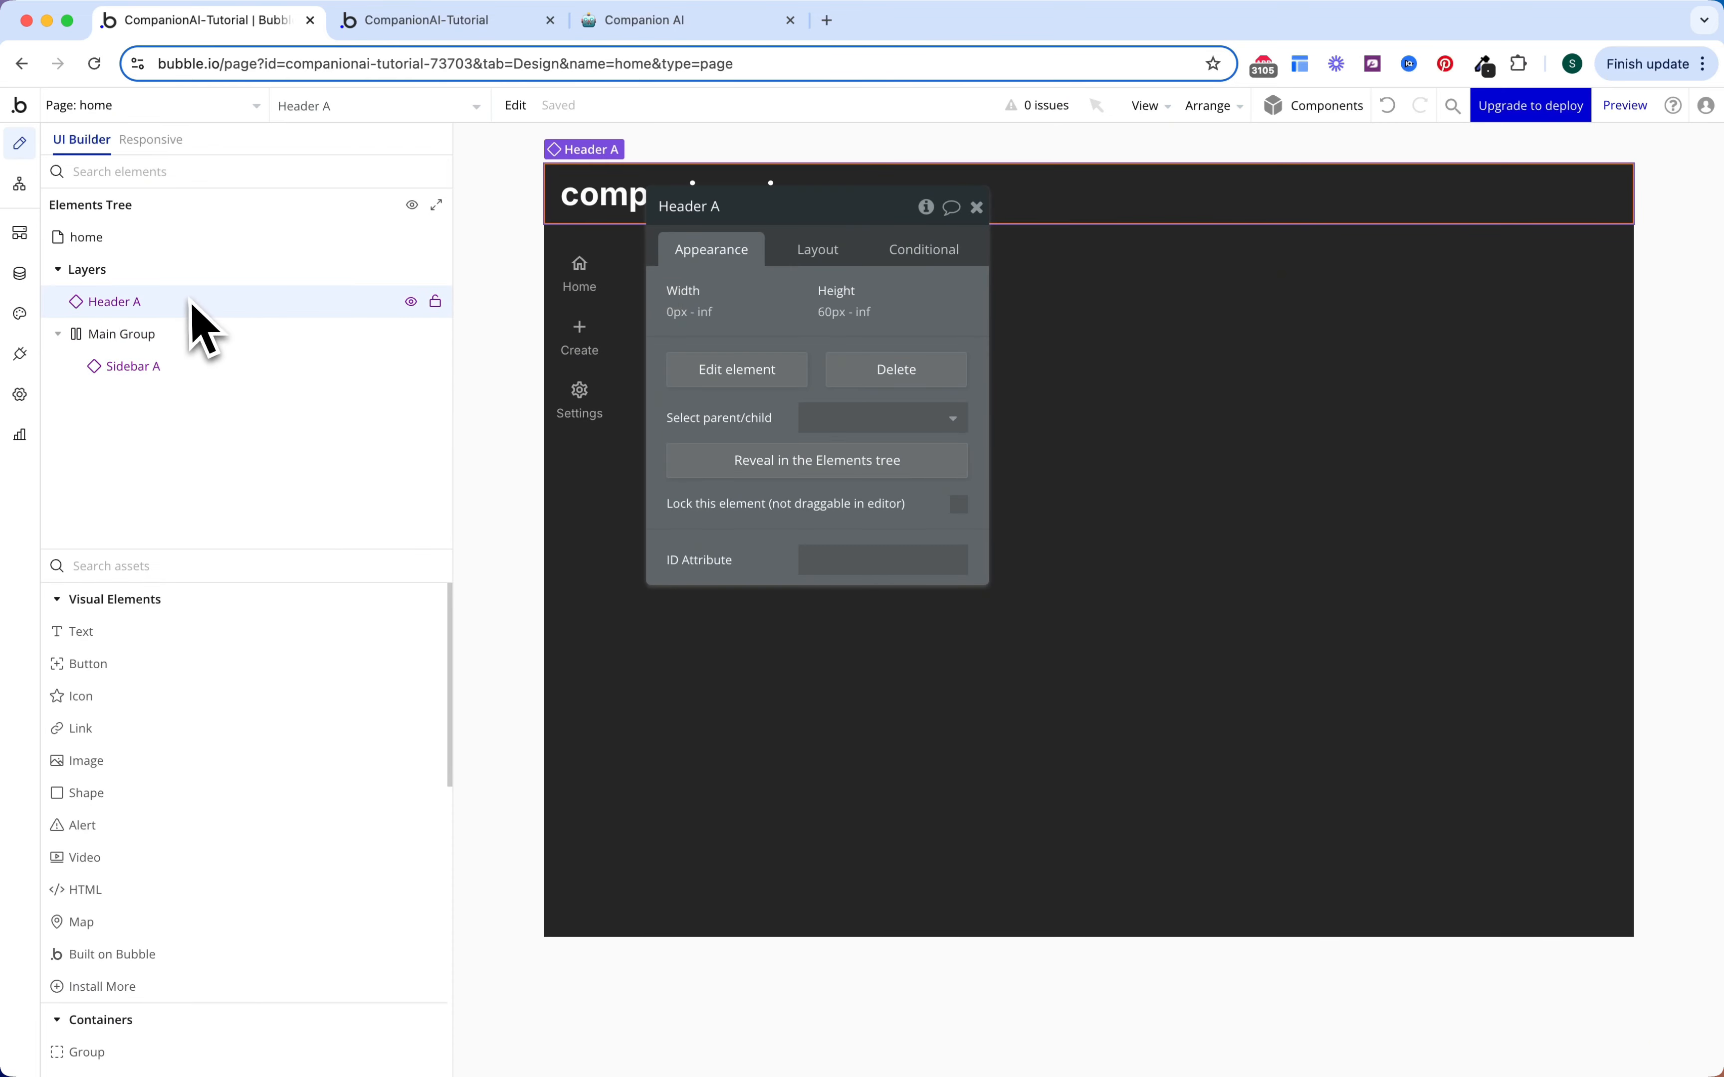
right_click(192, 303)
Step: Give the Header an independent solid 1px Gray 70 bottom border
click(503, 393)
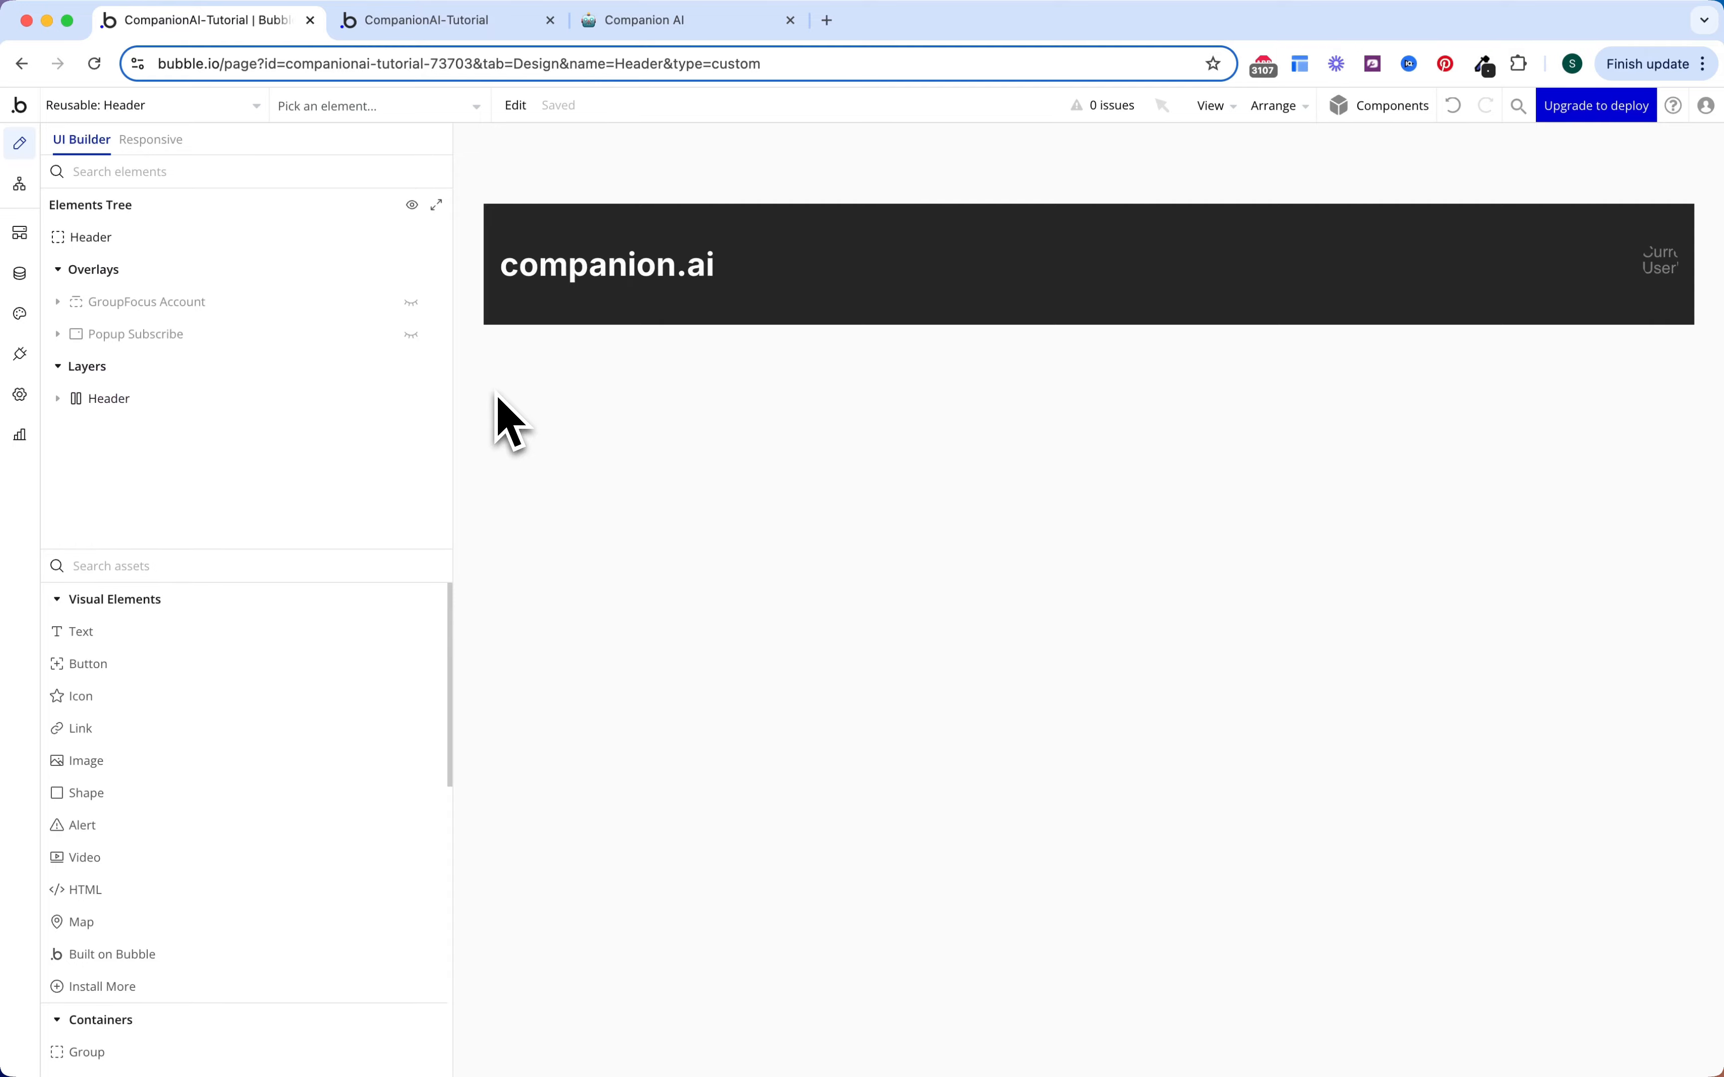
scroll(855, 534, down, 1)
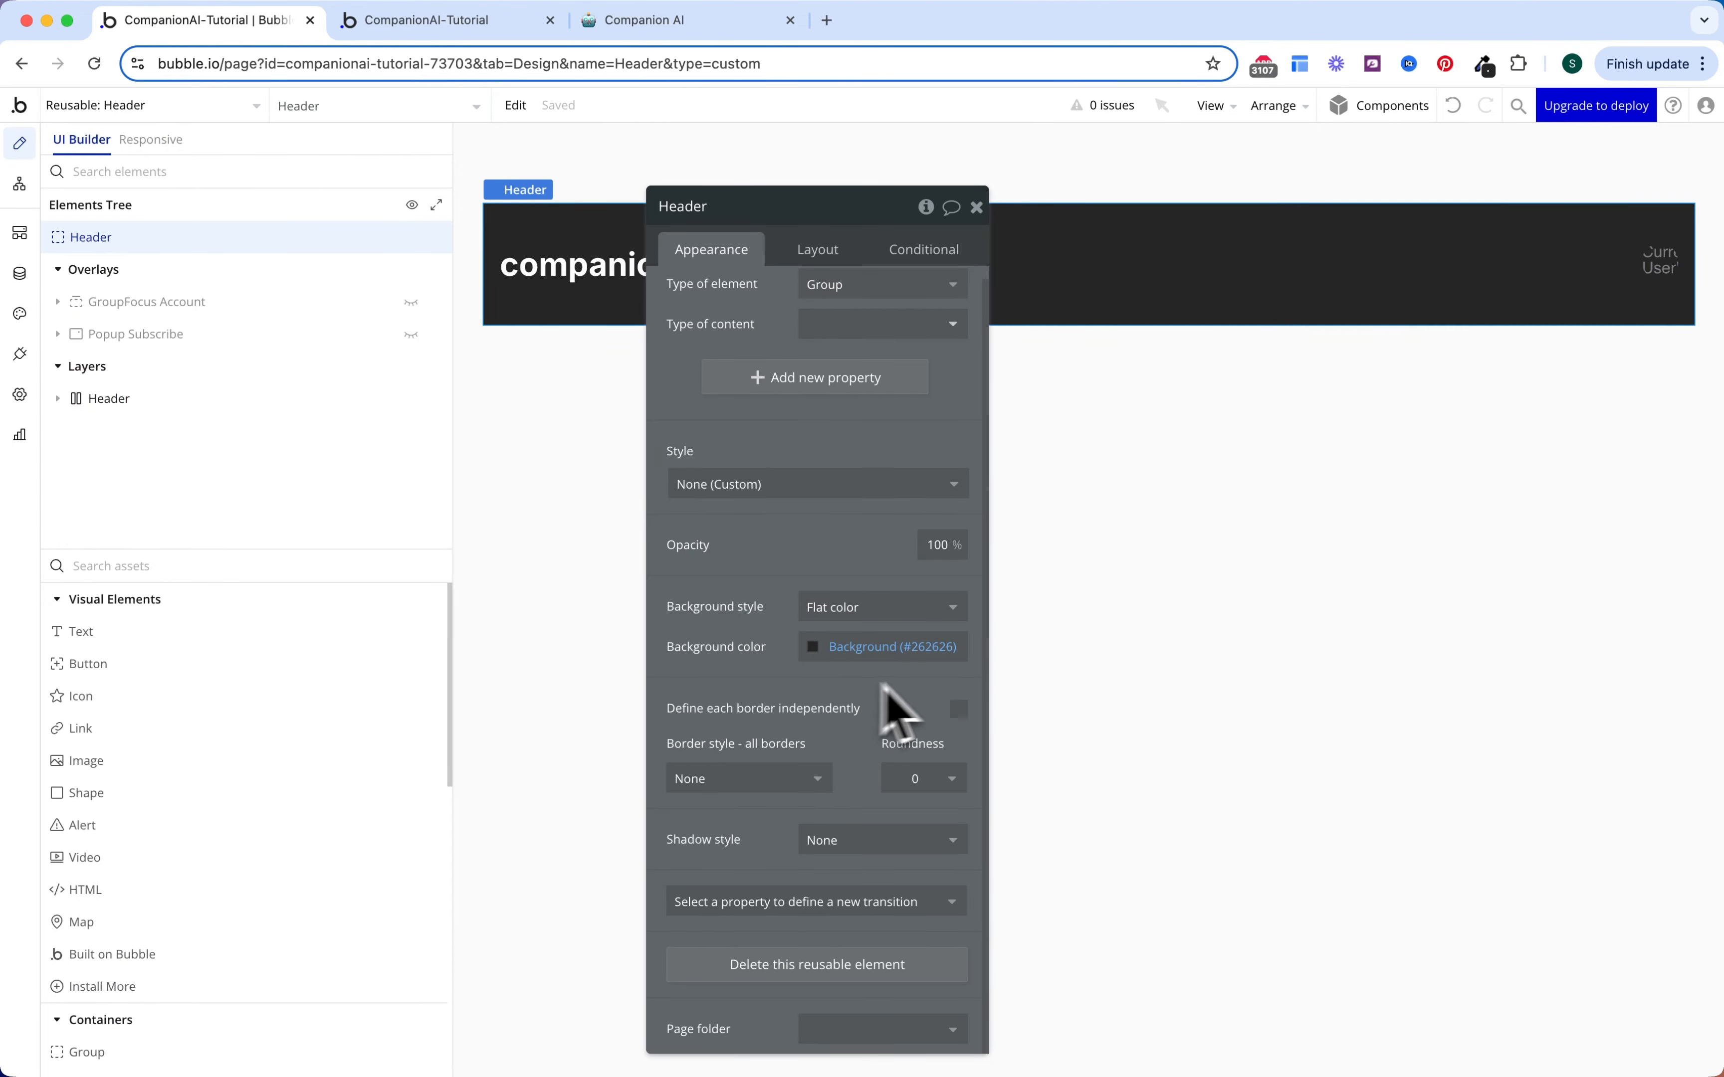
click(961, 713)
scroll(816, 826, down, 3)
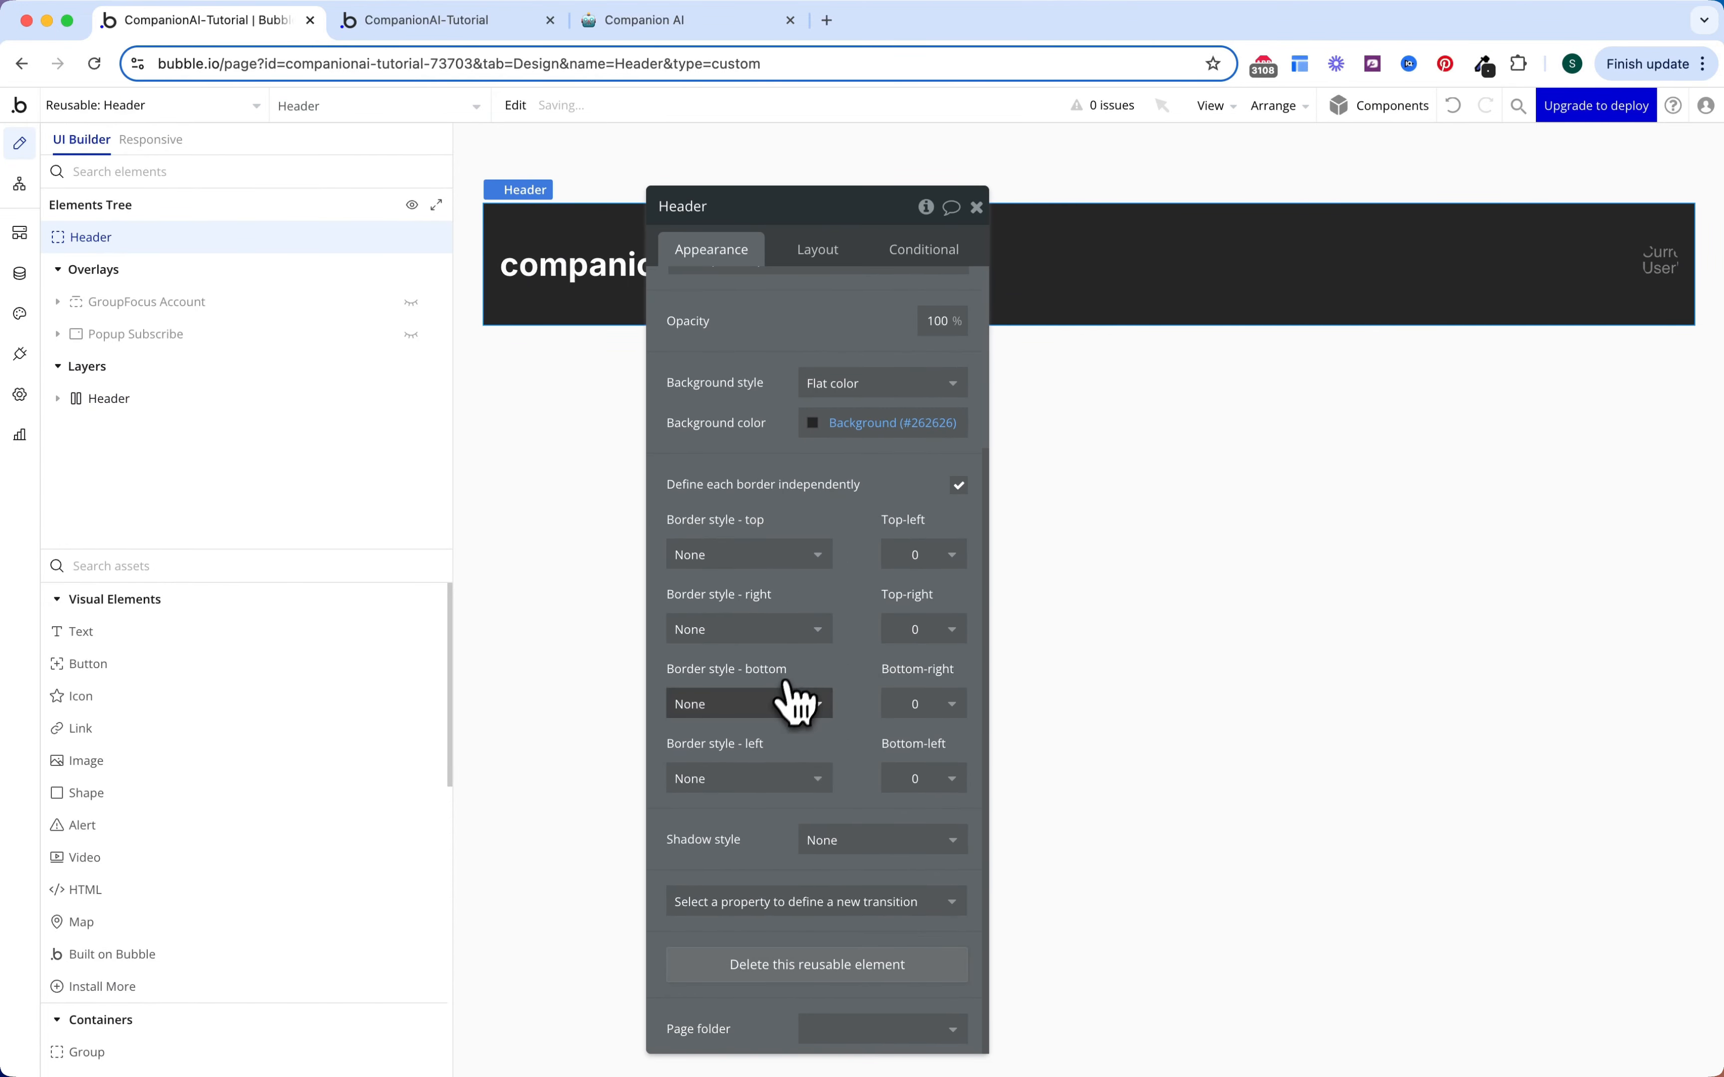
click(787, 701)
click(769, 798)
scroll(854, 750, down, 3)
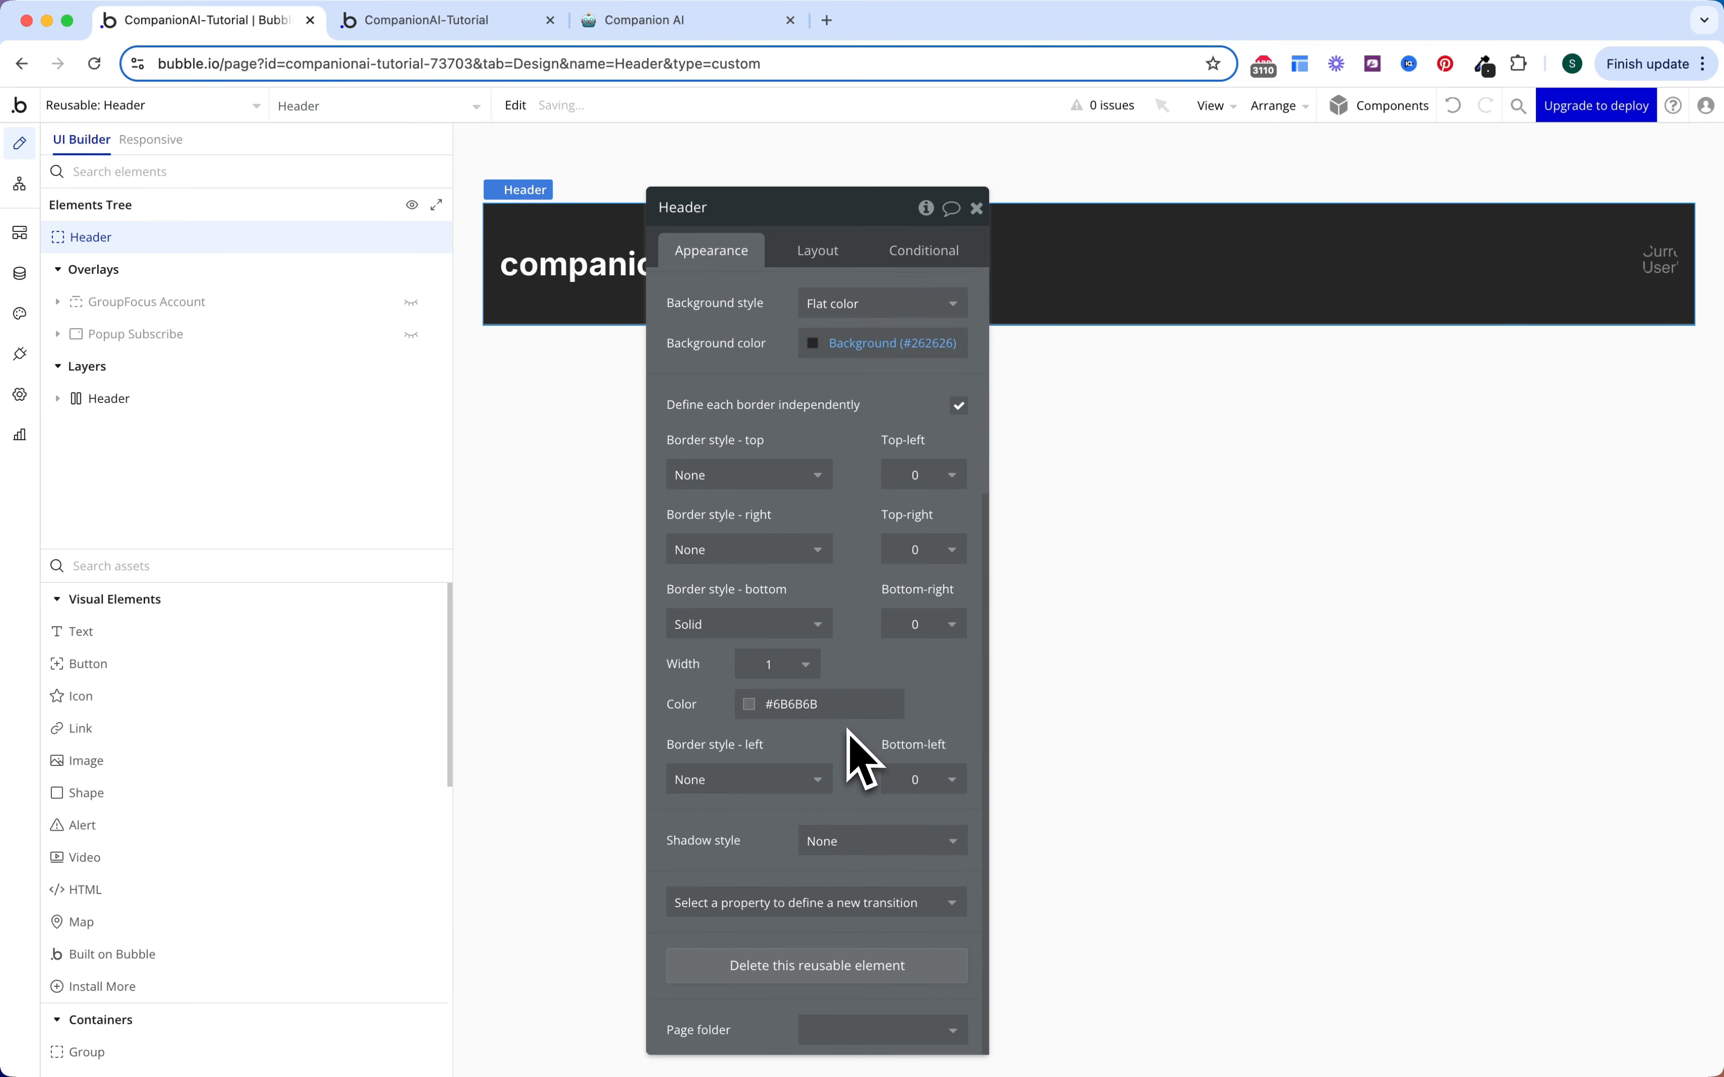
click(790, 704)
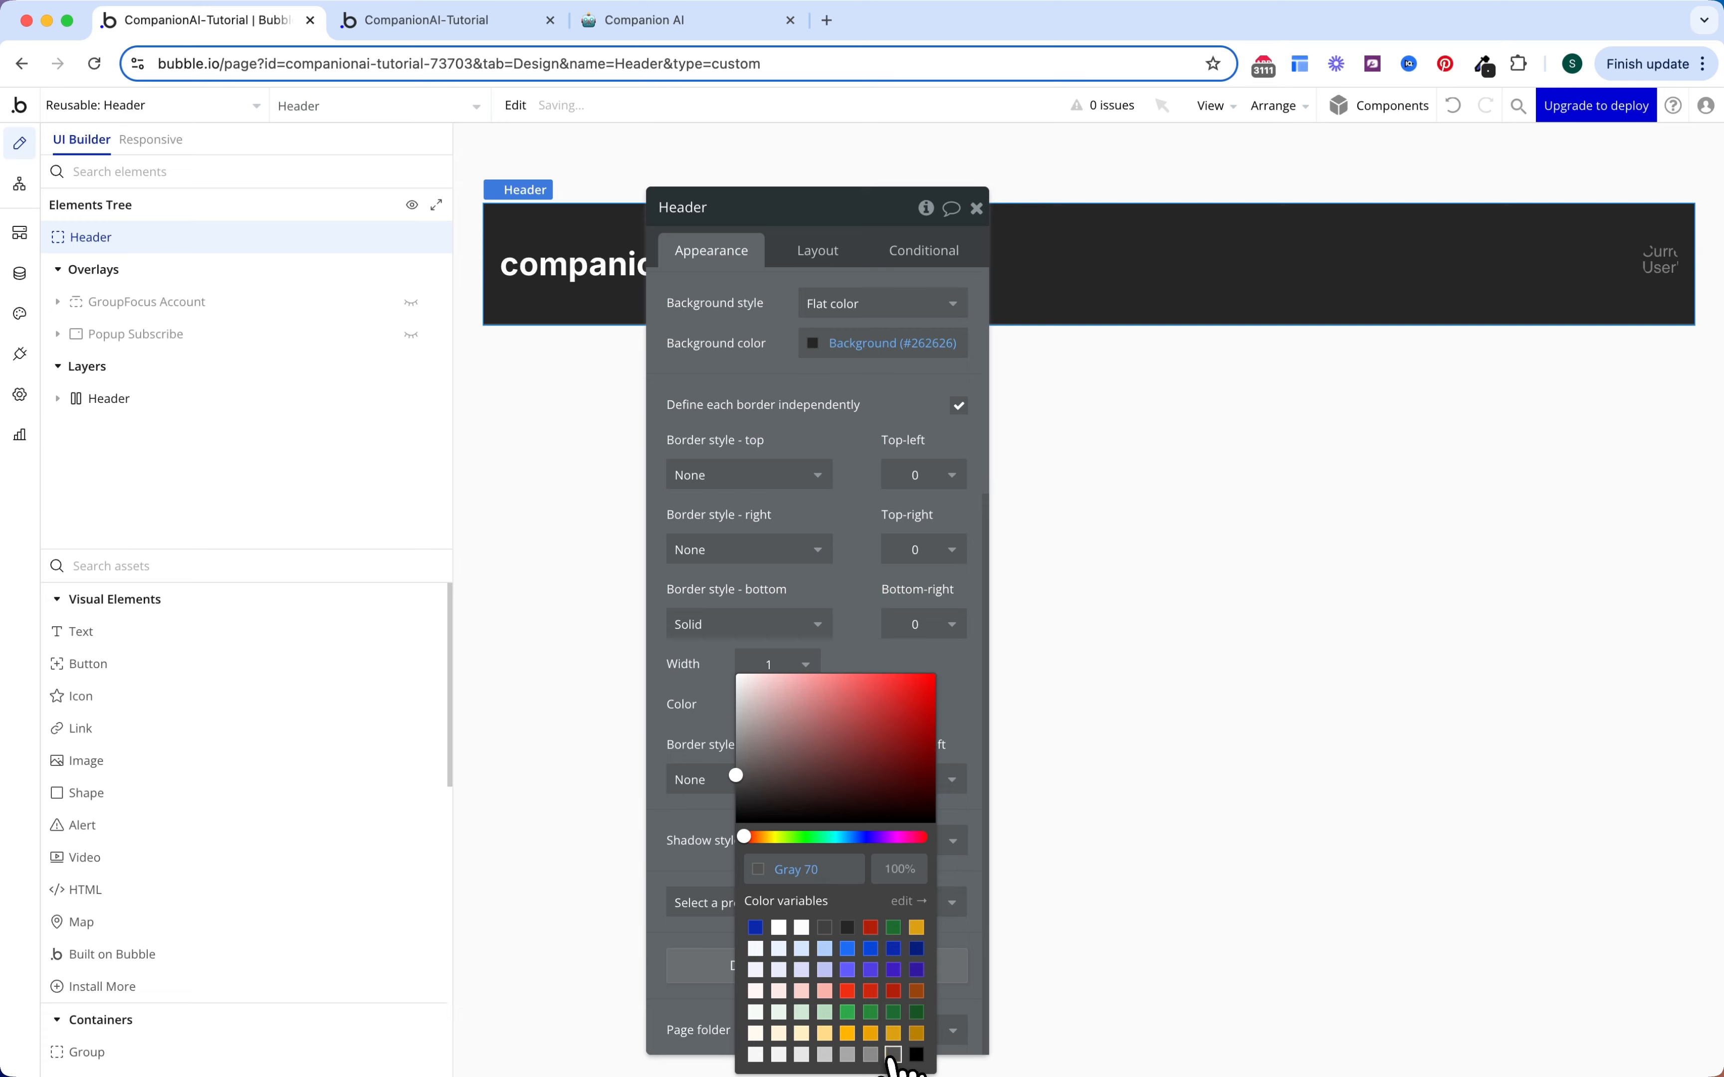
Step: Close the Header editor and return to the home page
key(Escape)
key(Escape)
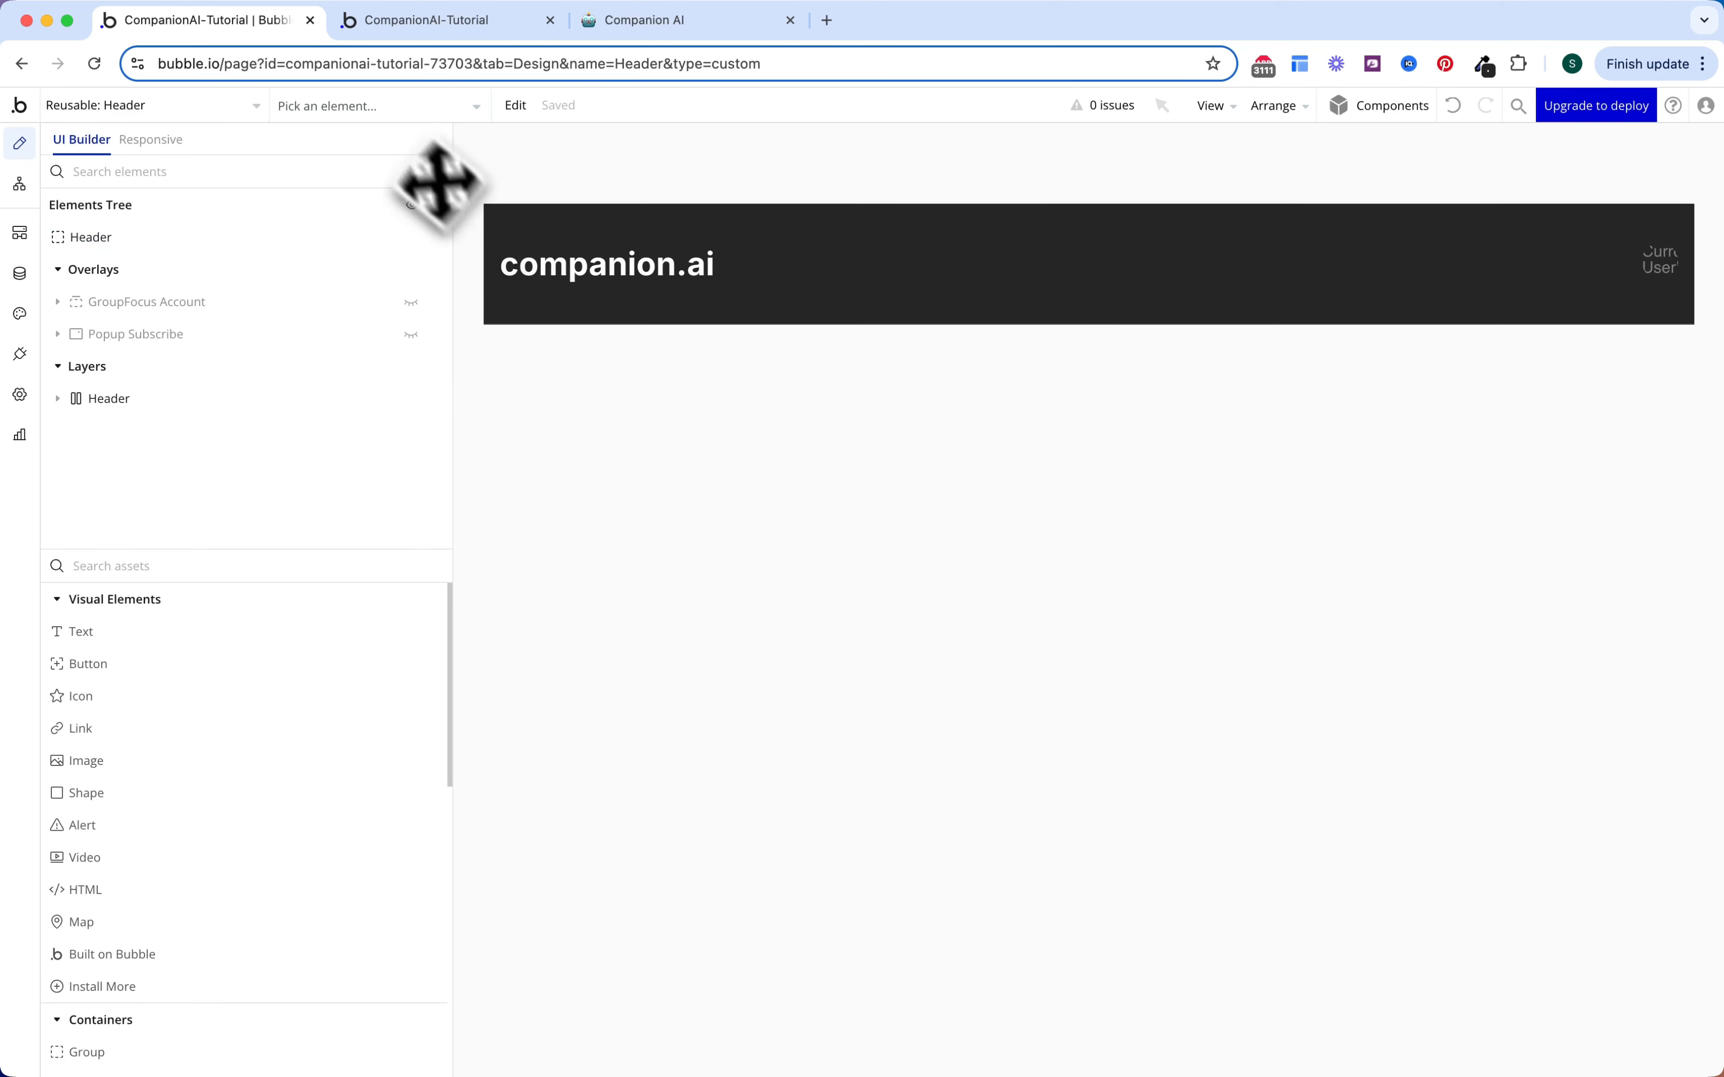
click(181, 108)
click(341, 172)
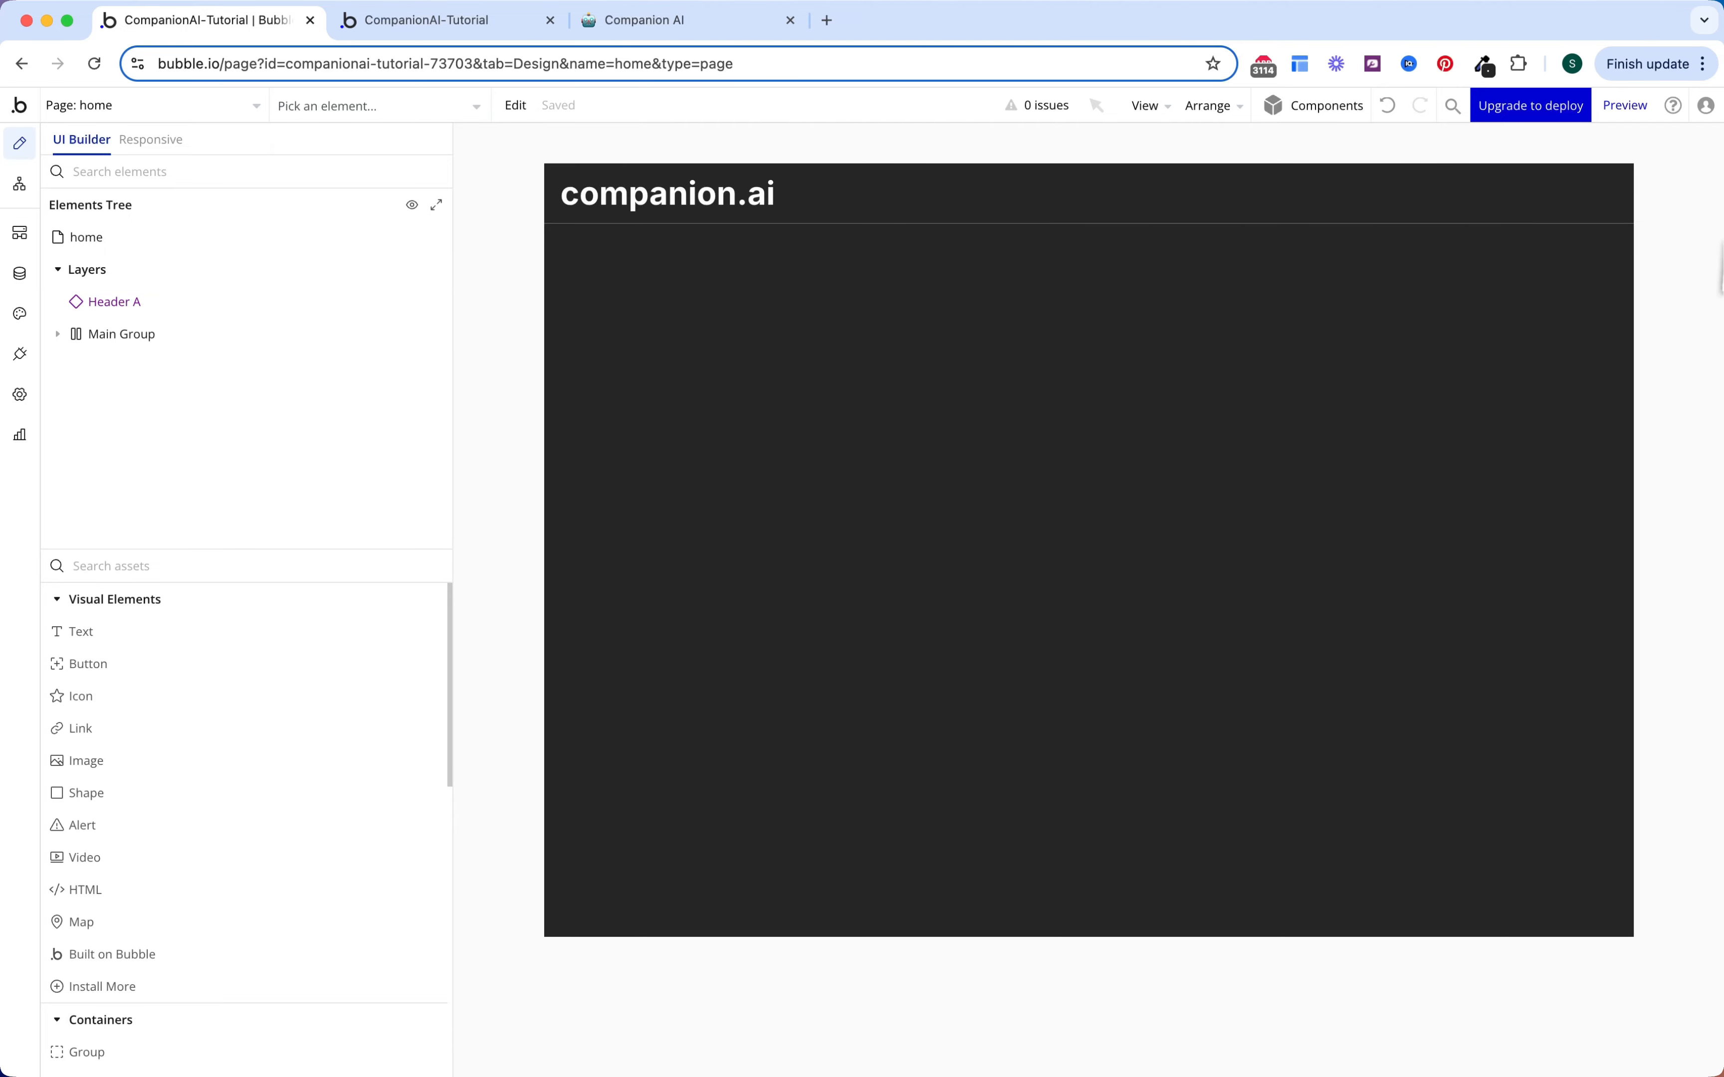
Step: Check the running app's dark header and sidebar, then switch the editor to the Sidebar element
click(448, 22)
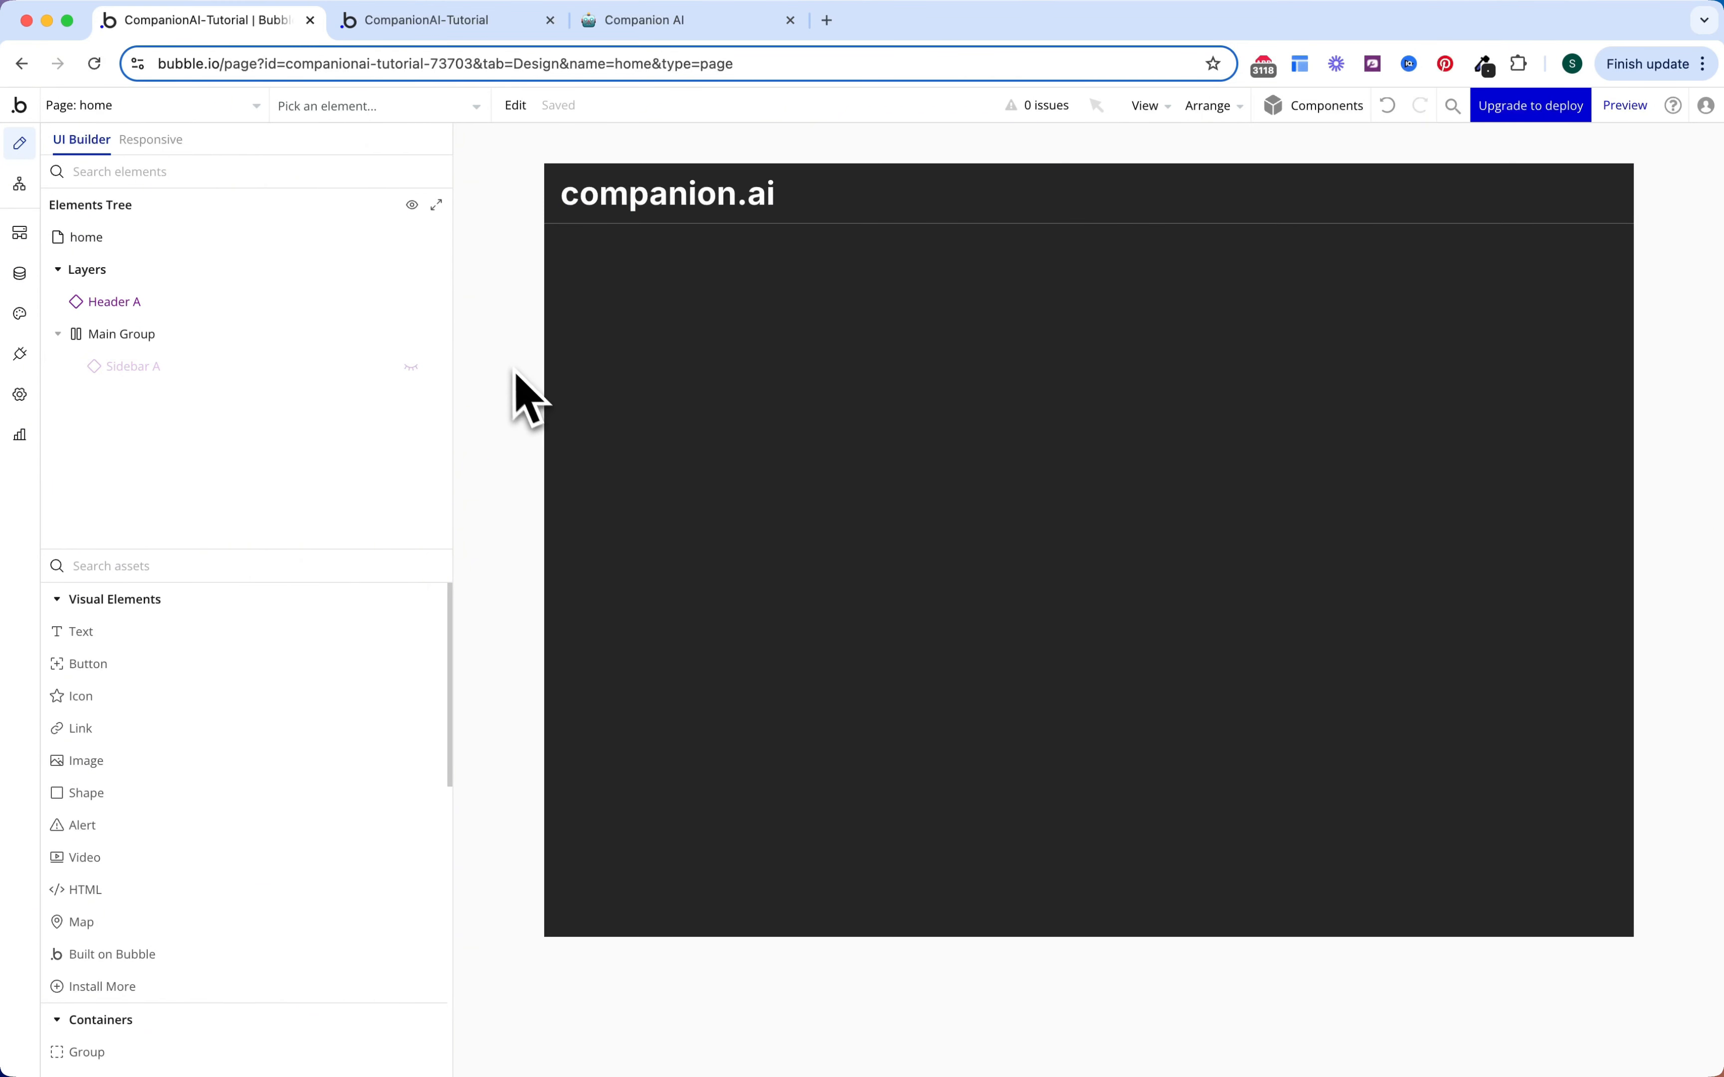
click(232, 108)
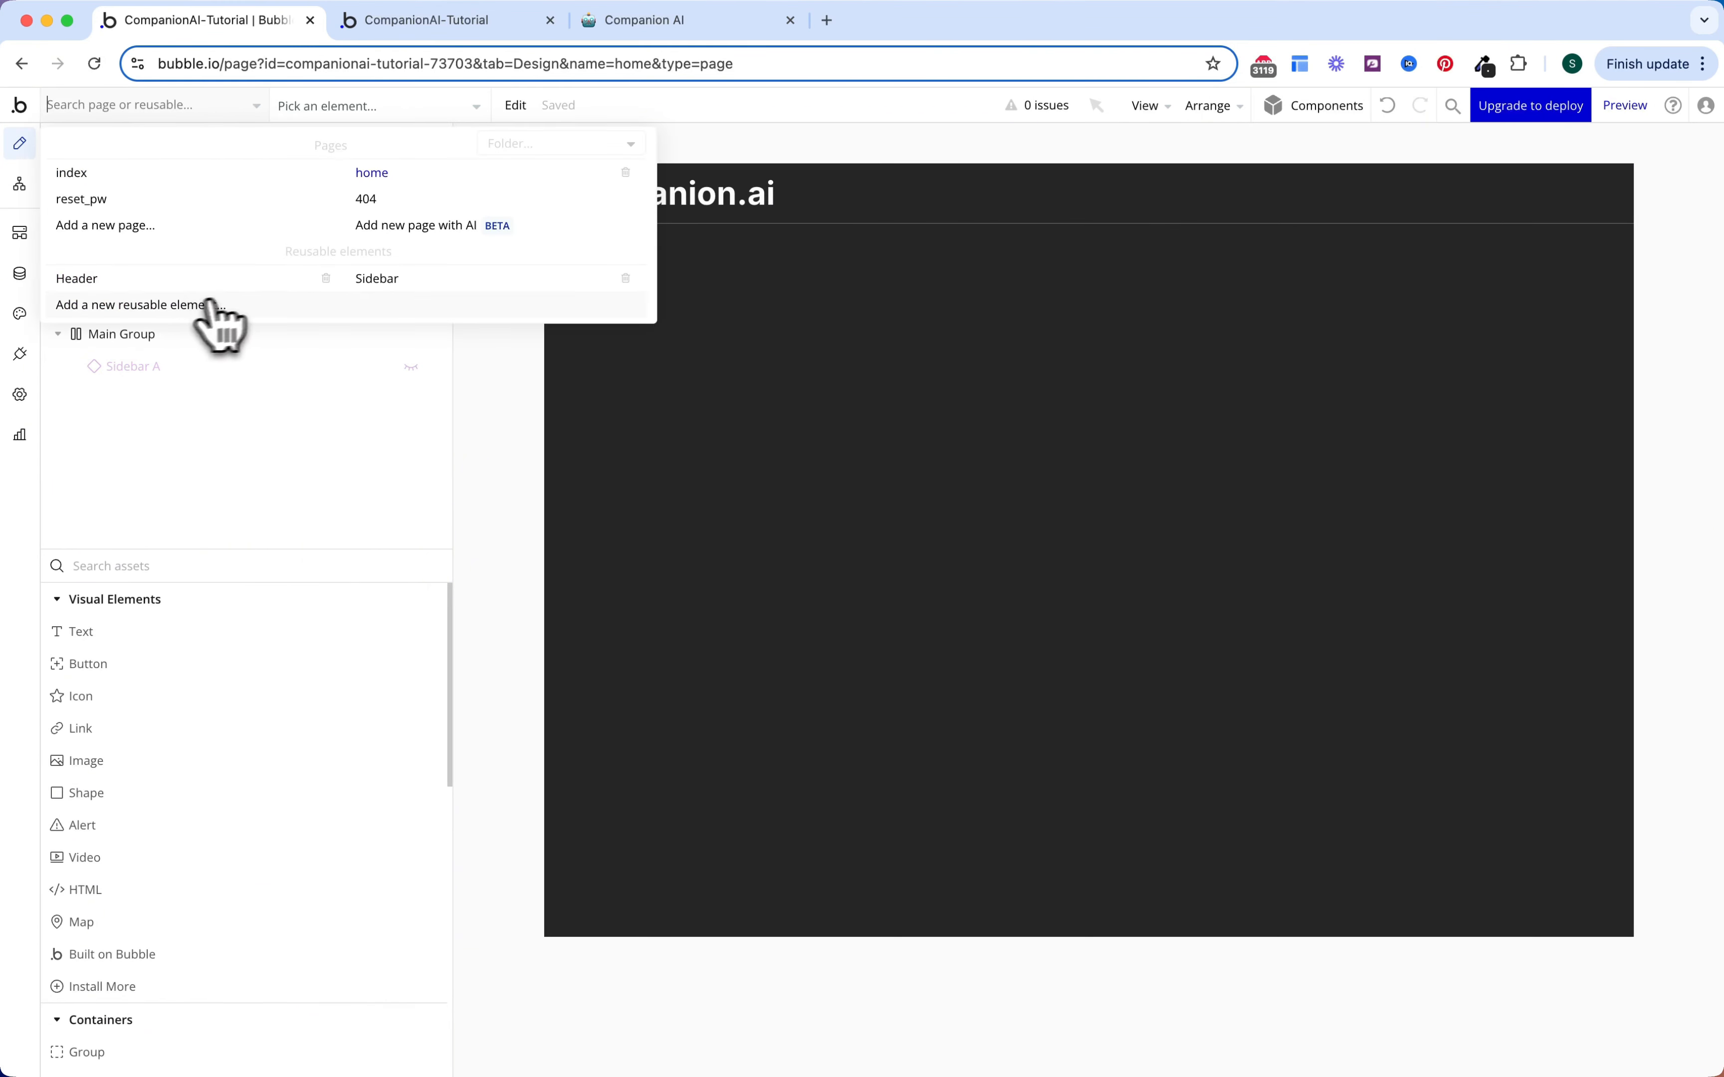
click(377, 278)
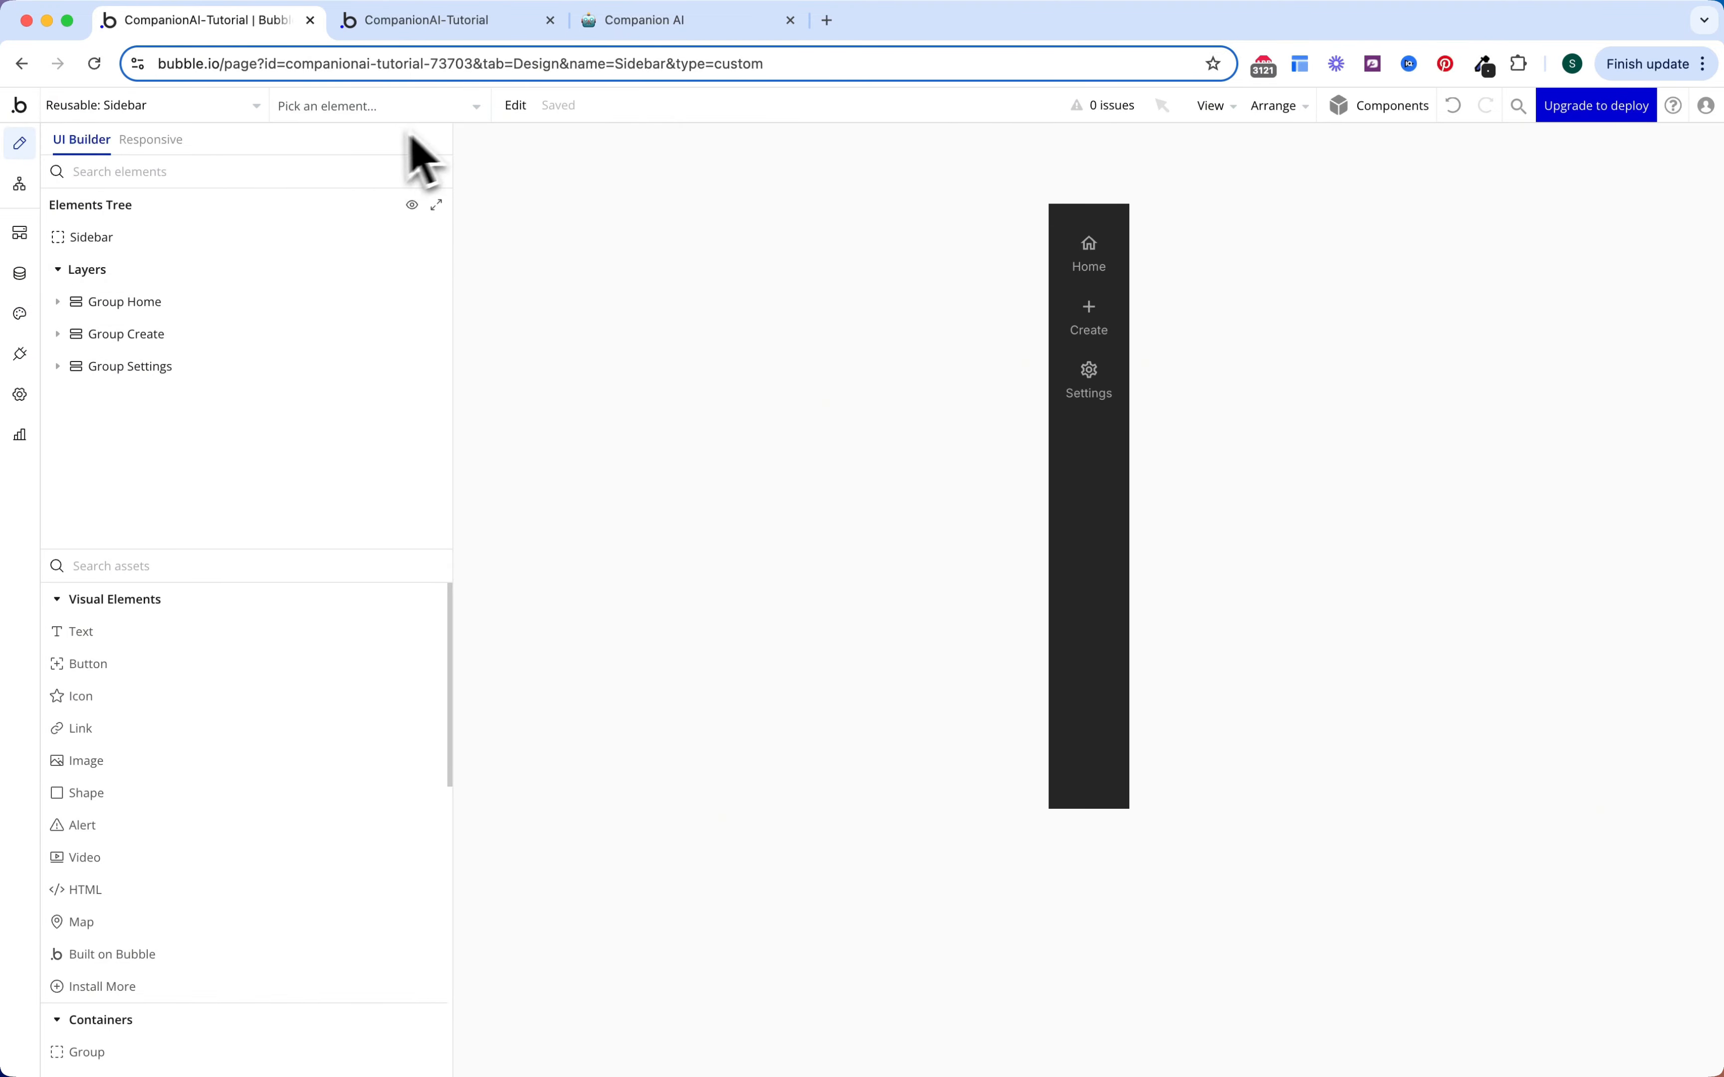
Step: Clone Sidebar via Edit > Clone into a new reusable element named Mobile Sidebar
click(518, 108)
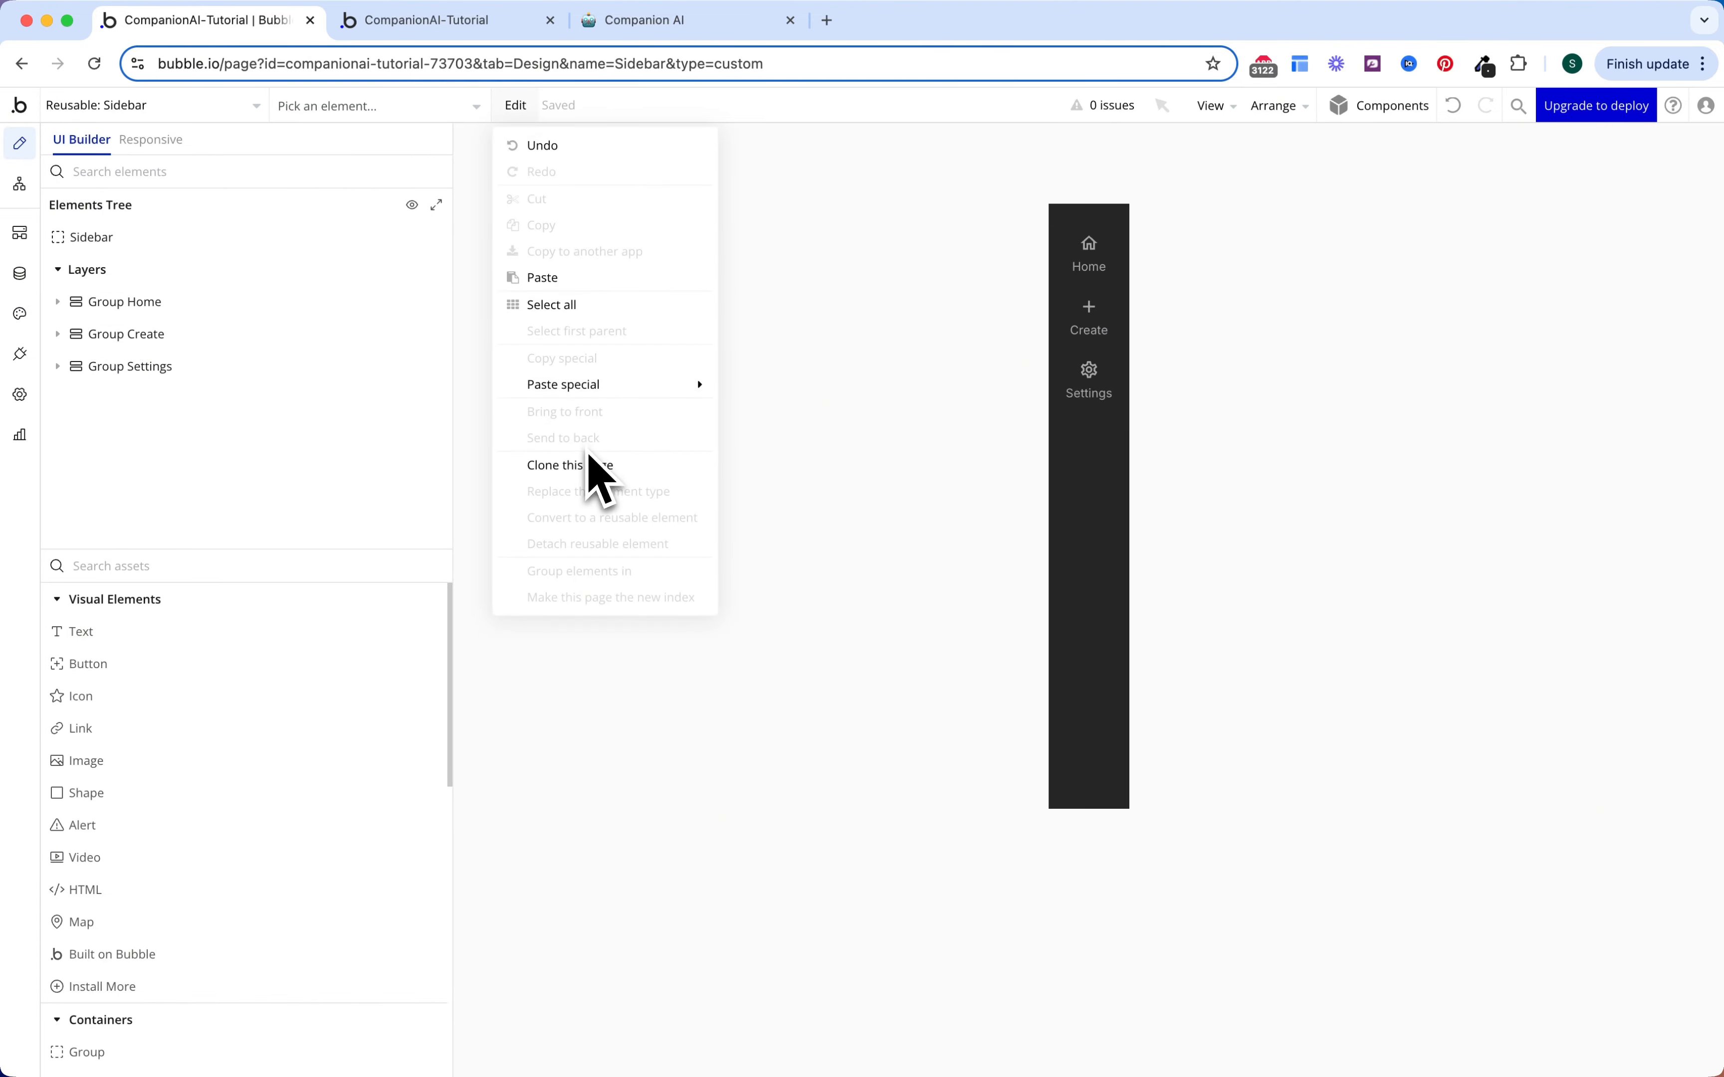
click(569, 465)
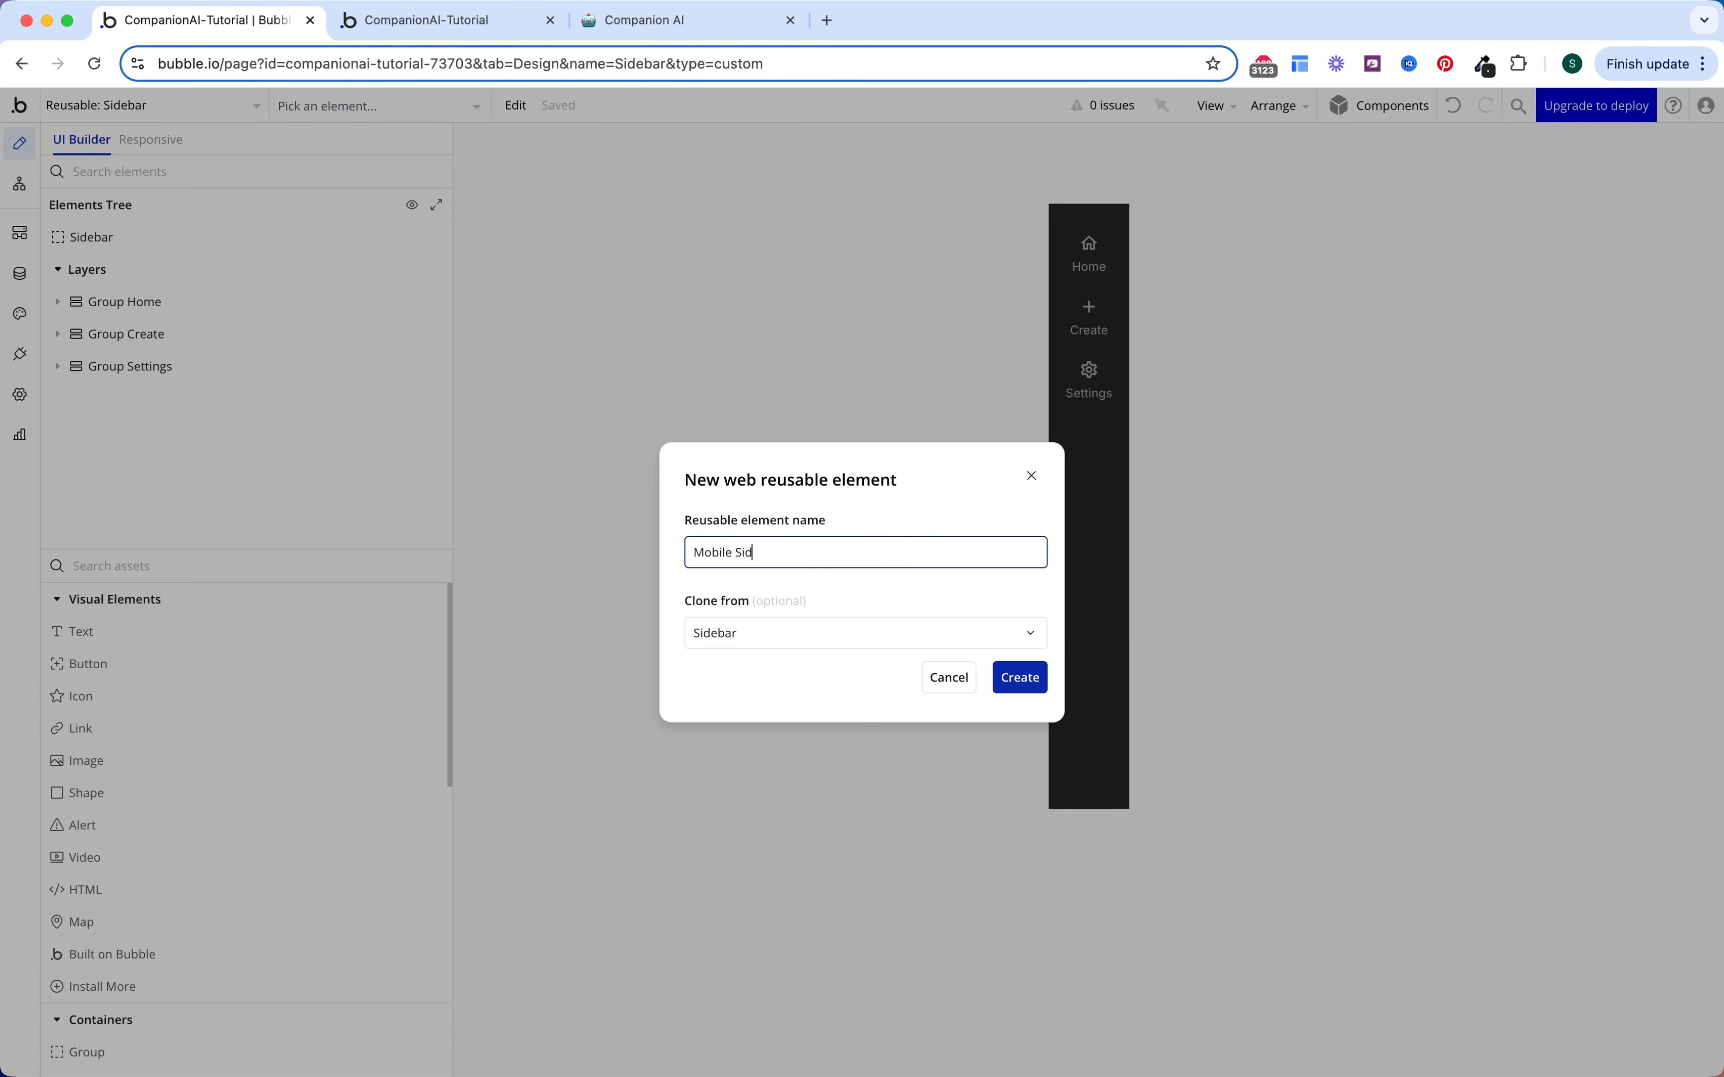
click(1020, 678)
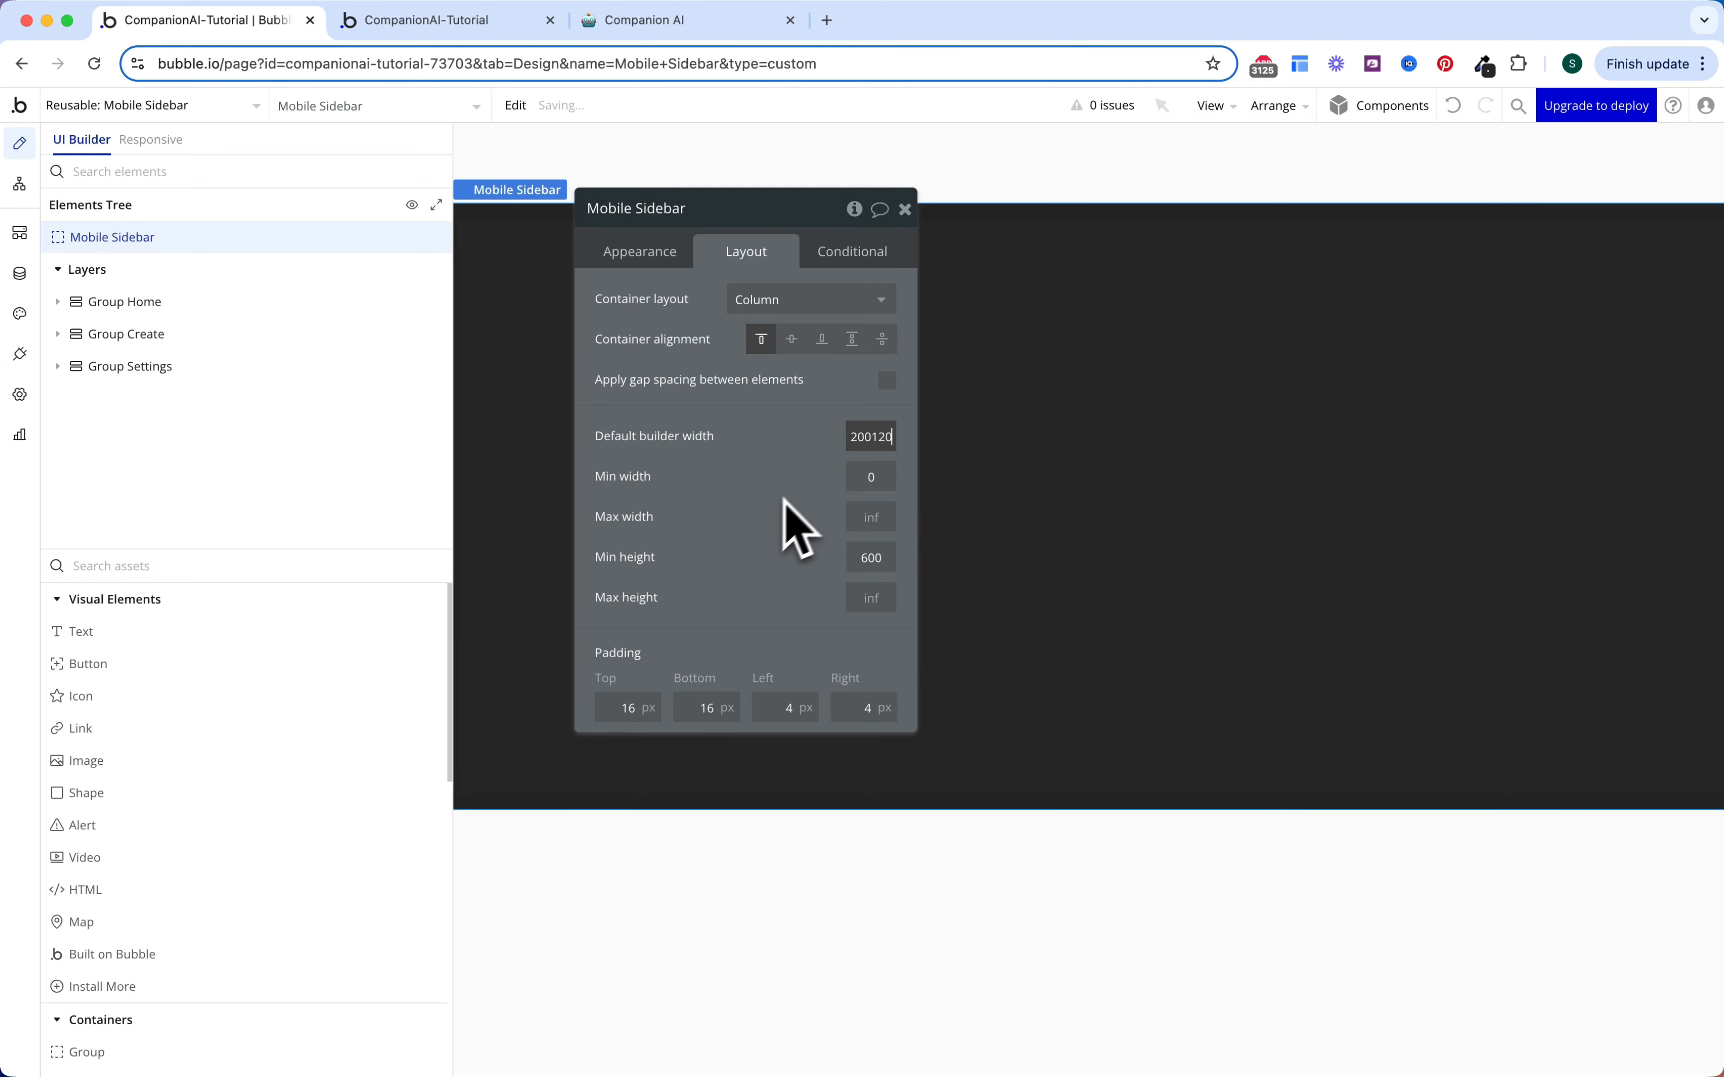
Step: Set the Mobile Sidebar's builder width to 120 and its left/right padding to 8
double_click(851, 444)
text(120)
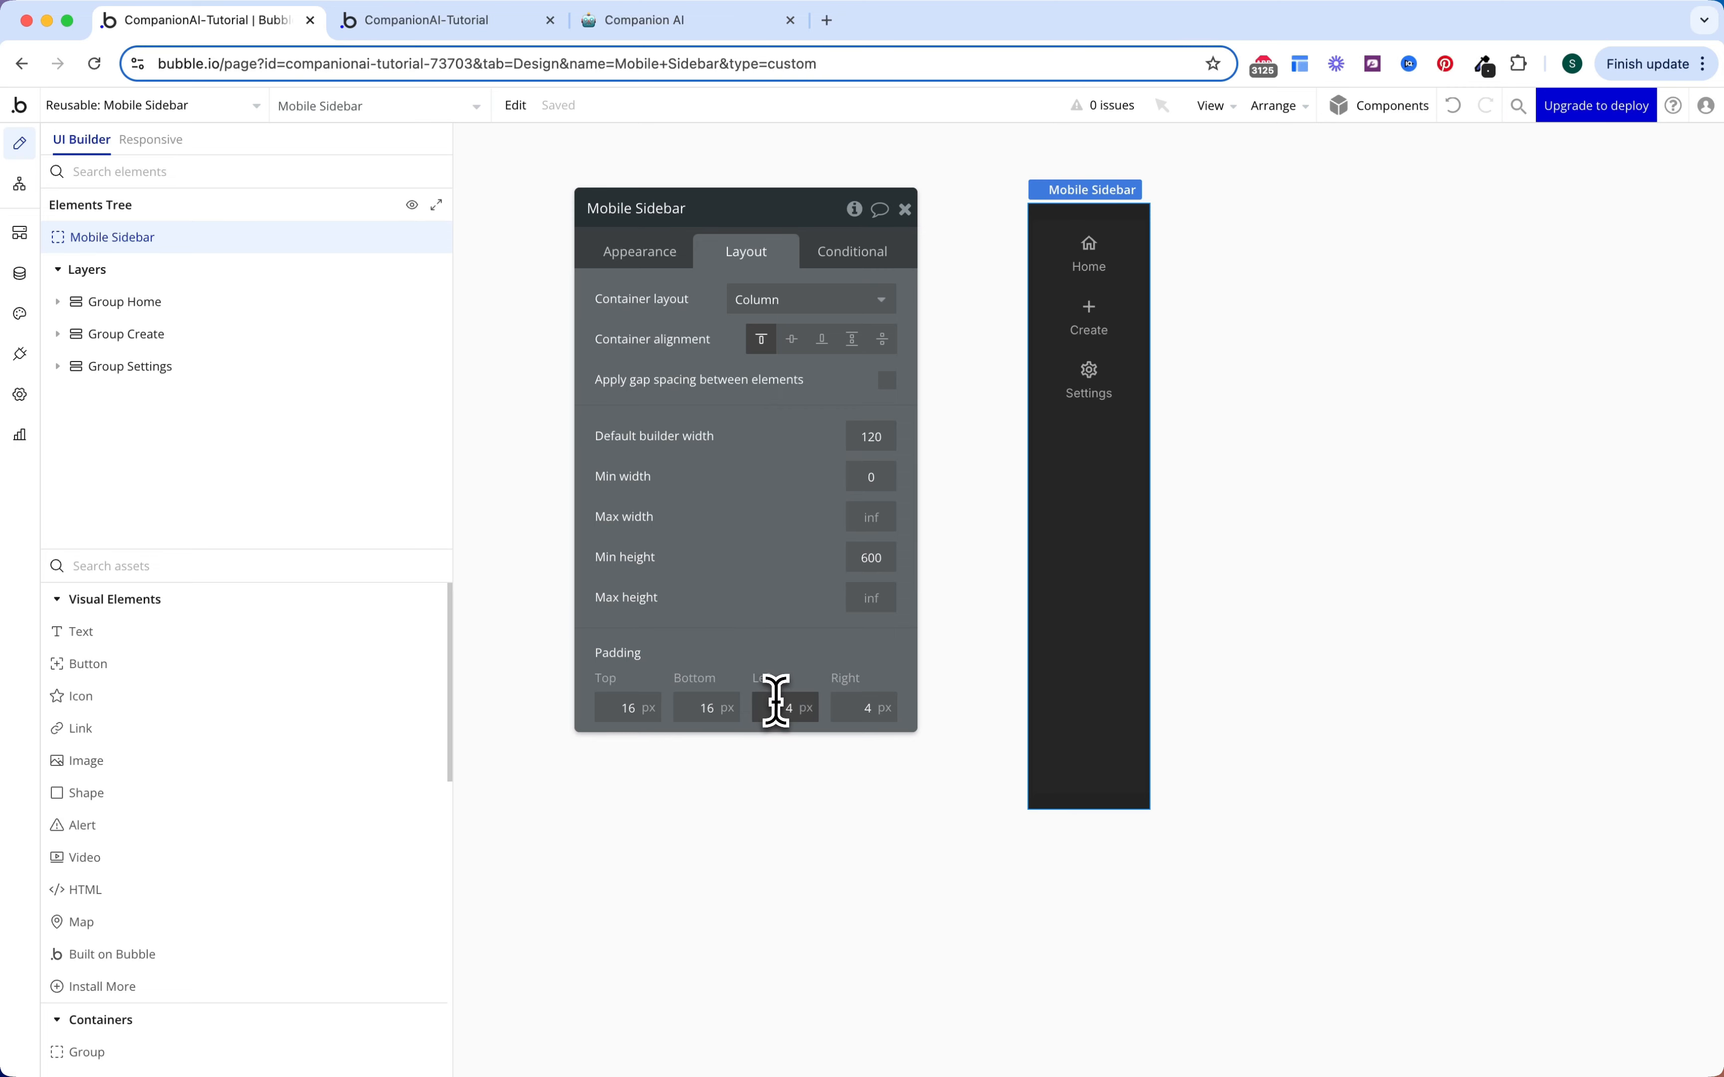
double_click(840, 706)
text(8)
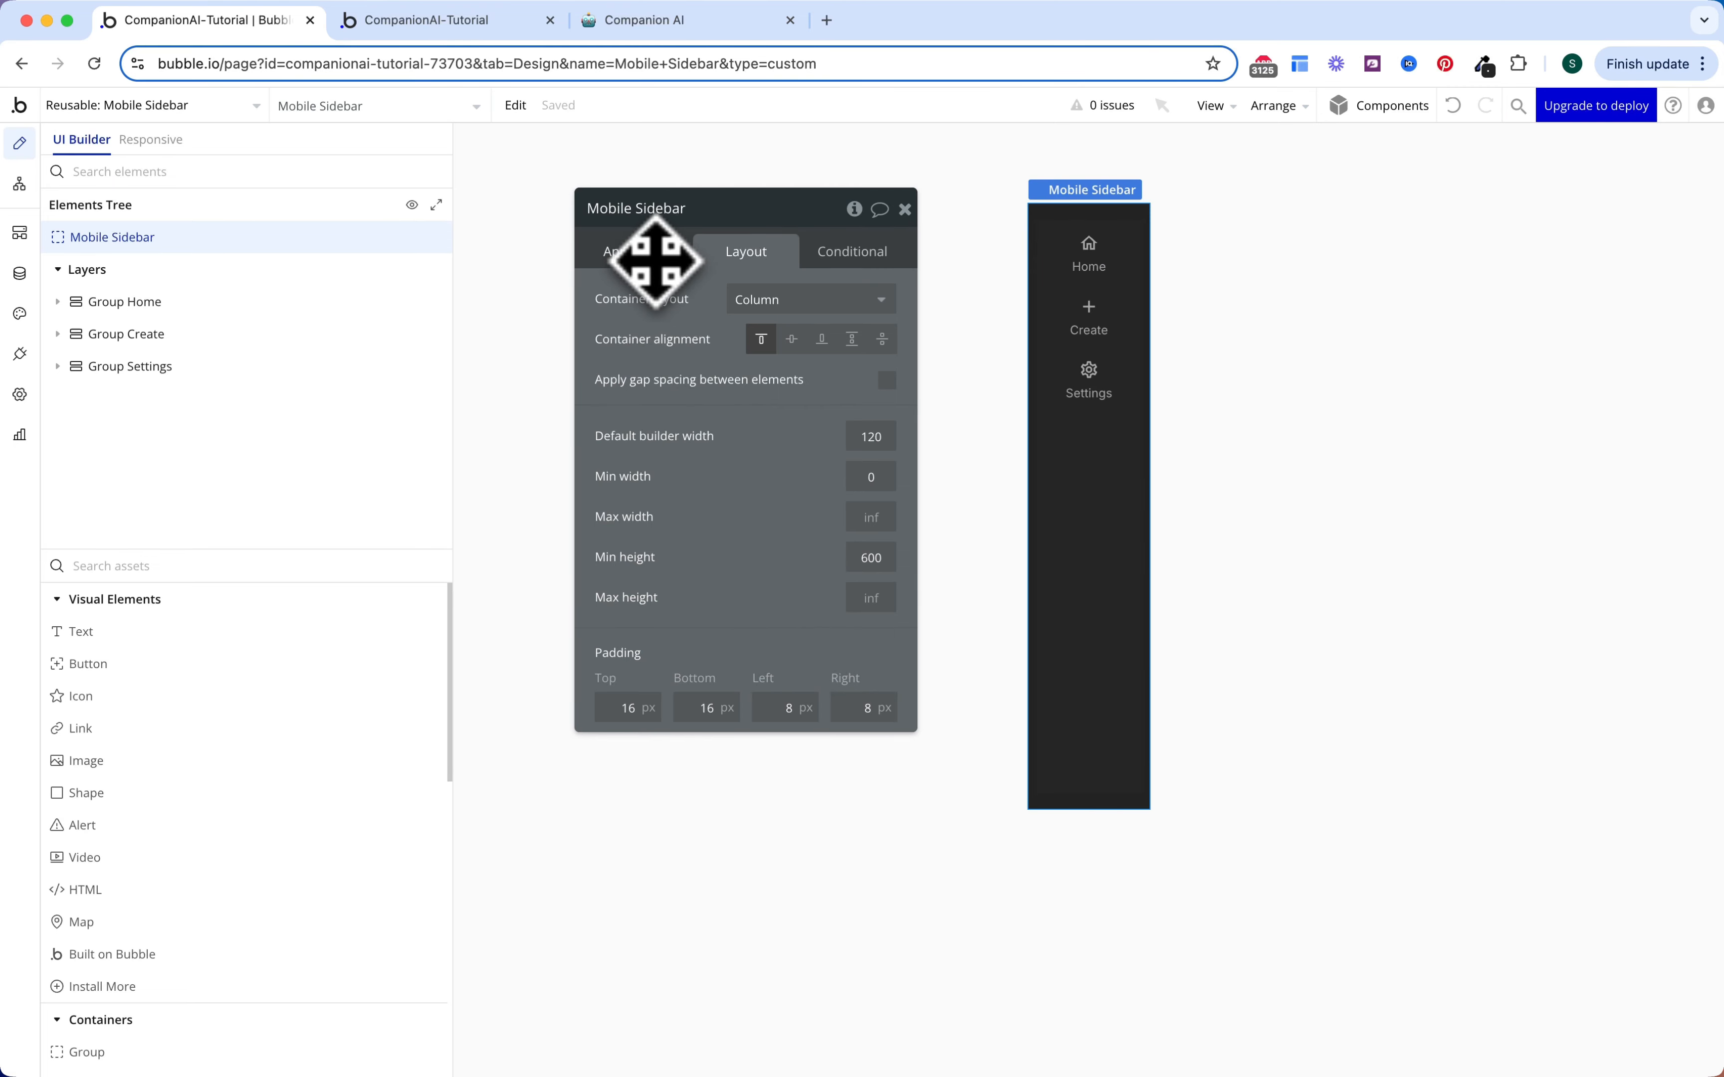
Step: Add a Gray 50 Close icon at the sidebar's top, aligned right
drag(153, 700, 1090, 215)
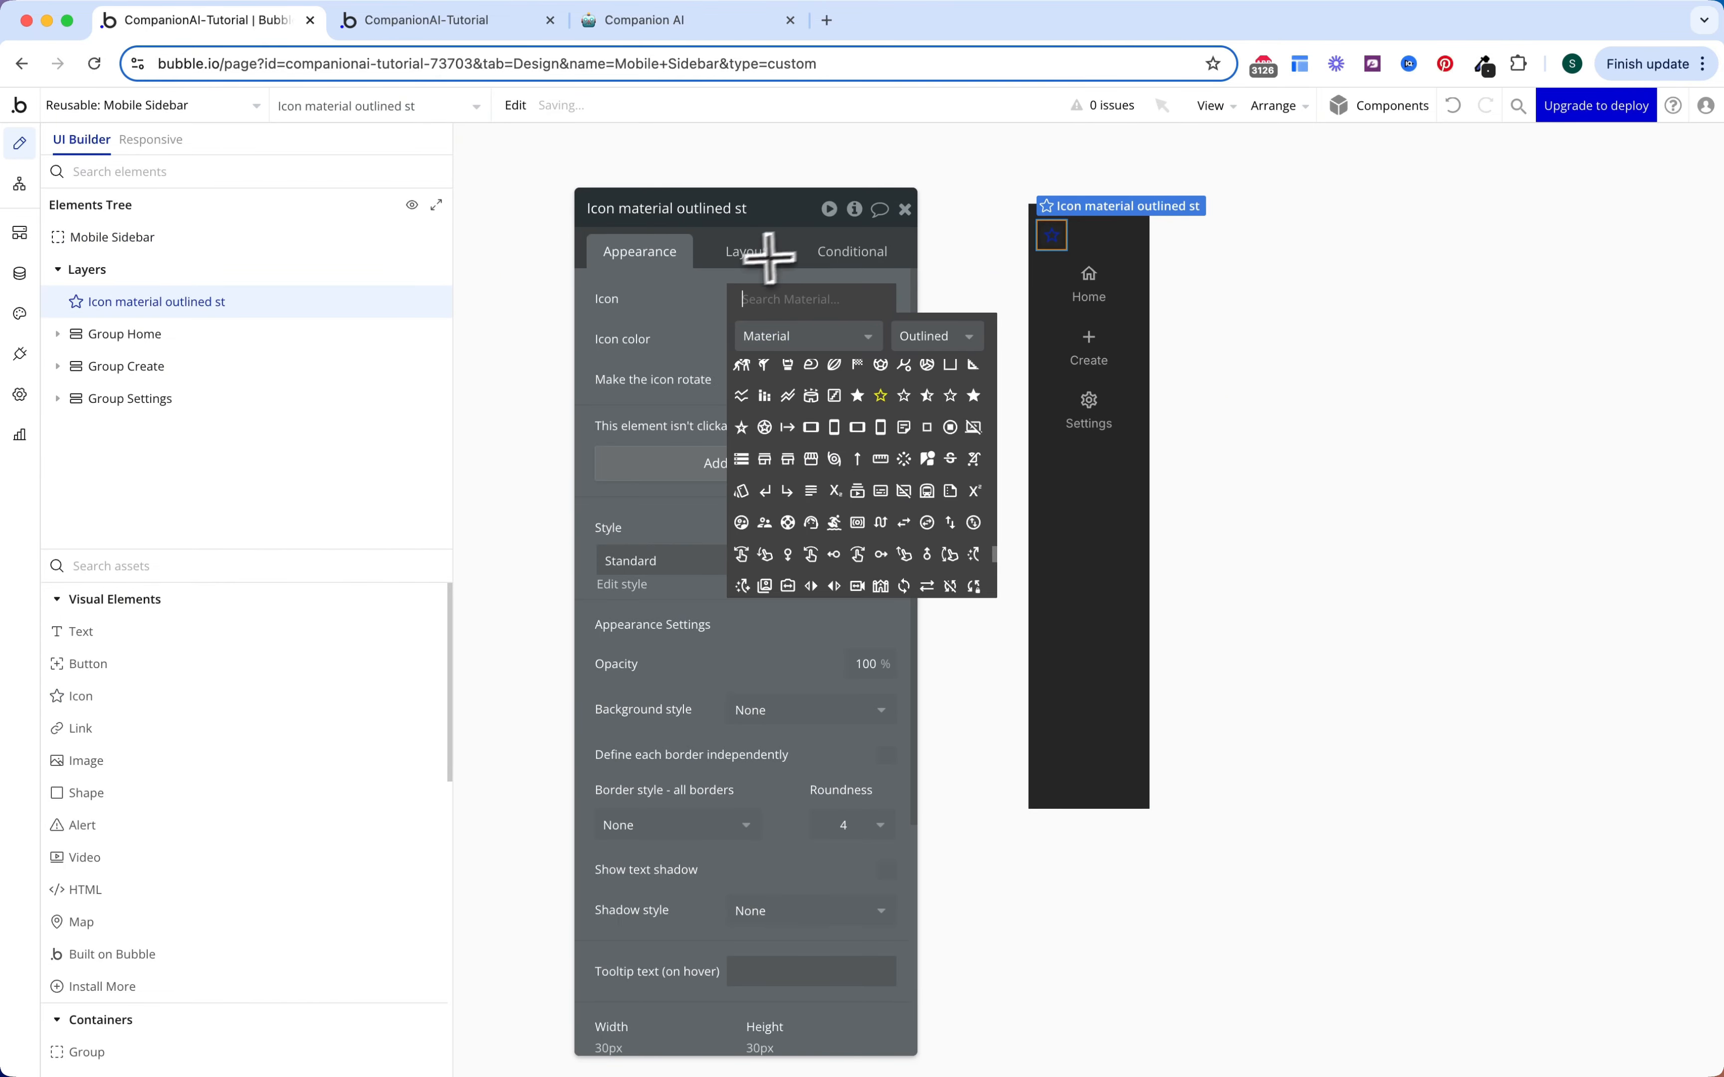
text(close)
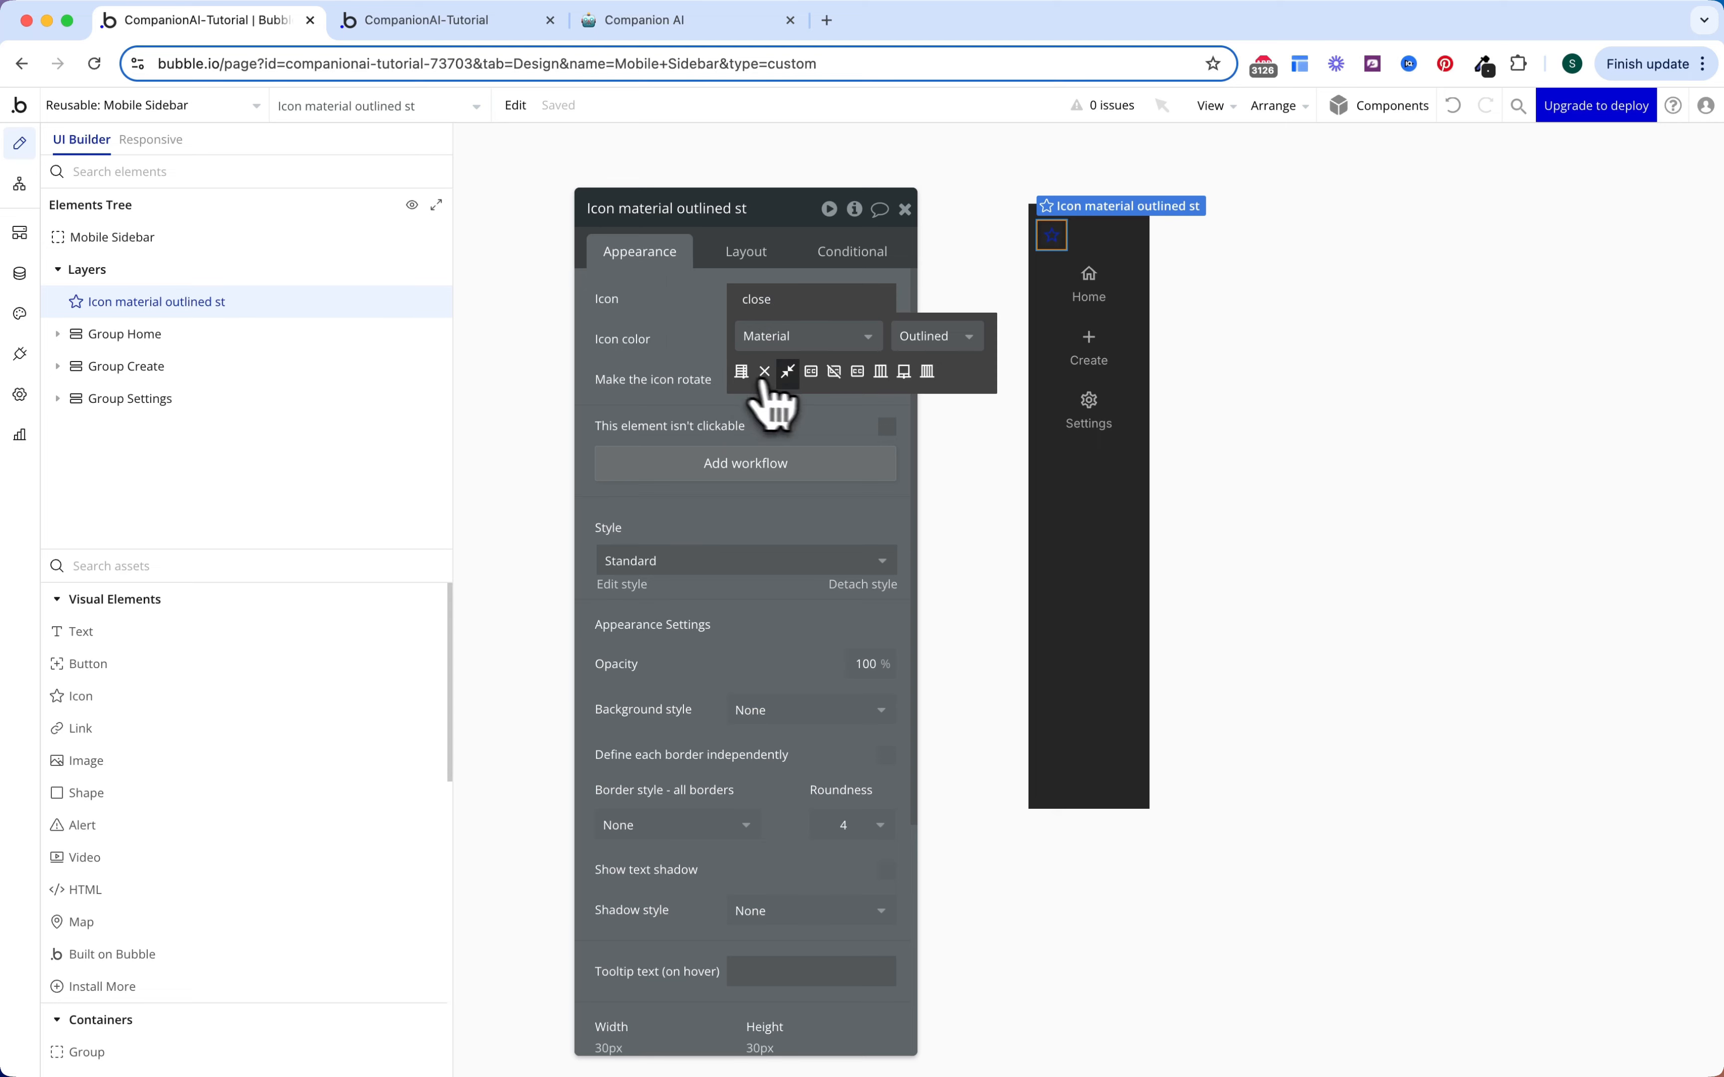
click(760, 375)
click(782, 339)
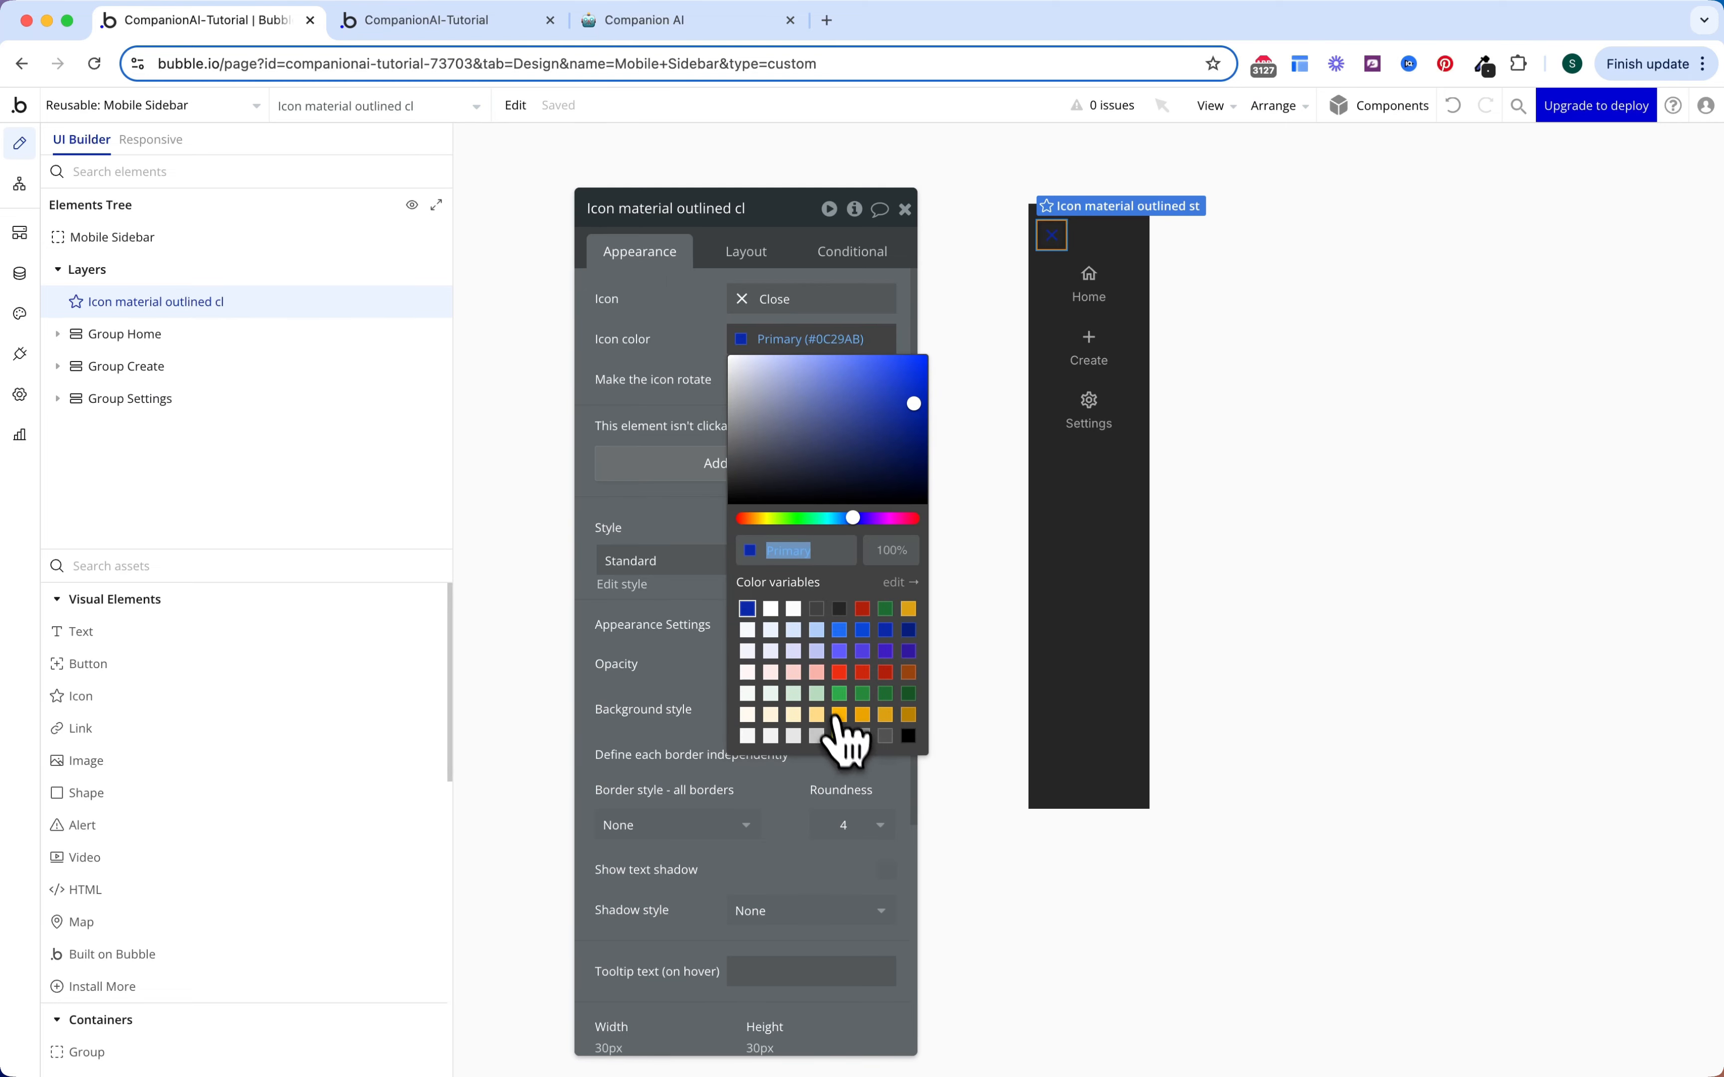
click(841, 737)
click(686, 354)
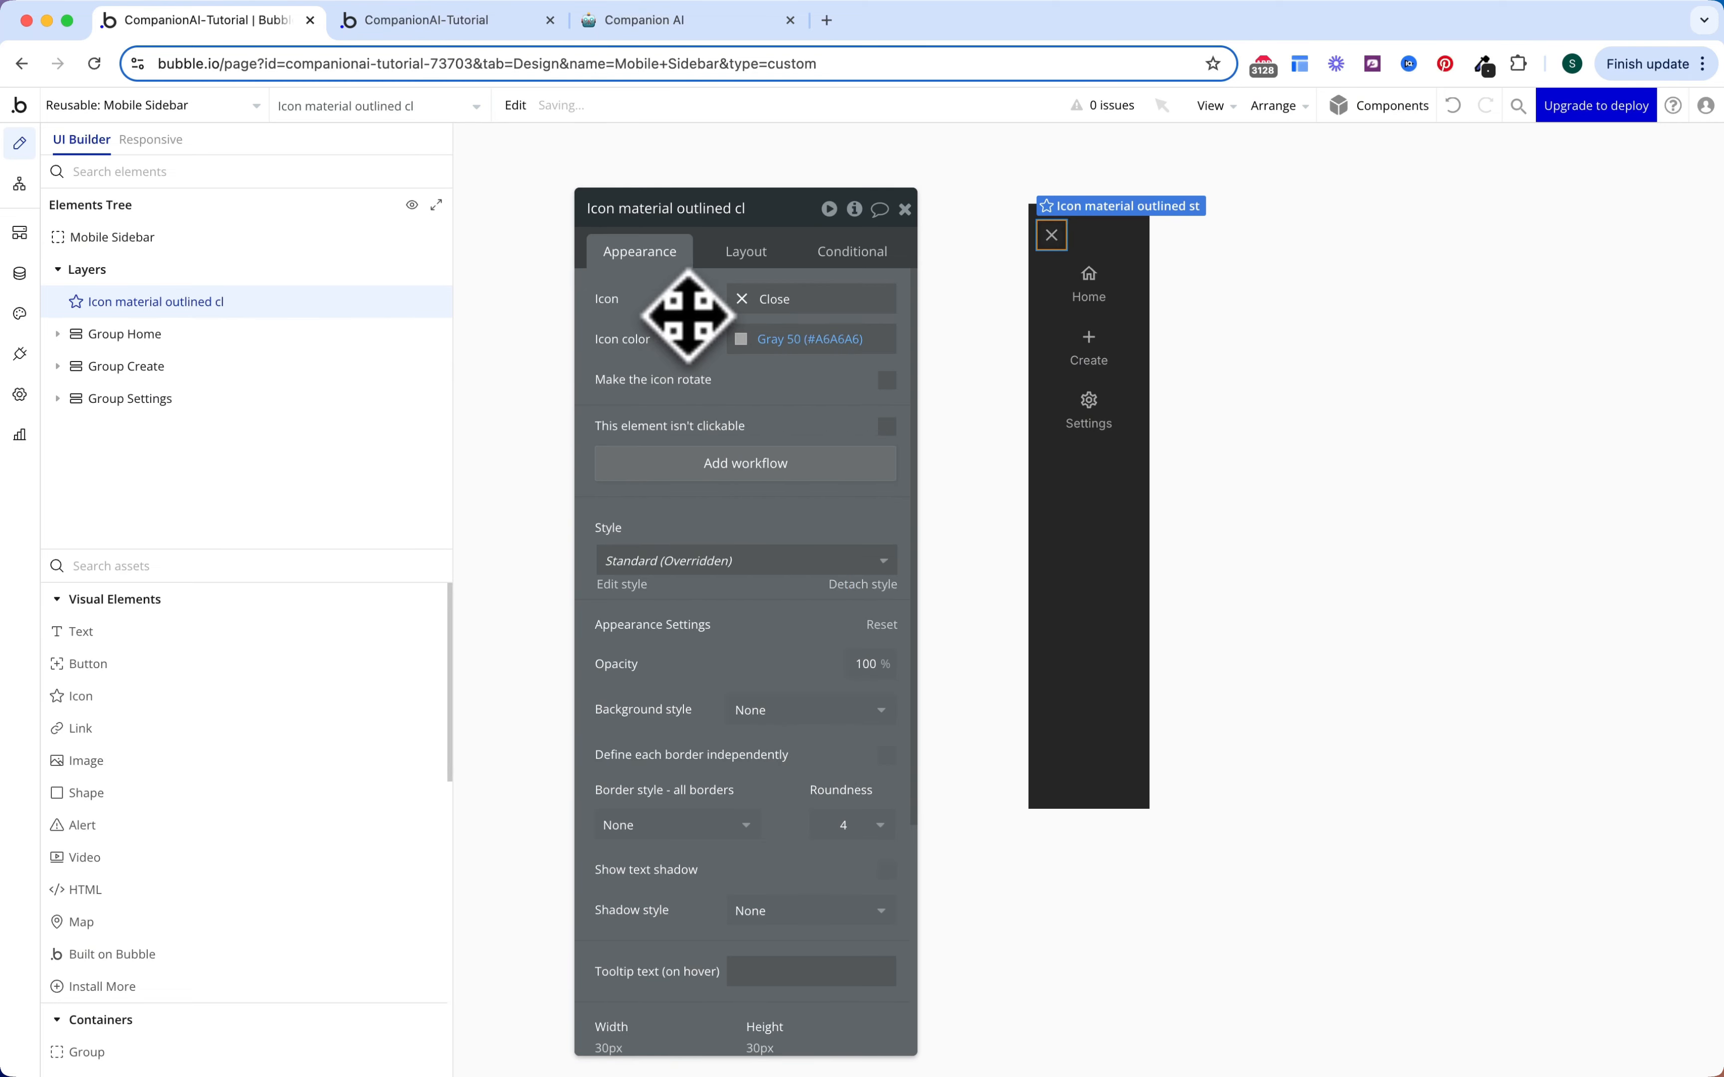
click(745, 256)
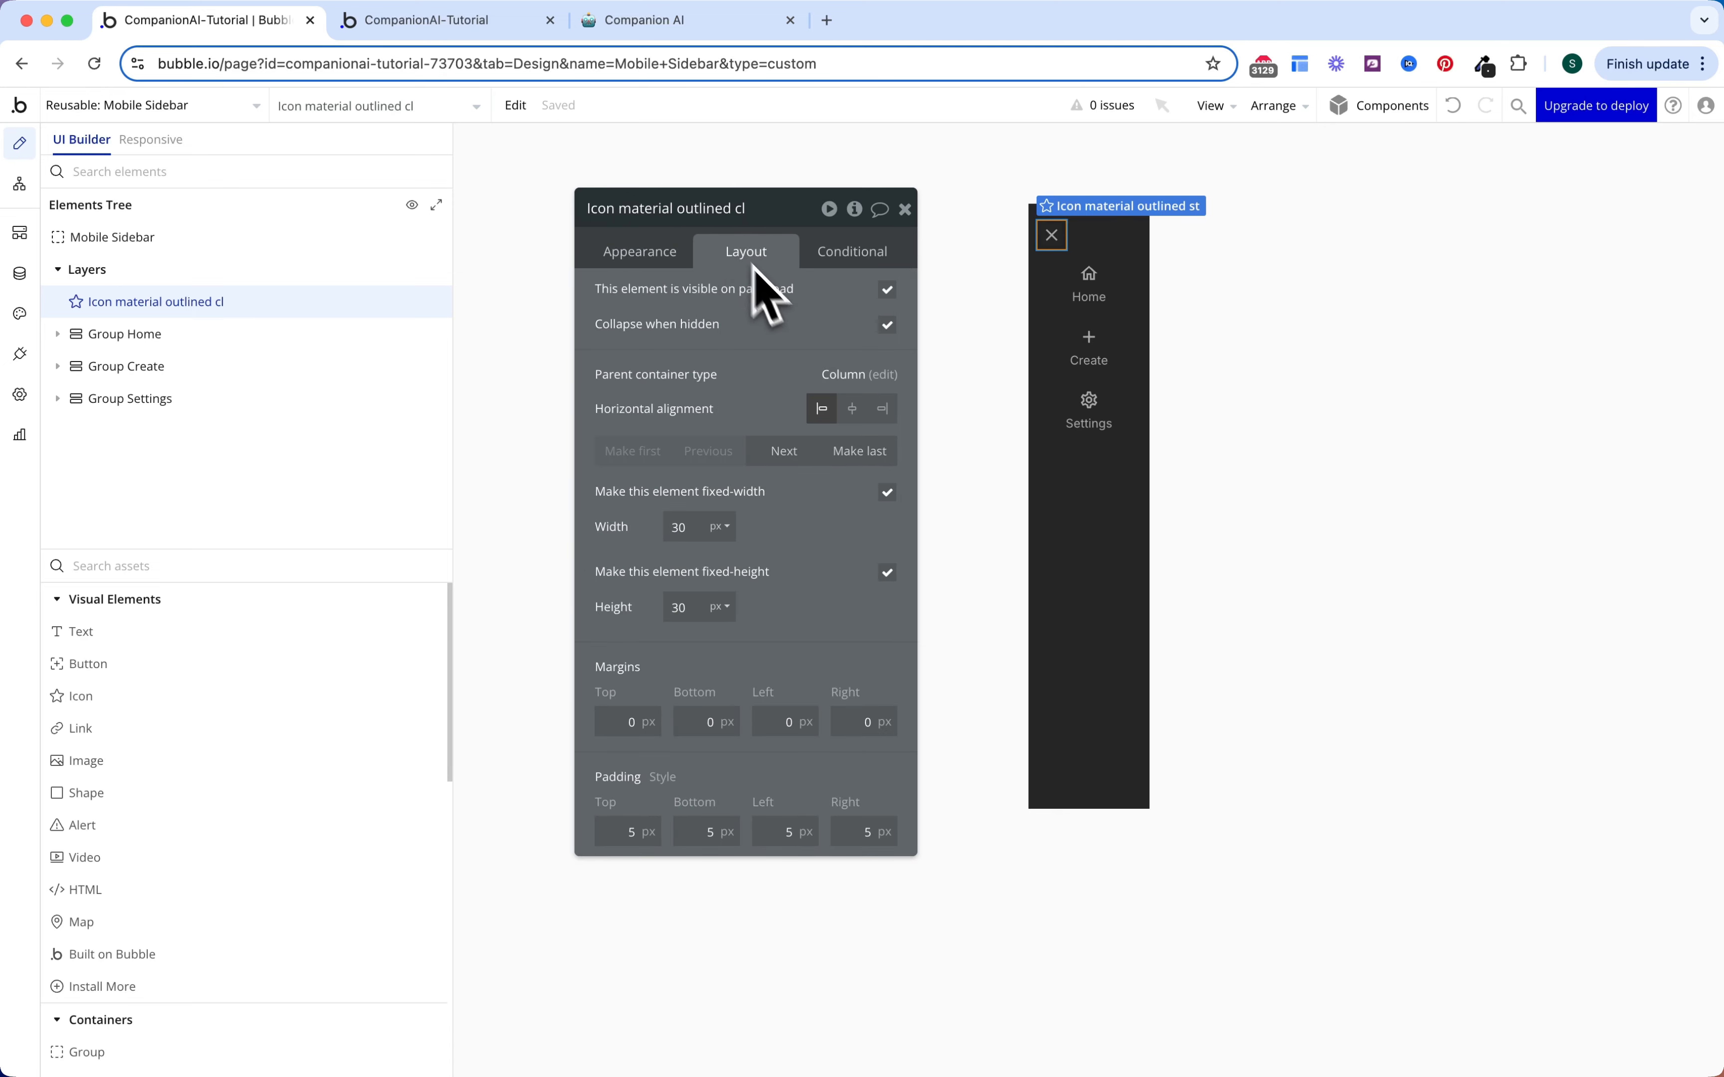
click(884, 409)
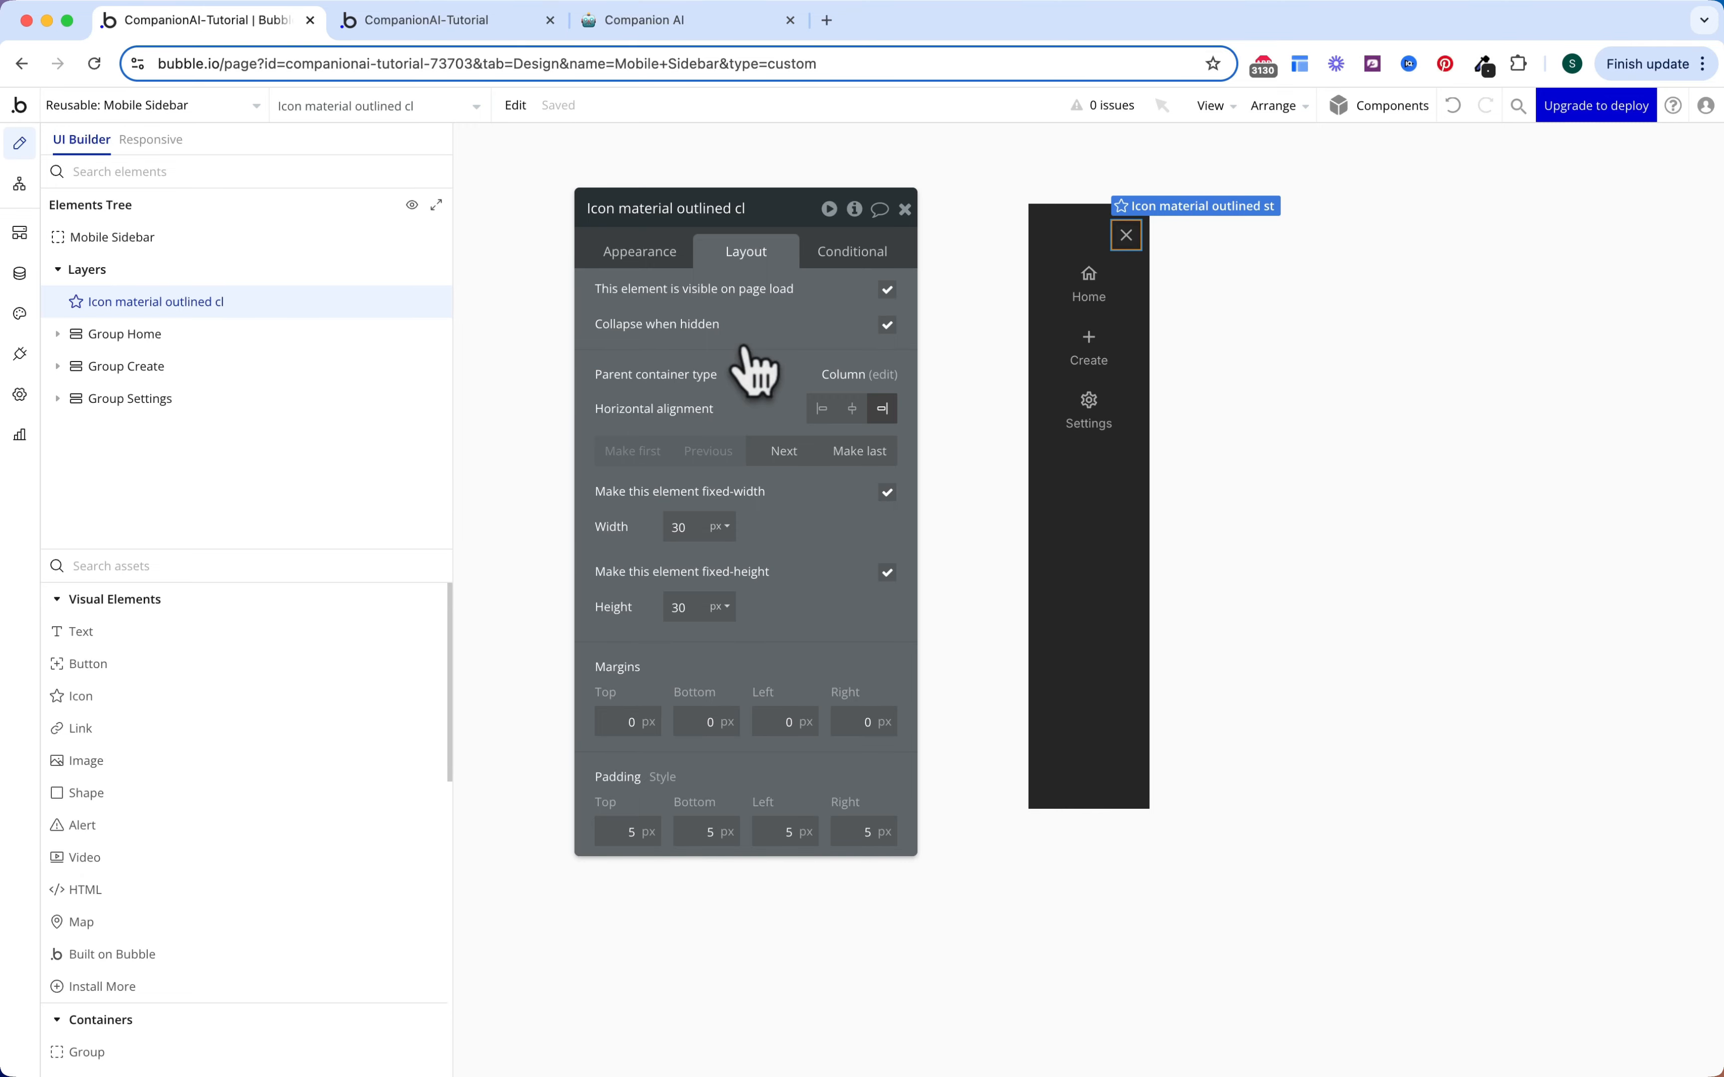
key(Escape)
click(354, 246)
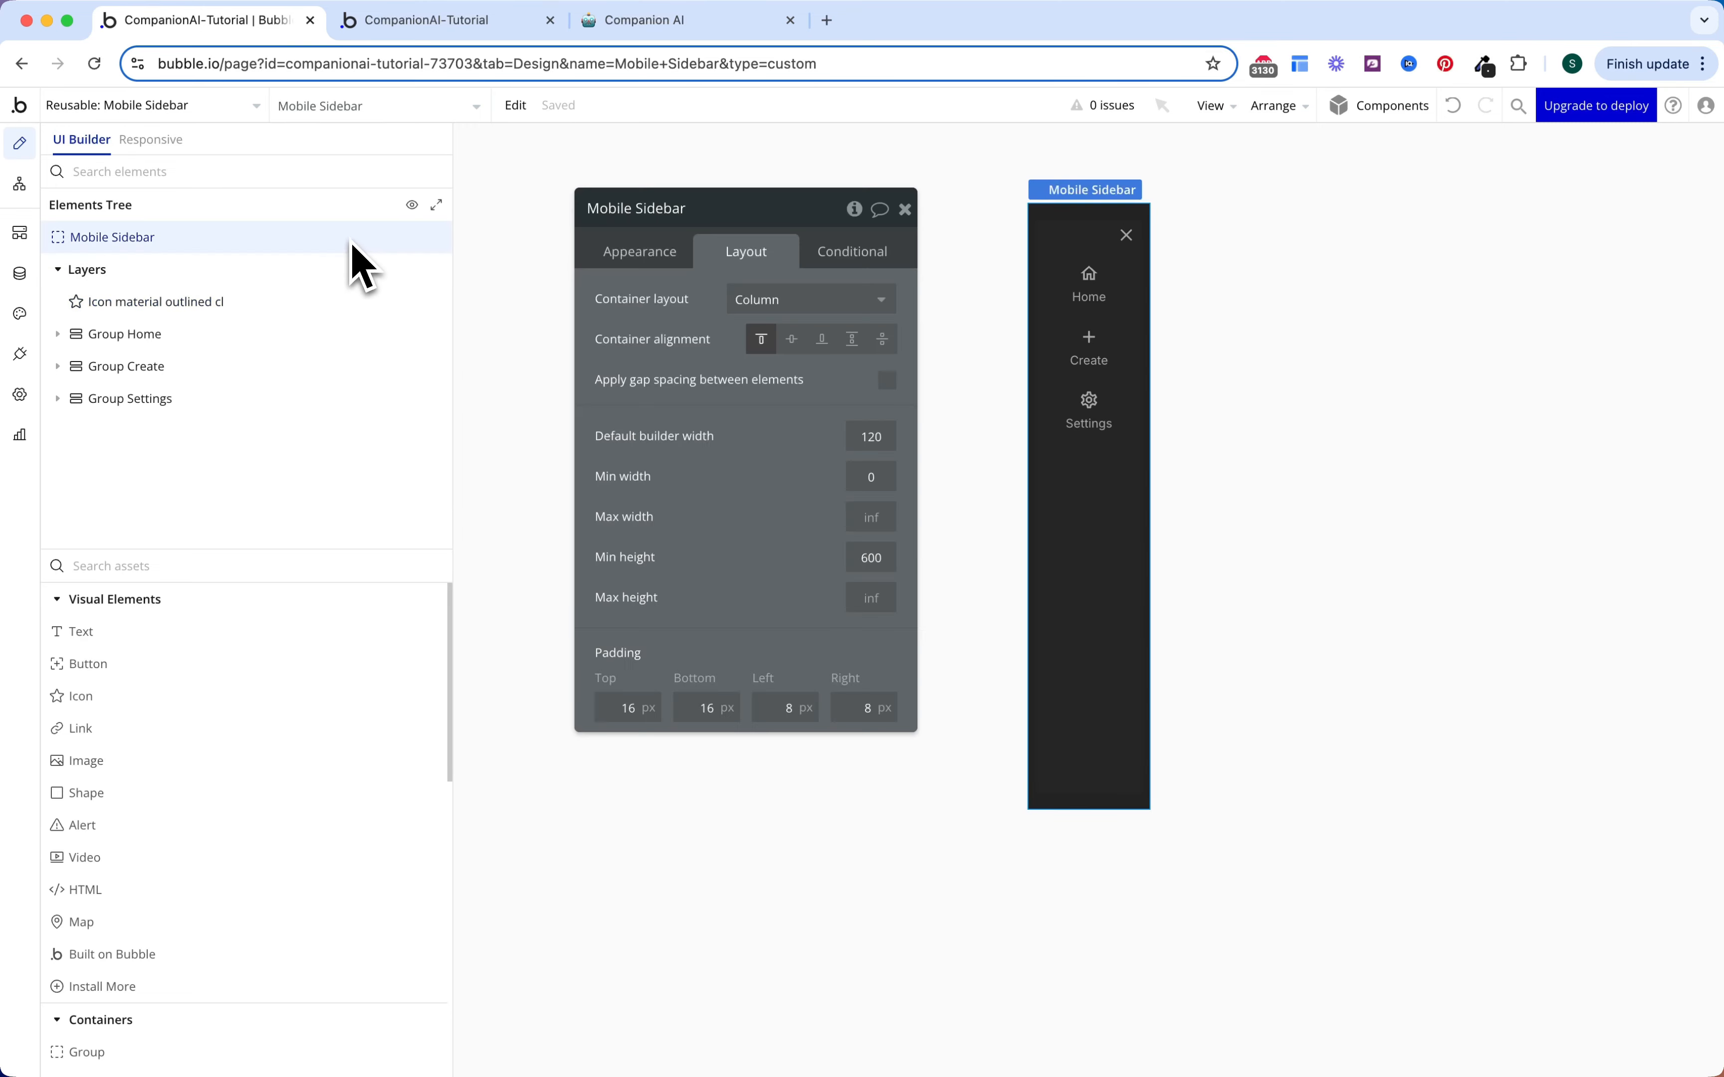
click(652, 265)
Step: Change the Mobile Sidebar's element type to Floating Group
click(762, 300)
click(769, 419)
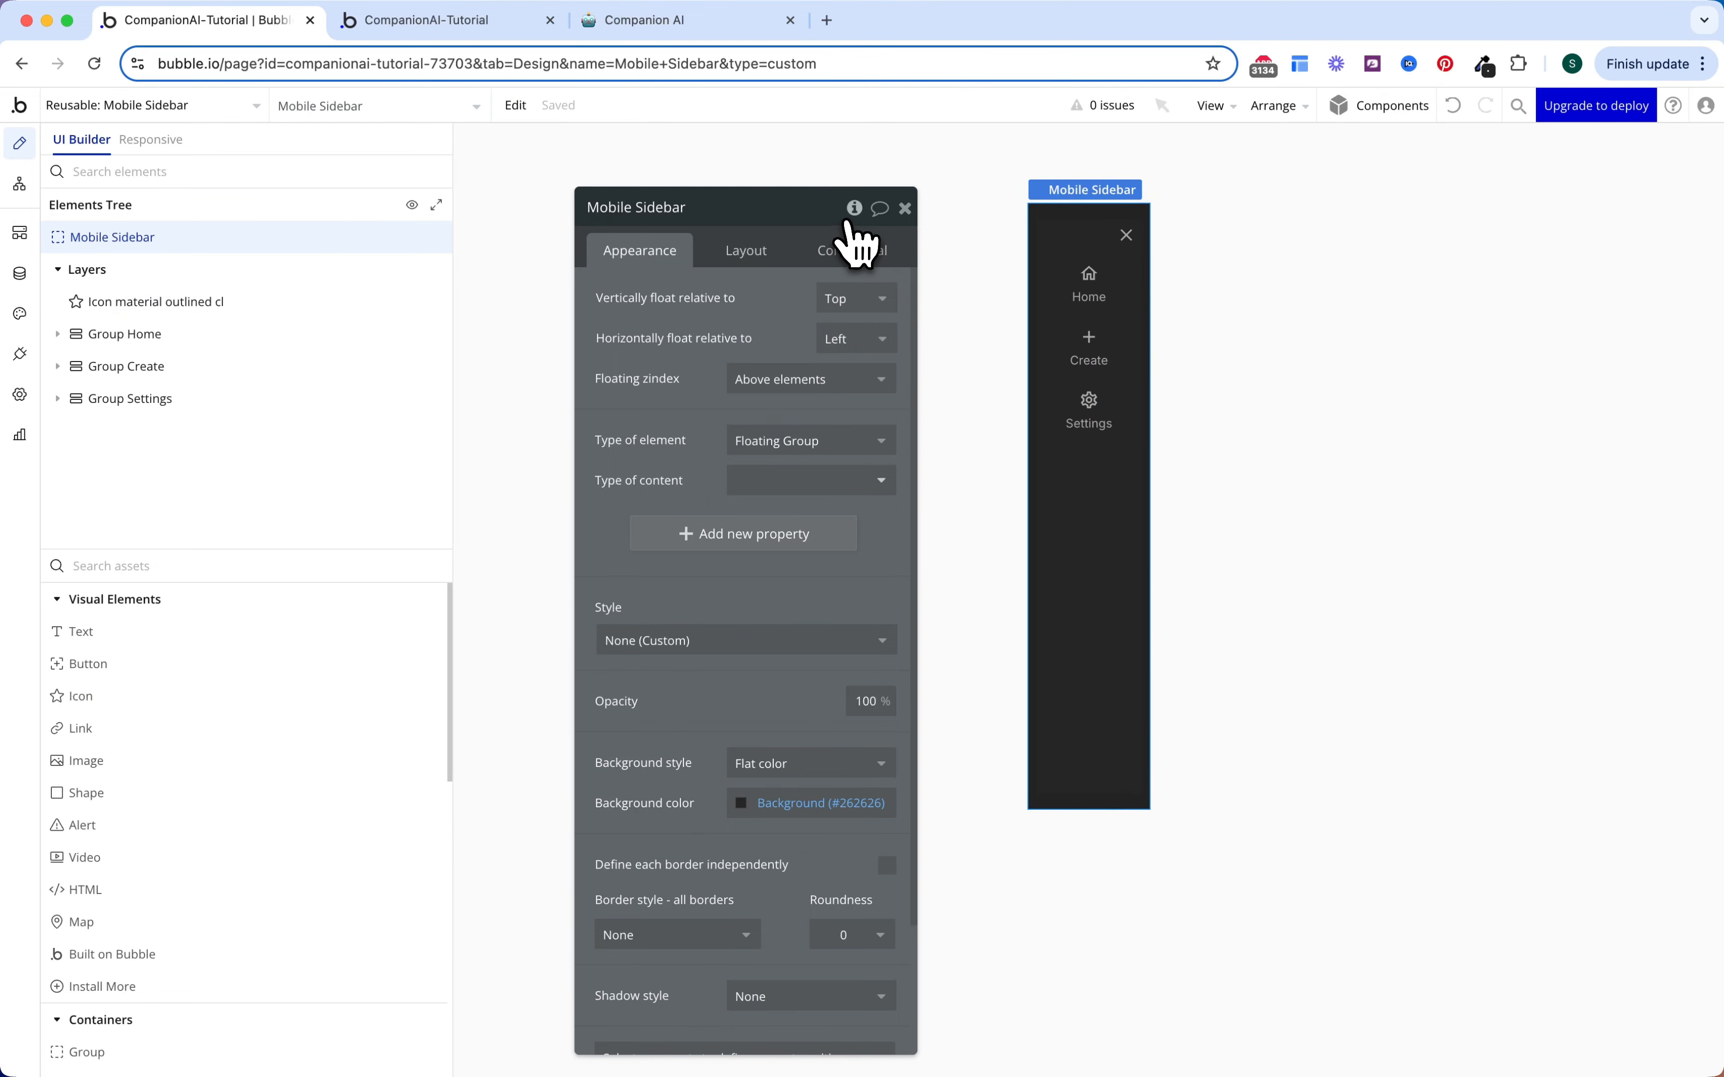
click(854, 208)
Step: Add a yes/no custom state Show? to the Mobile Sidebar with default value no
click(1010, 271)
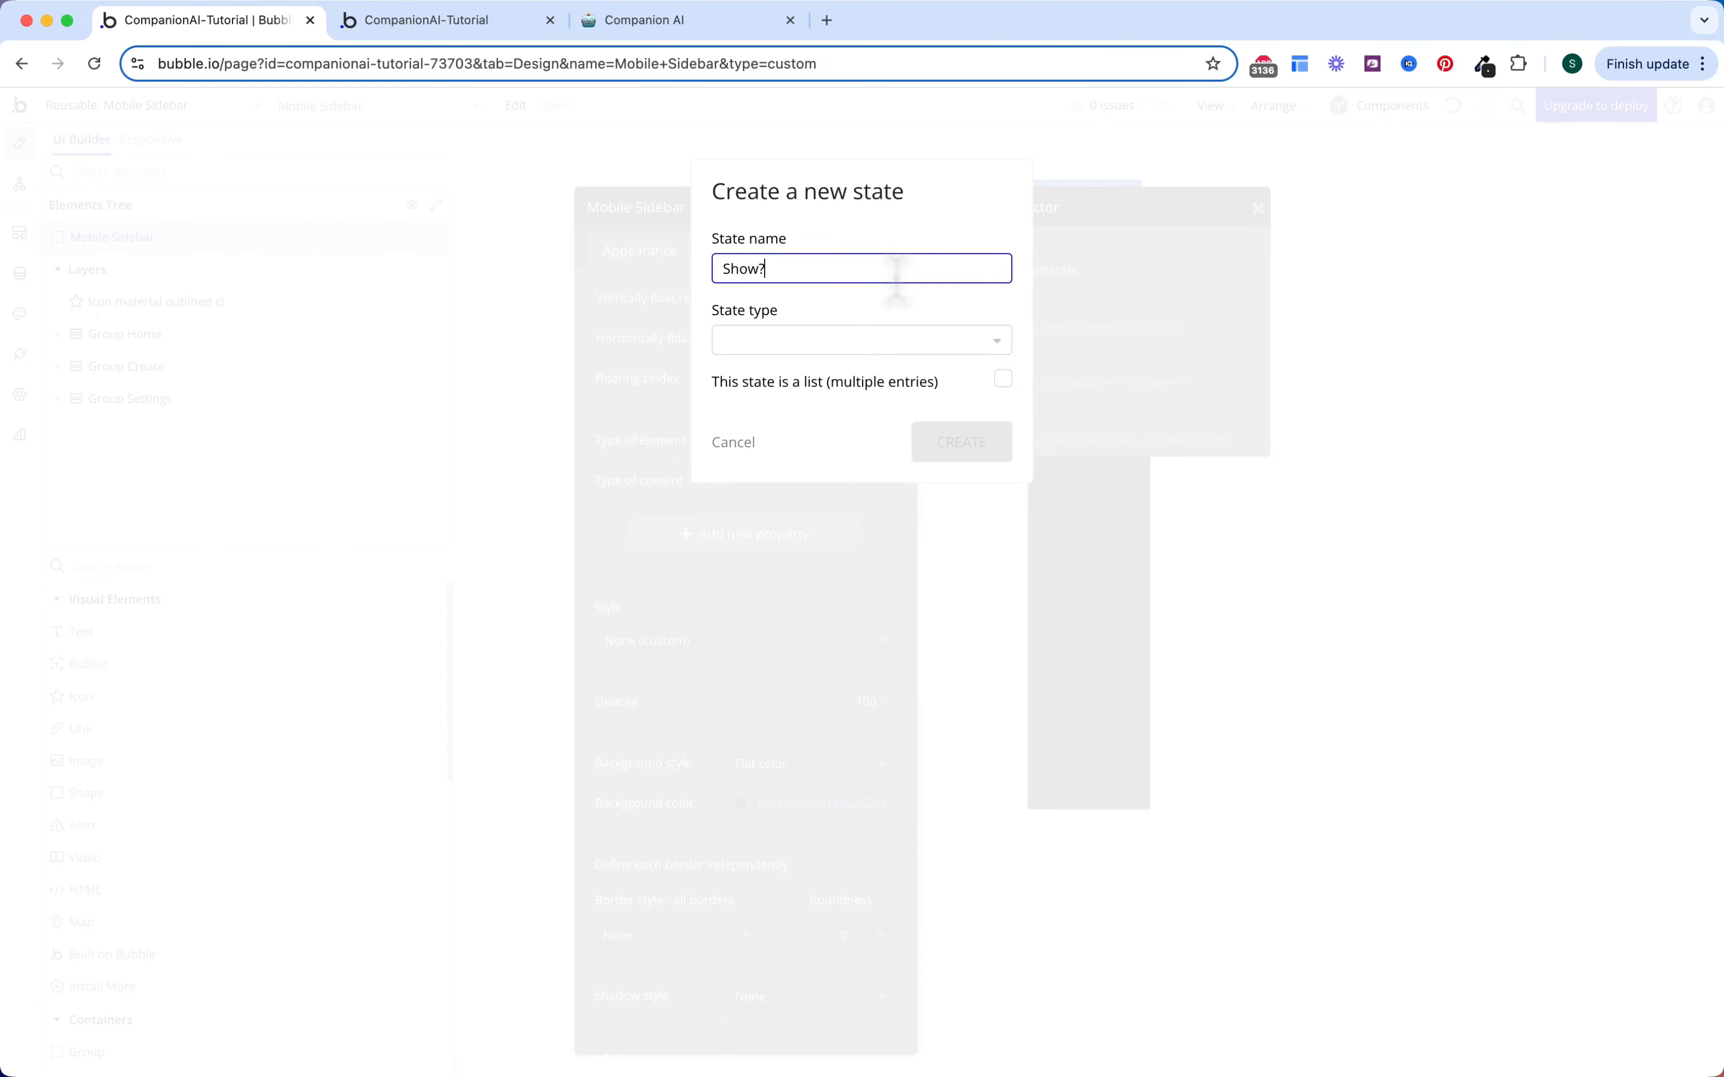
click(854, 329)
text(yes)
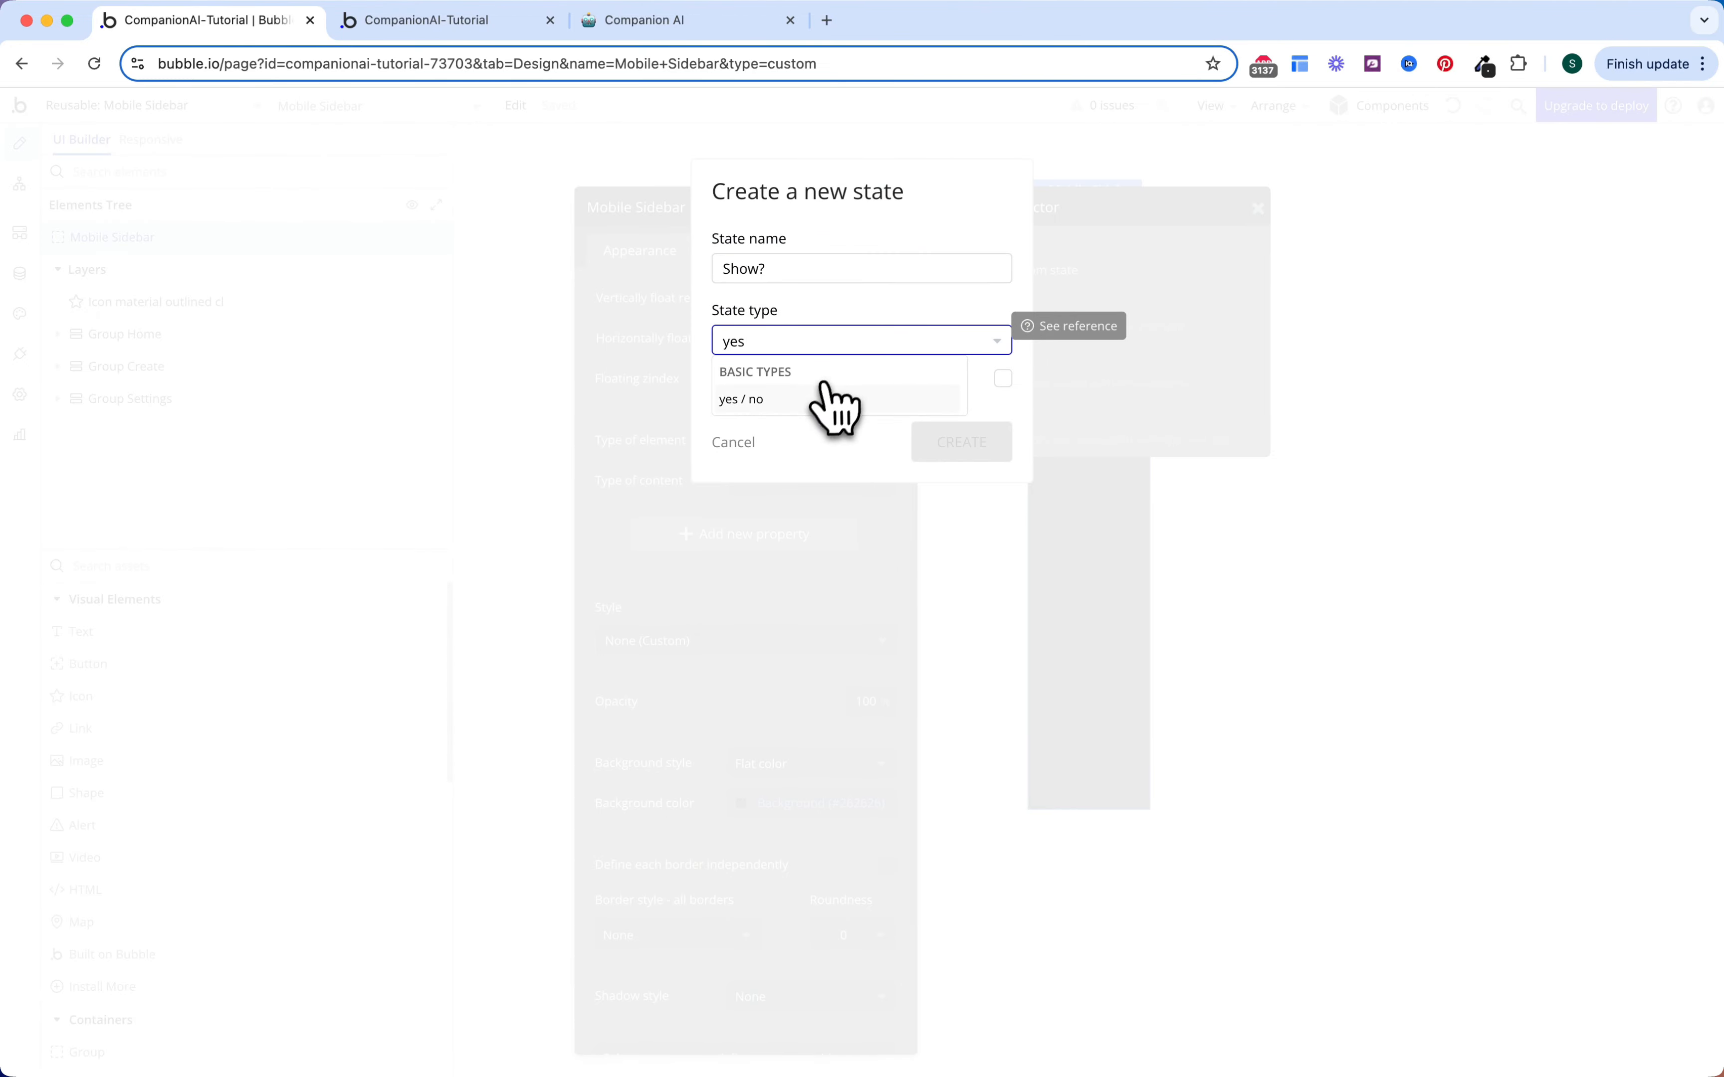
click(820, 396)
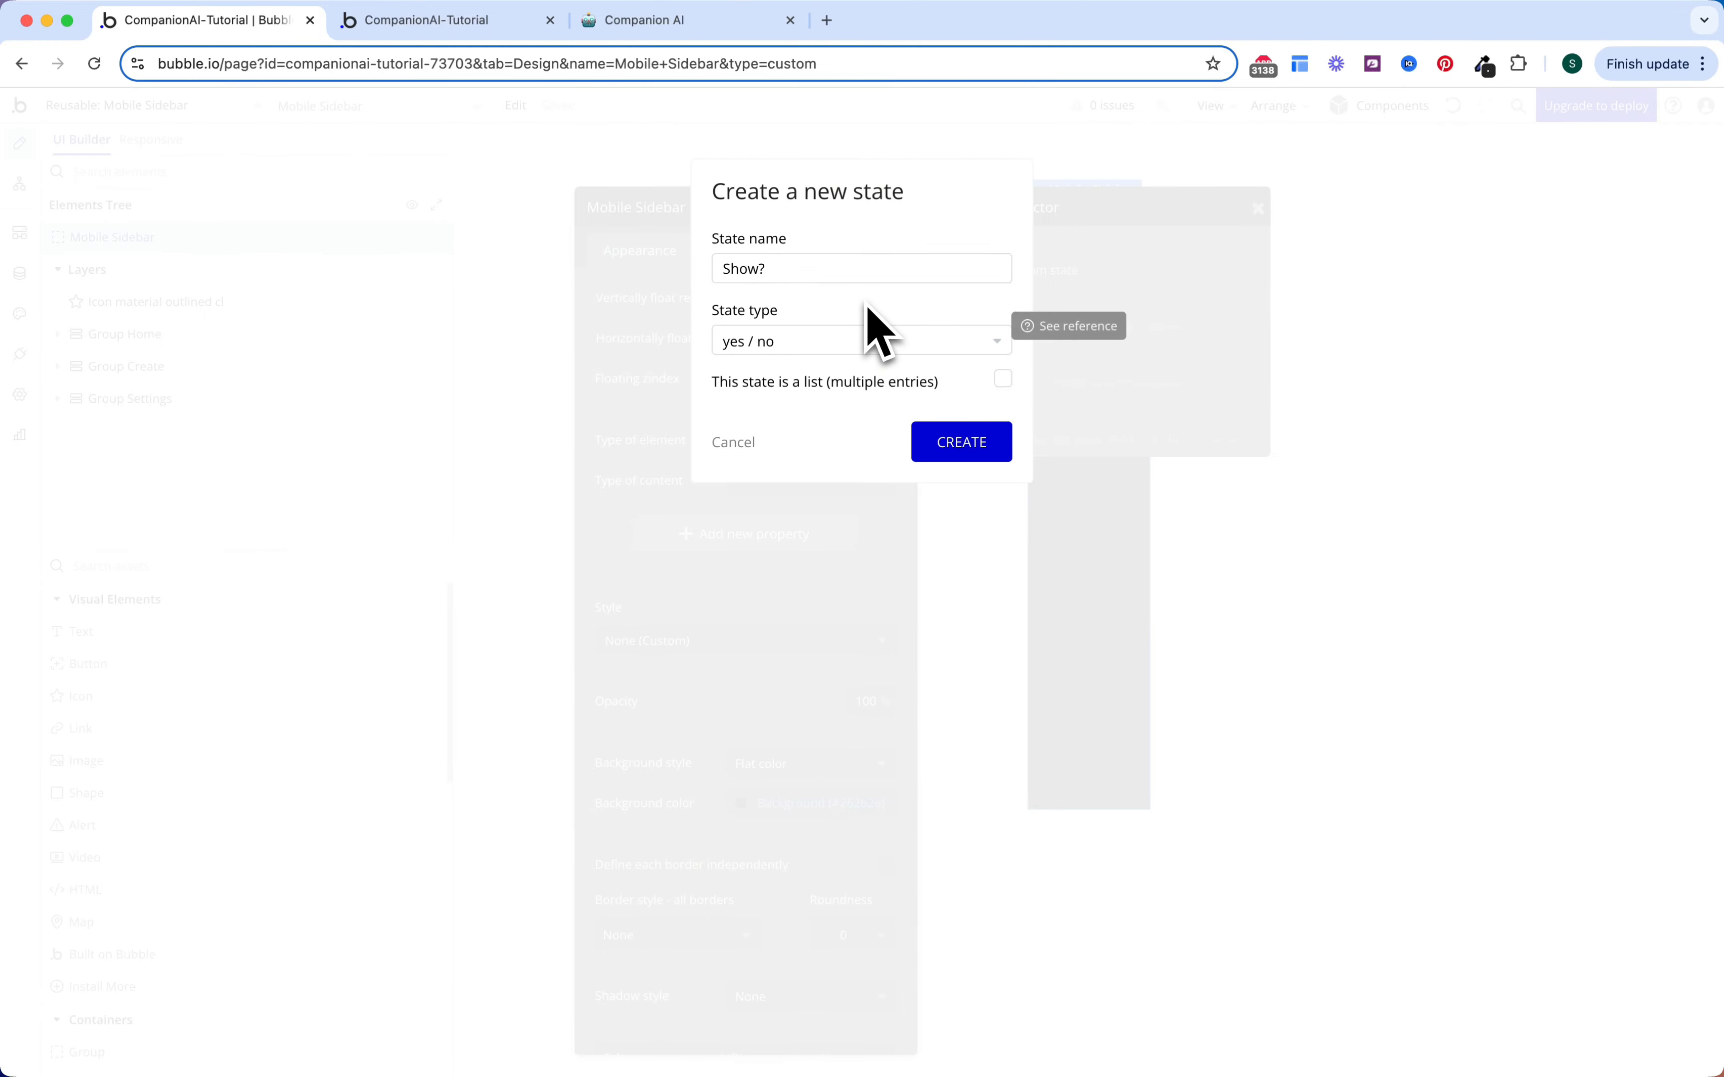
click(976, 446)
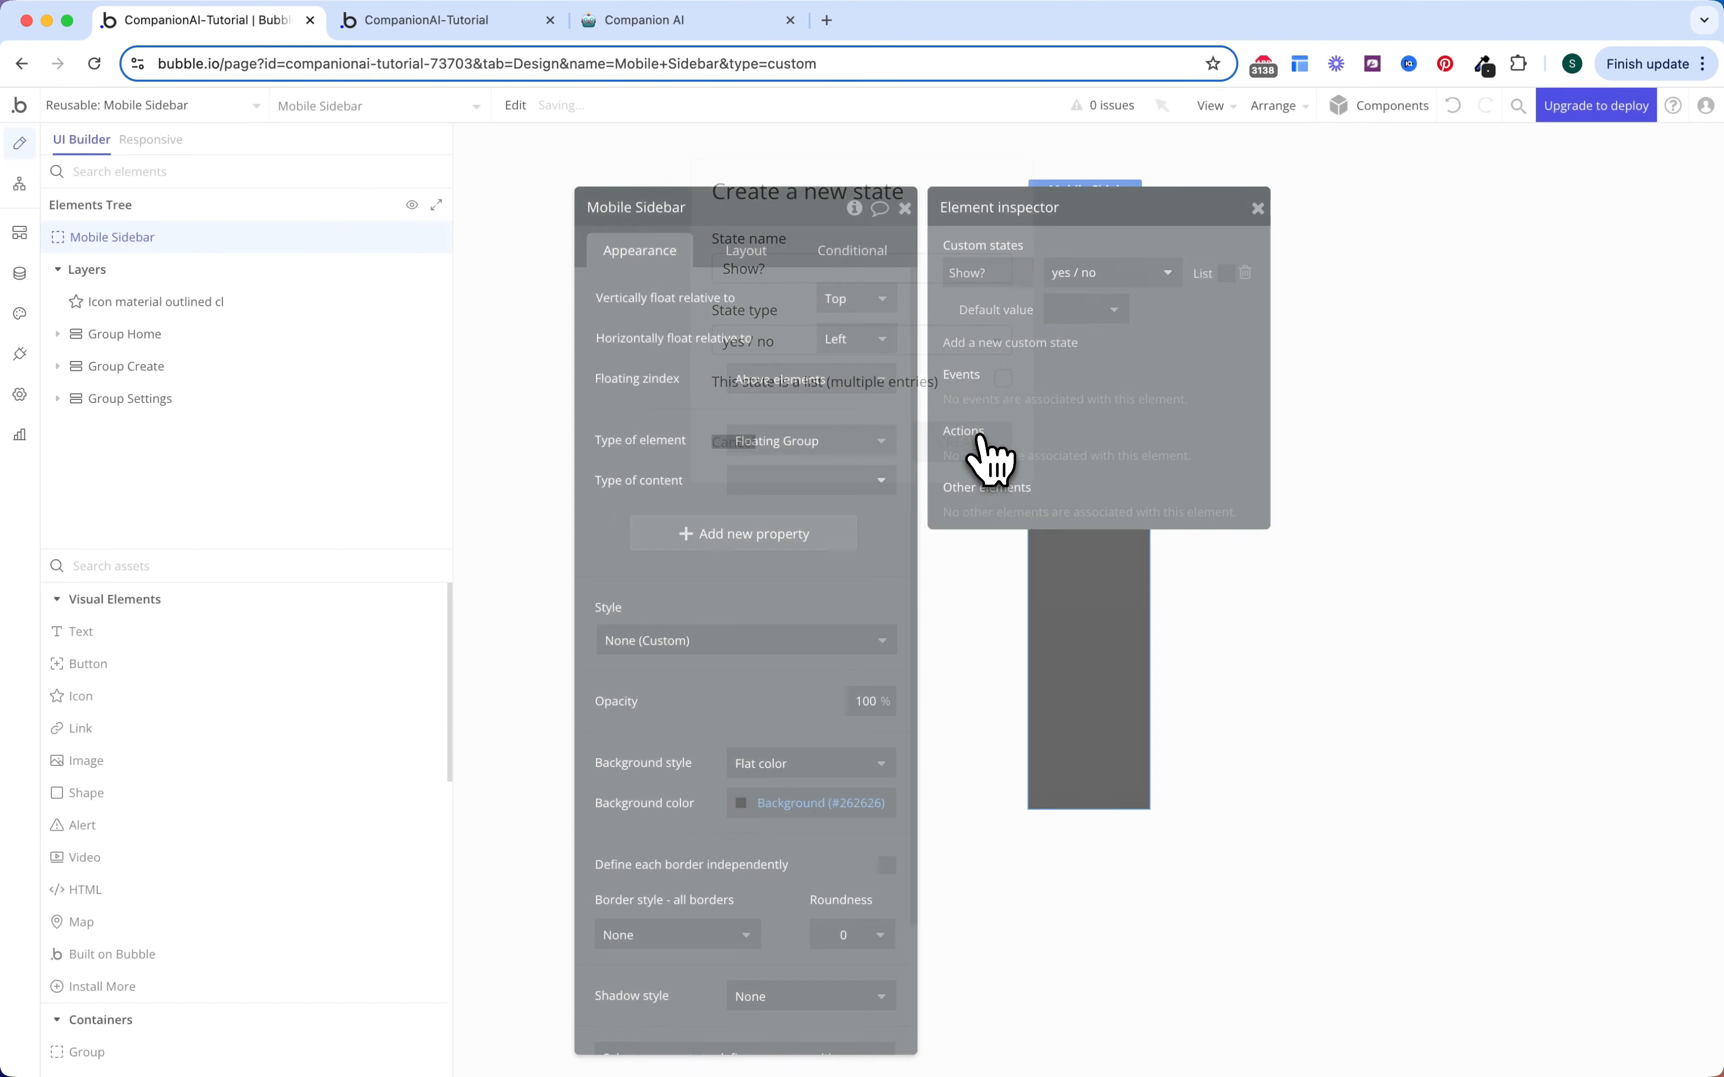
click(1083, 311)
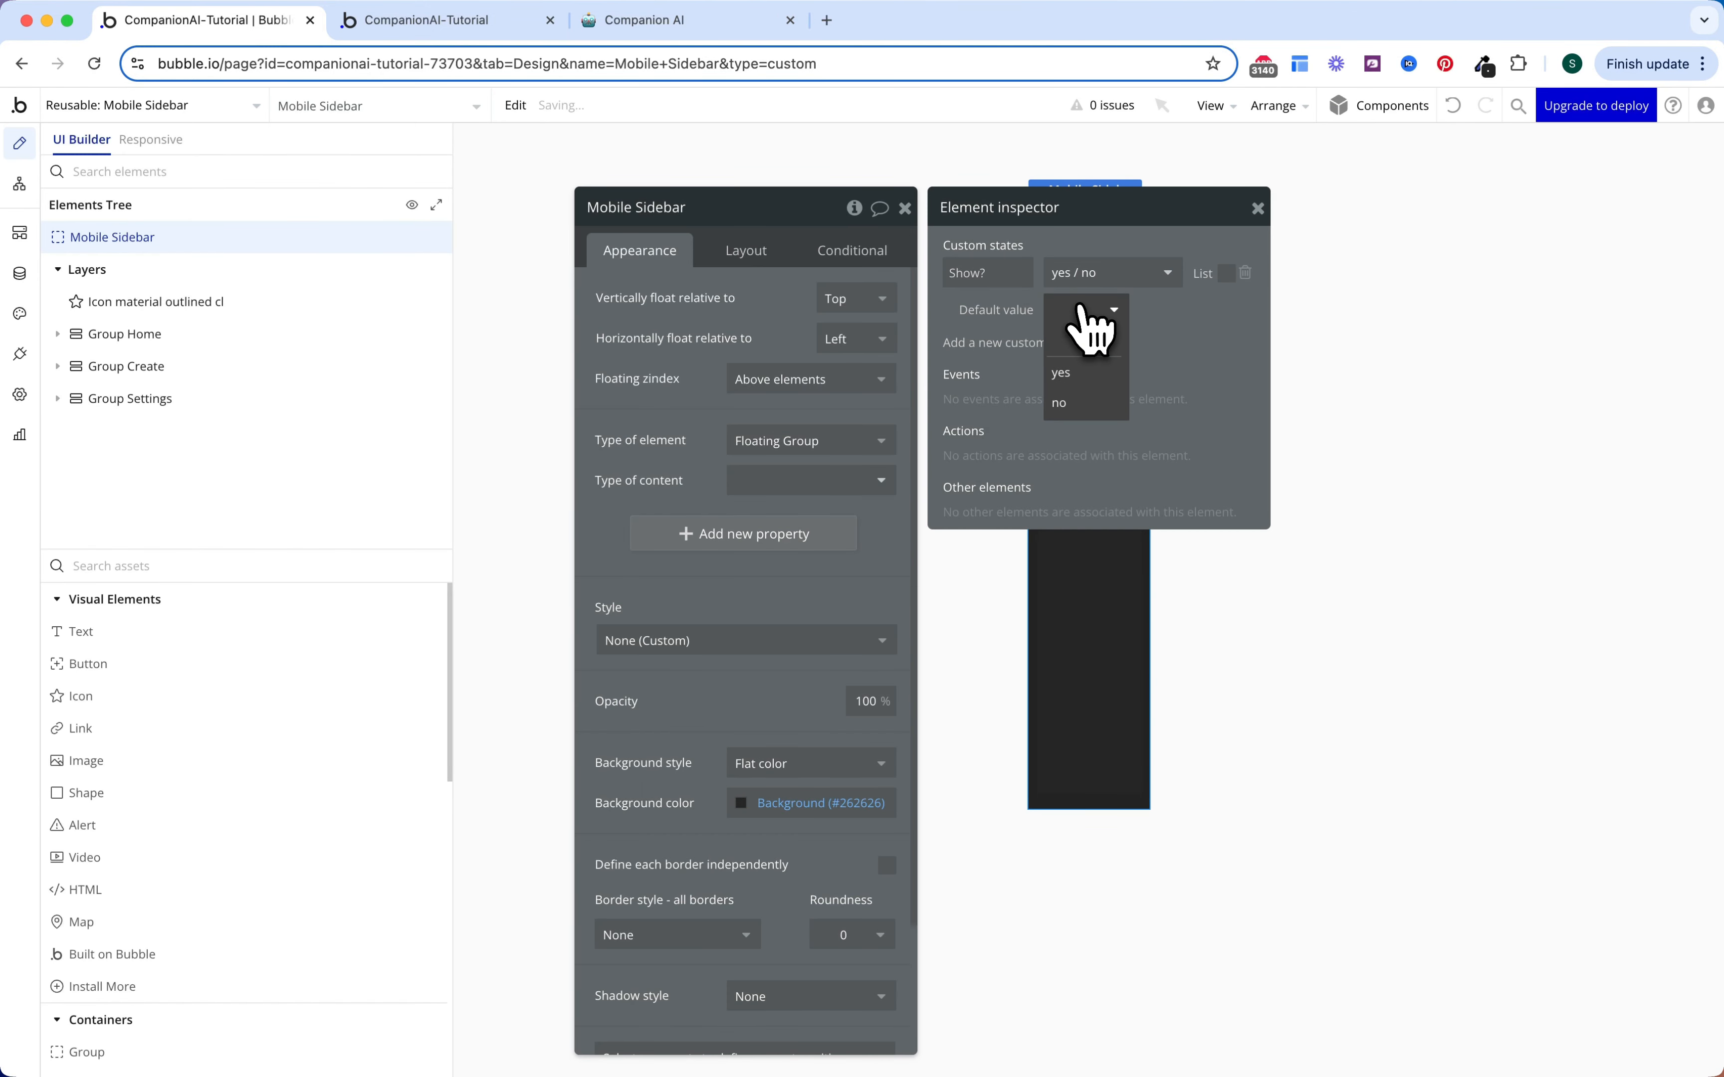
click(1080, 404)
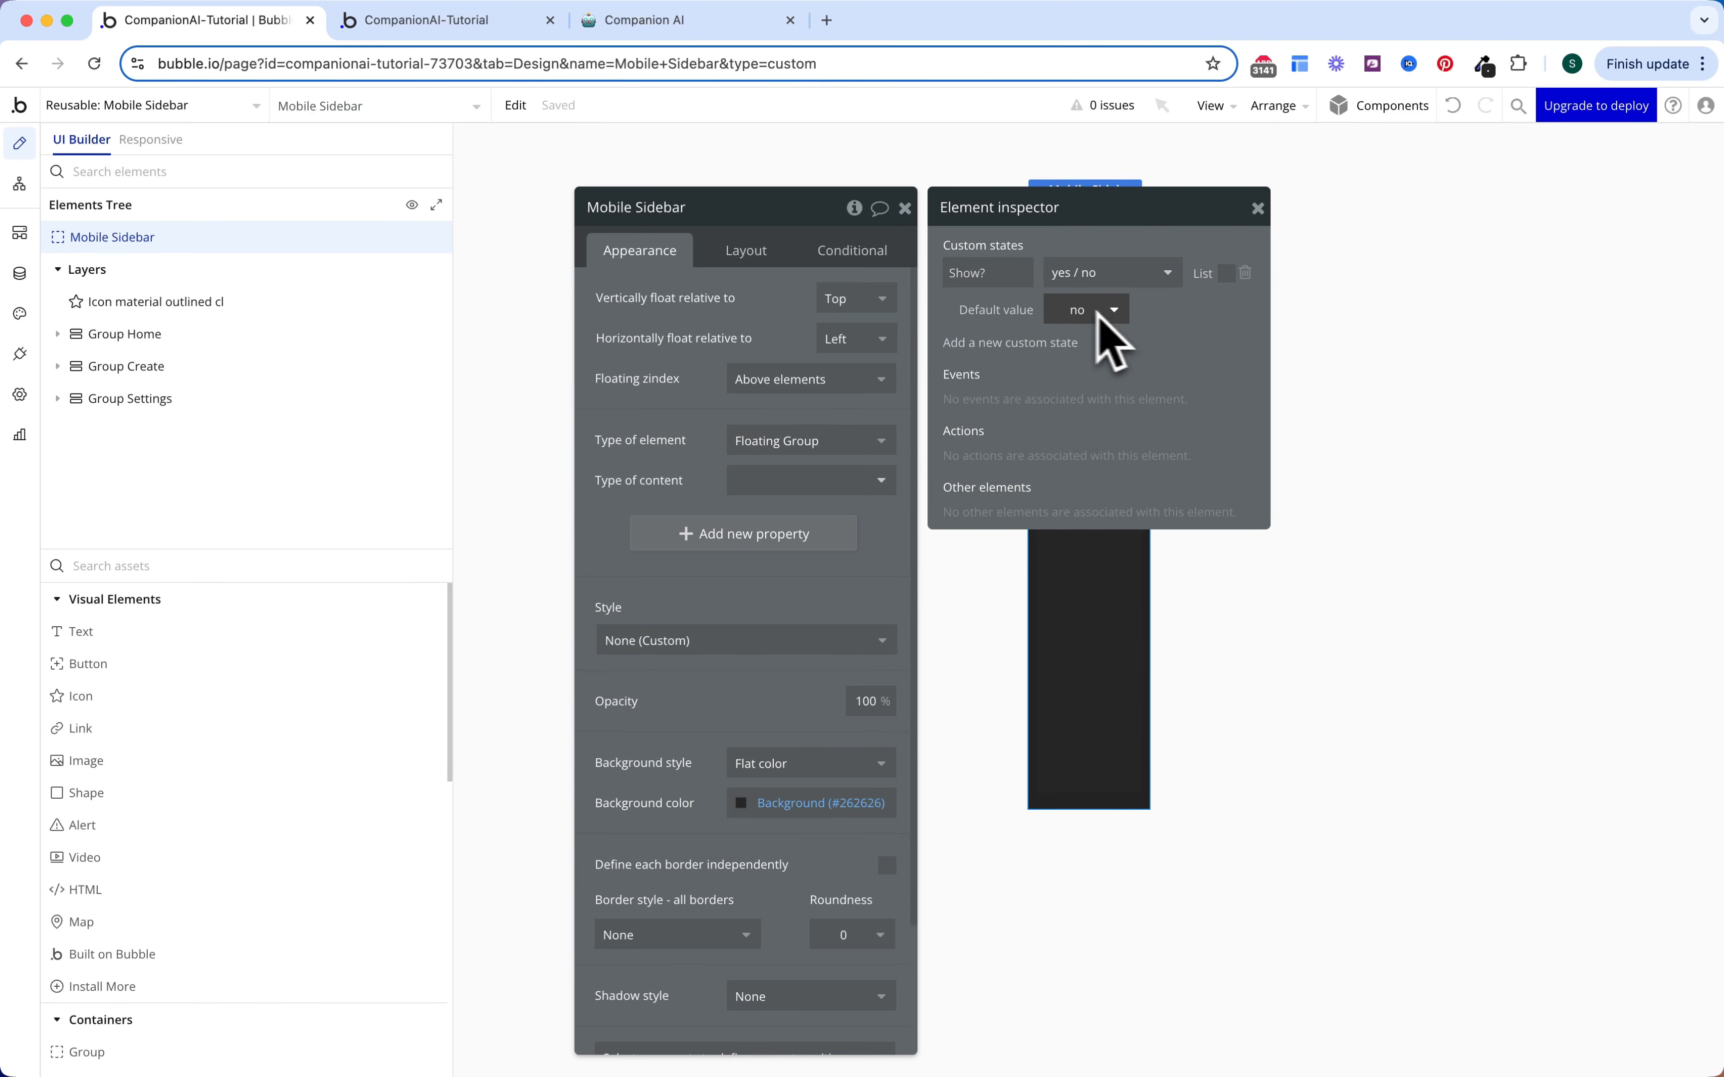
click(906, 209)
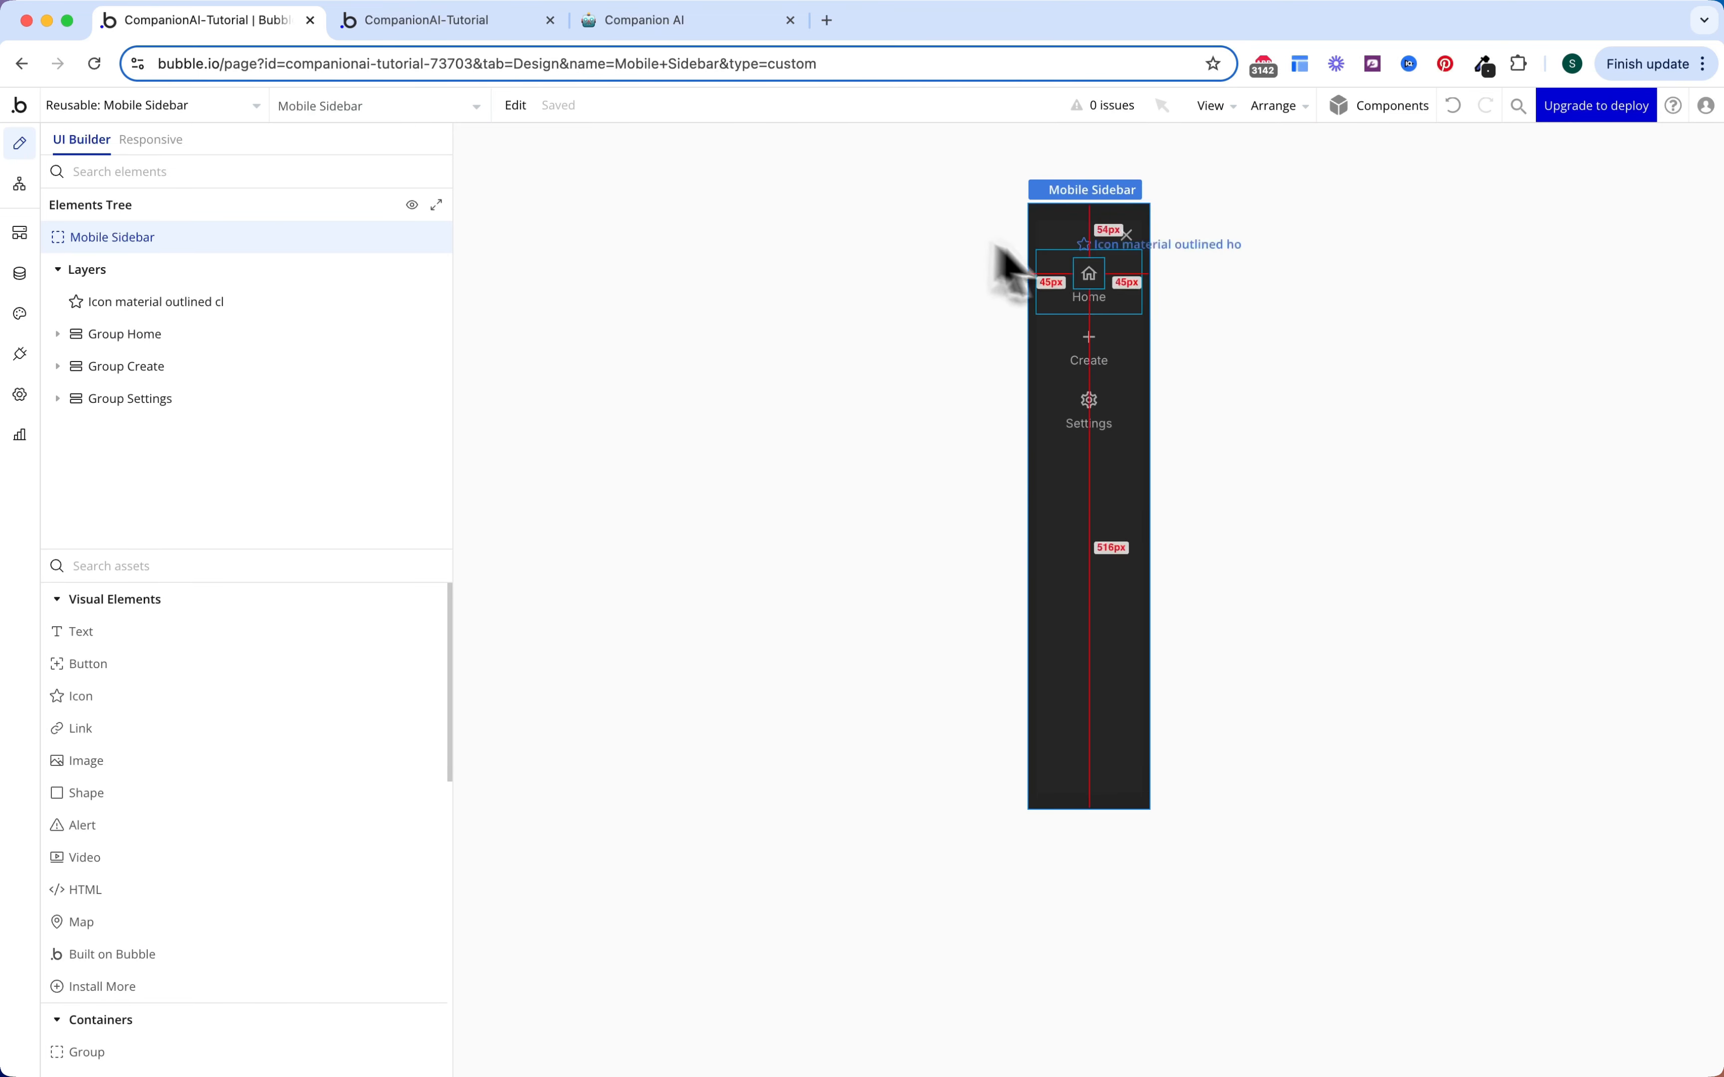
click(1125, 237)
Step: Give the close icon a click workflow that sets Mobile Sidebar's Show? to no
double_click(1125, 238)
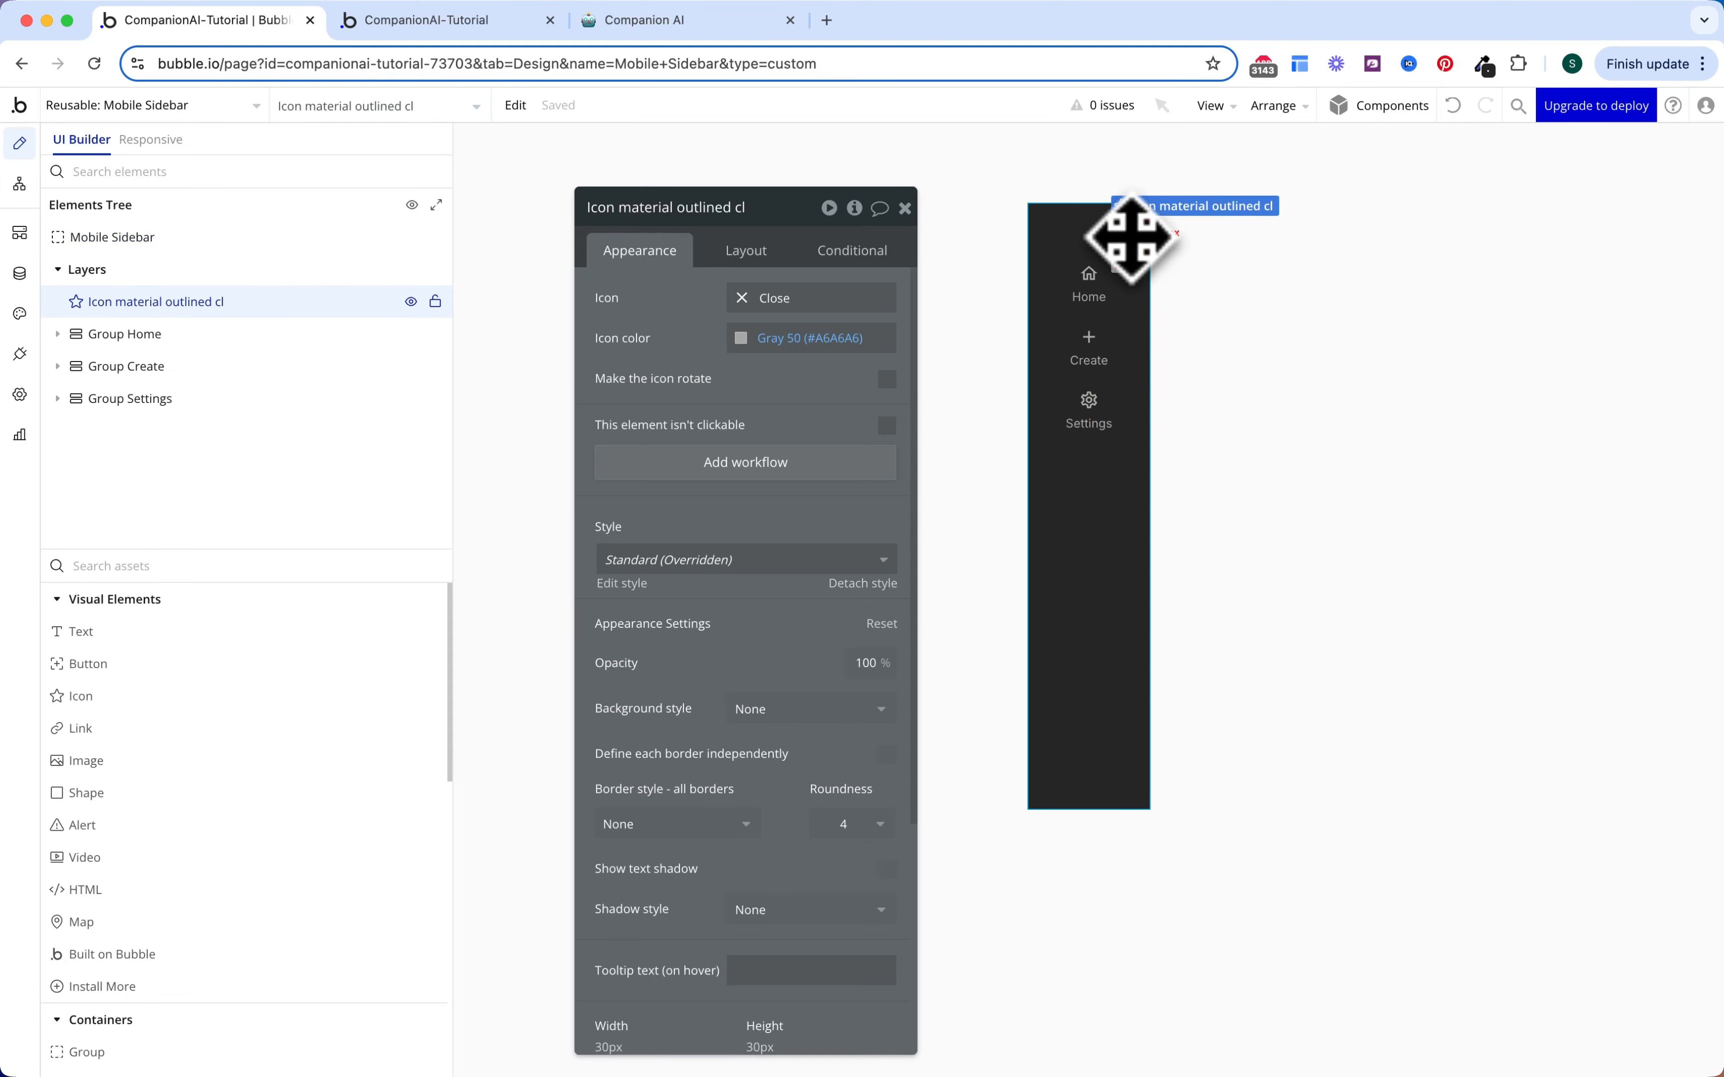
click(763, 459)
click(249, 370)
text(set s)
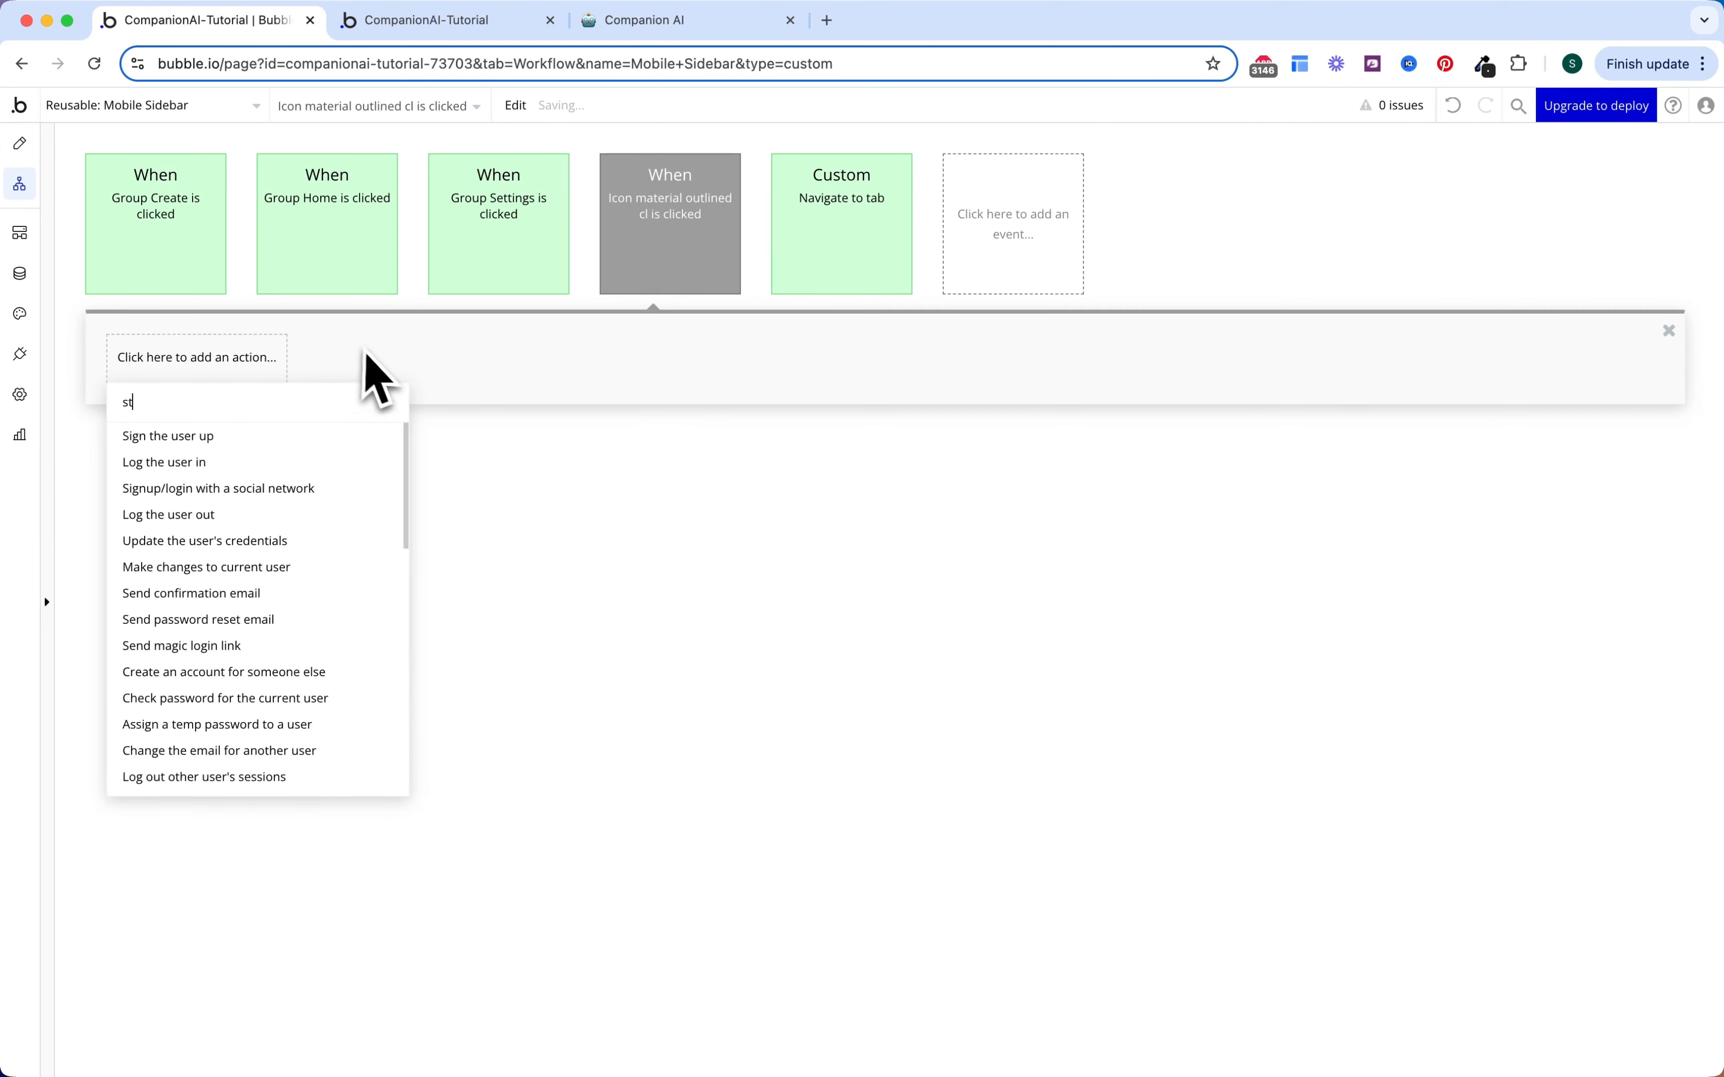
click(274, 436)
click(862, 263)
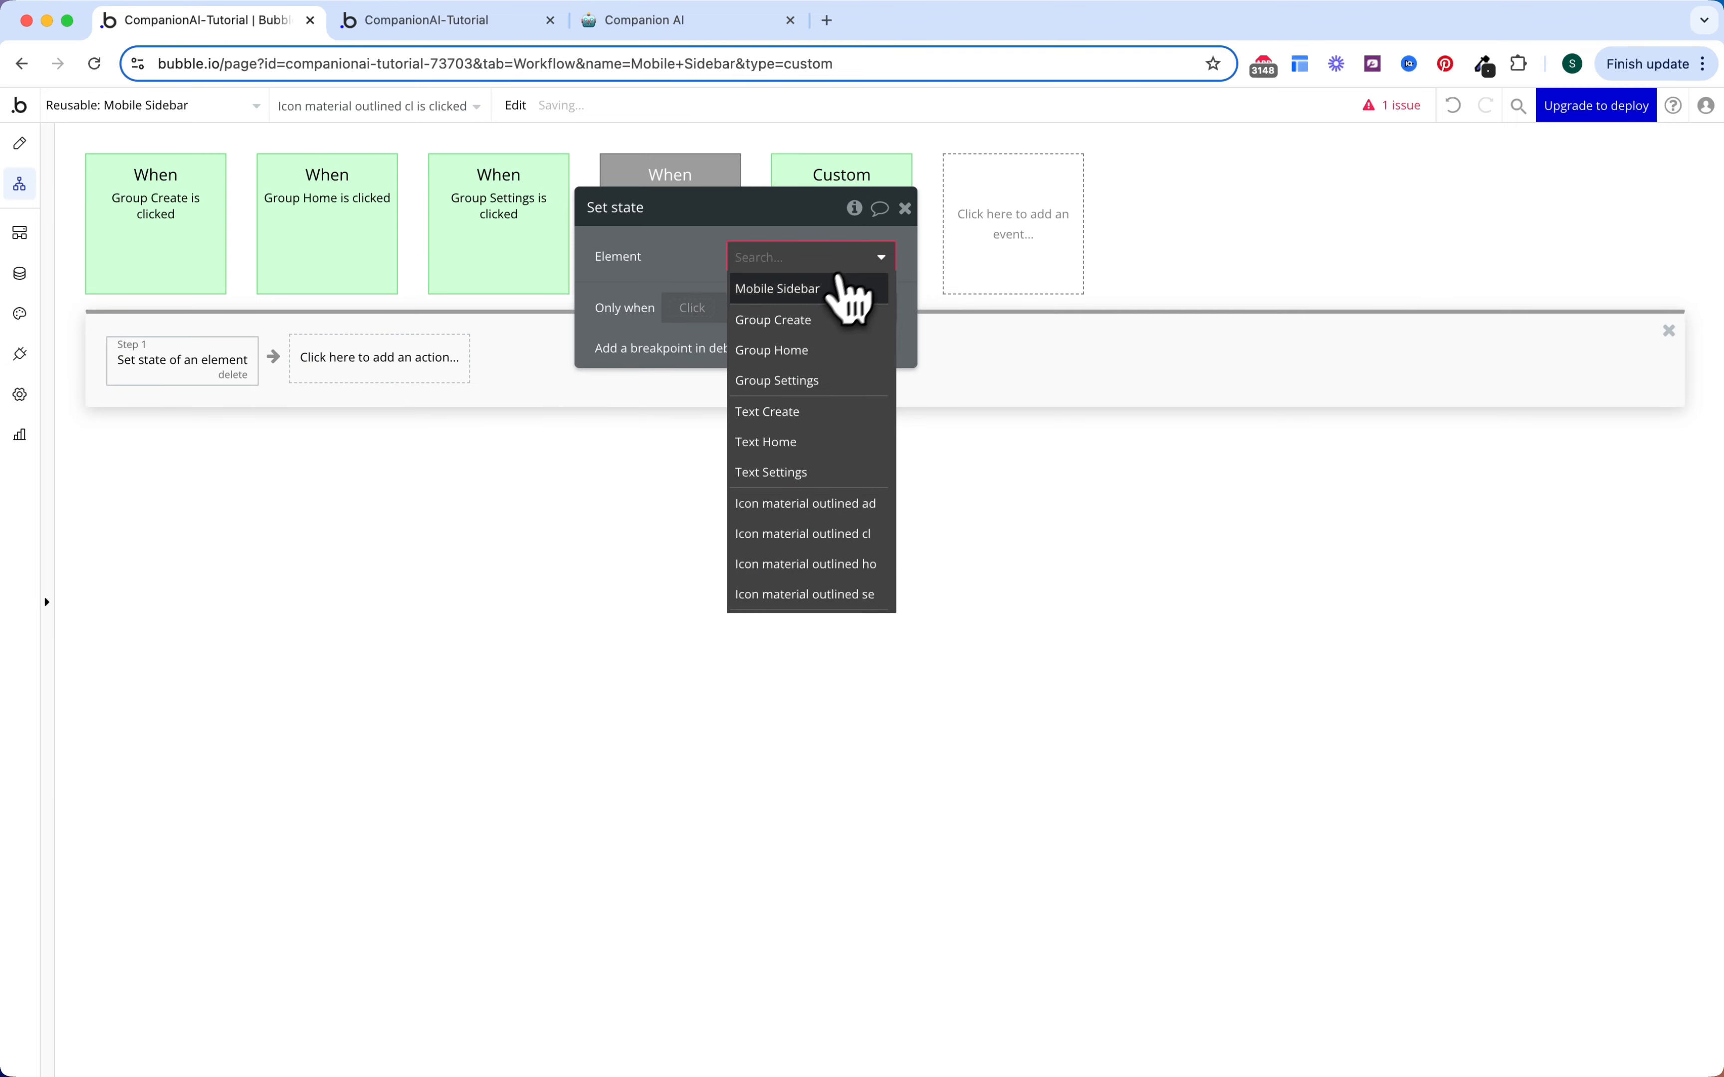
click(839, 289)
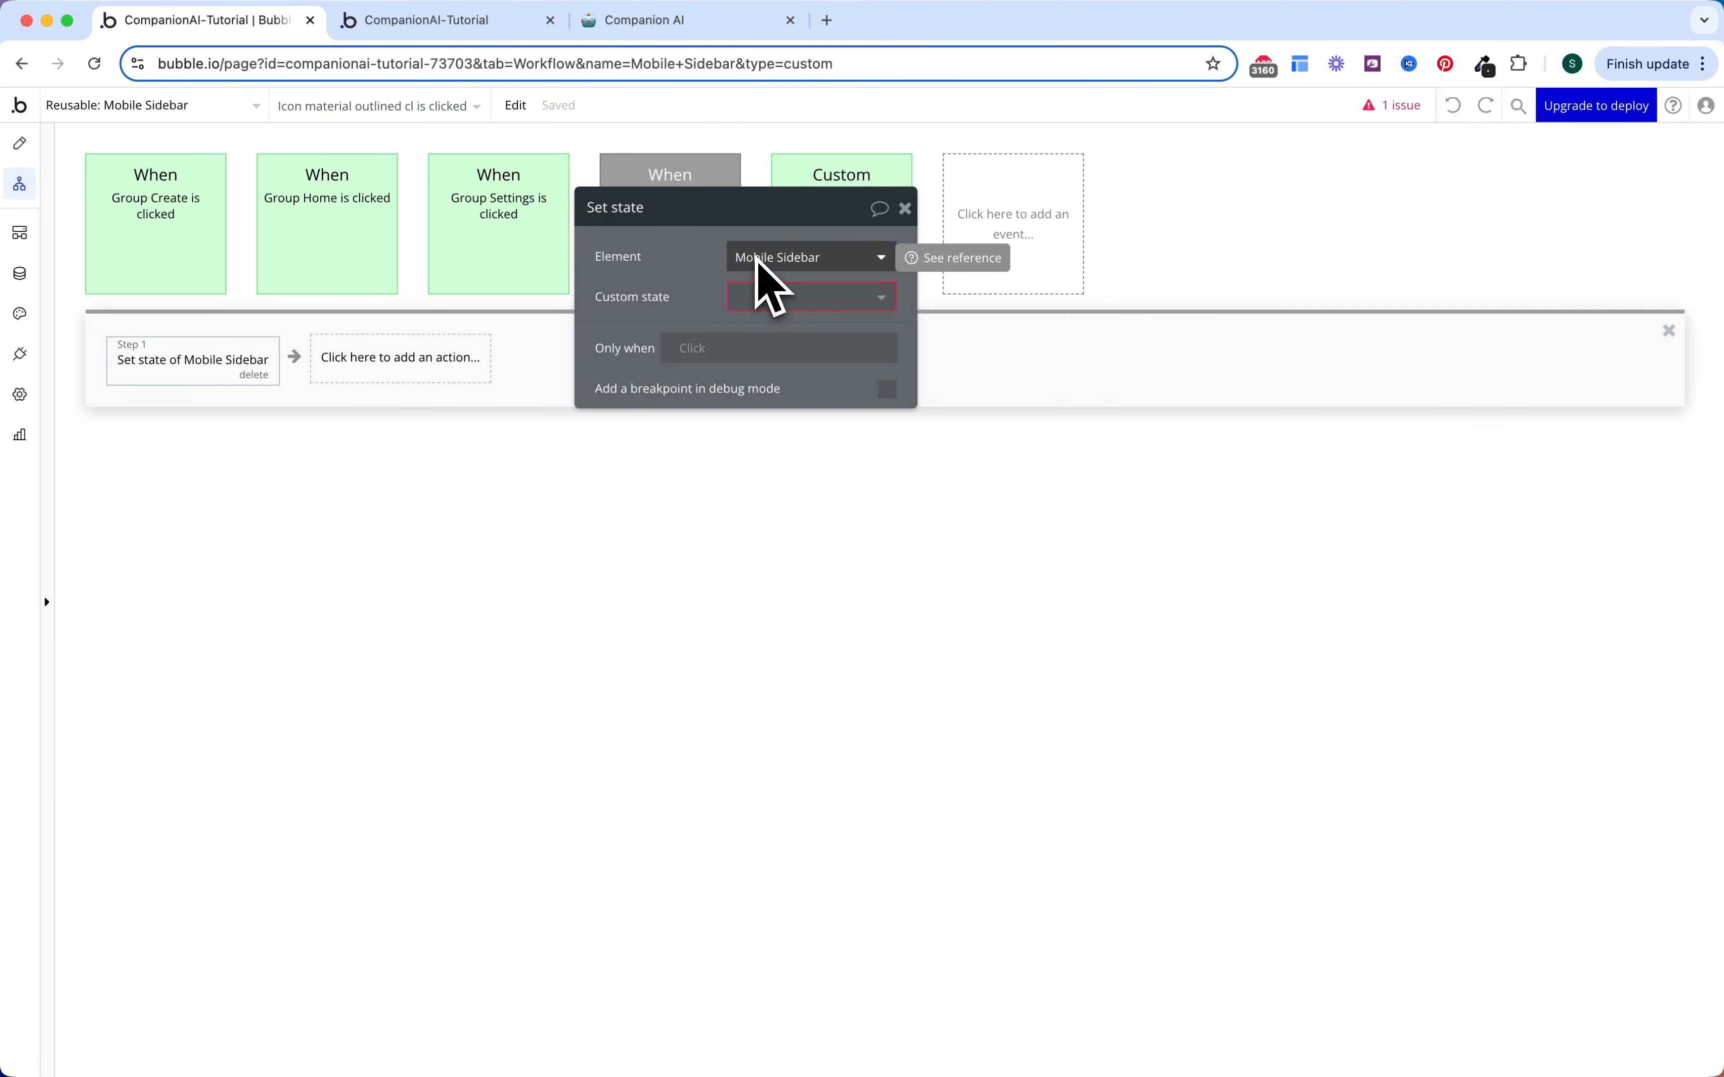
click(757, 297)
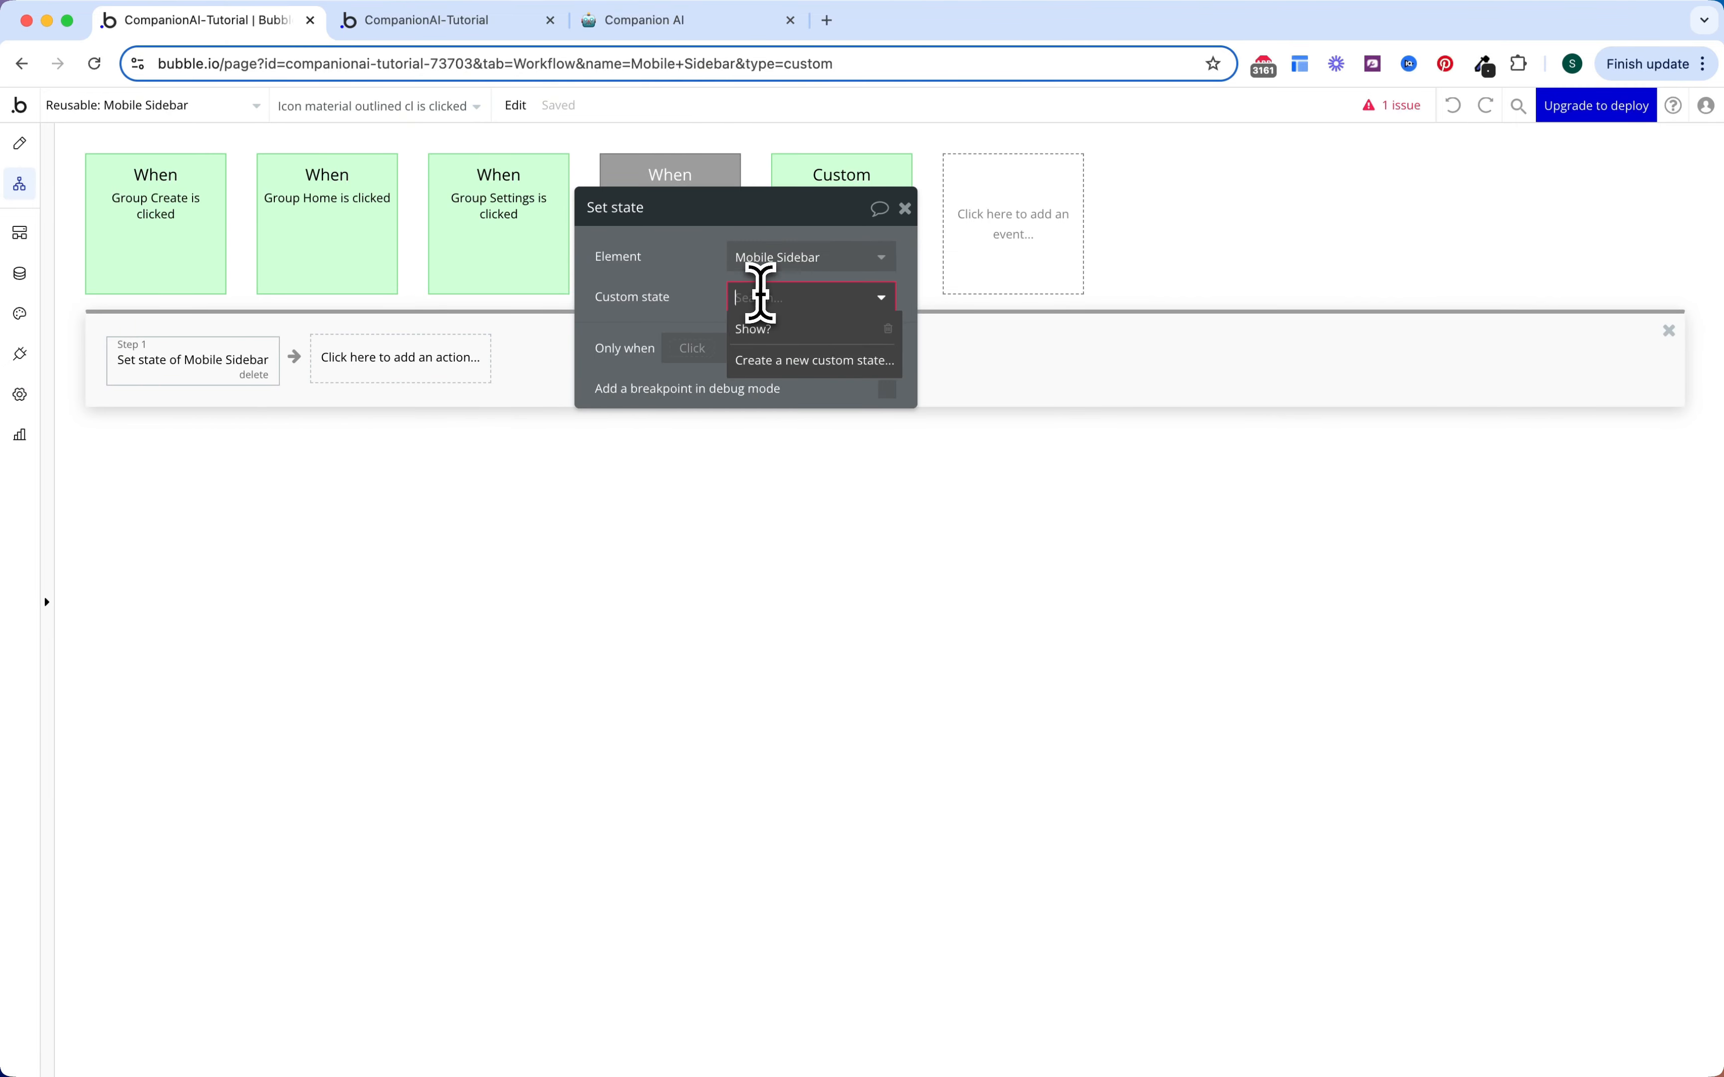
click(762, 330)
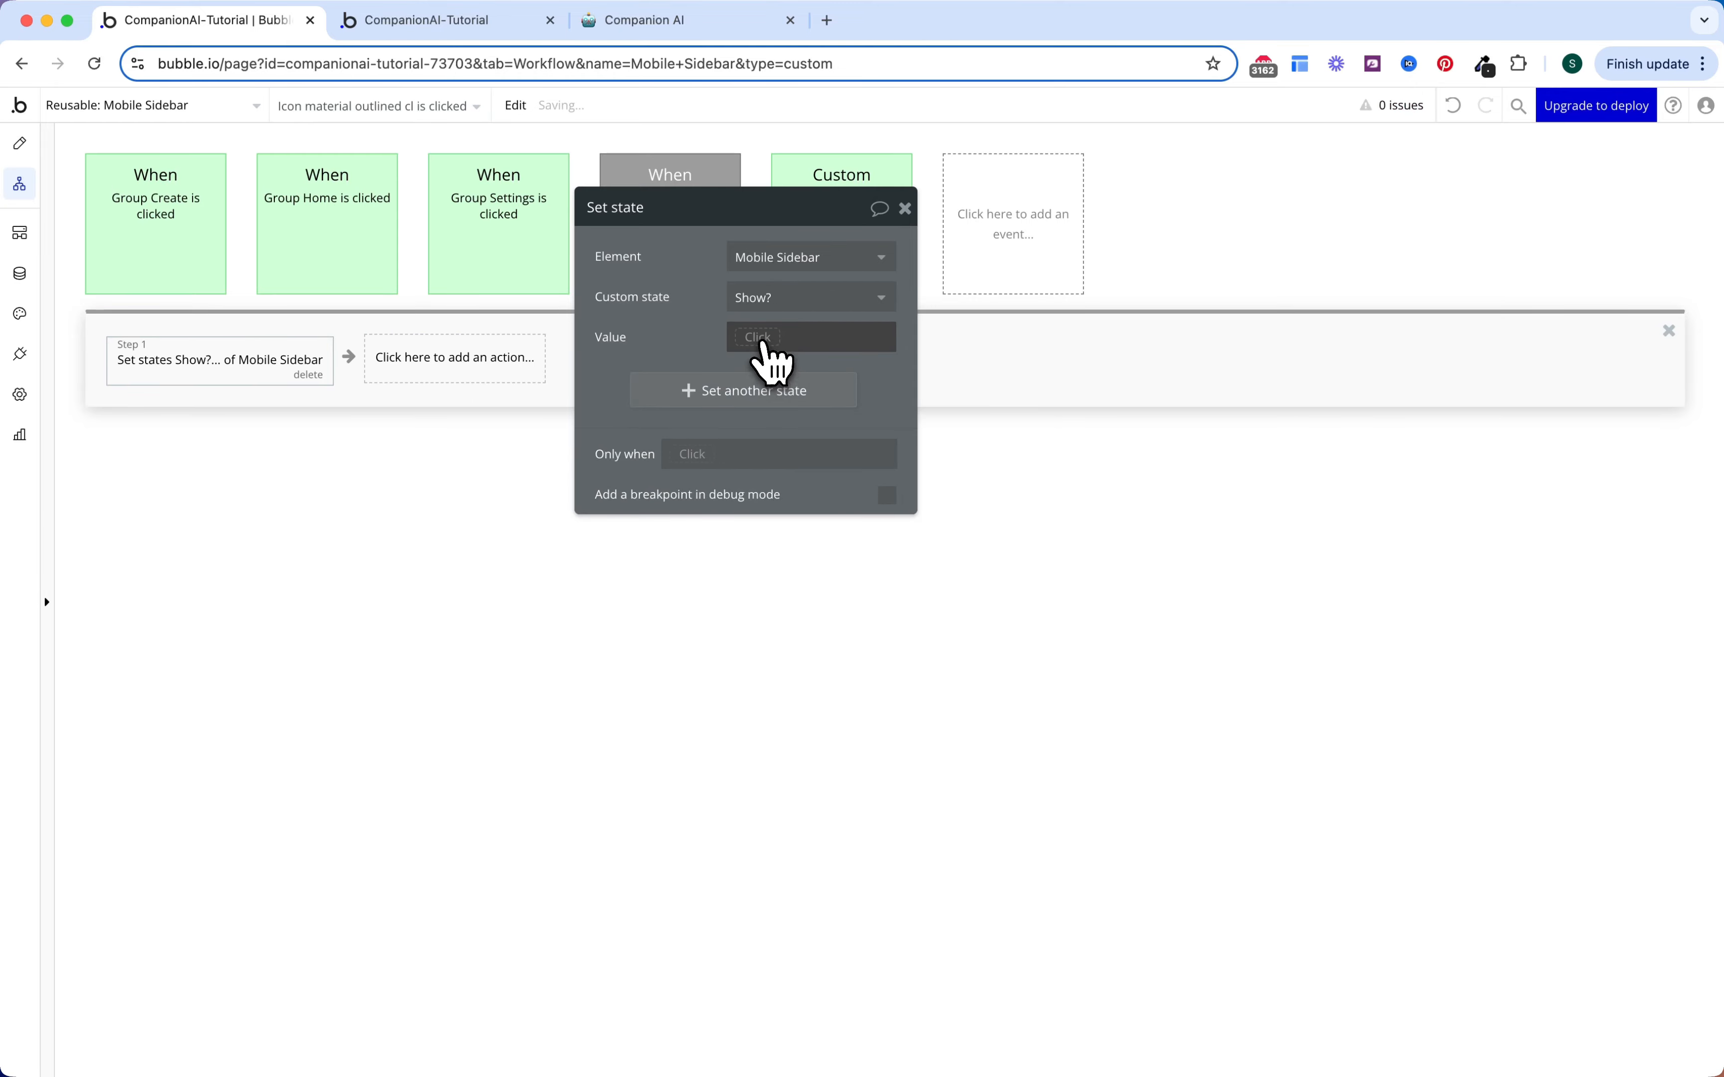
click(766, 339)
click(777, 444)
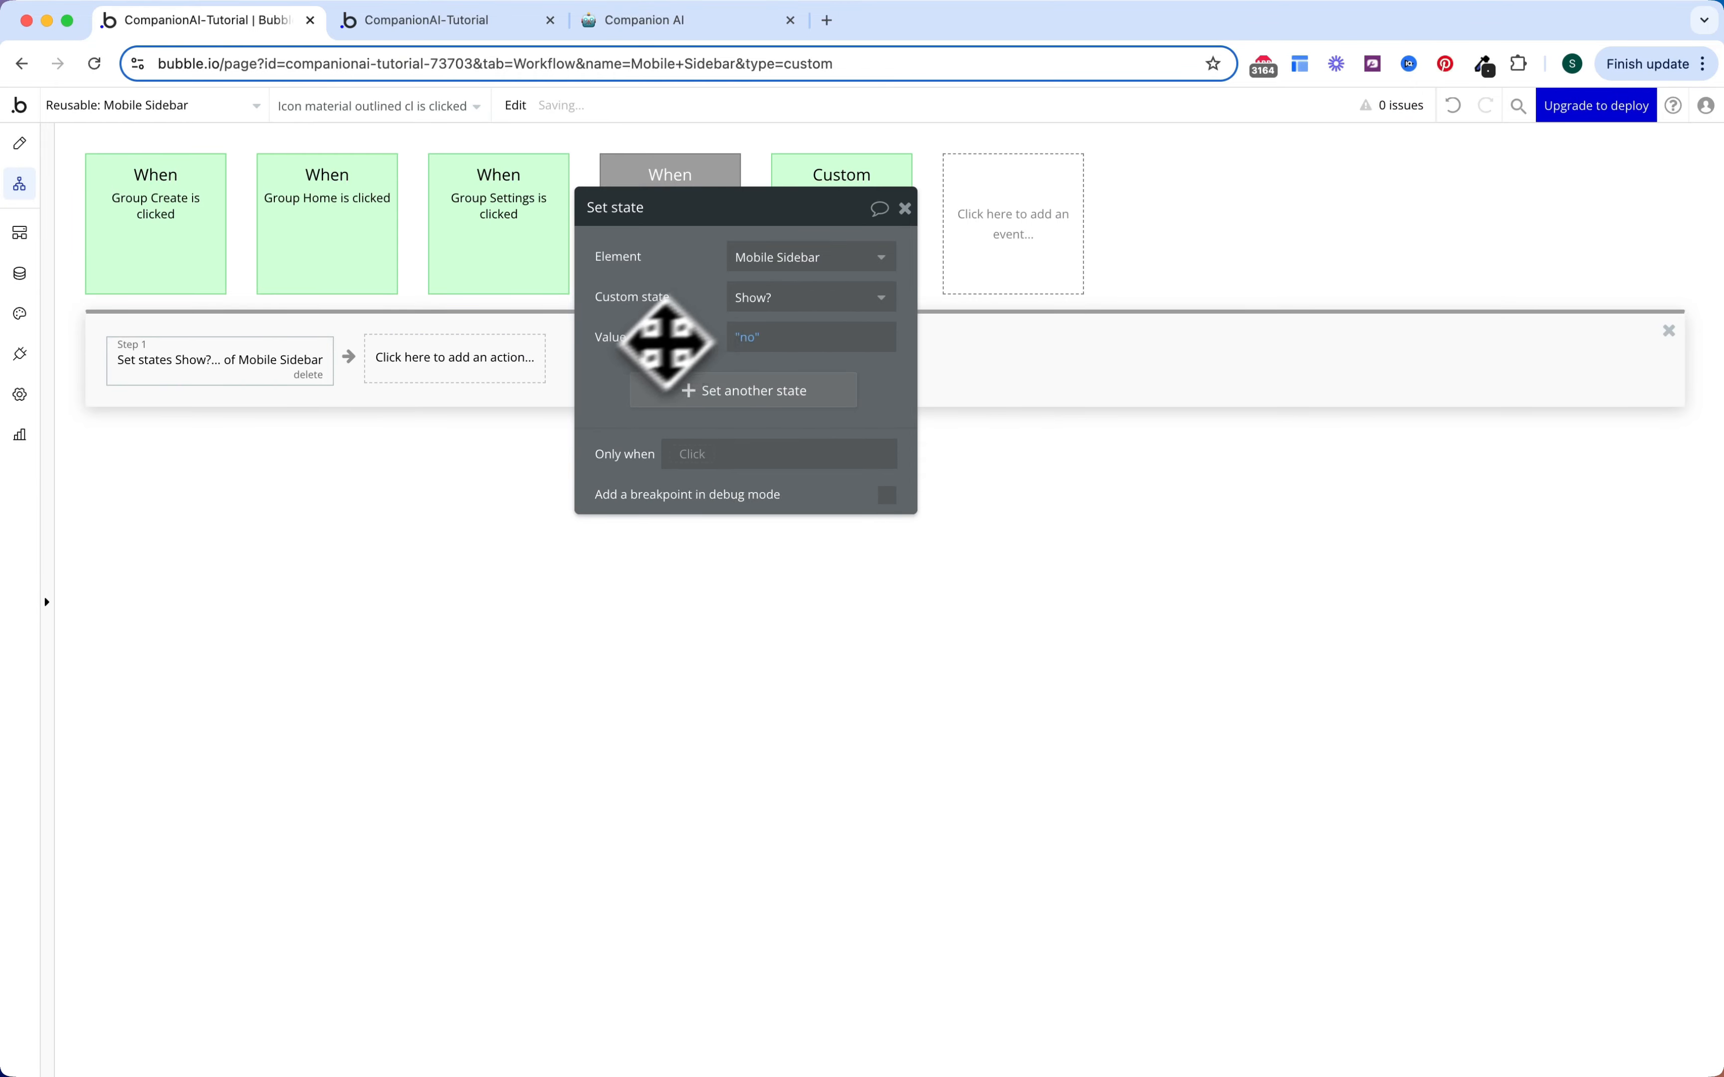
Step: Paste that Show? = no step first into the Group Settings, Home and Create workflows
right_click(272, 367)
click(318, 496)
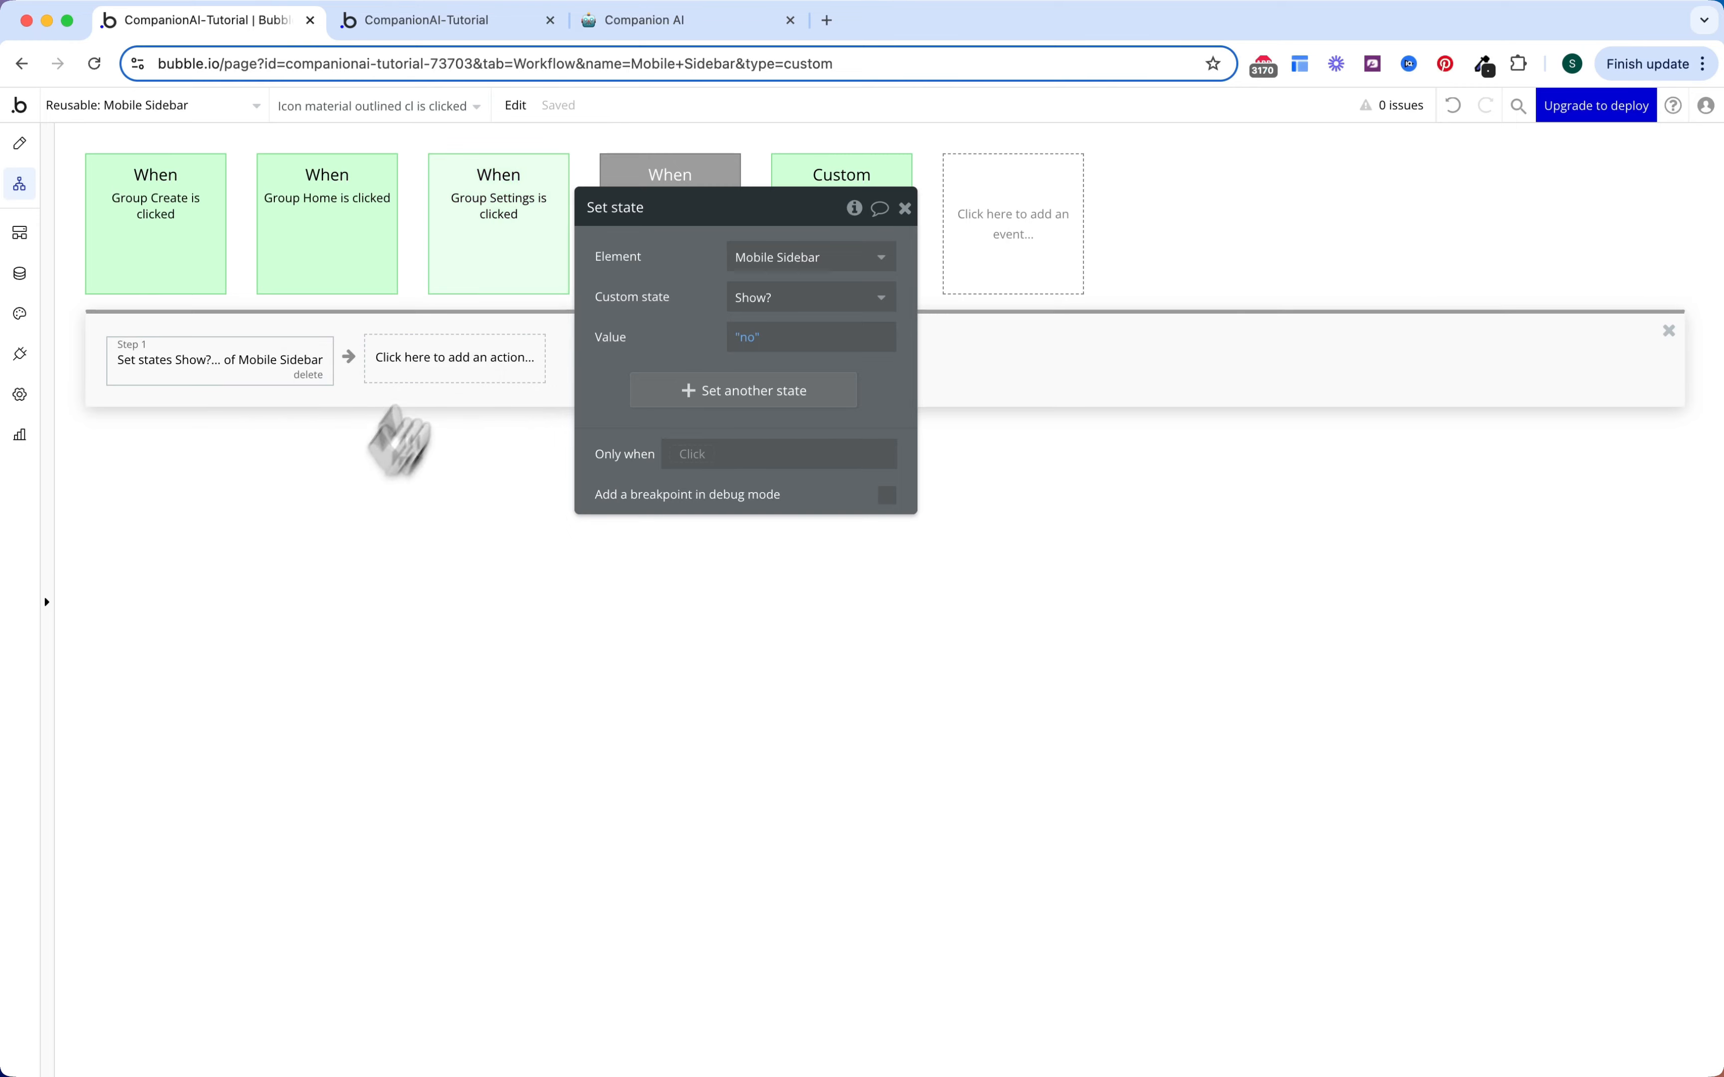
click(456, 281)
right_click(208, 364)
click(238, 522)
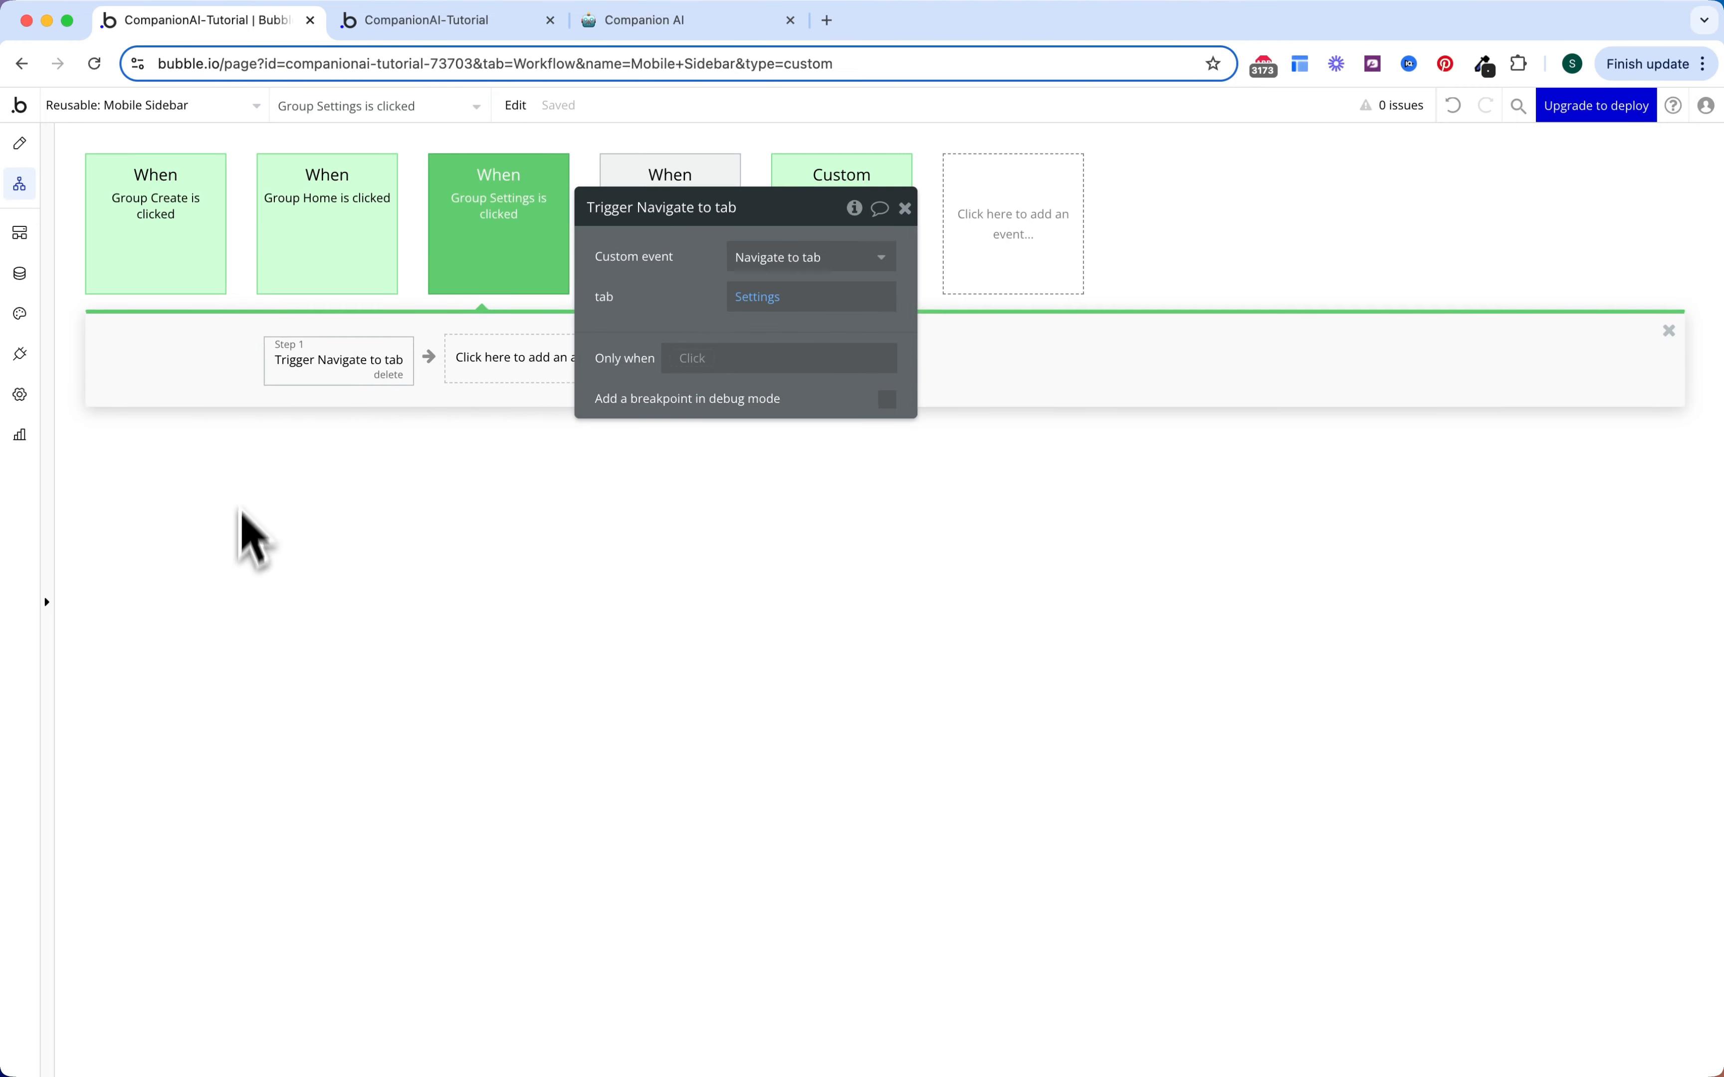
click(337, 276)
right_click(203, 371)
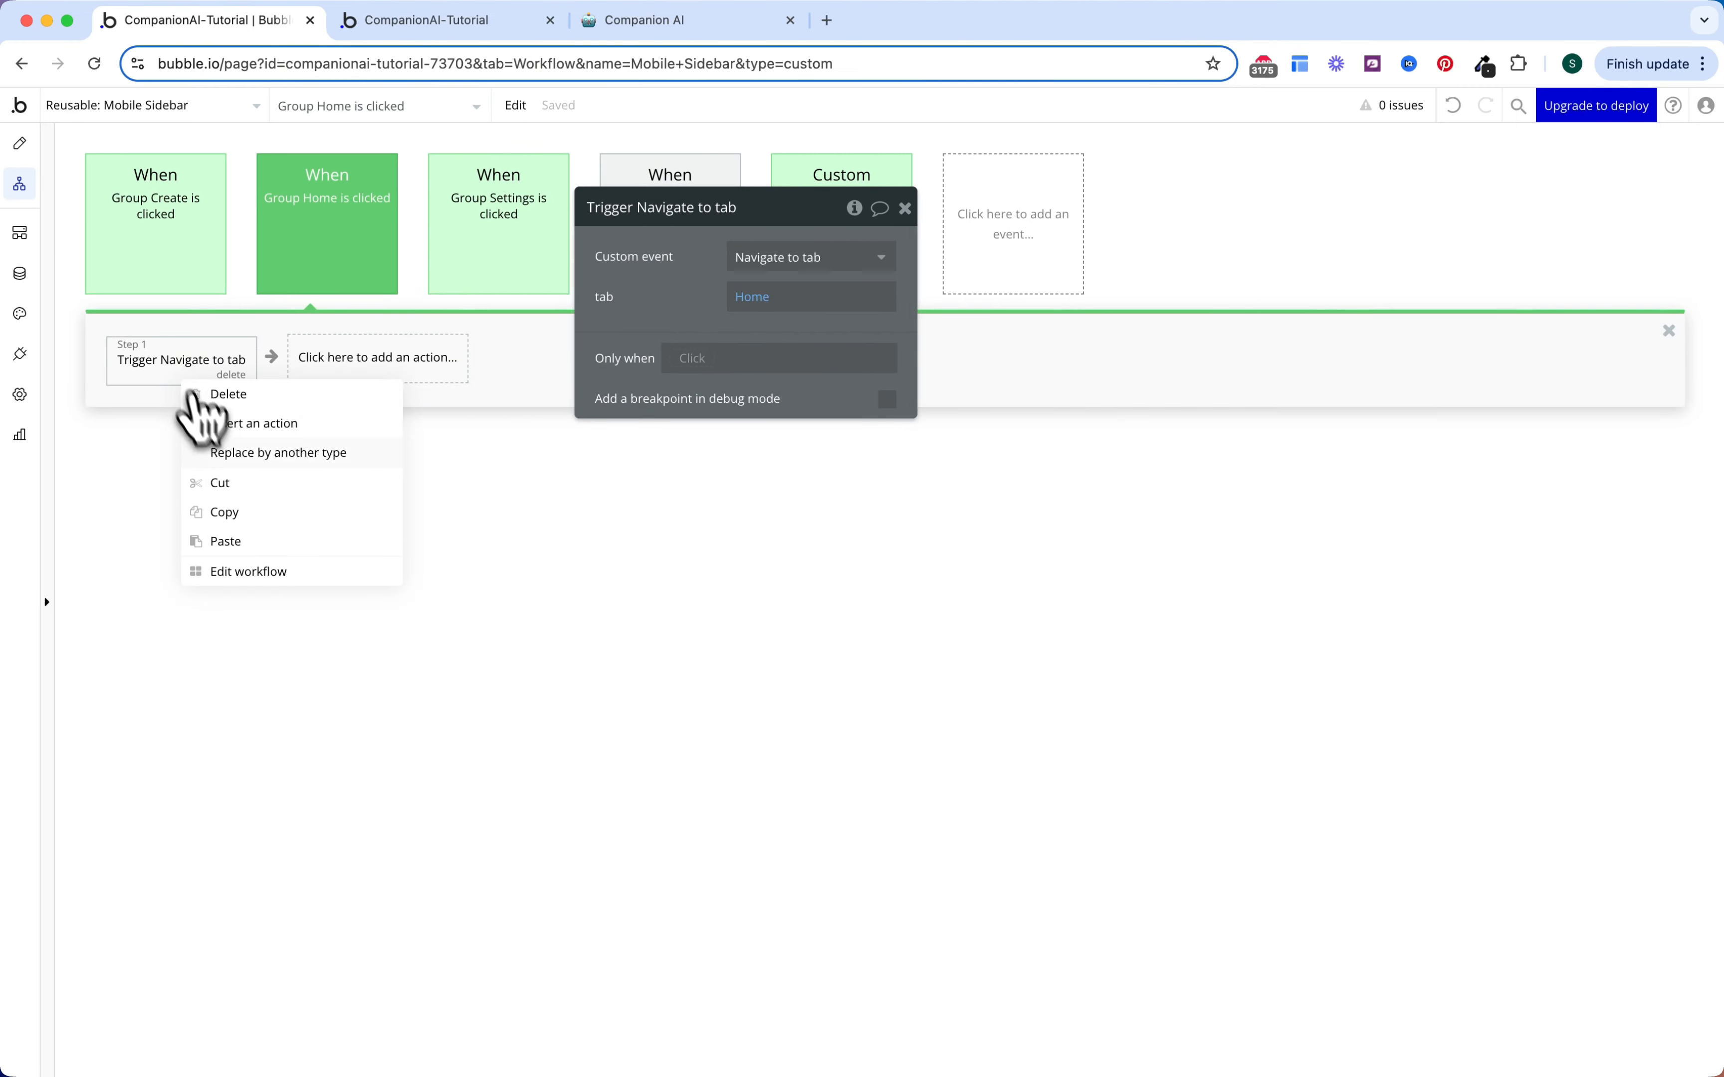
click(224, 539)
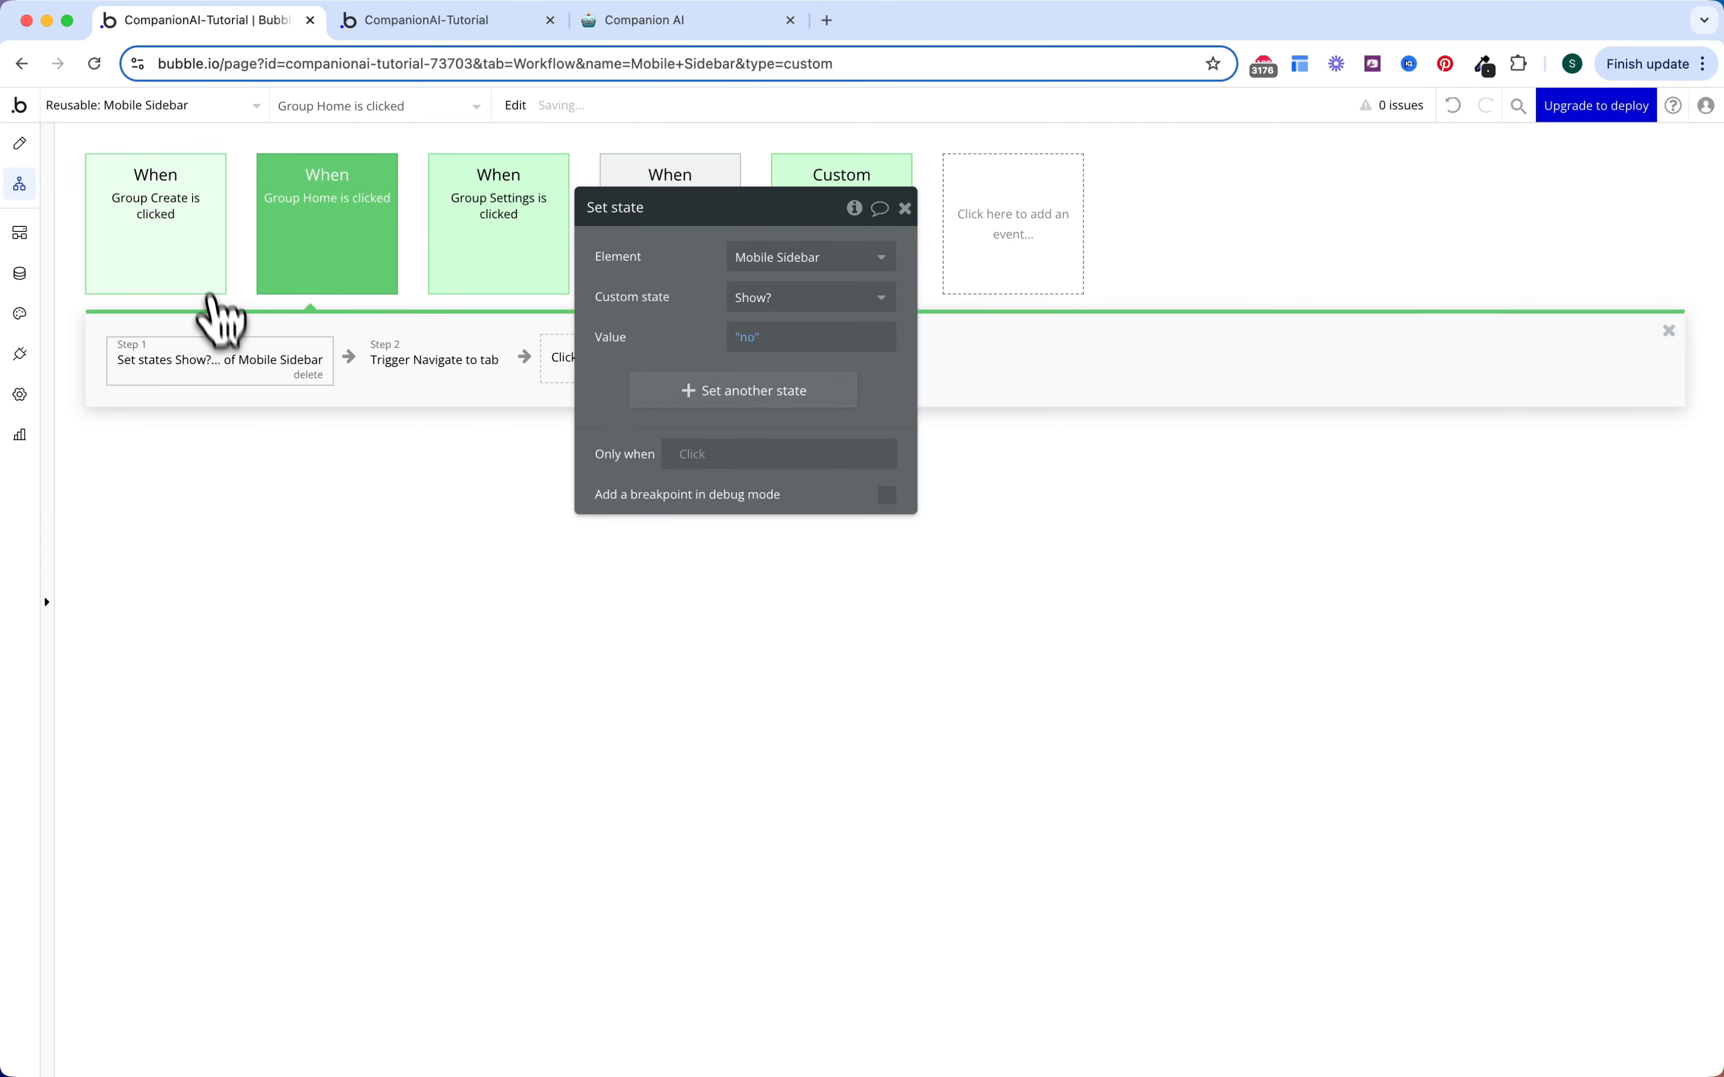
click(193, 278)
right_click(200, 371)
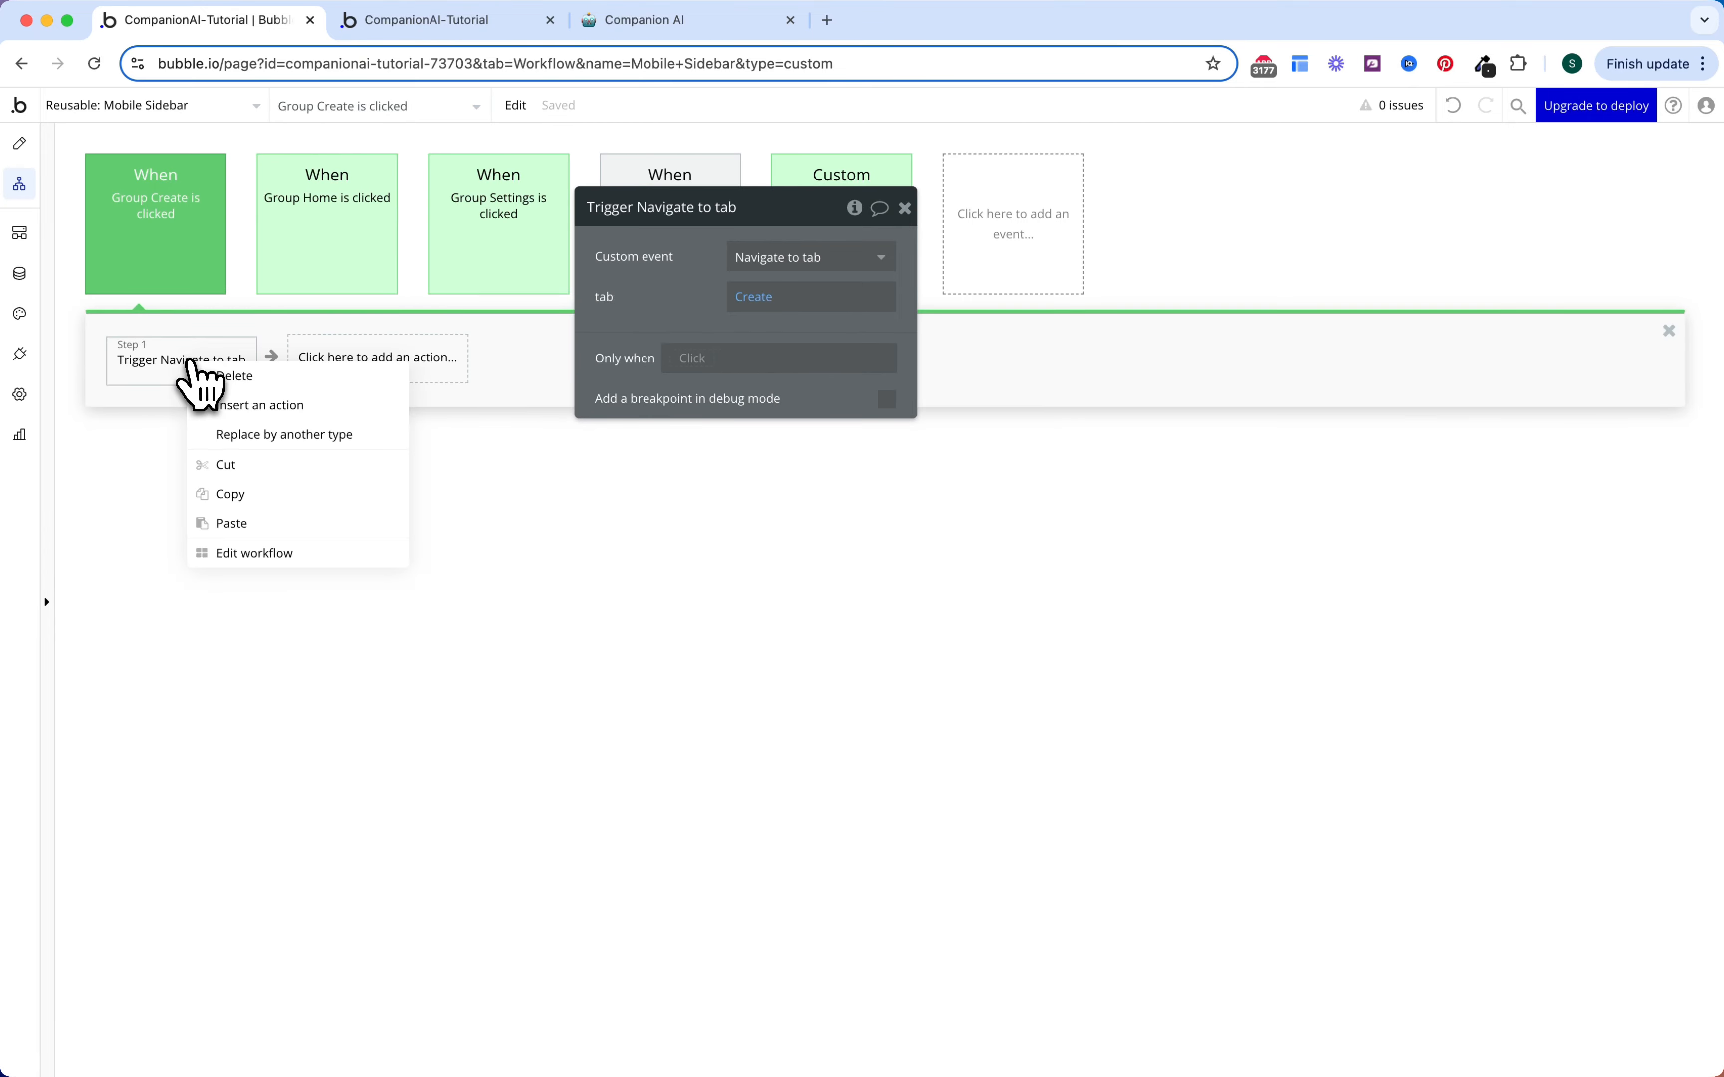
click(232, 524)
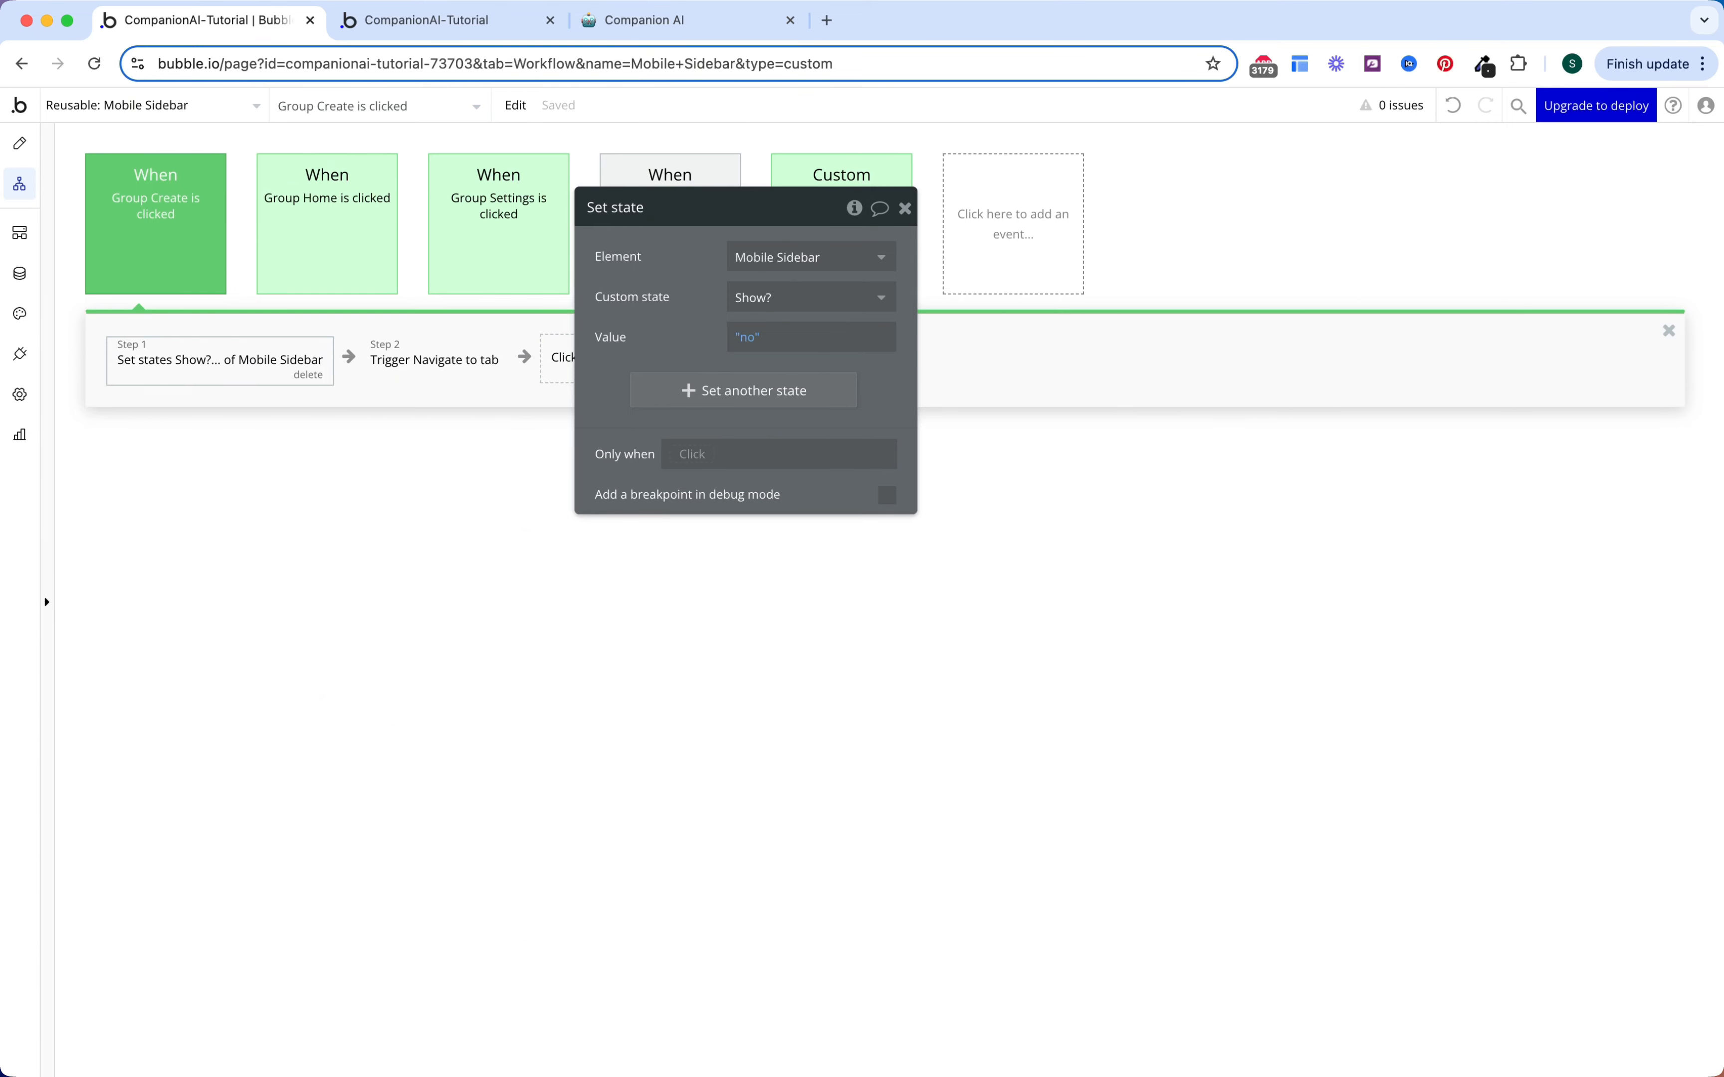
key(Escape)
Step: Return to the design view of the home page
click(26, 145)
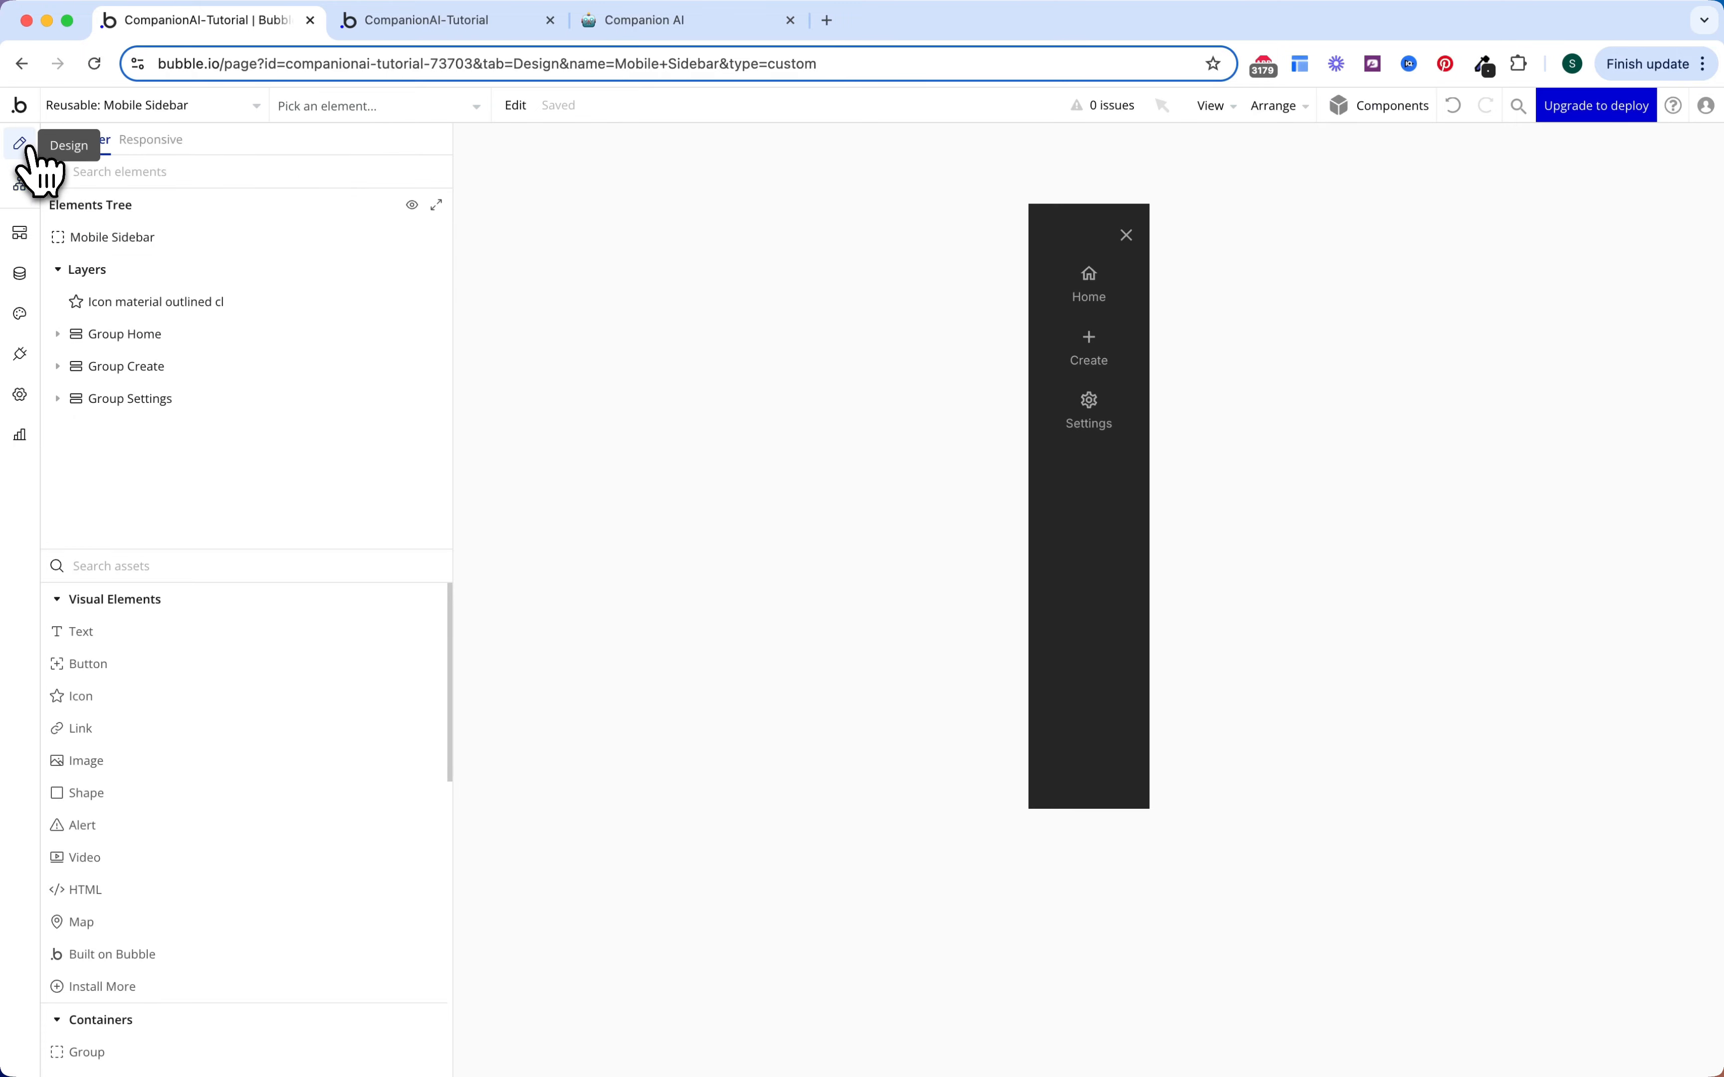
click(188, 107)
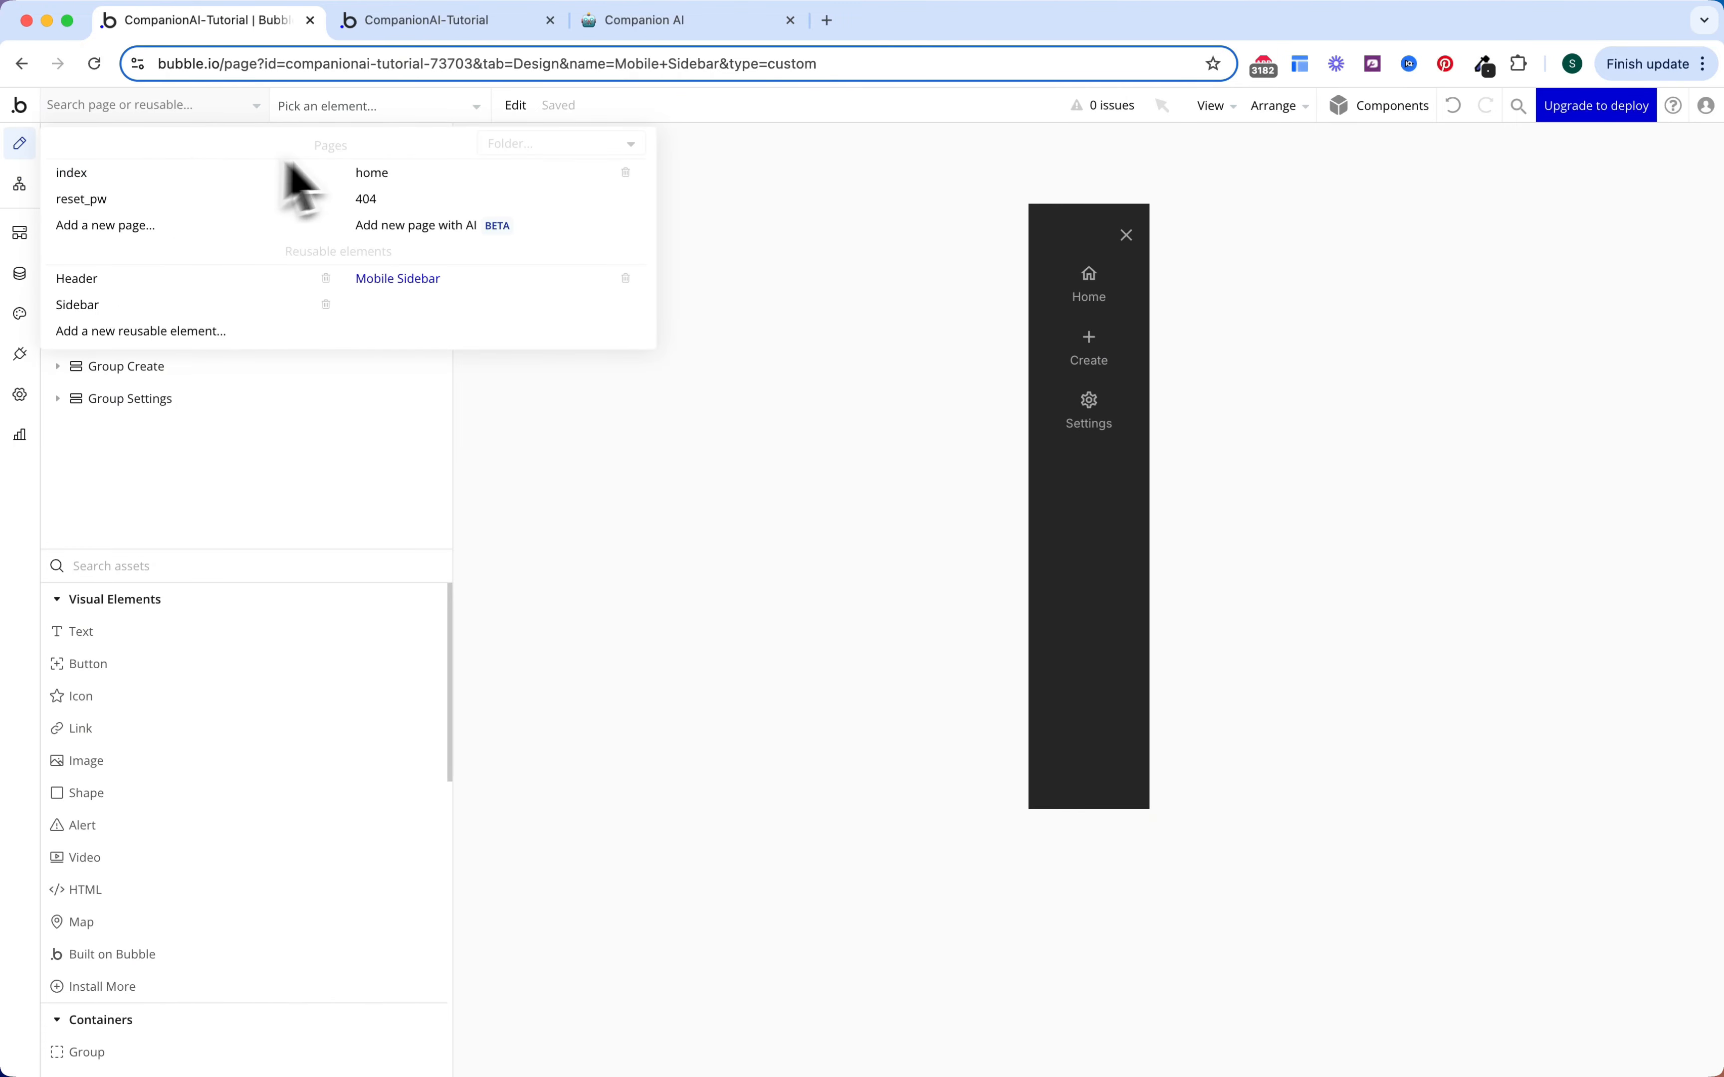
click(372, 173)
Step: Drag Mobile Sidebar onto the home page and set it to fit width to content
click(259, 563)
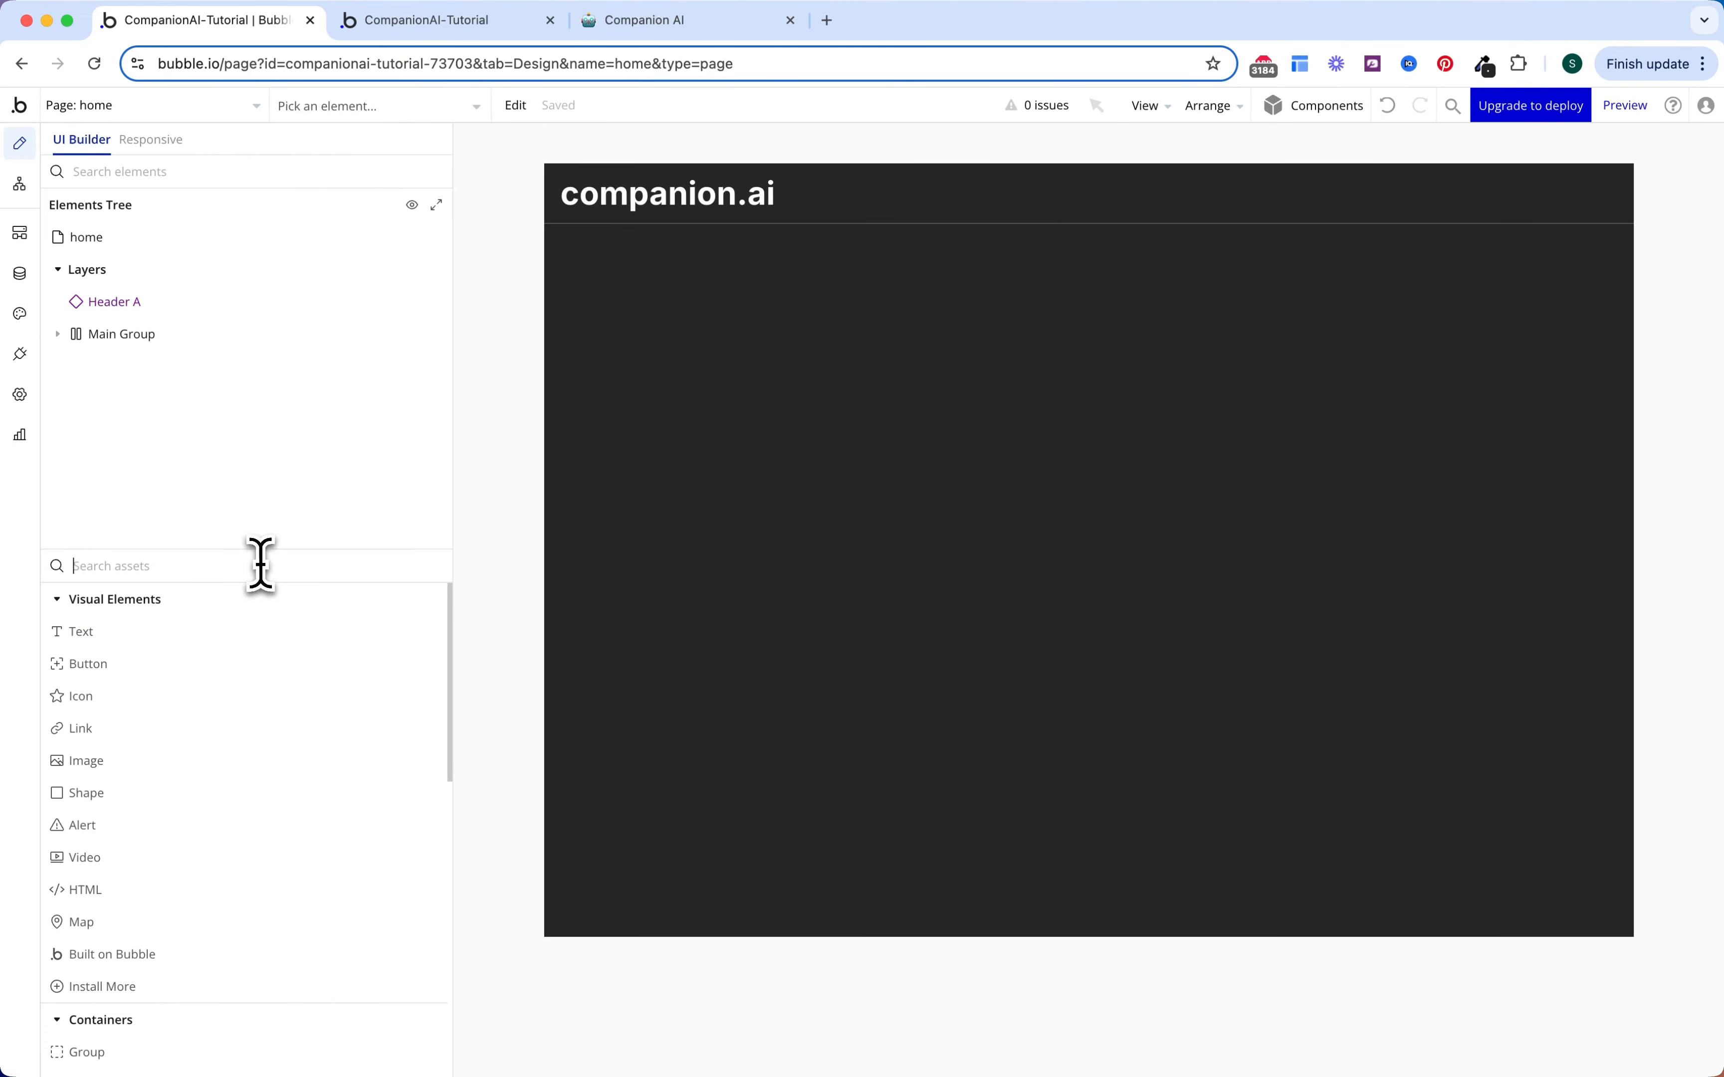
text(mobil)
drag(238, 634, 632, 491)
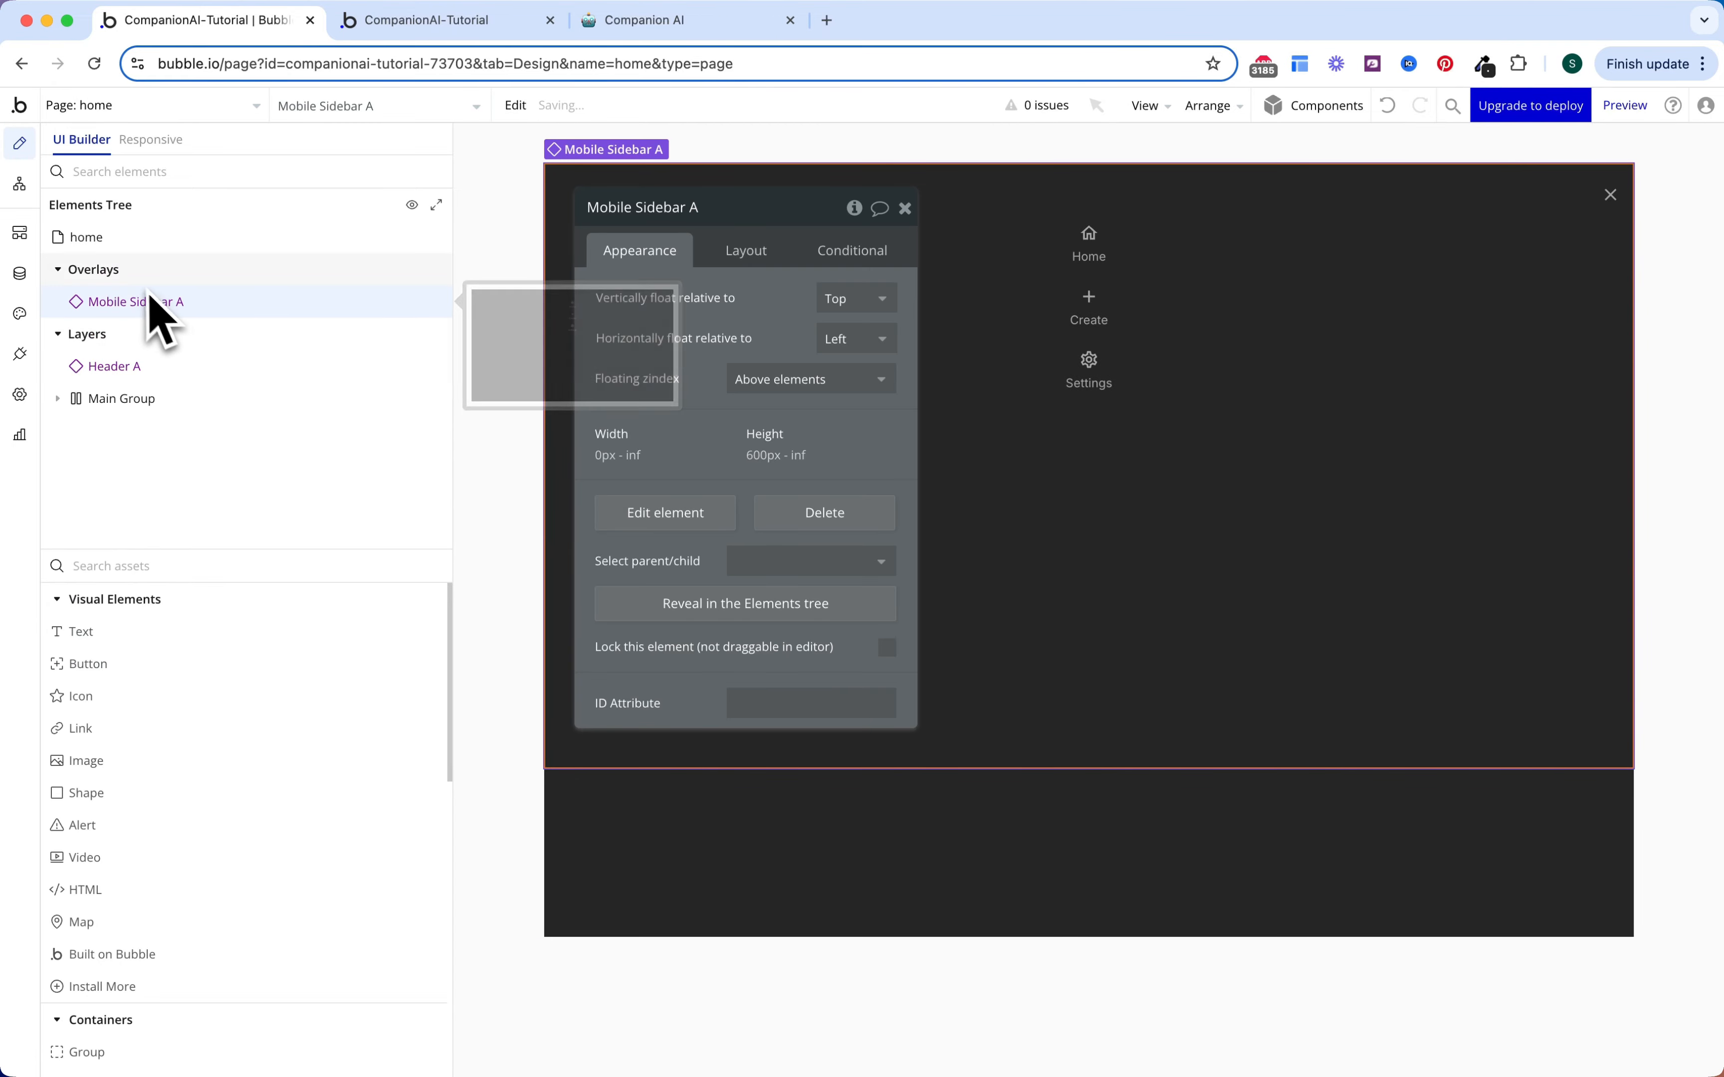
click(764, 257)
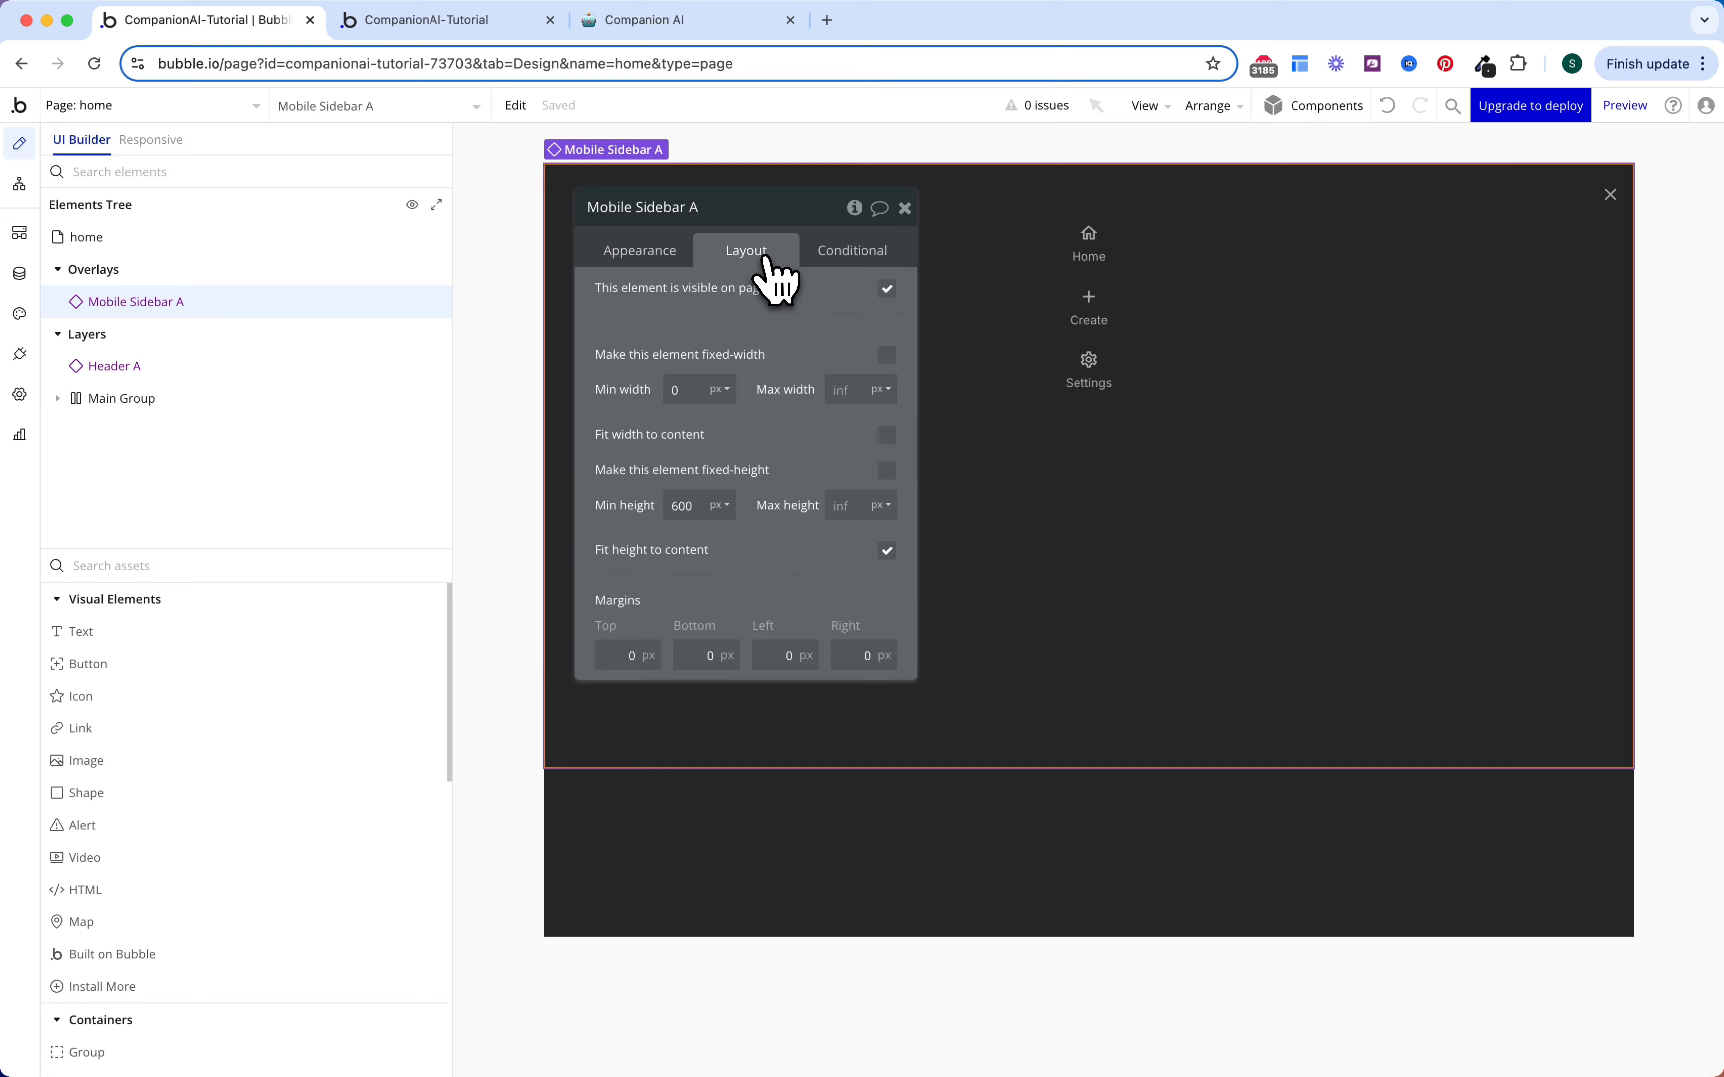
click(889, 435)
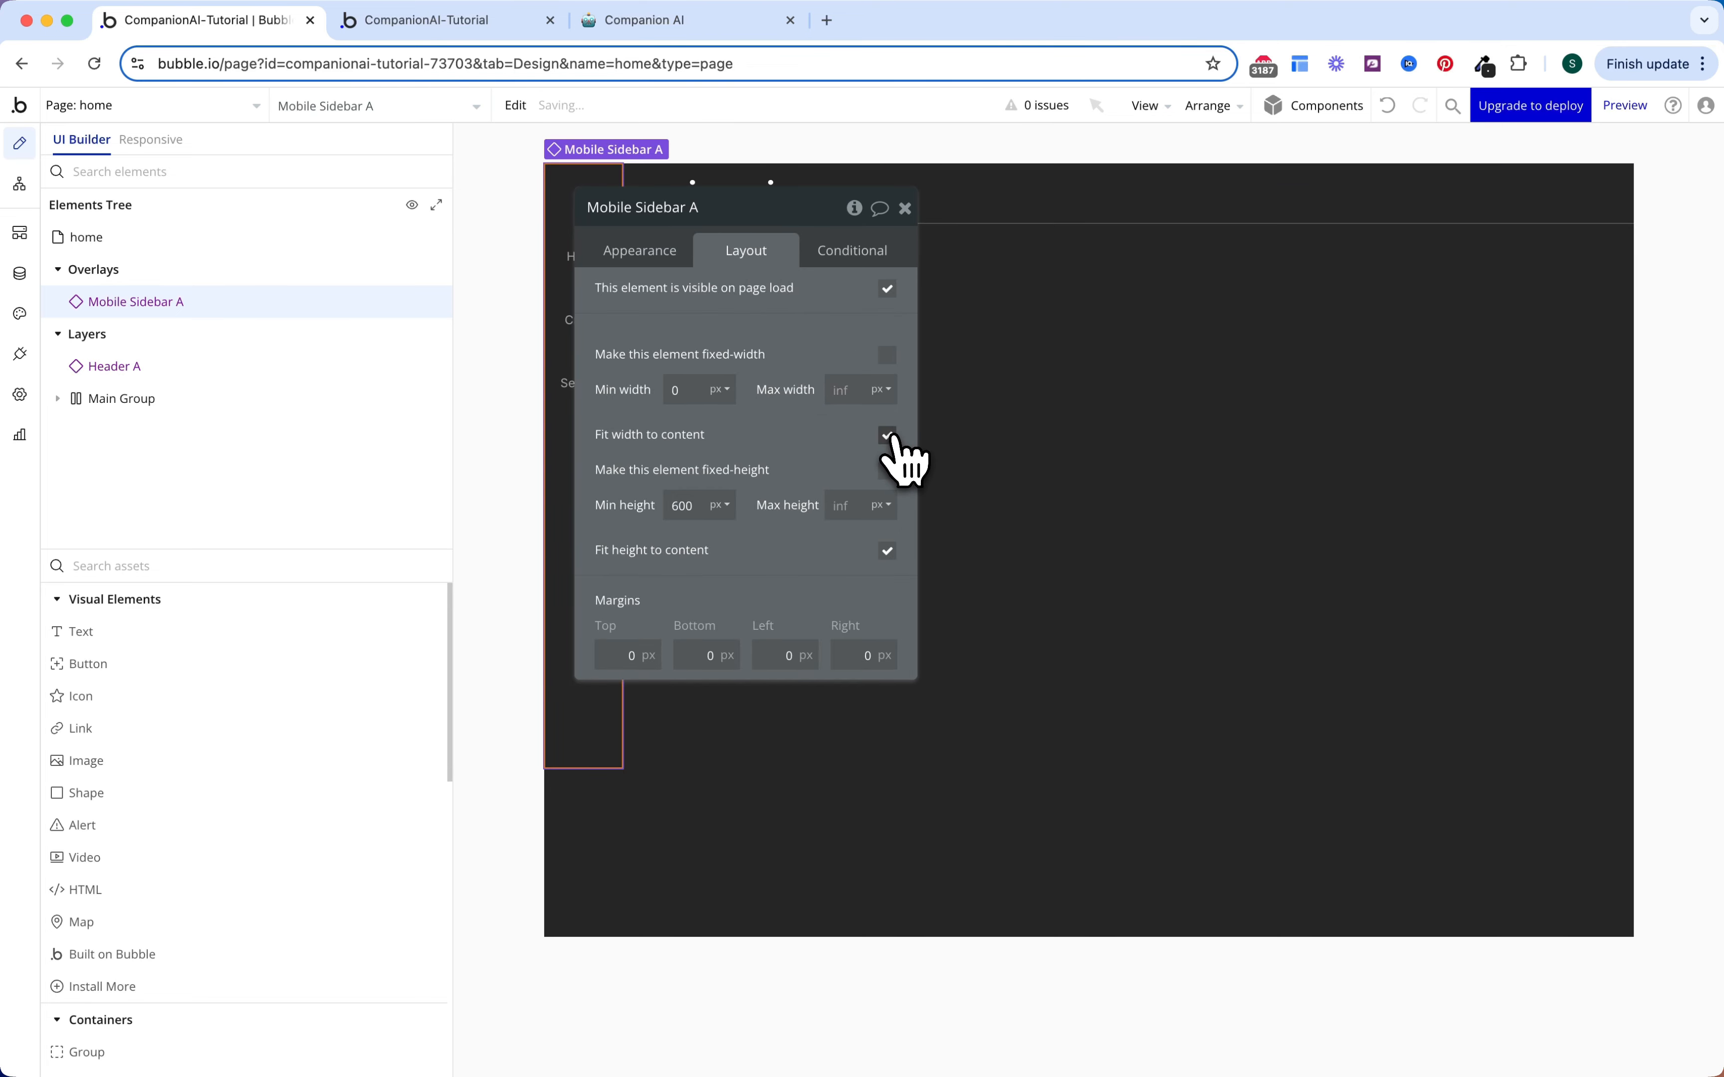
Step: Set Mobile Sidebar A's min width to 120, untick Fit height to content, and hide it on page load
double_click(702, 392)
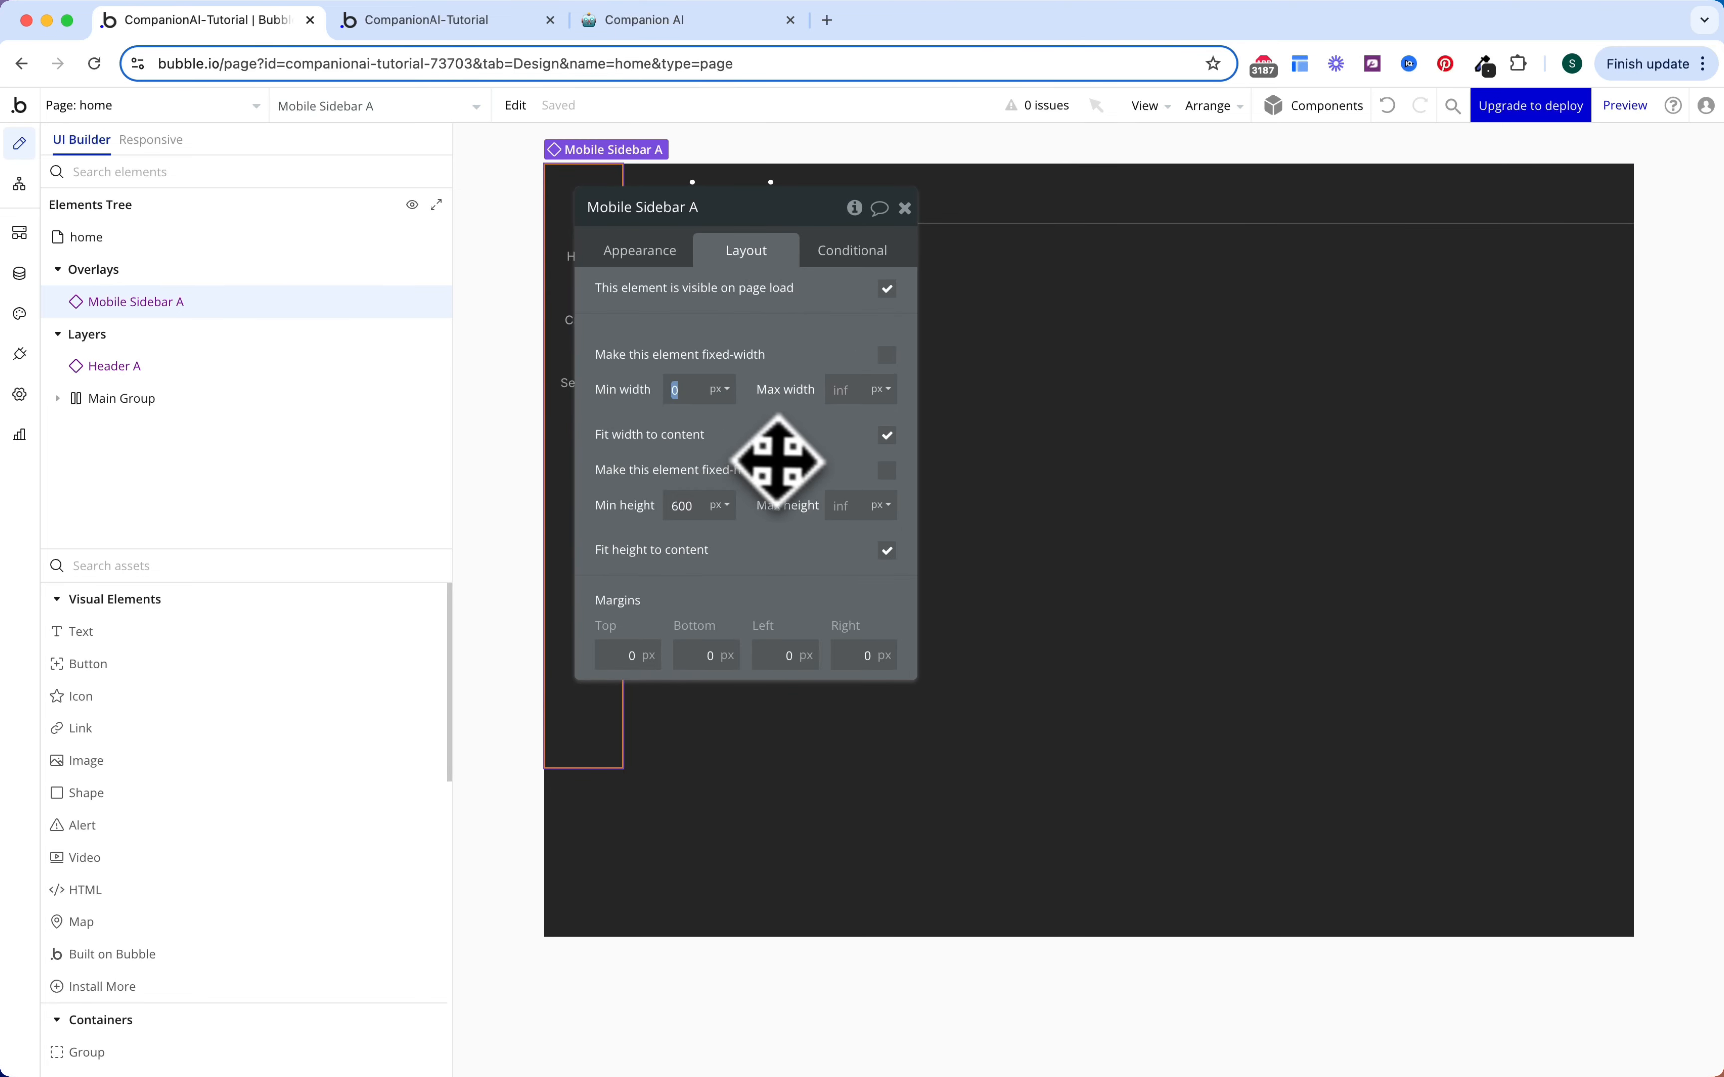
text(120)
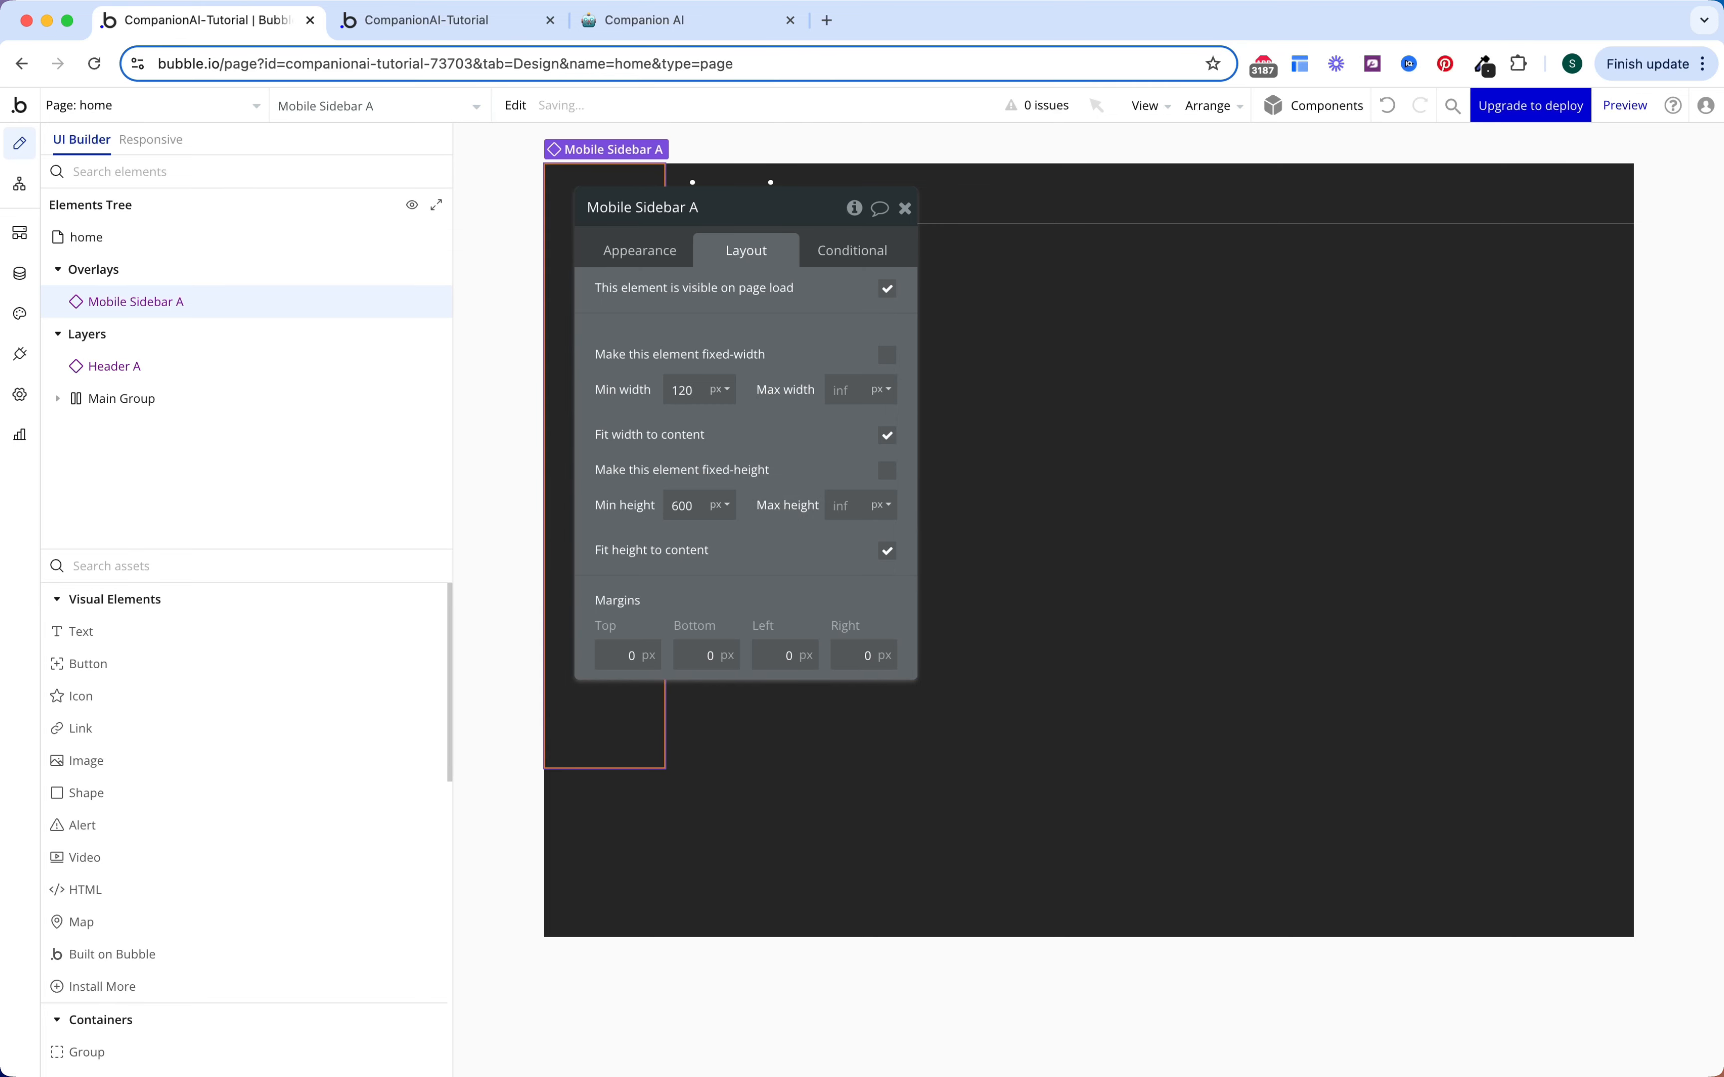
click(887, 552)
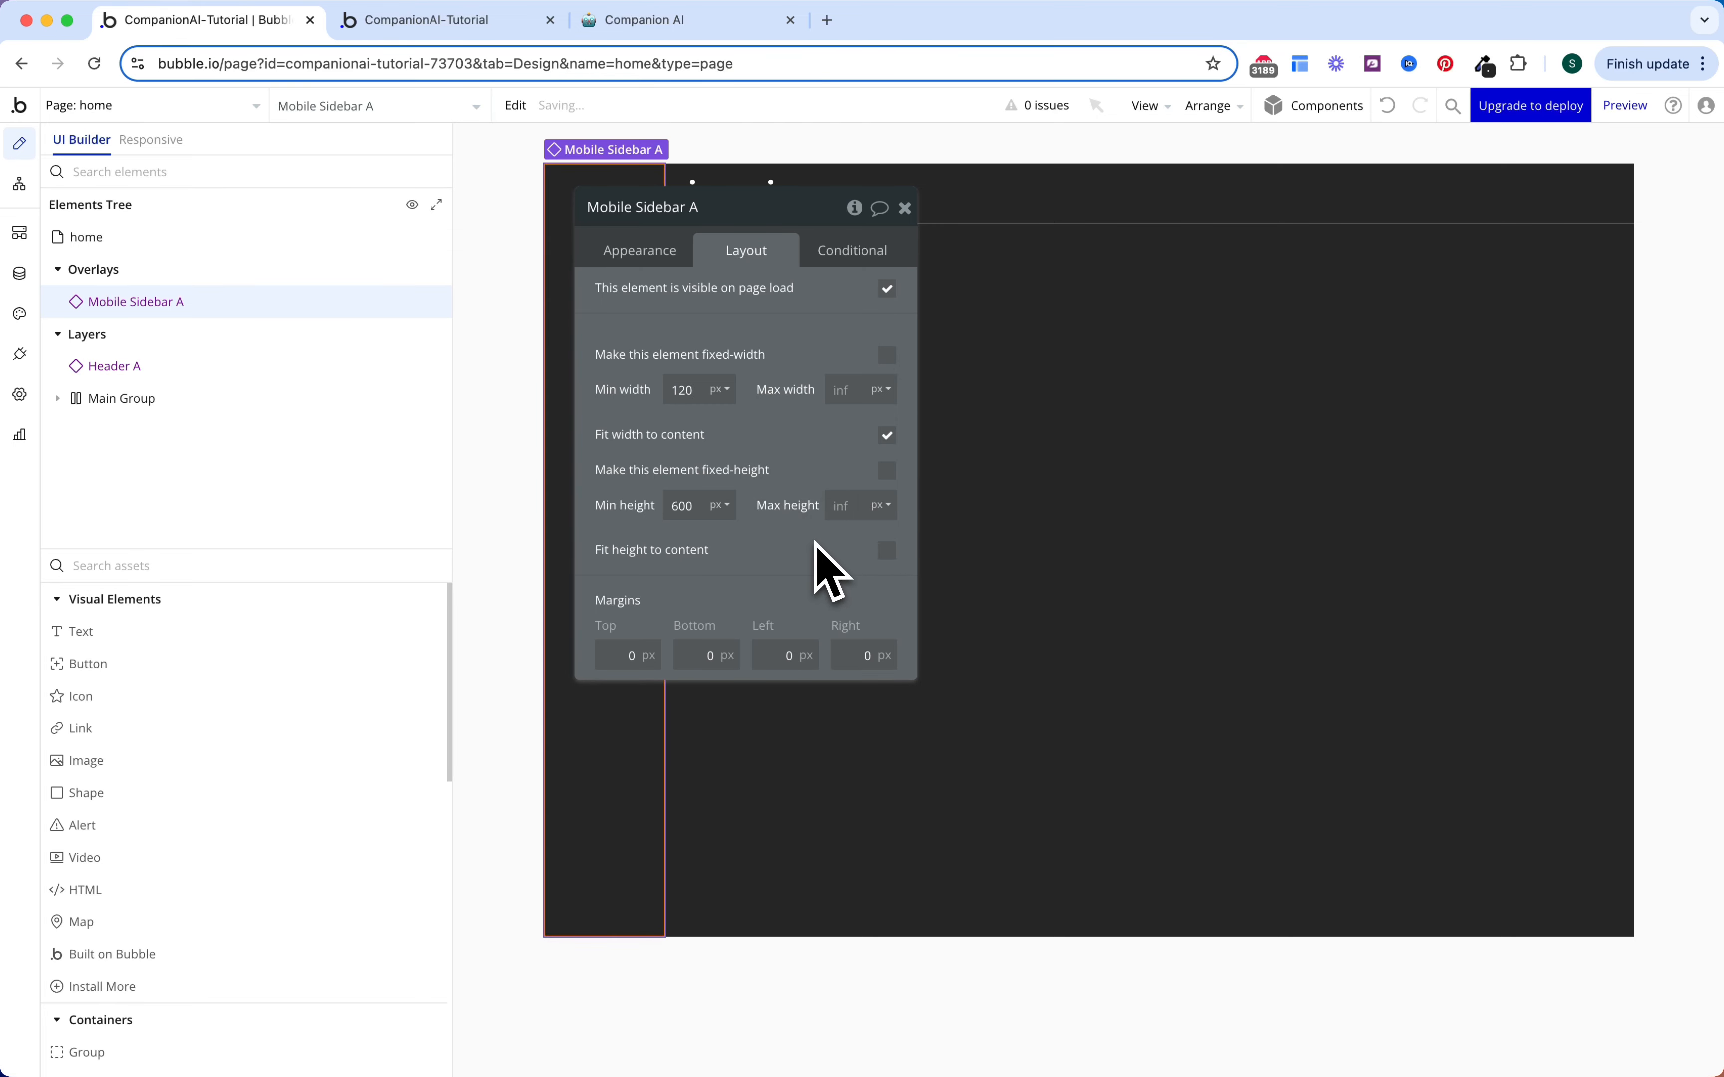
click(887, 290)
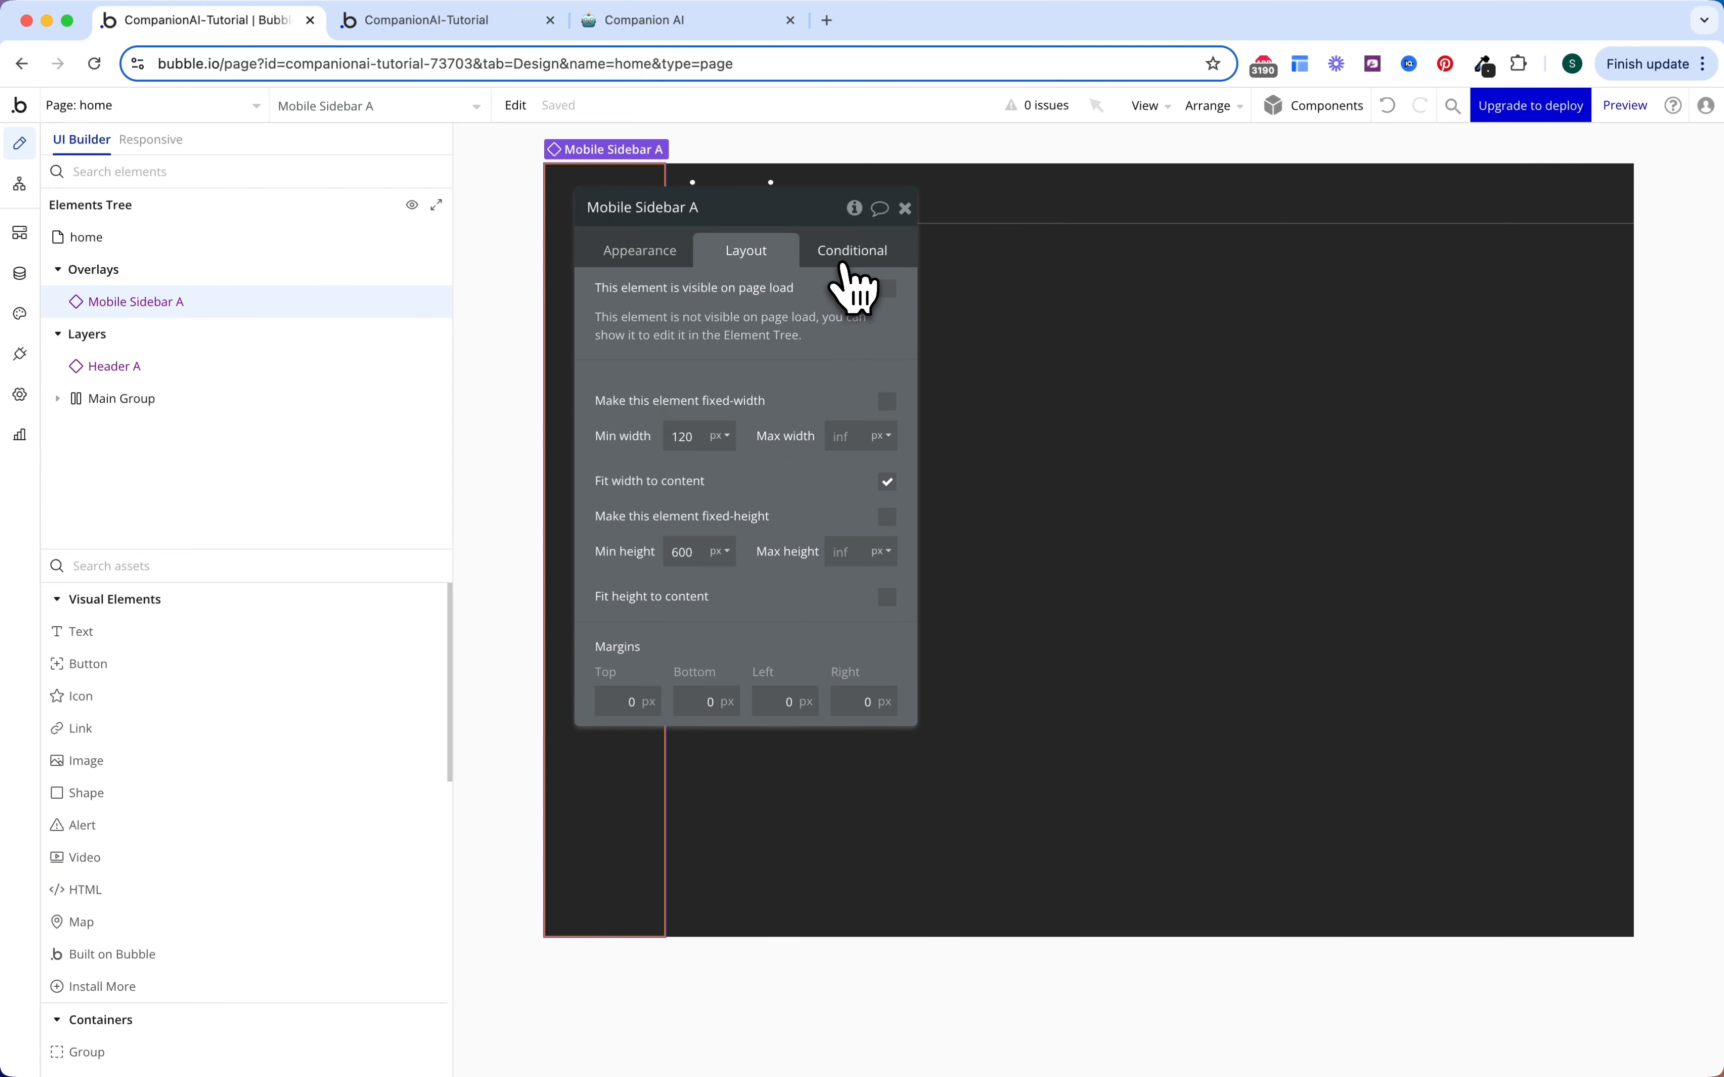
click(723, 358)
Step: Open the Header reusable element and unhide its Icon Menu Mobile element
double_click(769, 193)
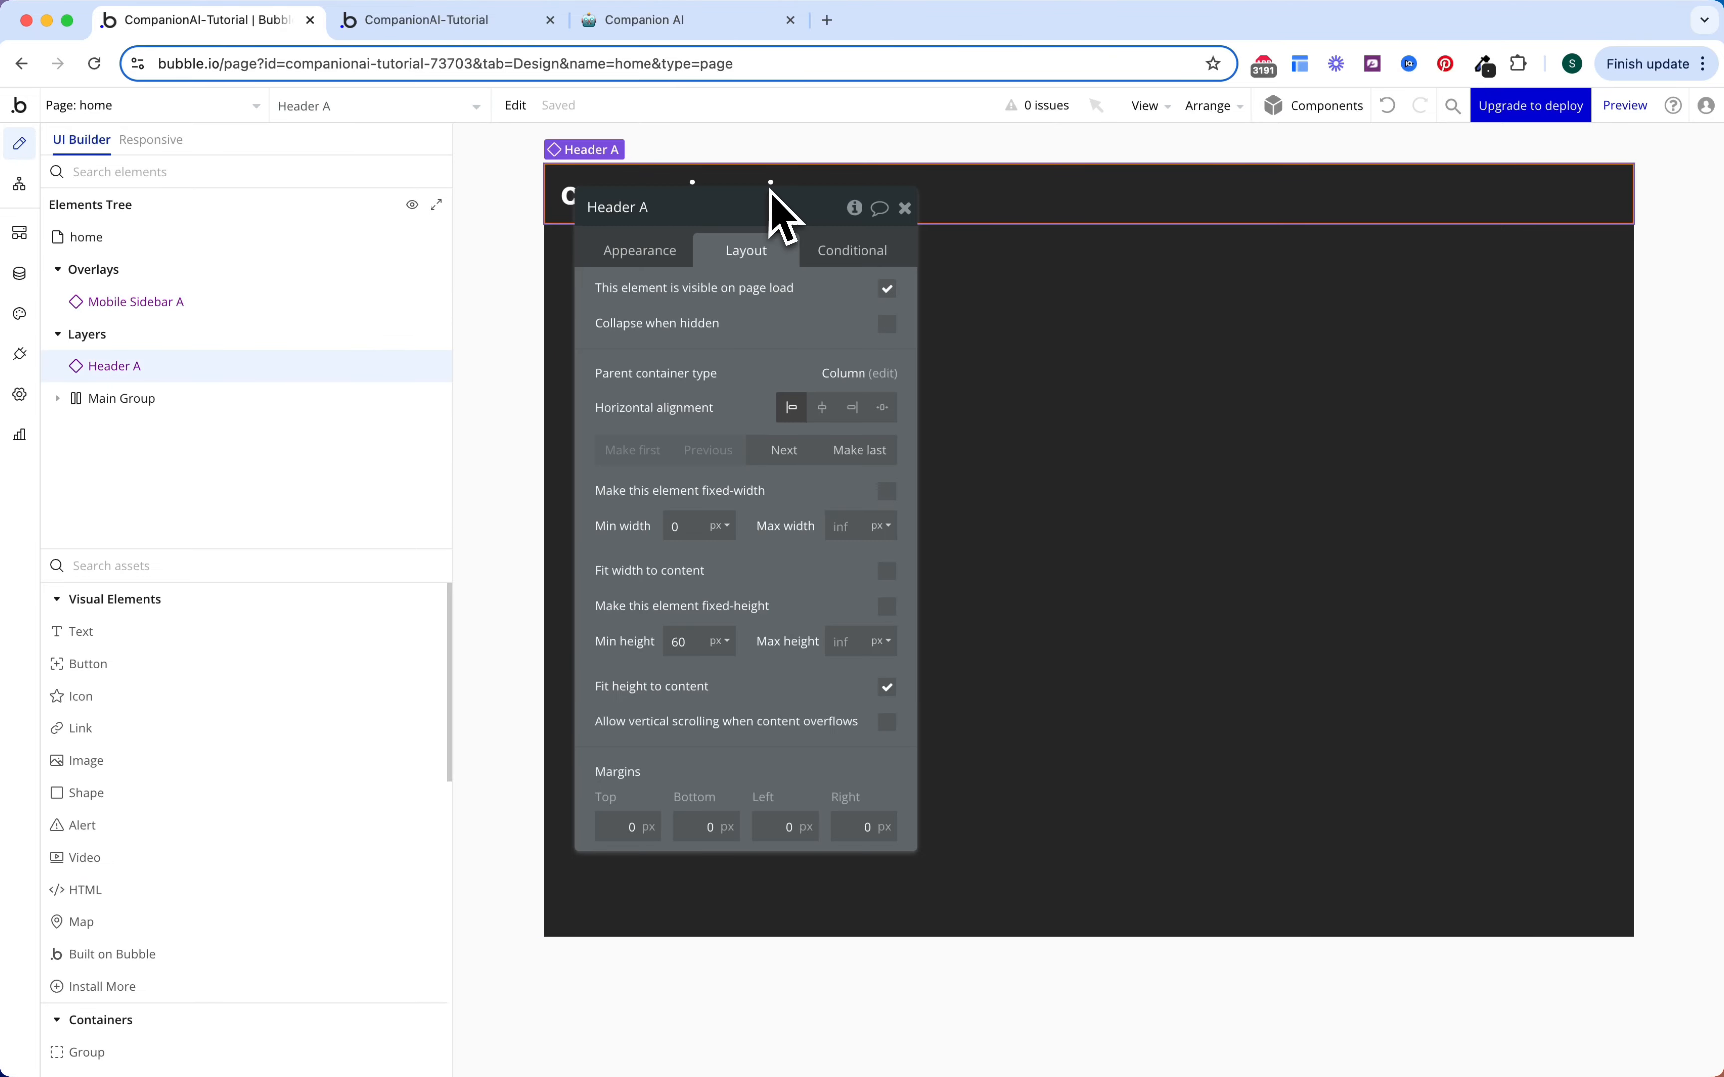
right_click(992, 196)
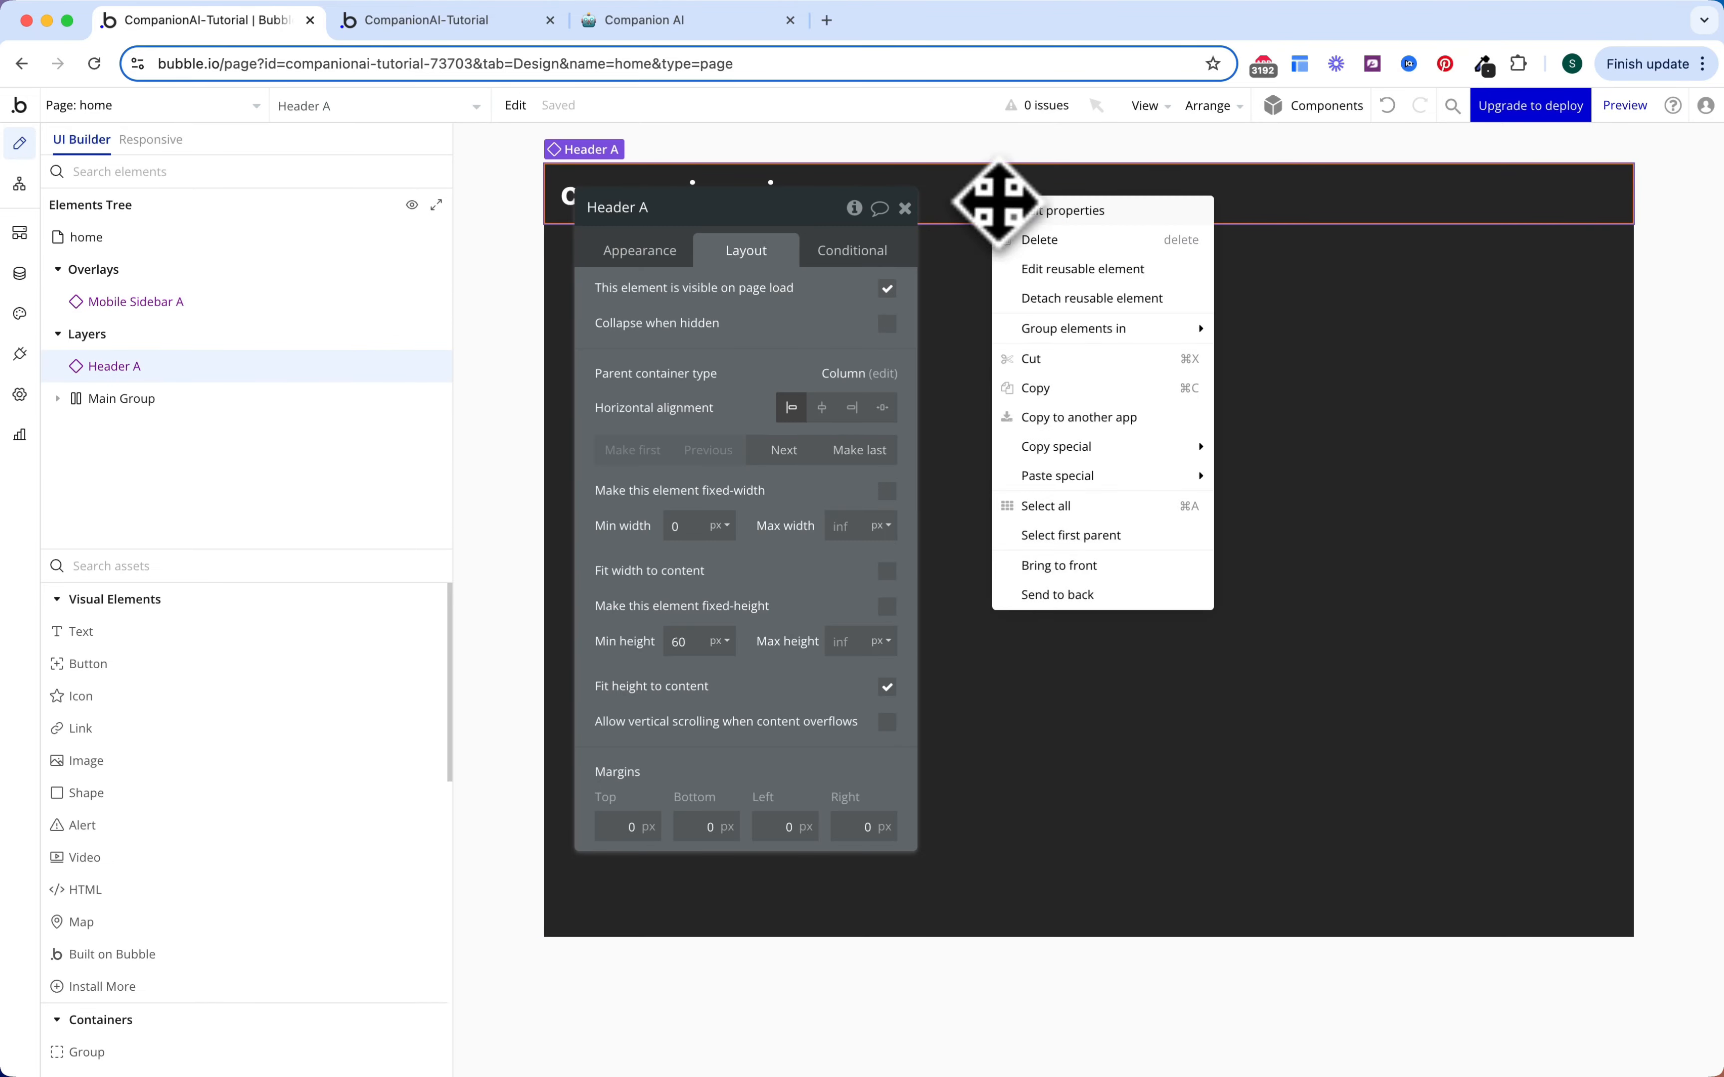
click(1087, 274)
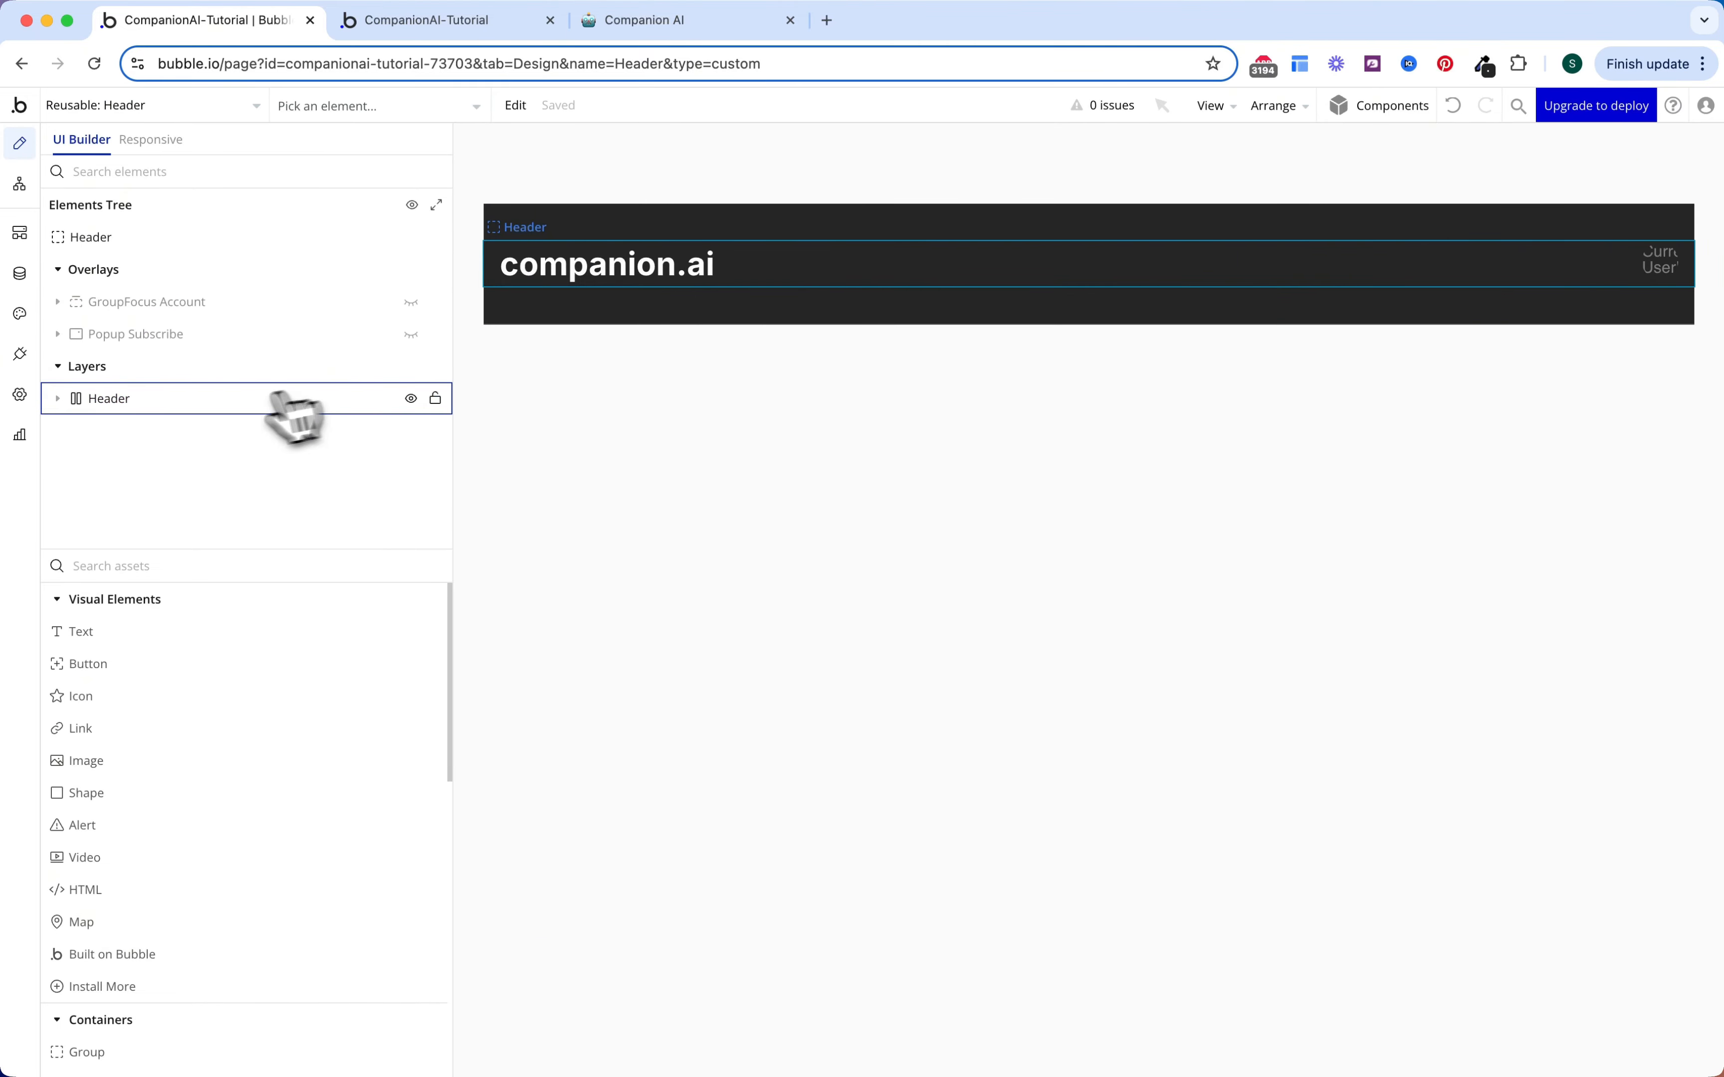
click(63, 399)
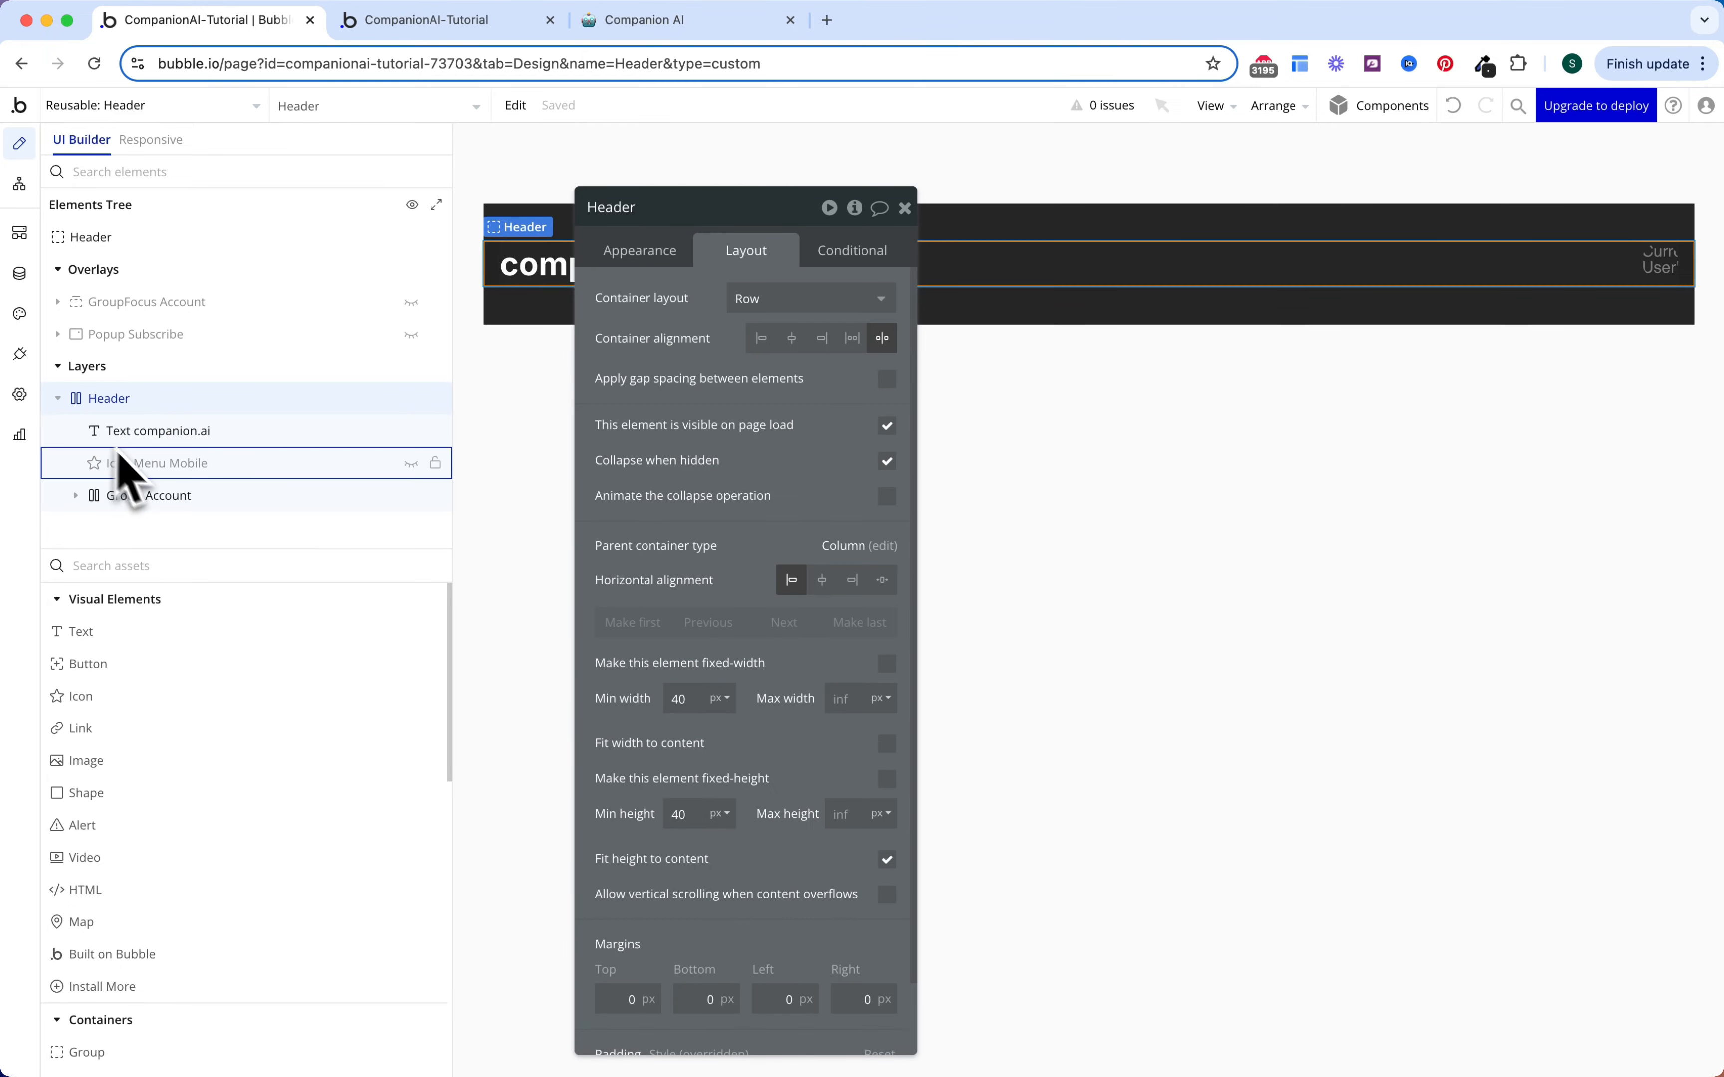
click(409, 465)
click(1203, 264)
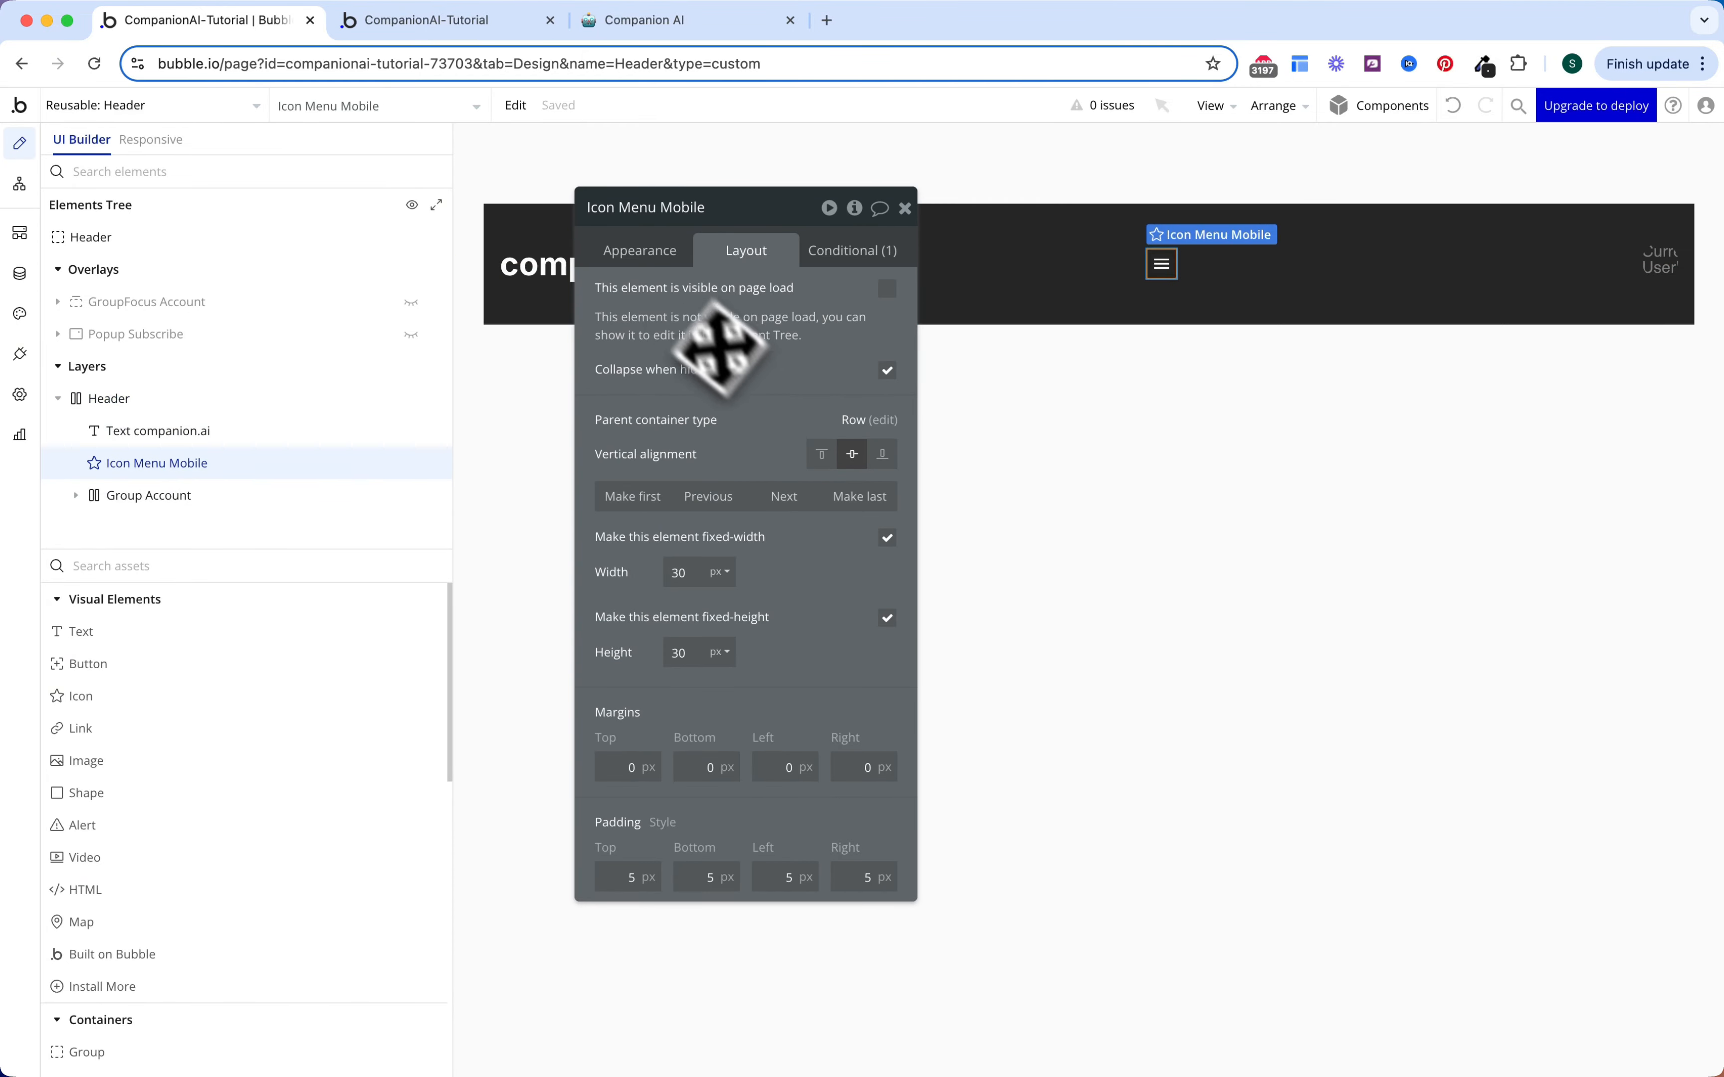
click(648, 255)
Step: Add an Icon Menu Mobile click workflow with a Set state action targeting the Header
click(734, 463)
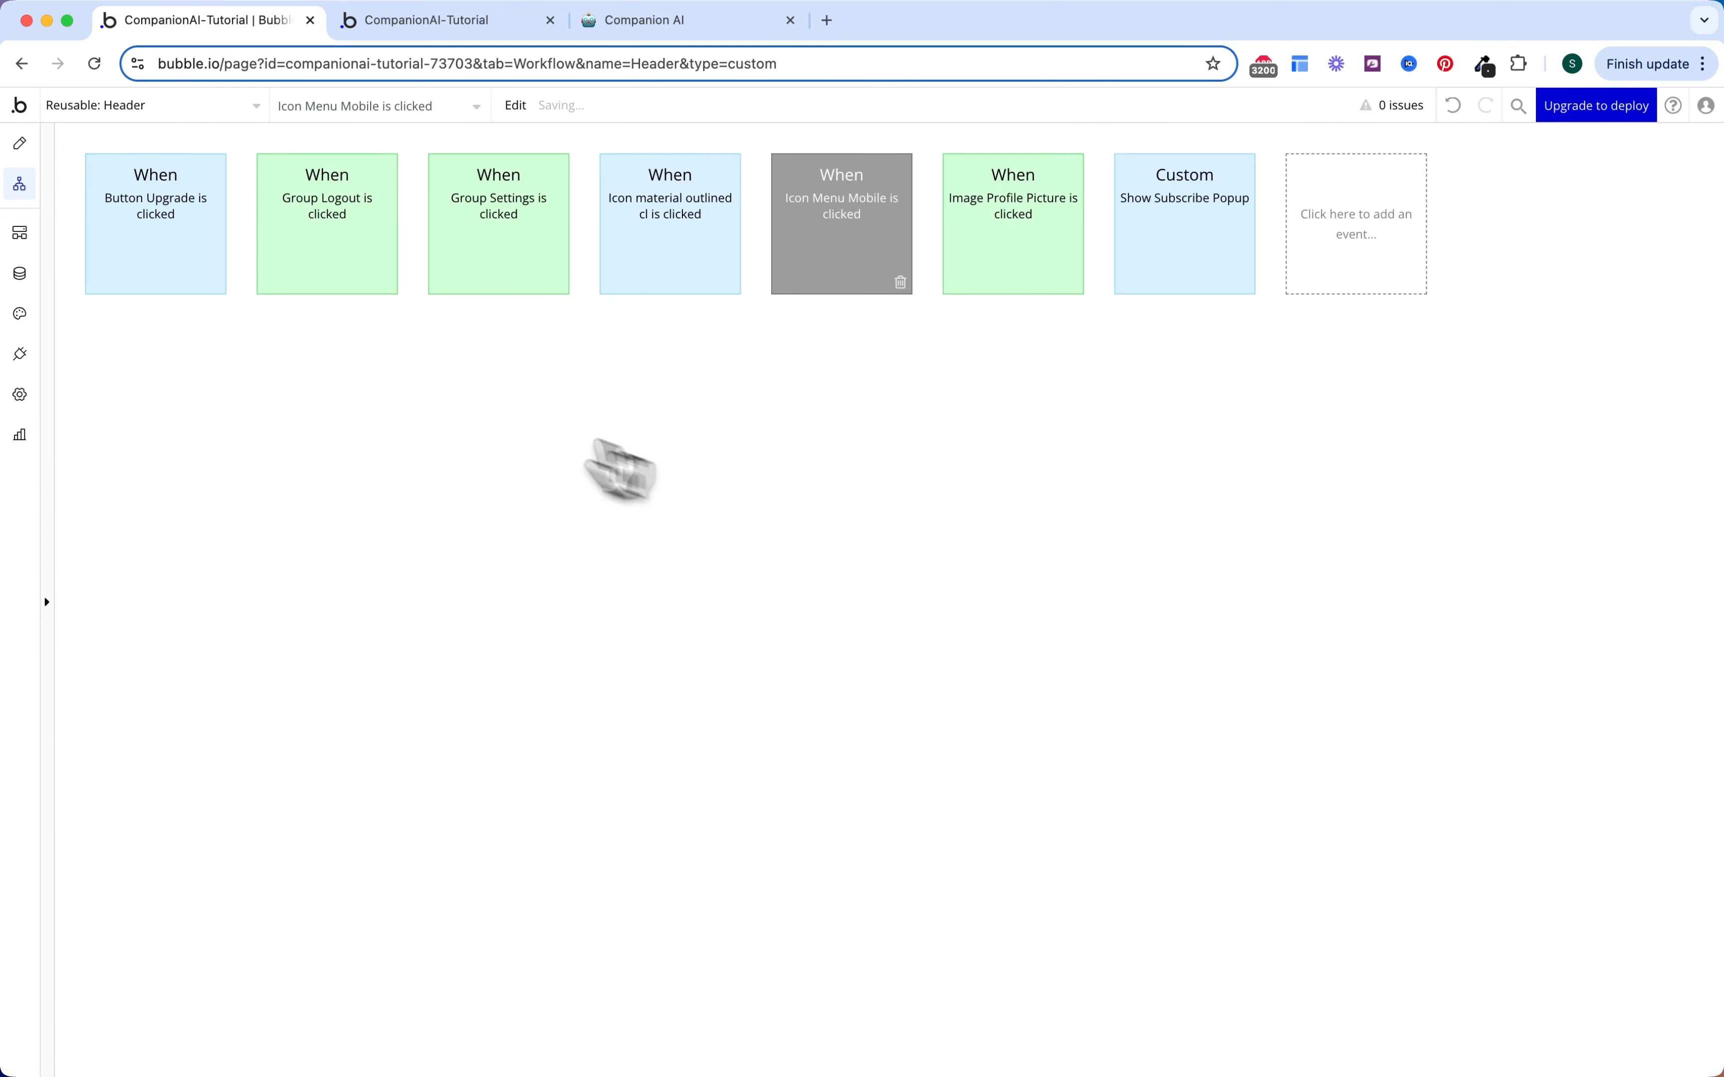
click(235, 359)
text(set)
click(210, 436)
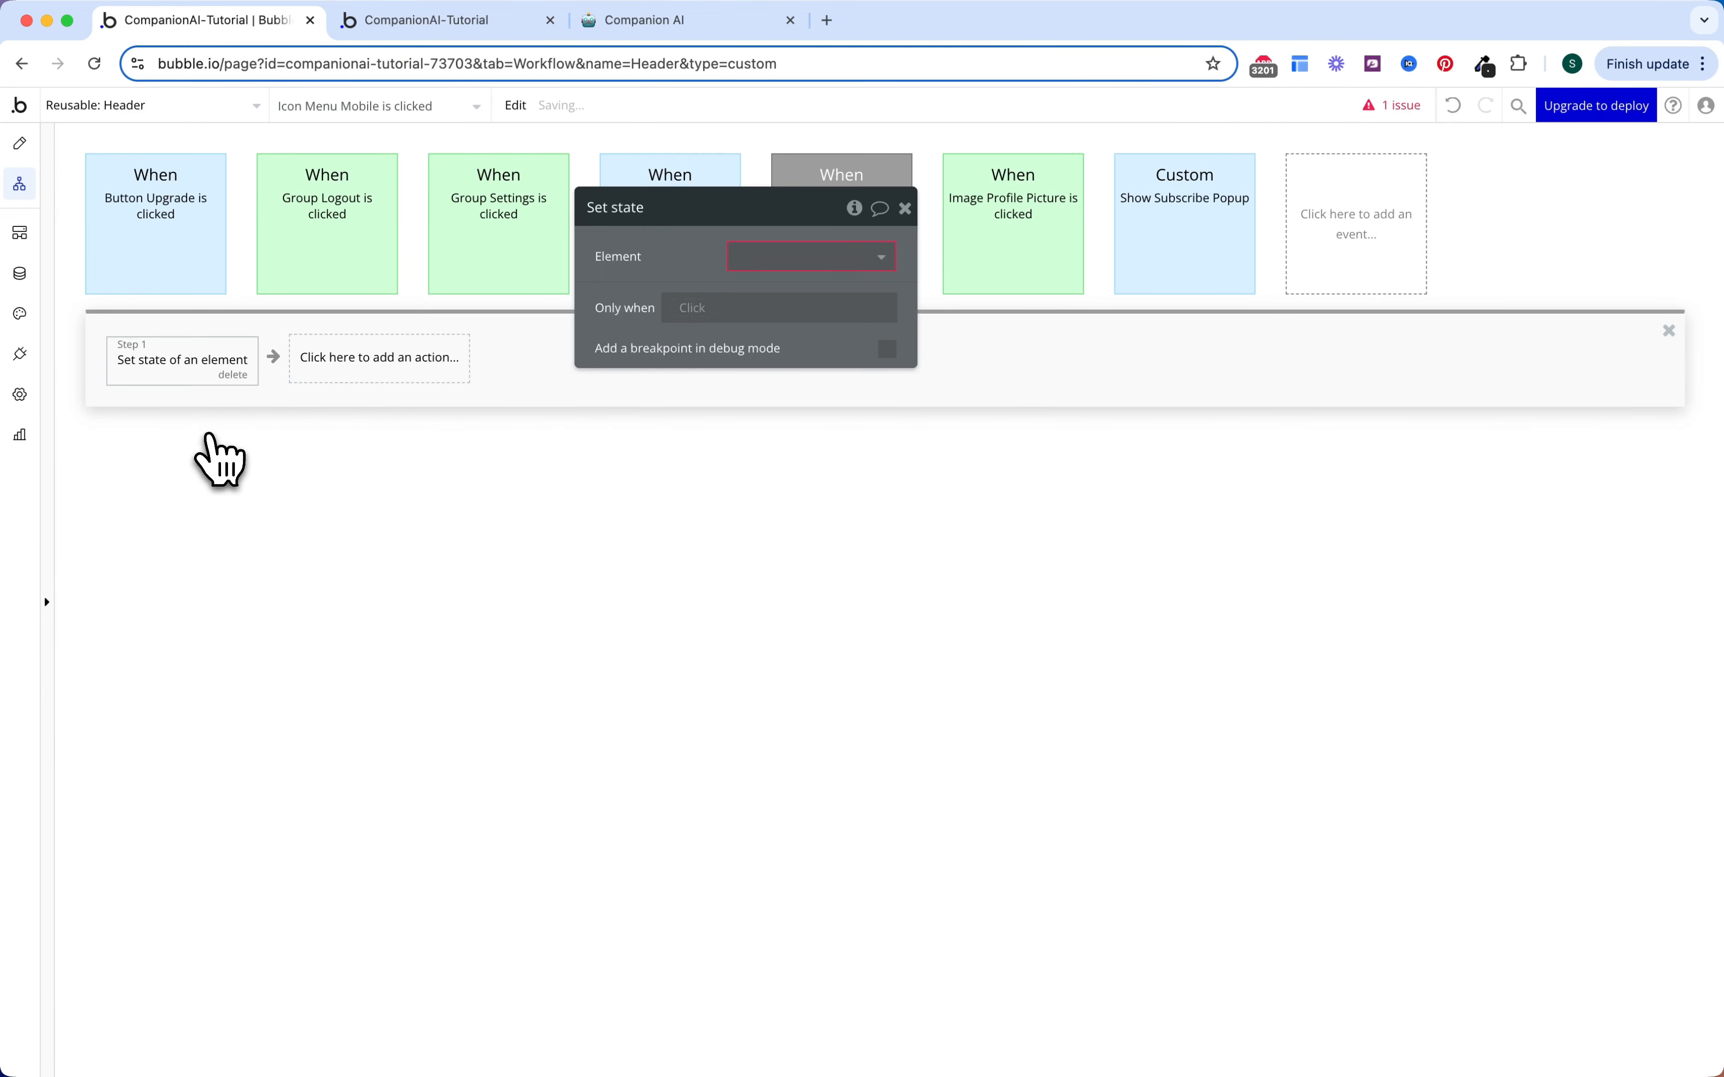
click(816, 257)
click(798, 275)
click(784, 297)
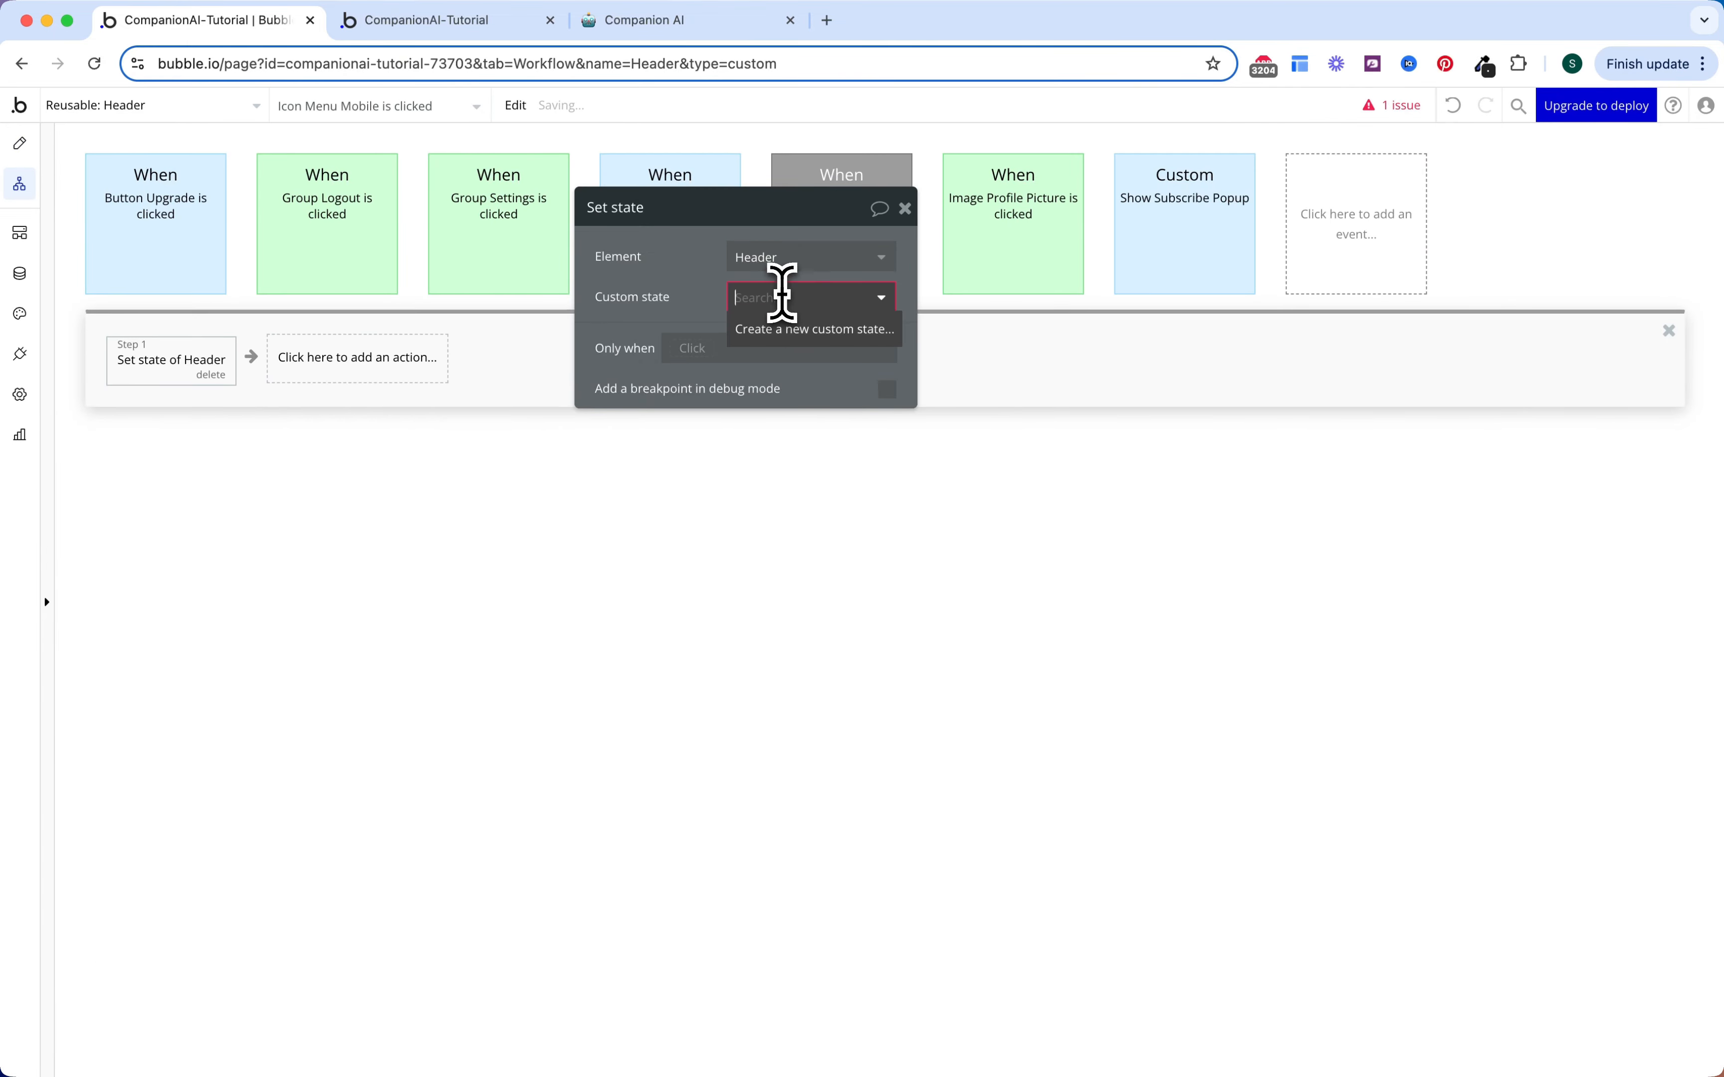
Step: Create a yes/no custom state ShowMobile? on the Header and set its value to yes
click(789, 333)
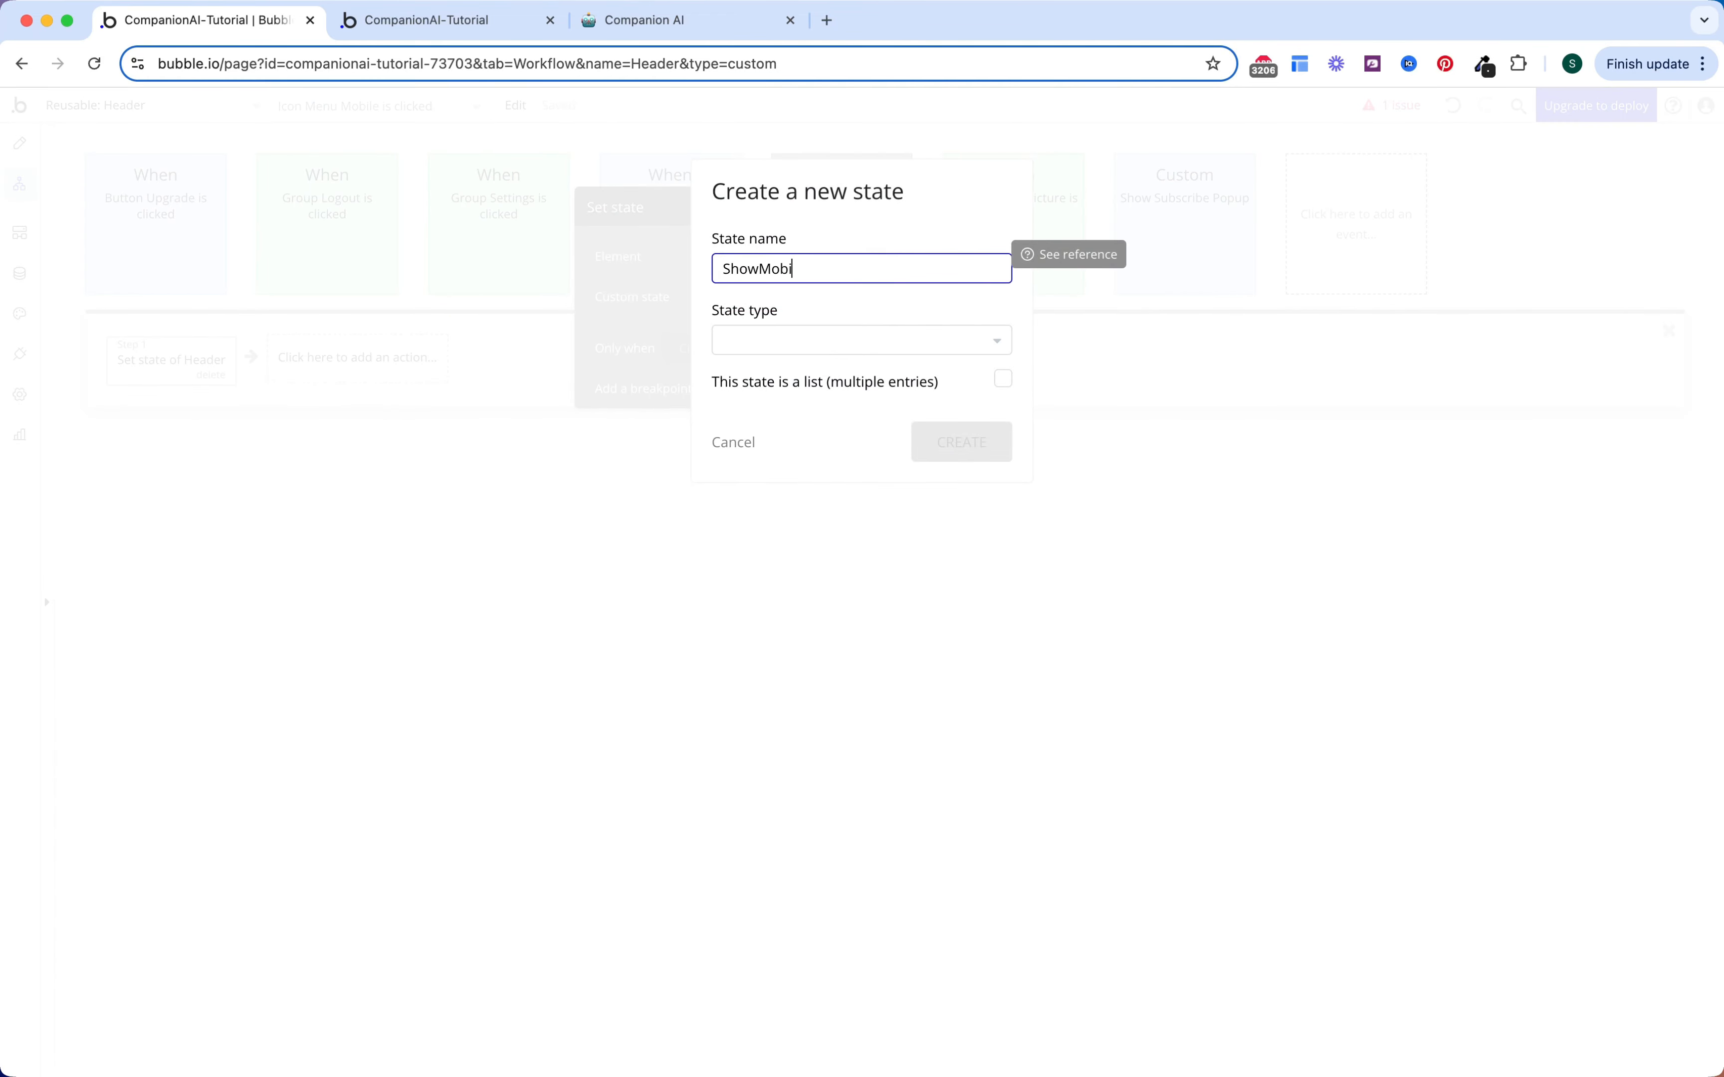
click(839, 337)
text(ye)
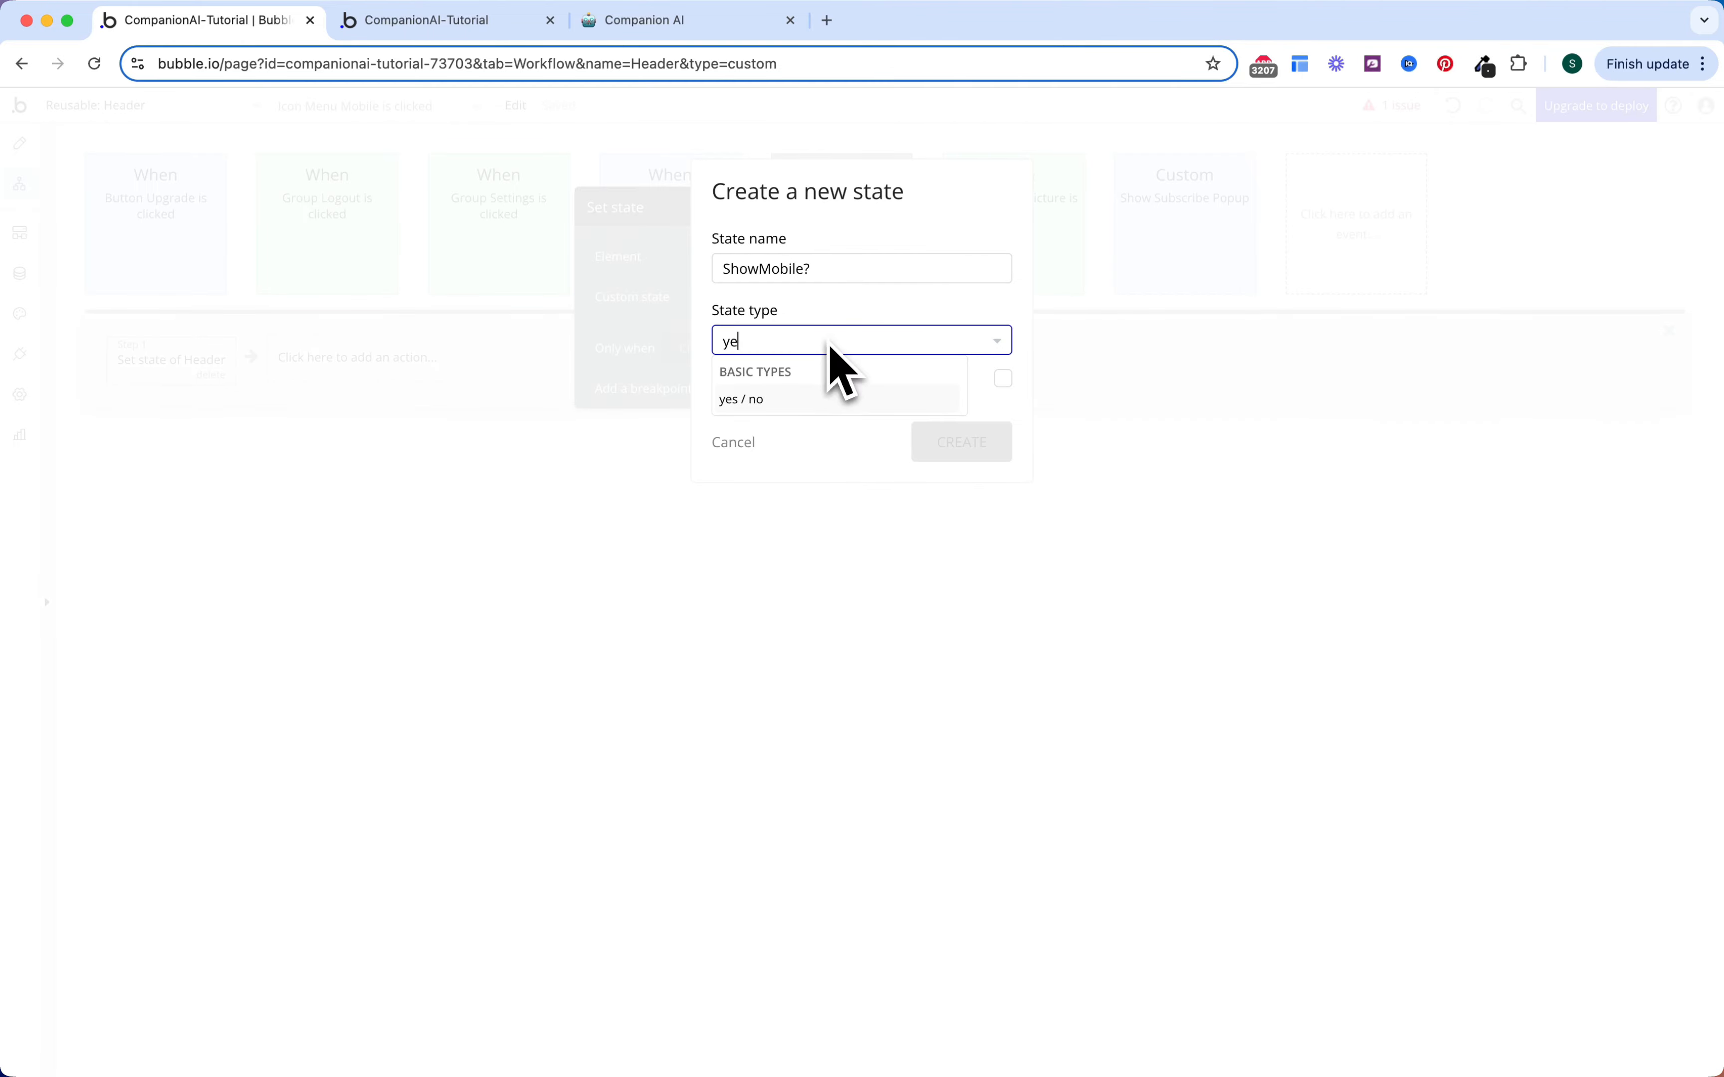
click(812, 396)
click(958, 442)
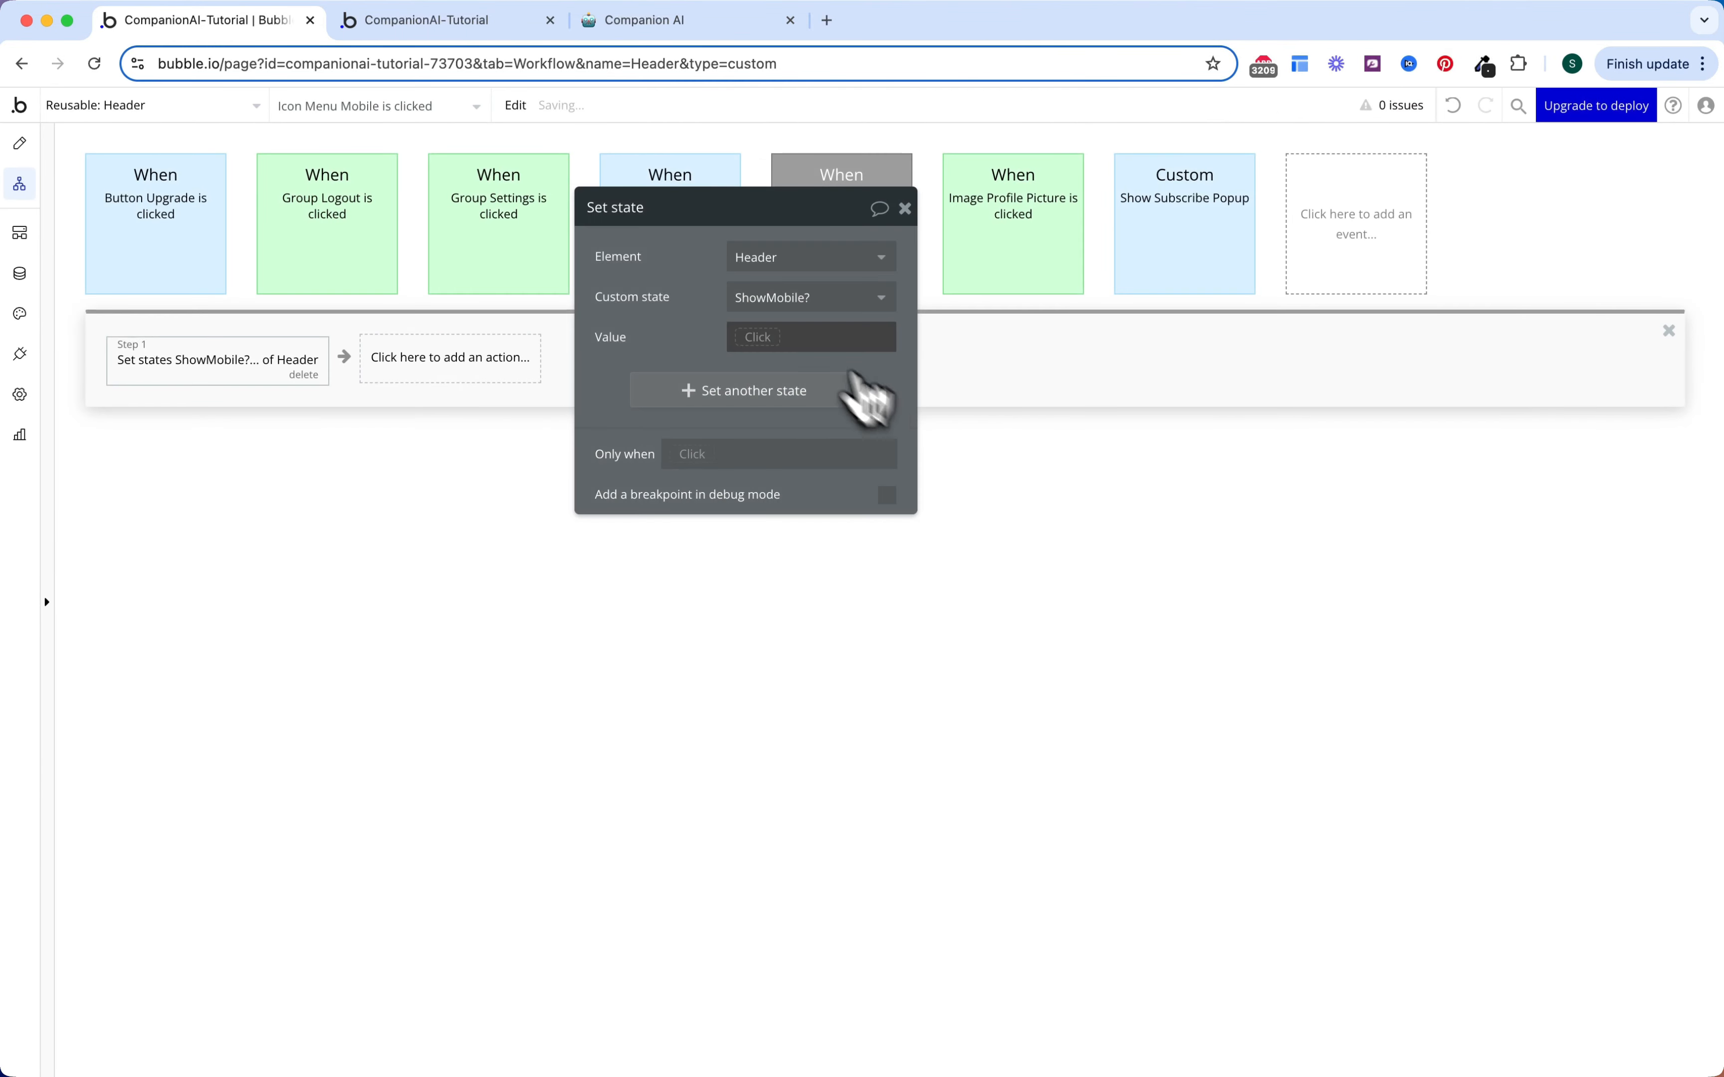
click(773, 337)
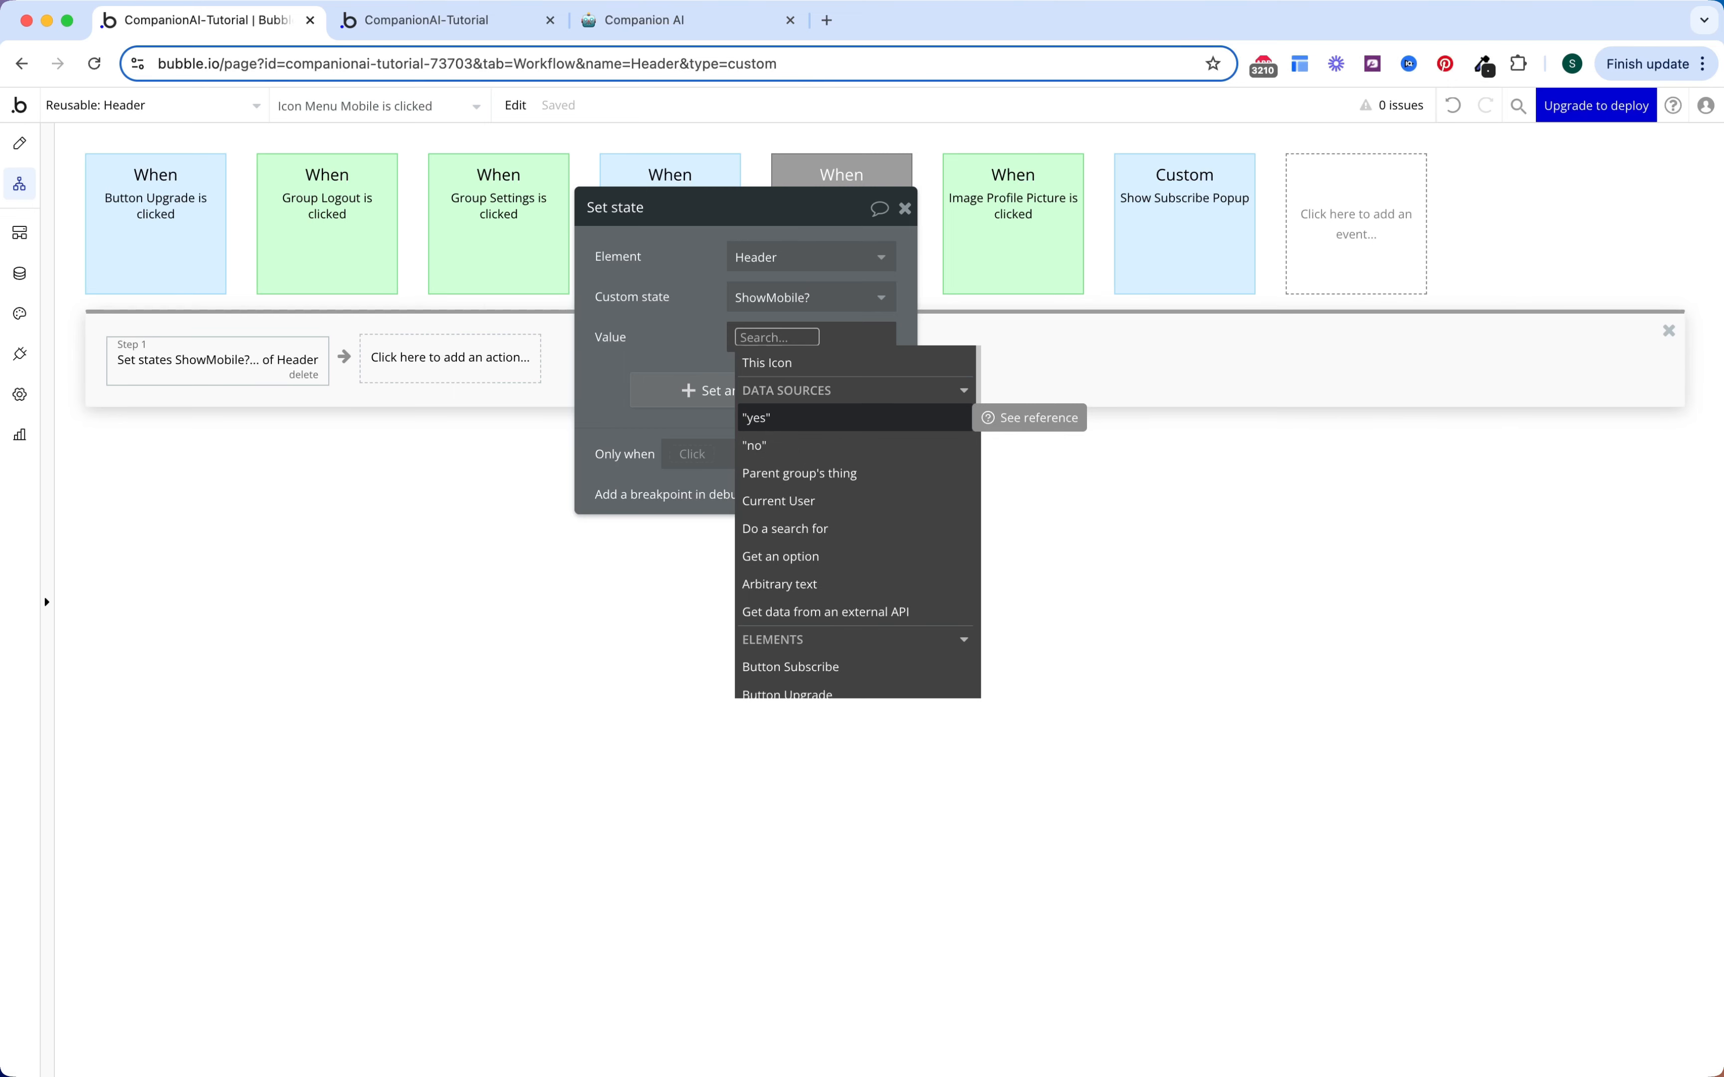
click(780, 422)
click(728, 308)
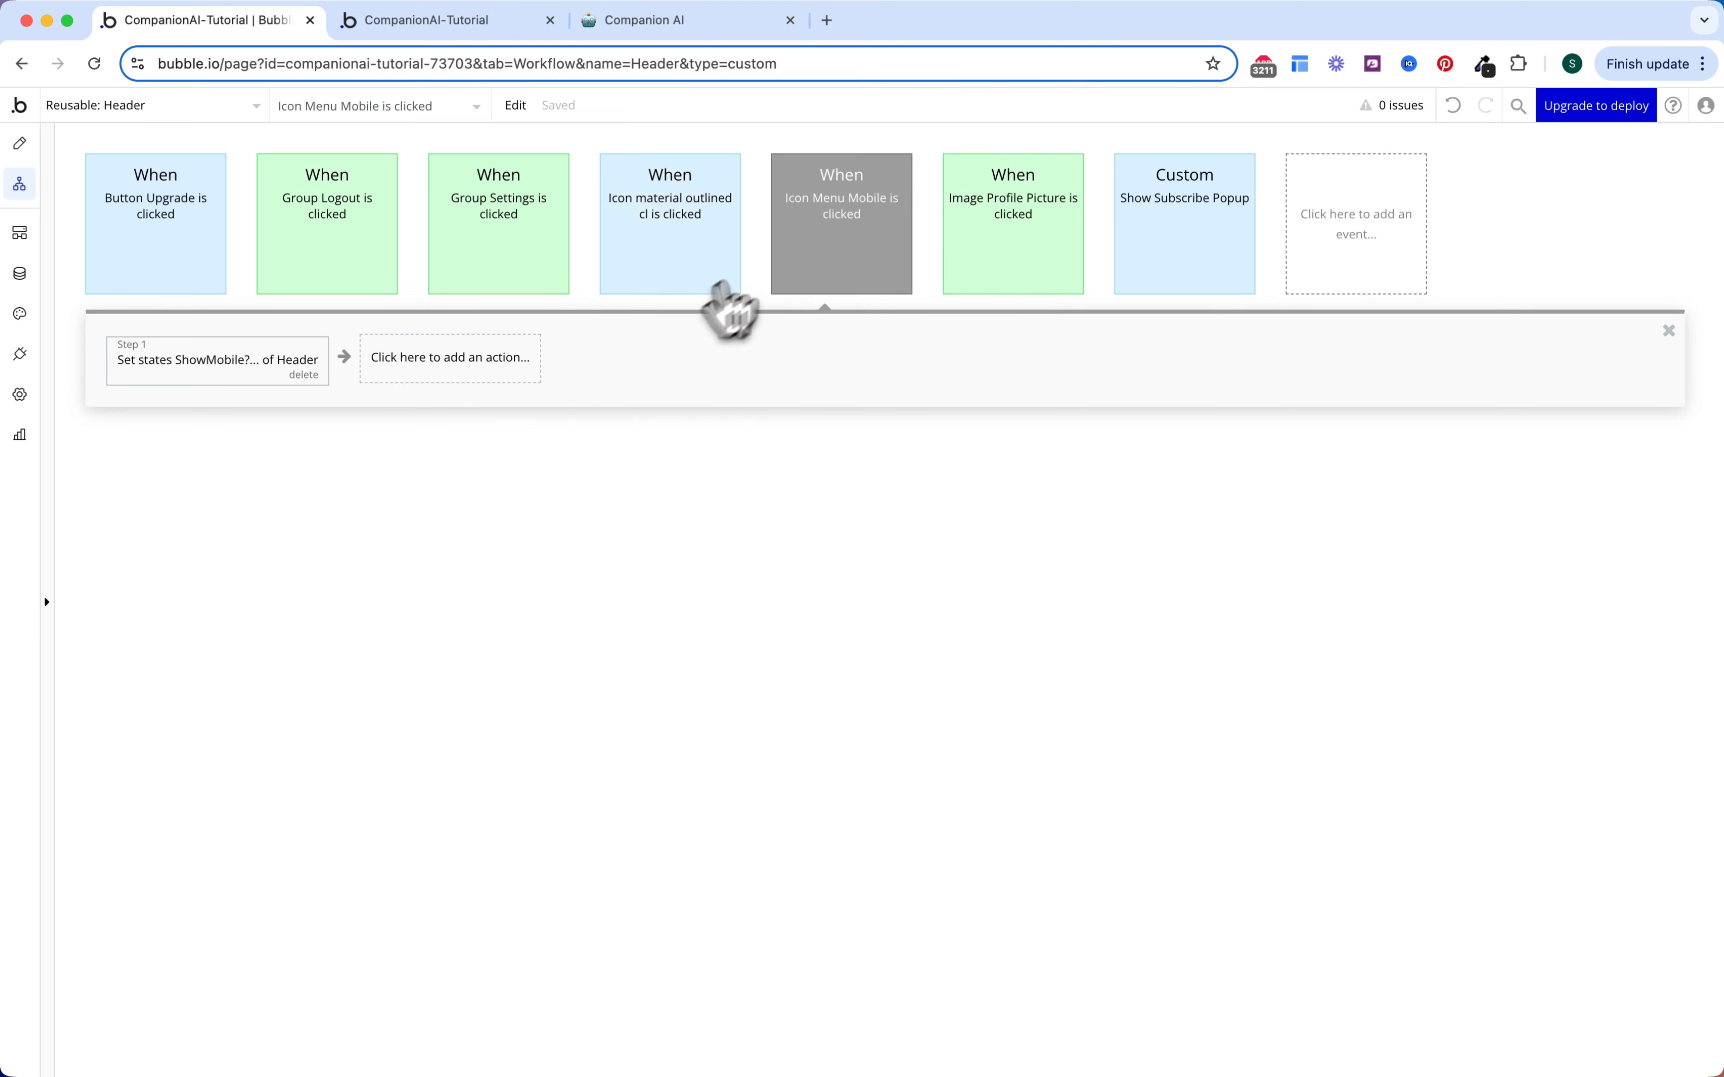
Step: Colour the Icon Menu Mobile click event red
click(808, 231)
click(757, 298)
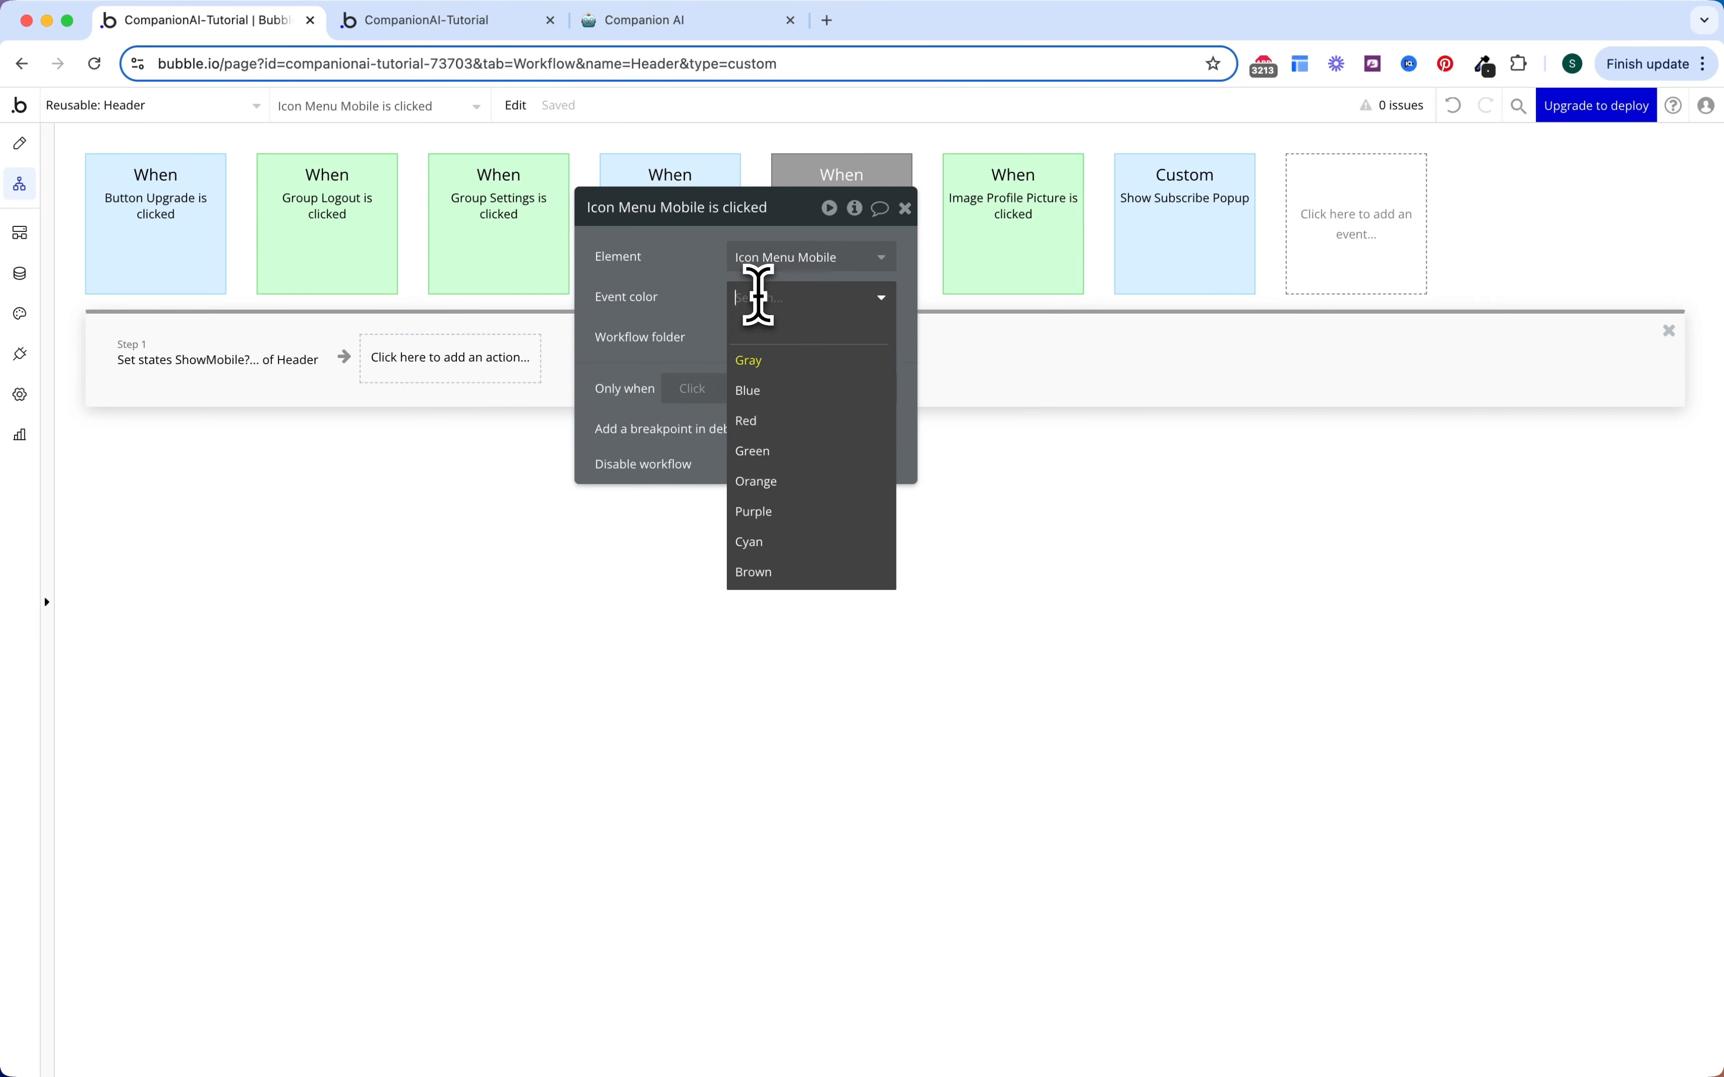
click(777, 422)
drag(697, 314, 698, 364)
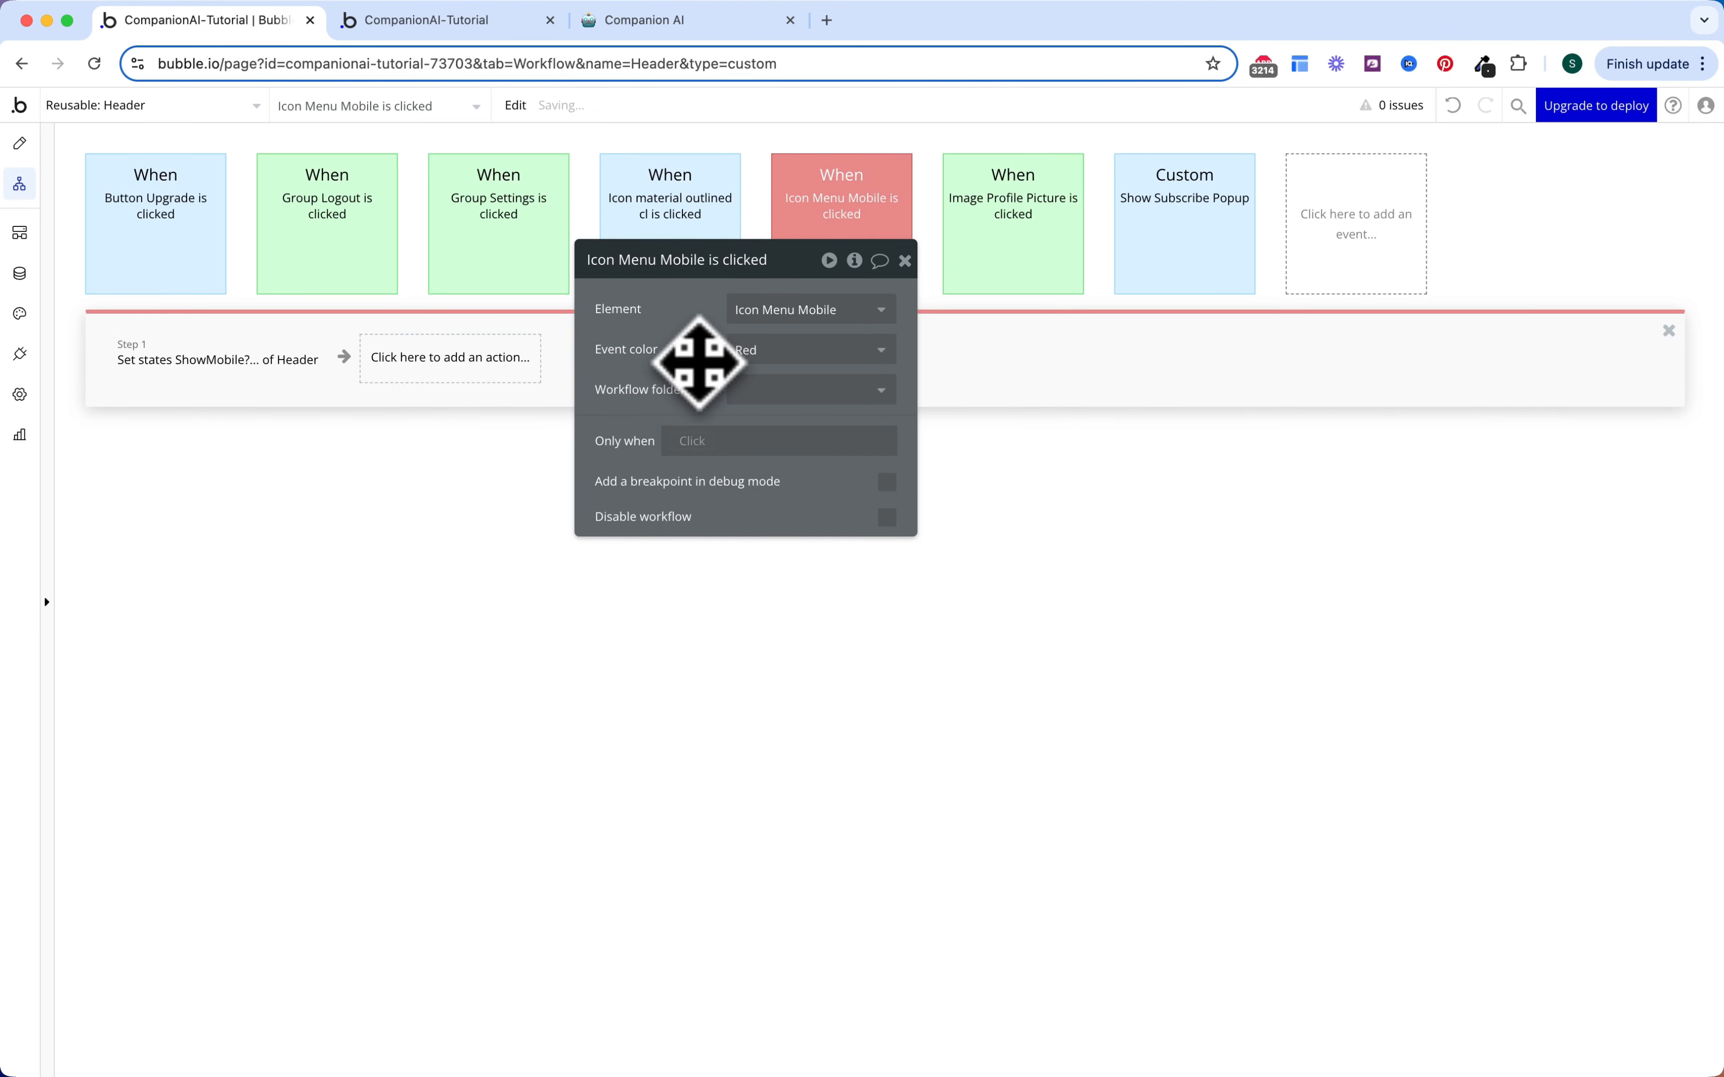
key(Escape)
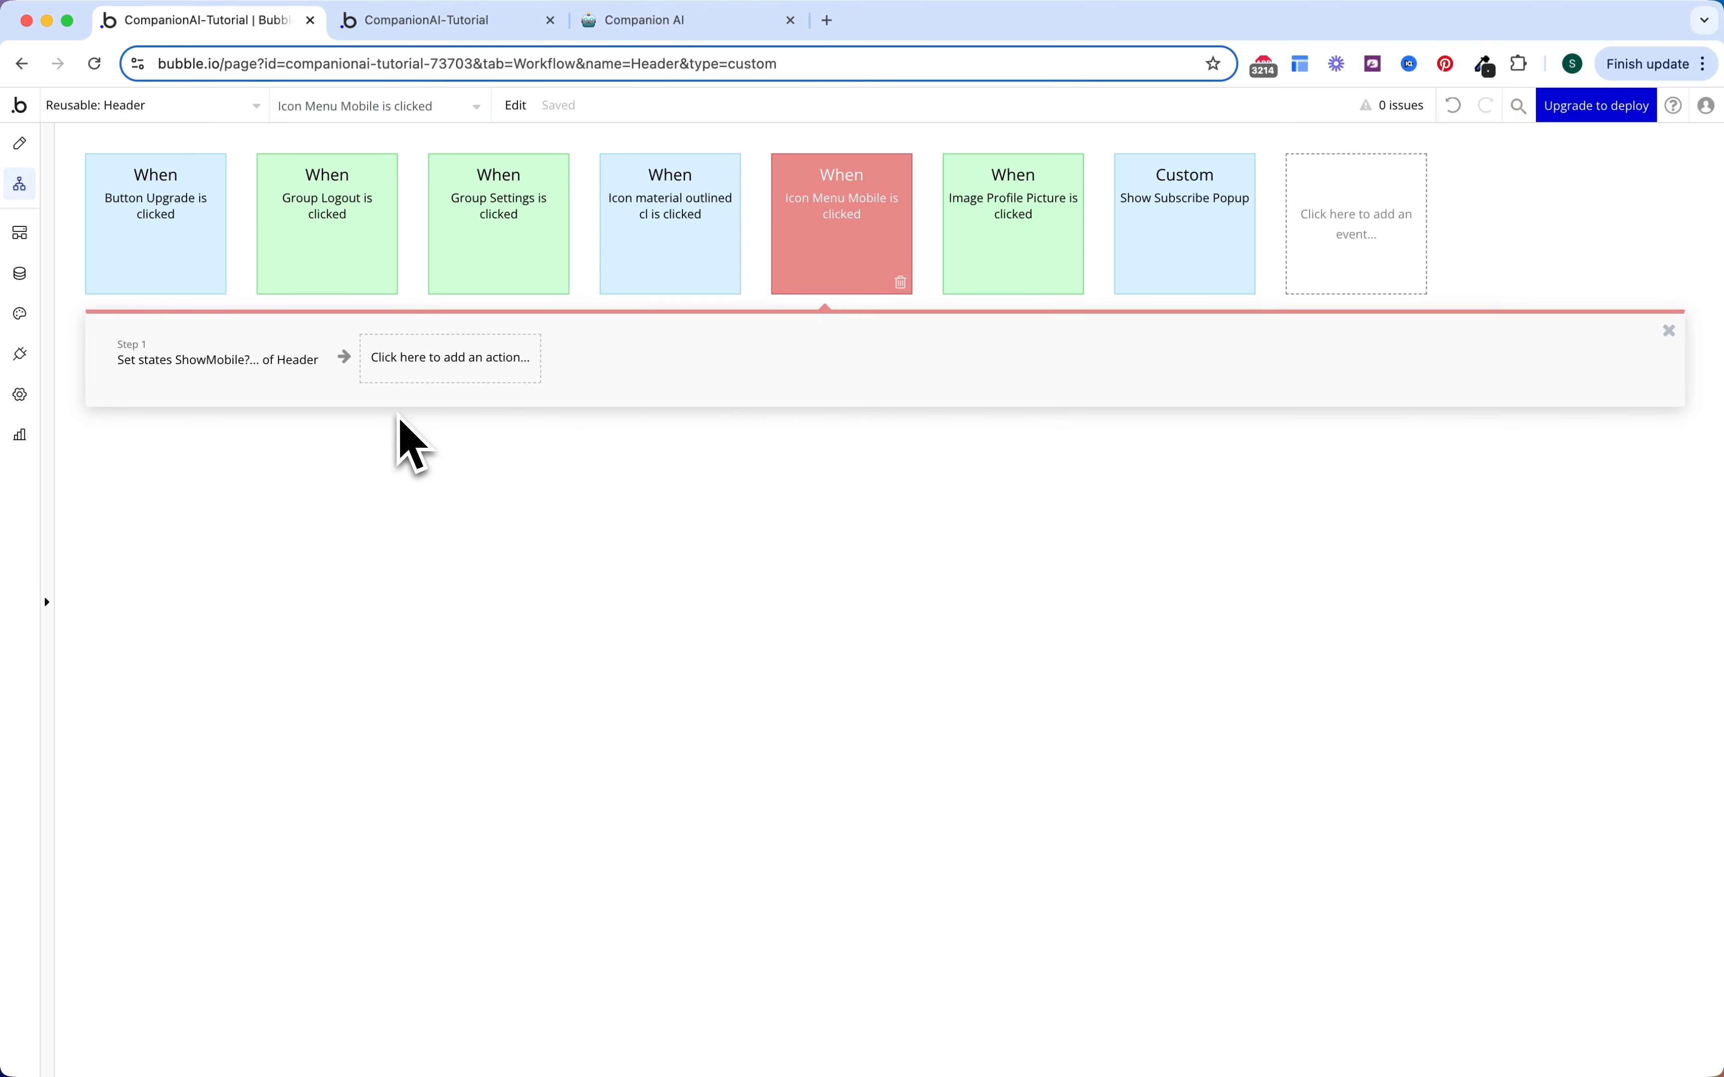
click(104, 109)
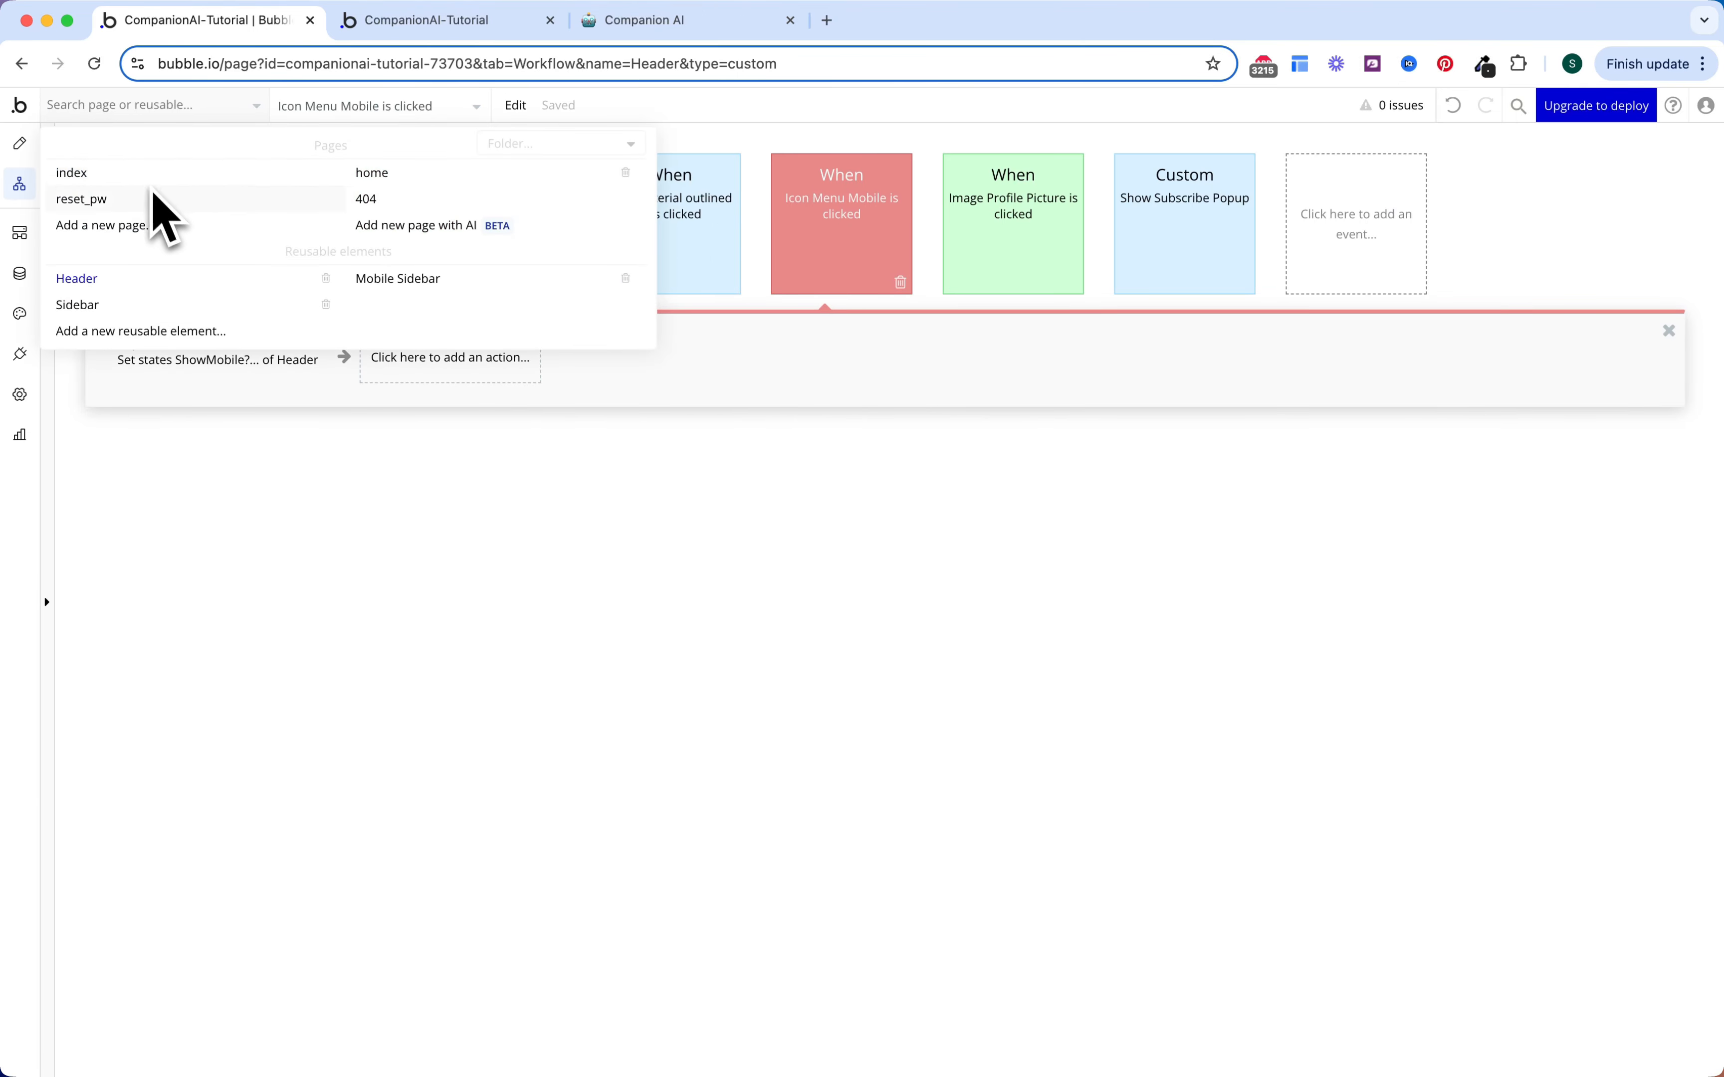
Step: On home, add a 'Do when condition is true' event, every time Header A's ShowMobile? is yes
click(367, 173)
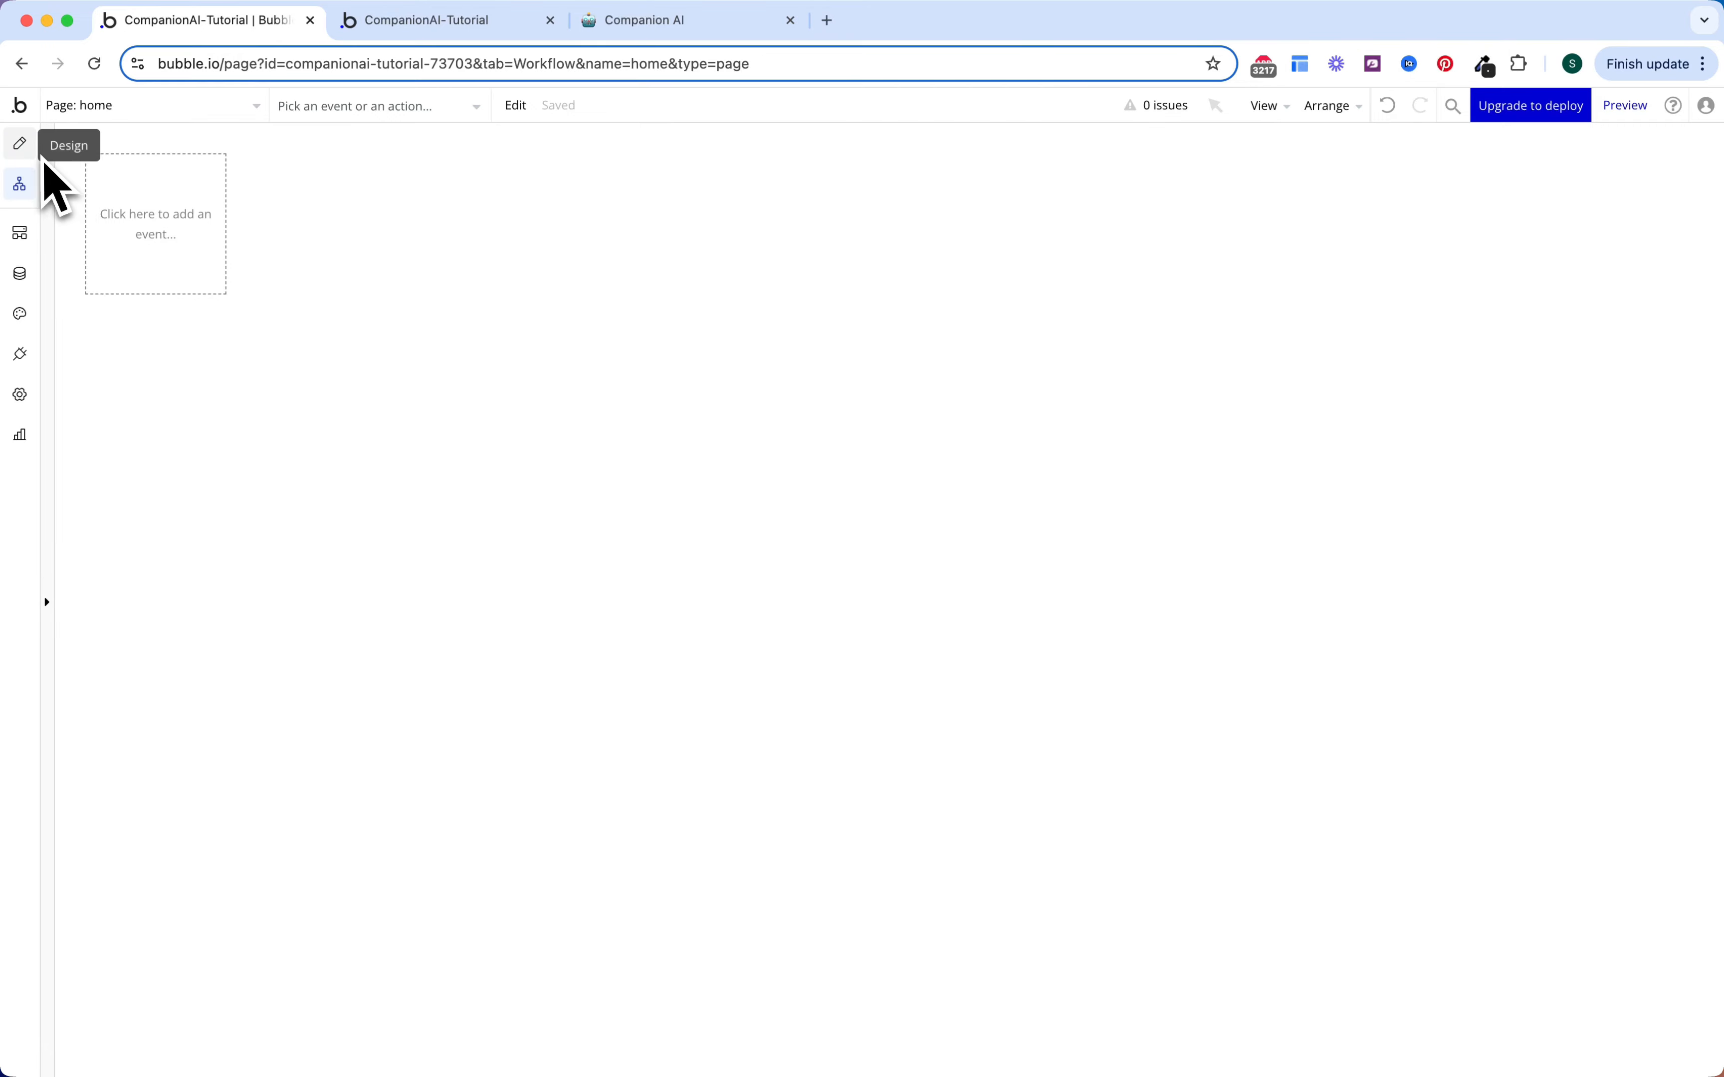
click(218, 253)
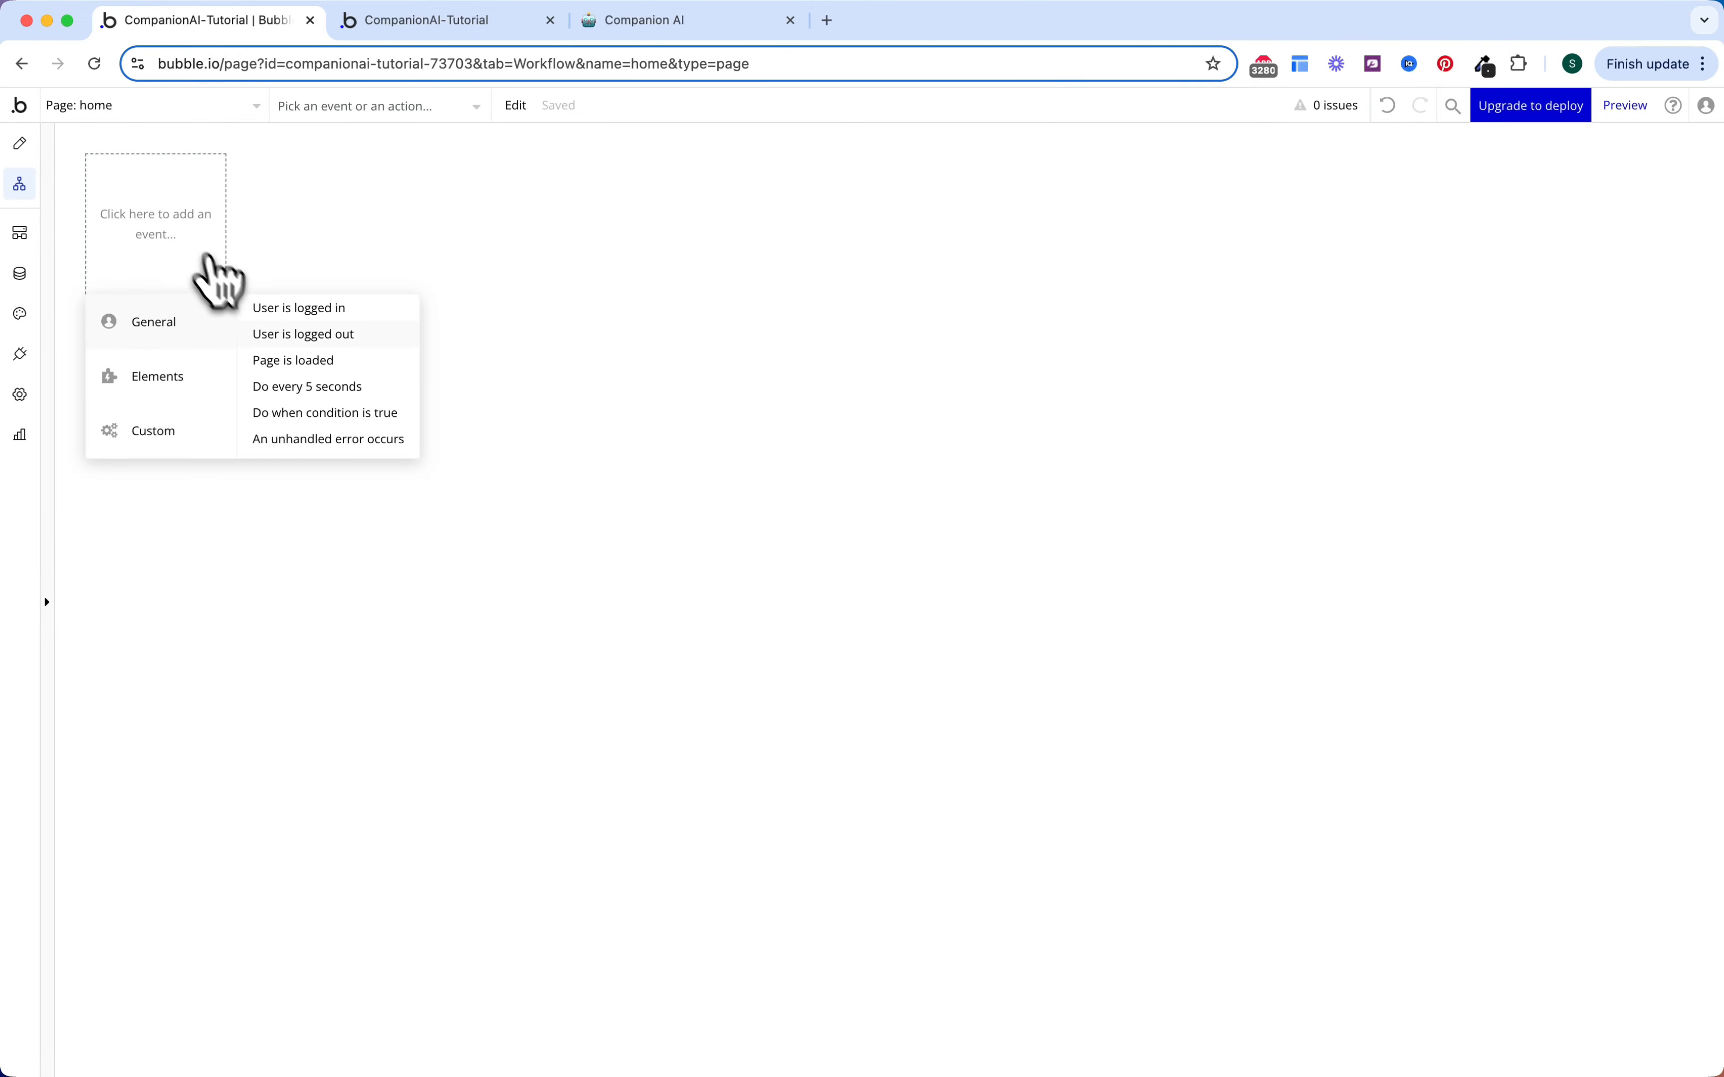
click(335, 415)
click(770, 320)
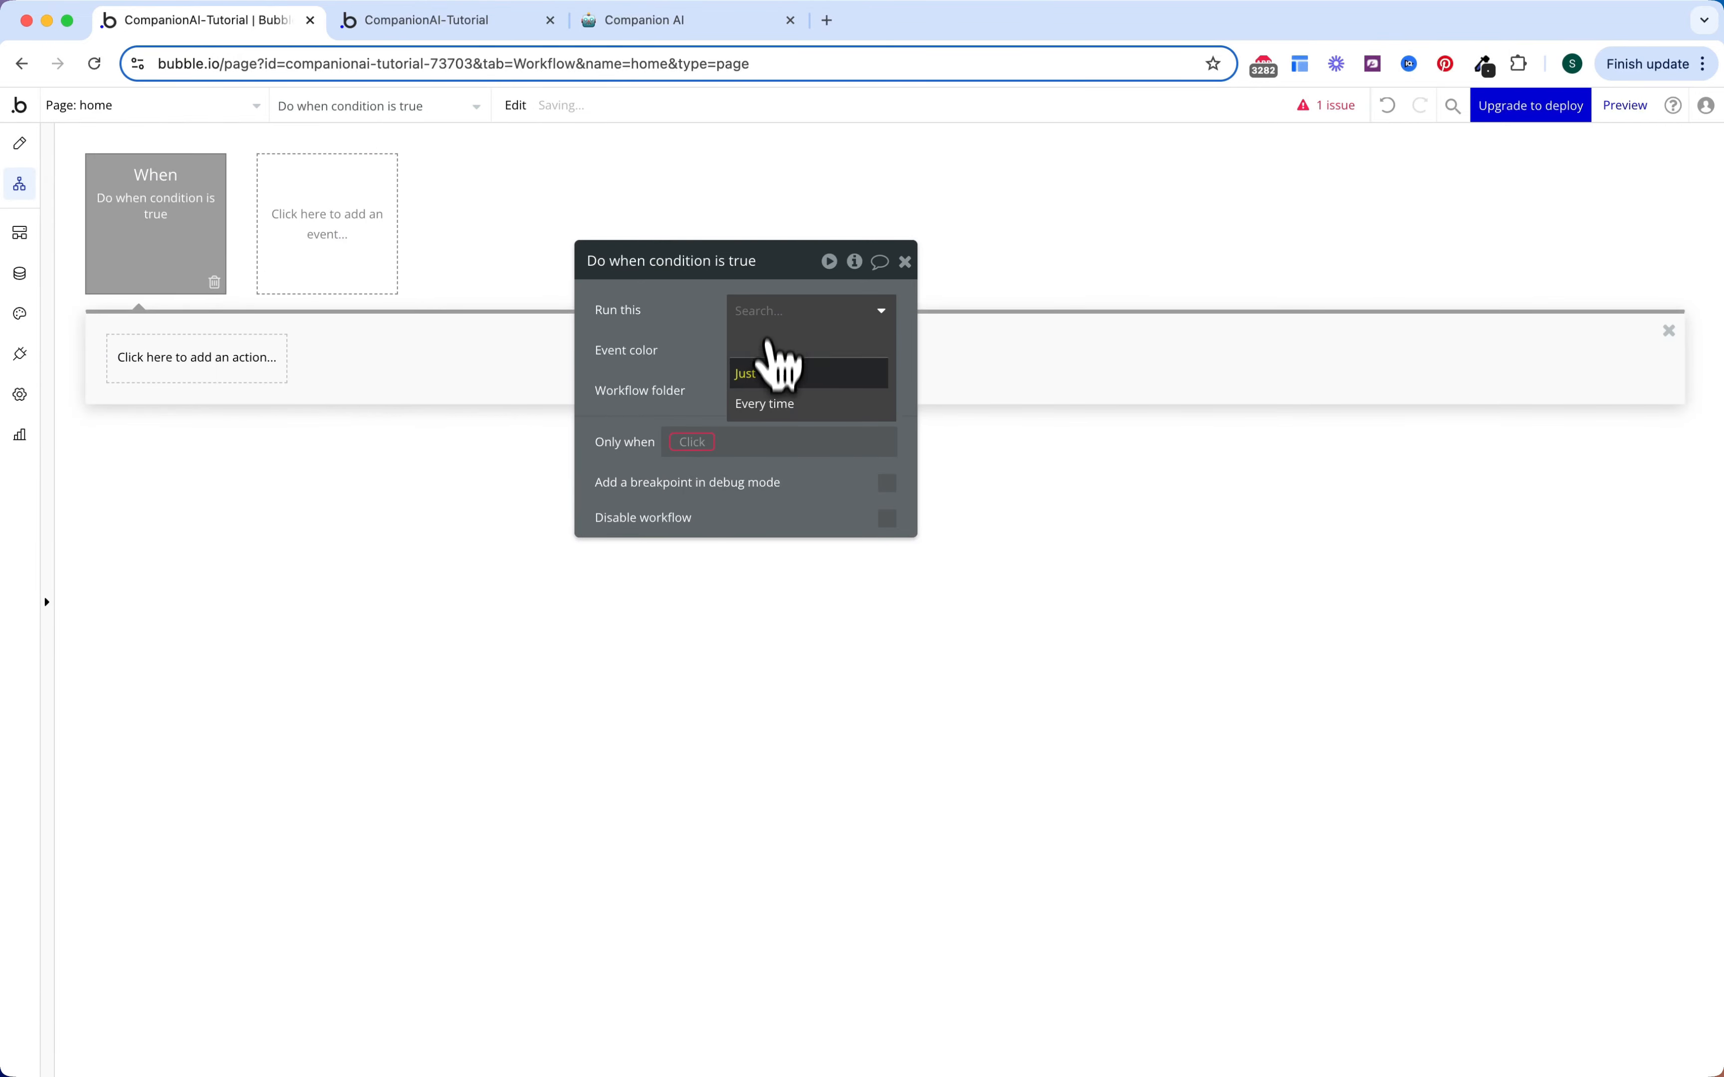
click(768, 404)
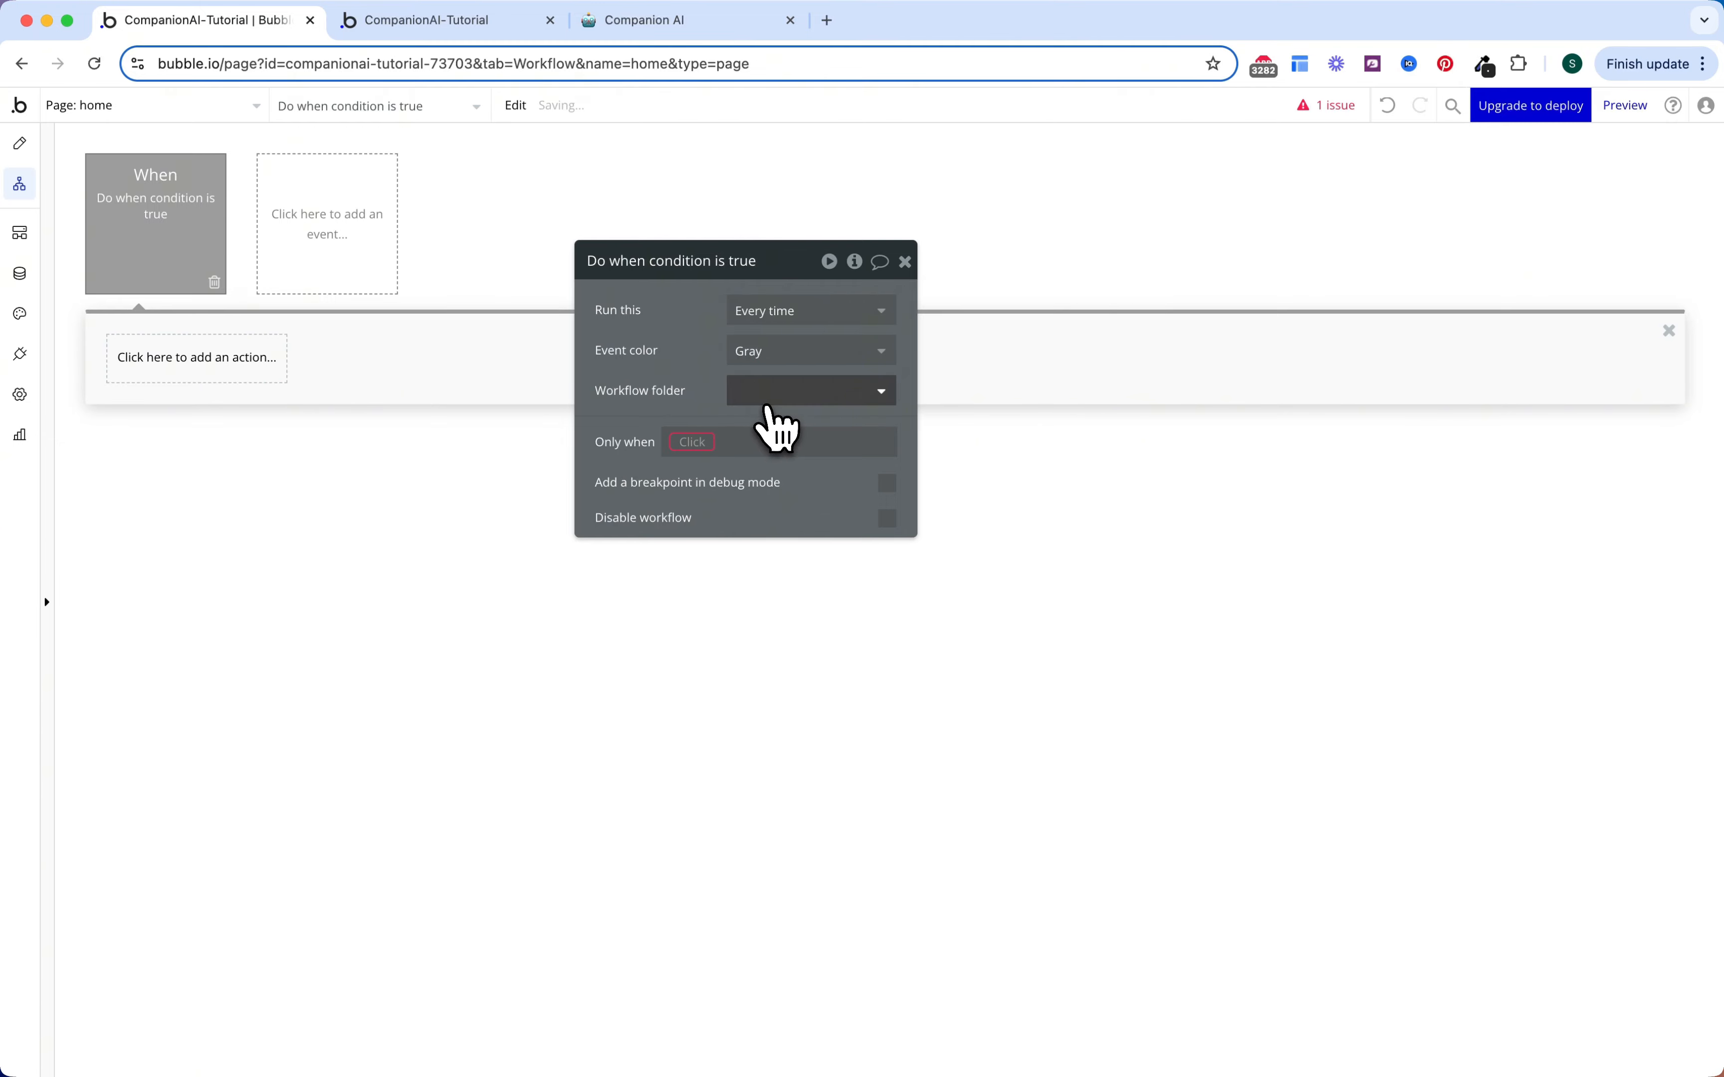
click(693, 442)
text(hea)
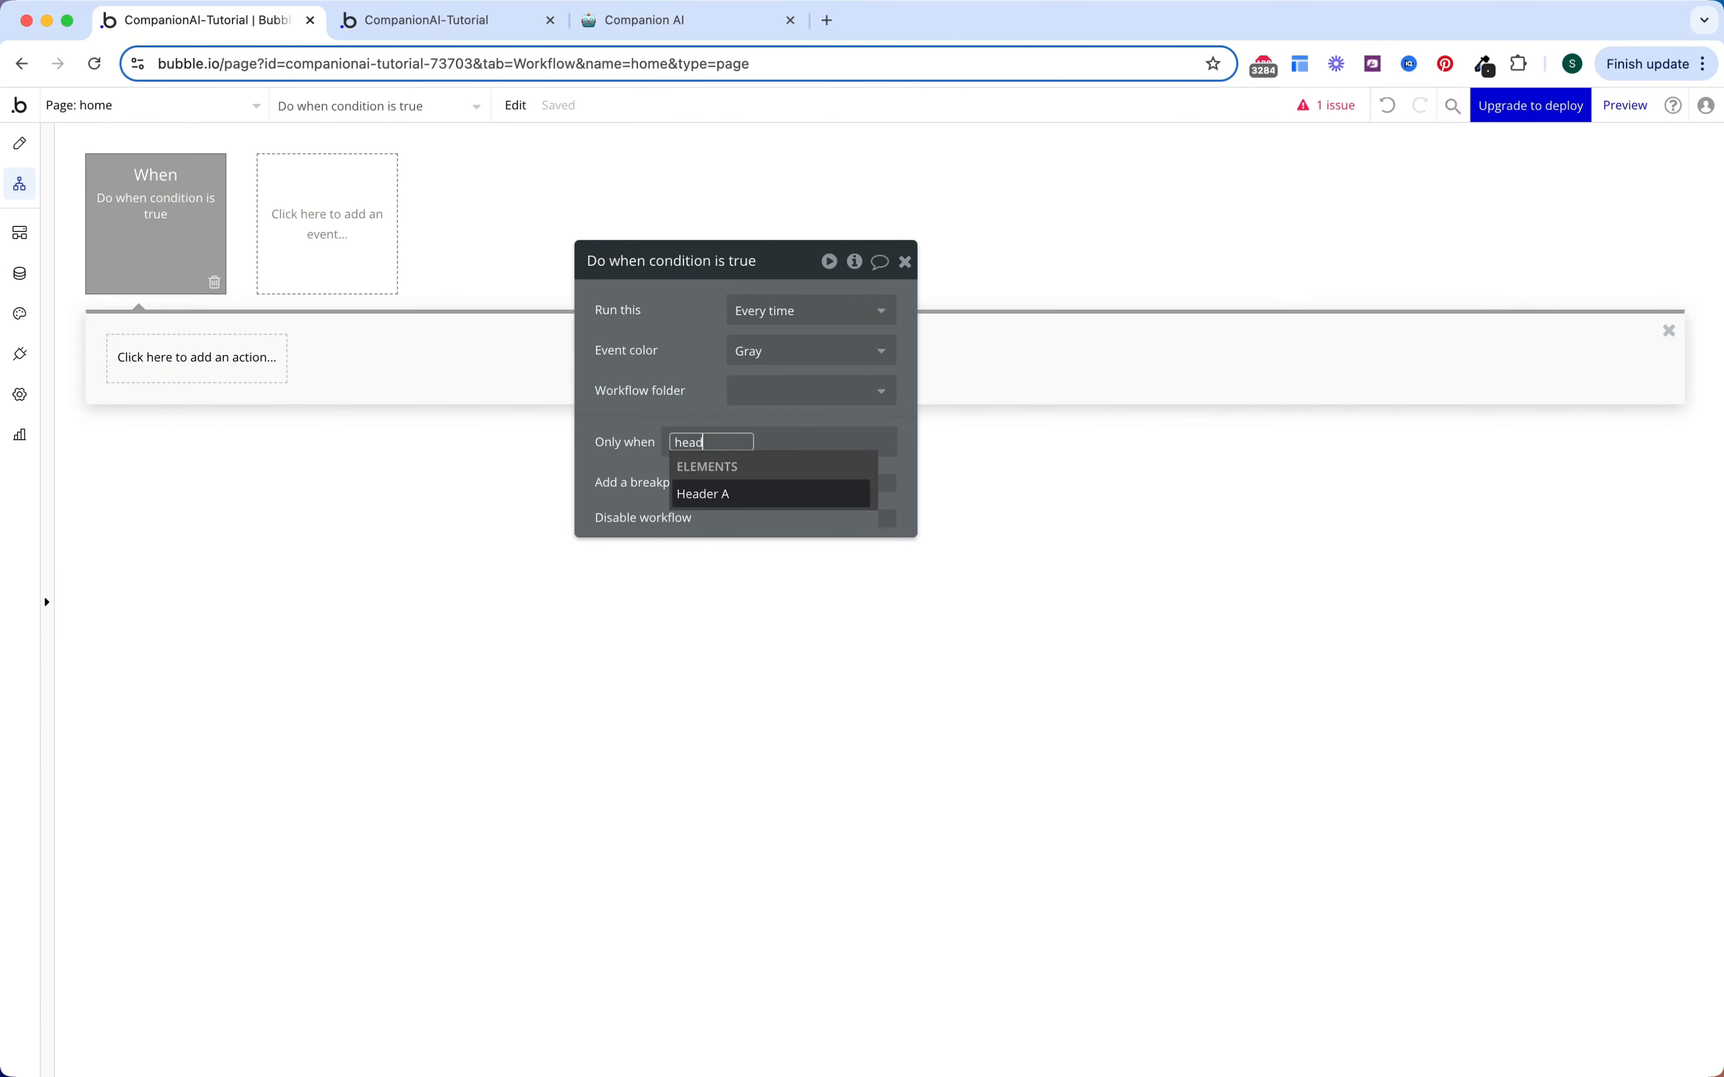
text(d)
key(Return)
click(784, 693)
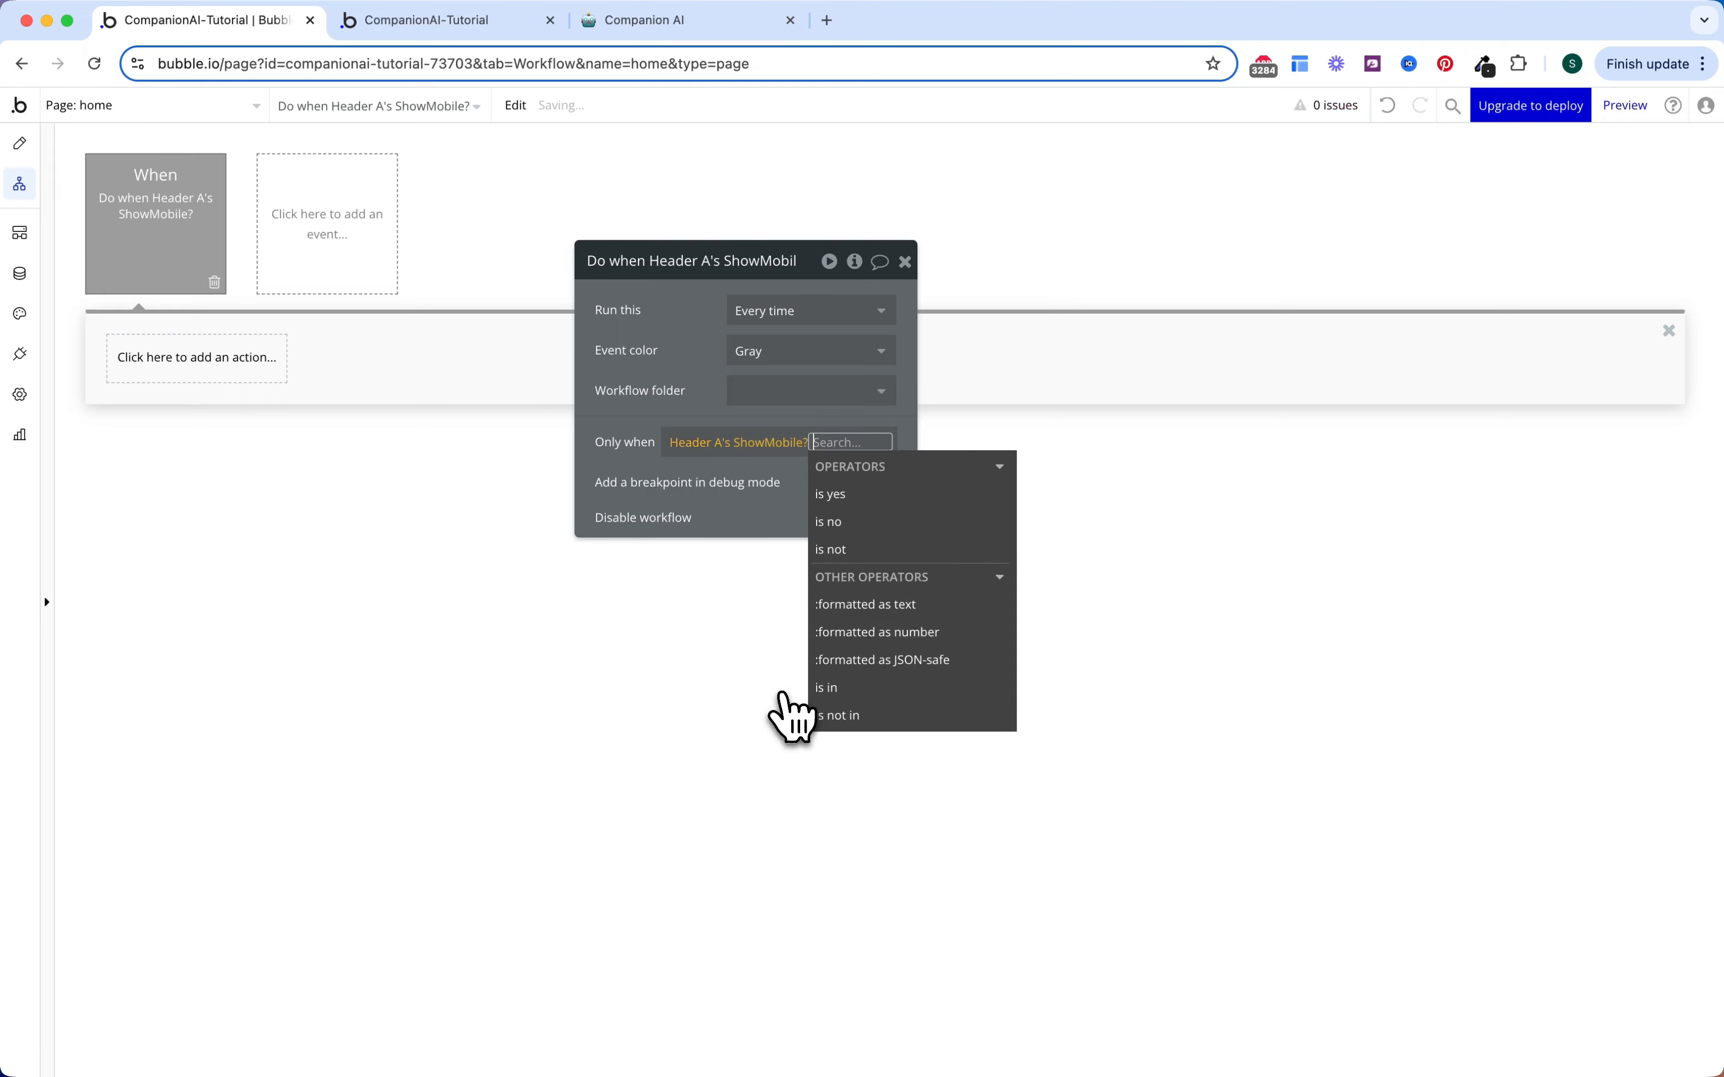
click(834, 495)
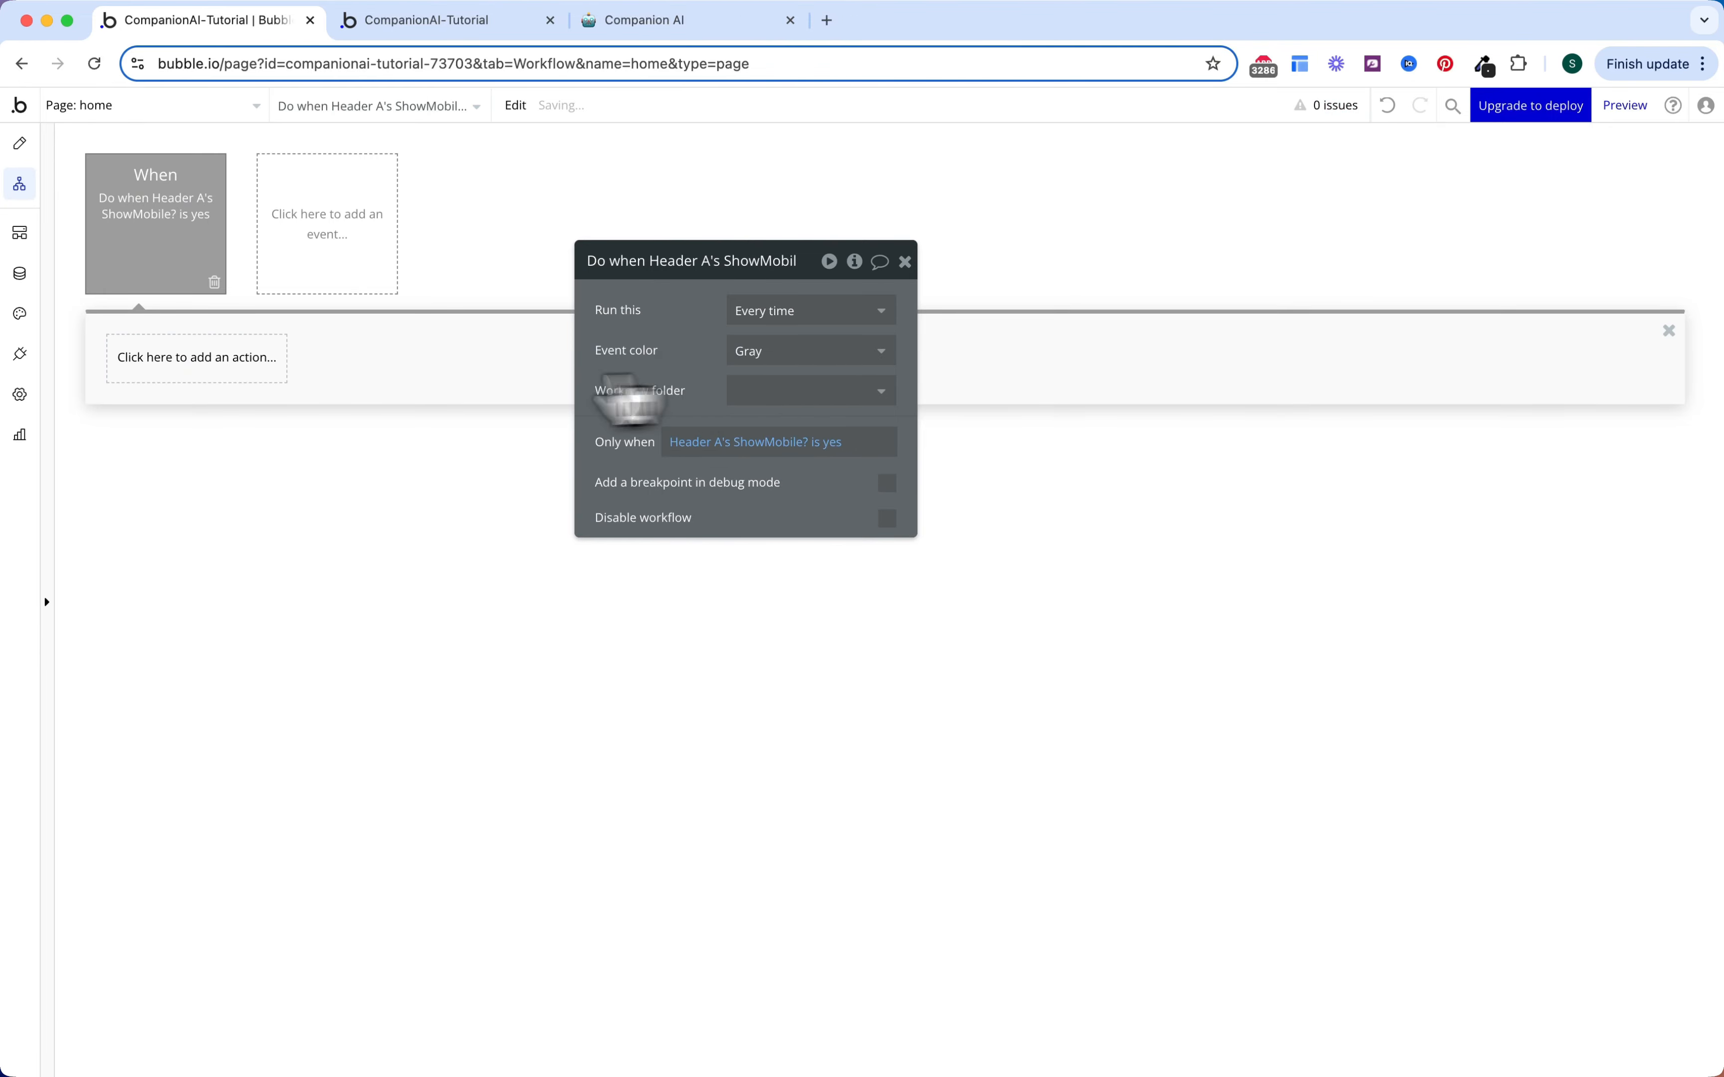
Step: Animate Mobile Sidebar A with Transition SlideLeftIn over 700 ms
click(253, 359)
text(anima)
click(214, 435)
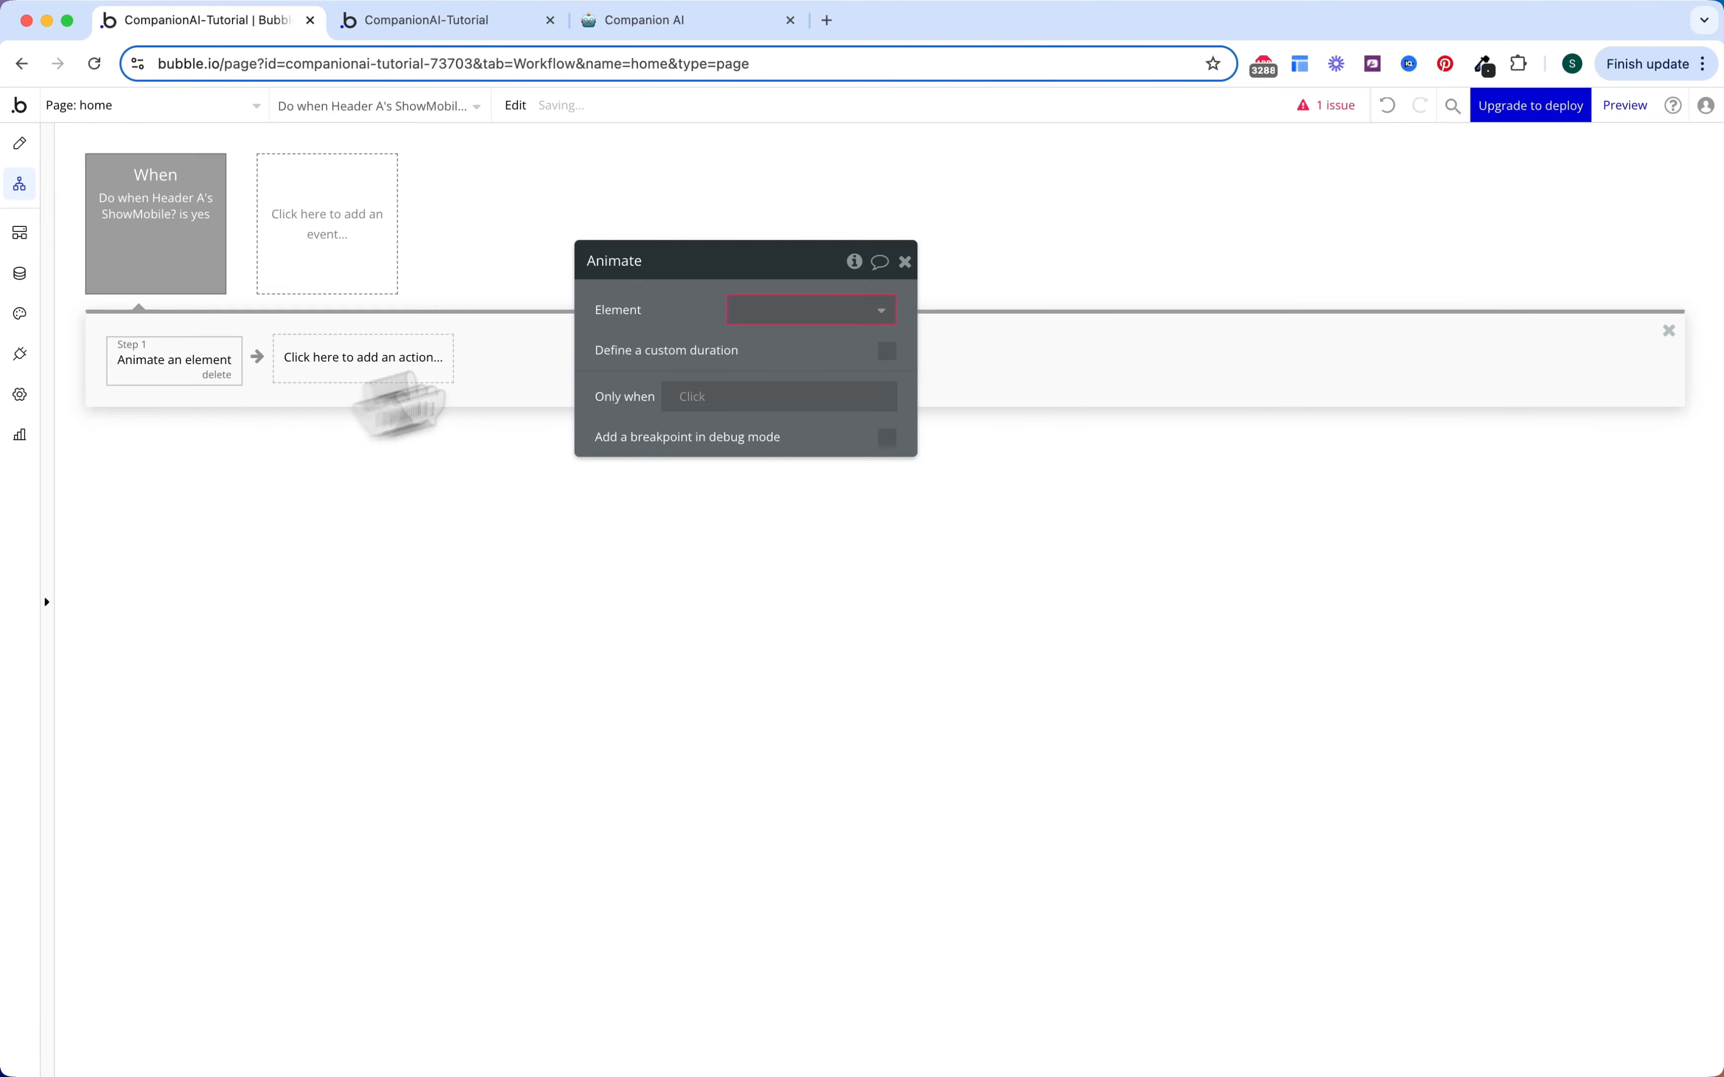
click(777, 311)
click(784, 372)
click(786, 354)
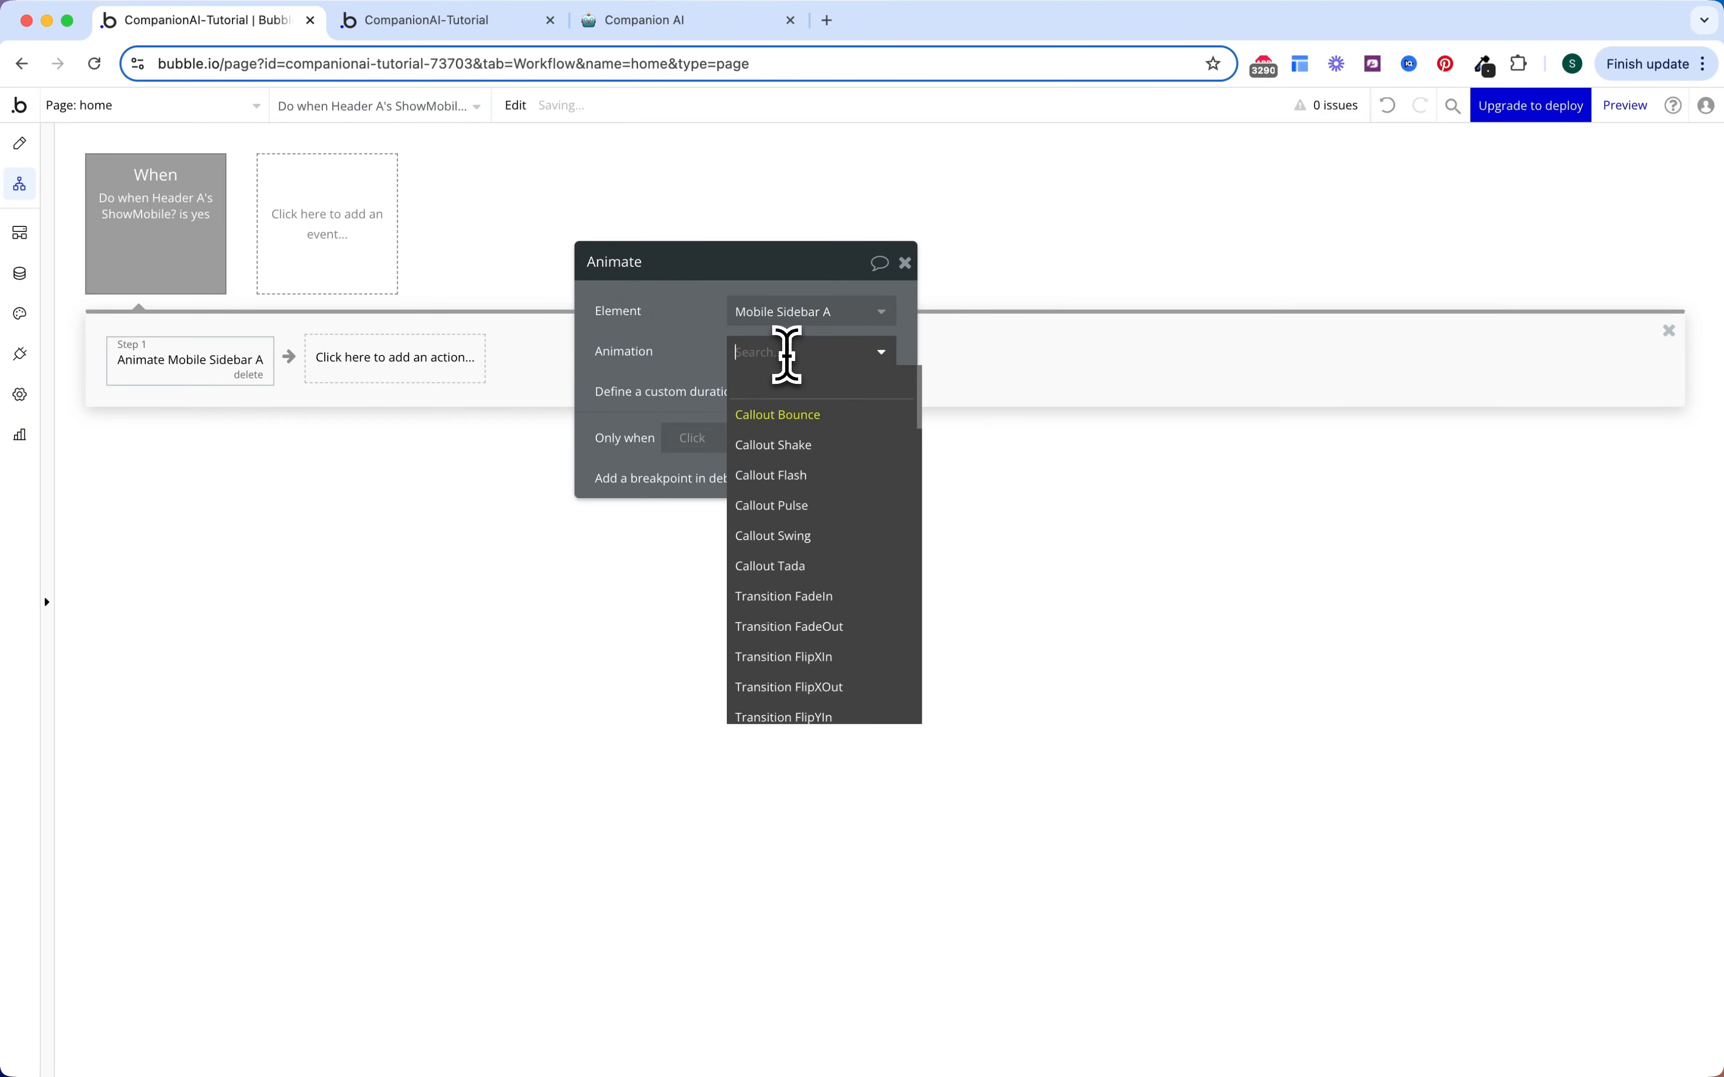
text(leftin)
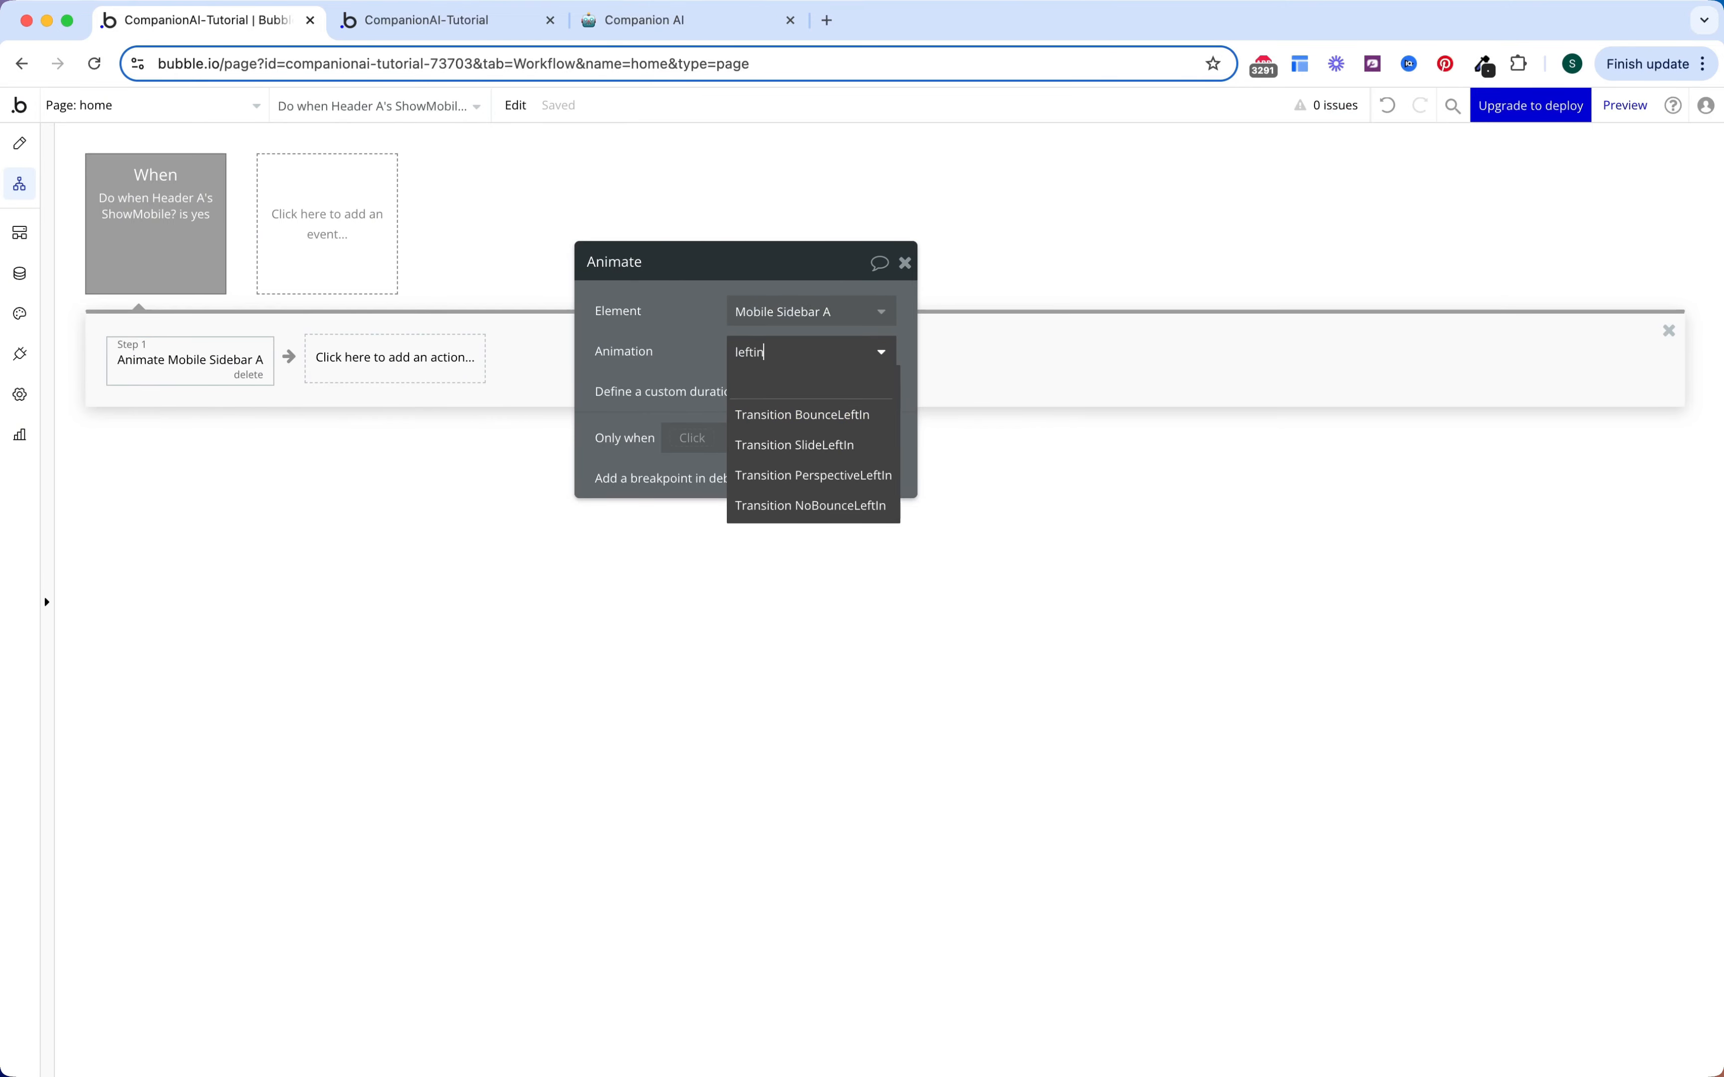
click(830, 444)
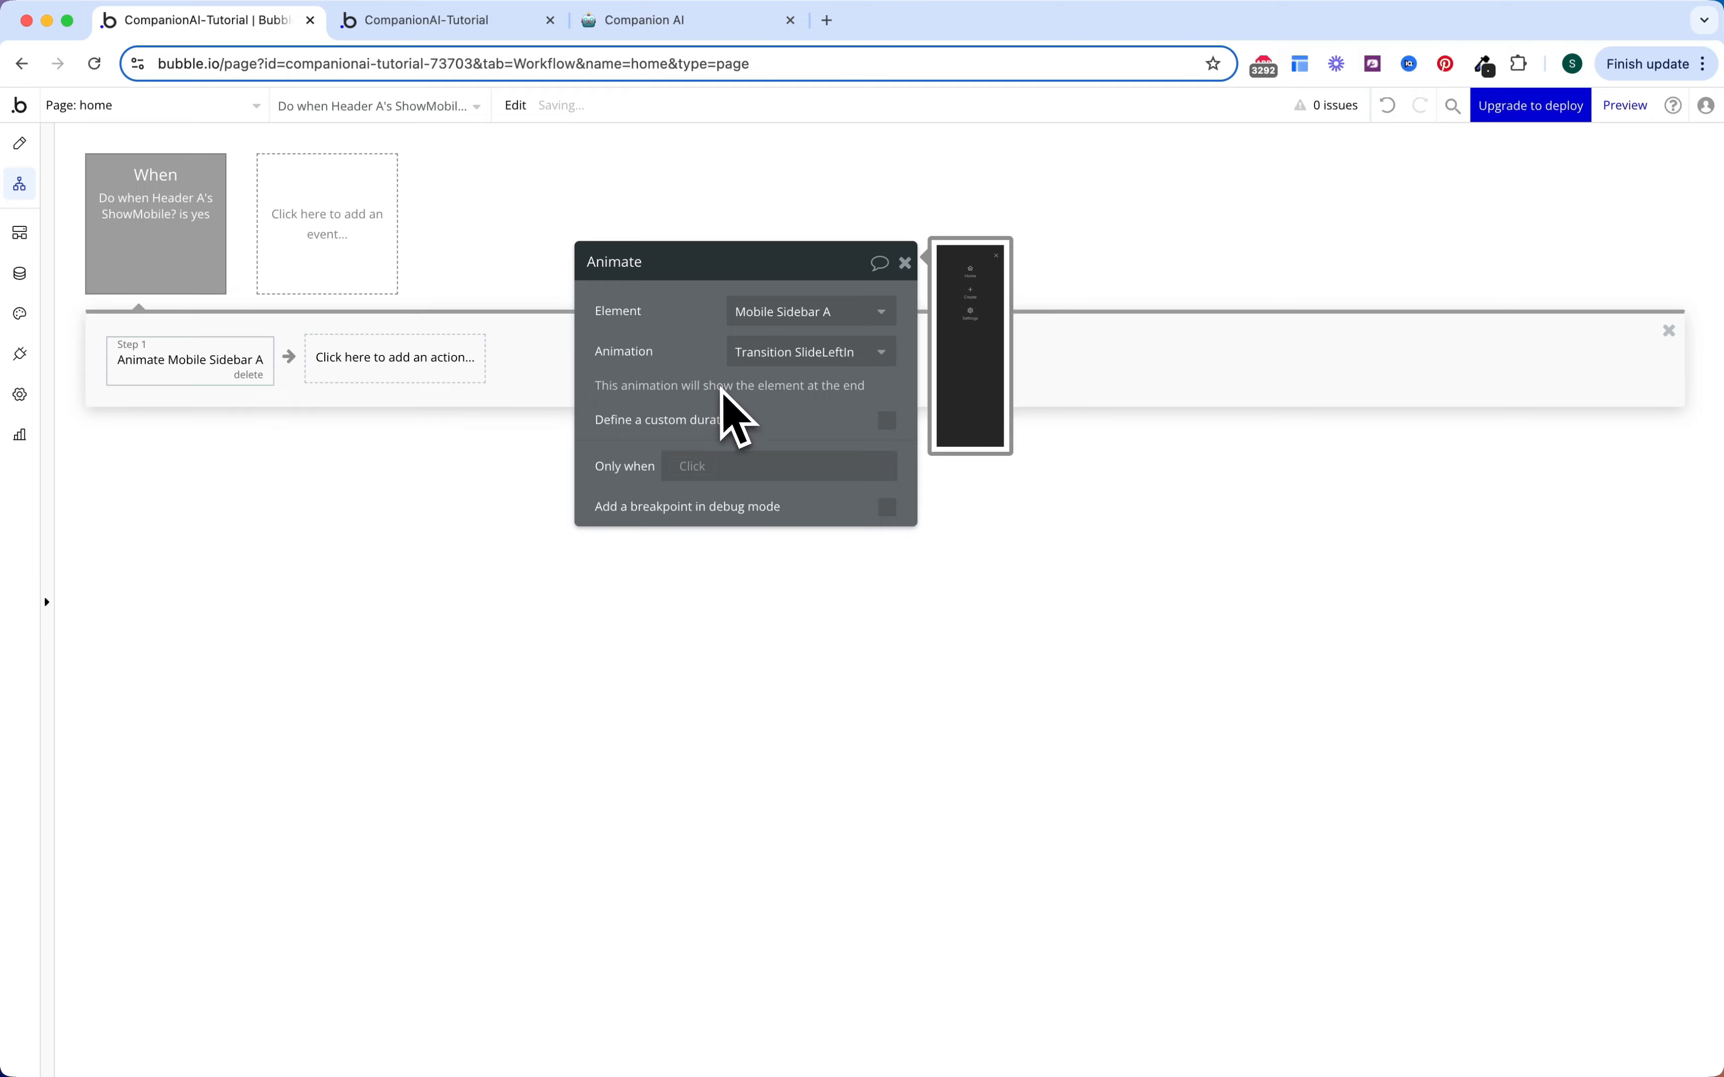
click(887, 422)
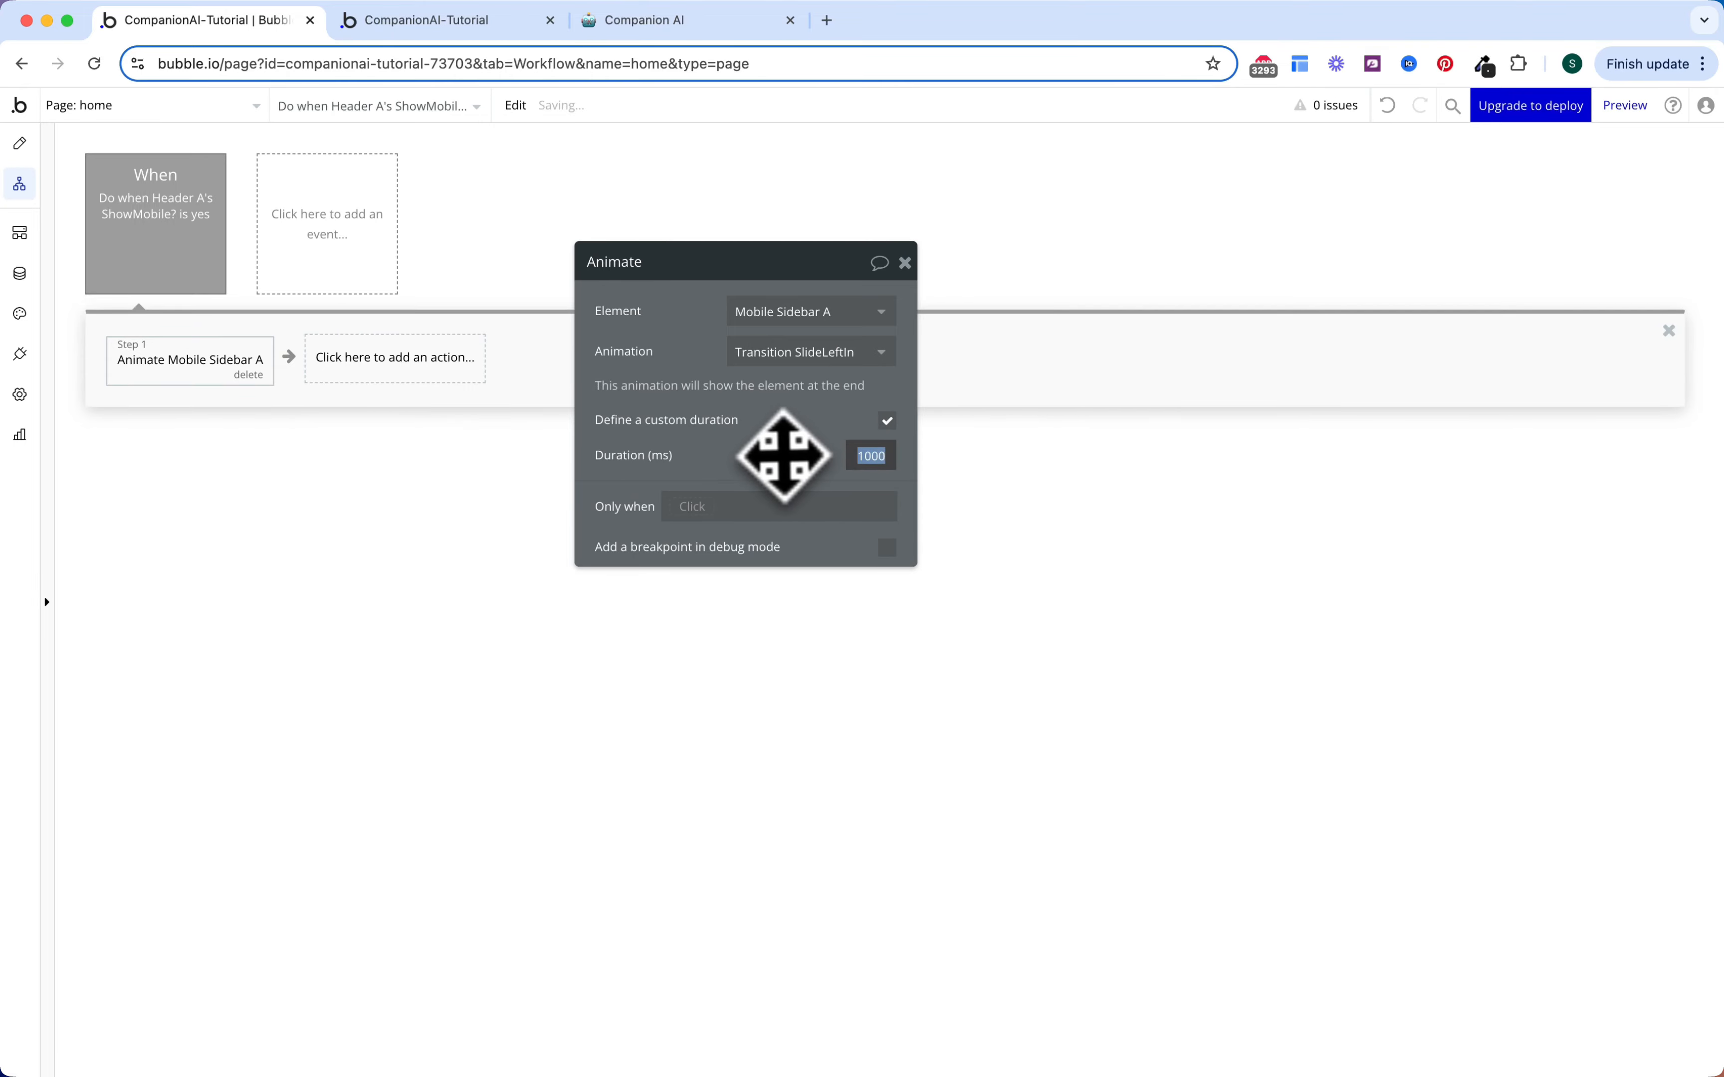
text(700)
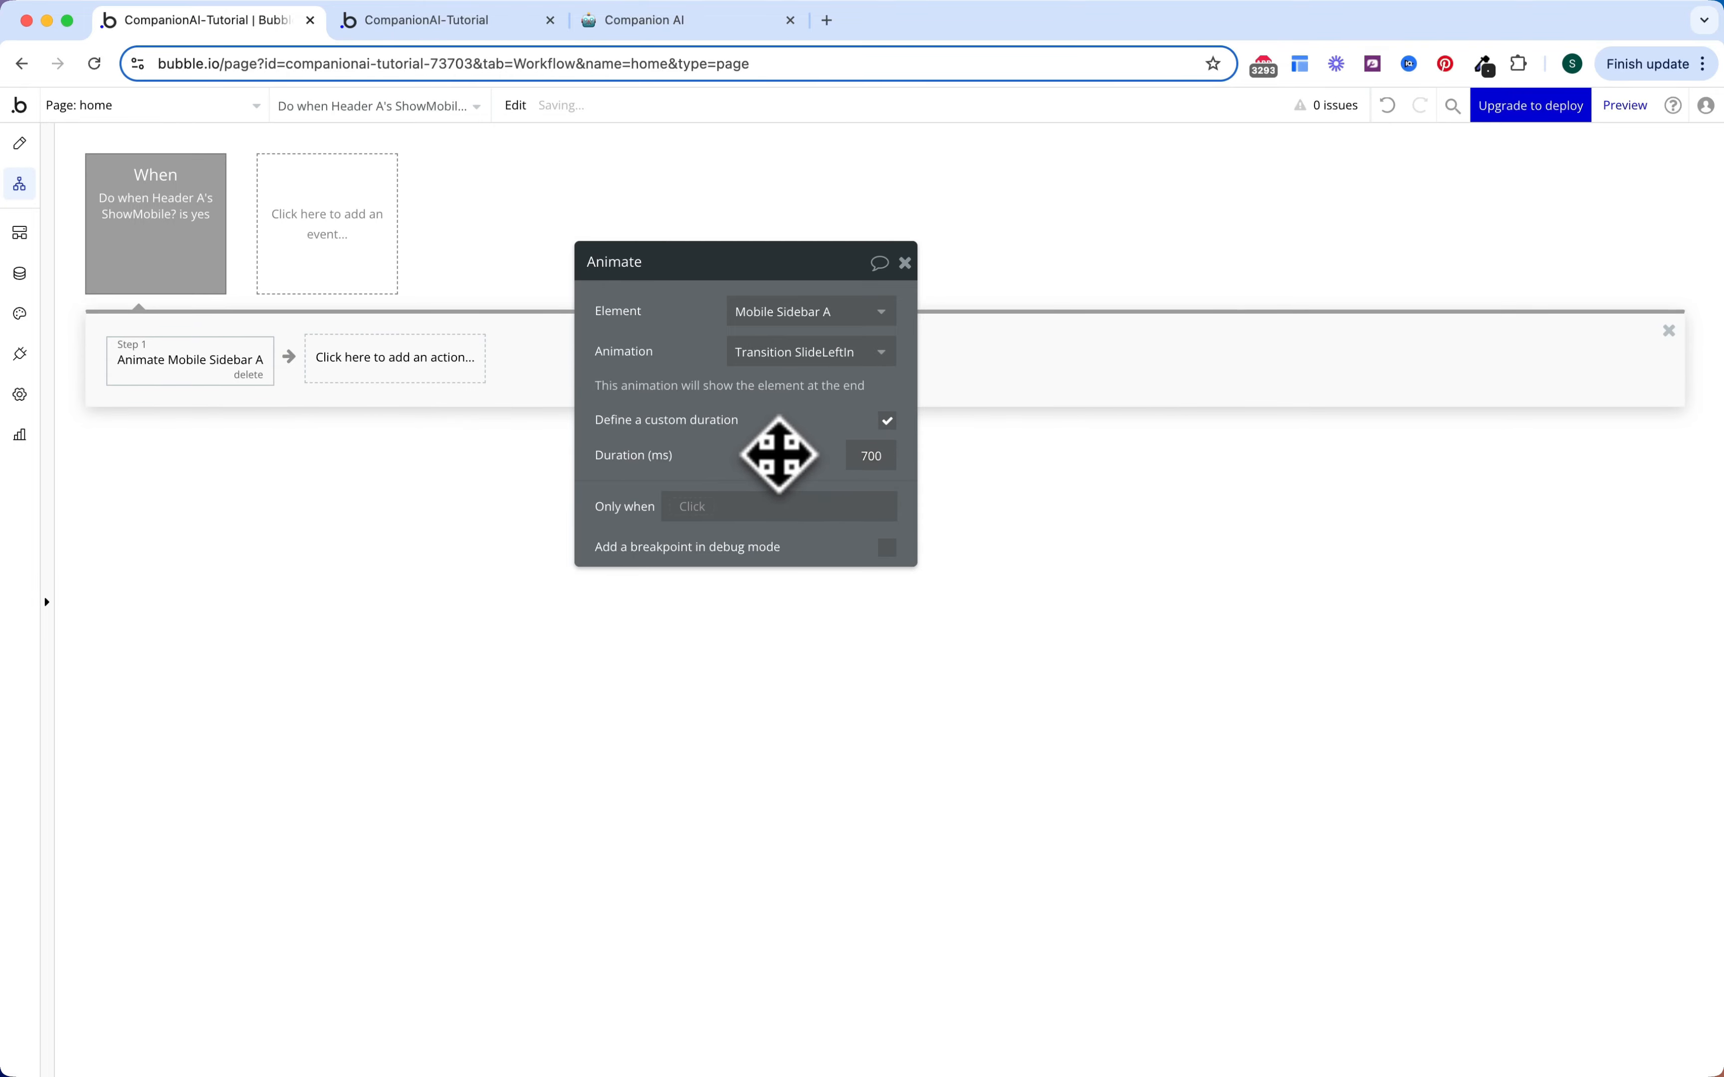
Step: Add a Set state action making Mobile Sidebar A's Show? yes
click(434, 374)
text(set st)
click(399, 434)
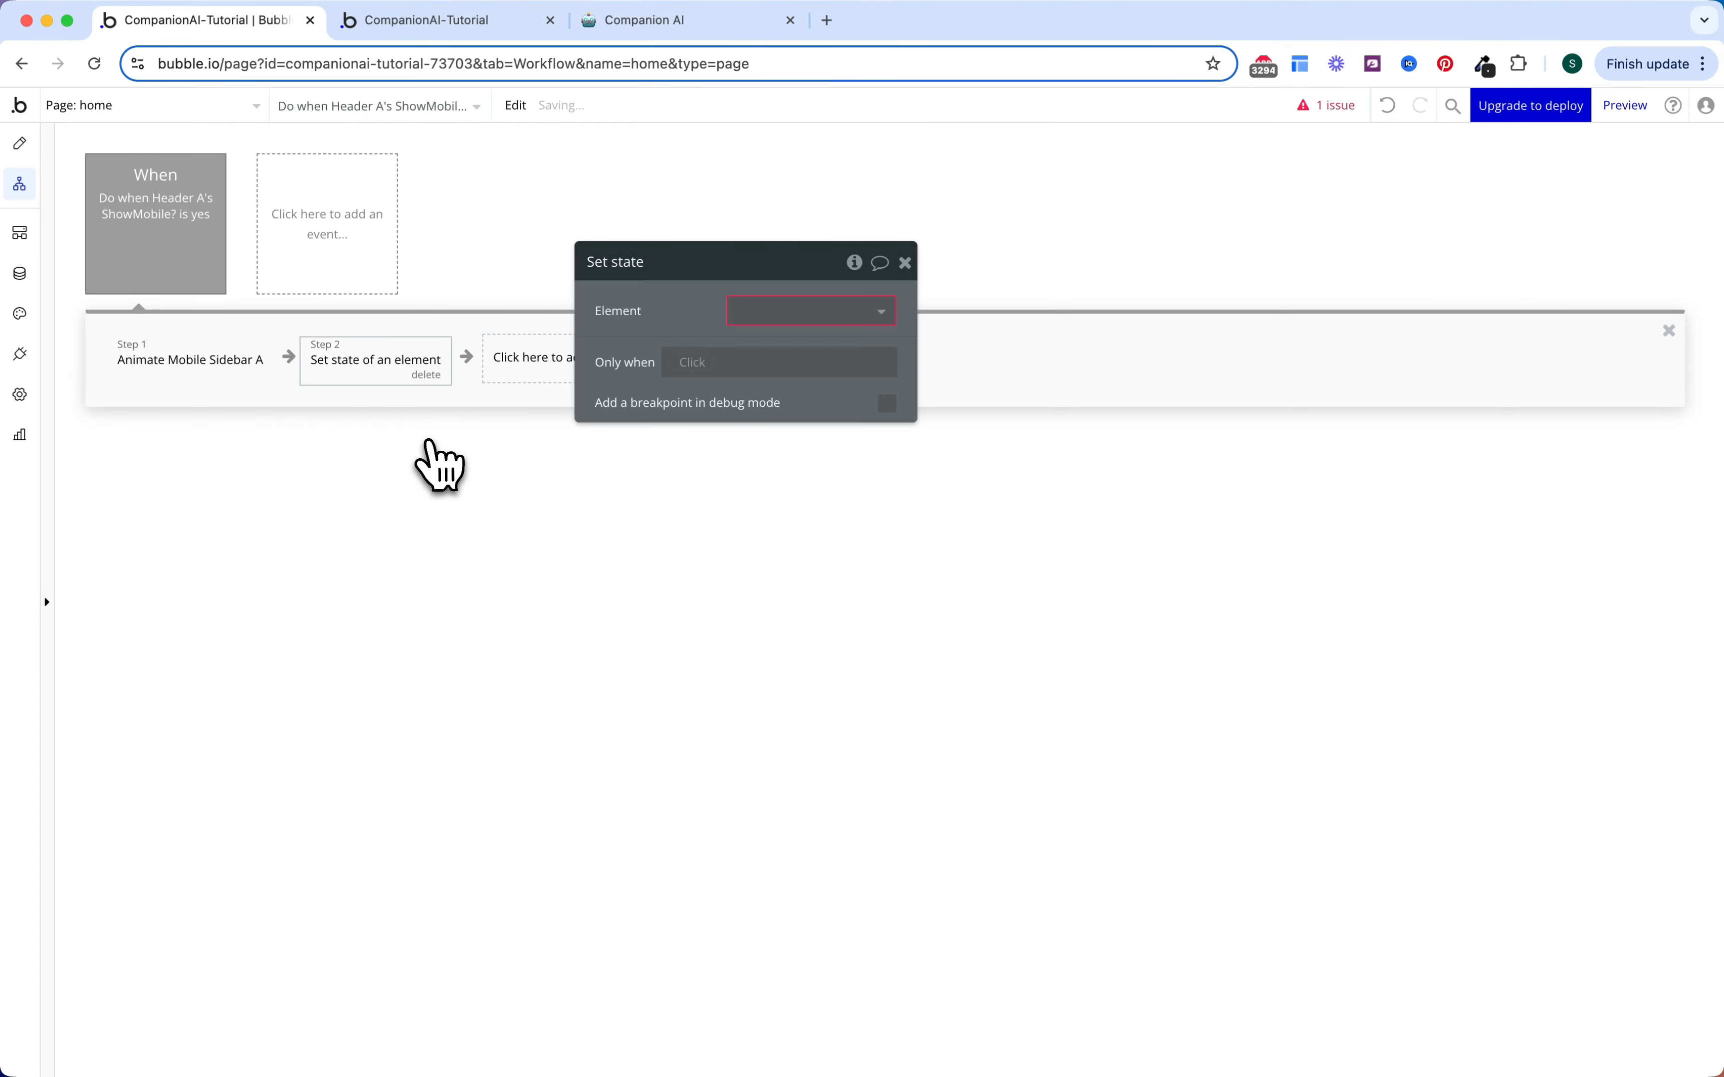
click(855, 321)
text(mob)
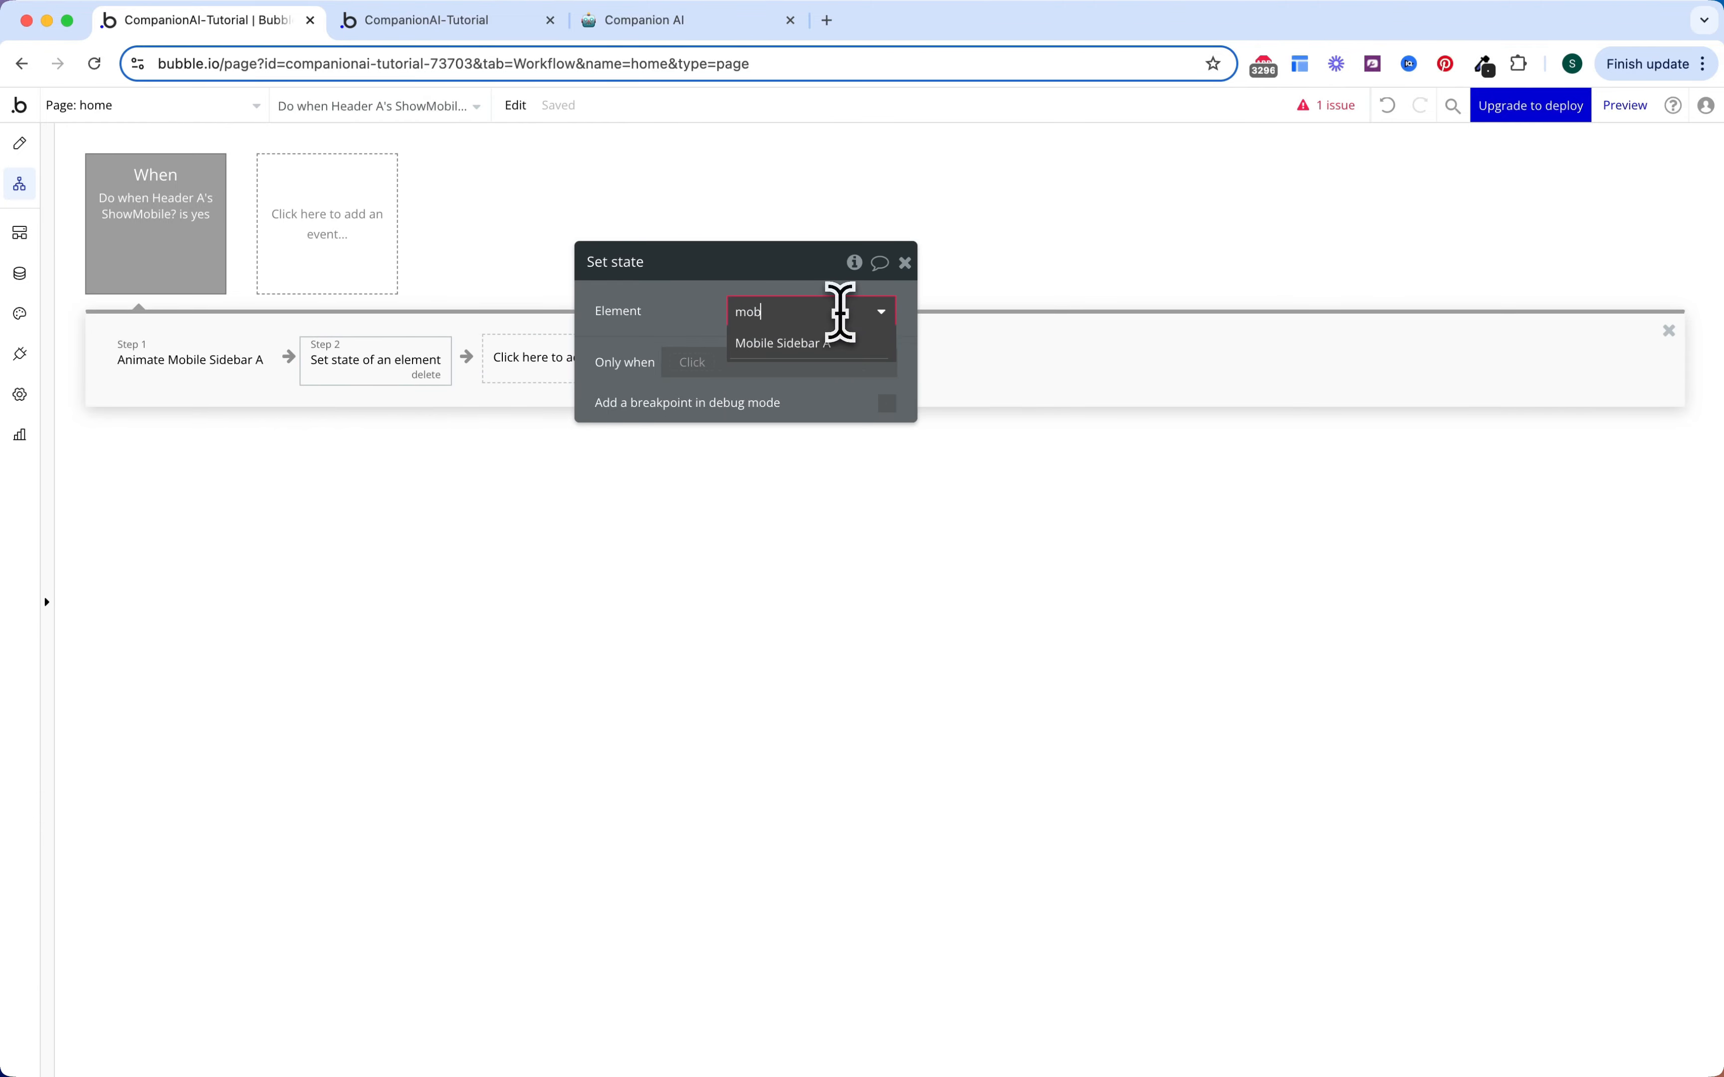
click(830, 345)
click(791, 385)
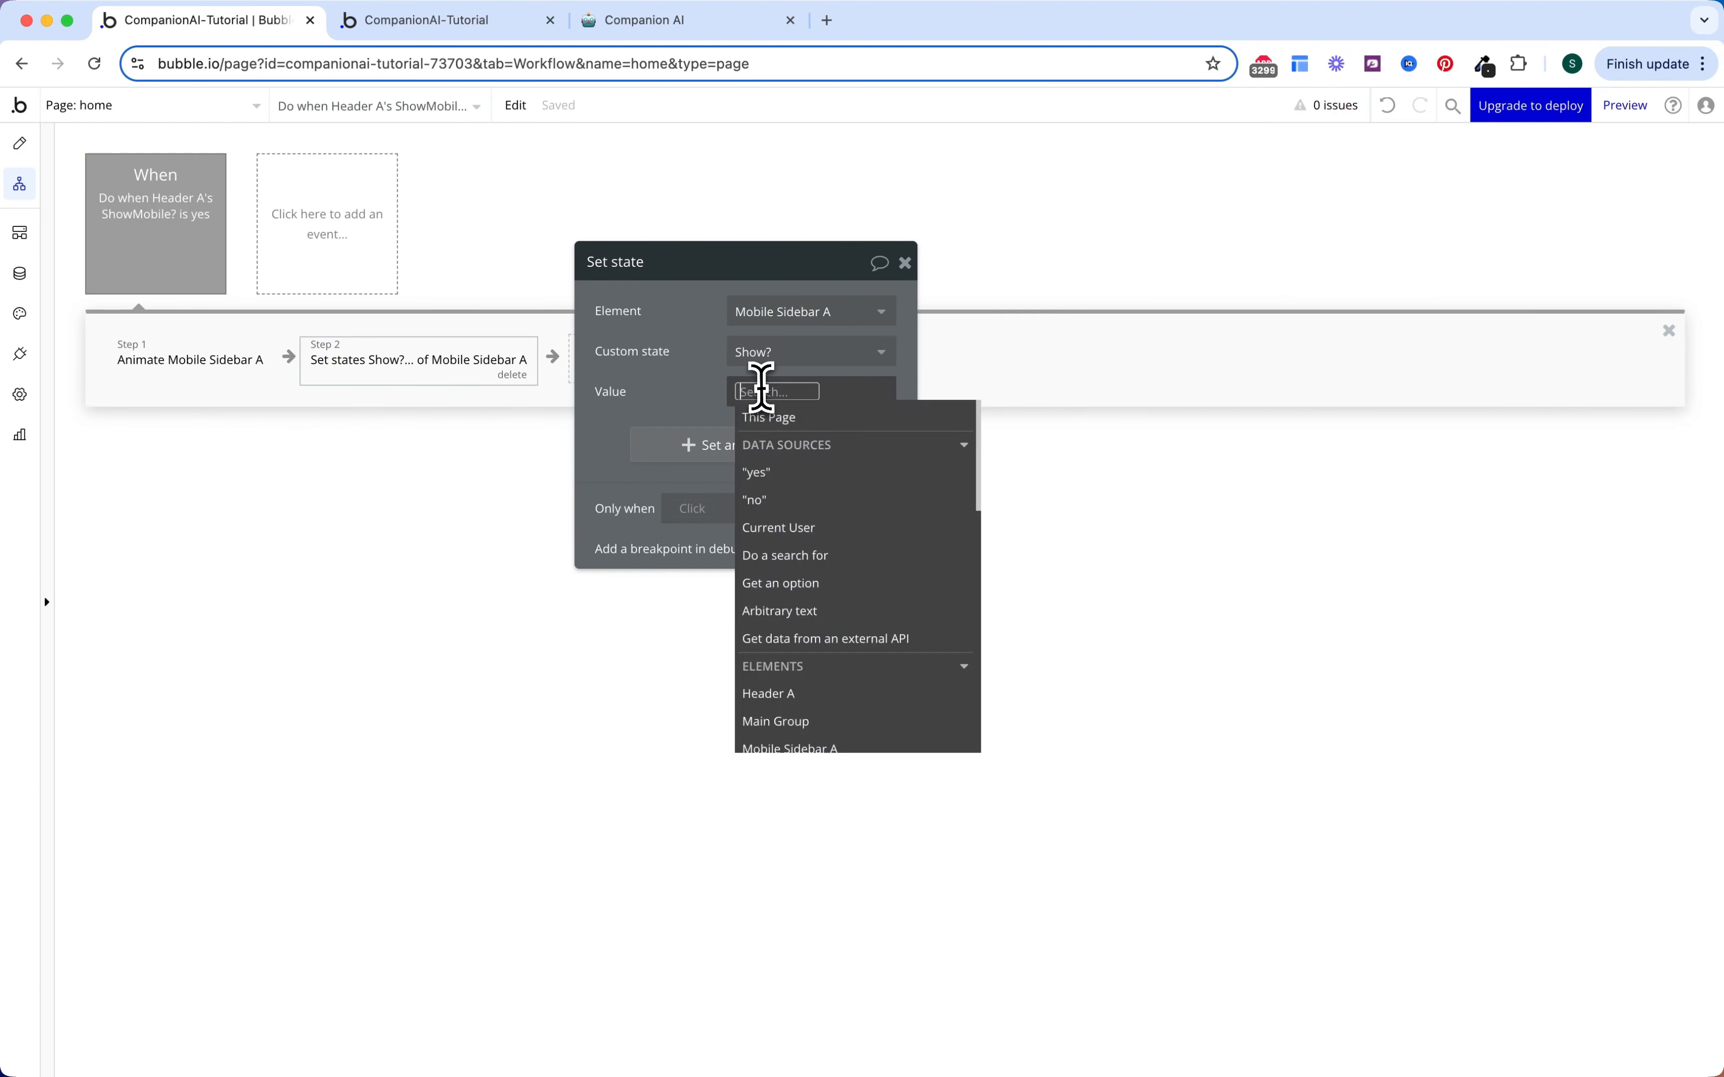
text(yes)
key(Return)
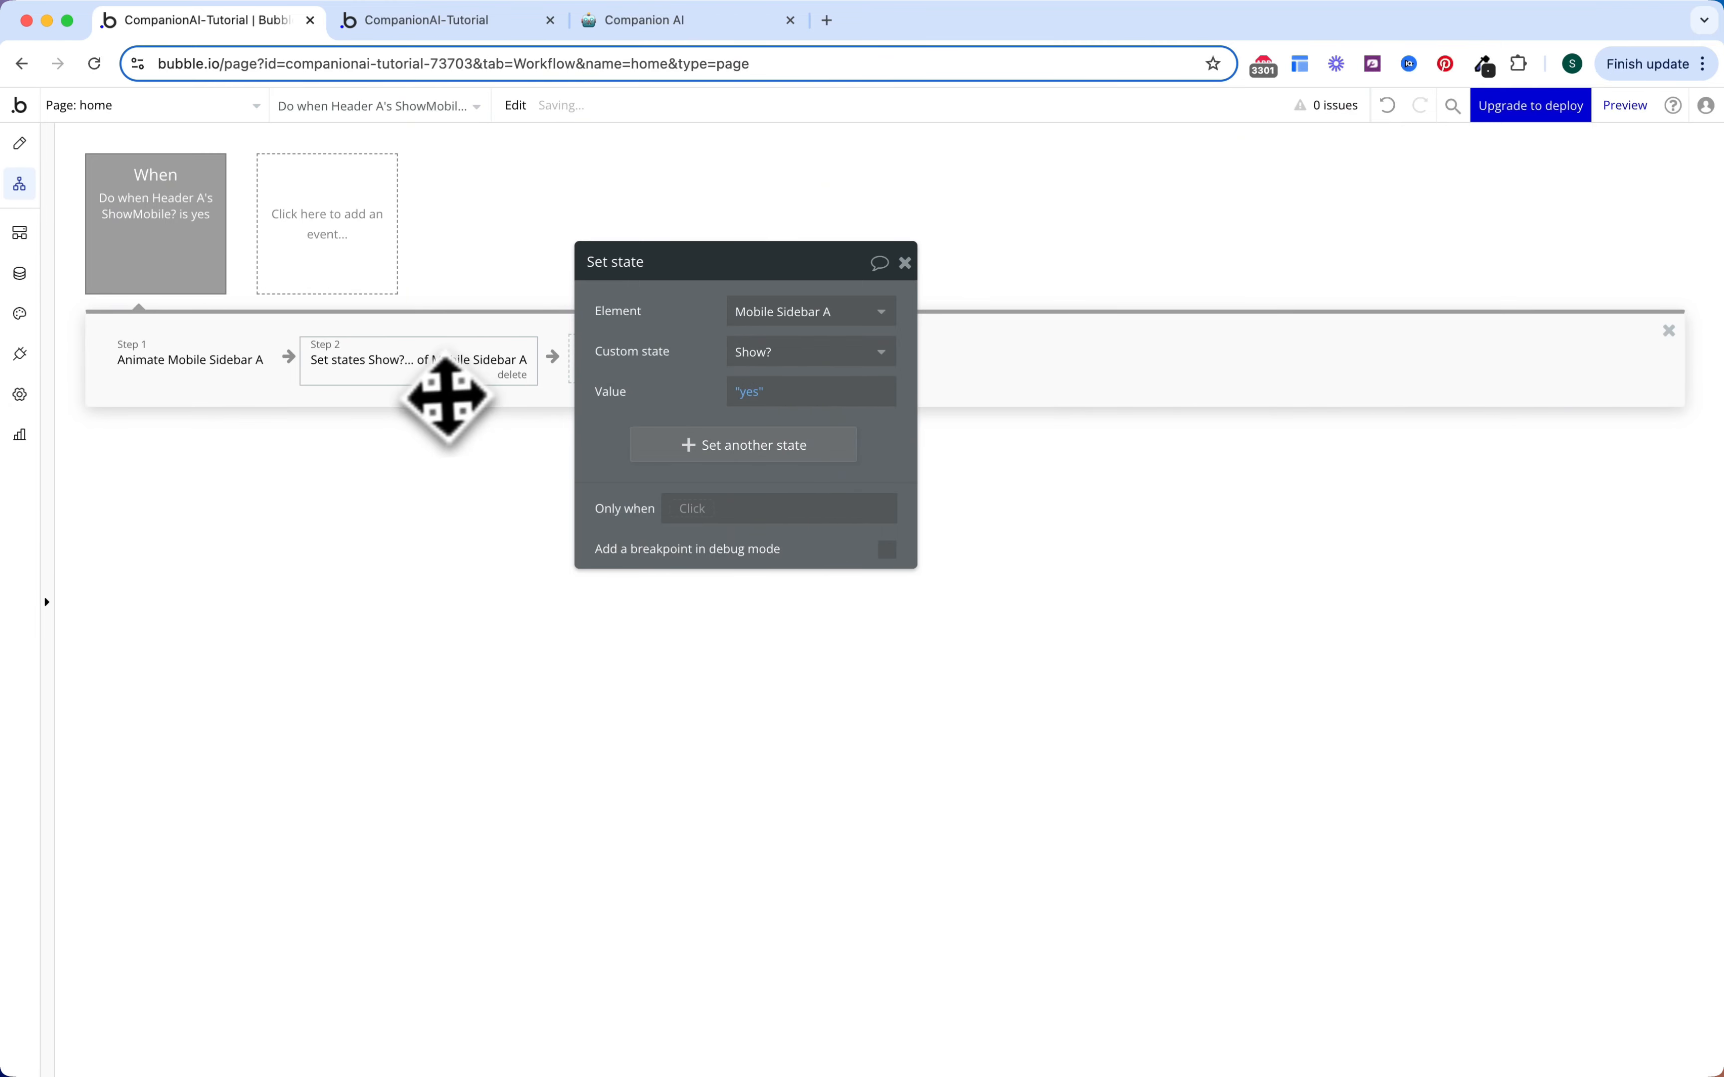
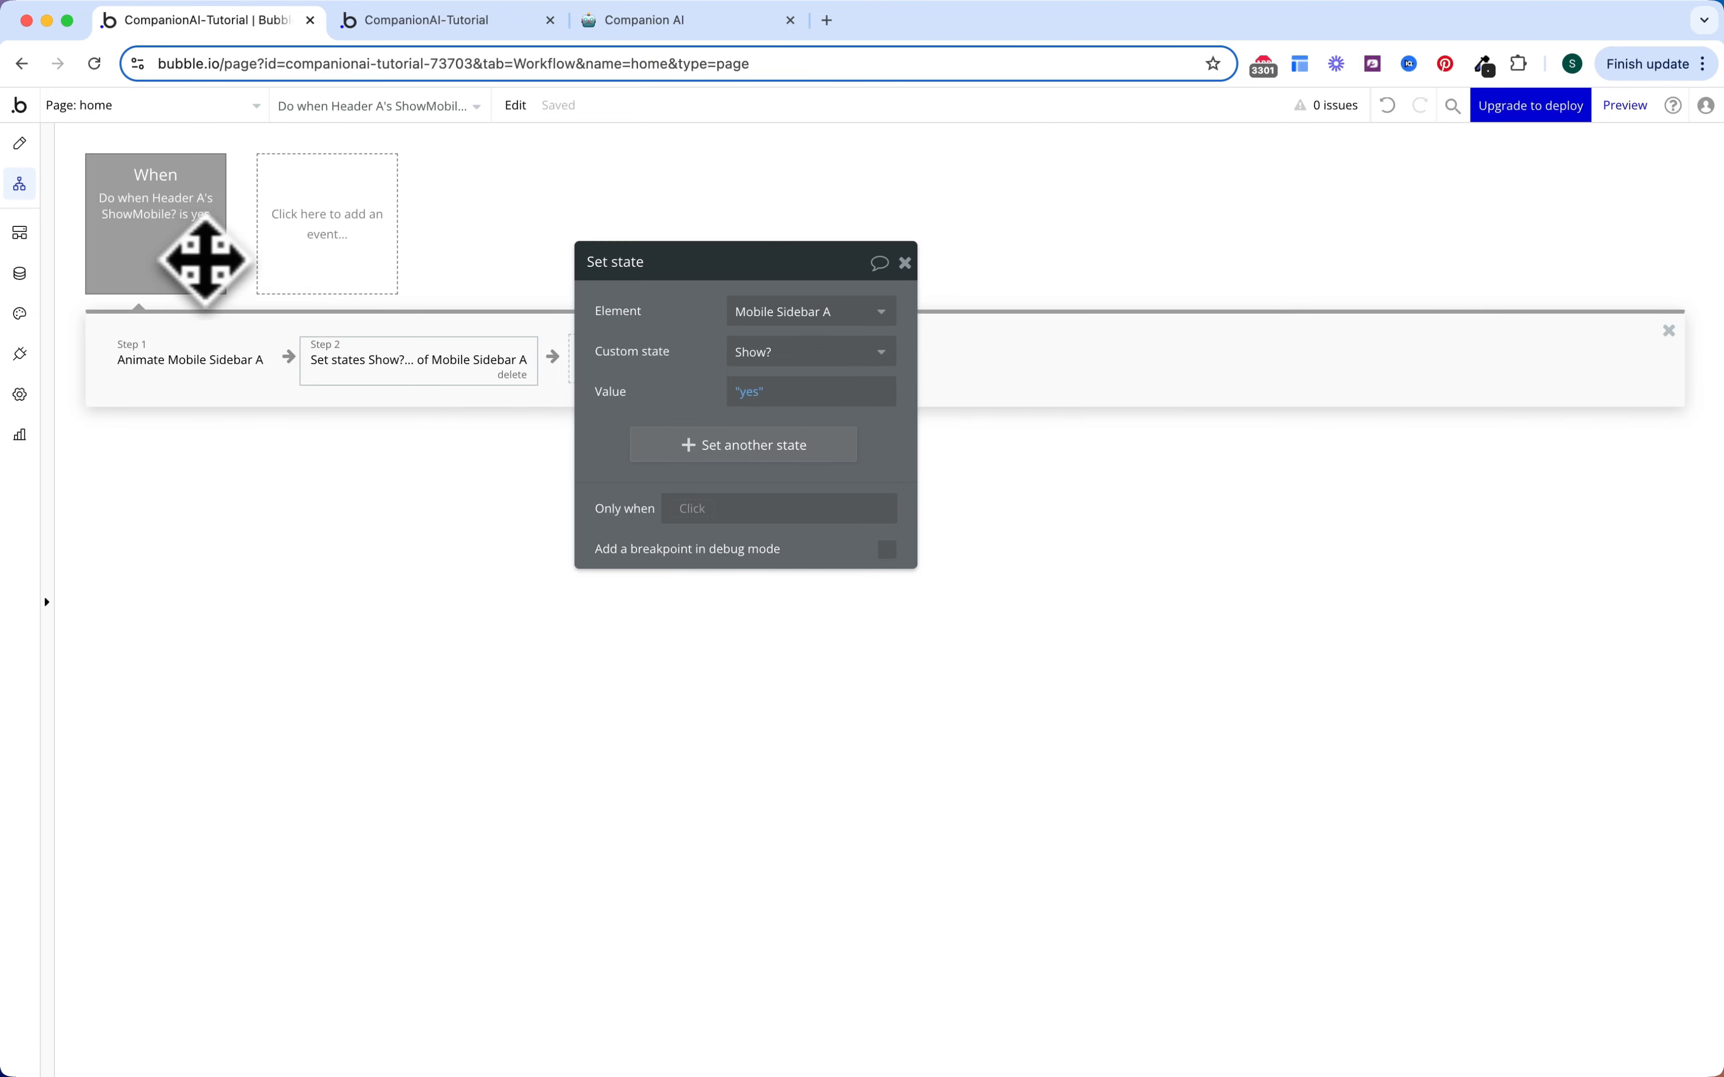
Step: Close the Set state panel and bring up the event-type list for a new home-page workflow
click(323, 263)
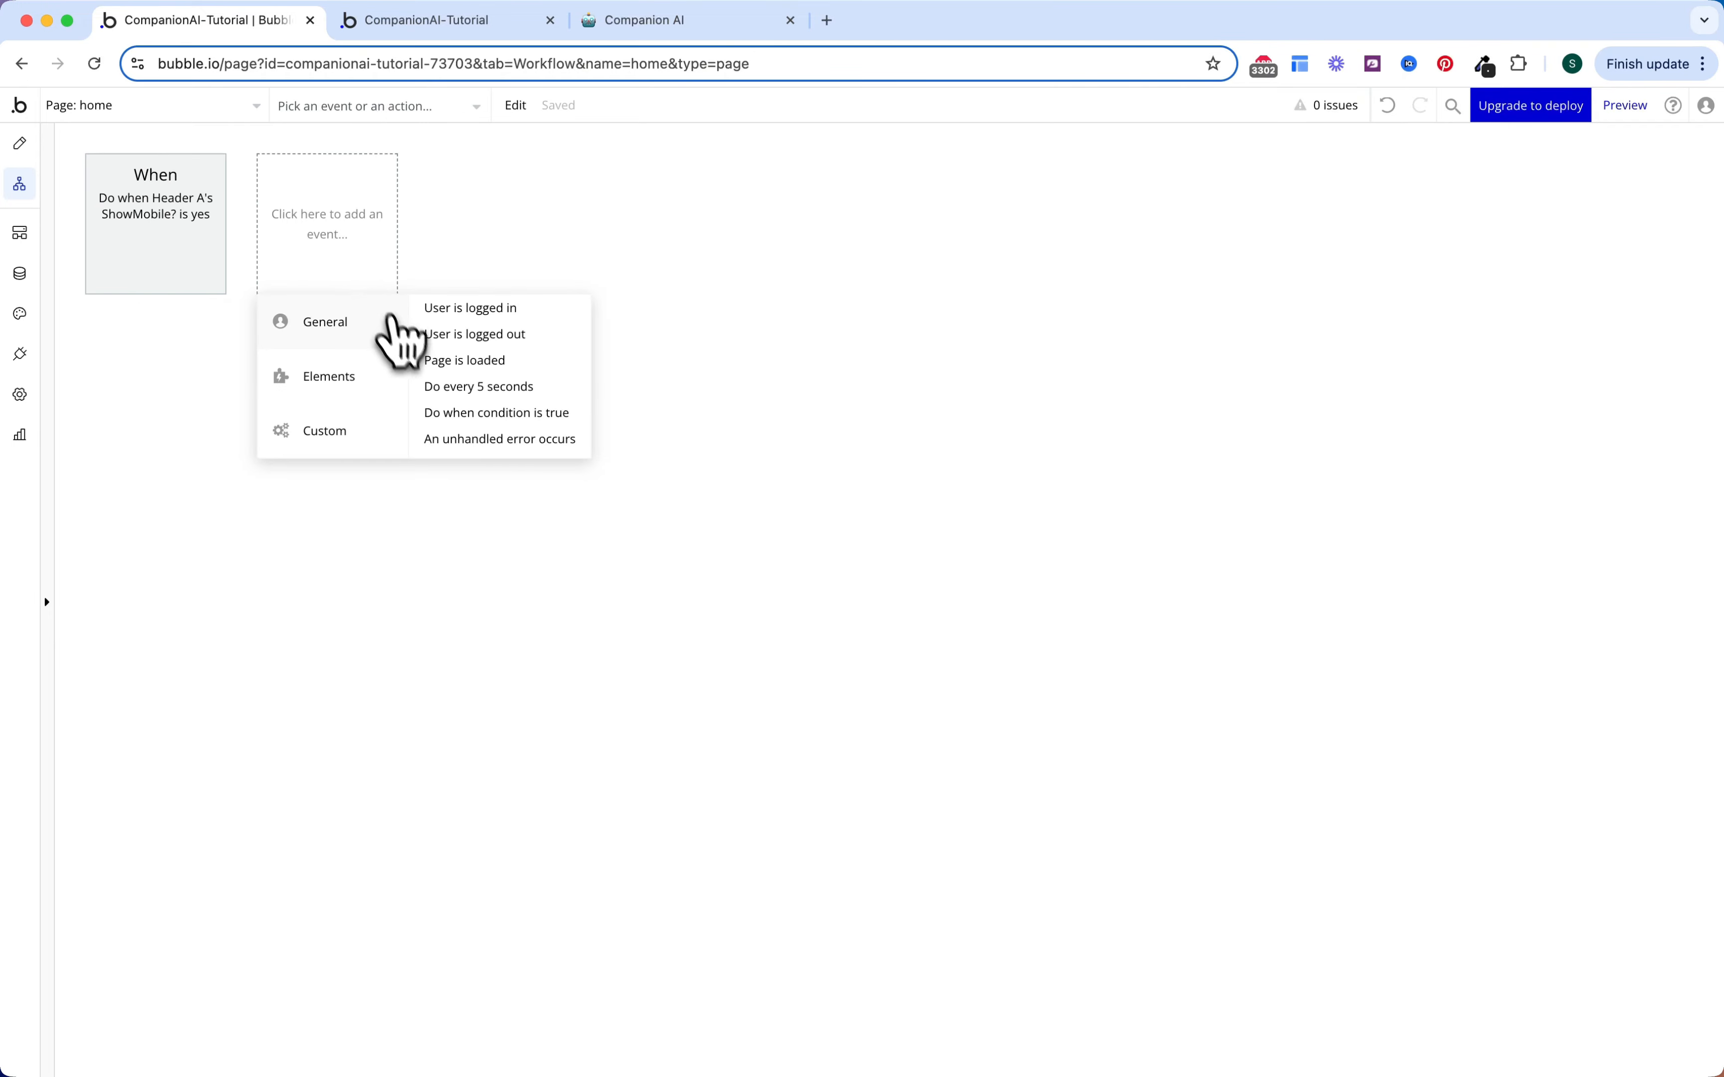
Step: Add a 'Do when condition is true' event, every time Mobile Sidebar A's Show? is no
click(496, 417)
click(779, 319)
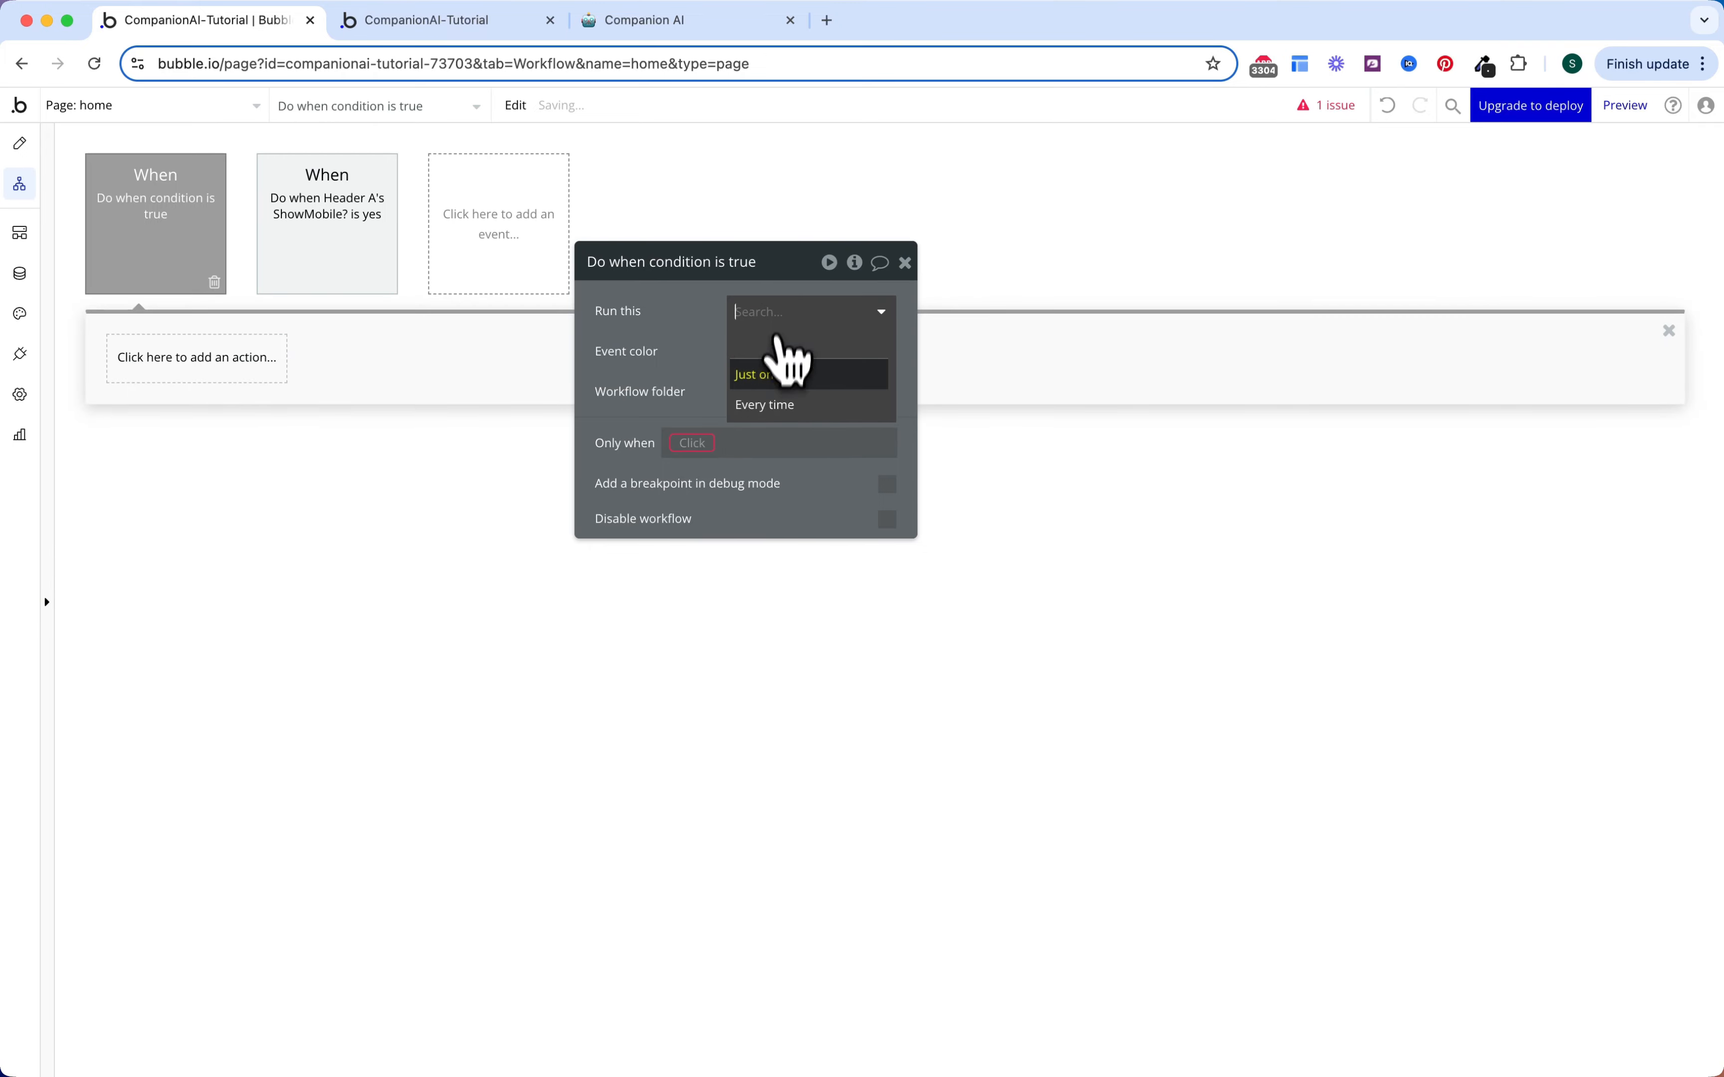
click(772, 405)
click(692, 442)
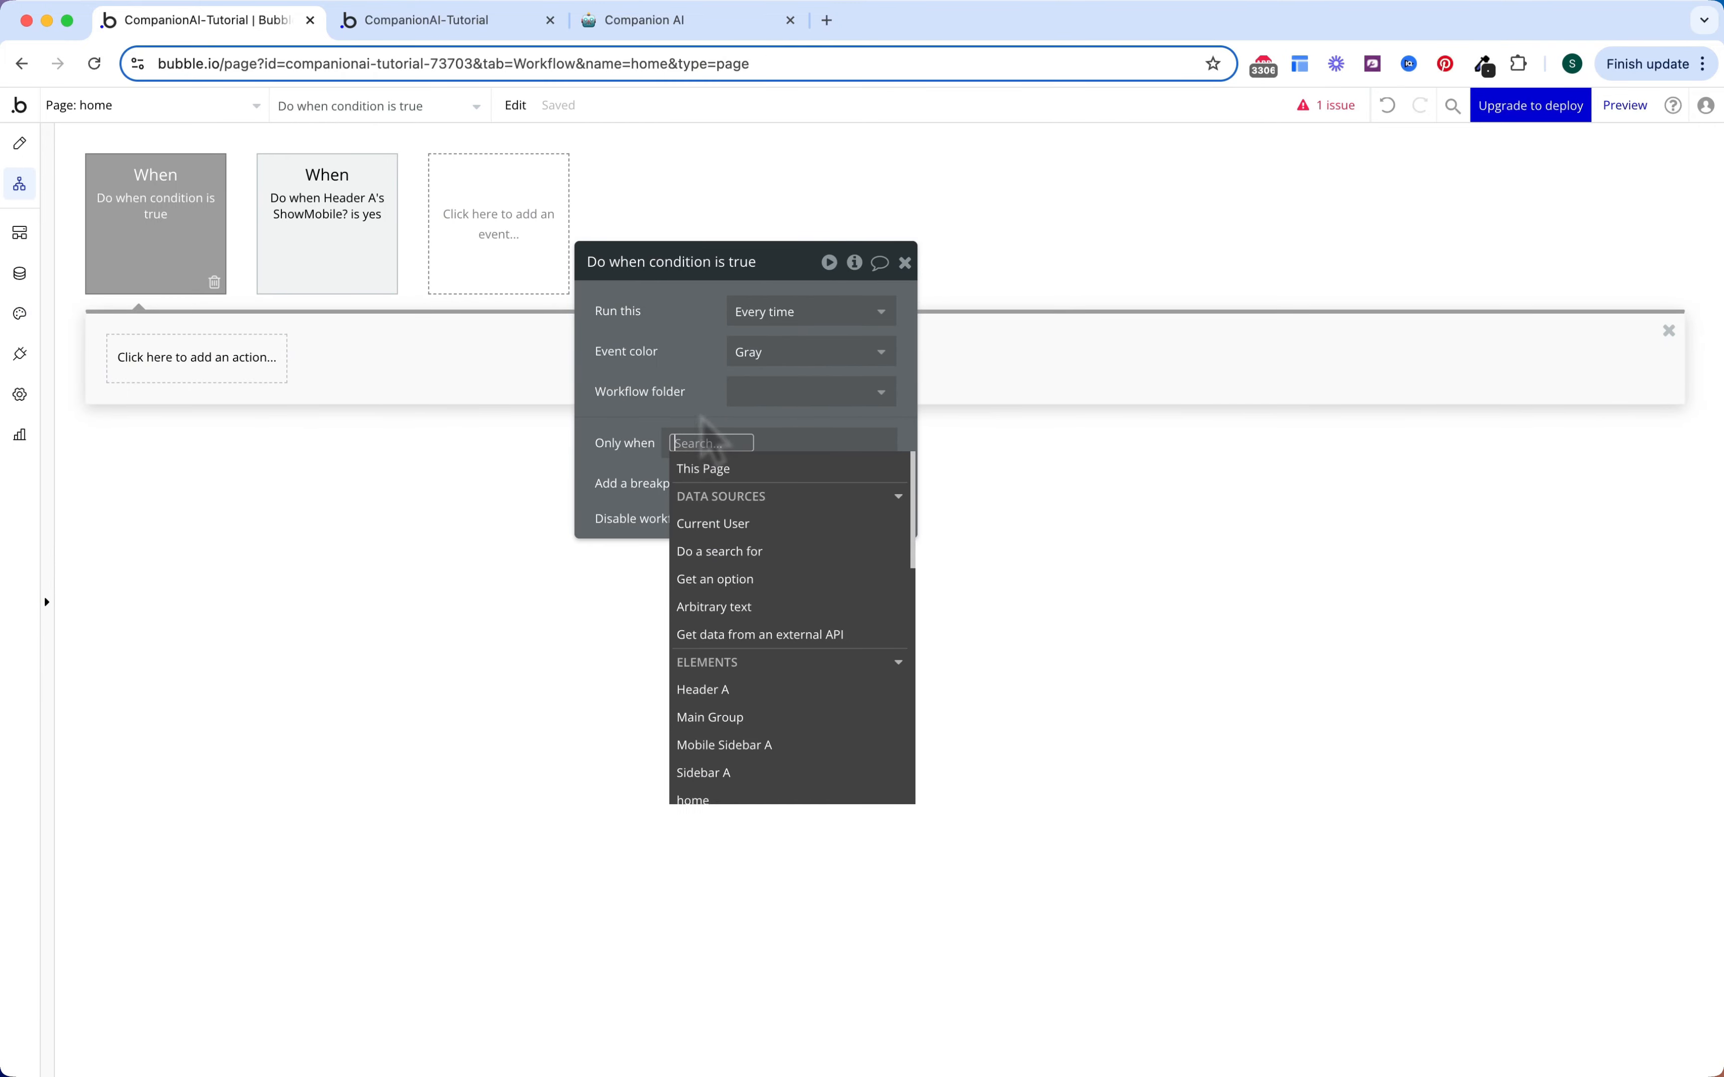
text(mobil)
click(748, 495)
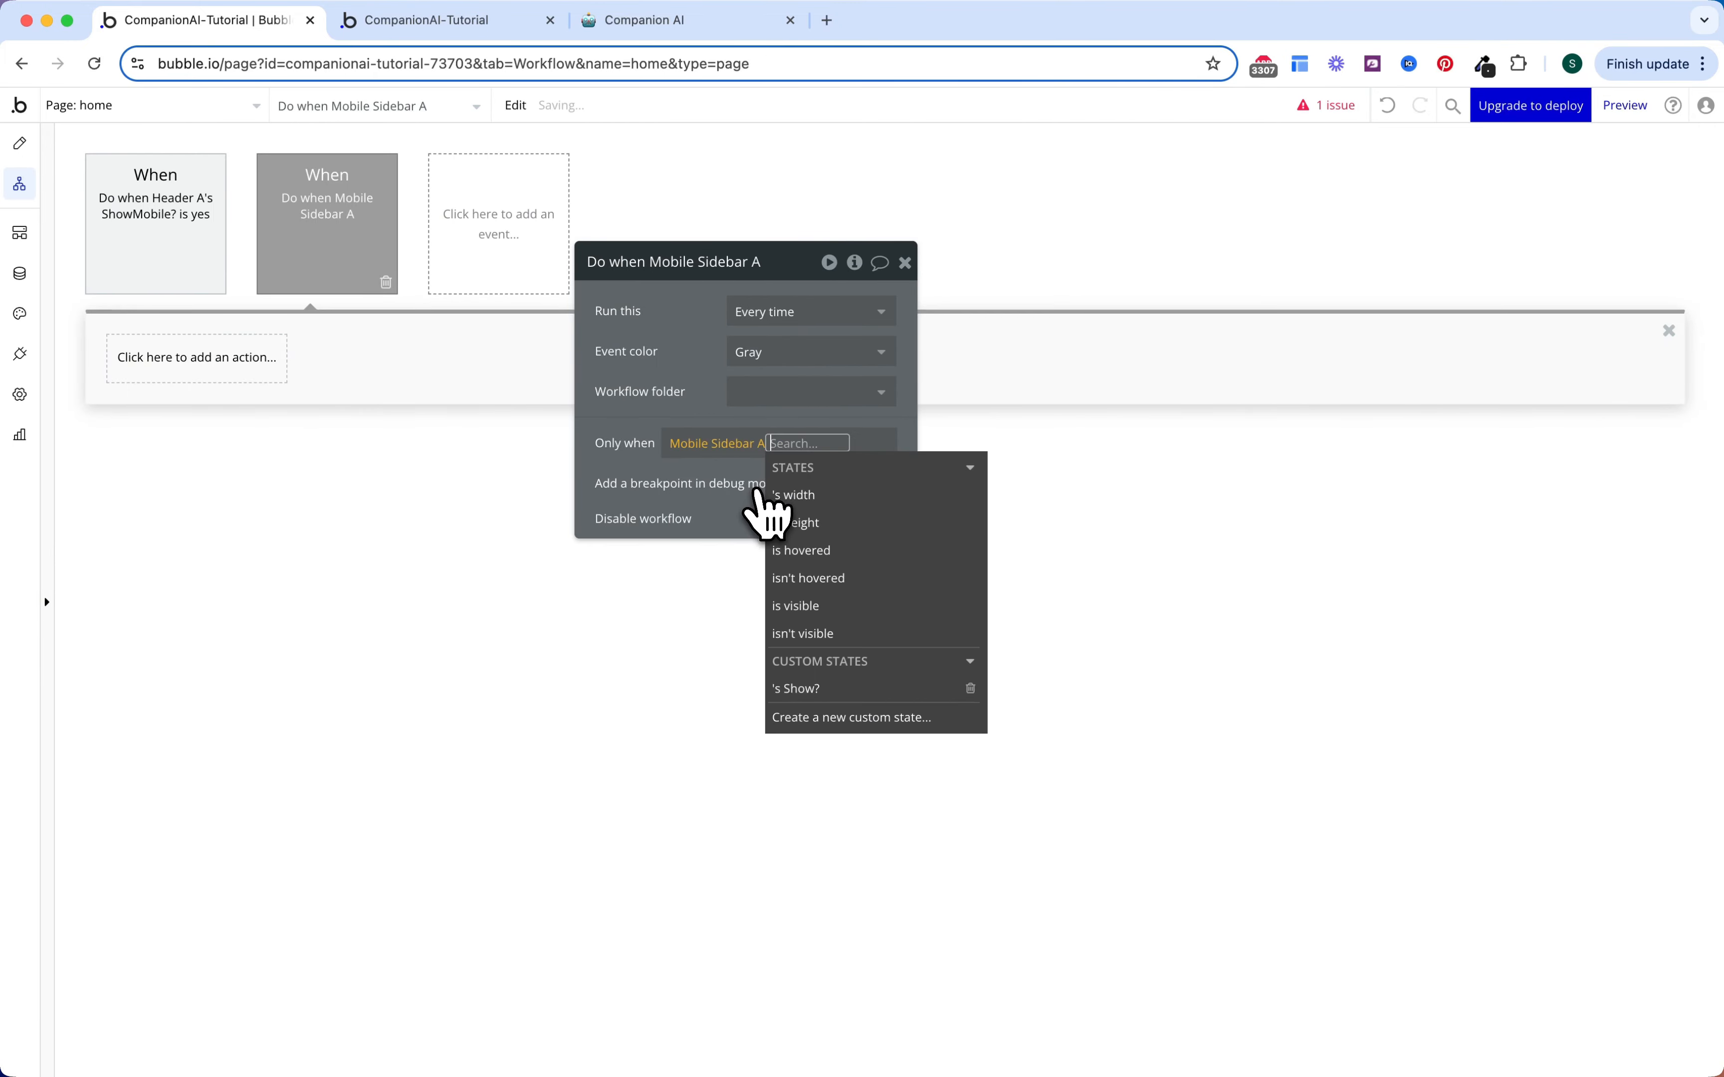
click(812, 689)
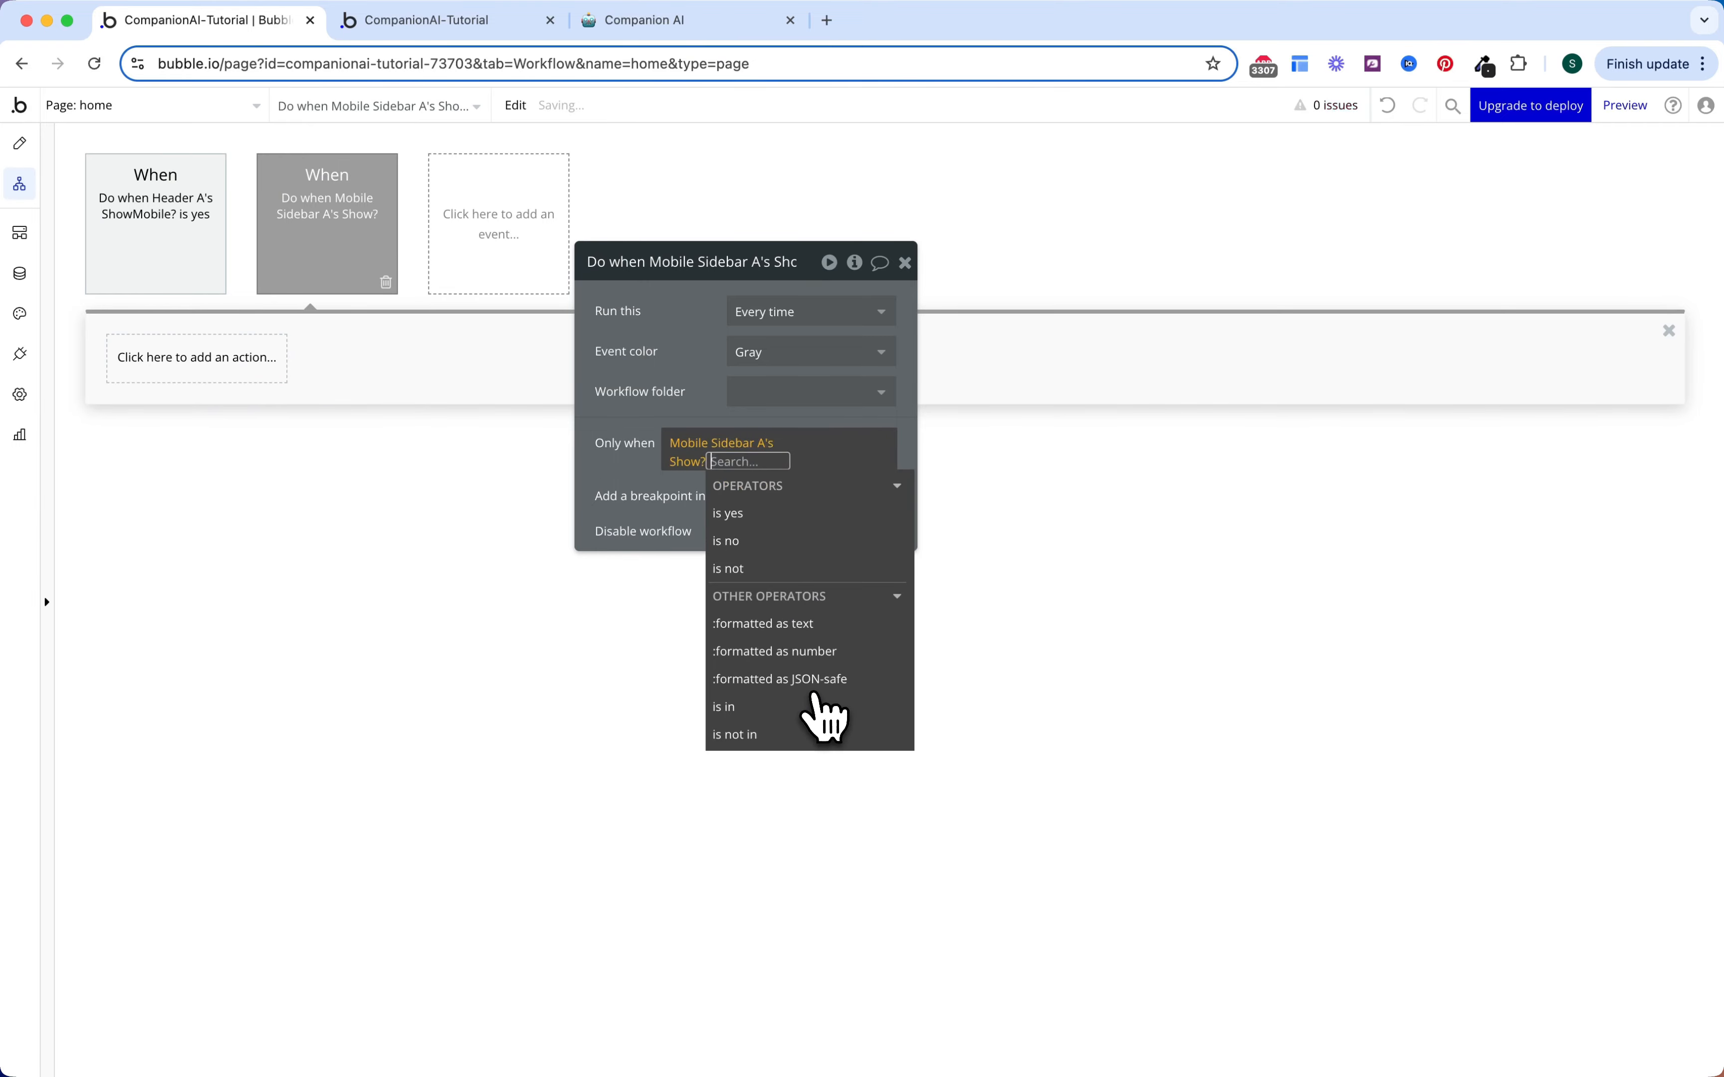
click(812, 512)
click(807, 541)
Step: Animate Mobile Sidebar A with Transition SlideLeftOut over 500 ms
click(235, 360)
text(anima)
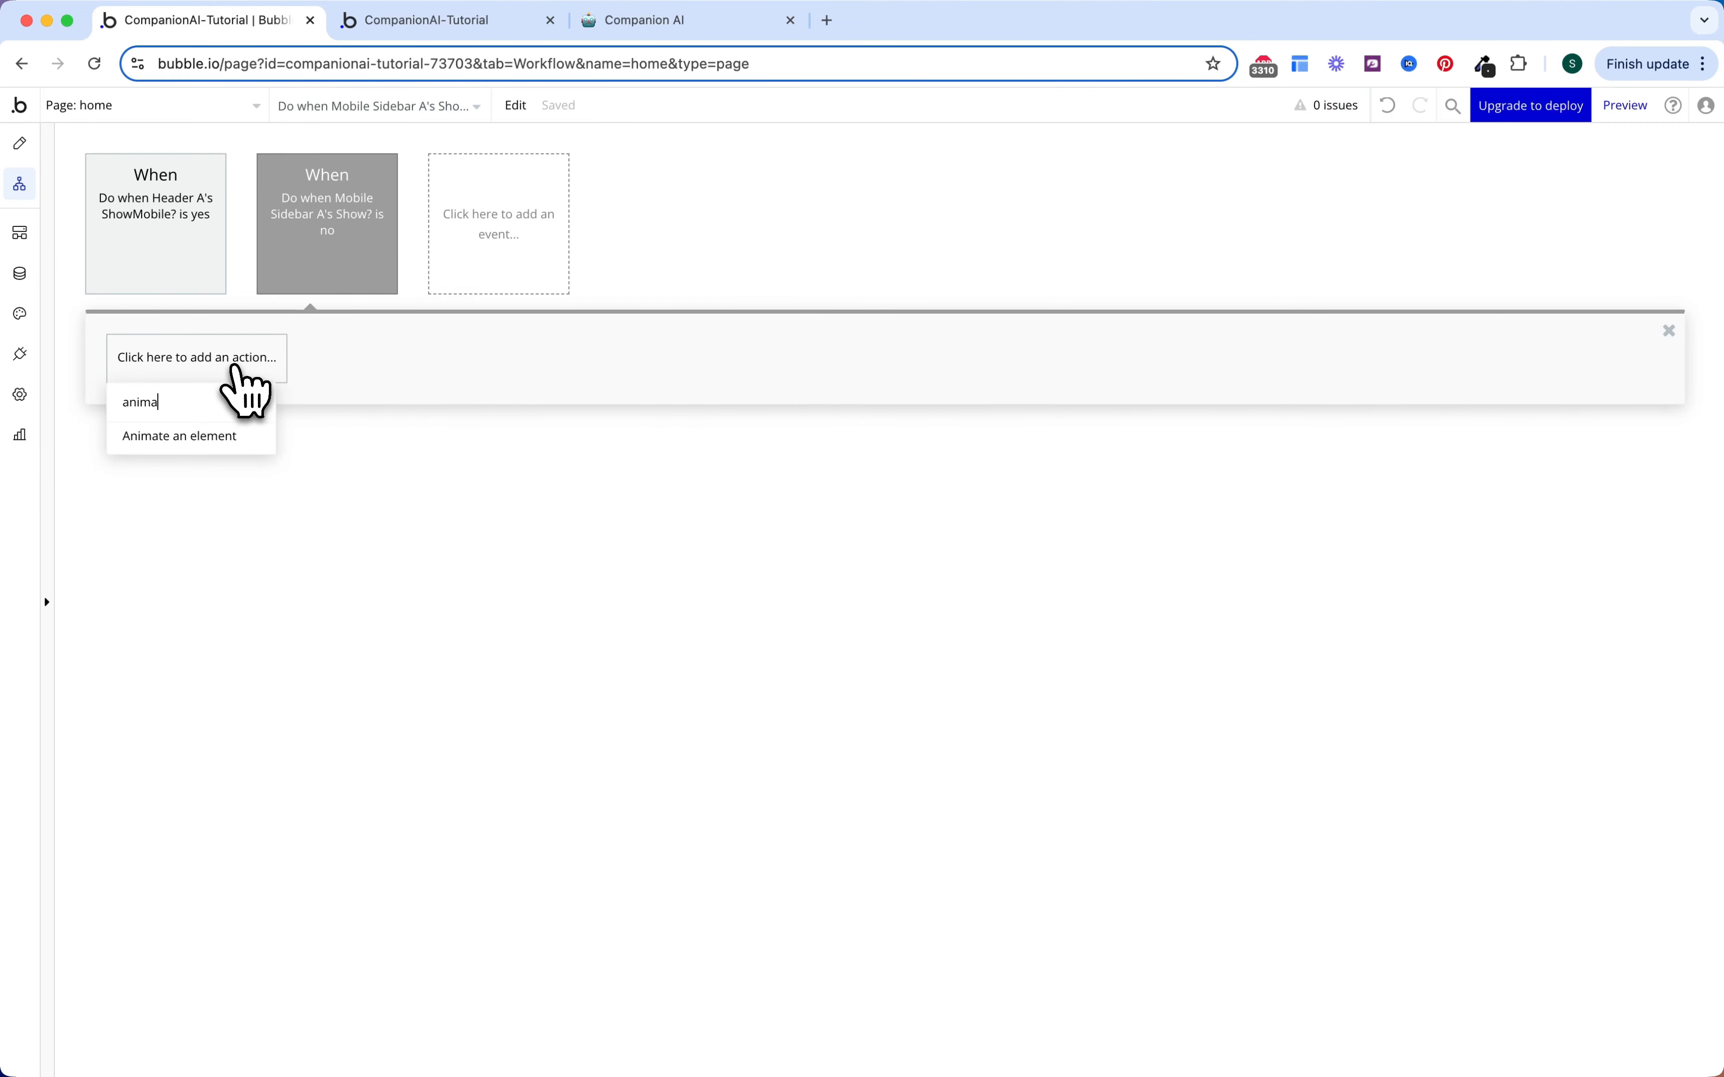
click(200, 446)
click(783, 314)
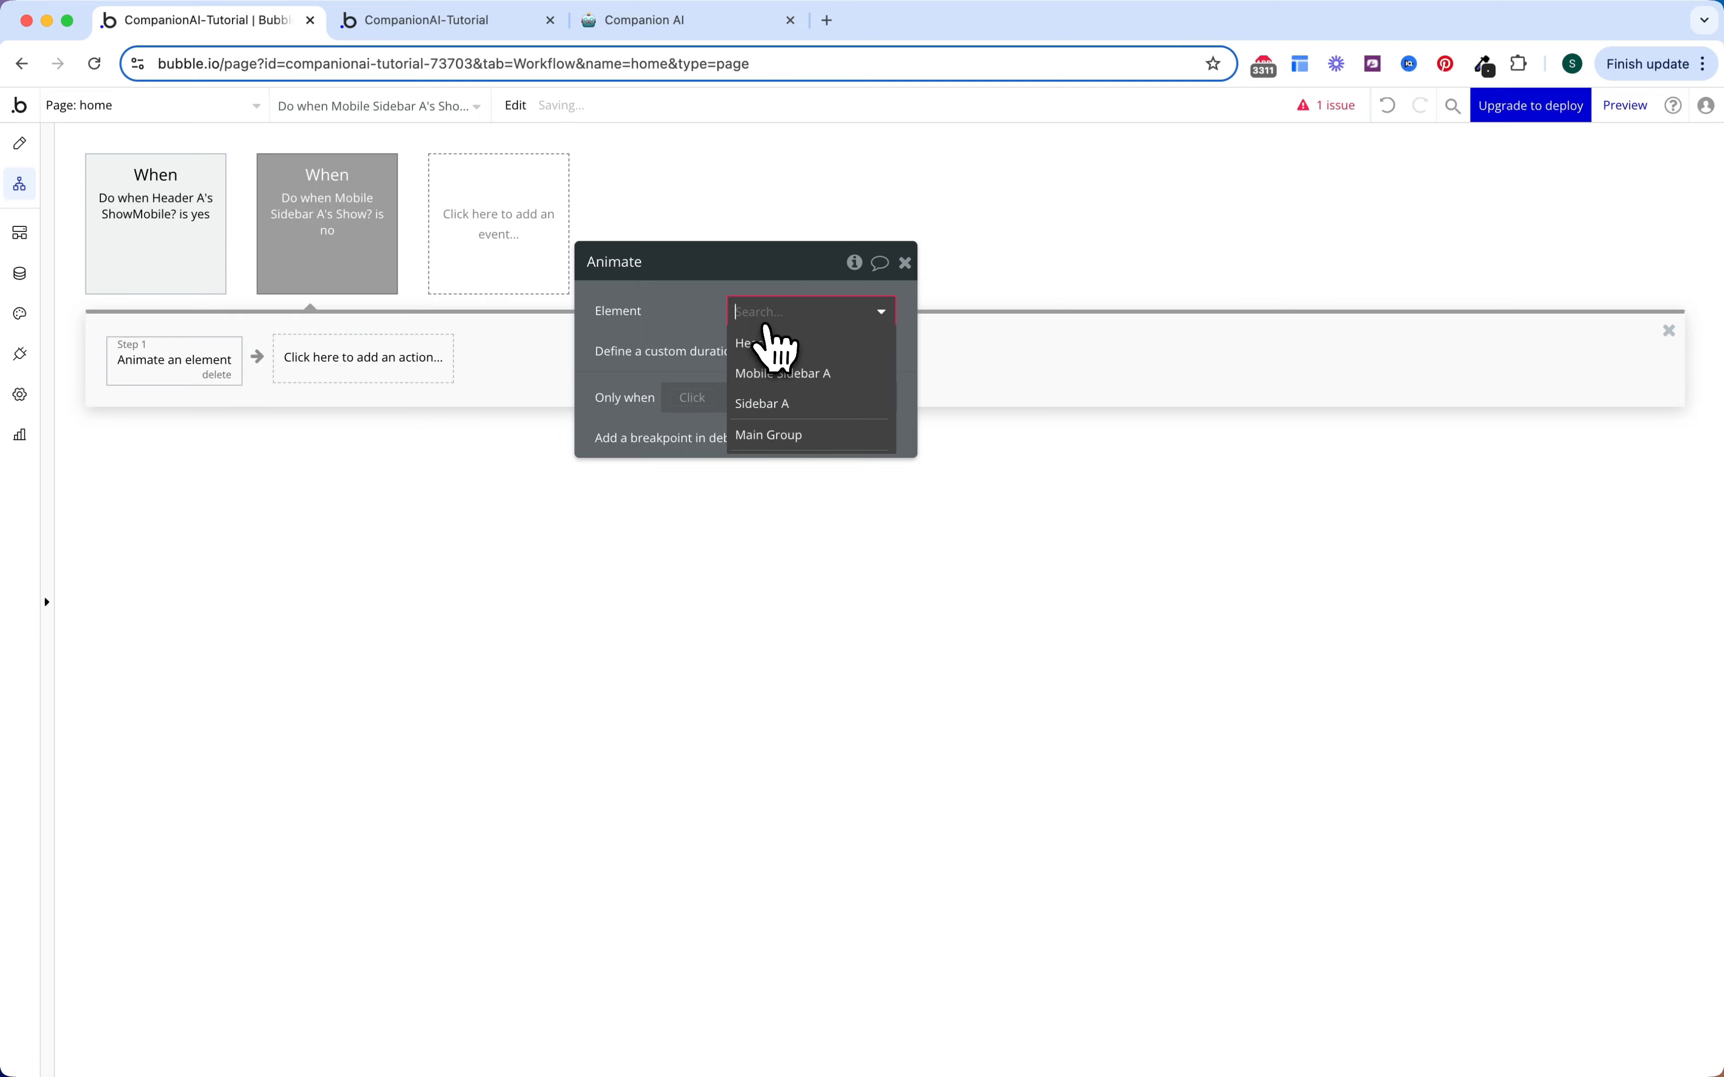
click(784, 374)
click(788, 353)
text(le)
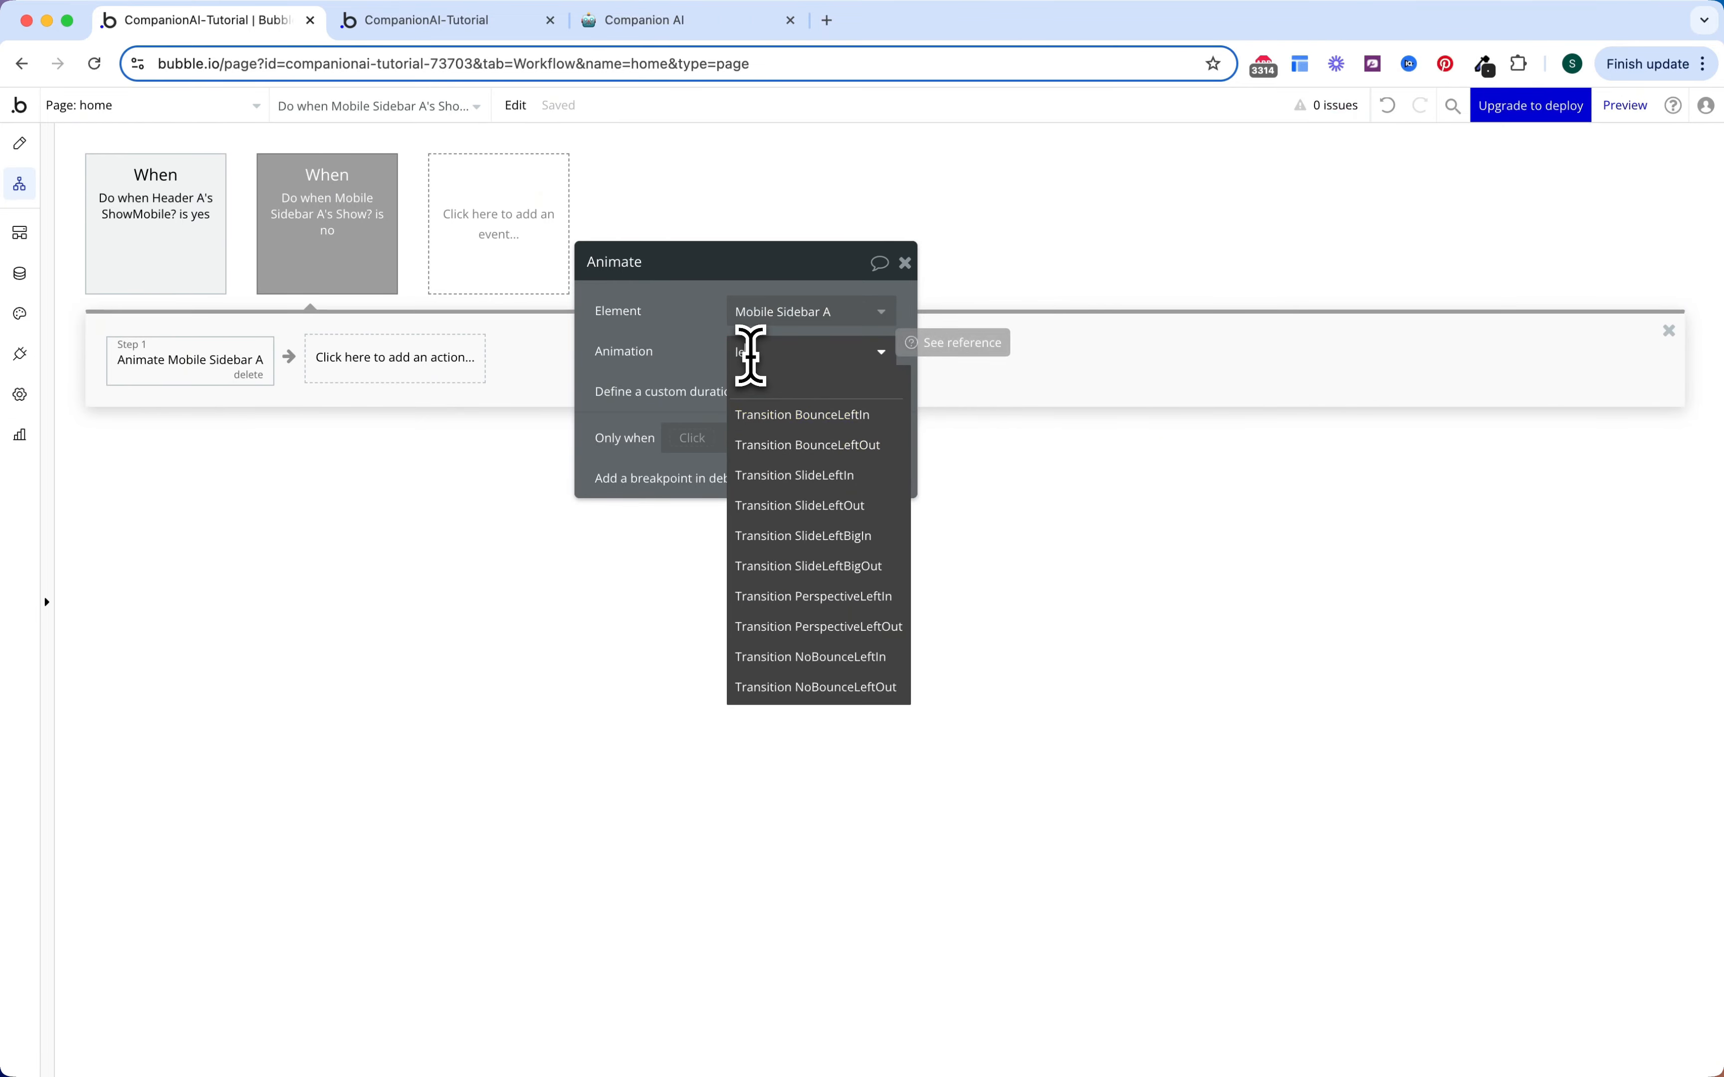
text(ftout)
click(770, 443)
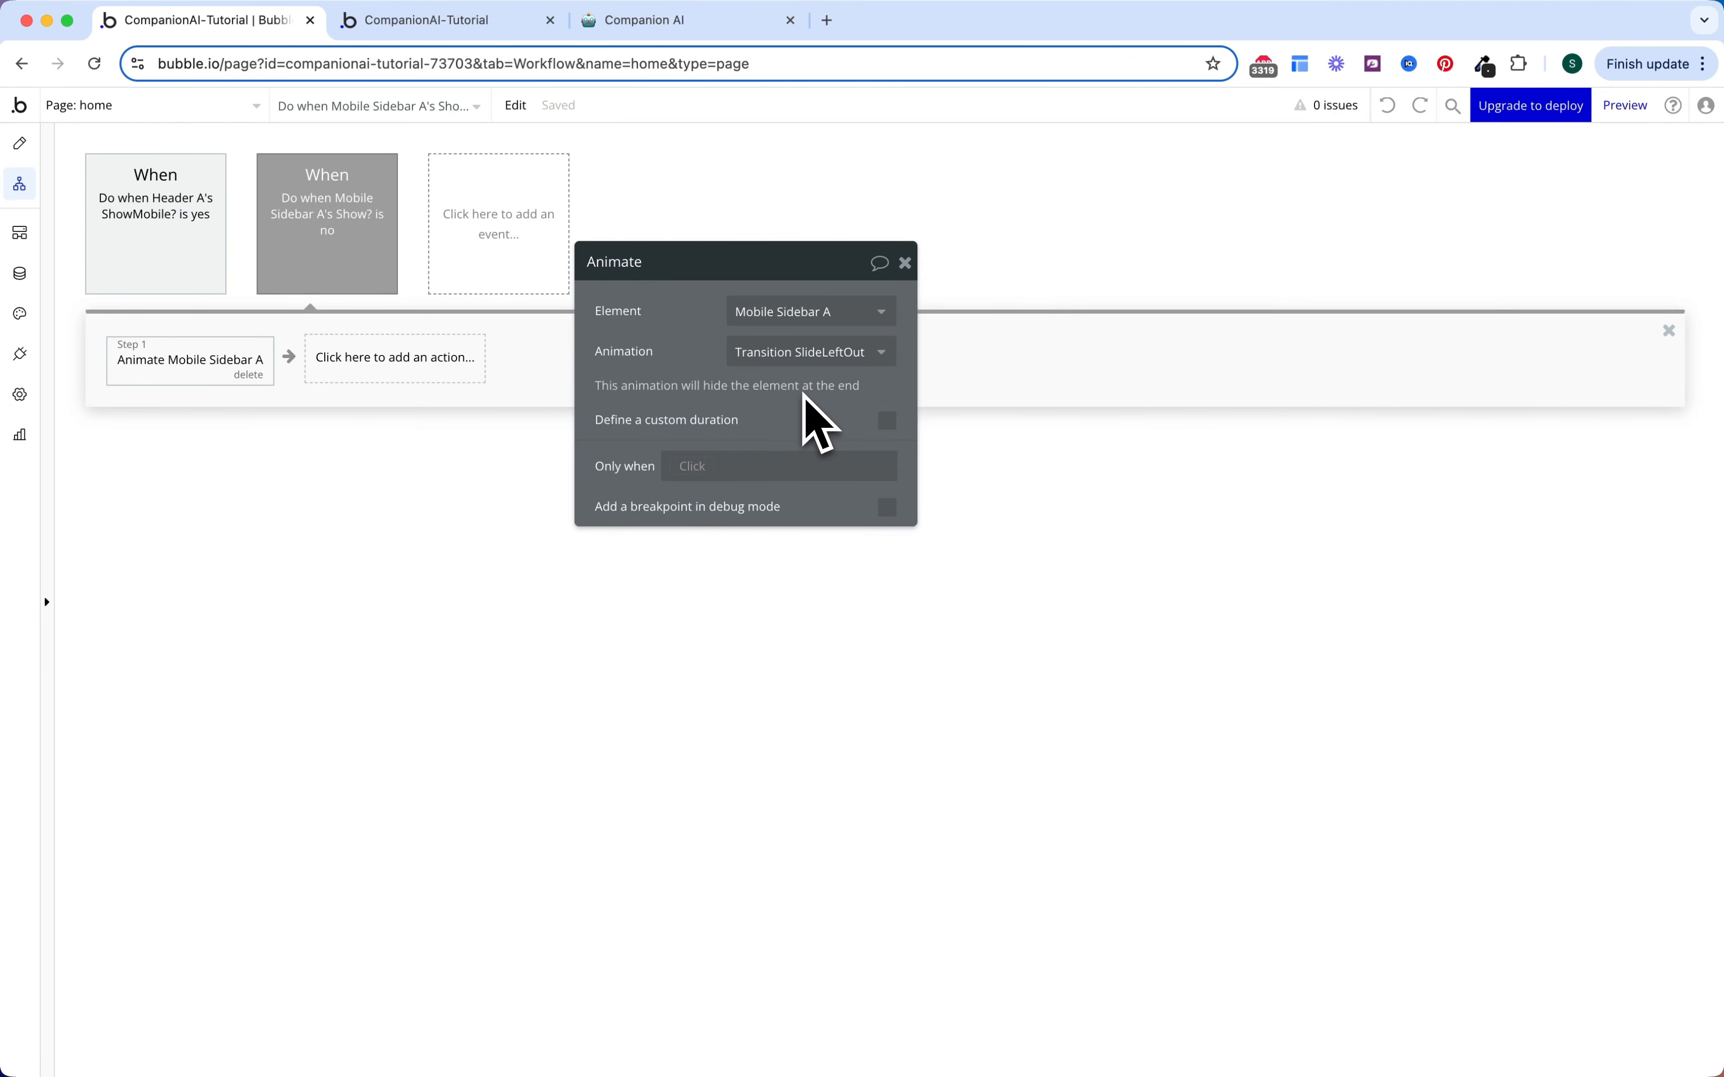
click(887, 422)
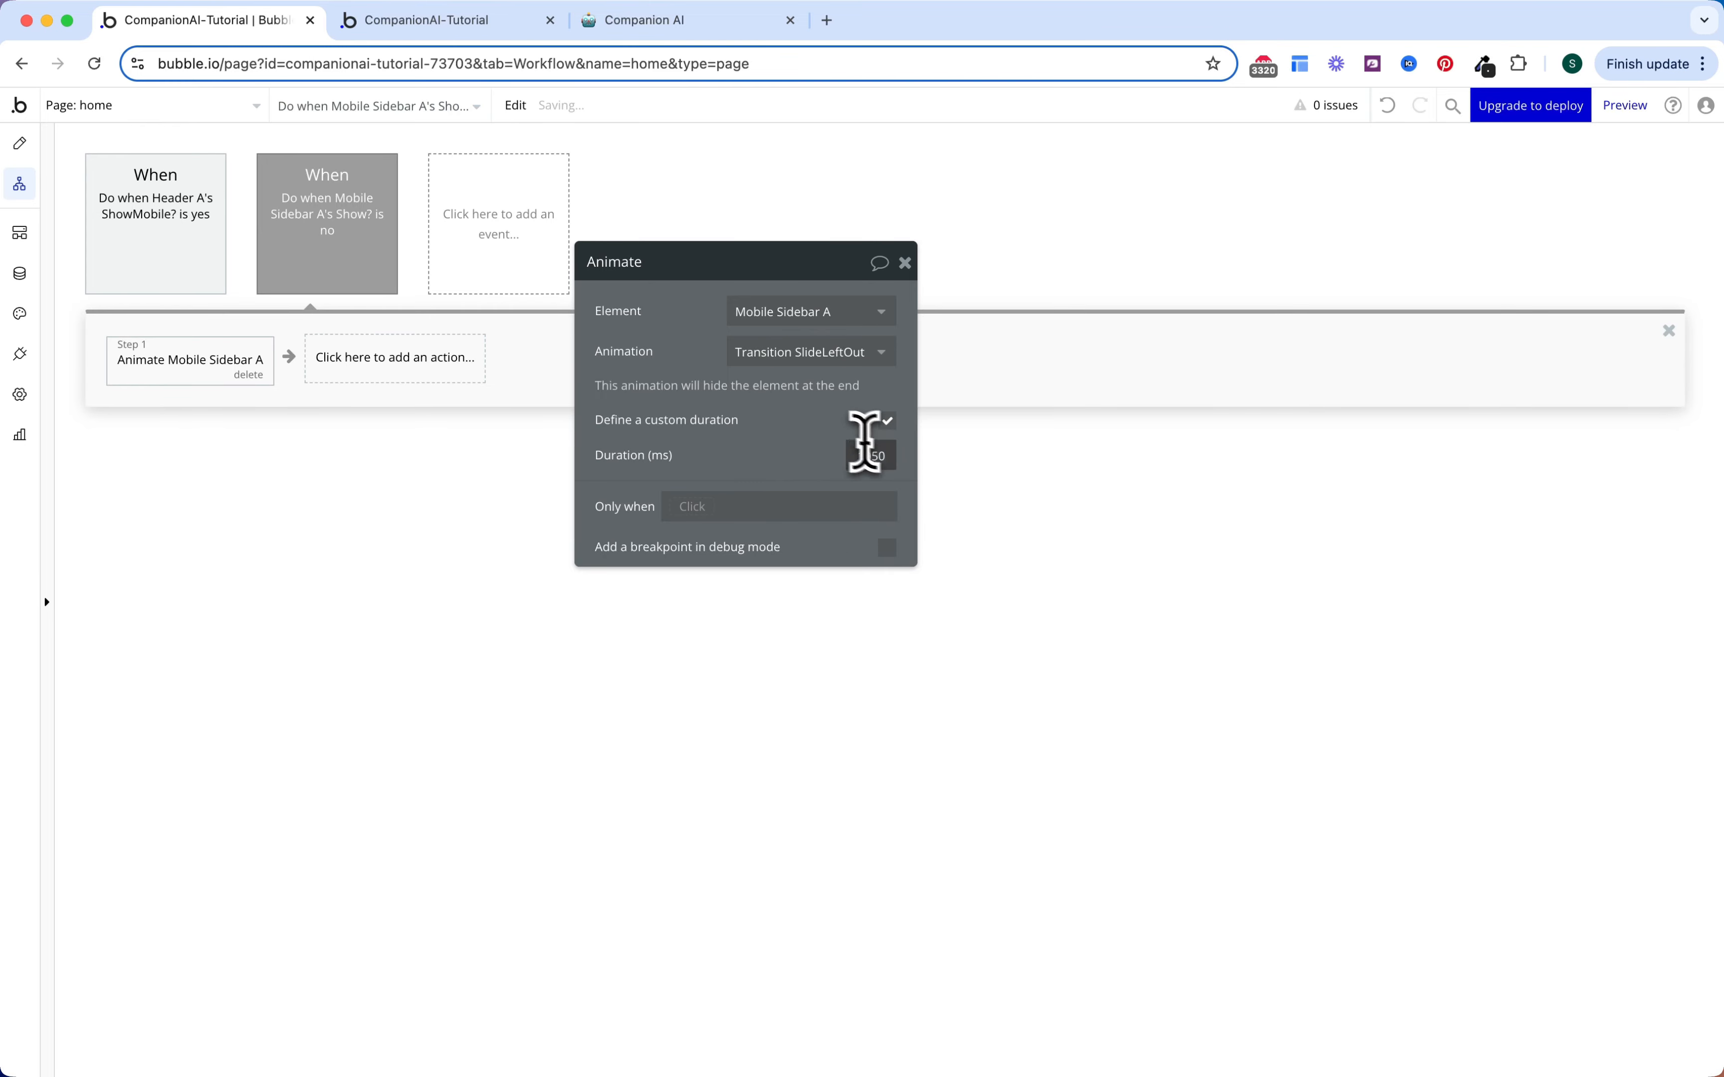
click(810, 455)
Step: Add a Set state action setting Header A's ShowMobile? to no
click(459, 378)
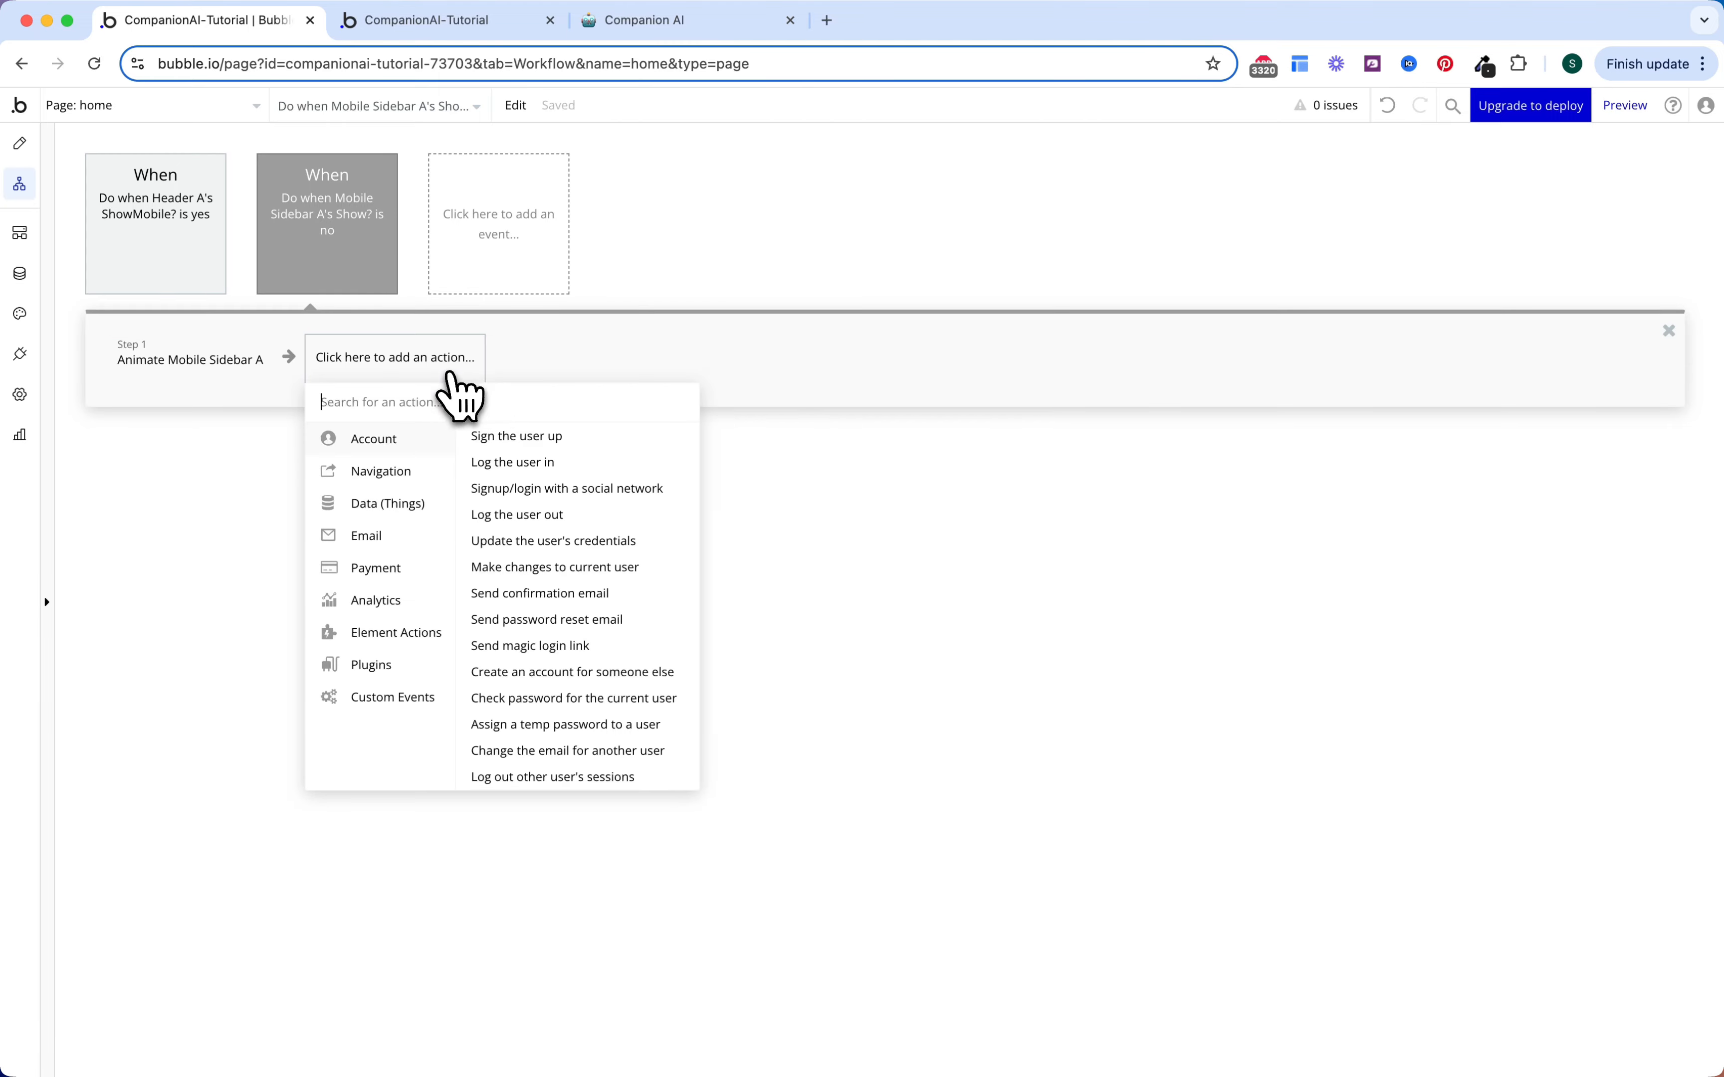
text(stat)
click(456, 442)
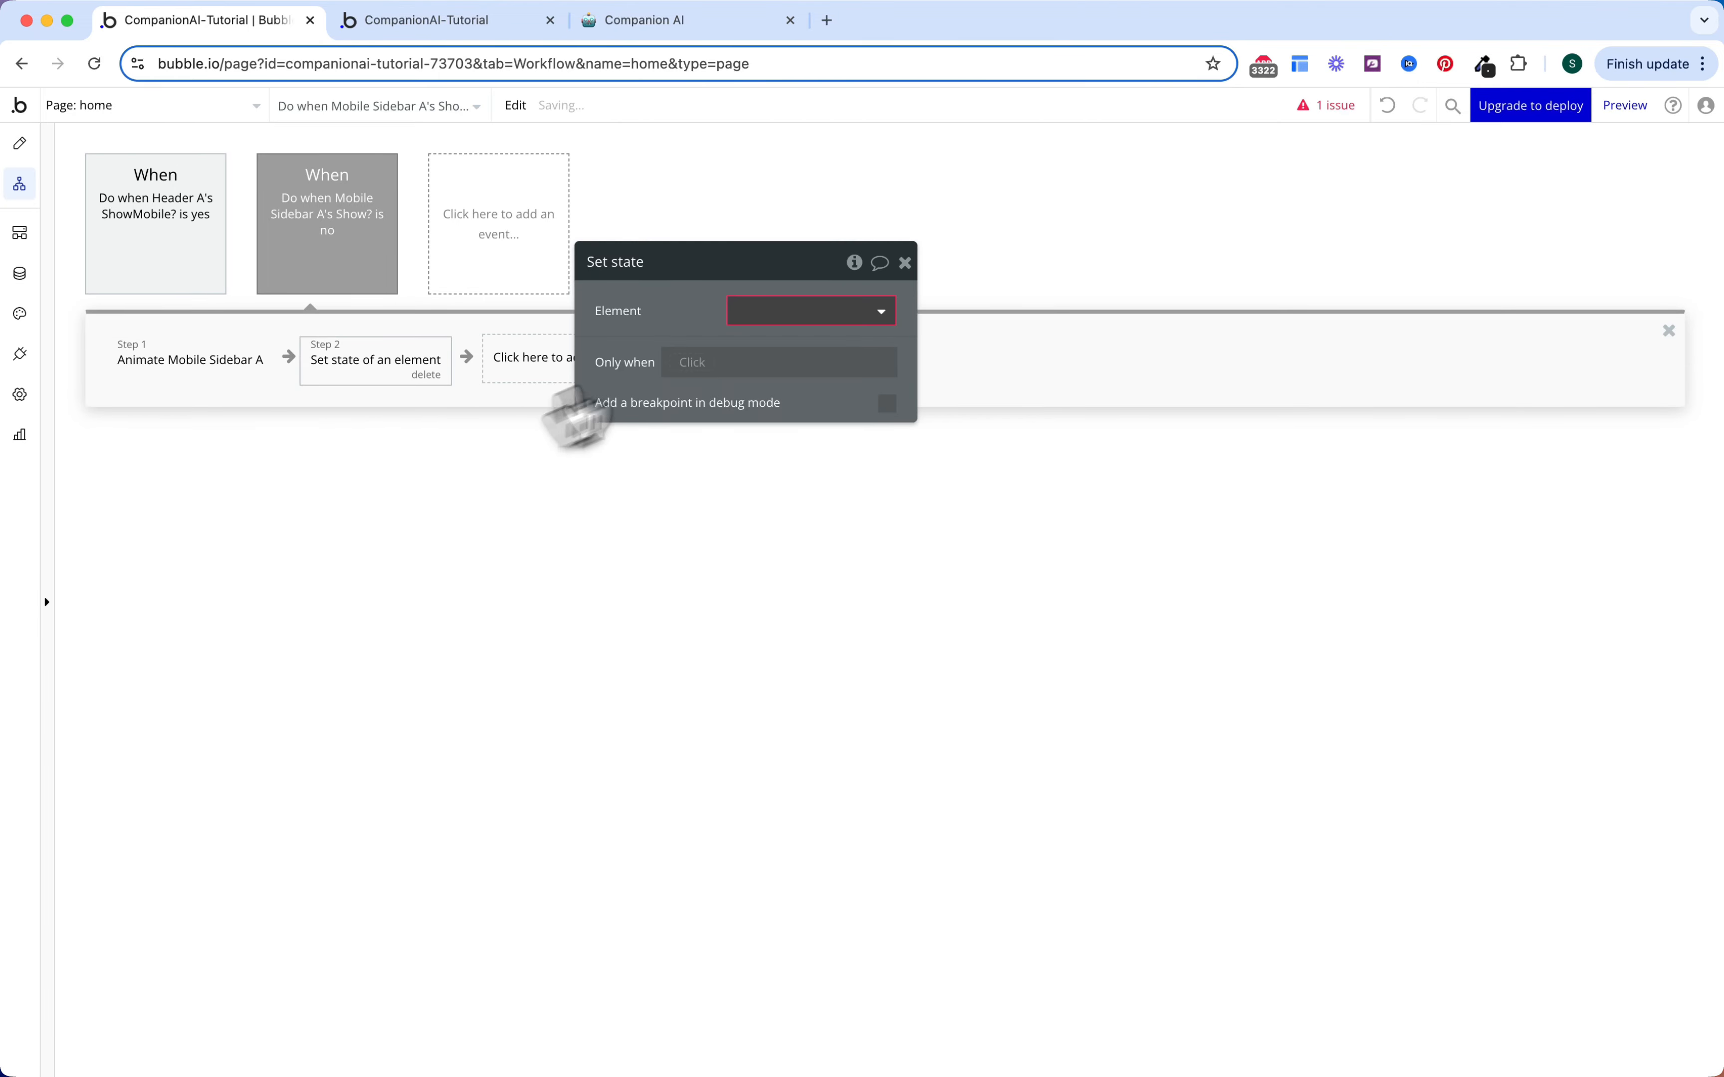
click(759, 311)
text(hea)
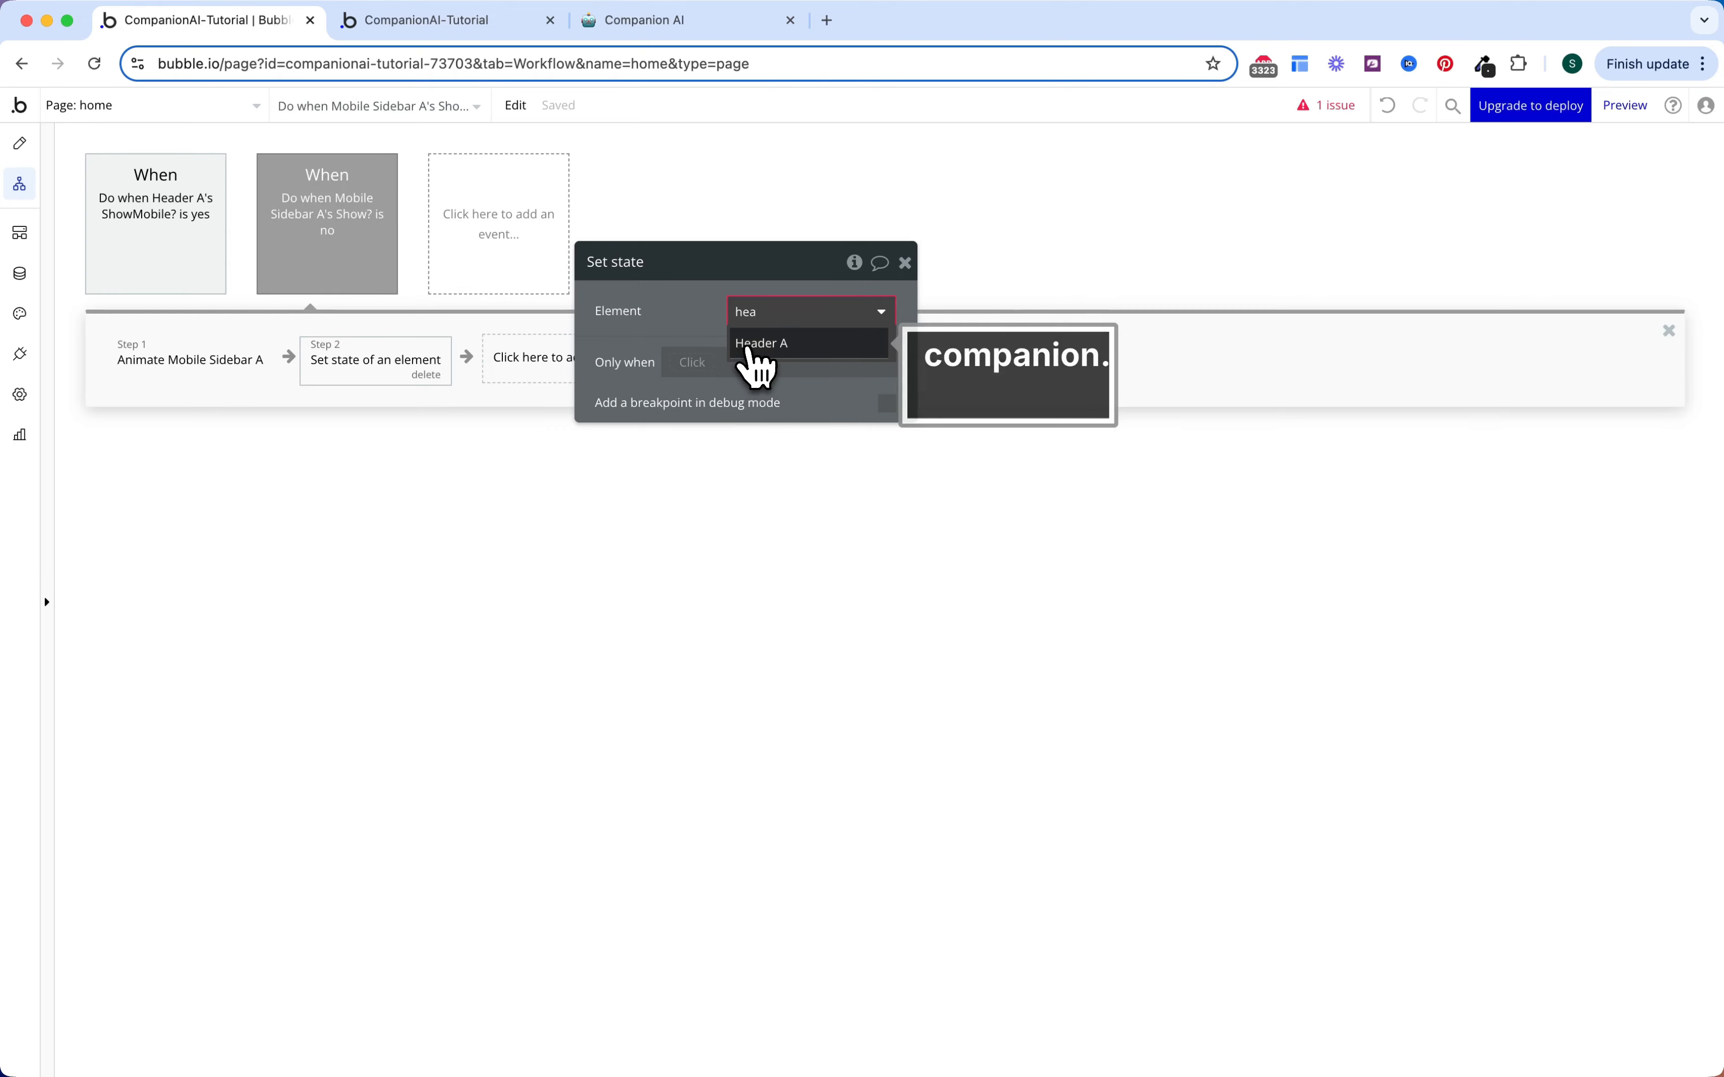
click(755, 344)
click(811, 351)
click(804, 378)
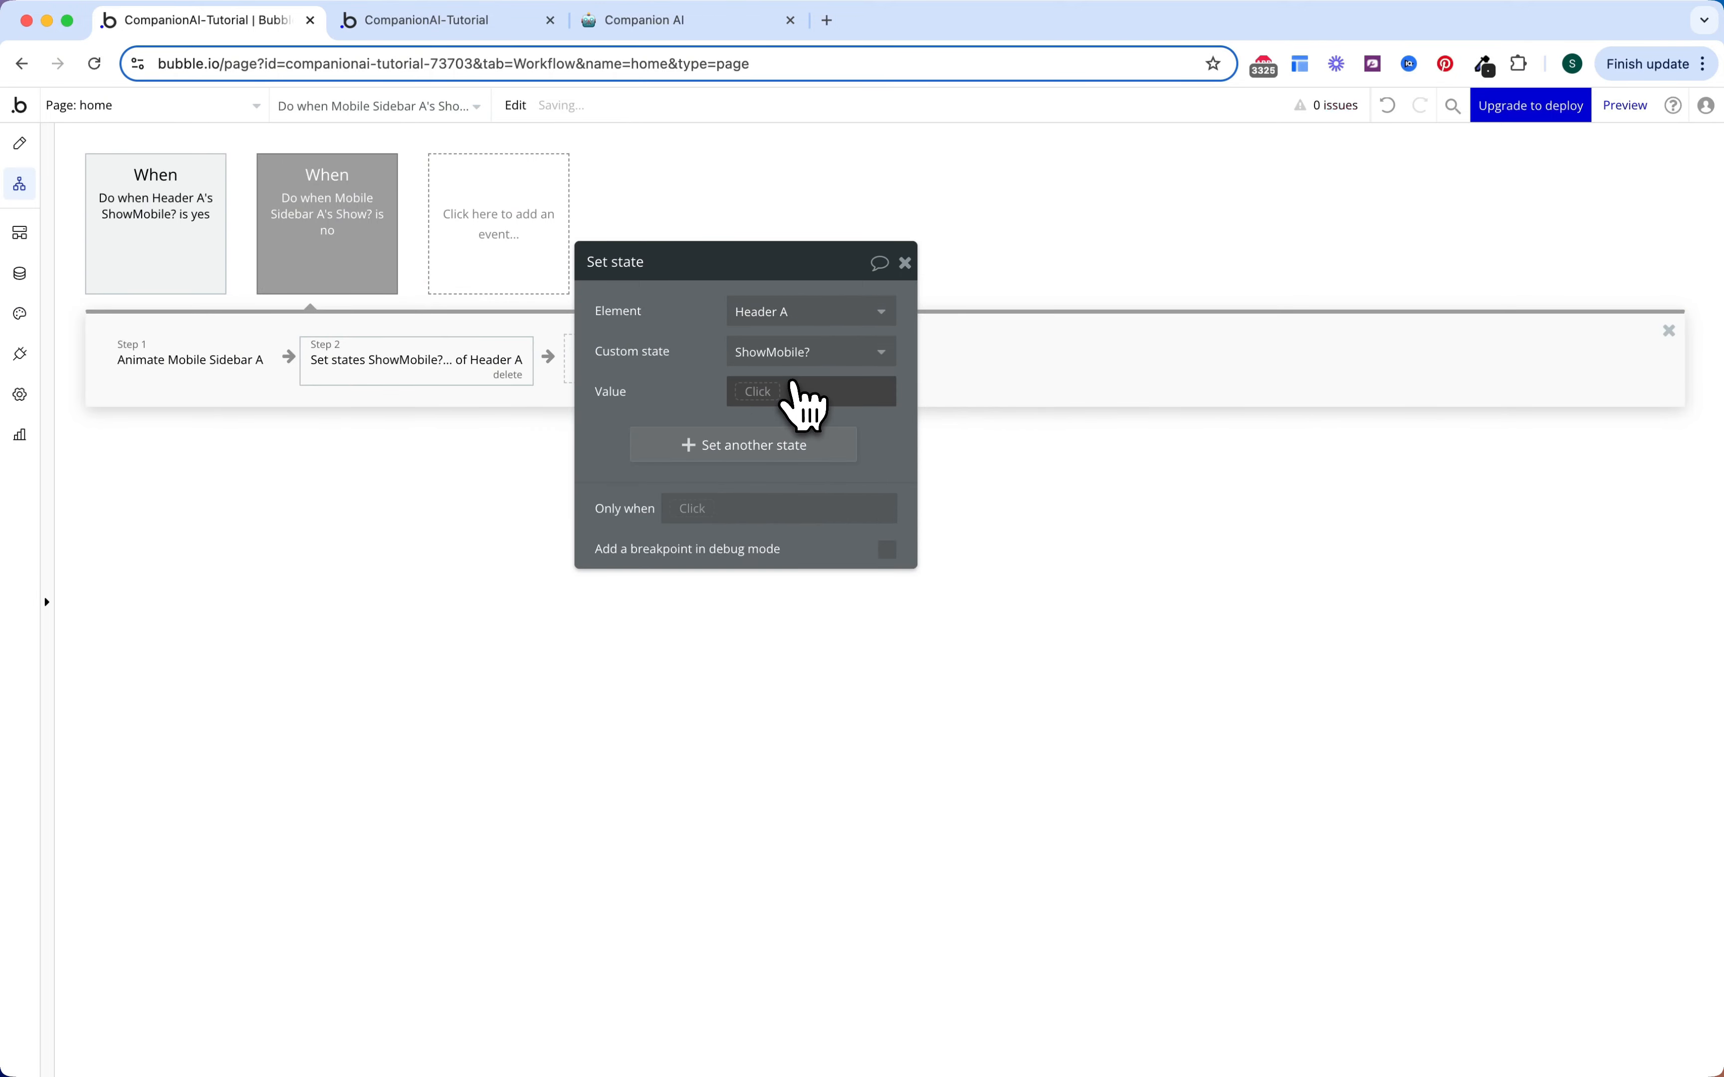
click(804, 394)
click(780, 499)
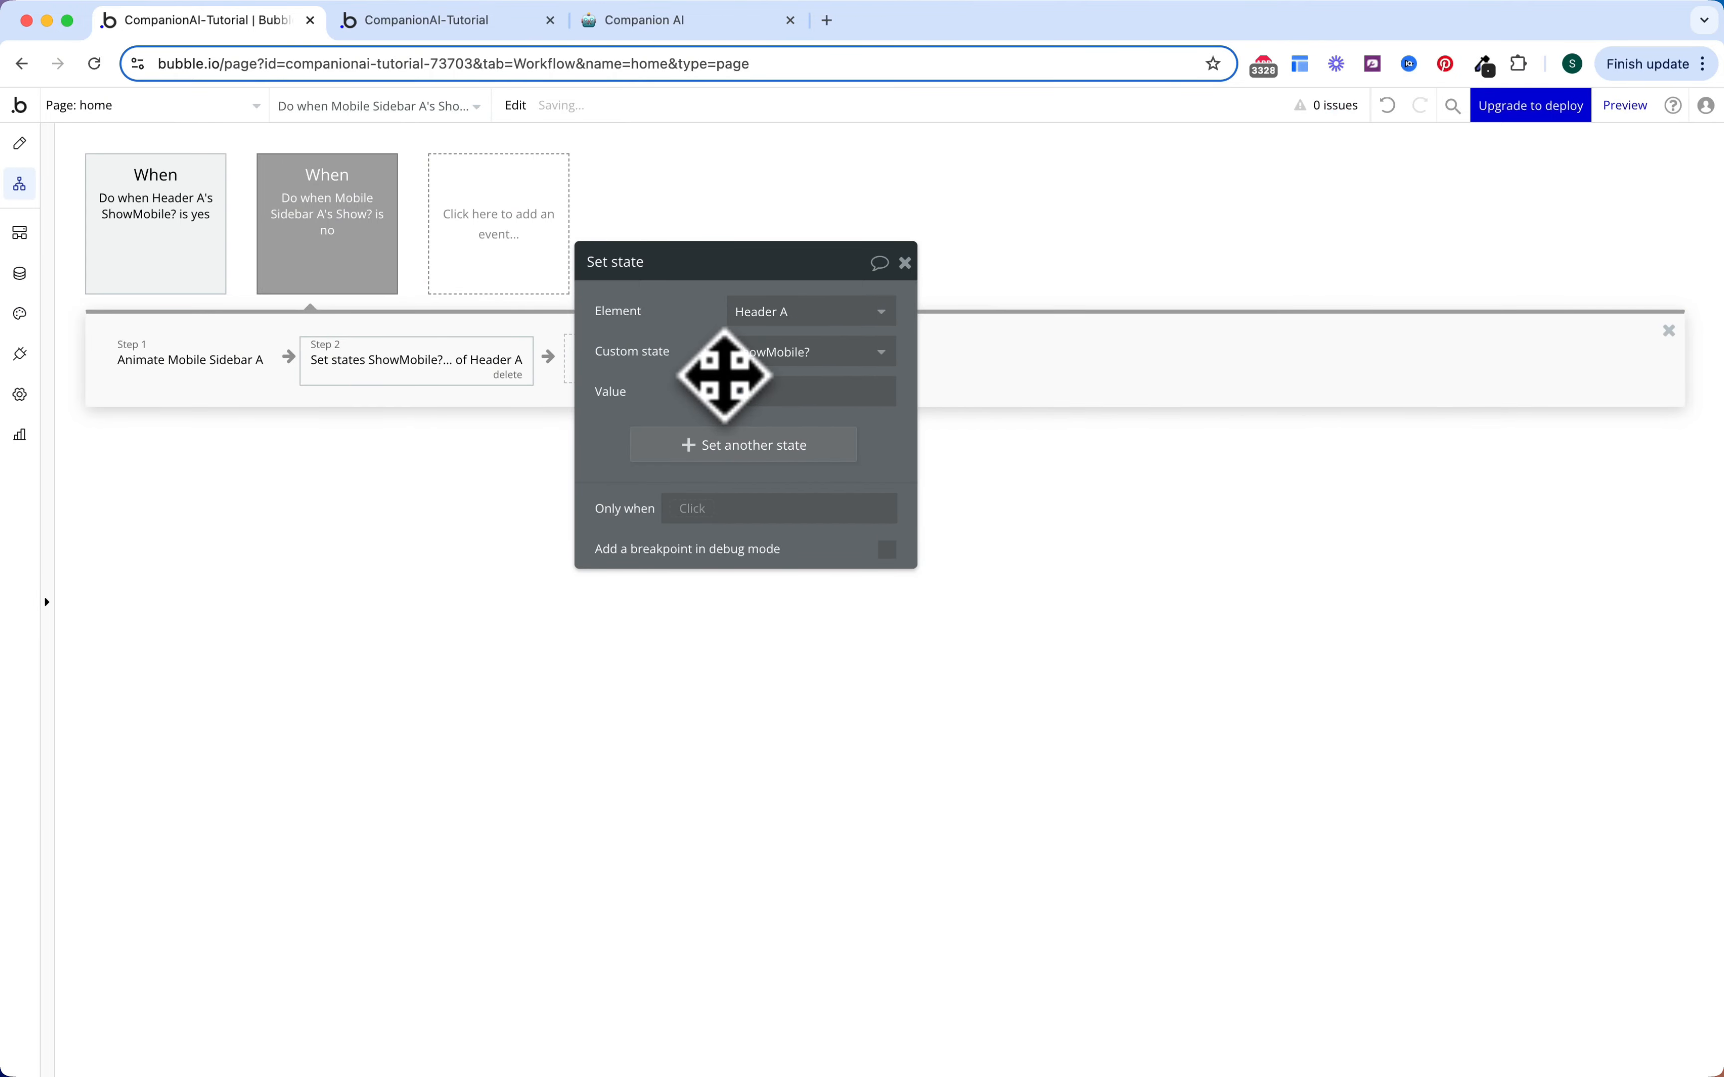
click(542, 467)
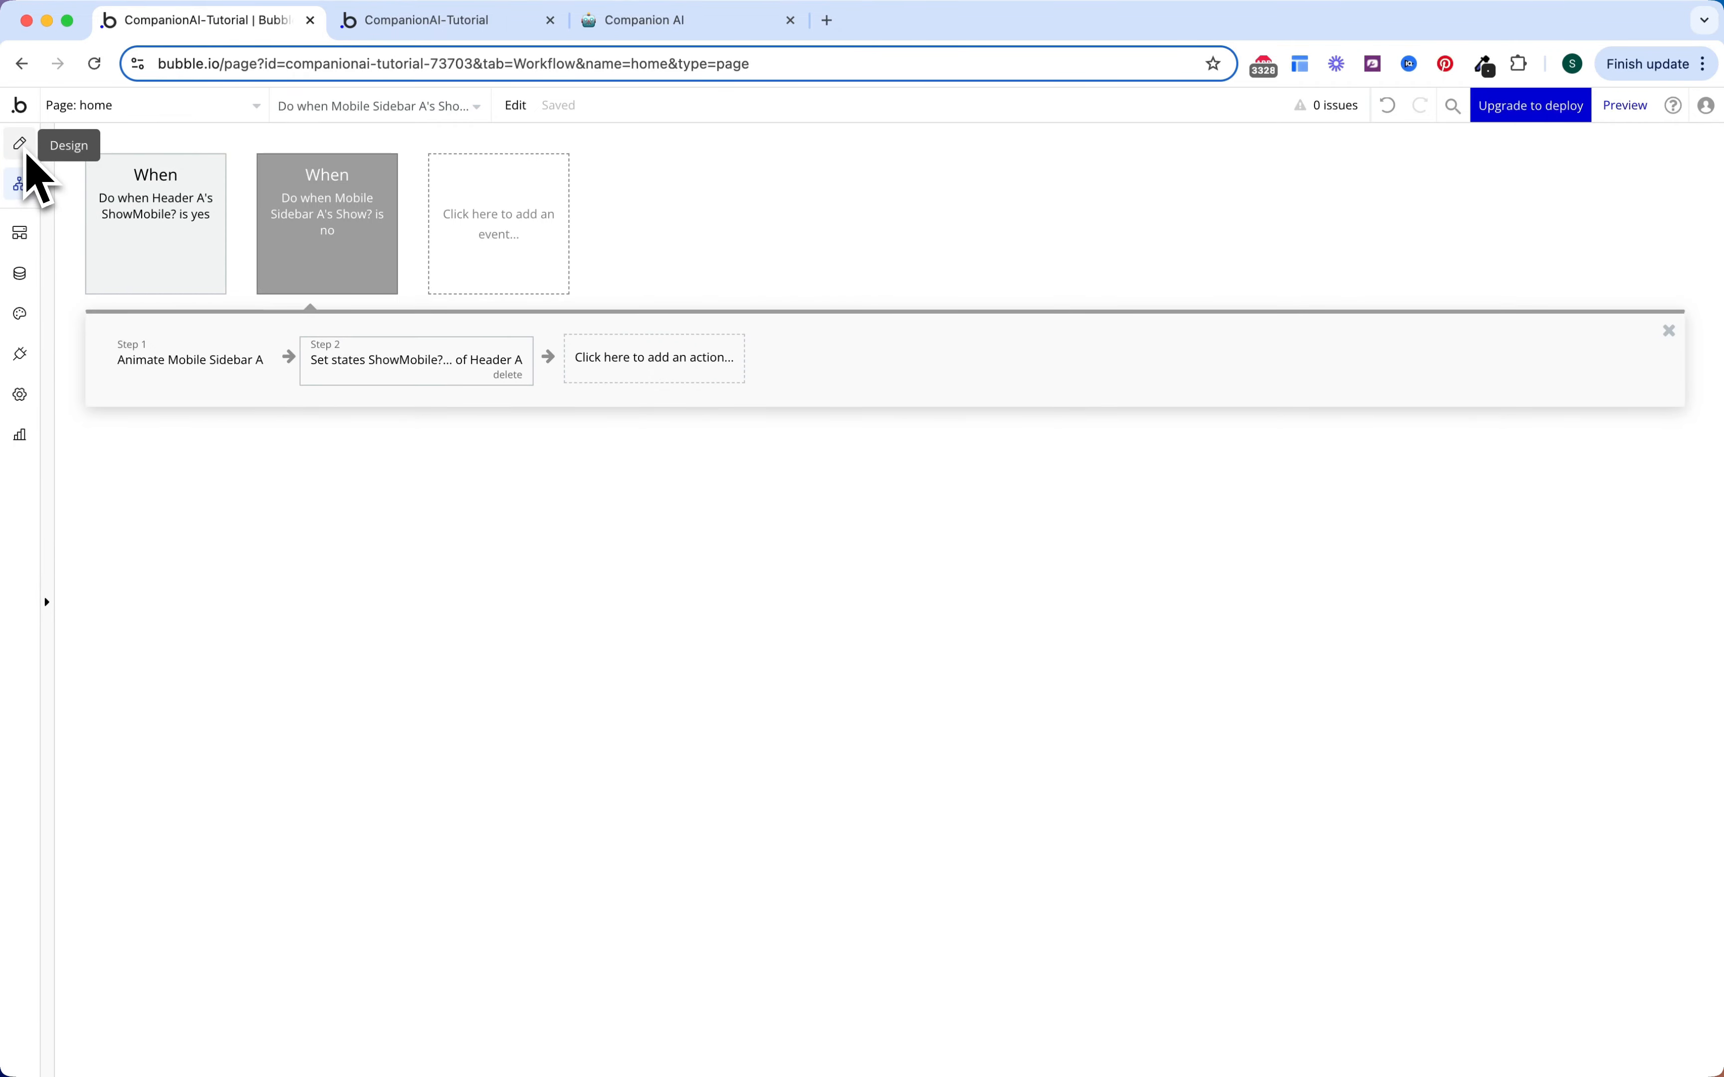
click(75, 115)
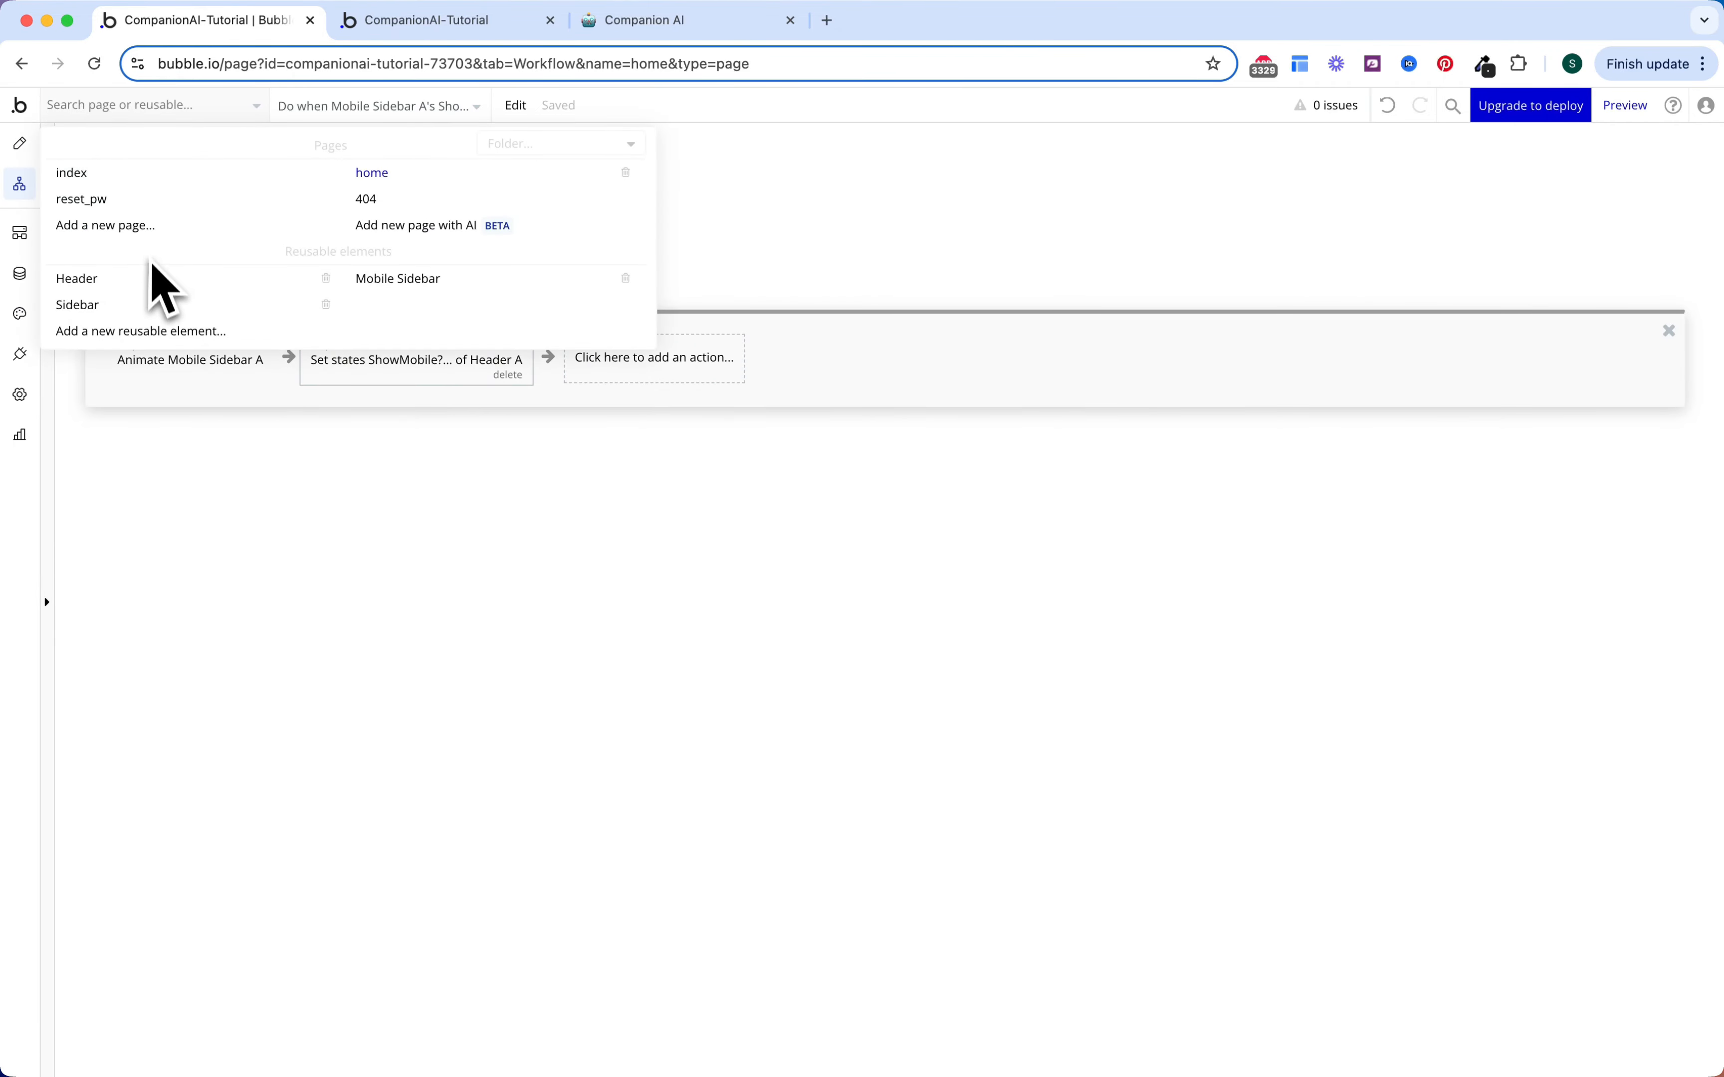
Step: In the Header reusable, make the companion.ai text hidden on page load
click(153, 279)
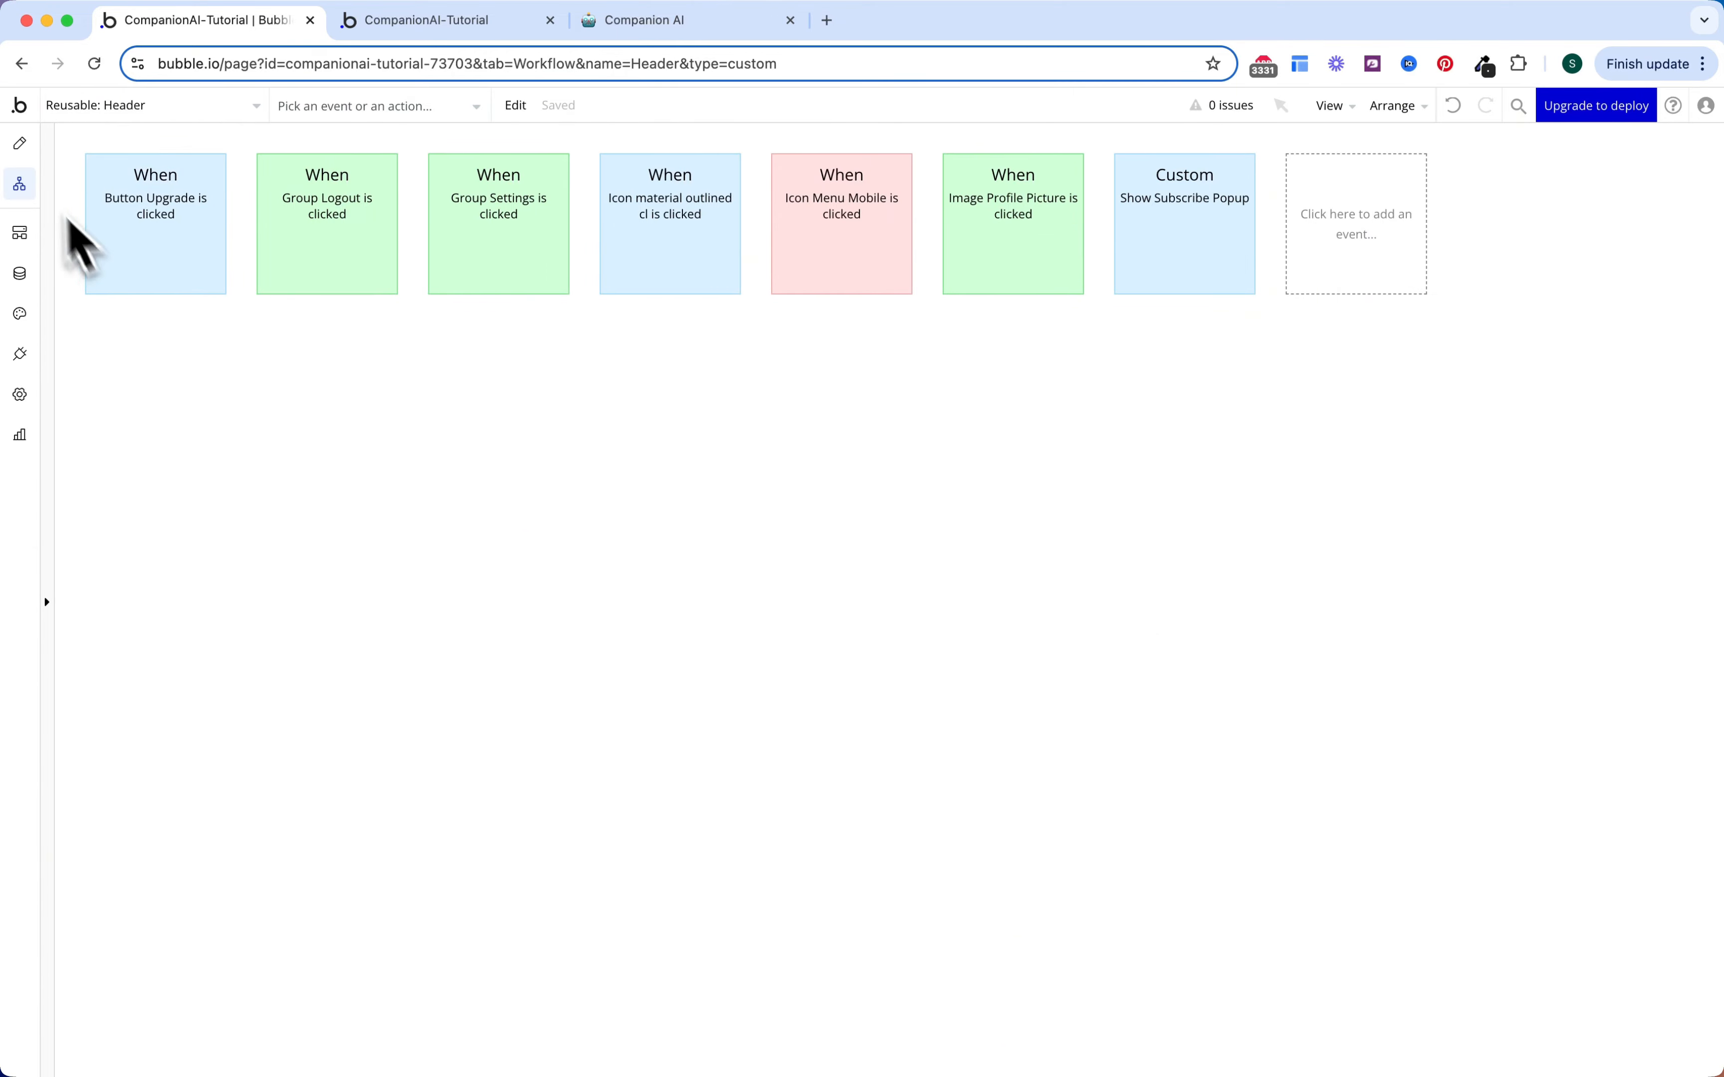
click(21, 146)
double_click(574, 260)
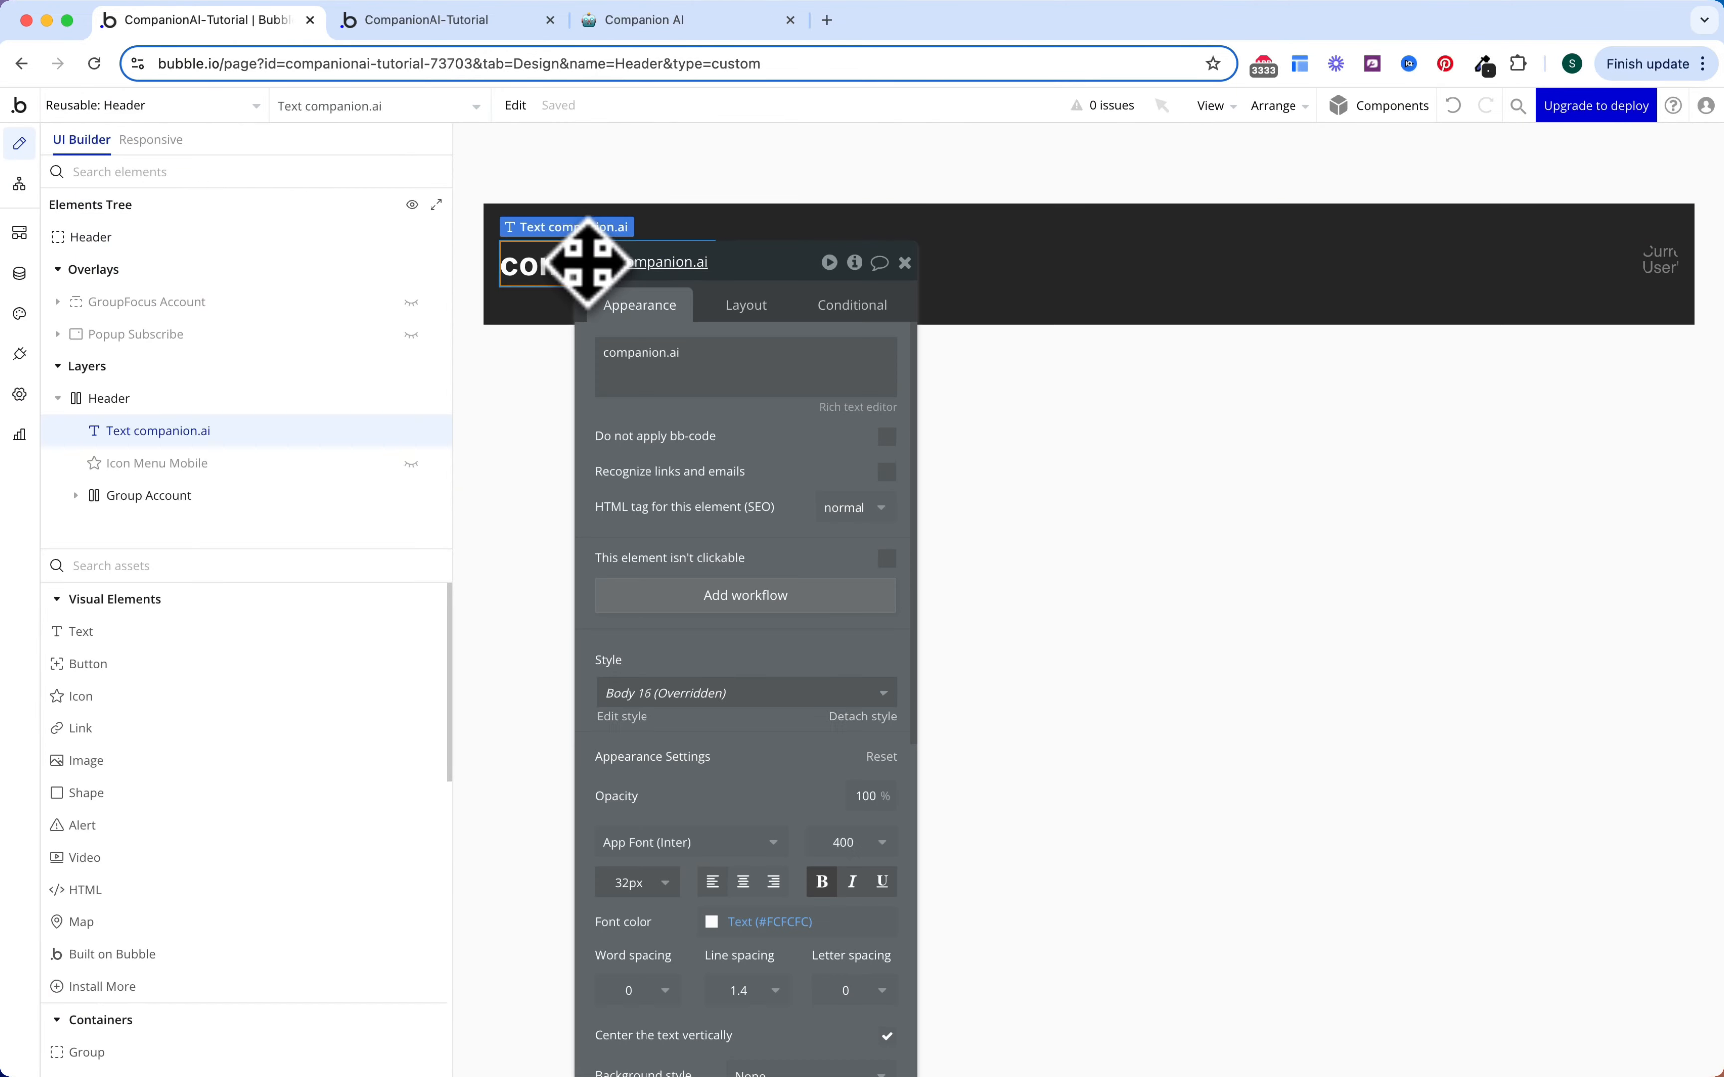
click(748, 306)
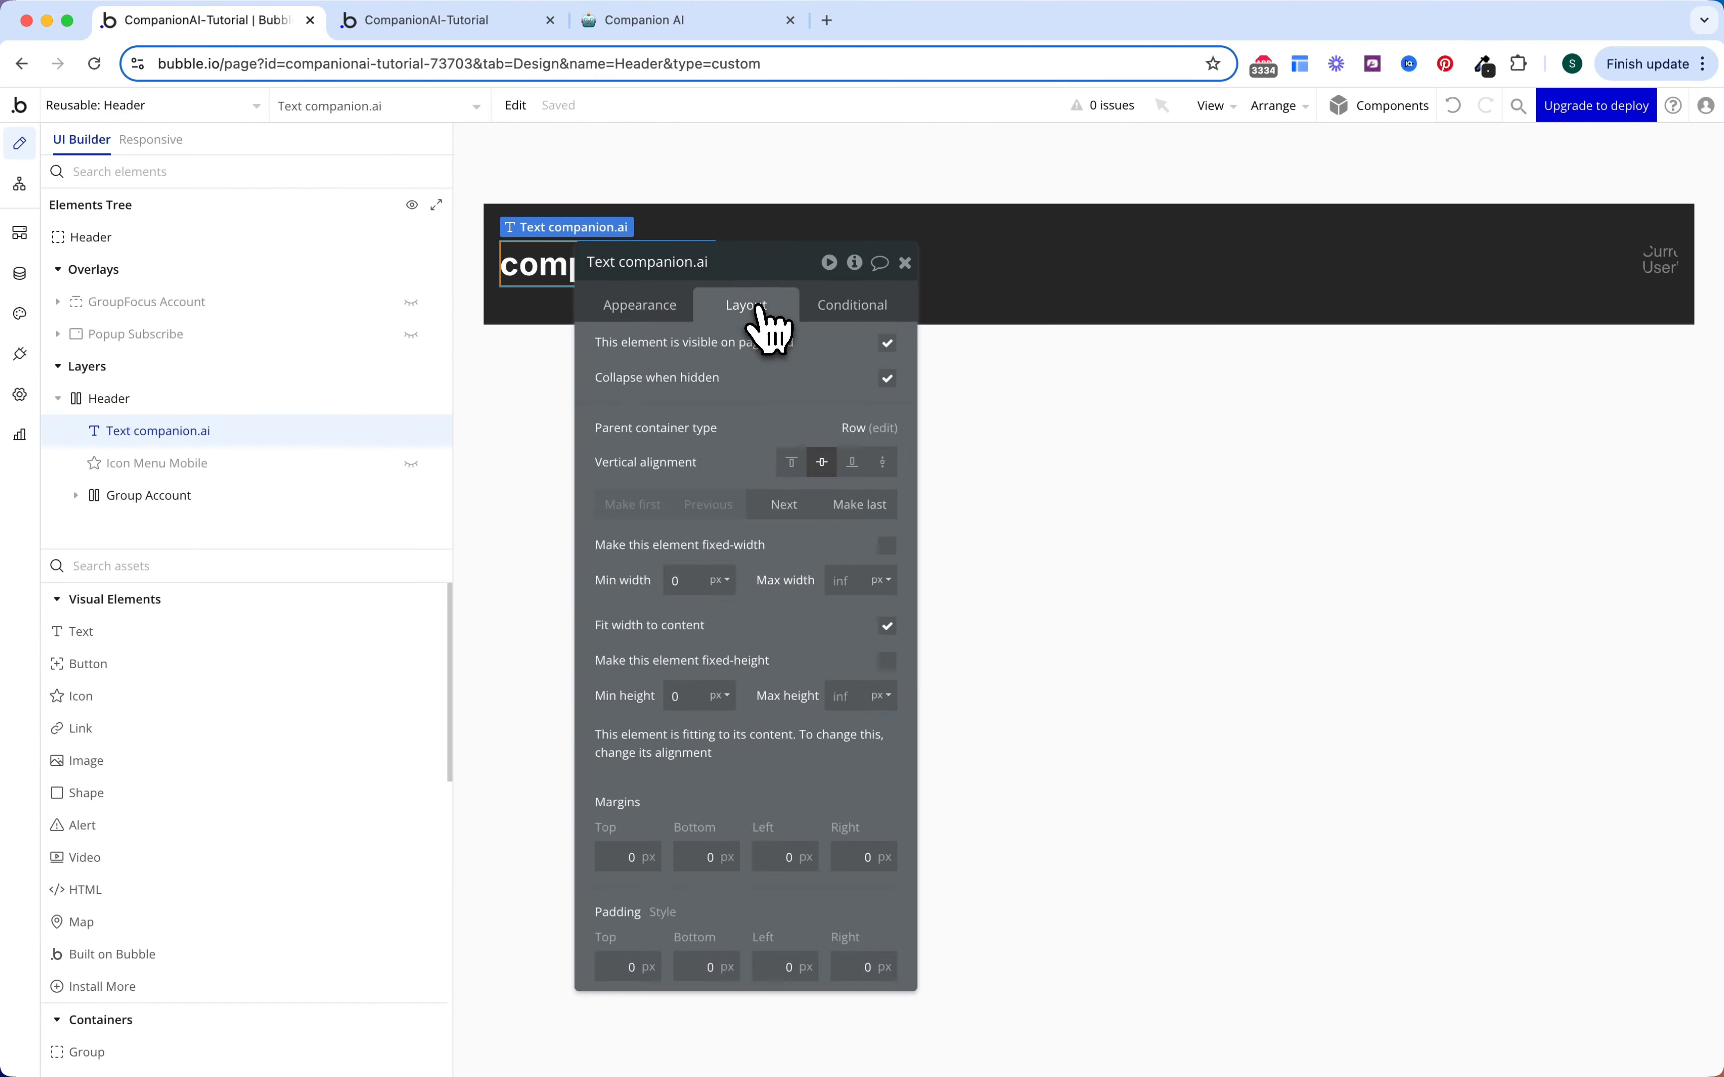
click(888, 345)
Step: Add a conditional making the text visible when Current page width ≥ Tablet (992 px)
click(851, 307)
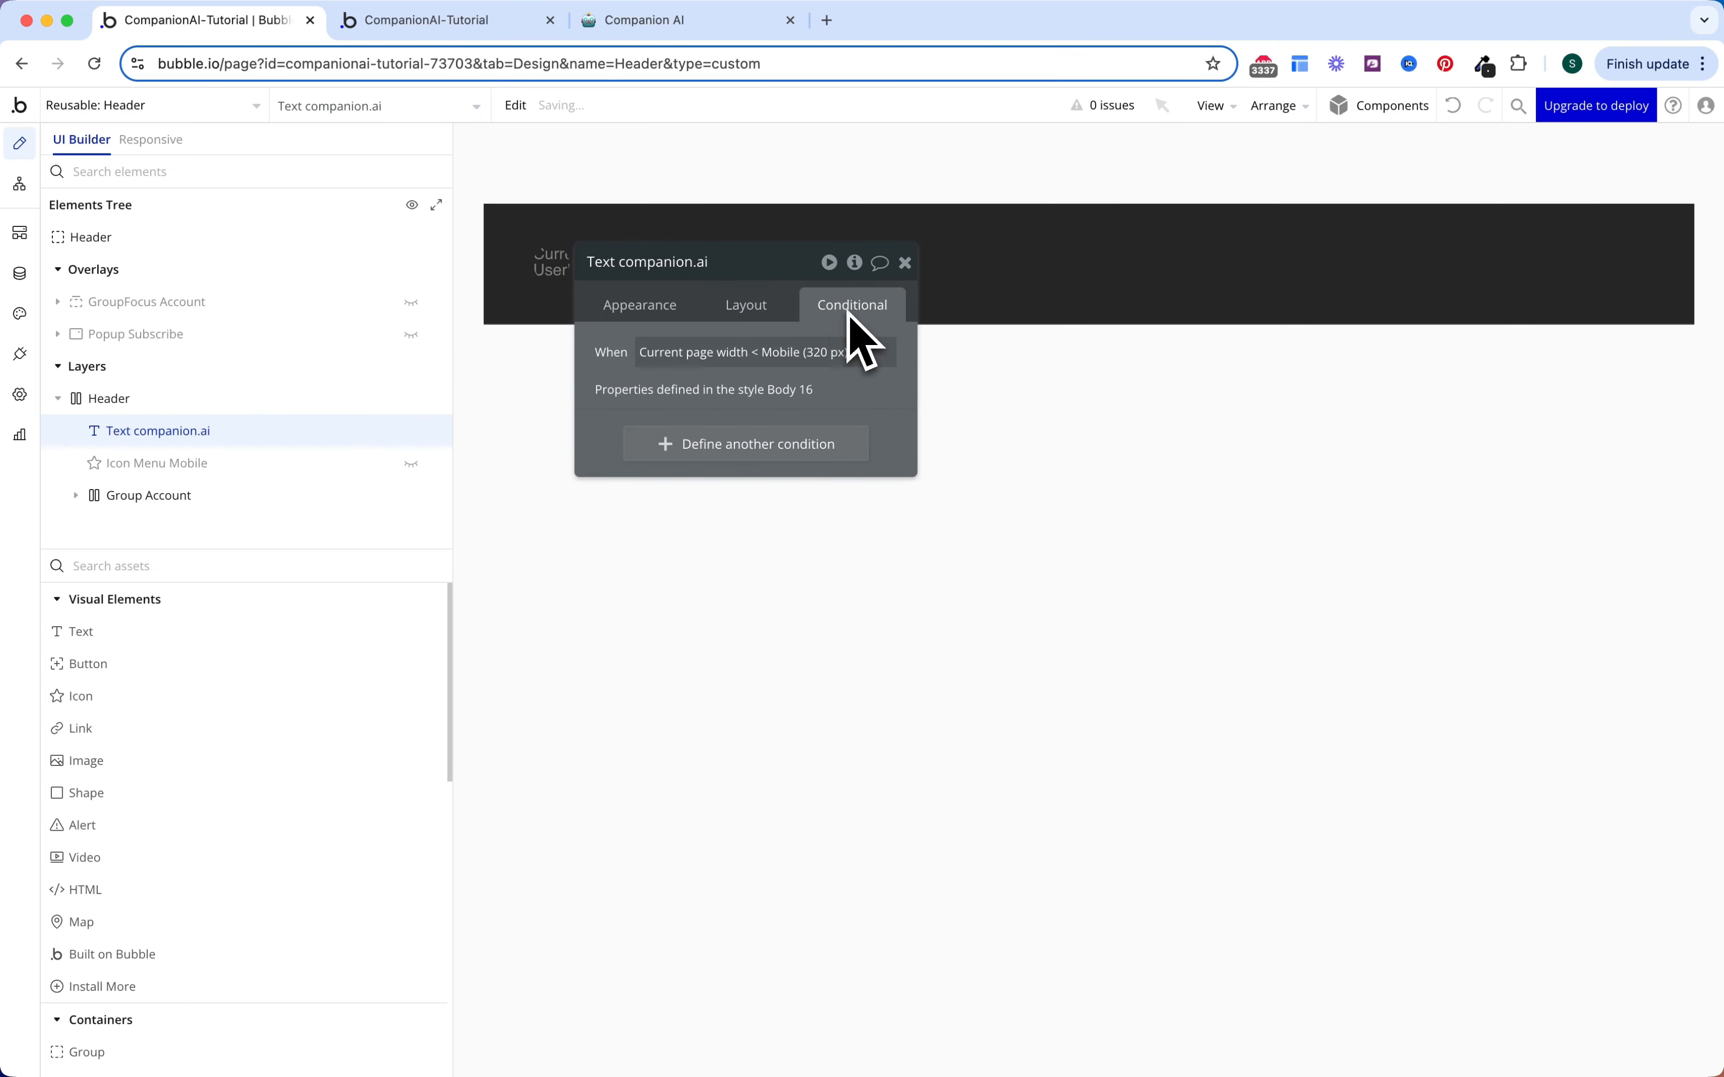
click(745, 444)
click(670, 456)
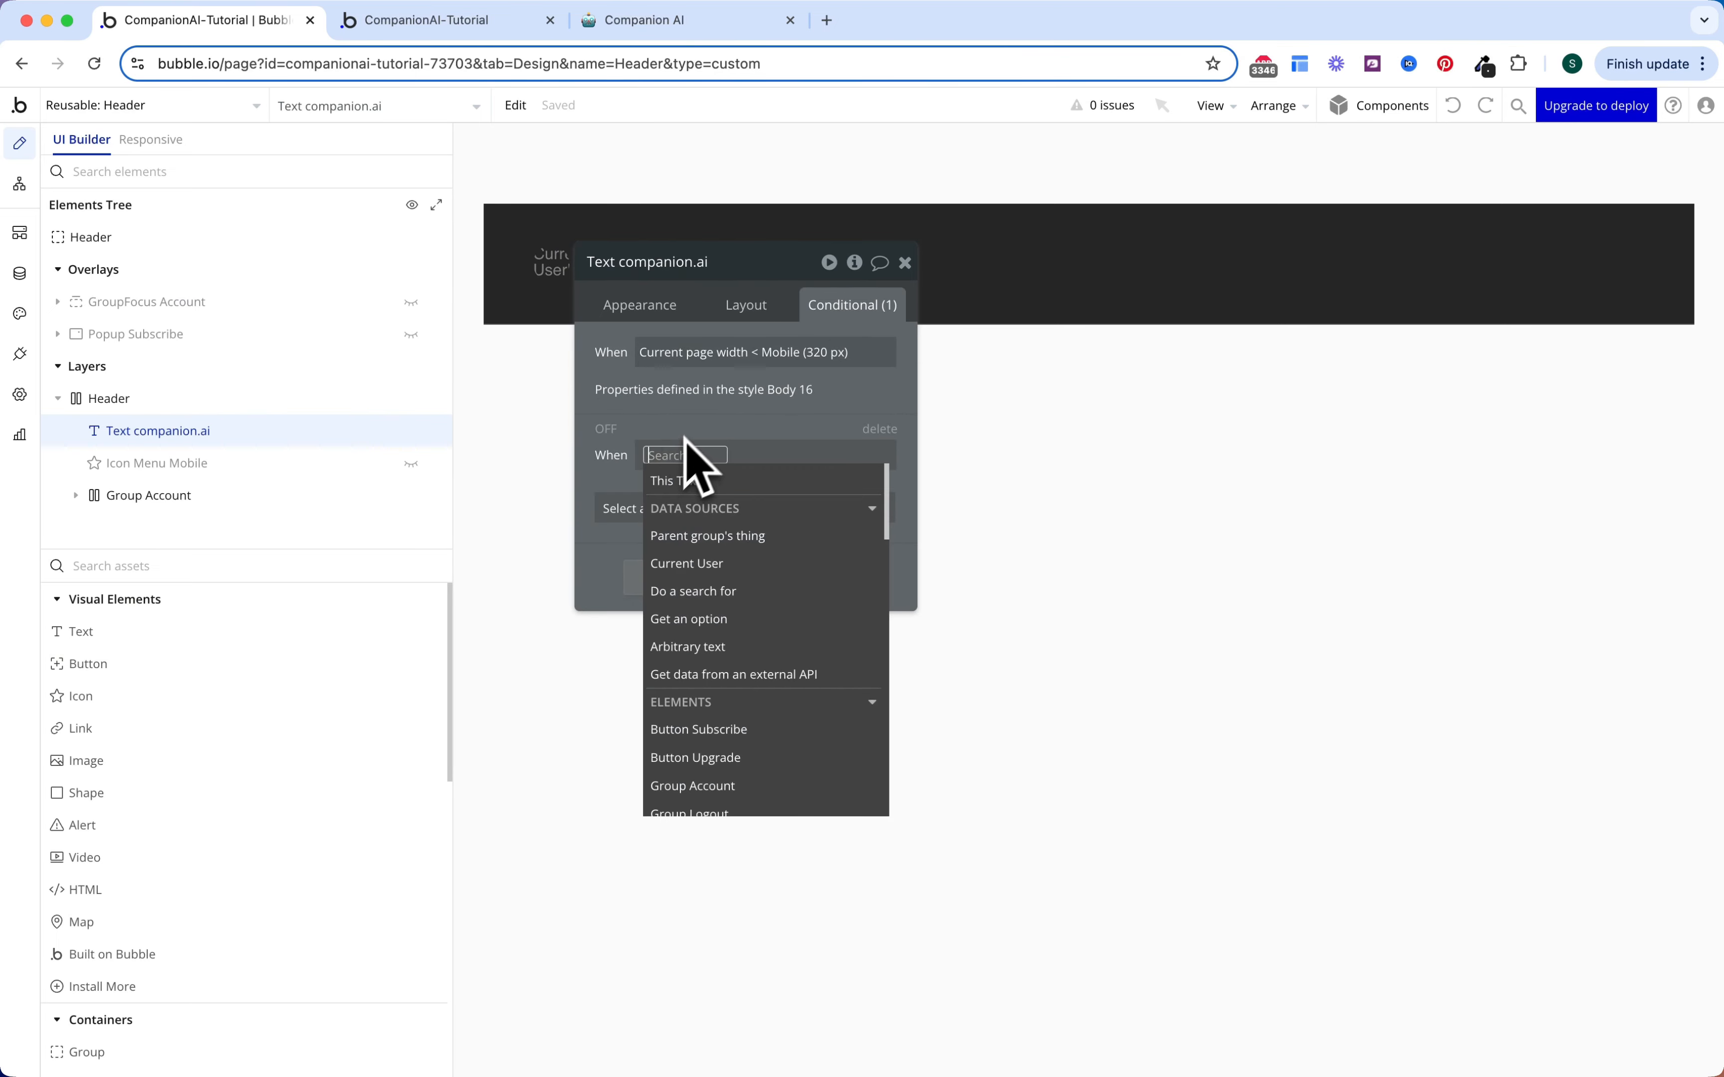
text(current page w)
click(706, 479)
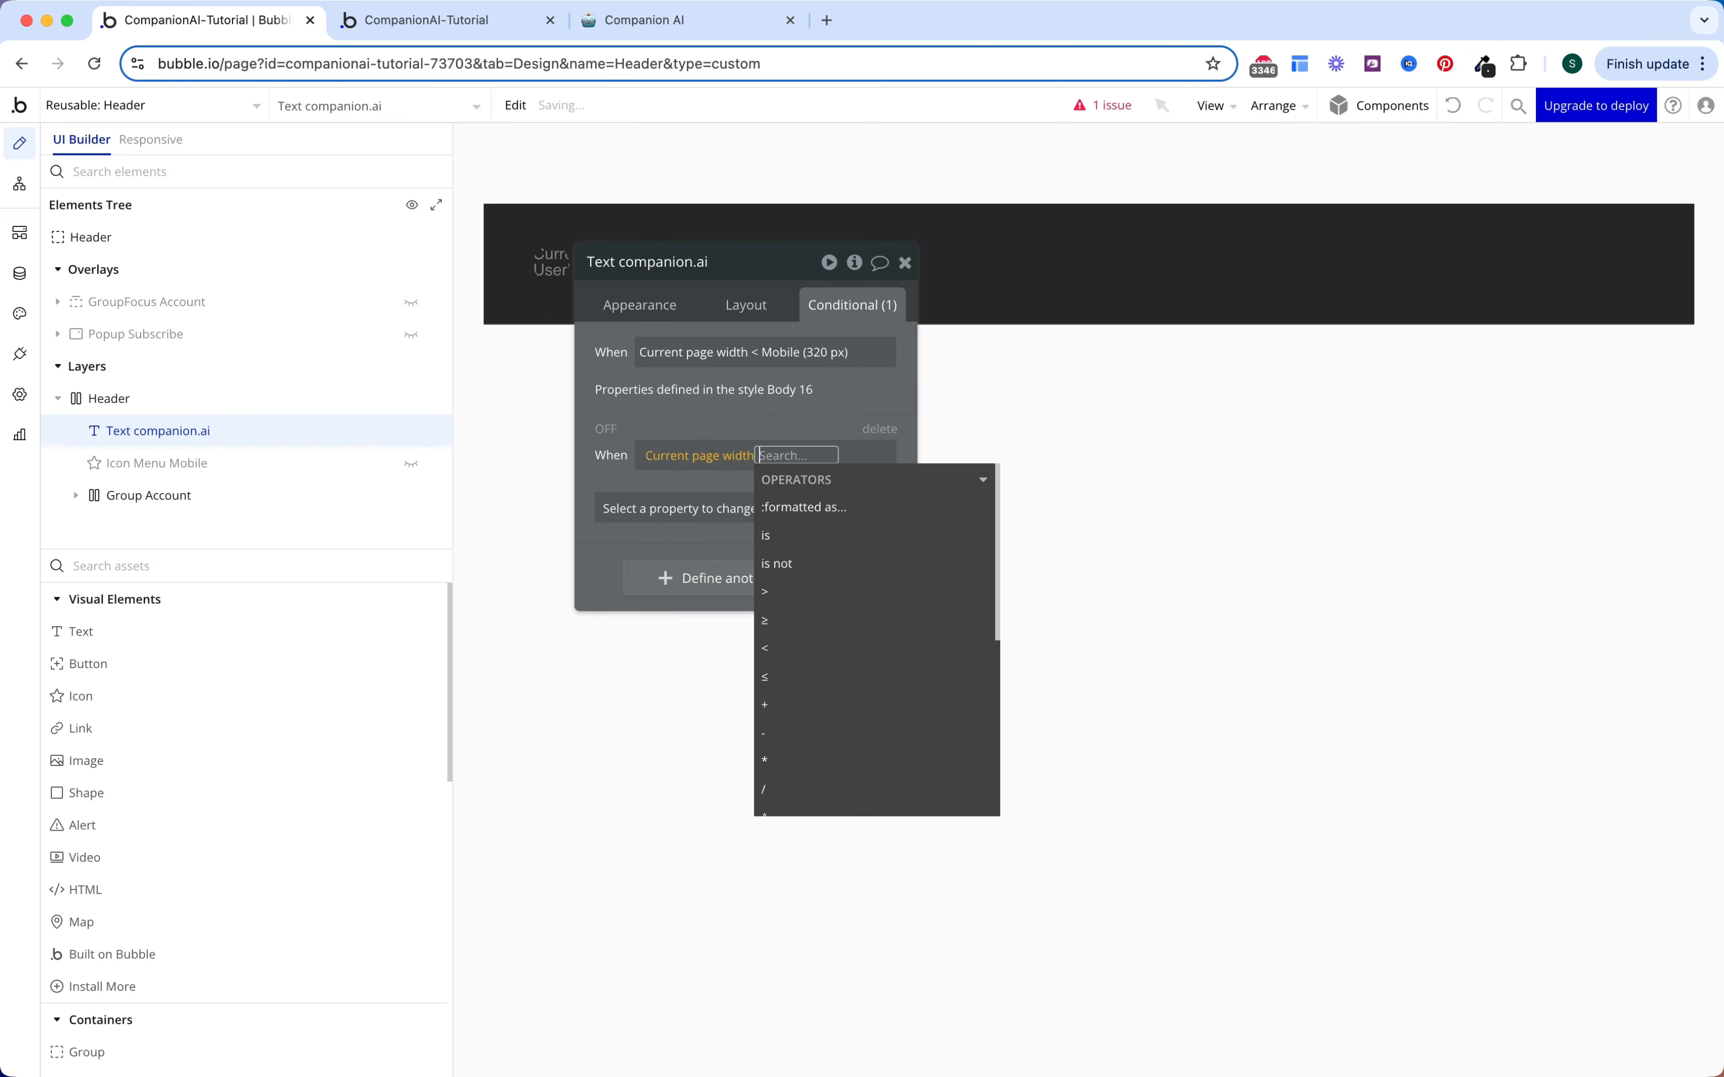
click(777, 622)
text(tab)
key(Return)
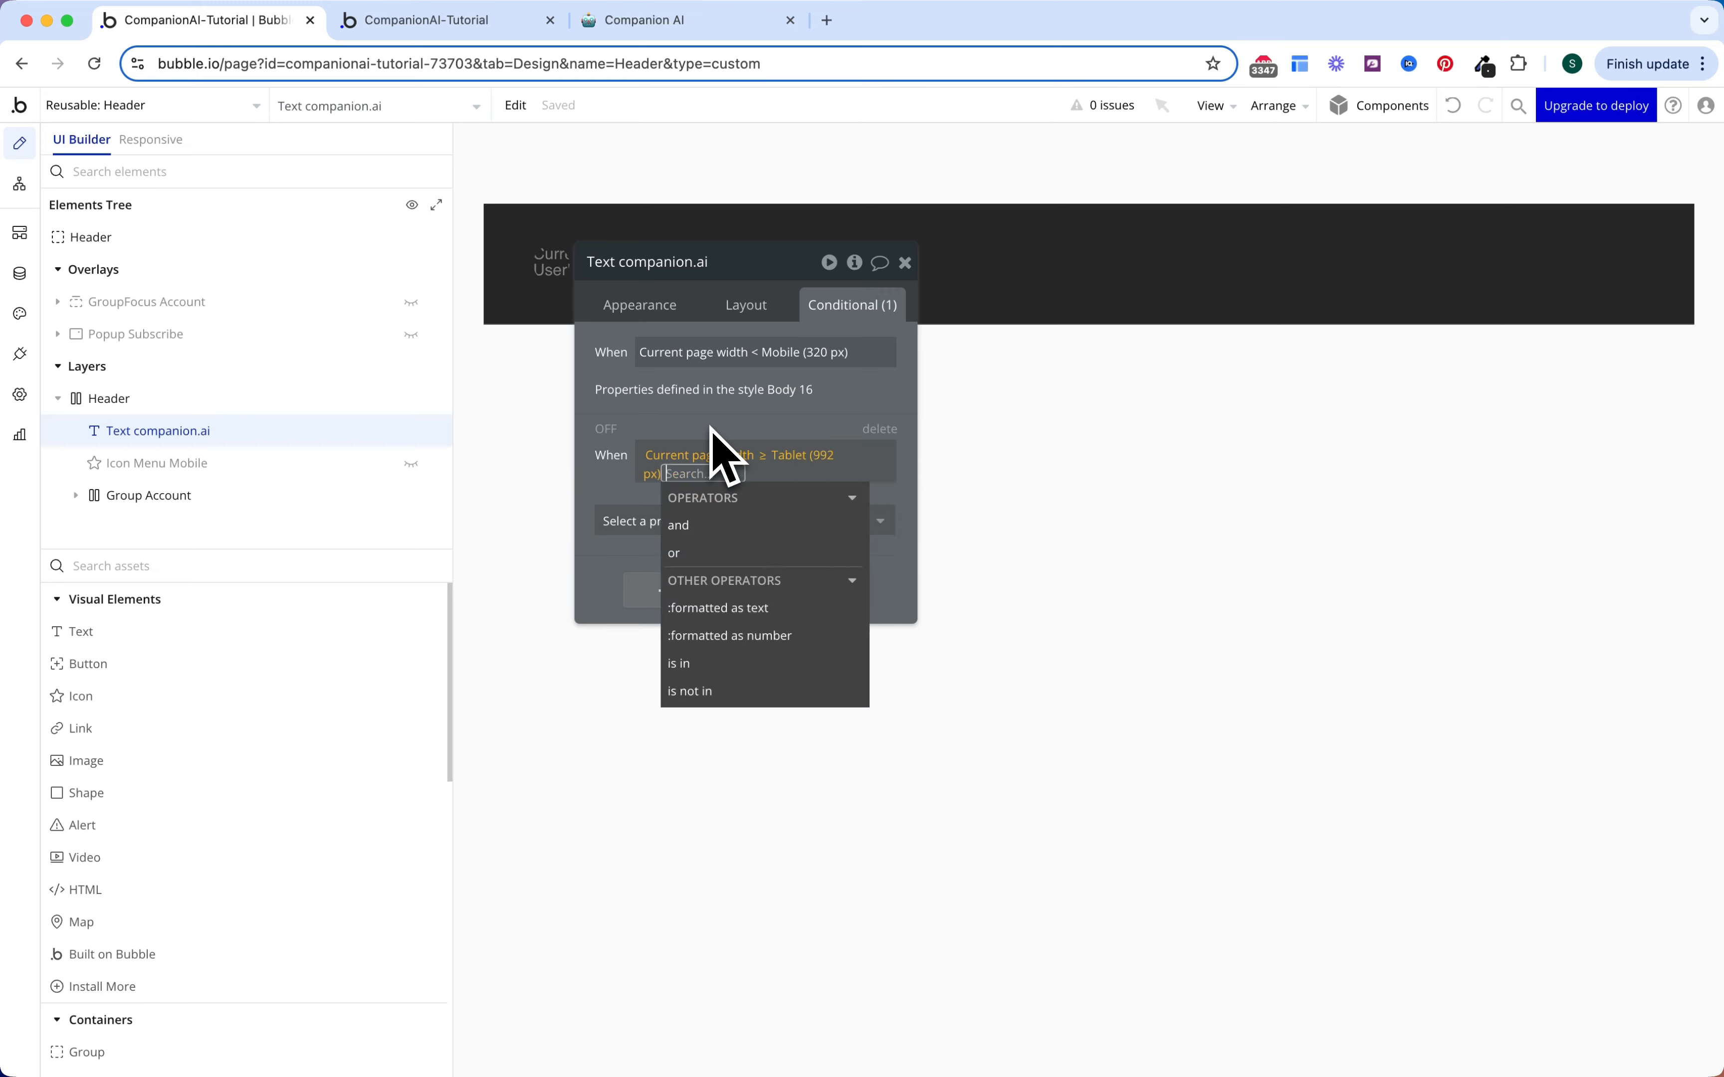
click(631, 521)
click(641, 570)
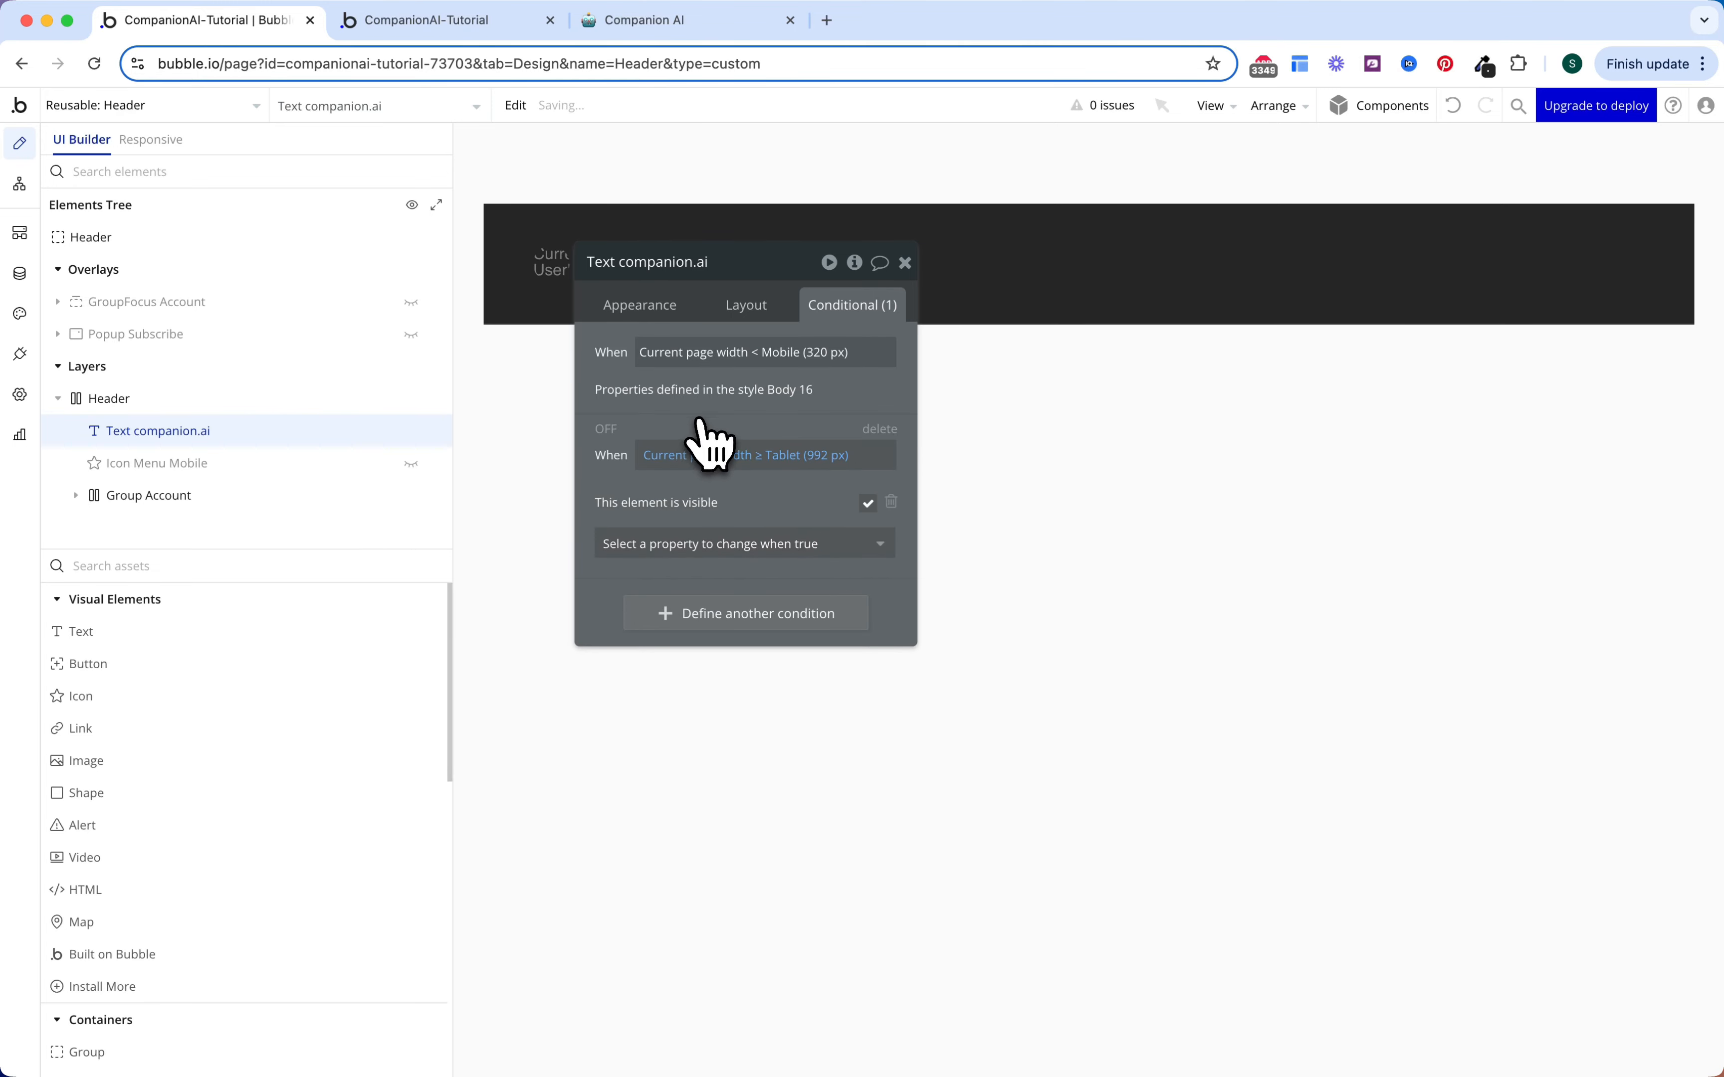
key(Escape)
click(75, 106)
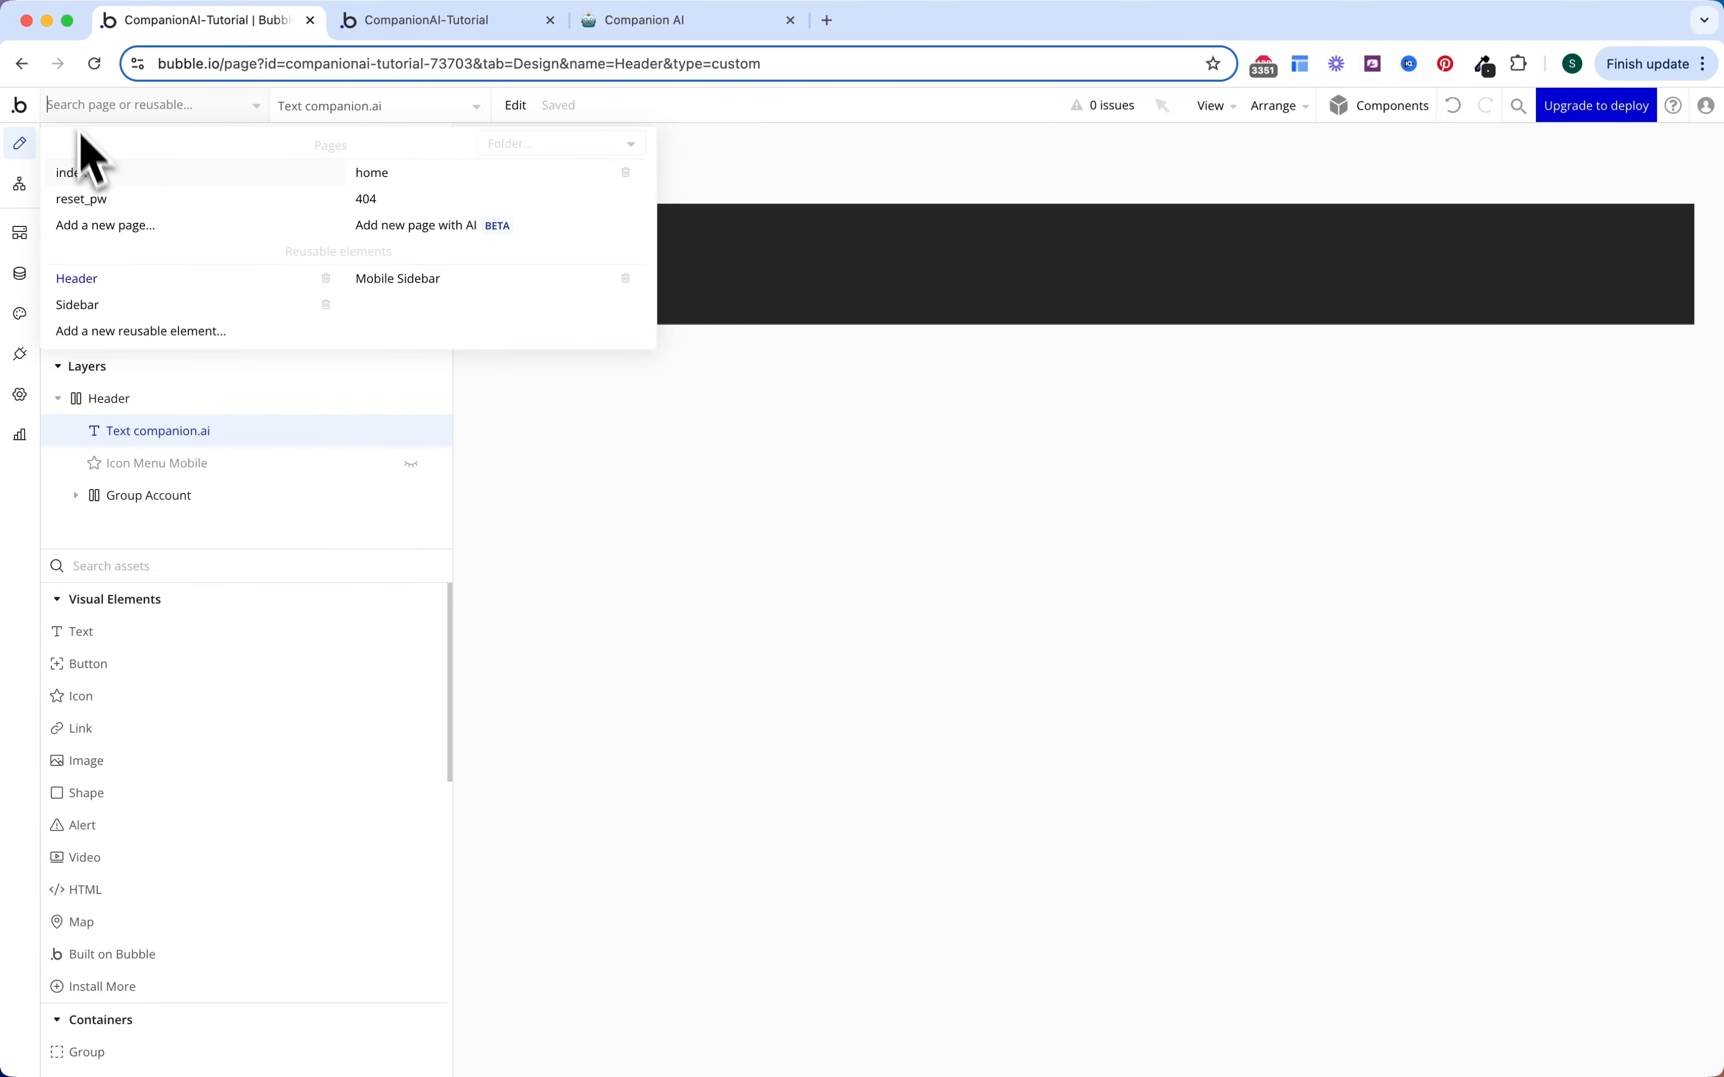
Step: Back on the home page, set Mobile Sidebar A's minimum width to 0 px
click(406, 176)
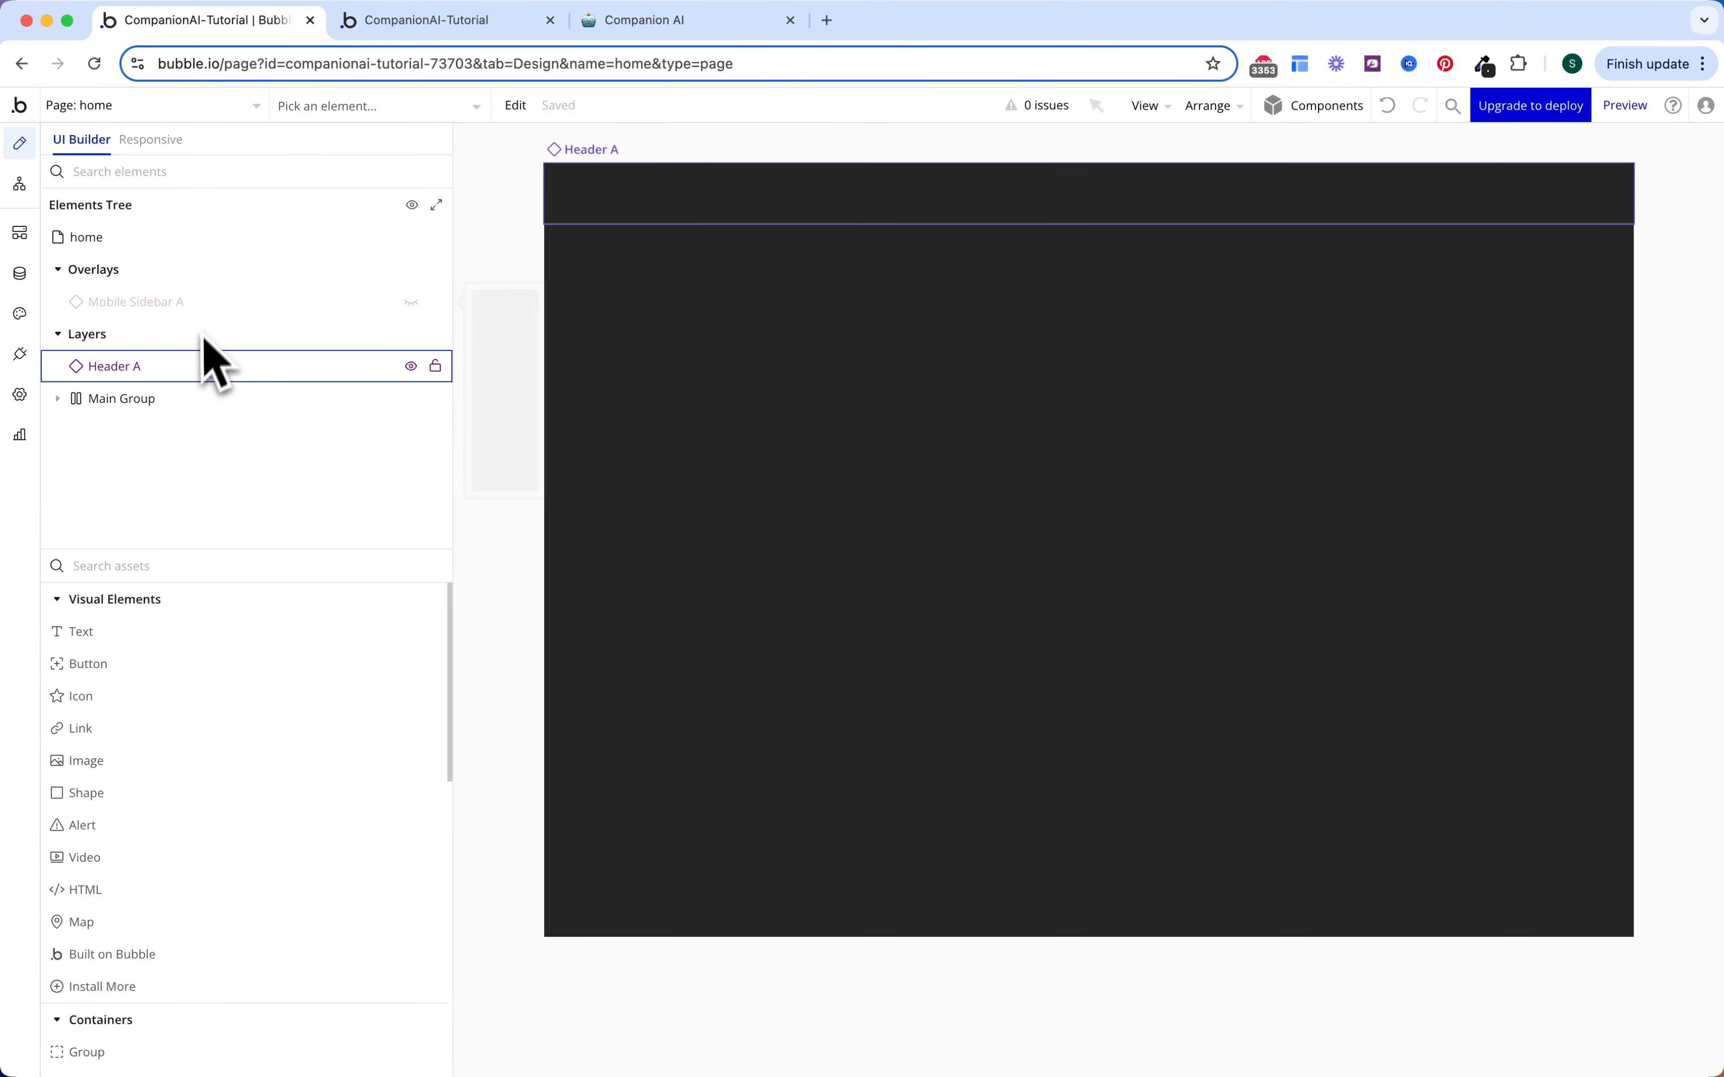
click(193, 312)
click(752, 306)
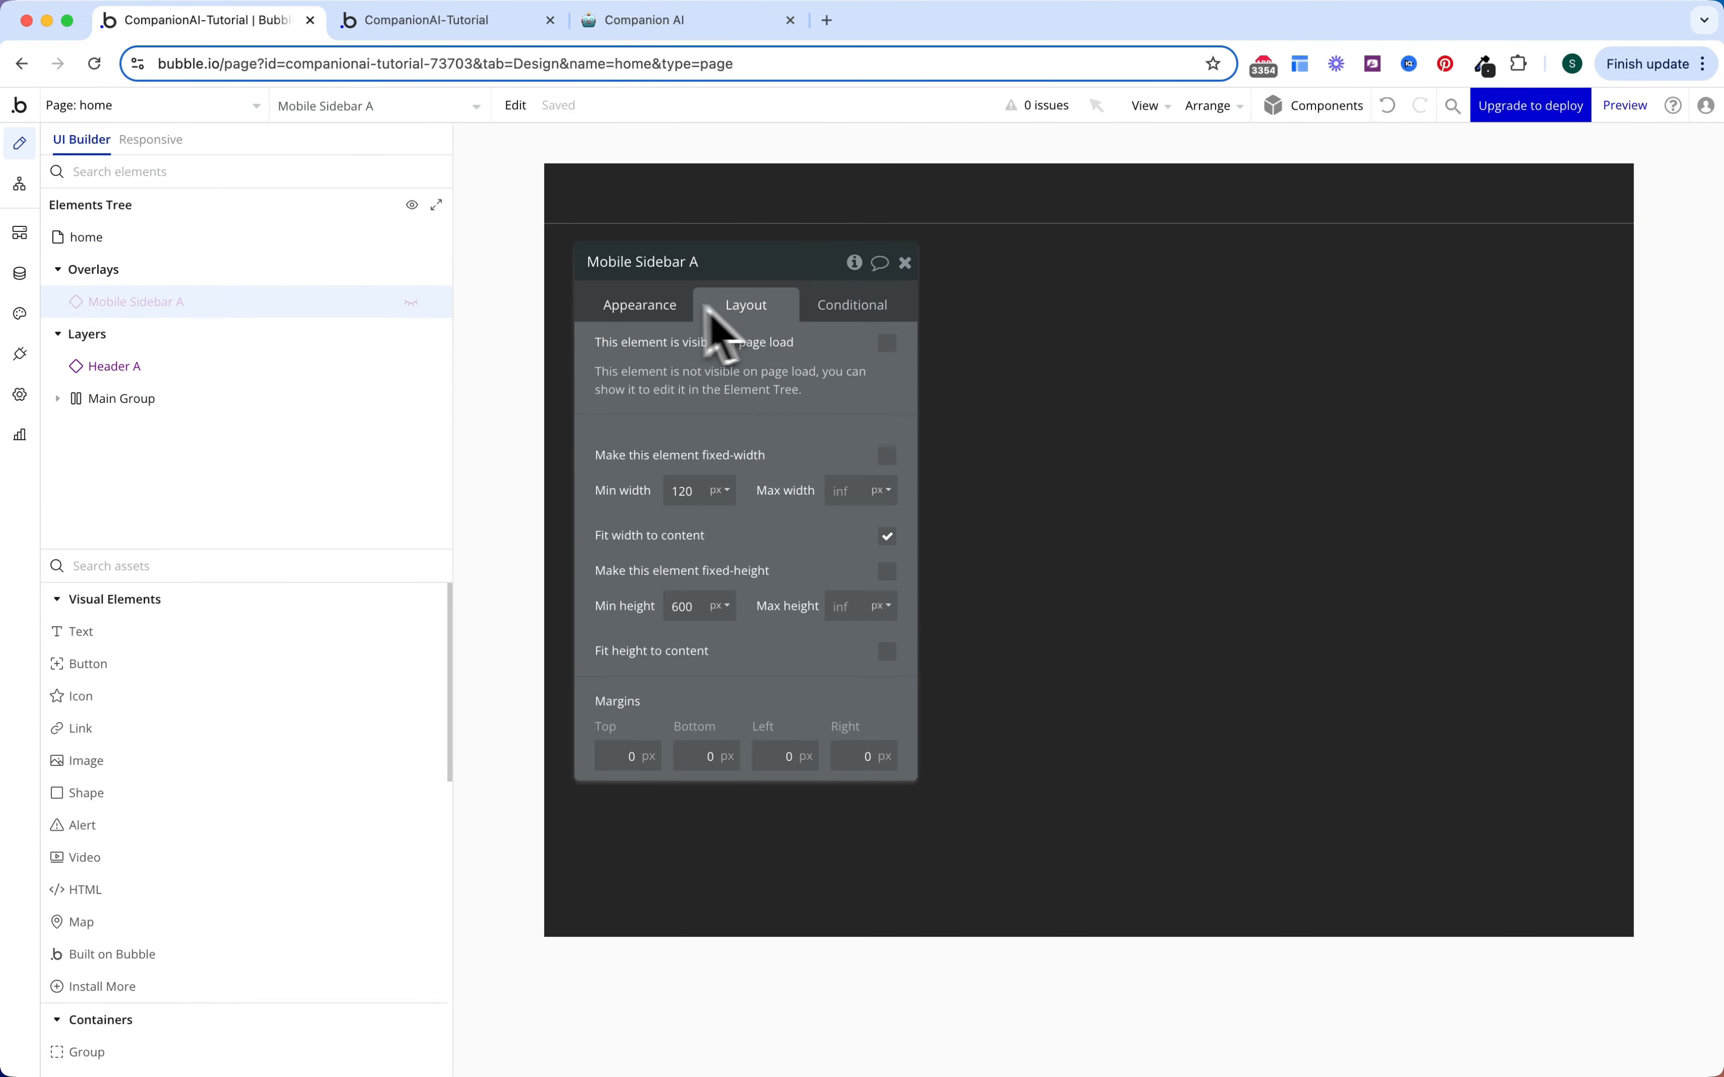
click(411, 302)
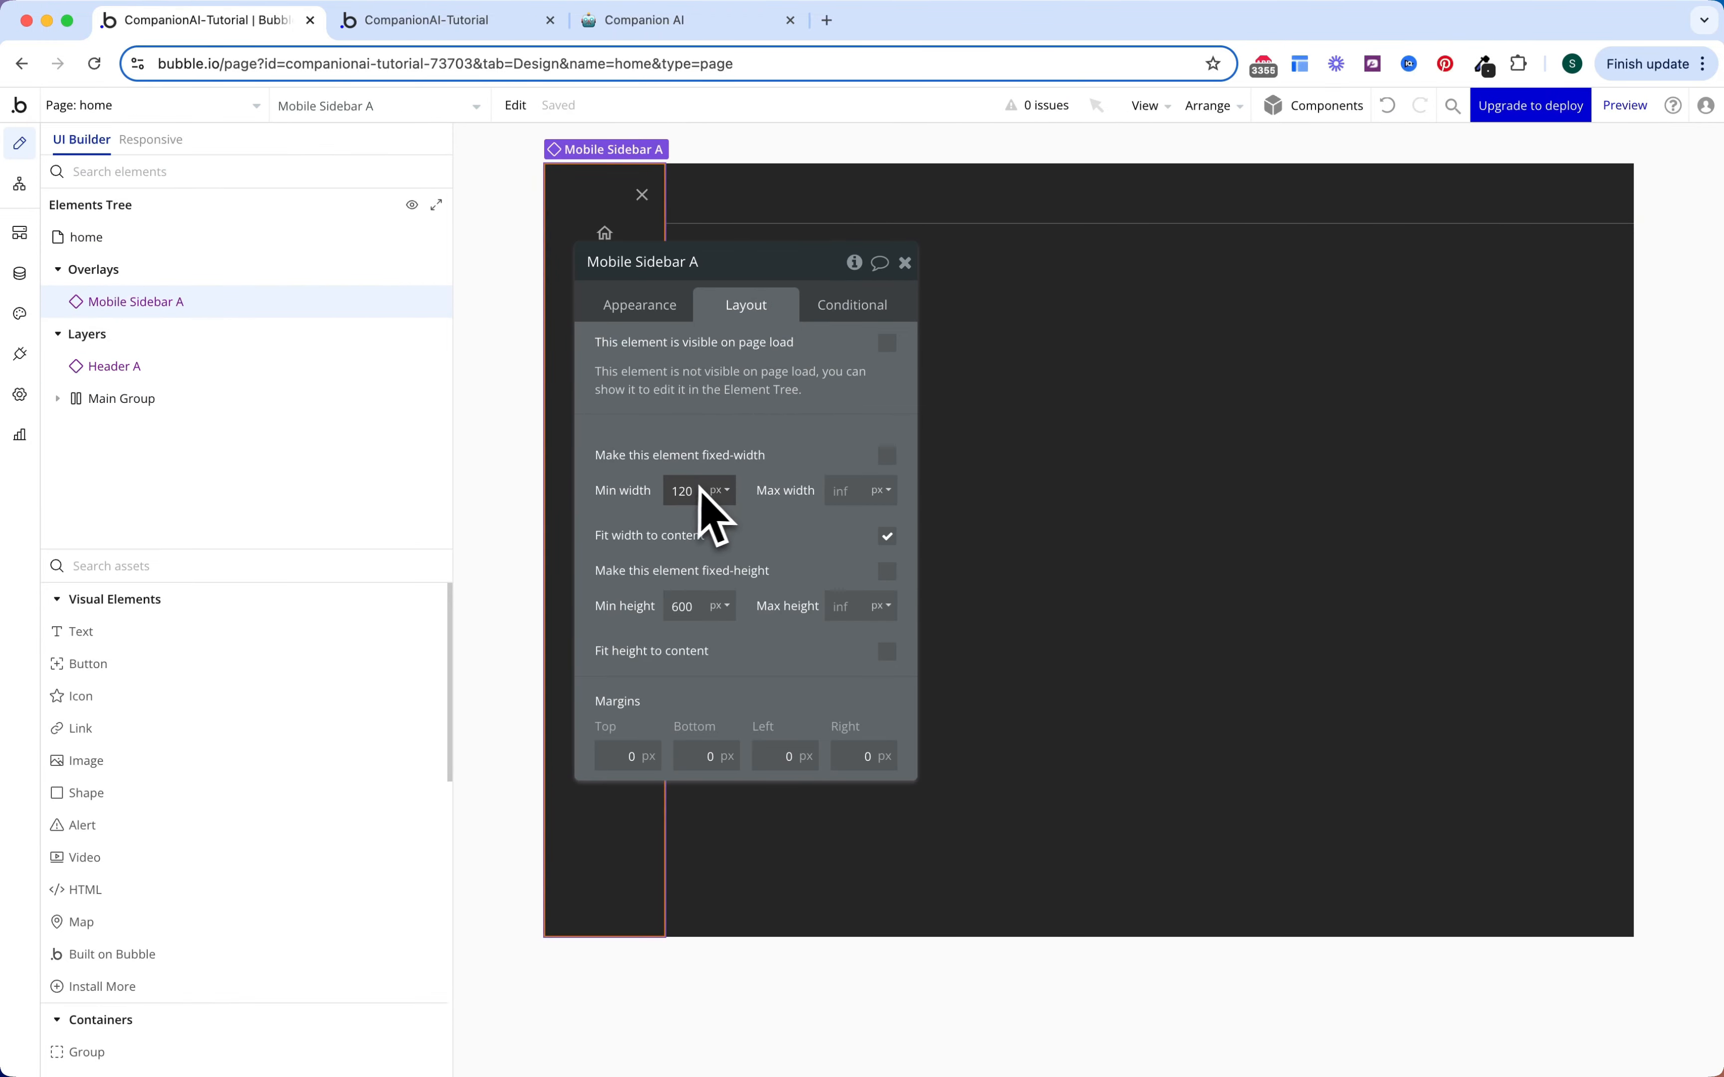
key(BackSpace)
key(BackSpace)
key(BackSpace)
text(0)
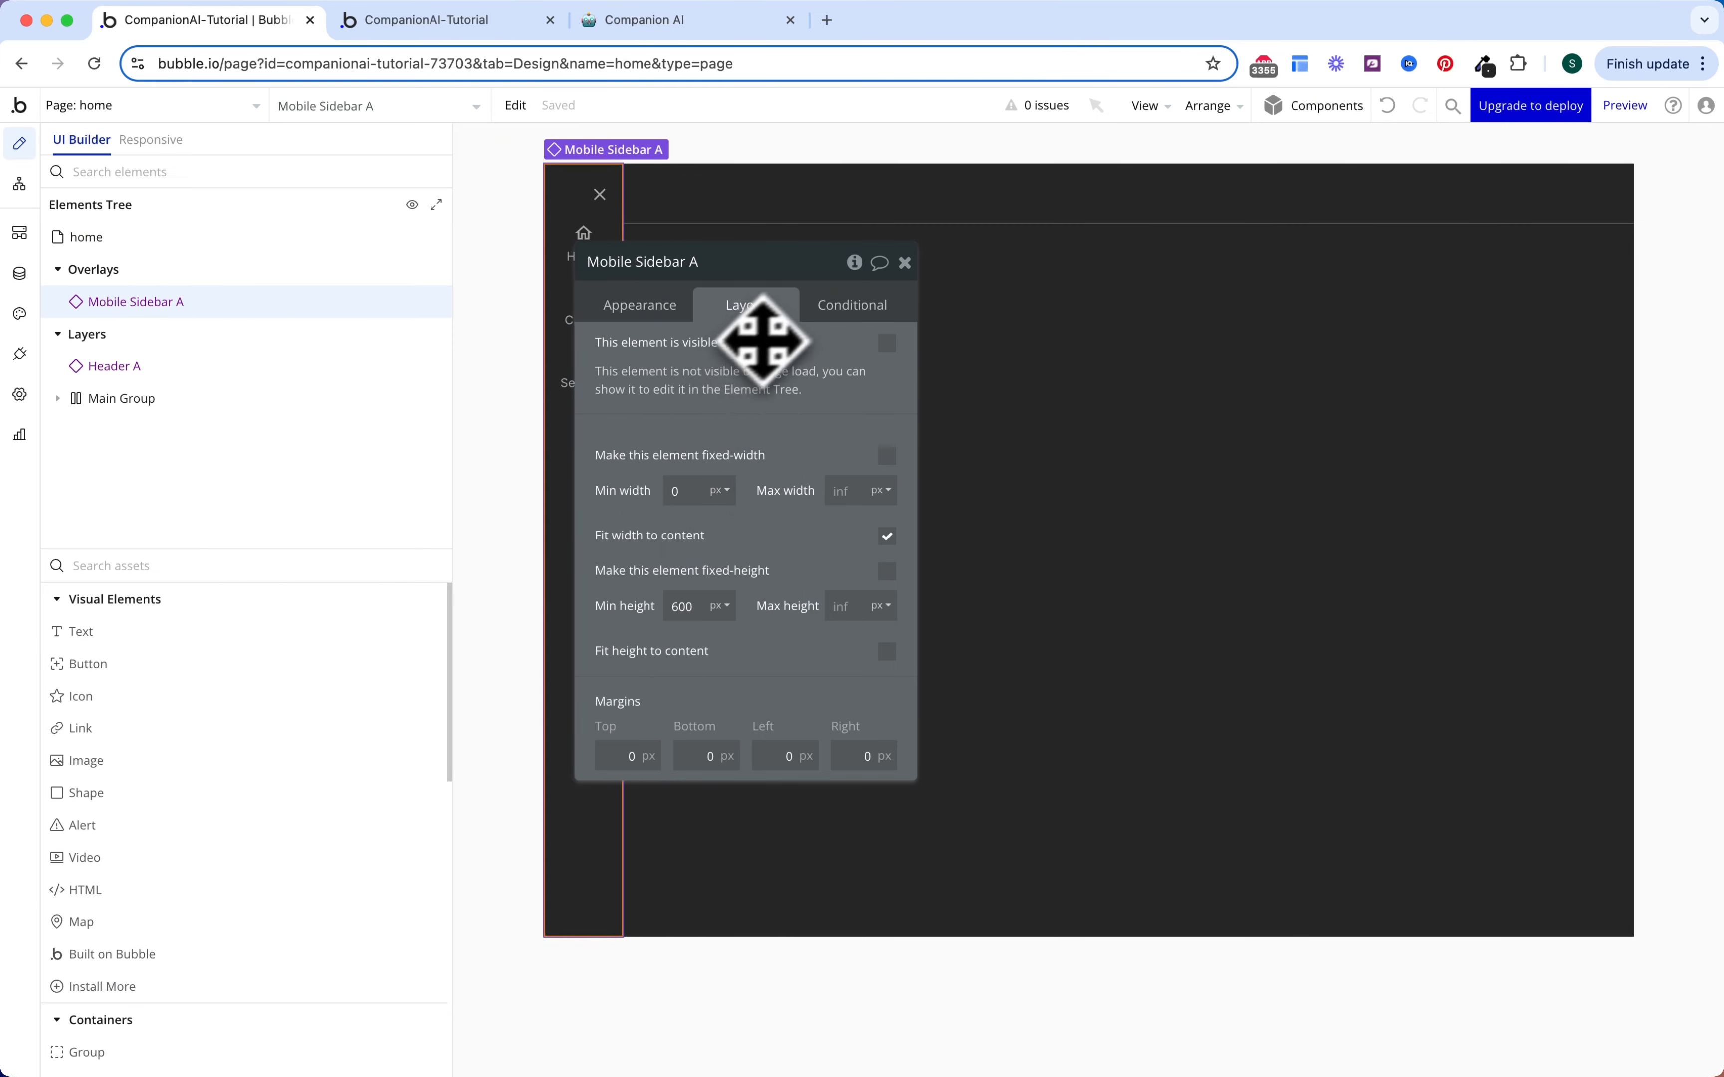
Step: Edit the Mobile Sidebar reusable element from the sidebar's right-click menu
drag(762, 406, 860, 388)
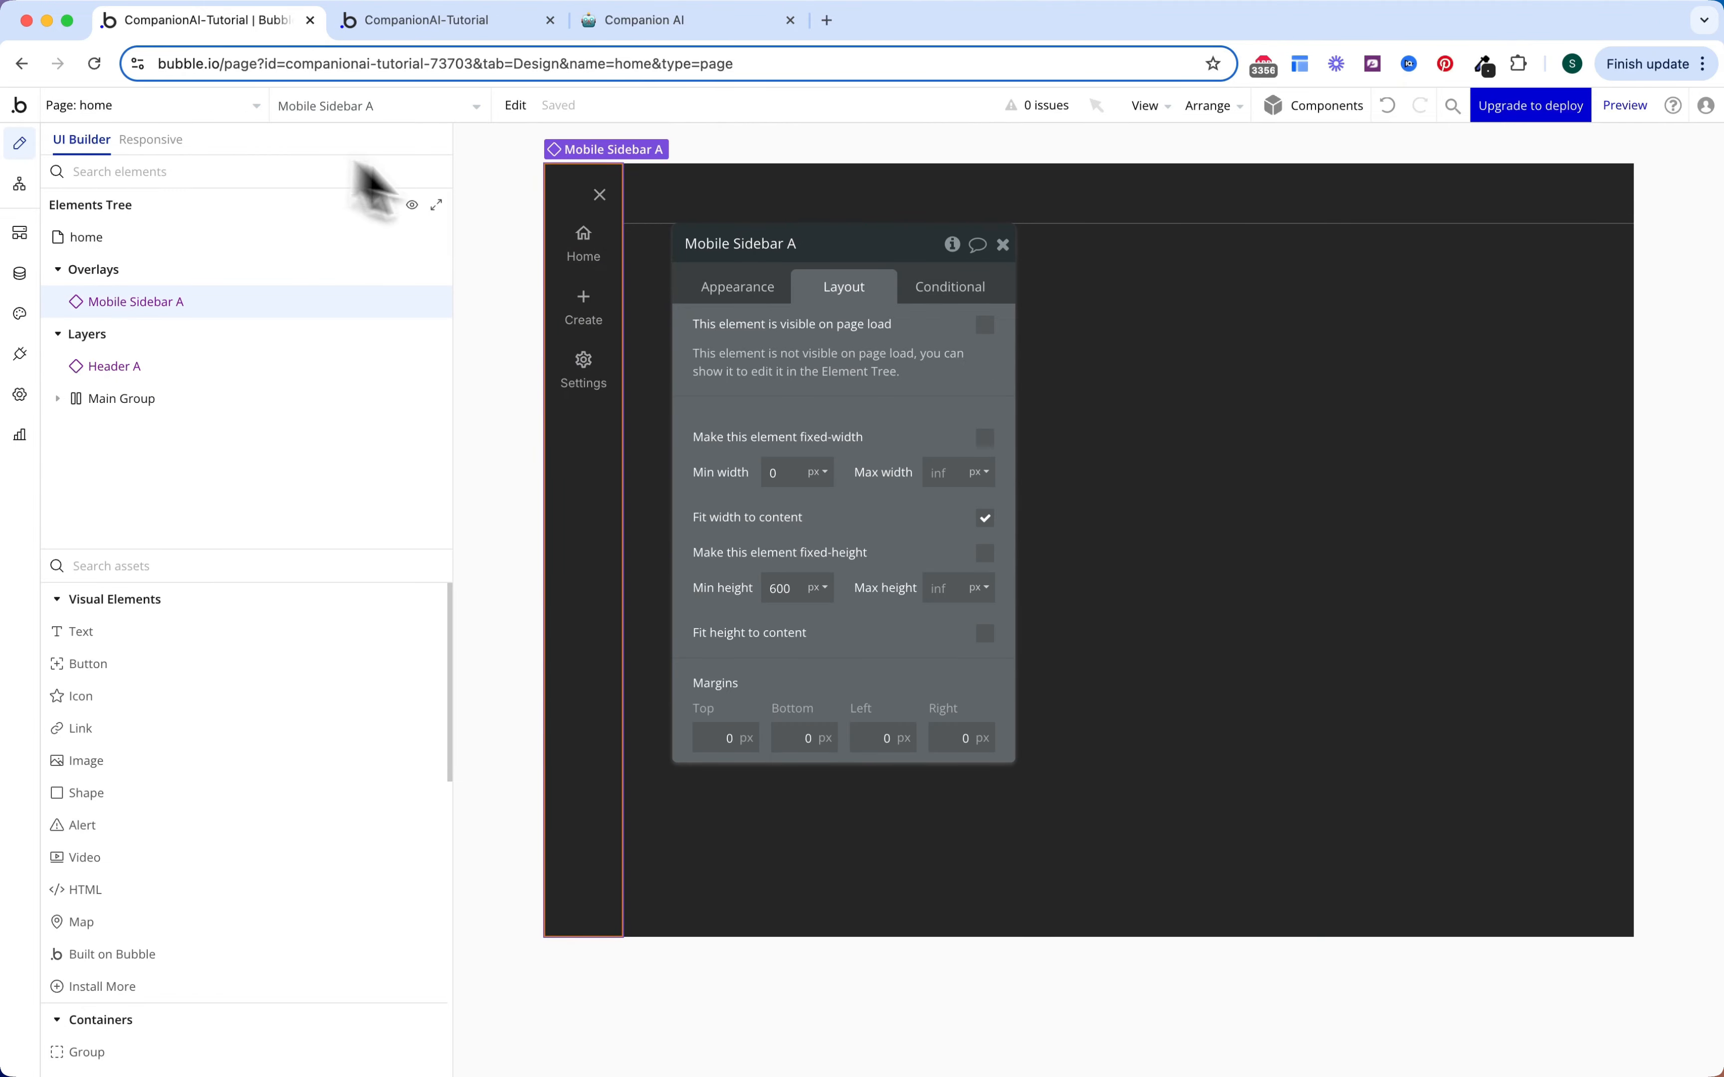
right_click(597, 286)
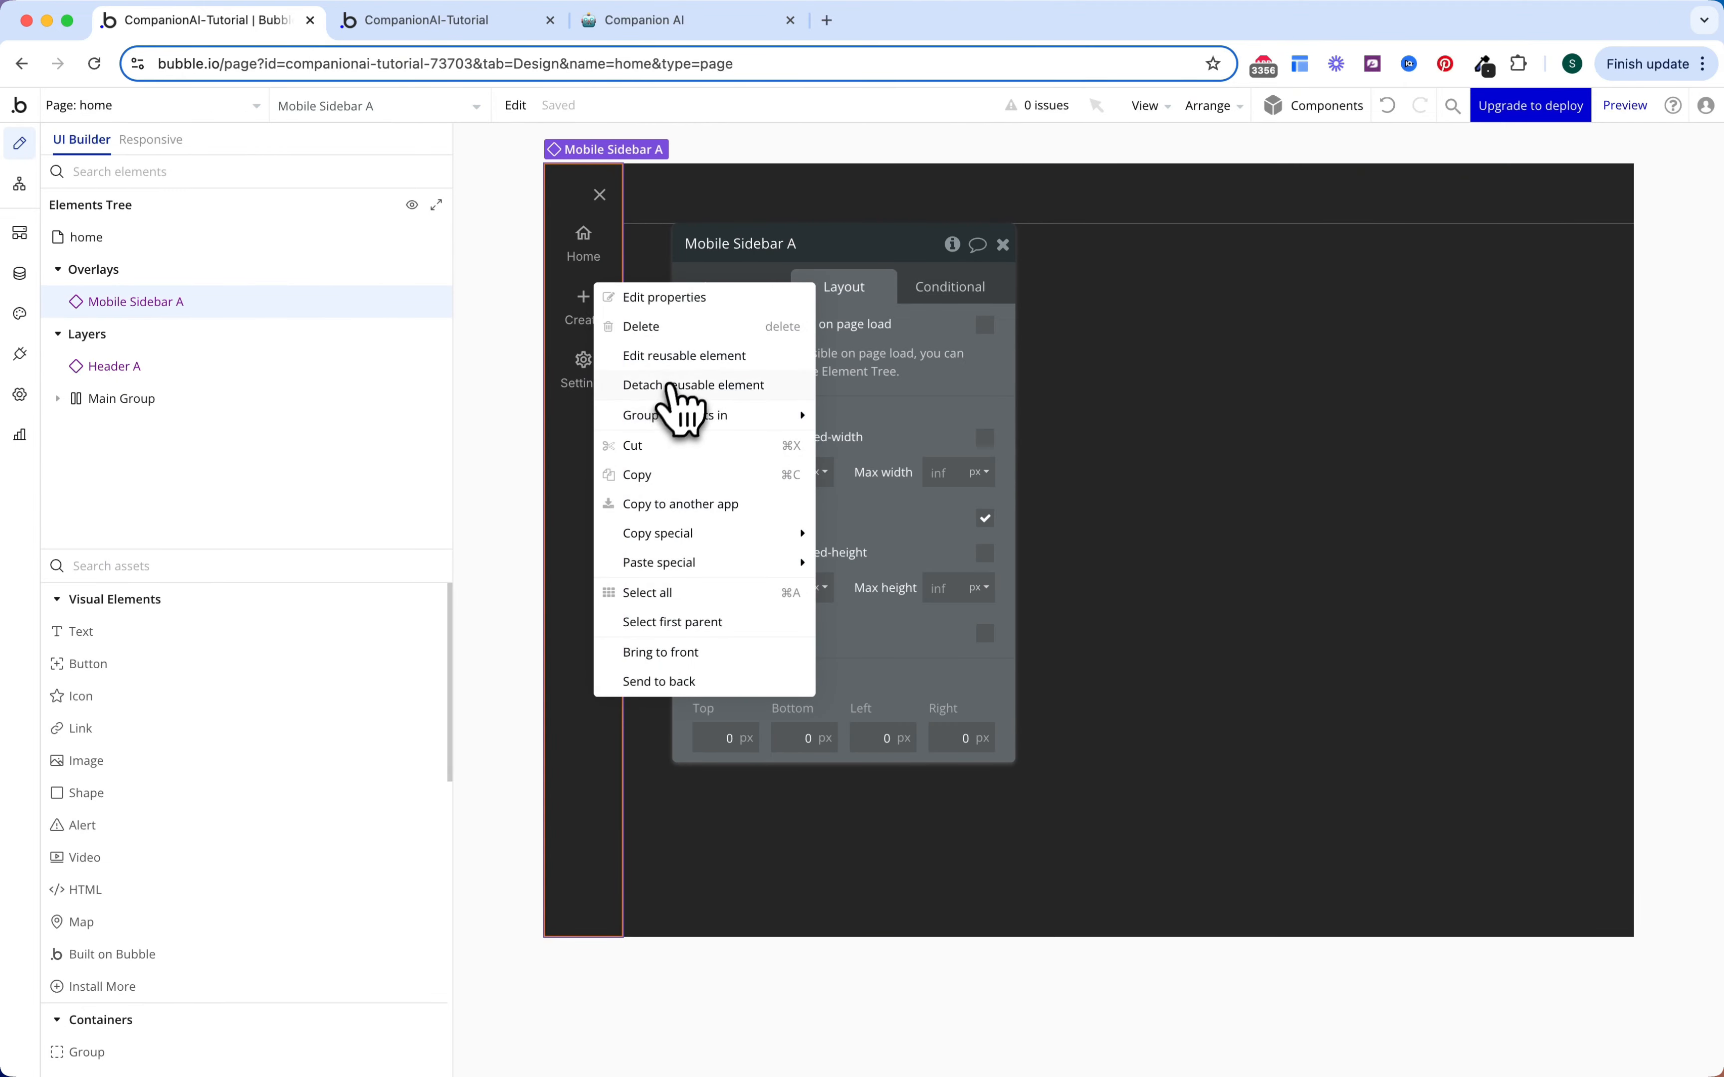
click(685, 356)
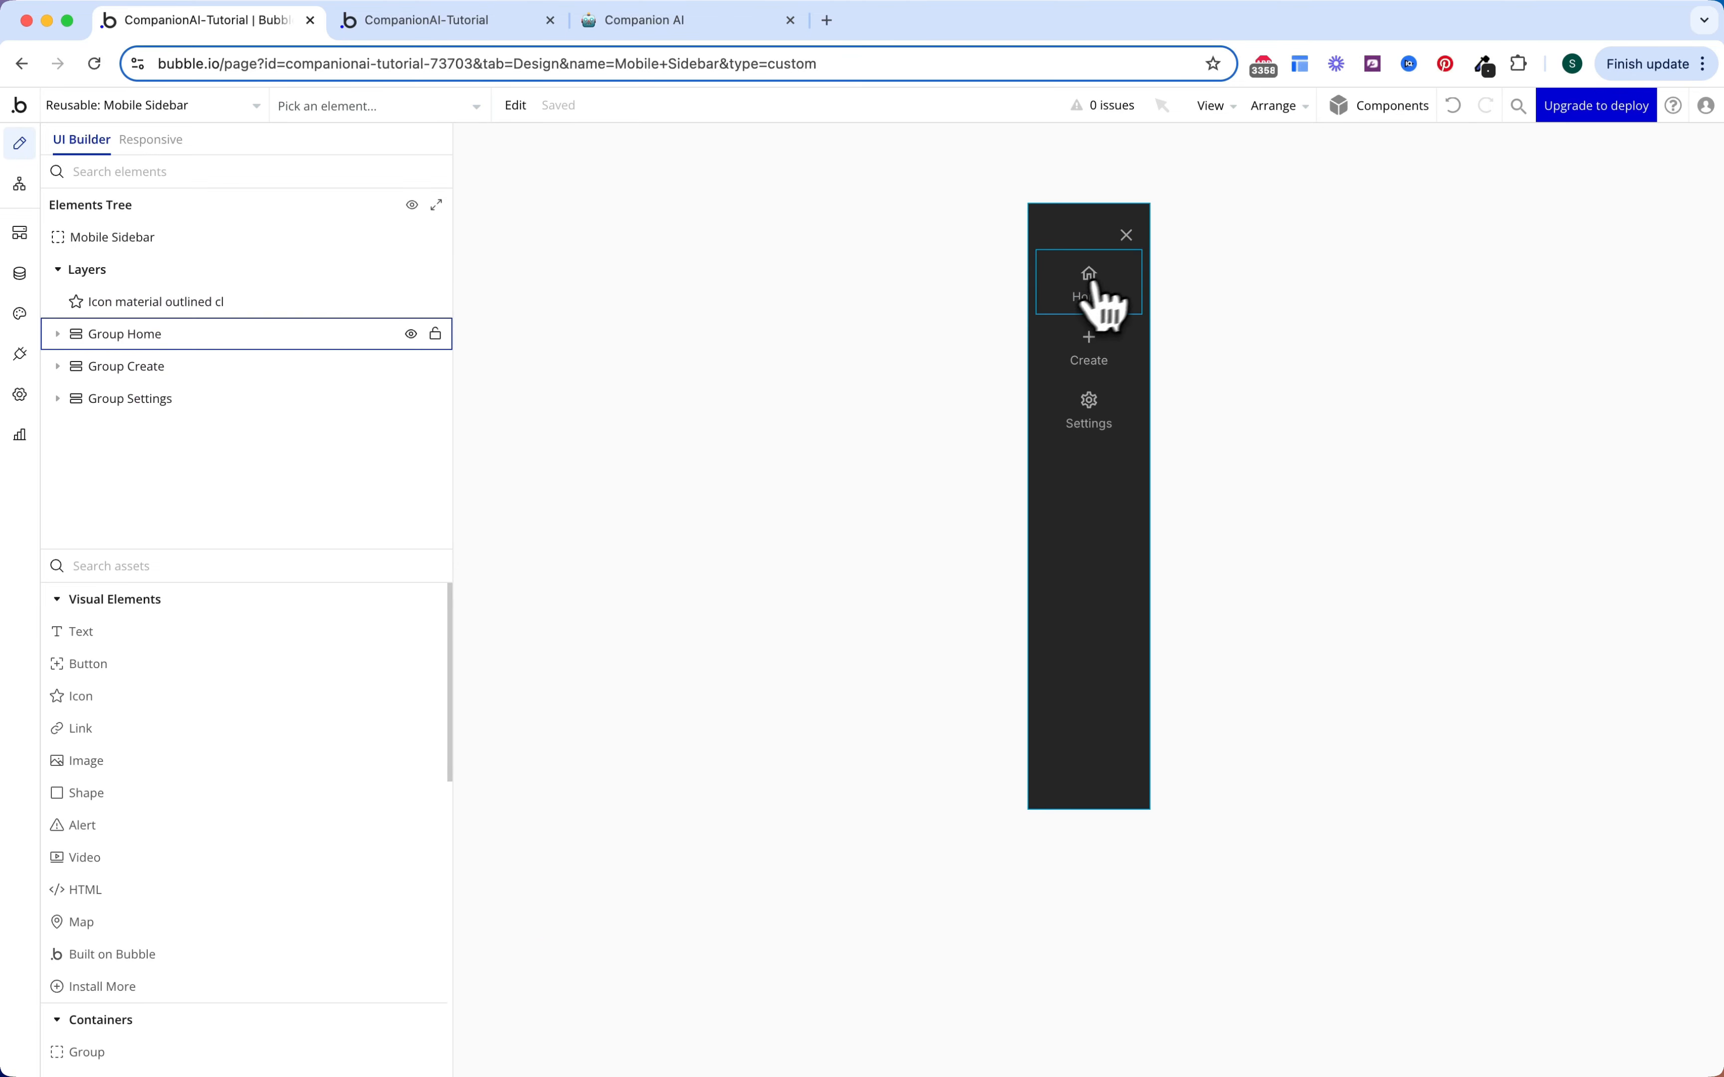
Step: Change Group Create's condition to check the Create OS Menu option instead of Home
double_click(1133, 303)
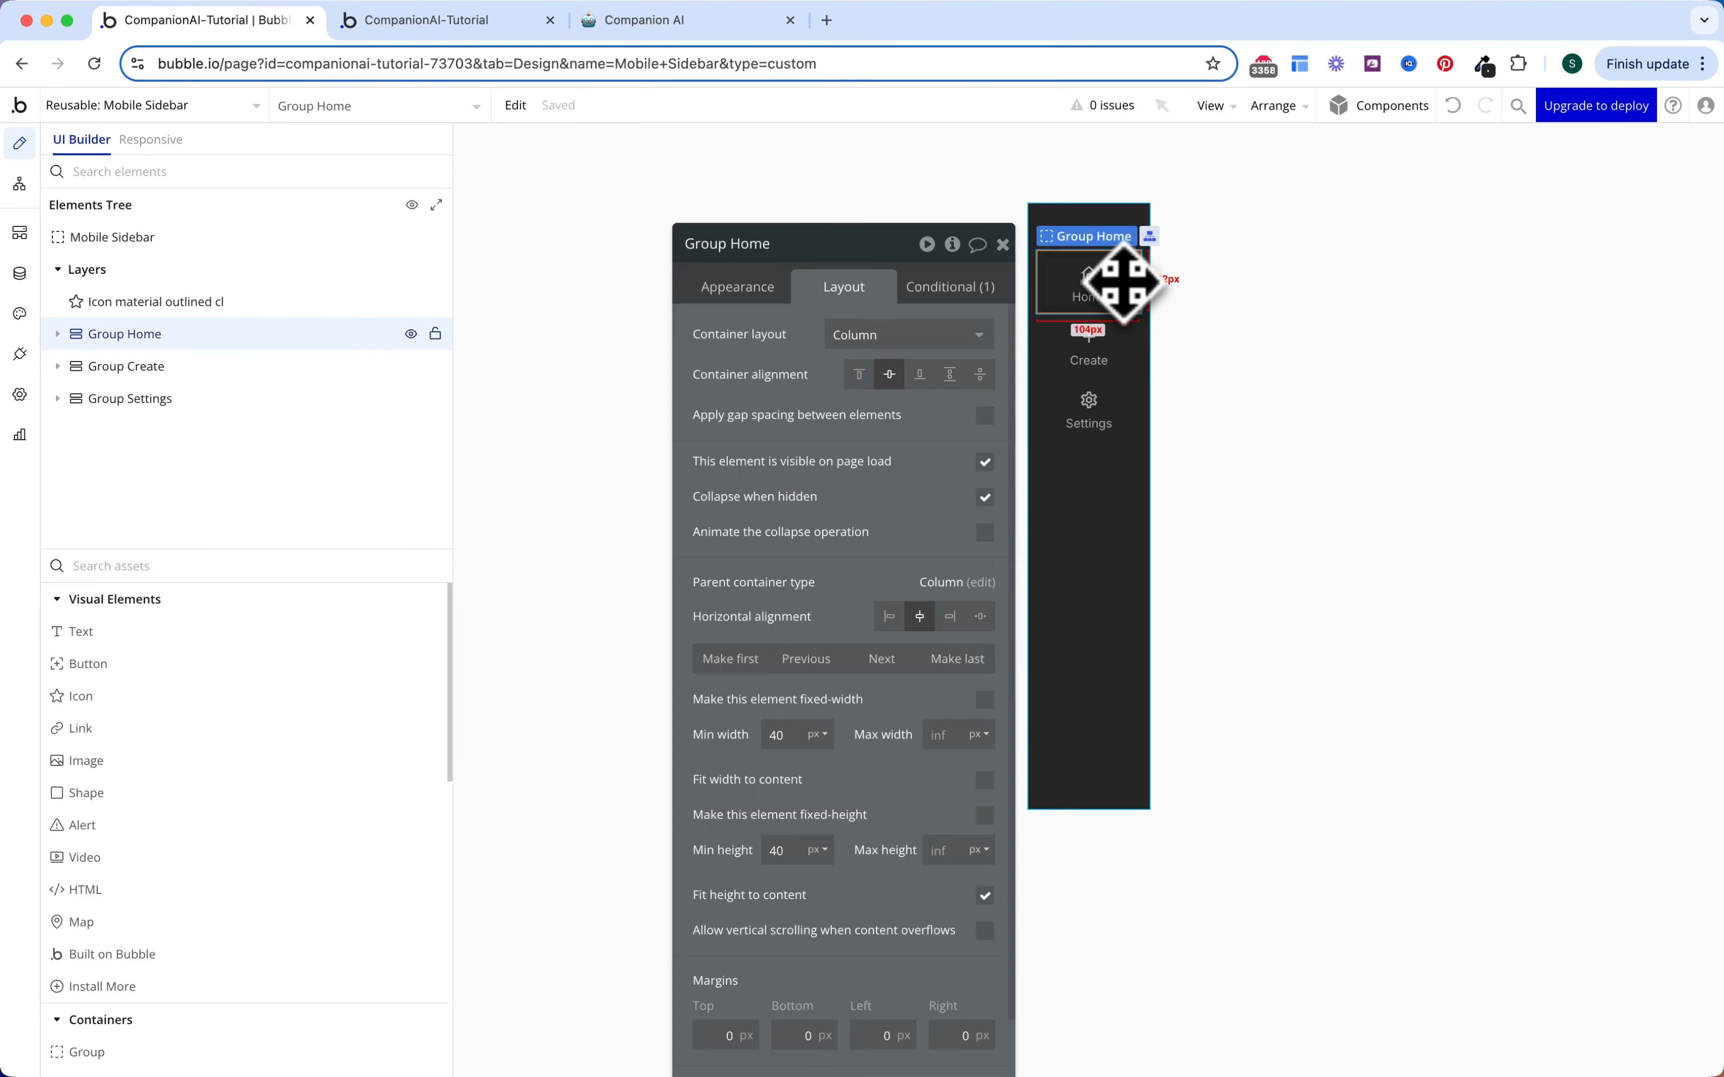
click(968, 292)
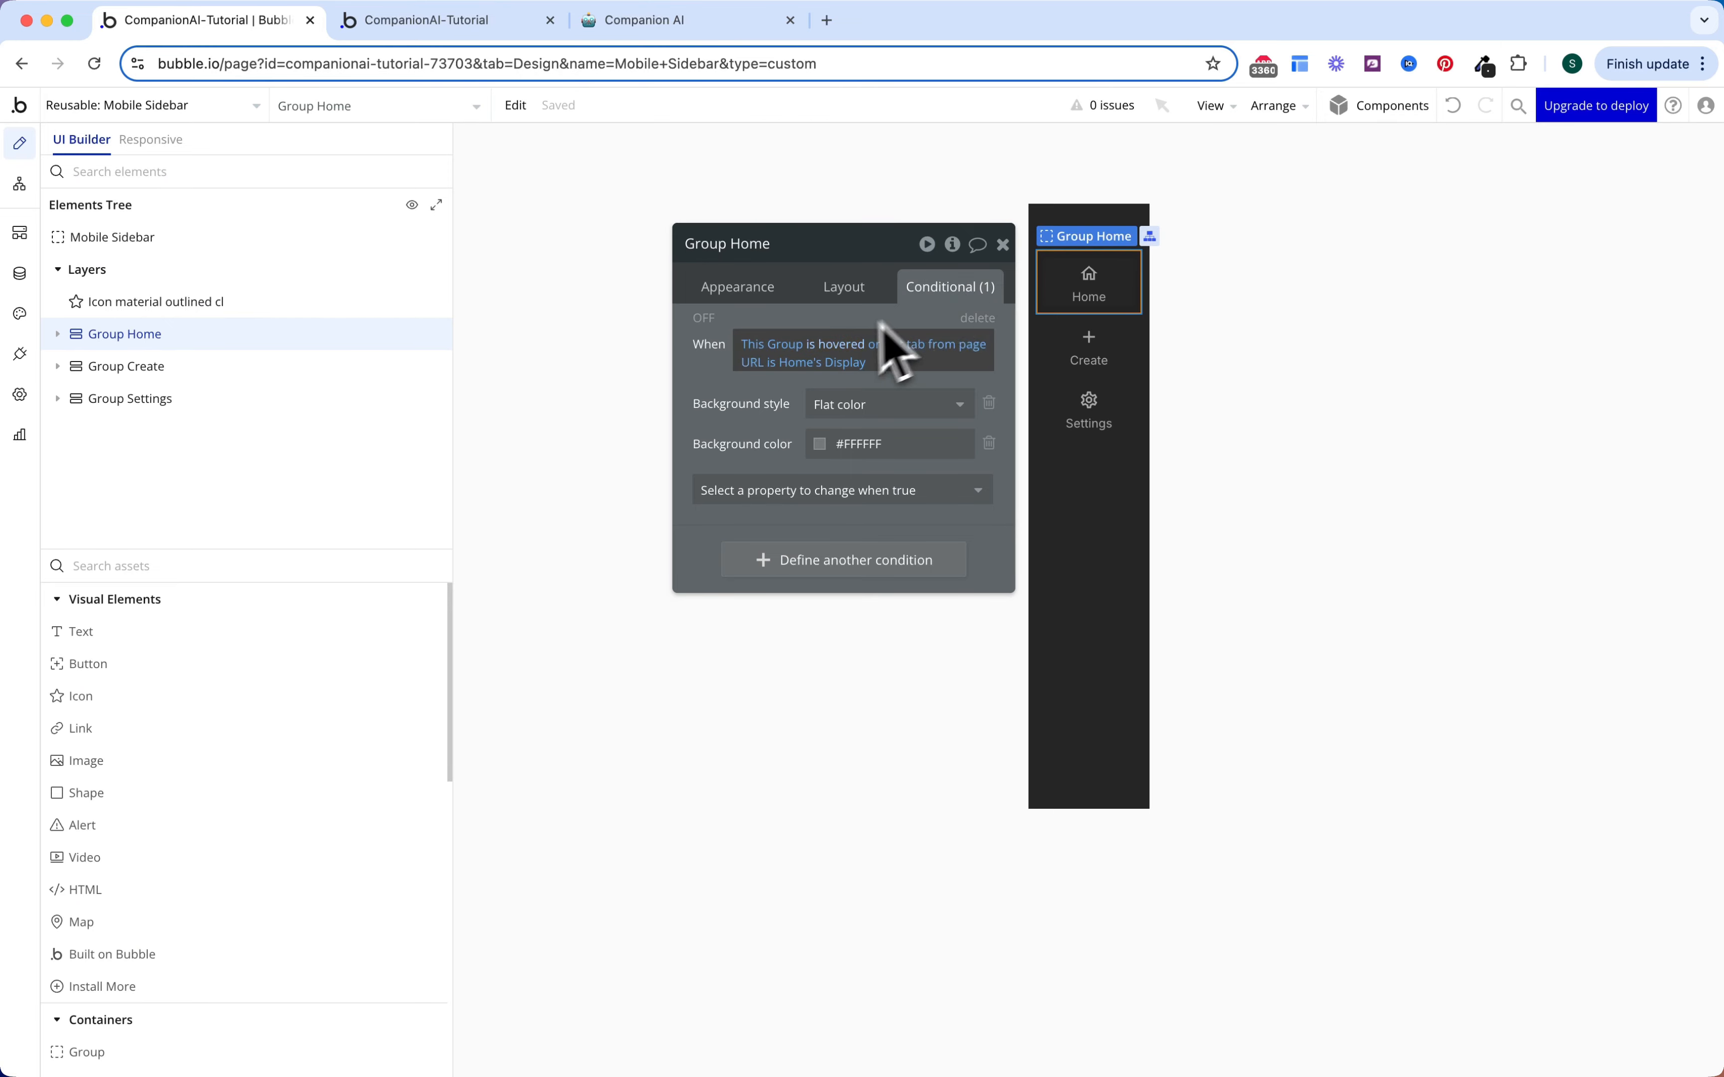
click(1123, 345)
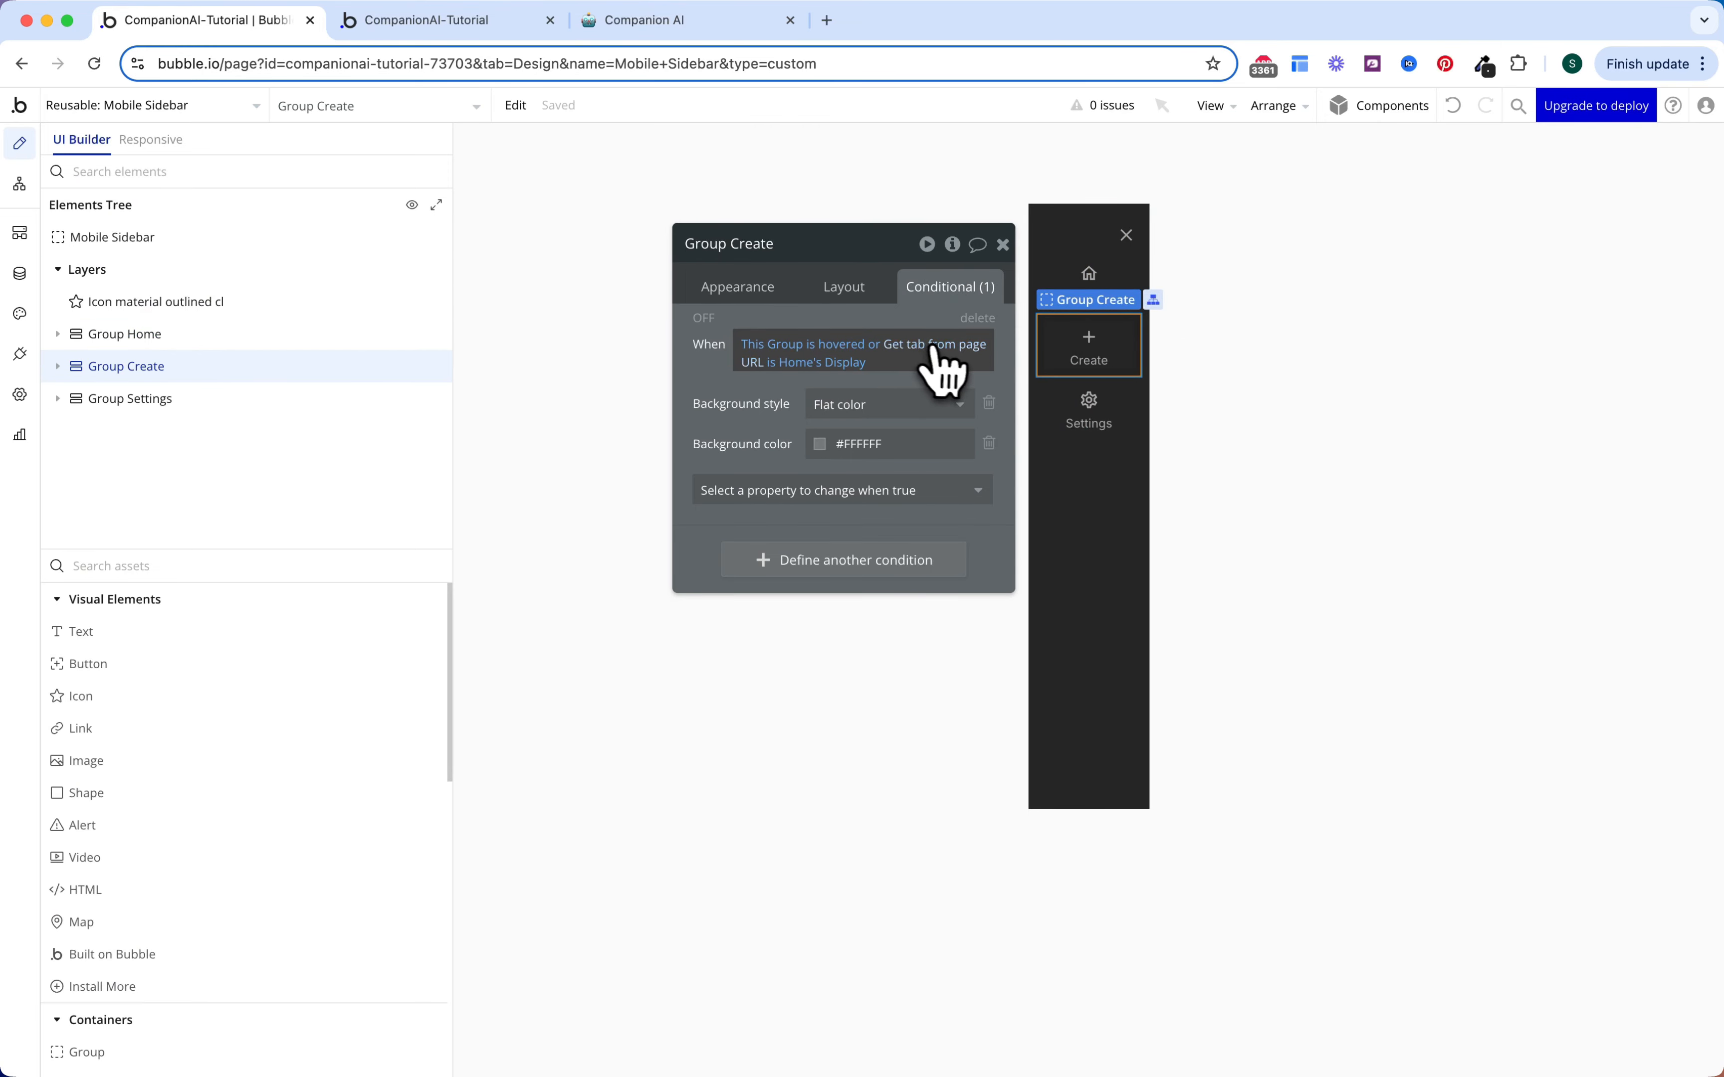
click(798, 362)
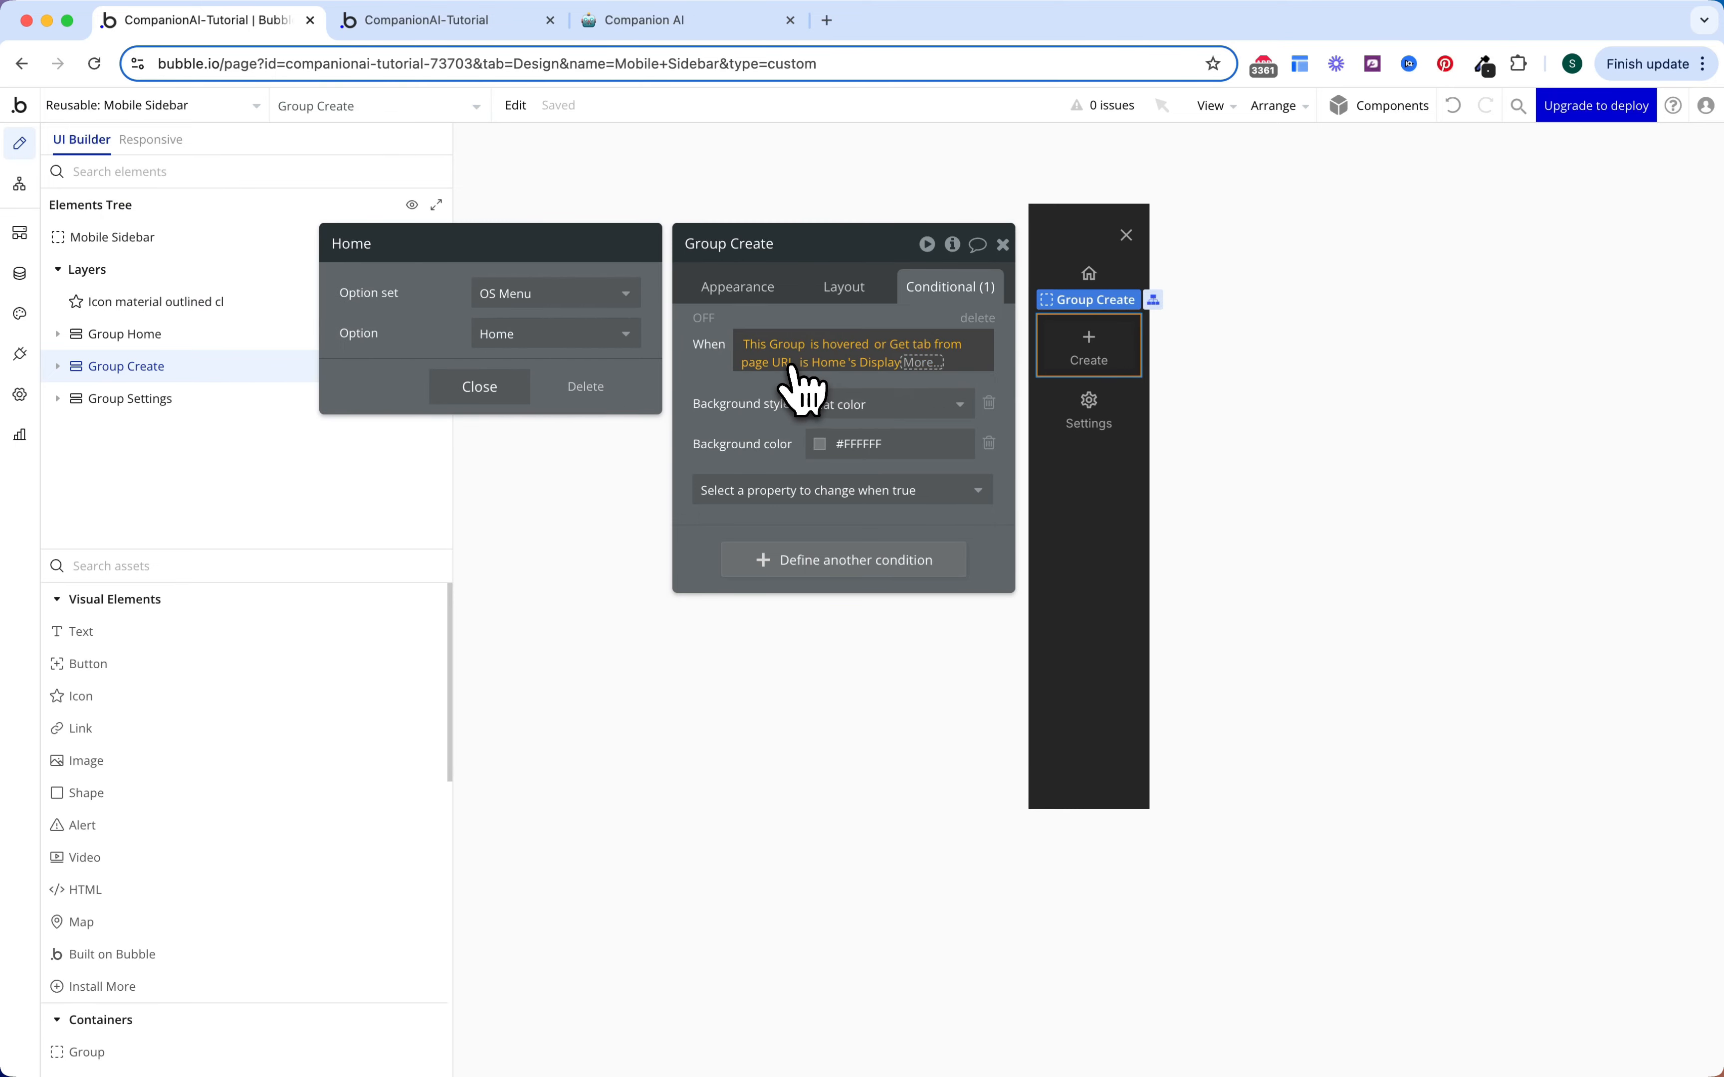
click(531, 334)
click(523, 426)
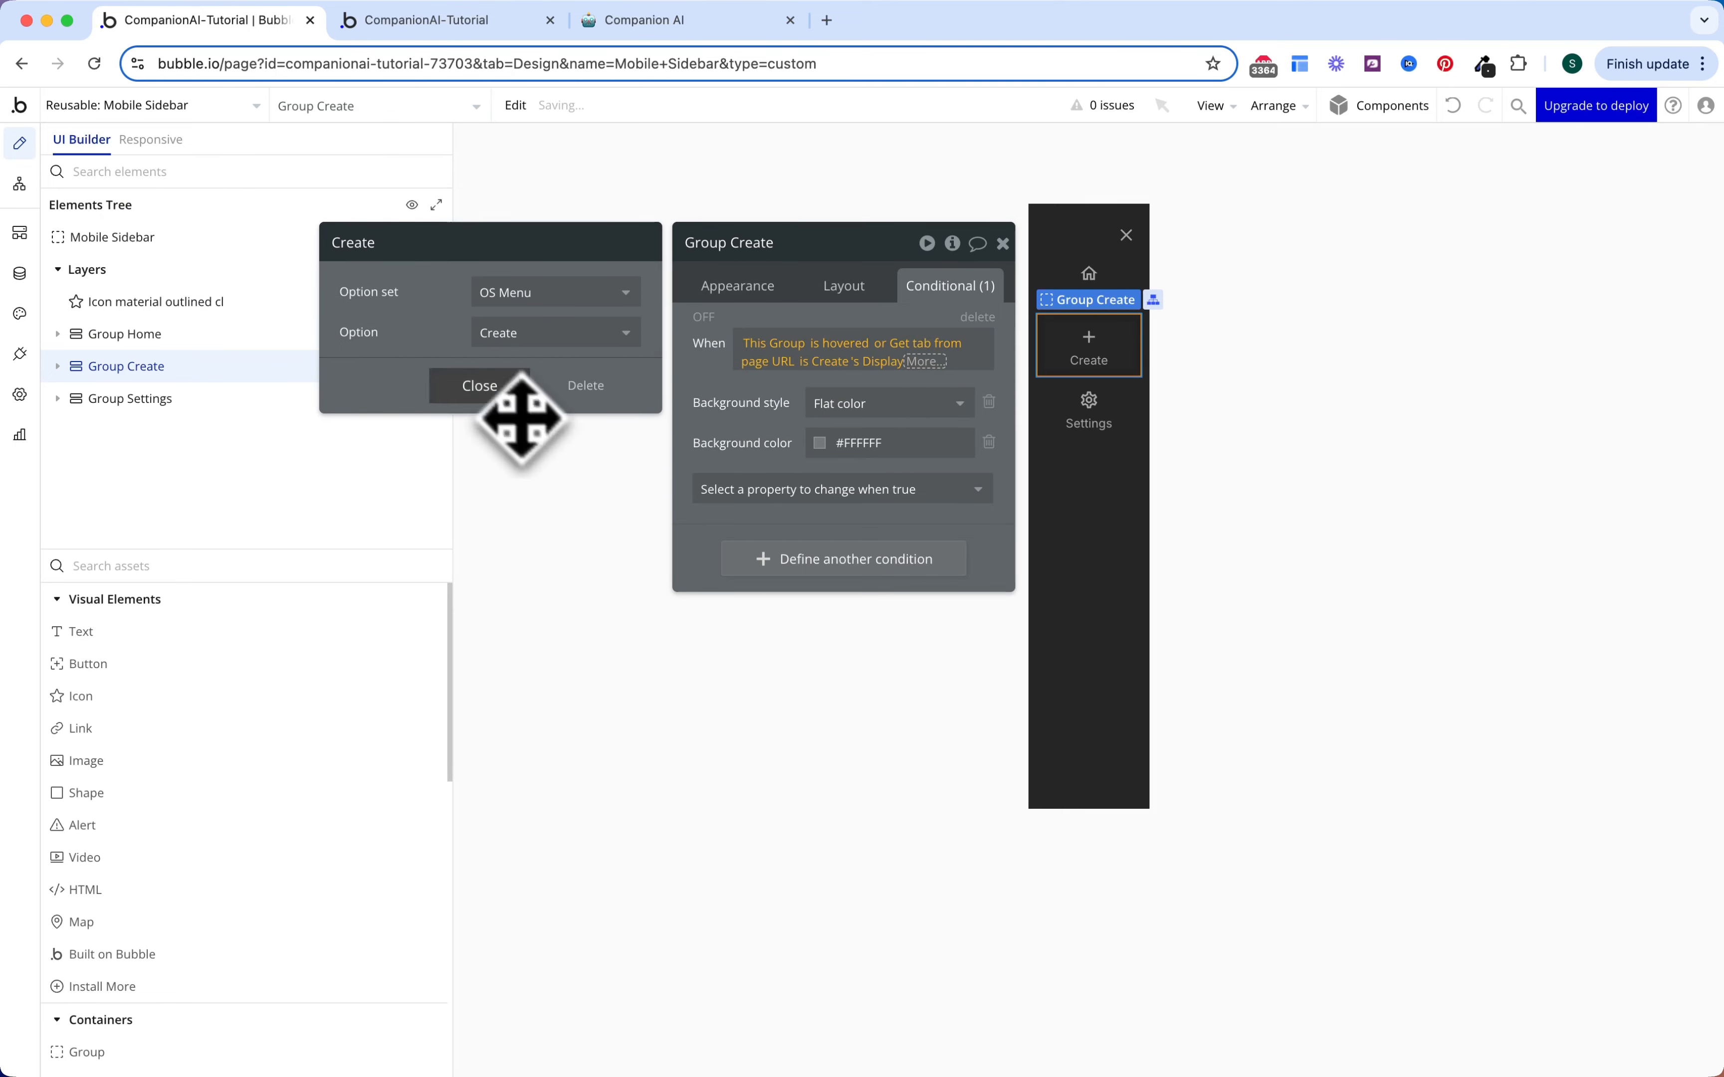
Step: Point the conditions of Group Settings, the Settings label and the settings icon to Settings
click(1133, 424)
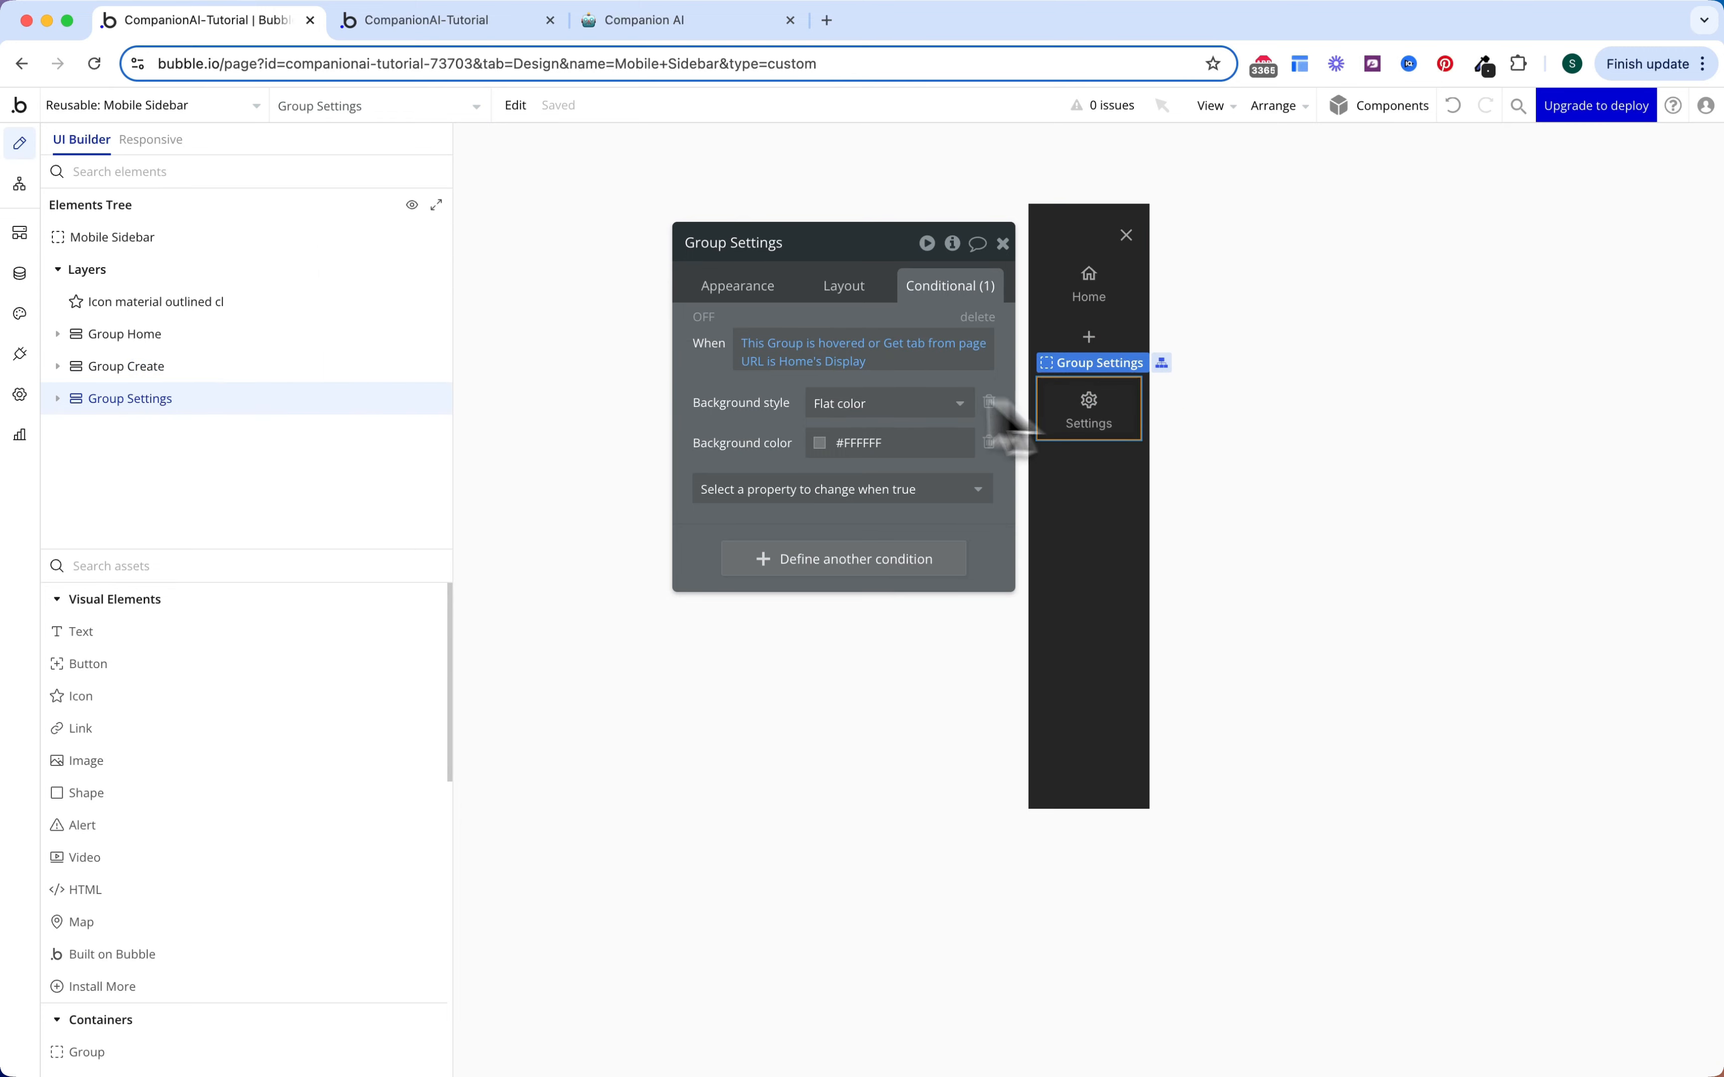
click(819, 361)
click(549, 333)
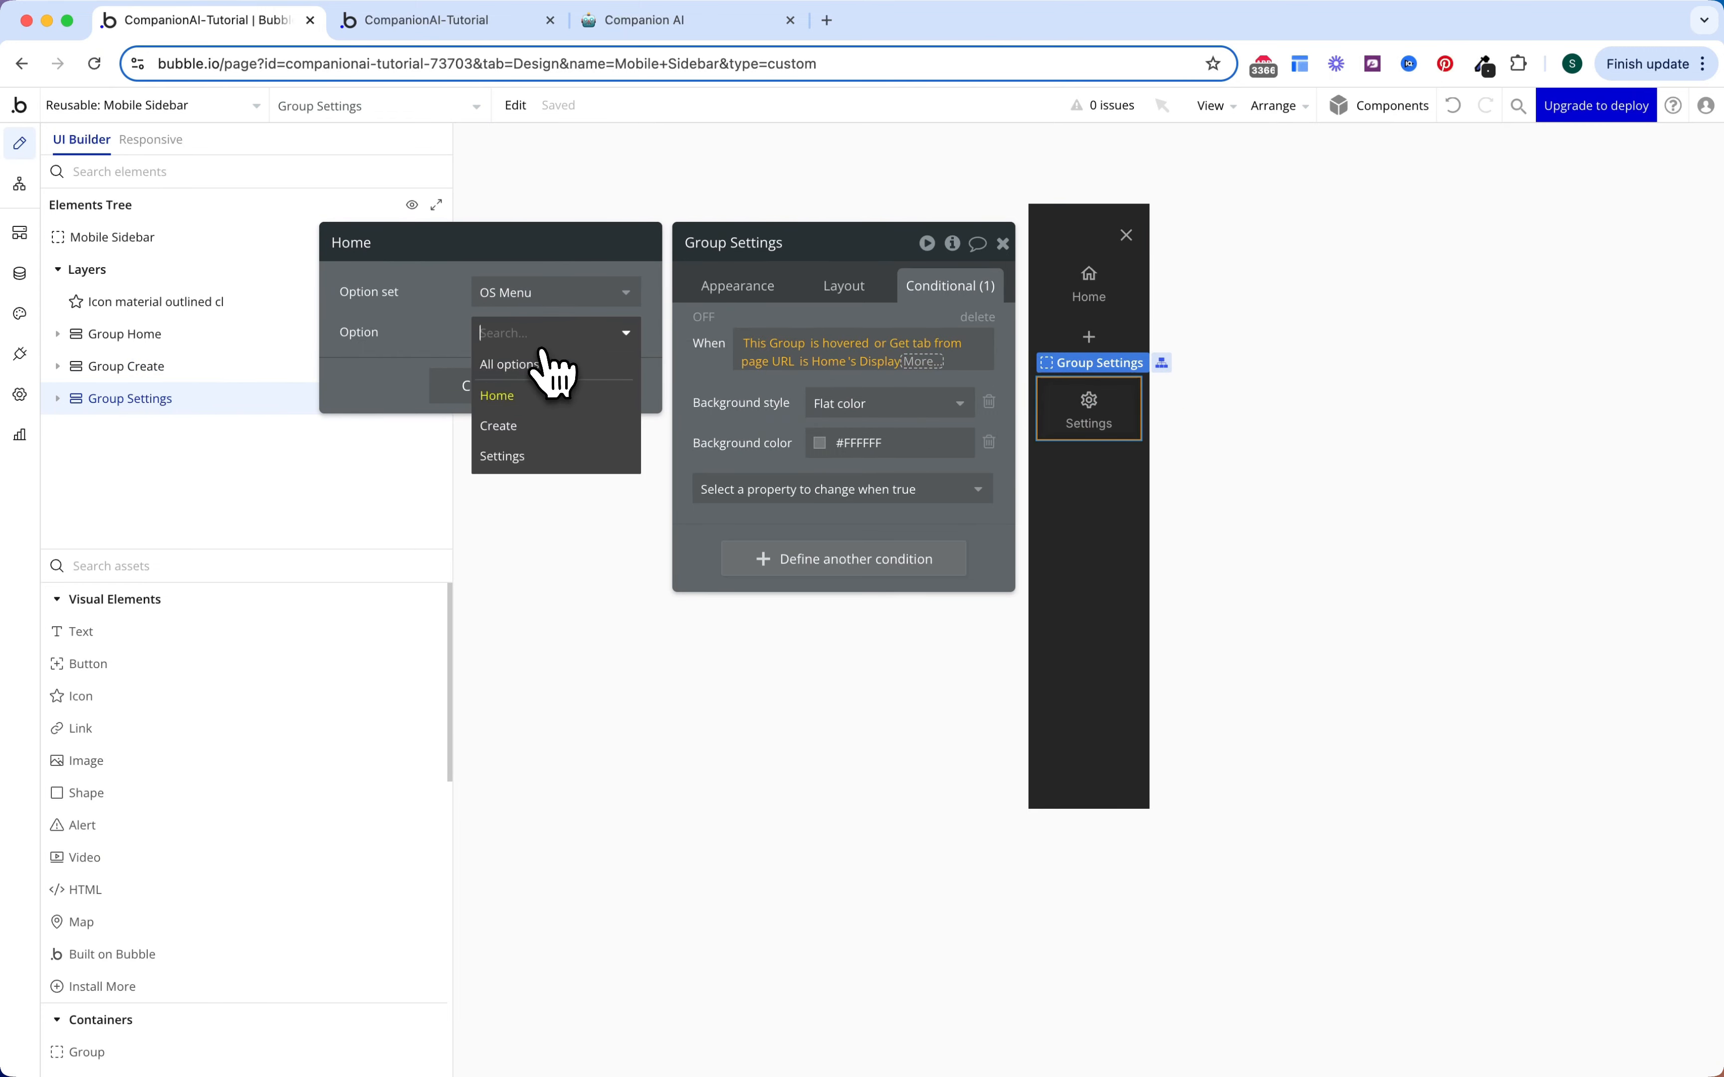
click(546, 459)
click(1090, 426)
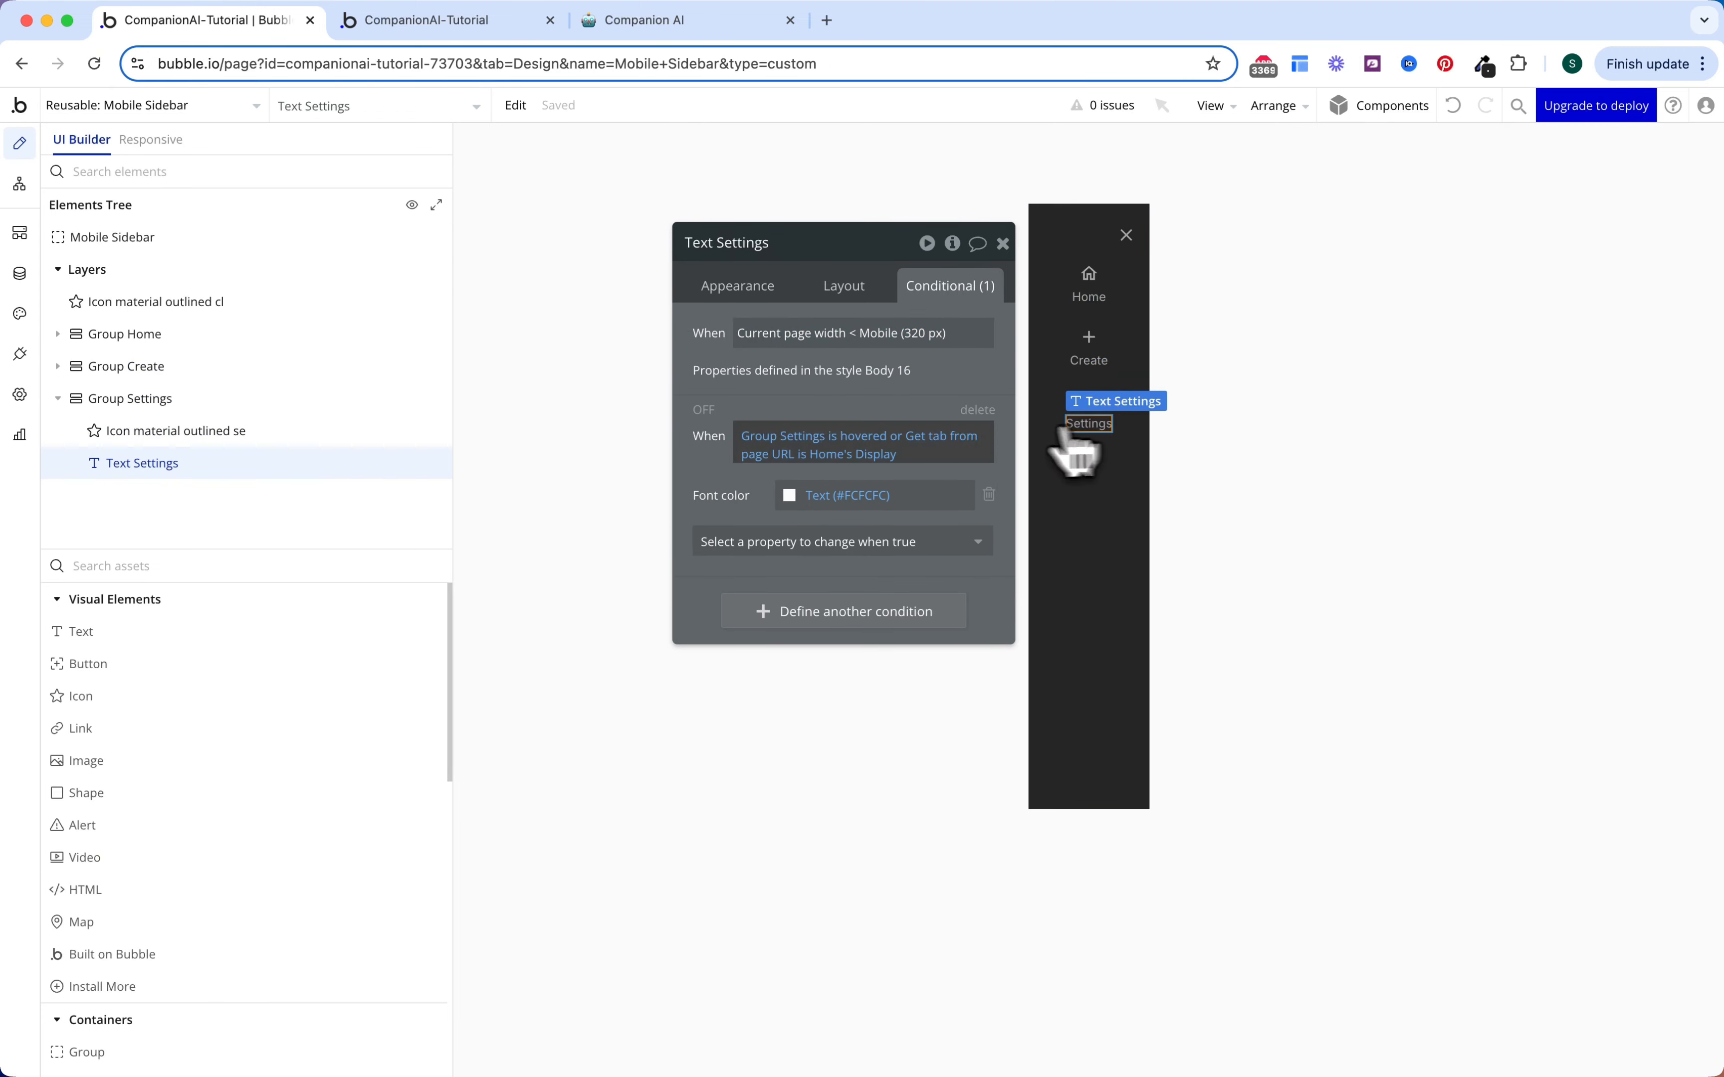
click(830, 454)
click(549, 333)
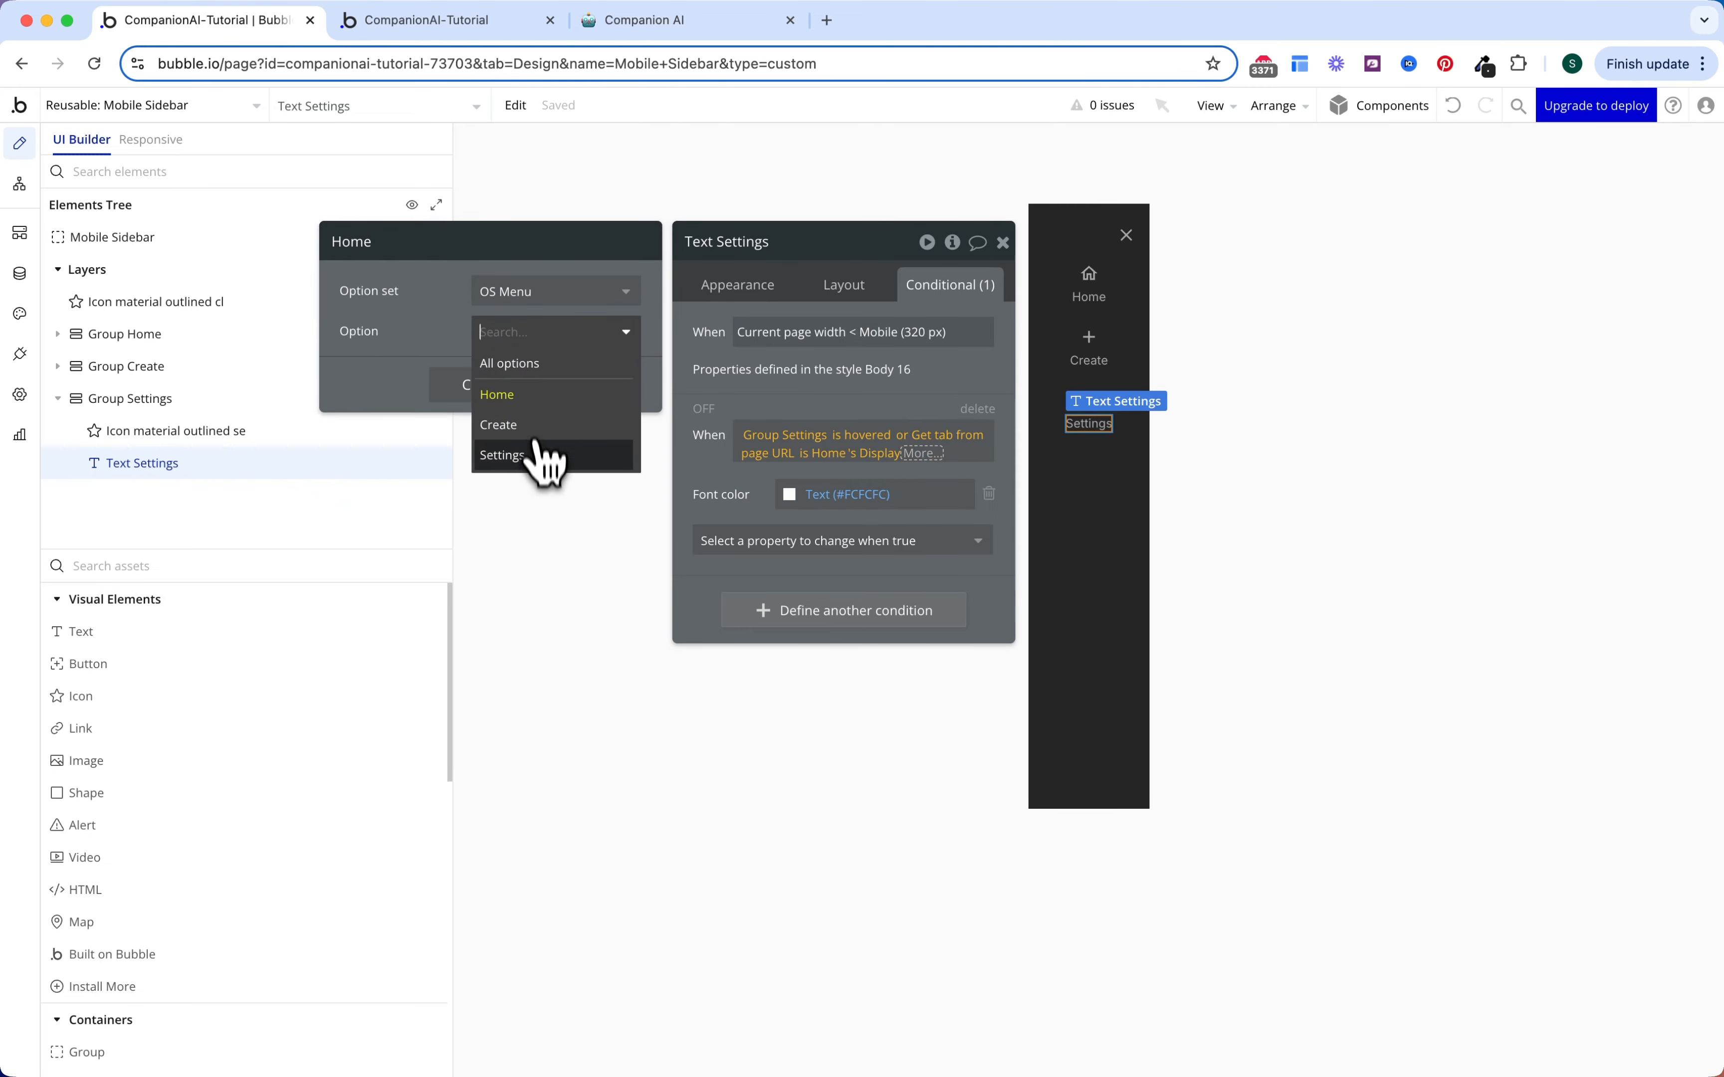
click(546, 459)
click(1091, 401)
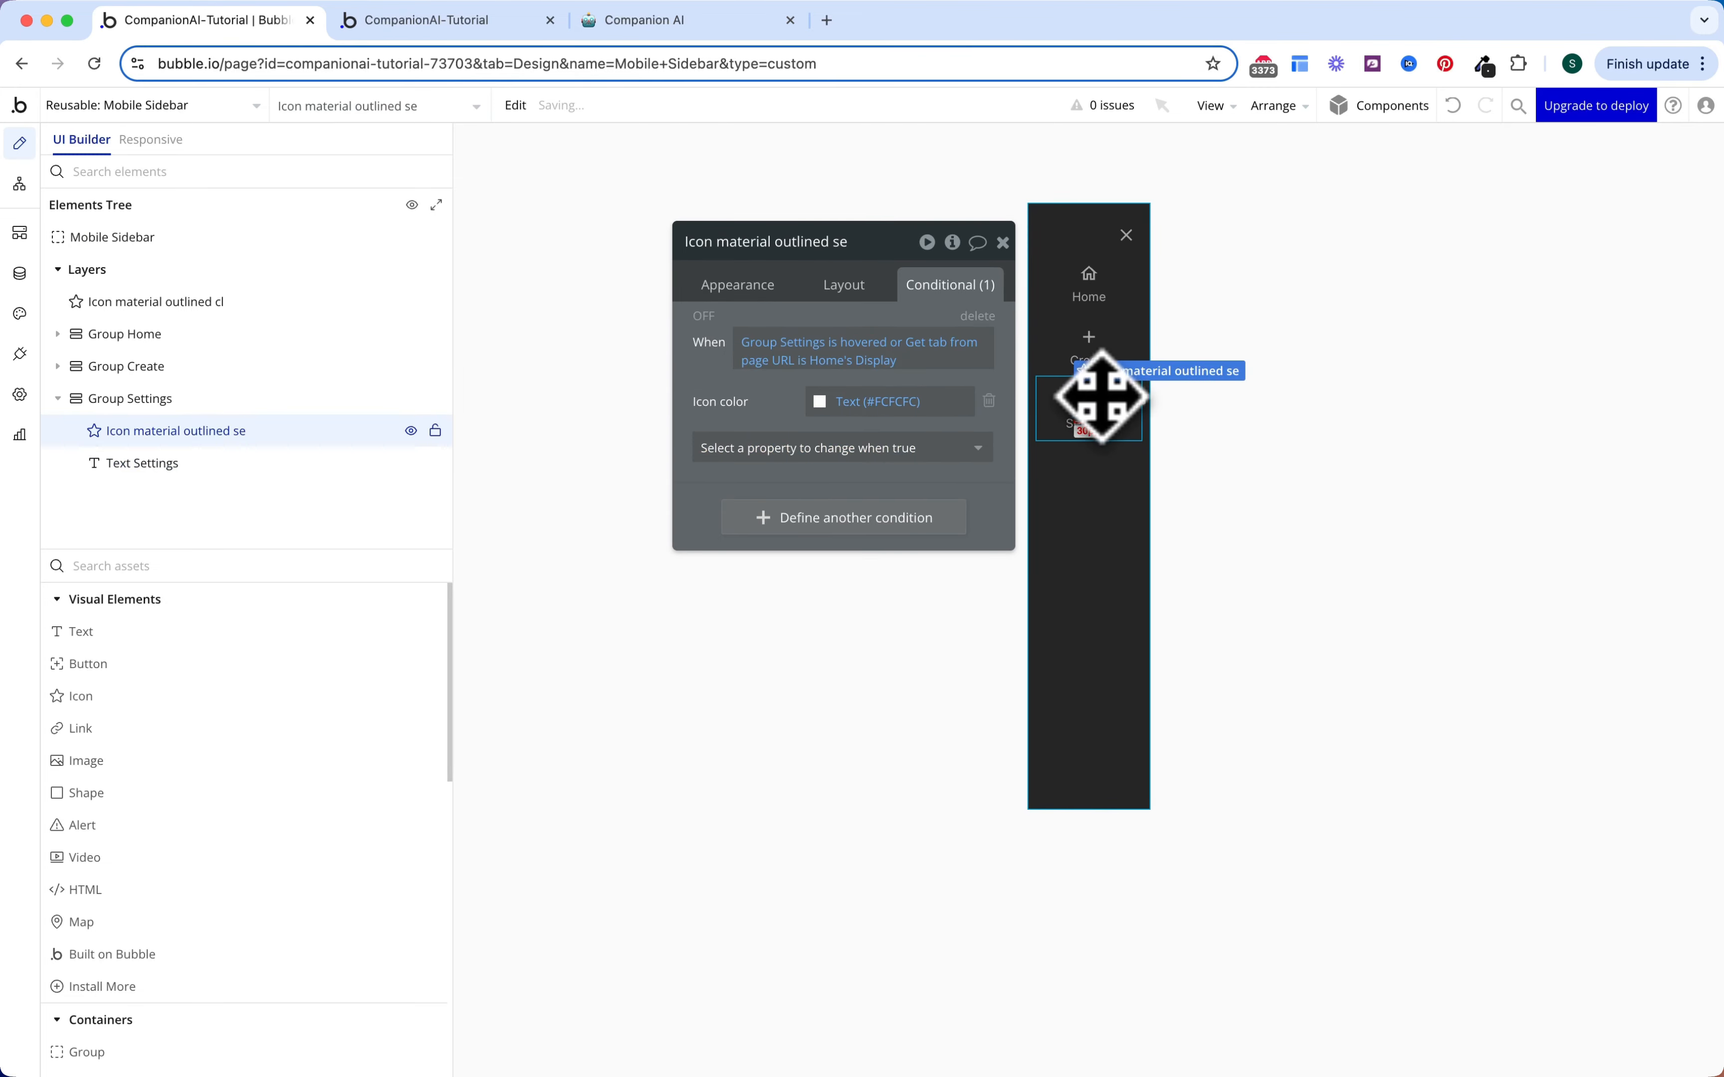
click(830, 360)
click(549, 331)
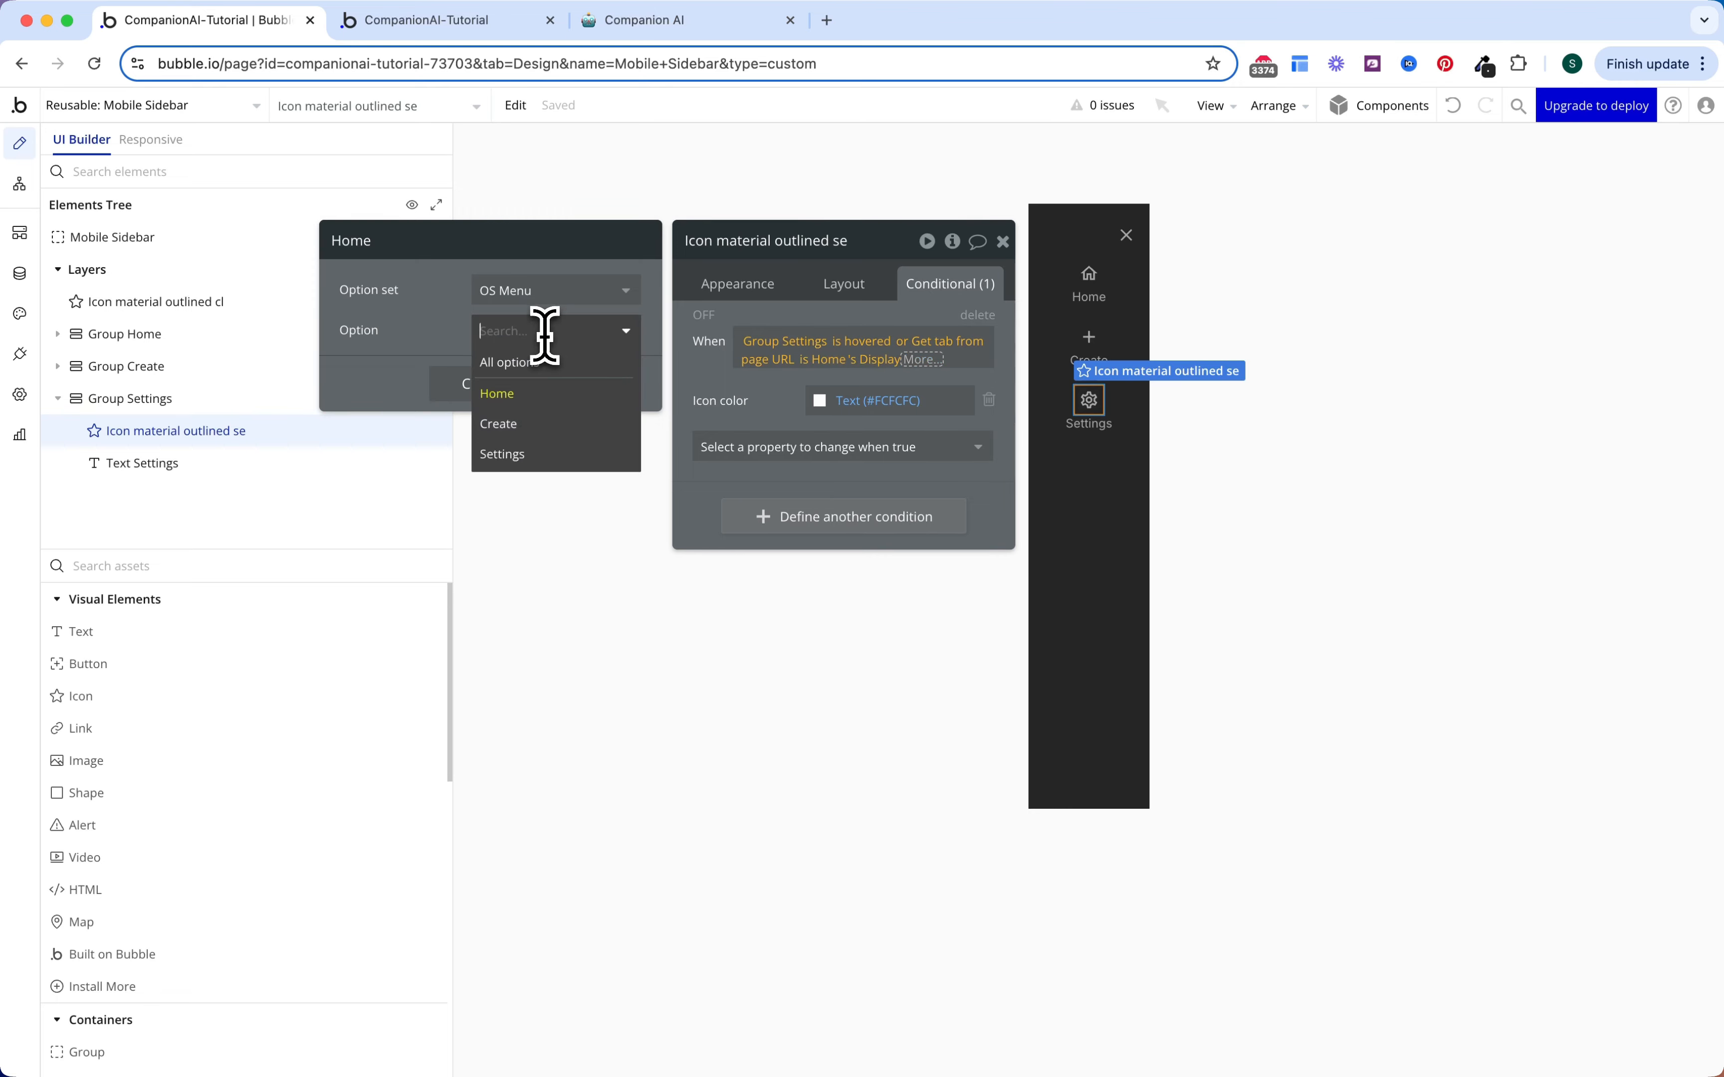
click(546, 453)
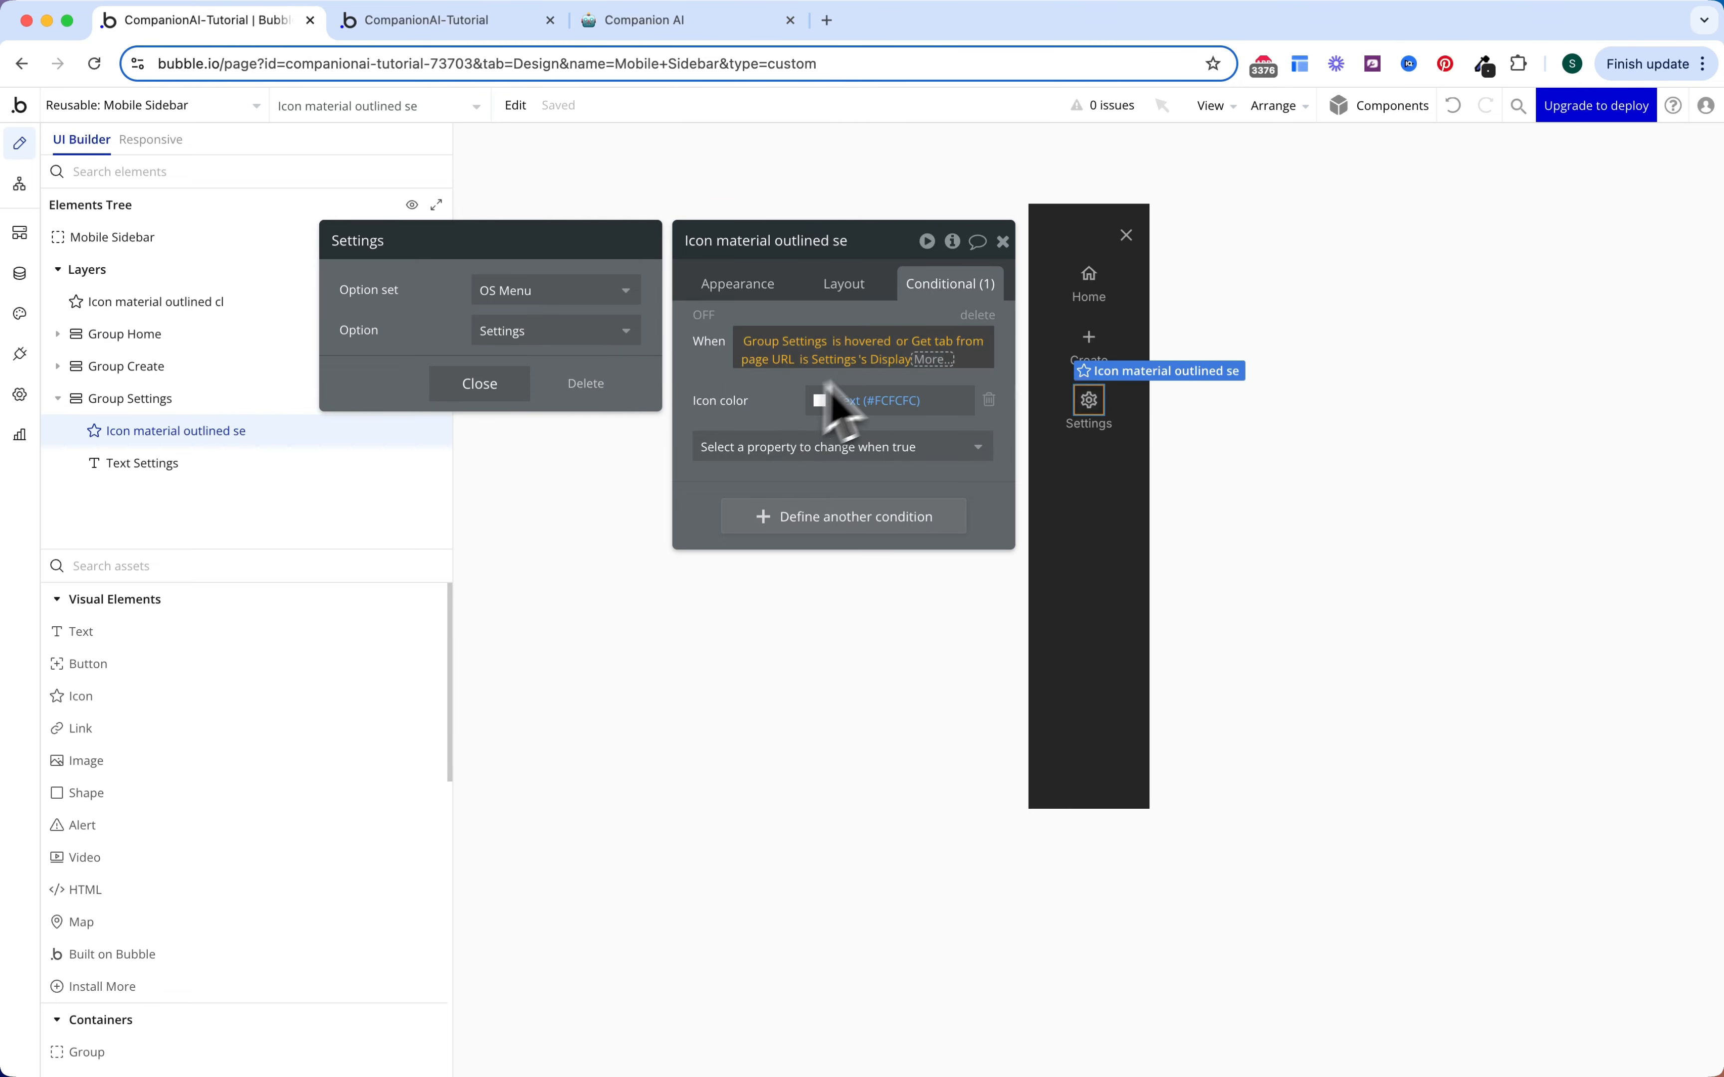
click(762, 416)
Step: Switch the Create label's and Create icon's conditions to check Create
click(1089, 358)
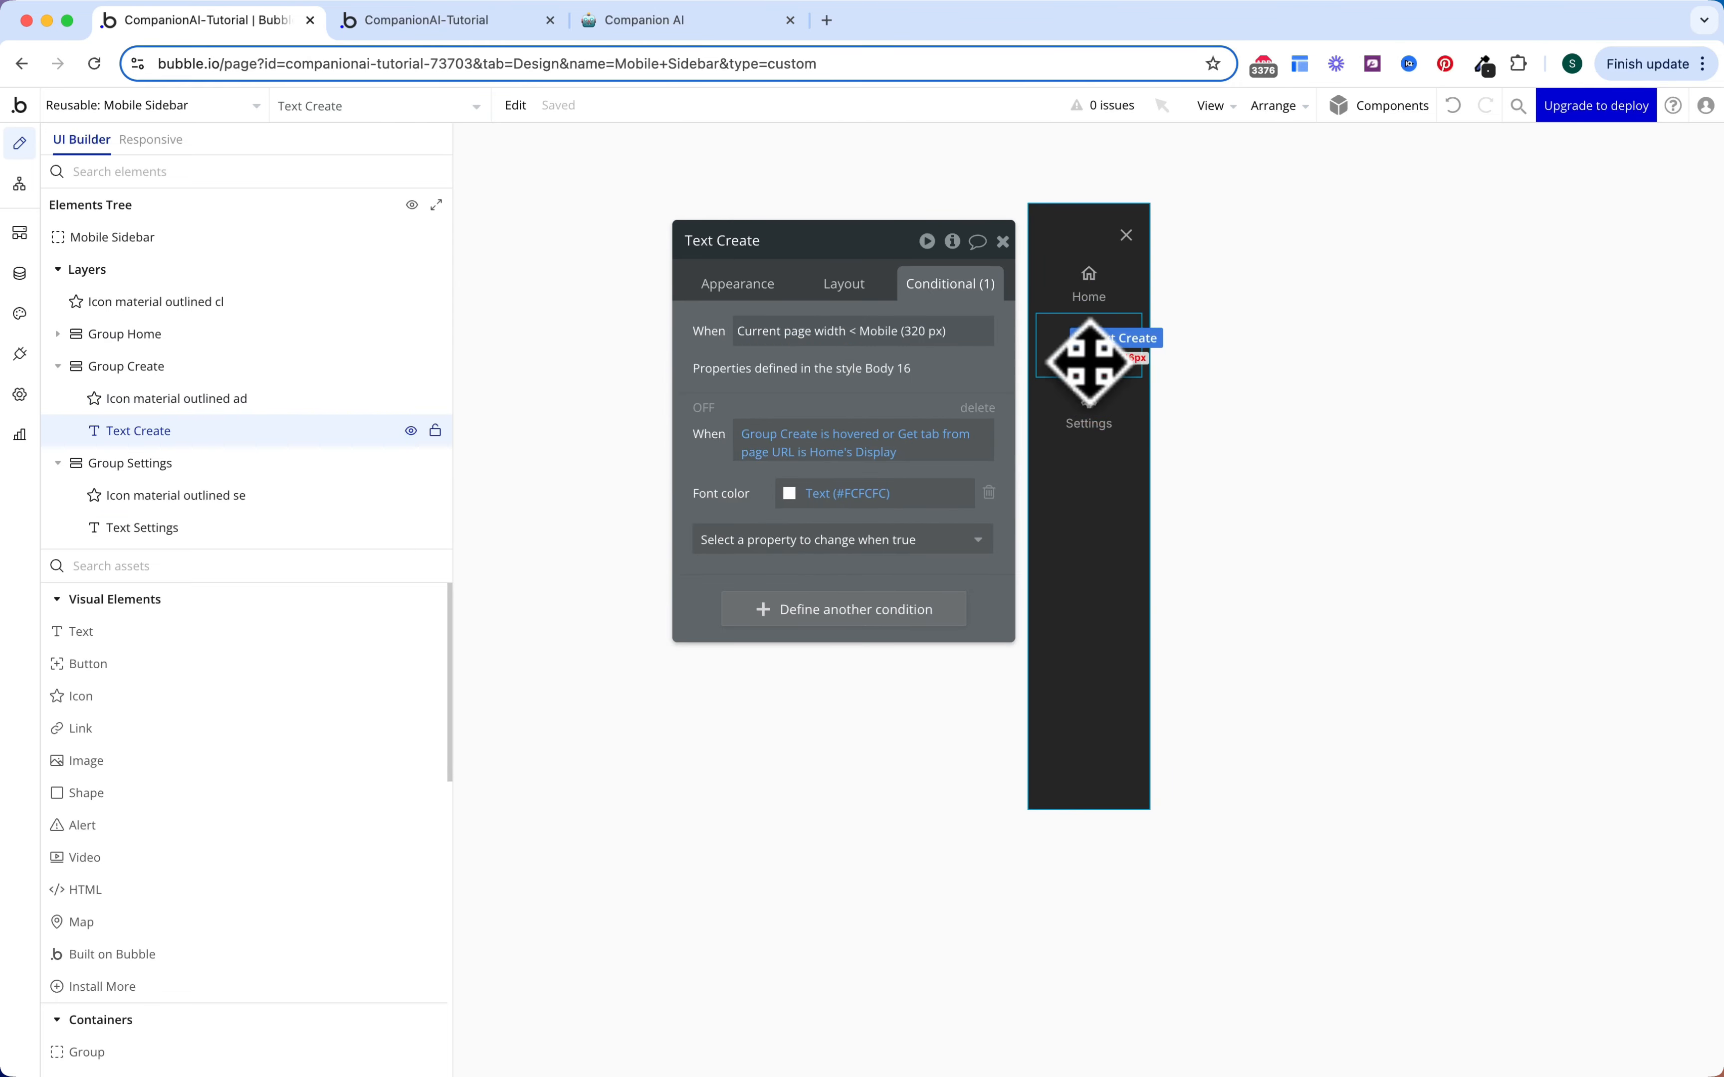
click(830, 452)
click(552, 331)
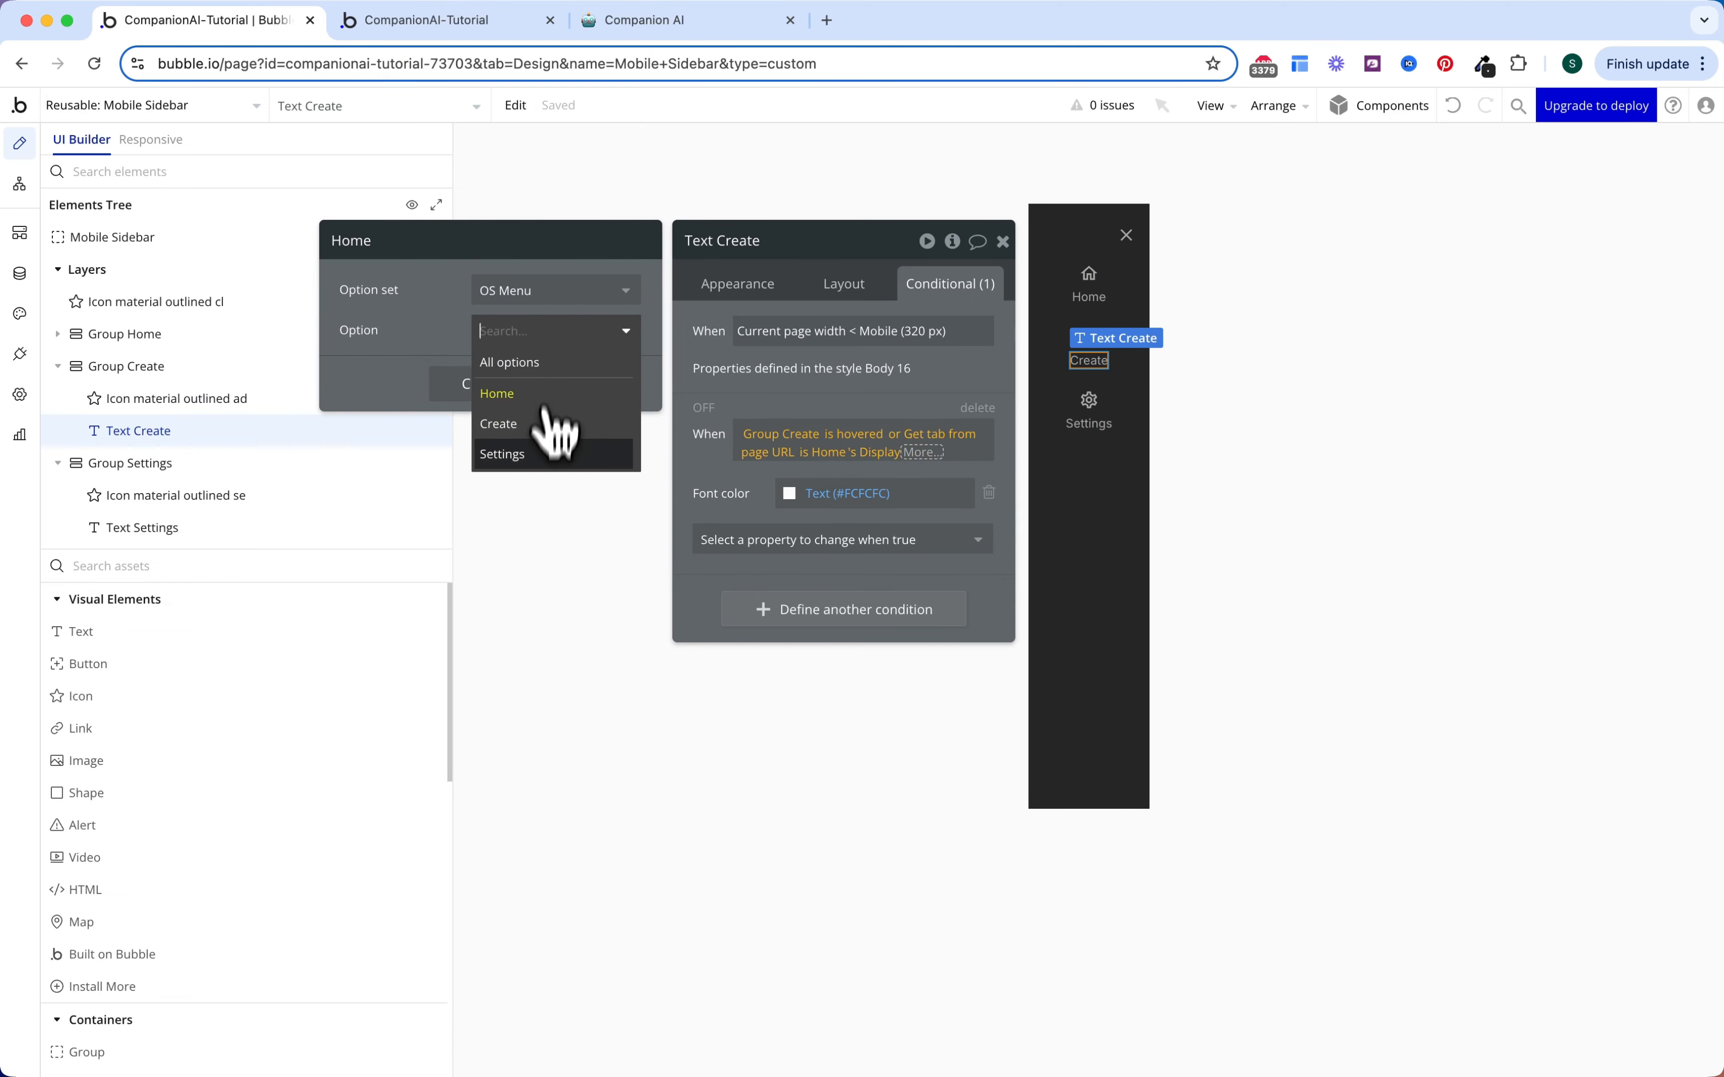
click(546, 422)
click(788, 404)
click(1089, 338)
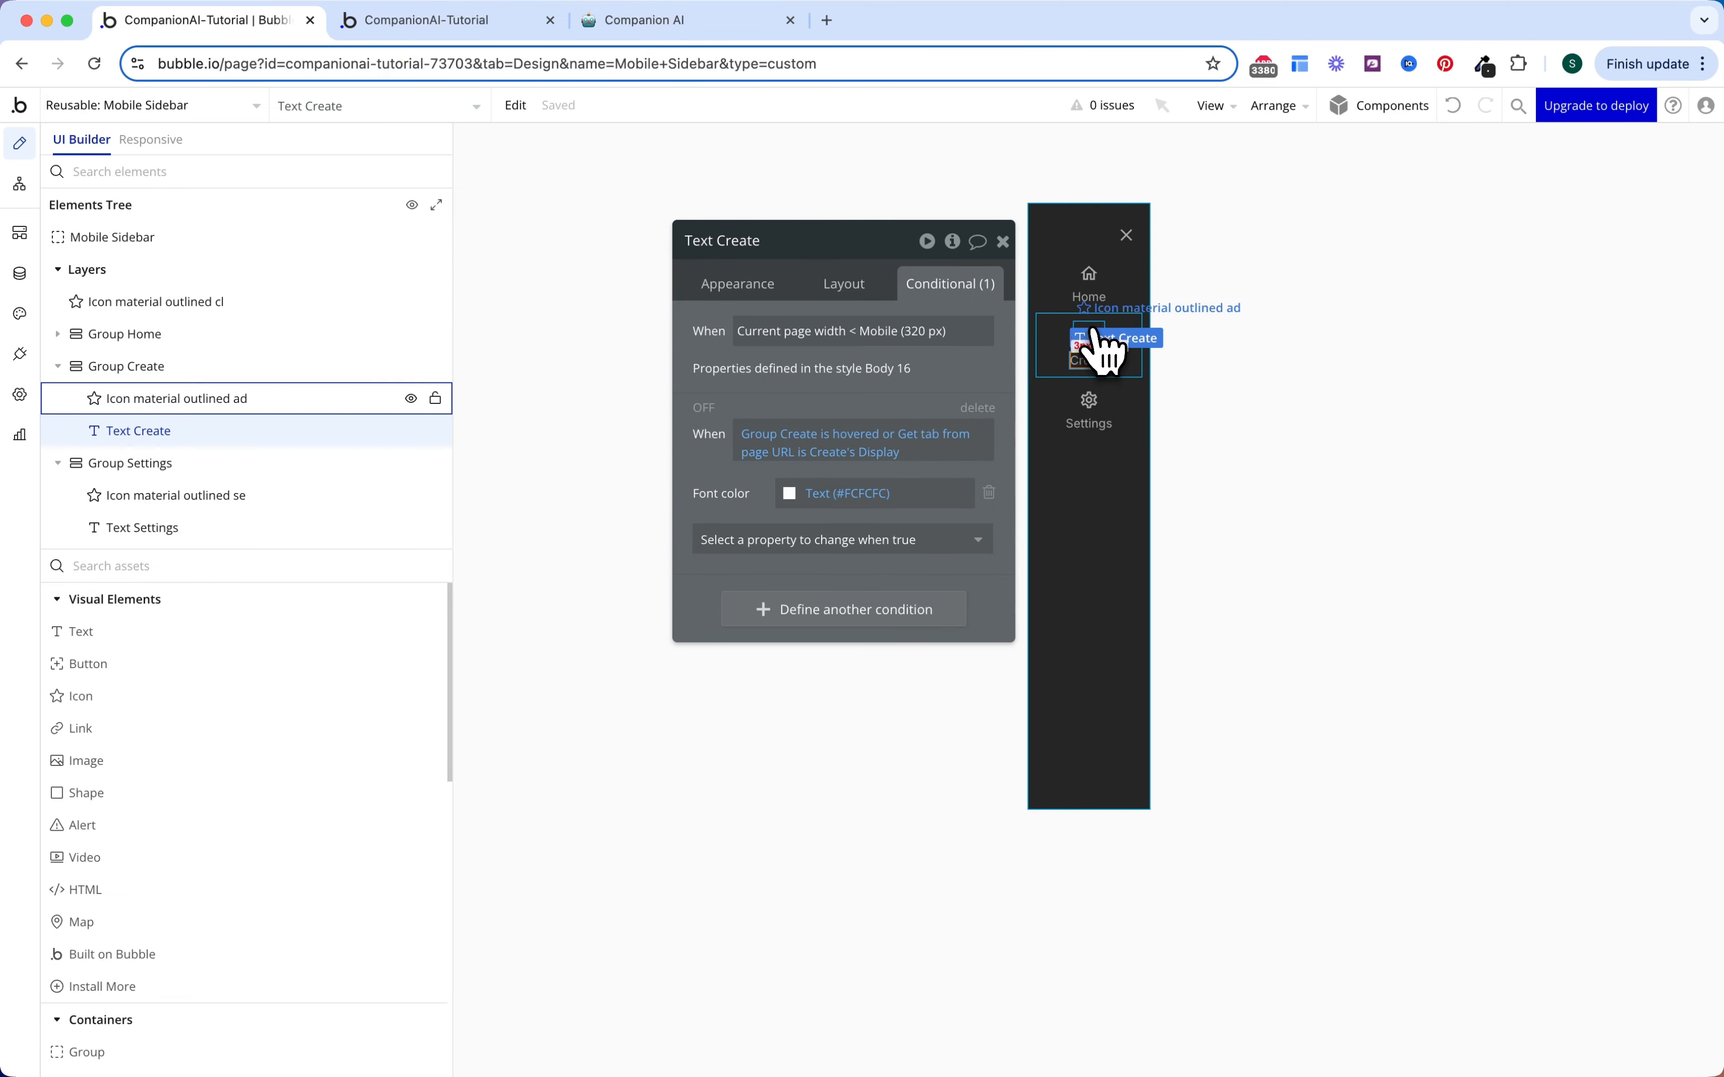
click(828, 358)
click(555, 331)
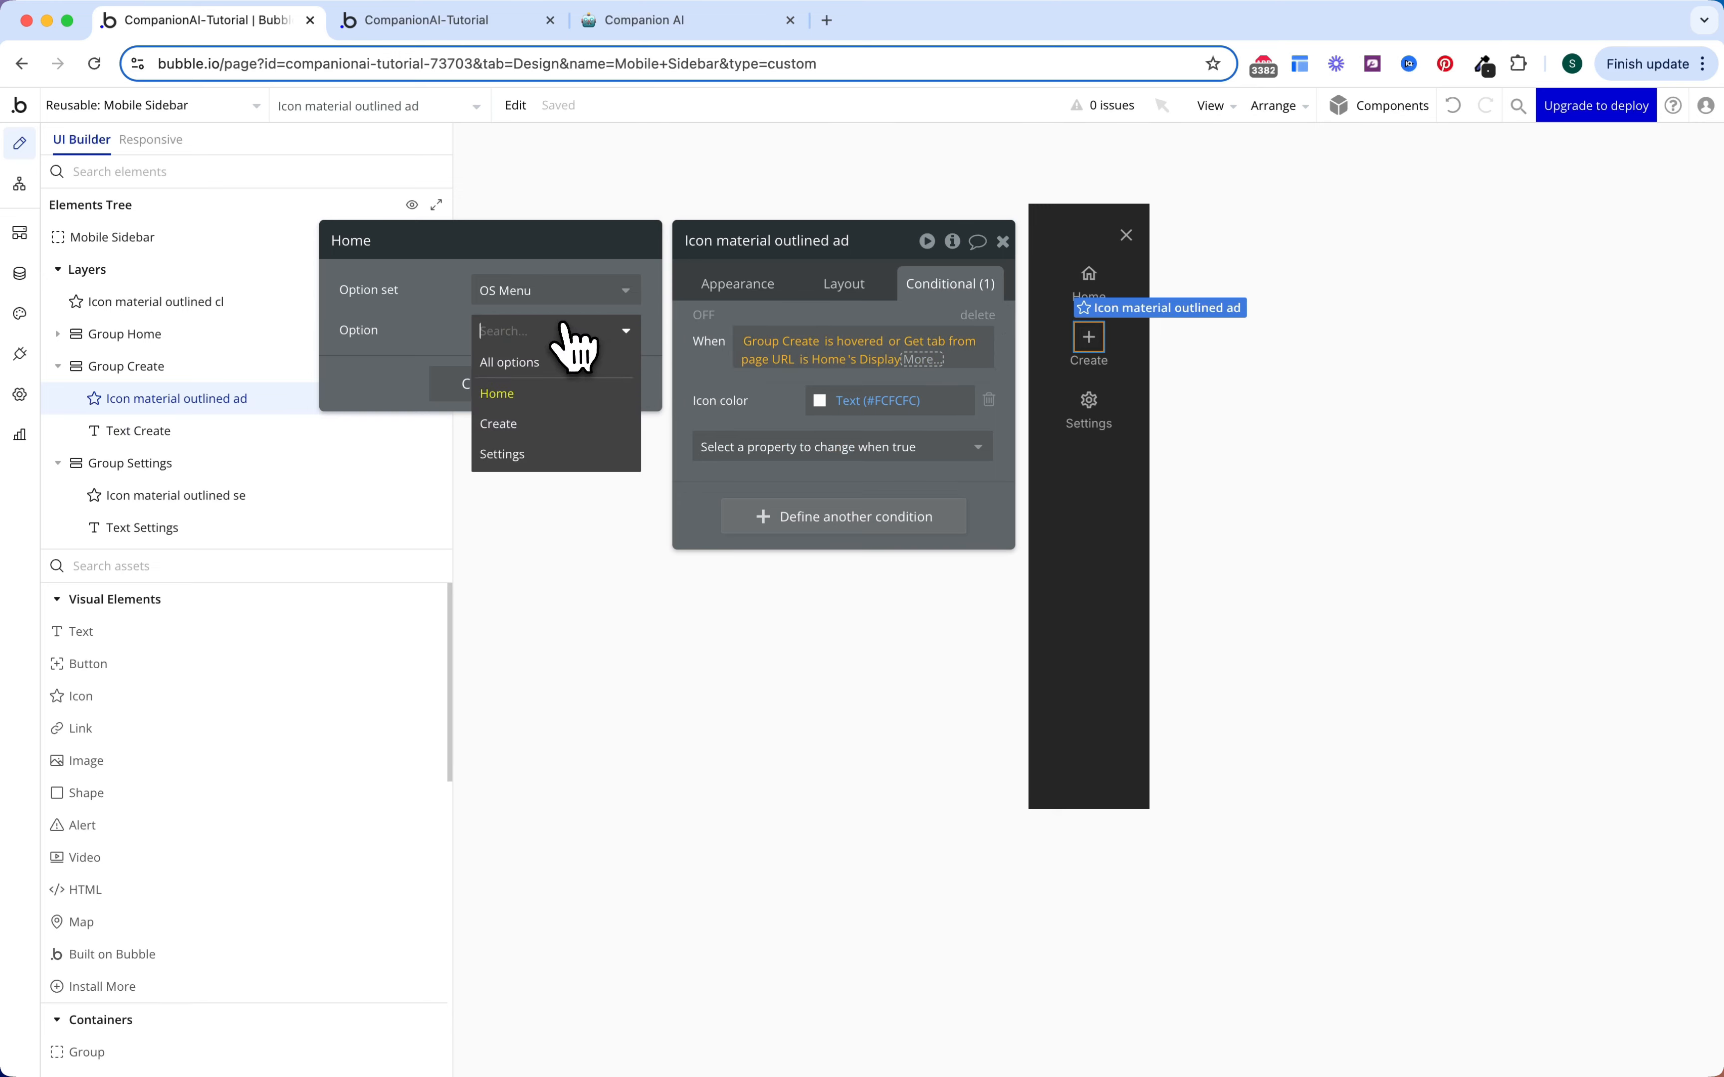
click(563, 422)
click(747, 419)
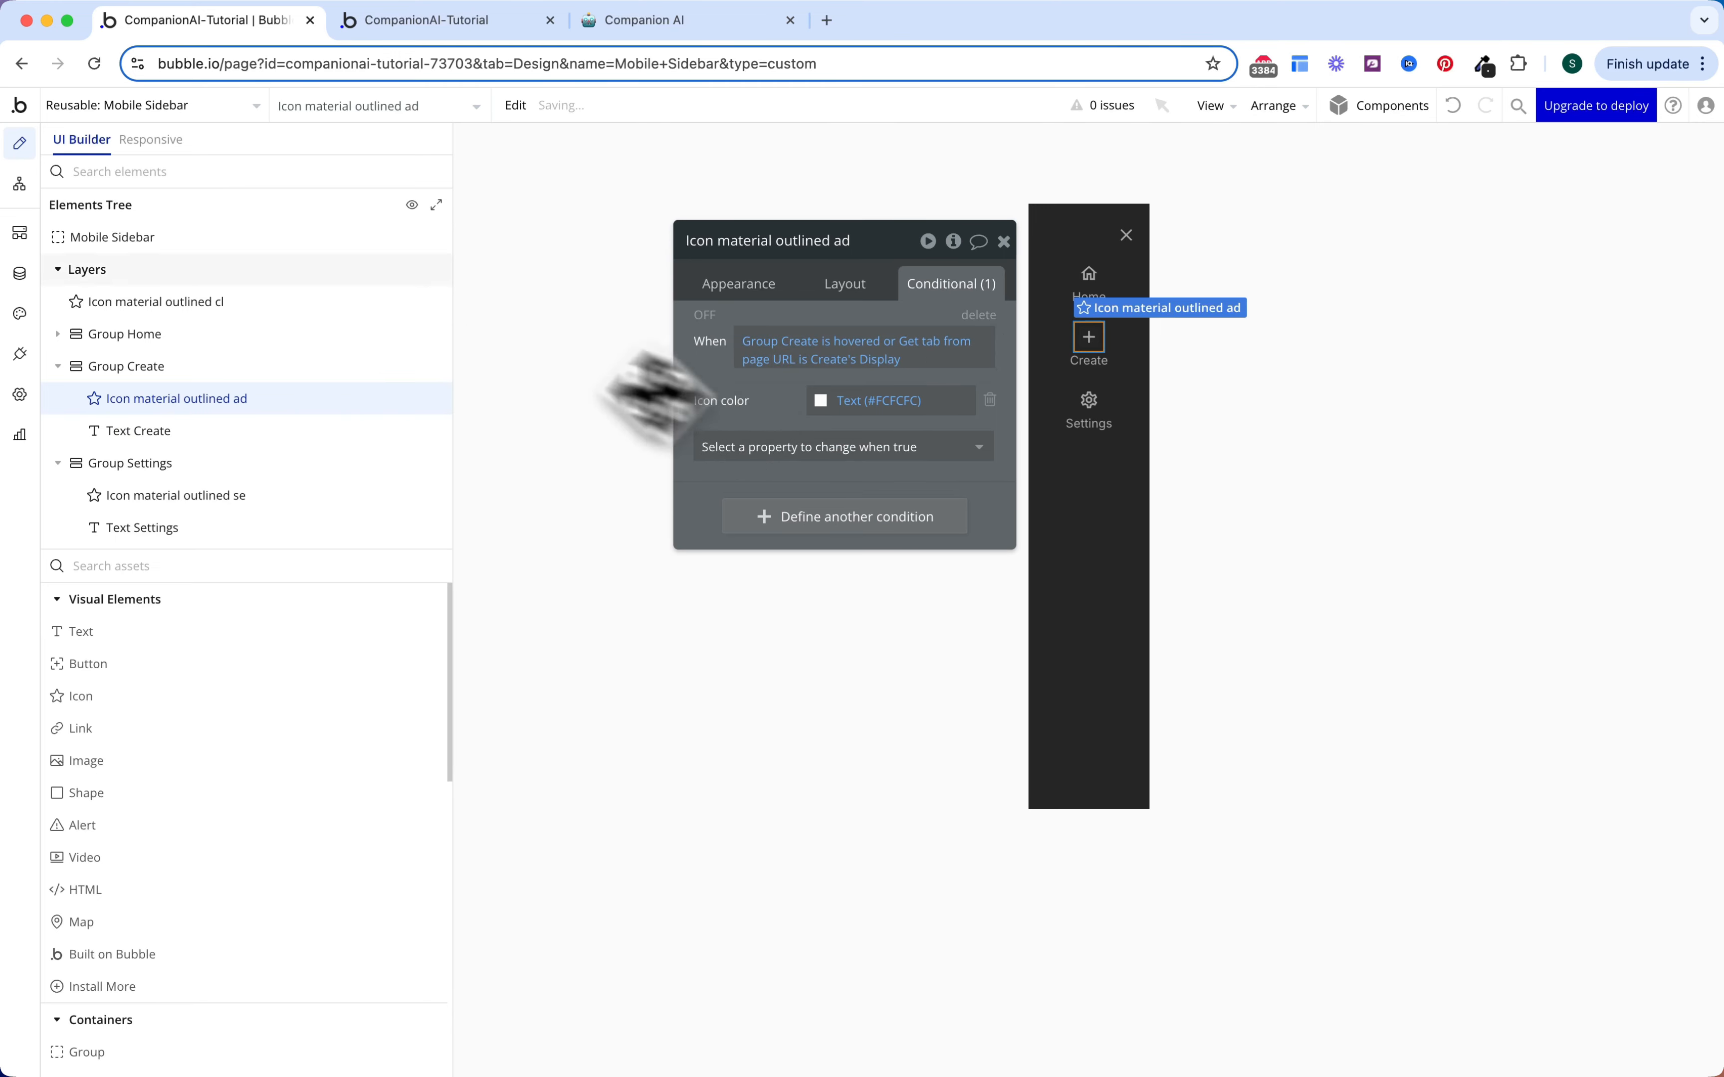
click(190, 107)
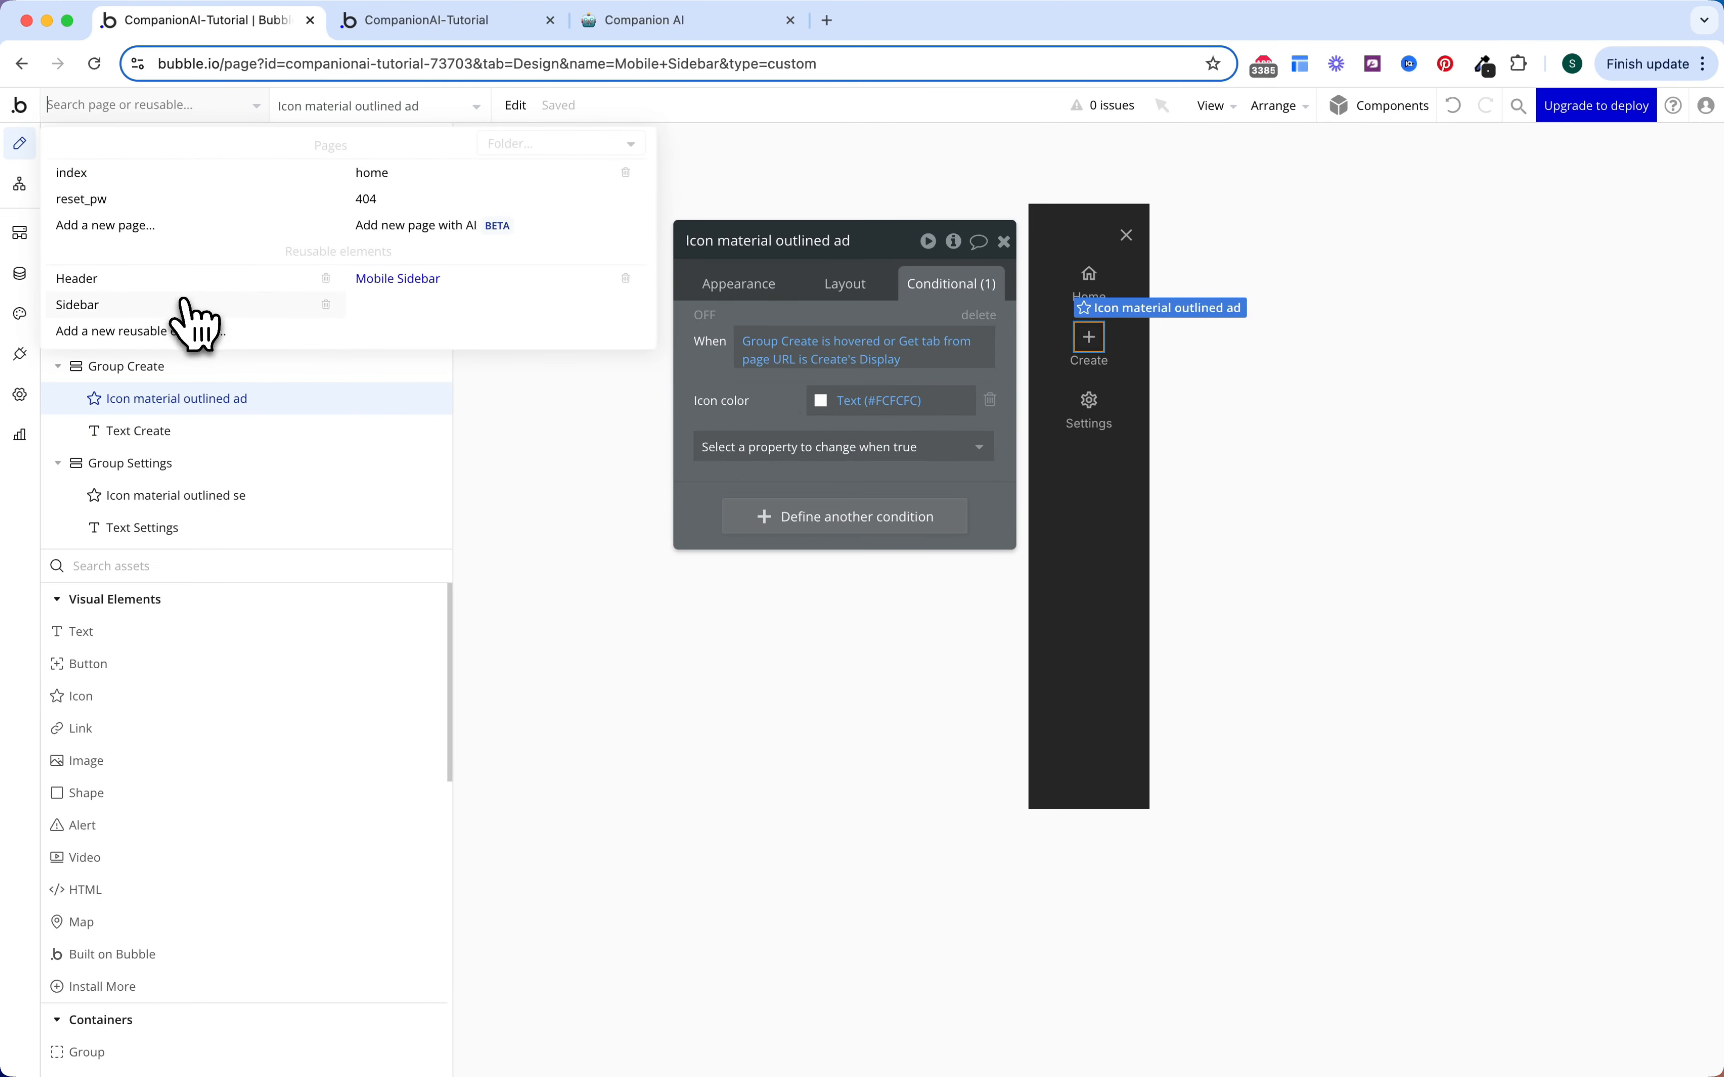
click(85, 304)
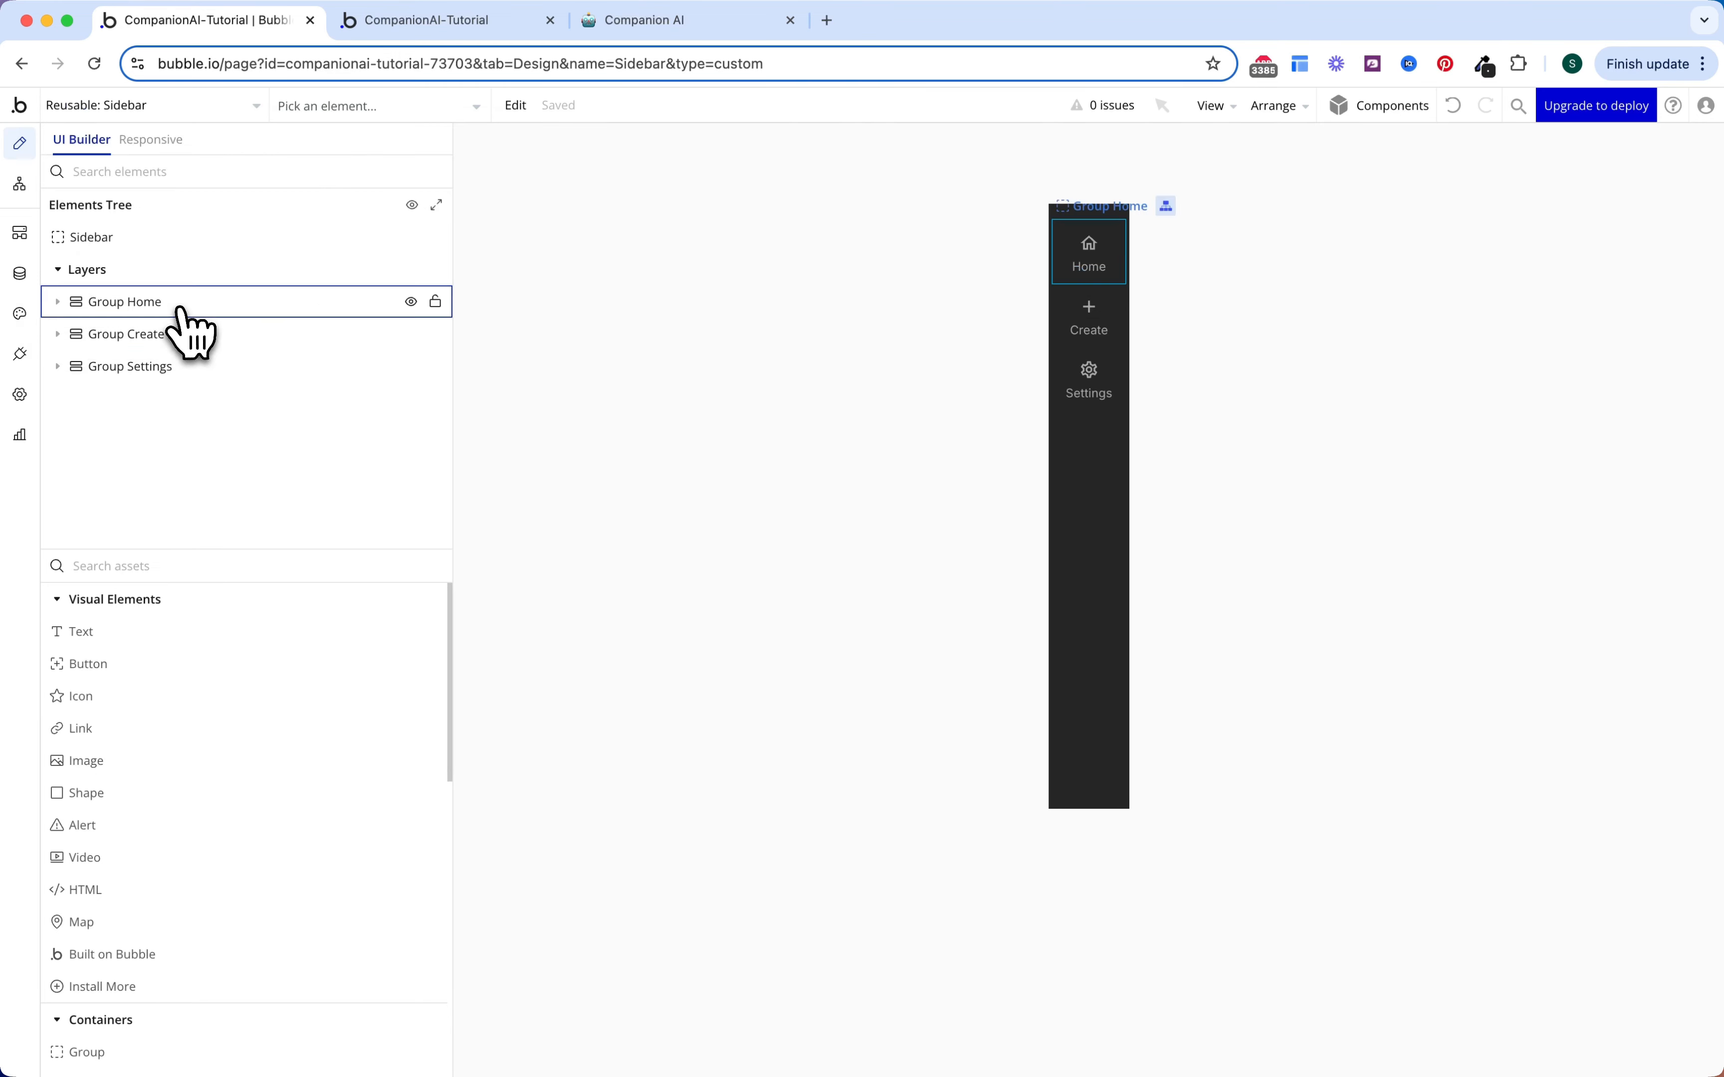
Step: In the Sidebar reusable, point the conditions of Group Settings and its icon and label to Settings
double_click(1115, 371)
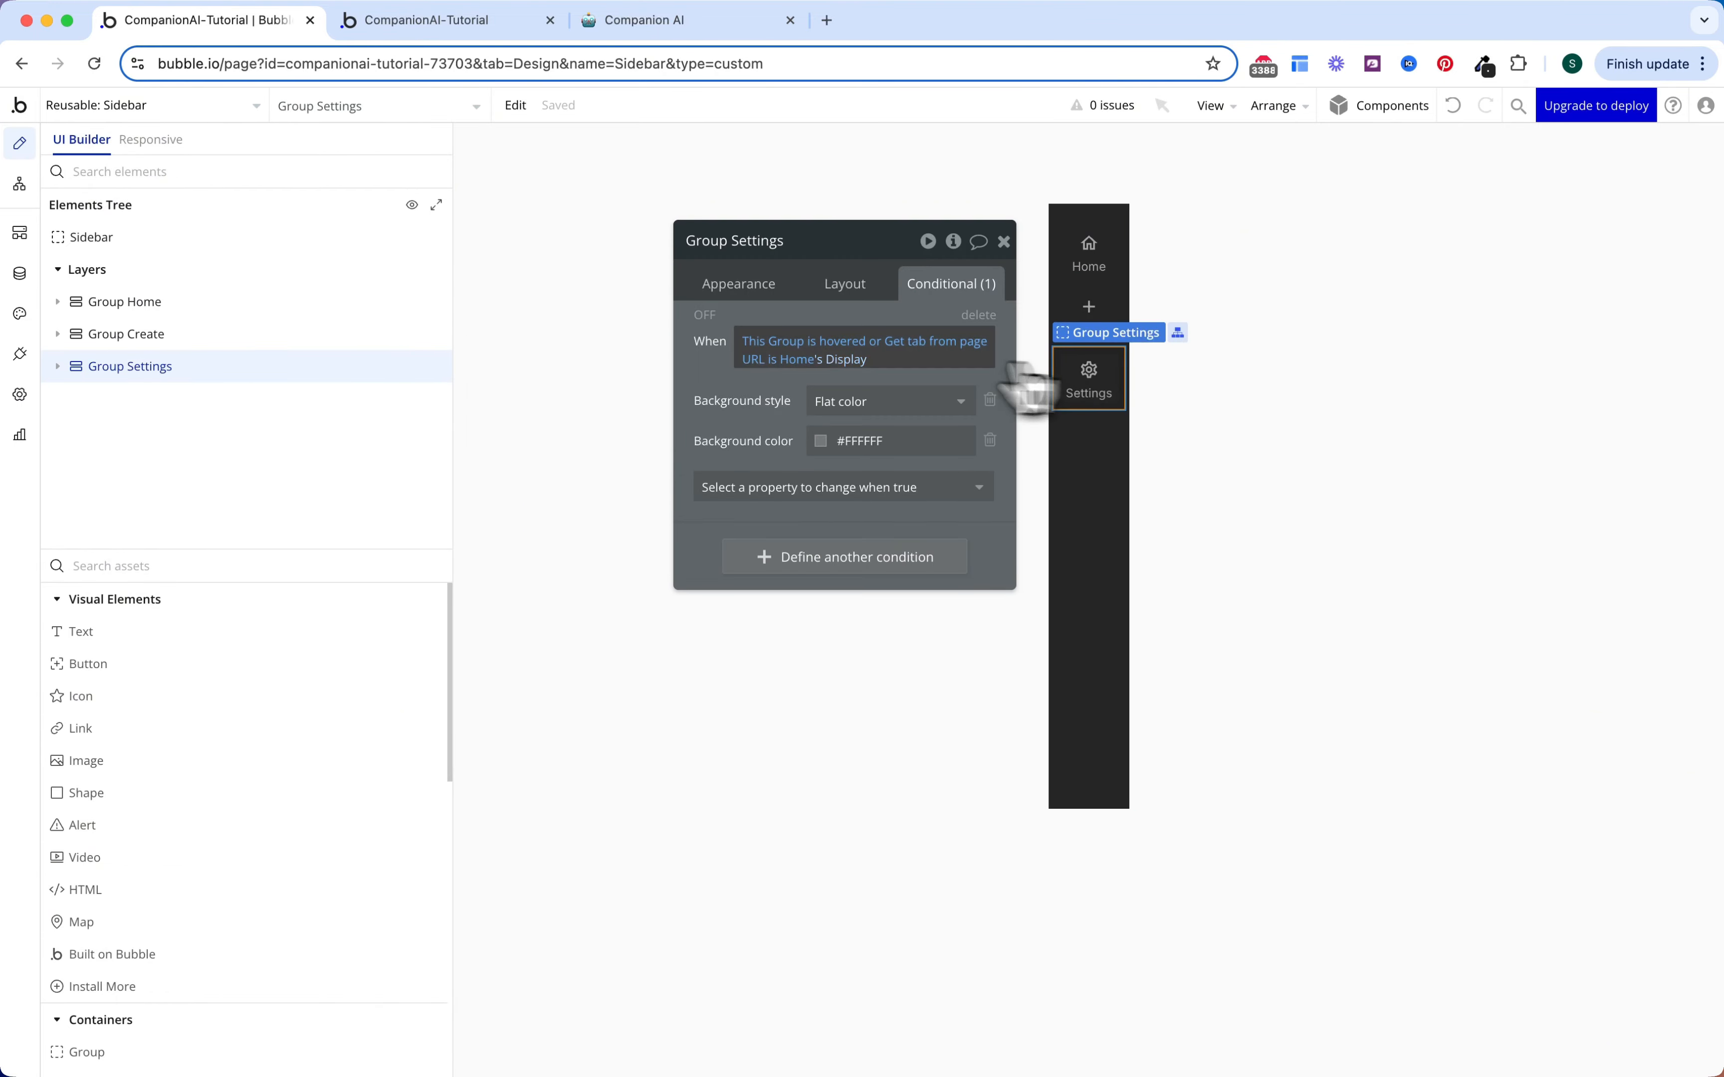
click(826, 373)
click(619, 332)
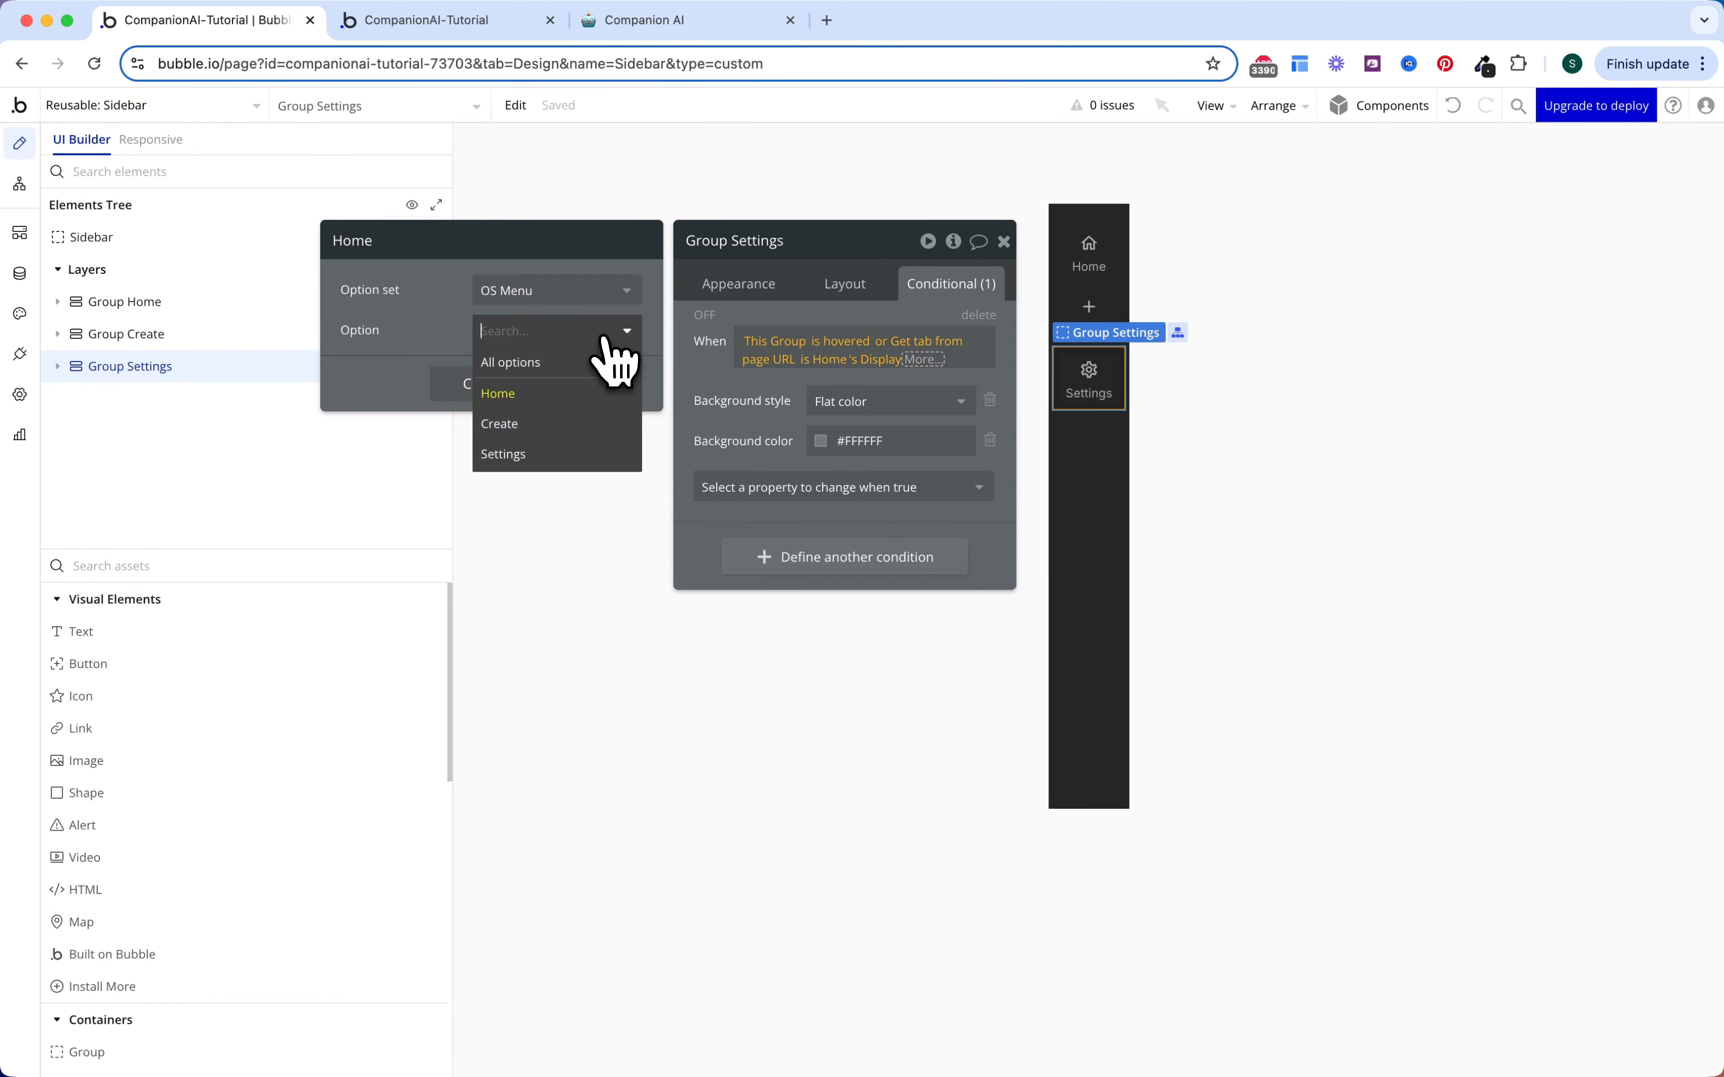
click(563, 454)
click(1088, 370)
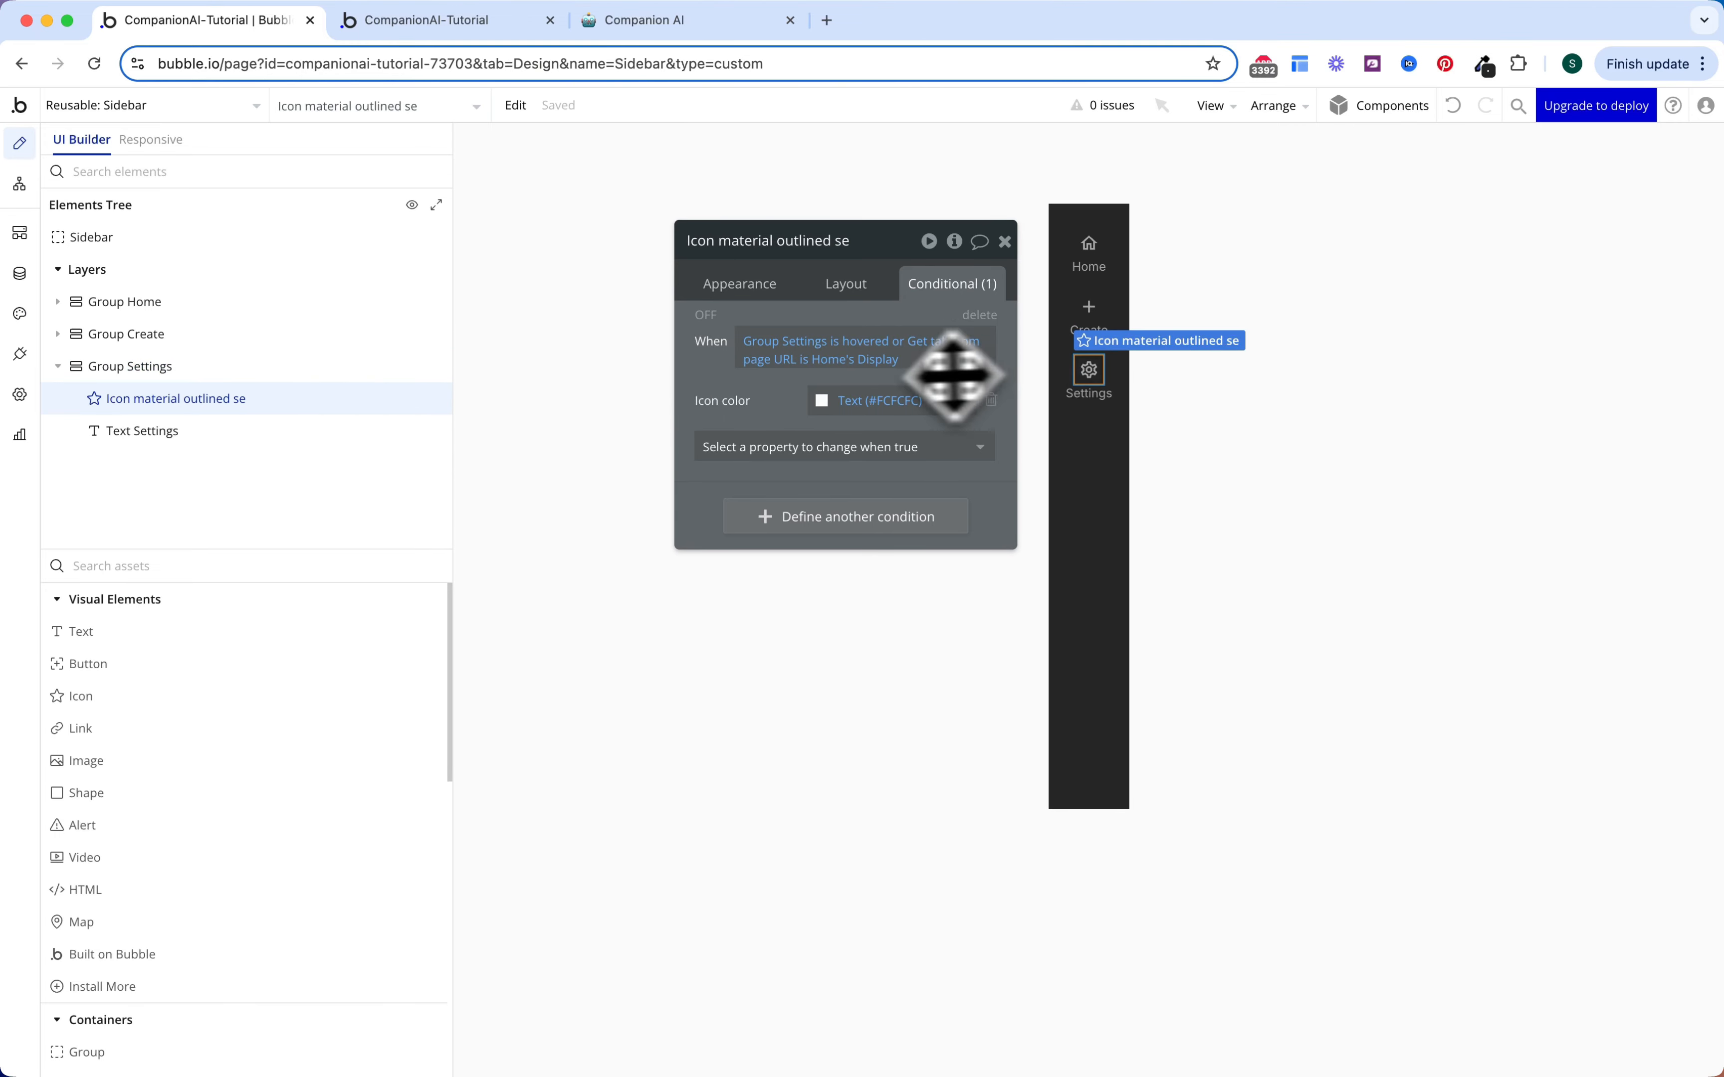
click(826, 359)
click(619, 333)
click(585, 454)
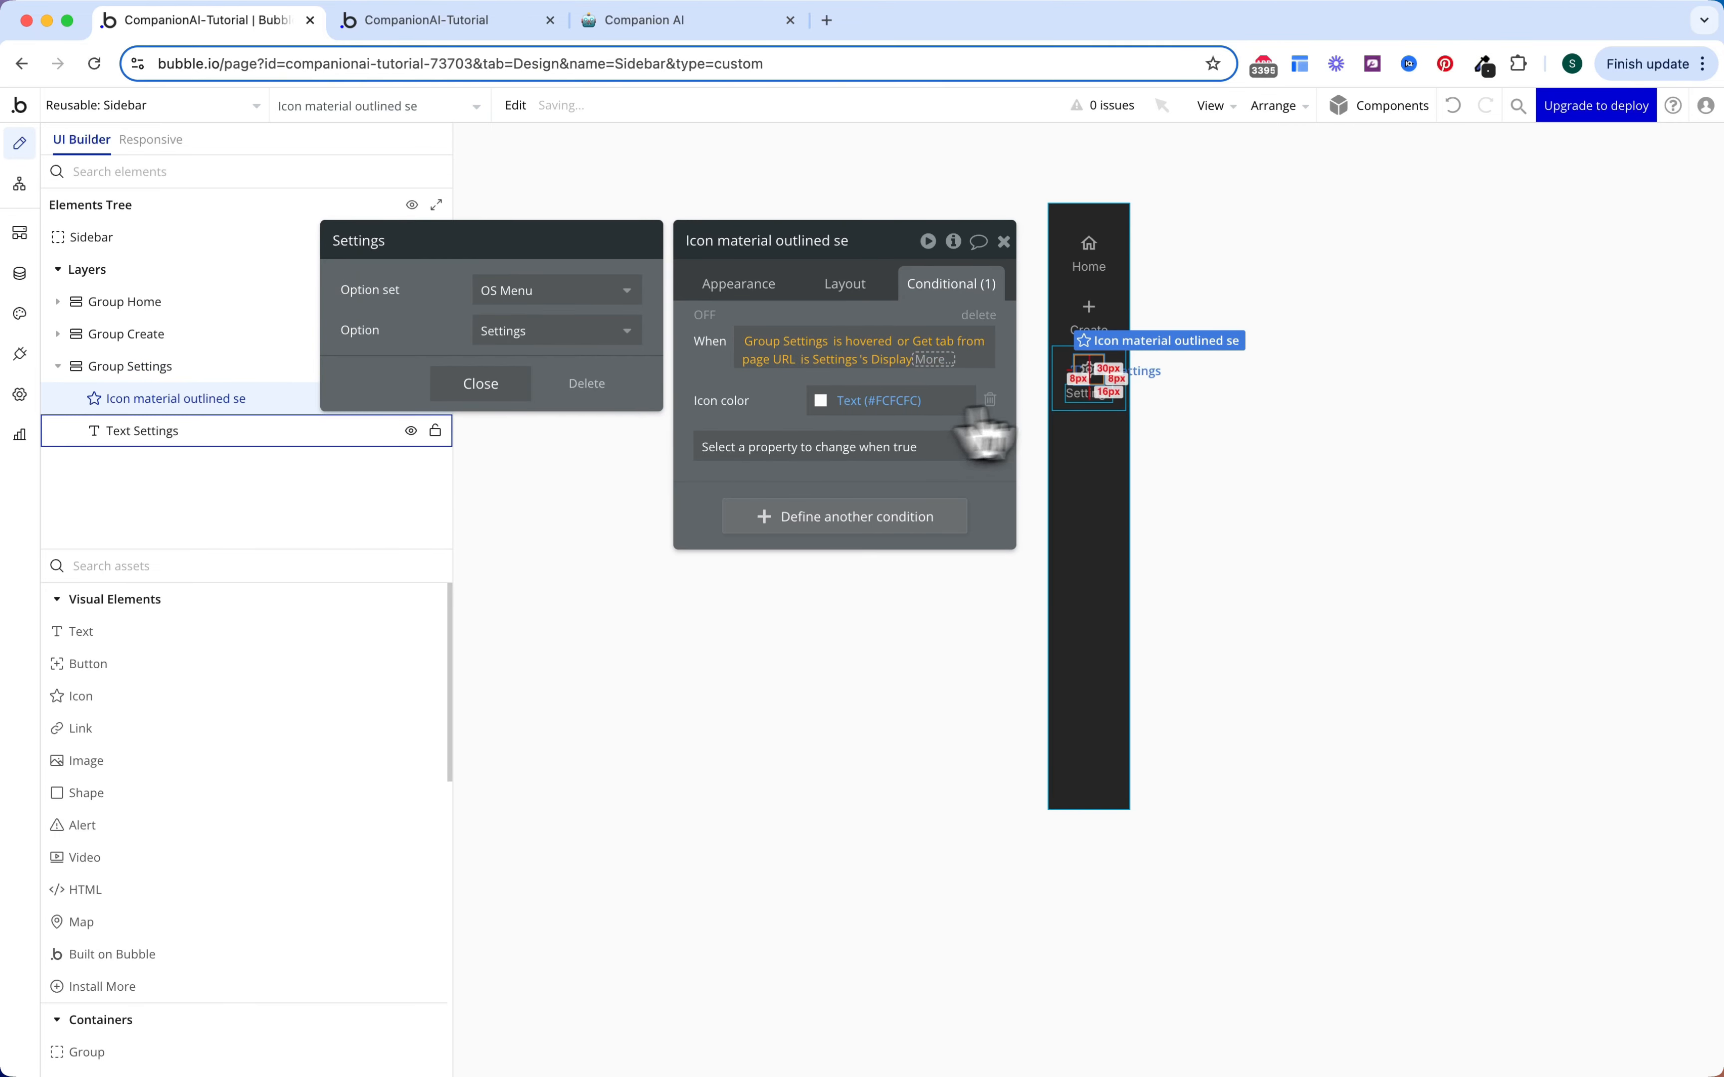
click(1089, 392)
click(842, 452)
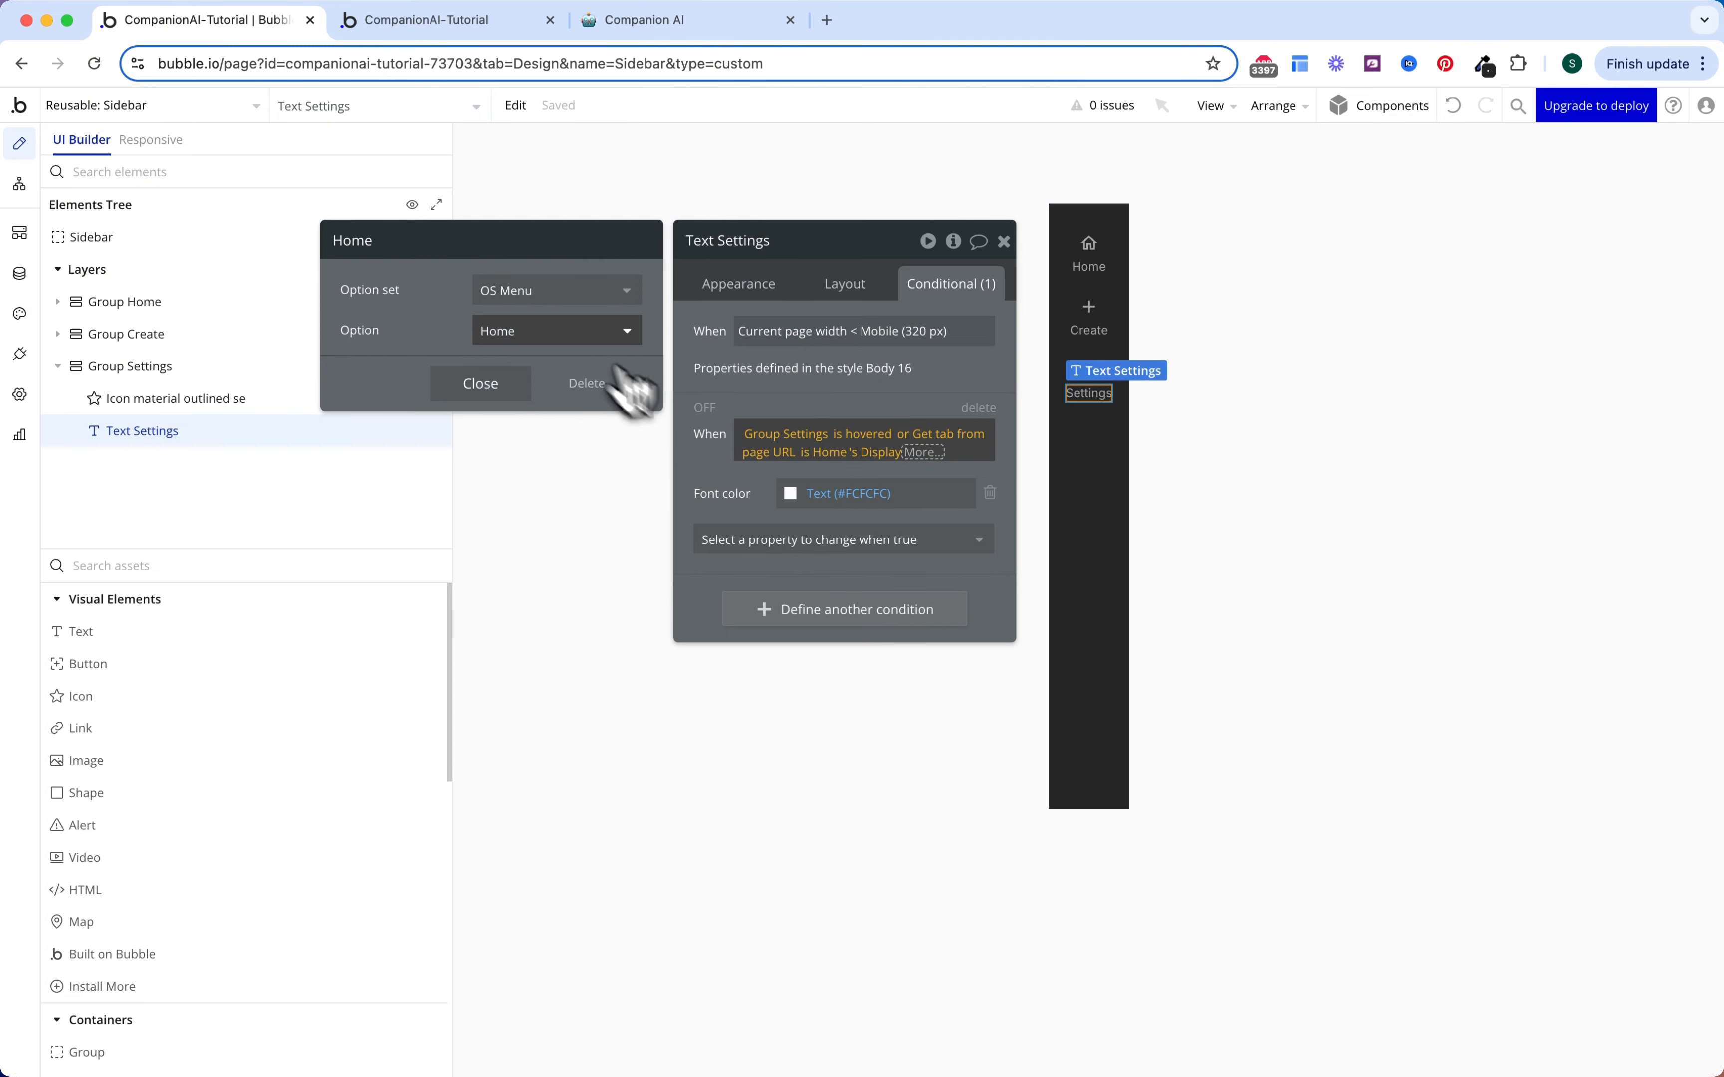
click(612, 331)
click(566, 451)
click(635, 462)
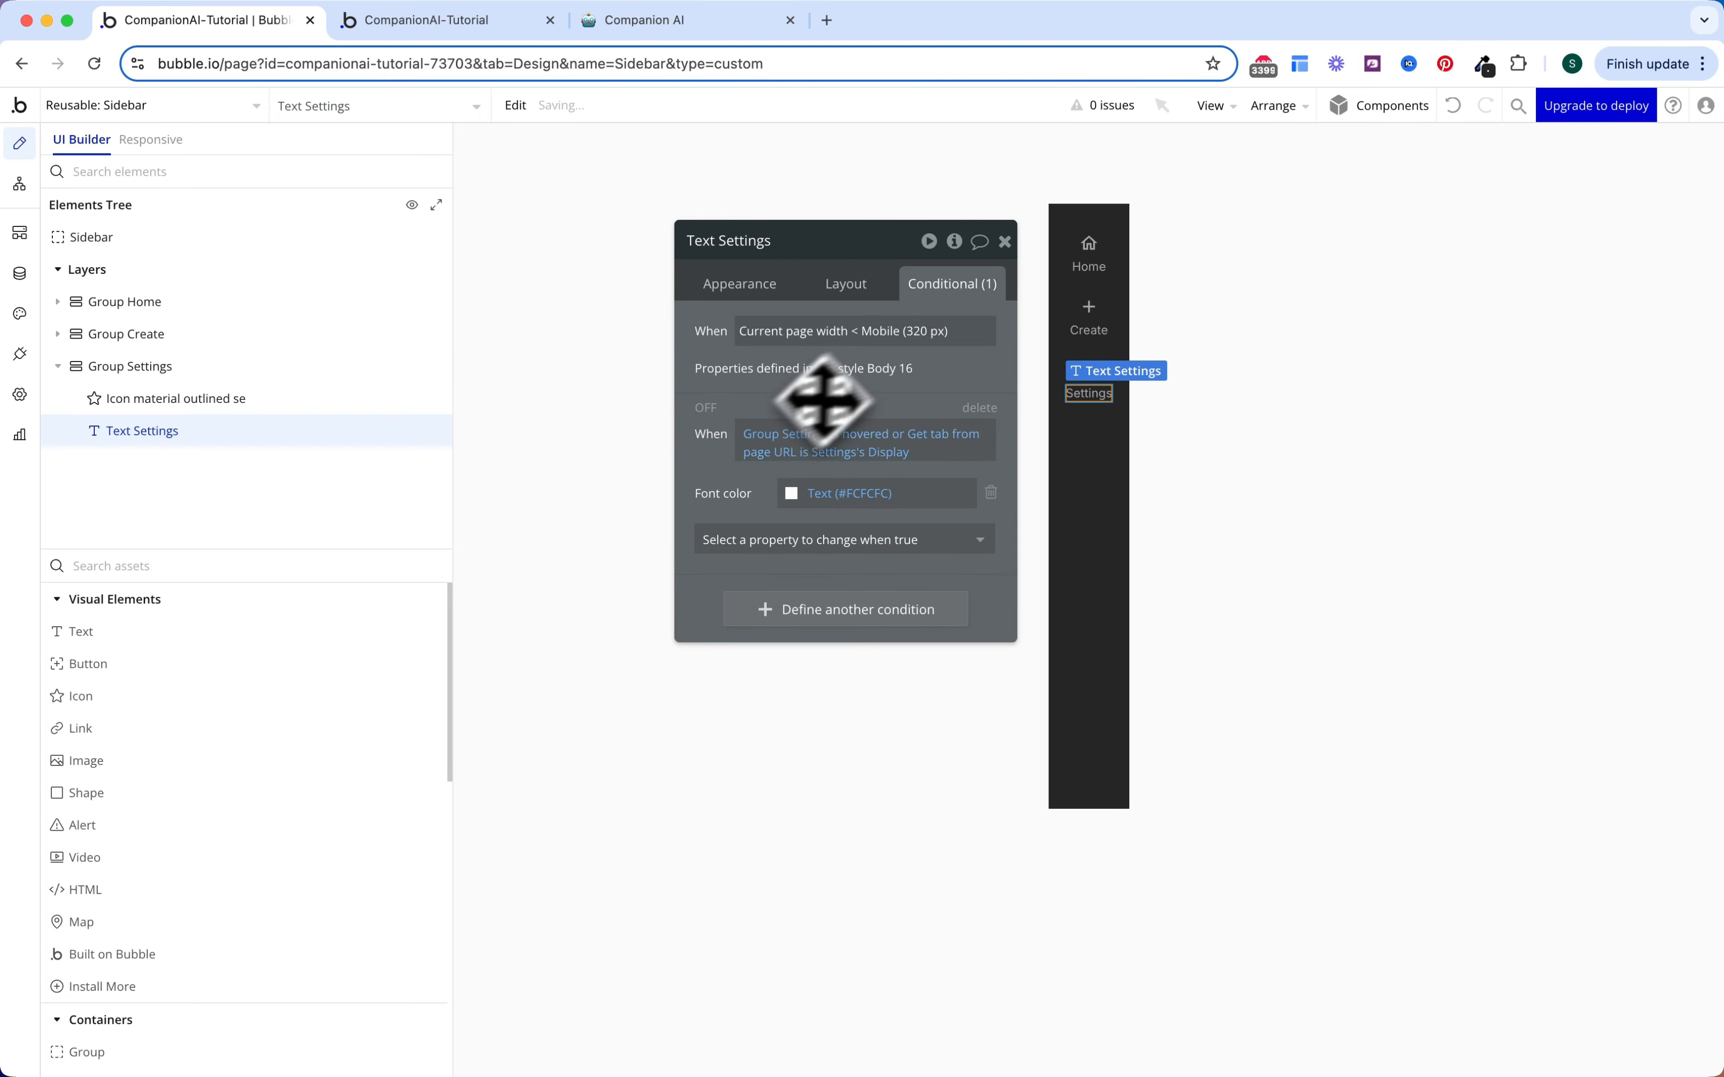
Step: Set the conditions of Group Create, the Create label and the Create icon to Create
click(1085, 342)
click(819, 359)
click(594, 331)
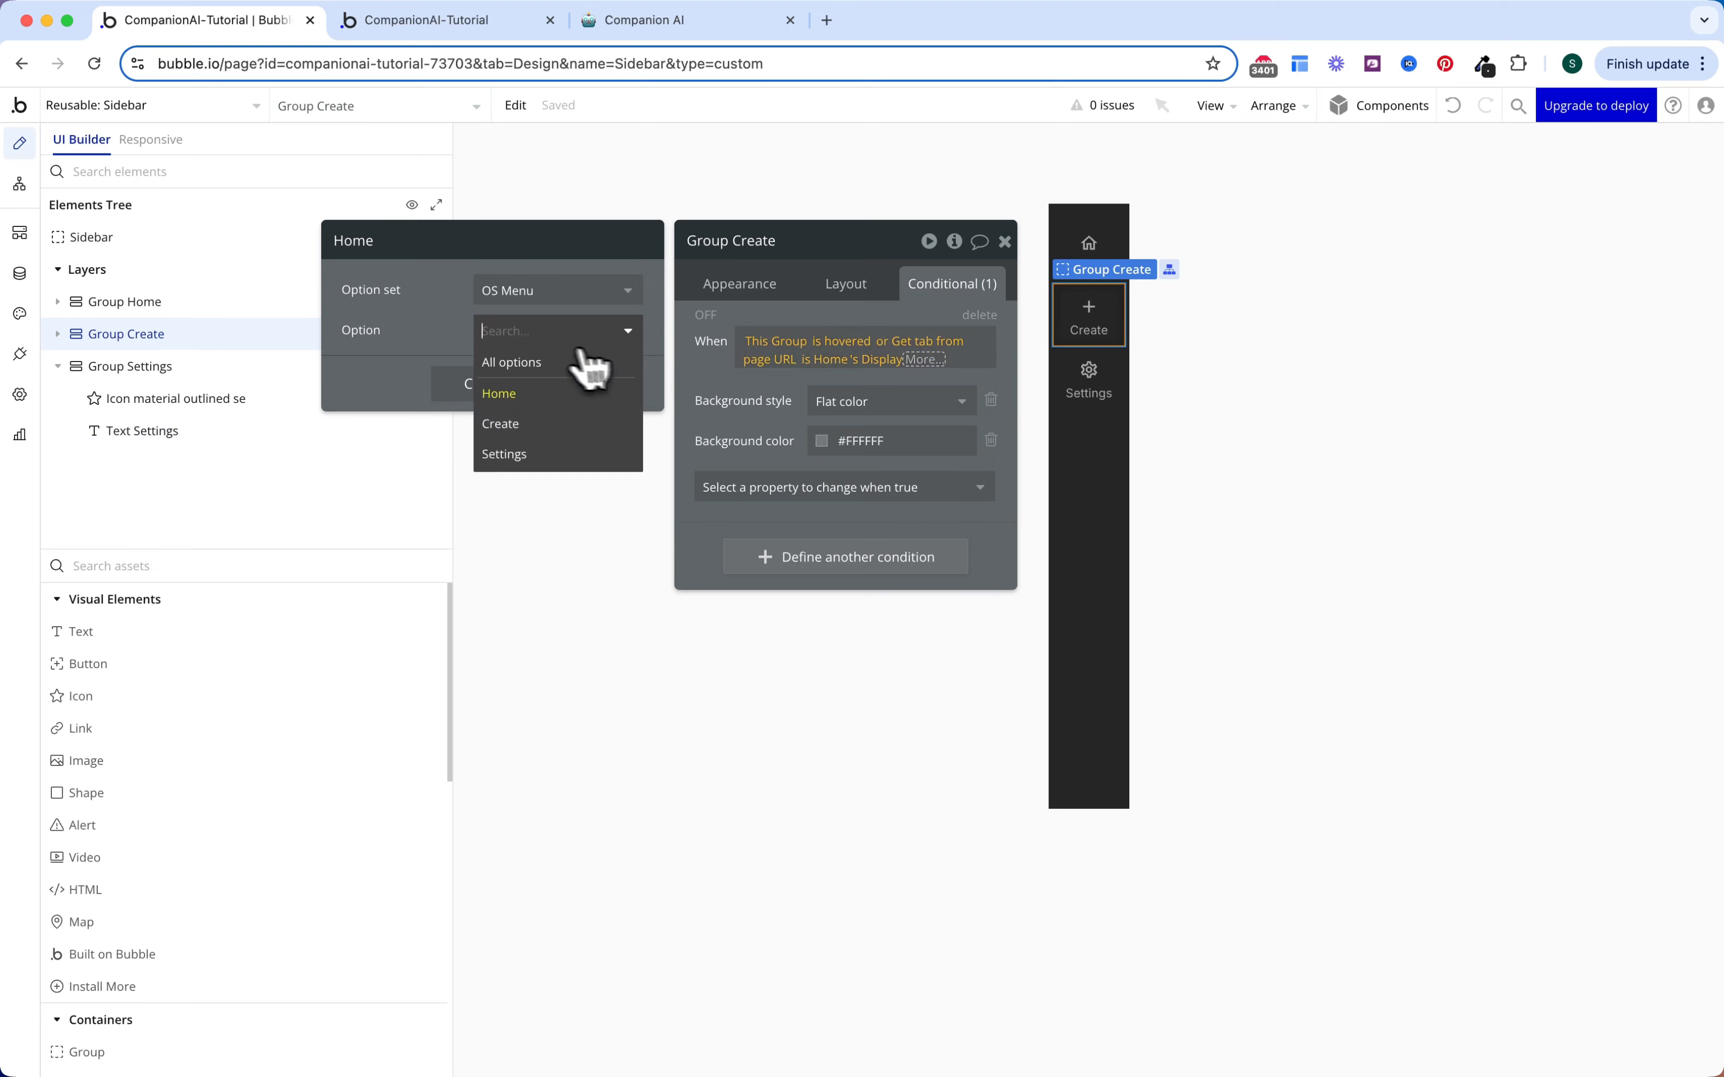
click(561, 424)
click(1087, 333)
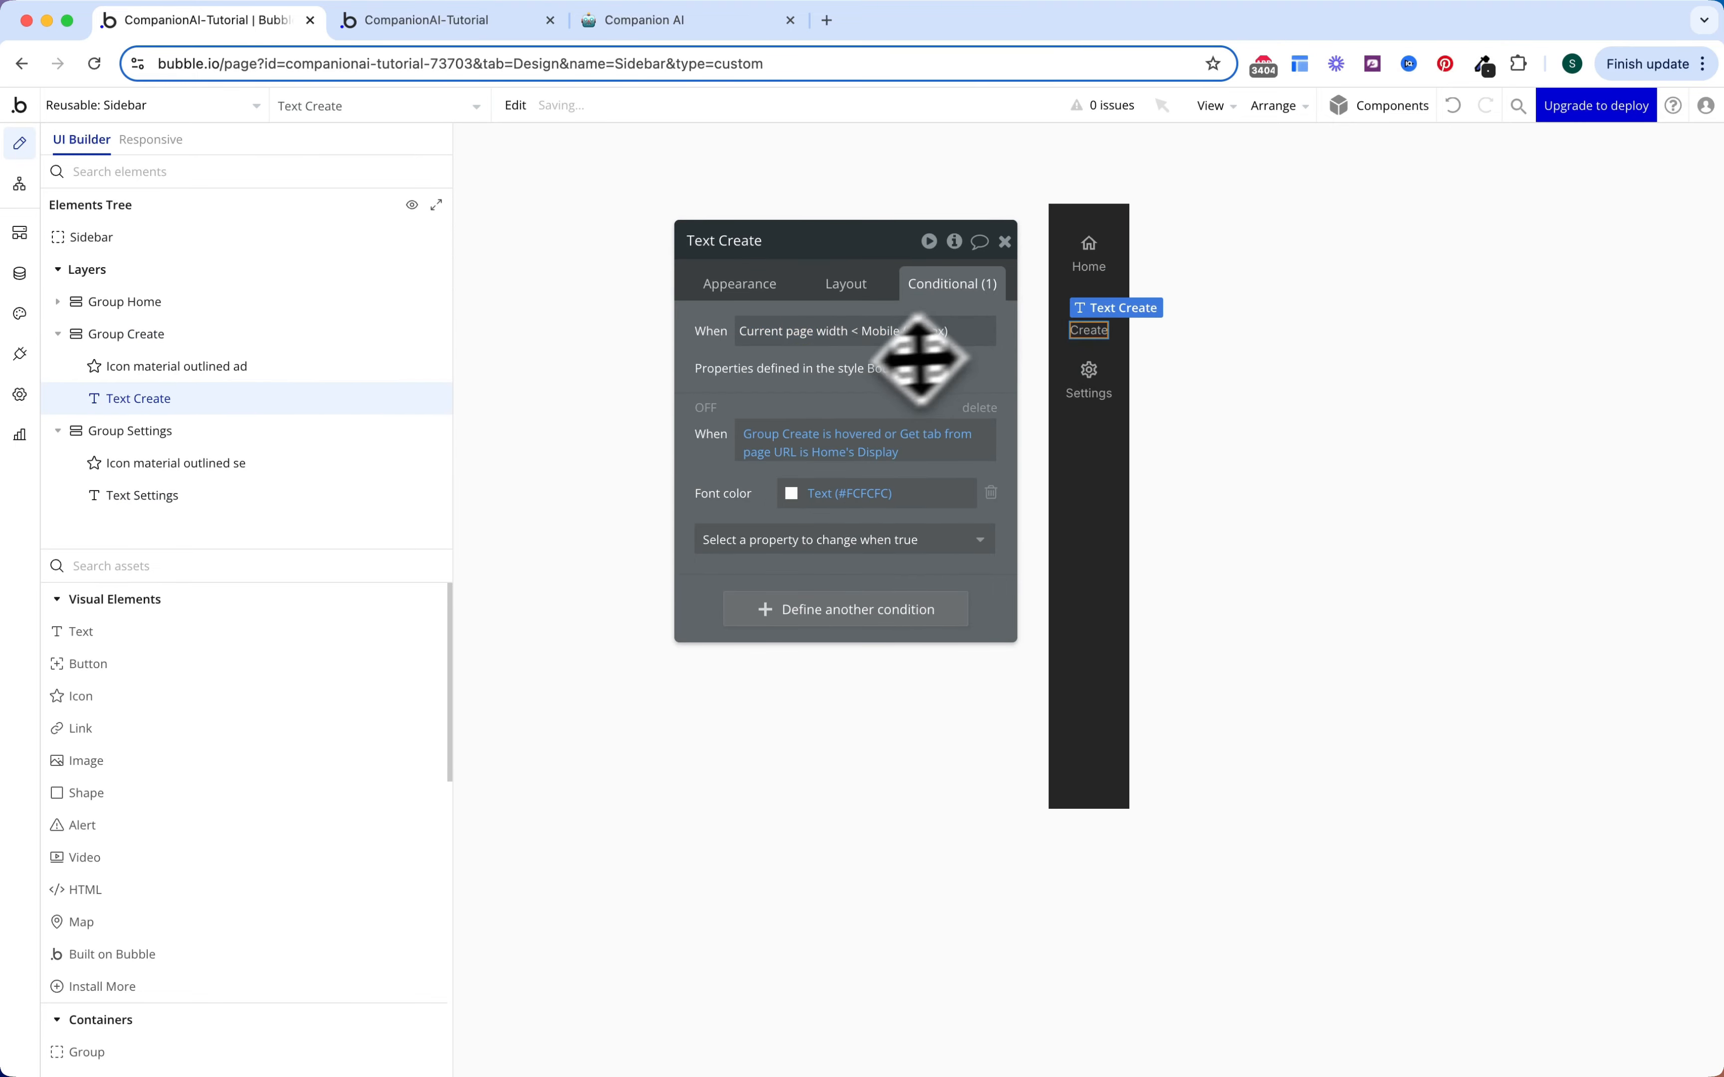
click(873, 452)
click(570, 331)
click(569, 424)
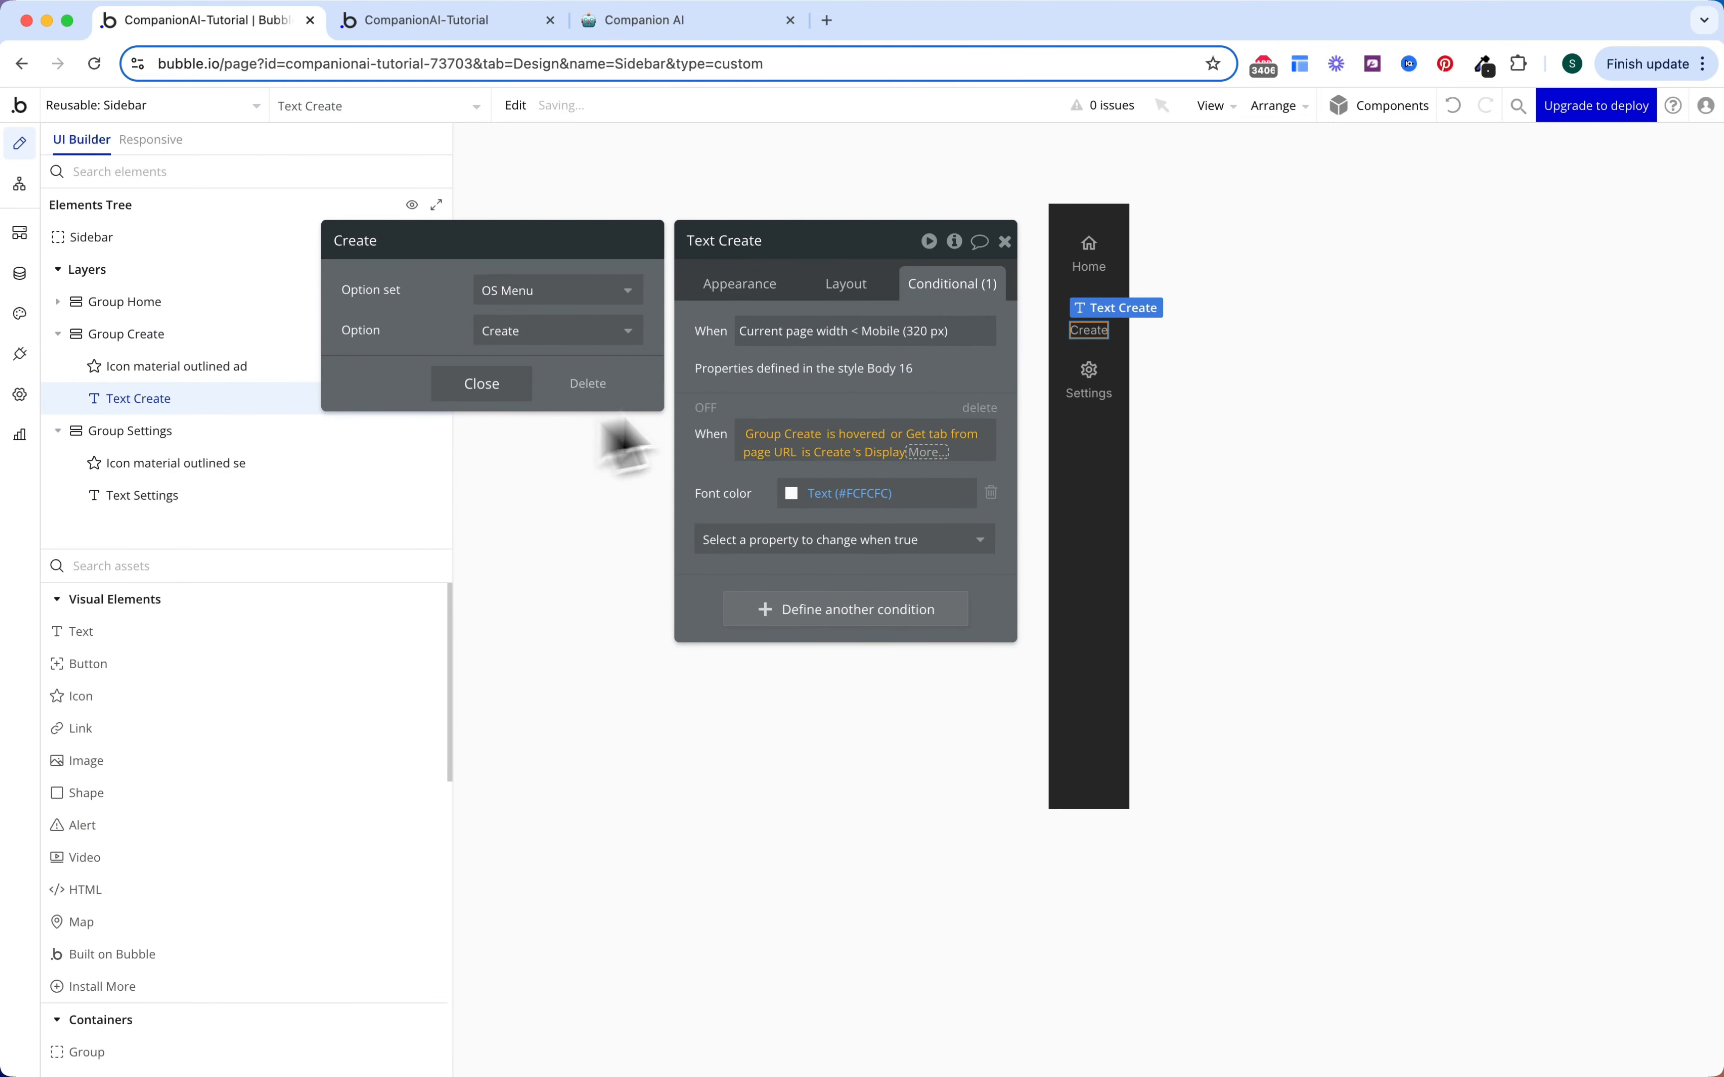
click(1089, 304)
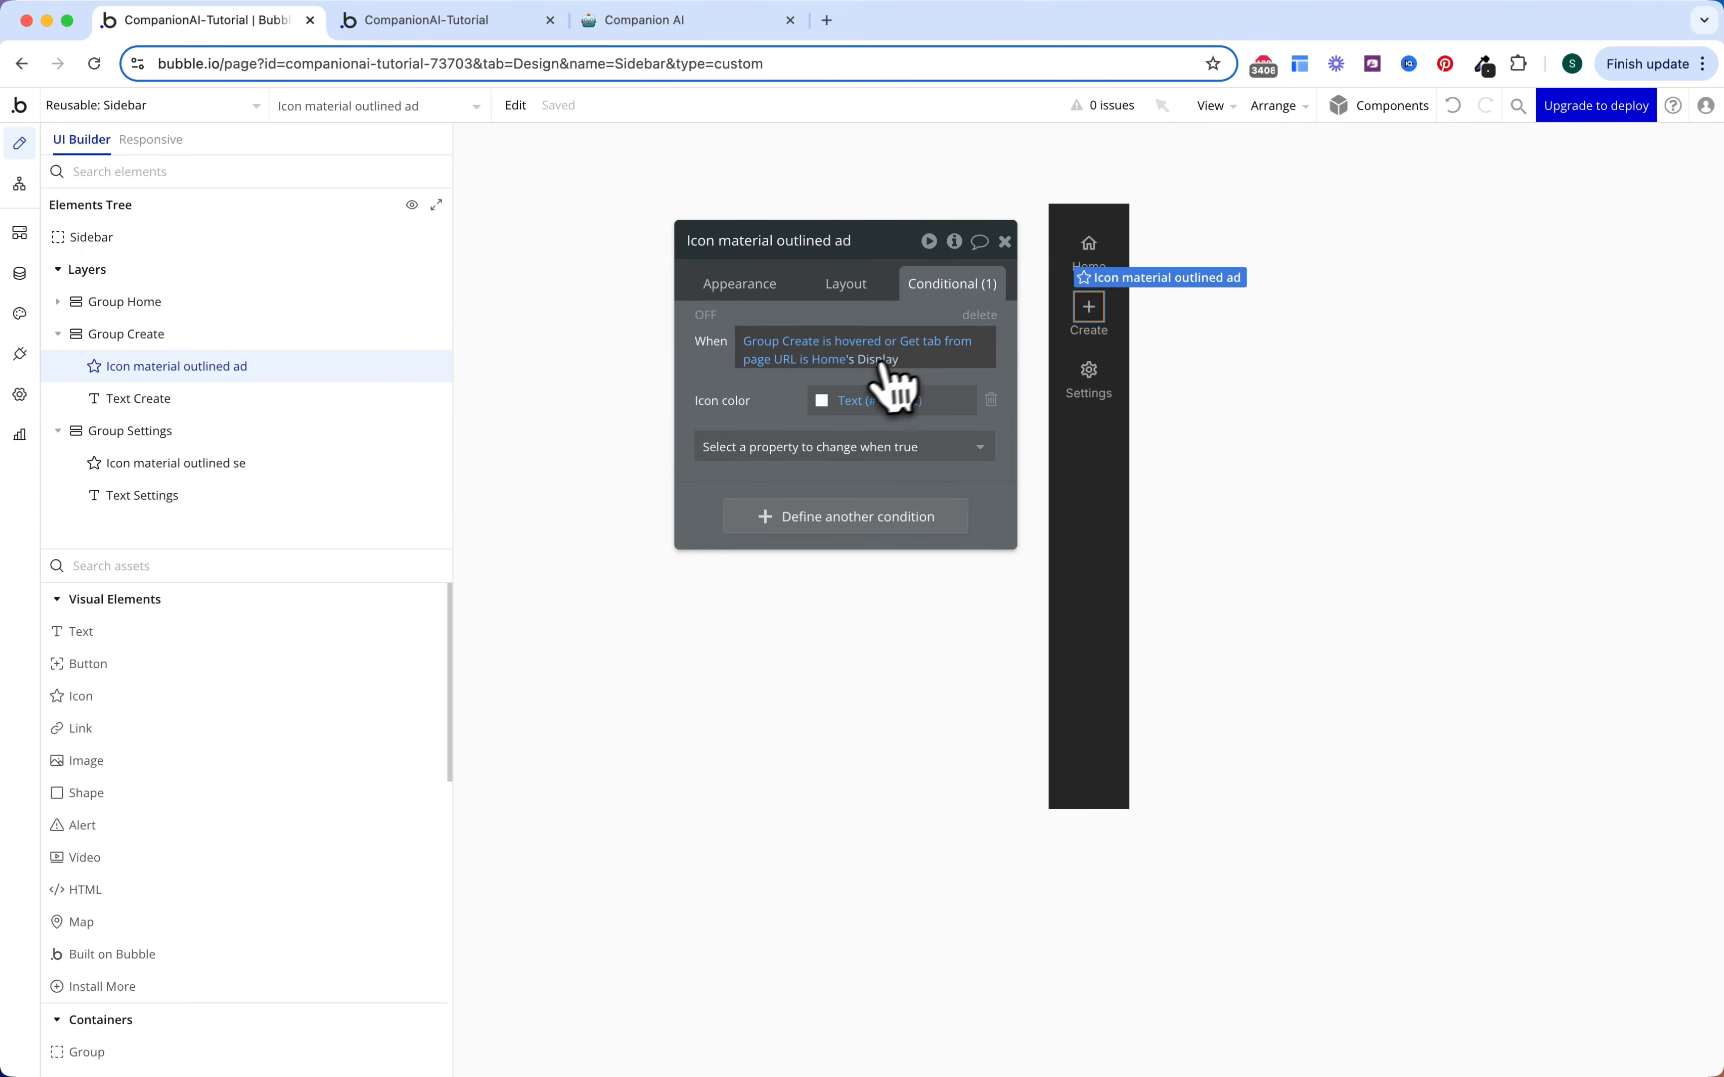
click(830, 360)
click(616, 329)
click(570, 423)
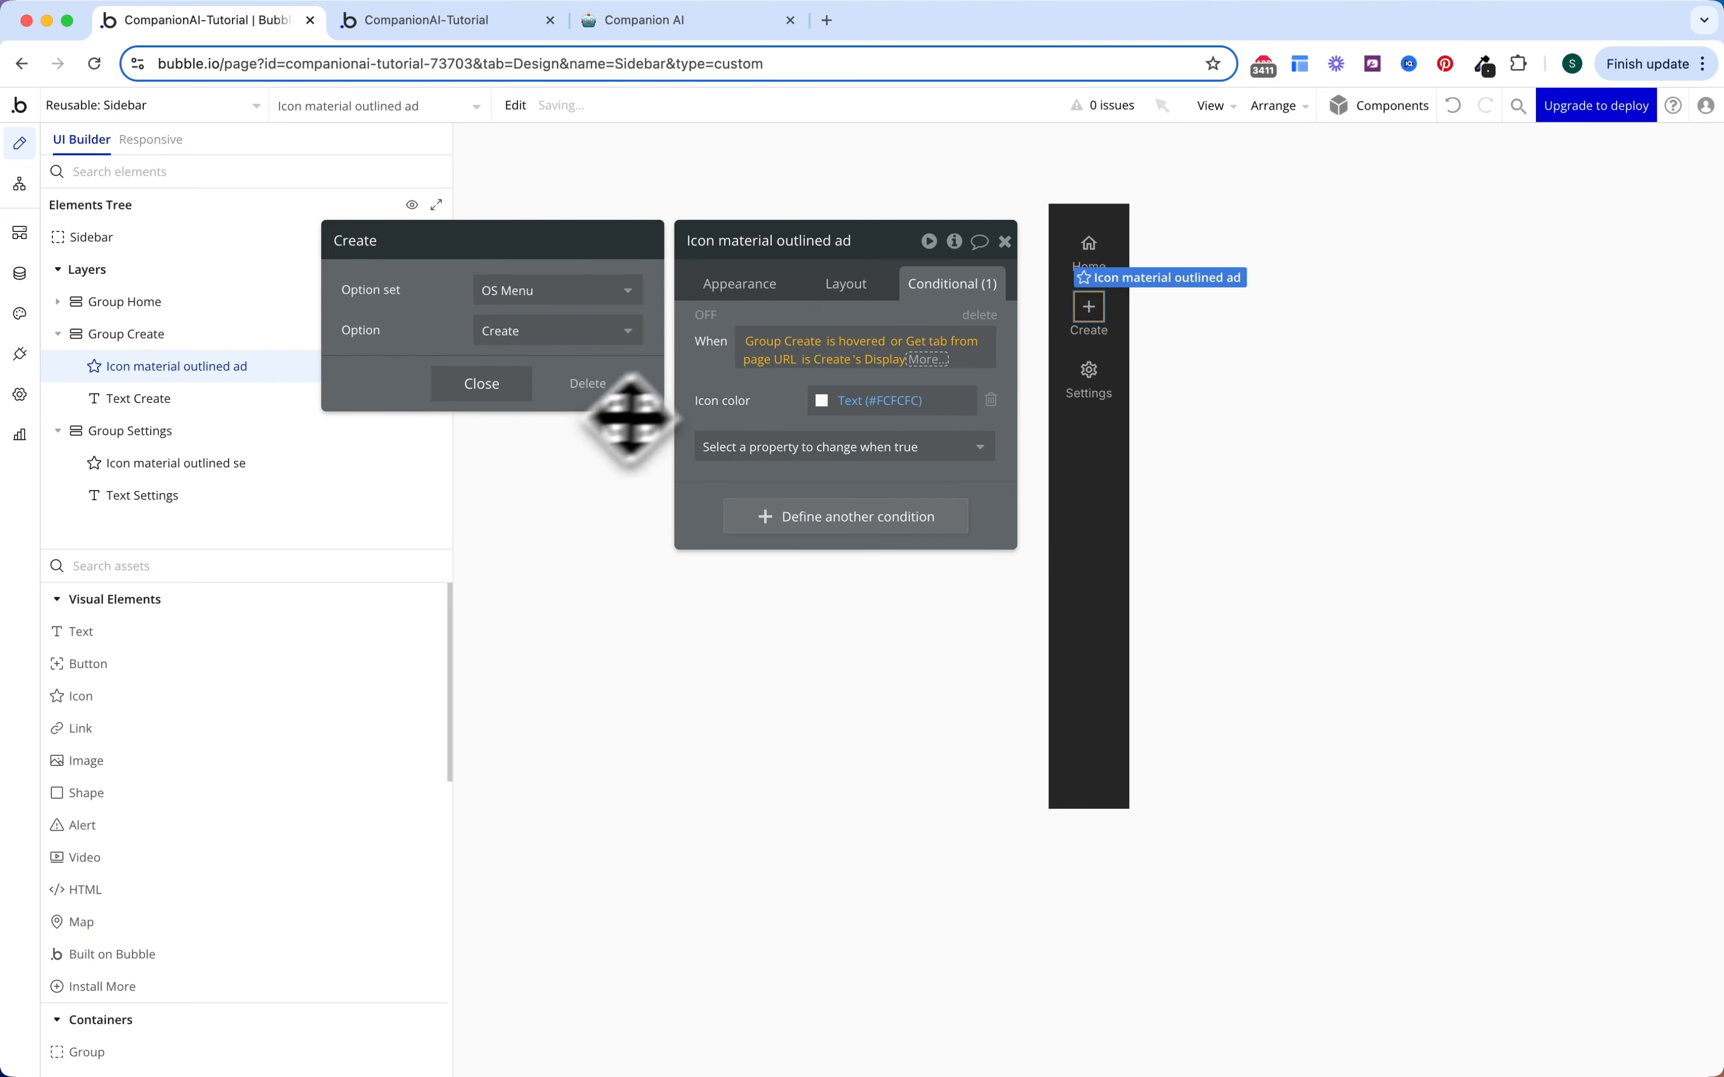
click(777, 399)
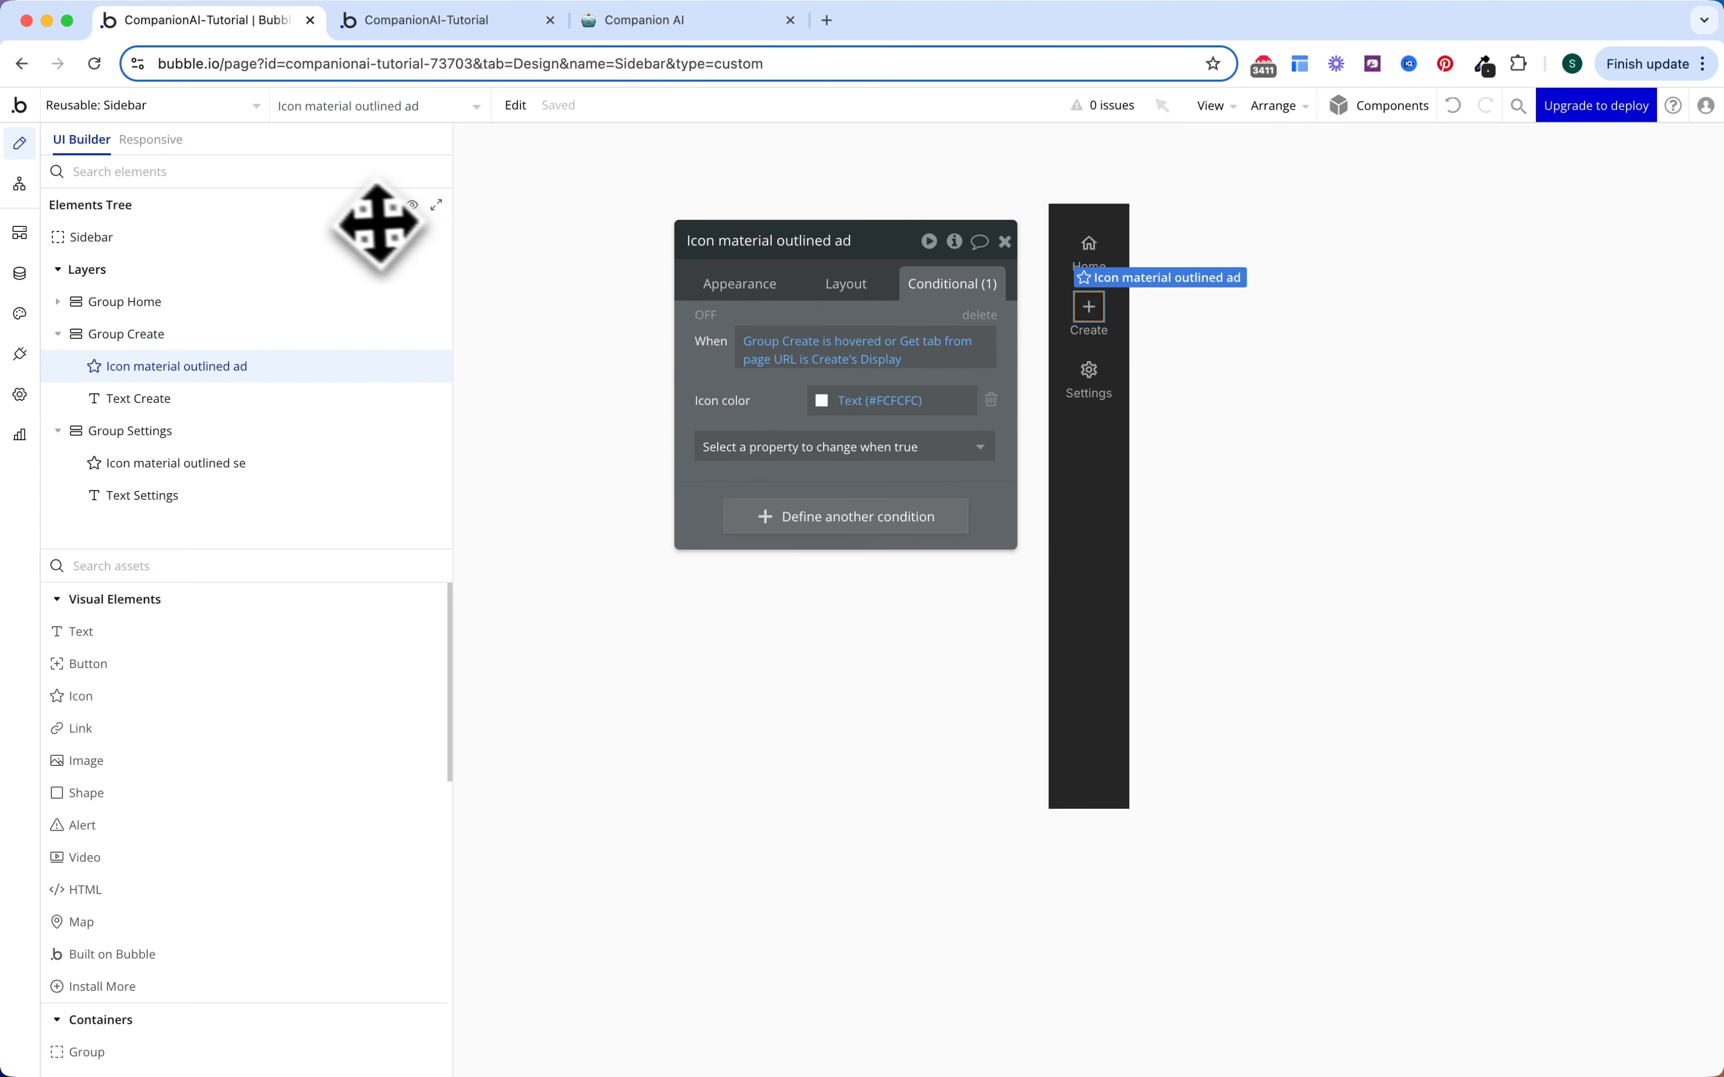
click(446, 27)
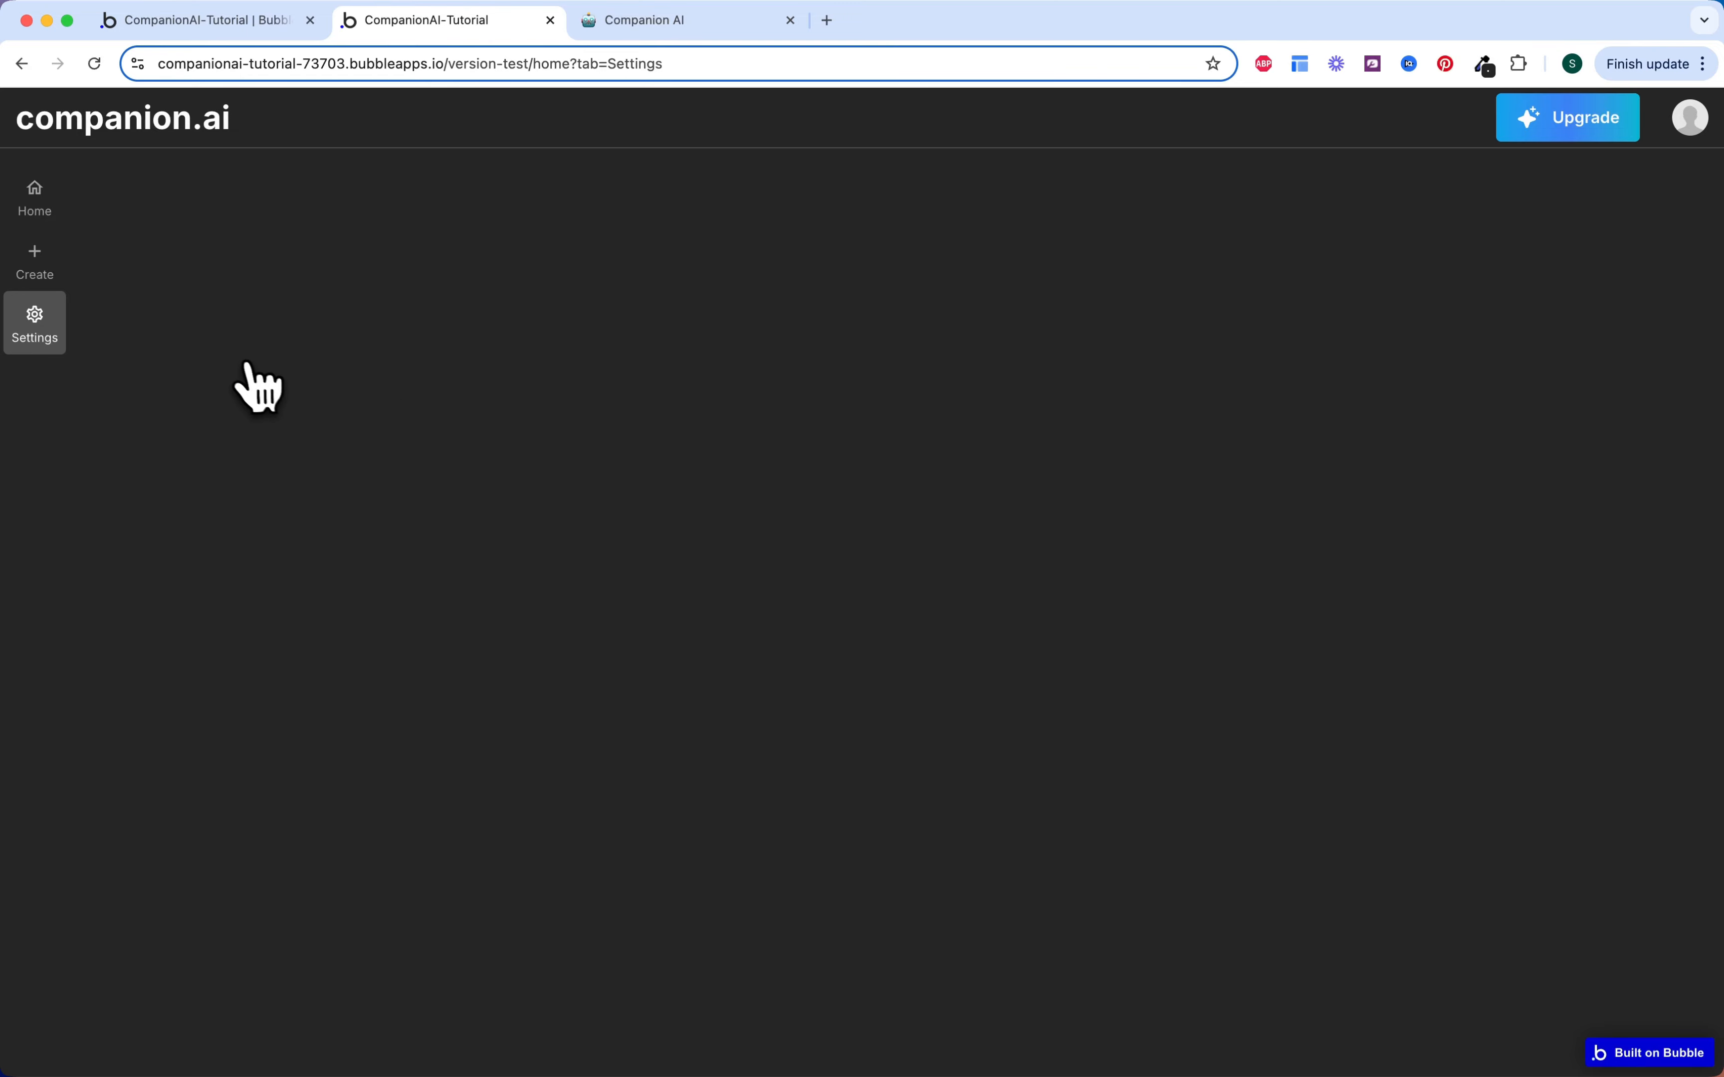
Step: Try the live app's Create and Home sidebar tabs, then open the developer tools via Inspect
click(37, 263)
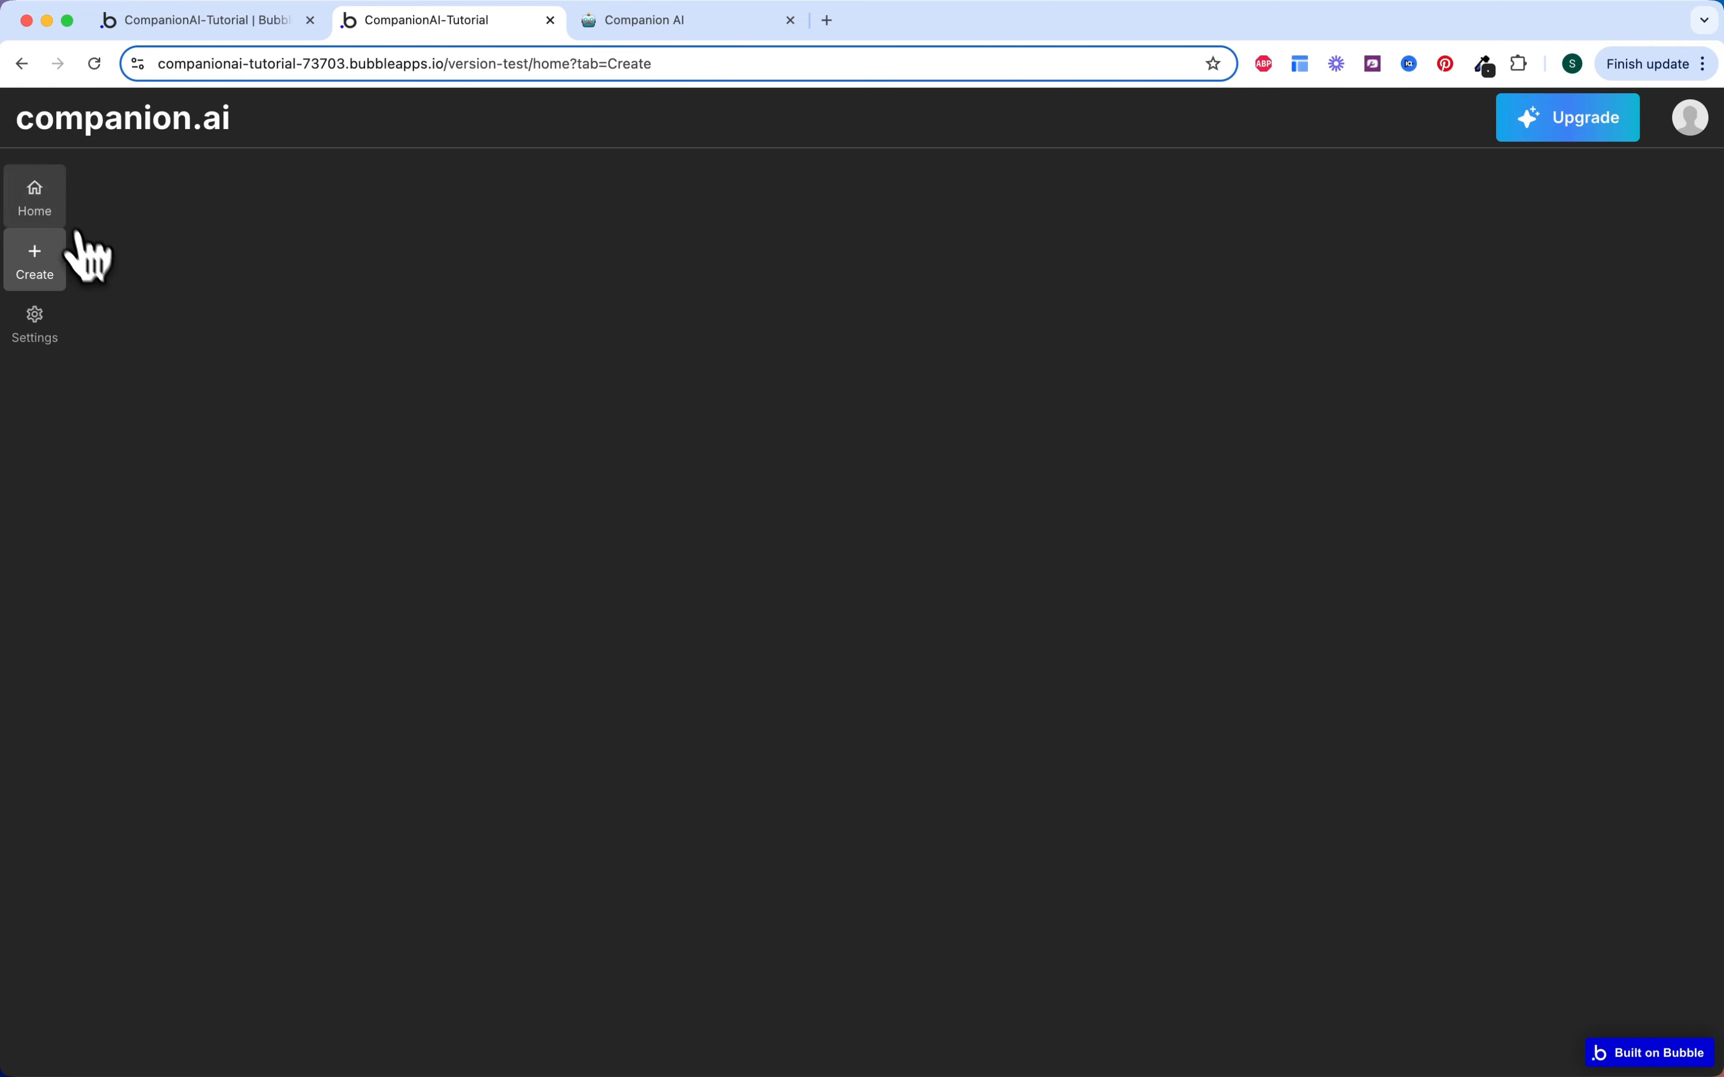
click(46, 205)
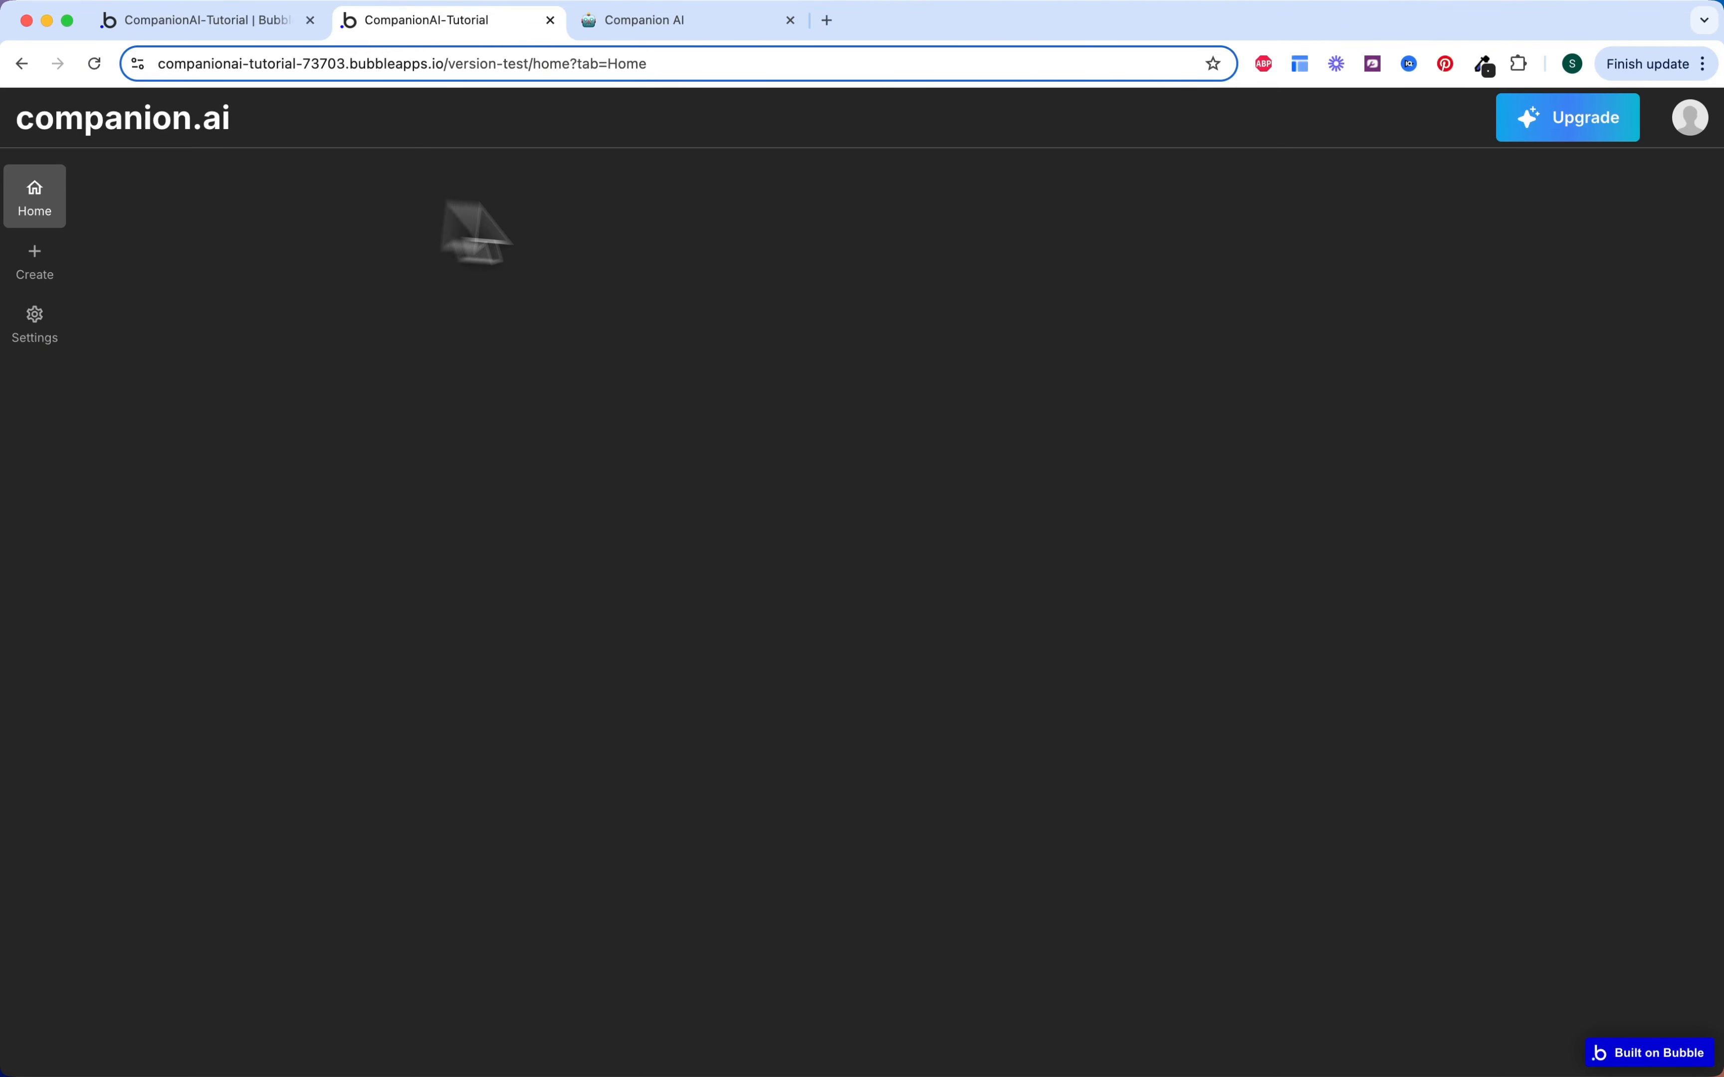
right_click(699, 221)
click(735, 604)
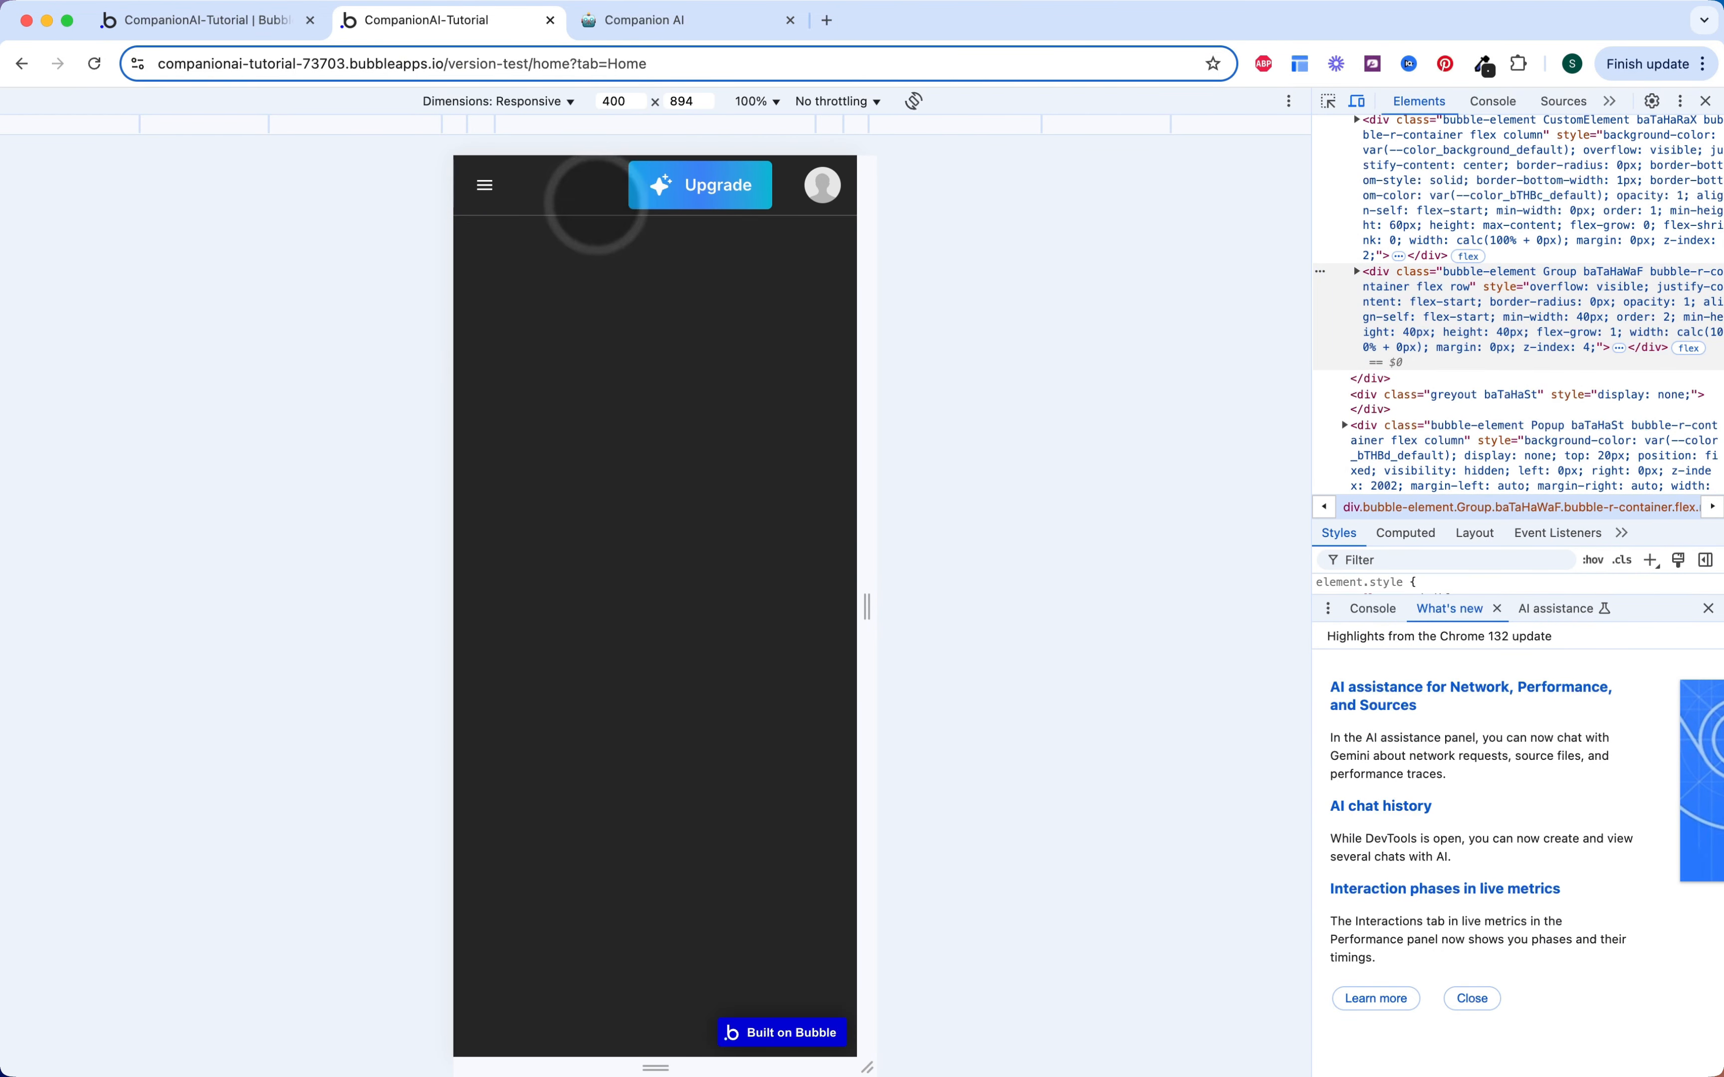
Step: Preview the page as an iPhone 12 Pro and toggle the mobile menu
click(562, 102)
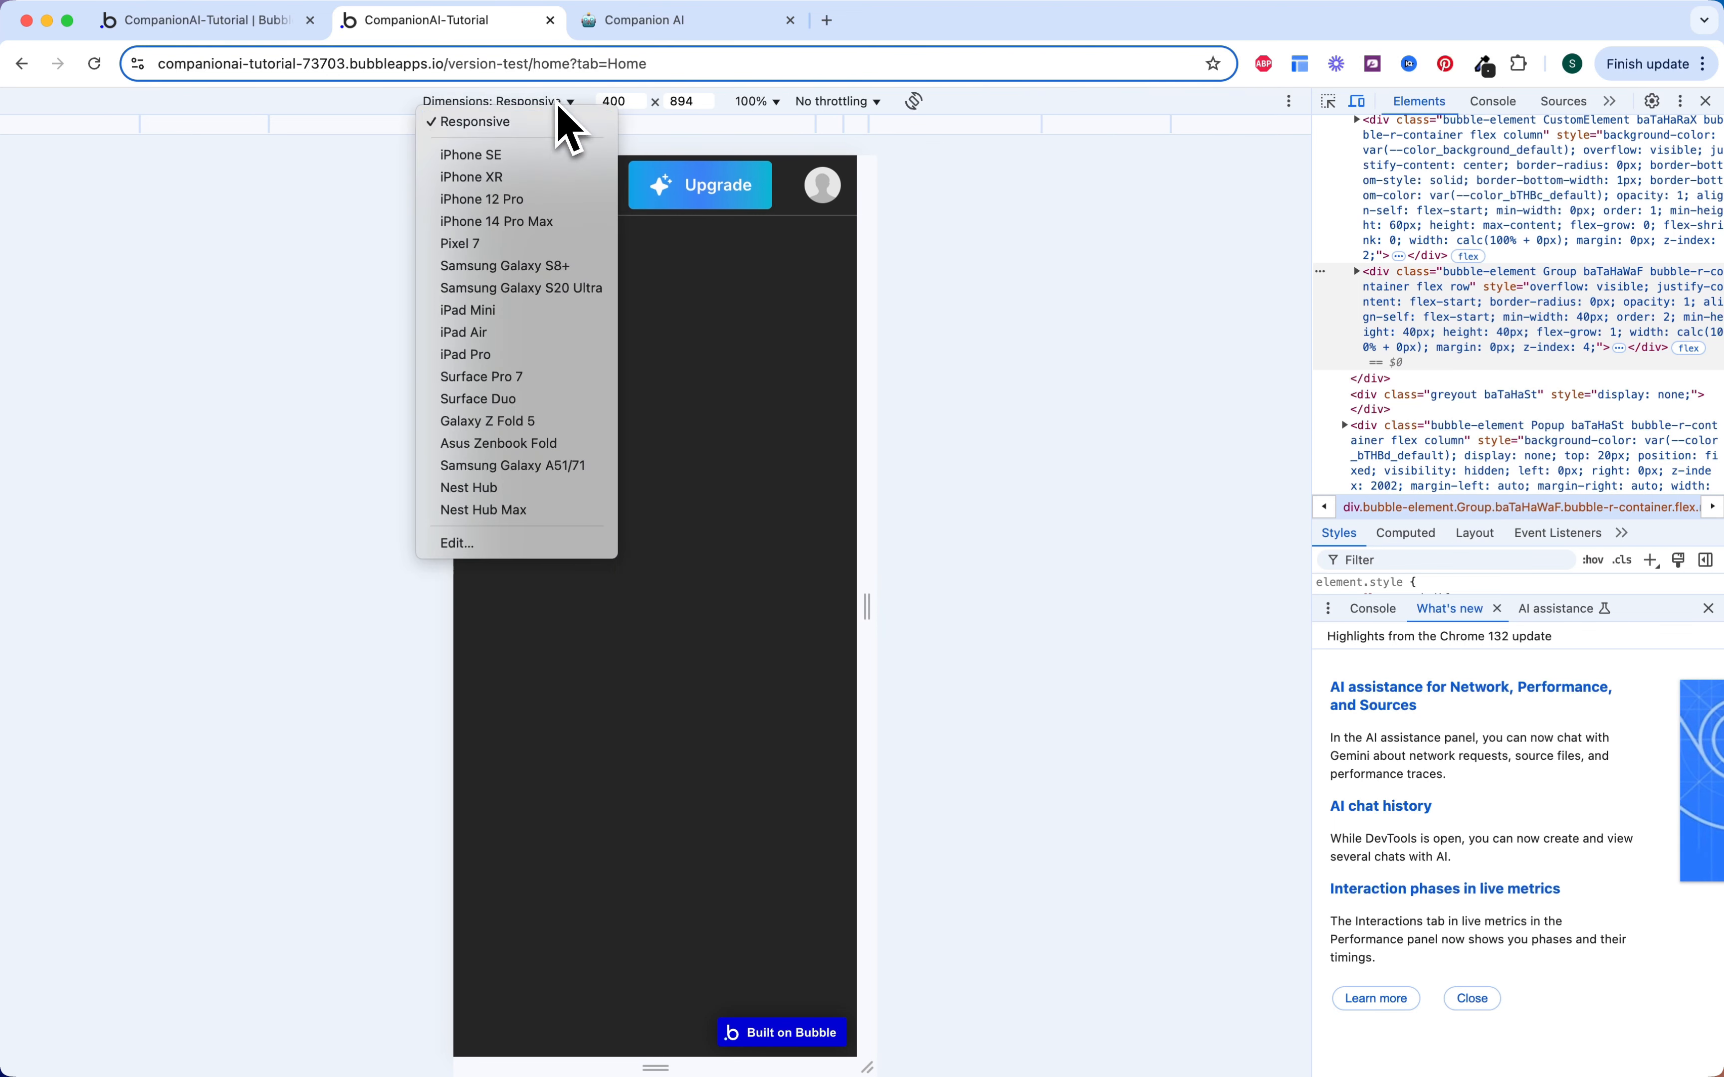
click(539, 199)
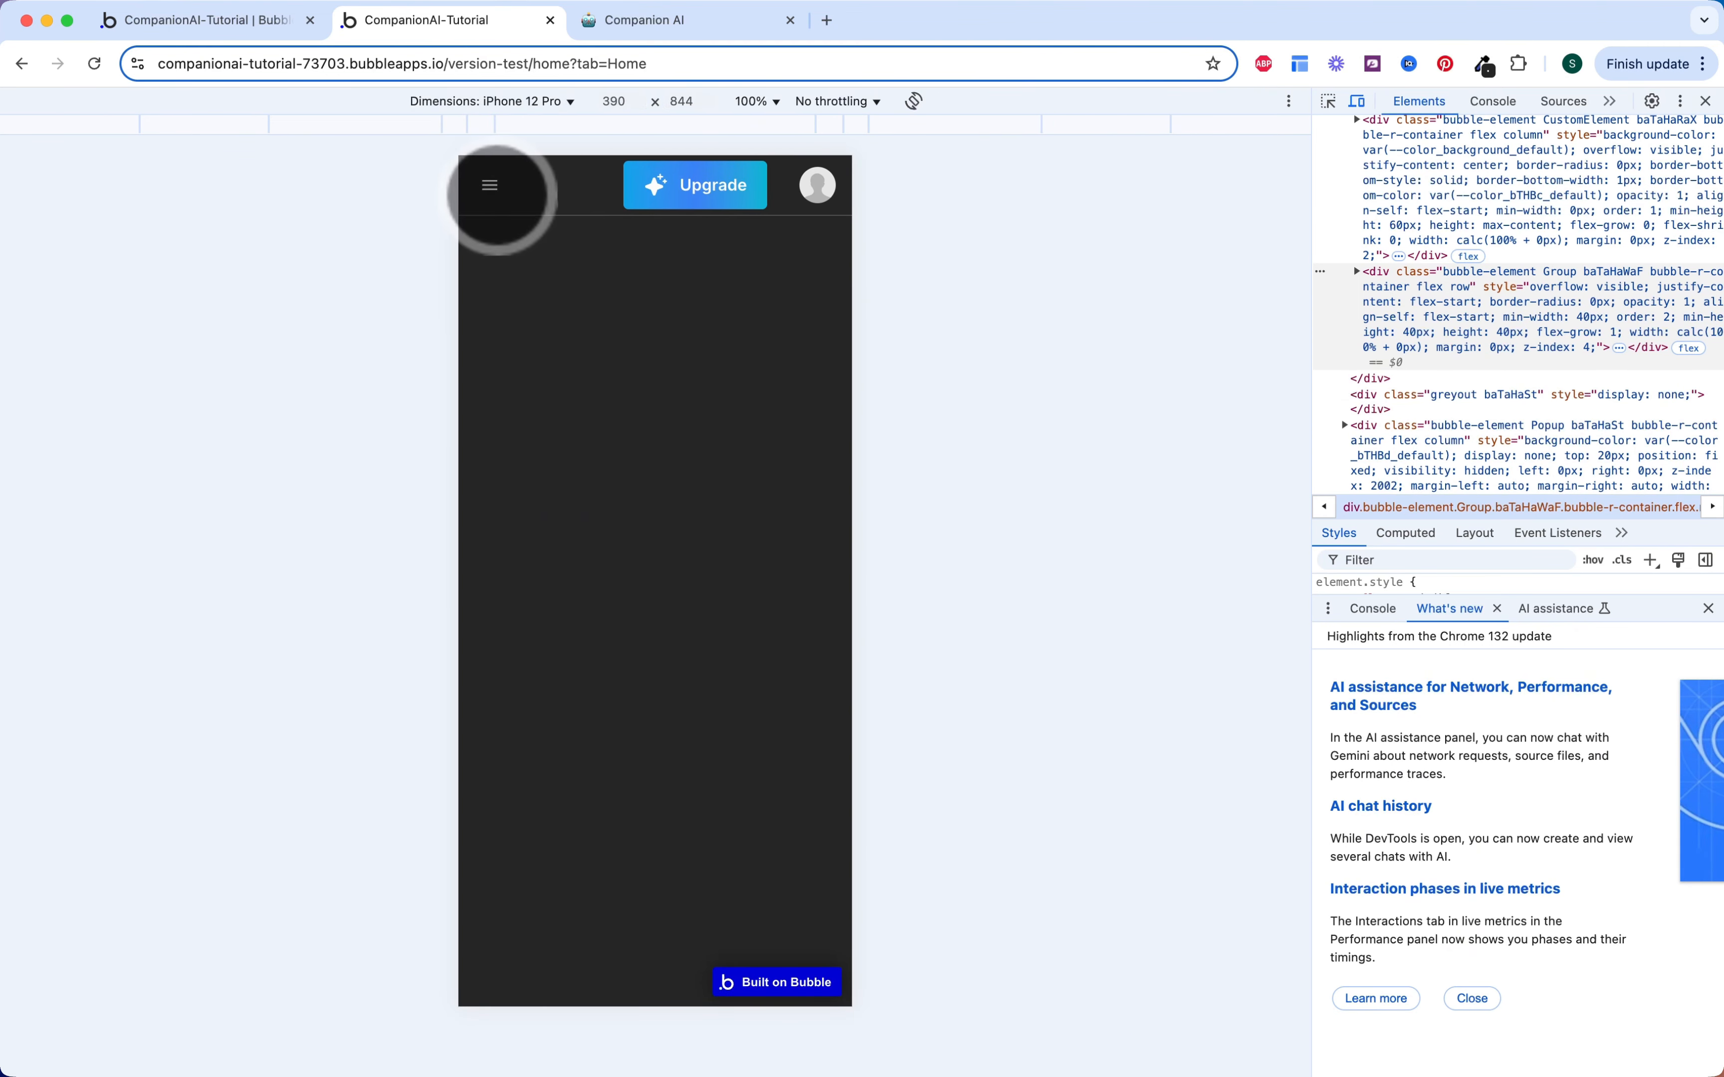
click(490, 186)
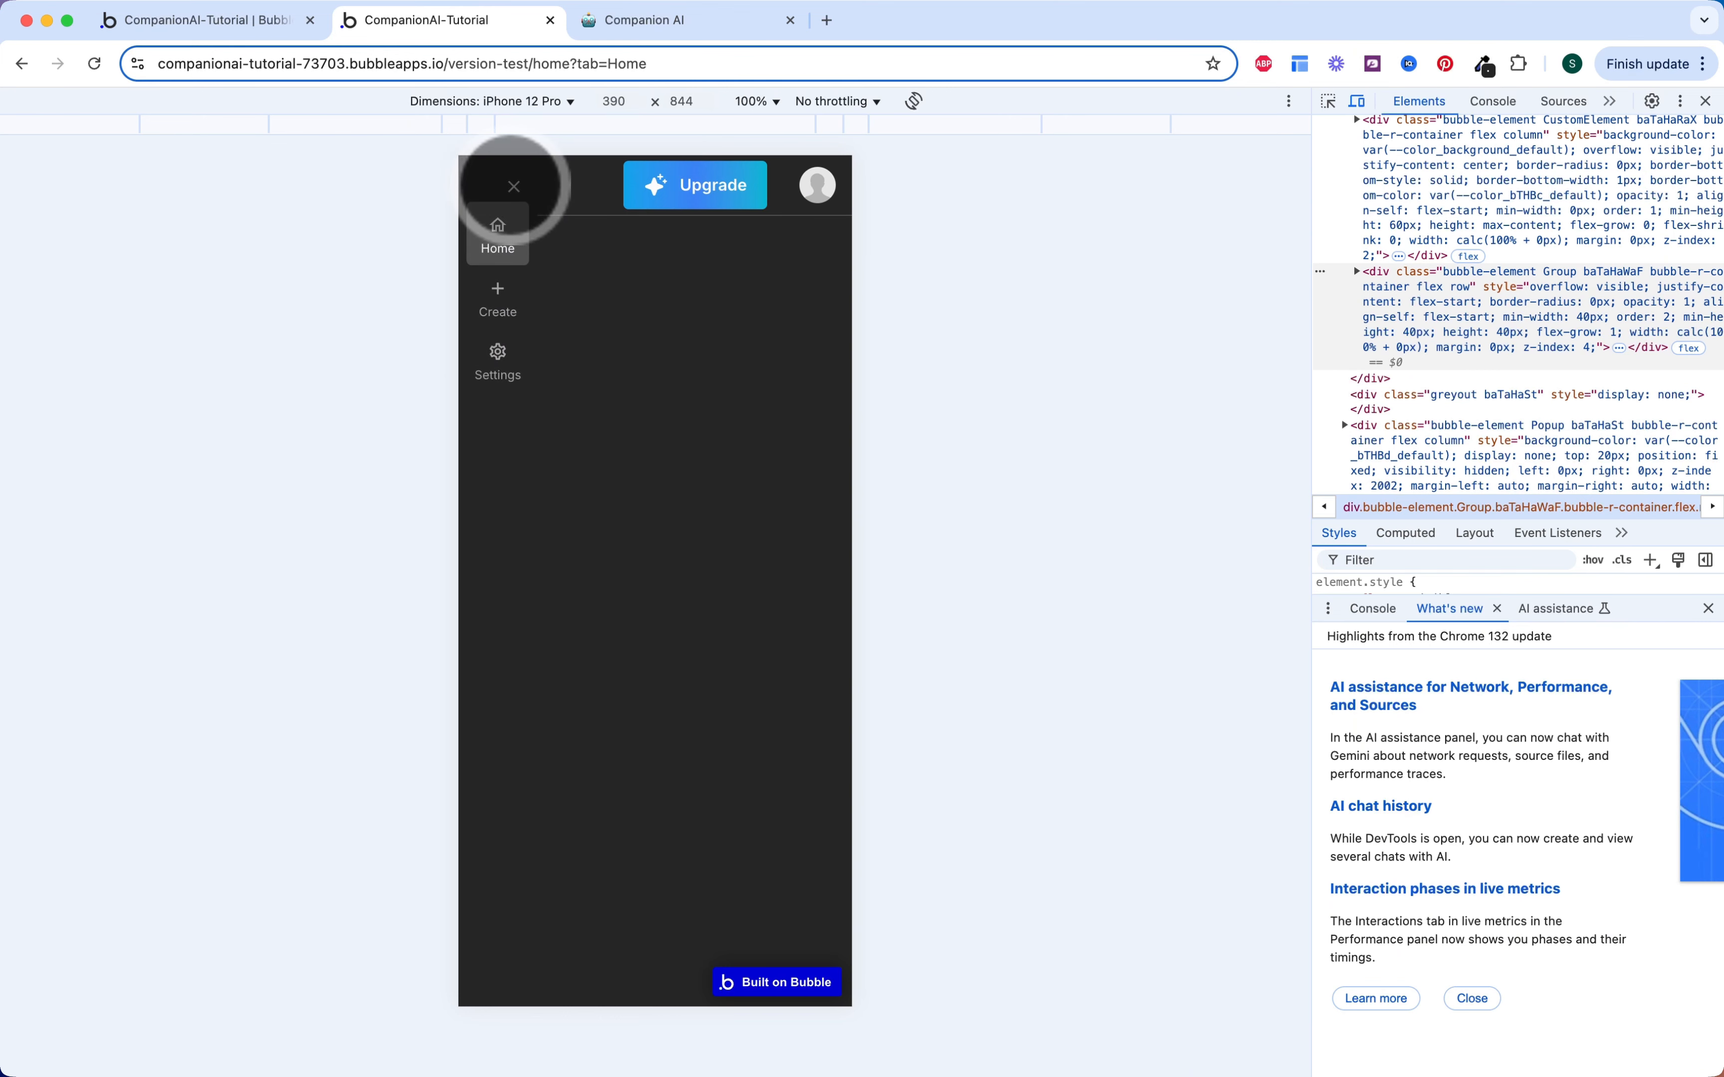
click(514, 187)
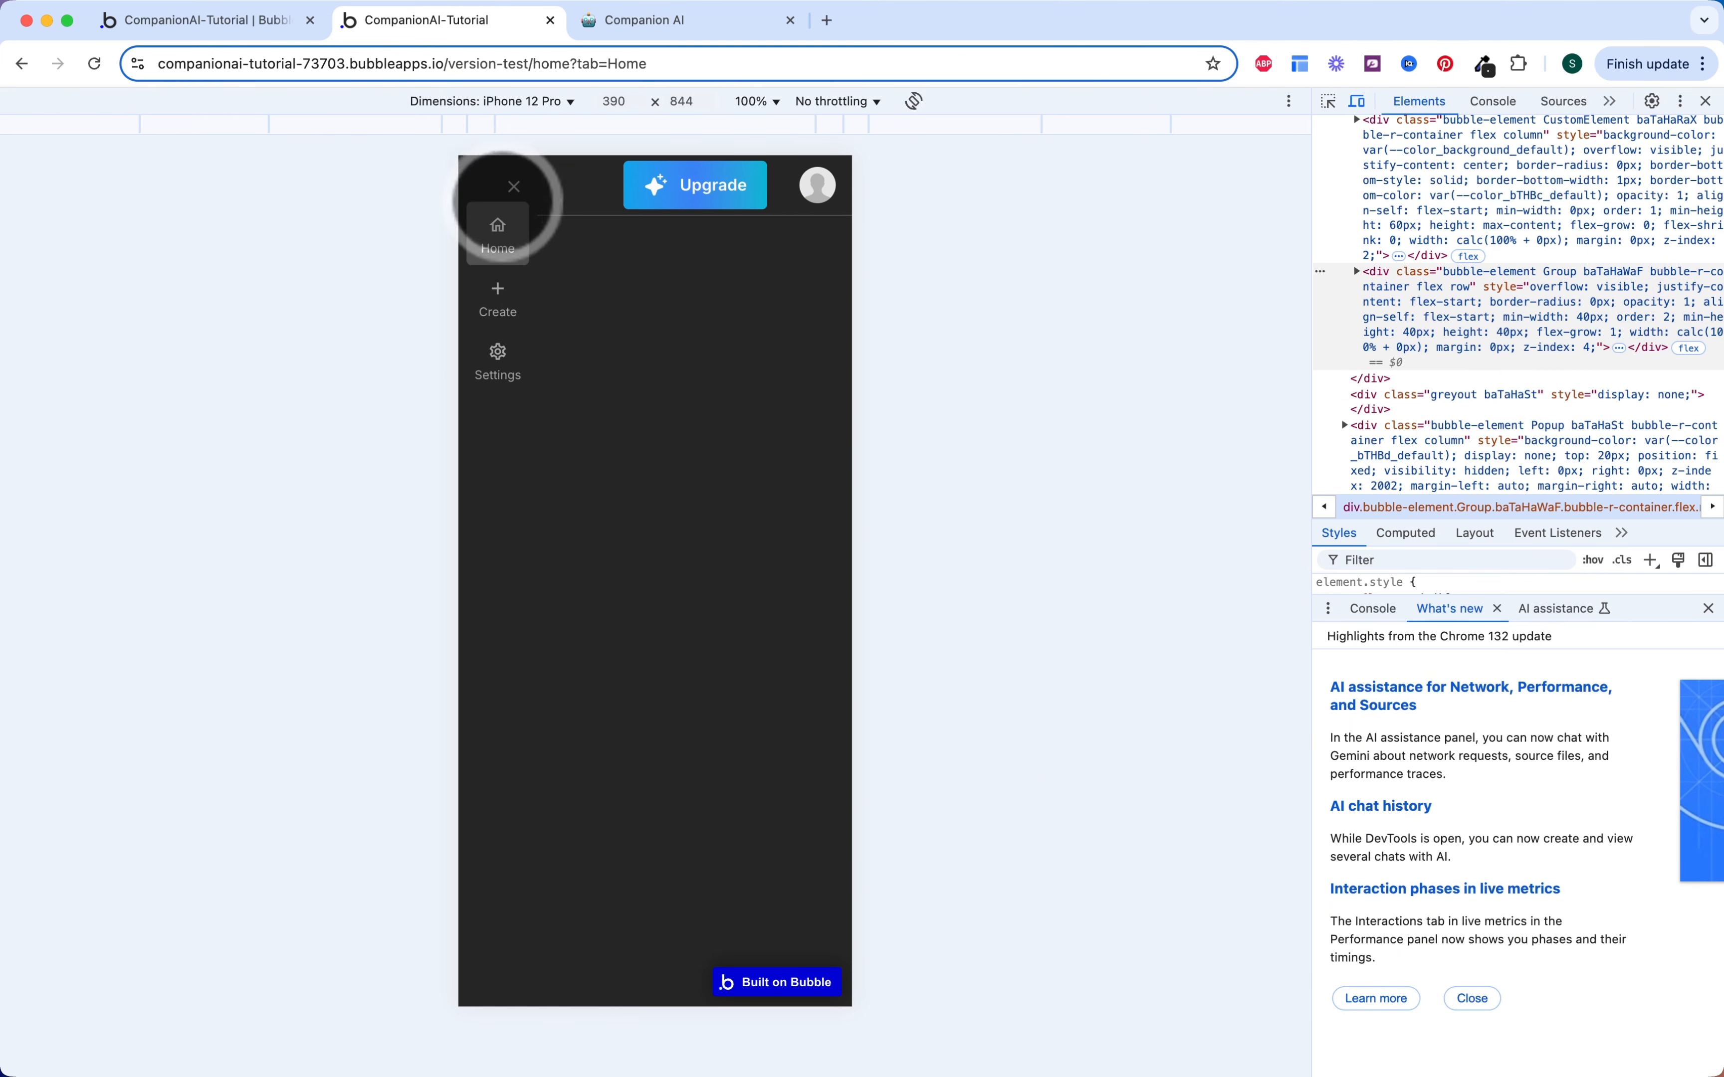
Step: Visit Settings, Create and Home through the mobile menu, then return to the Bubble editor
click(496, 201)
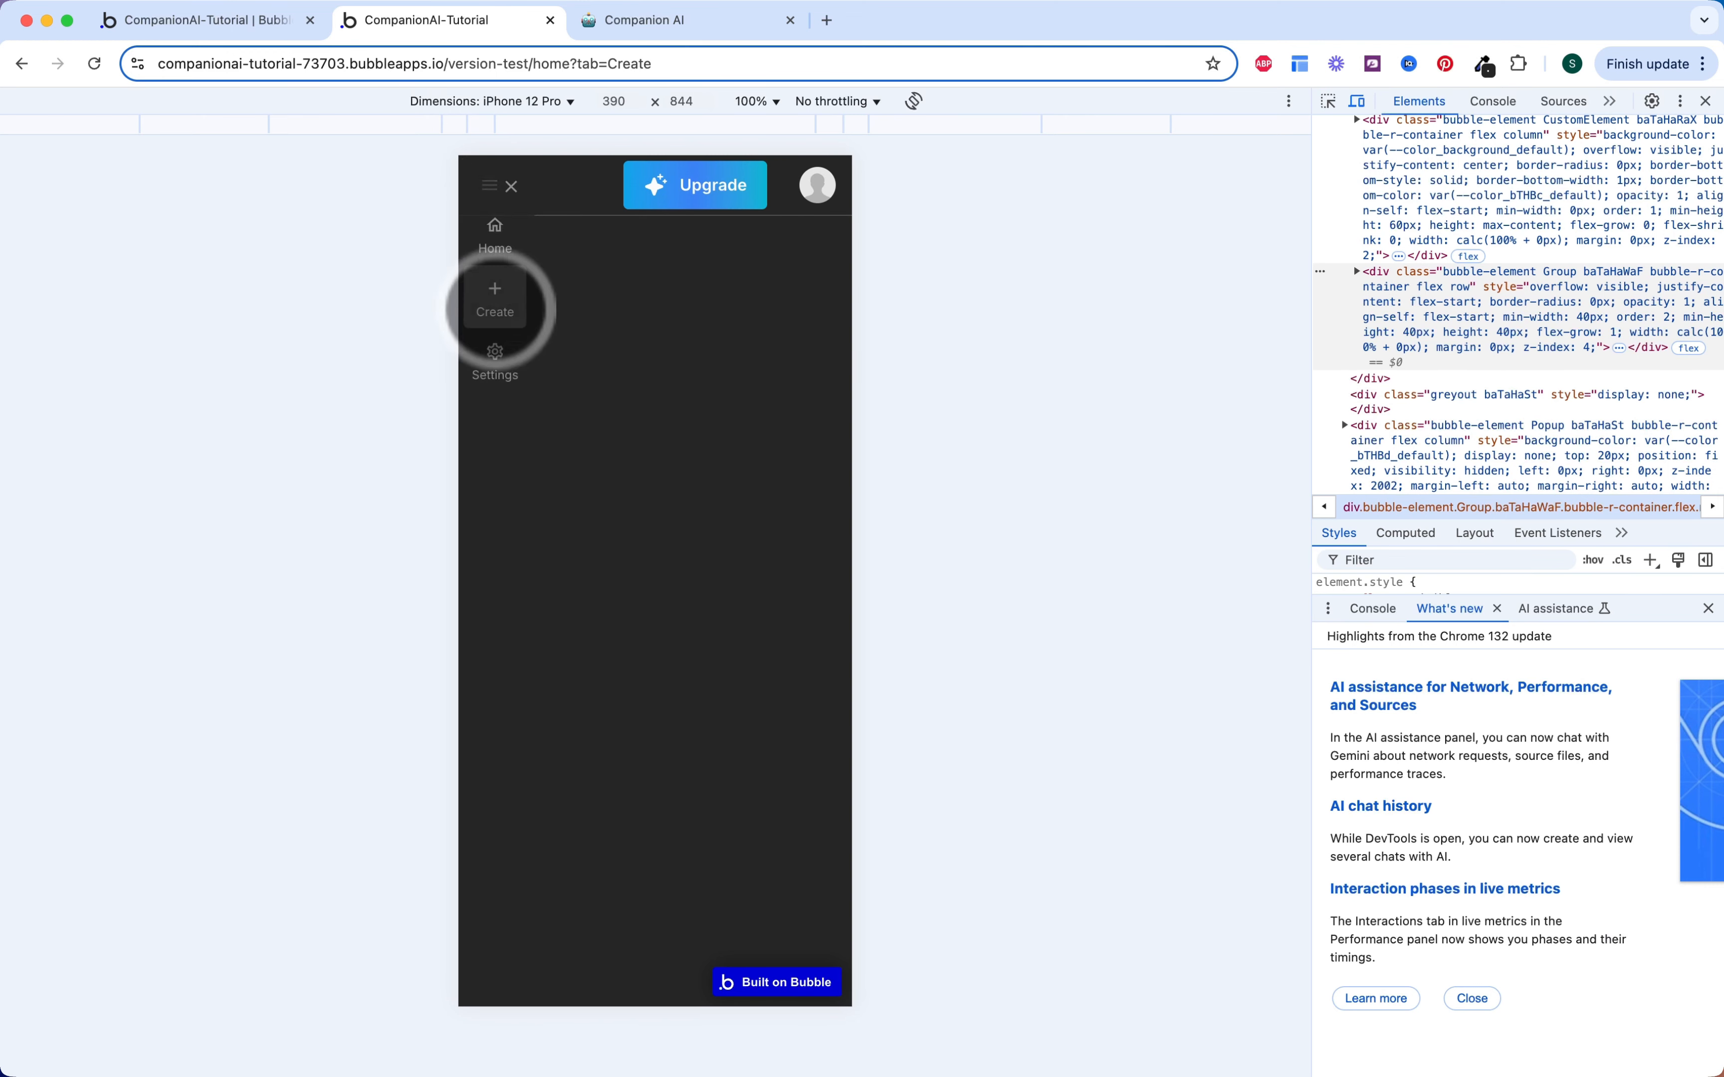
click(492, 344)
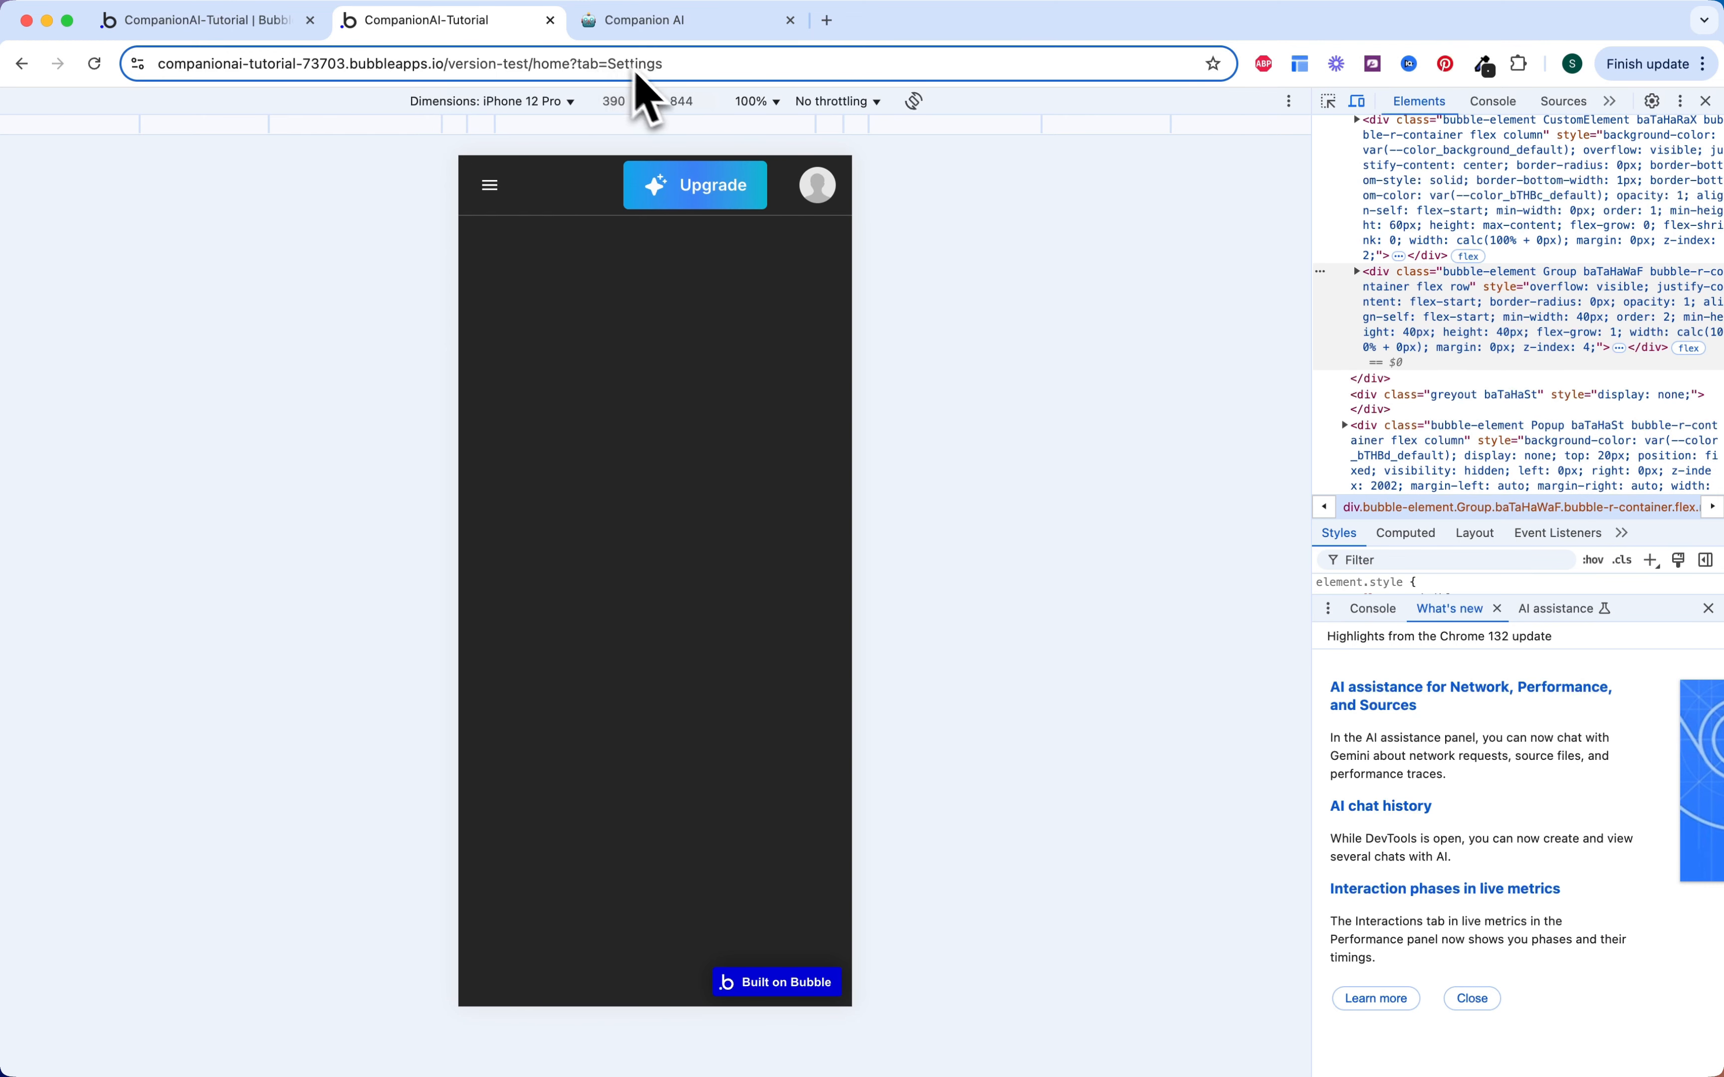
click(489, 185)
click(483, 298)
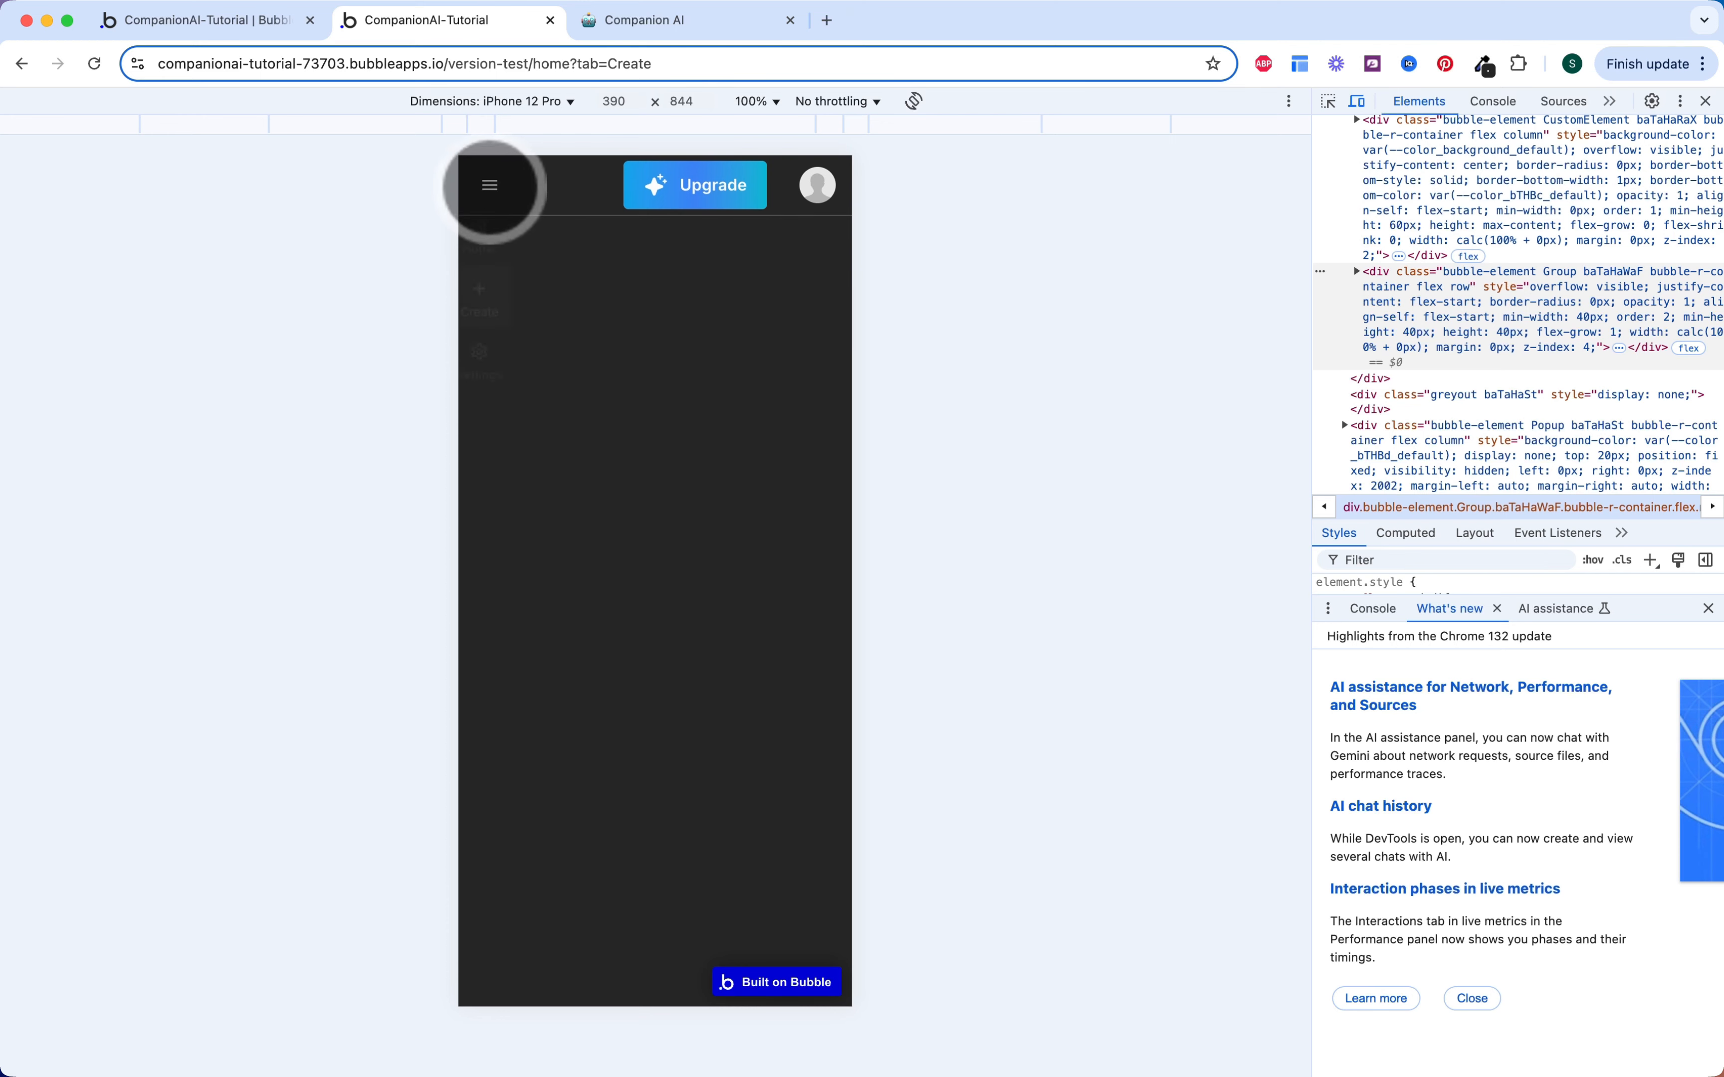
click(490, 185)
click(489, 227)
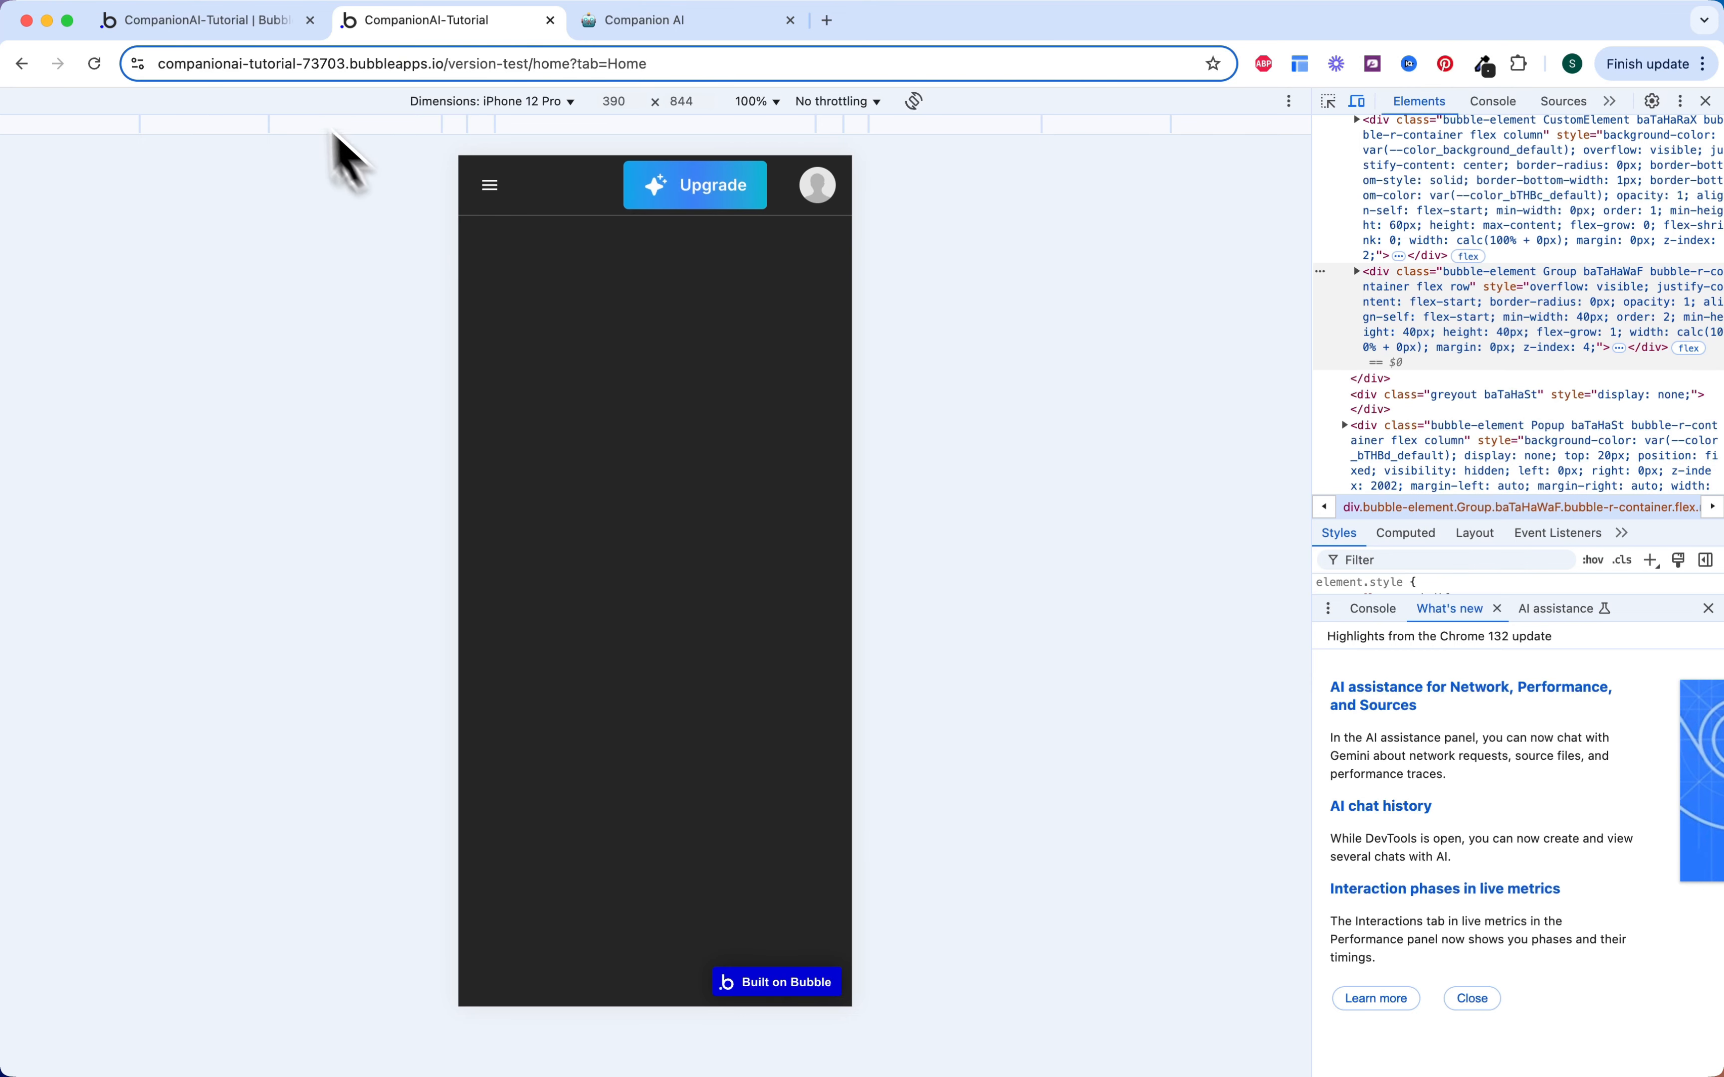
click(241, 33)
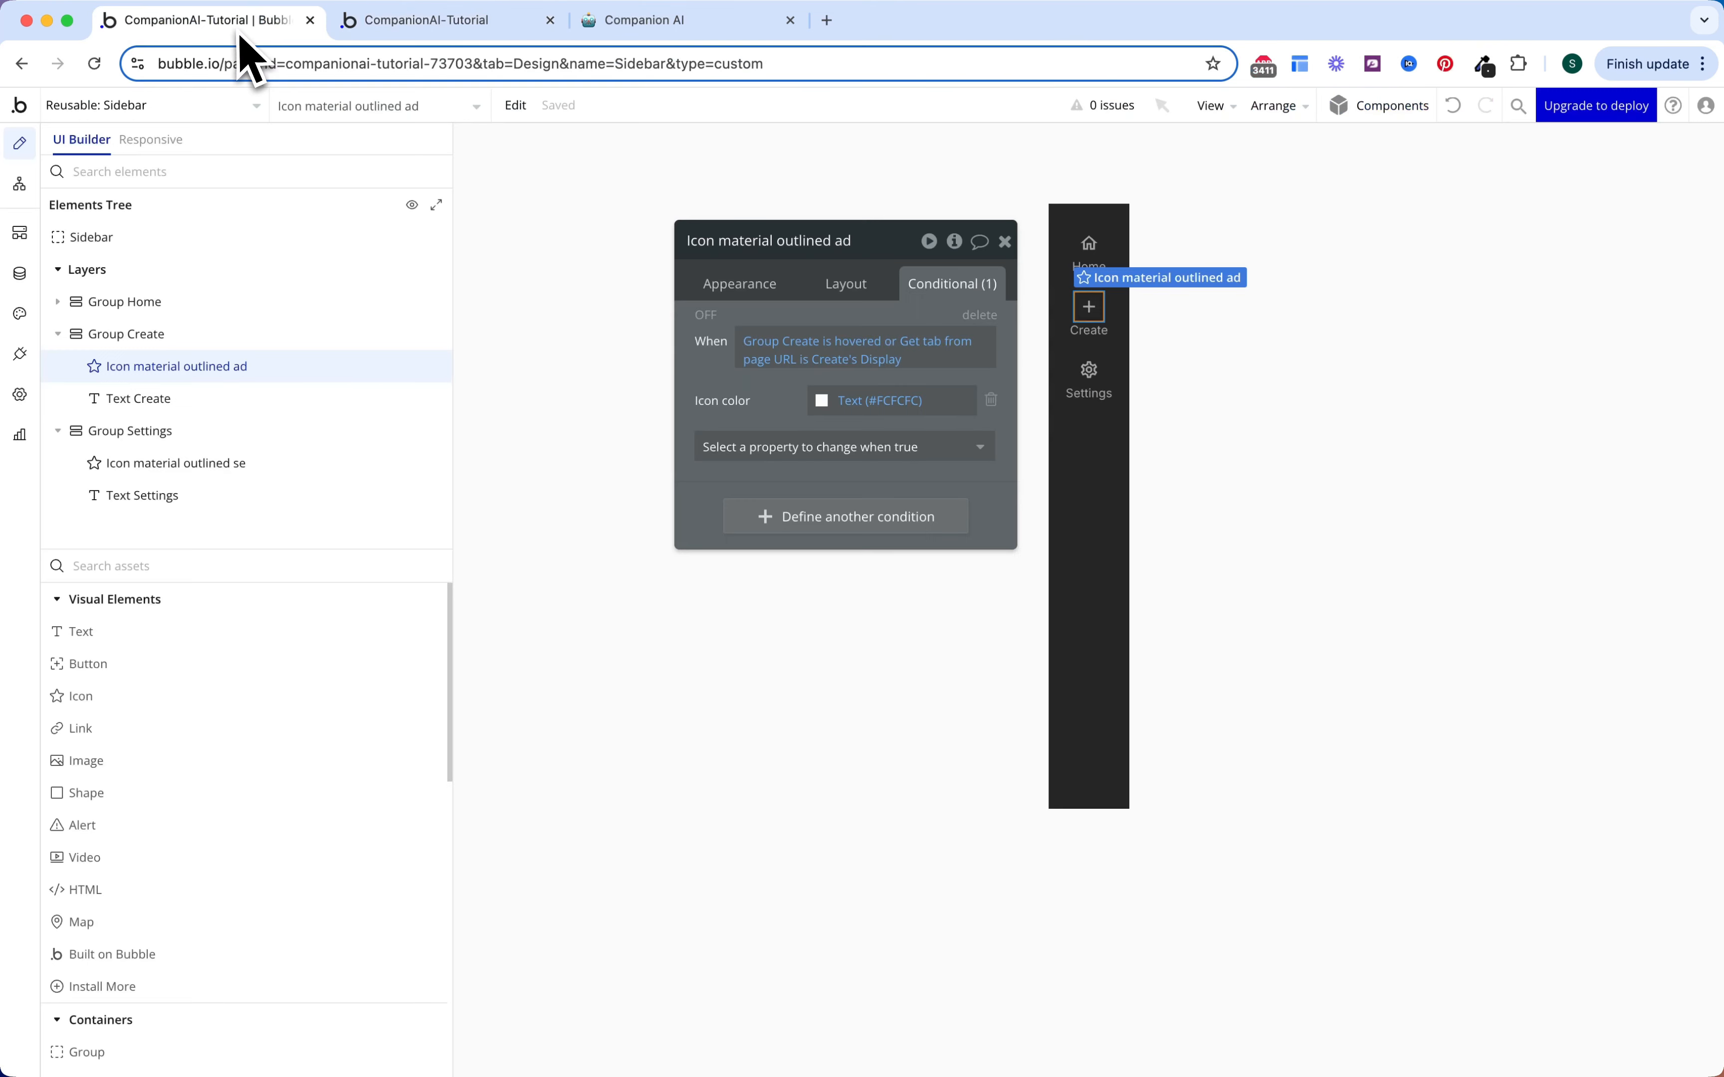
Step: In the Header reusable, set Button Upgrade's bottom padding to 0
click(215, 115)
click(368, 172)
click(214, 108)
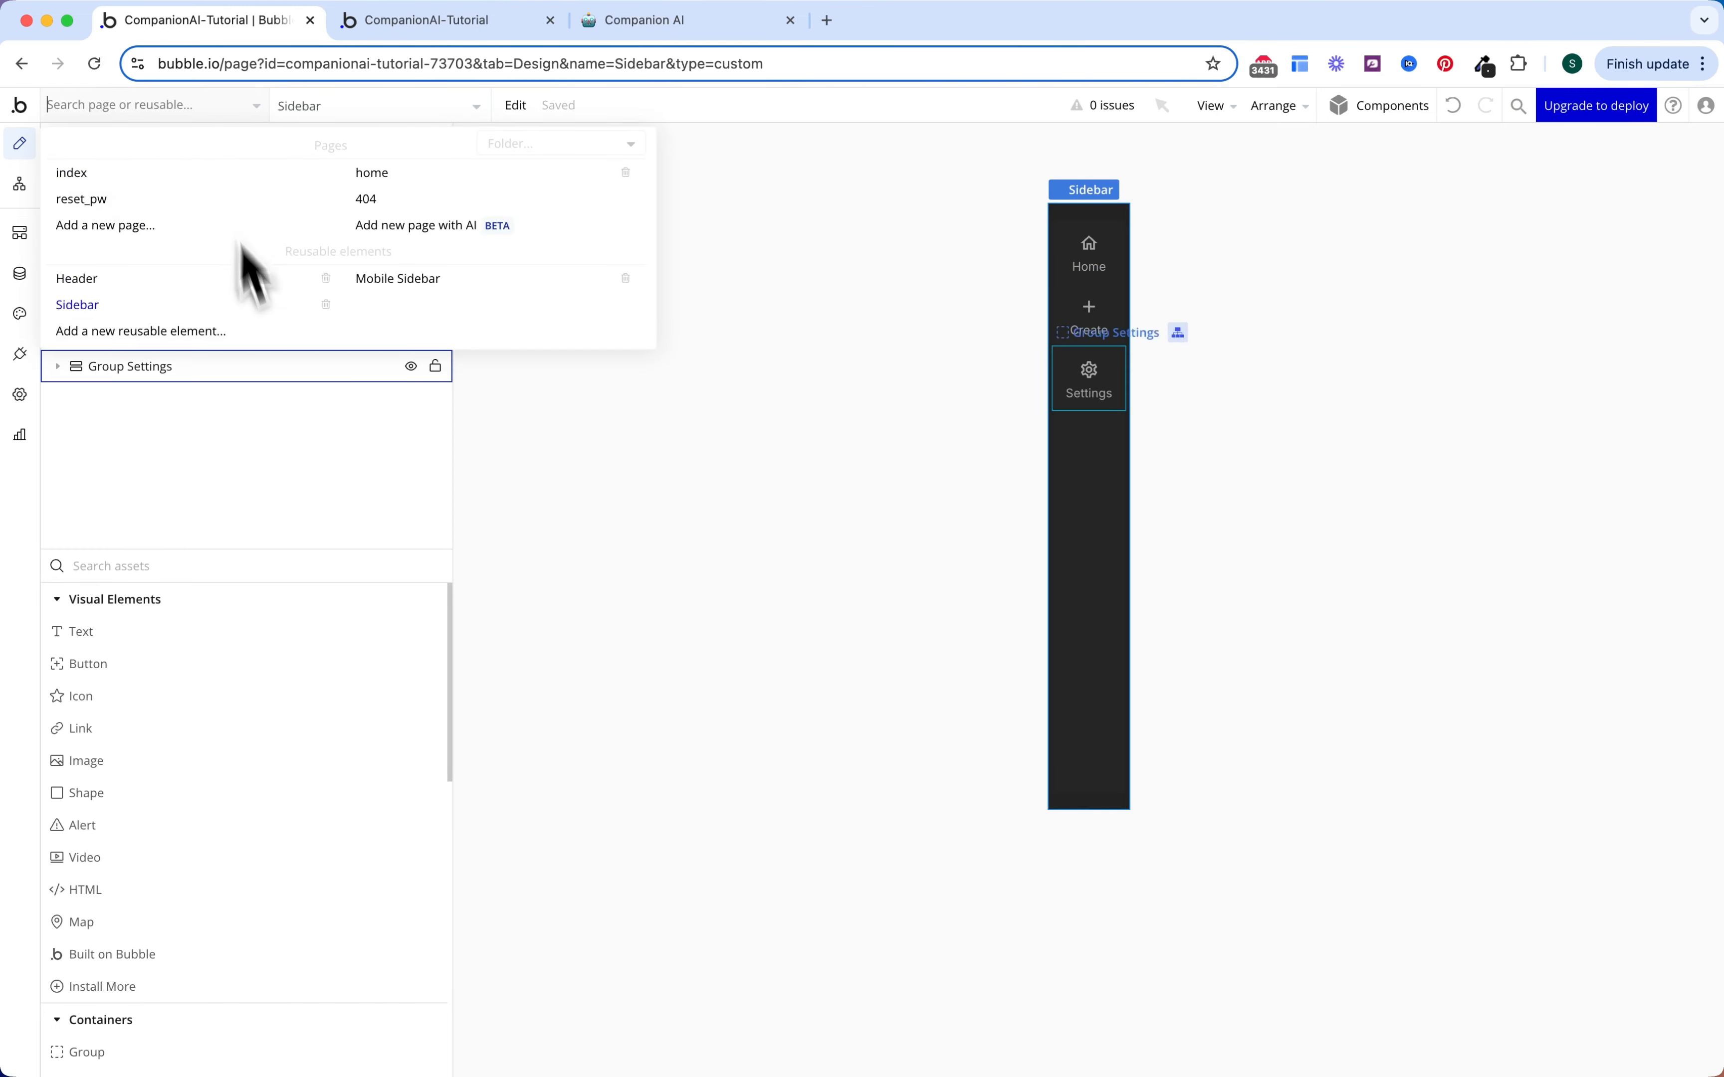
click(187, 279)
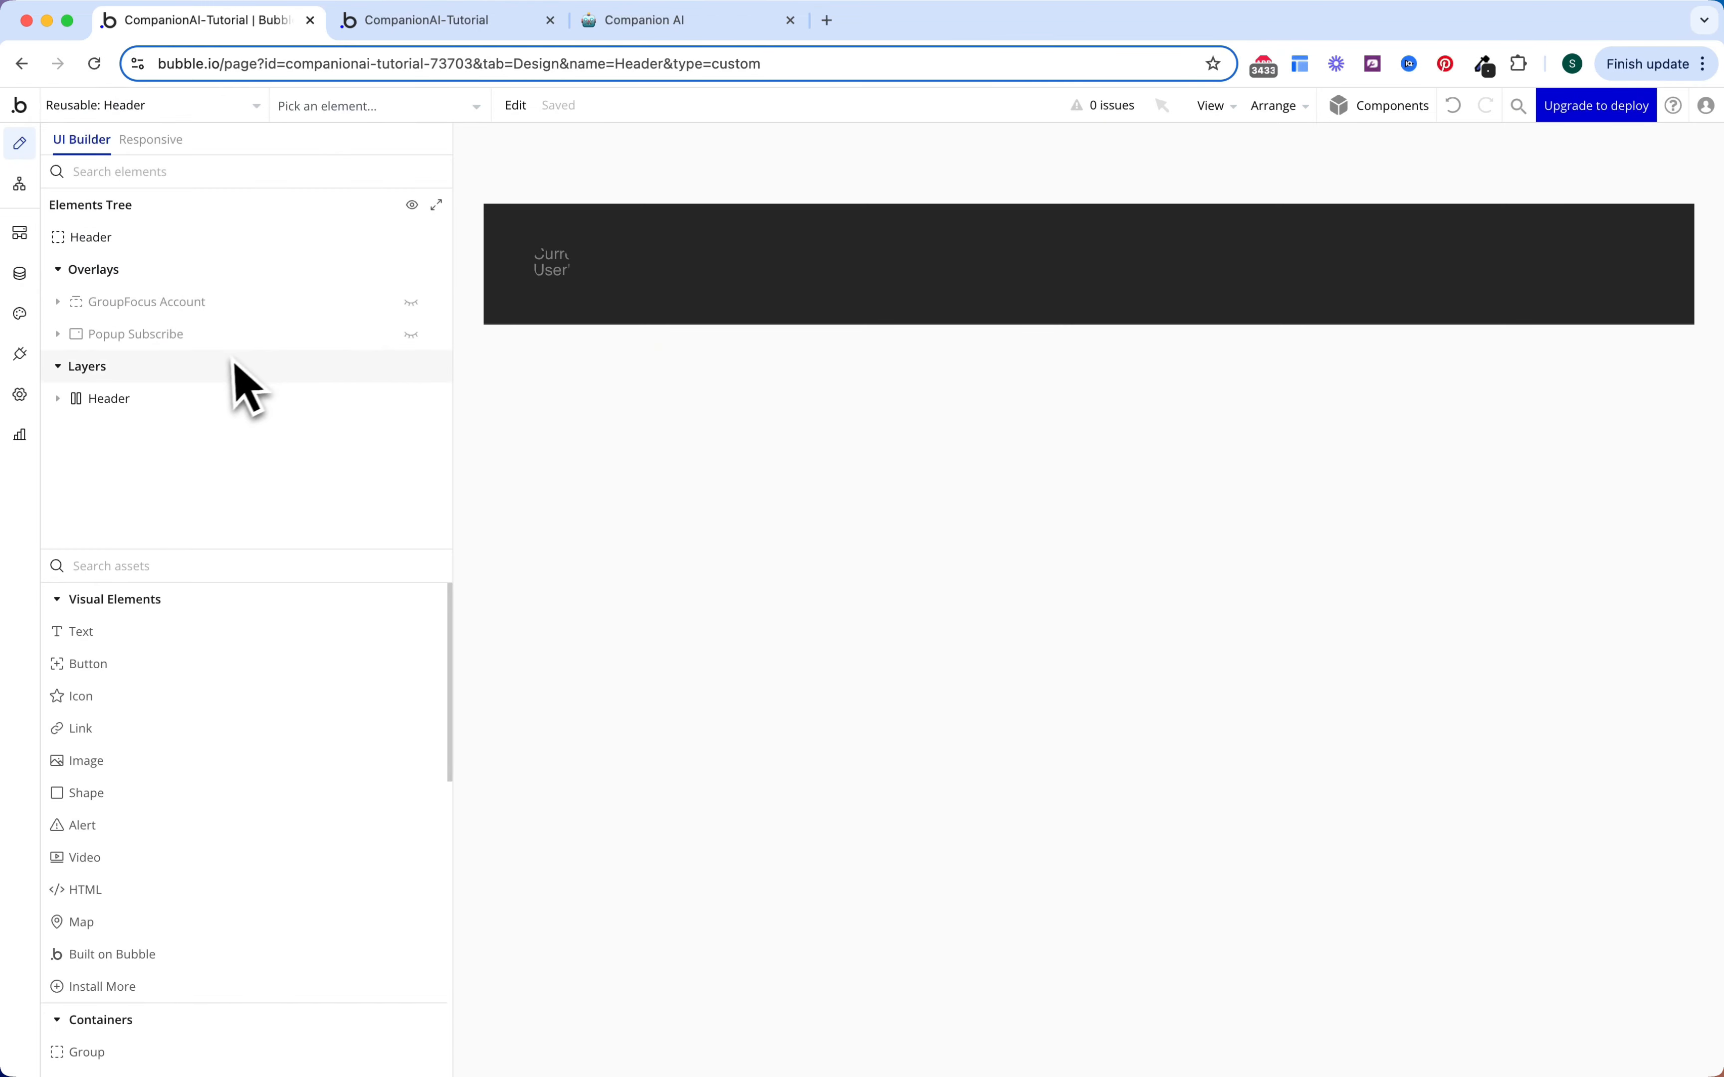
click(298, 106)
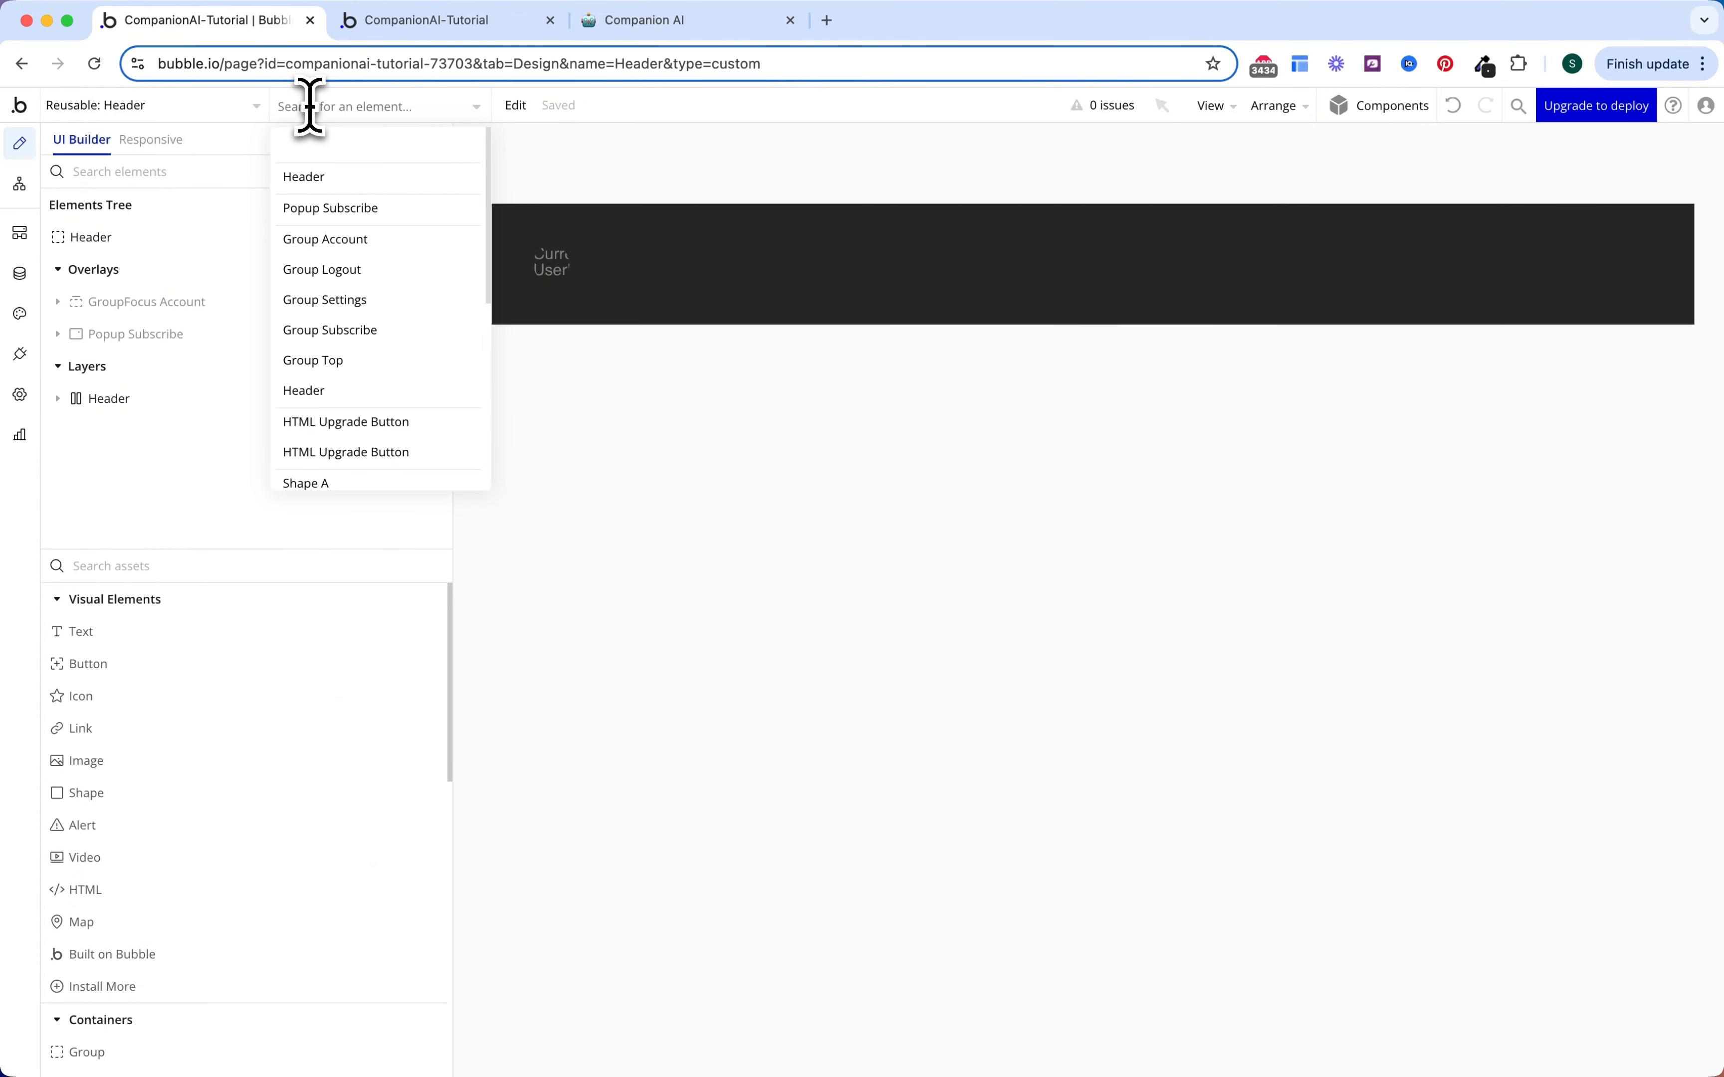
text(upg)
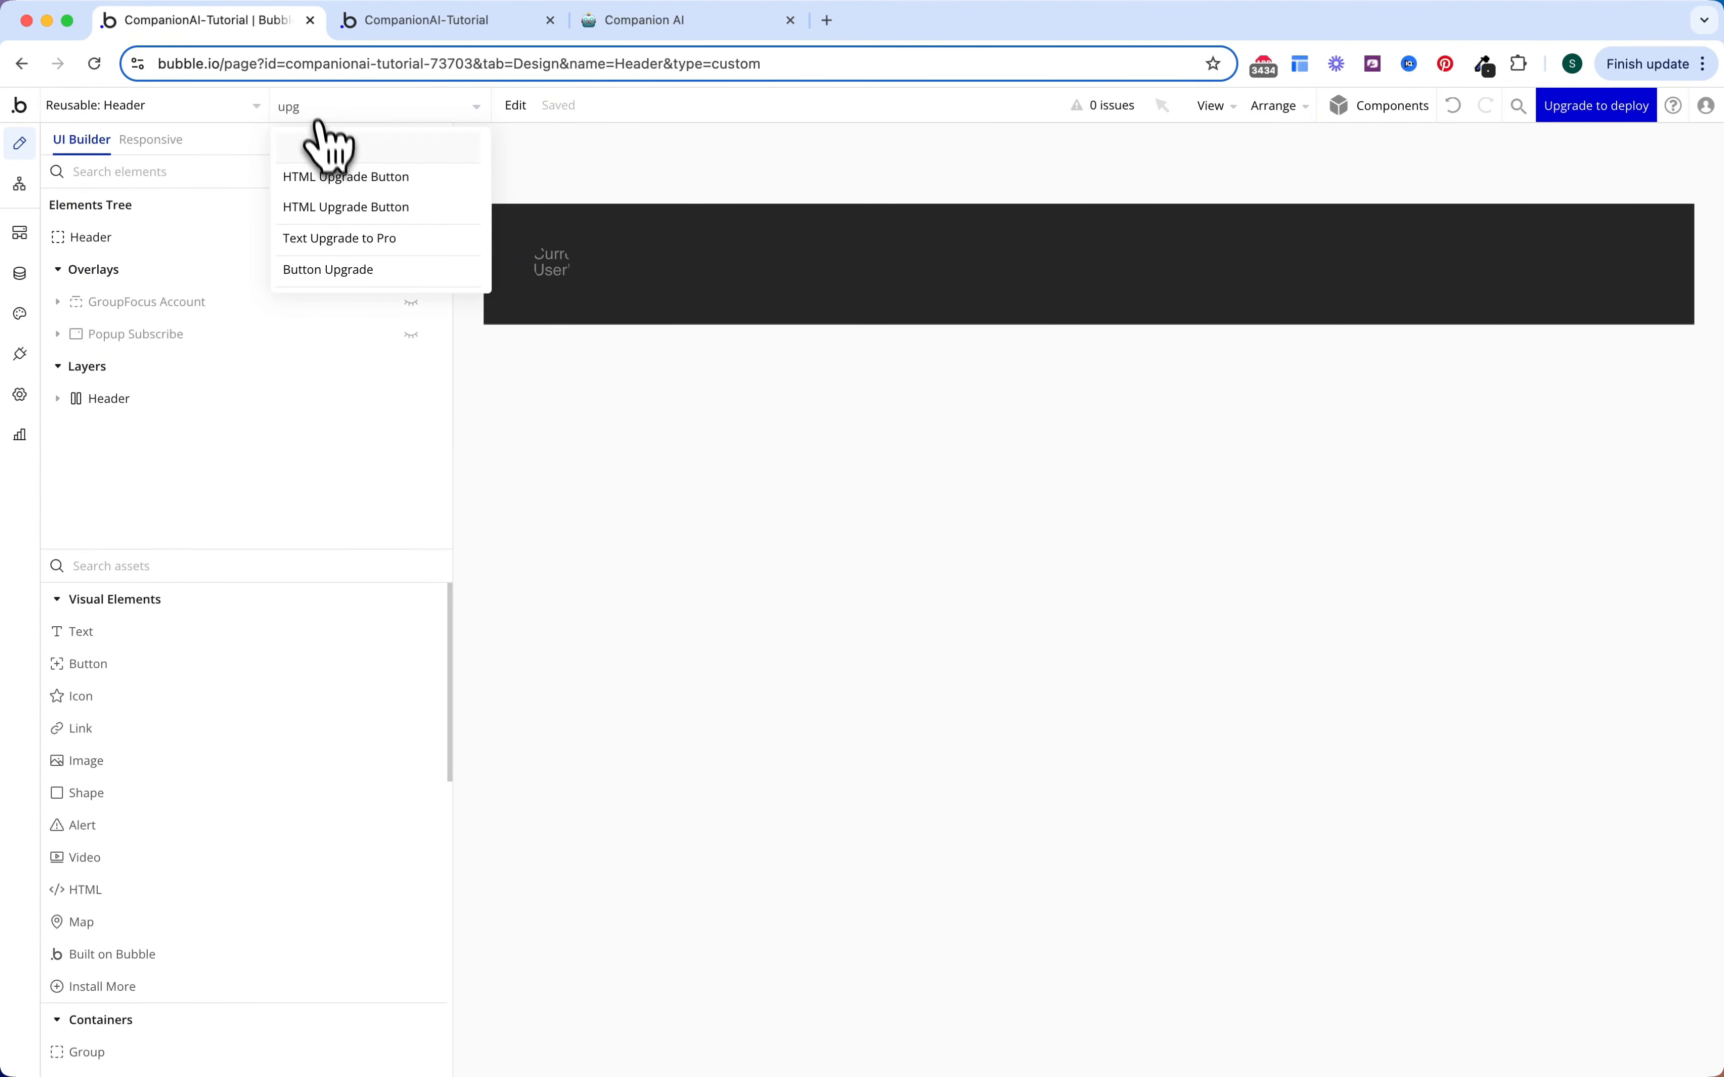
click(331, 269)
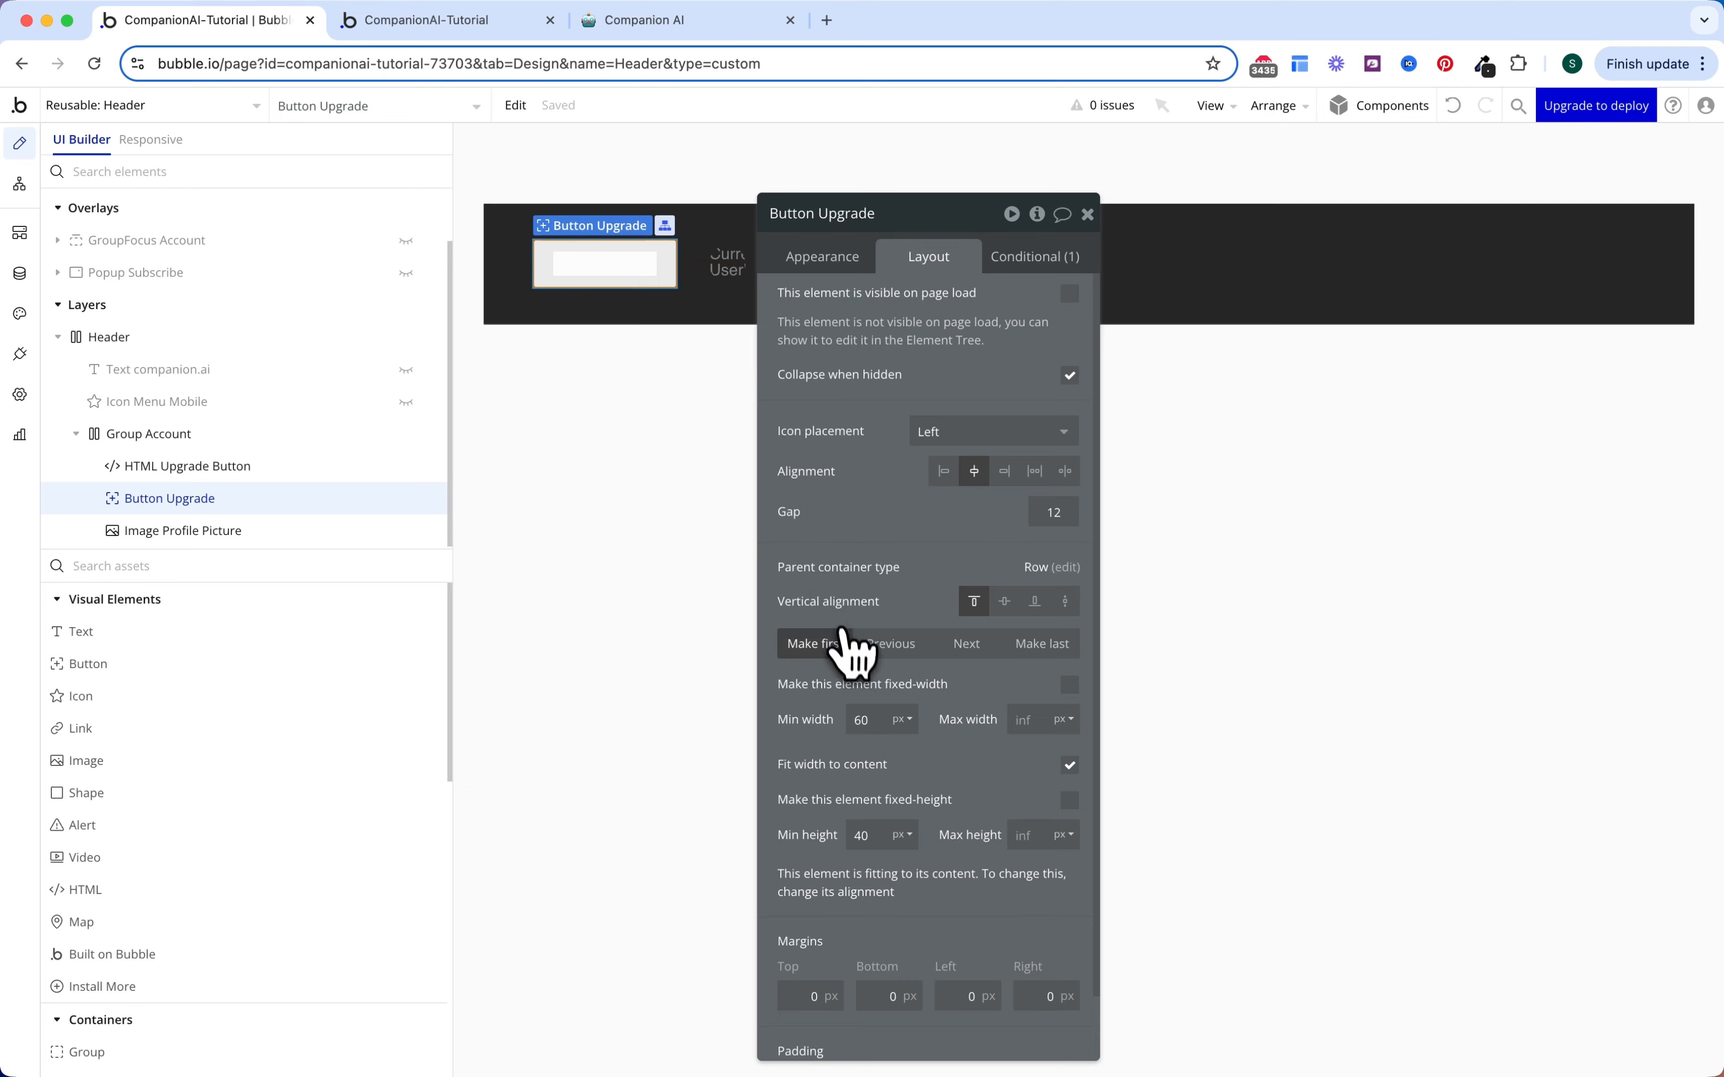
scroll(865, 698, down, 2)
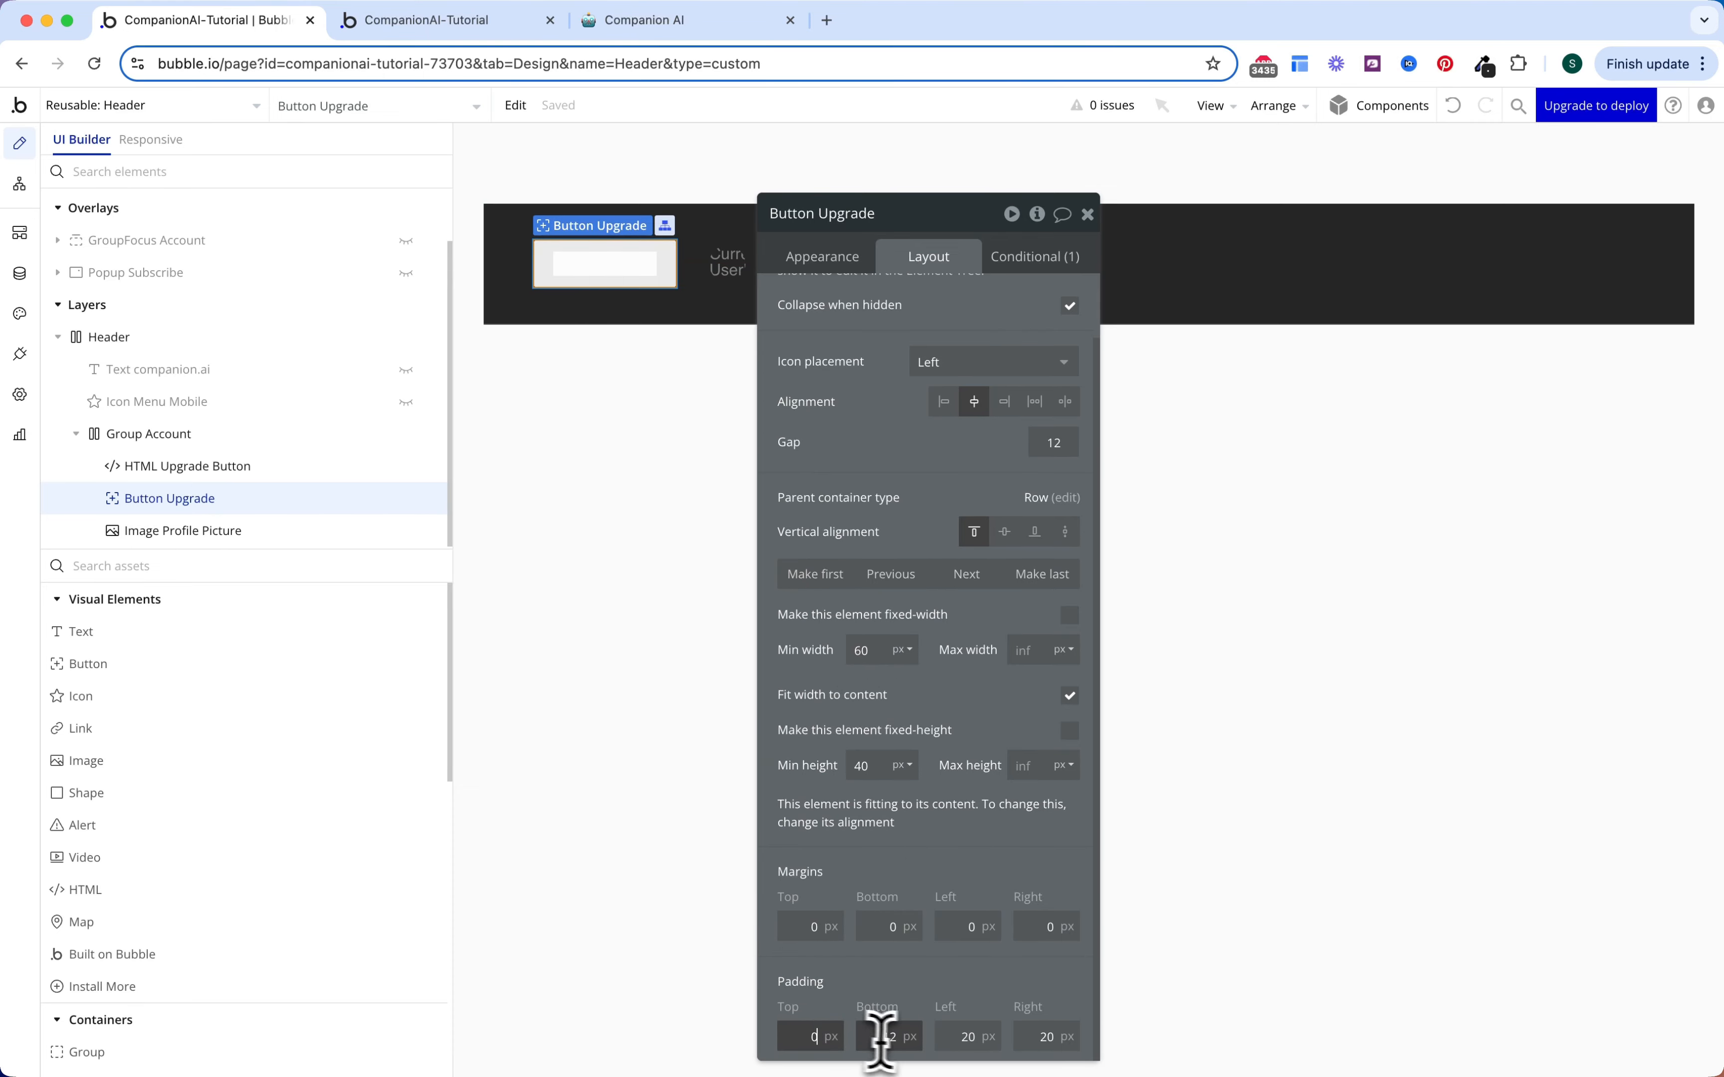
double_click(902, 1033)
text(0)
click(911, 1014)
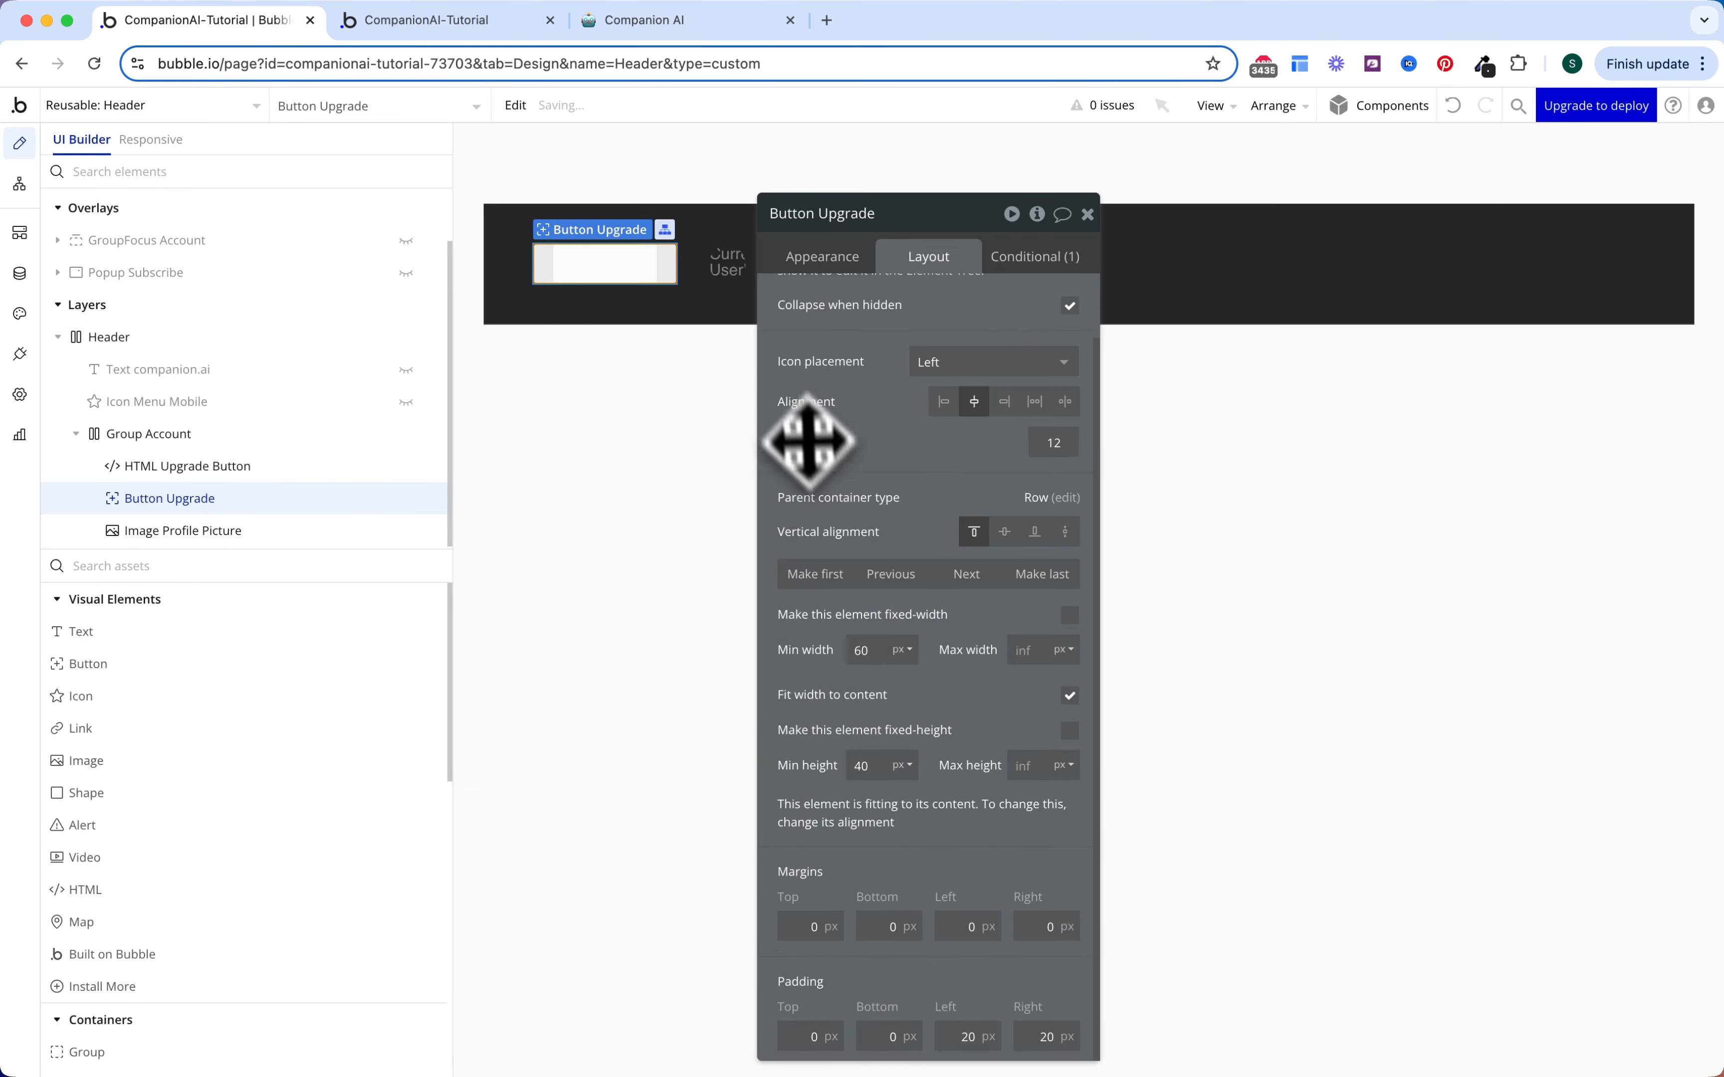
Step: Reload the mobile preview to check the Upgrade button, then return to the editor
click(510, 28)
key(super+r)
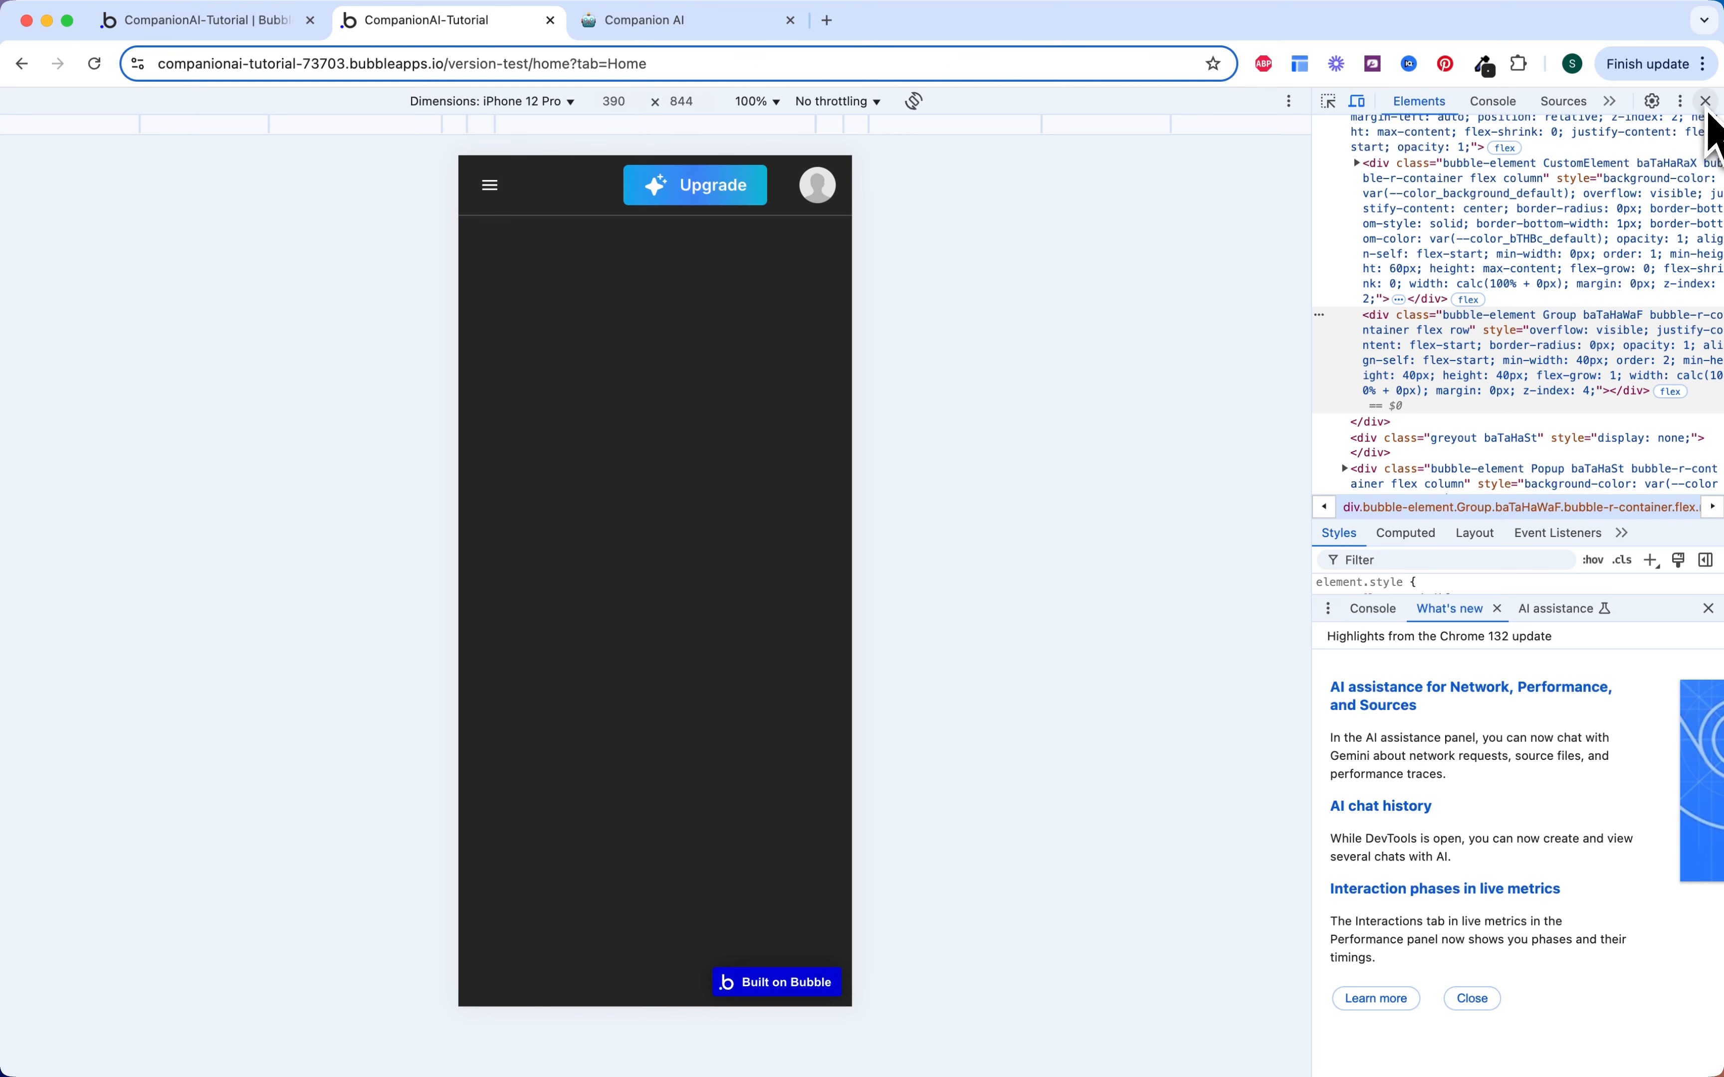
click(255, 29)
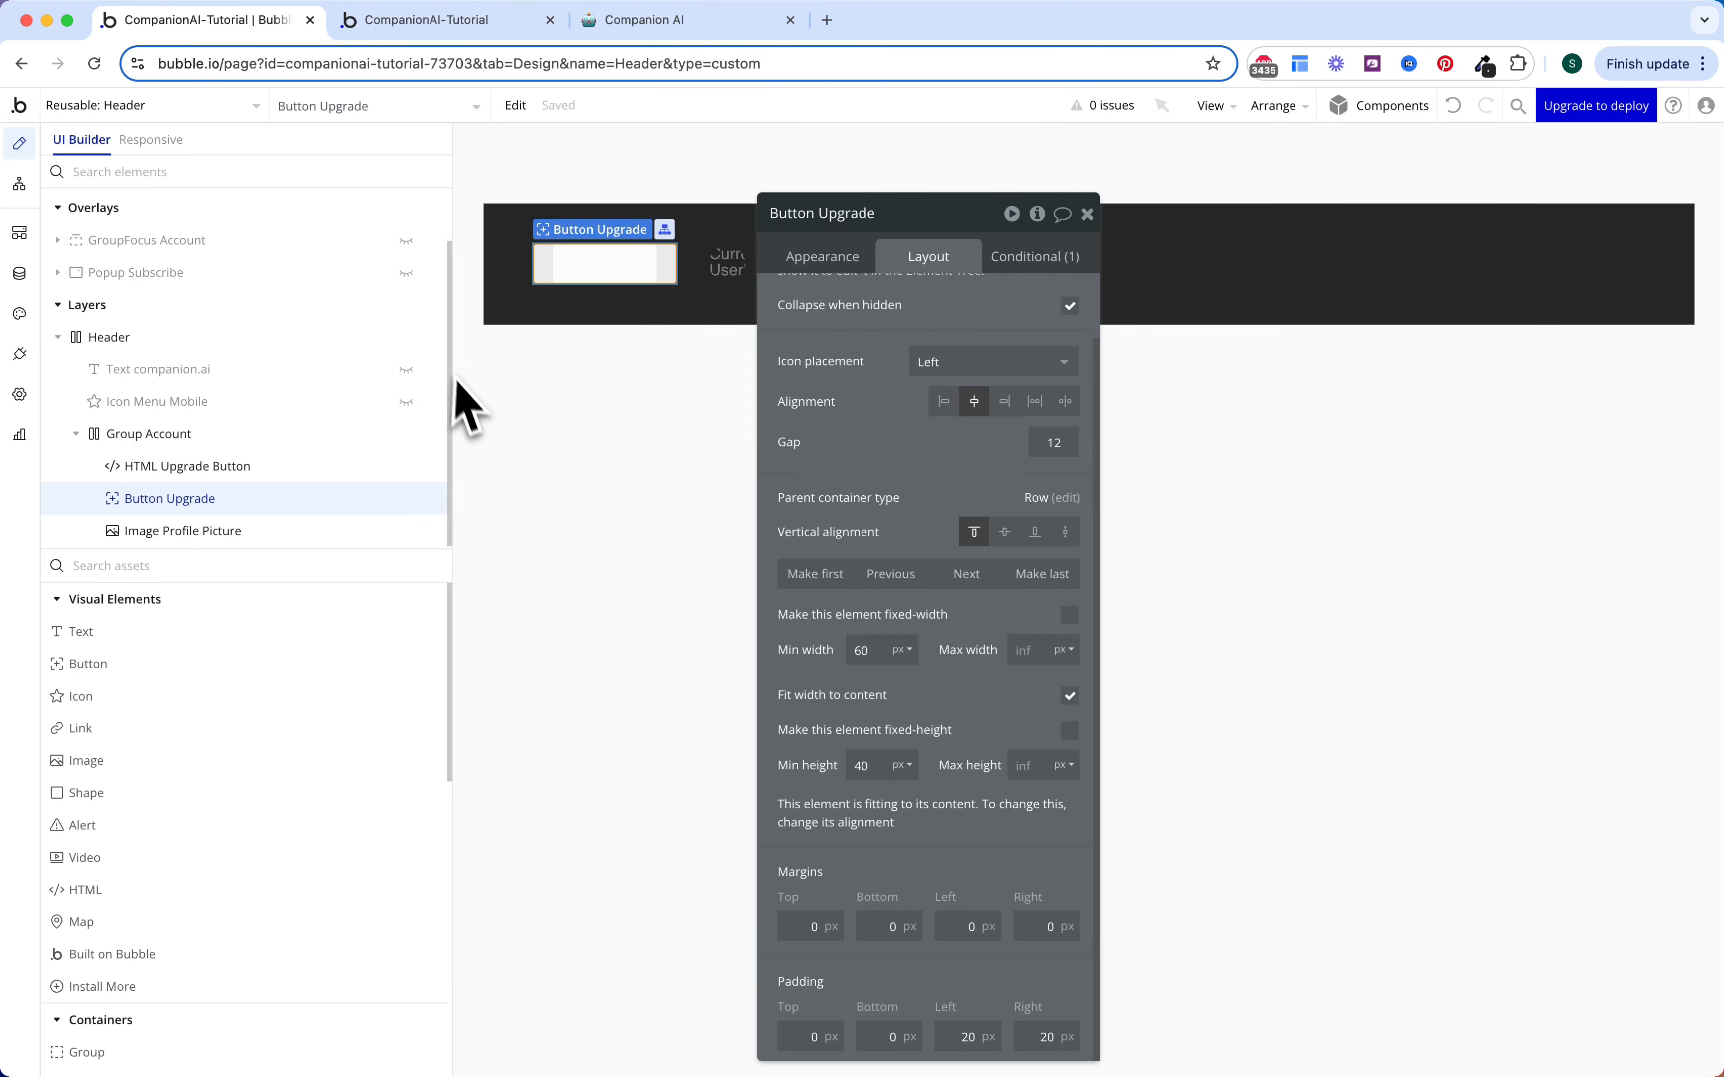
click(114, 106)
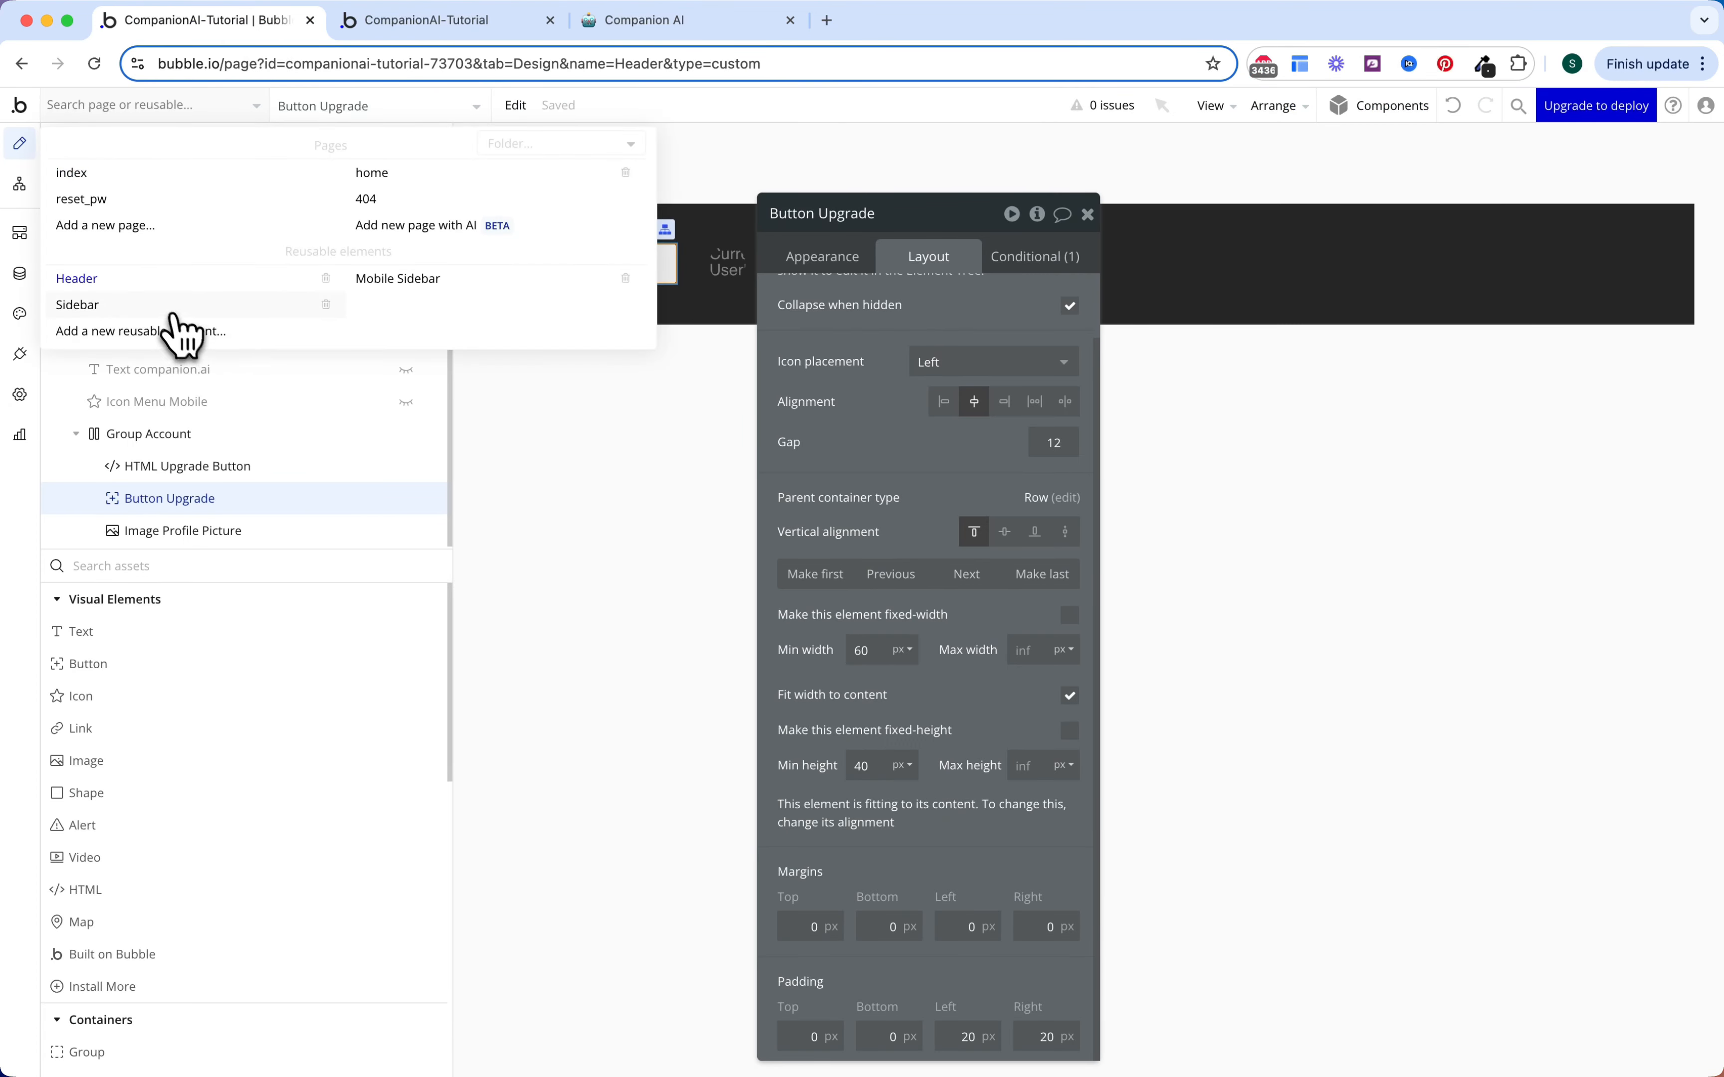
Step: Turn on gap spacing between items in the Sidebar reusable
click(143, 305)
double_click(1069, 464)
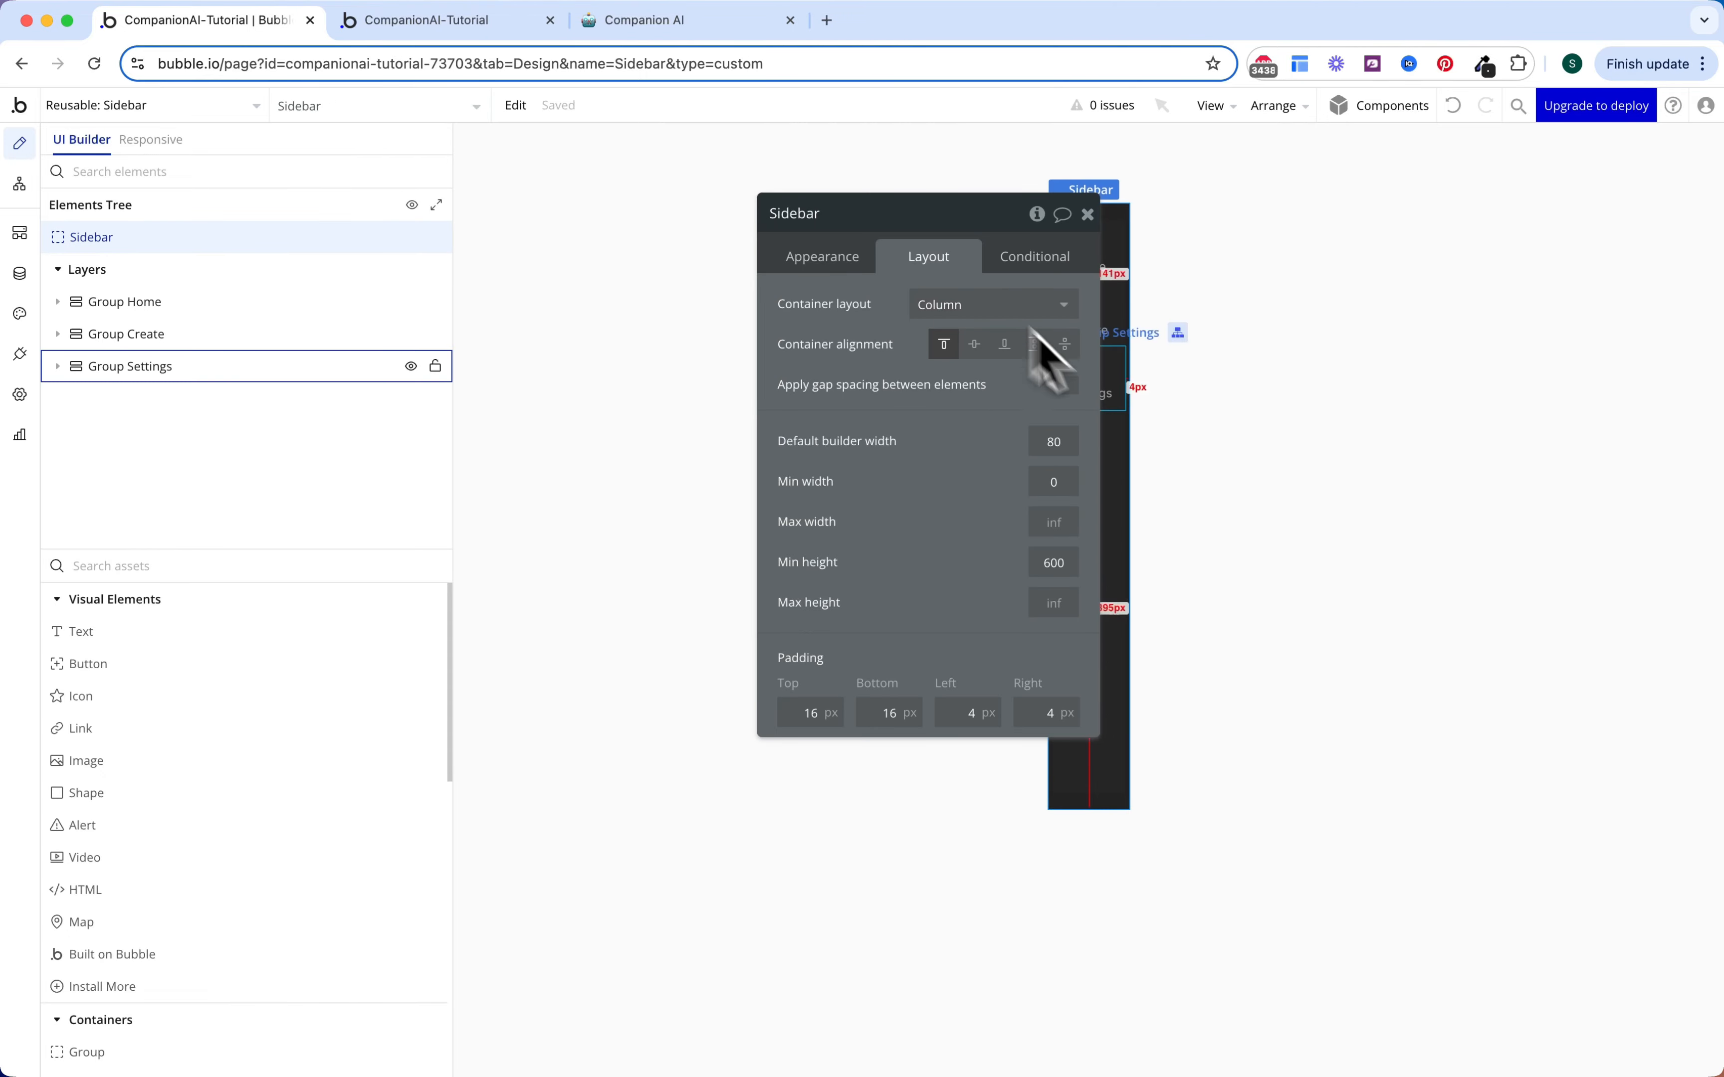
click(1070, 386)
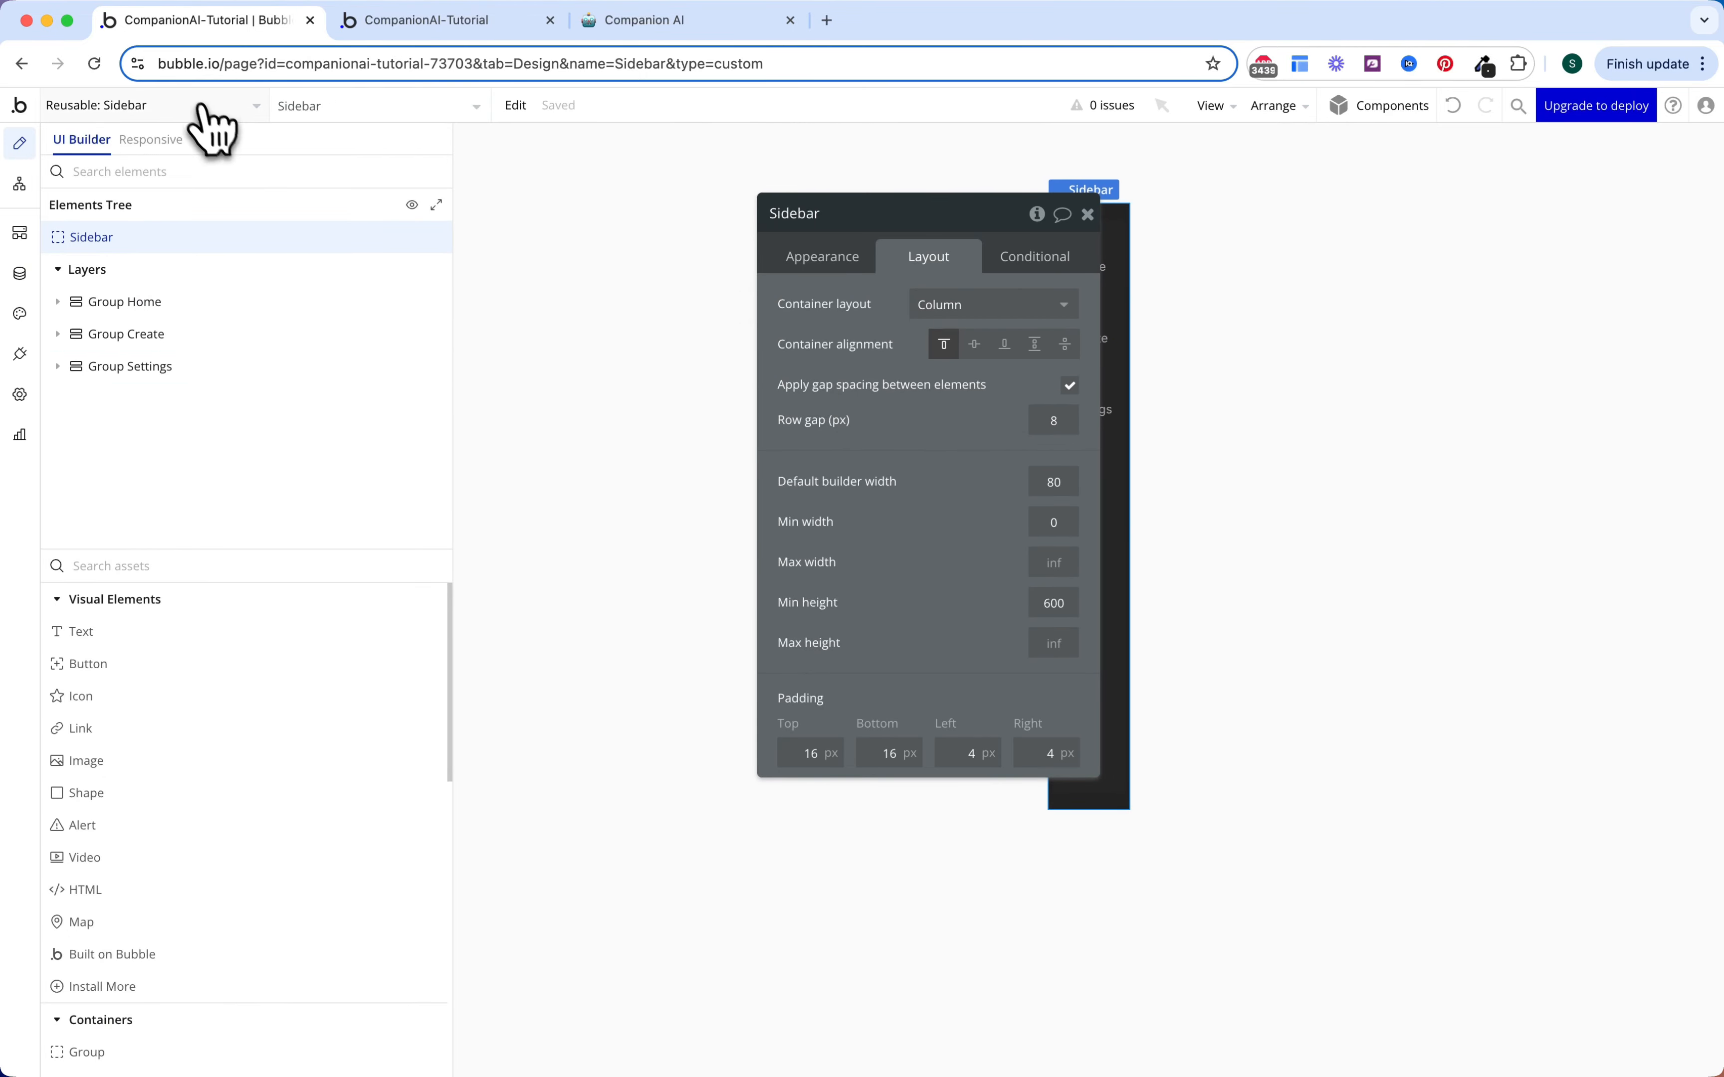
Step: Turn on gap spacing in the Mobile Sidebar reusable and reload the app preview
click(228, 106)
click(393, 279)
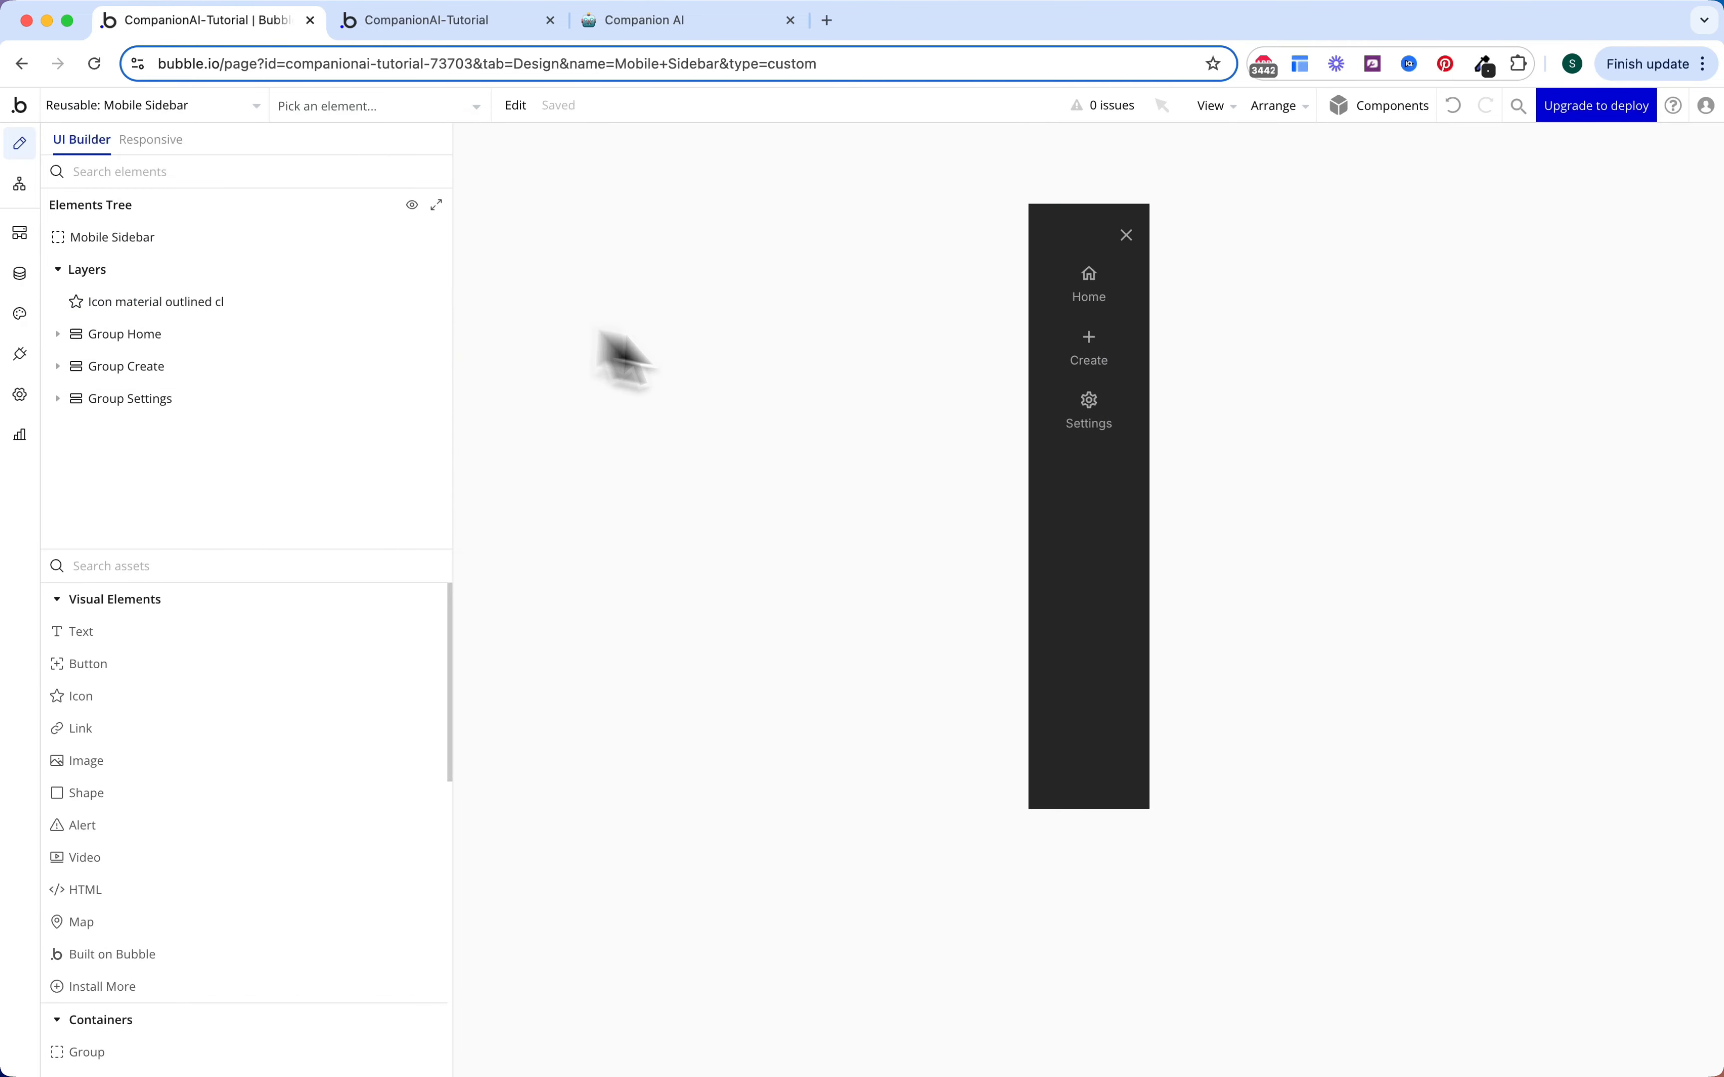
click(1041, 485)
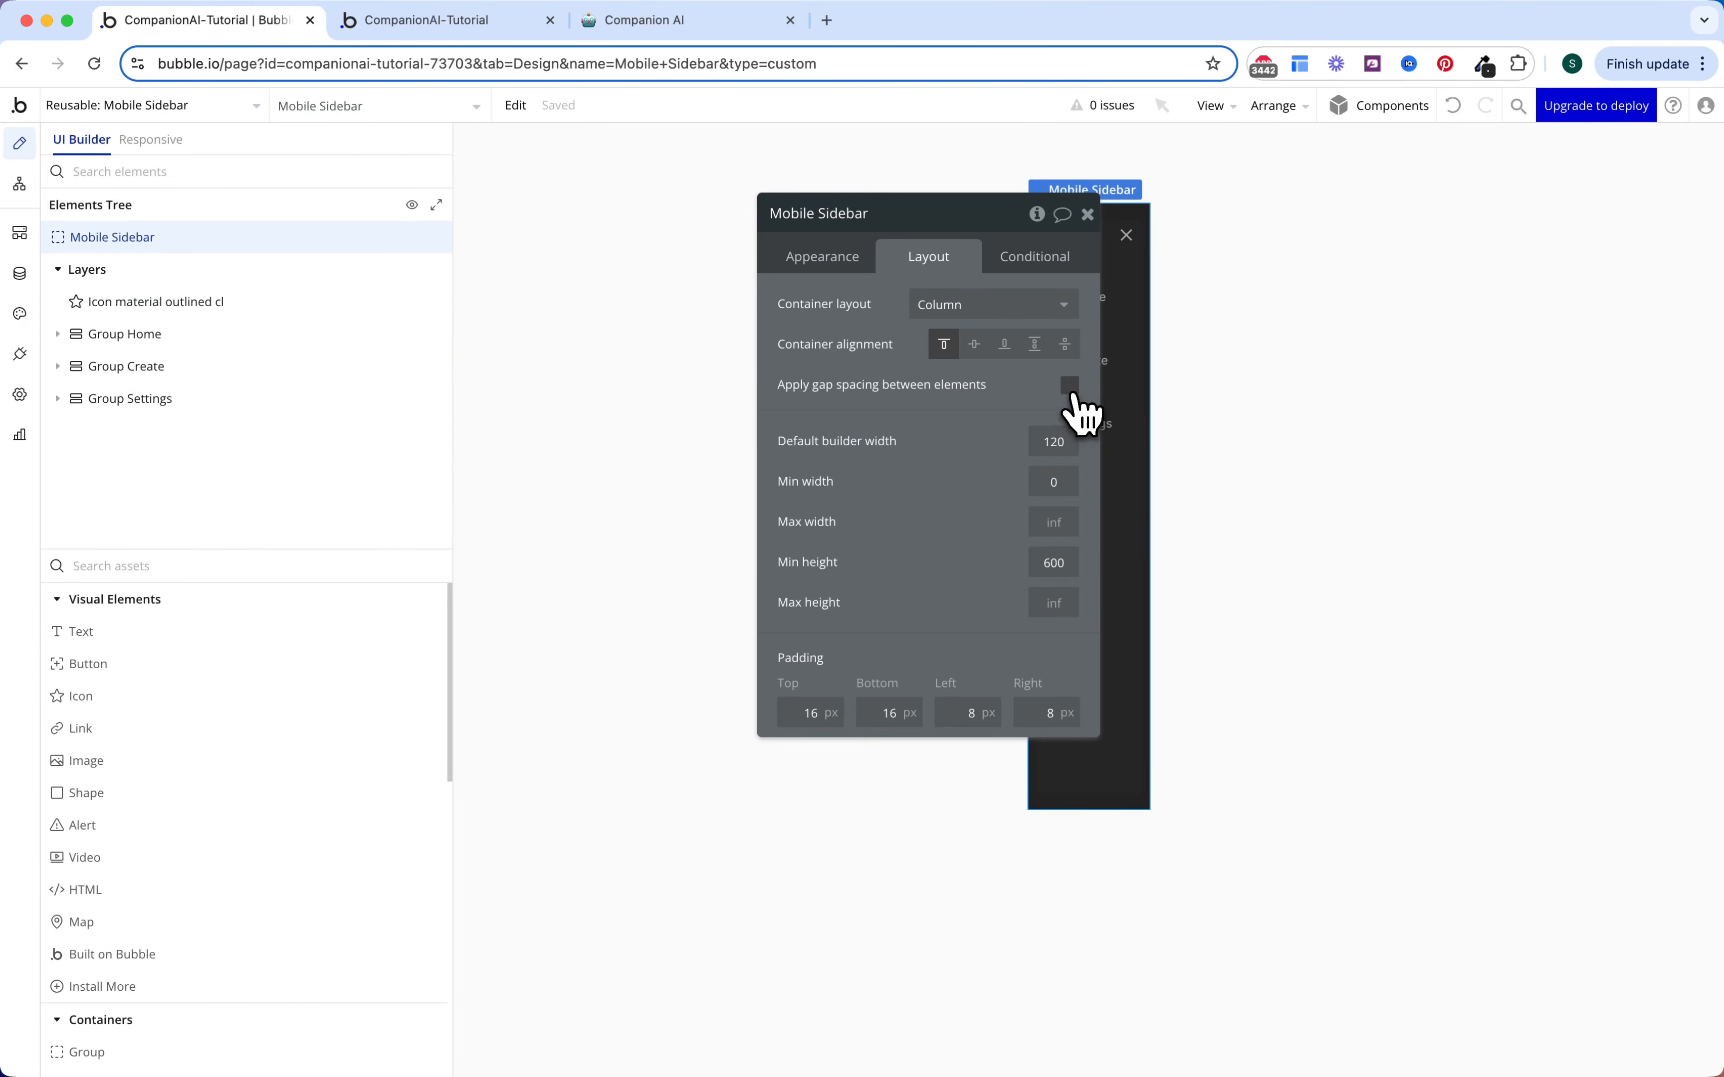
click(1070, 388)
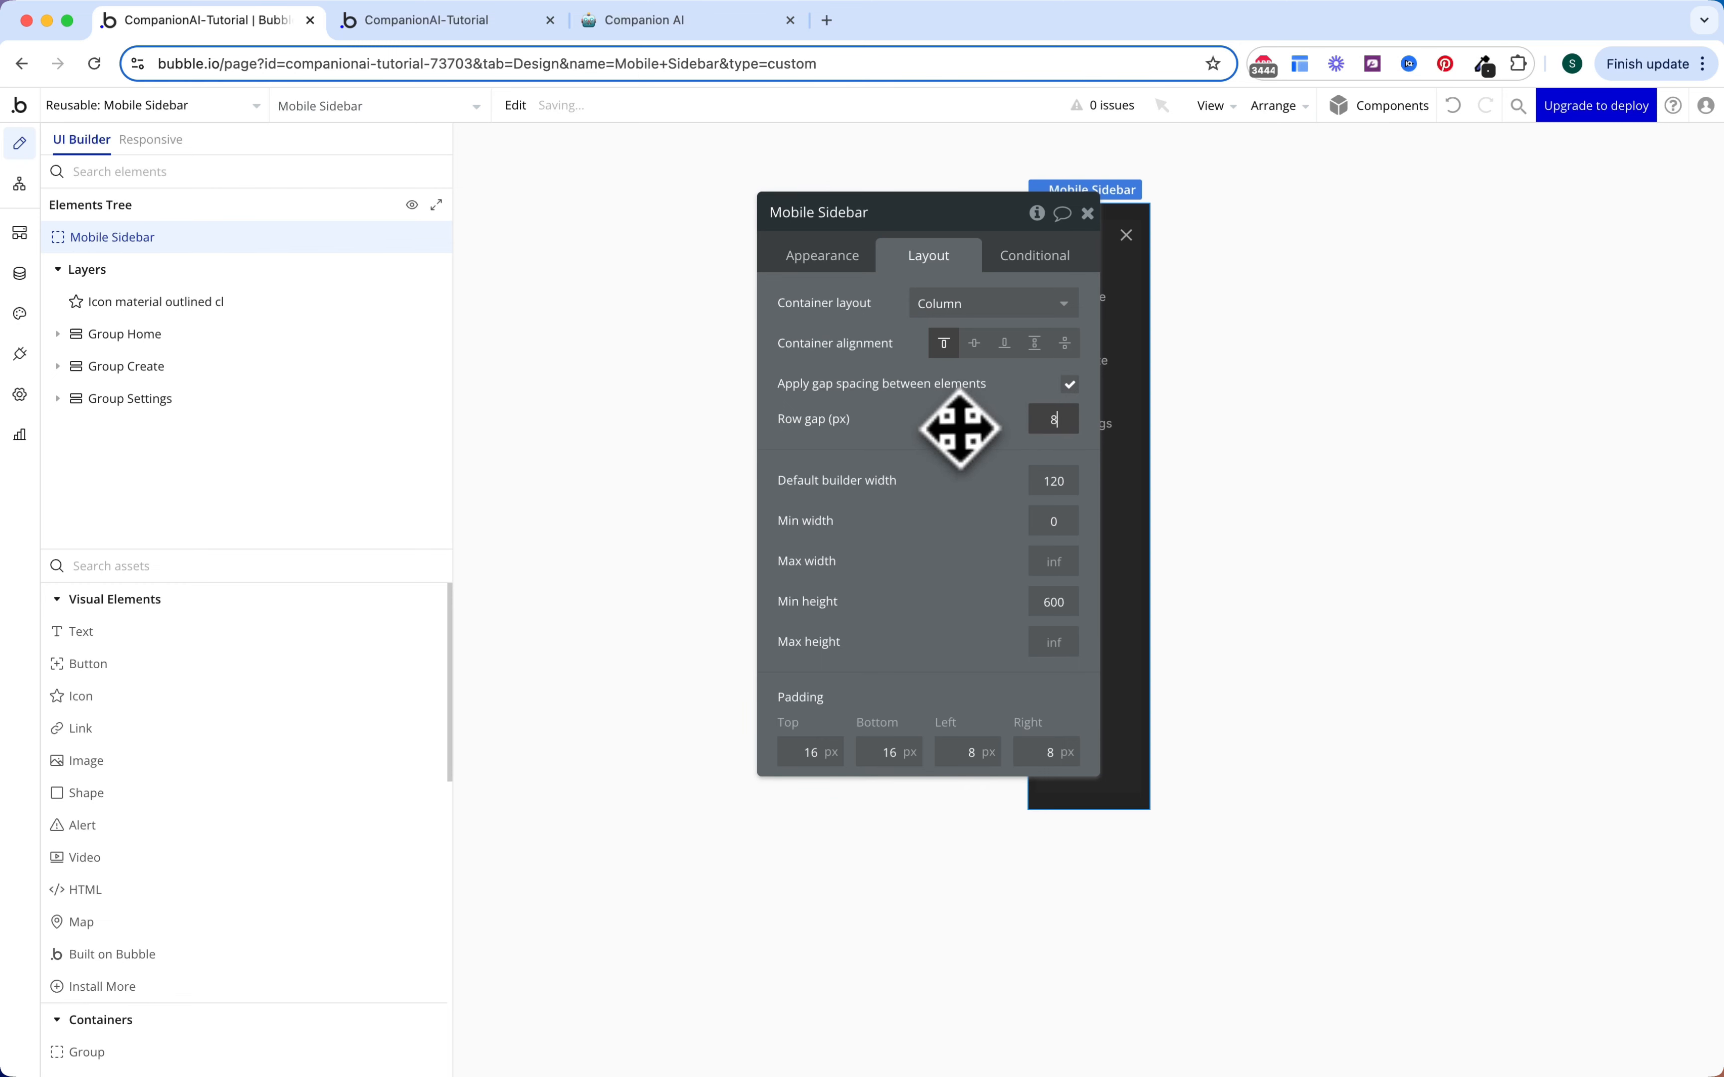
key(Escape)
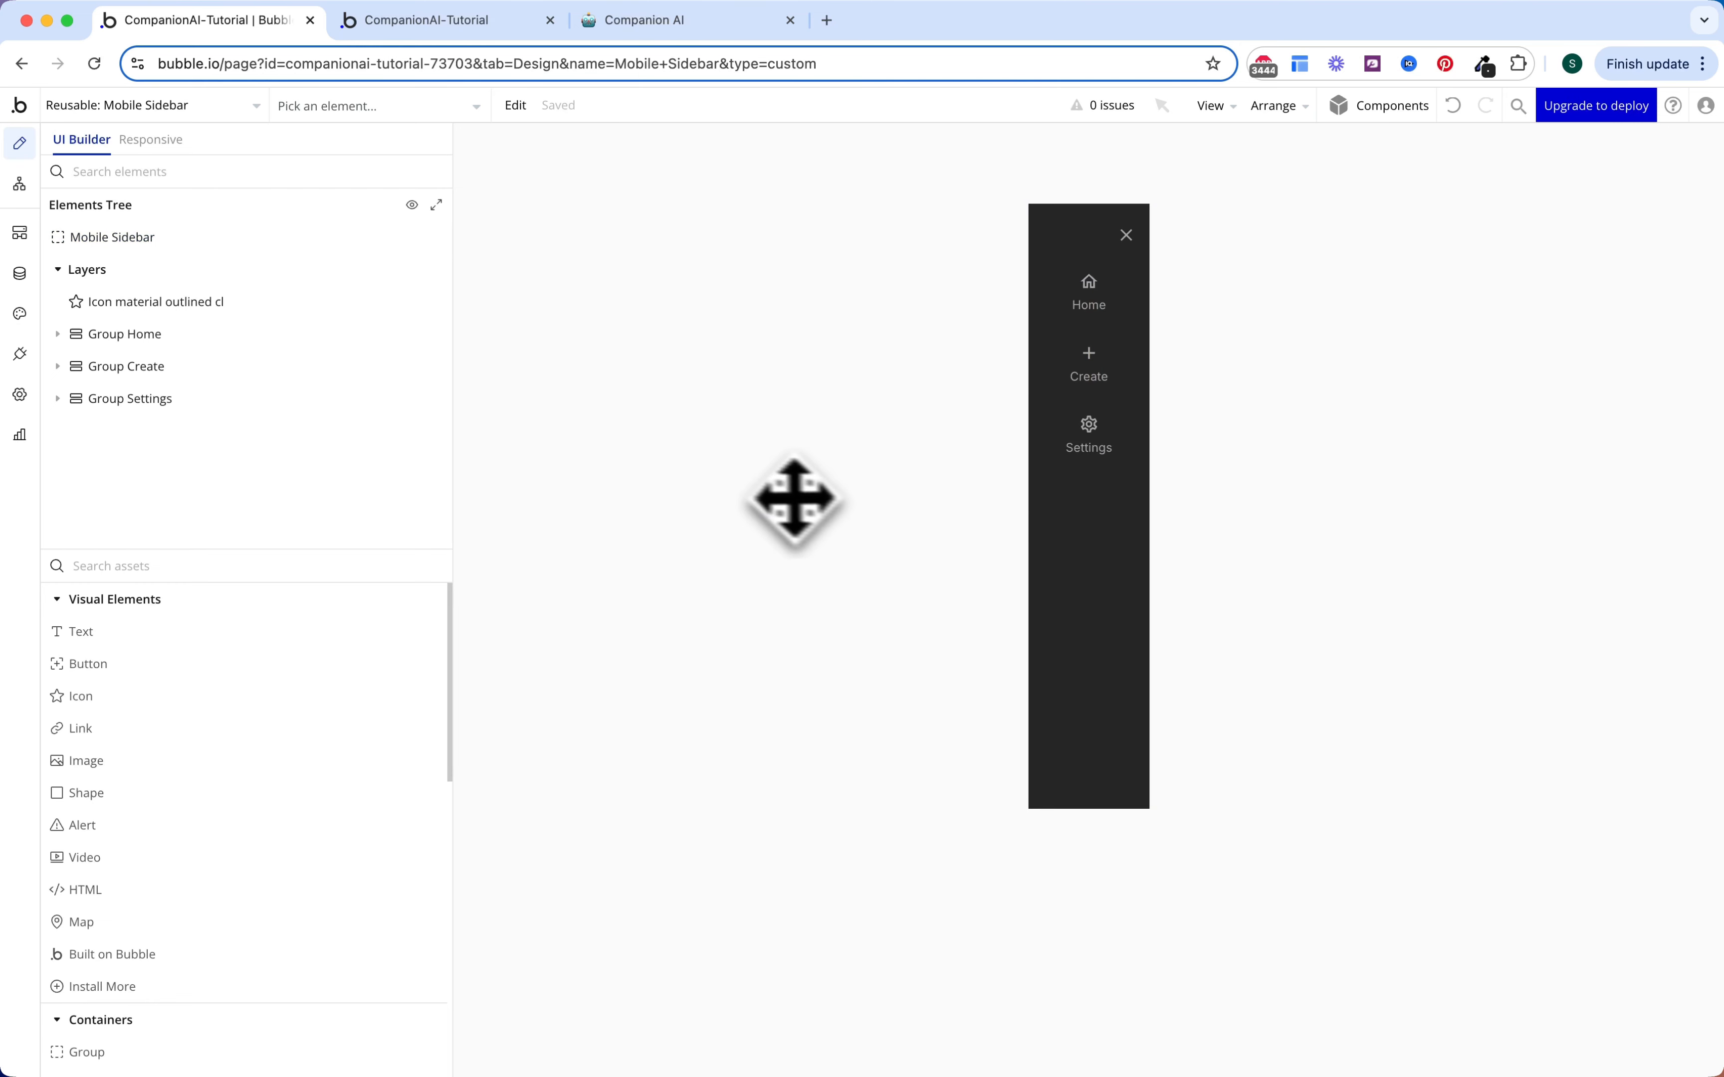
click(469, 35)
click(577, 181)
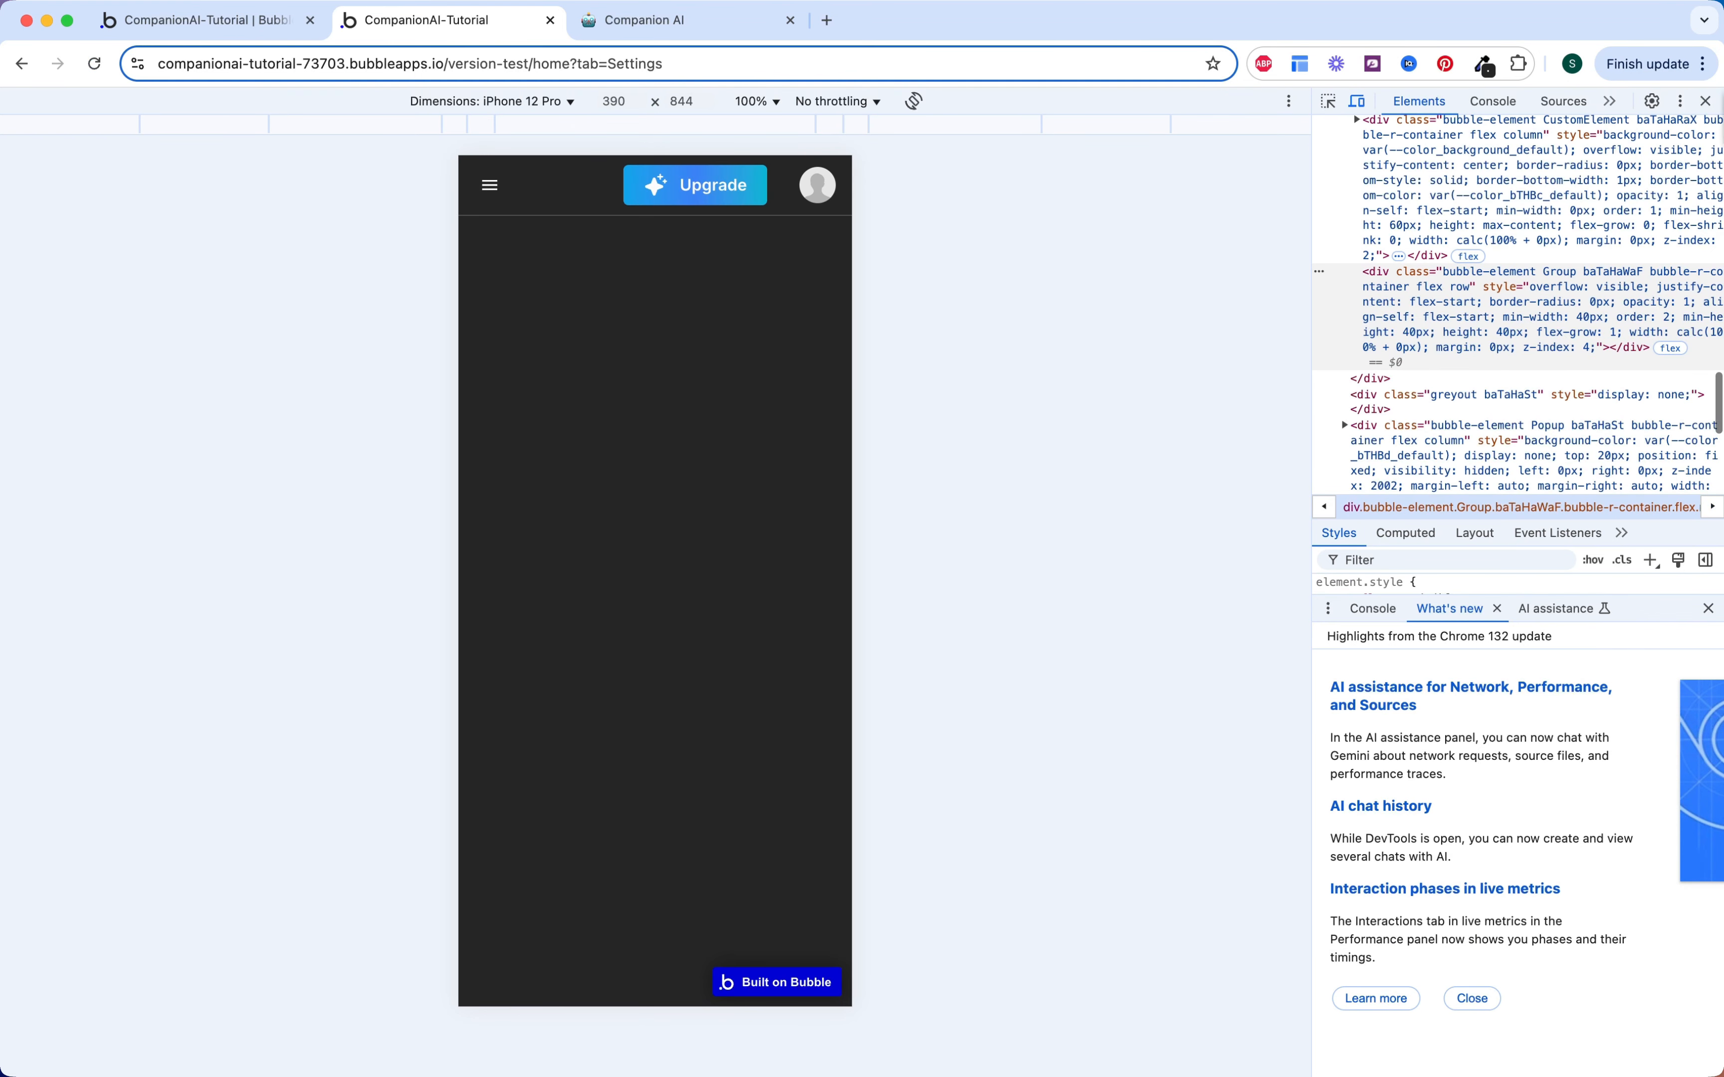
Step: With DevTools closed, visit Create and Home, then open and dismiss the Upgrade to Pro popup
click(1705, 100)
click(41, 274)
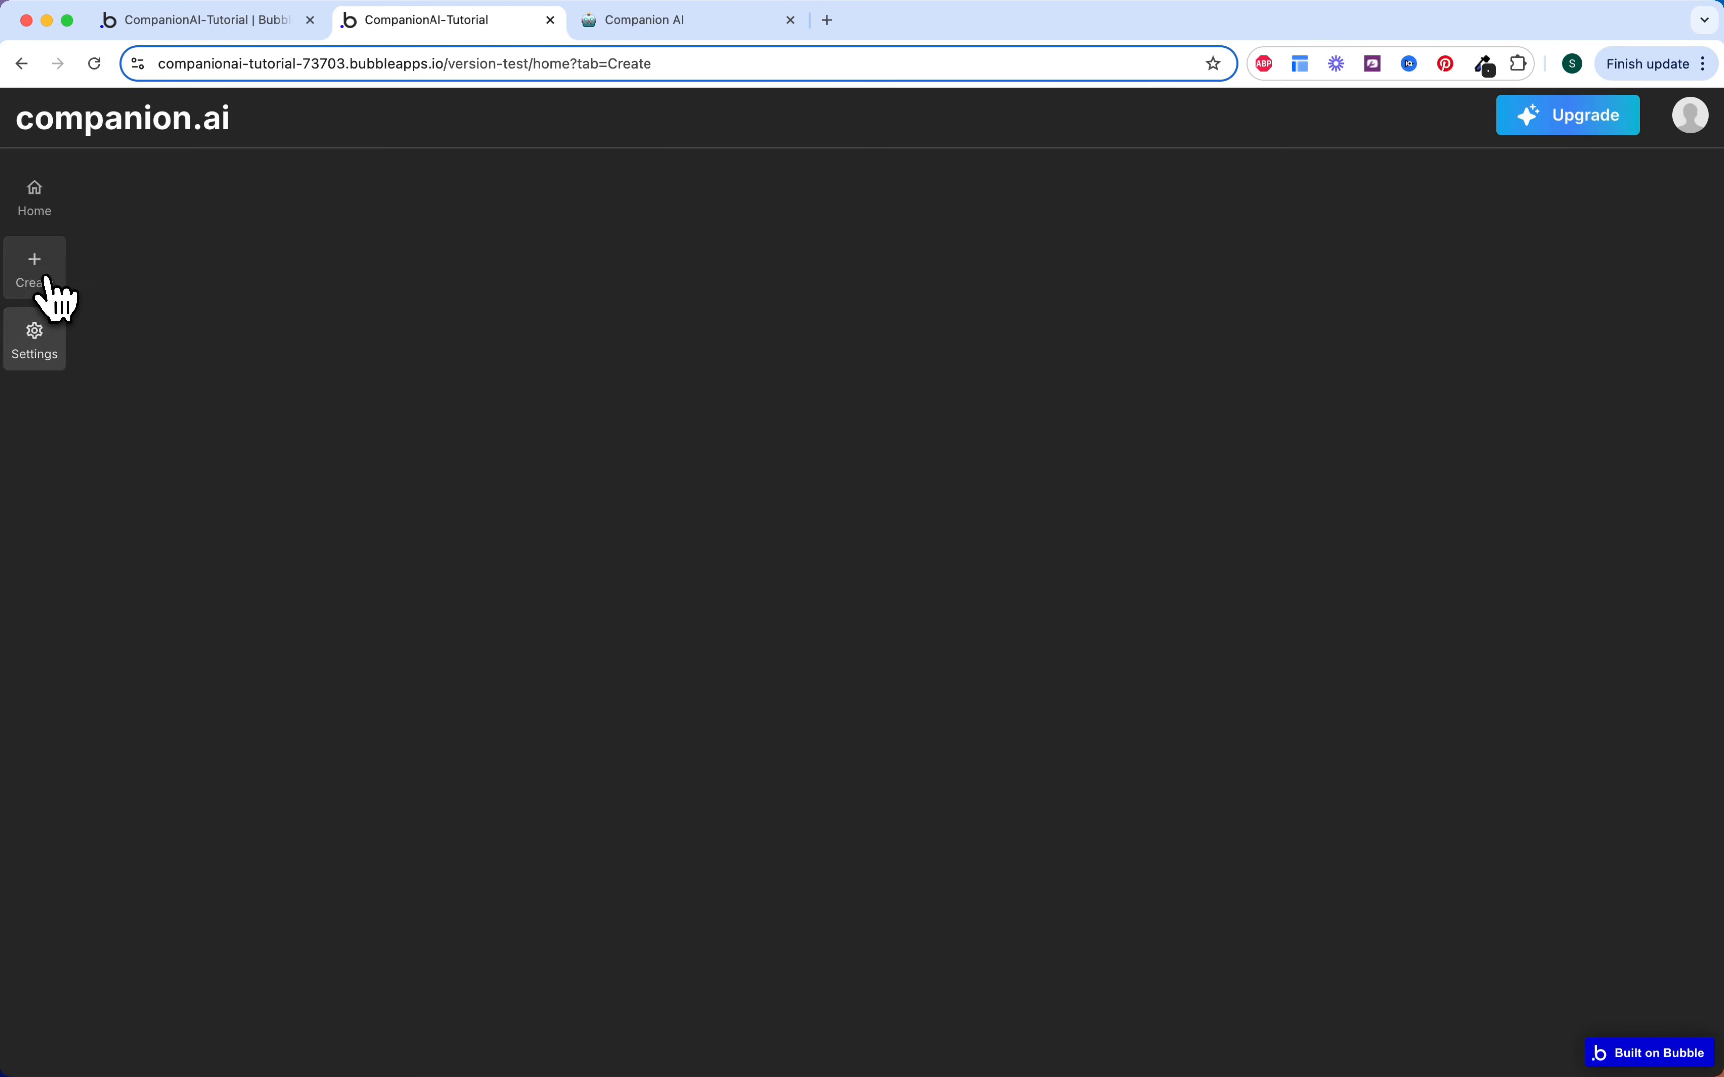
click(42, 218)
click(1551, 123)
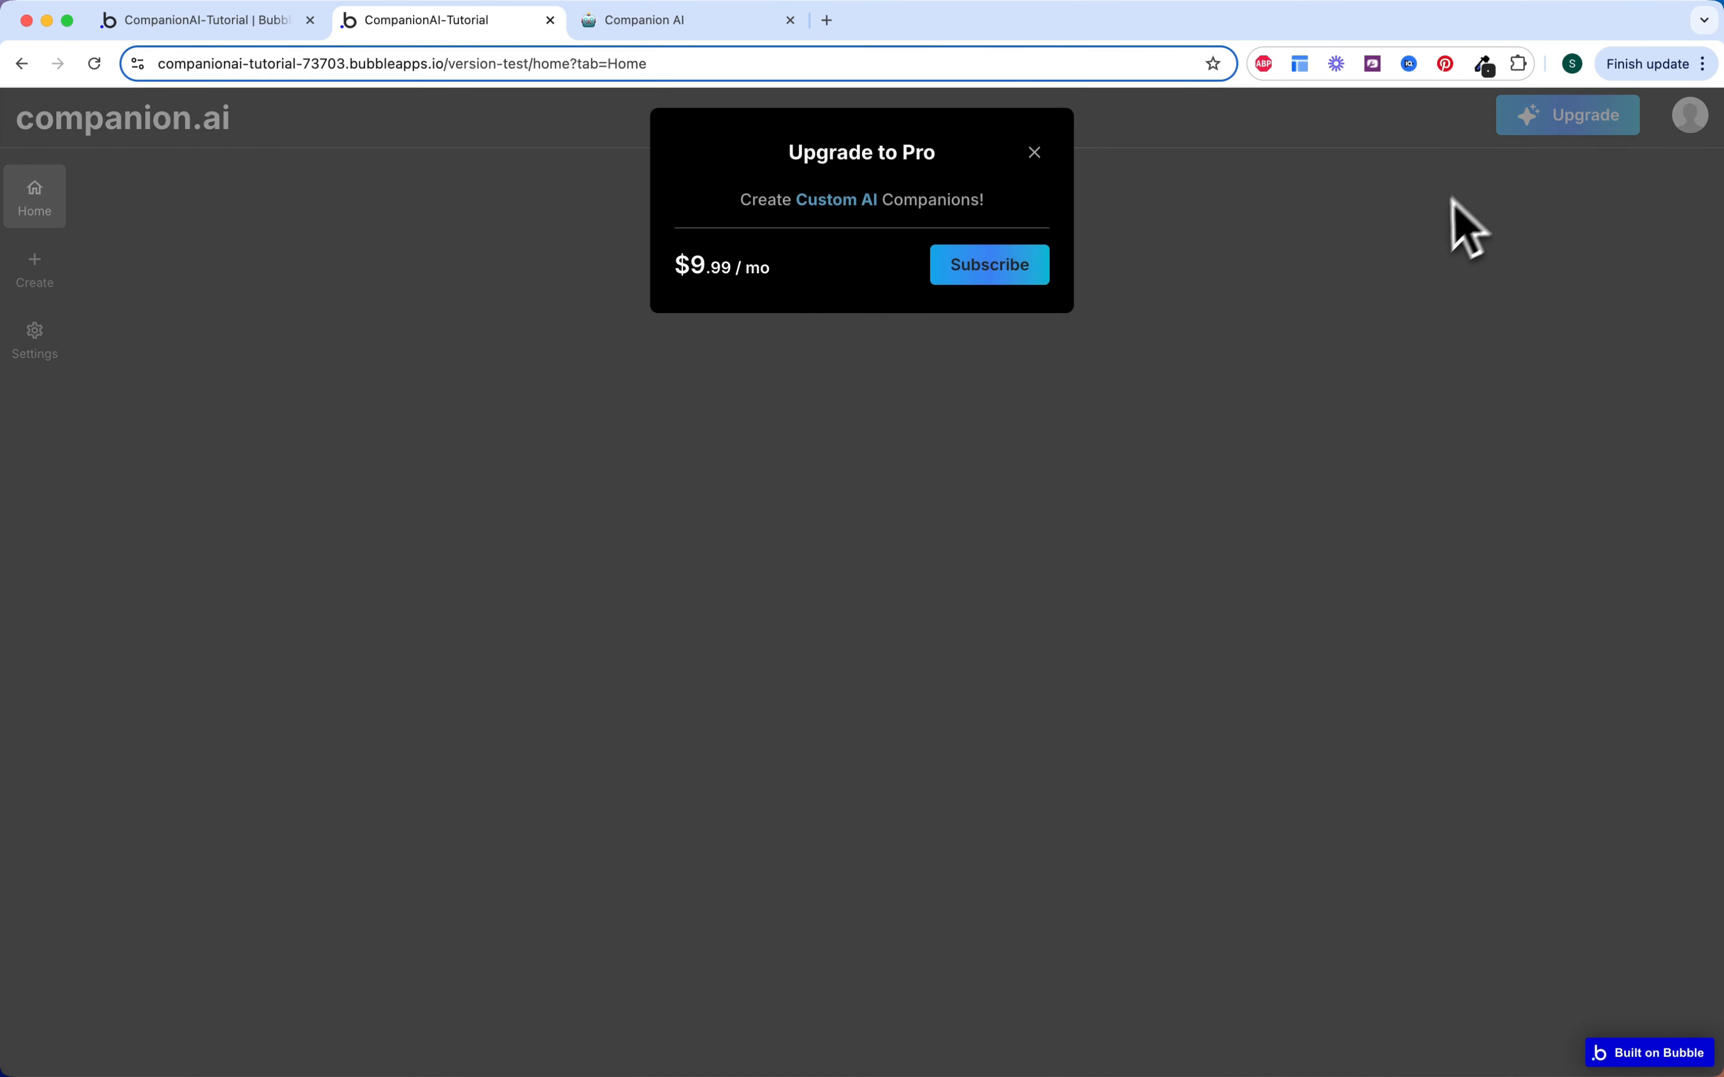
click(1310, 276)
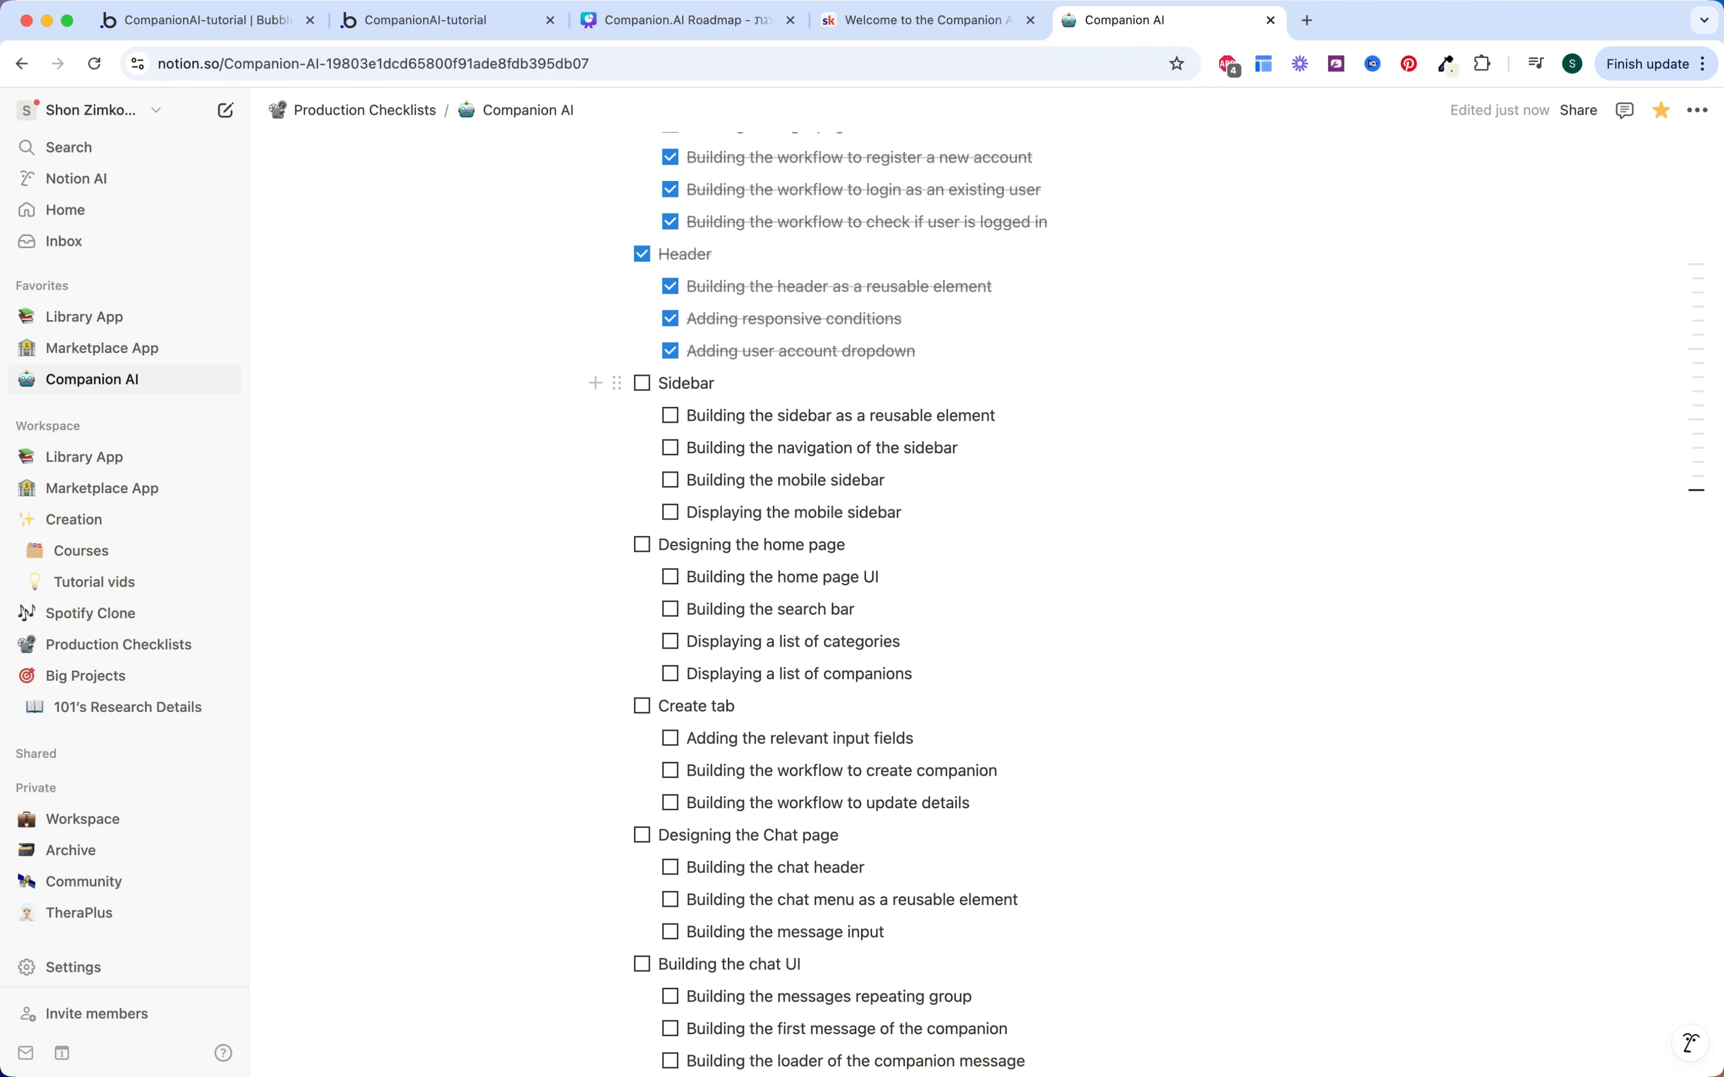
Step: Check off the sidebar reusable, building and displaying mobile sidebar tasks, then the Sidebar section
click(670, 416)
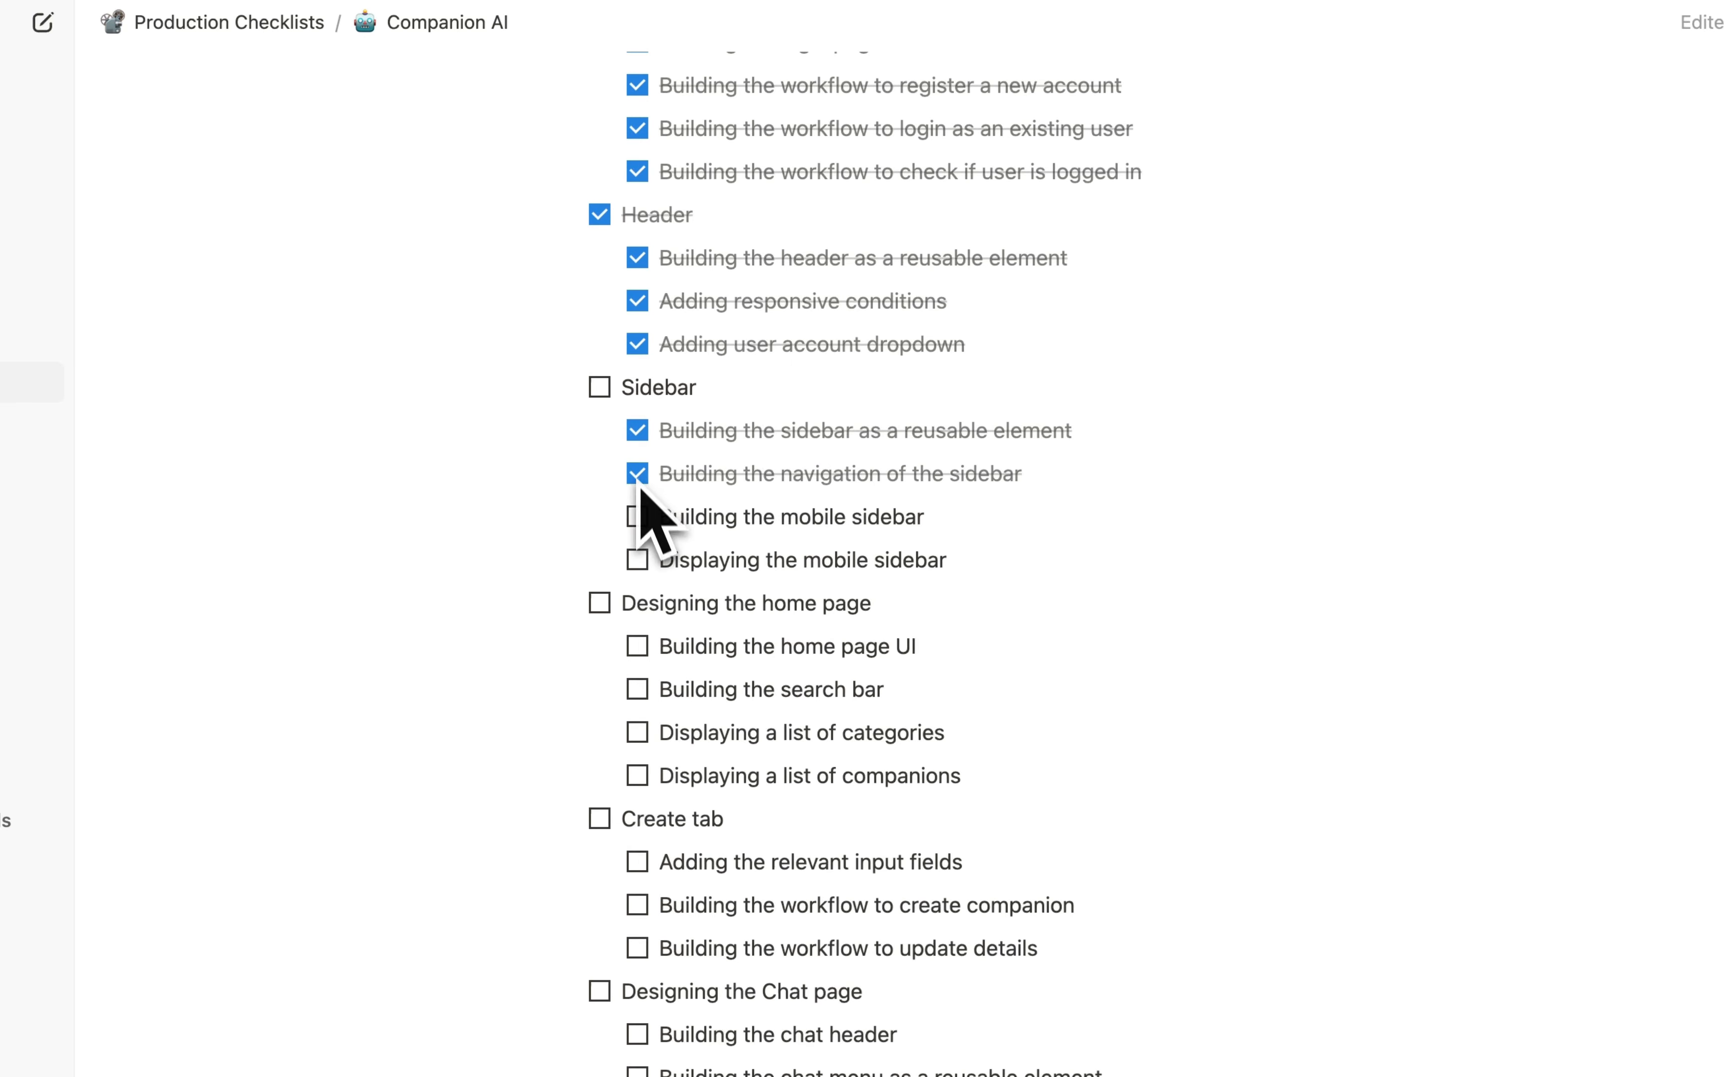
click(639, 519)
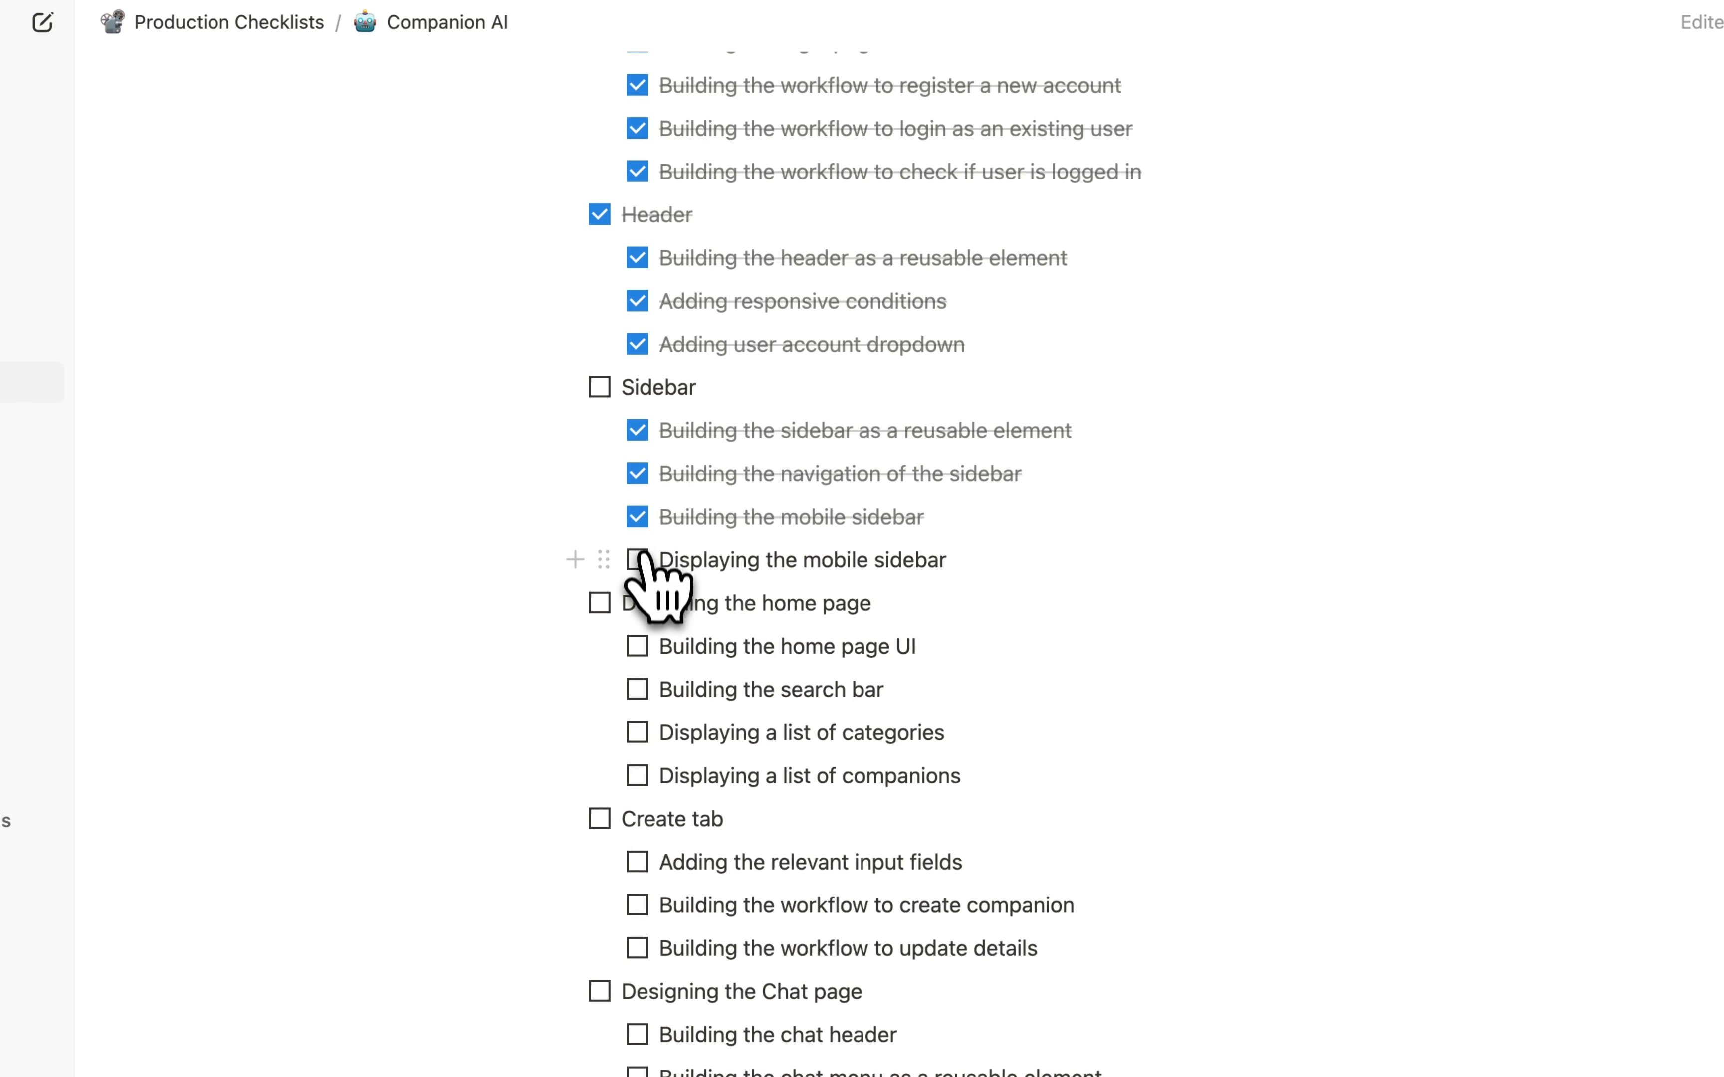
click(638, 561)
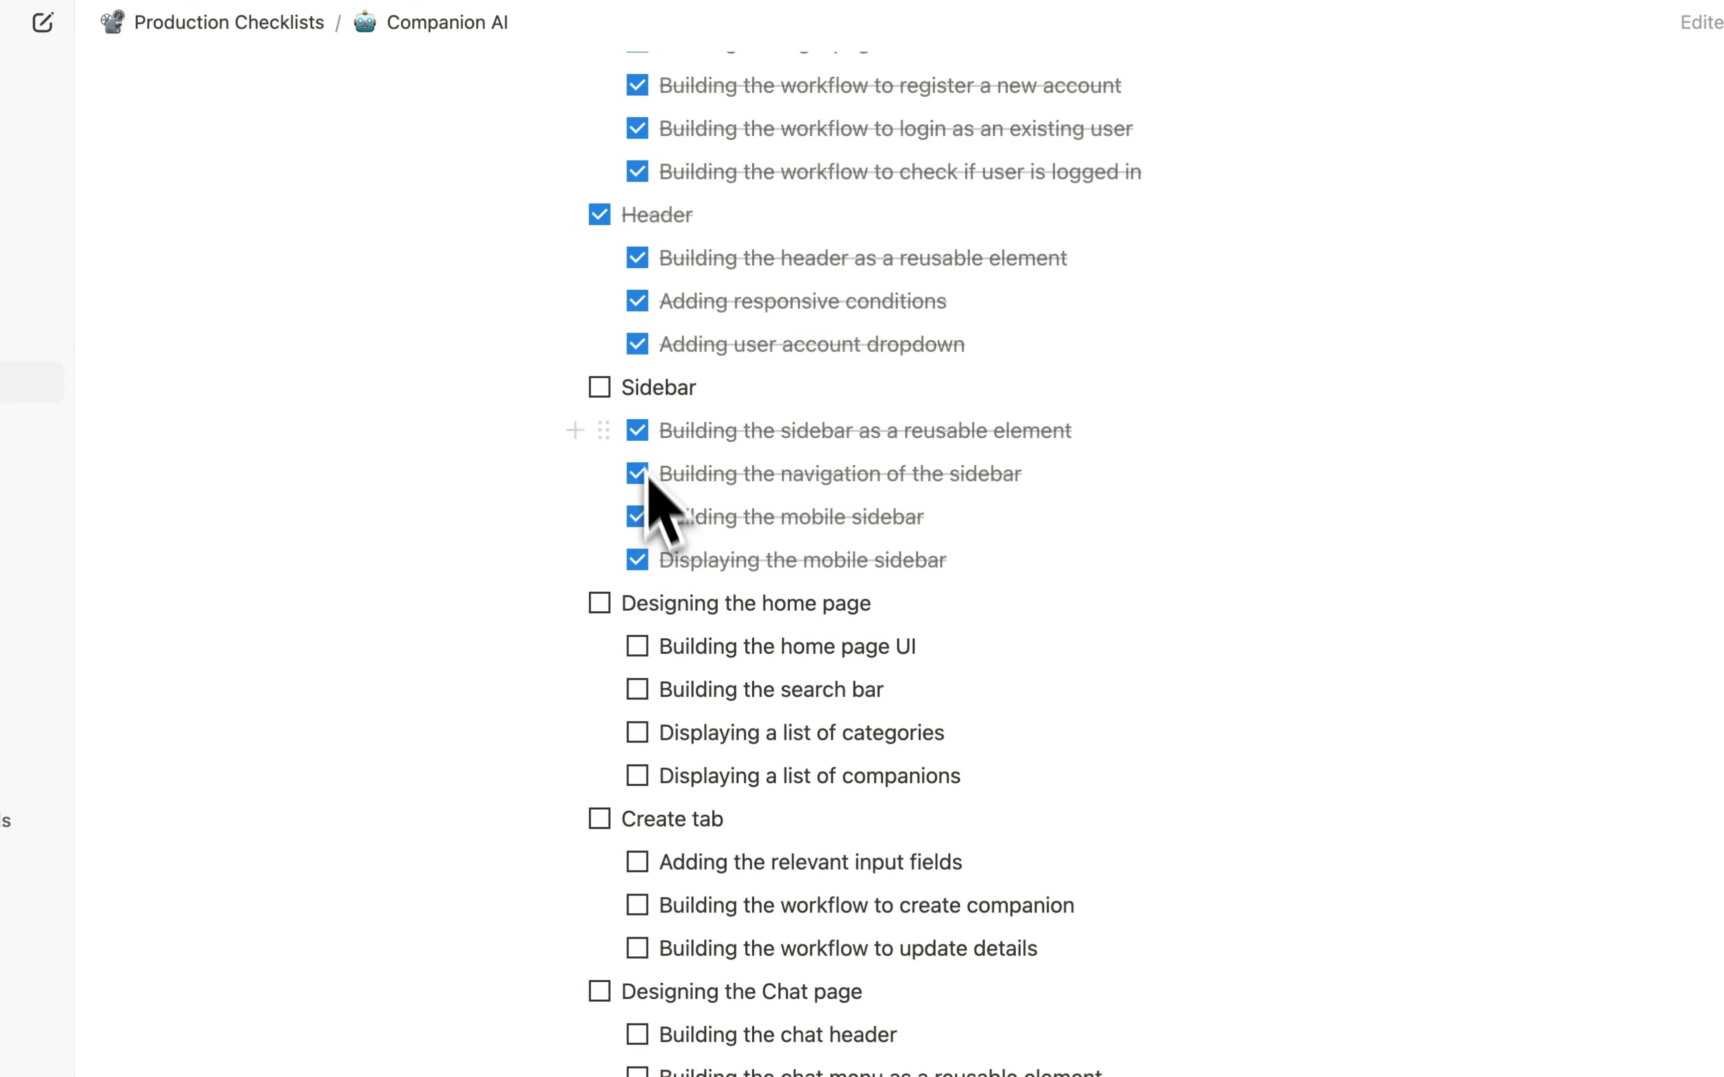
click(599, 387)
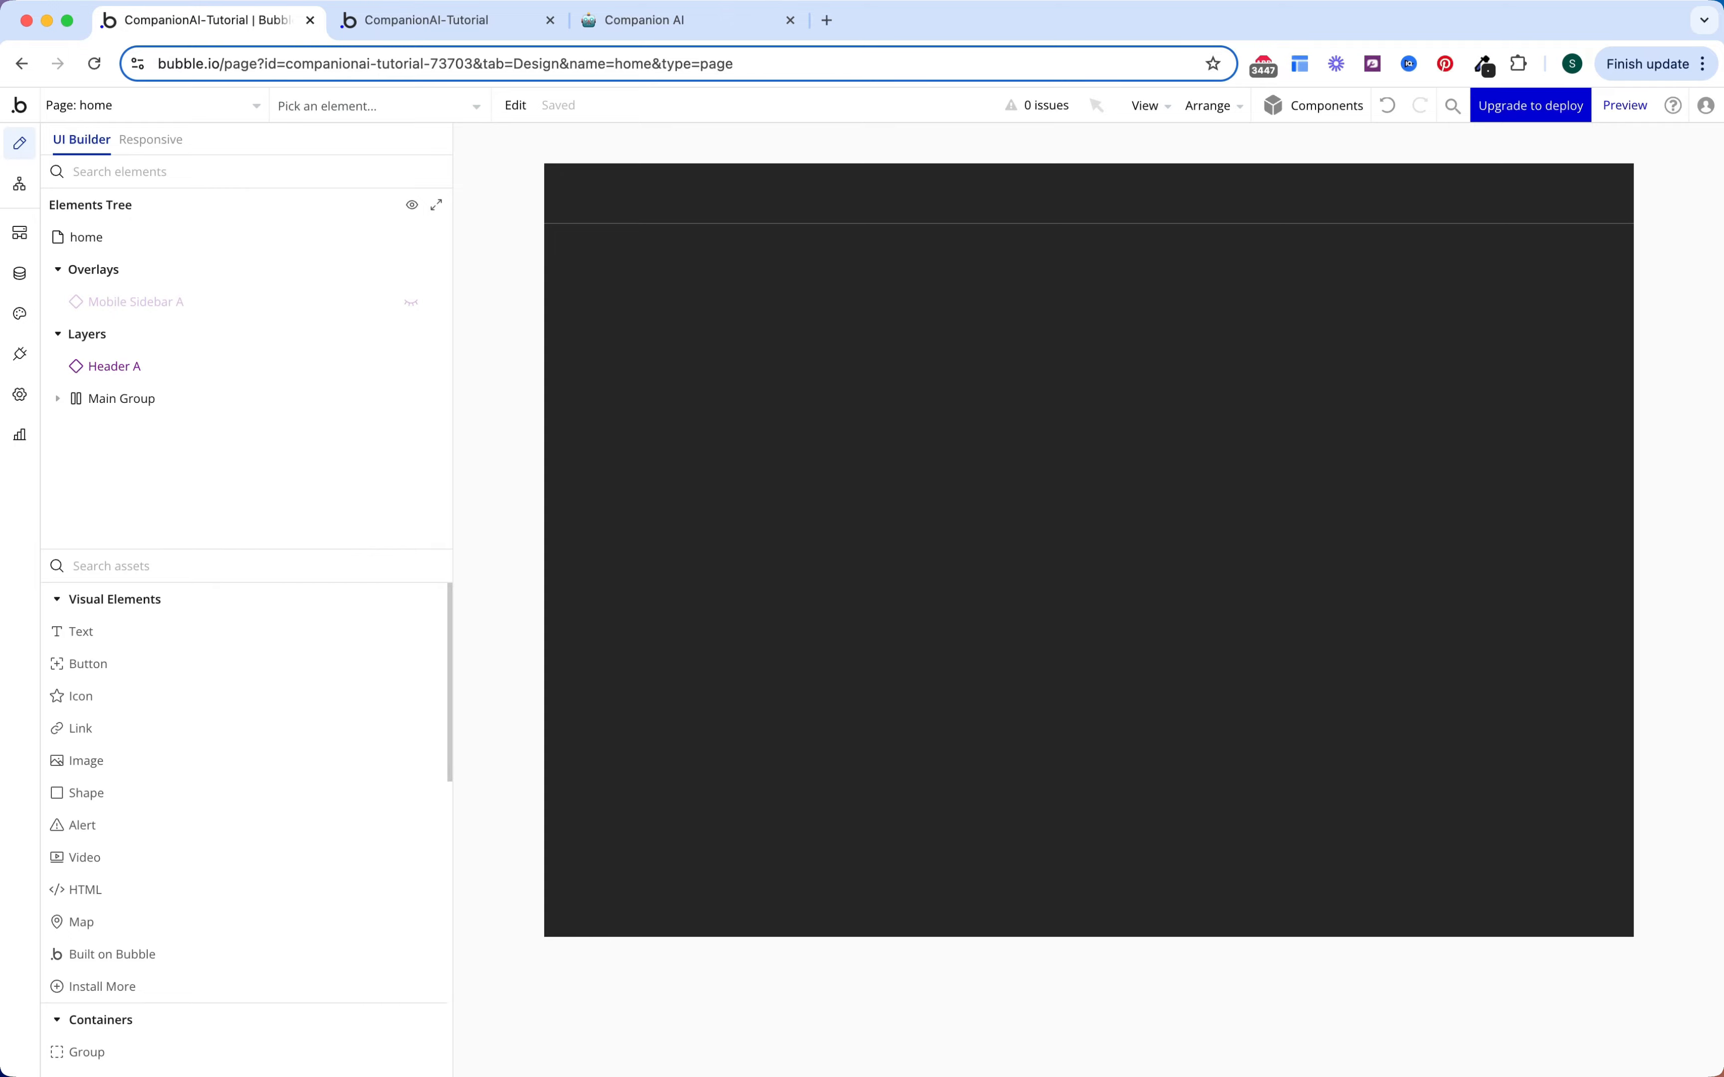
Step: Add a plain Group inside Main Group on the home page
click(64, 399)
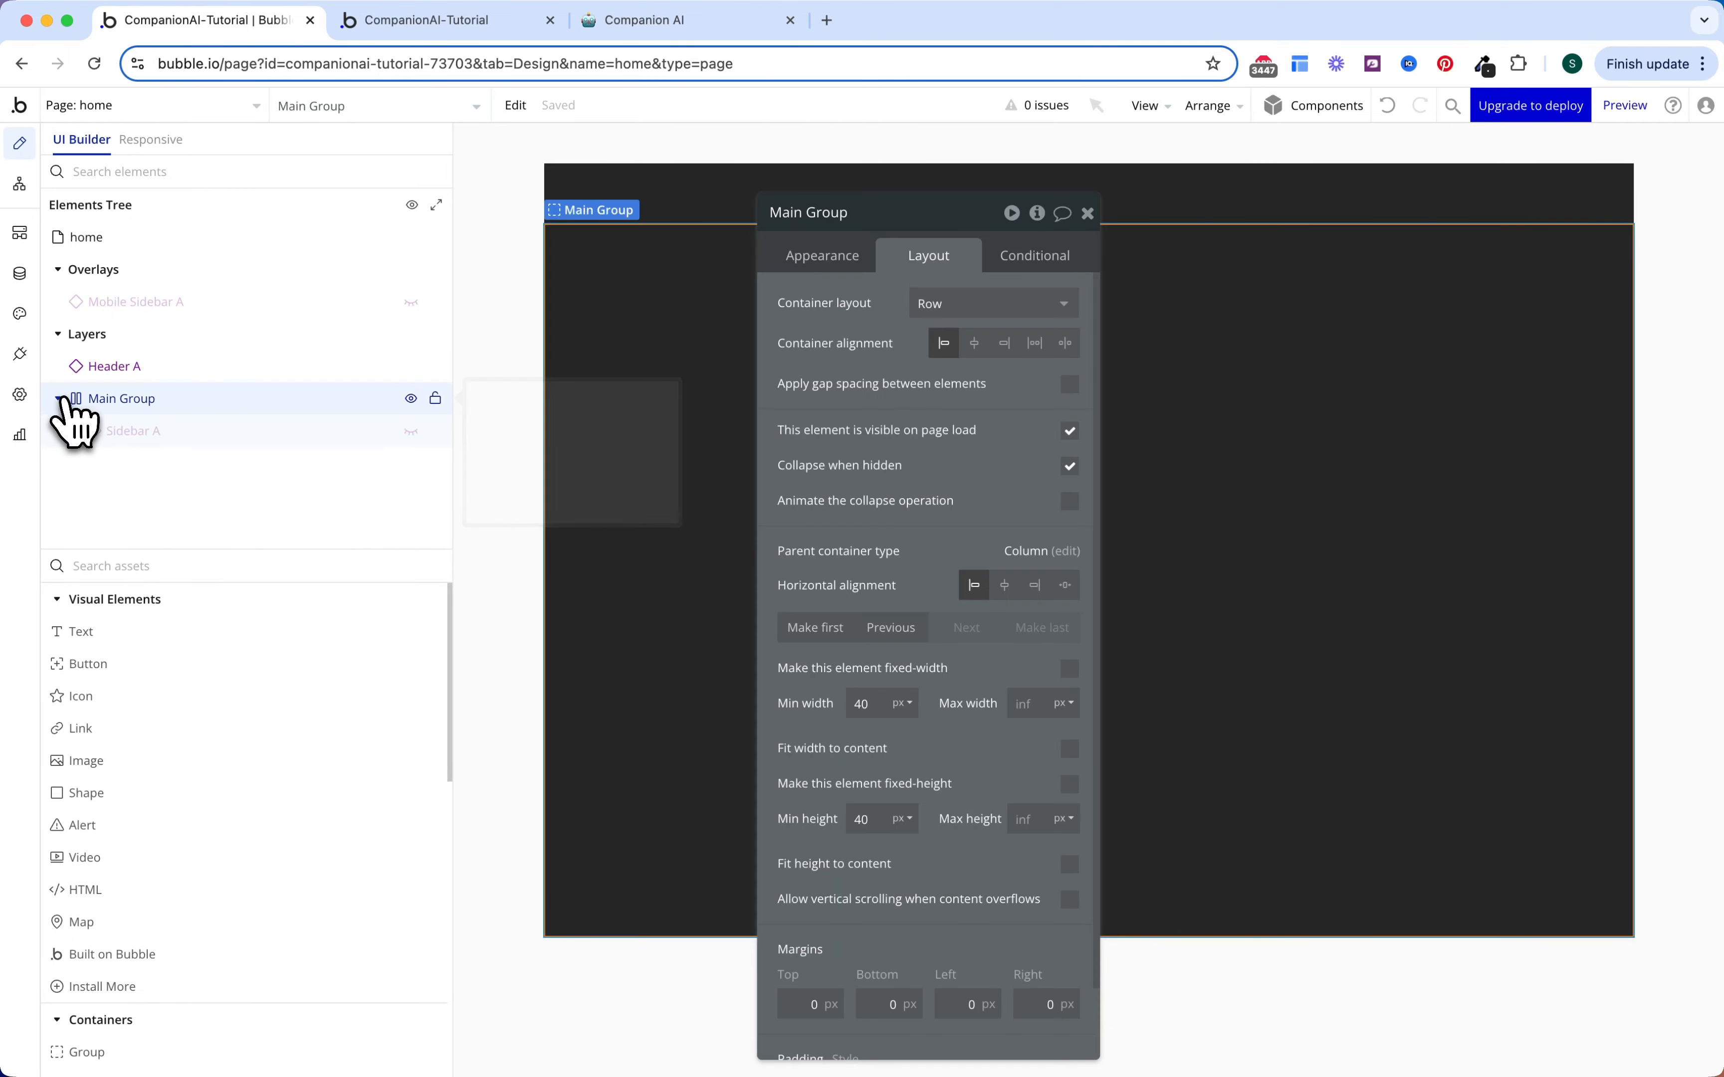
click(192, 566)
text(gr)
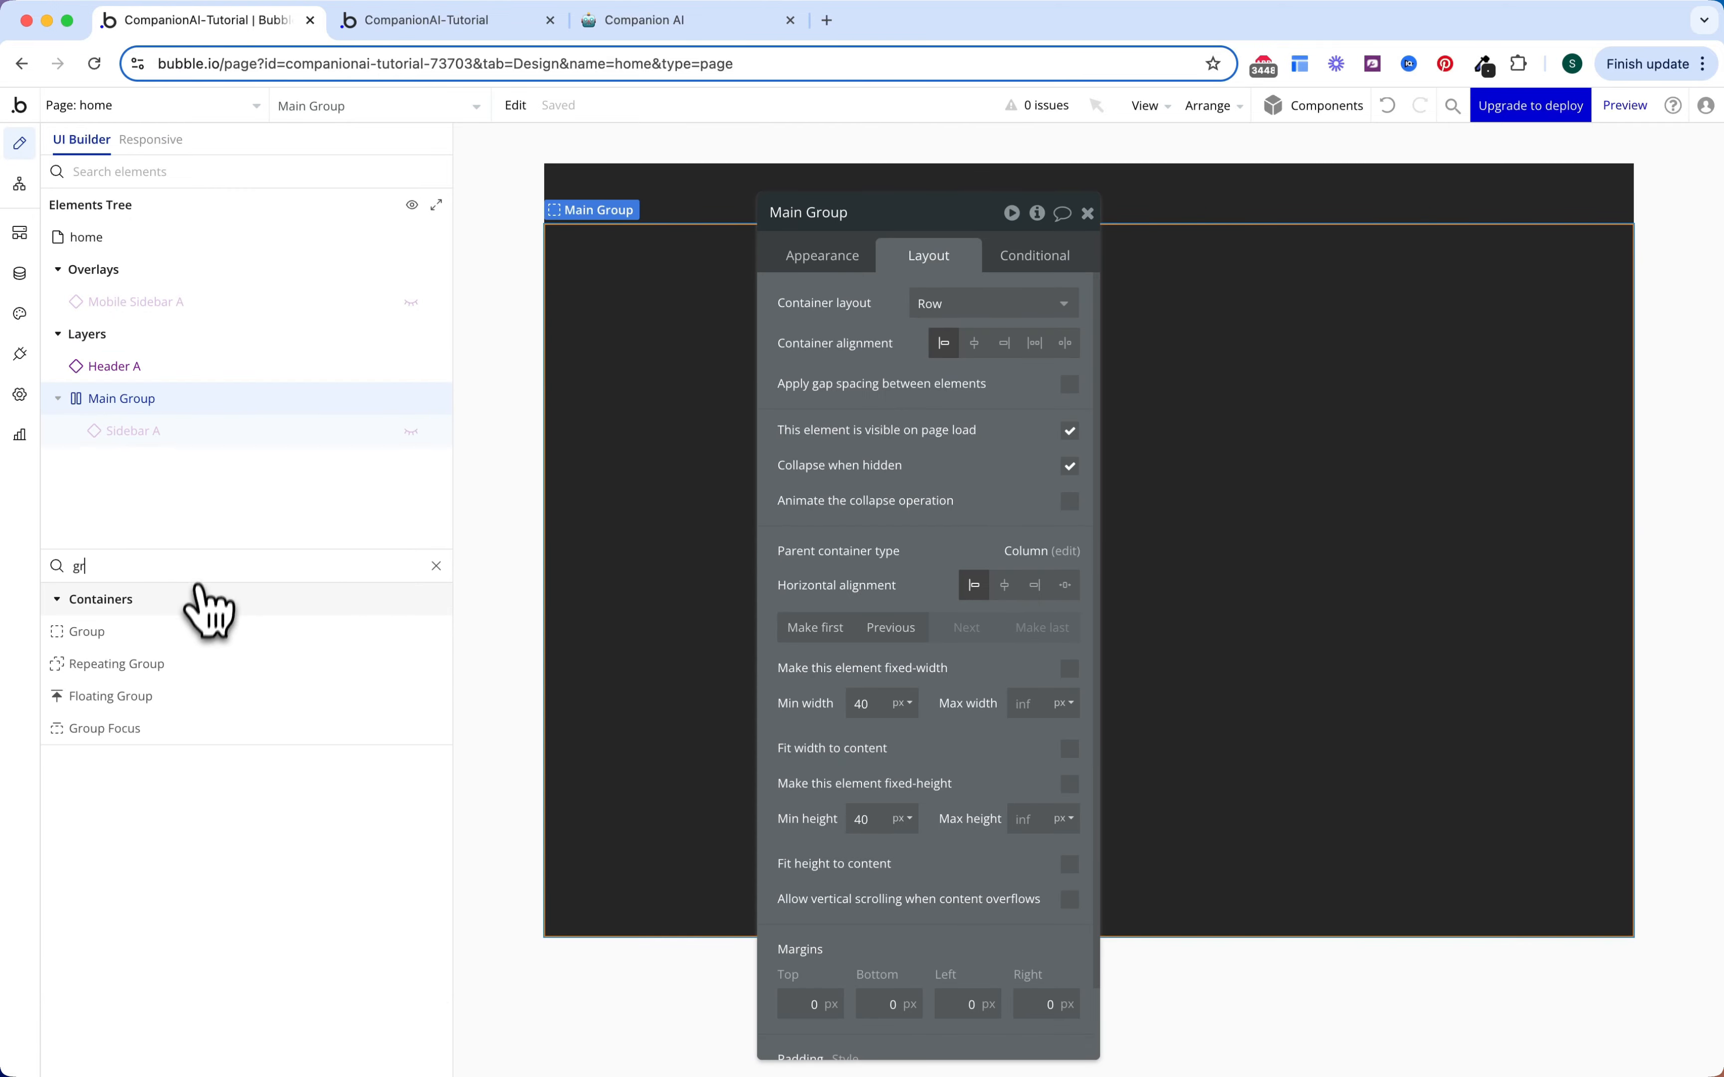
click(178, 634)
click(758, 424)
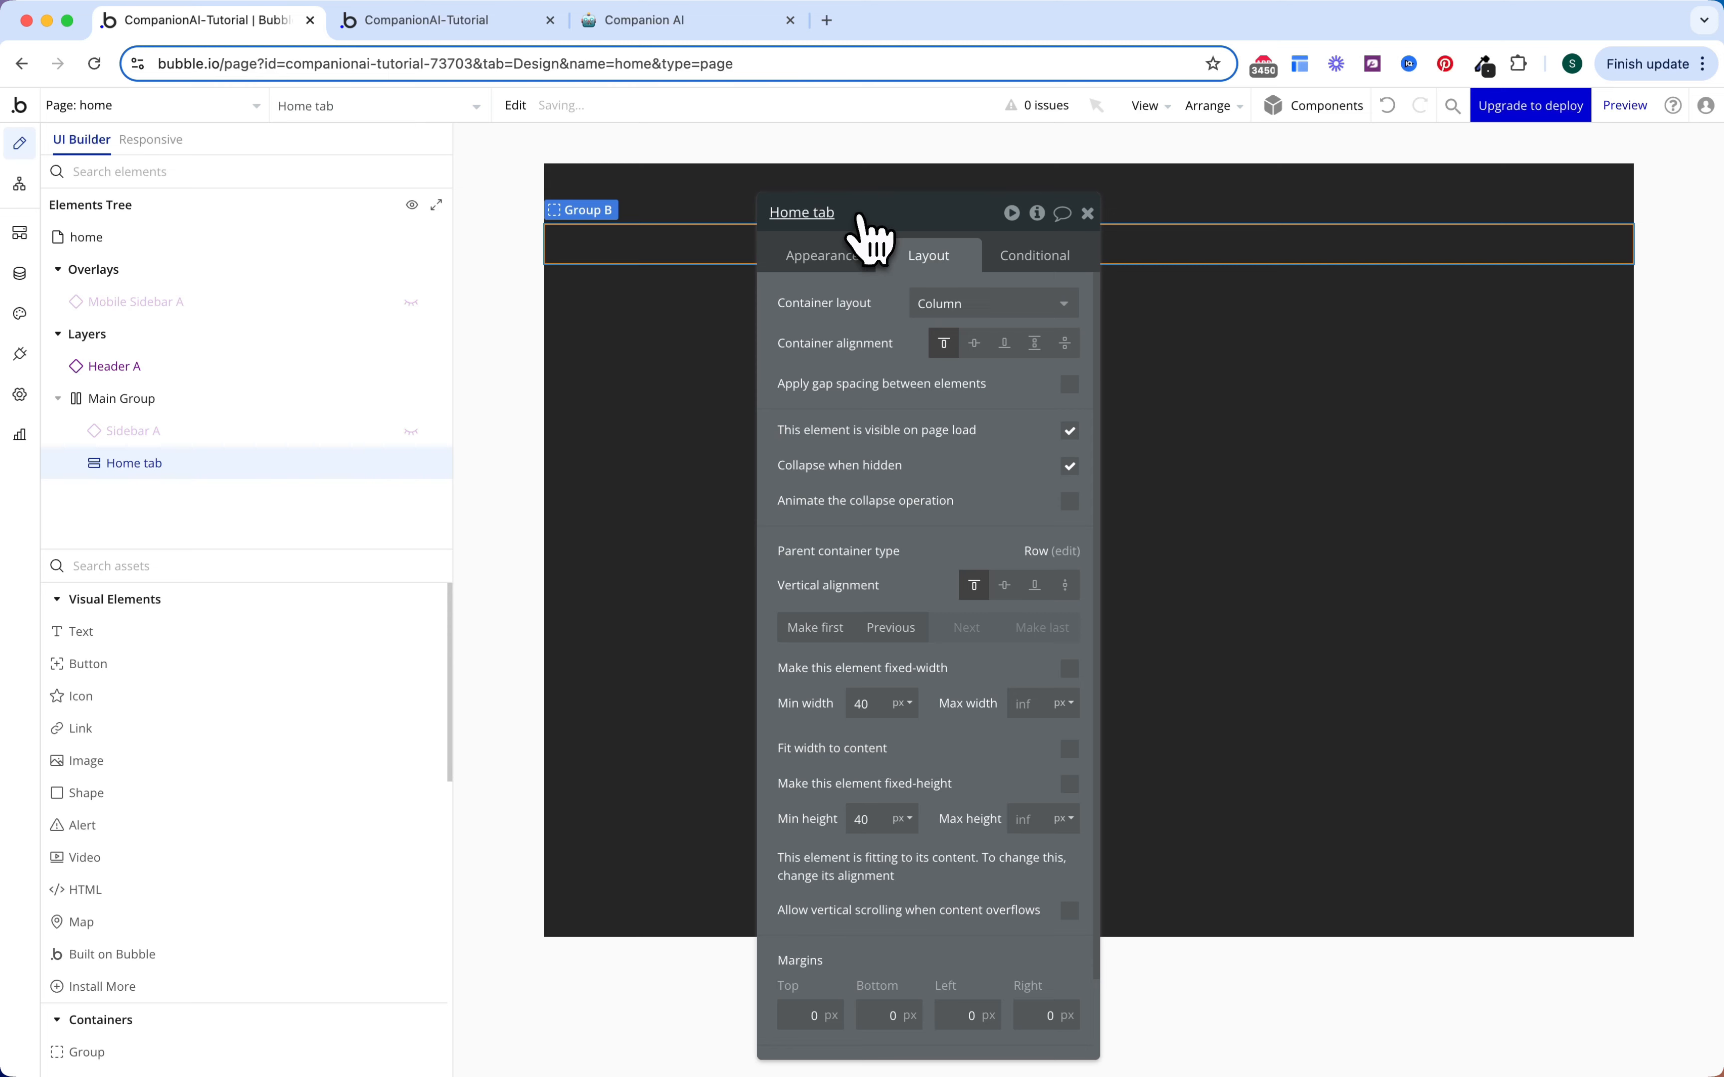
Step: Give the new group 16 px padding on all four sides
scroll(885, 431, down, 2)
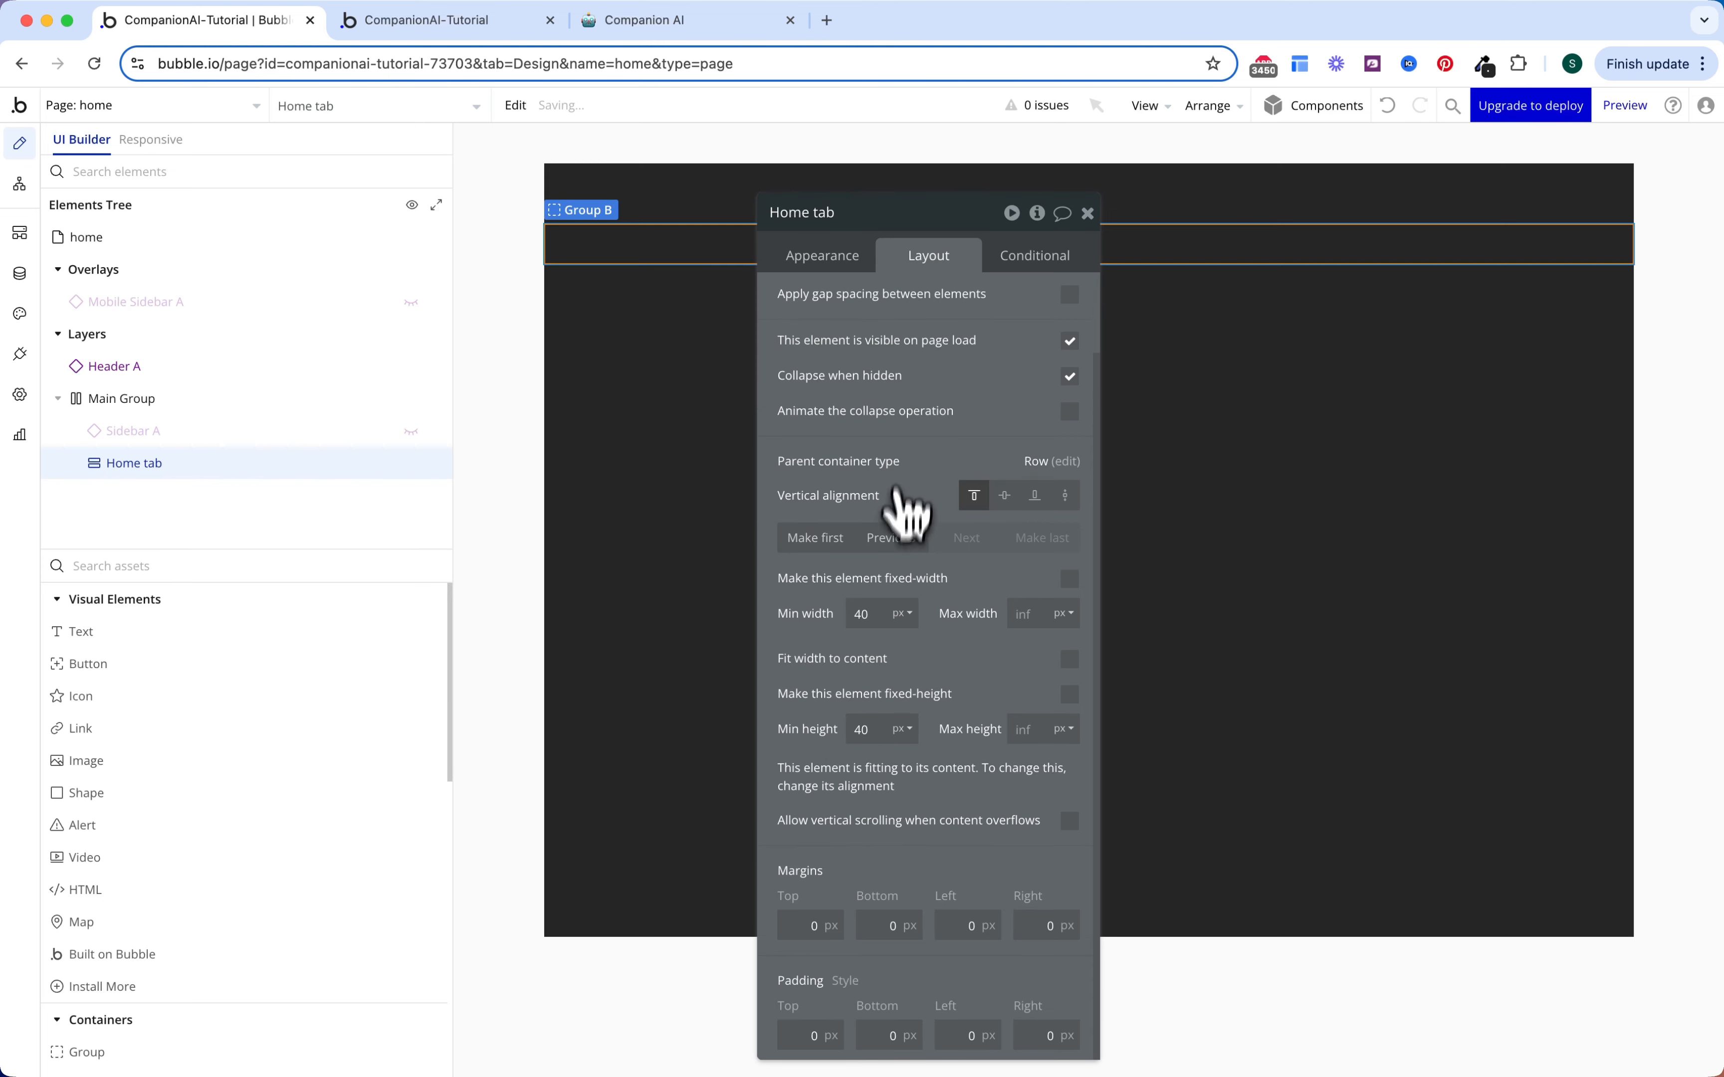
click(800, 1026)
text(1616)
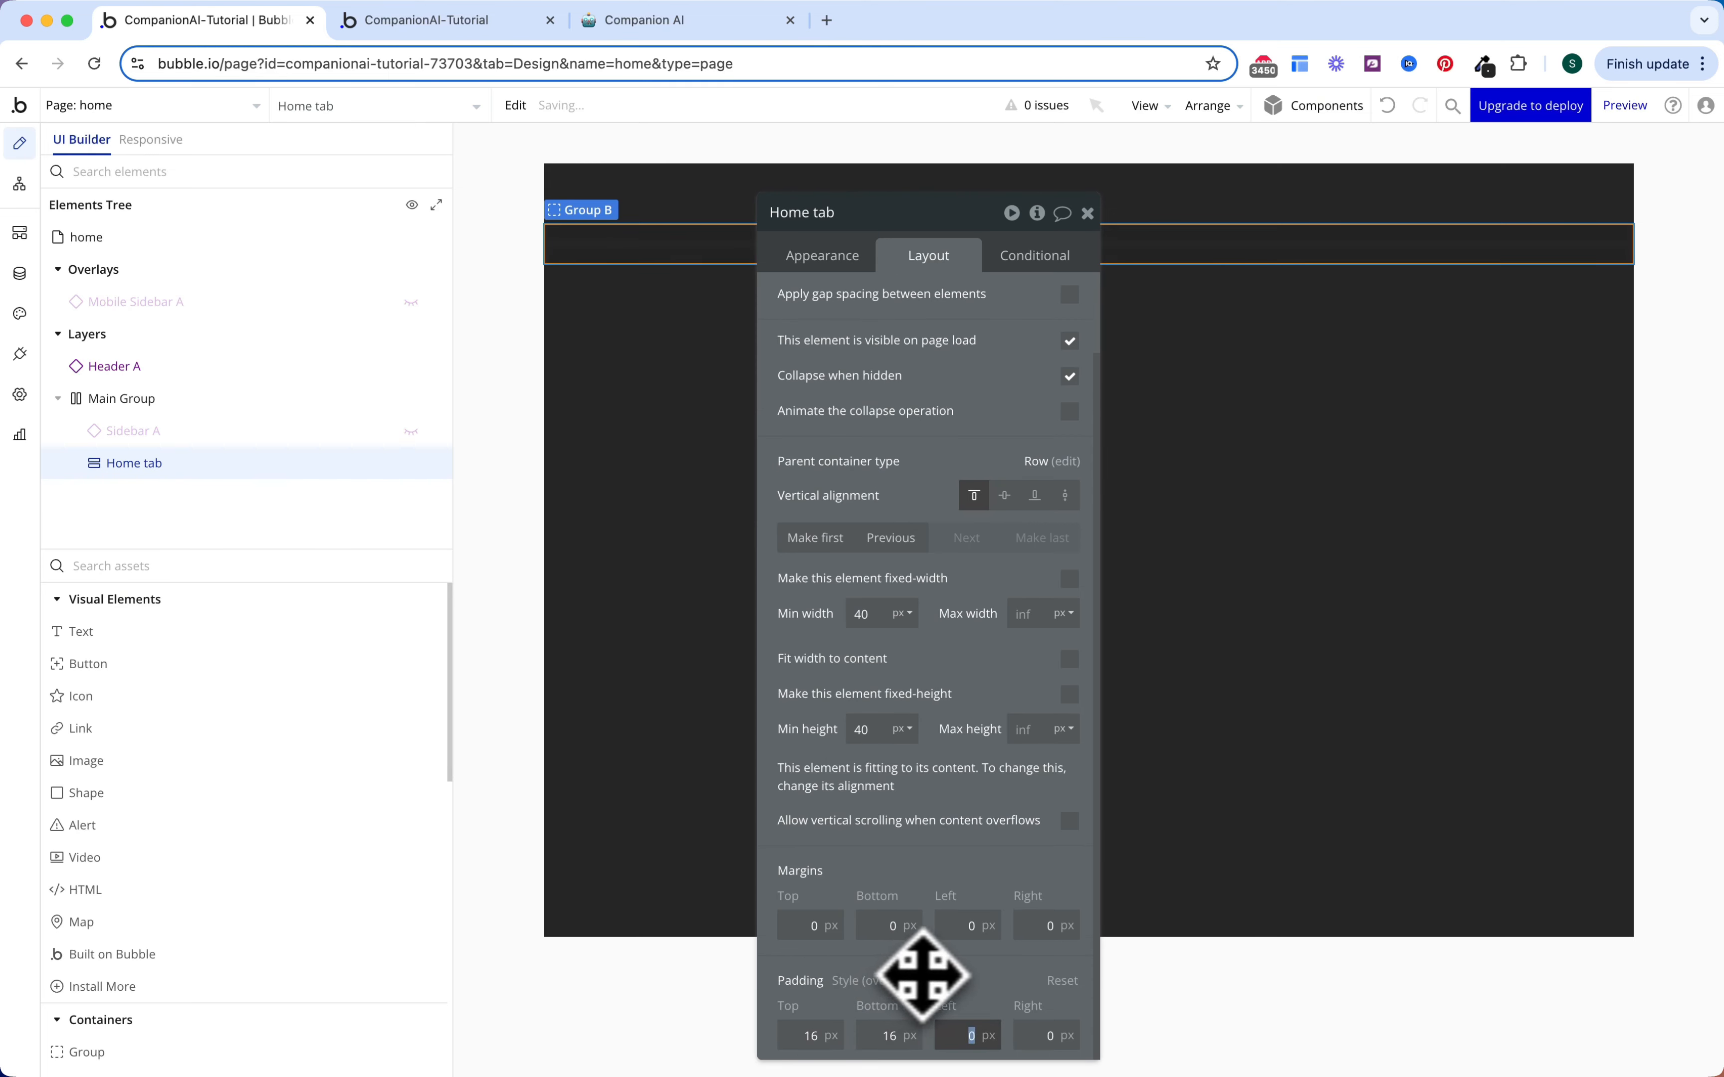
key(Tab)
text(16)
key(Tab)
text(16)
key(Tab)
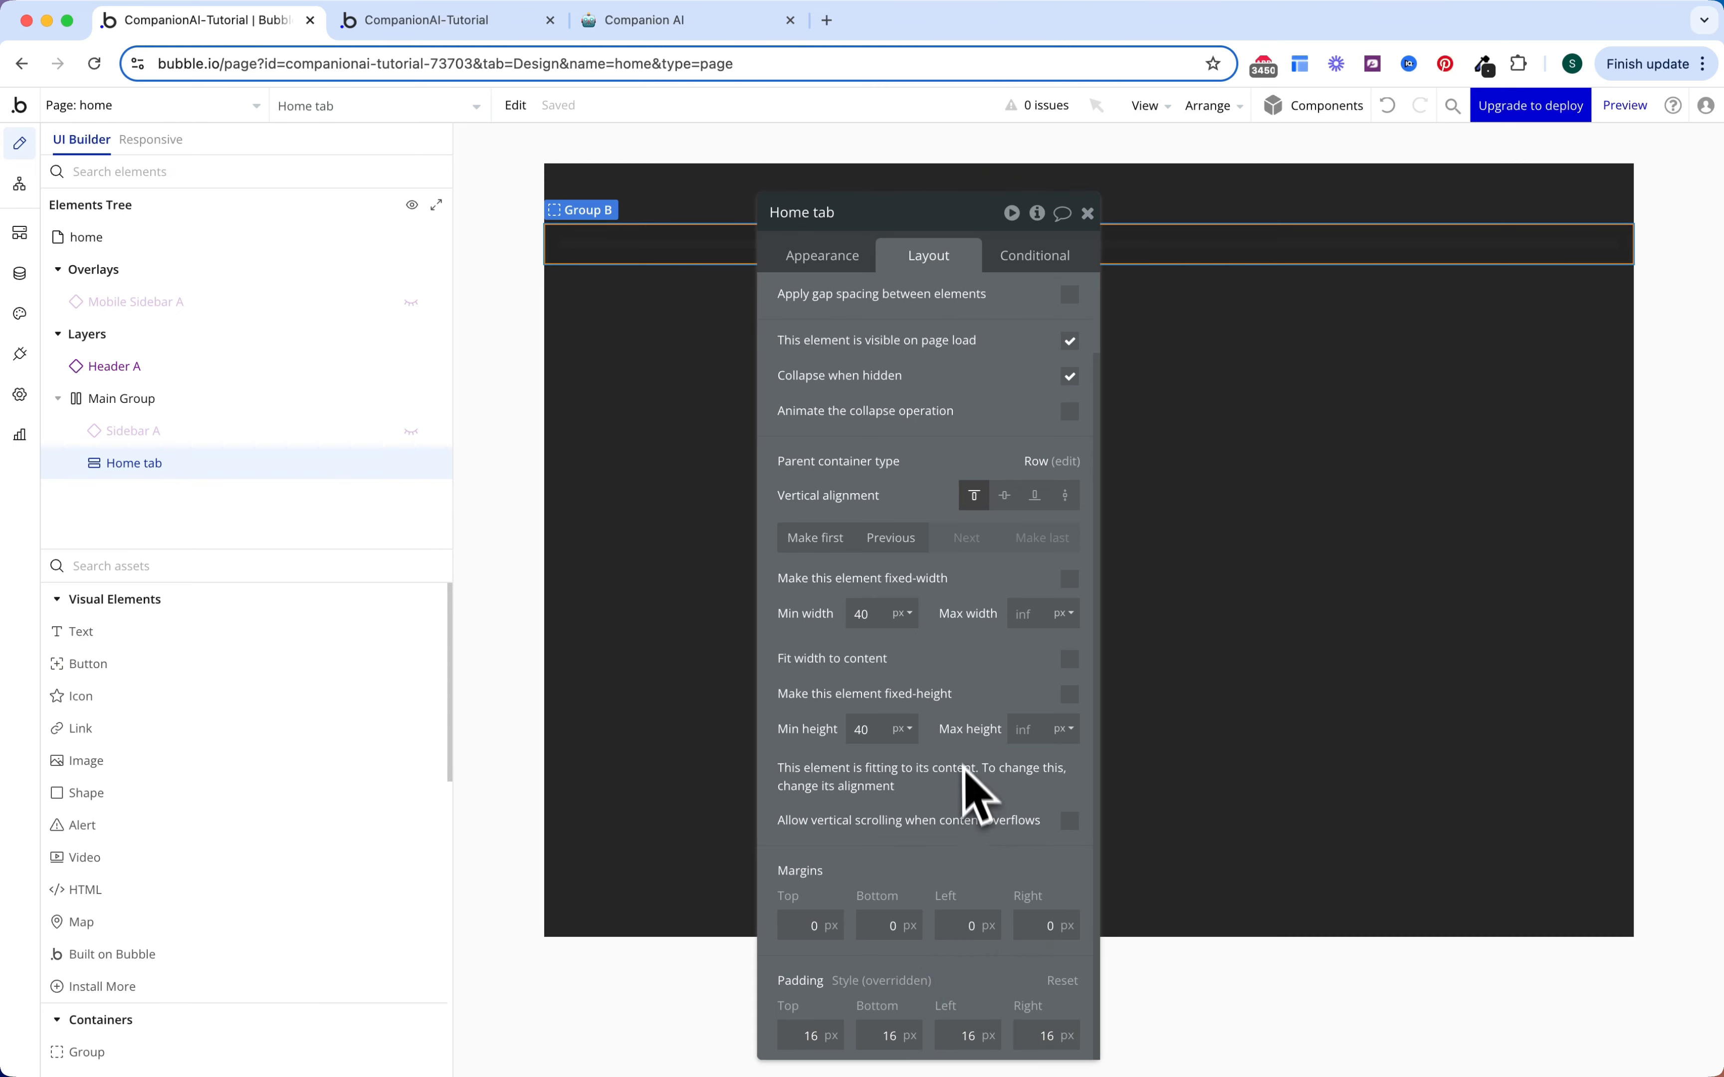
Step: Set max height to 100%, enable vertical scrolling, and hide the group on page load
scroll(962, 780, up, 2)
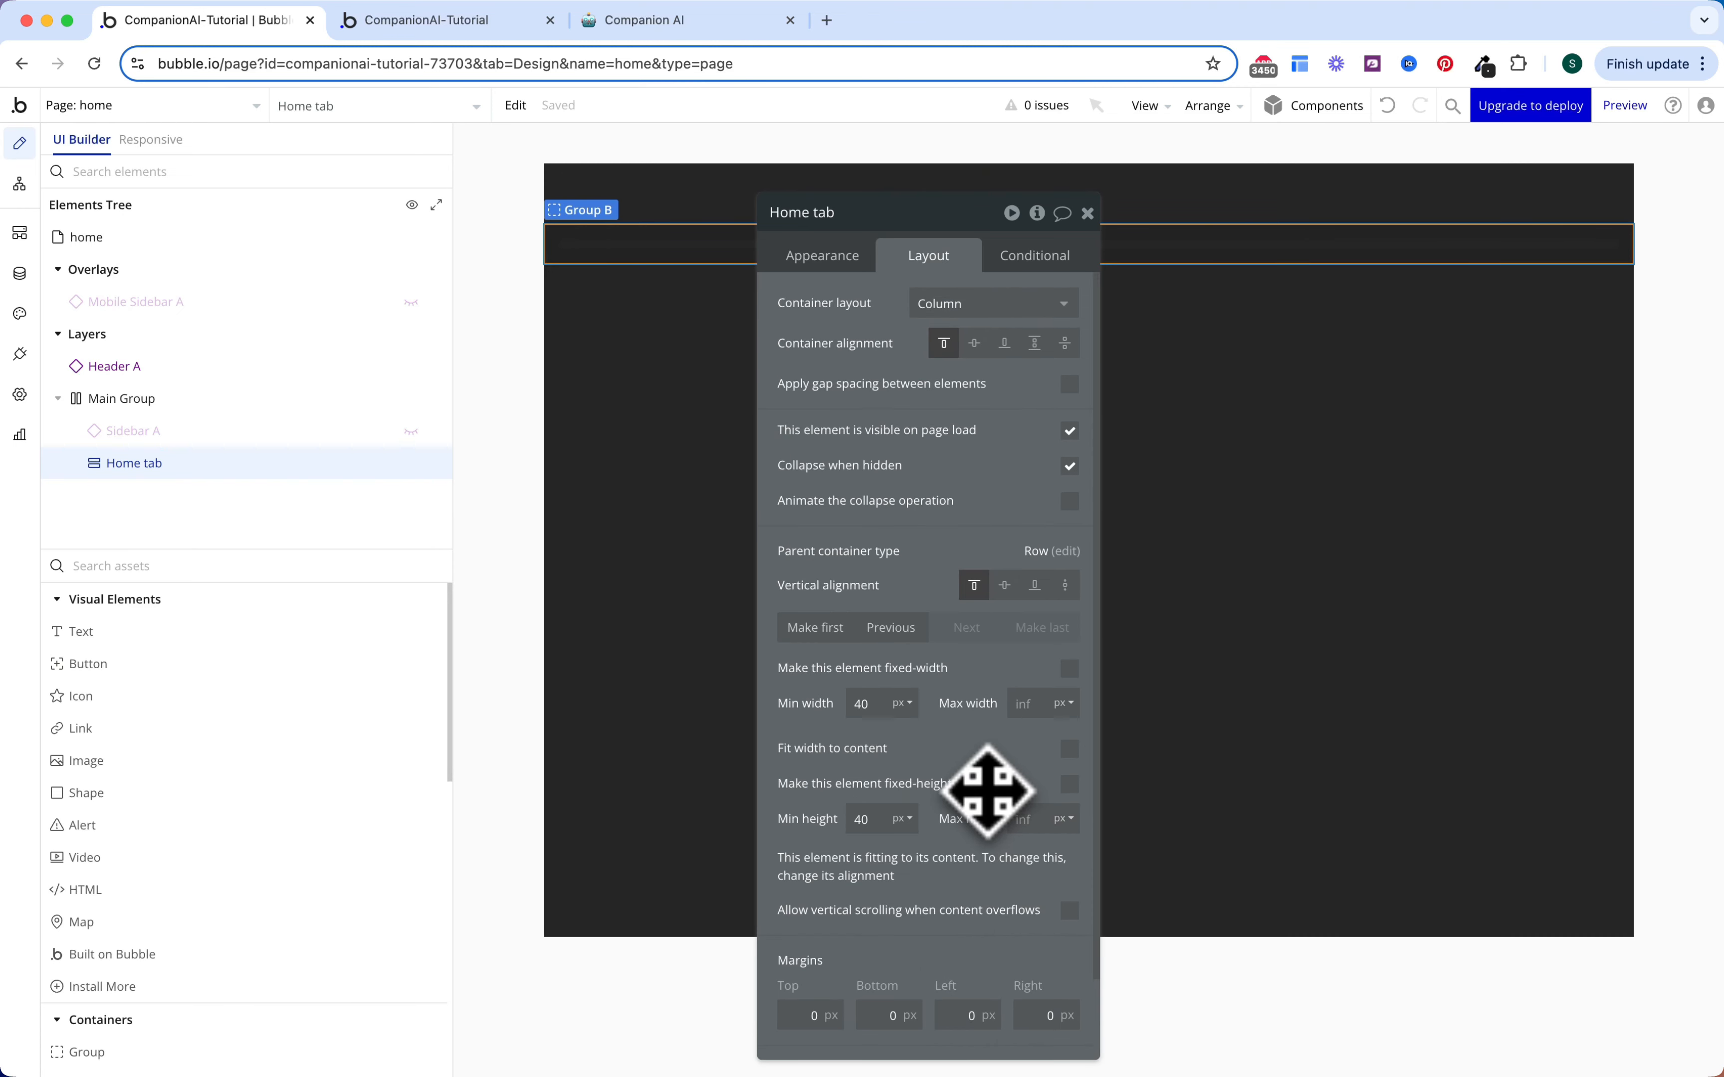
text(100)
click(1065, 820)
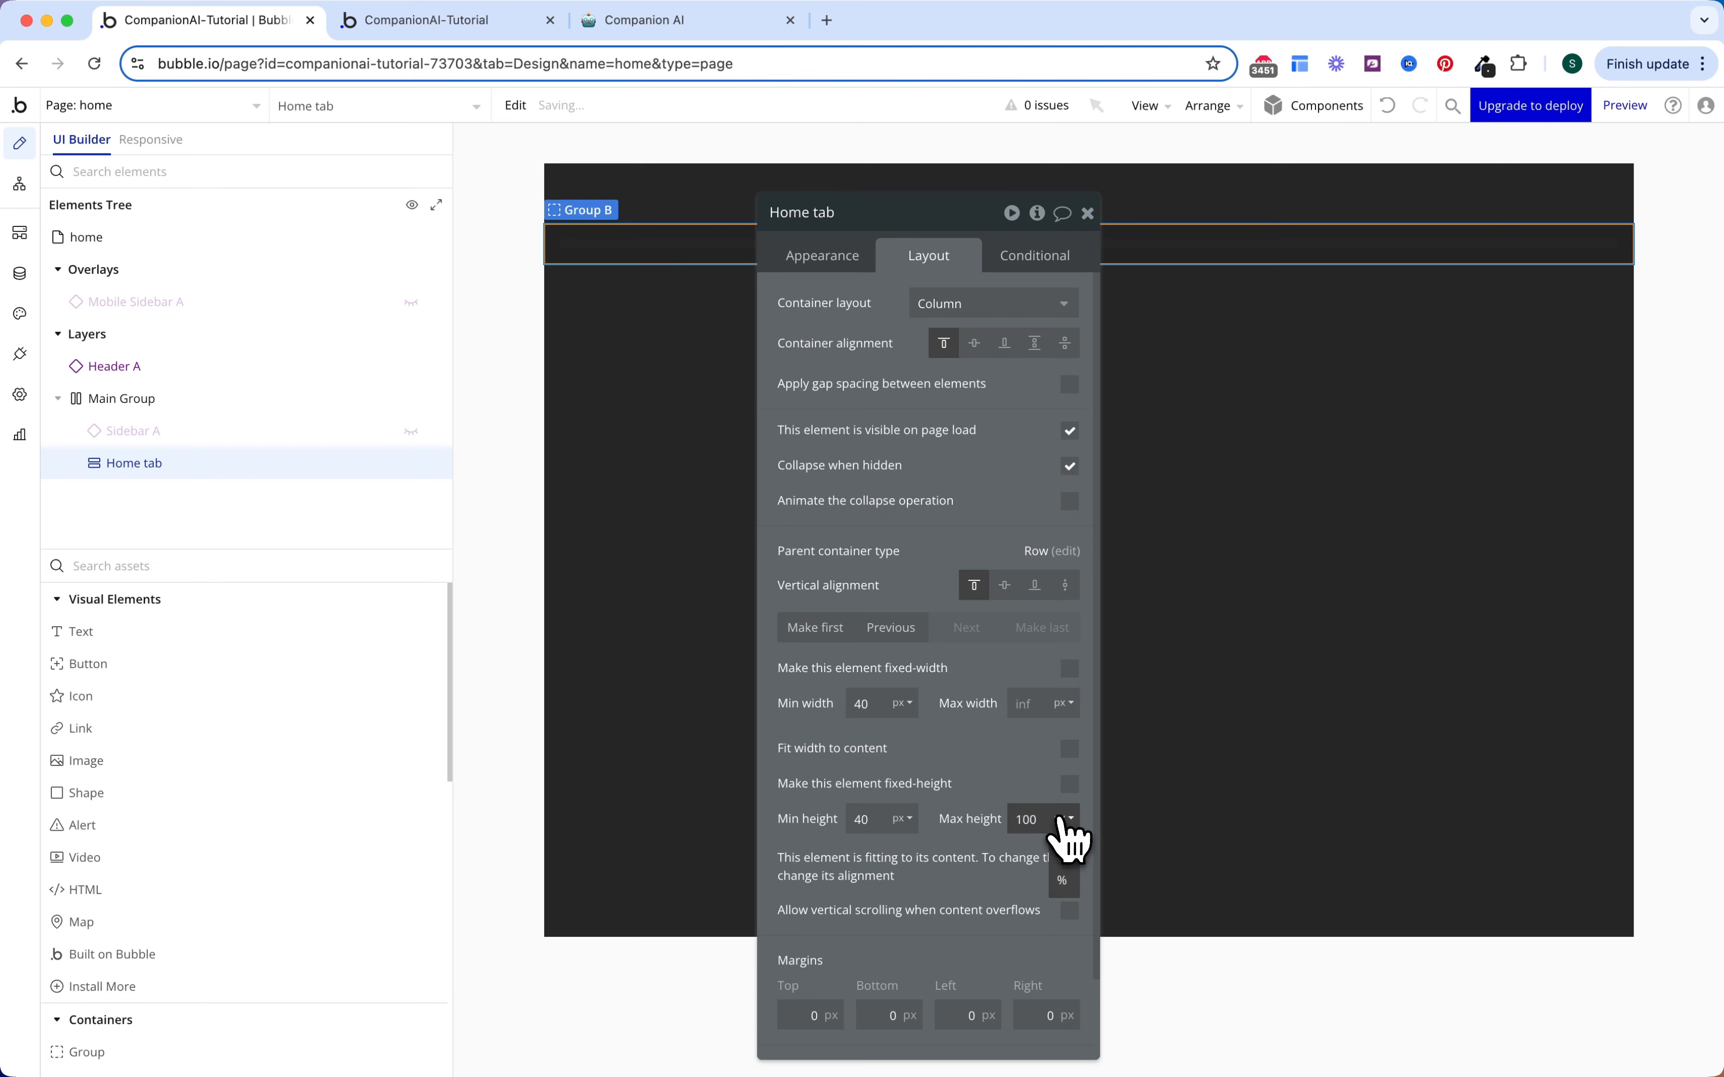
click(1063, 880)
scroll(1005, 876, down, 2)
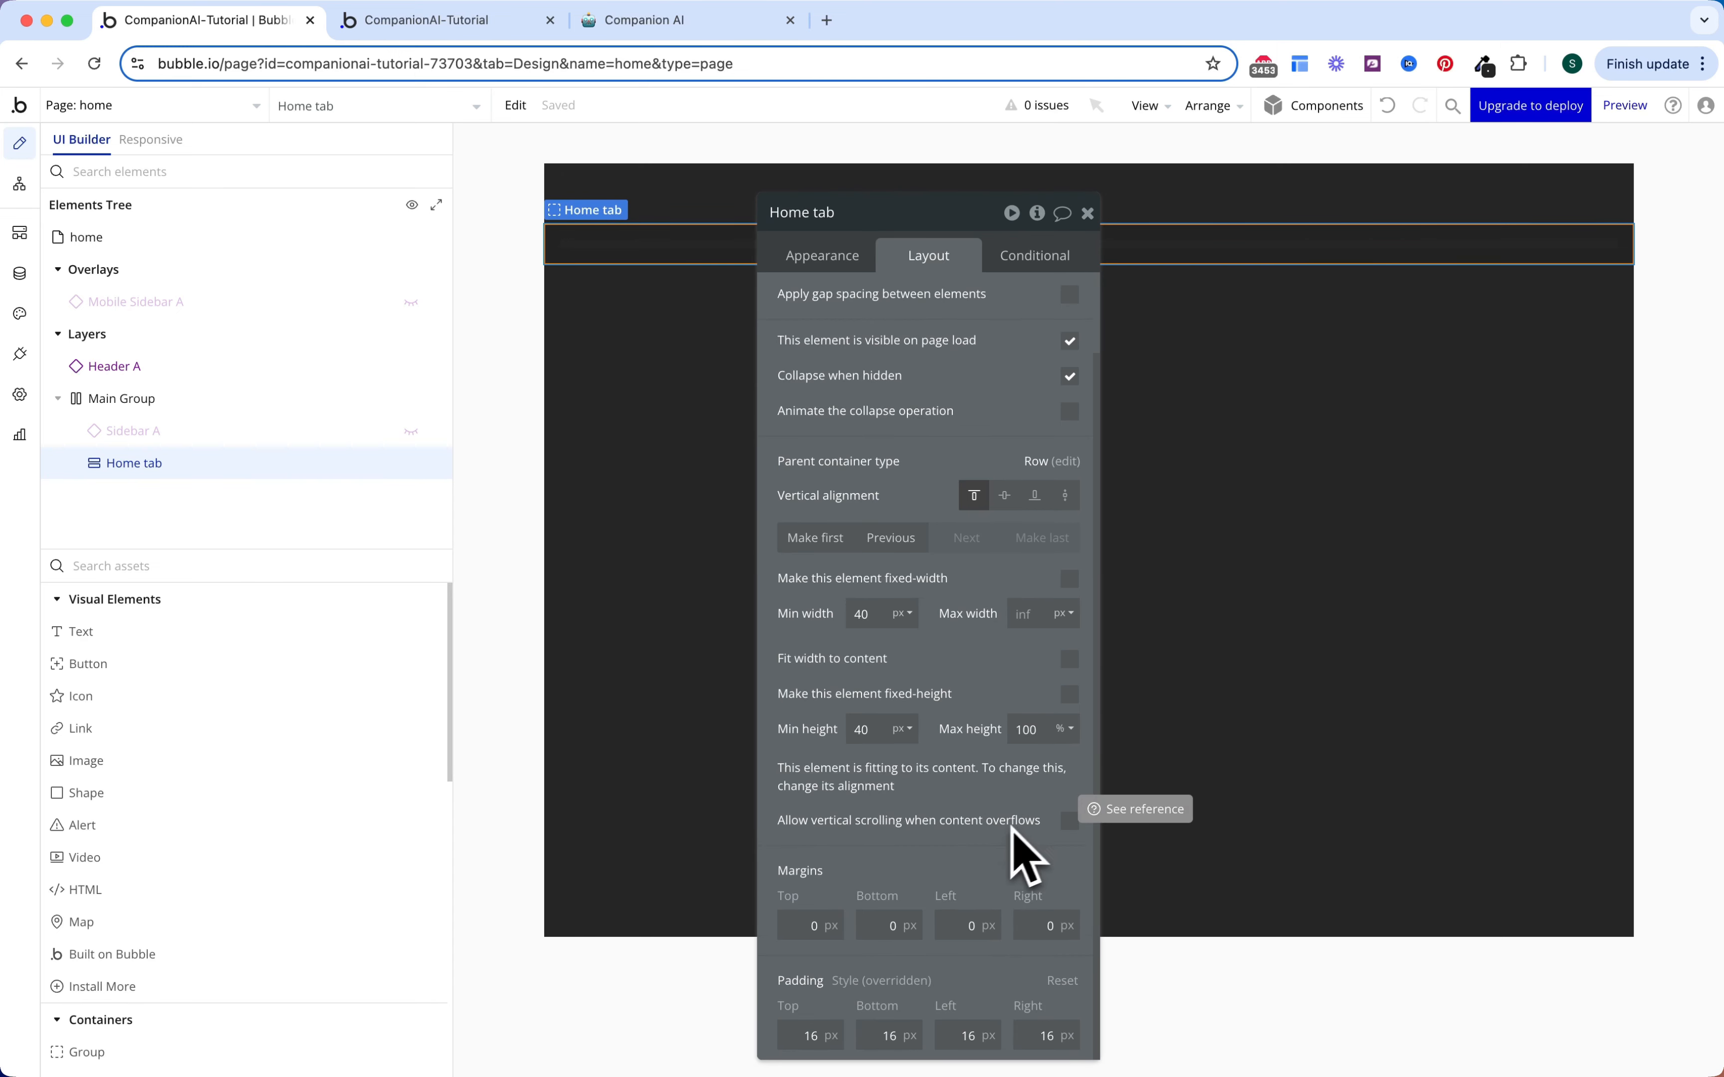
click(1070, 825)
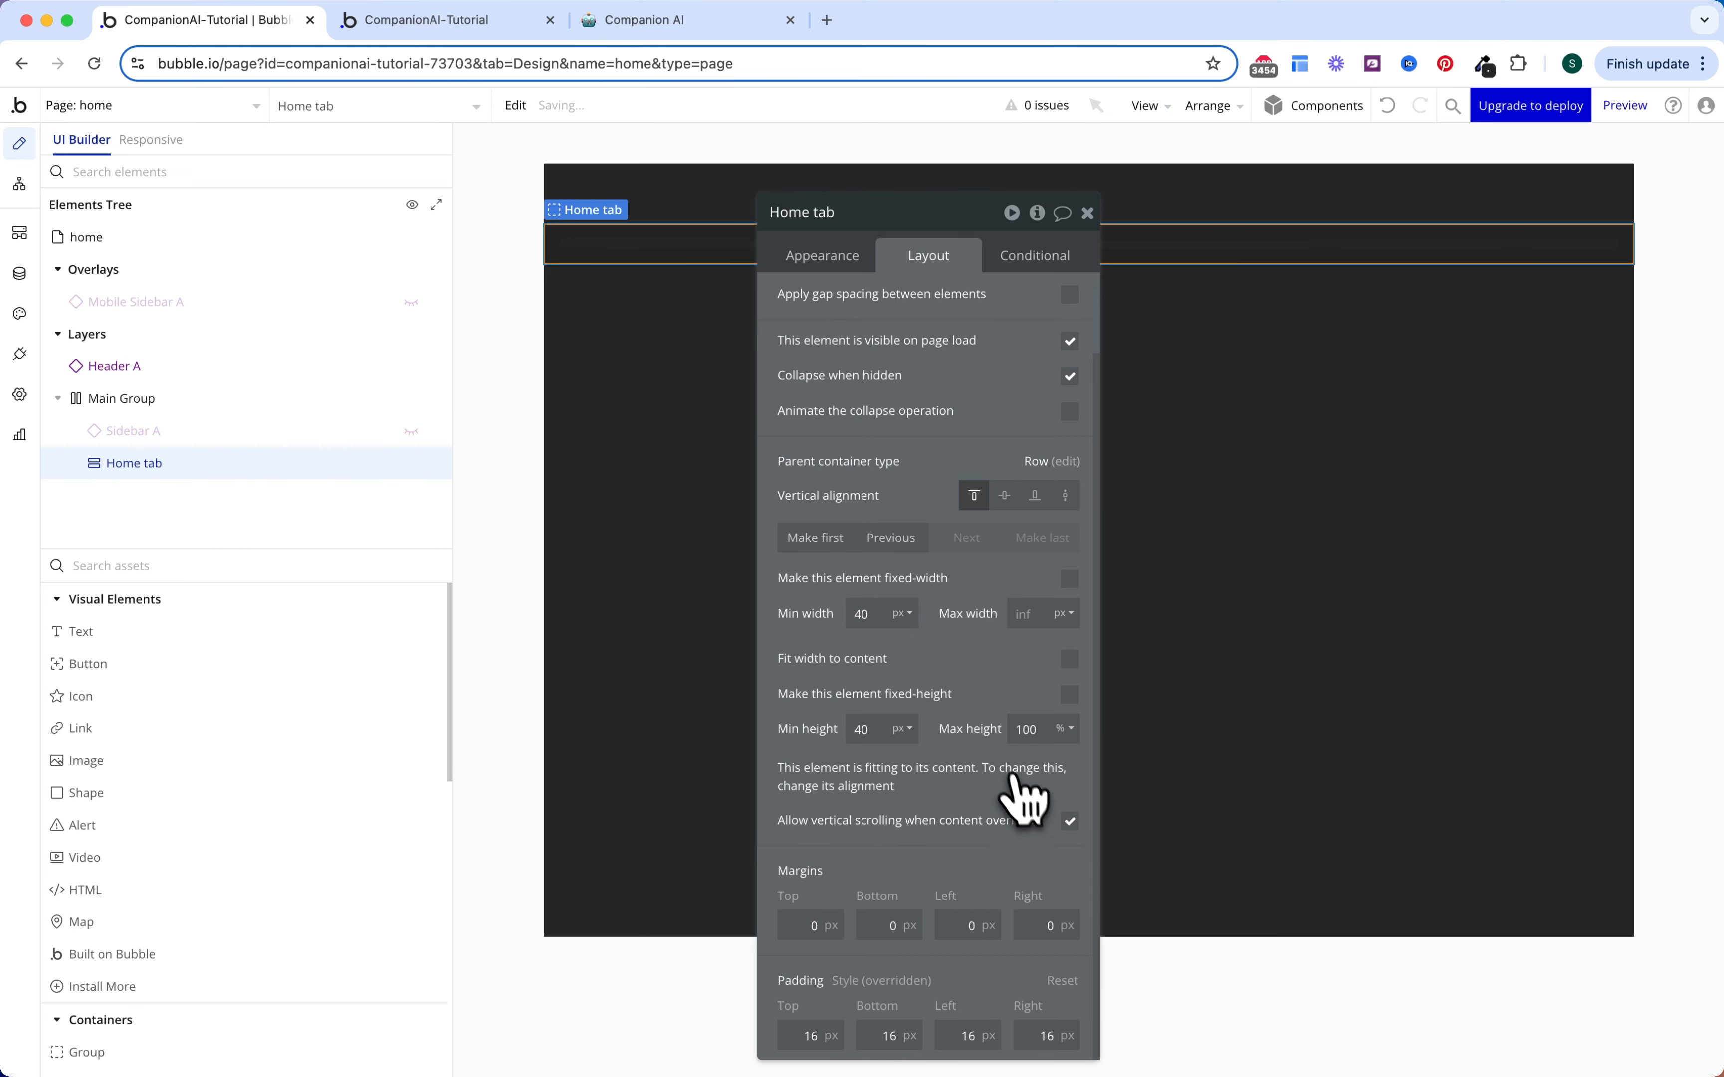
scroll(1019, 791, up, 2)
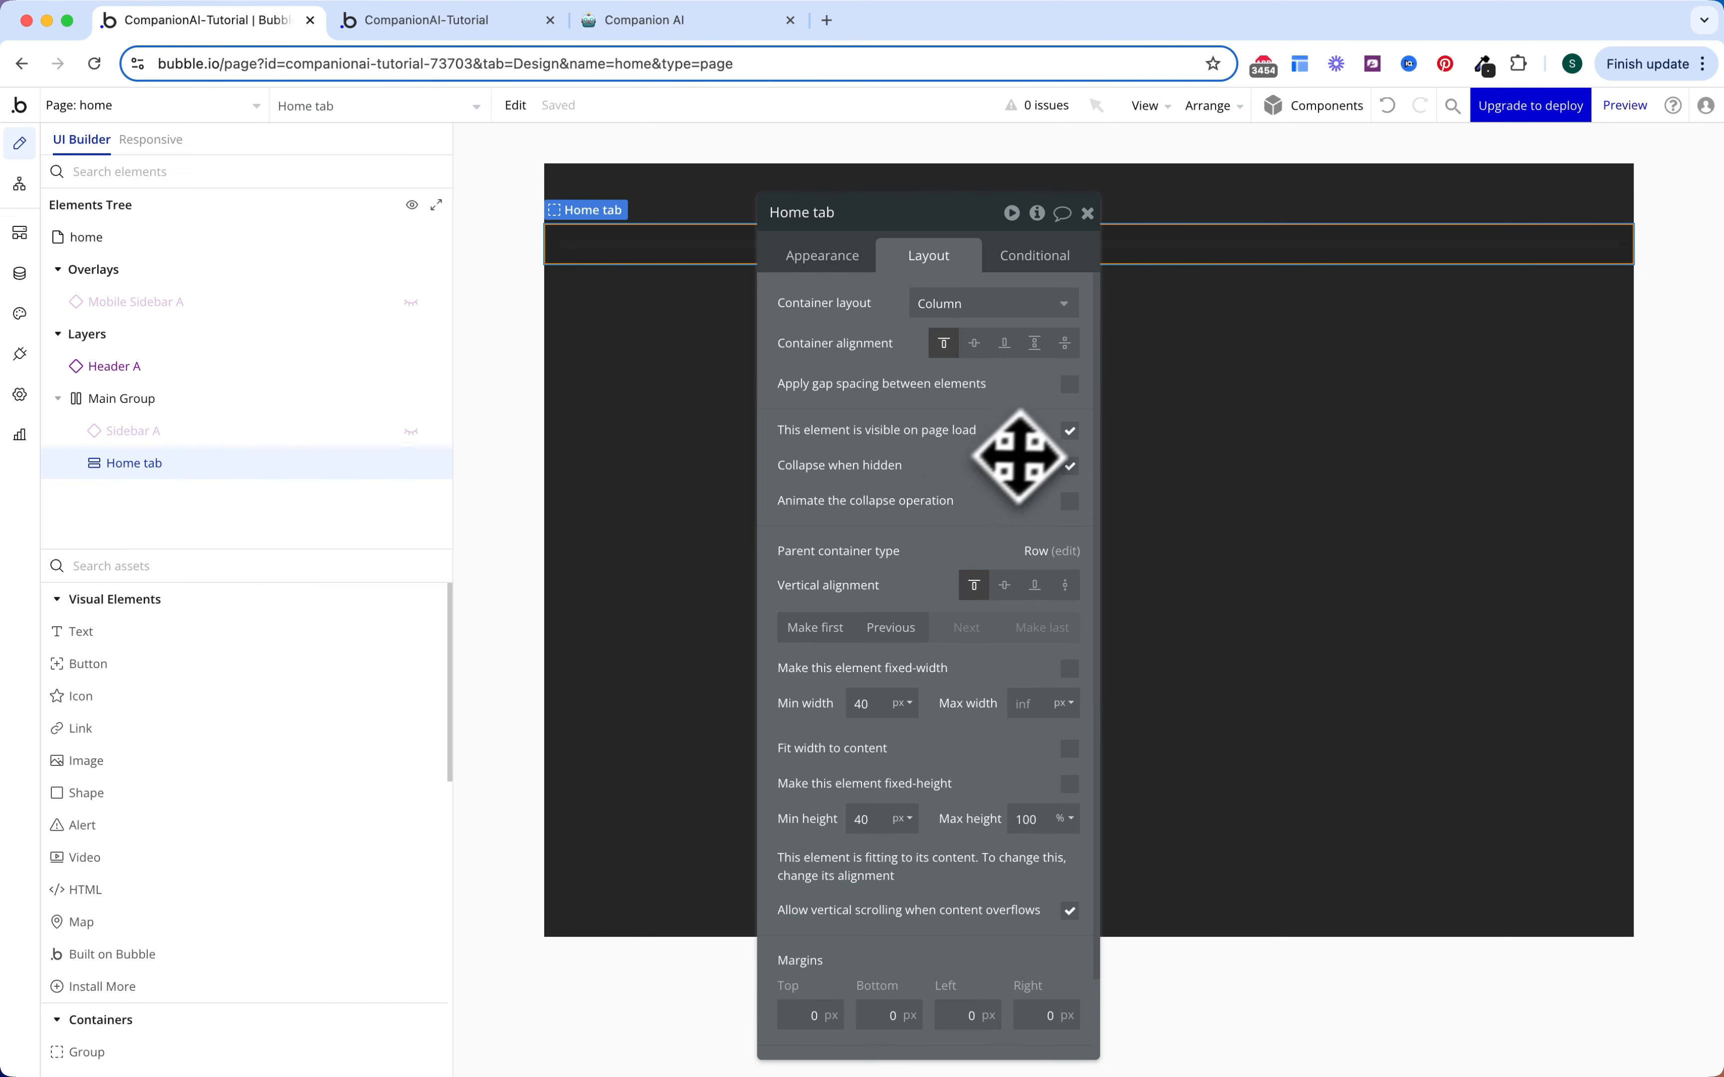
click(1070, 431)
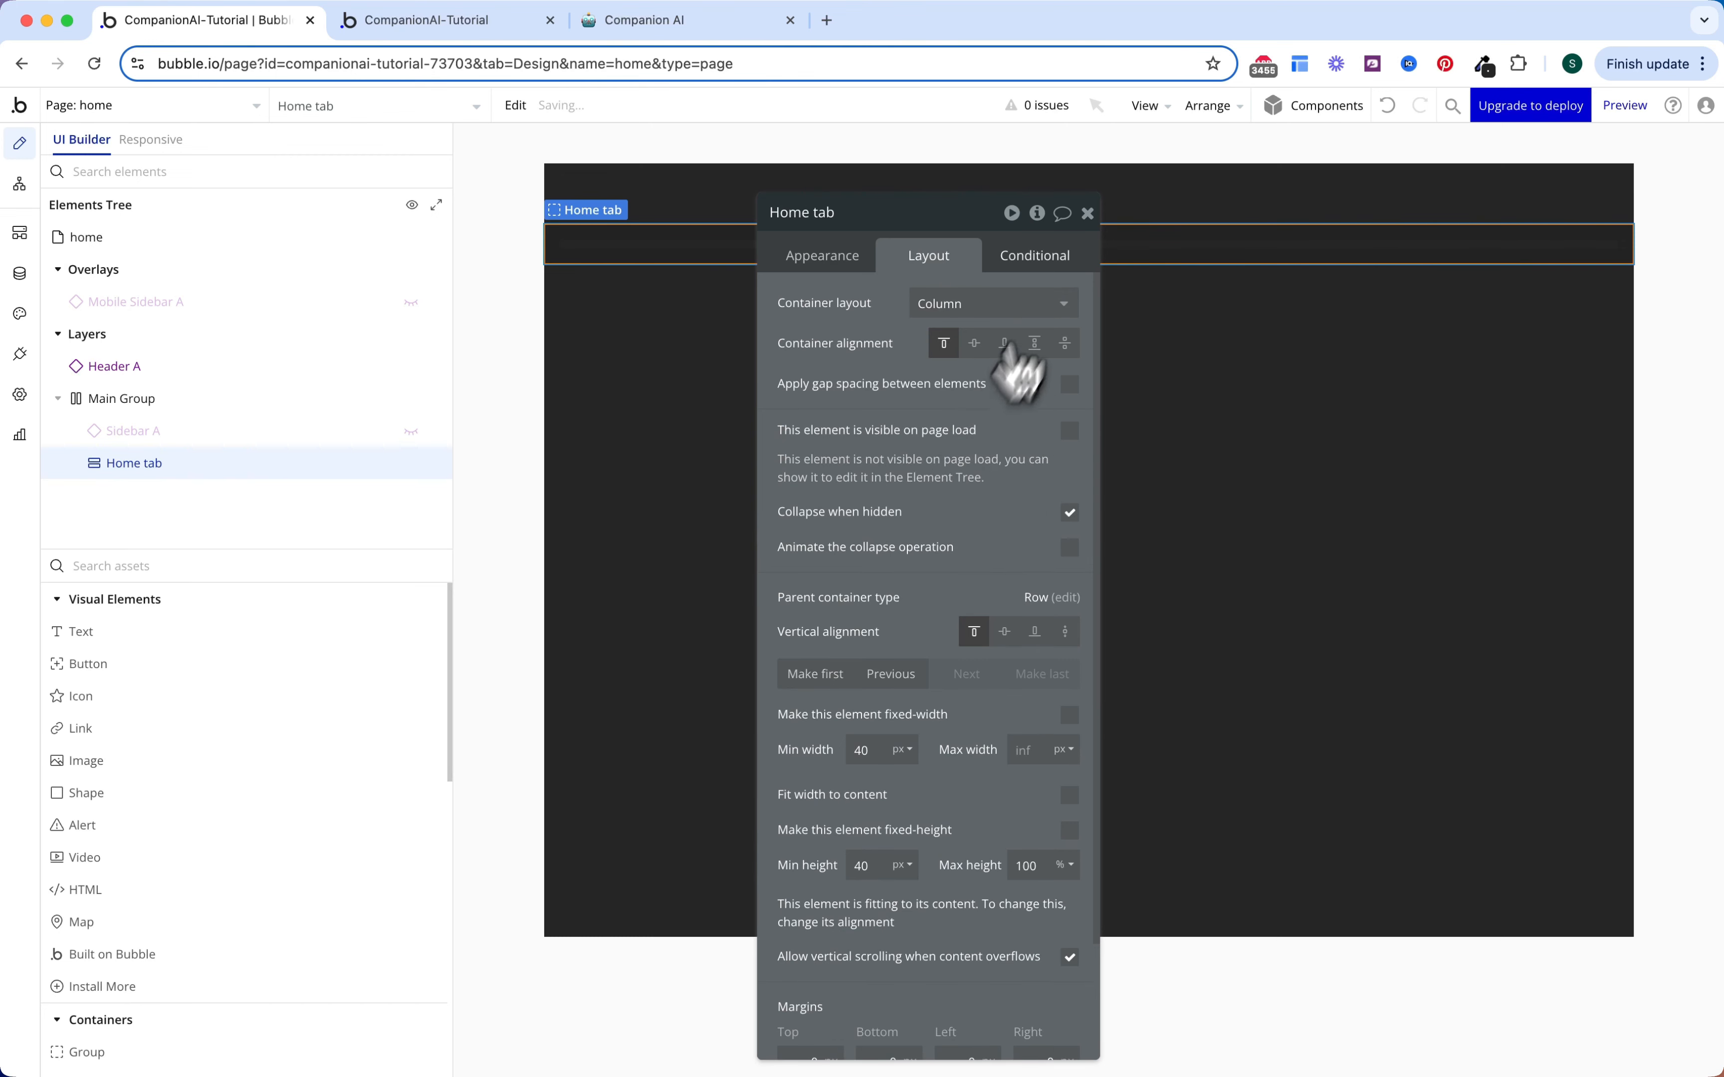
Step: Add a condition making Home tab visible, based on Get tab from page URL
click(1036, 258)
click(990, 302)
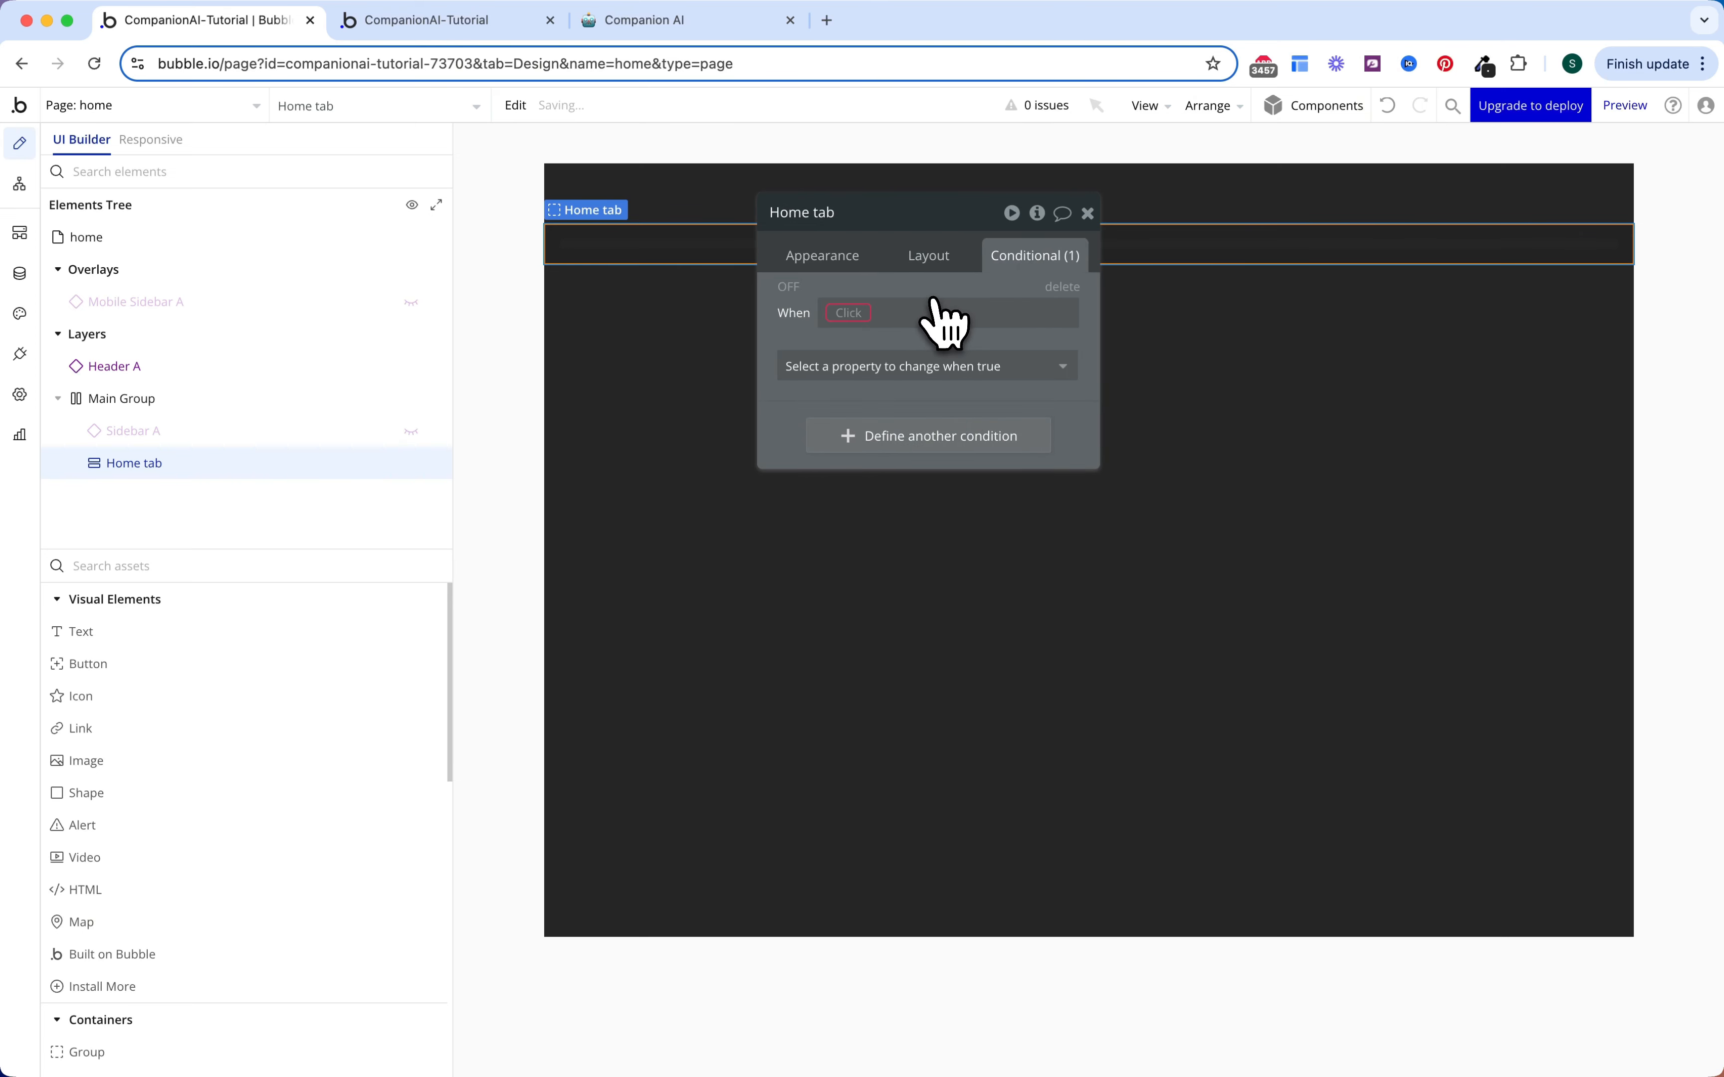
click(852, 312)
click(852, 341)
click(805, 364)
click(819, 425)
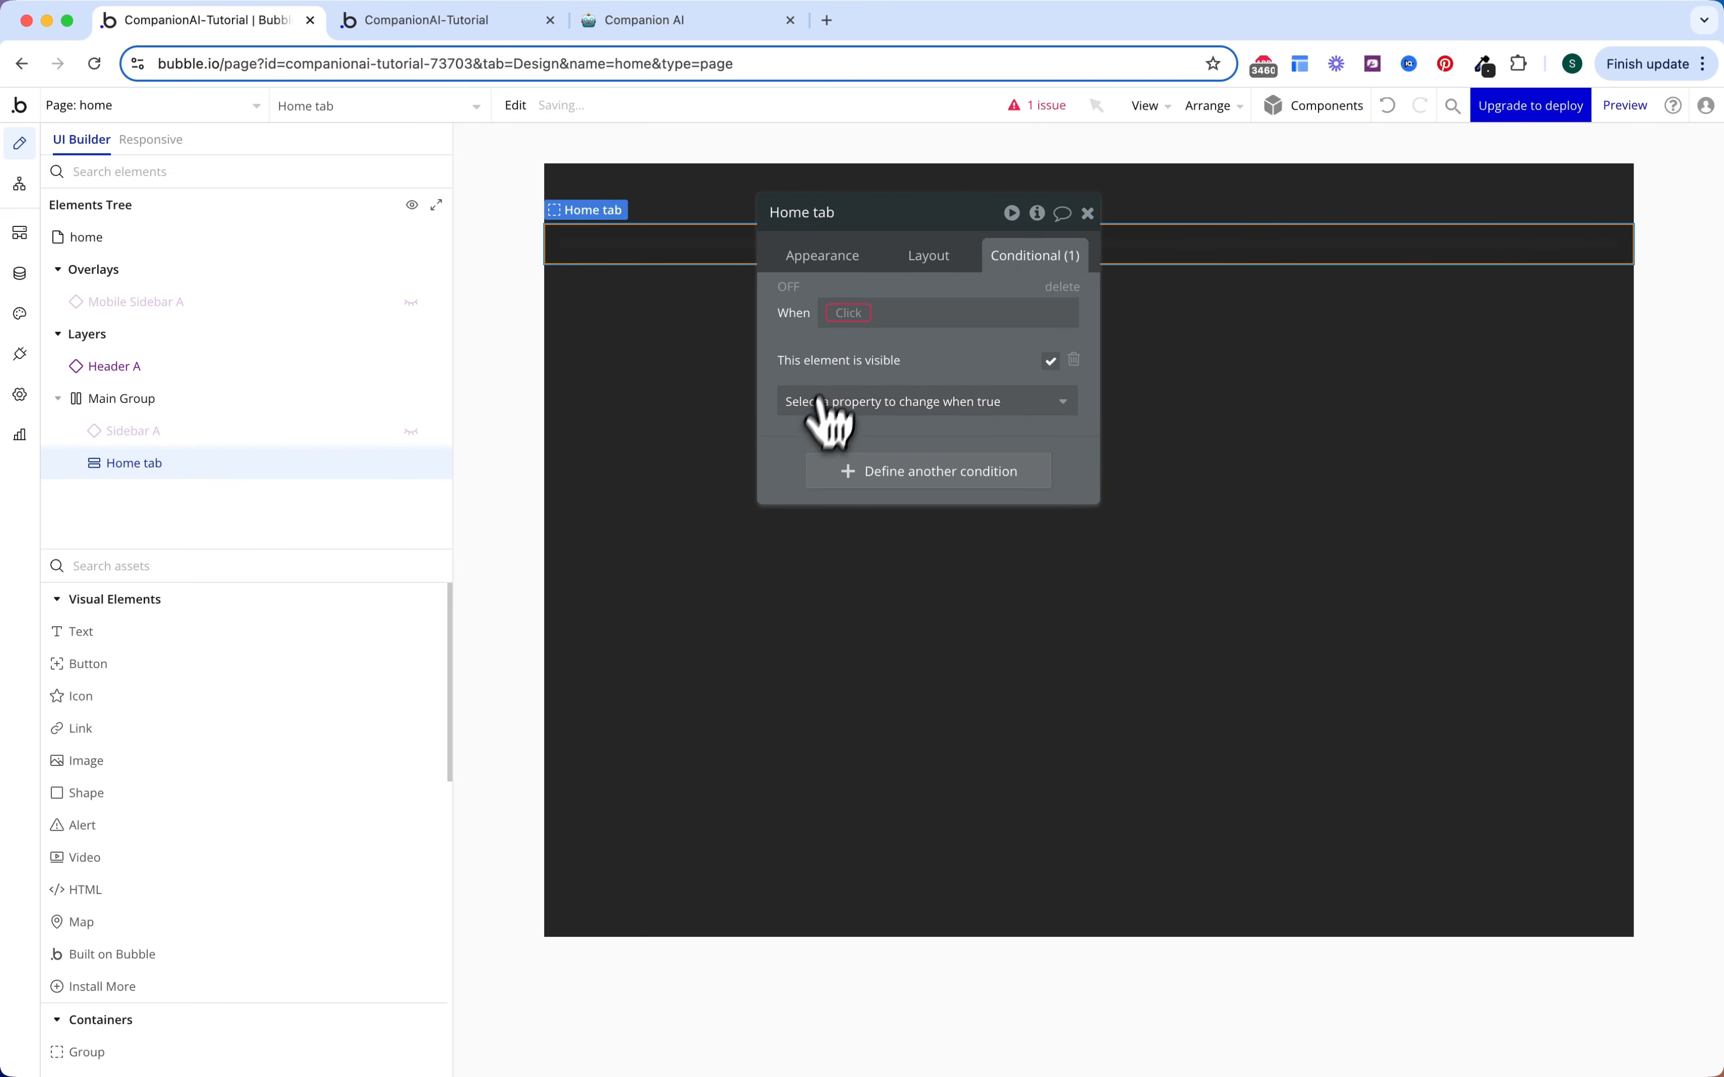
click(839, 312)
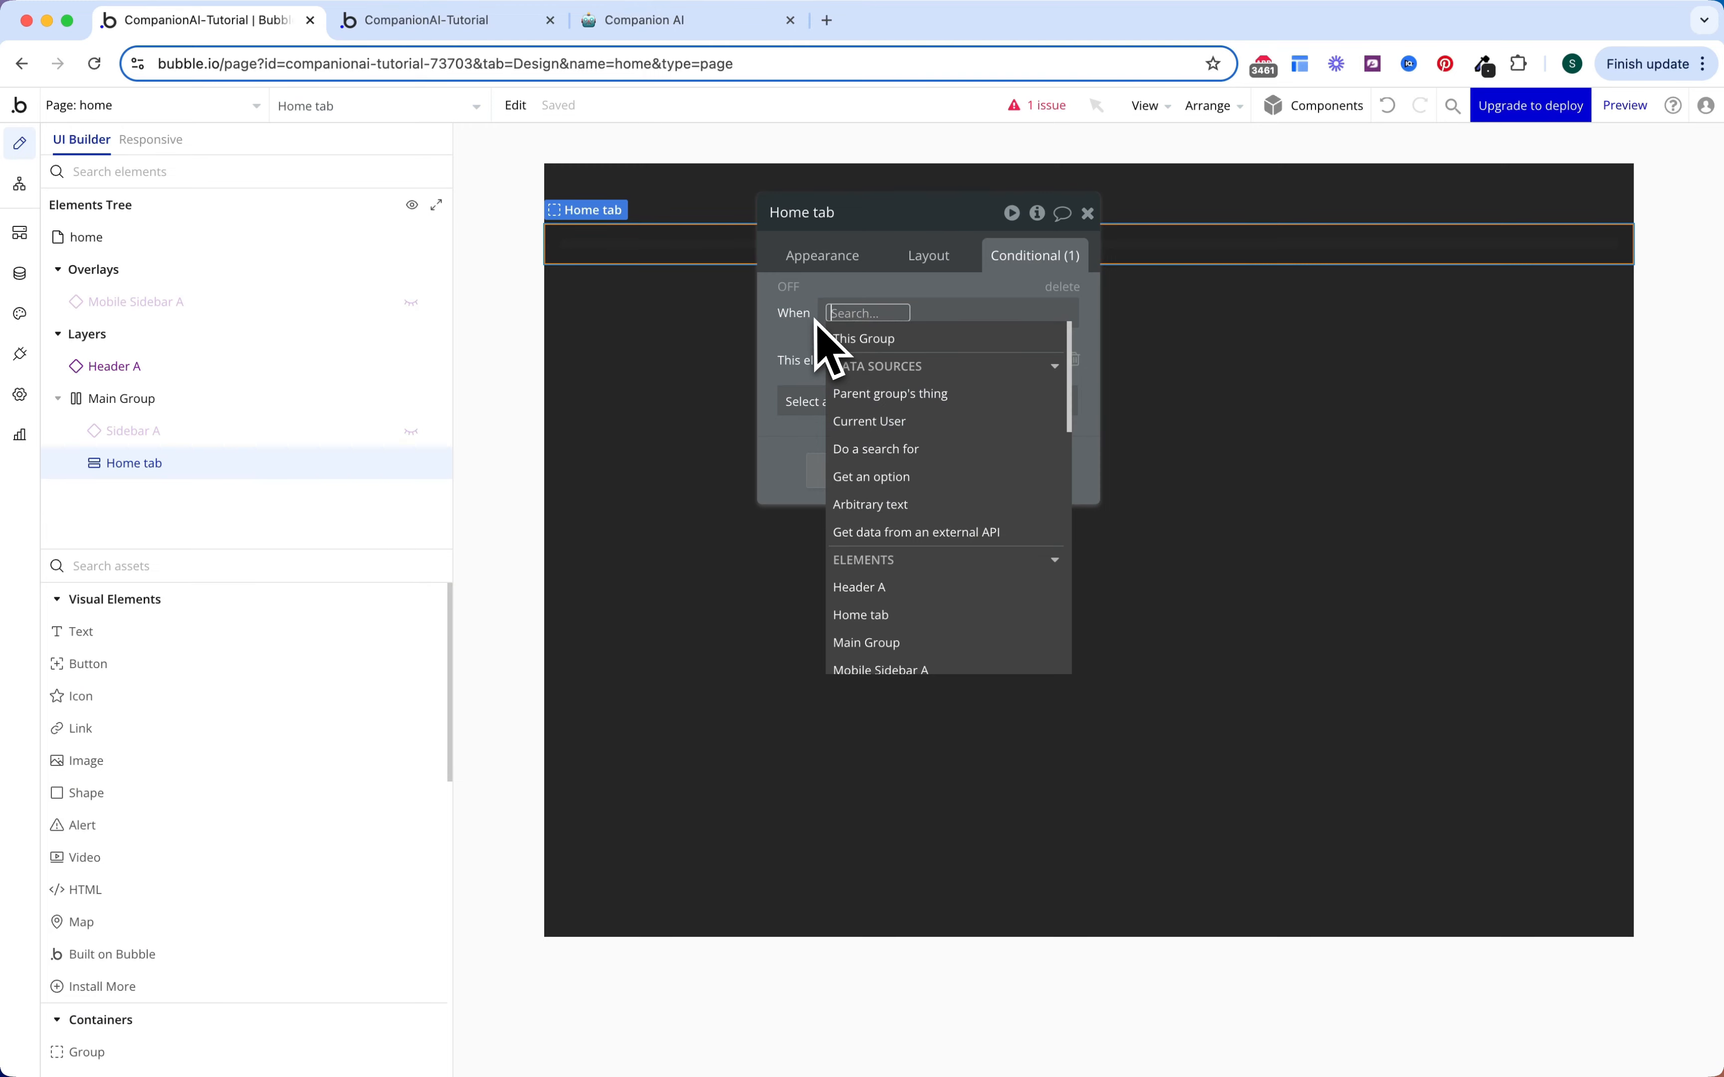
text(get)
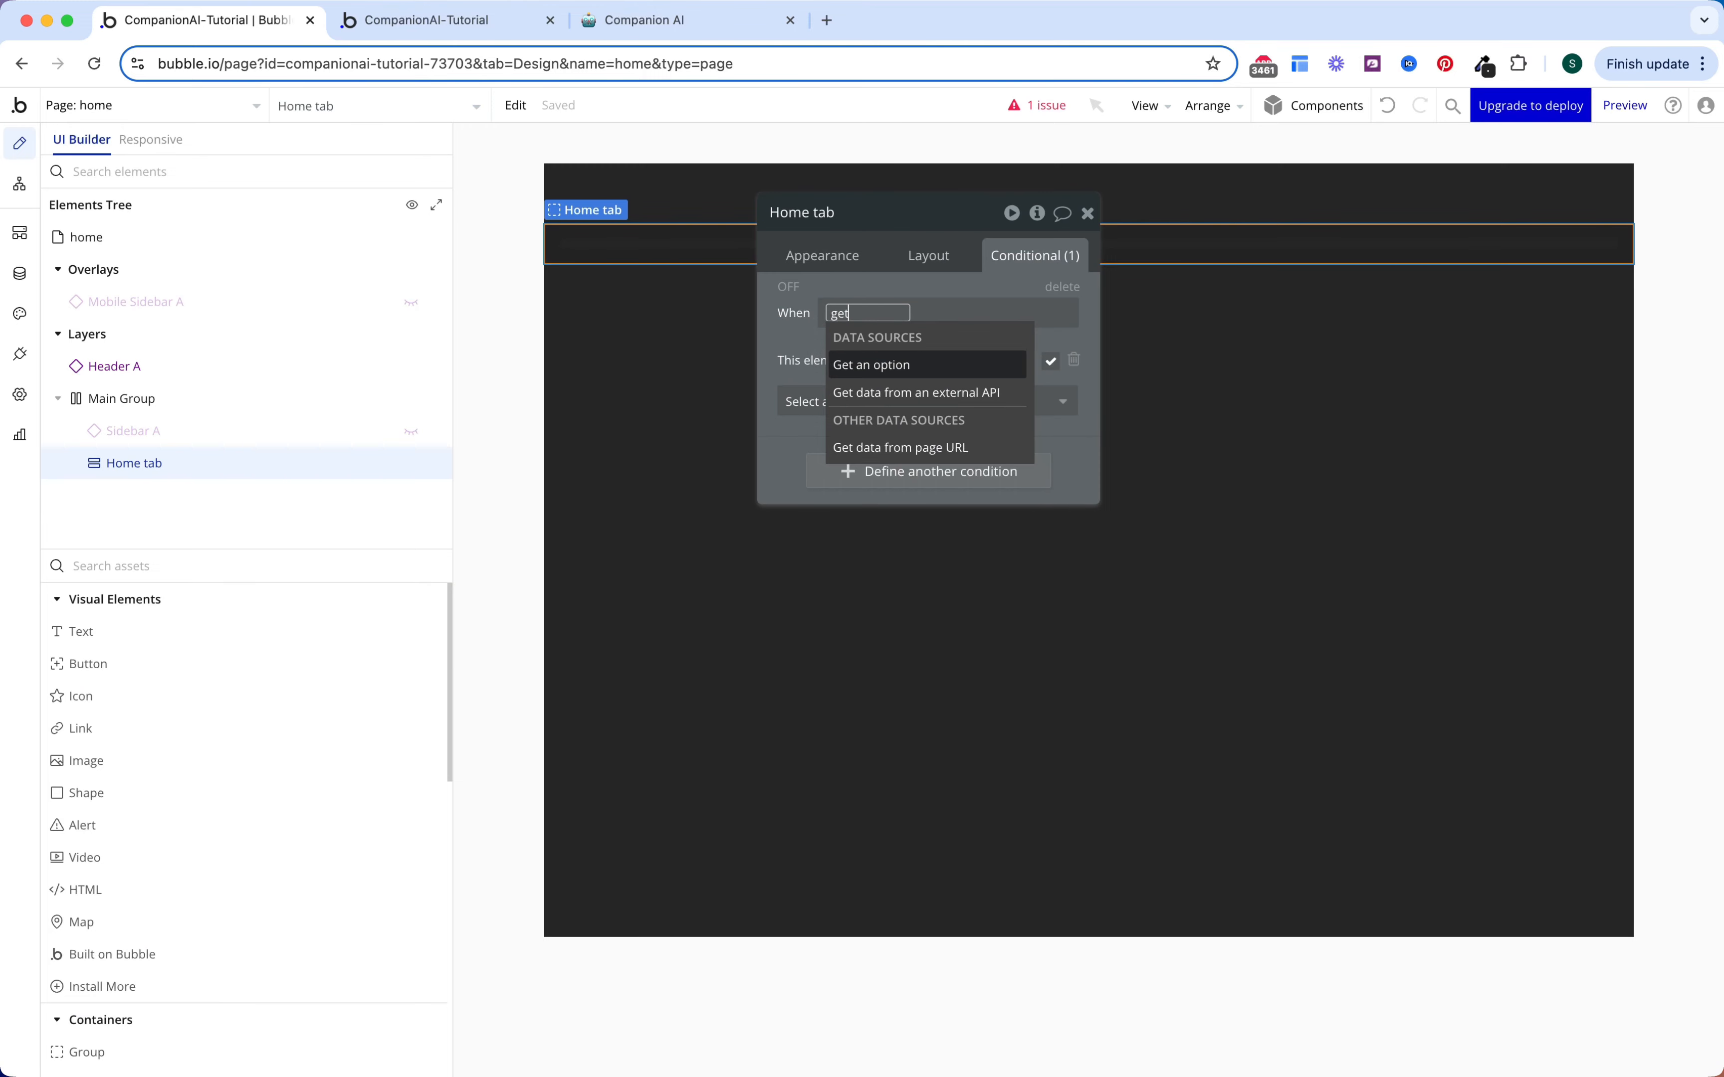
click(883, 445)
click(628, 302)
text(tab)
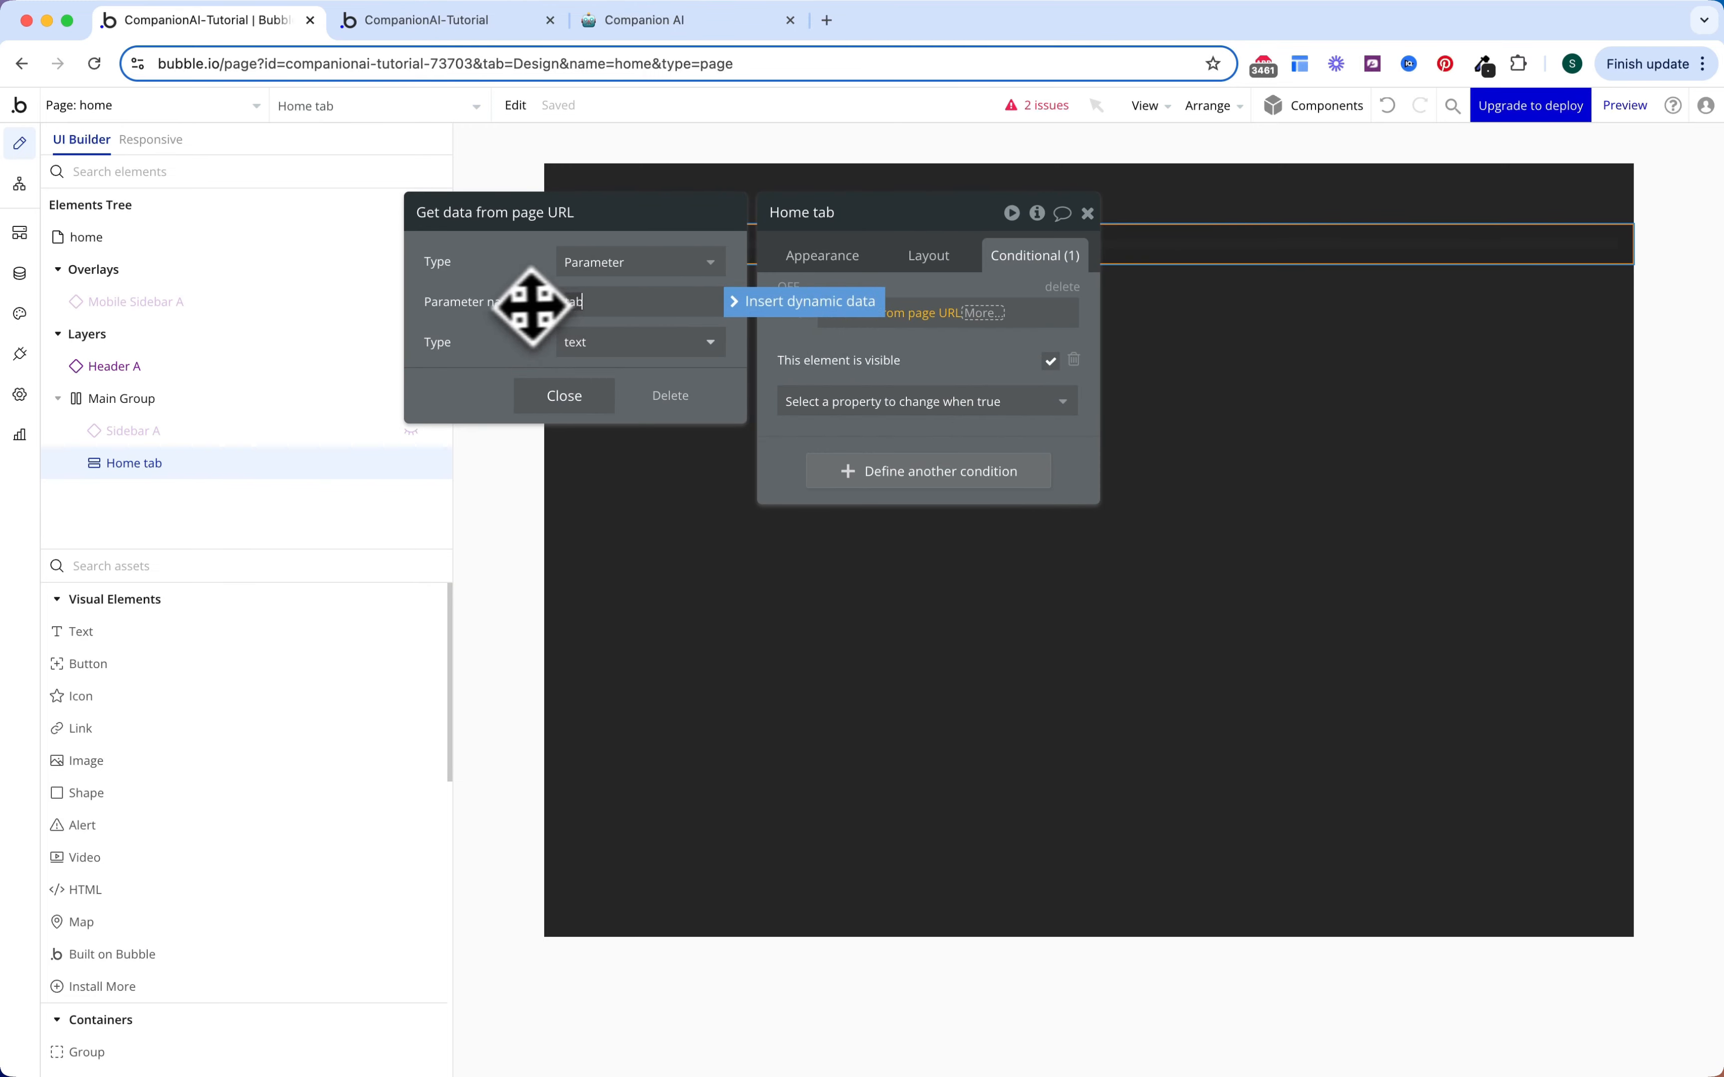
click(976, 314)
Step: Make the condition require the URL tab to equal OS Menu Home's Display
click(976, 314)
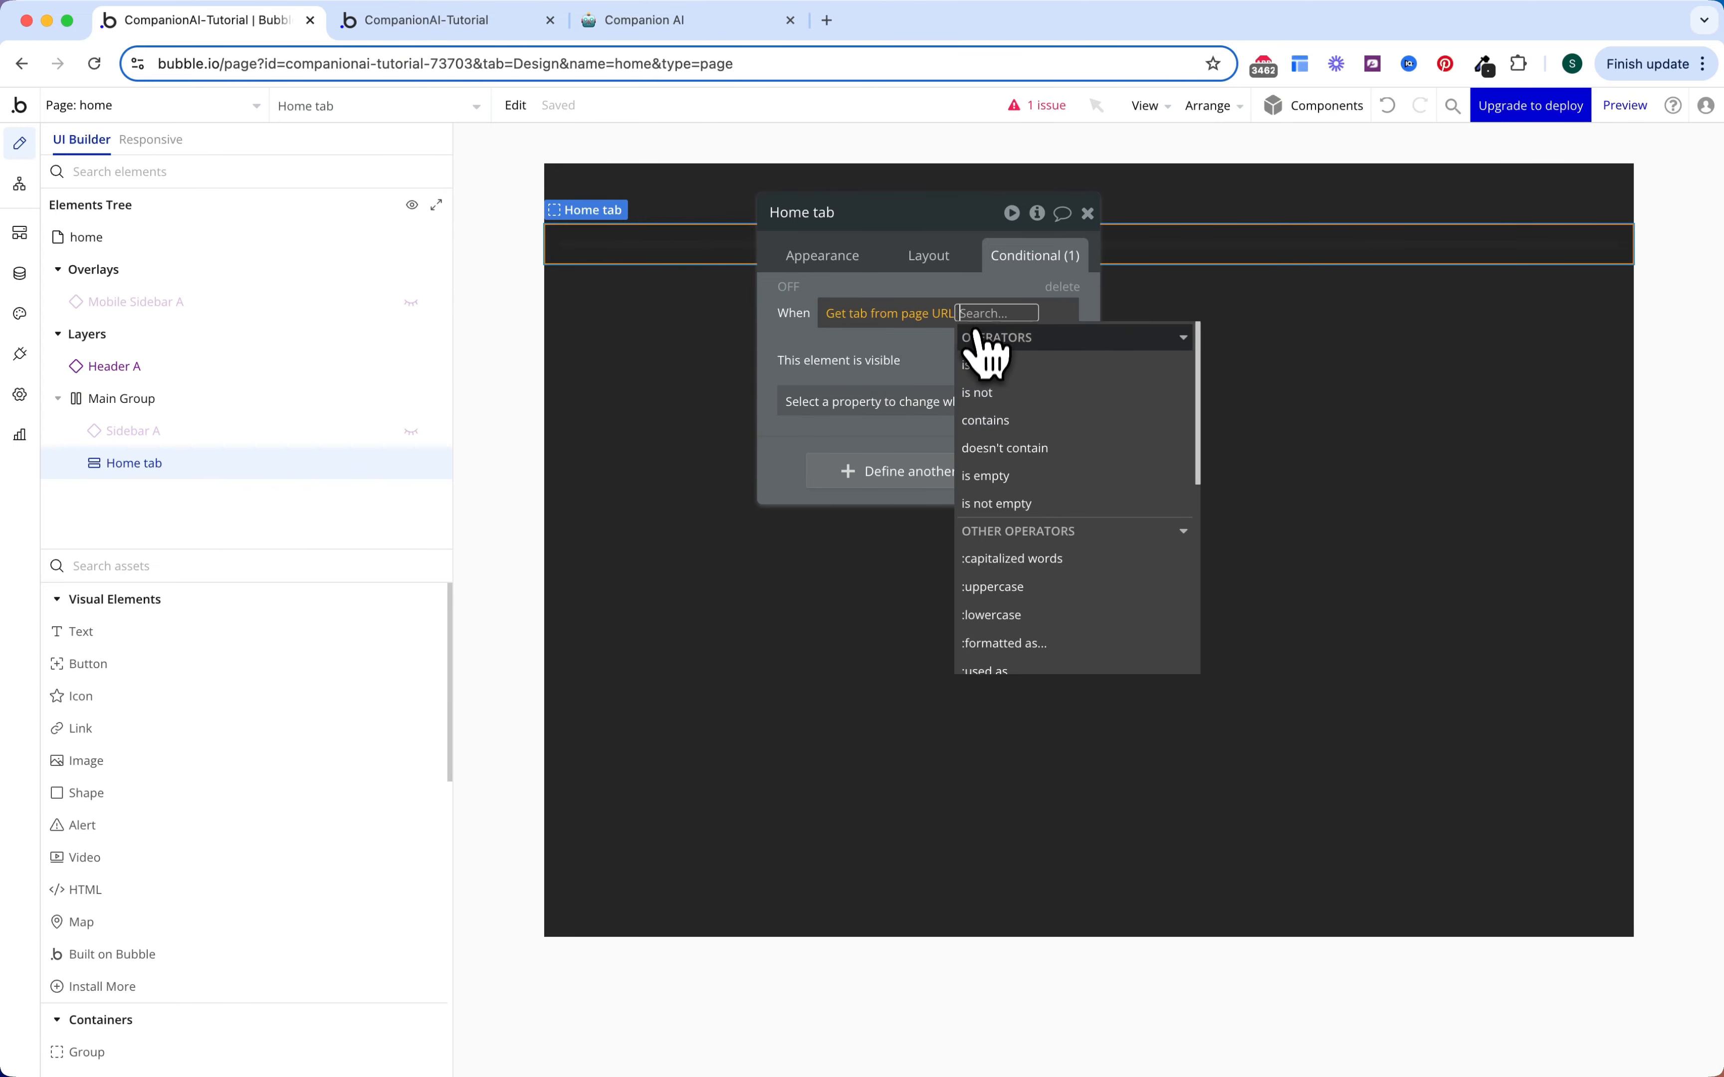
click(987, 360)
click(1012, 476)
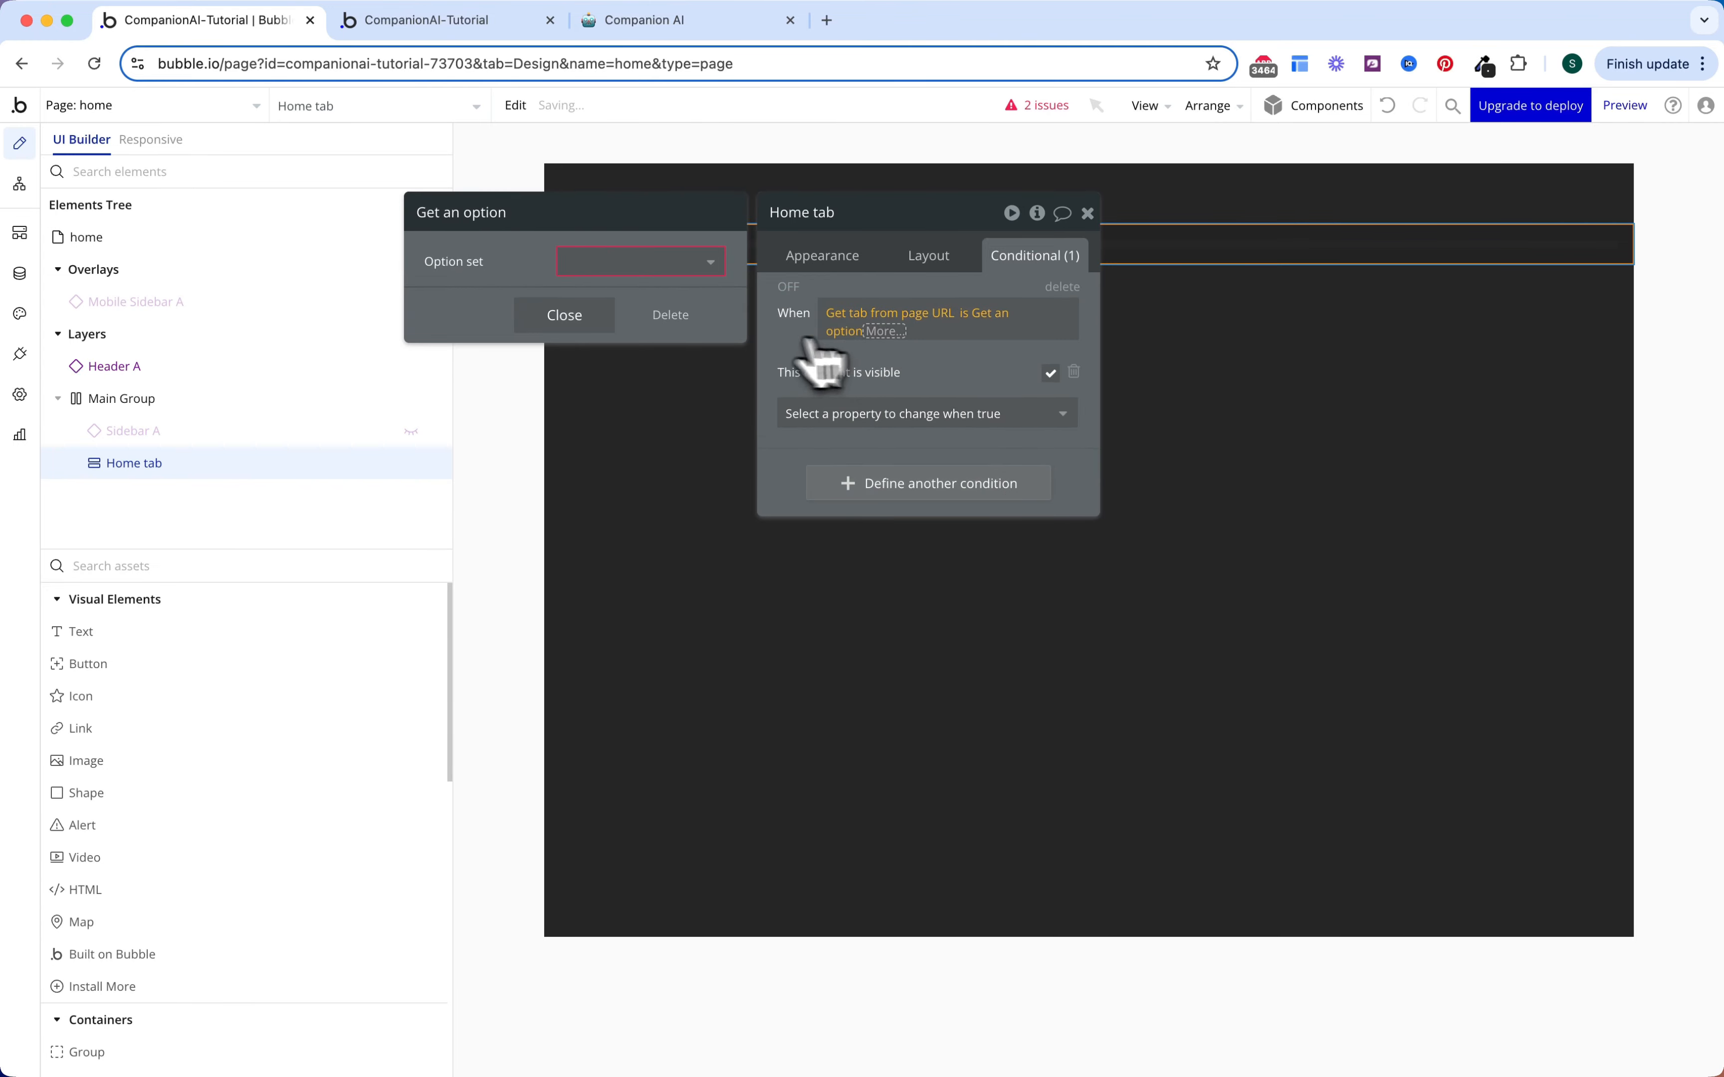
click(688, 264)
click(633, 322)
click(624, 300)
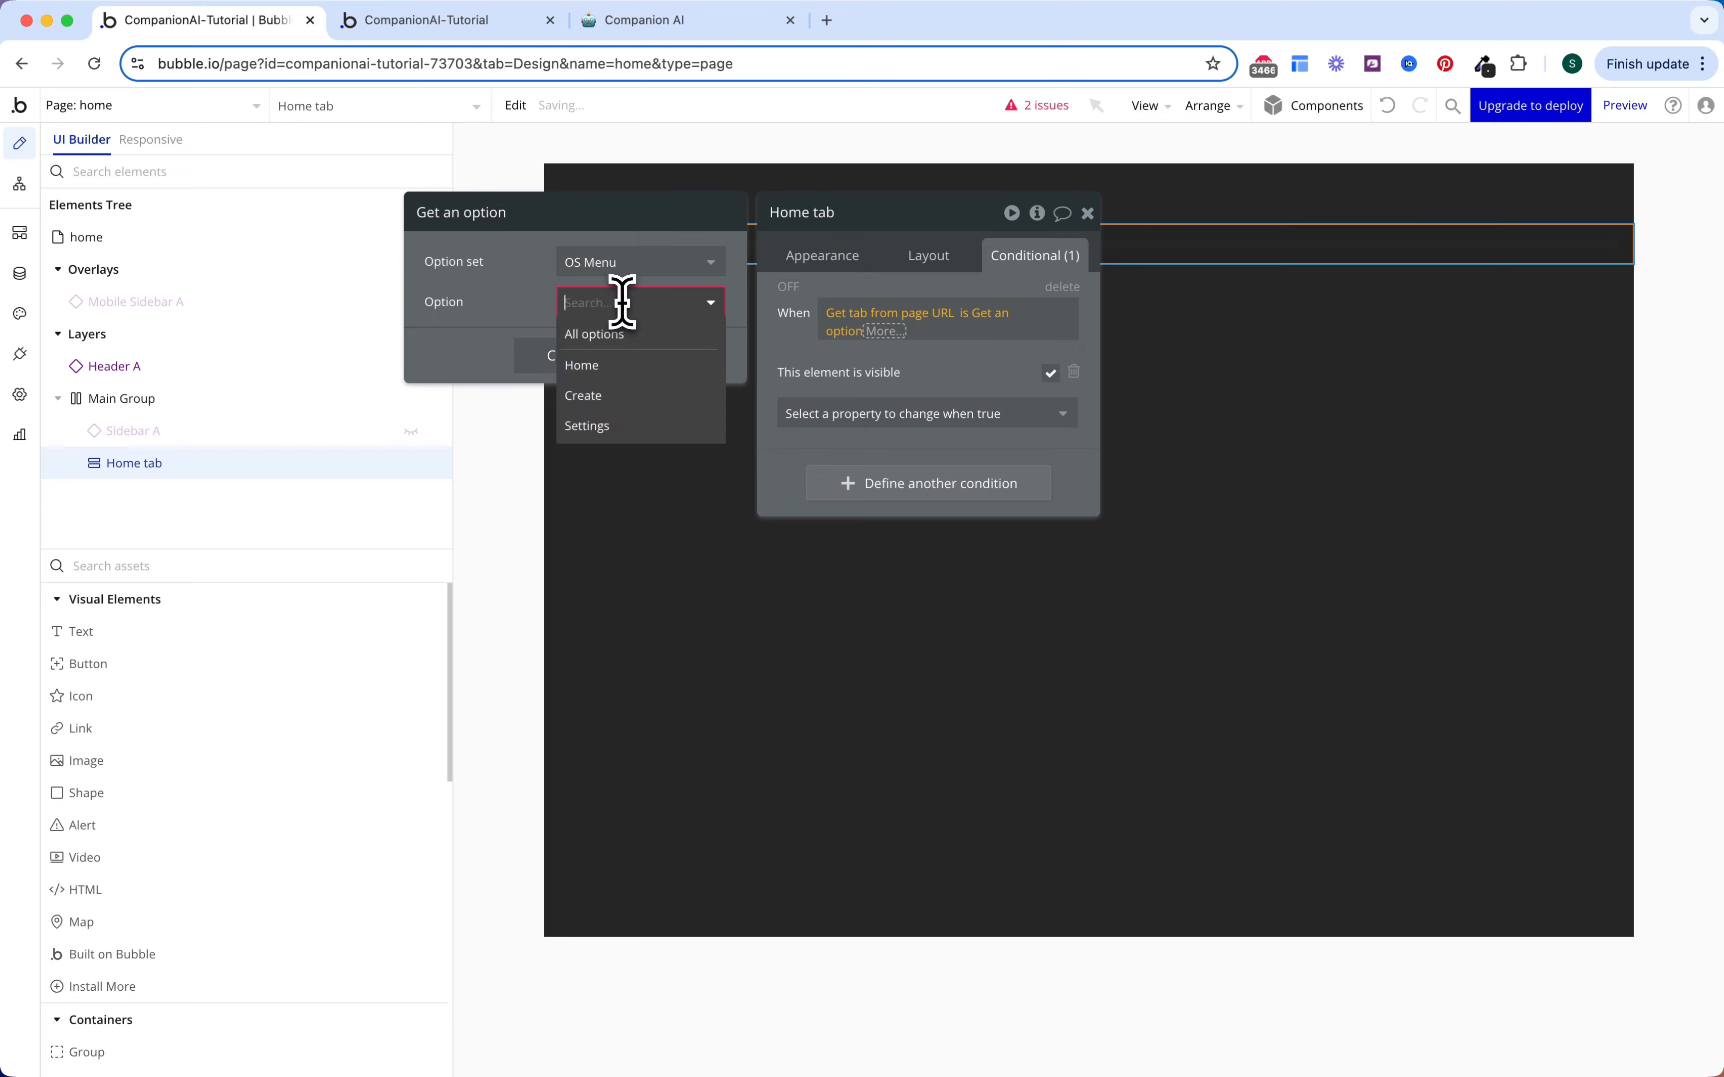
click(618, 367)
click(940, 364)
click(1026, 314)
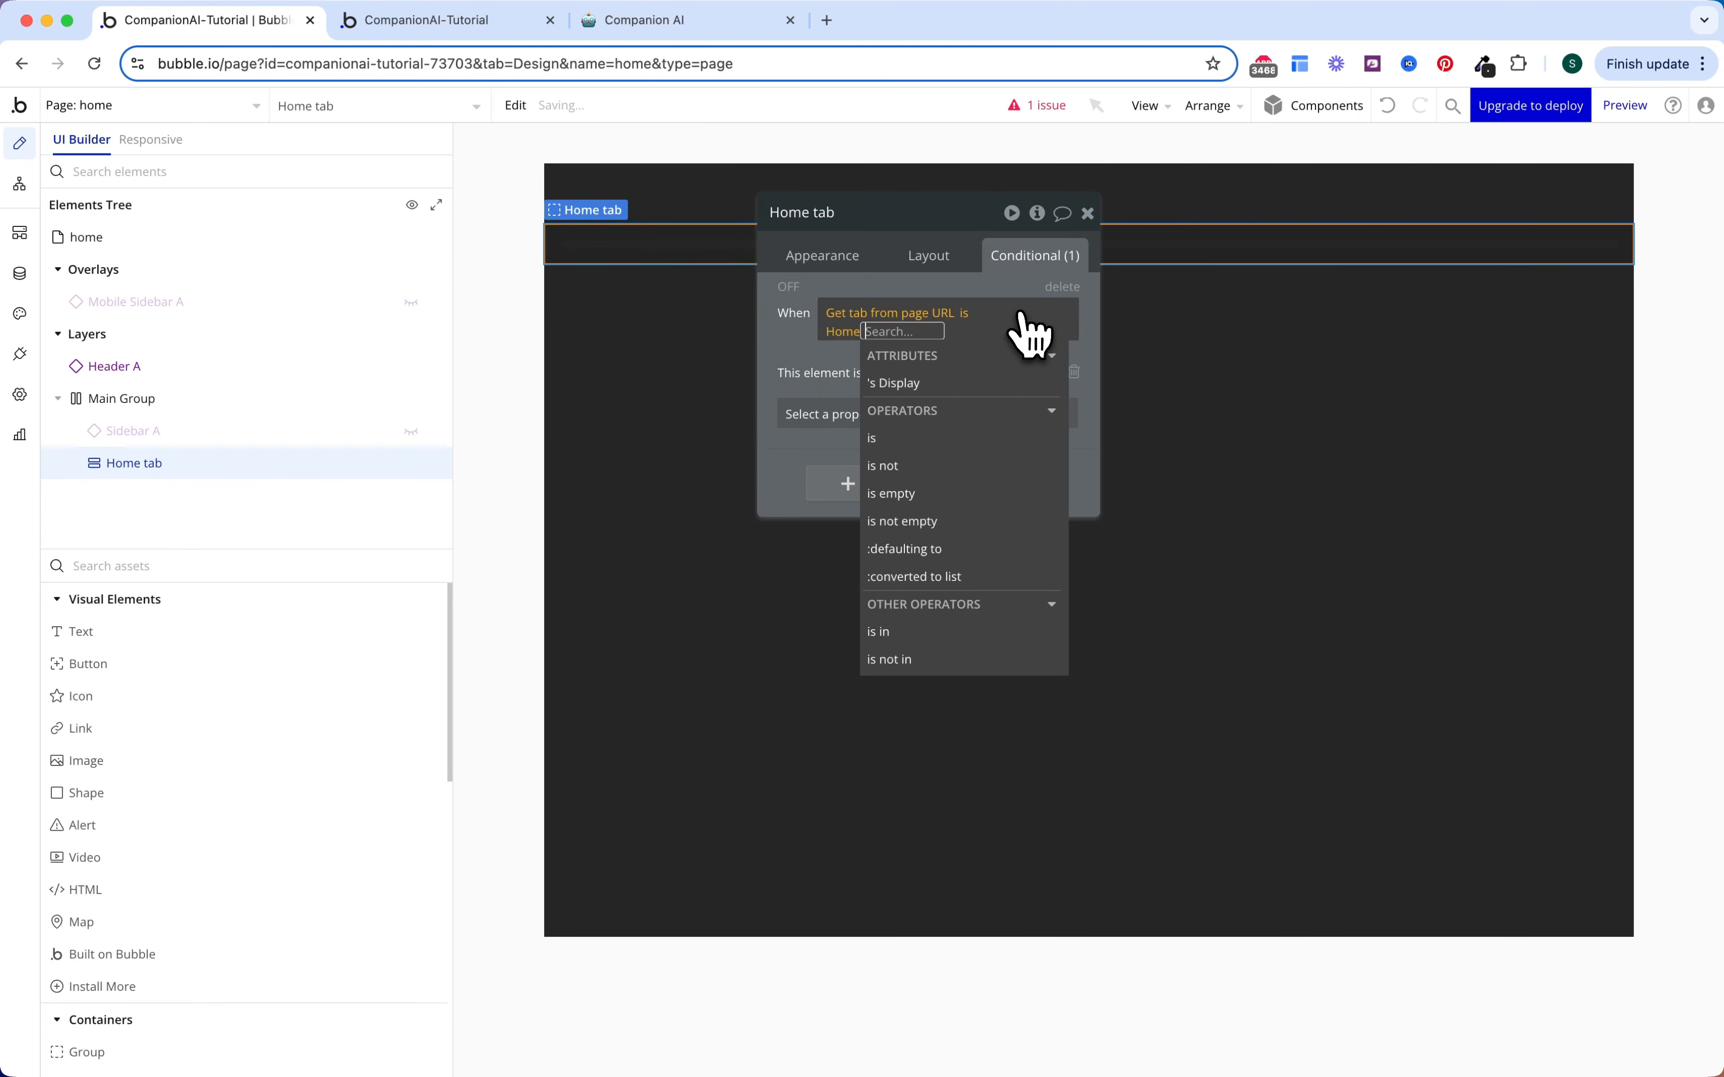
click(985, 387)
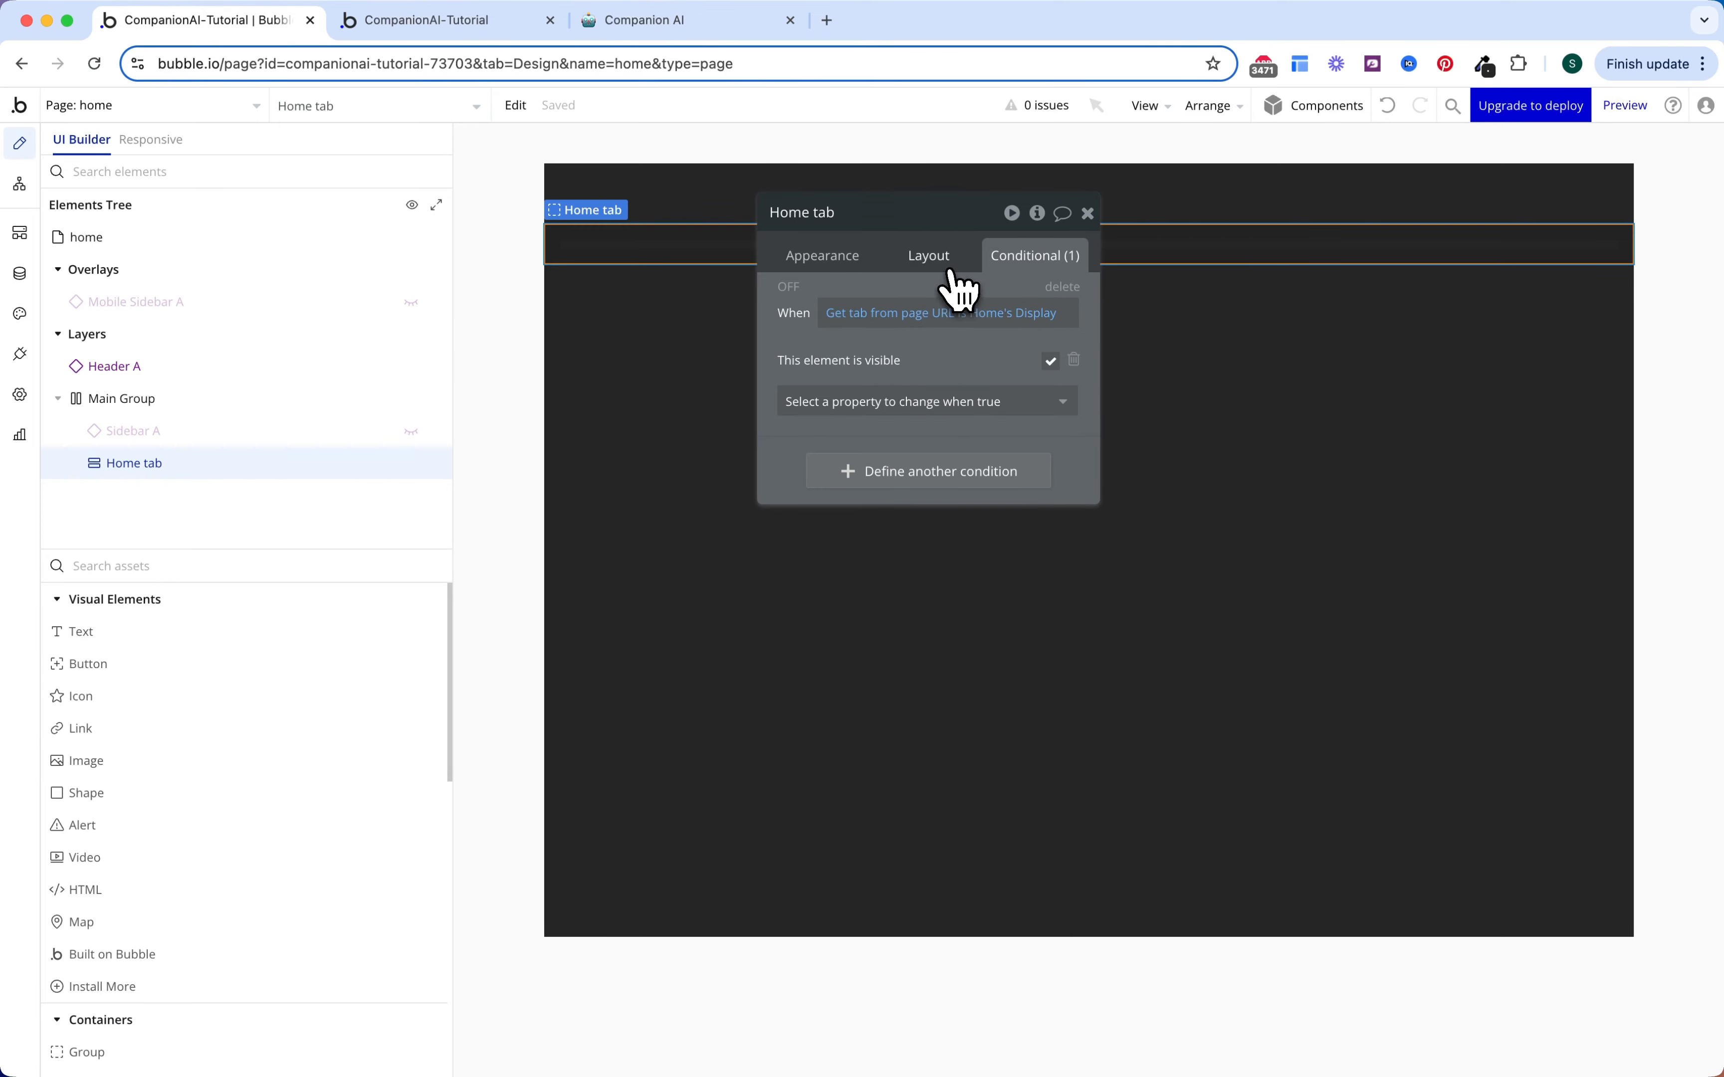
Step: Turn on gap spacing for Home tab with a 16 px row gap
click(934, 258)
click(1069, 384)
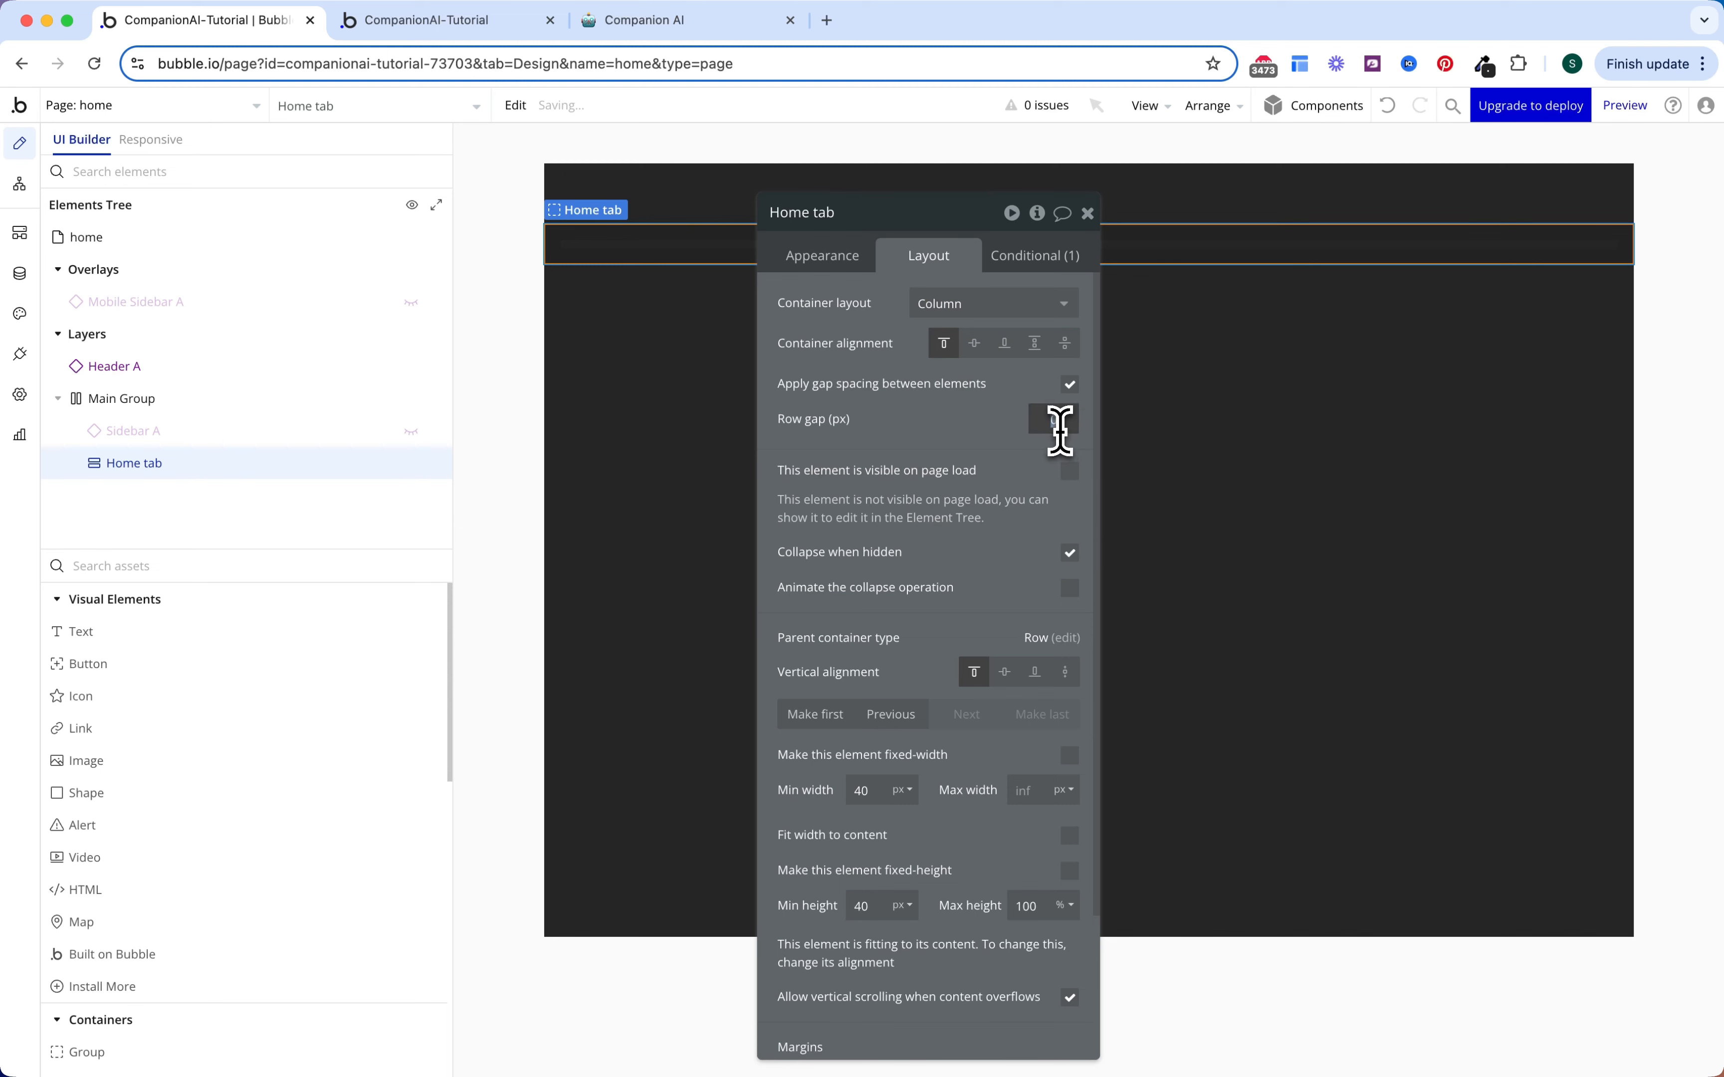
text(16)
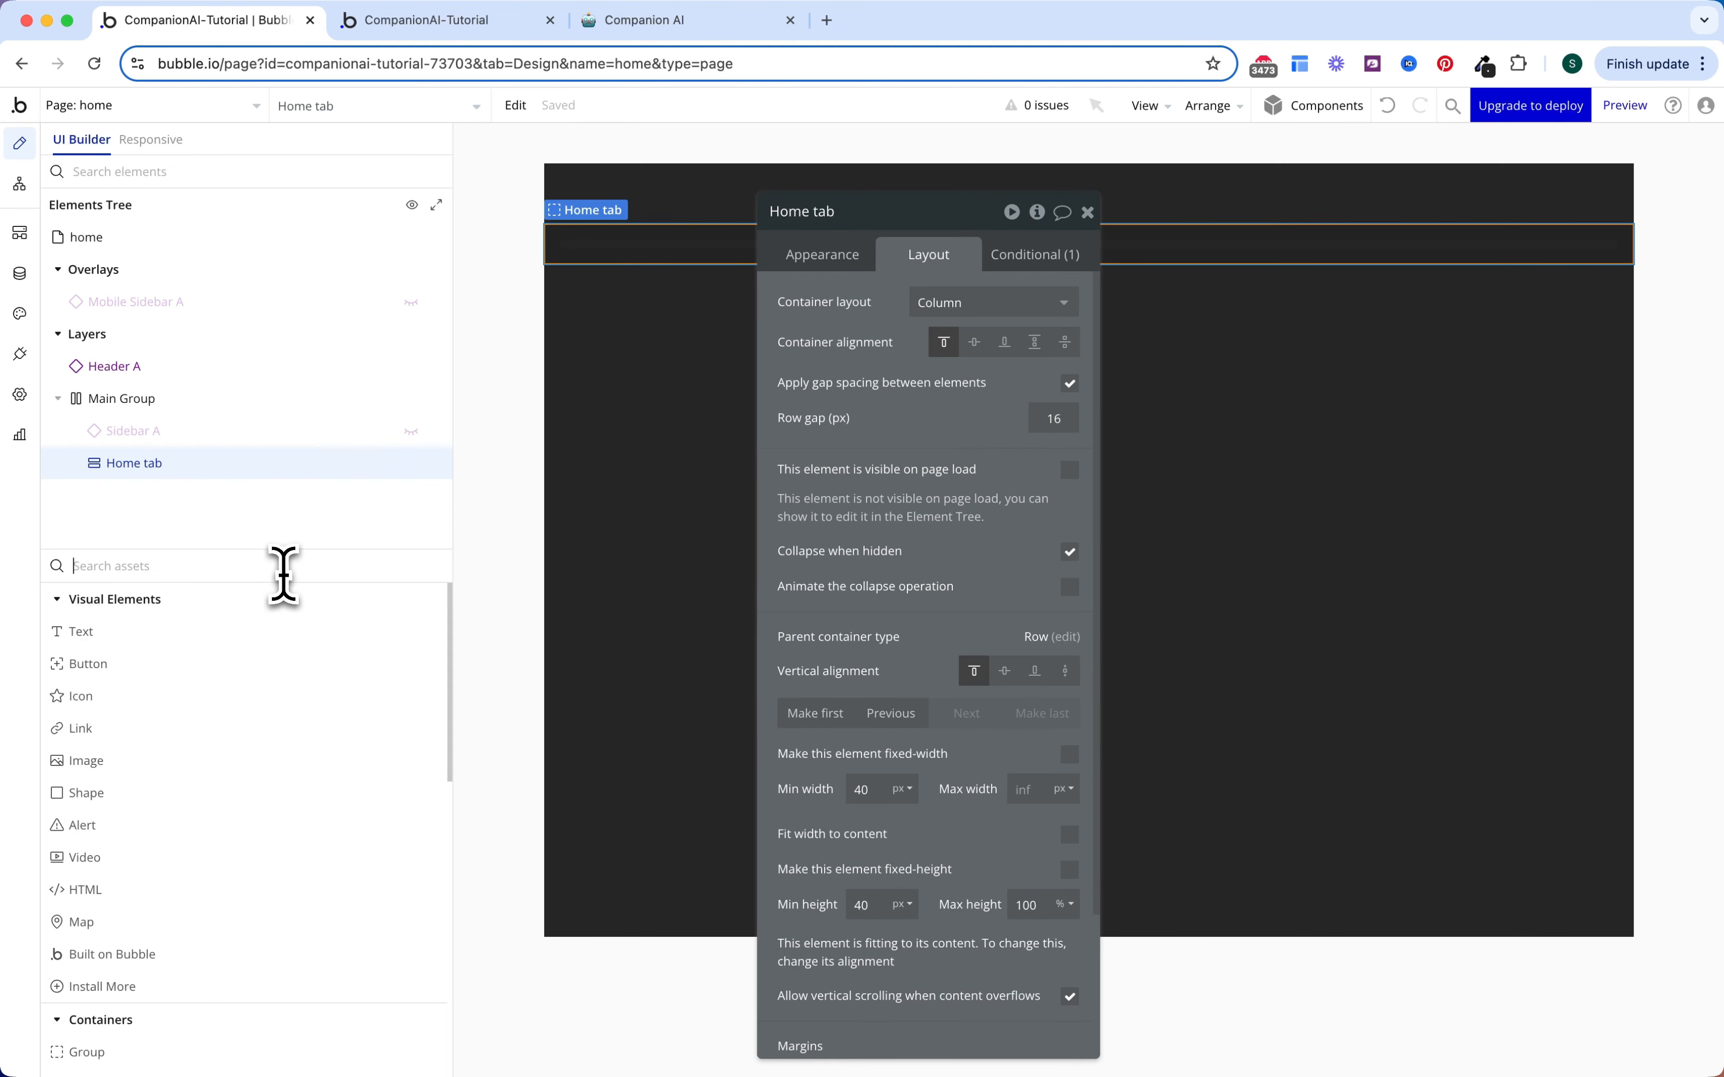
text(input)
Step: Add an input to Home tab named Input Search with placeholder 'Search...'
click(212, 633)
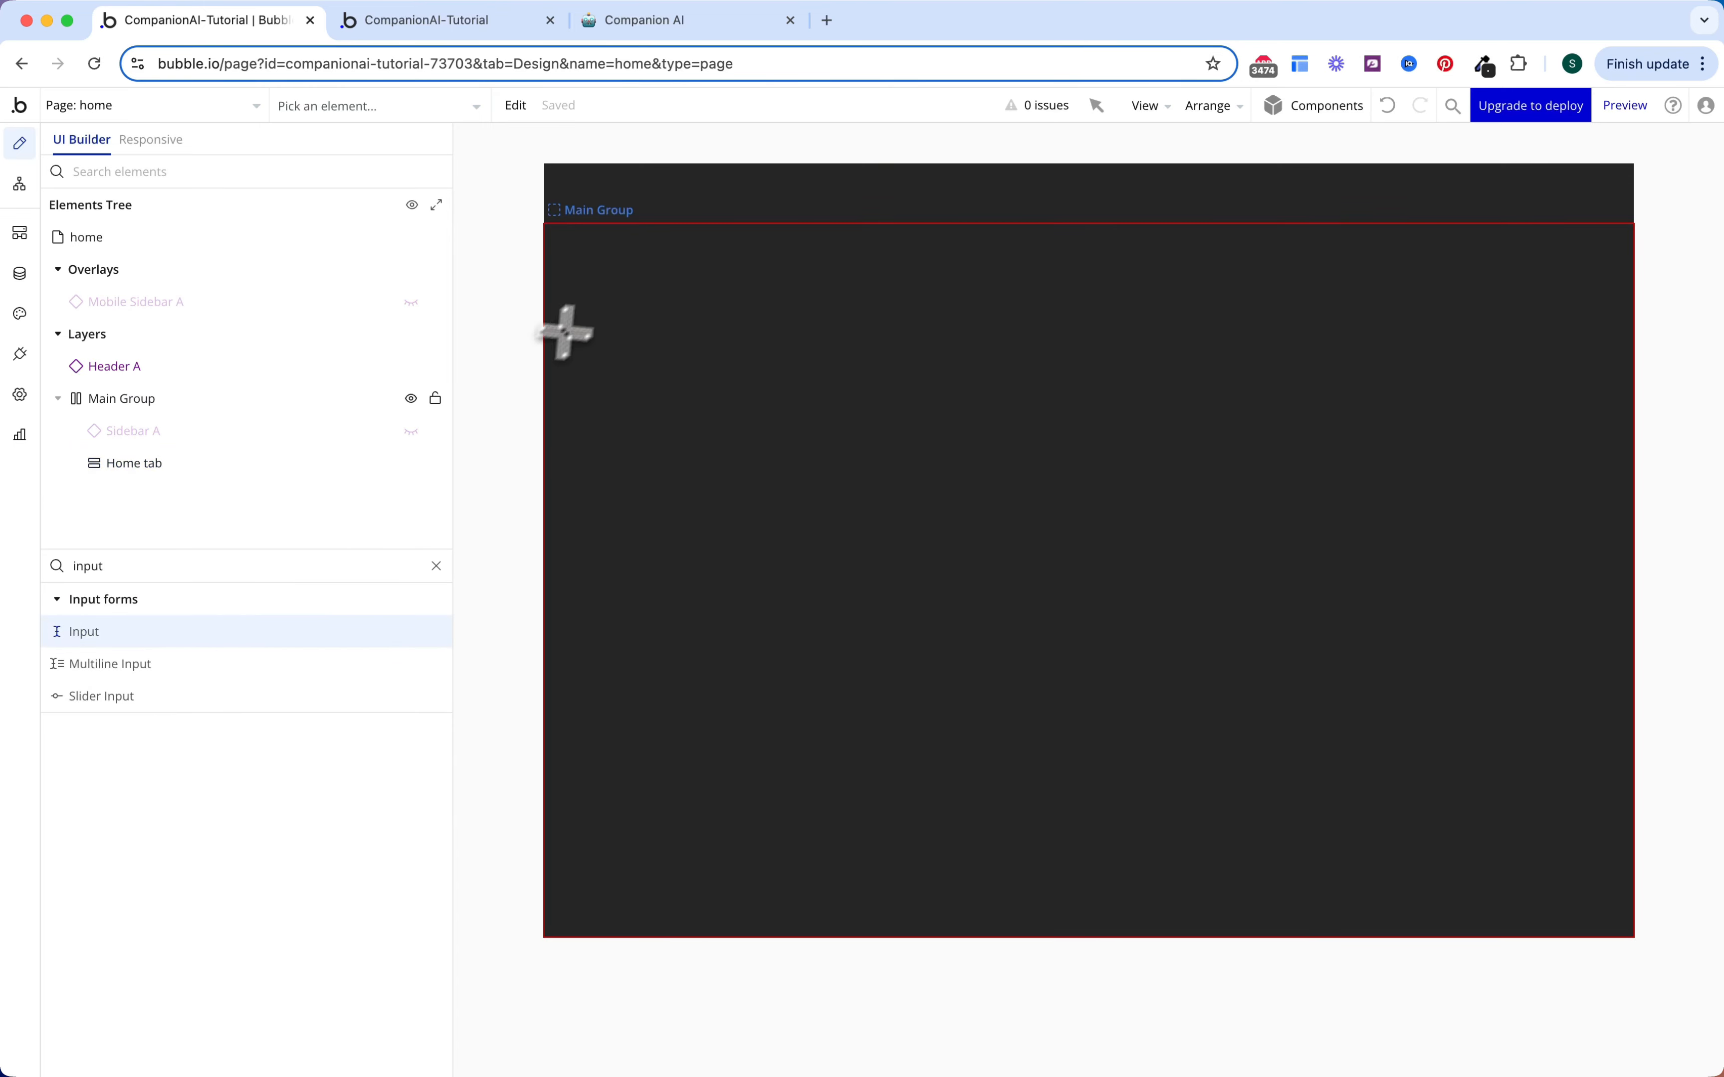
click(639, 266)
click(890, 217)
key(BackSpace)
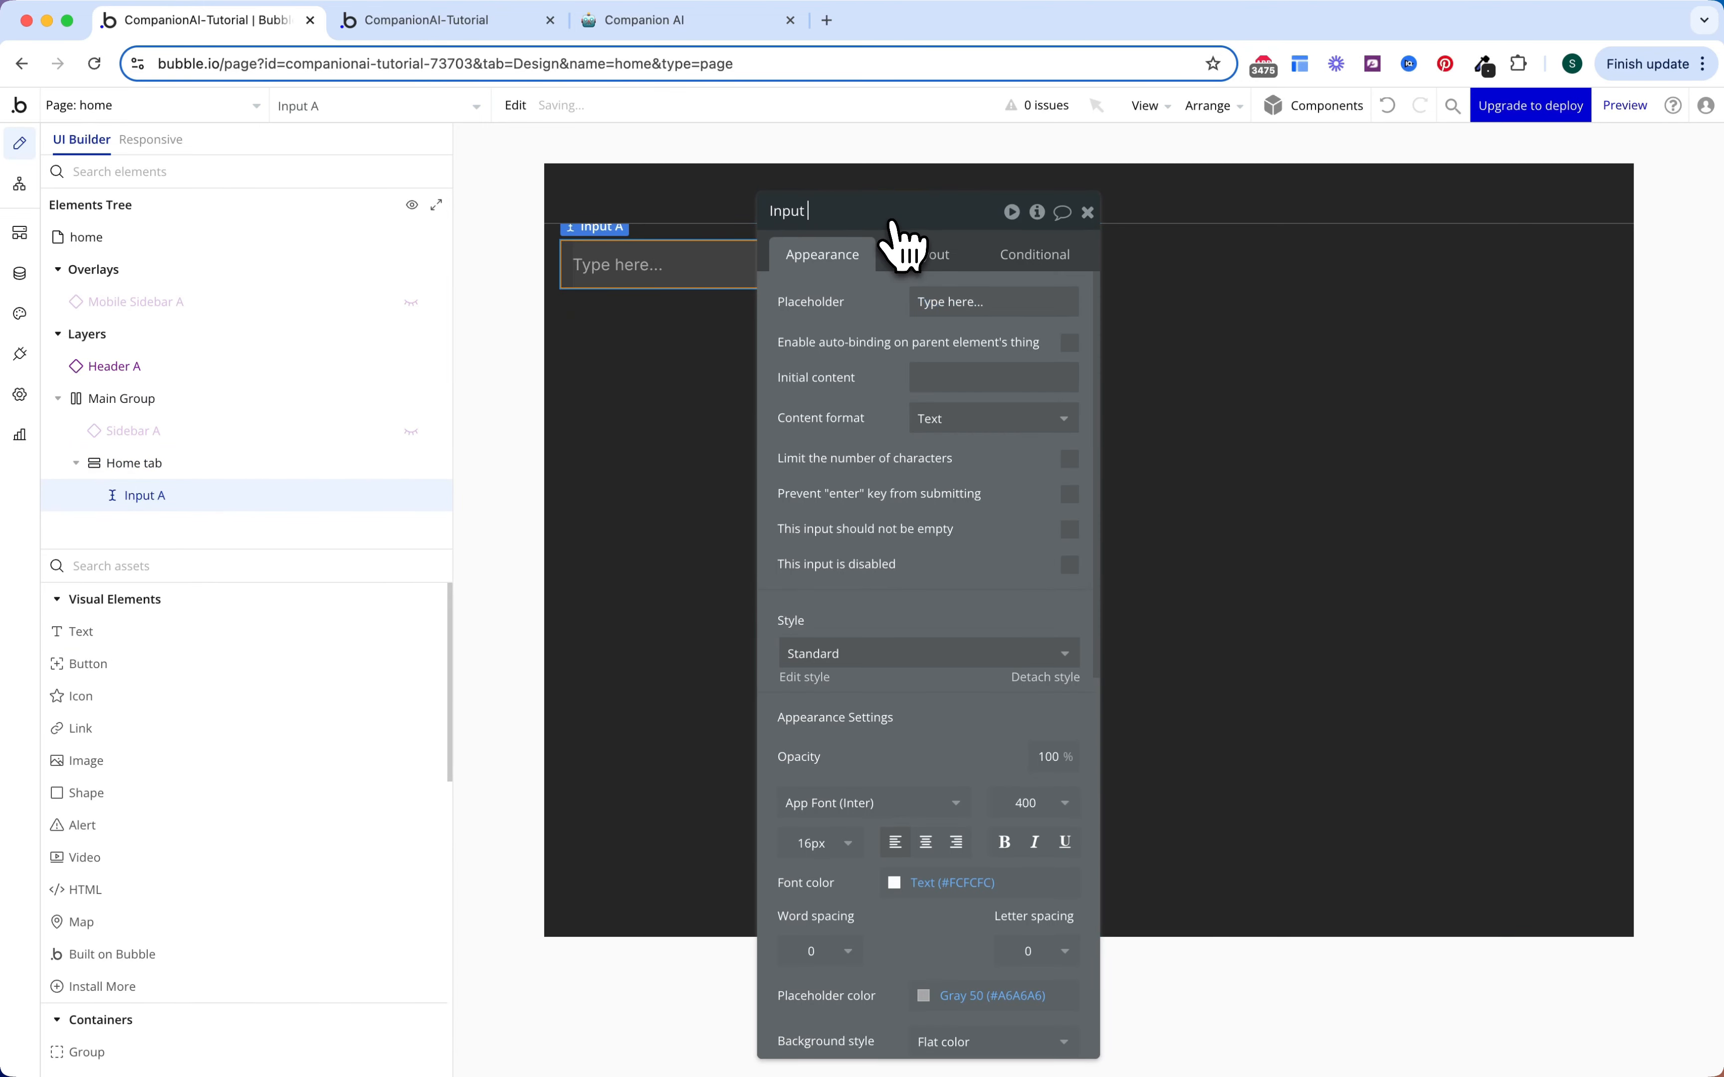
text(Search)
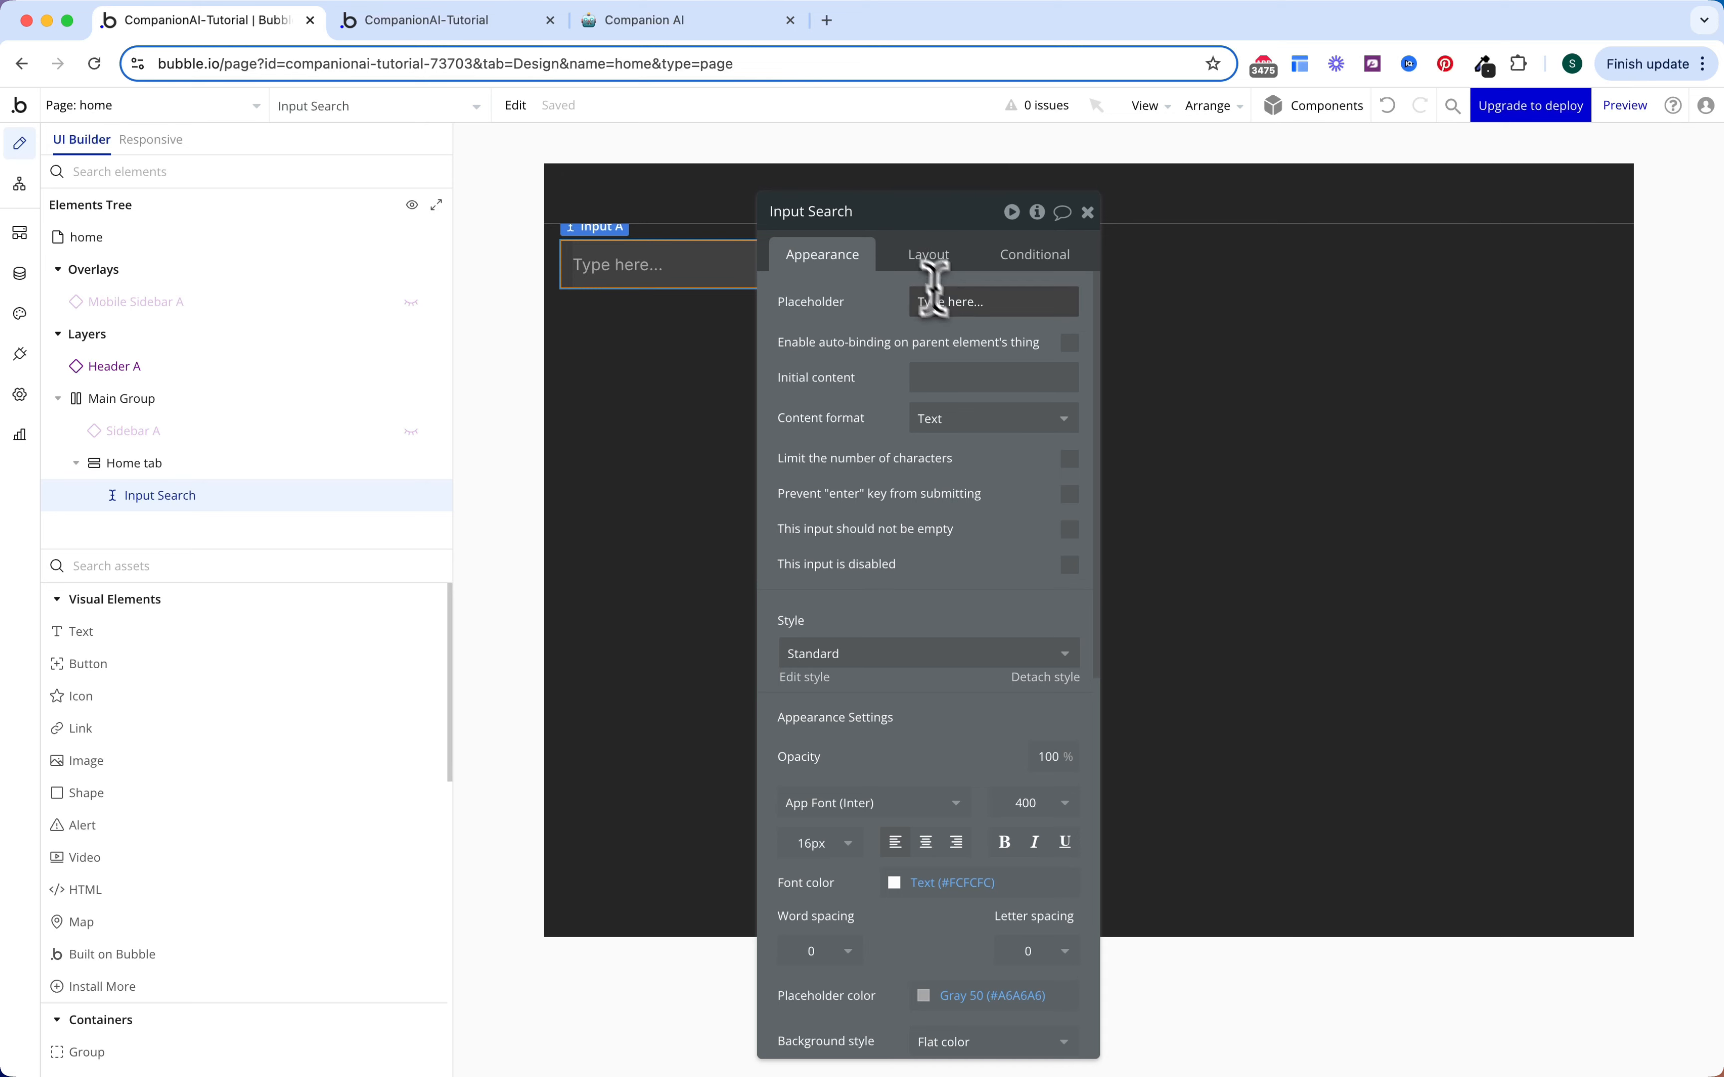
triple_click(934, 302)
text(Search.)
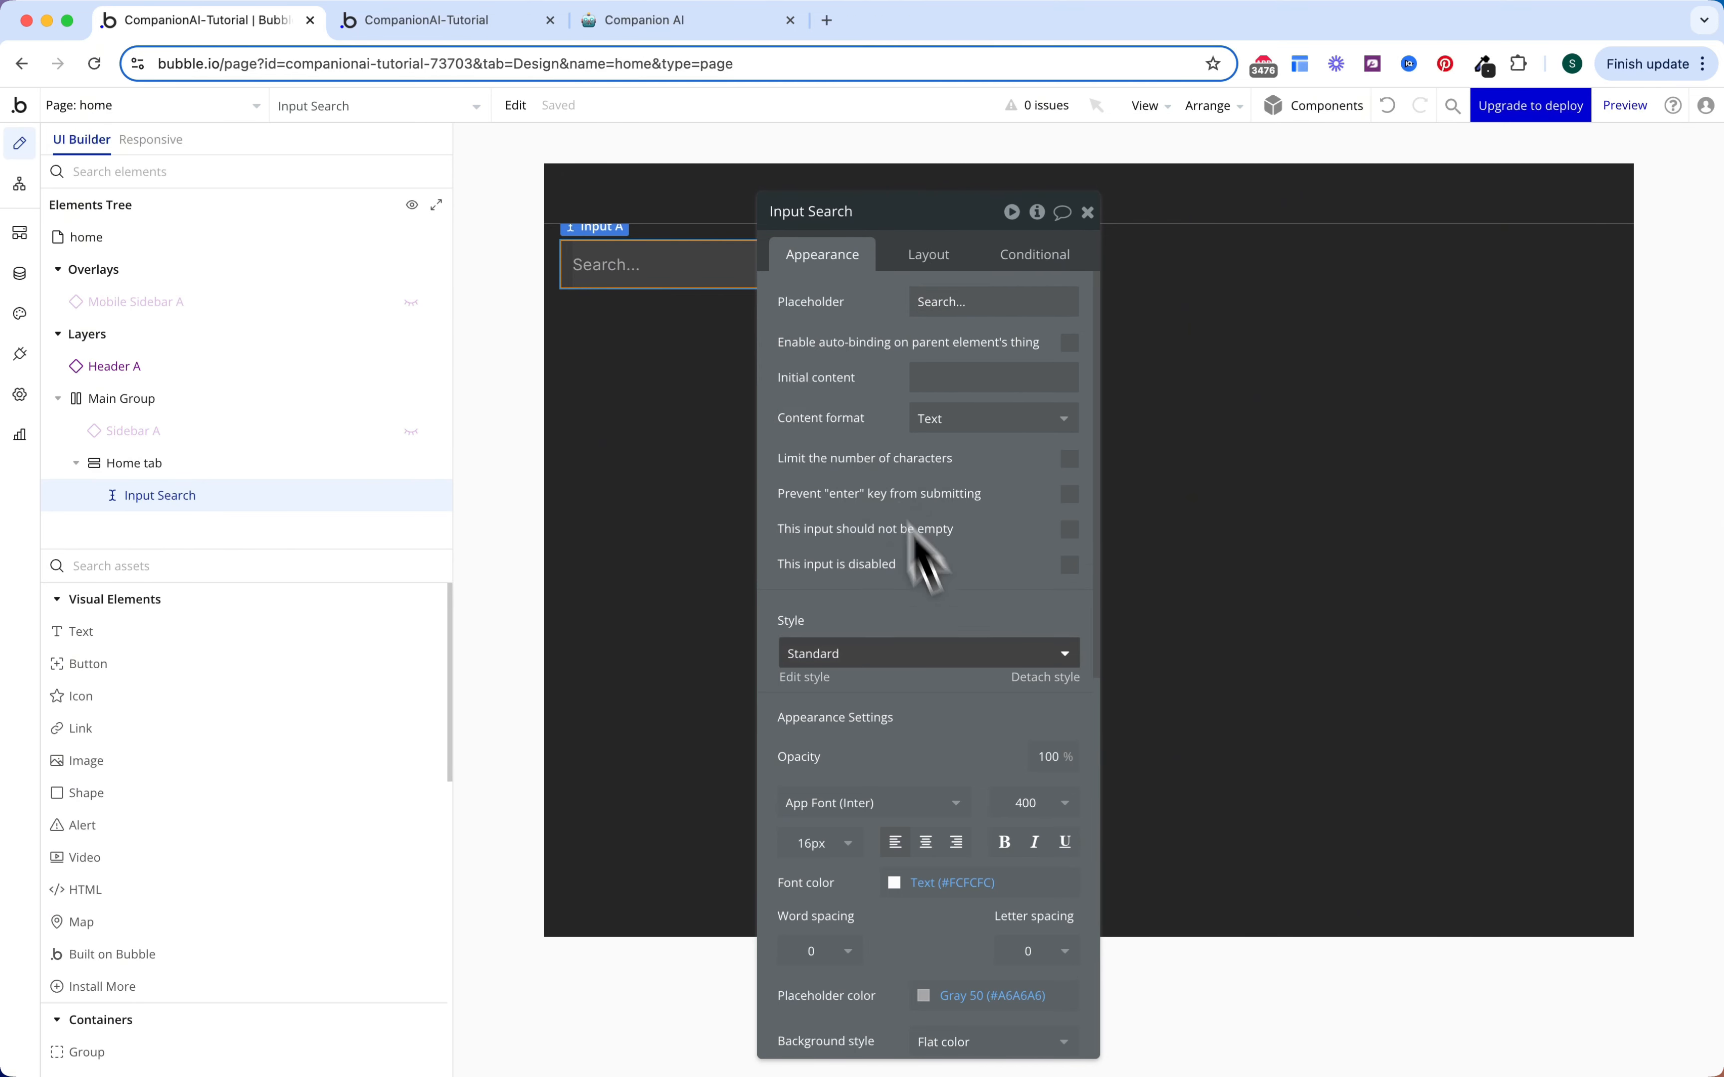
Step: Make Input Search stretch to full width with a 40 px height
scroll(955, 571, down, 5)
scroll(968, 695, down, 5)
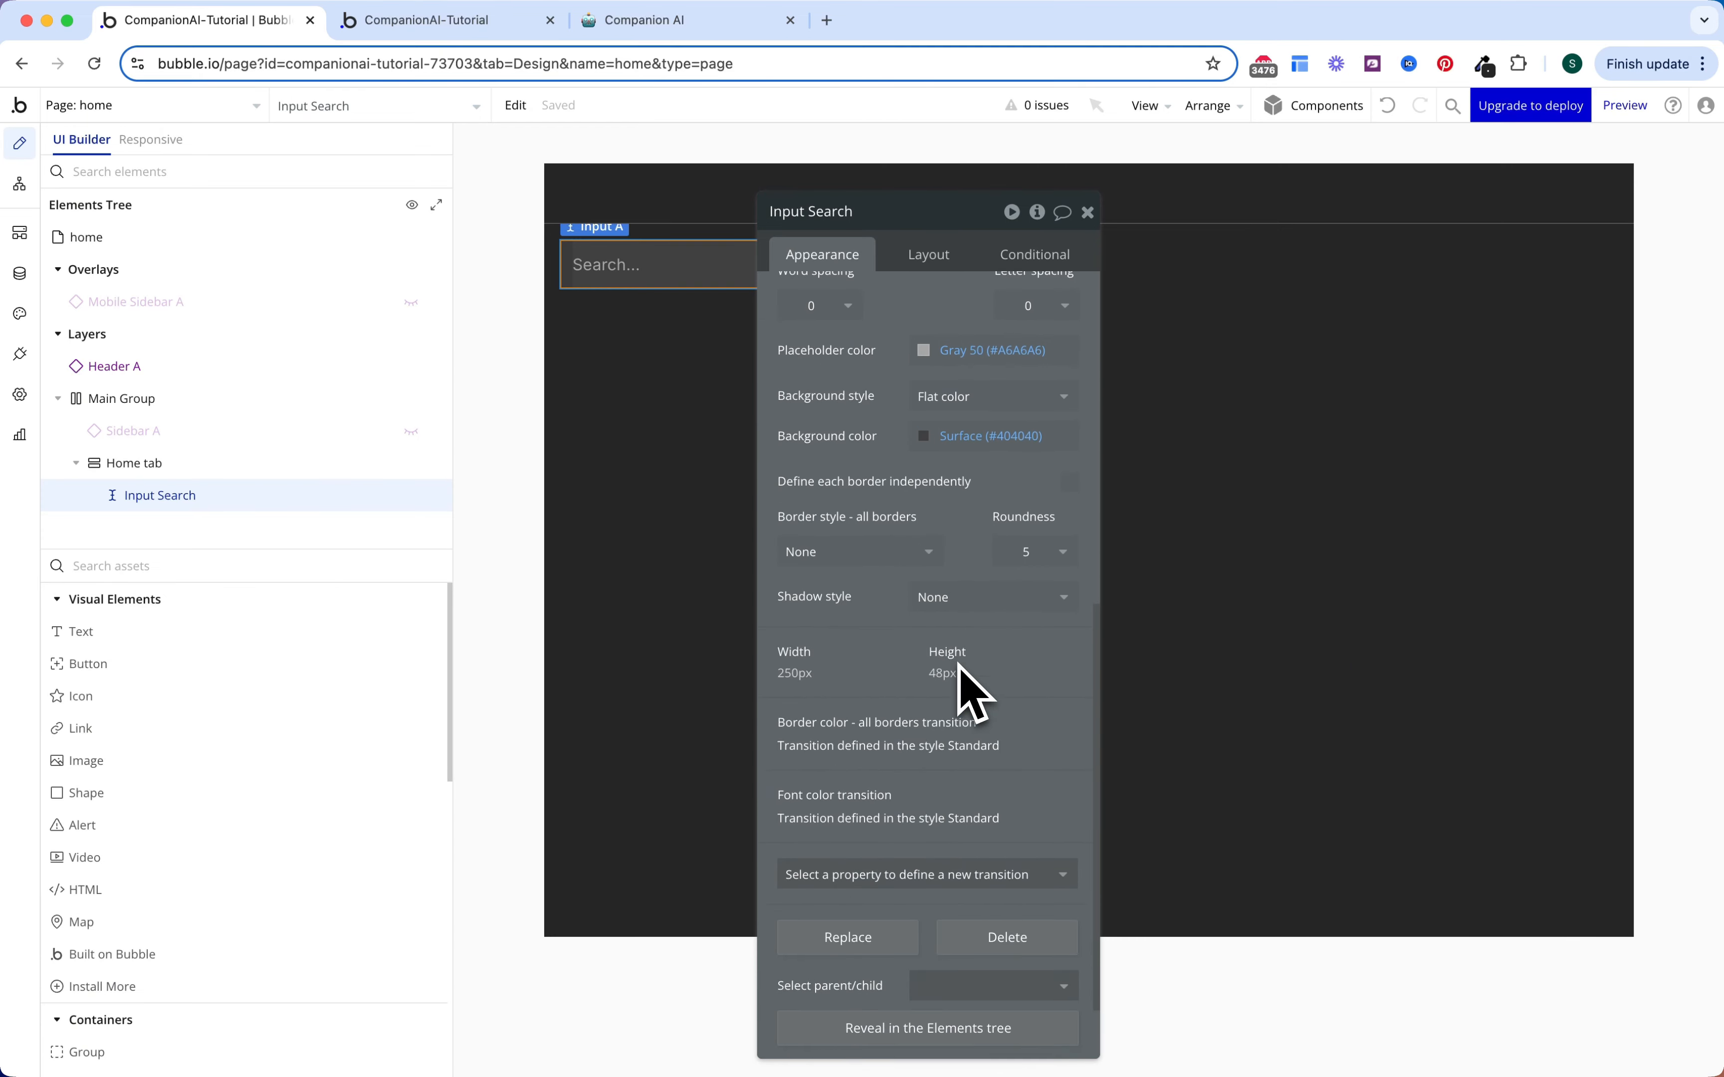
scroll(973, 695, up, 10)
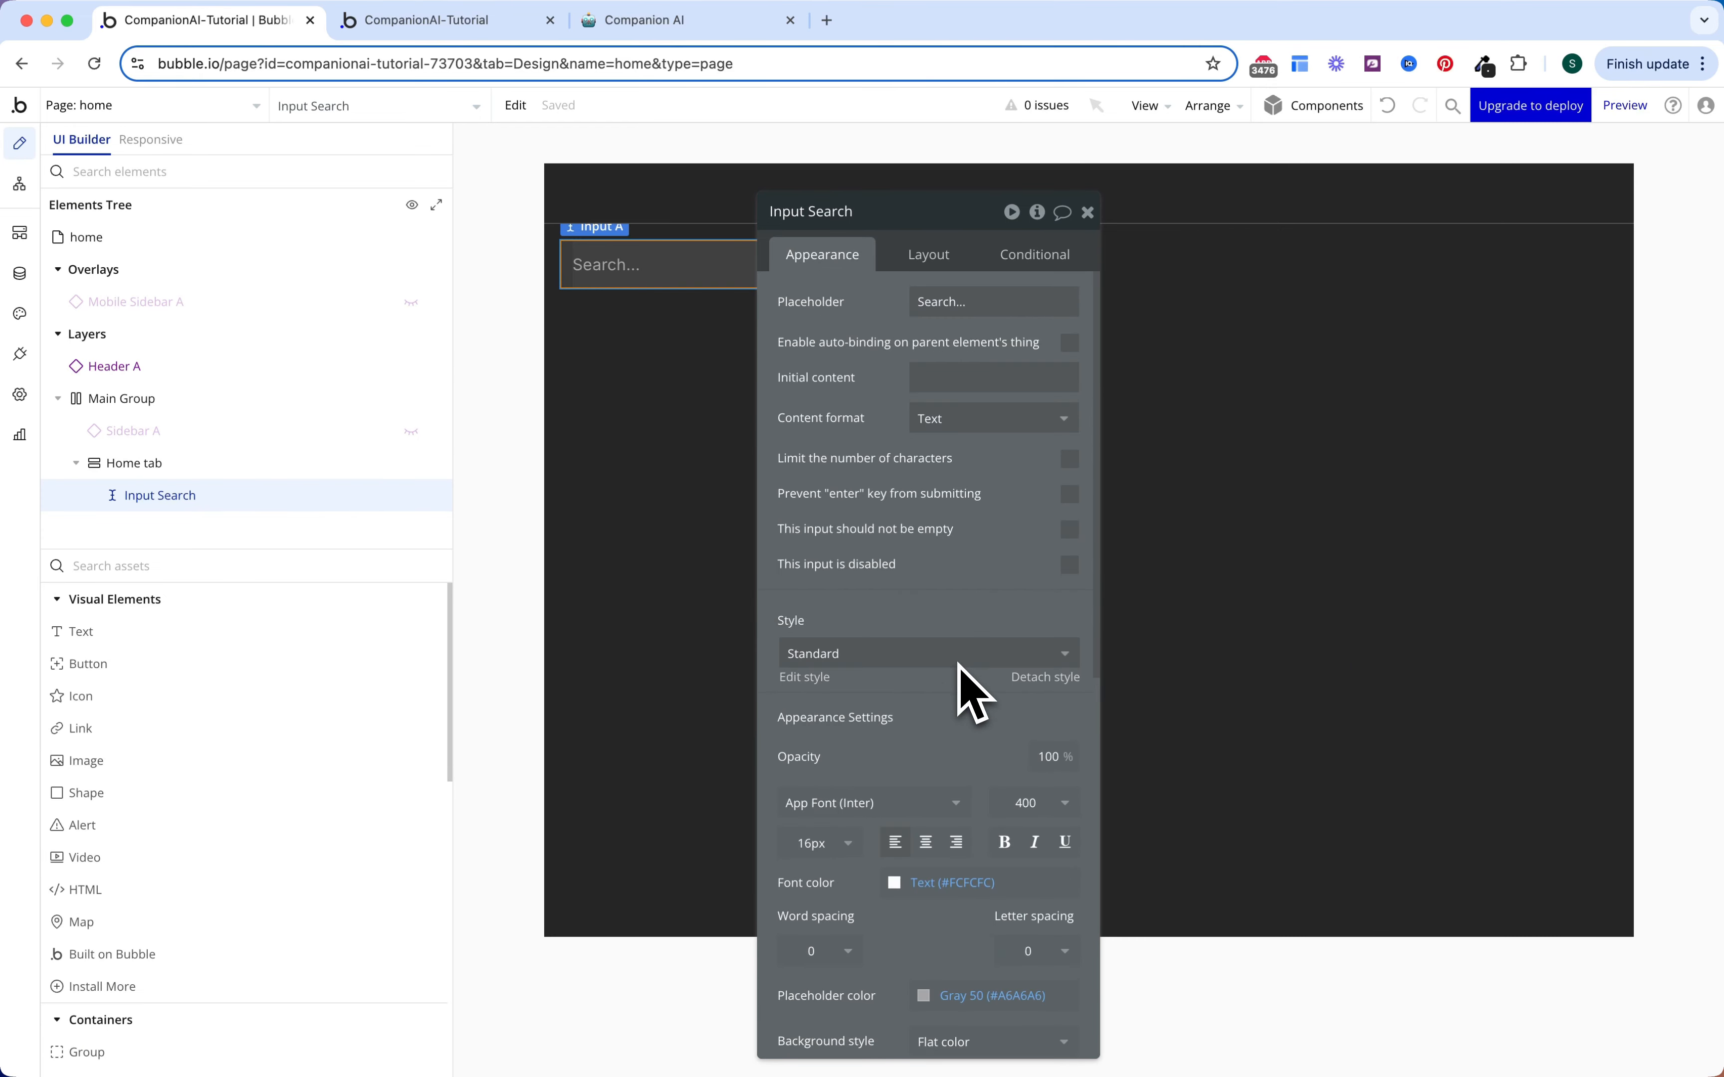
click(930, 255)
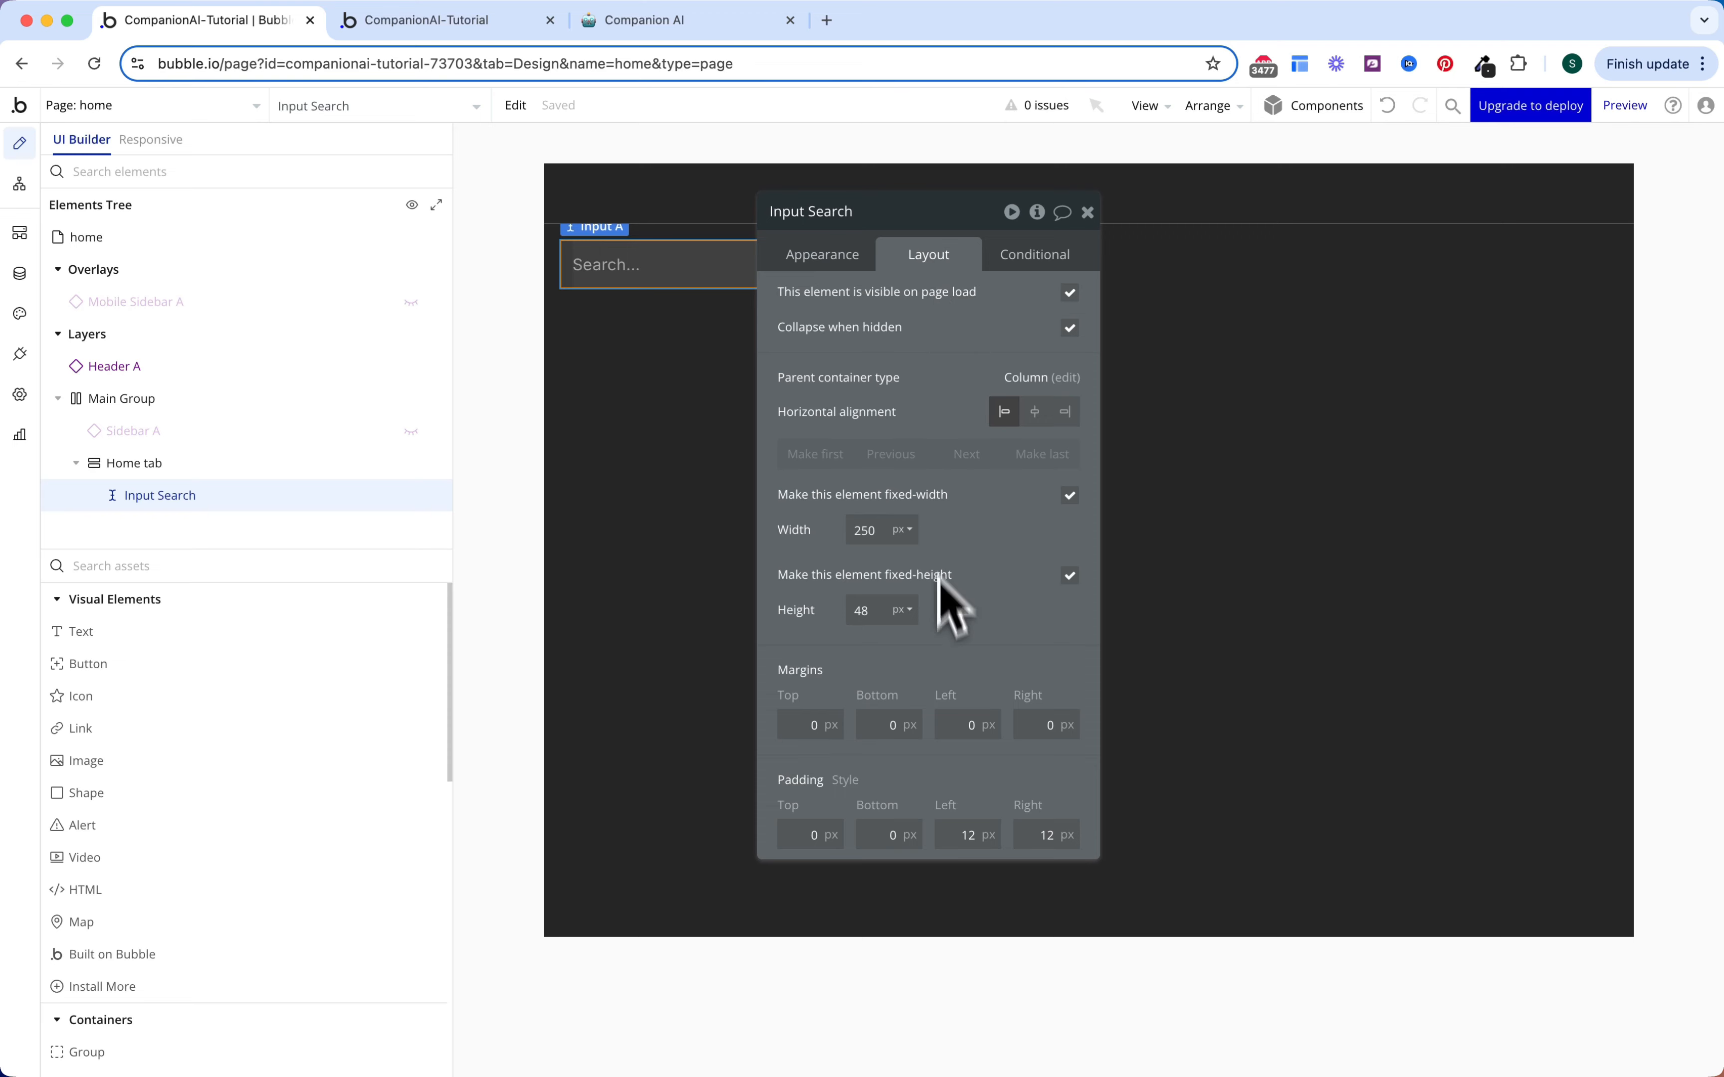
click(1069, 496)
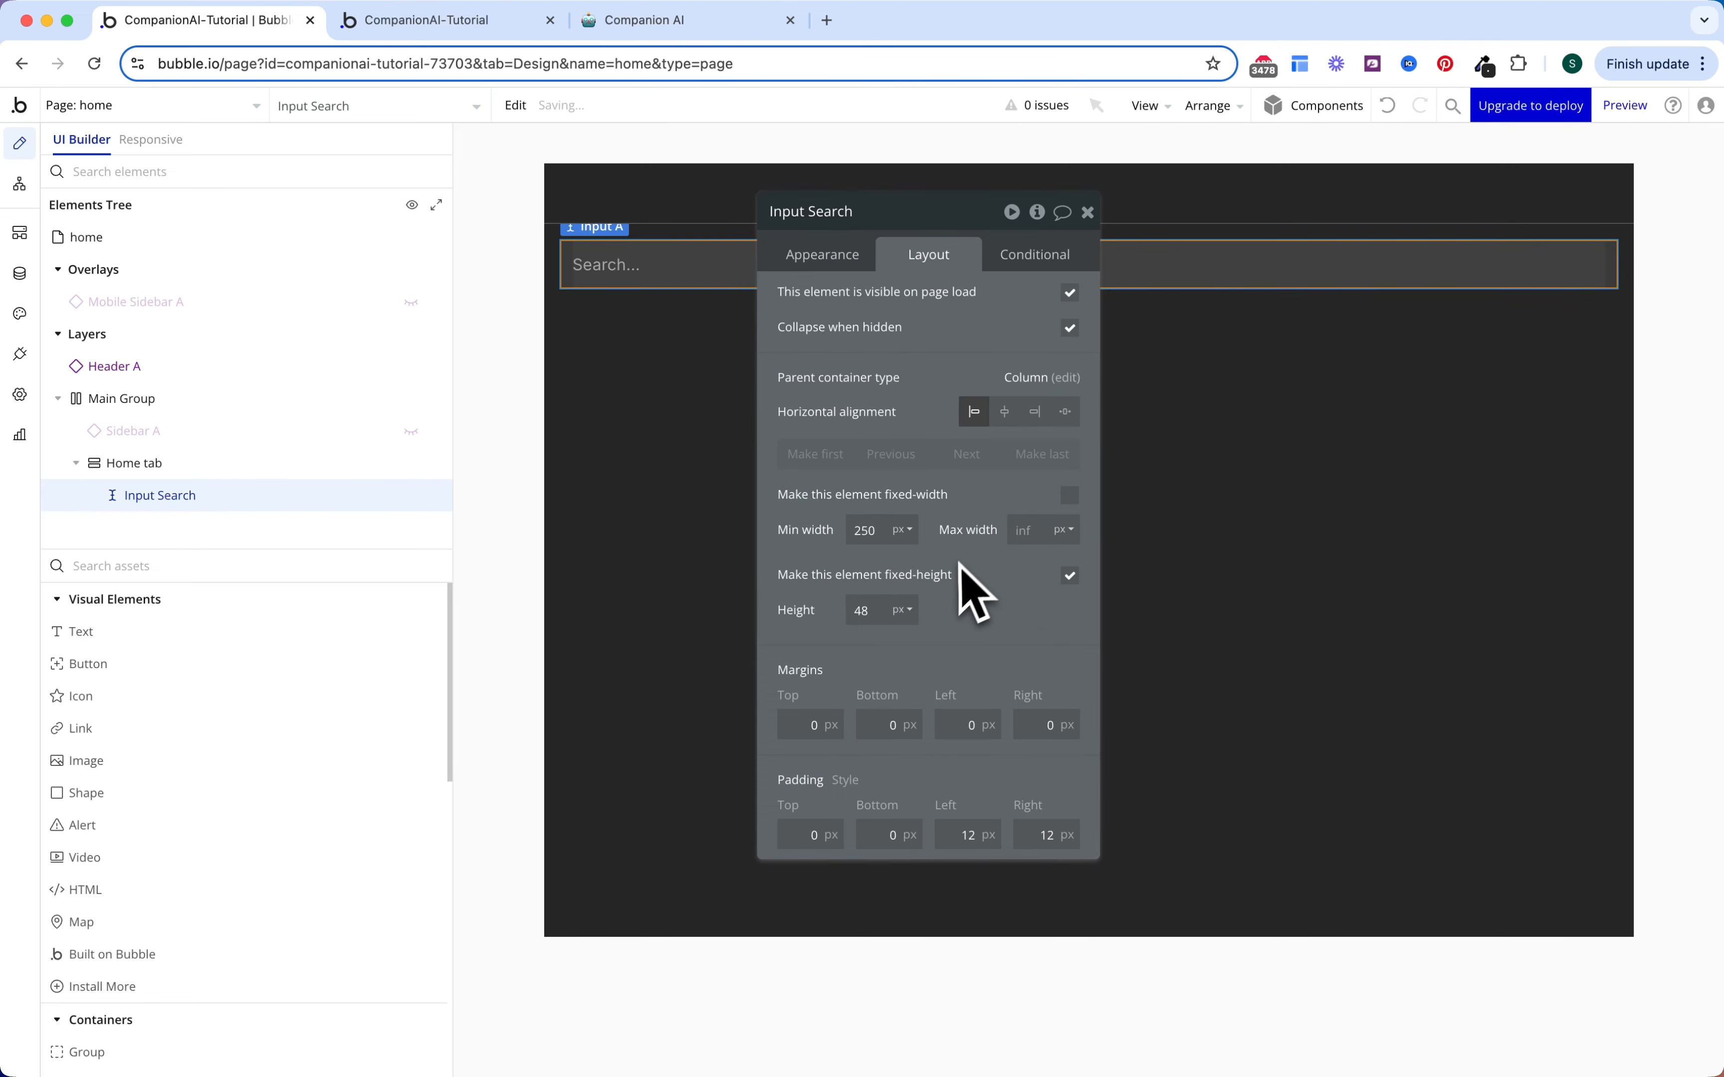
text(40)
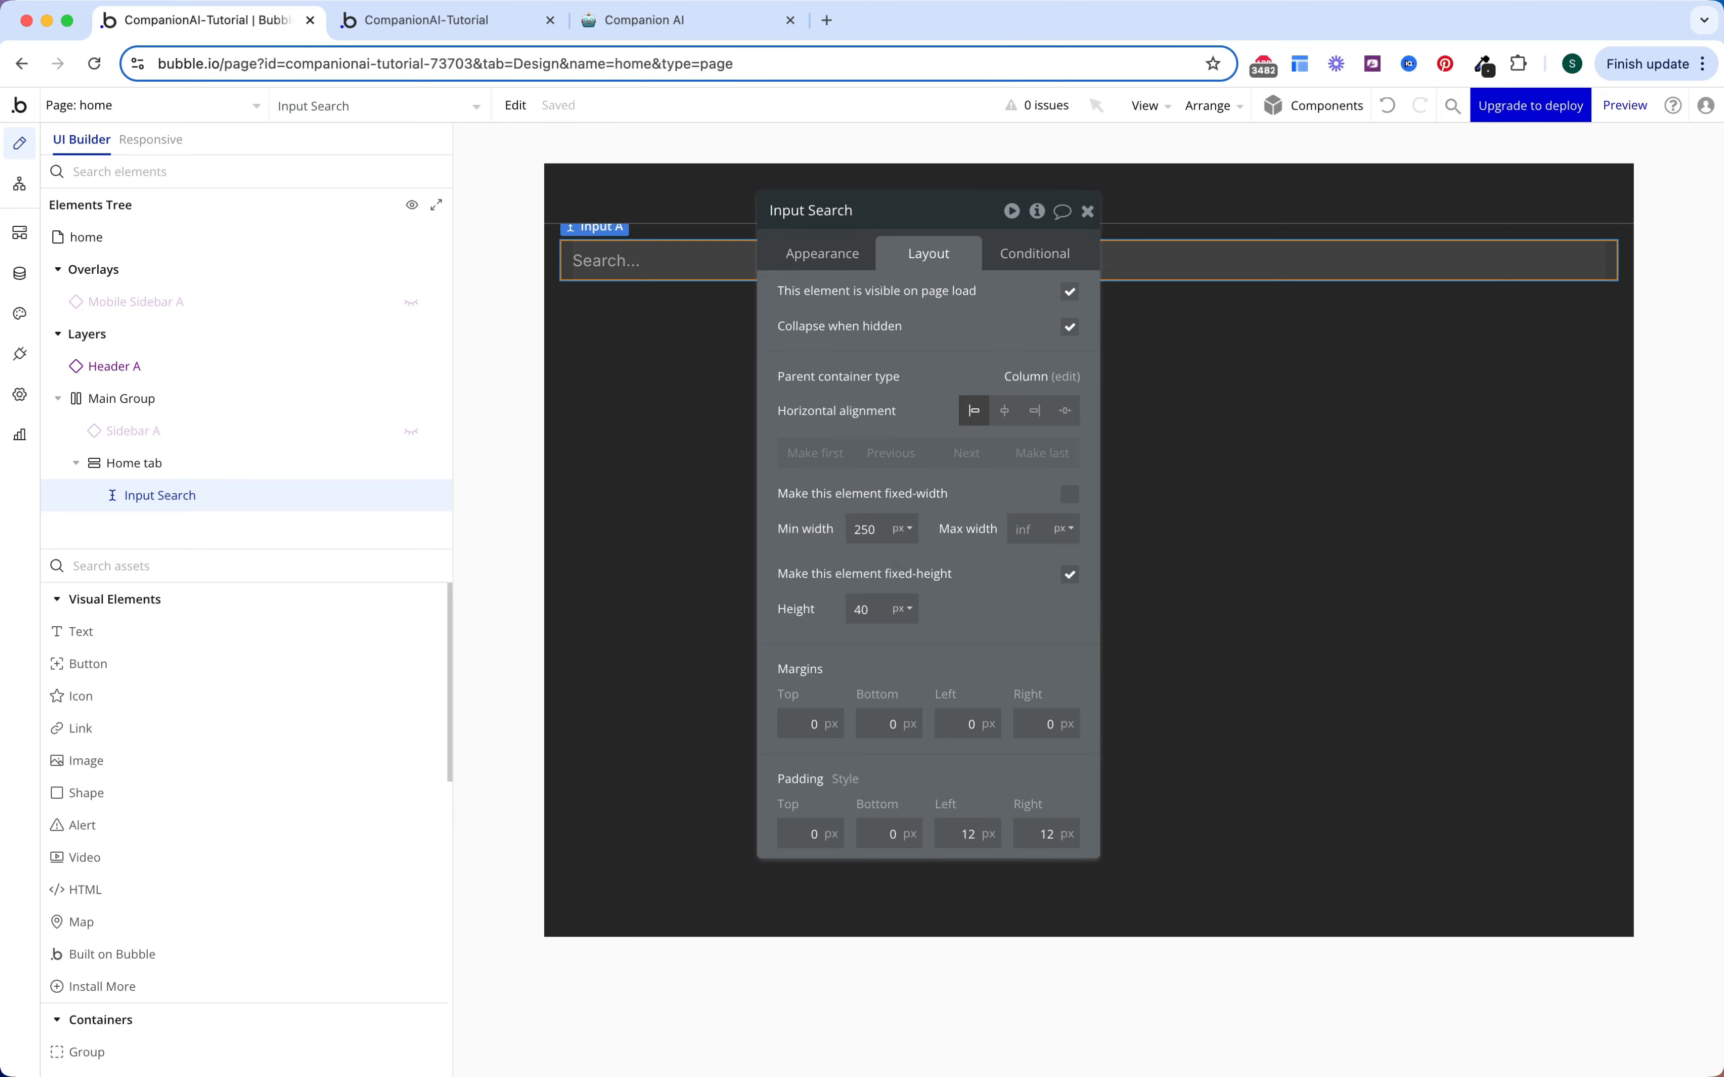
Step: Pick a Repeating Group from the element palette
click(300, 566)
text(re)
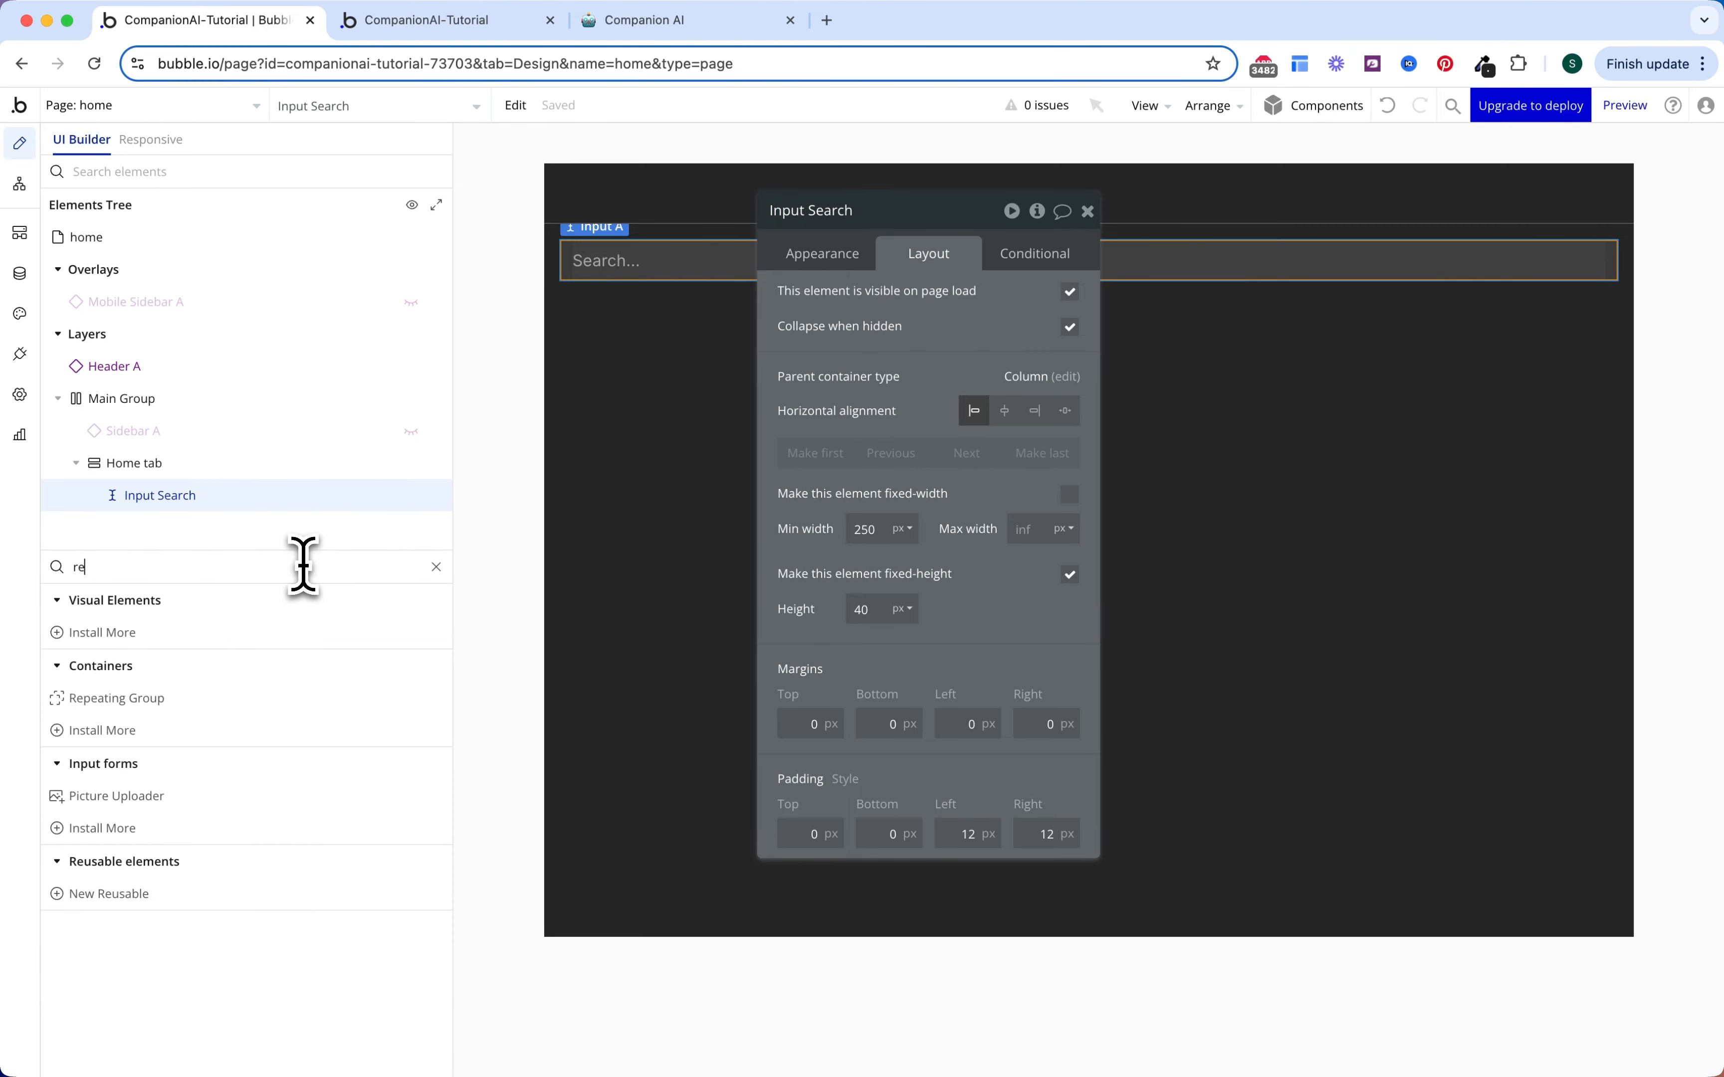
click(210, 700)
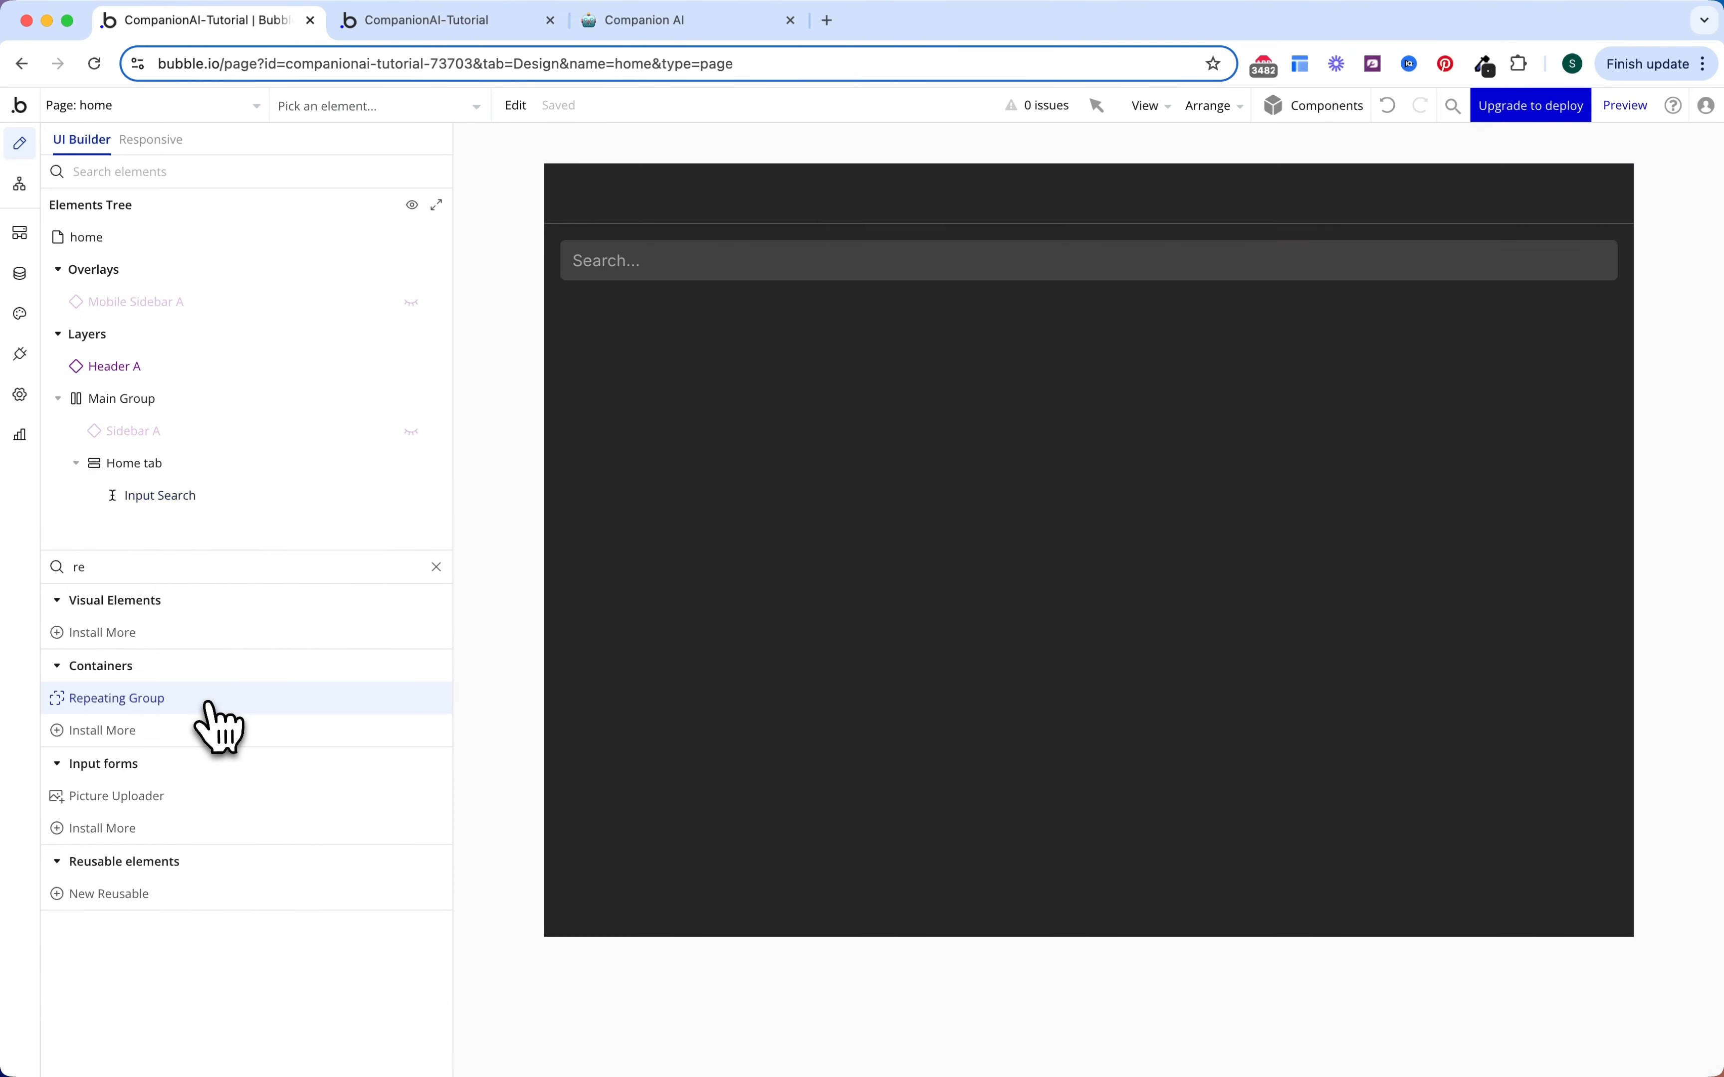
Step: Place the repeating group below Input Search, typed OS Category with source All OS Category
click(750, 292)
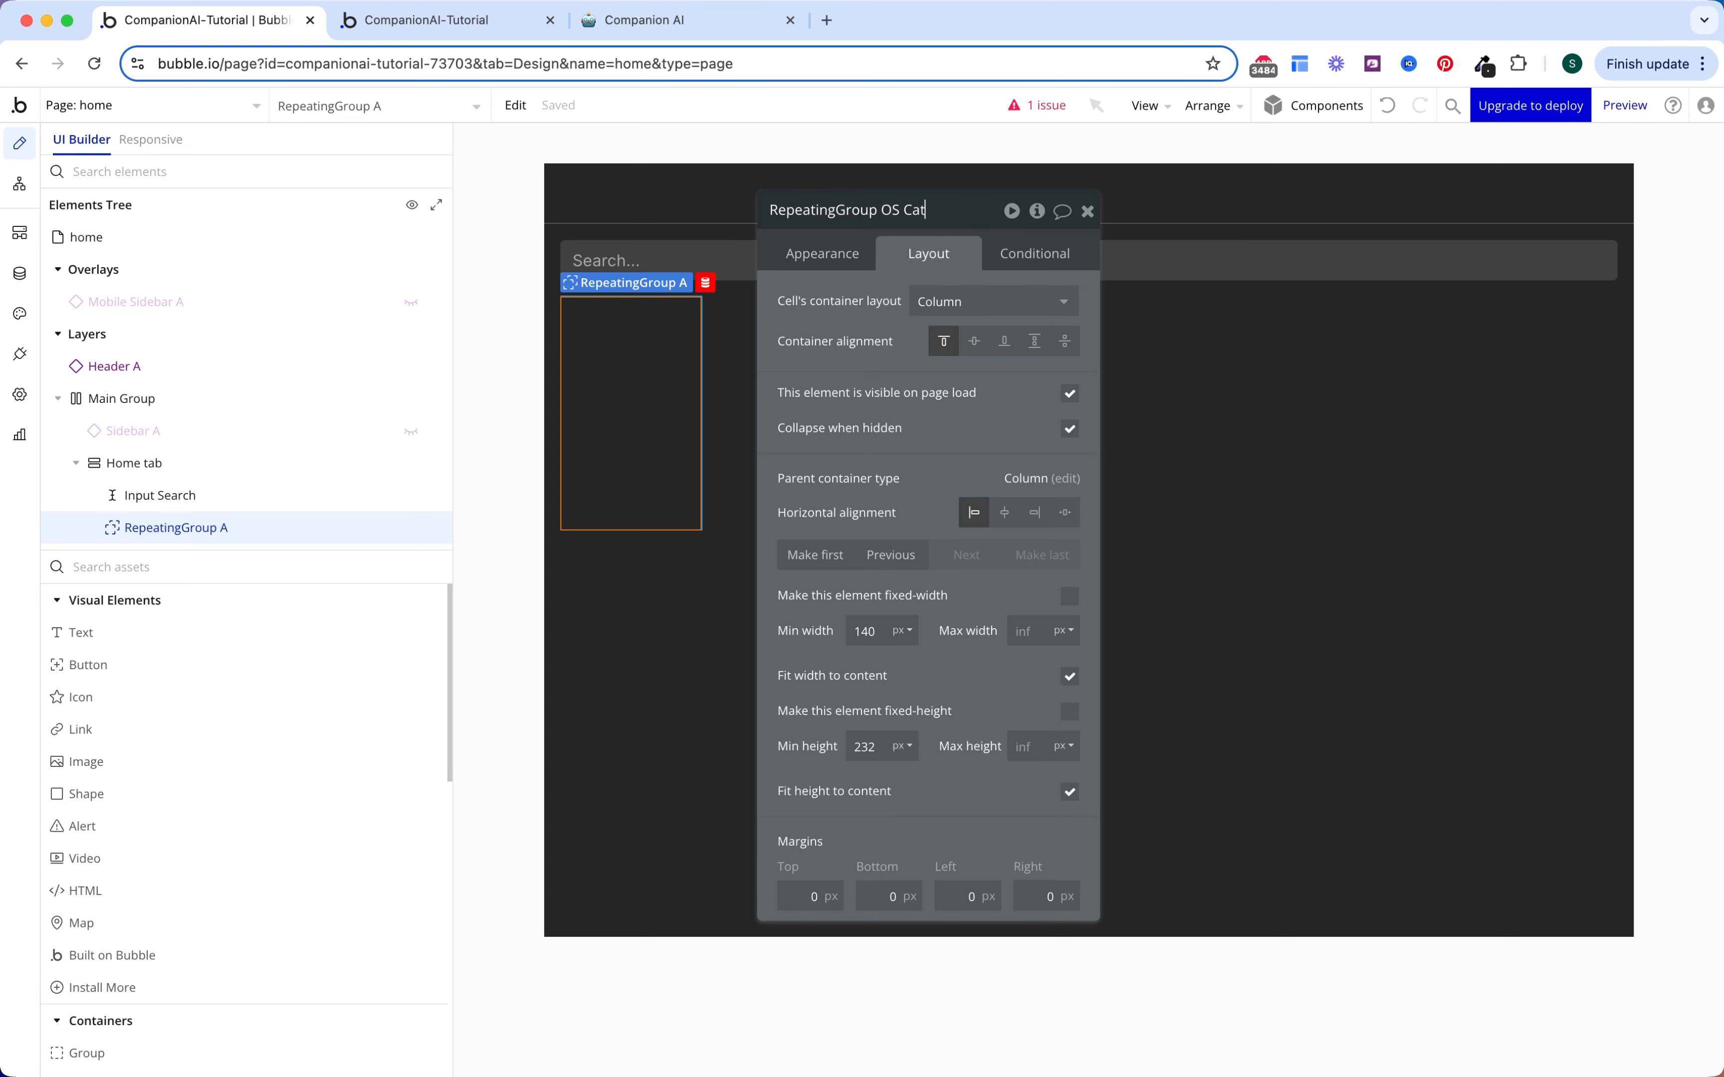
click(840, 266)
click(951, 311)
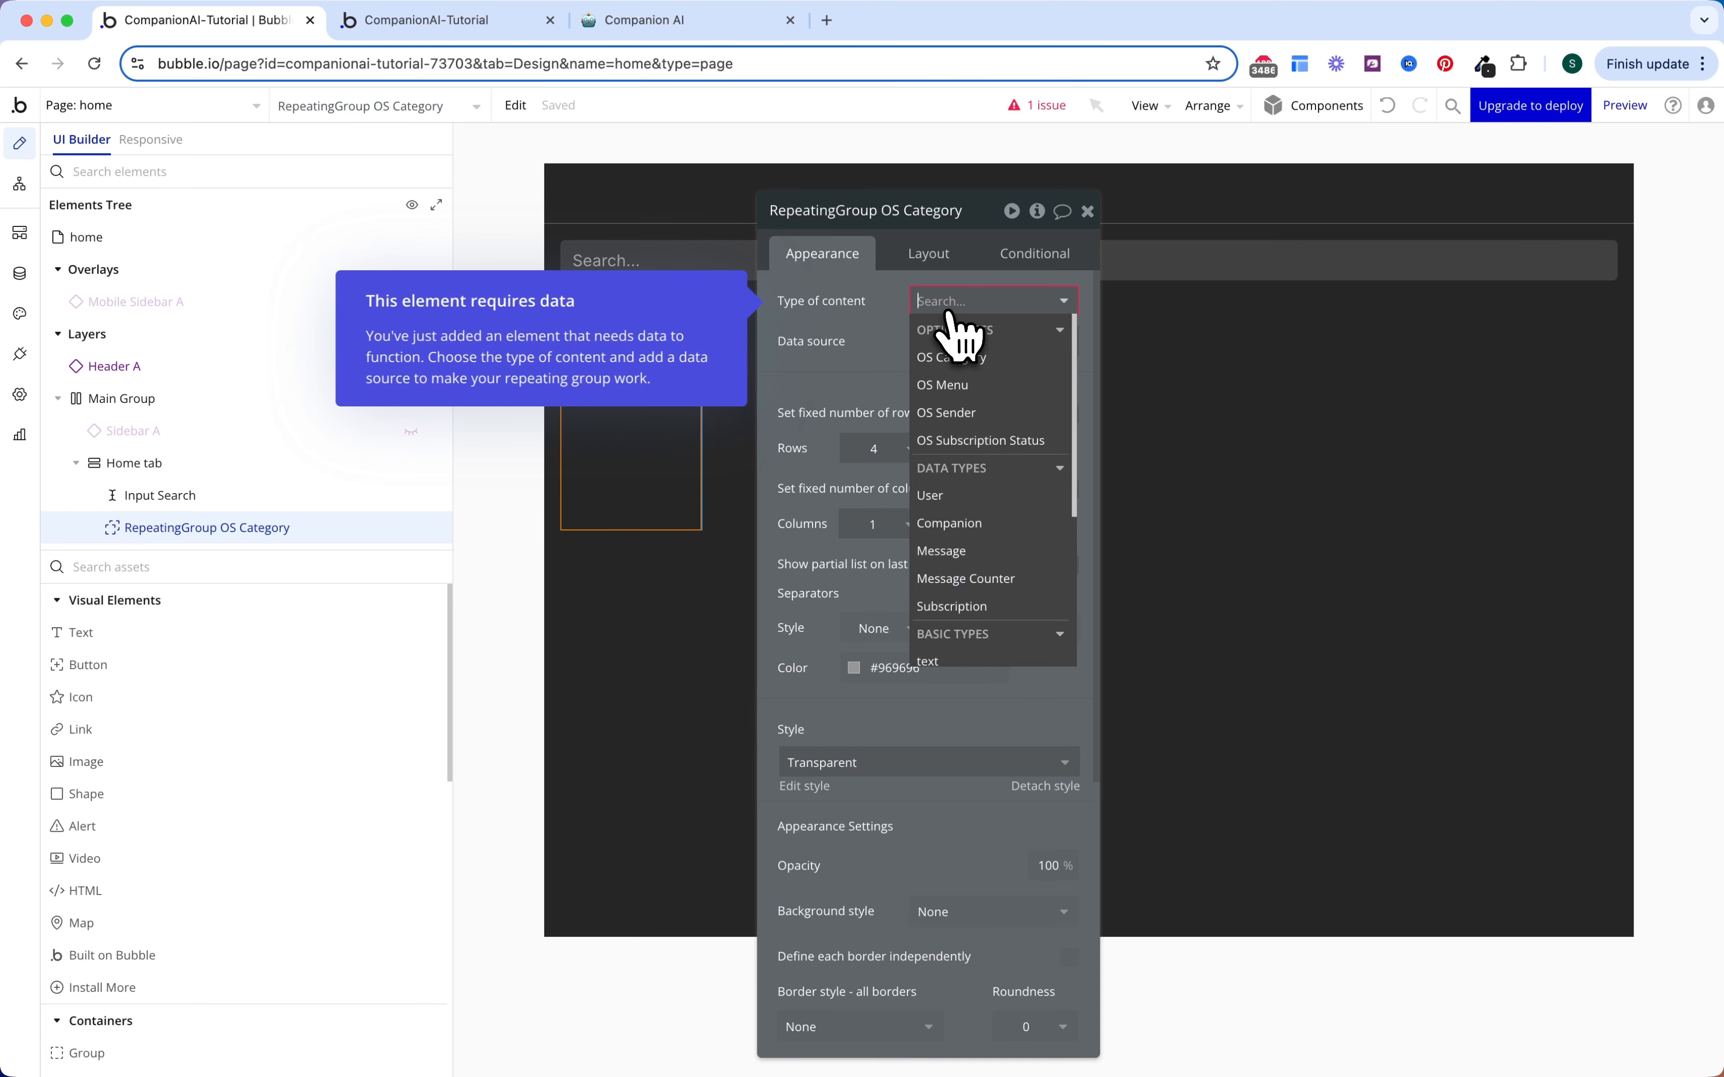
click(951, 358)
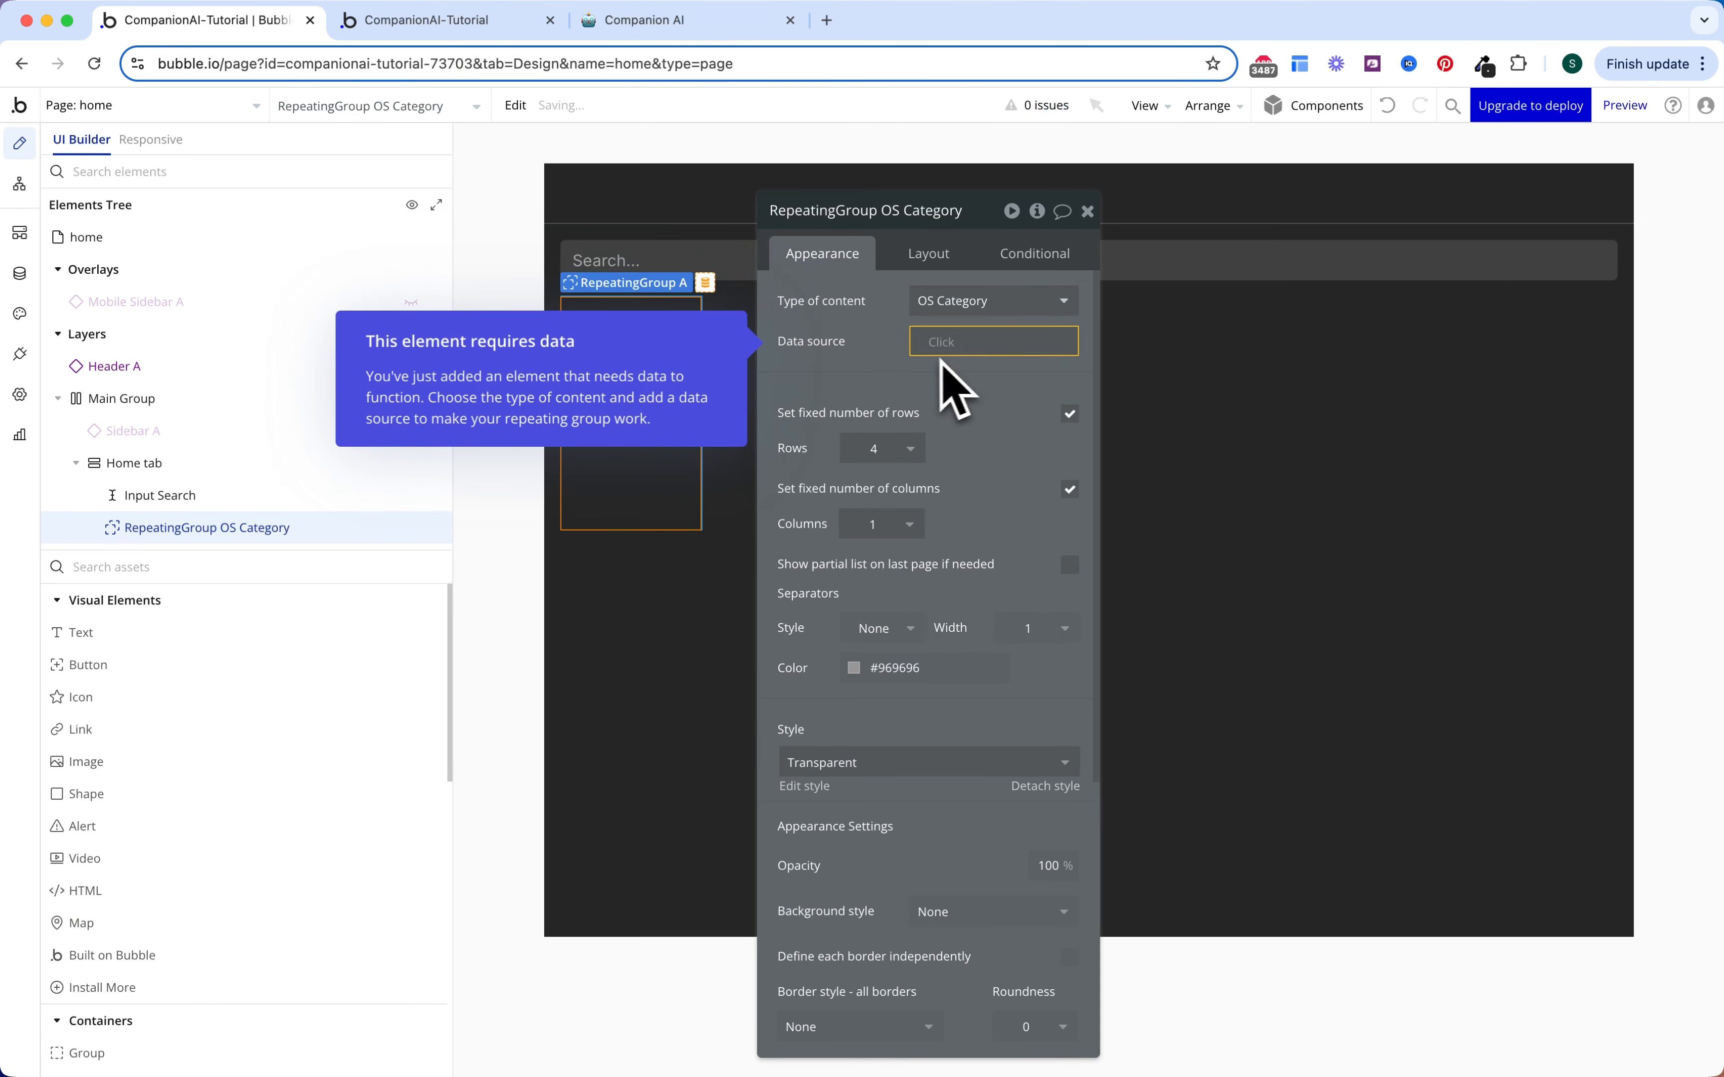
click(941, 342)
click(1000, 399)
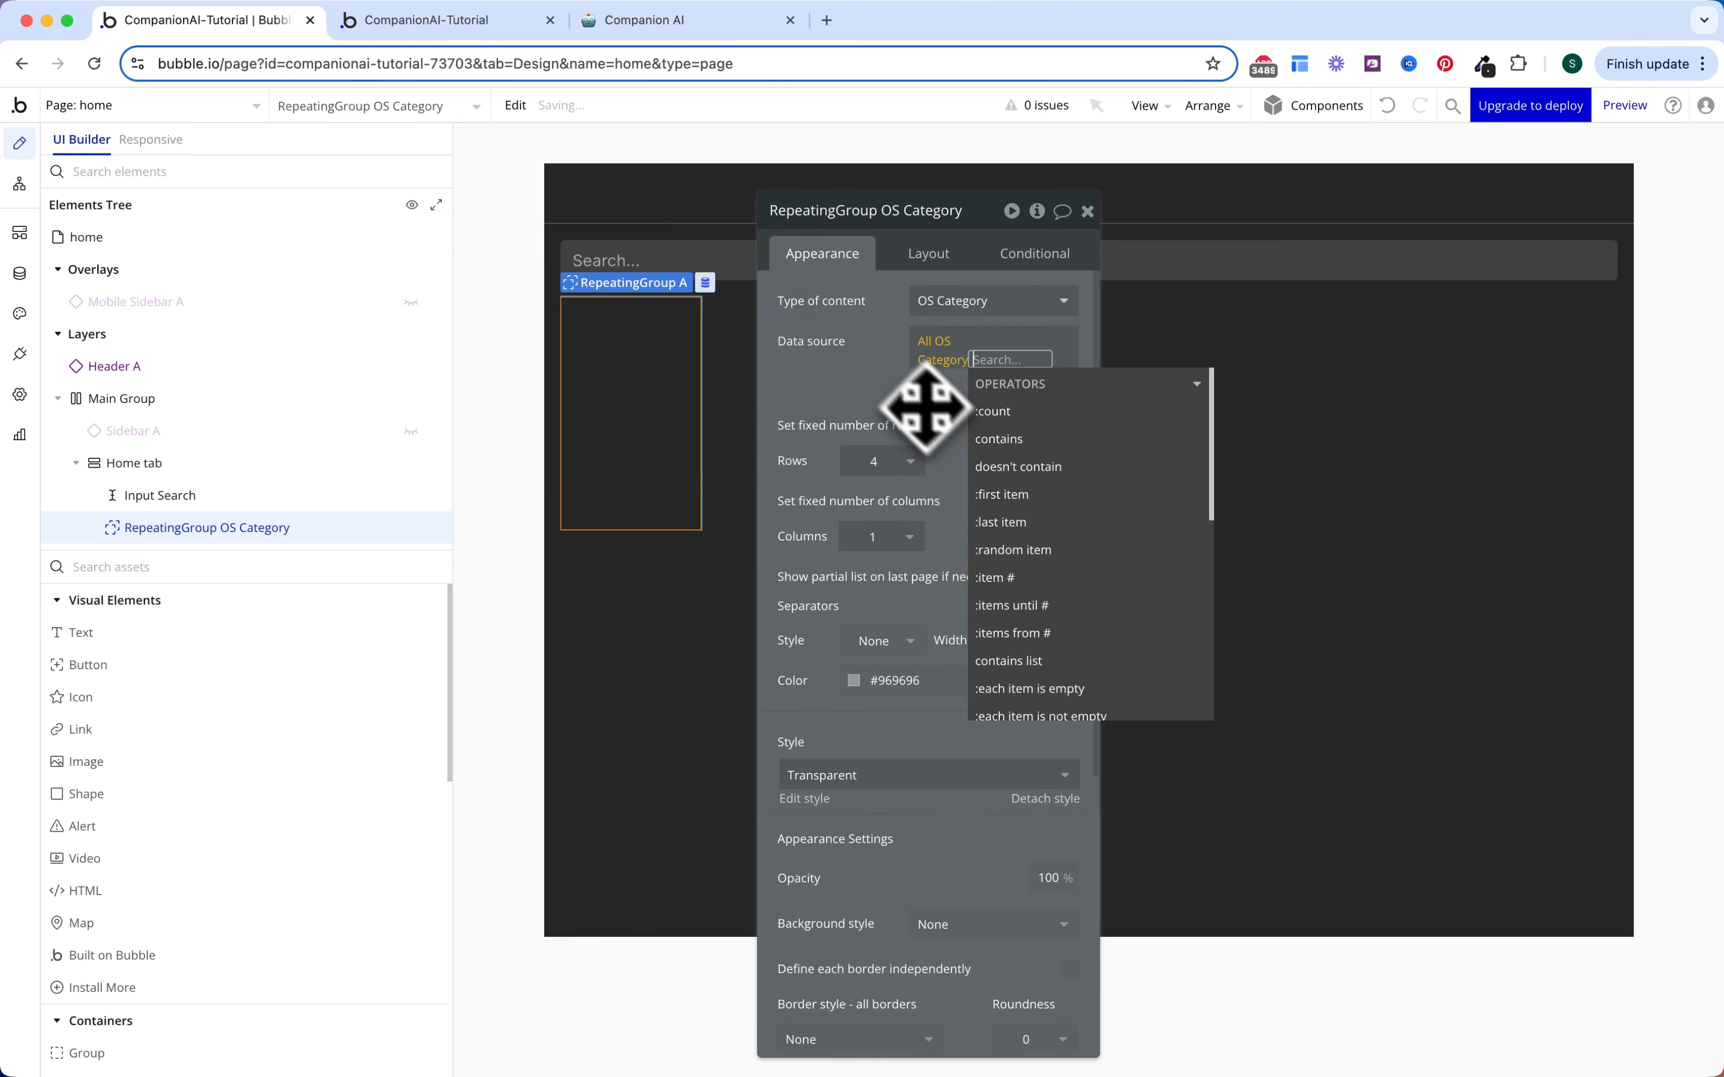
click(887, 381)
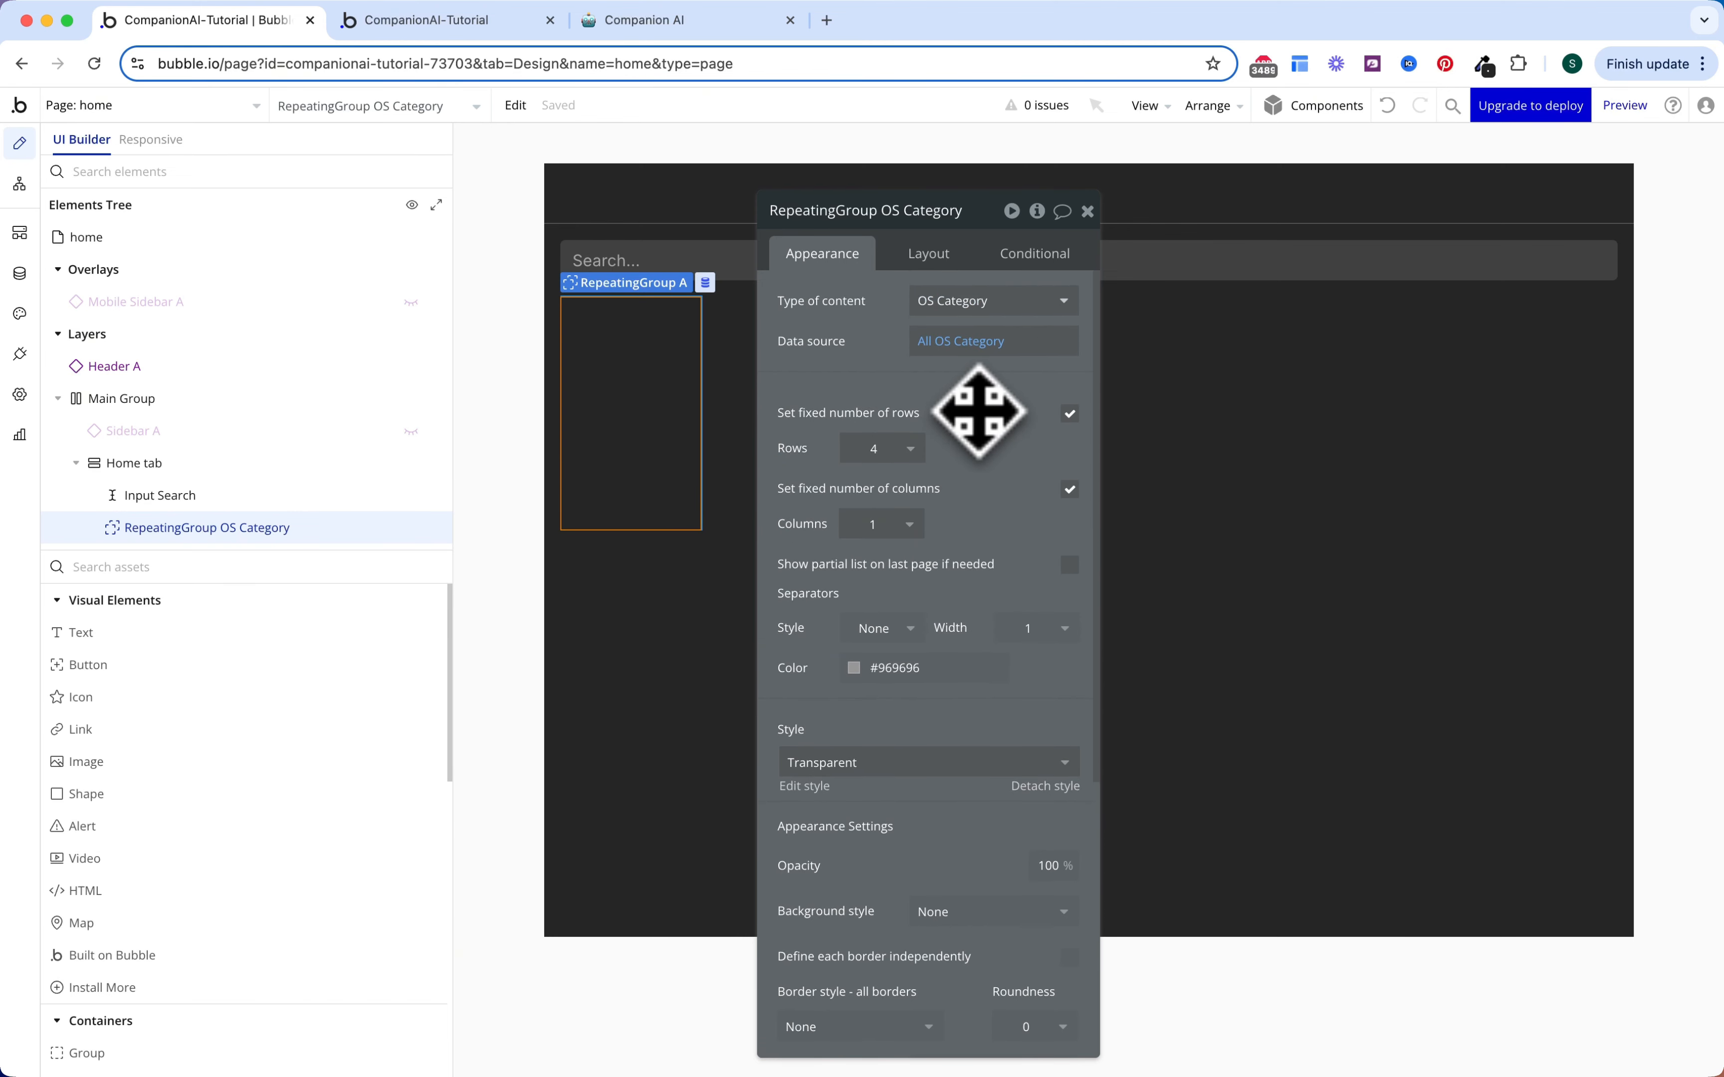
Step: Set the repeating group to 1 row, untick fixed columns, and set min height 0
click(878, 449)
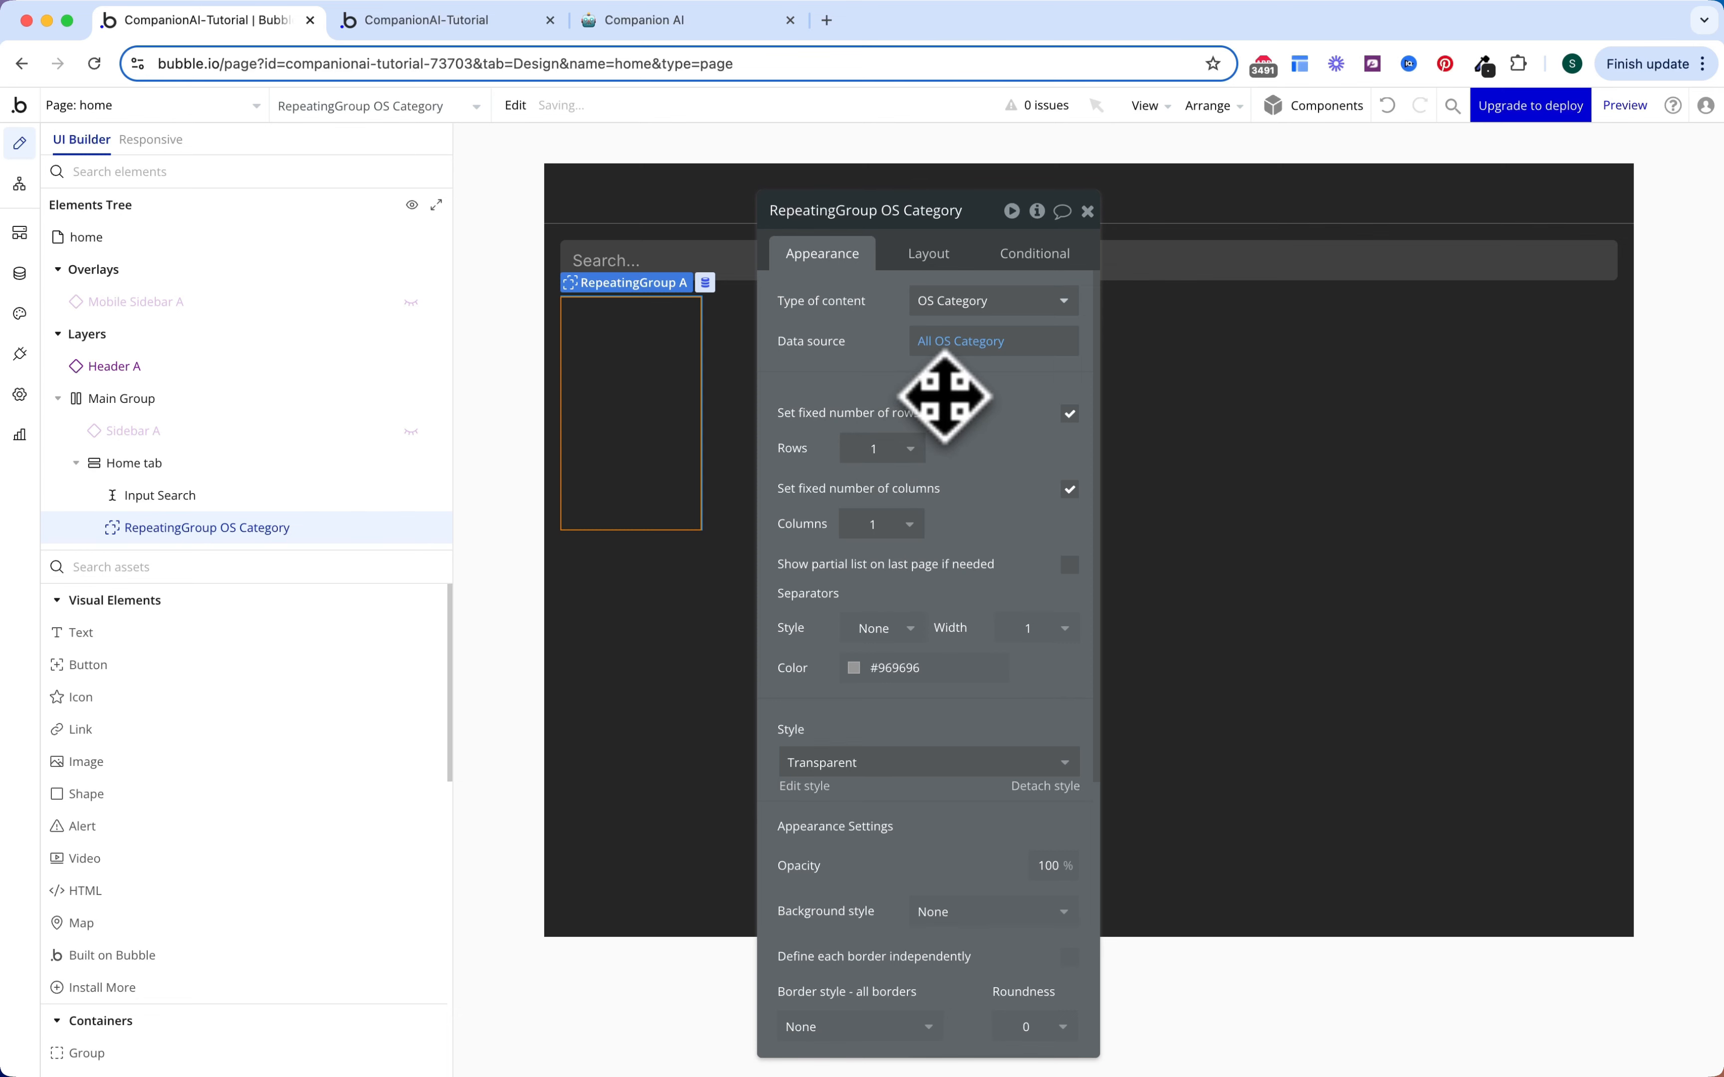
click(1068, 489)
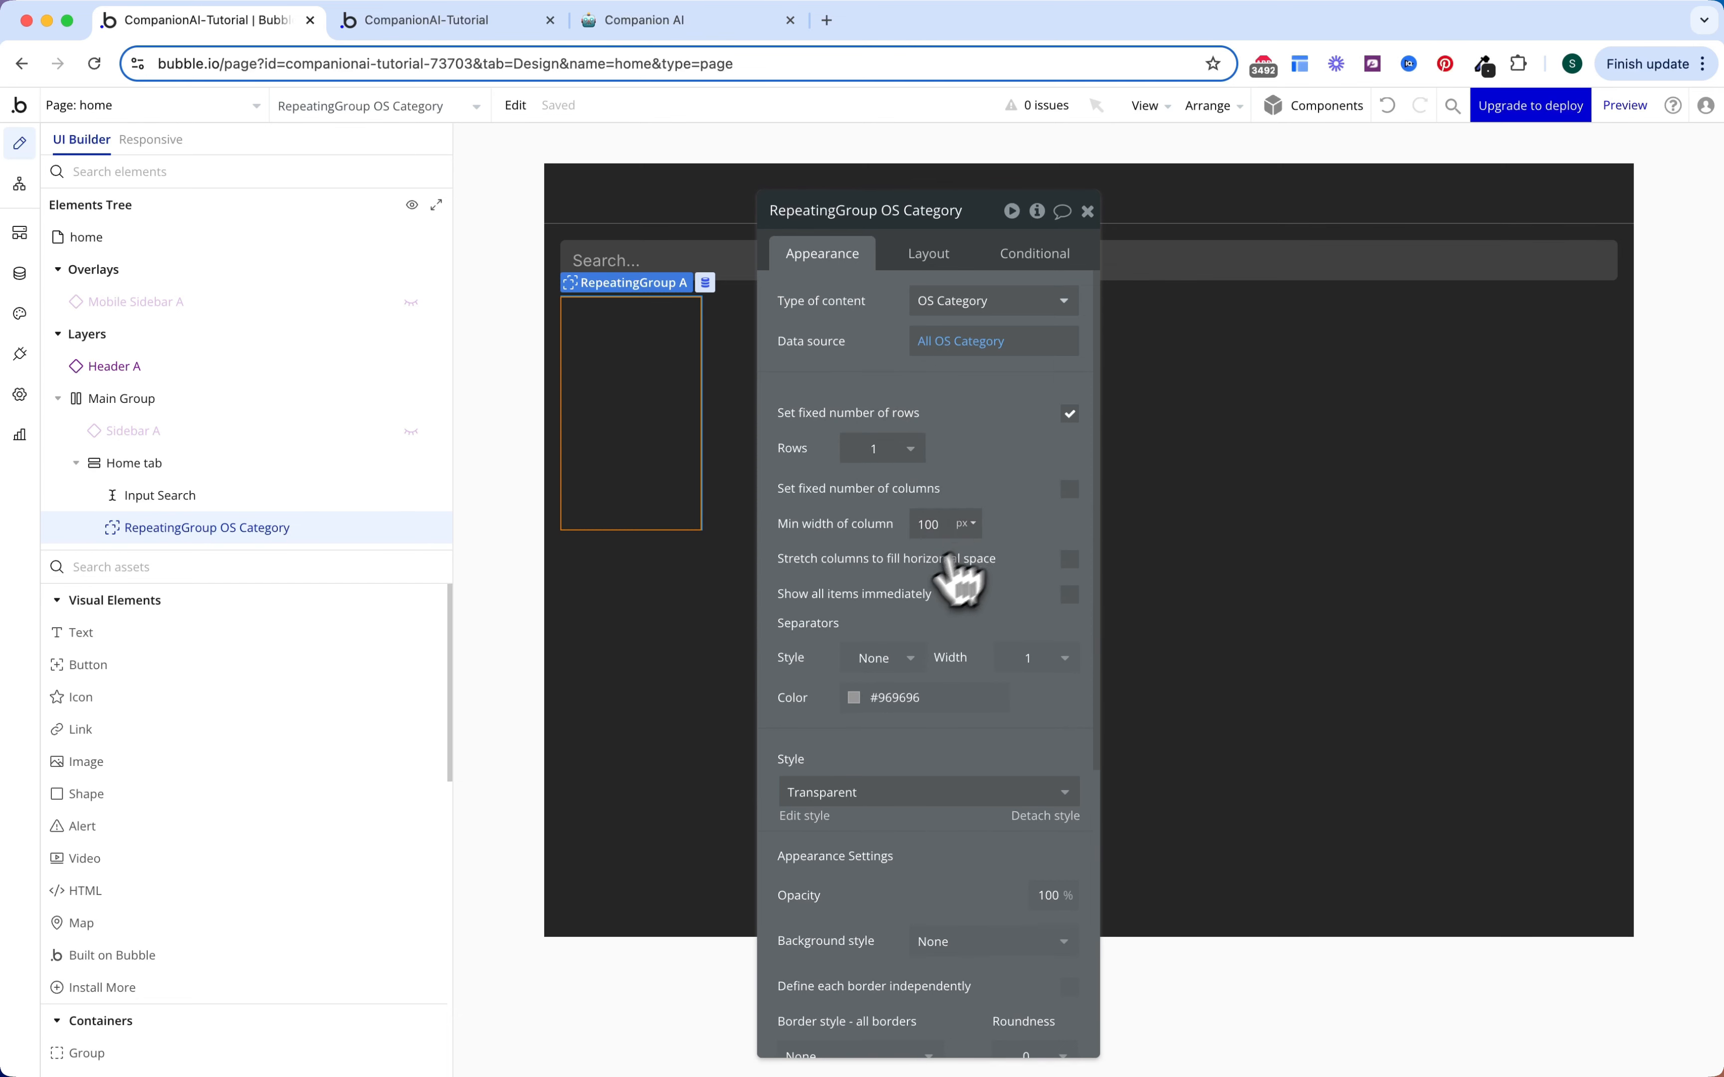
scroll(1017, 516, down, 3)
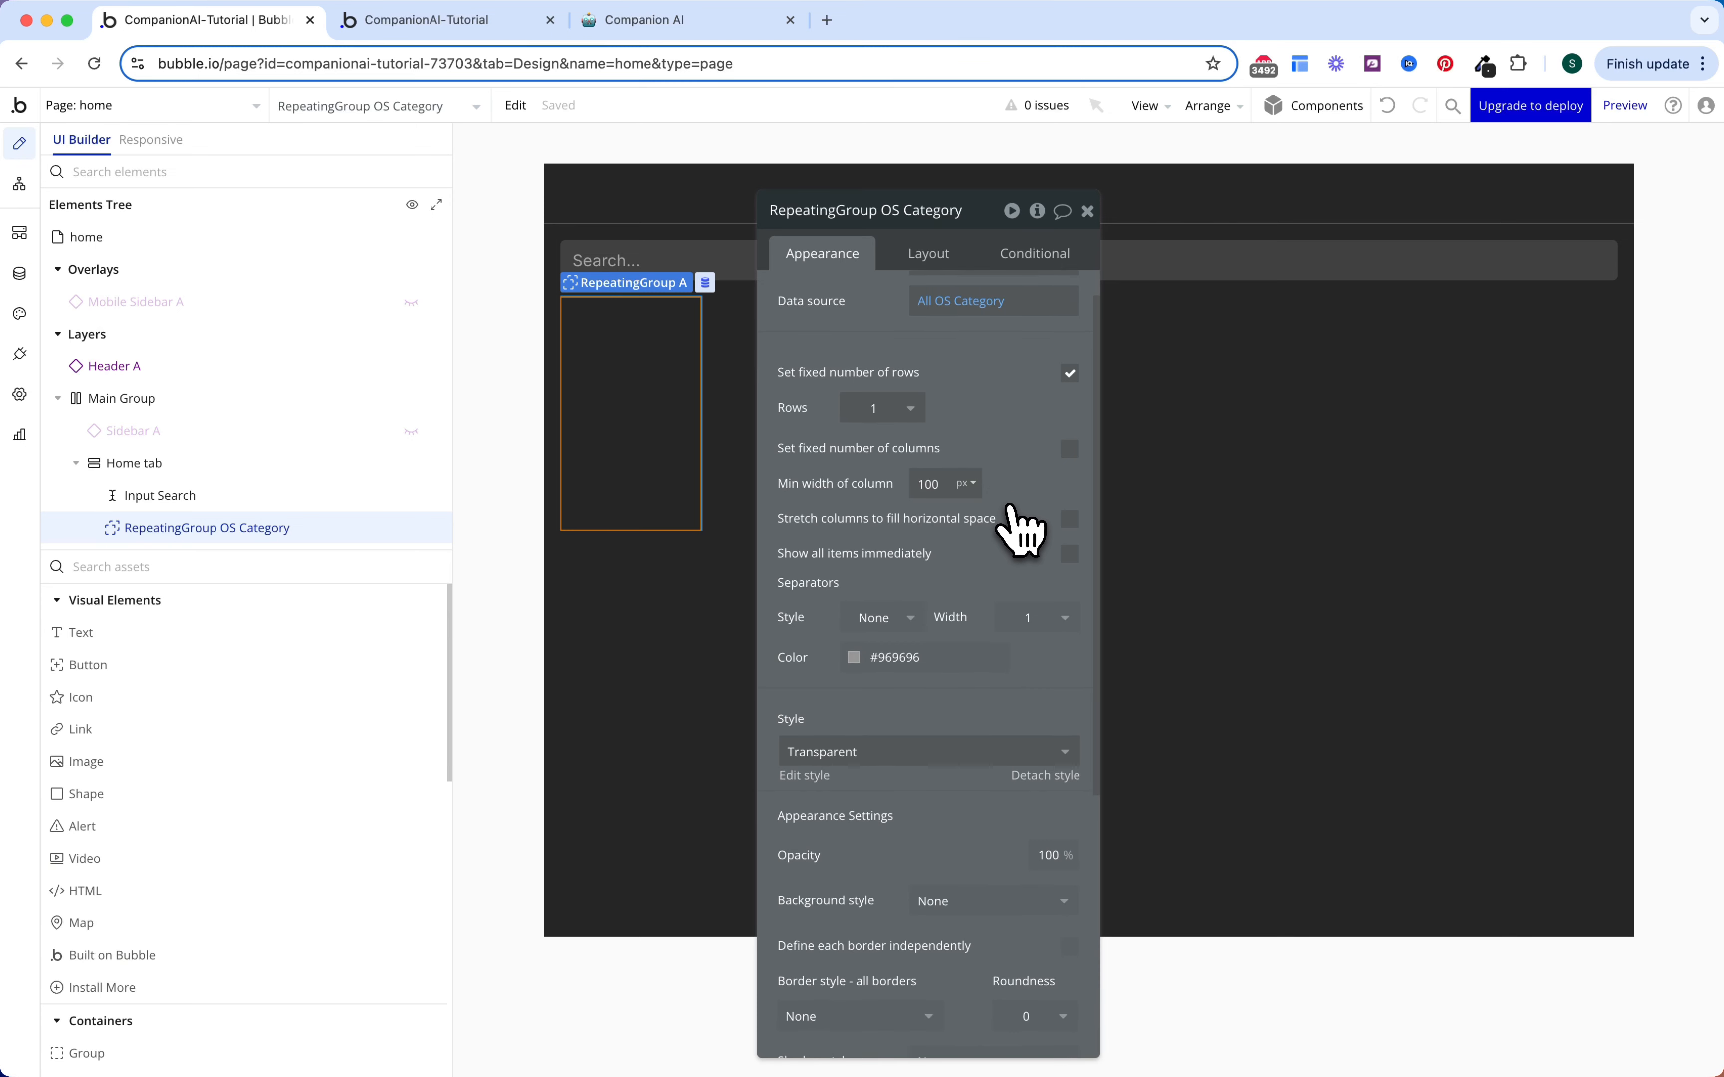
scroll(1015, 530, down, 1)
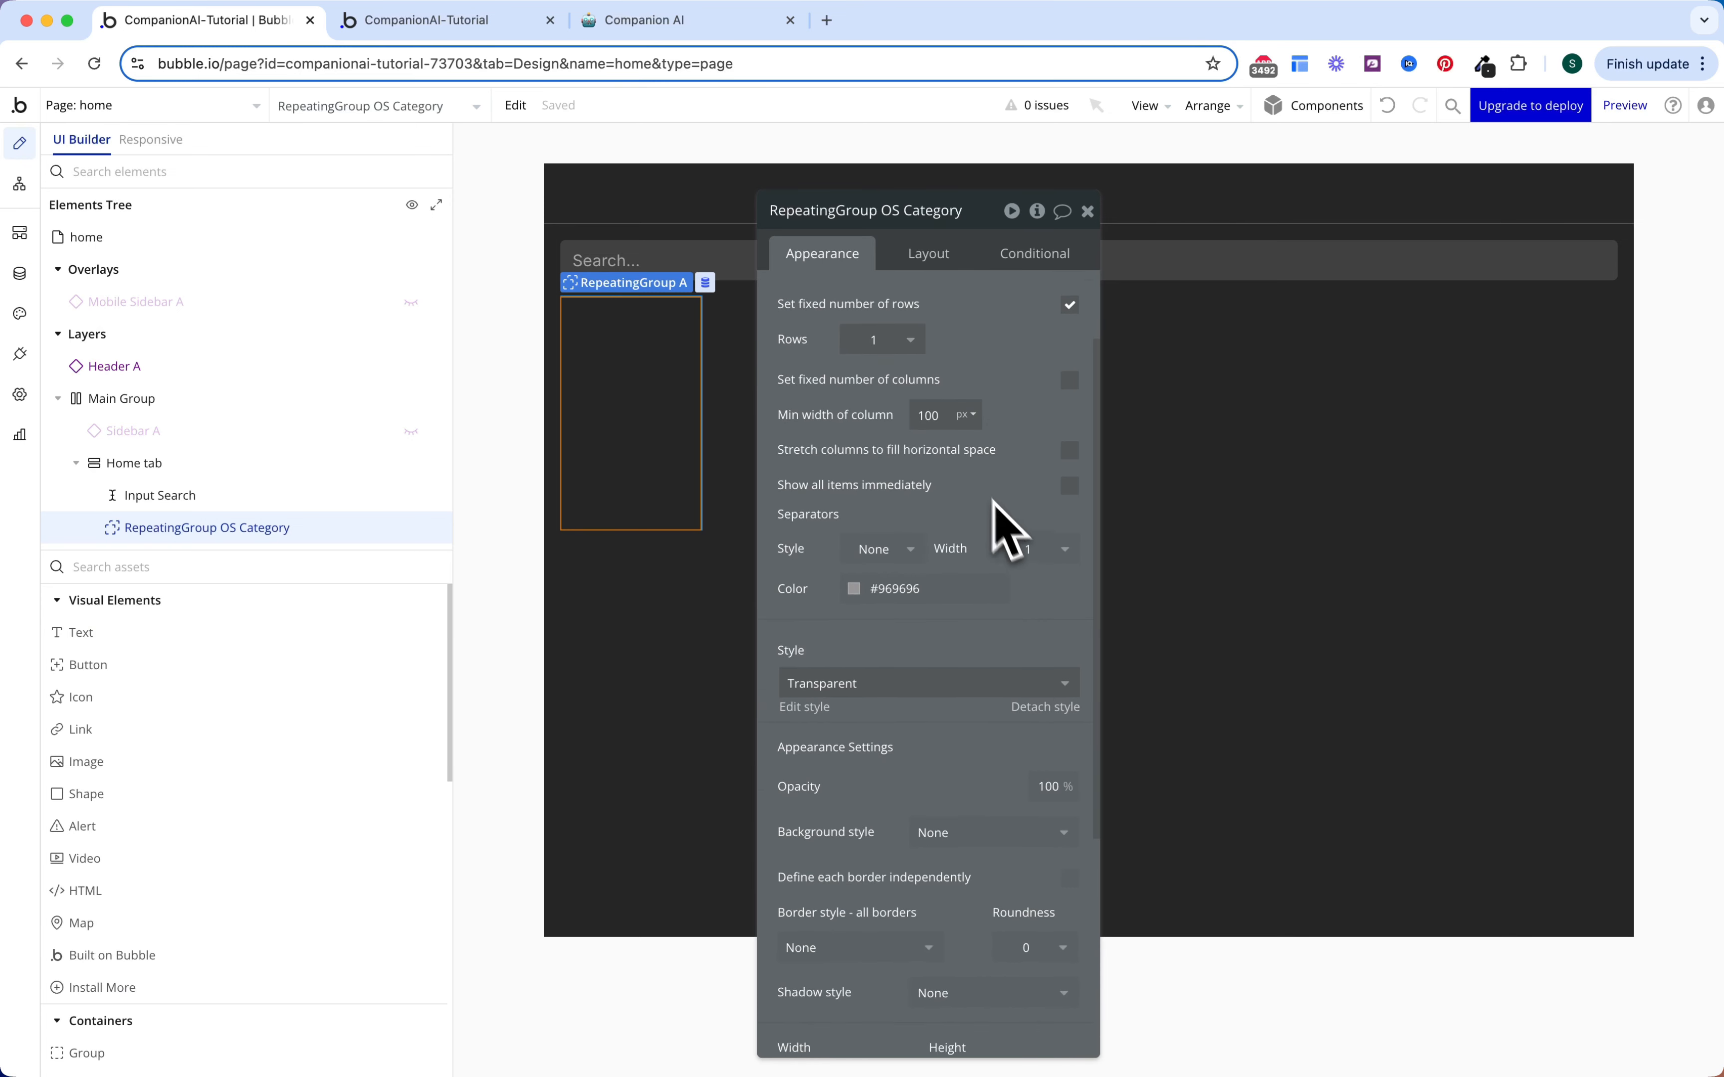
scroll(963, 367, up, 3)
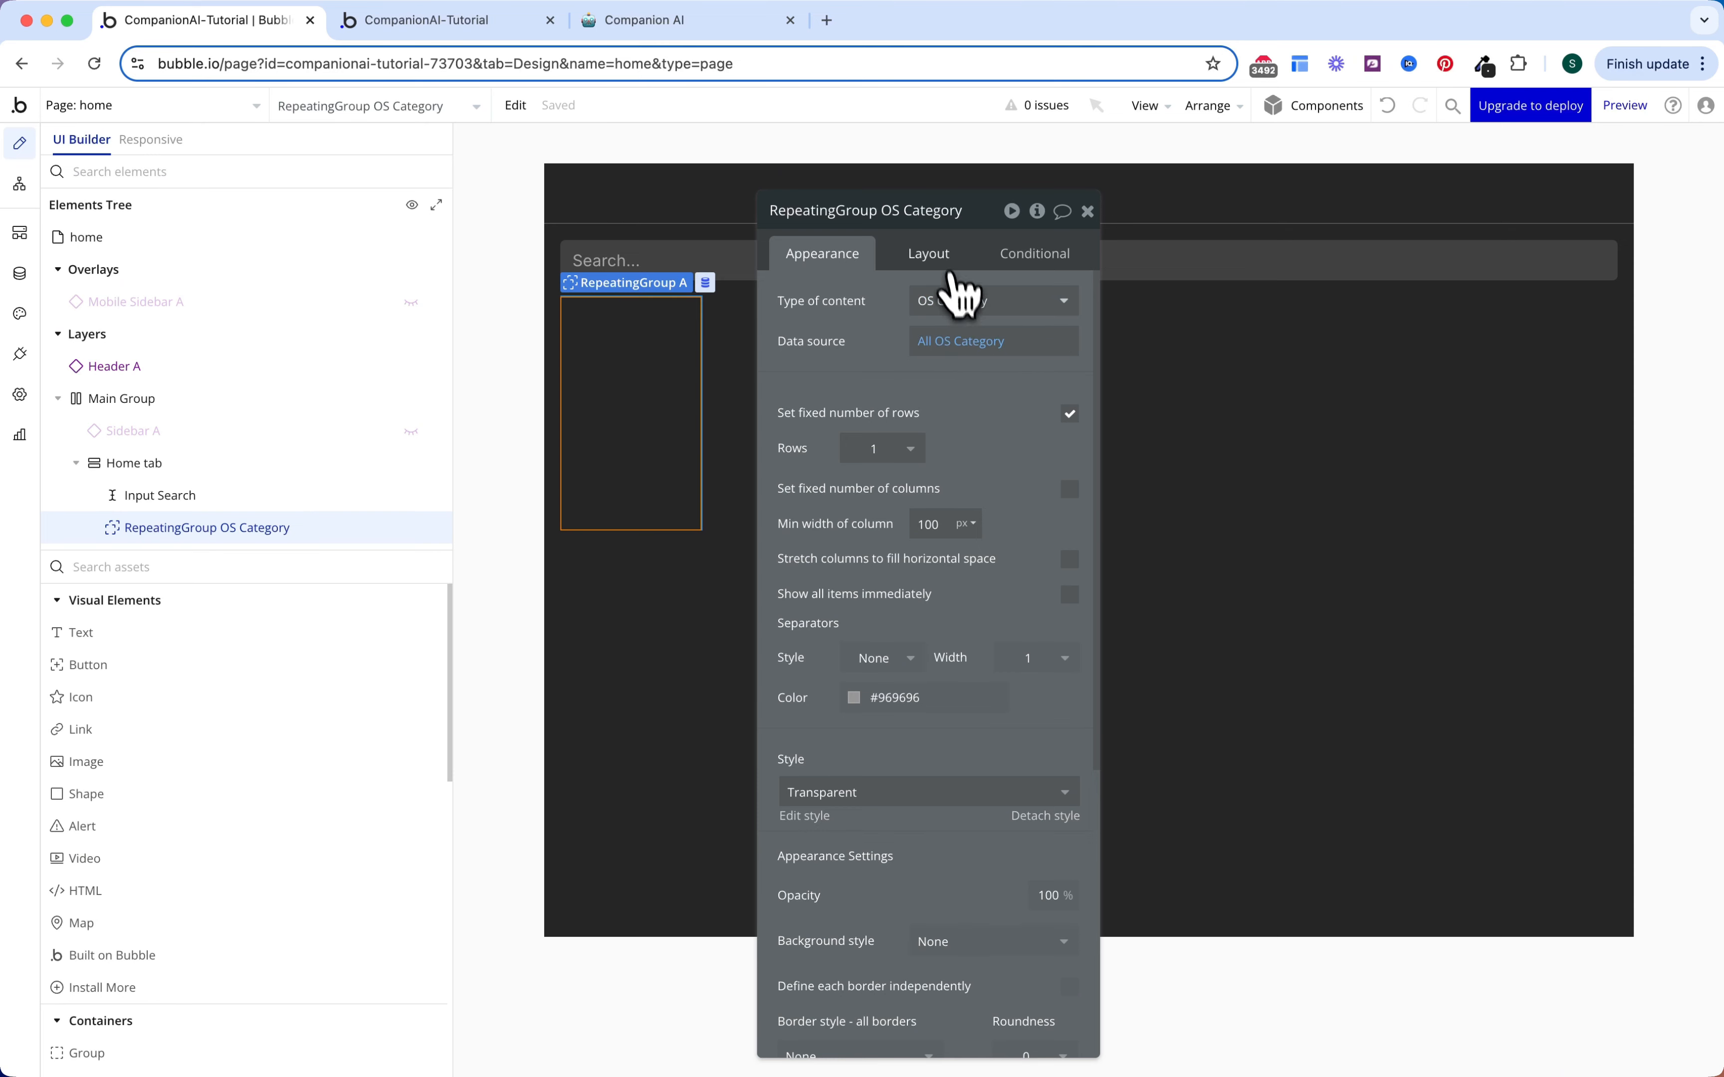
click(939, 260)
text(0)
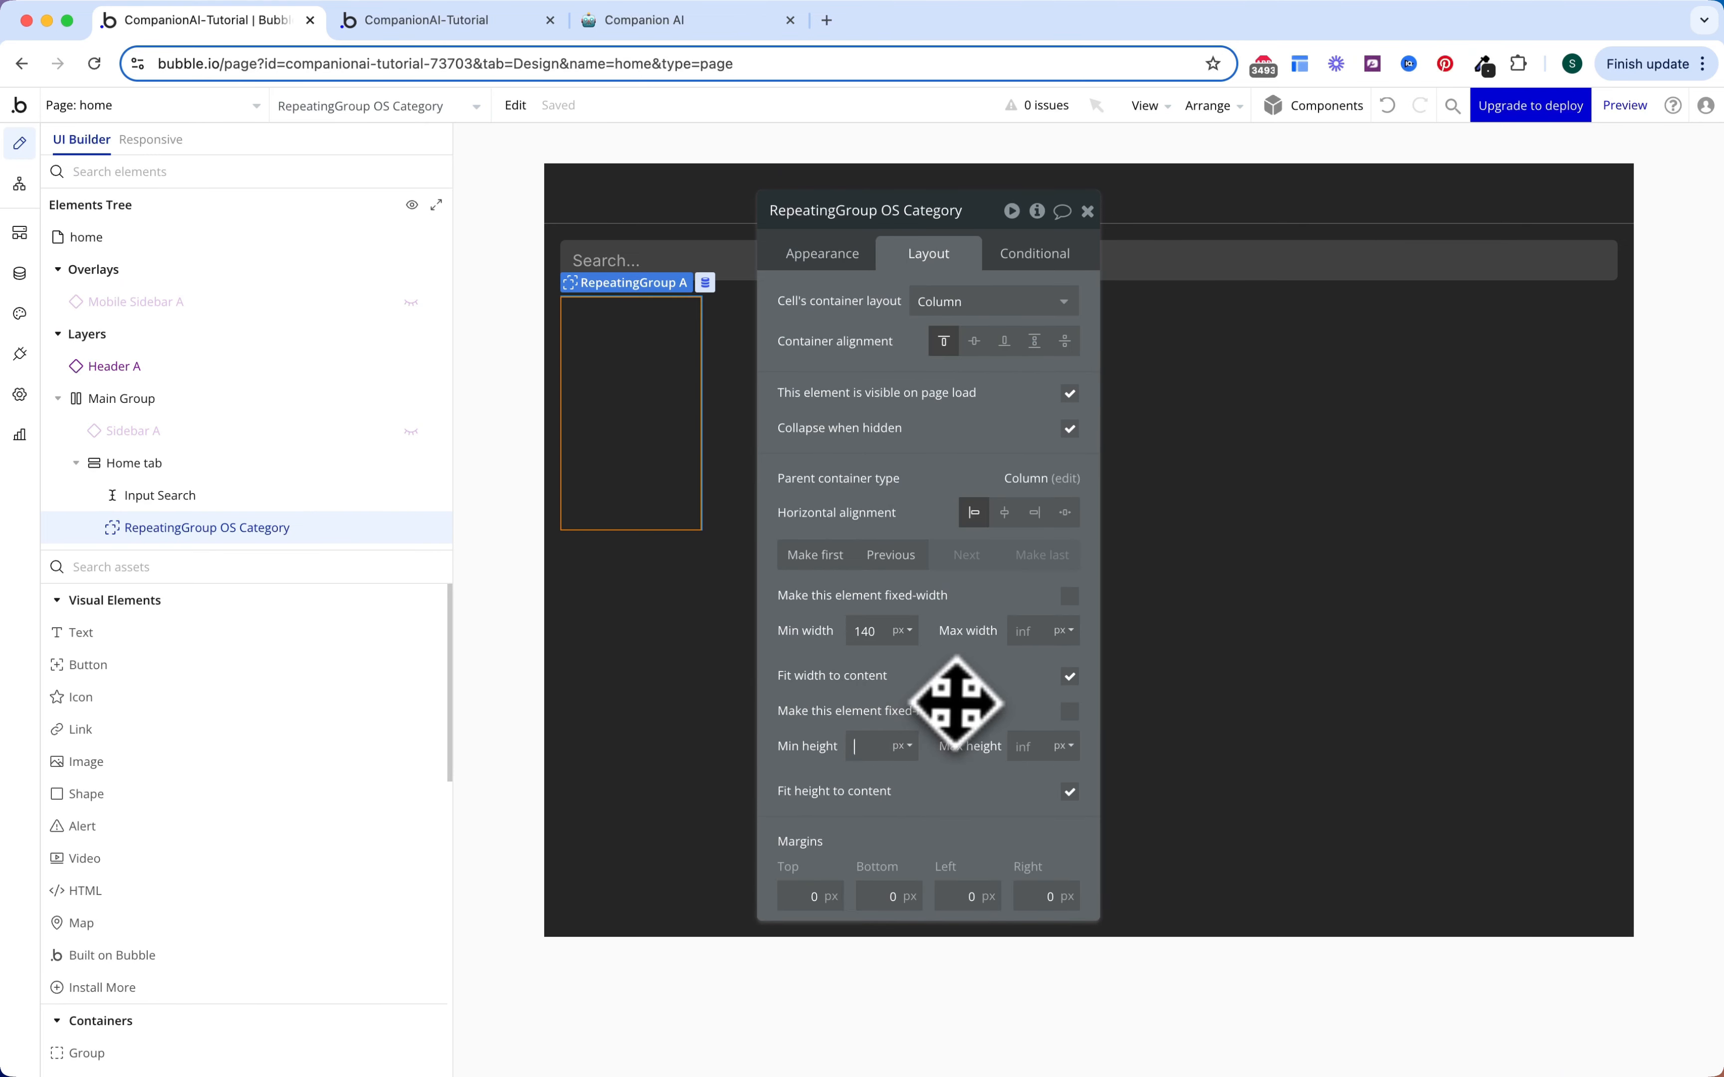
click(484, 559)
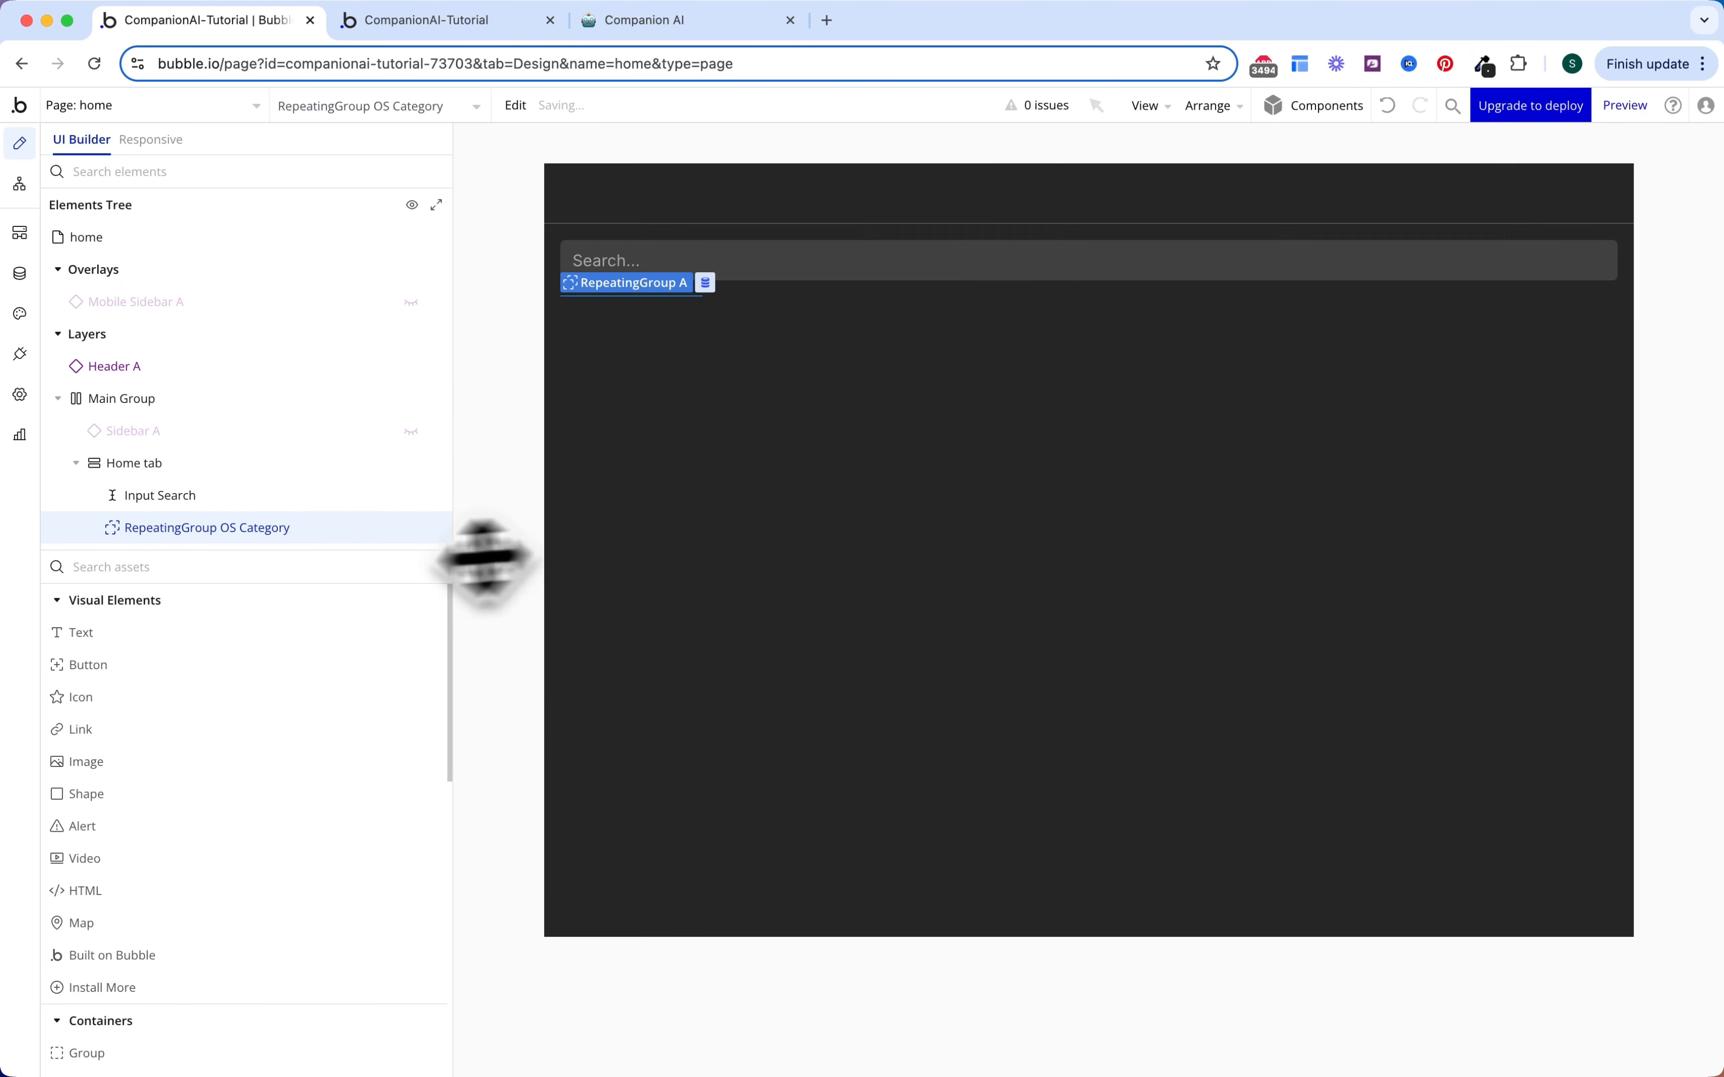
Step: Pick a Group element from the palette
click(232, 570)
text(gr)
click(175, 632)
Step: Drop a group into the cell, typed OS Category with source Current cell's OS Category
drag(192, 566, 192, 539)
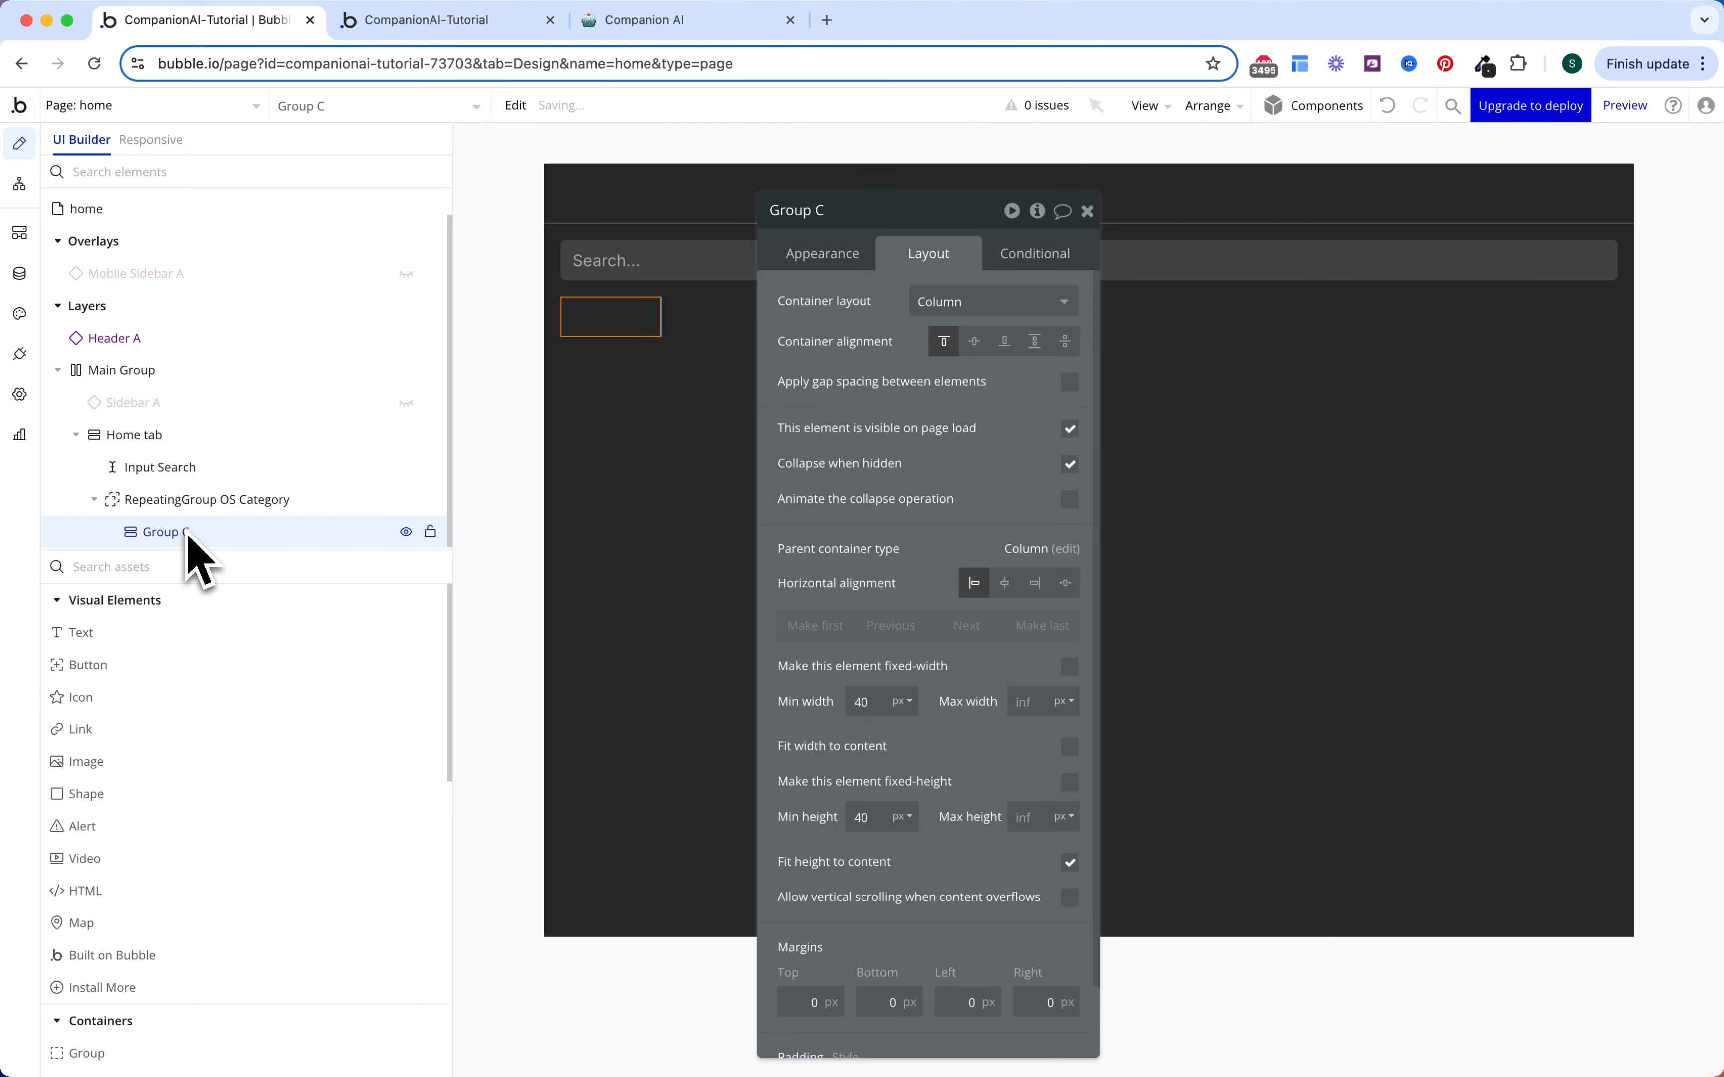
click(828, 257)
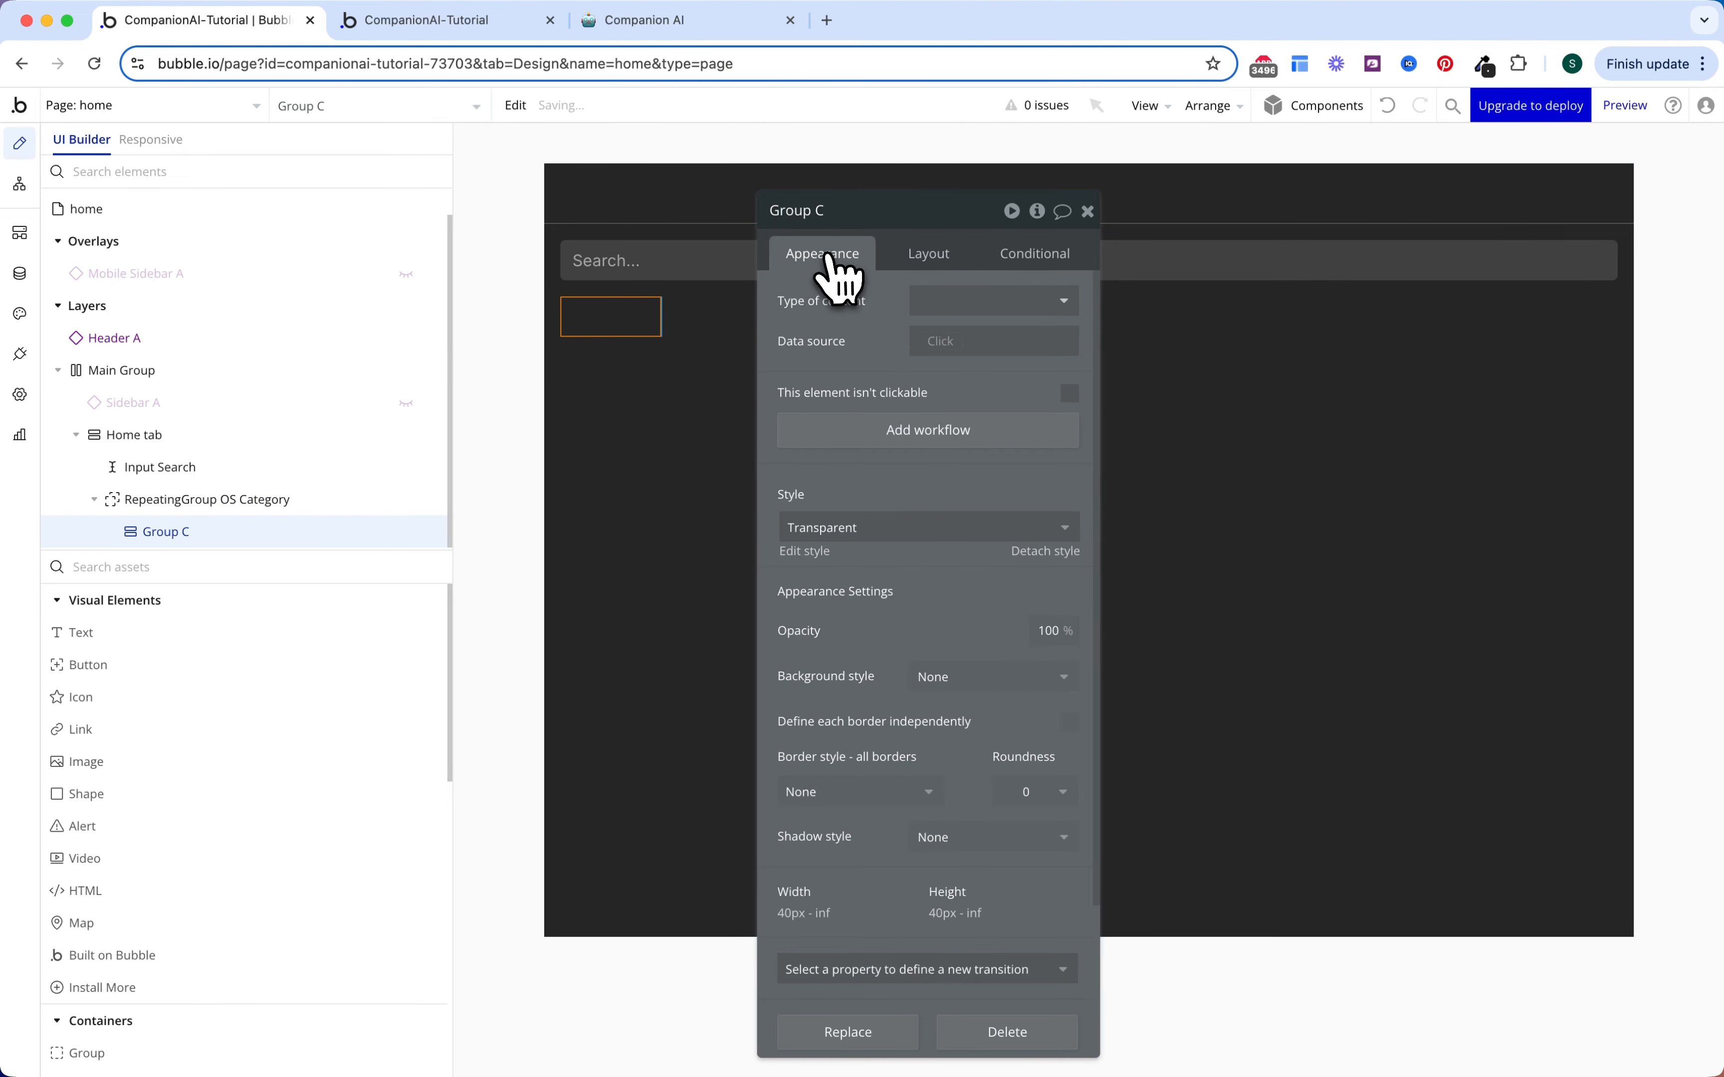
click(941, 342)
click(978, 391)
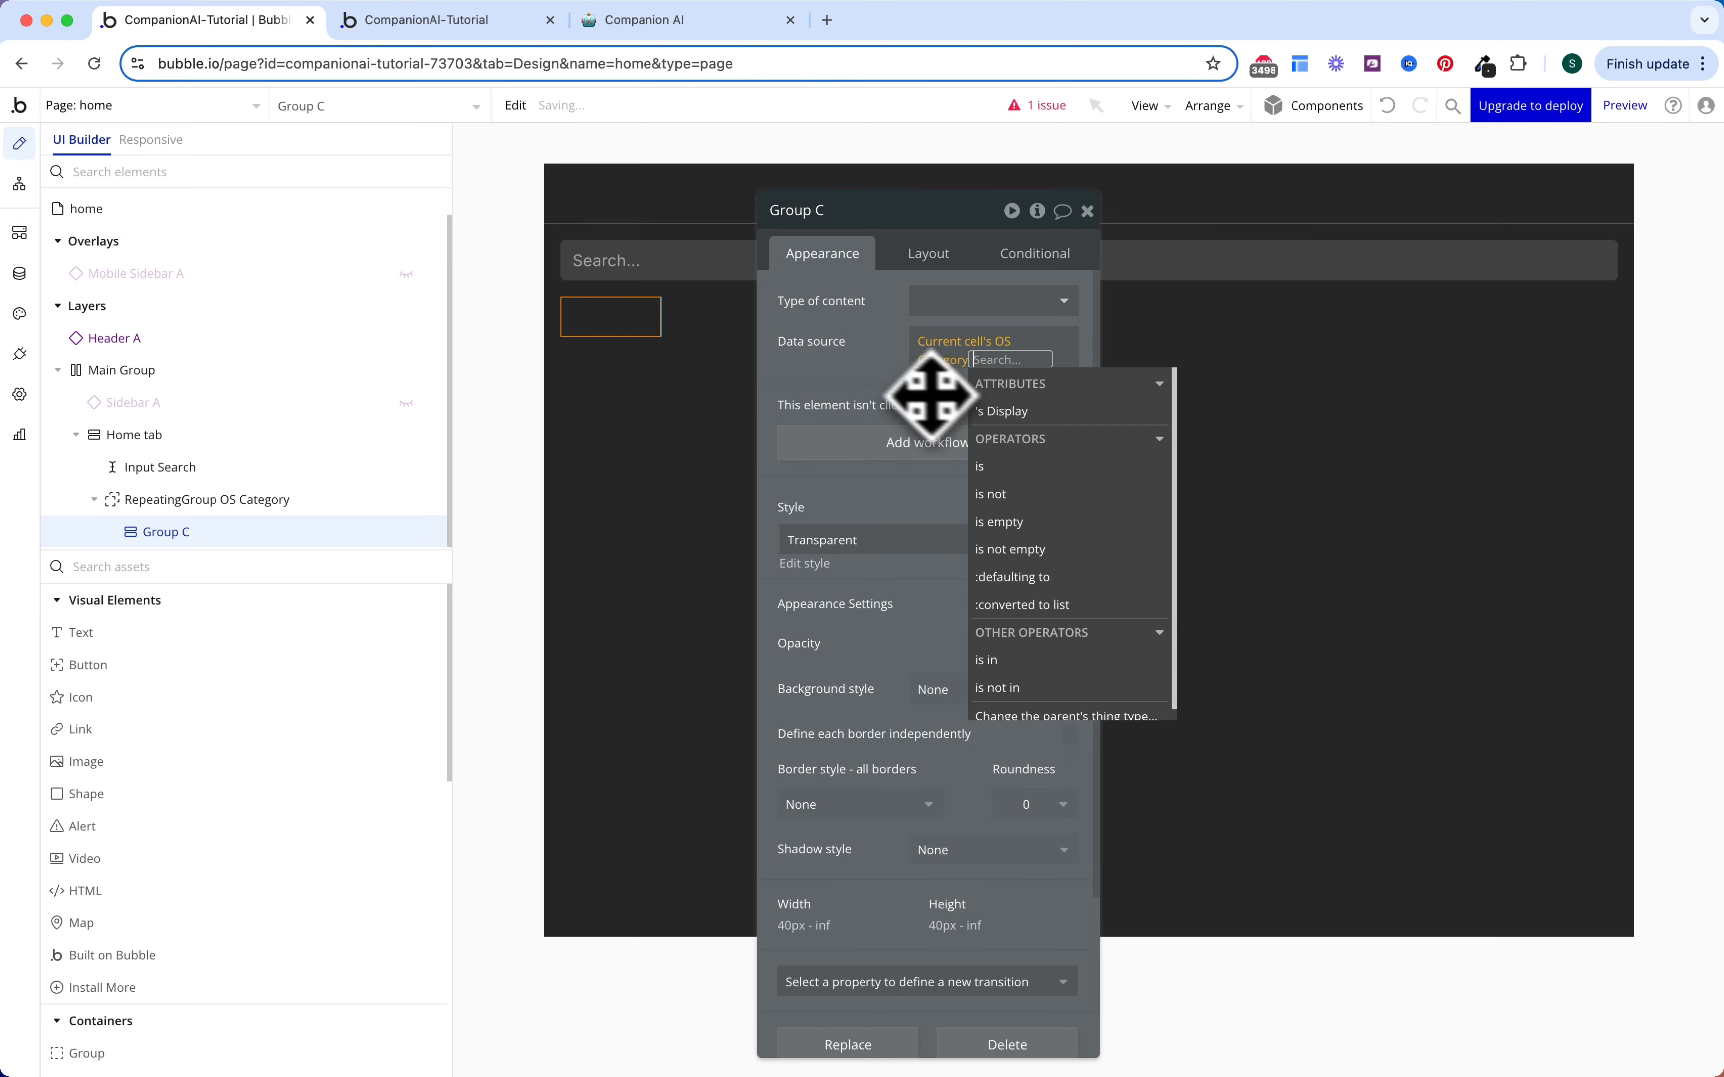
click(890, 372)
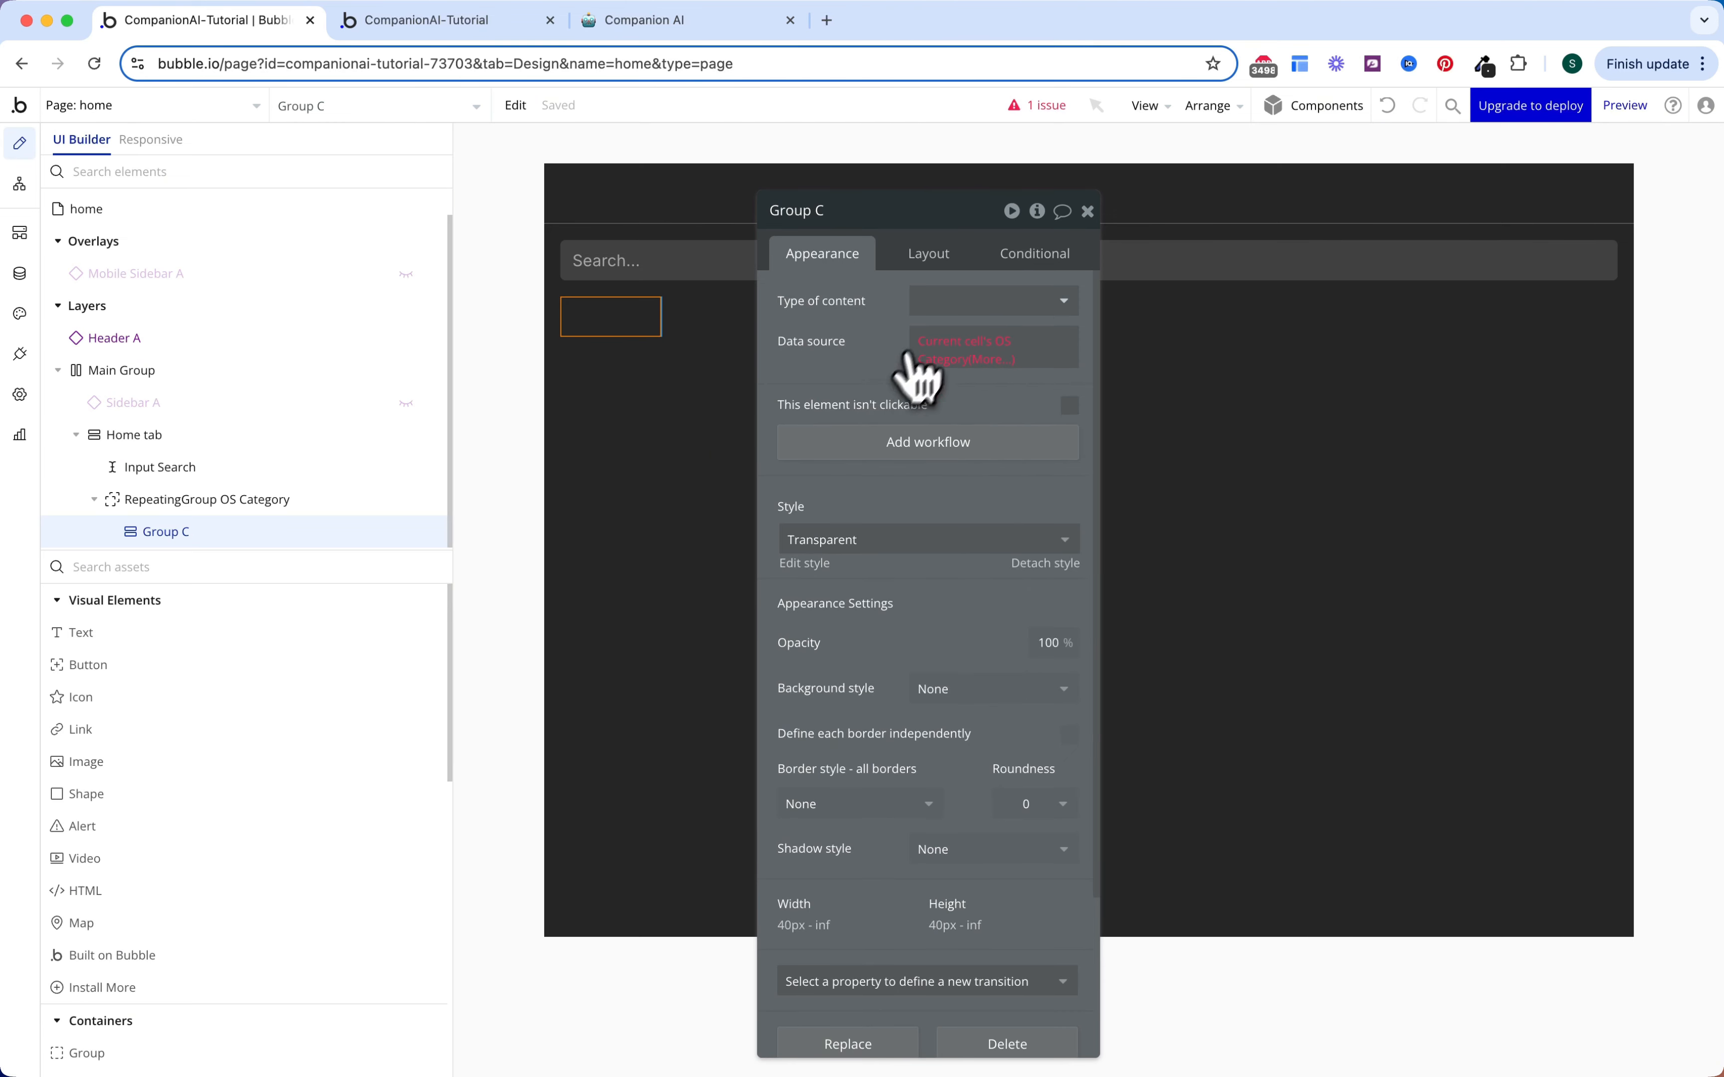
click(955, 303)
click(952, 358)
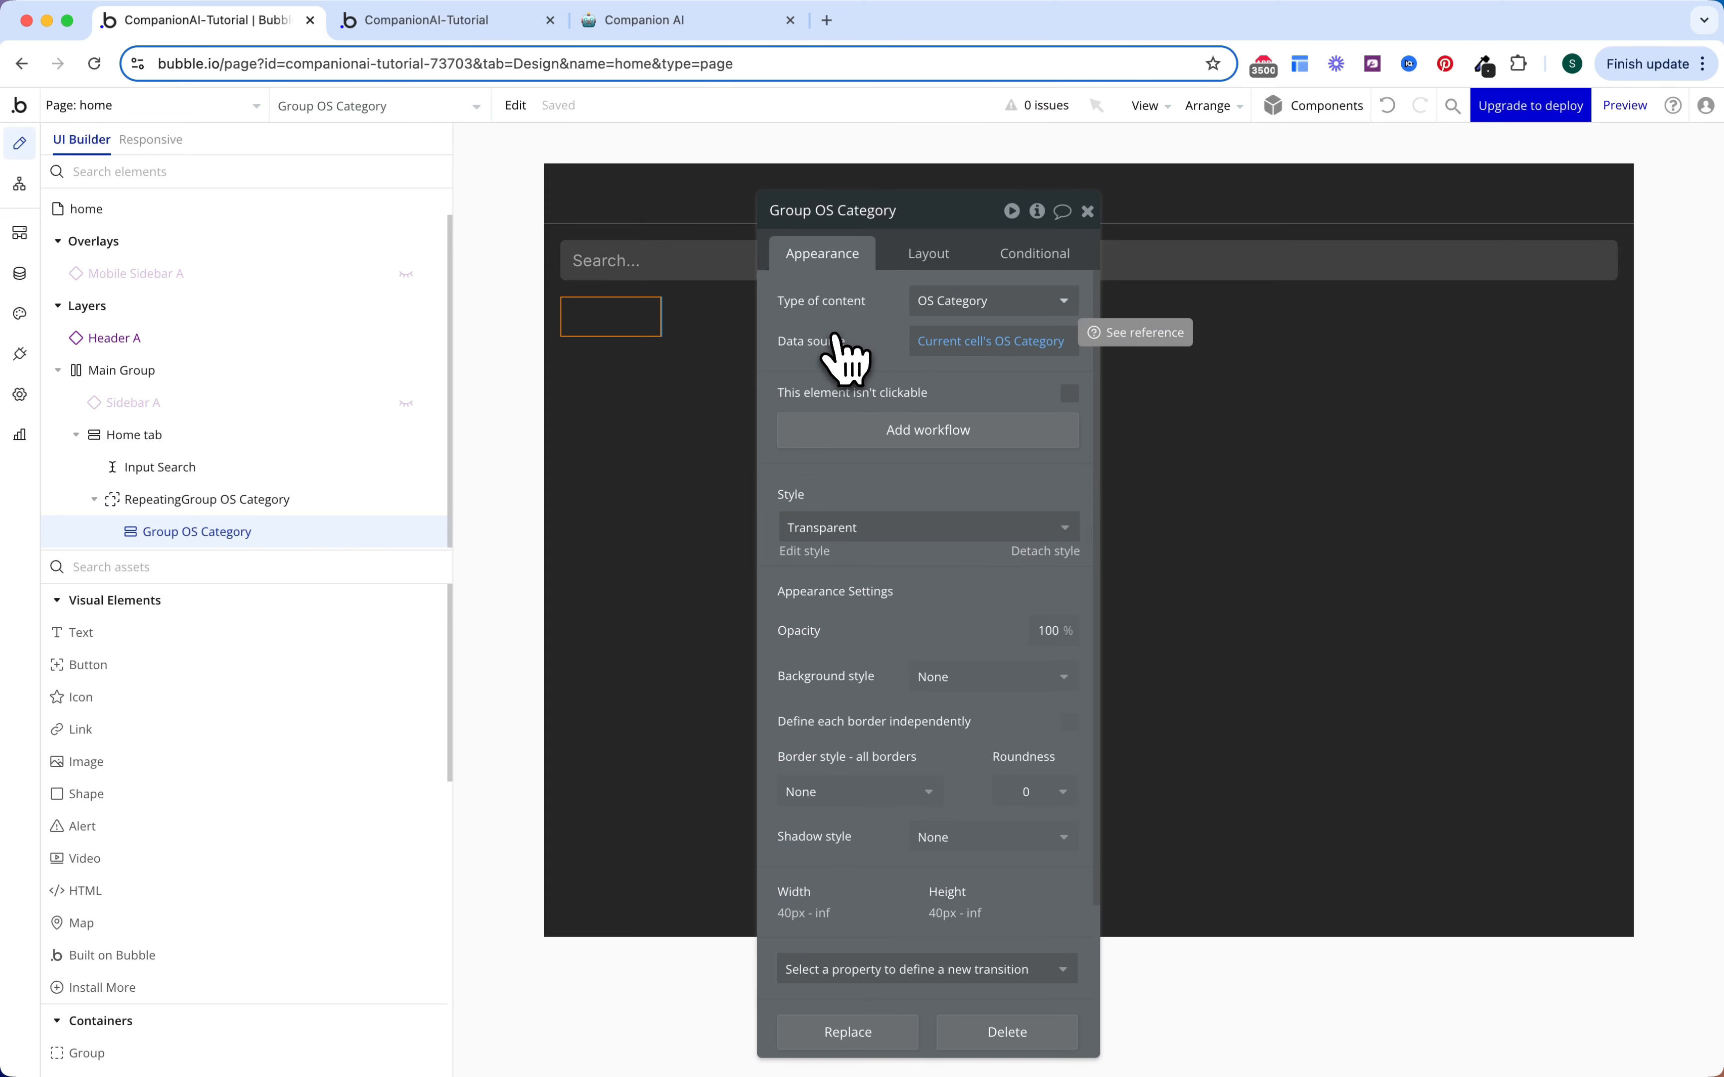
Step: Give the group a flat Surface colour background and corner roundness 5
click(941, 677)
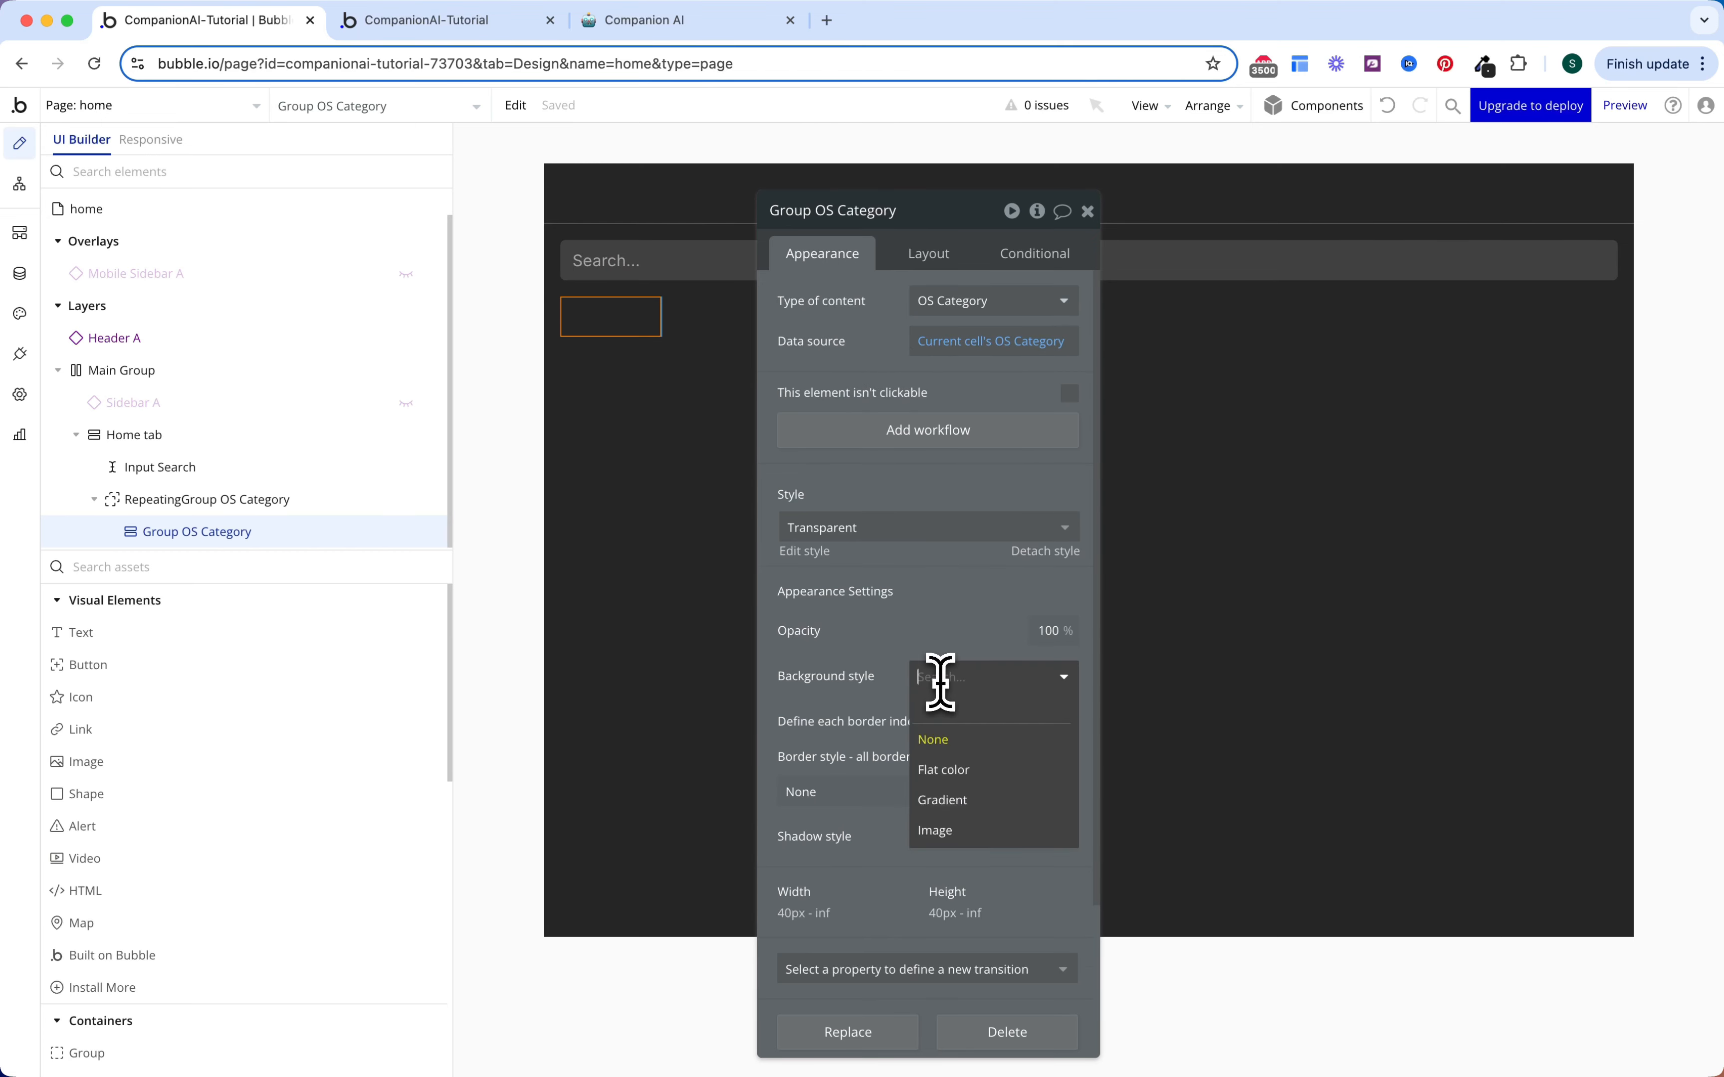
click(947, 769)
click(1009, 719)
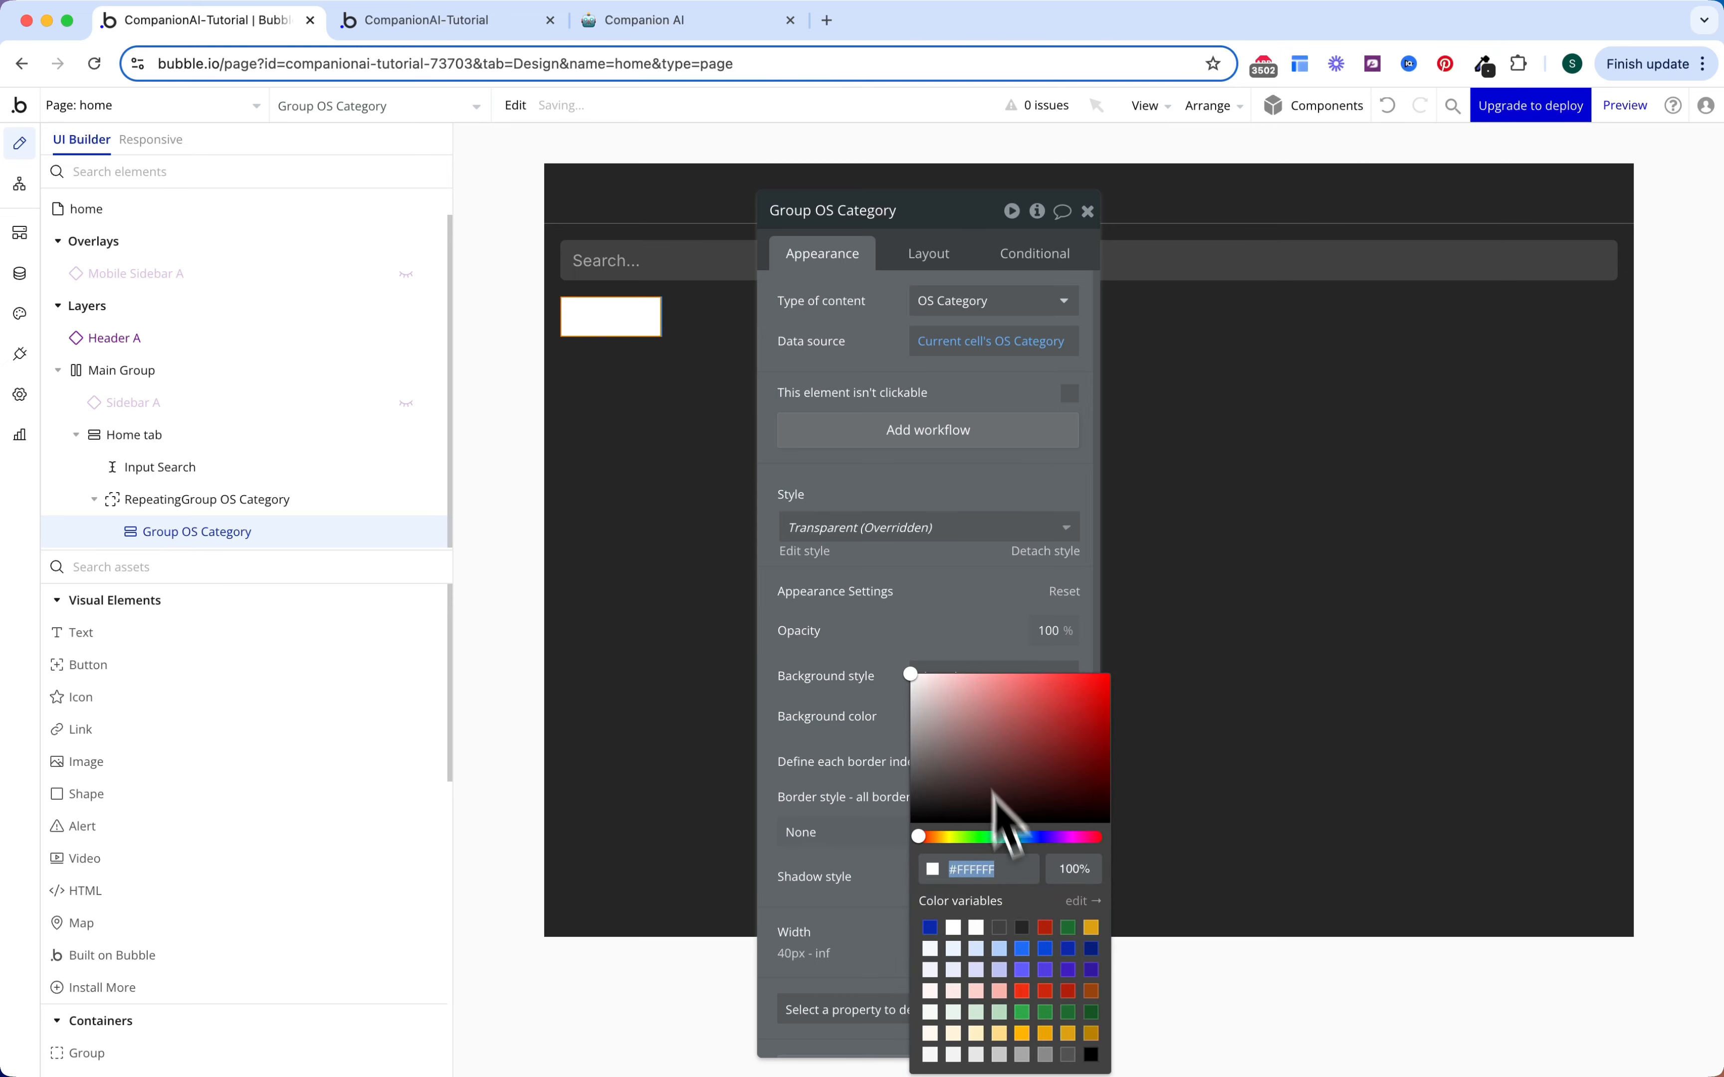
click(1000, 927)
click(872, 756)
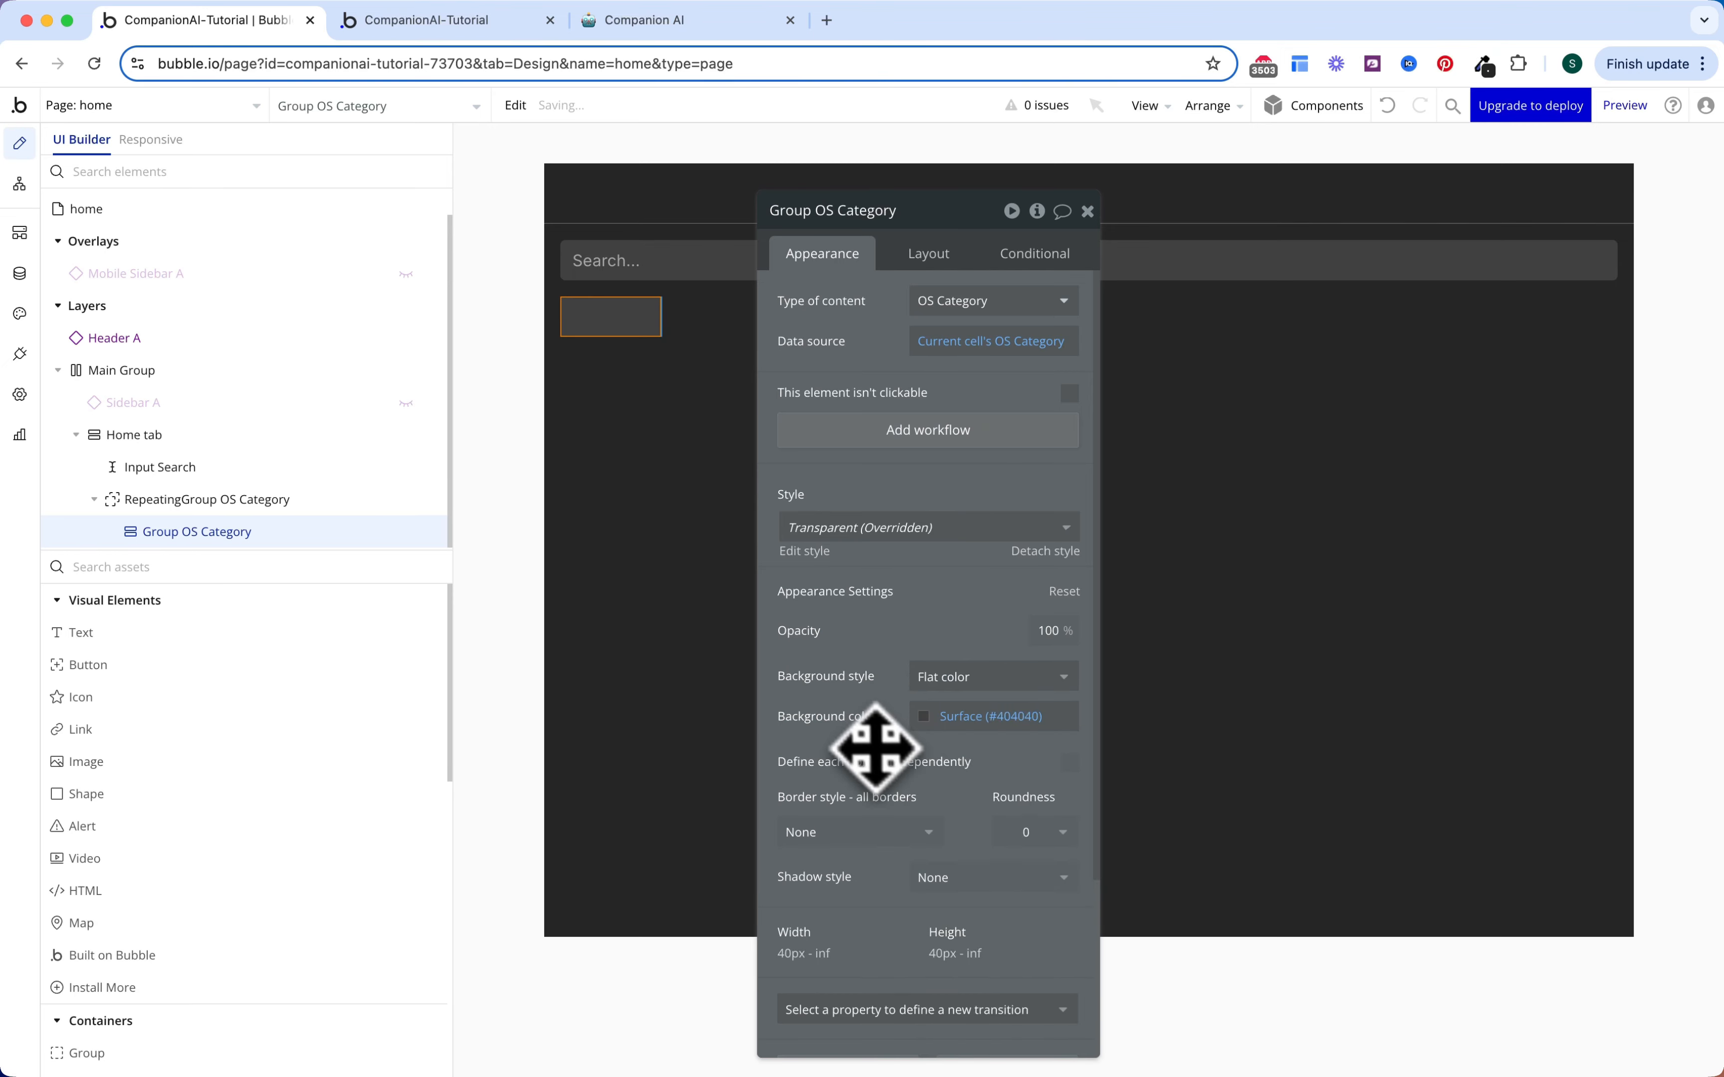
scroll(947, 798, down, 2)
scroll(947, 793, down, 1)
click(1030, 721)
click(1025, 863)
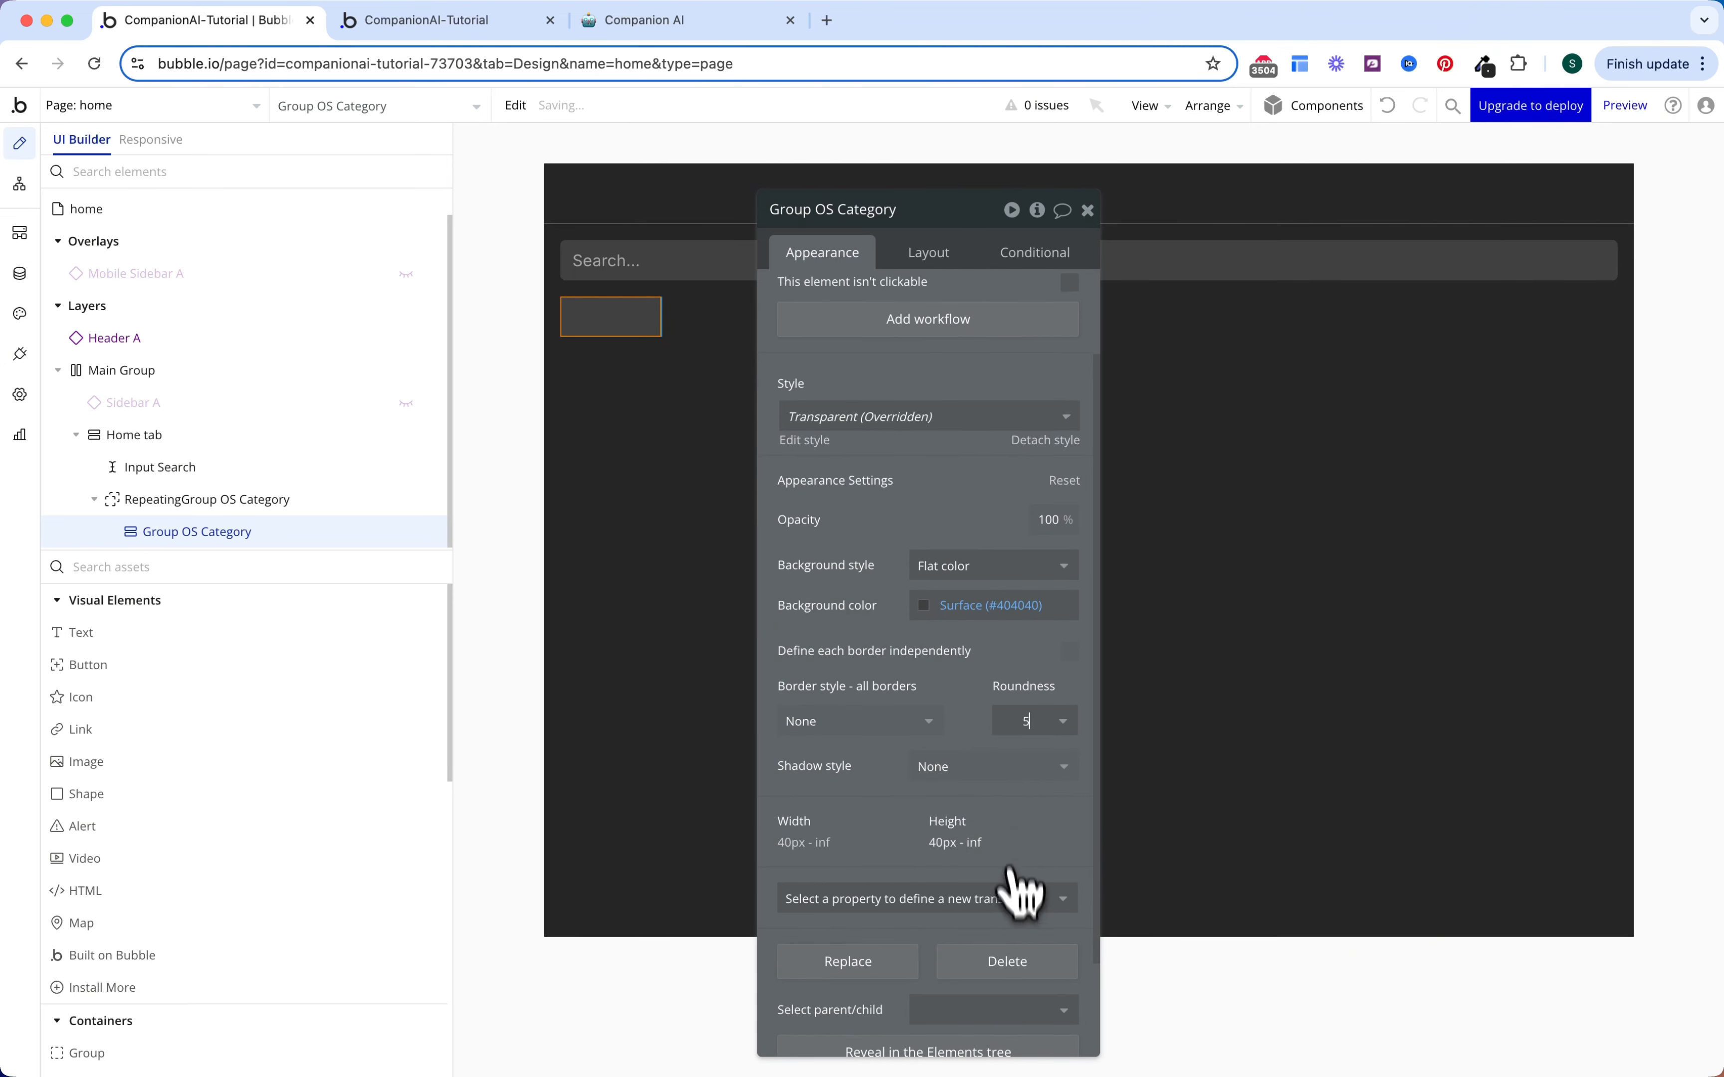
scroll(990, 499, up, 3)
Step: Set the group's padding to 16 and its side margins to 4
click(935, 255)
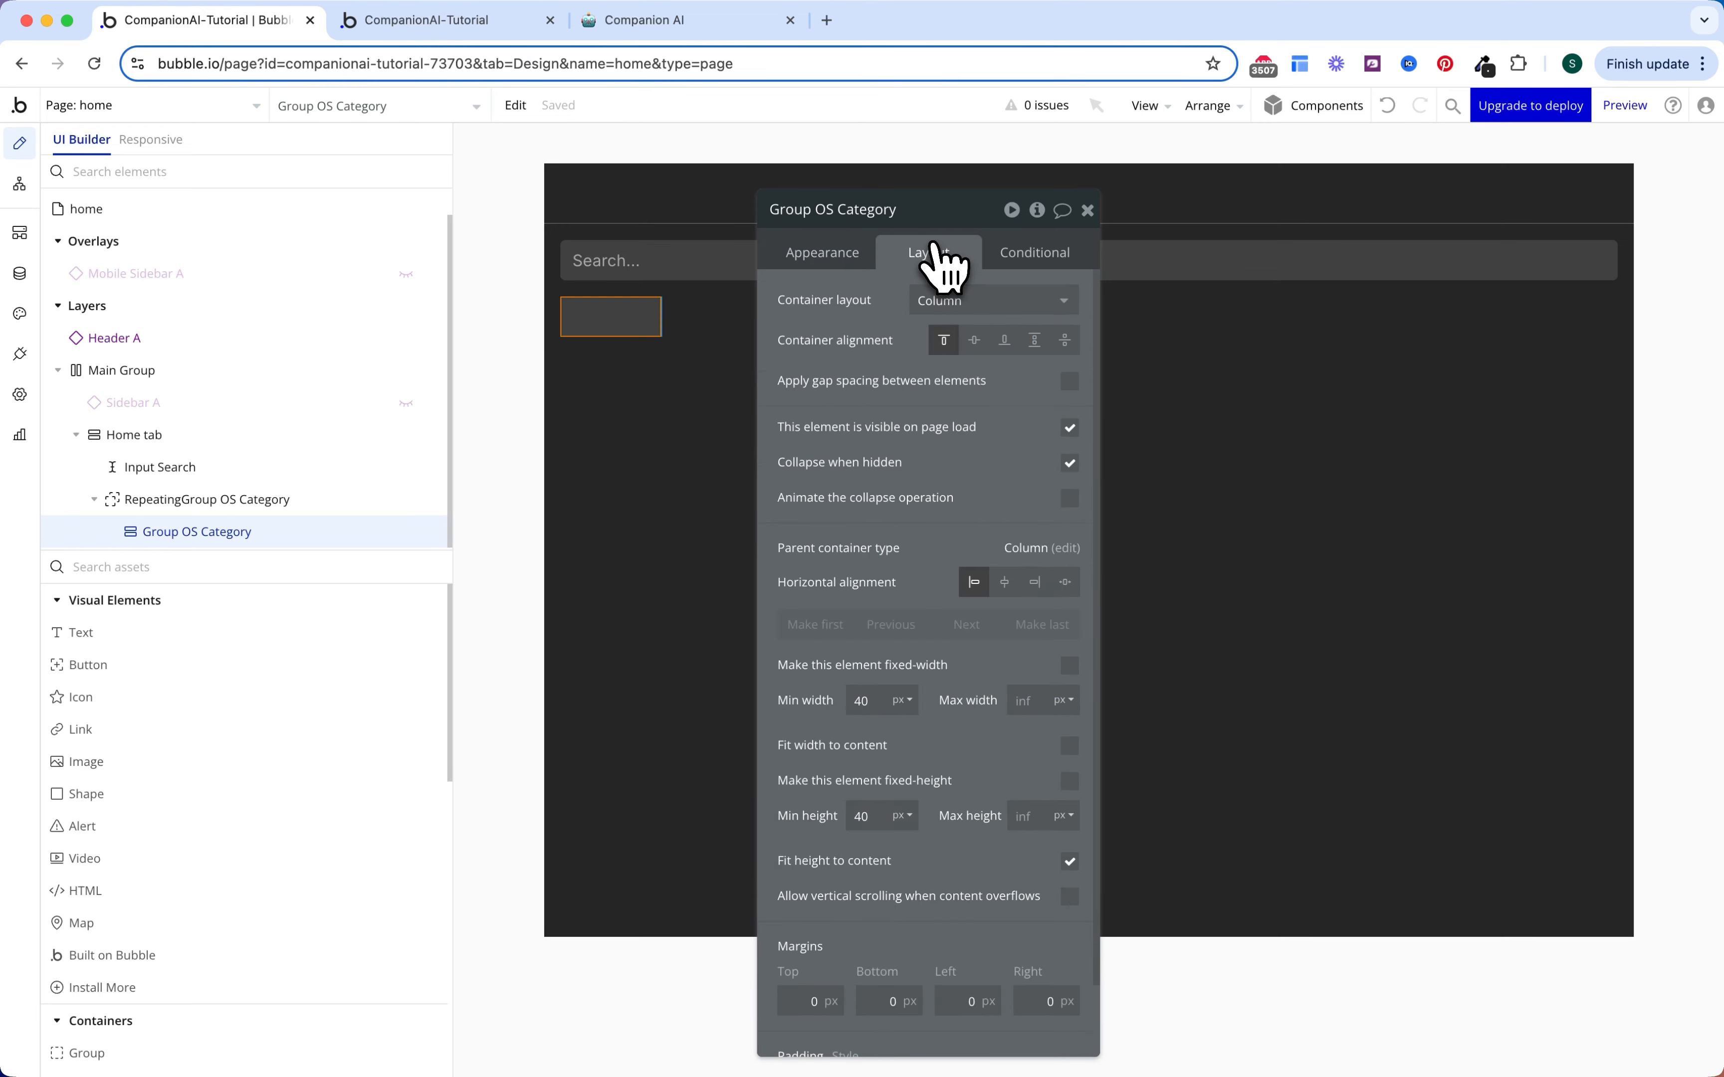
scroll(912, 499, down, 2)
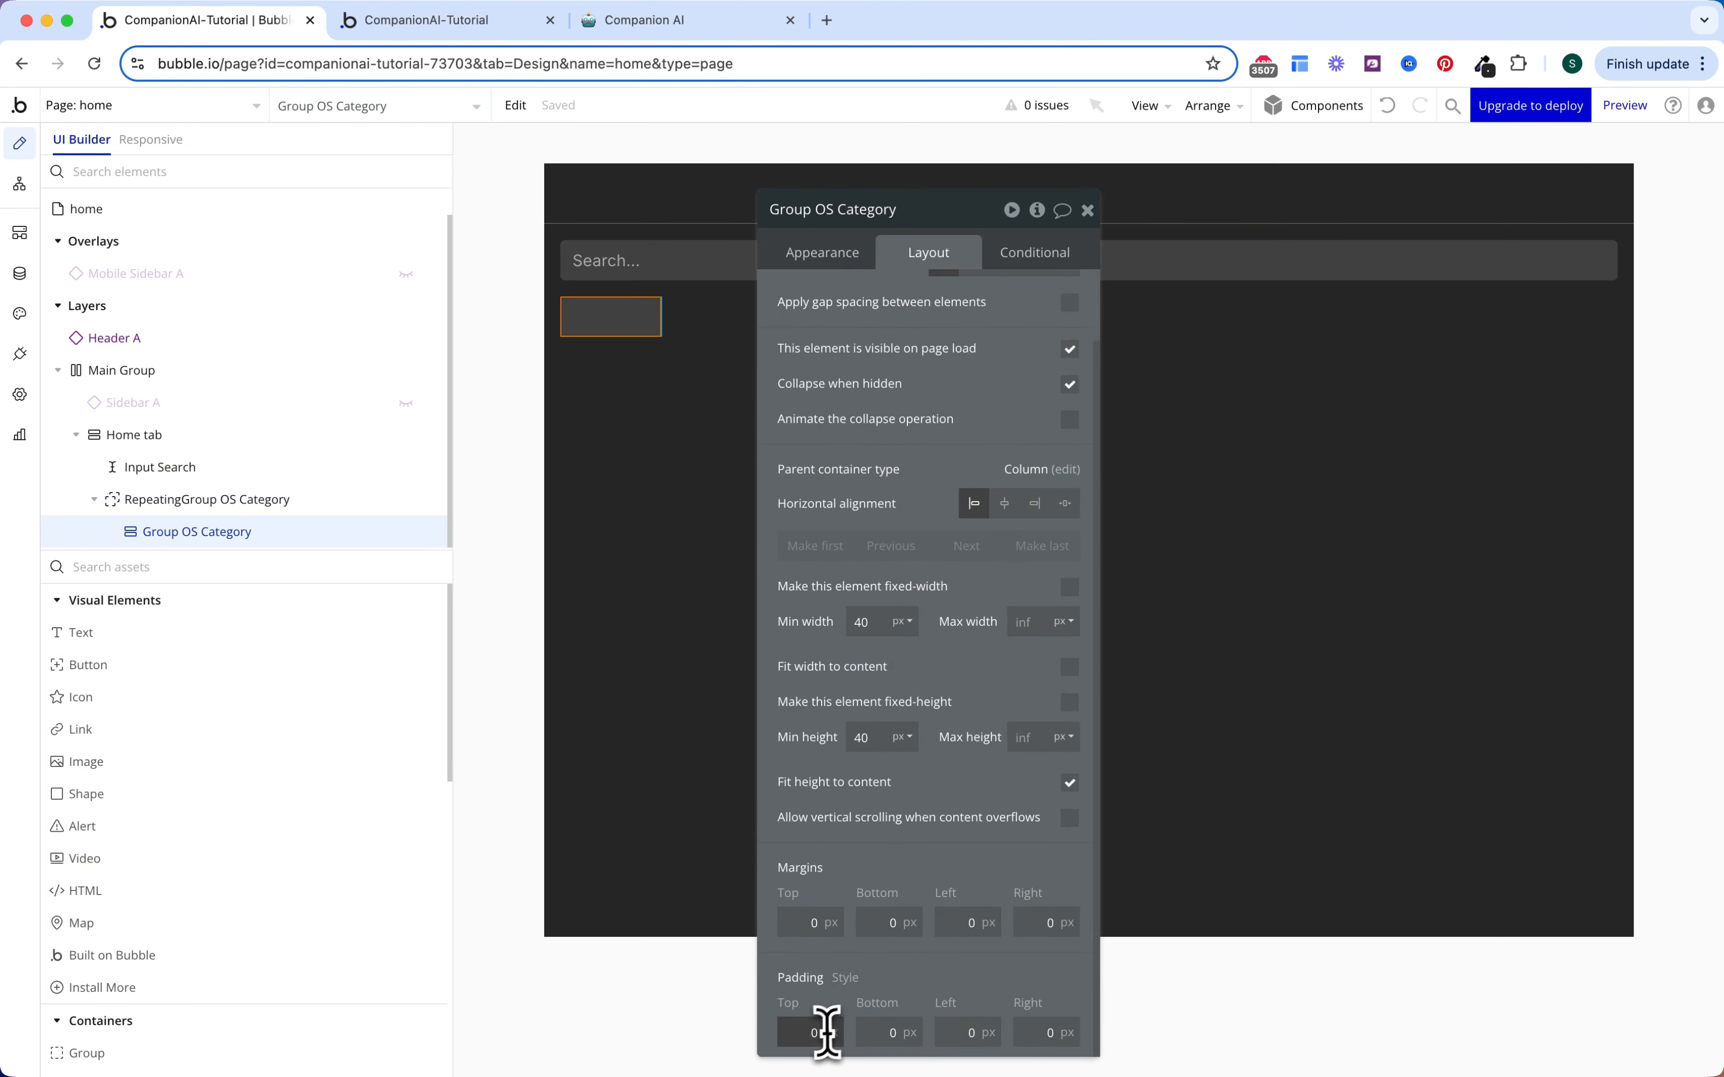
key(Tab)
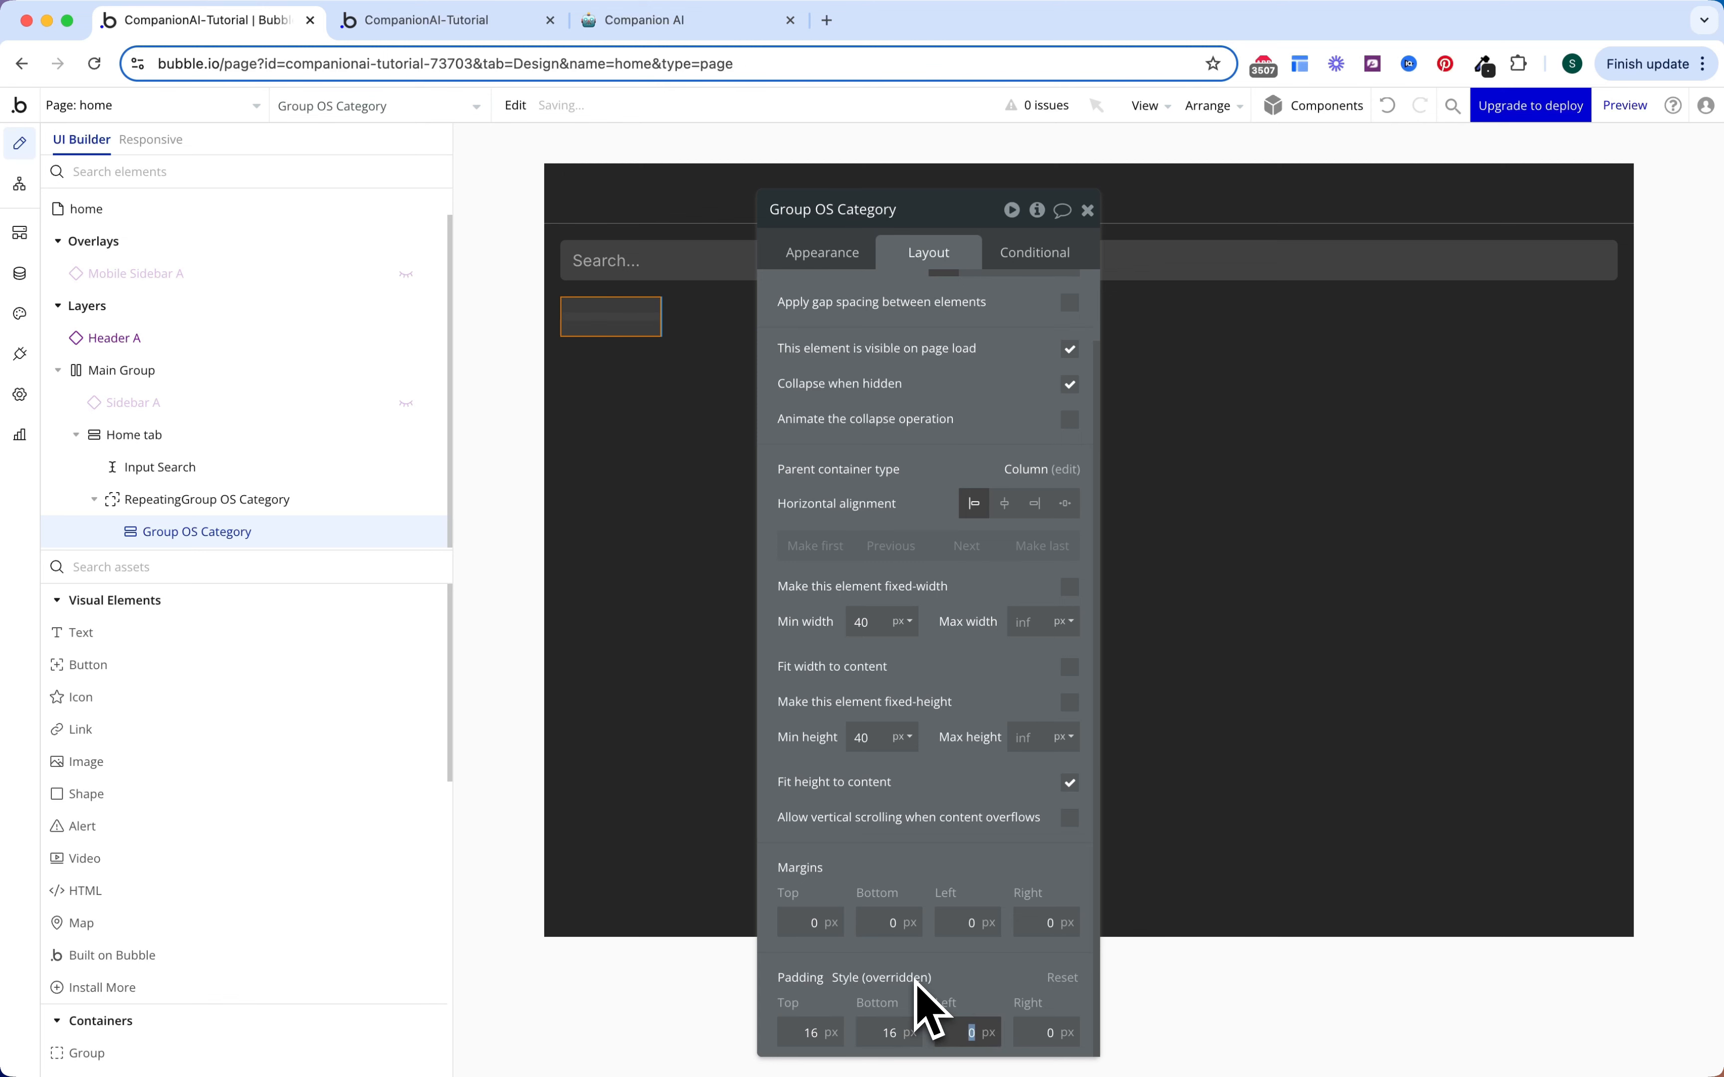
key(Tab)
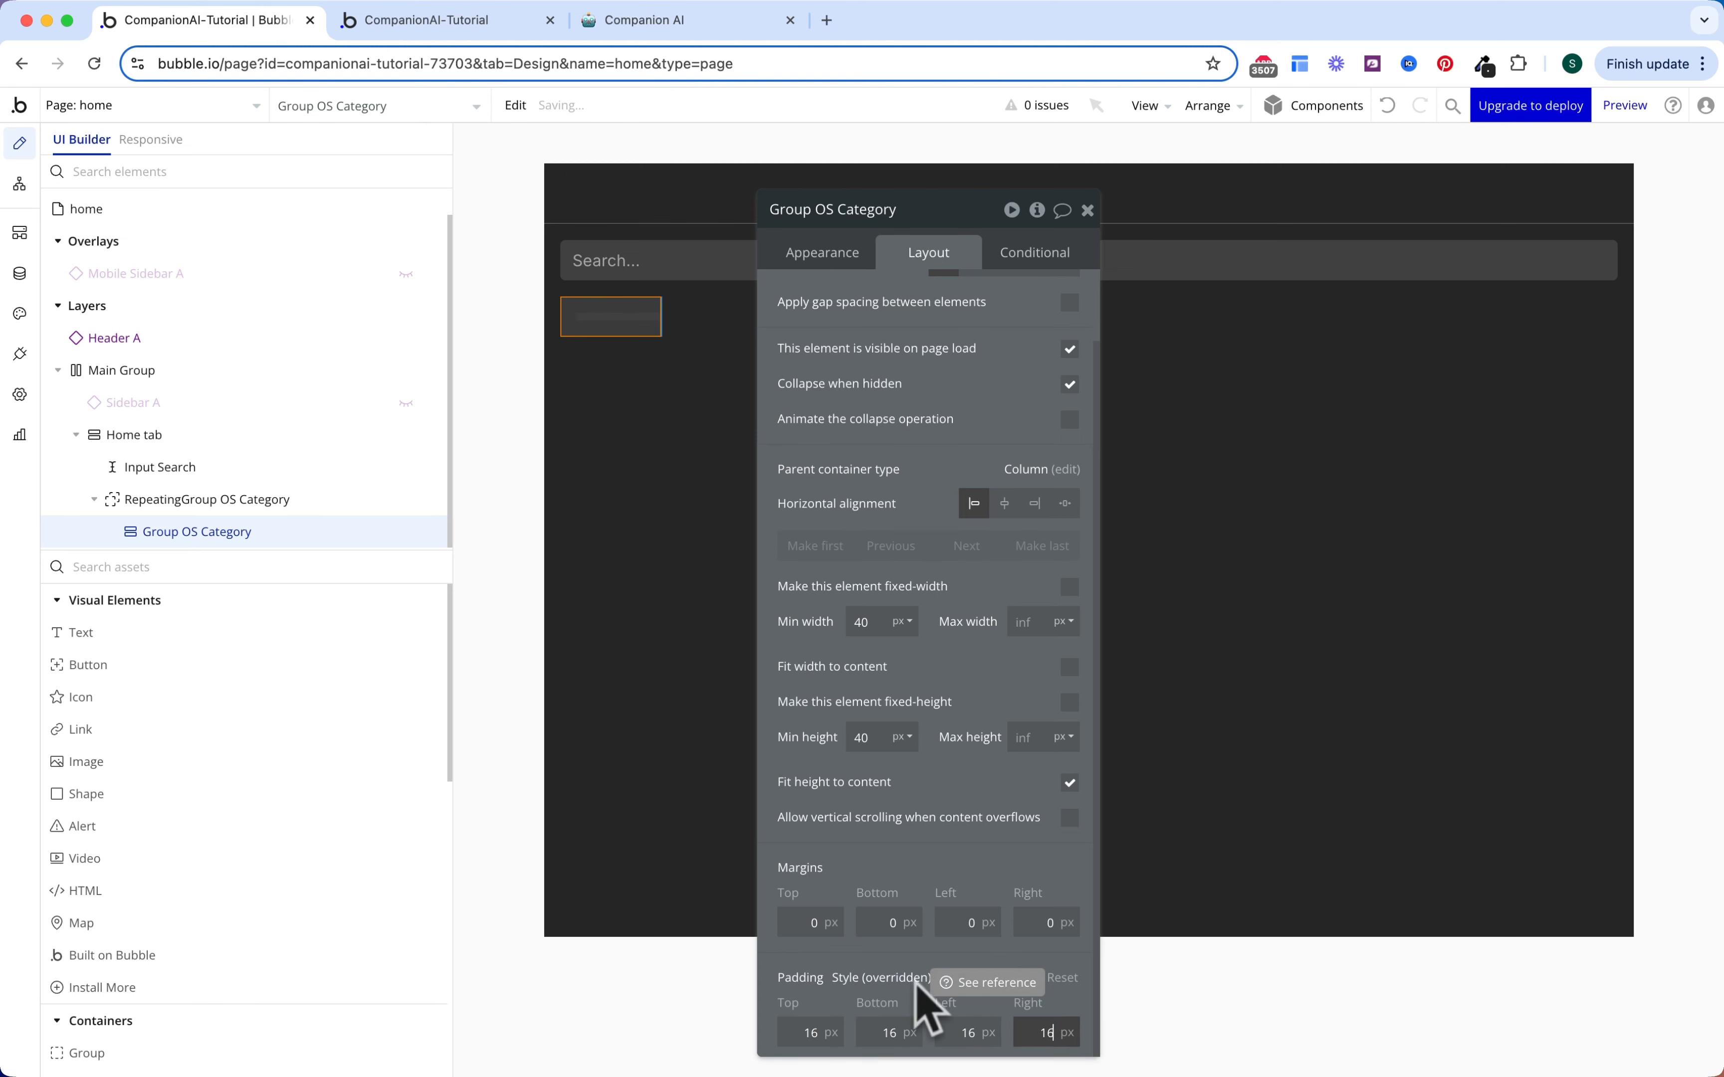
click(1030, 921)
text(4)
scroll(937, 564, up, 2)
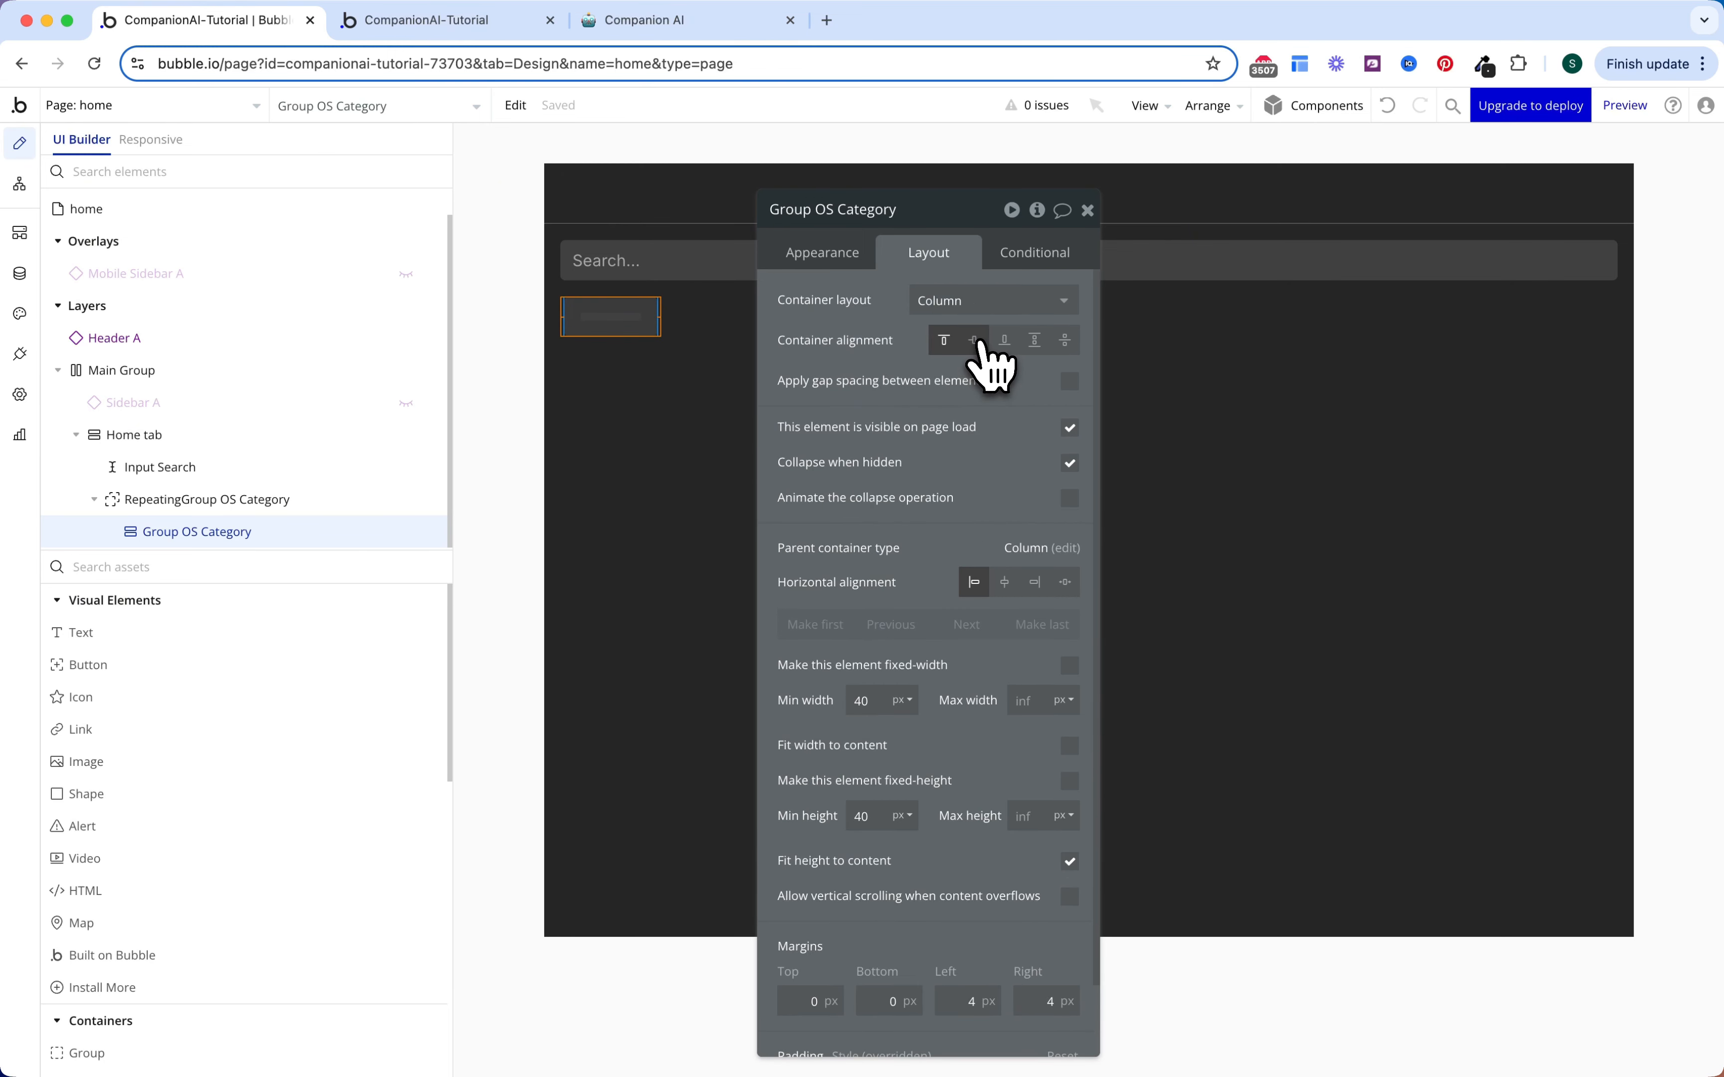
Step: Add a condition giving the chip a Surface grey background when This Group is hovered
click(1050, 254)
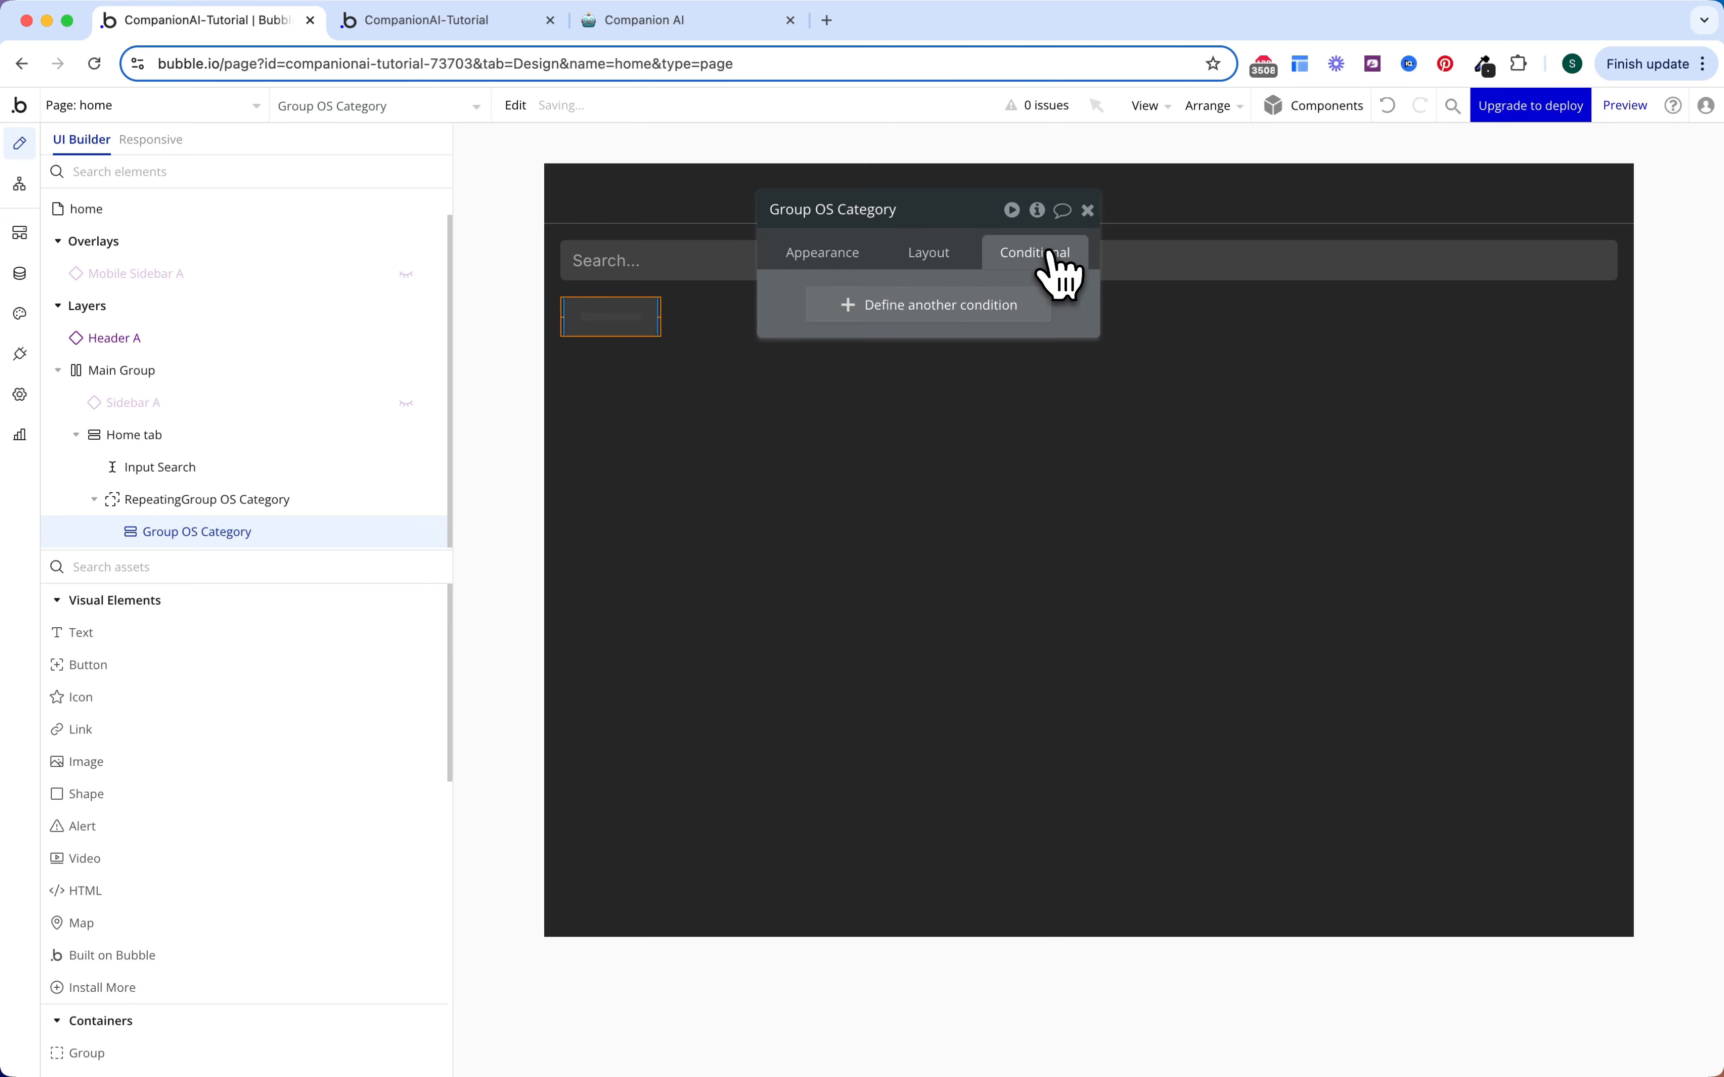
click(952, 306)
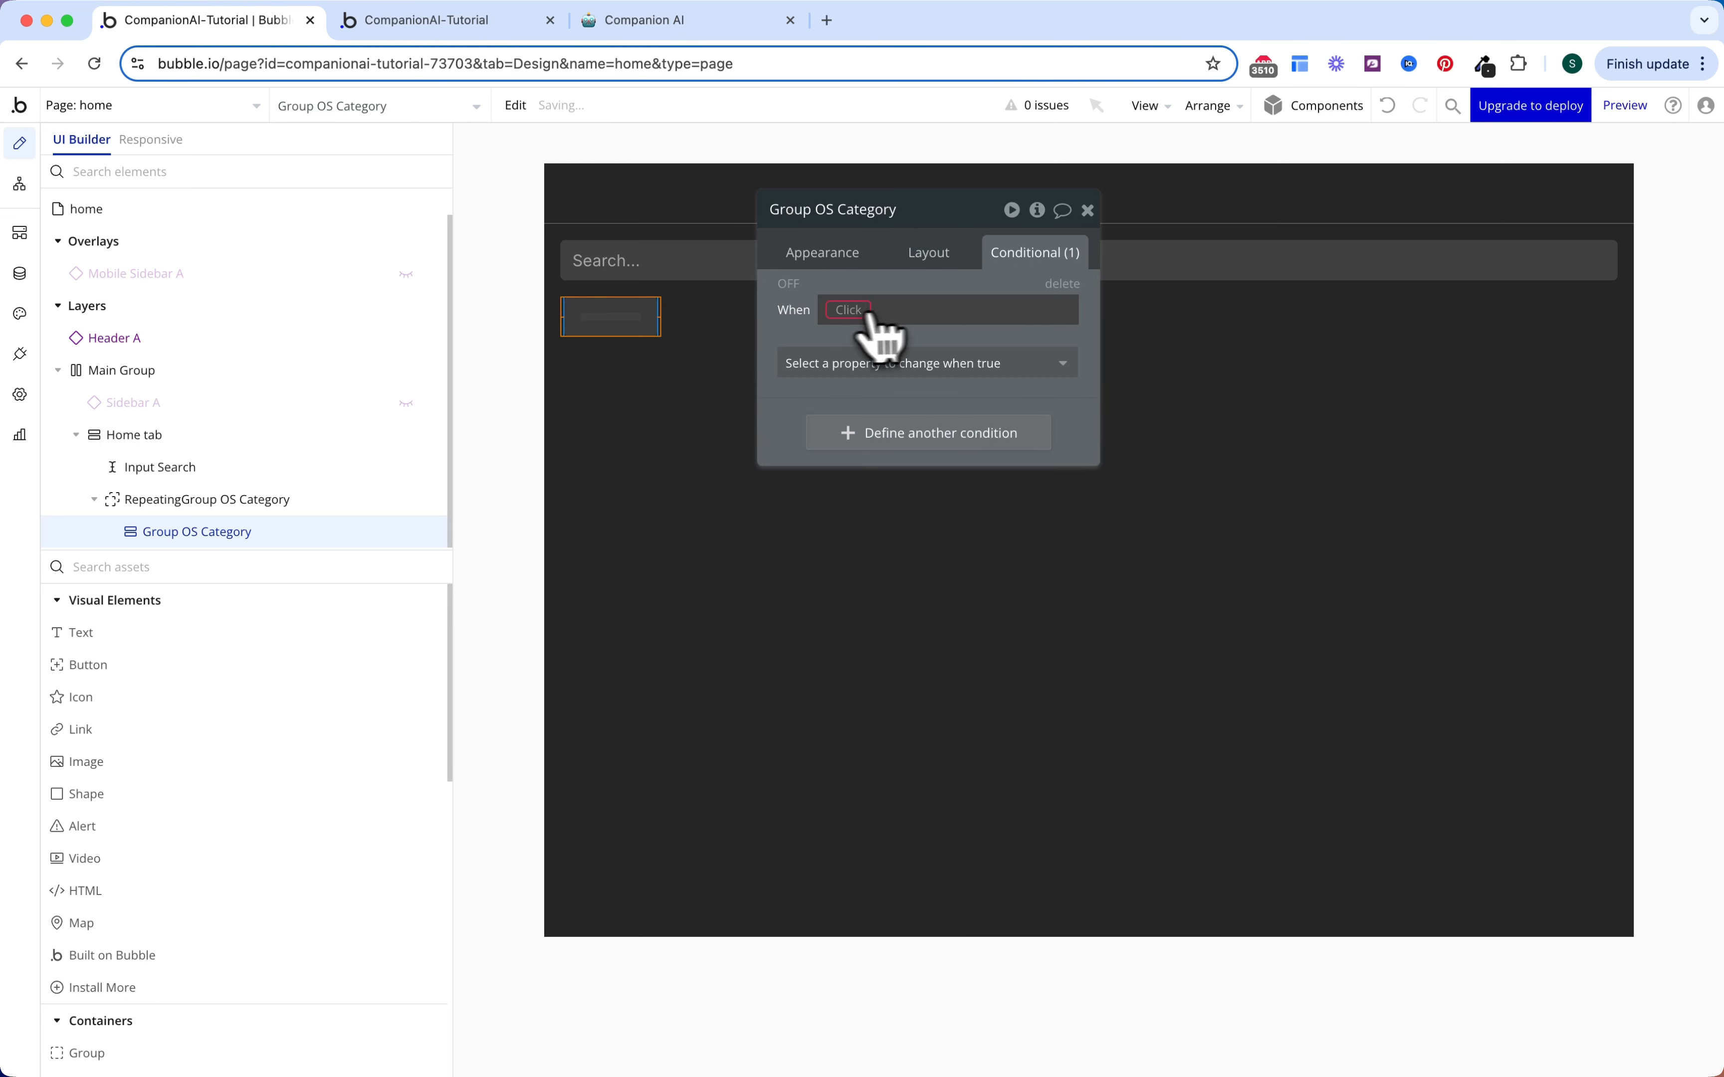
click(866, 314)
click(866, 334)
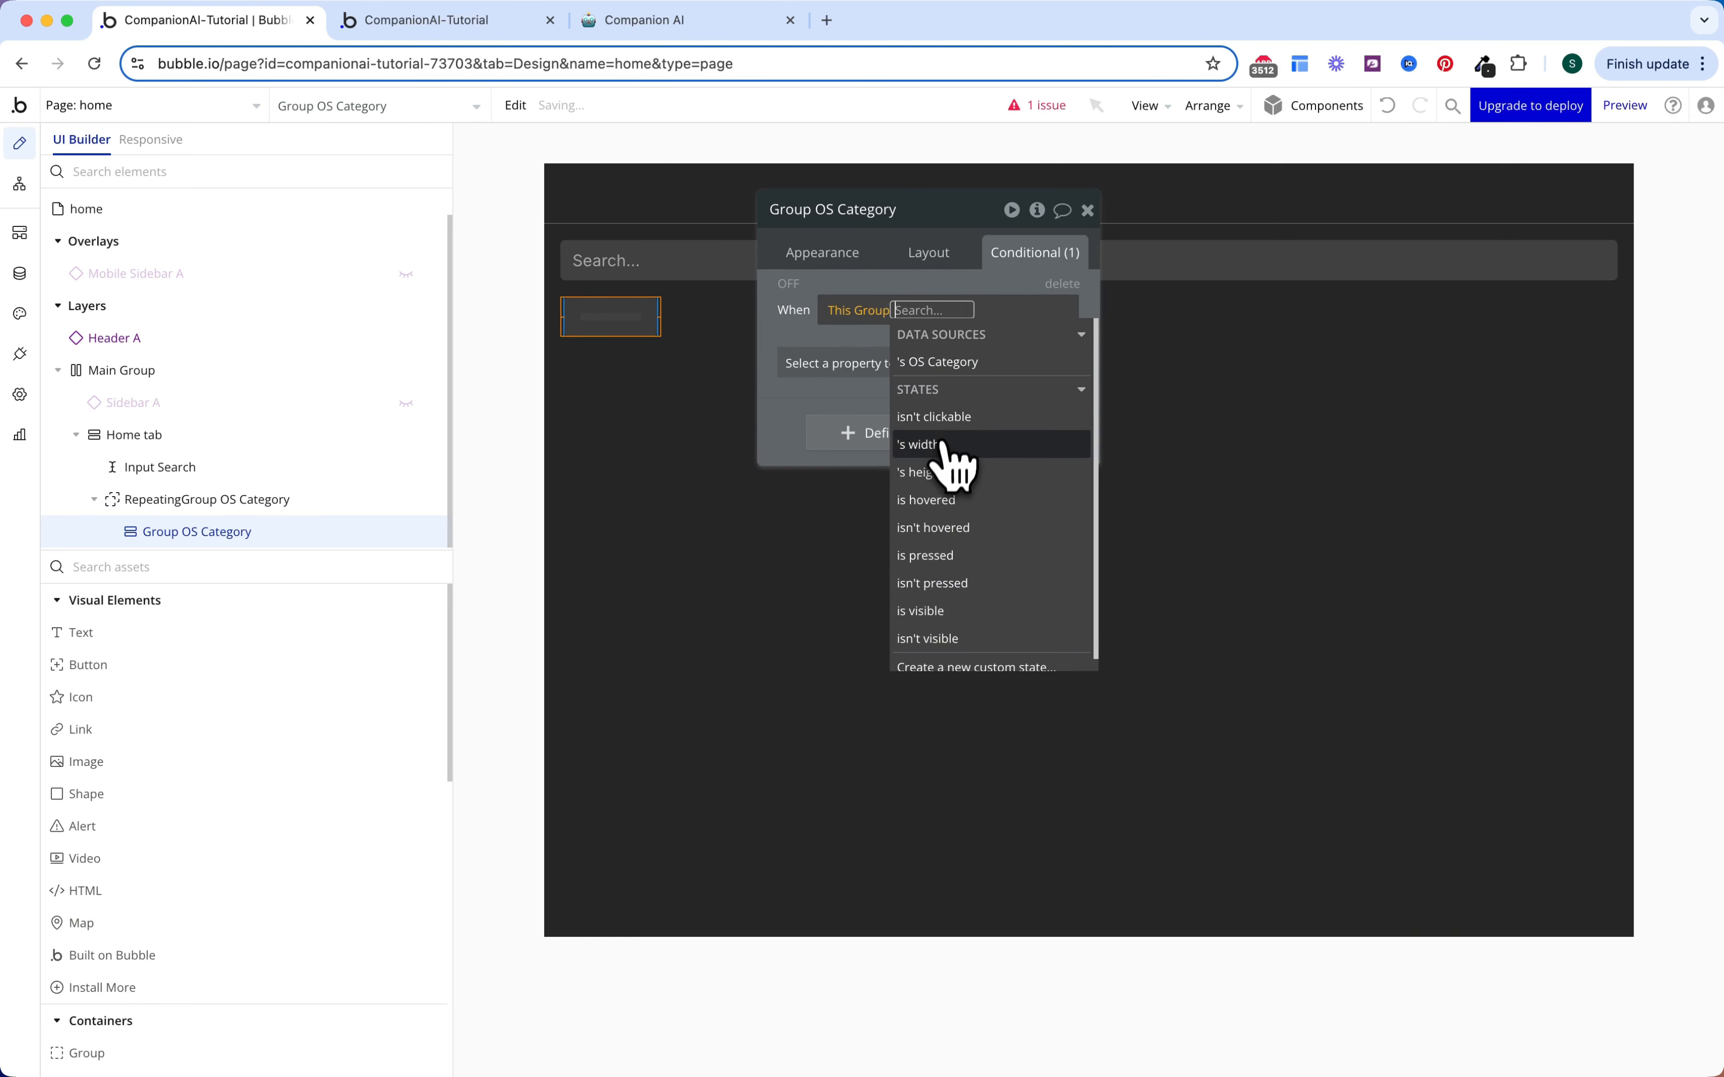
click(930, 500)
click(835, 360)
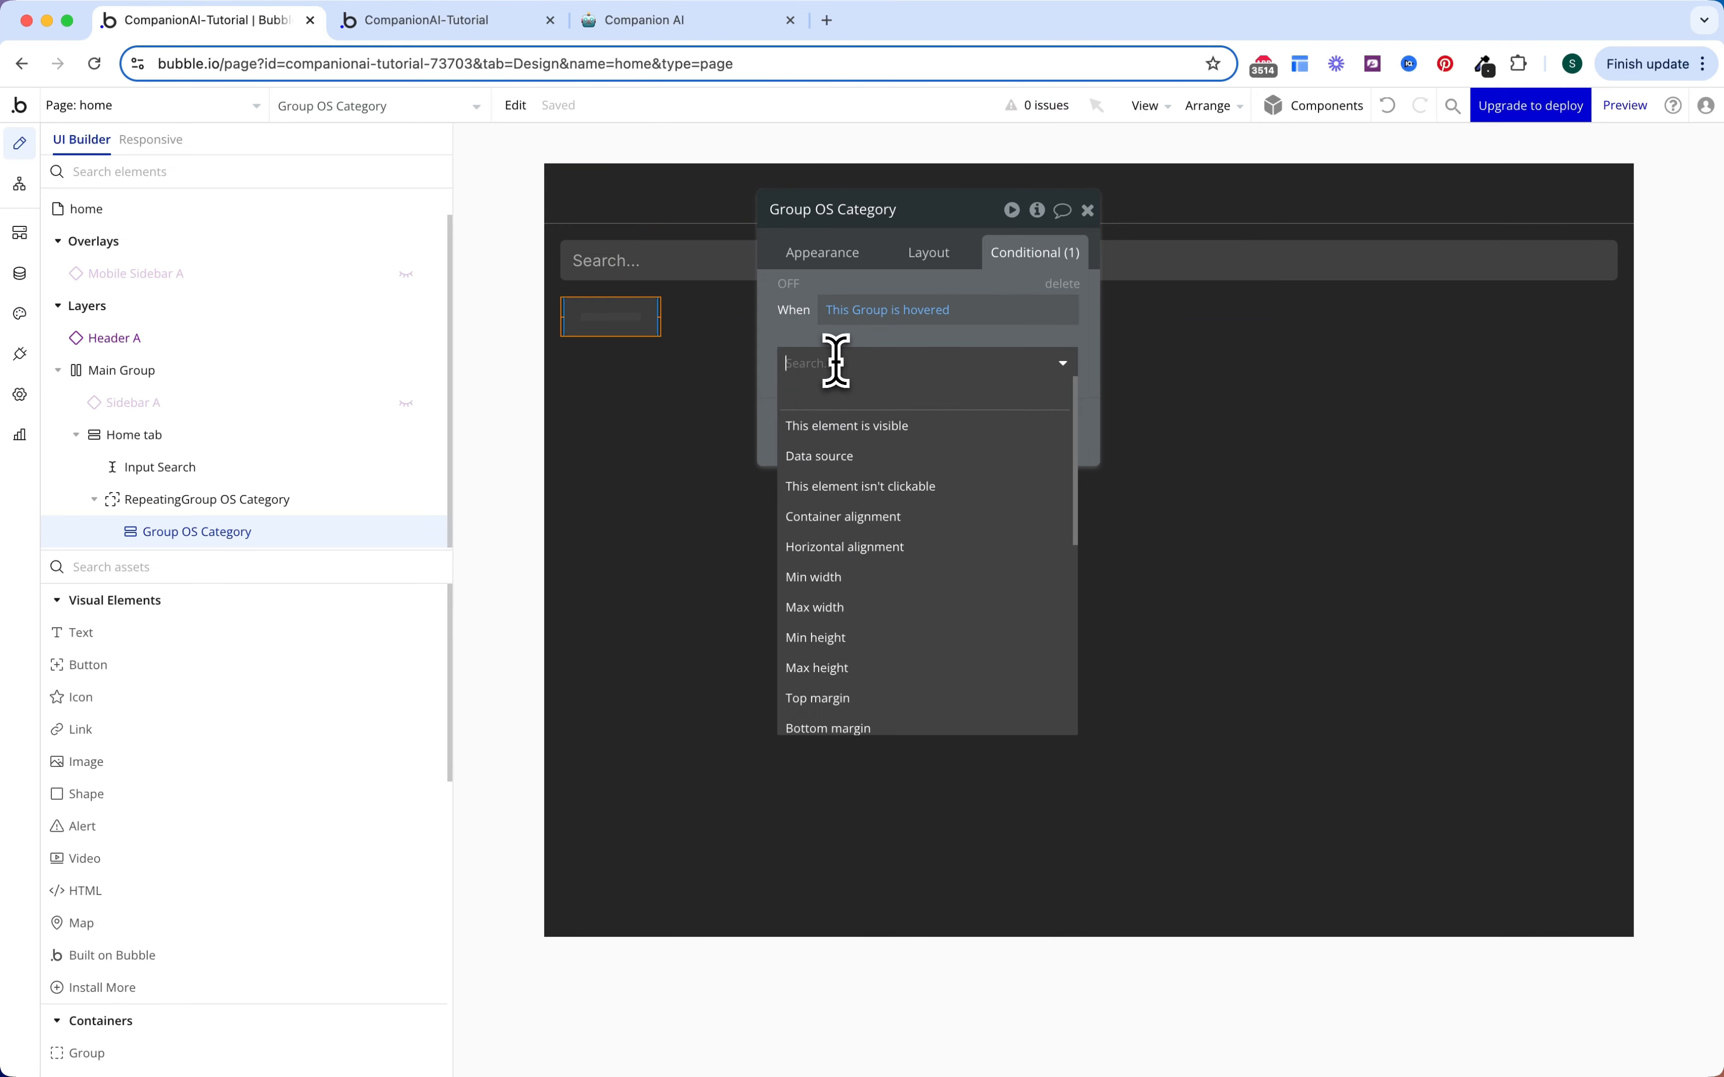
text(bac)
click(881, 456)
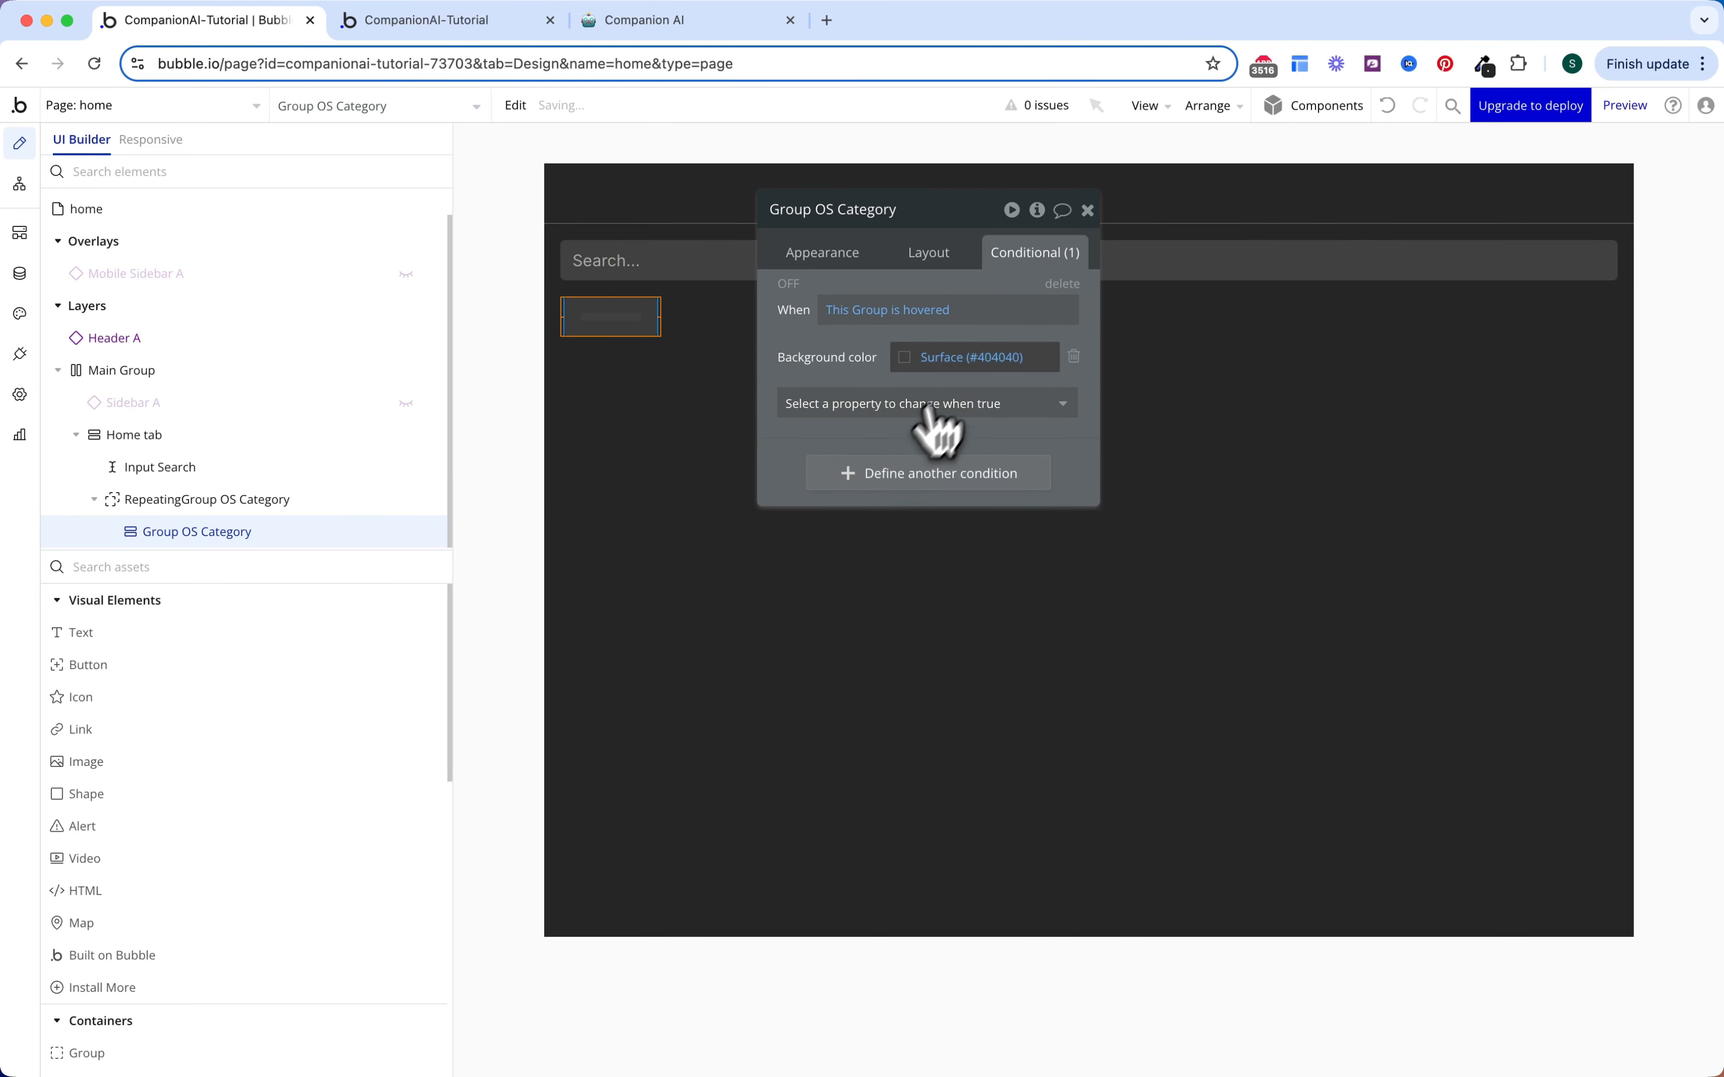
click(945, 359)
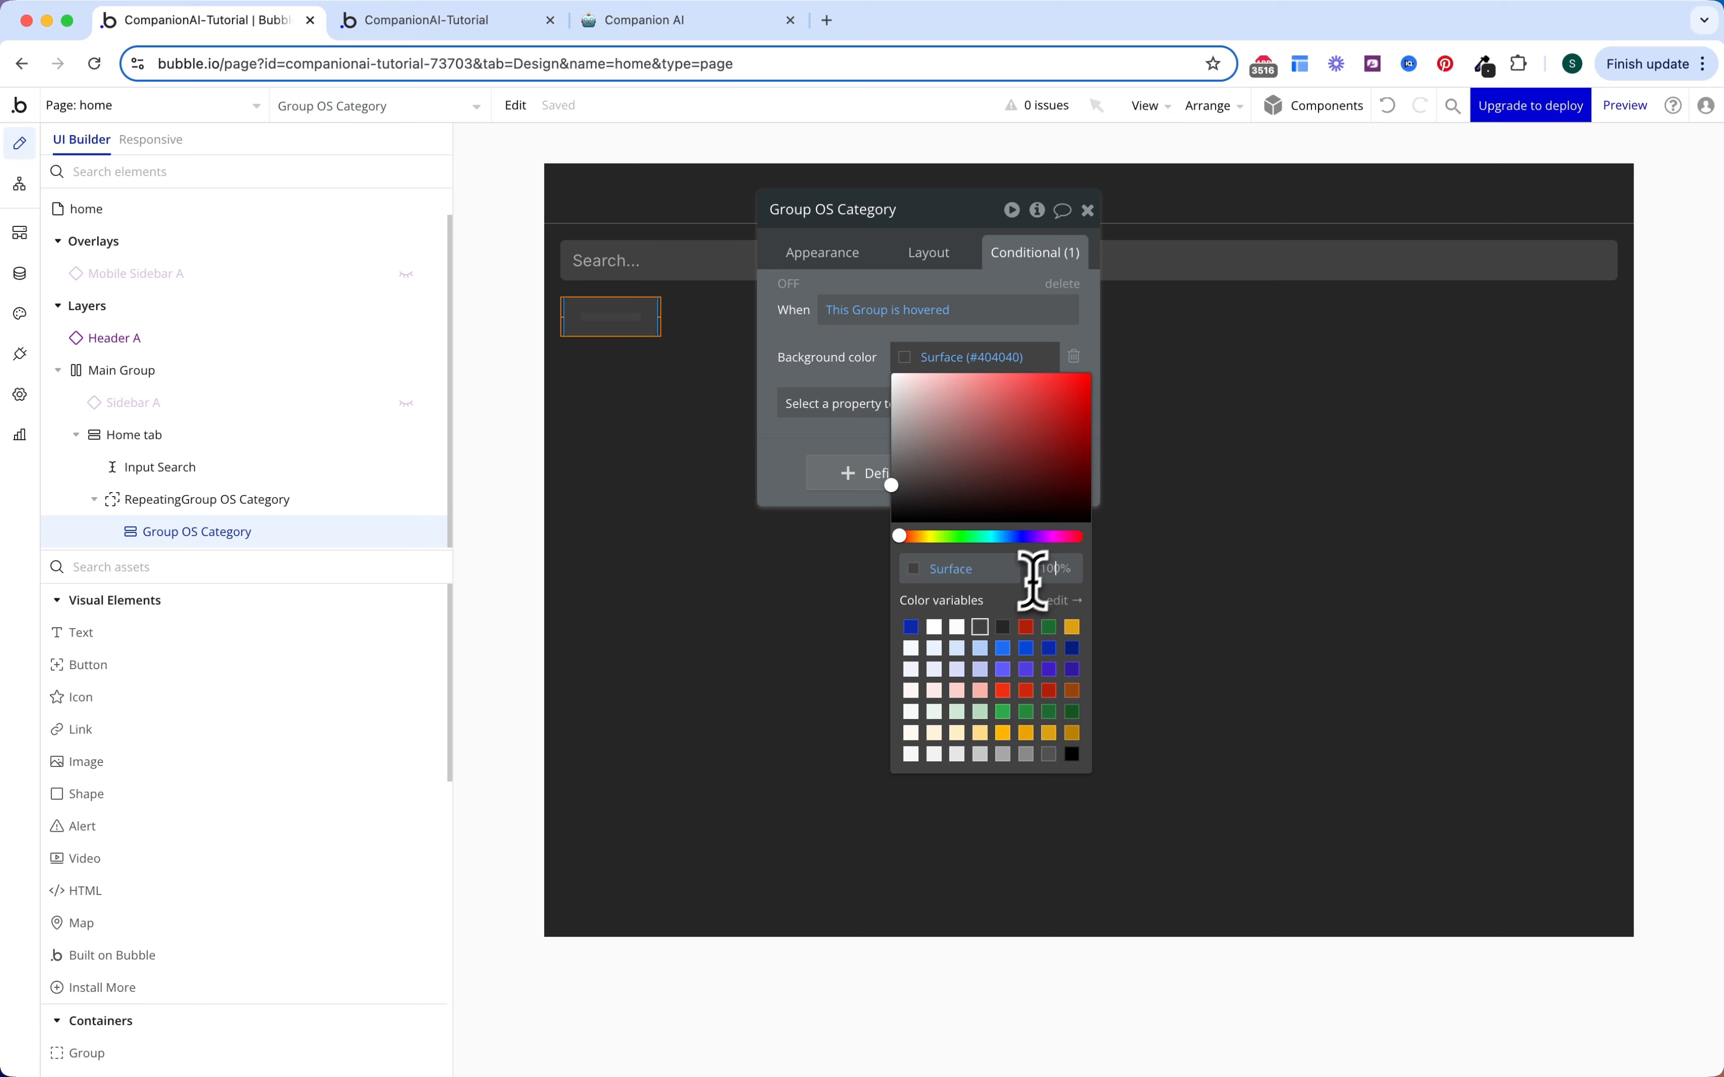
click(862, 346)
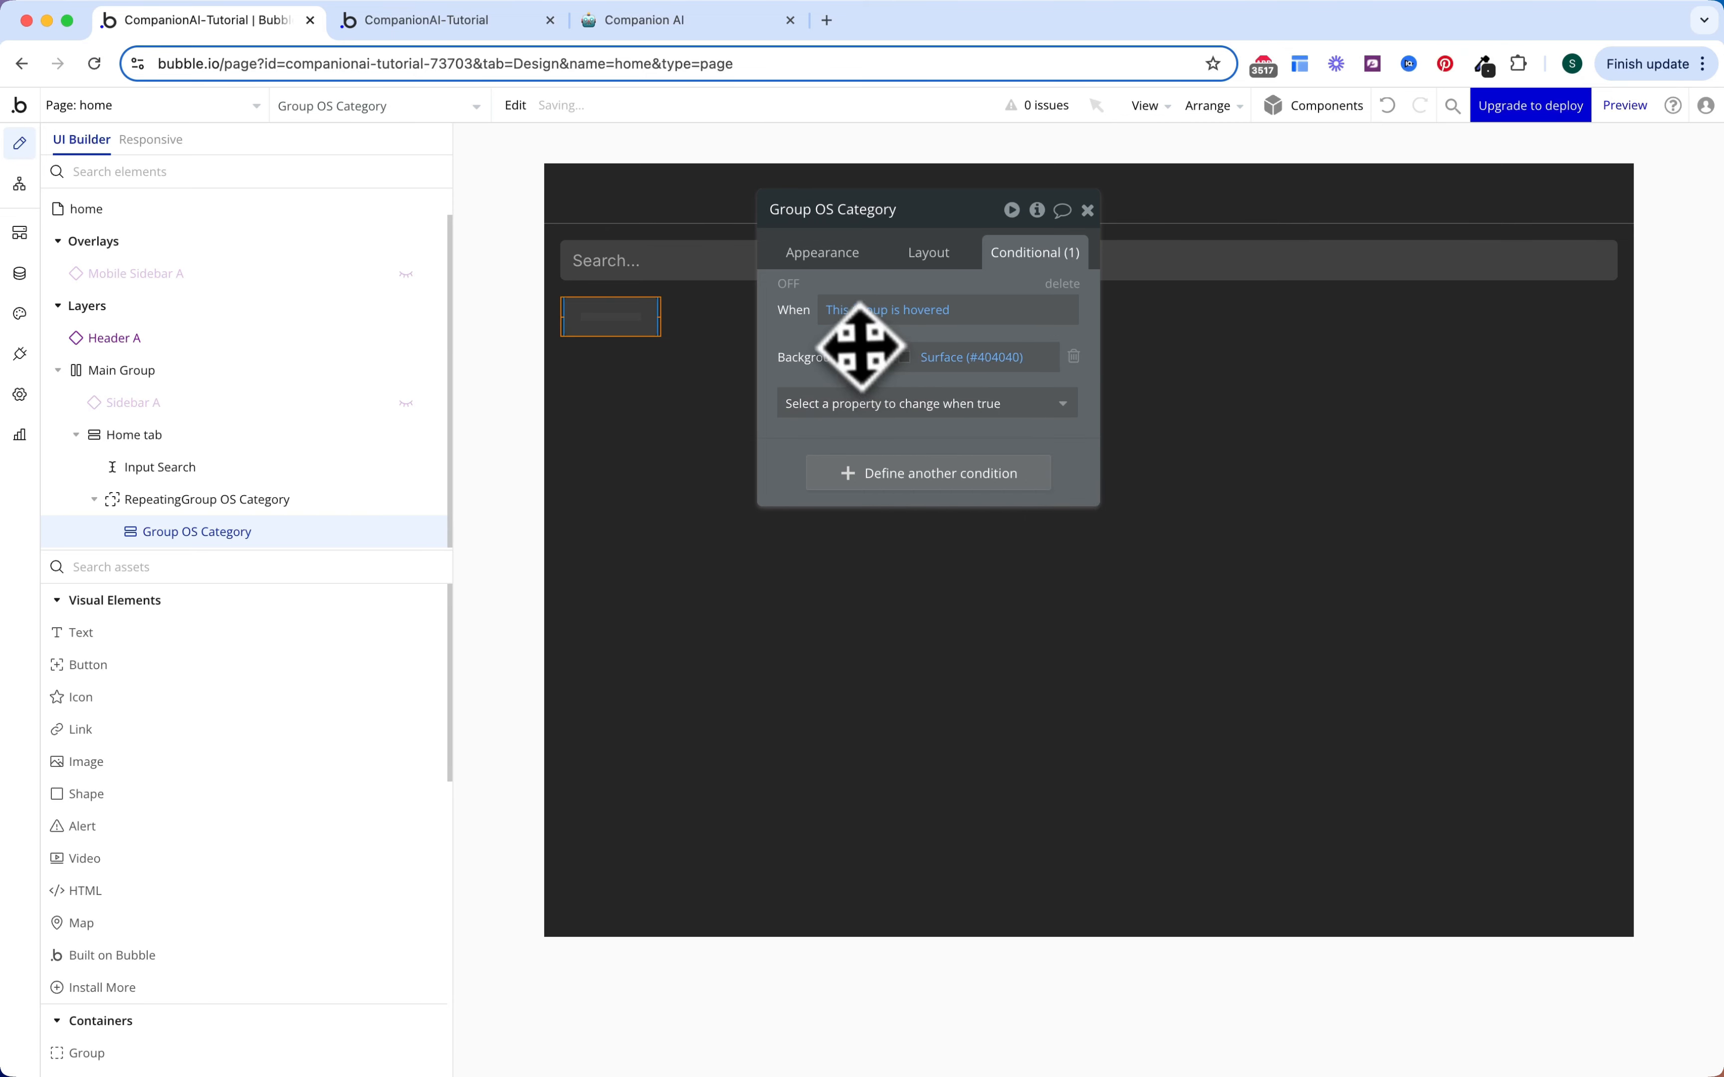
Step: Add a second condition: Get category from page URL is Current cell's OS Category's Display
click(882, 471)
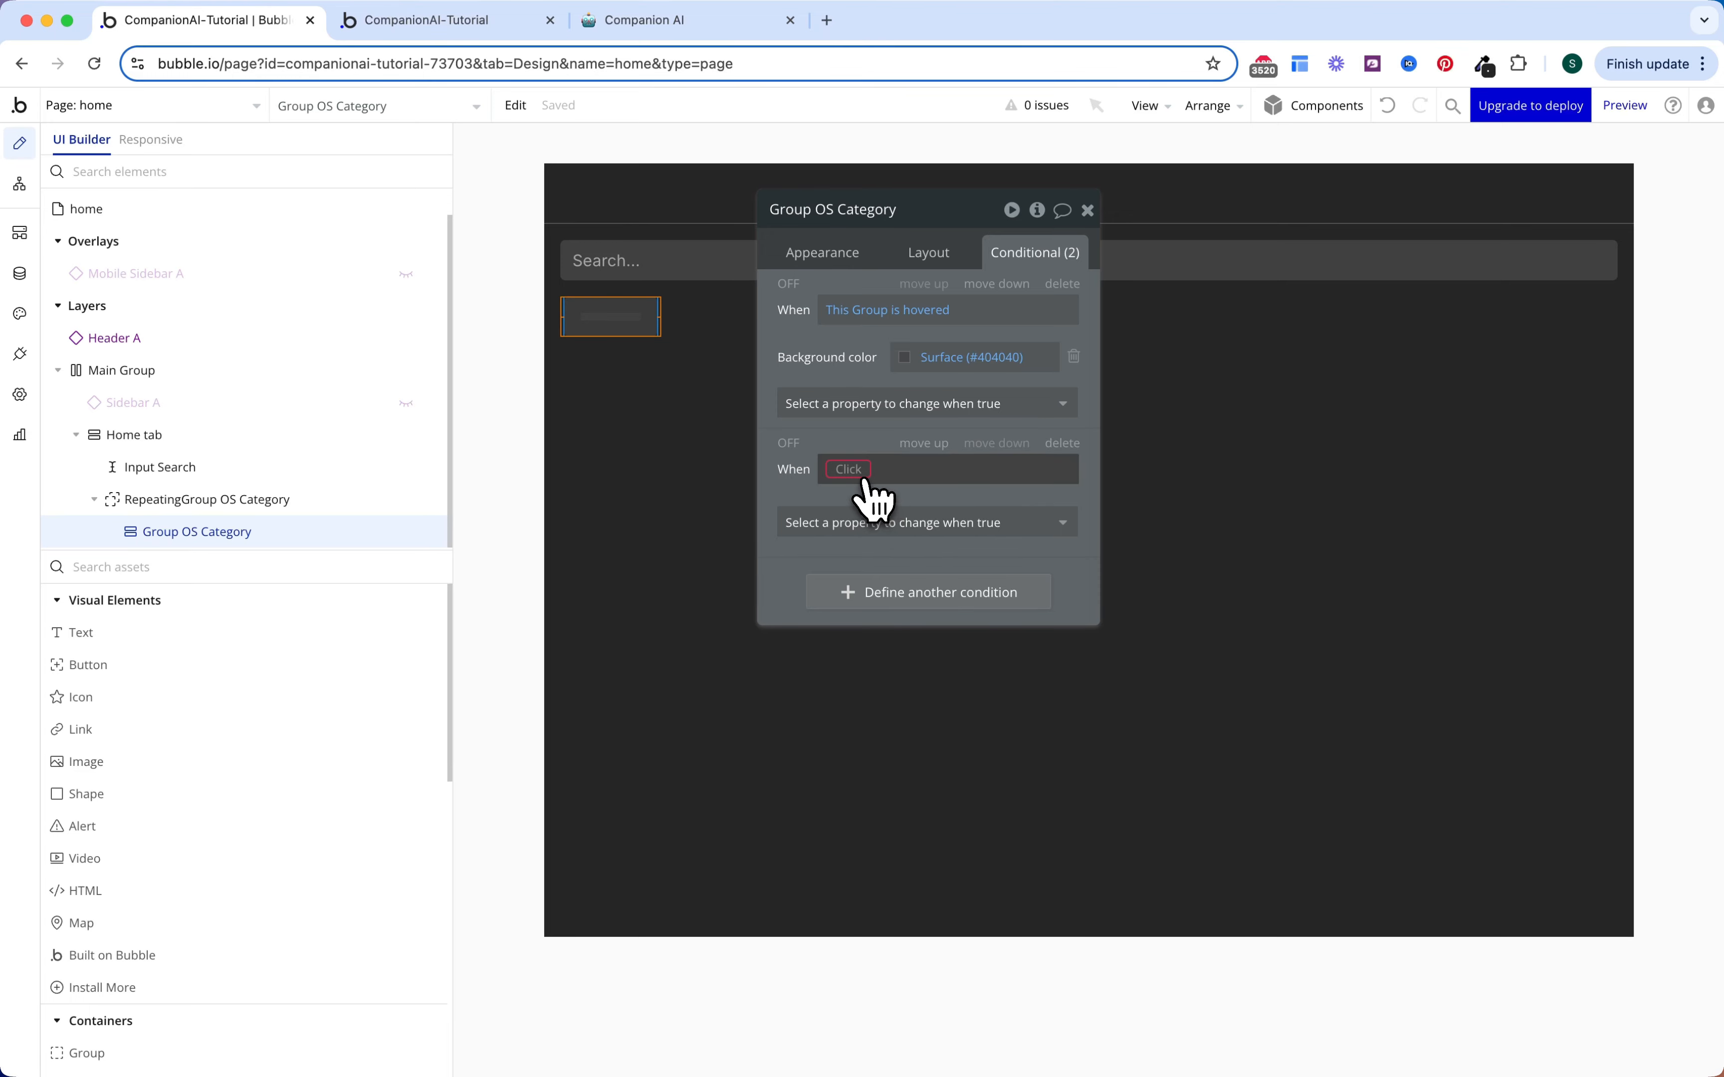
click(855, 471)
text(get)
click(899, 604)
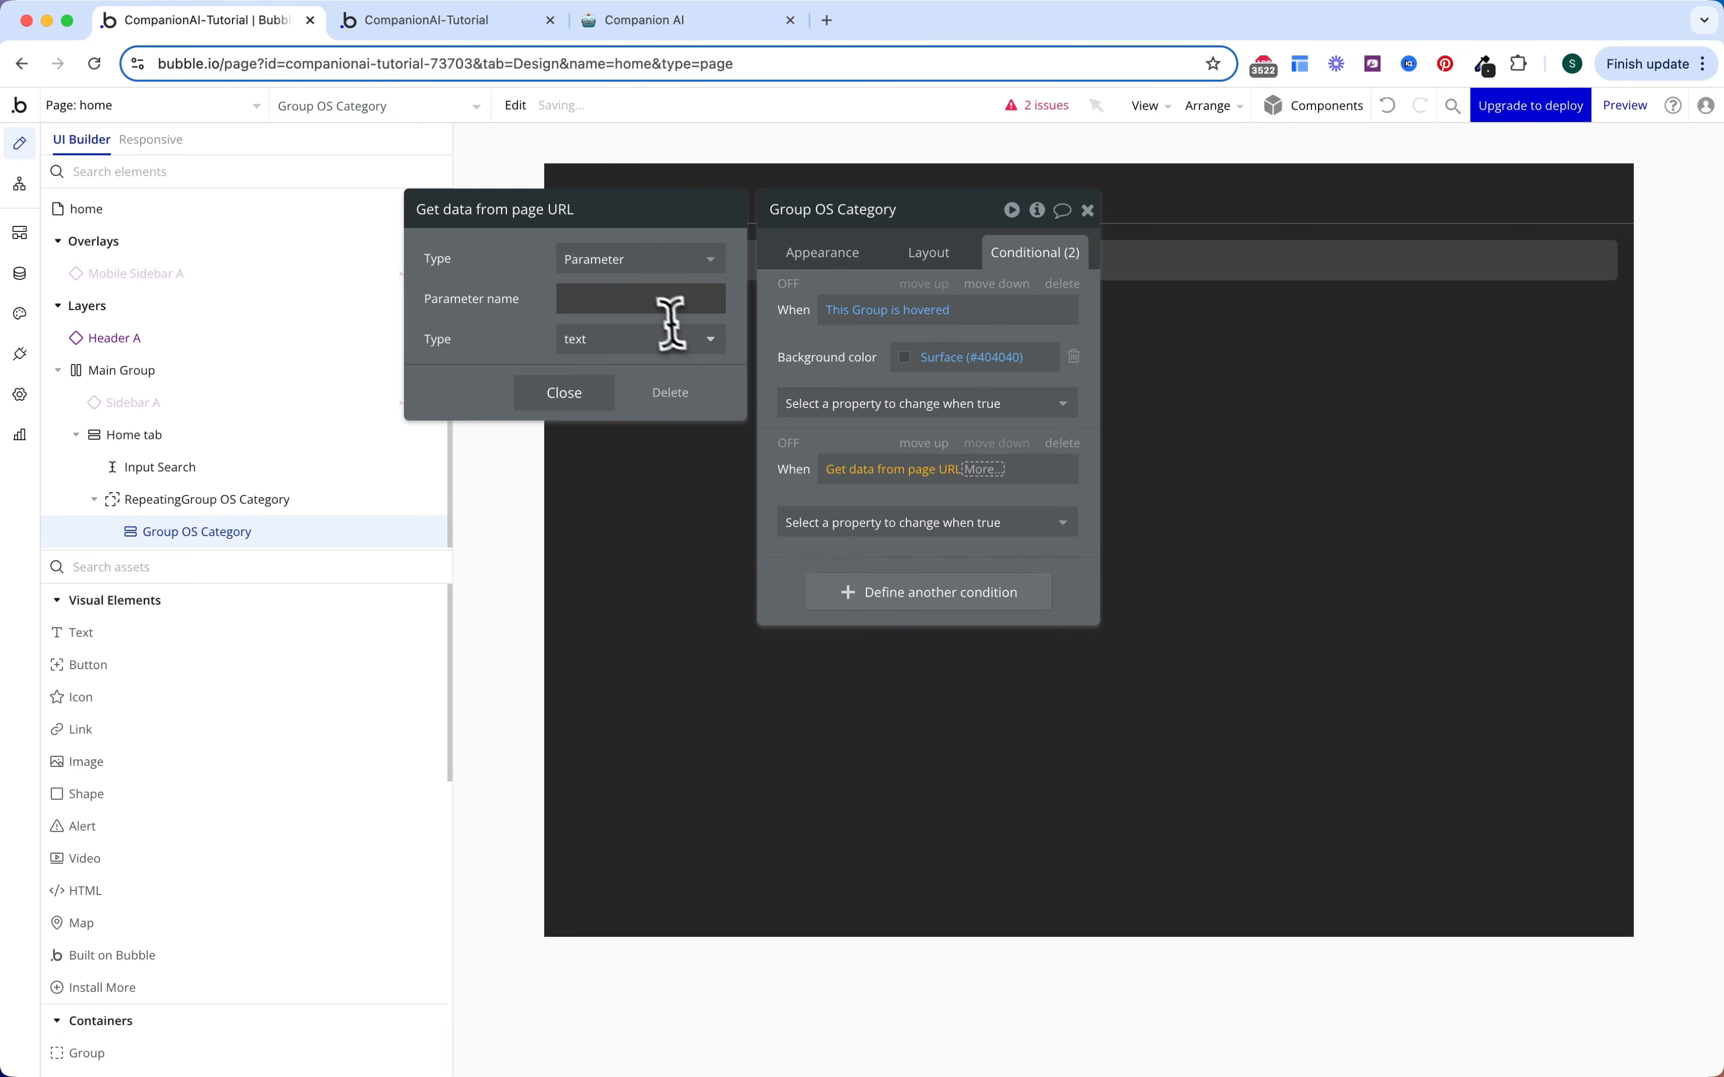
click(657, 305)
text(category)
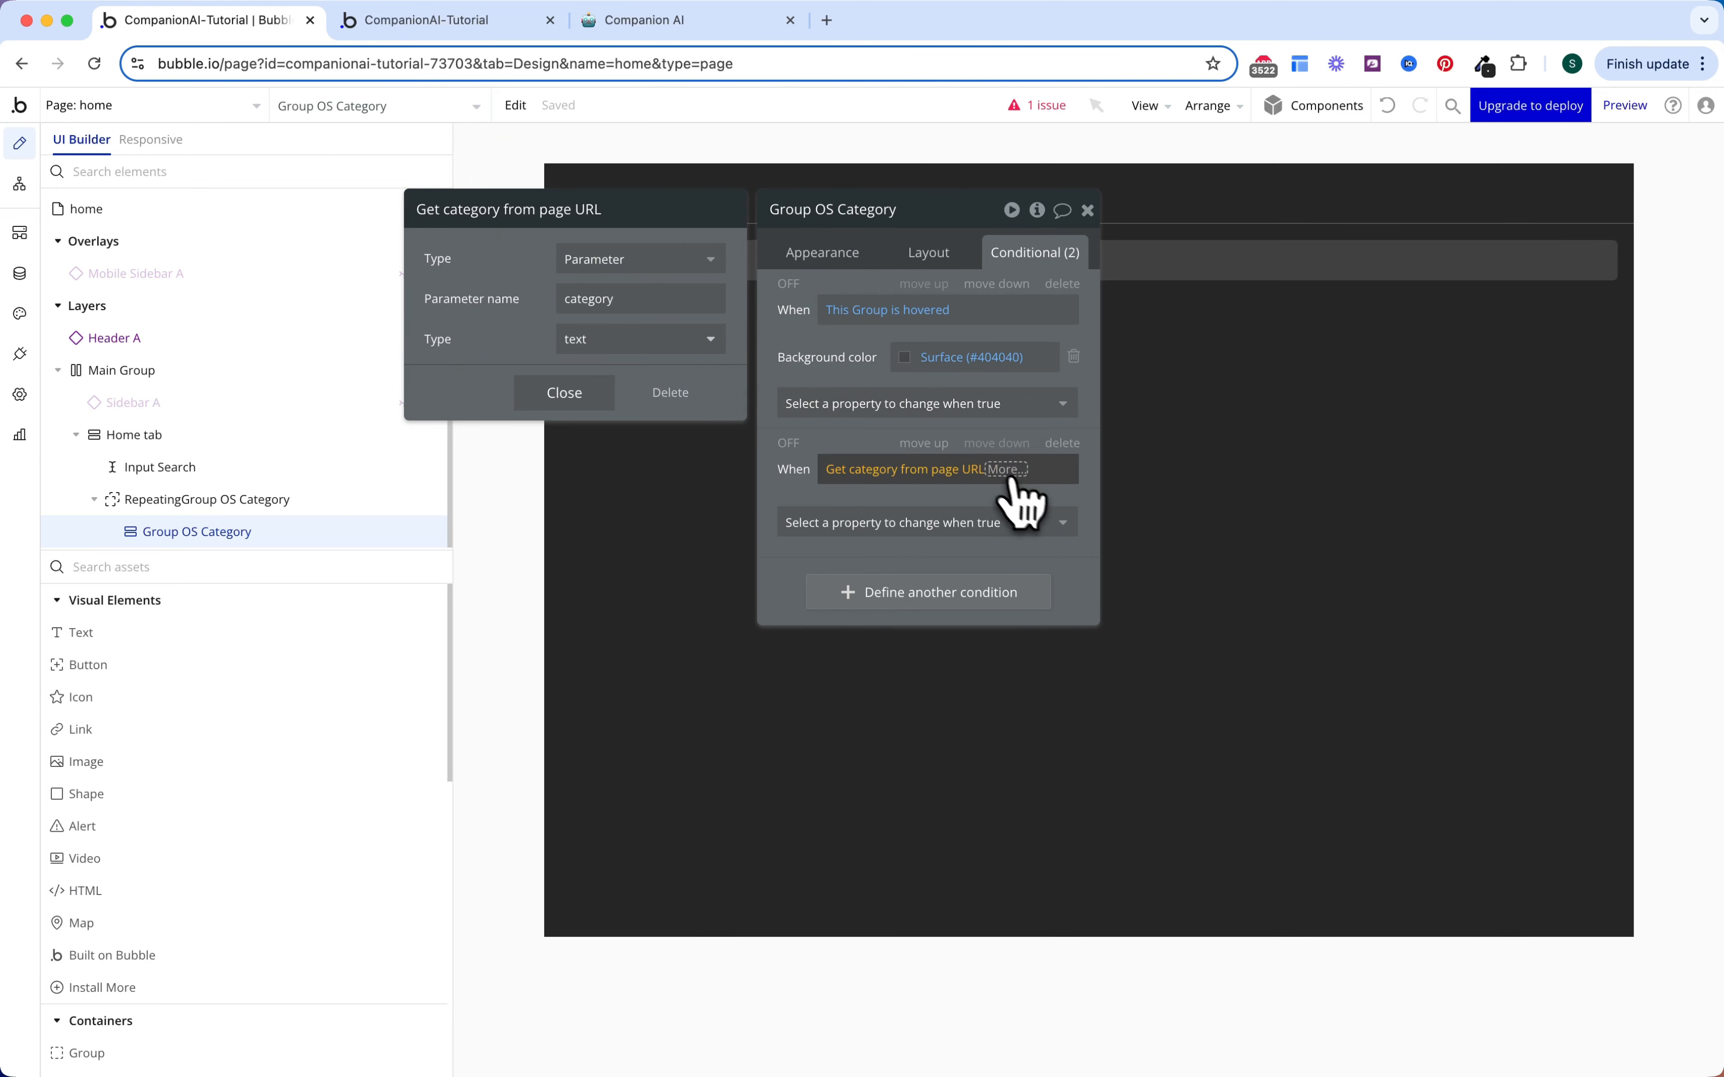
click(1007, 469)
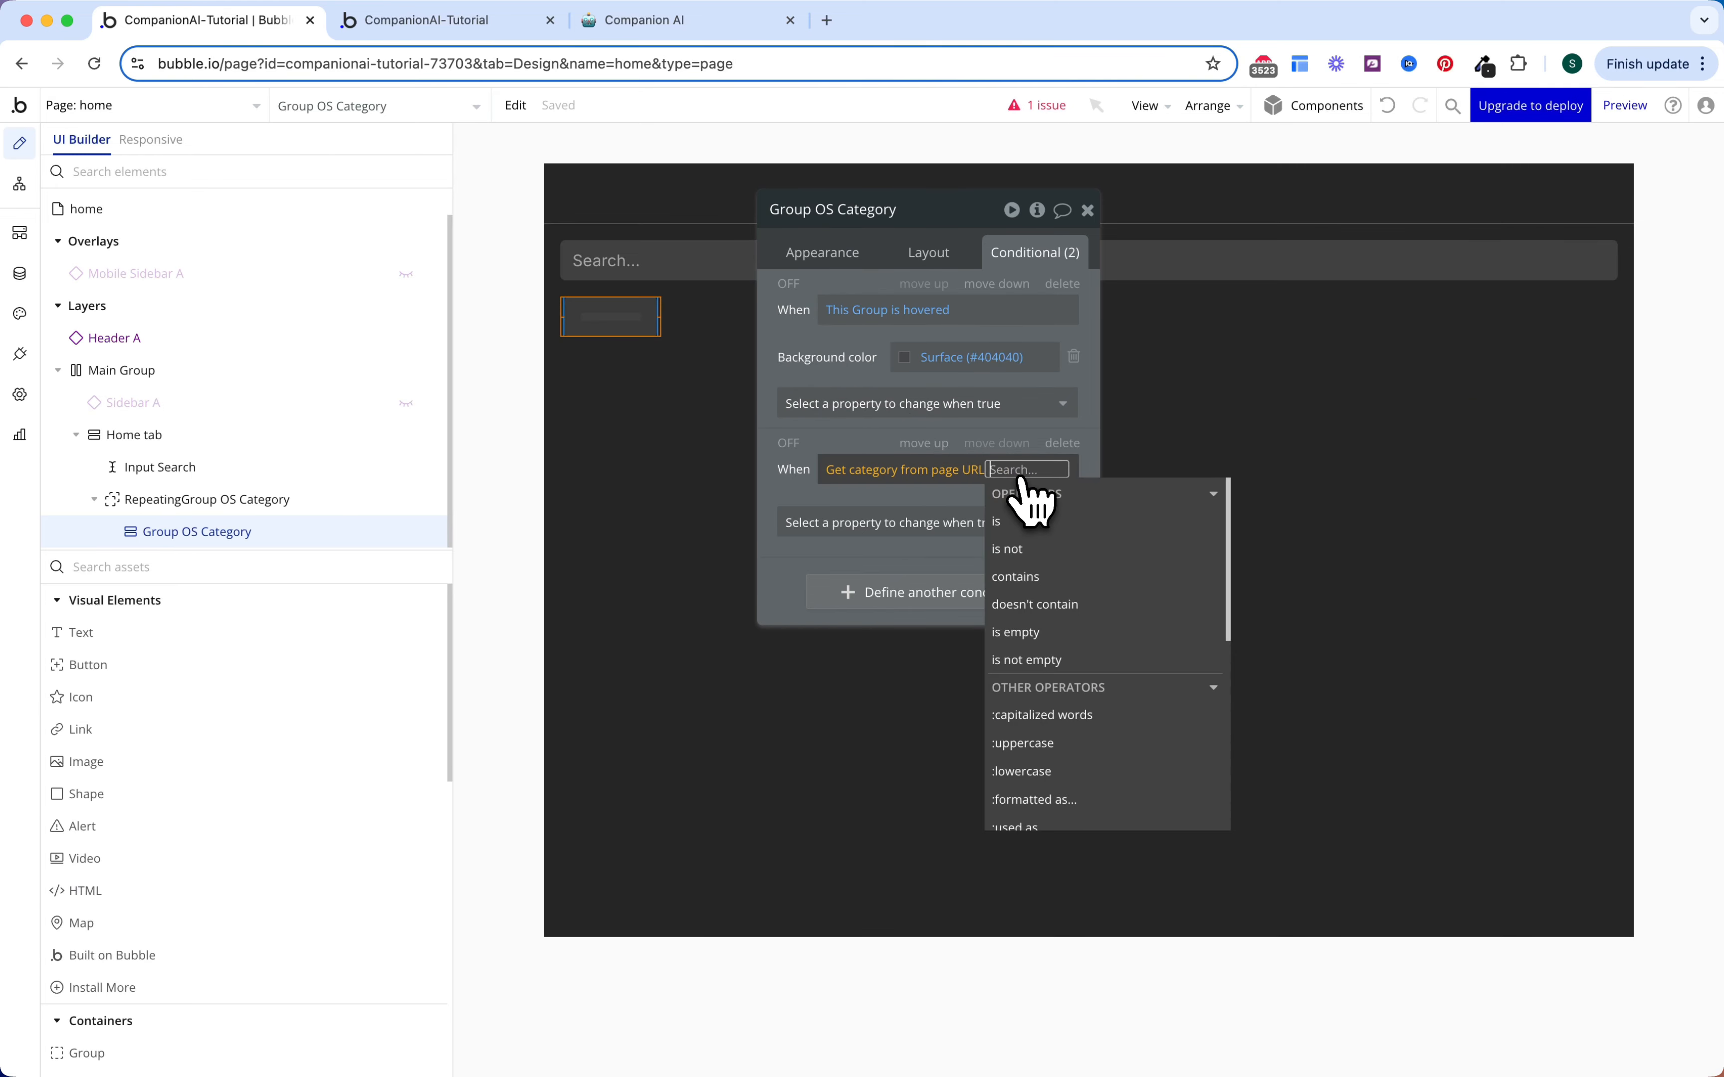
click(1015, 527)
click(923, 568)
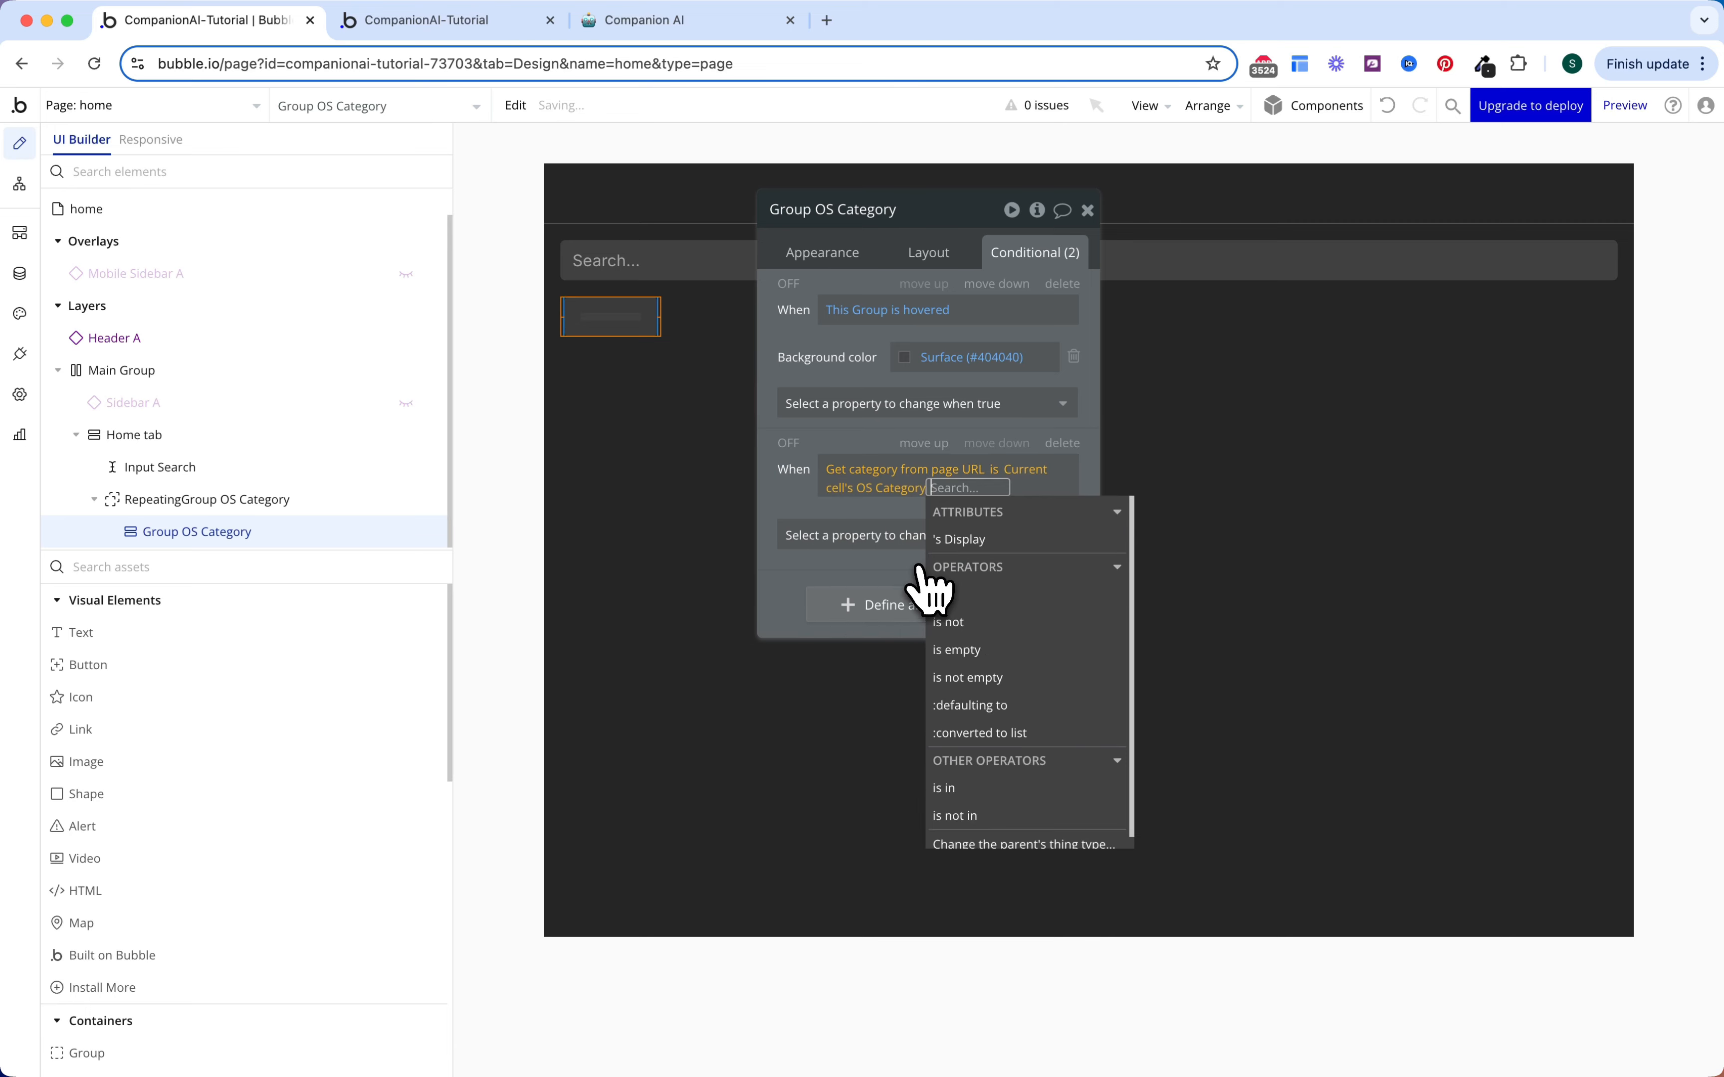
click(955, 542)
Step: Make that second condition set the background to the Text colour (#FCFCFC)
click(819, 536)
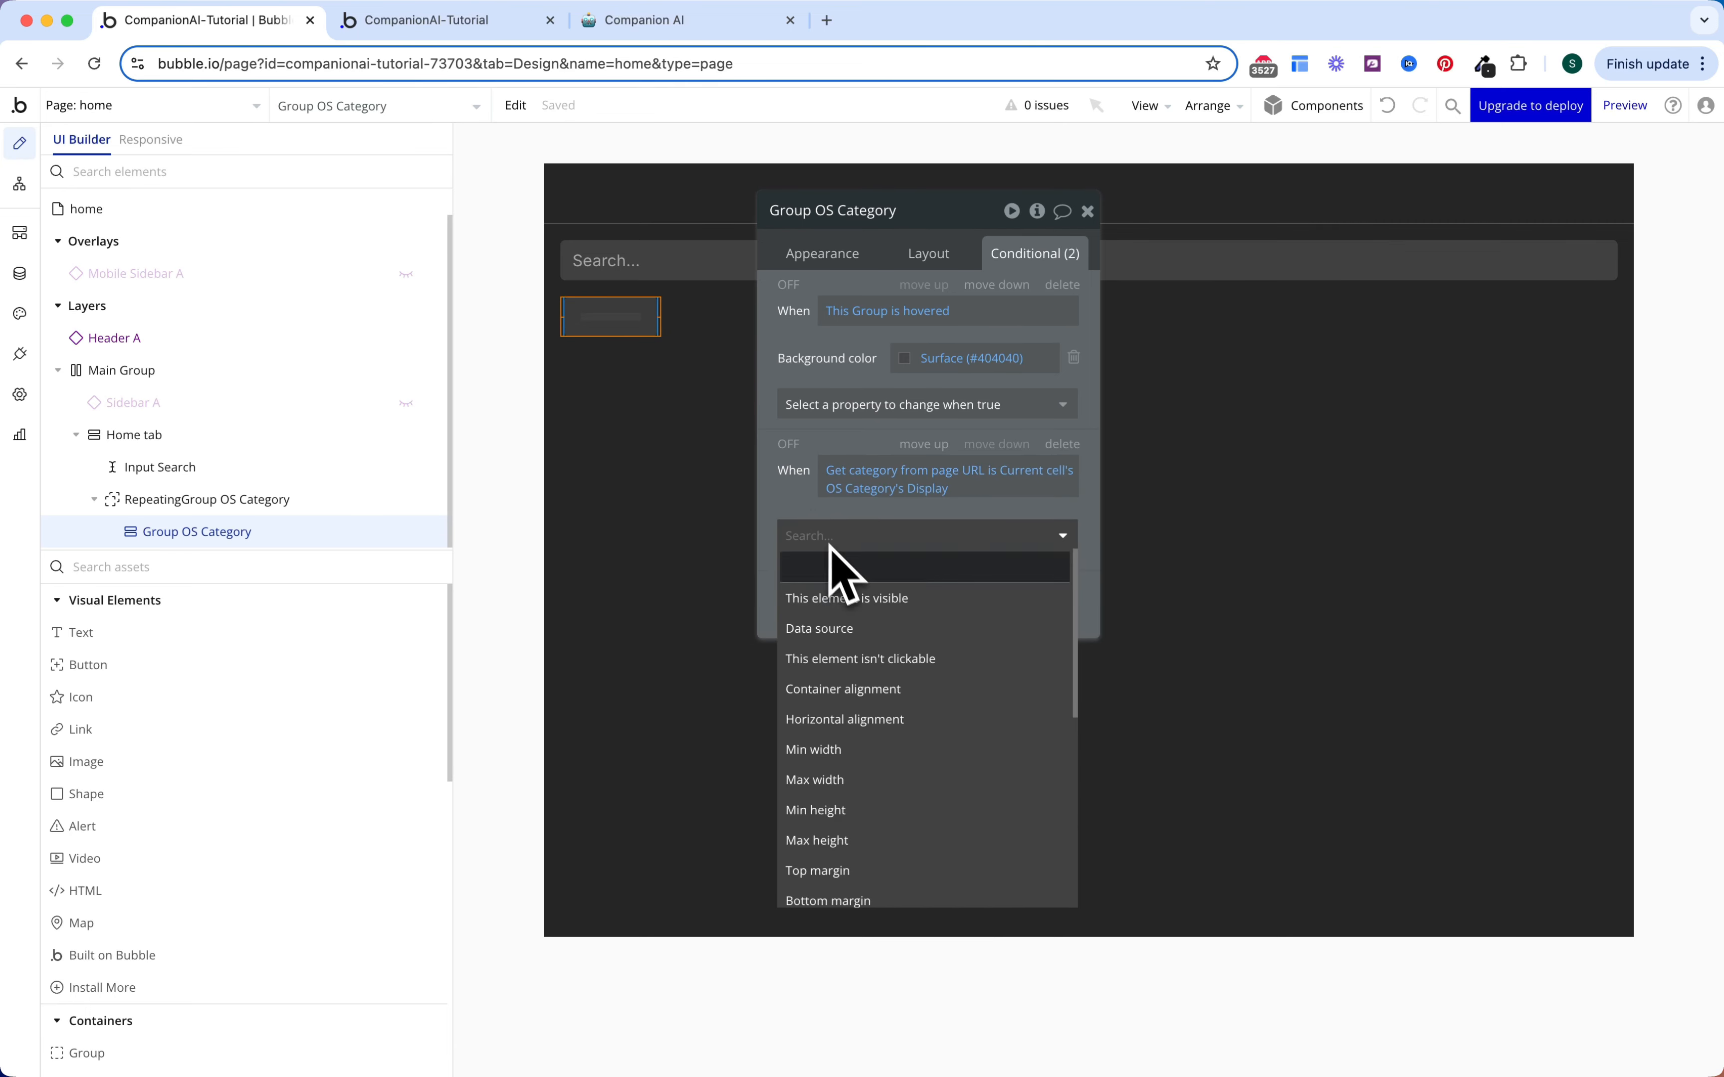
text(bck)
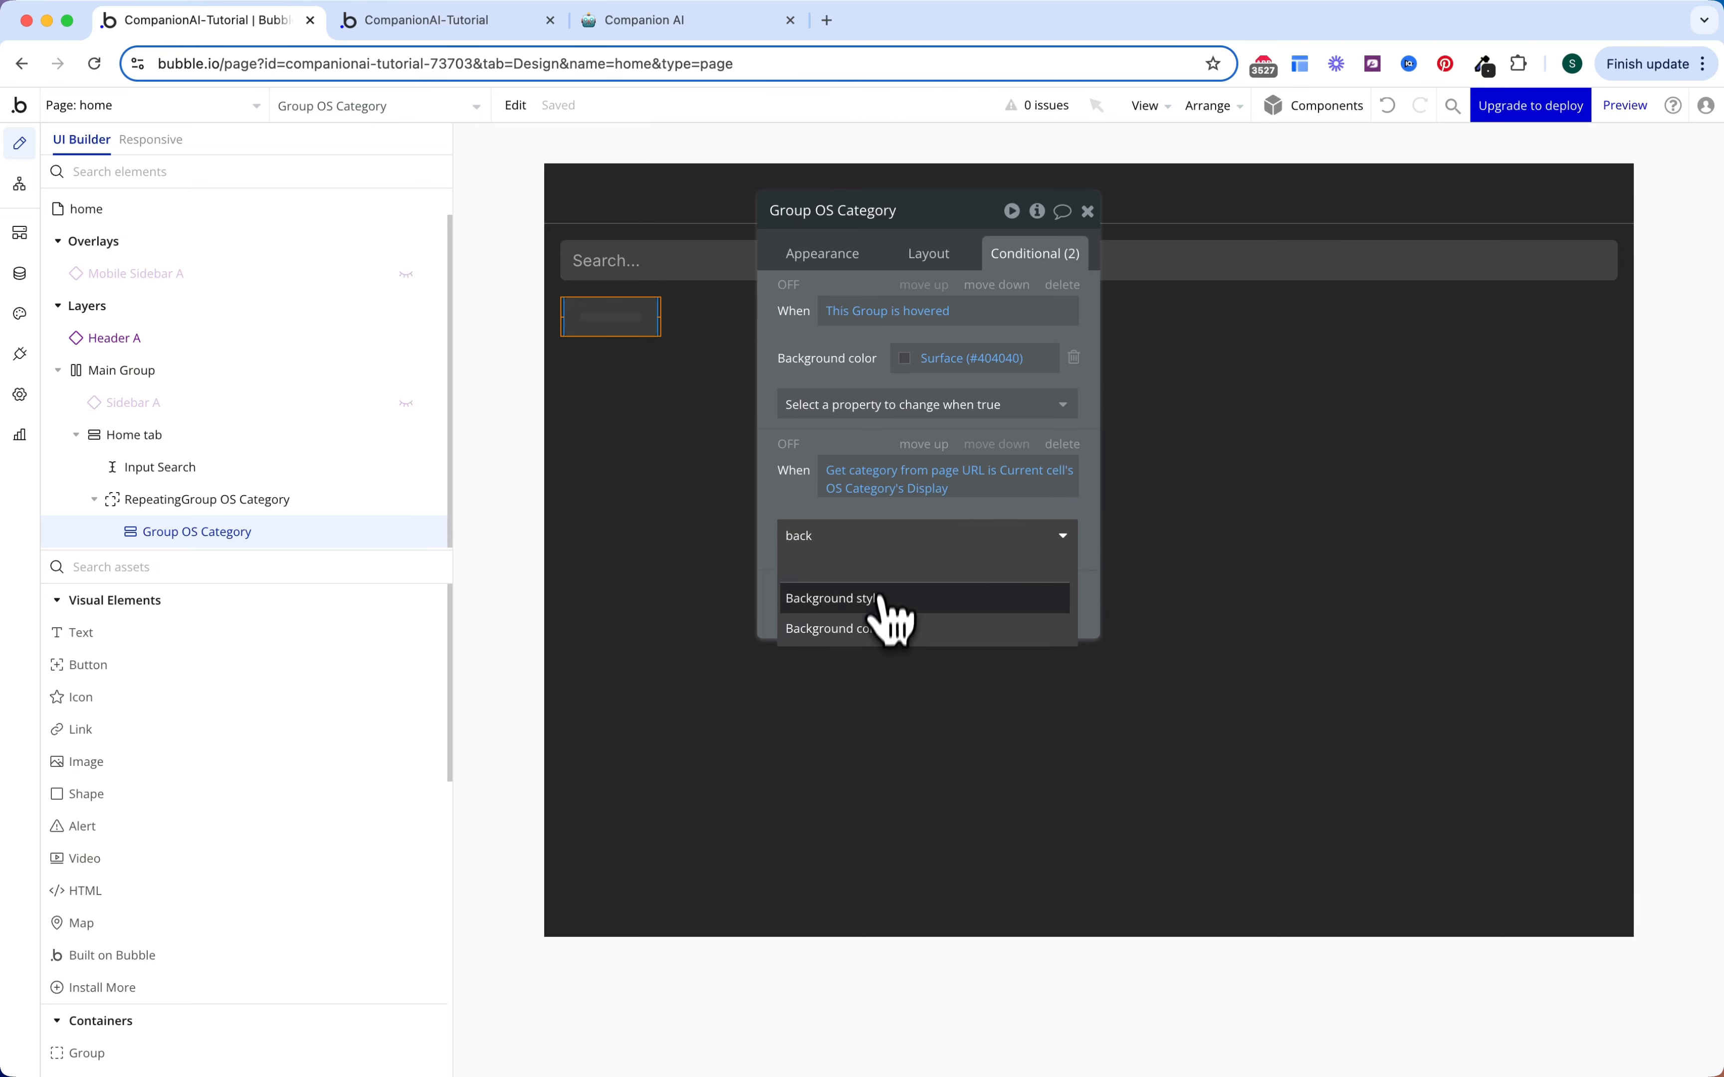
click(880, 599)
click(952, 531)
click(959, 799)
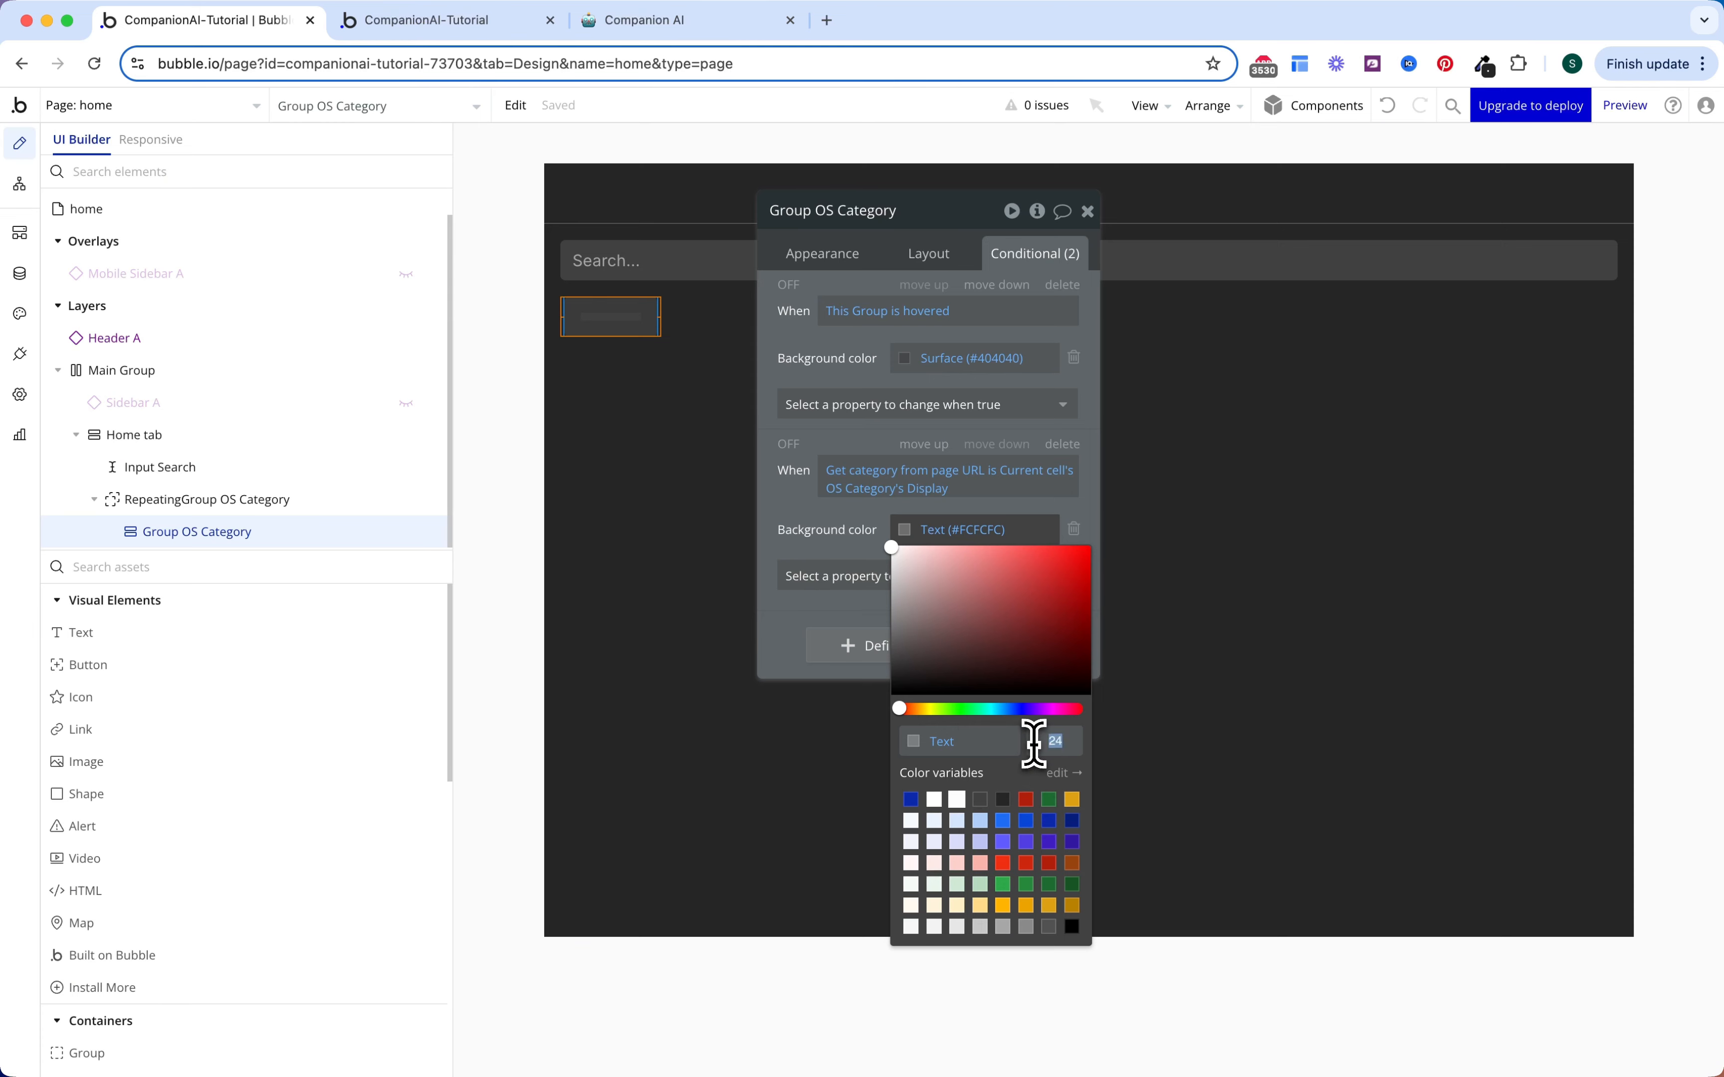
click(819, 549)
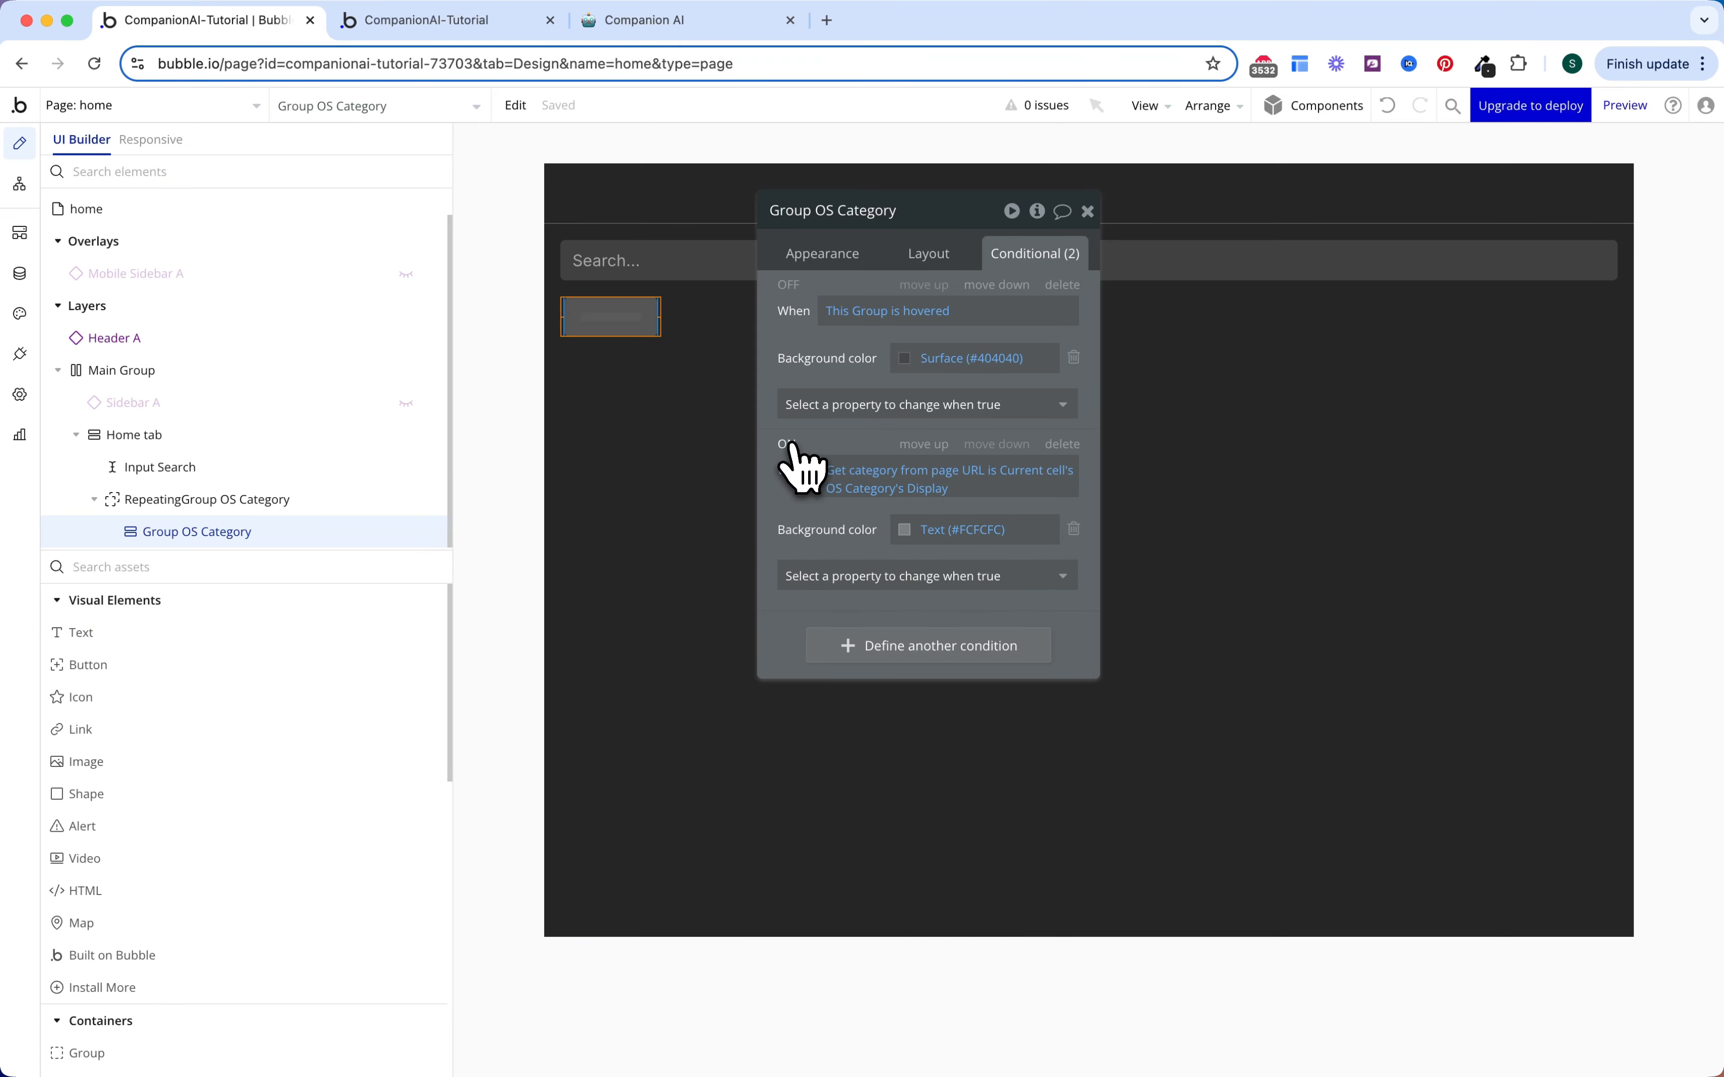
click(791, 286)
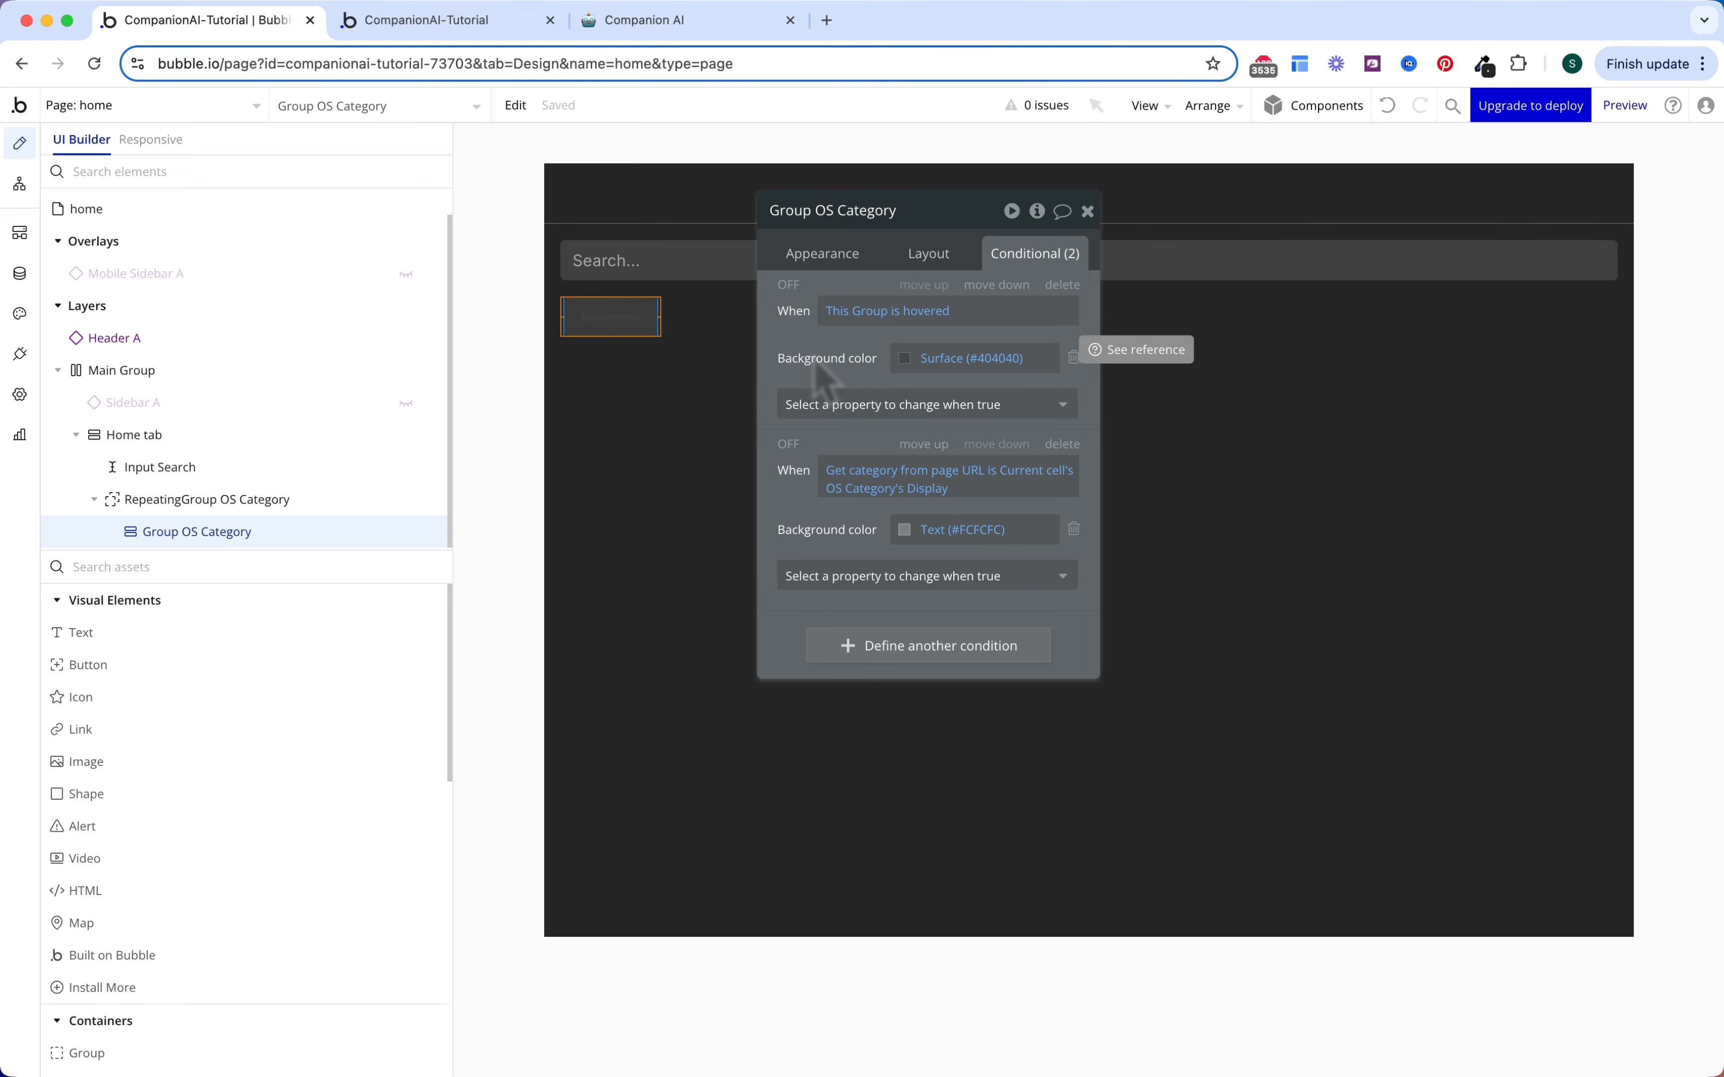
Step: Place a Text element in the chip showing Parent group's OS Category's Display
drag(223, 632, 614, 325)
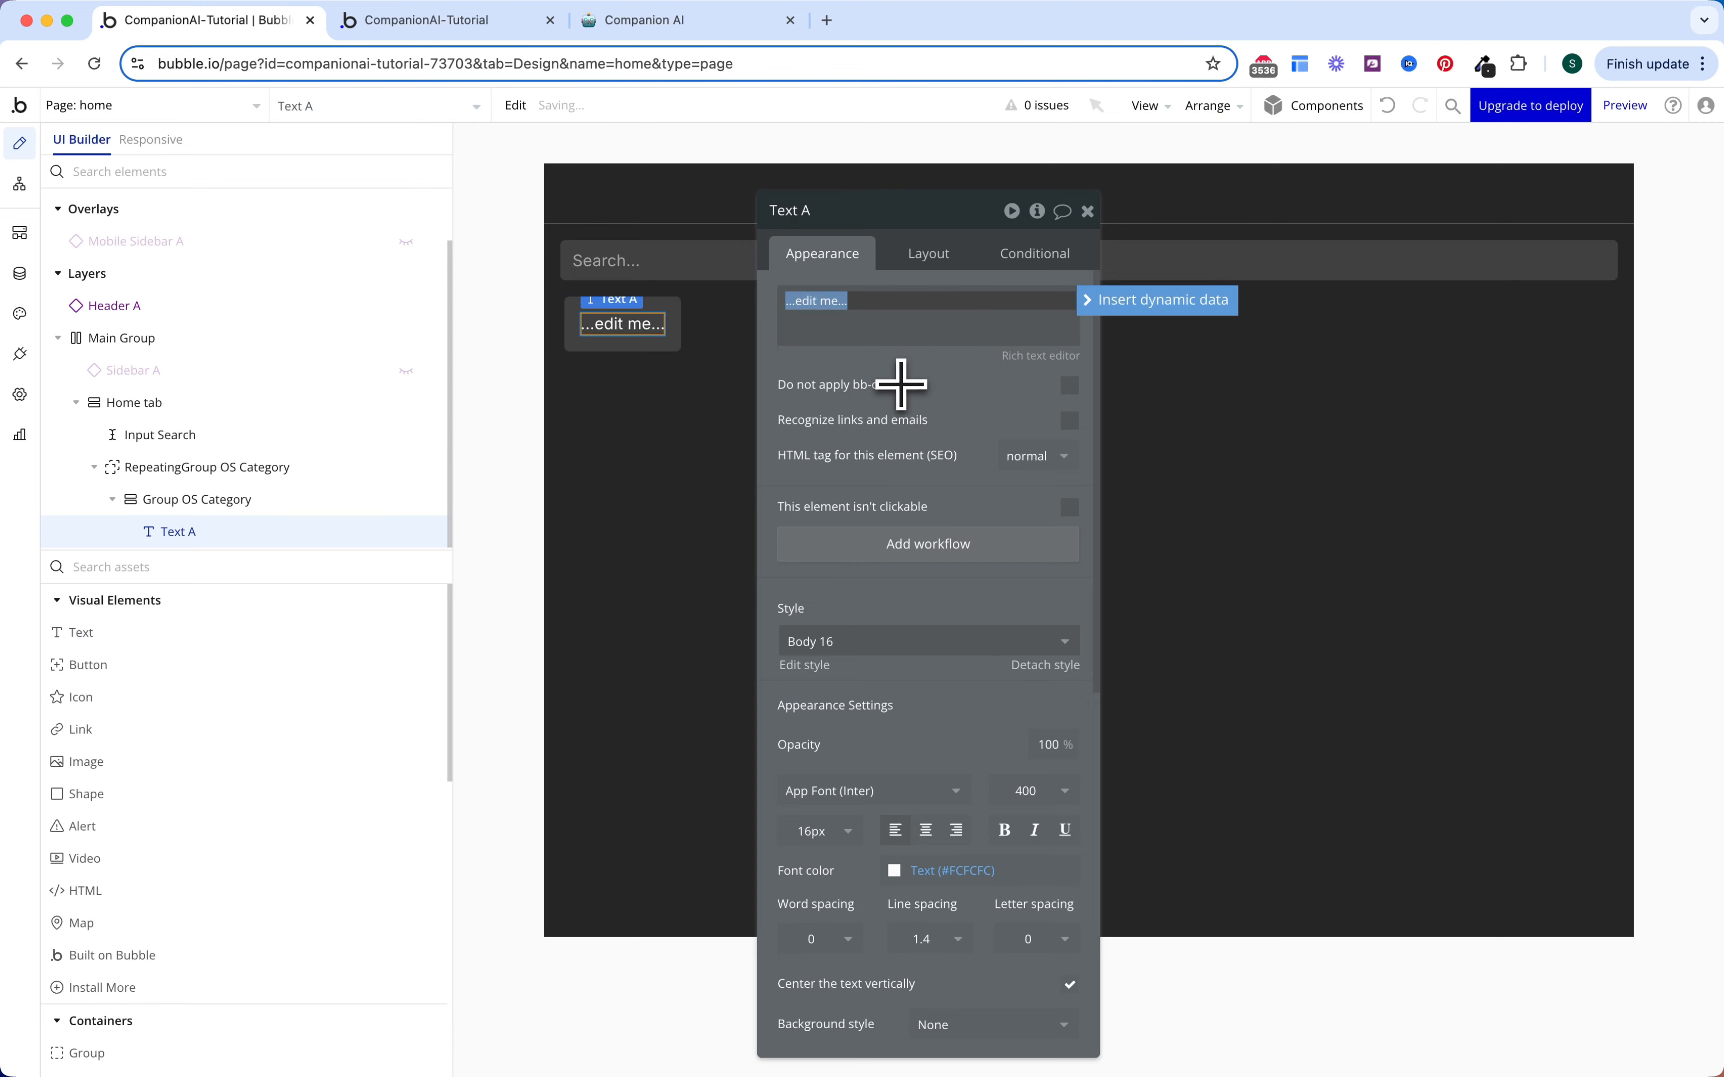
click(1132, 307)
click(869, 357)
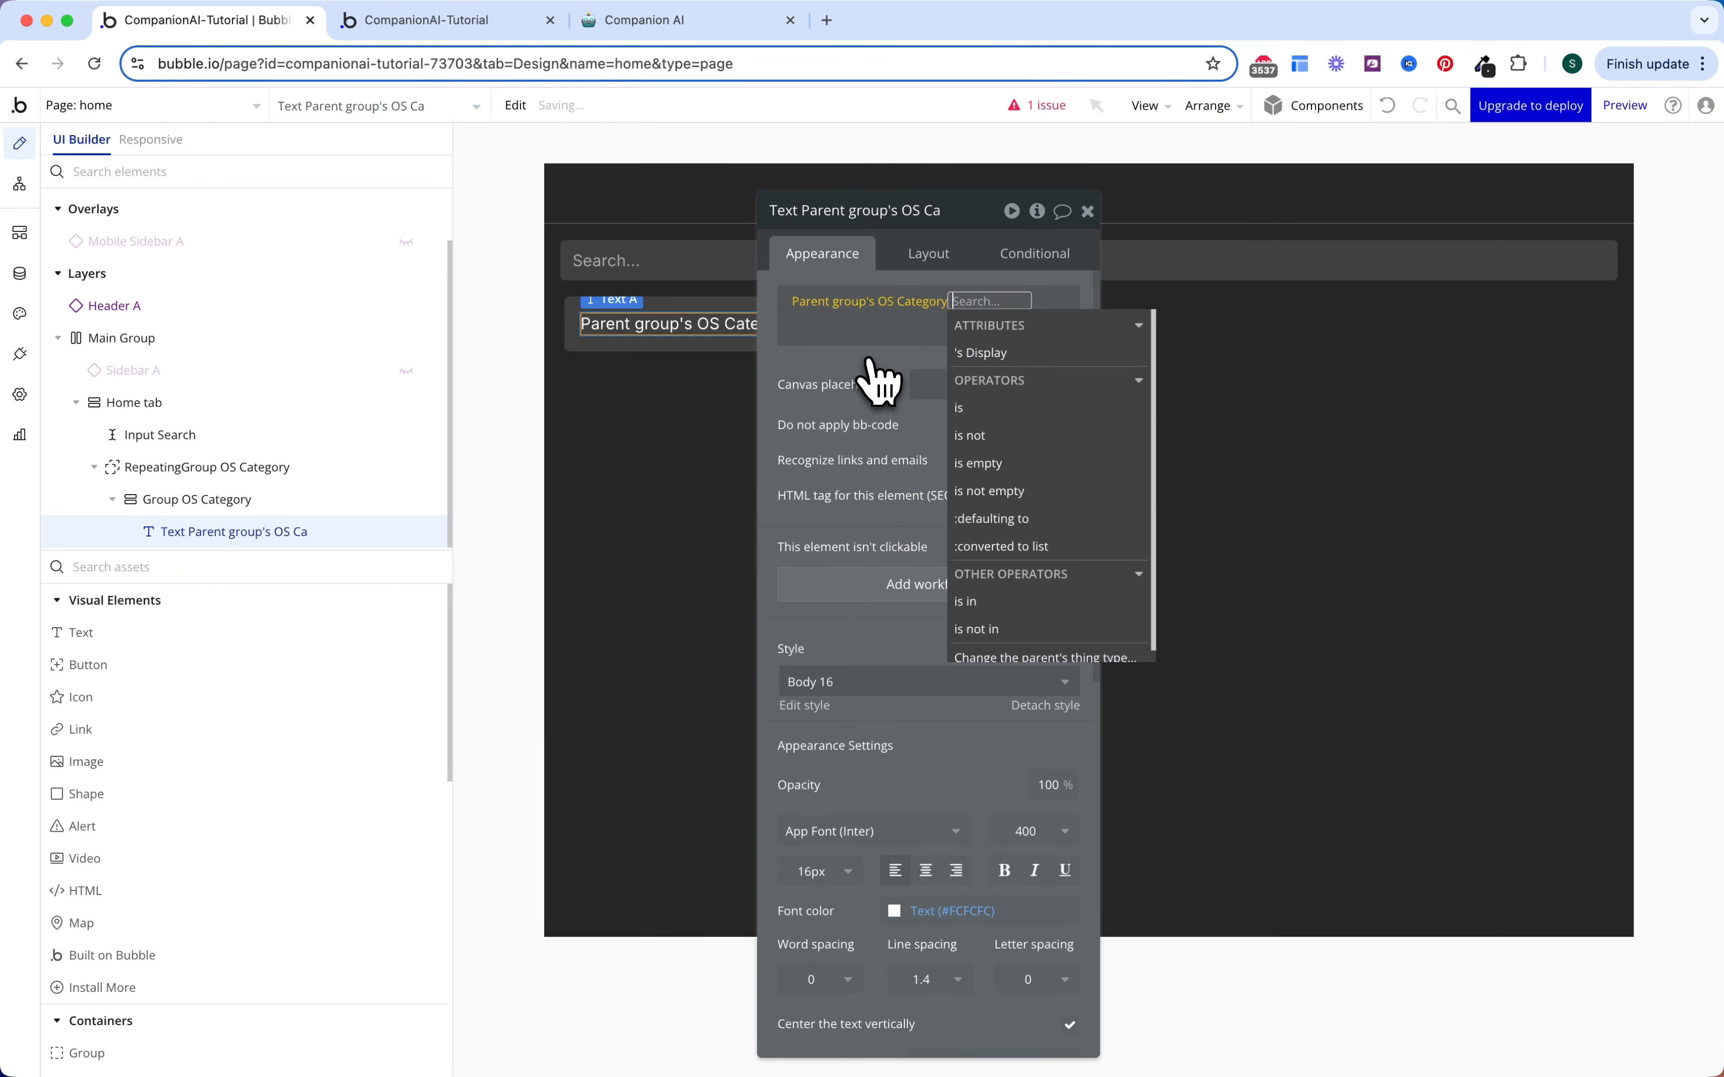
click(975, 354)
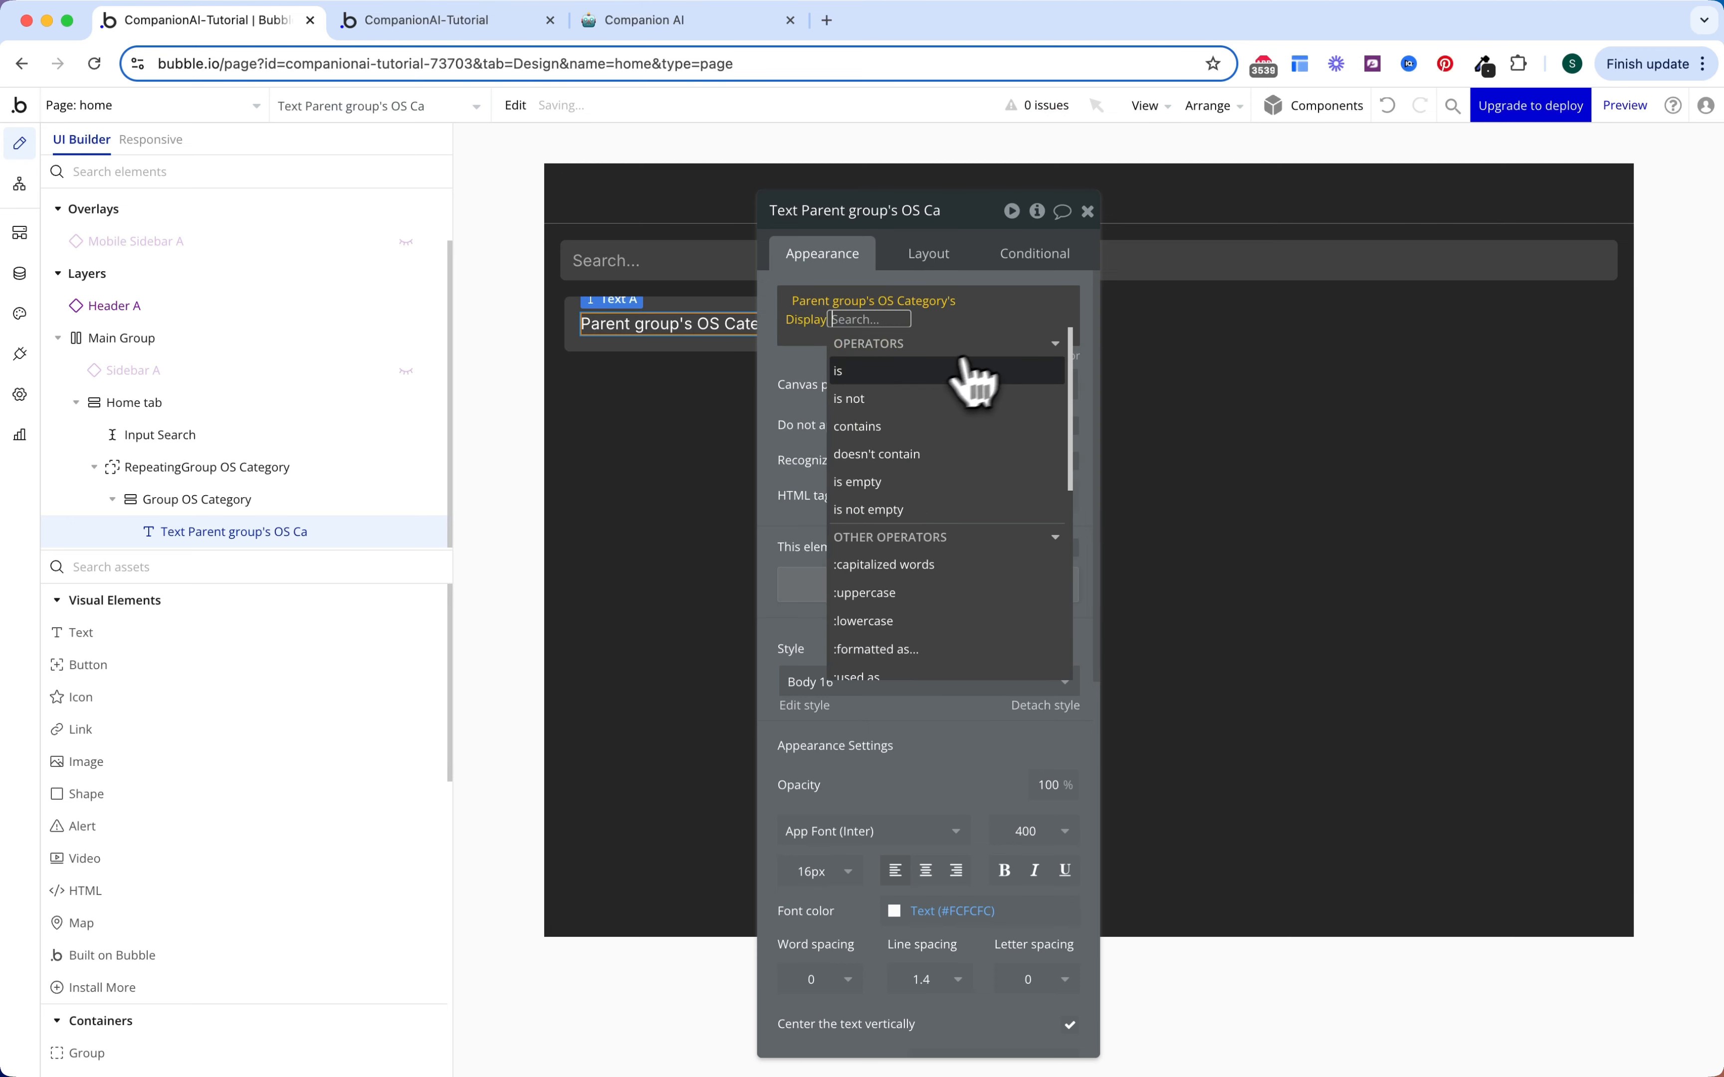
click(807, 376)
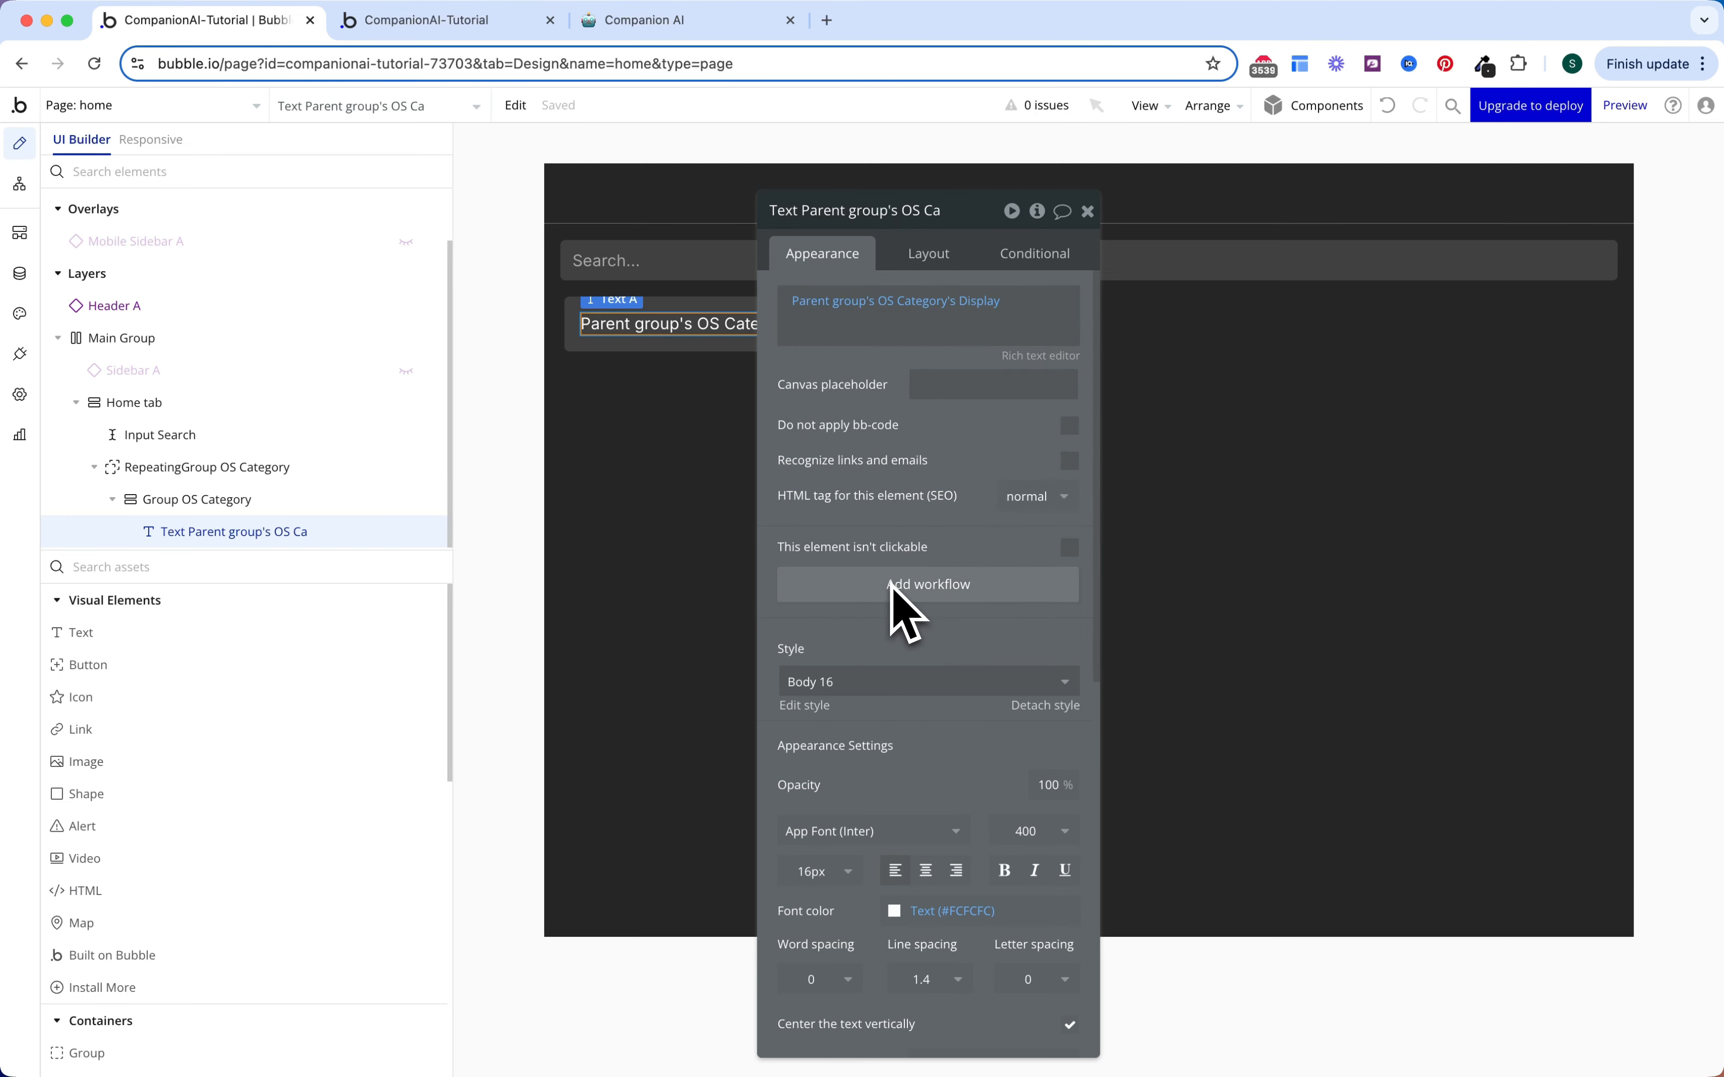
Step: Start a new click workflow for Group OS Category with a Navigation action
click(252, 501)
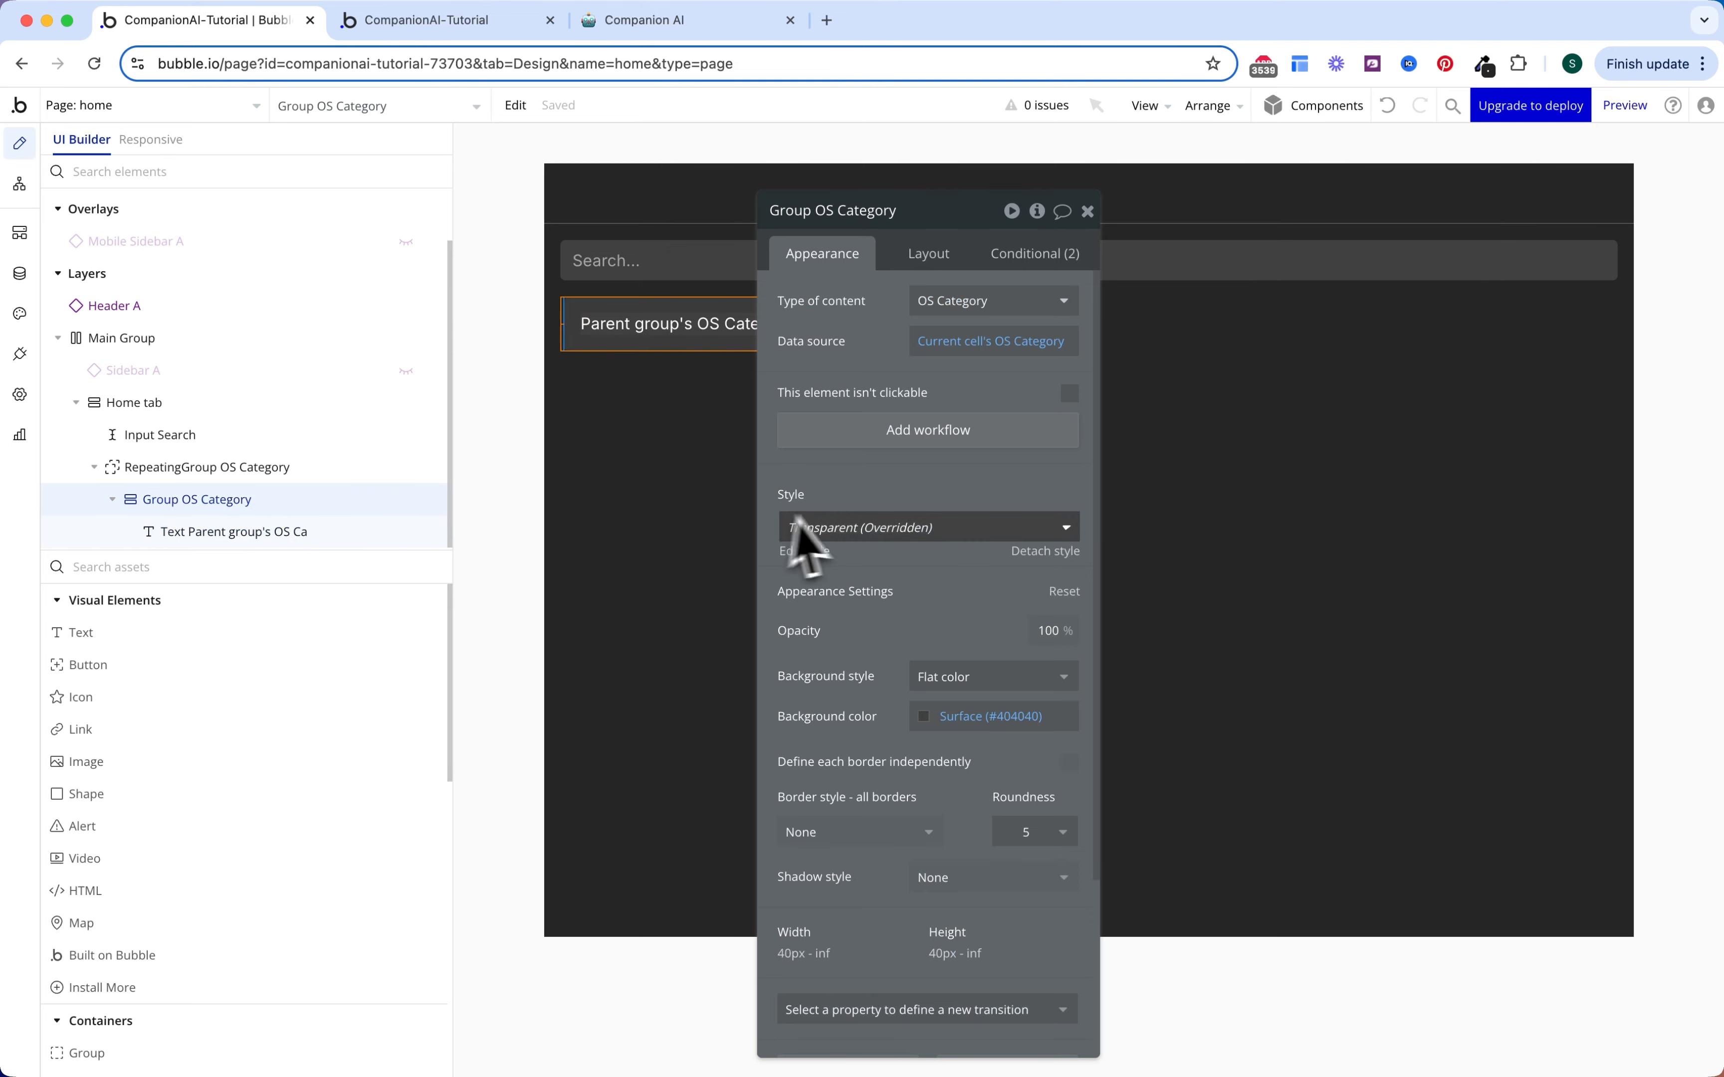
click(903, 445)
click(214, 360)
Step: Add a Go to page action to the current page, sending extra and current URL parameters
mouse_move(214, 471)
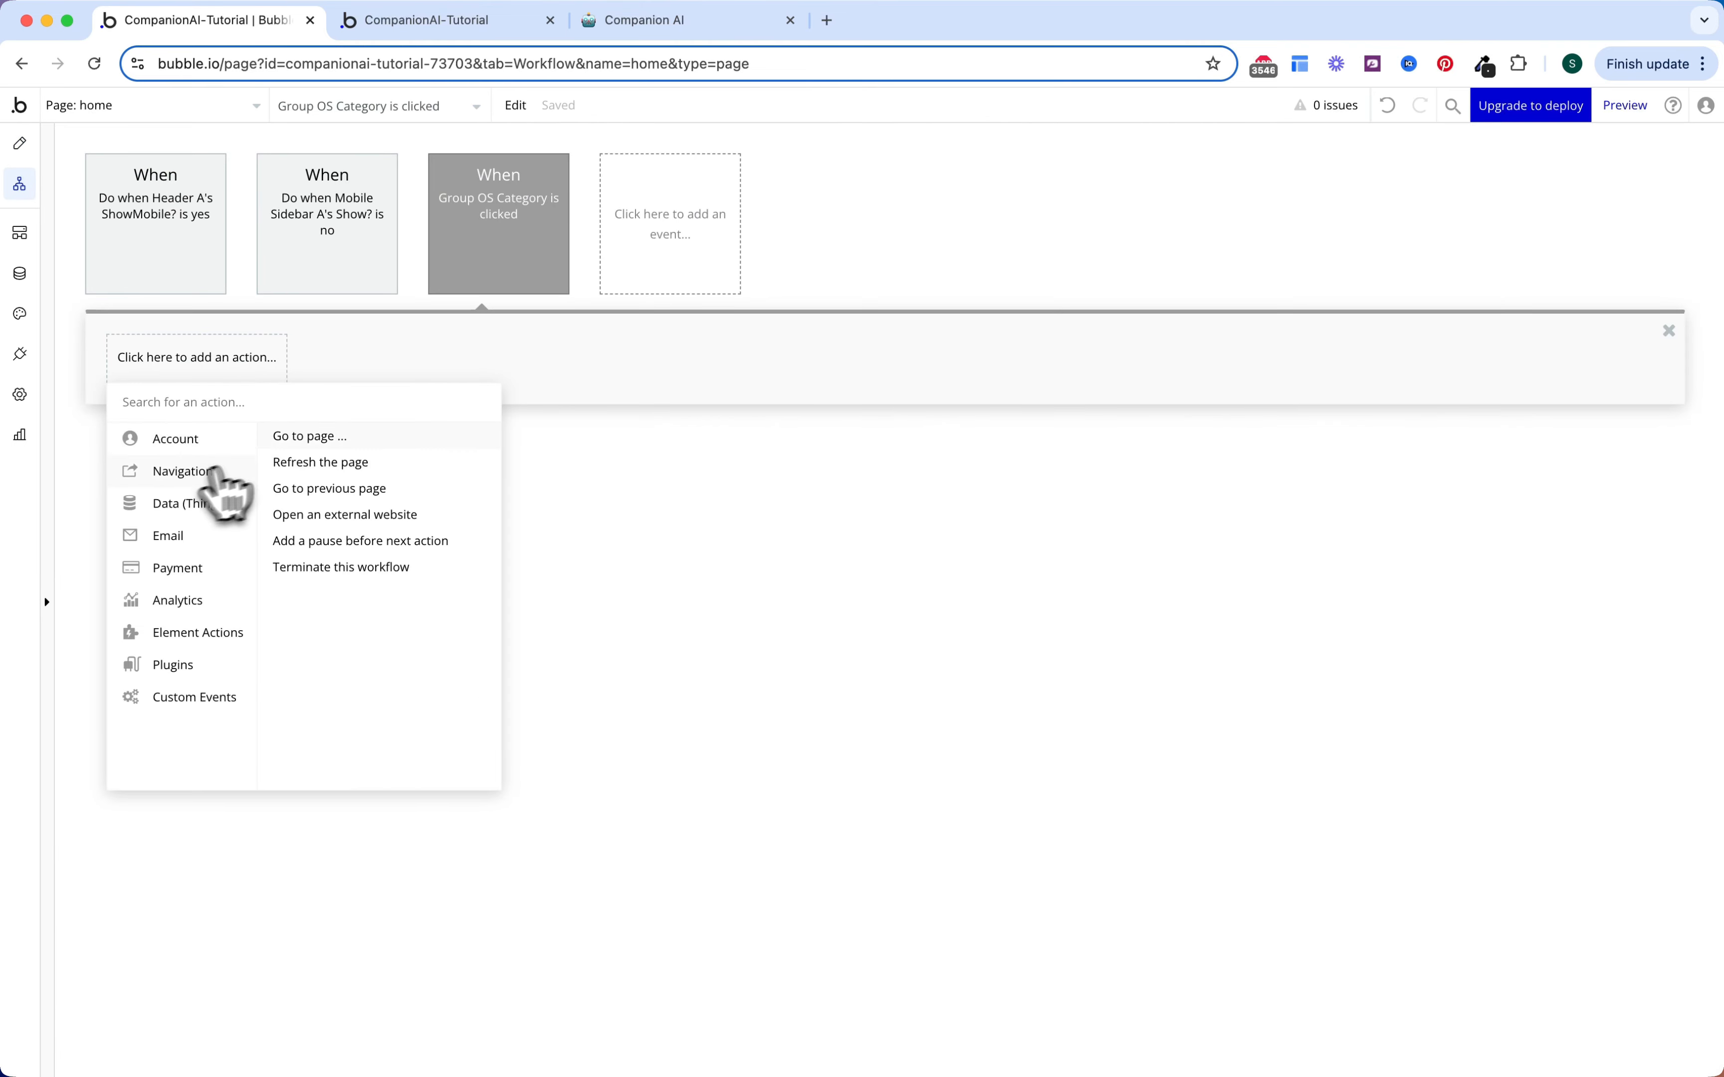
click(320, 436)
click(1008, 264)
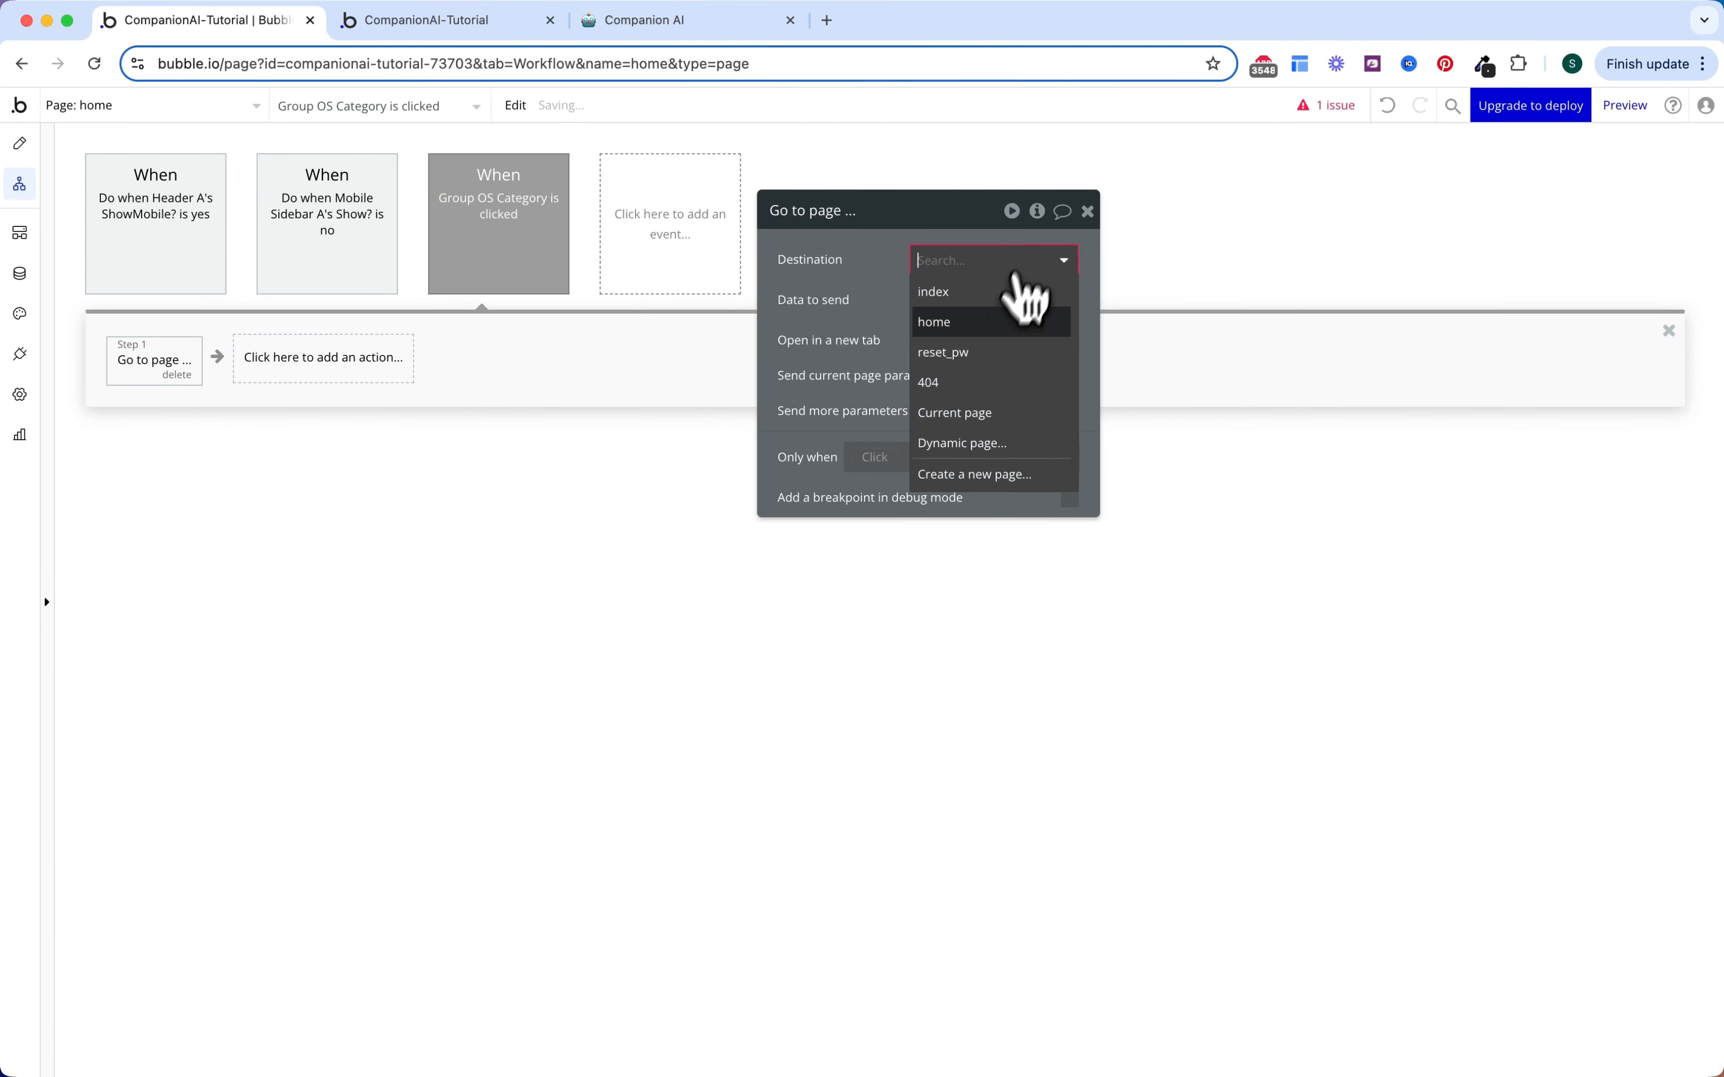
click(981, 416)
click(1070, 407)
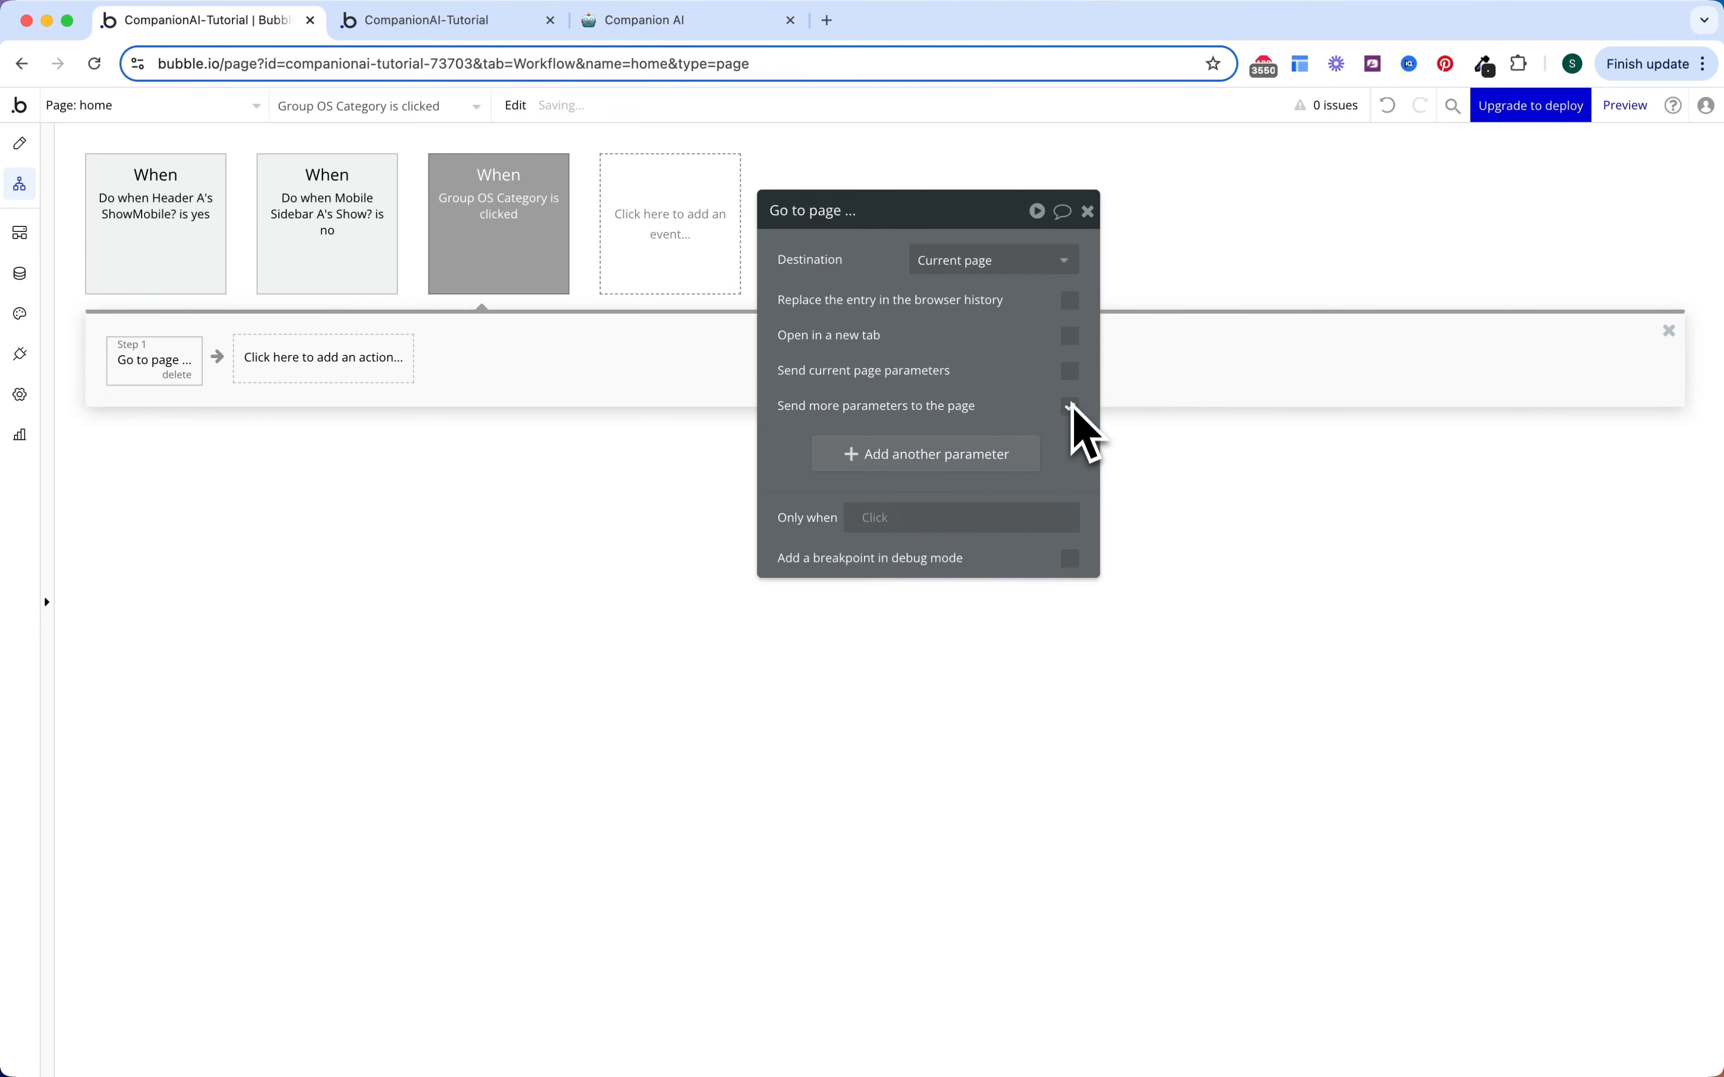
click(1070, 371)
Step: Add the URL parameter category = Current cell's OS Category's Display
click(926, 454)
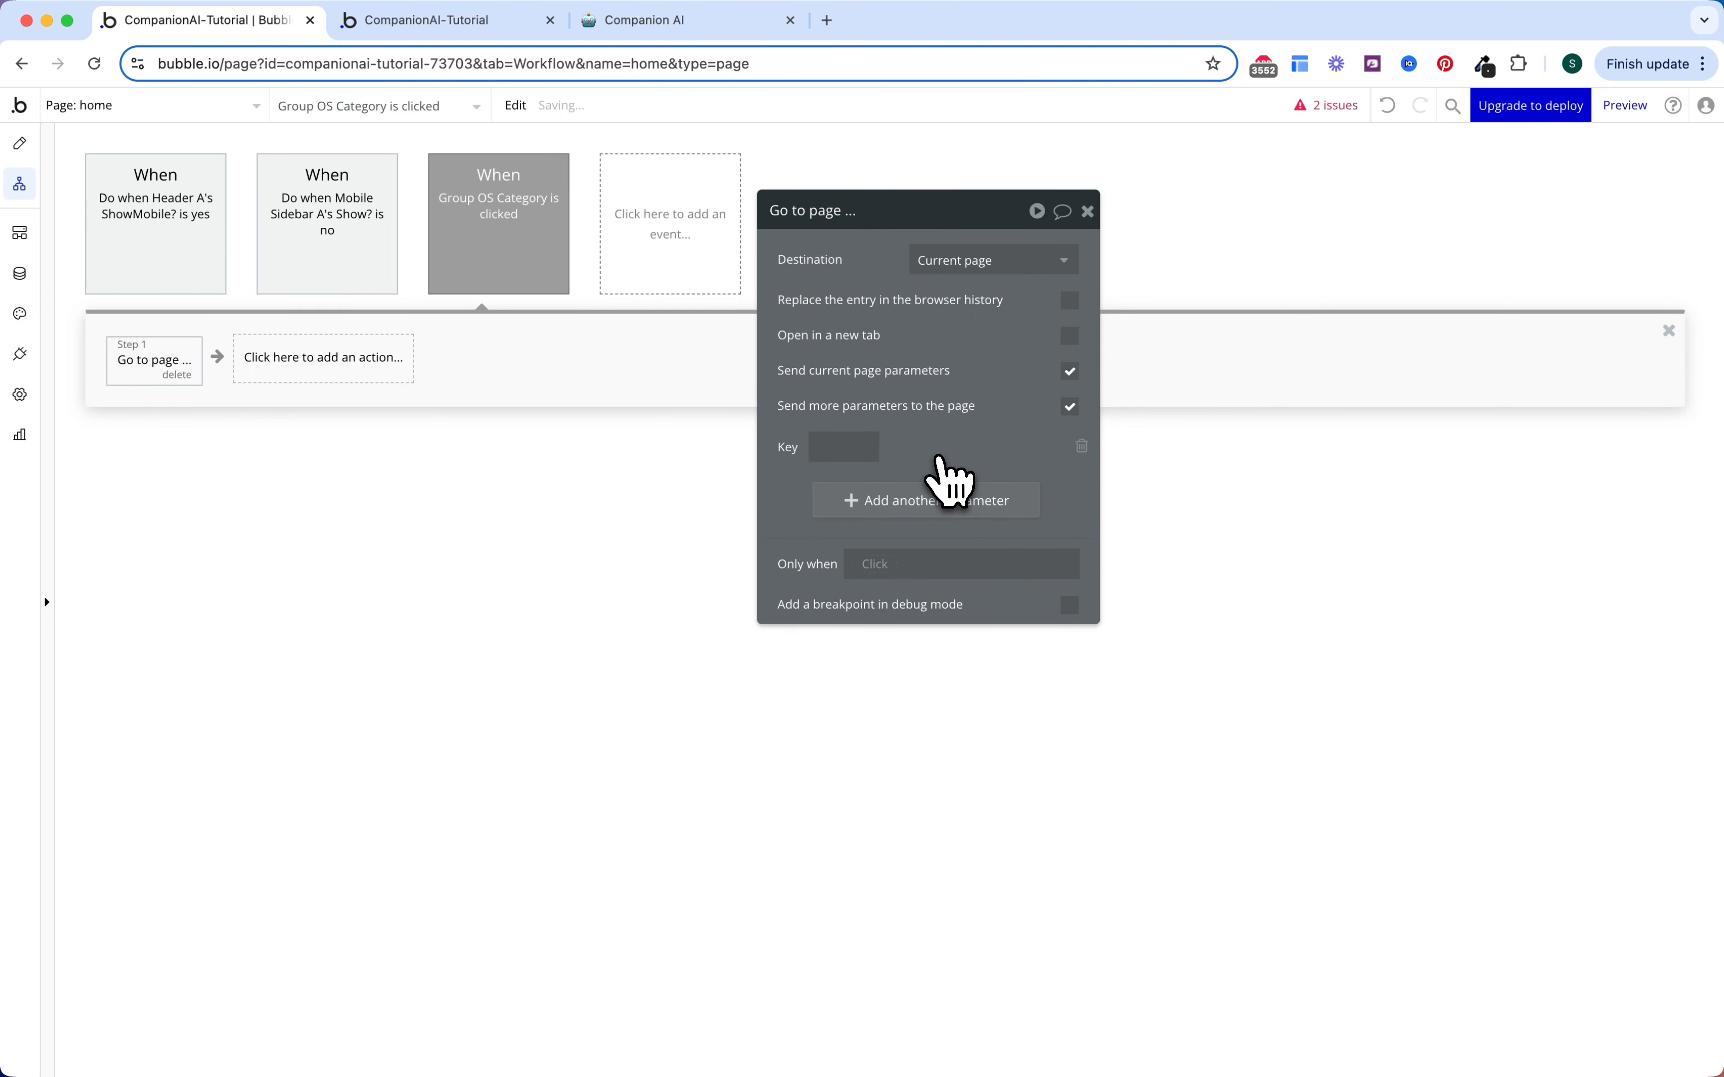
click(854, 446)
text(category)
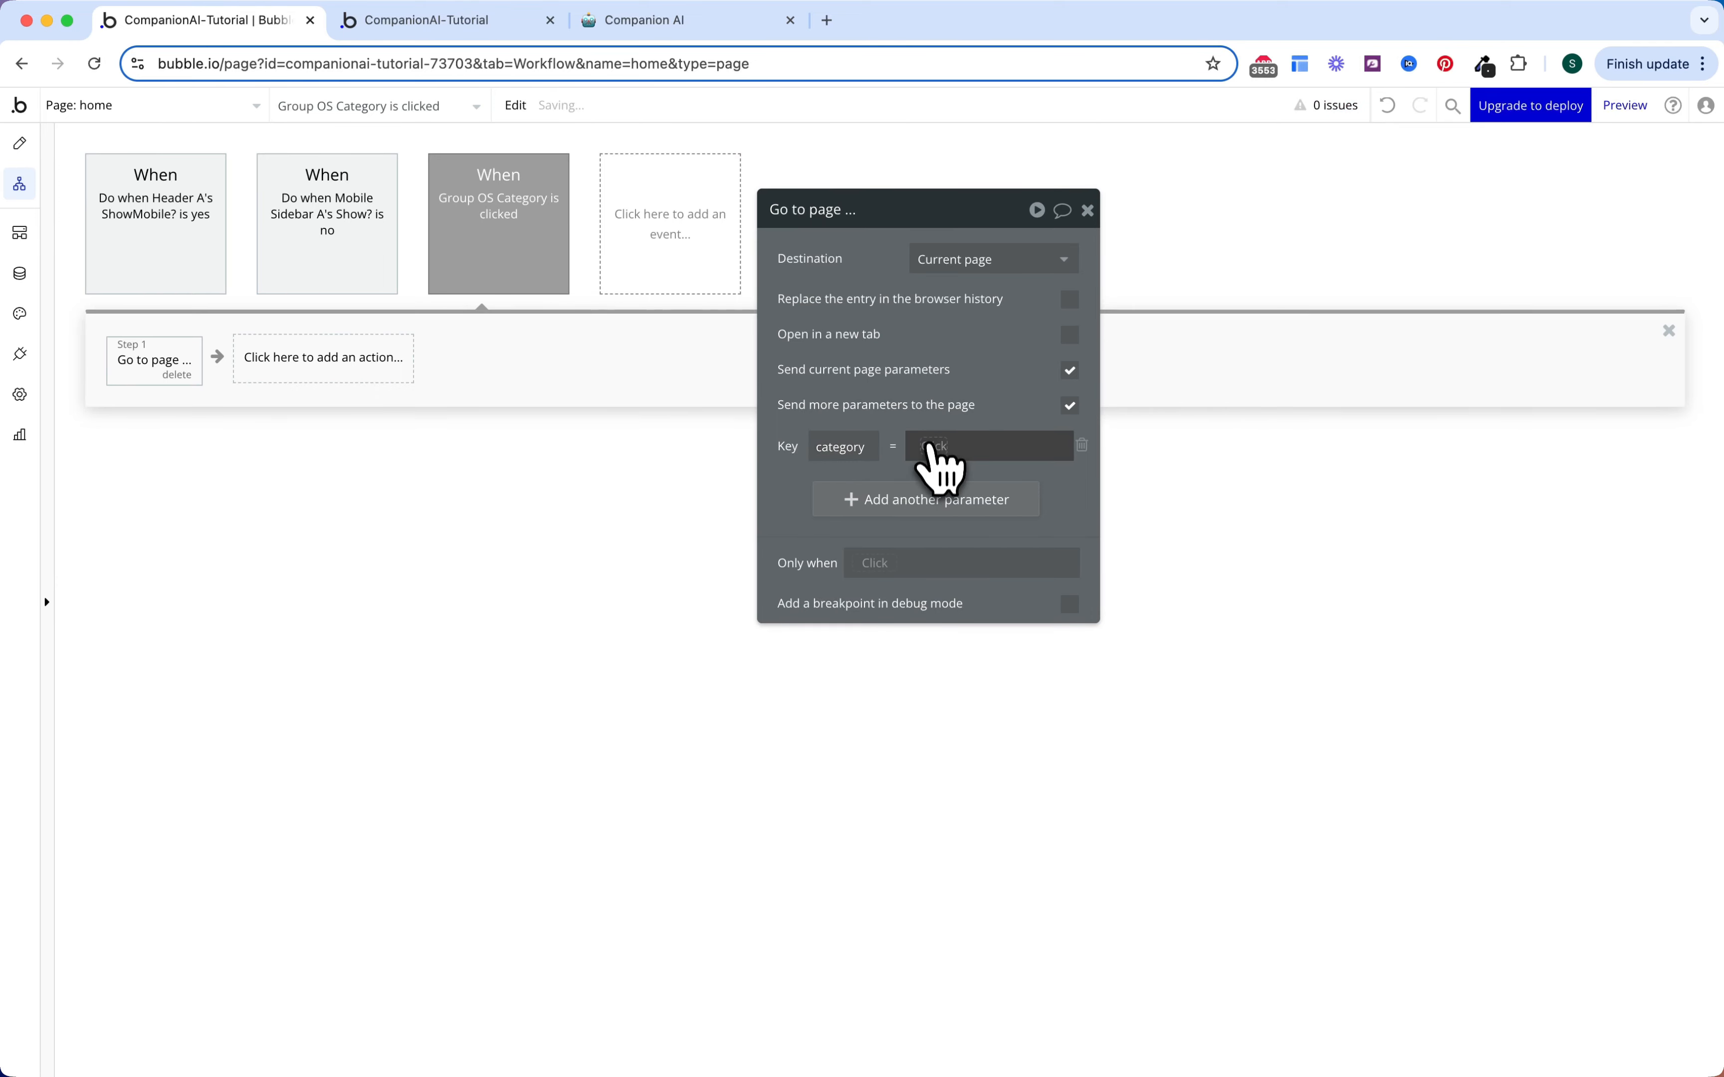
click(930, 448)
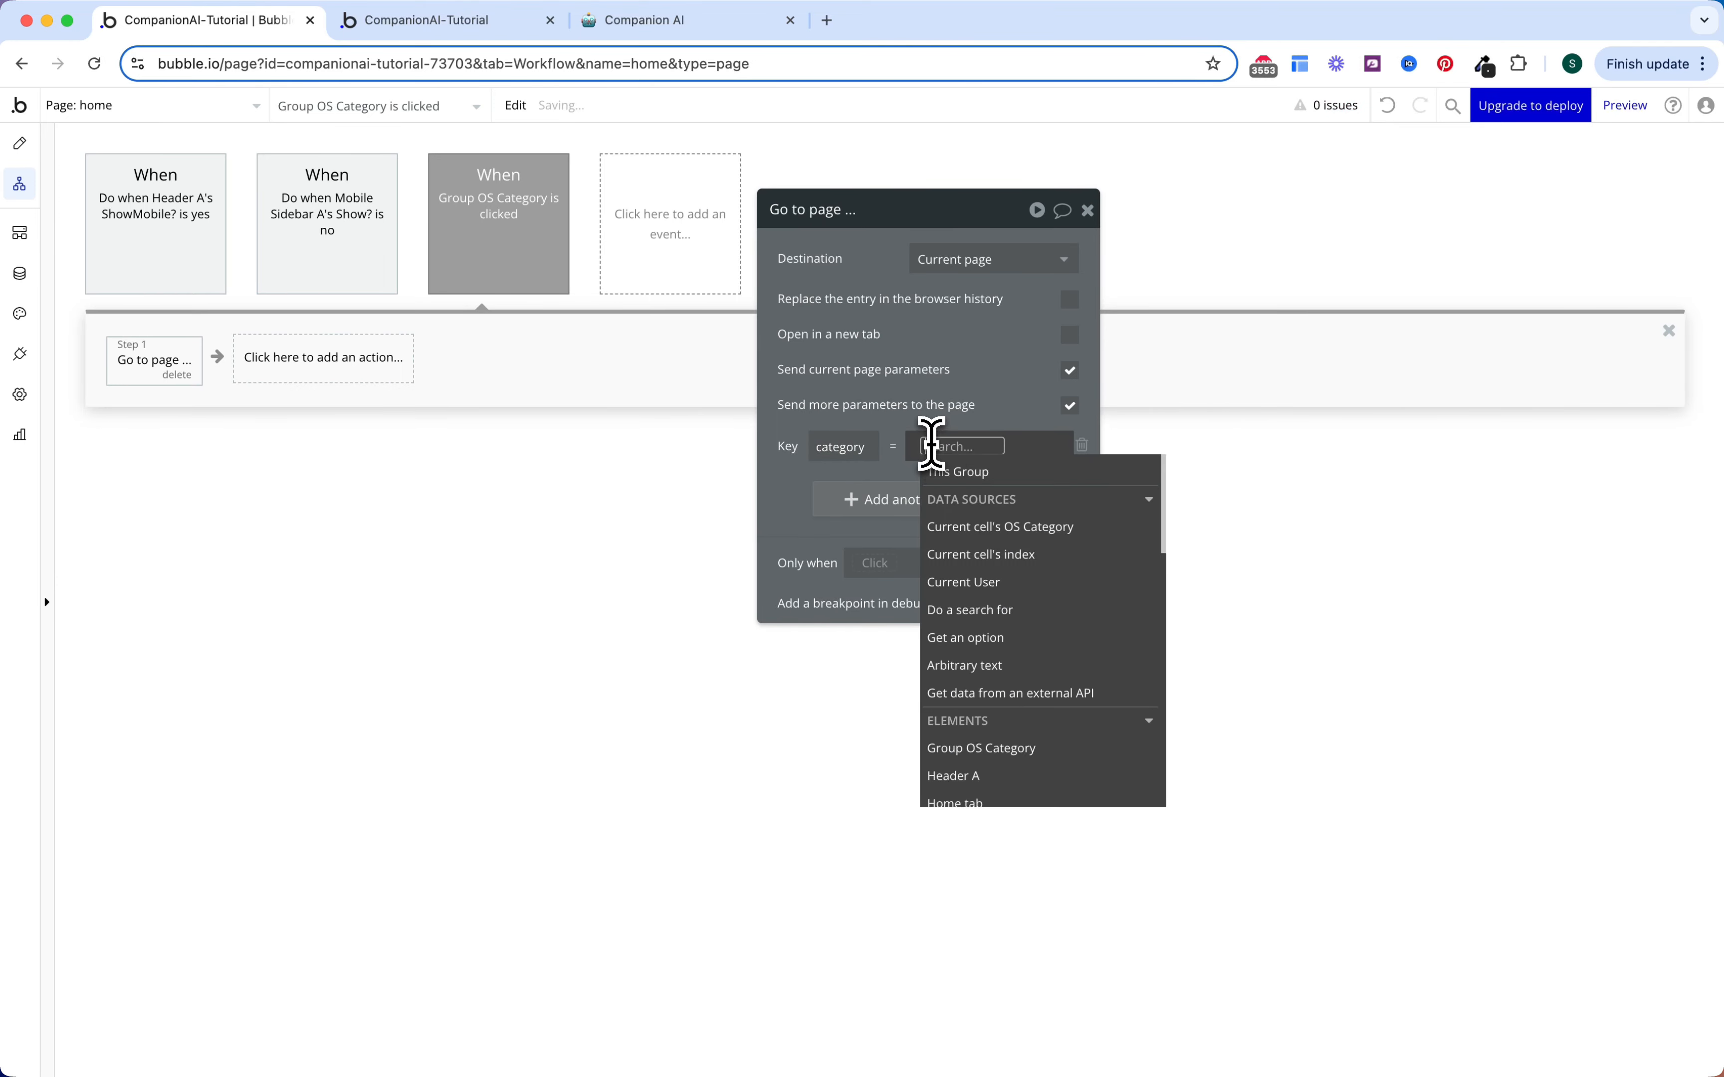
click(958, 521)
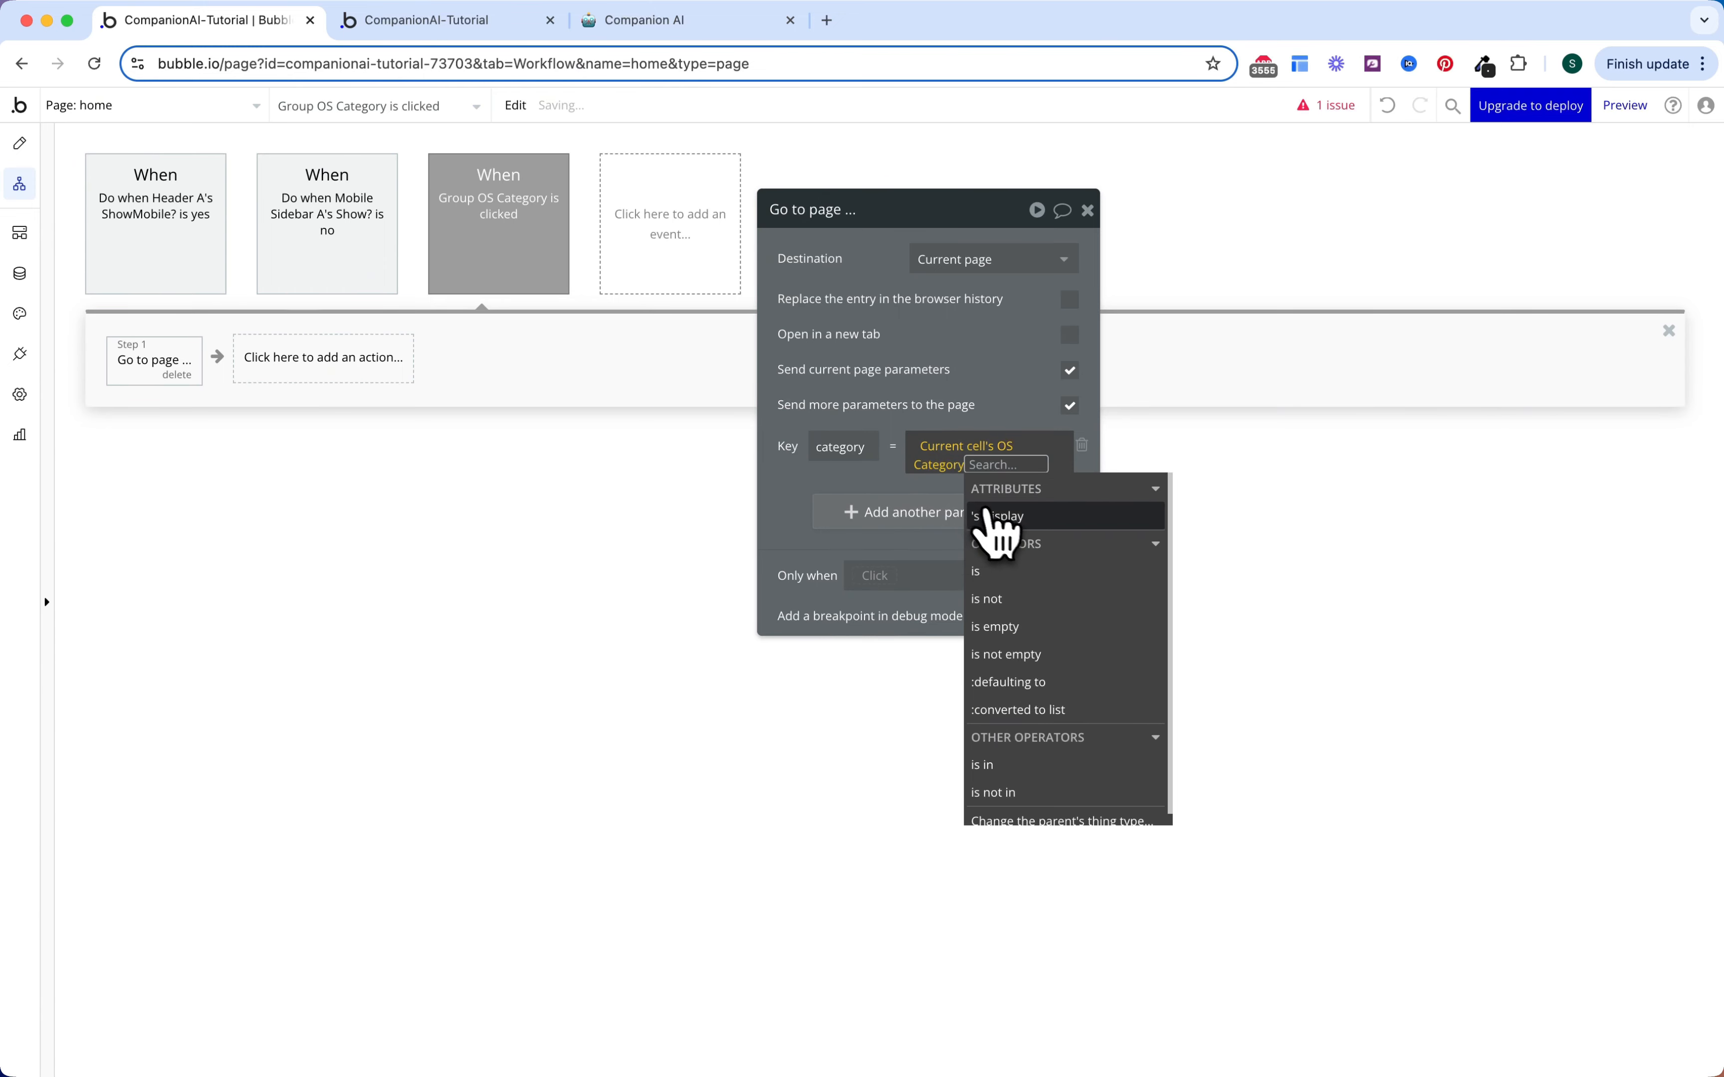
click(1006, 524)
click(961, 398)
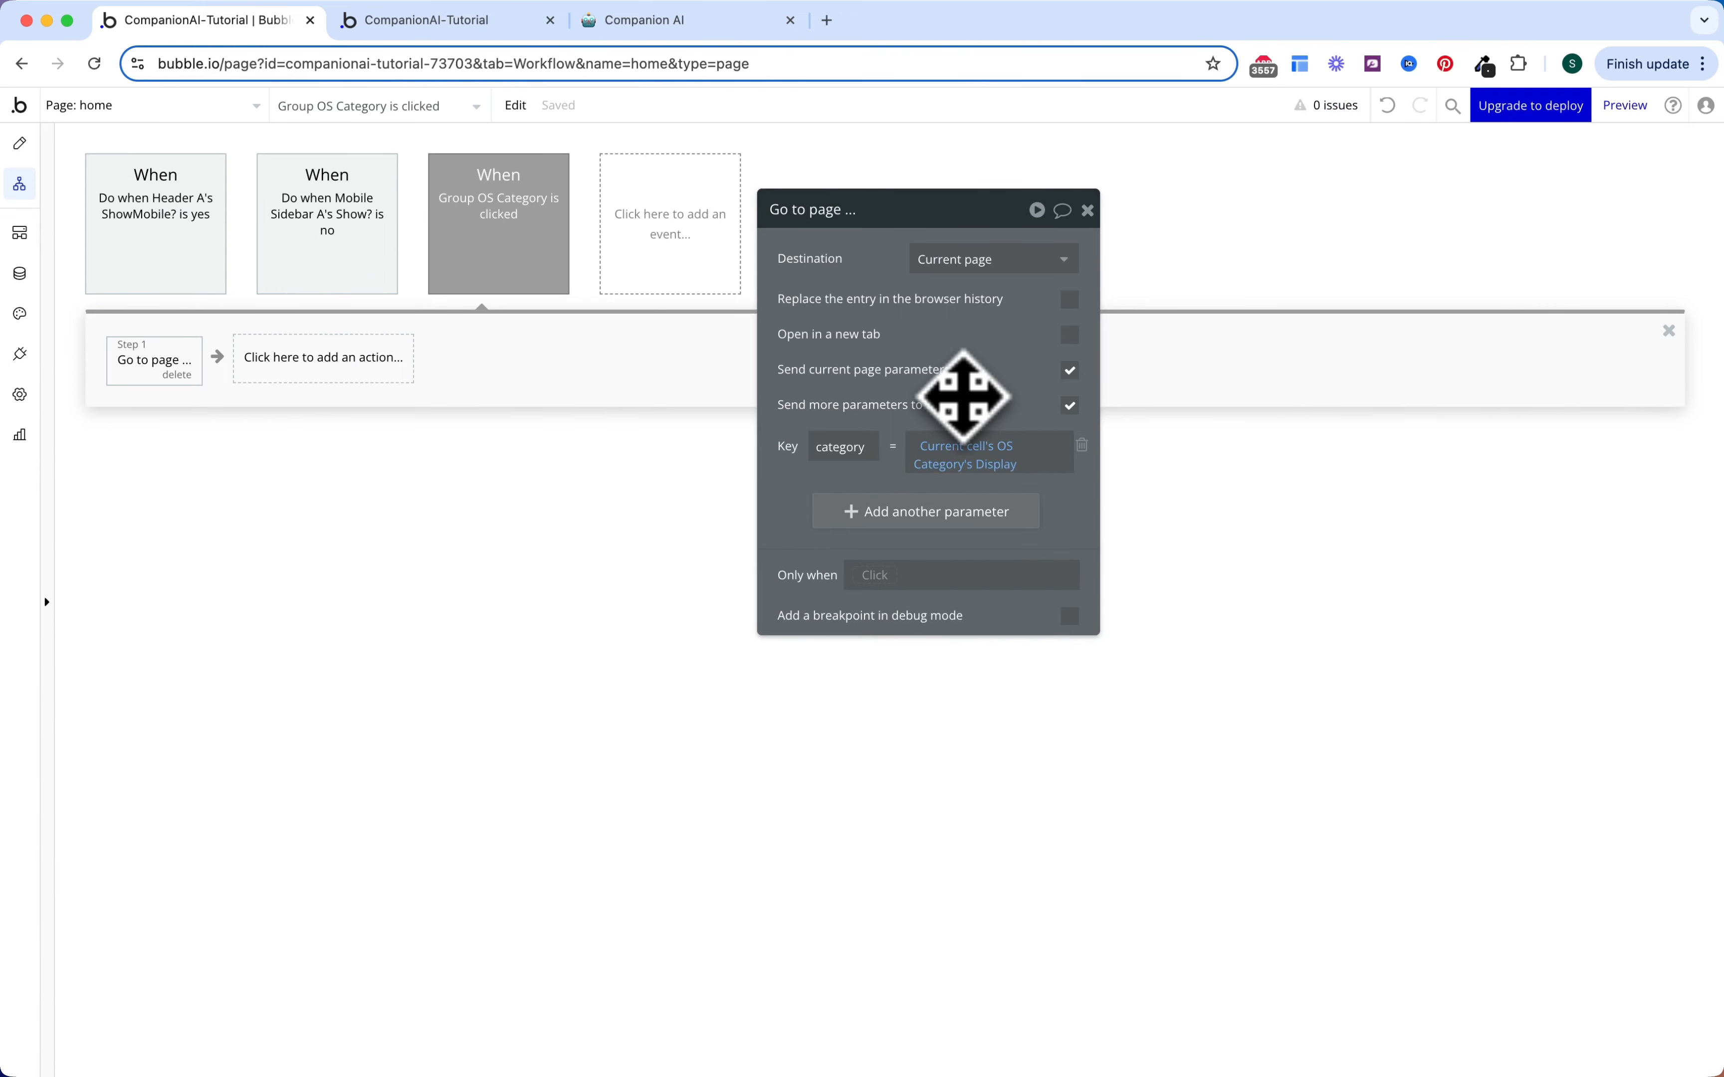
Step: Colour the Header A ShowMobile and Mobile Sidebar workflows green and the category-click workflow orange
click(173, 225)
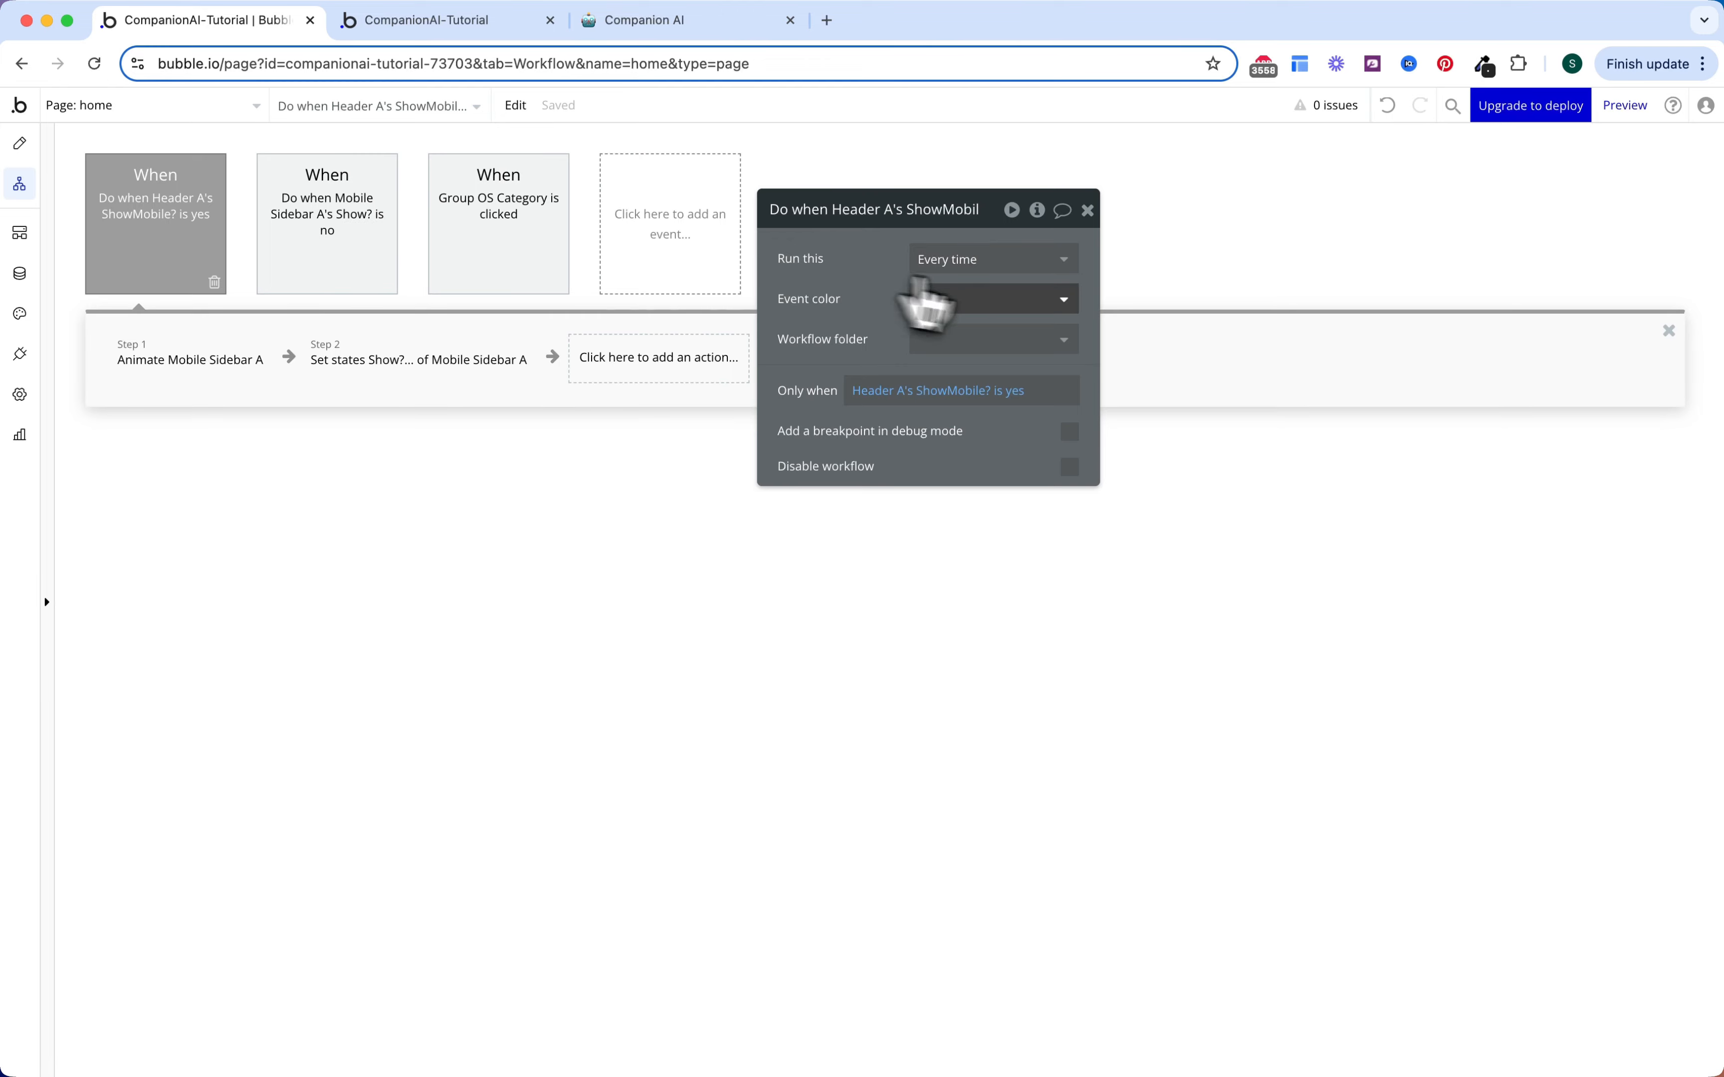
click(976, 299)
click(936, 453)
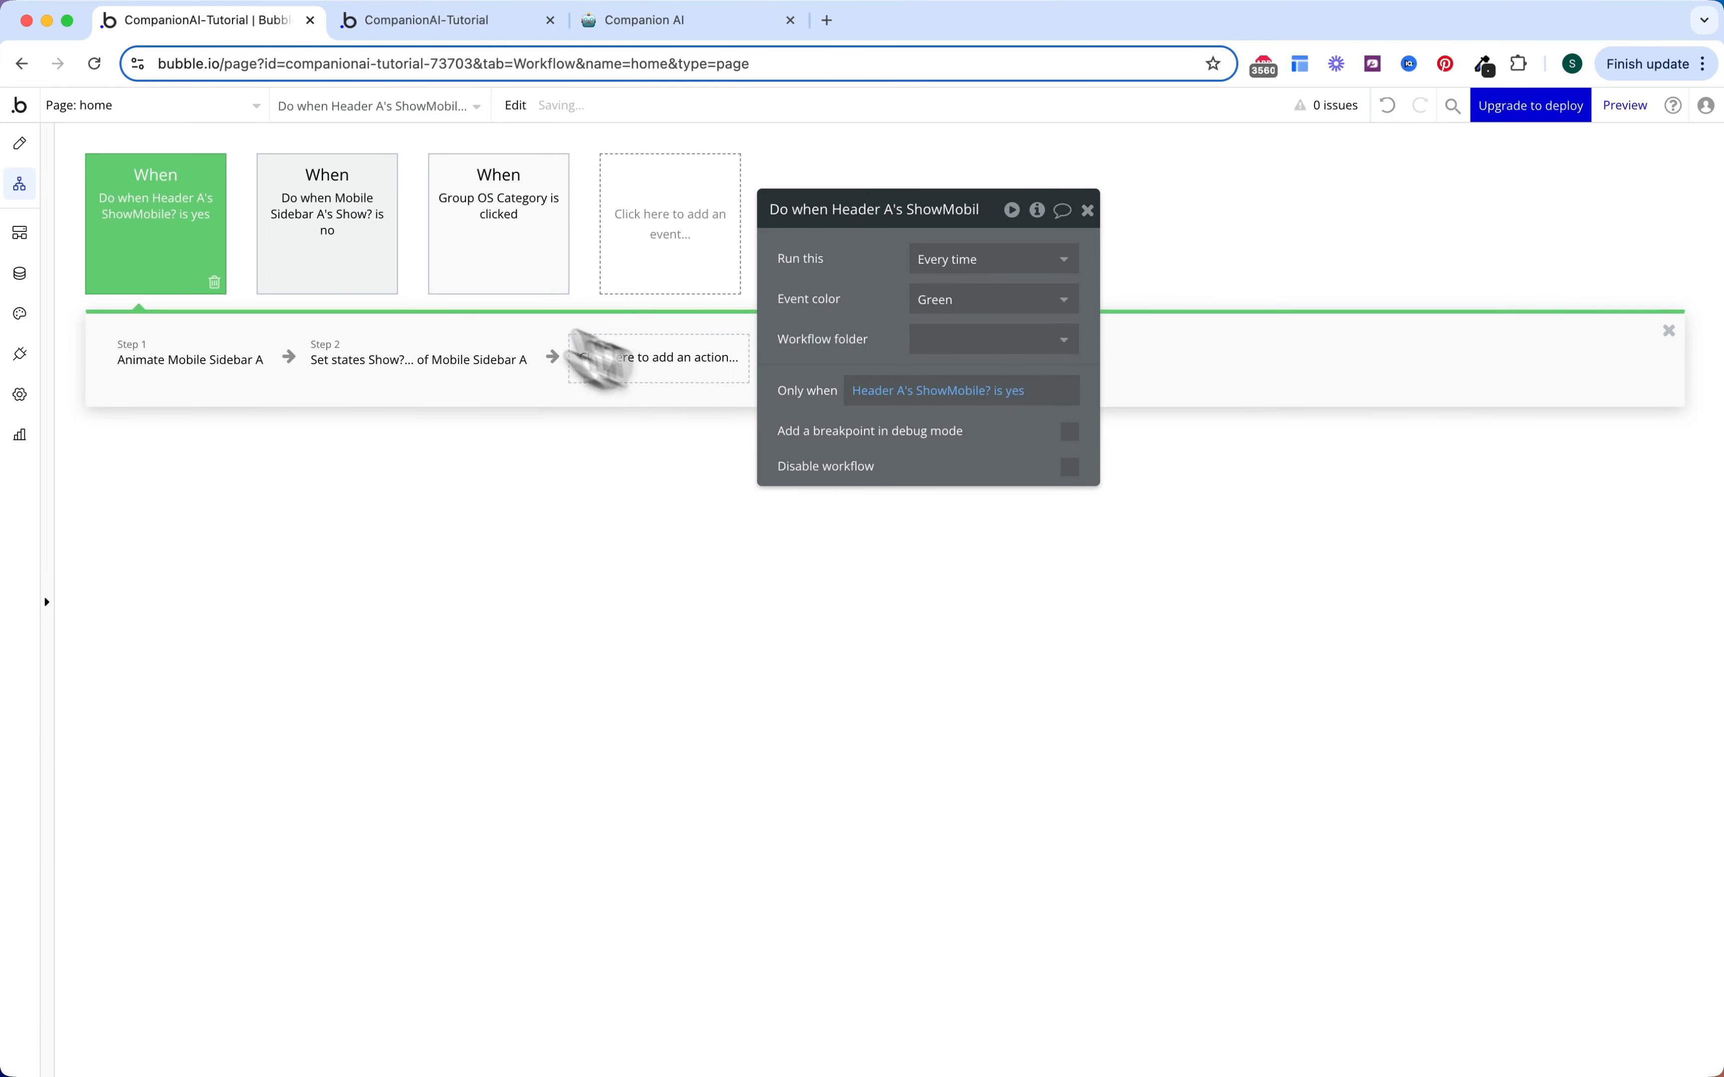
click(392, 268)
click(962, 300)
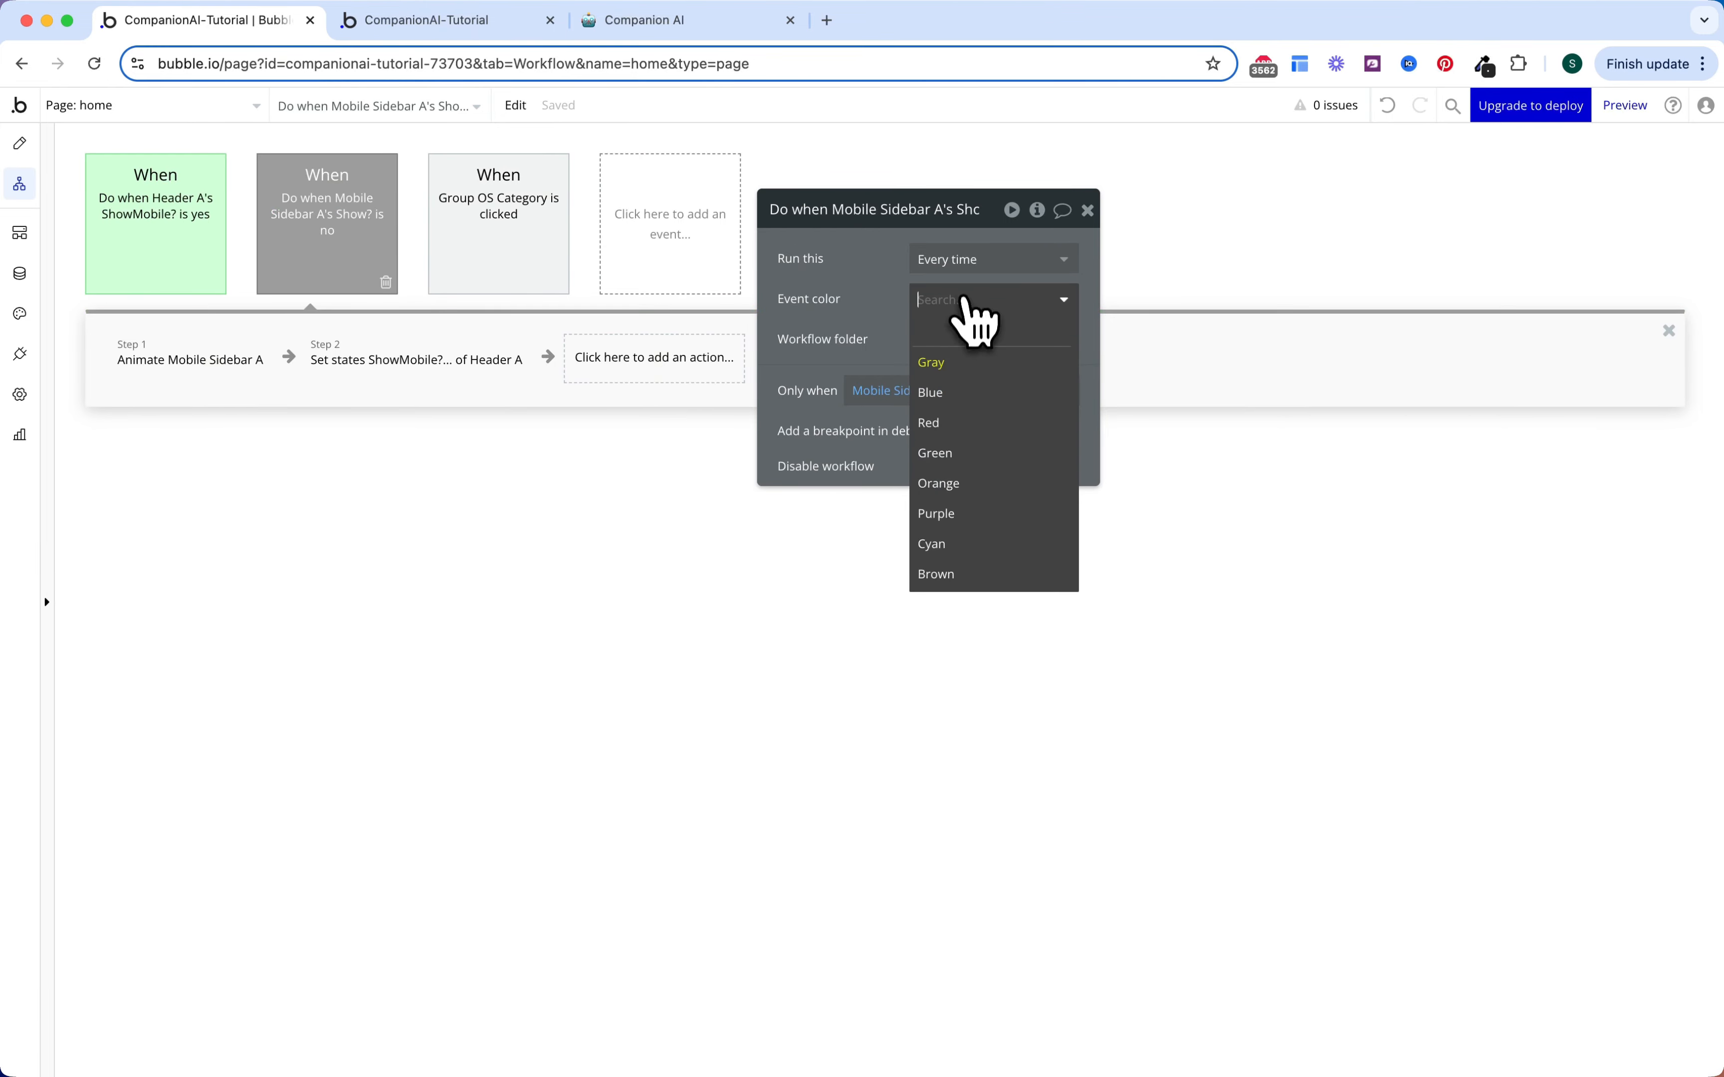
click(937, 453)
click(527, 260)
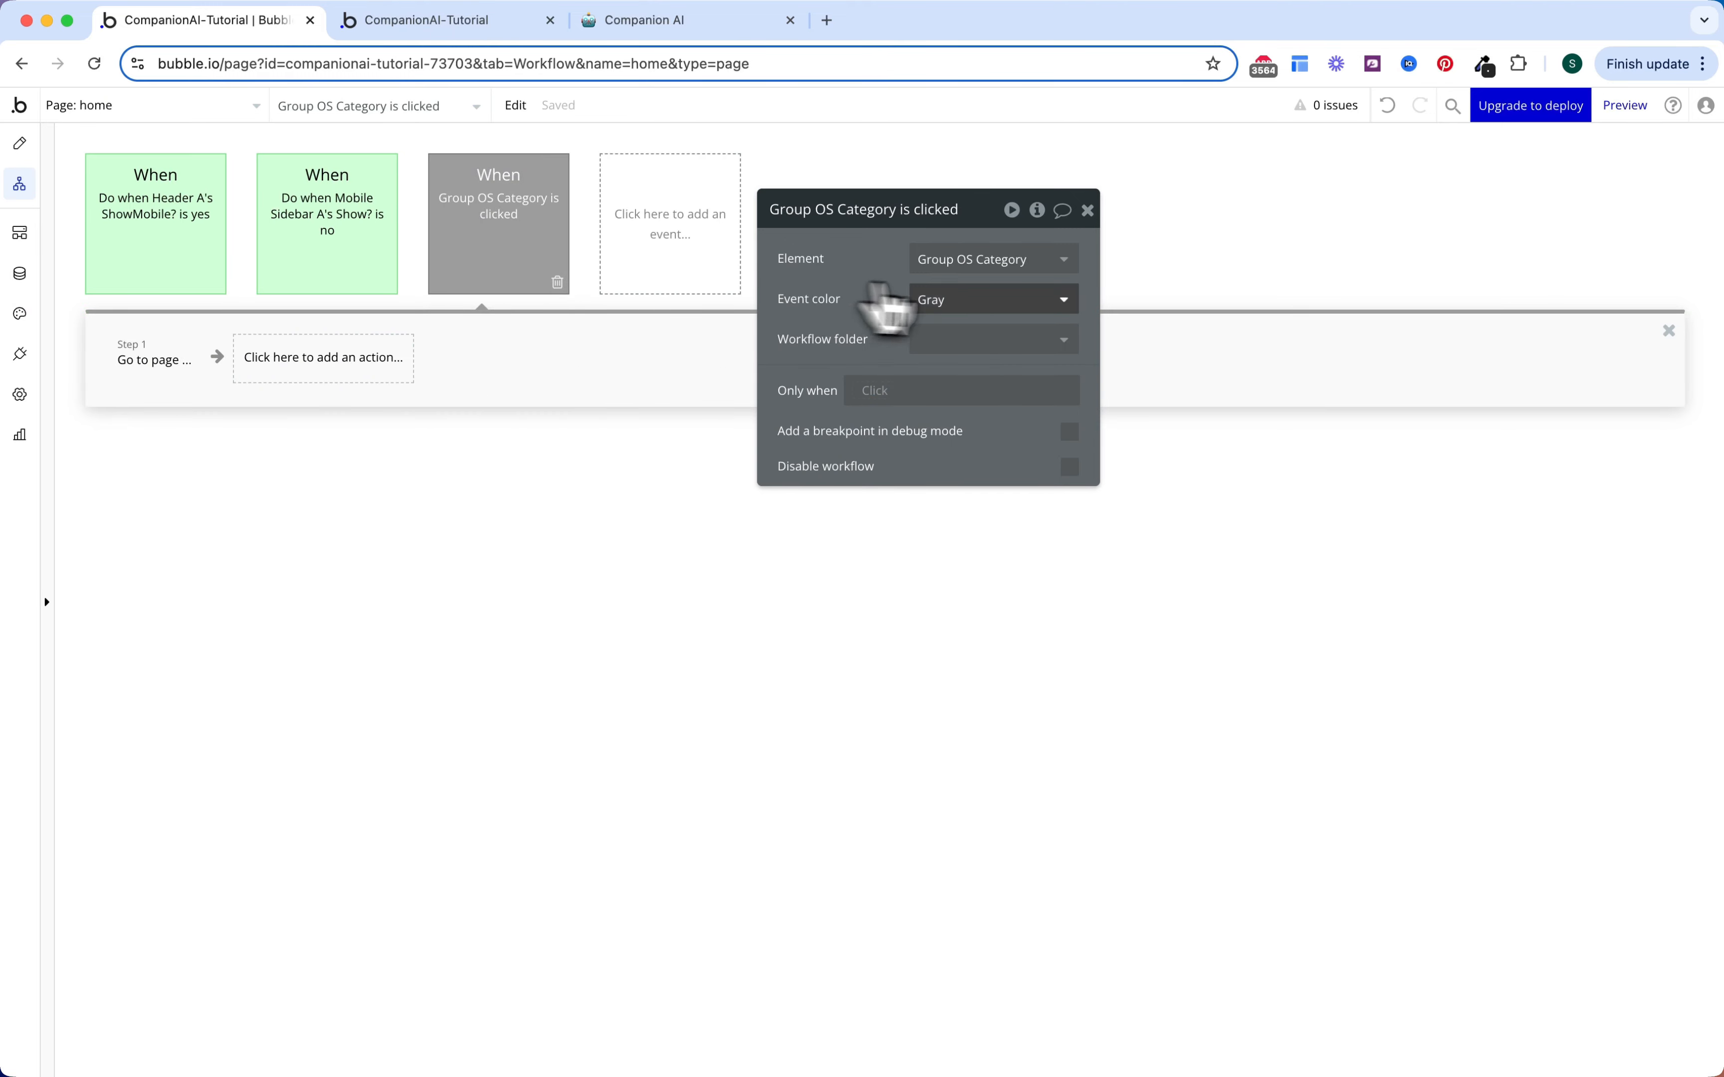
click(972, 298)
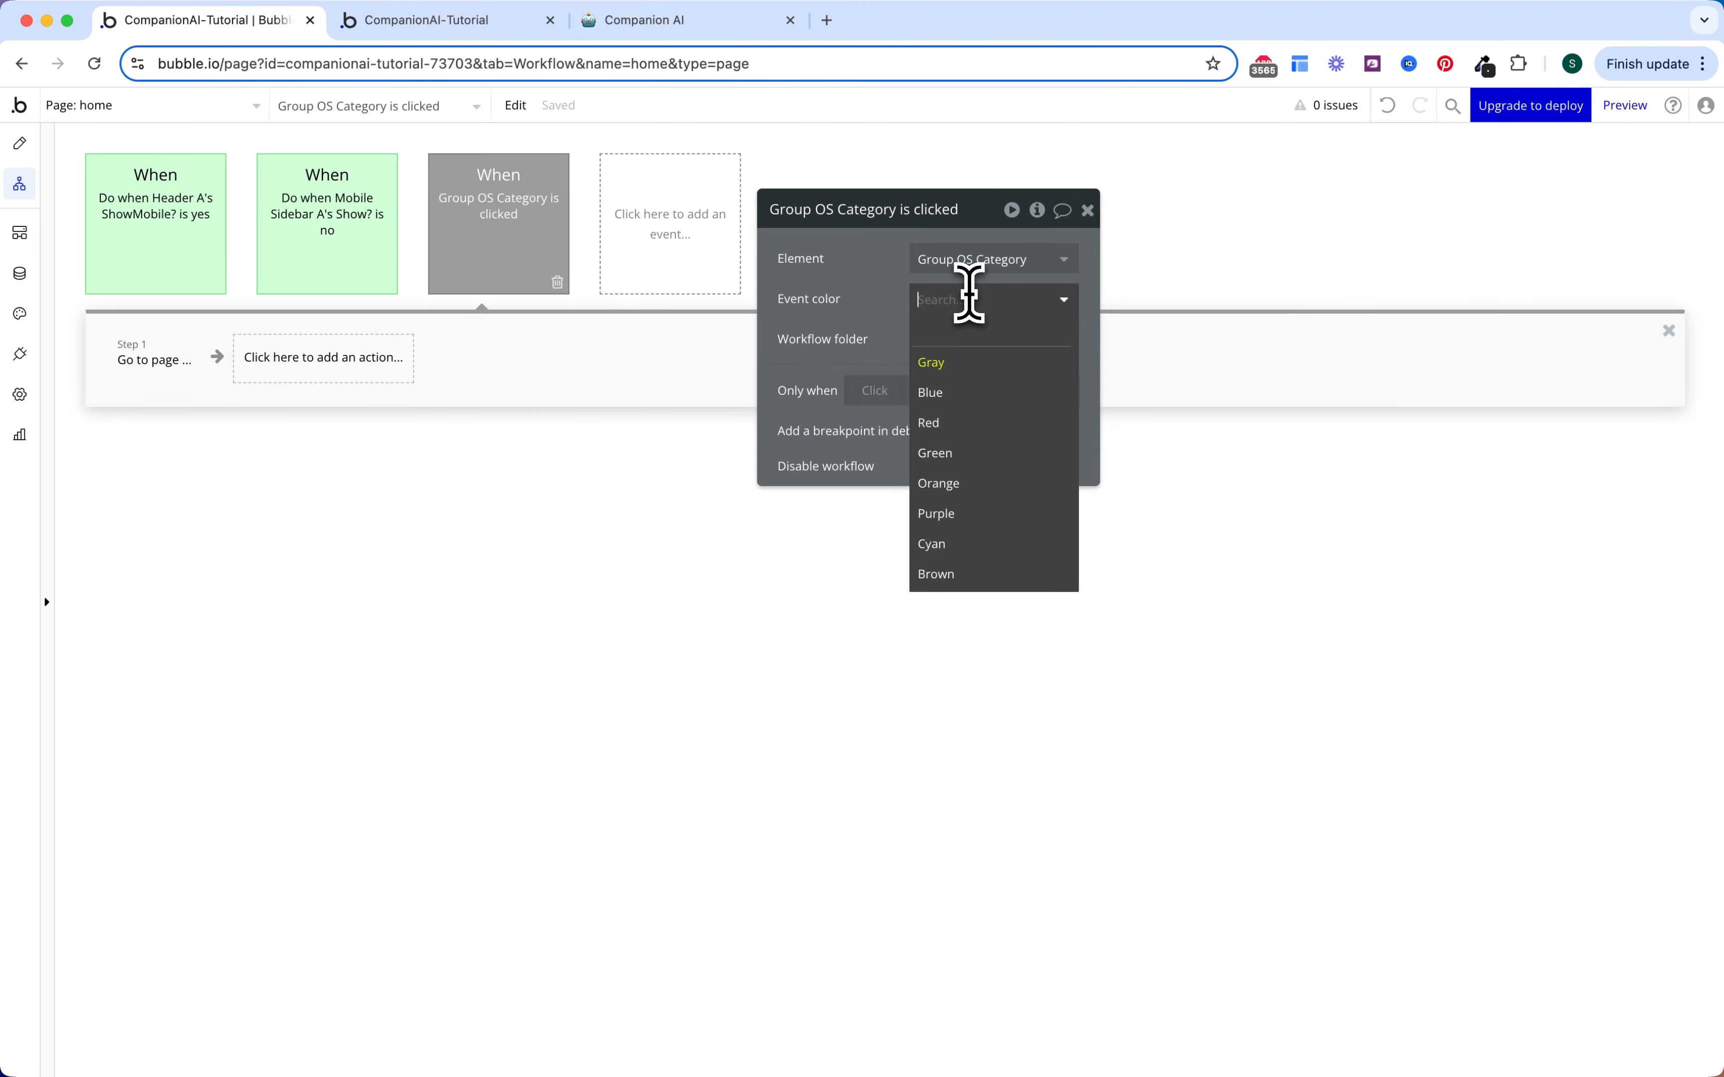
click(969, 492)
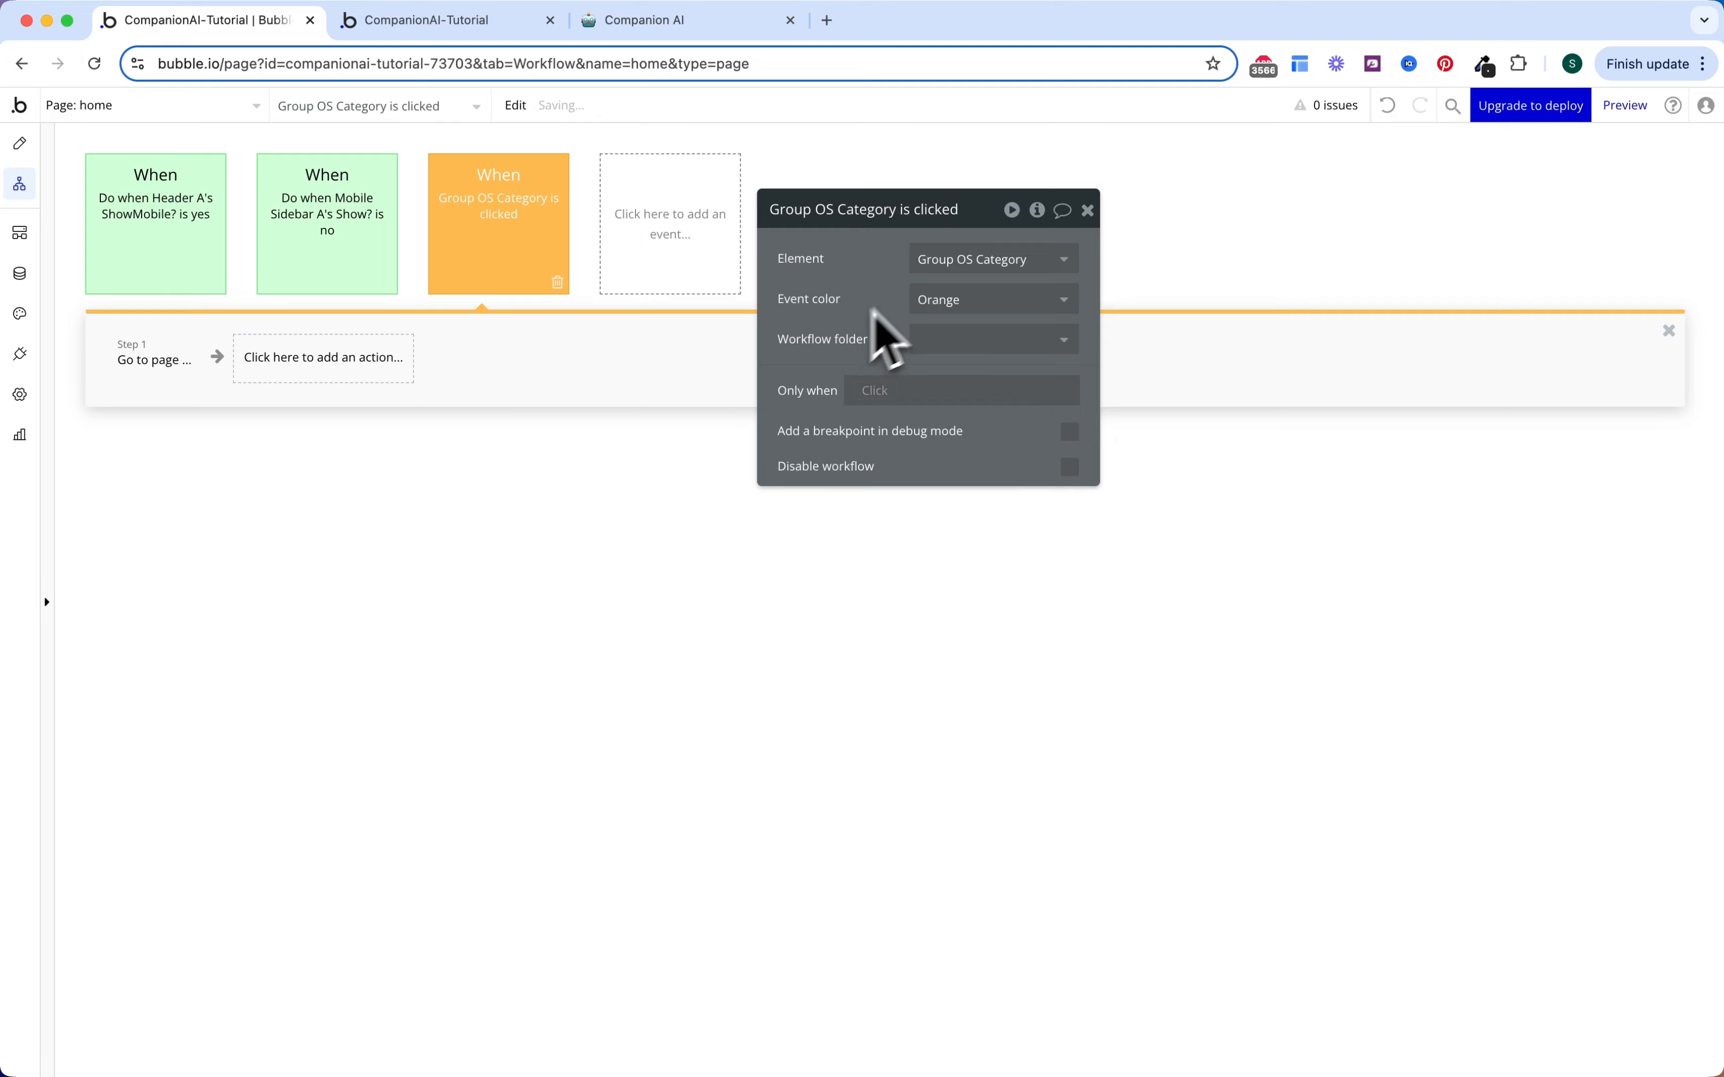
click(19, 143)
Step: Add a RepeatingGroup to the Home tab listing Companions from a Search for Companions
click(253, 568)
text(re)
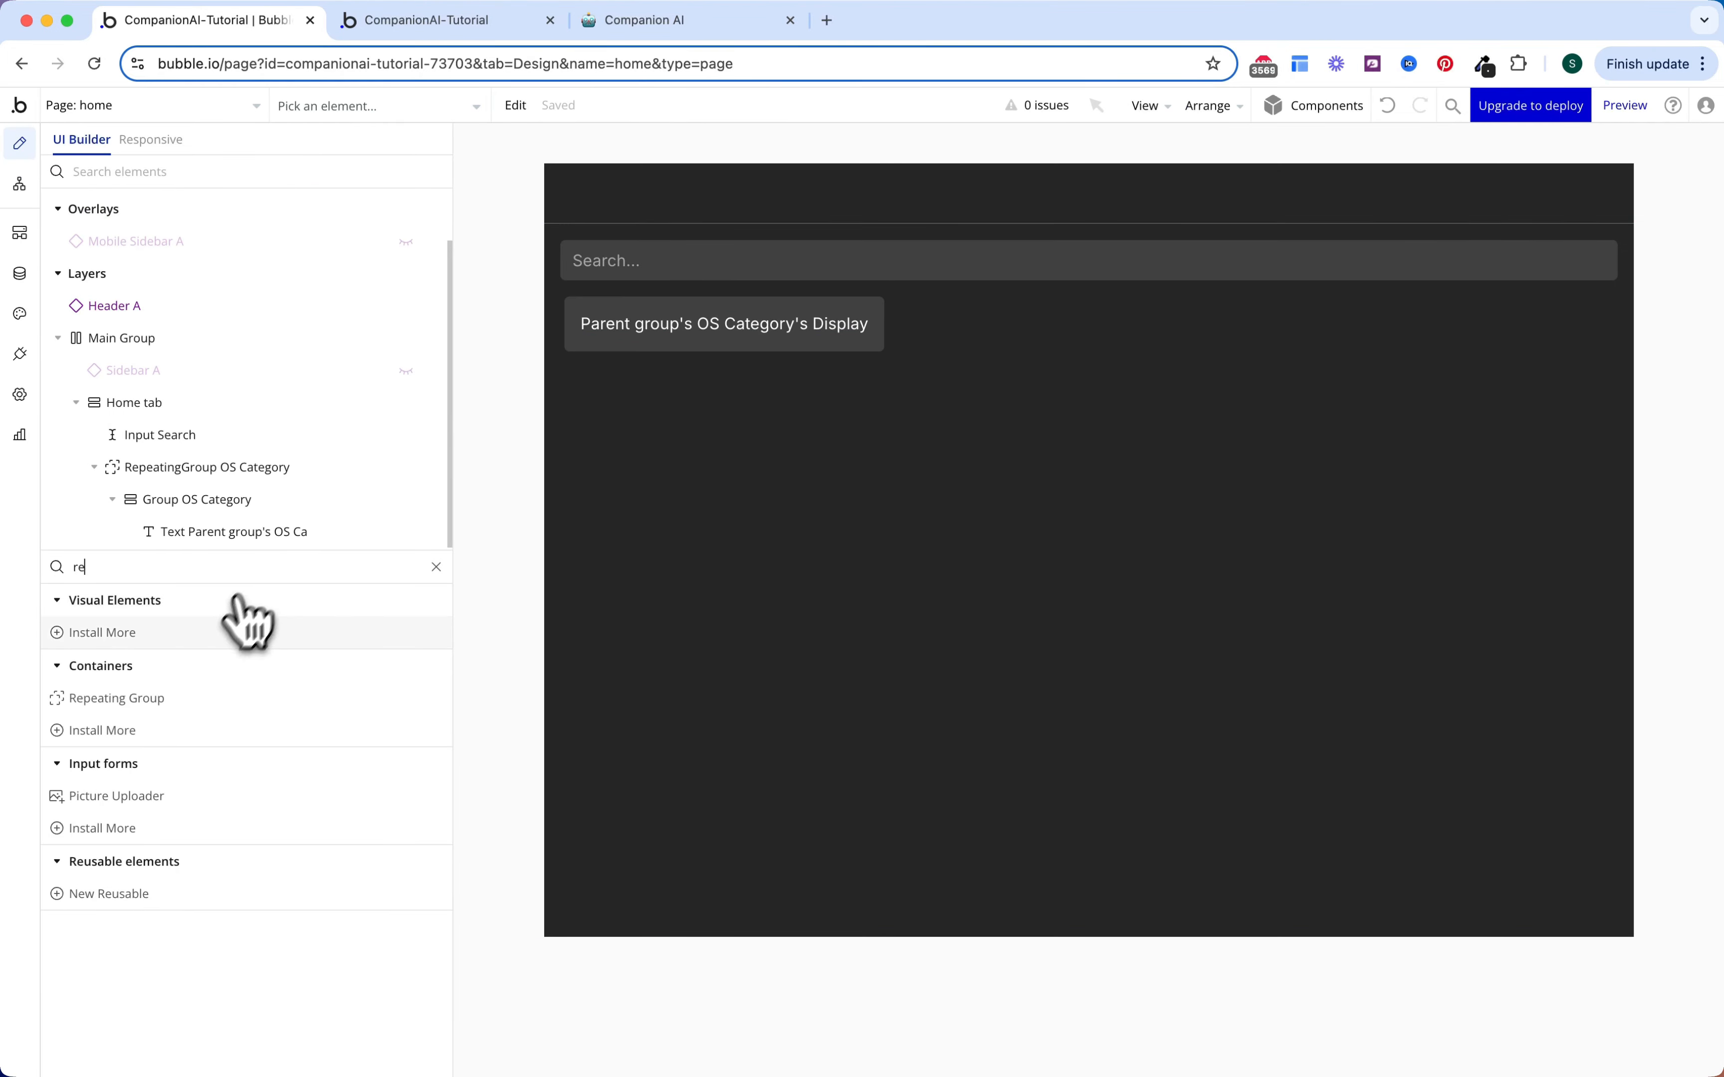
click(186, 683)
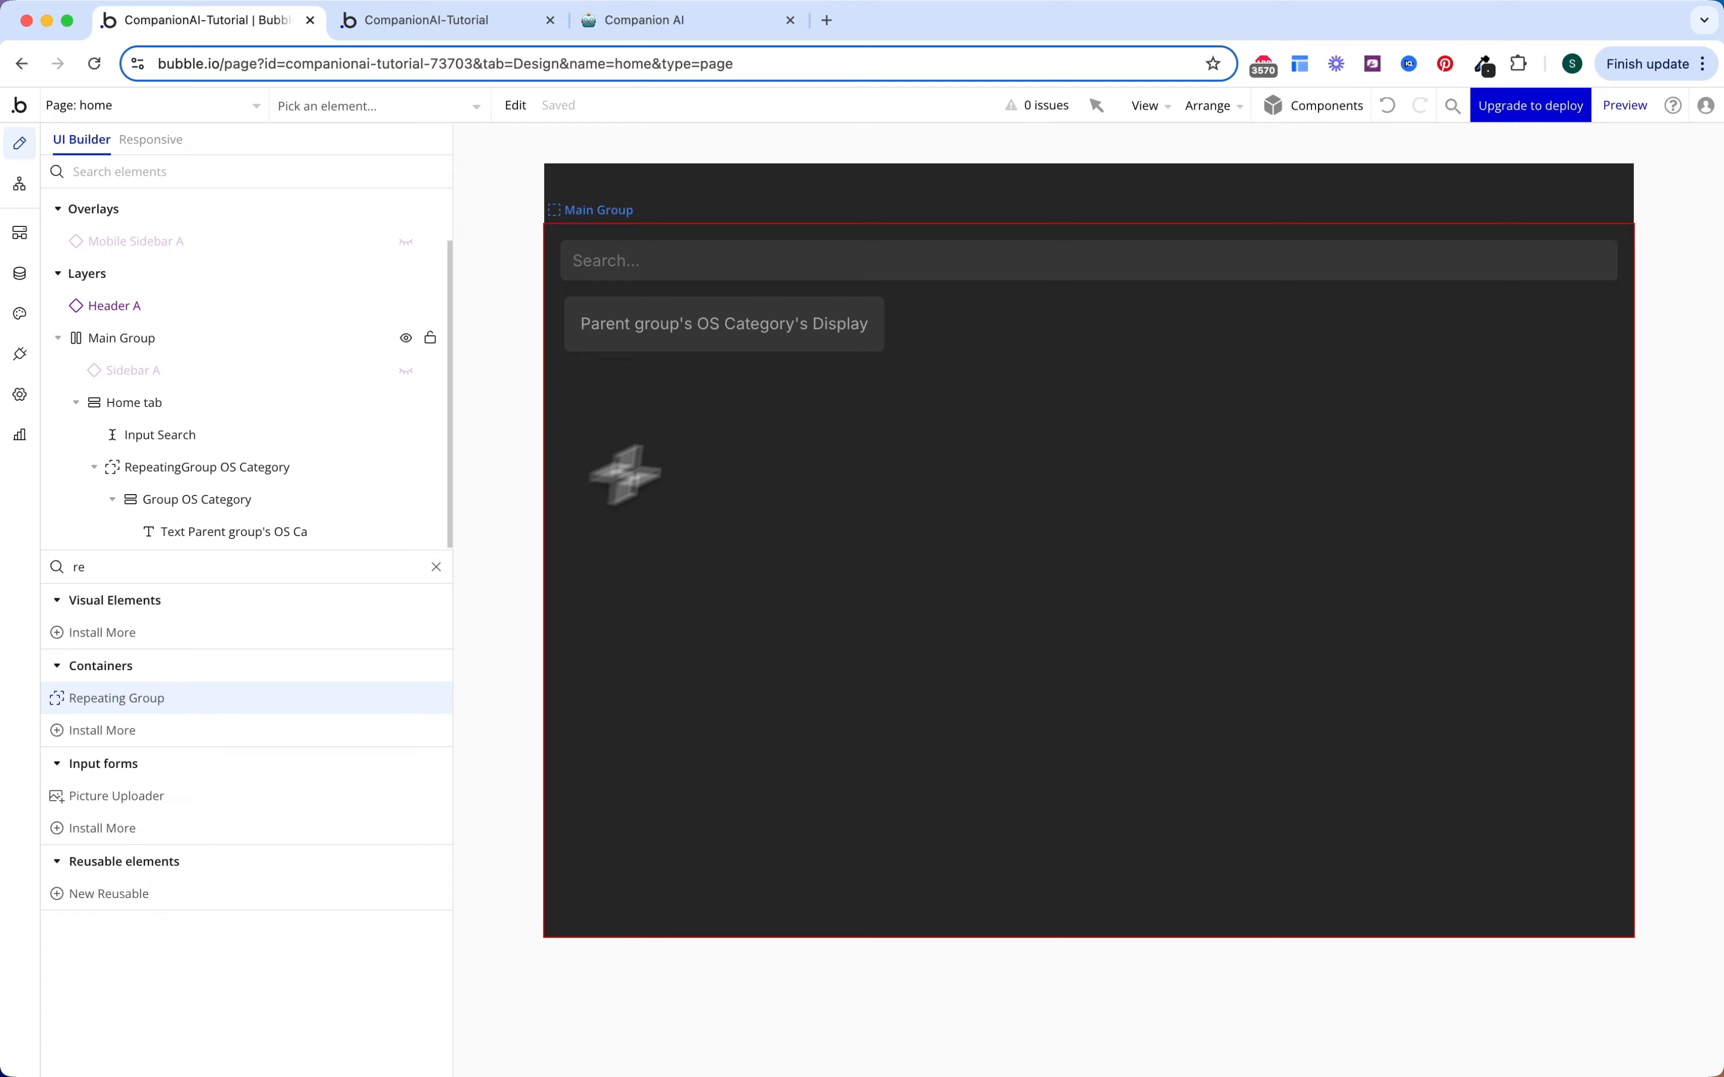
click(802, 359)
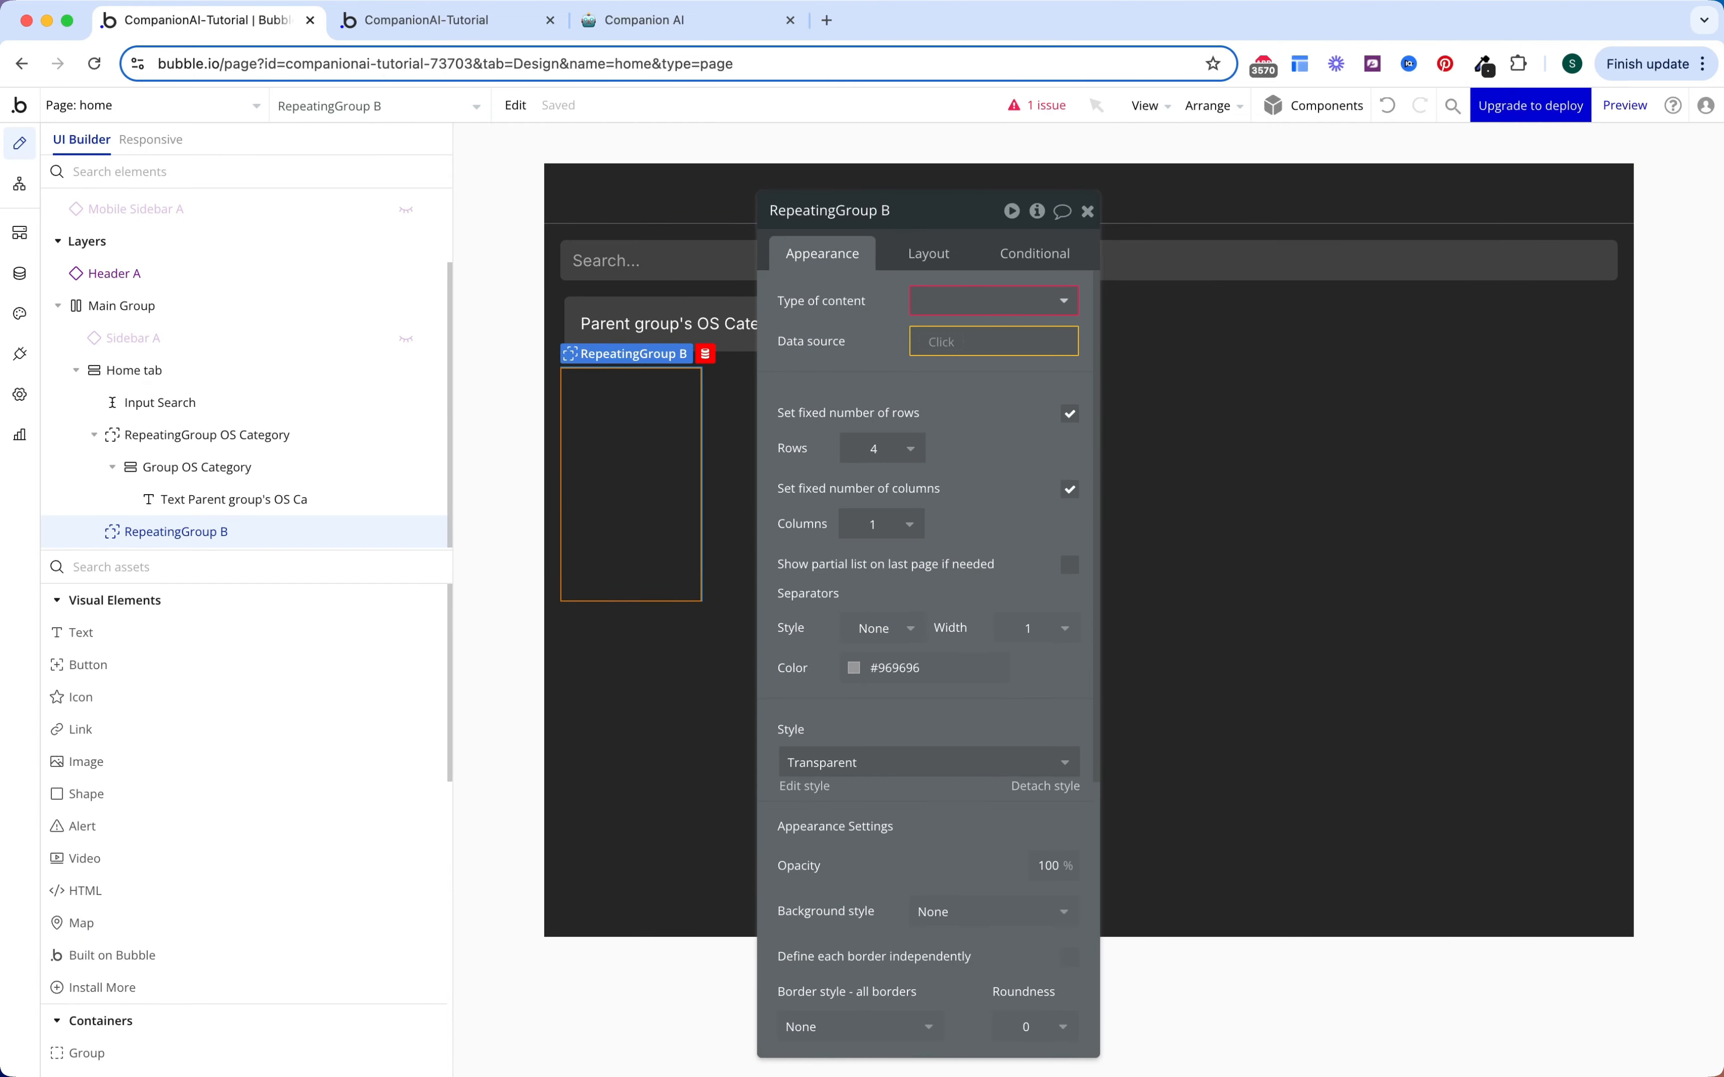
click(958, 321)
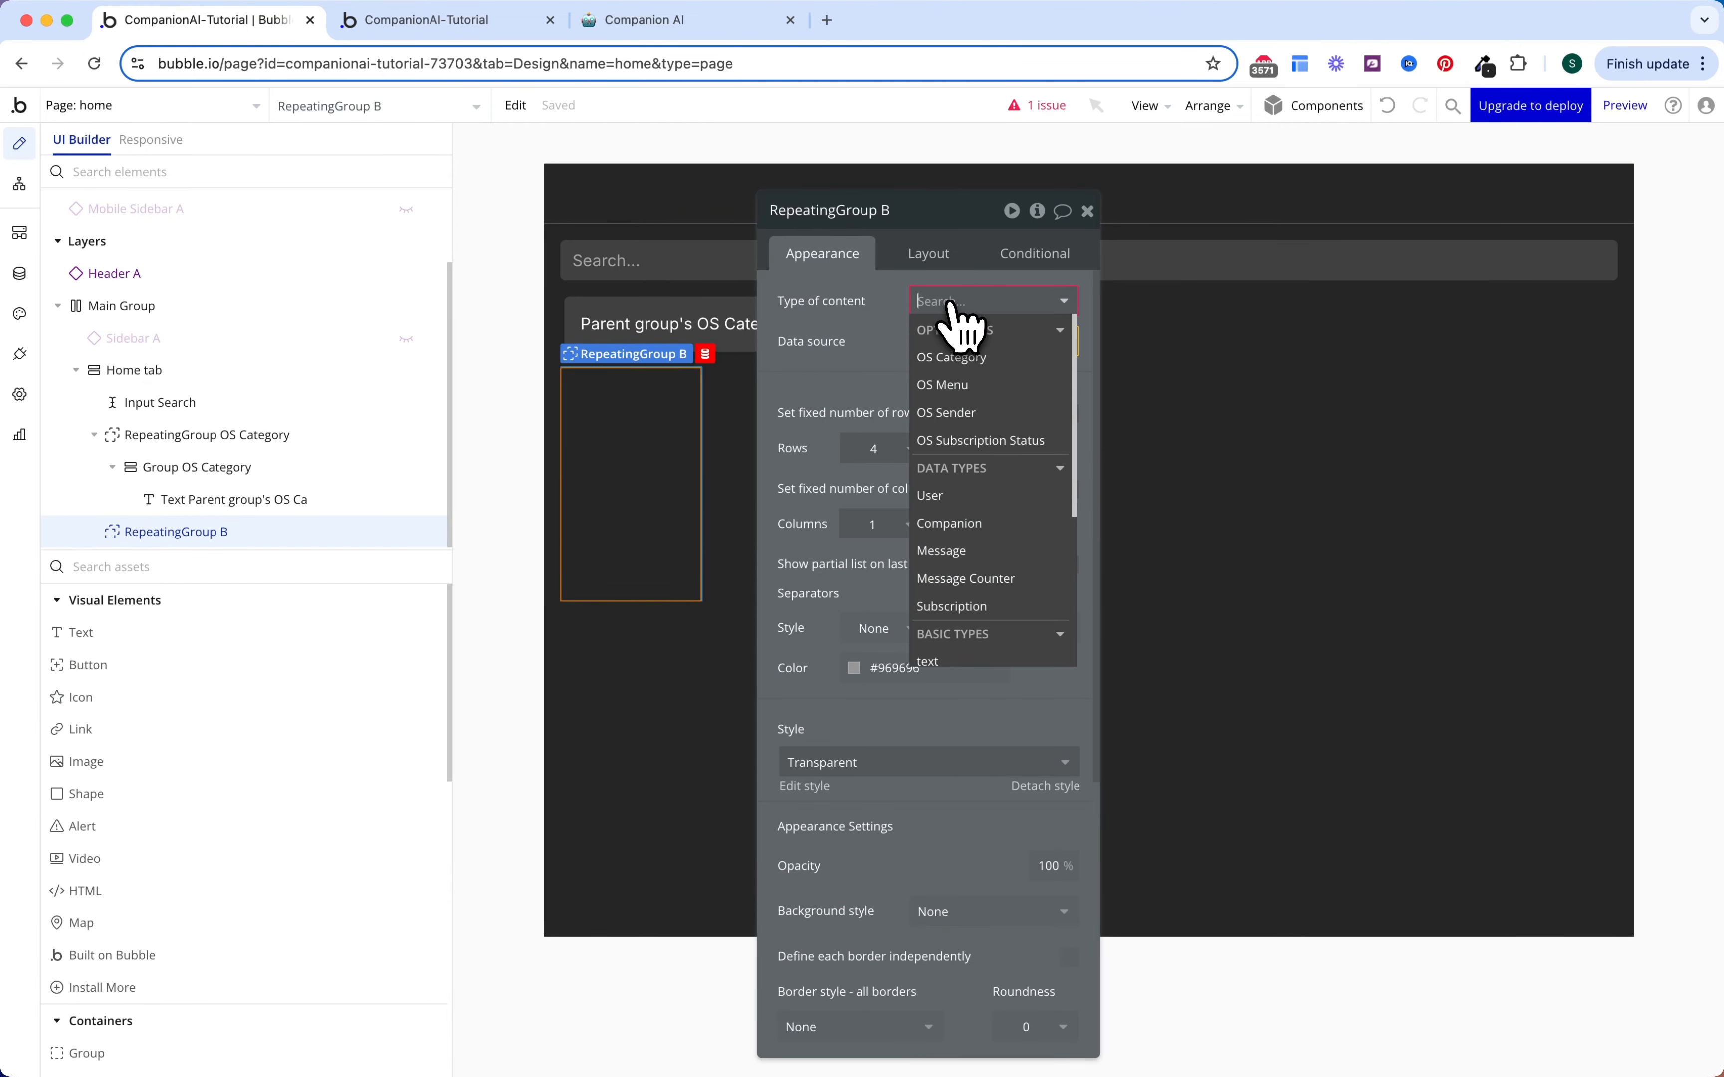
click(958, 514)
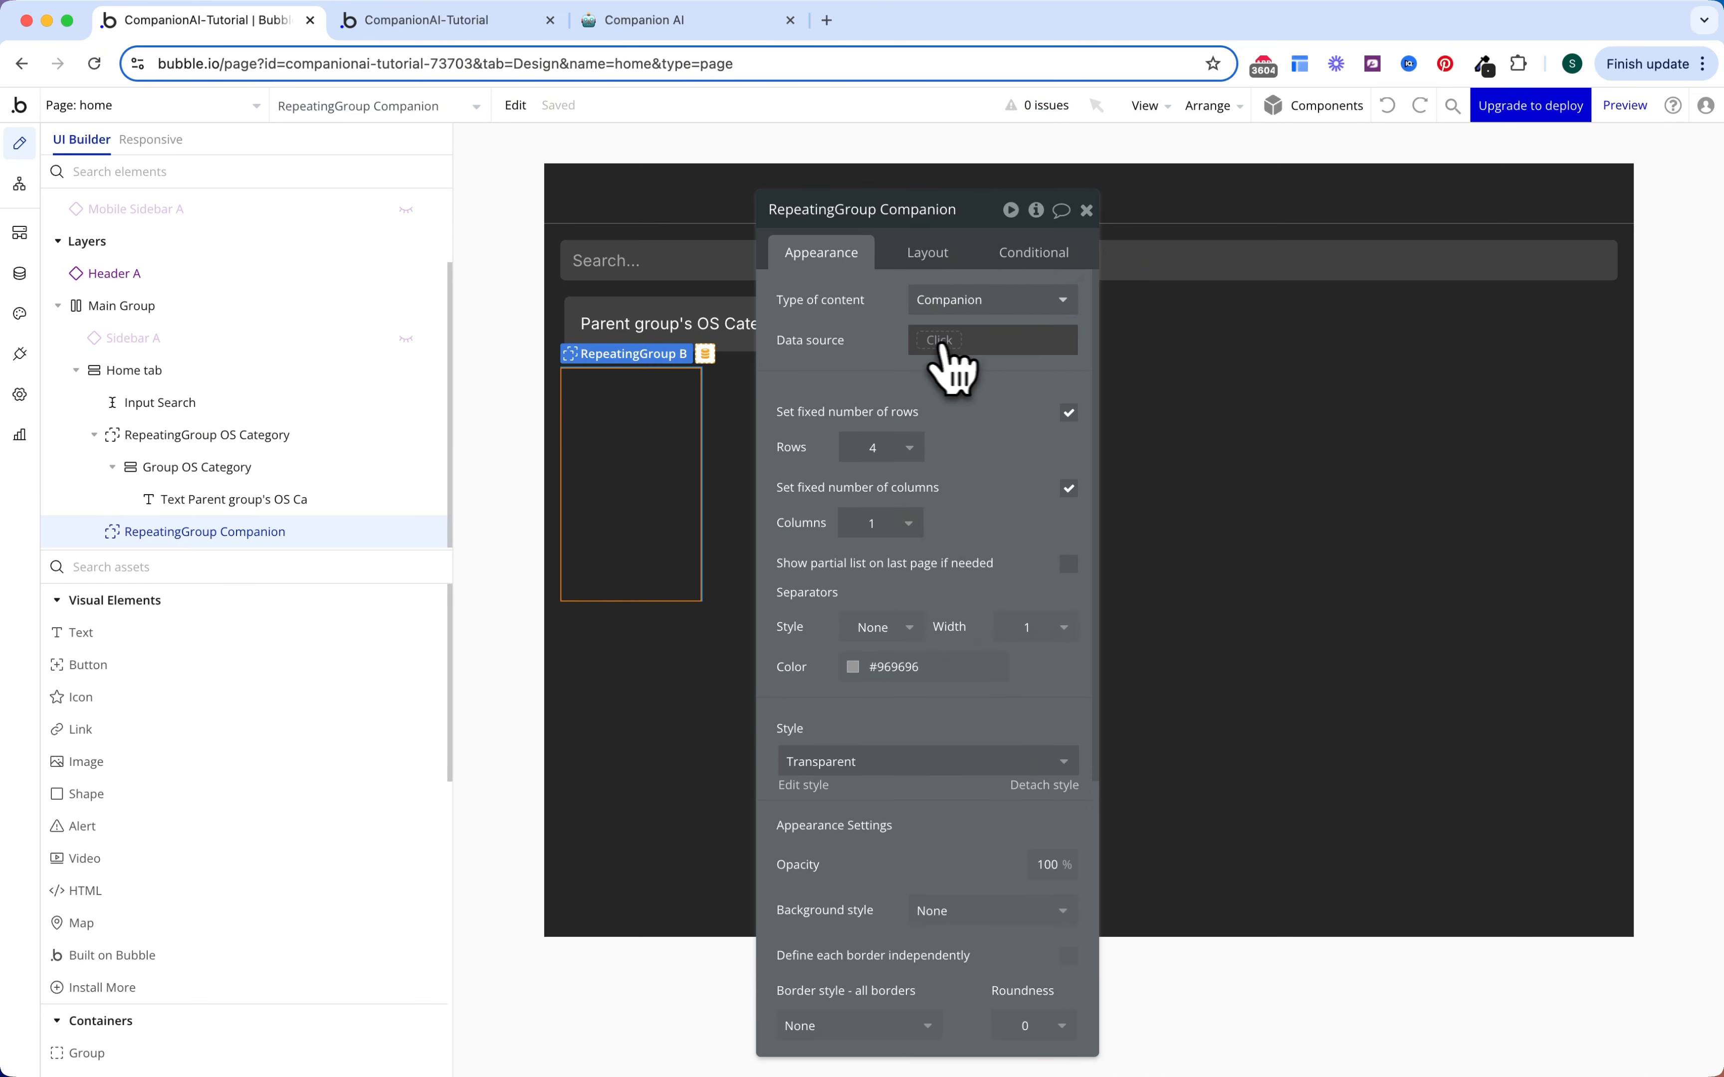
click(941, 343)
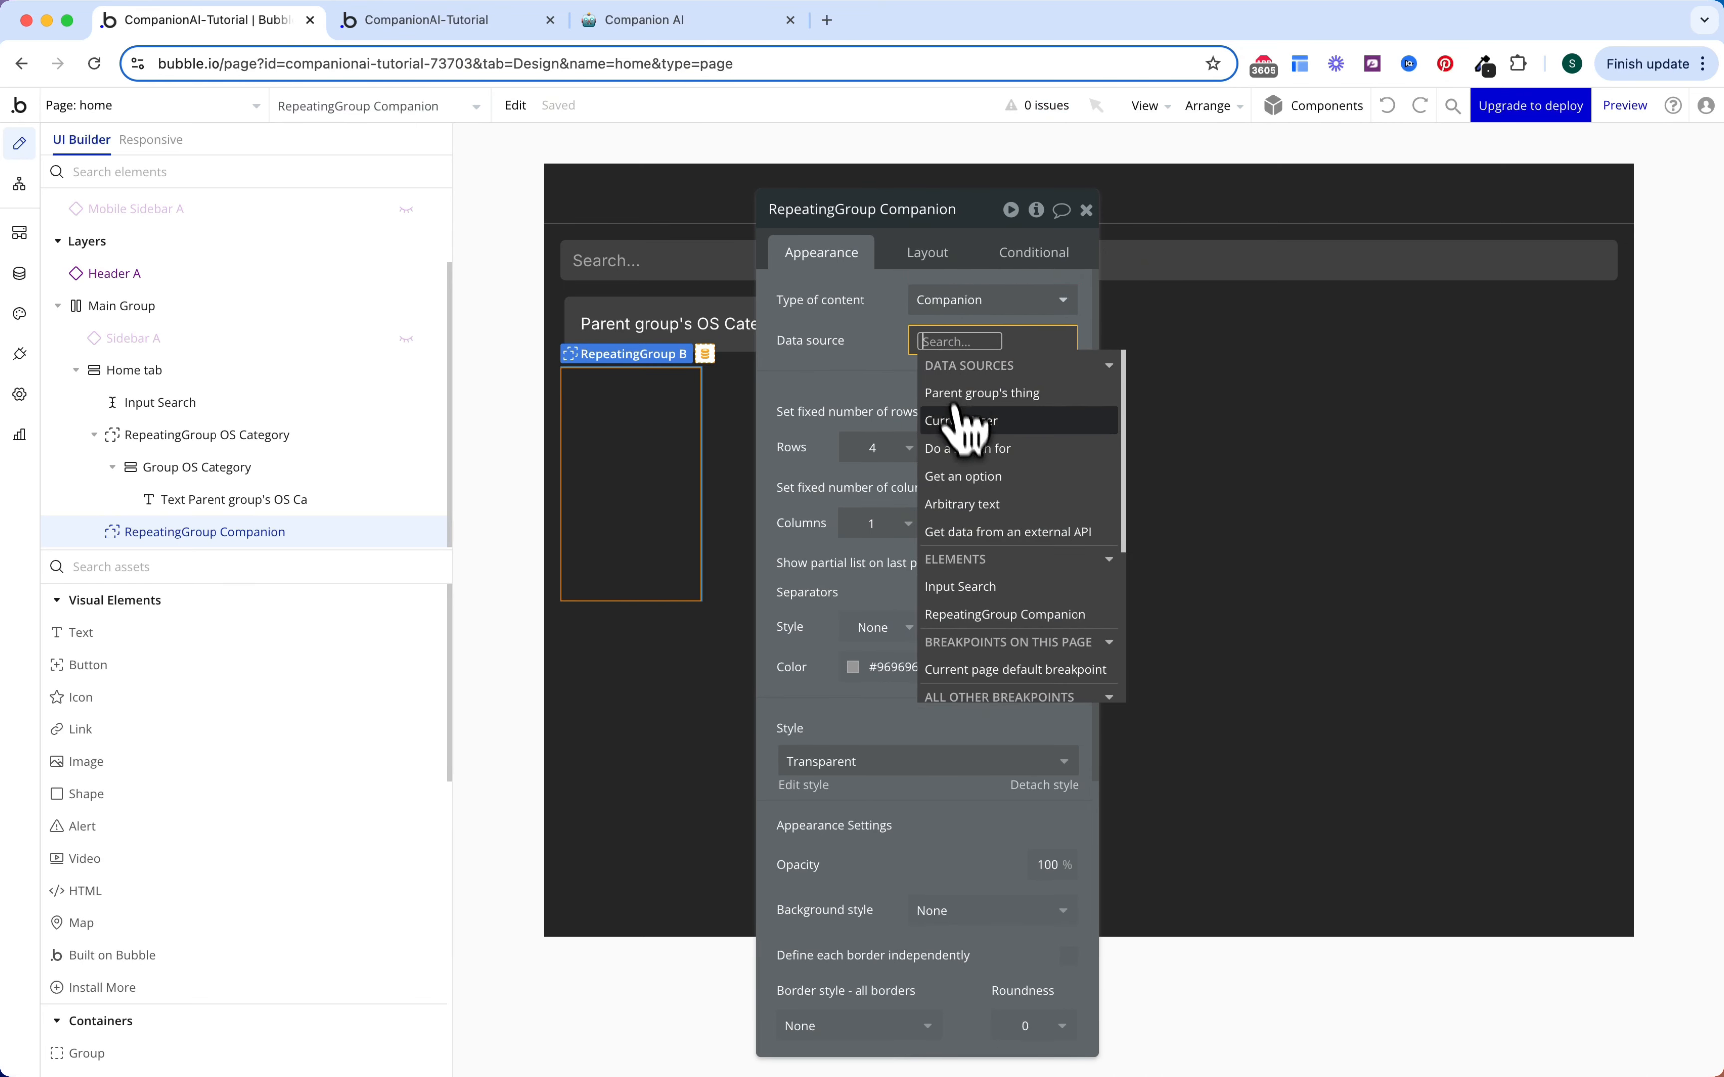
click(968, 448)
click(673, 268)
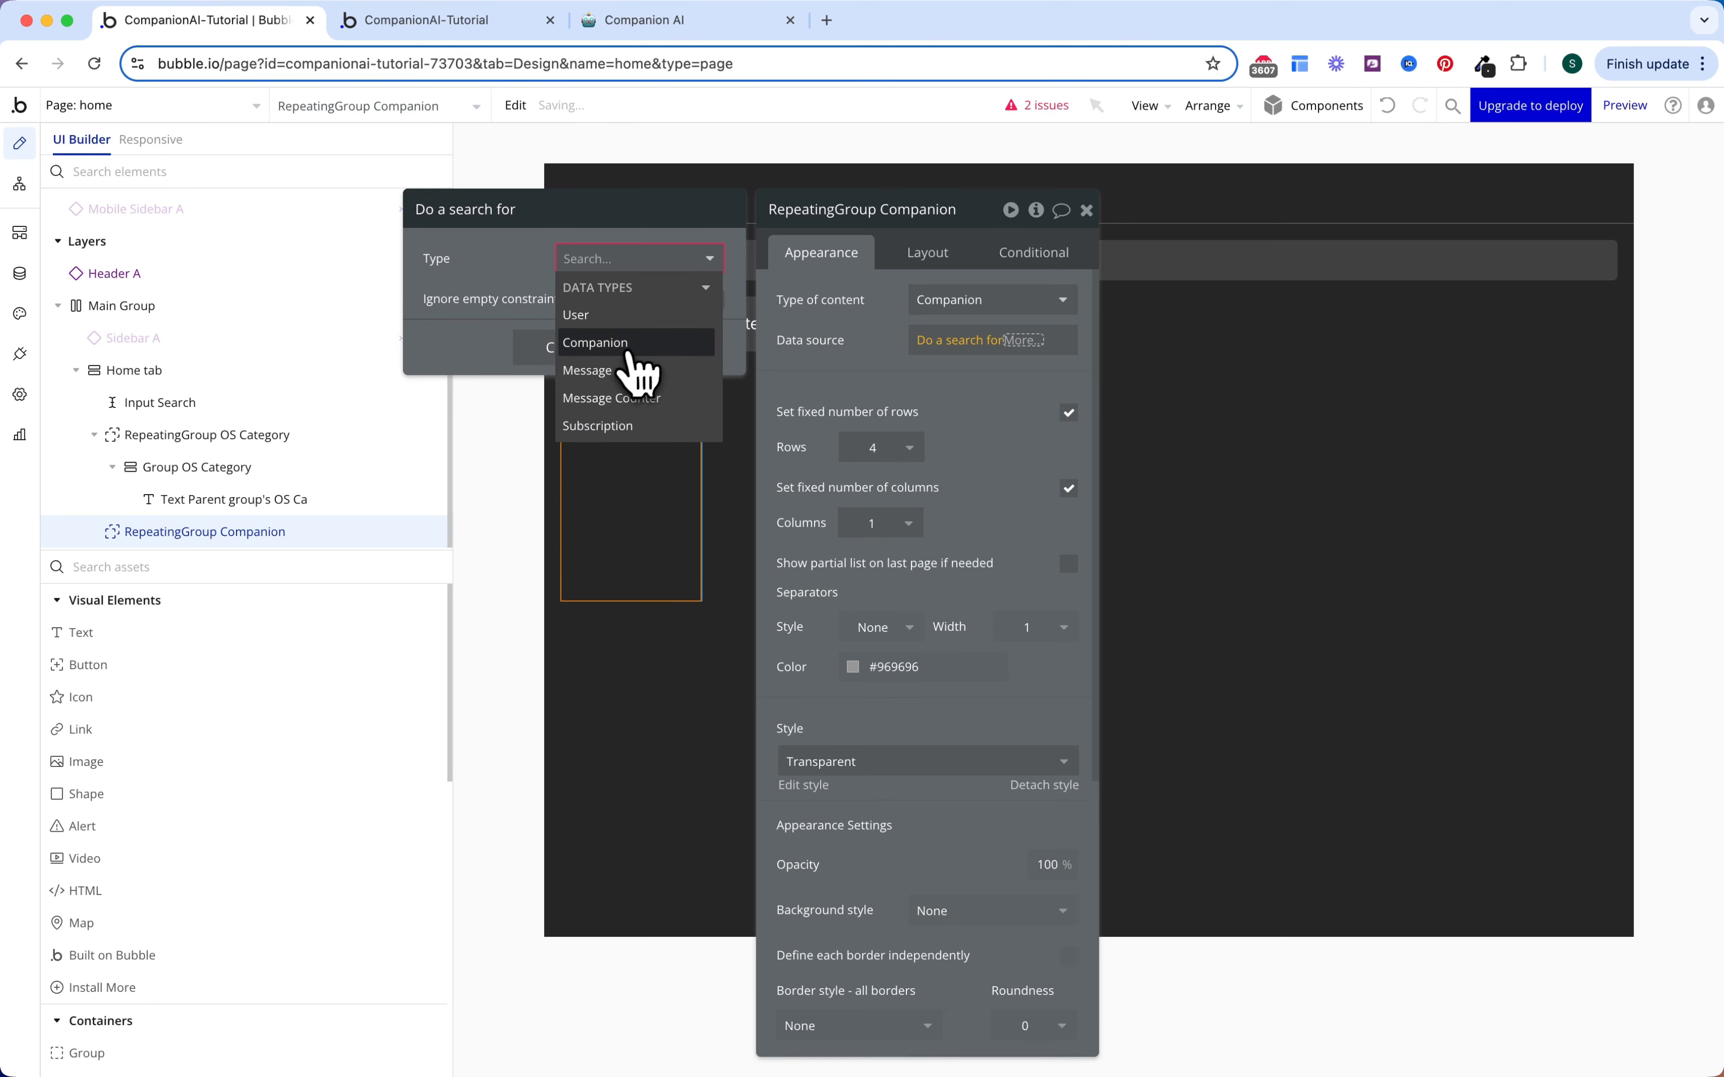
click(620, 343)
Step: Constrain the search to Category = Get category from page URL, read as an OS Category
click(609, 324)
click(580, 361)
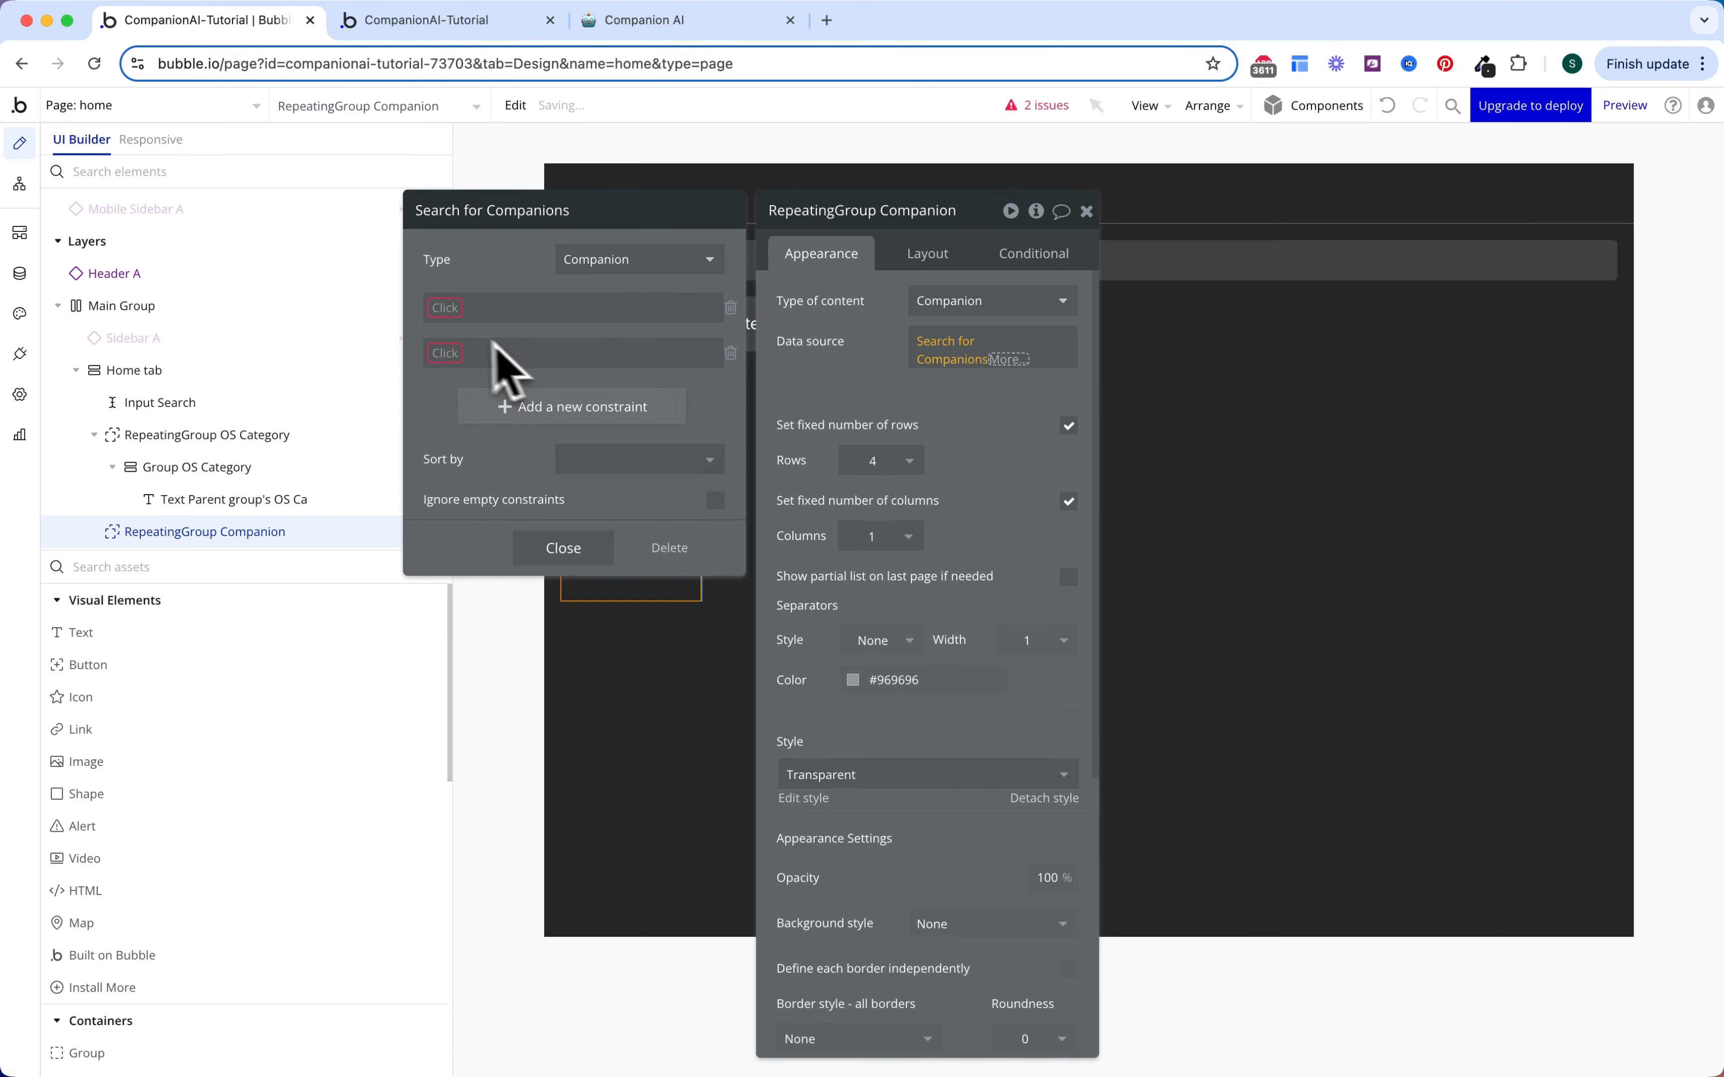
click(447, 307)
text(cat)
click(477, 335)
click(497, 307)
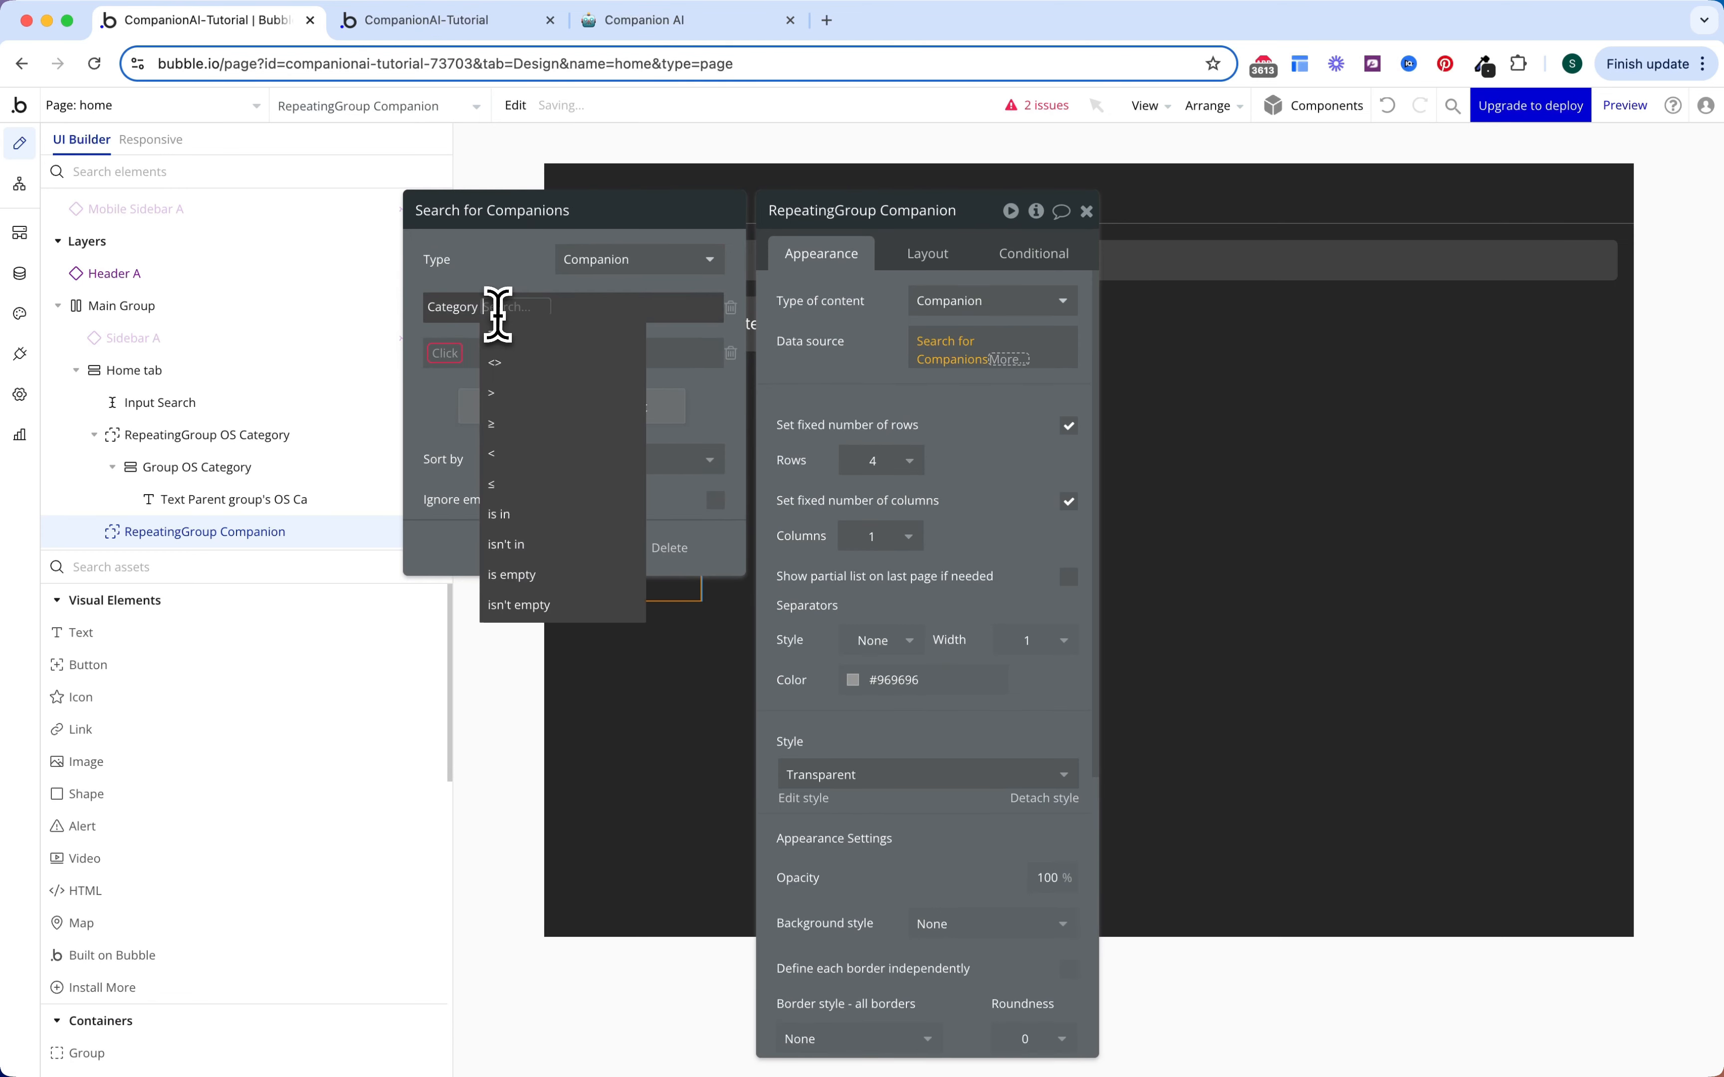
click(502, 339)
click(508, 309)
text(get)
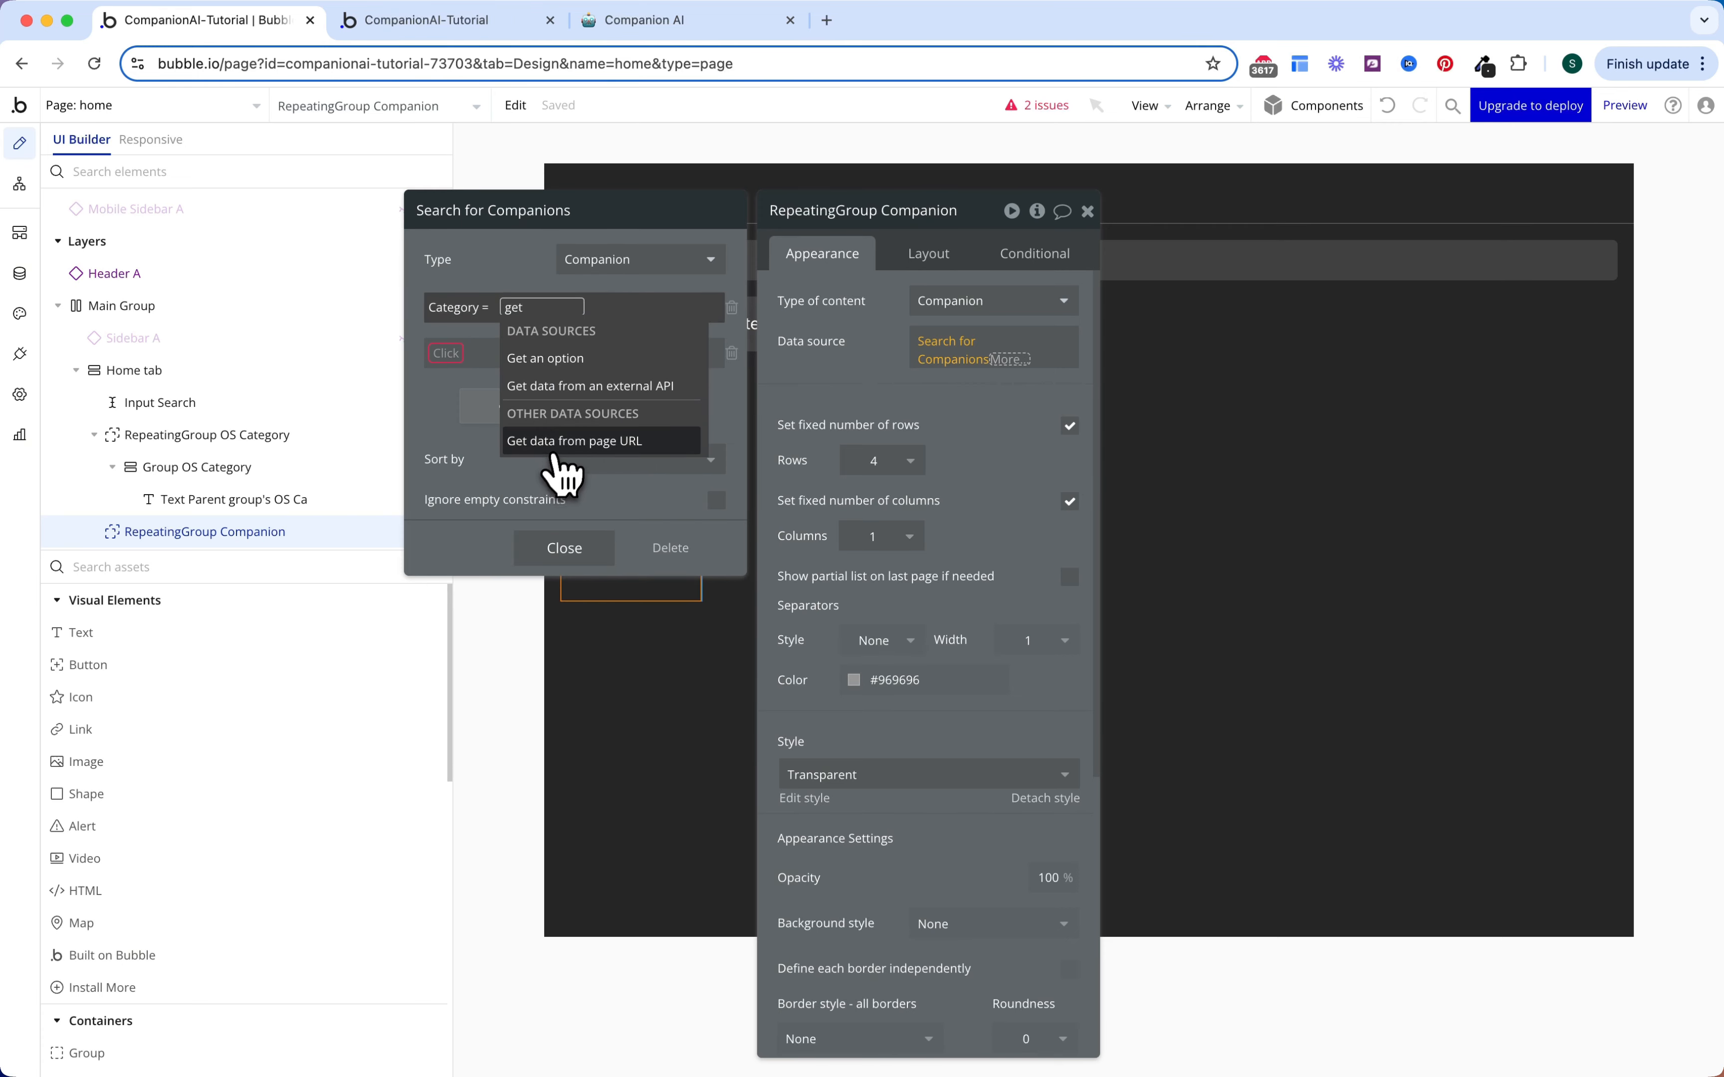
click(558, 446)
click(647, 300)
text(c)
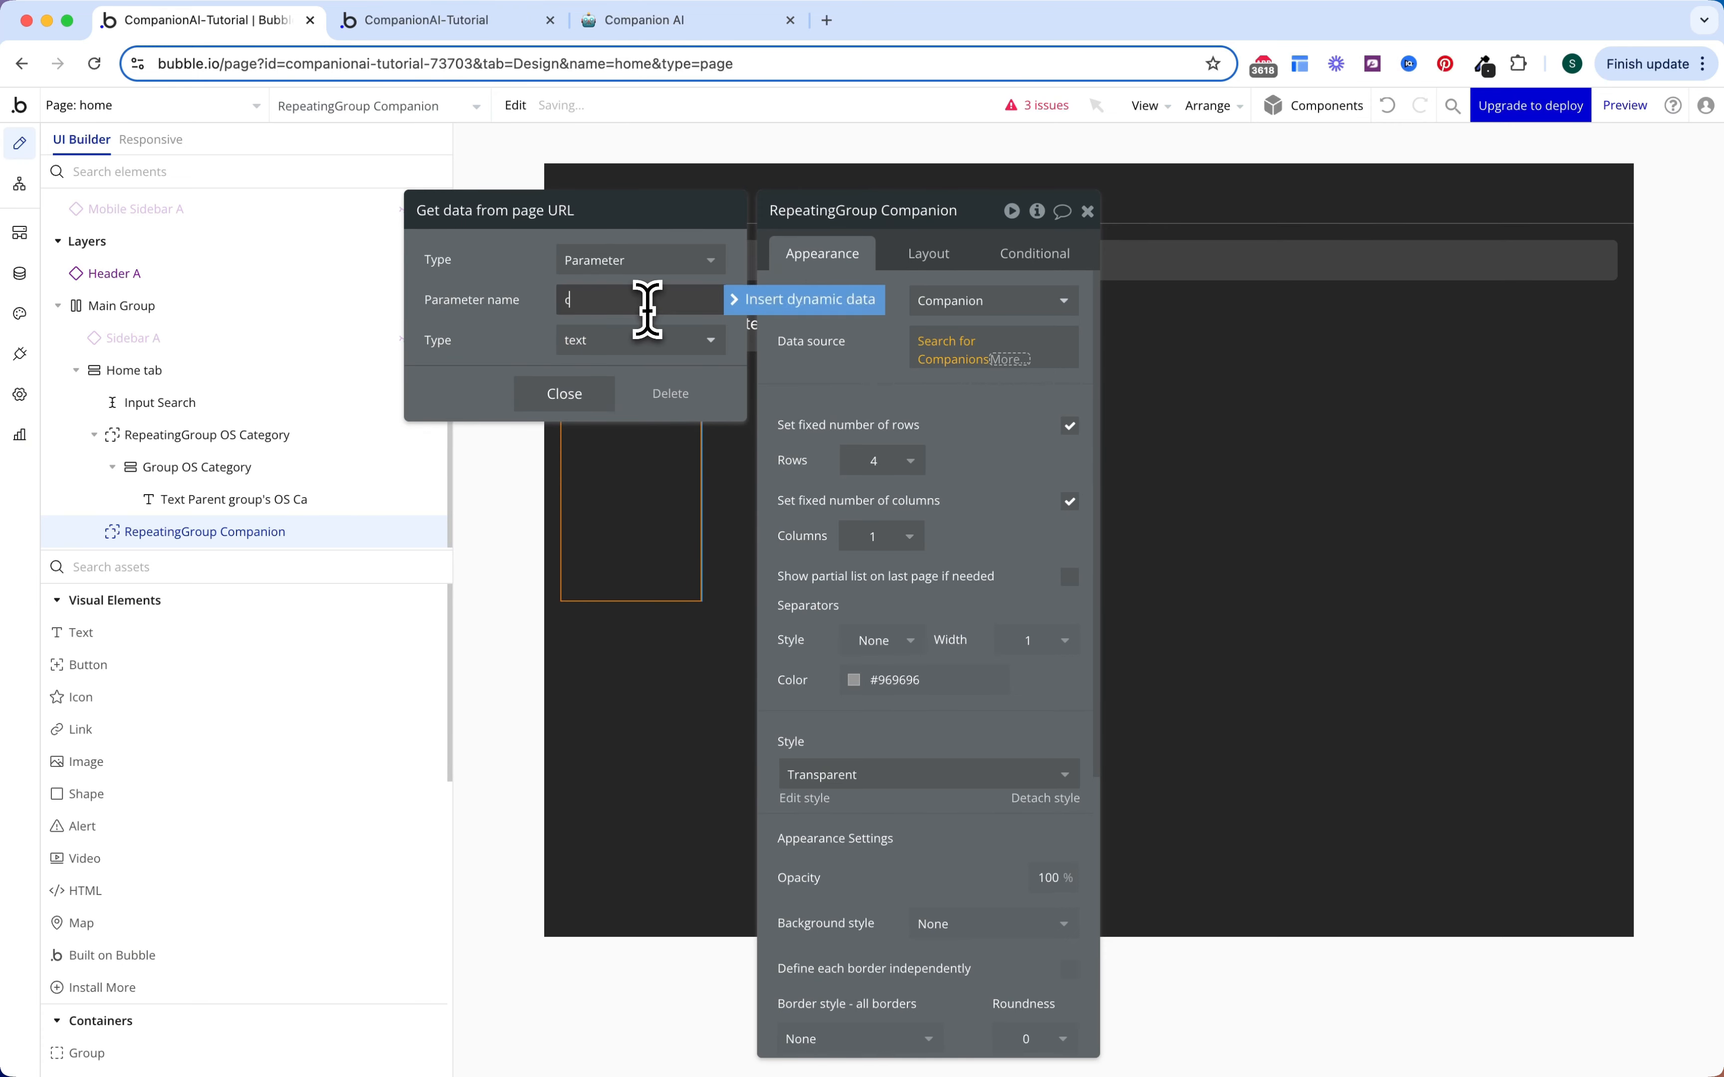
text(ategory)
click(702, 343)
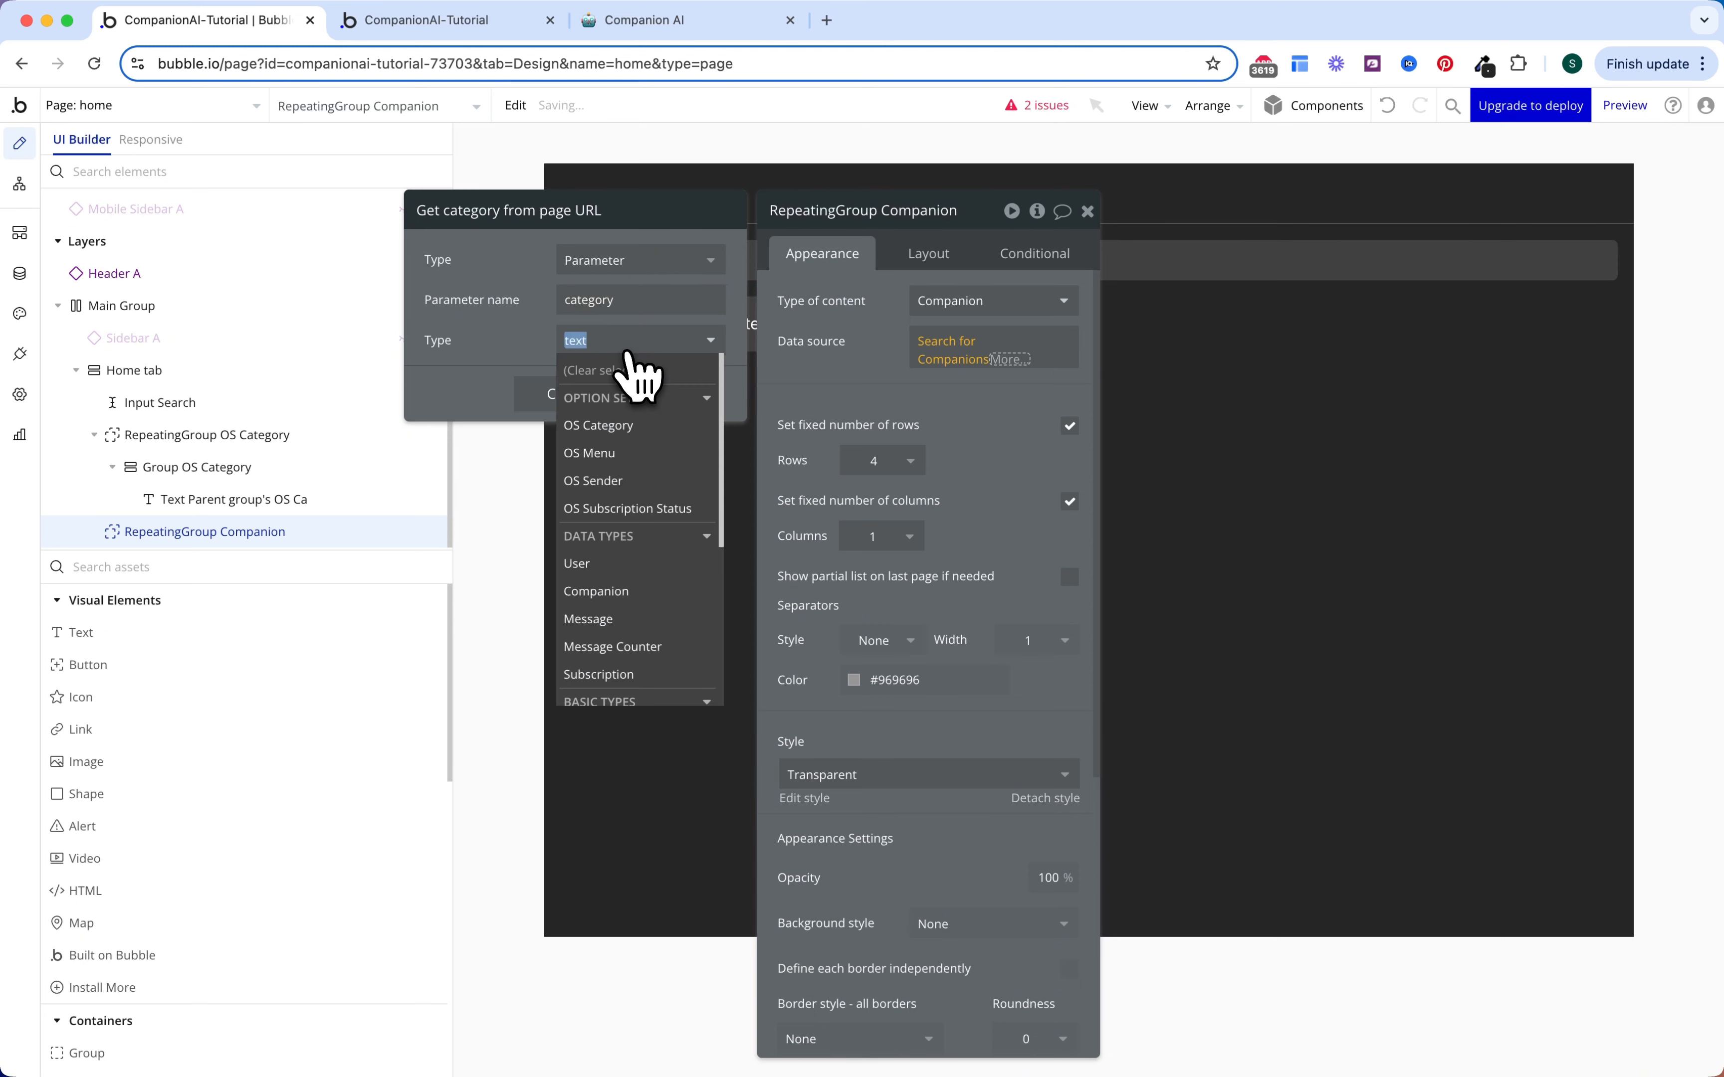
click(614, 426)
click(581, 396)
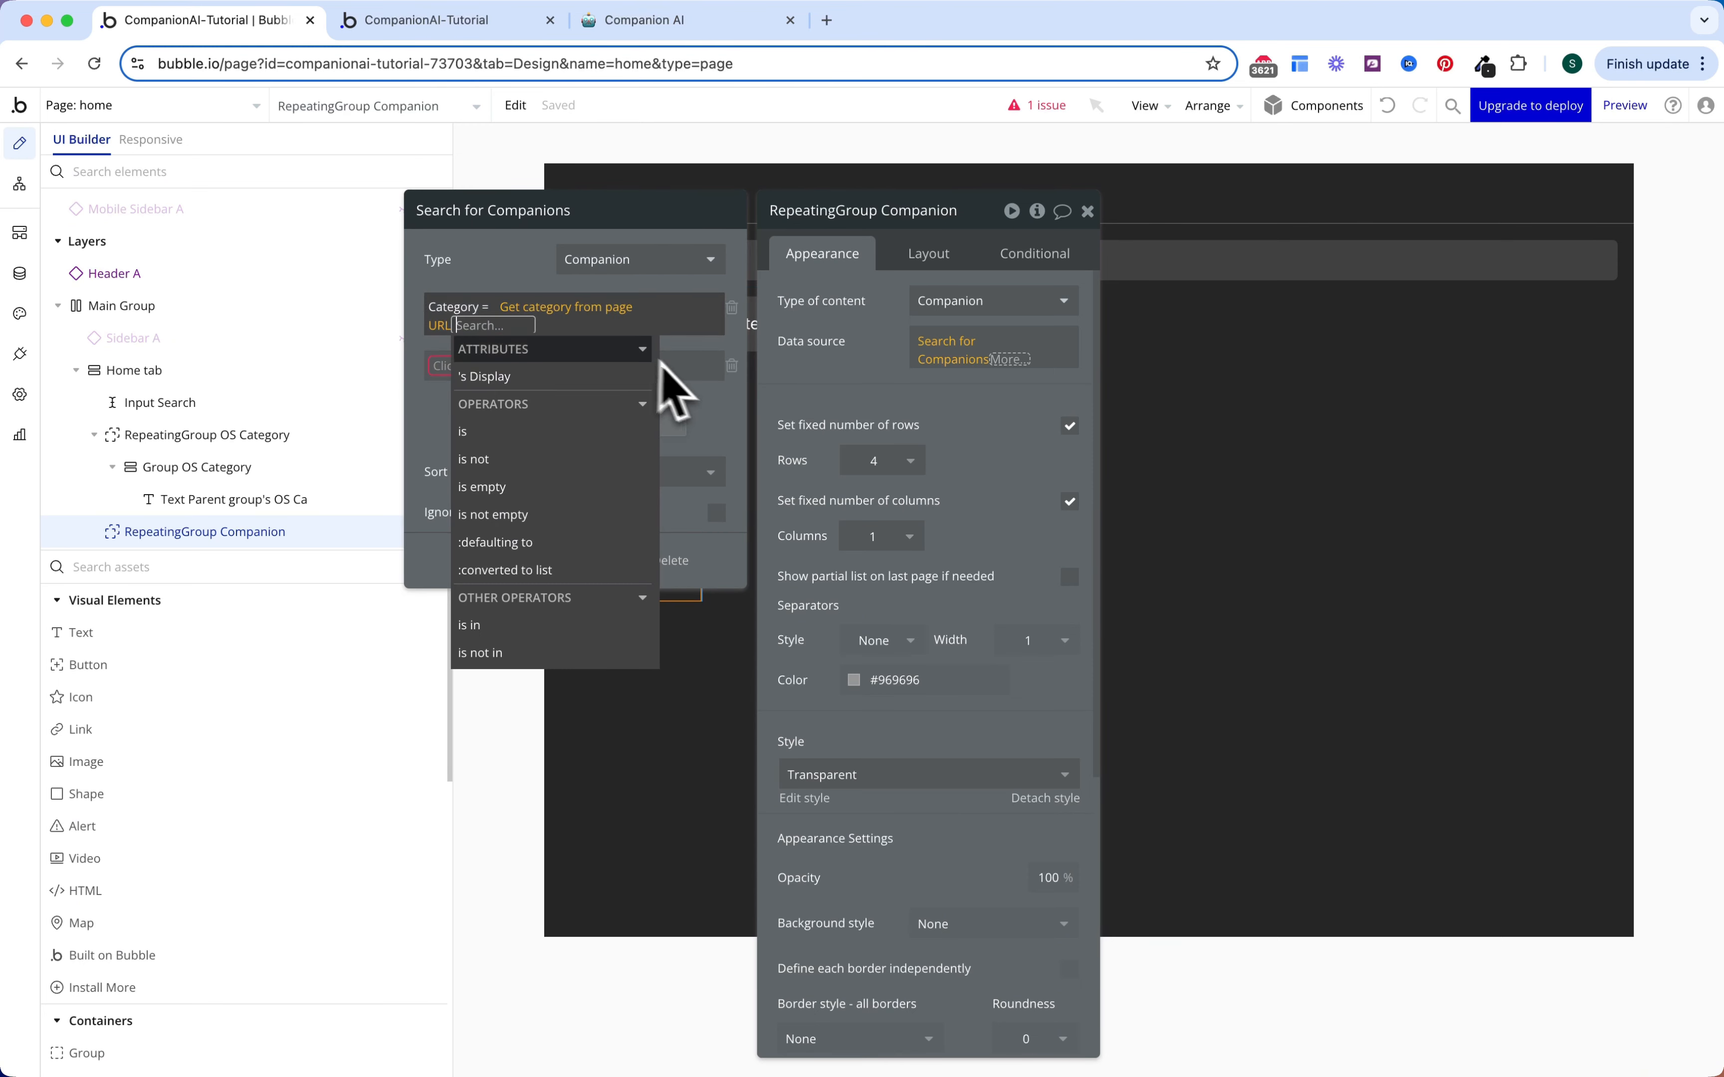
click(530, 280)
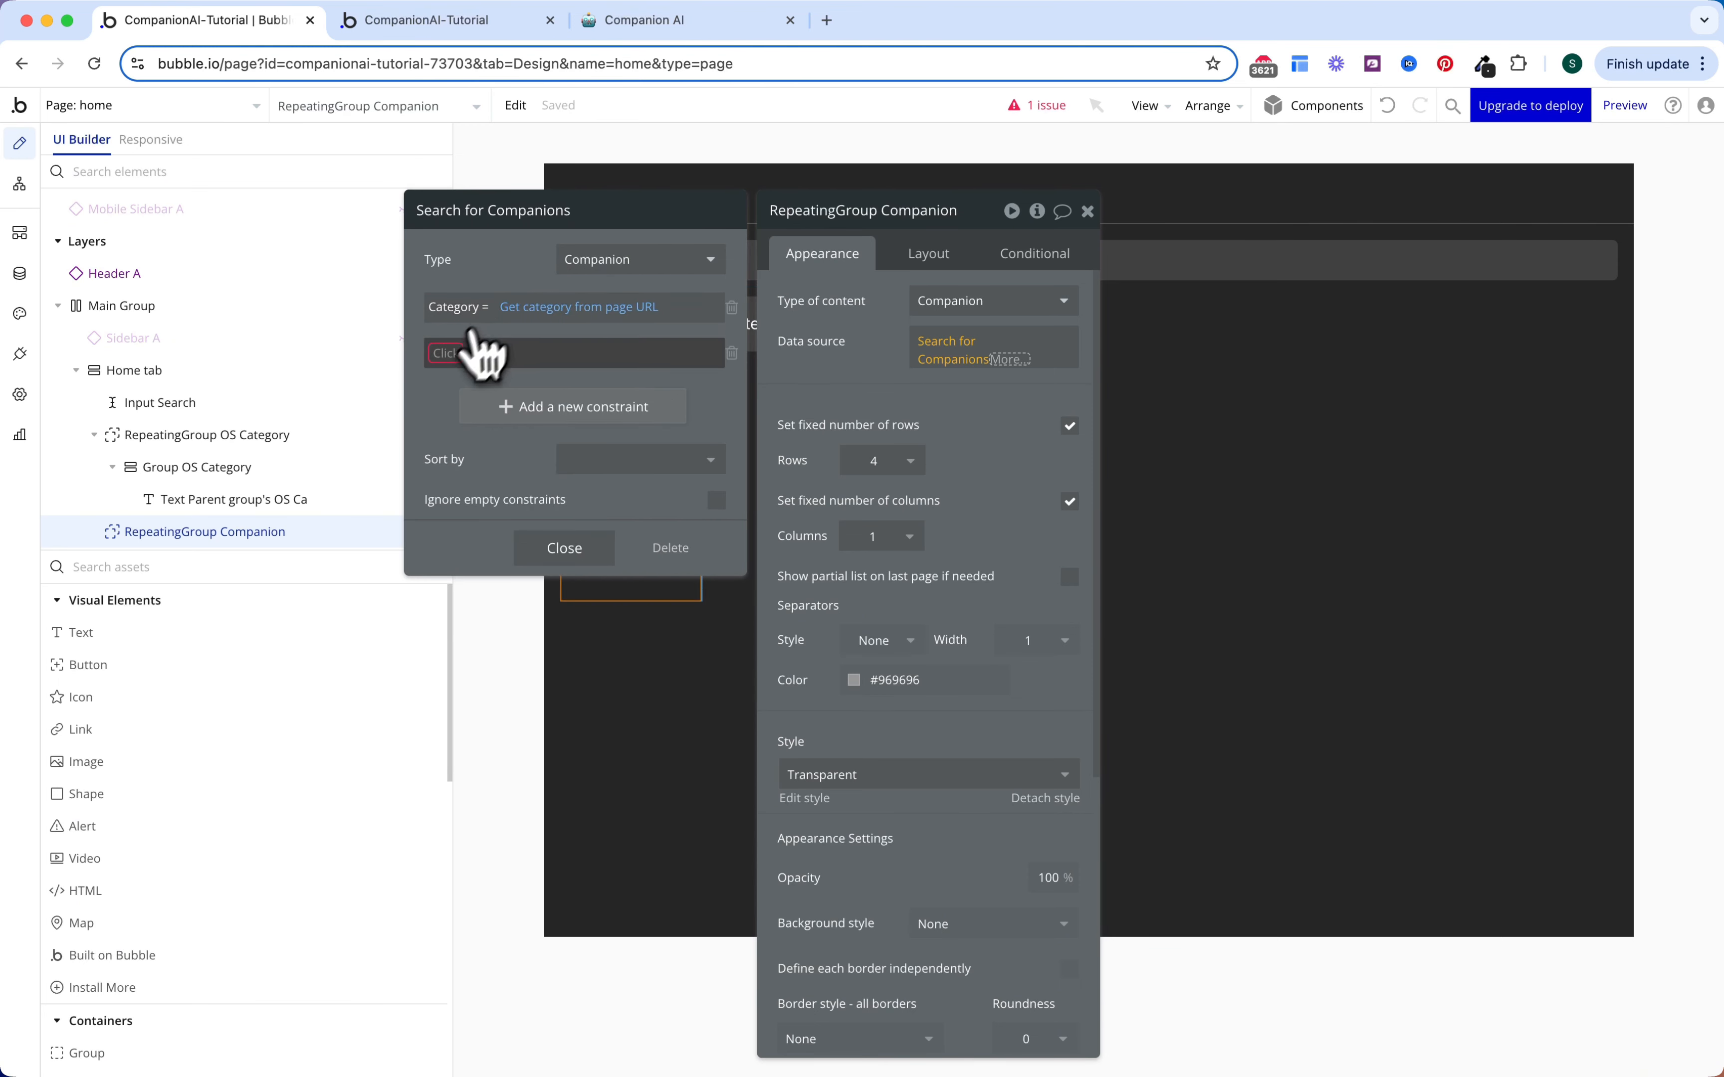
Step: Add a second constraint: Name contains Input Search's value
click(481, 349)
click(477, 508)
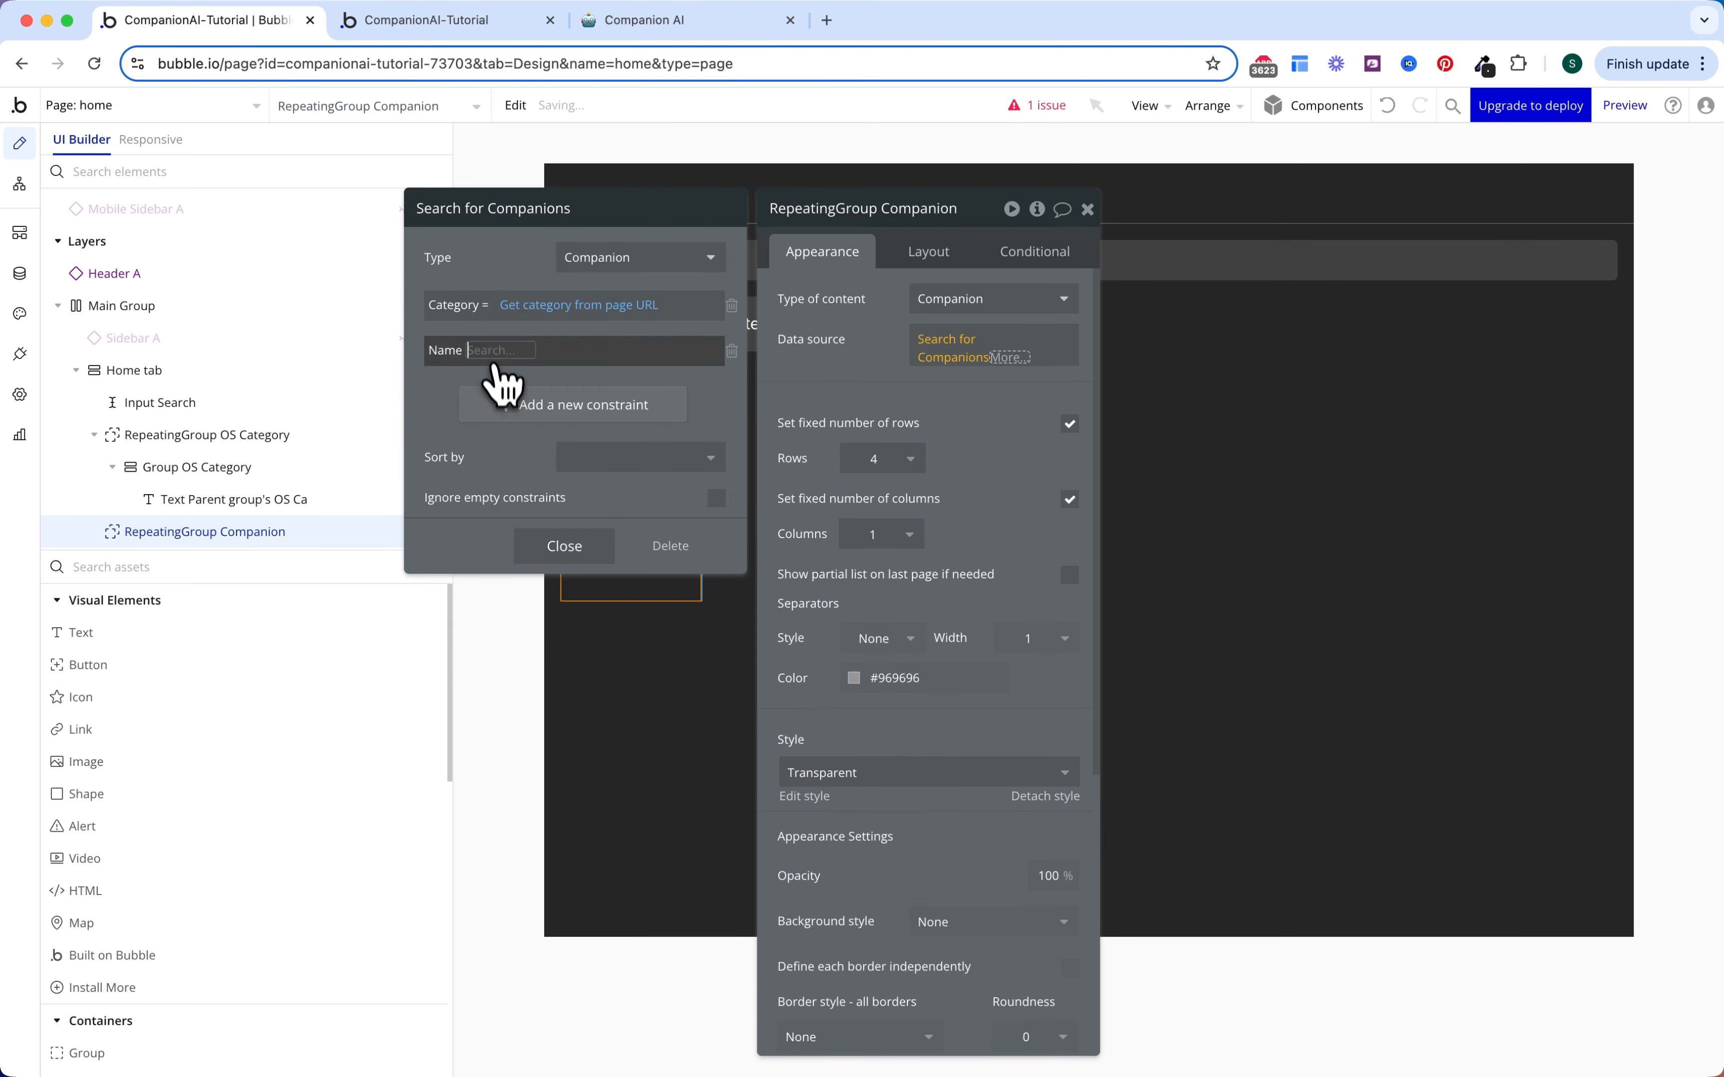
click(520, 524)
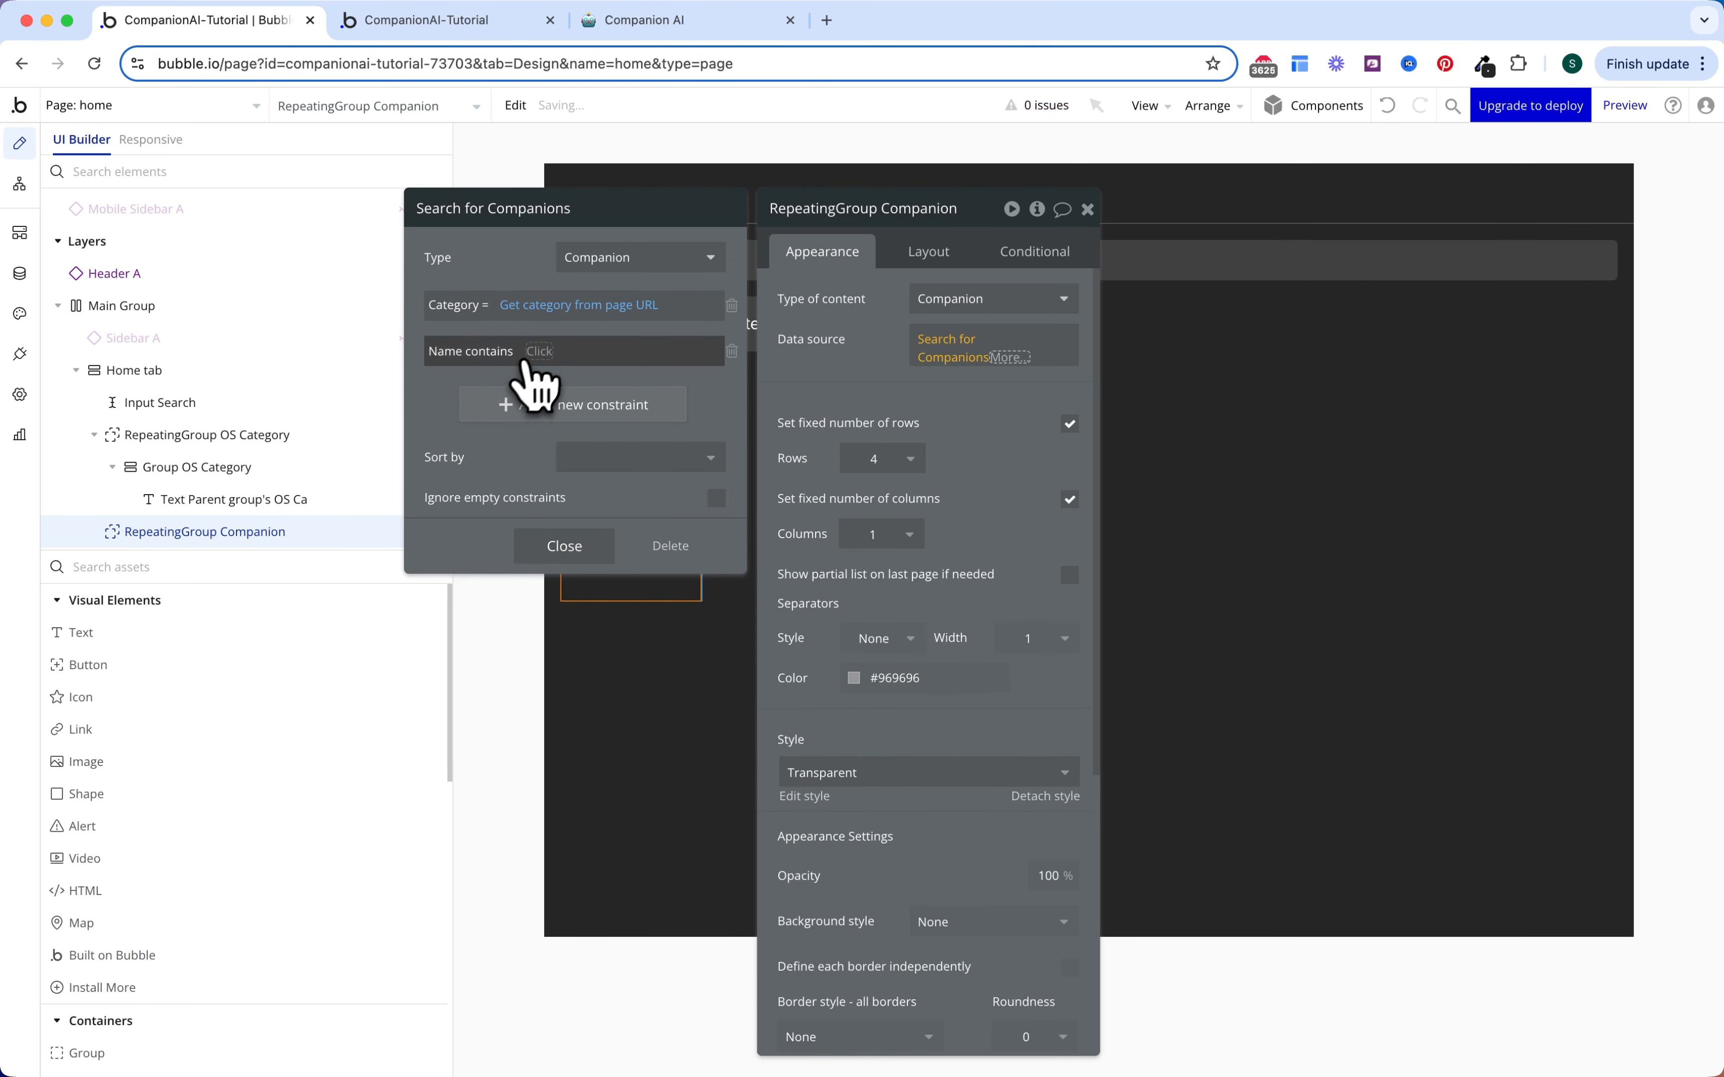
click(539, 351)
text(search)
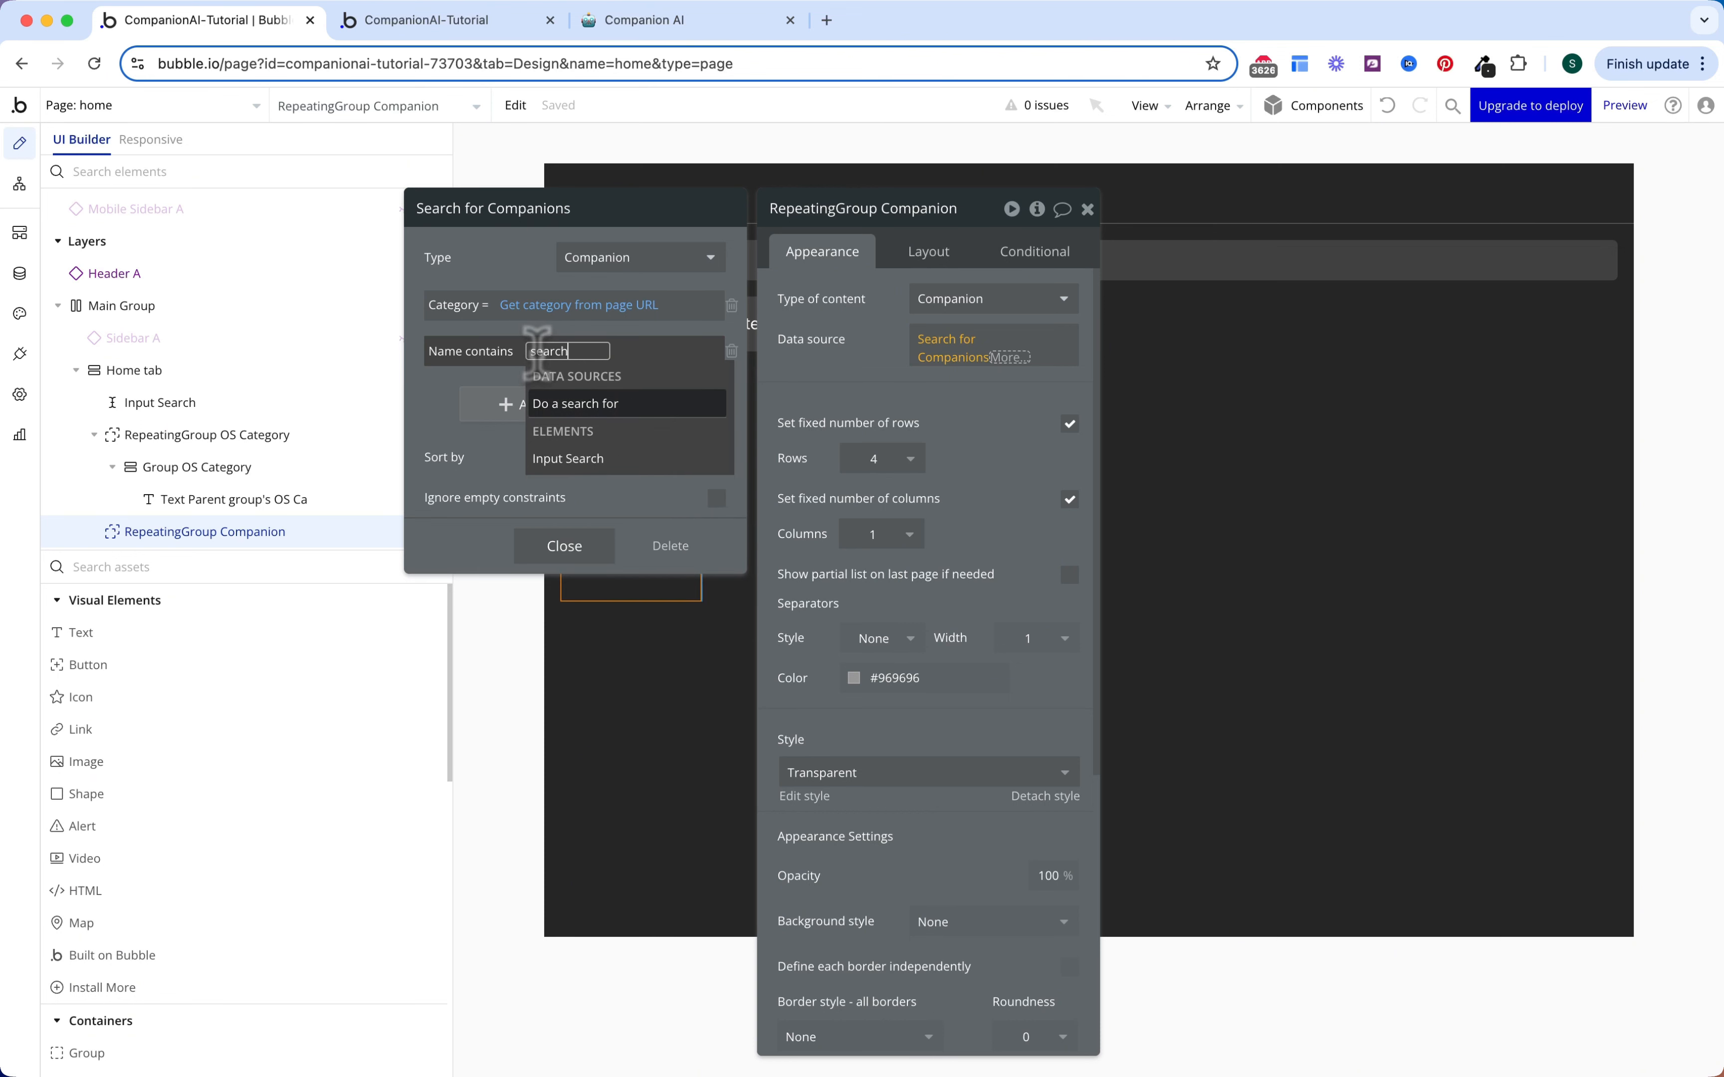
key(Down)
key(Return)
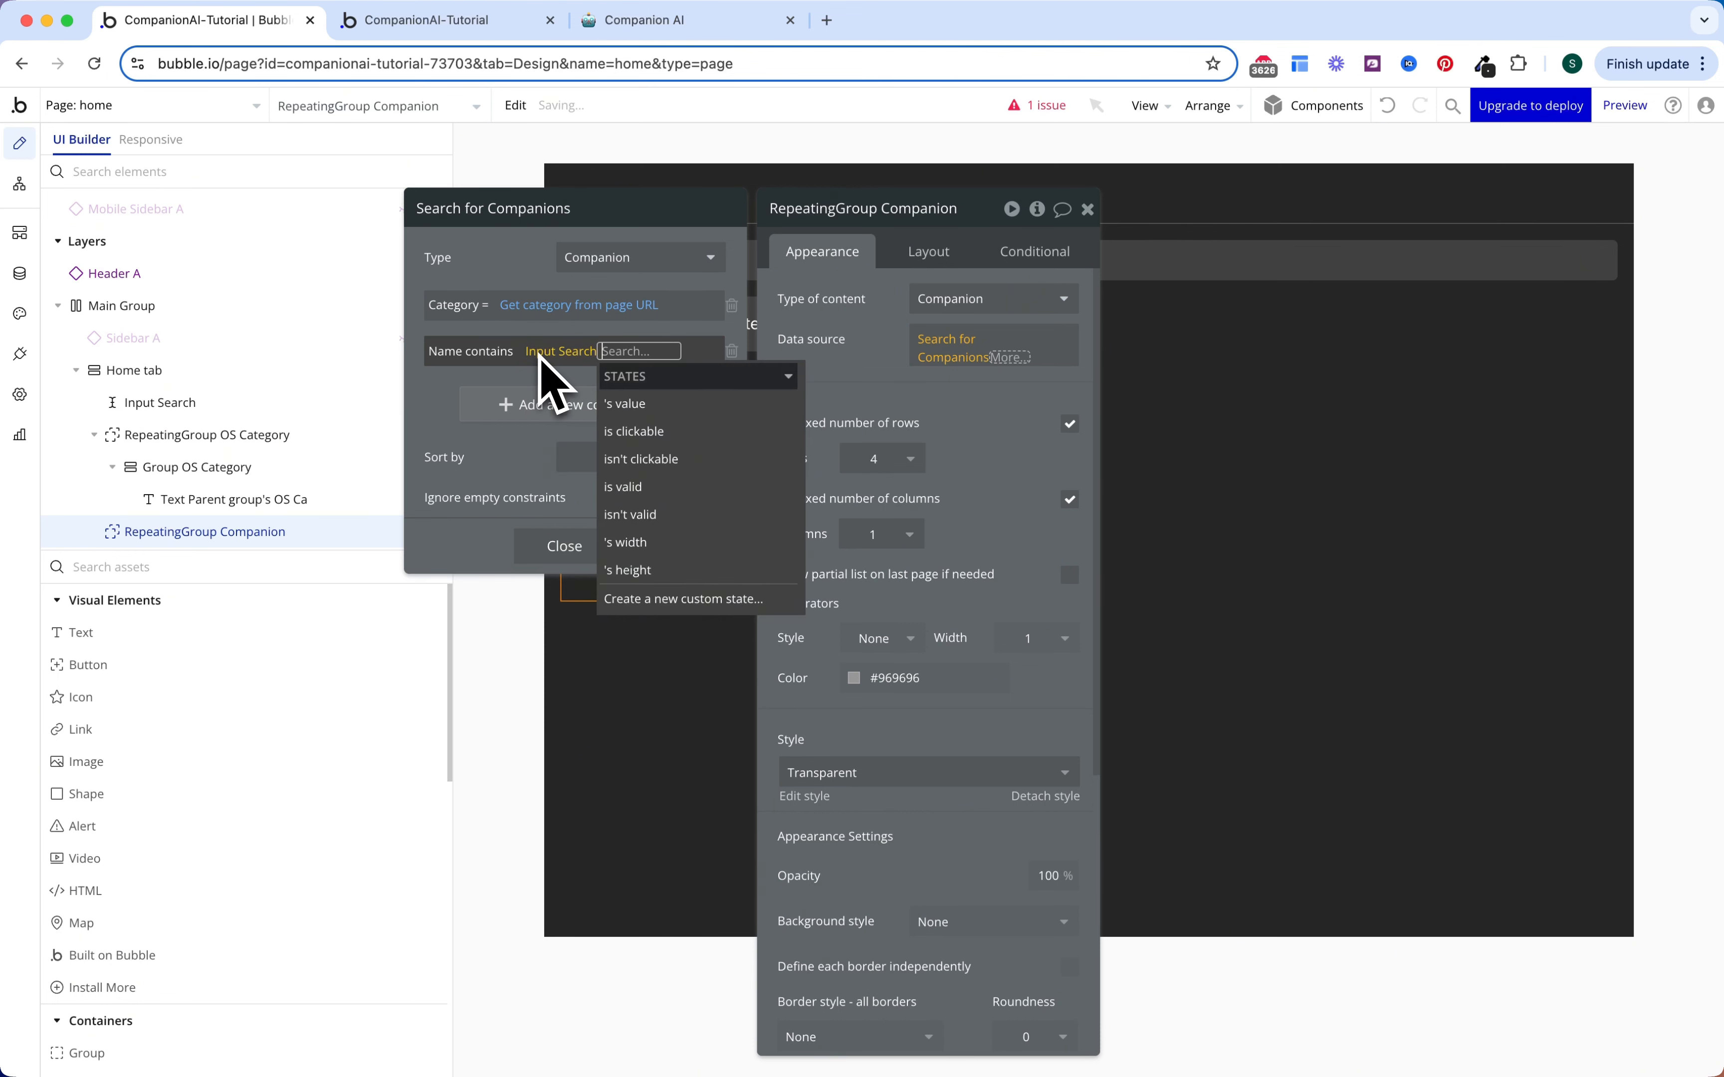
key(Down)
key(Return)
click(423, 443)
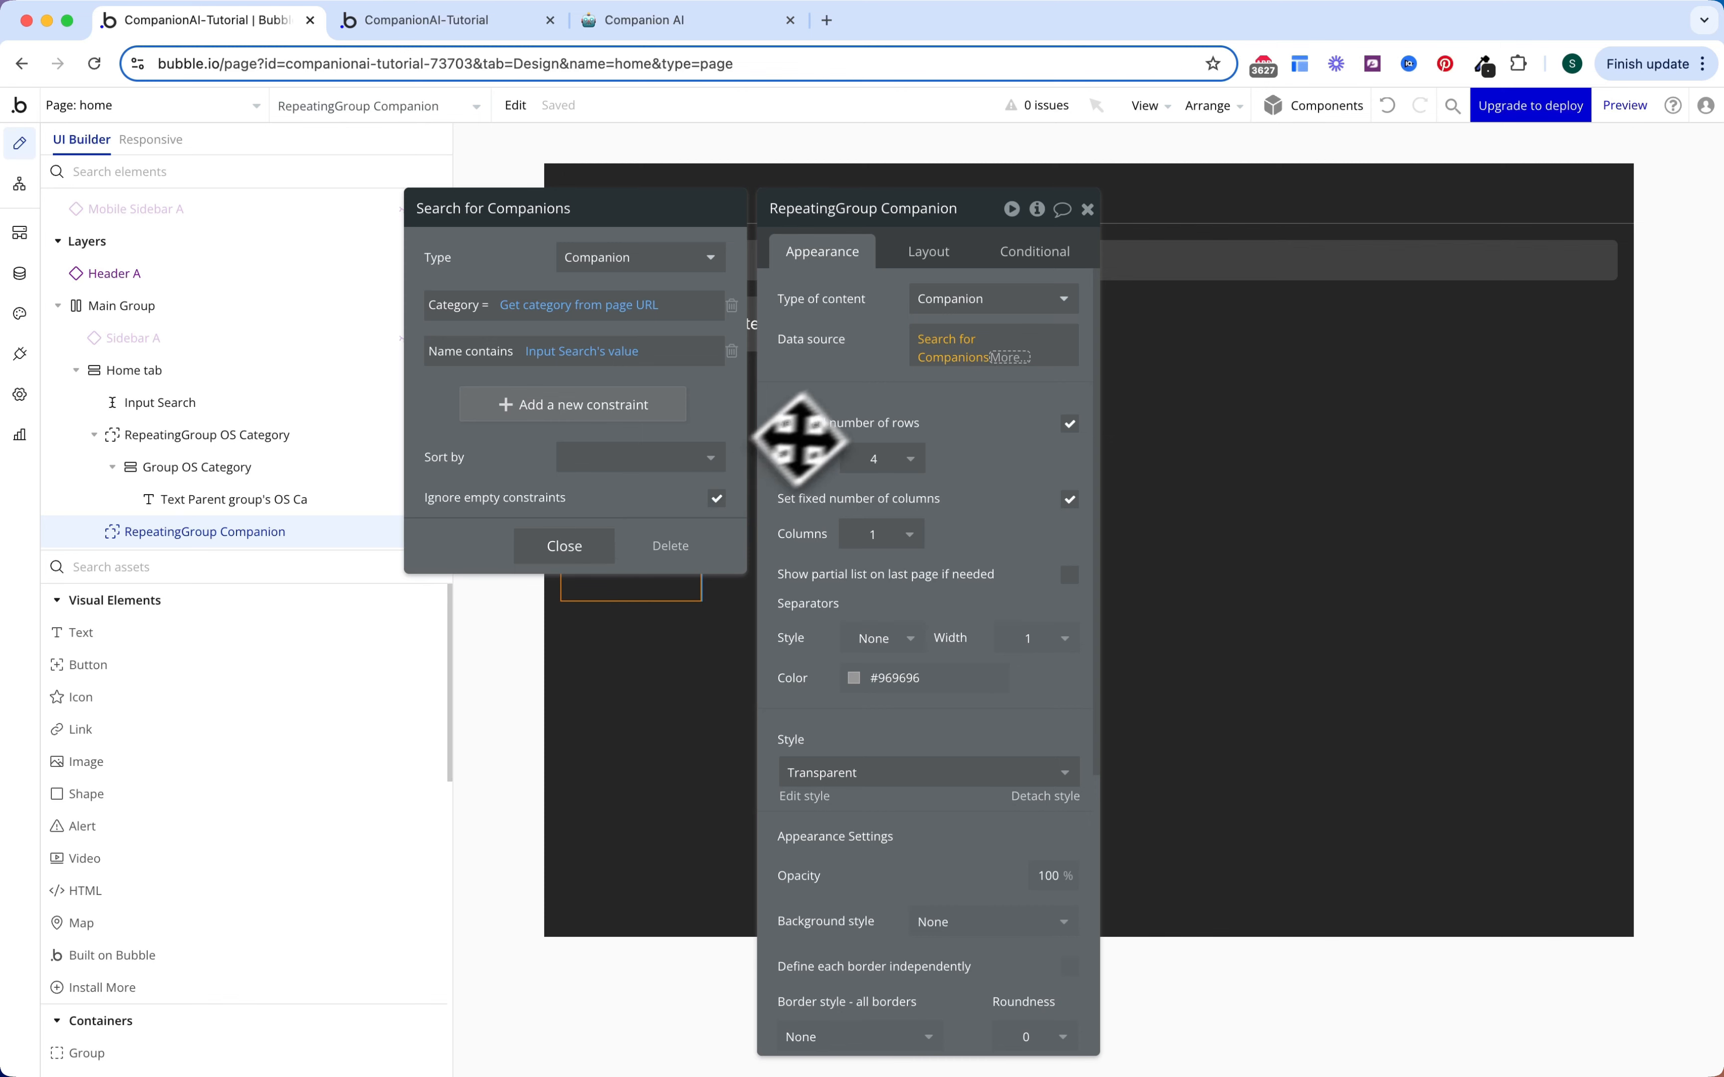
click(788, 442)
Step: Uncheck fixed rows and columns and set the minimum column width to 280 px
scroll(957, 497, down, 2)
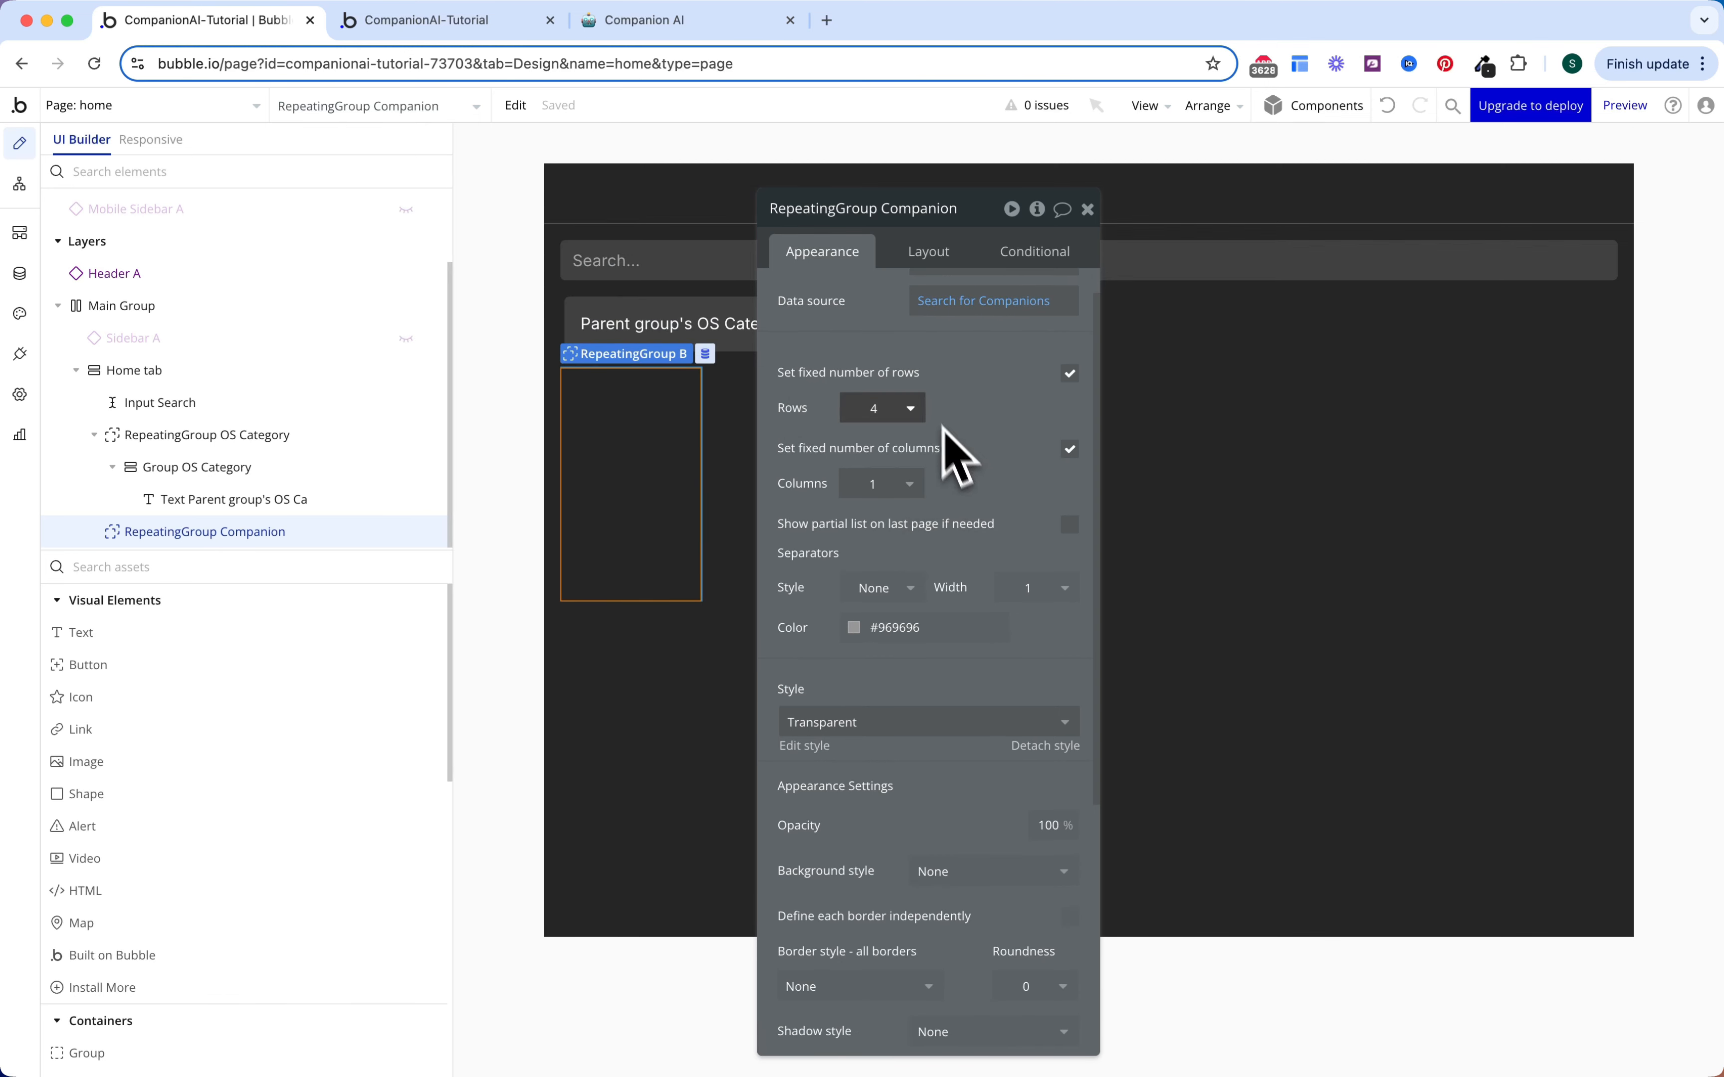
click(1072, 374)
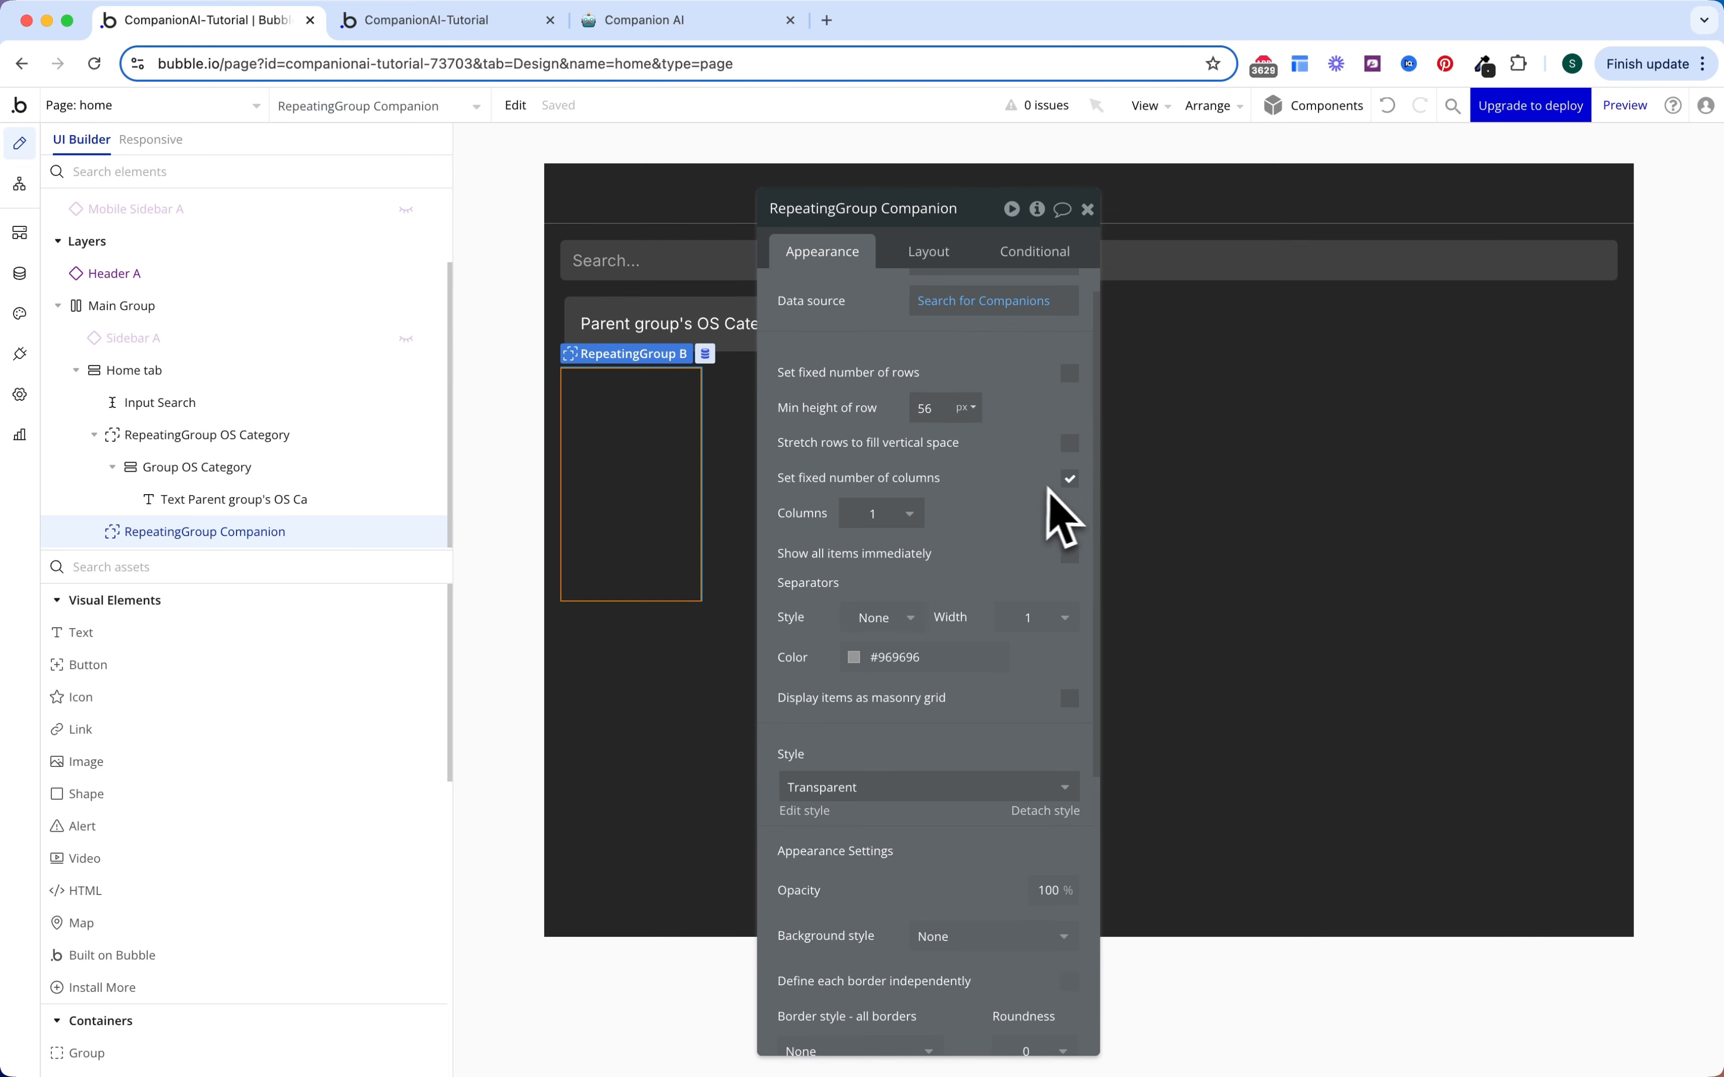
click(1070, 478)
click(930, 513)
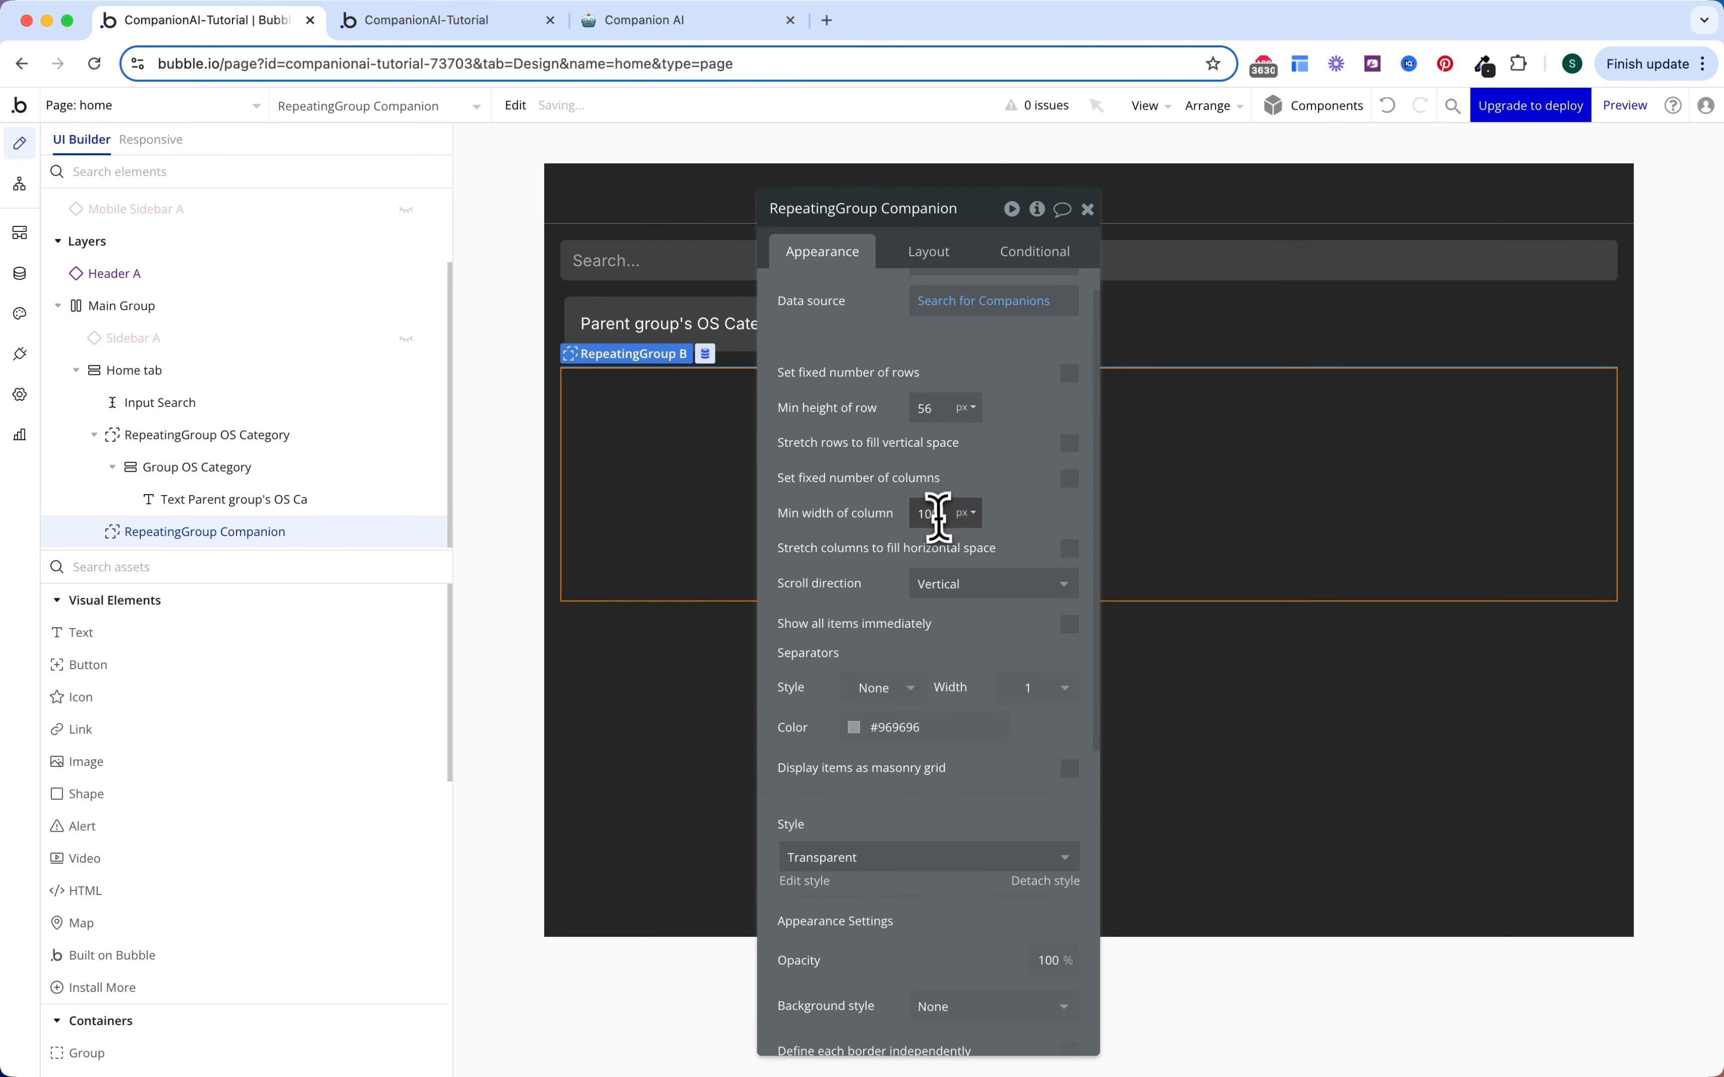
key(Return)
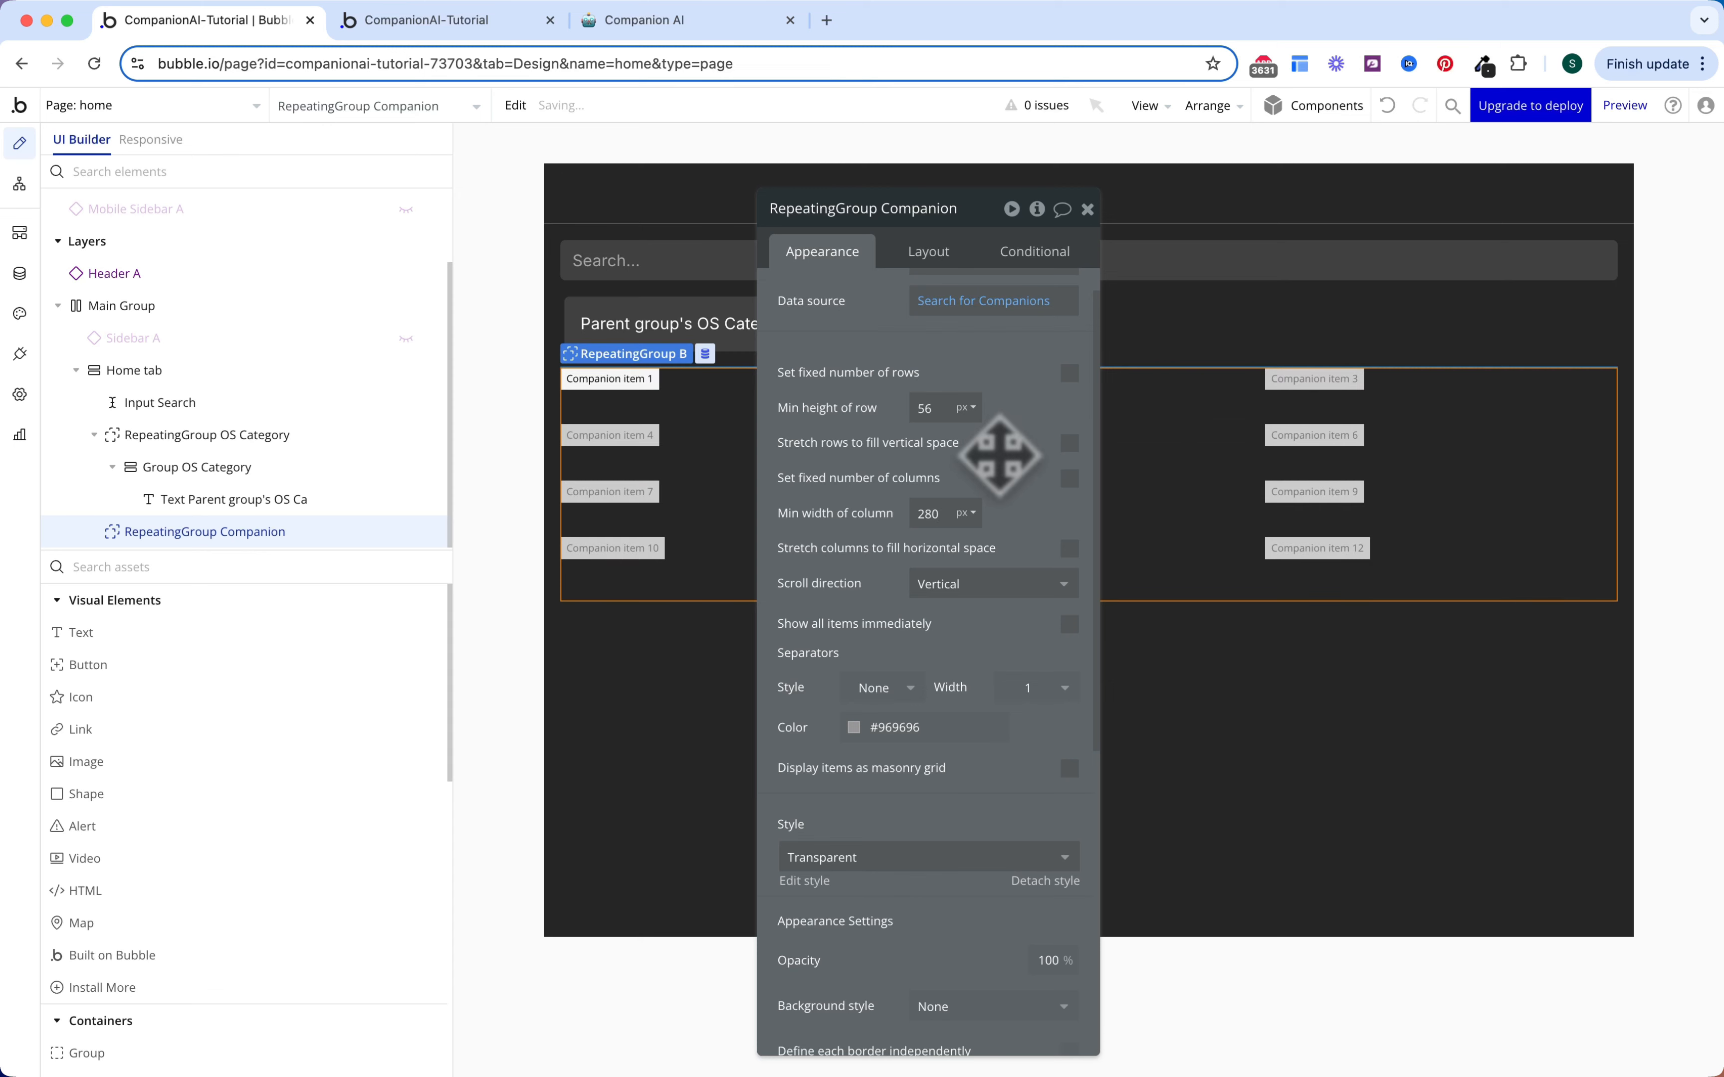
scroll(992, 462, down, 2)
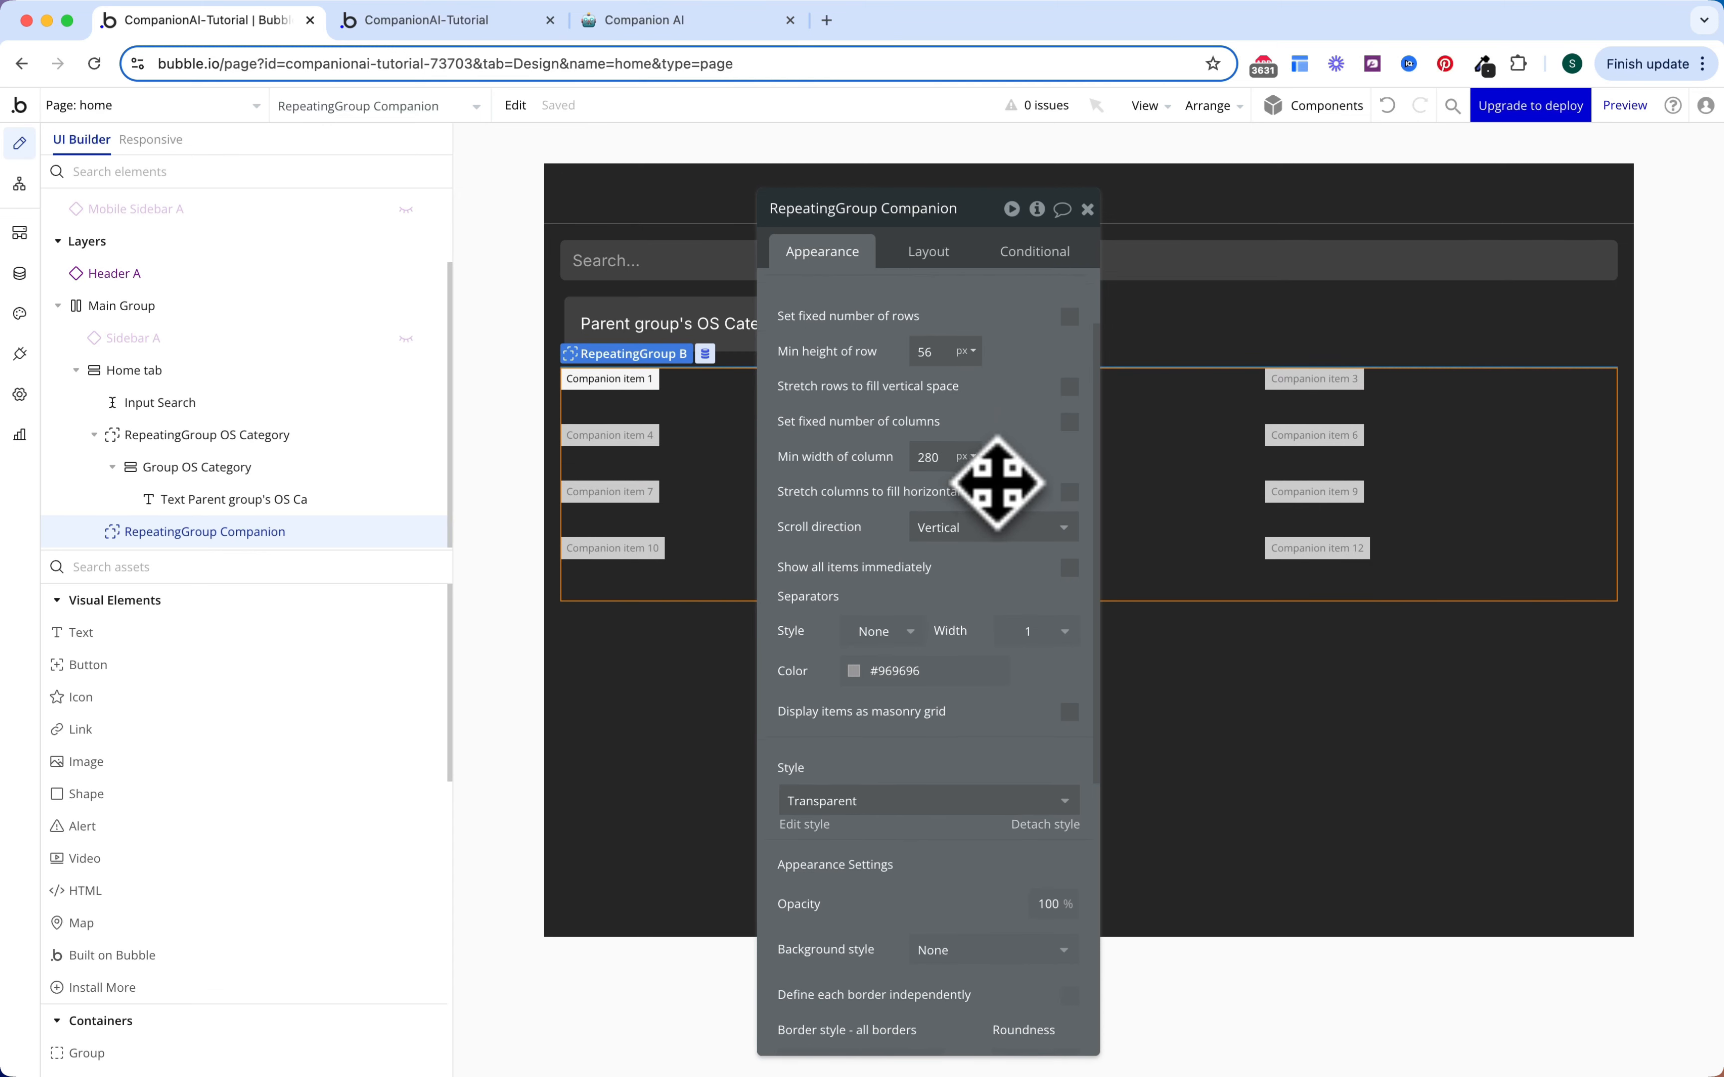
scroll(985, 544, up, 3)
scroll(979, 588, down, 10)
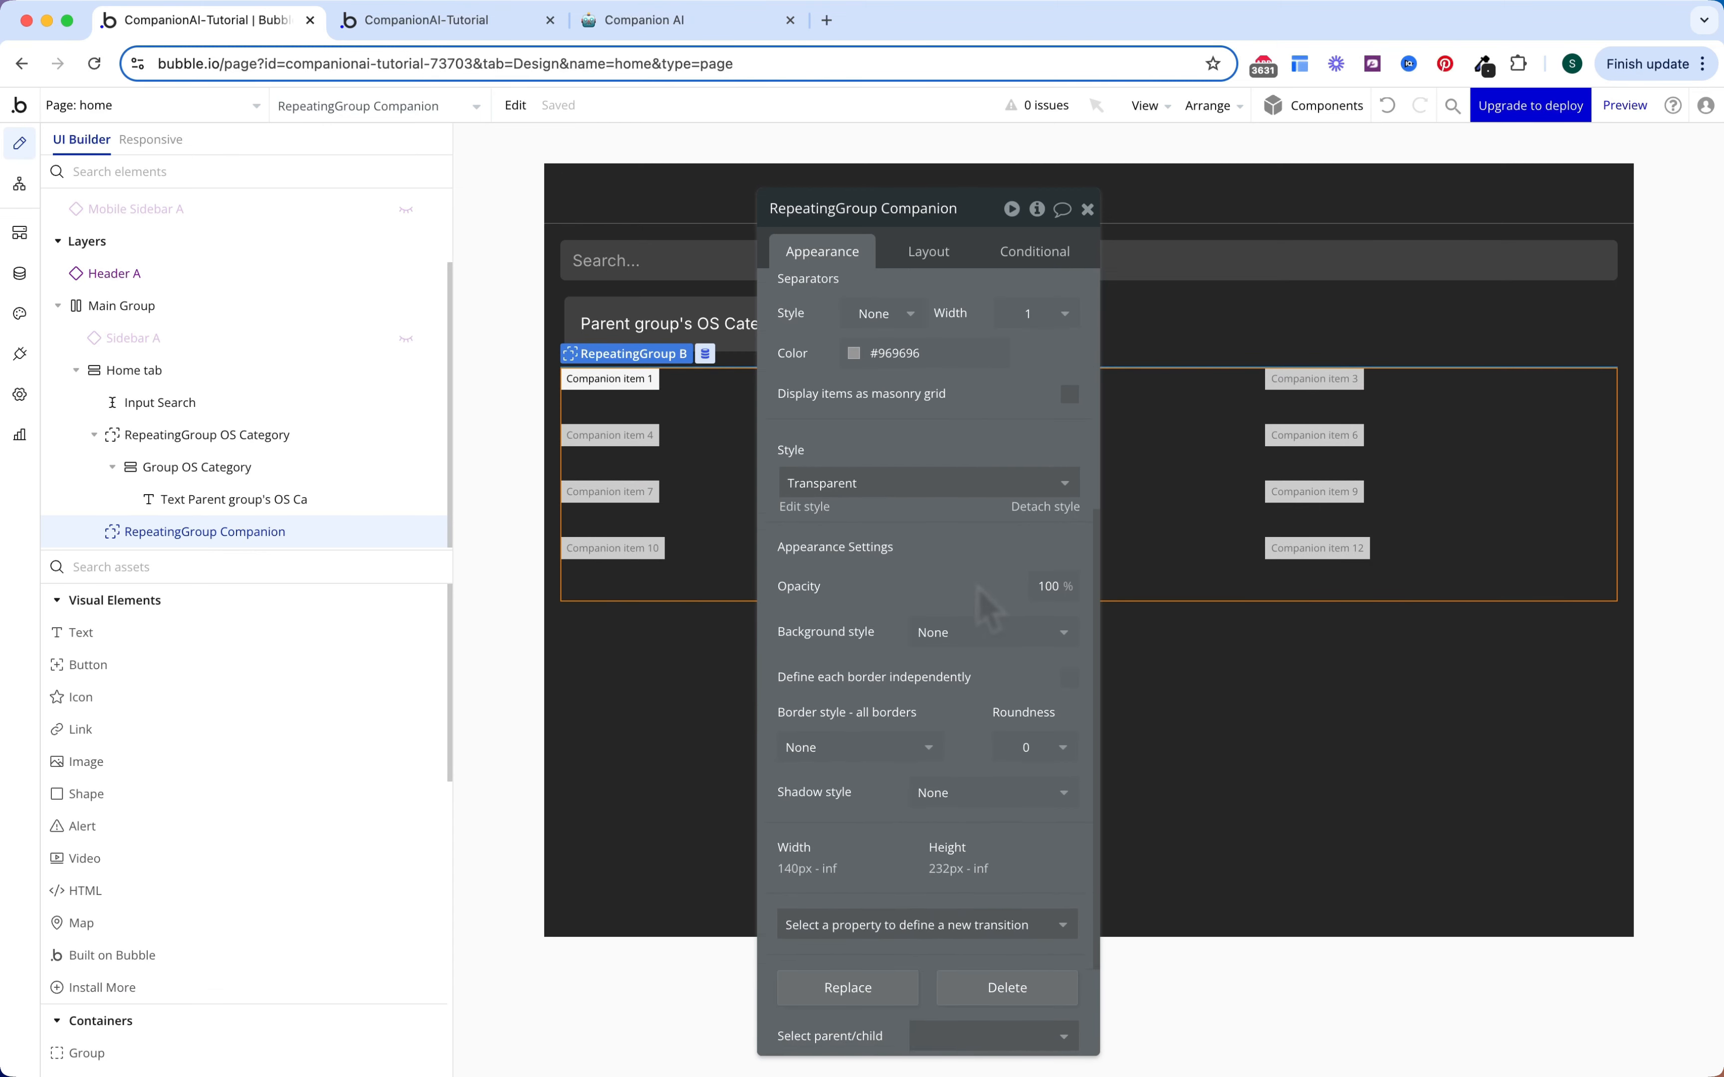
scroll(980, 588, up, 8)
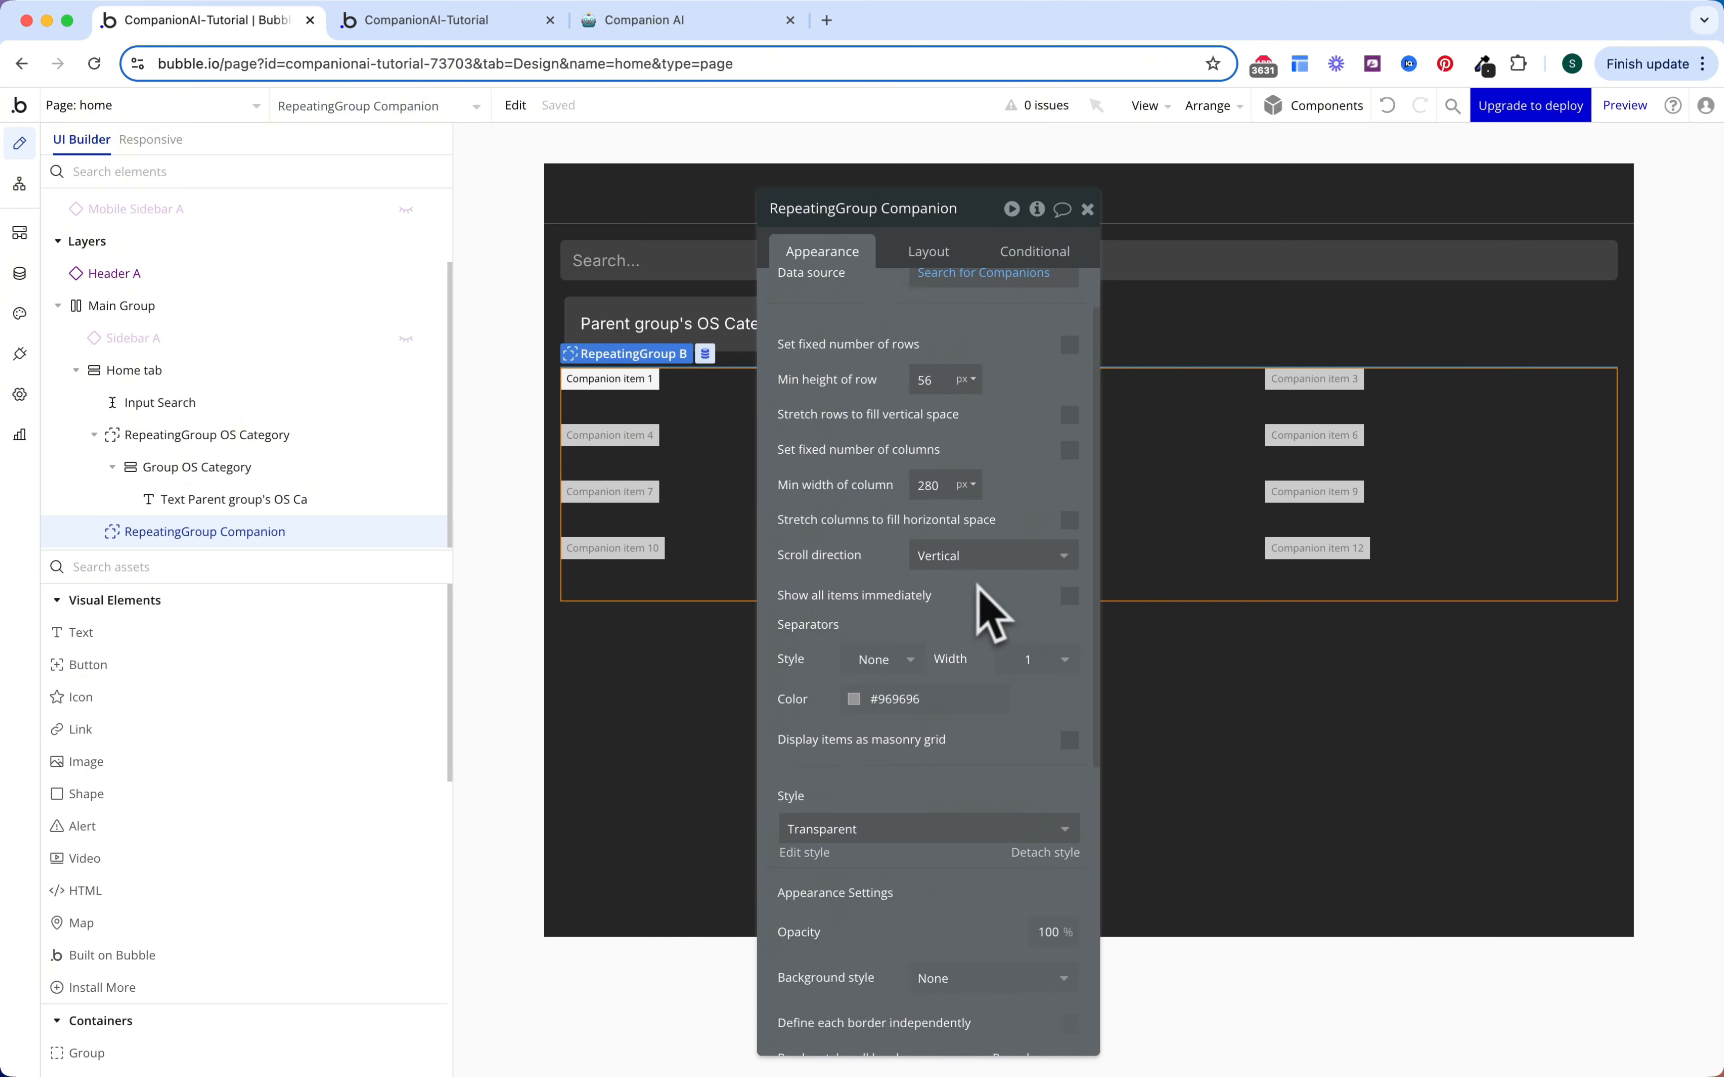
Step: Set the Companion group's minimum height to 0 px on the Layout tab
click(937, 256)
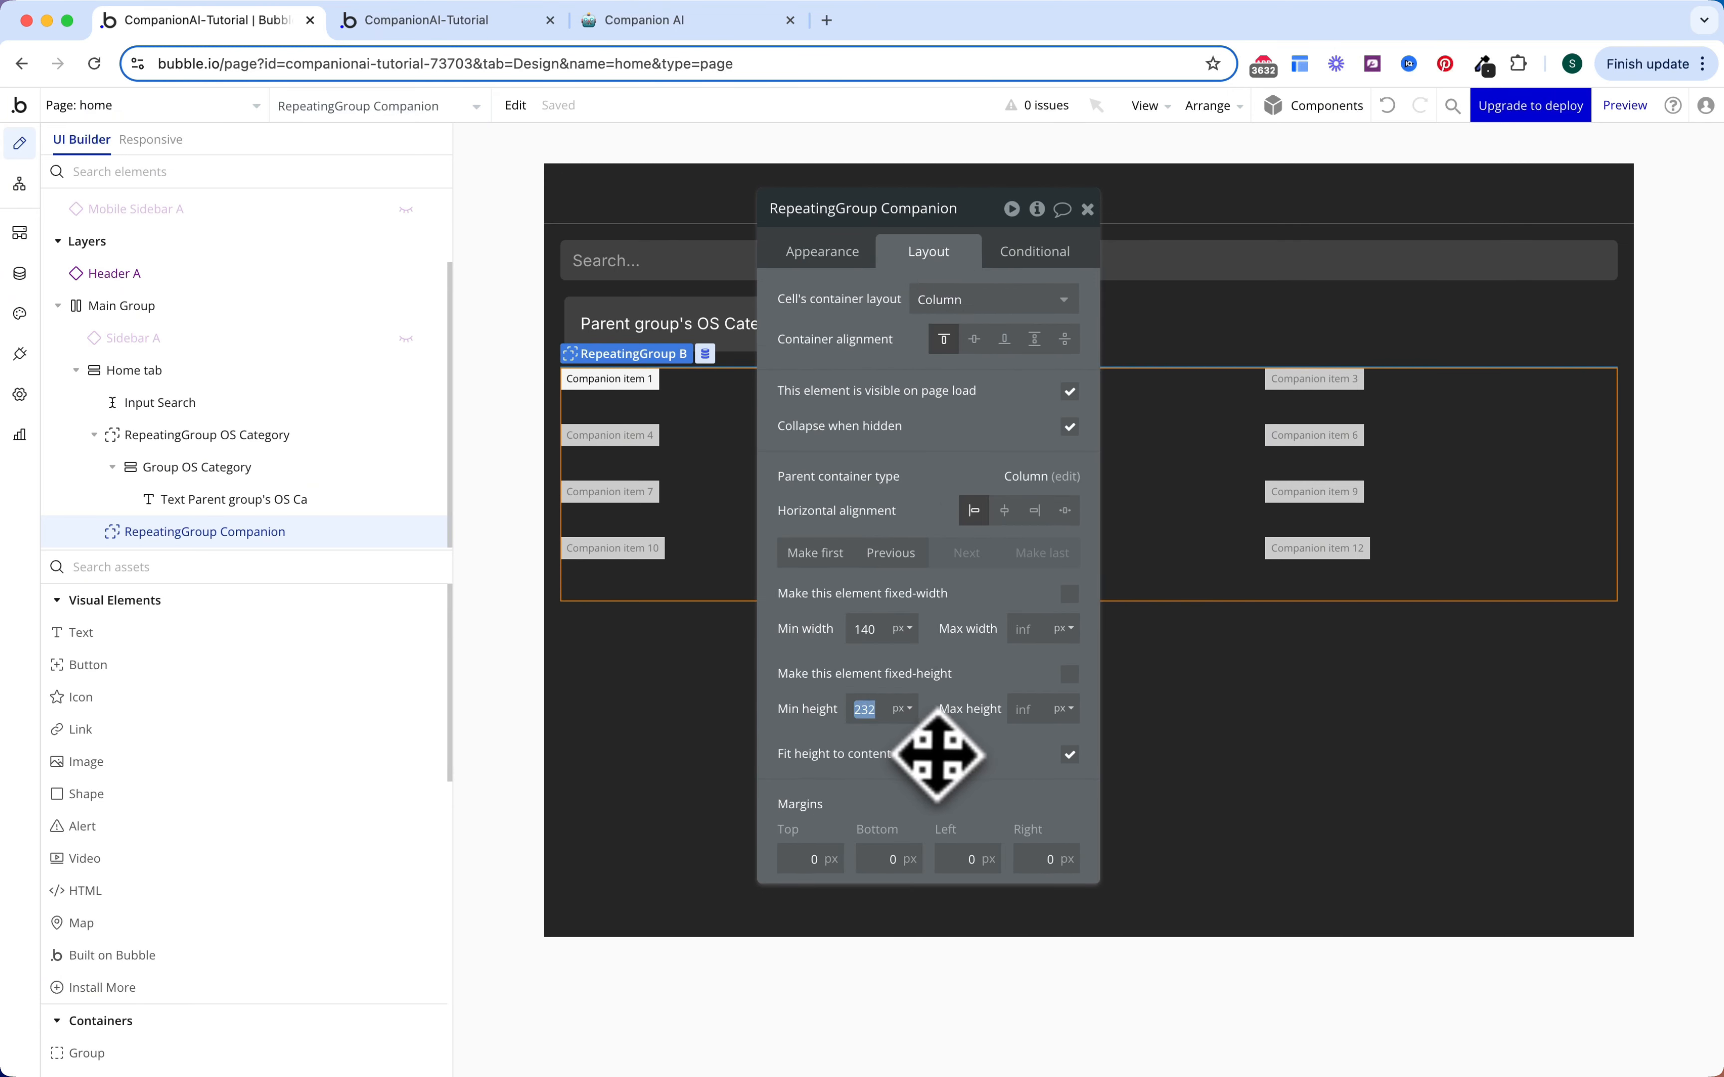
text(0)
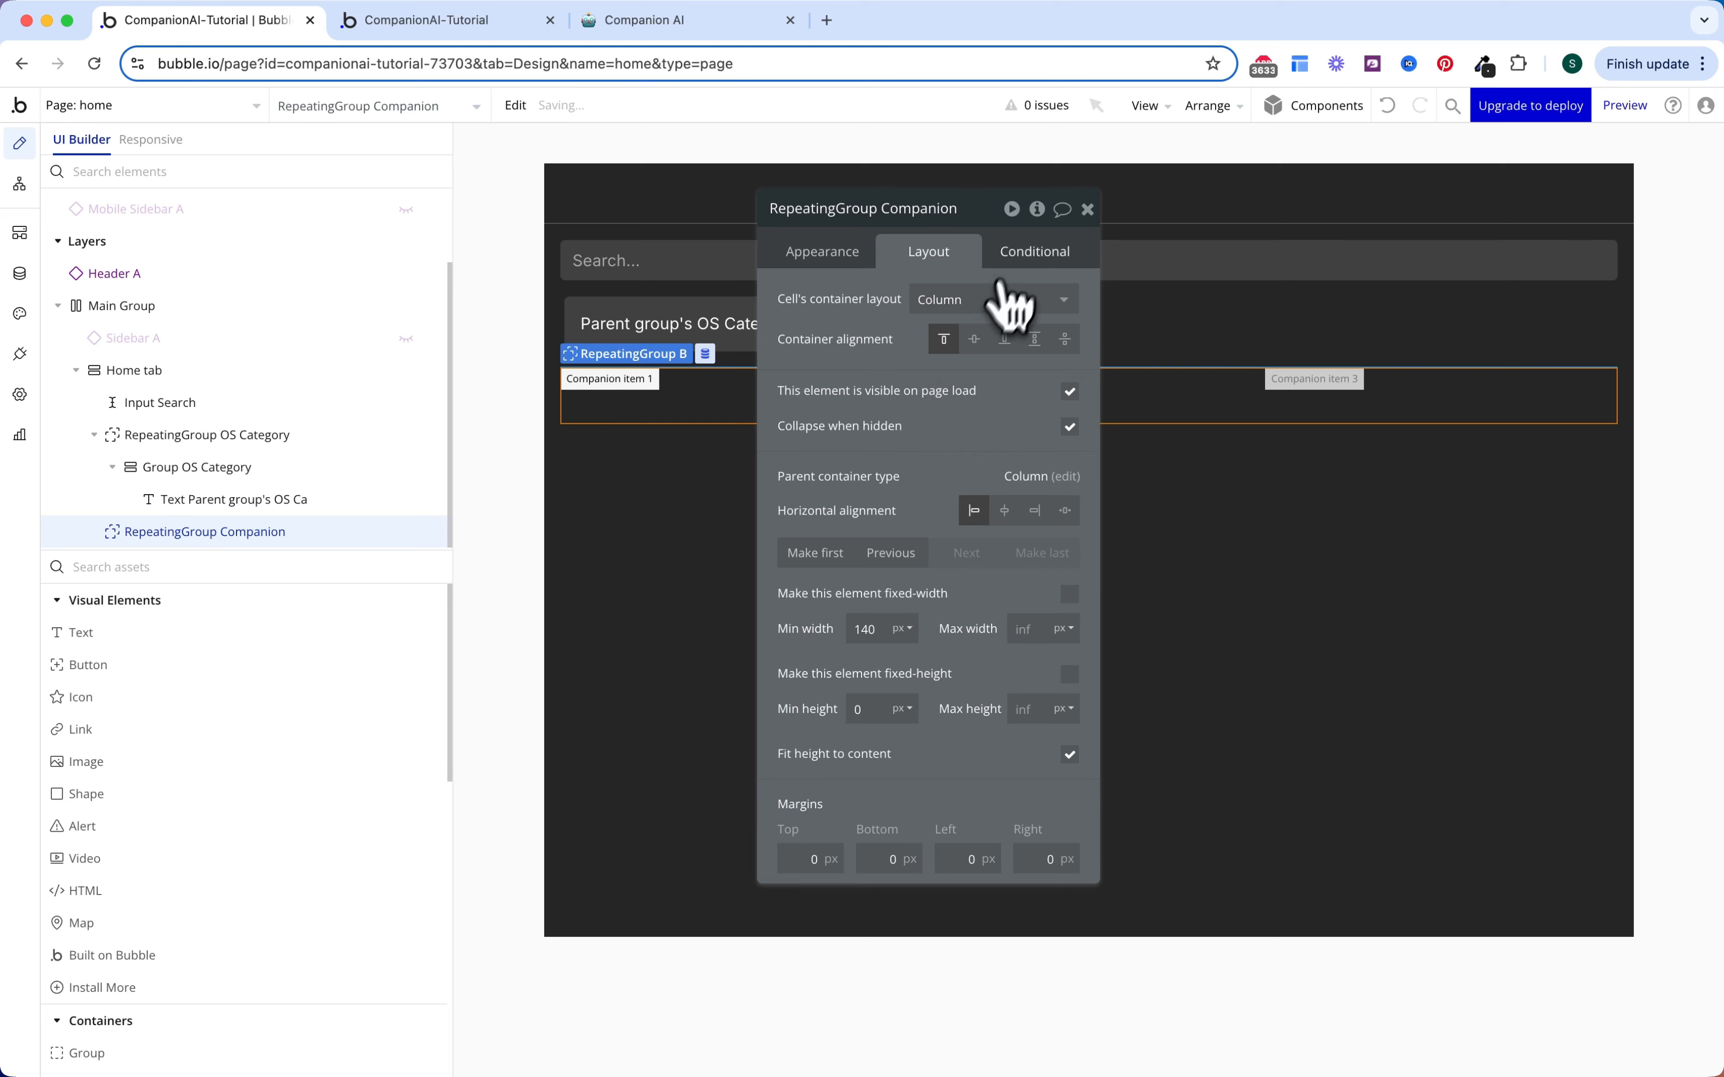
click(1037, 255)
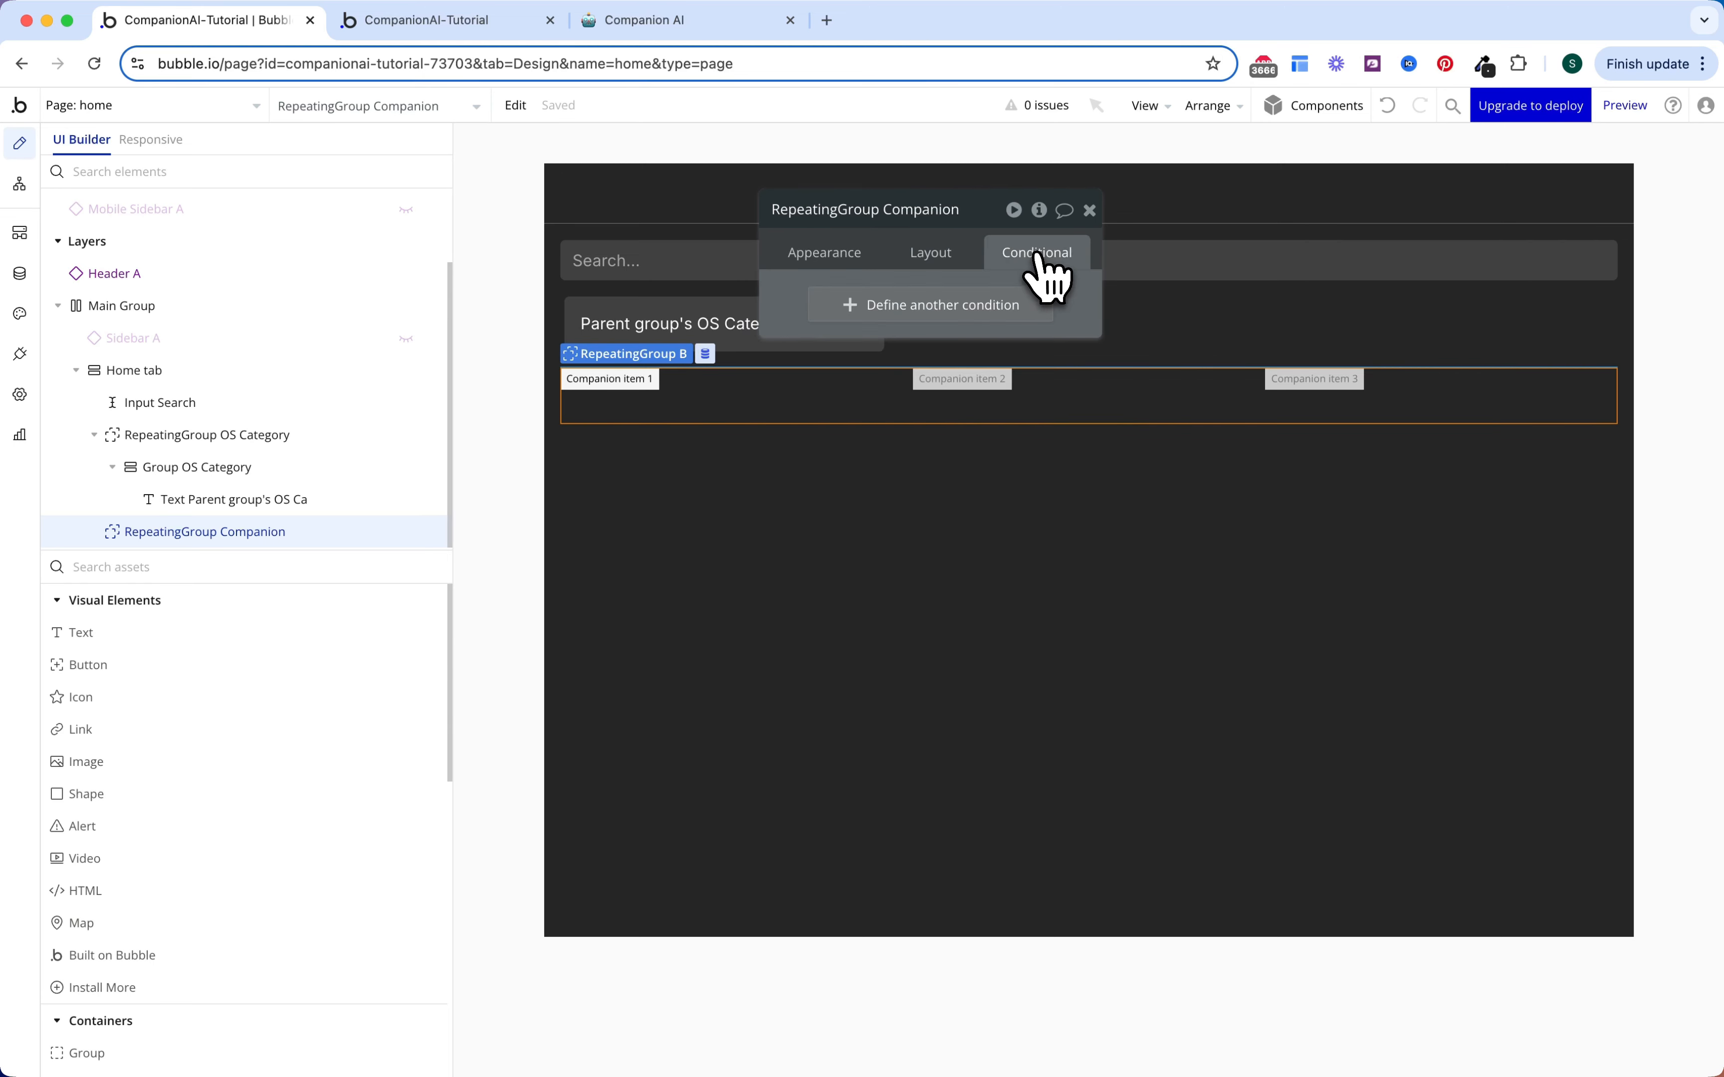
Step: Add a condition: Get category from page URL, as OS Category, is Newest
click(956, 292)
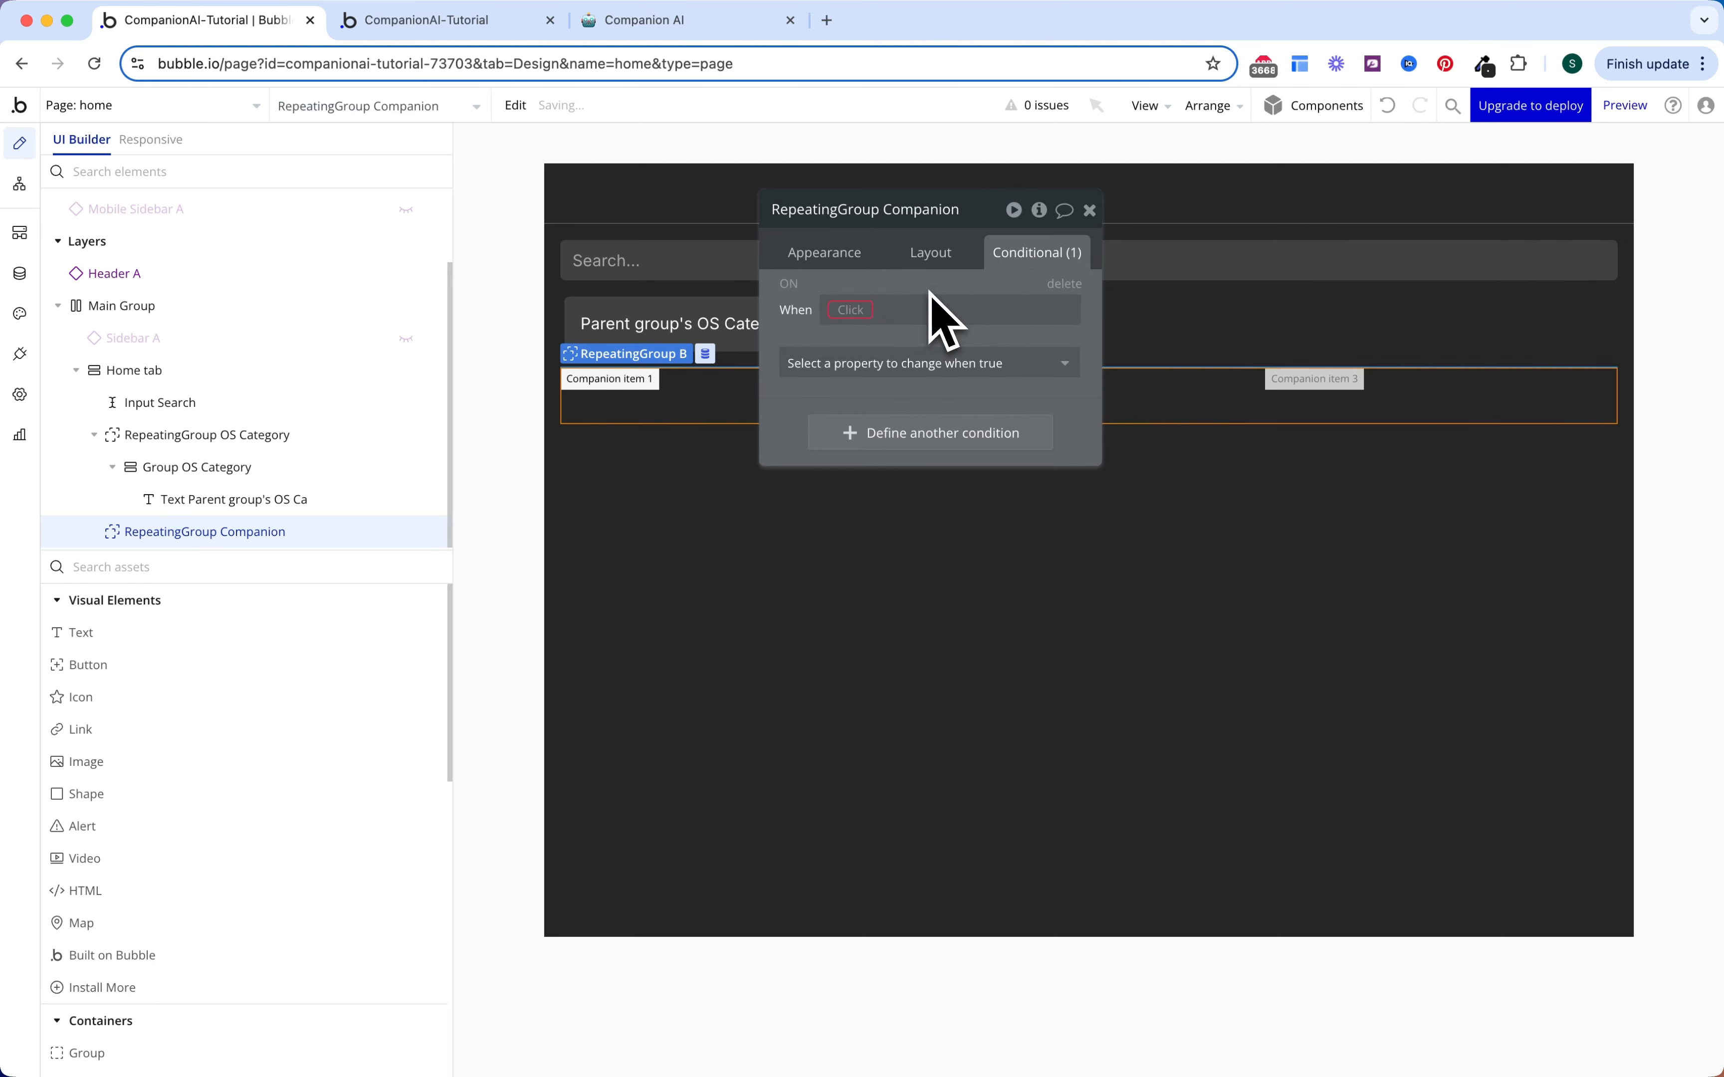
click(850, 310)
text(get)
click(902, 444)
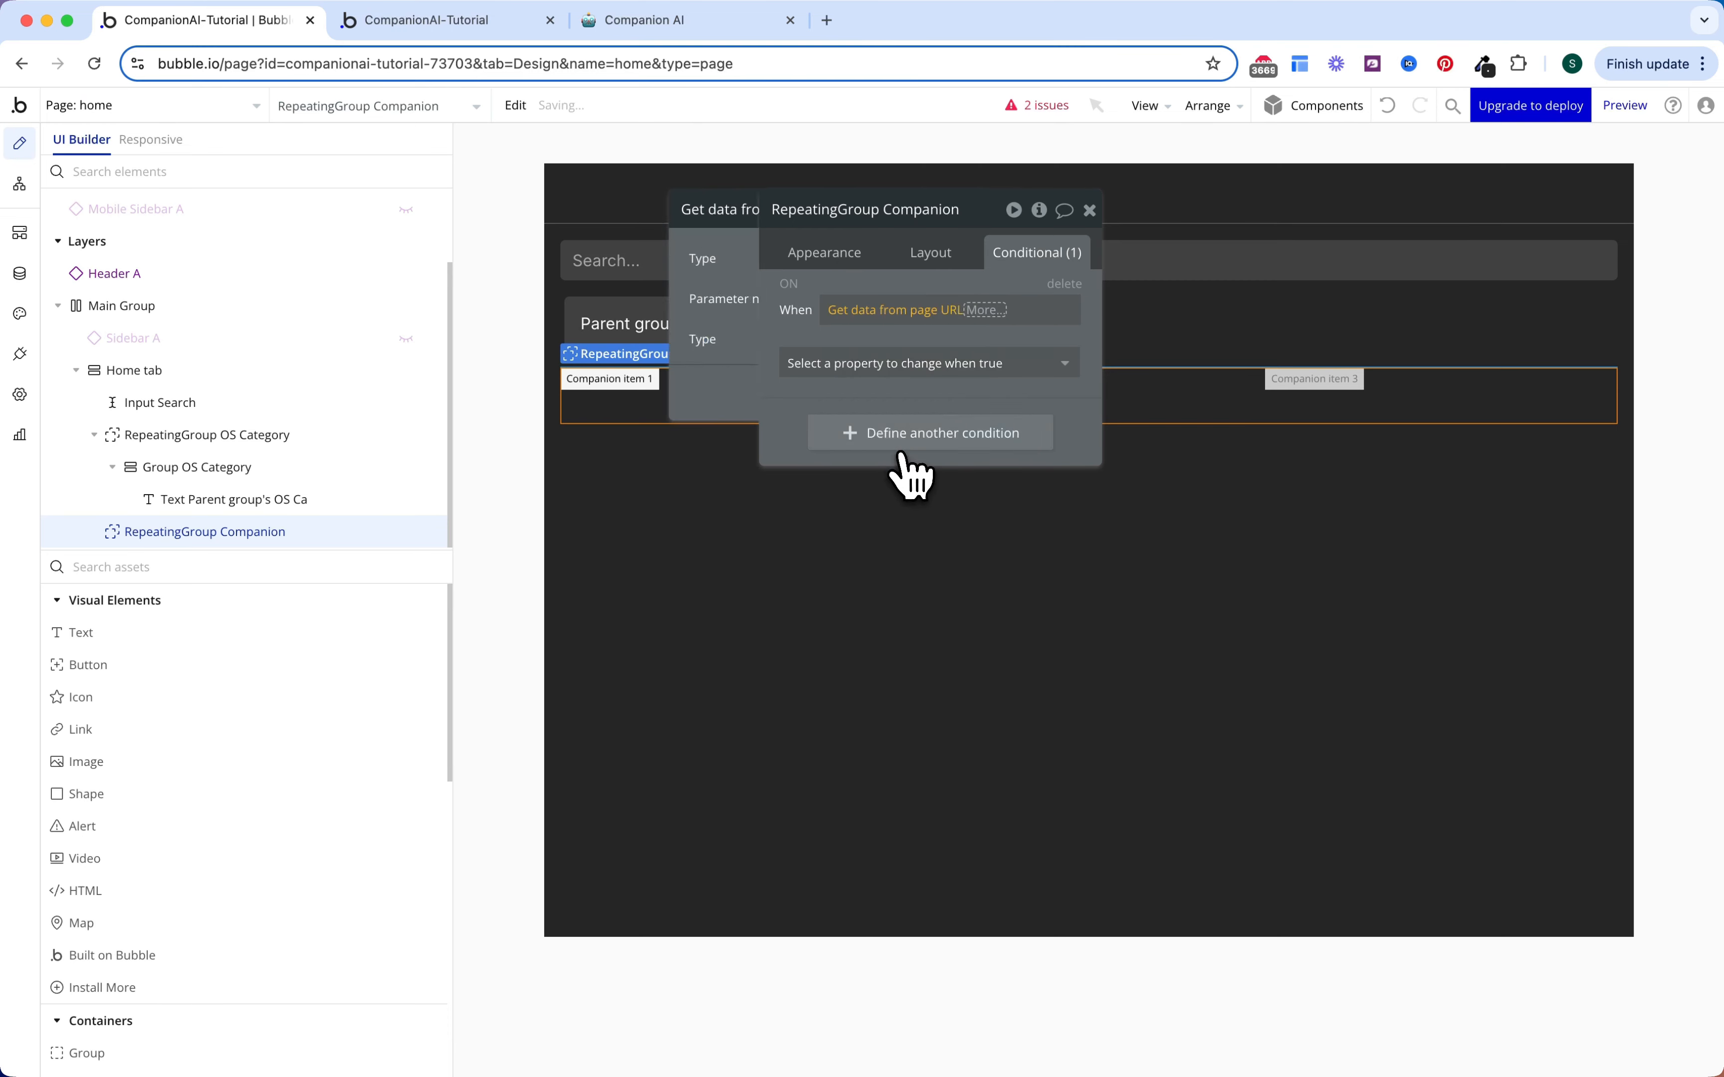
click(684, 301)
text(category)
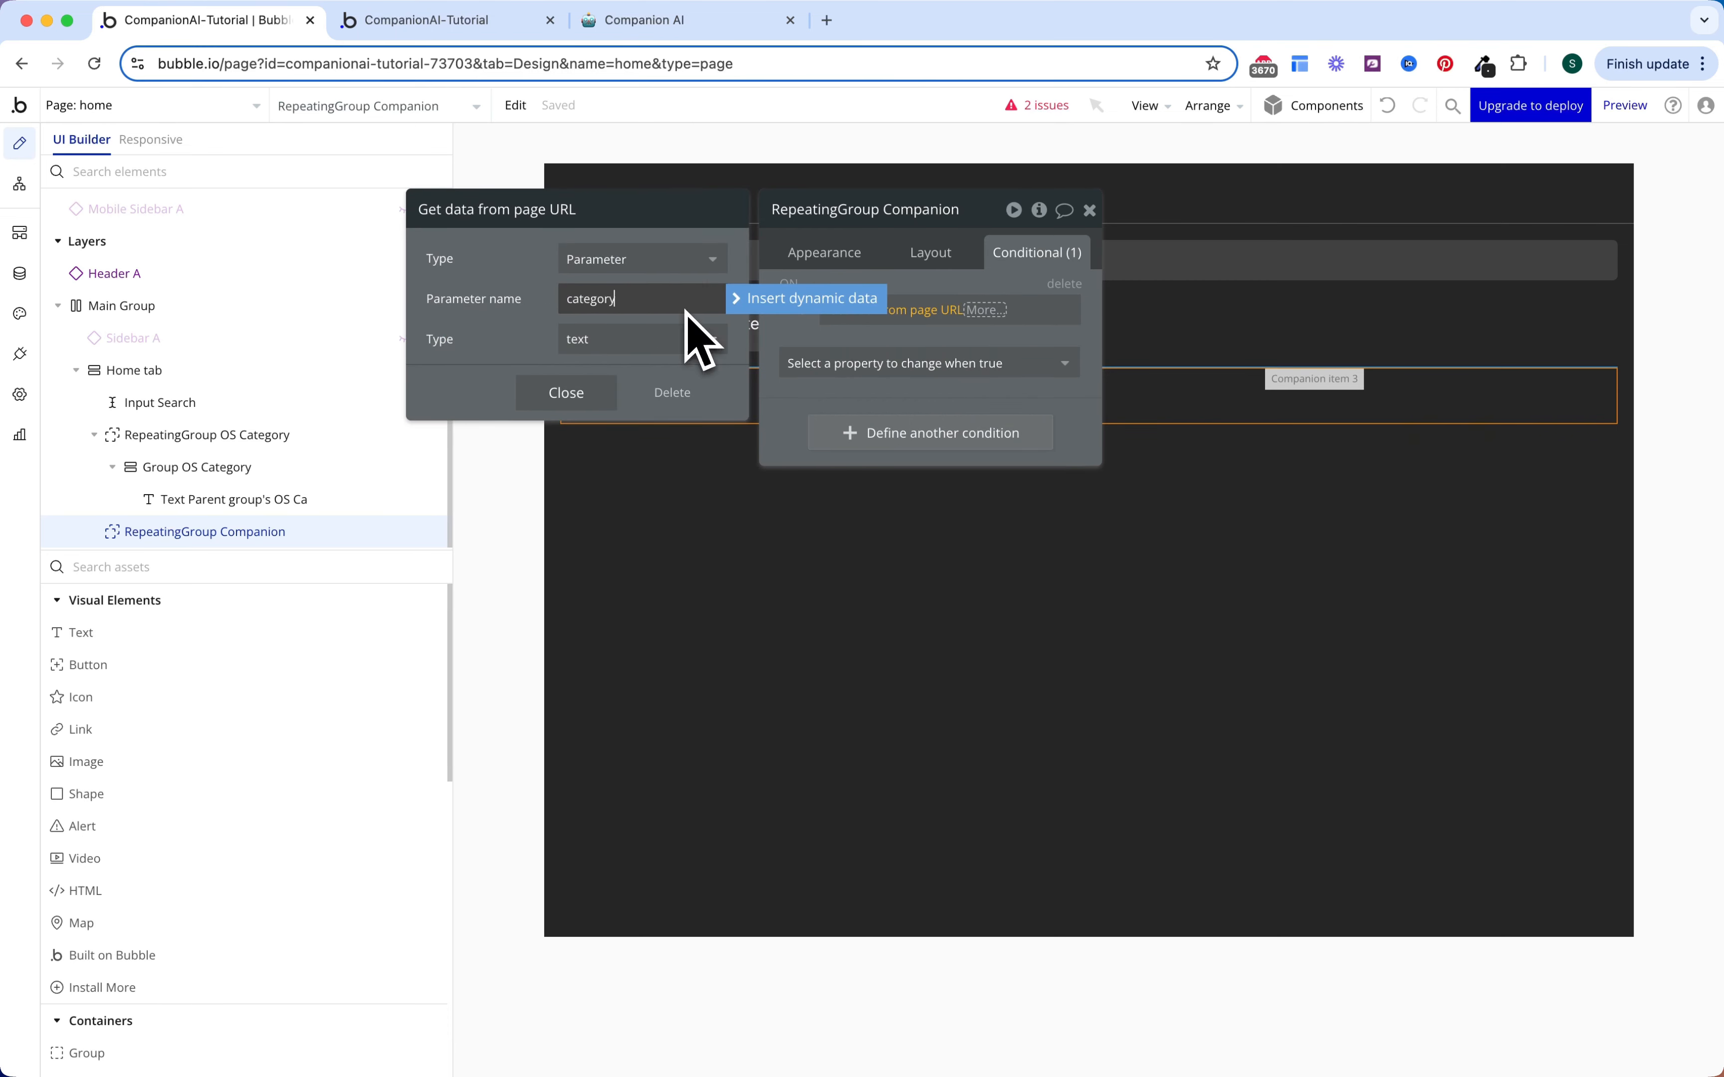
click(627, 340)
click(629, 448)
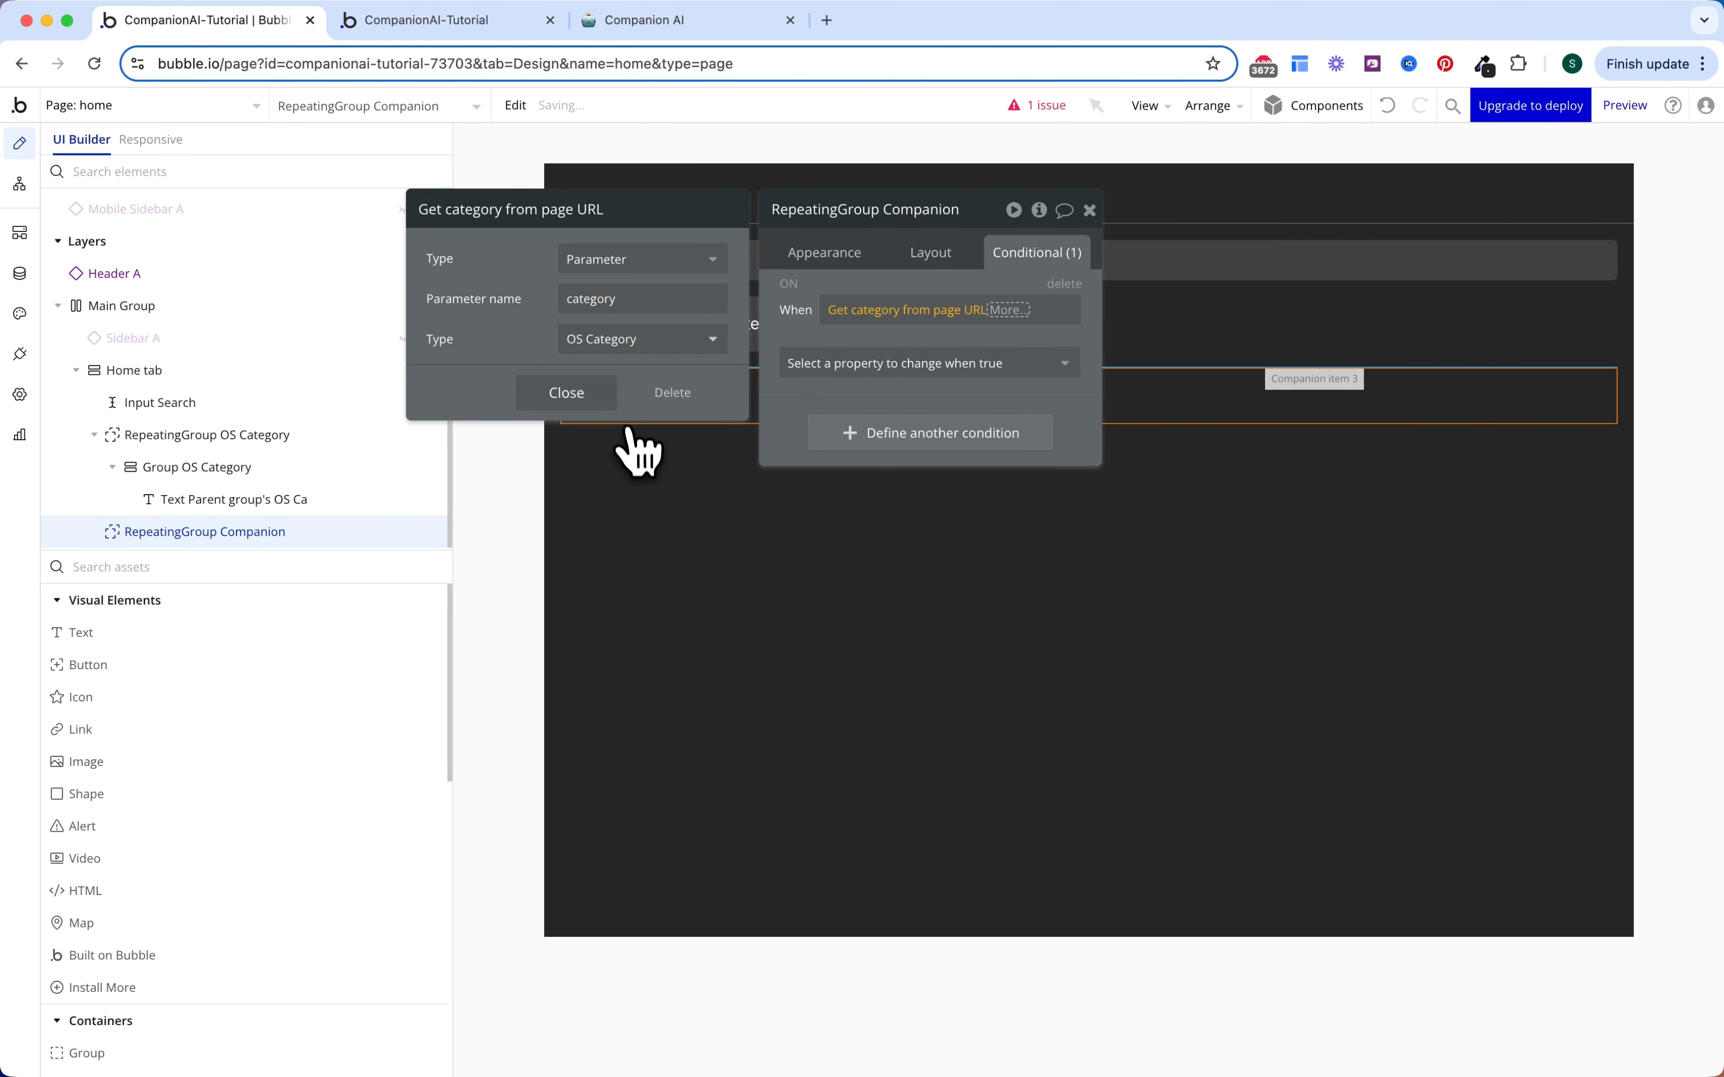
click(591, 404)
click(1020, 418)
click(932, 410)
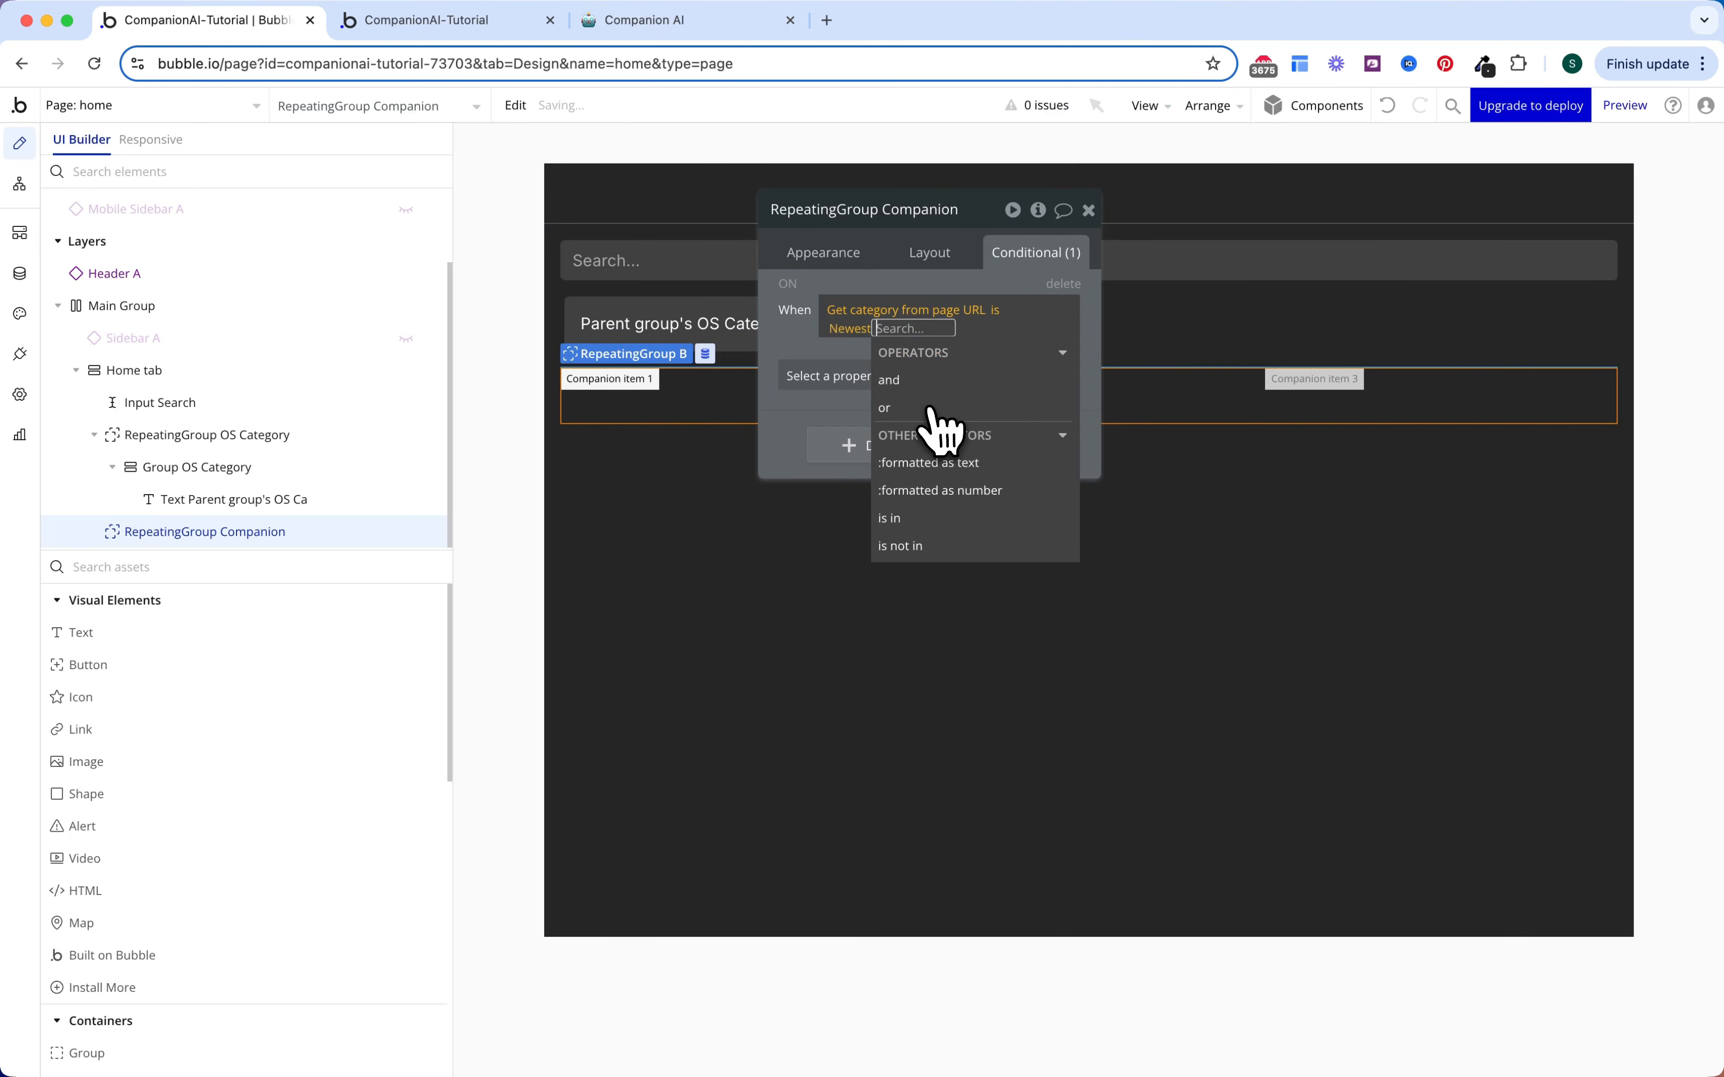
click(816, 364)
Step: Make the condition set the data source to the copied Companion search without its Category constraint
click(819, 370)
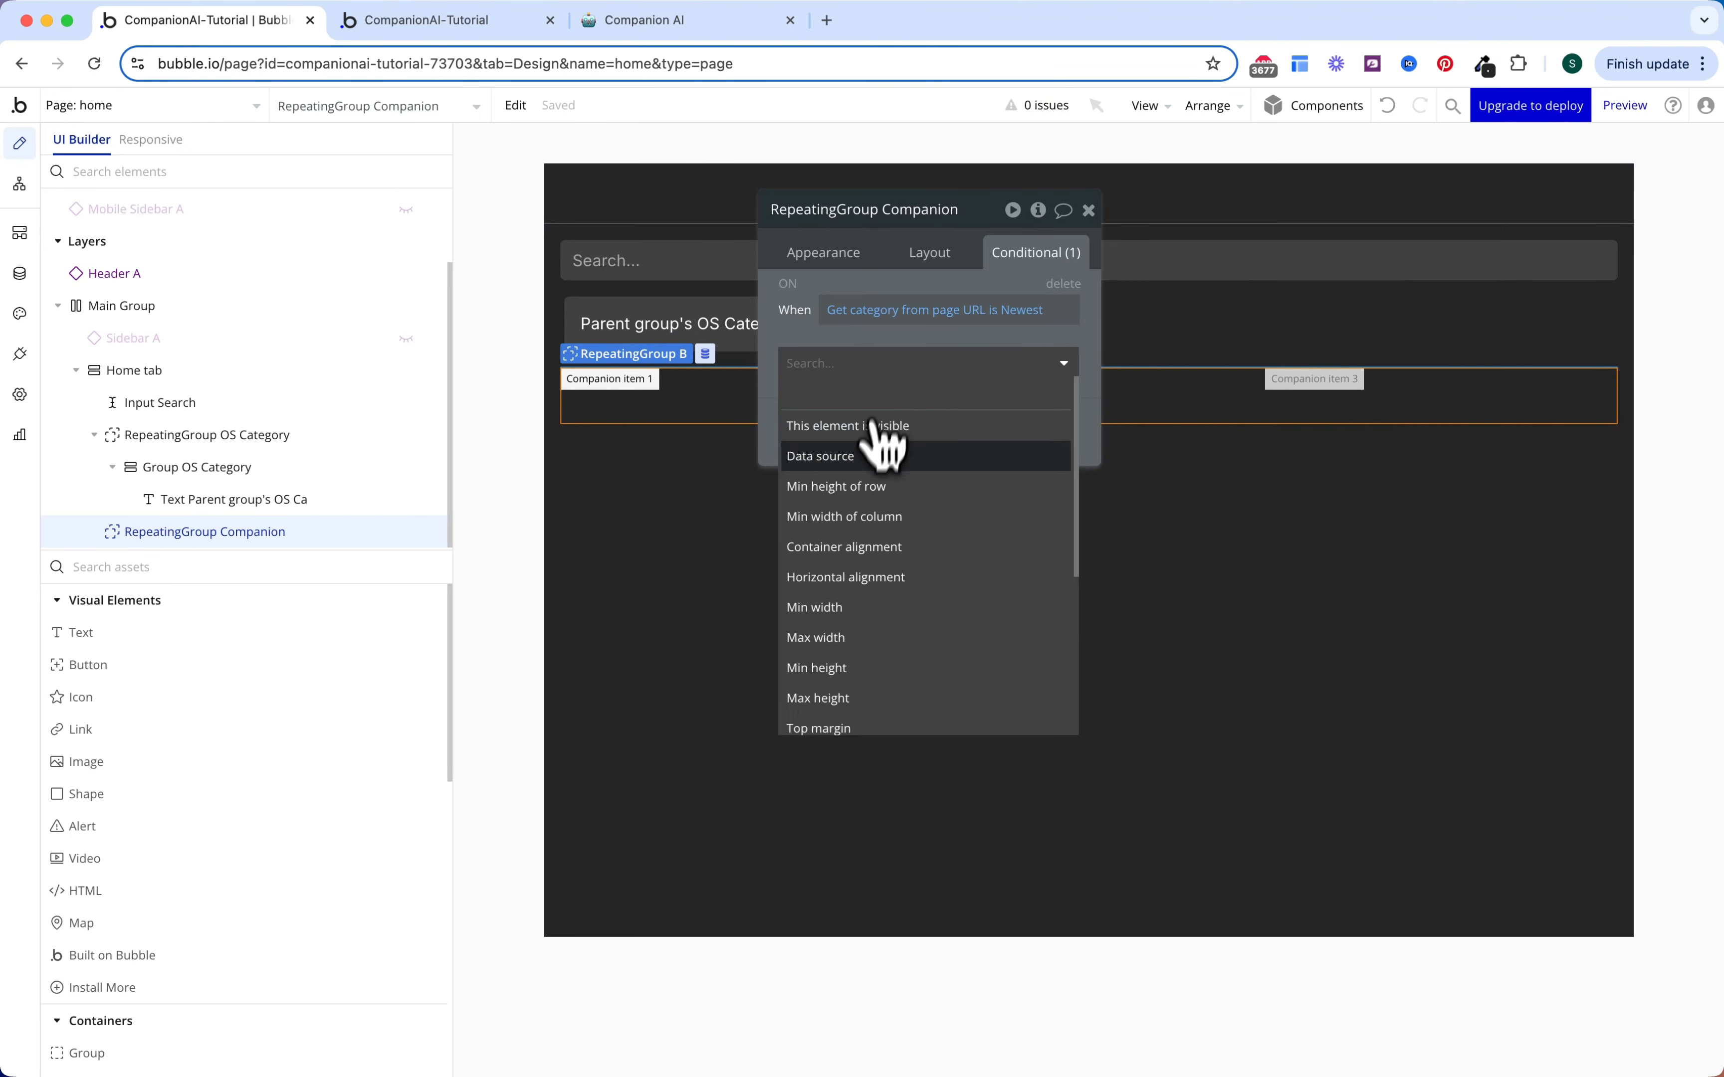
click(883, 453)
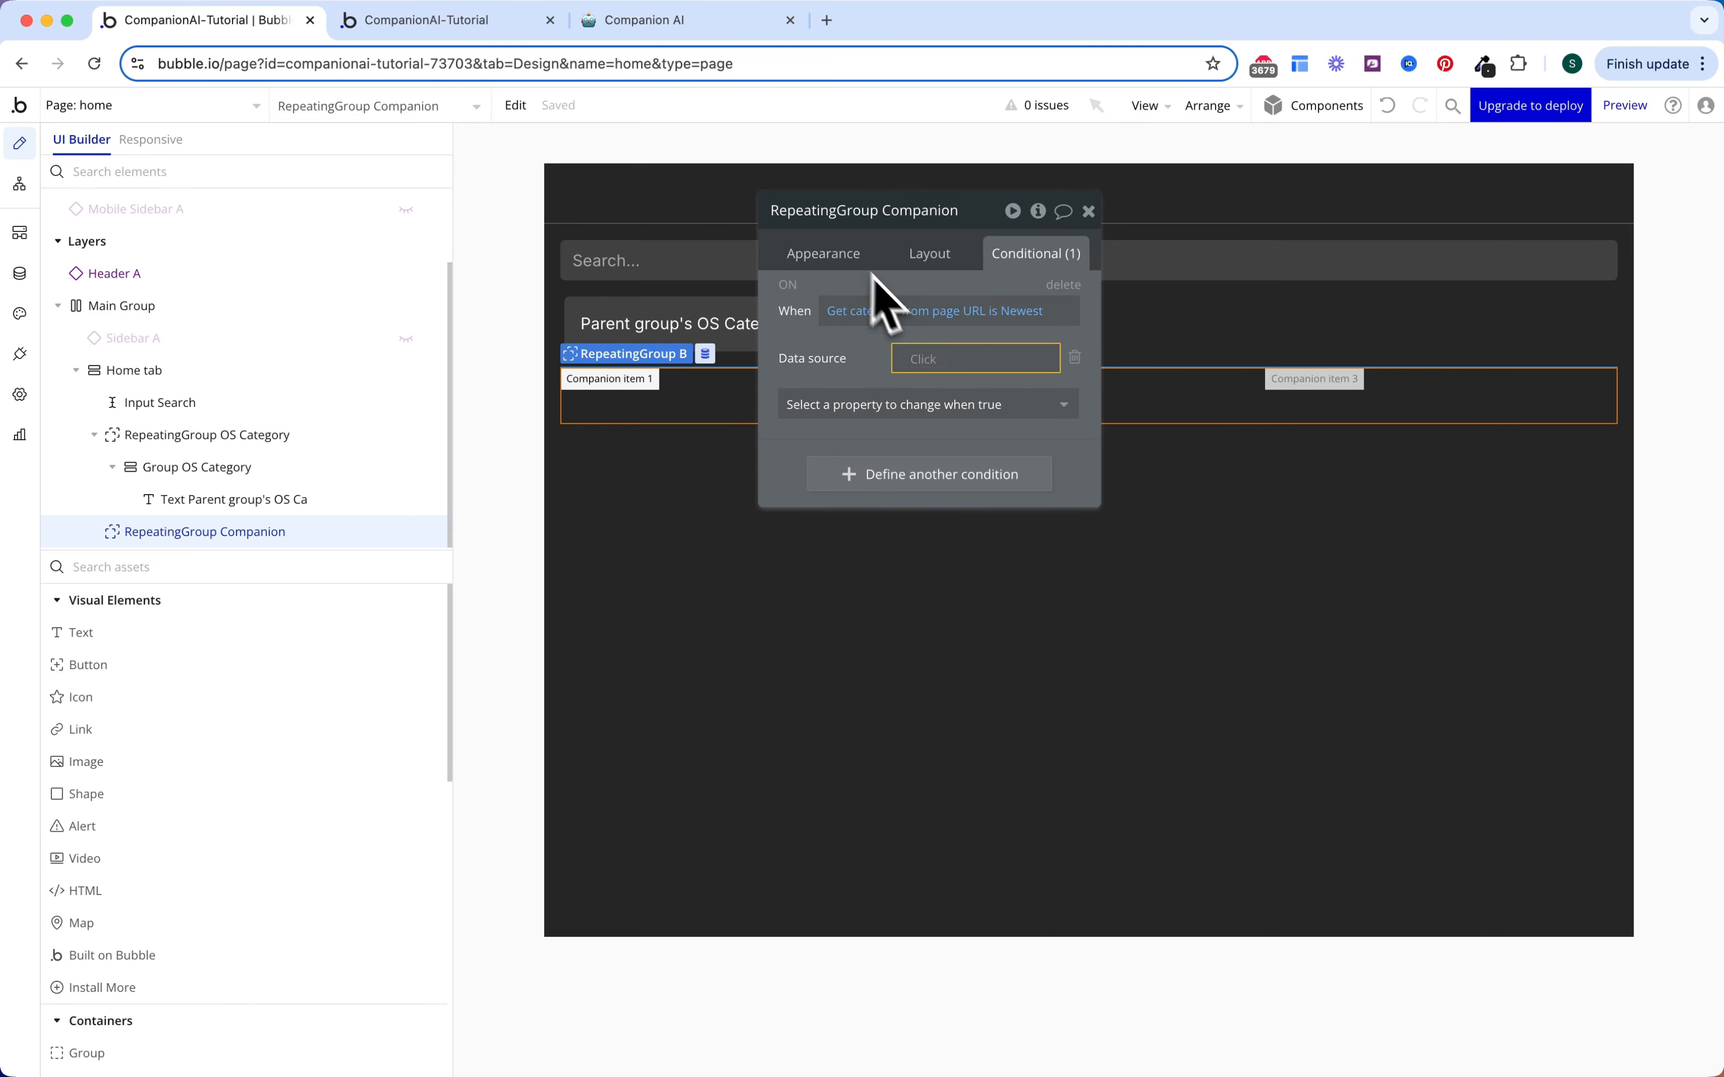
click(848, 262)
right_click(972, 337)
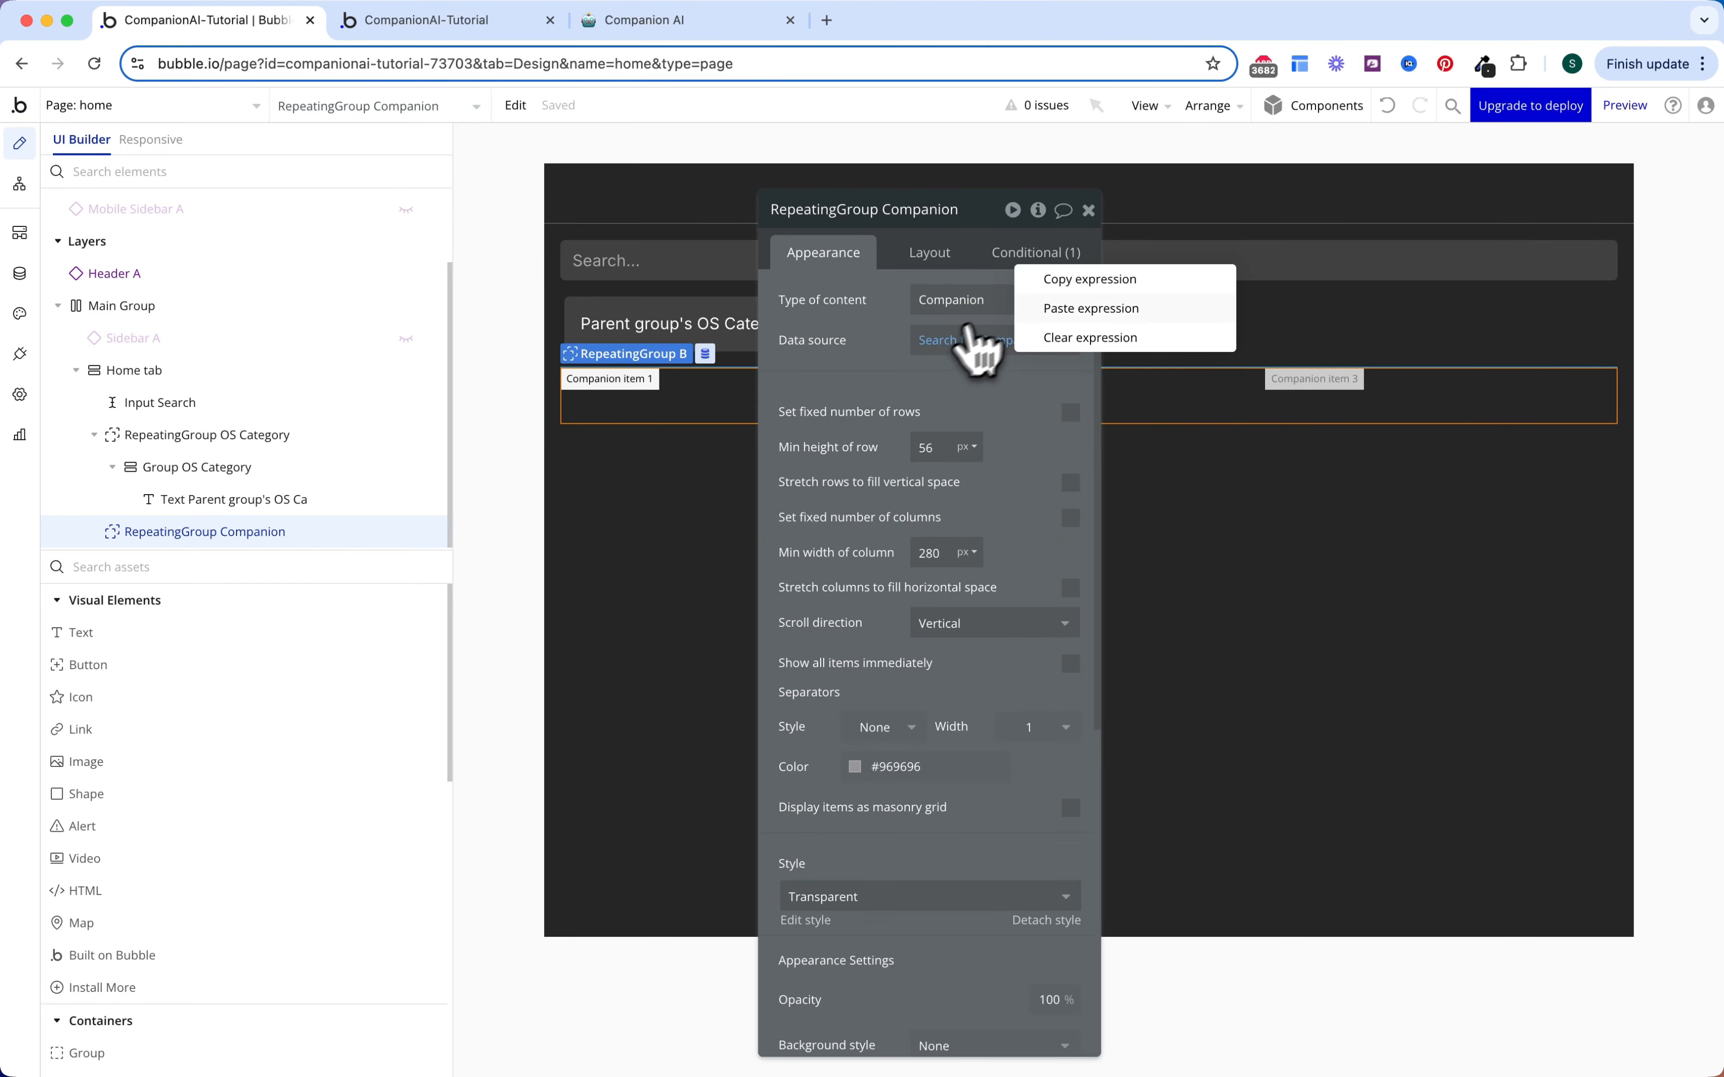
click(1047, 279)
click(1037, 253)
right_click(972, 358)
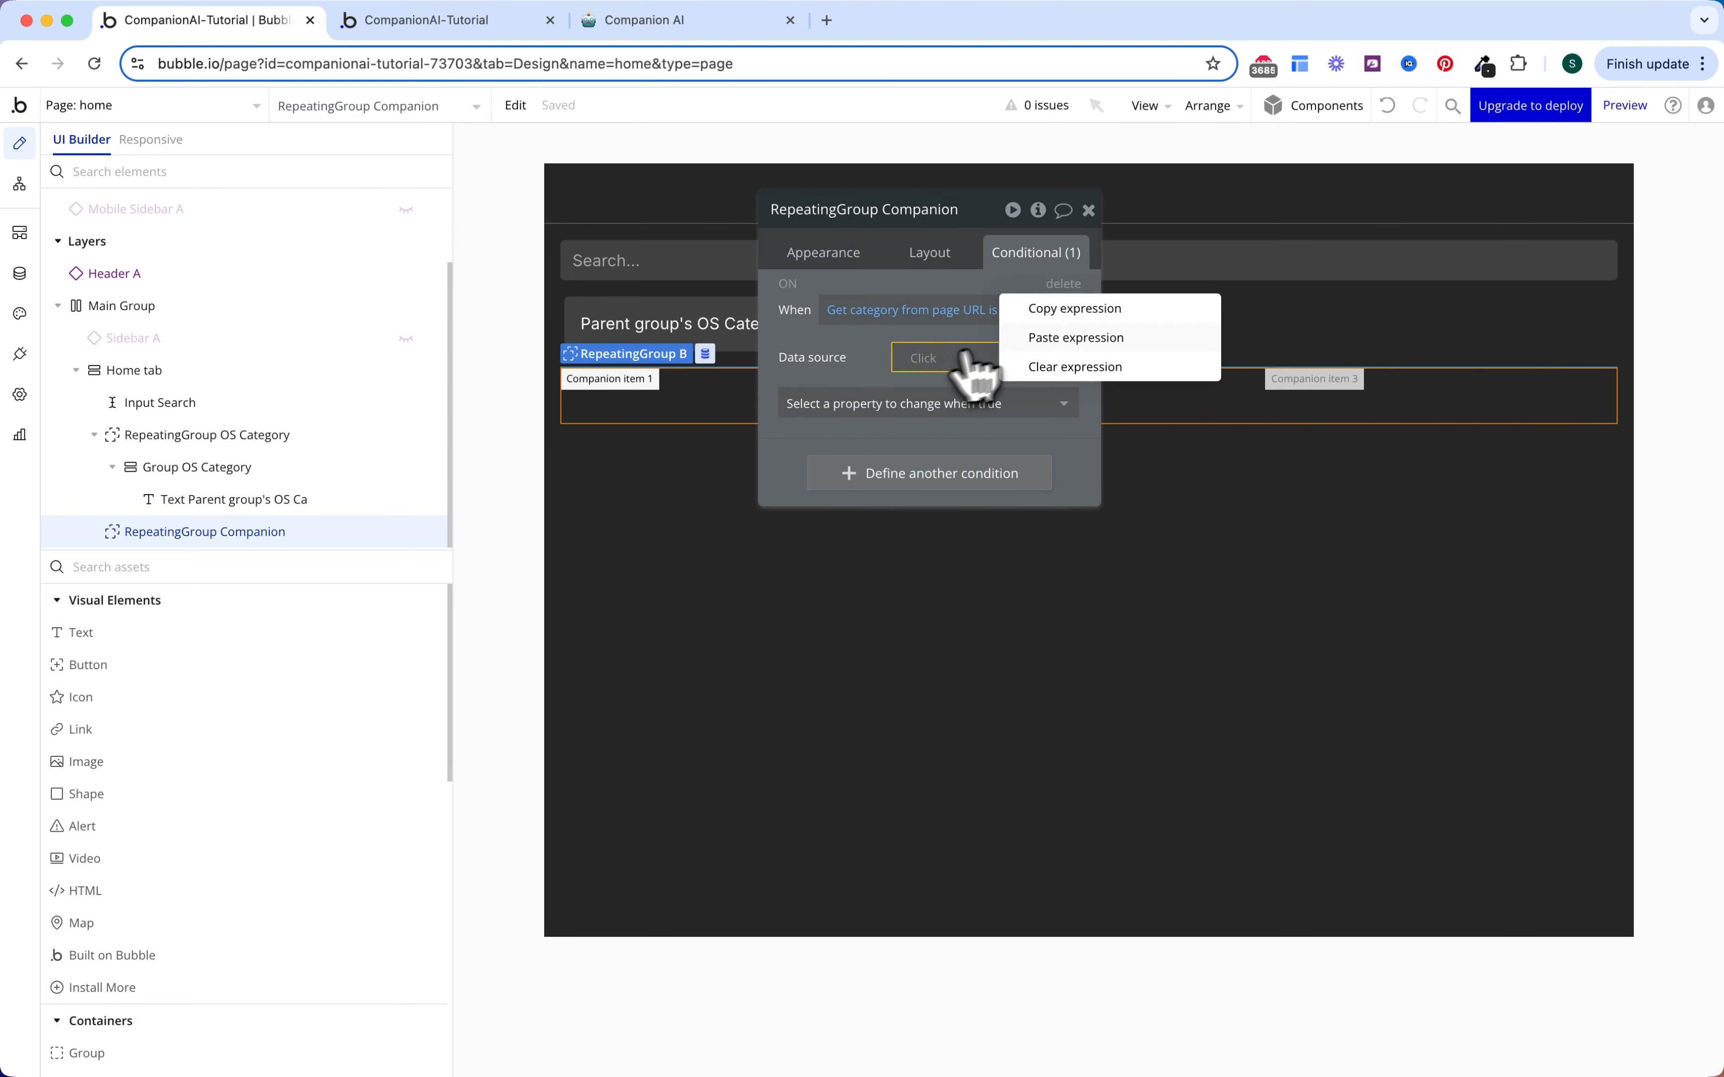
click(1076, 338)
click(940, 365)
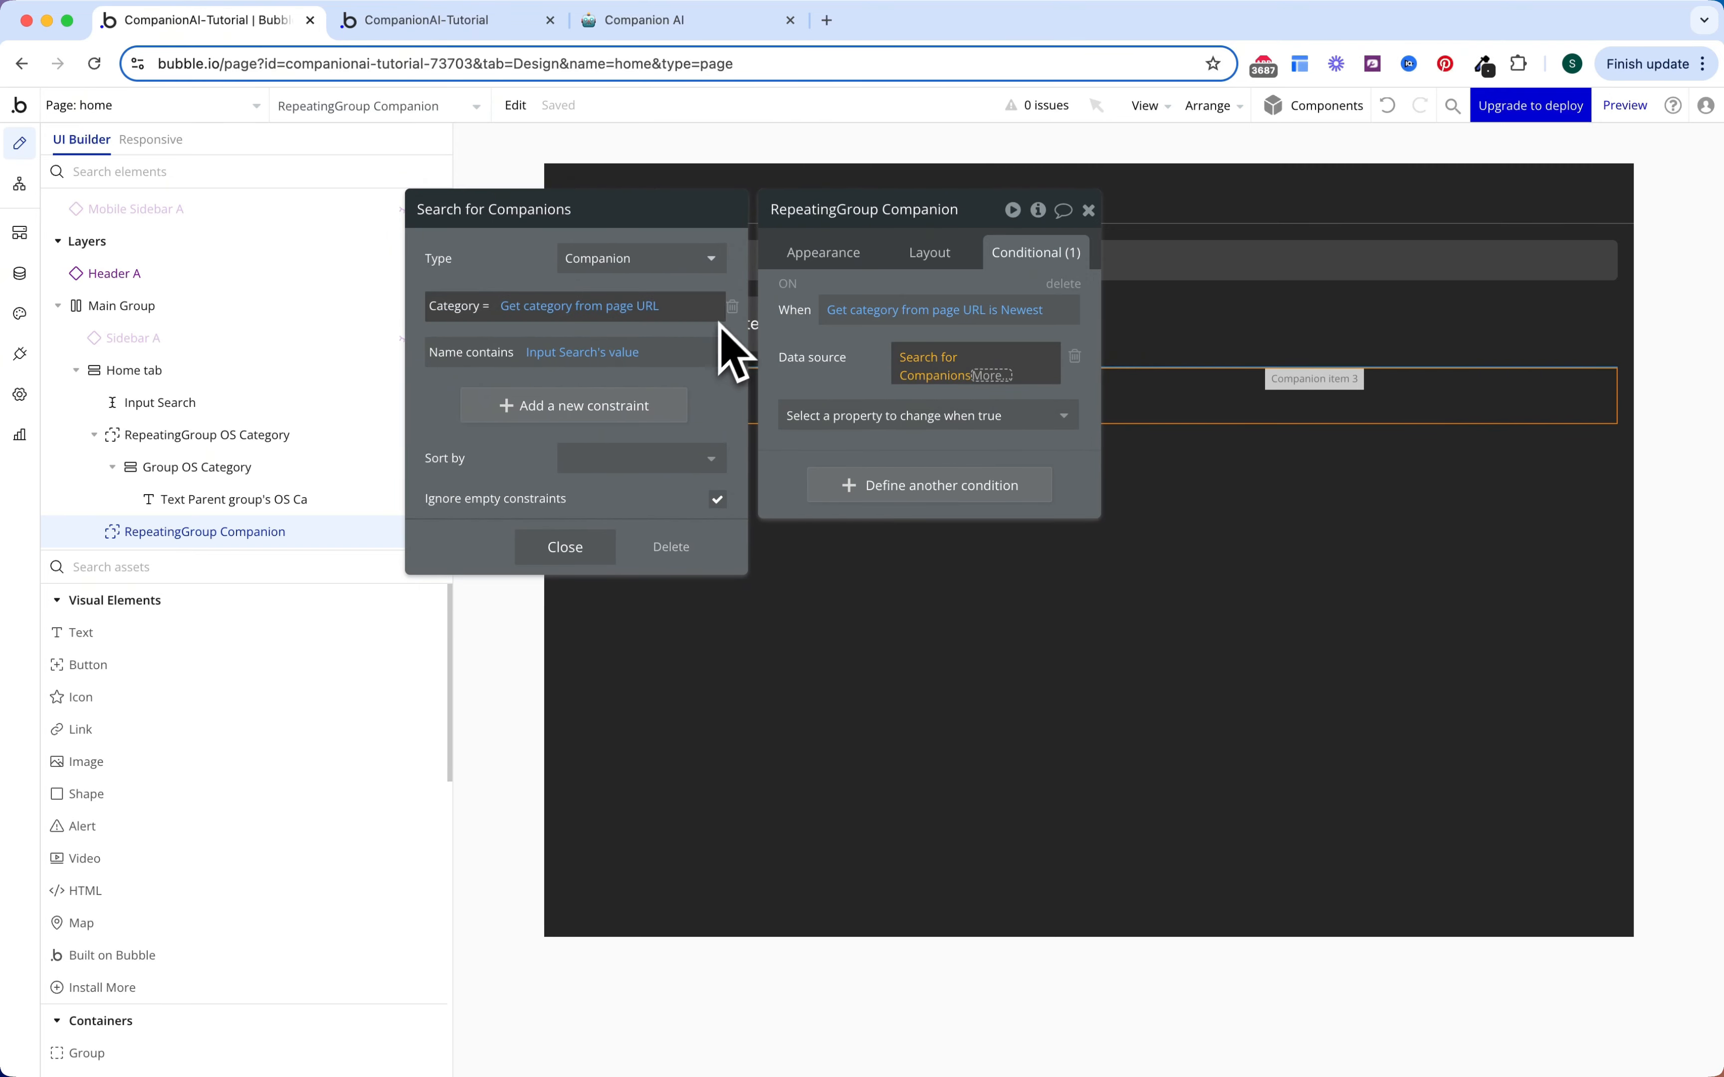
click(732, 306)
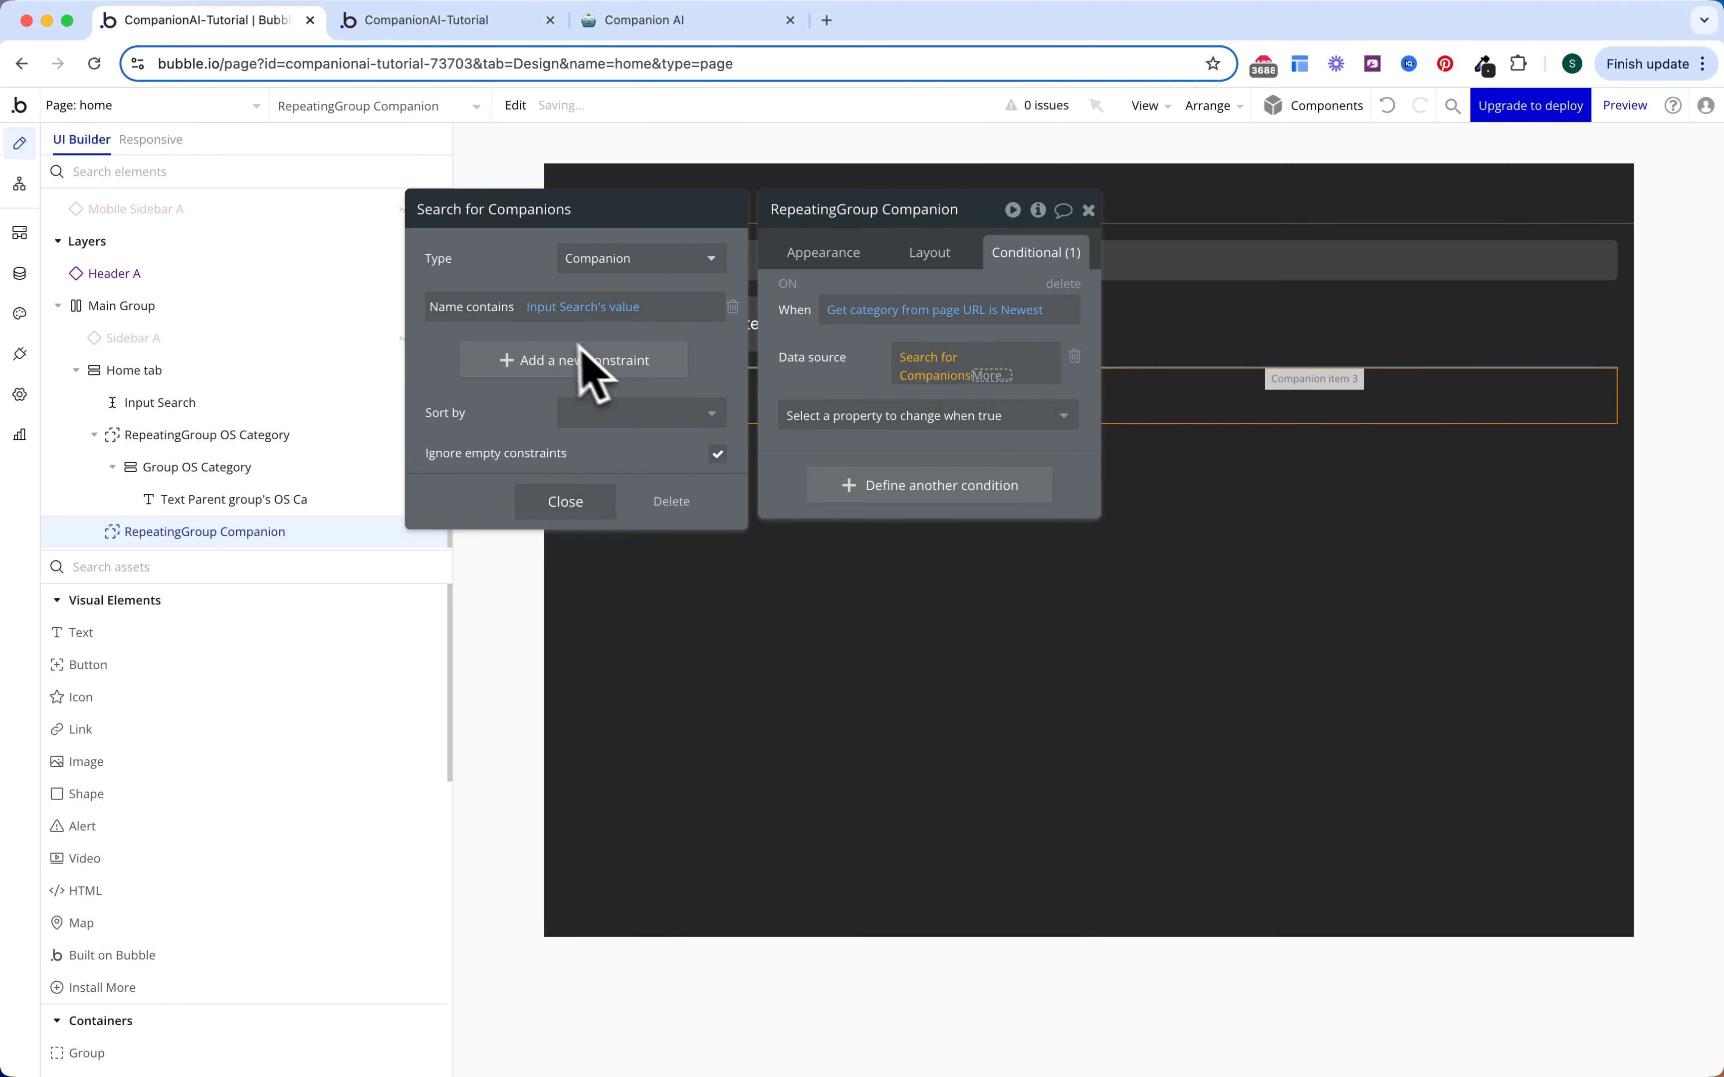
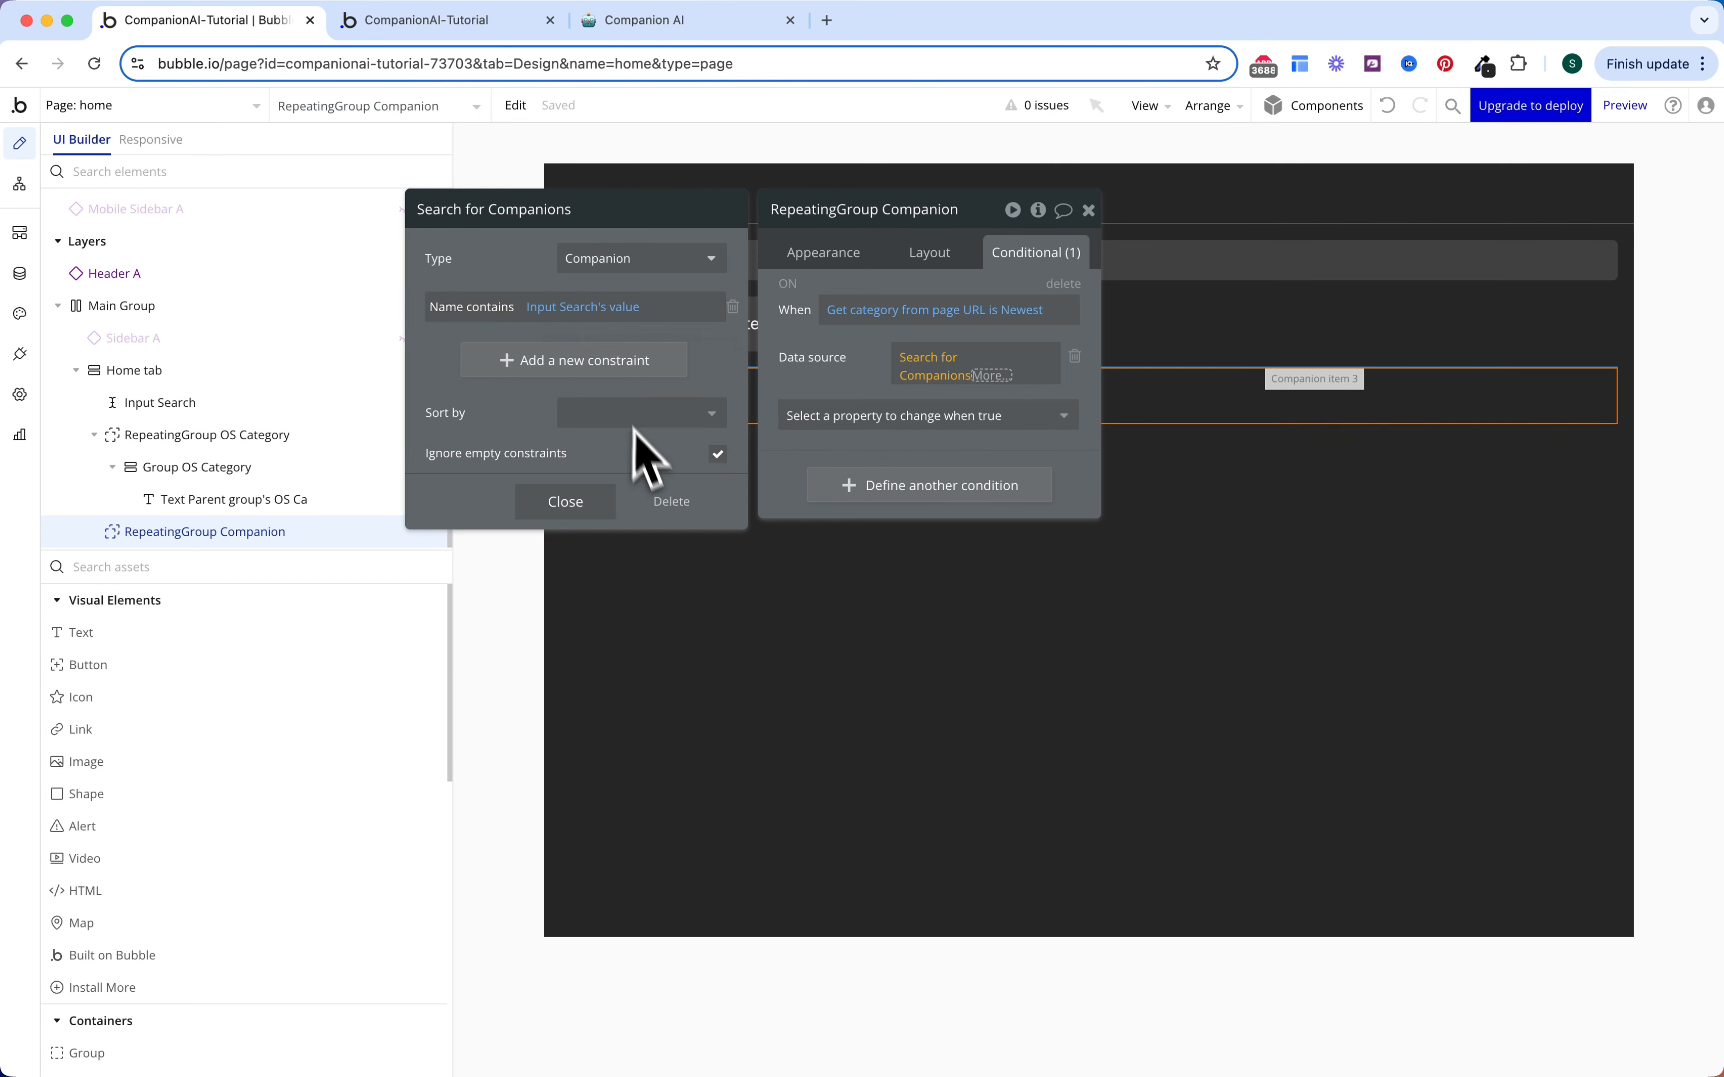
Step: Sort the Newest condition's Search for Companions by Created Date, descending
click(641, 414)
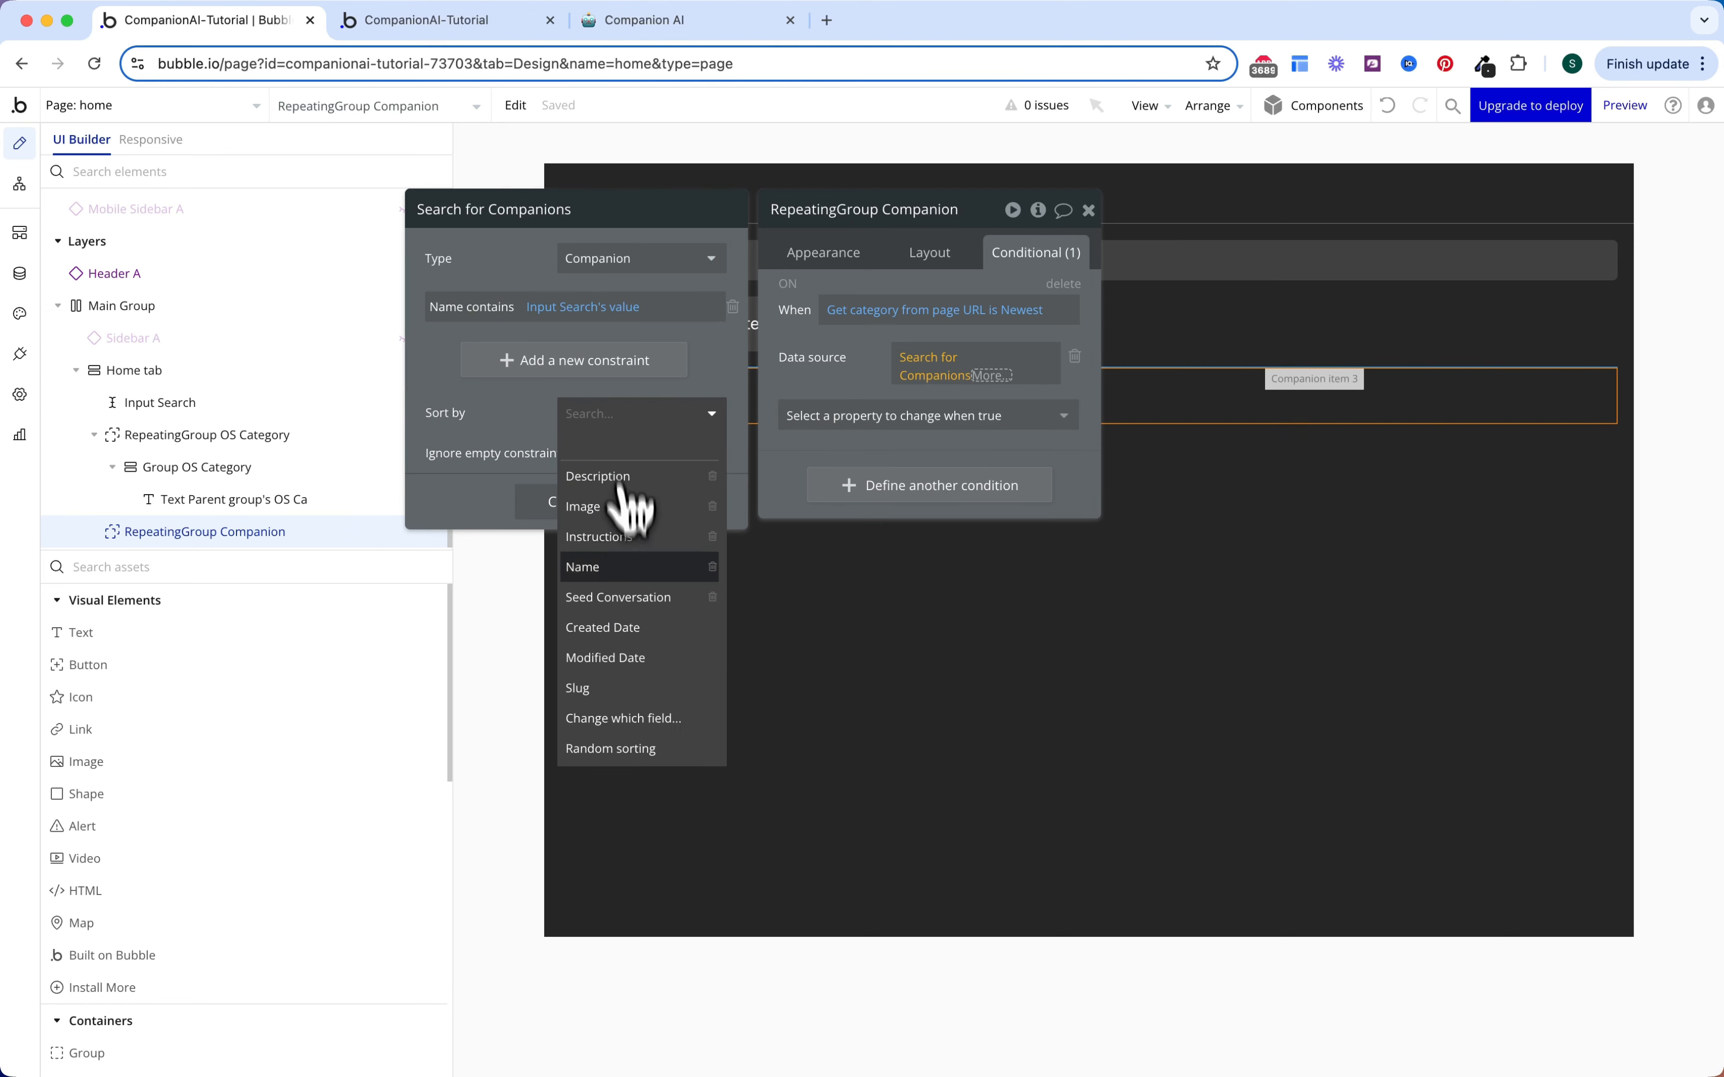
click(611, 628)
click(591, 453)
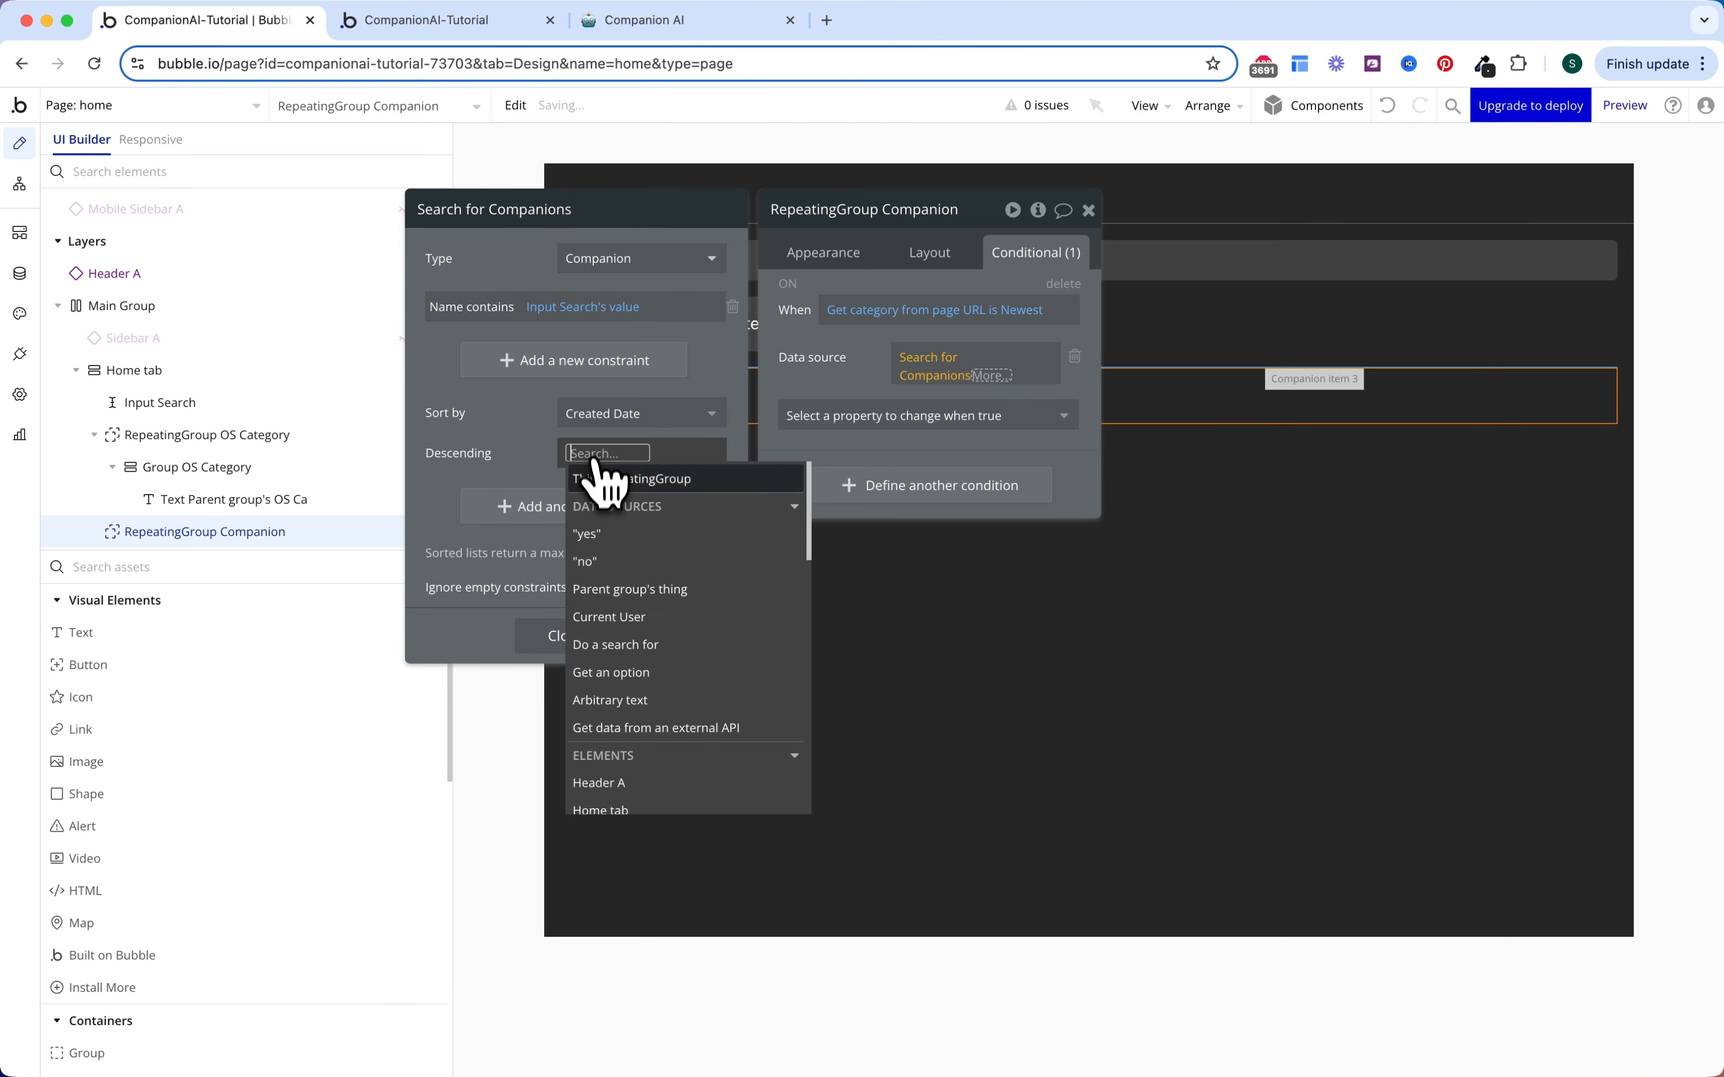
click(591, 535)
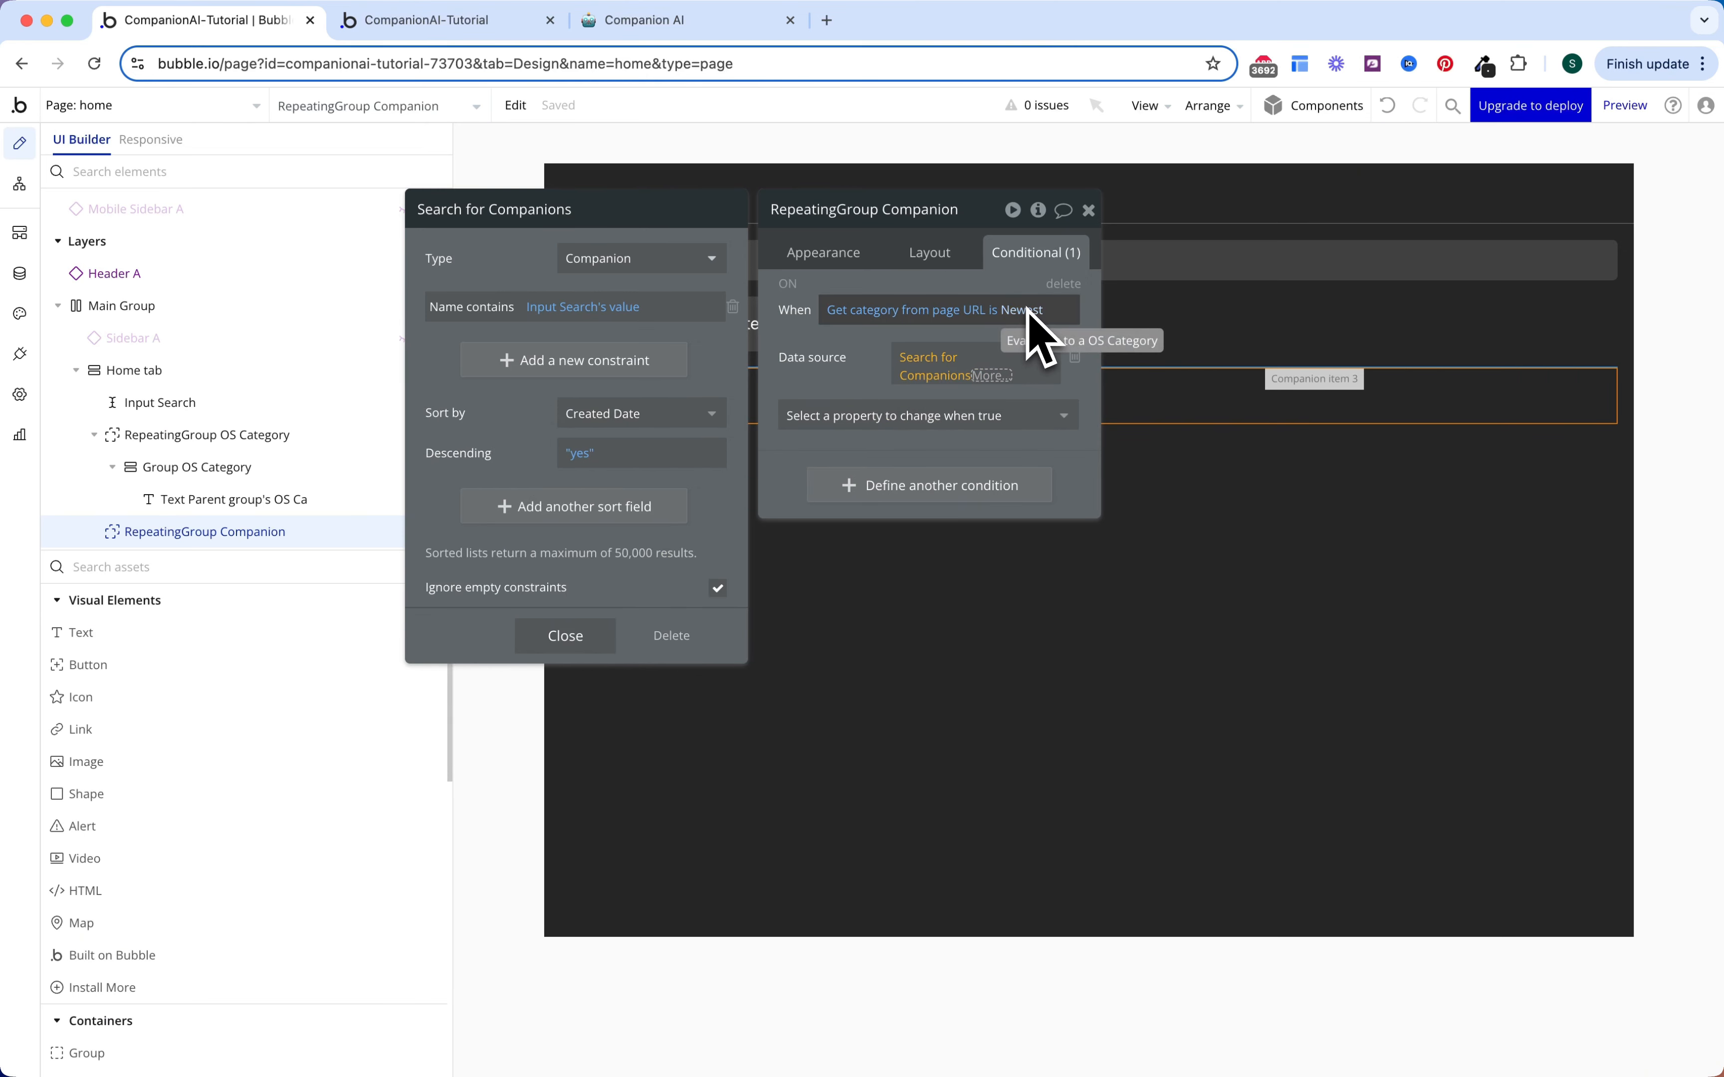
click(874, 358)
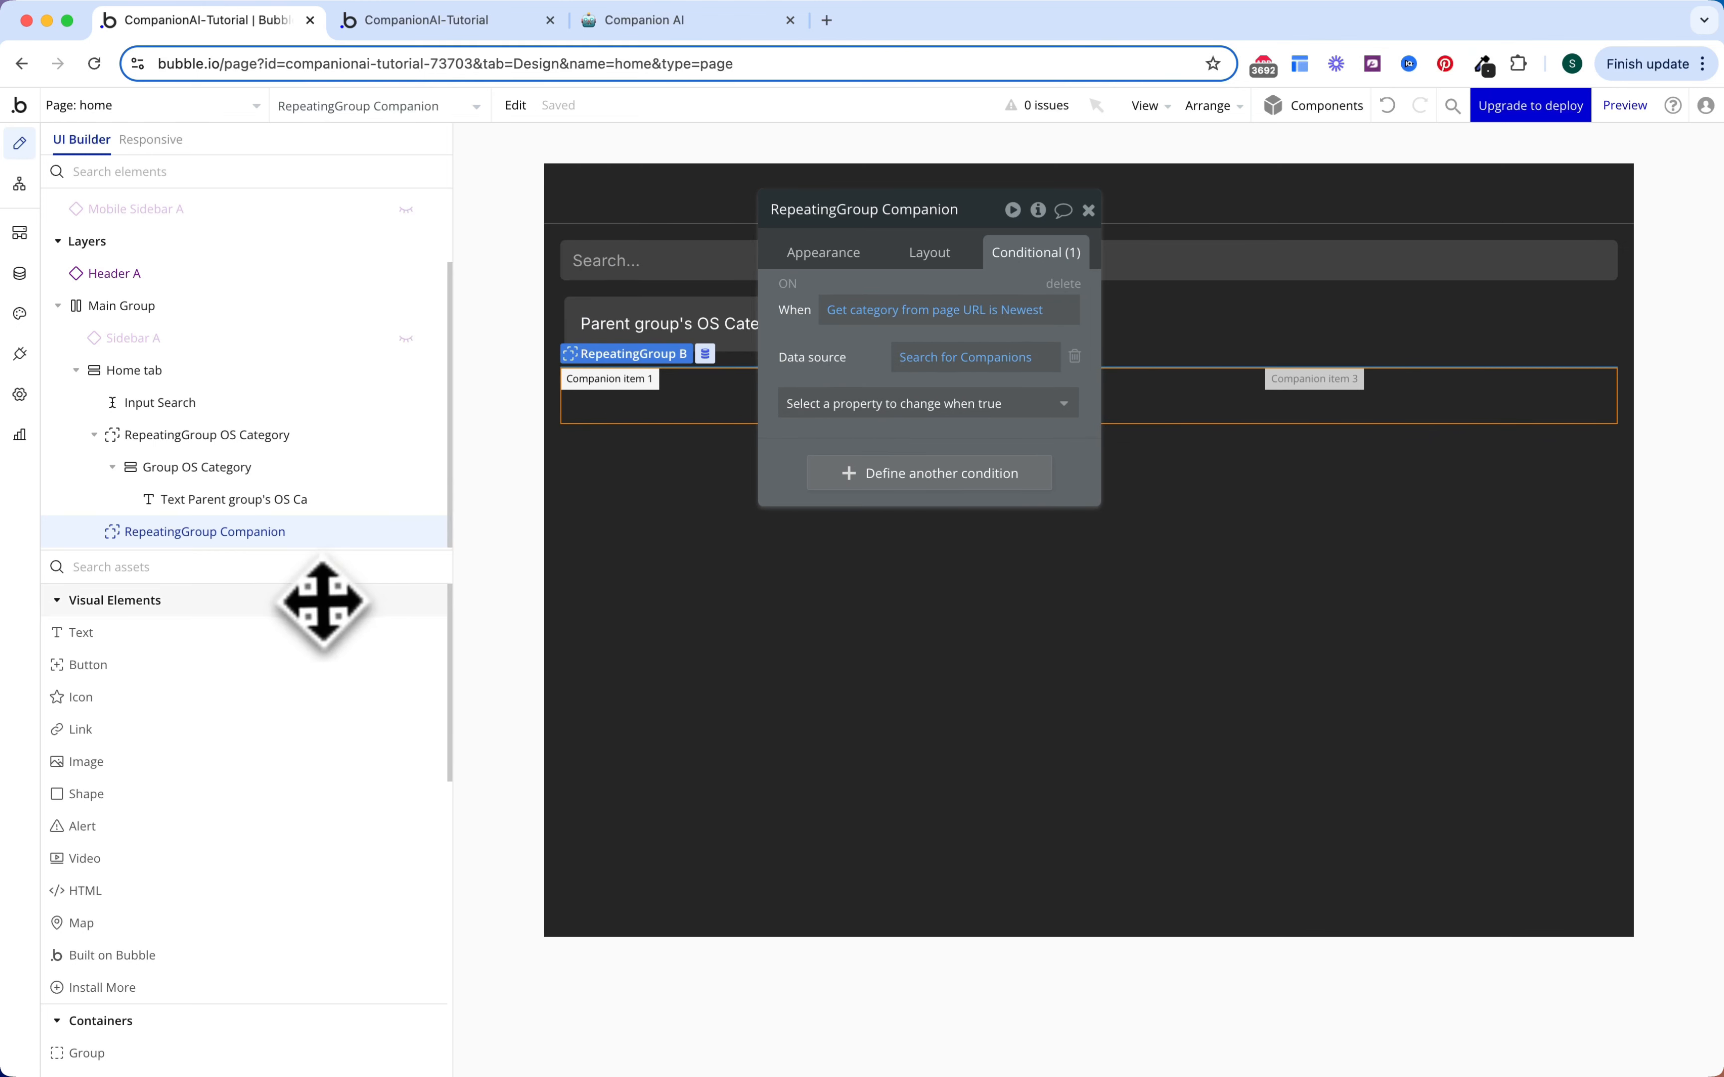
Step: Add a group inside the companion list with type and data source Current cell's Companion
click(324, 570)
text(gr)
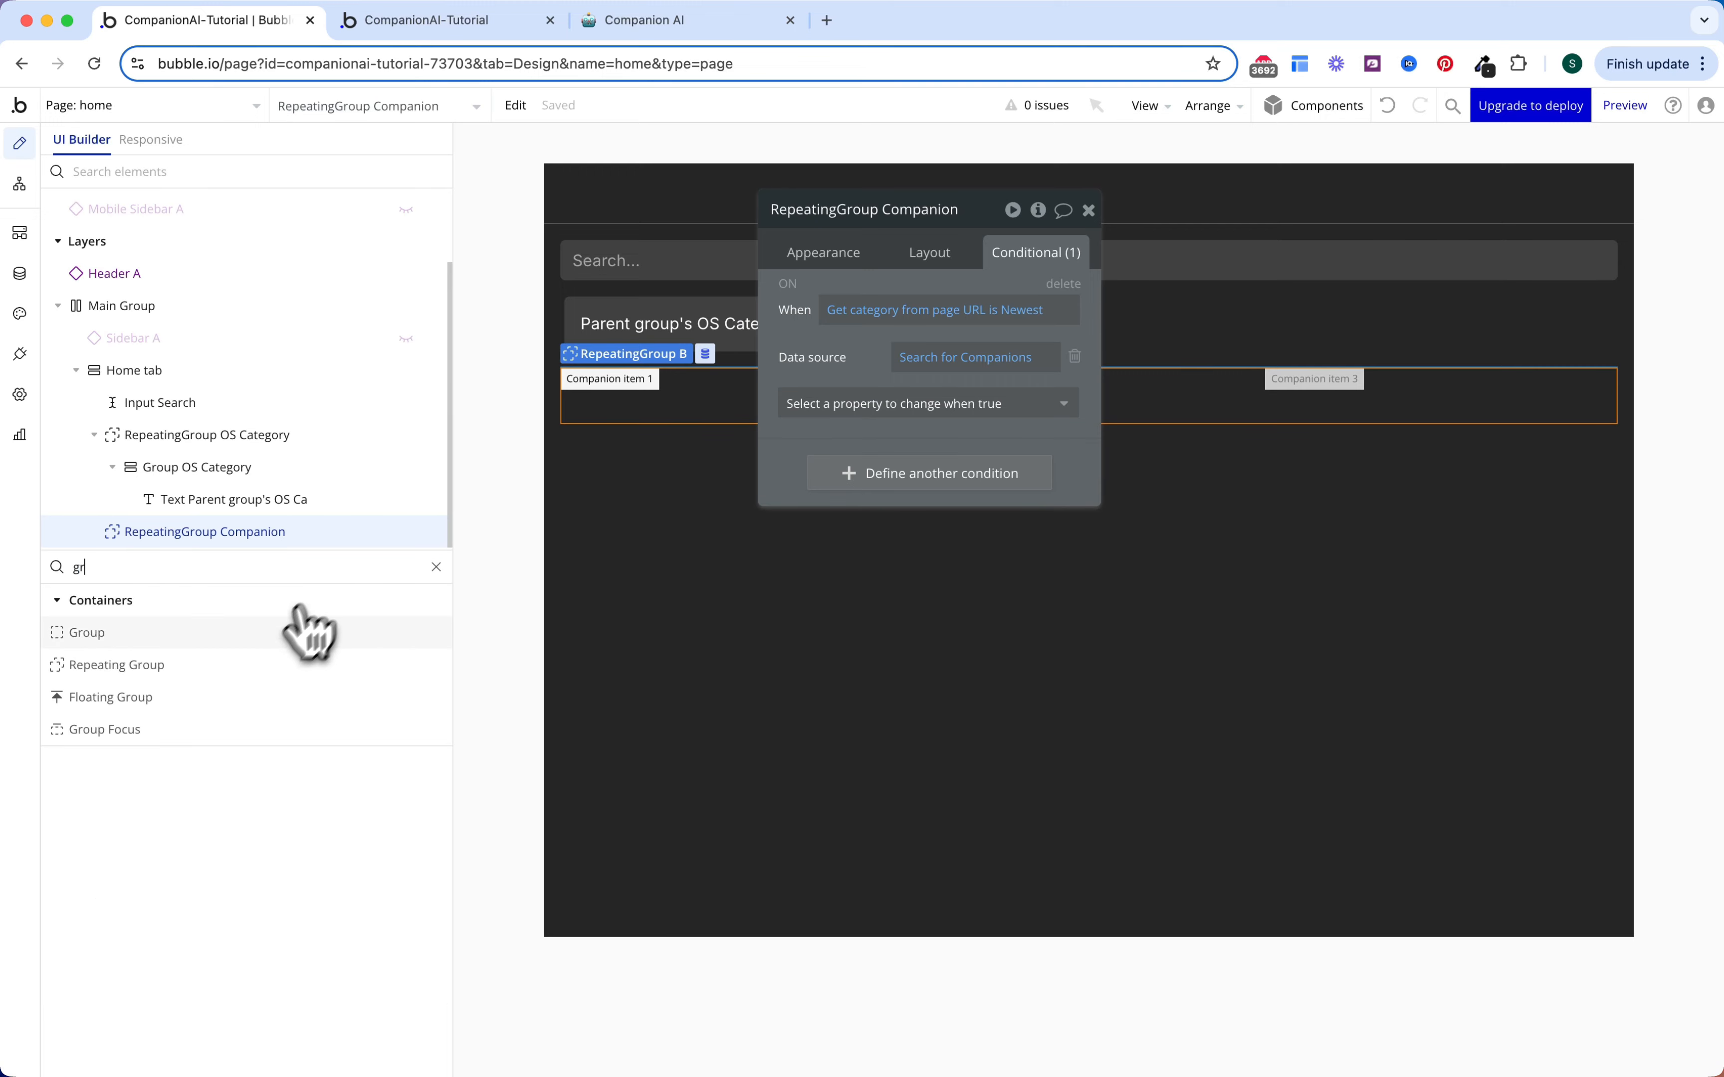
click(306, 632)
click(259, 540)
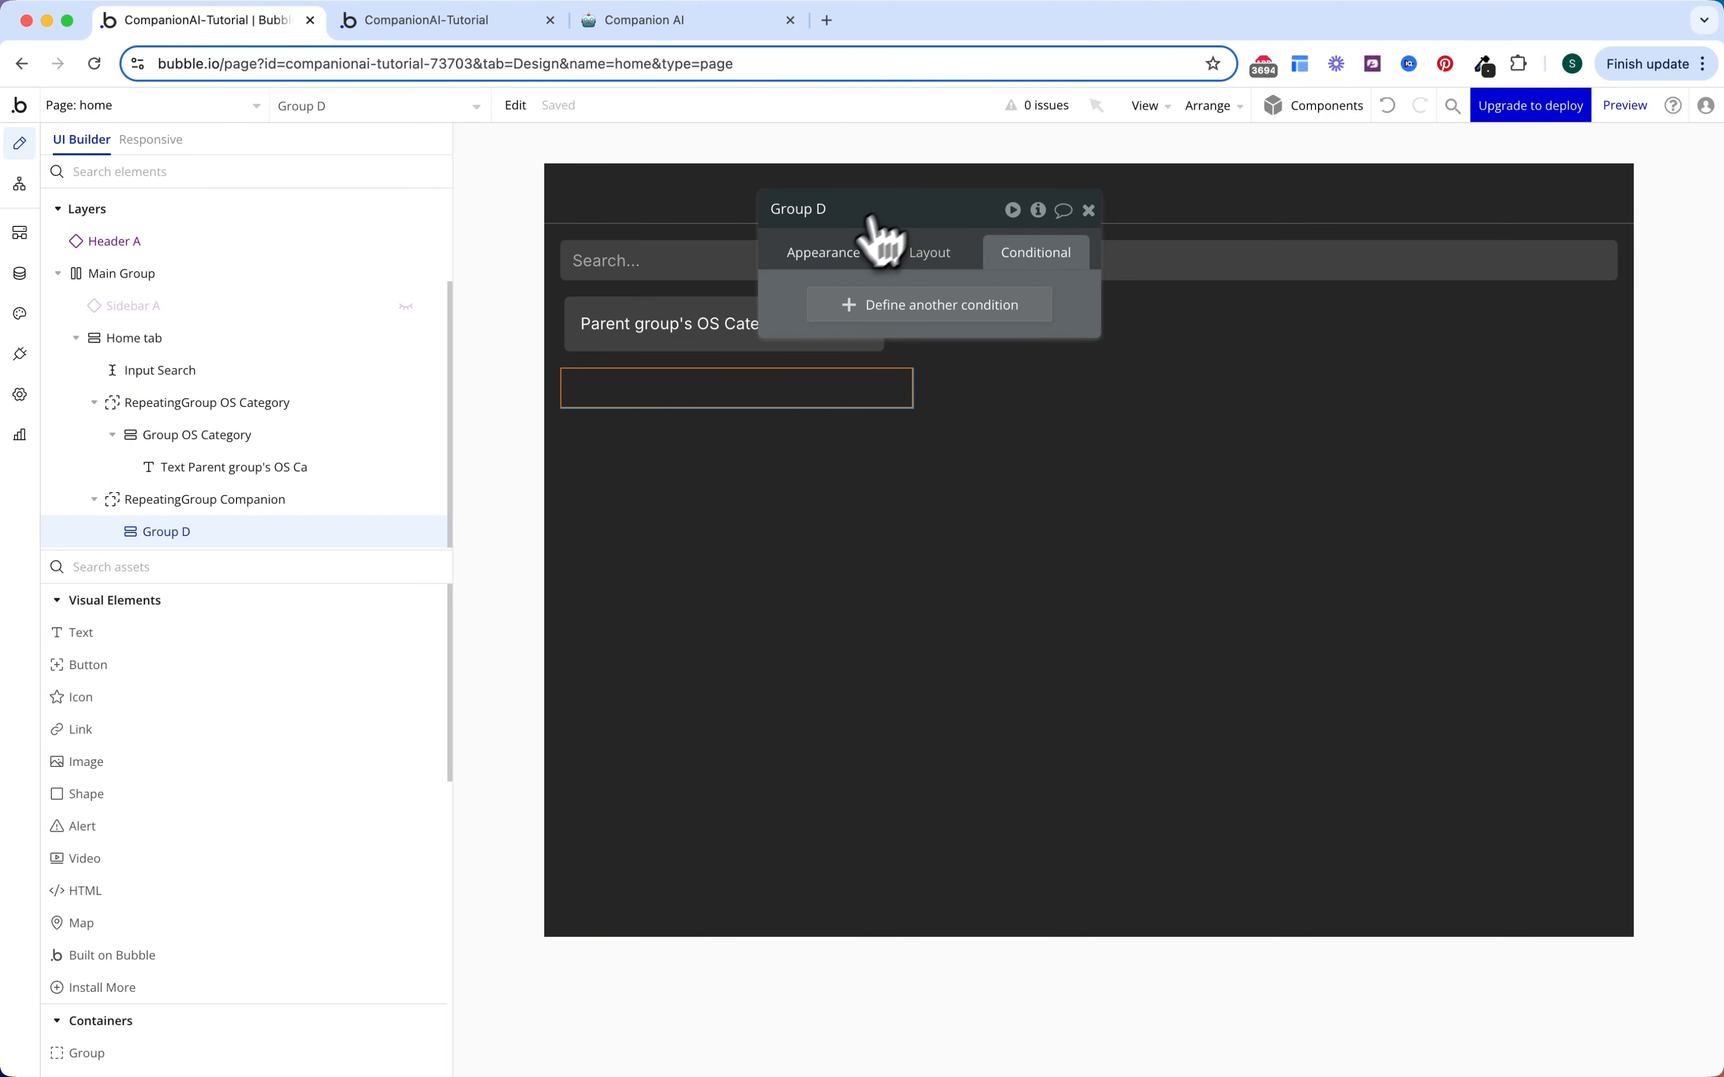
click(827, 252)
click(952, 342)
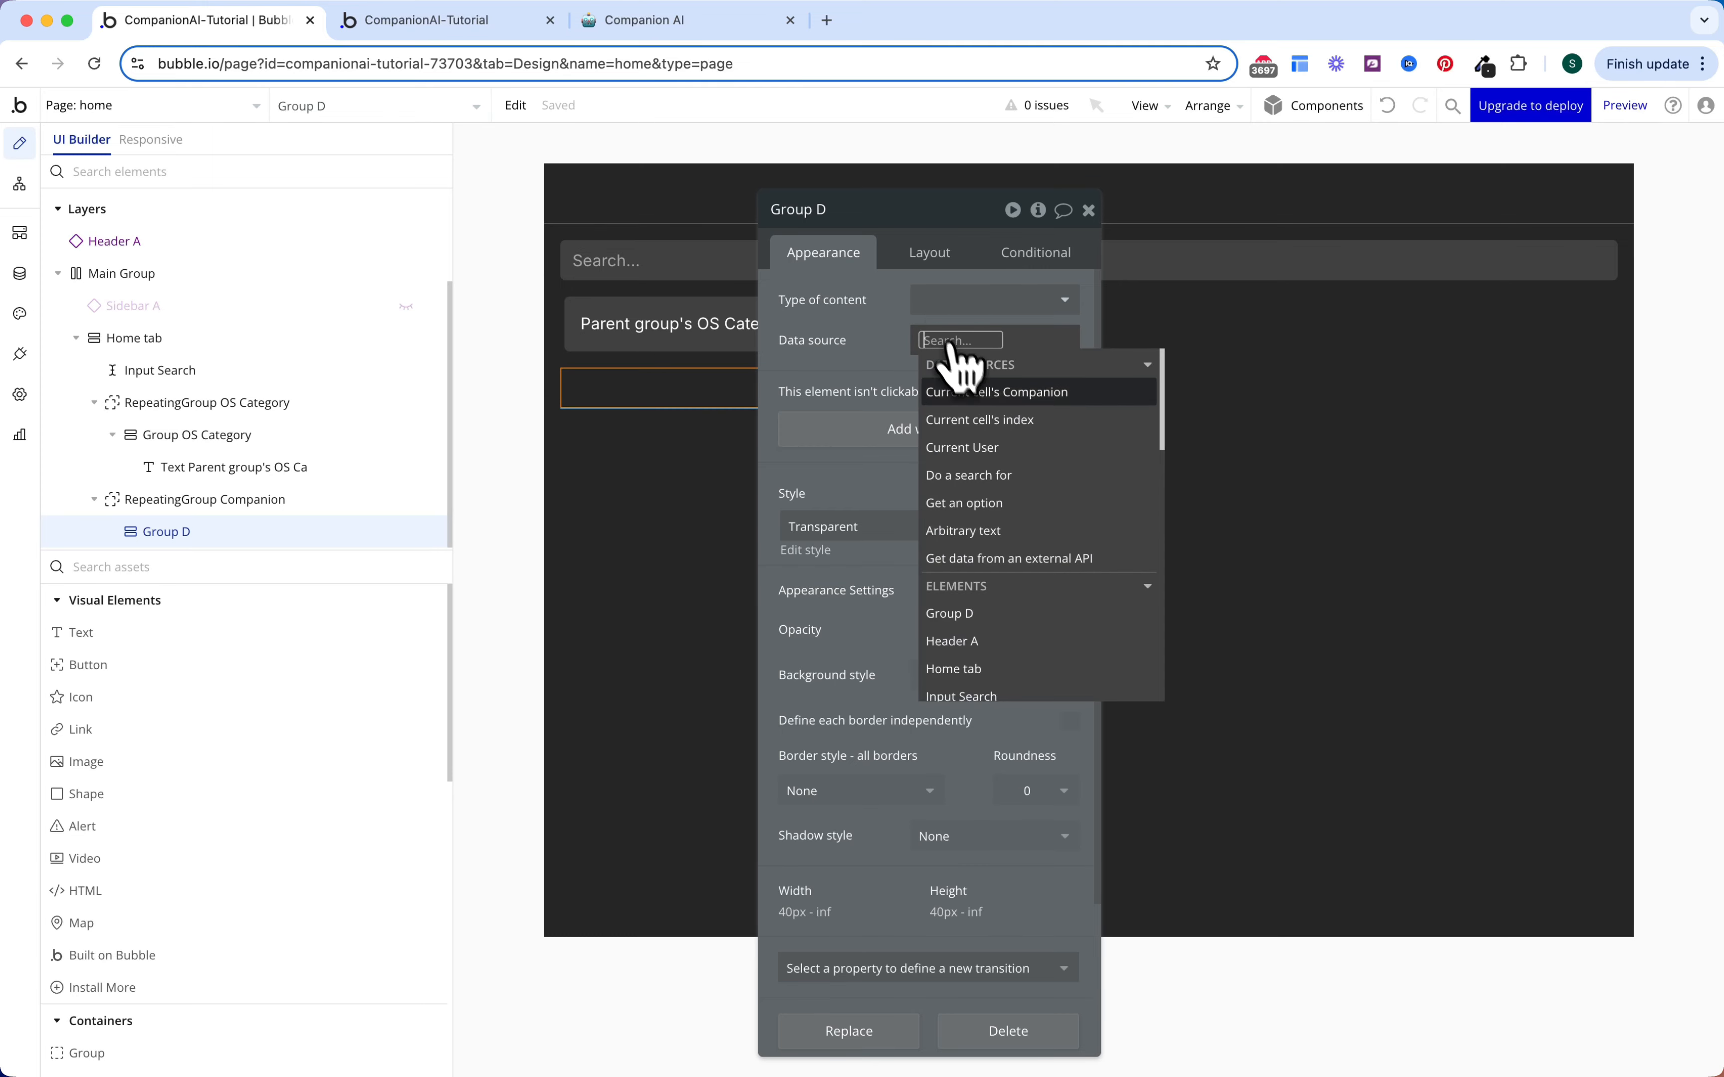
click(982, 394)
click(885, 340)
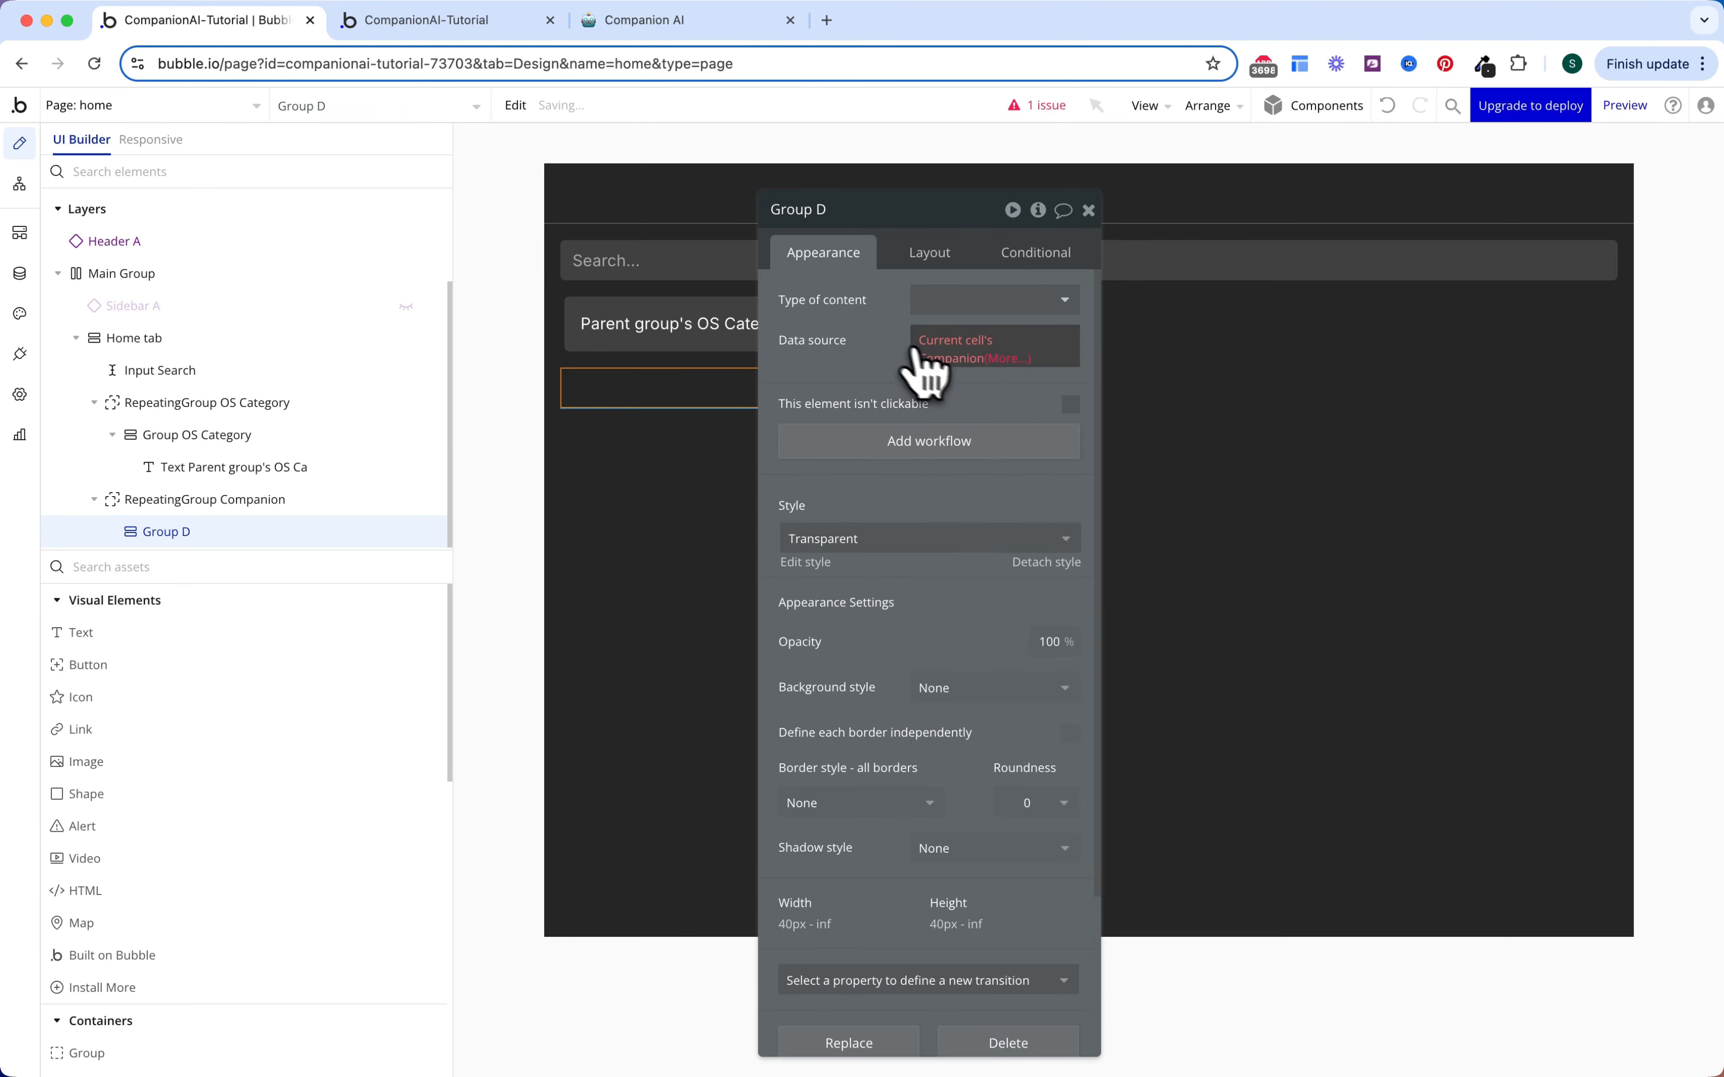
click(958, 340)
click(685, 397)
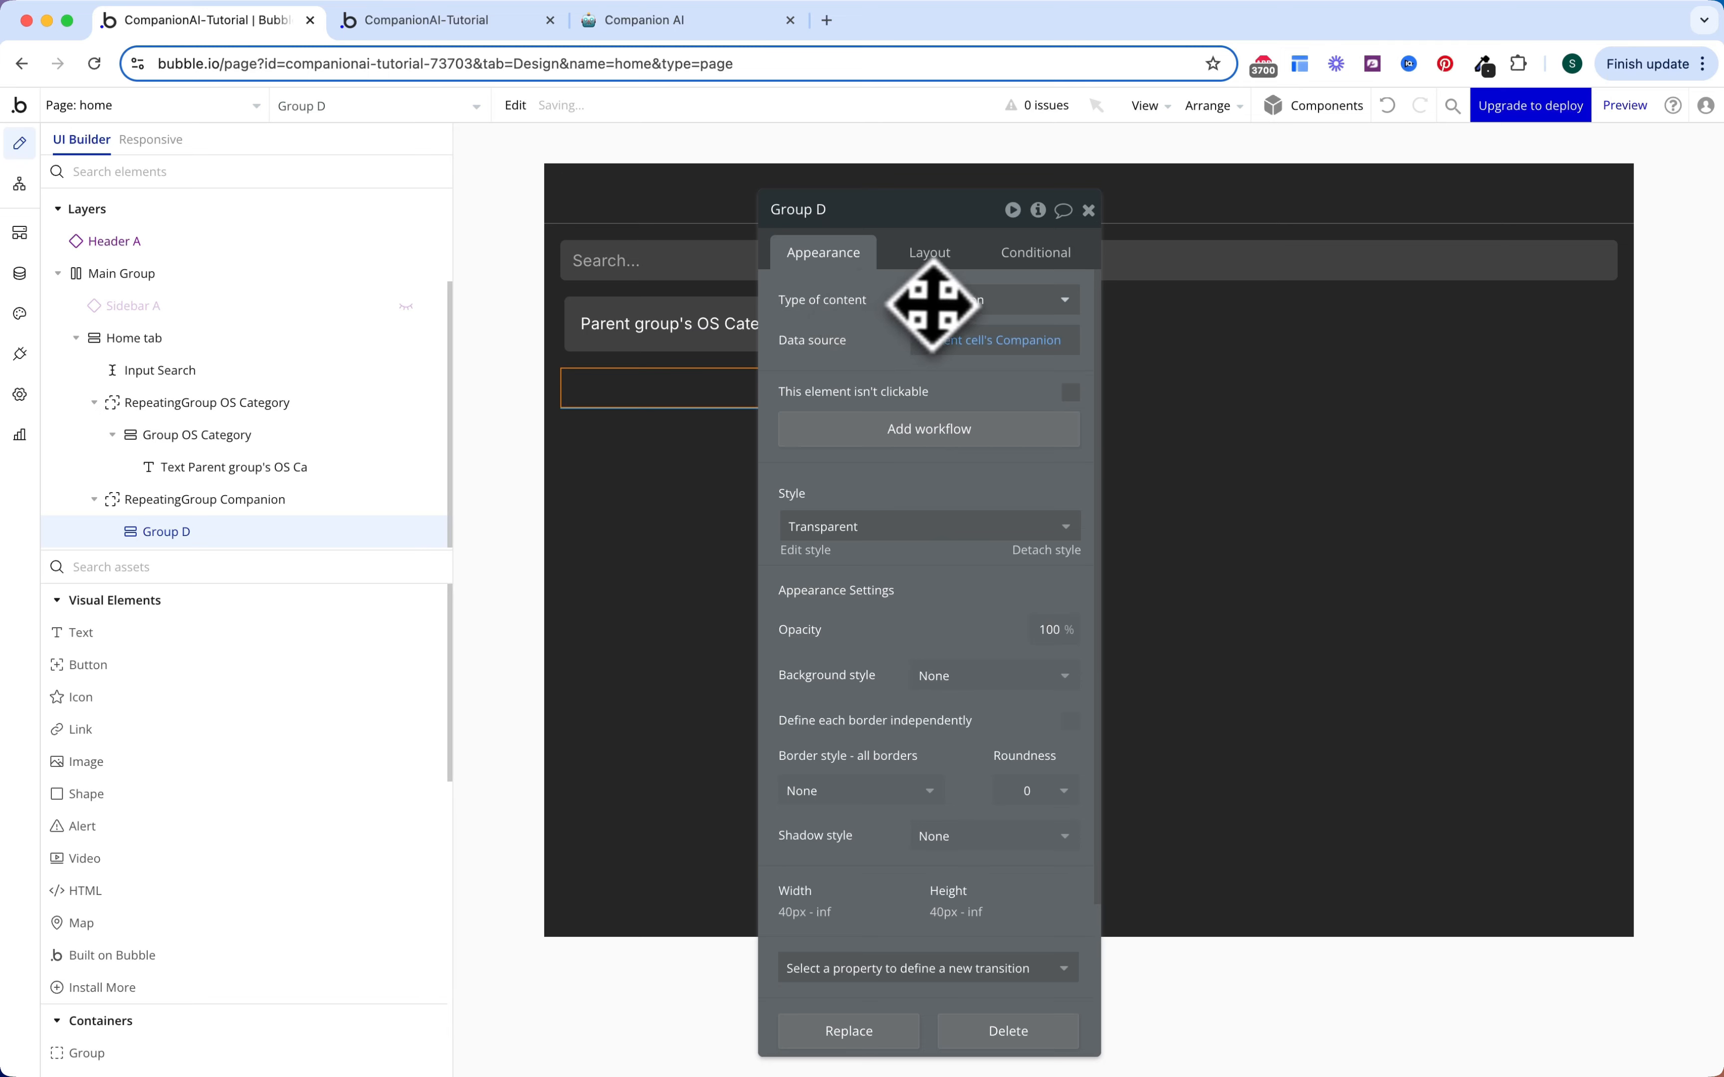
Step: Give the group a flat Surface (#404040) background and corner roundness 10
scroll(1012, 615, down, 2)
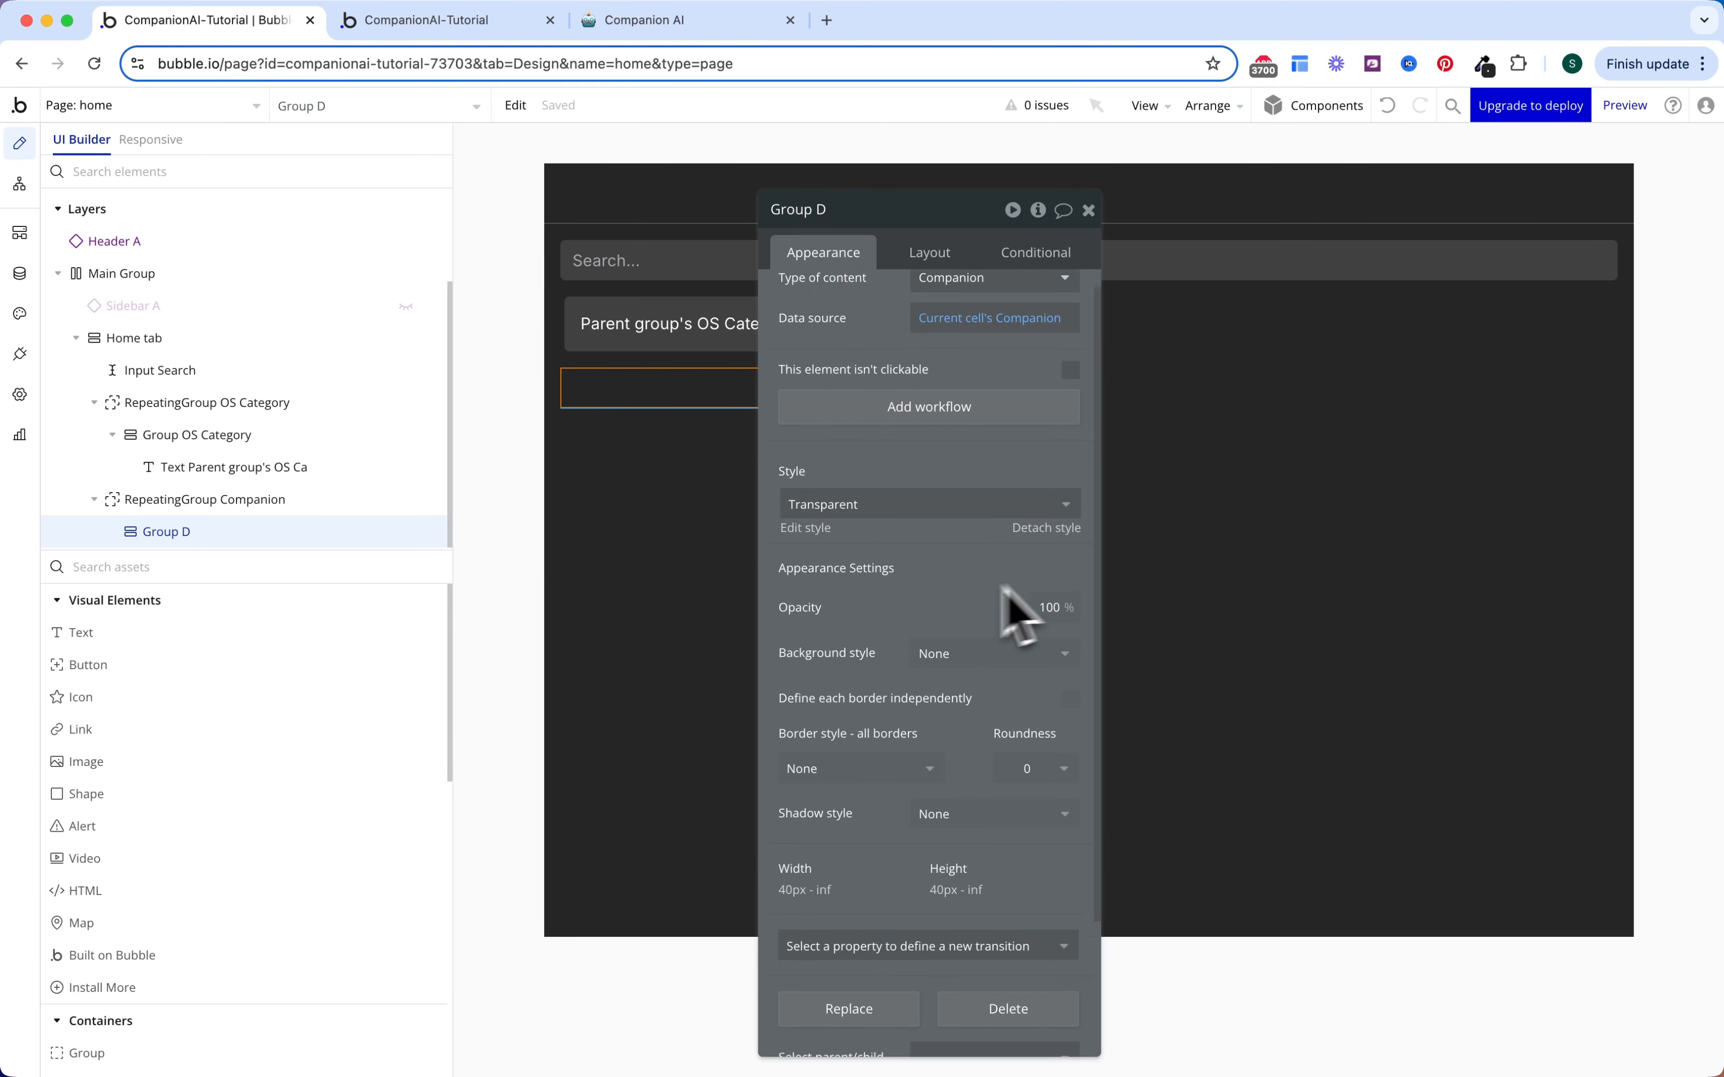
click(965, 584)
click(967, 677)
click(974, 627)
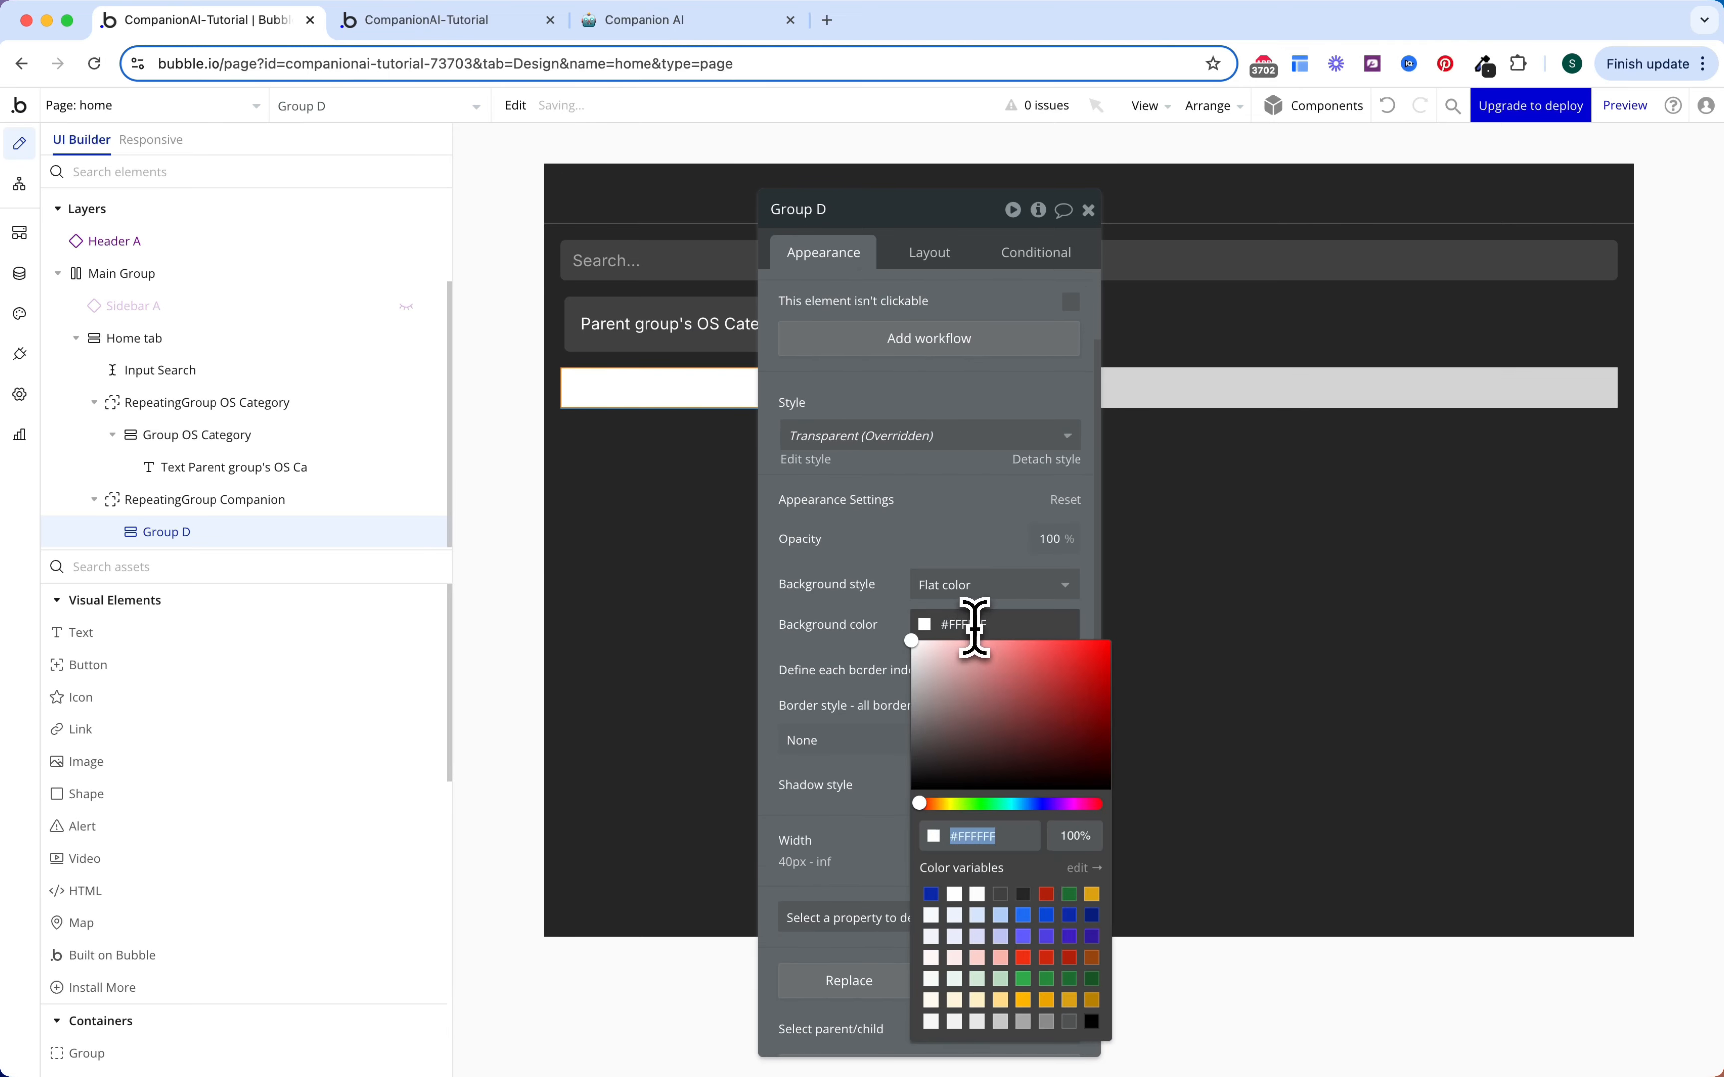
click(1000, 894)
scroll(926, 641, down, 1)
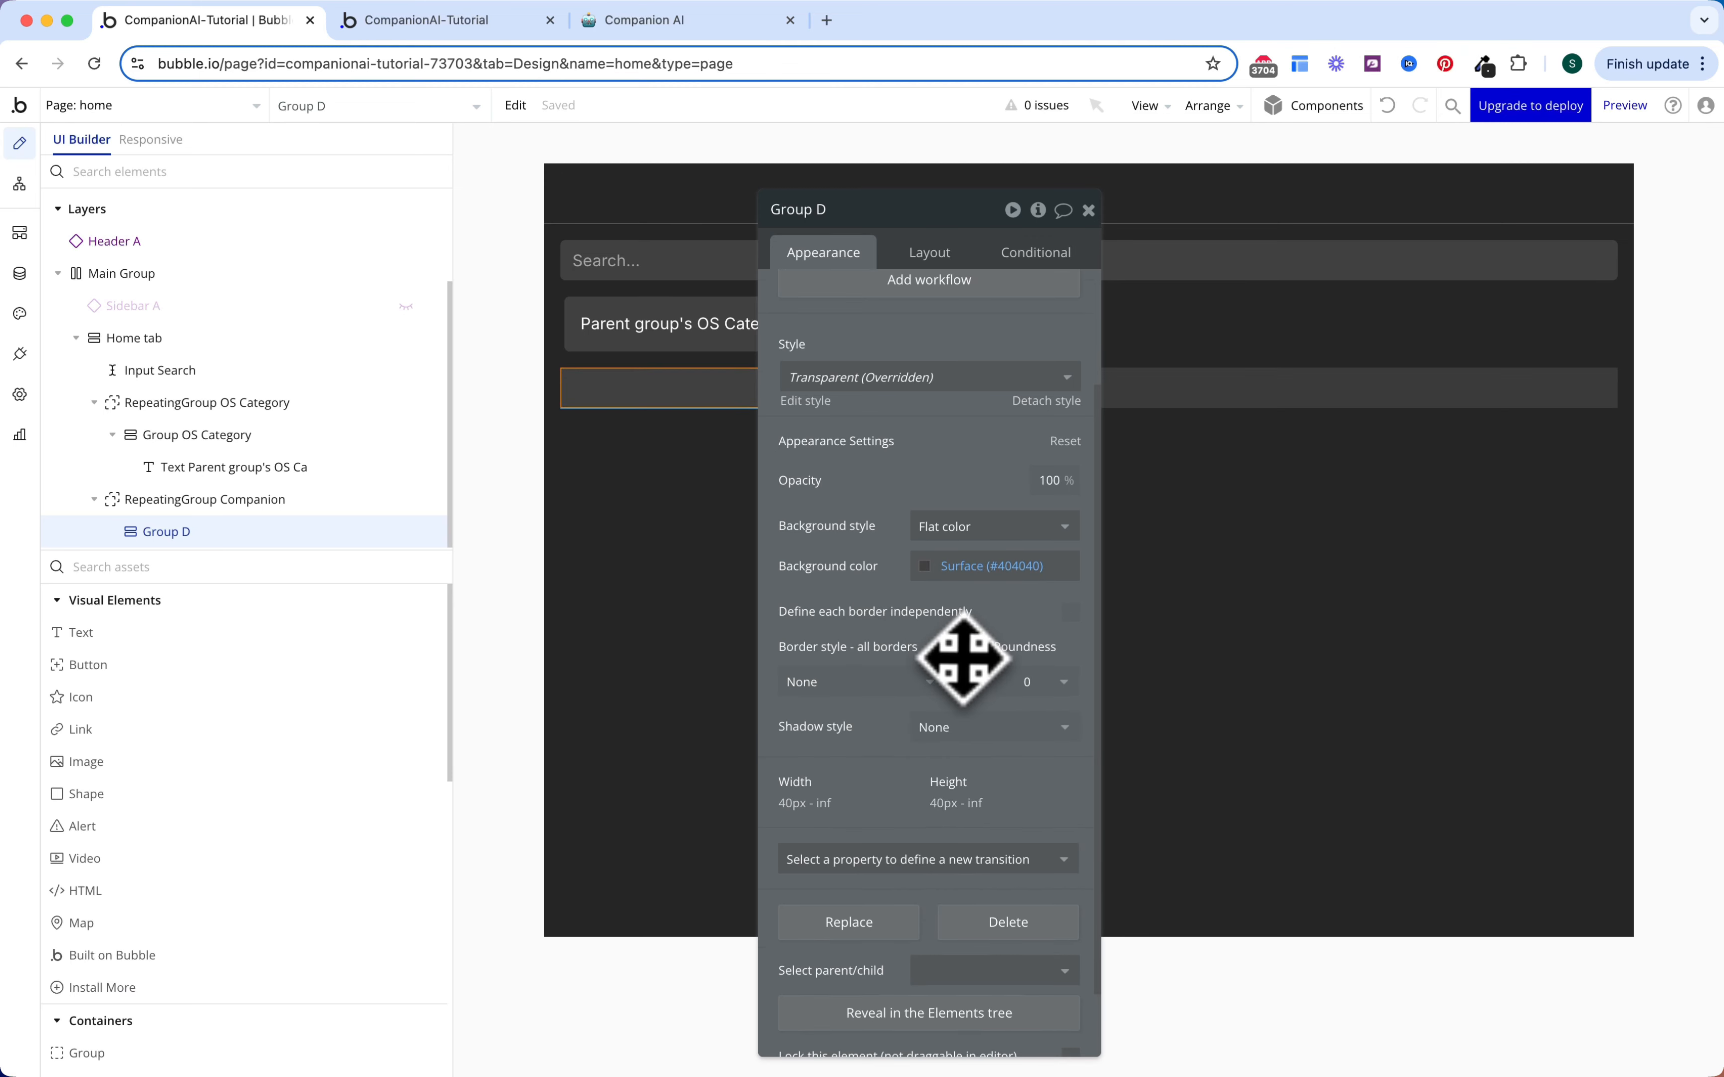
click(1031, 683)
click(1030, 854)
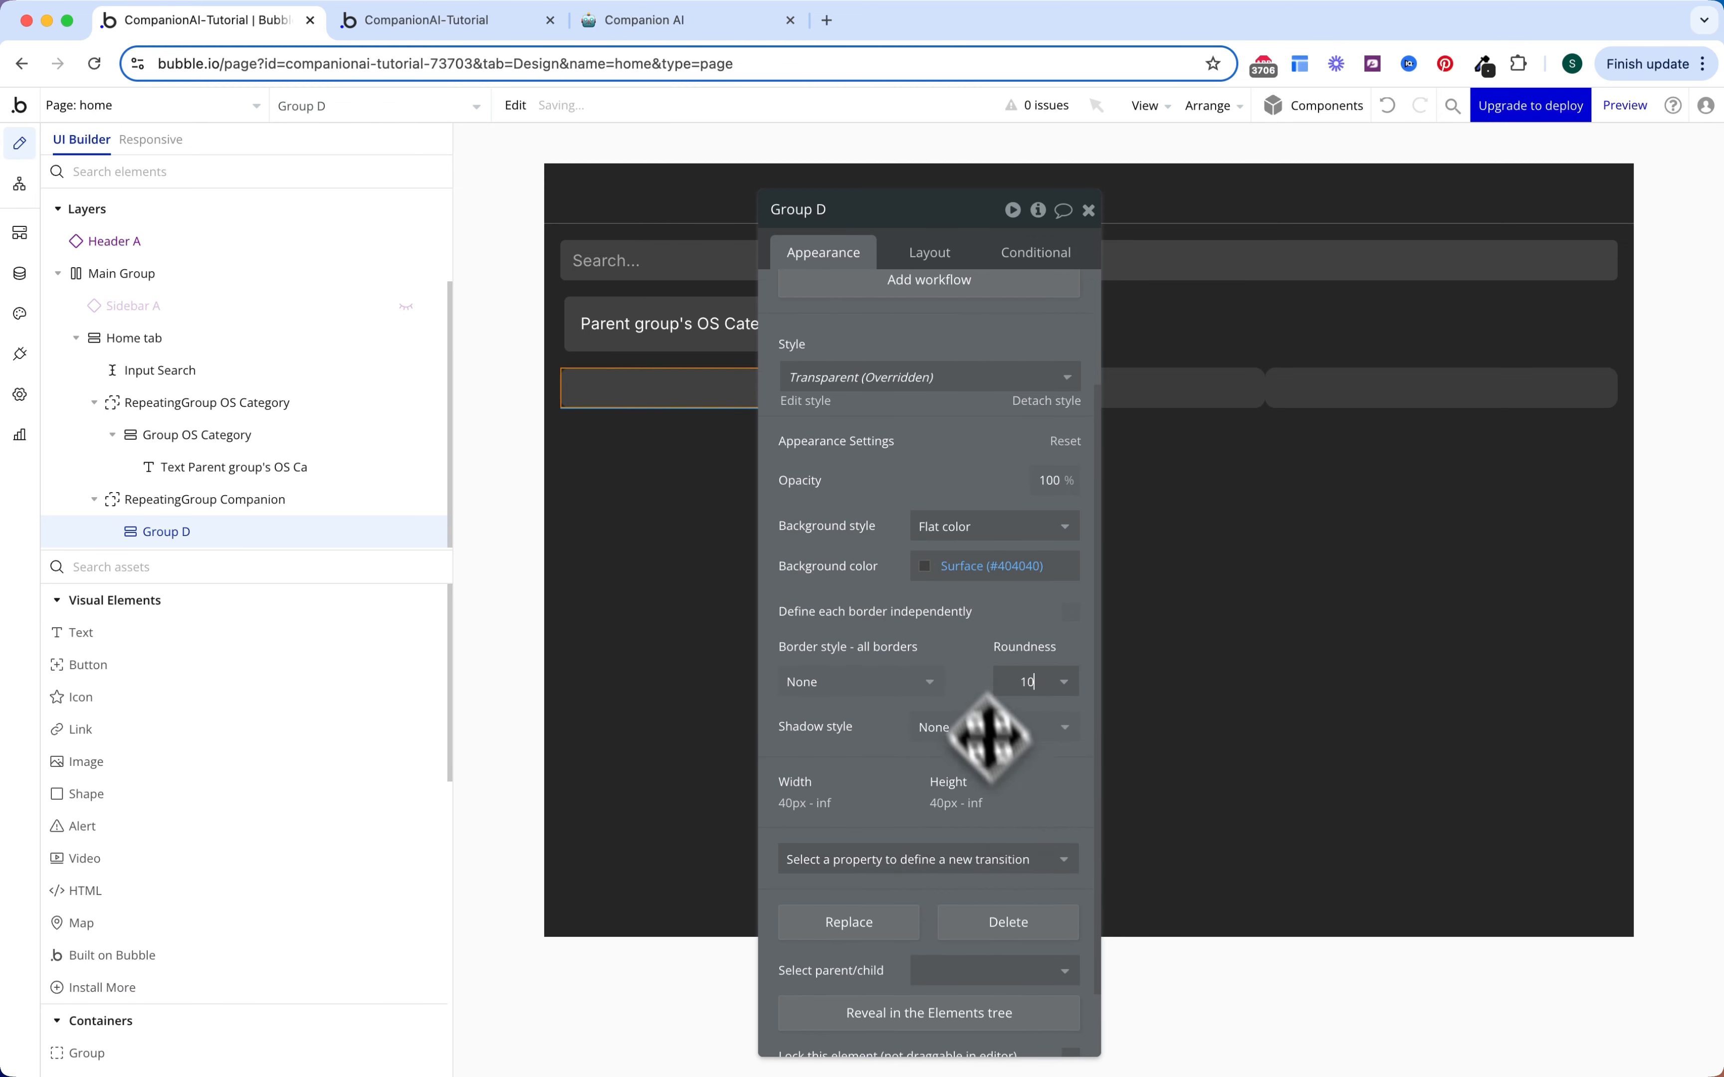
Step: Add a 200 ms background style transition to the group
scroll(968, 713, down, 1)
click(955, 809)
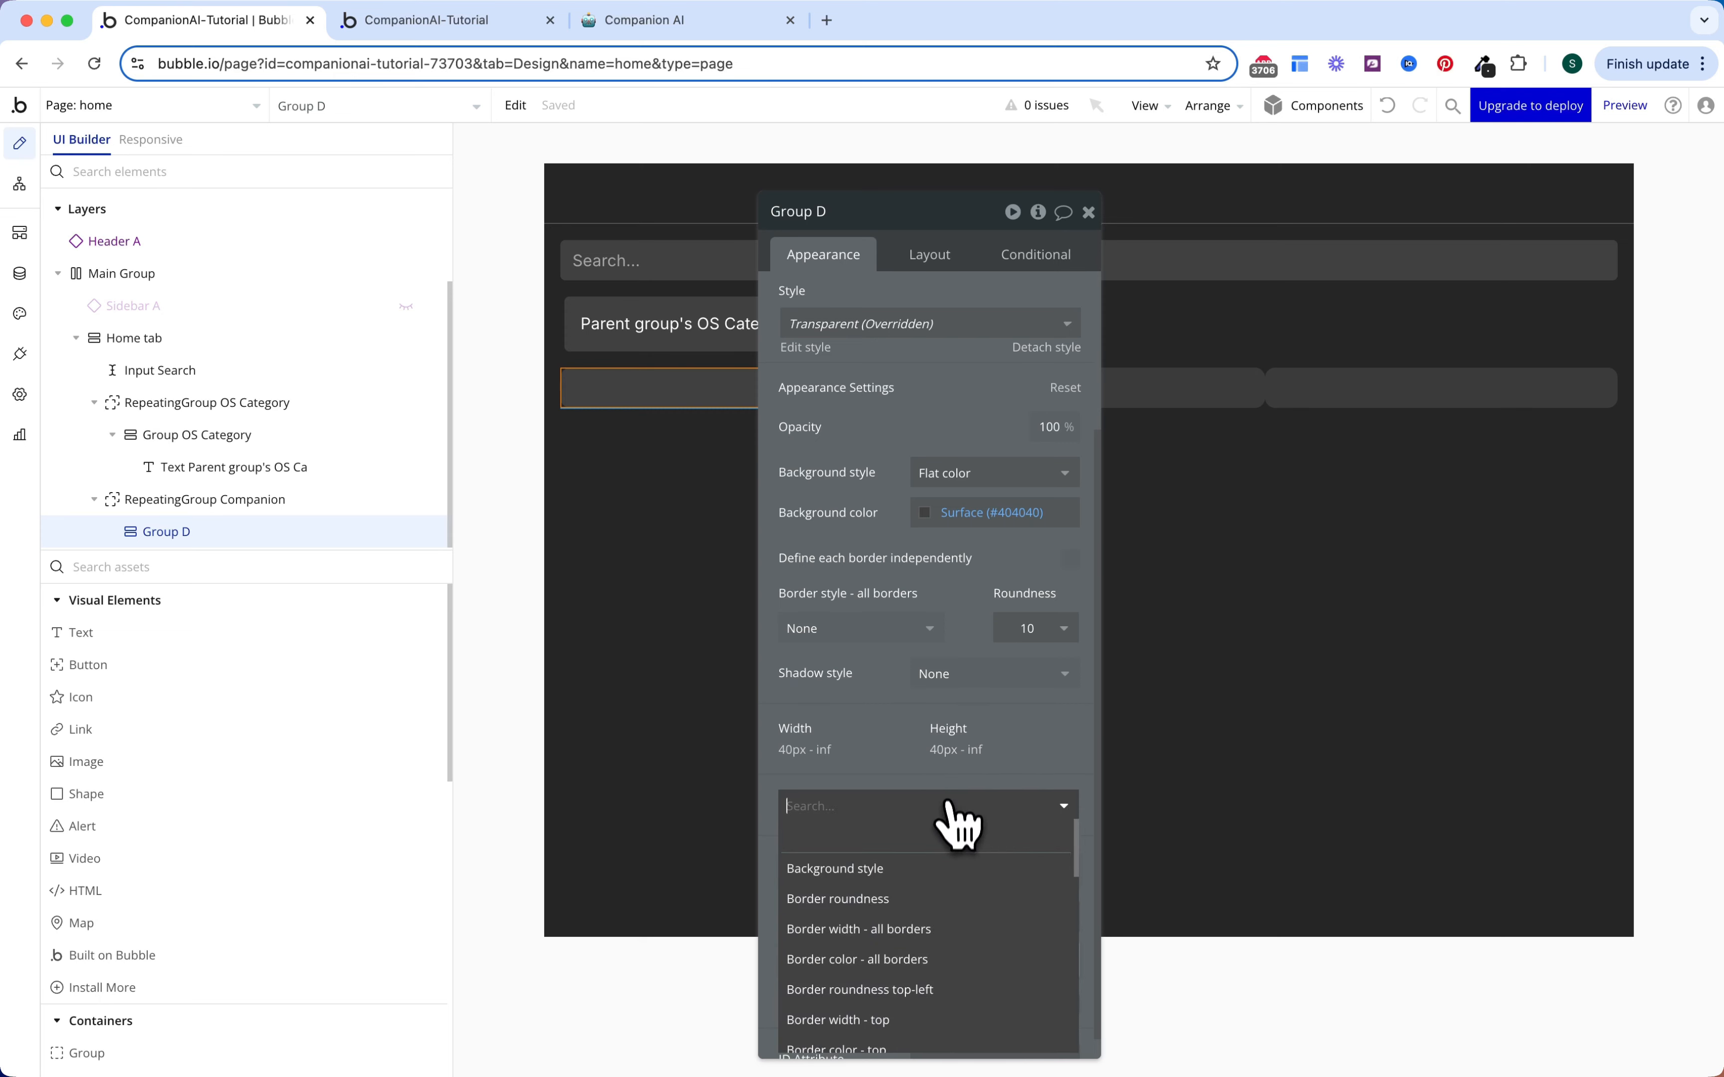
text(back)
click(883, 871)
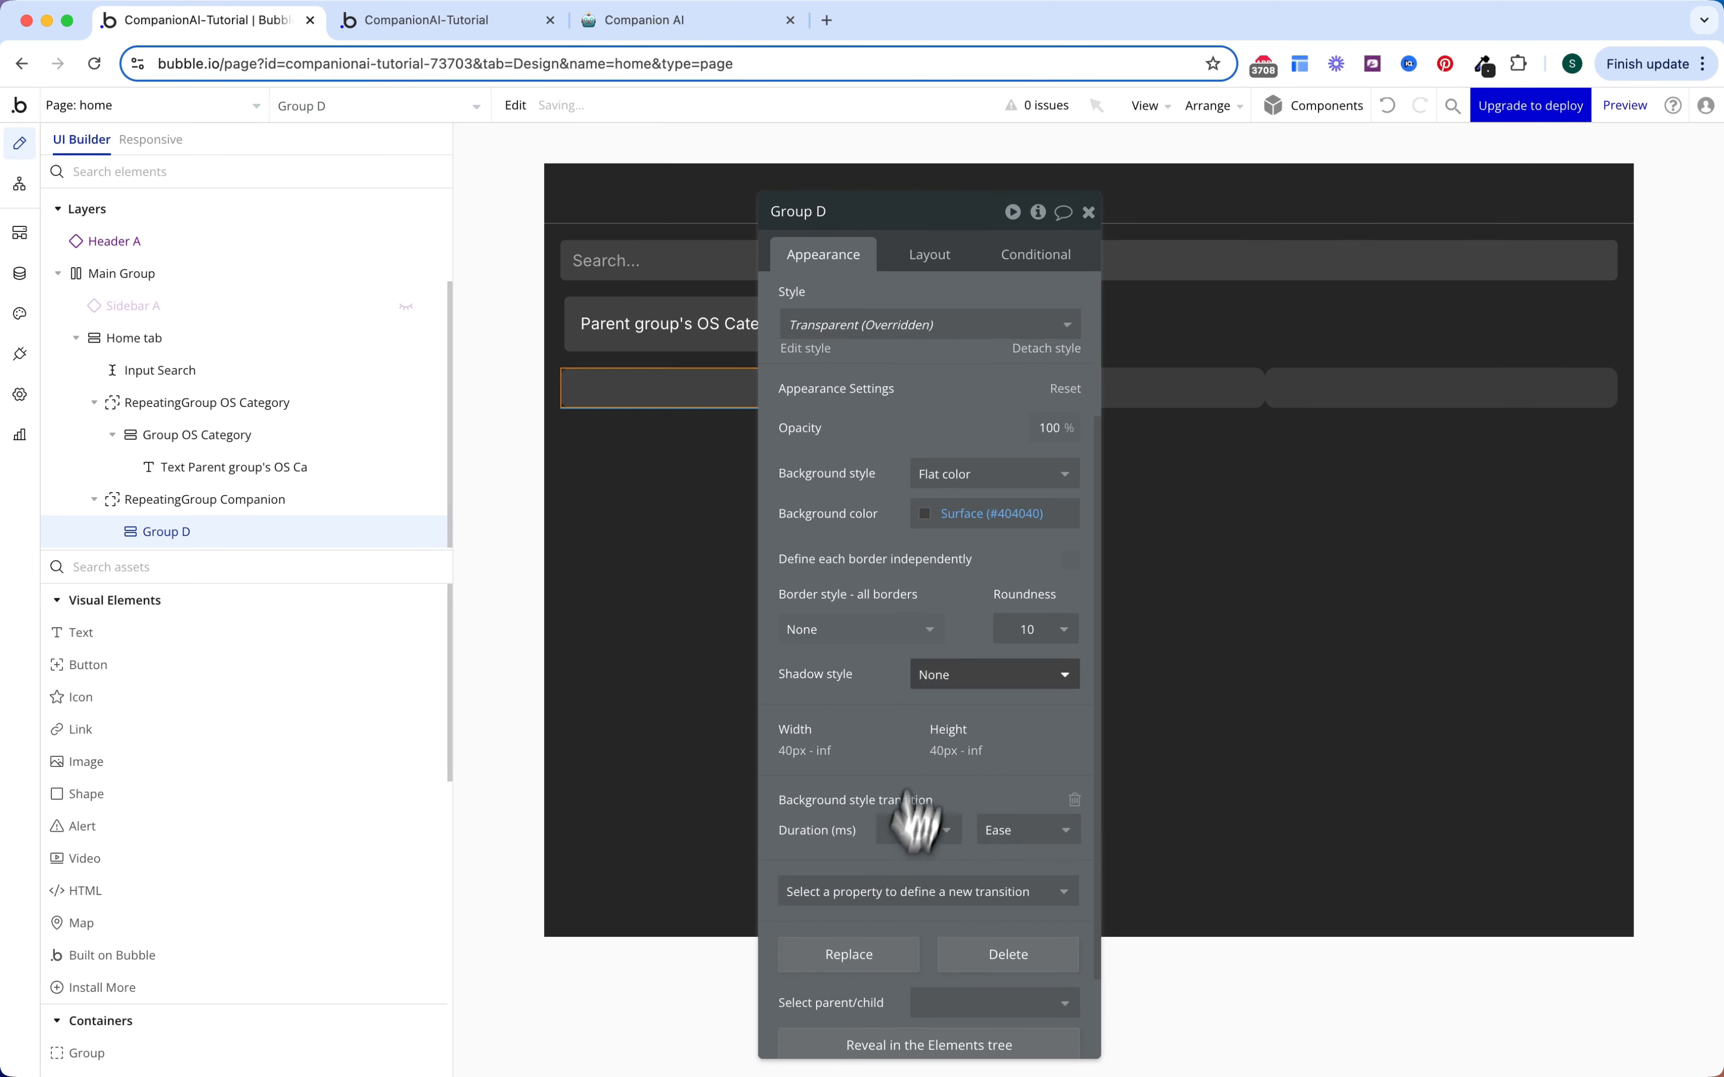
scroll(965, 645, up, 4)
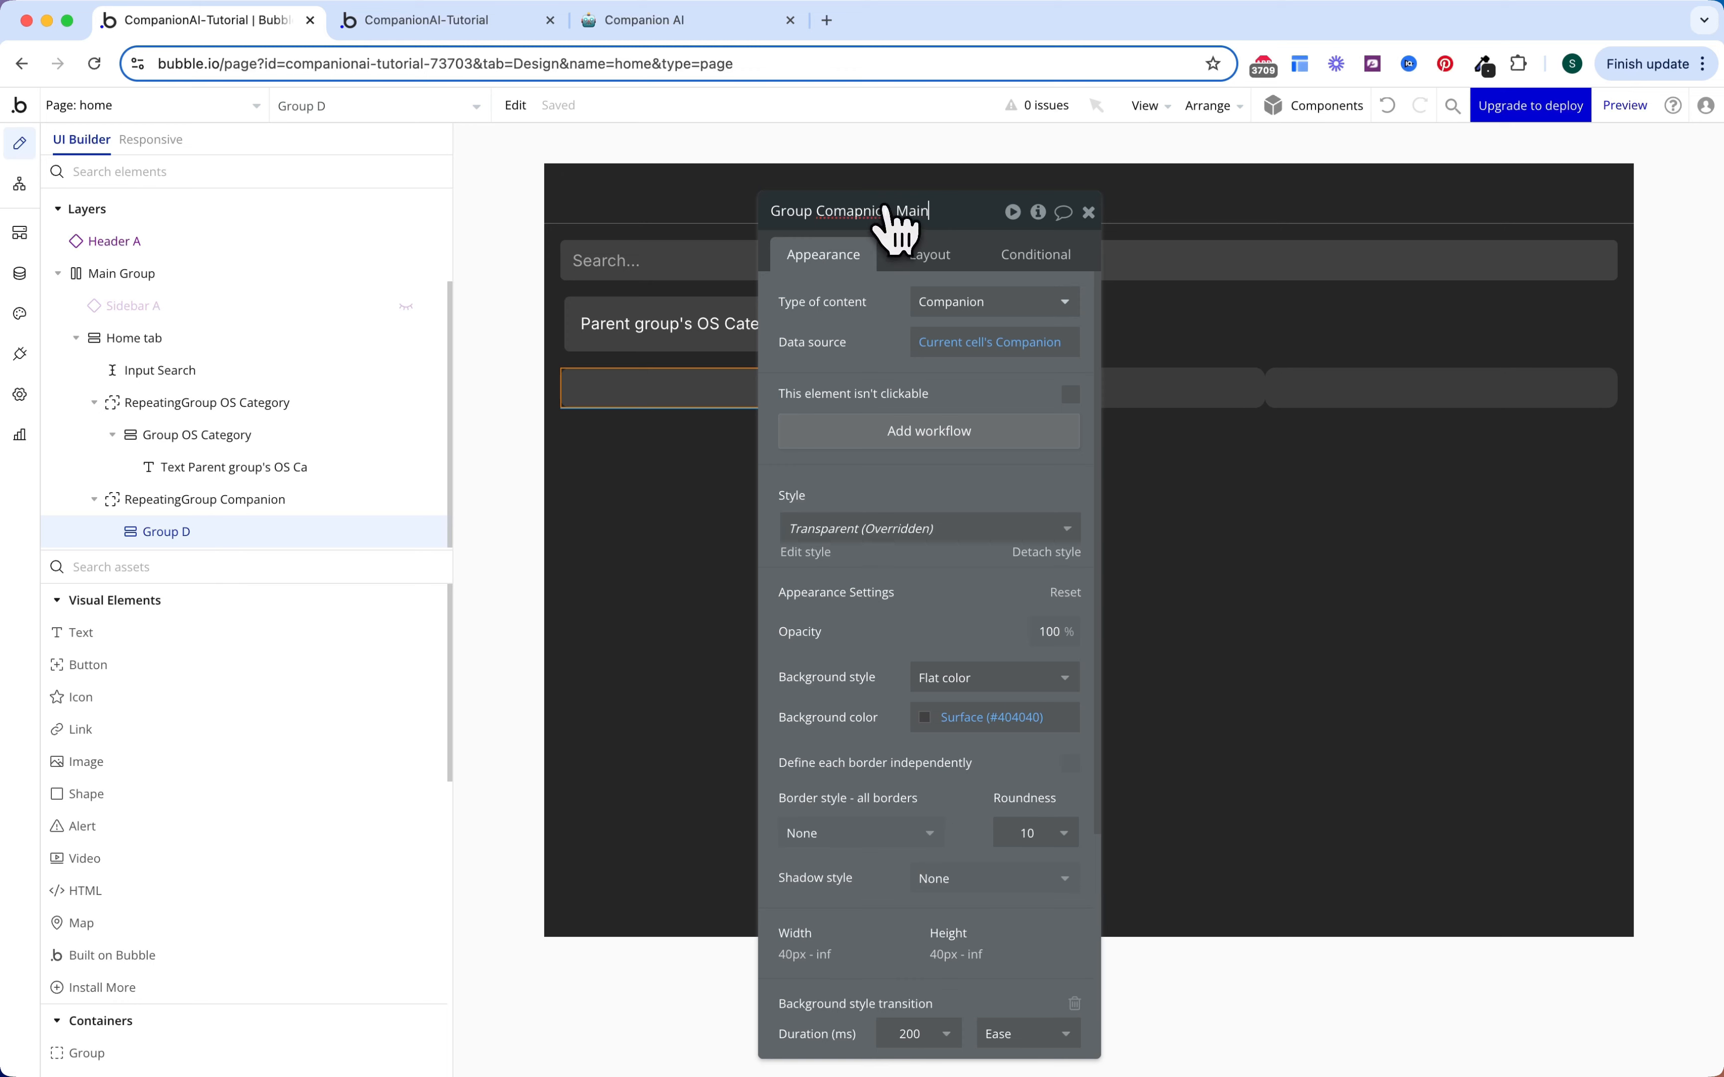
Step: Turn on 8 px gap spacing and set 8 px bottom and right margins
click(929, 256)
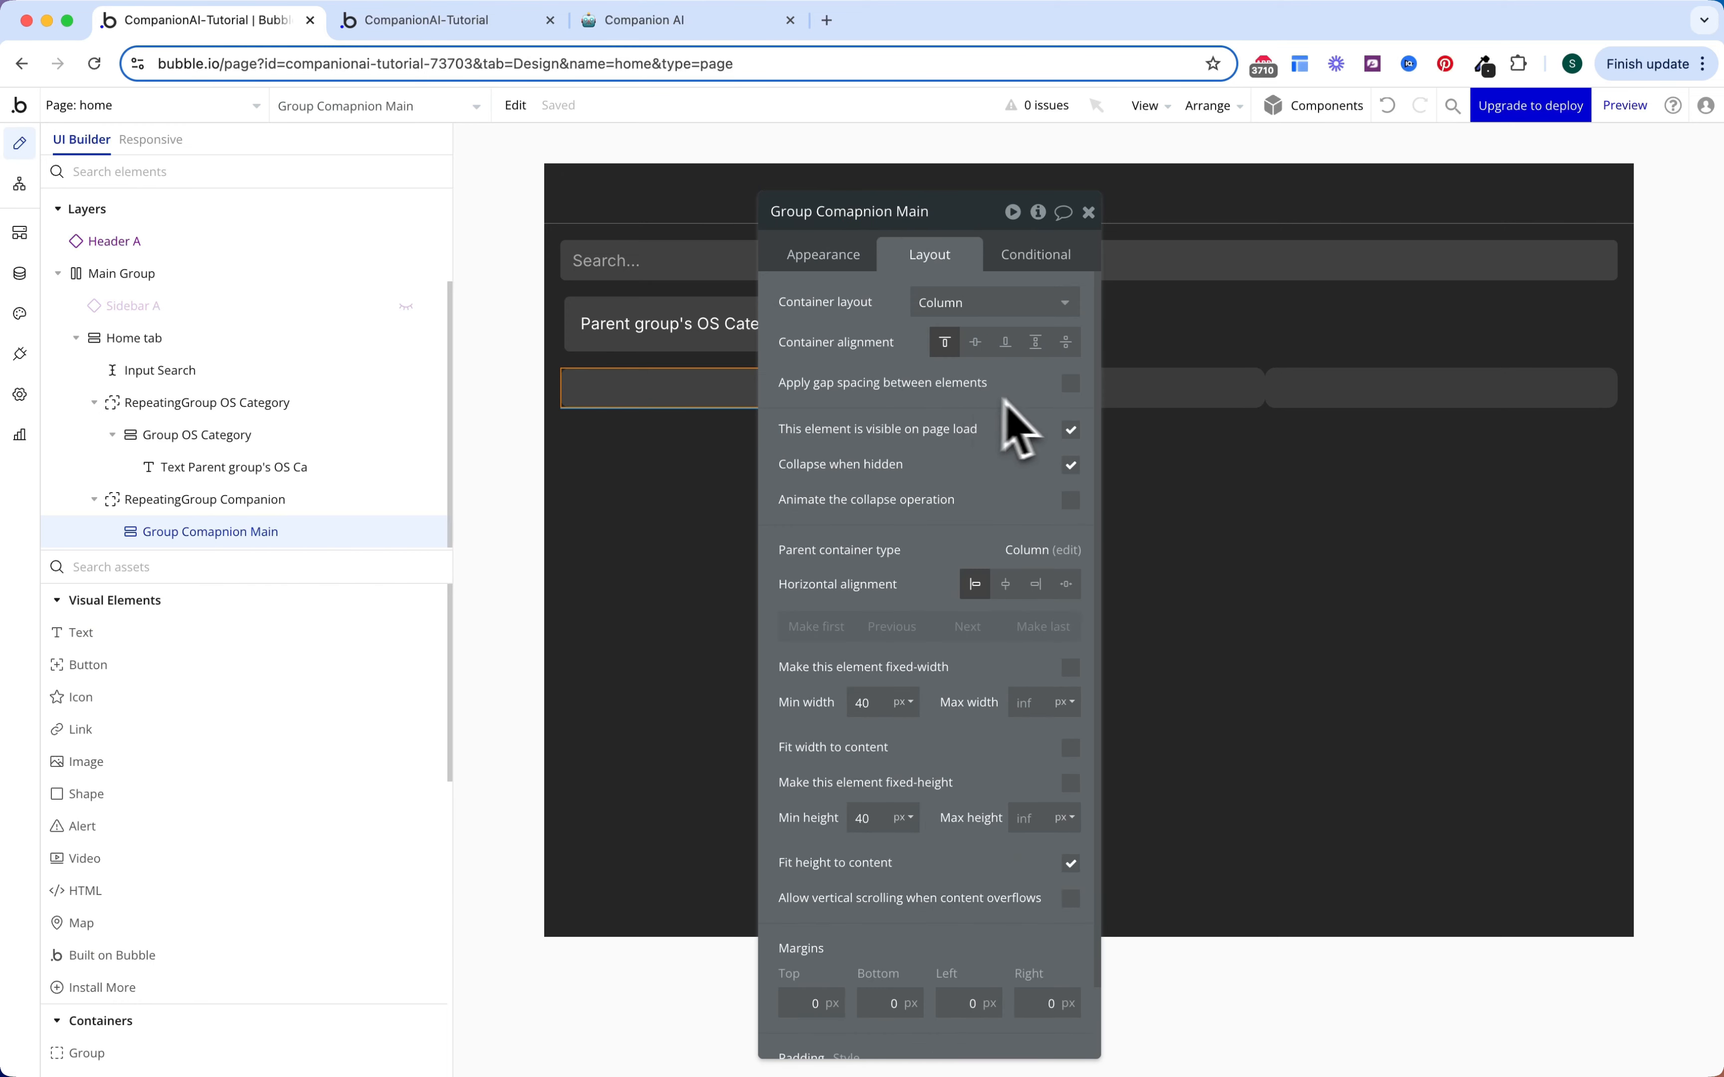
click(1070, 385)
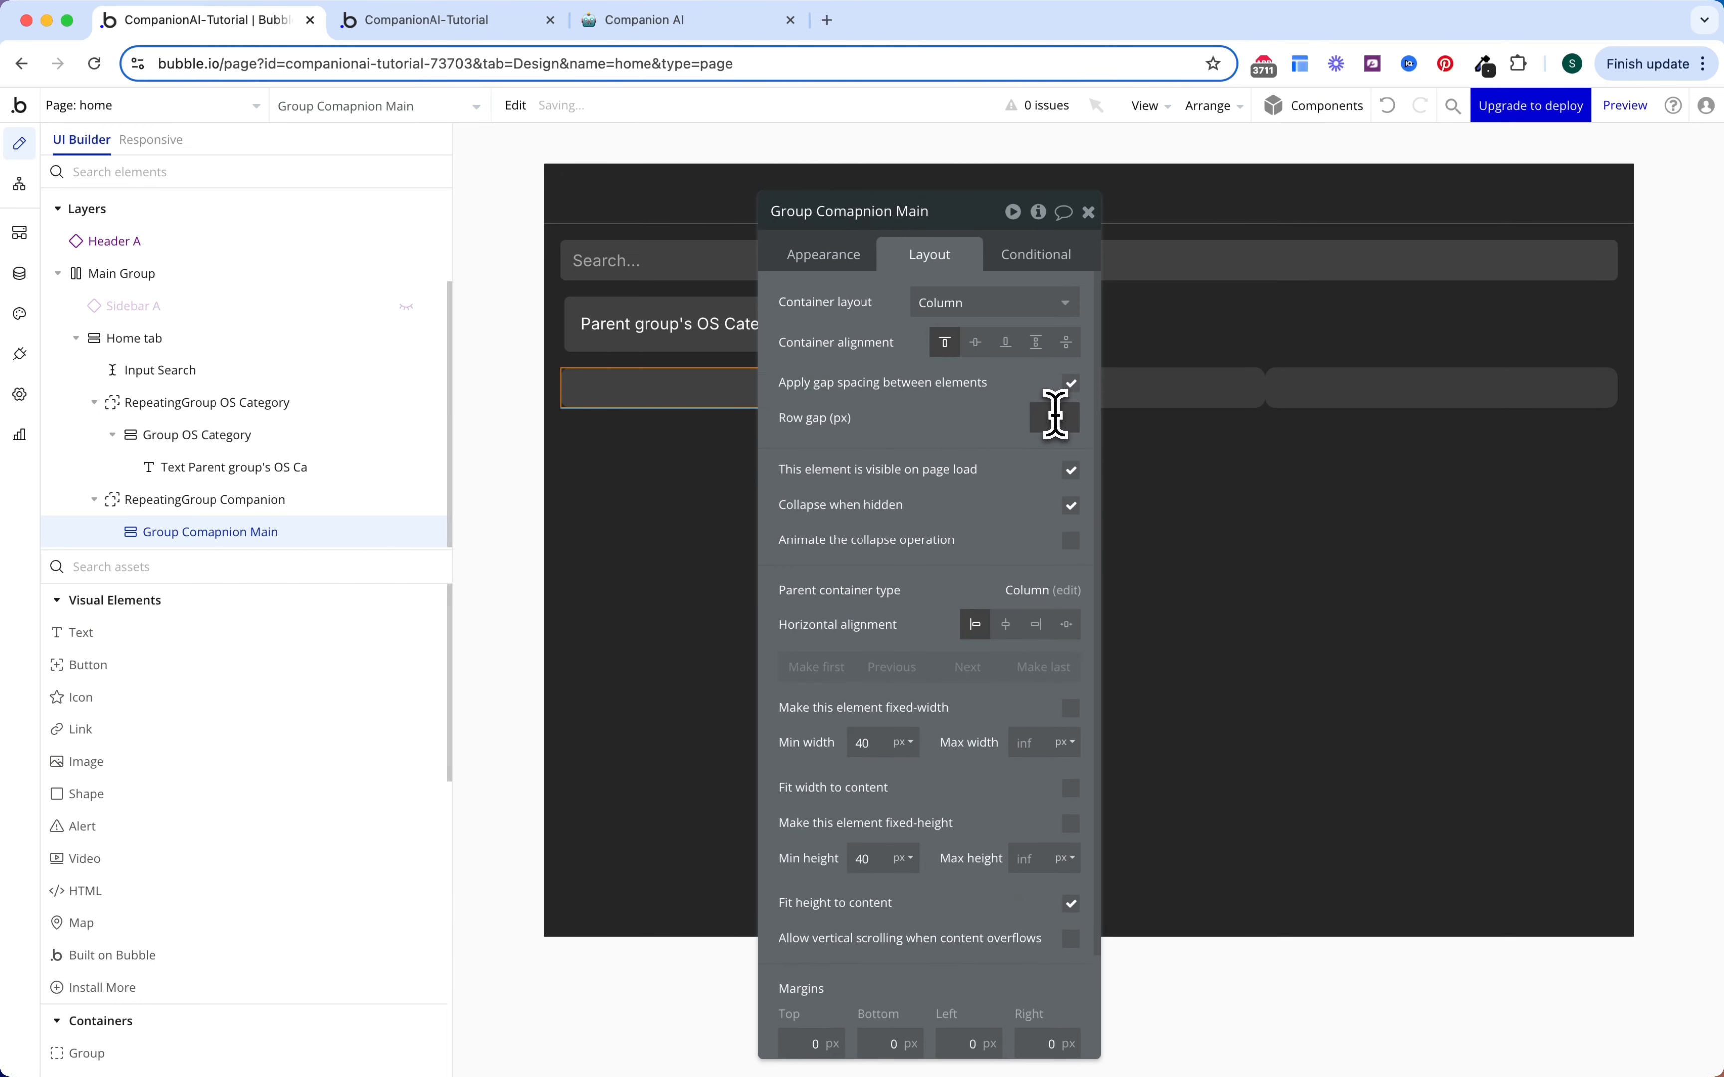
scroll(918, 520, down, 3)
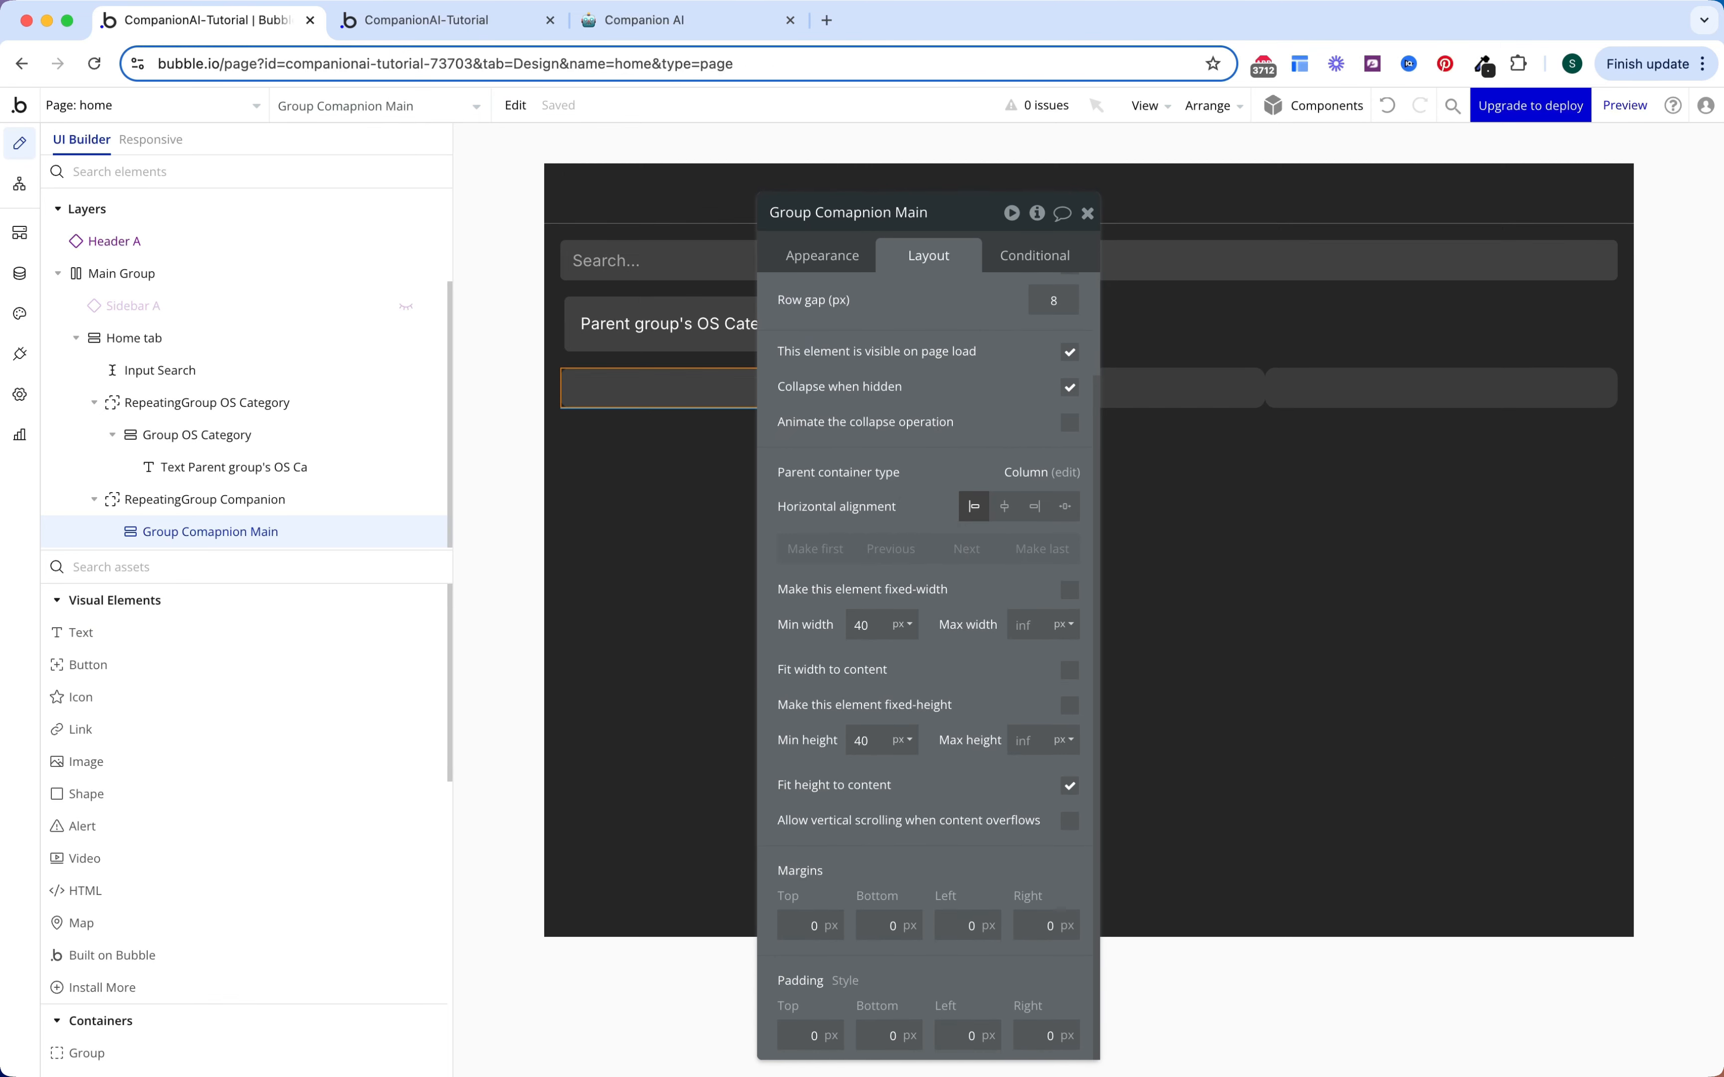
click(889, 921)
text(8)
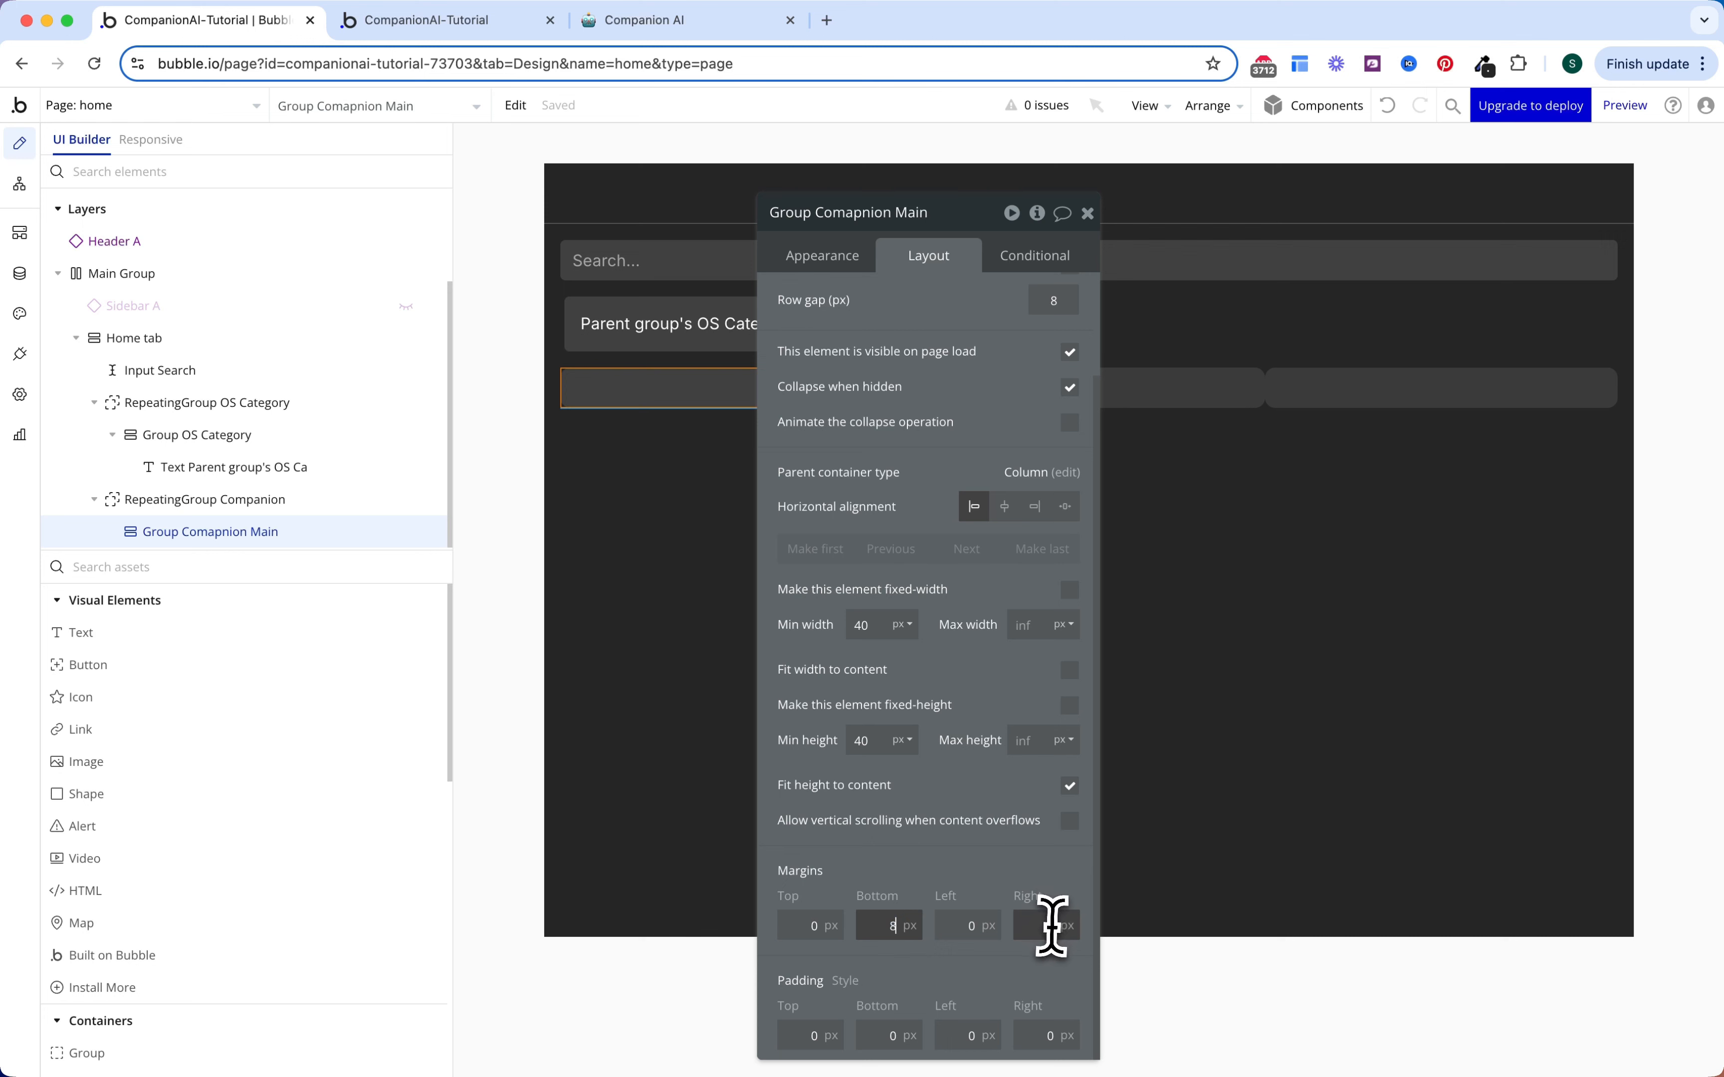
click(1047, 925)
text(8)
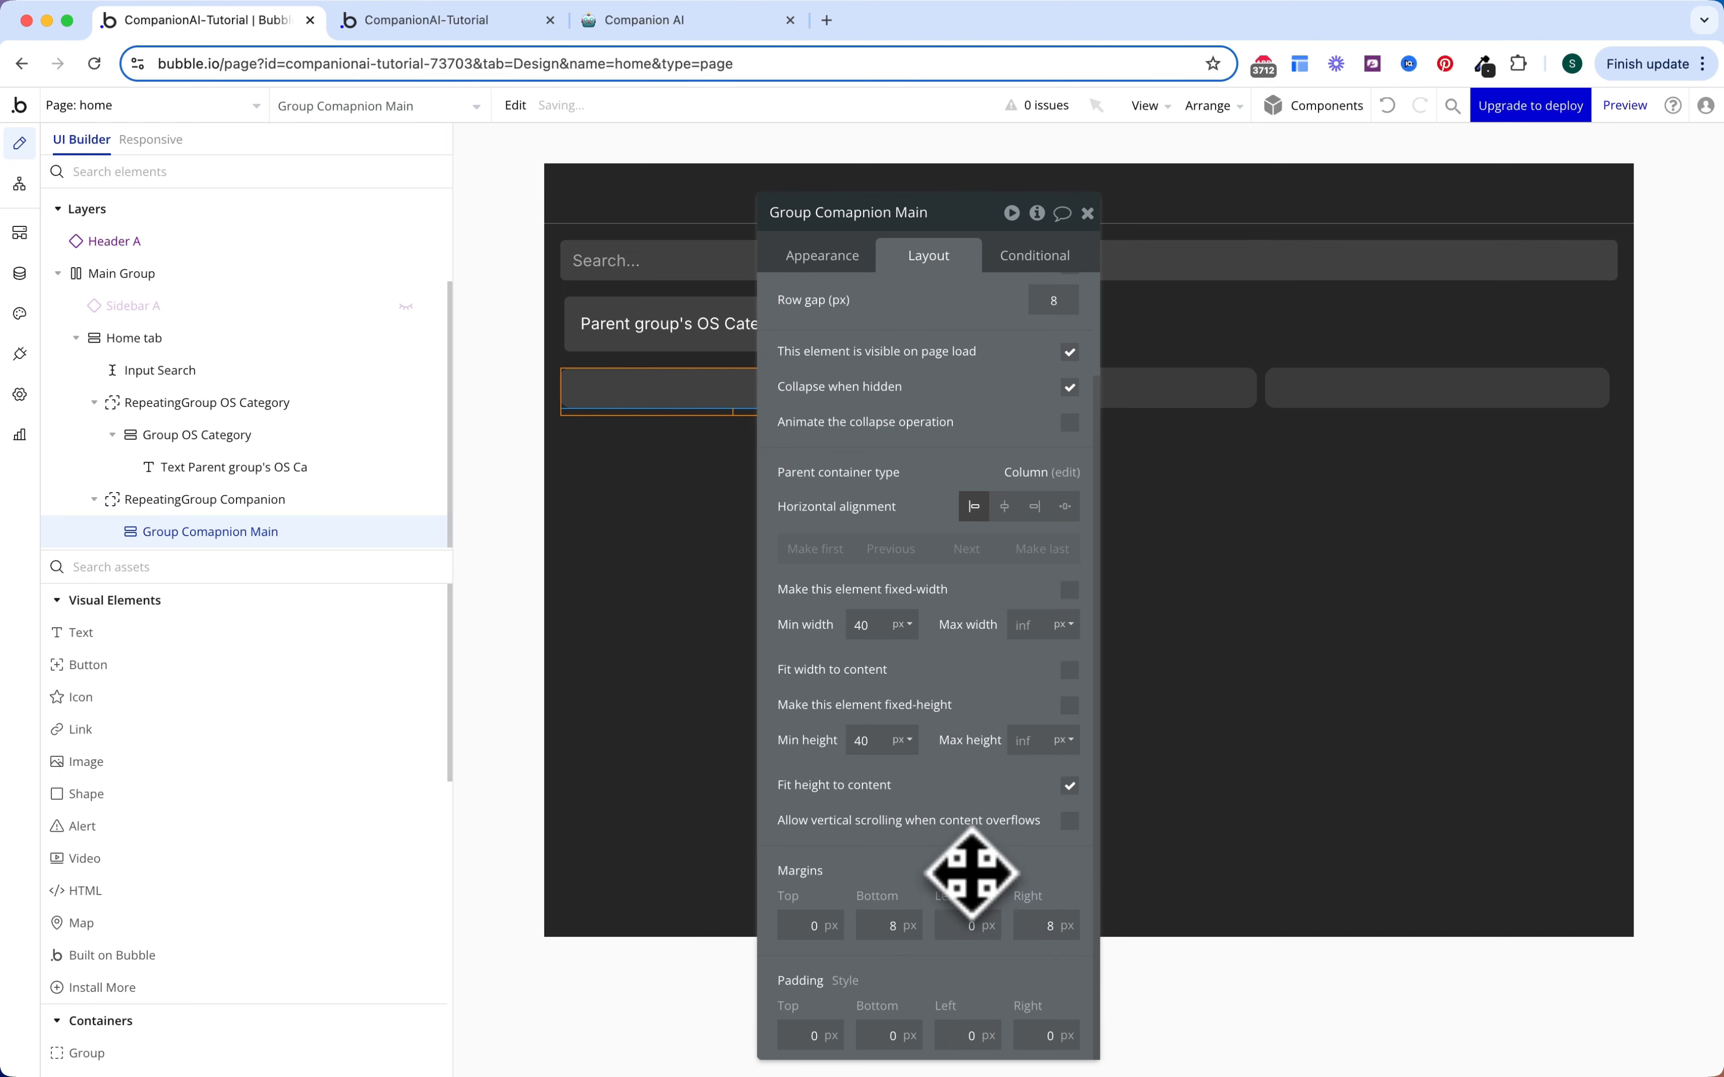
Step: Set the card's padding to 24 px top and bottom, 16 px left and right
drag(970, 870, 985, 781)
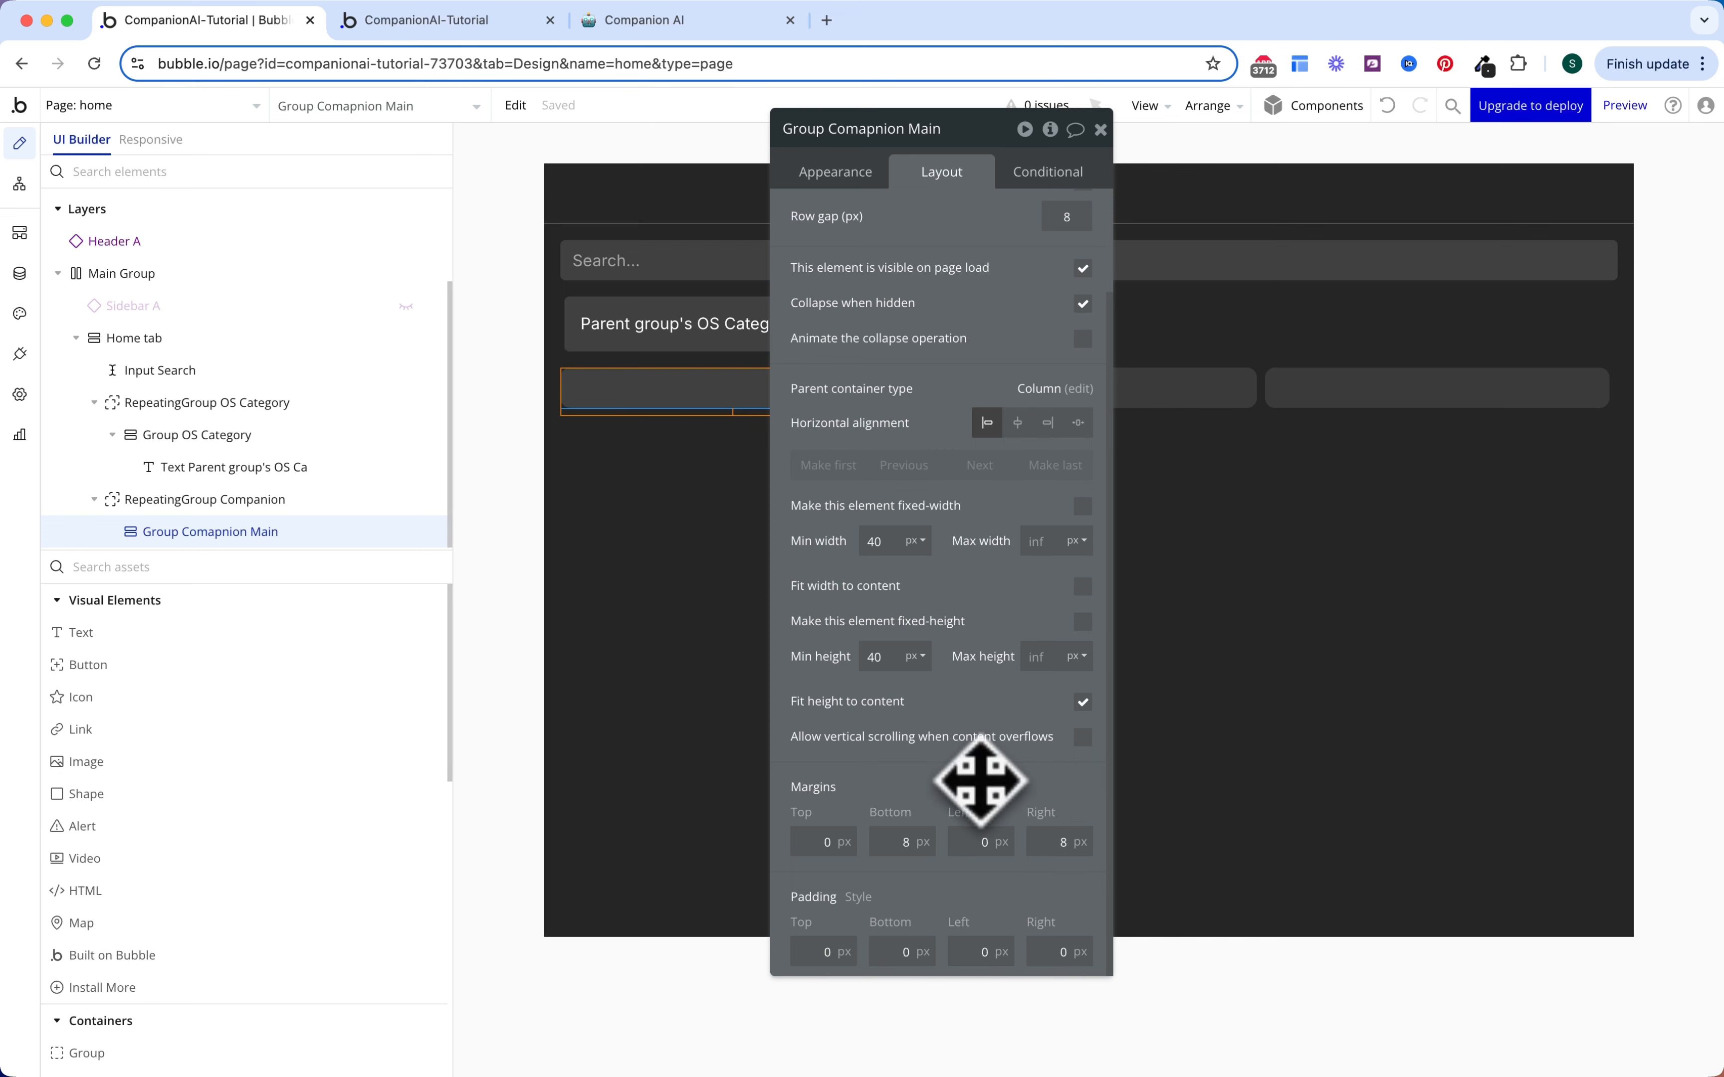
text(24)
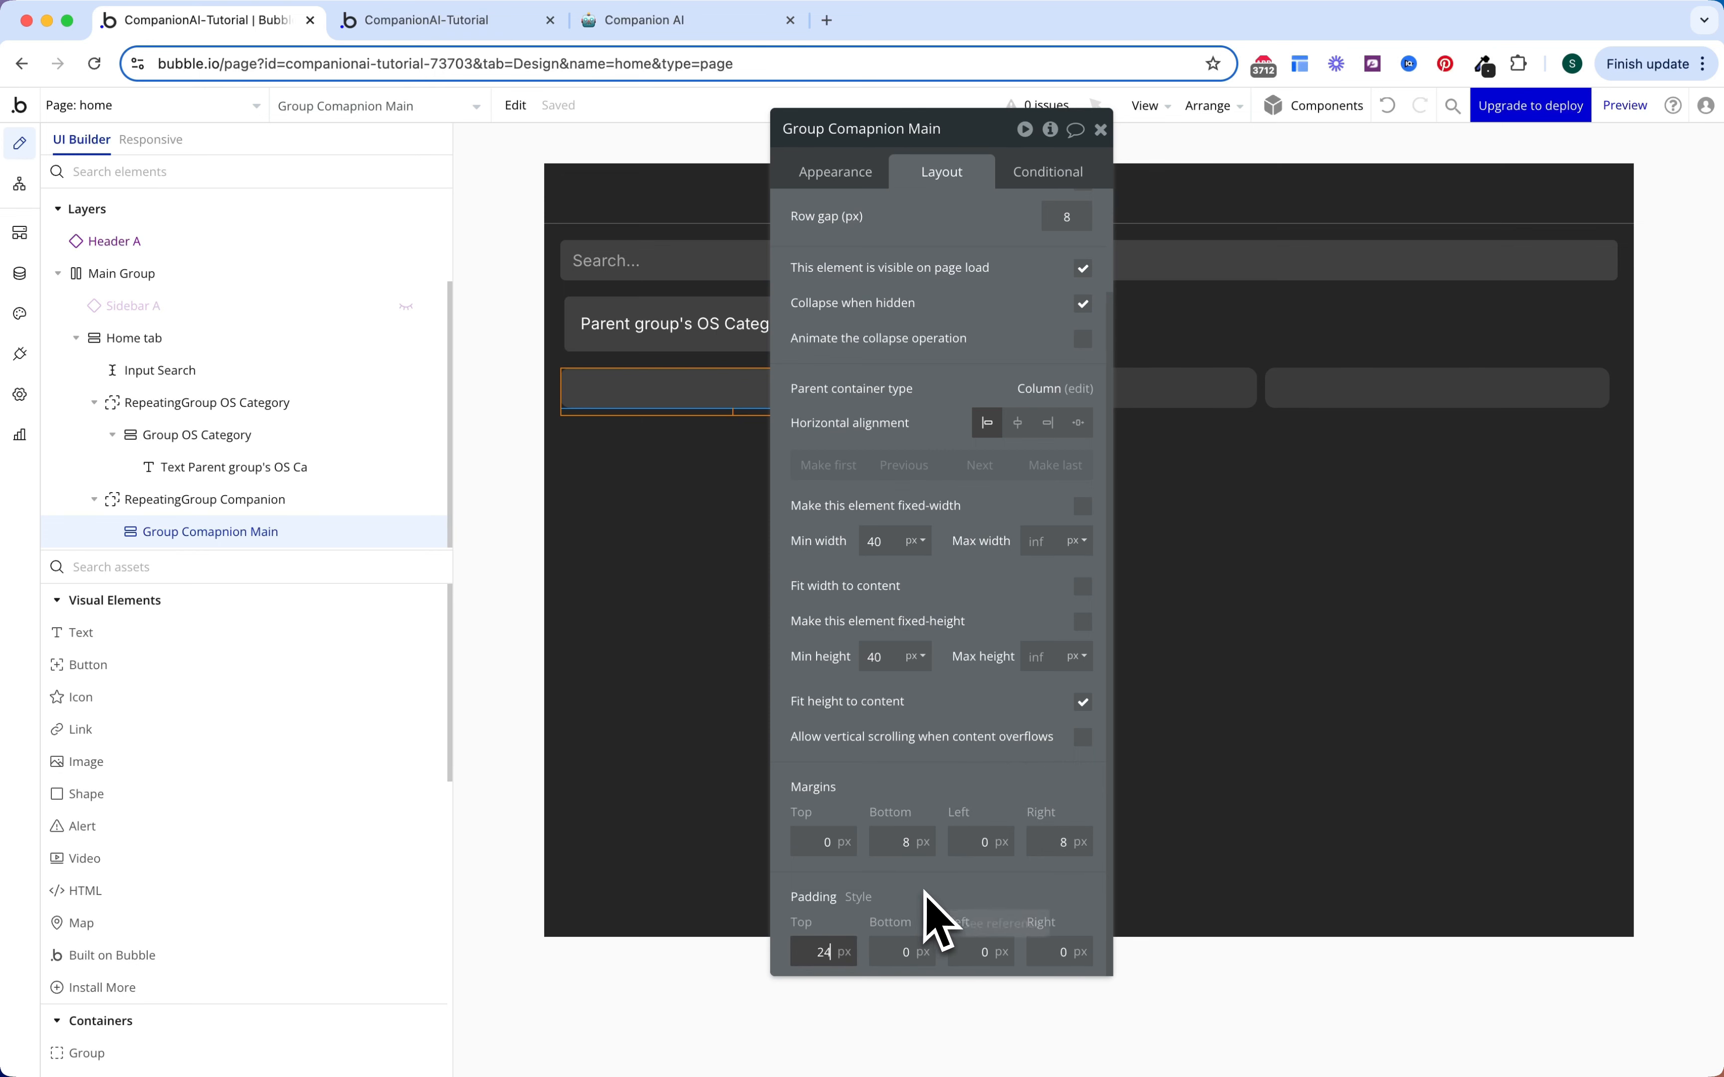
key(Tab)
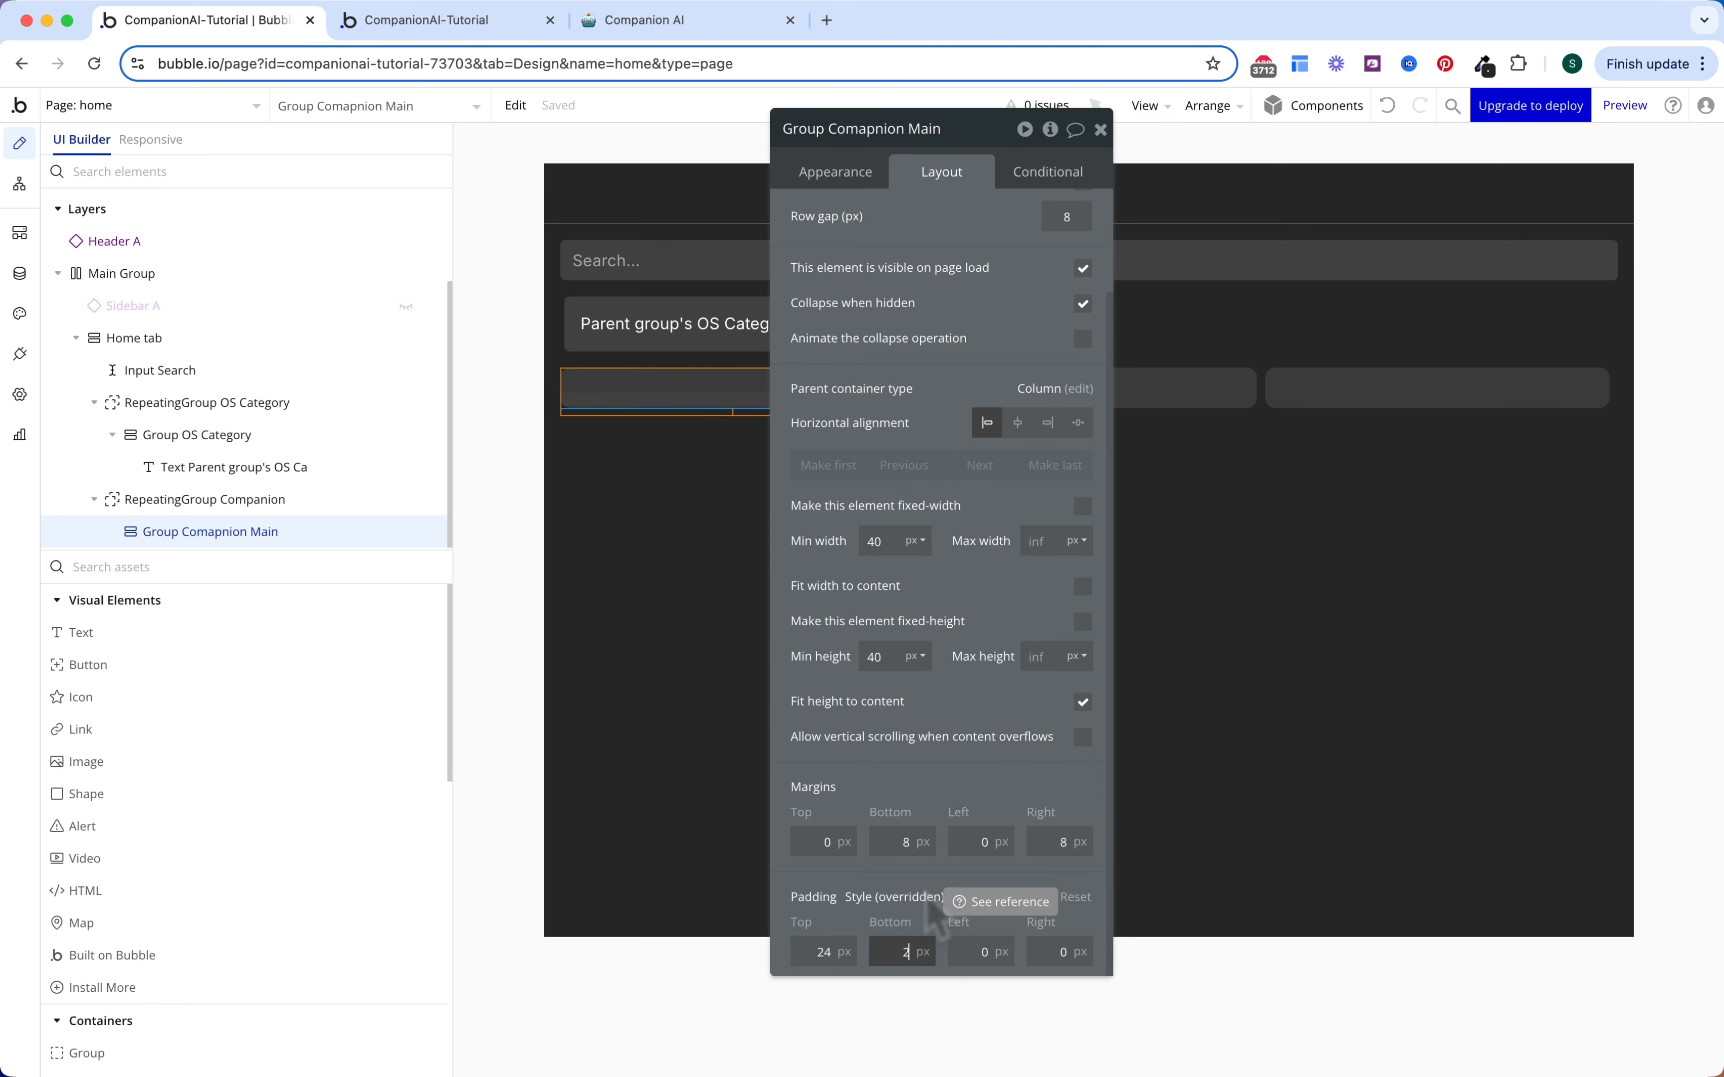
click(989, 951)
text(16)
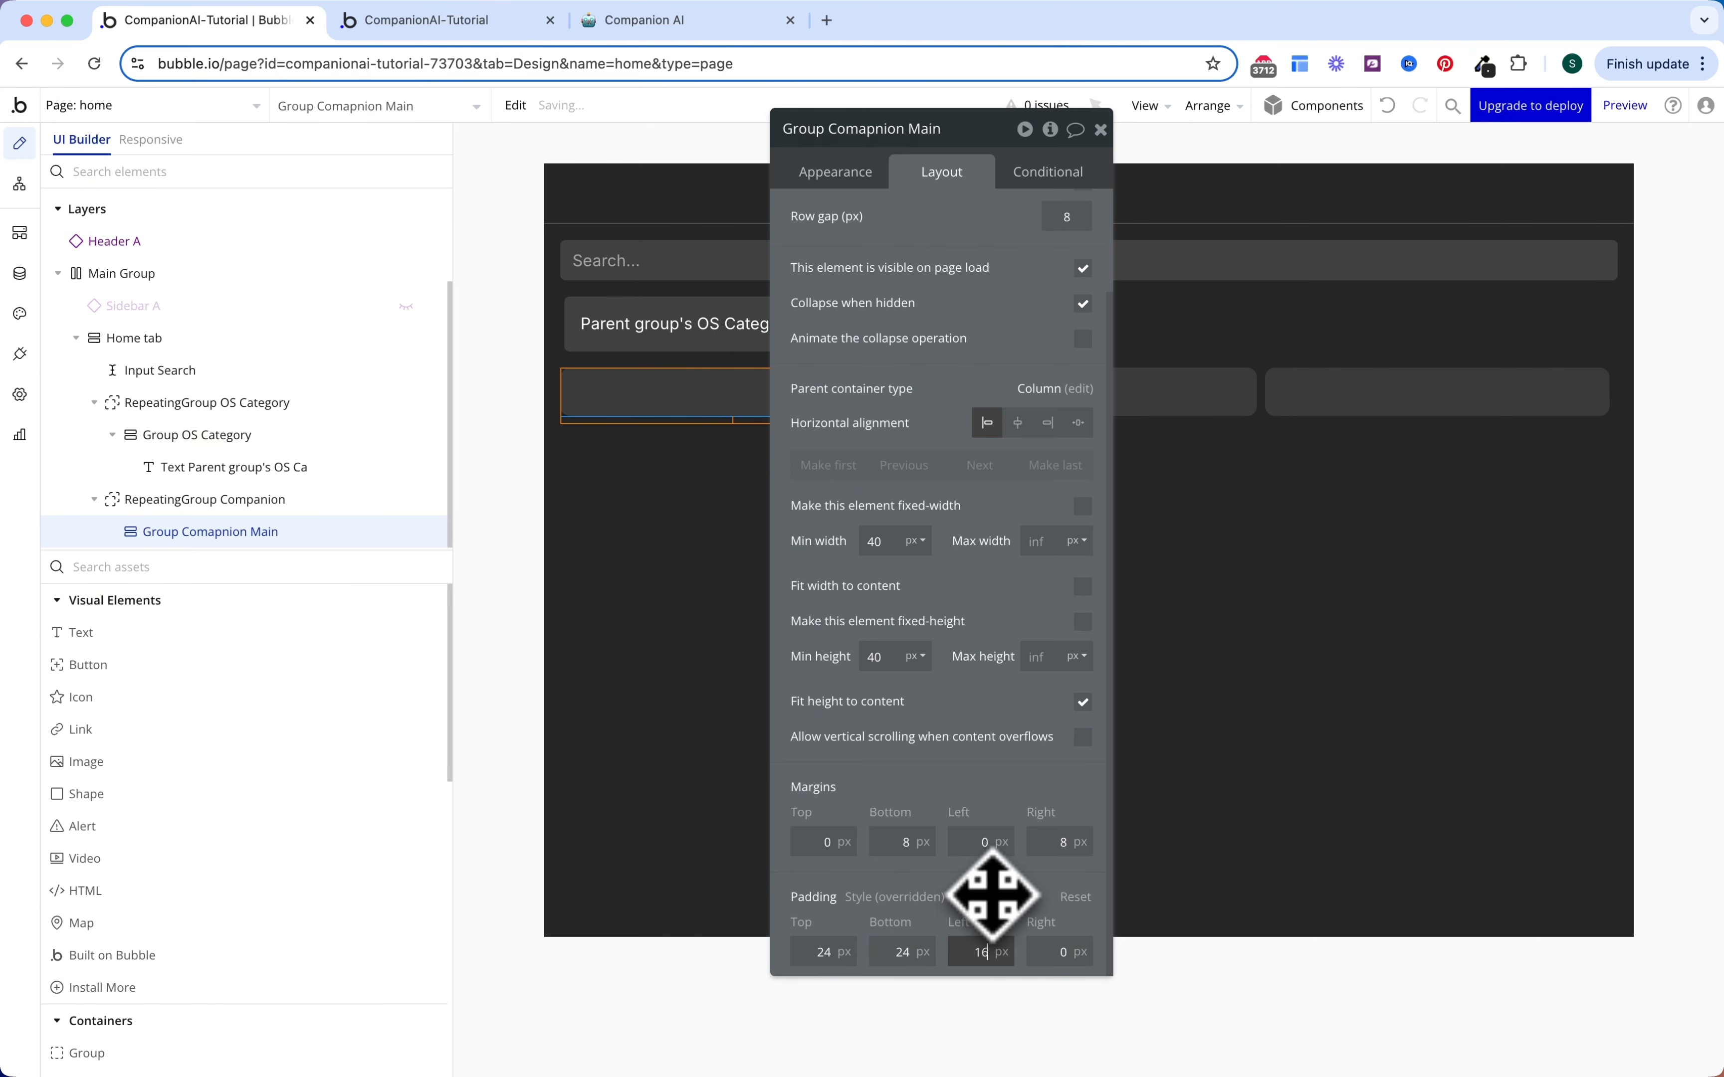
text(16)
click(990, 900)
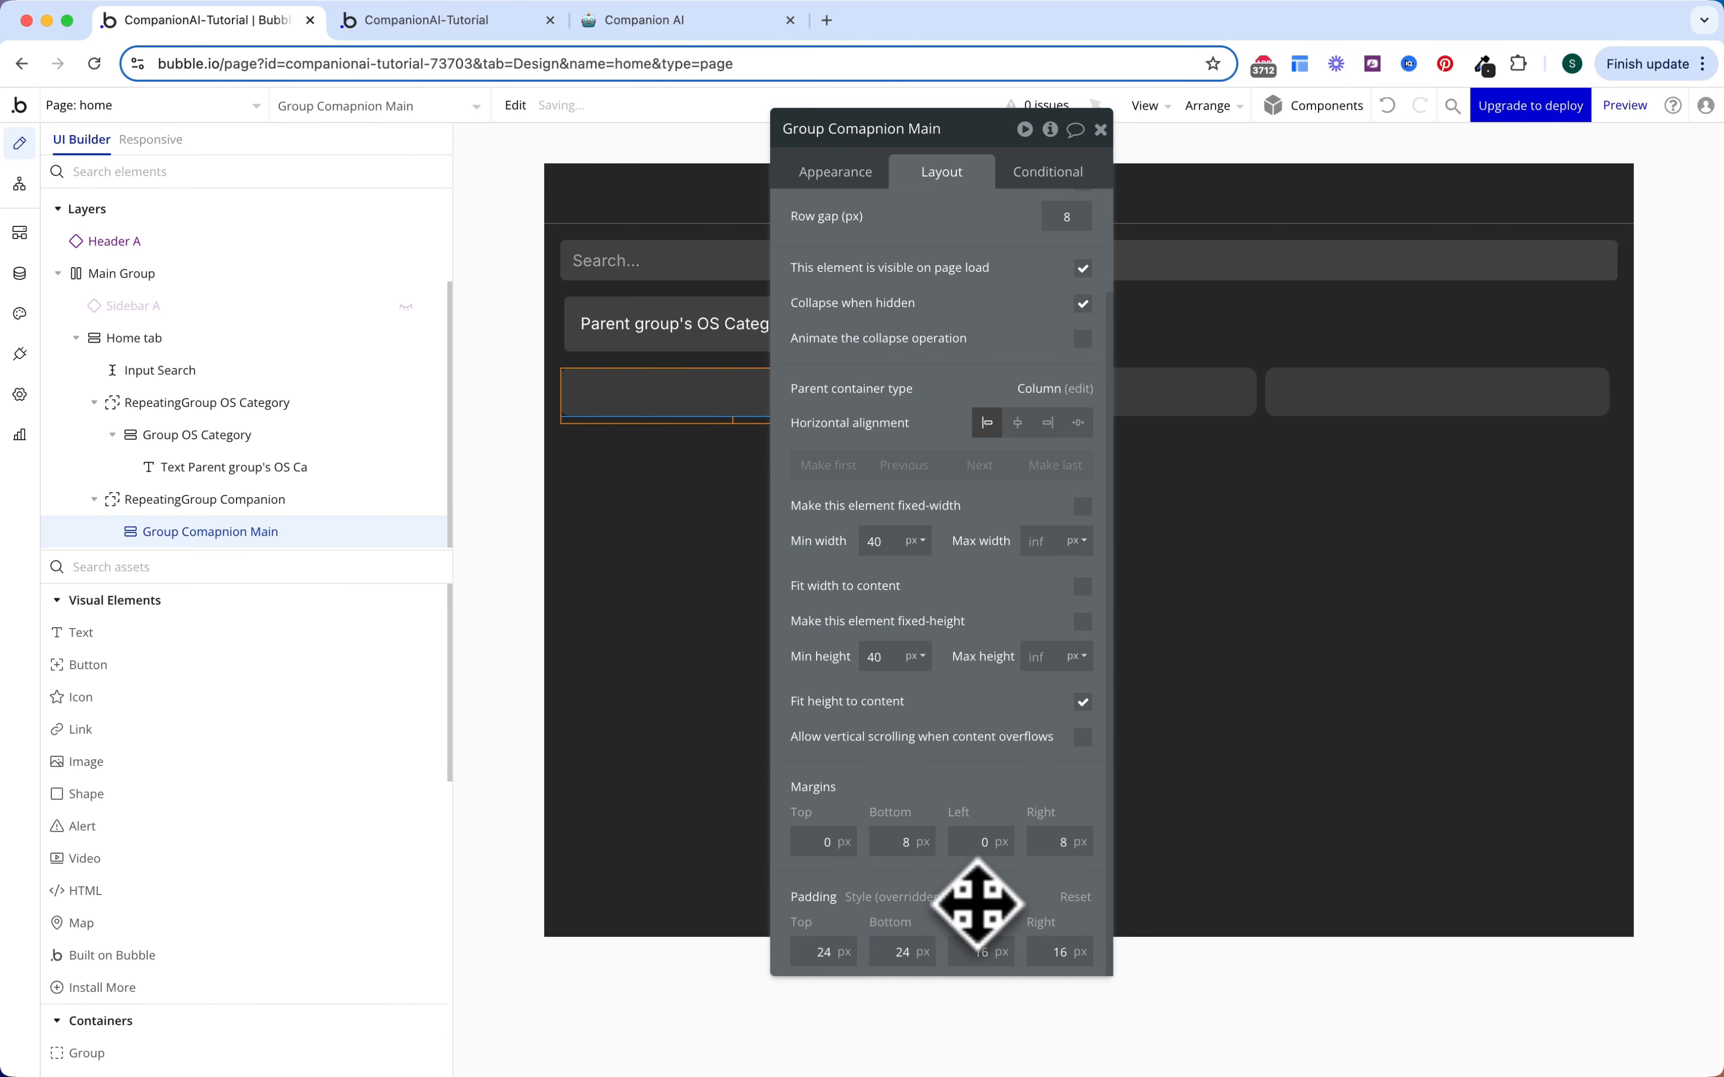
scroll(951, 531, up, 2)
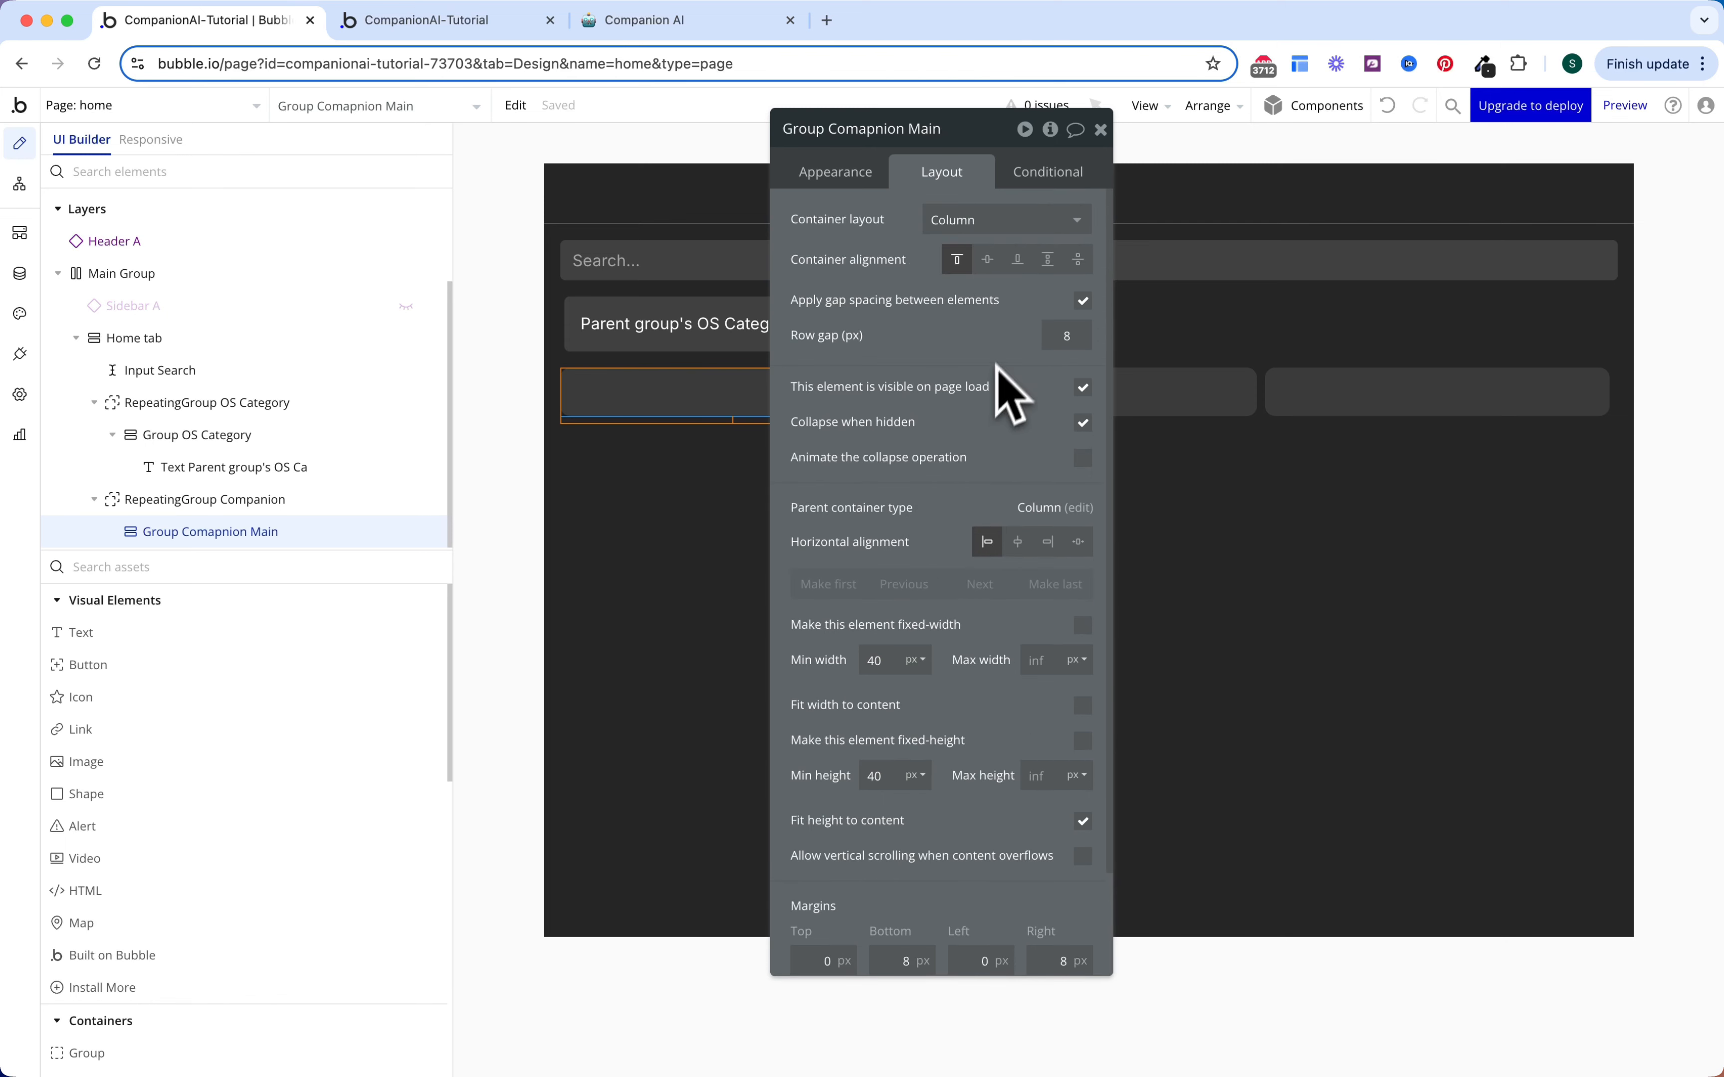
Step: Add a 'This Group is hovered' condition that changes the card's background colour to Surface
click(1046, 185)
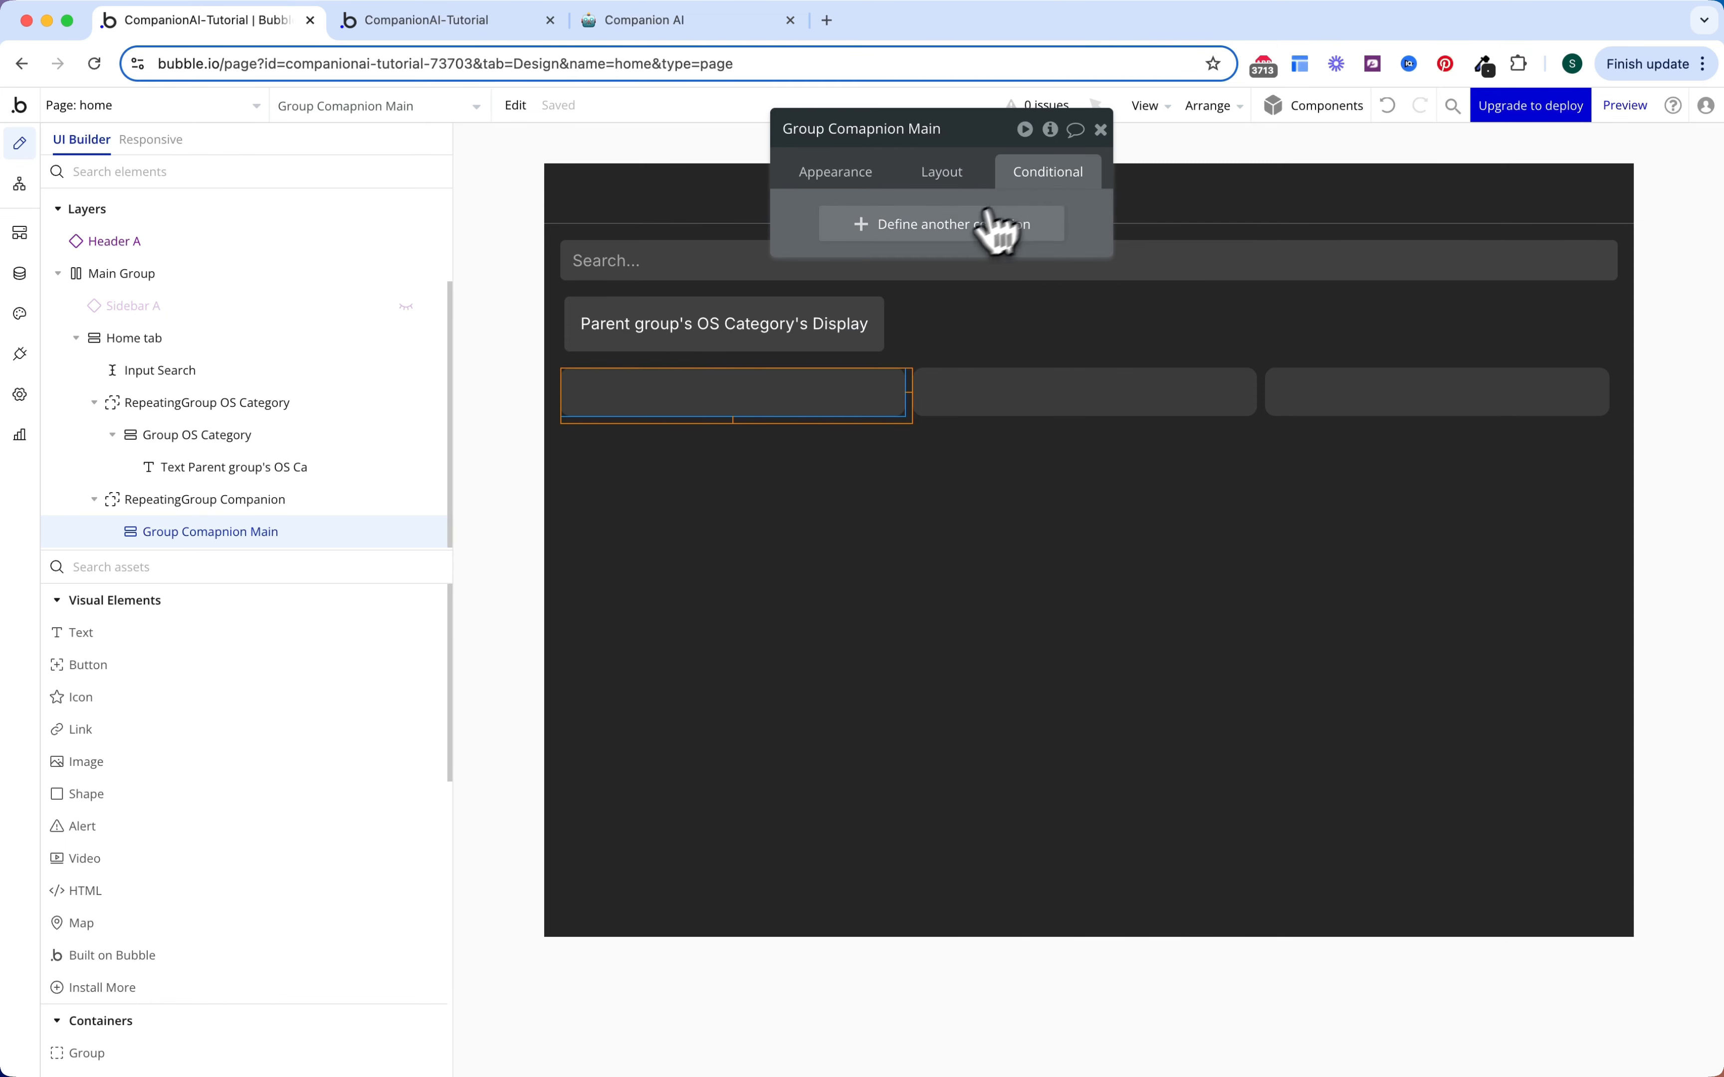
click(987, 218)
click(862, 230)
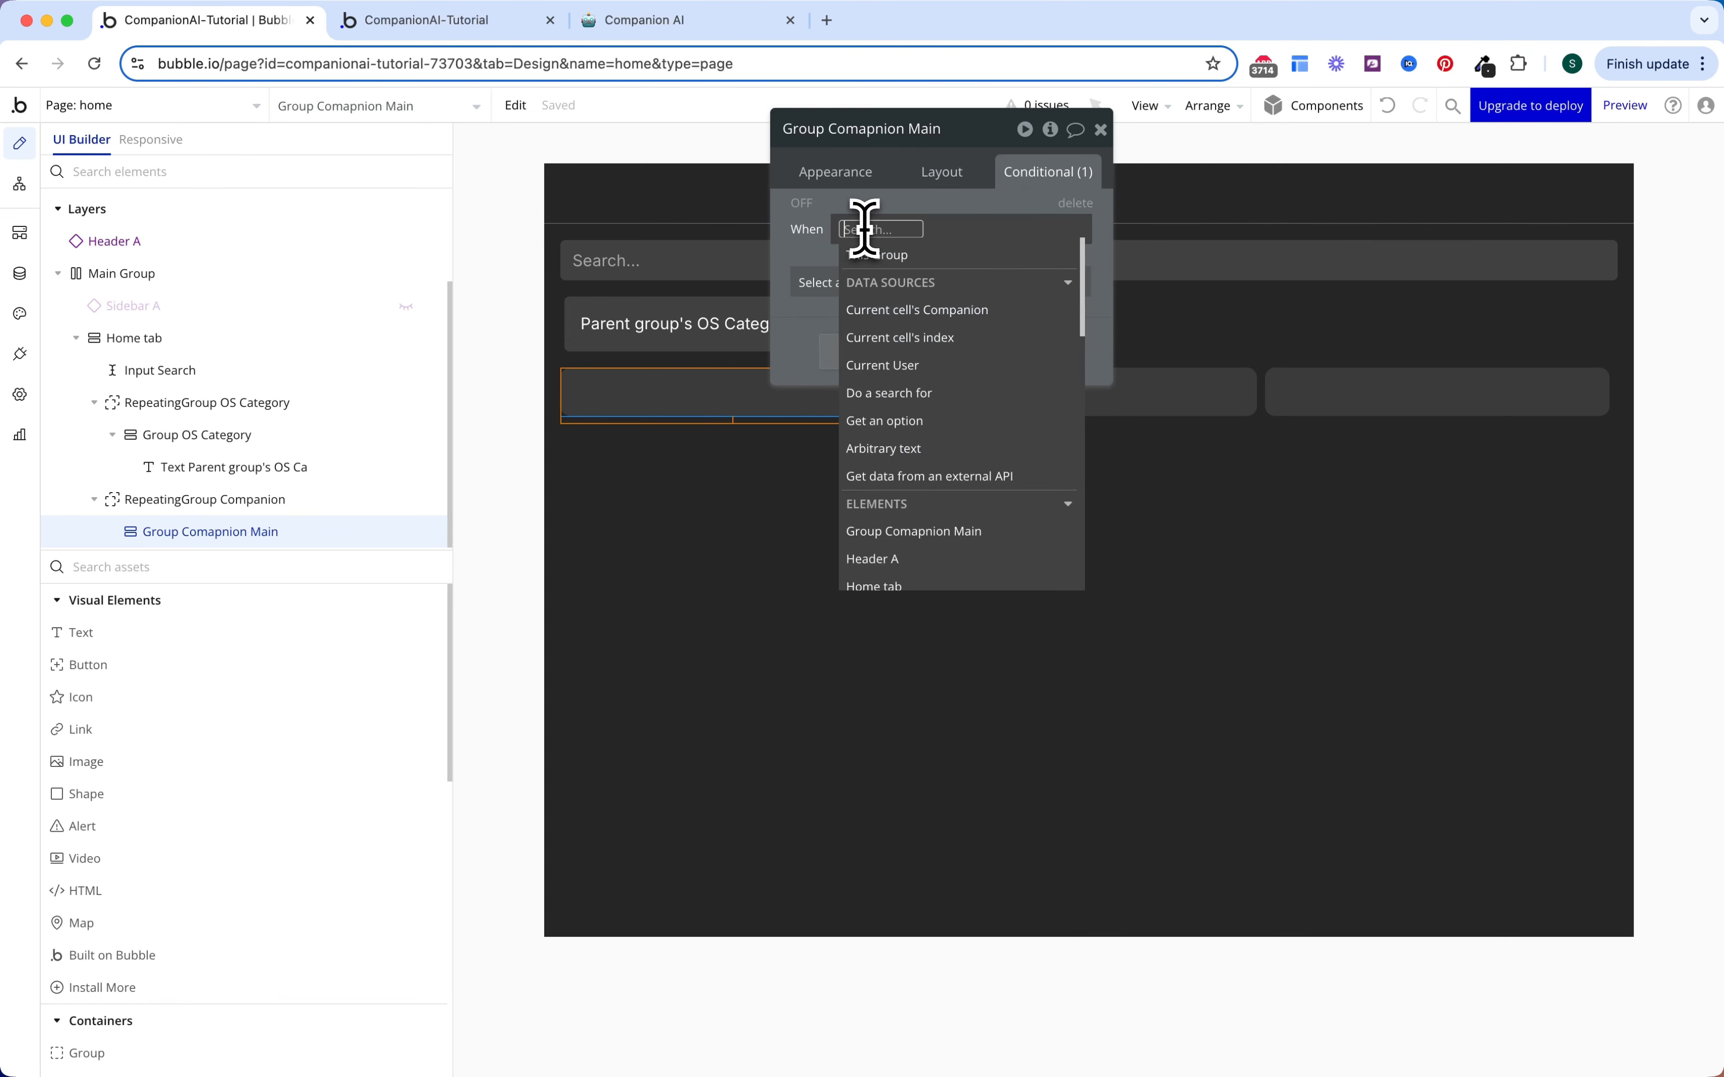
click(883, 258)
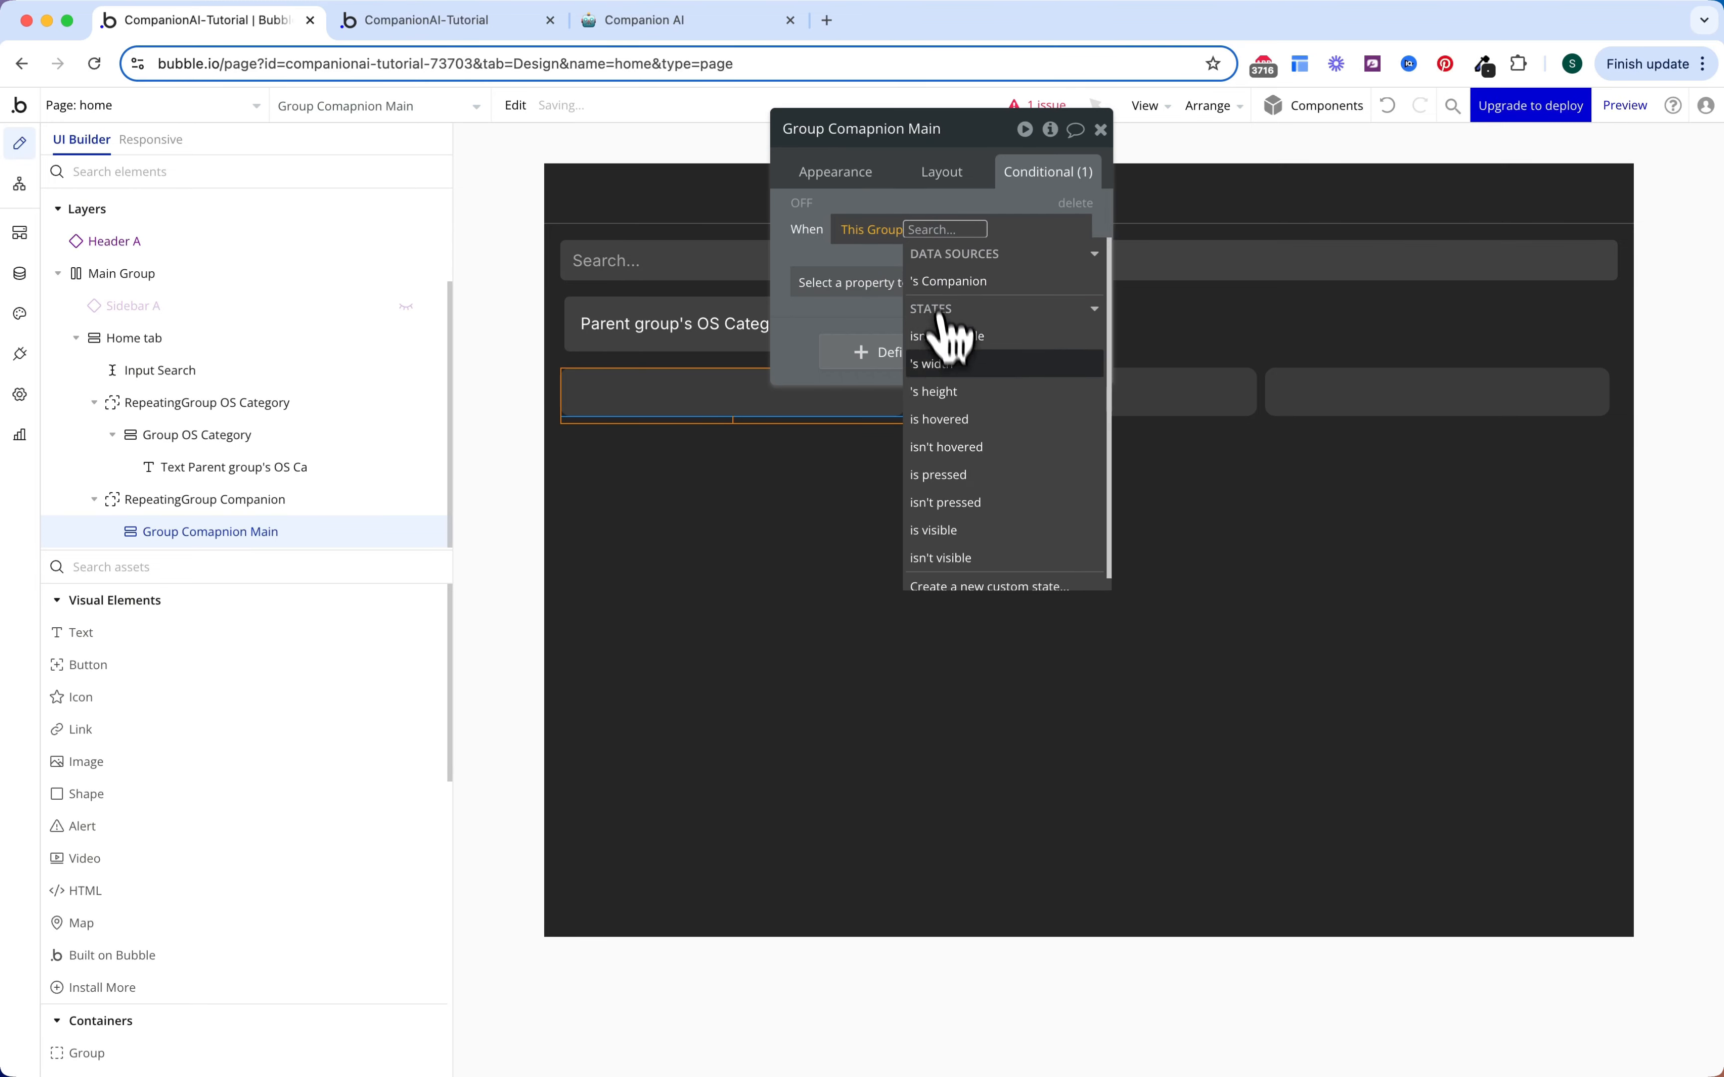
click(947, 422)
click(865, 291)
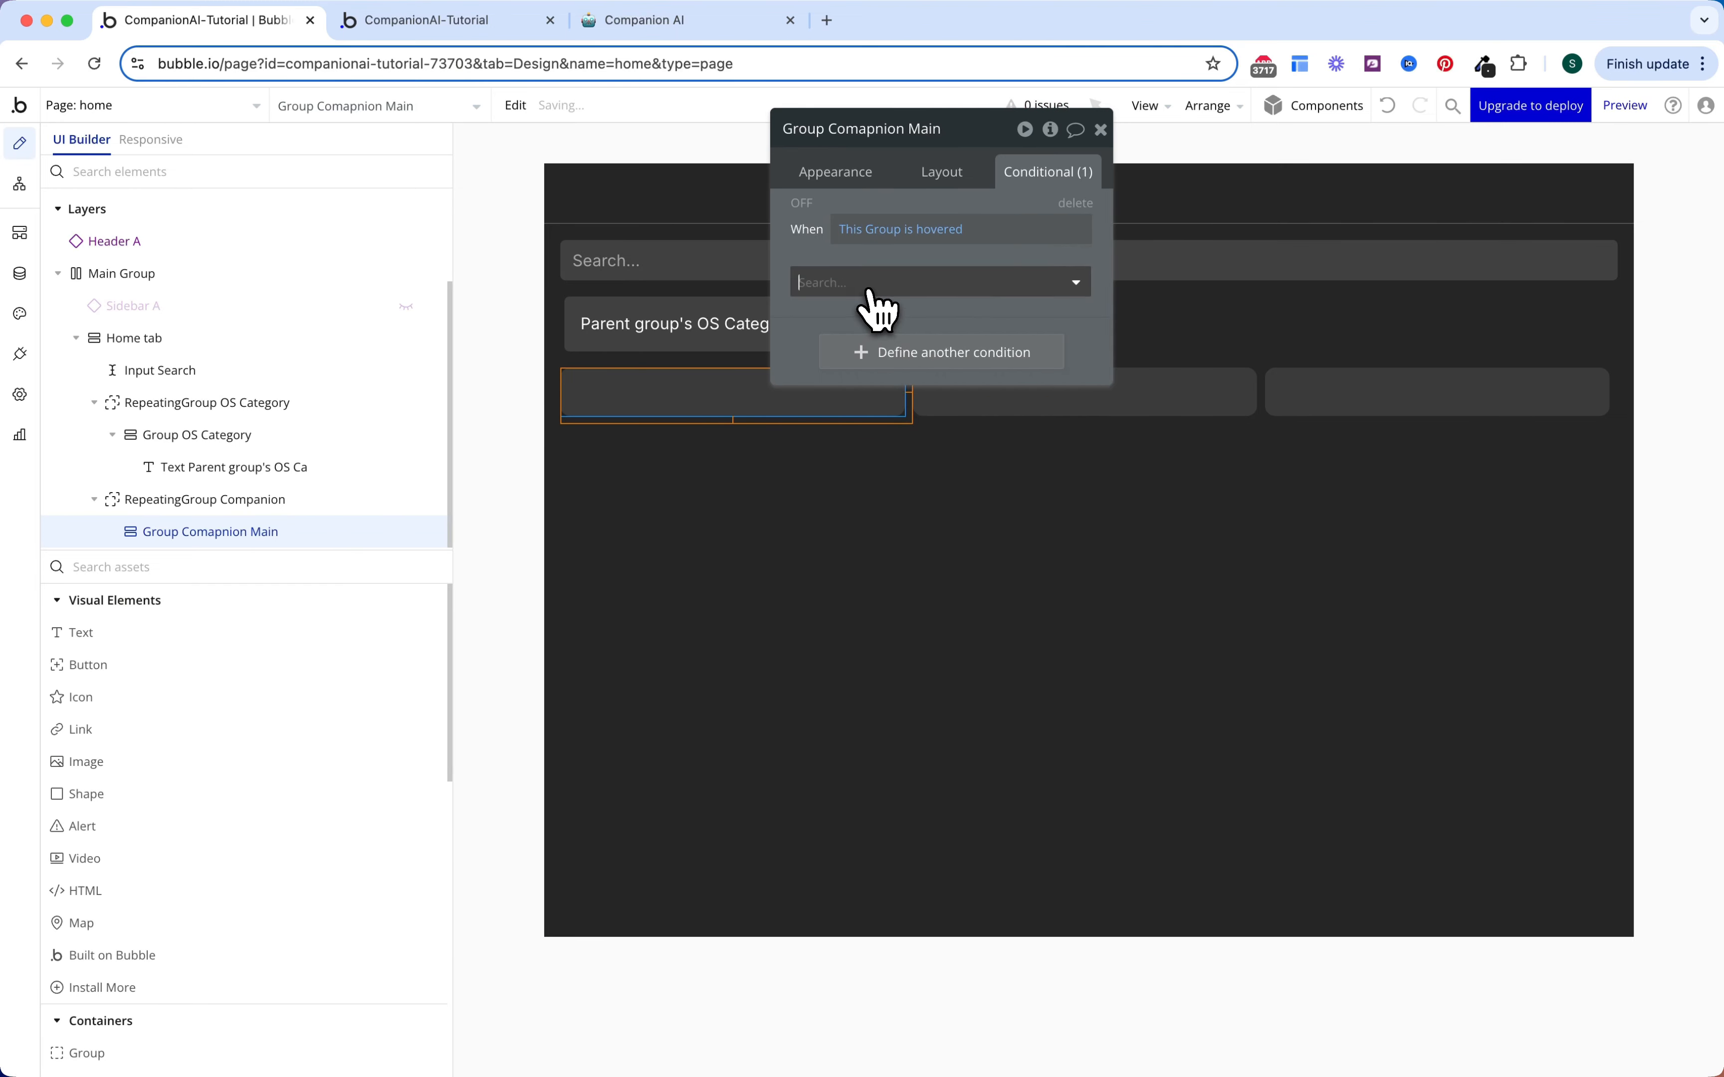
text(back)
click(885, 374)
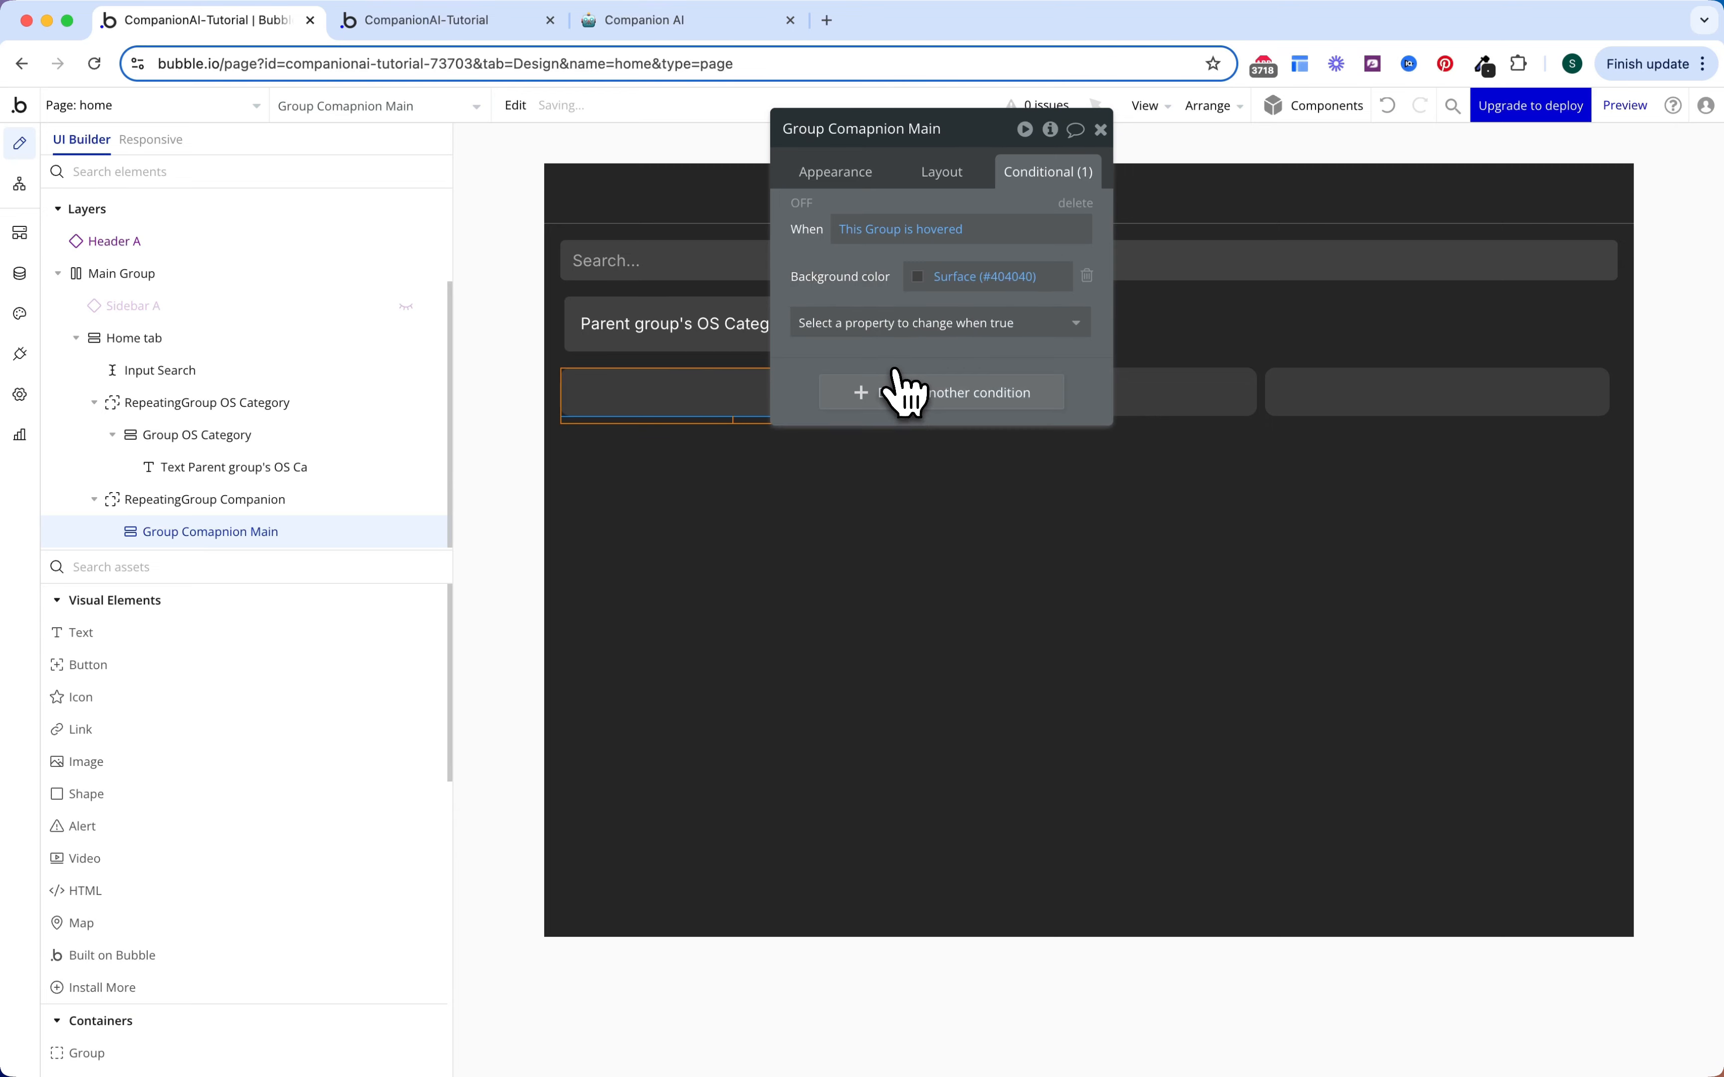
click(986, 276)
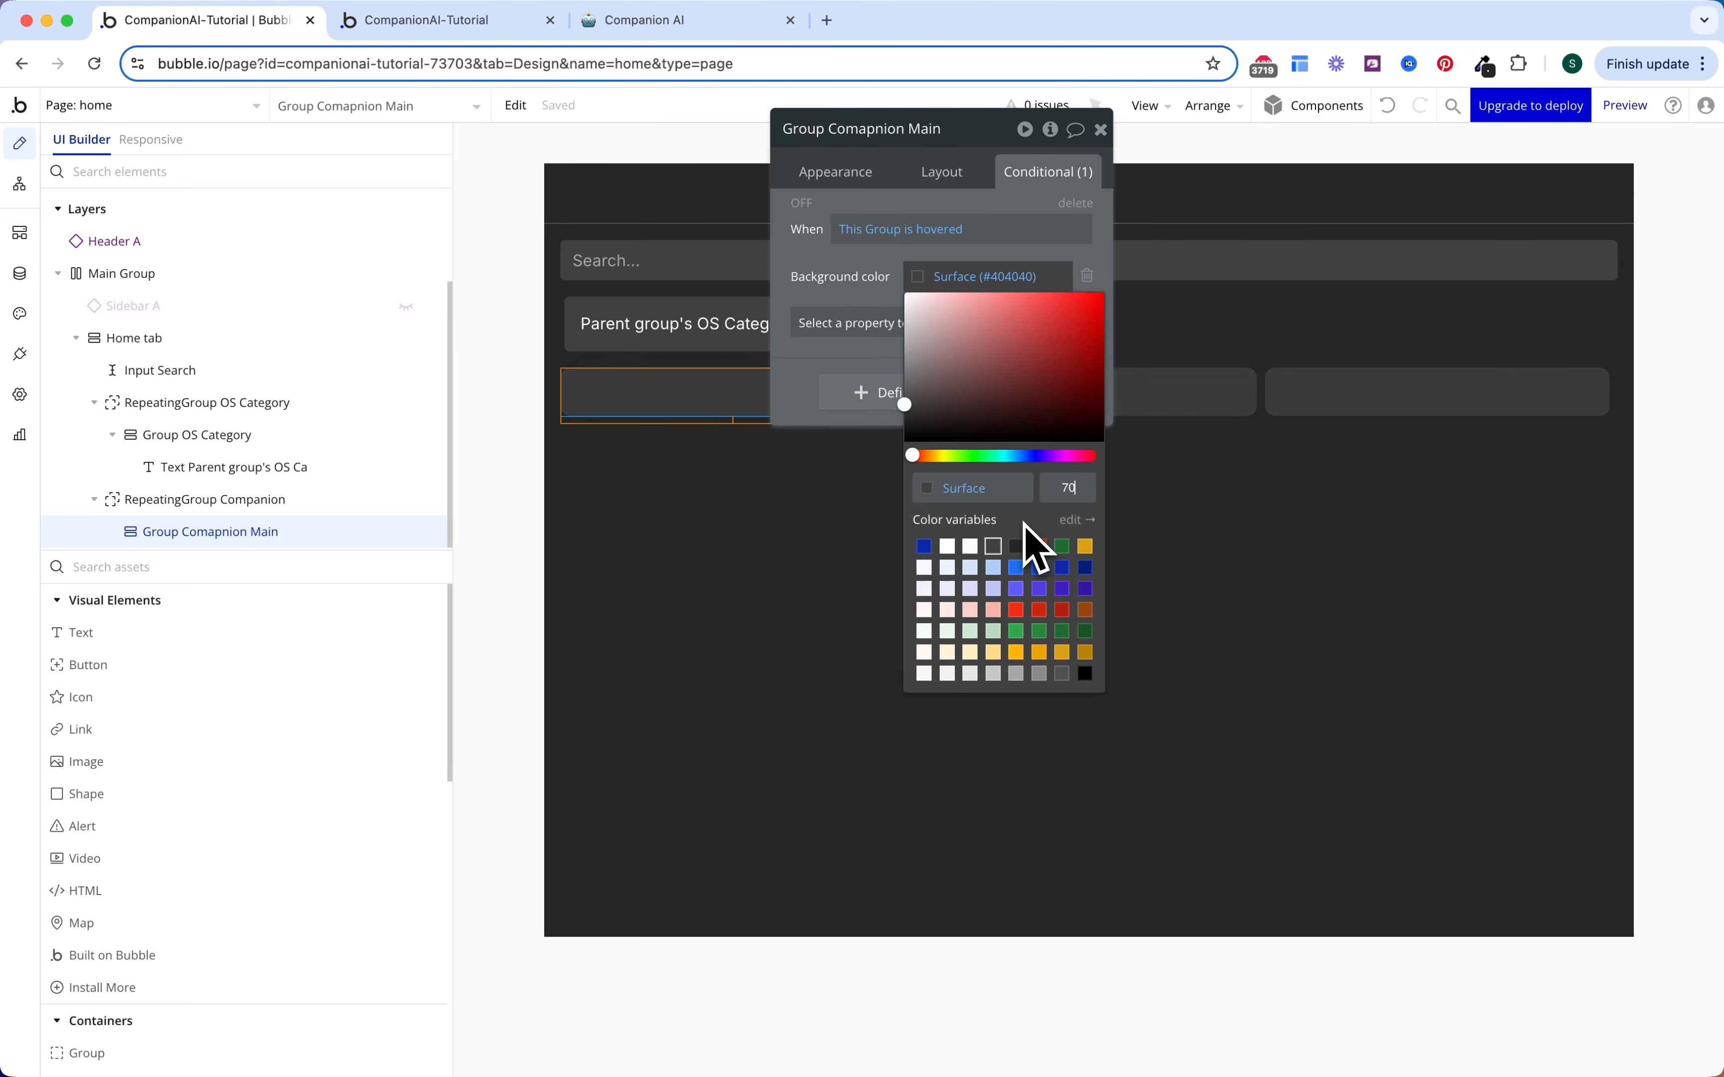
drag(866, 277, 877, 296)
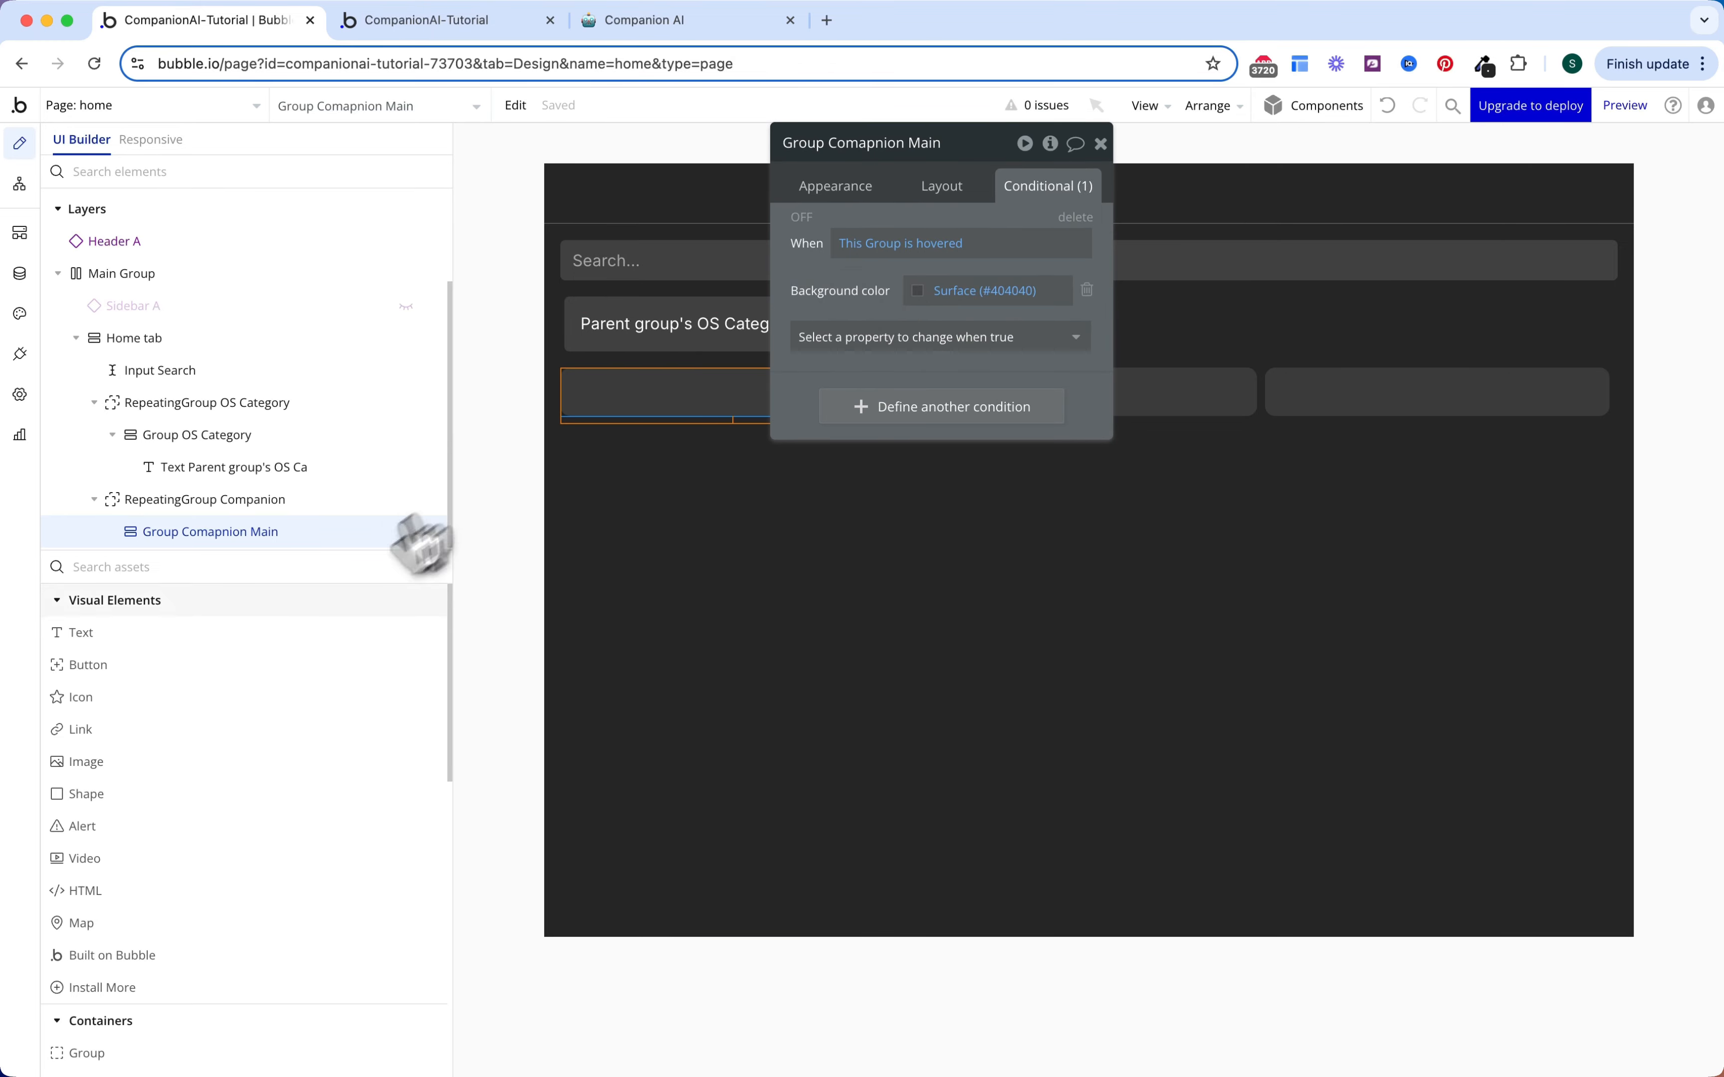
click(221, 762)
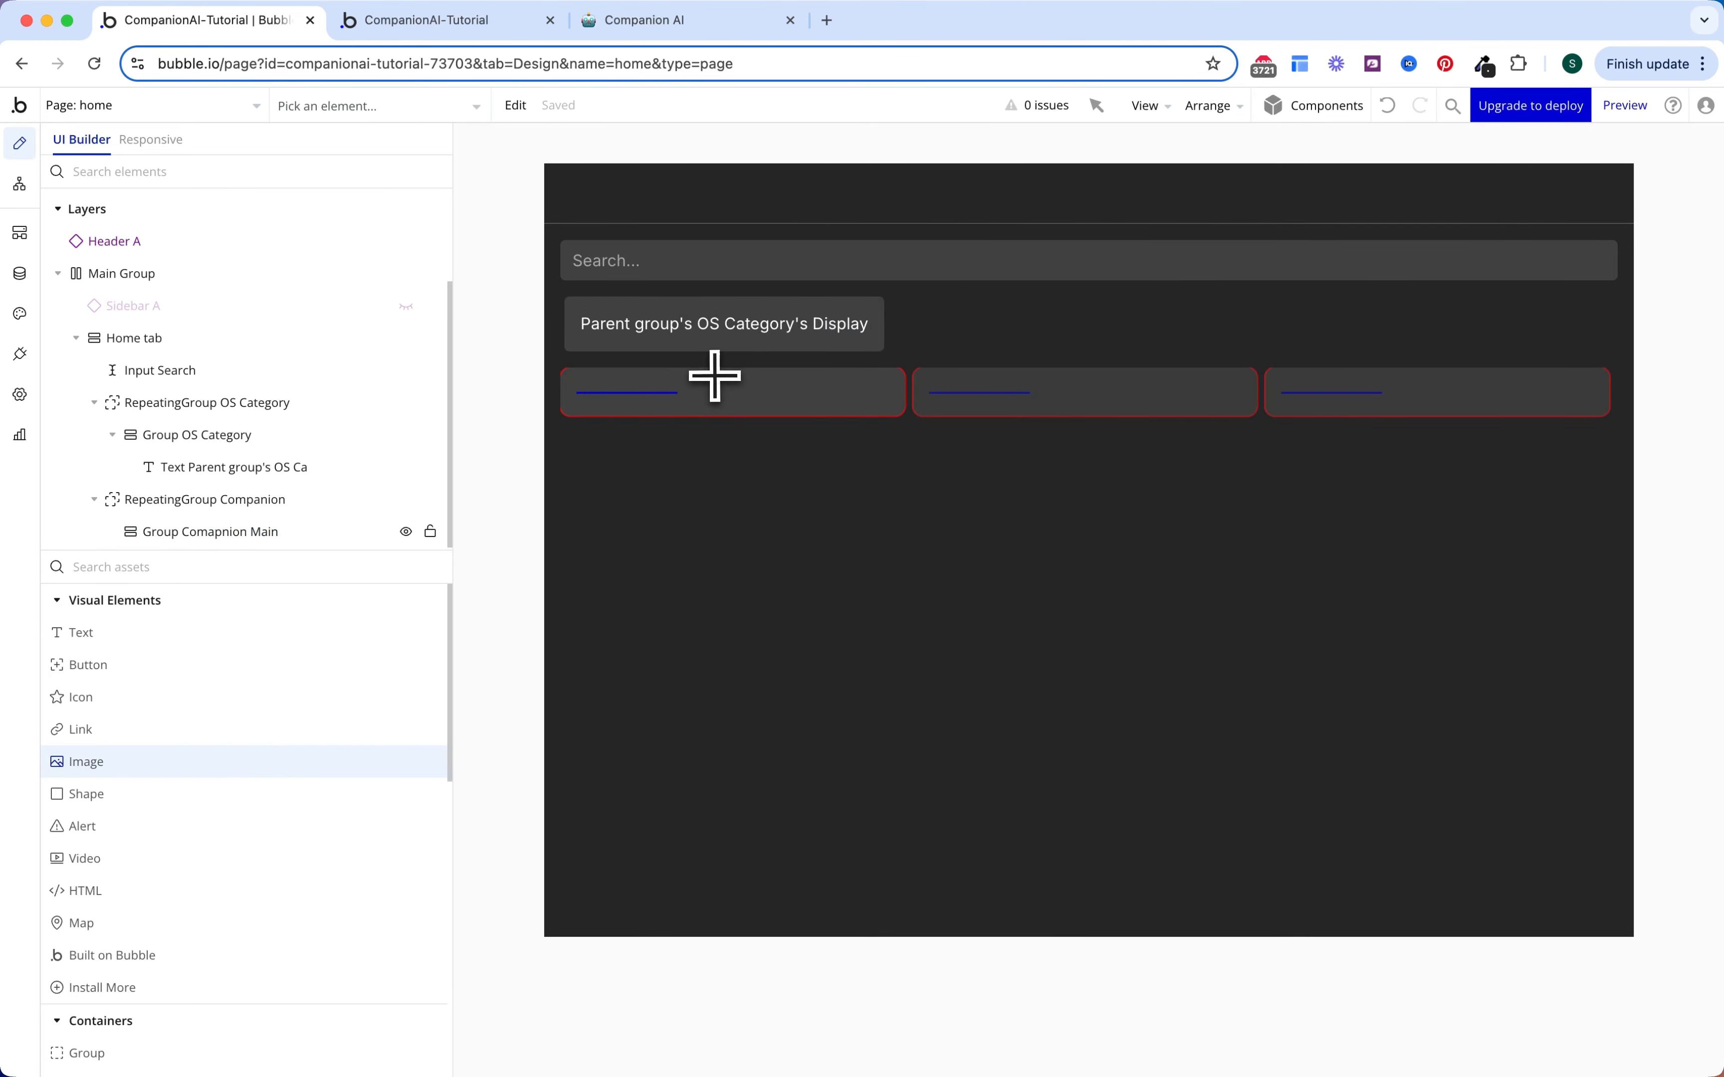
Step: Place an image in the card showing the parent group's Companion's Image
click(714, 378)
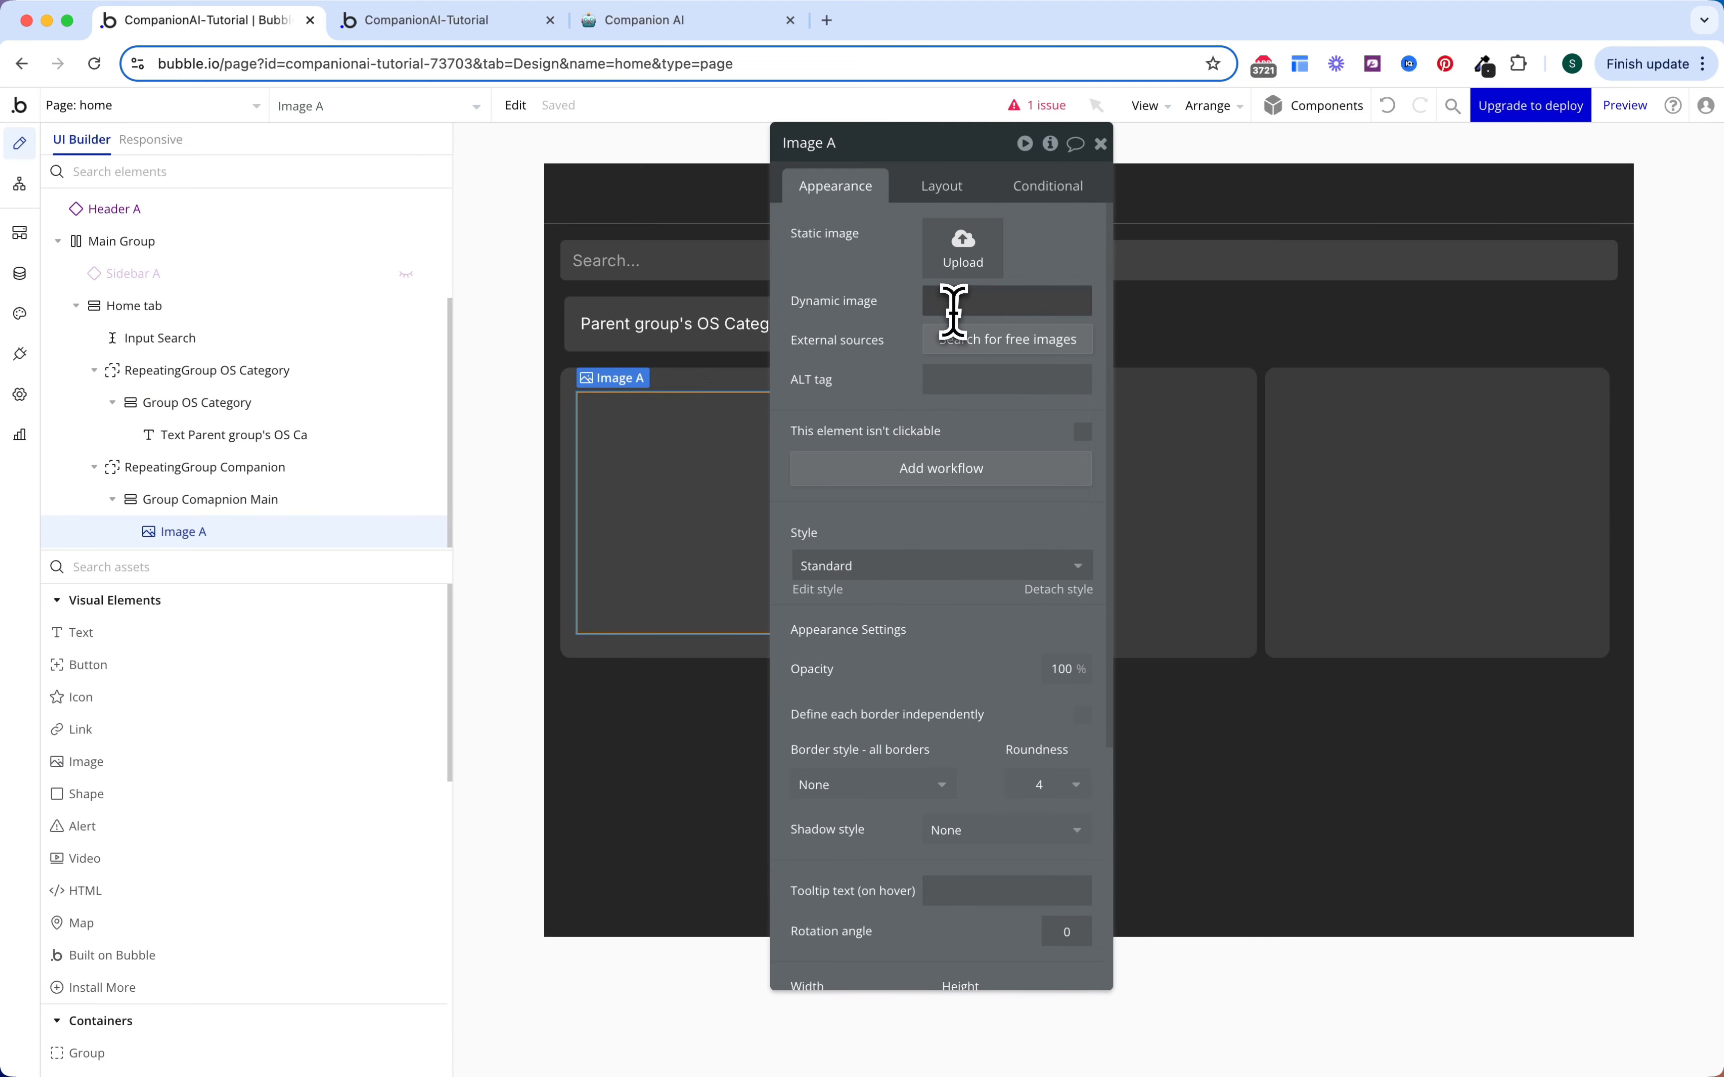
click(1118, 305)
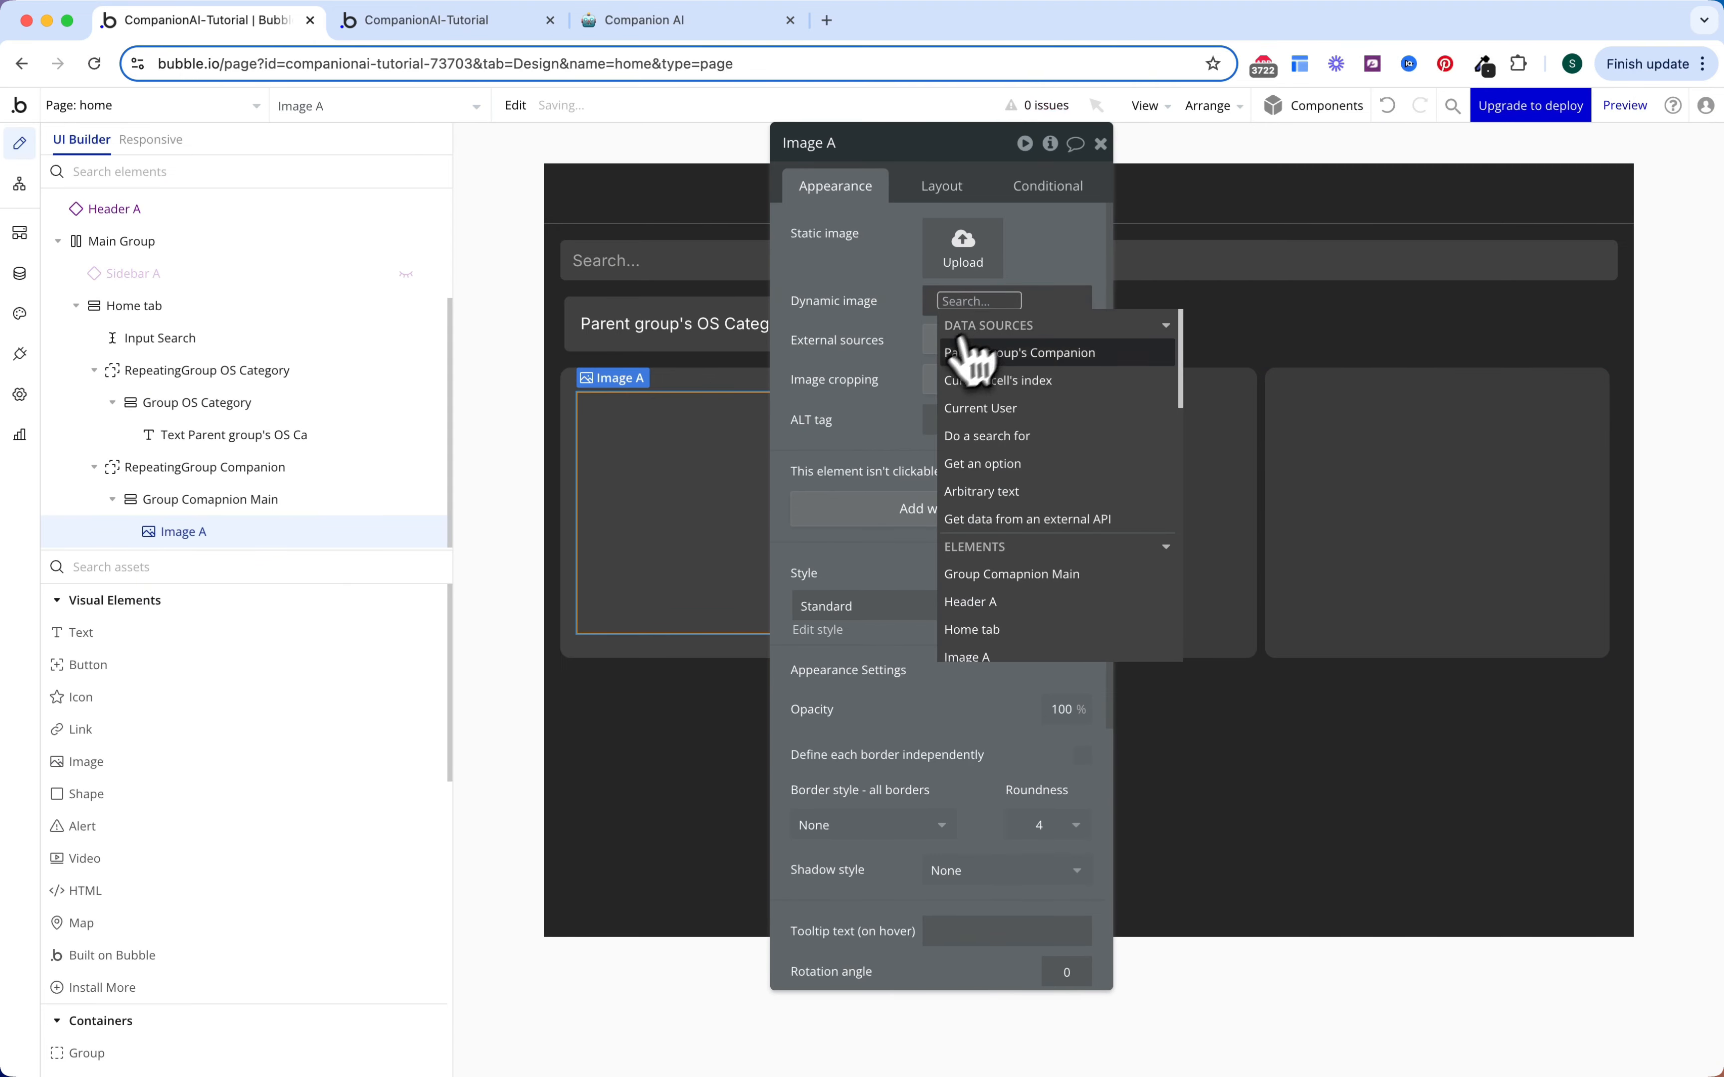
click(975, 355)
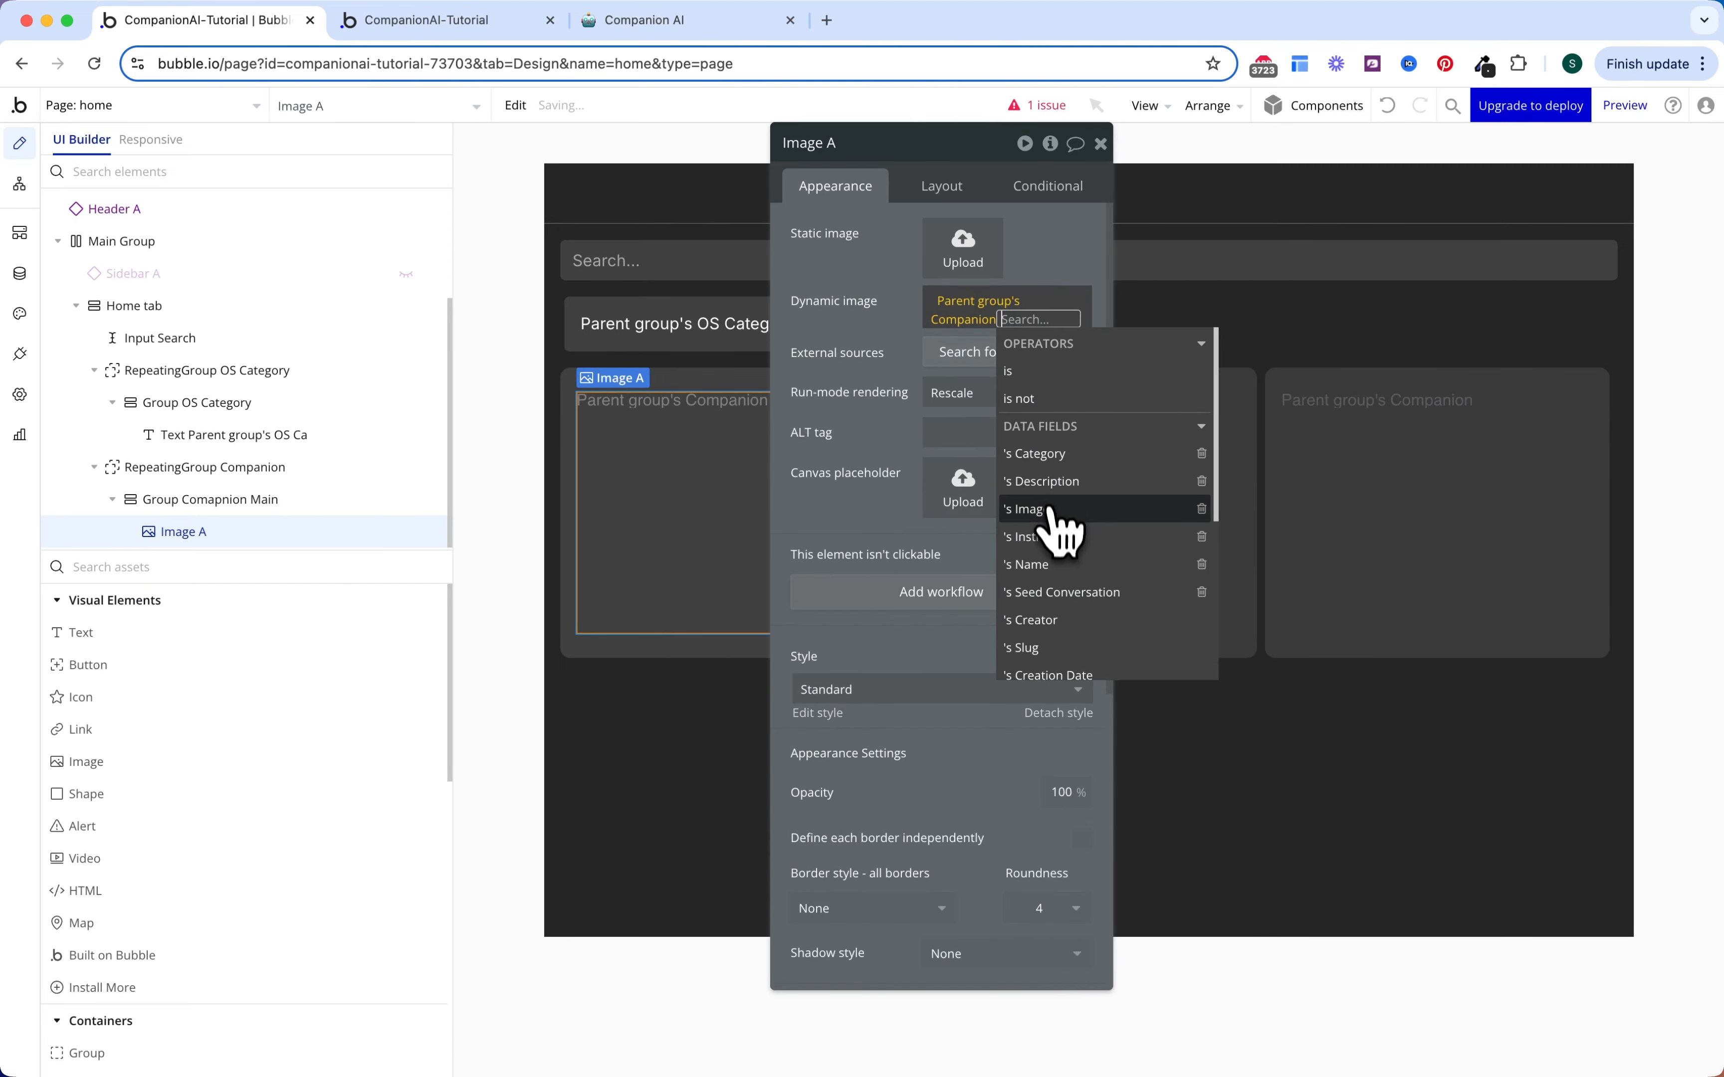
click(1053, 527)
click(897, 366)
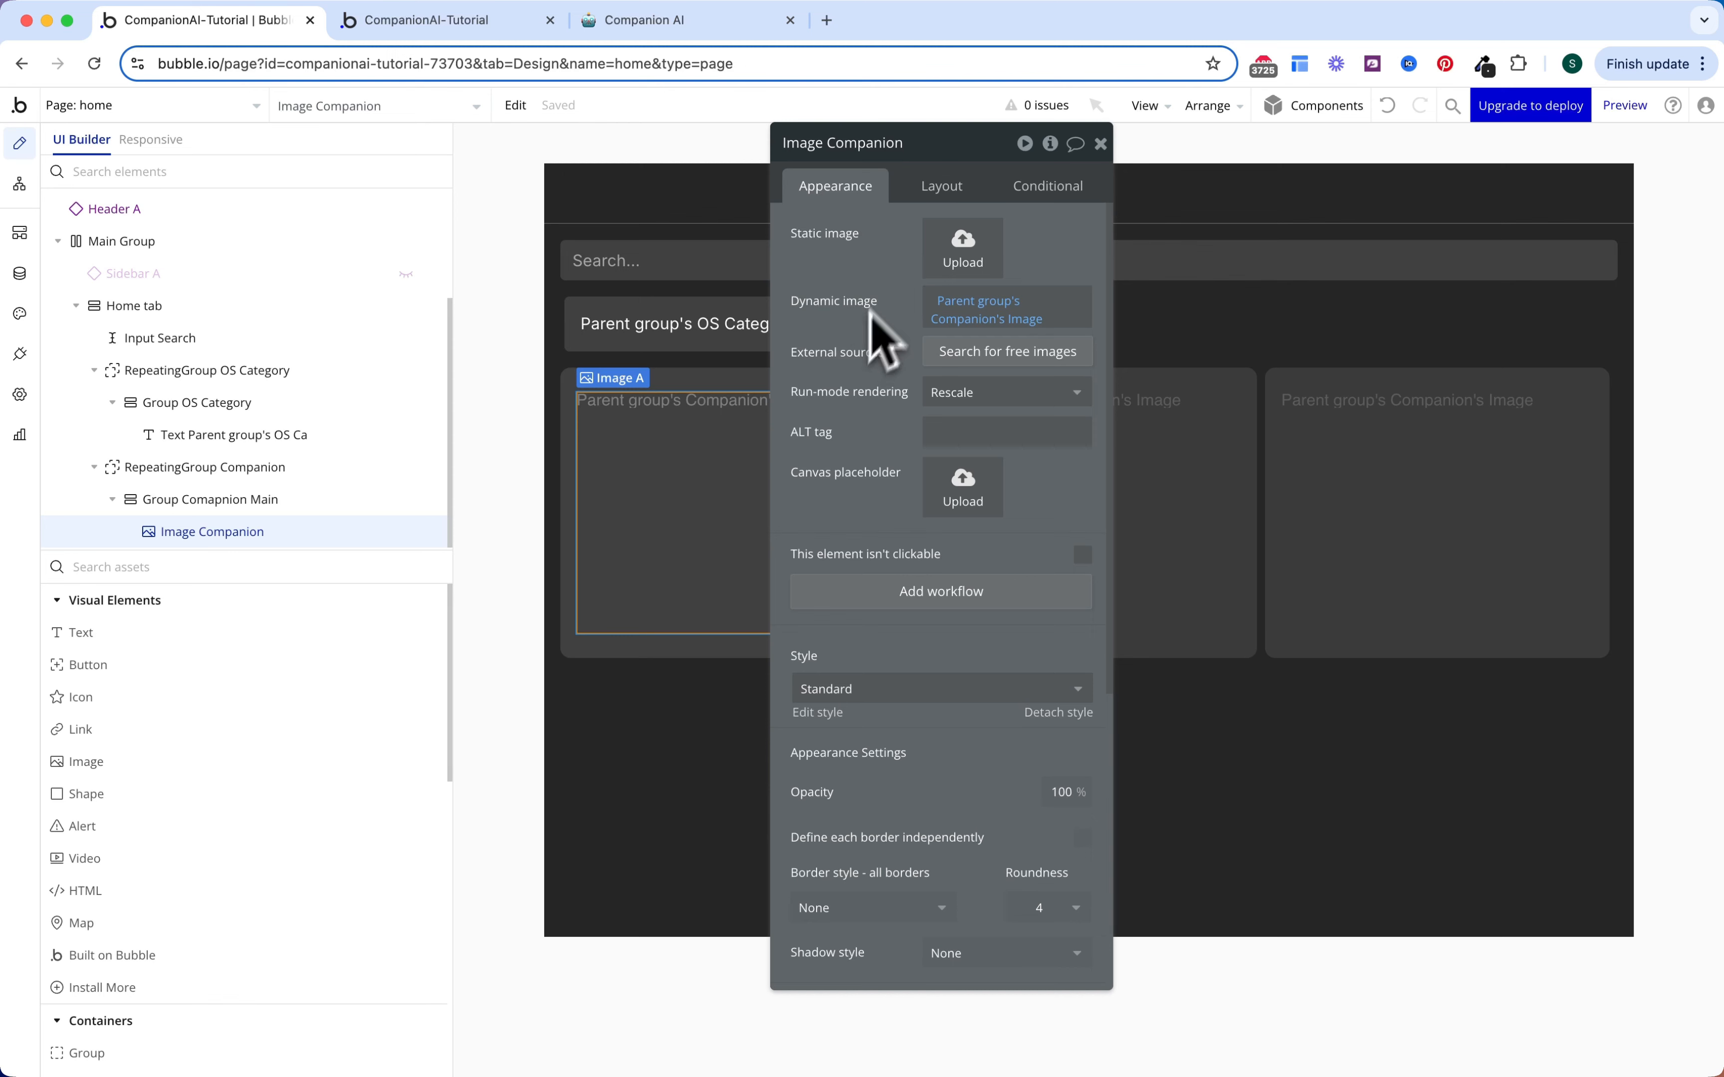
Step: Make the image 160 px wide with fixed aspect ratio, centred, and add a text beneath it
click(942, 187)
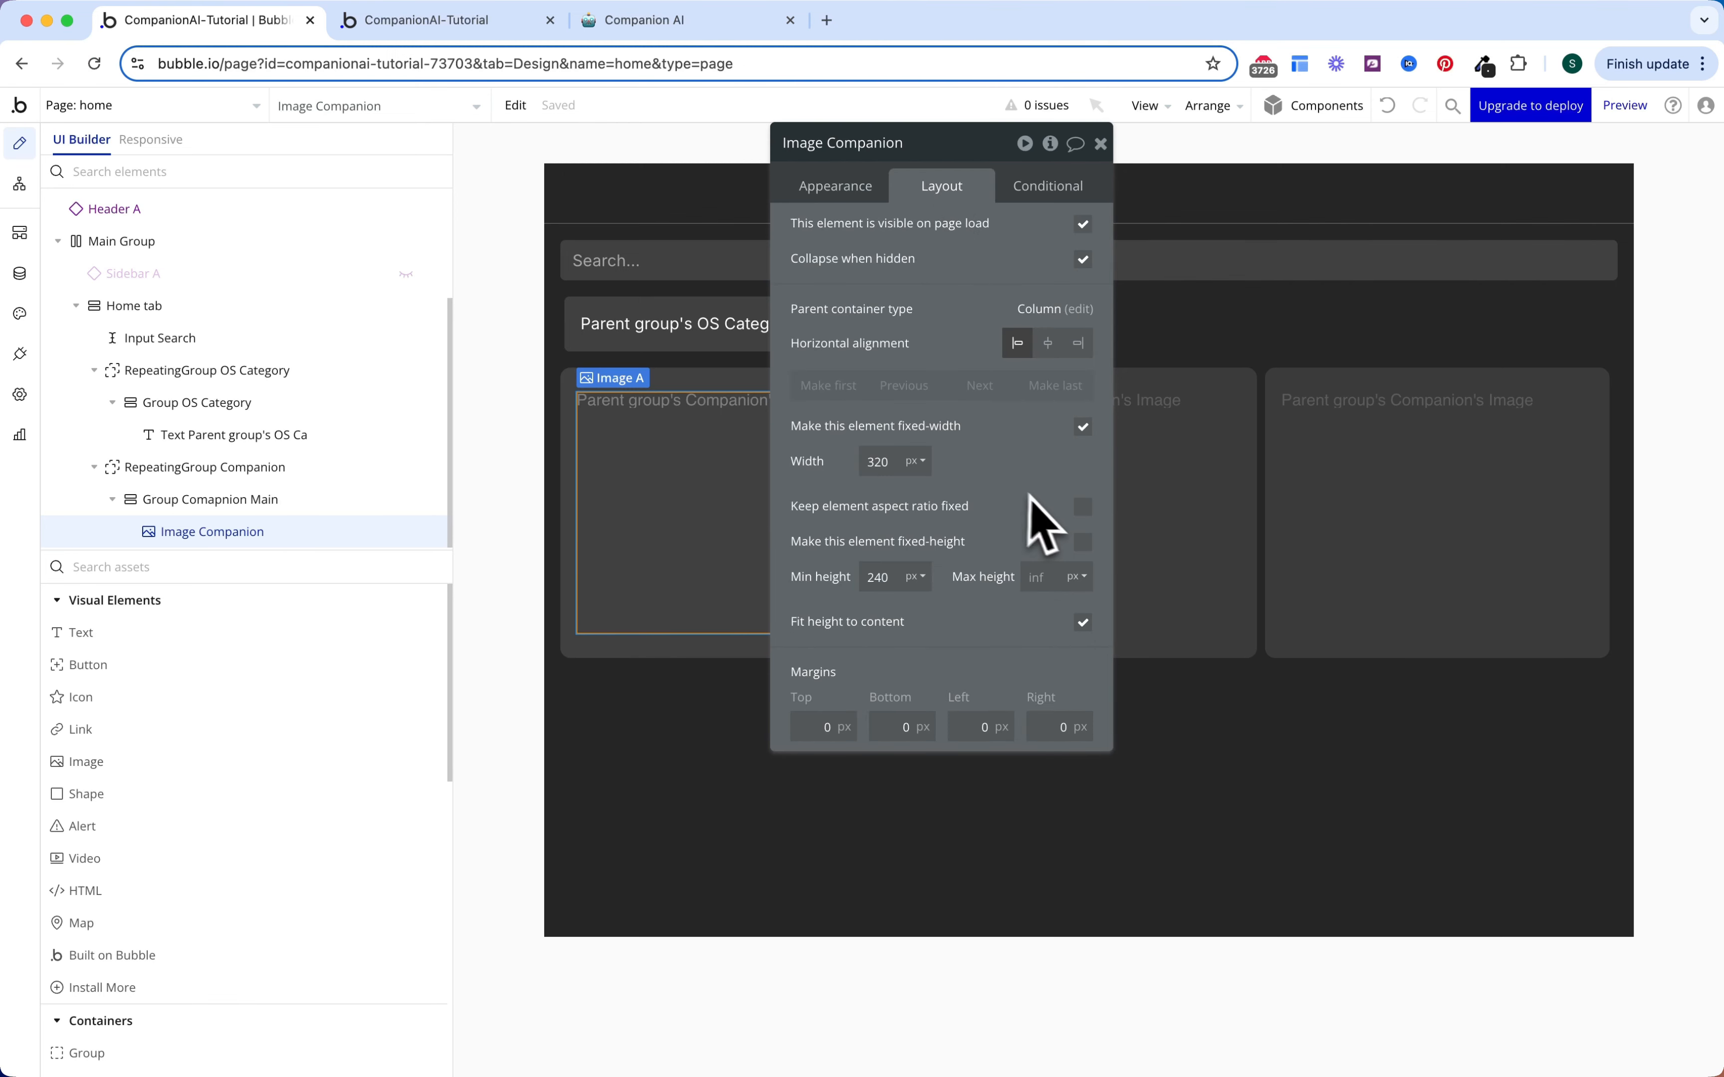
double_click(883, 462)
text(160)
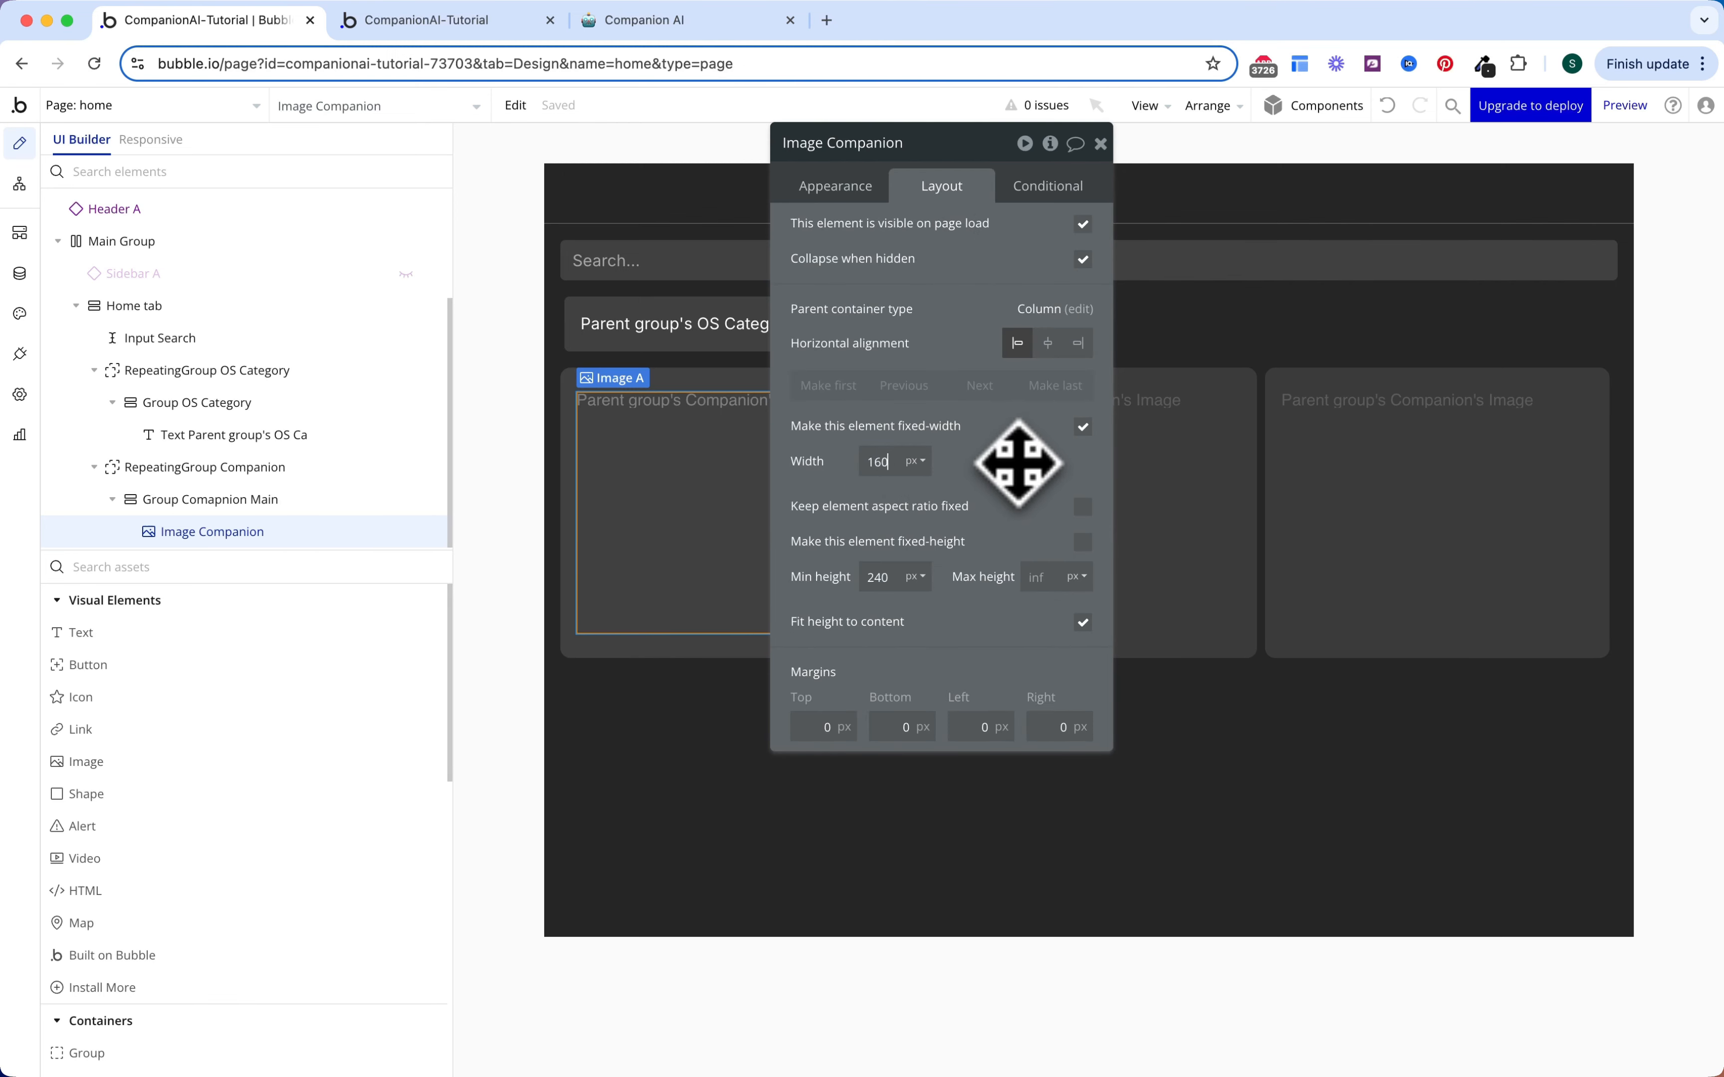
key(Return)
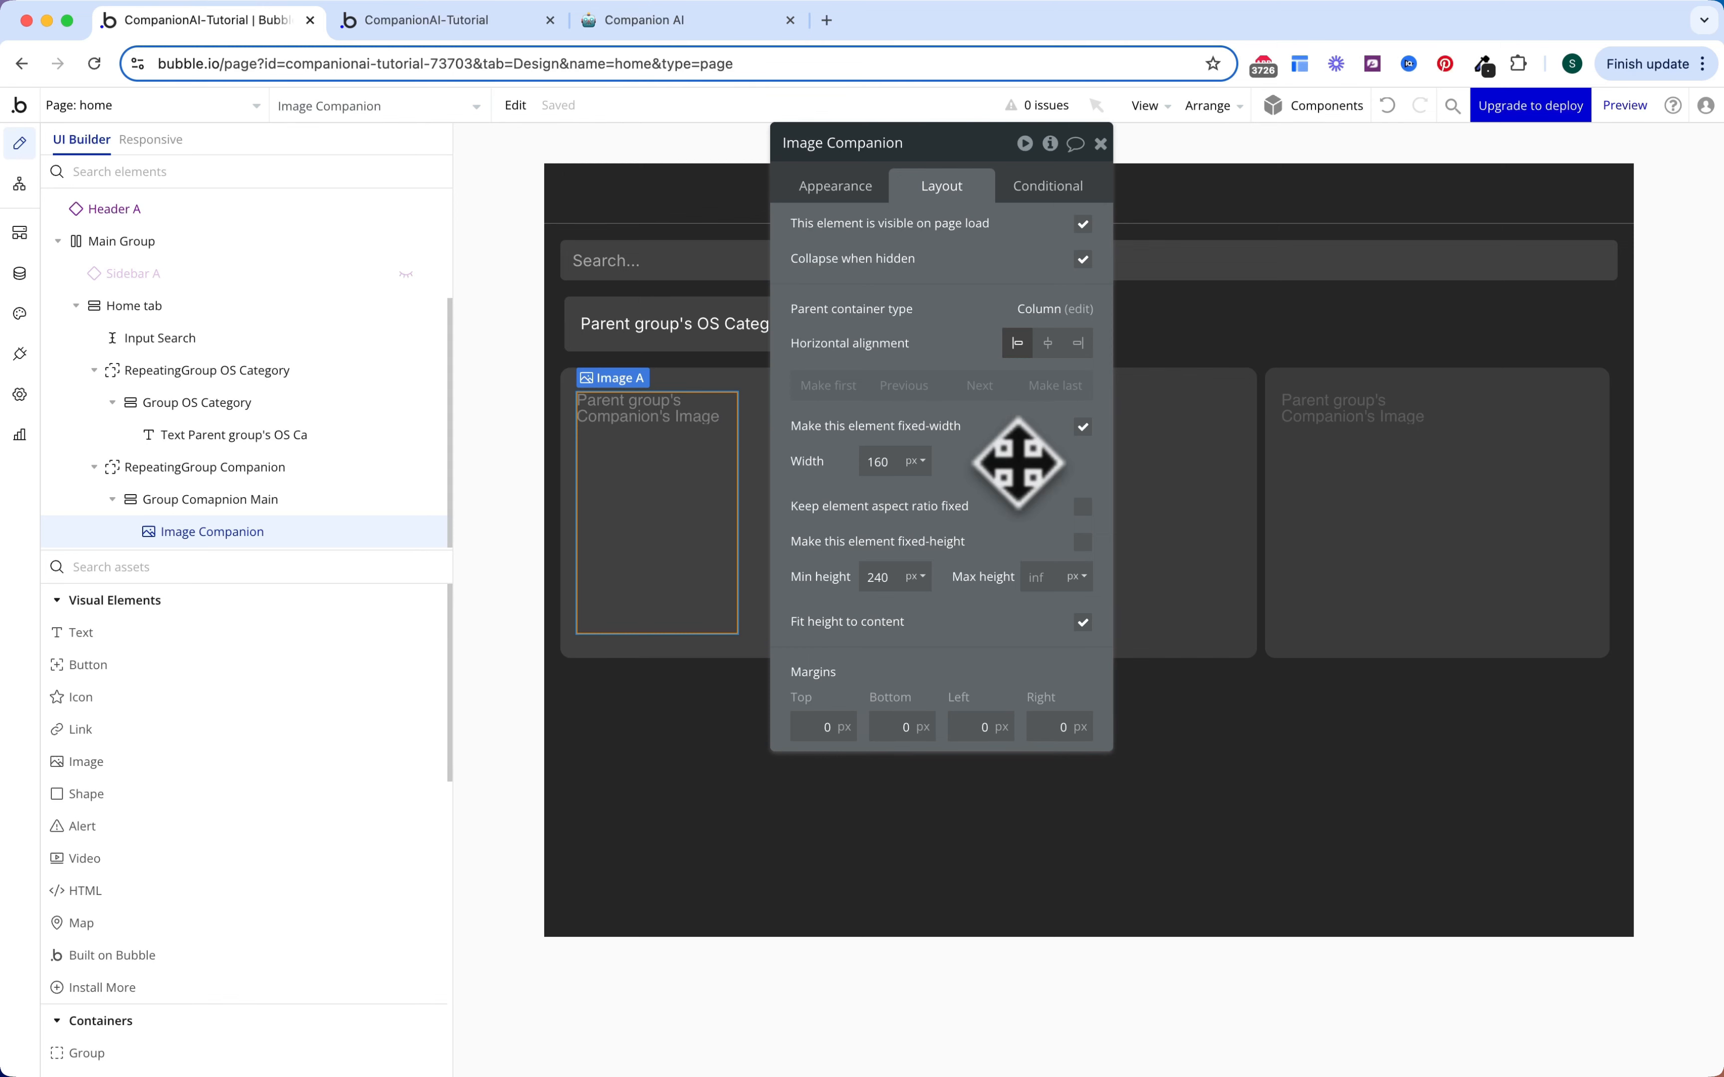
click(1083, 506)
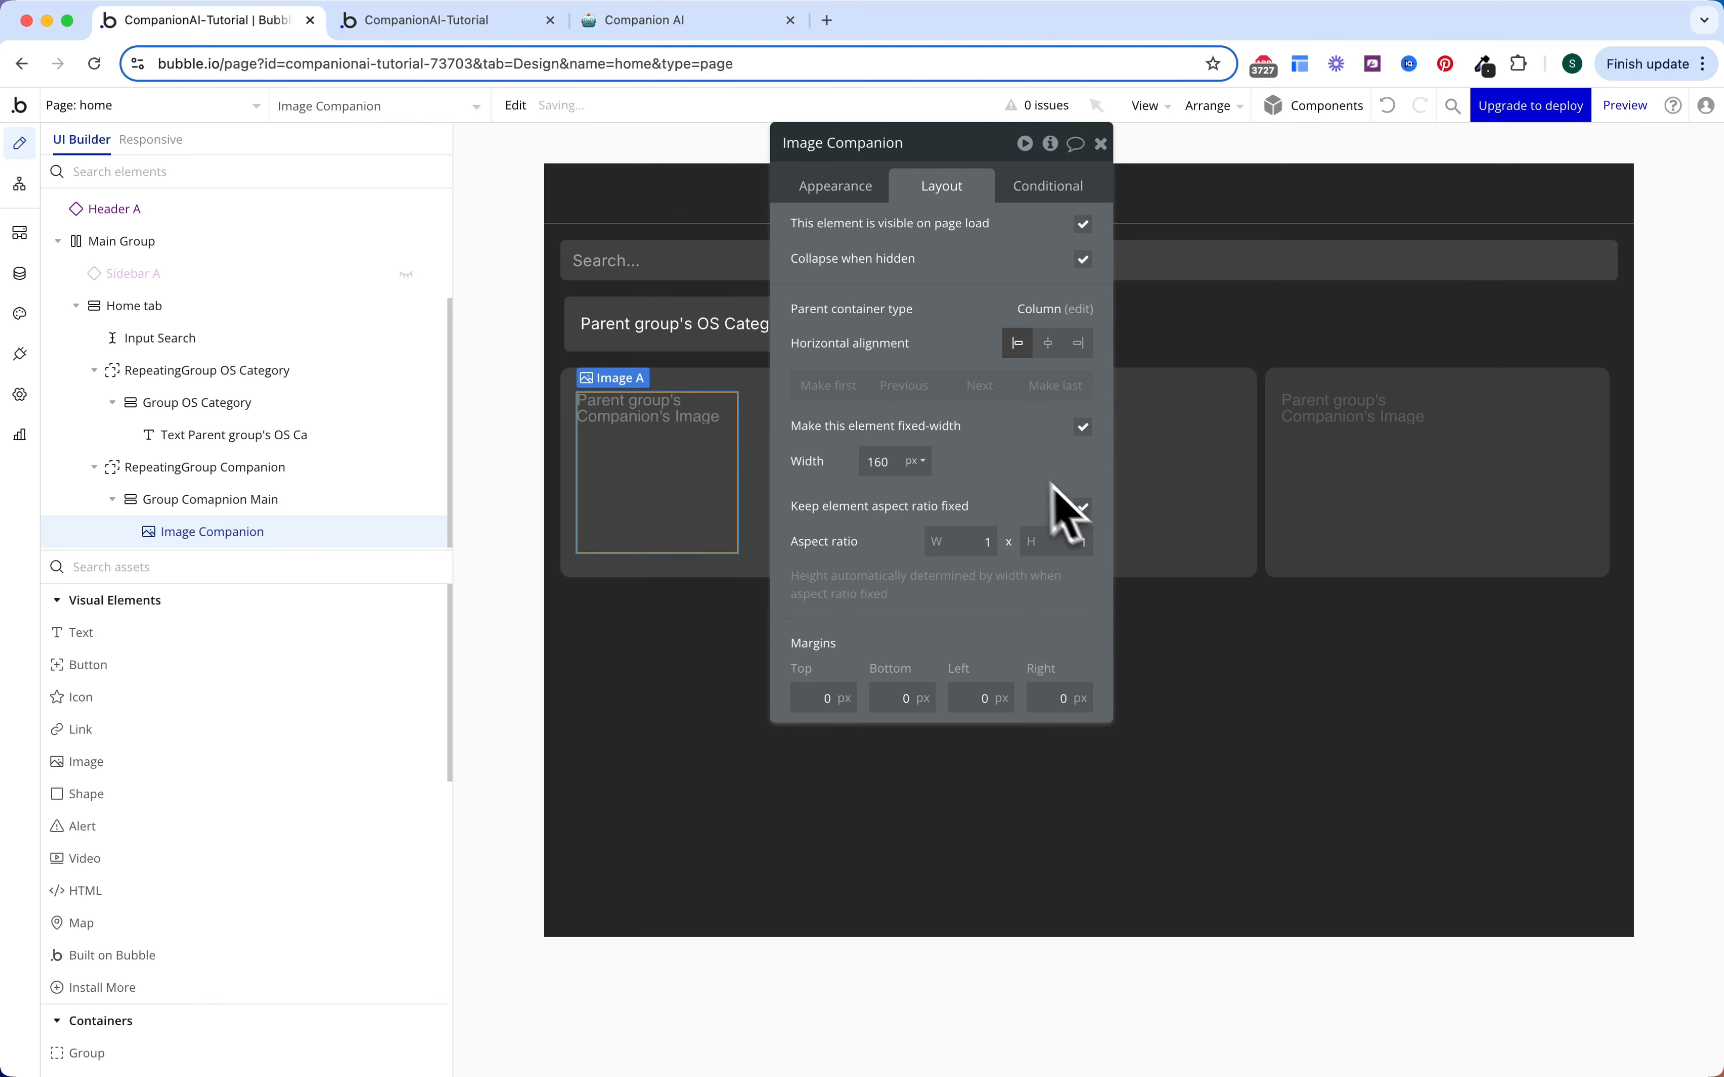
click(1049, 344)
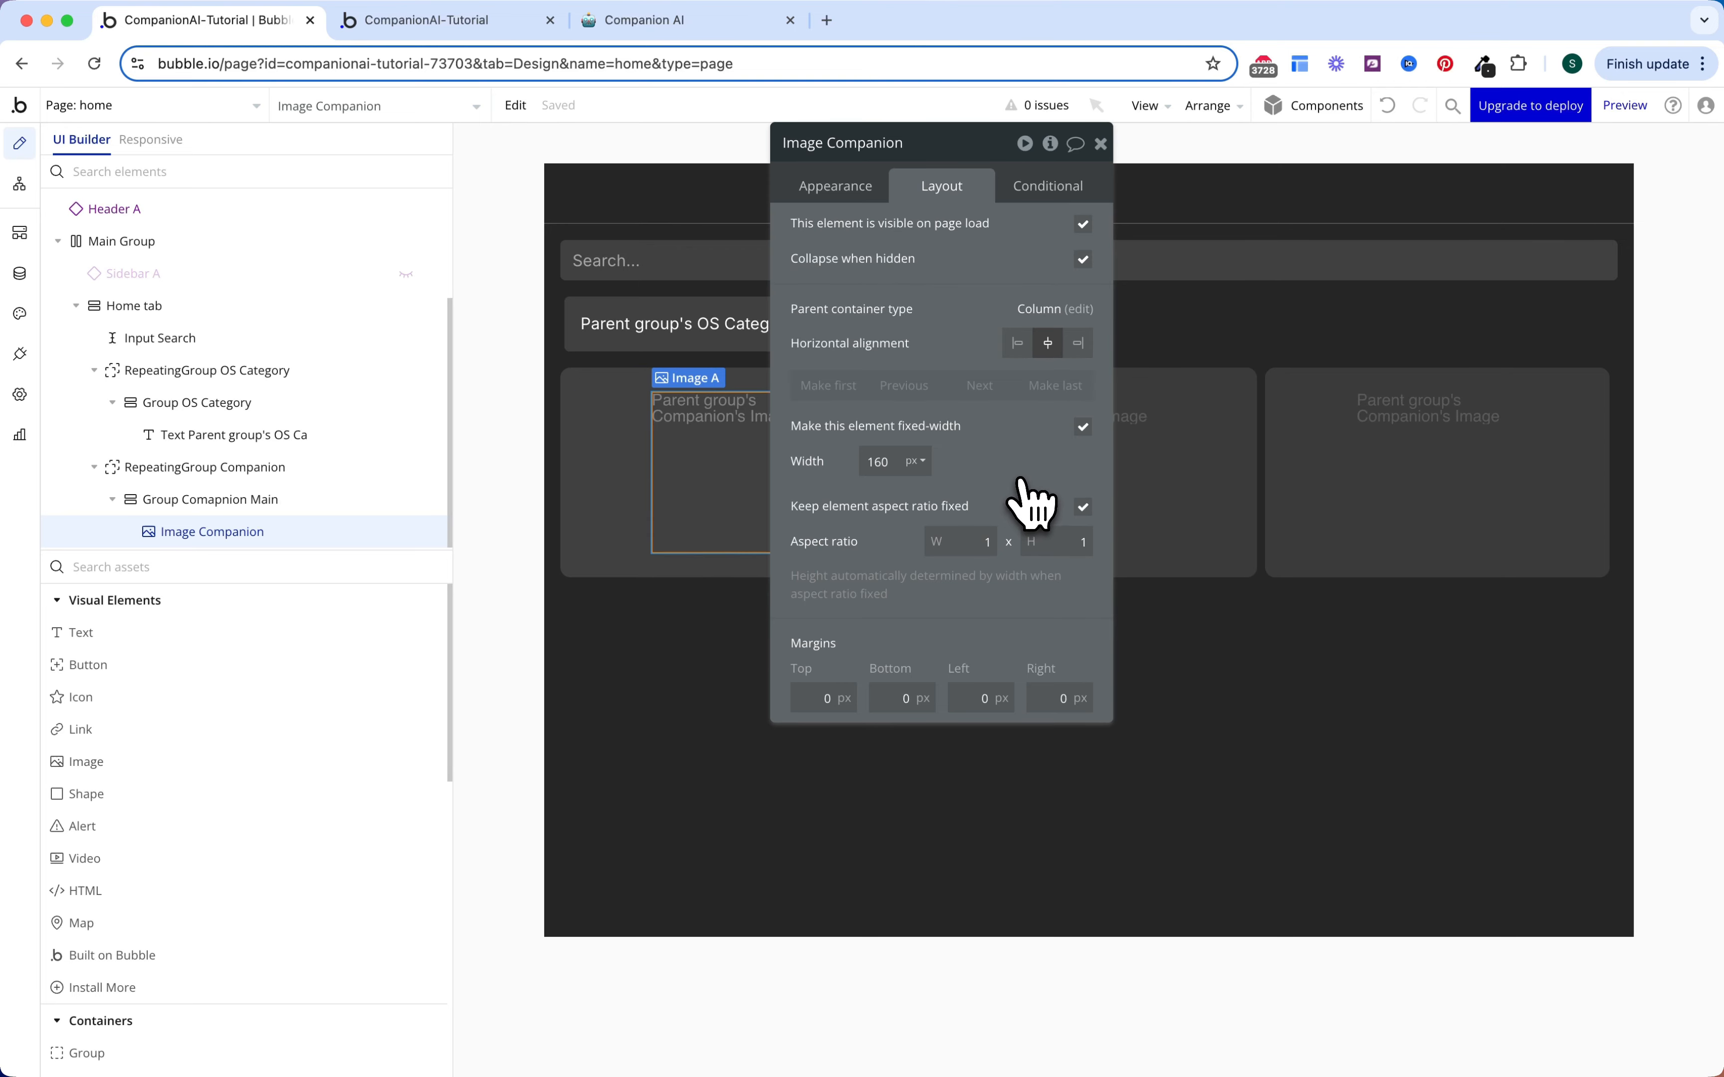
click(373, 638)
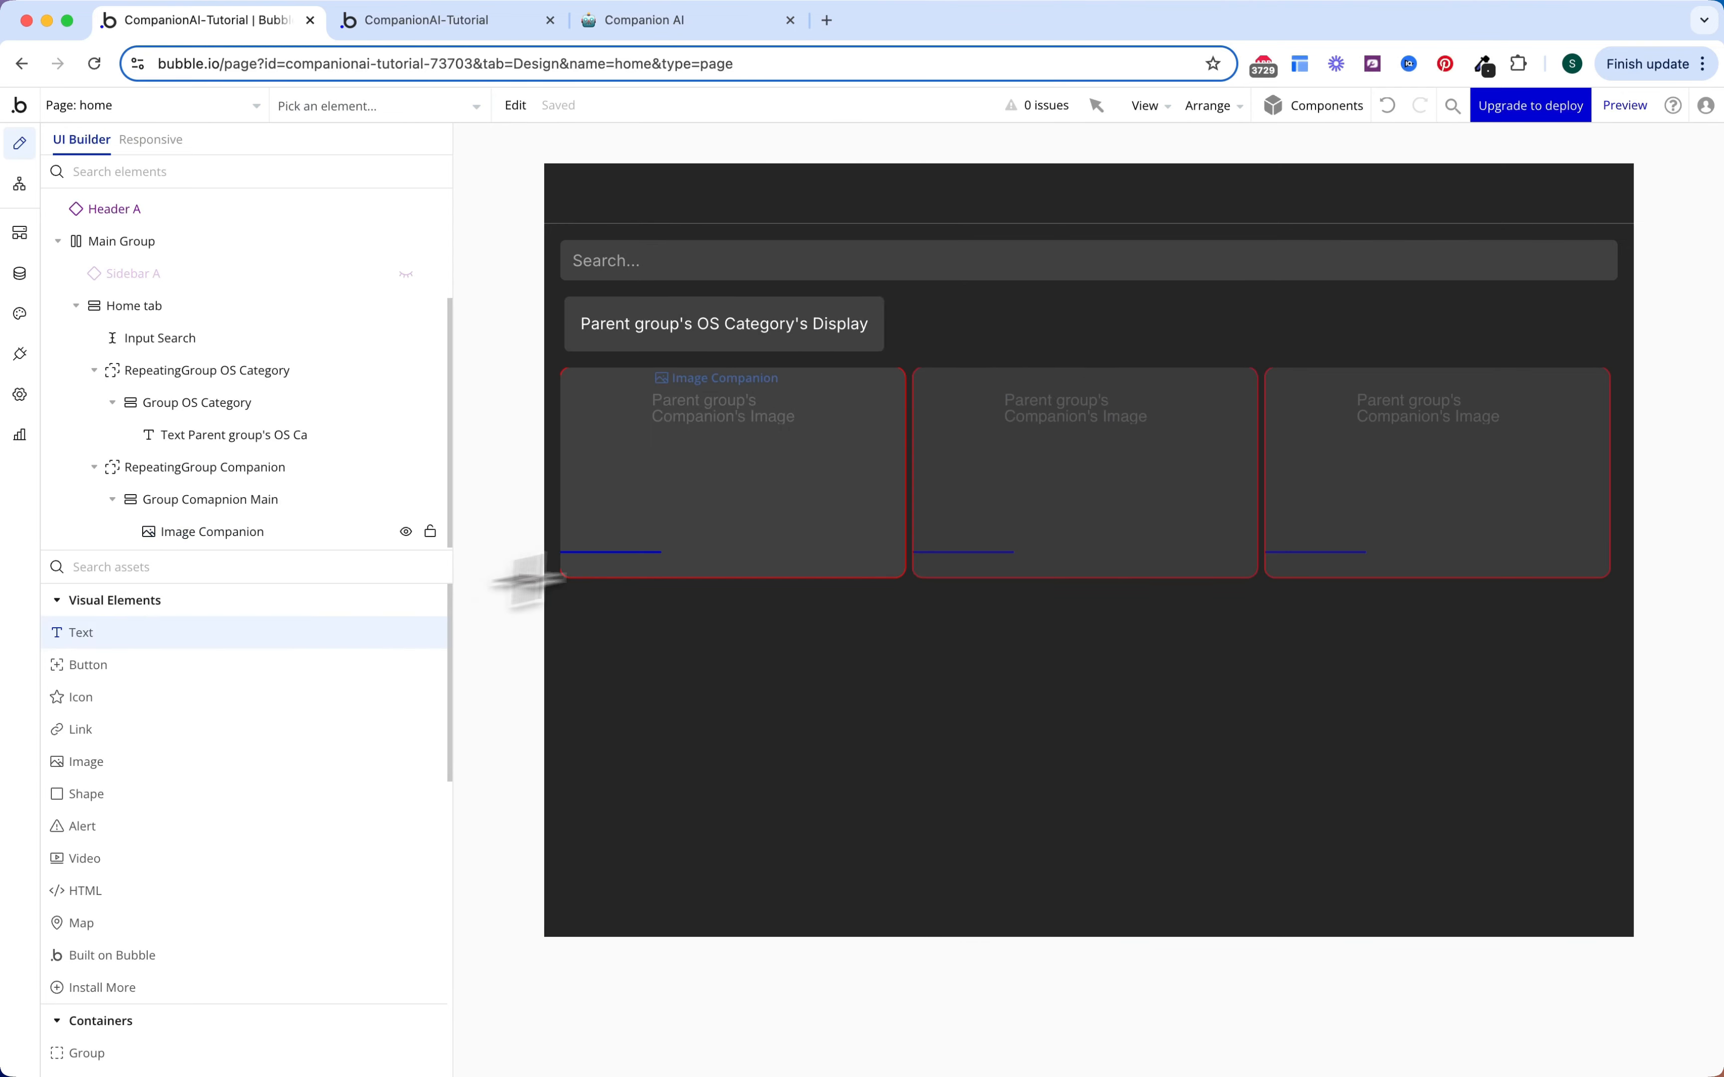
click(753, 552)
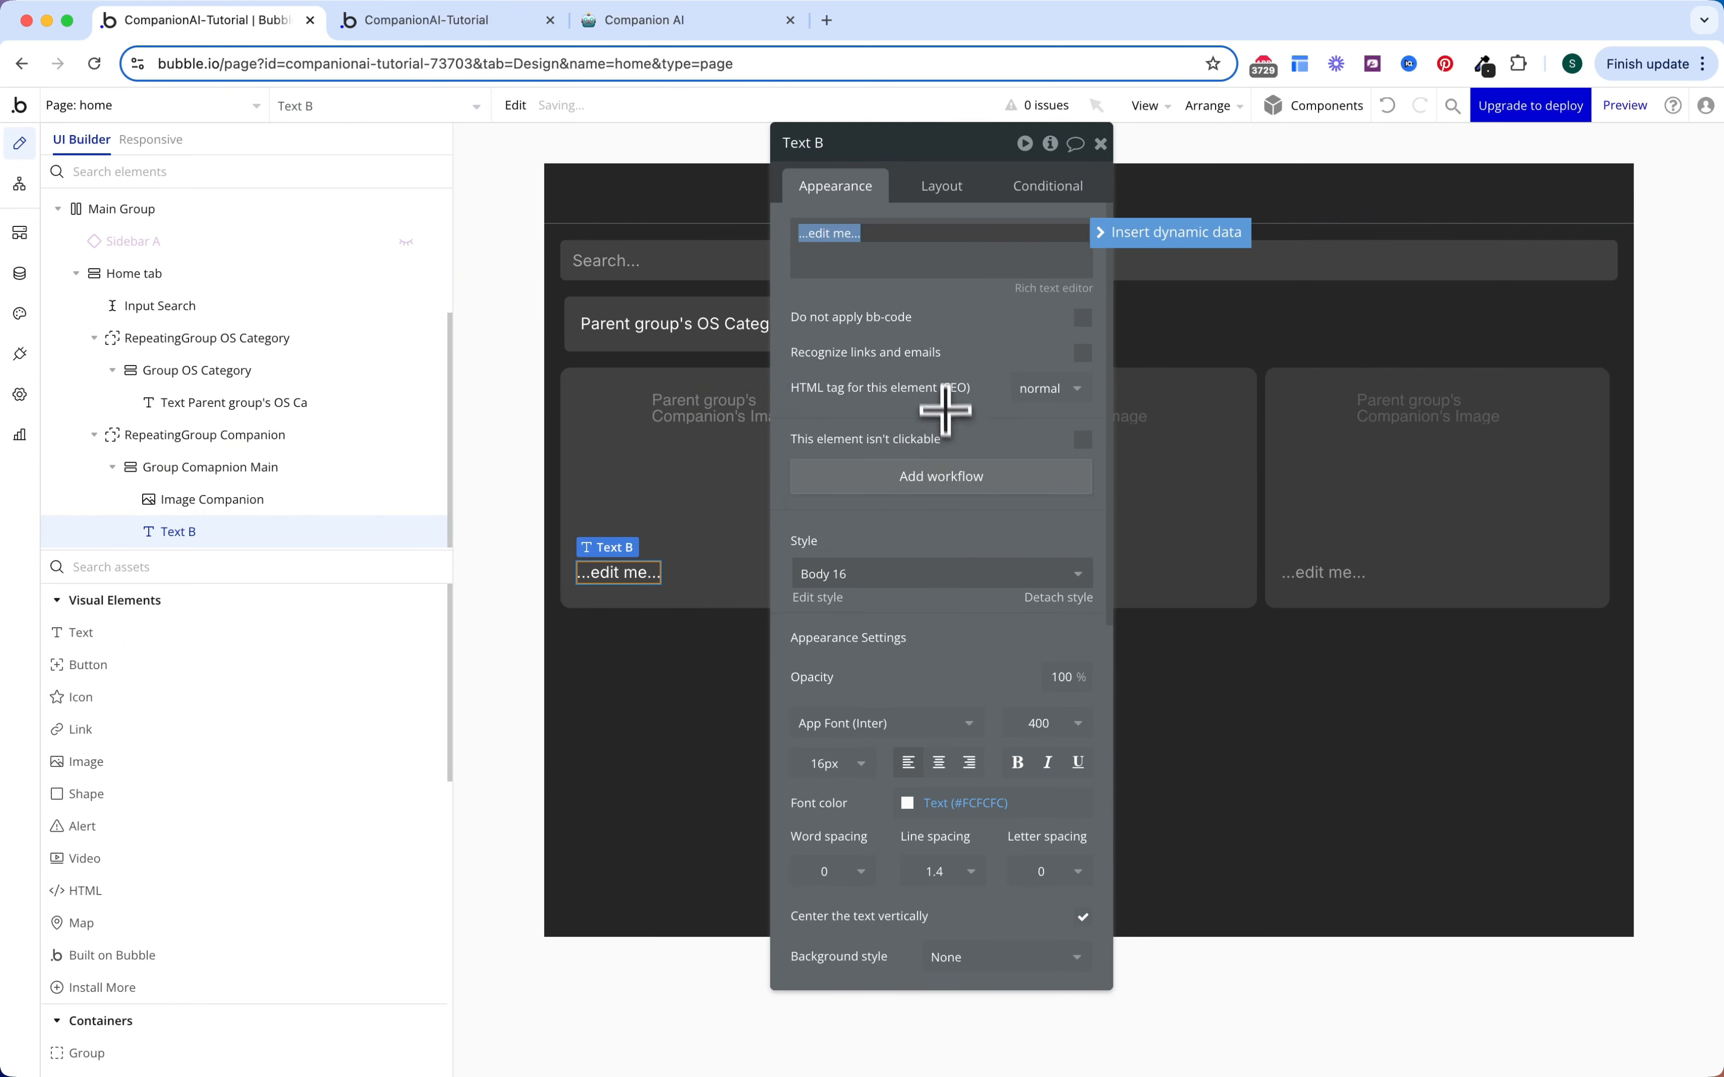
Step: Set the text to the parent group's Companion's Name, bold, in Gray 40
click(1109, 232)
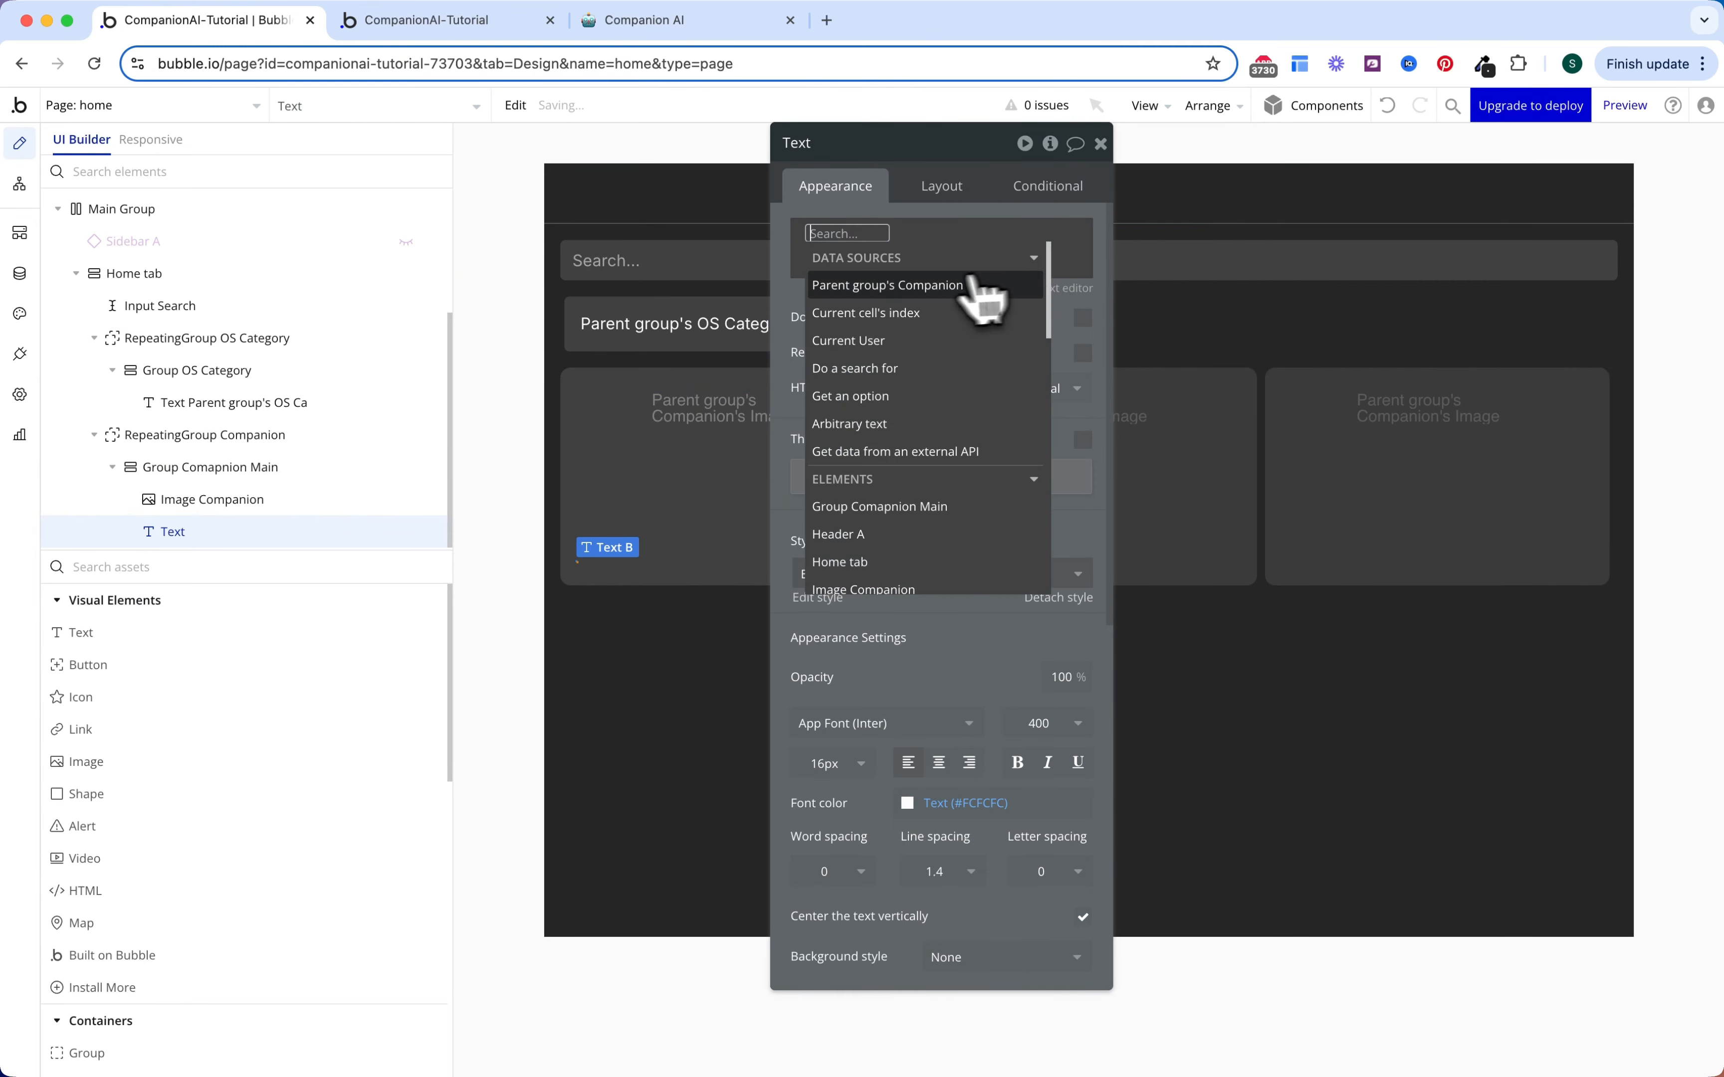
click(979, 289)
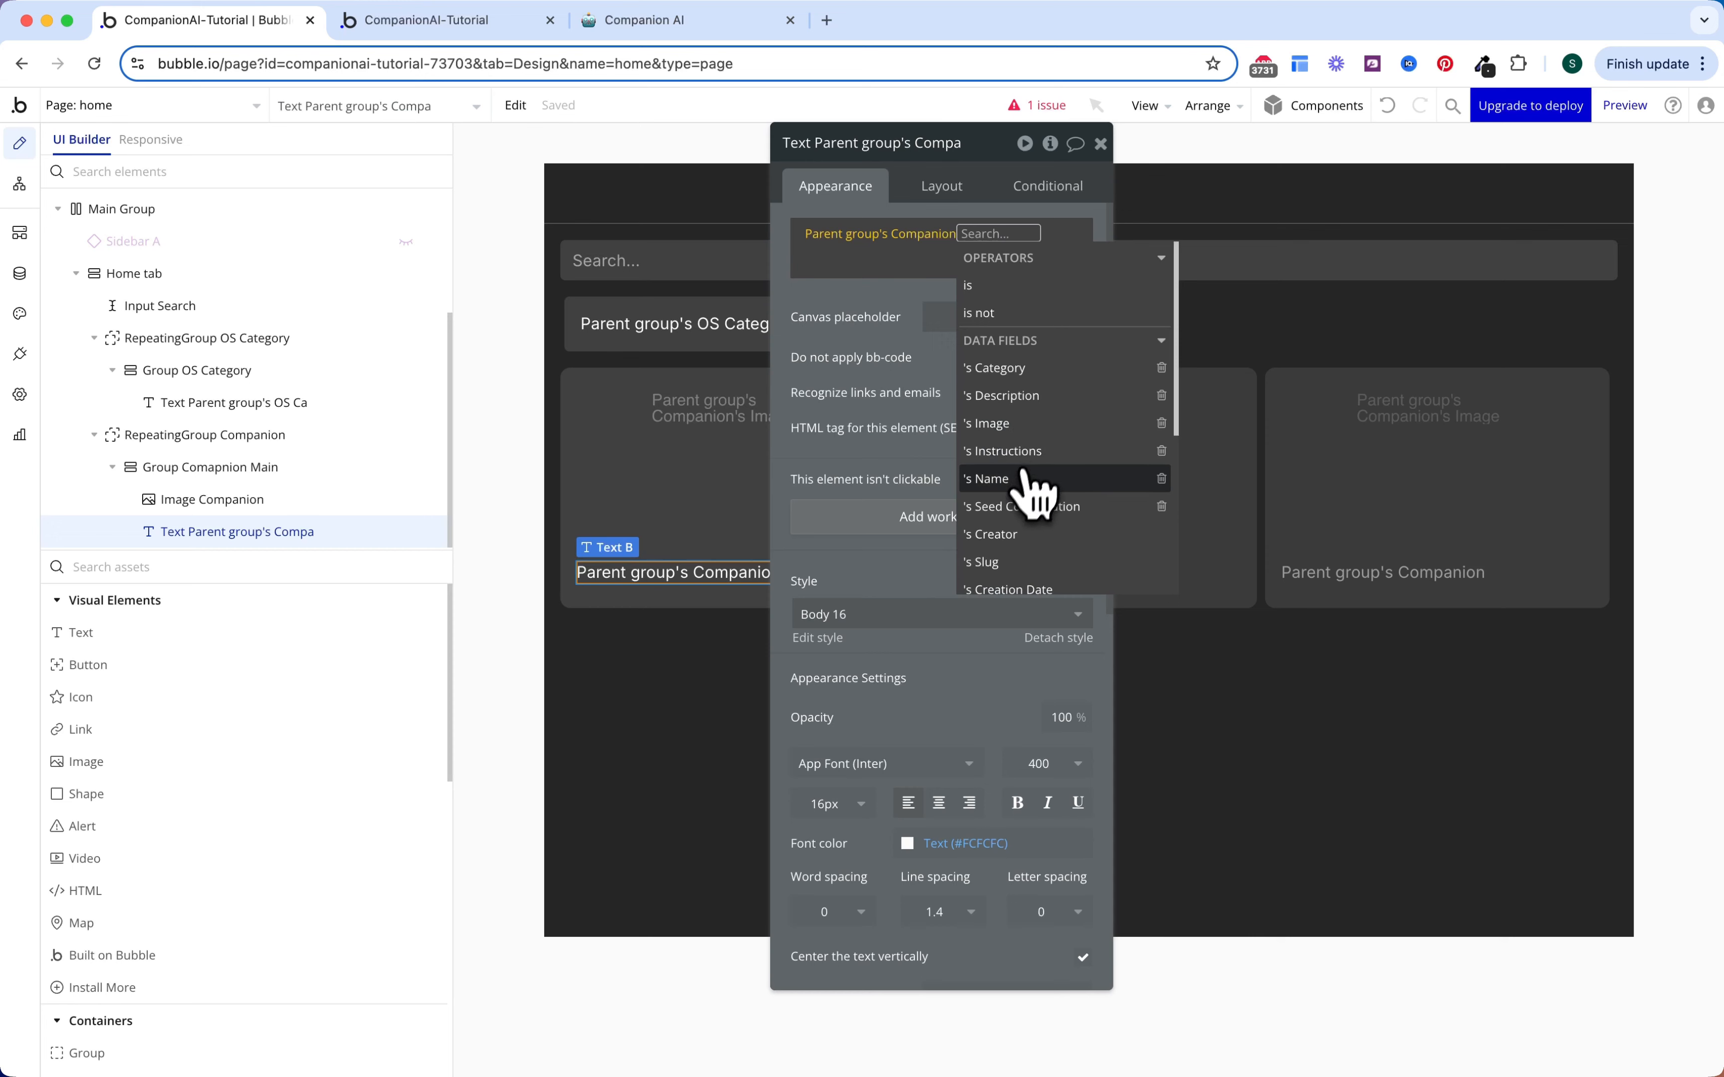
click(1012, 479)
click(866, 325)
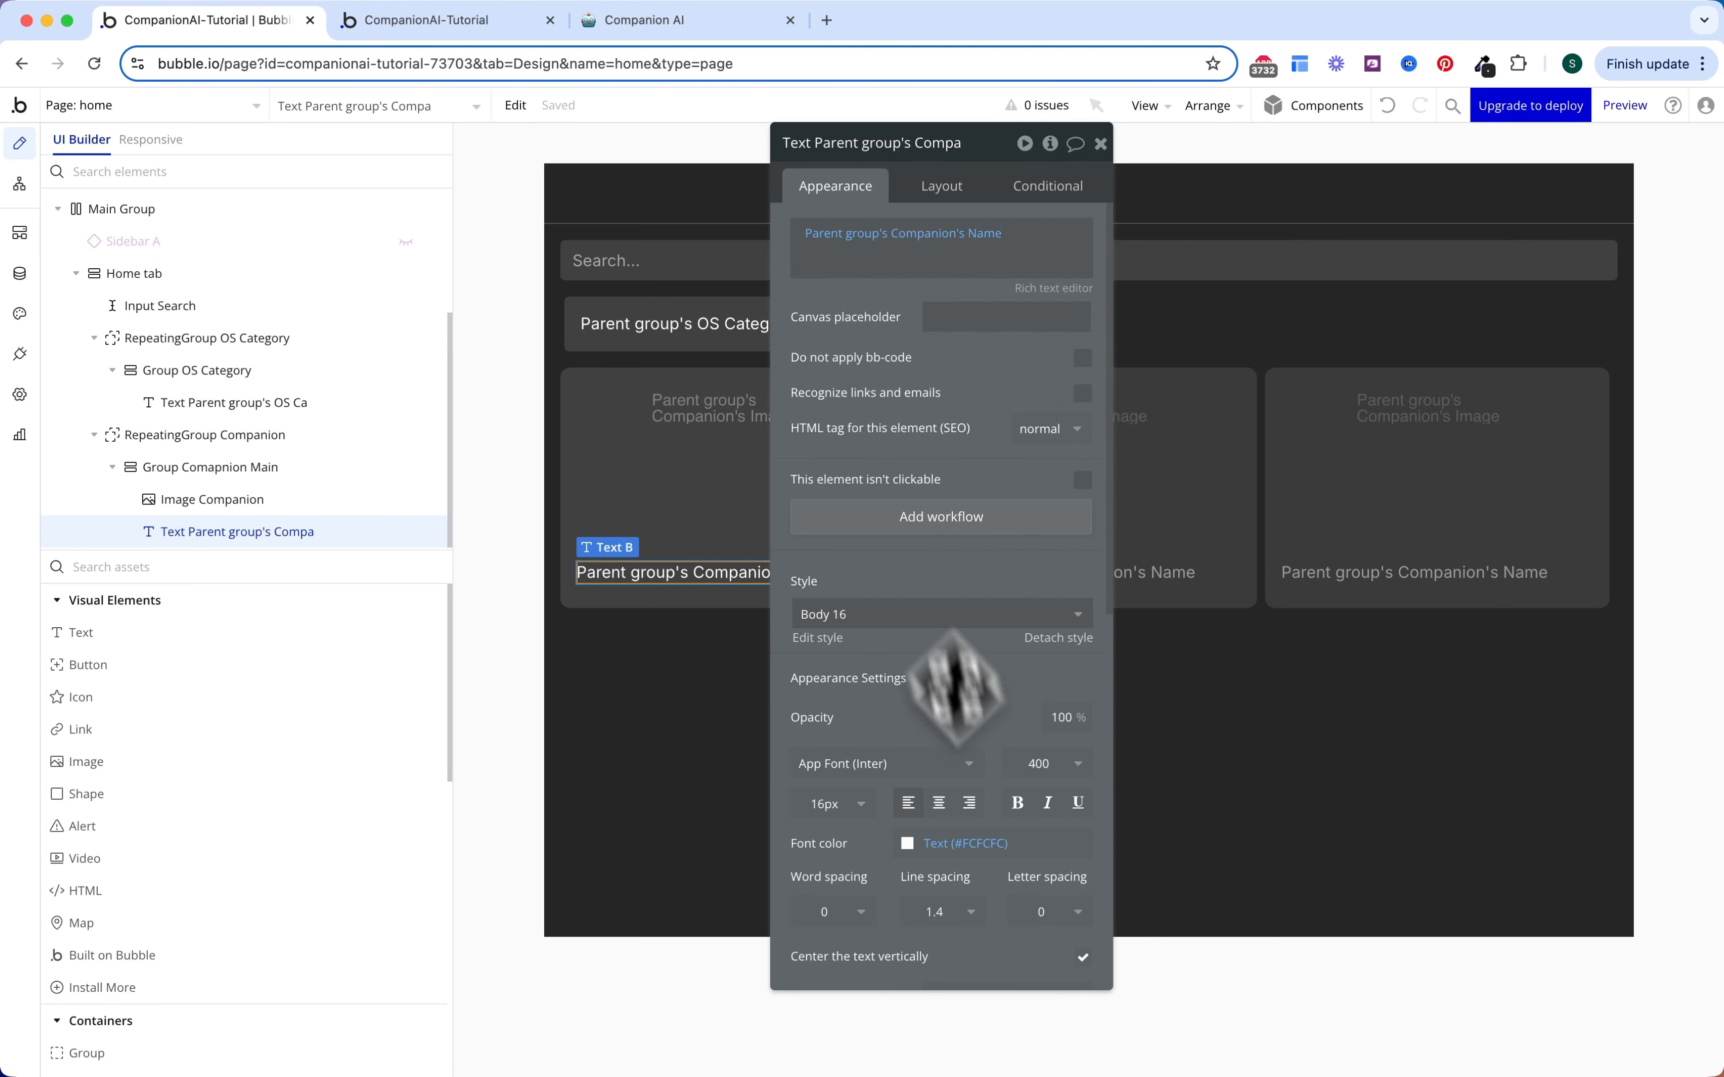
click(1018, 803)
click(996, 843)
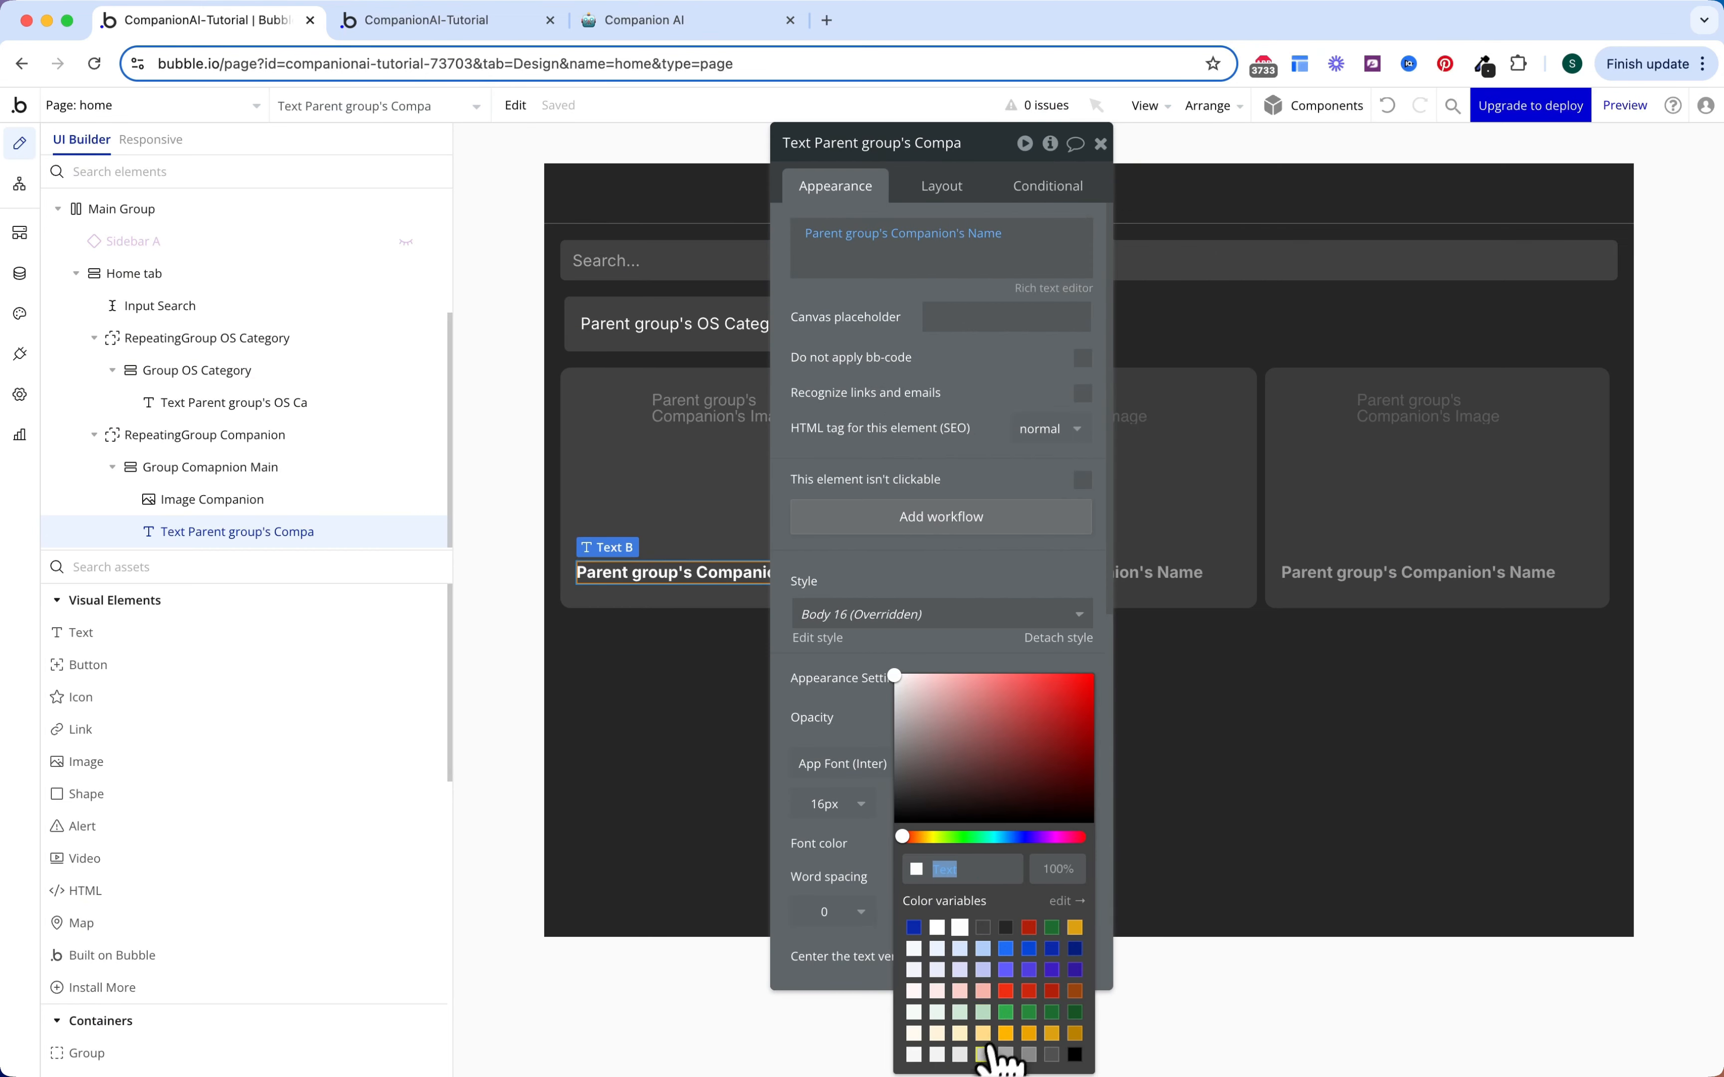
click(984, 1055)
click(862, 730)
Step: Give the name text an 8 px top margin and centre it horizontally
scroll(880, 730, down, 1)
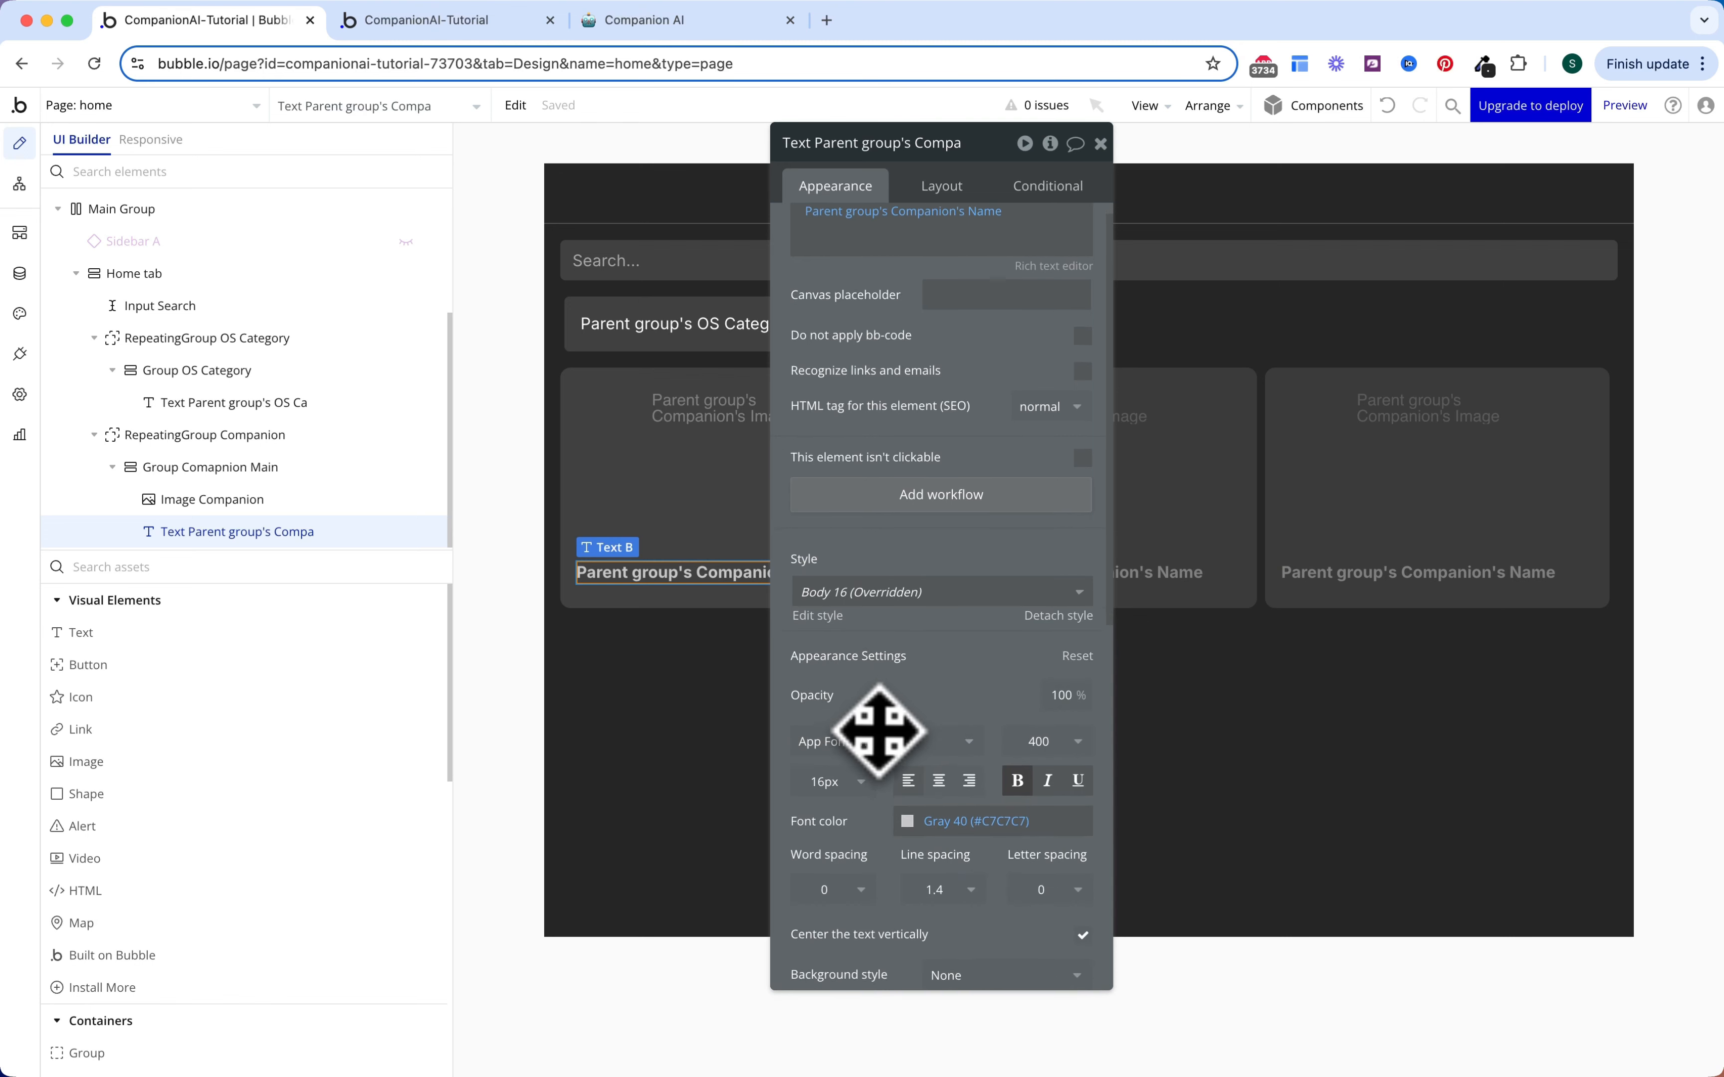
scroll(880, 731, down, 3)
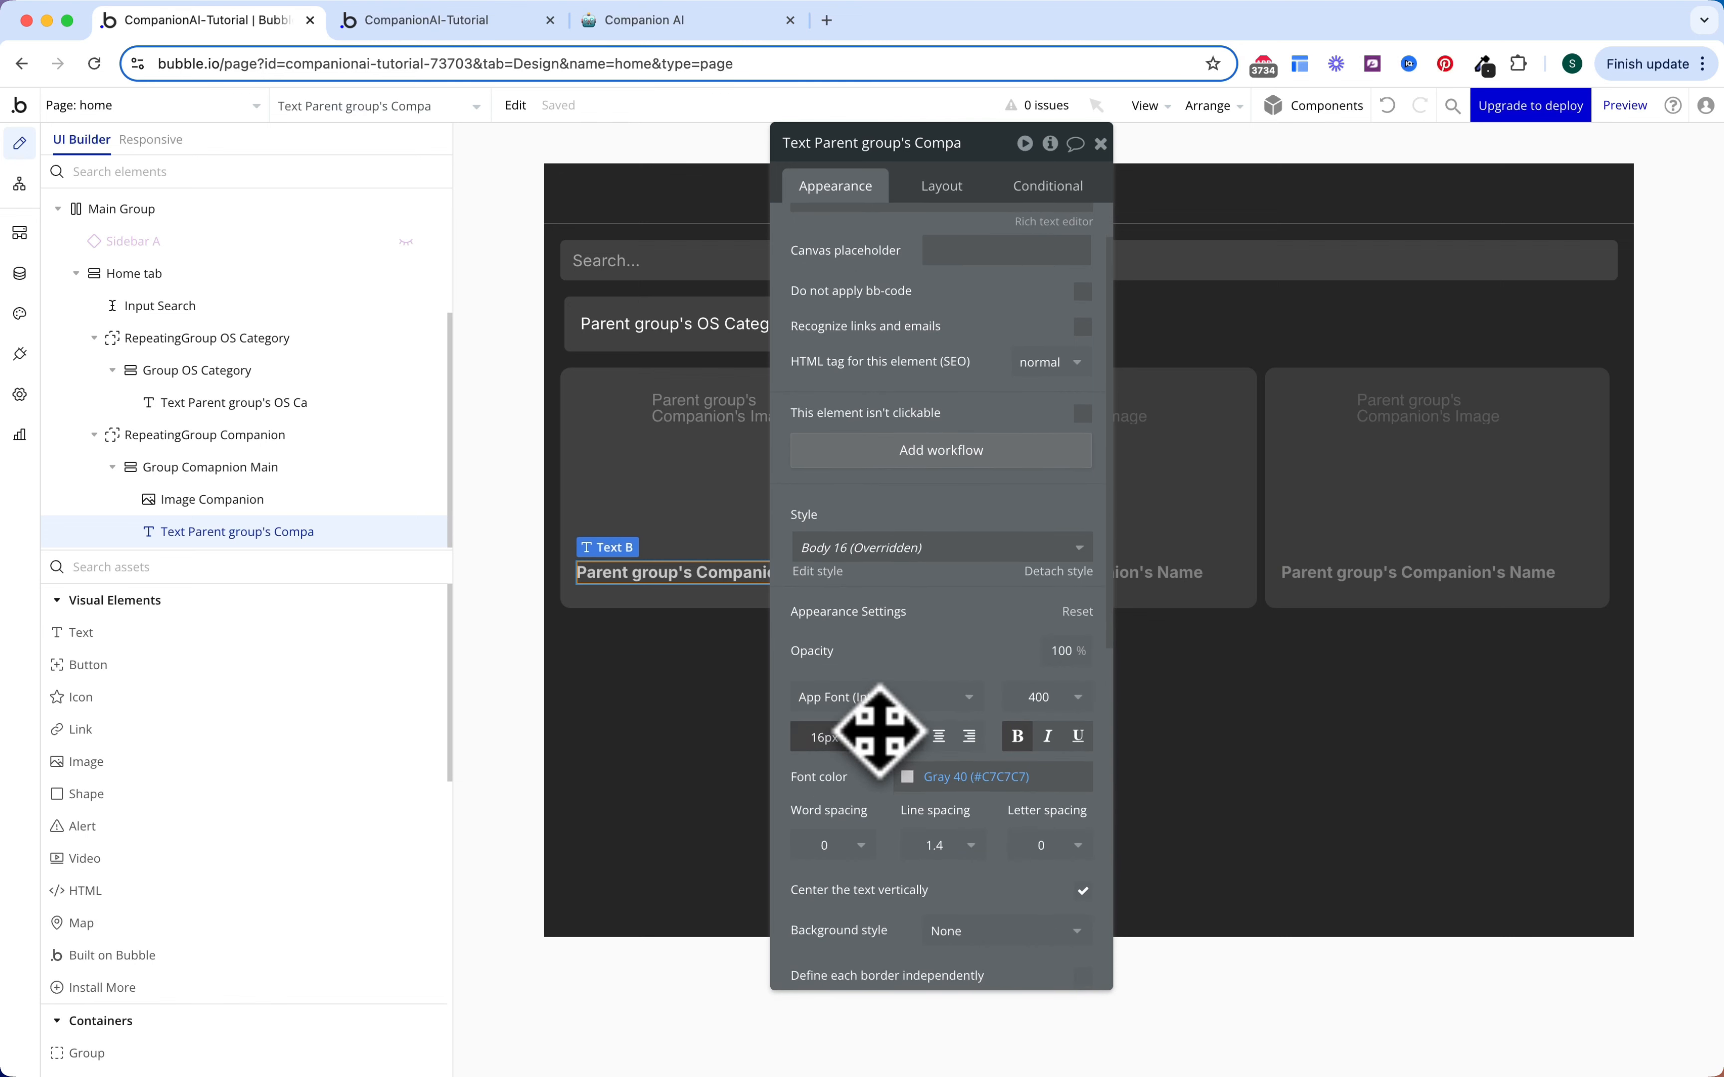
click(942, 187)
click(817, 725)
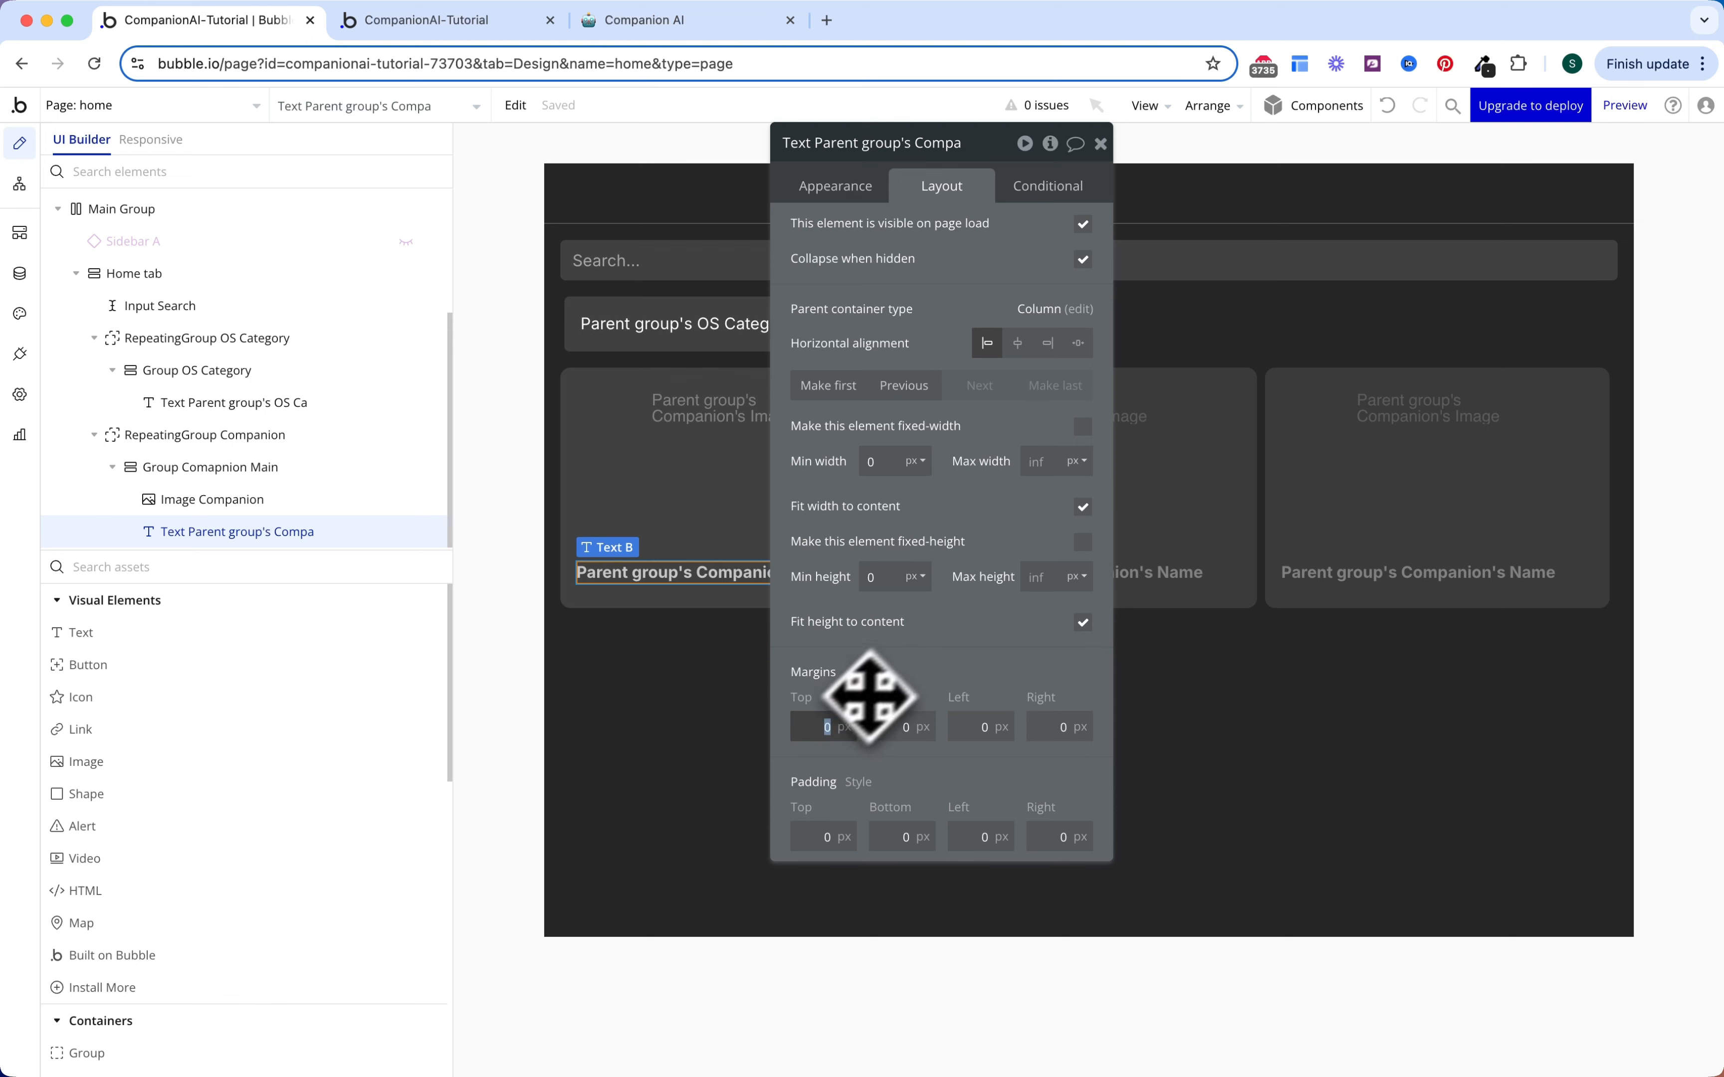
text(8)
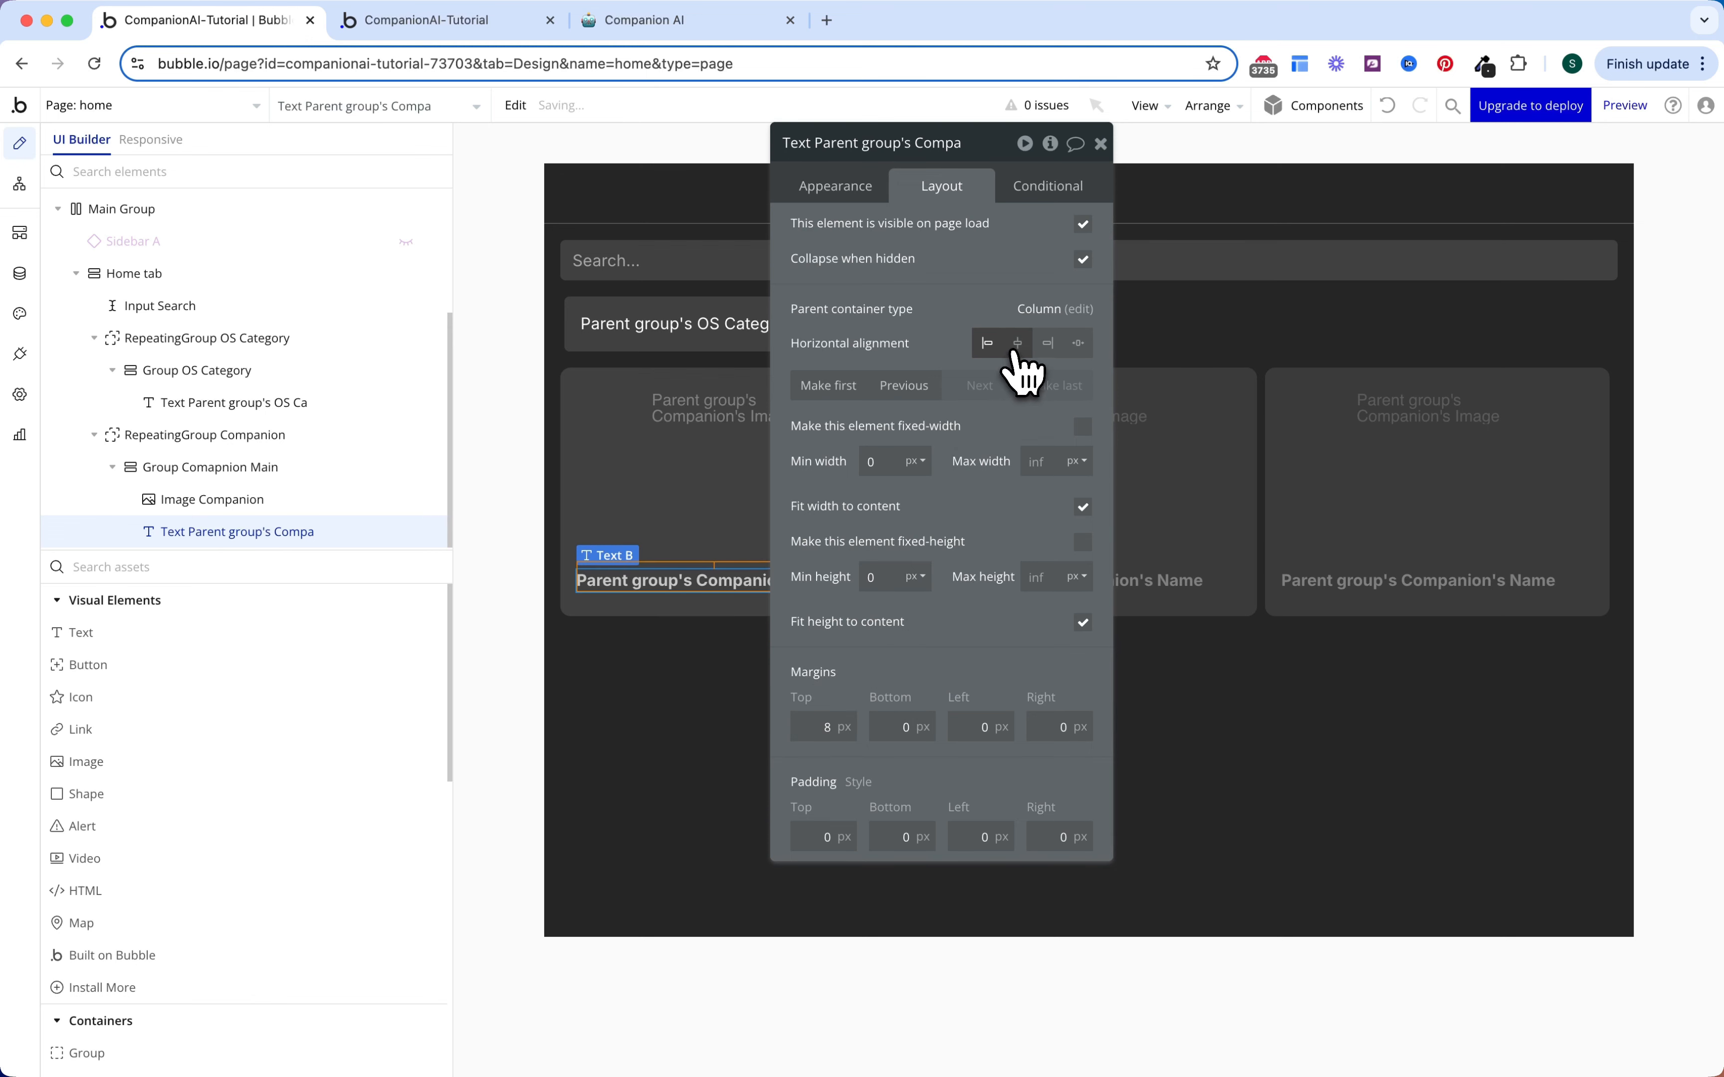
click(1017, 344)
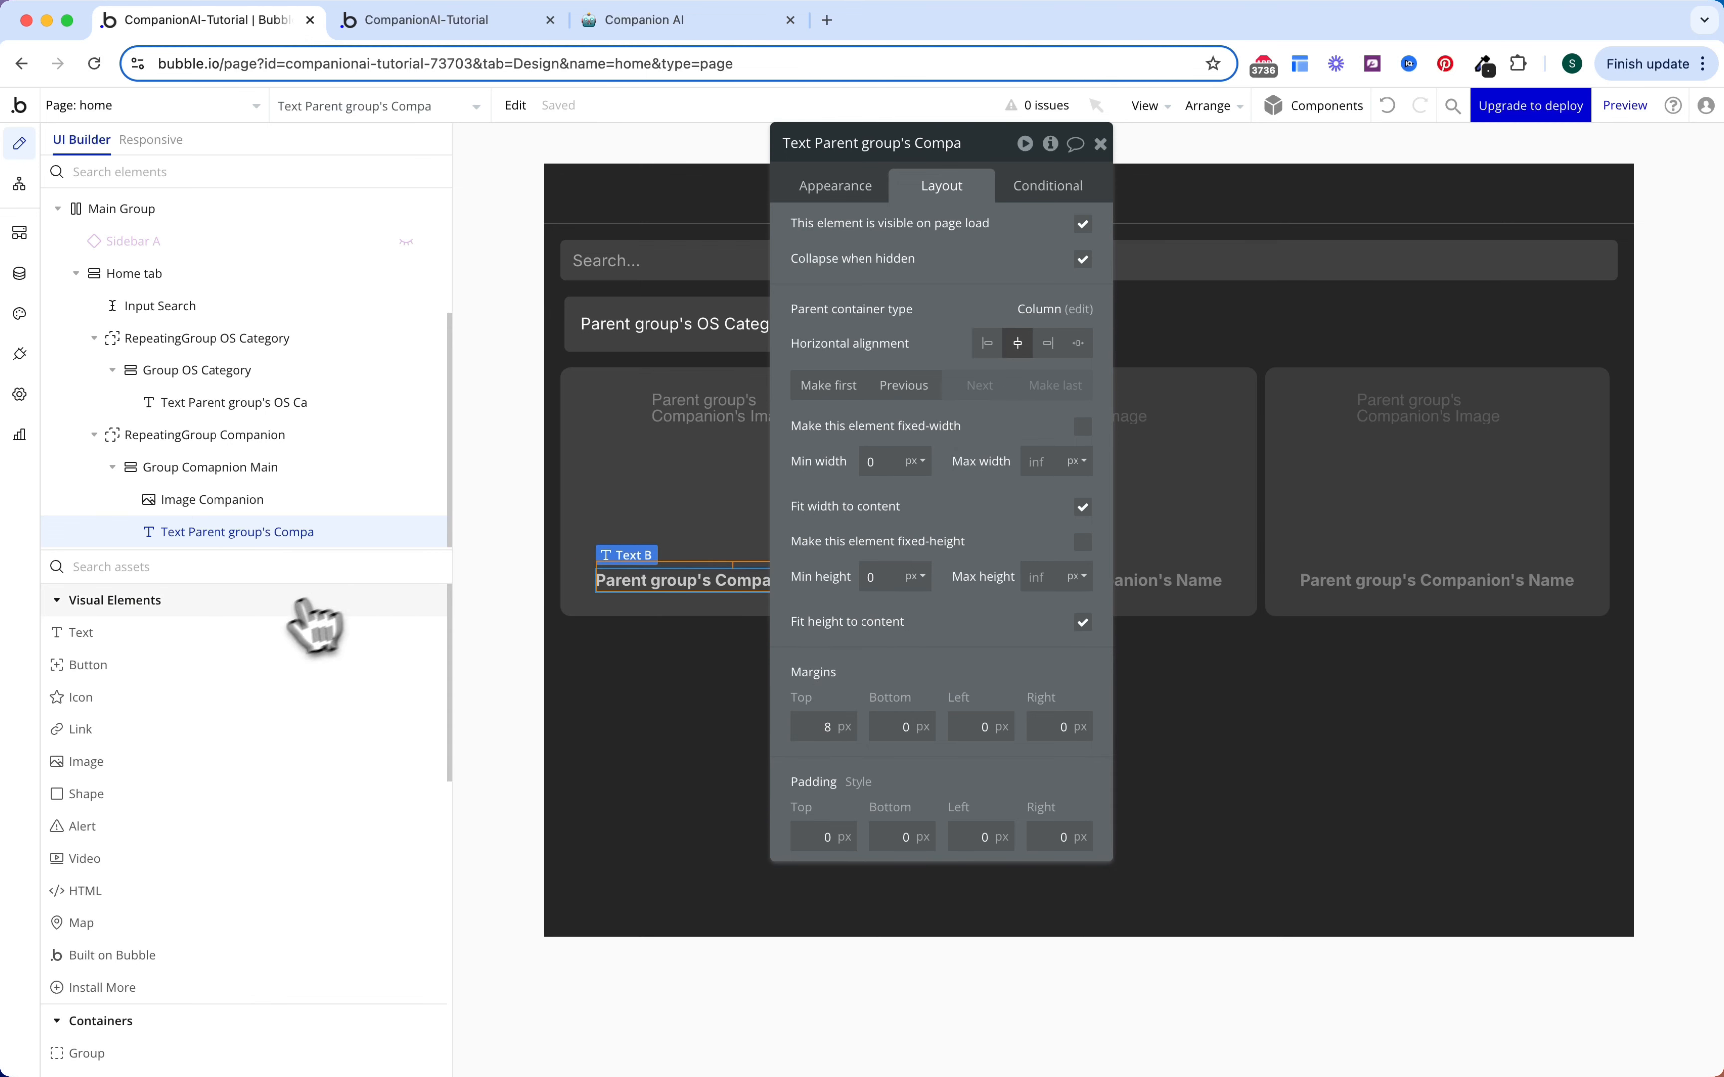
Step: Add a second text showing the parent group's Companion's Description
drag(271, 636, 727, 590)
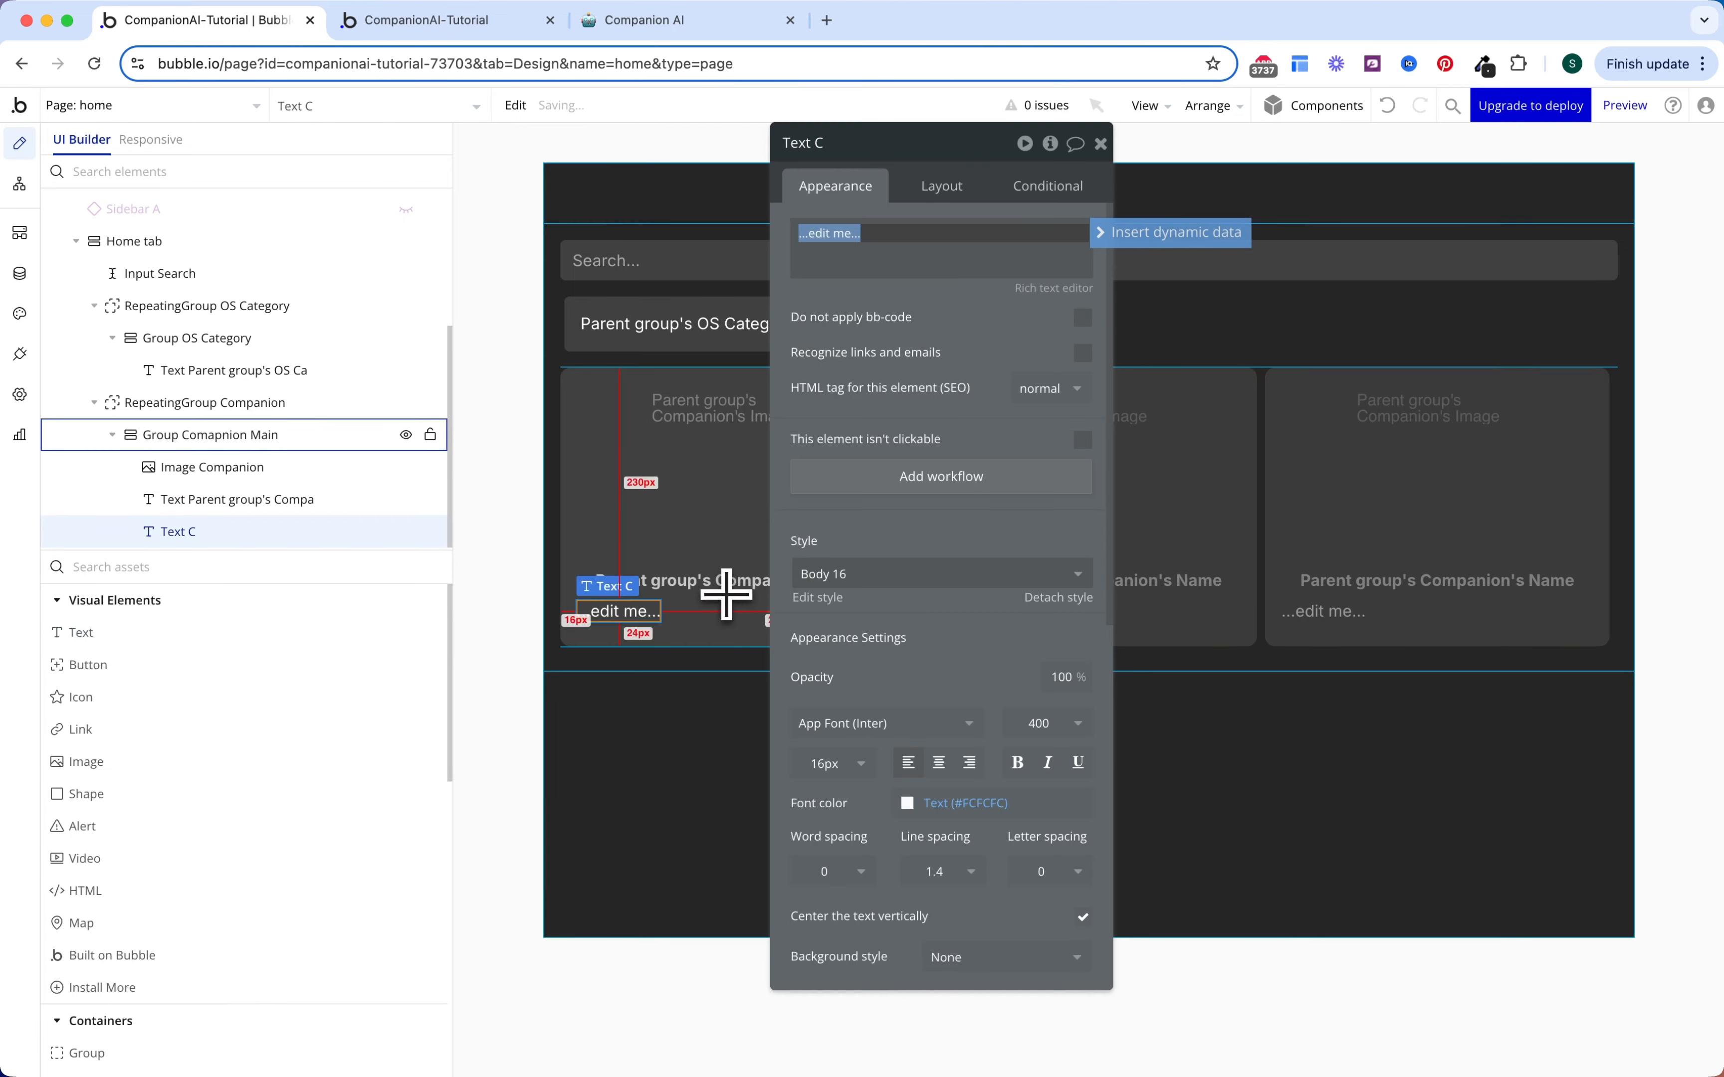
click(1111, 232)
click(938, 280)
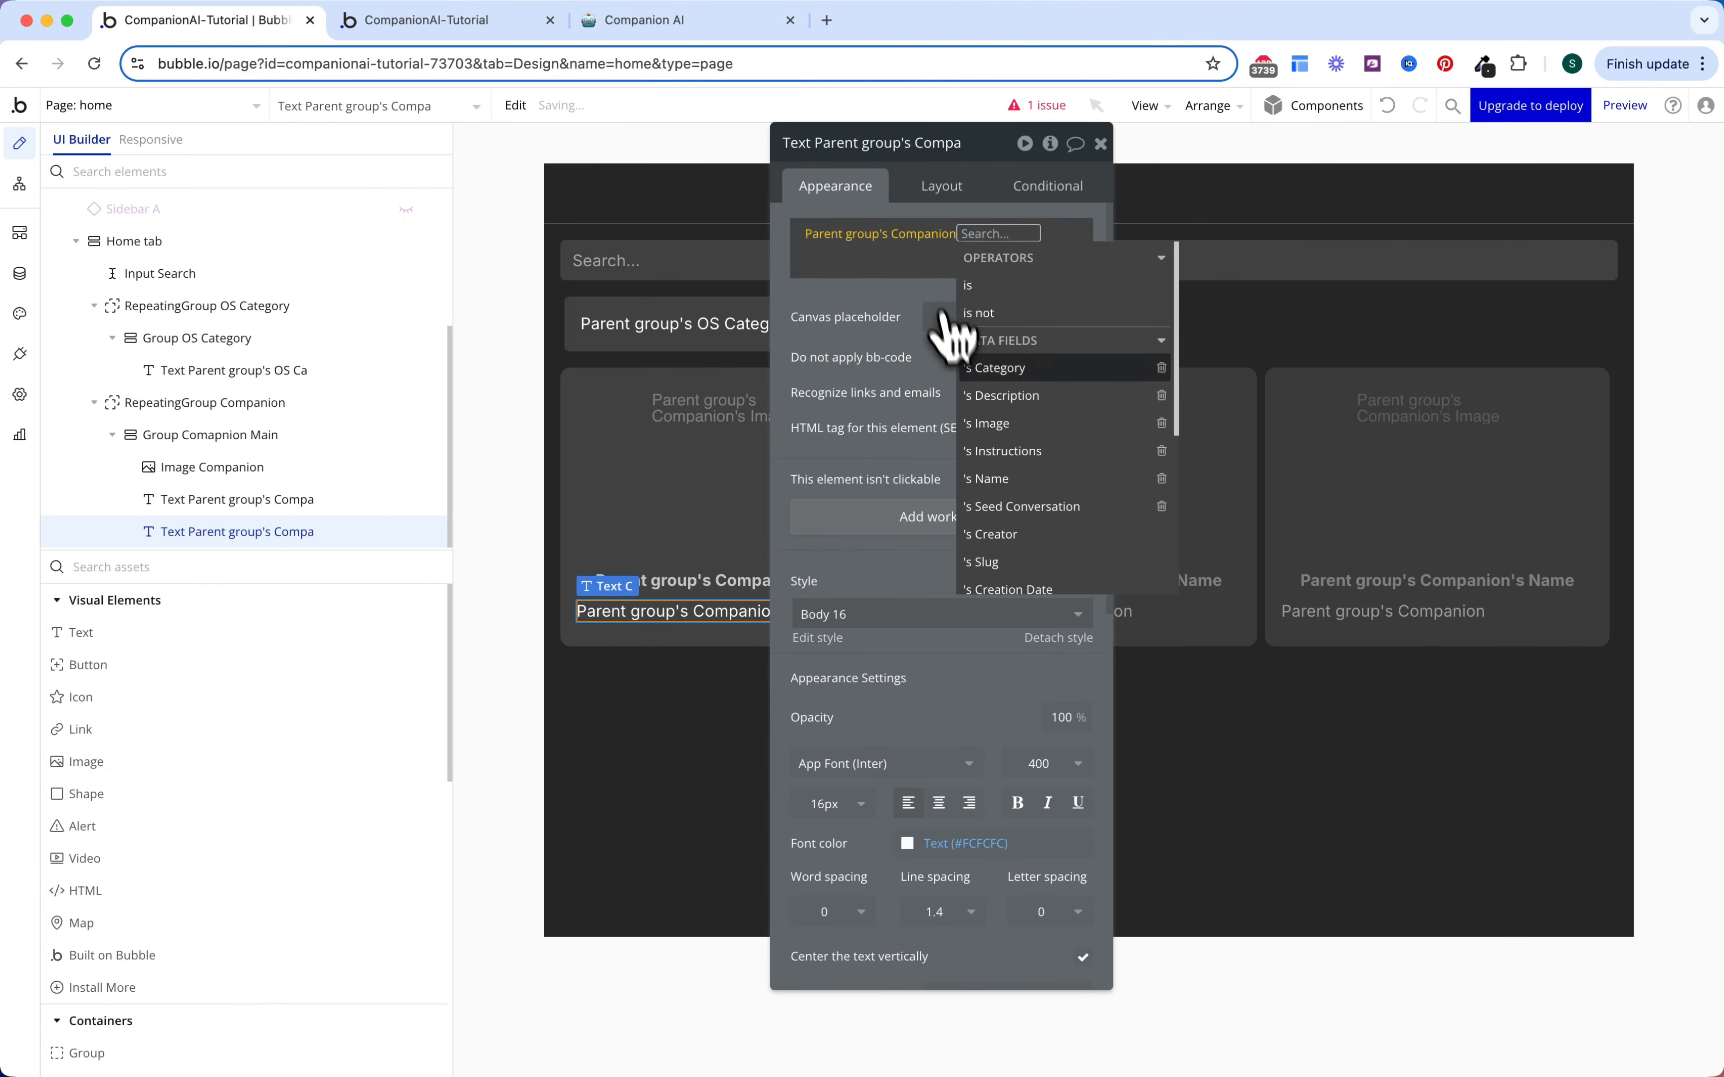
click(1031, 396)
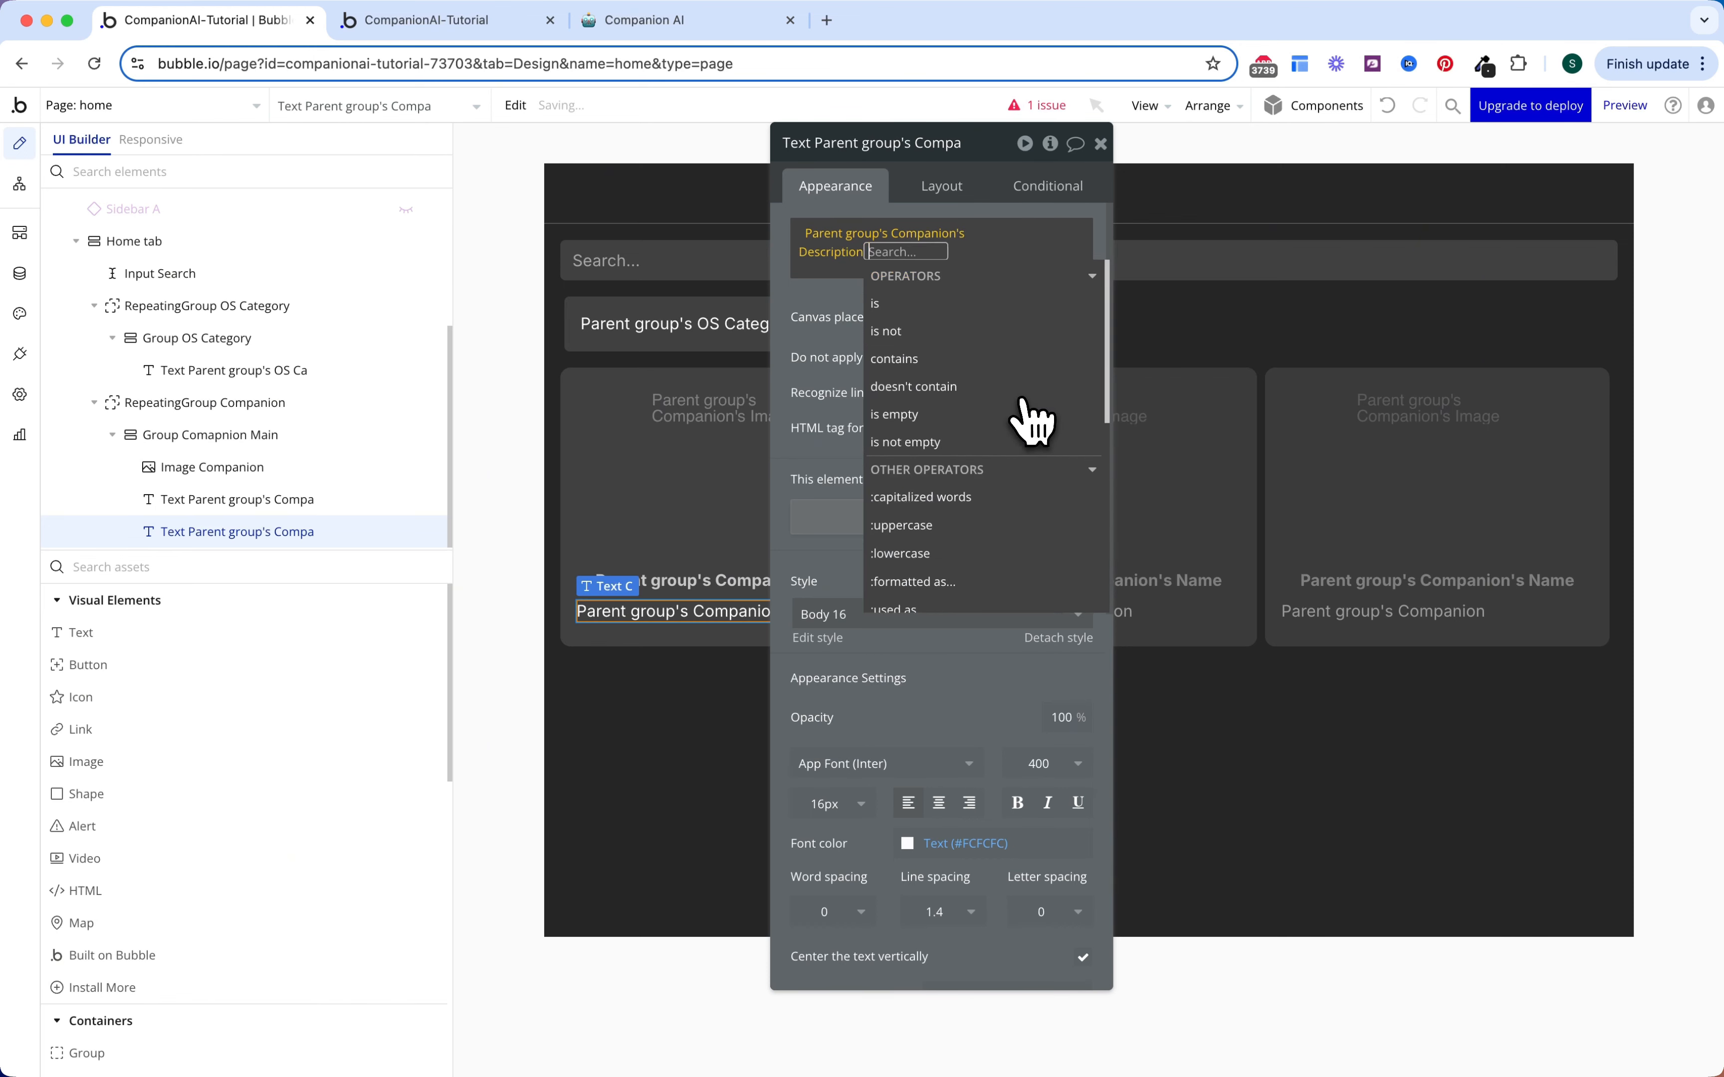
click(885, 551)
Step: Style the description at 12px, Gray 60, weight 500, centred horizontally
scroll(876, 641, down, 3)
click(827, 704)
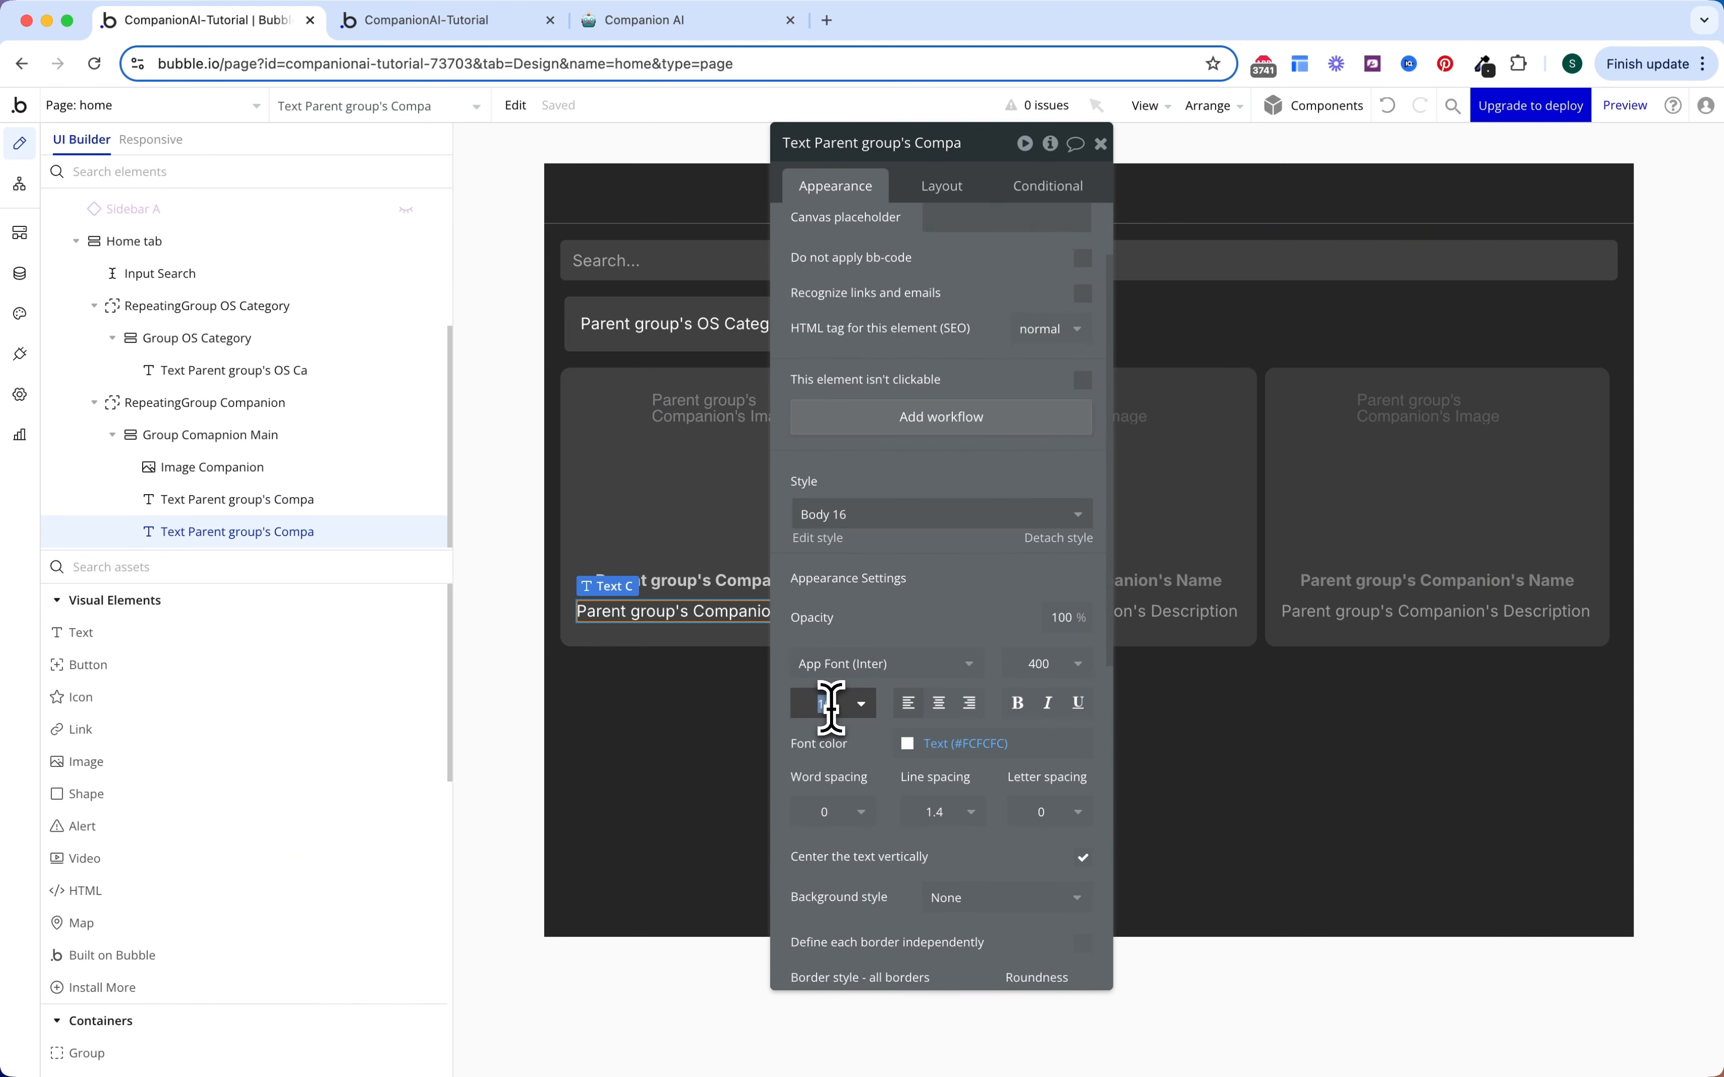
key(Return)
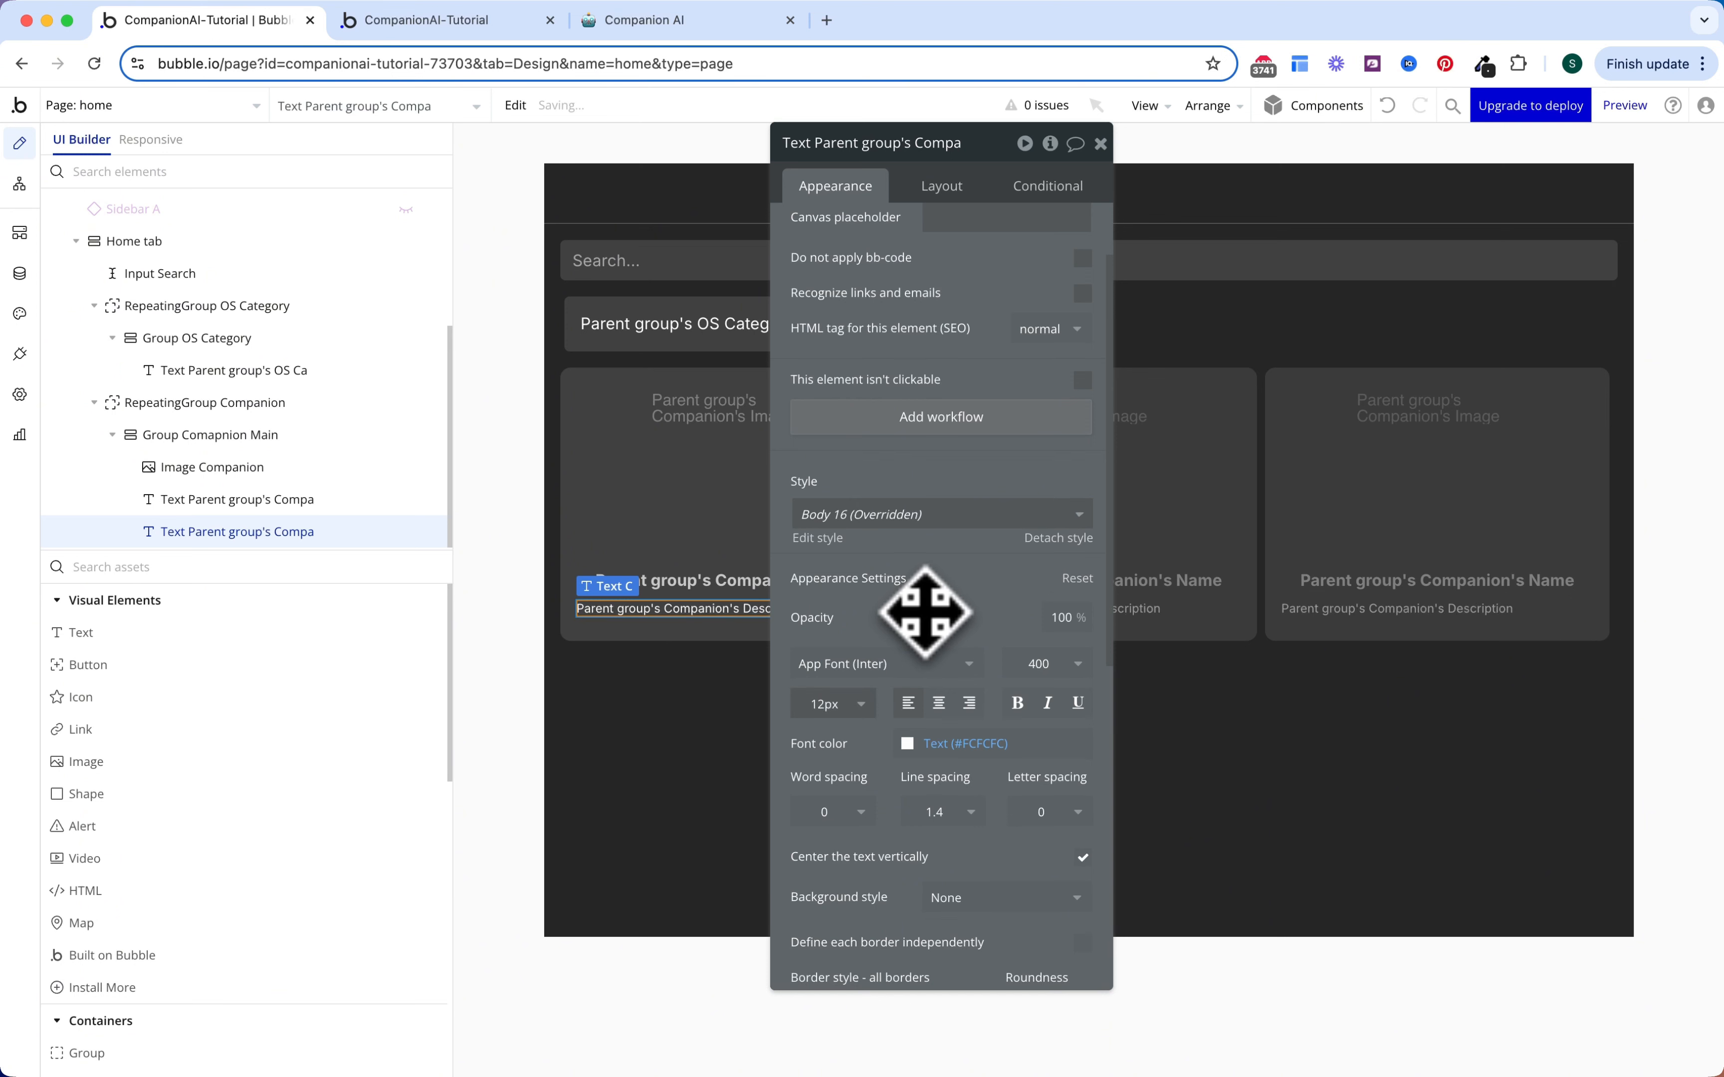
click(975, 744)
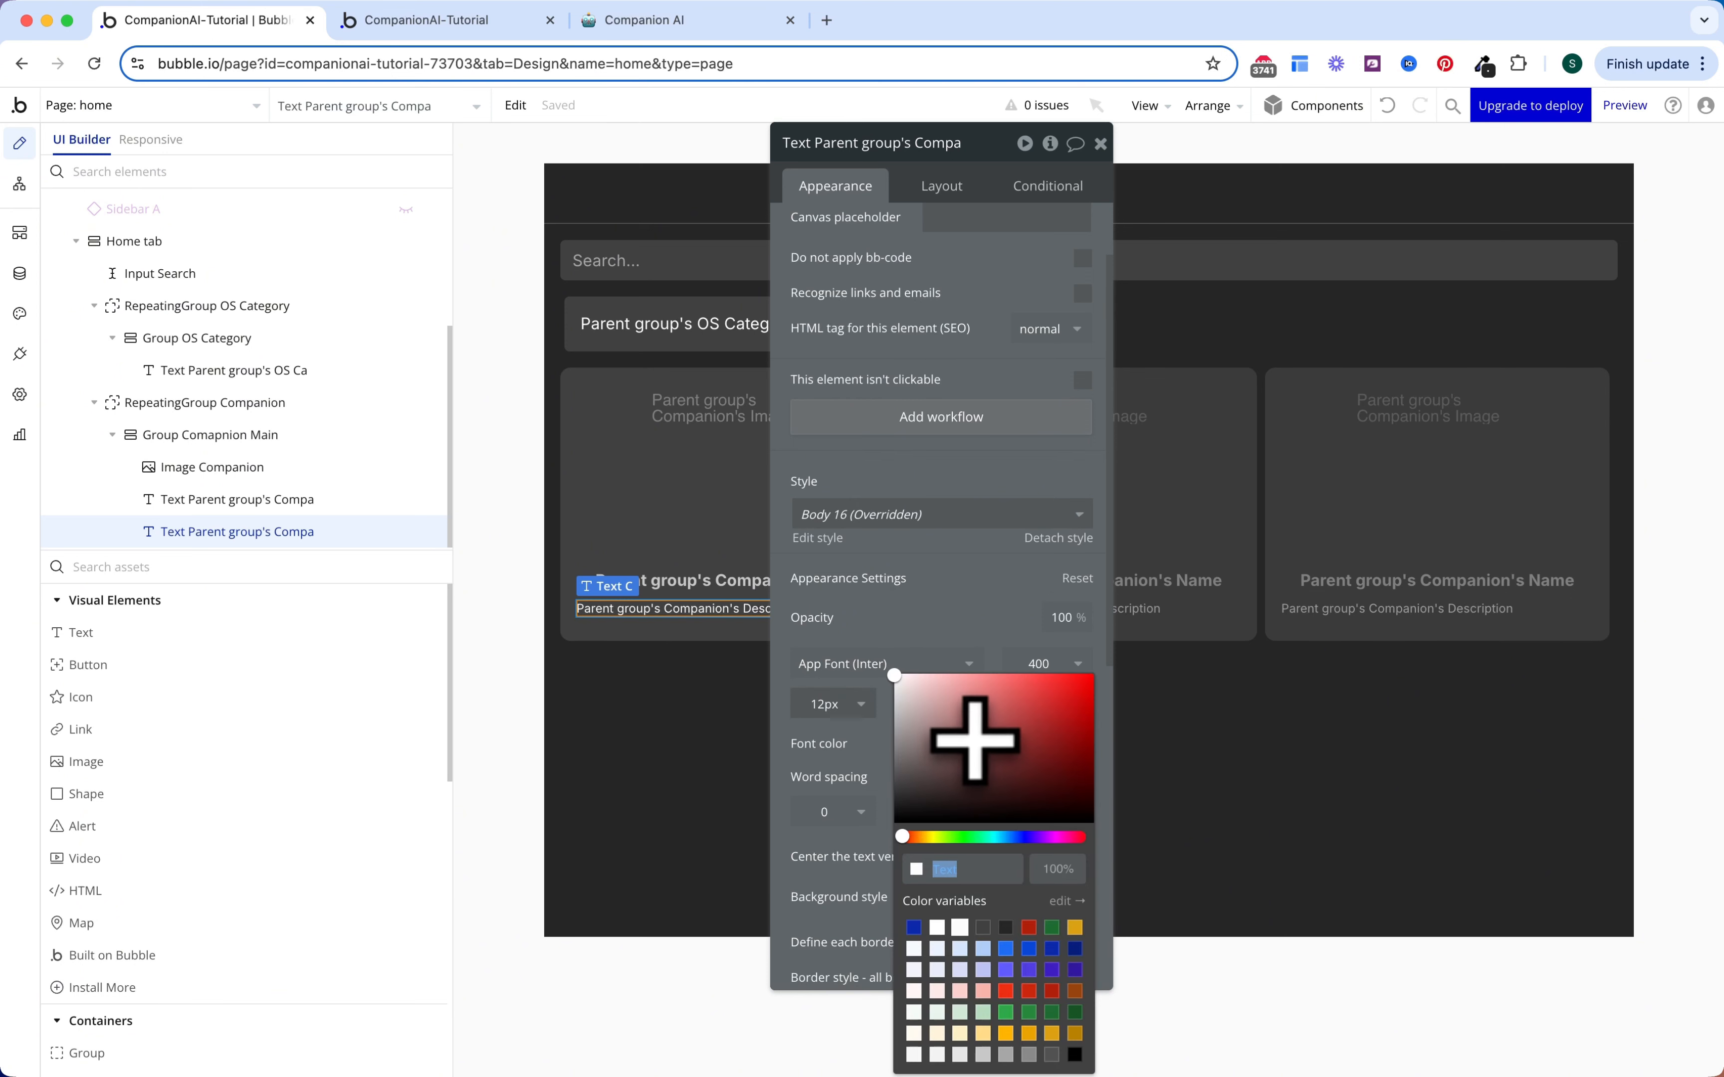
click(1006, 1054)
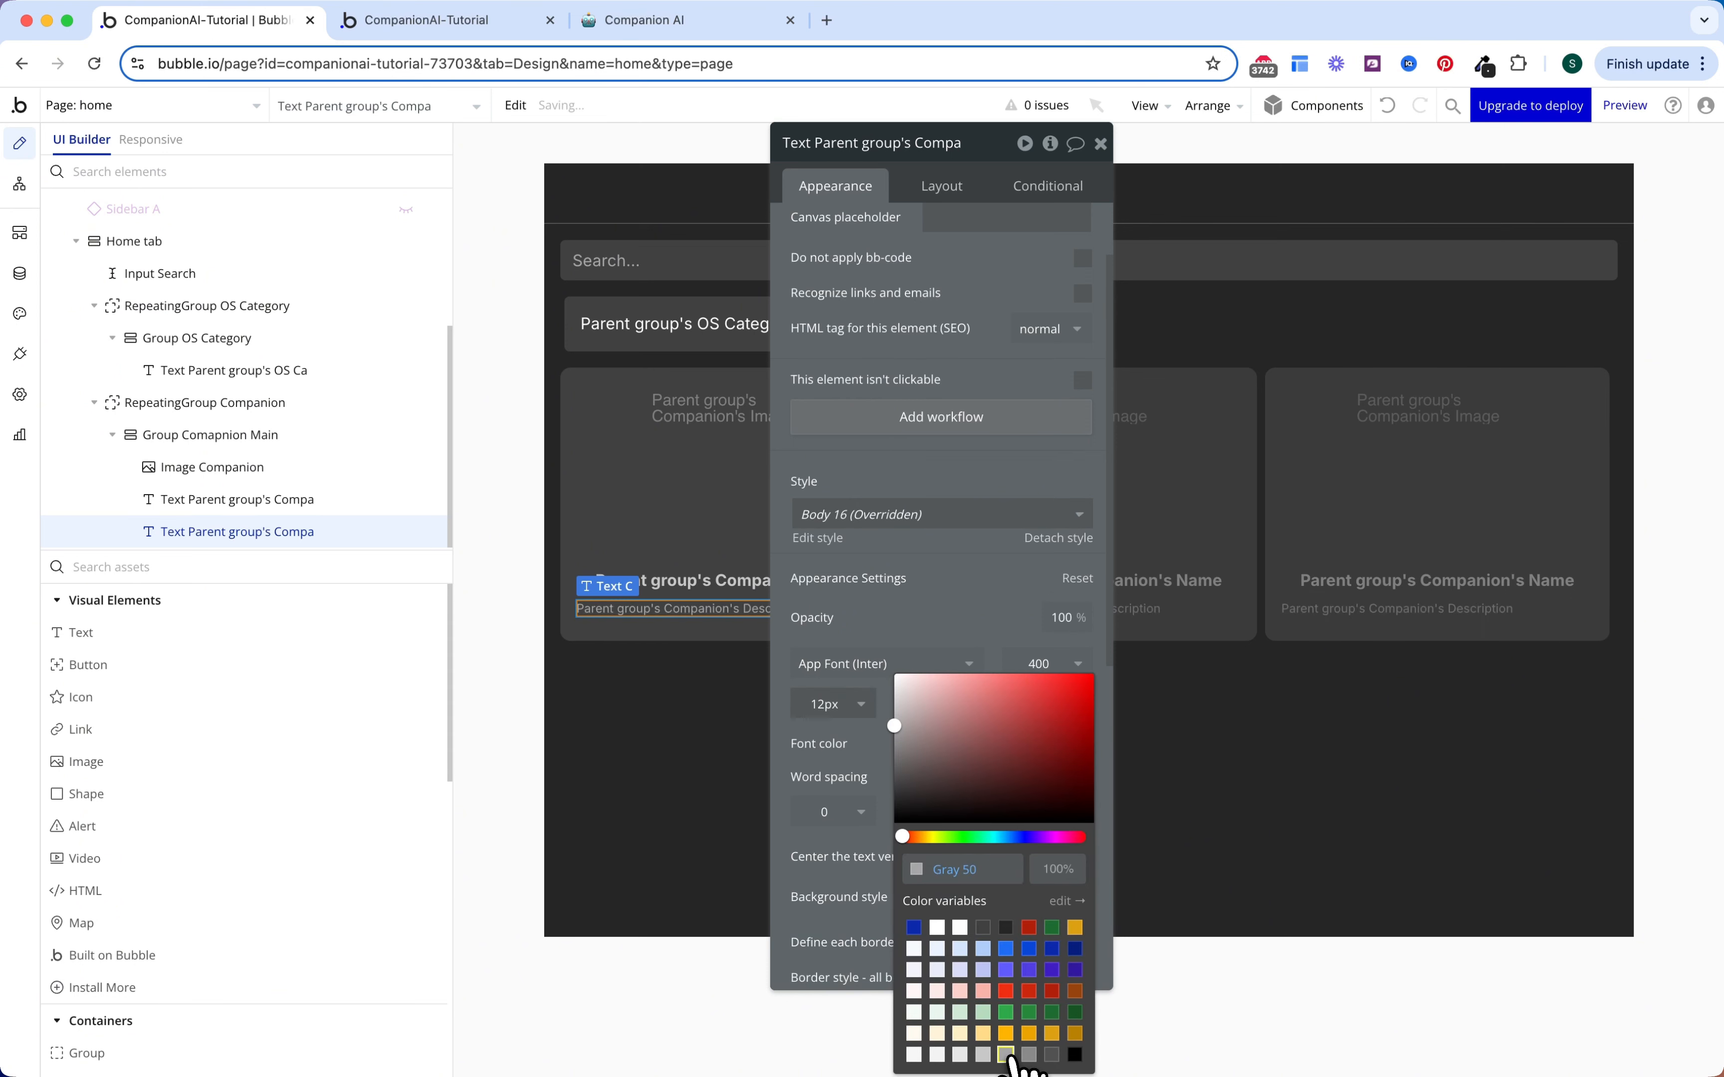
click(958, 631)
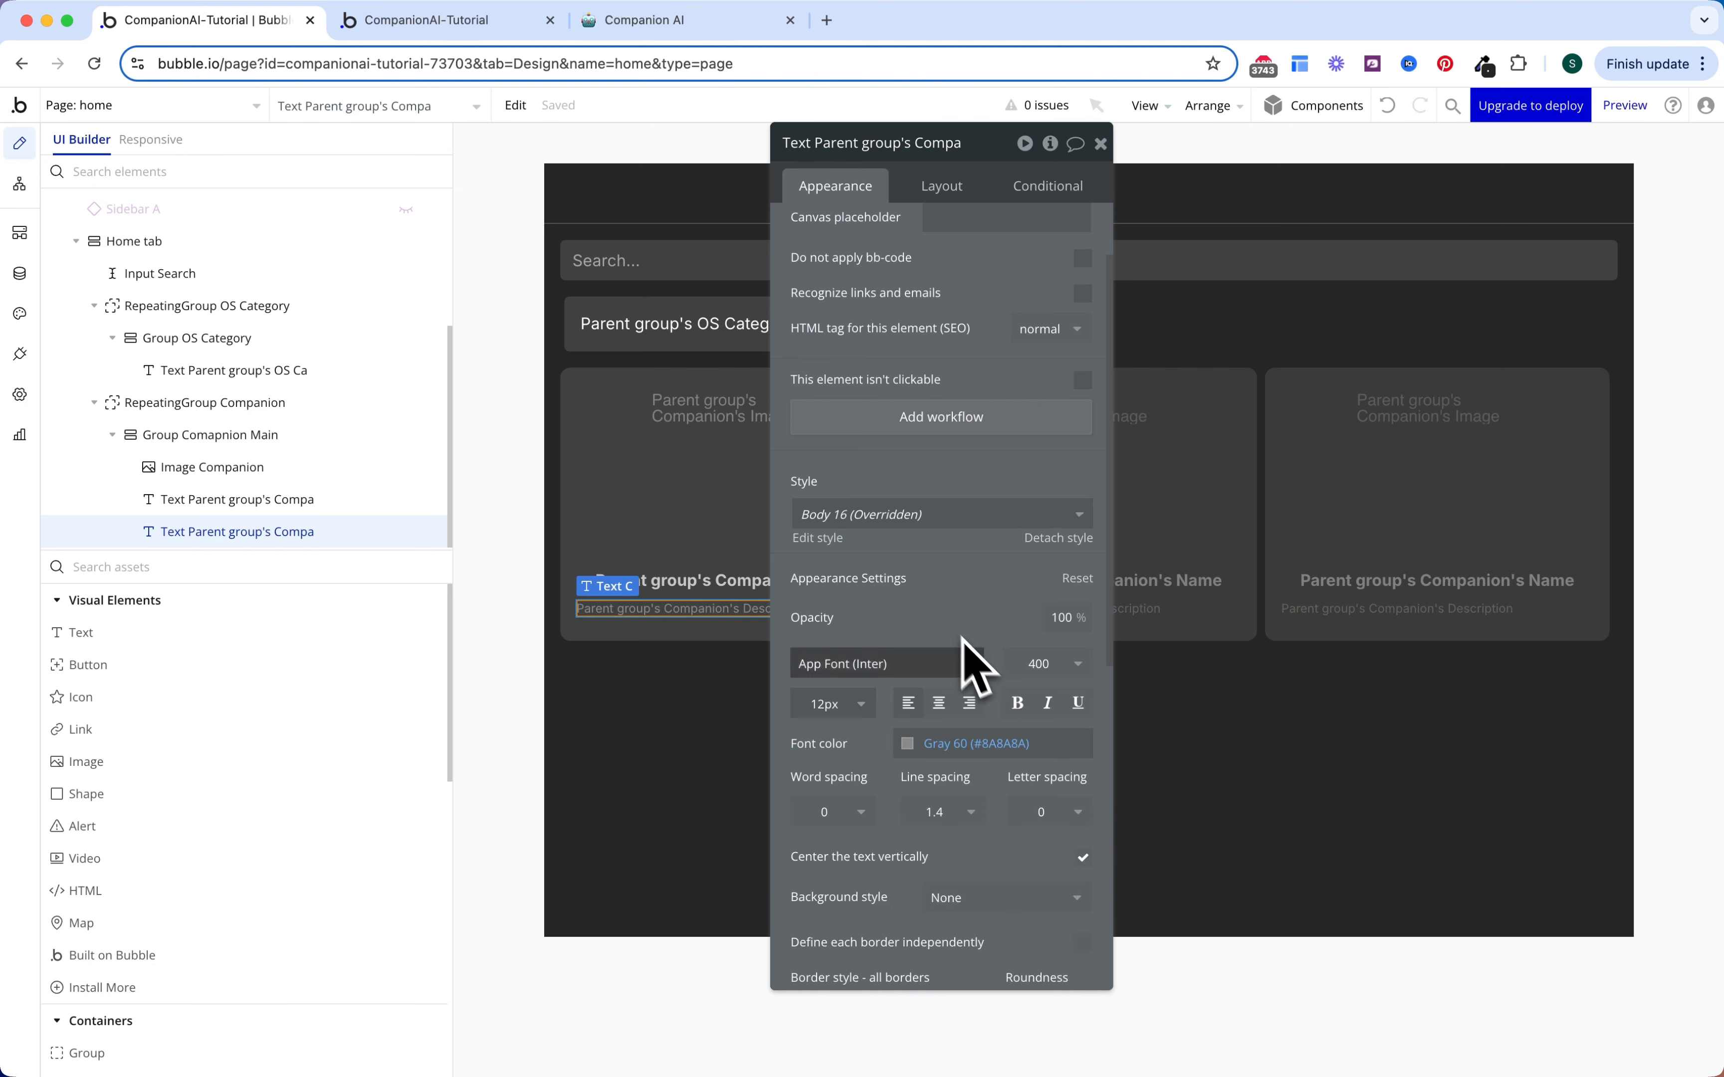
scroll(1005, 627, down, 1)
click(1044, 638)
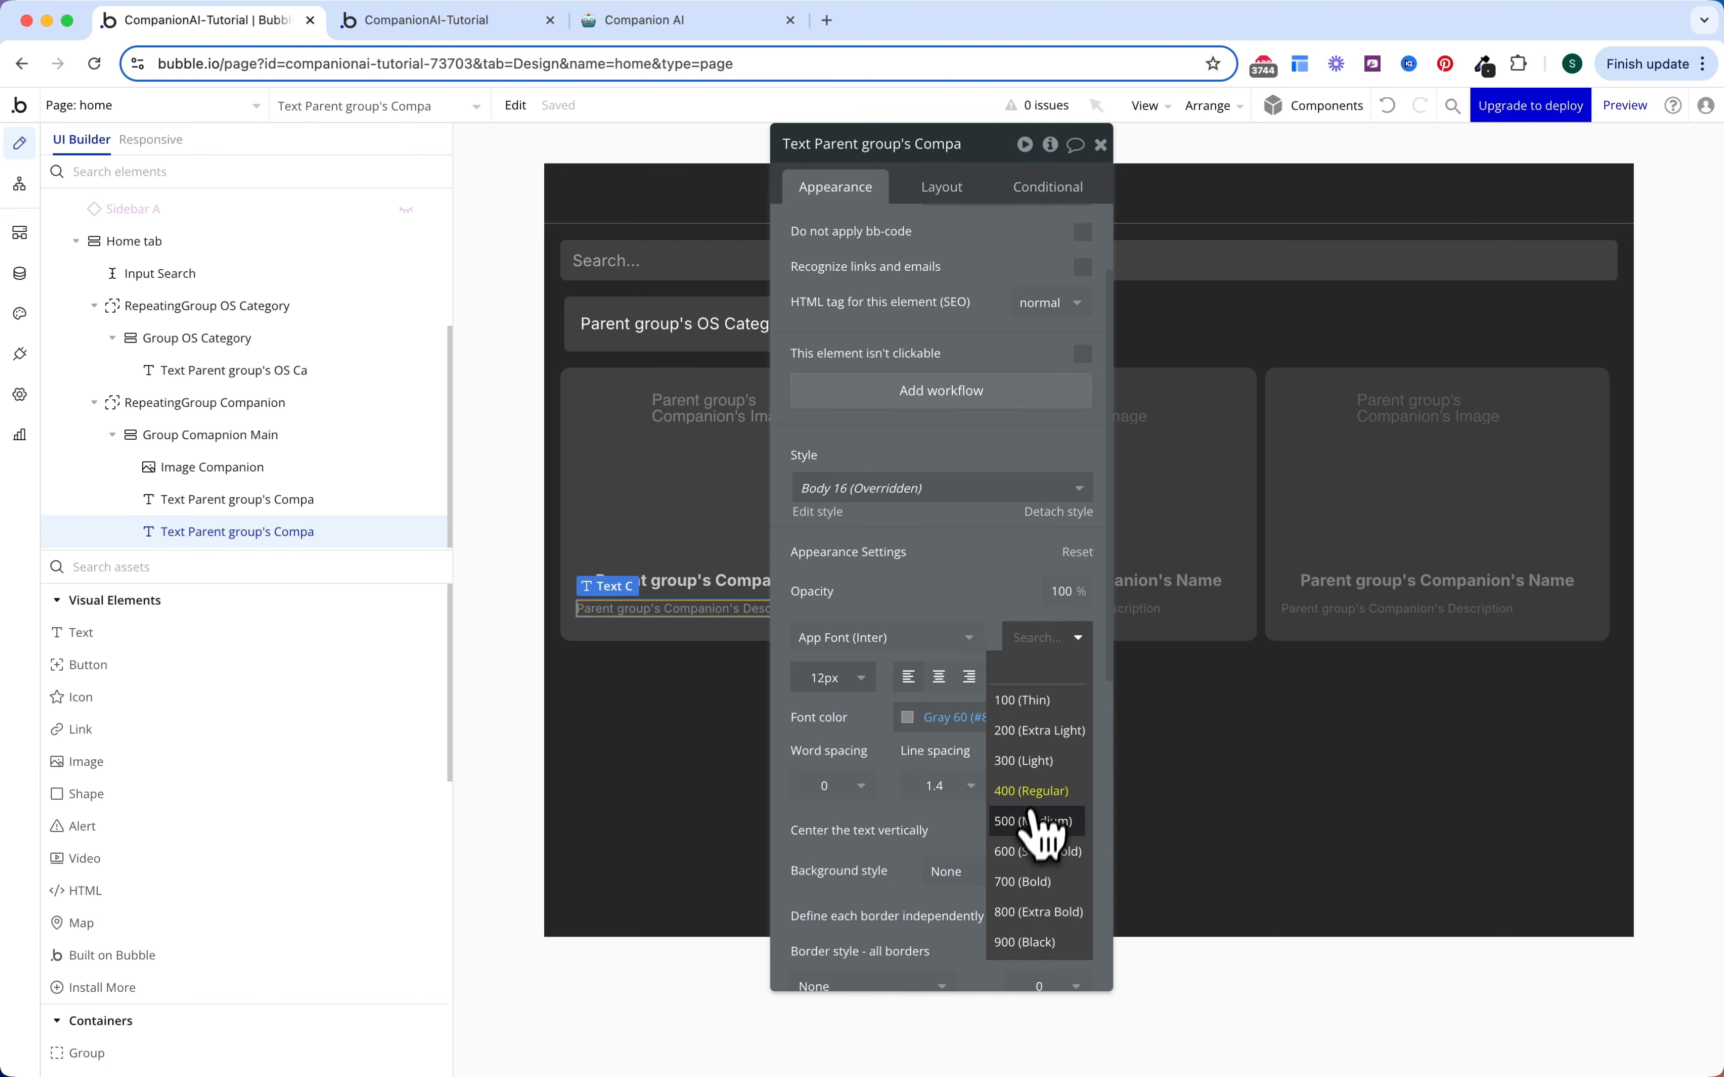
click(1030, 827)
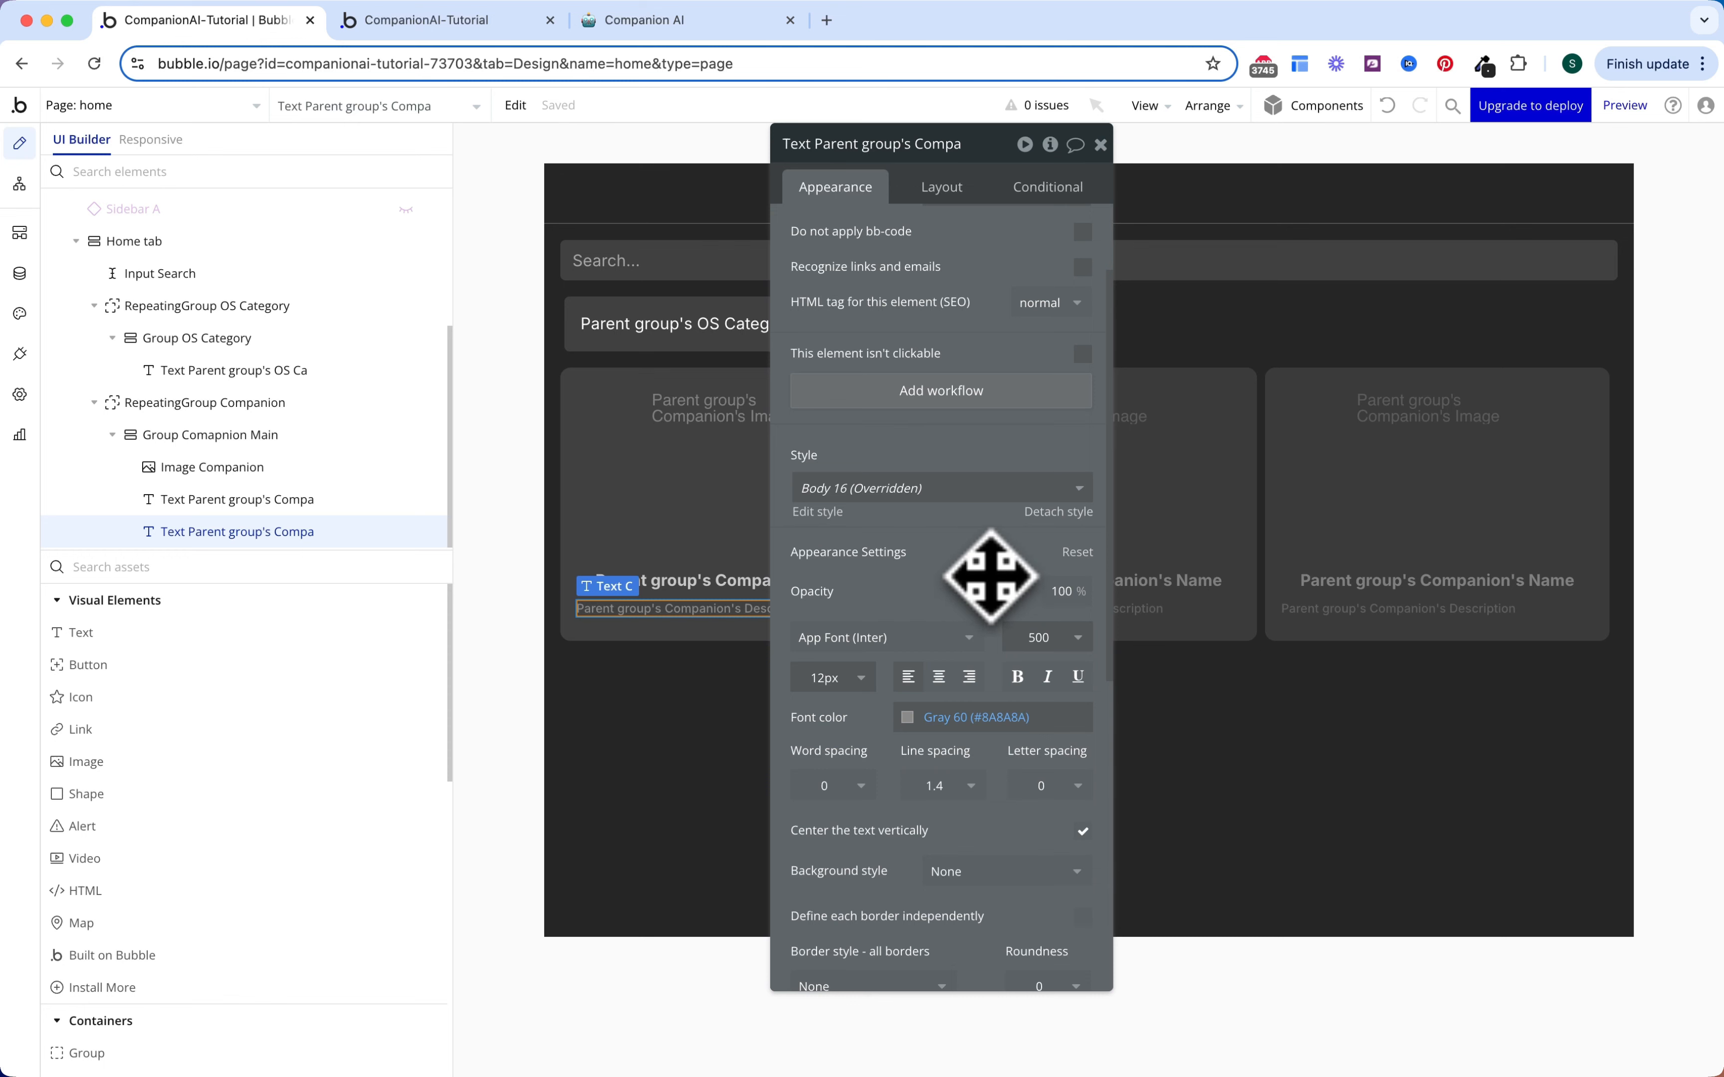
click(944, 191)
click(1017, 346)
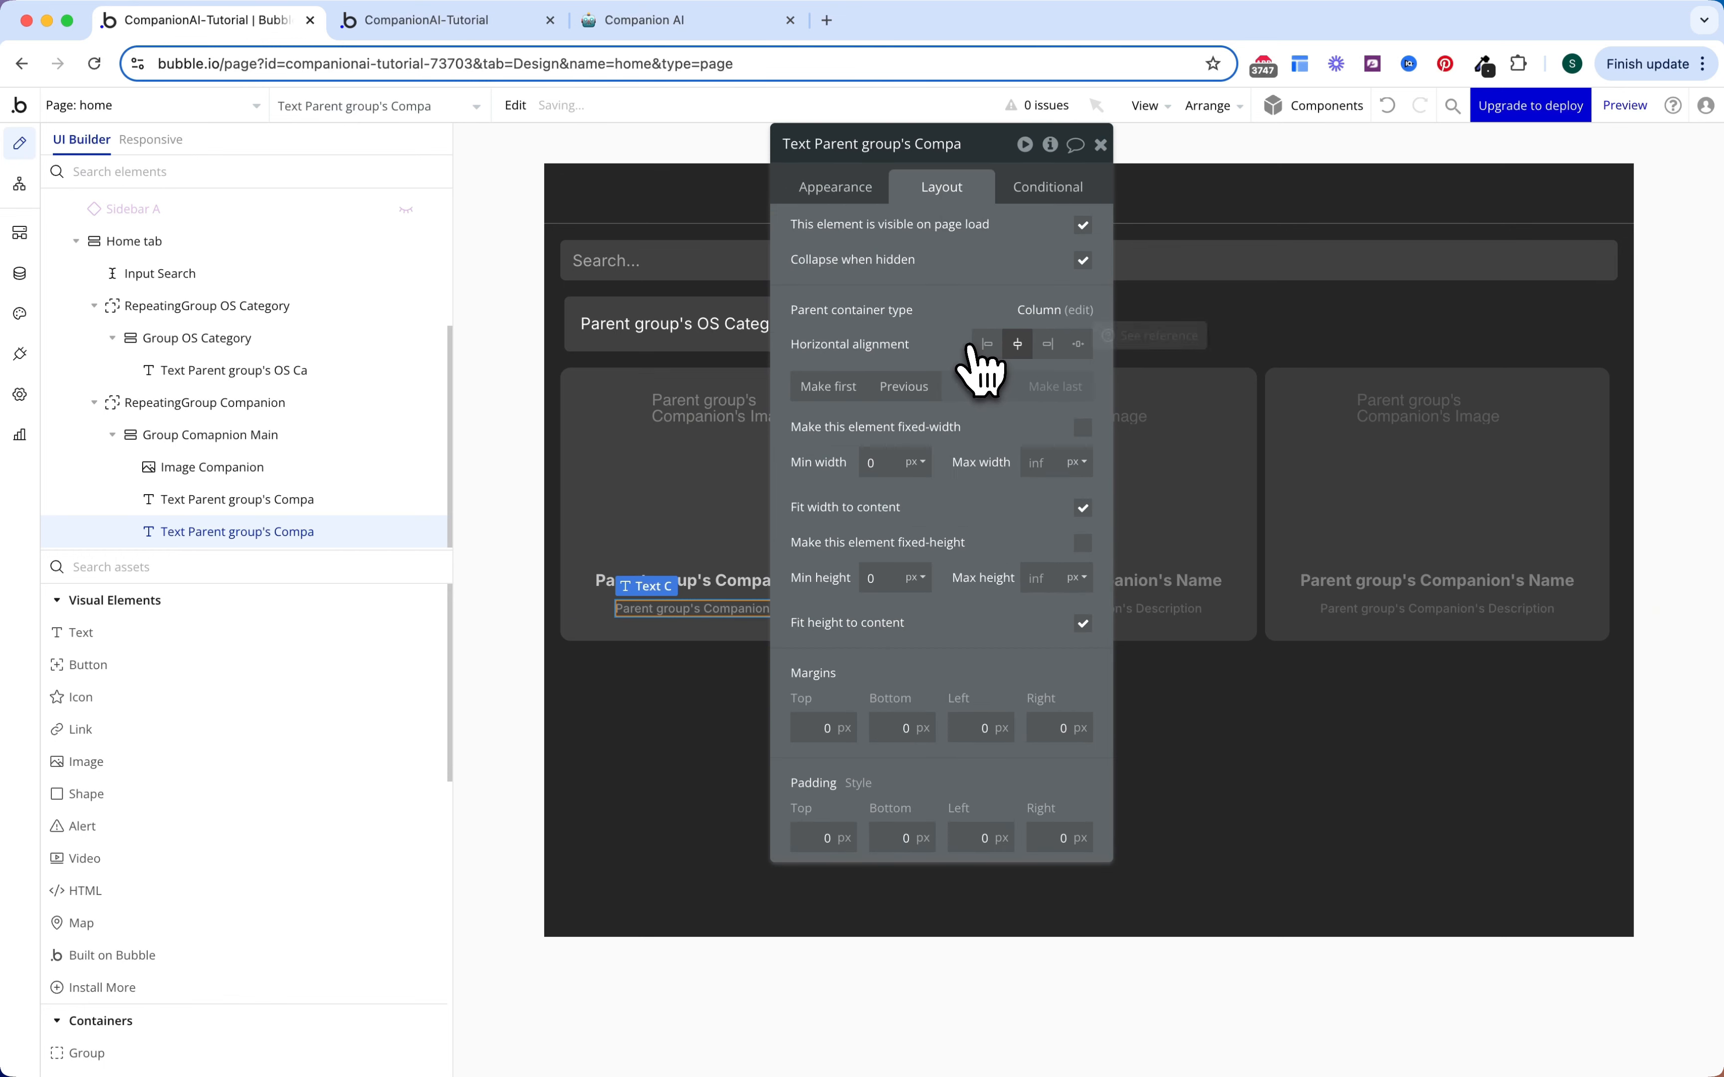
Step: Add a new group beneath the card's description text
click(350, 569)
text(gr)
drag(208, 641, 721, 611)
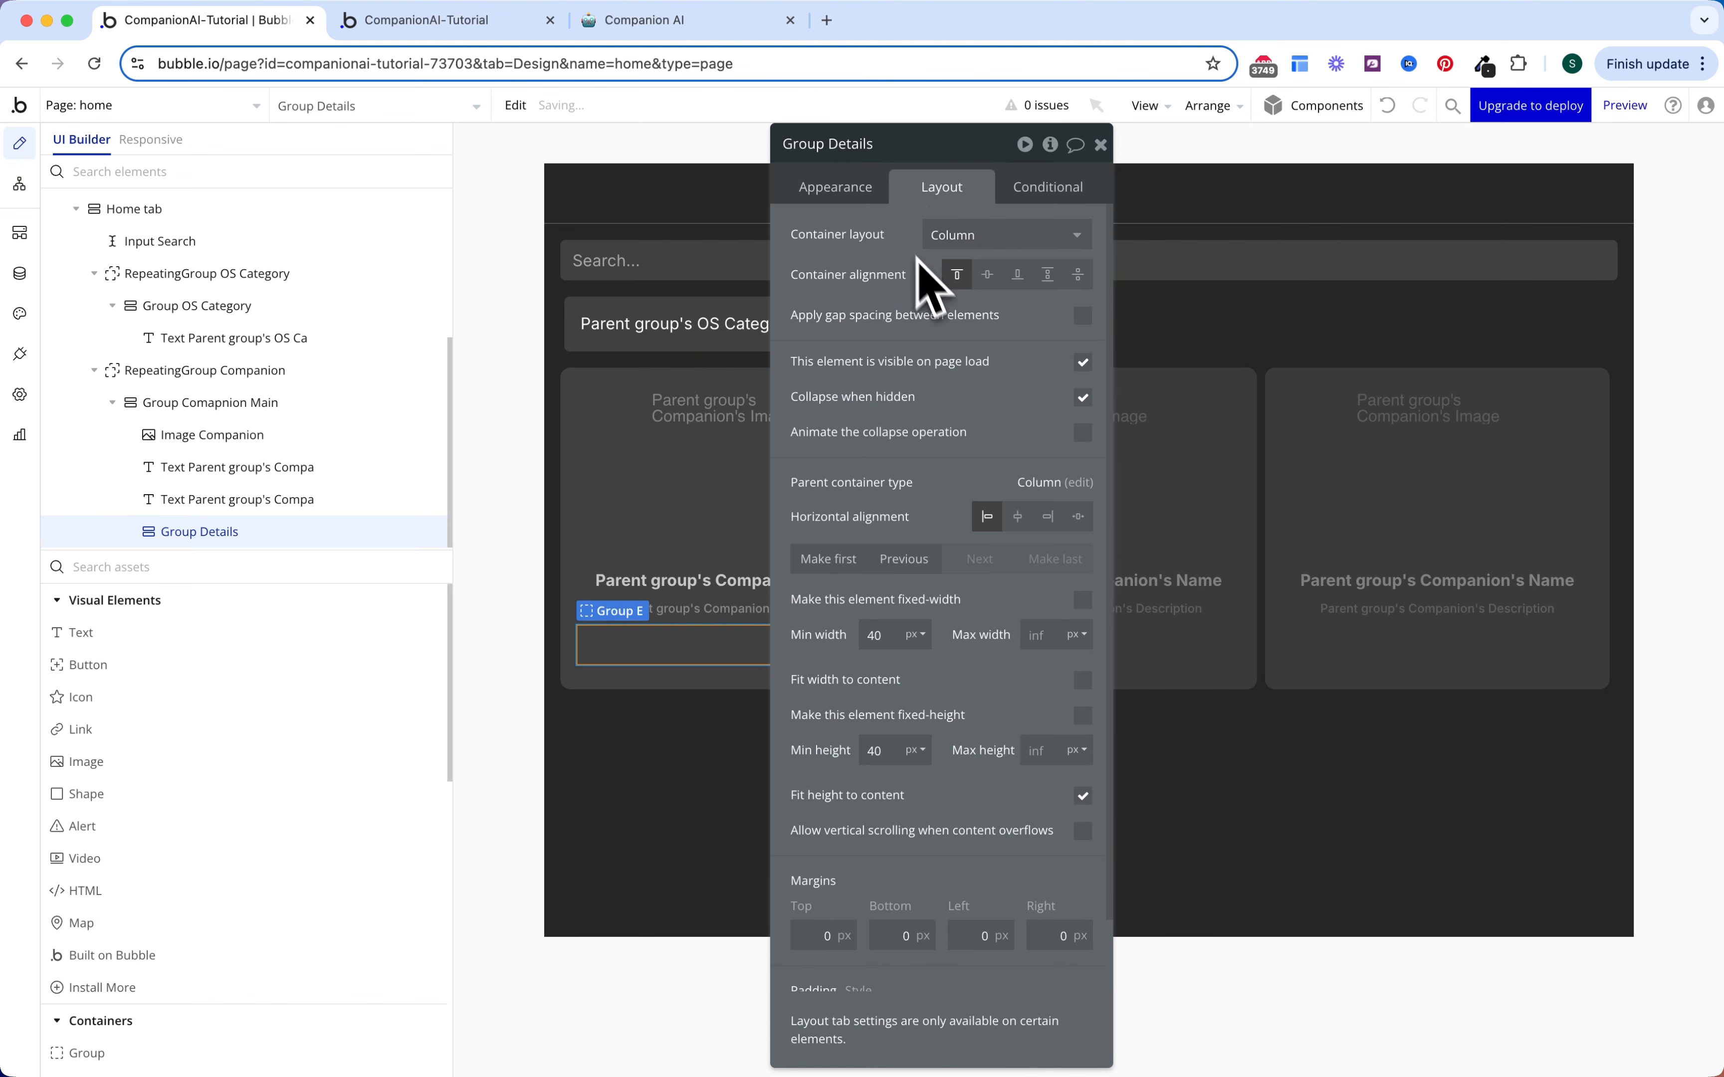
Step: Make the new group a row container holding a vertically centred copy of the description text
click(958, 239)
click(969, 328)
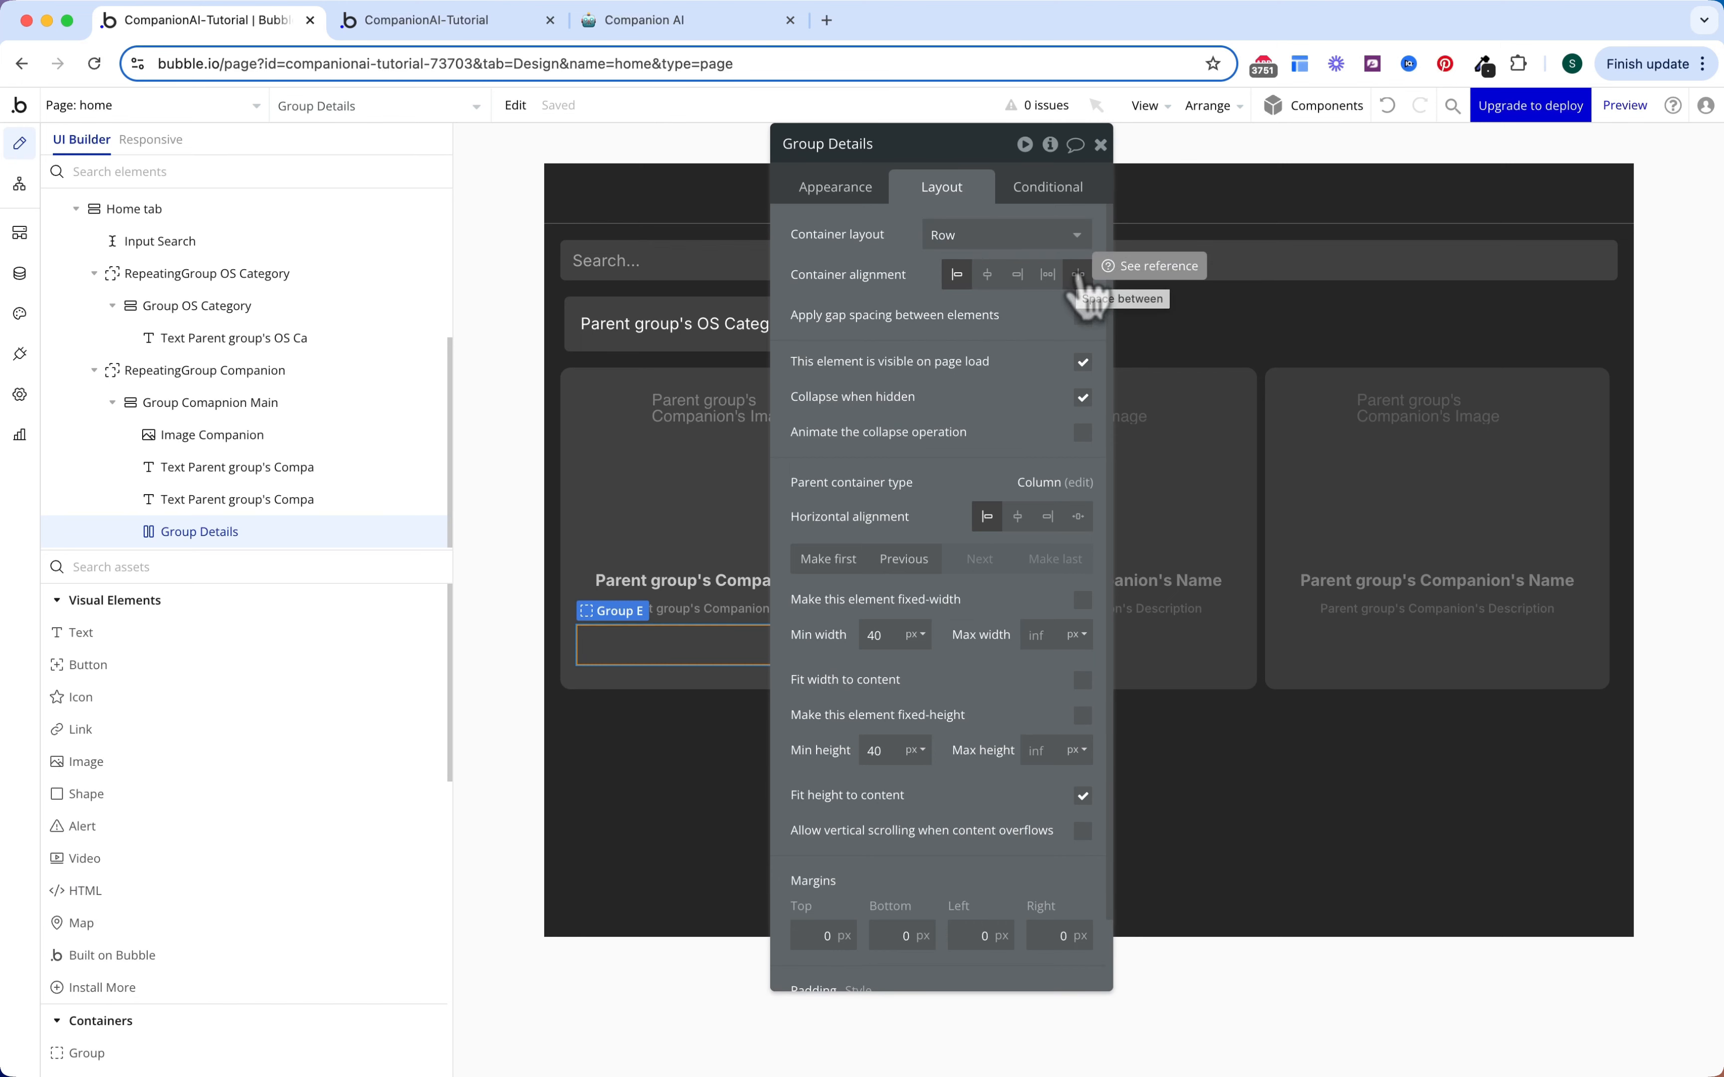
scroll(978, 391, down, 2)
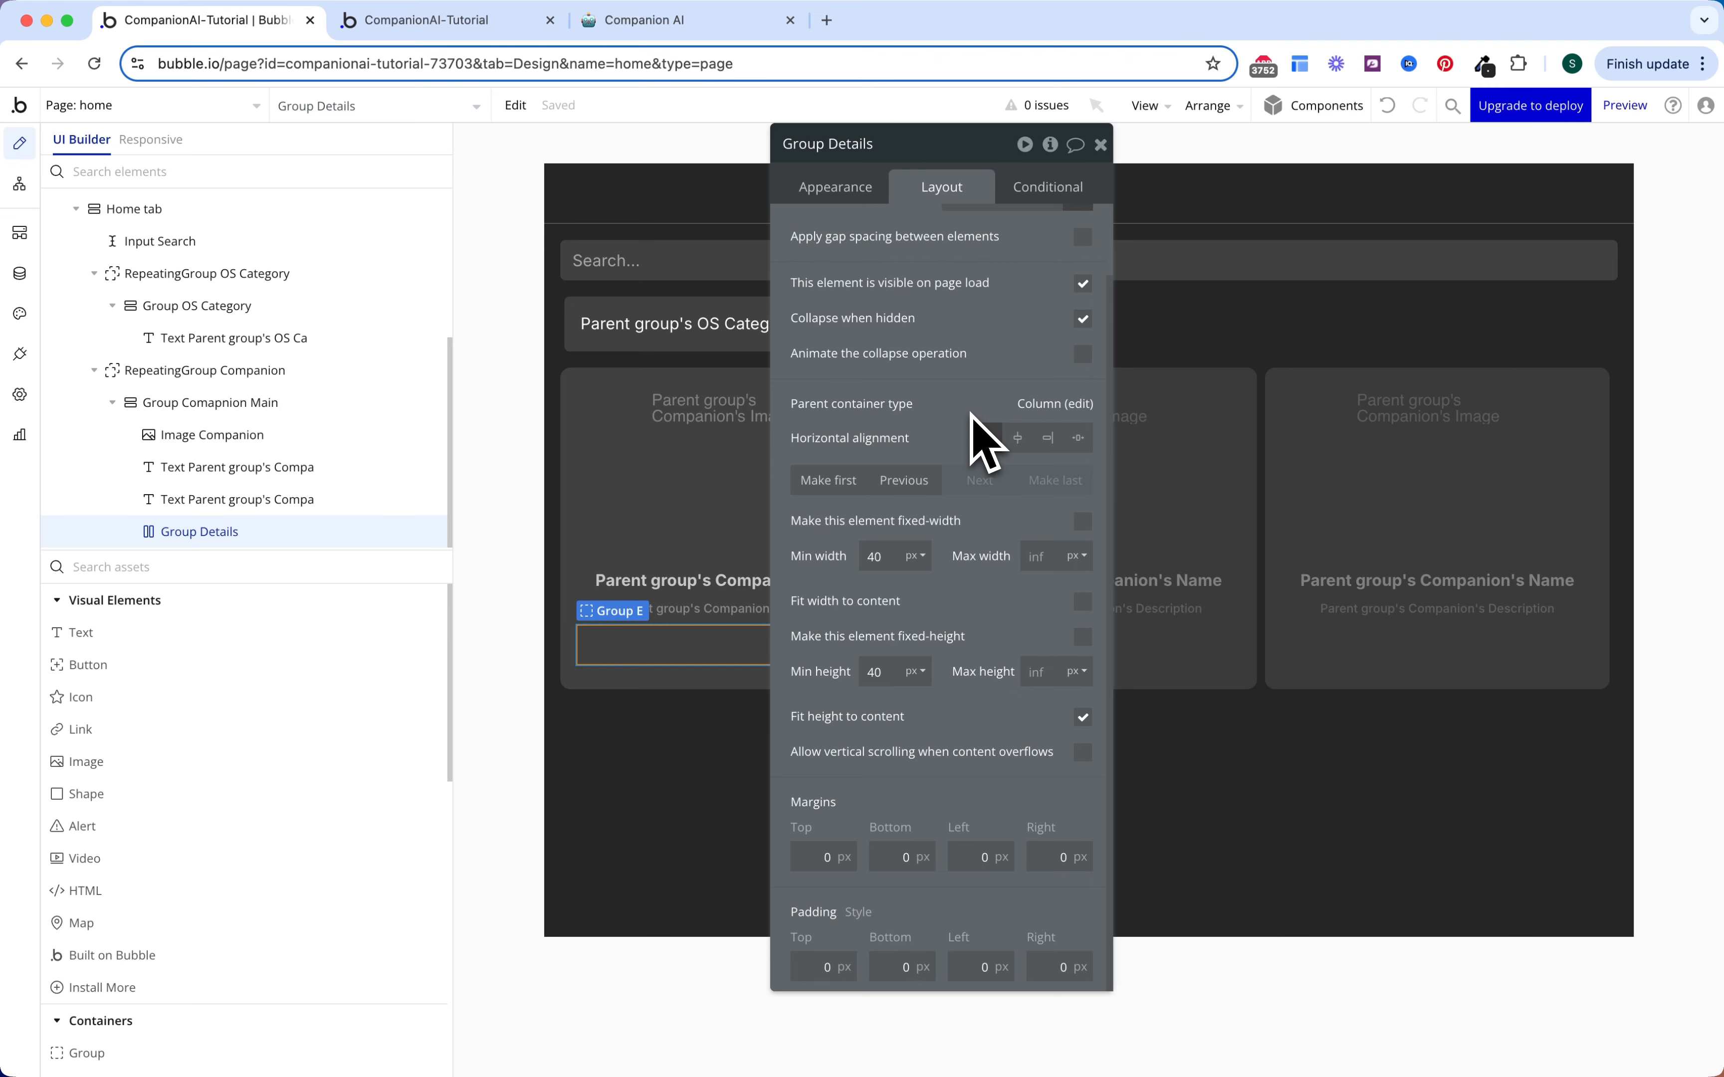
click(721, 612)
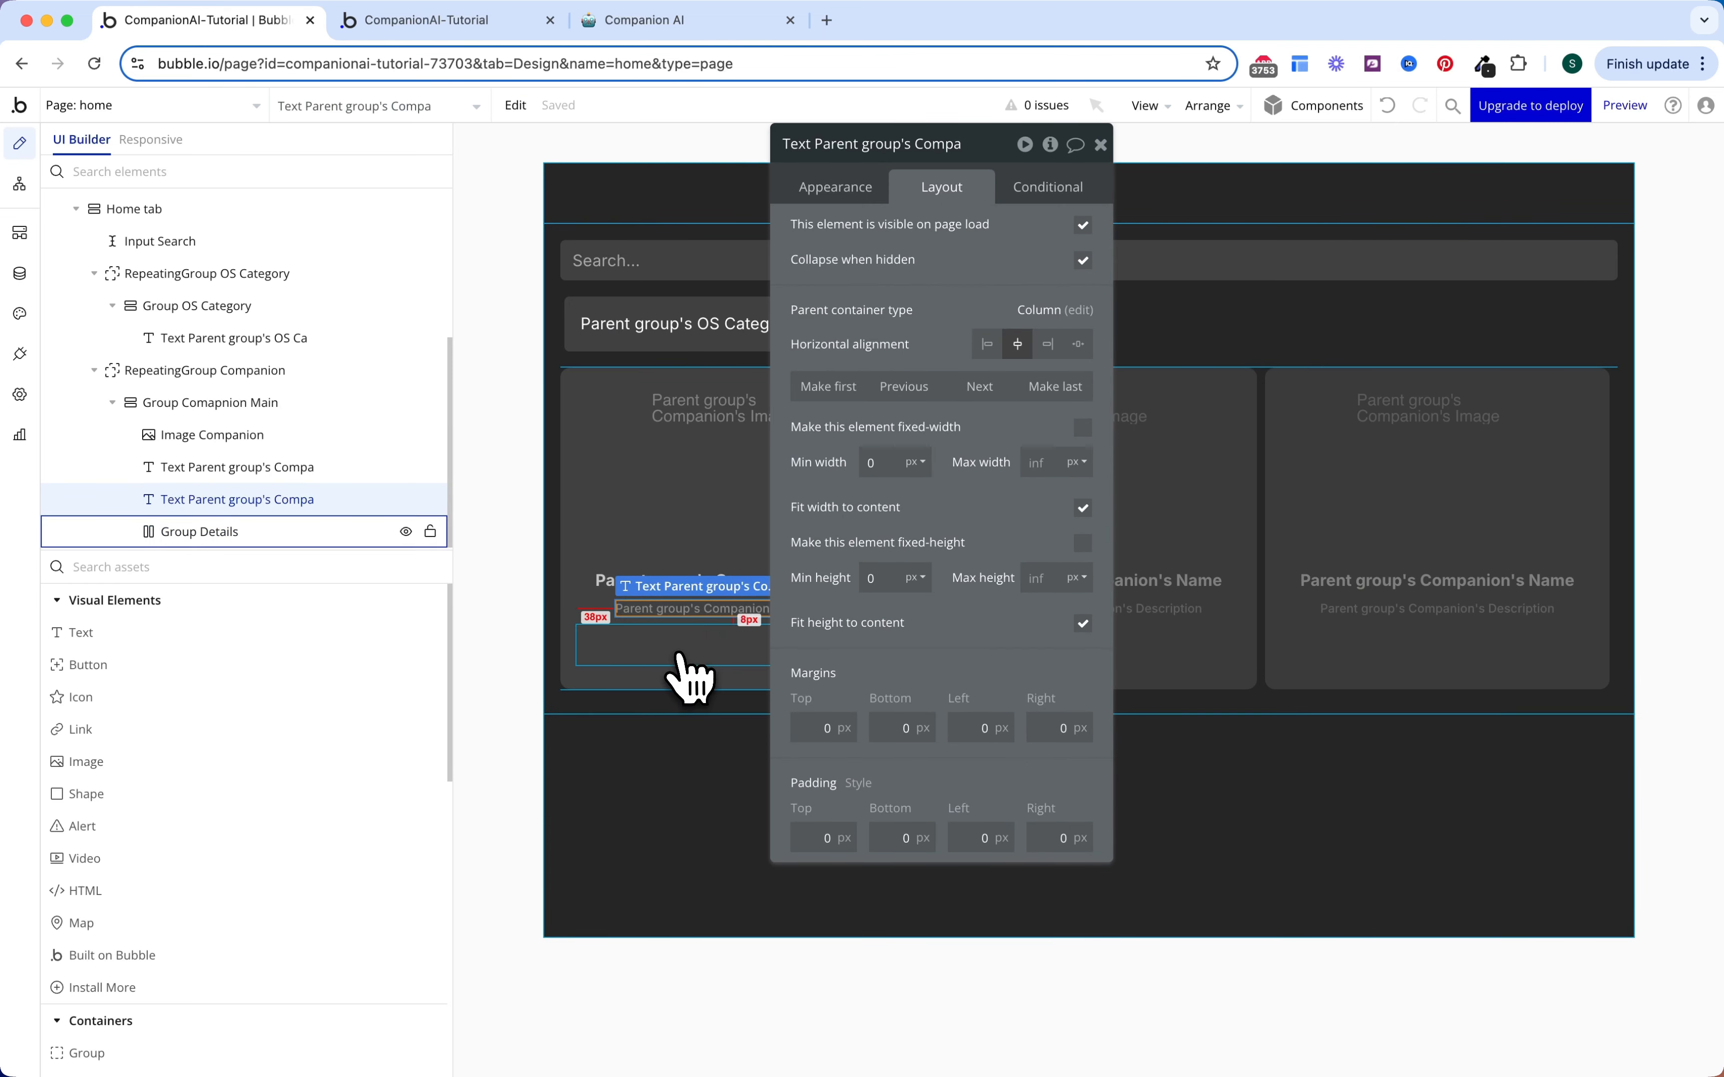
mouse_move(688, 666)
mouse_down()
mouse_move(709, 655)
mouse_move(693, 662)
mouse_up()
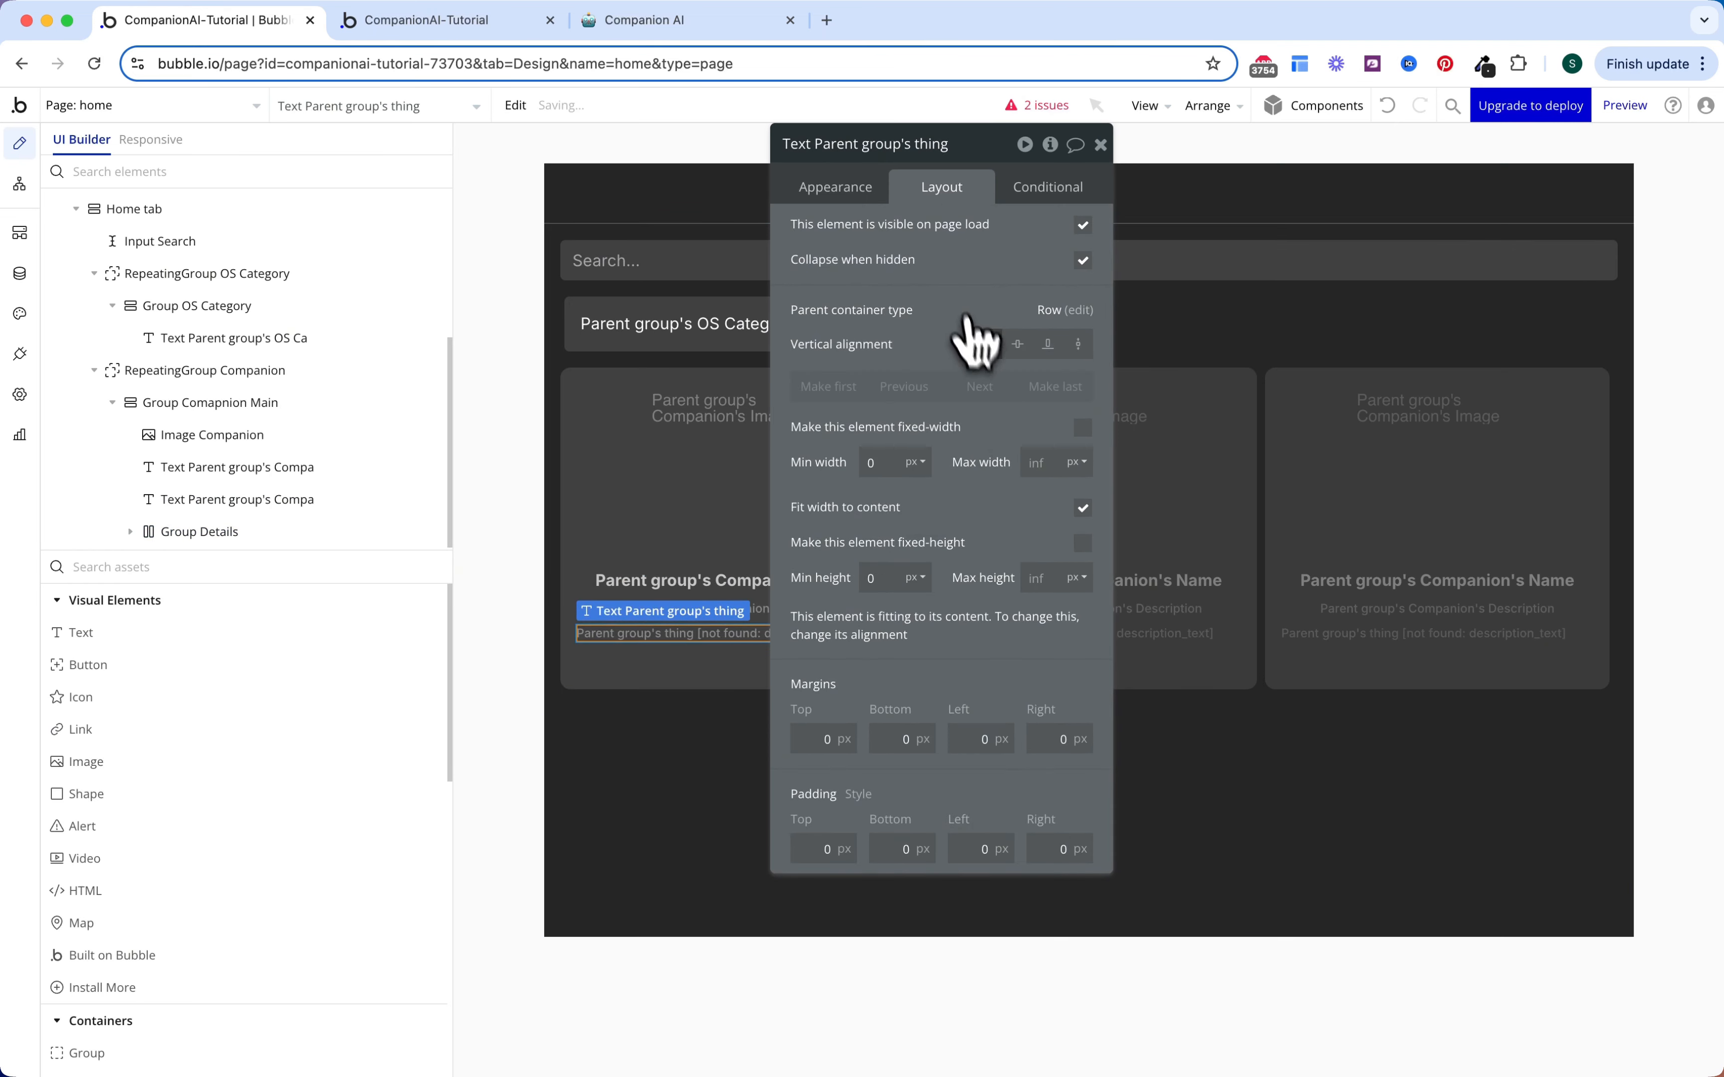
click(1017, 344)
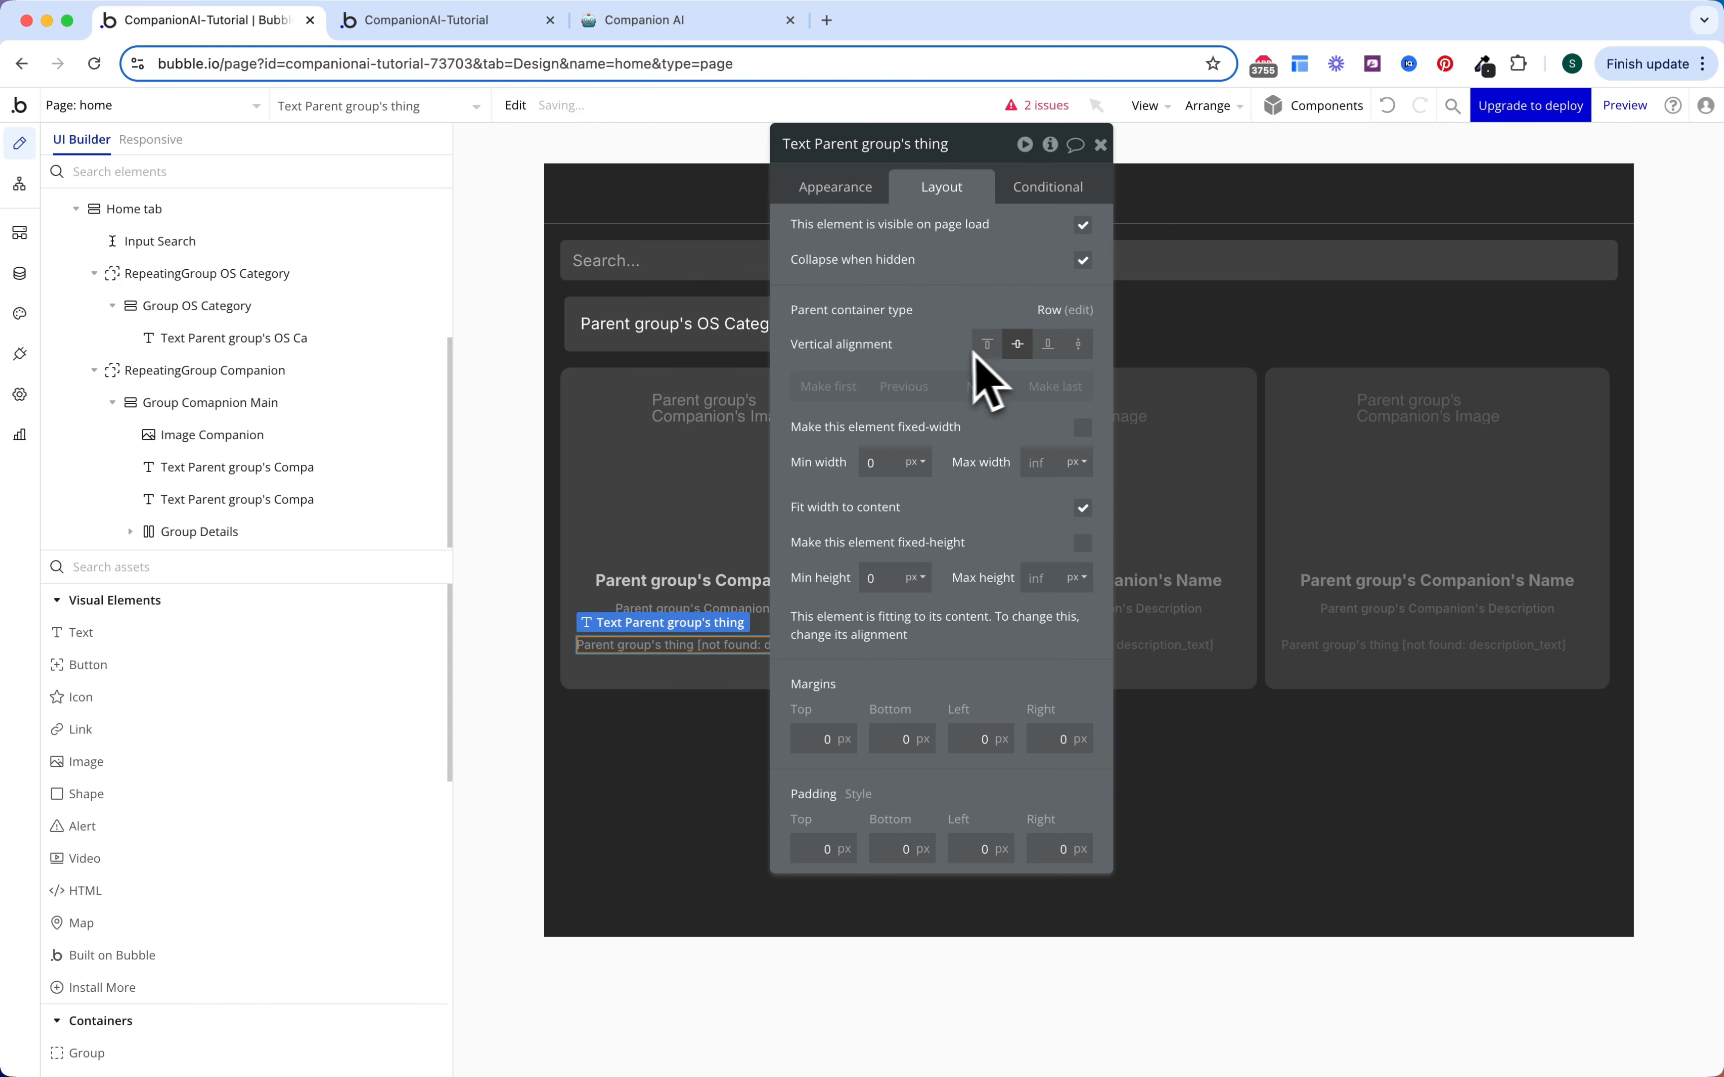
Step: Clear the copied text's broken dynamic expression
click(852, 201)
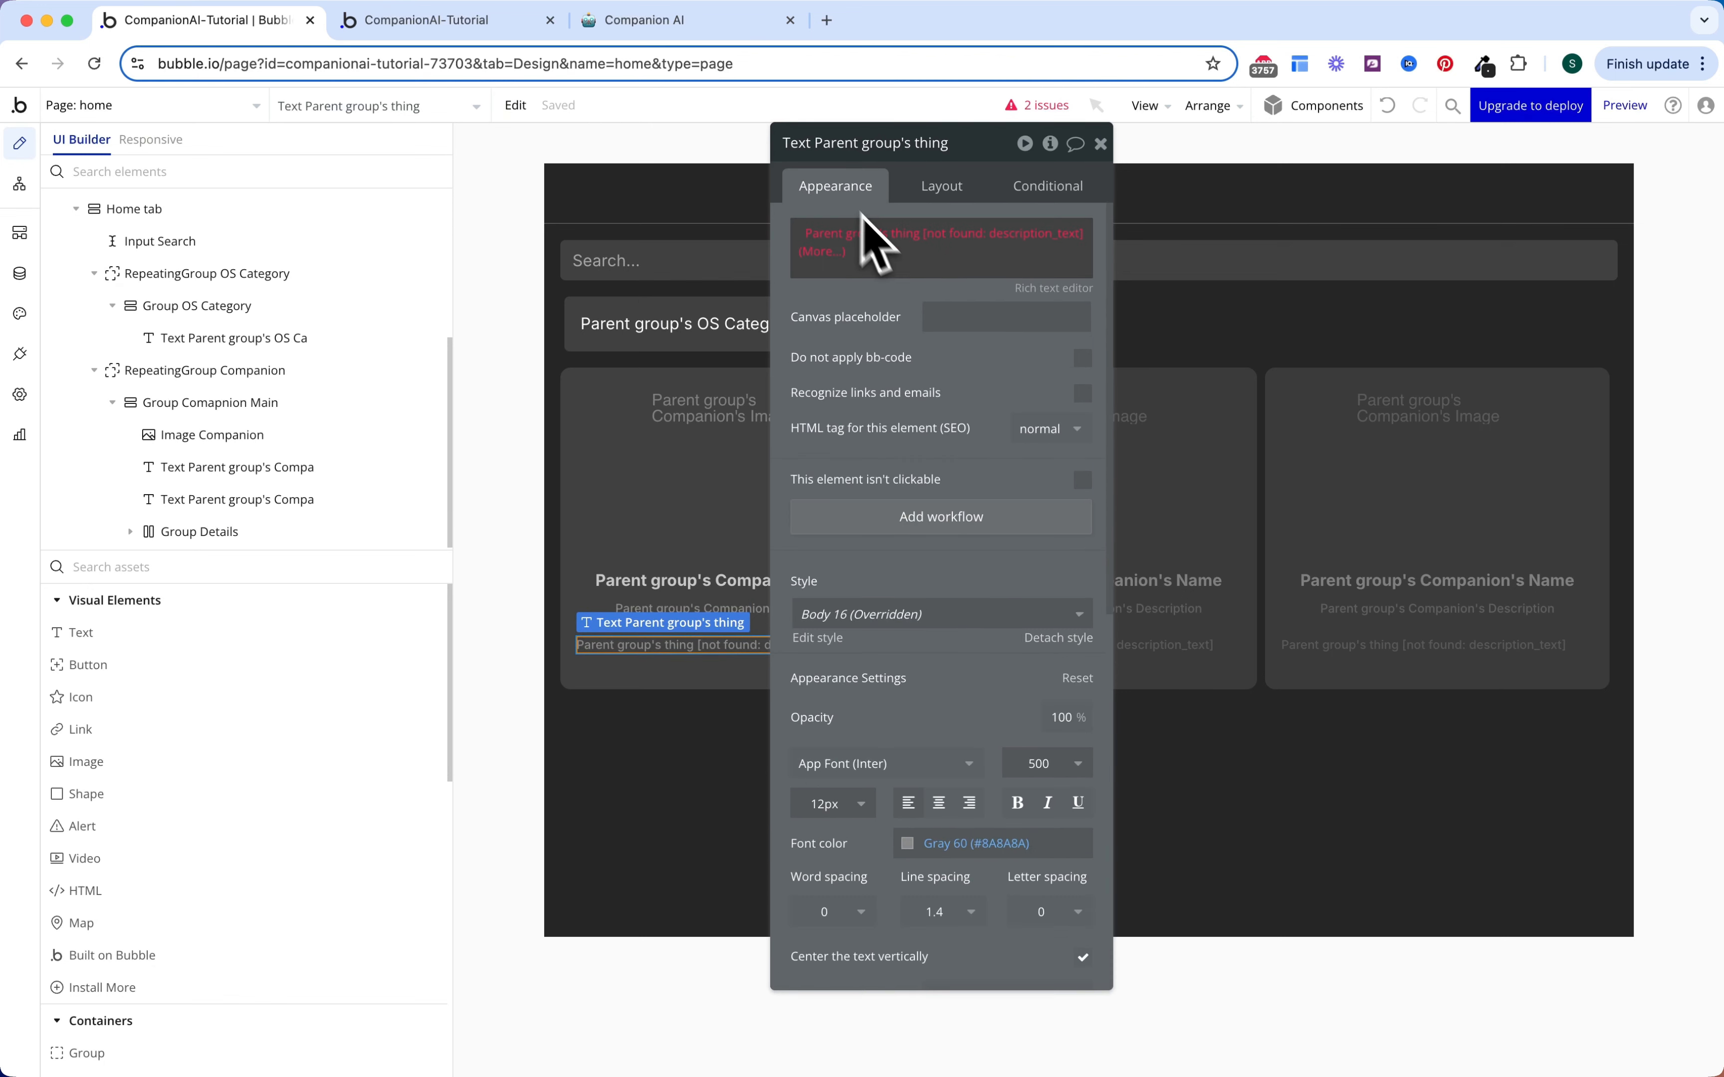
right_click(818, 249)
click(912, 231)
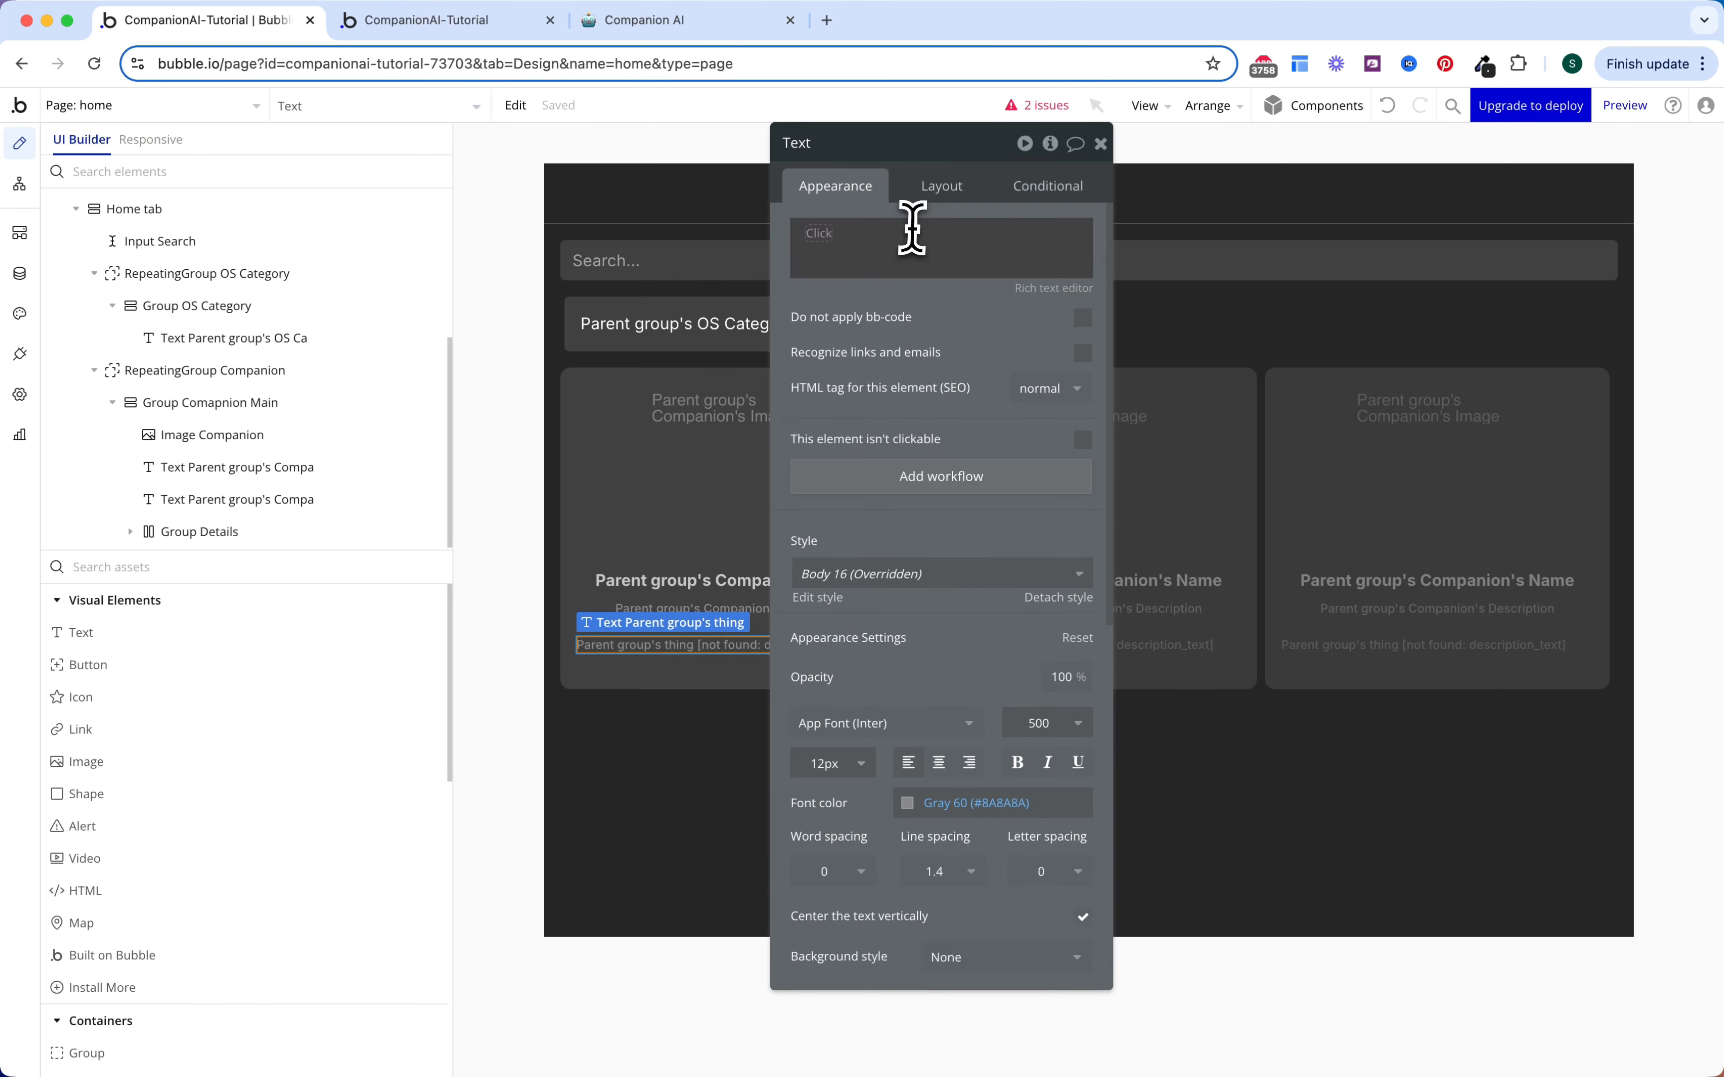
click(848, 239)
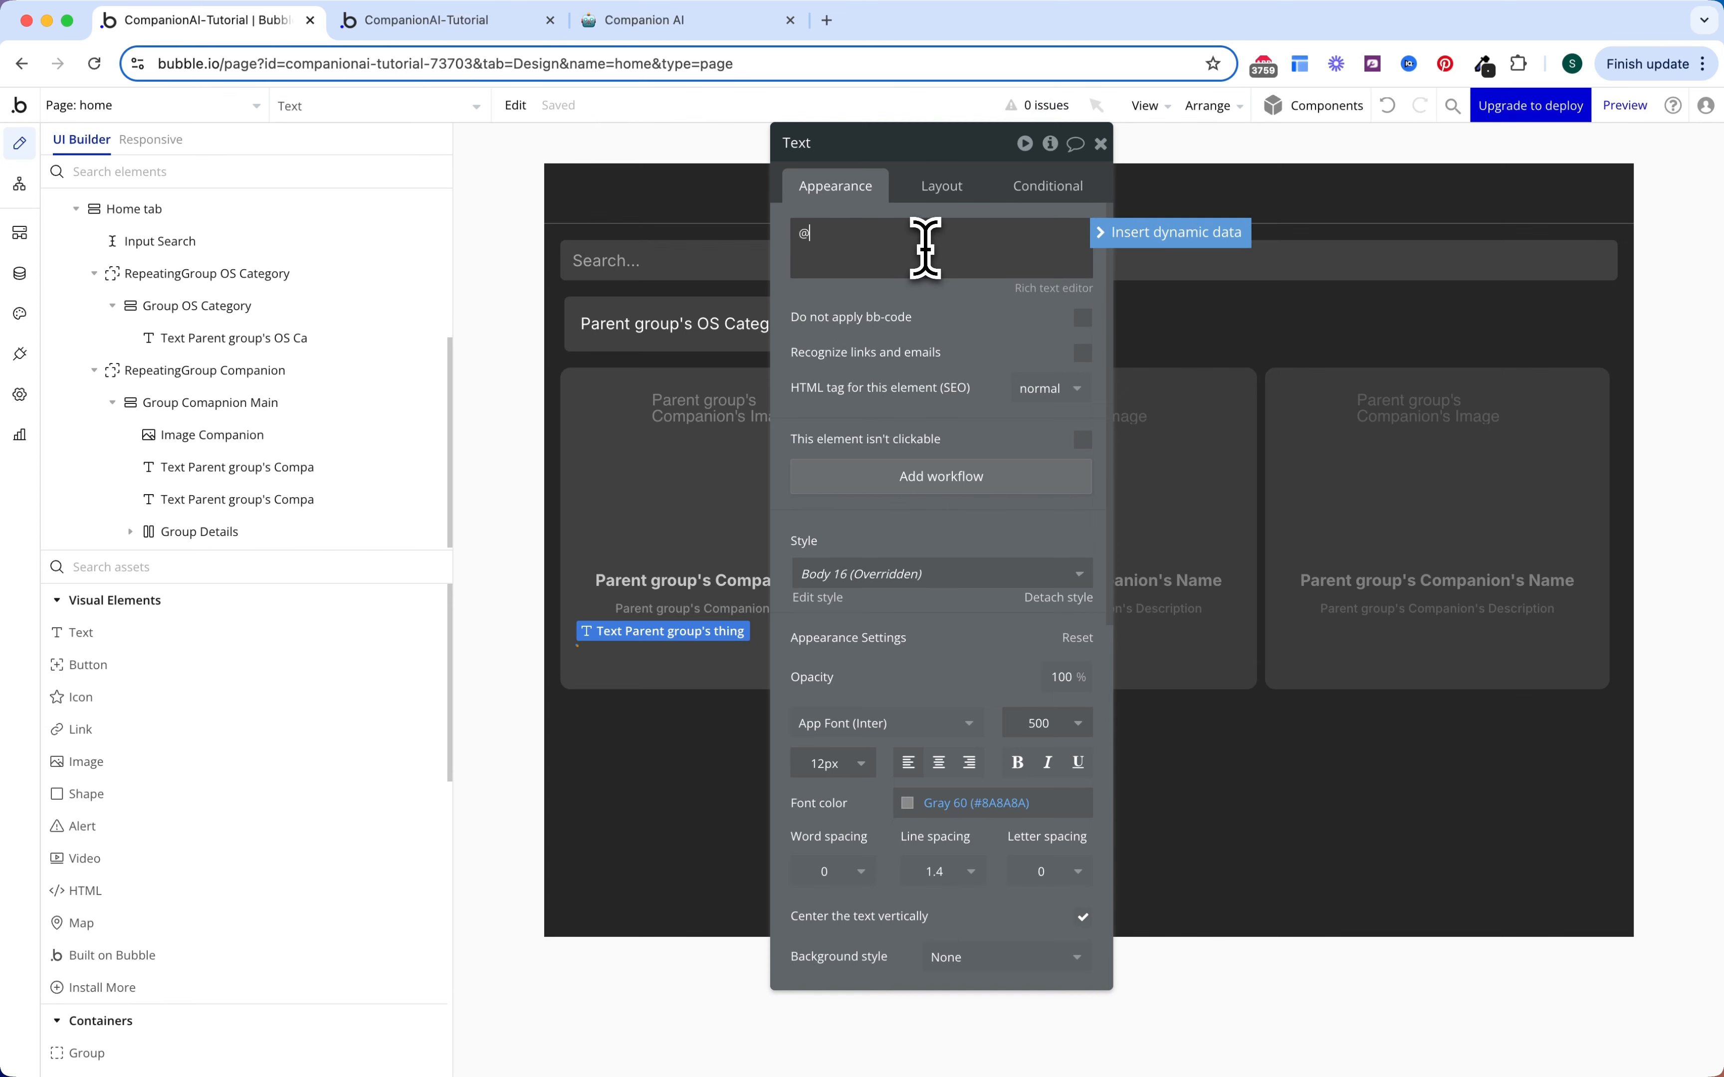
click(1110, 241)
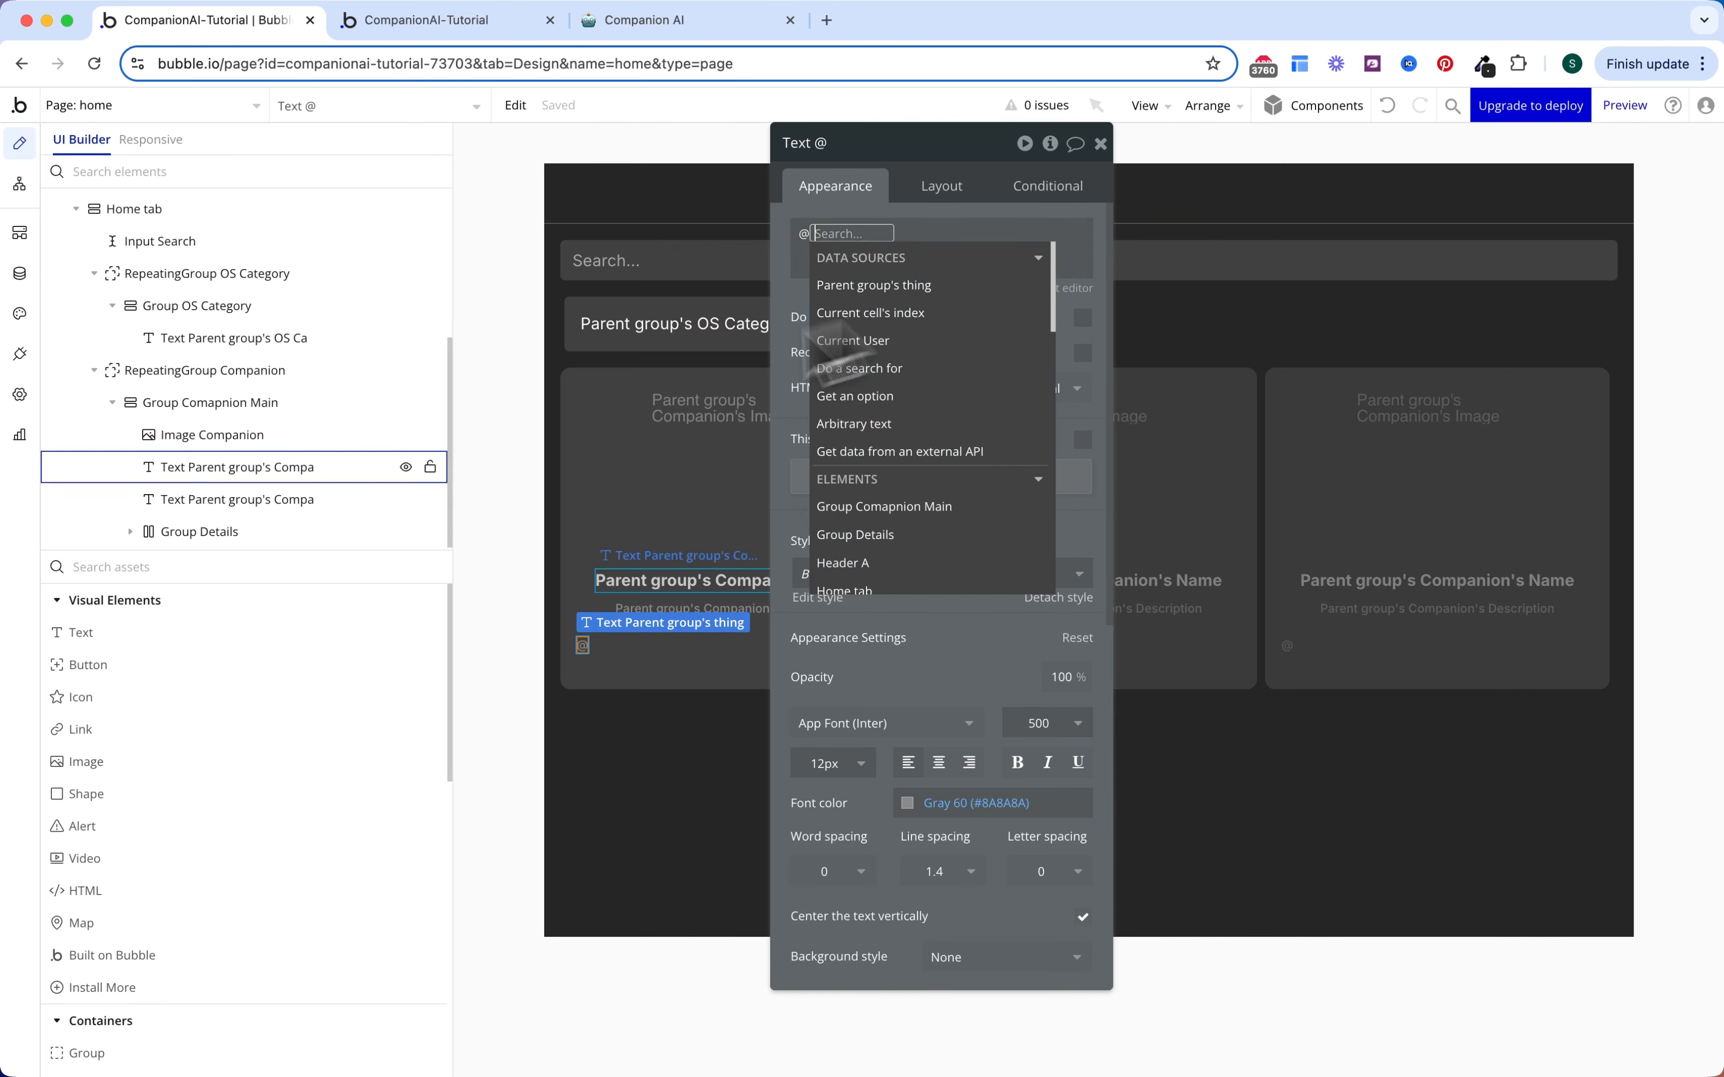
Step: Set Group Details' data source to the parent group's Companion
click(257, 534)
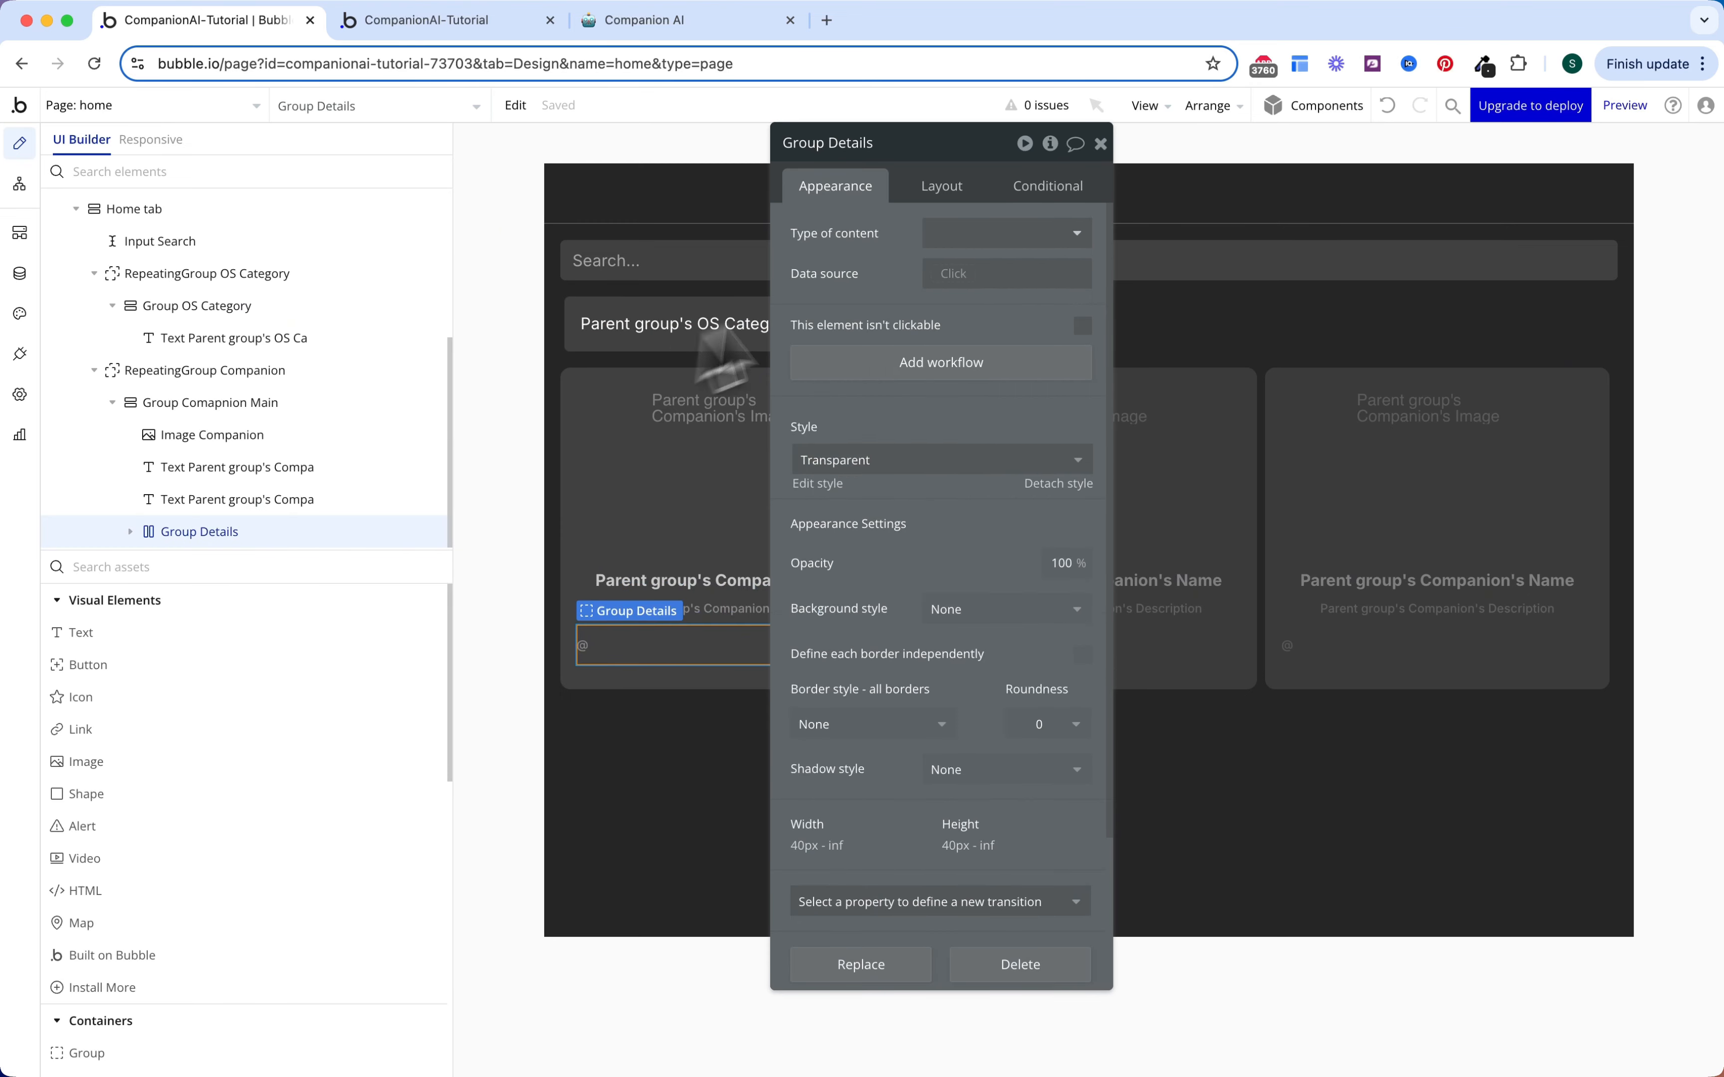
click(944, 276)
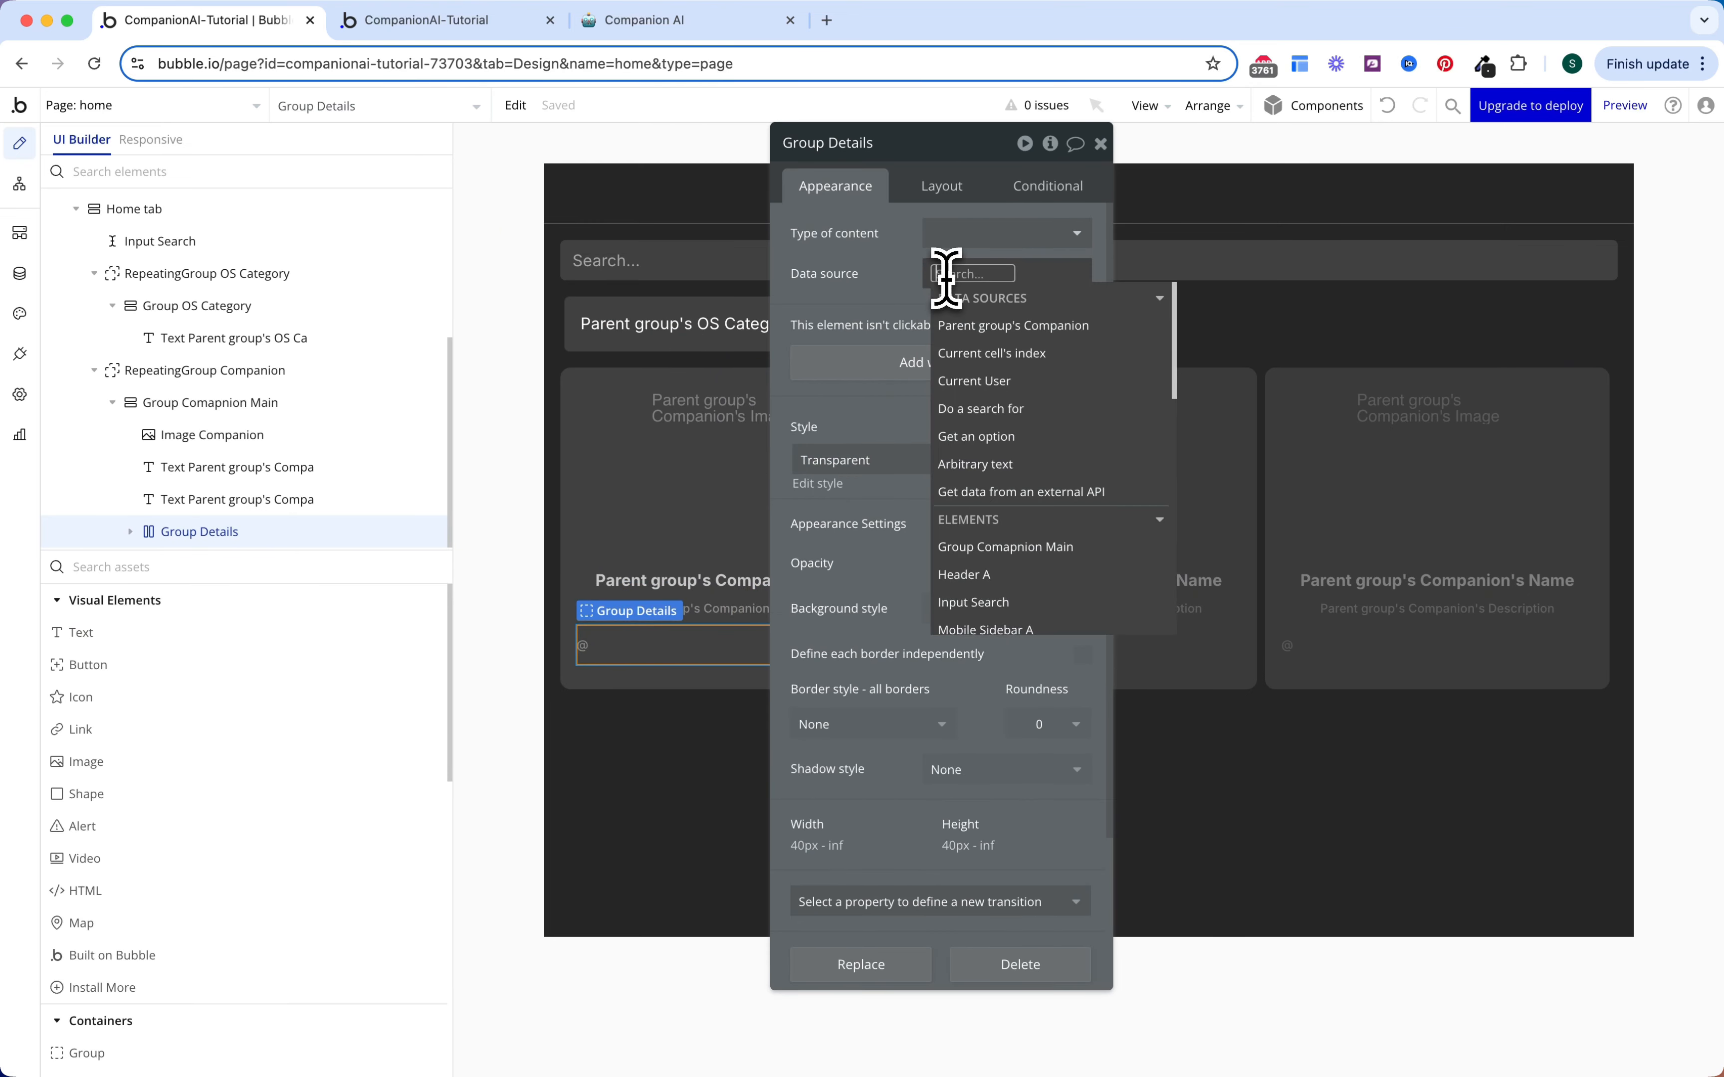
click(993, 328)
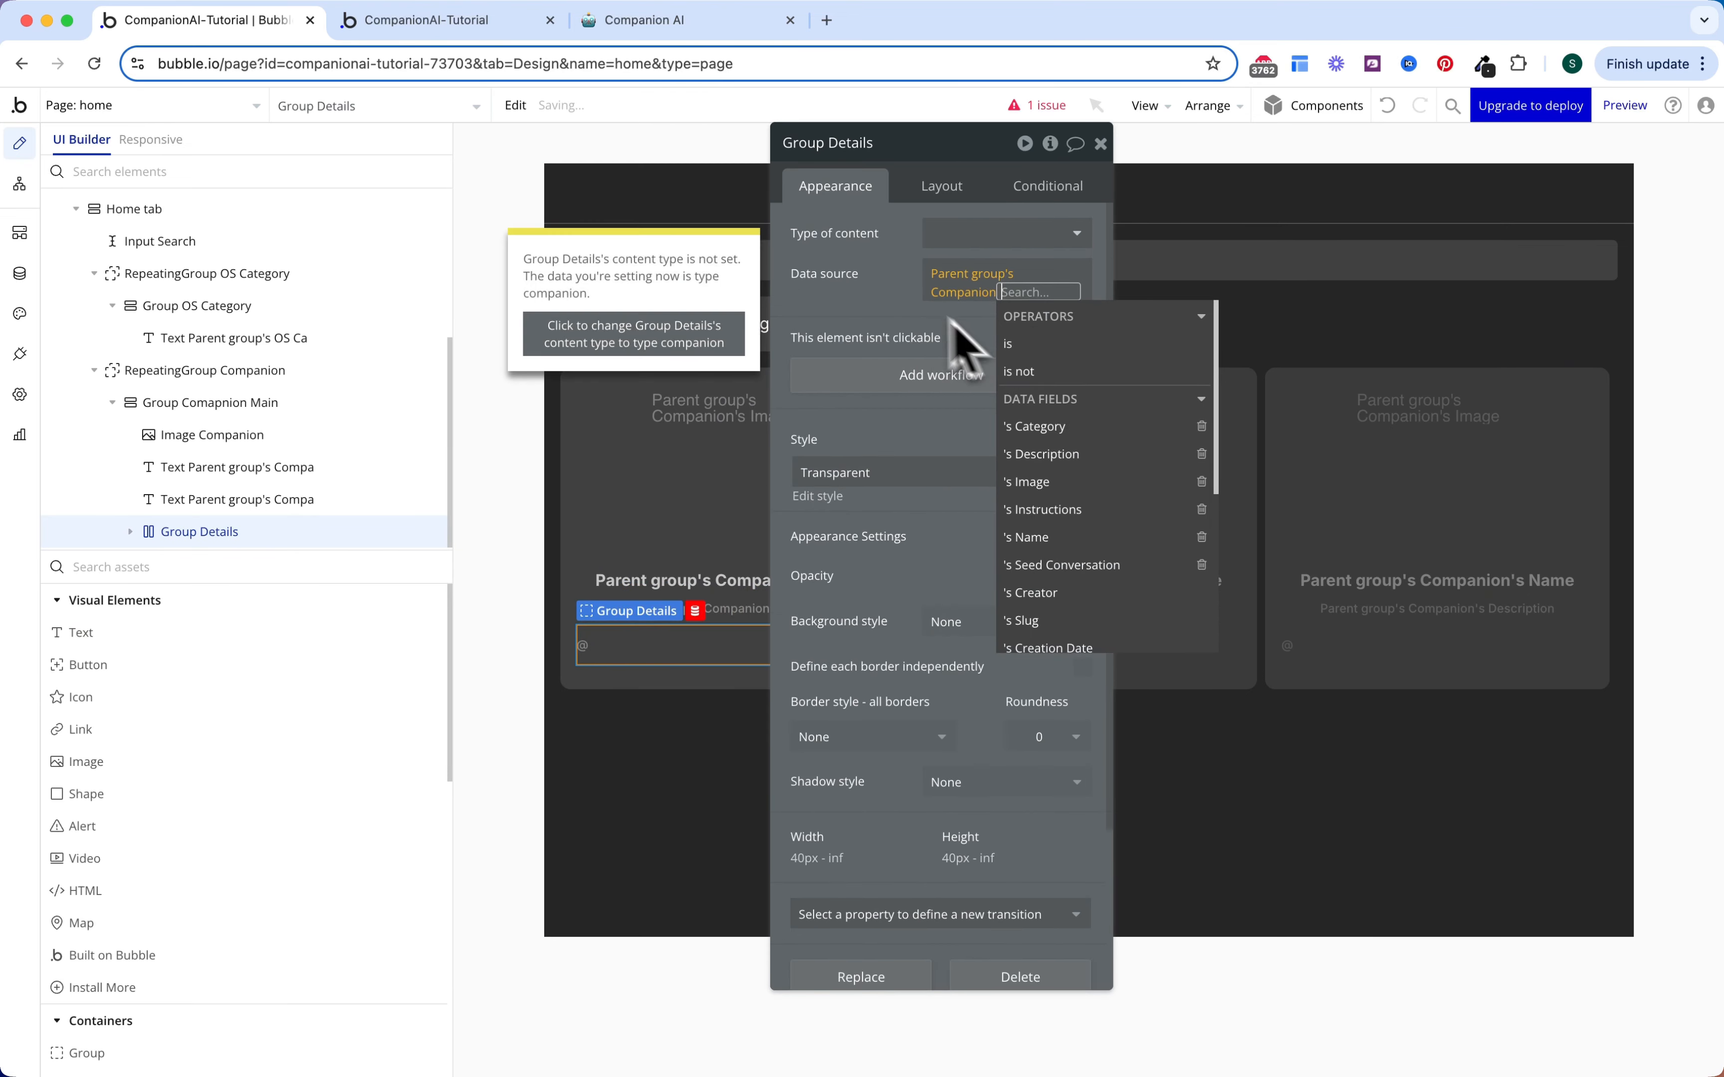
click(815, 300)
Step: Bind the text to the Companion's Creator's Name with an @-handle placeholder, and add an icon
click(129, 532)
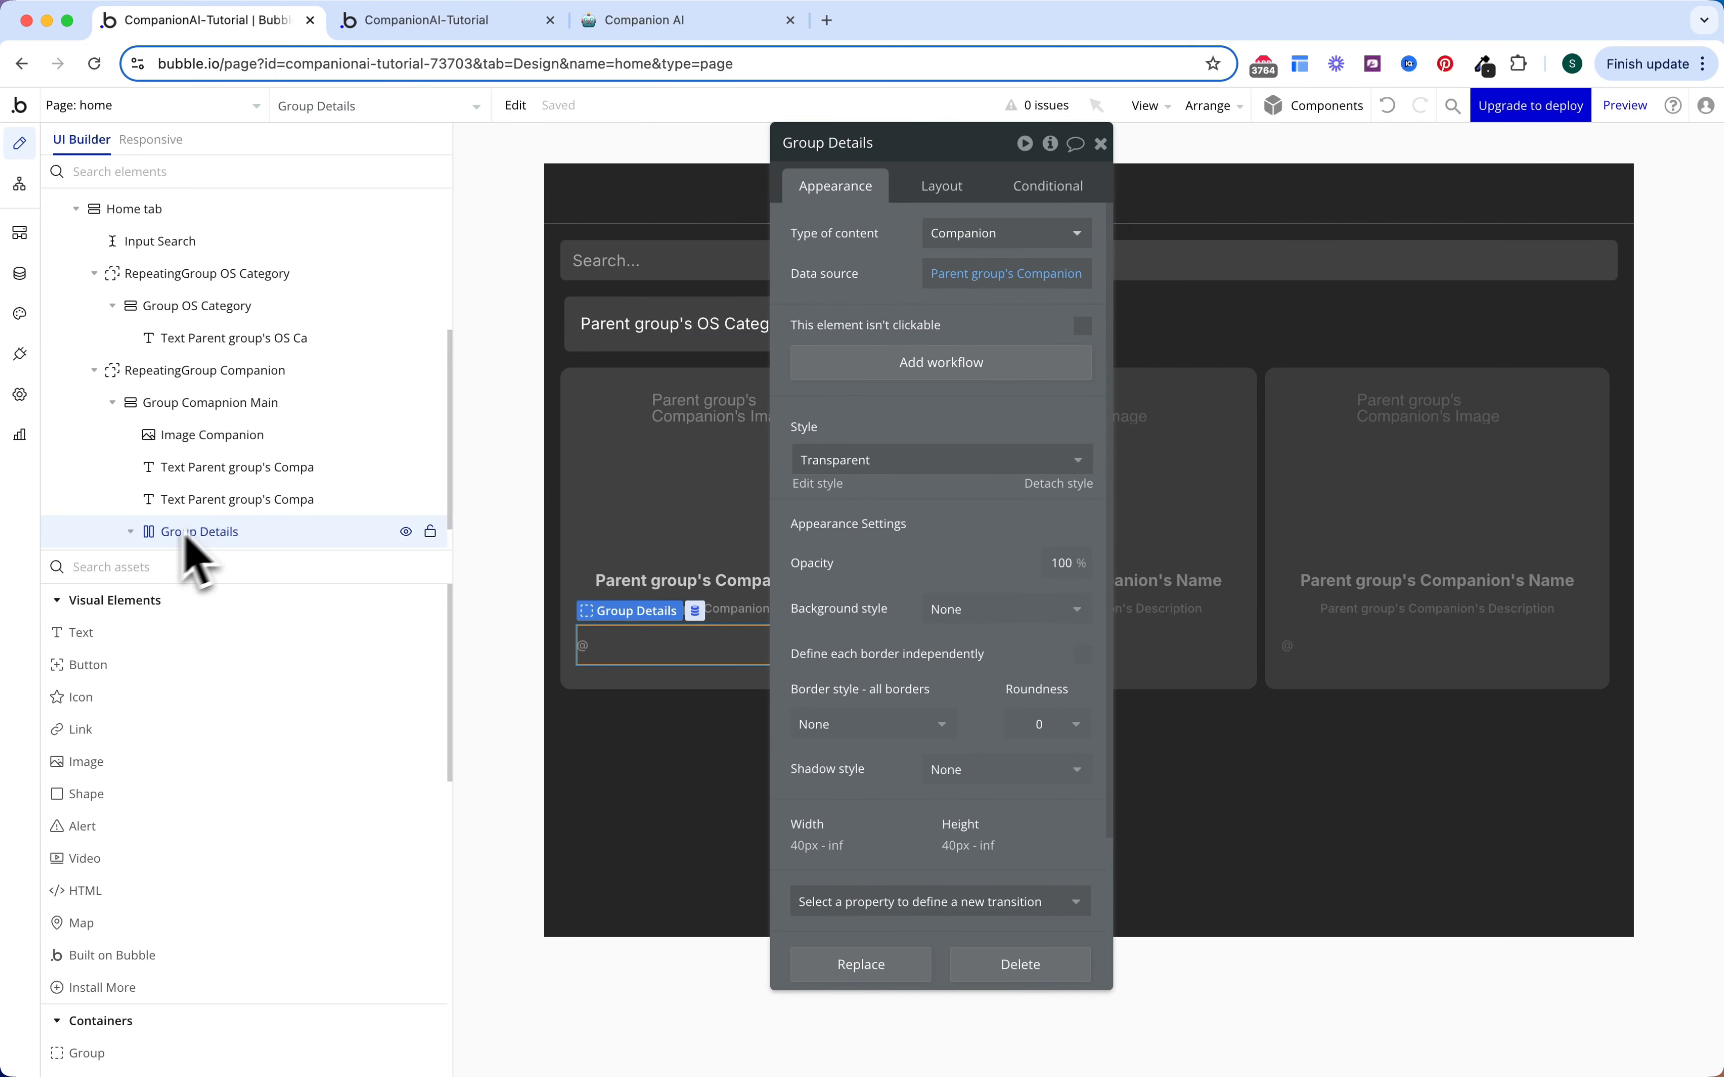
click(213, 534)
click(819, 227)
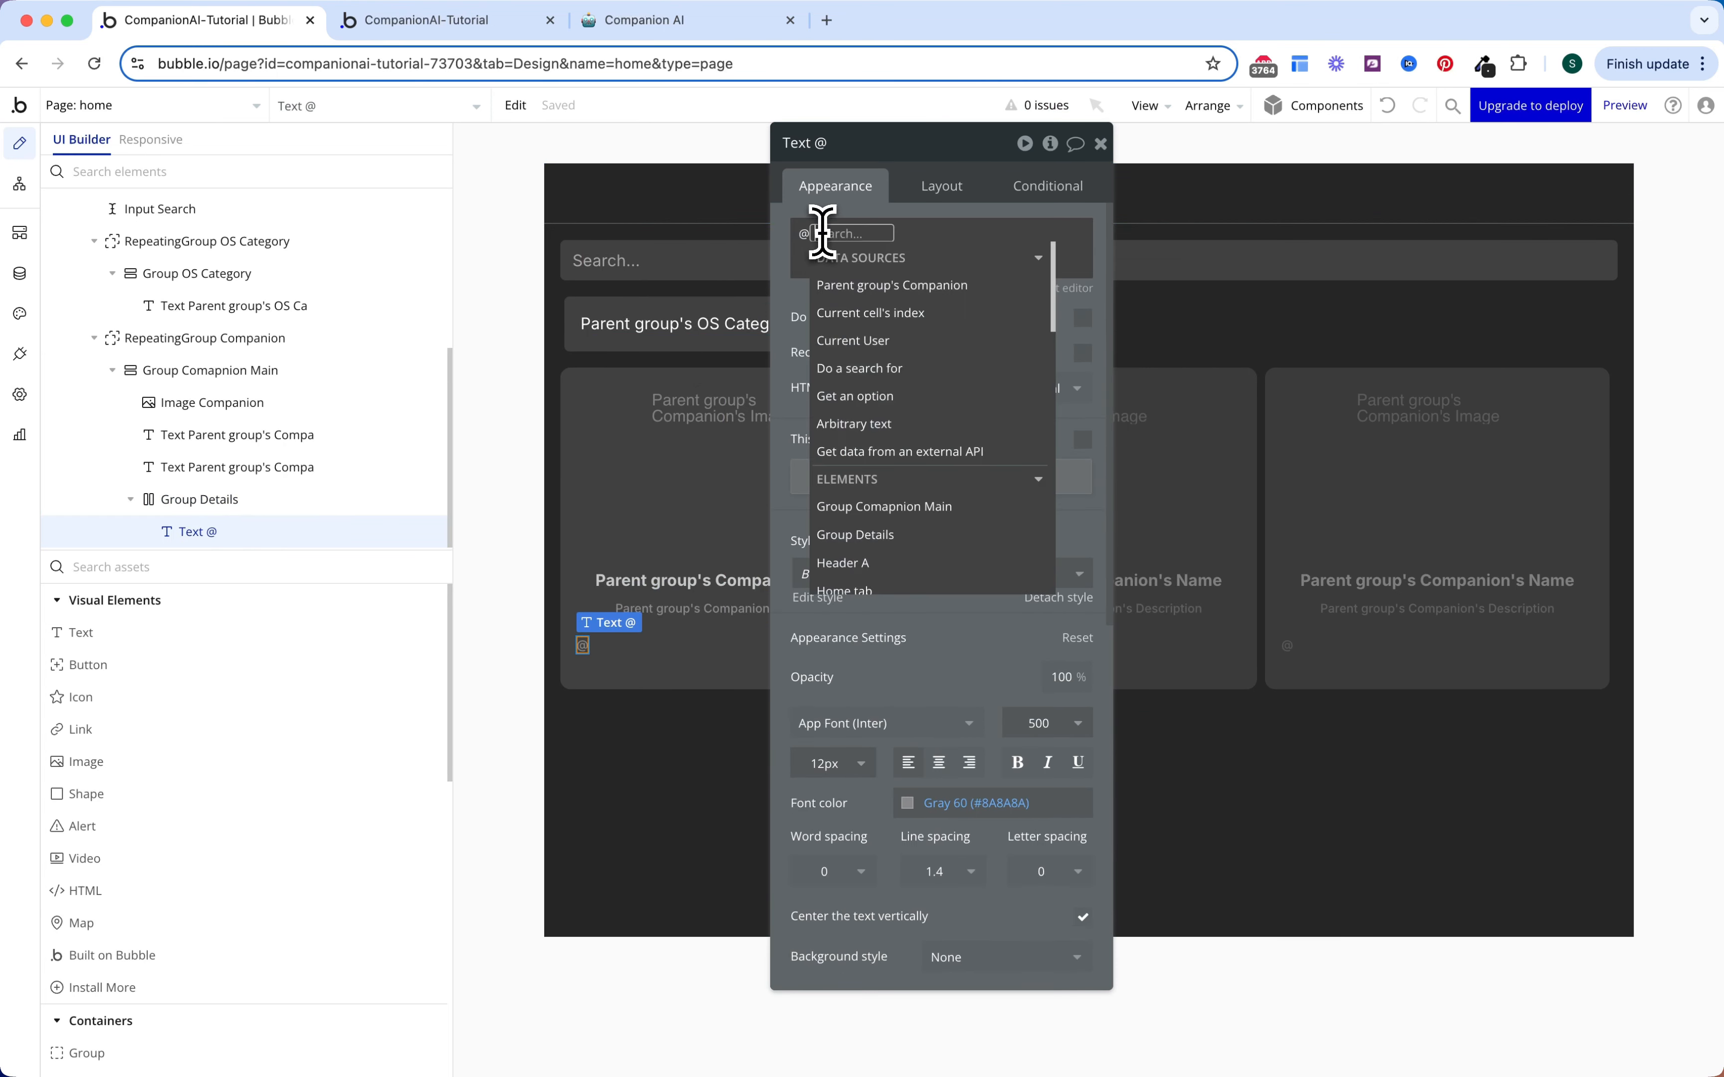
click(886, 286)
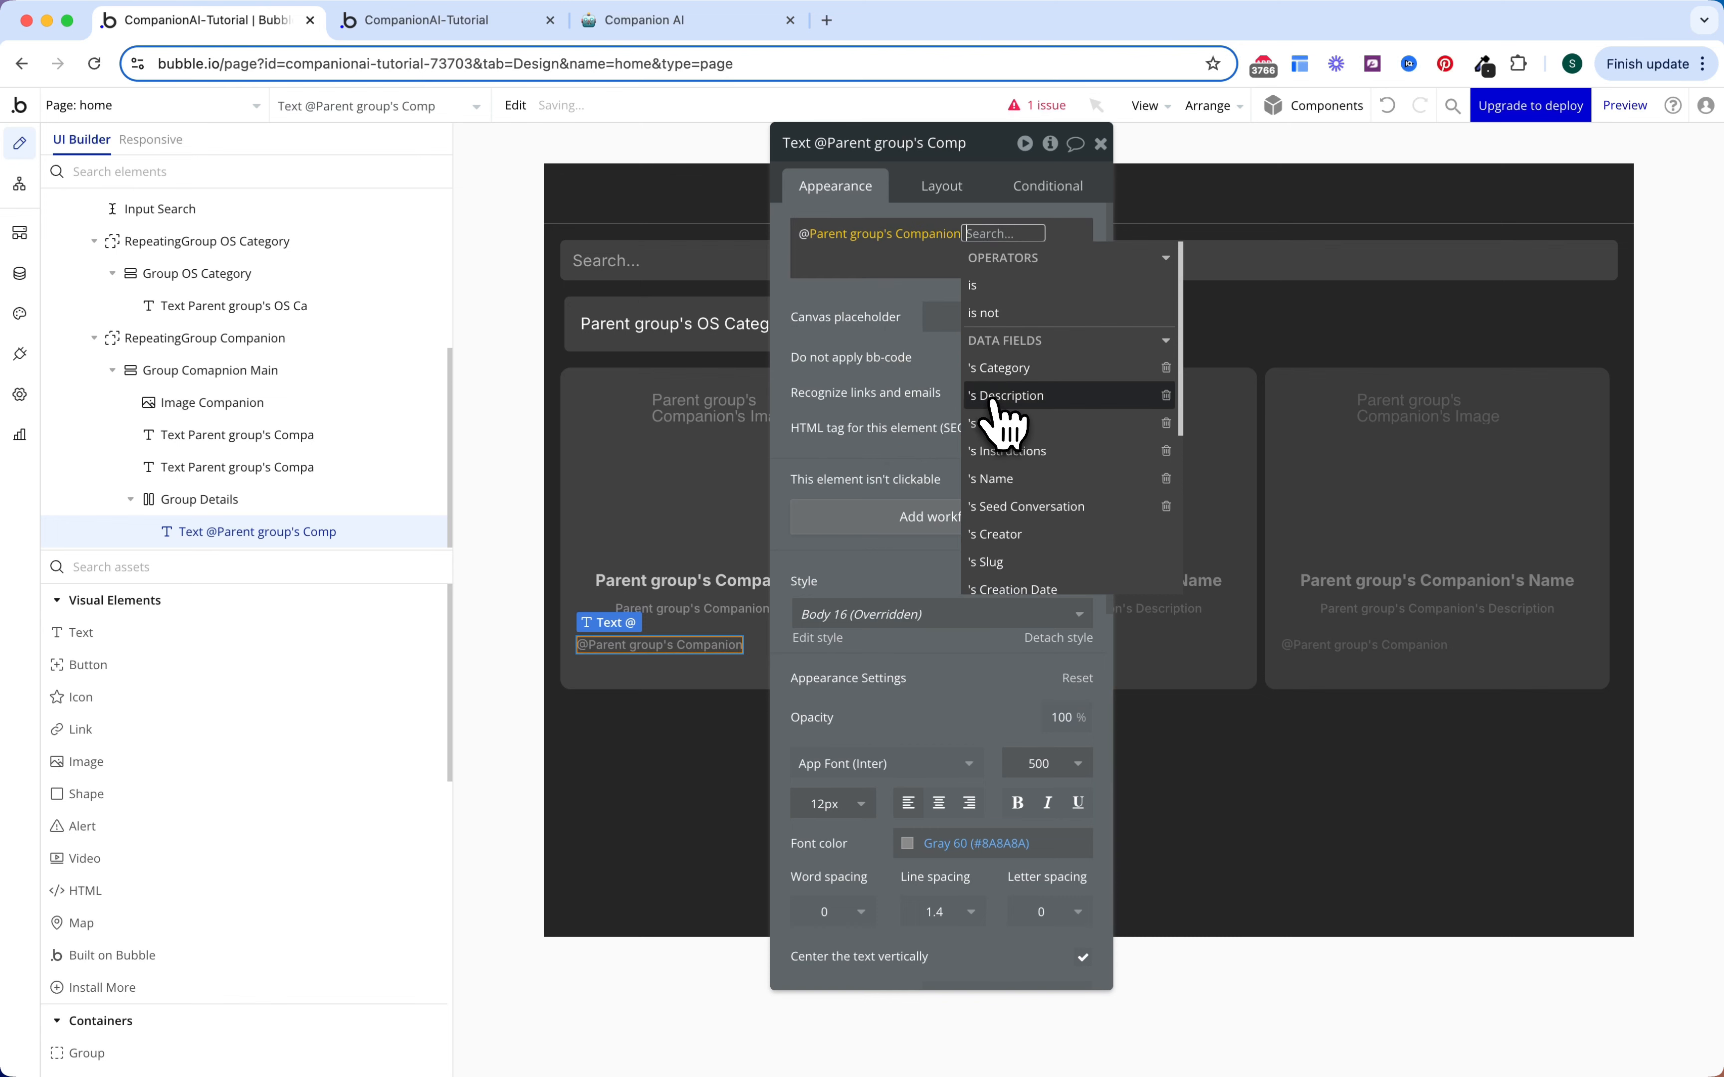
click(997, 534)
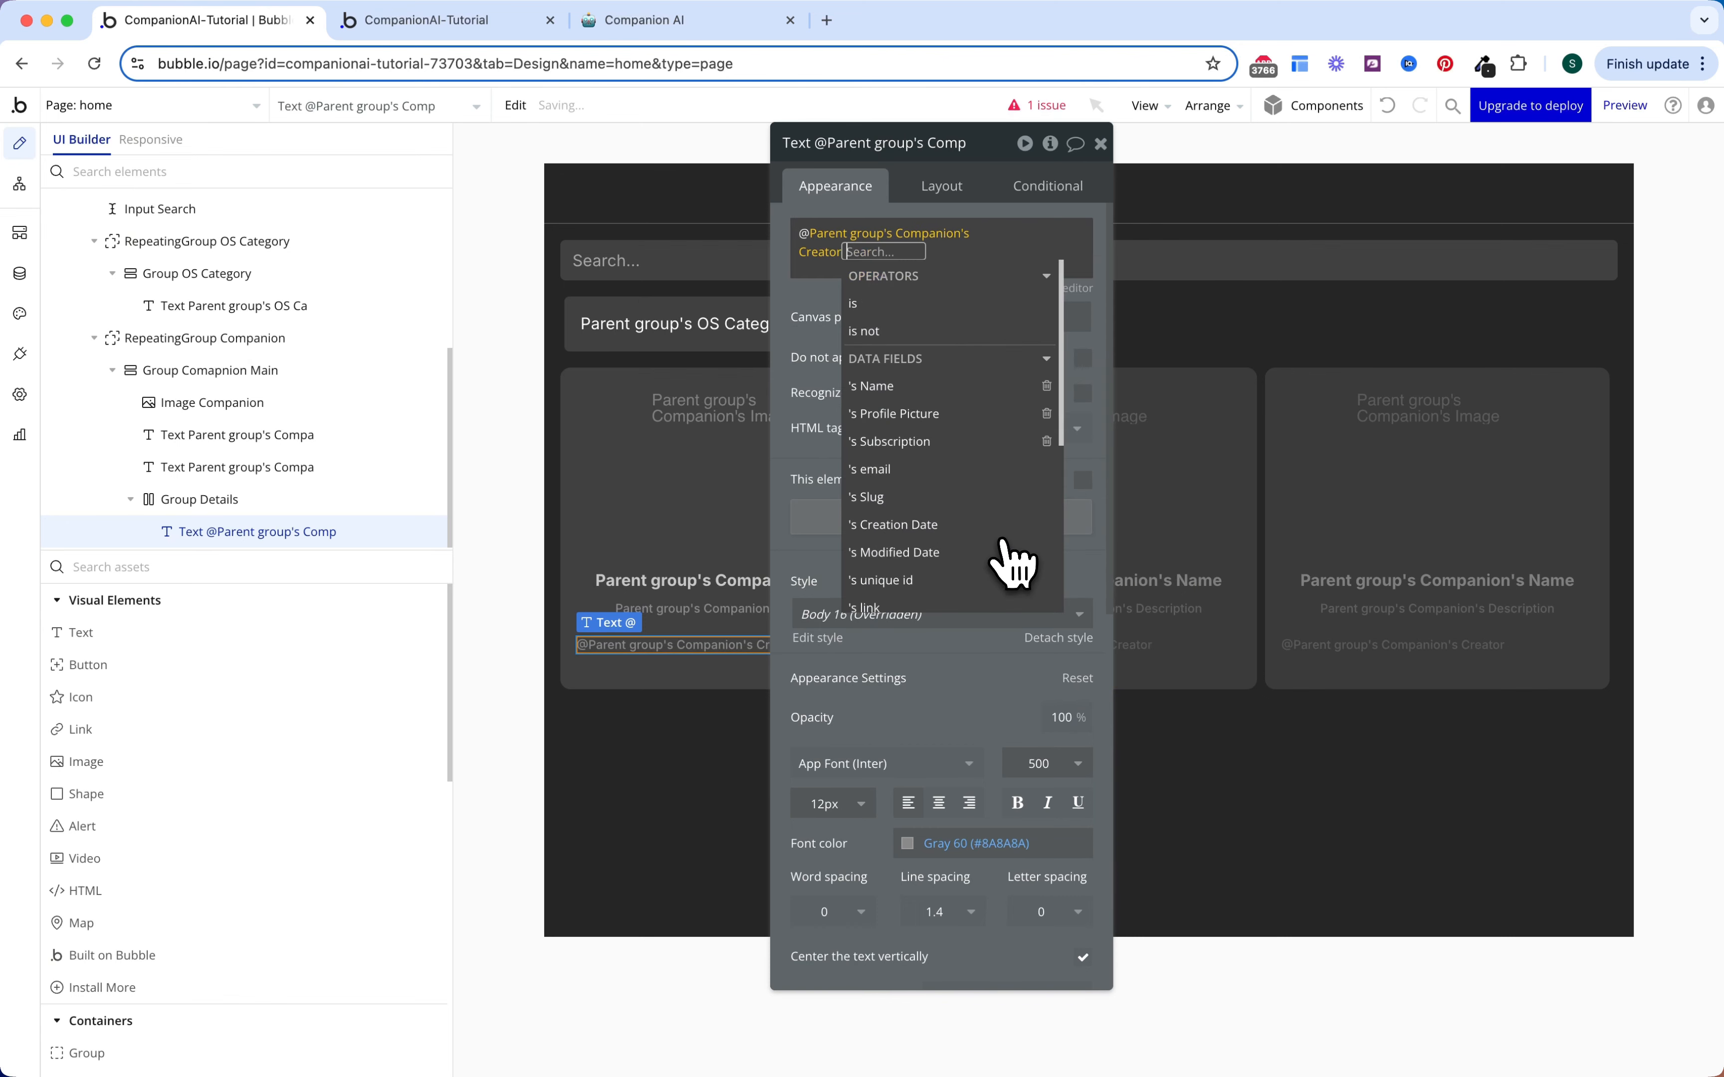
click(928, 393)
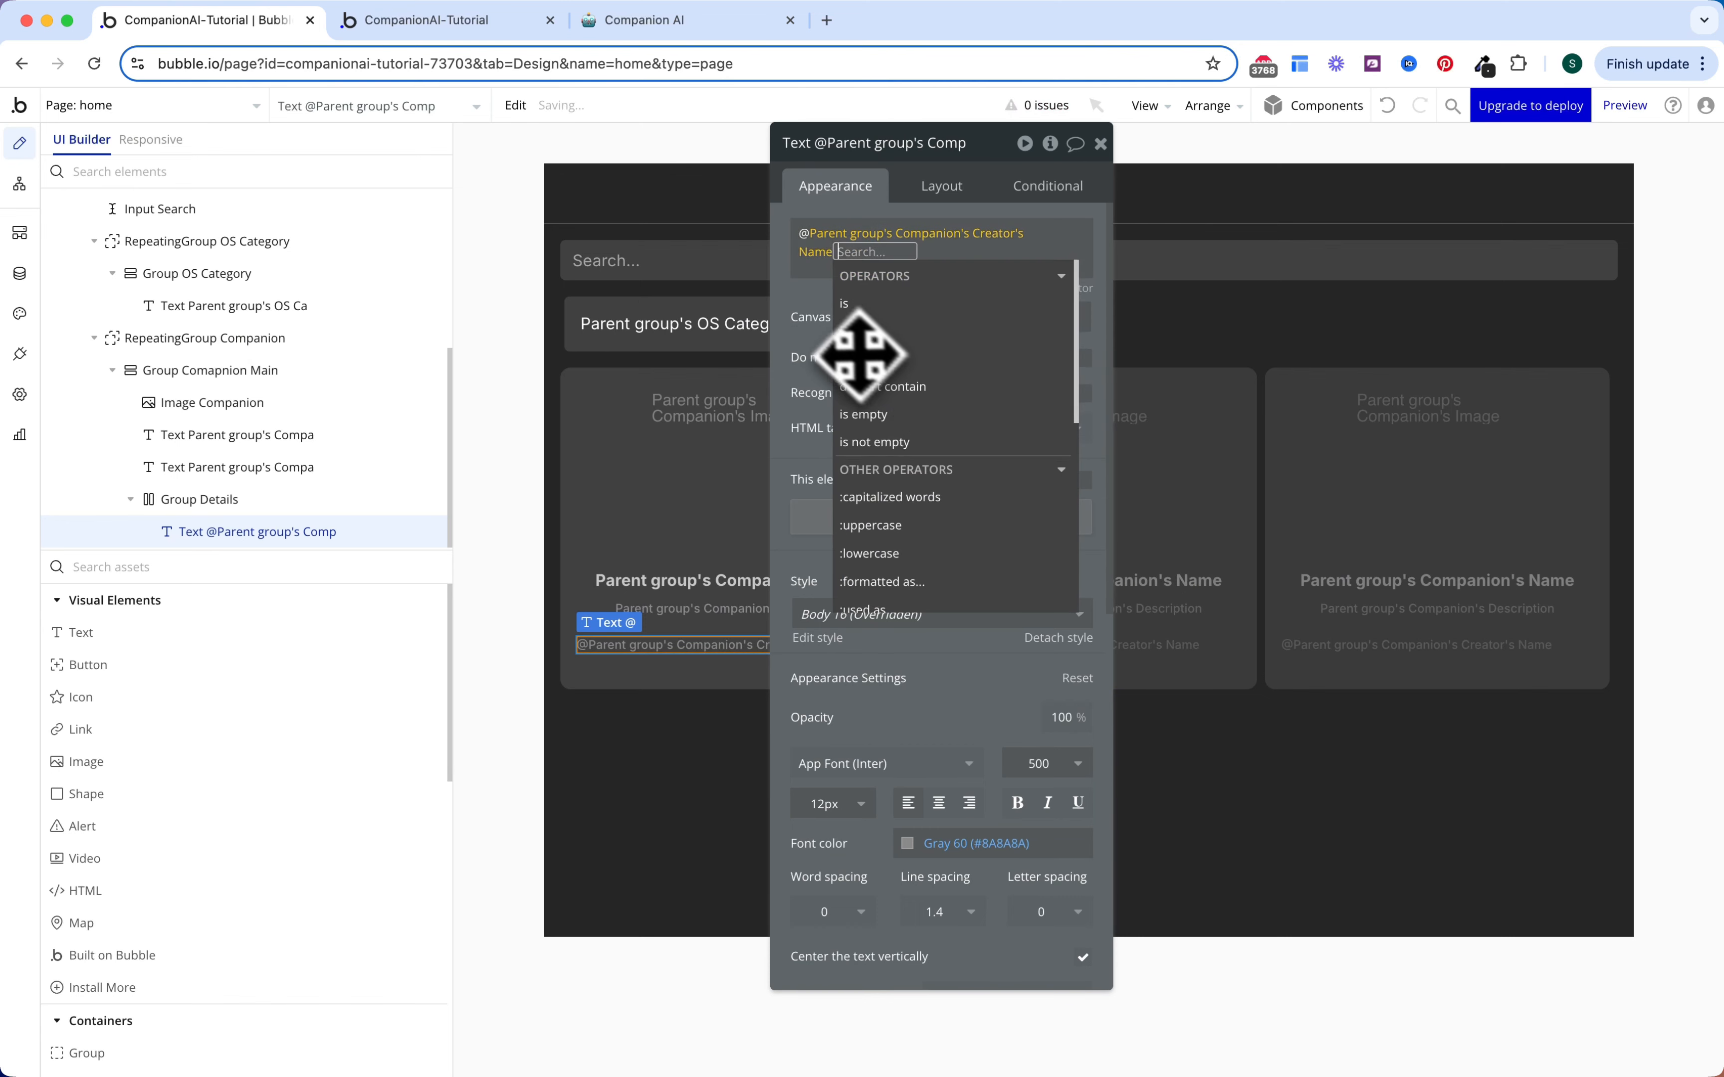
click(823, 336)
click(927, 319)
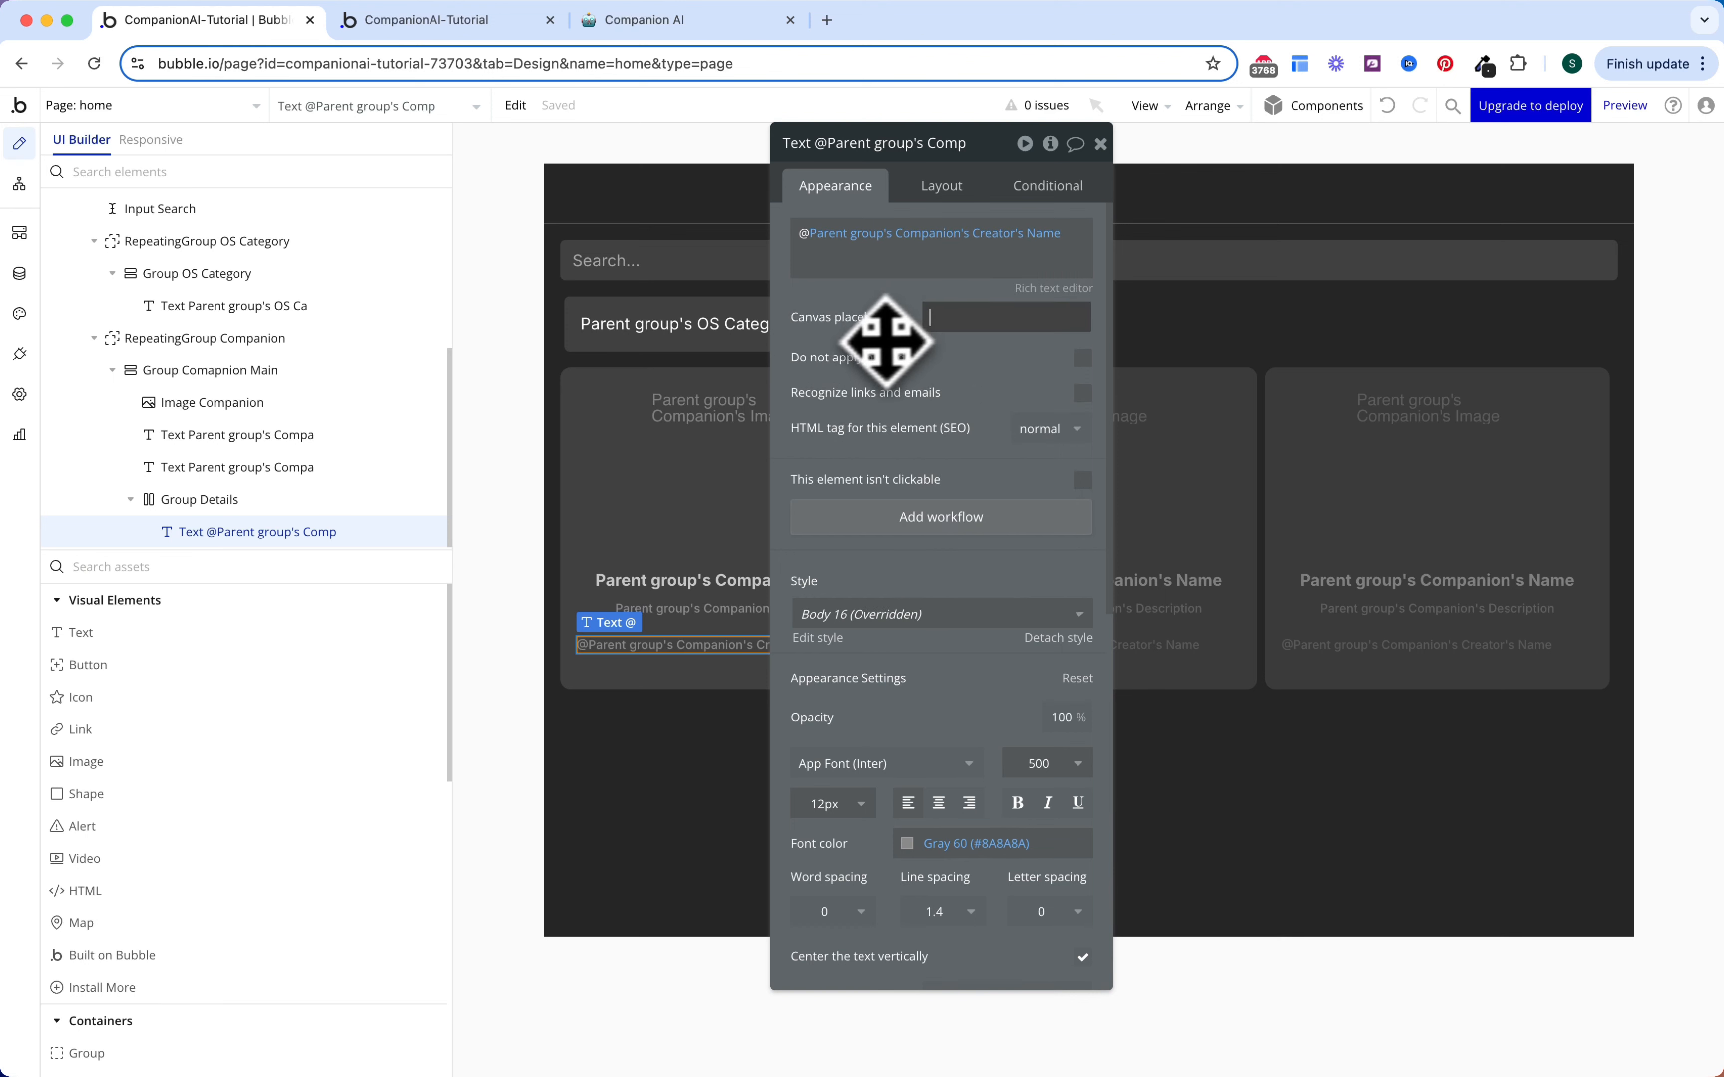
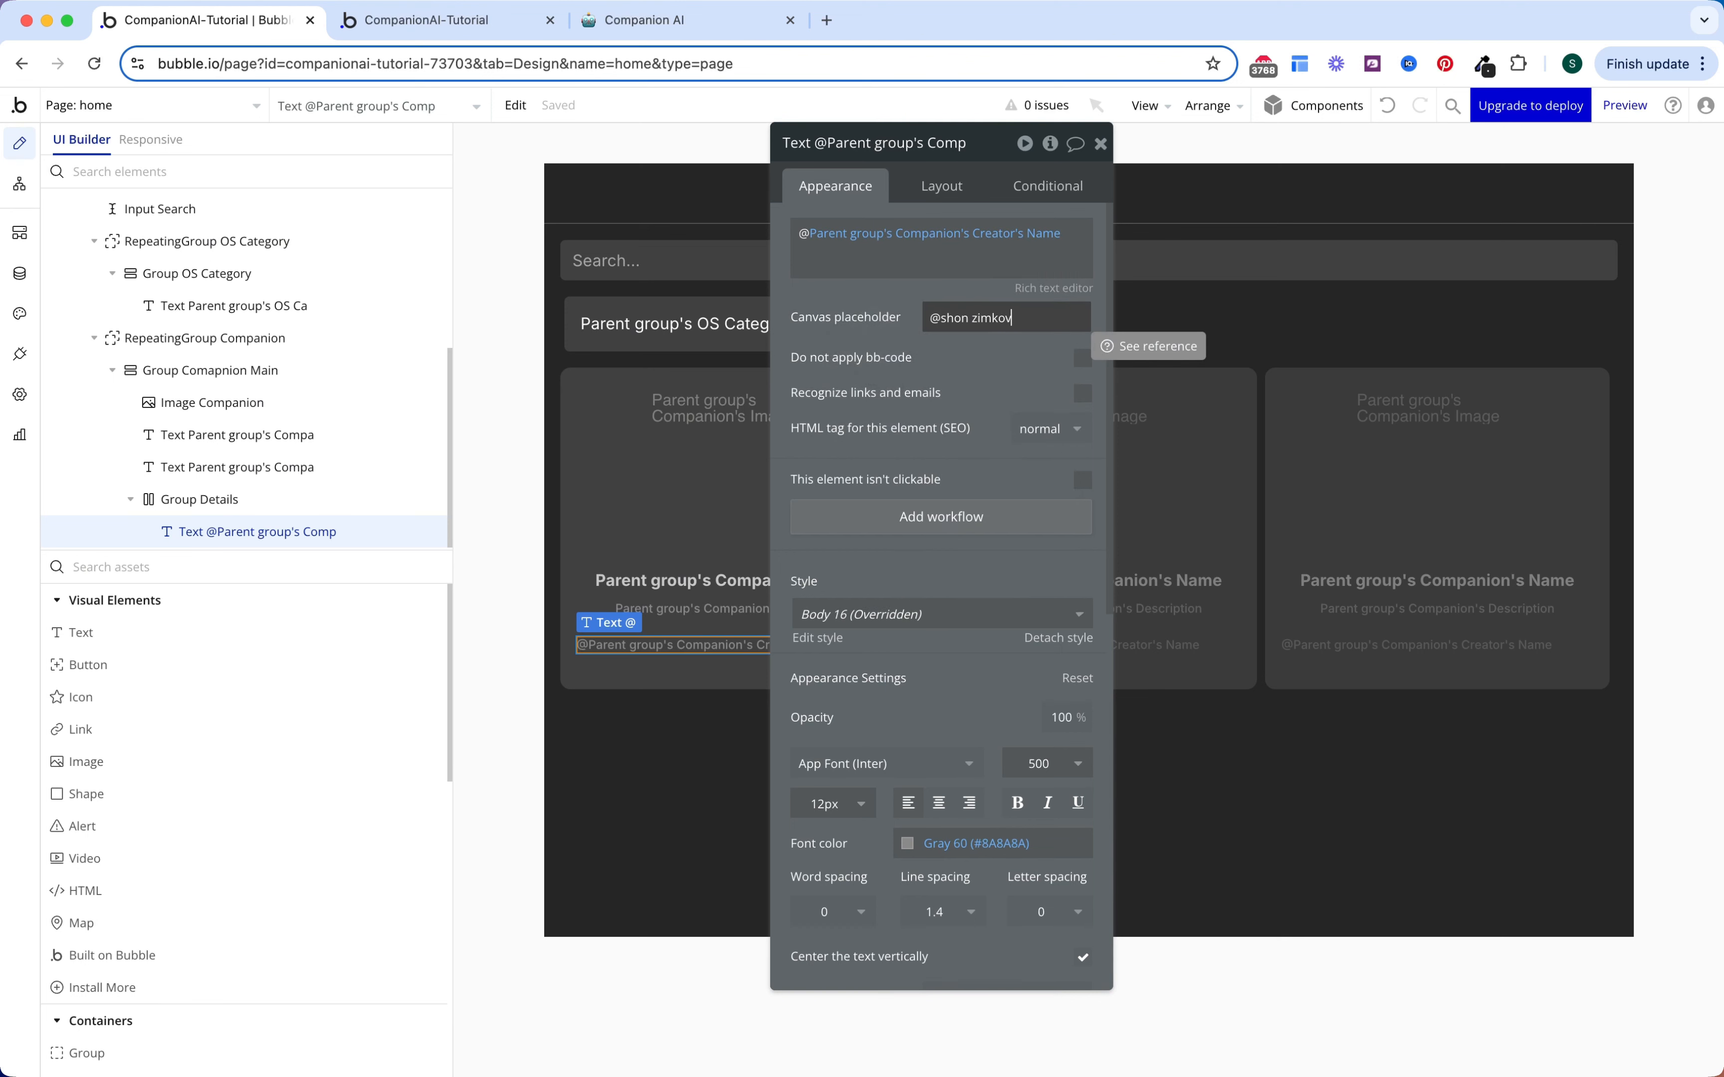
key(Return)
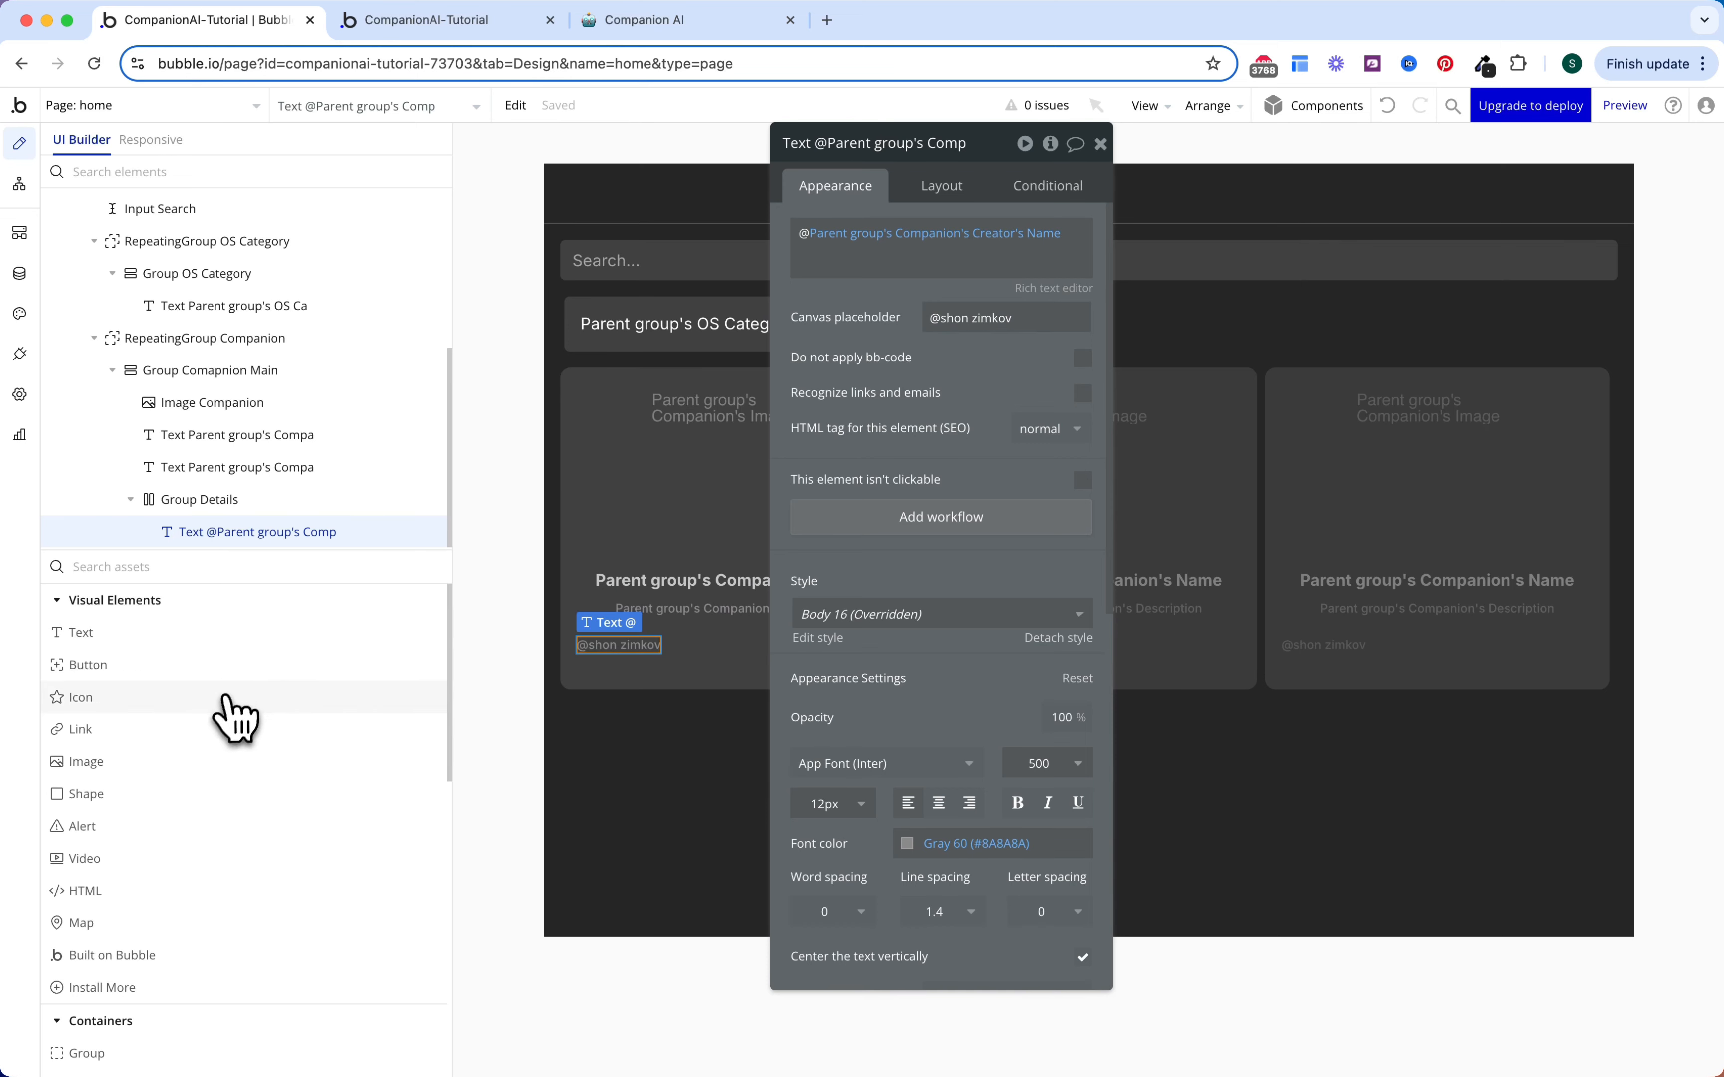
drag(231, 698, 732, 640)
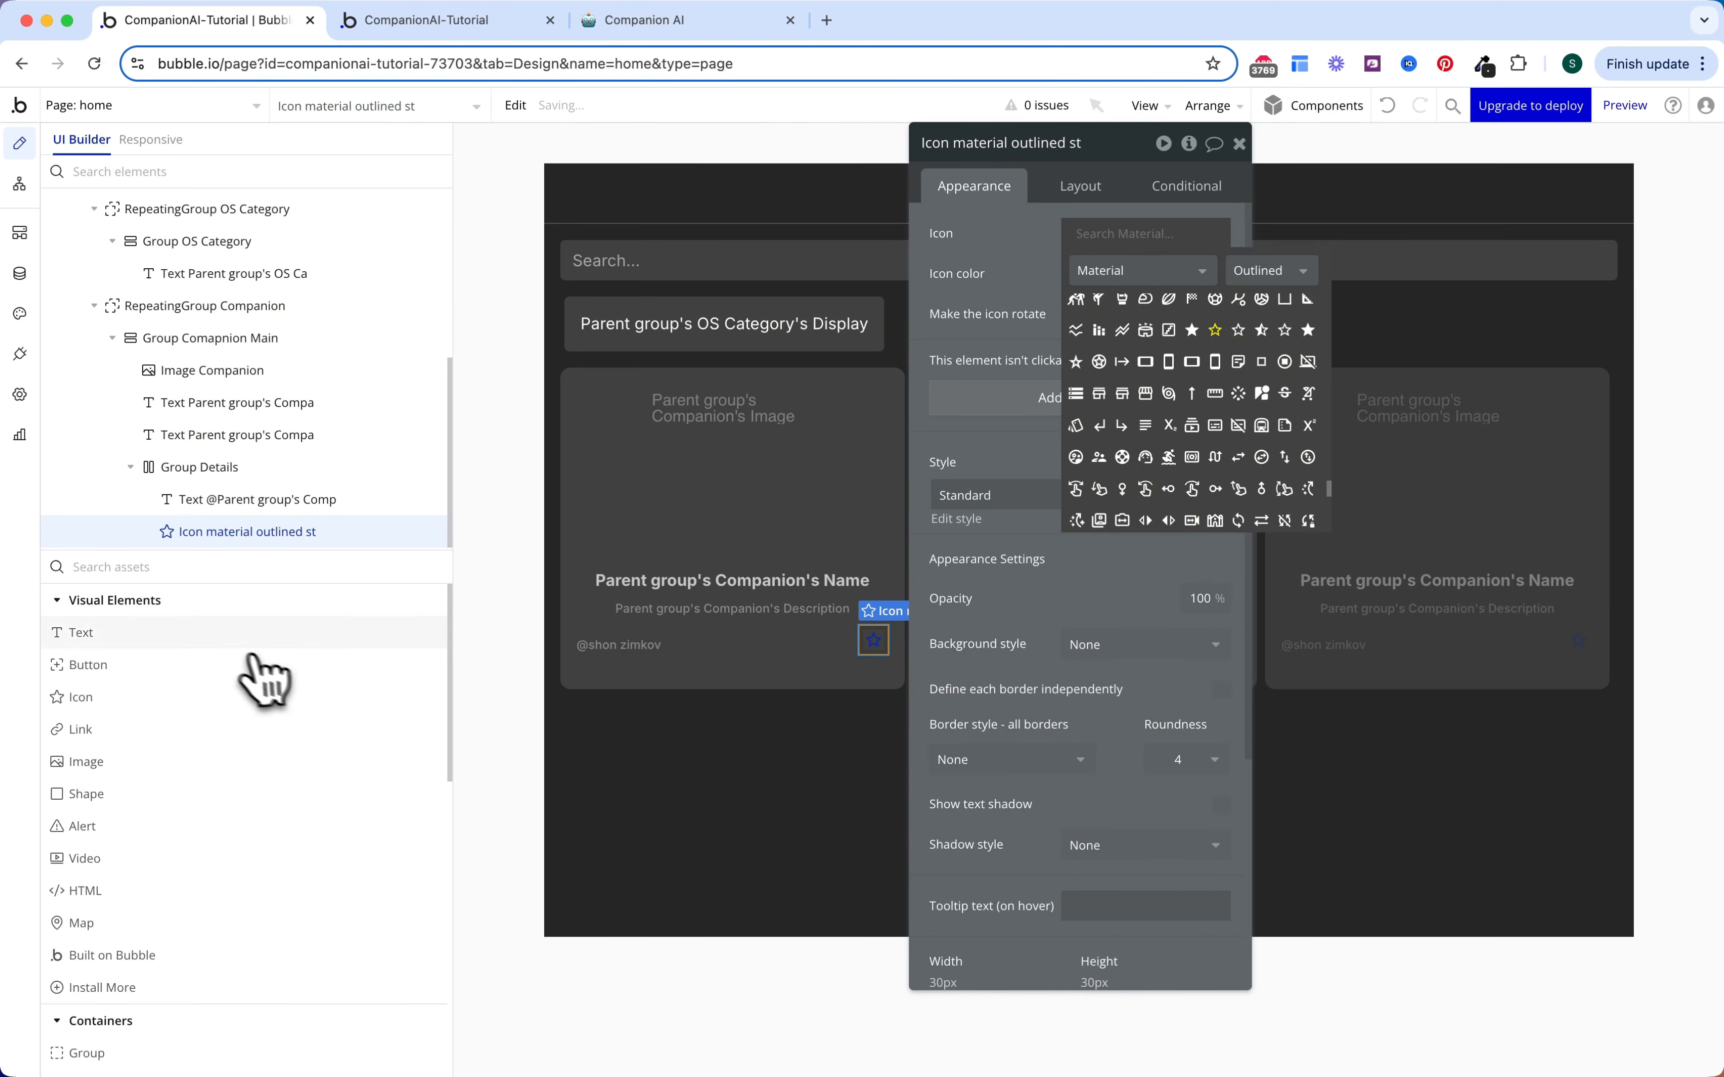
Step: Paste a copy of the creator text and group it with the icon in a row container
drag(250, 633, 381, 680)
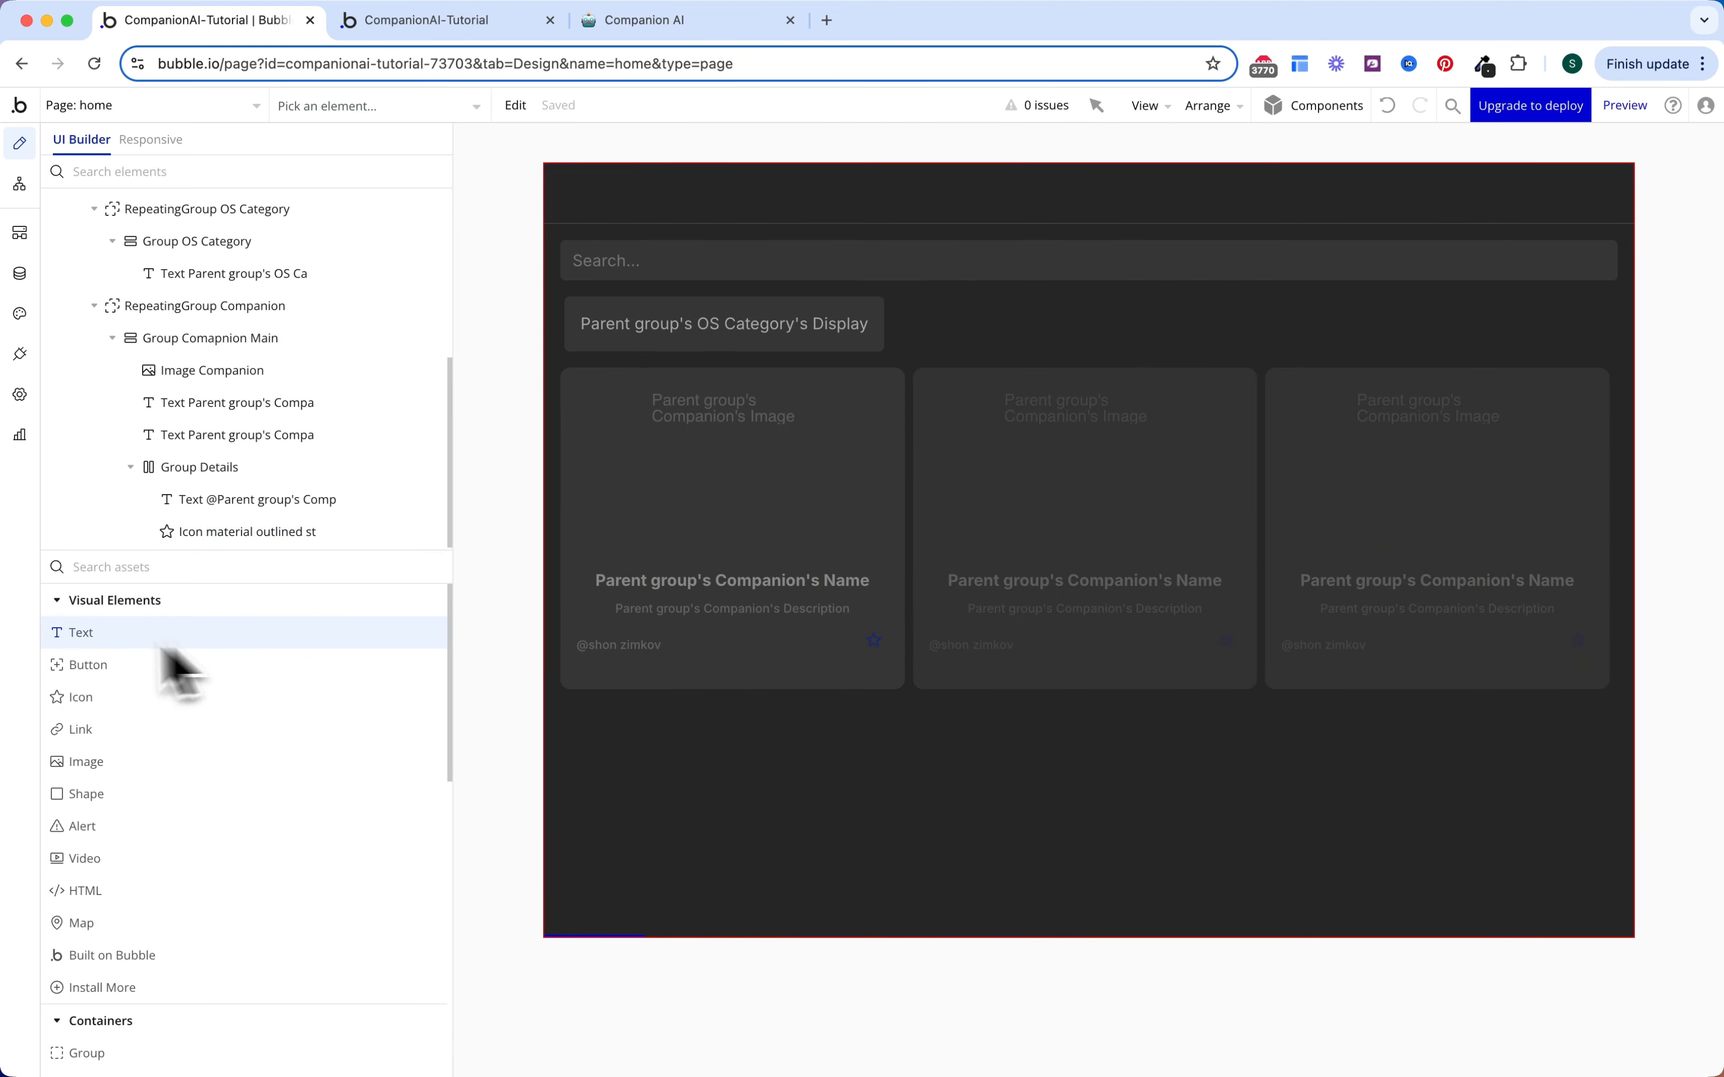
click(605, 645)
click(727, 650)
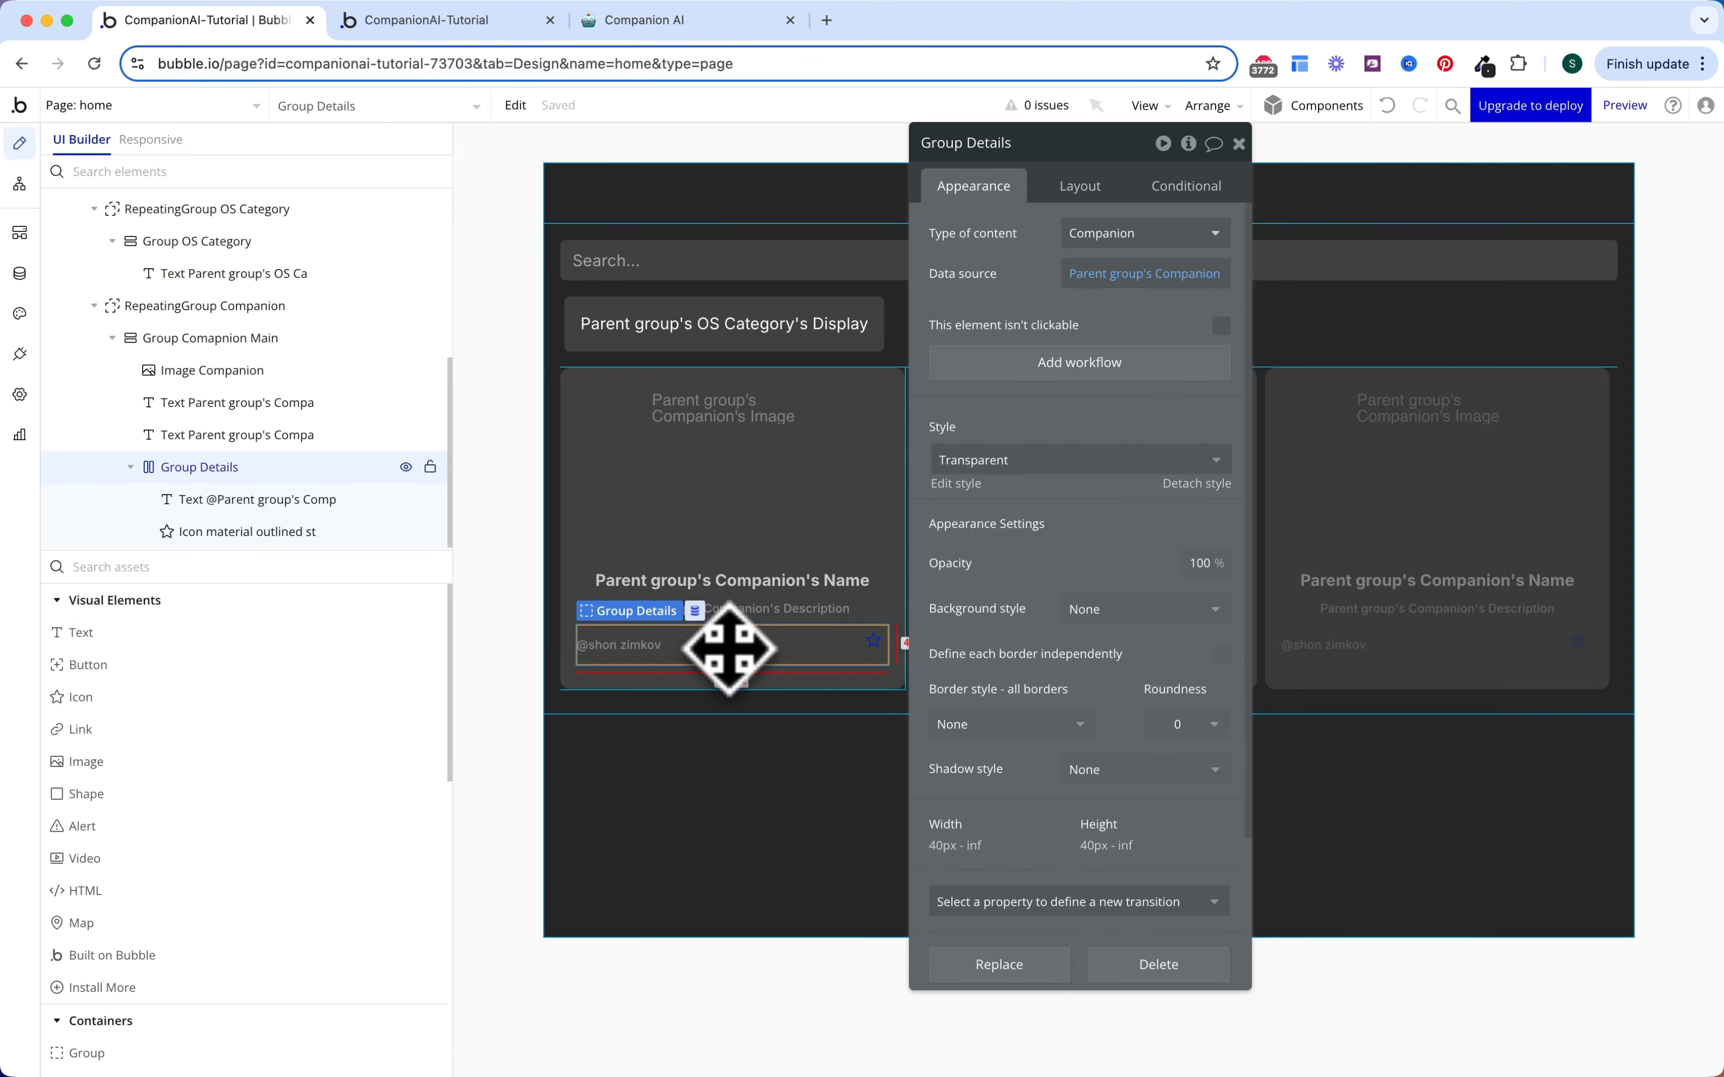
key(ctrl+v)
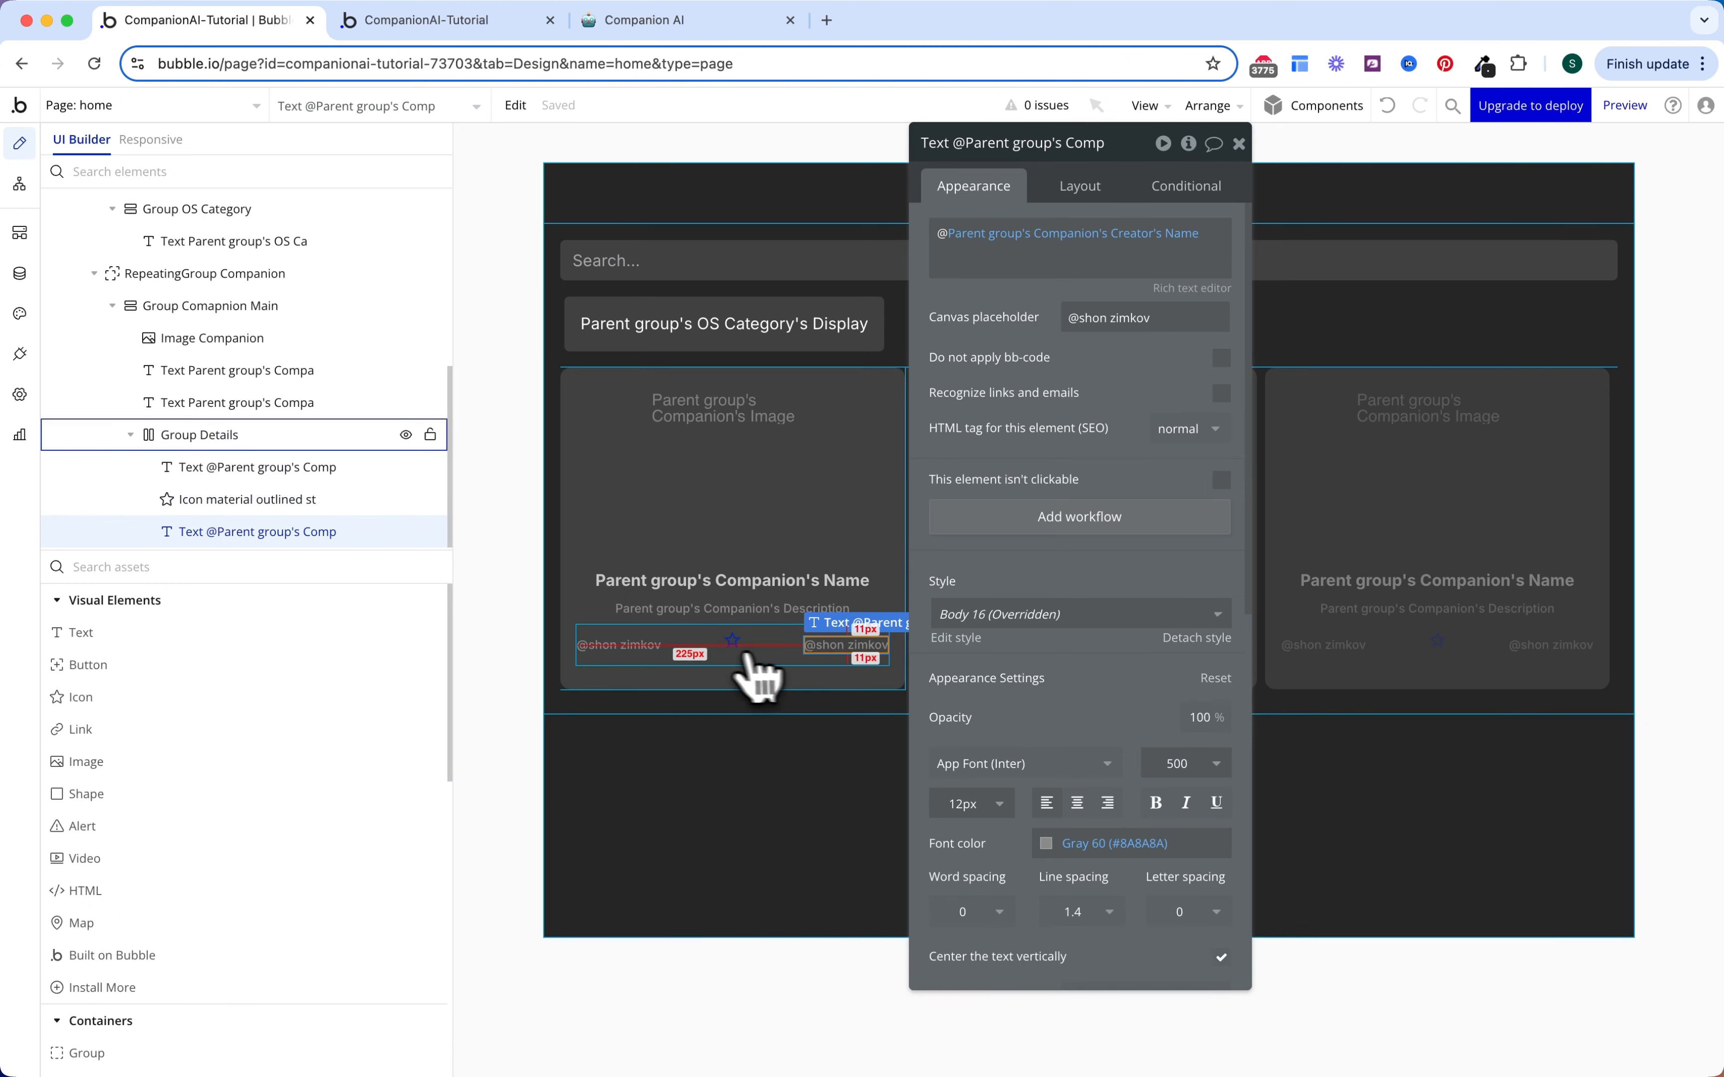
shift+click(732, 639)
right_click(731, 643)
mouse_move(862, 776)
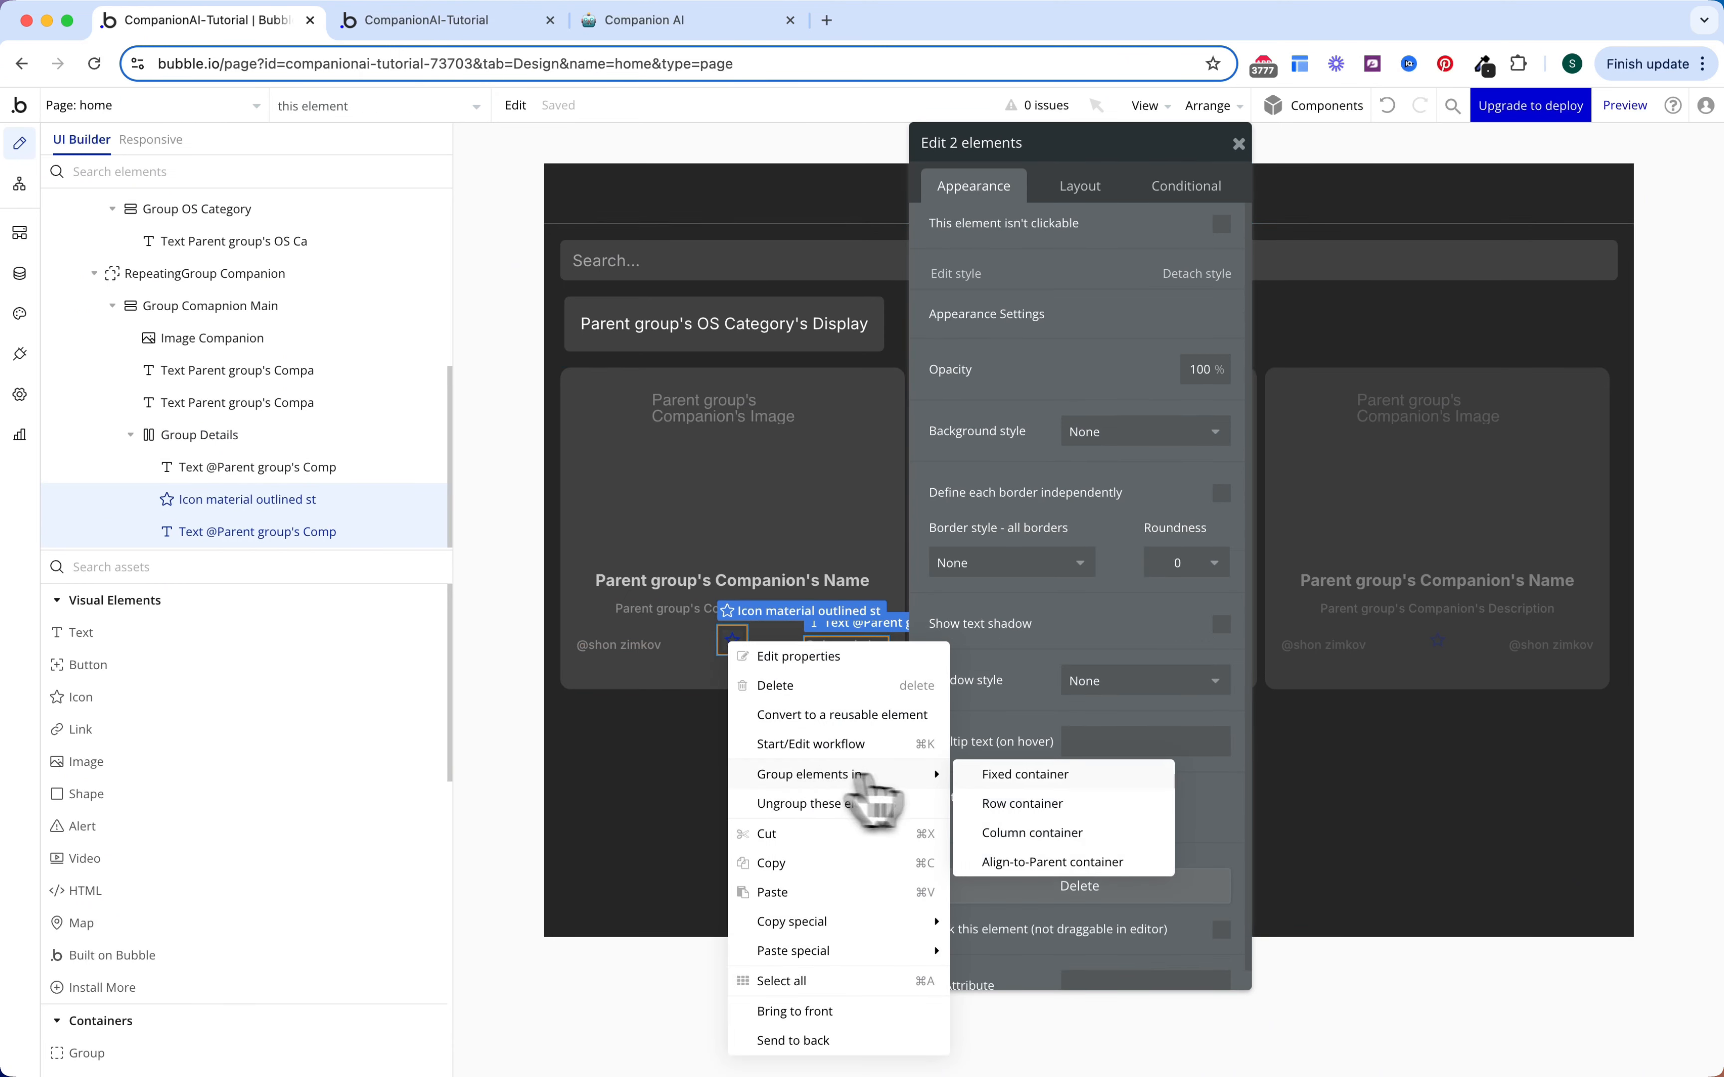
click(998, 798)
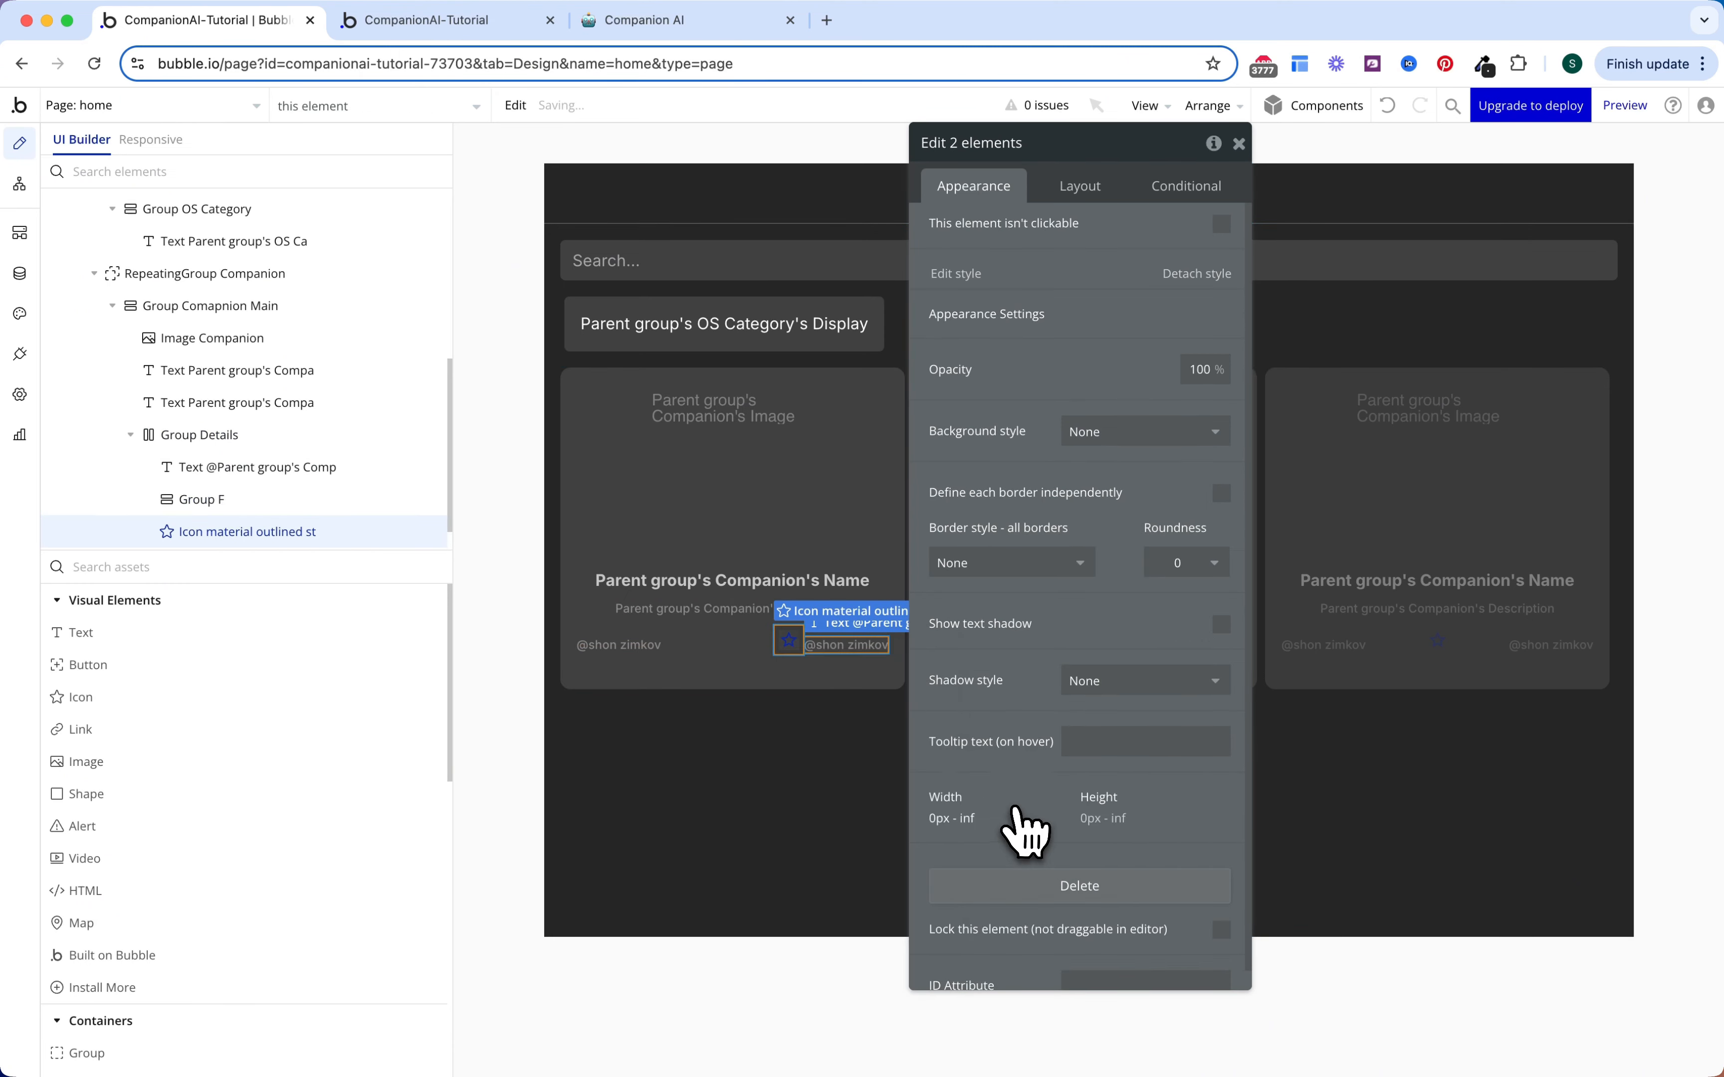
Step: Vertically centre the icon and text, and align the row group's contents right
click(1090, 203)
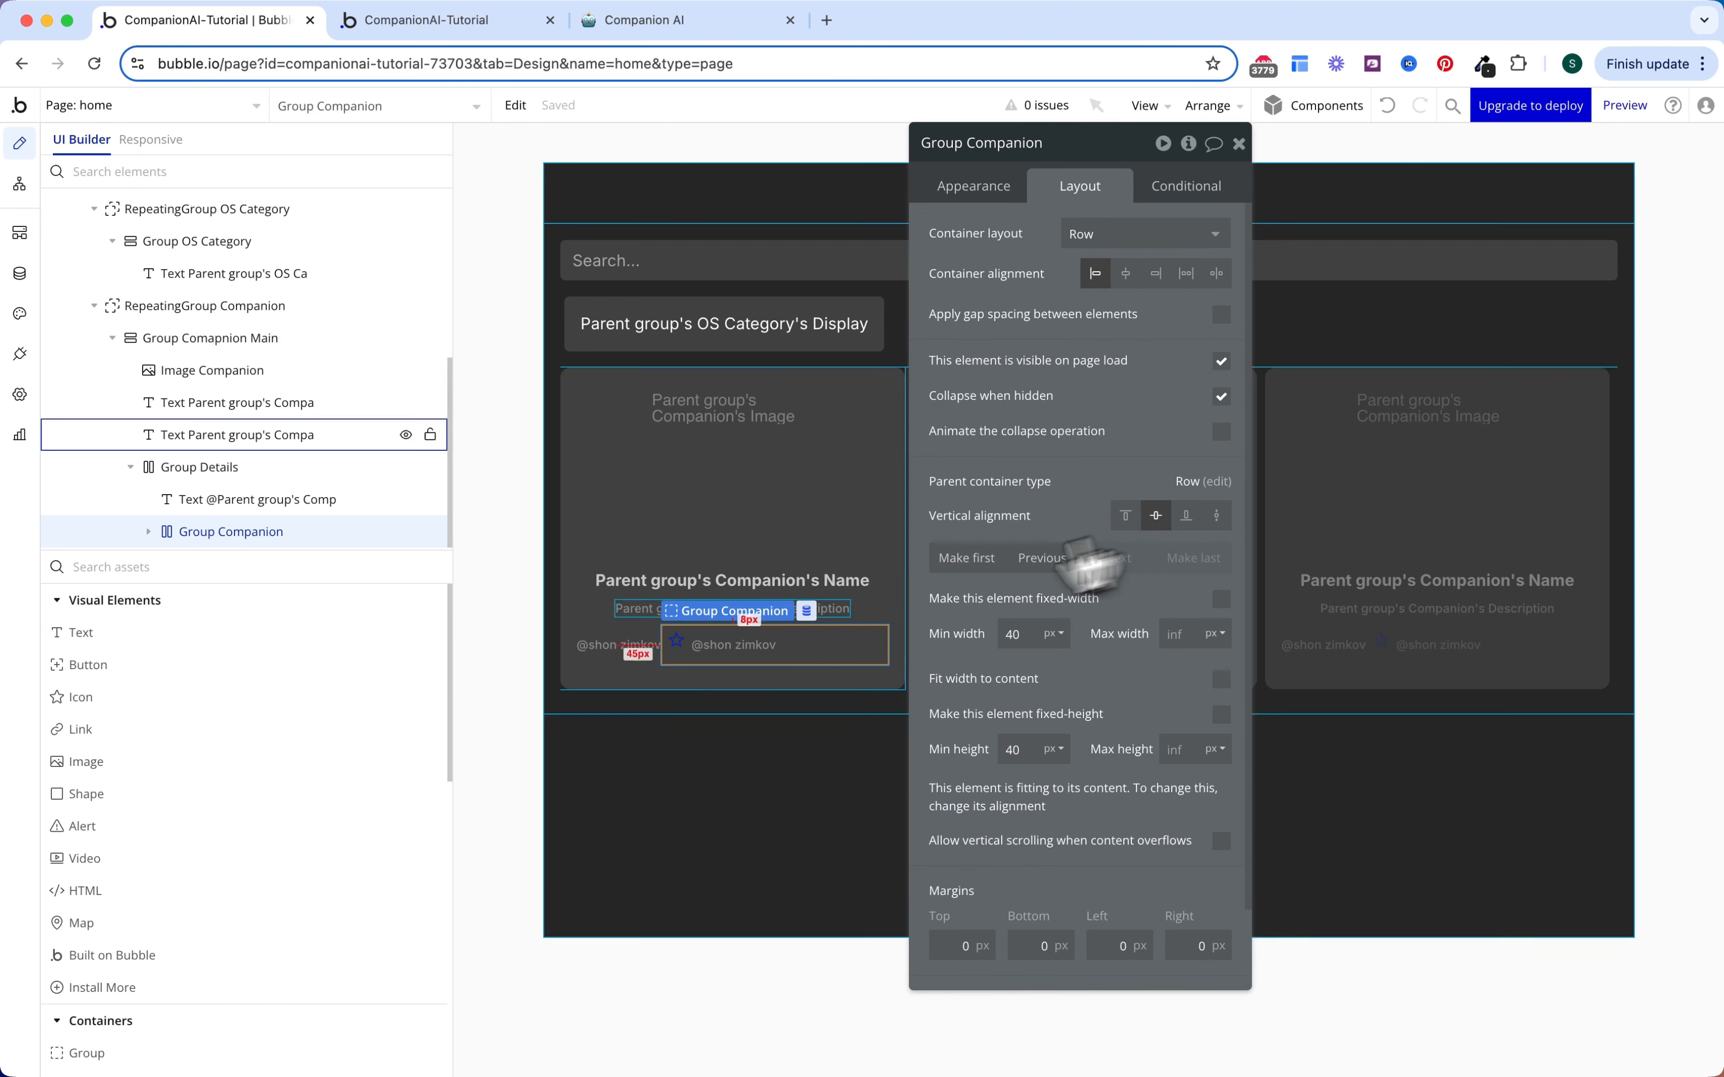
click(748, 652)
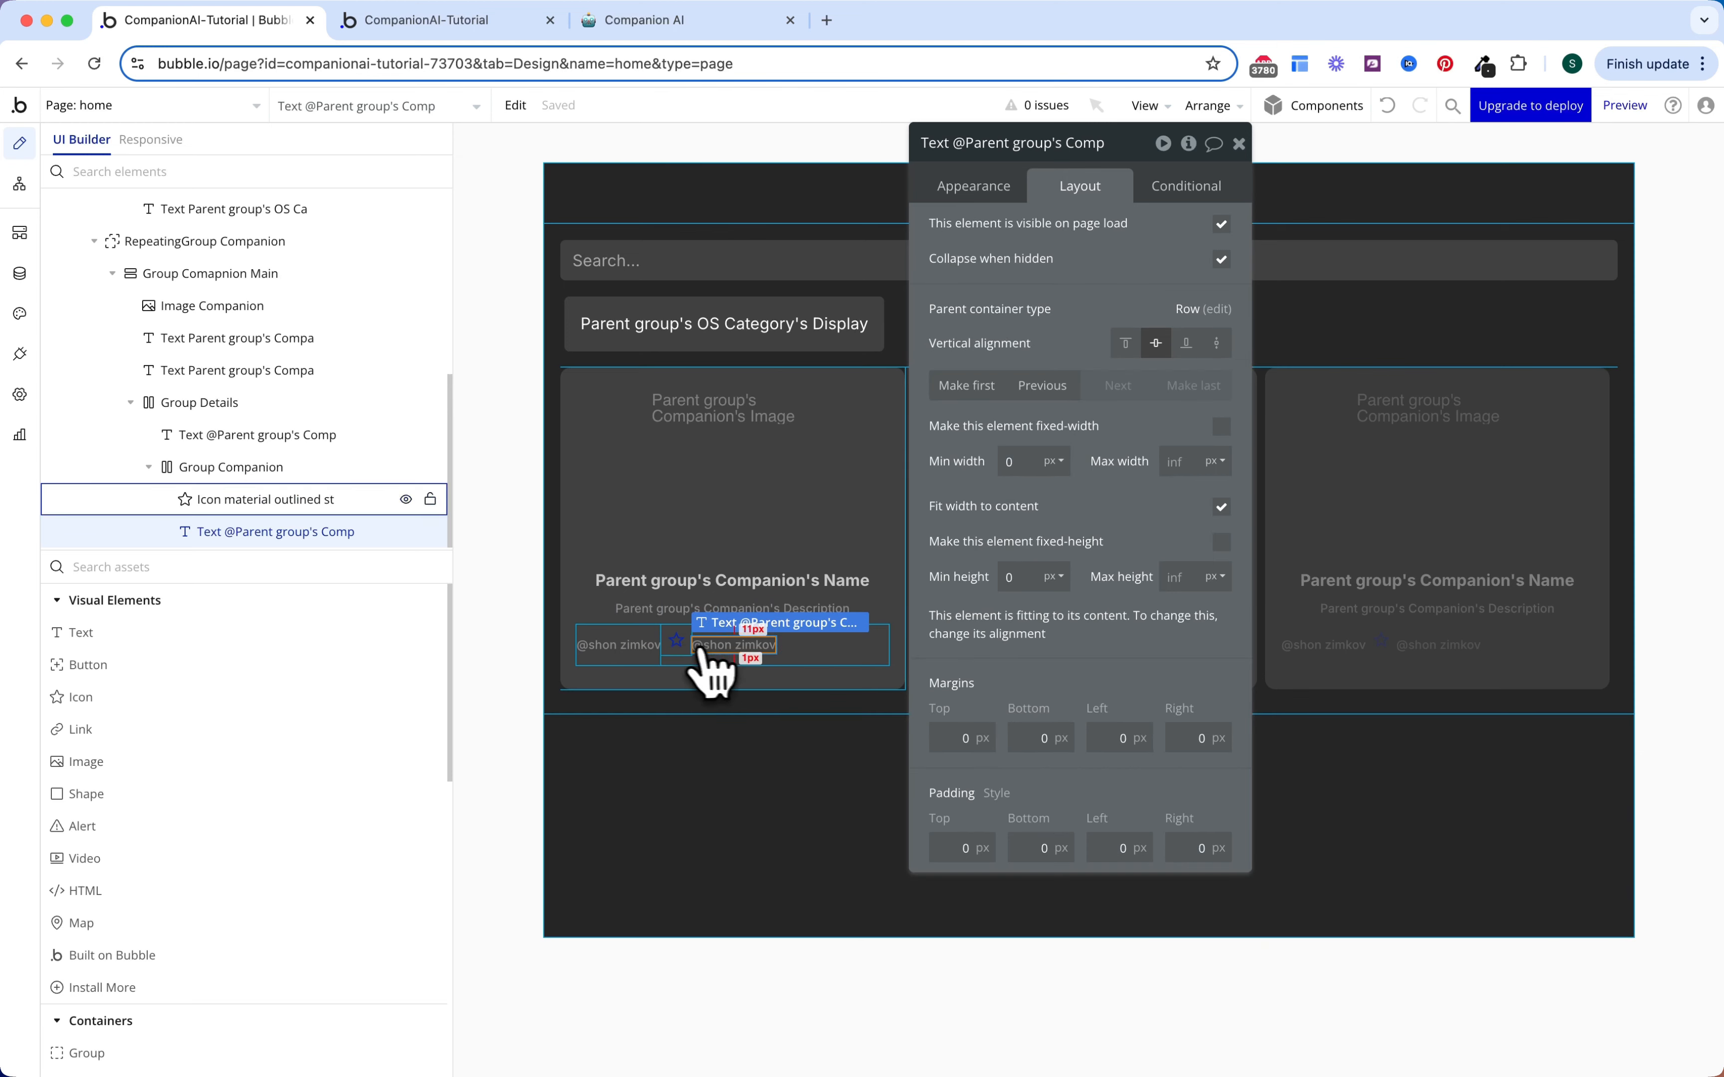
shift+click(677, 646)
click(1155, 349)
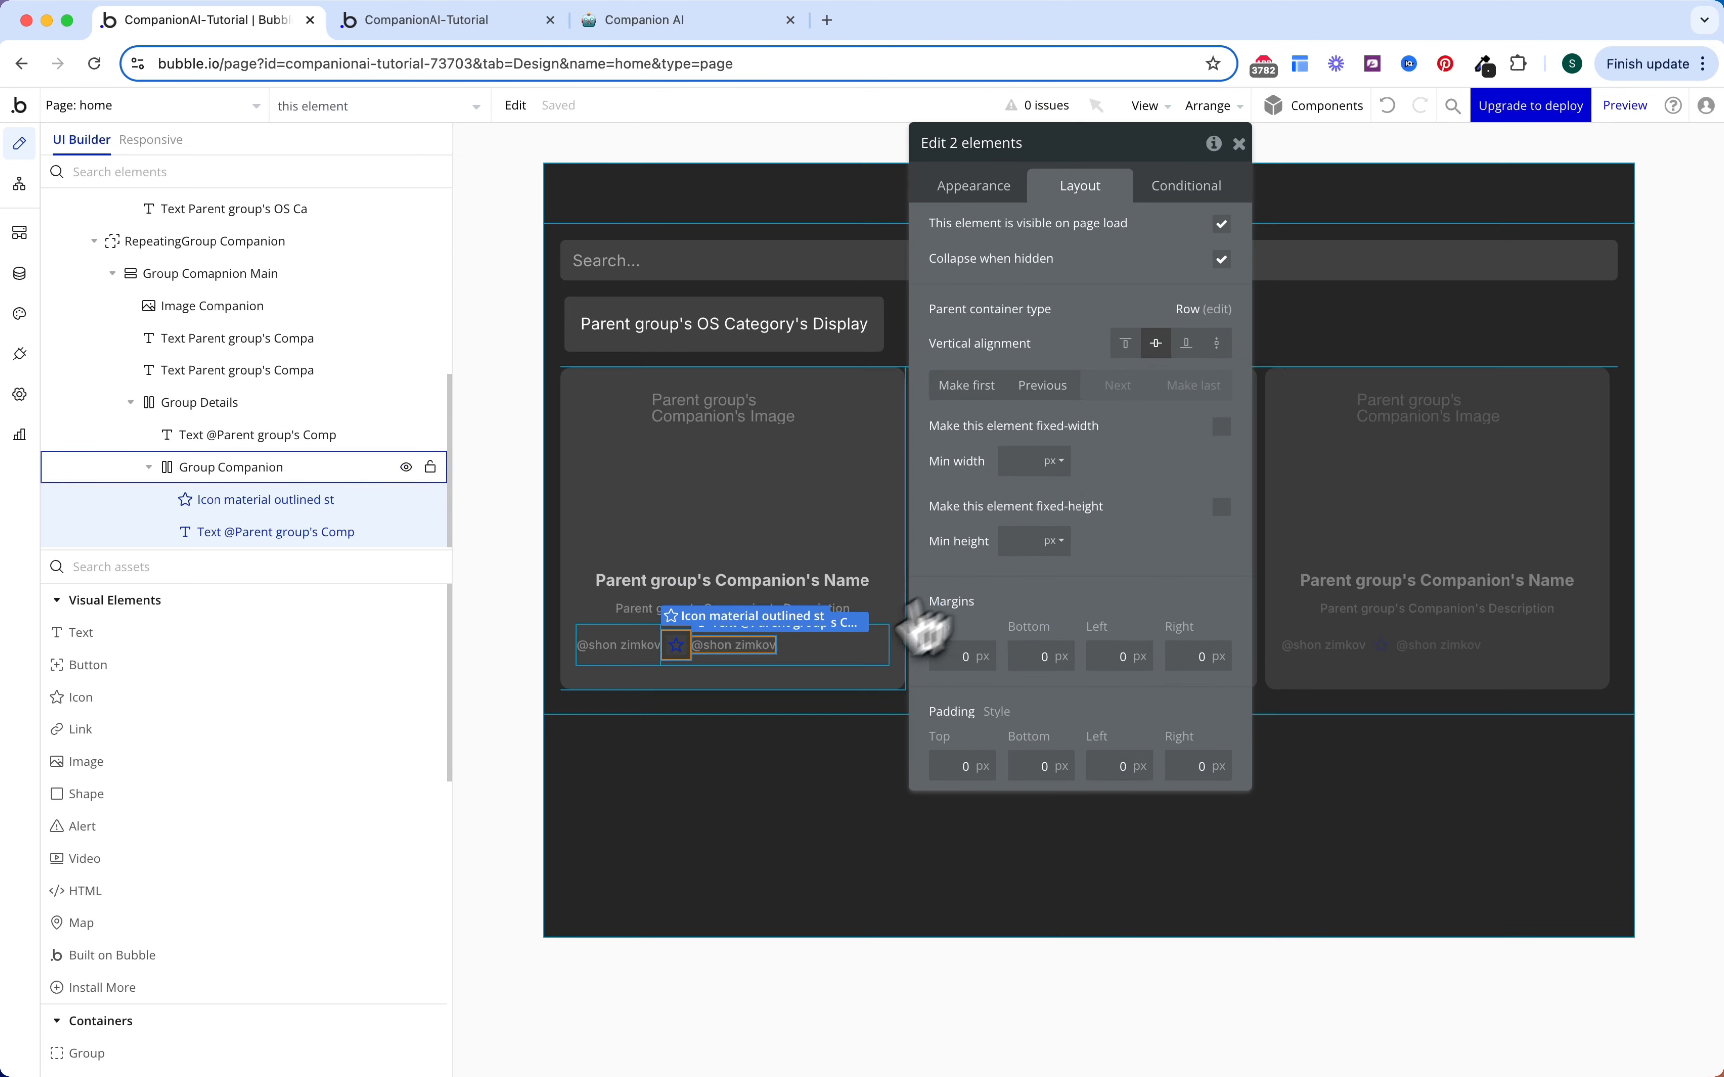
click(854, 659)
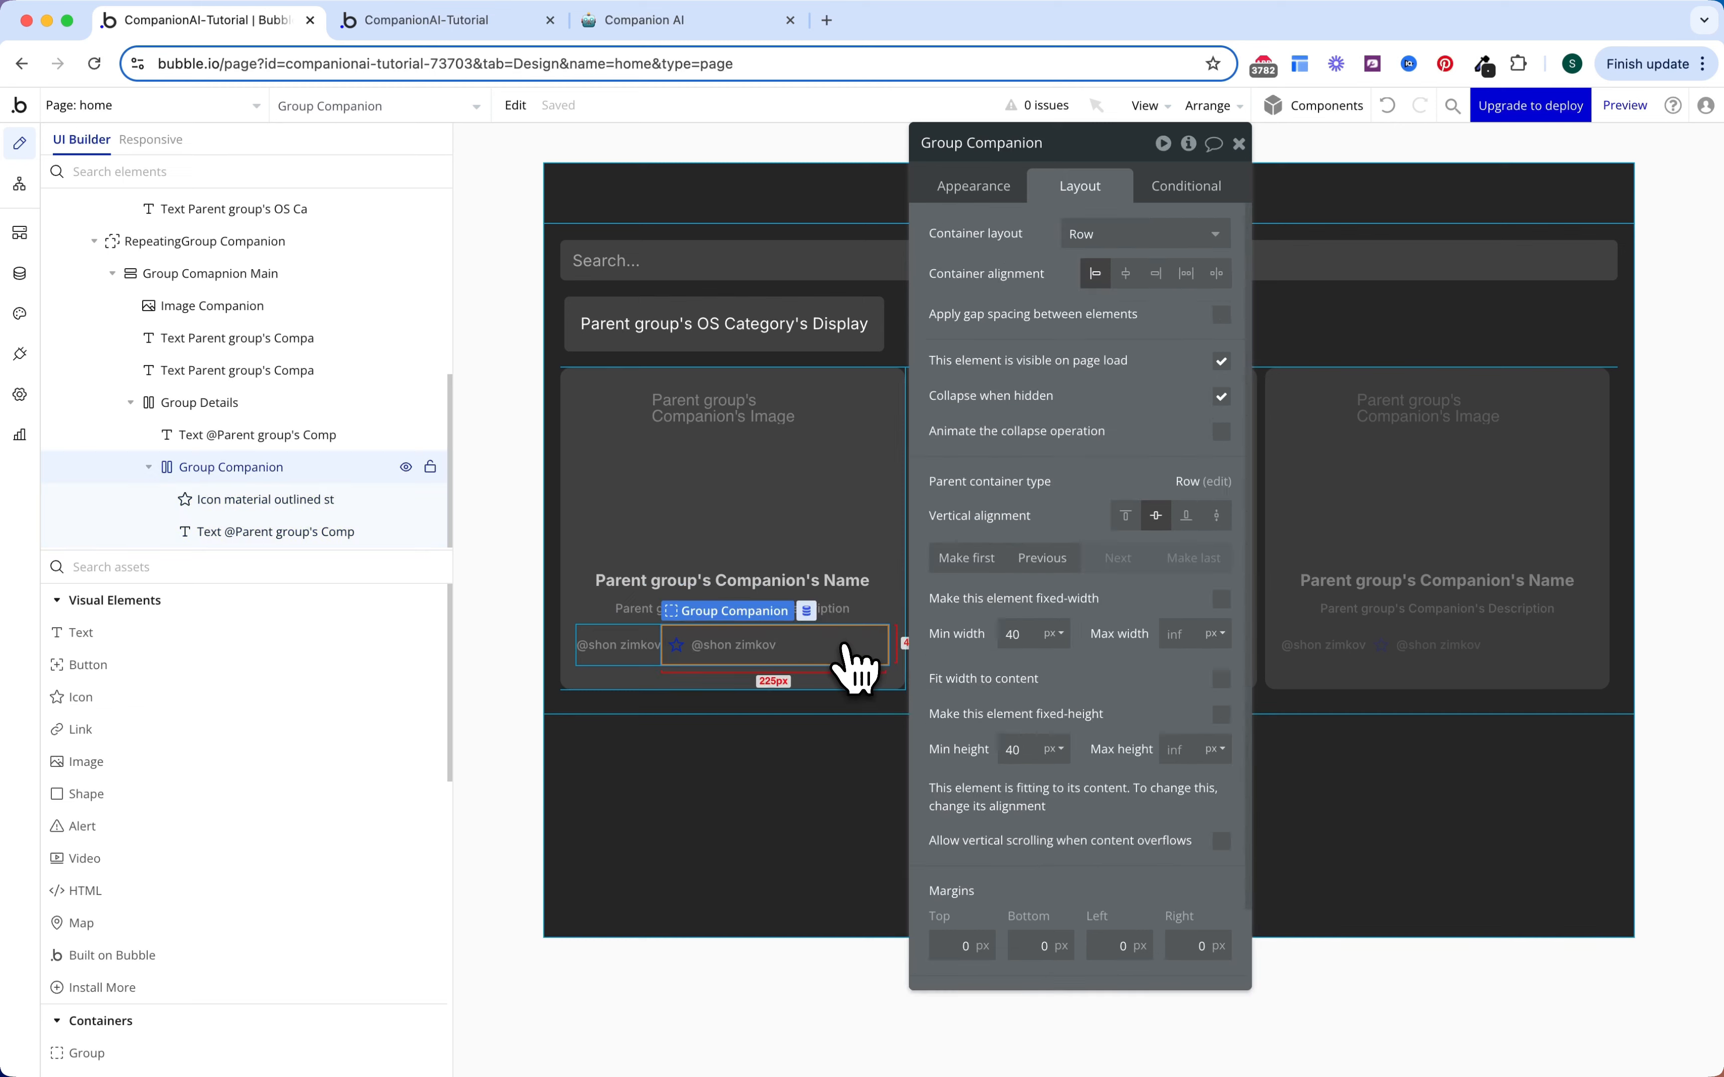
click(1155, 274)
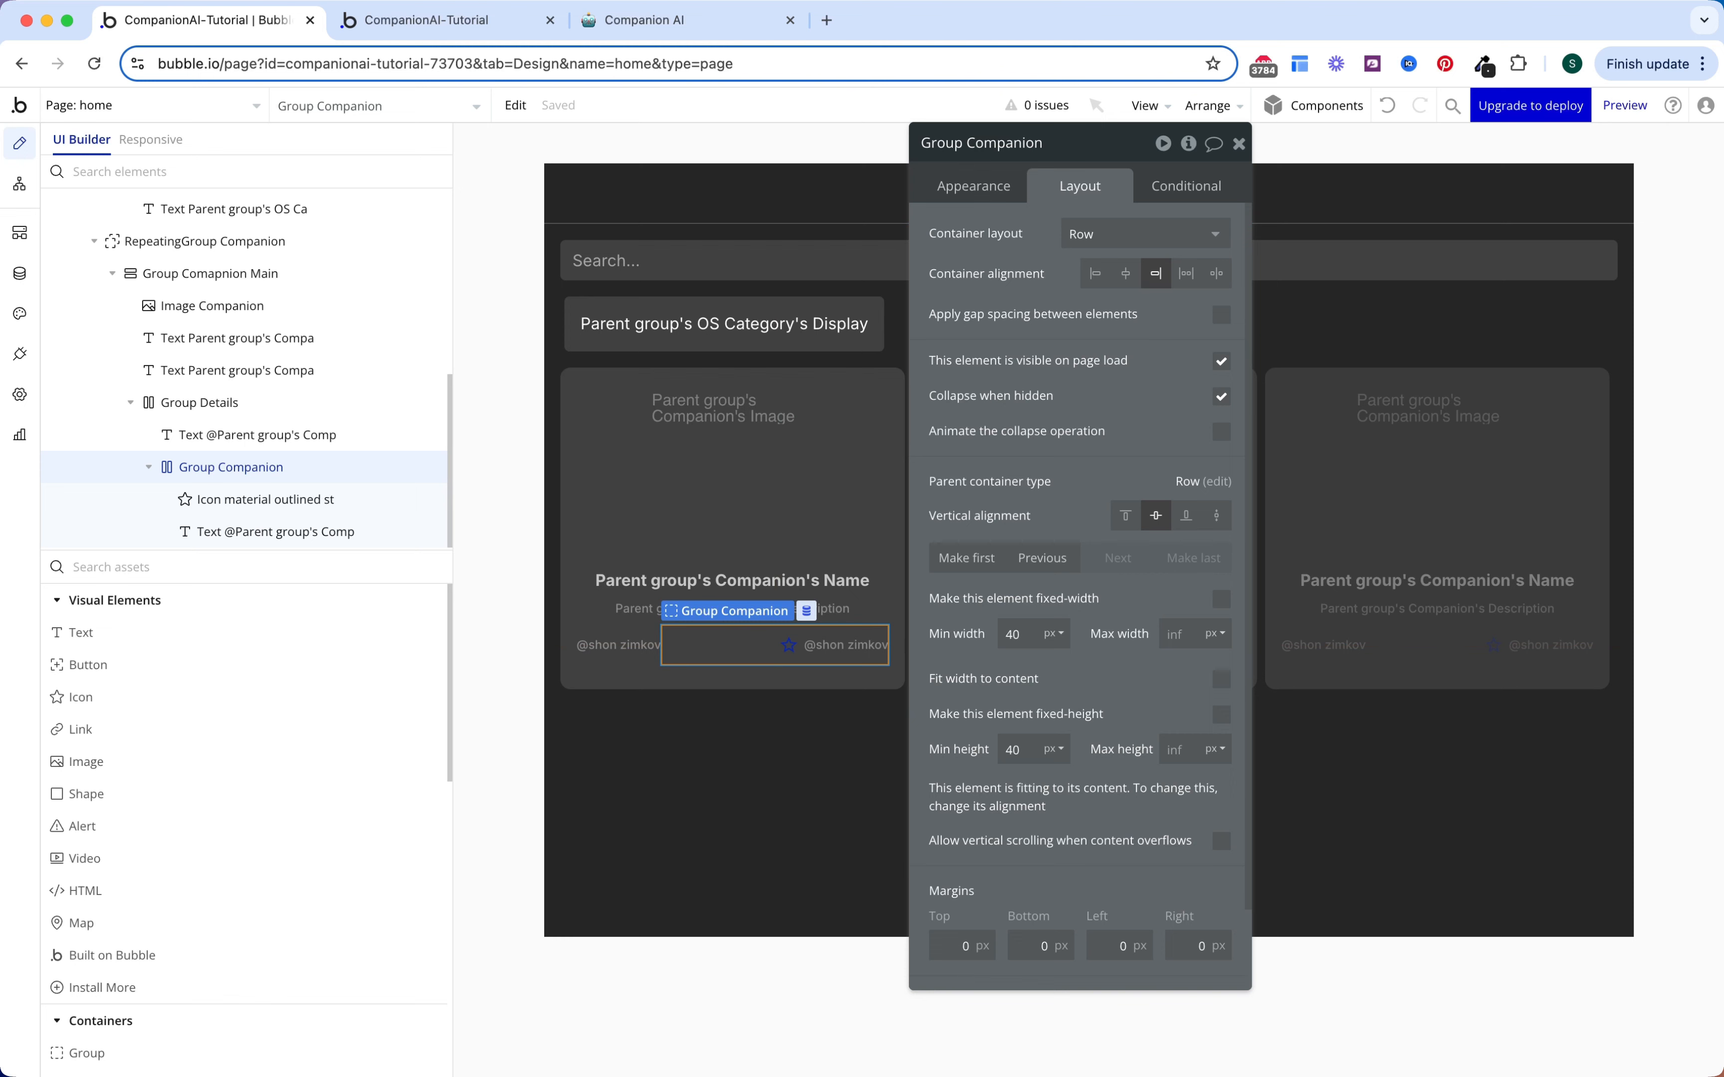
Step: Swap the star icon for the Phosphor Chats icon coloured Gray 60
click(789, 649)
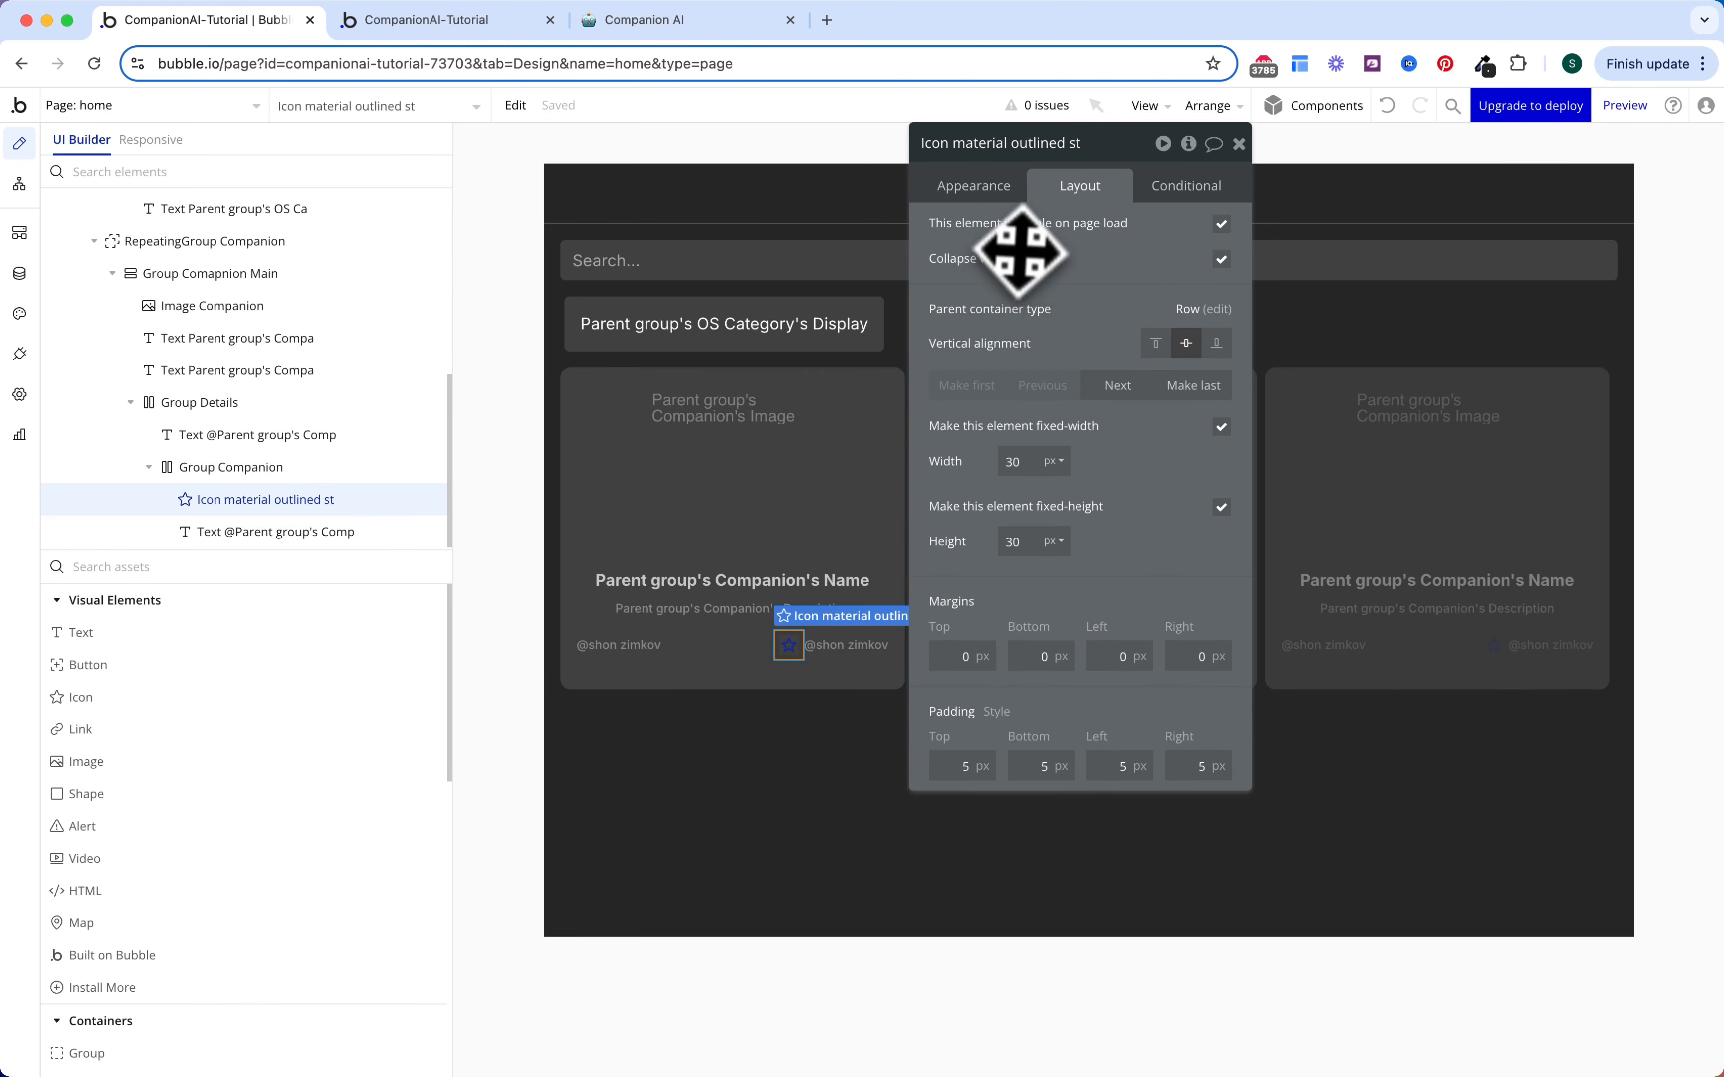
click(984, 187)
click(1117, 239)
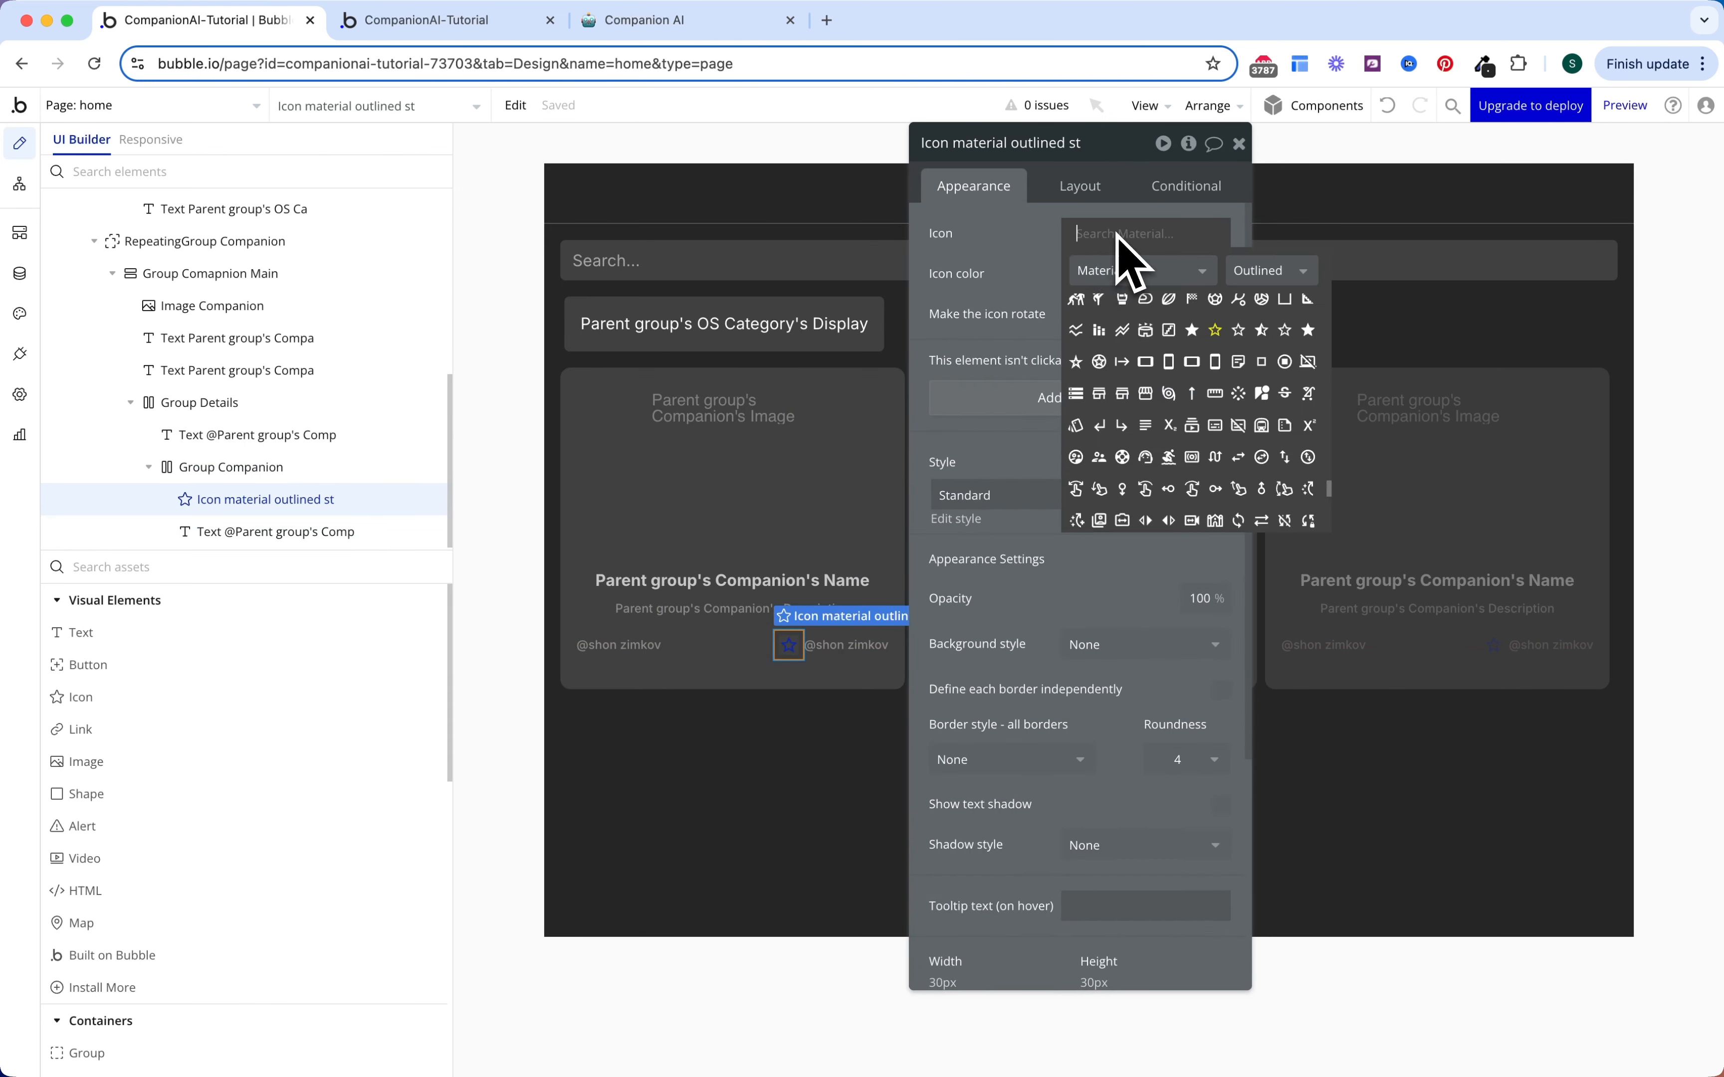
text(chats)
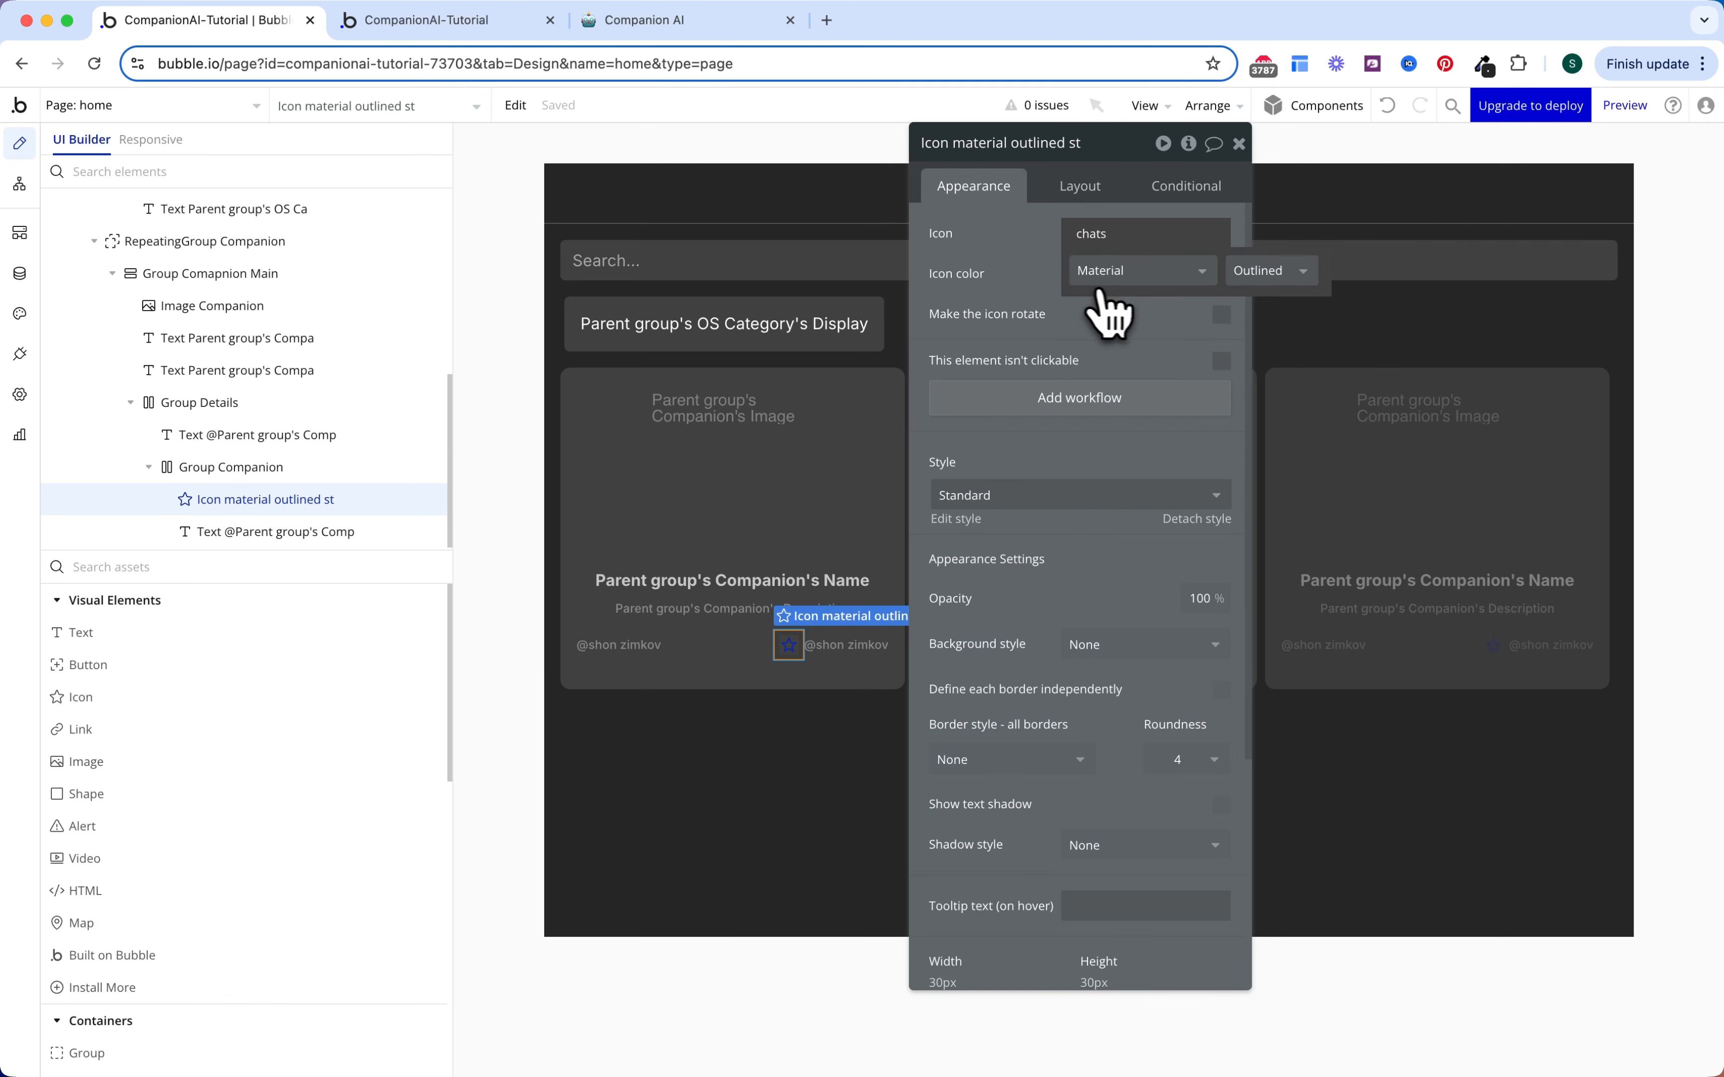
click(1115, 278)
click(1117, 329)
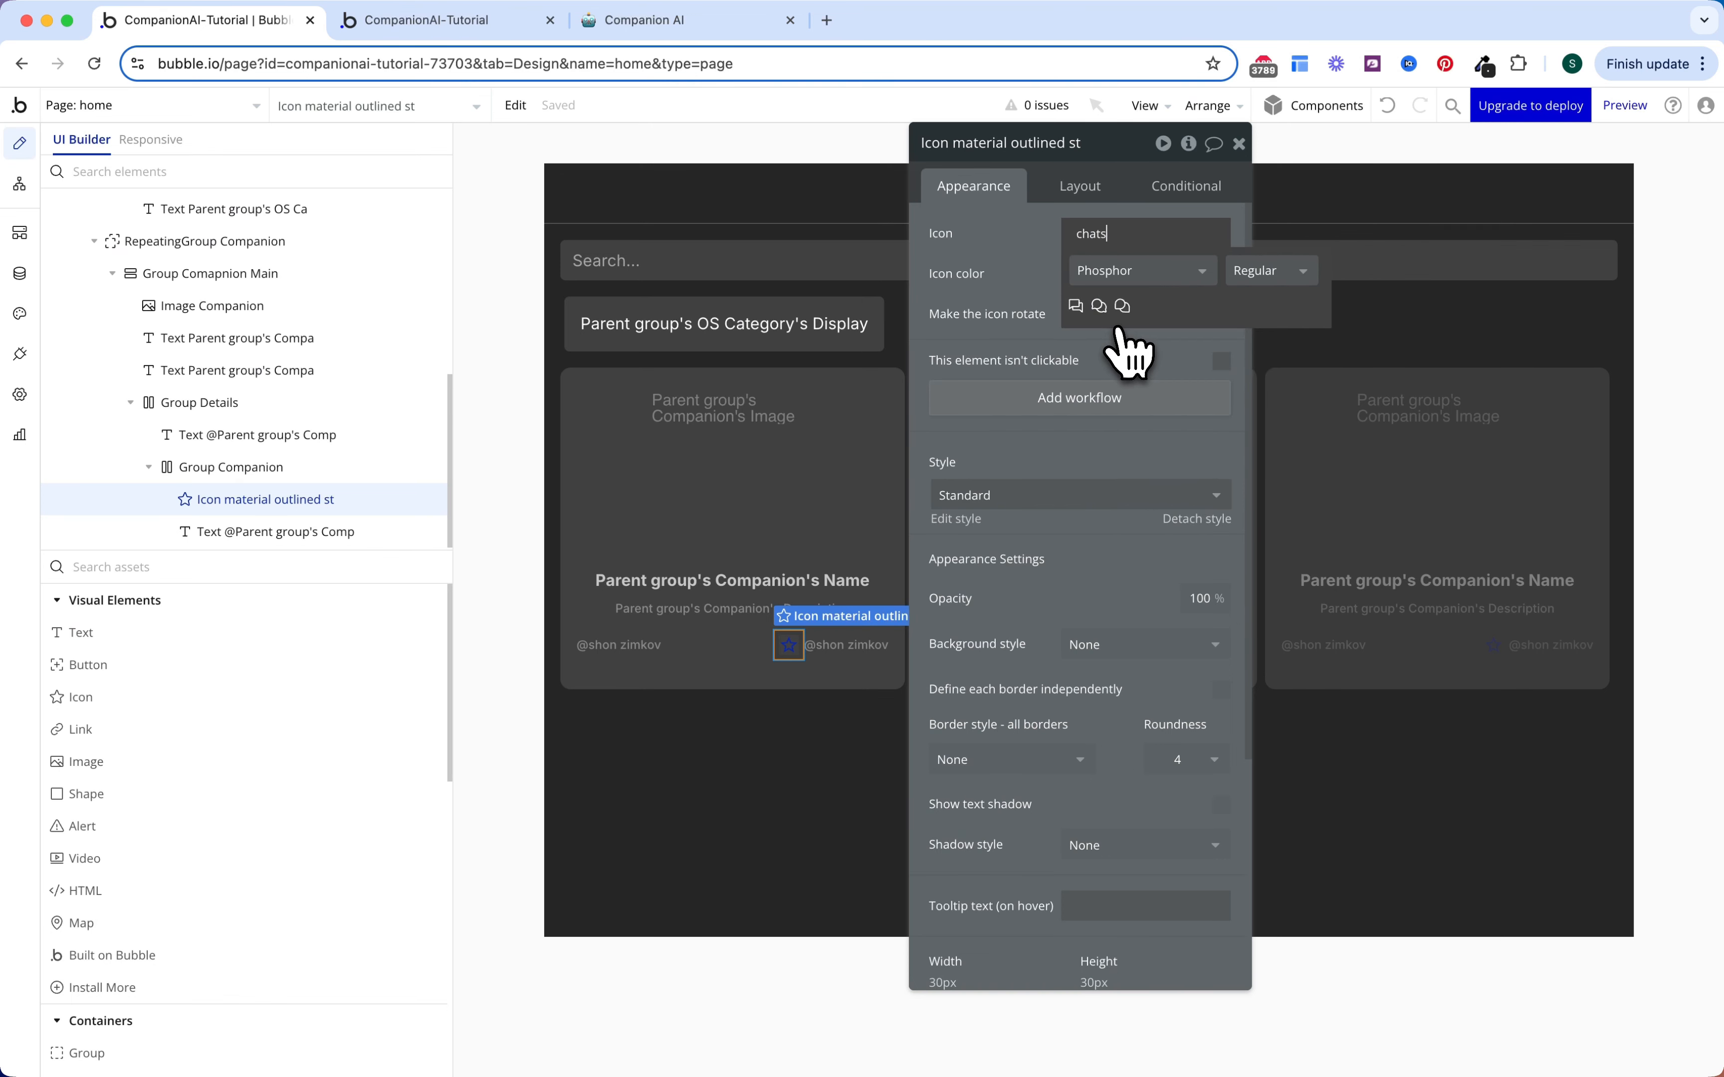
click(1076, 306)
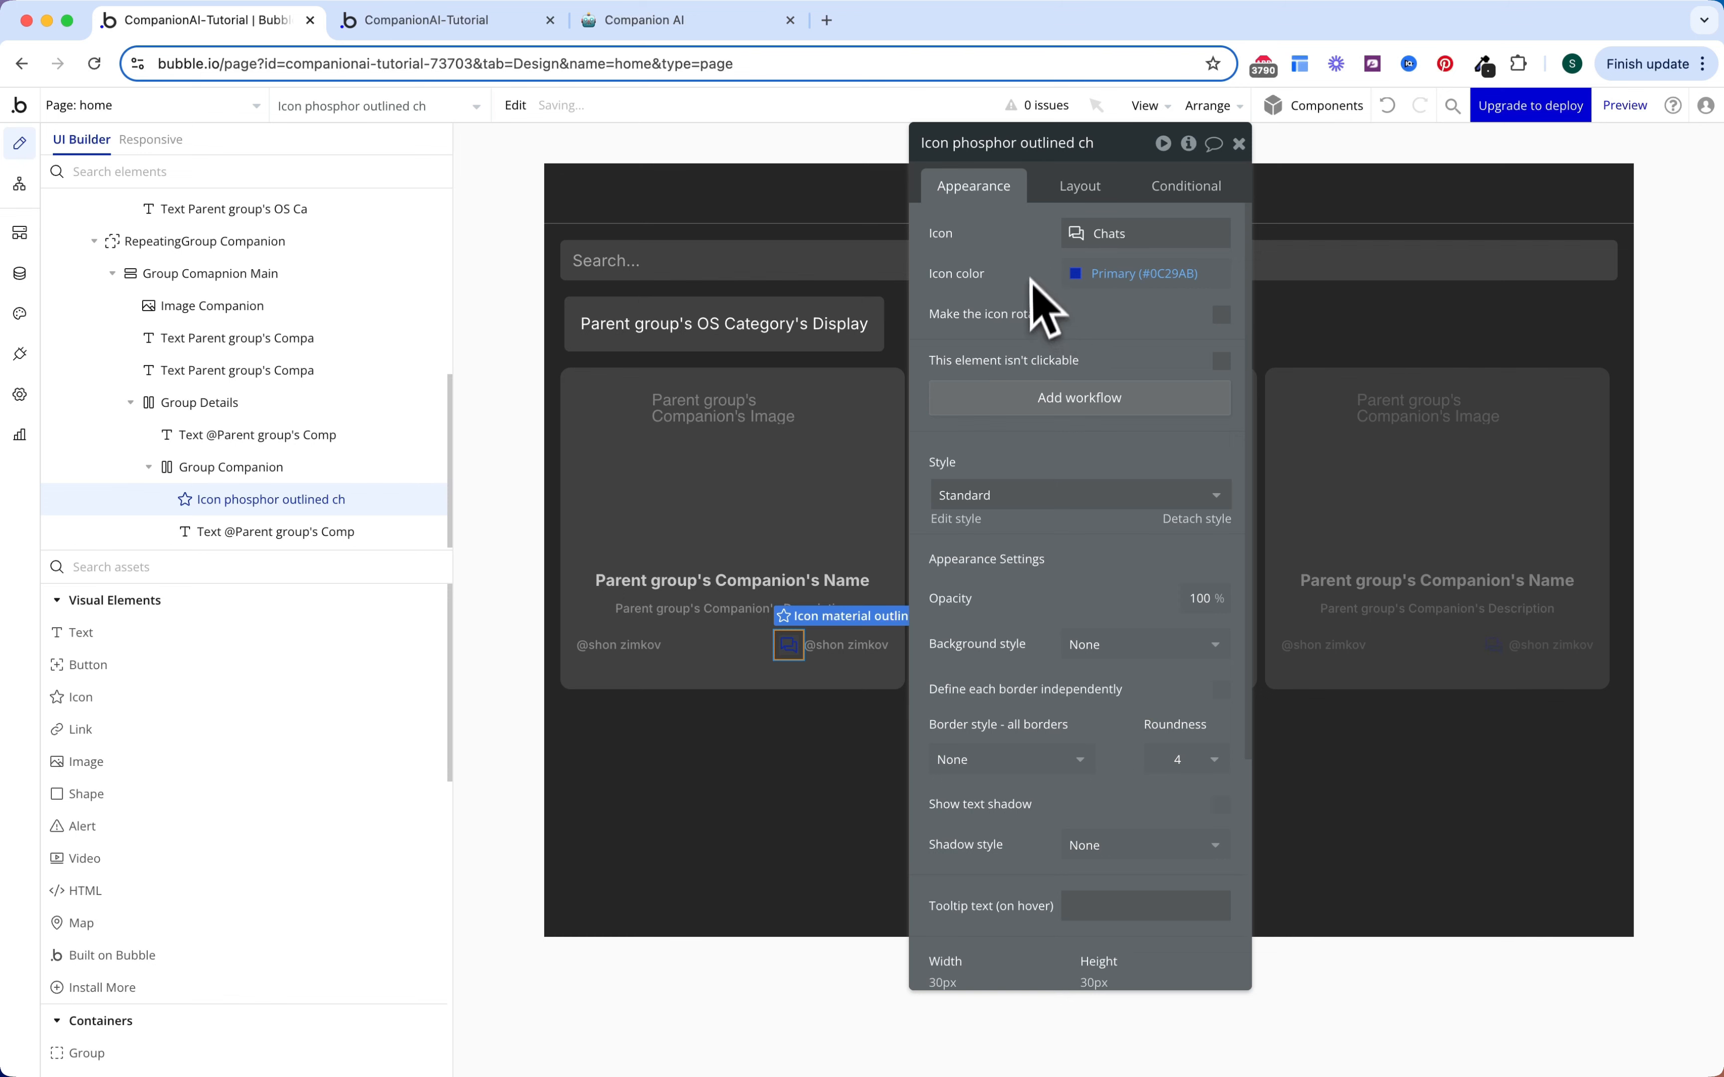
click(1115, 276)
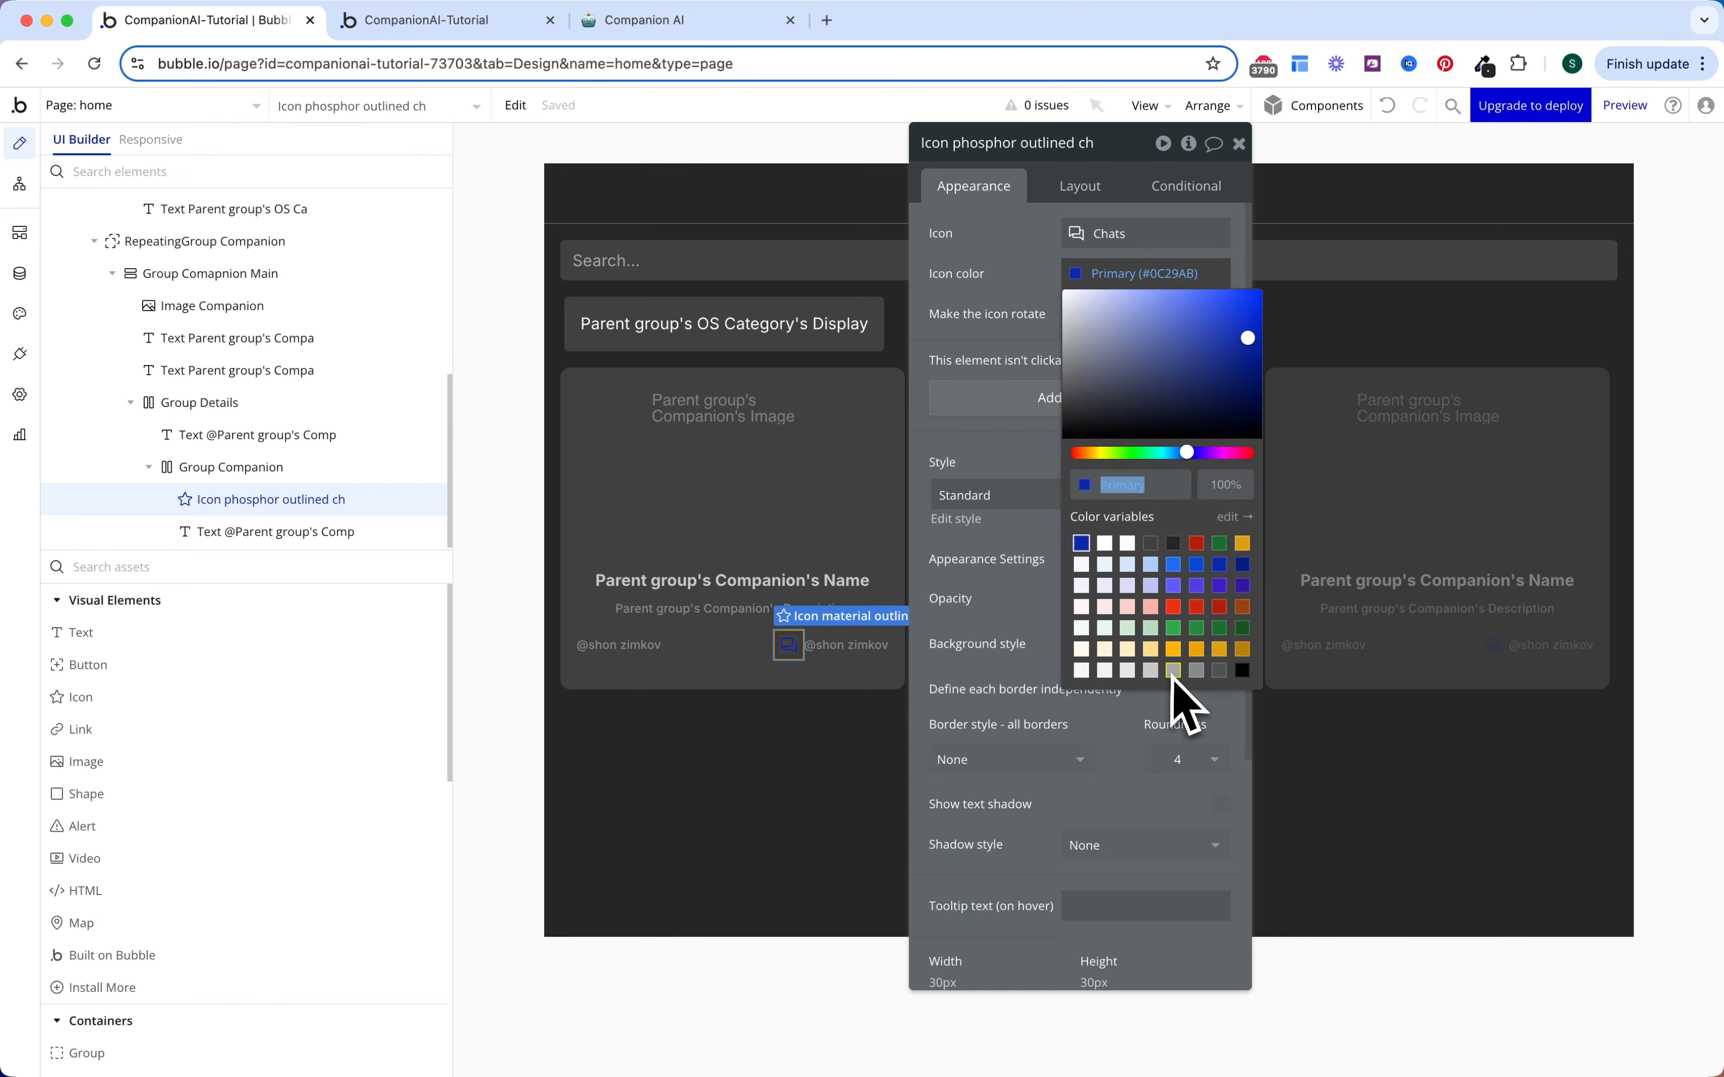
click(1196, 671)
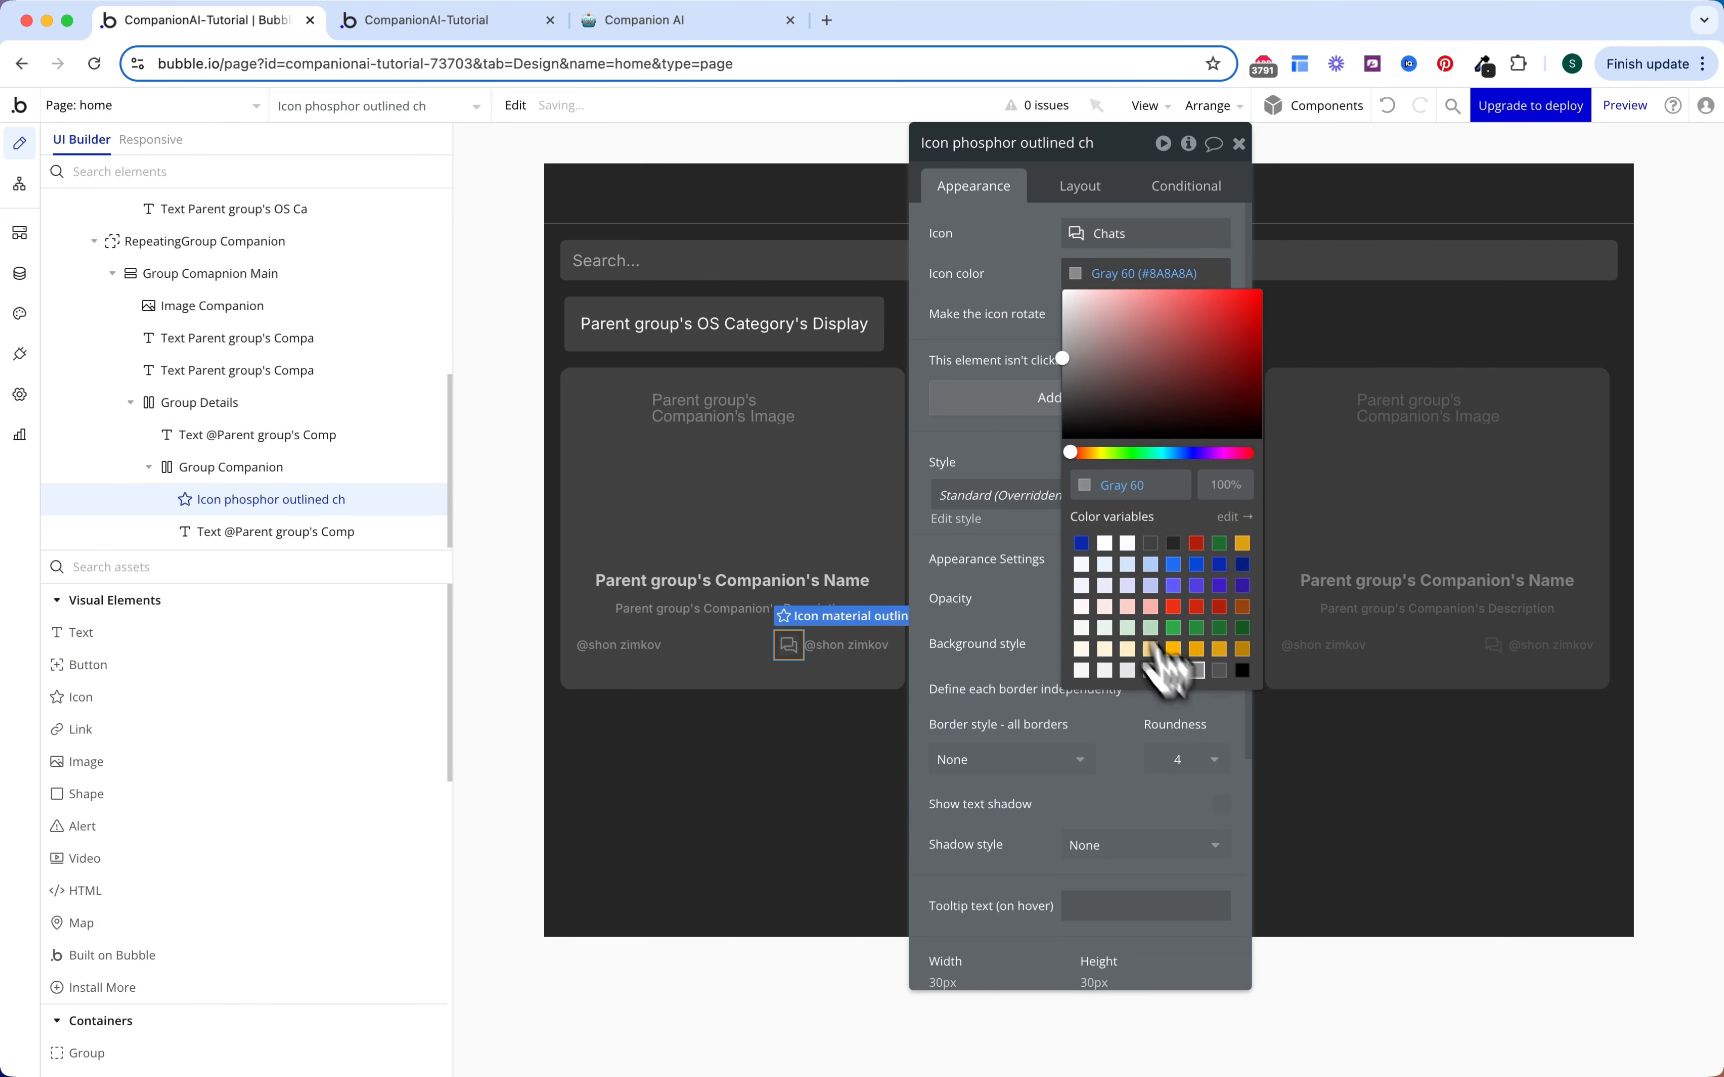
click(970, 268)
Step: Resize the Chats icon to 24 × 24 px
click(1080, 189)
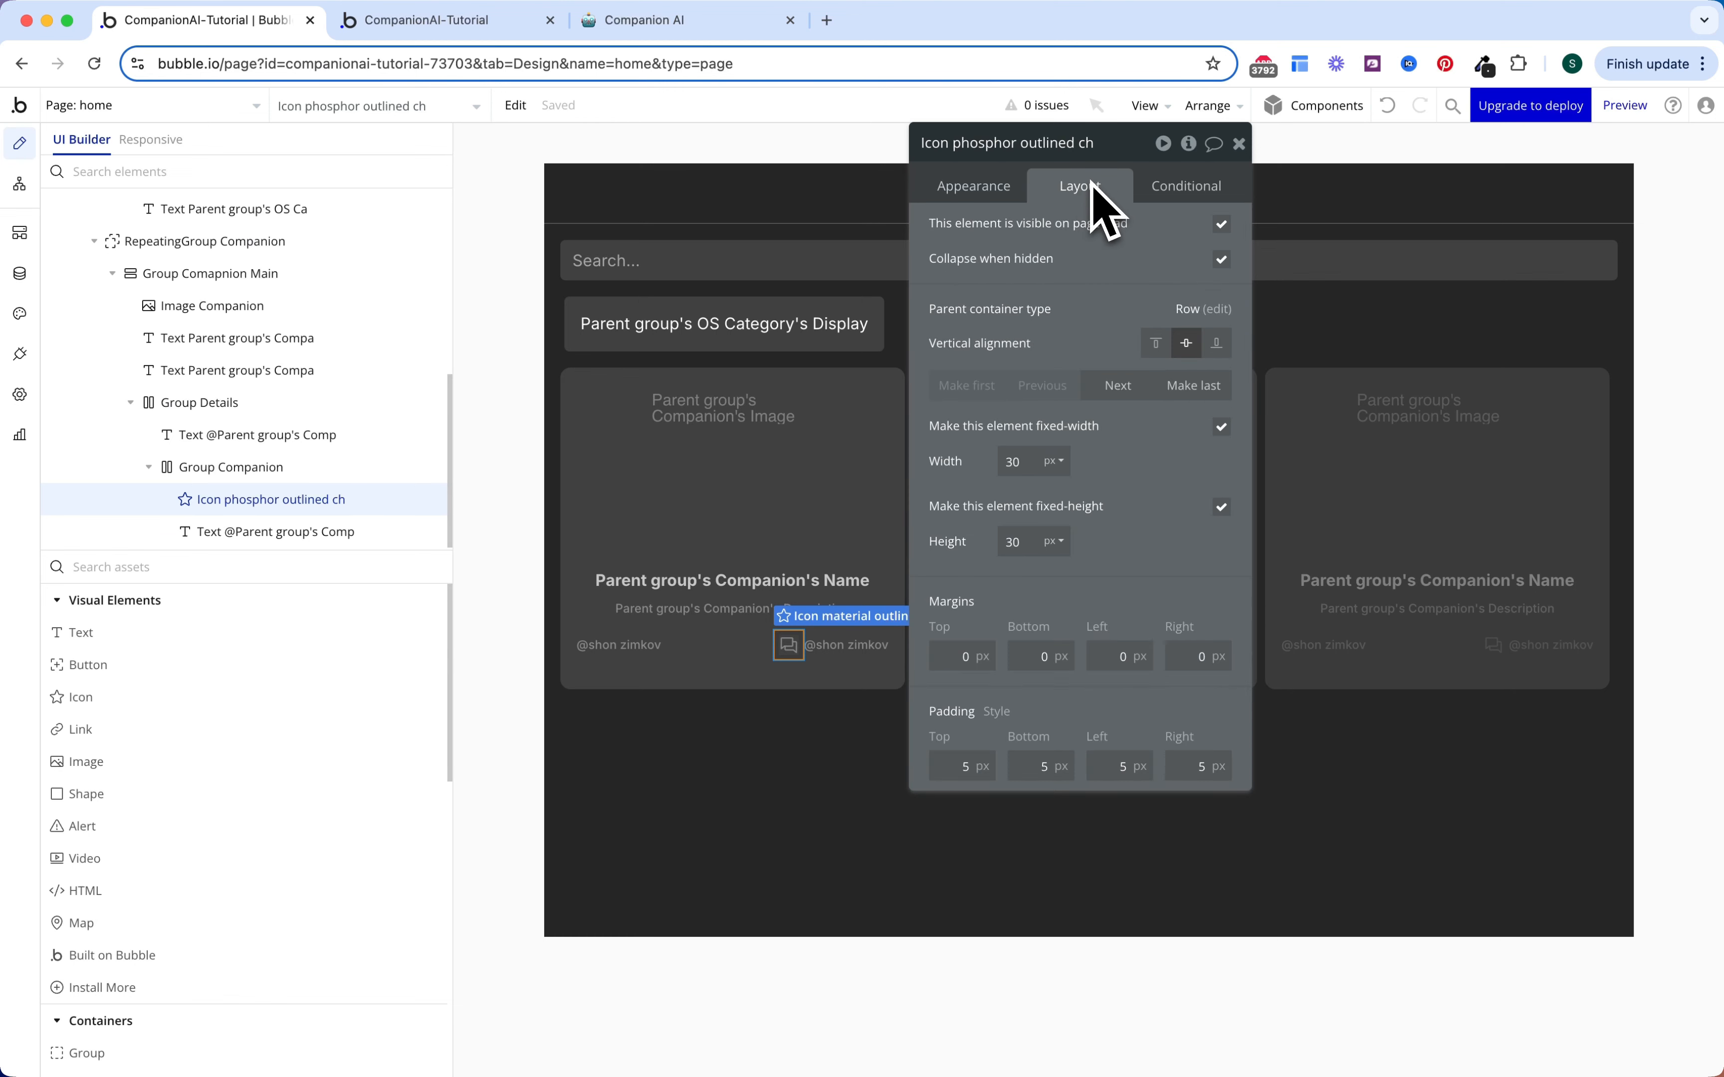
double_click(1023, 540)
text(24)
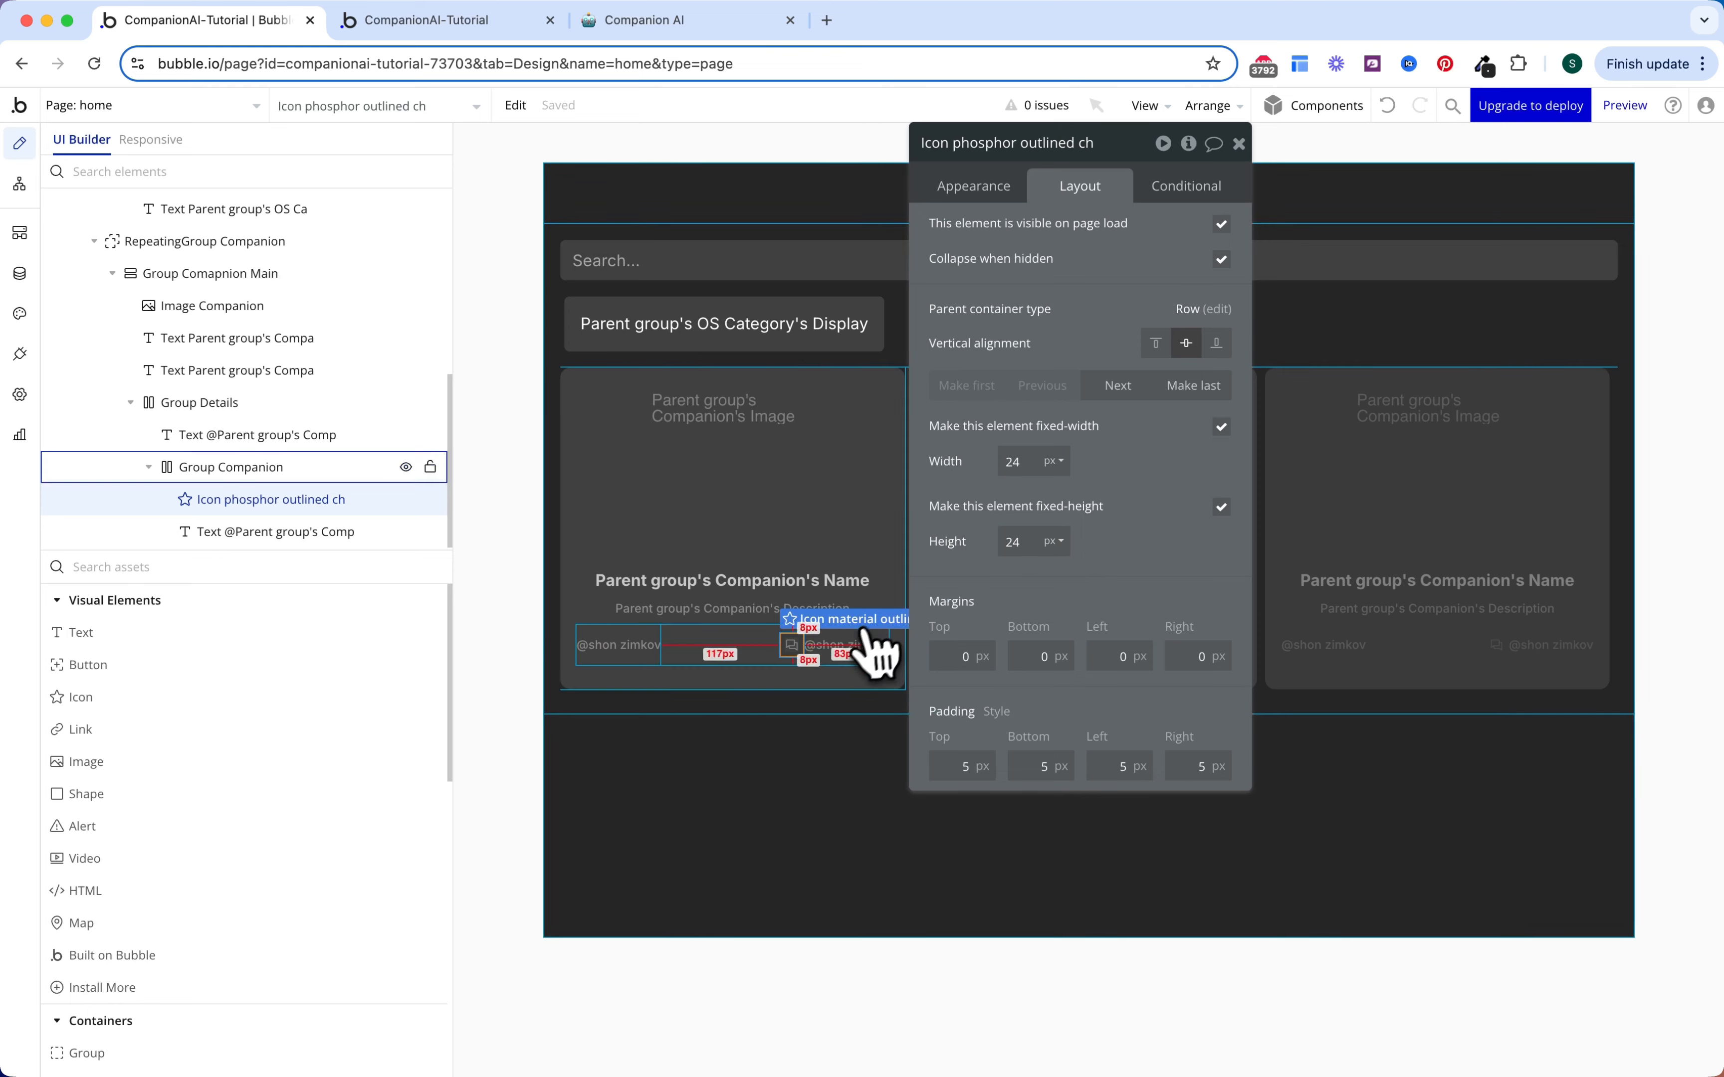
click(828, 645)
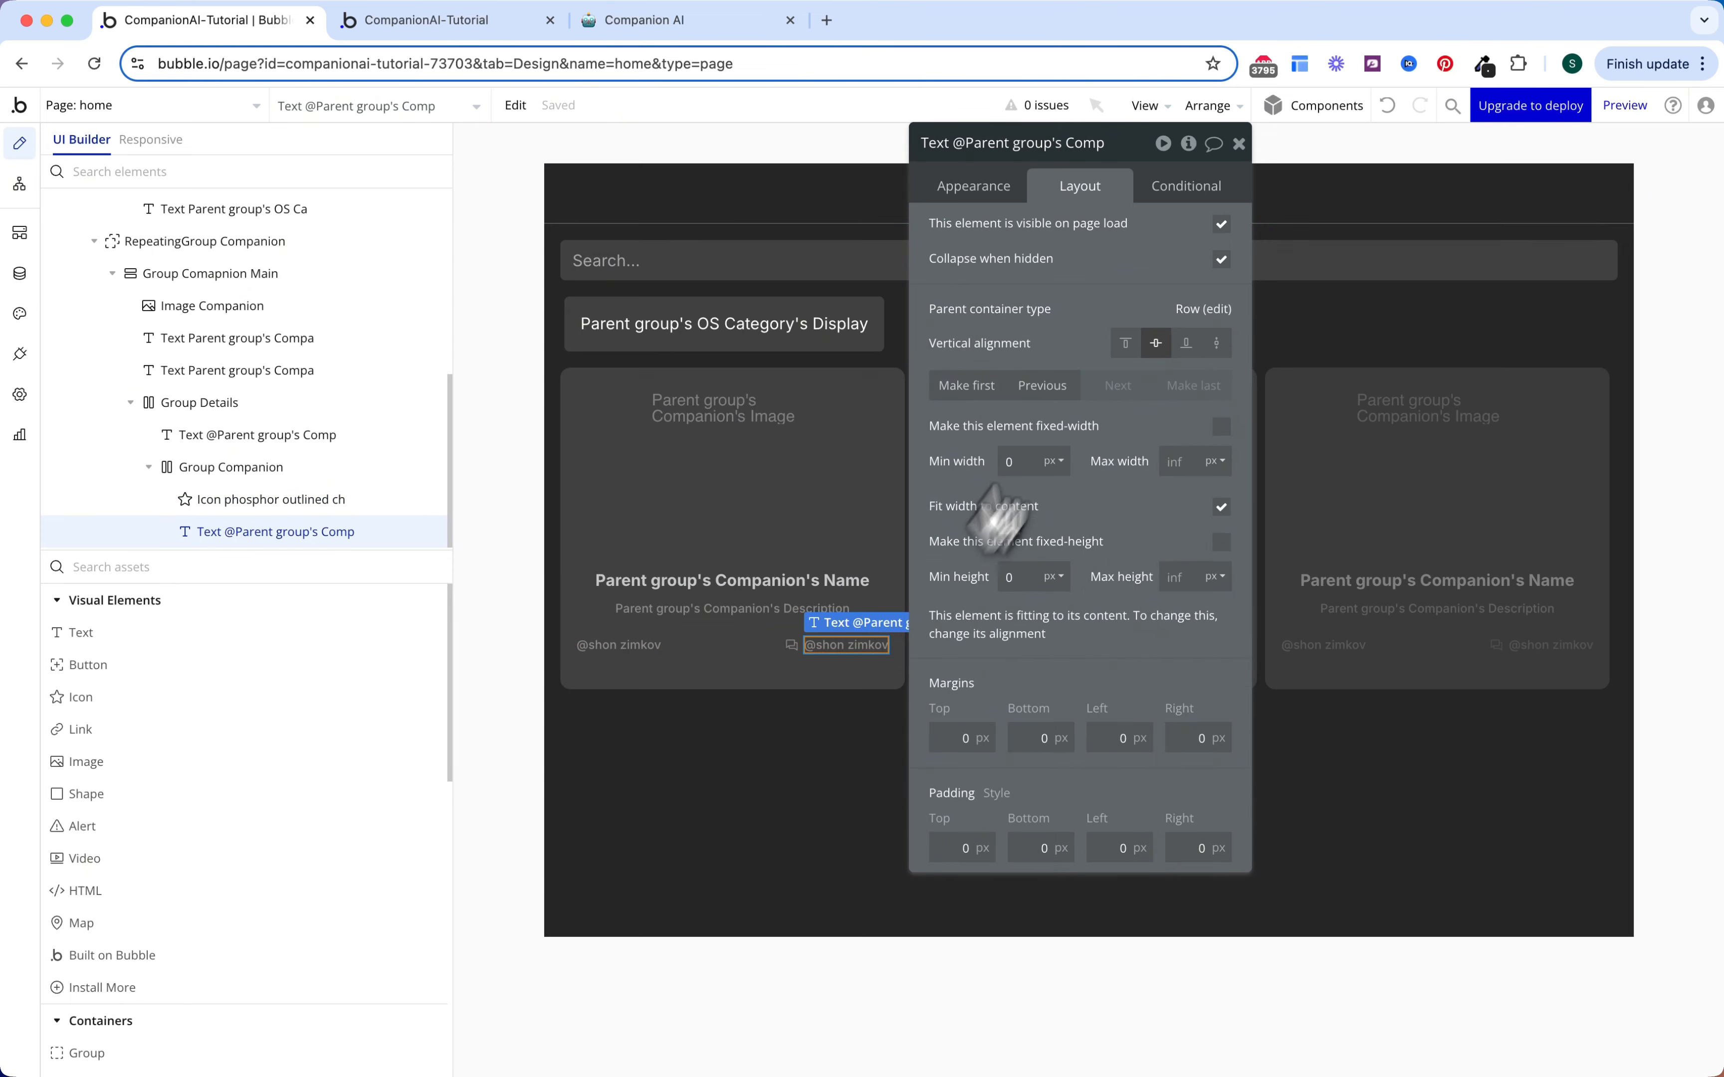
Step: Replace the text's content with a dynamic Search for Message Counters
click(990, 199)
scroll(1083, 716, down, 3)
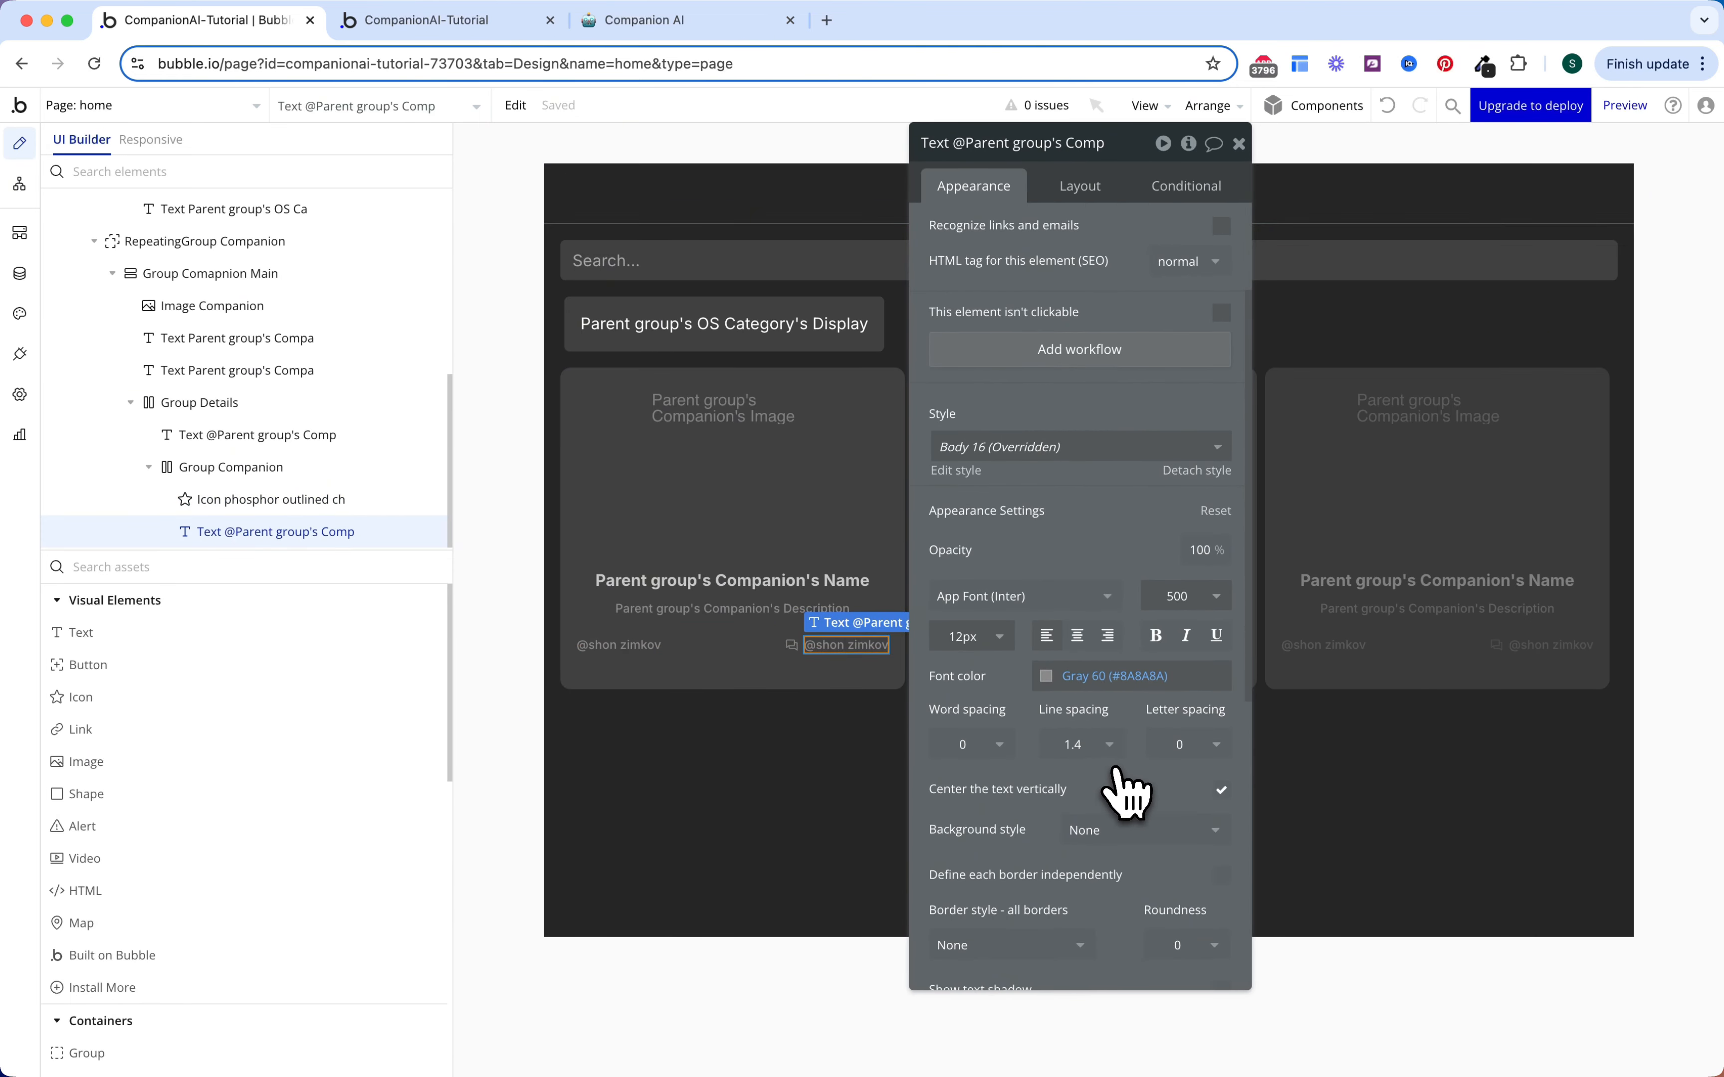
scroll(1125, 766, up, 5)
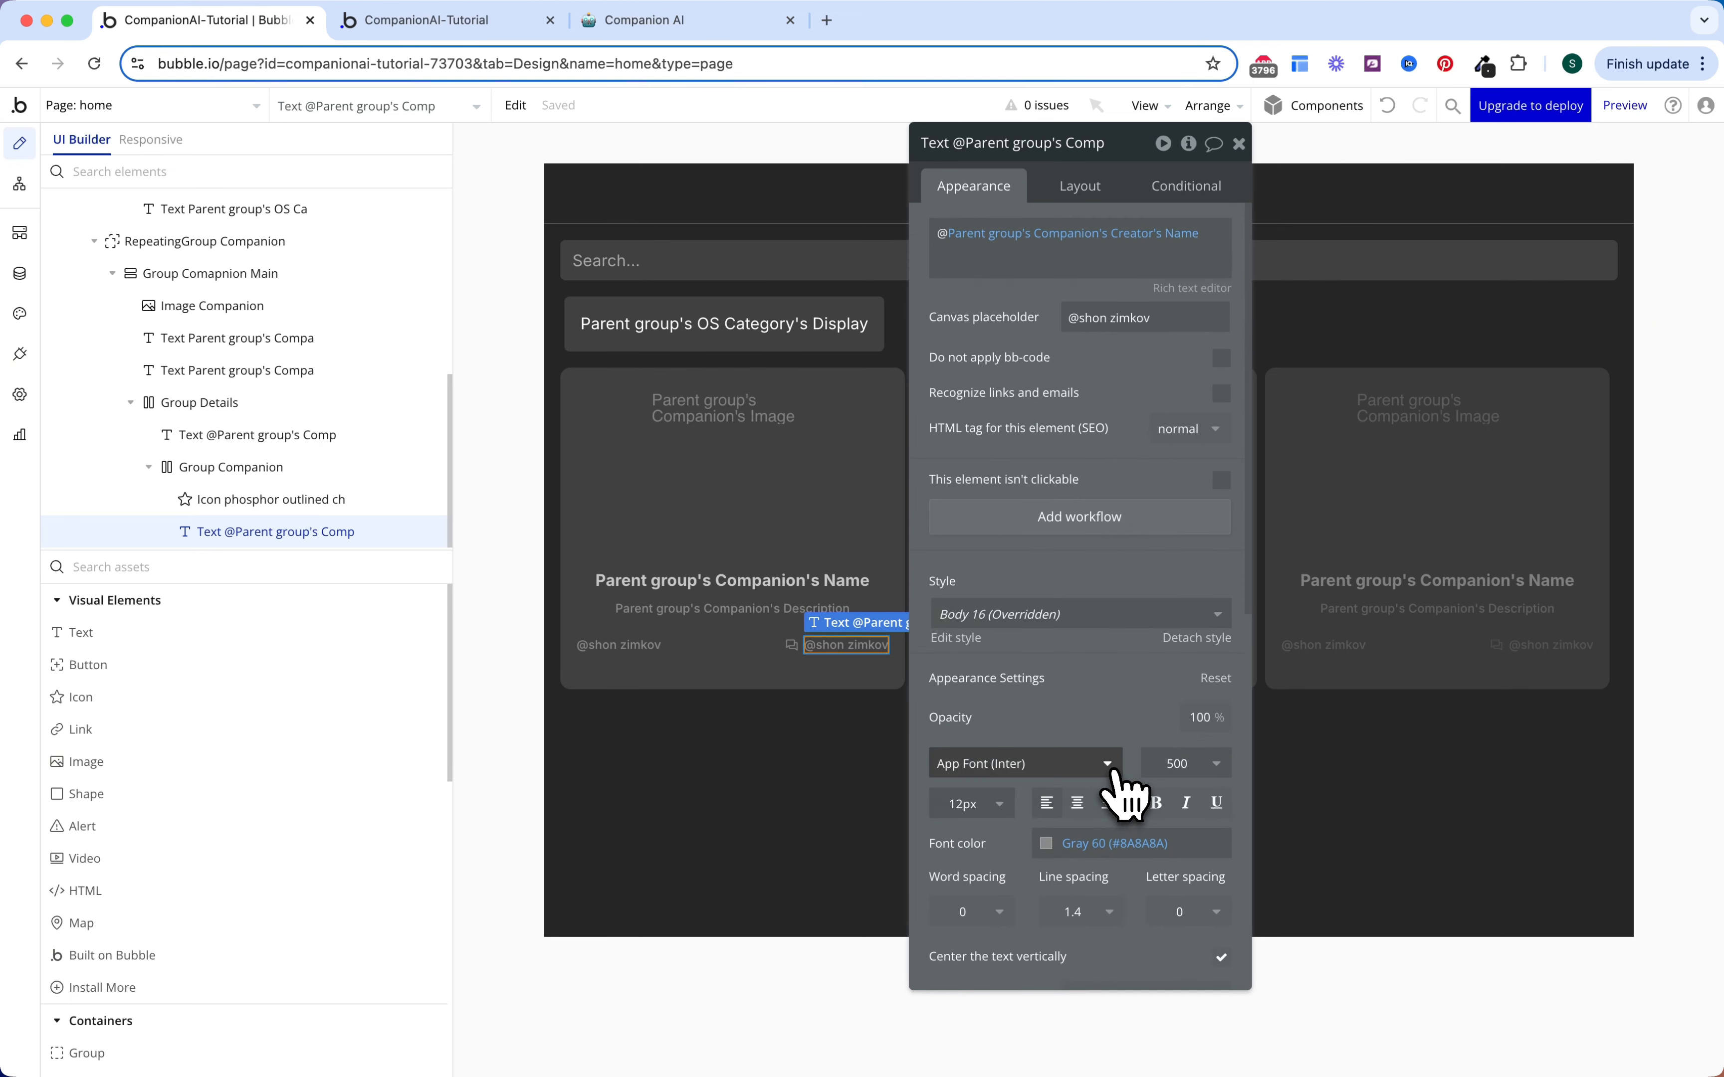
right_click(1008, 242)
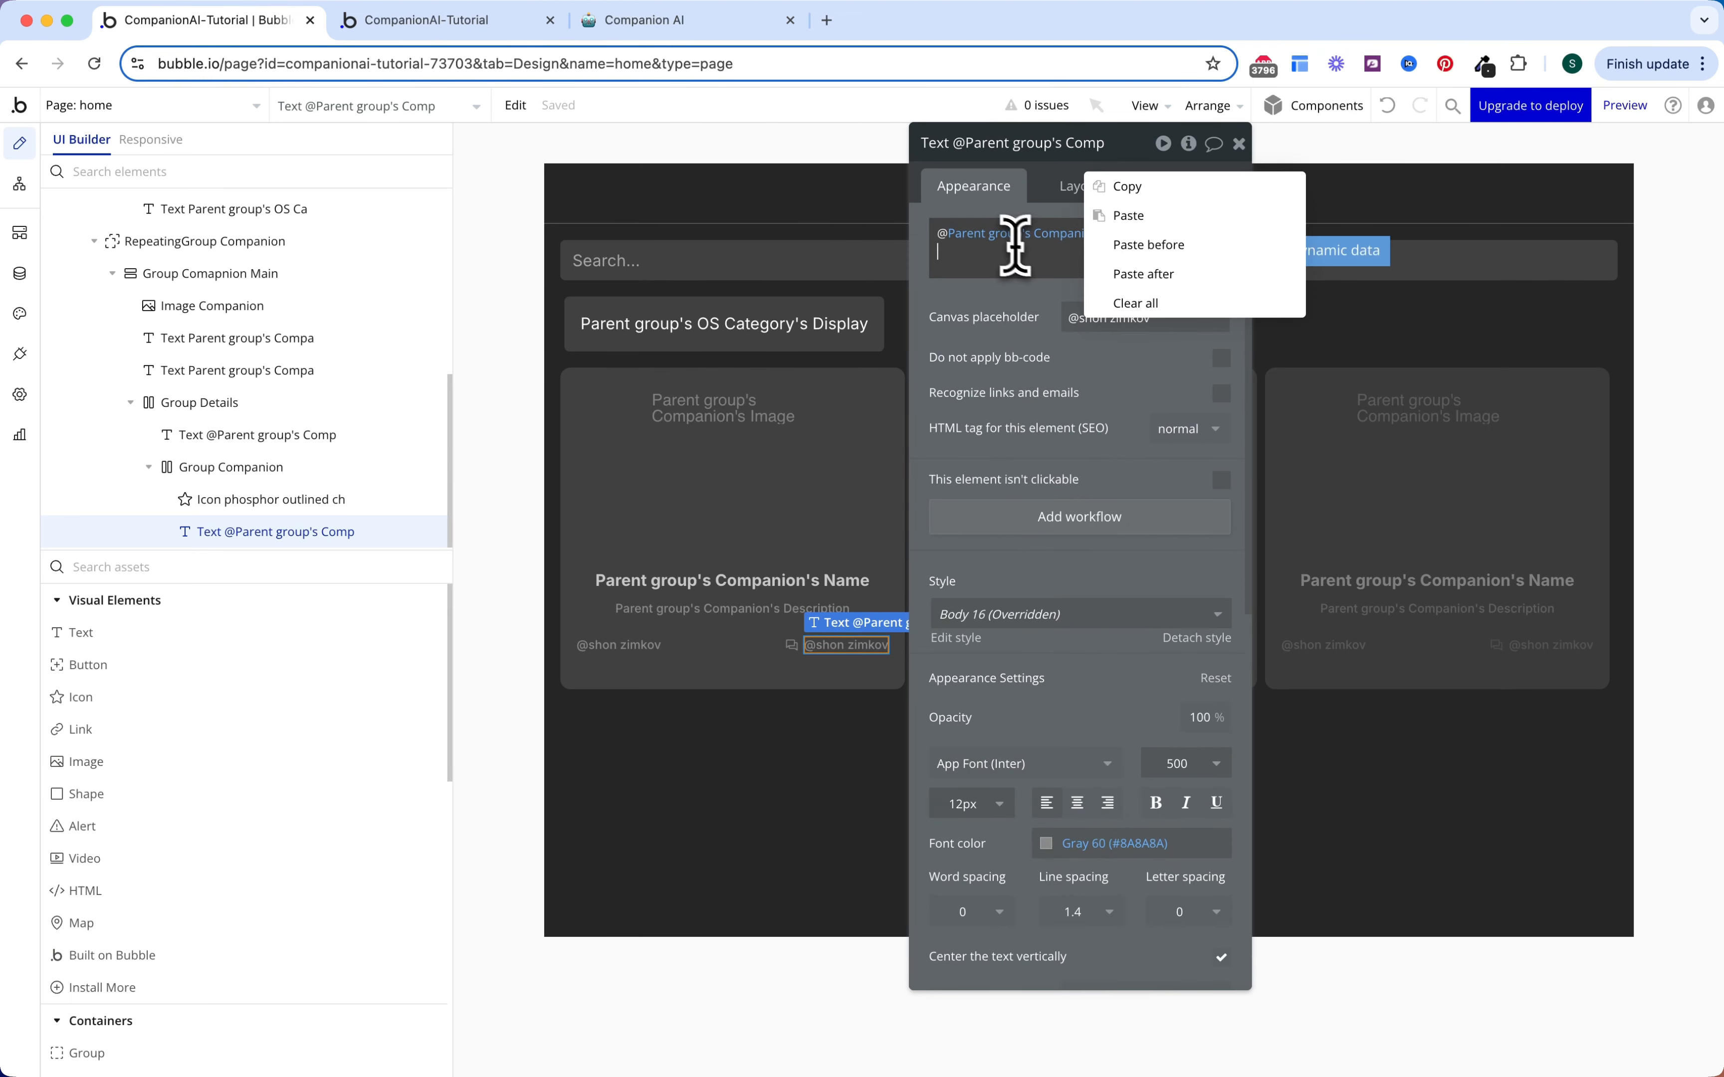
click(1139, 300)
click(1008, 242)
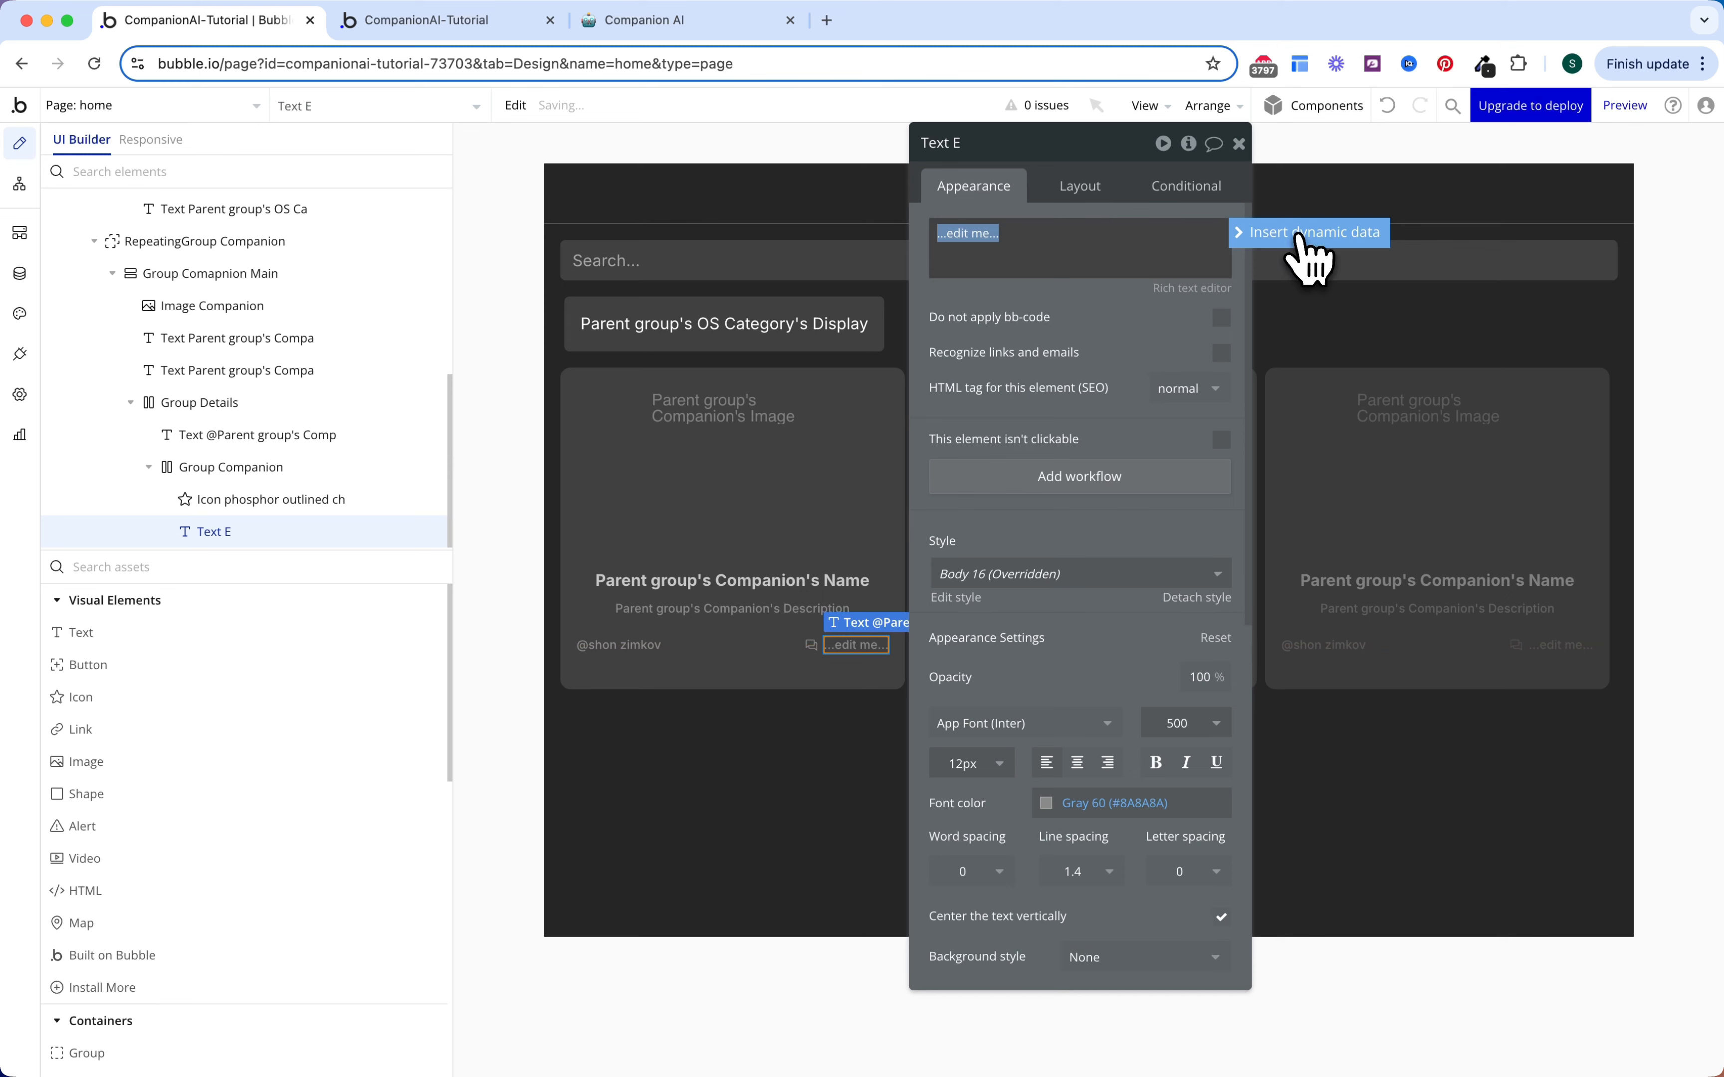
click(1308, 258)
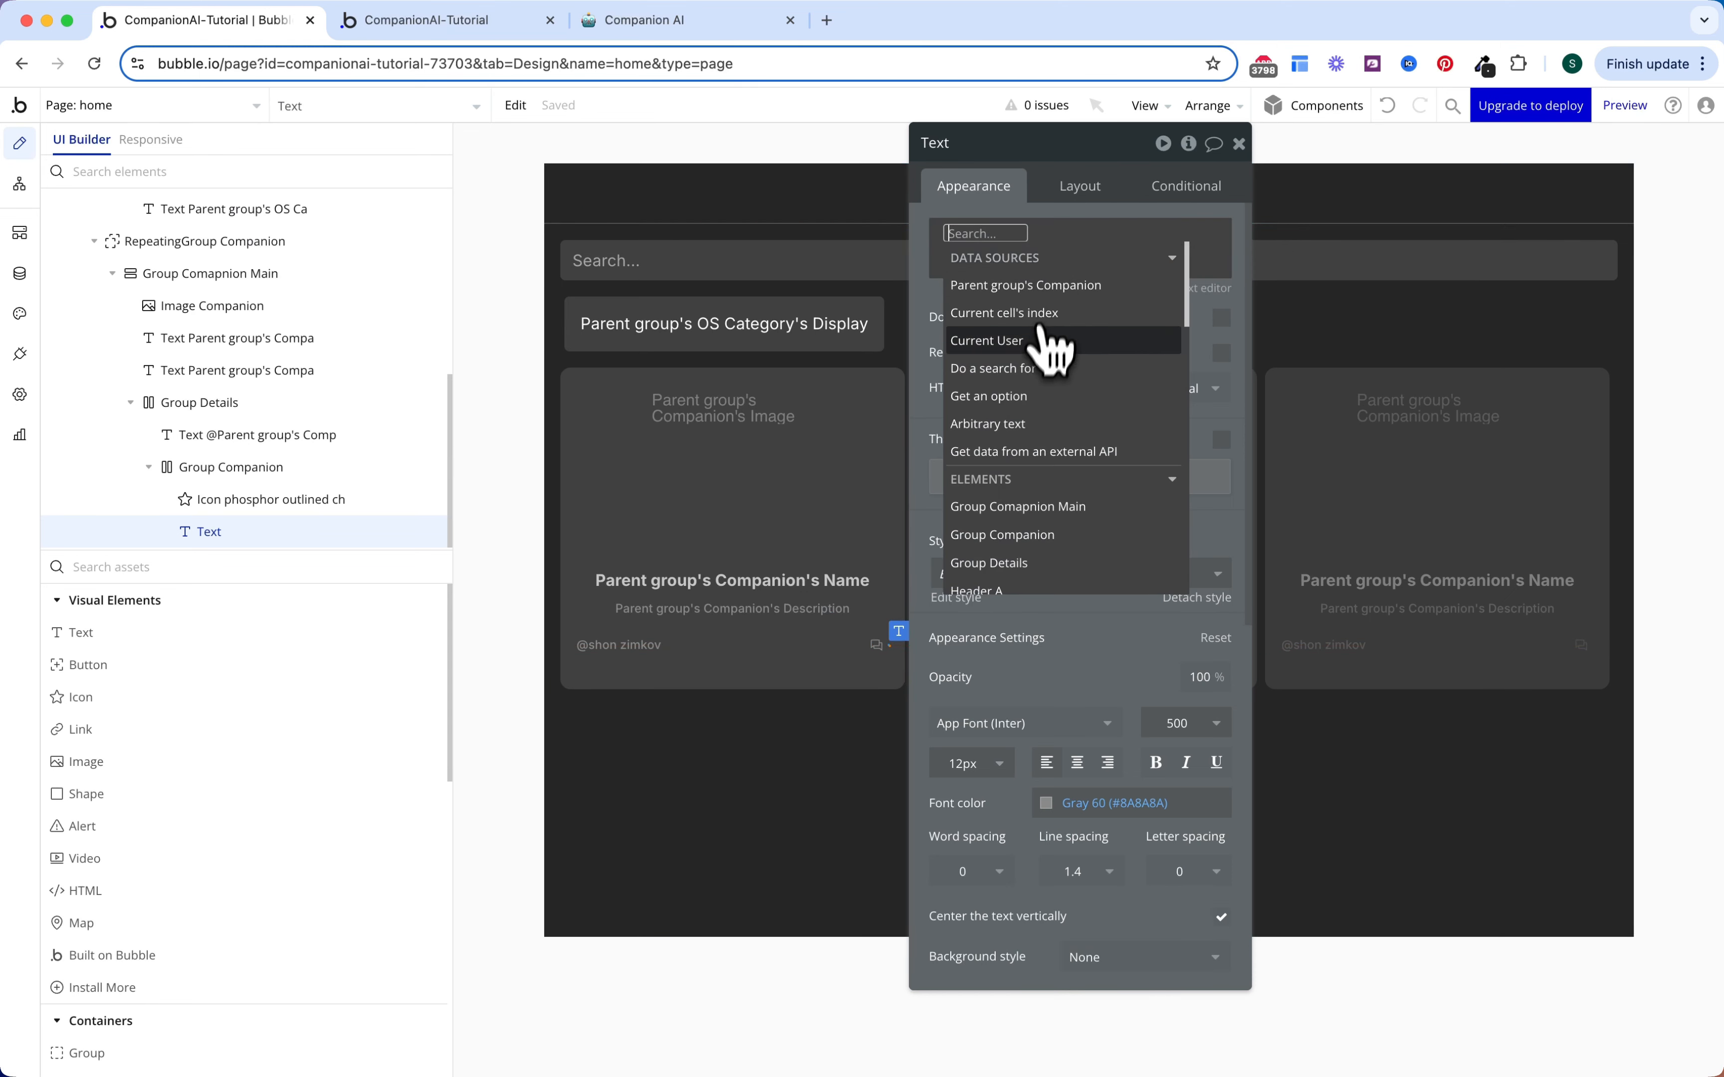
click(1028, 368)
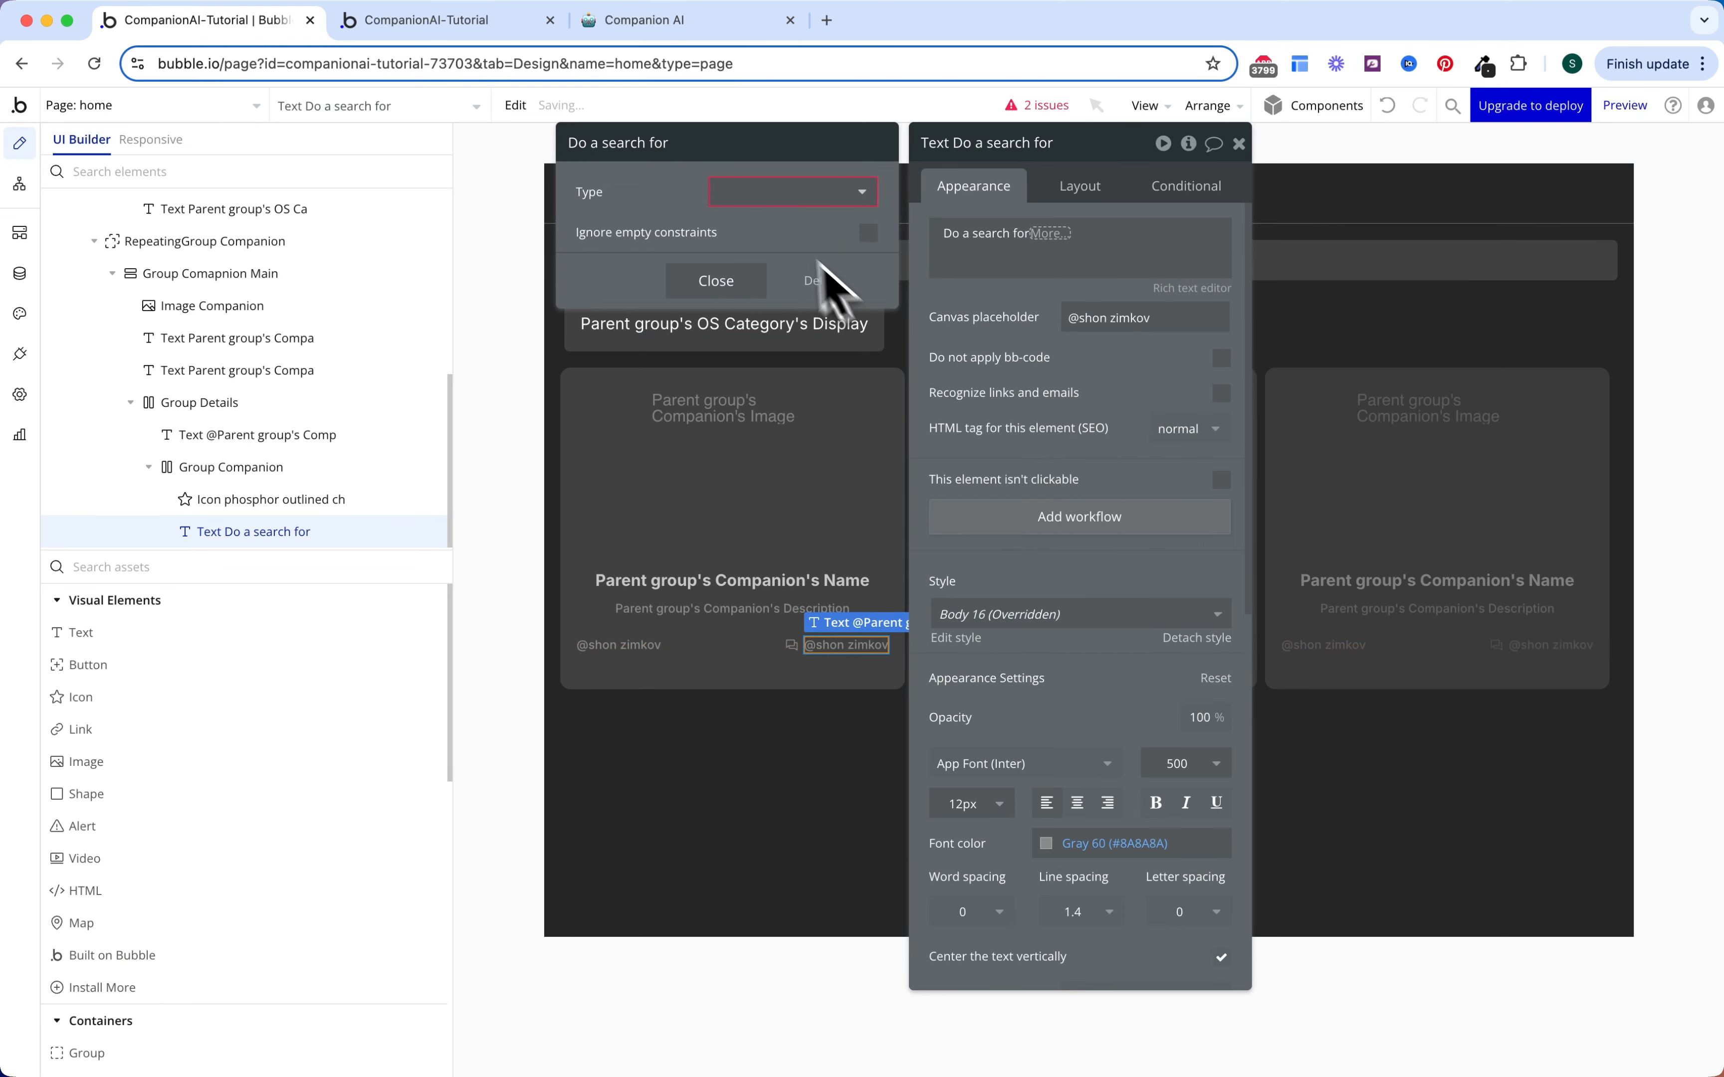
click(783, 200)
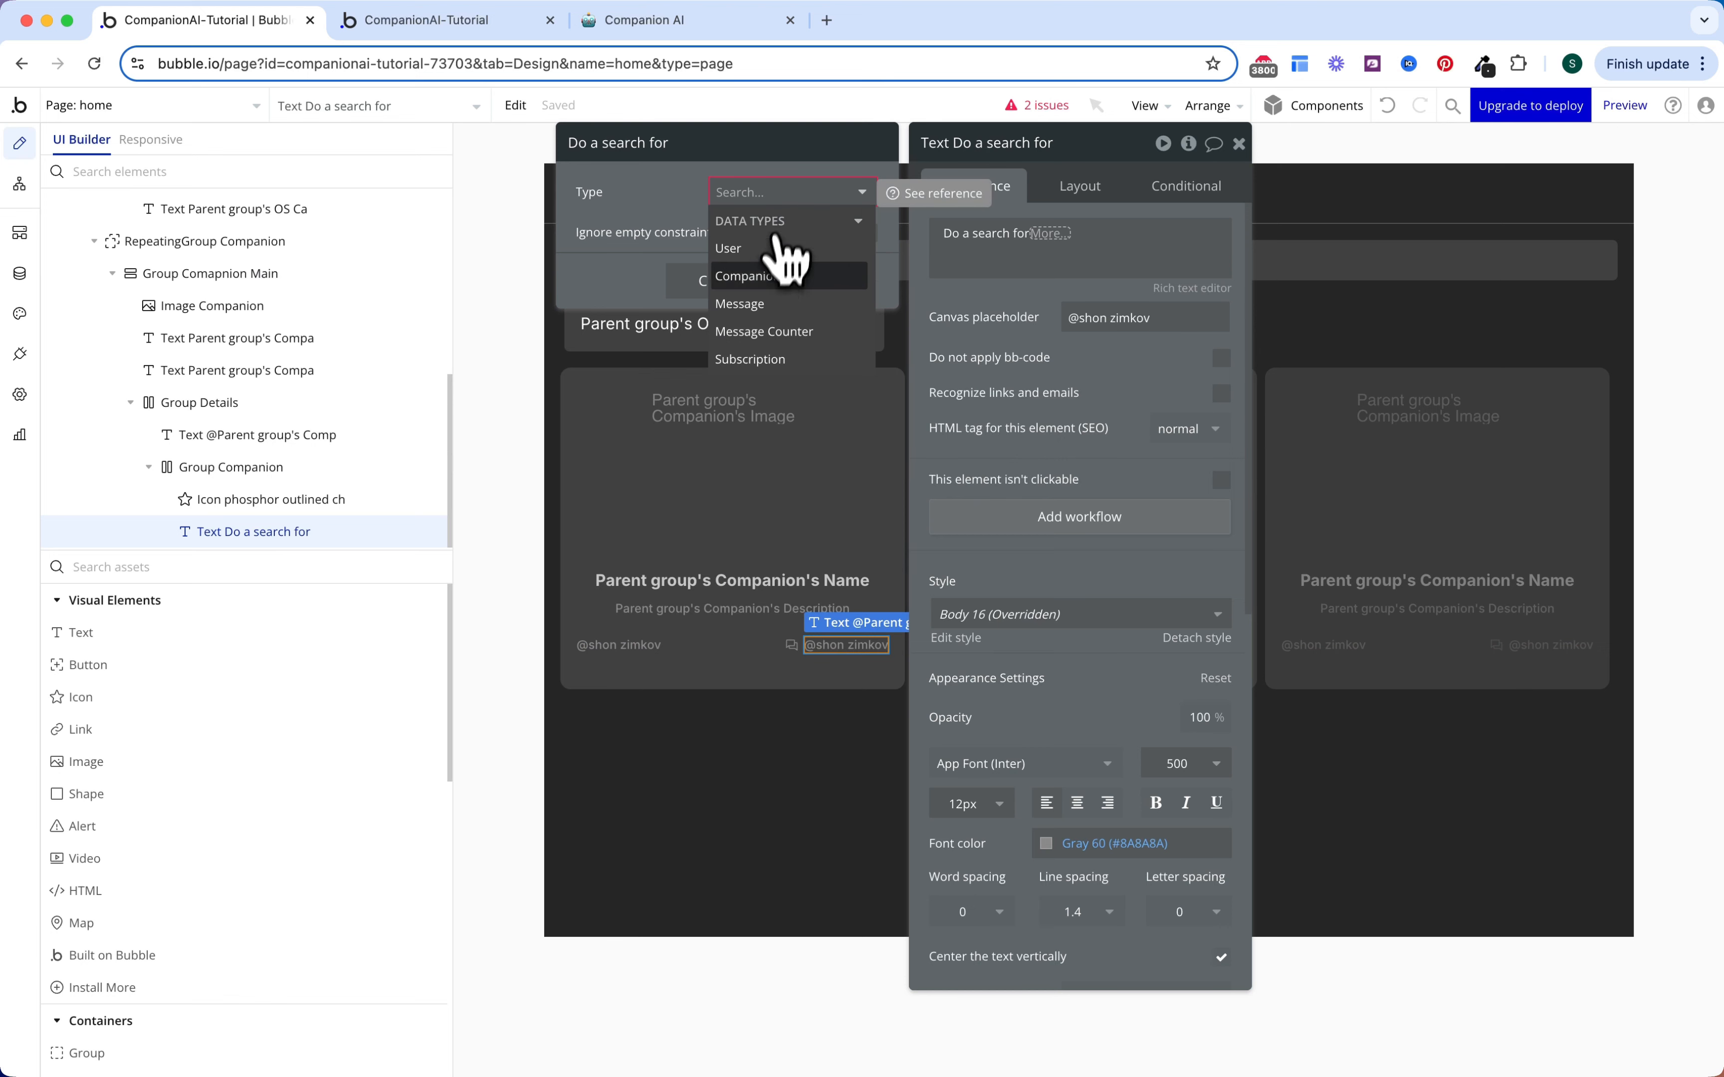
click(763, 332)
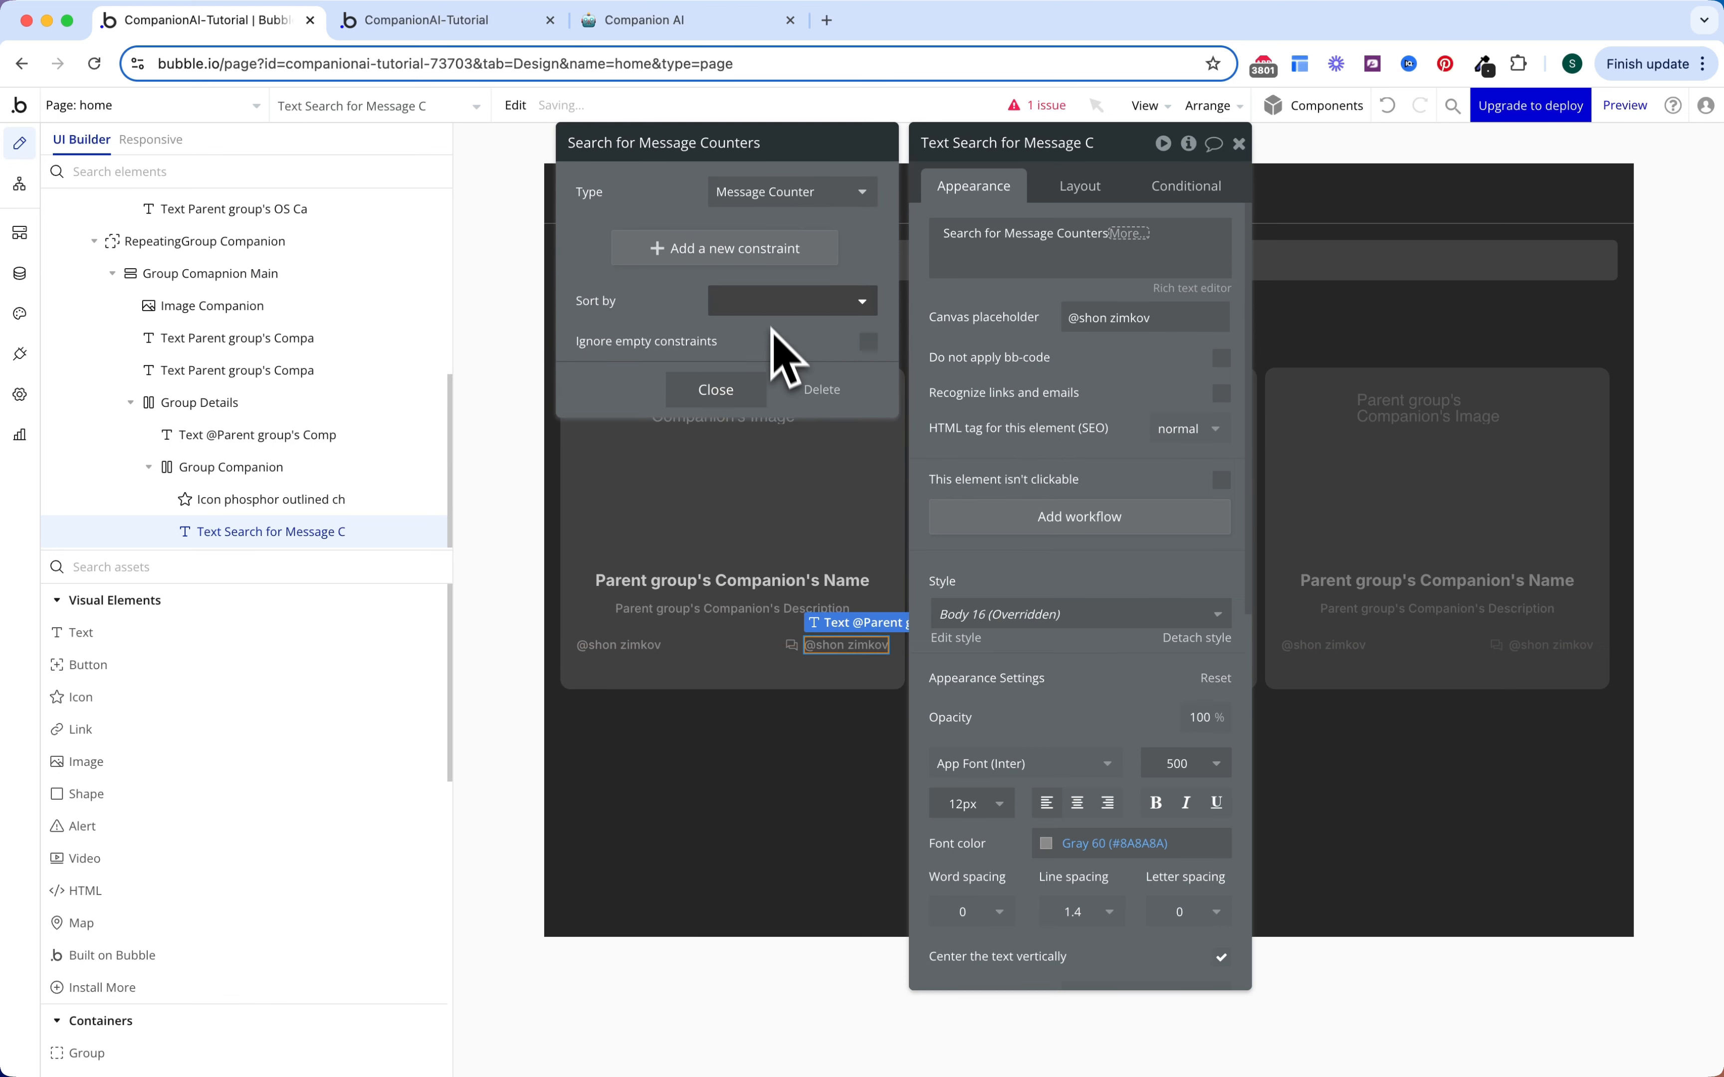
Step: Add Companion and User constraints, with Companion = Parent group's Companion
click(748, 251)
click(742, 294)
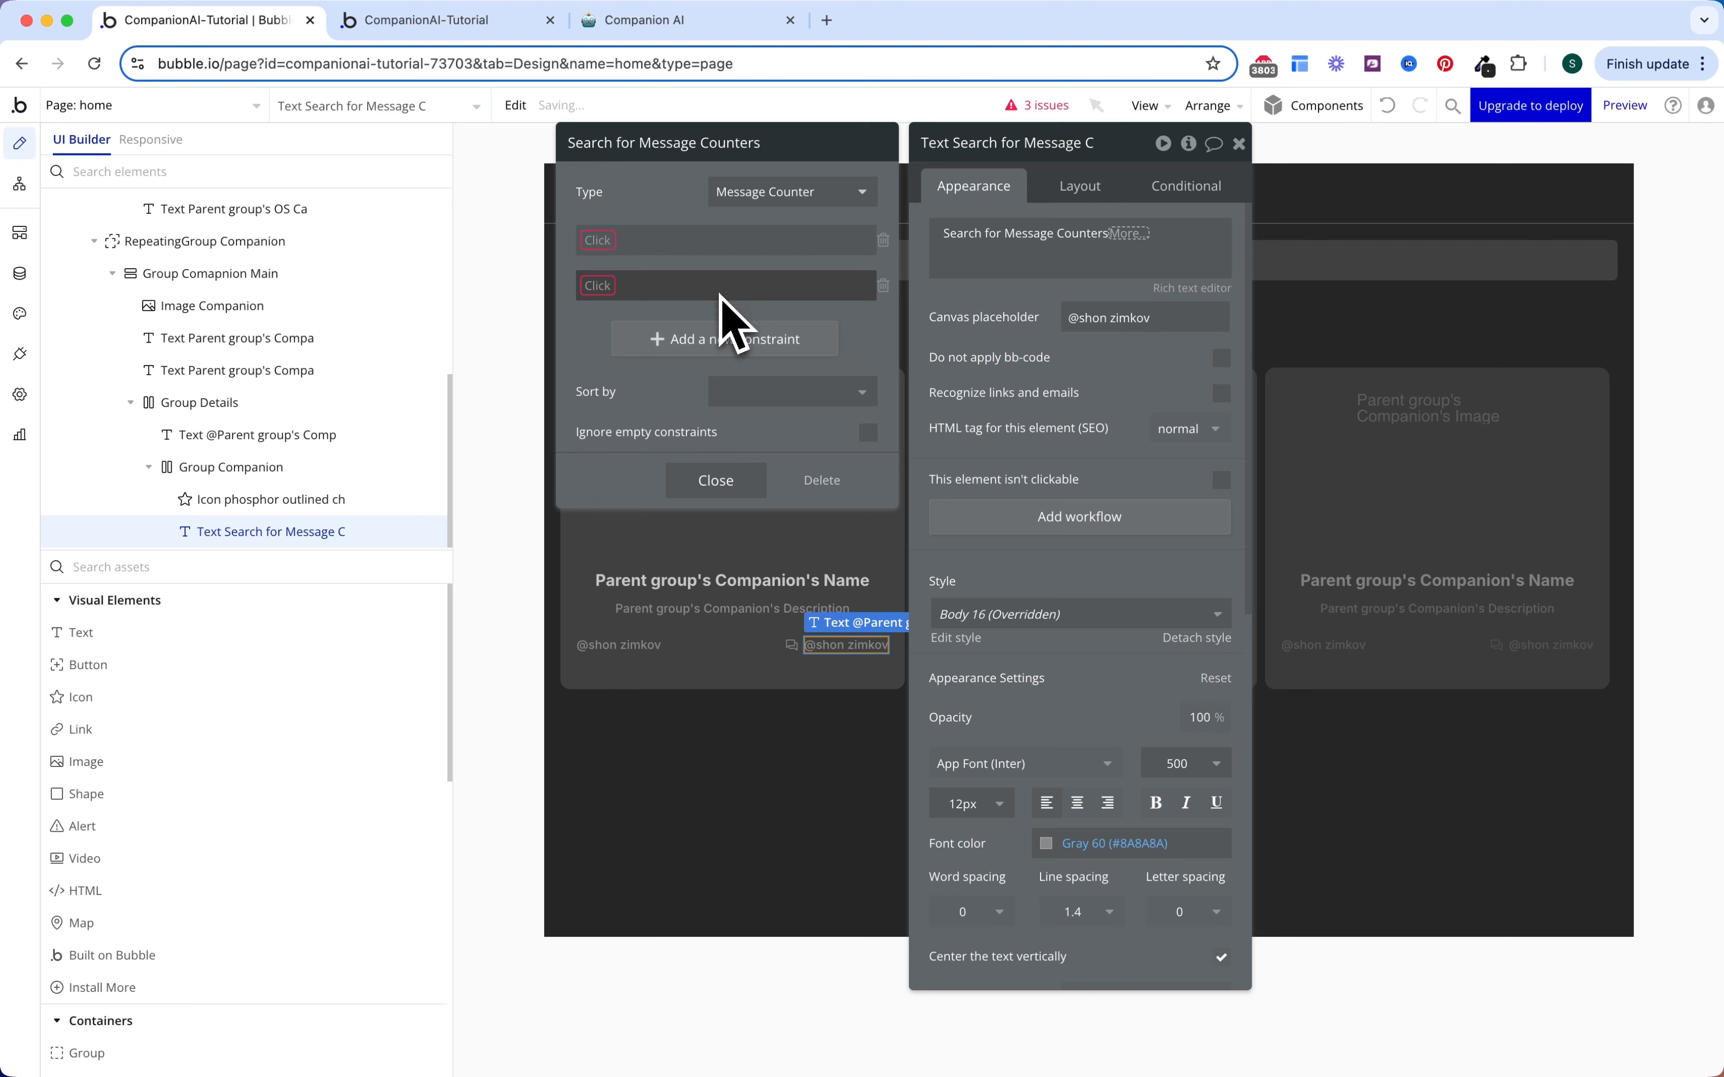
click(611, 240)
click(618, 264)
click(611, 285)
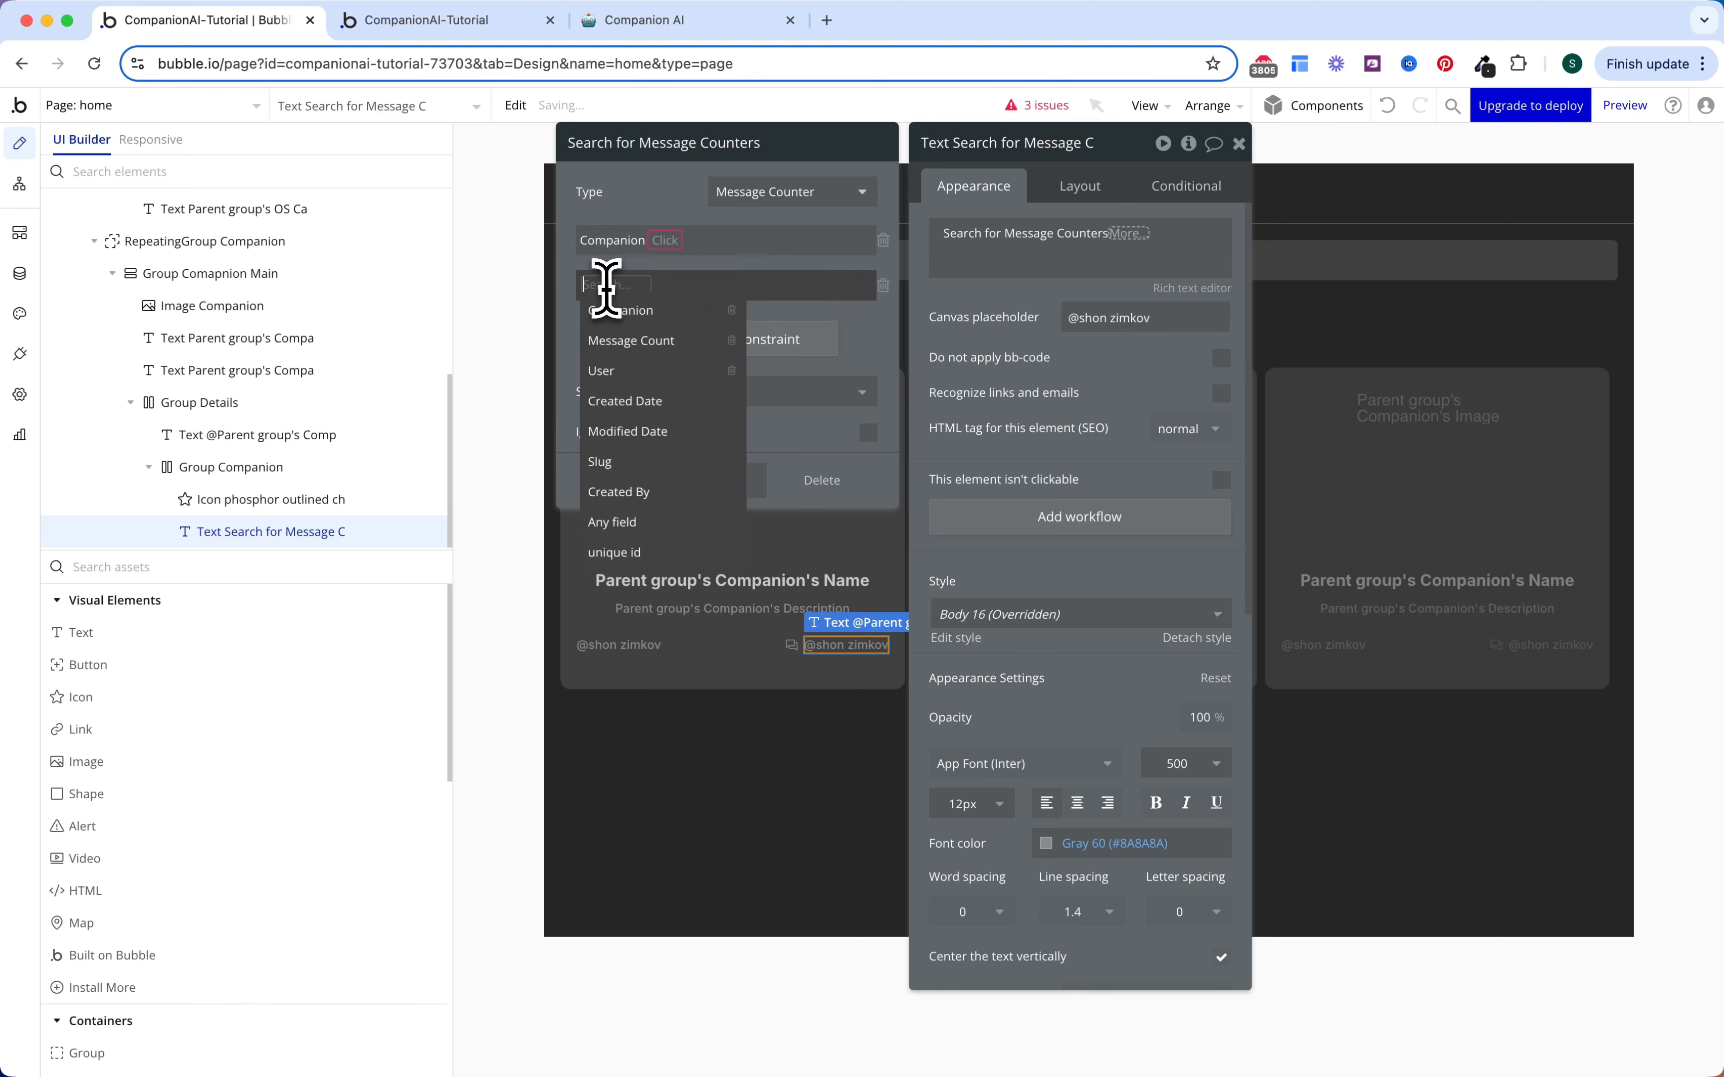
click(617, 371)
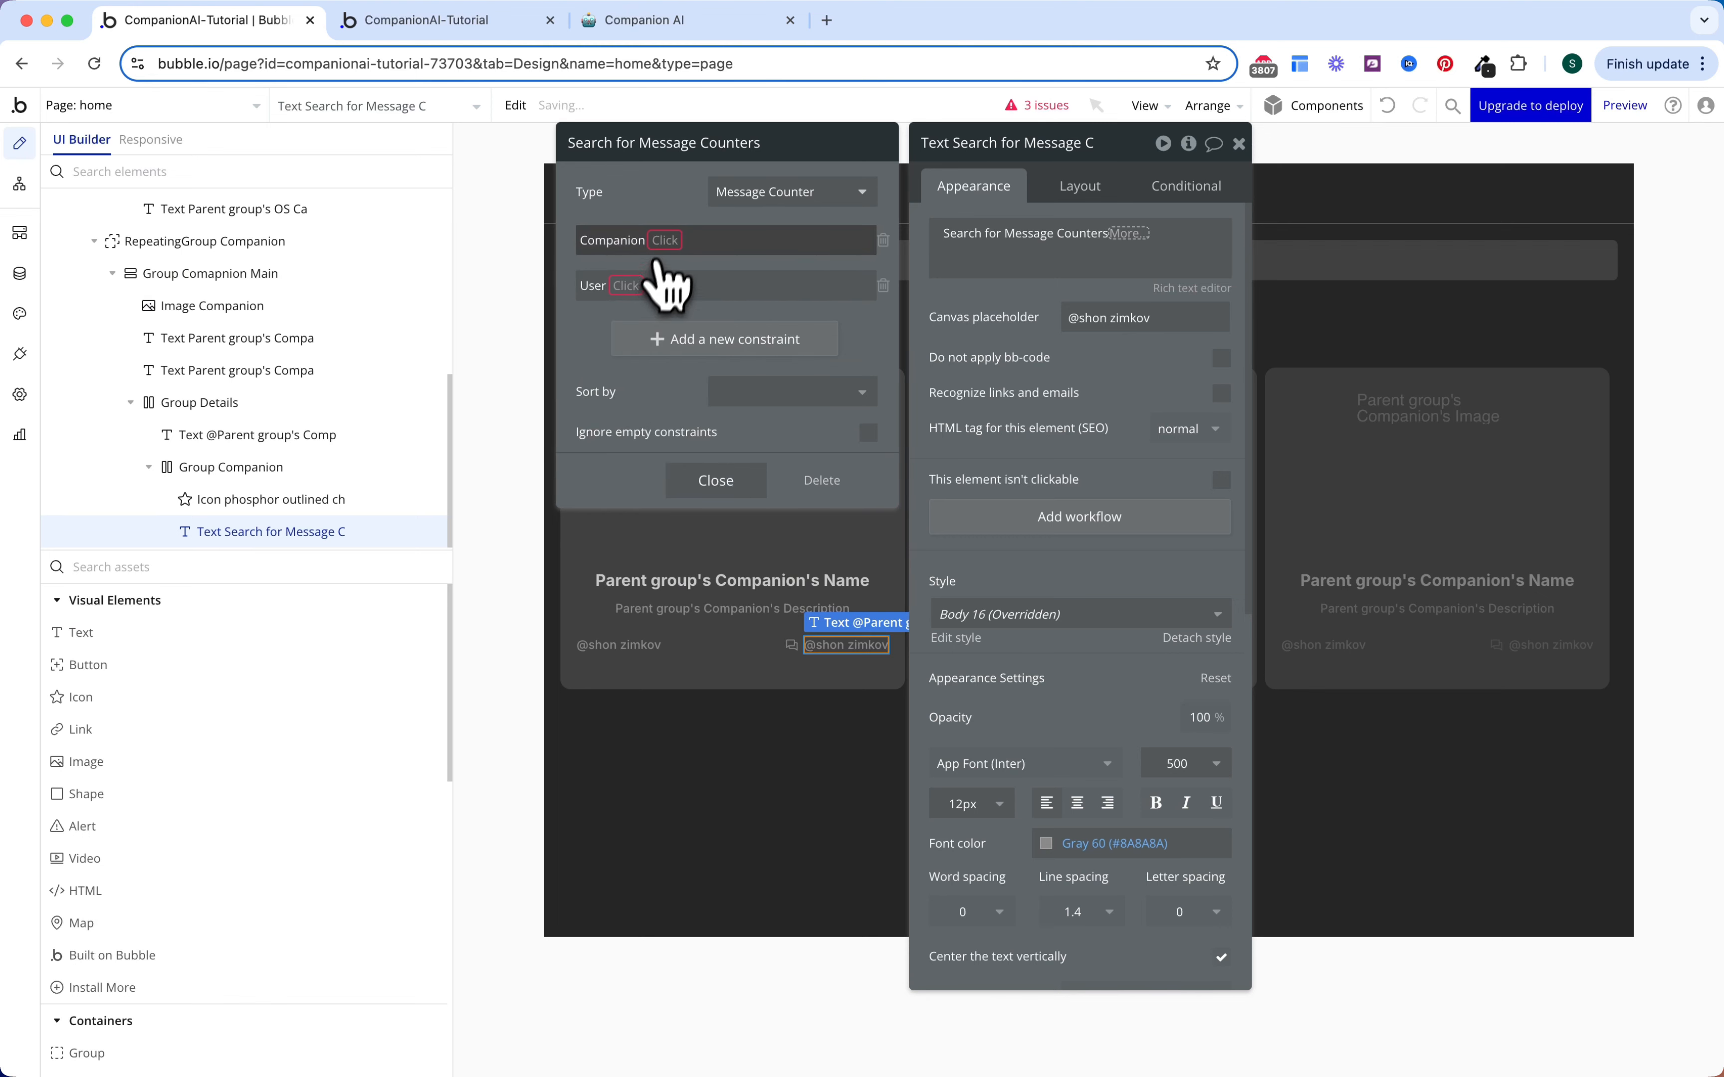
click(664, 240)
click(673, 268)
click(681, 239)
click(712, 291)
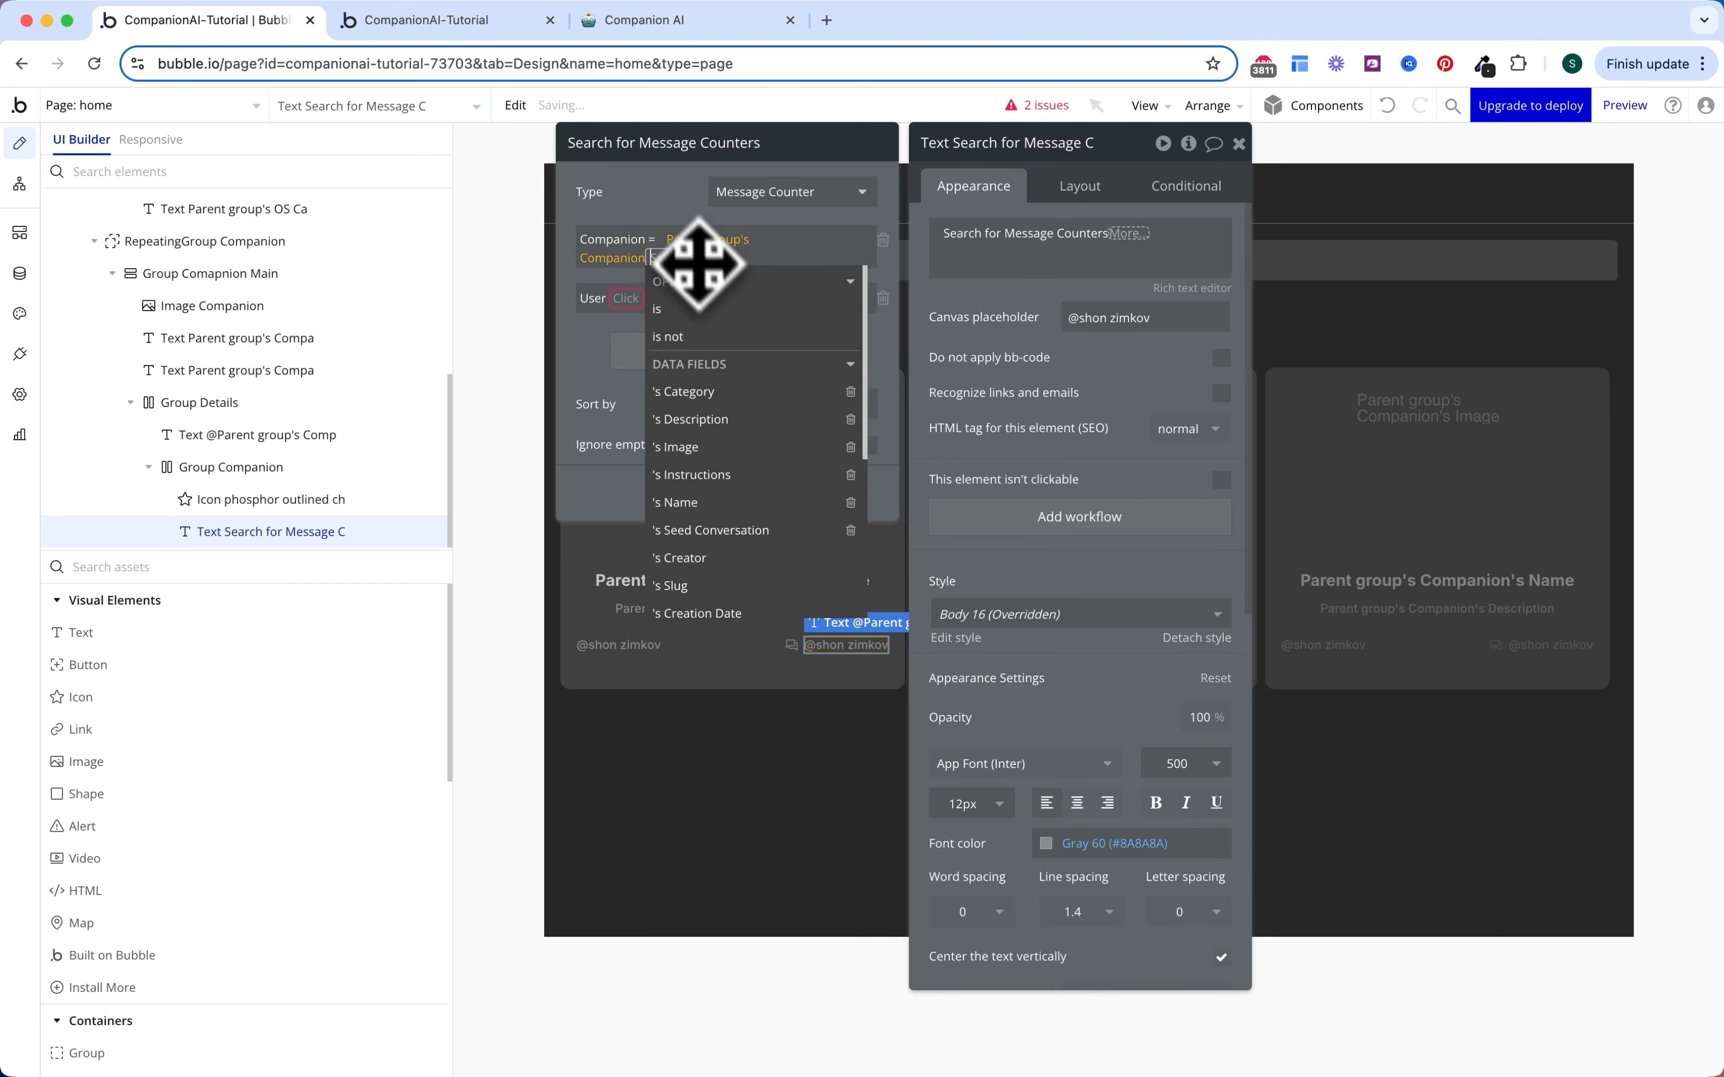
click(680, 206)
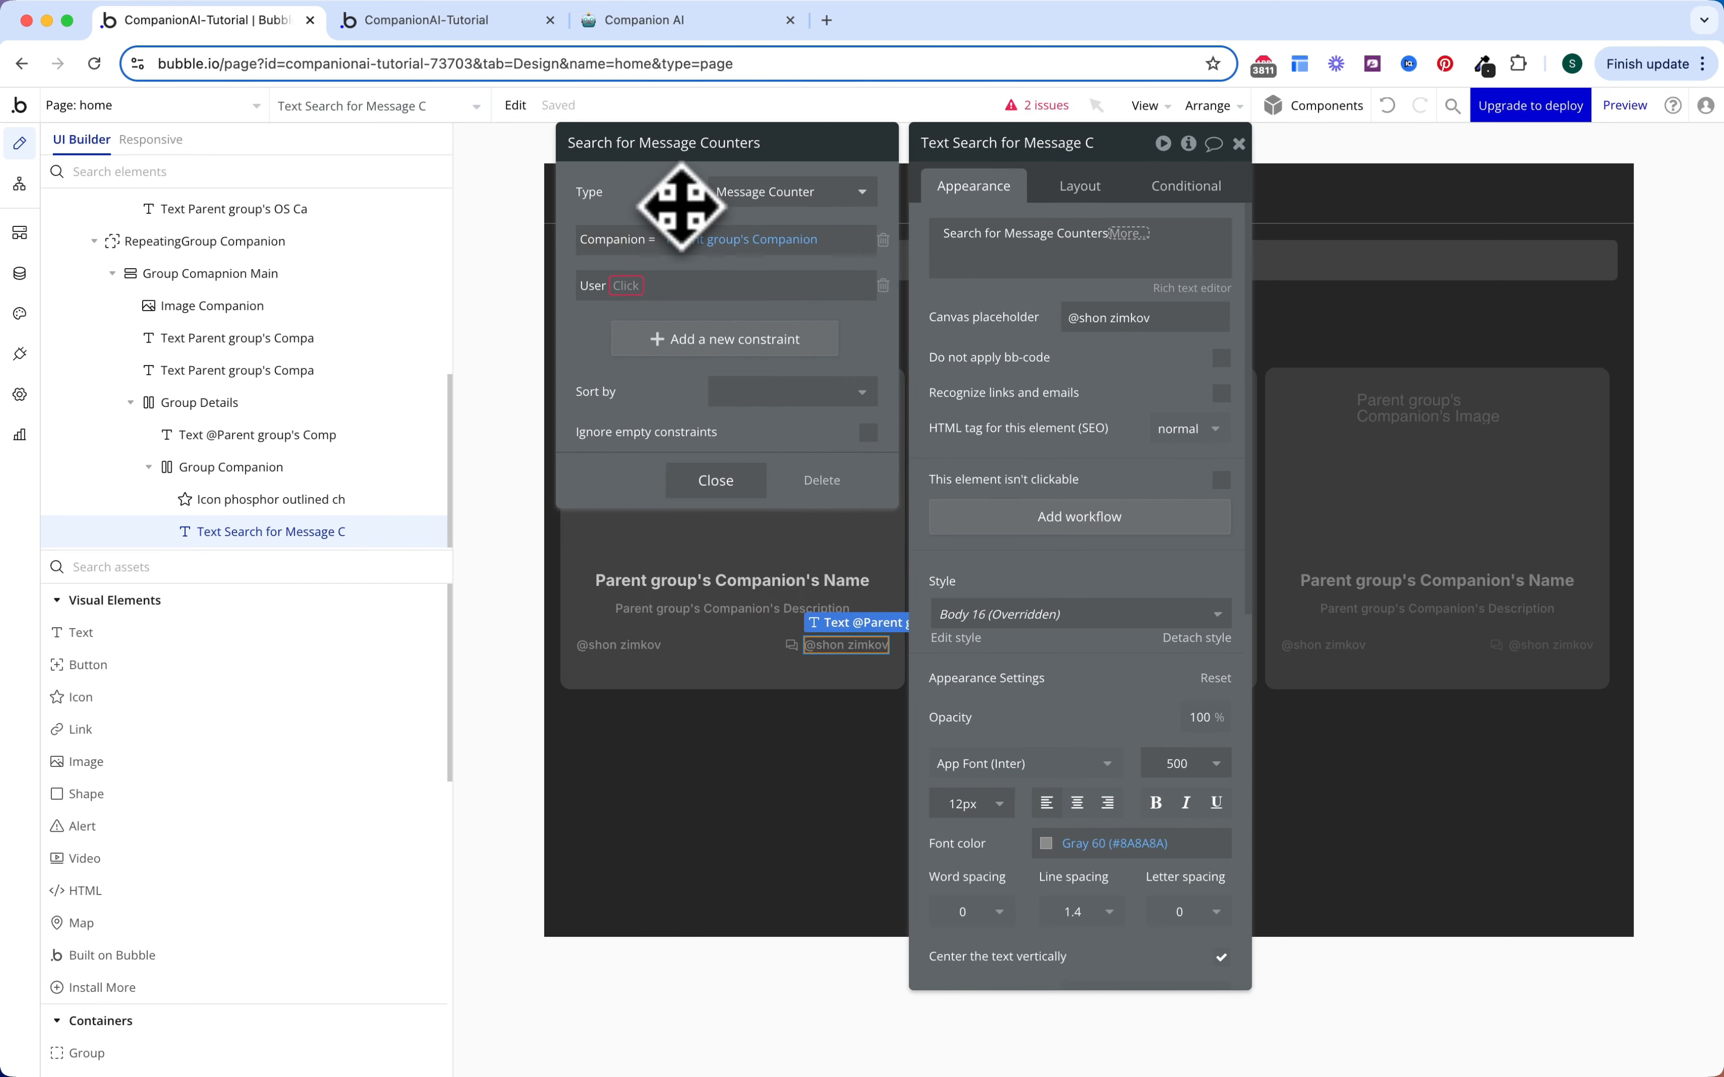
Step: Set the User constraint to equal Current User
click(626, 286)
click(632, 311)
click(654, 285)
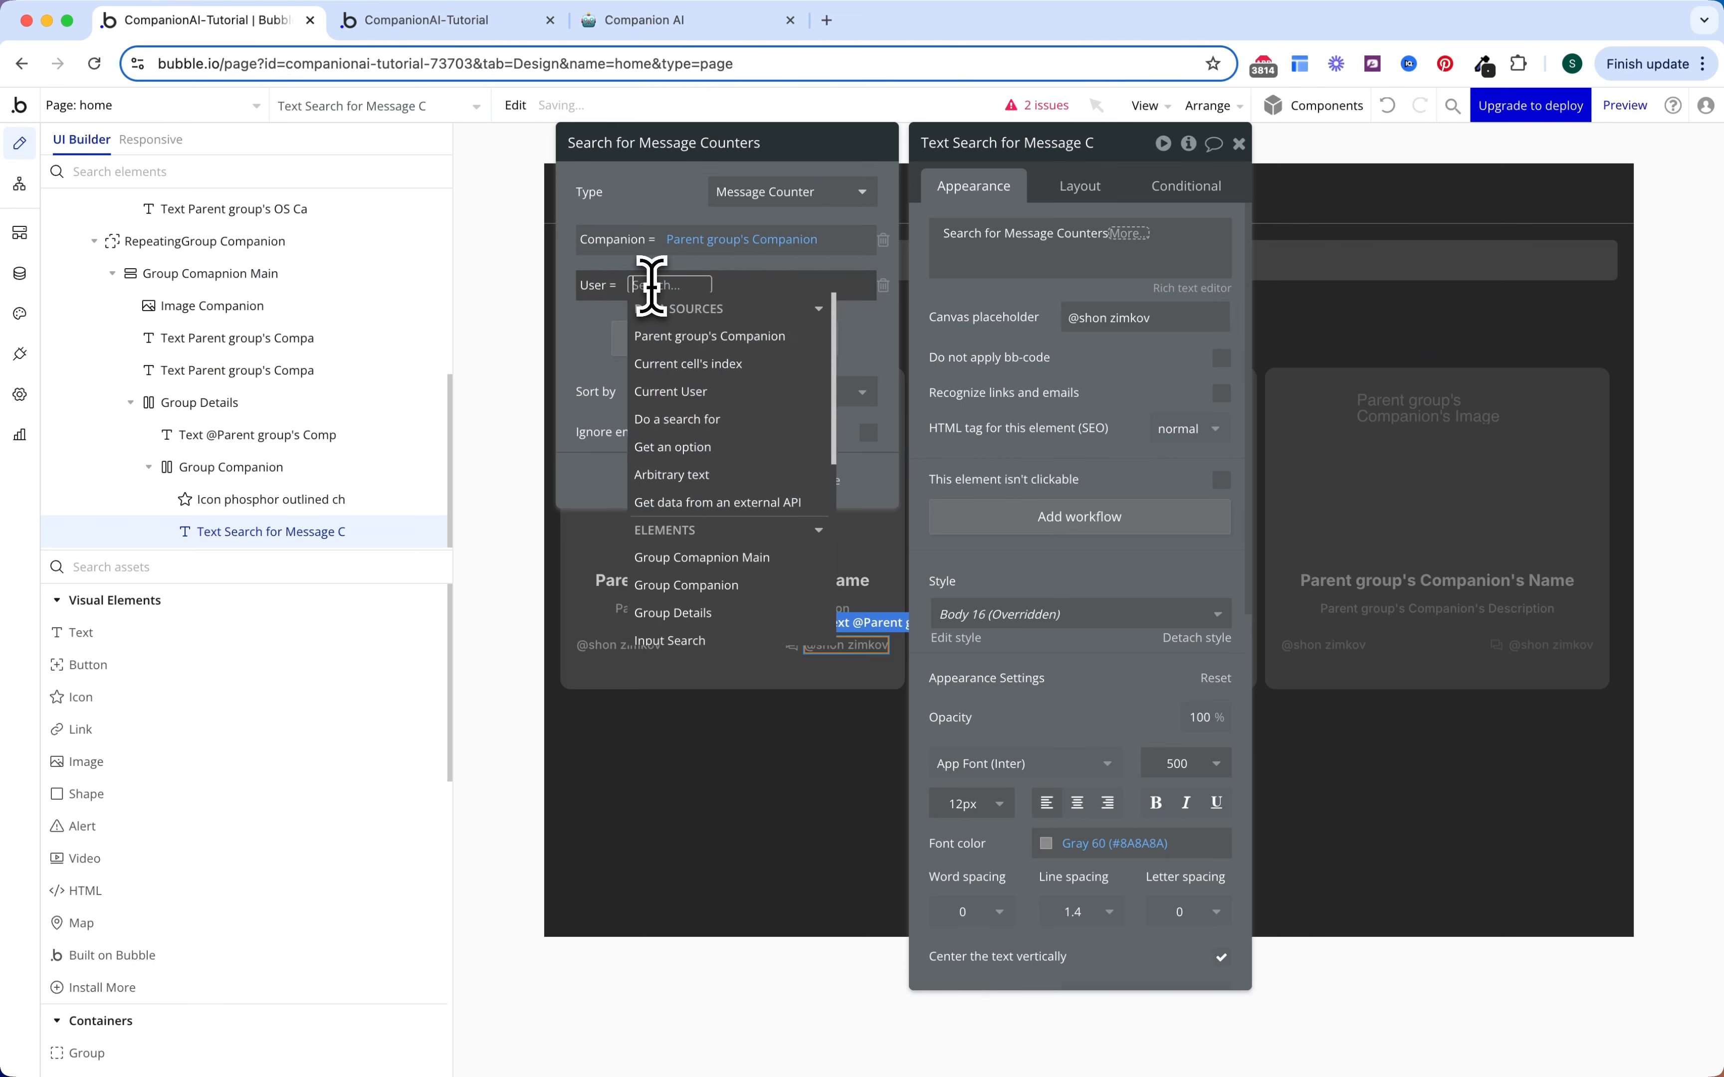
click(684, 391)
click(599, 348)
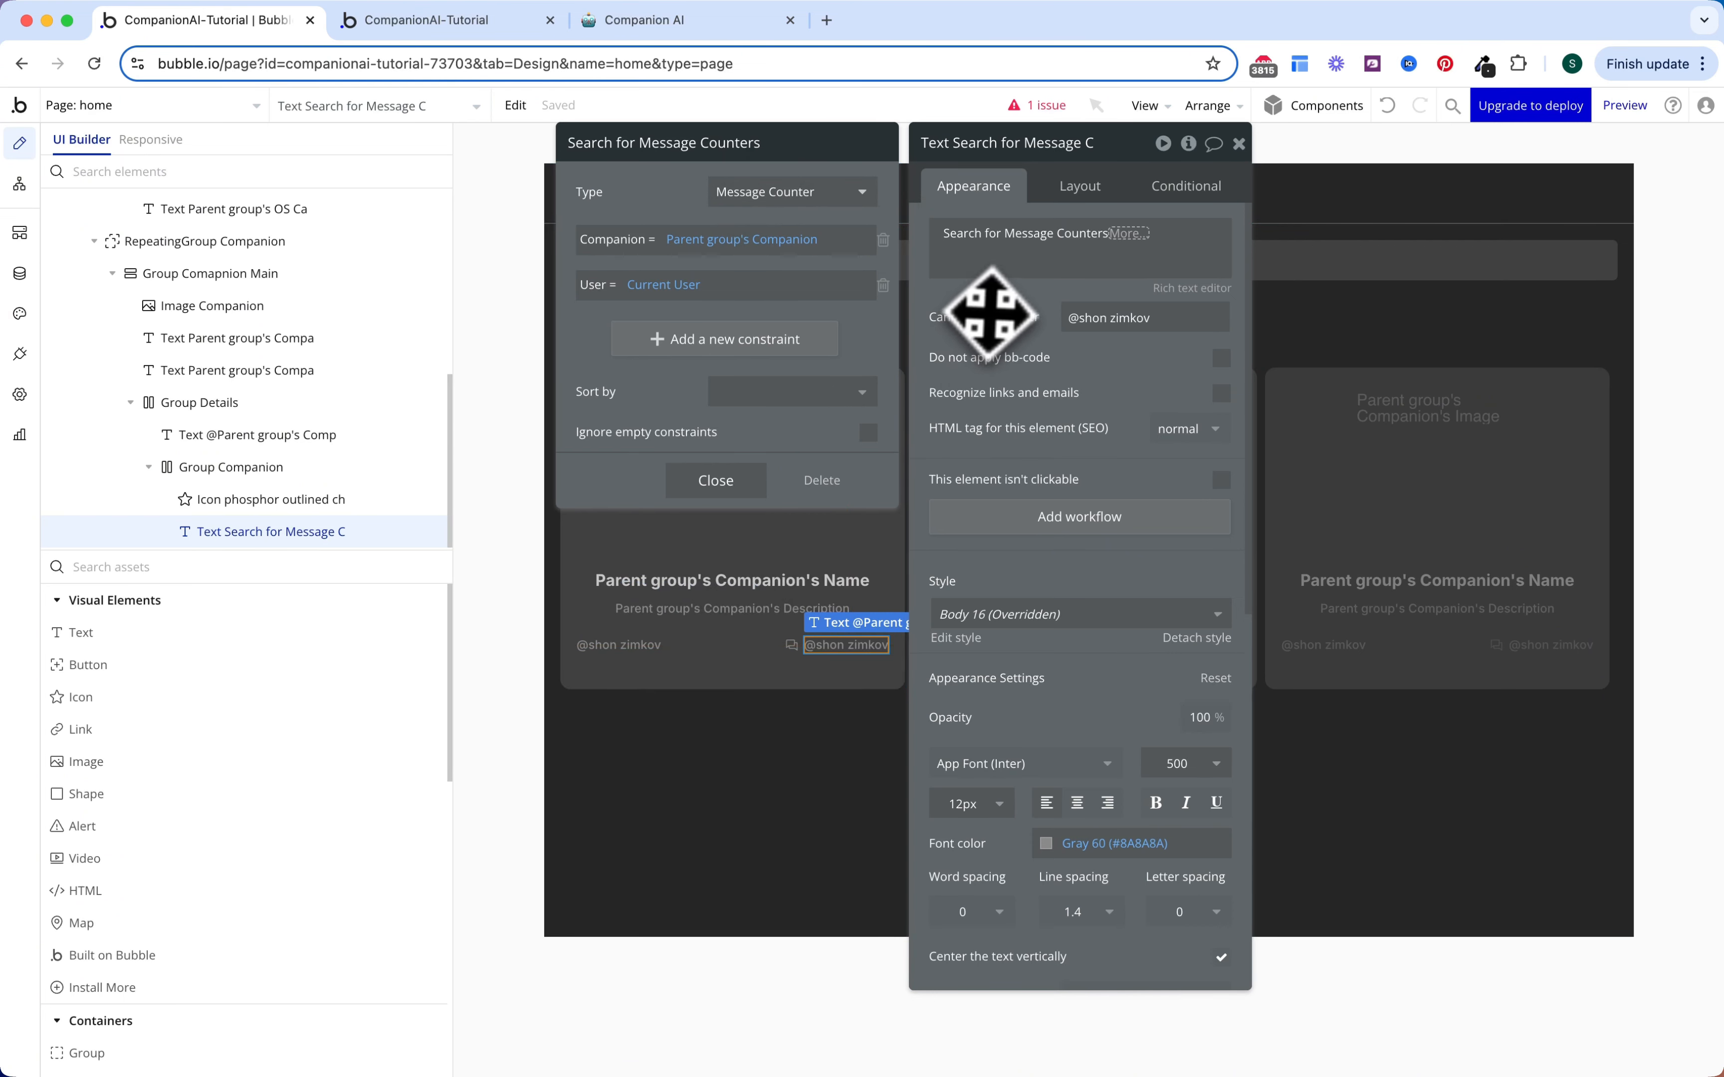
Step: Append :first item's Message Count and set the canvas placeholder to 14
click(1129, 233)
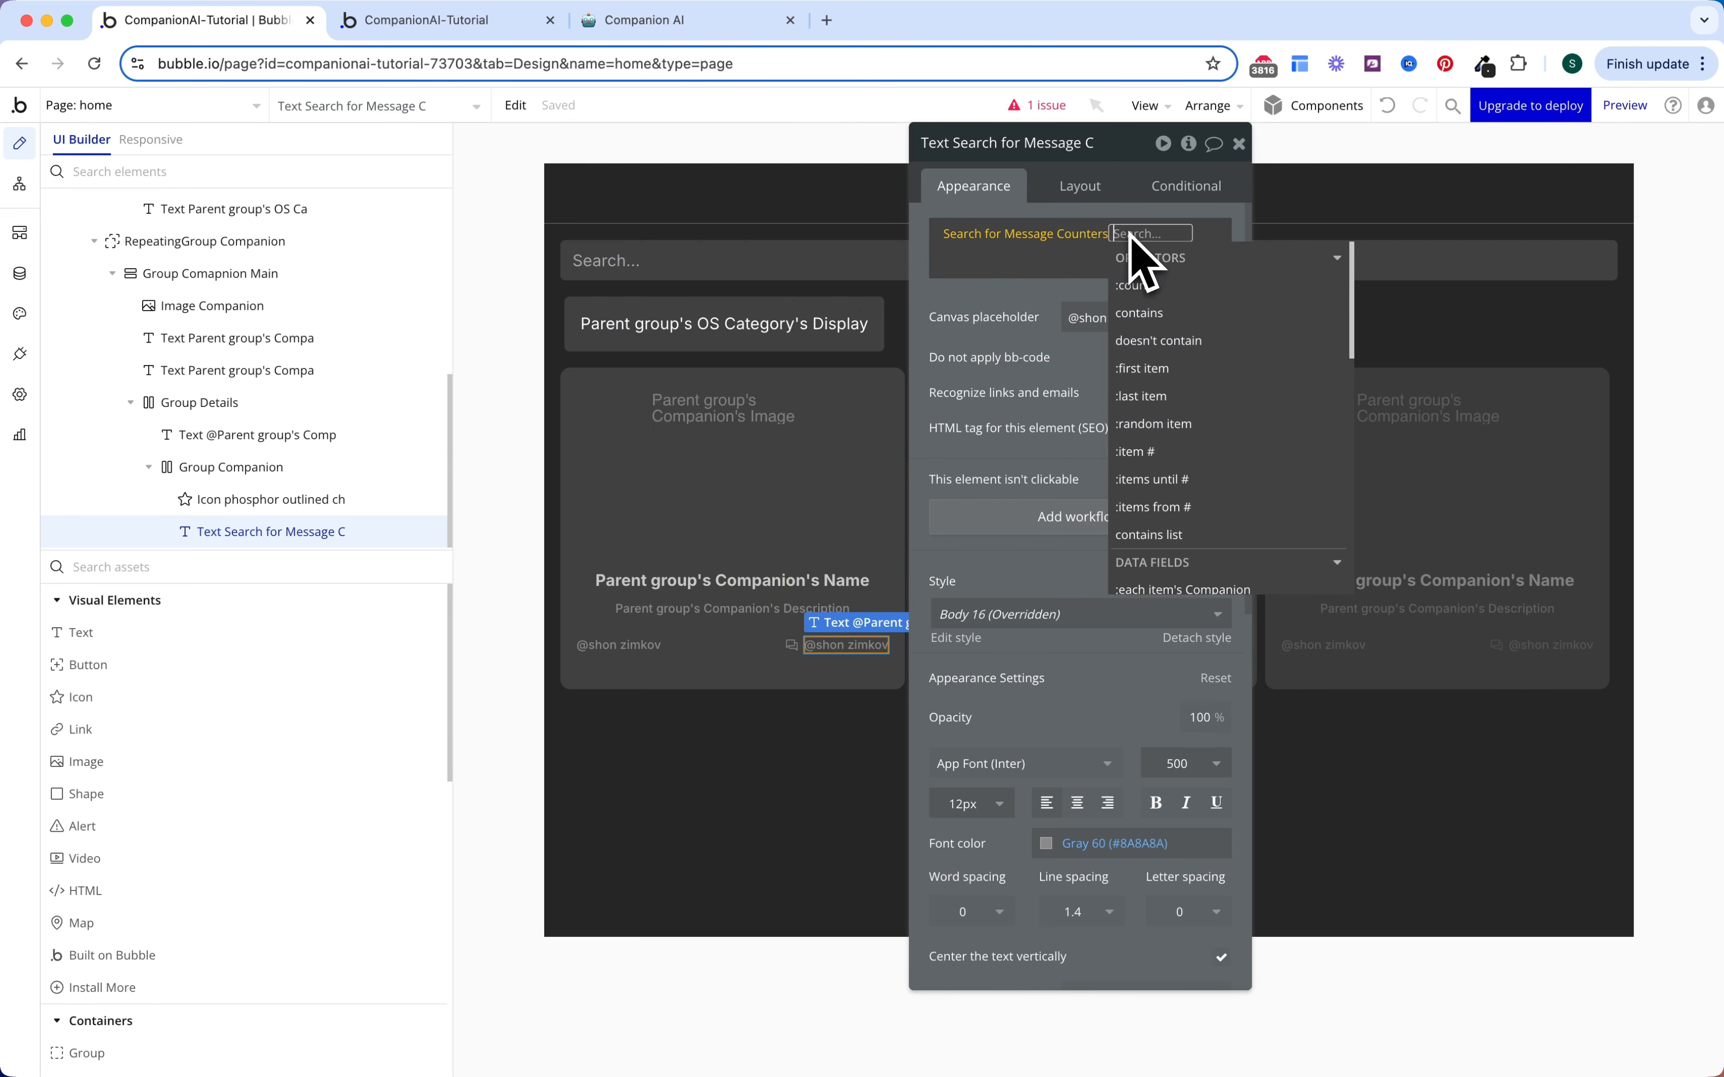
click(1149, 377)
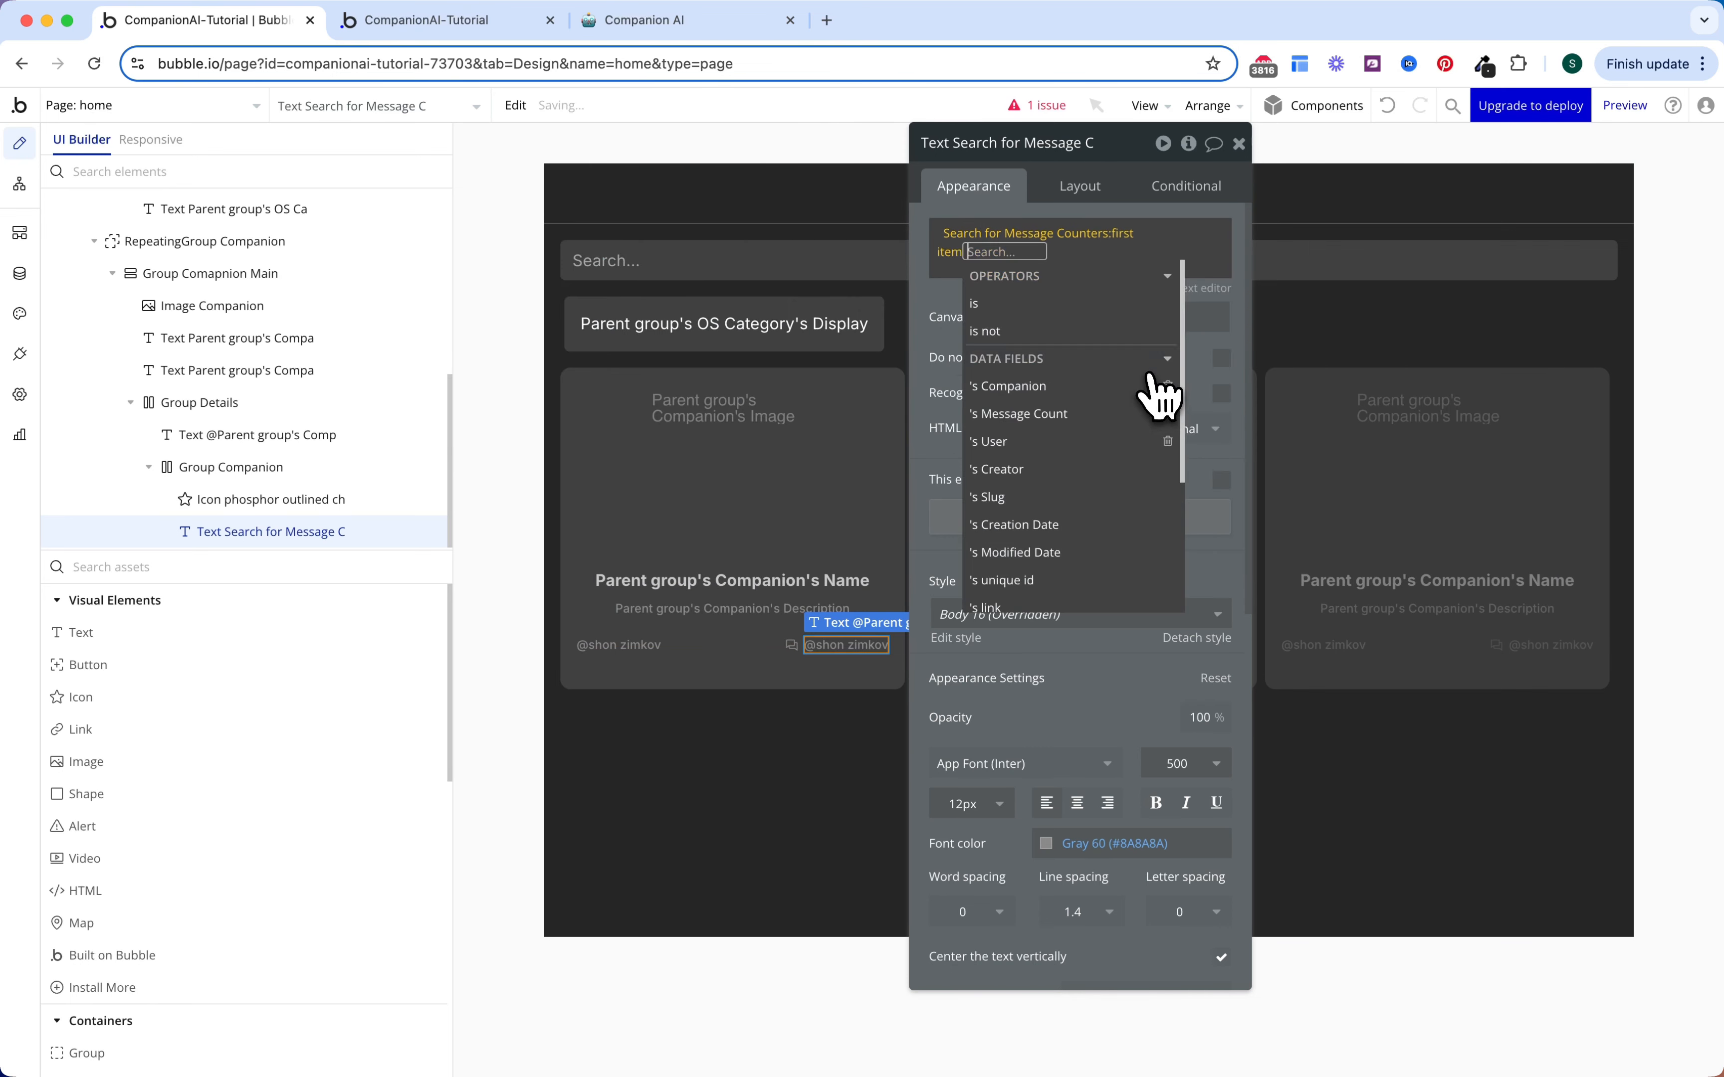
click(1043, 417)
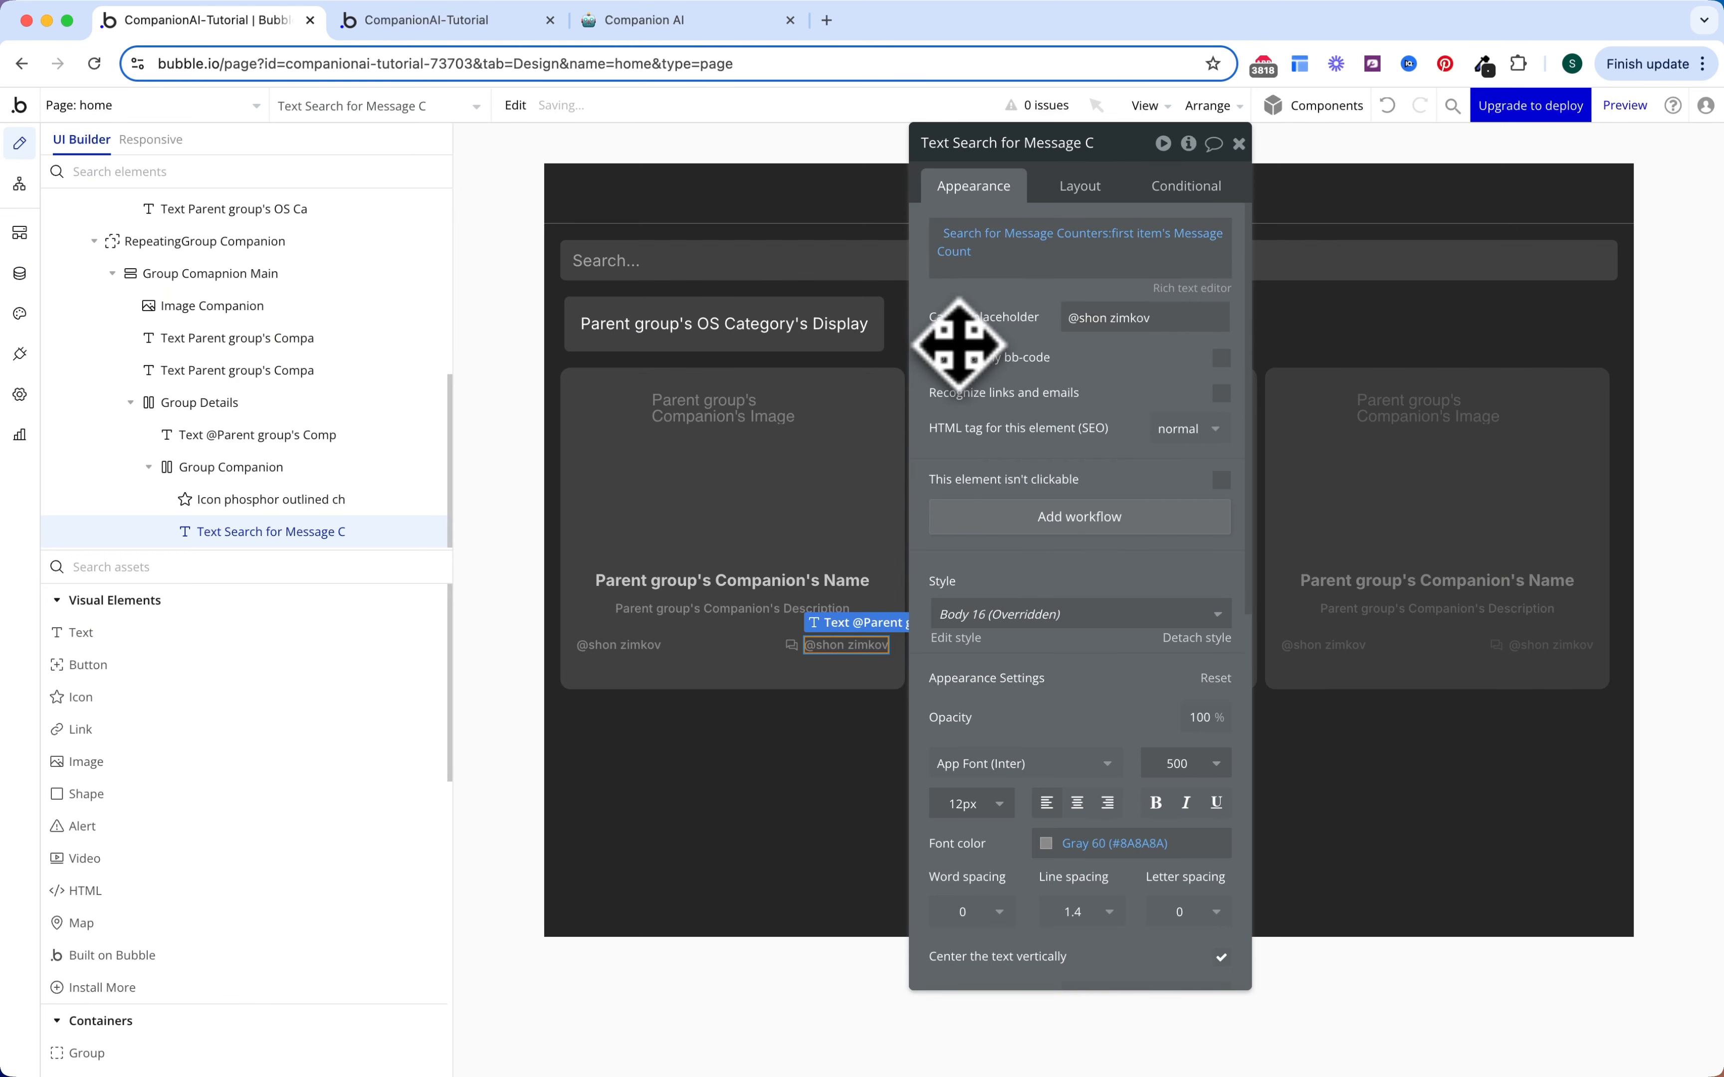
drag(1118, 318, 1039, 384)
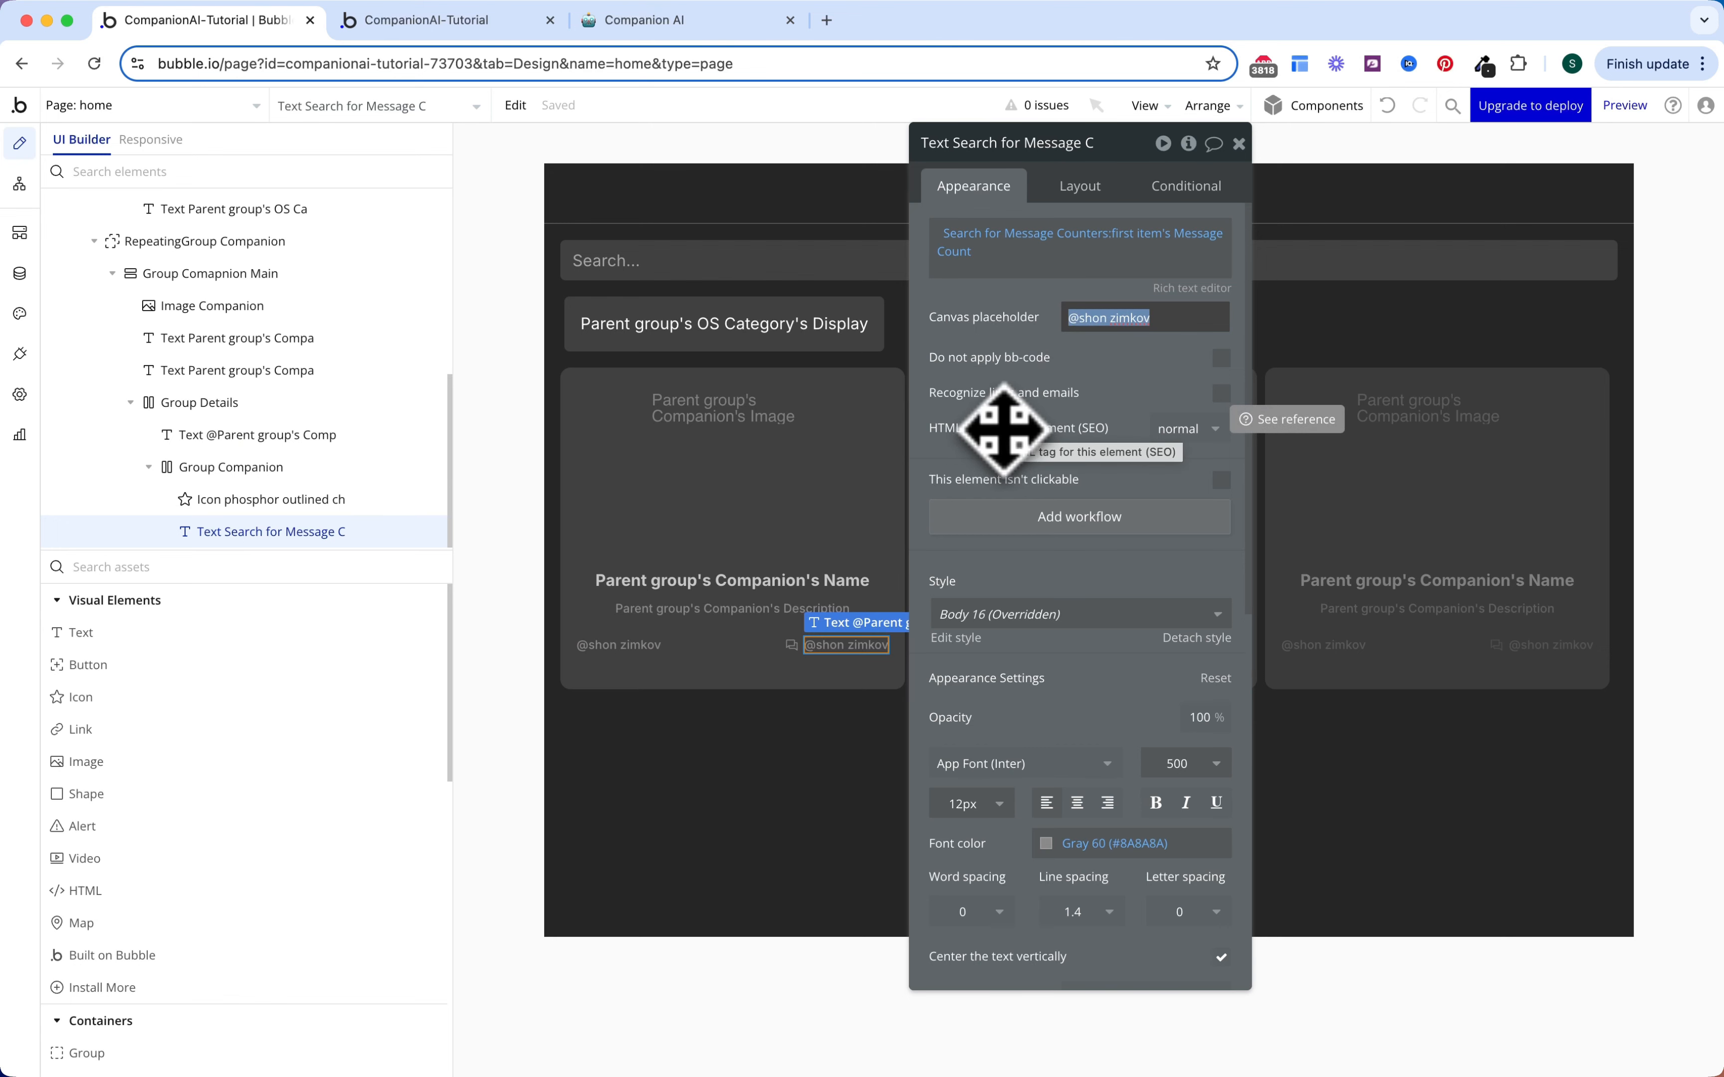
text(14)
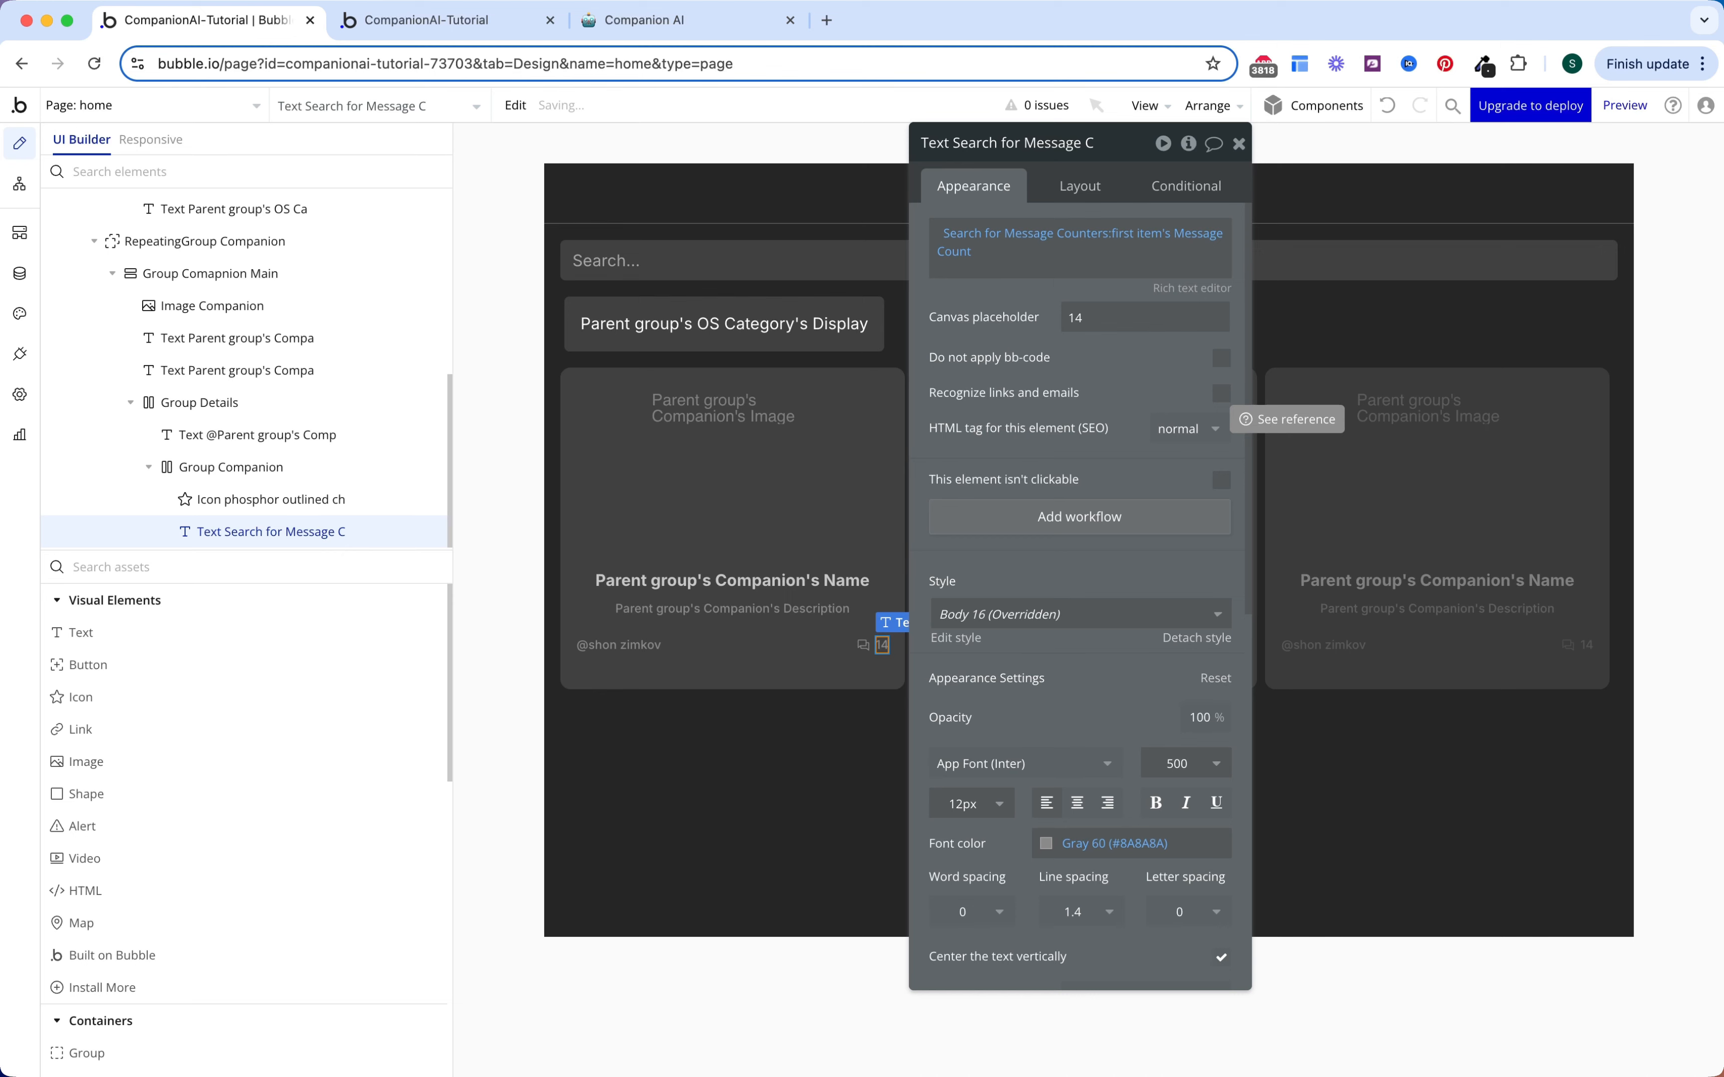
drag(1015, 386, 987, 414)
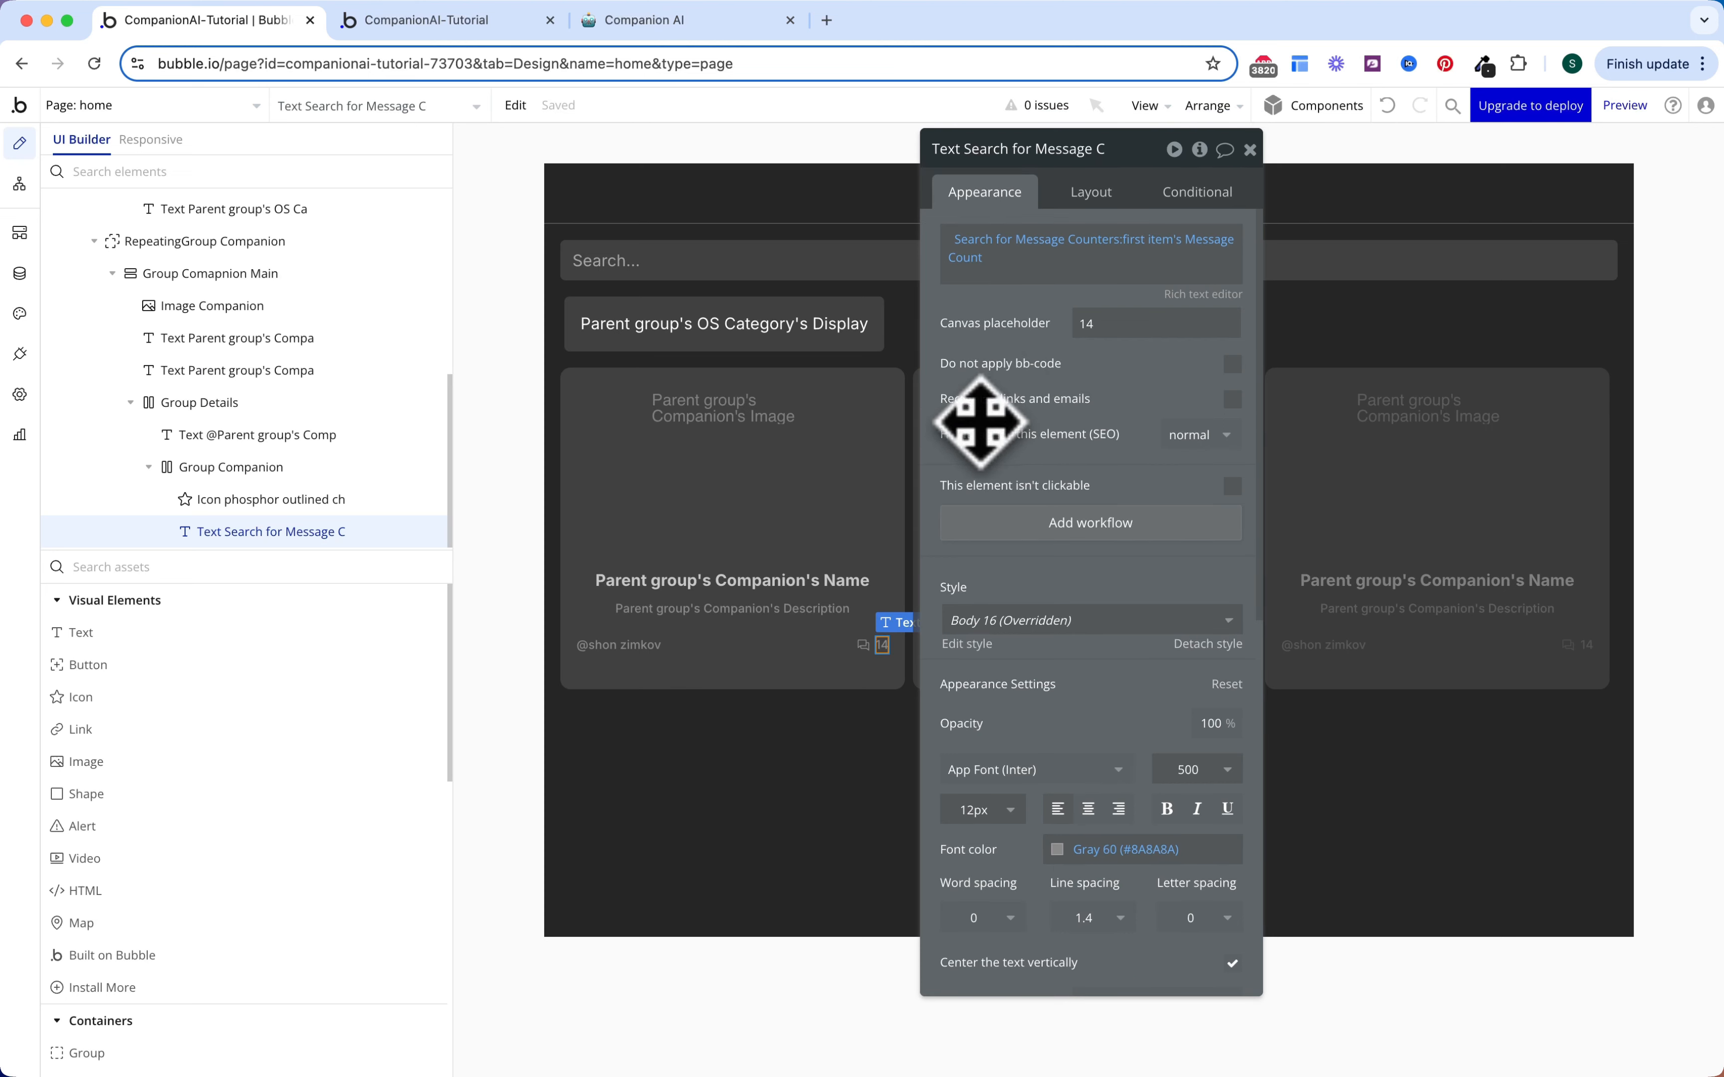
click(586, 433)
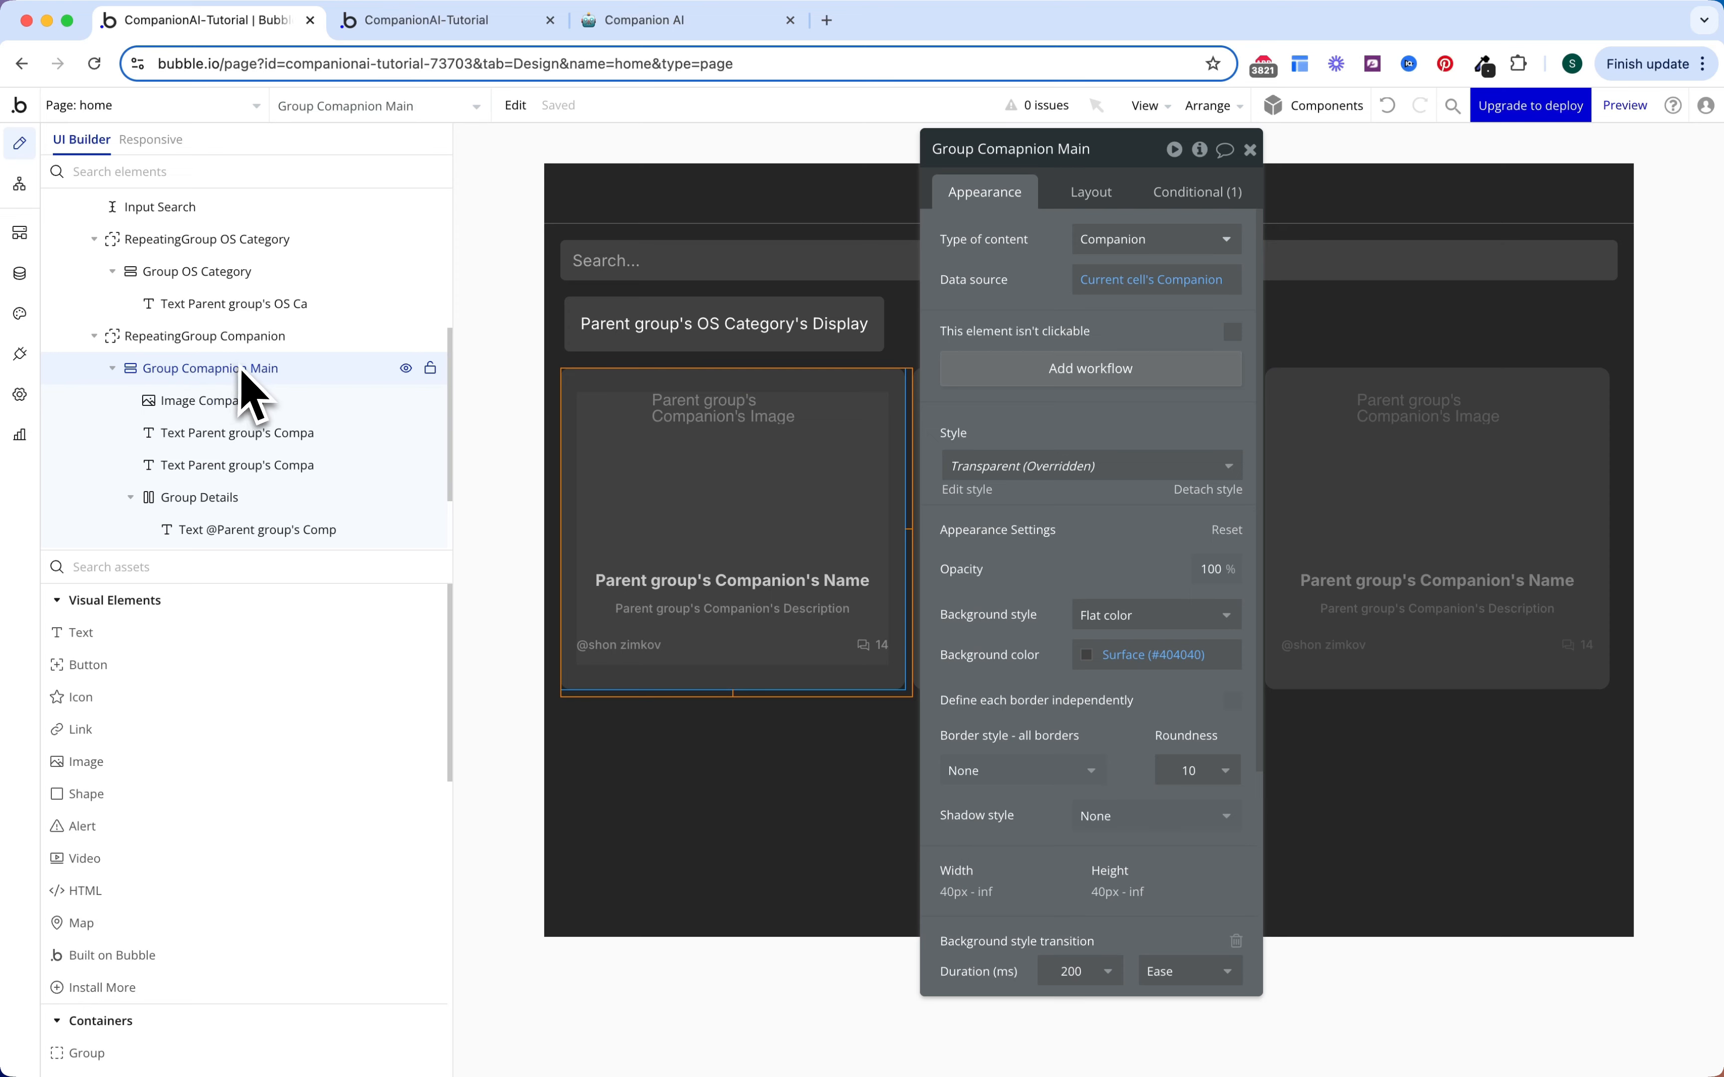
Step: On card click, go to a newly created 'chat' page
click(1031, 369)
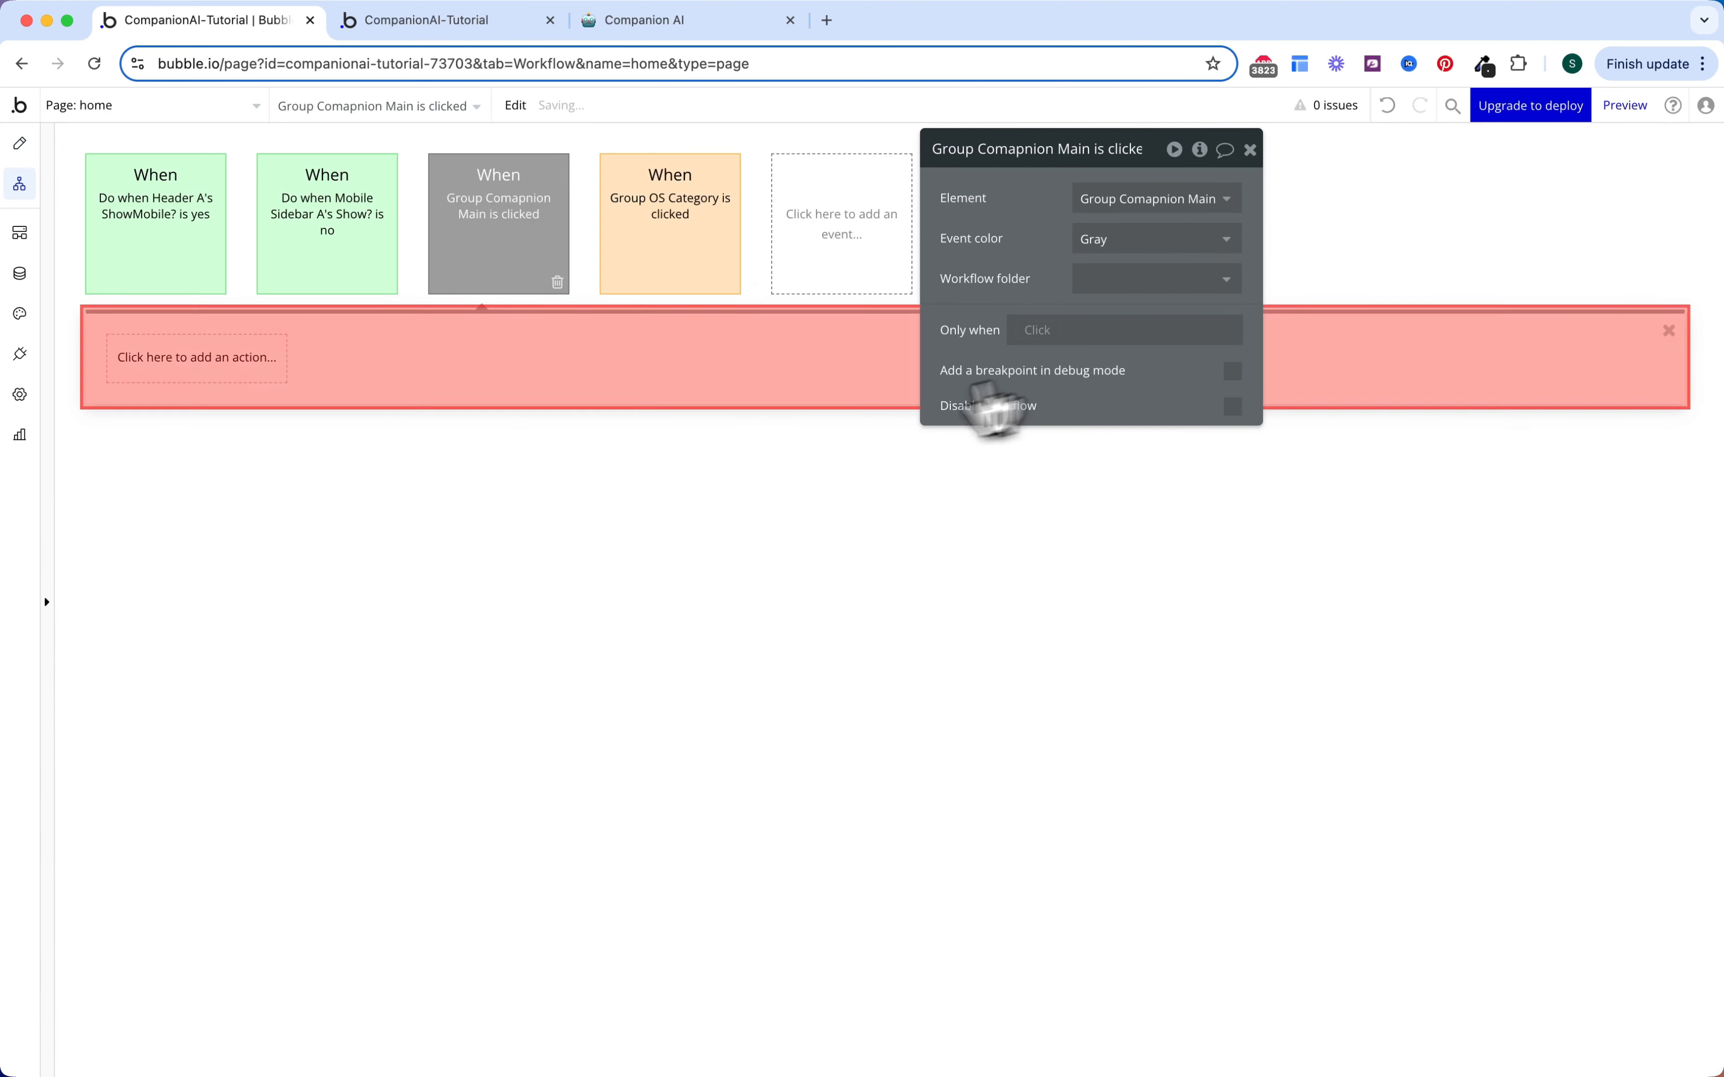
click(189, 365)
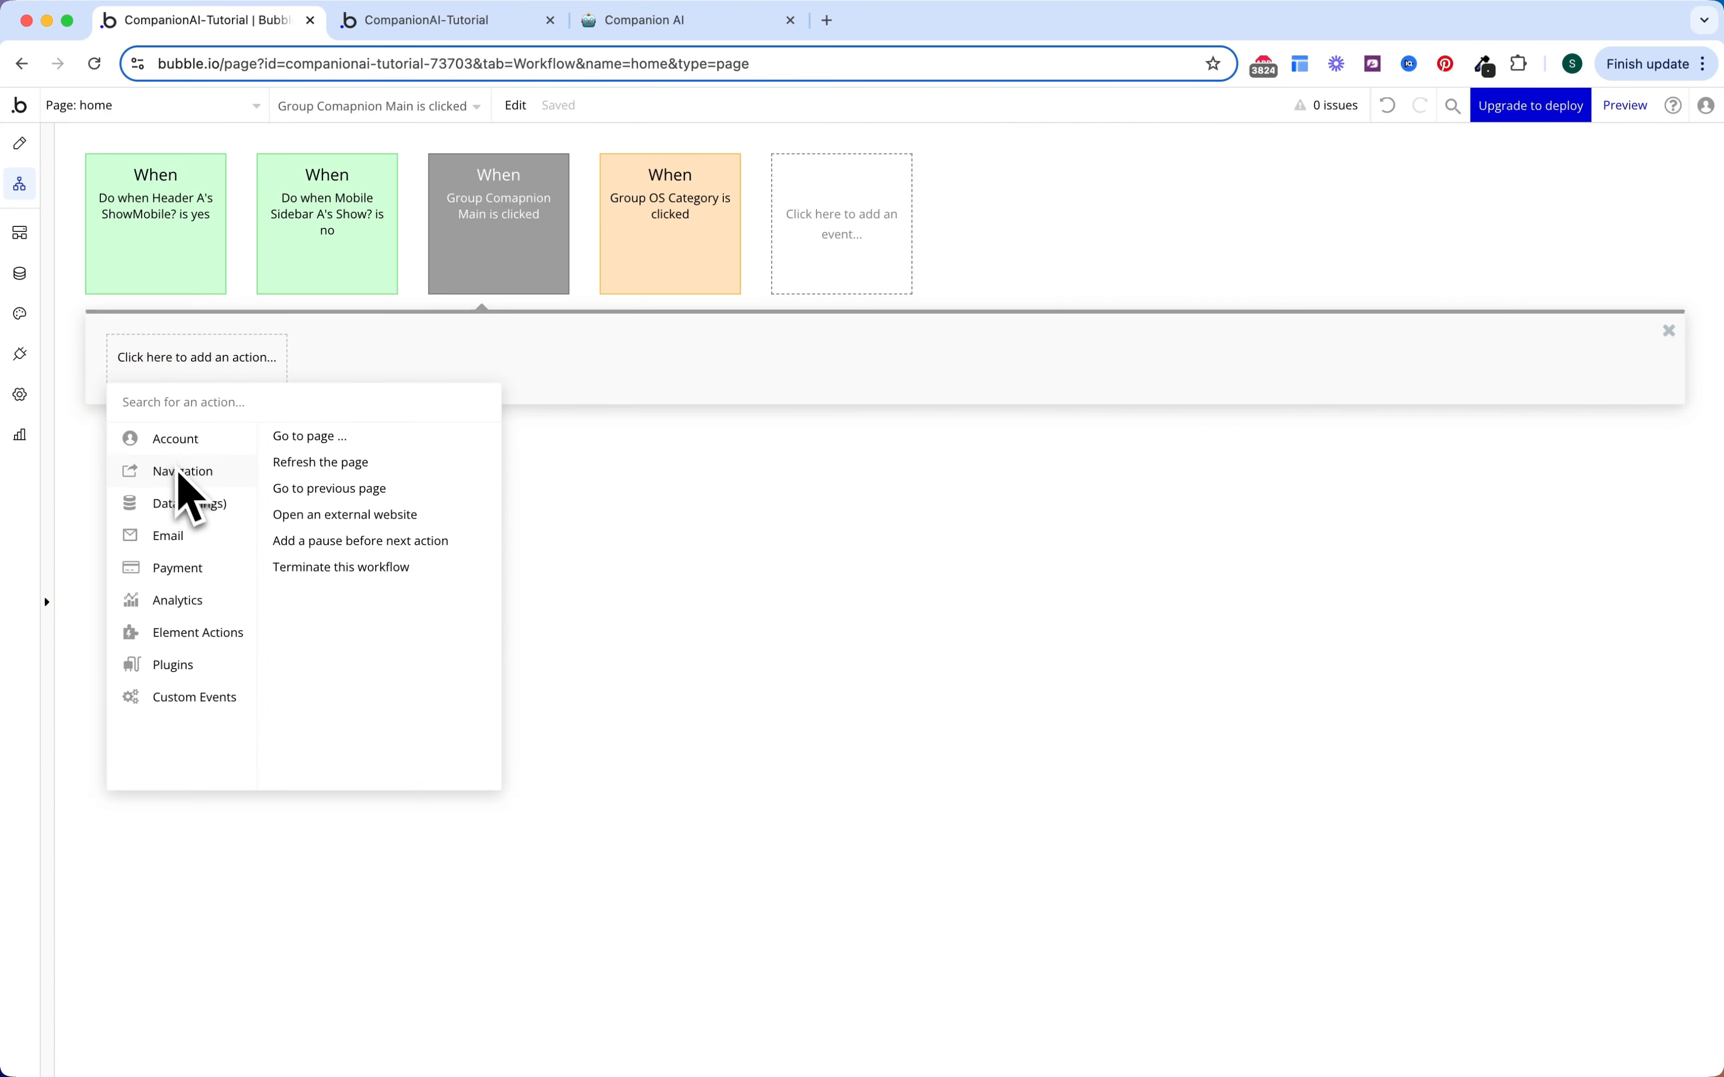
click(295, 437)
click(1123, 199)
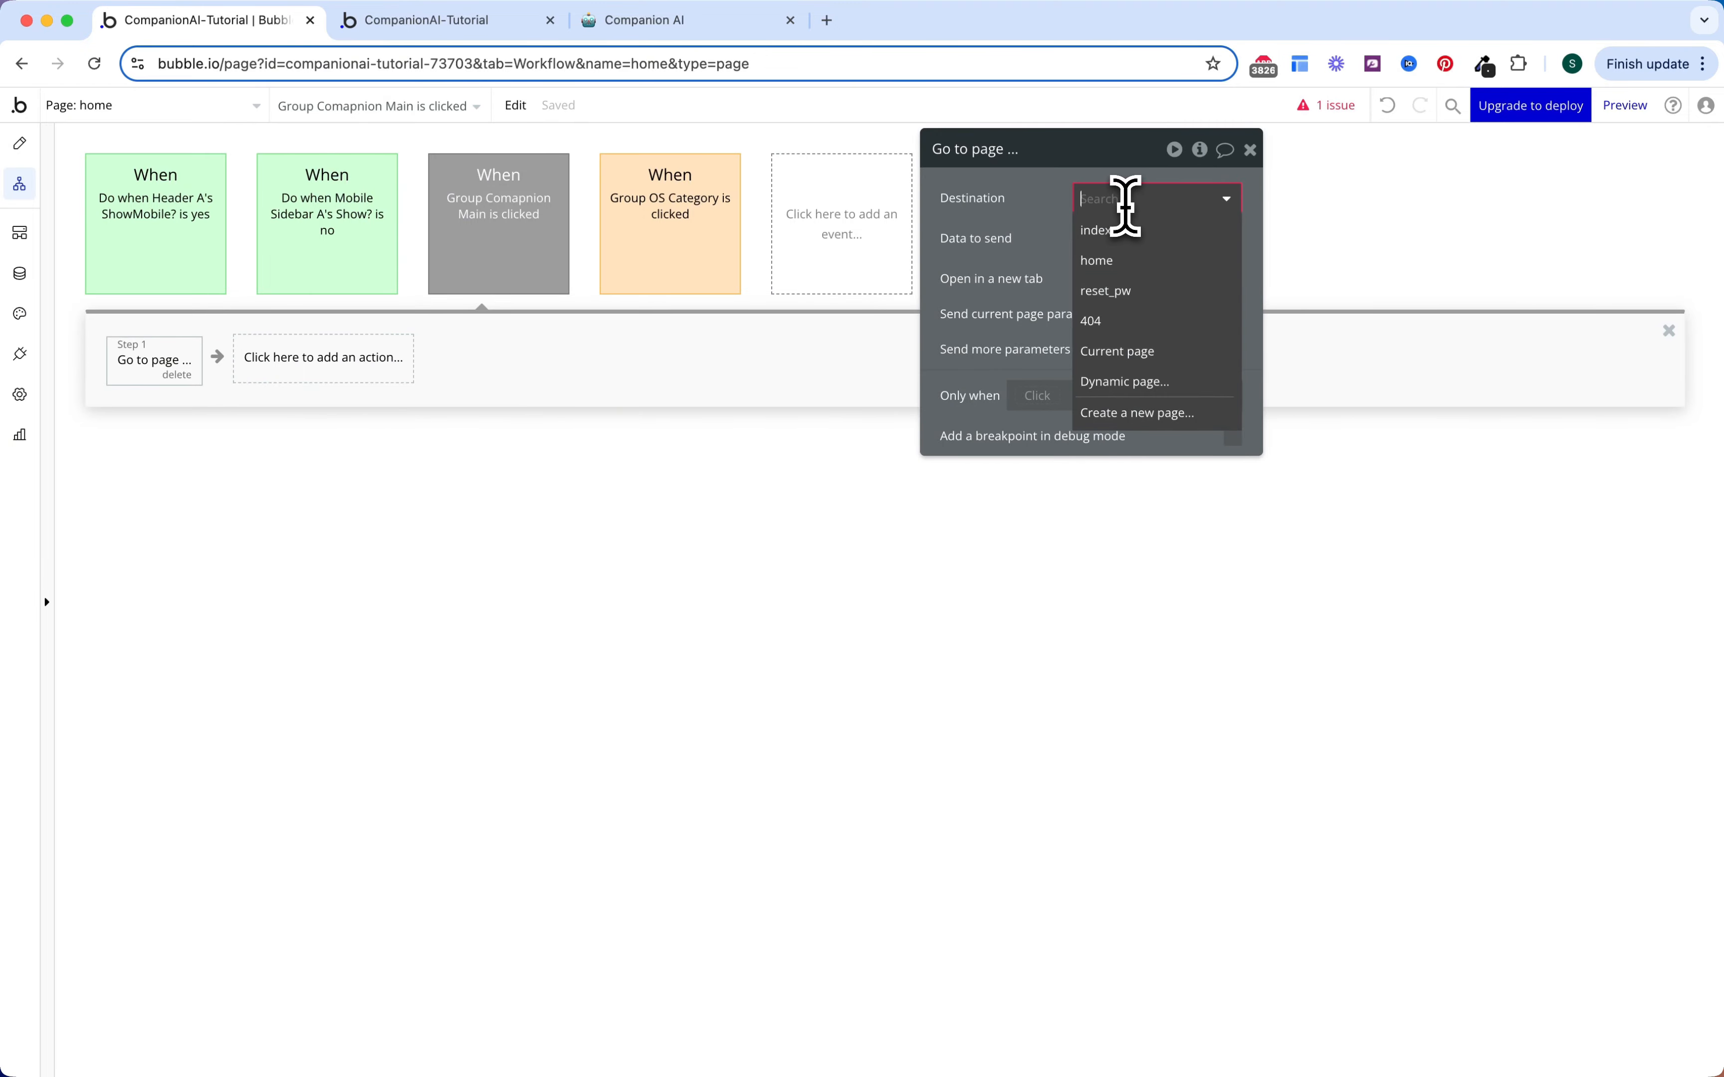
click(1138, 413)
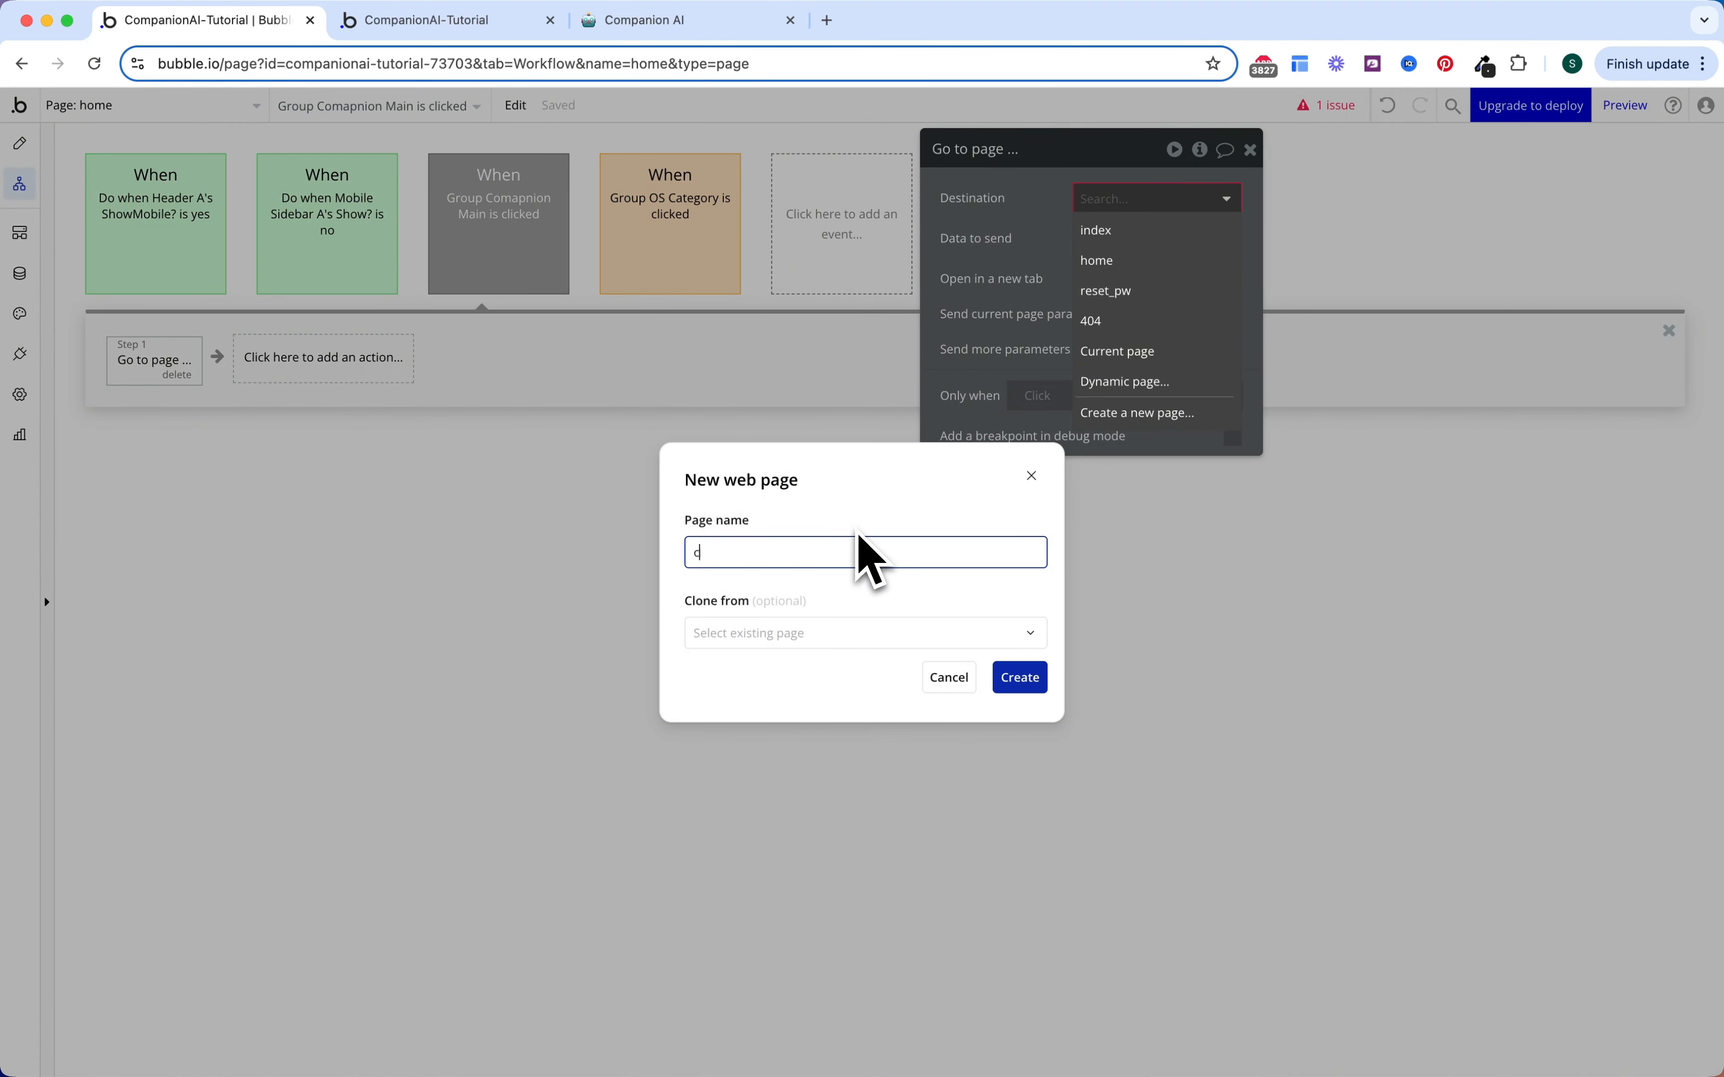
click(1020, 678)
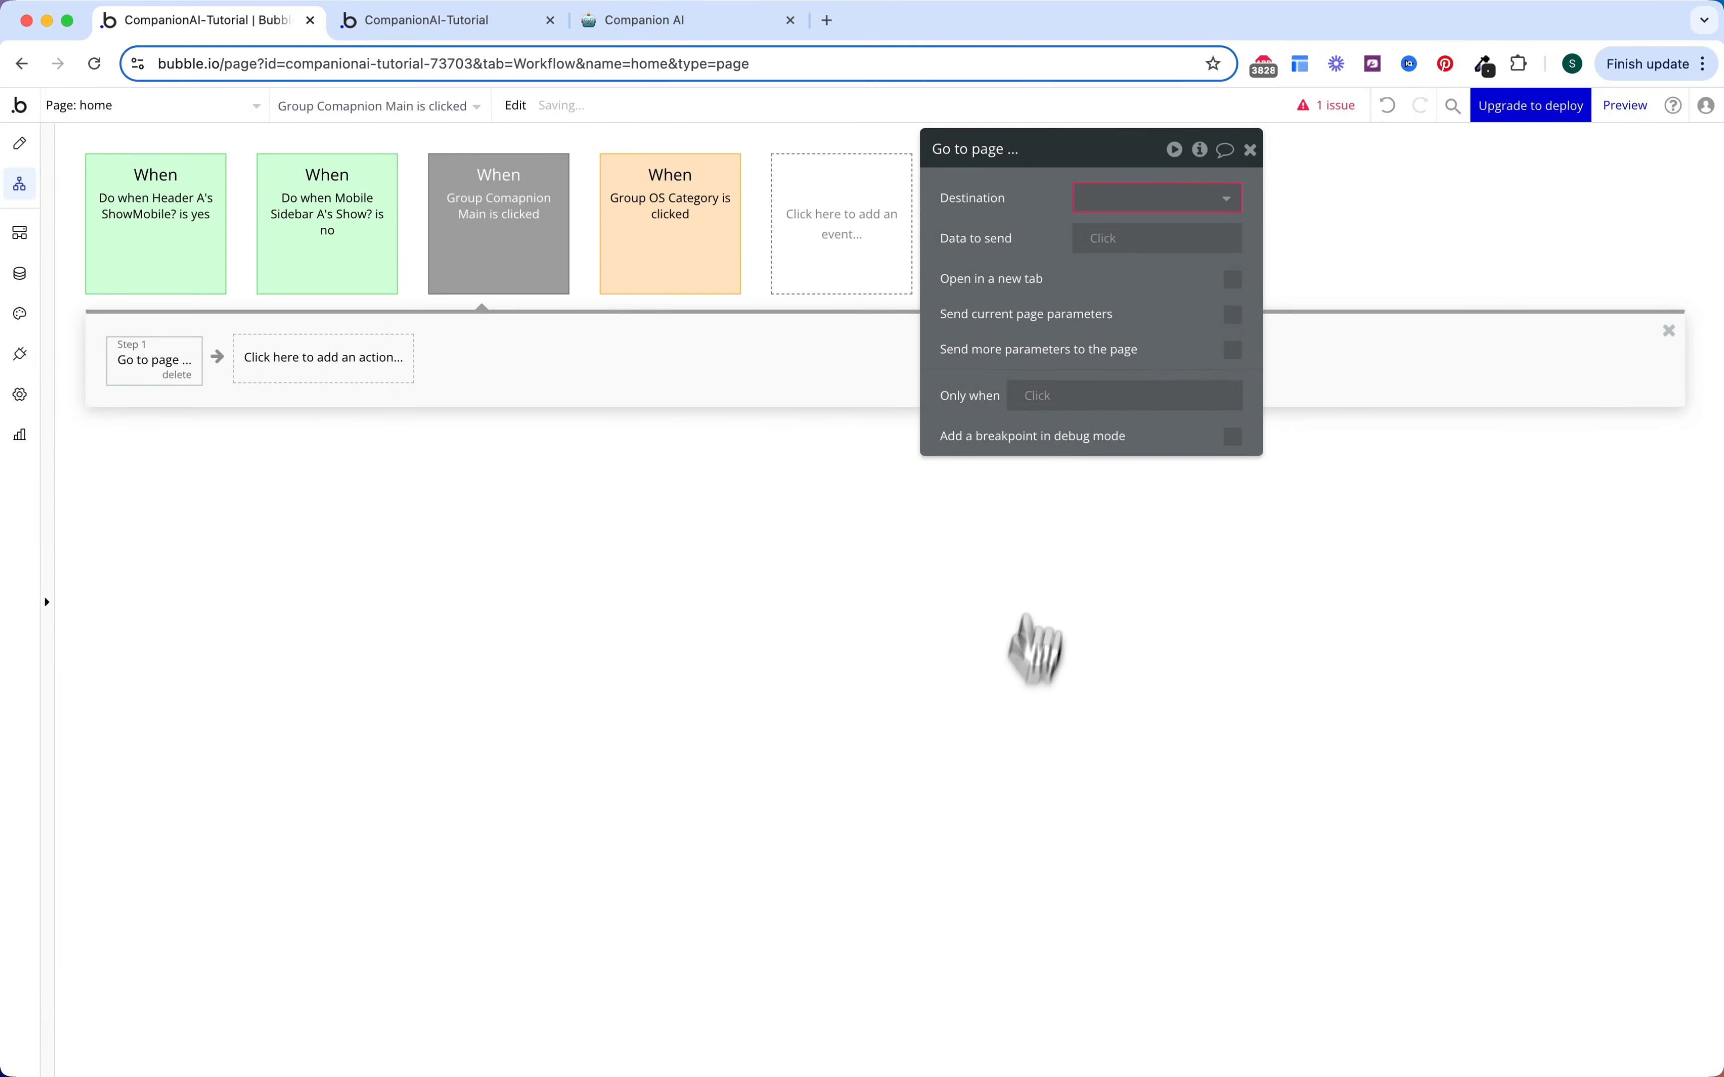
click(1083, 201)
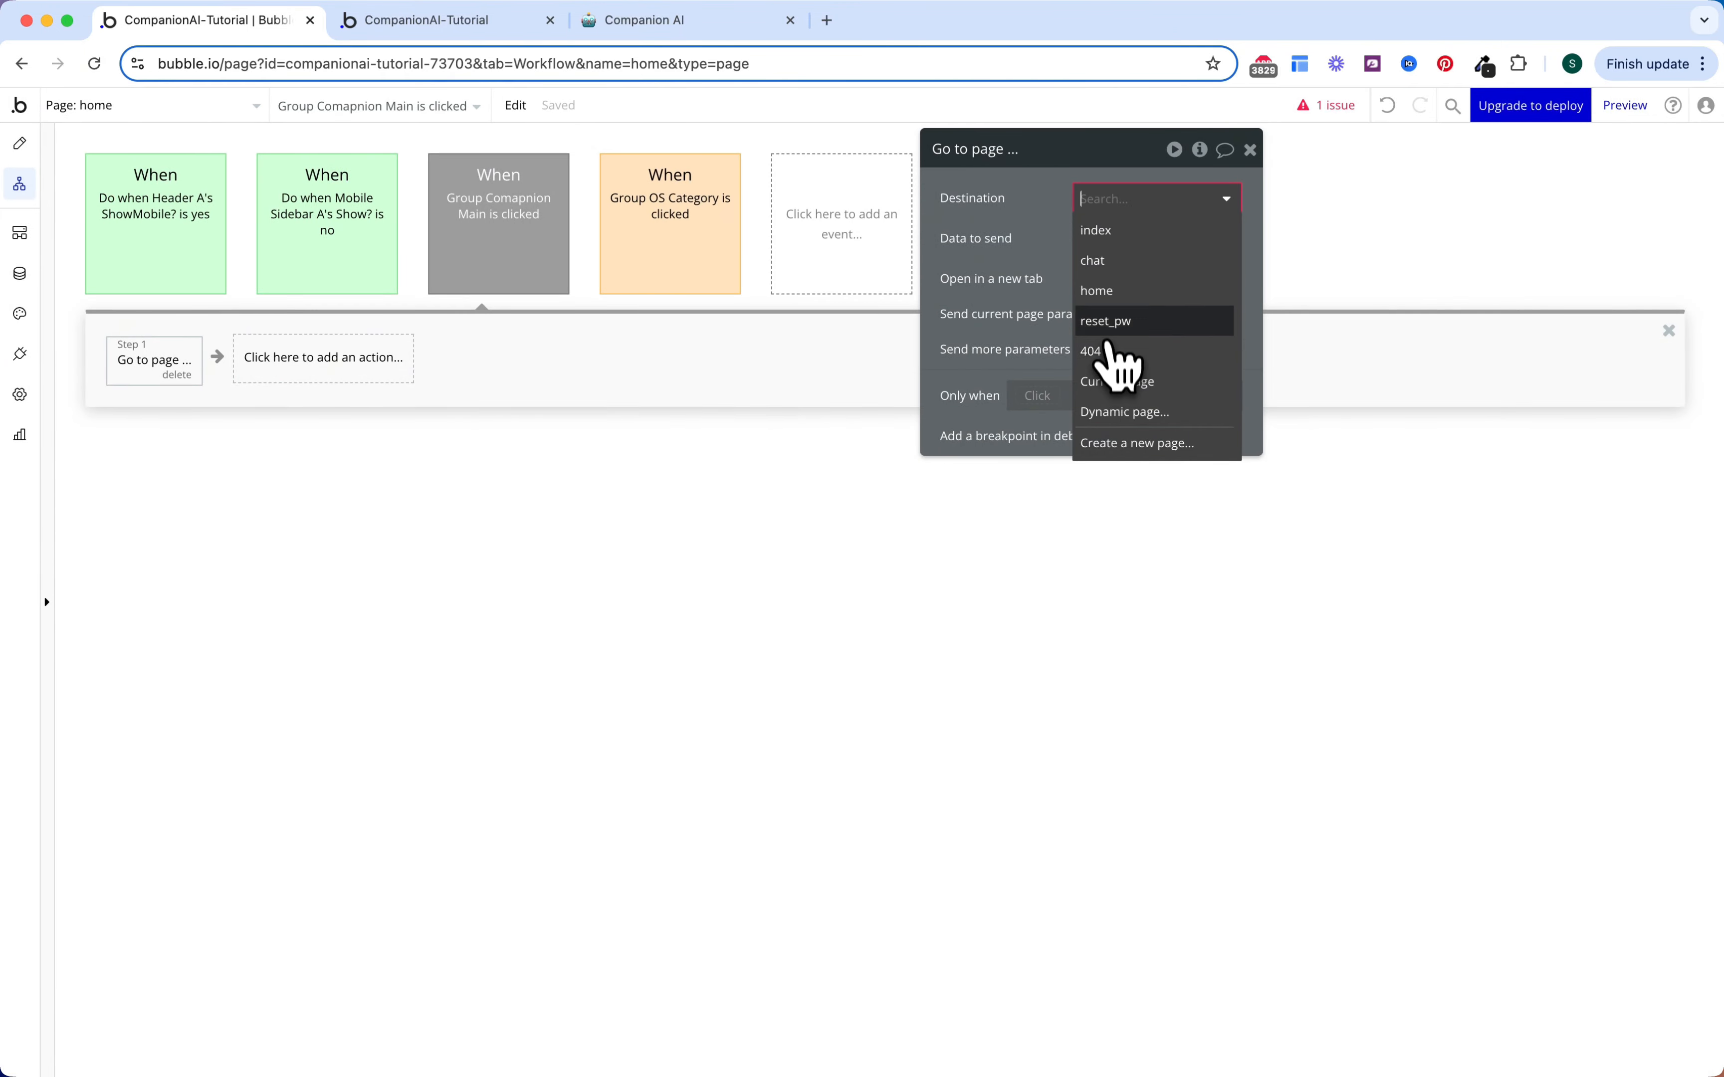
click(1112, 261)
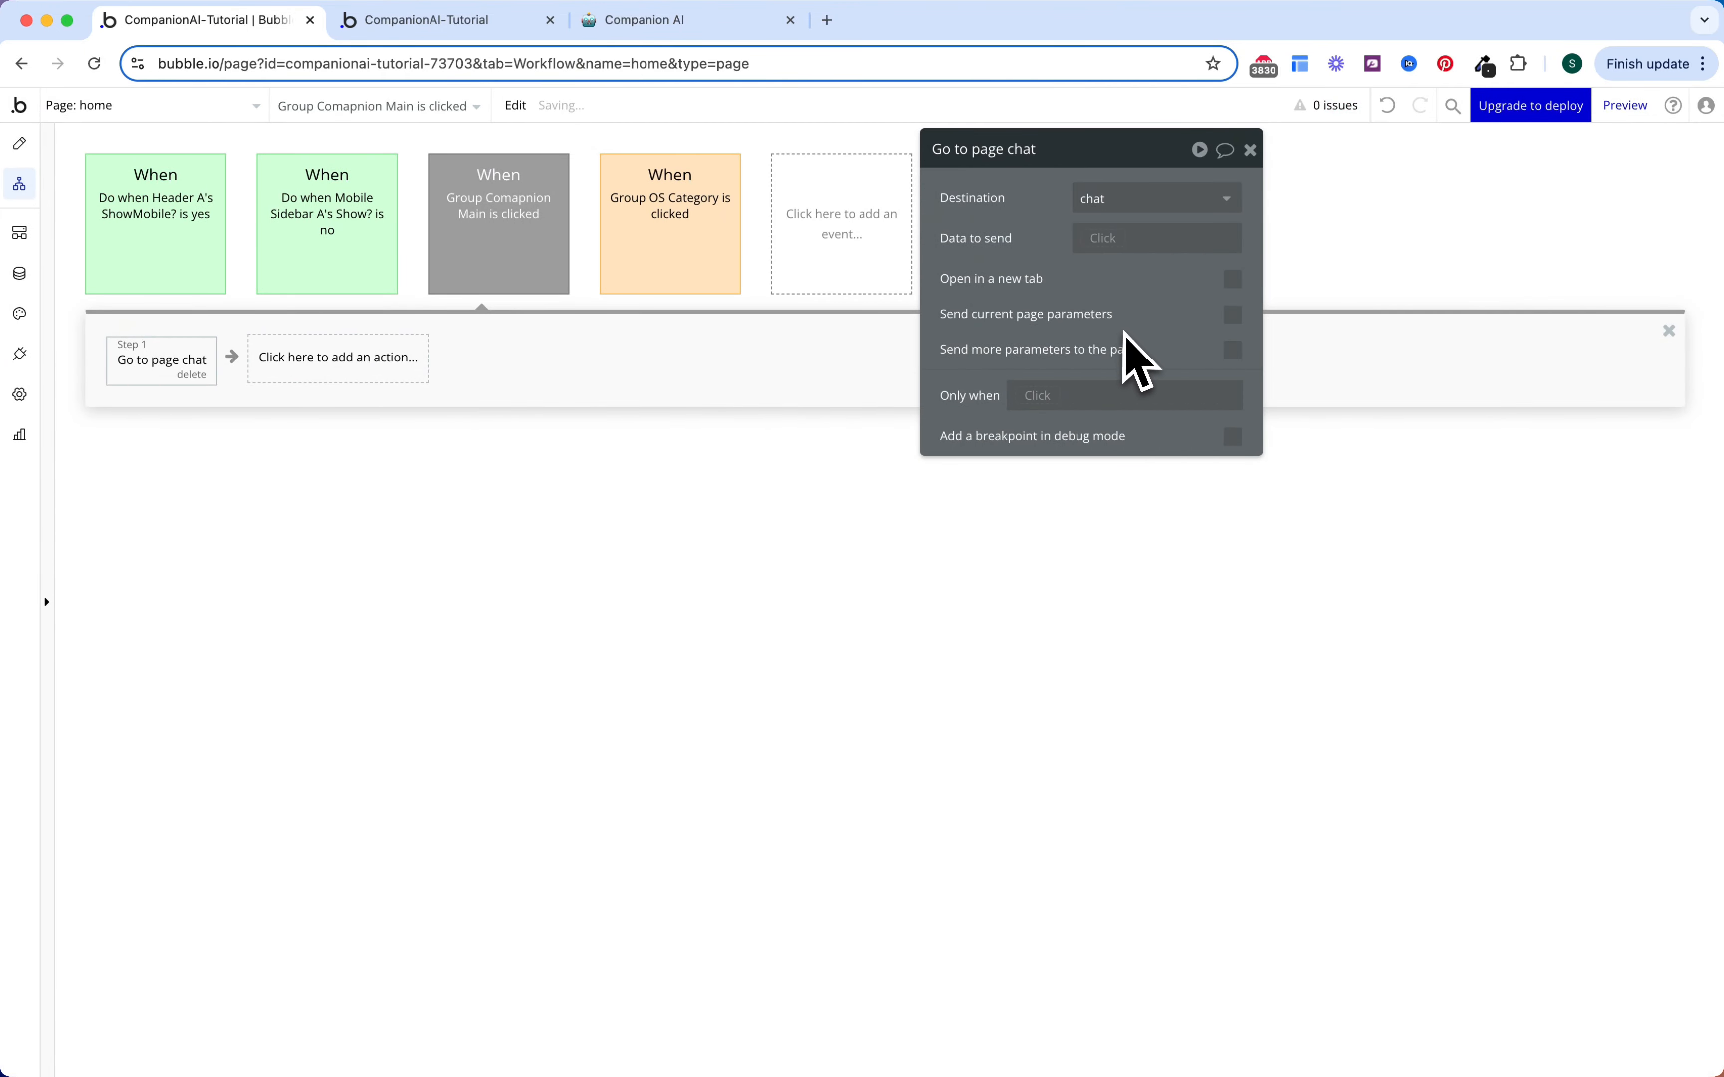
Step: Send Current cell's Companion as data, accepting the chat page's companion content type
click(1105, 240)
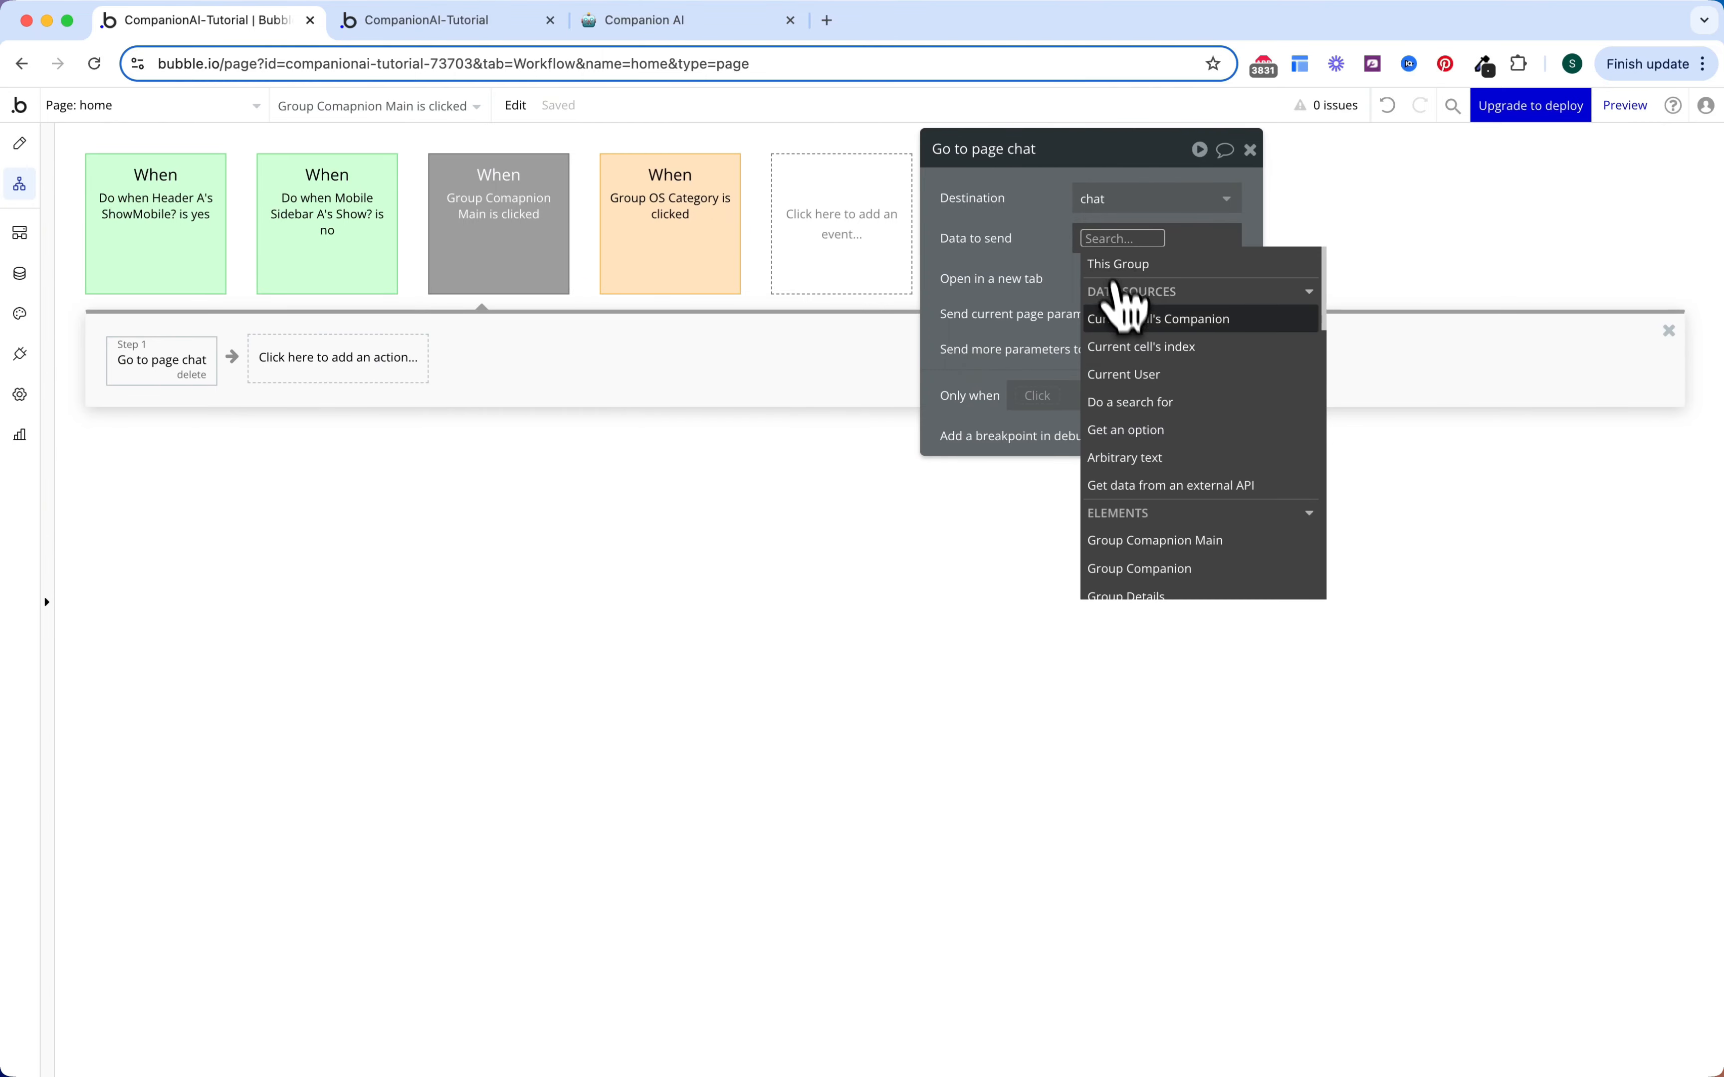
click(1118, 315)
click(1050, 277)
click(1088, 240)
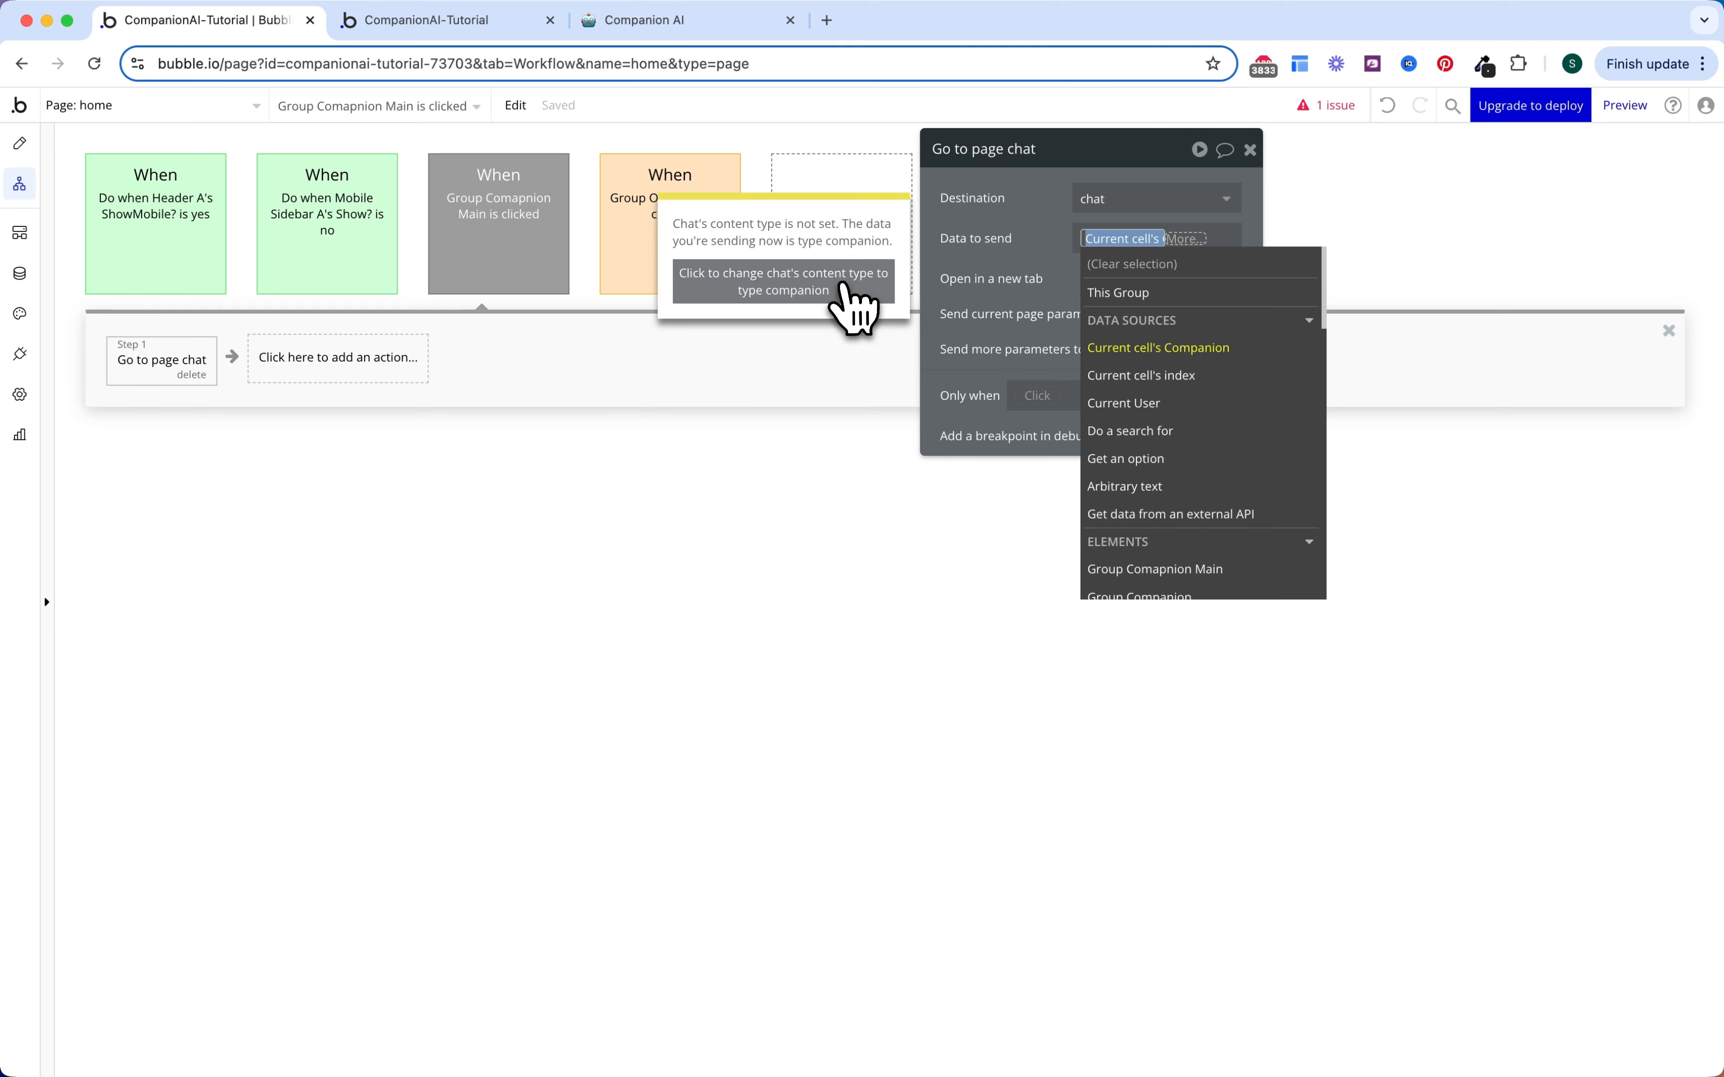
click(845, 307)
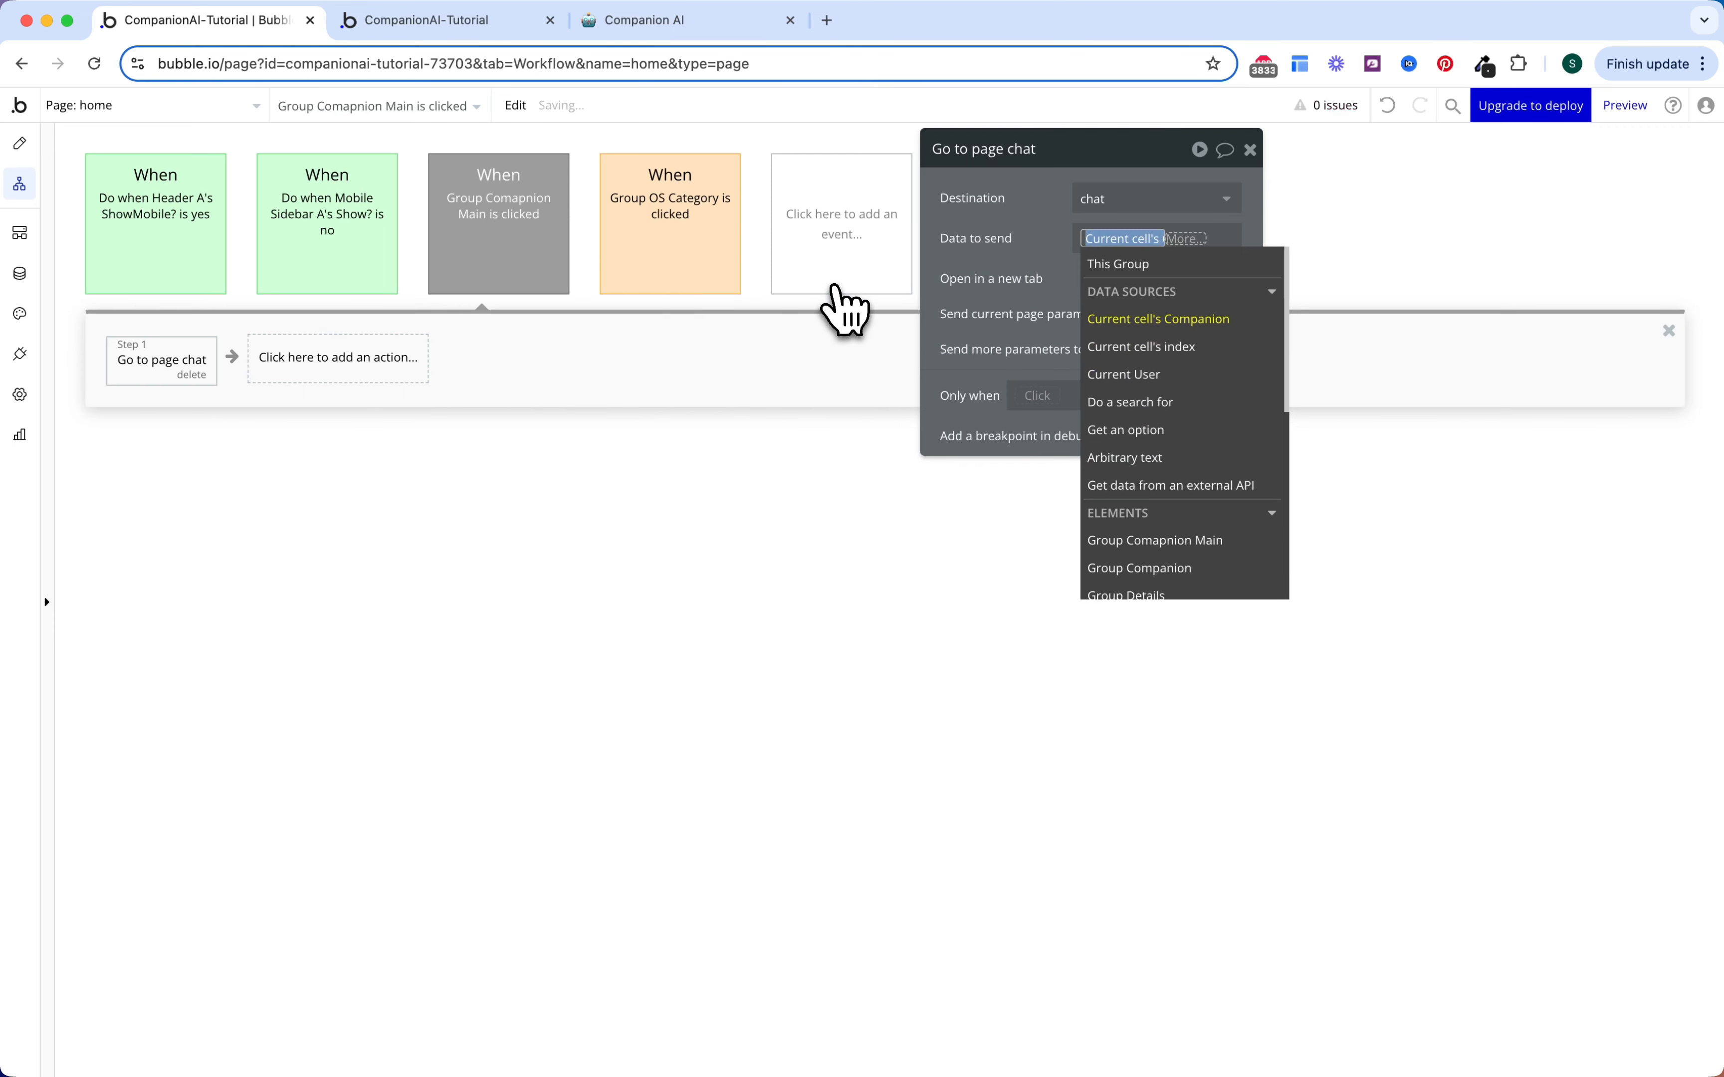
click(1001, 253)
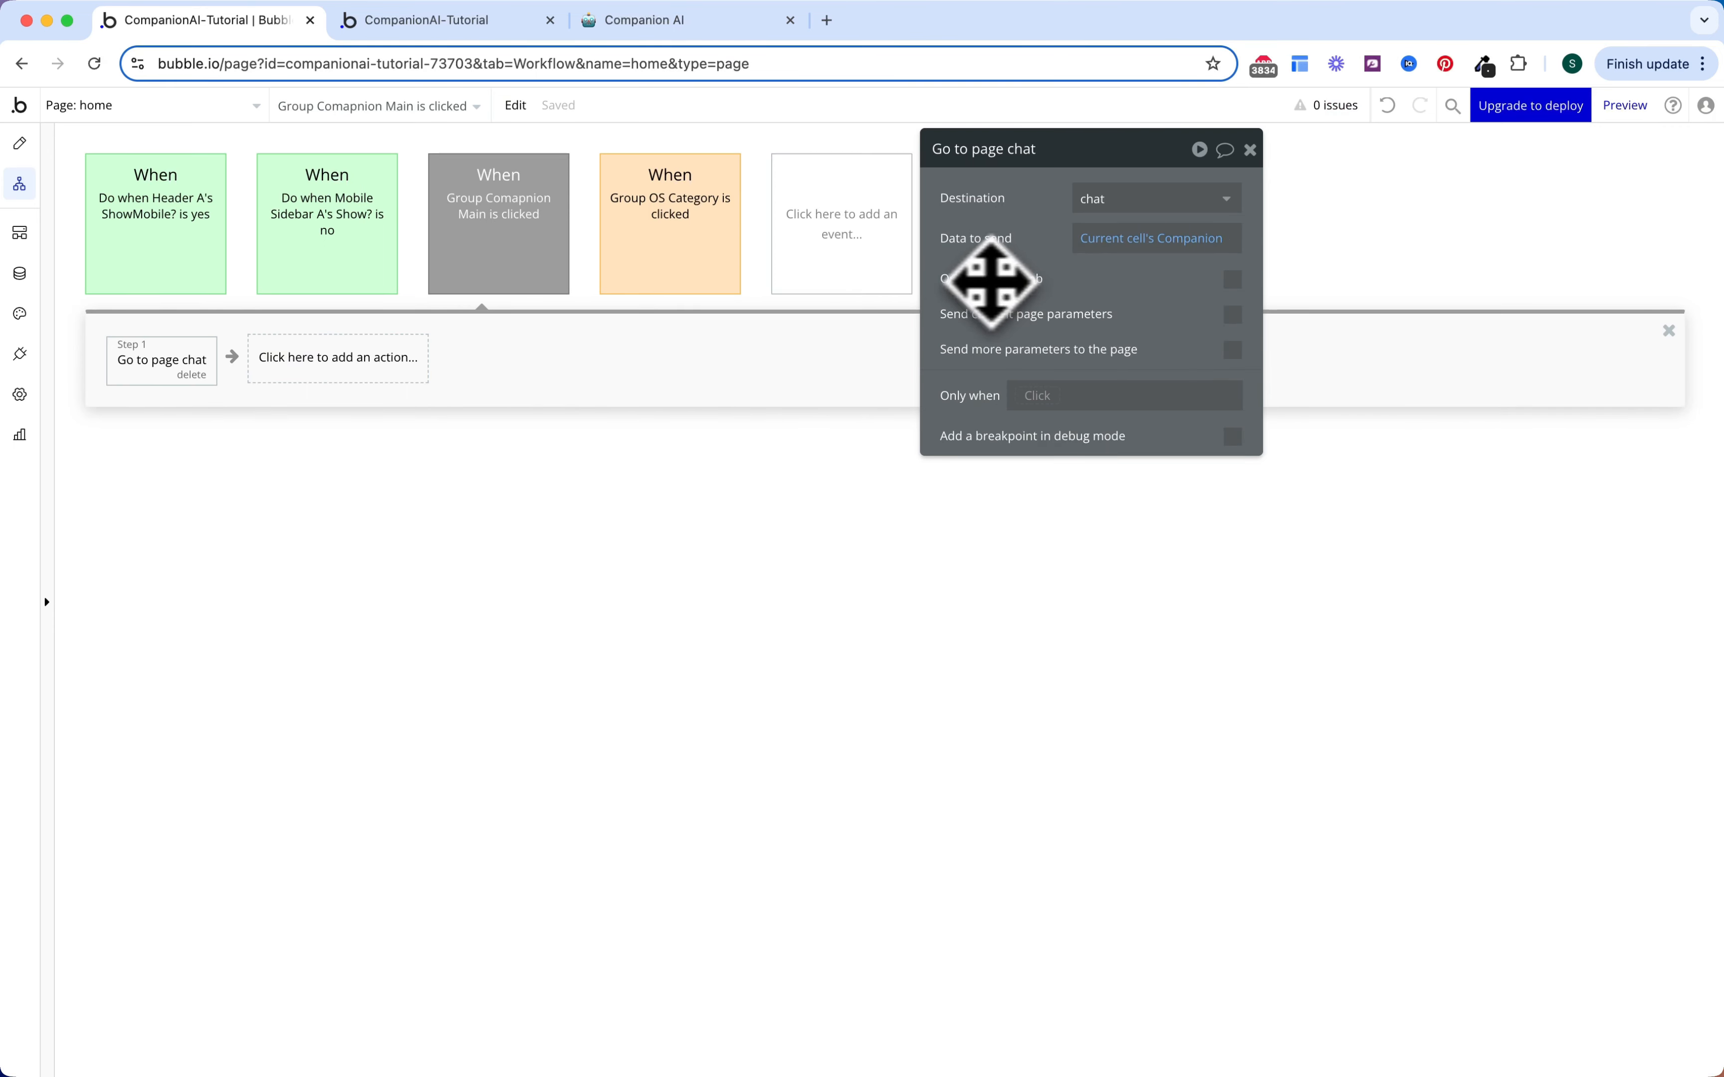
Step: Colour the card-click workflow Orange
click(516, 242)
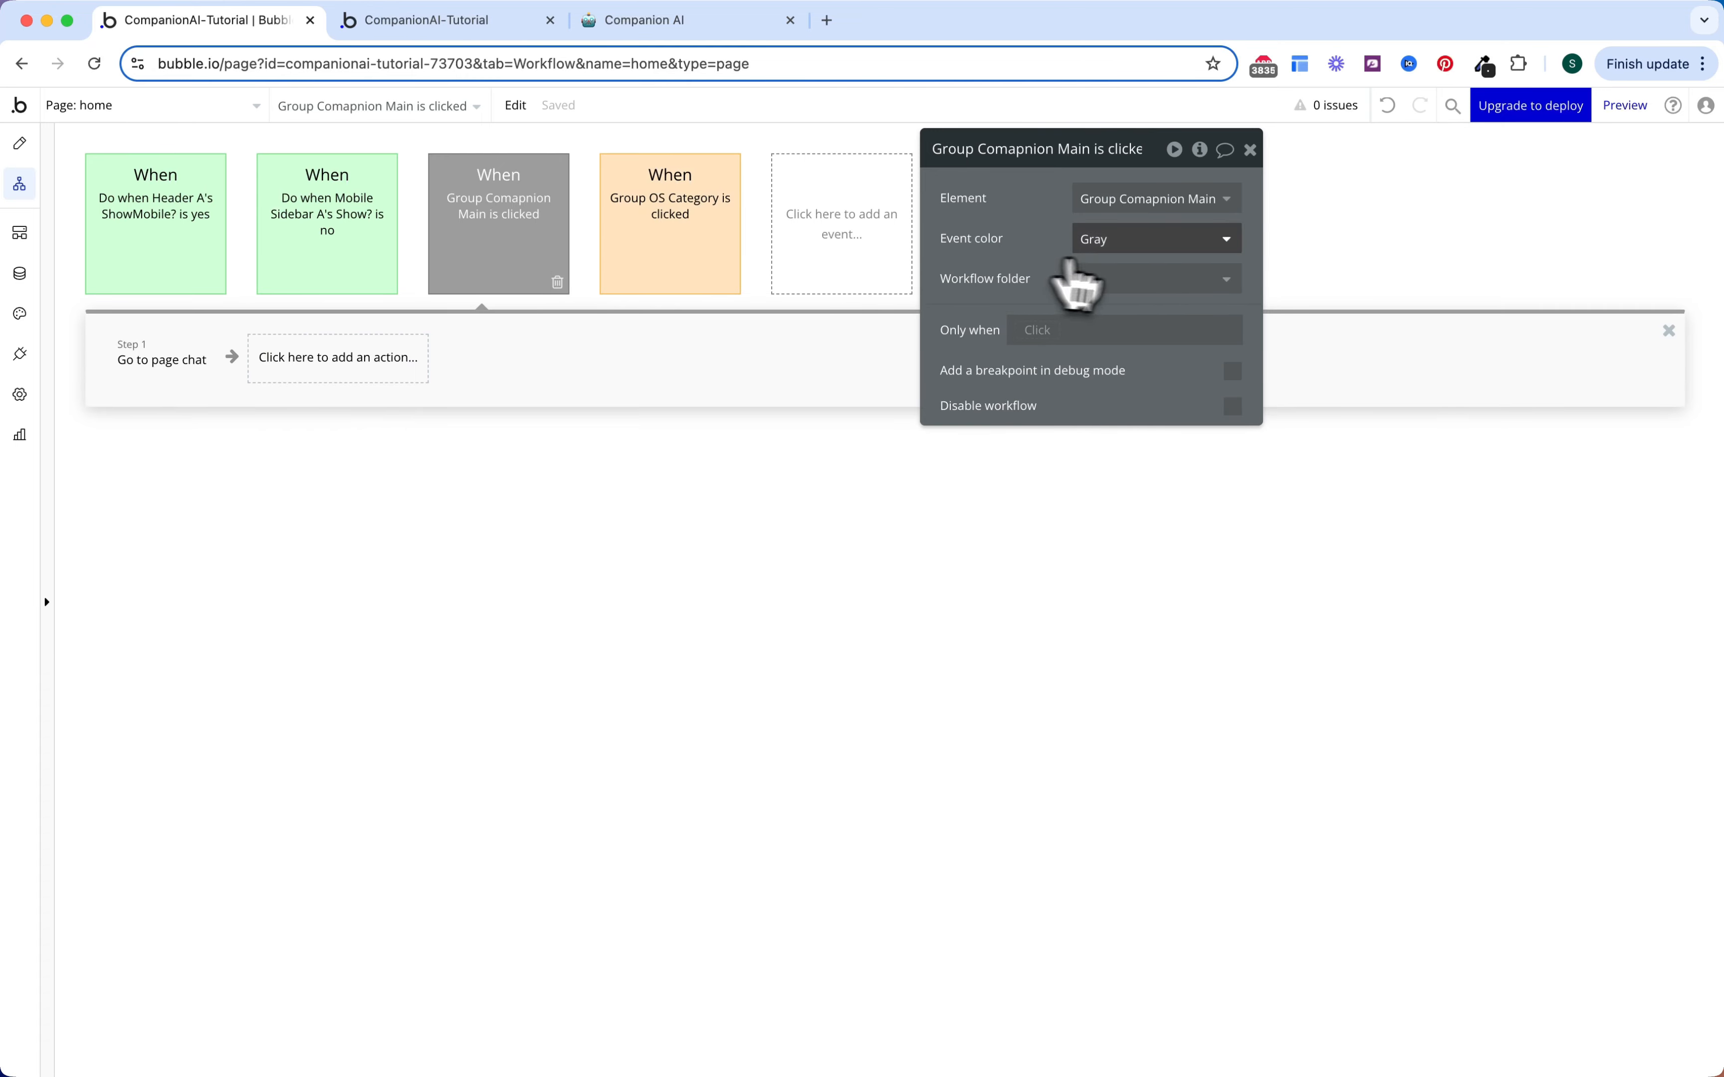
click(1112, 241)
click(1108, 421)
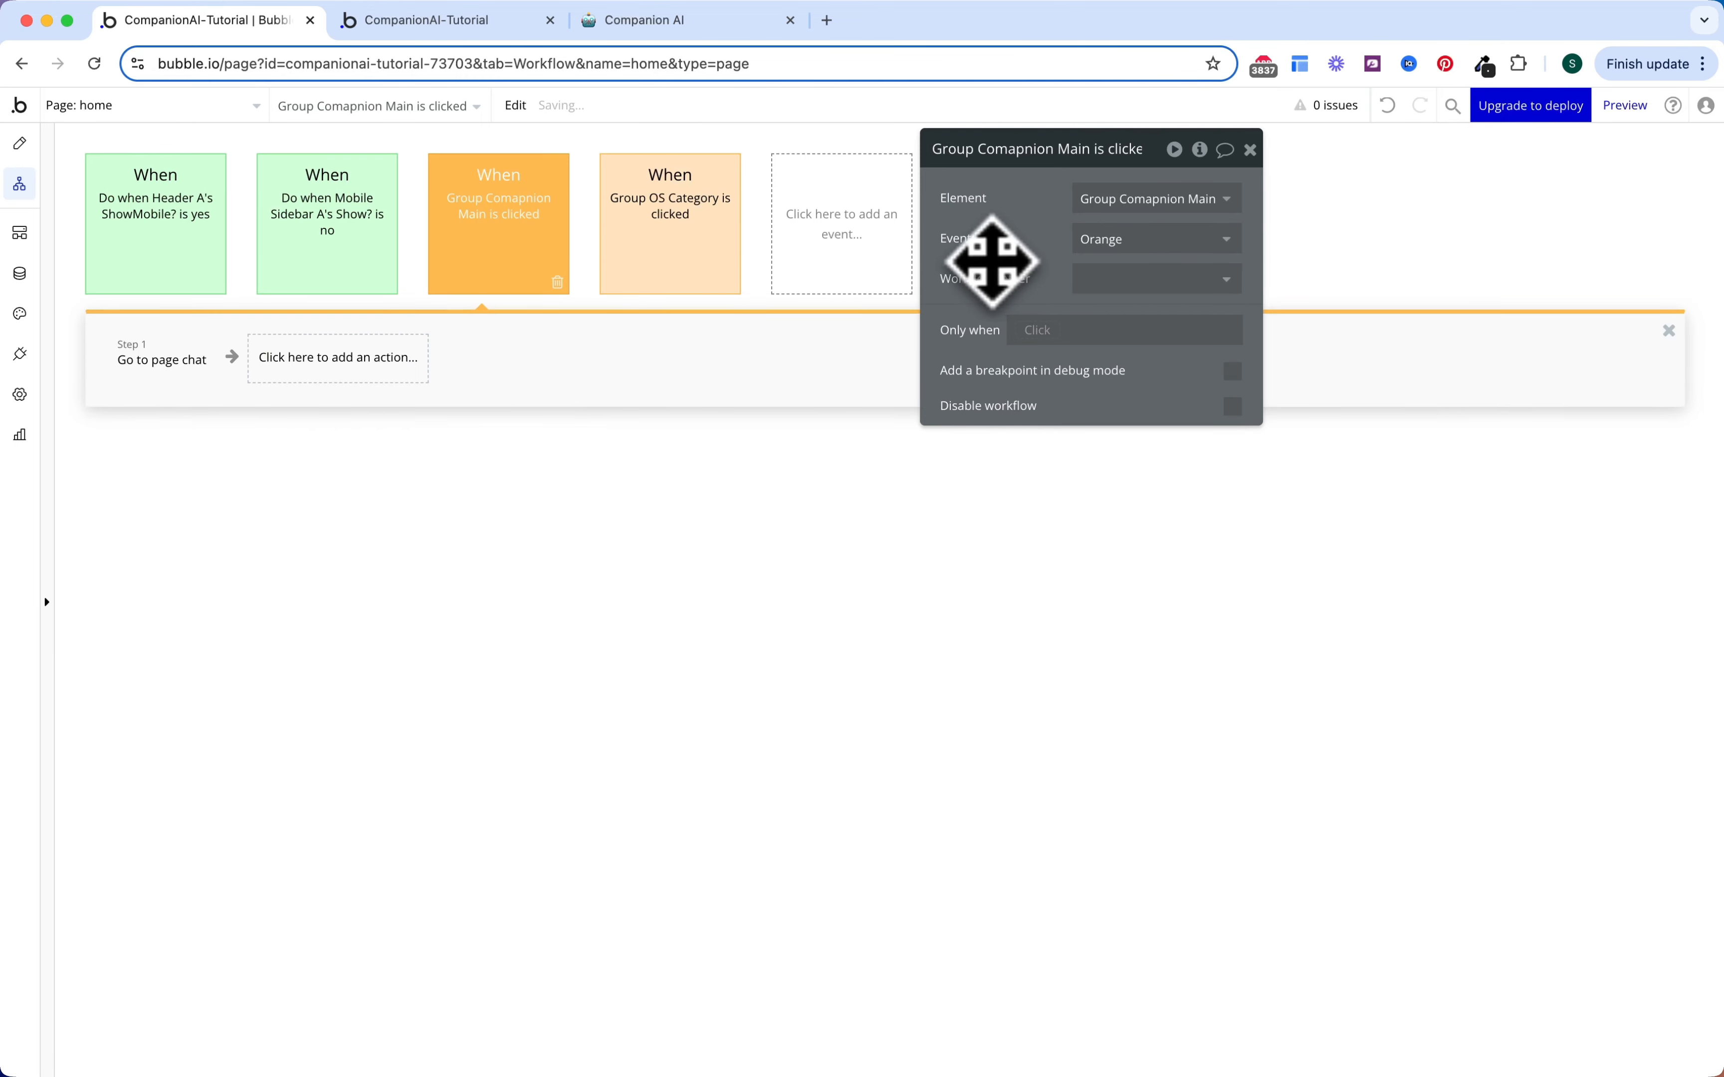
click(349, 438)
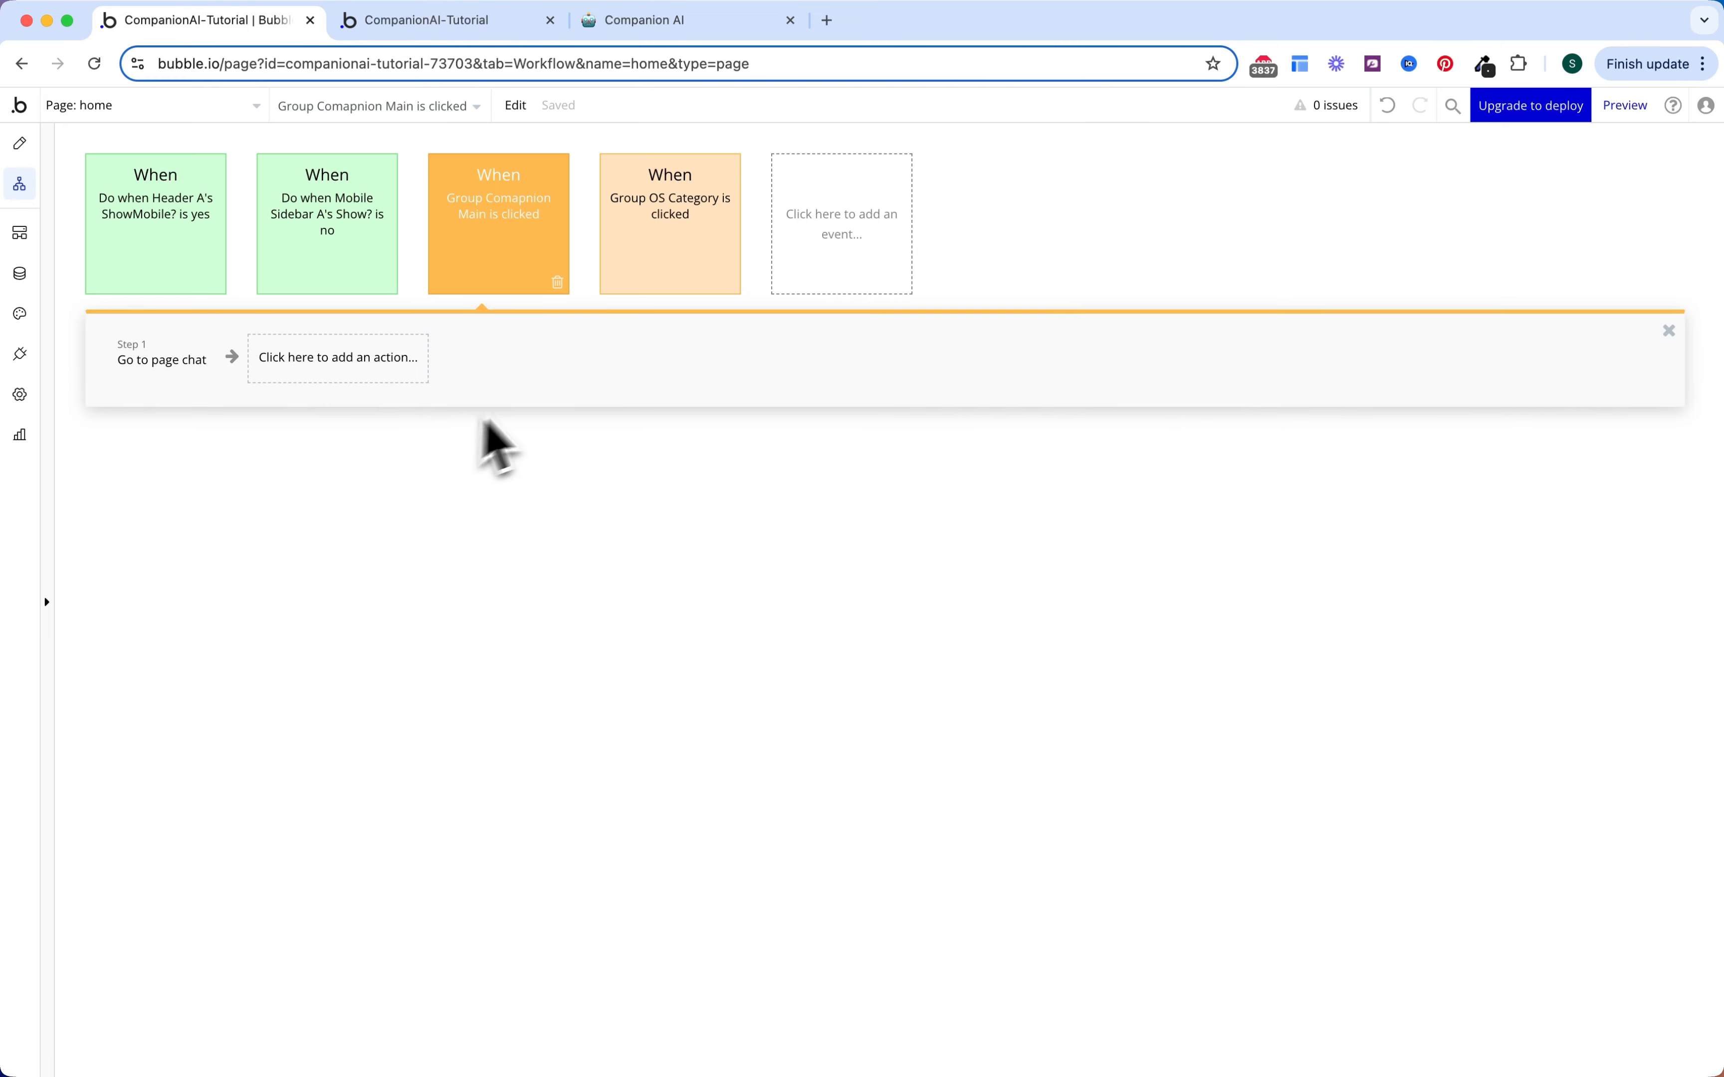
click(849, 226)
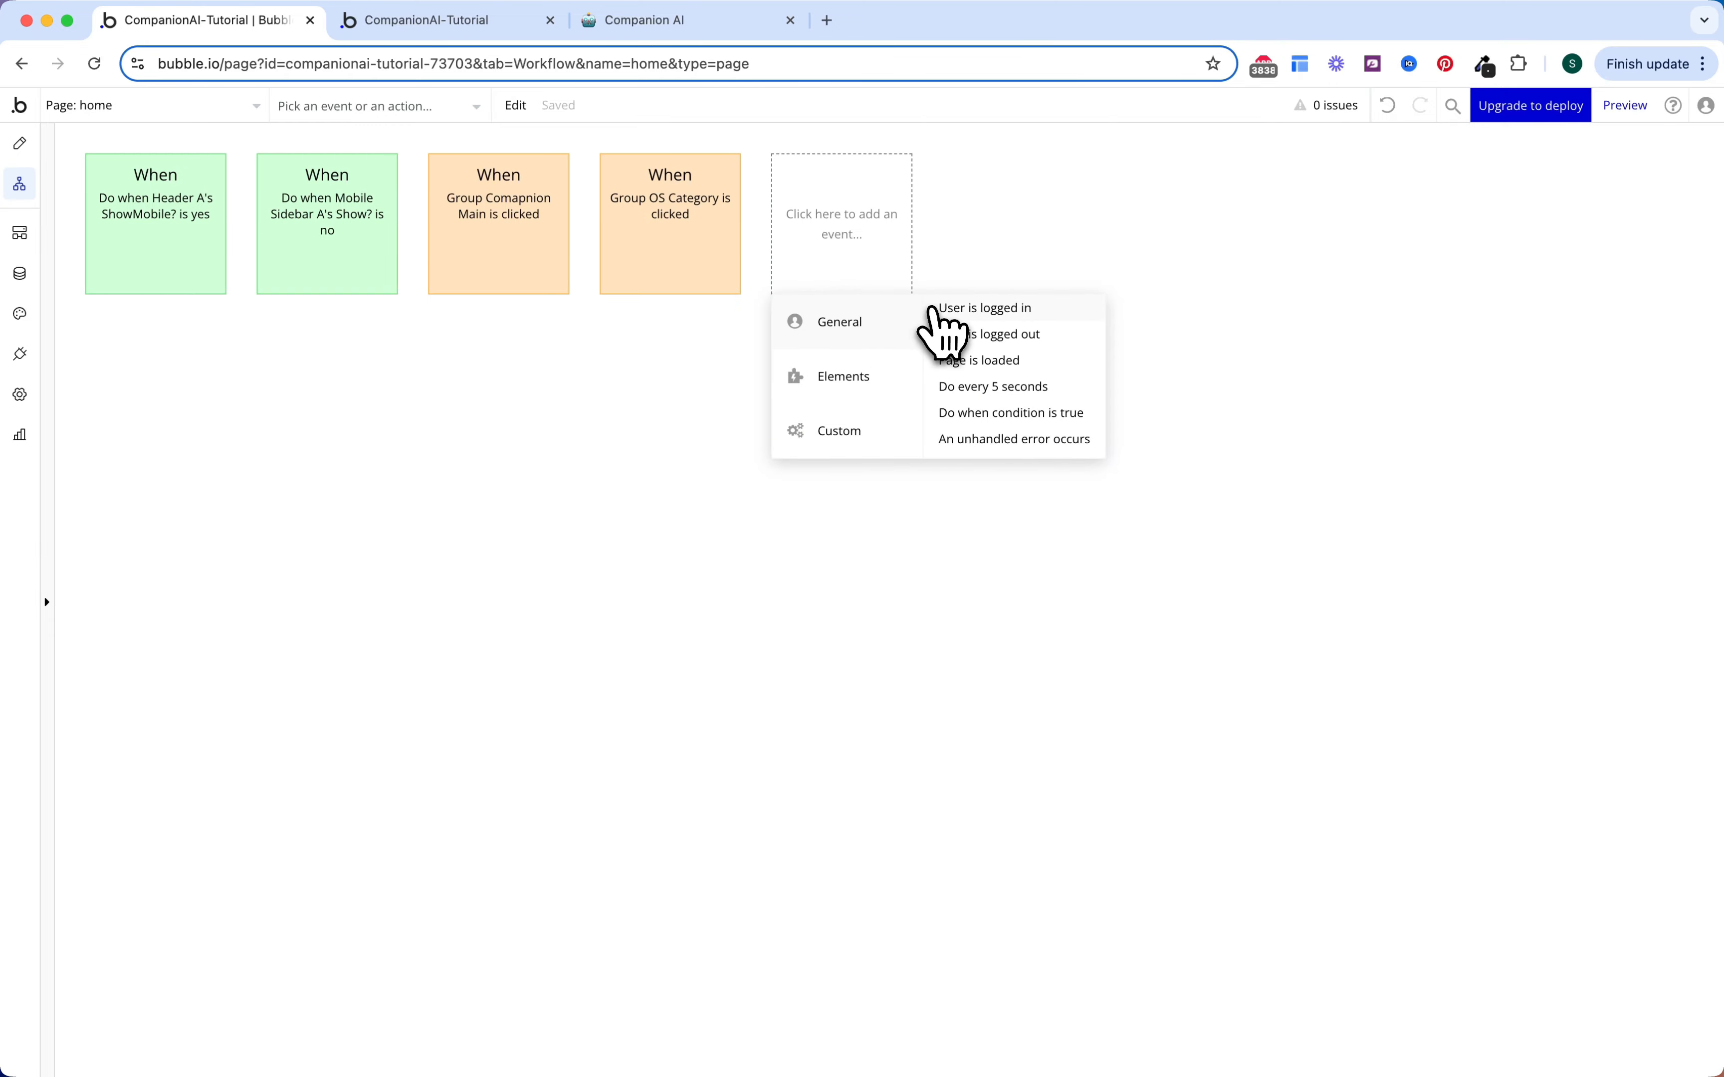
Step: Add a 'User is logged out' event that goes to page index
click(947, 334)
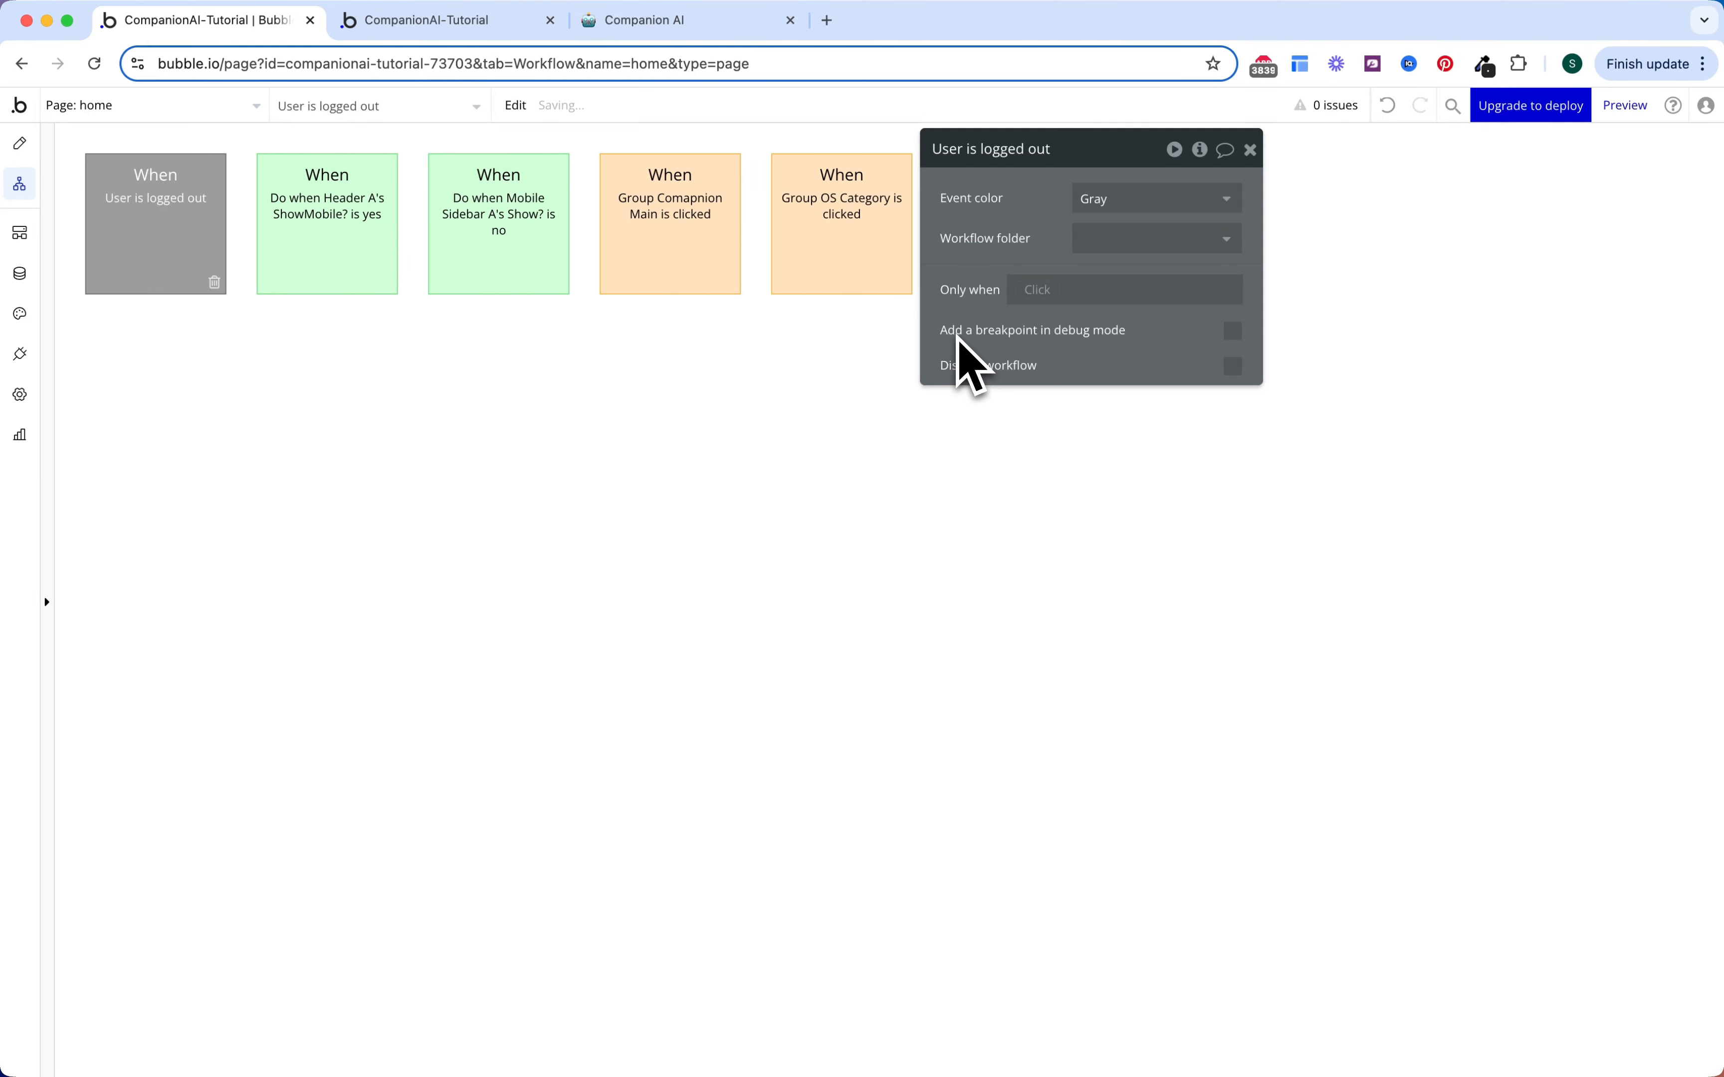
click(246, 375)
mouse_move(219, 470)
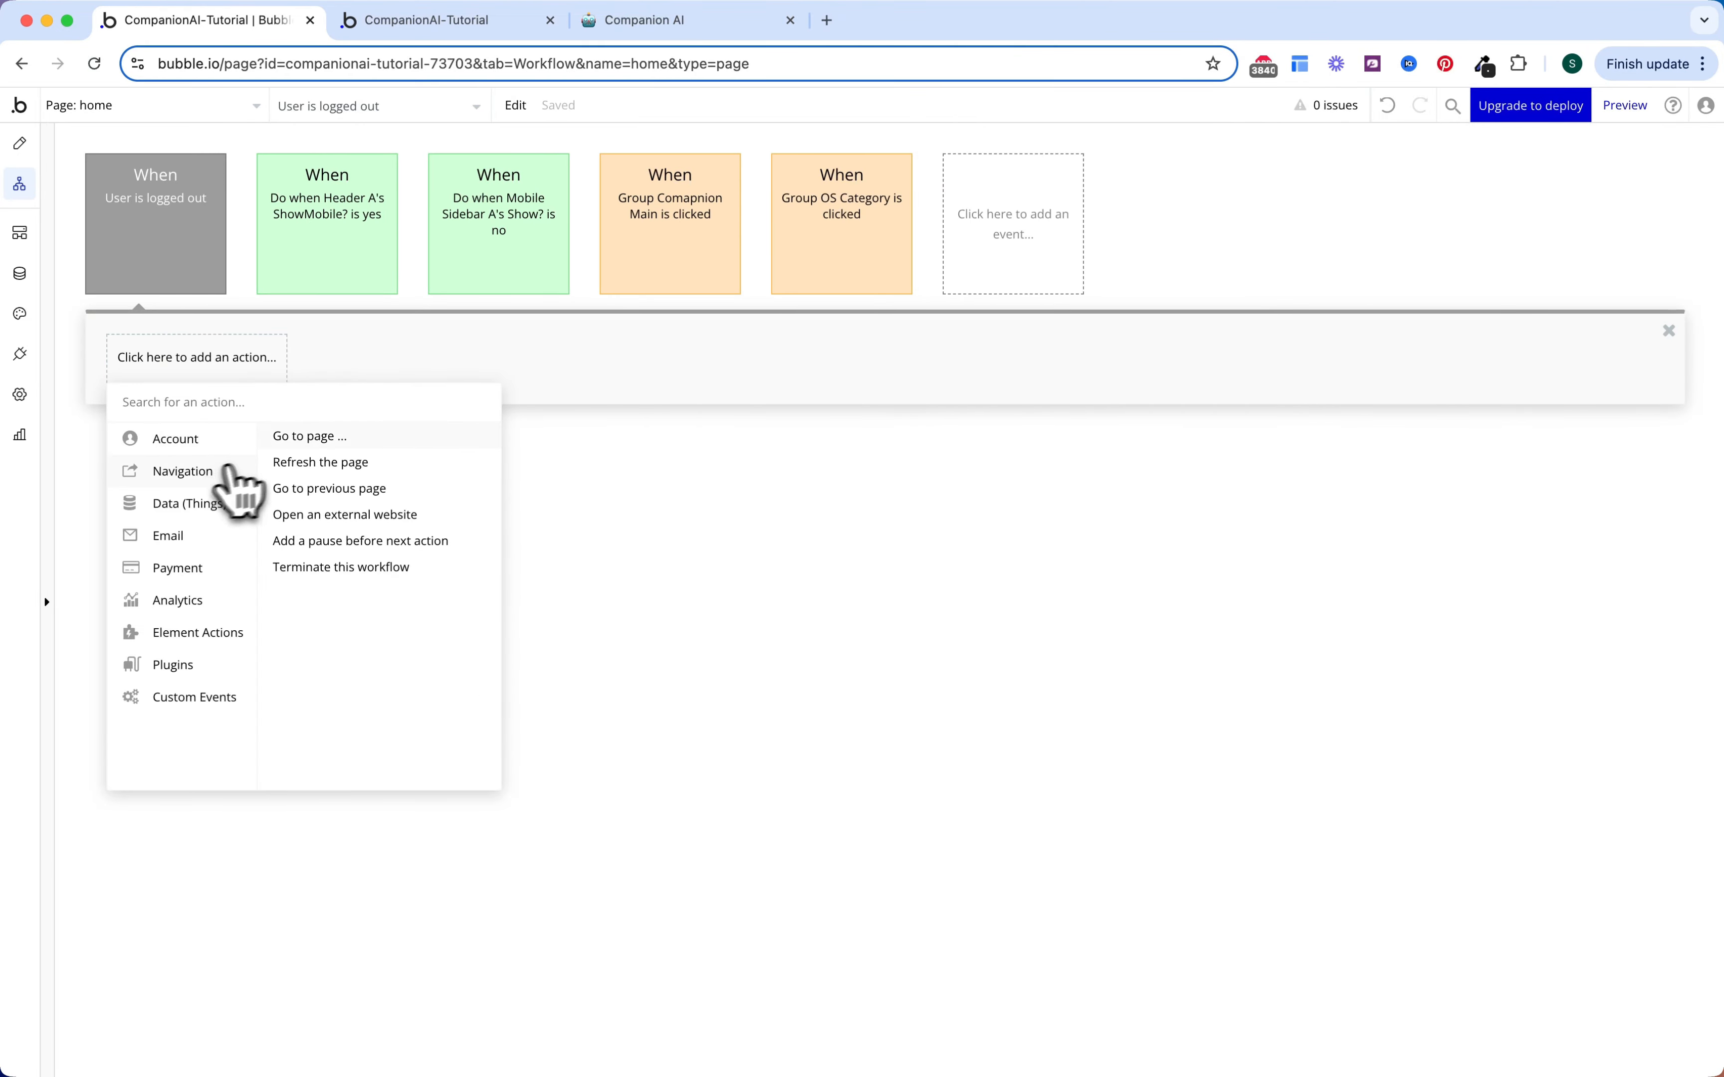
click(313, 436)
click(1140, 199)
click(1094, 251)
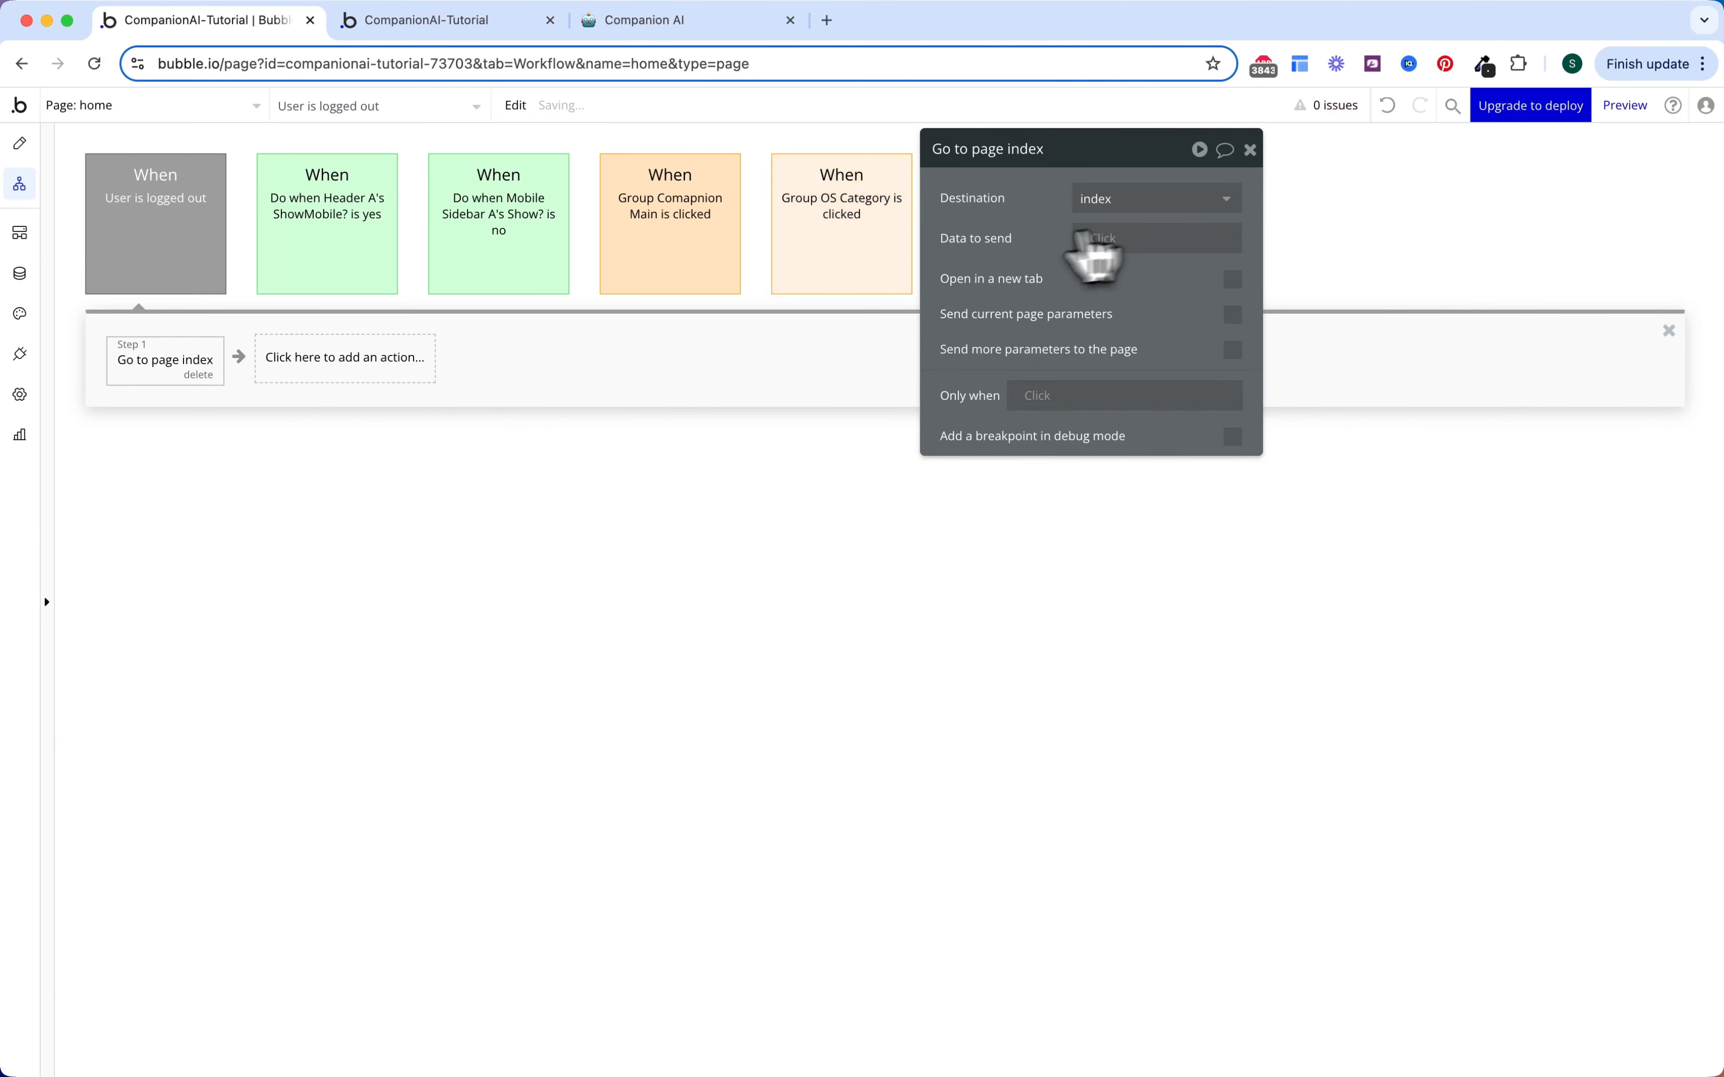
Step: Colour the logged-out workflow Green
click(210, 285)
click(1090, 203)
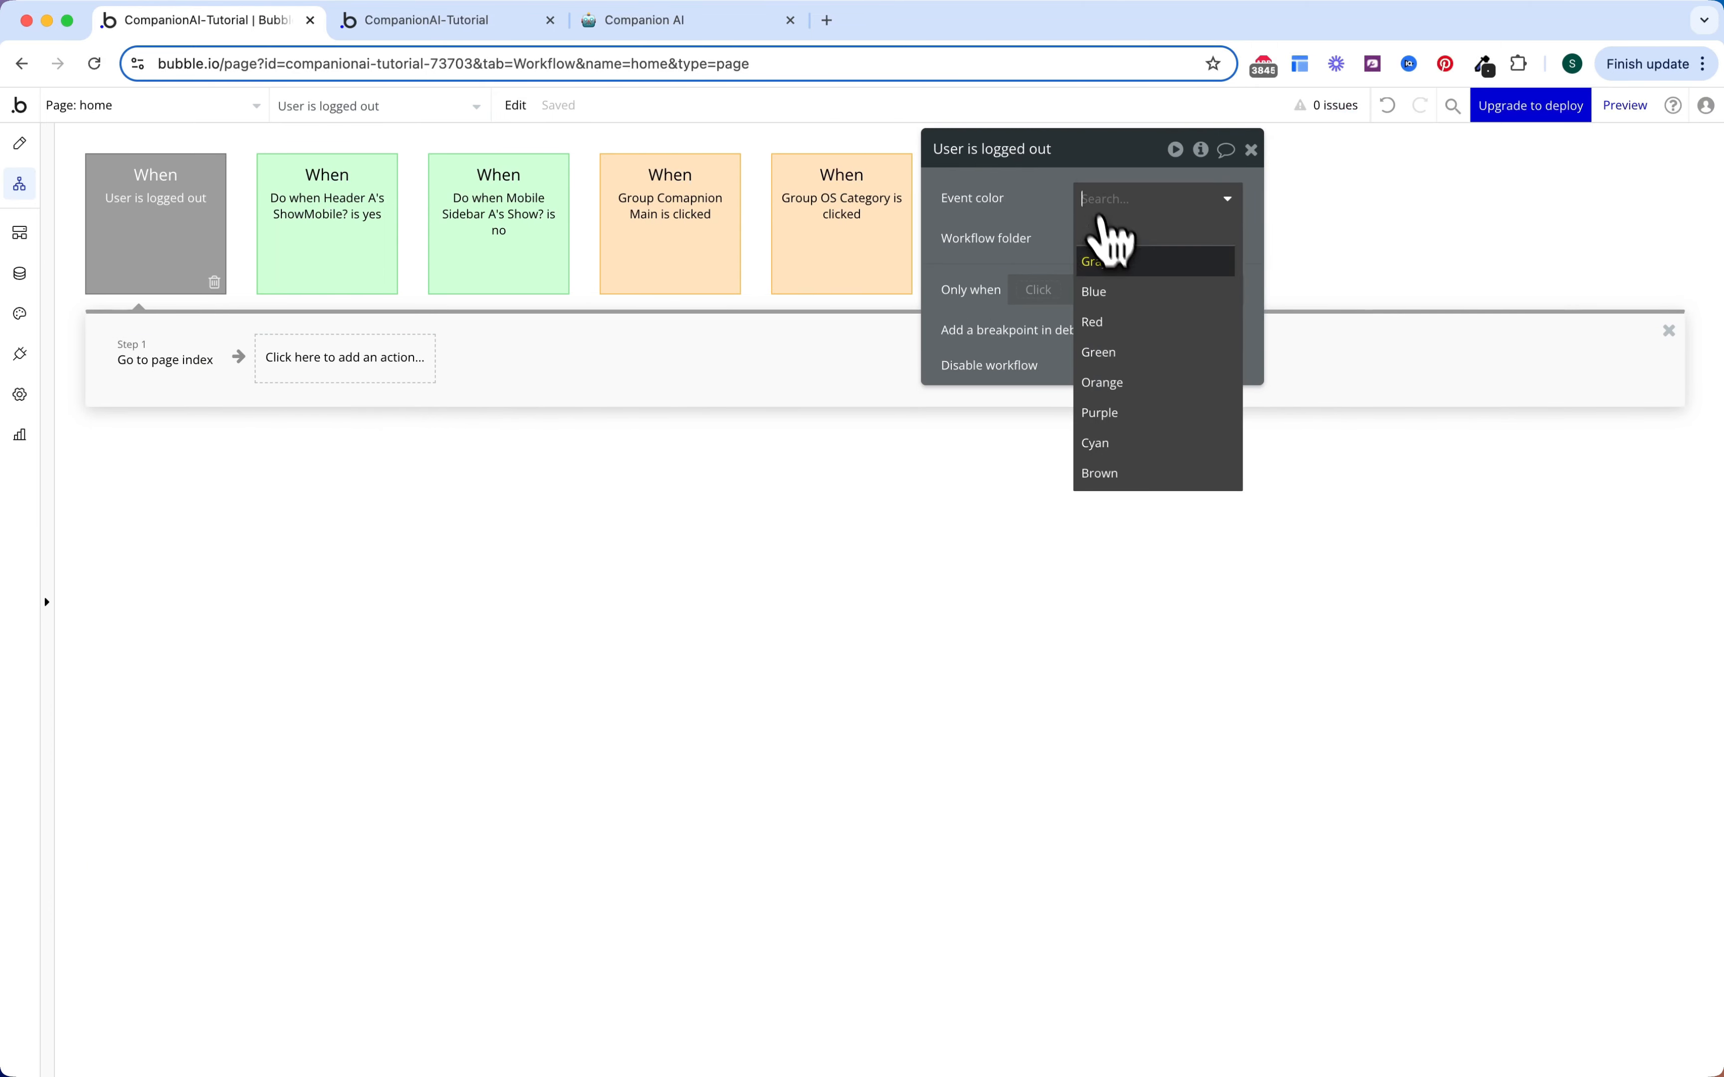
click(1124, 350)
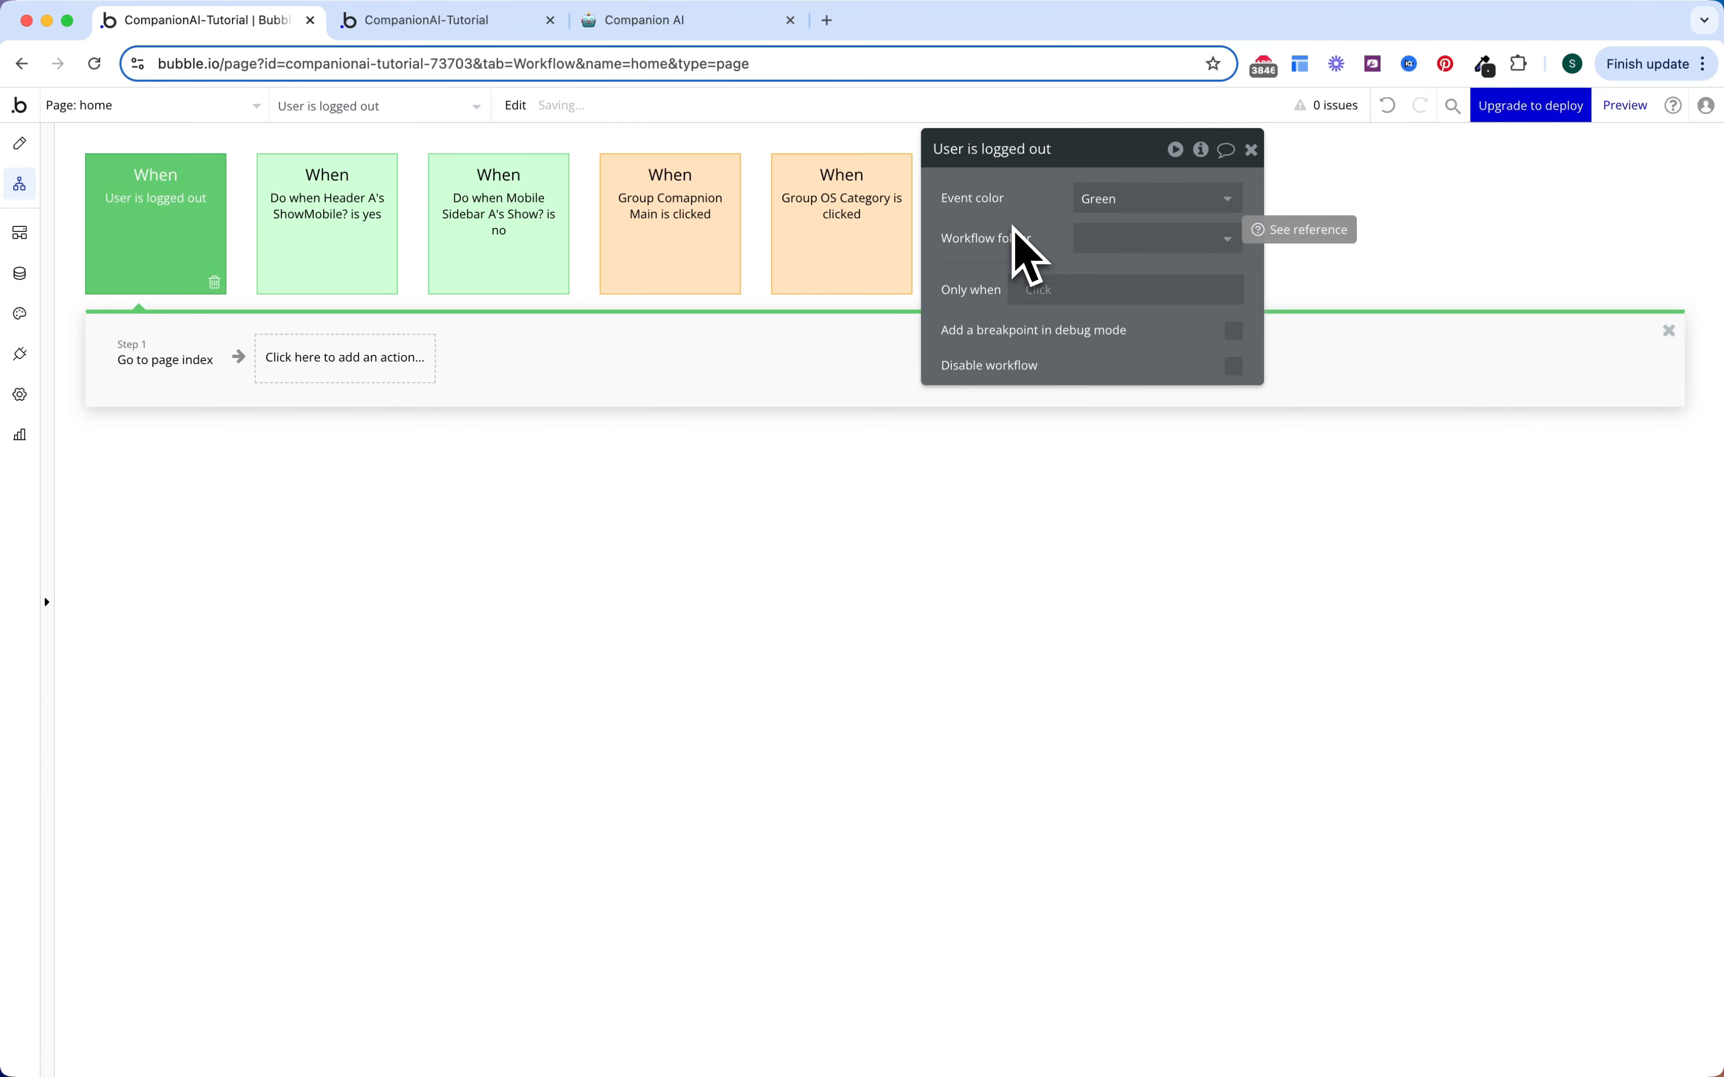
click(887, 435)
click(1022, 226)
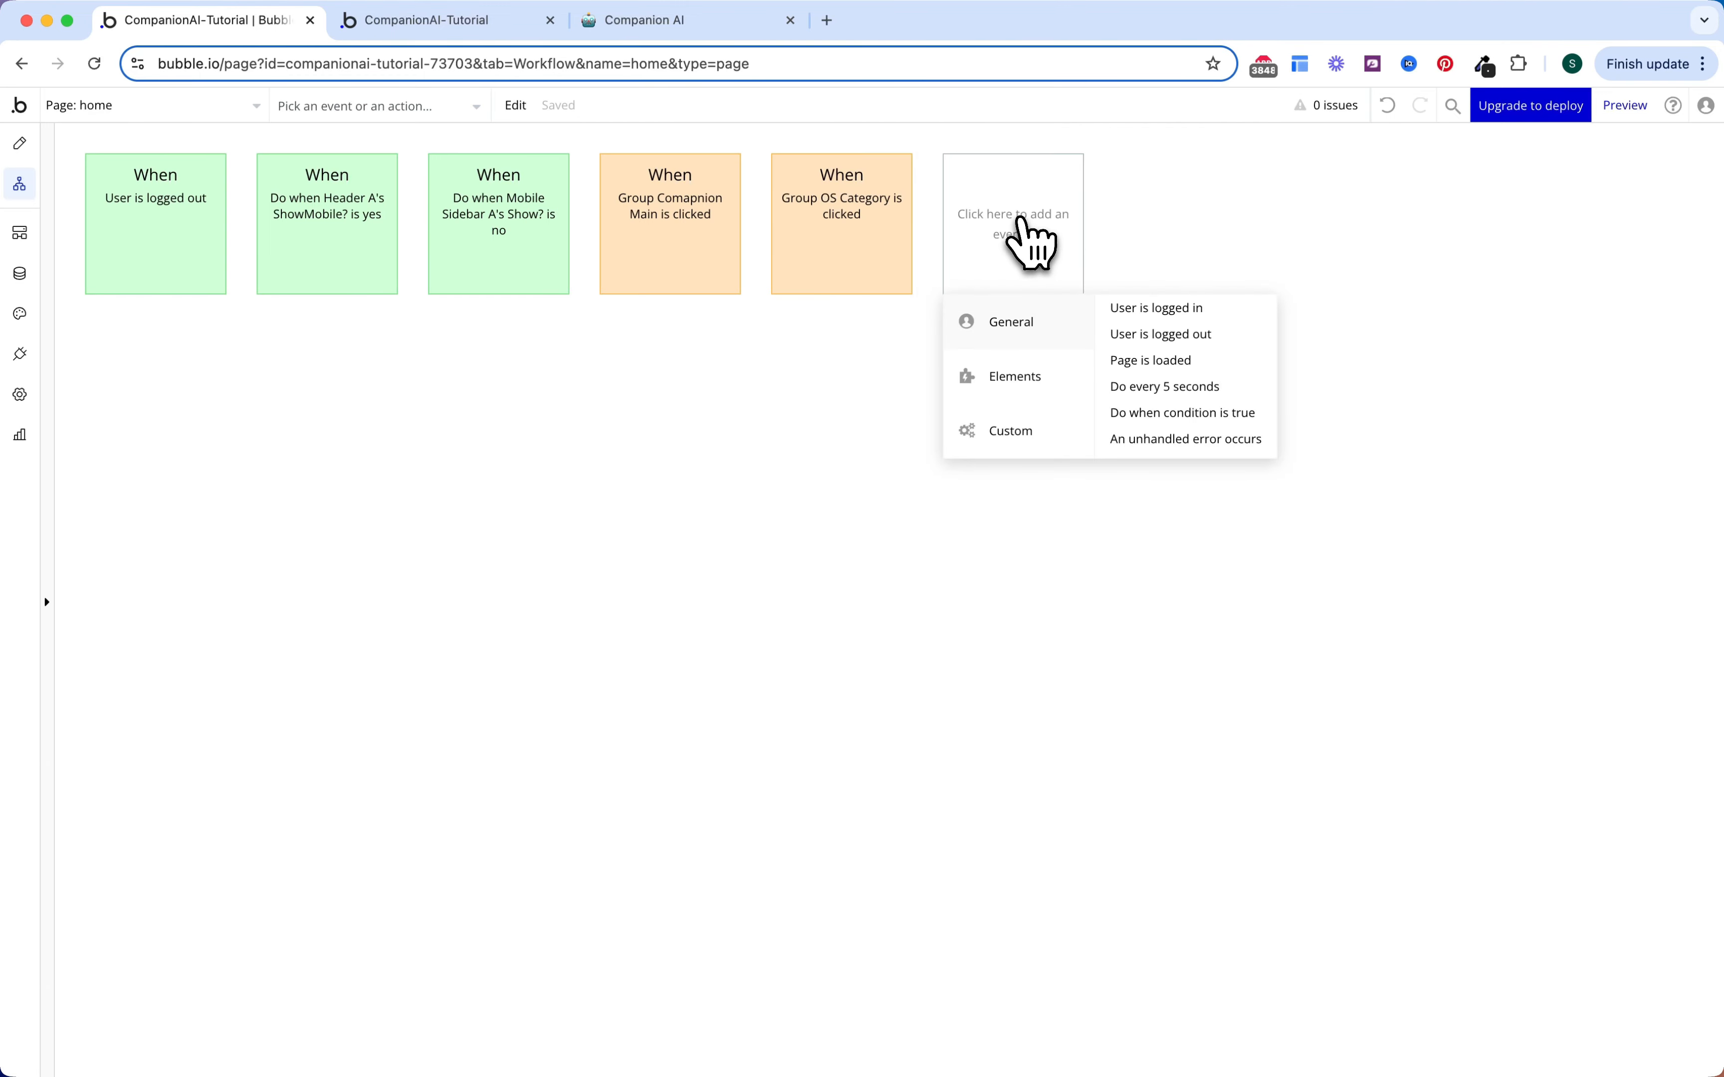
Step: Add a 'Do when condition is true' event, run every time, when Get tab from page URL is empty
click(1152, 413)
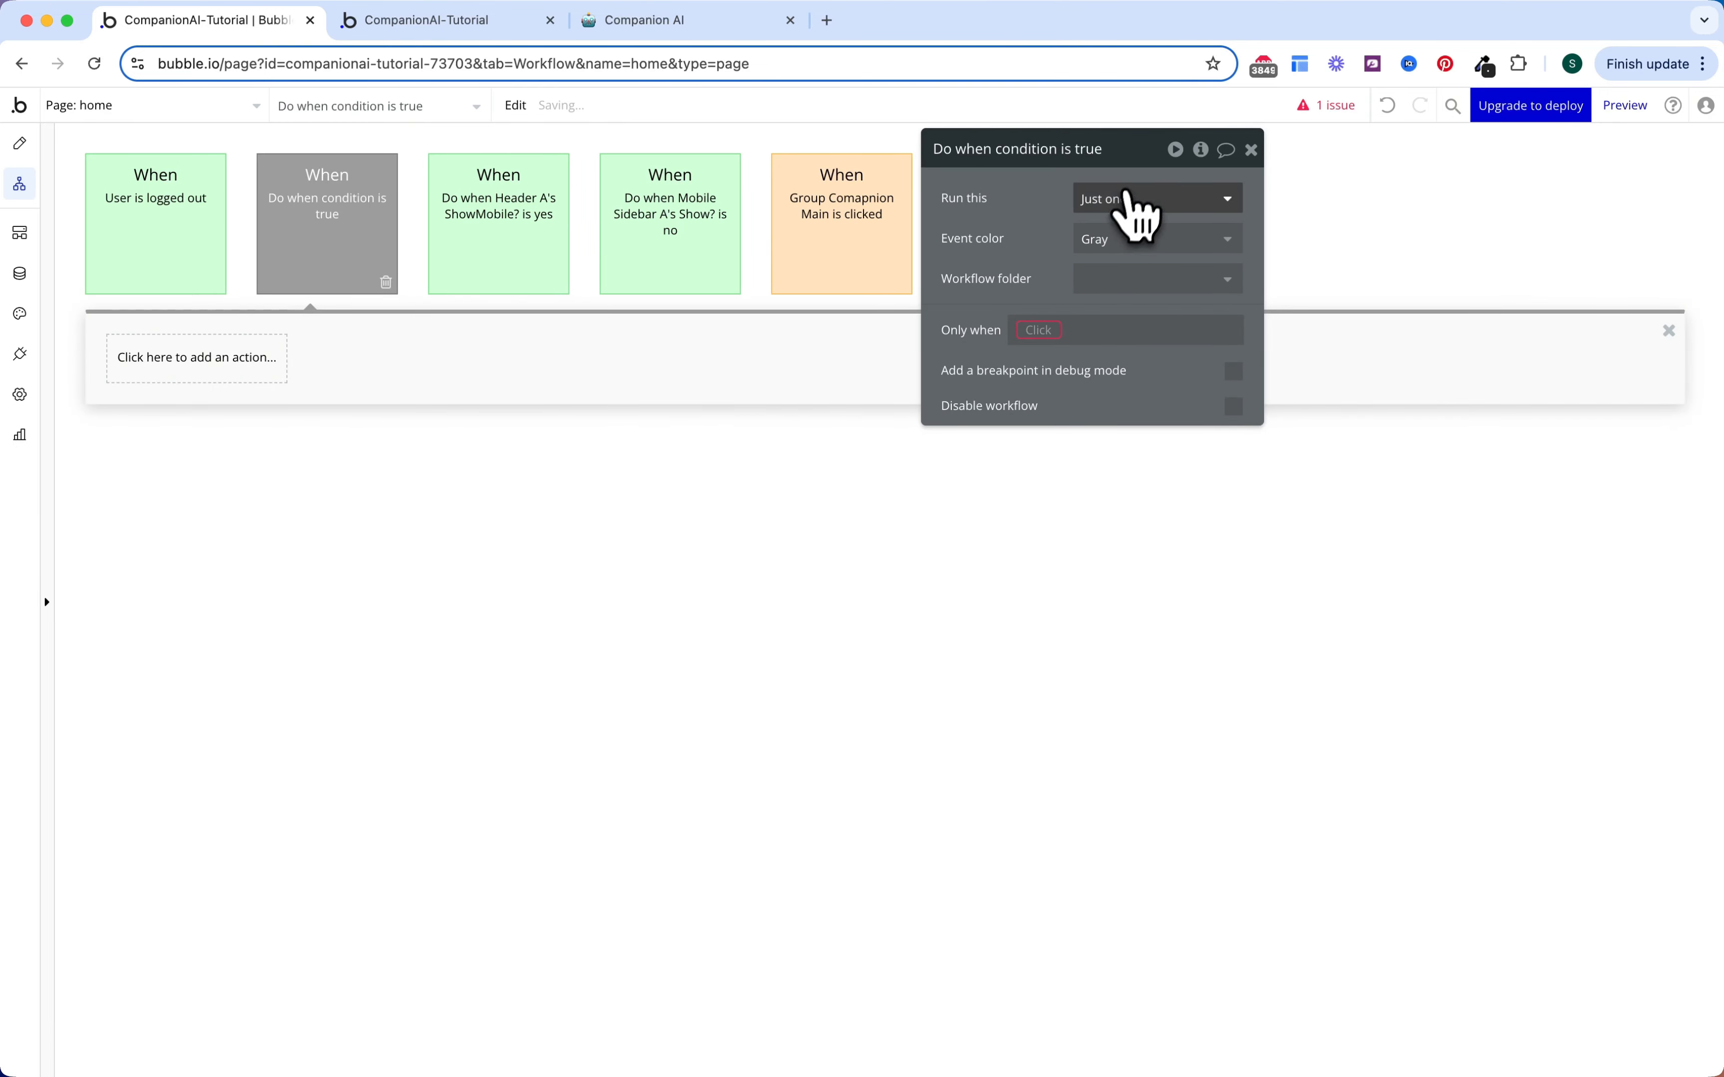
click(1140, 207)
click(1112, 293)
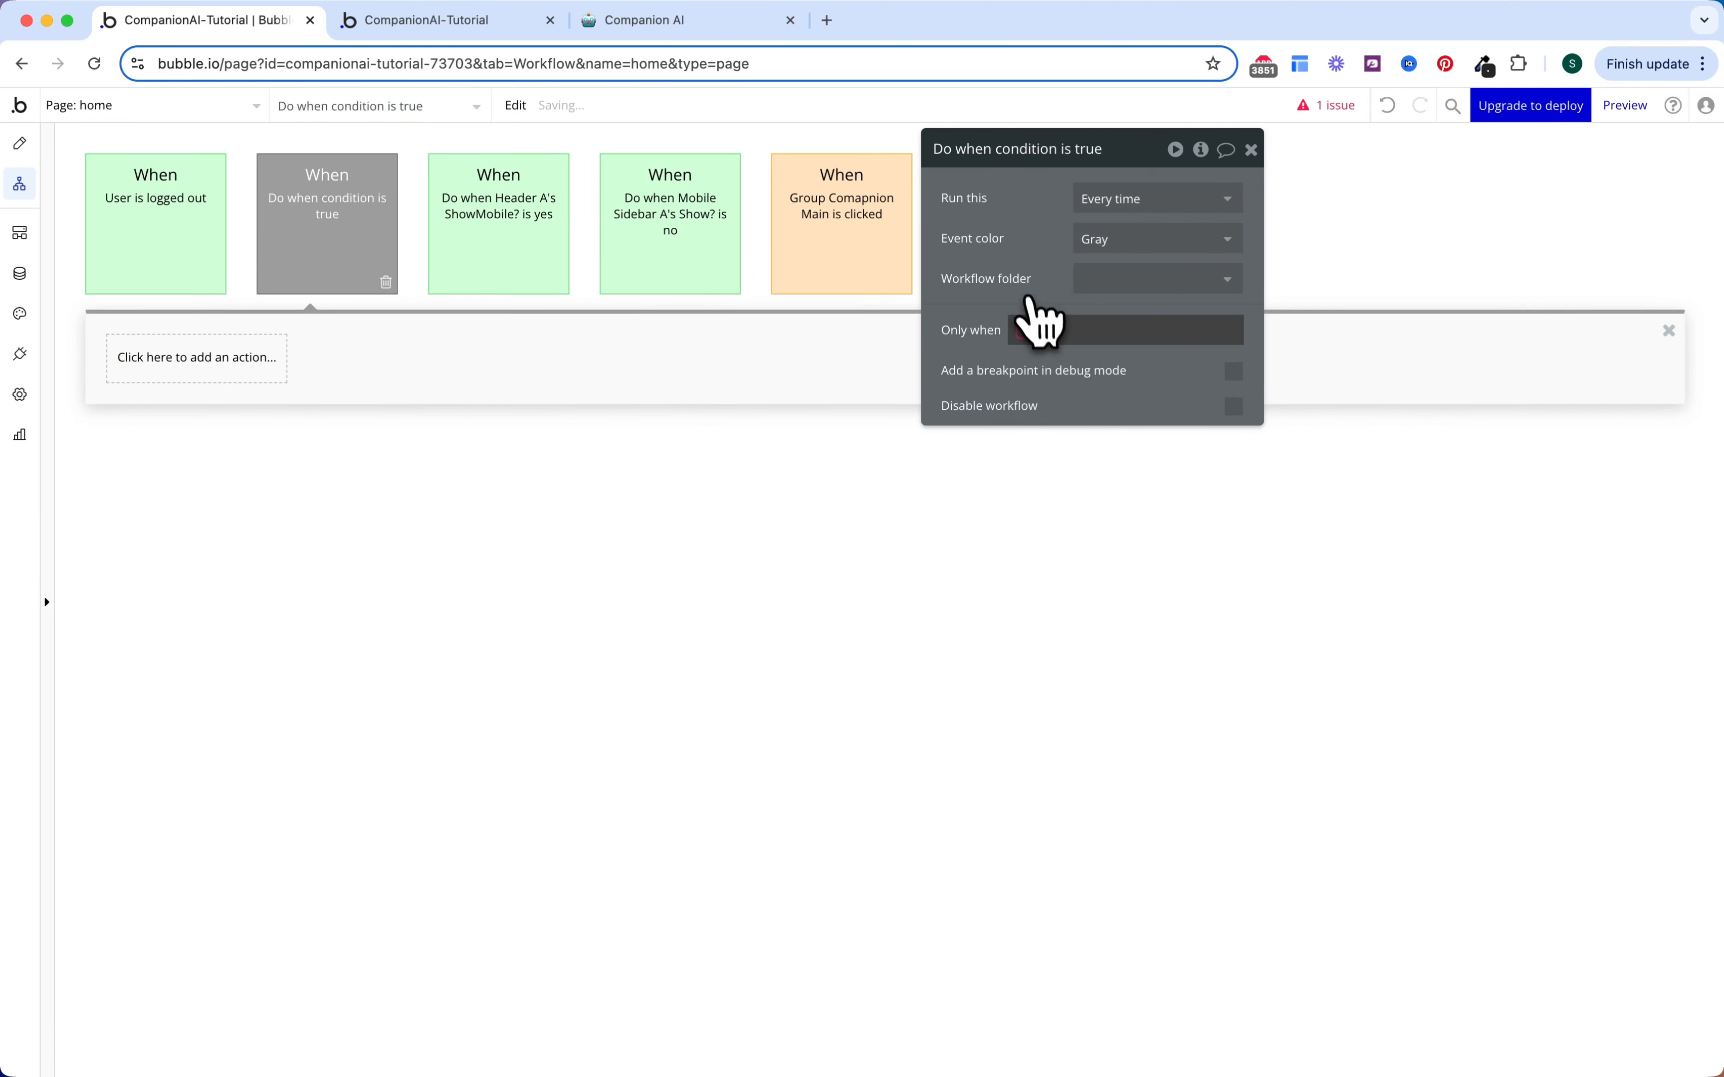
click(1040, 331)
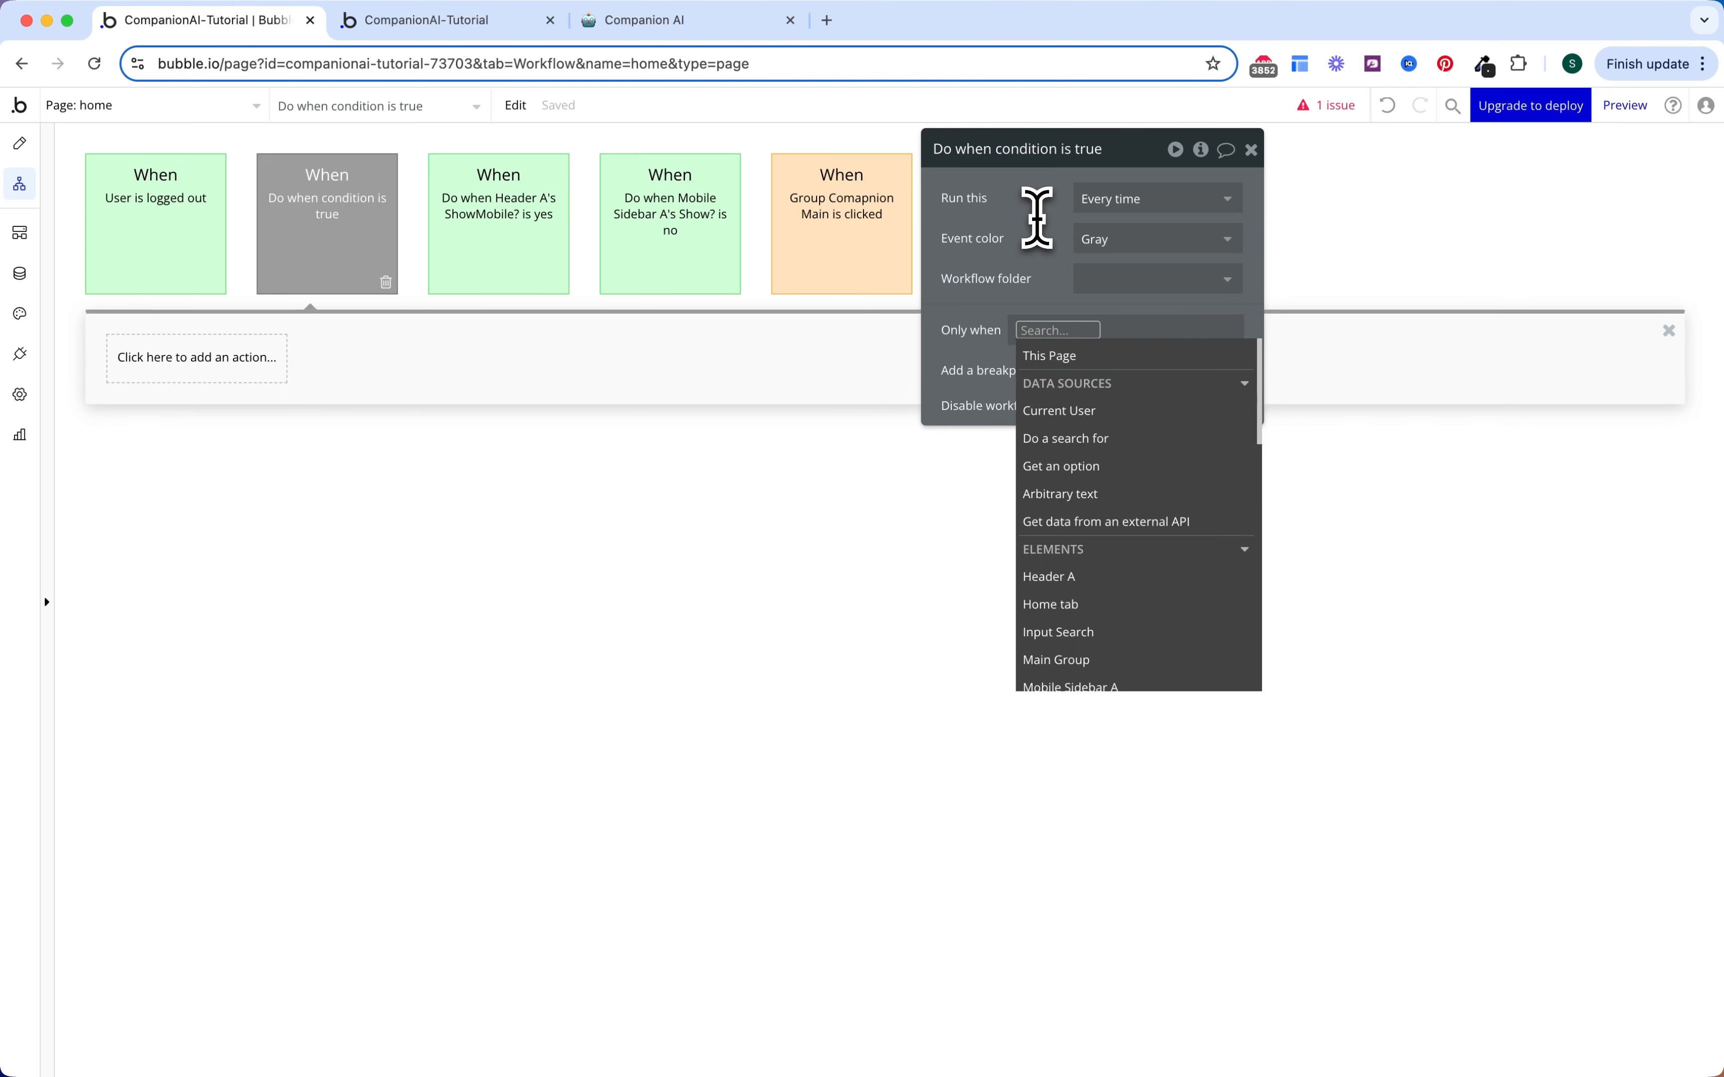
text(get)
click(1065, 467)
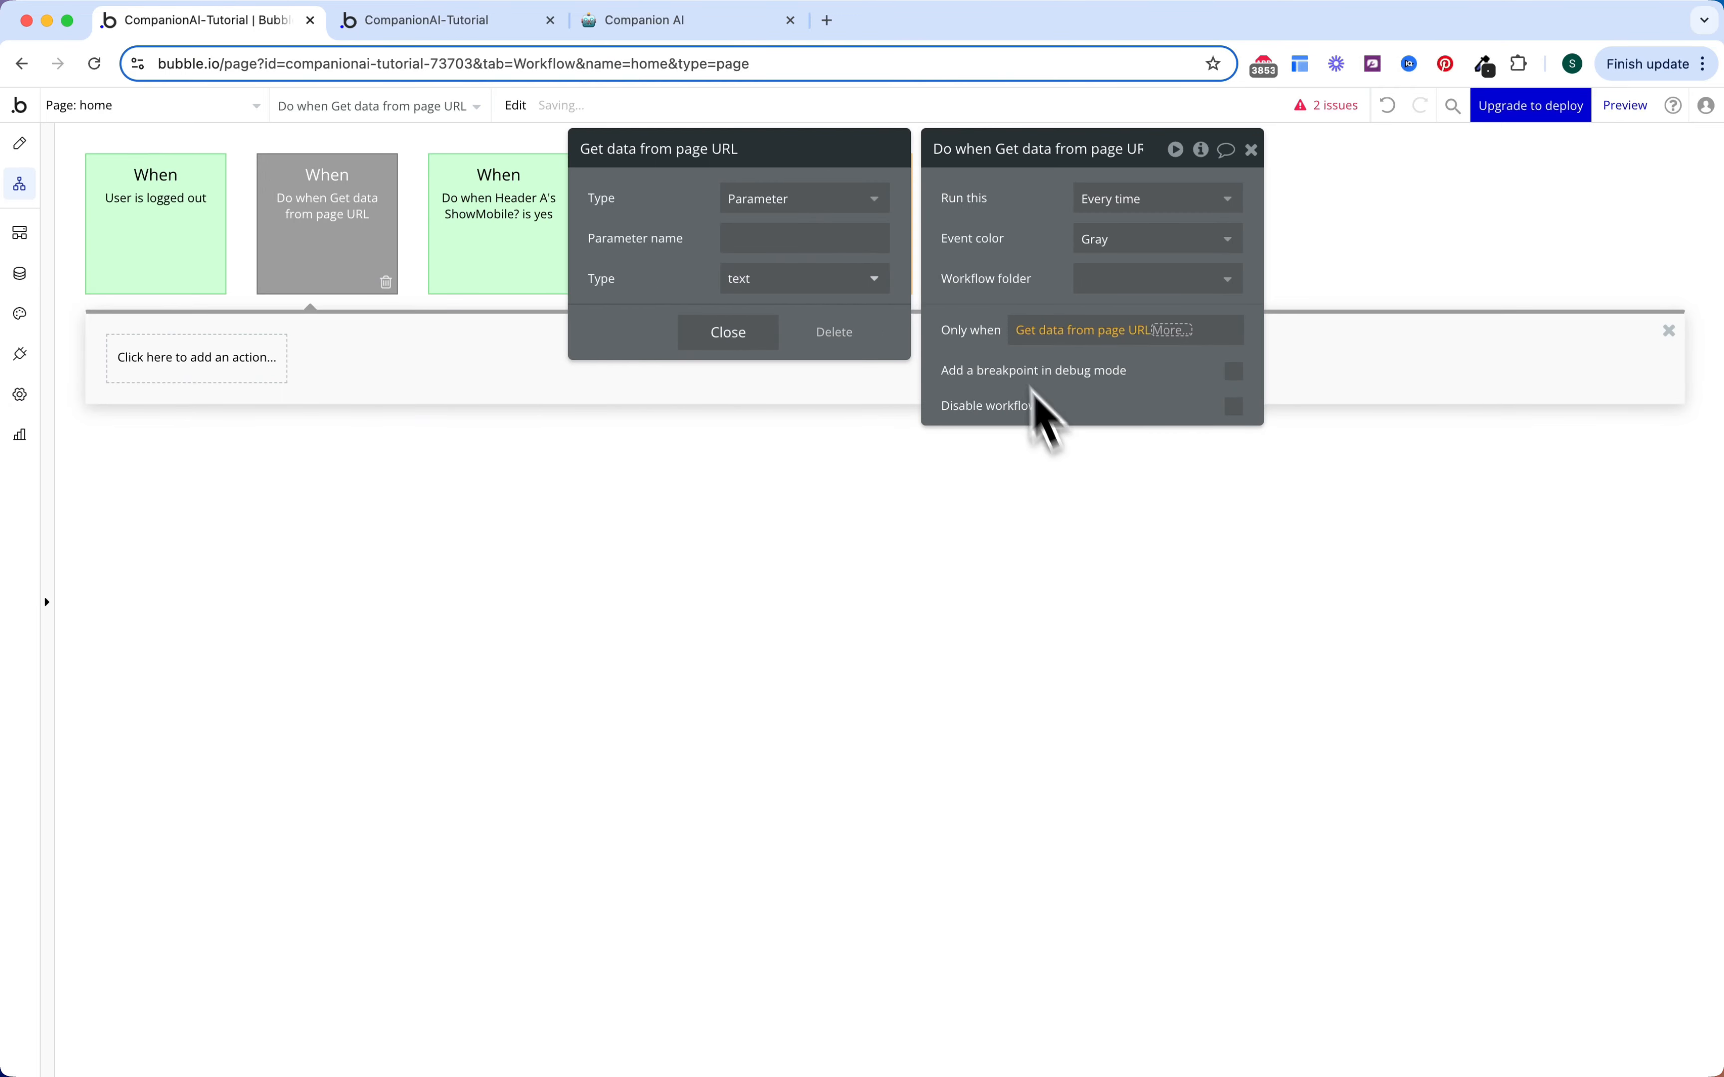
click(819, 235)
text(tab)
click(729, 332)
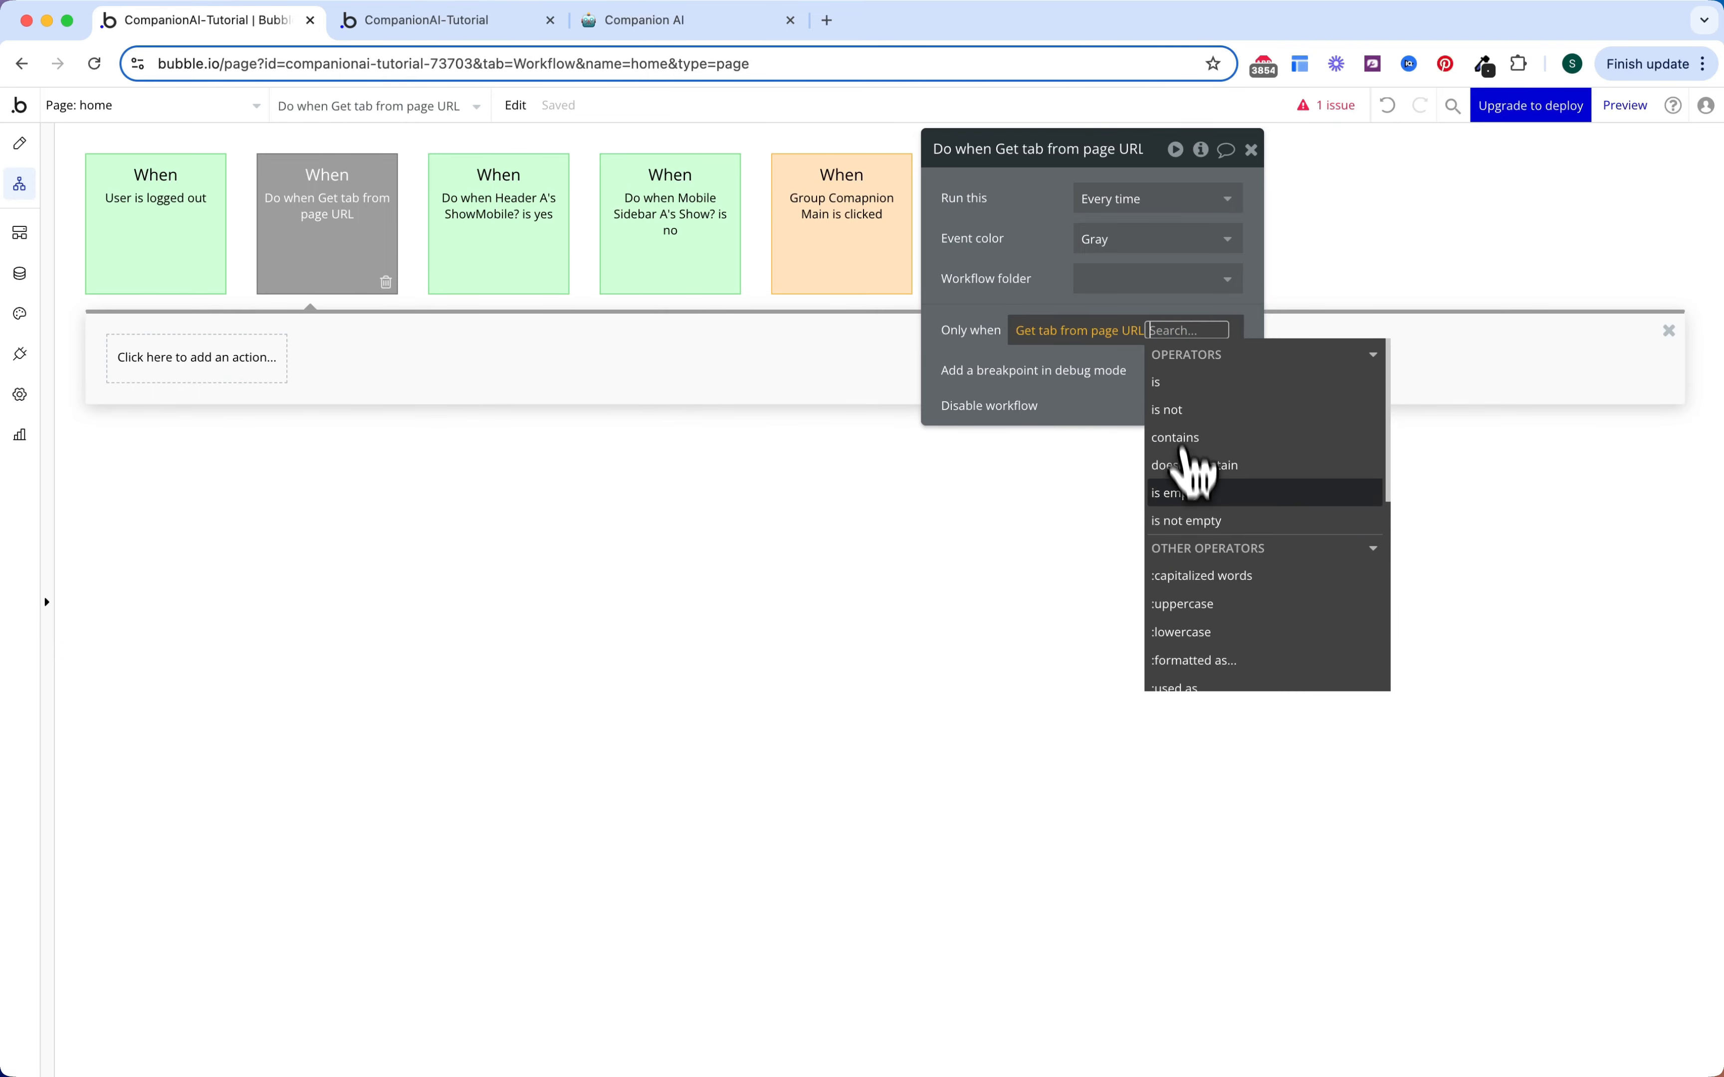
click(1183, 493)
click(1011, 269)
Step: Add a Go to page action to the current page with a 'tab' URL parameter
click(246, 360)
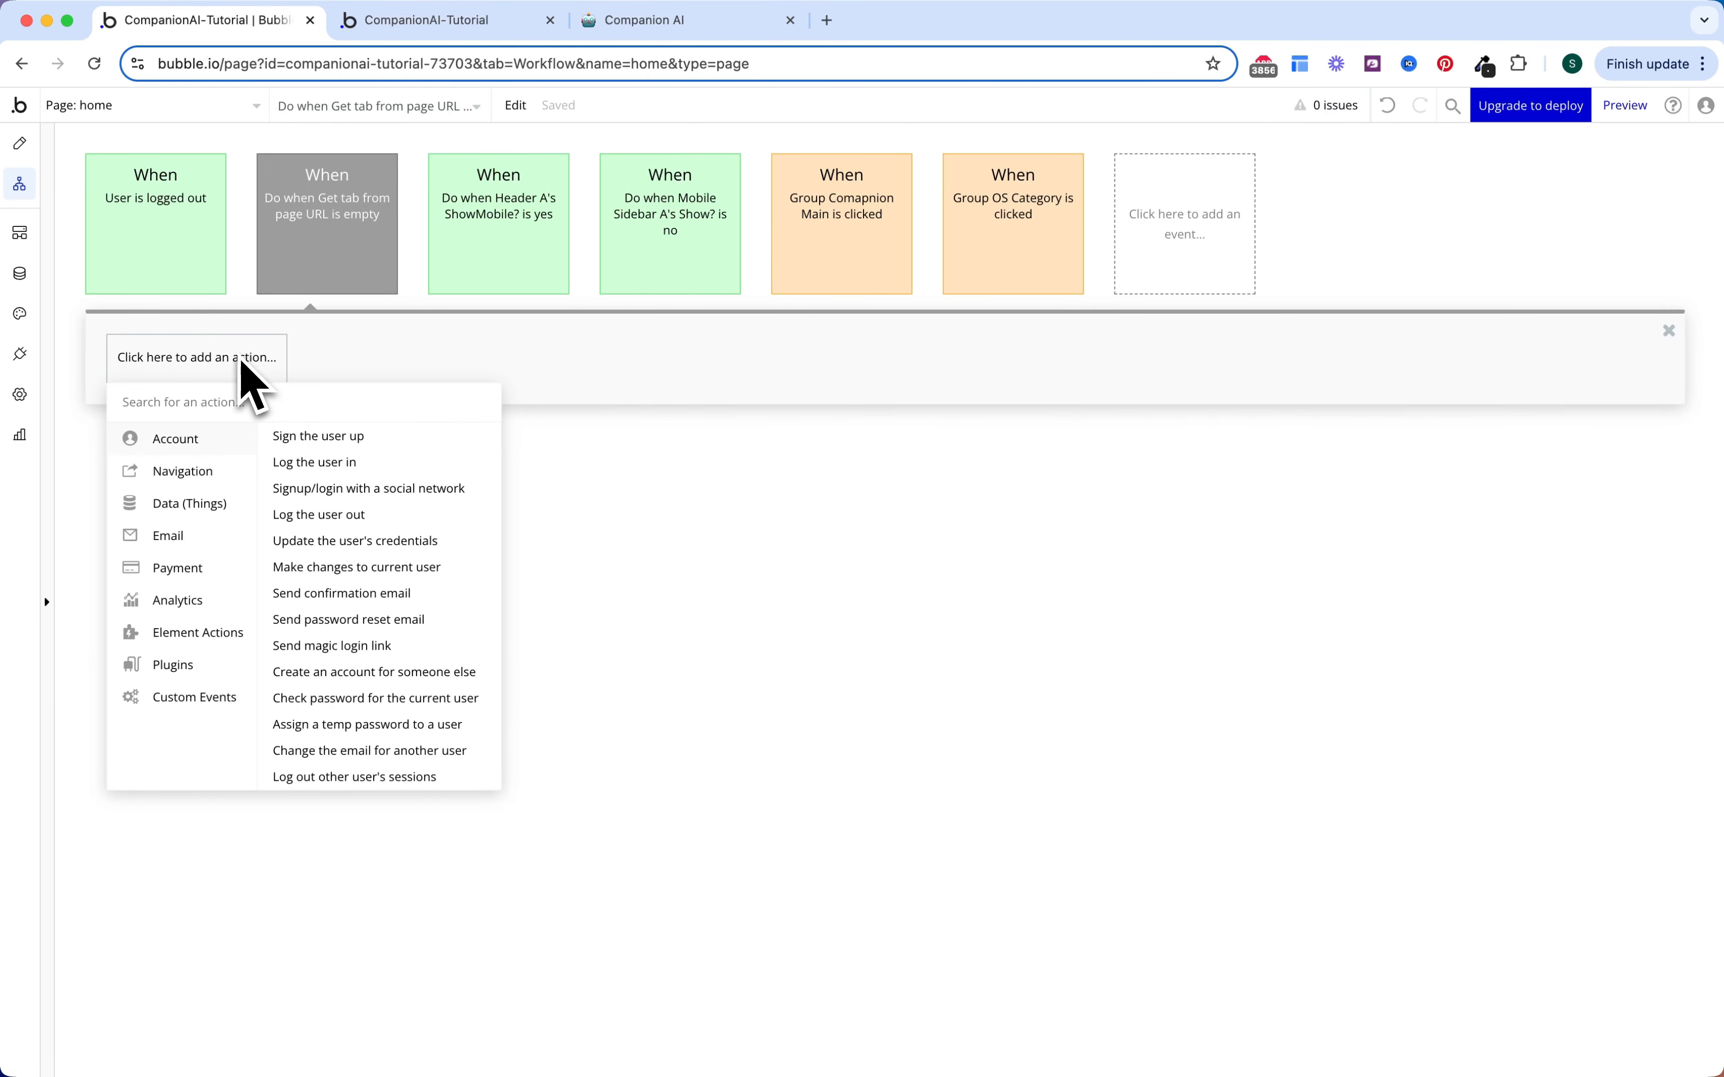
mouse_move(206, 443)
click(270, 438)
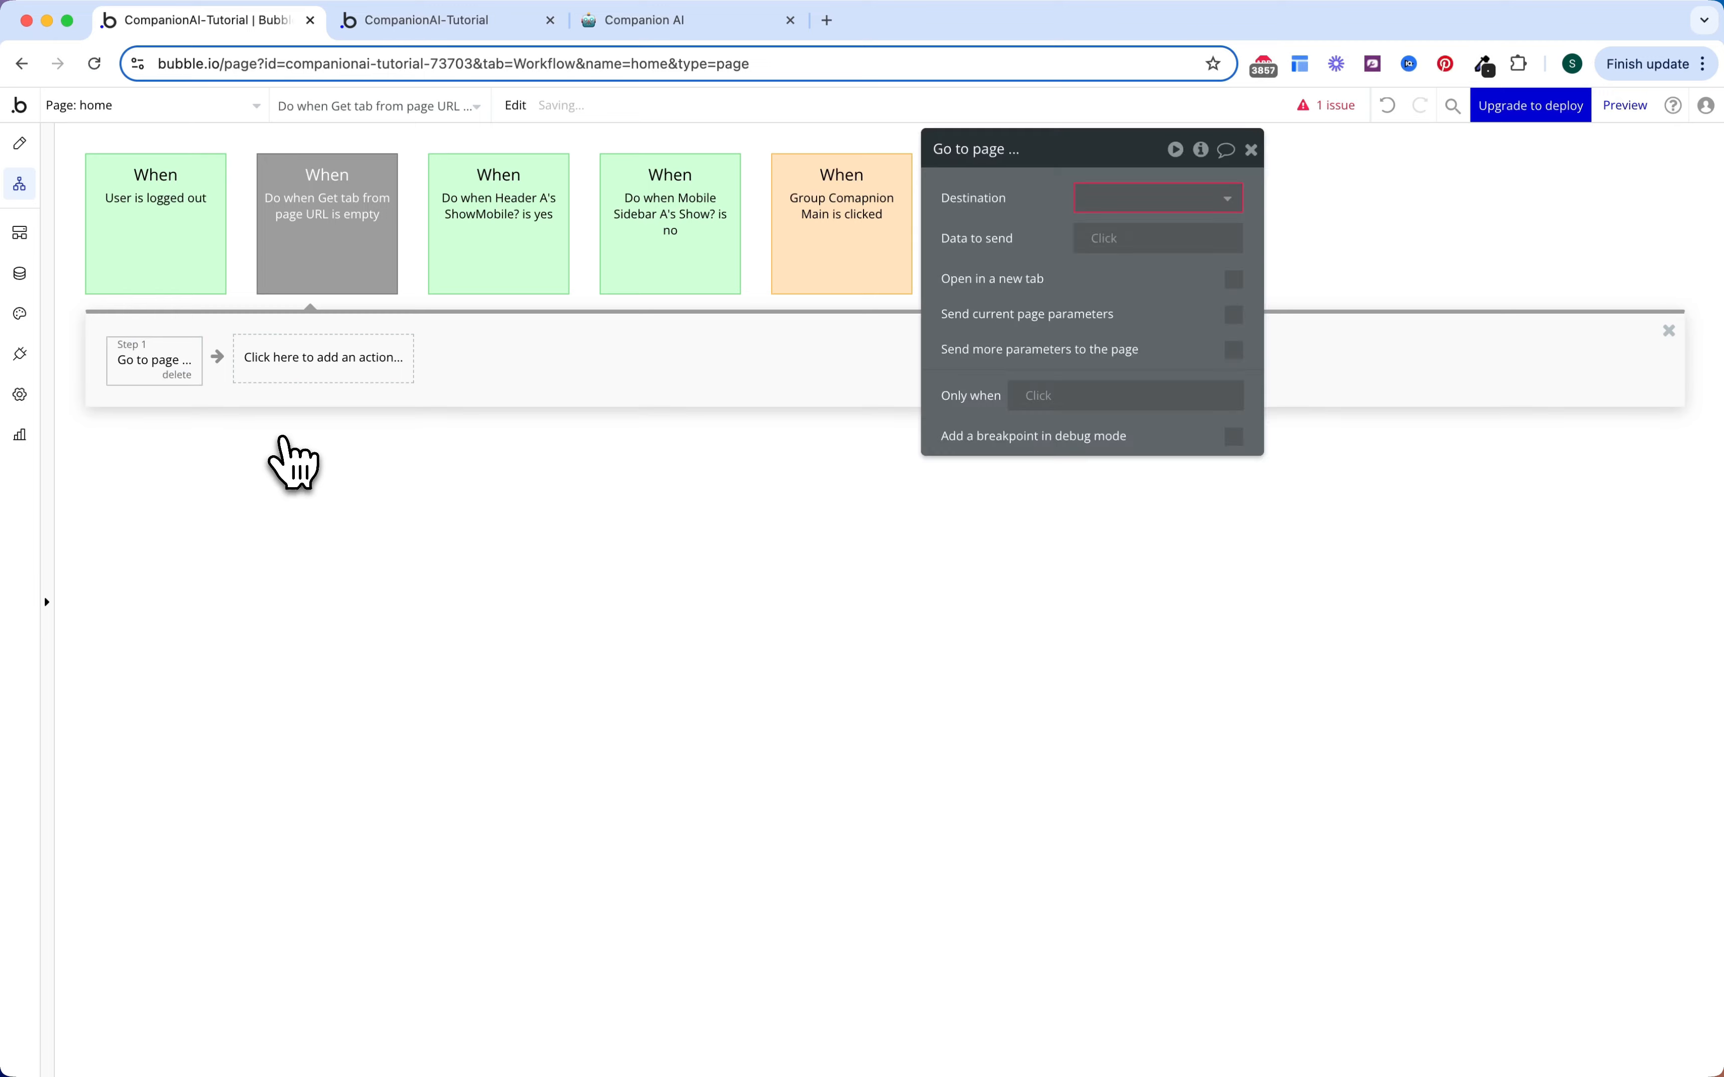
click(1111, 200)
click(1122, 383)
click(1234, 345)
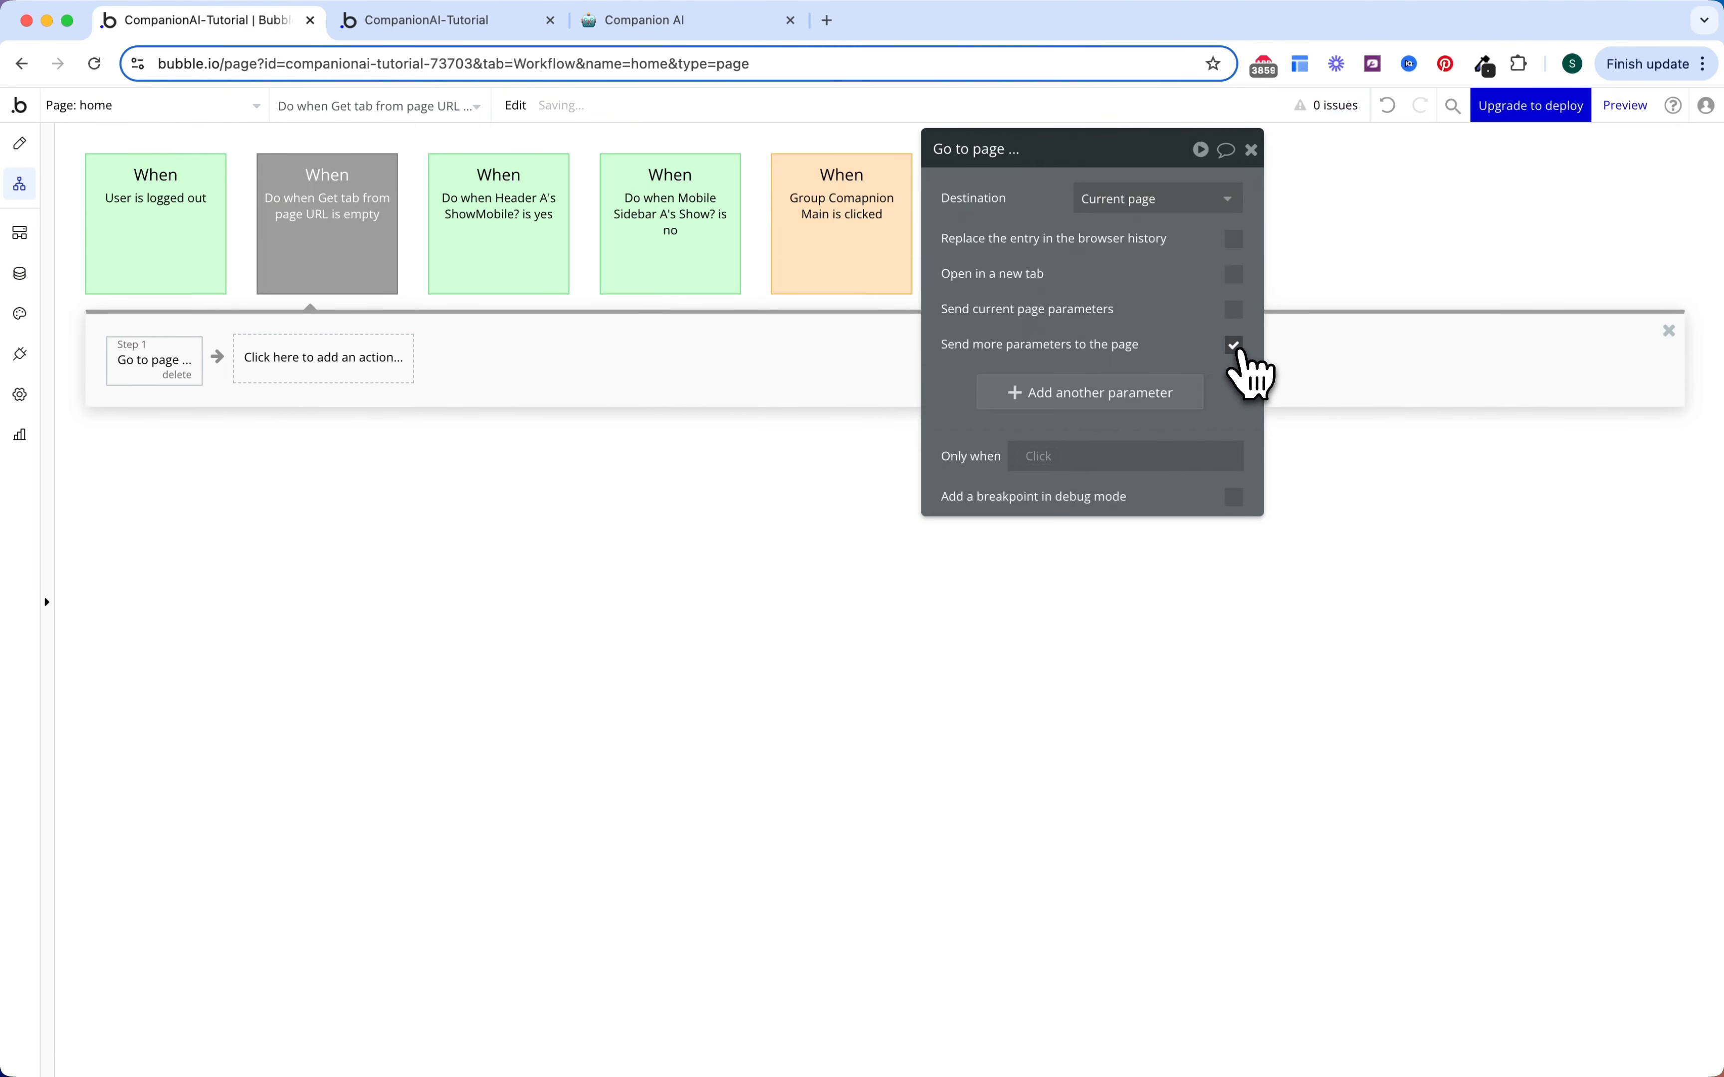
click(1017, 384)
text(tab)
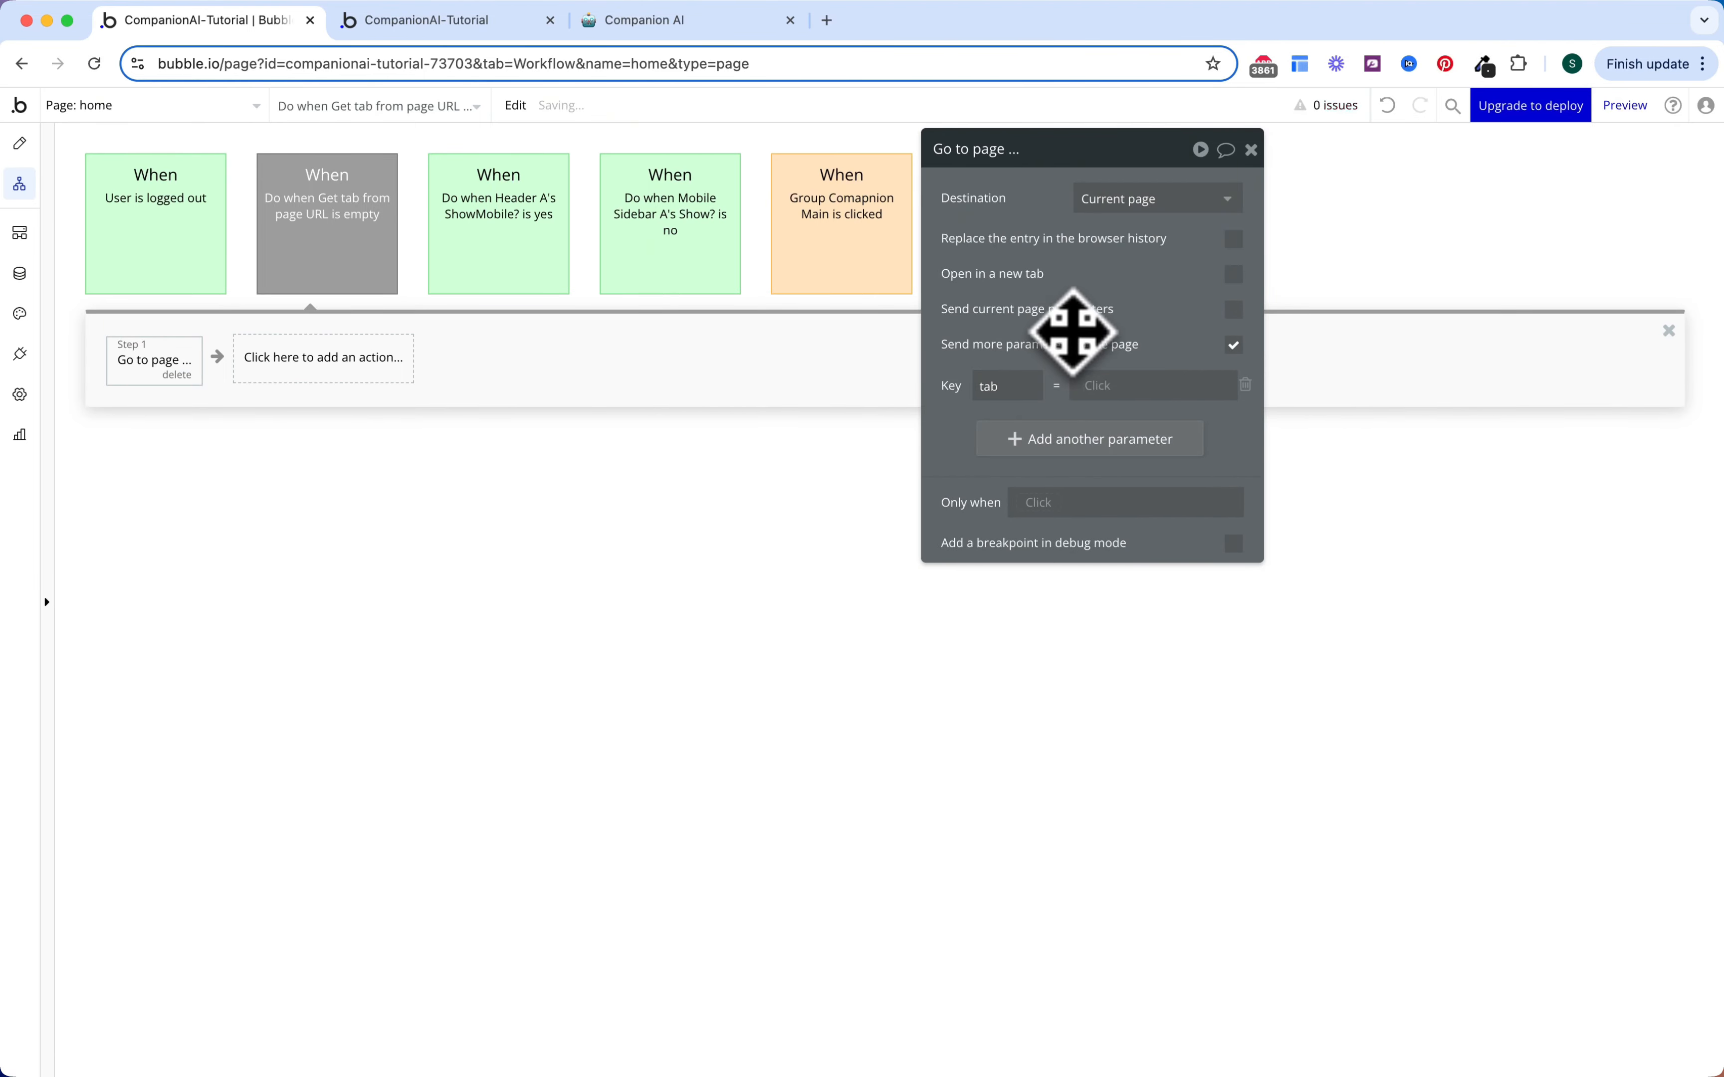
Step: Set the tab parameter's value to OS Menu Home's Display
click(1100, 385)
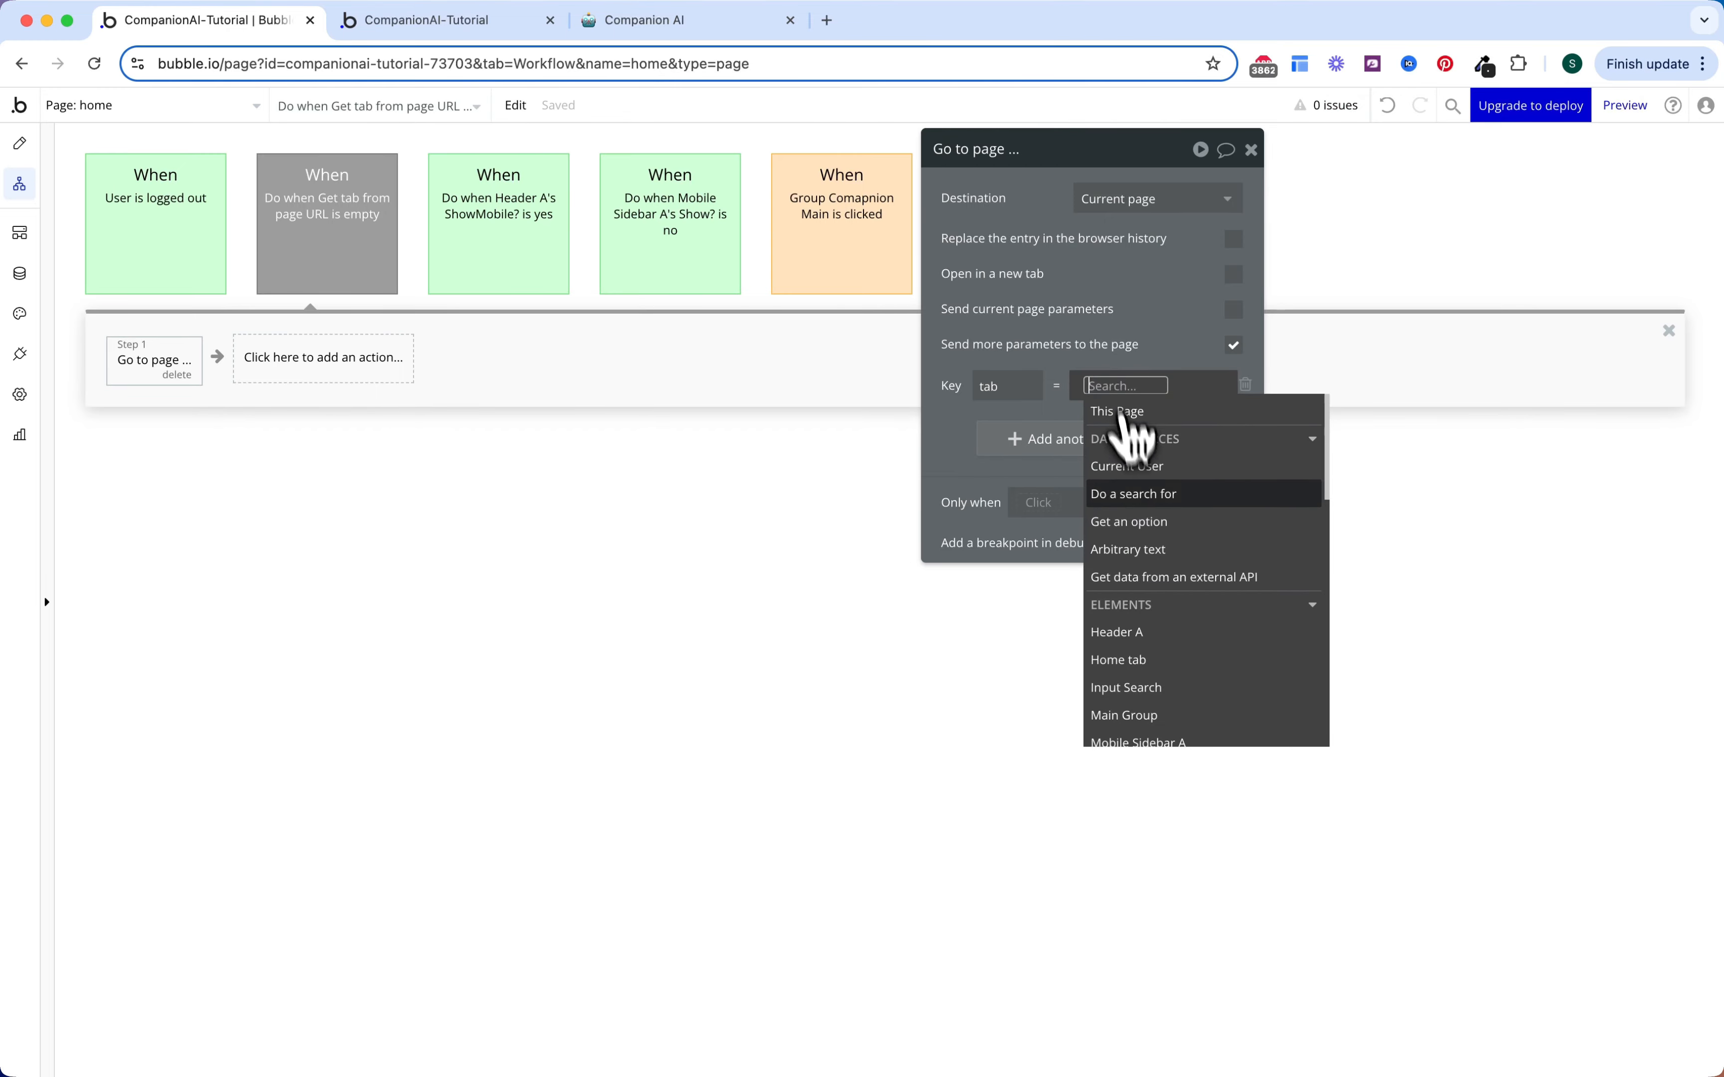
click(1134, 523)
click(837, 203)
click(812, 258)
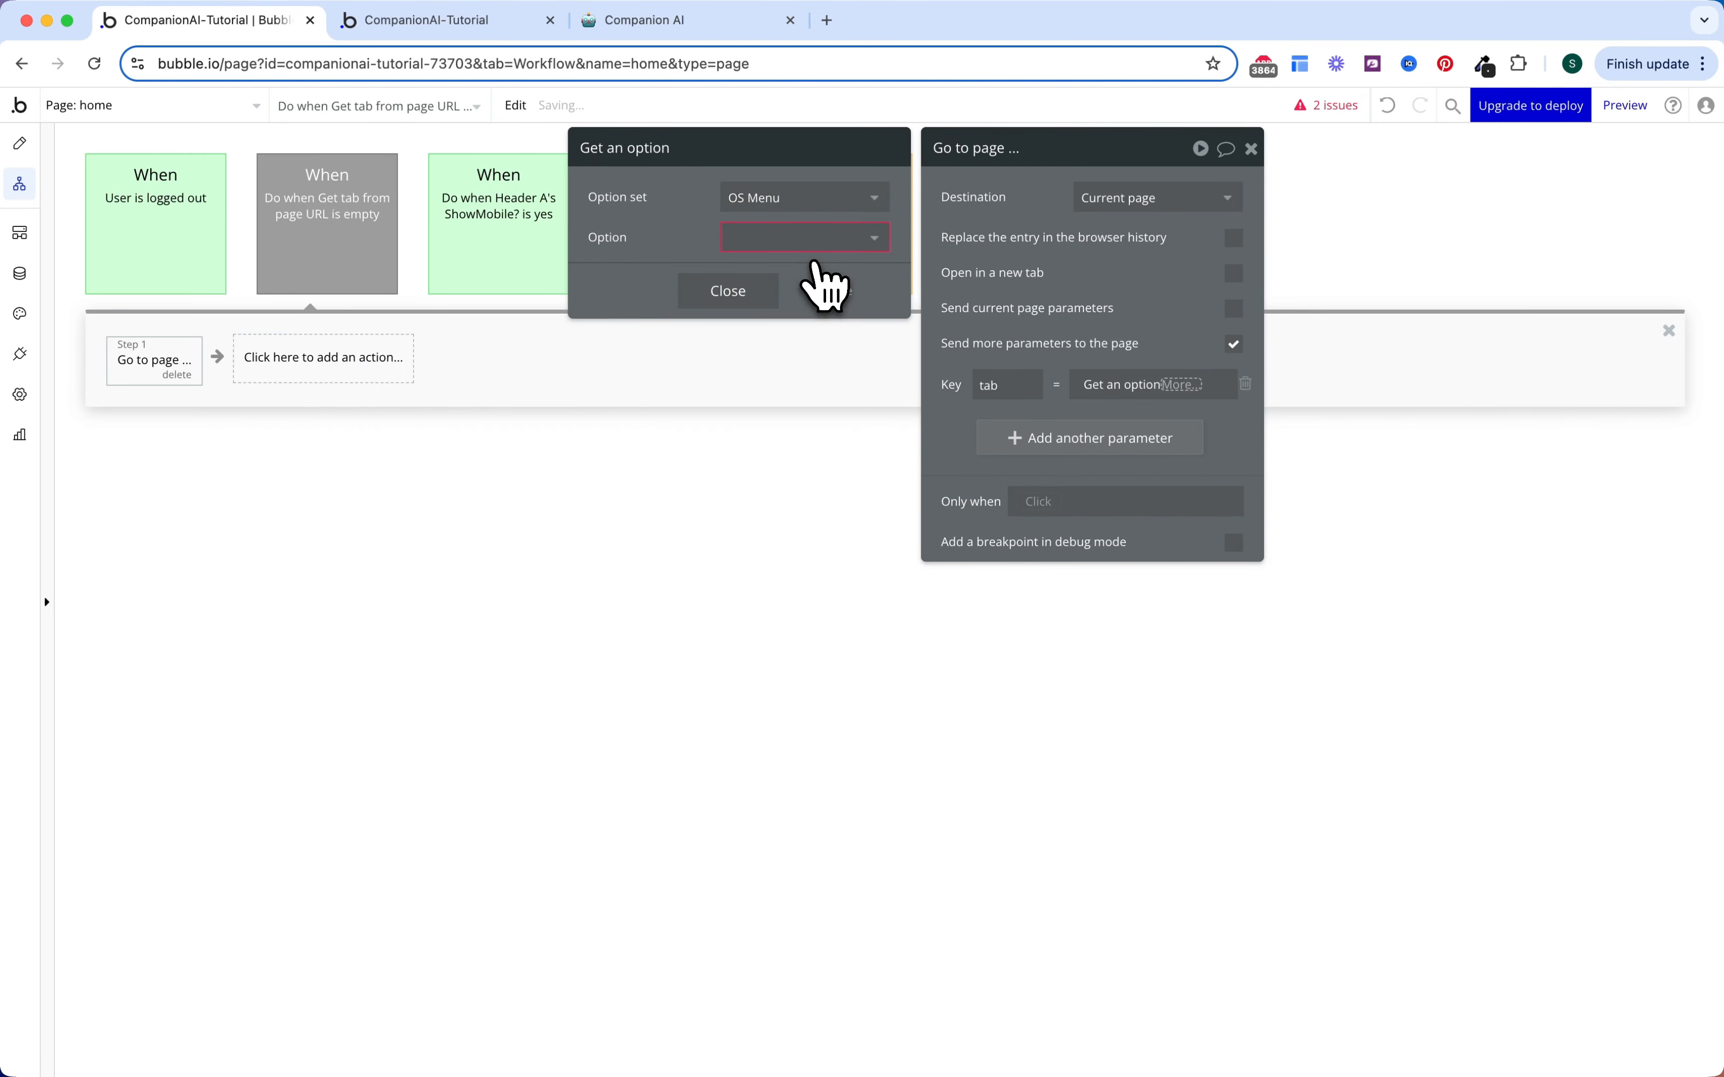
click(796, 237)
click(784, 300)
click(784, 305)
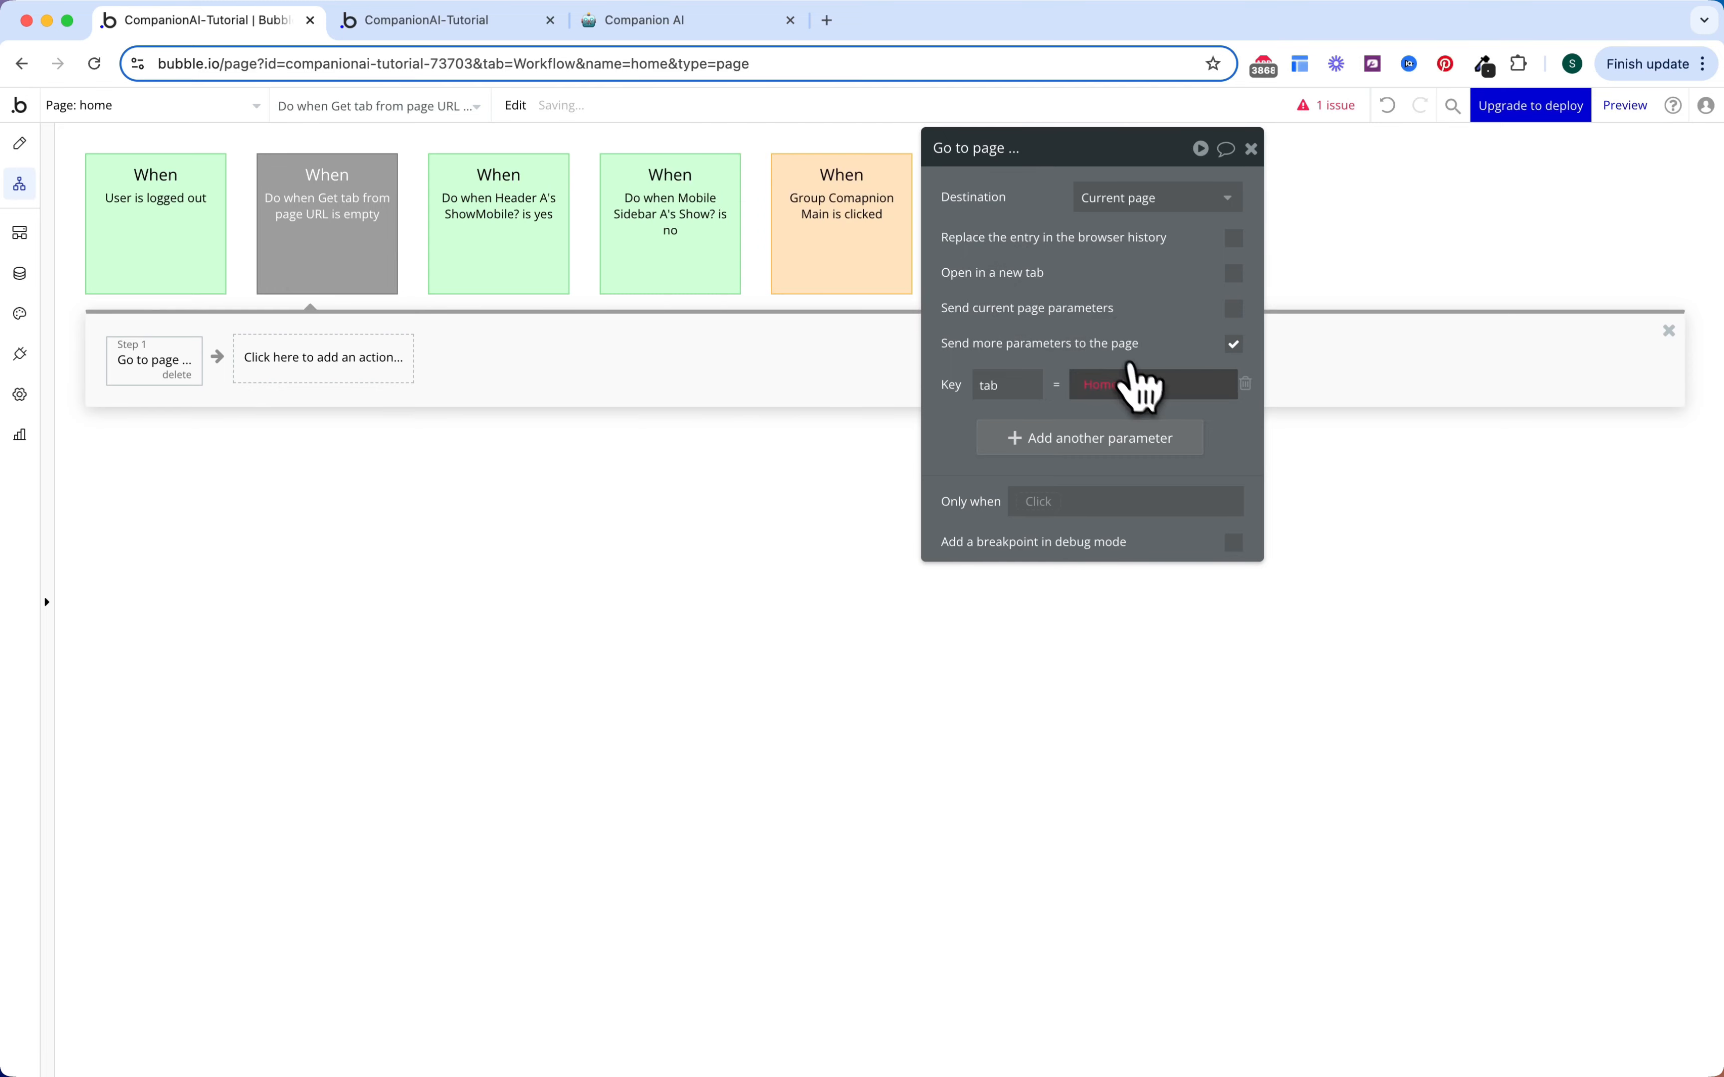
click(1138, 385)
click(1148, 438)
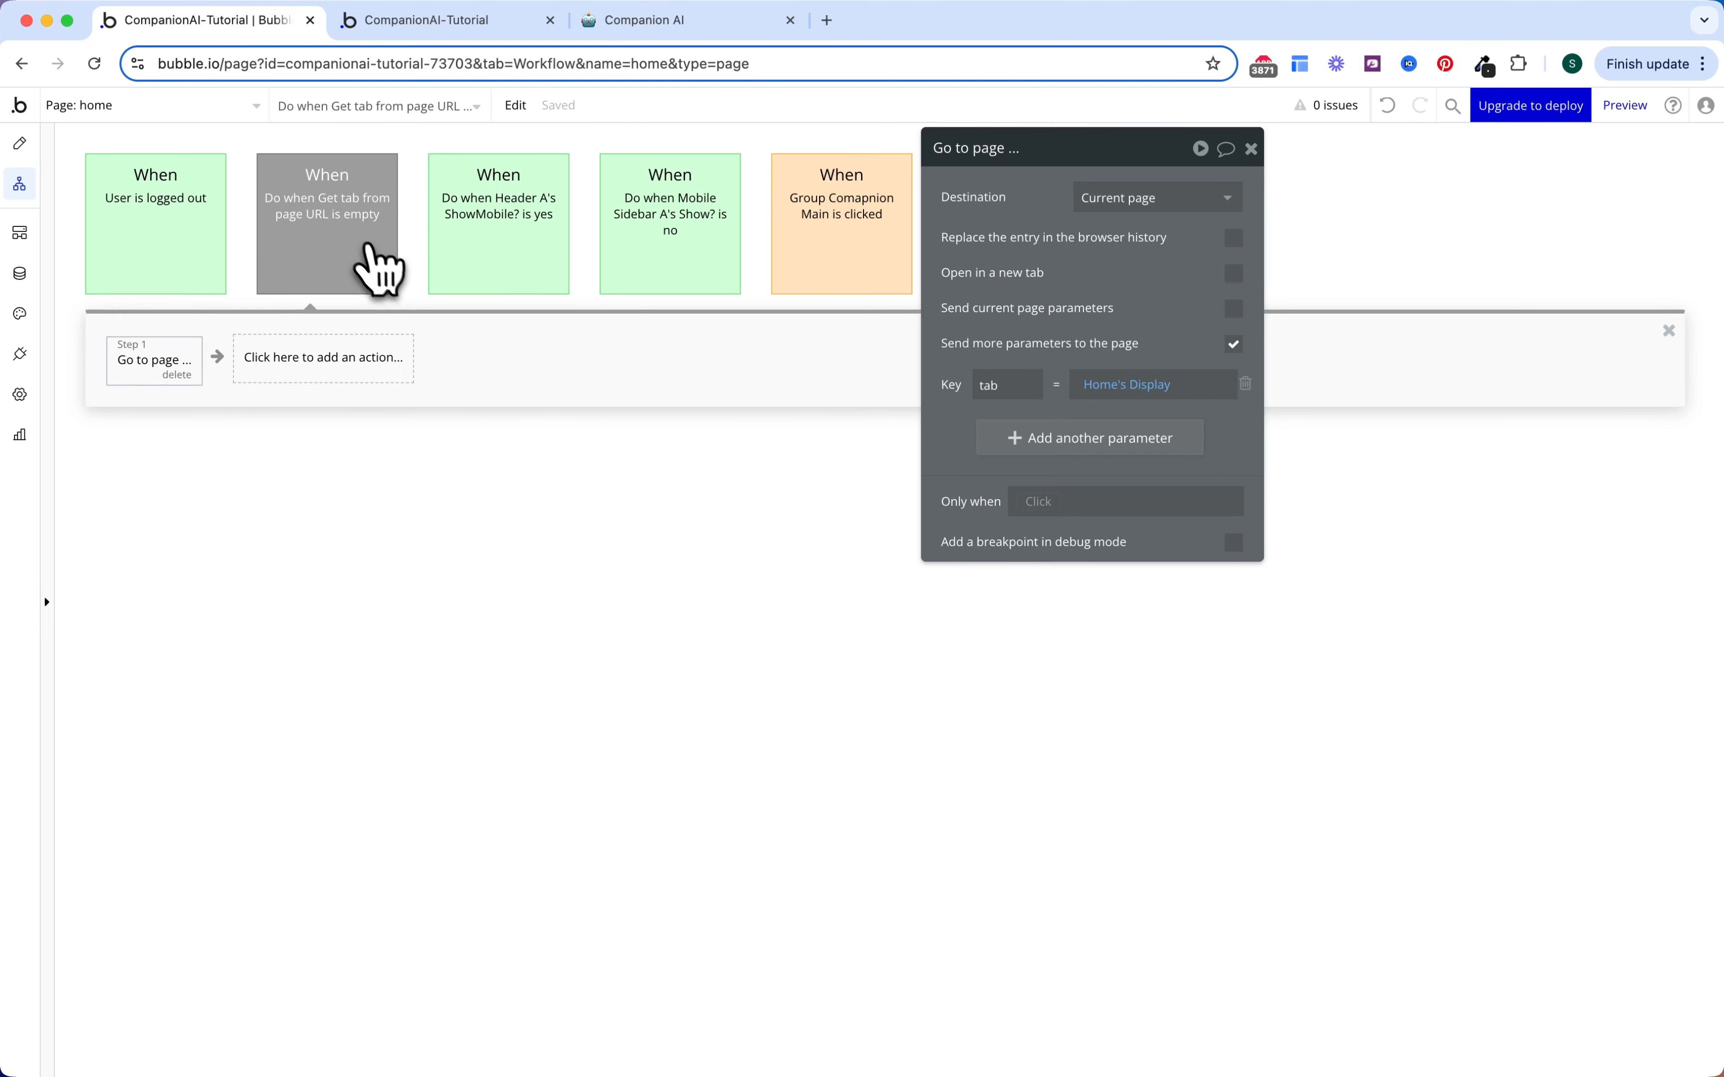
Step: Colour the tab-check workflow Green
click(369, 260)
click(1123, 244)
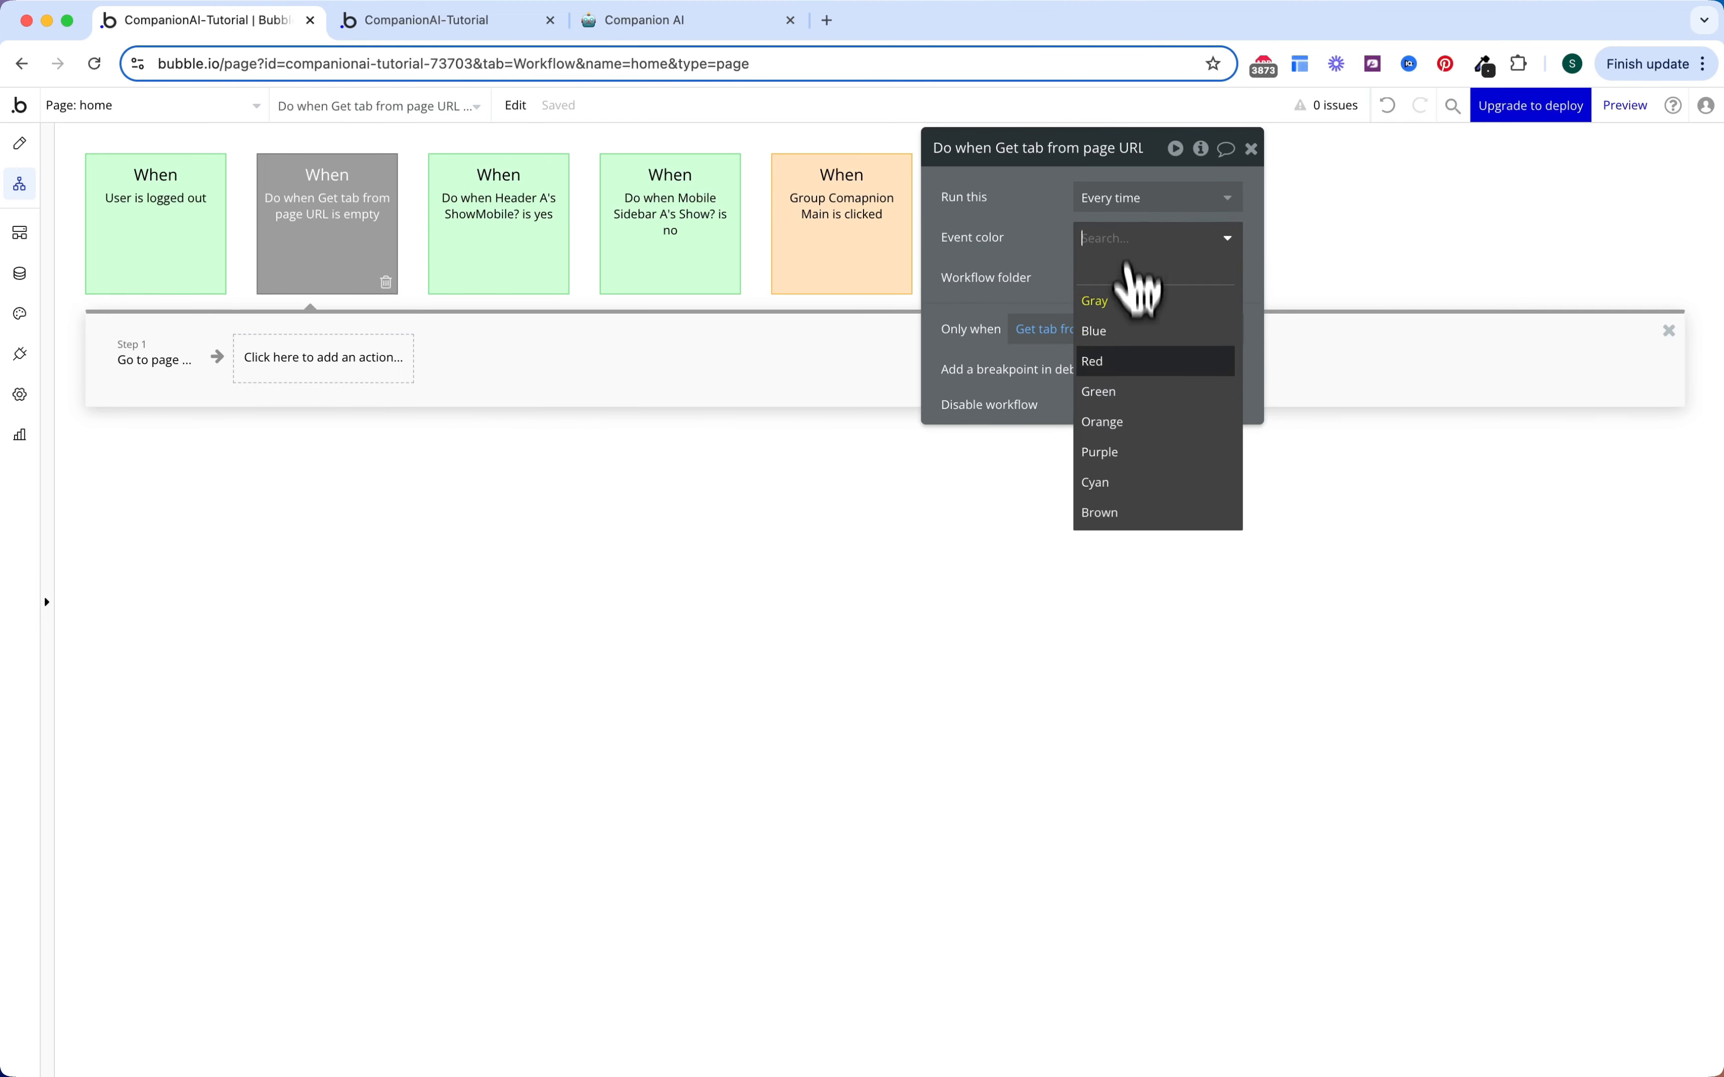
click(1124, 390)
click(962, 294)
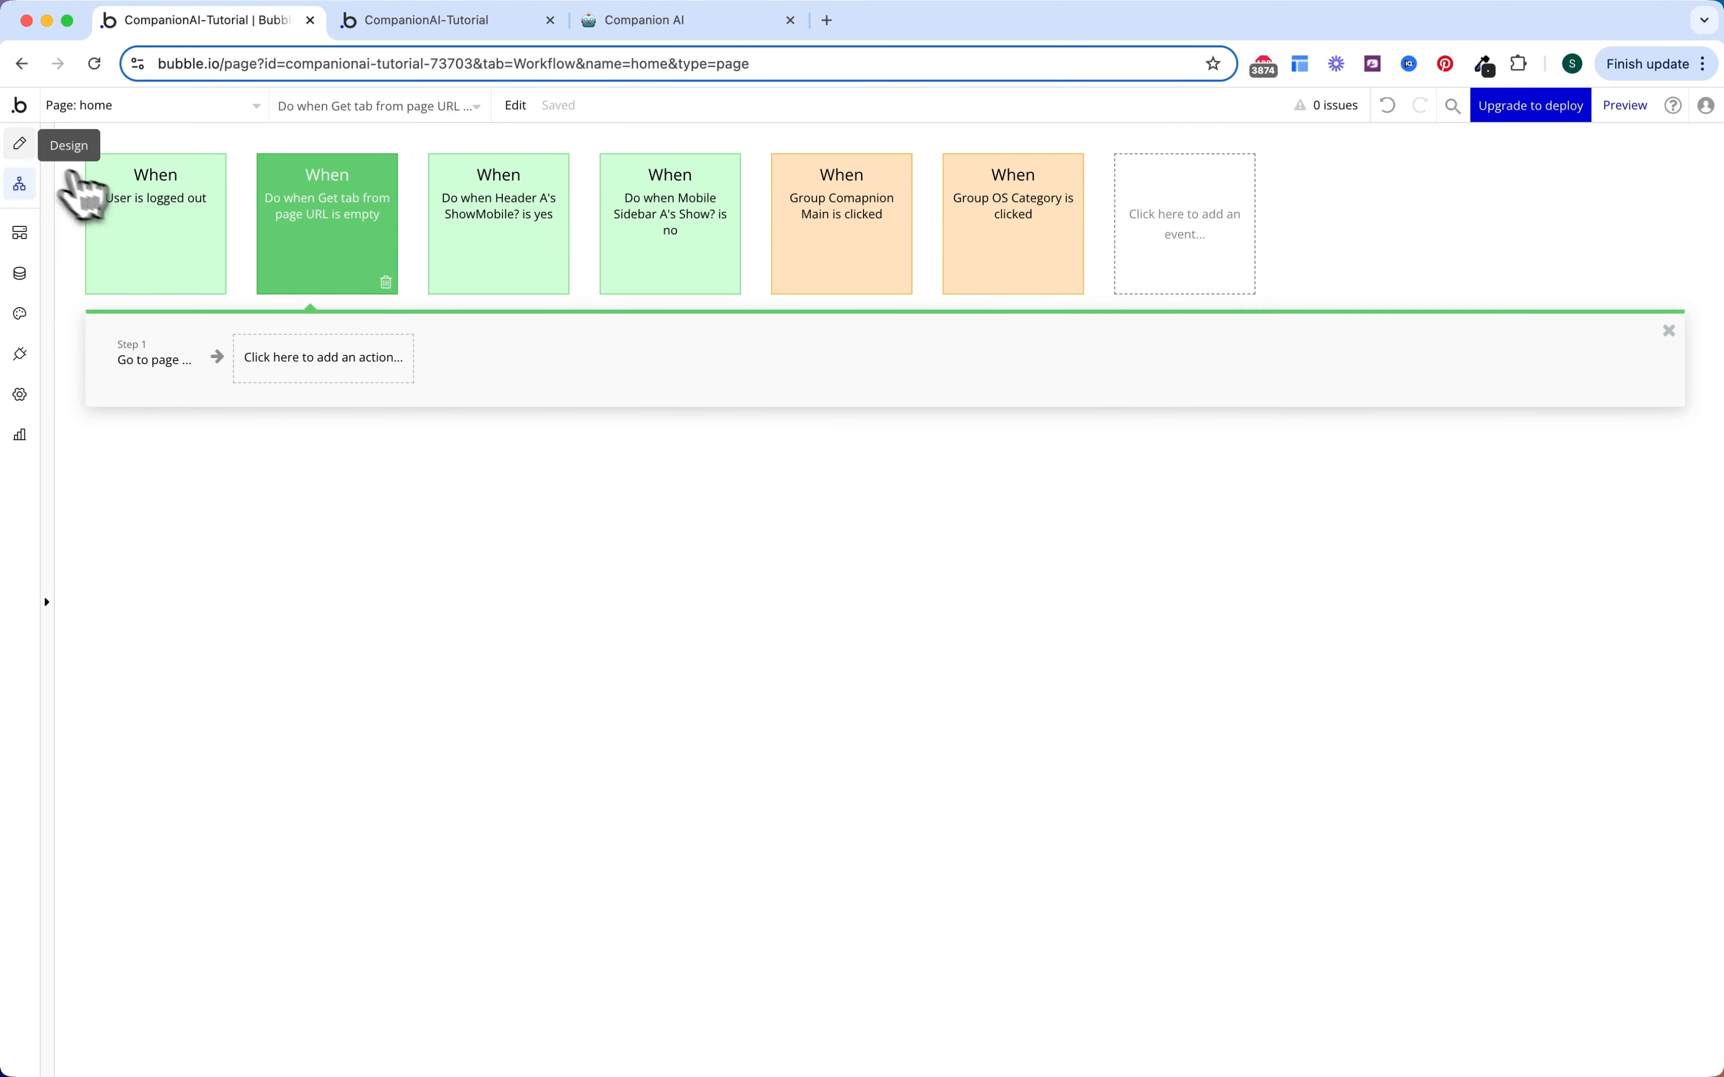
click(20, 144)
Step: In the app preview, try the Philosophy, Animals, Movies & TV and Musicians categories
click(446, 22)
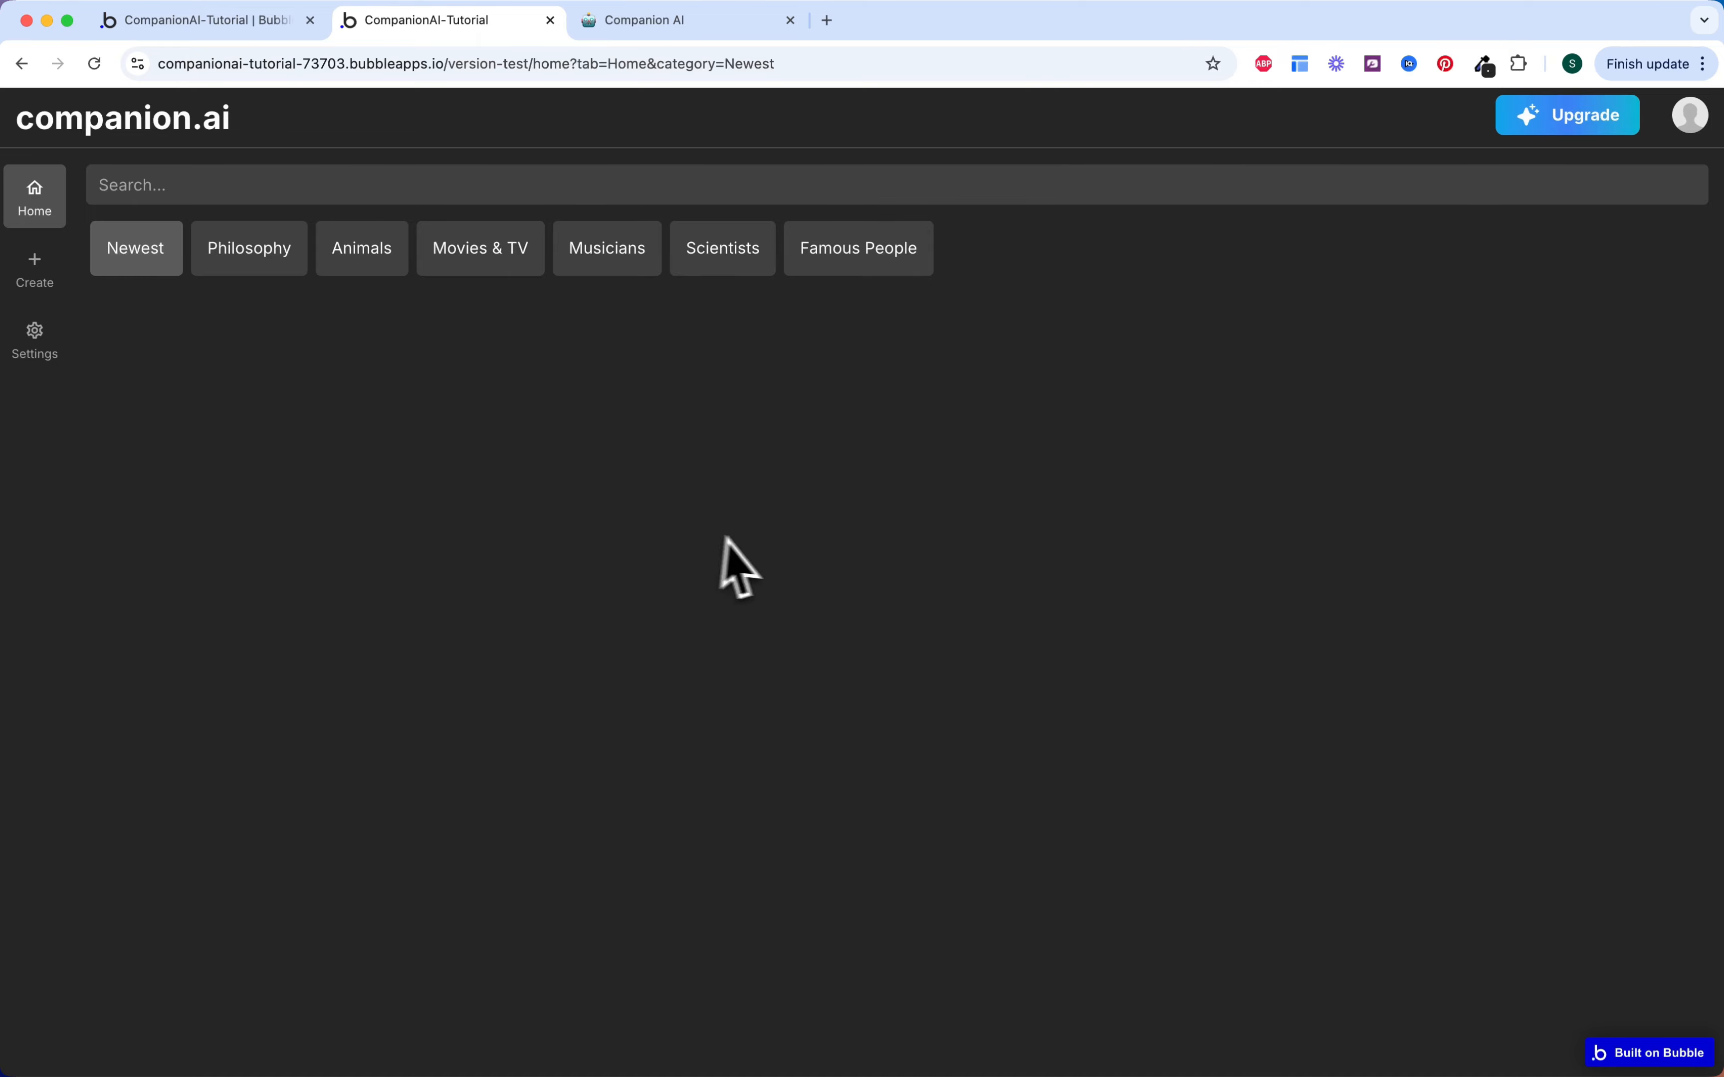
click(246, 260)
click(367, 260)
click(495, 260)
click(627, 246)
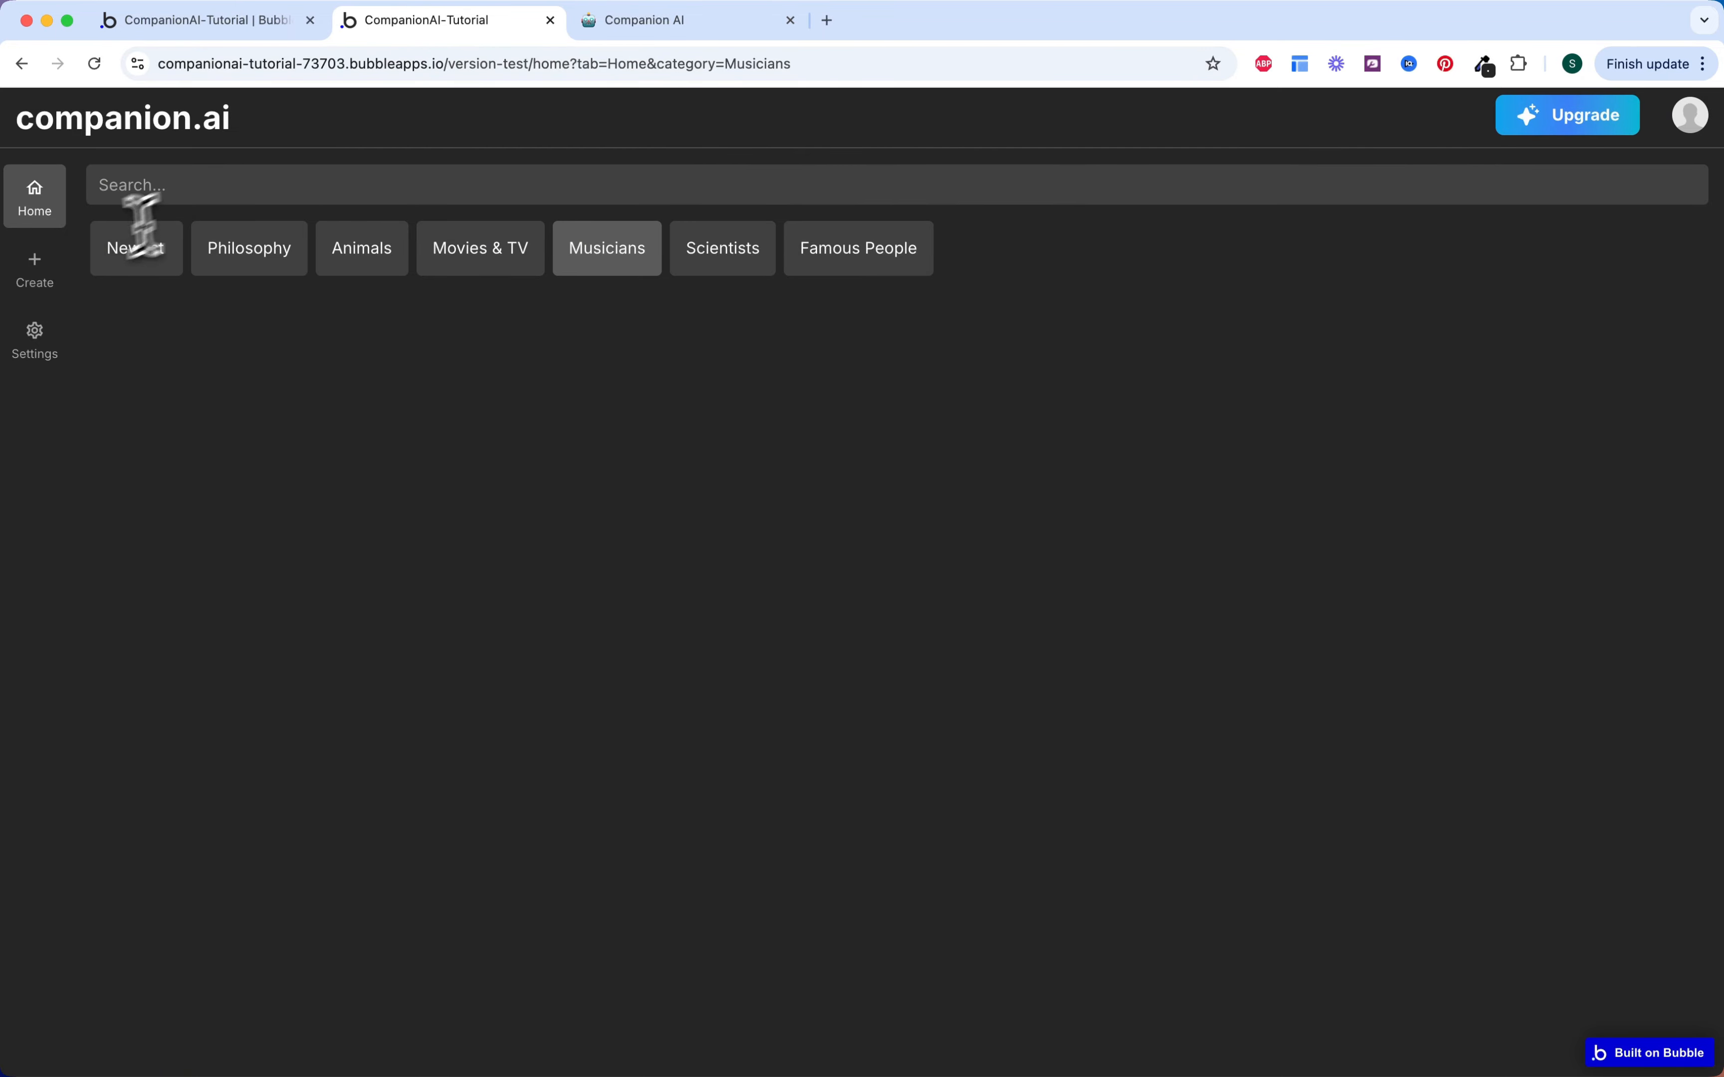
Step: Switch through the Create and Settings tabs, ending back on Home
click(45, 285)
click(39, 319)
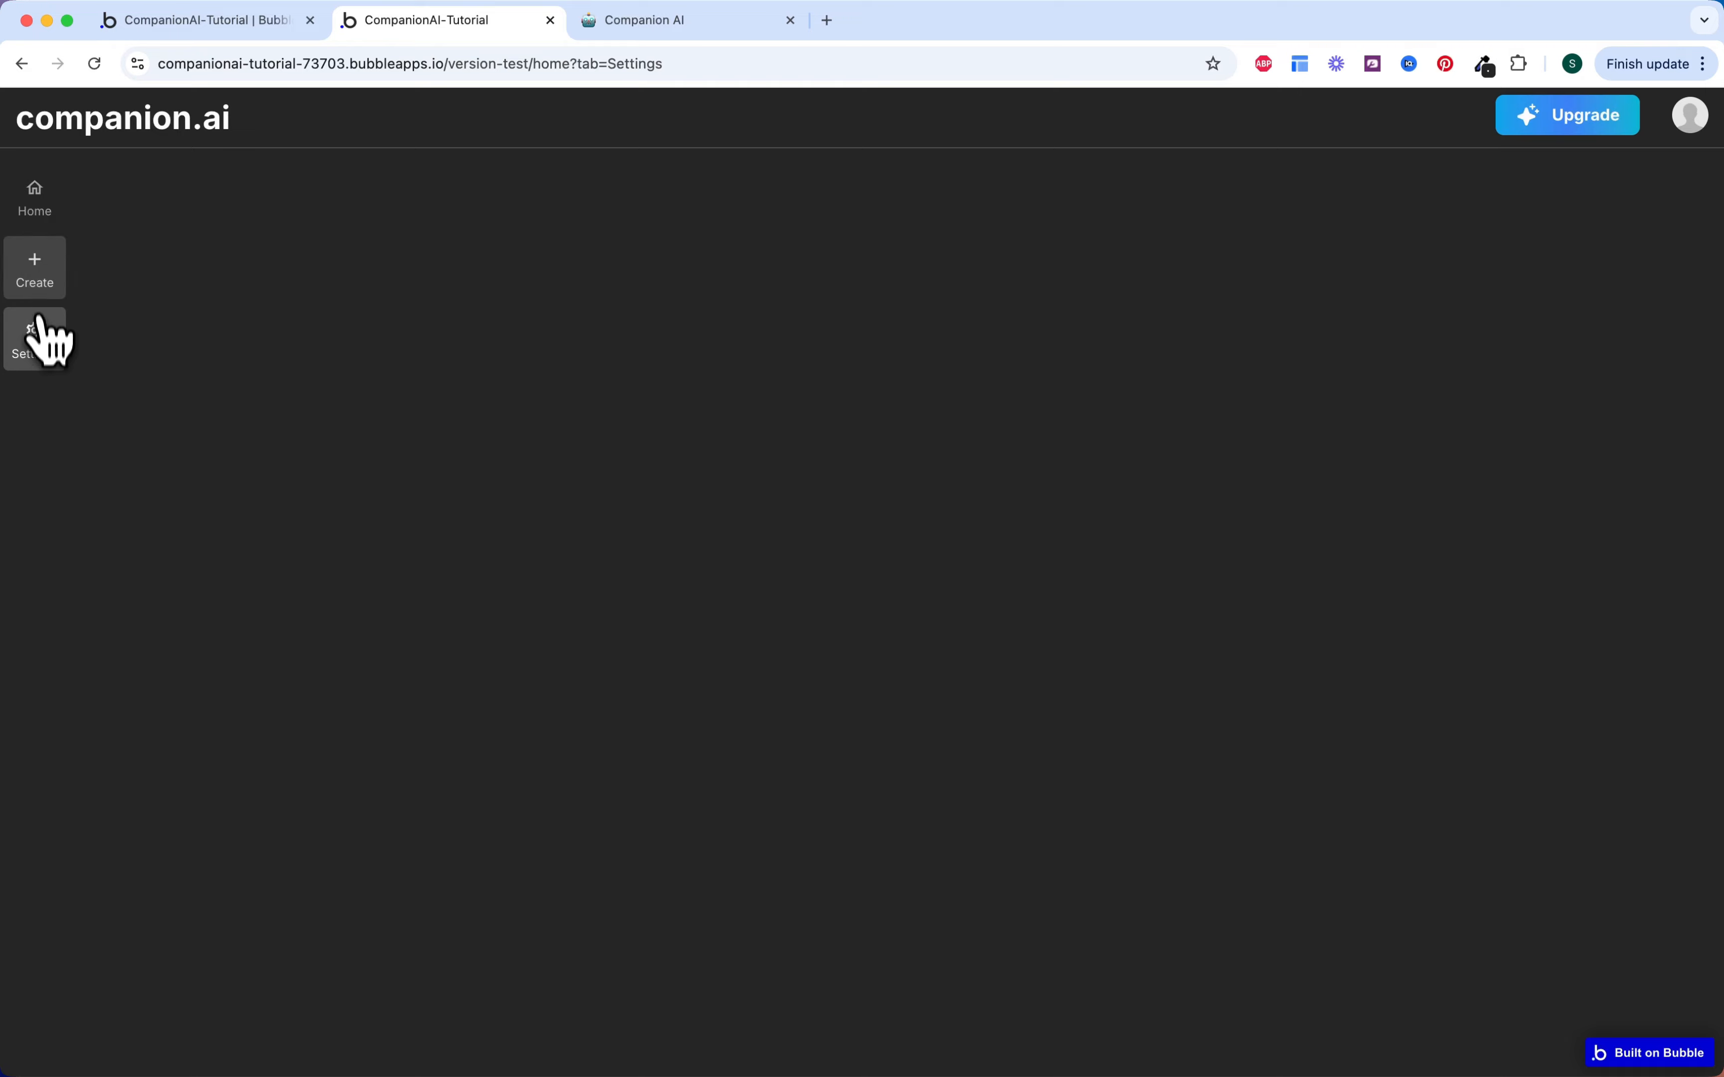
click(37, 281)
click(37, 214)
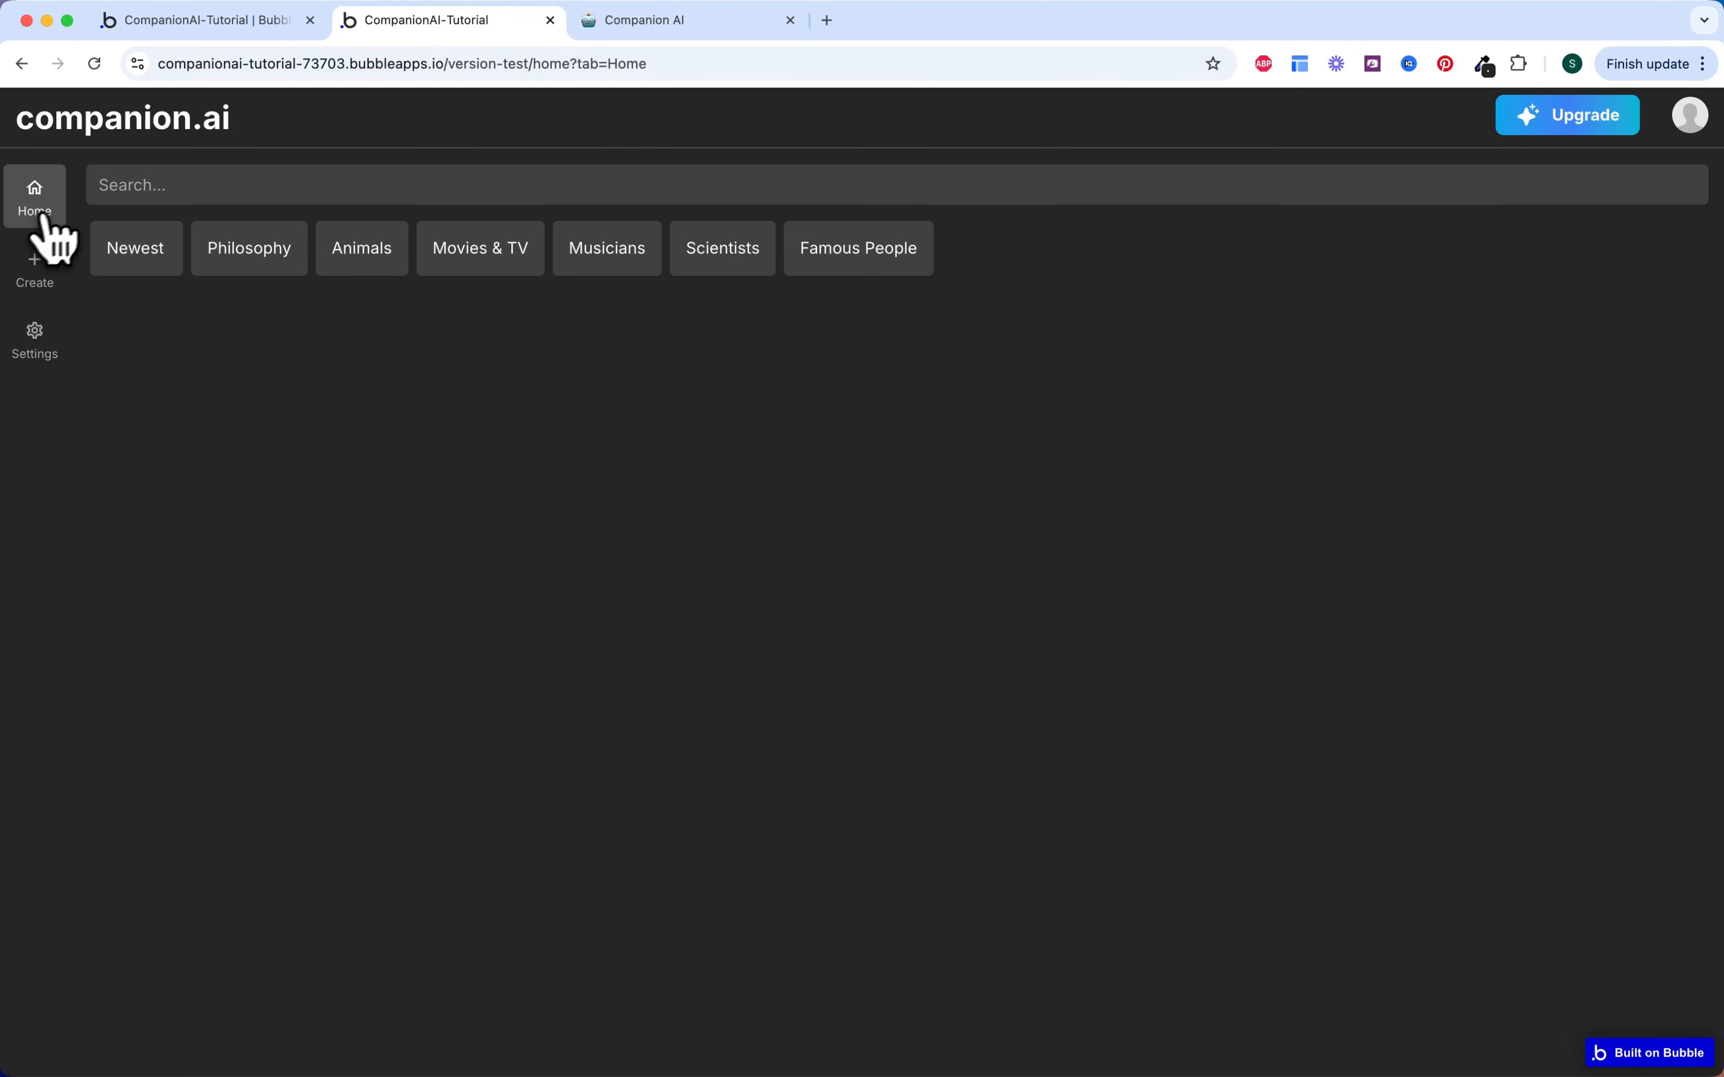
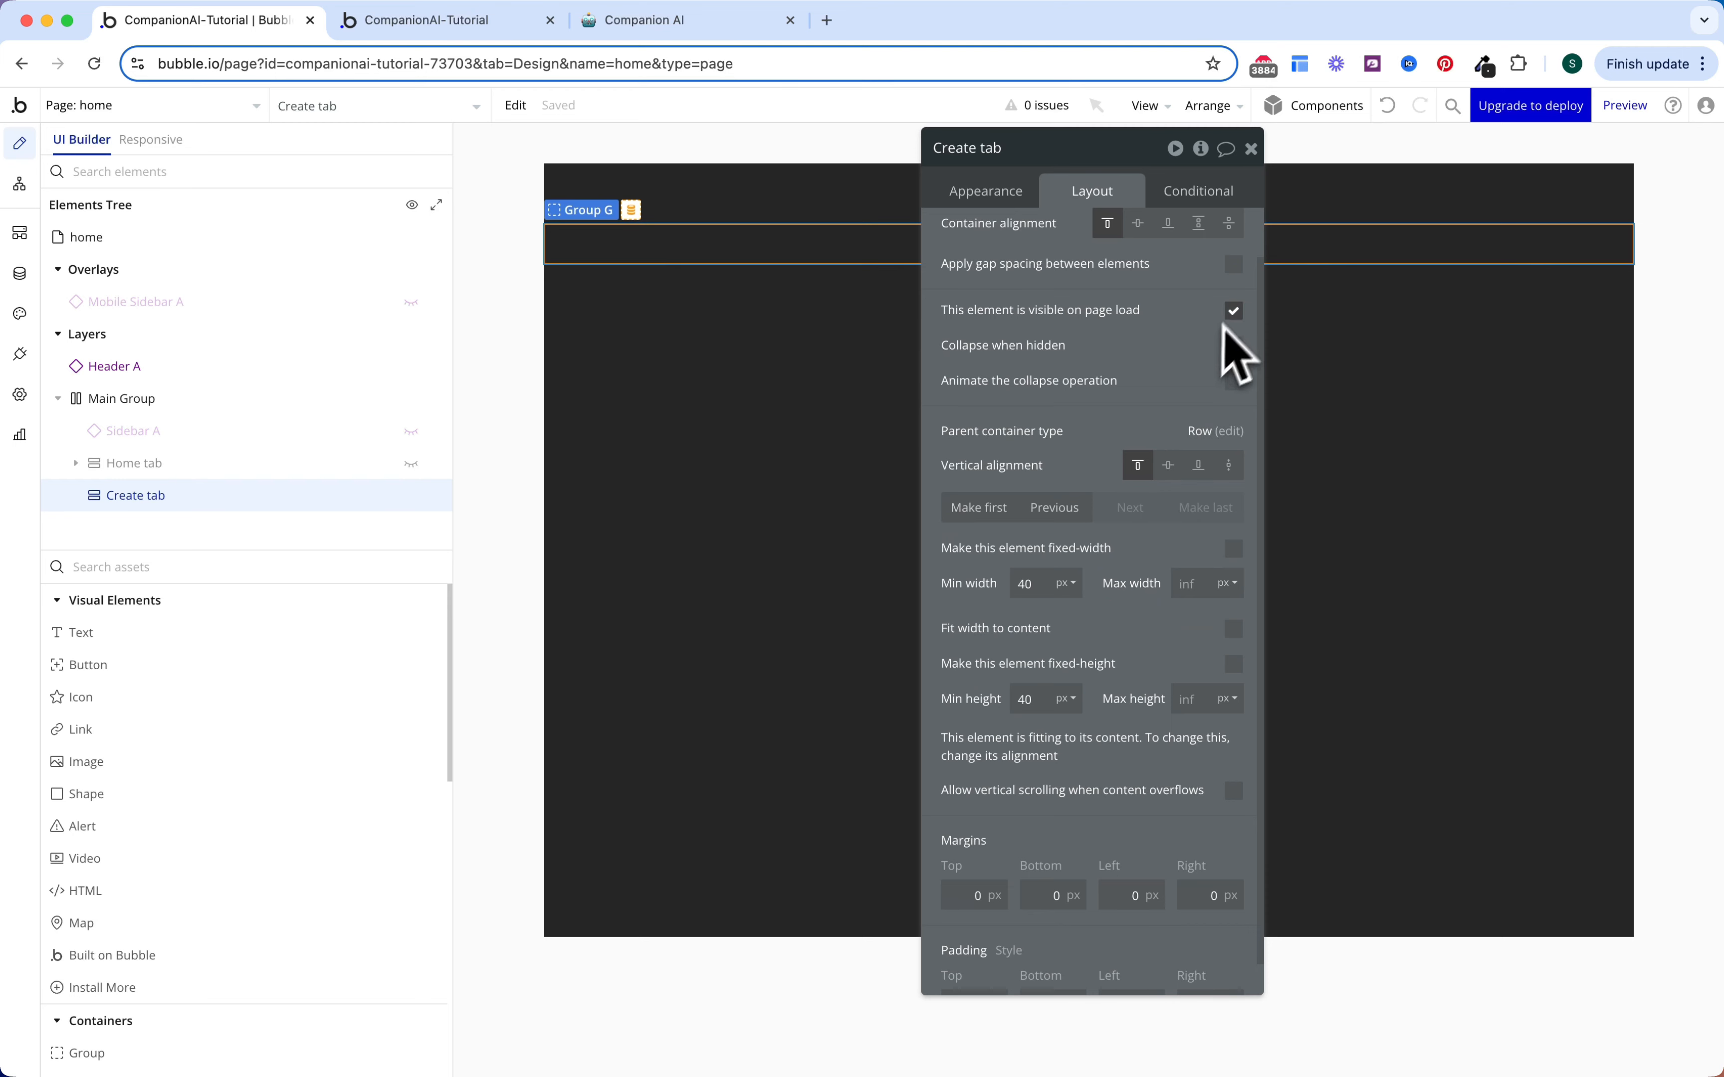
Step: Hide the Create tab on page load and cap its max height at 100%
click(1233, 311)
scroll(1147, 460, down, 2)
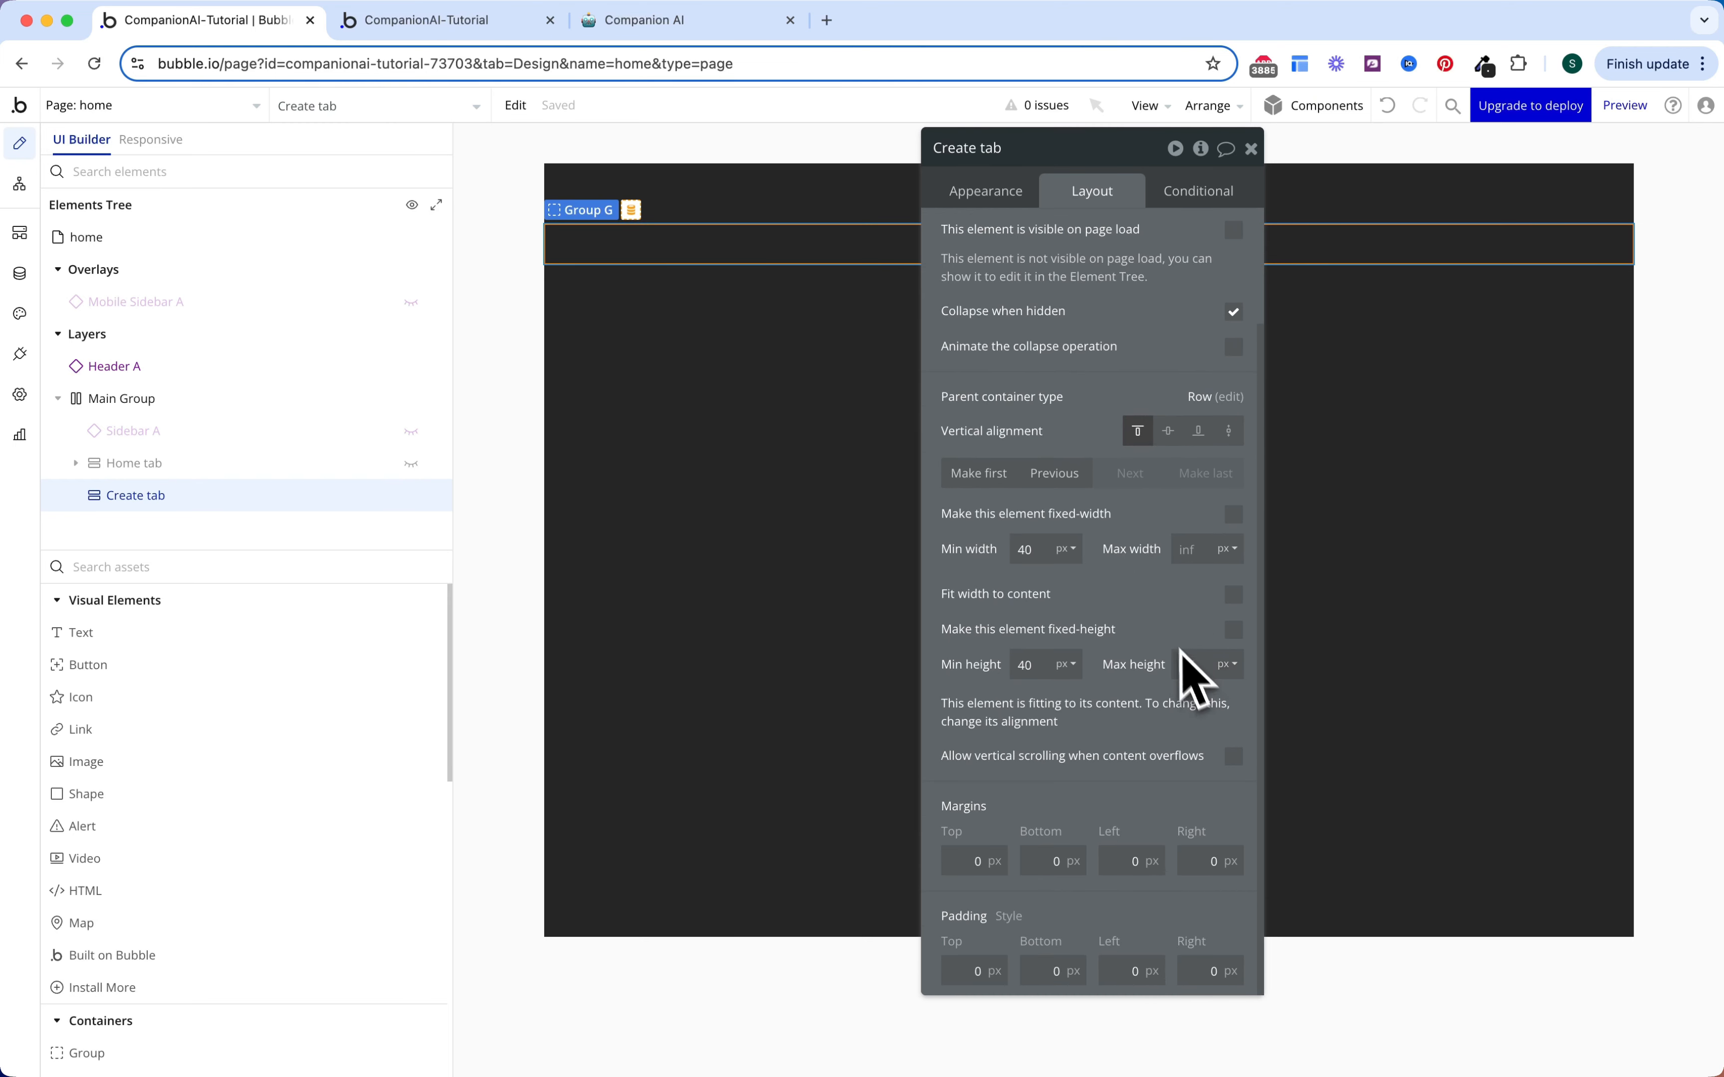
click(1186, 664)
text(100)
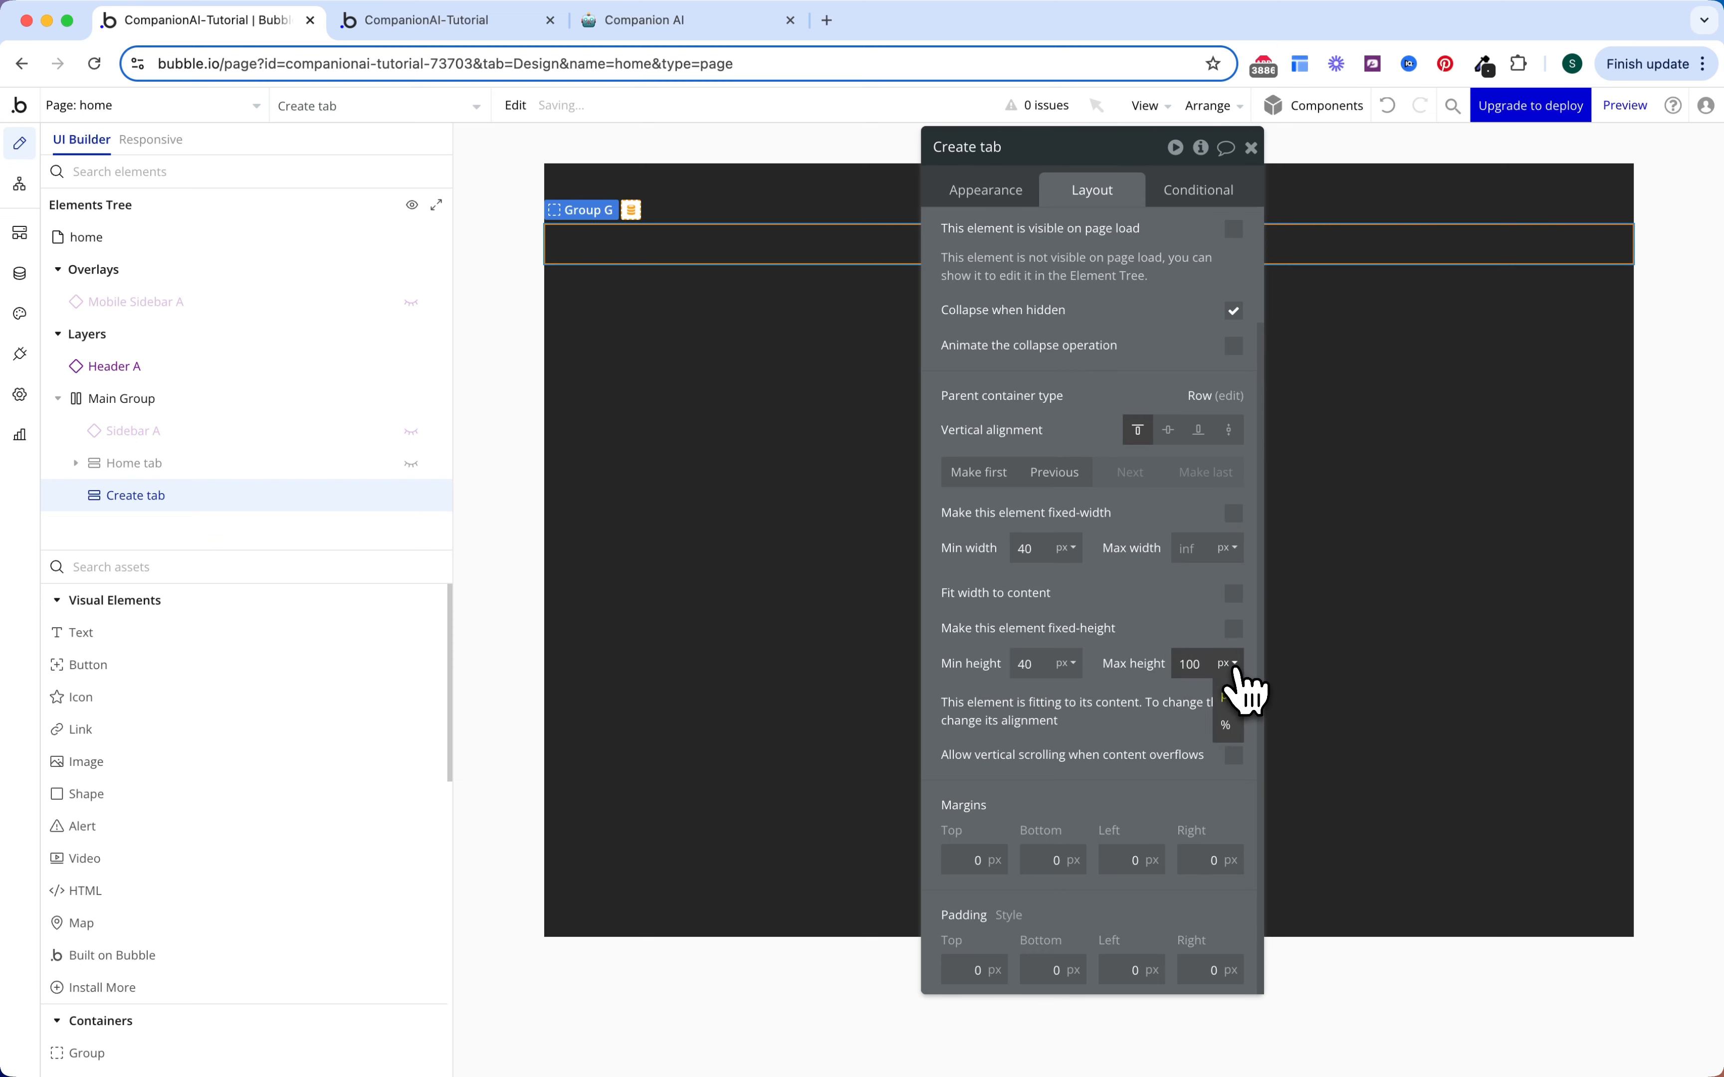
click(1227, 721)
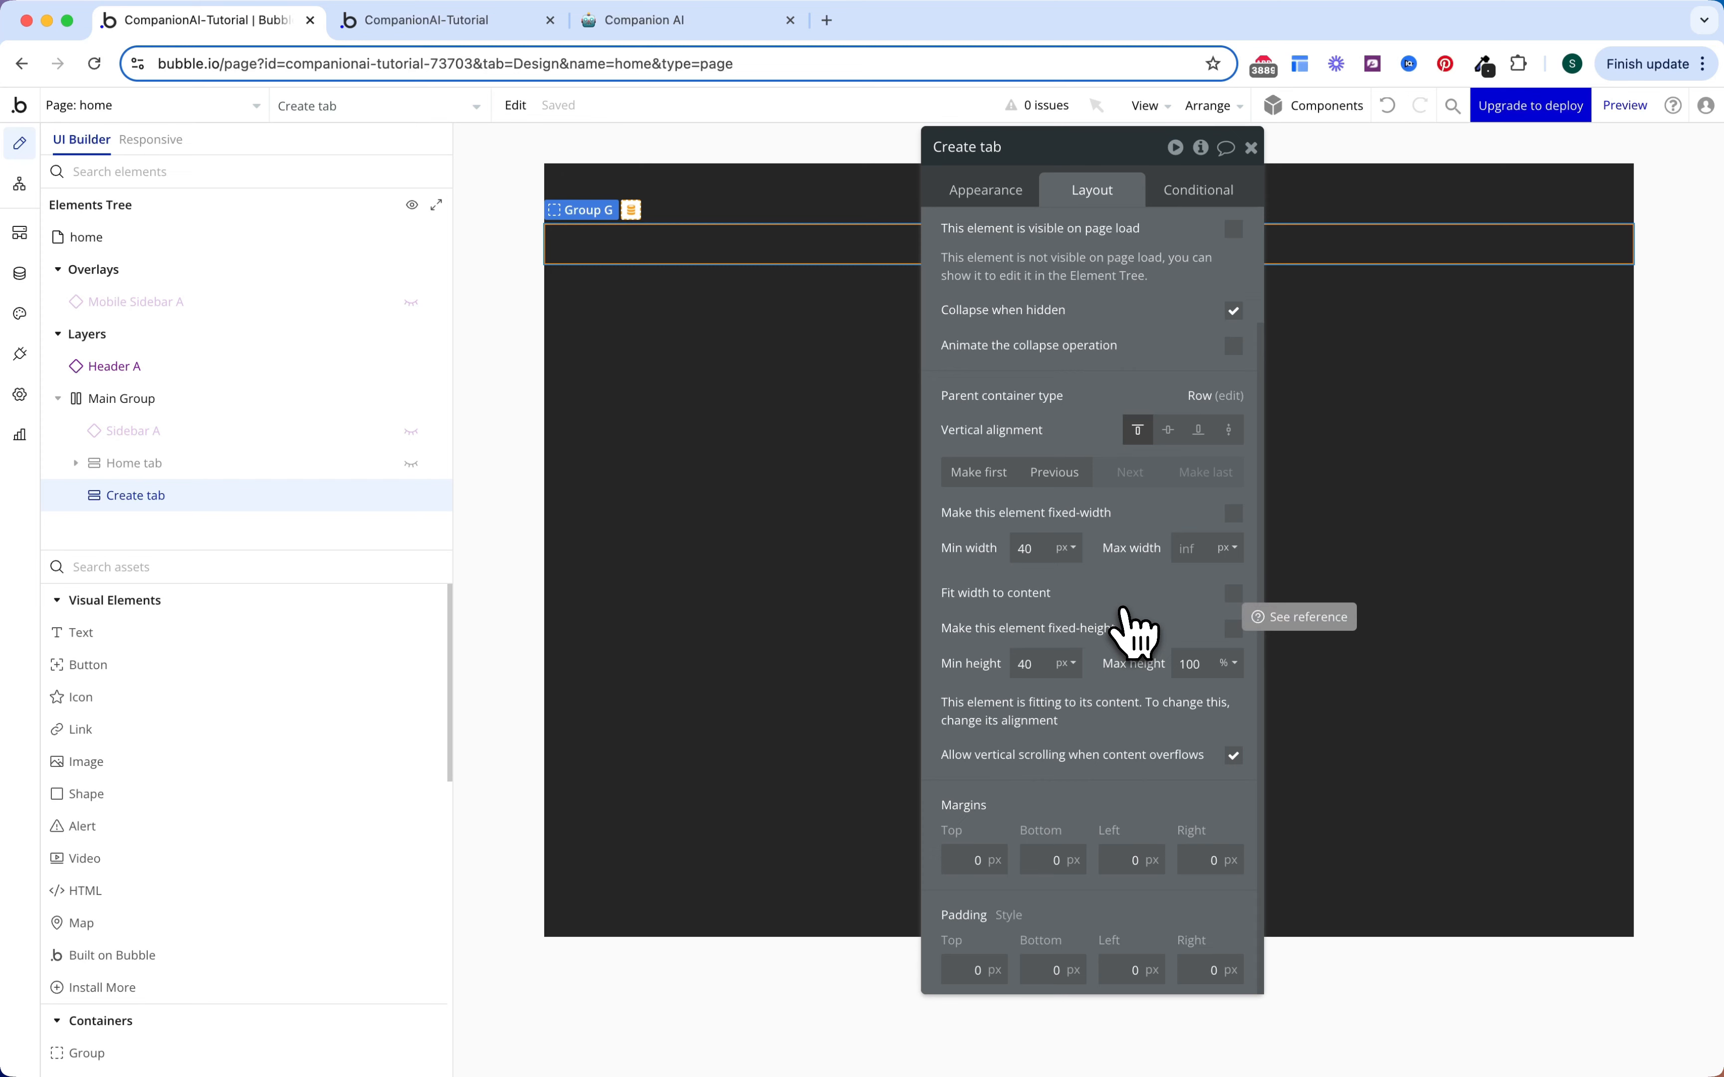
Step: Start a Create tab condition that reads the 'tab' parameter from the page URL
click(1199, 190)
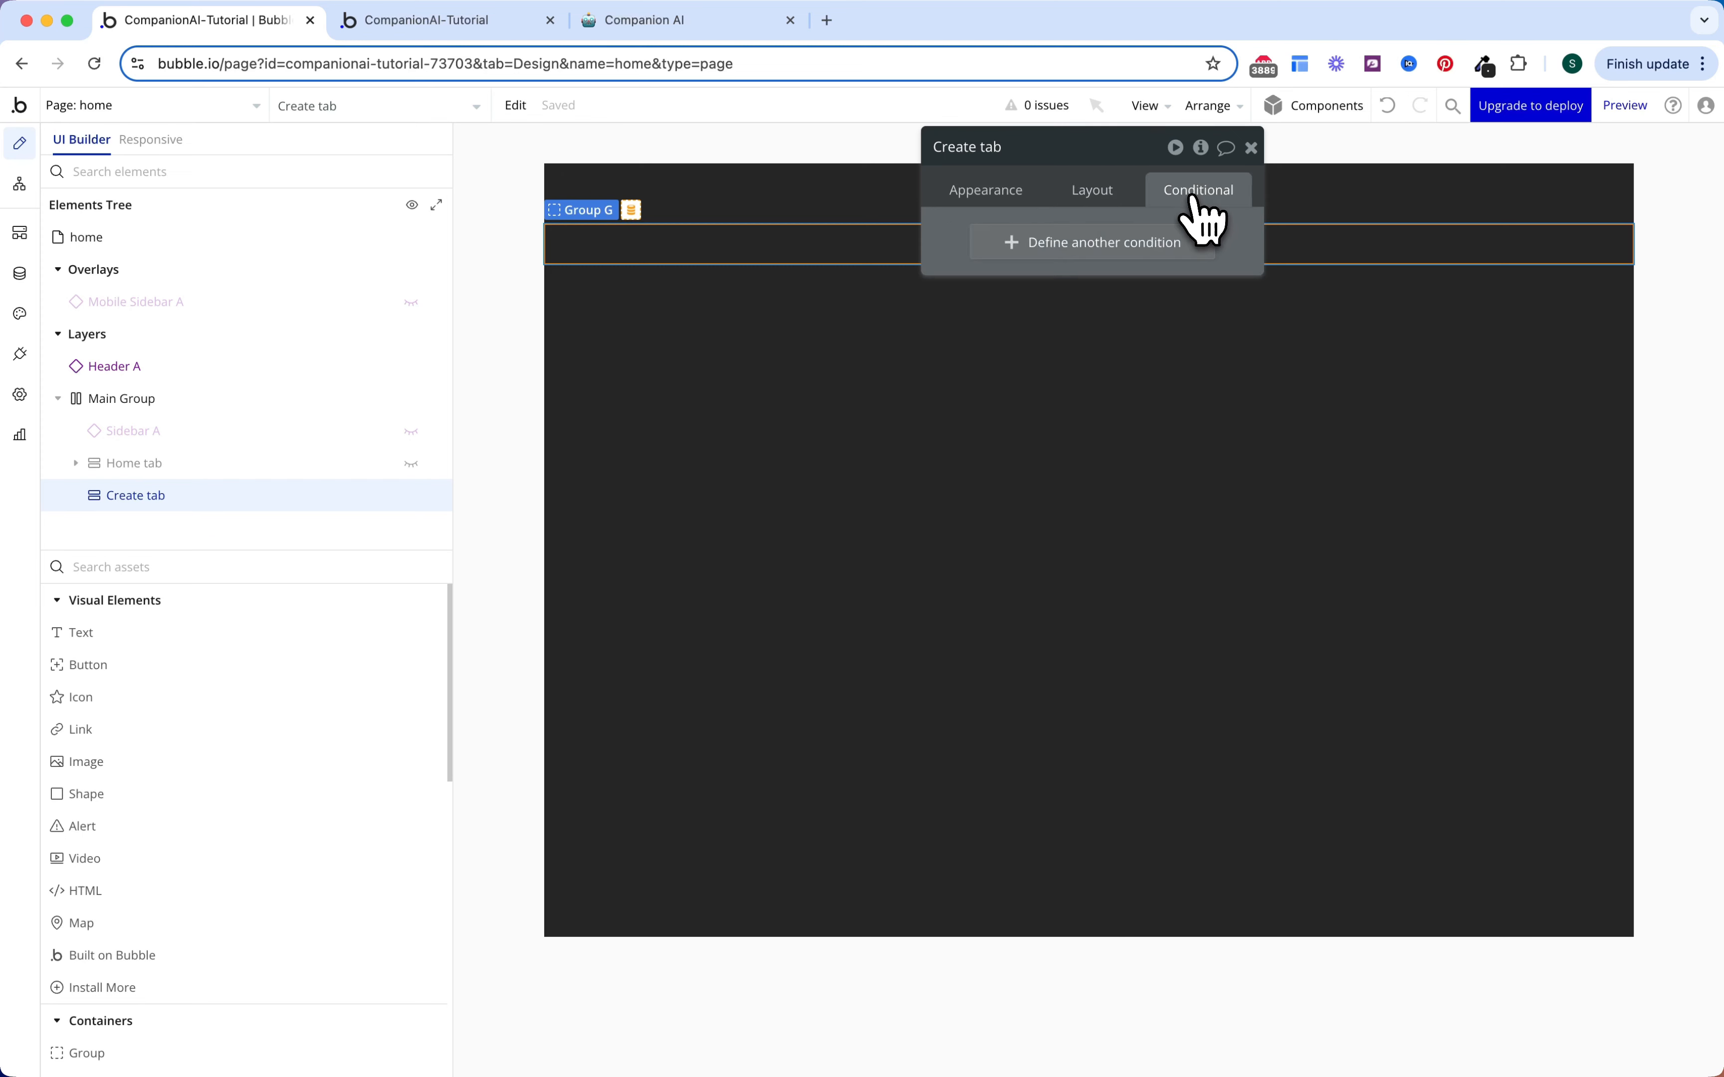
click(1100, 241)
click(1019, 248)
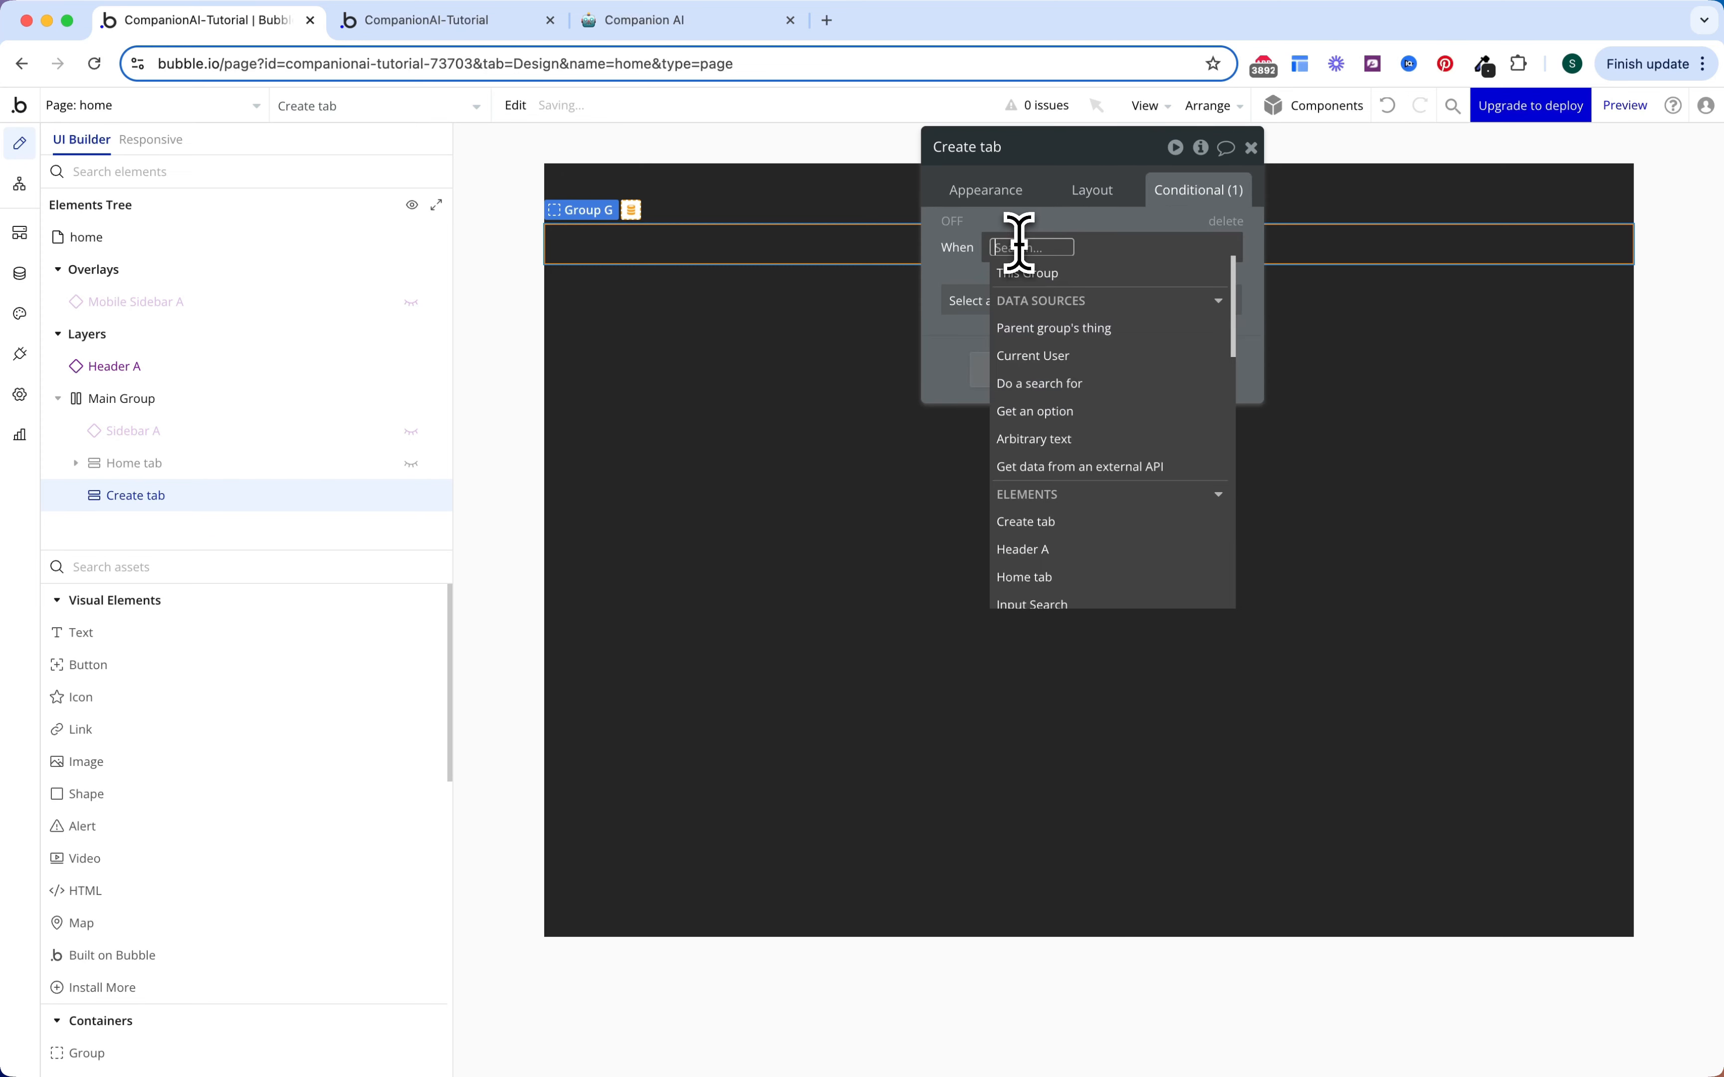
text(get)
click(1062, 383)
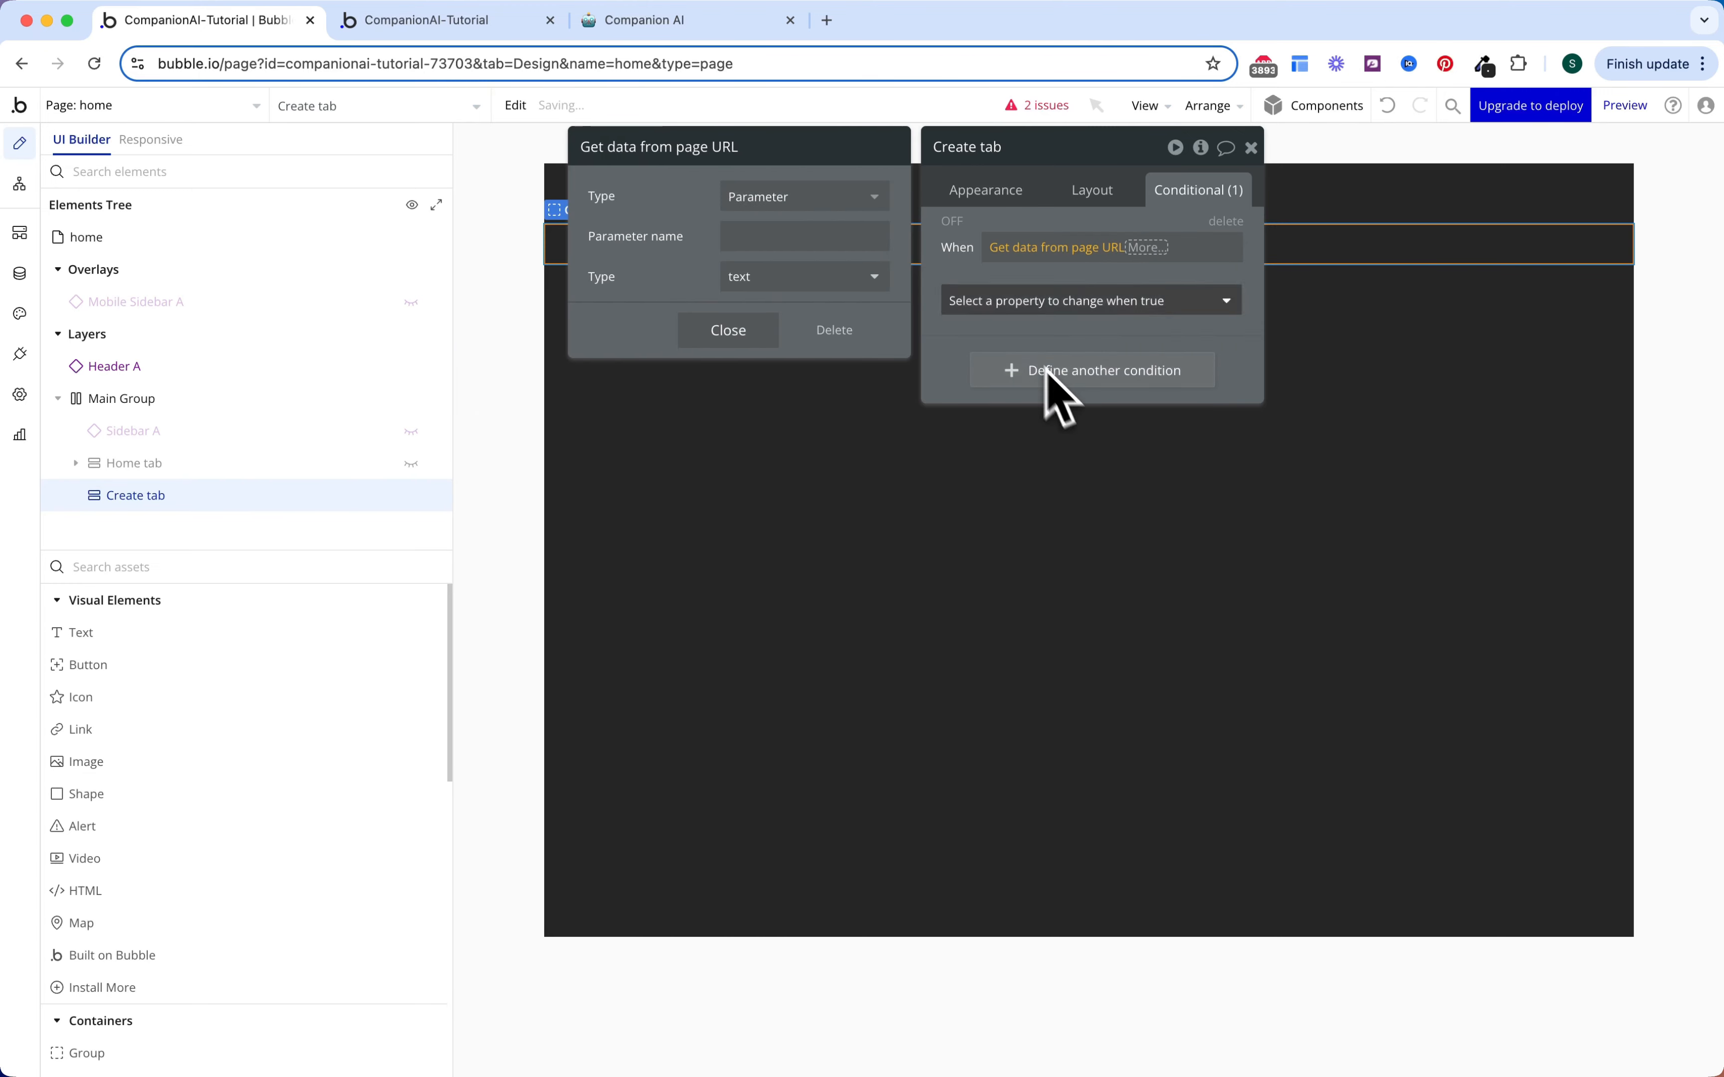
click(823, 234)
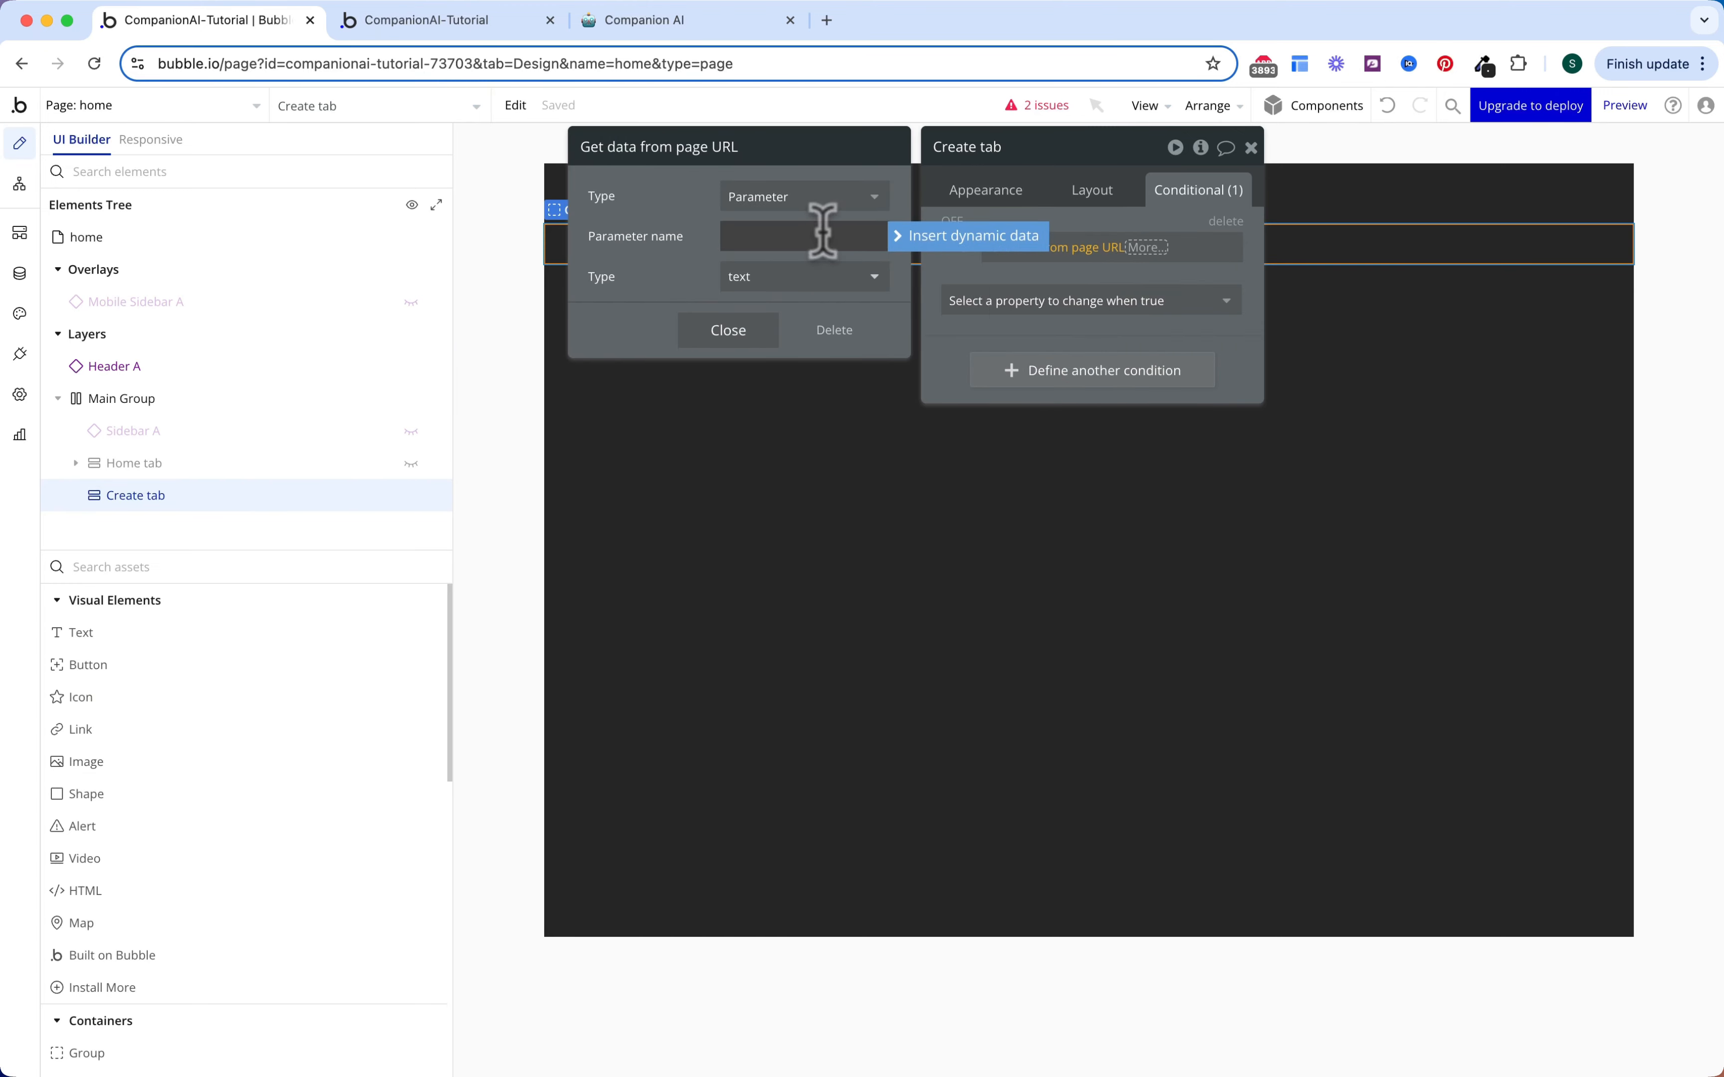
text(tab)
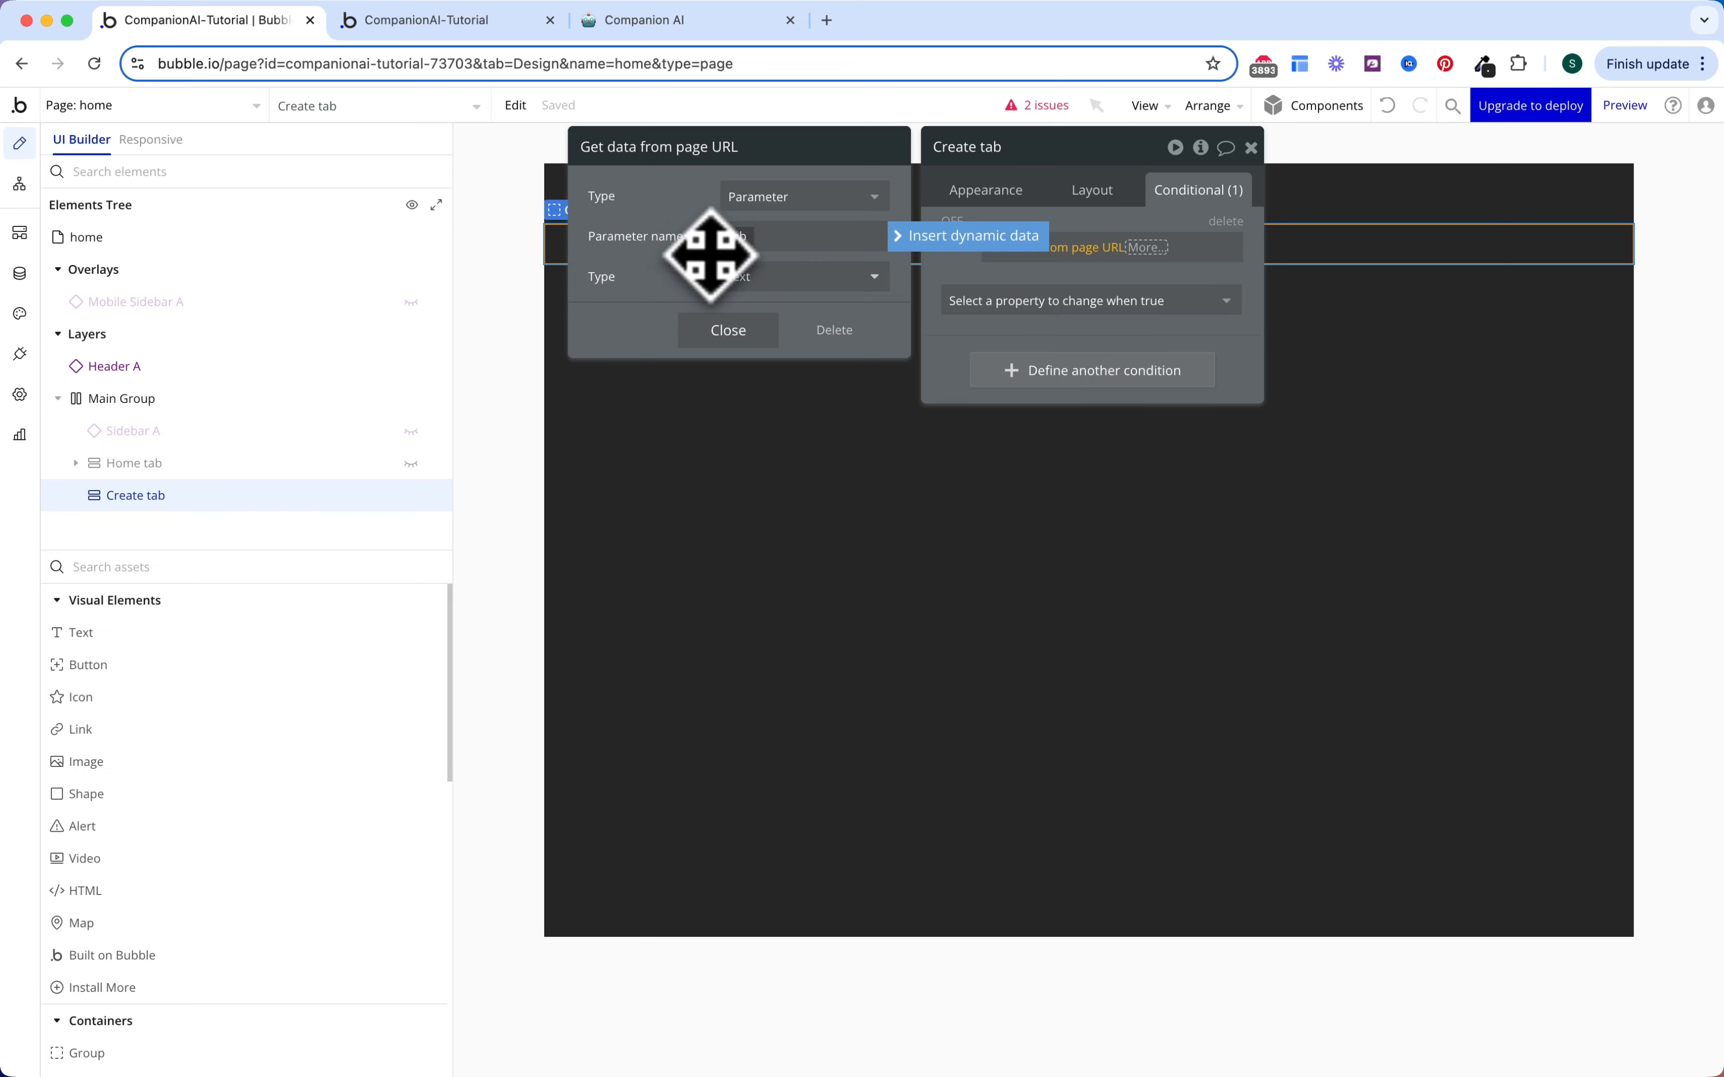
click(713, 261)
Step: Complete the condition as 'is Create's Display' and make the element visible when true
click(1140, 247)
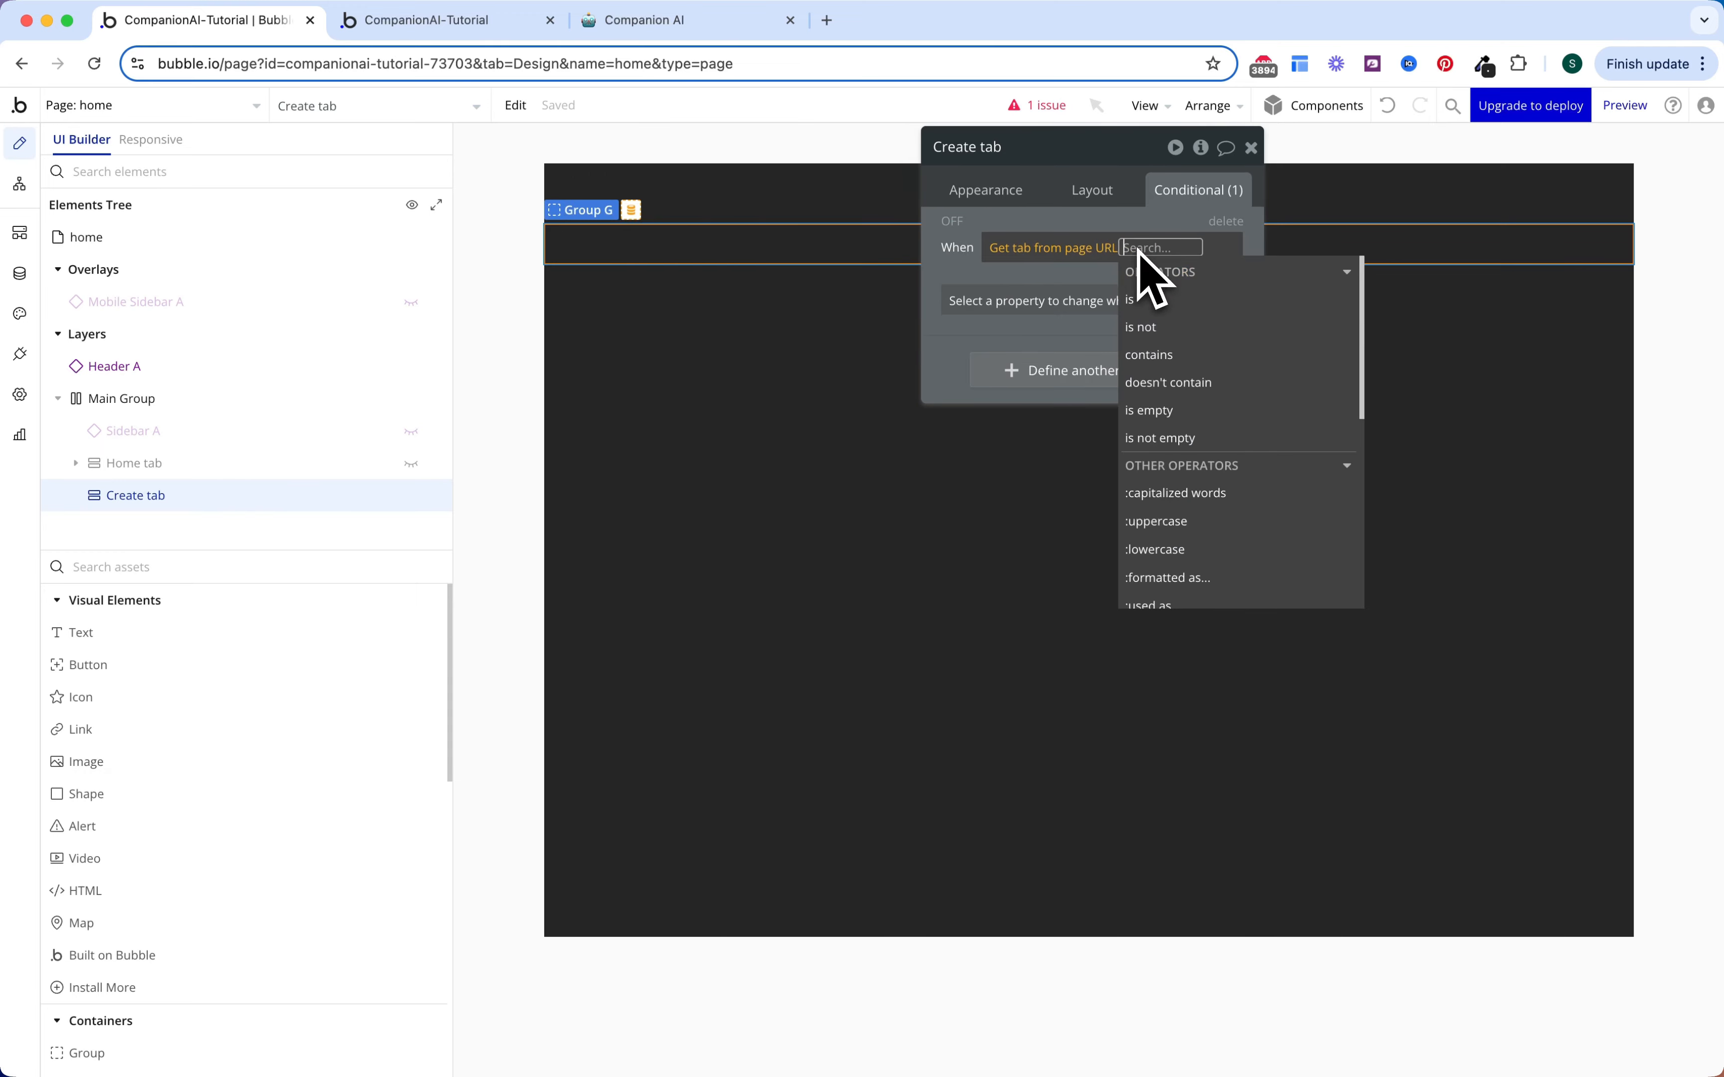
click(1144, 273)
click(1175, 411)
click(819, 196)
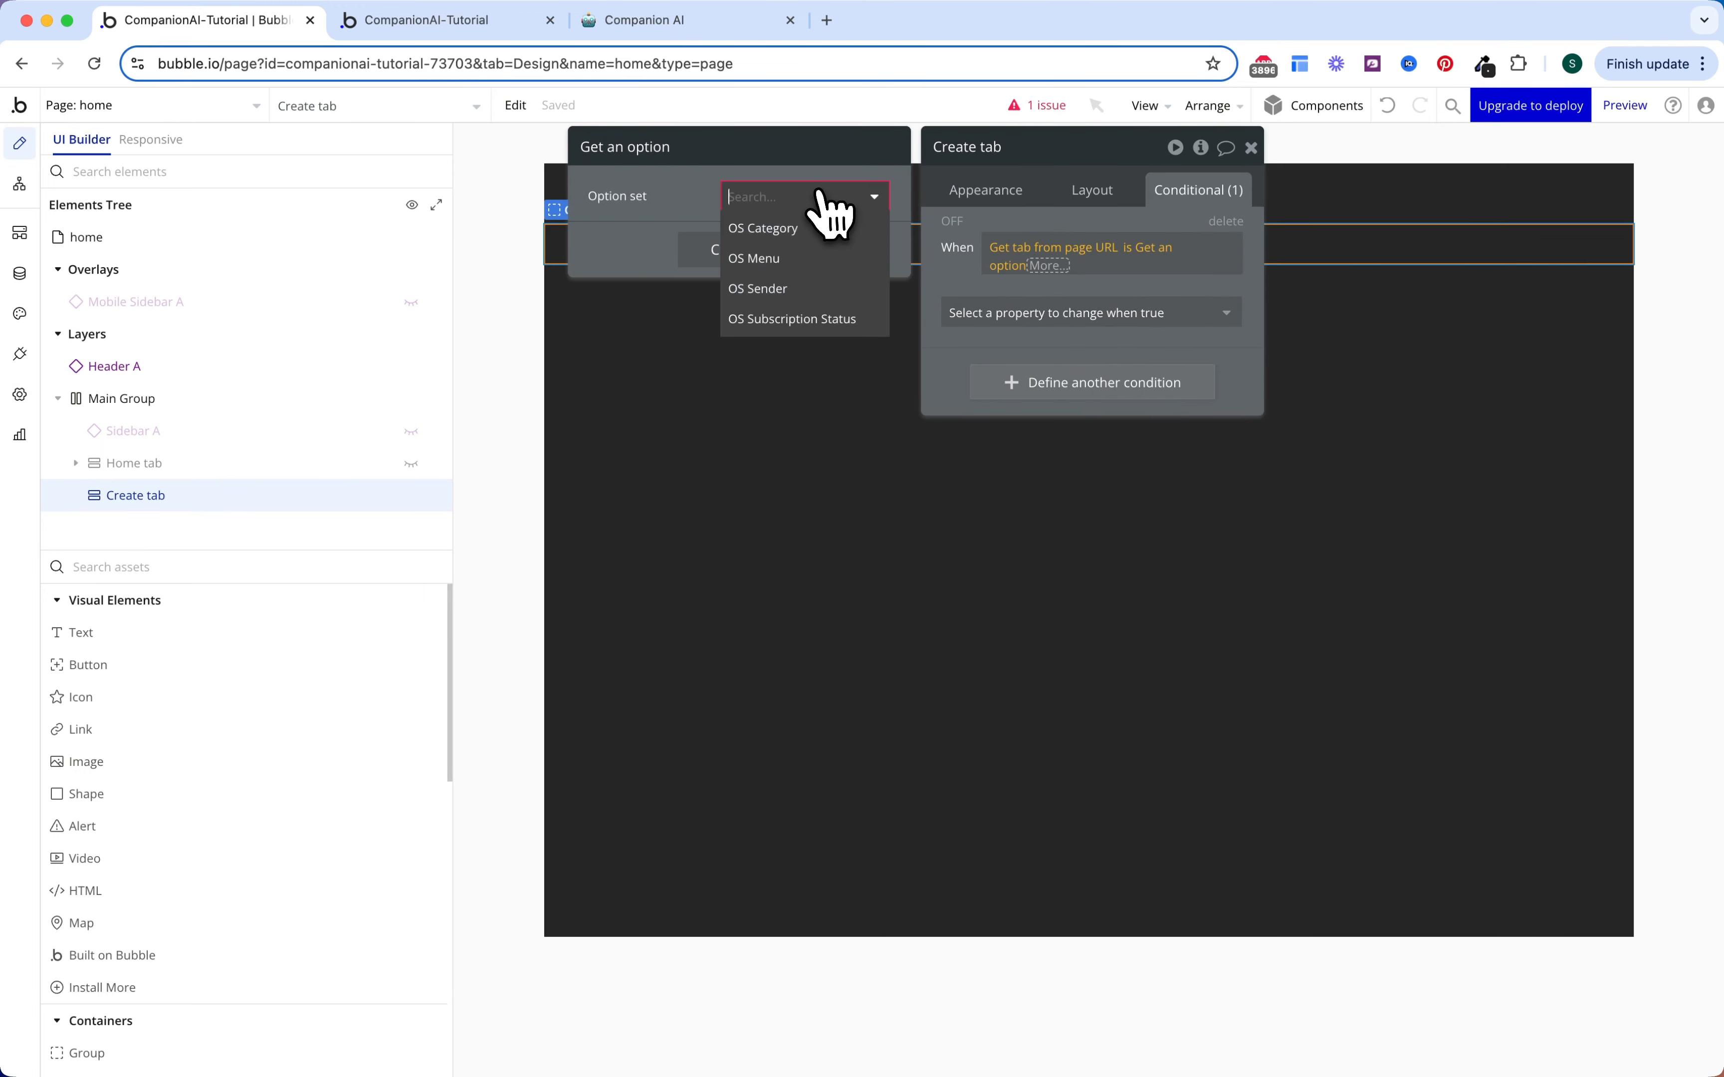
click(790, 262)
click(780, 249)
click(783, 324)
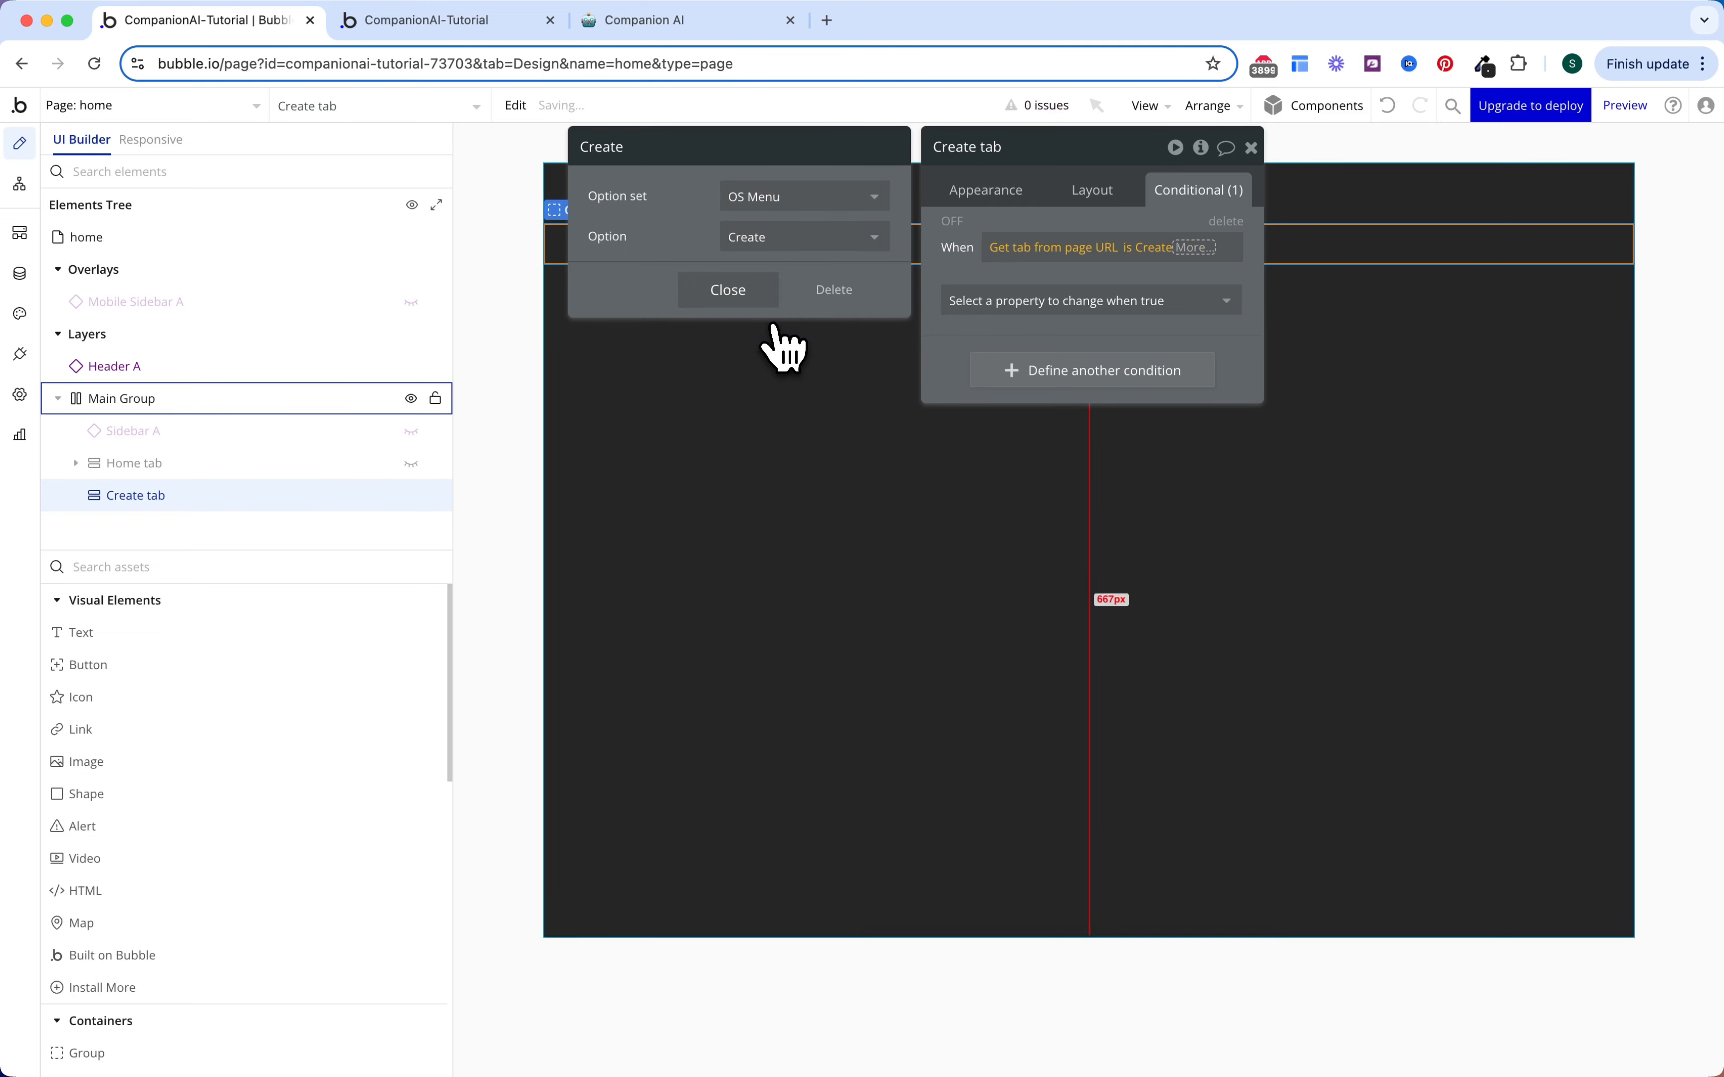
click(1197, 247)
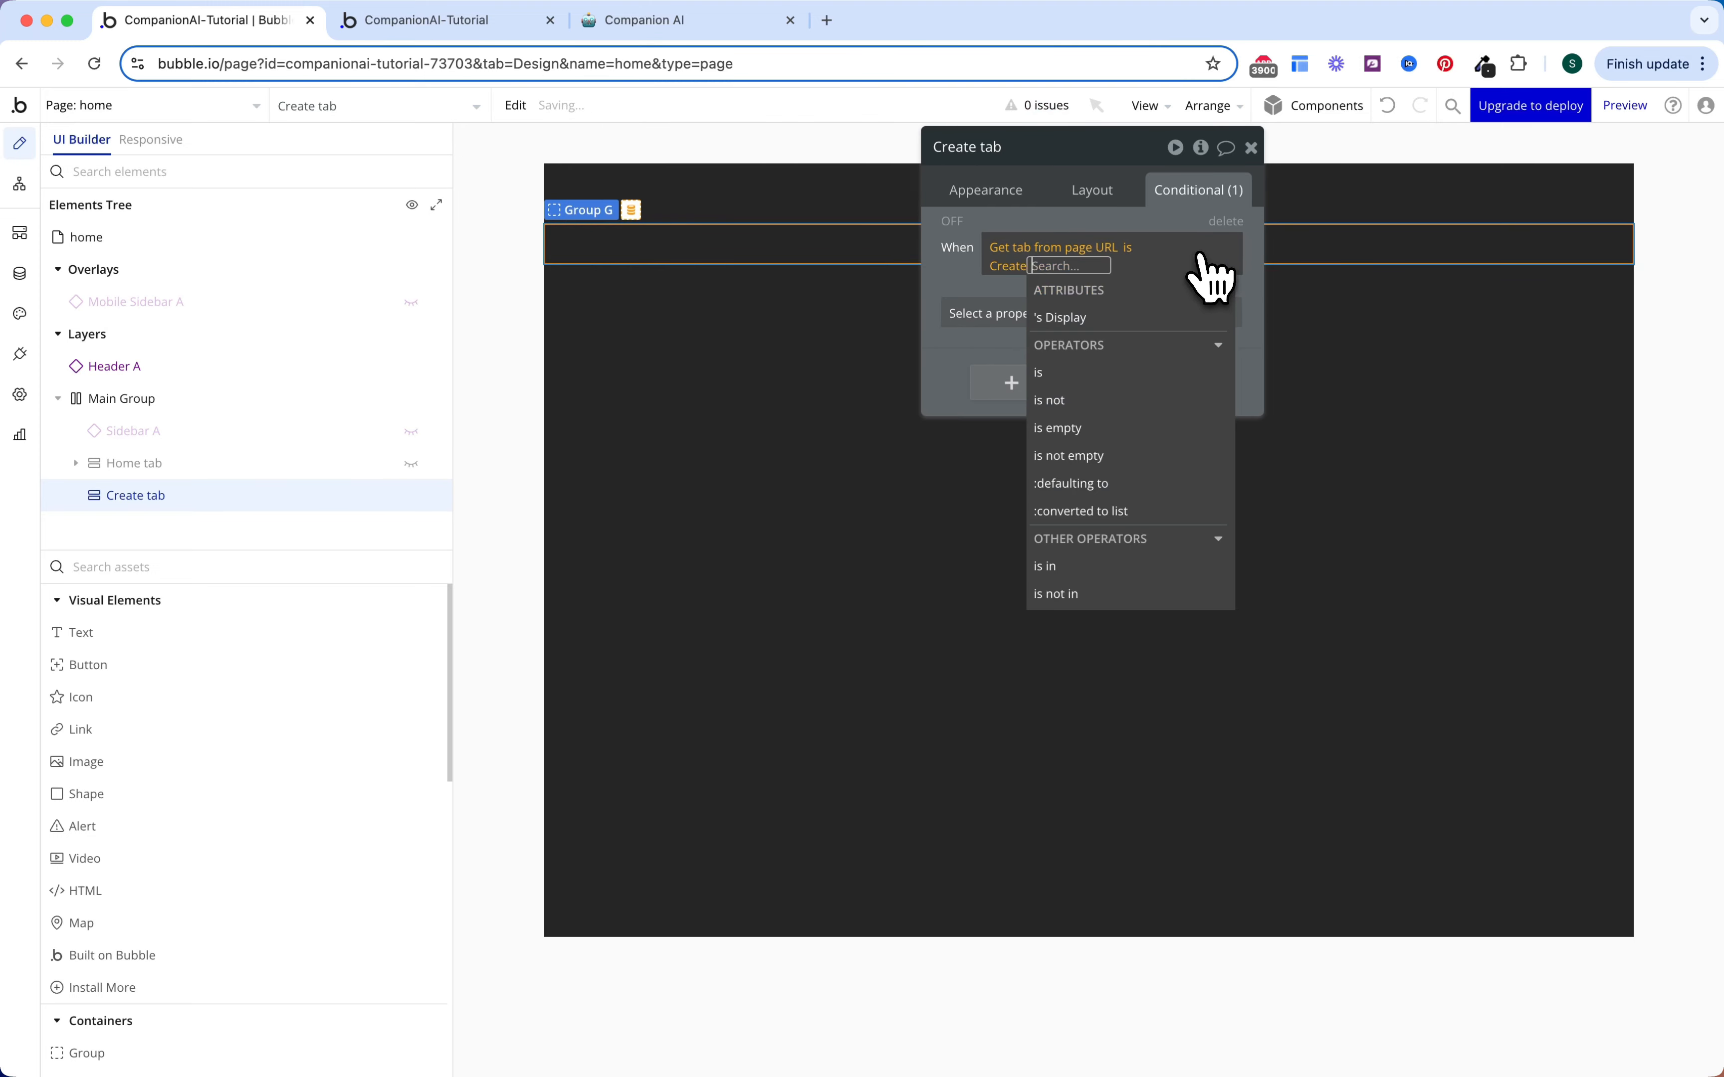
click(1161, 321)
click(960, 301)
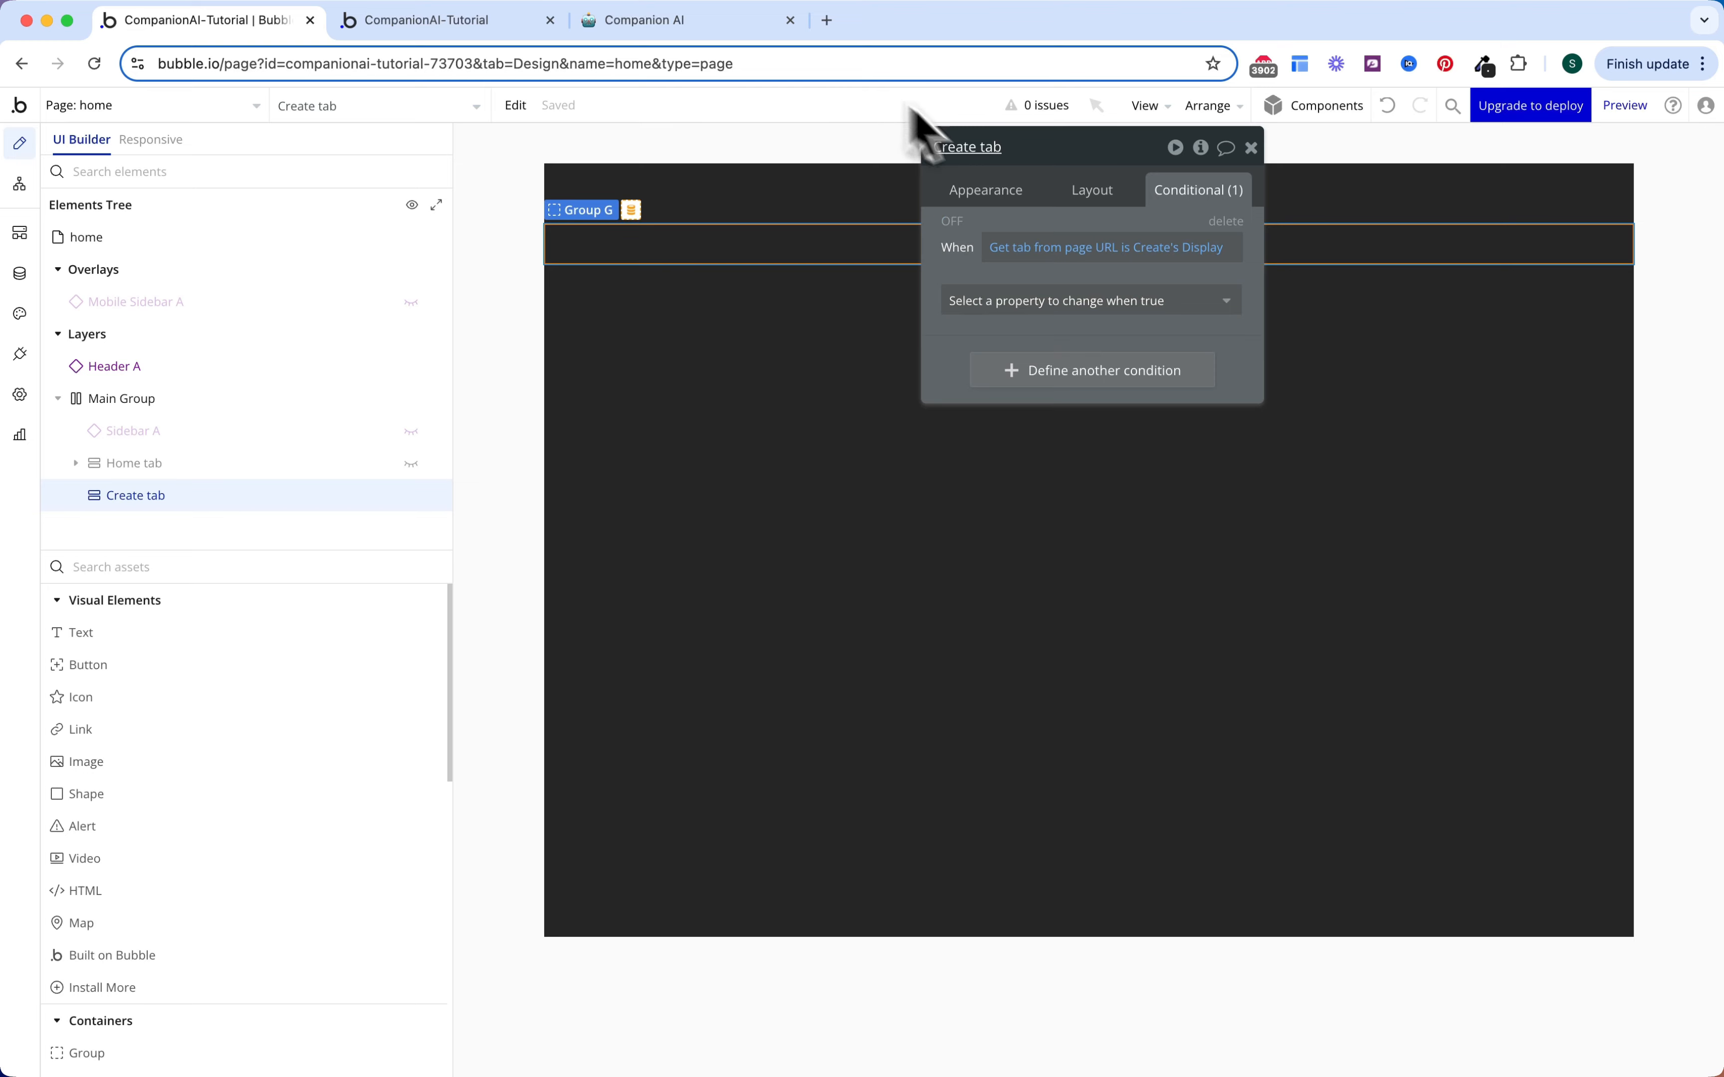
click(1122, 300)
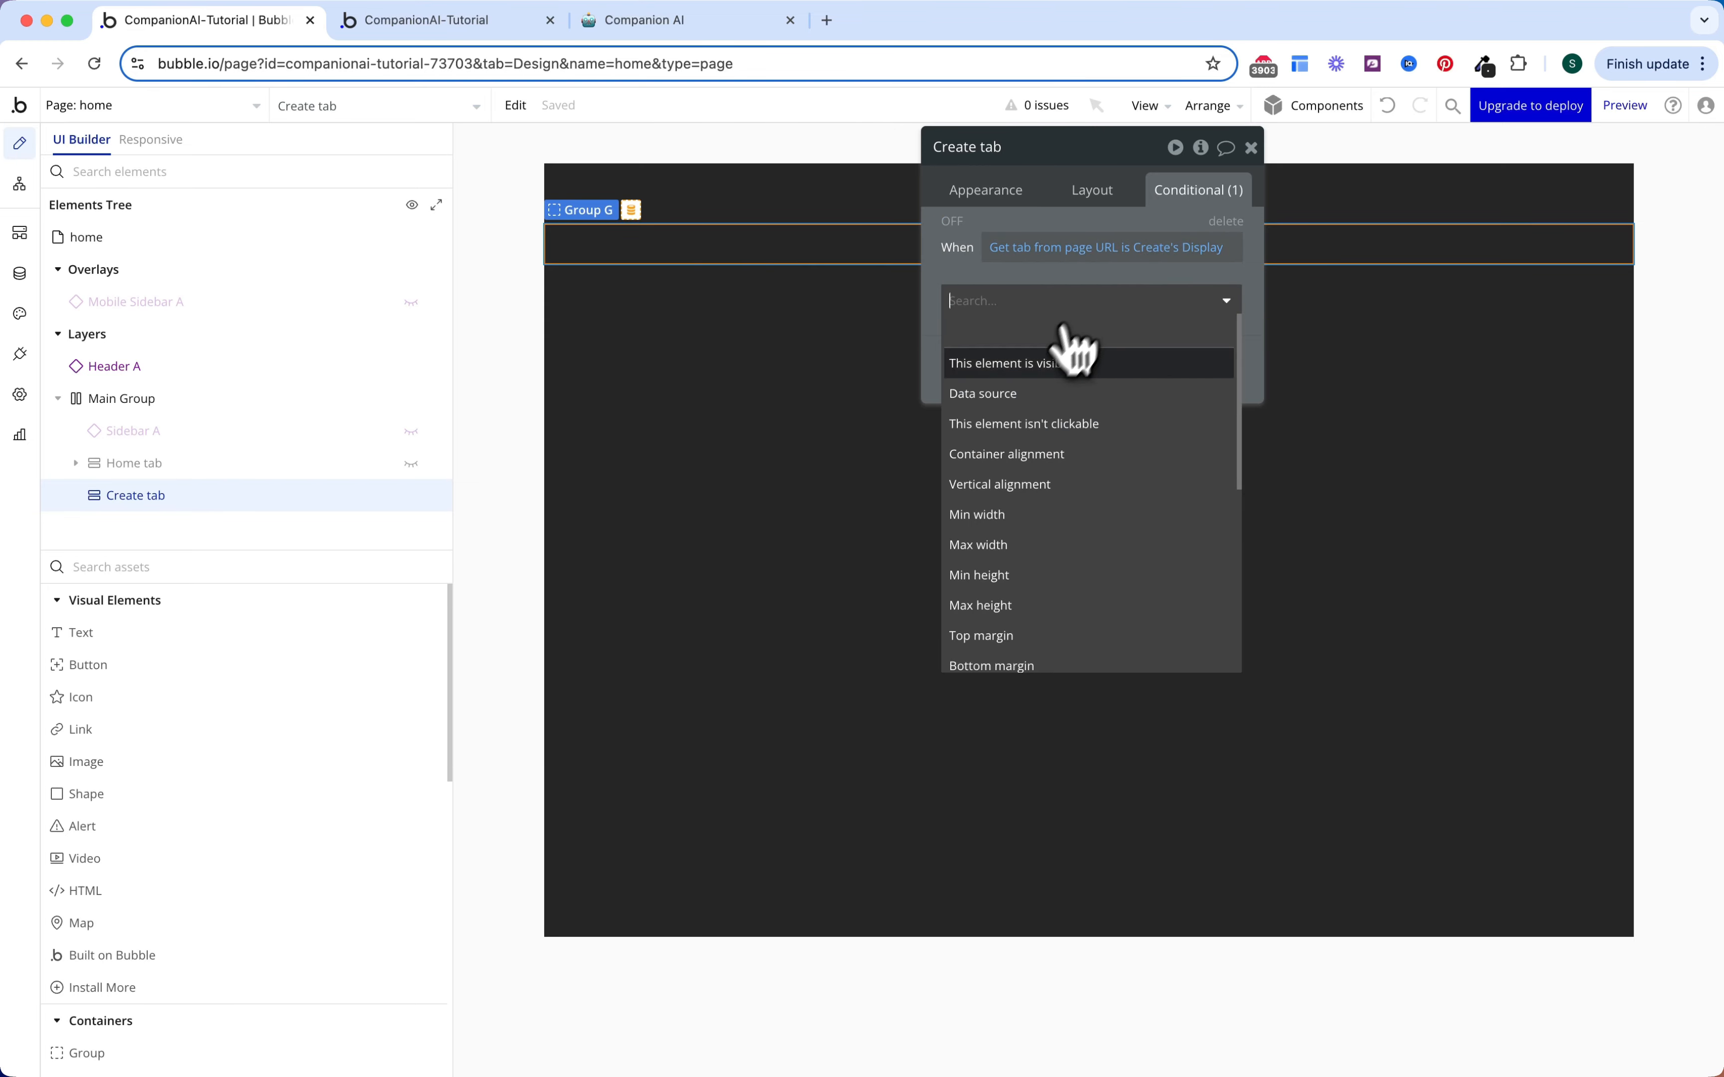
click(1072, 362)
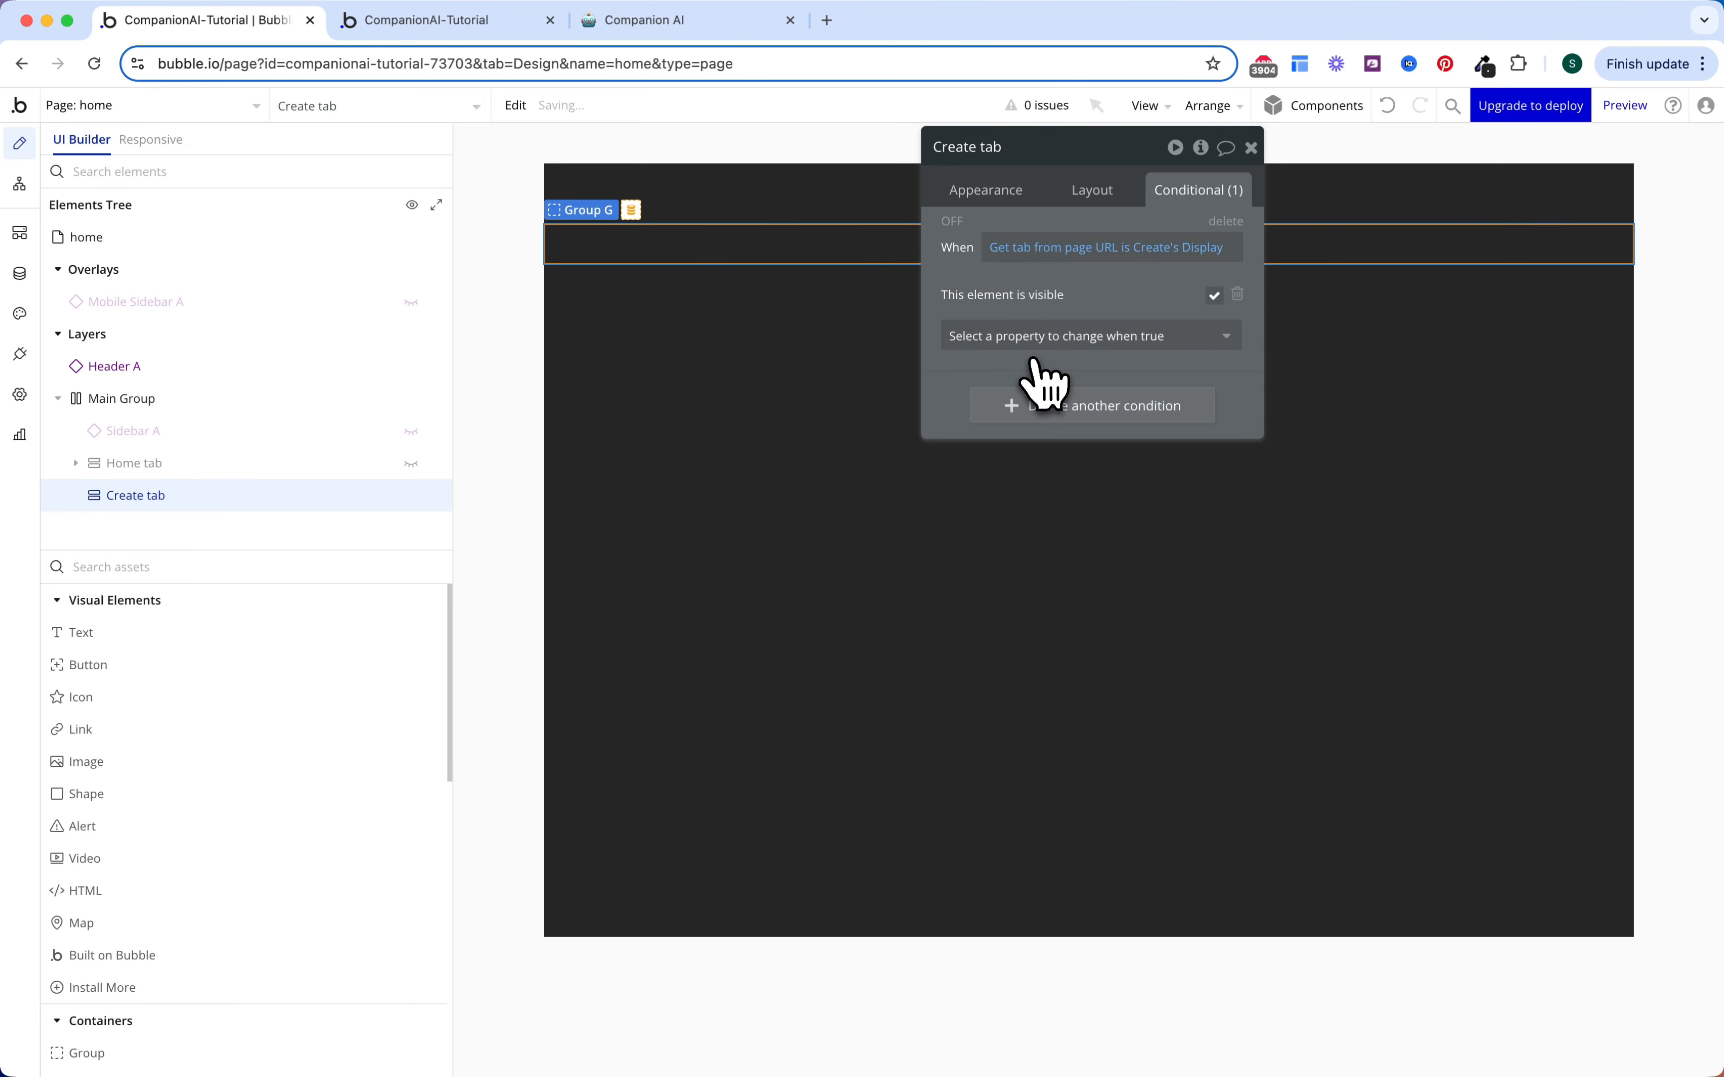
Step: Add a second condition: Get companion (type Companion) from page URL is not empty
click(1062, 410)
click(1033, 401)
text(get)
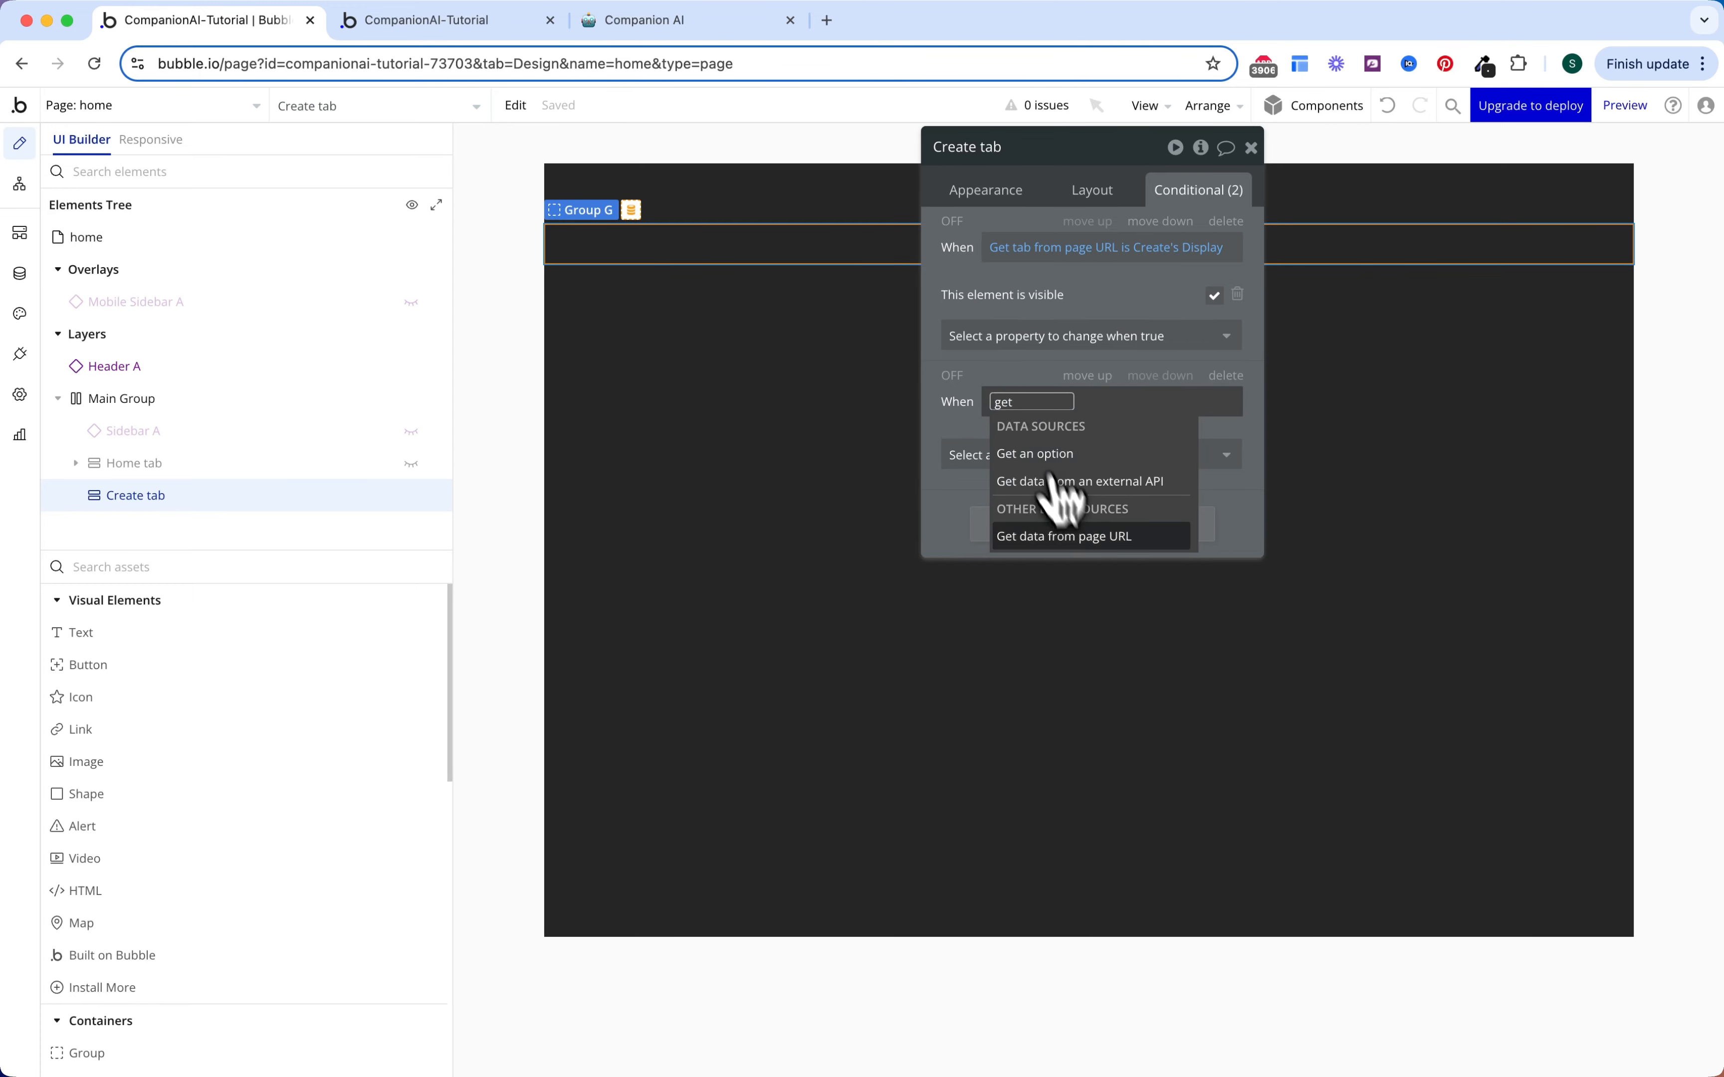
click(1069, 536)
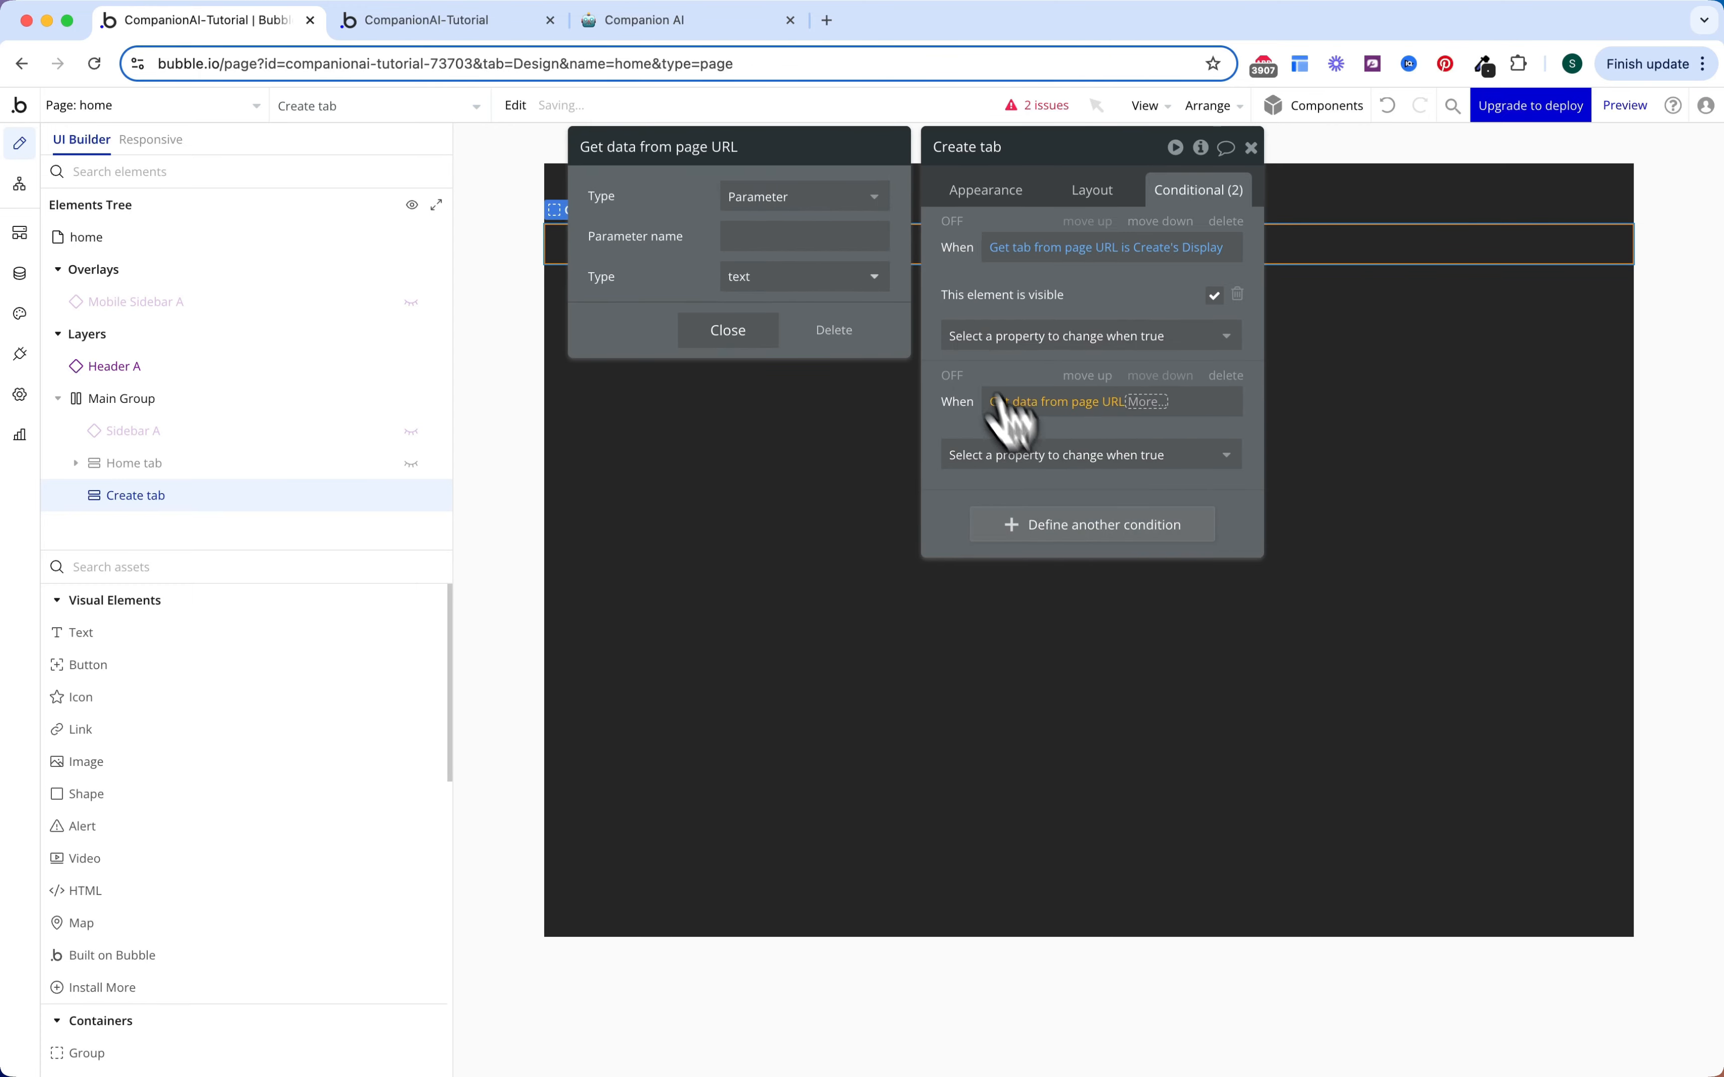
click(821, 242)
text(companio)
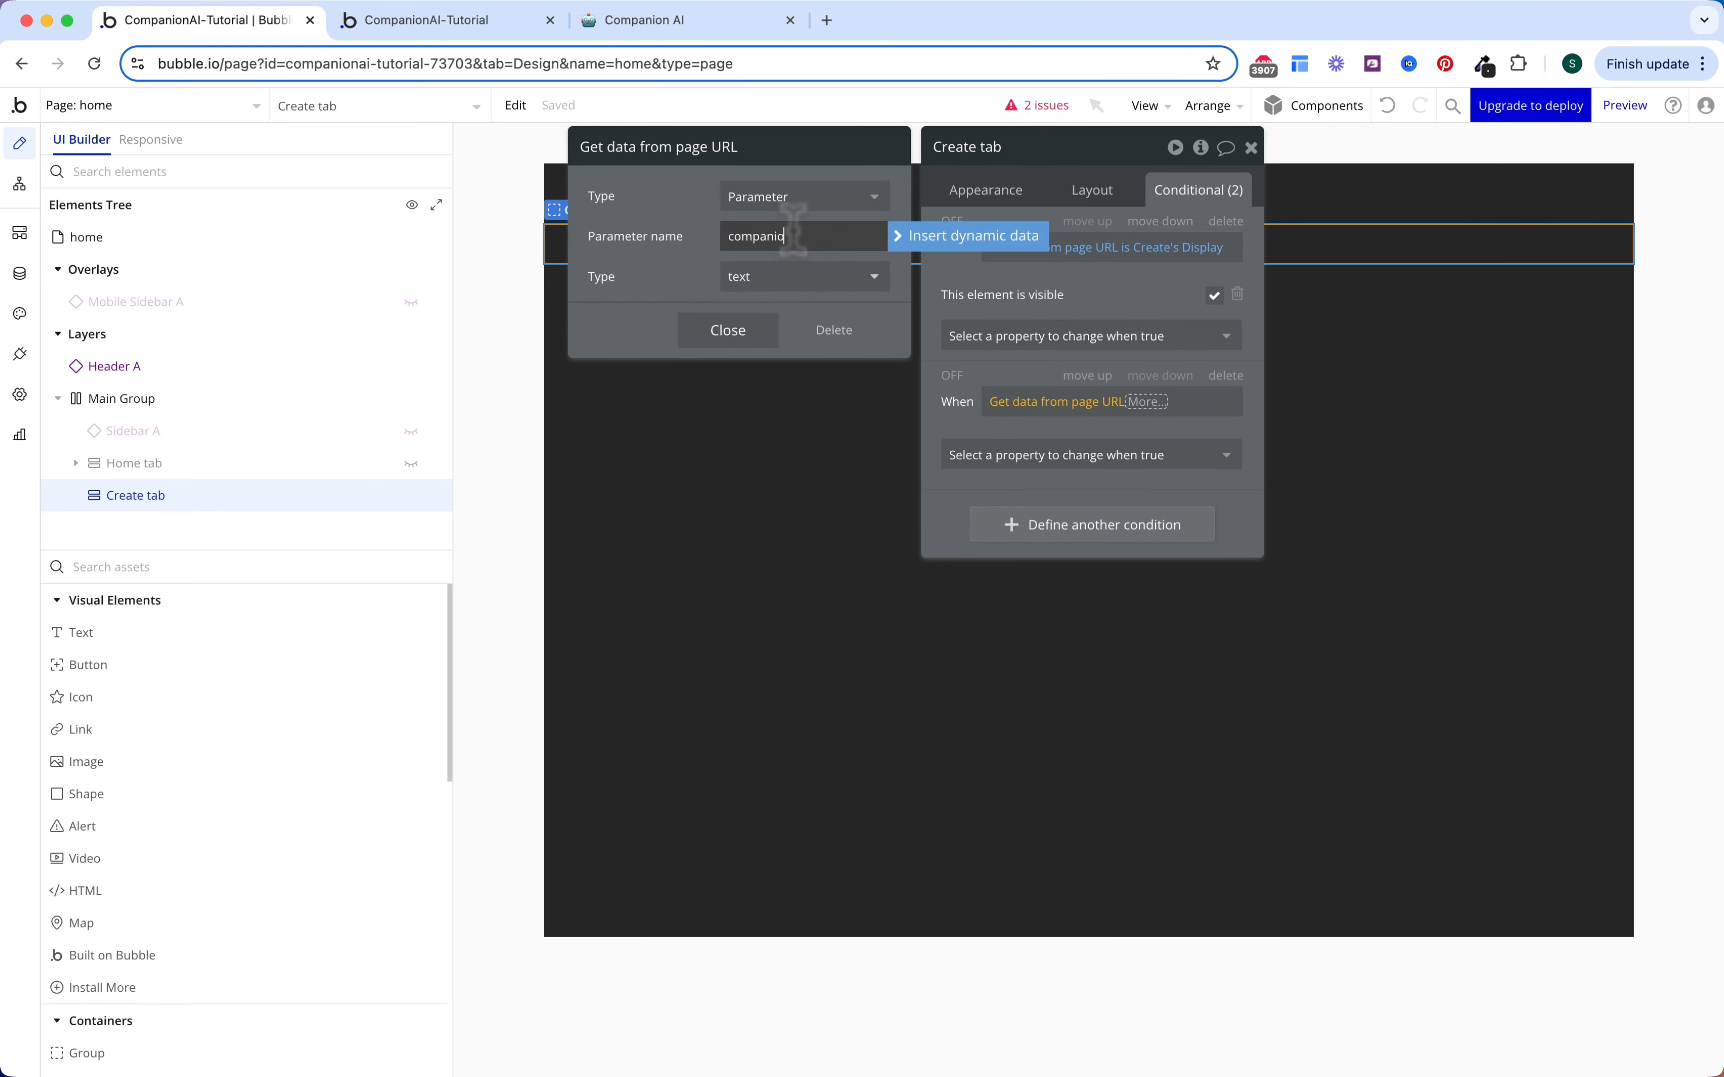
text(n)
click(759, 278)
text(com)
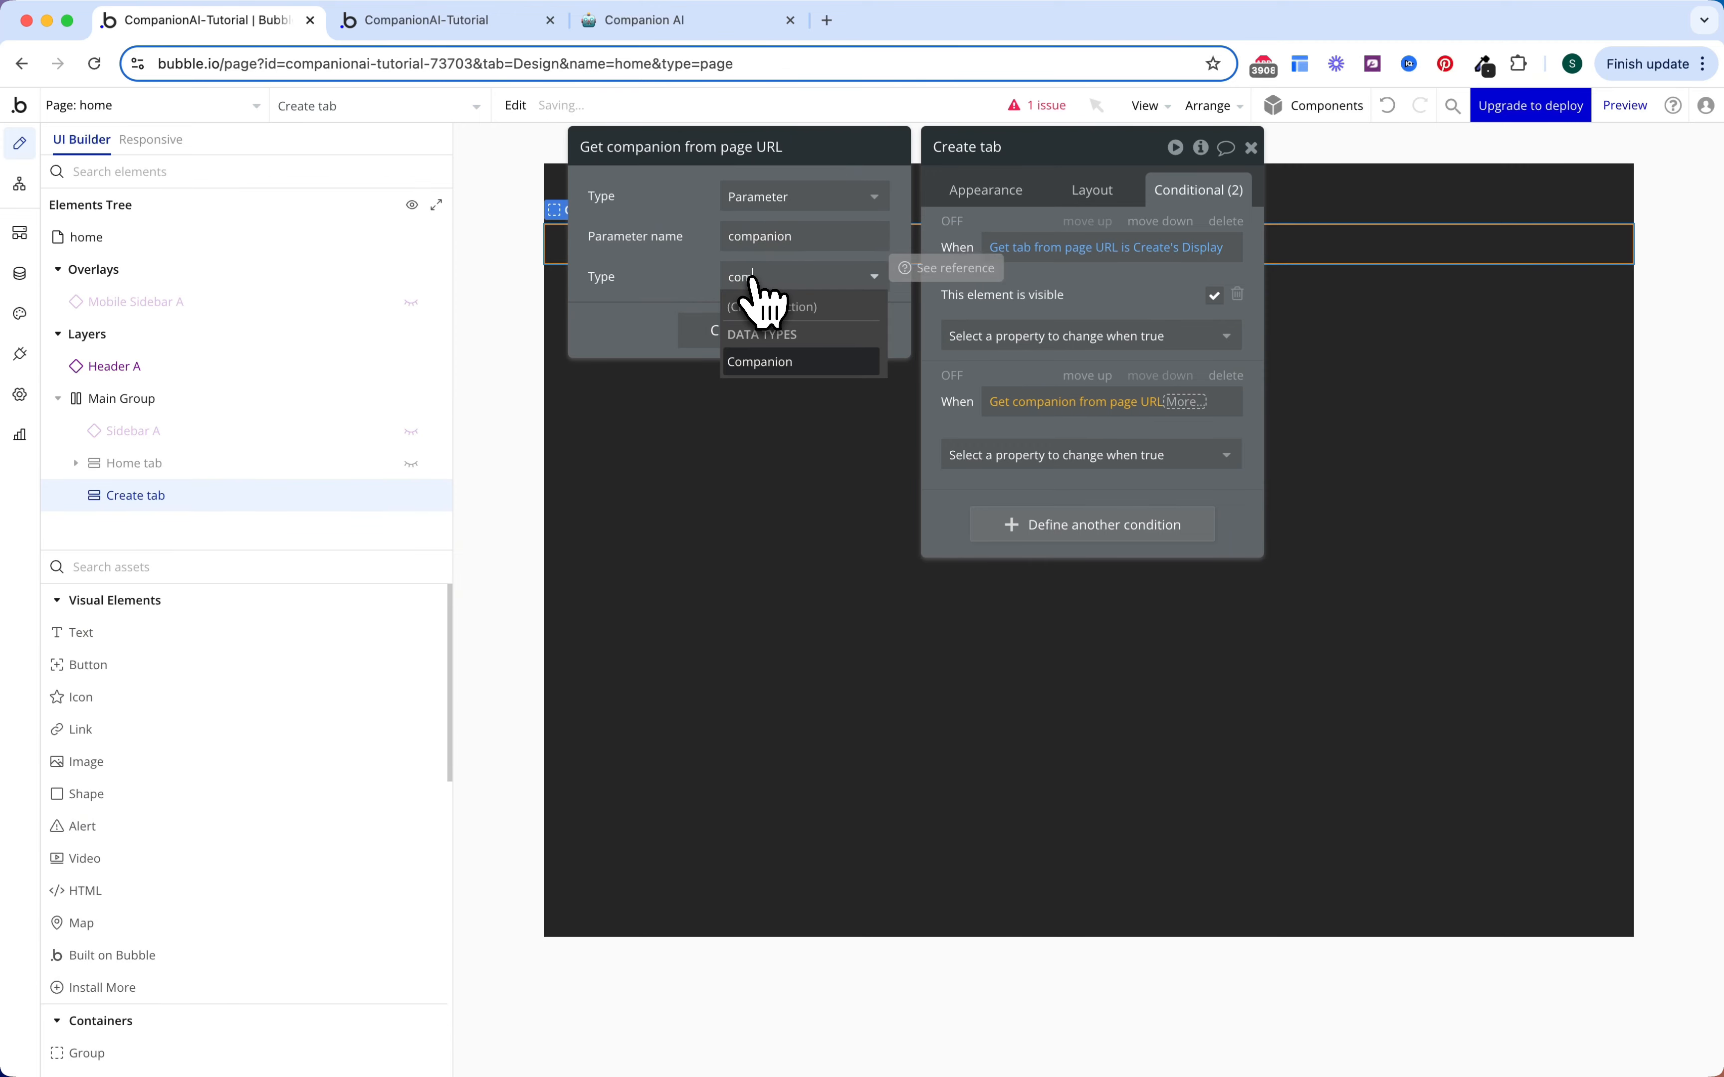
click(759, 361)
click(942, 297)
click(1118, 422)
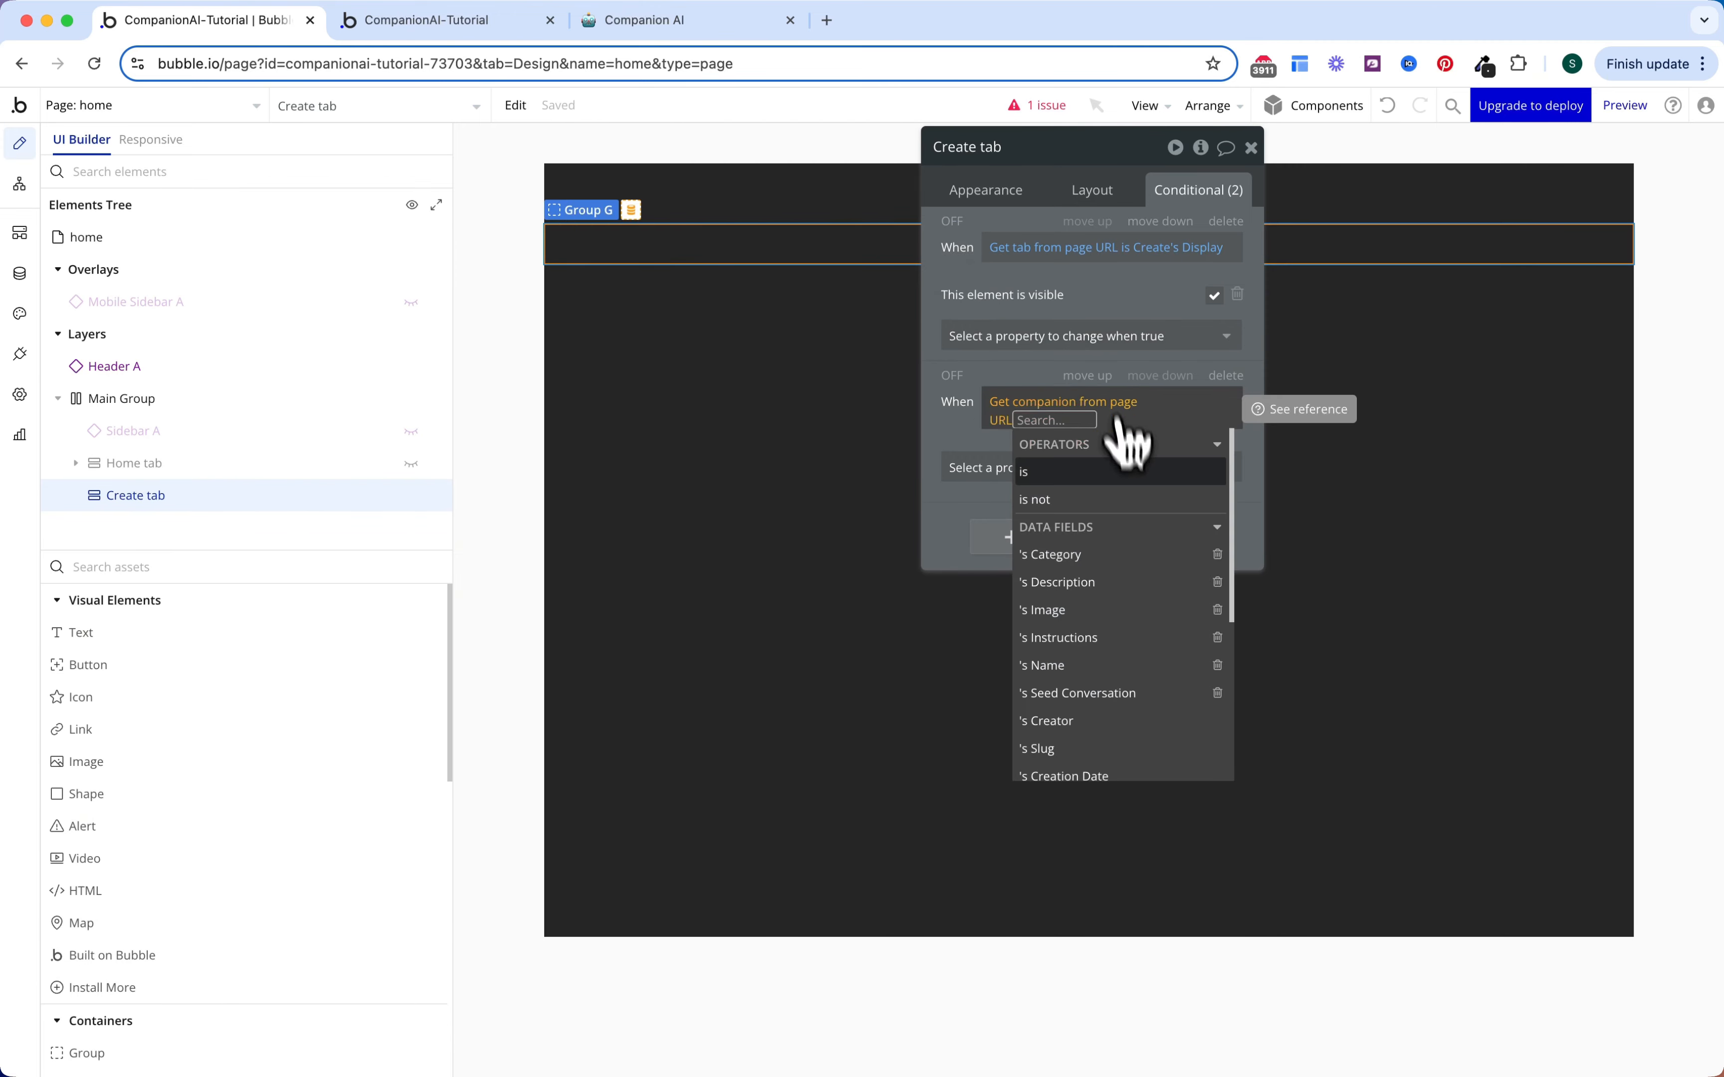
text(not e)
click(1123, 479)
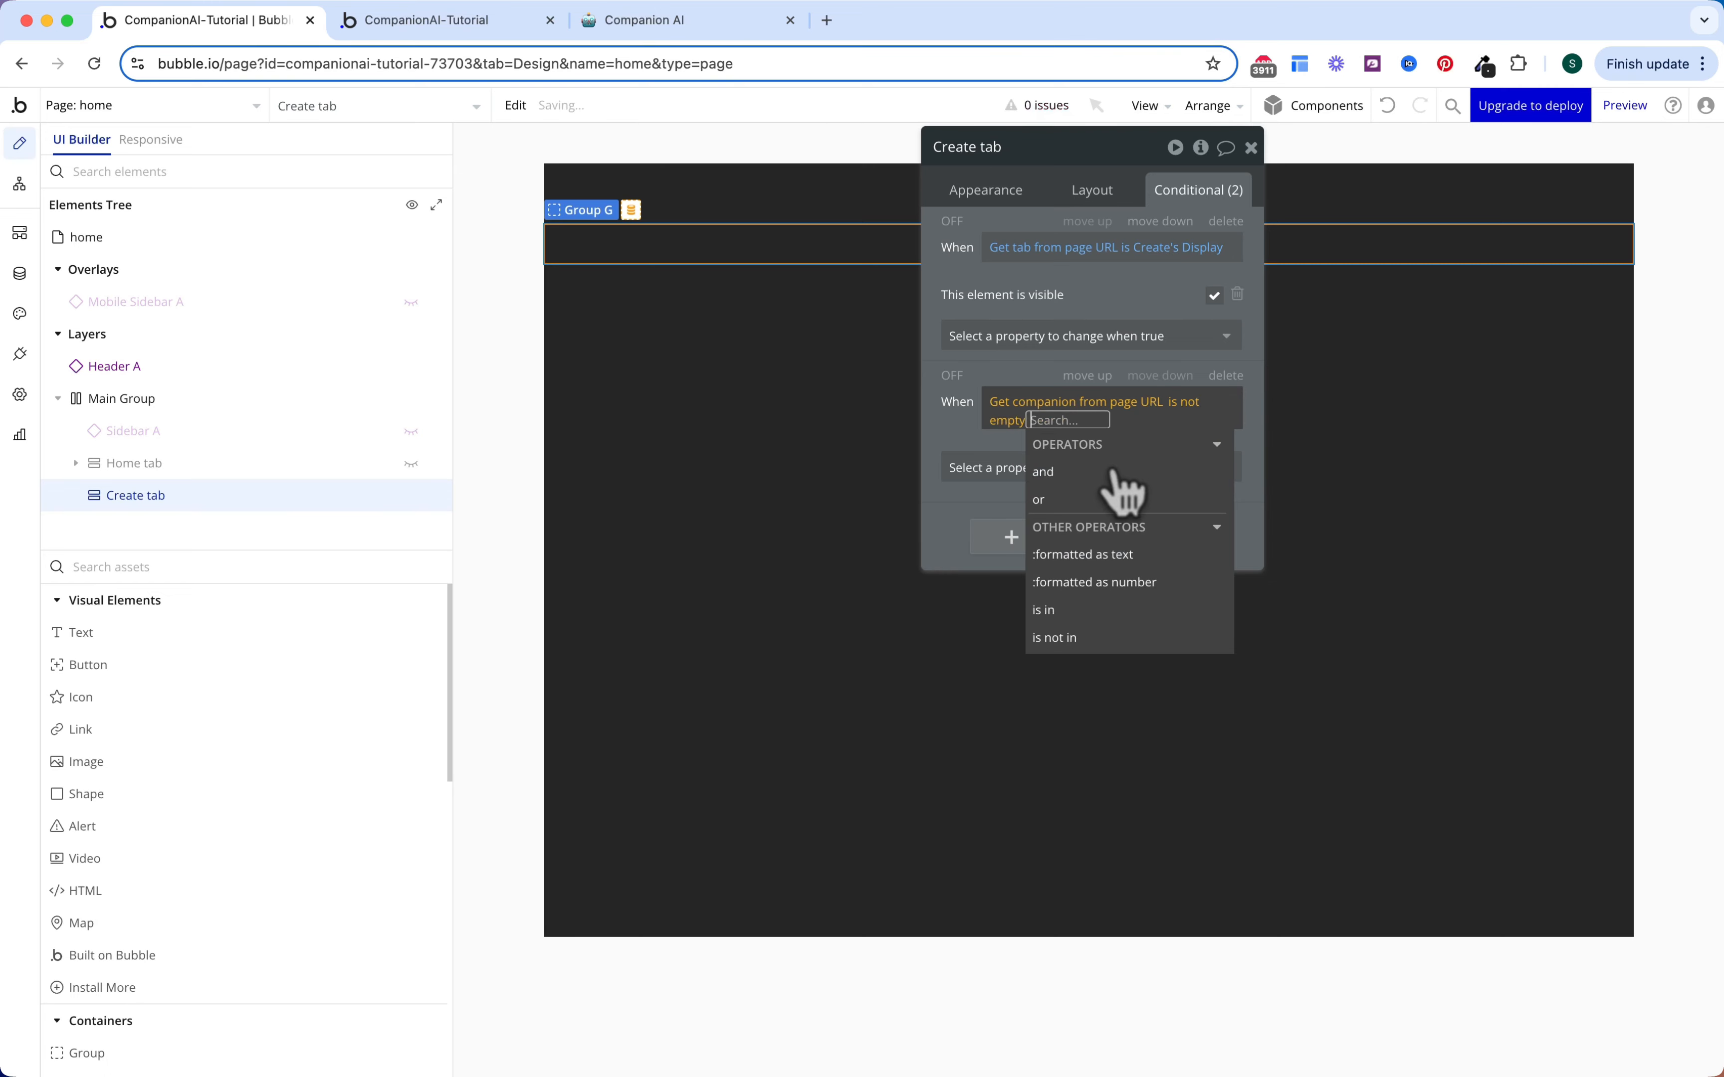
click(997, 443)
Step: When it holds, set the Data source to Get companion from page URL
click(993, 456)
click(1022, 546)
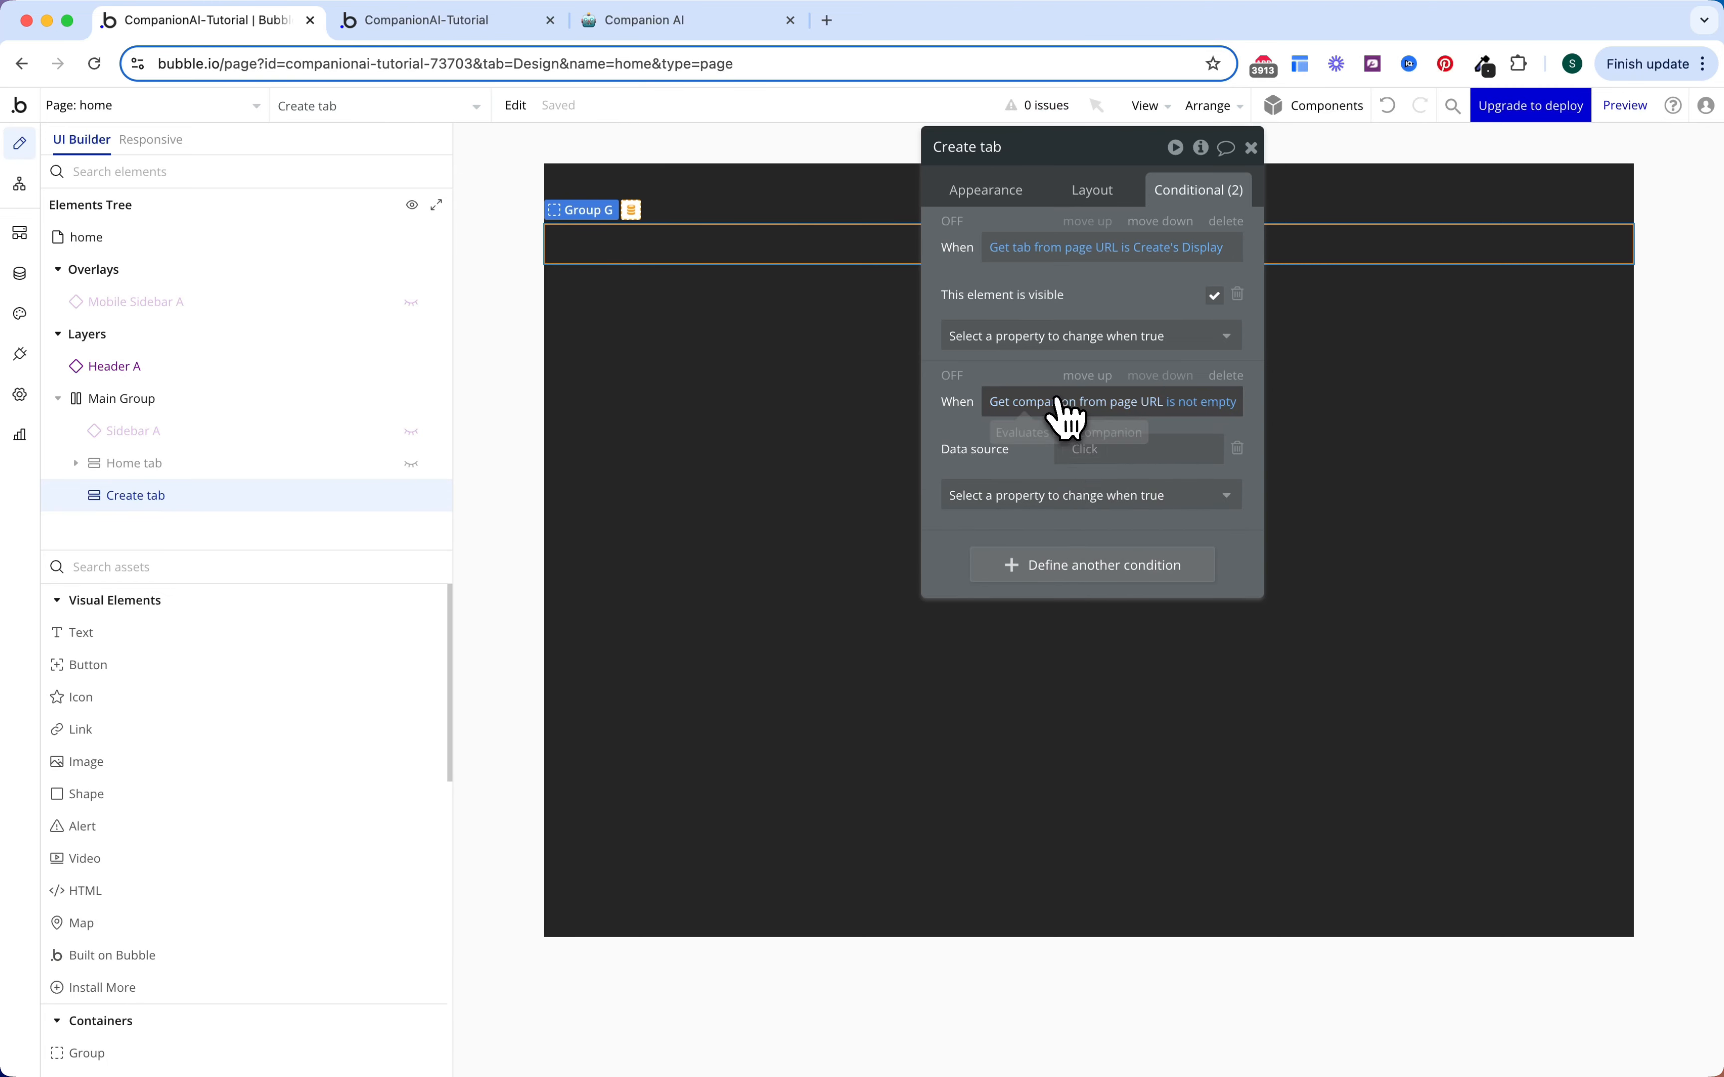
right_click(1112, 403)
click(1154, 369)
right_click(1133, 459)
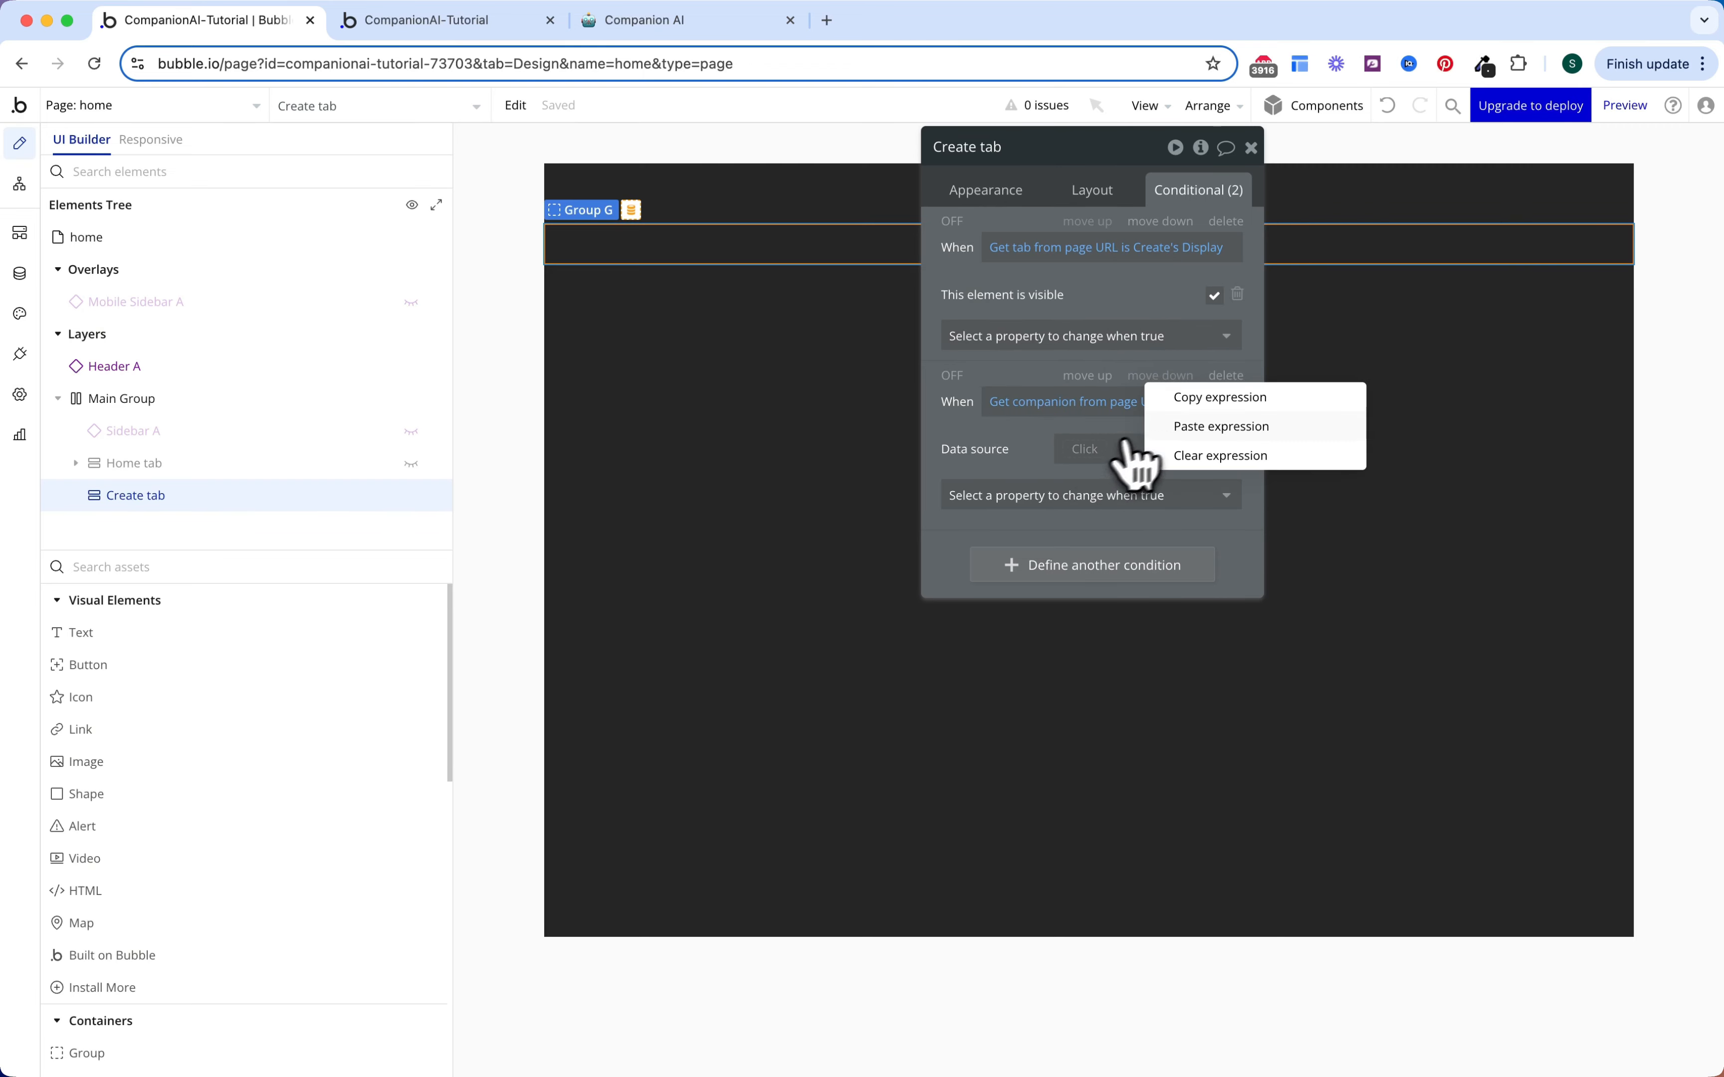
click(1212, 427)
click(1138, 476)
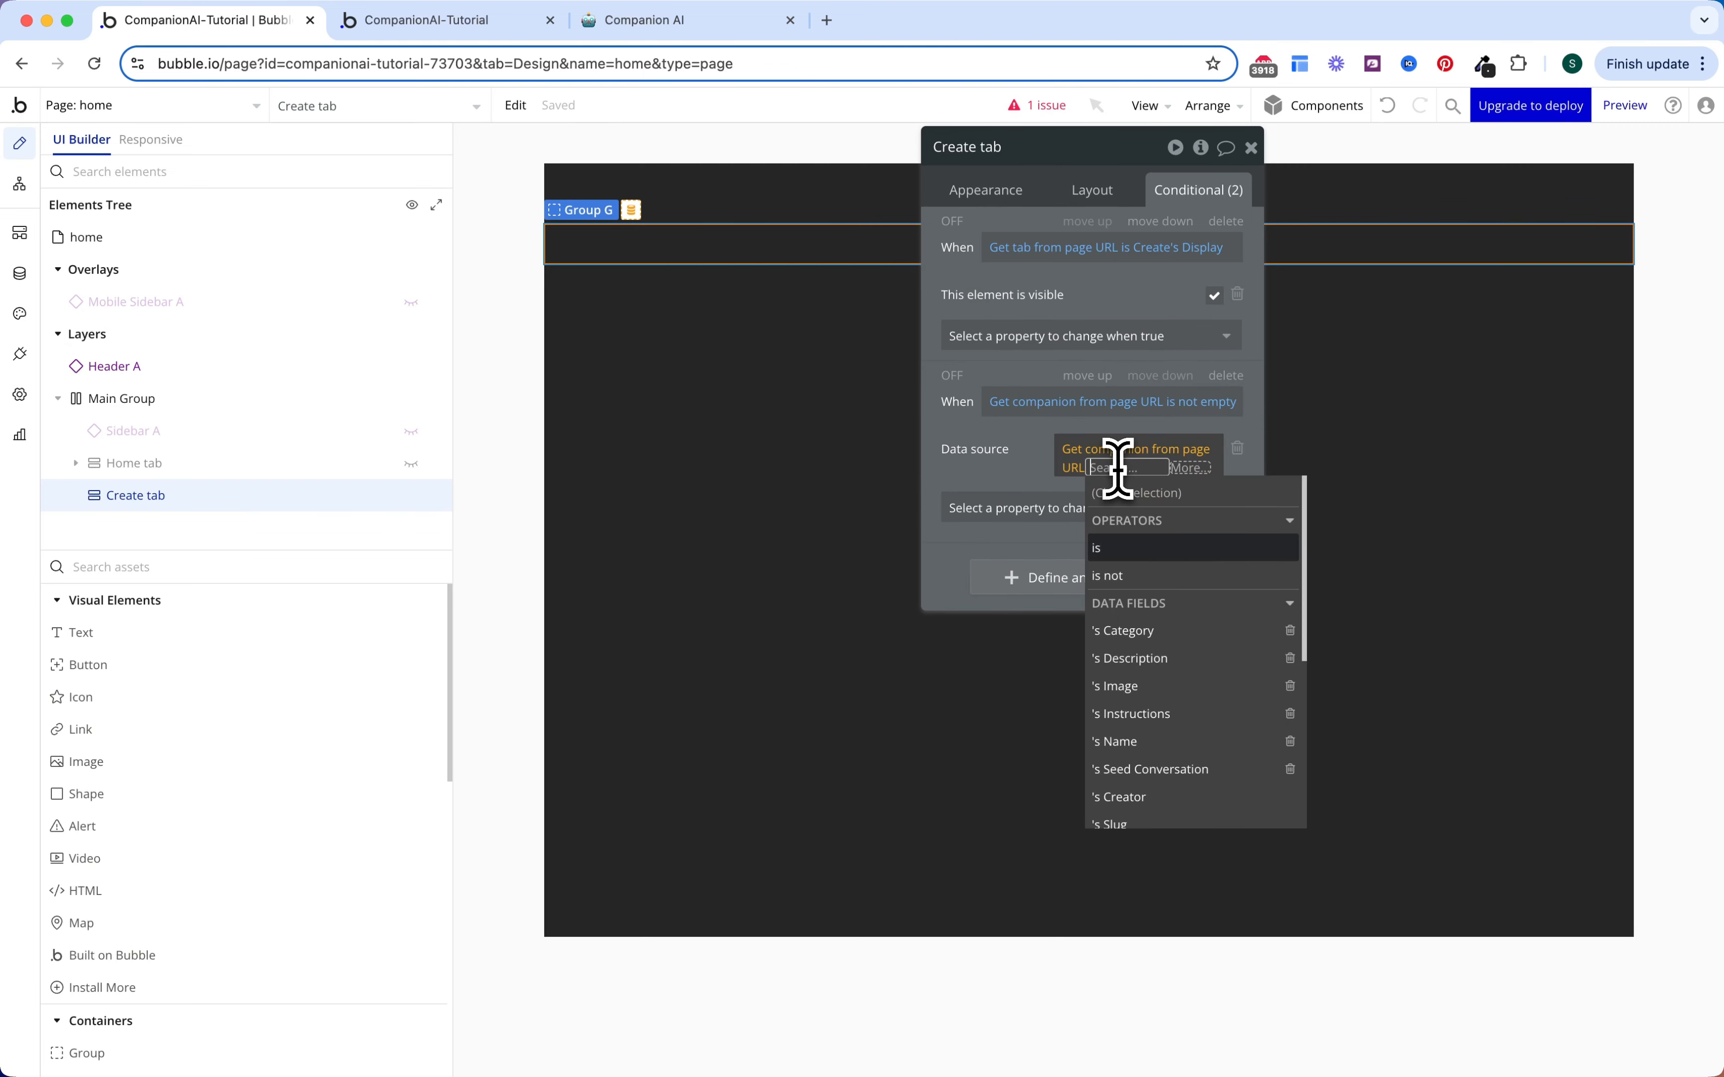
click(1117, 470)
click(1055, 442)
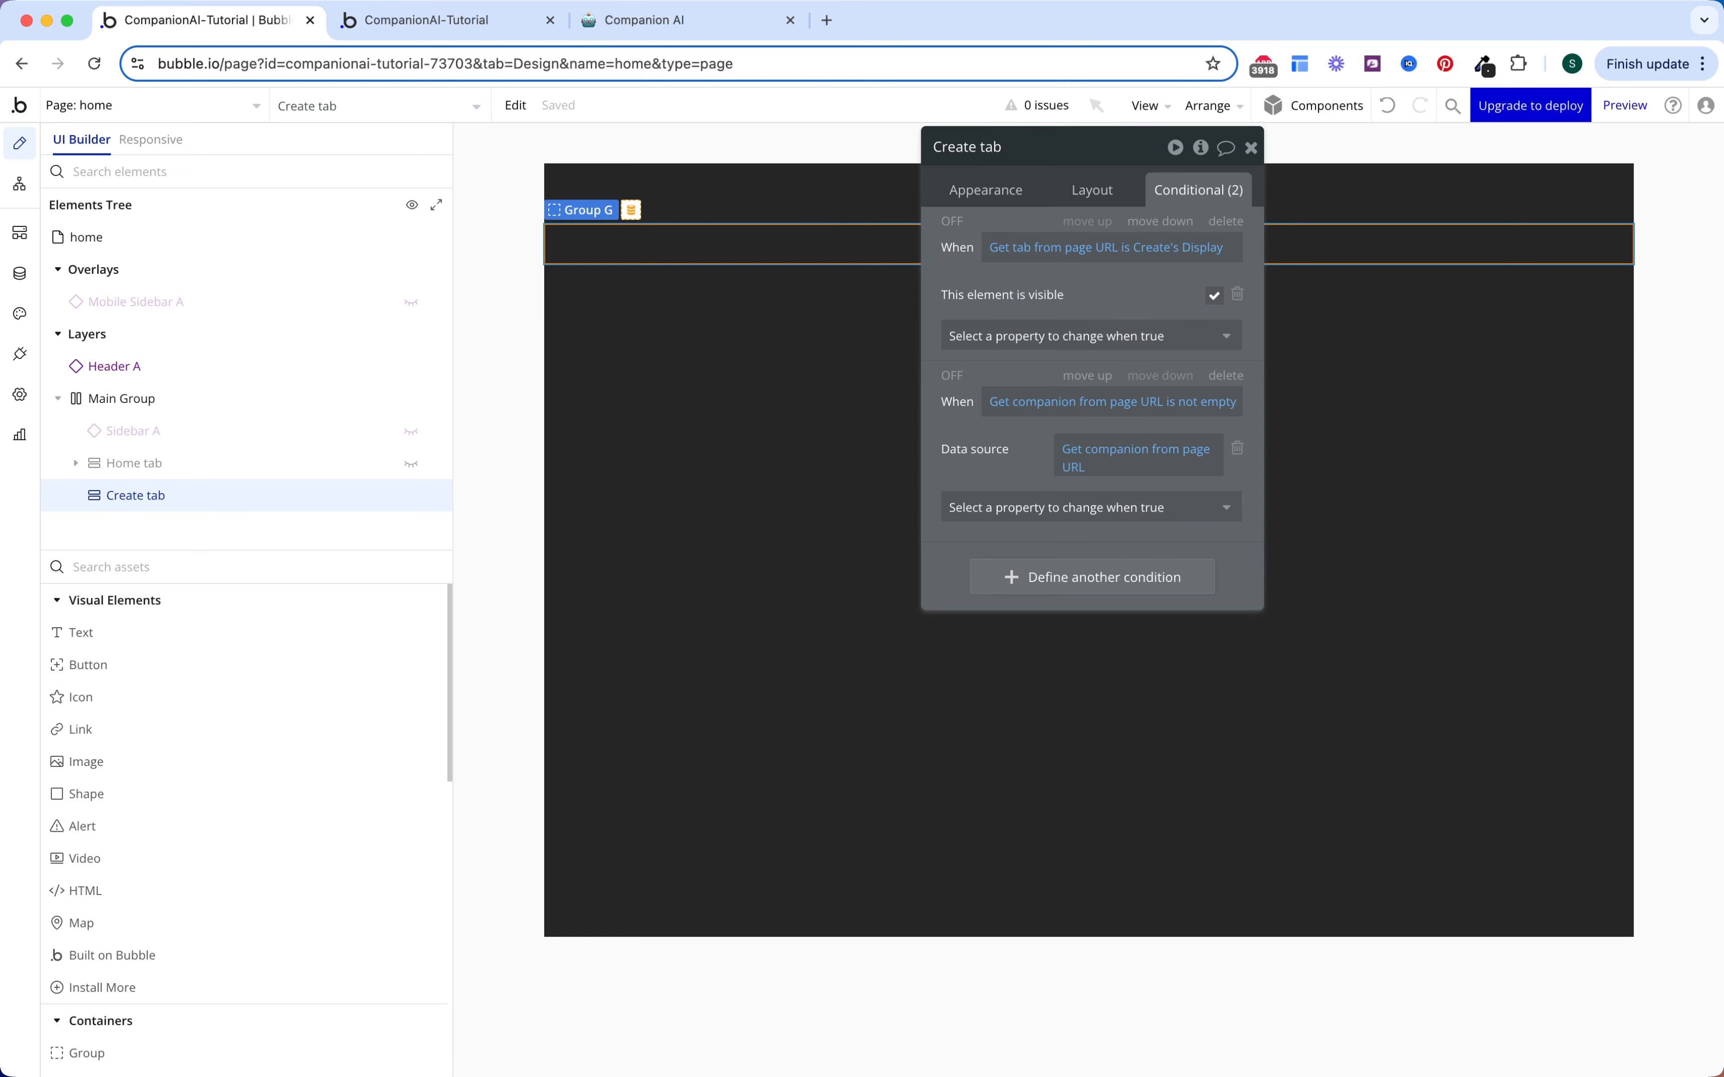
click(329, 564)
Step: Place a new plain Group inside the Create tab and rename it
text(gr)
click(221, 645)
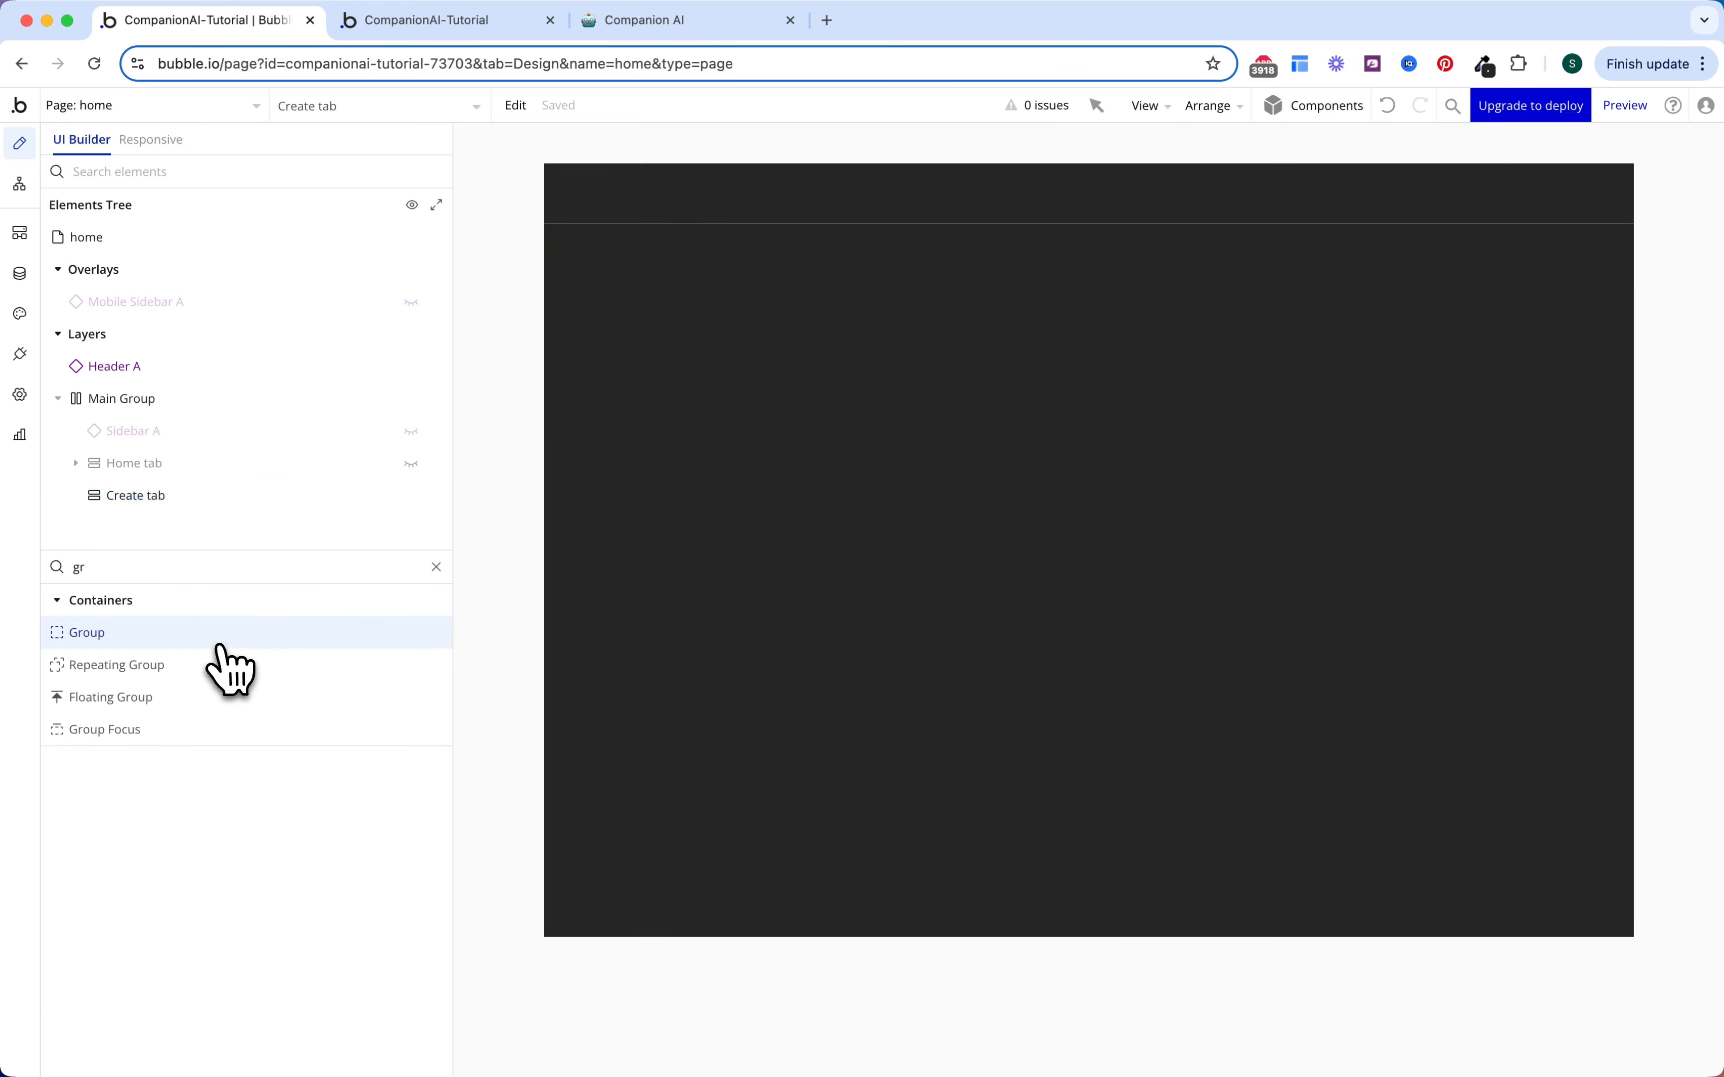
click(662, 244)
double_click(1027, 148)
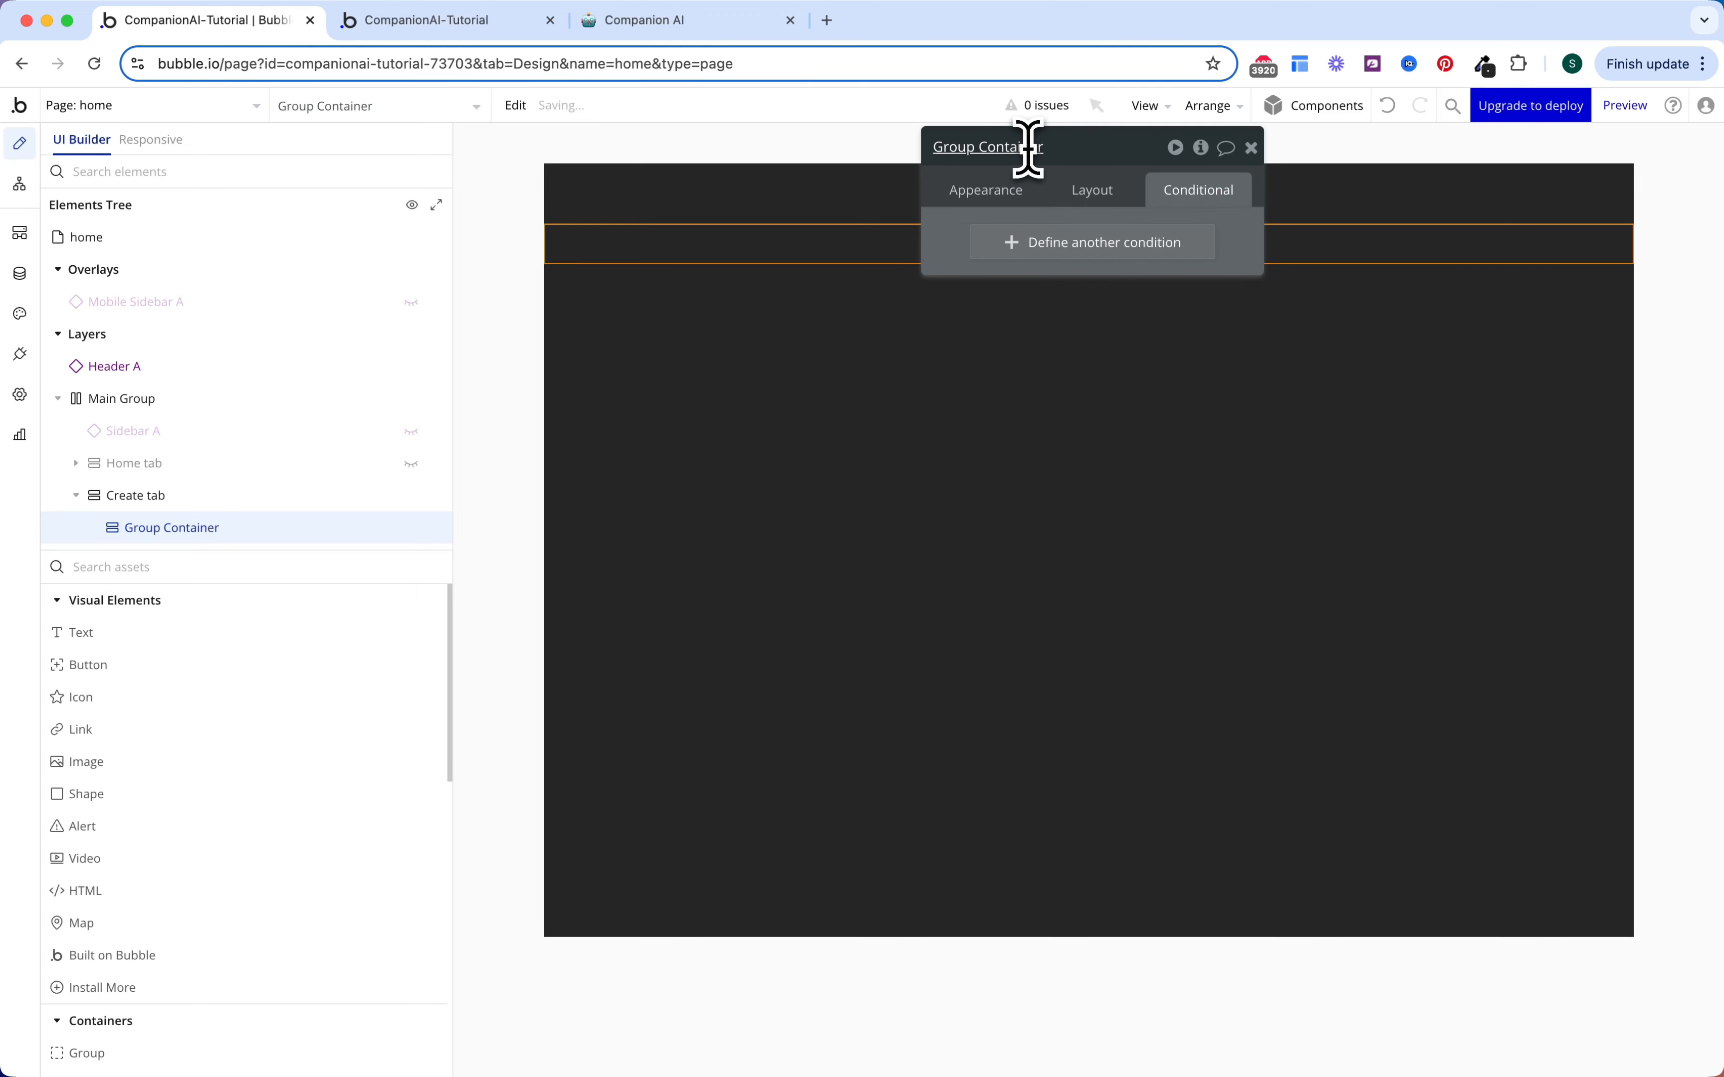
Step: Centre the container horizontally with 800 max width and 16 px top and bottom padding
click(1092, 191)
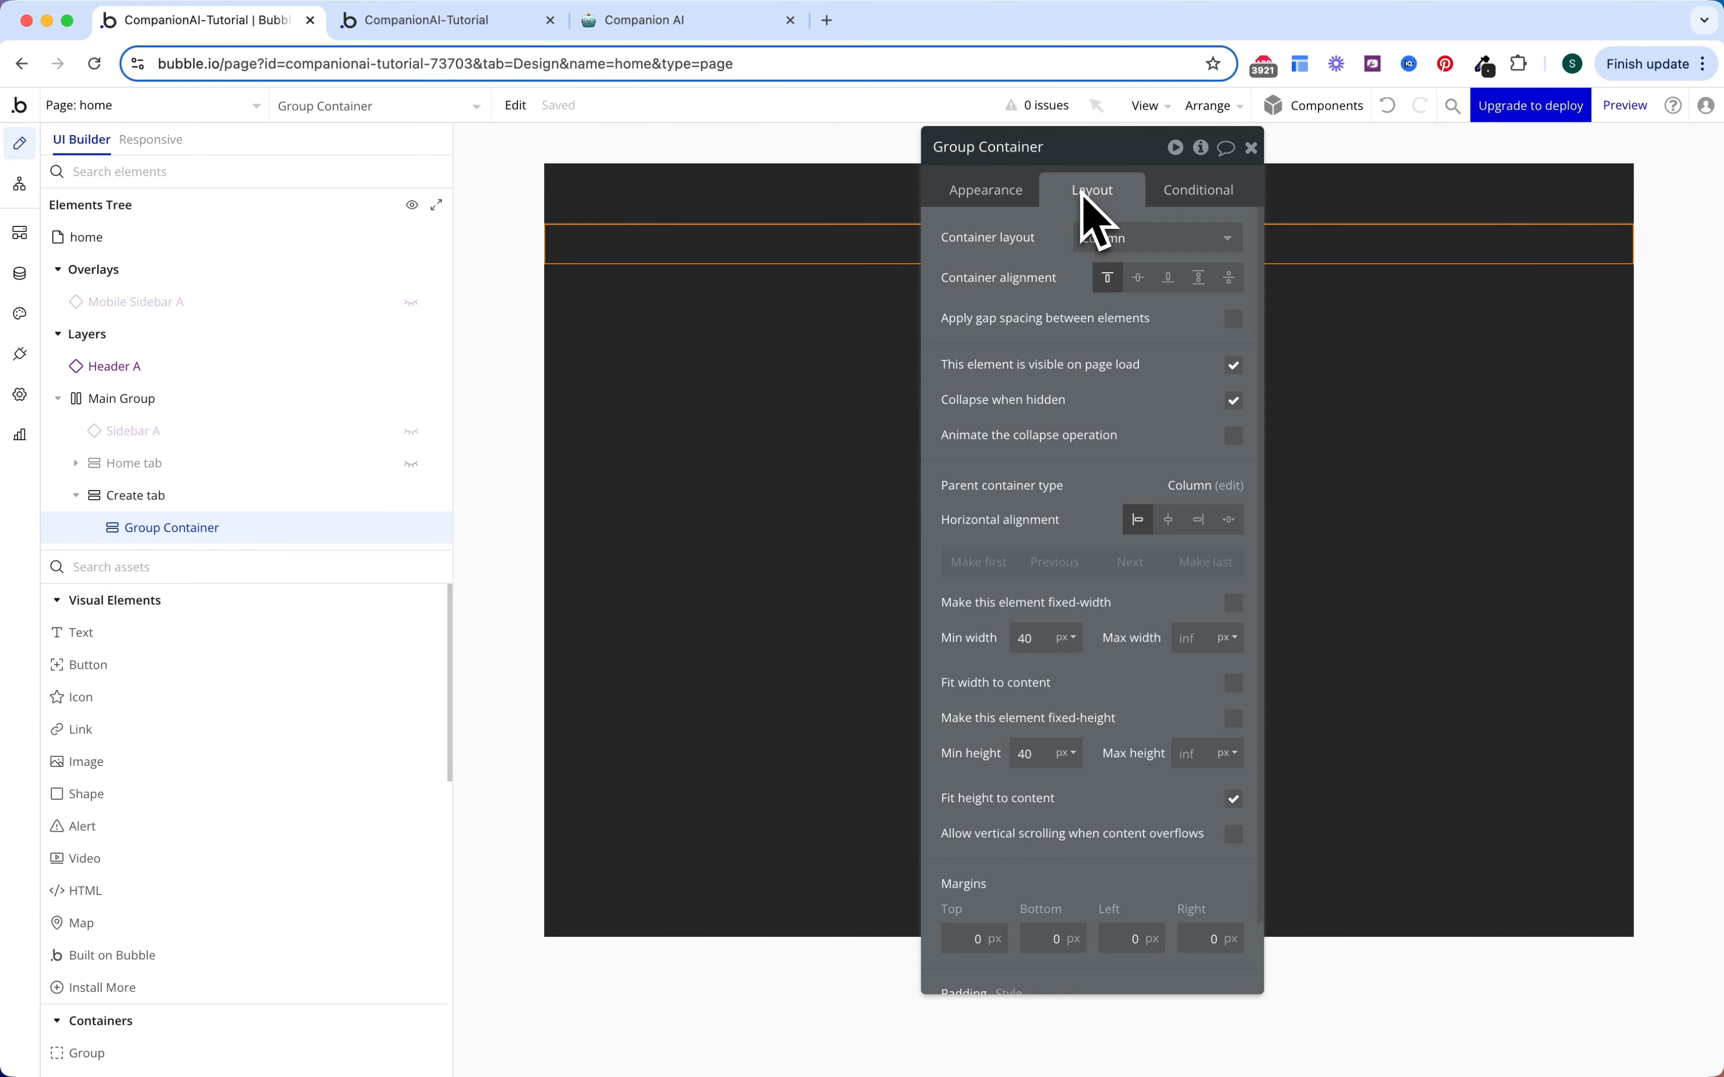
click(1233, 319)
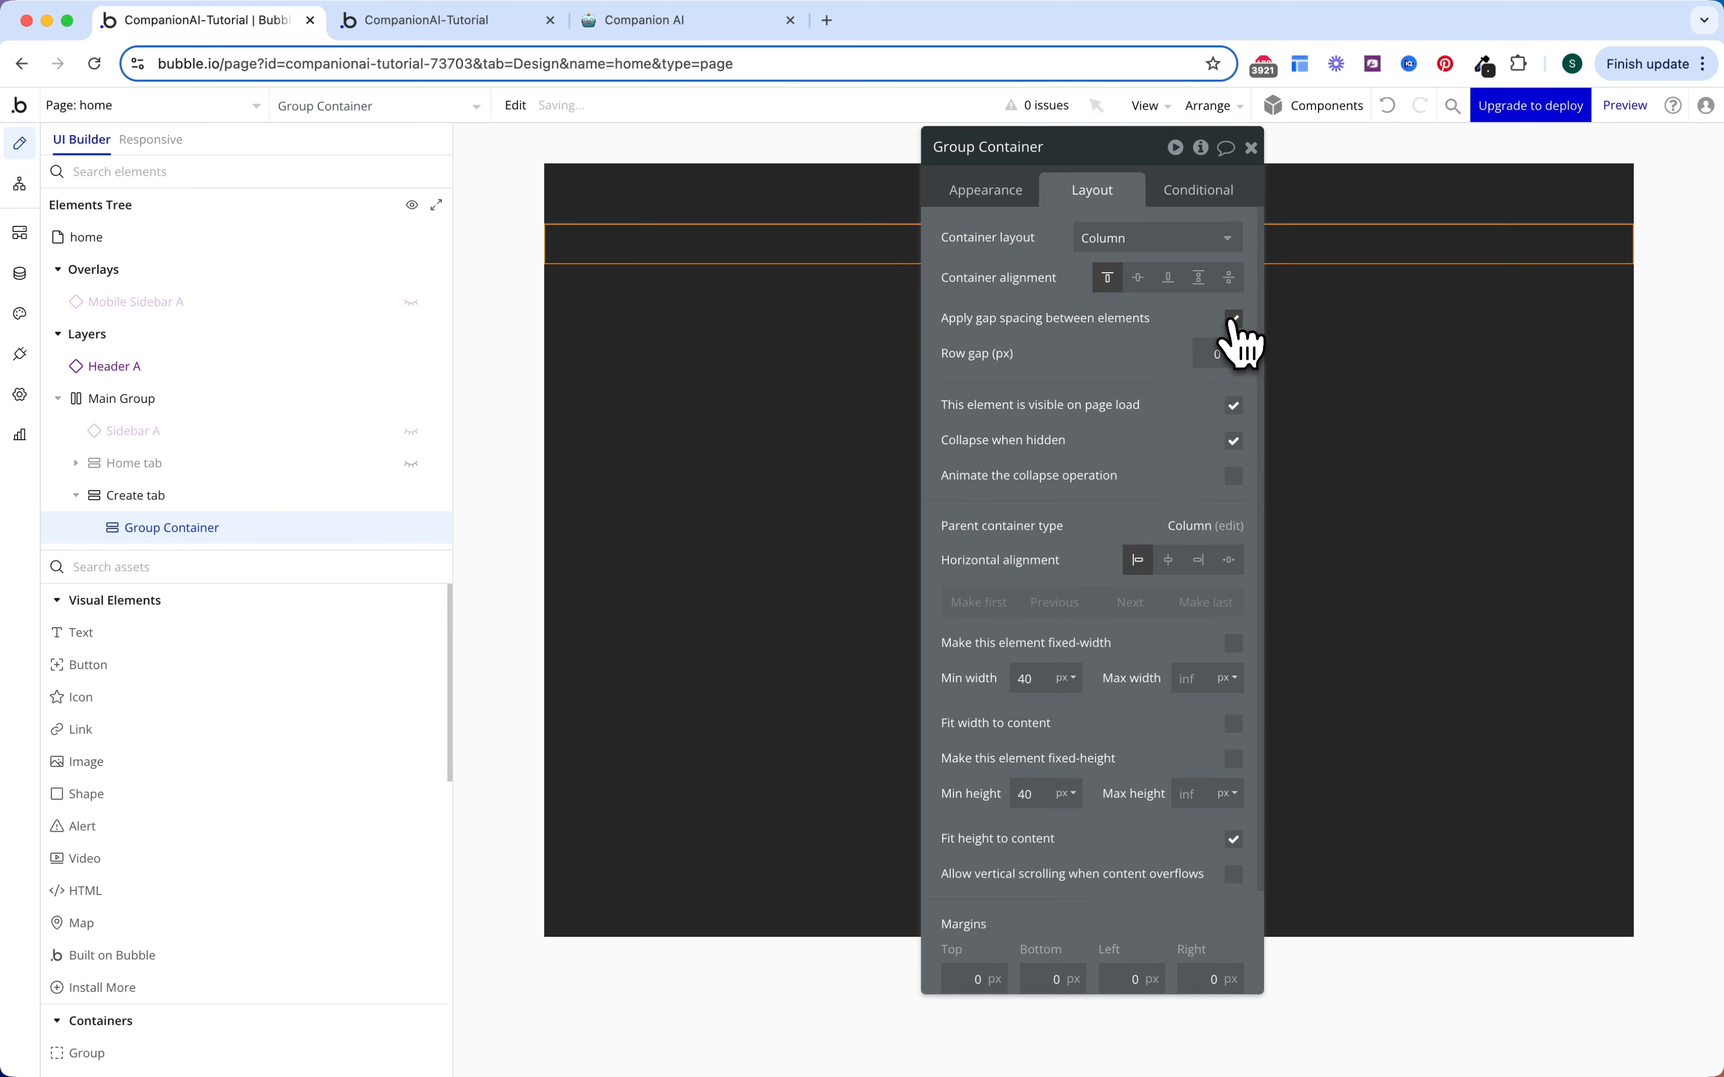
click(1221, 353)
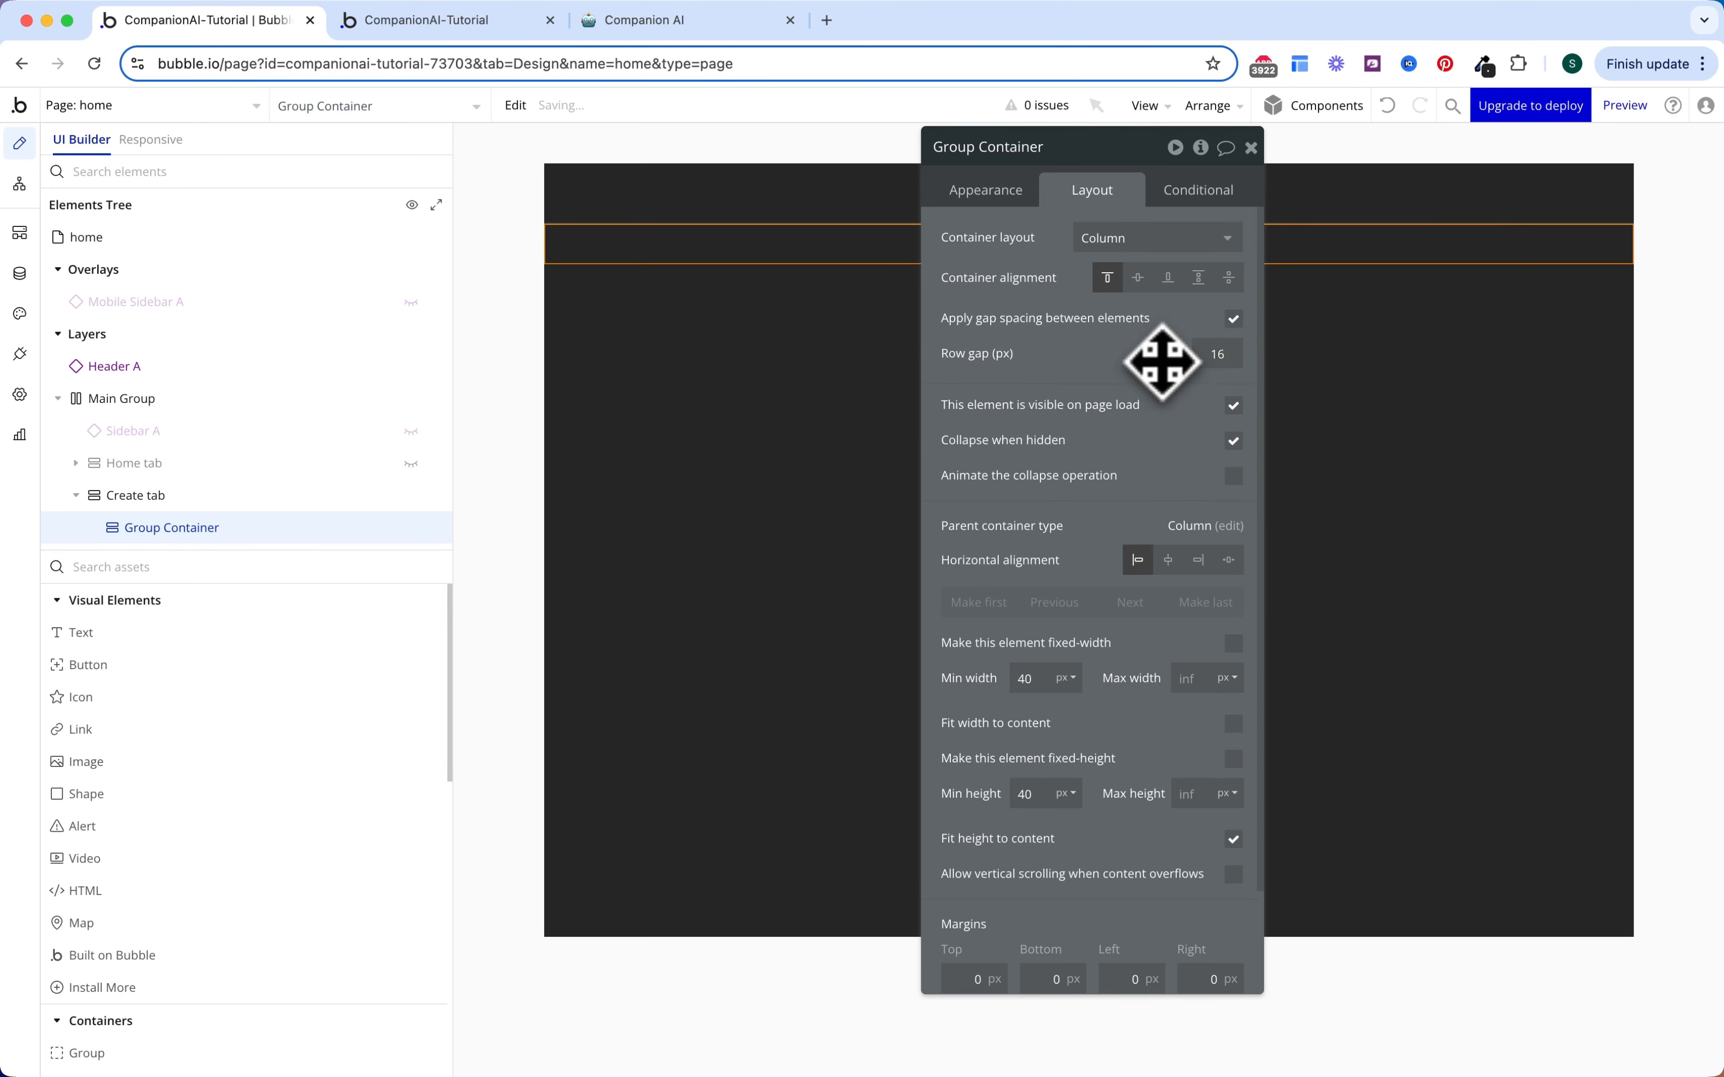
scroll(1161, 545, down, 1)
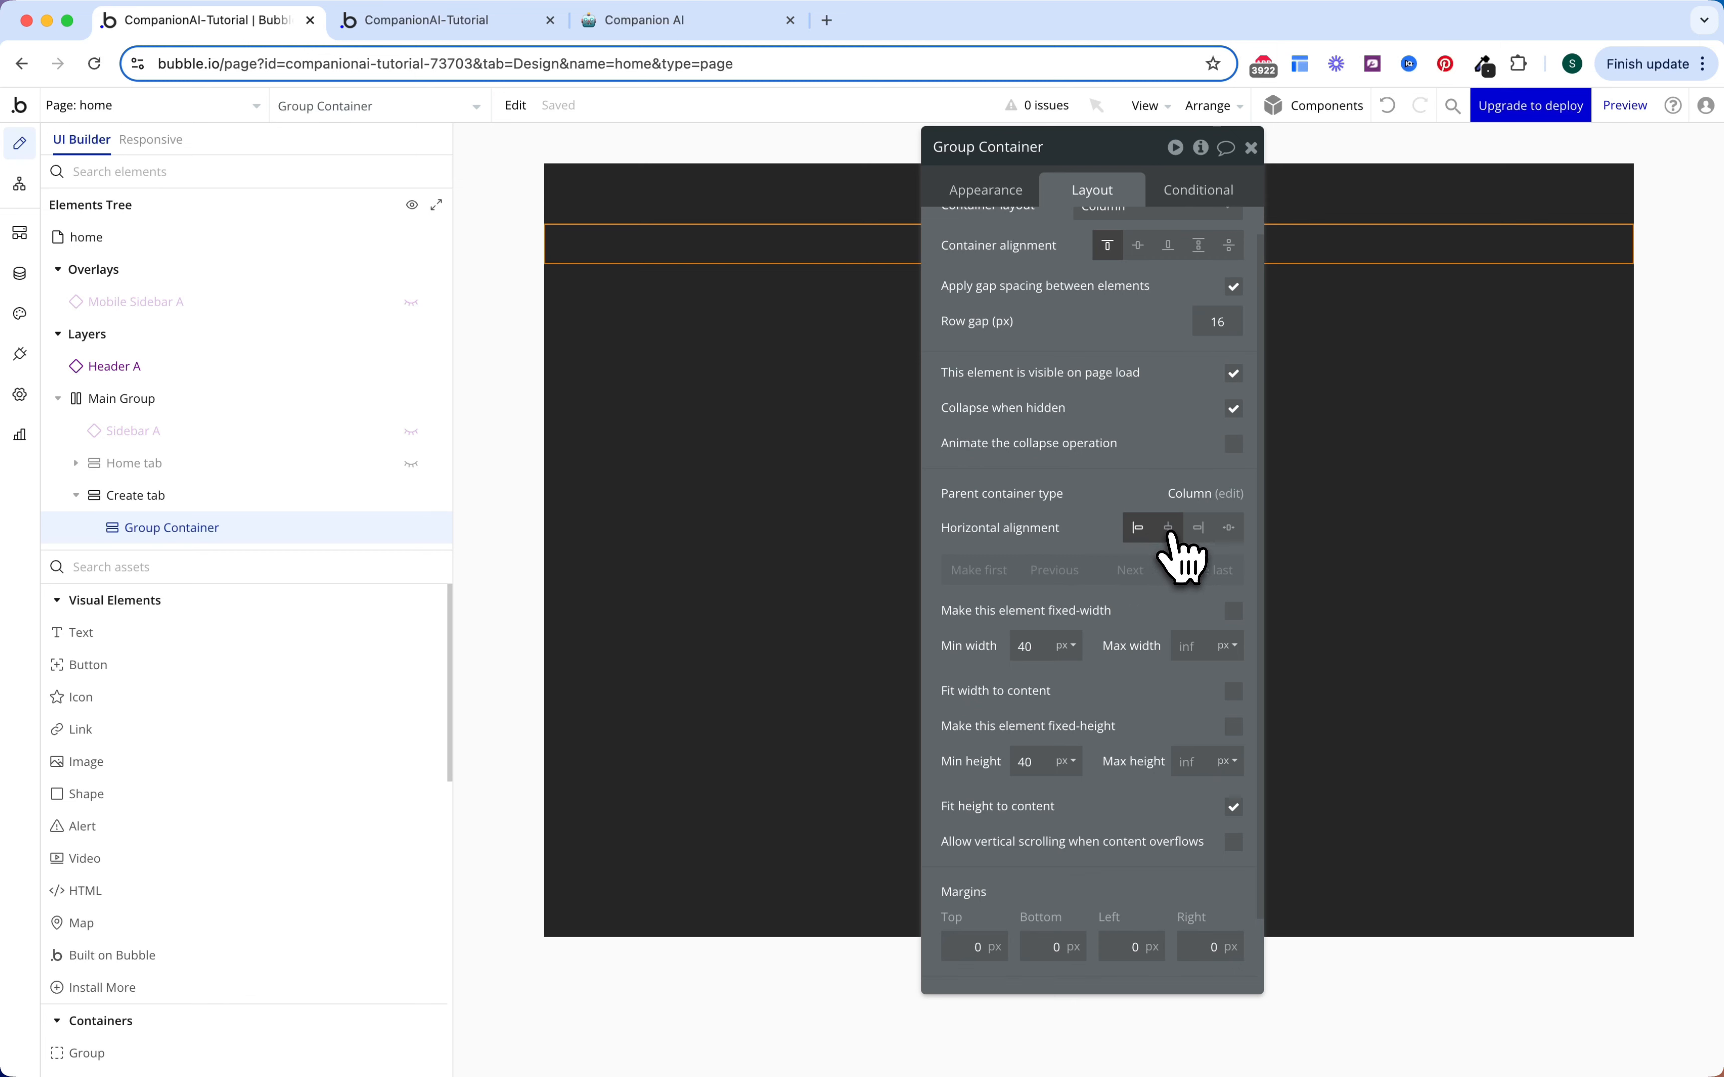
scroll(1096, 520, down, 3)
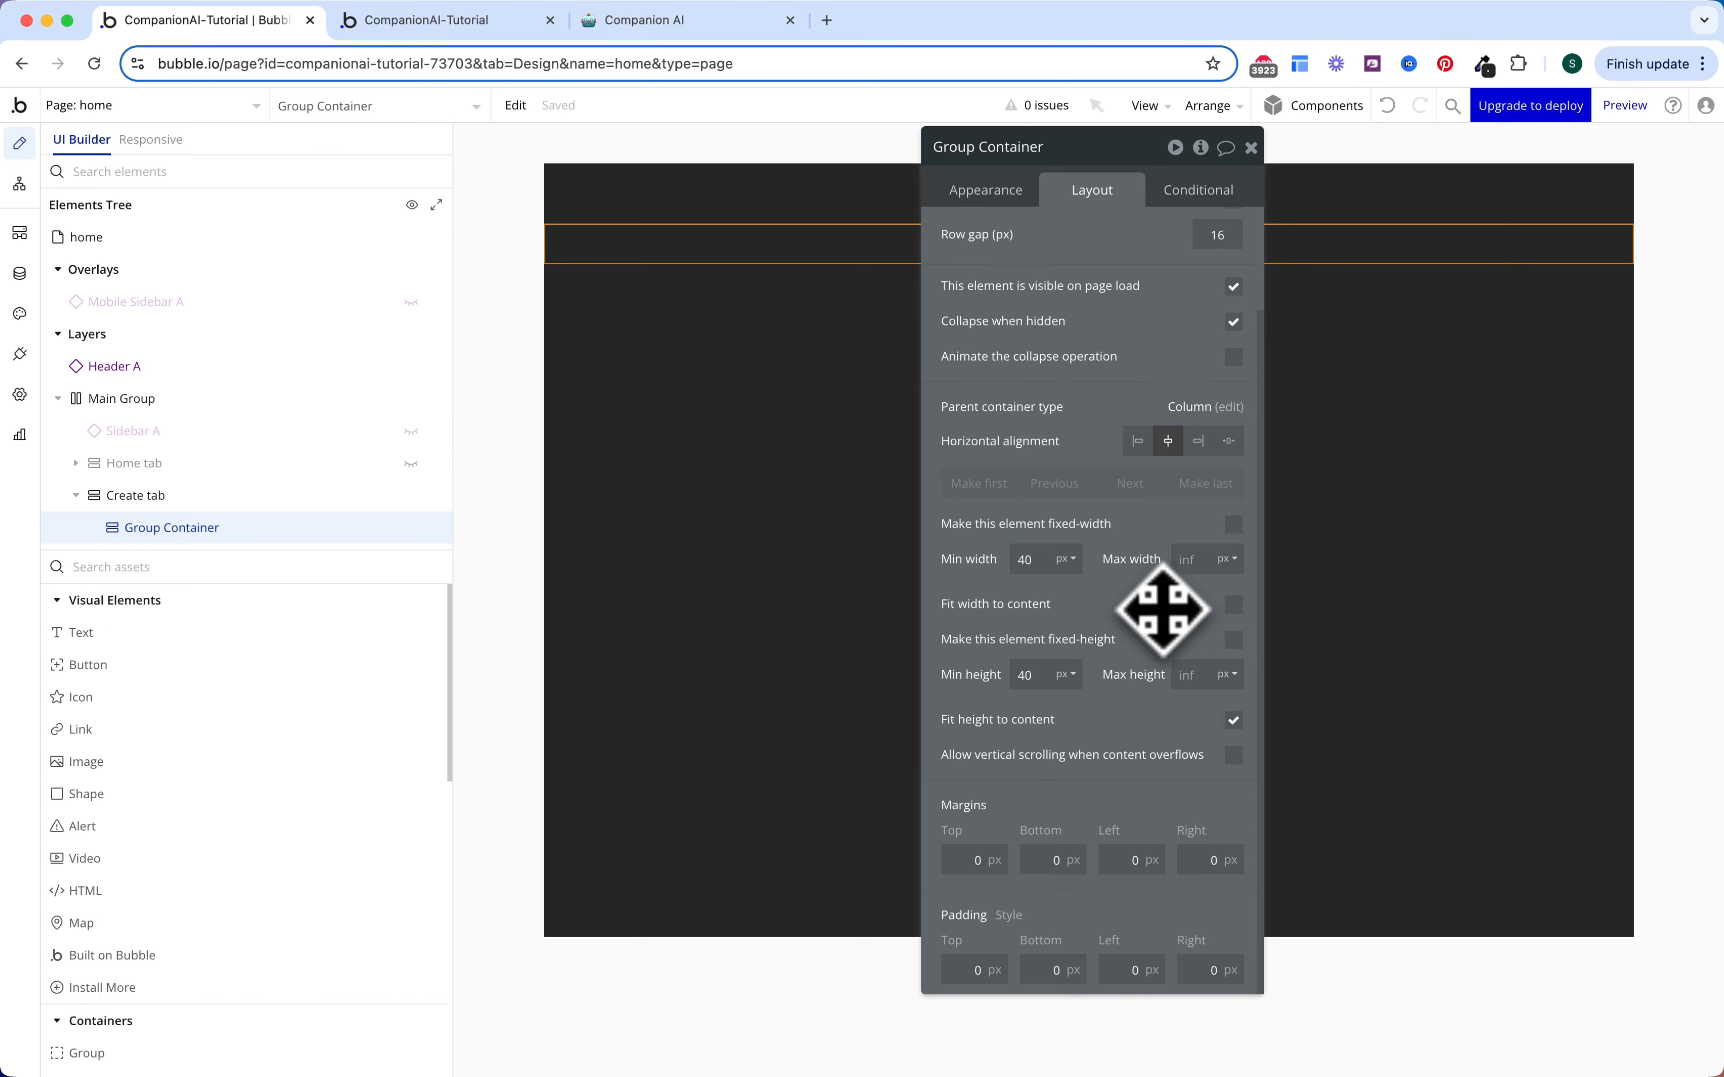
text(800)
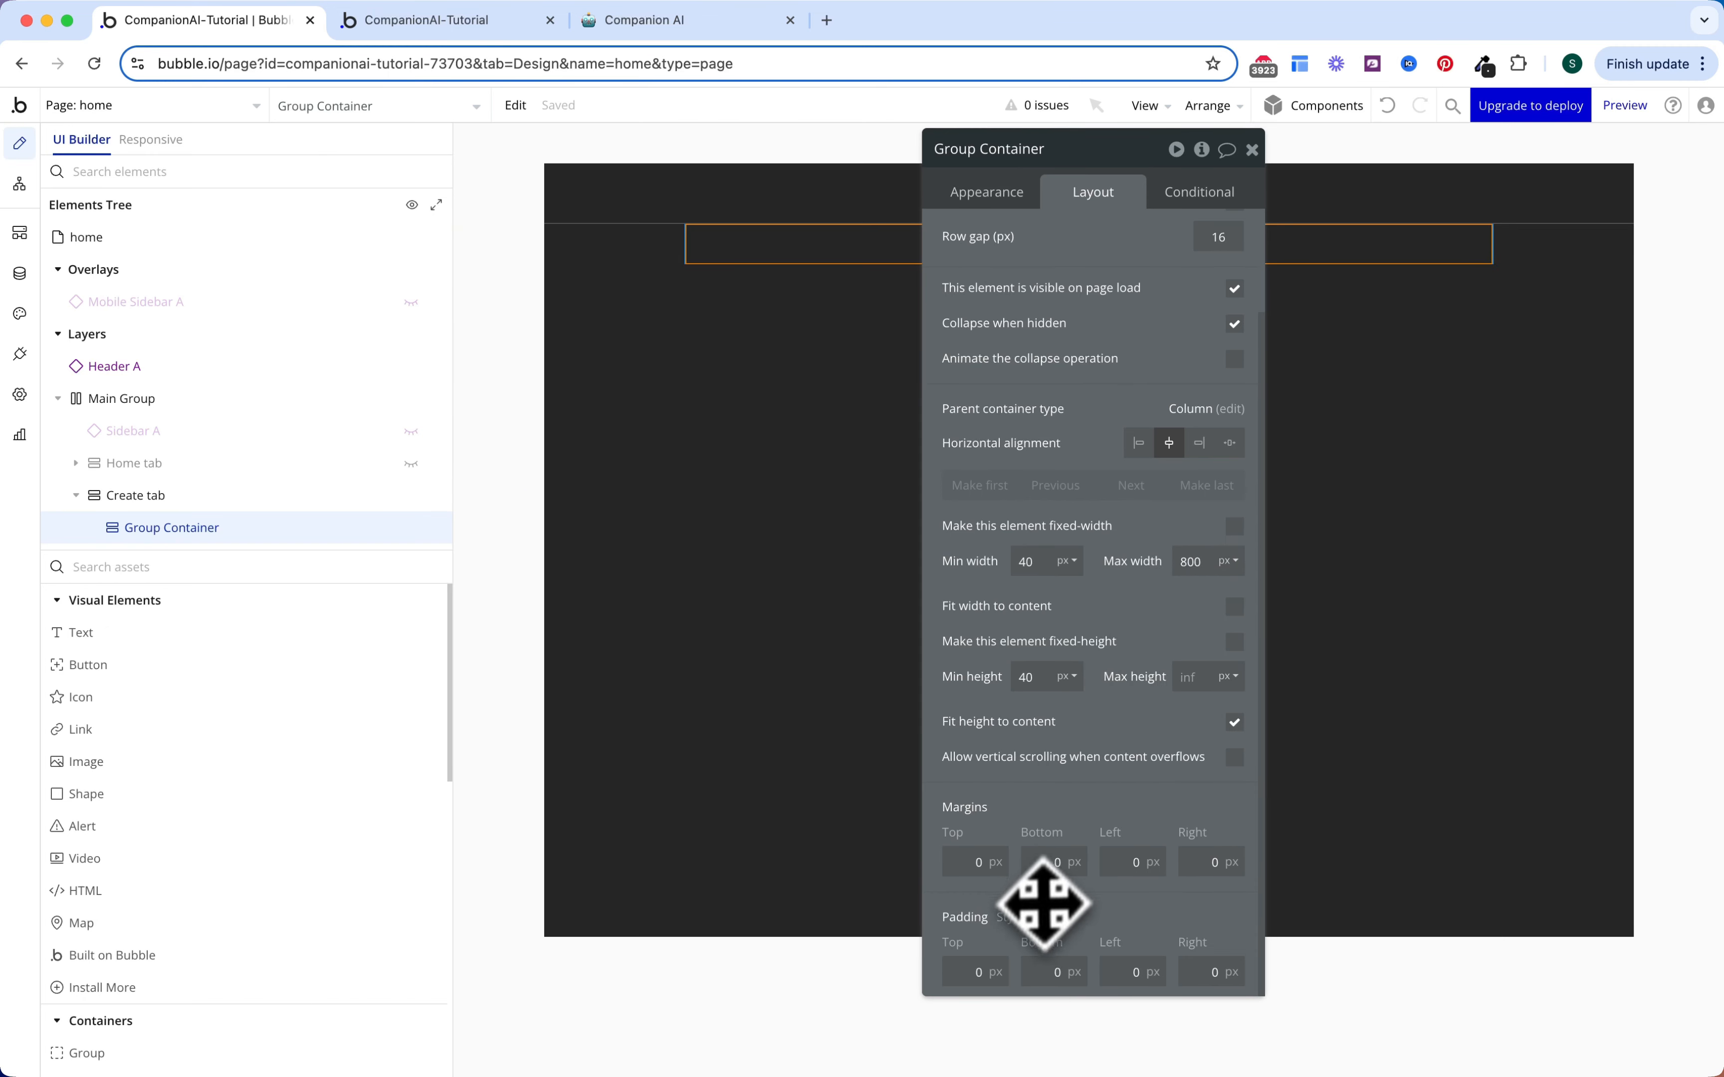
click(973, 972)
text(16)
click(1047, 973)
text(16)
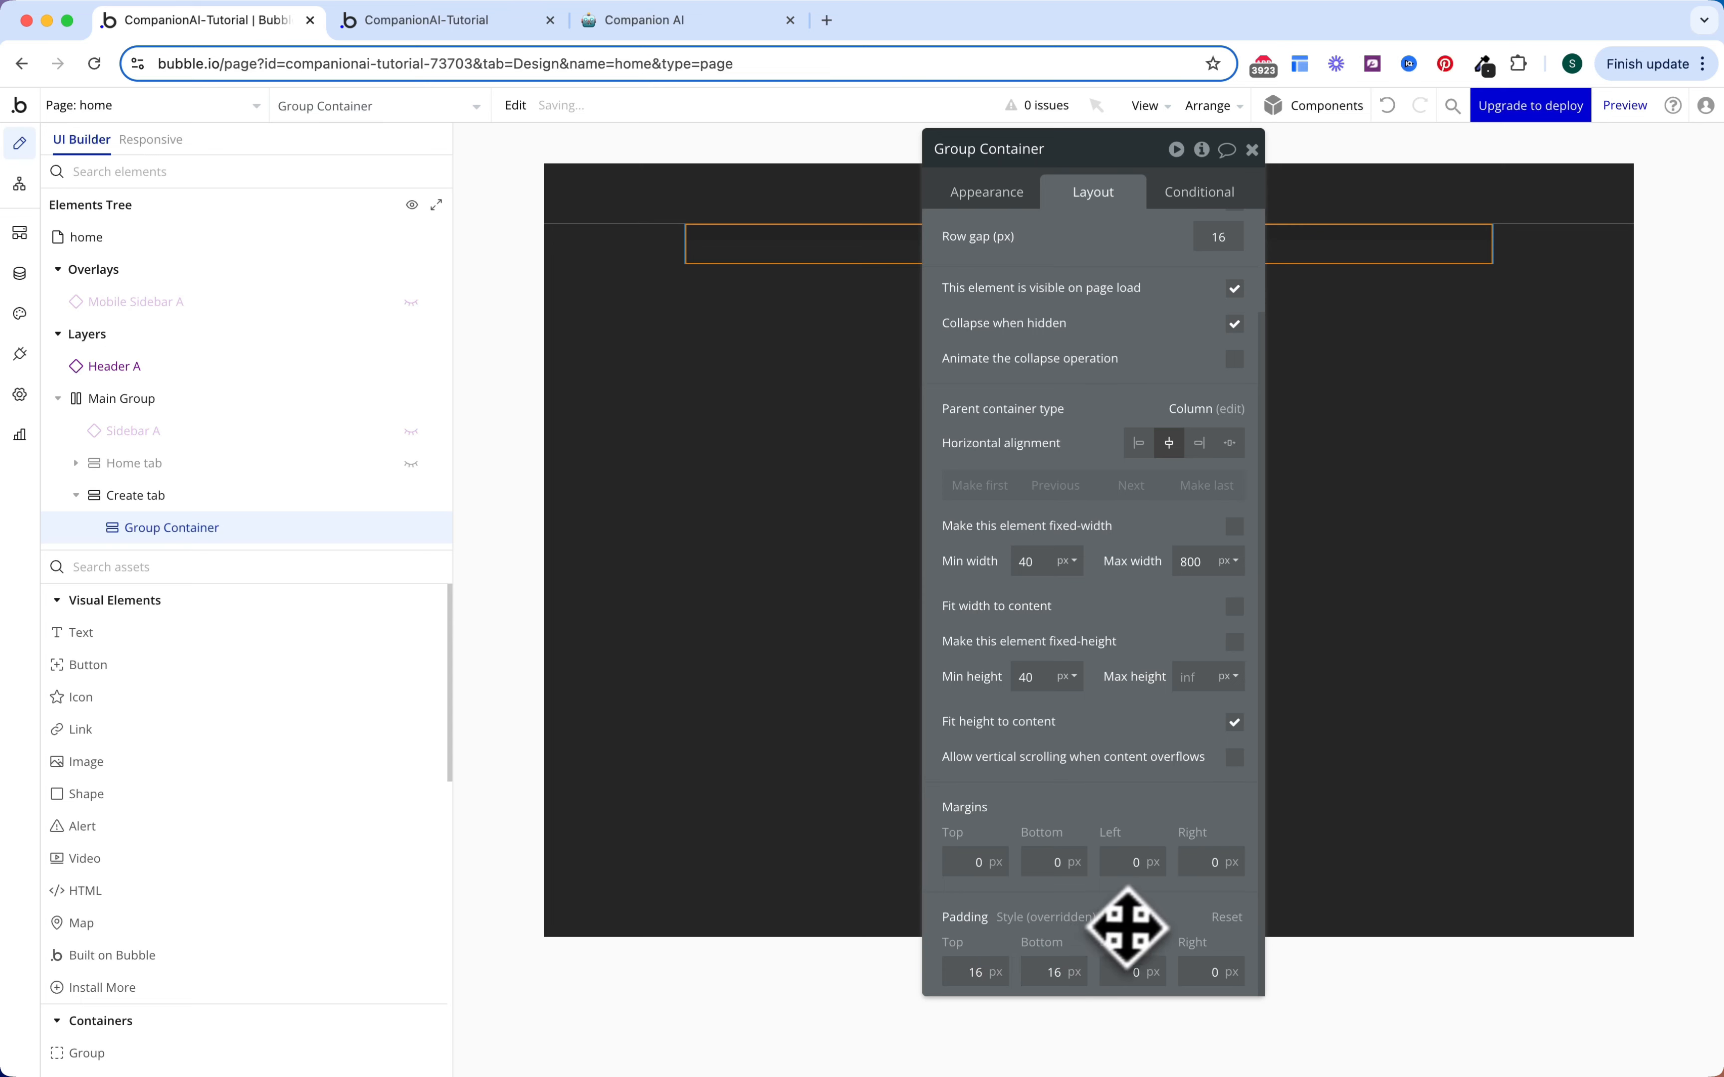
click(1198, 192)
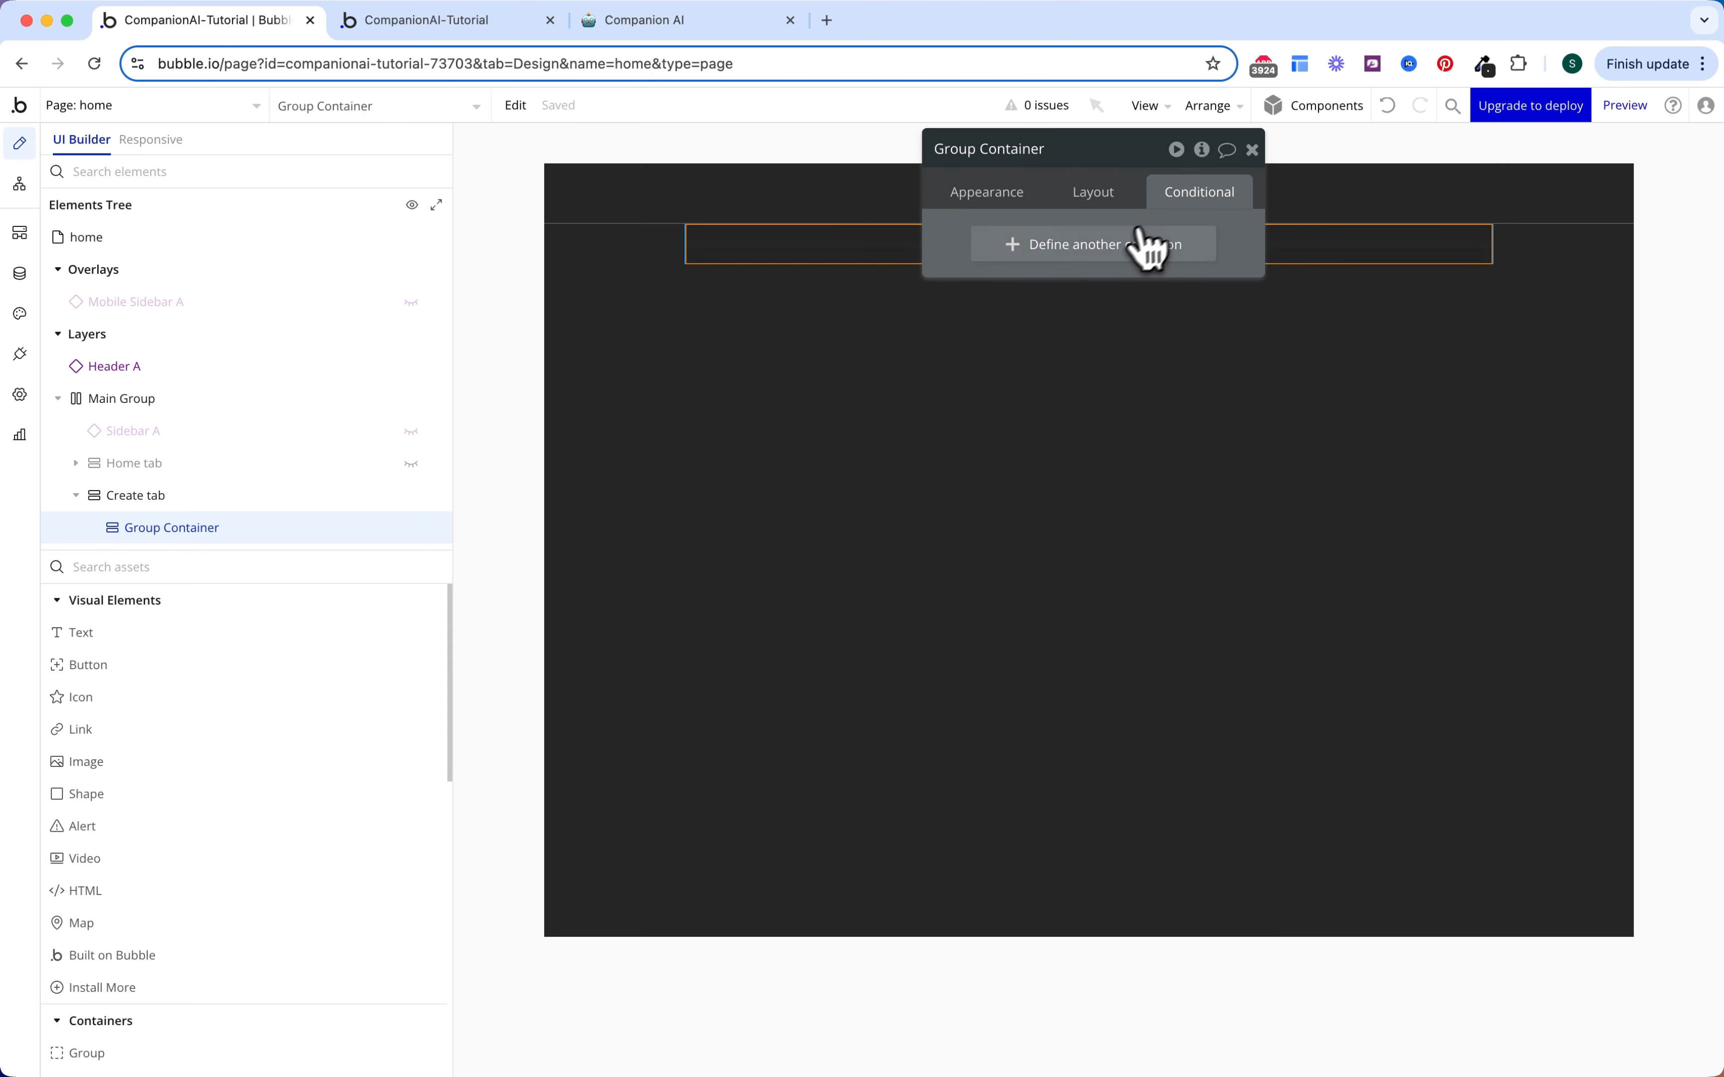
Step: Add a container condition: Current page width < Tablet (992 px)
click(1146, 244)
click(1025, 249)
text(width)
key(Return)
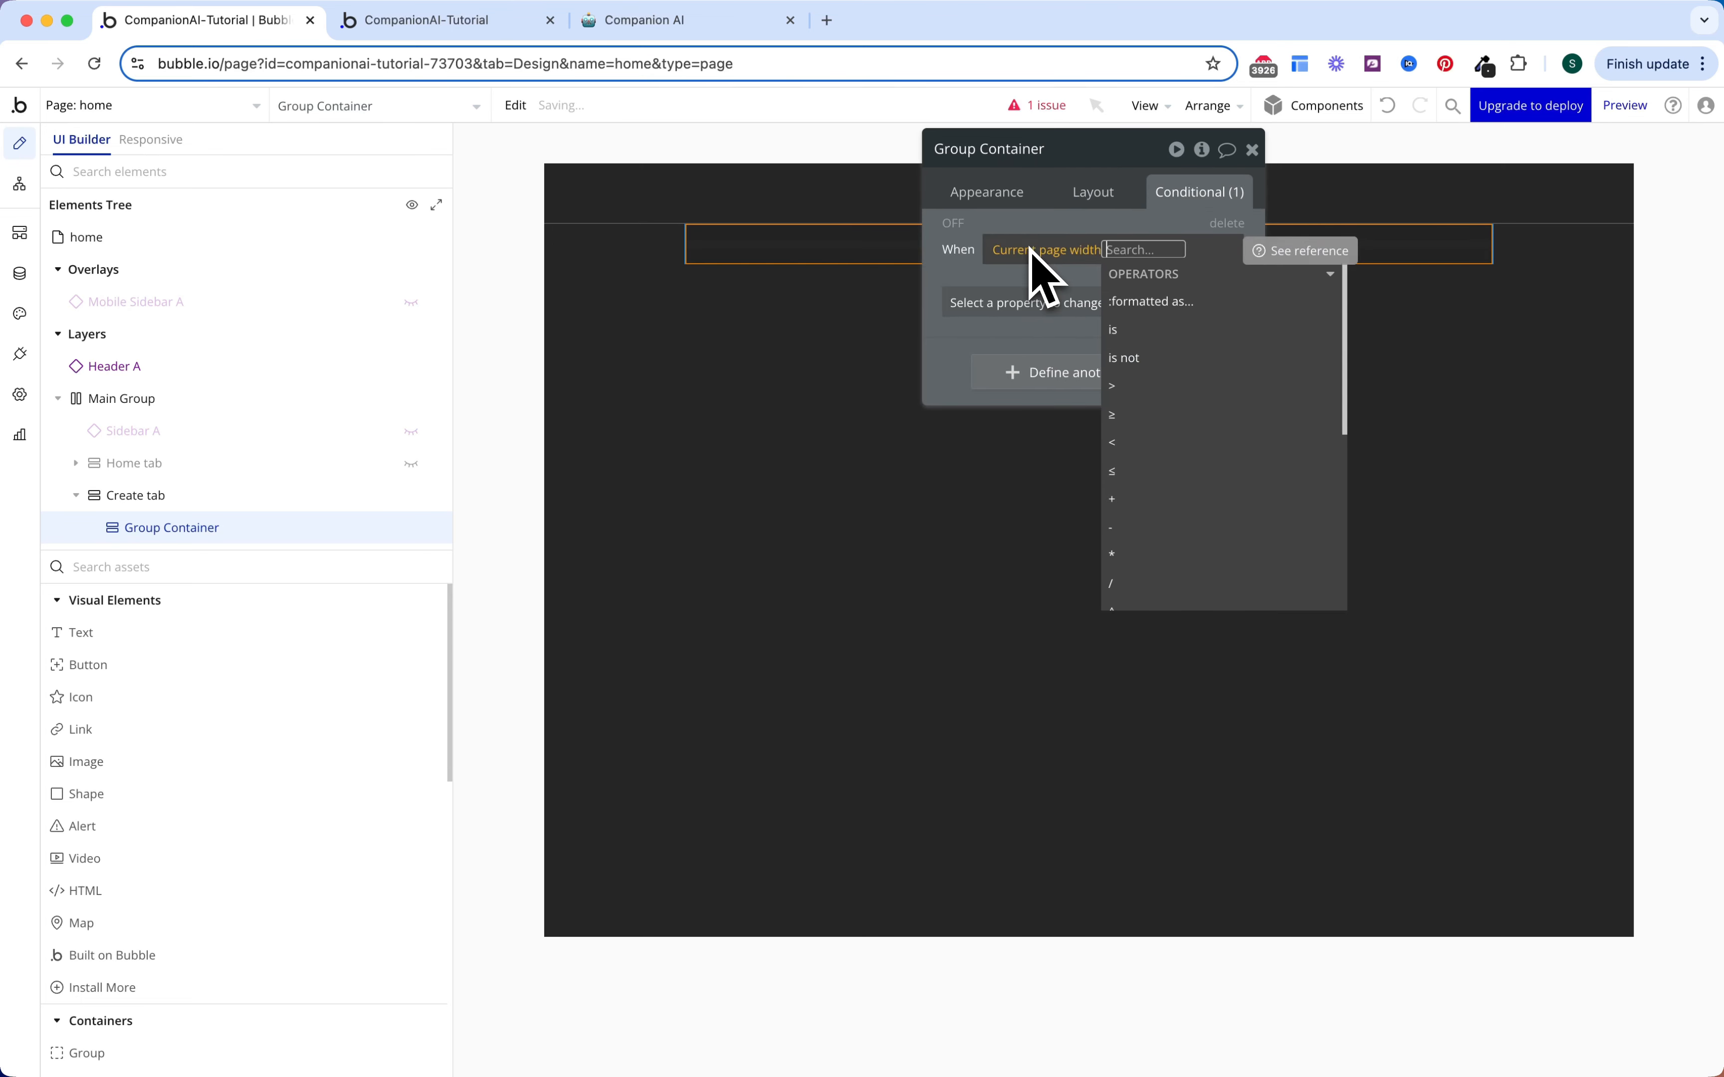
click(1147, 442)
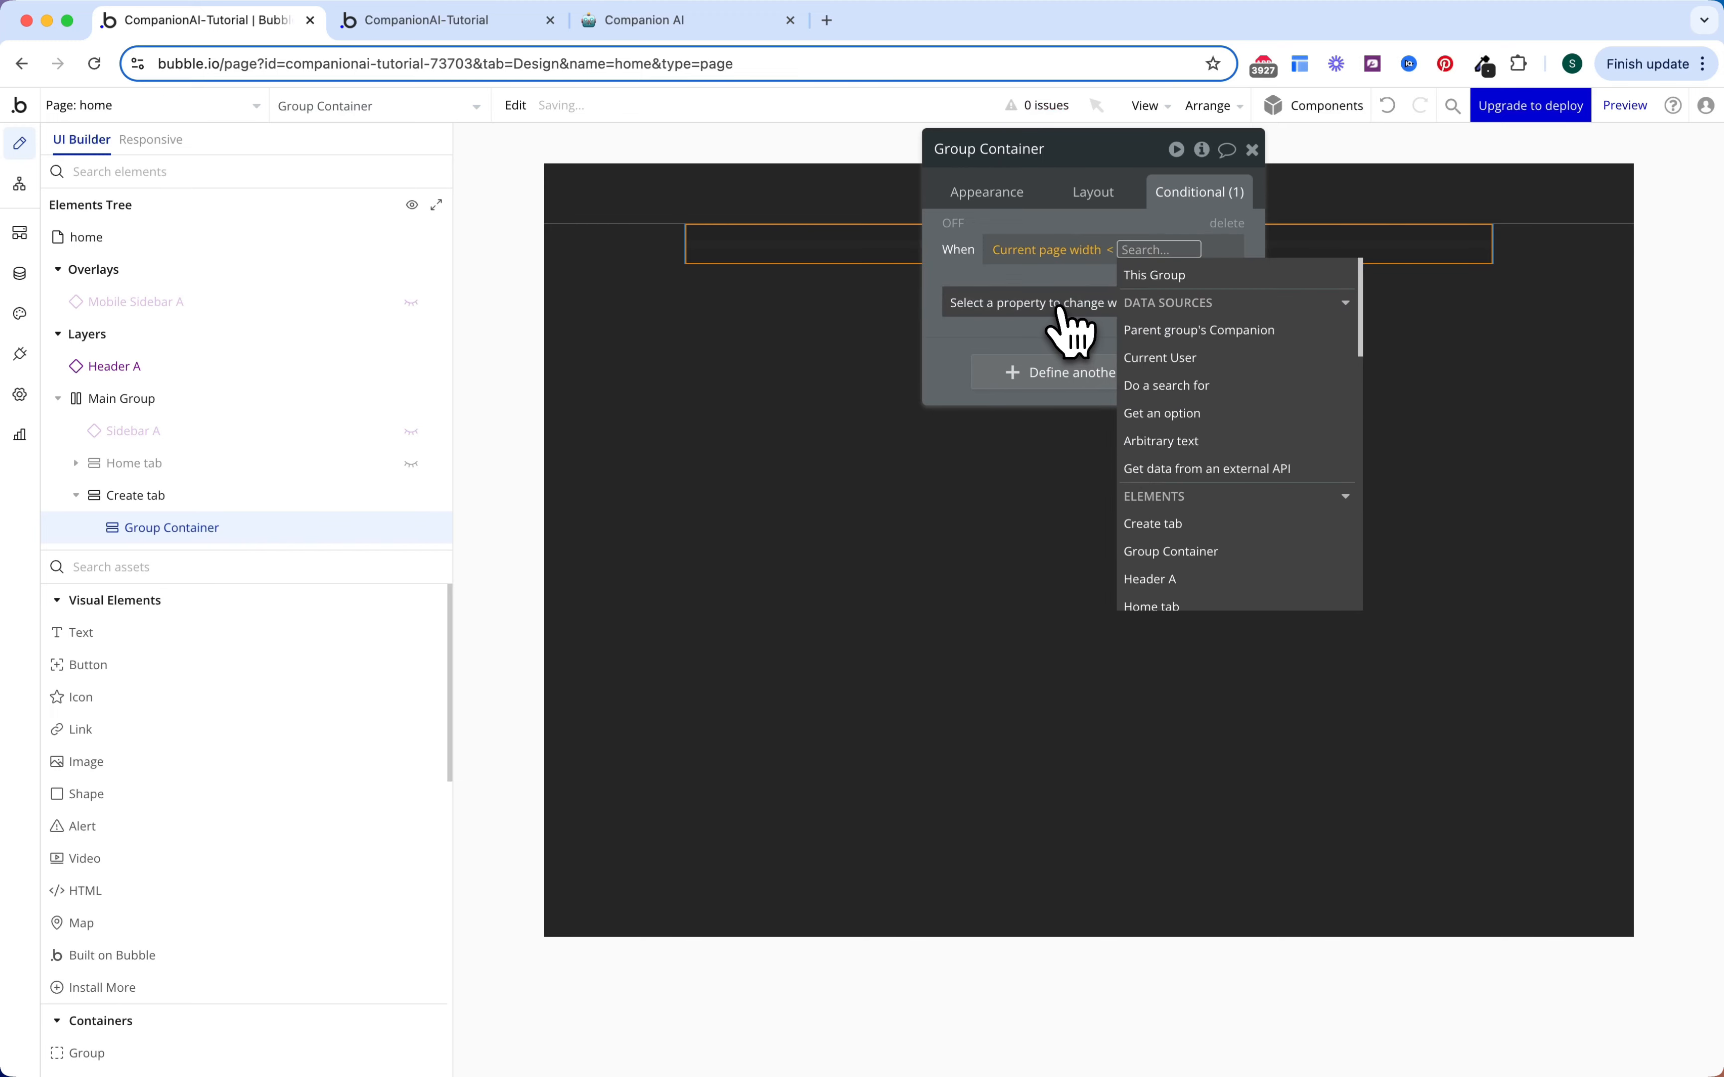
text(tab)
key(Return)
click(981, 288)
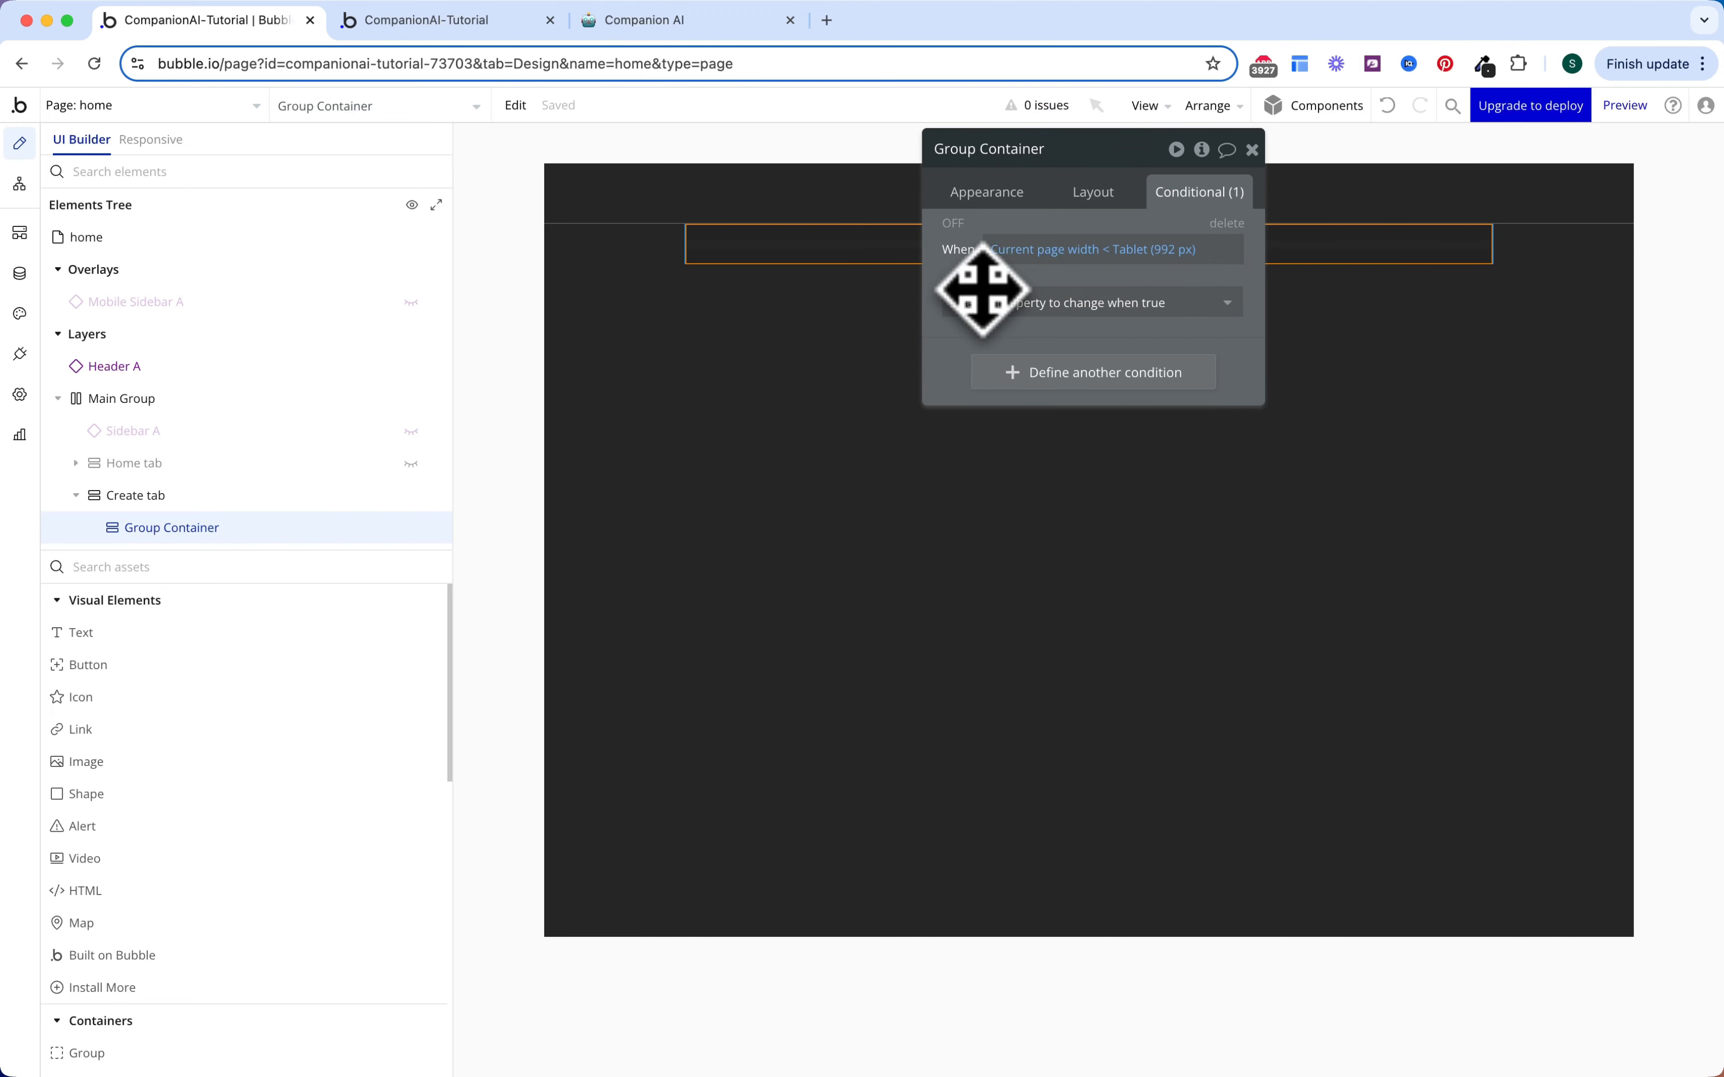
Step: When true, set Left padding 16 and Right padding 16
click(1038, 305)
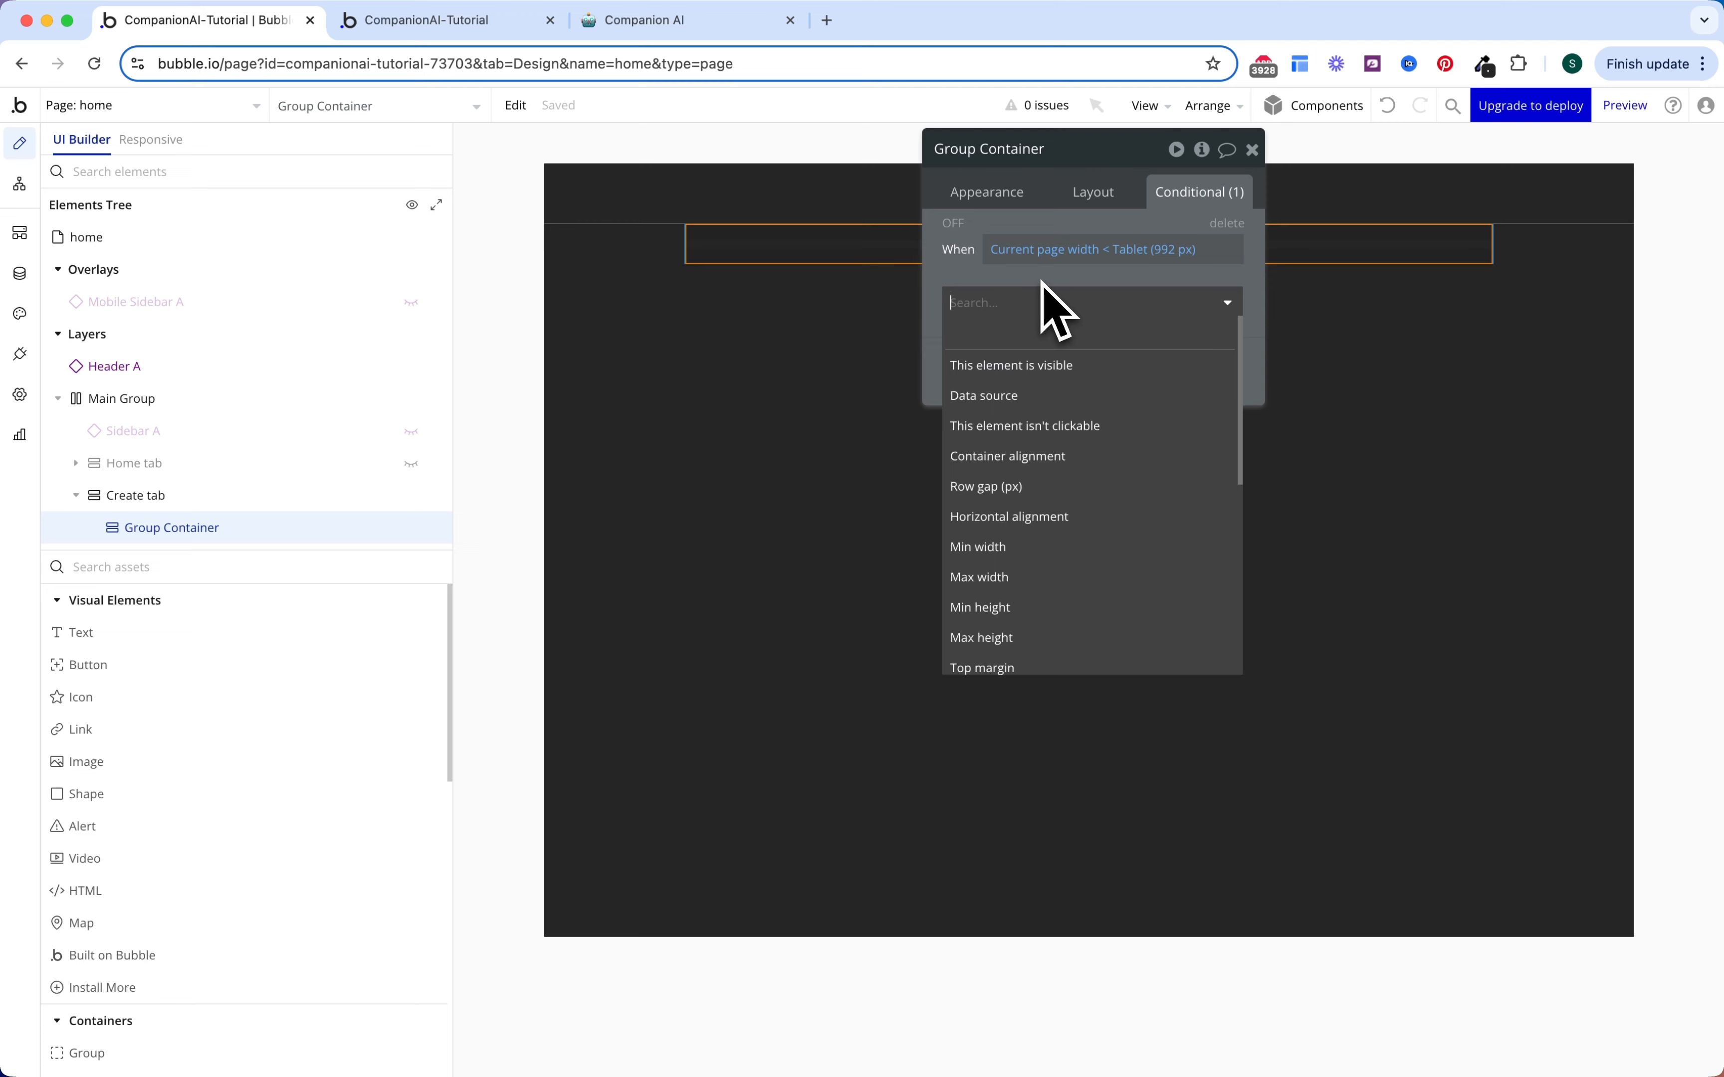
text(left)
click(1053, 394)
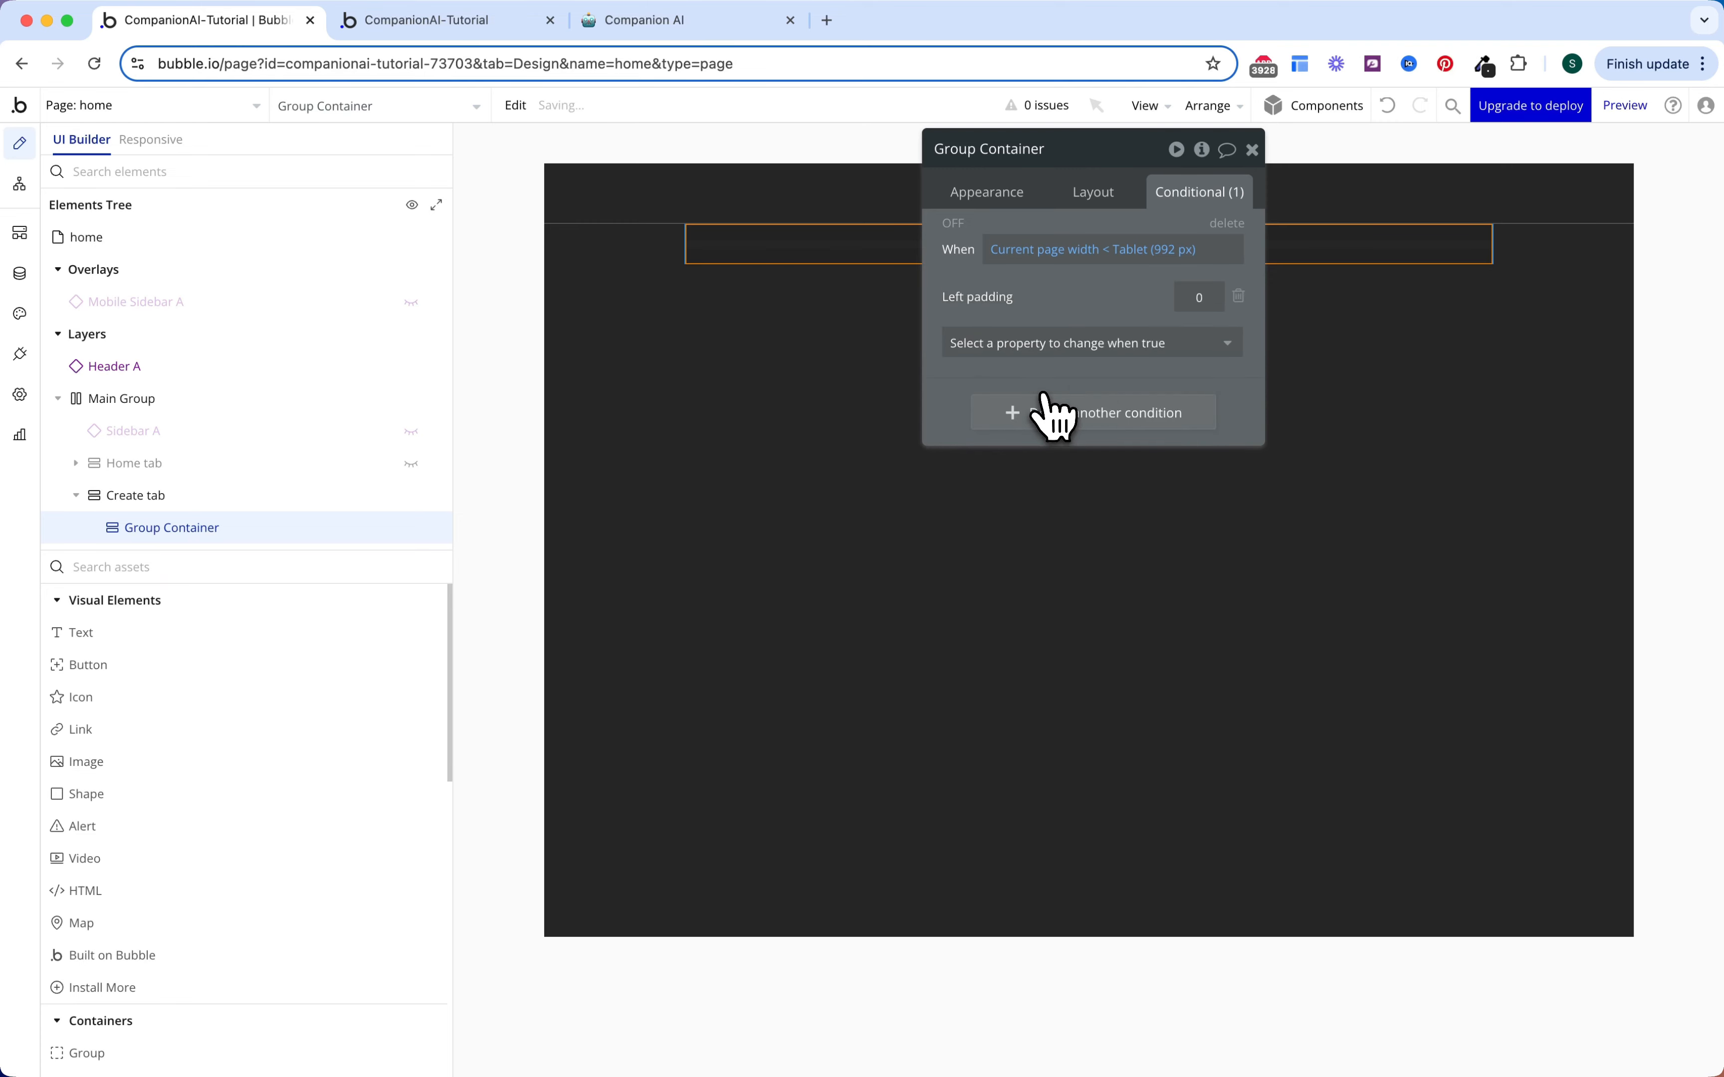
text(16)
click(1097, 348)
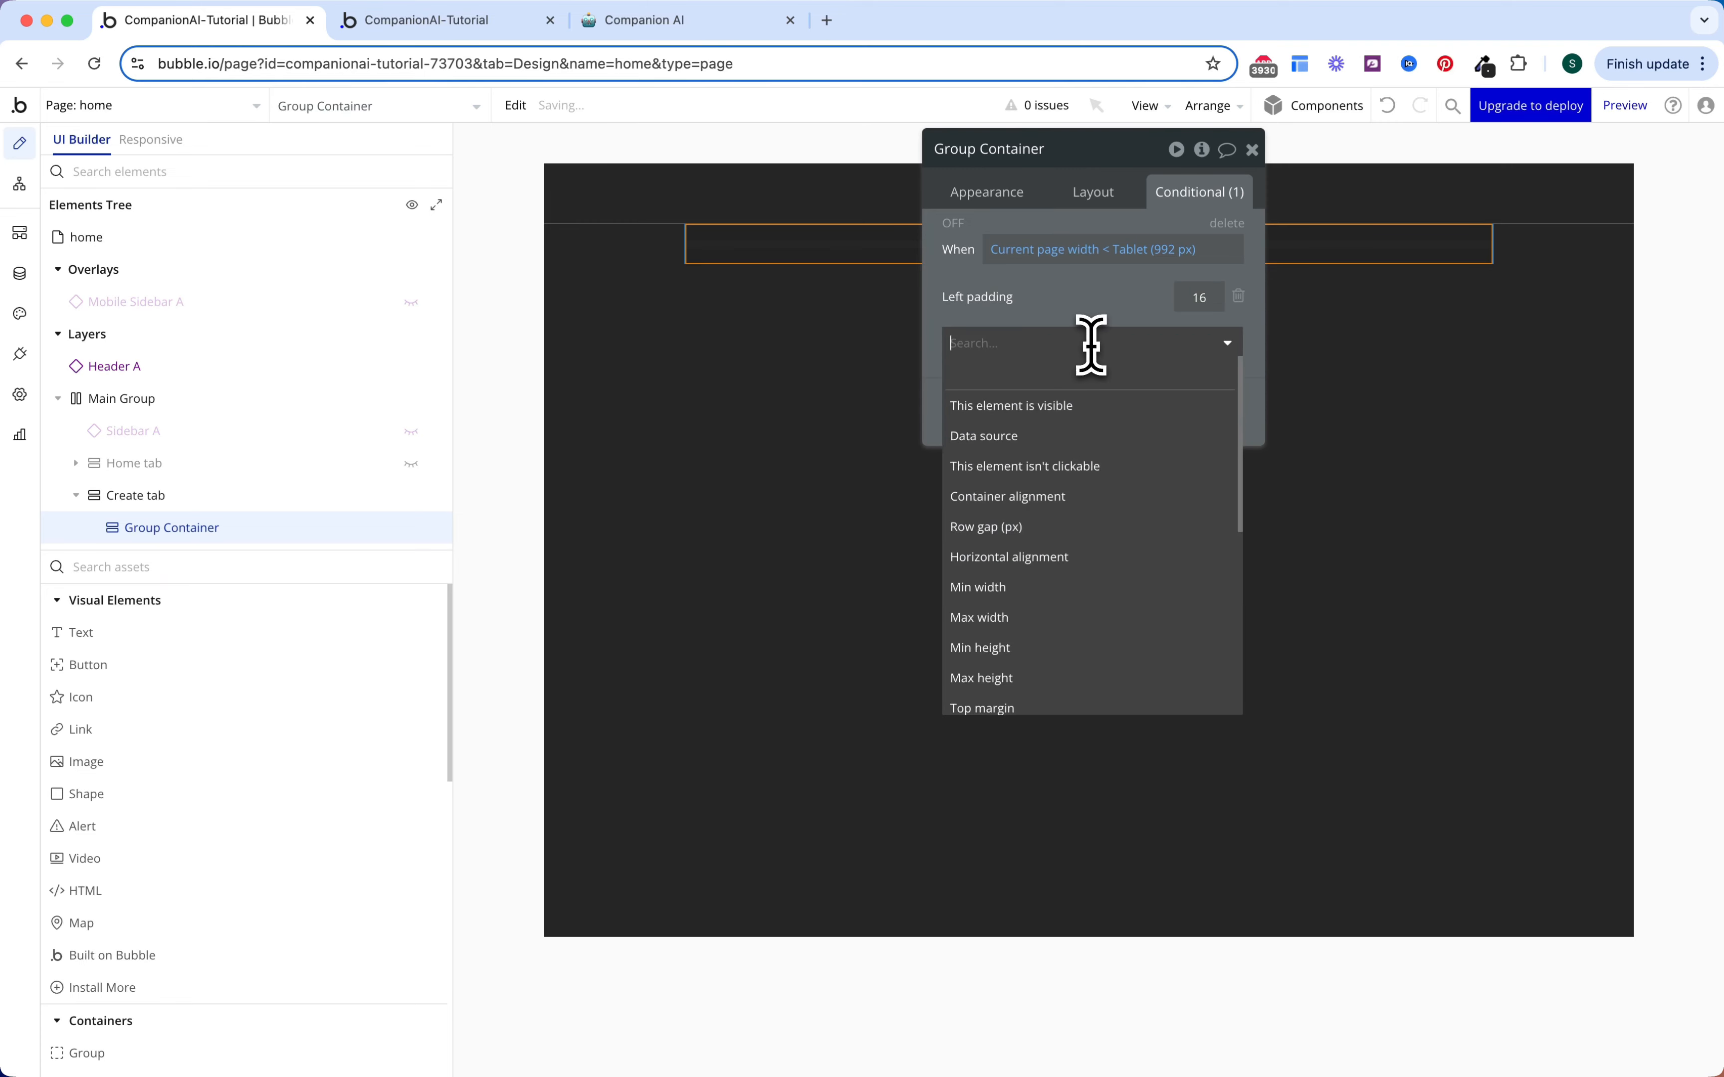
text(righ)
click(1075, 436)
text(16)
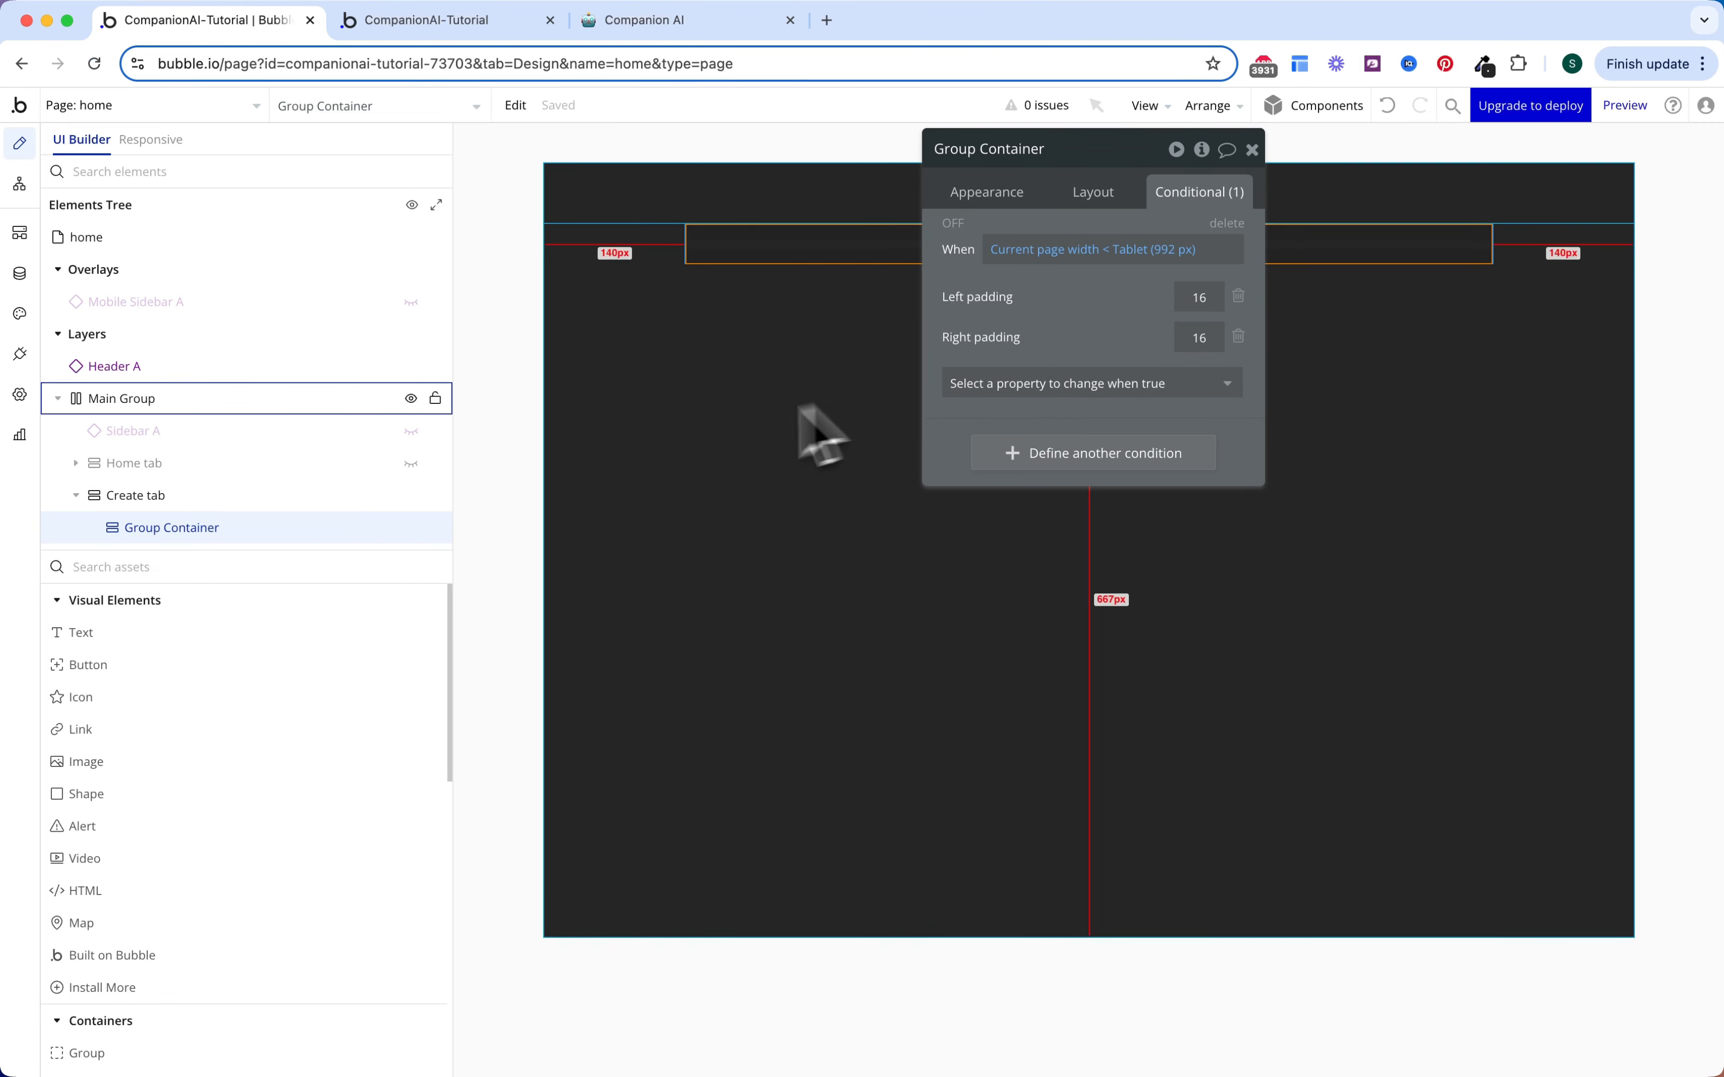
click(271, 567)
Step: Draw a full-width Group Header in the container holding a 'General Information' text
text(gr)
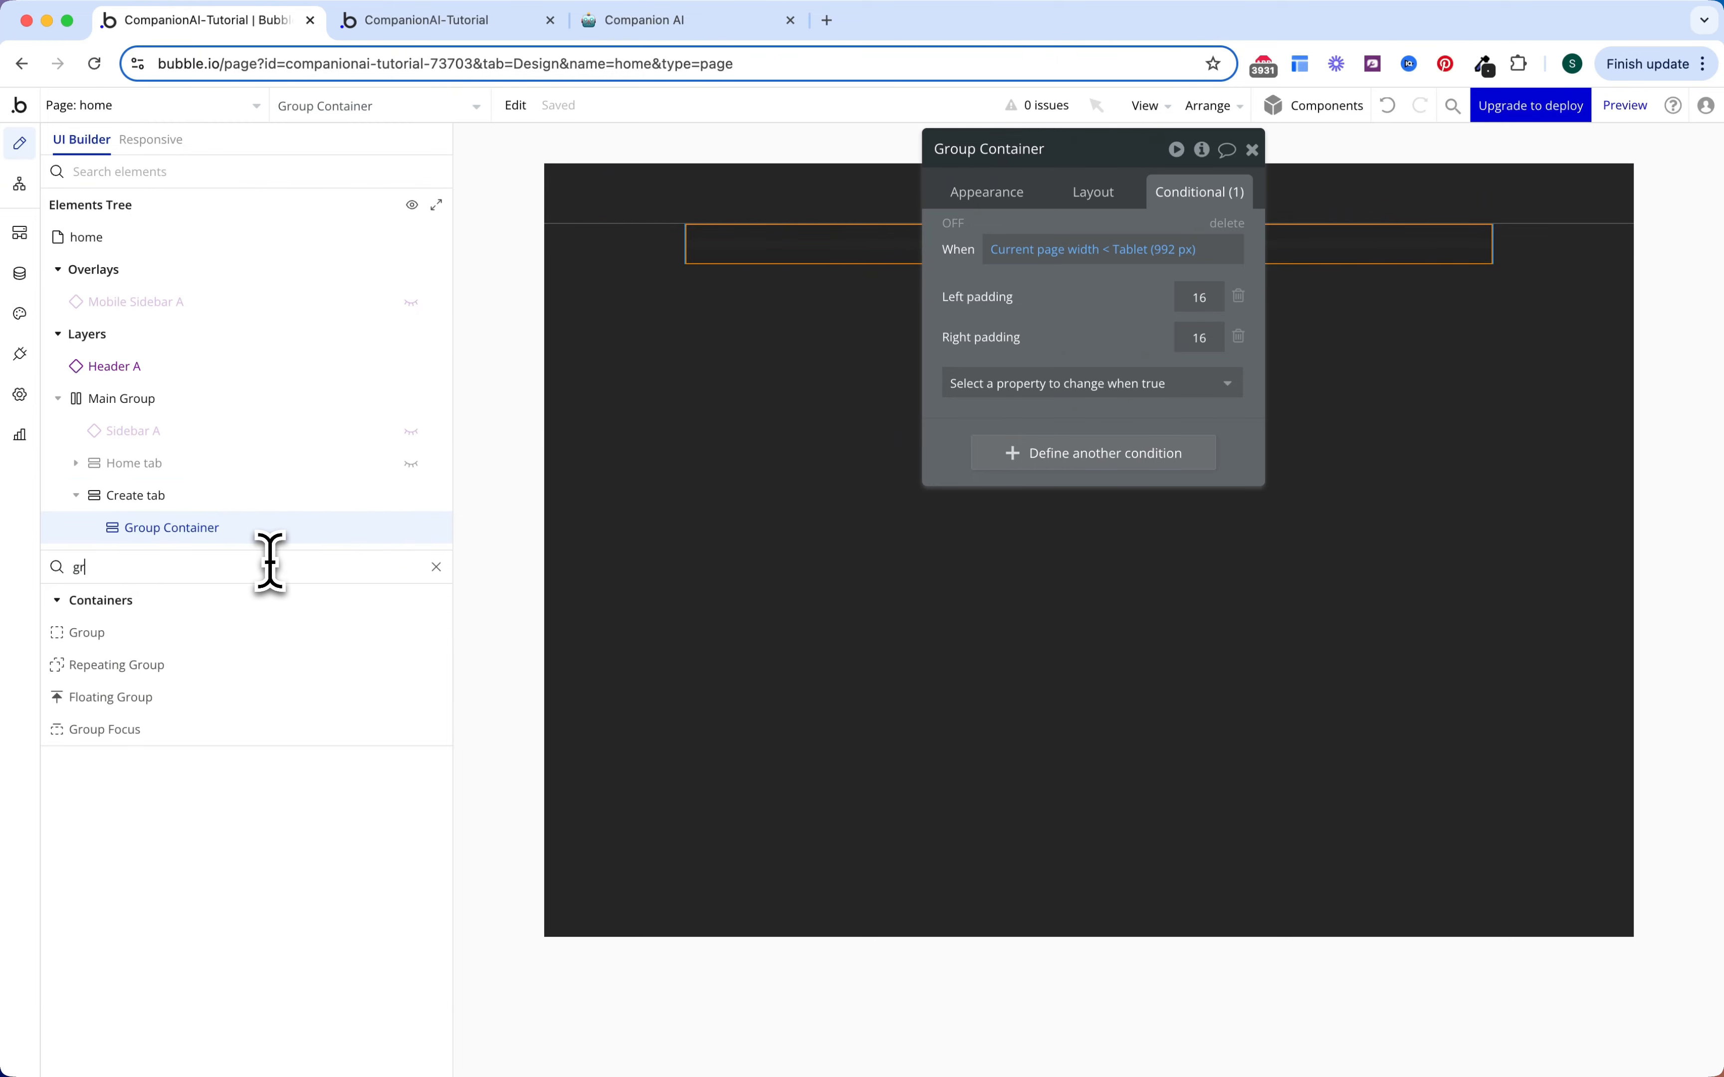
click(221, 632)
drag(829, 244, 761, 243)
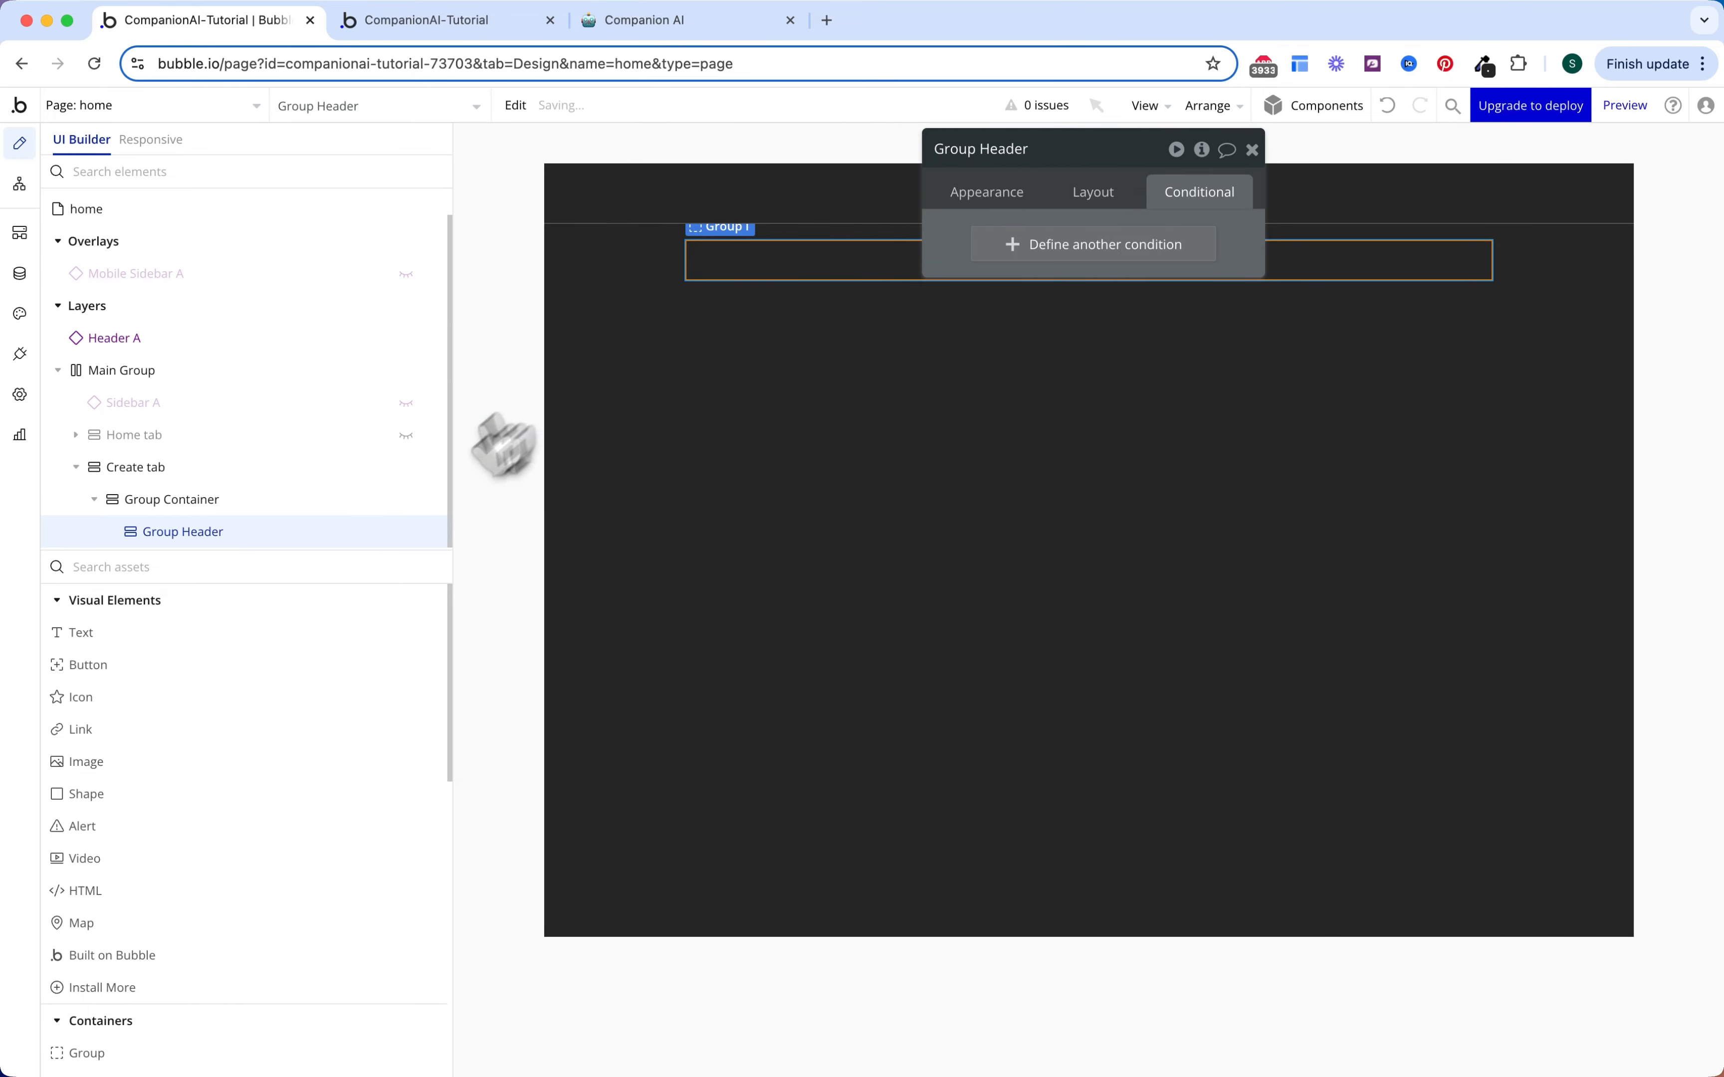
click(243, 632)
click(796, 263)
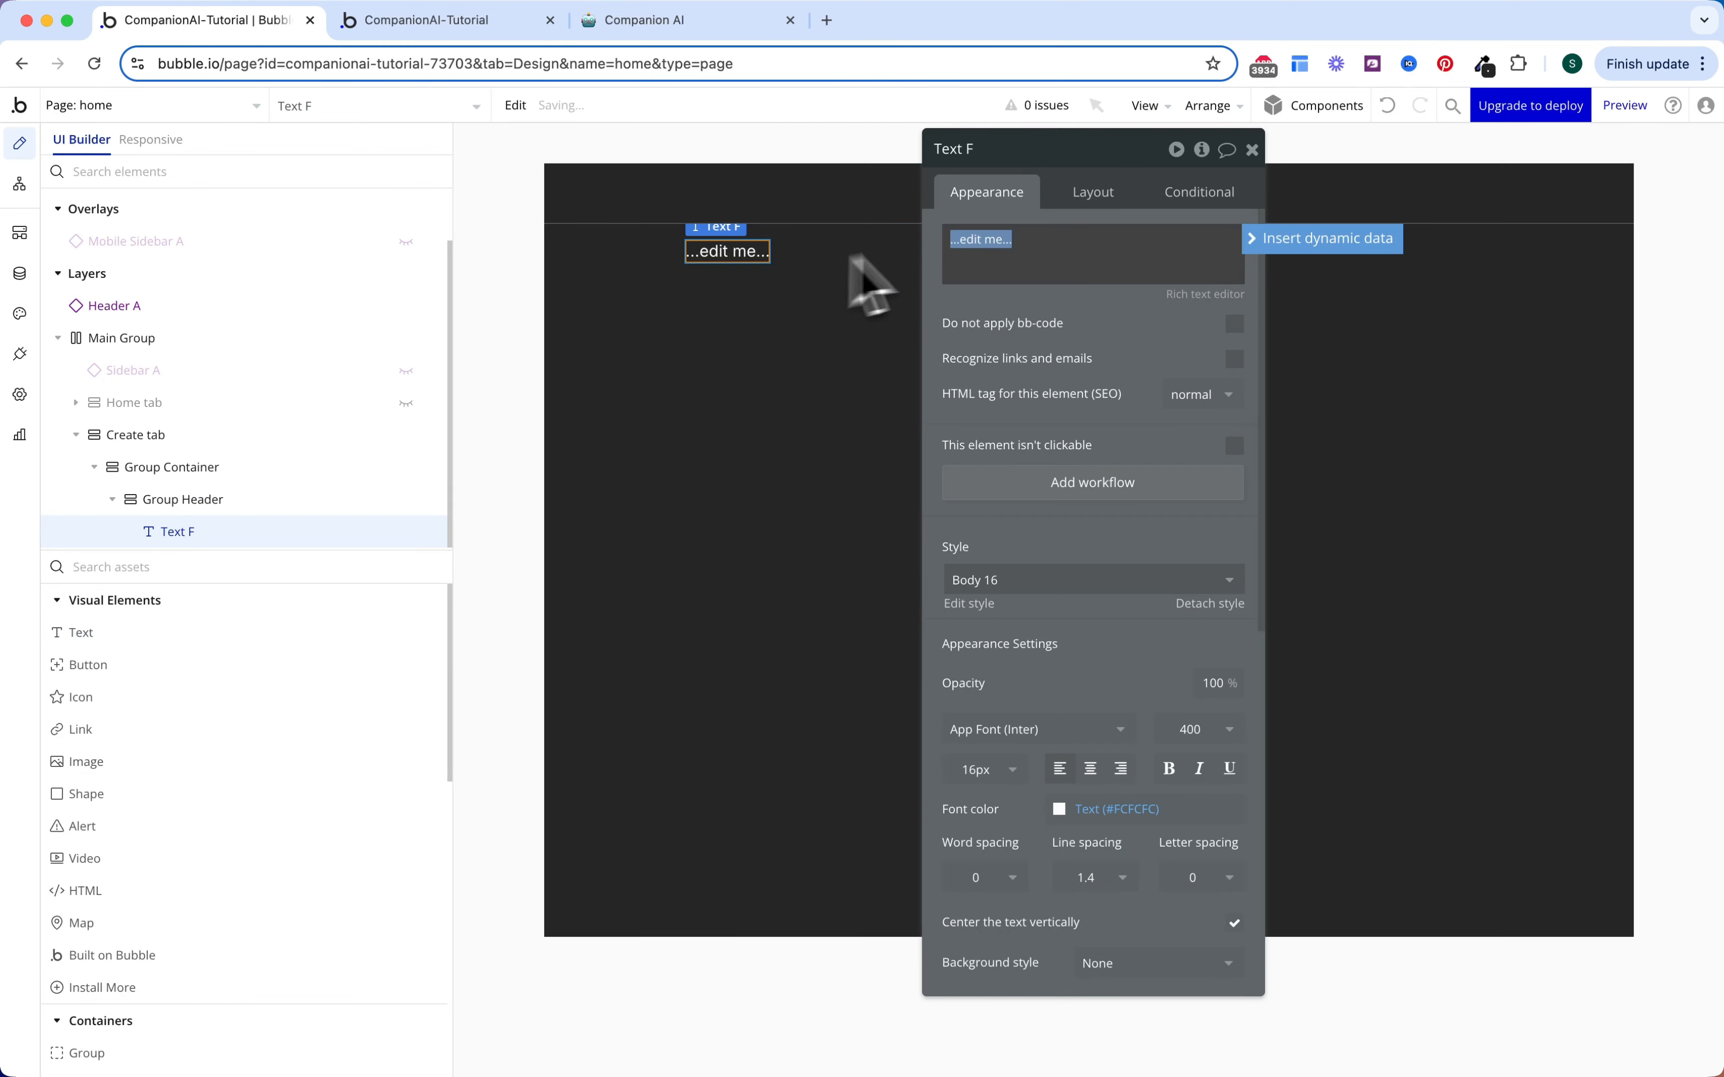
text(Gen)
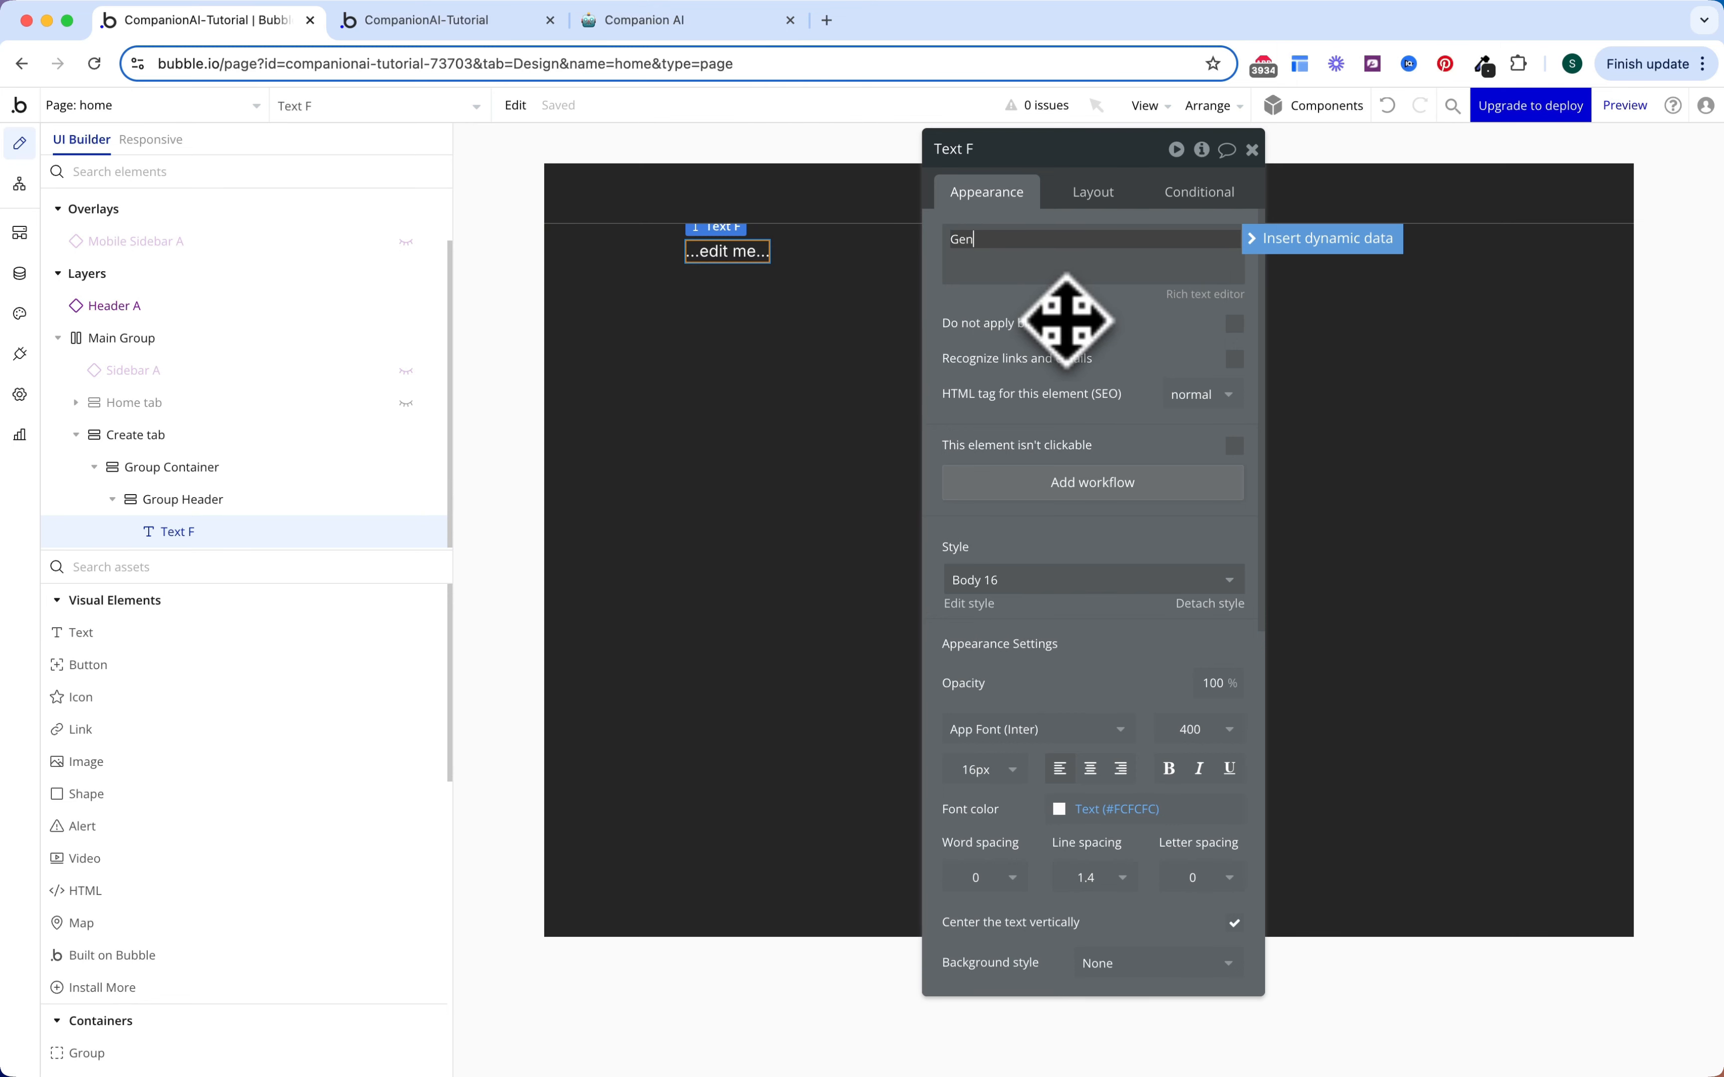
text(eral Information)
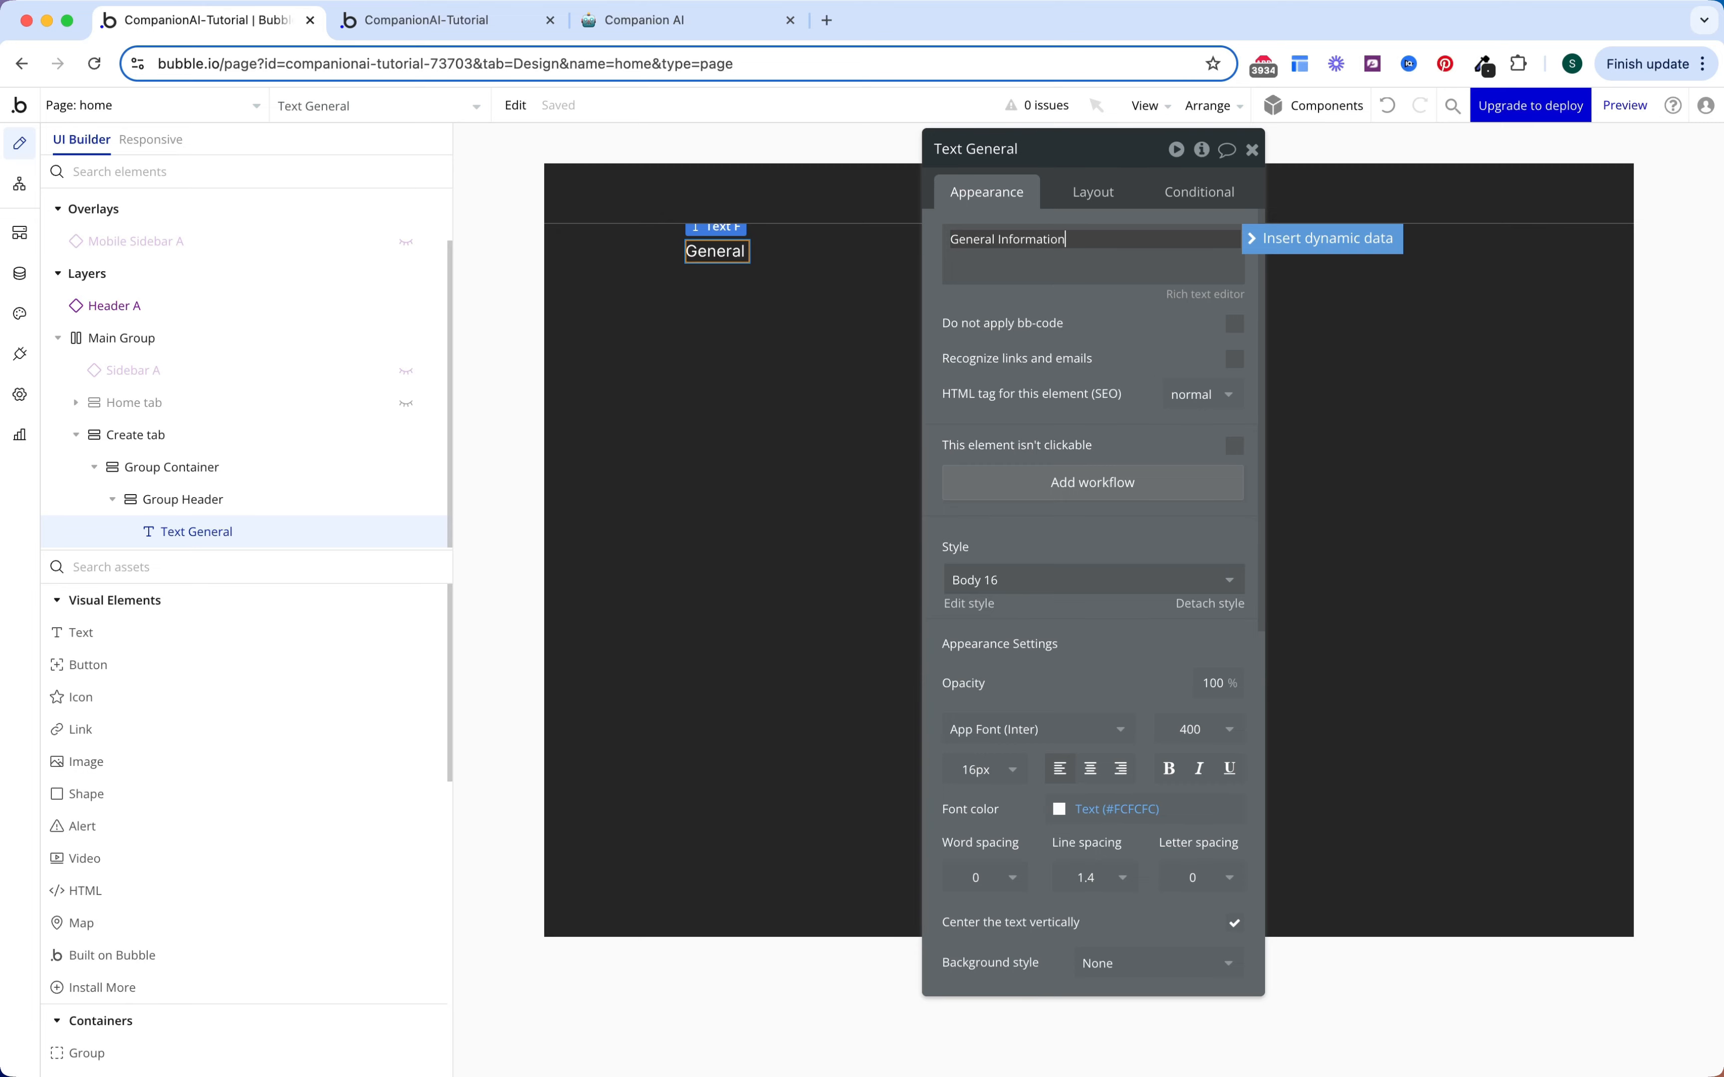
scroll(1068, 363, down, 7)
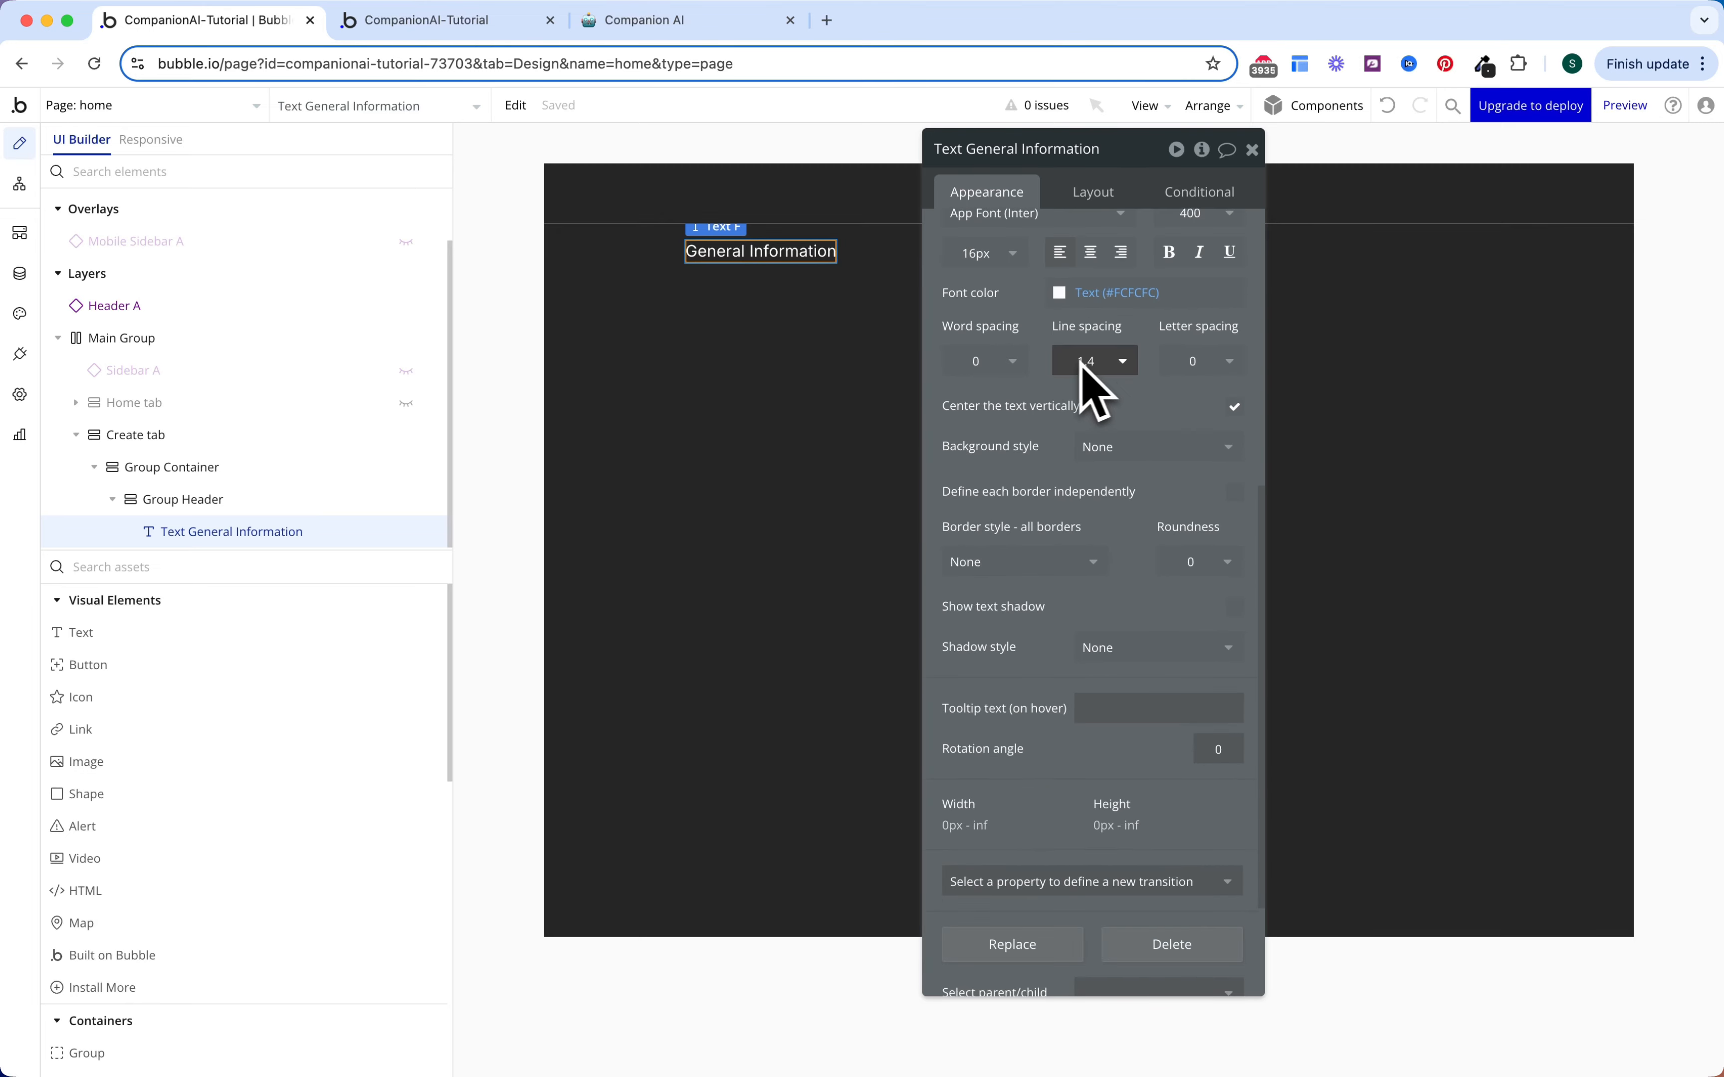
scroll(1083, 384, up, 6)
Step: Set the heading to 24 px font size and semi-bold 600 weight
click(997, 667)
text(24)
key(Return)
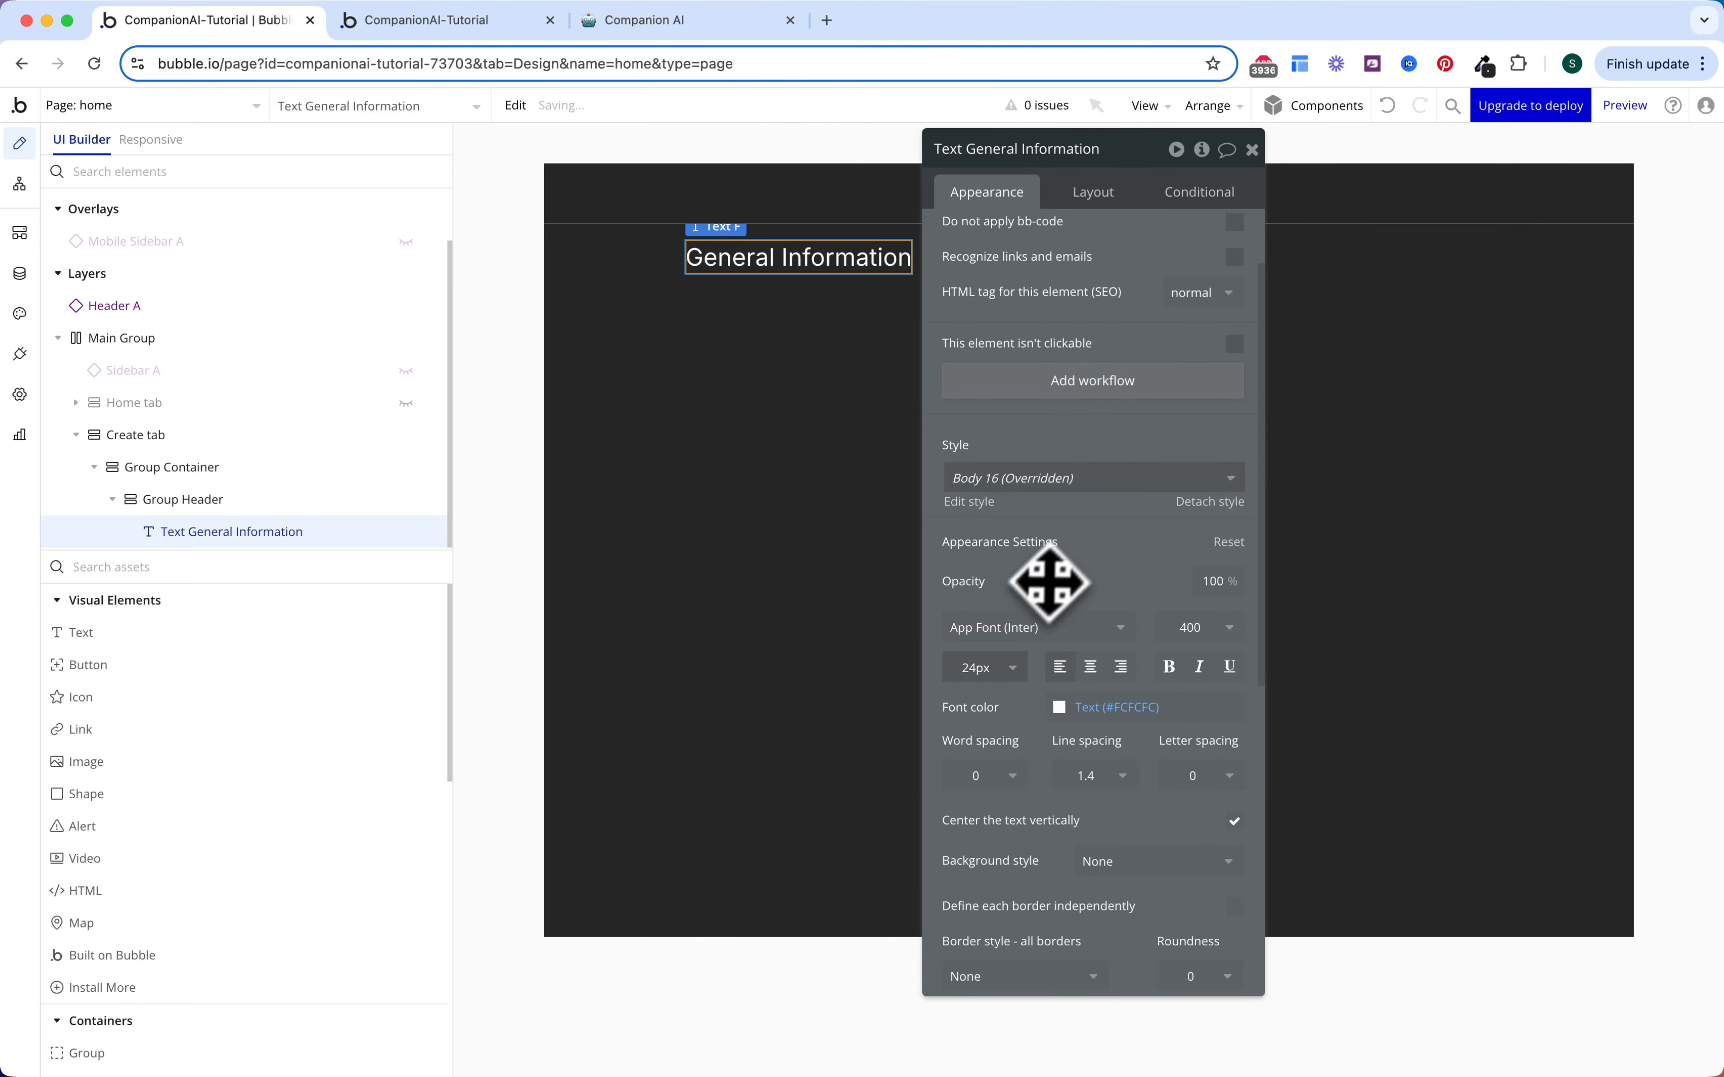
click(1190, 627)
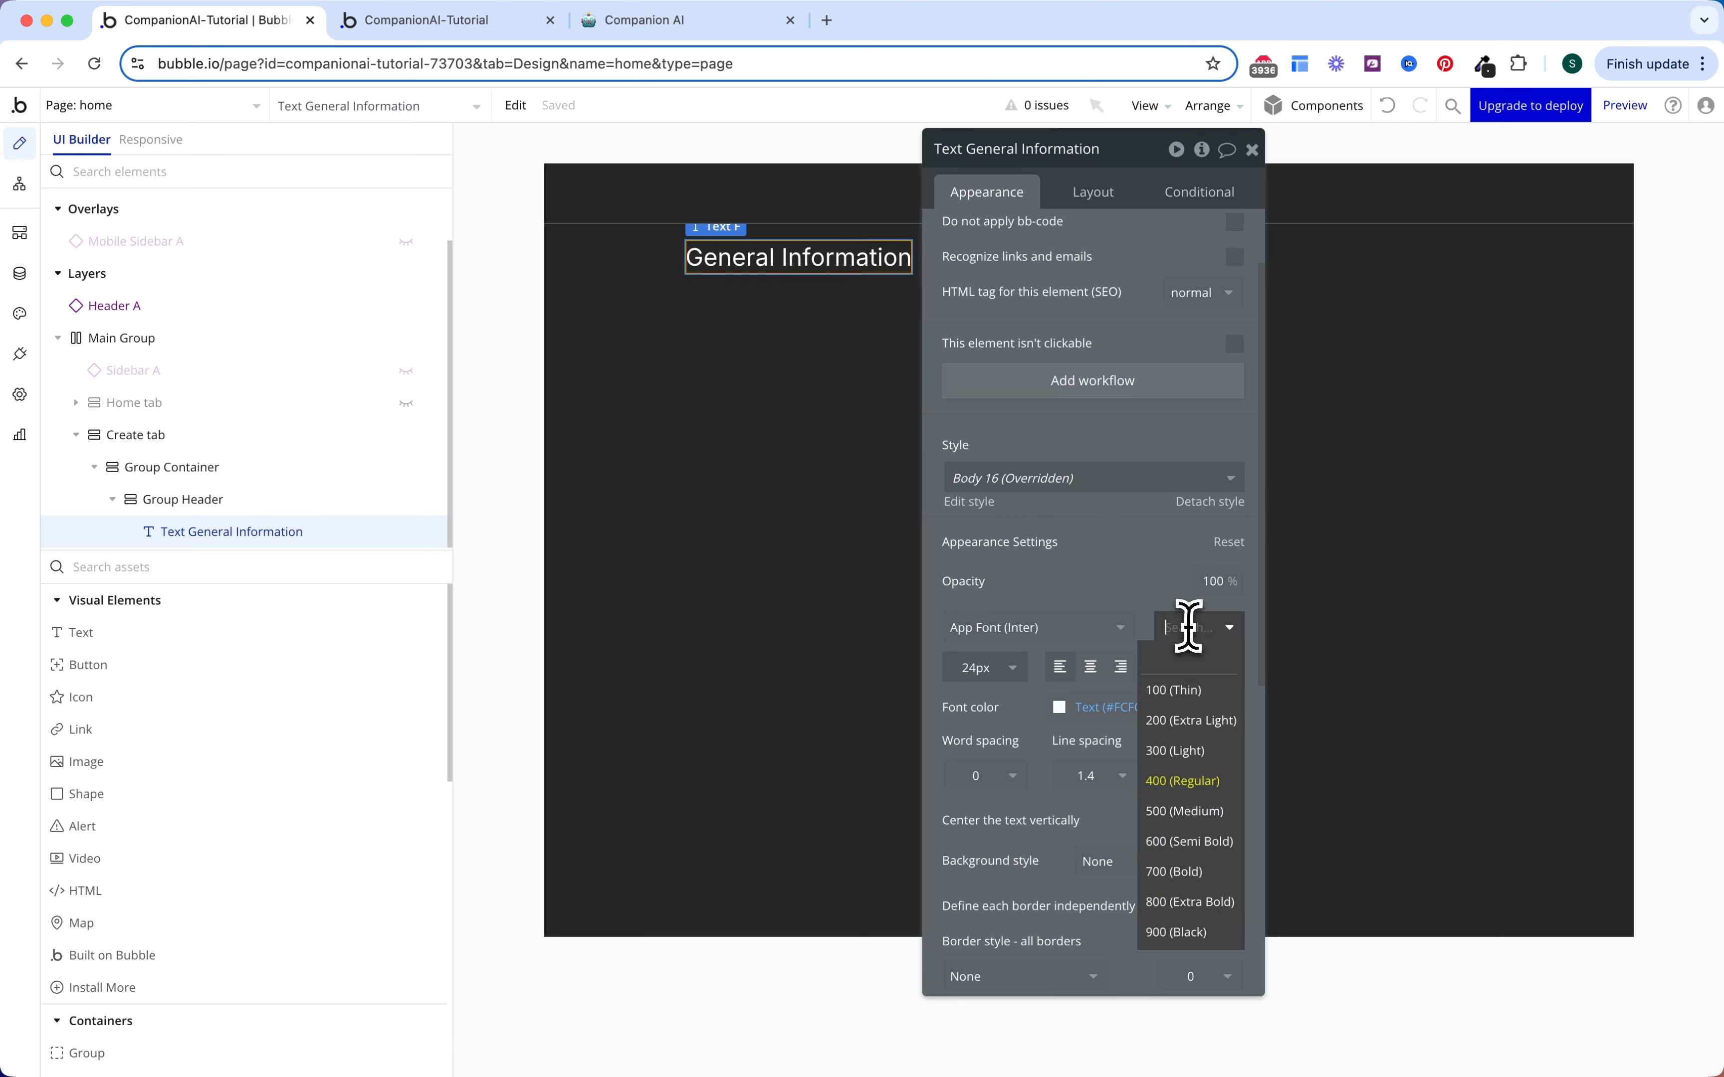
click(1188, 841)
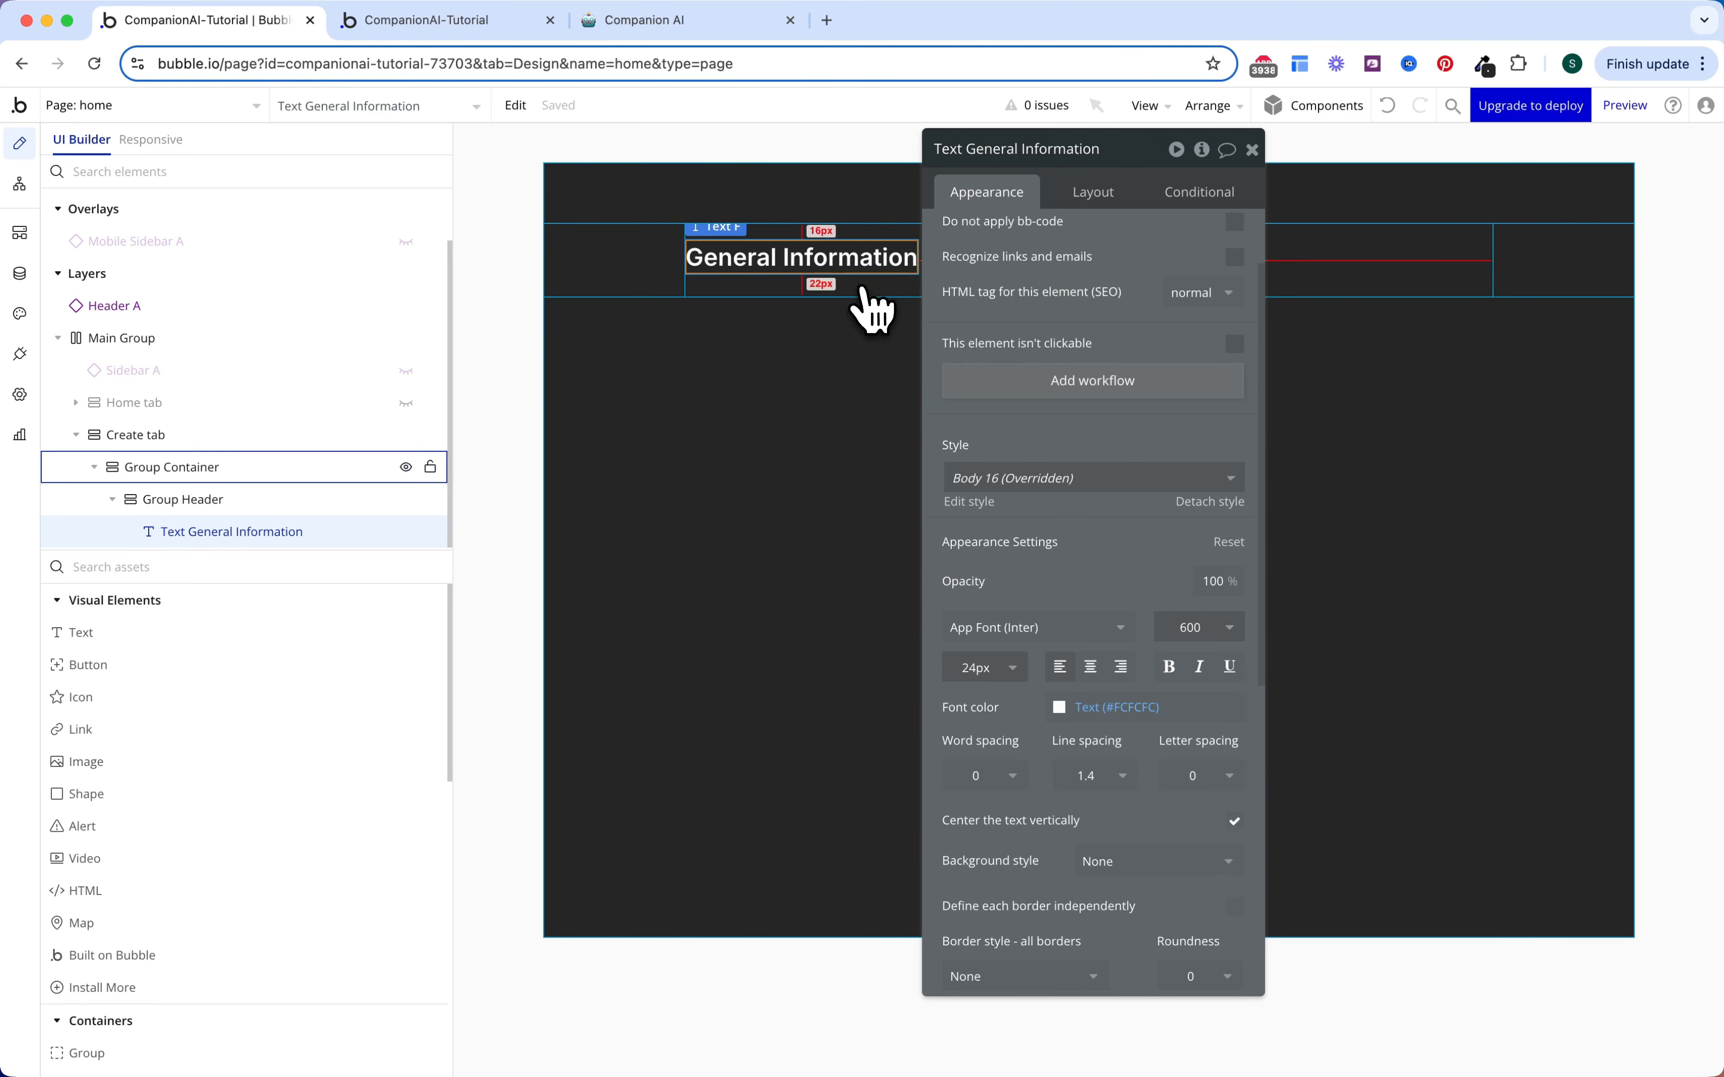
click(875, 306)
click(277, 507)
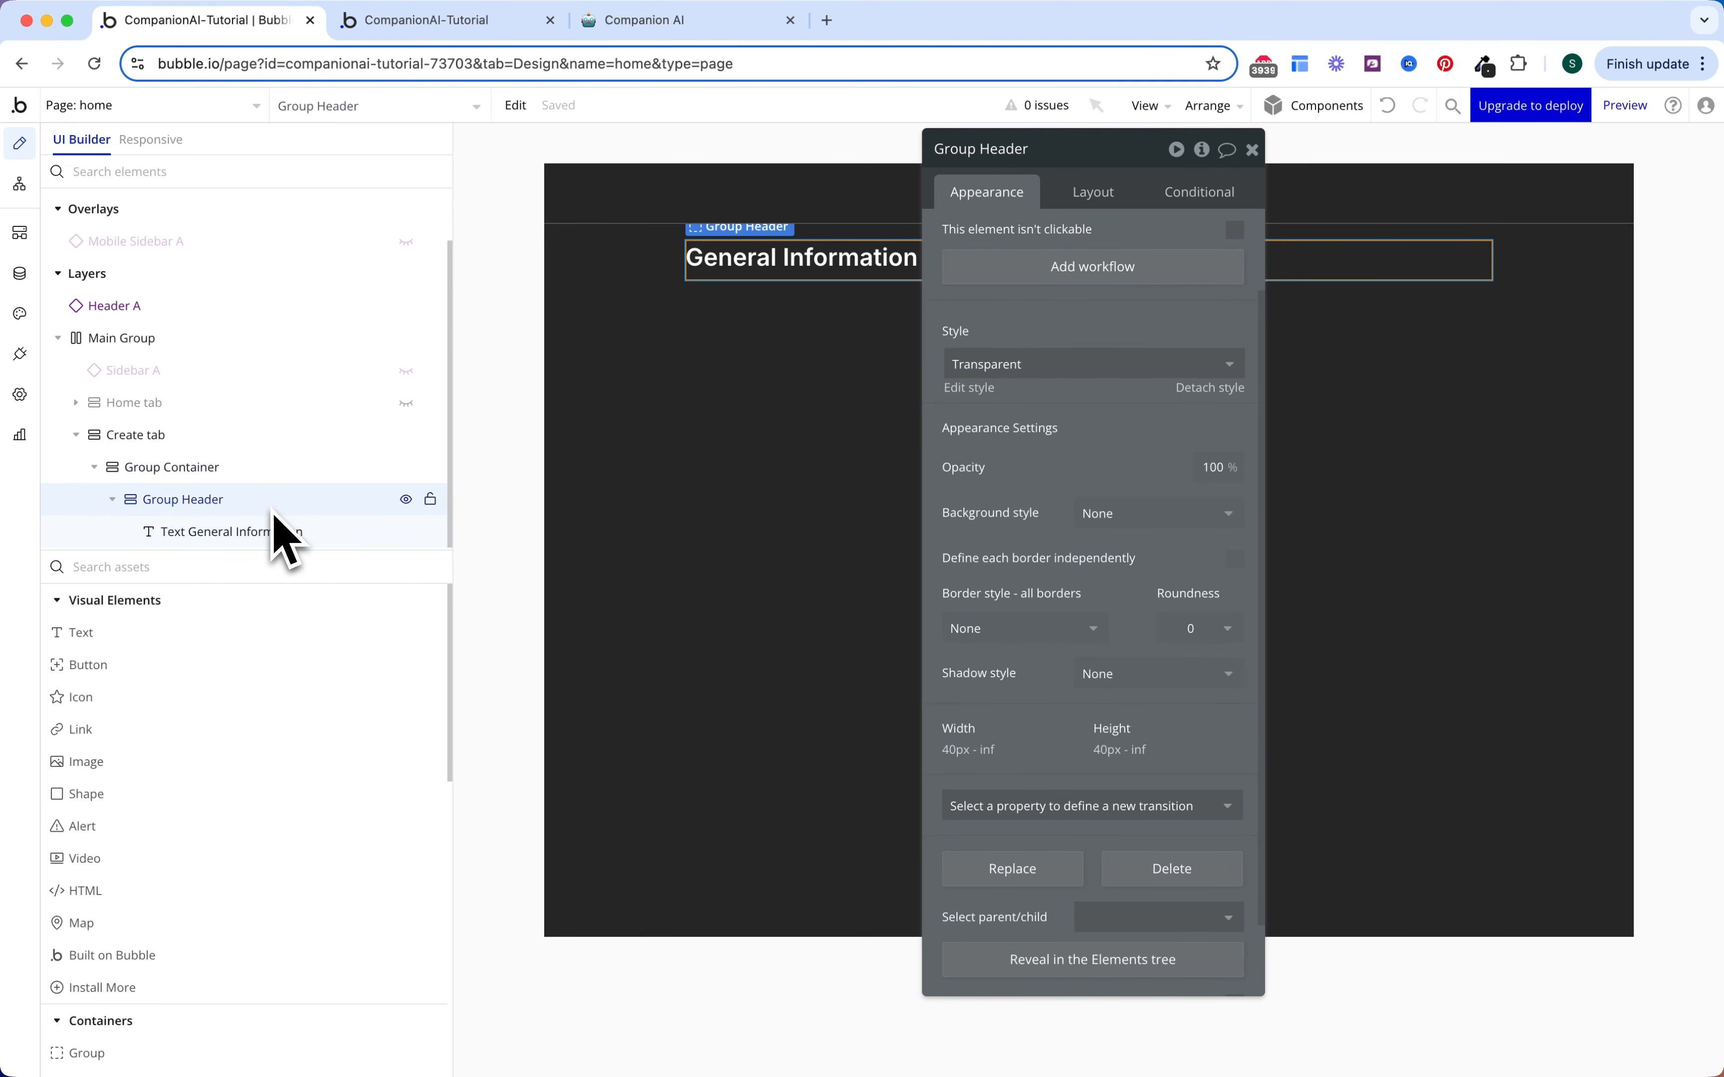
Step: Paste a copy of the heading into Group Header at 16 px, weight 500, grey
right_click(251, 501)
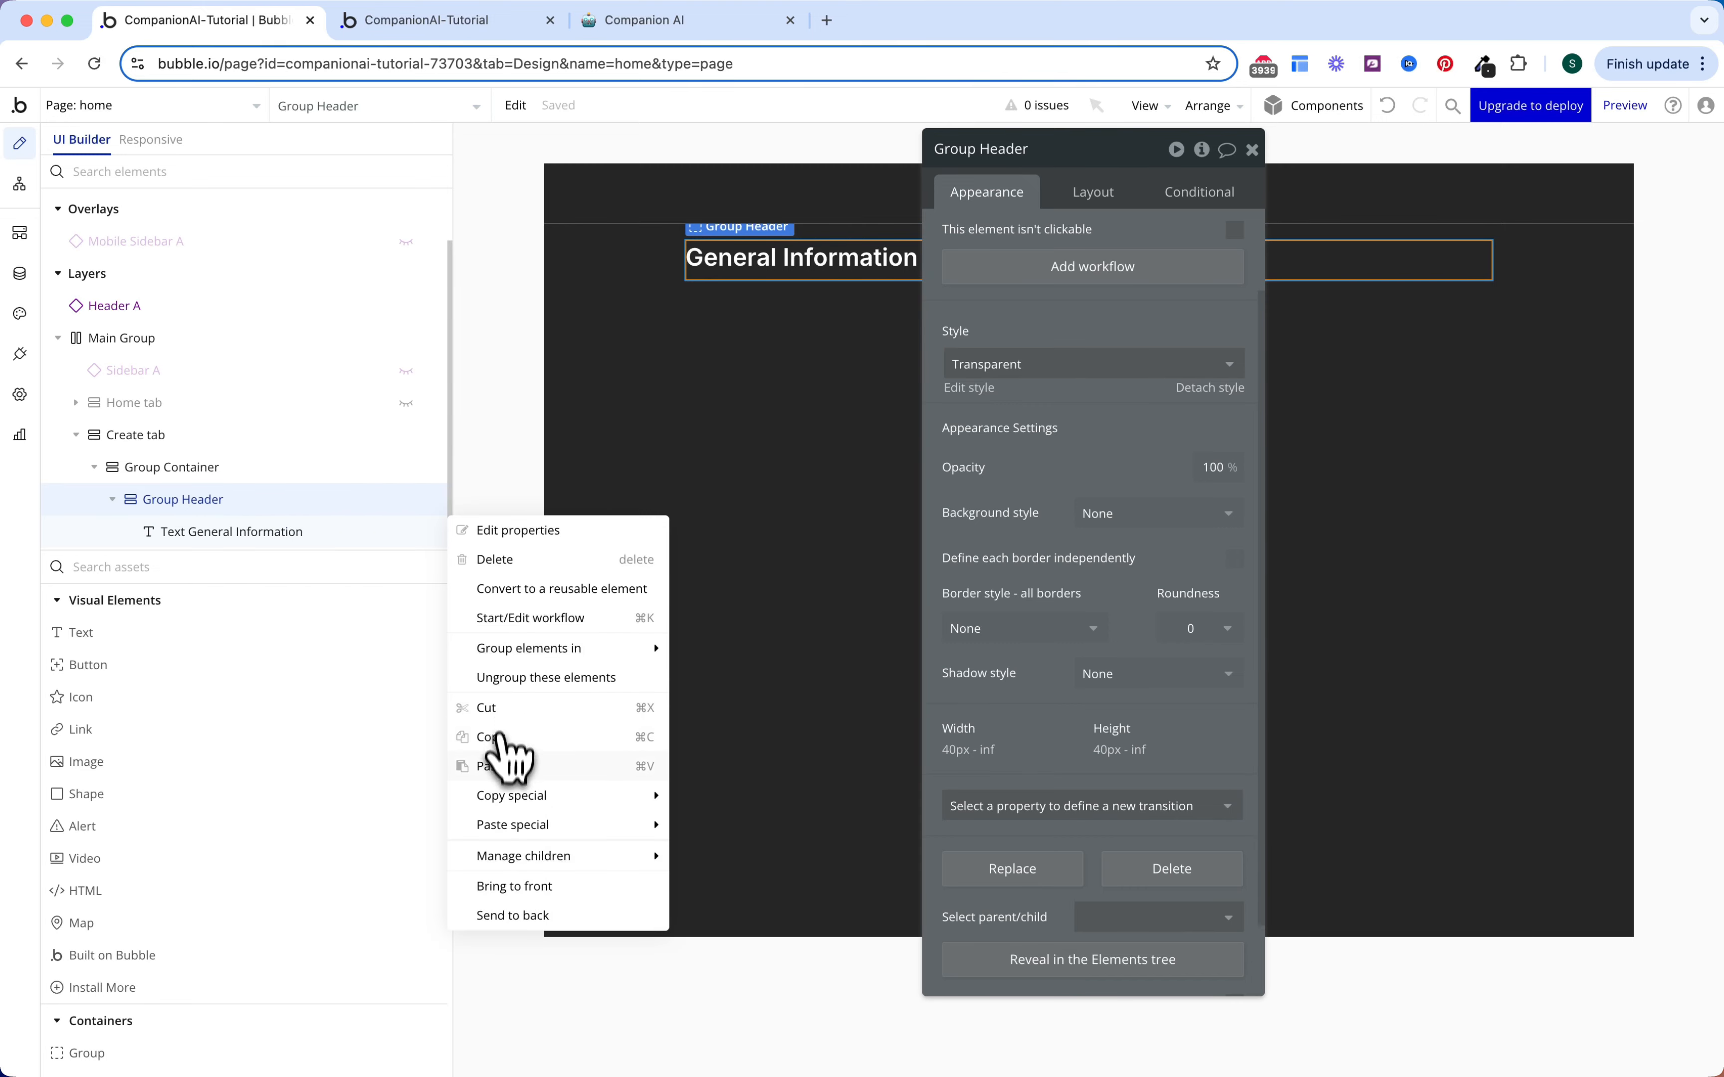
click(499, 766)
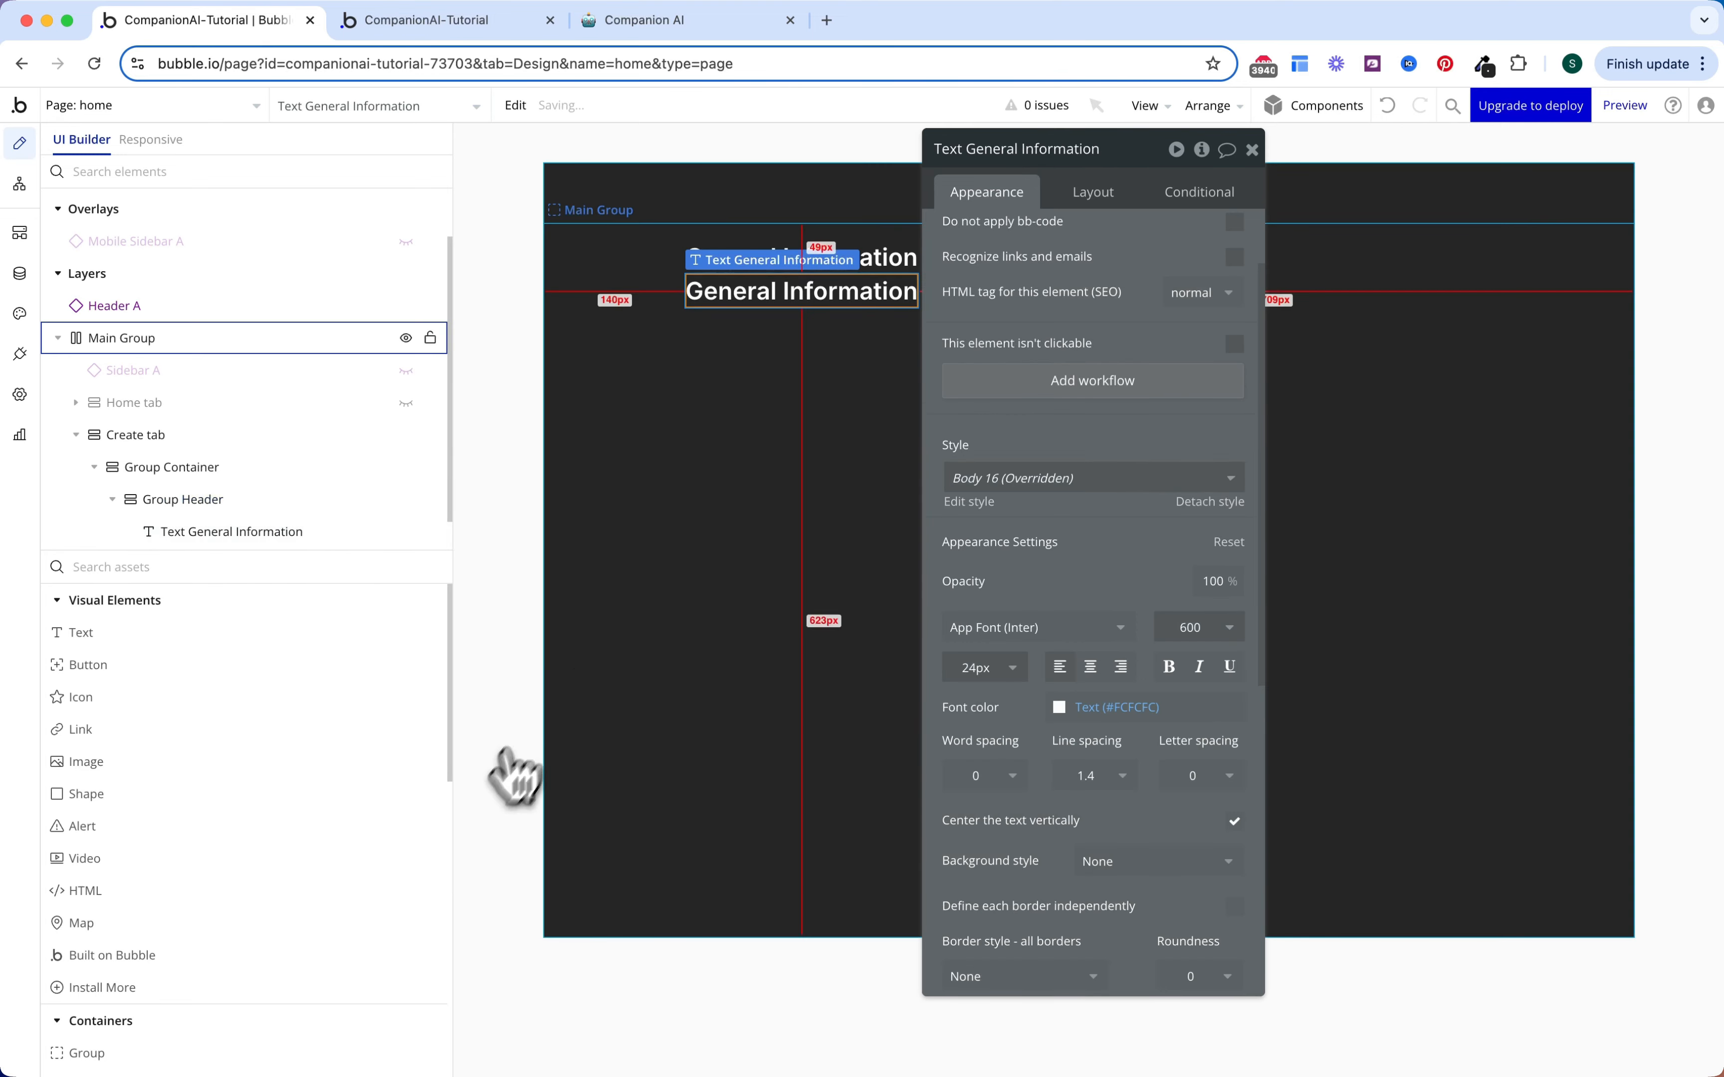
click(992, 668)
text(16)
key(Return)
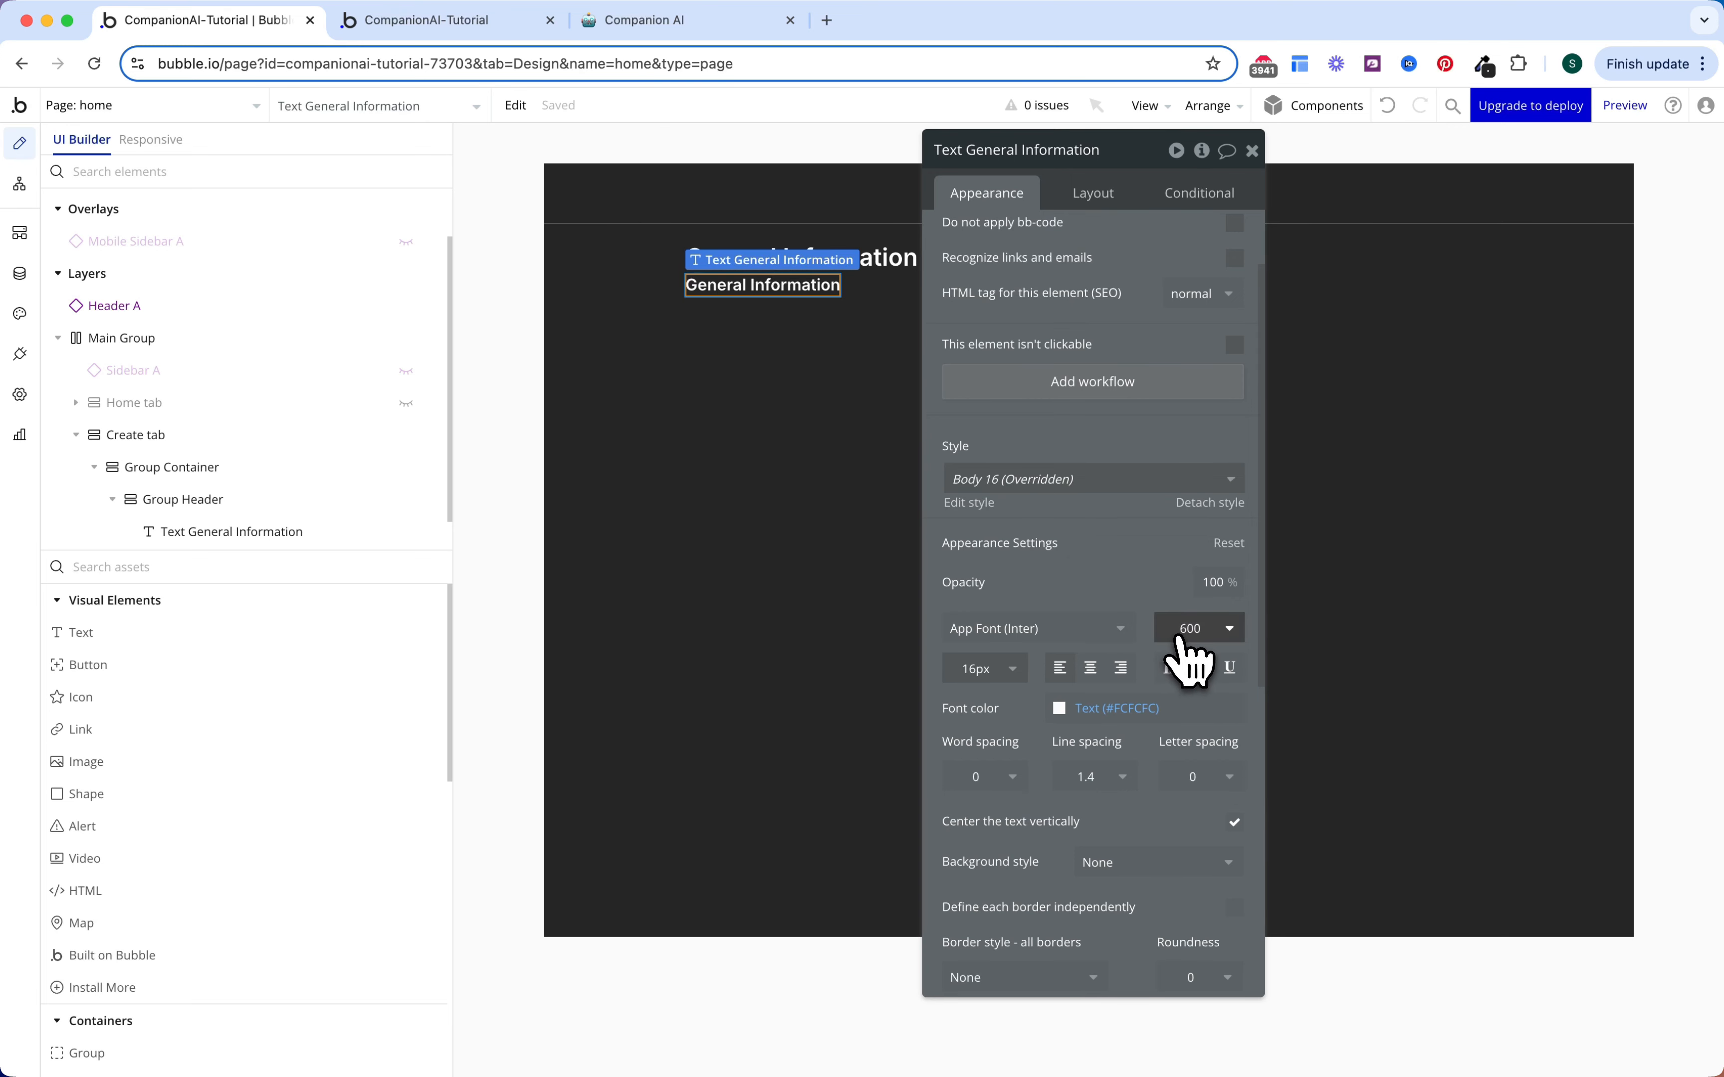
click(1196, 630)
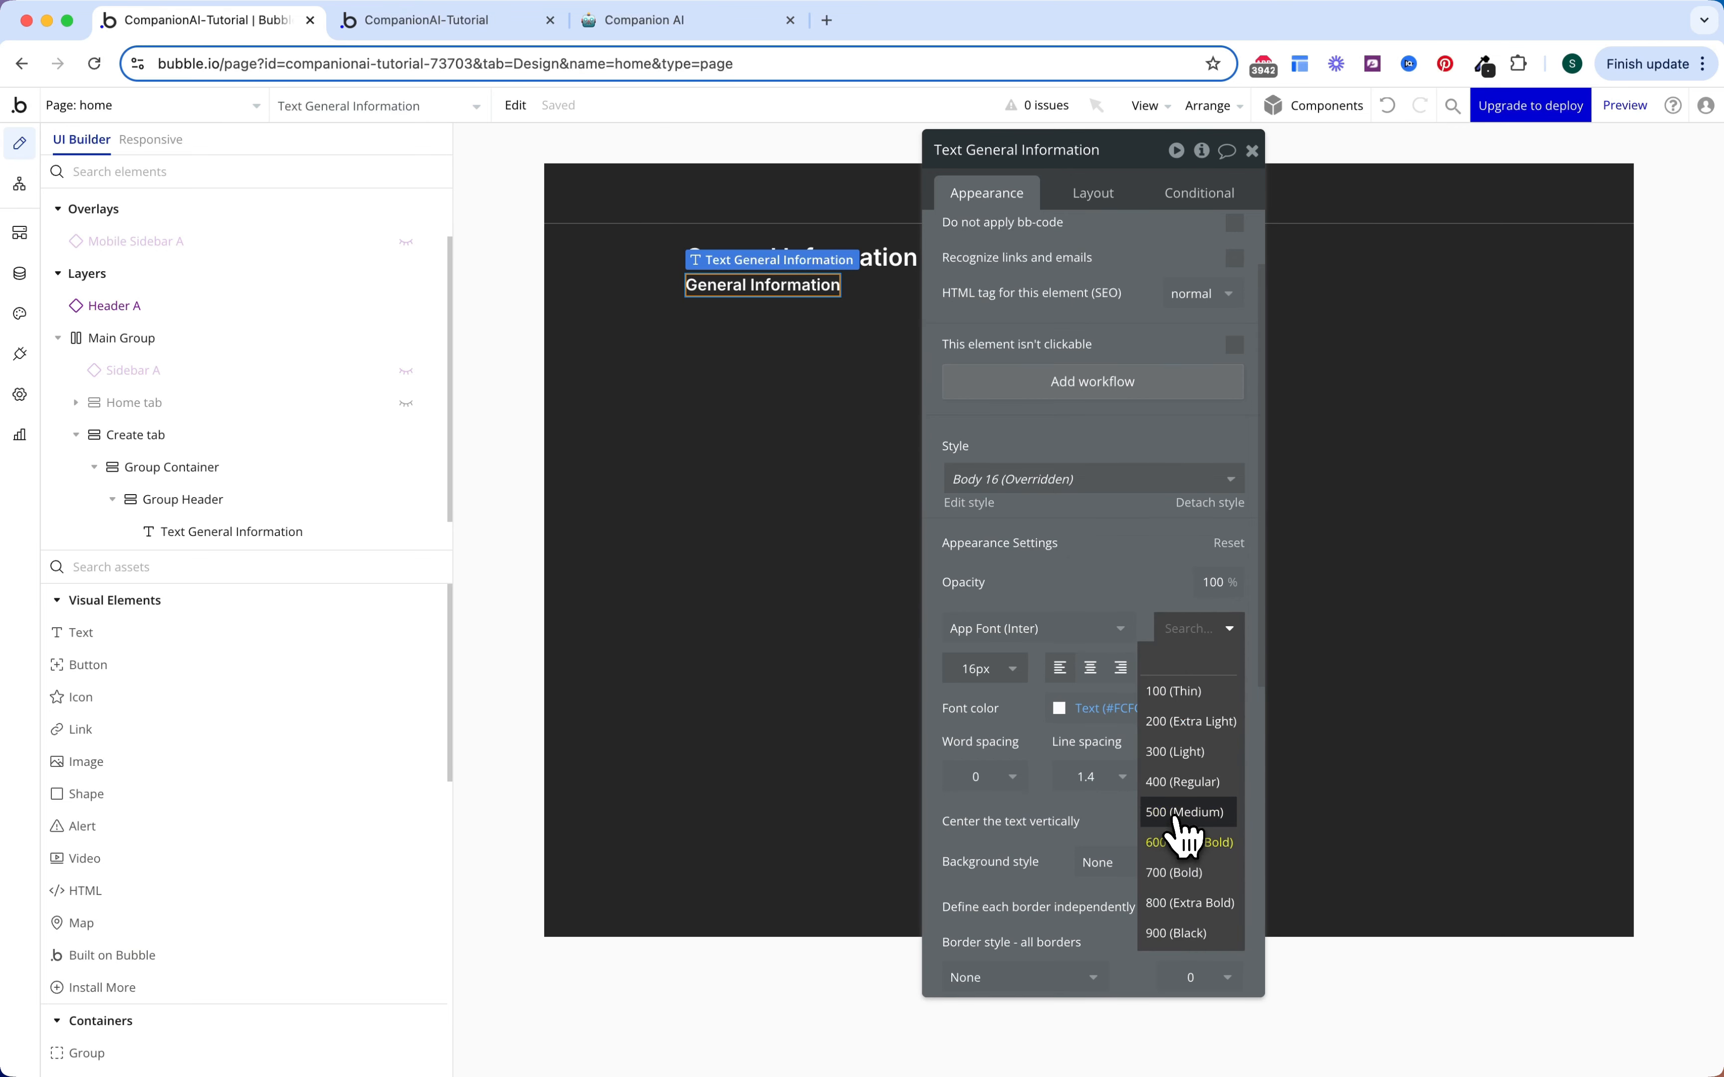
click(1175, 816)
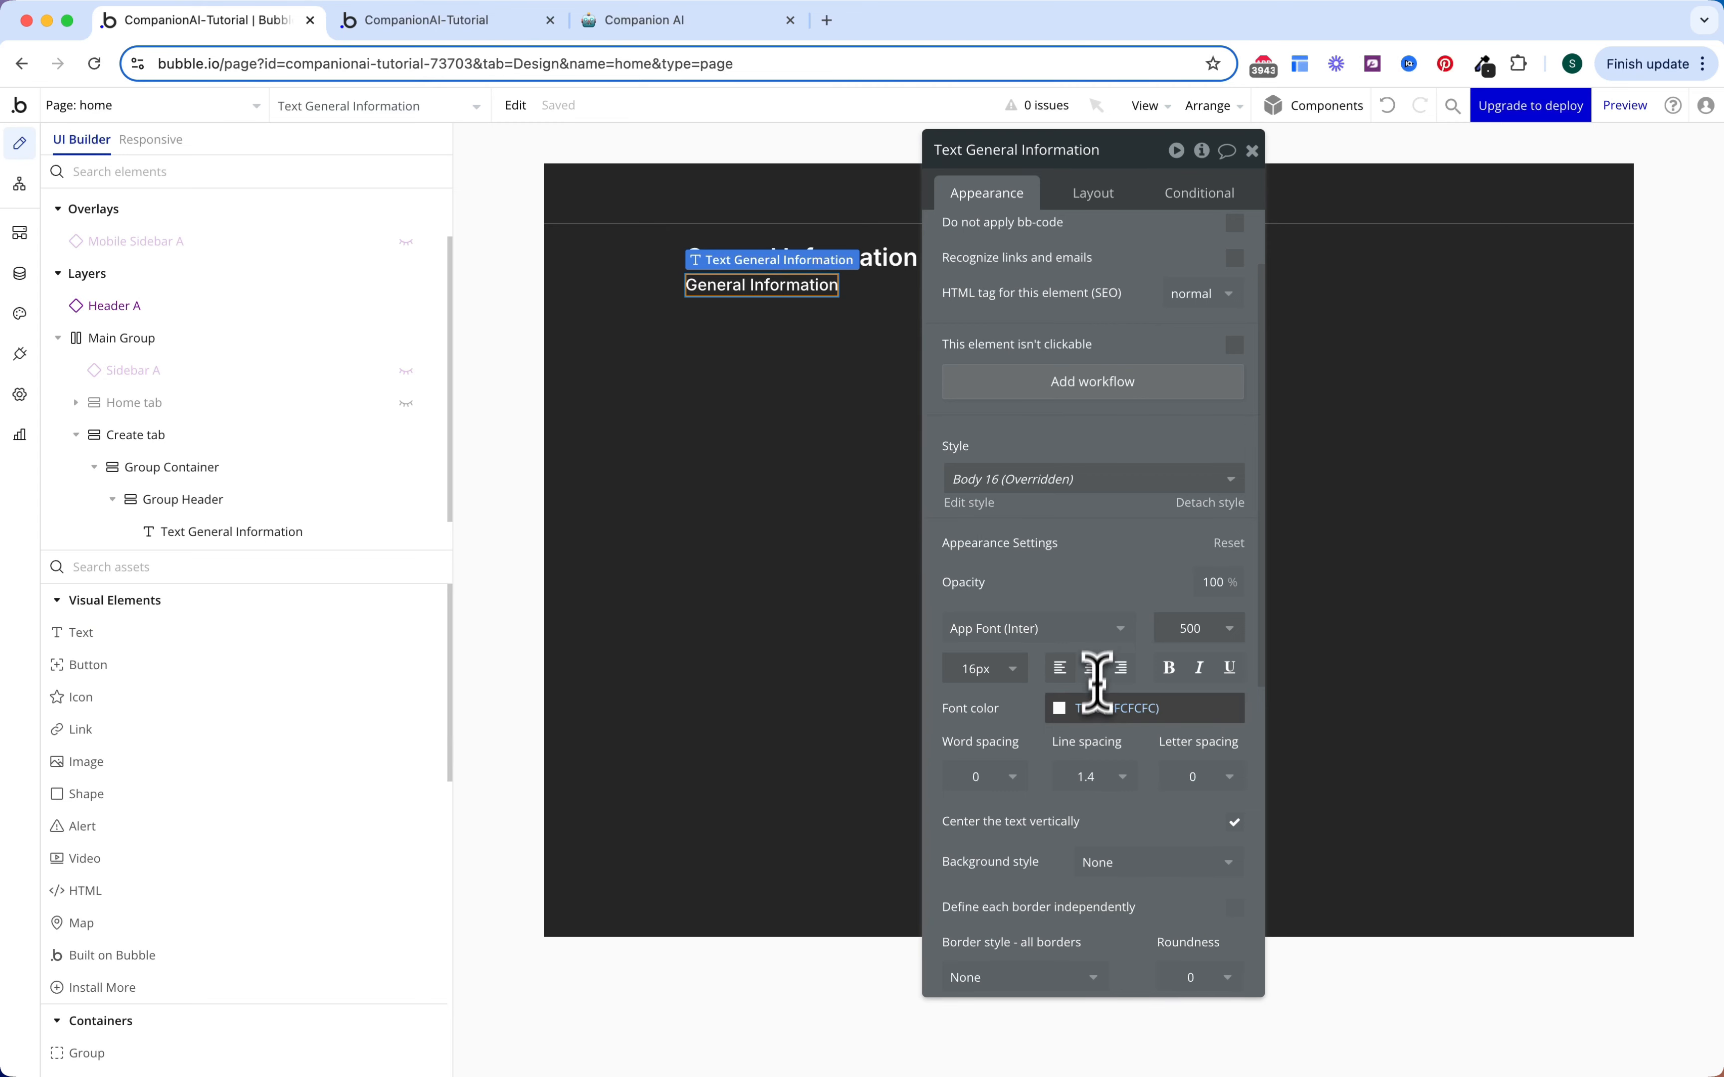
click(1101, 708)
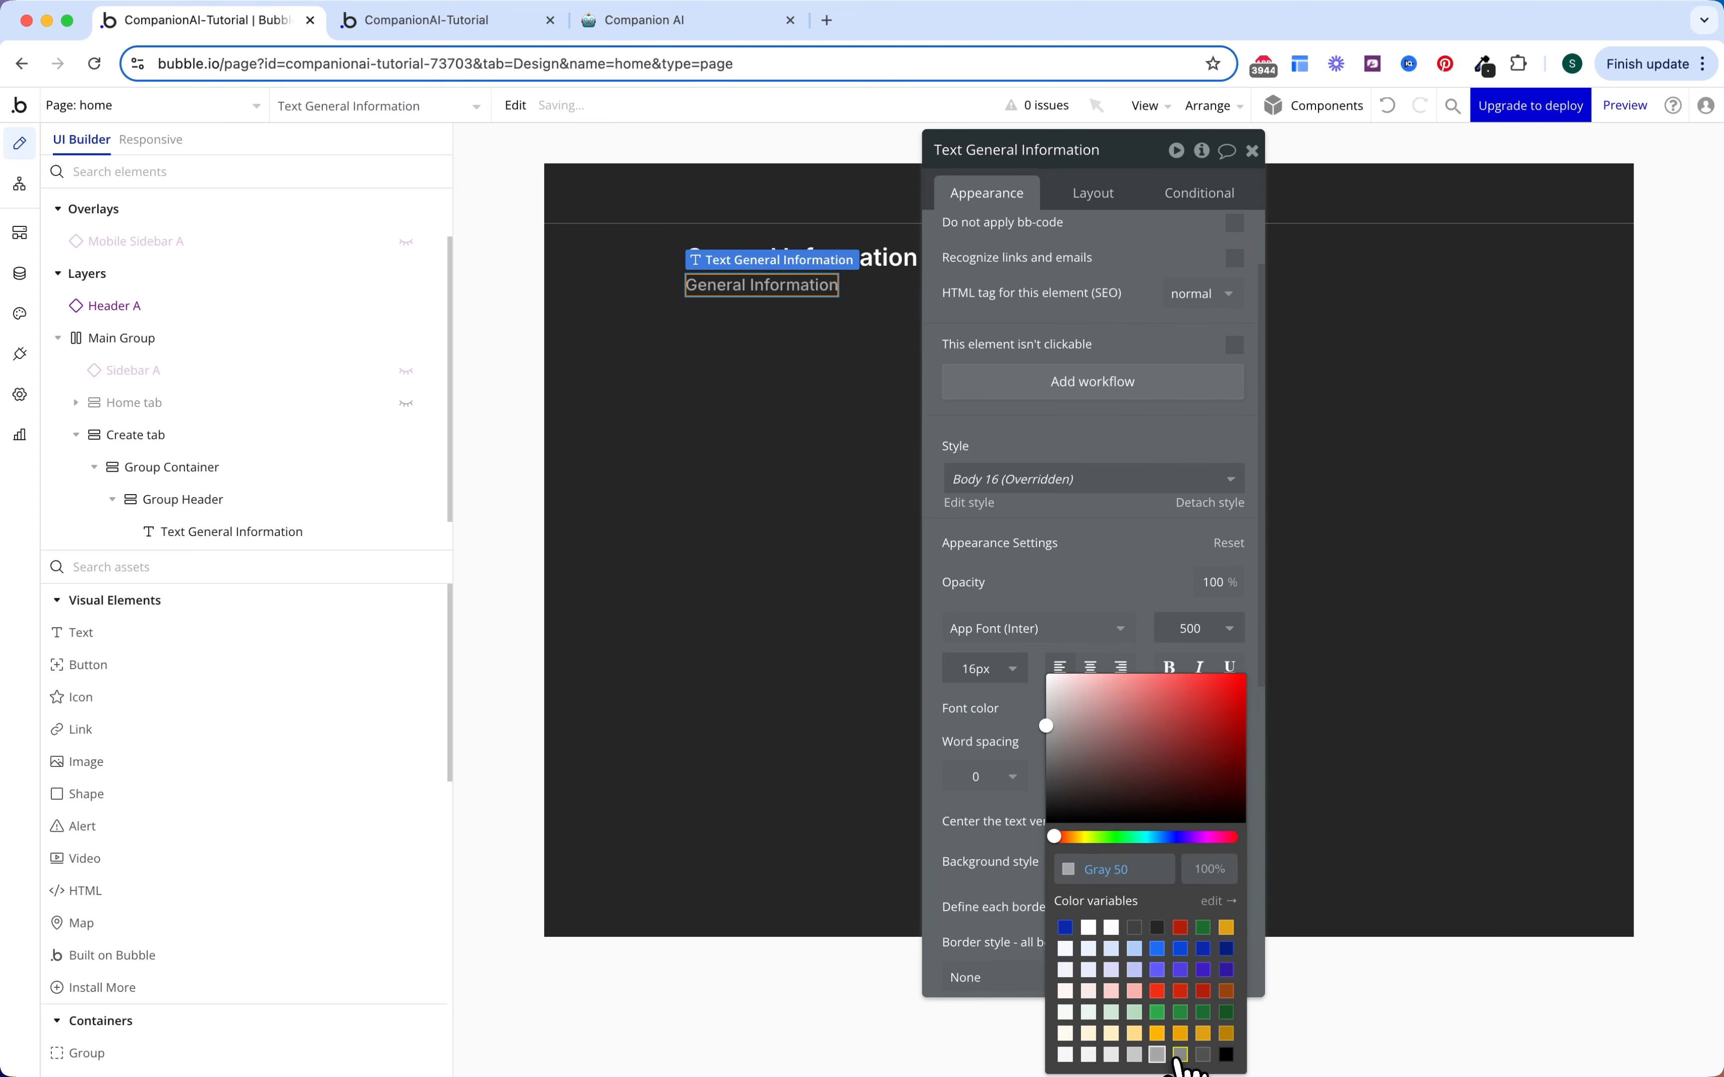
Step: Change the copied text to 'General information about your Companion'
scroll(1108, 616, up, 3)
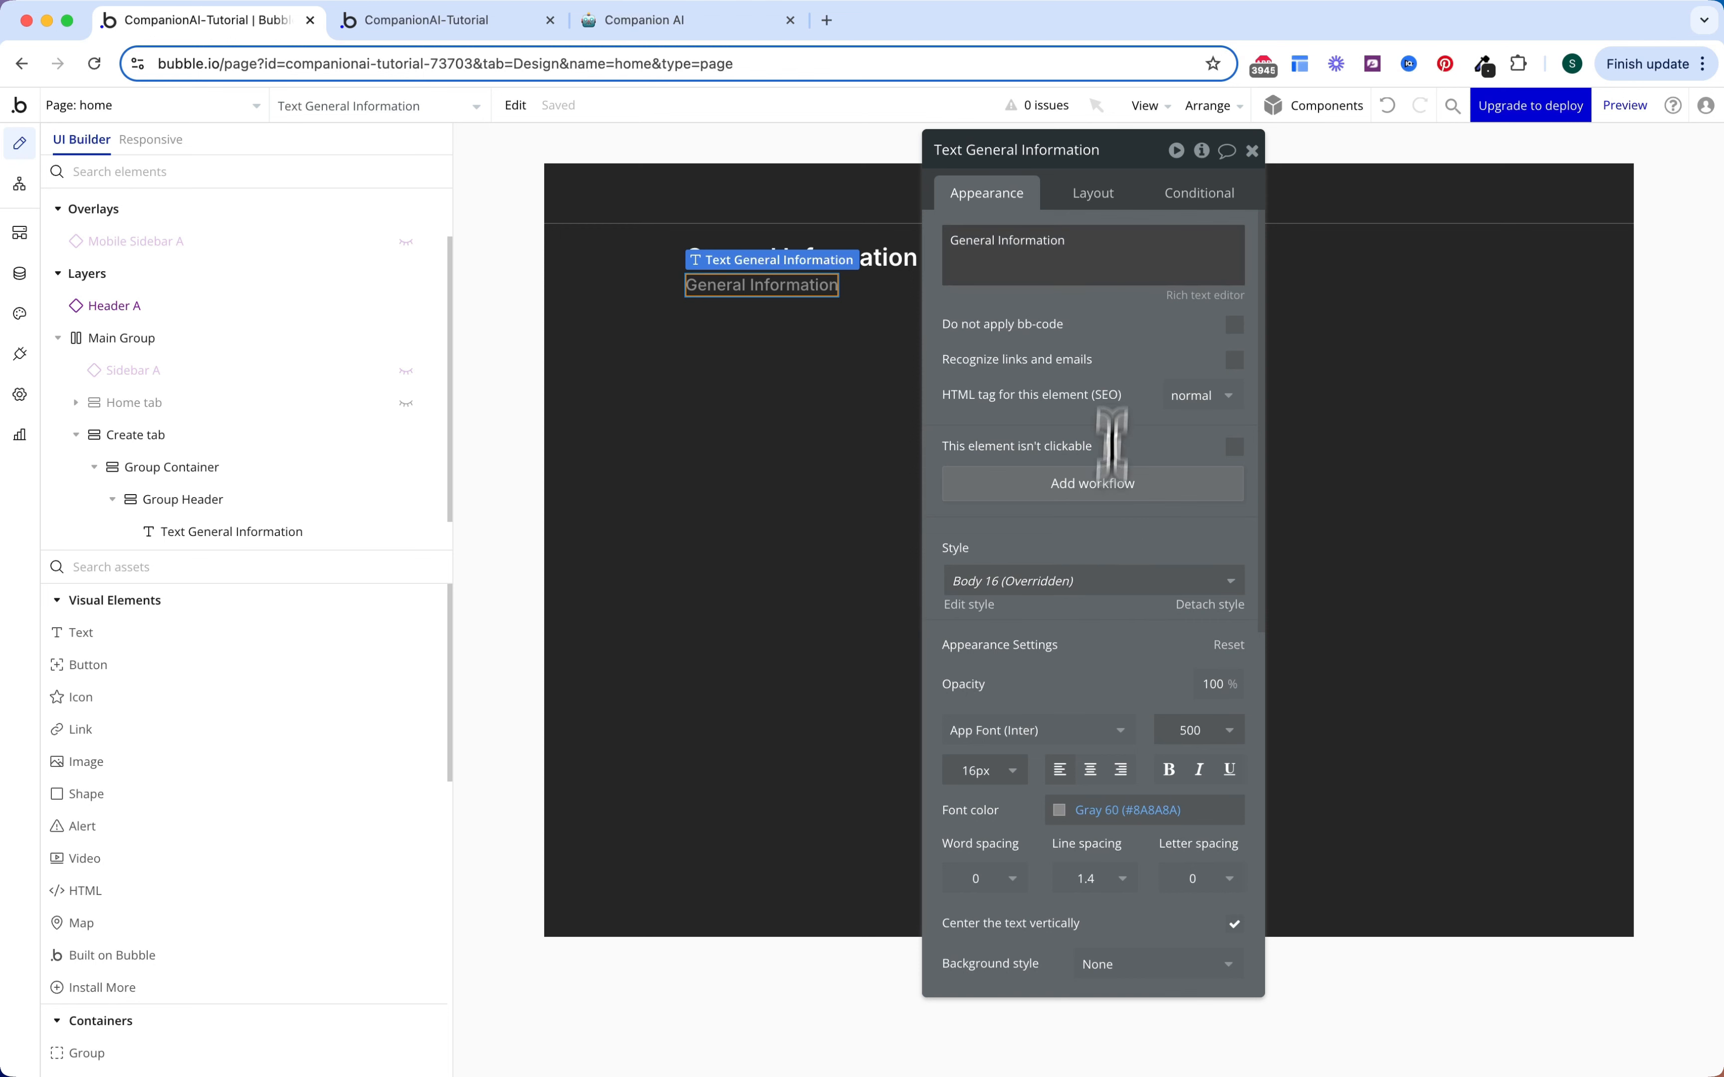
triple_click(1124, 243)
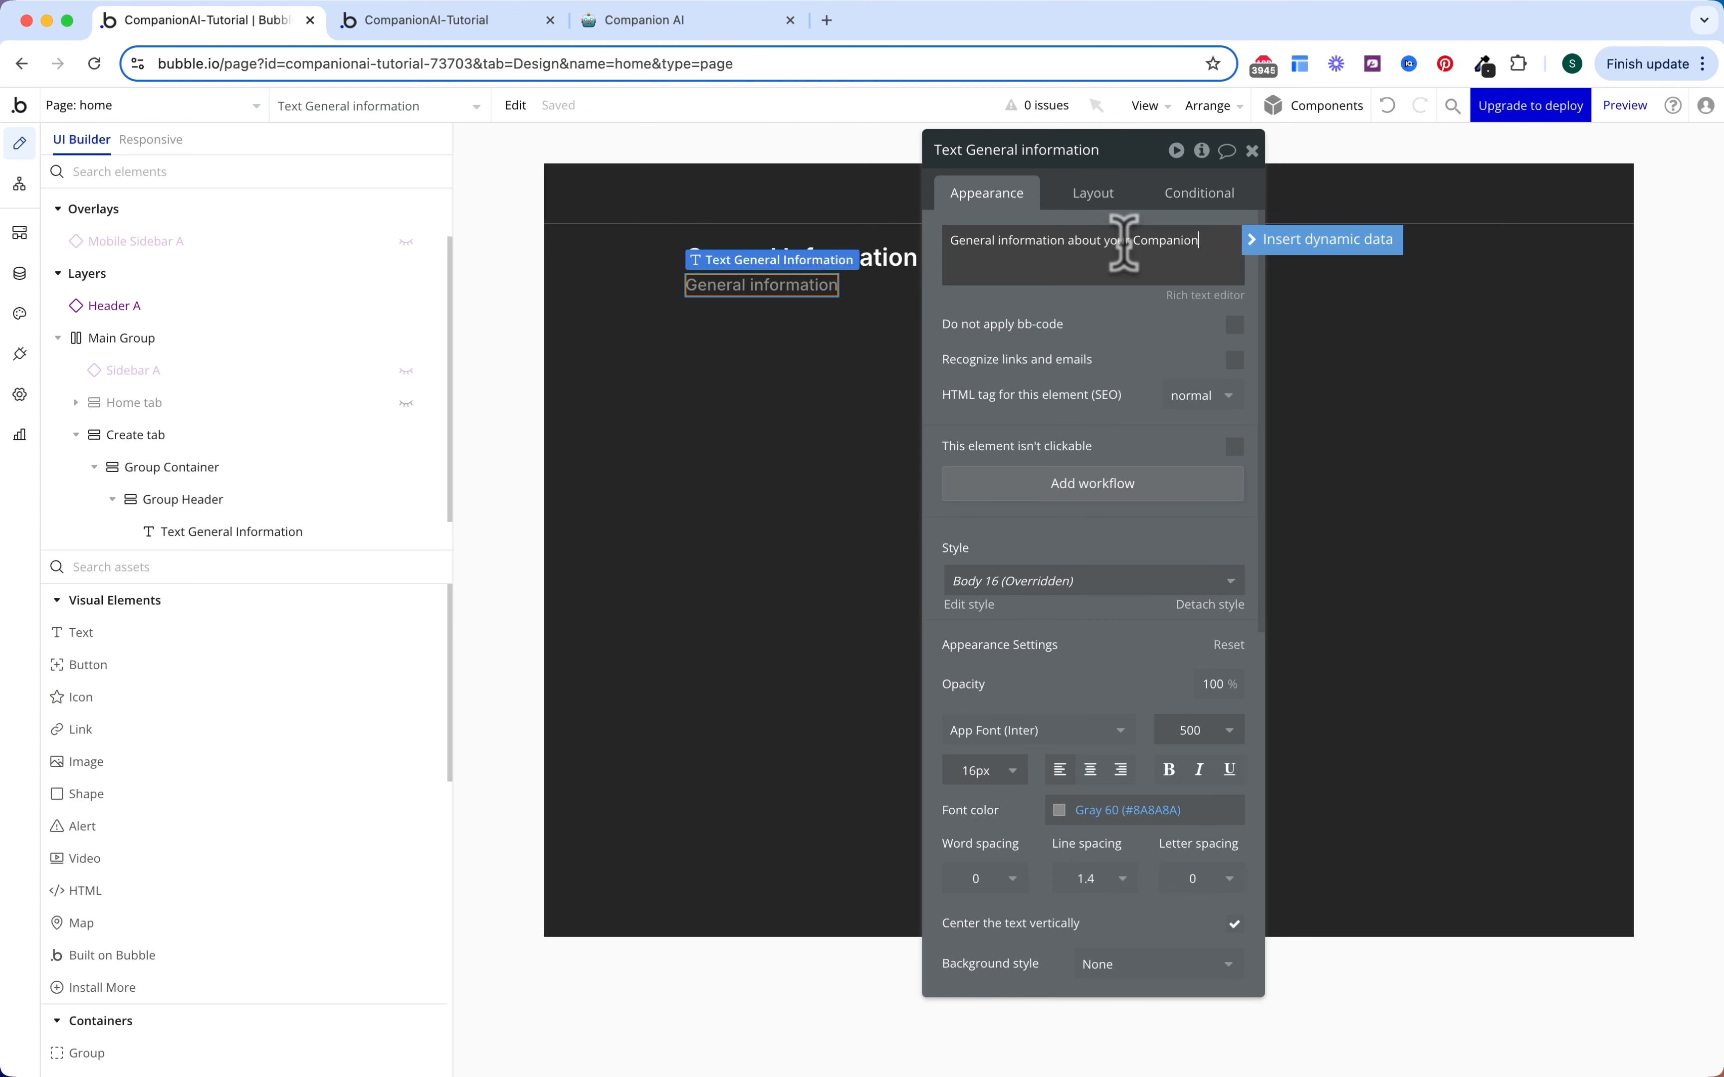
key(Escape)
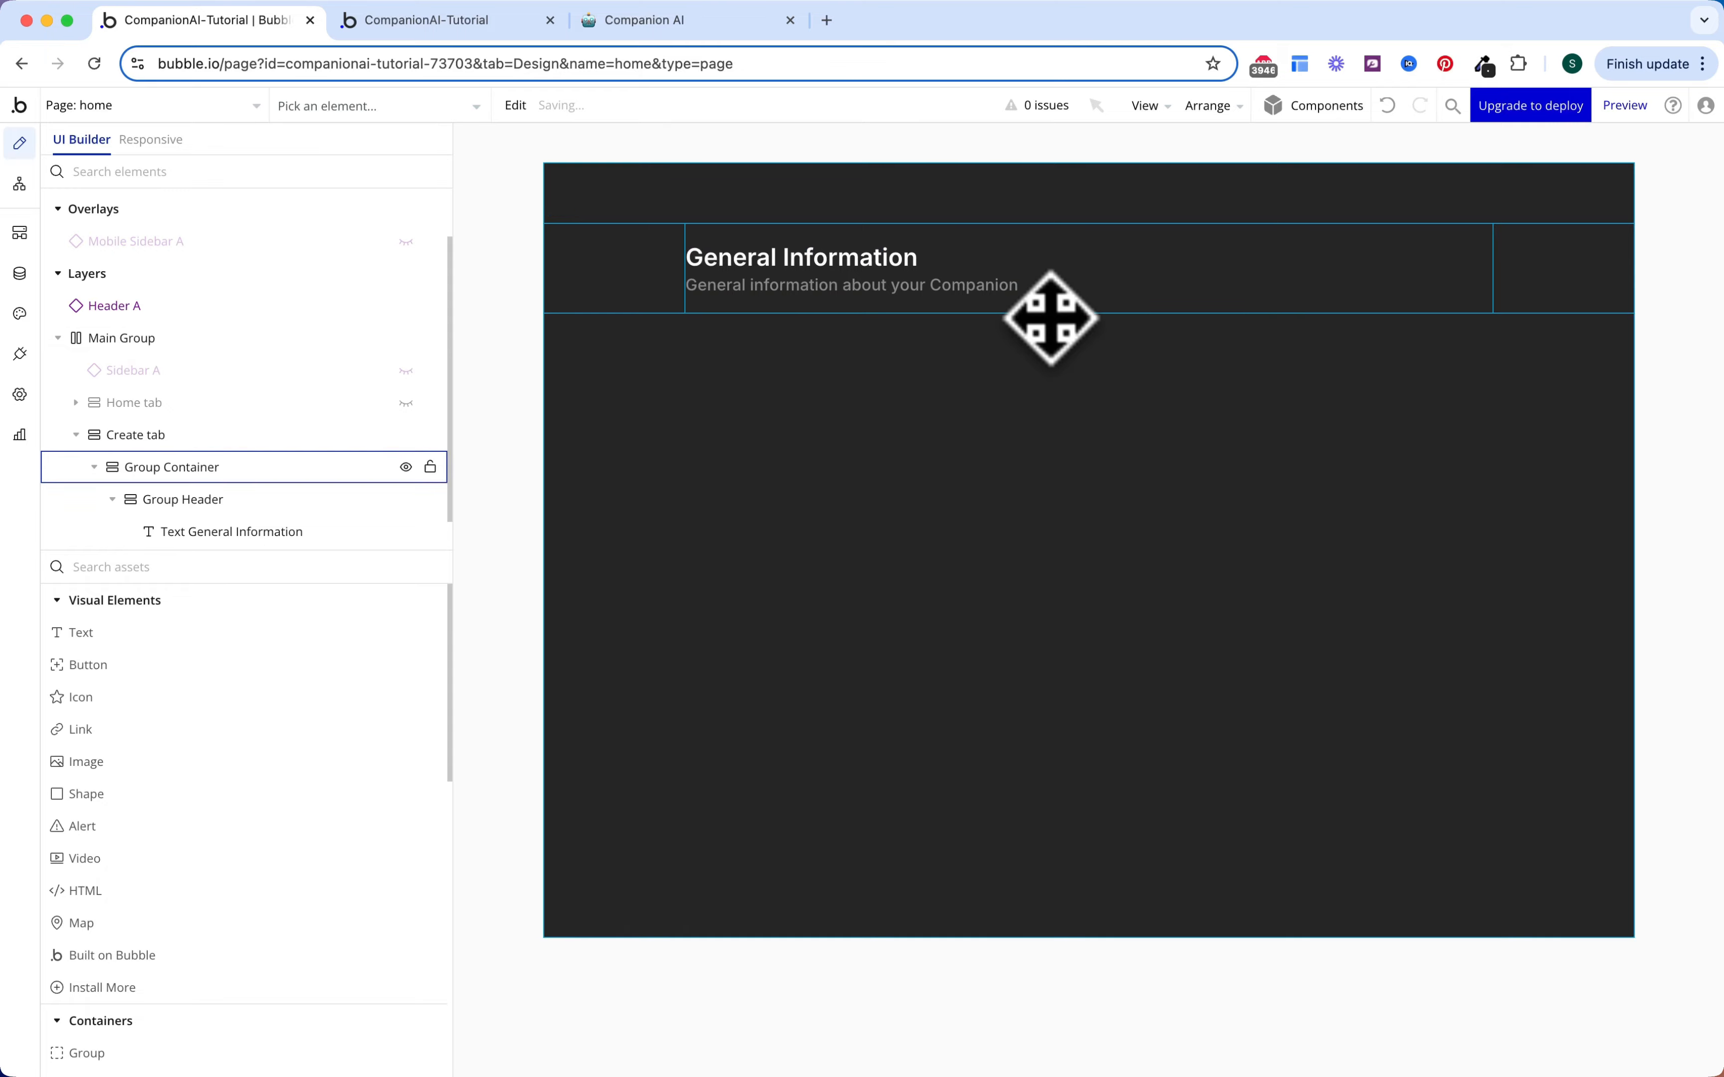
click(1050, 318)
Step: Add a Shape inside Group Header with a Gray 70 background
click(238, 567)
text(shape)
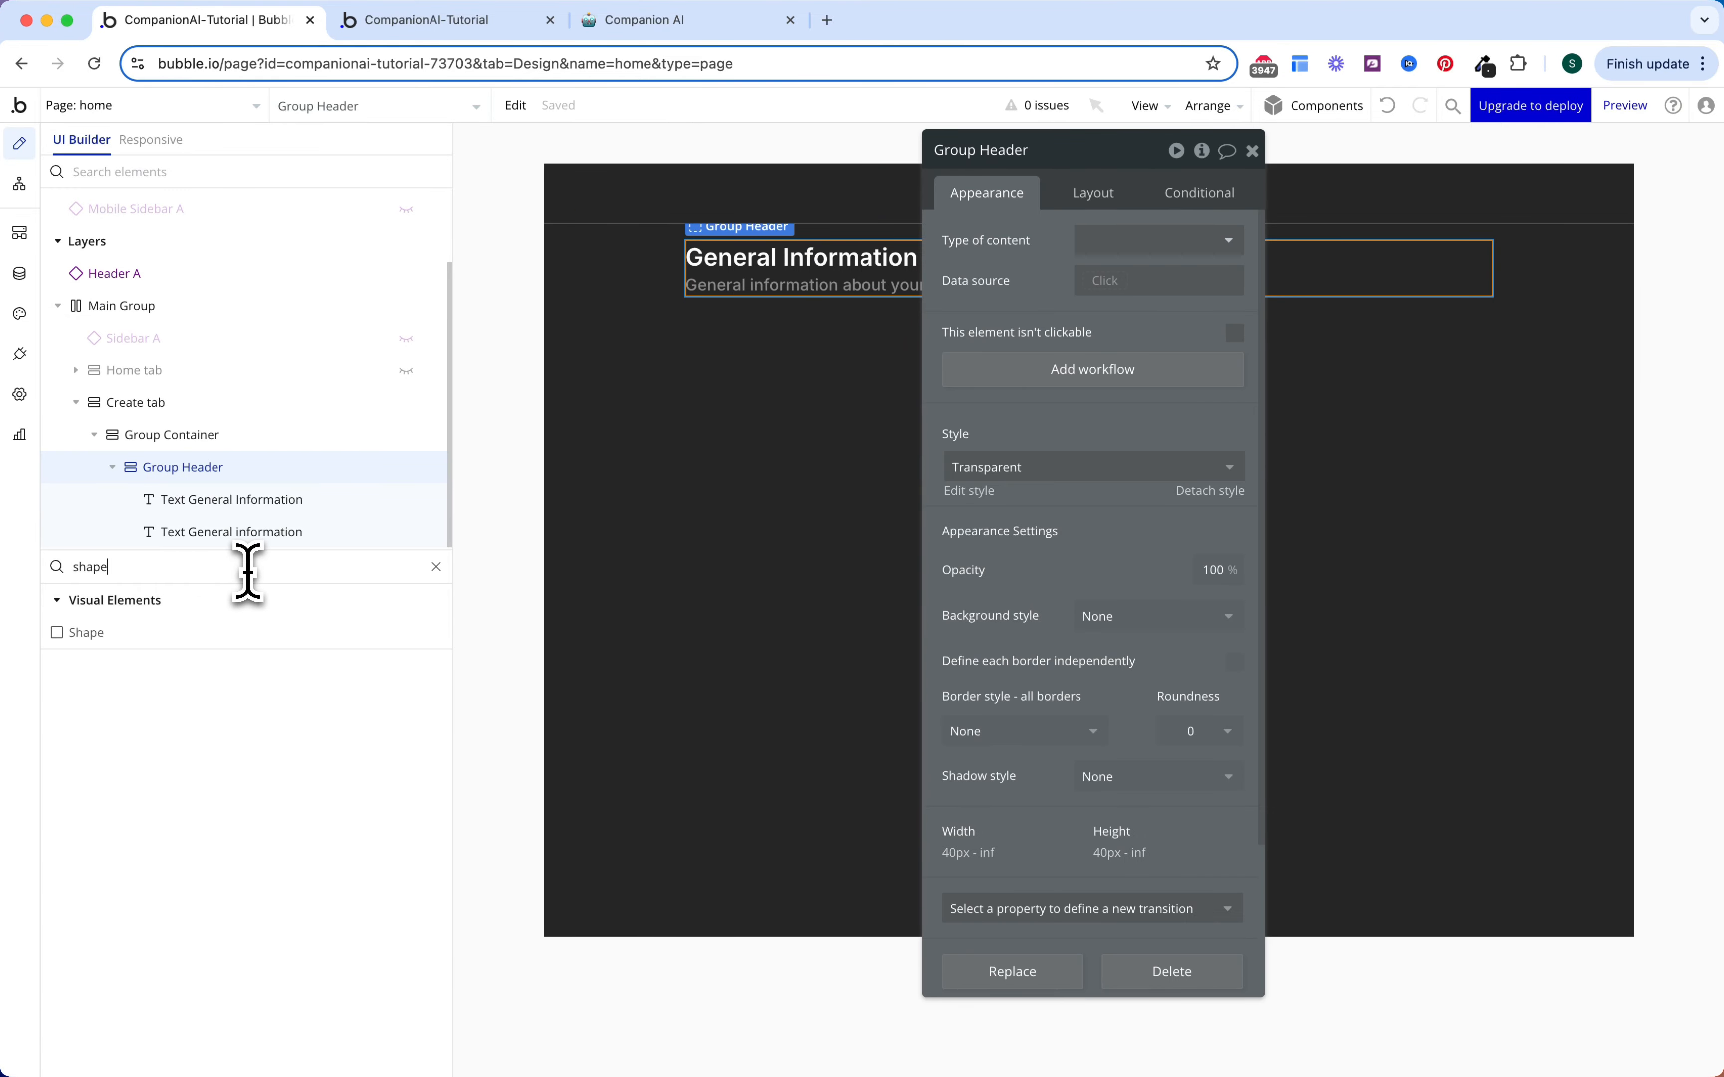
drag(218, 634, 922, 287)
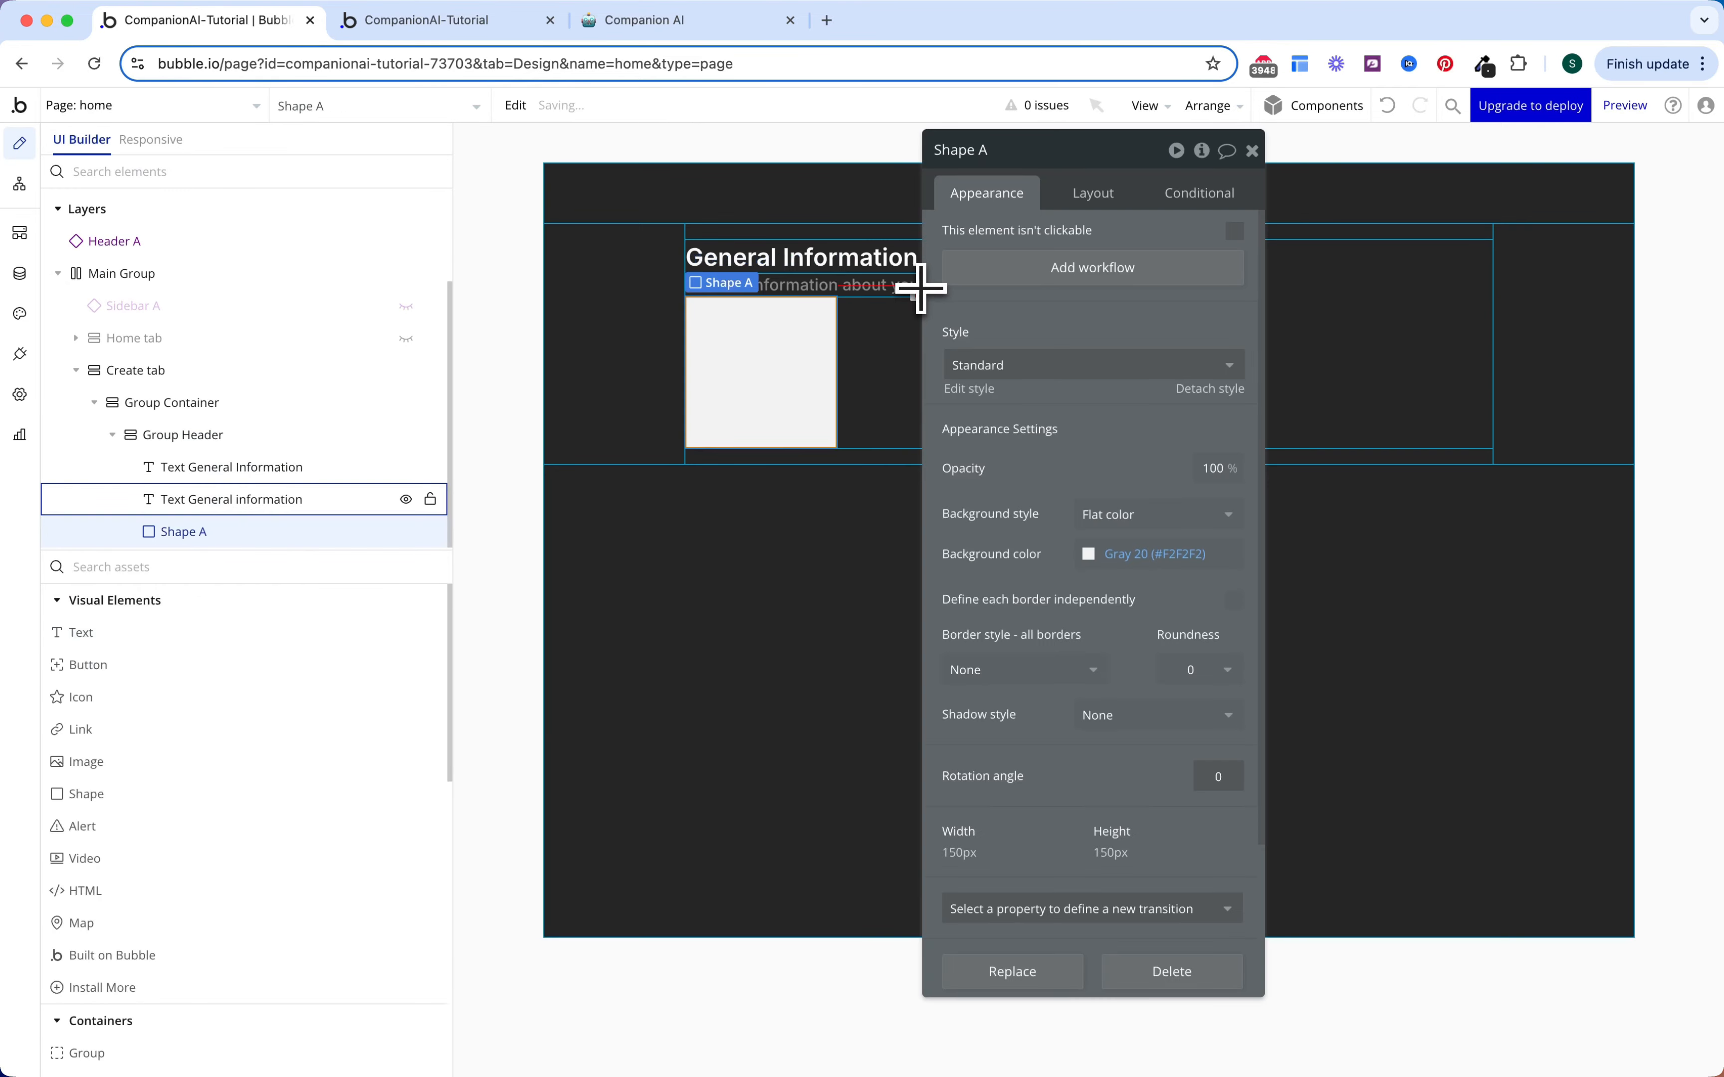
click(1148, 554)
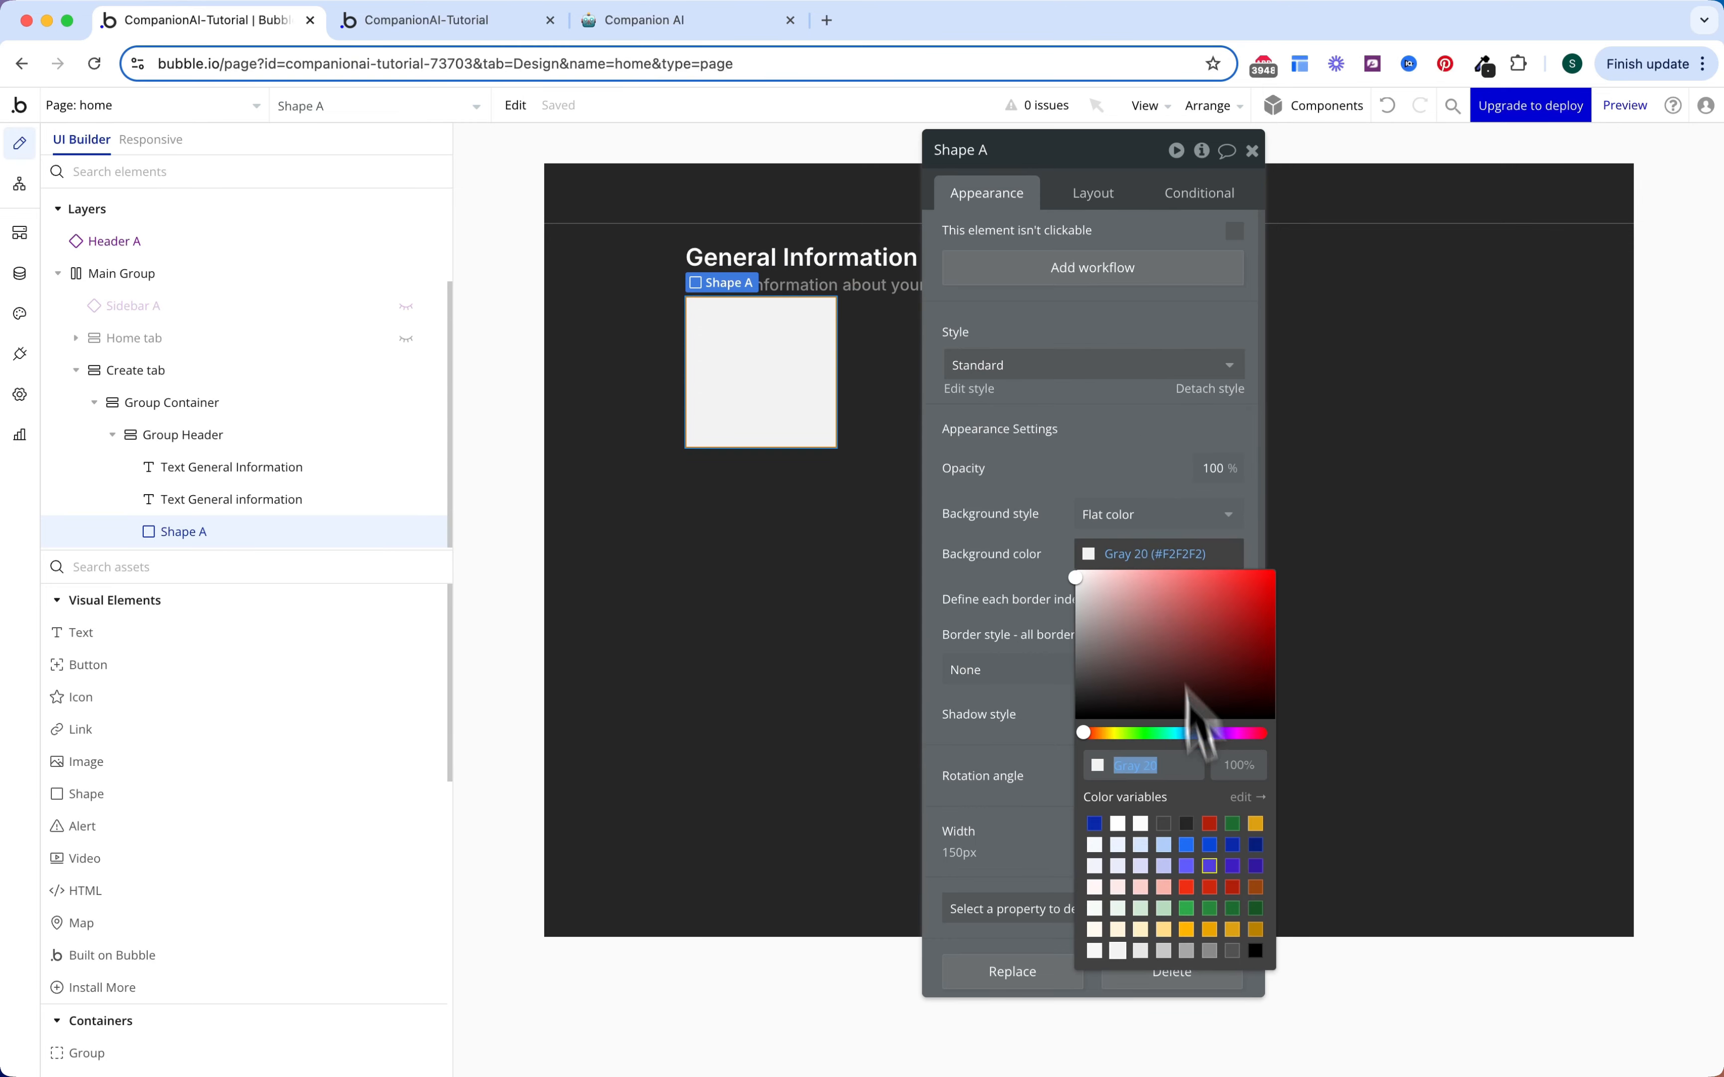
click(1232, 950)
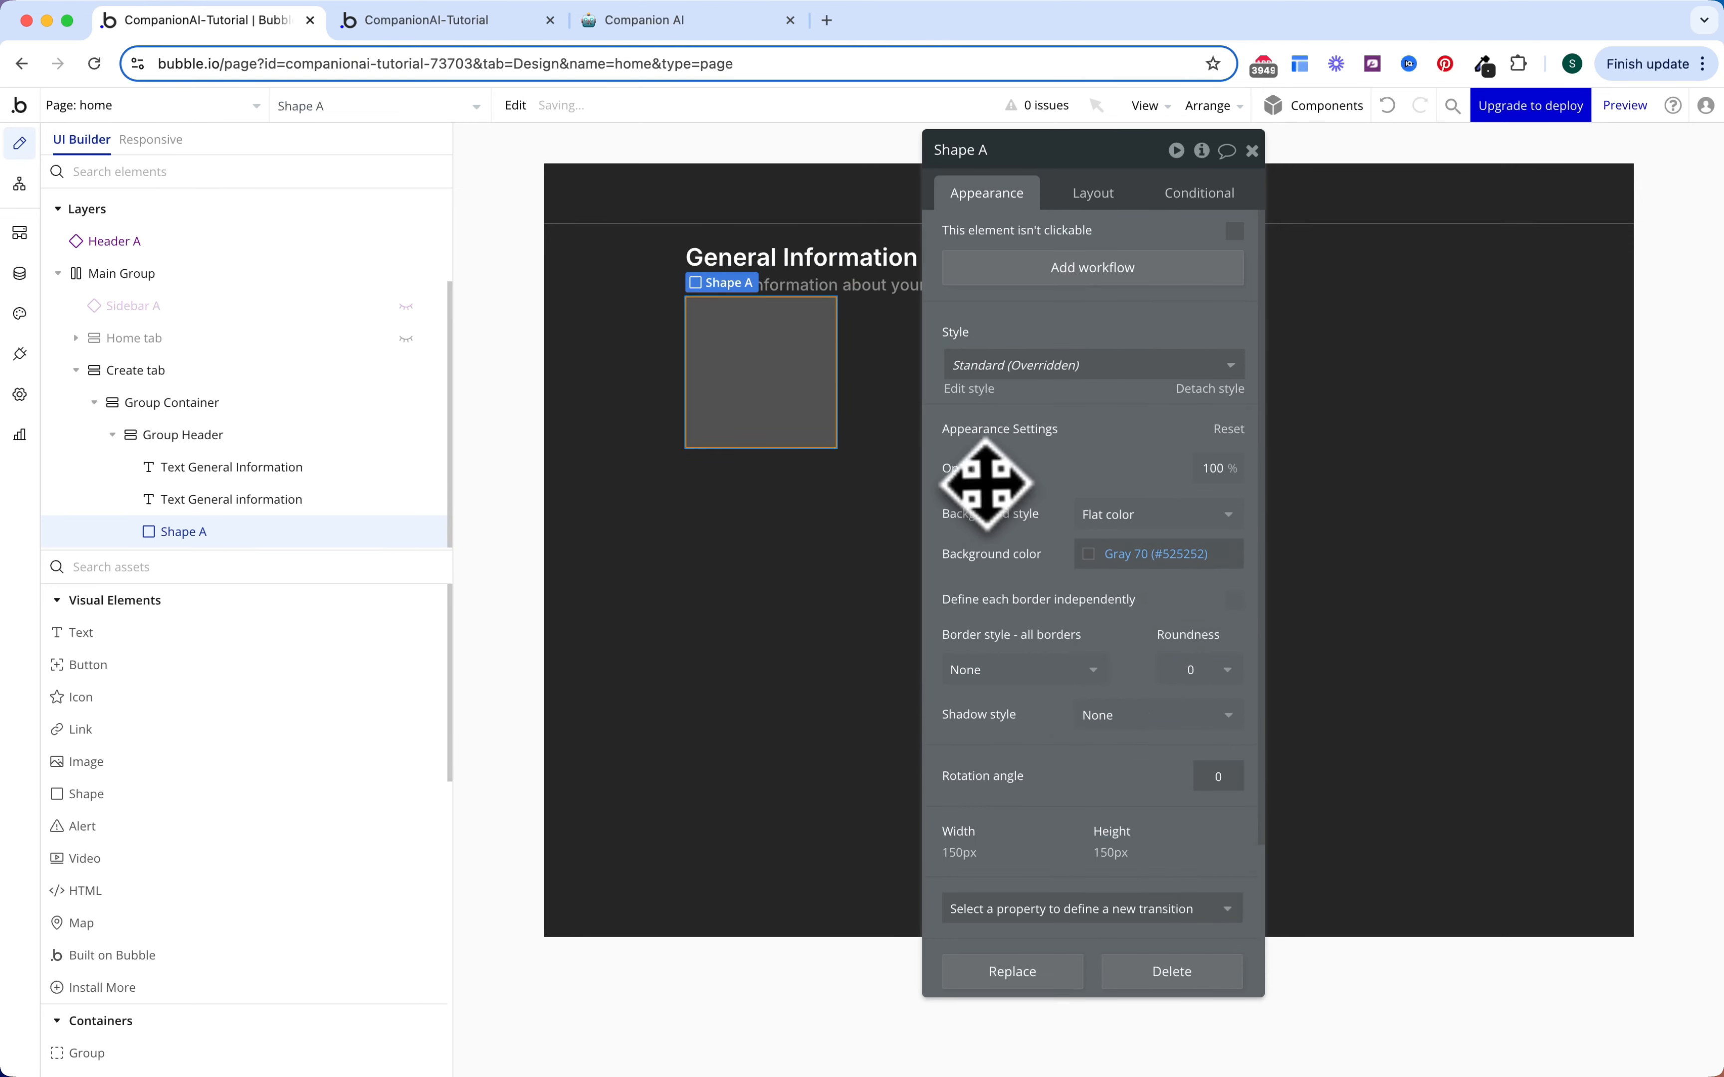
Step: Make the shape a 1 px-high full-width line with an 8 px top margin
click(1092, 203)
double_click(1029, 583)
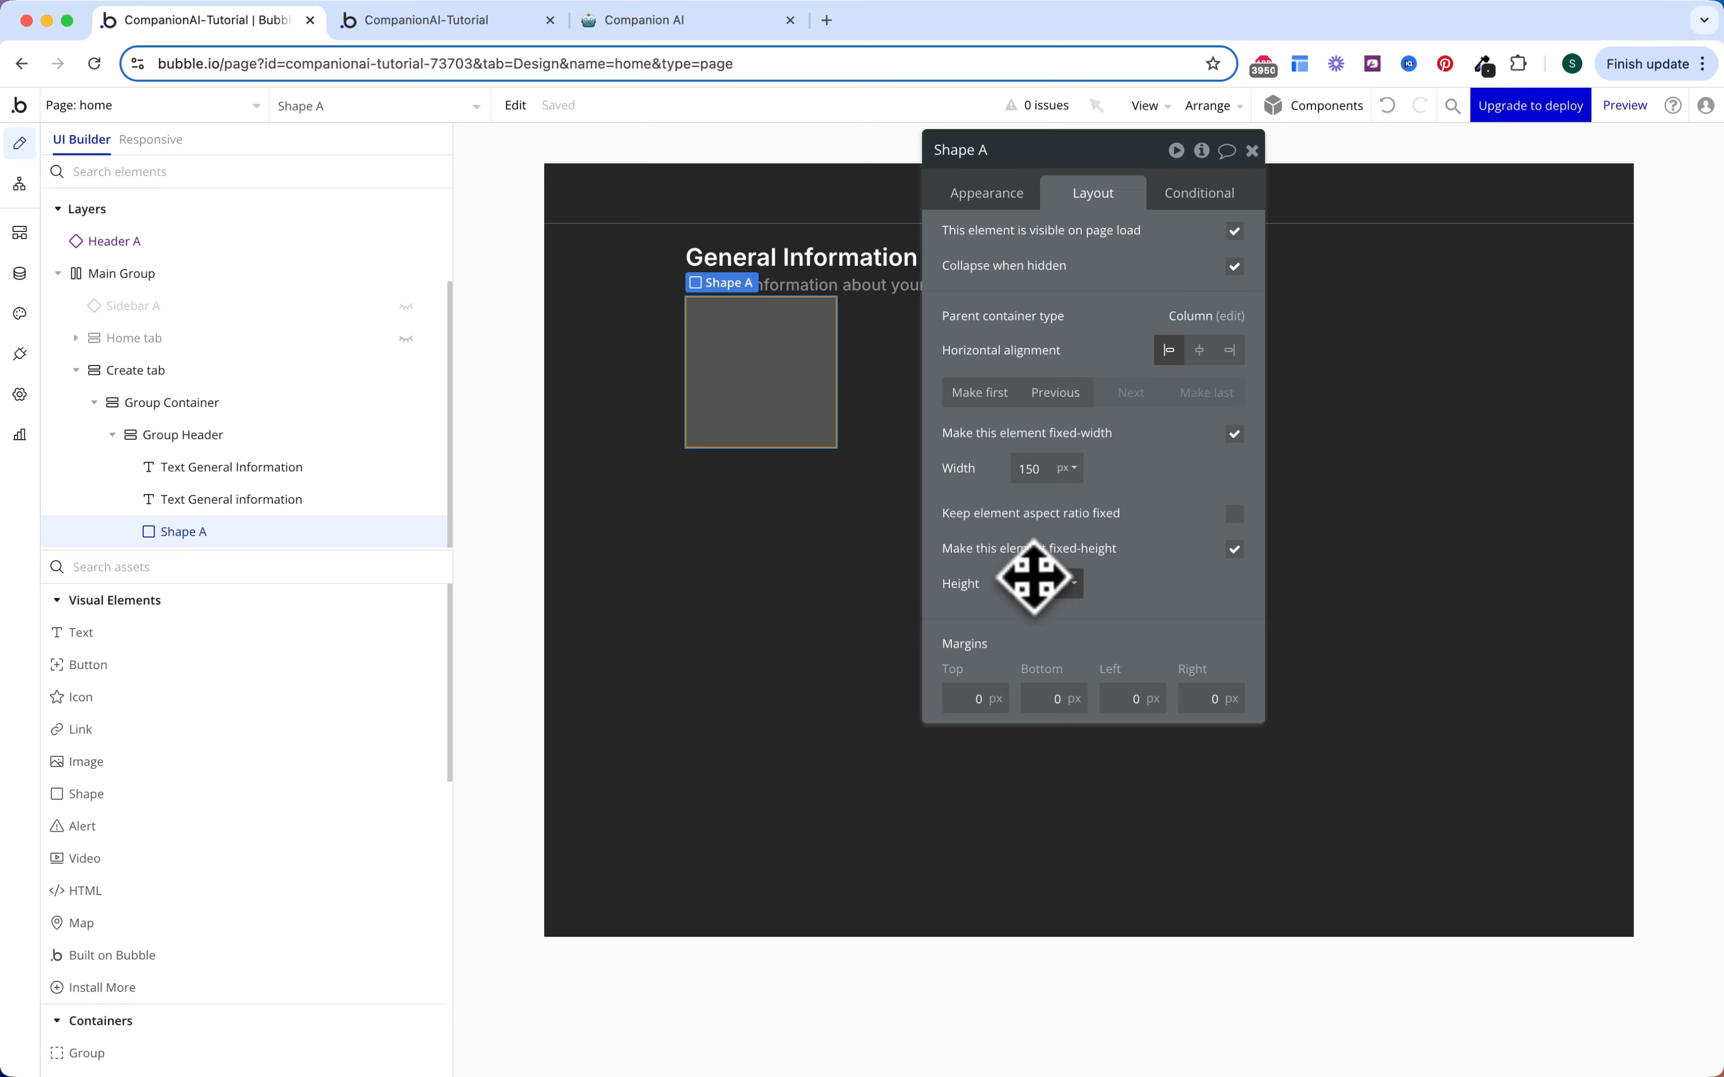
text(1)
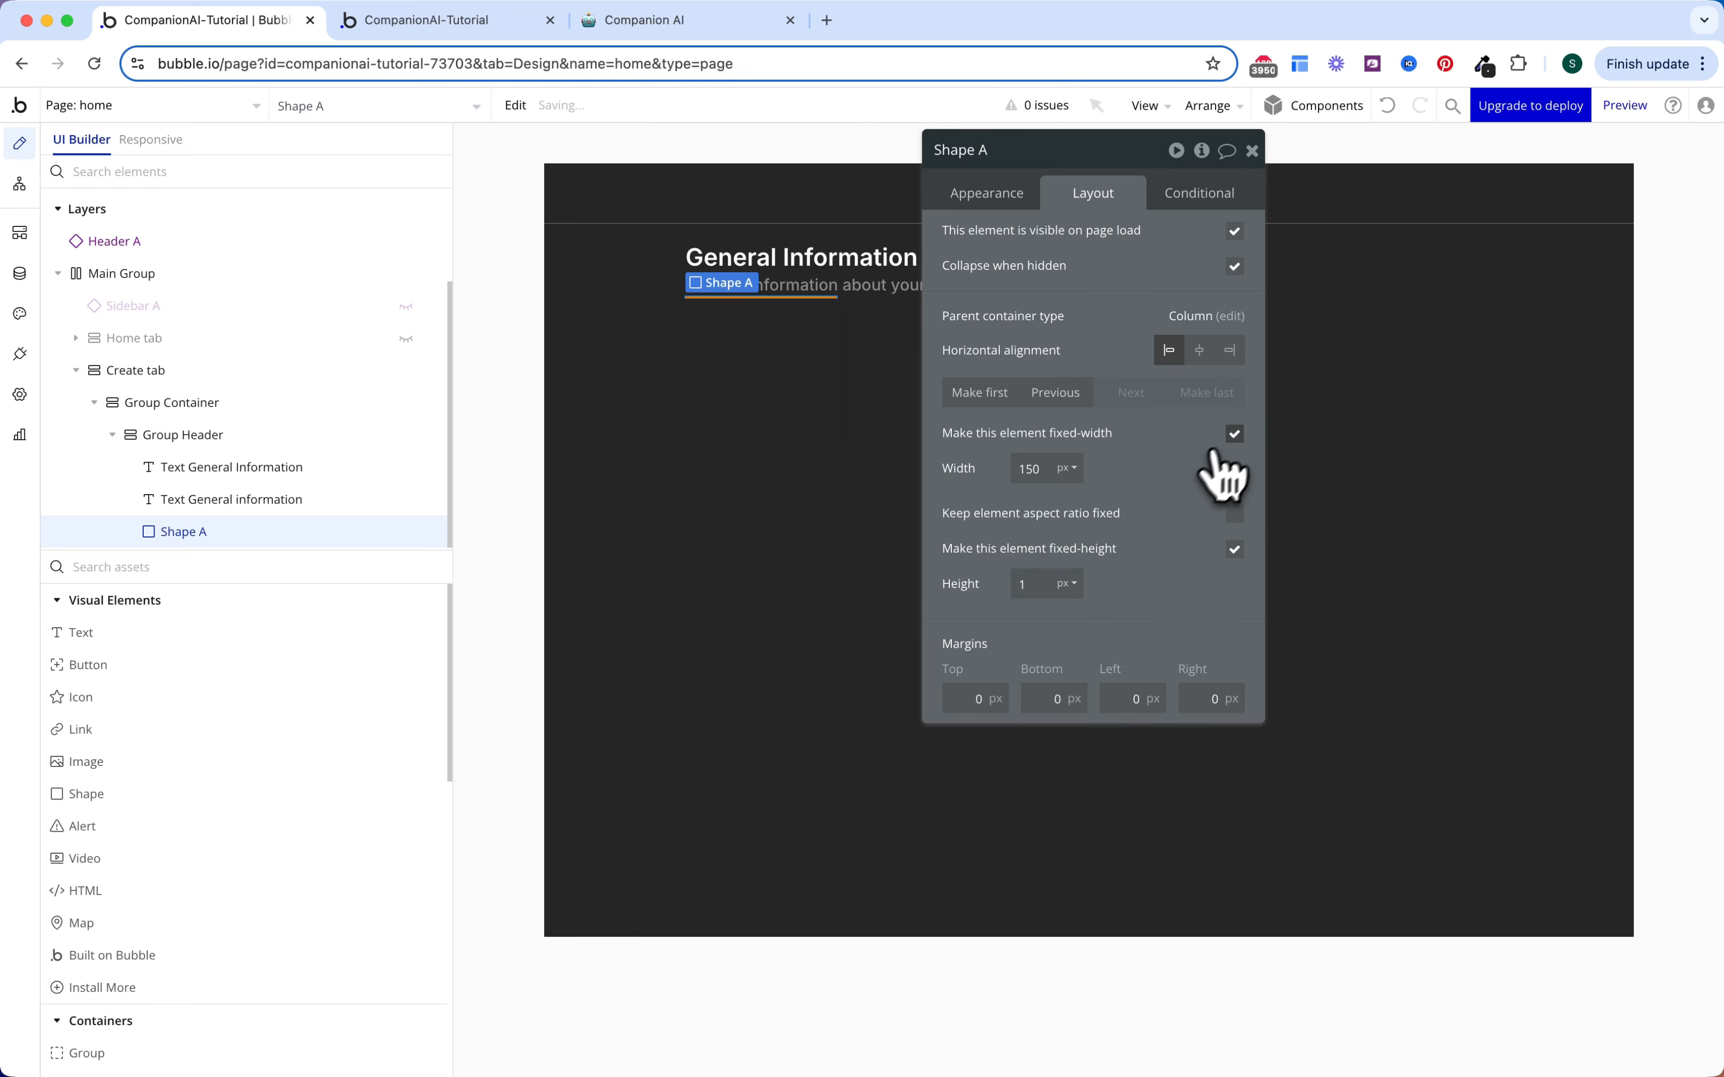
click(1234, 434)
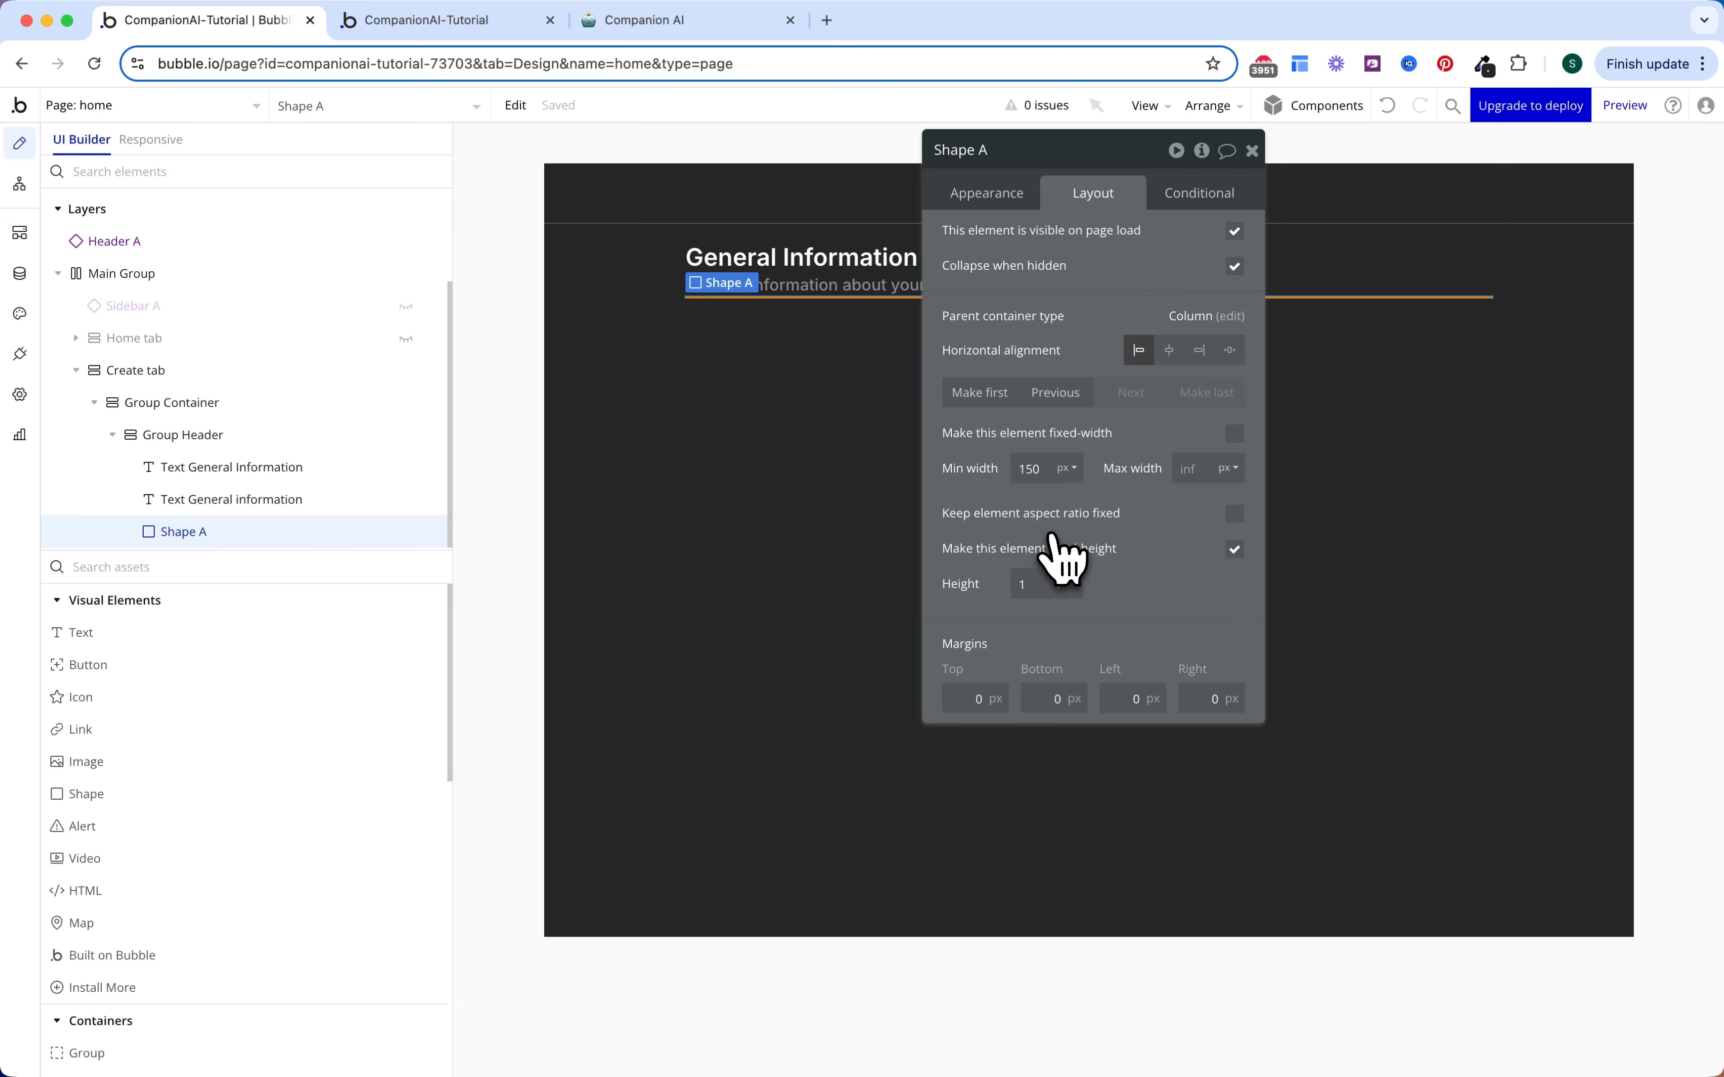
click(973, 698)
text(8)
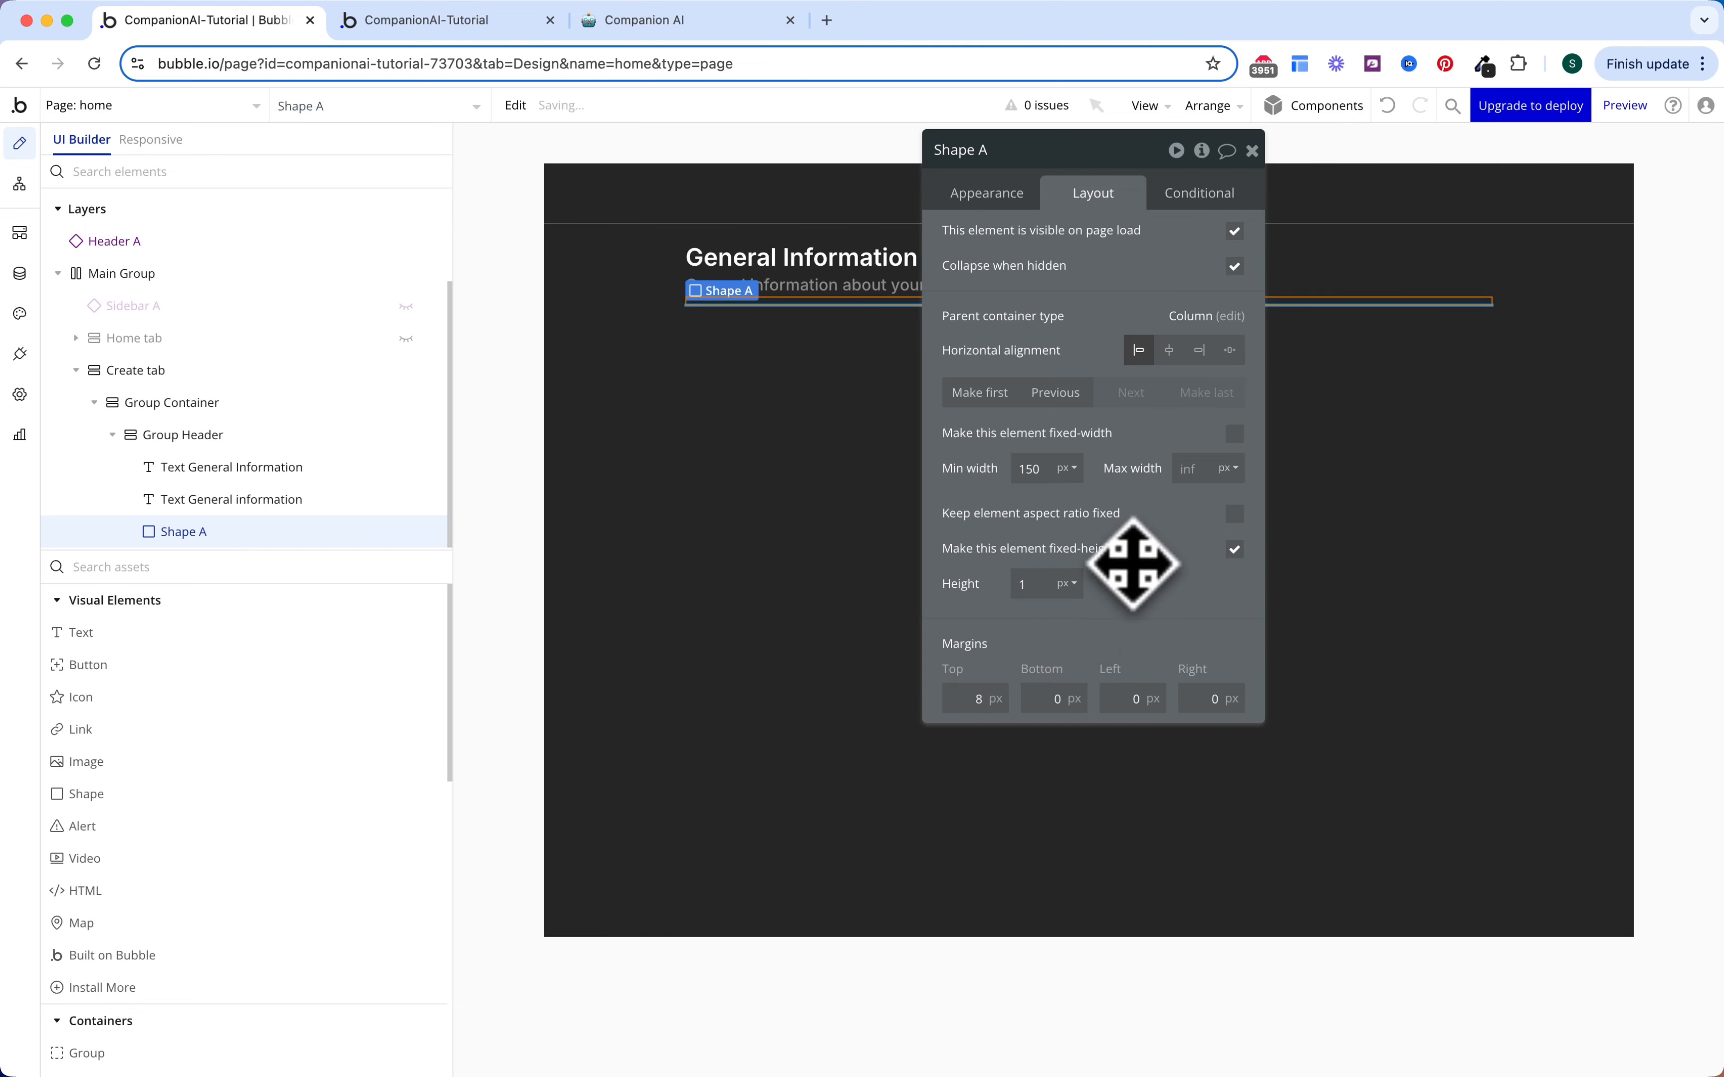
key(Escape)
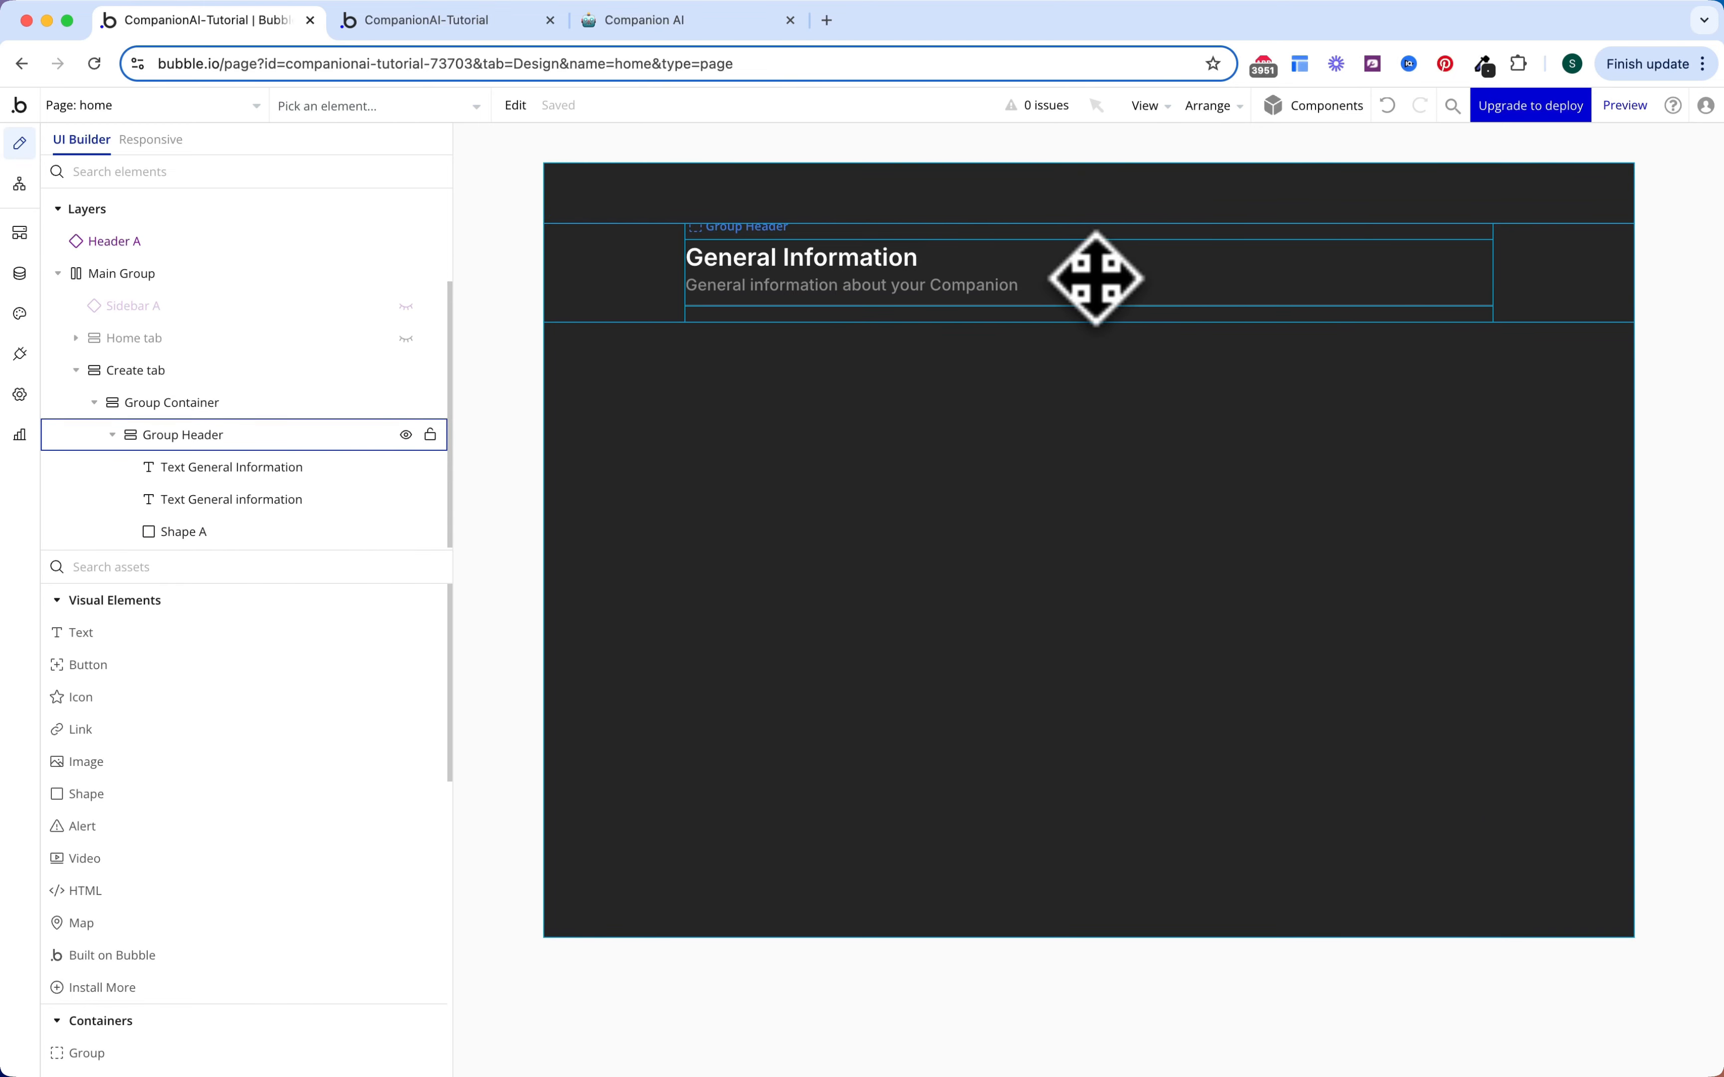
click(247, 434)
click(338, 568)
Step: Add a group under Group Container, after the header, and name it Group Picture Uploader
text(g)
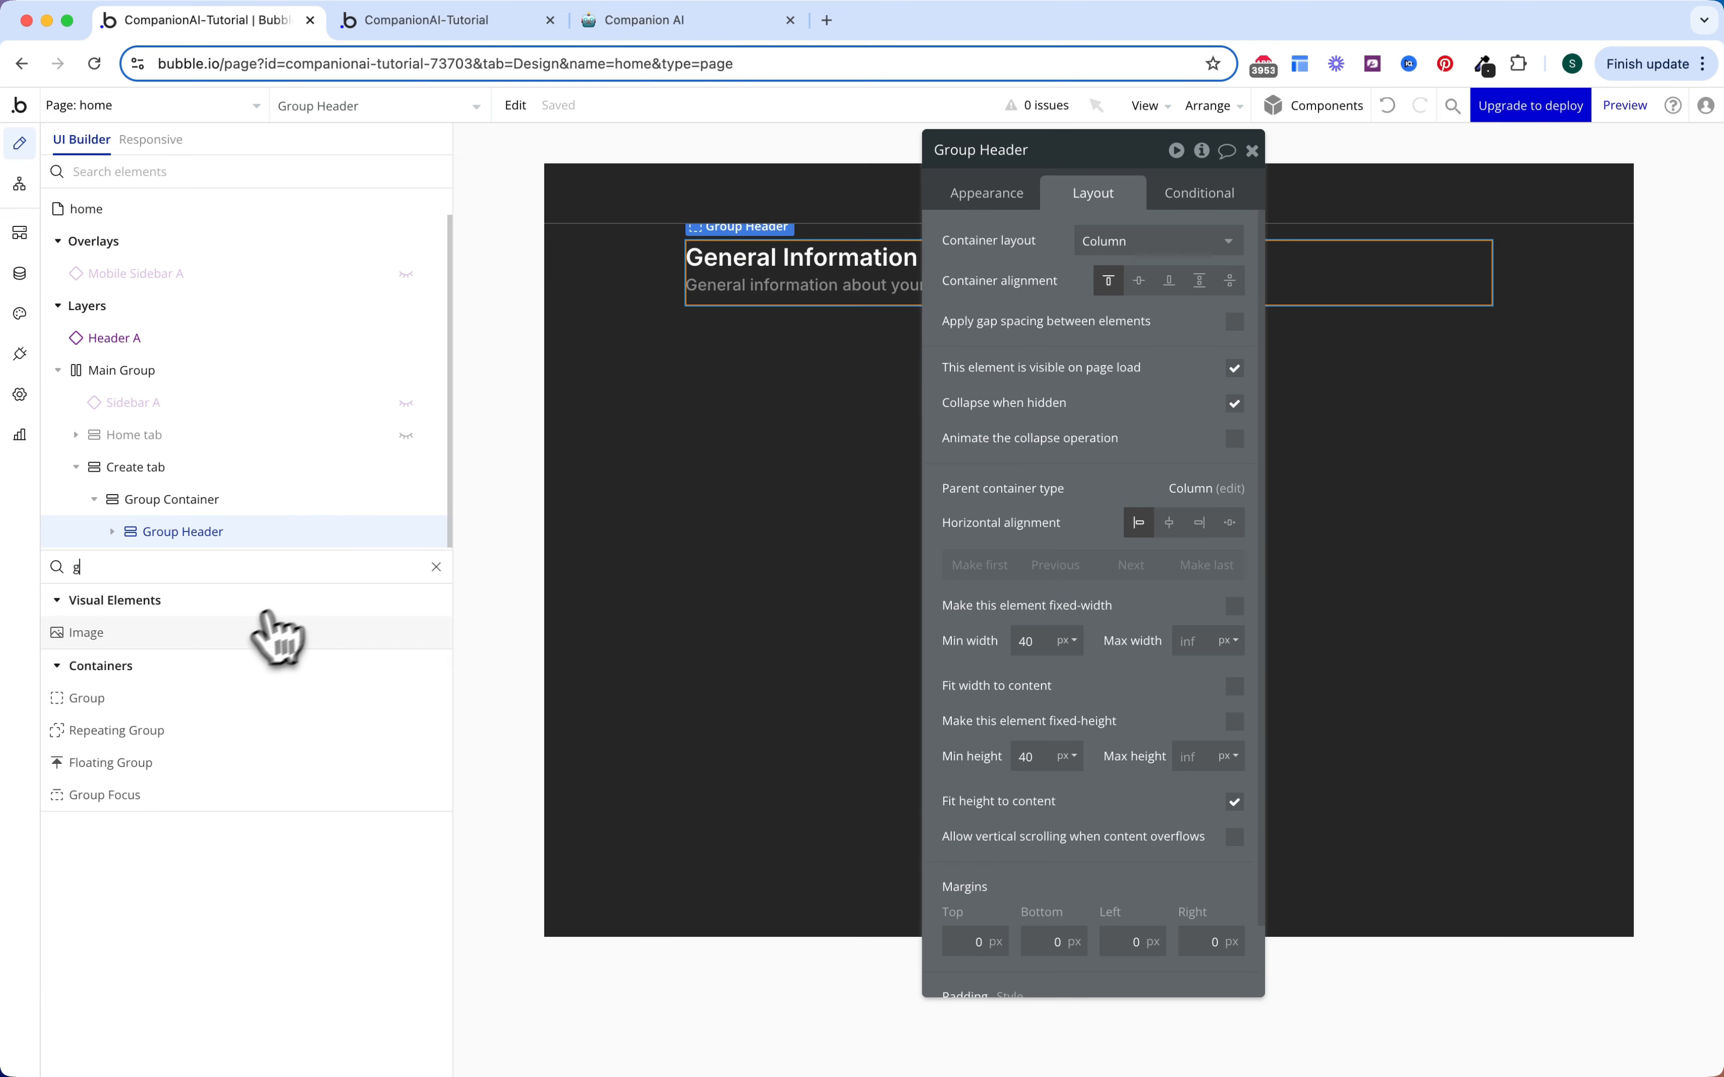
text(r)
click(235, 633)
drag(308, 491, 266, 550)
mouse_move(184, 436)
mouse_down()
mouse_move(196, 449)
mouse_move(182, 409)
mouse_up()
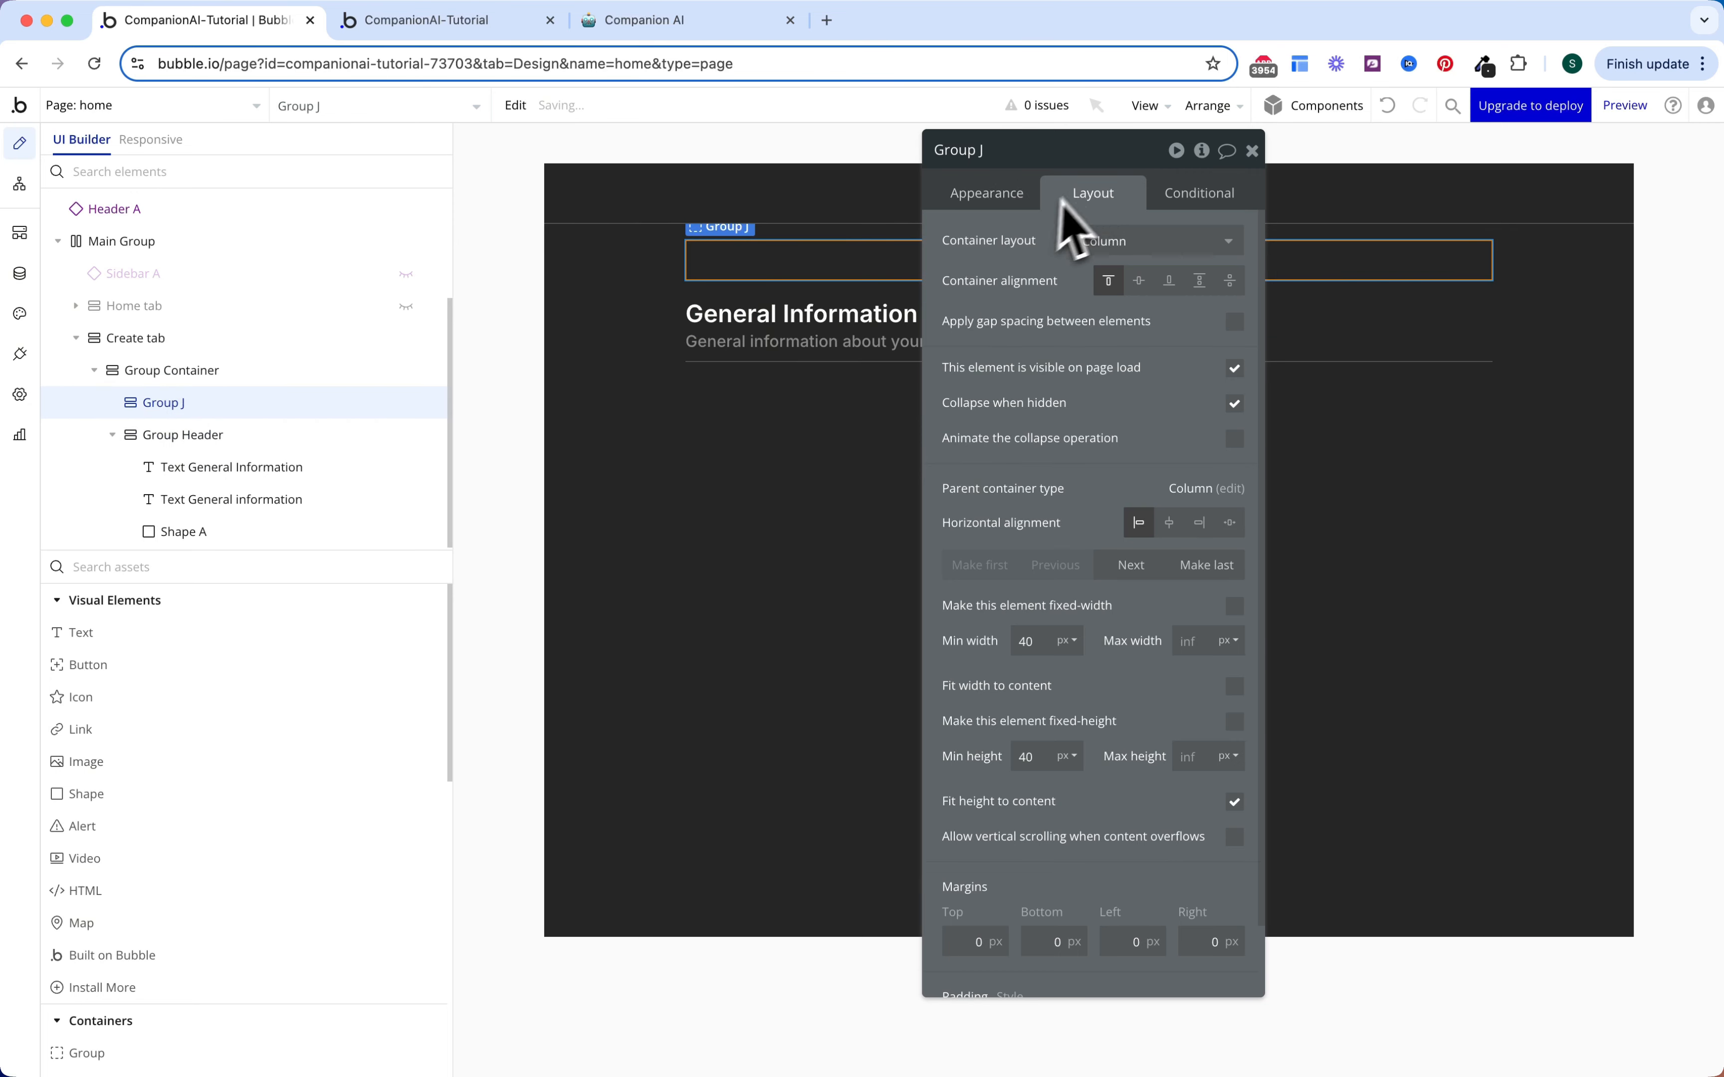
click(1209, 567)
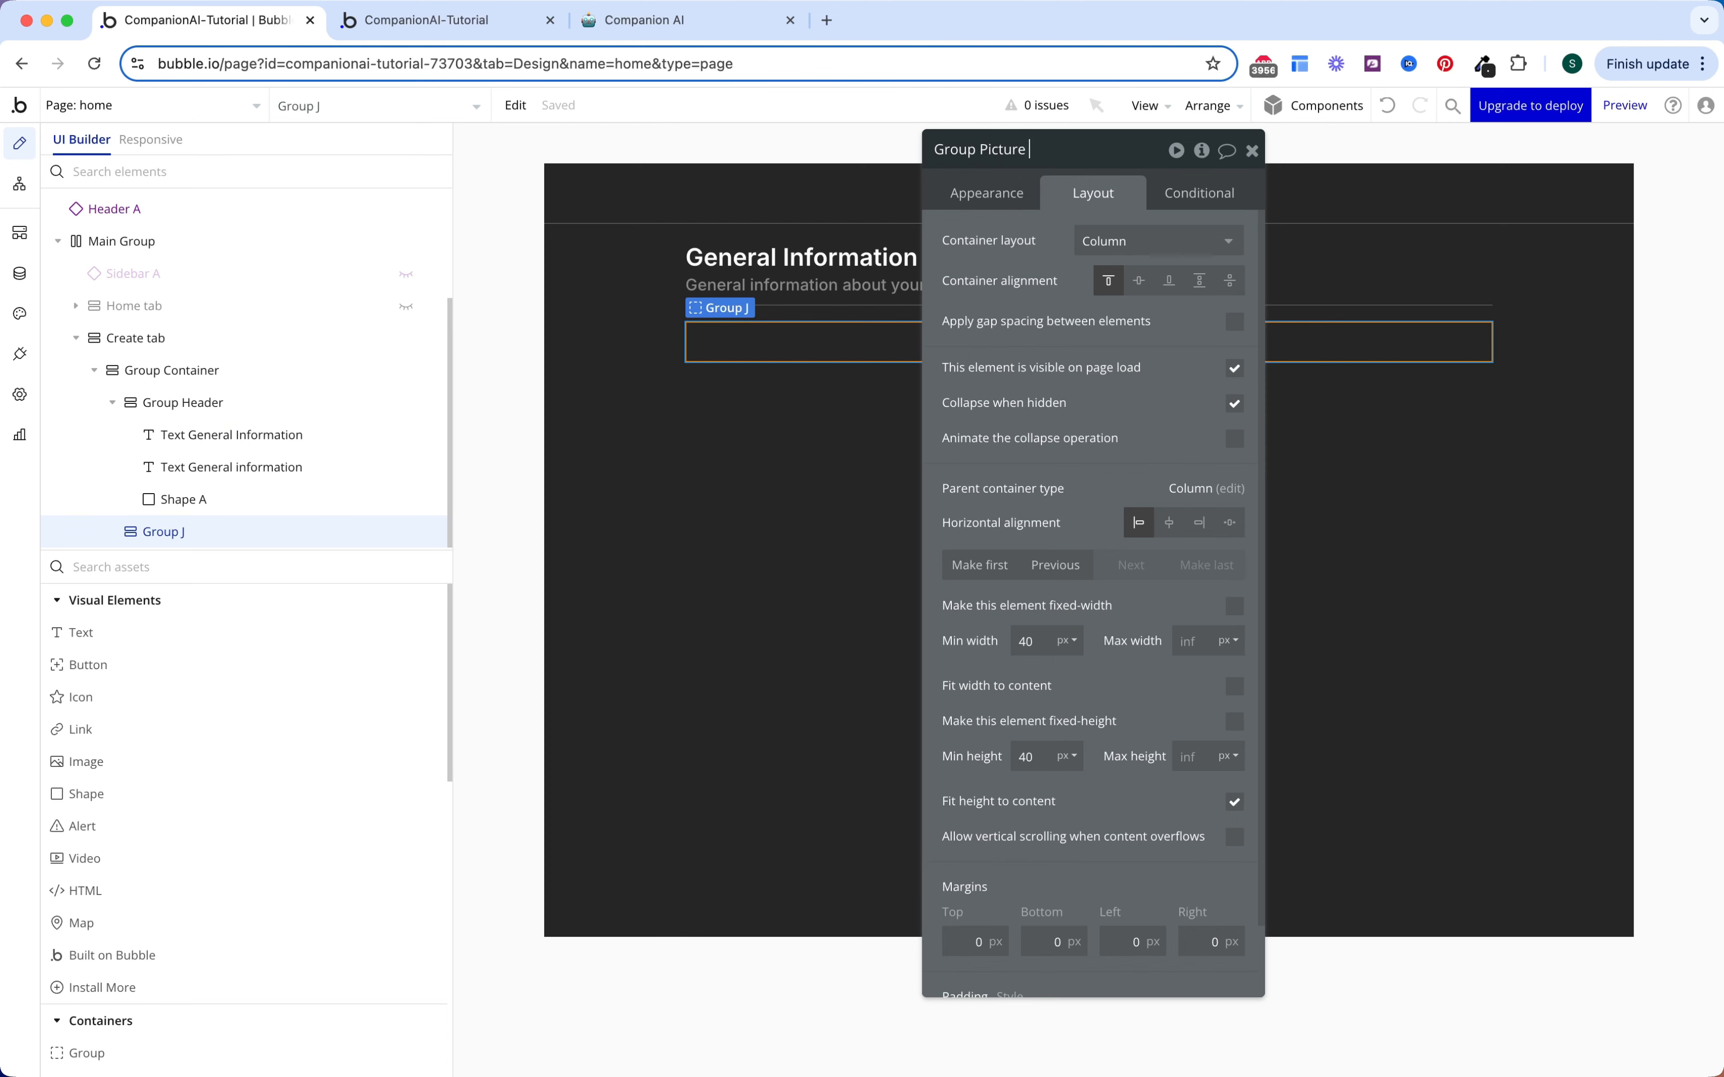
text(er)
key(Return)
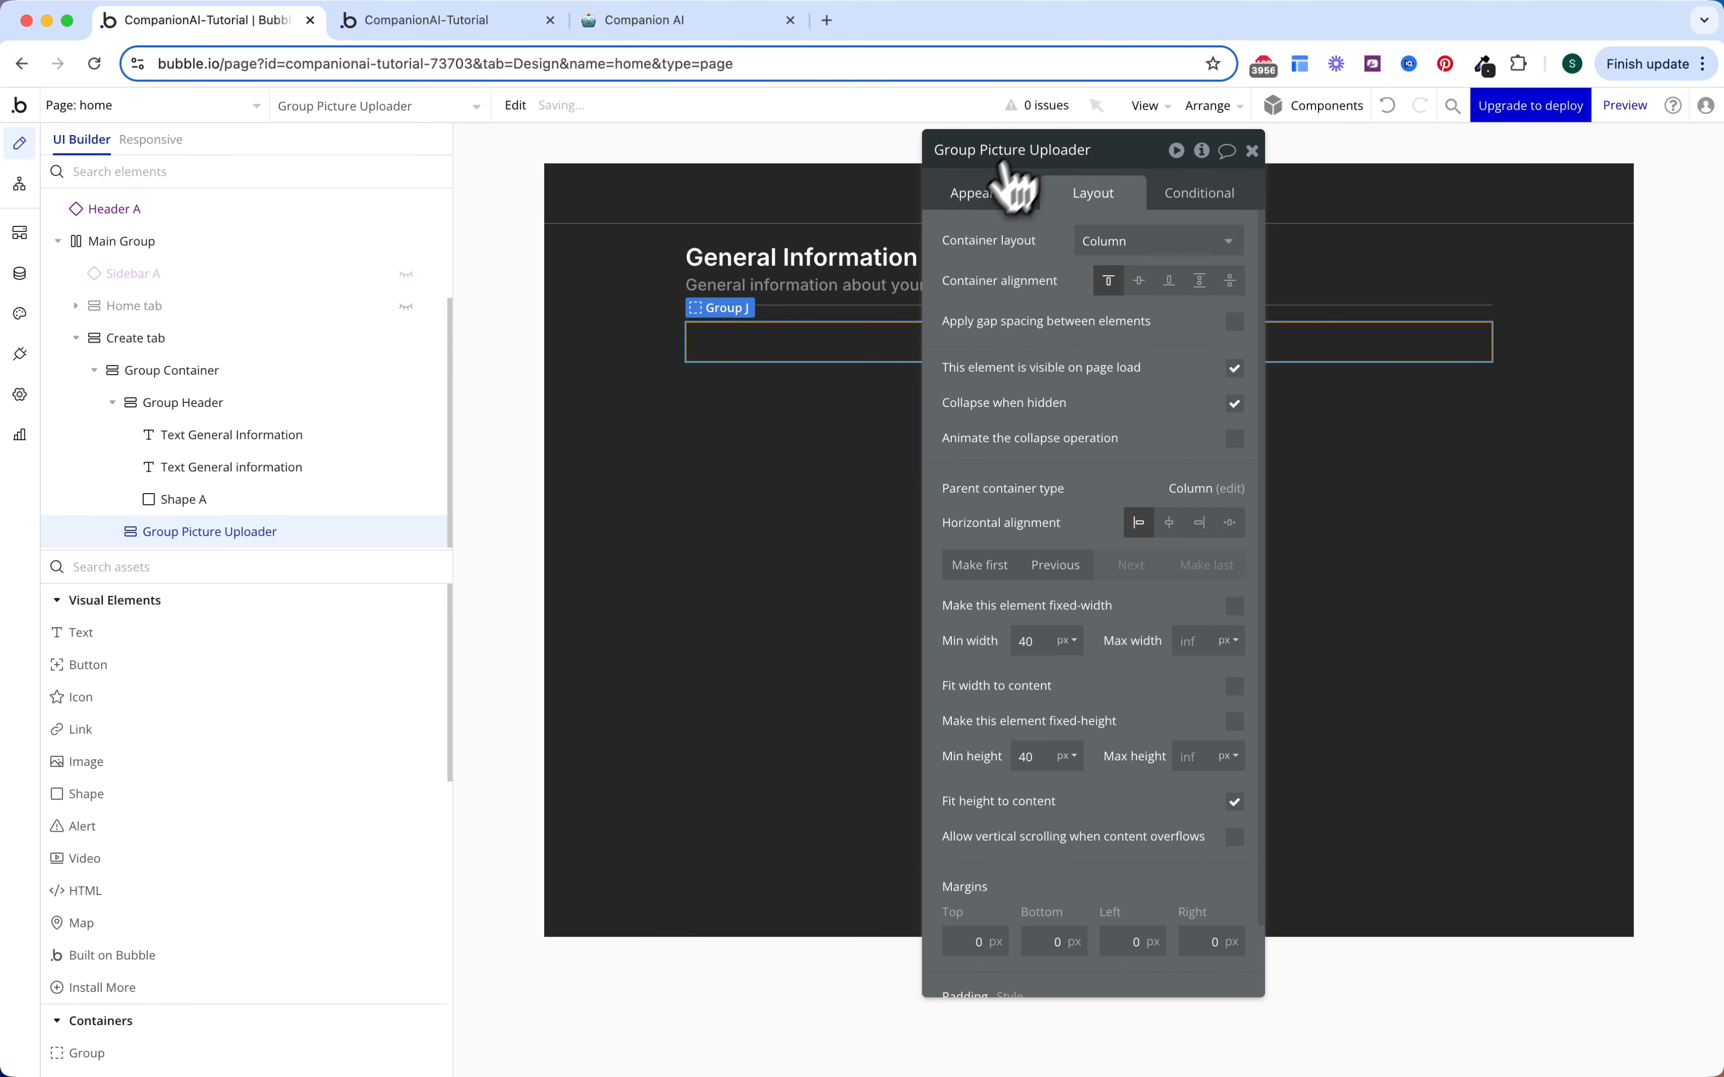
Step: Put a 200×200 picture uploader named PictureUploader Comapnion Image inside the group
scroll(1054, 414, down, 3)
scroll(1054, 342, up, 3)
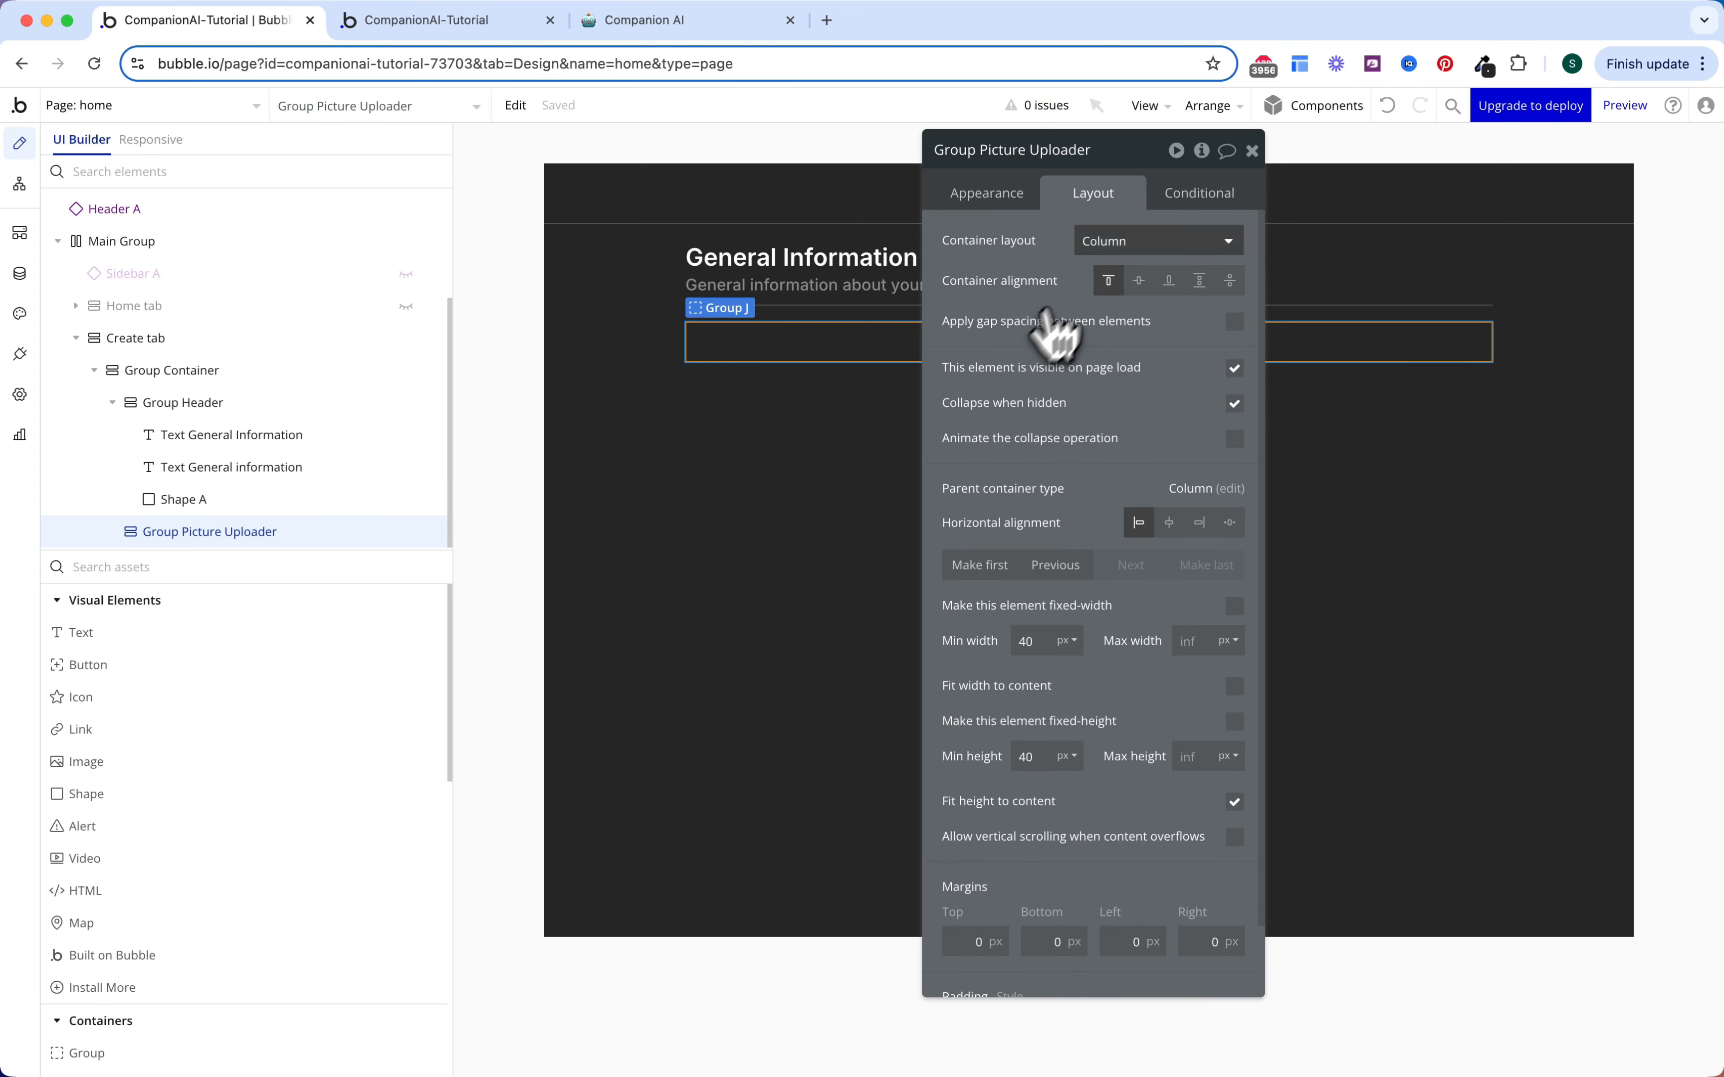
click(248, 569)
text(p)
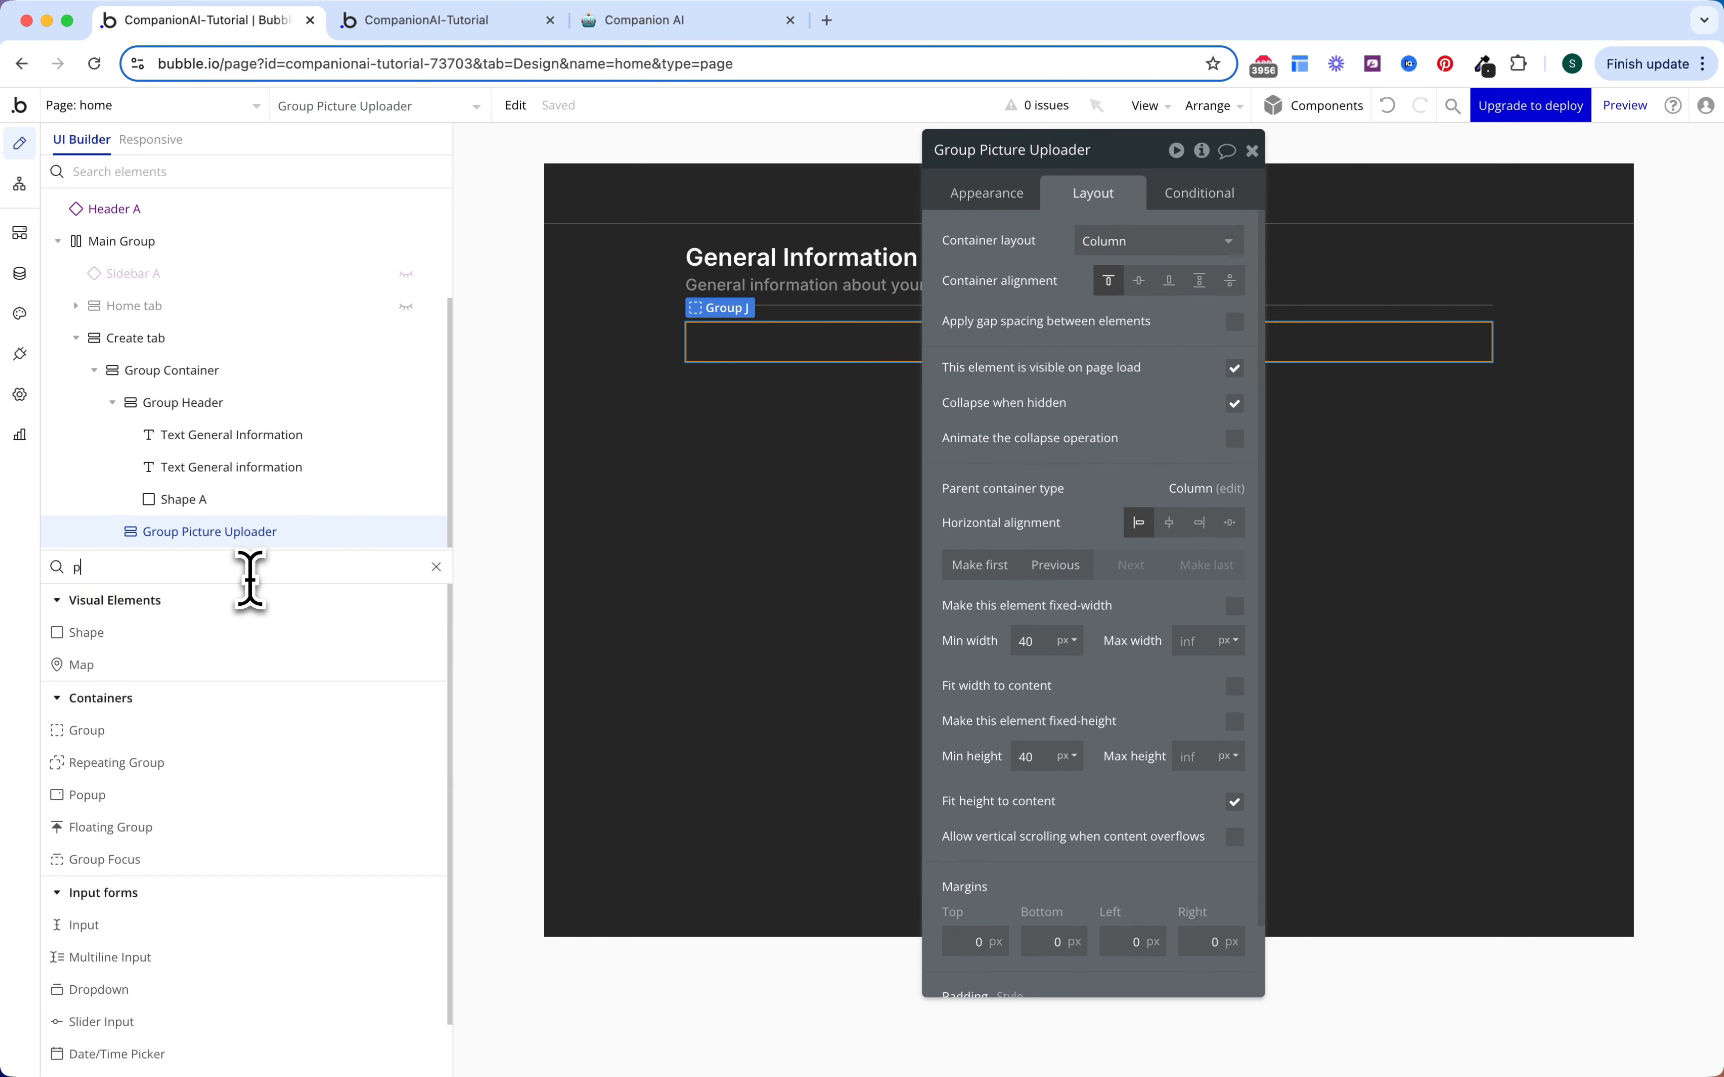
text(ic)
click(194, 668)
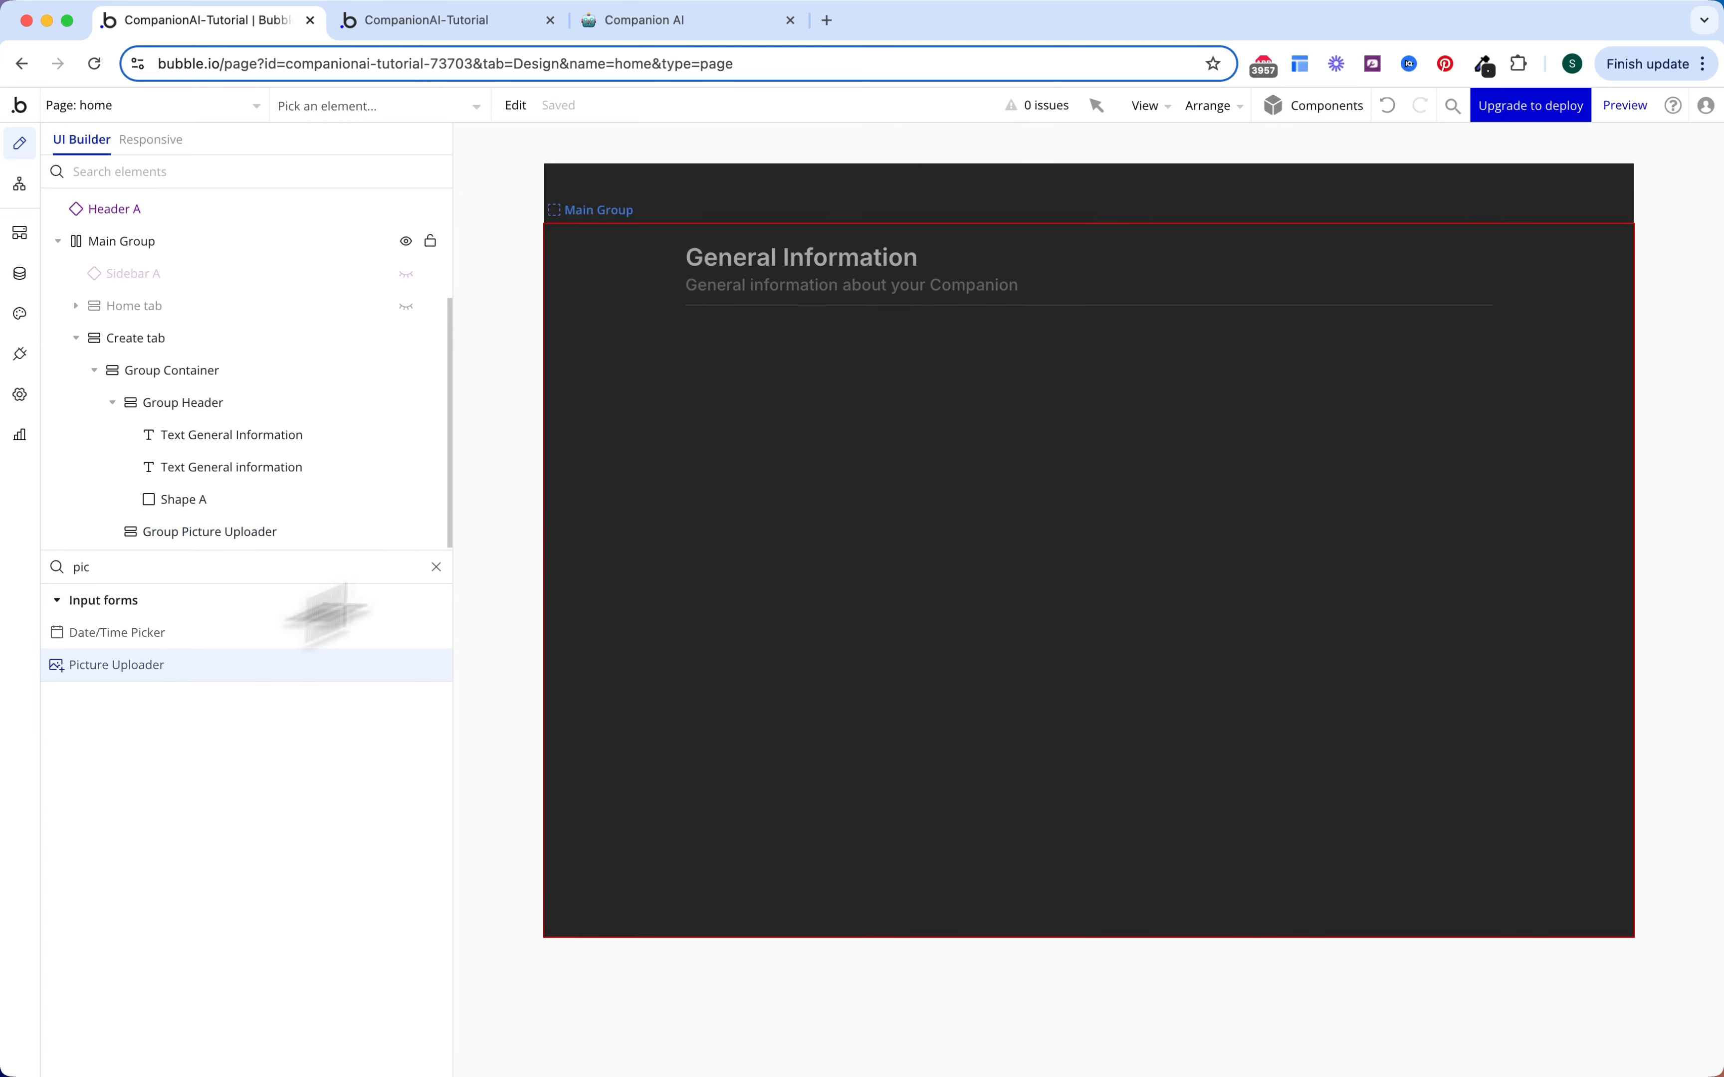
click(799, 344)
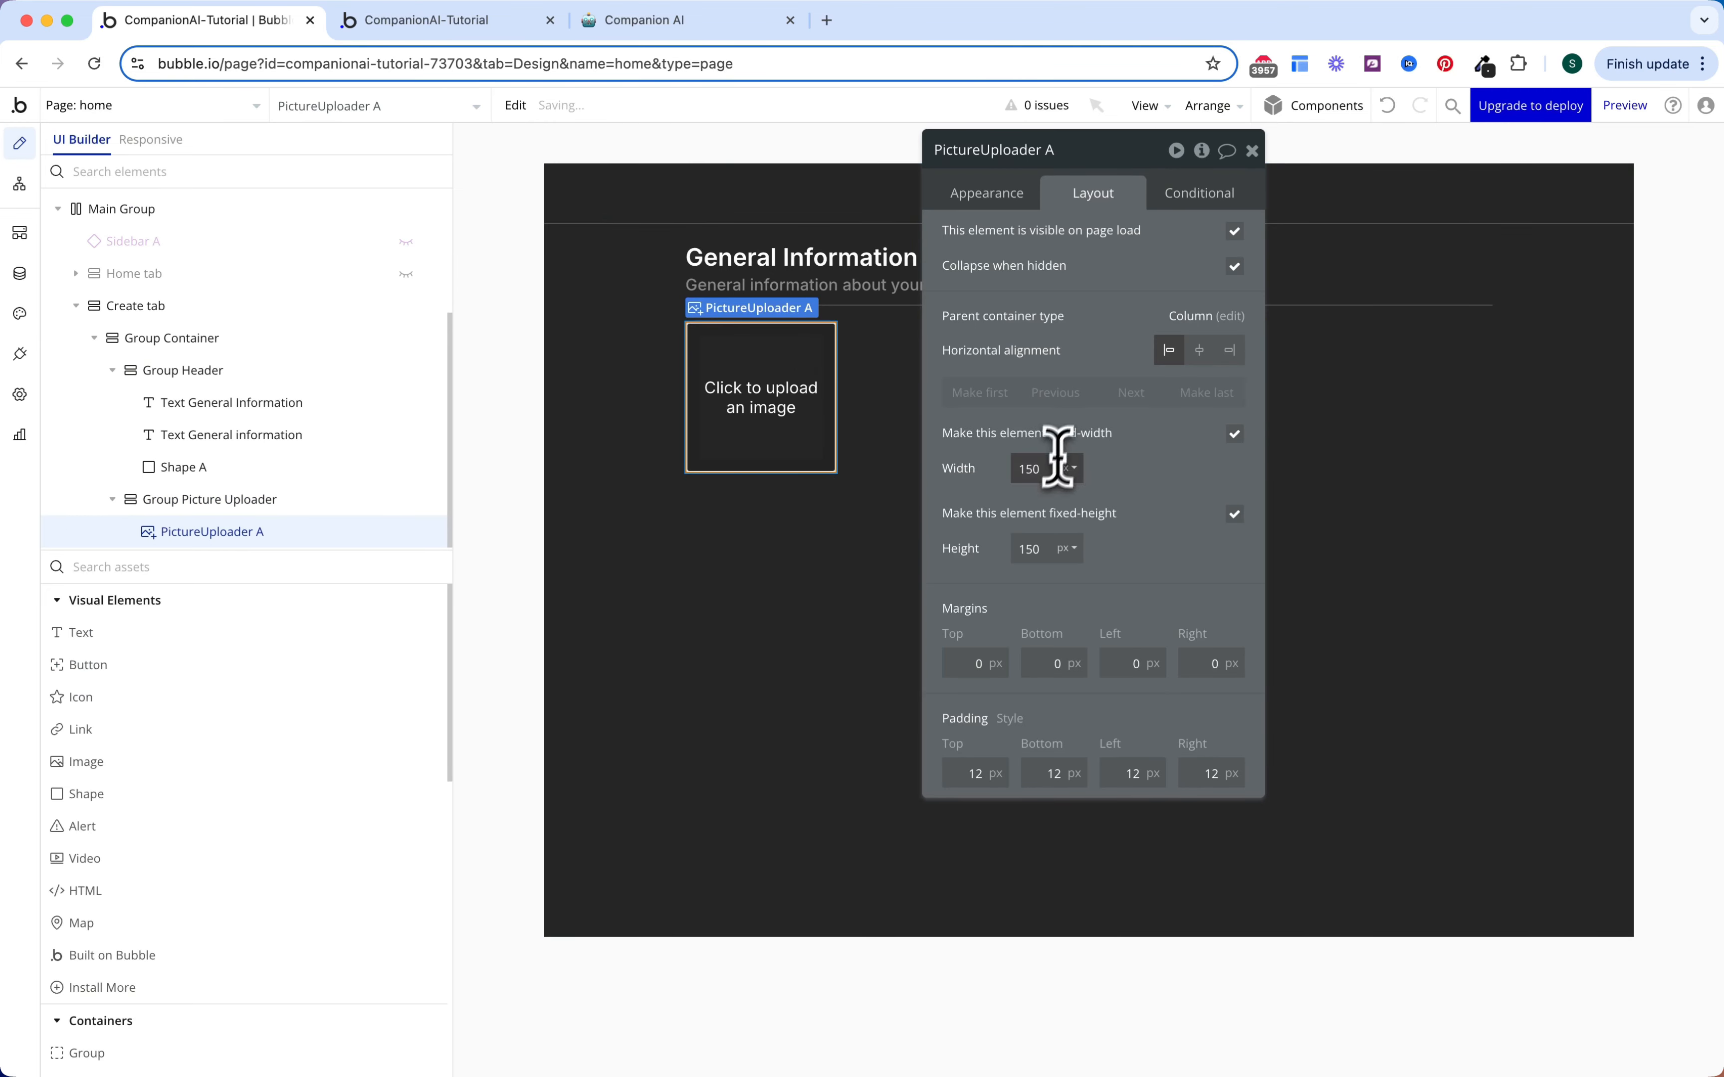
double_click(1031, 548)
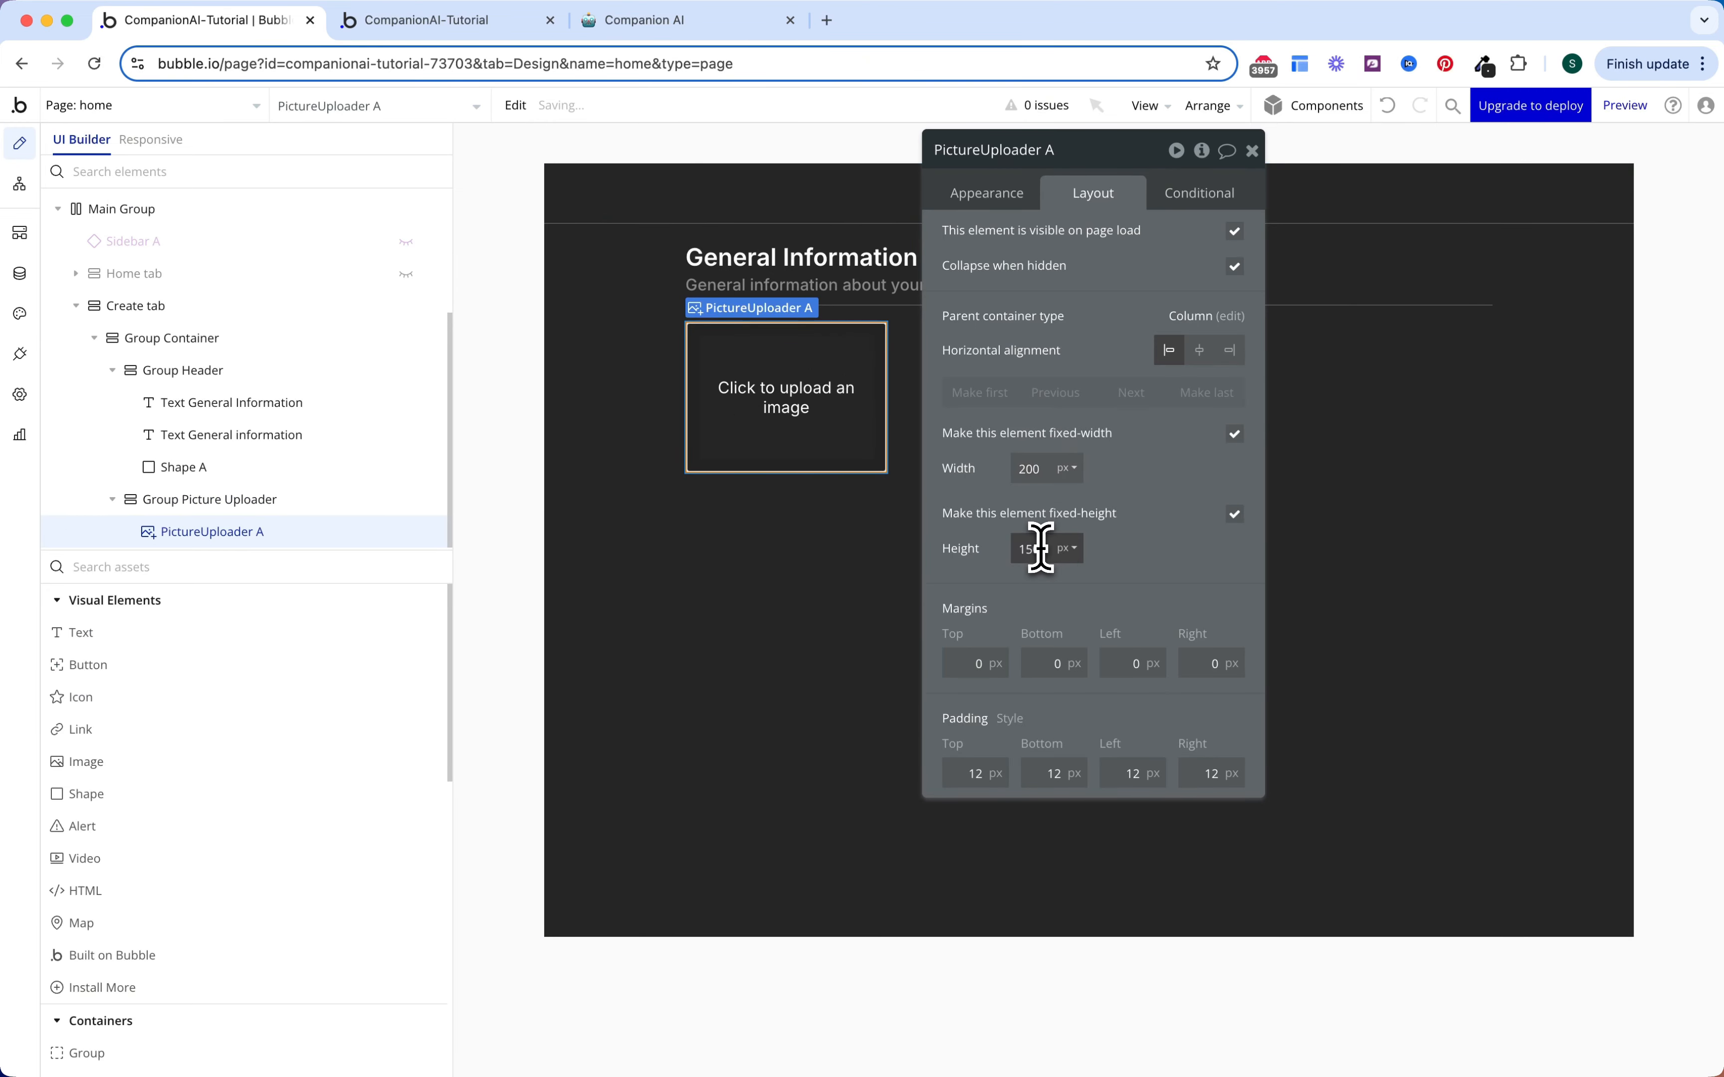
text(200)
click(1166, 489)
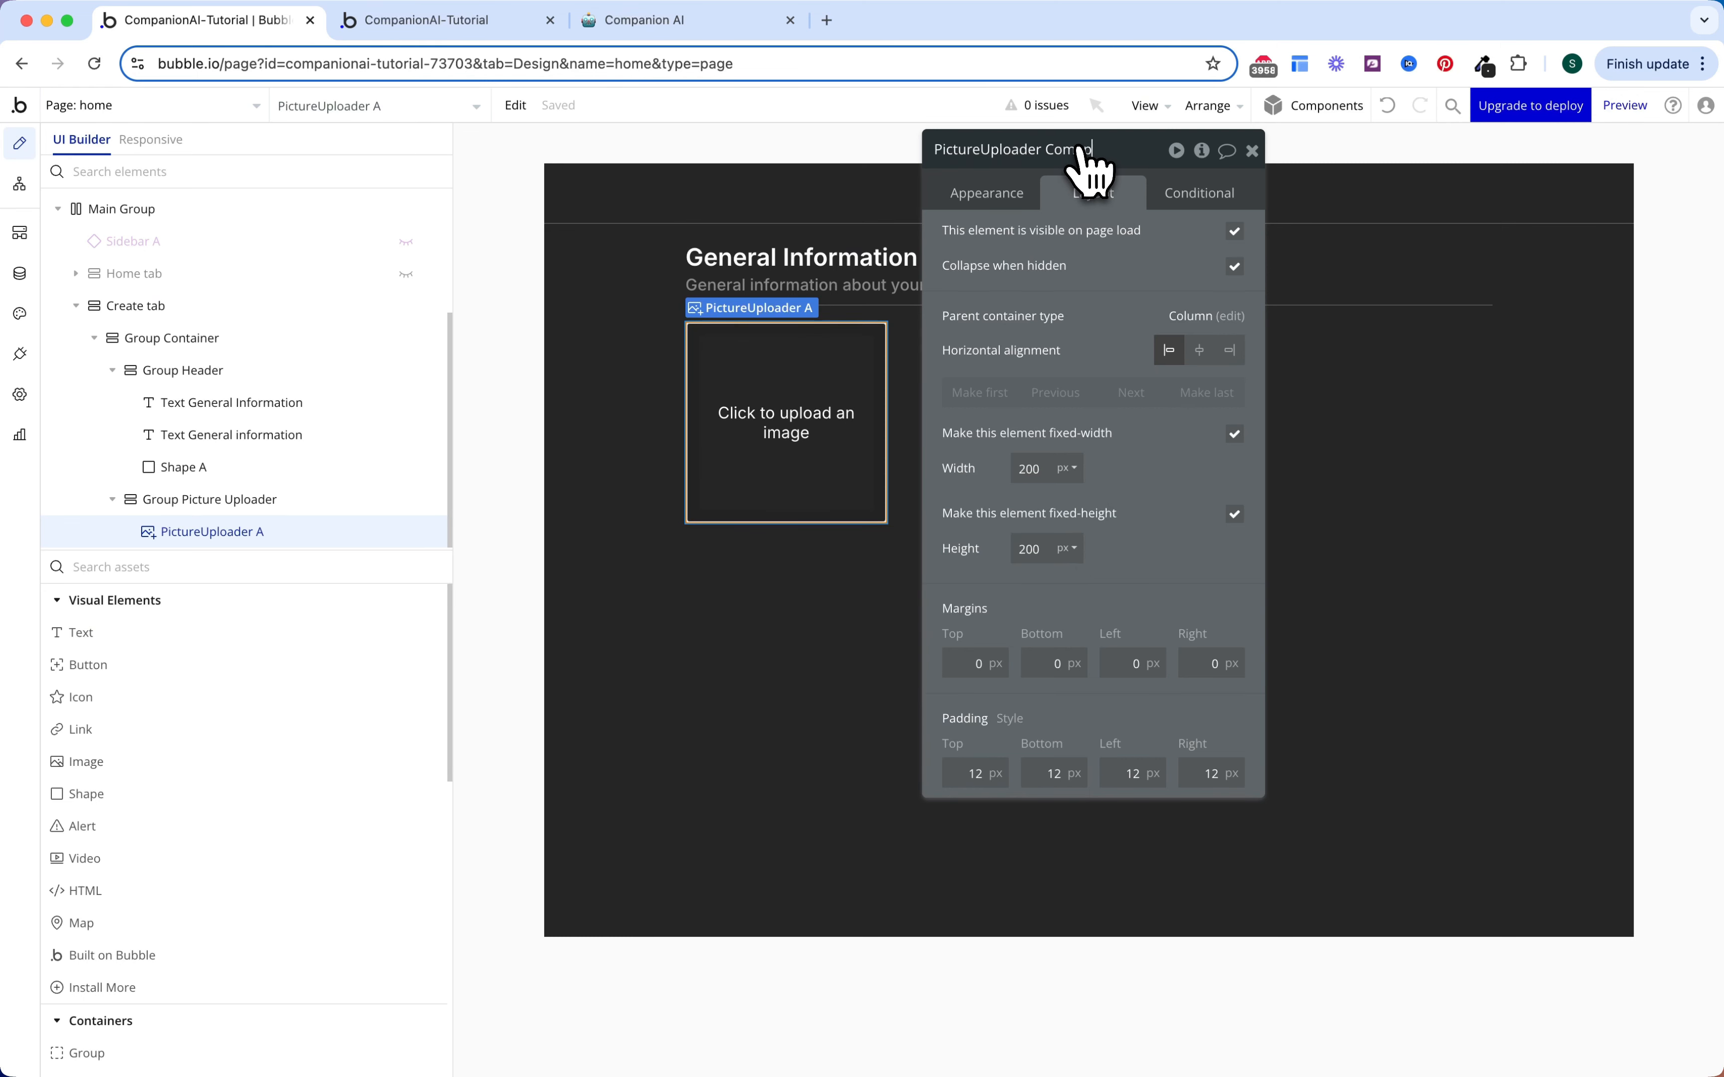
text(ge)
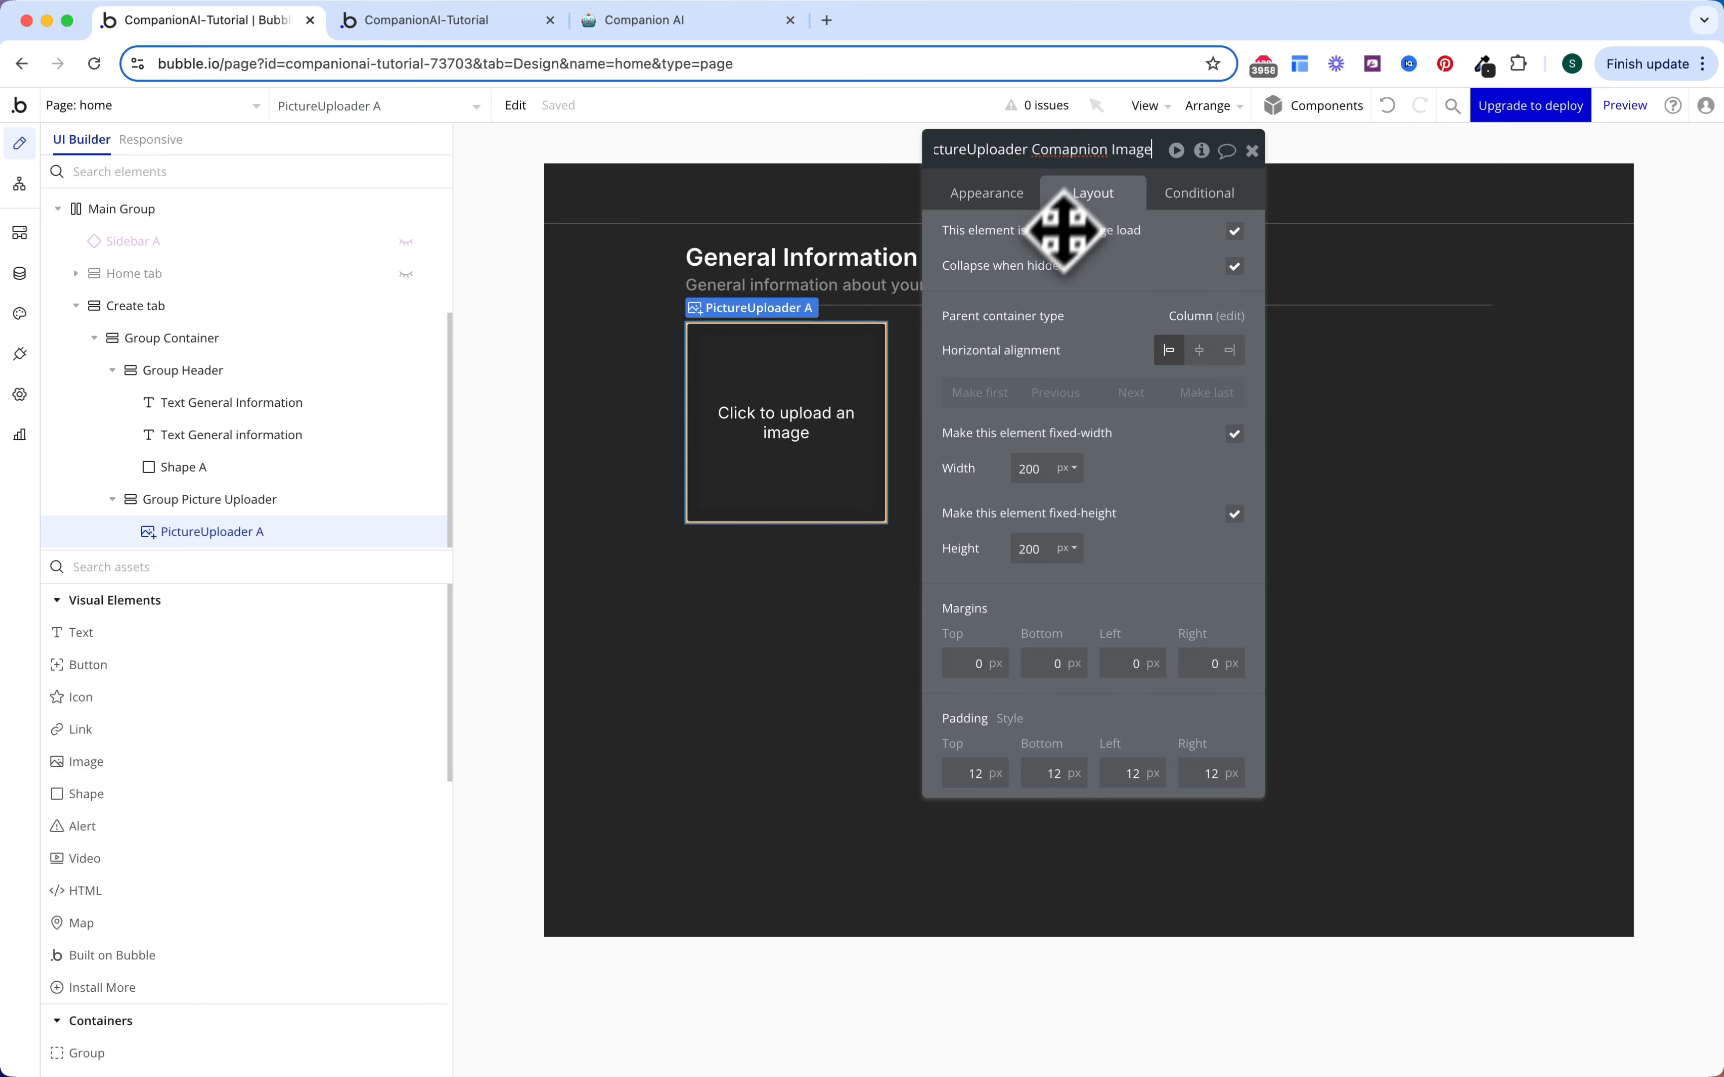
key(Return)
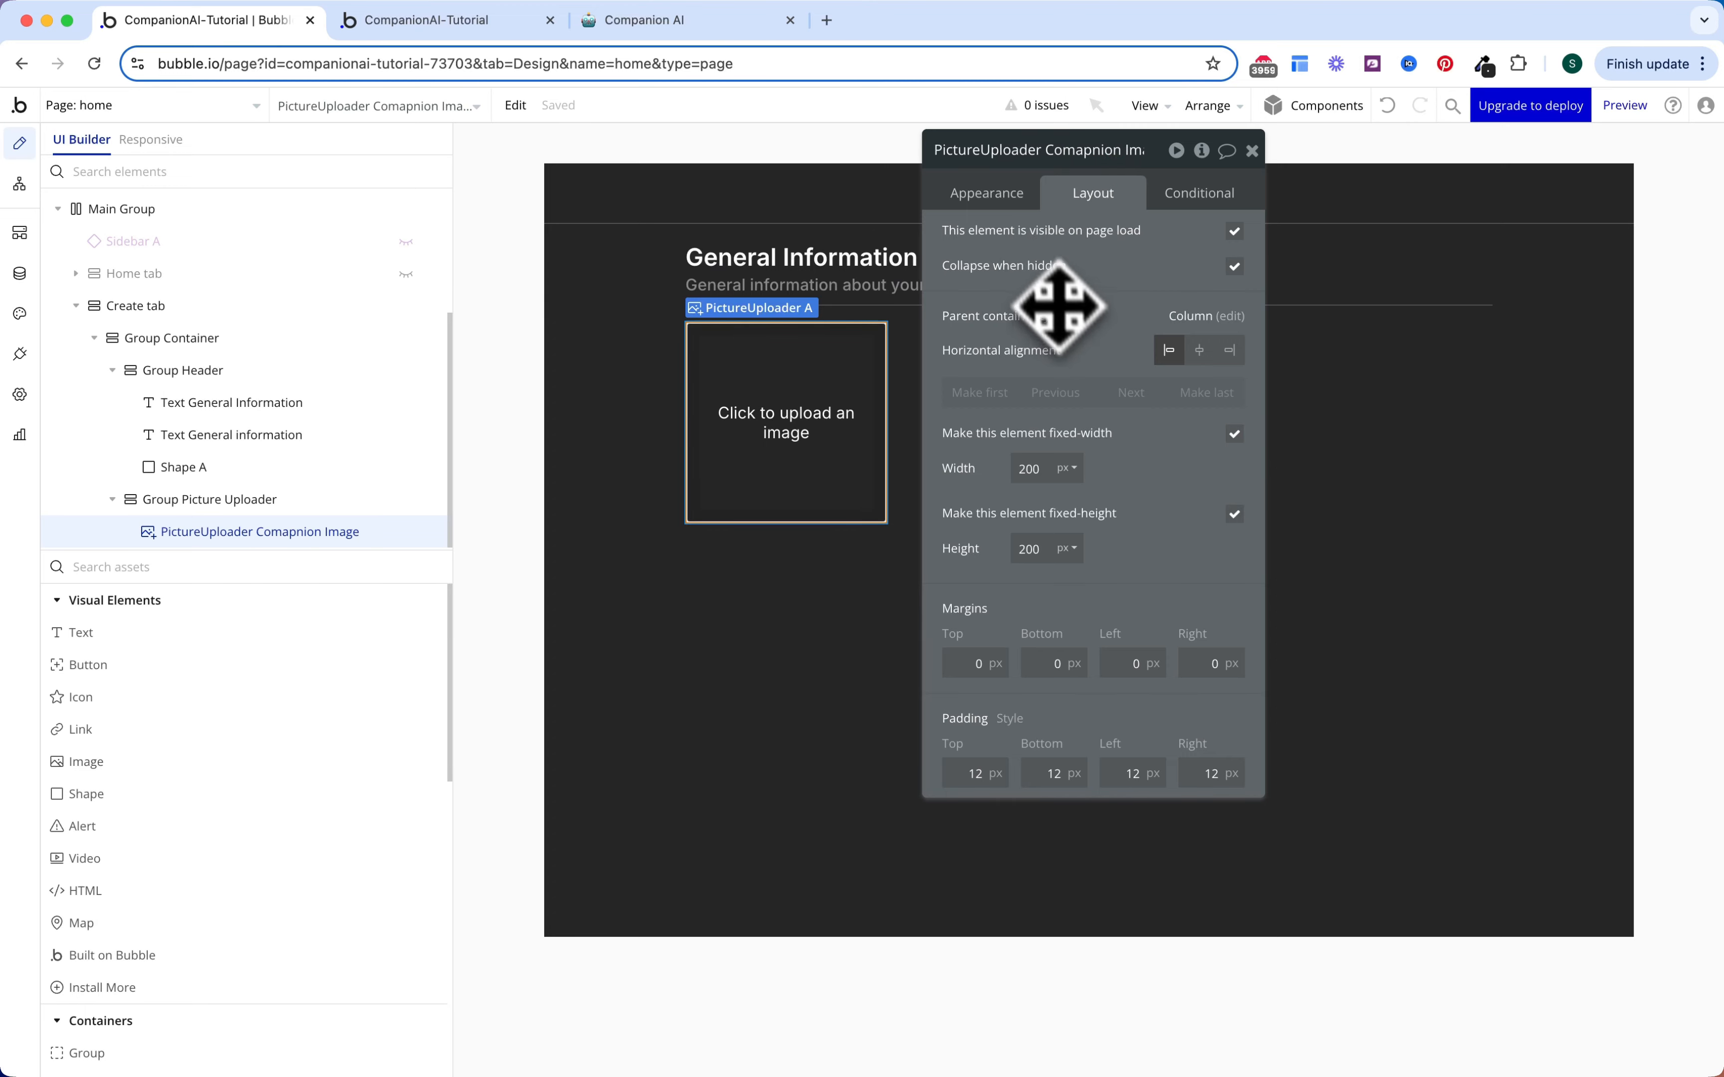
Step: Round the uploader's corners to 10 and remove its border
click(1001, 198)
scroll(1090, 463, down, 10)
scroll(1123, 529, up, 3)
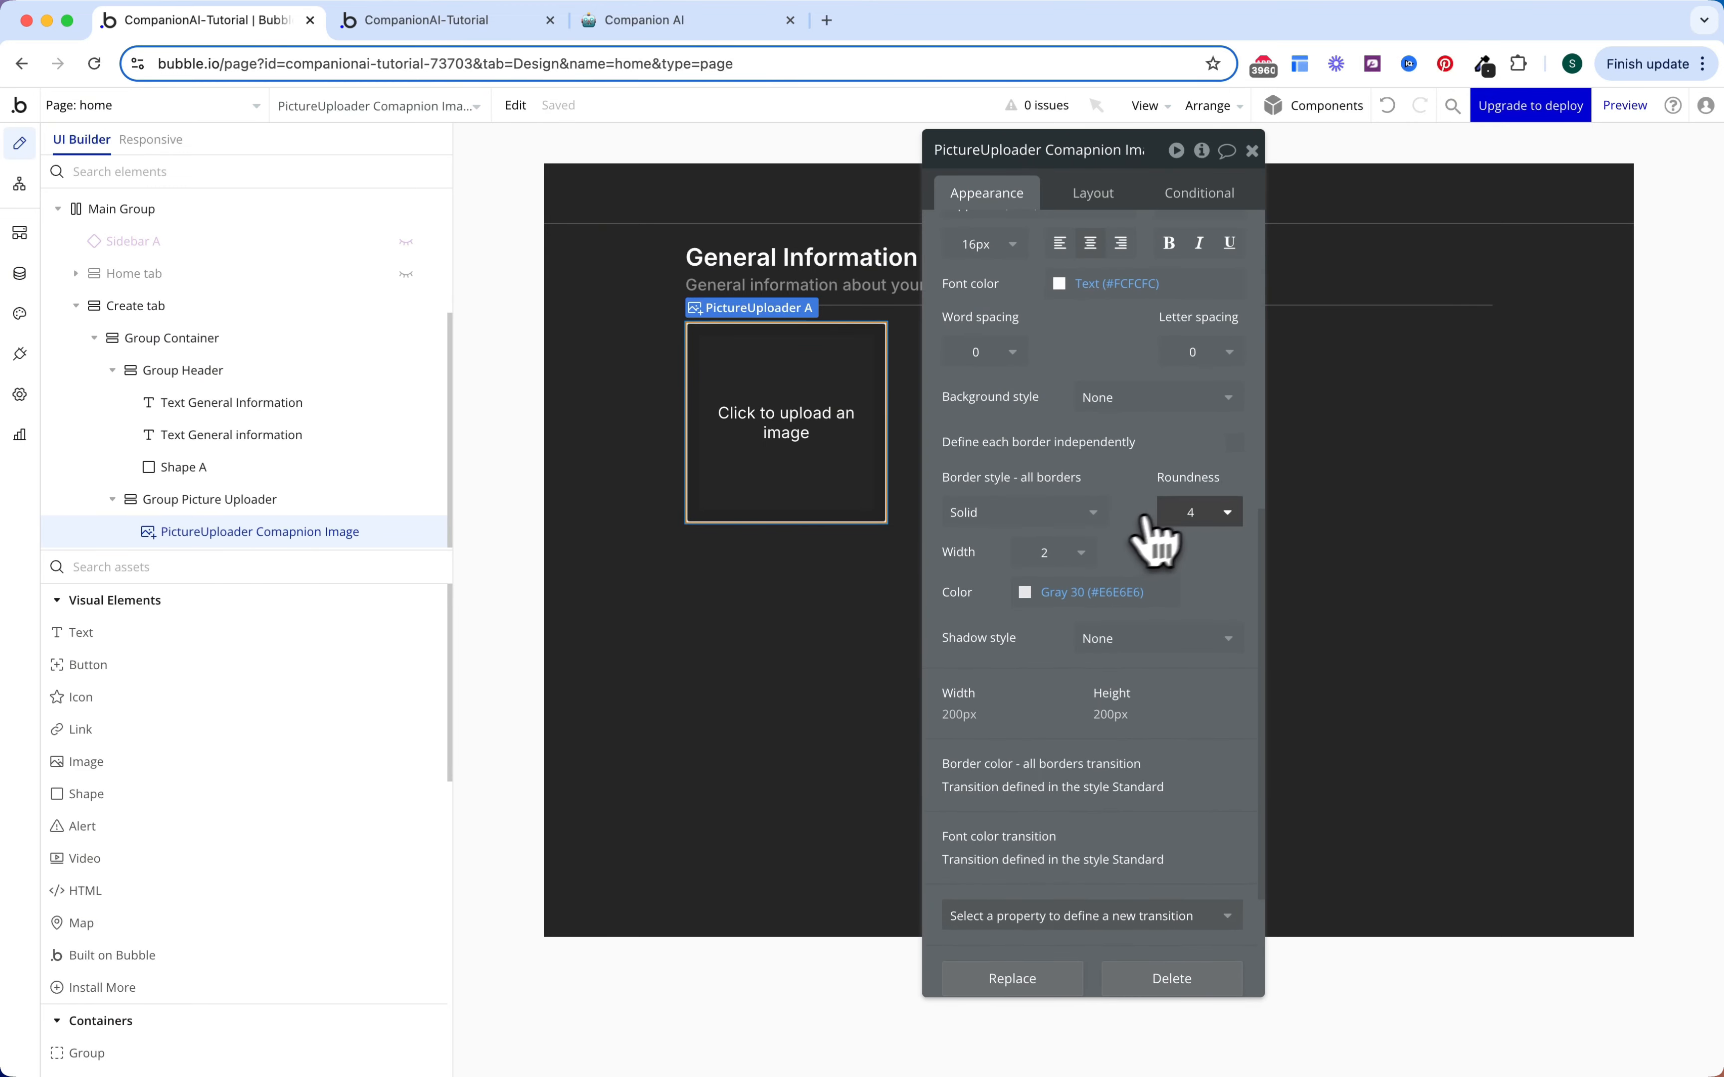
click(1175, 509)
click(1211, 705)
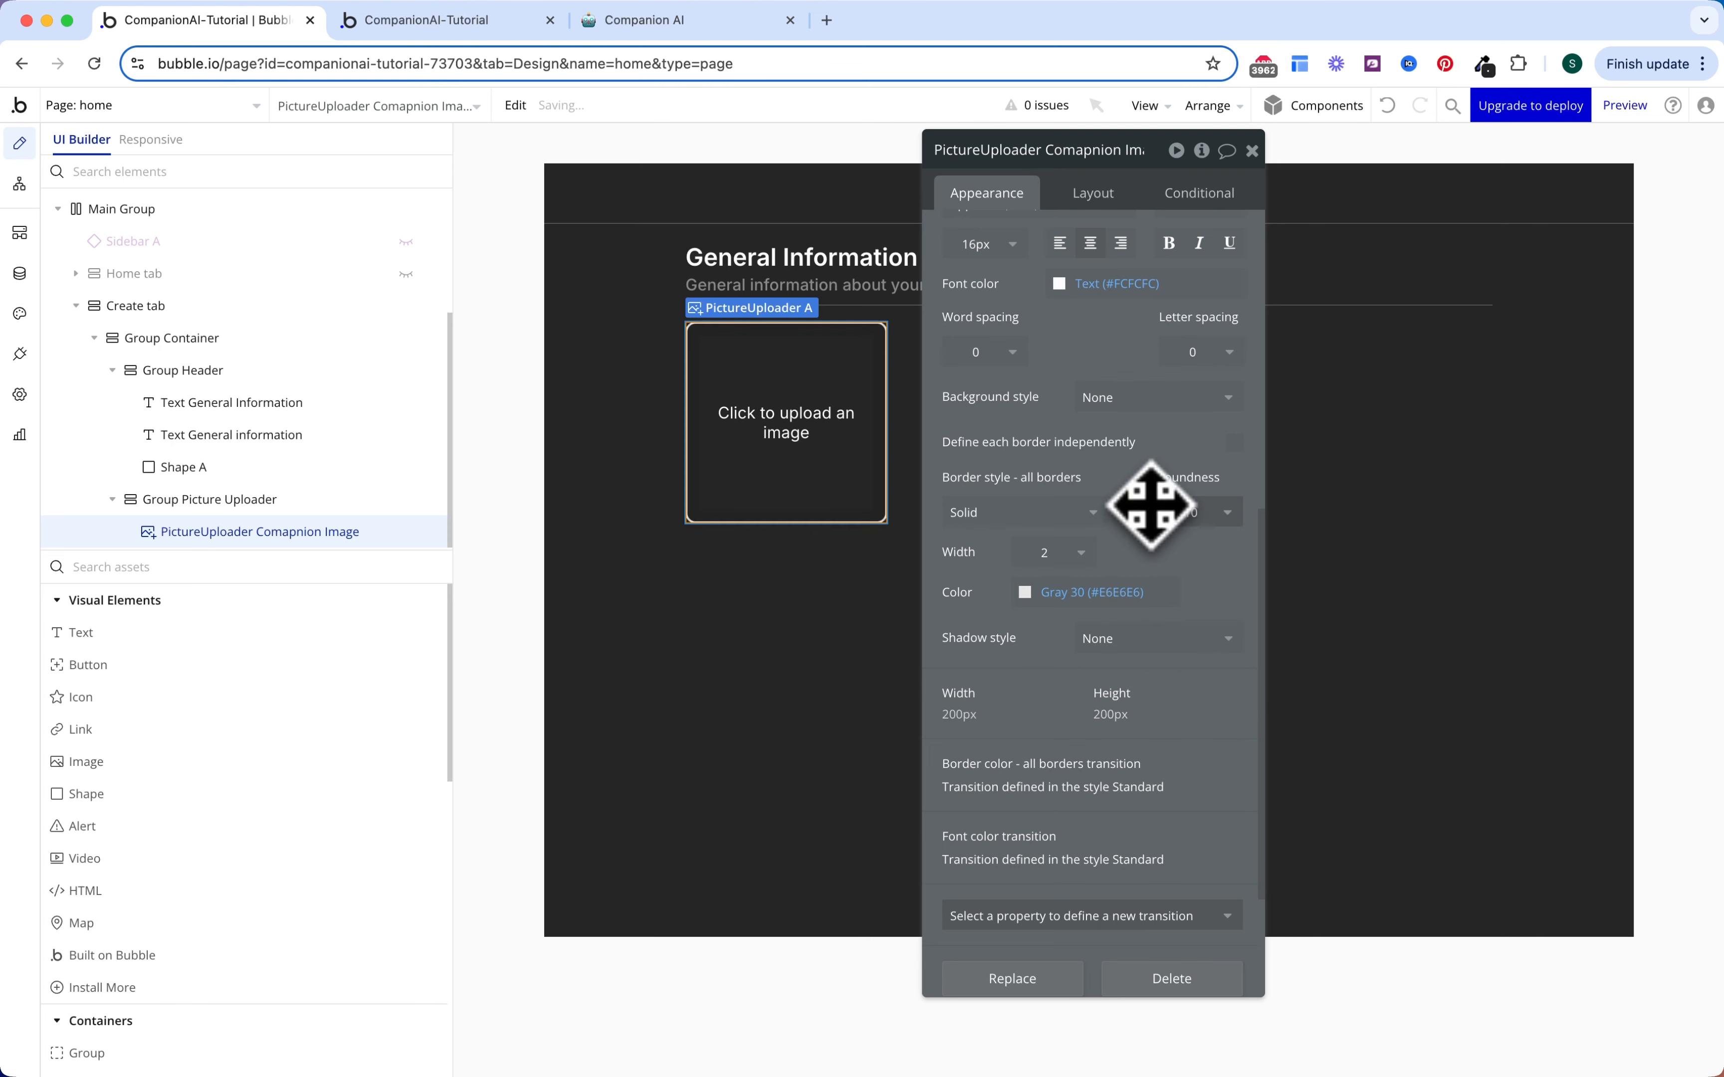
drag(1132, 509, 1134, 509)
scroll(1135, 509, down, 1)
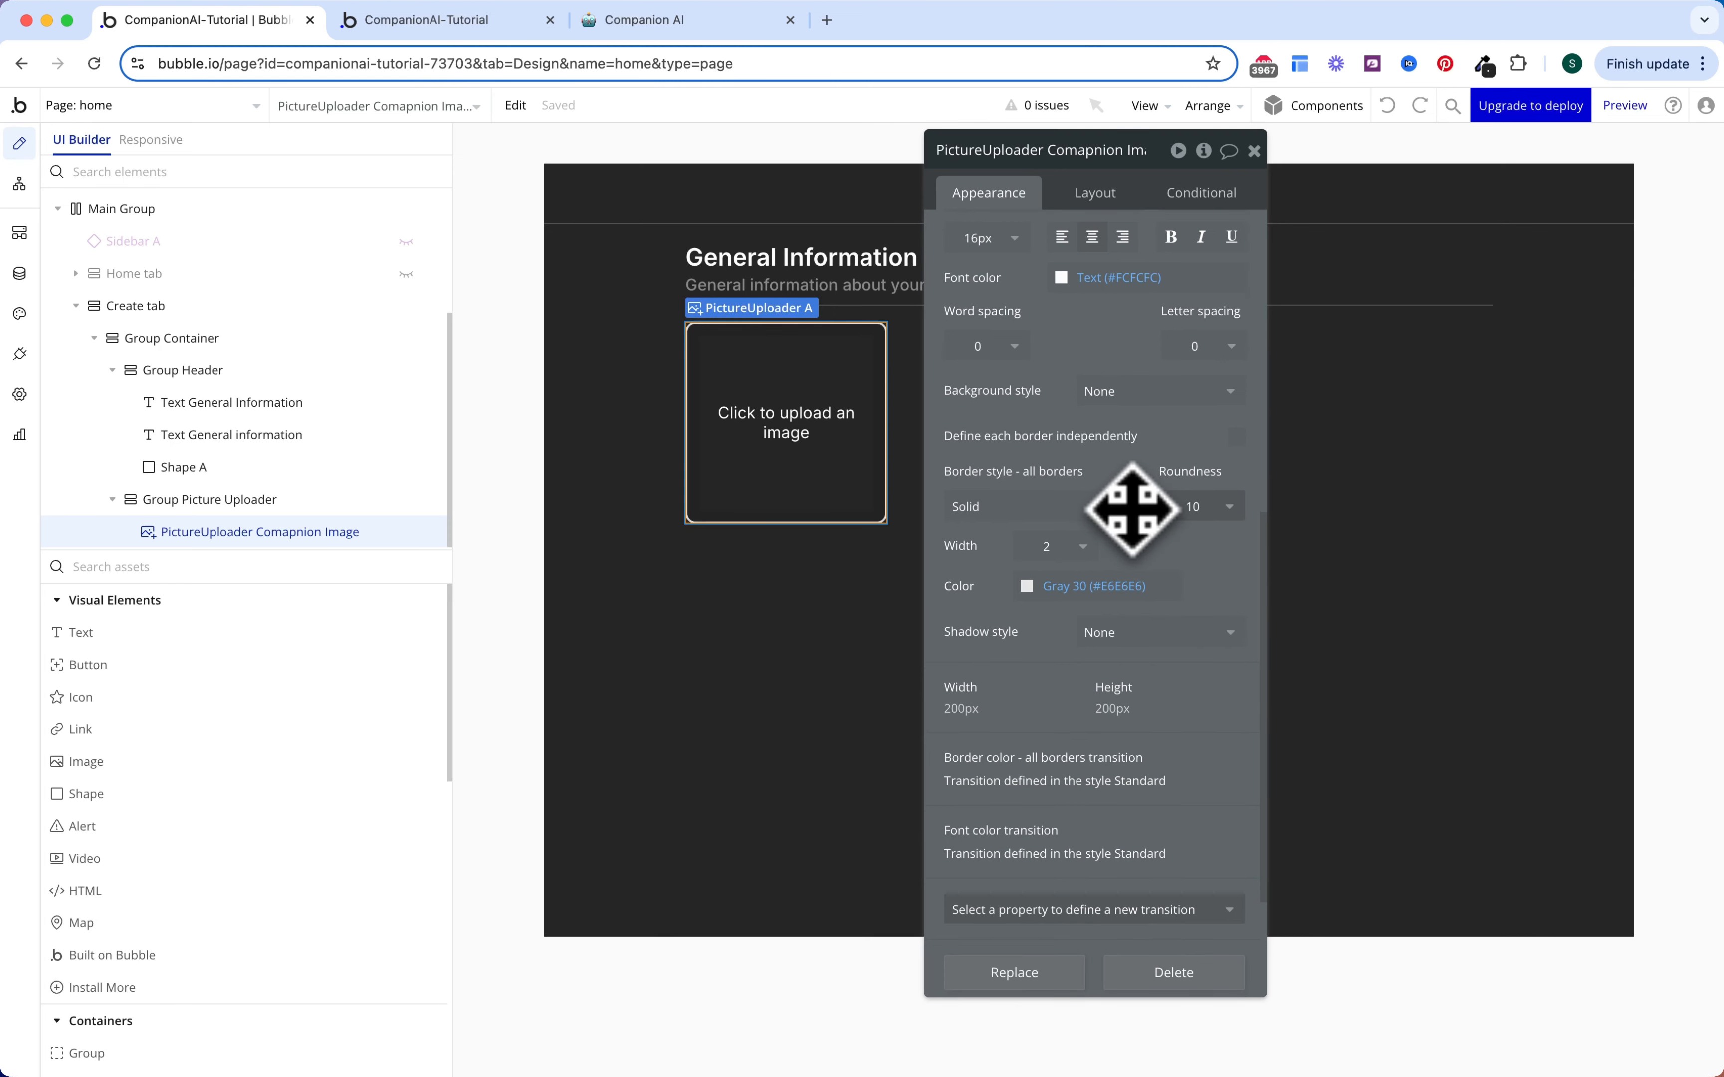
click(1083, 507)
click(1080, 566)
scroll(1155, 492, up, 8)
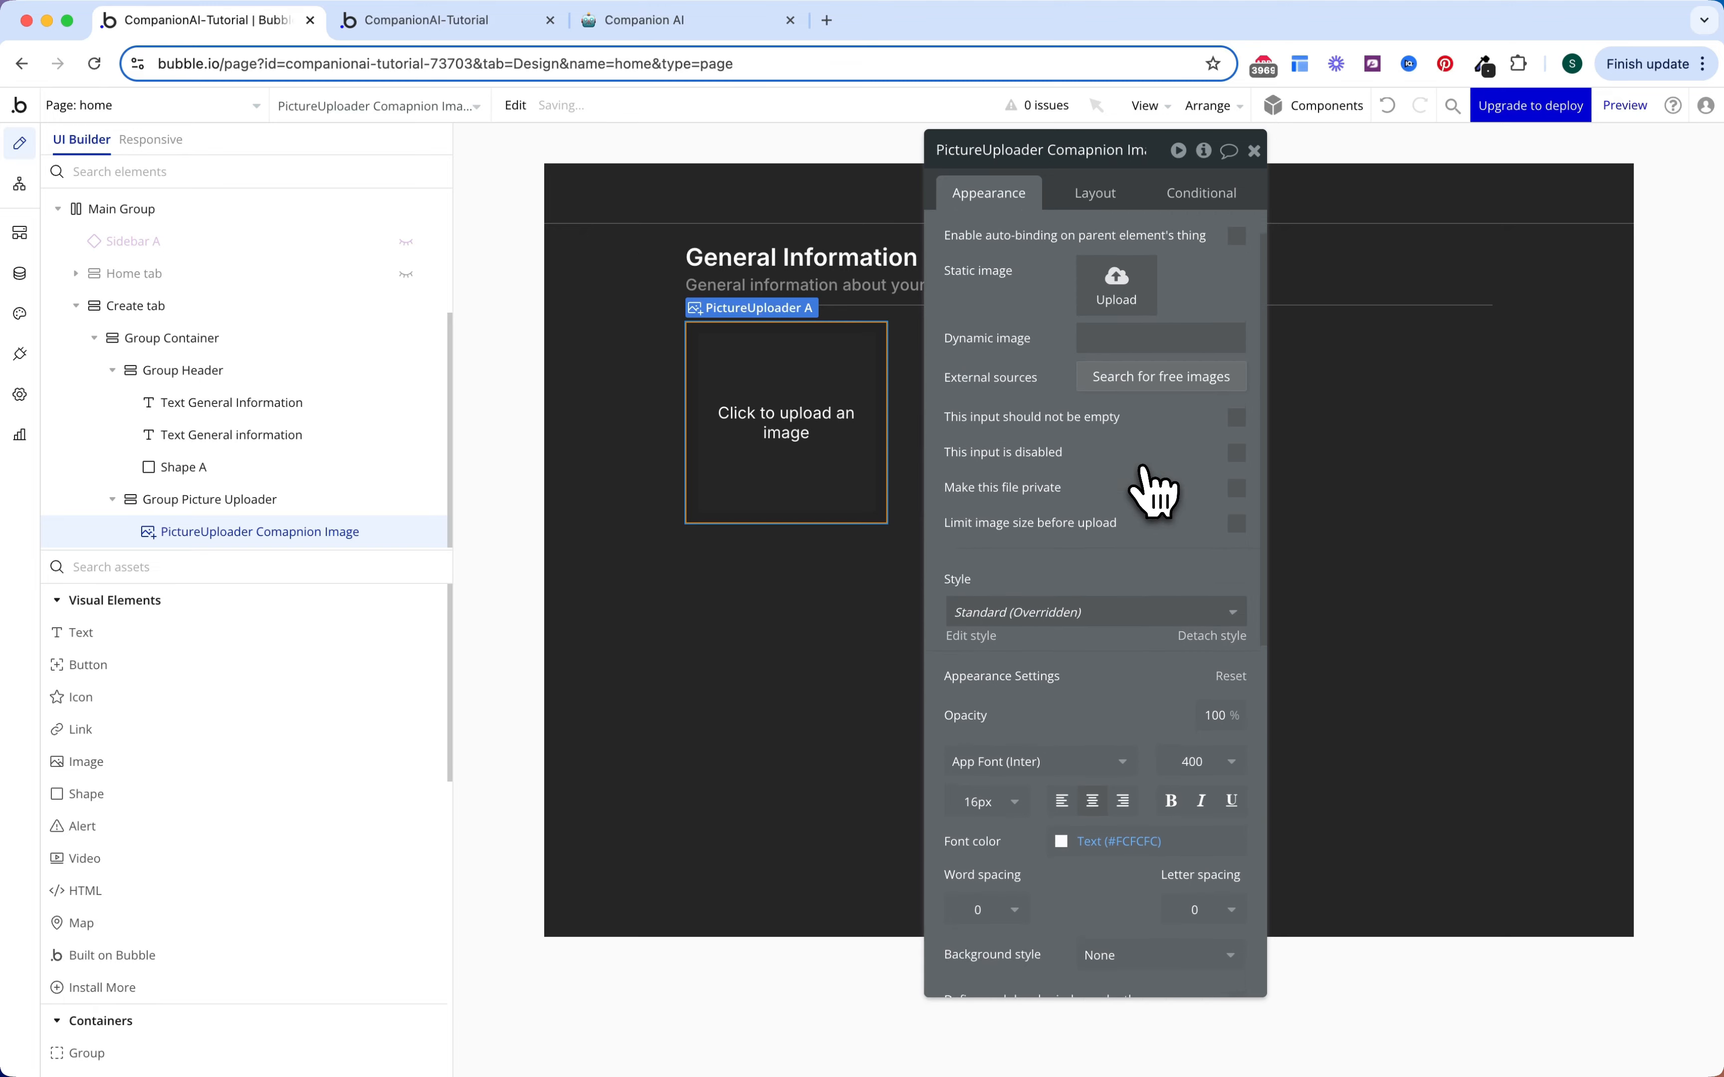
Step: Upload a static image file for the picture uploader
scroll(1154, 492, up, 1)
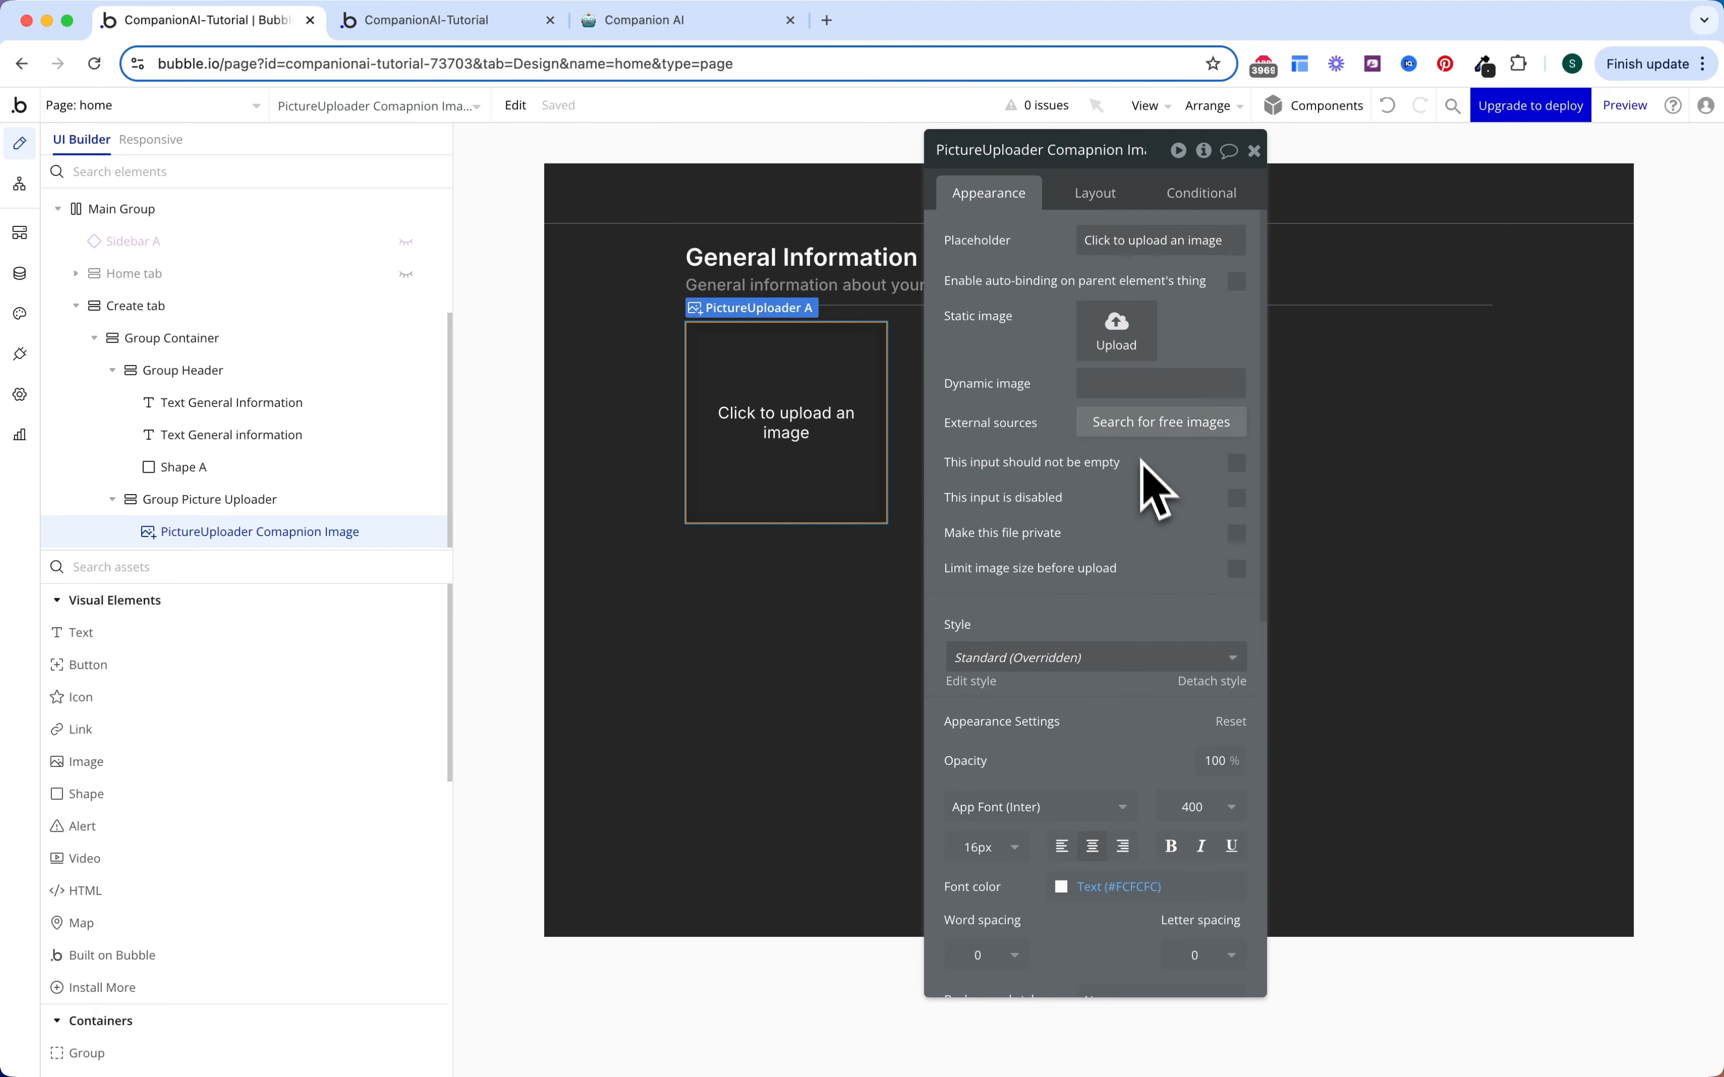
click(1116, 334)
scroll(1089, 577, down, 5)
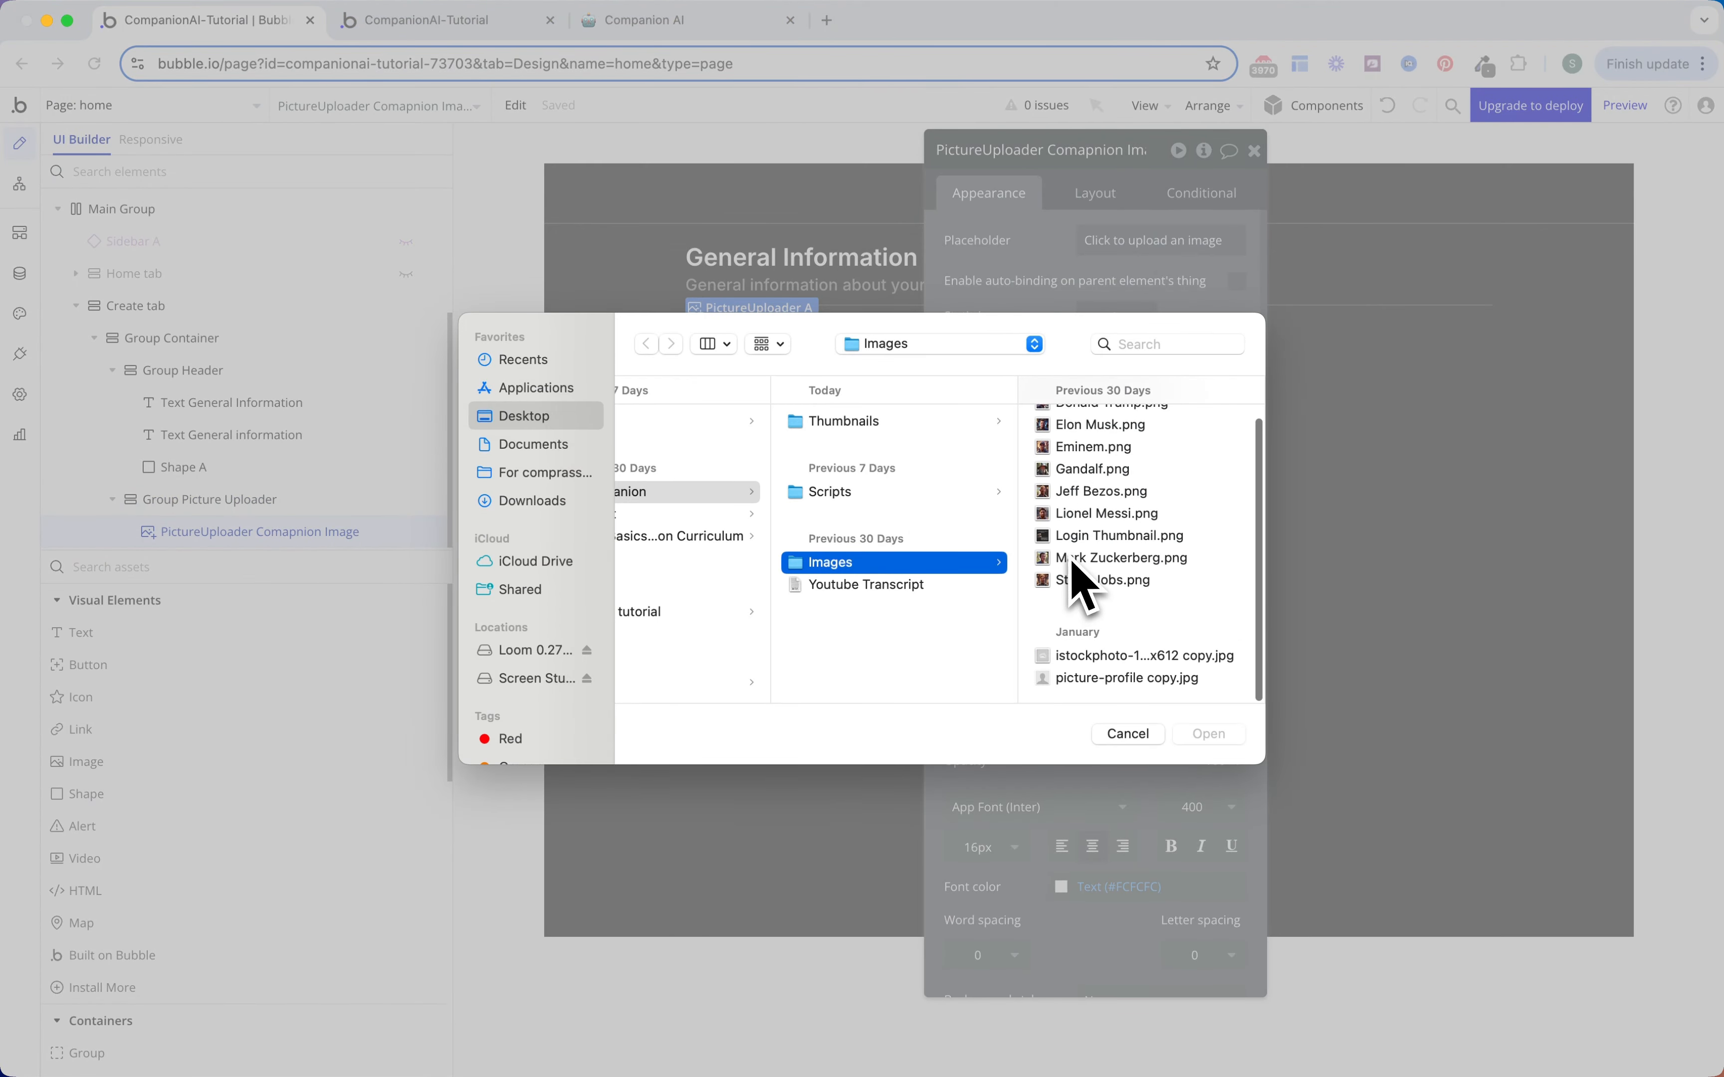
double_click(1097, 659)
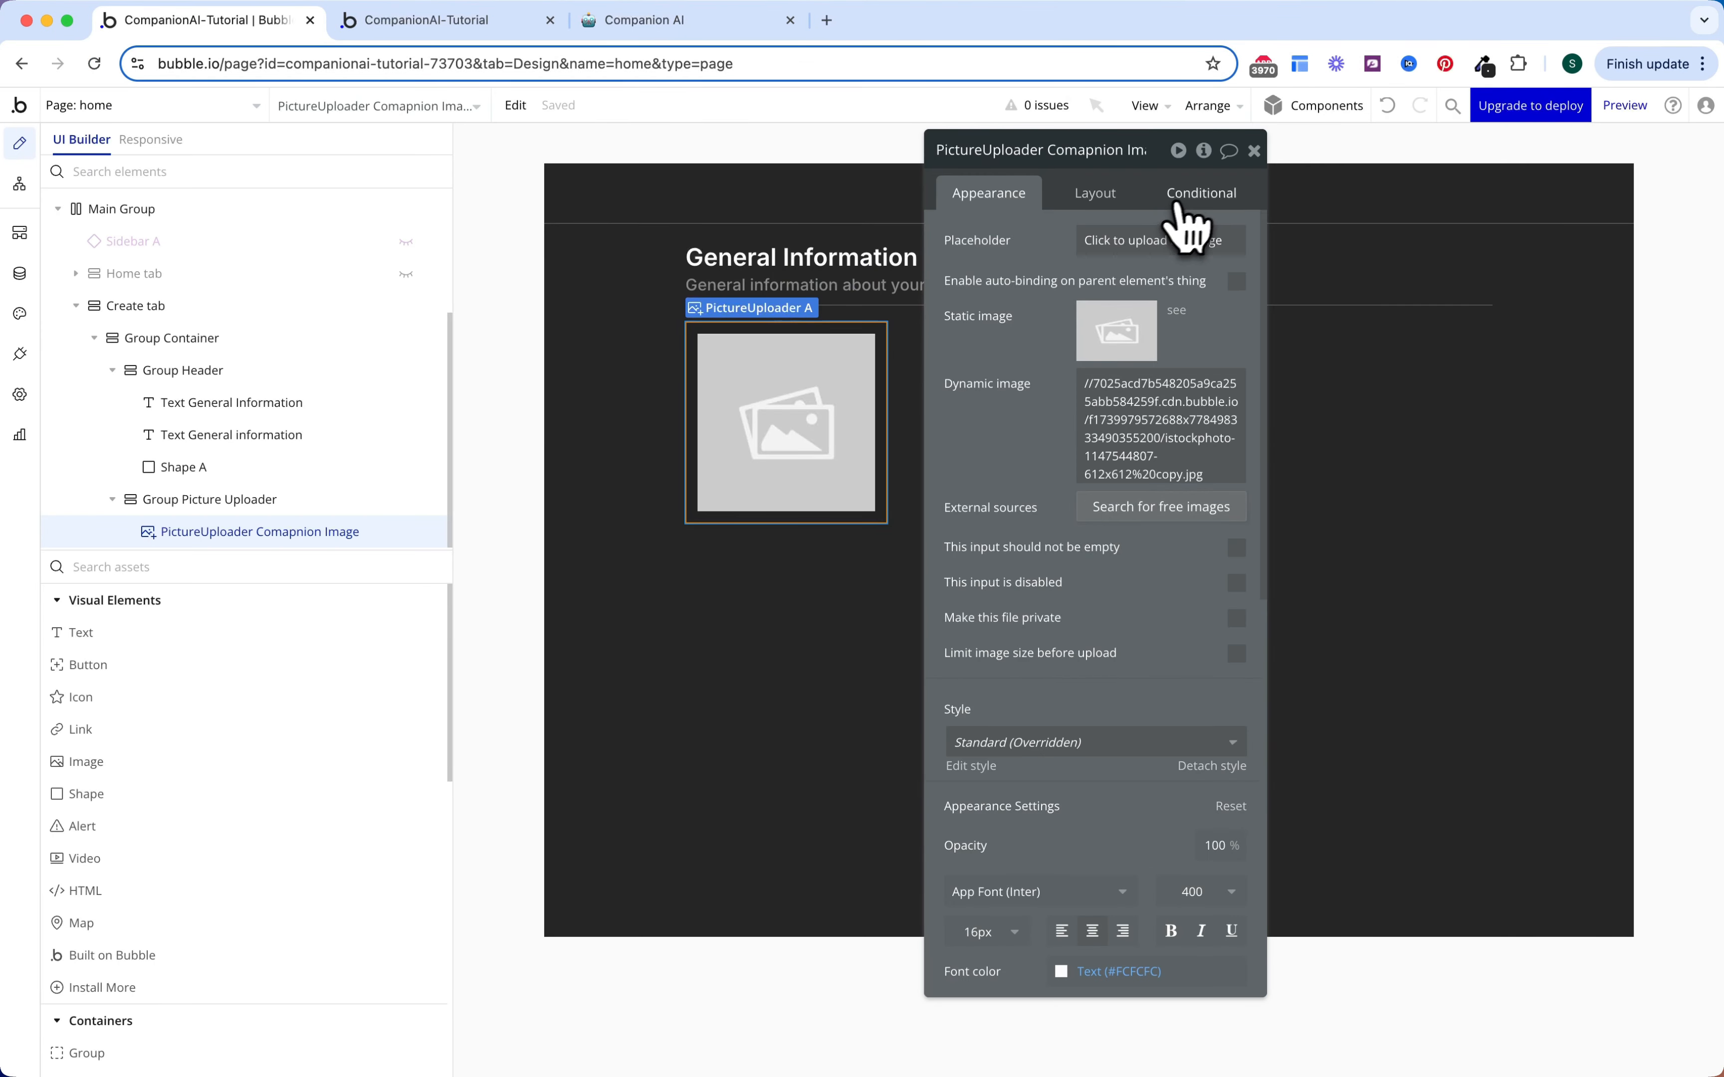
Step: Add an uploader condition: when Create tab's Companion is not empty
click(1200, 207)
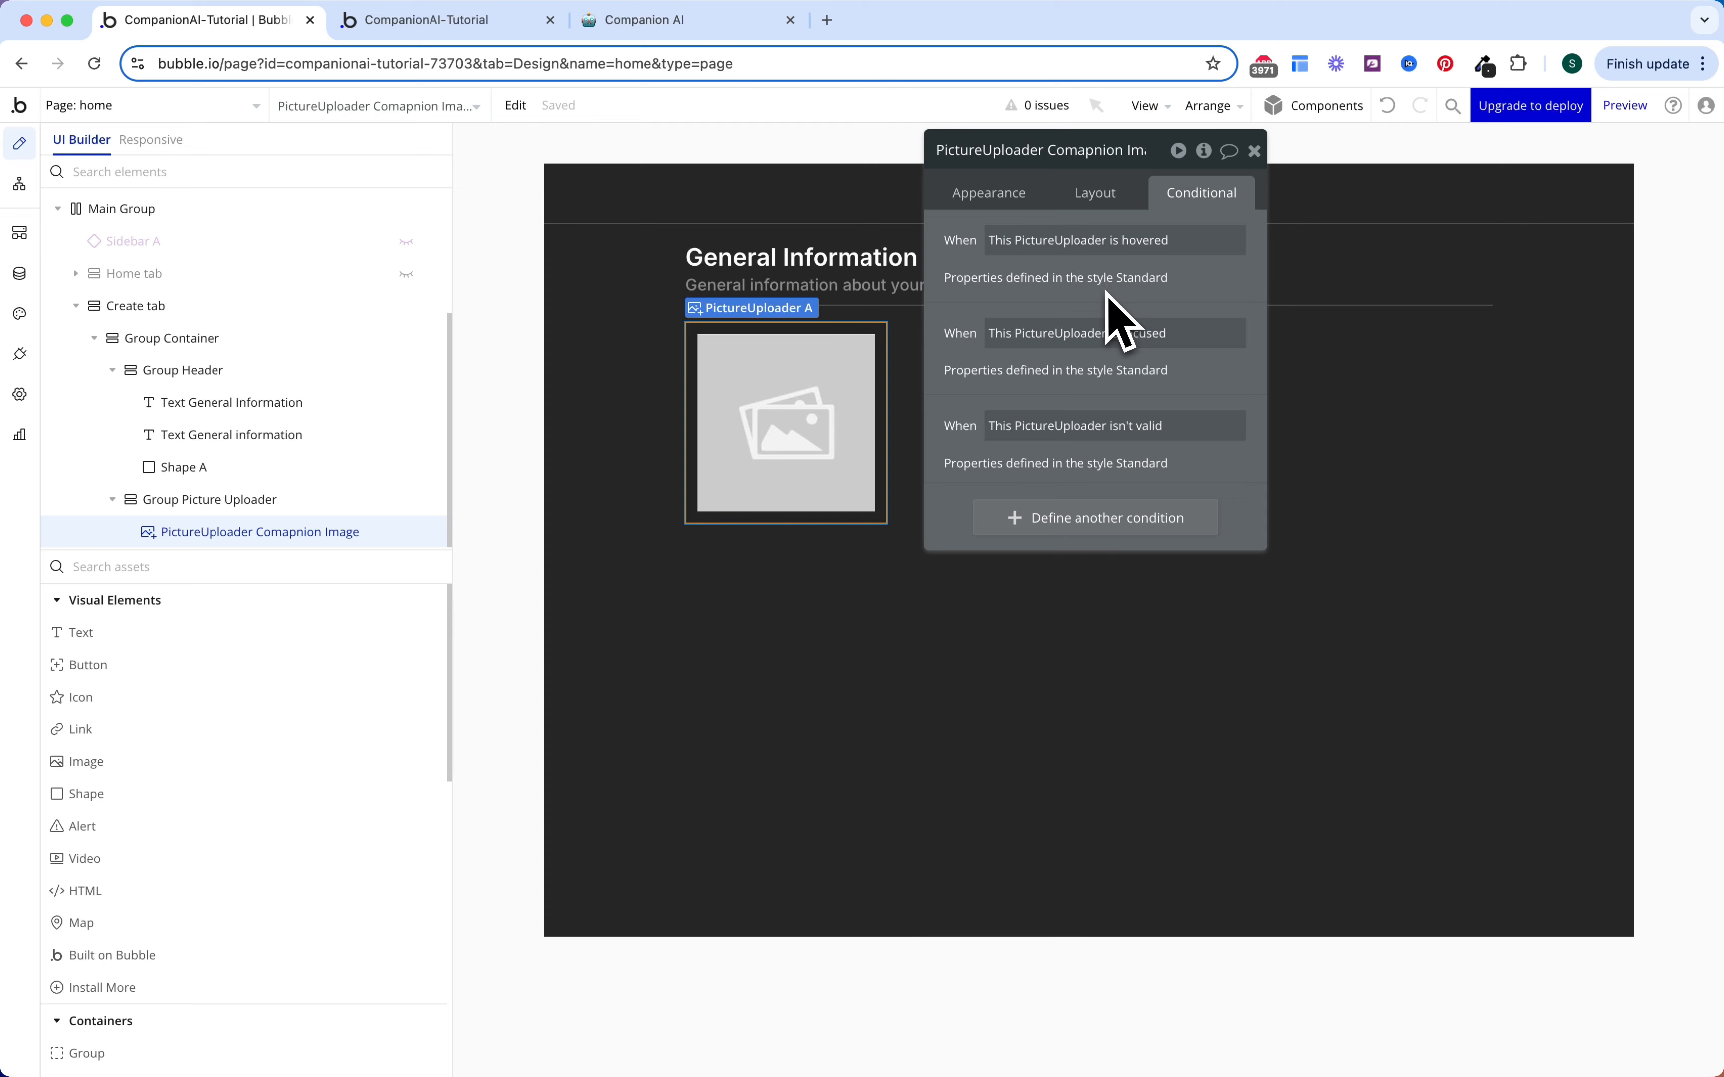
click(1094, 519)
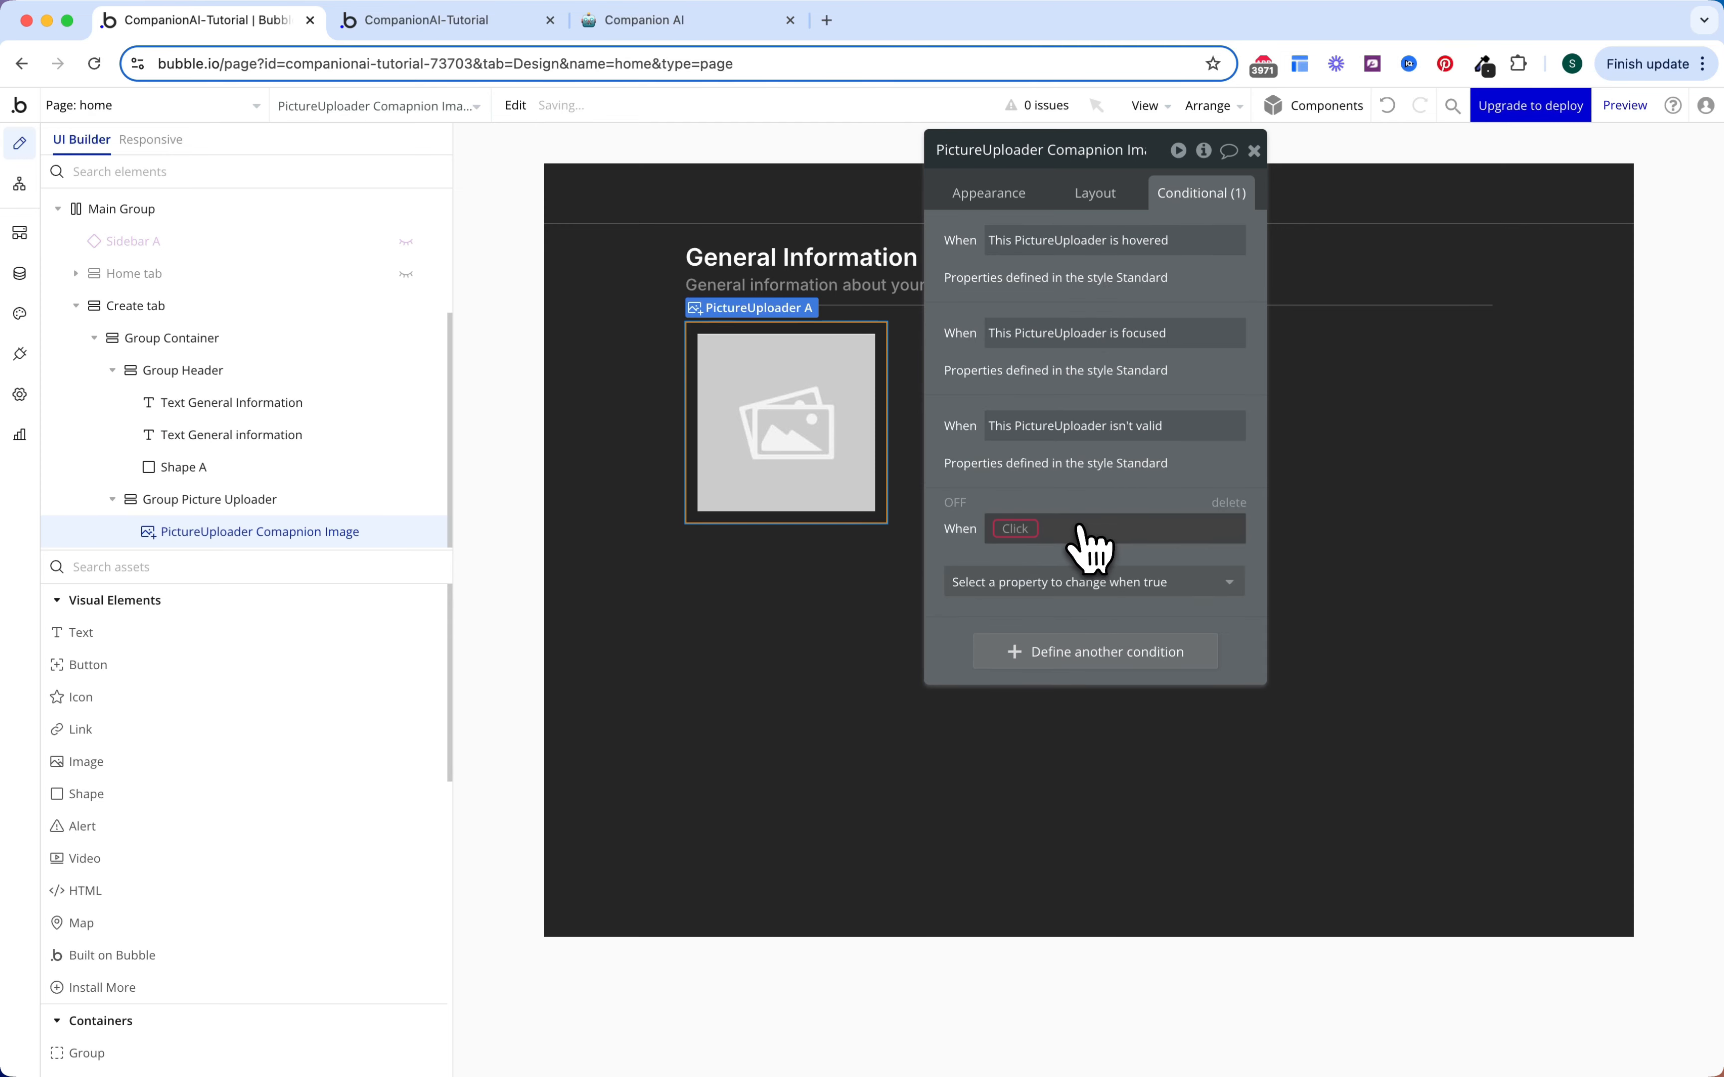
click(1015, 530)
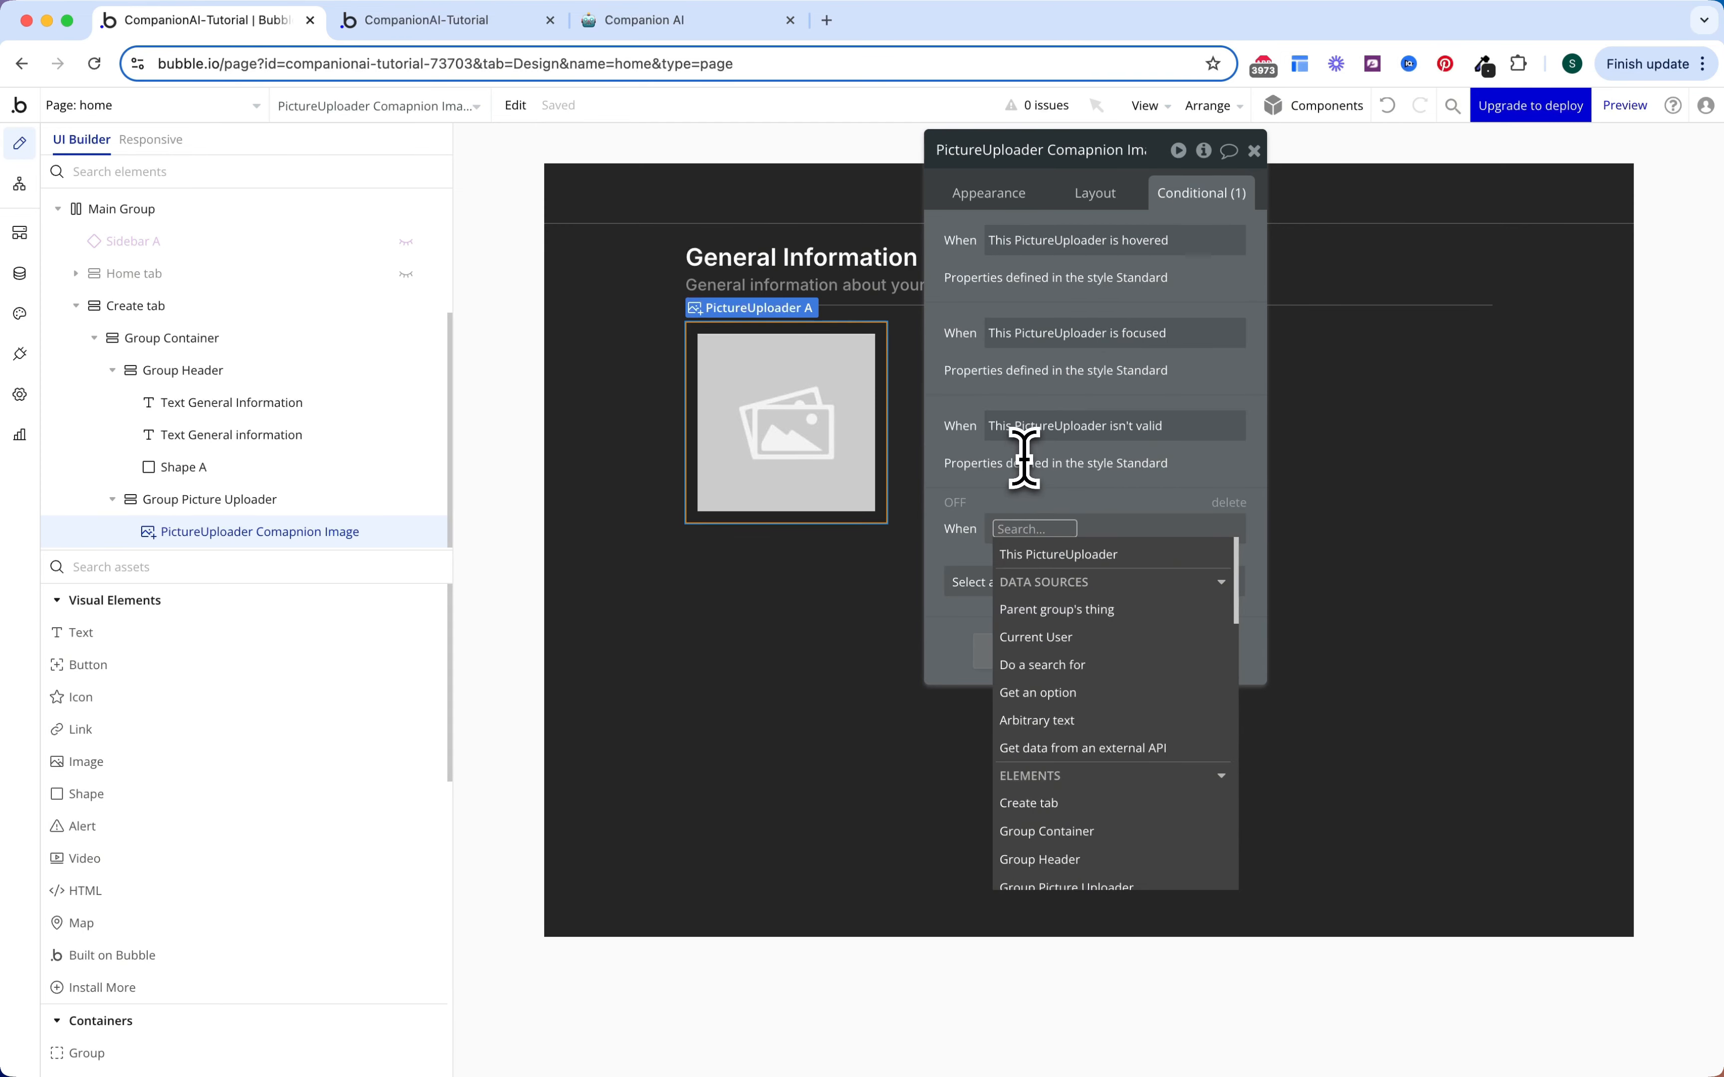
text(crea)
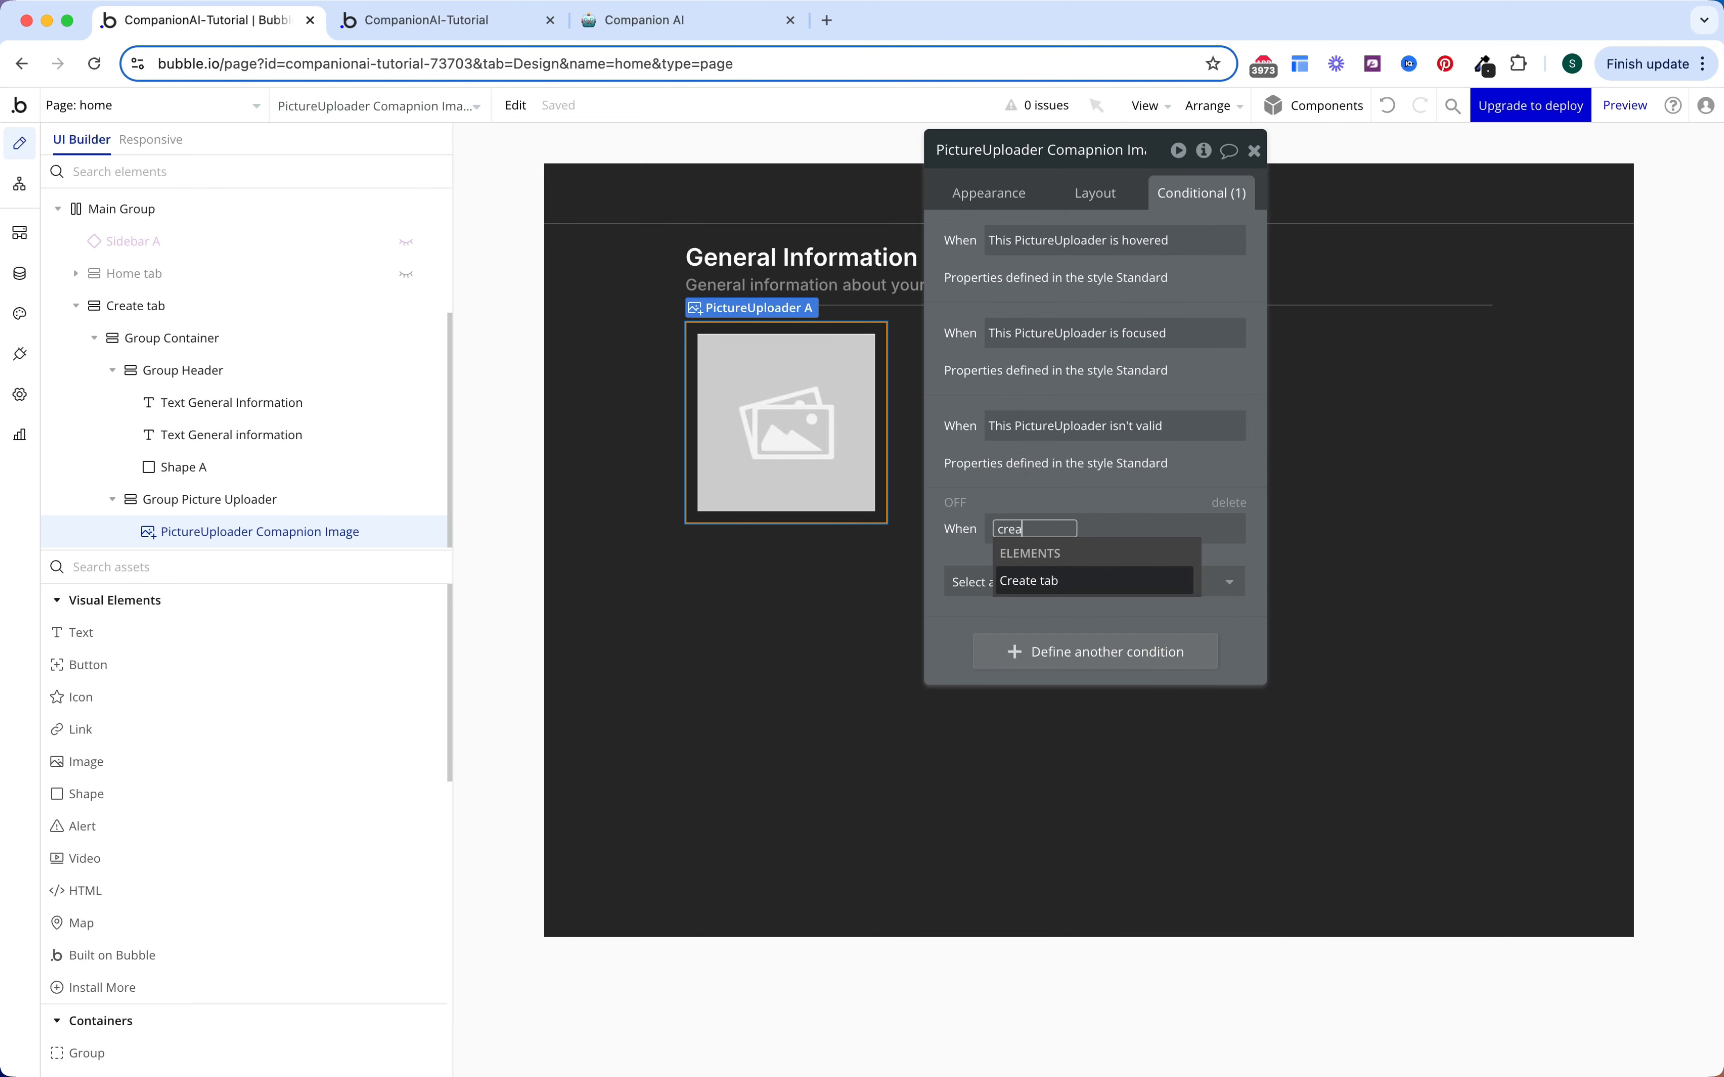
key(Return)
click(1104, 584)
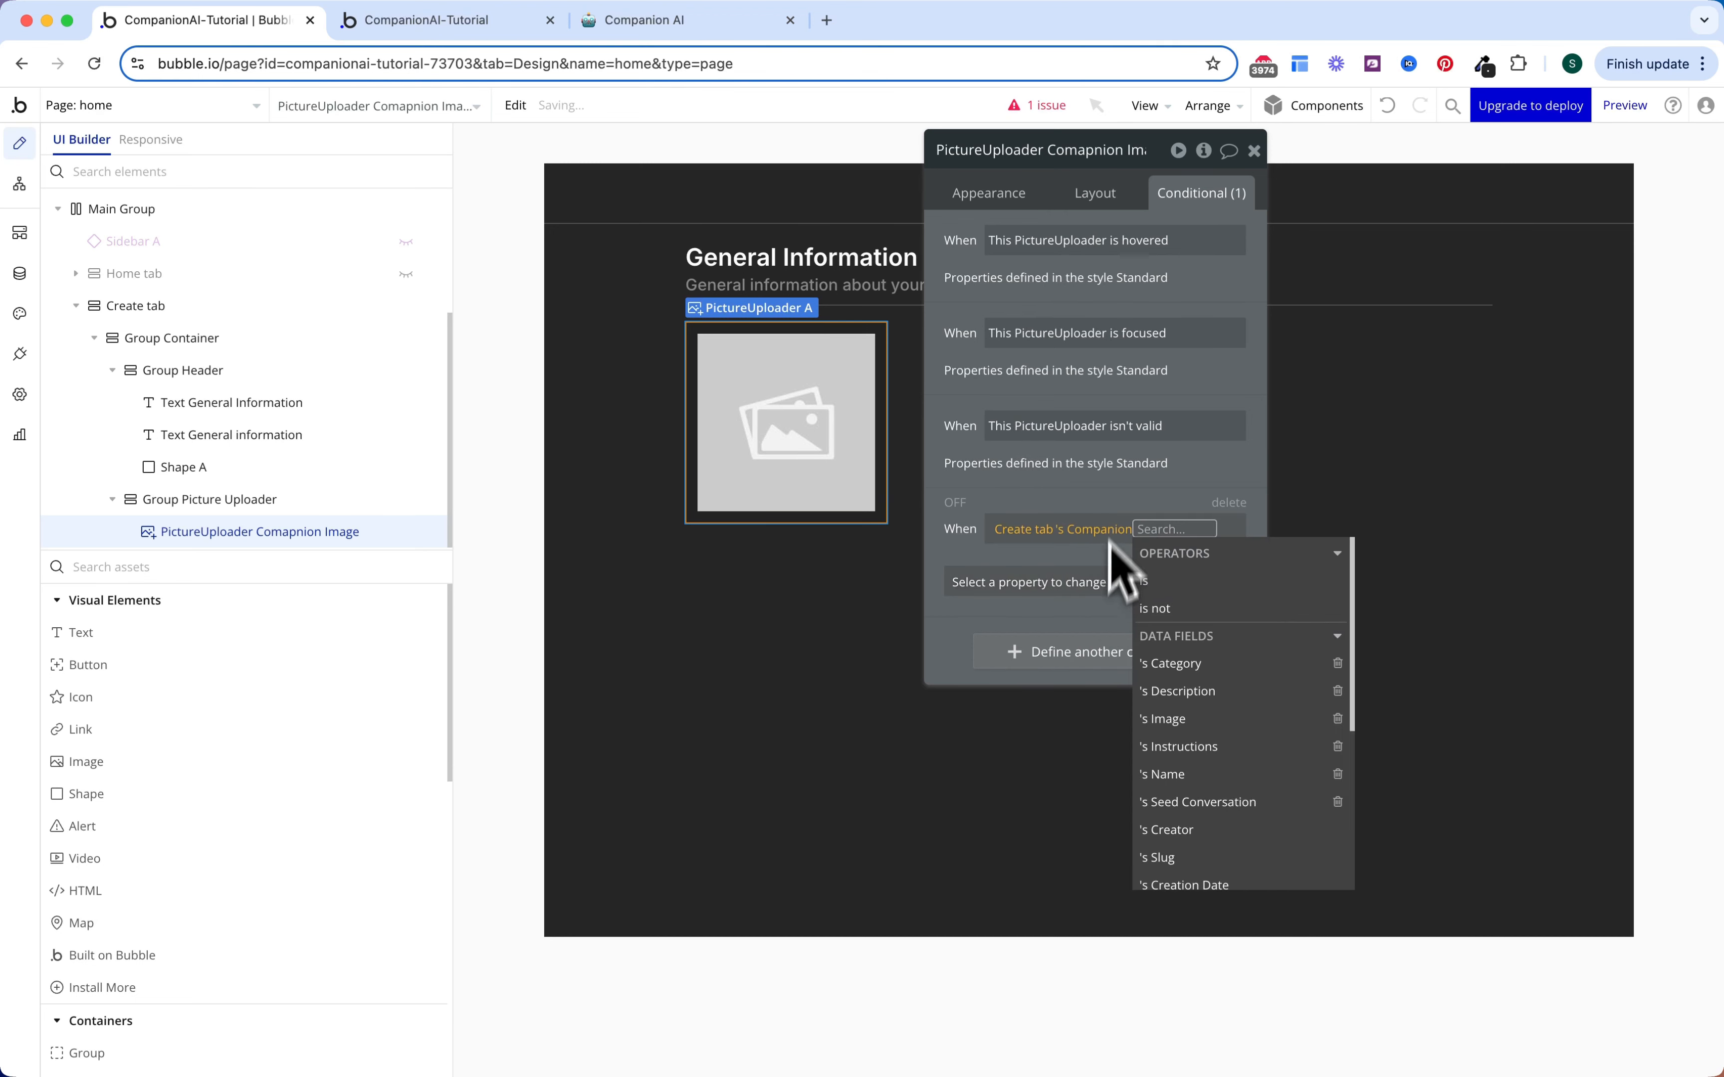
text(is not)
key(Return)
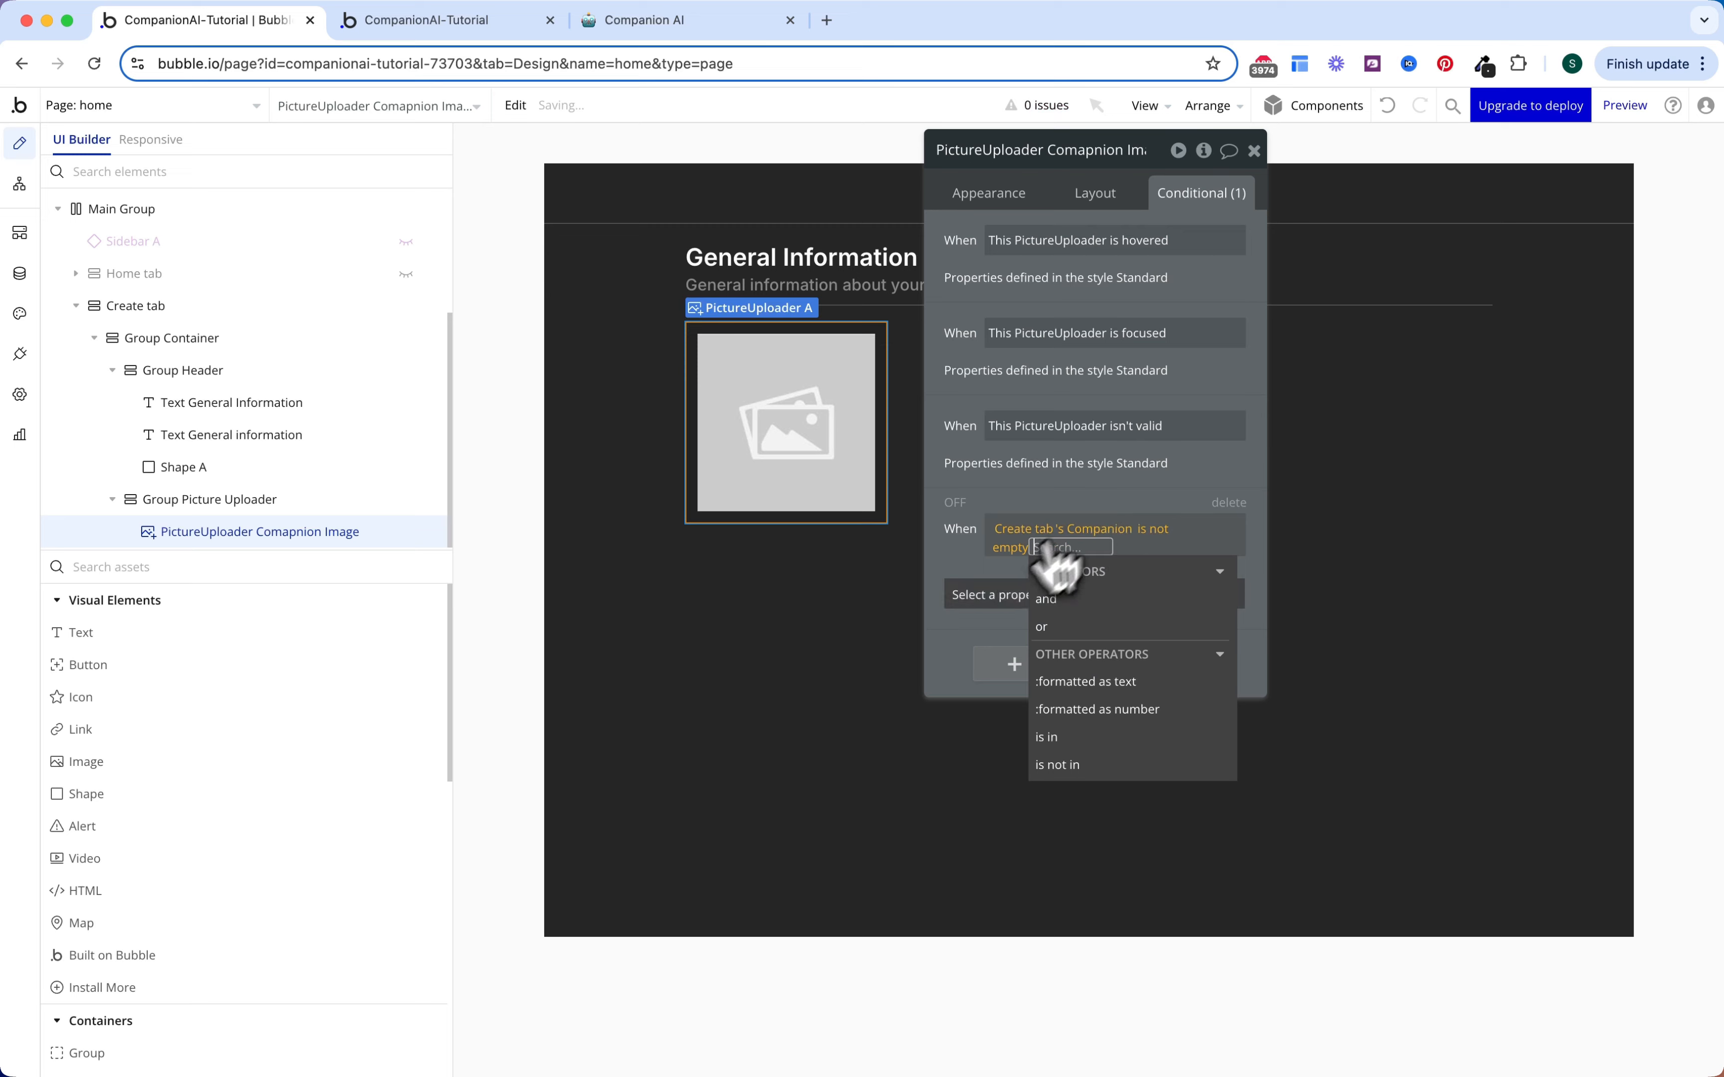
Step: When true, set the Default dynamic image to Create tab's Companion's Image
click(1005, 583)
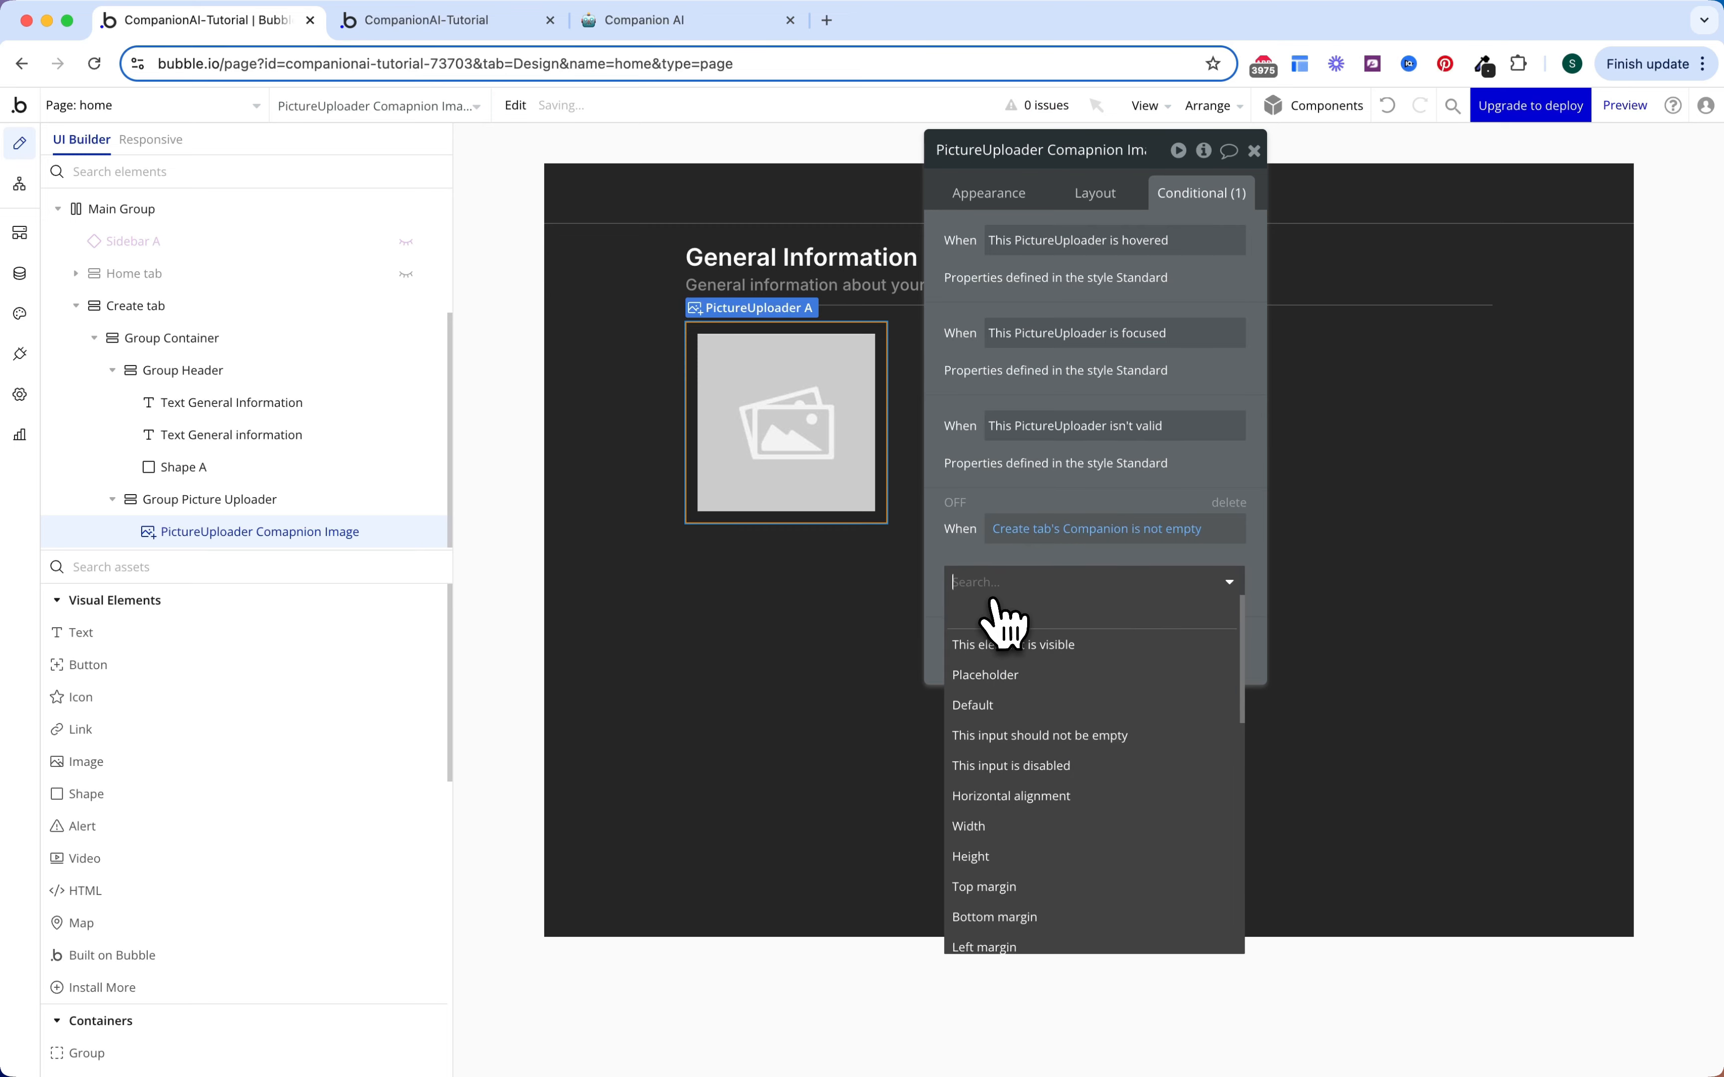
click(1034, 709)
click(1090, 670)
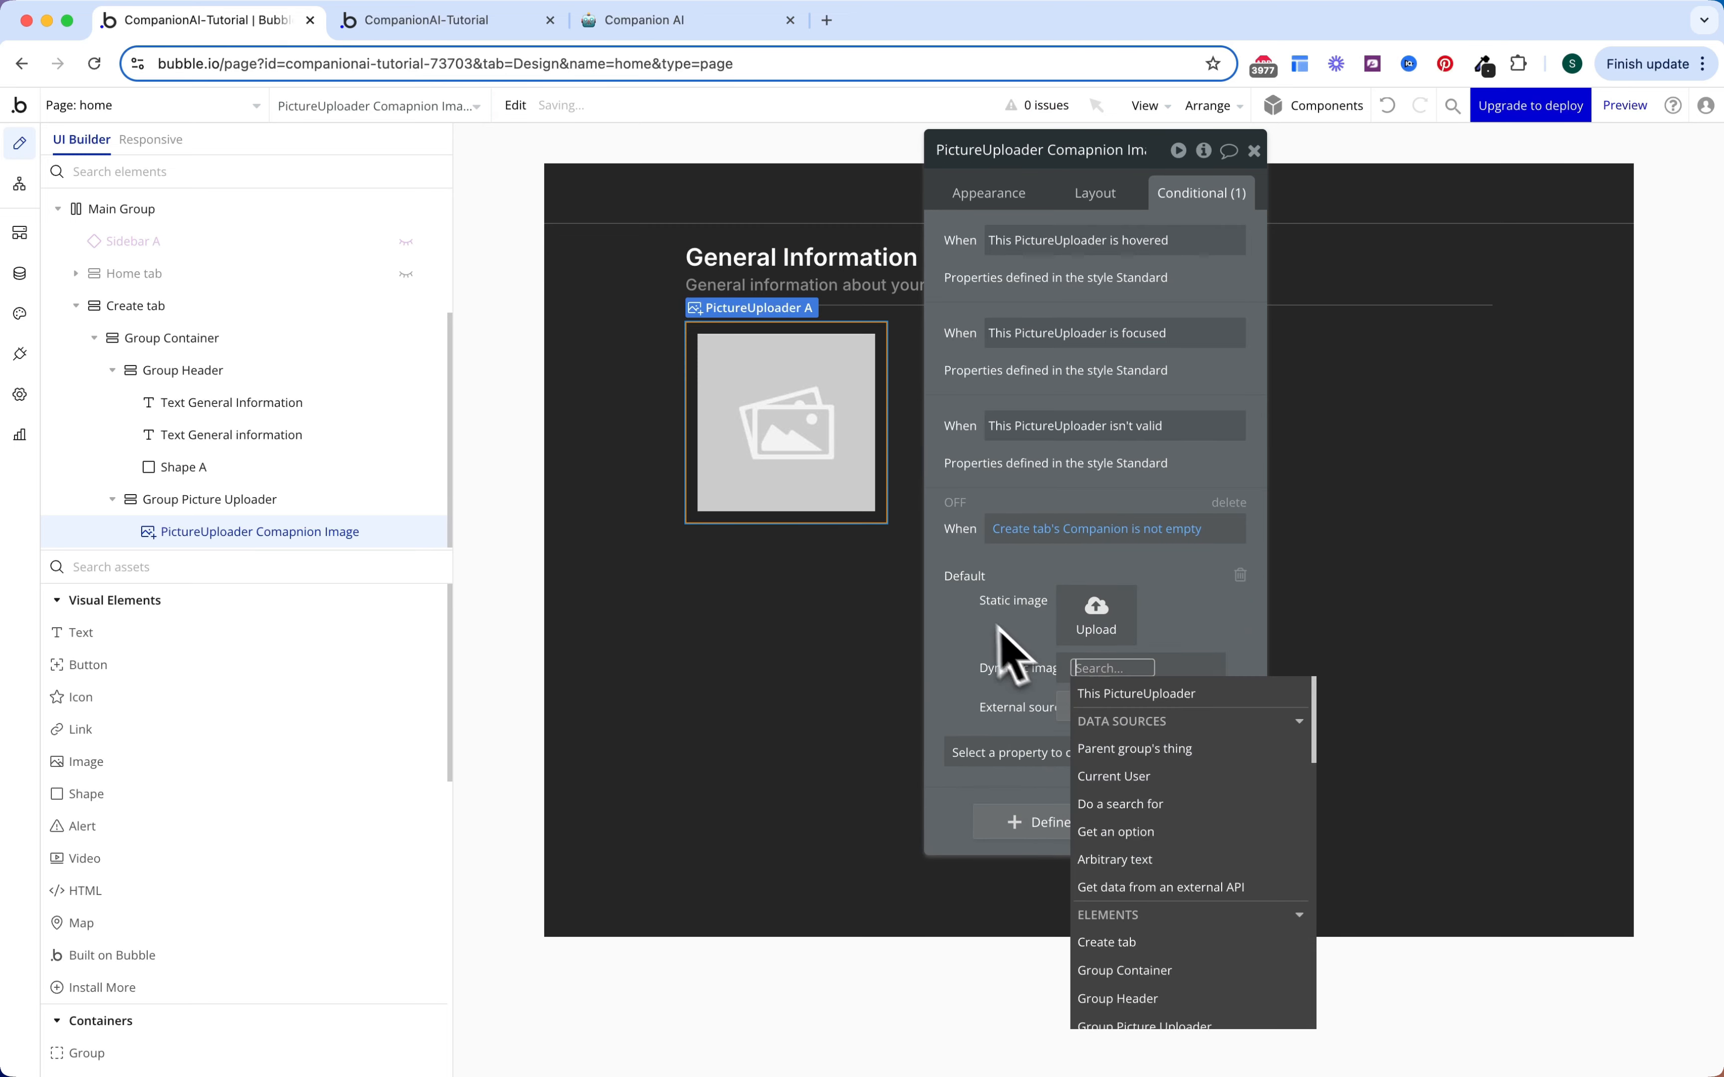
text(create)
key(Return)
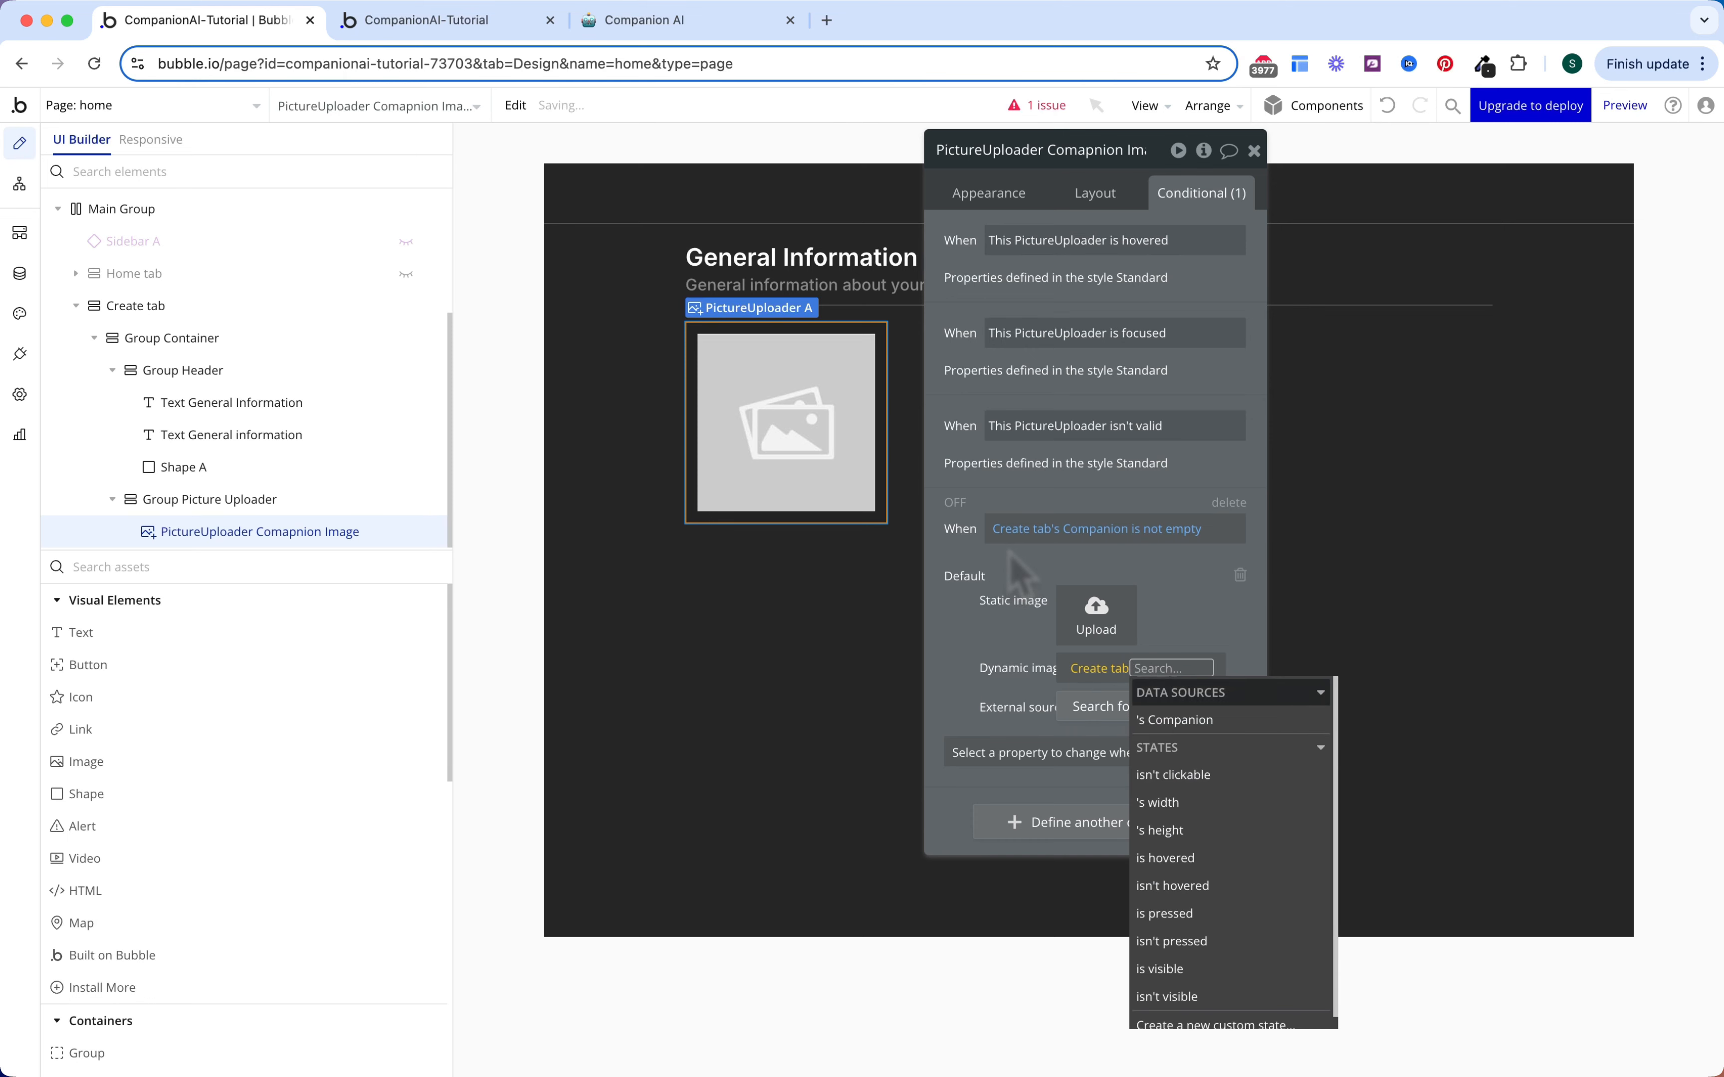
key(Return)
click(1181, 873)
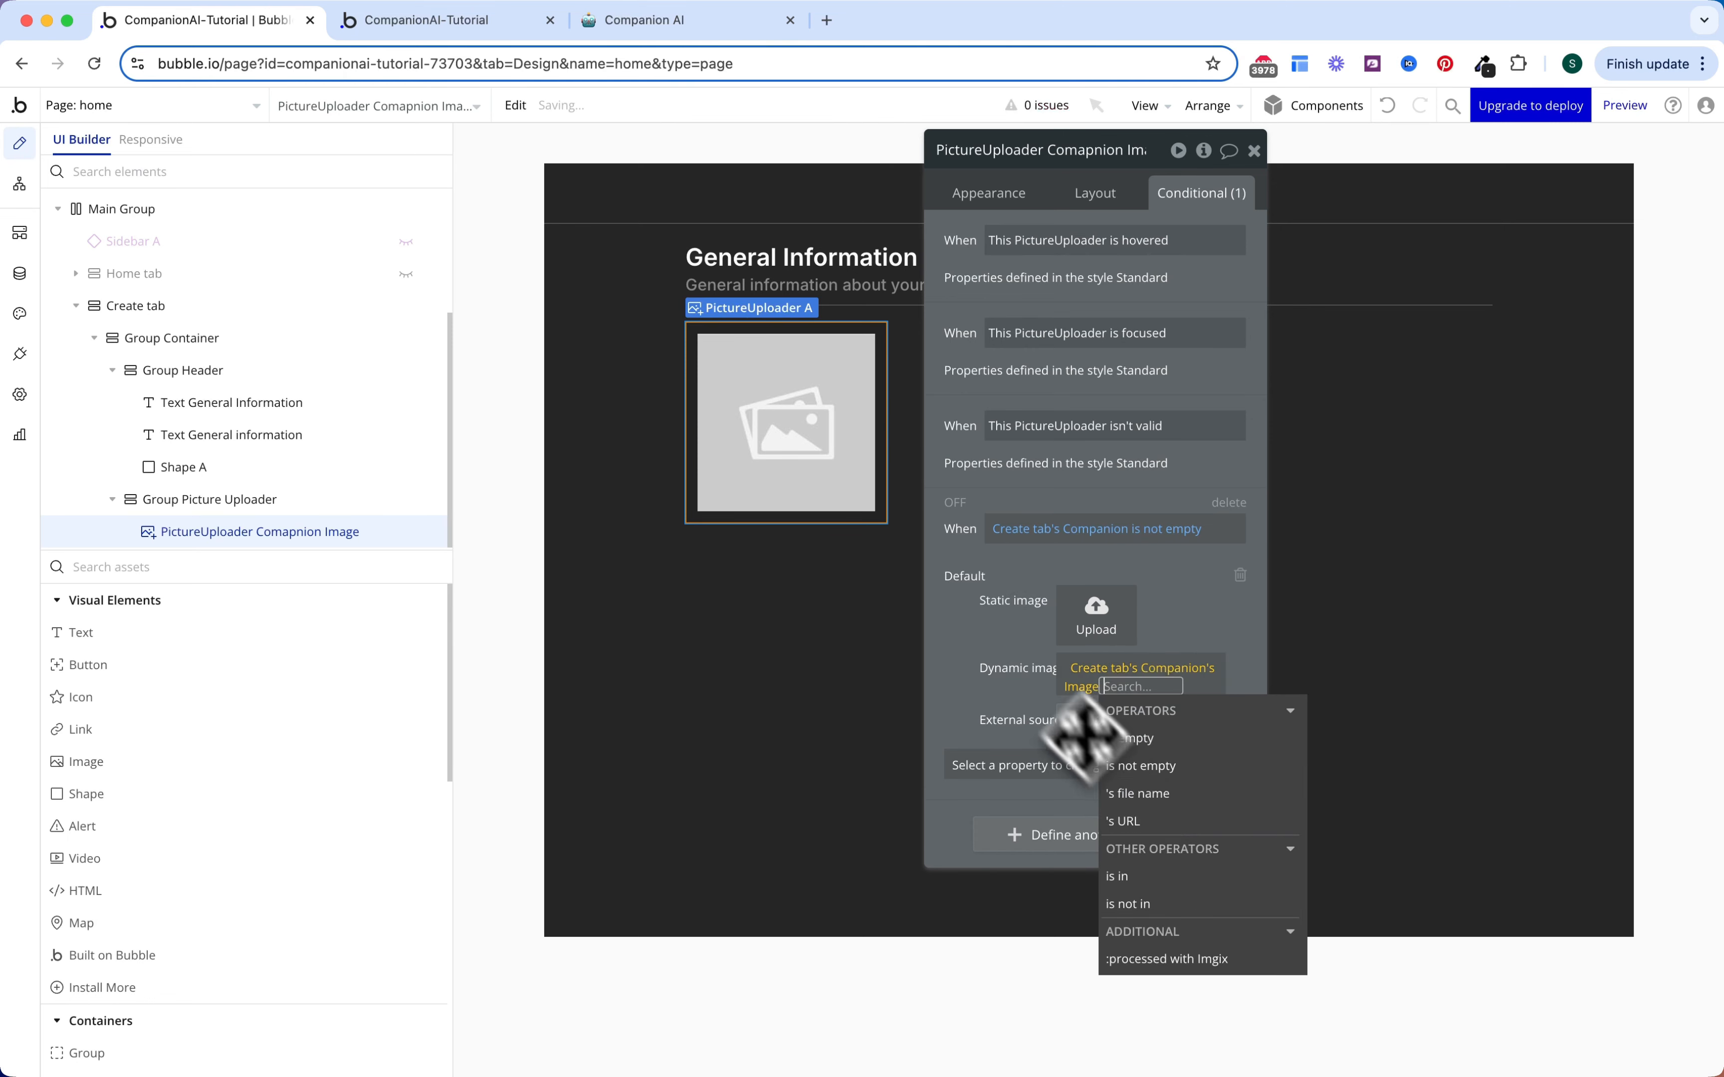
click(1019, 642)
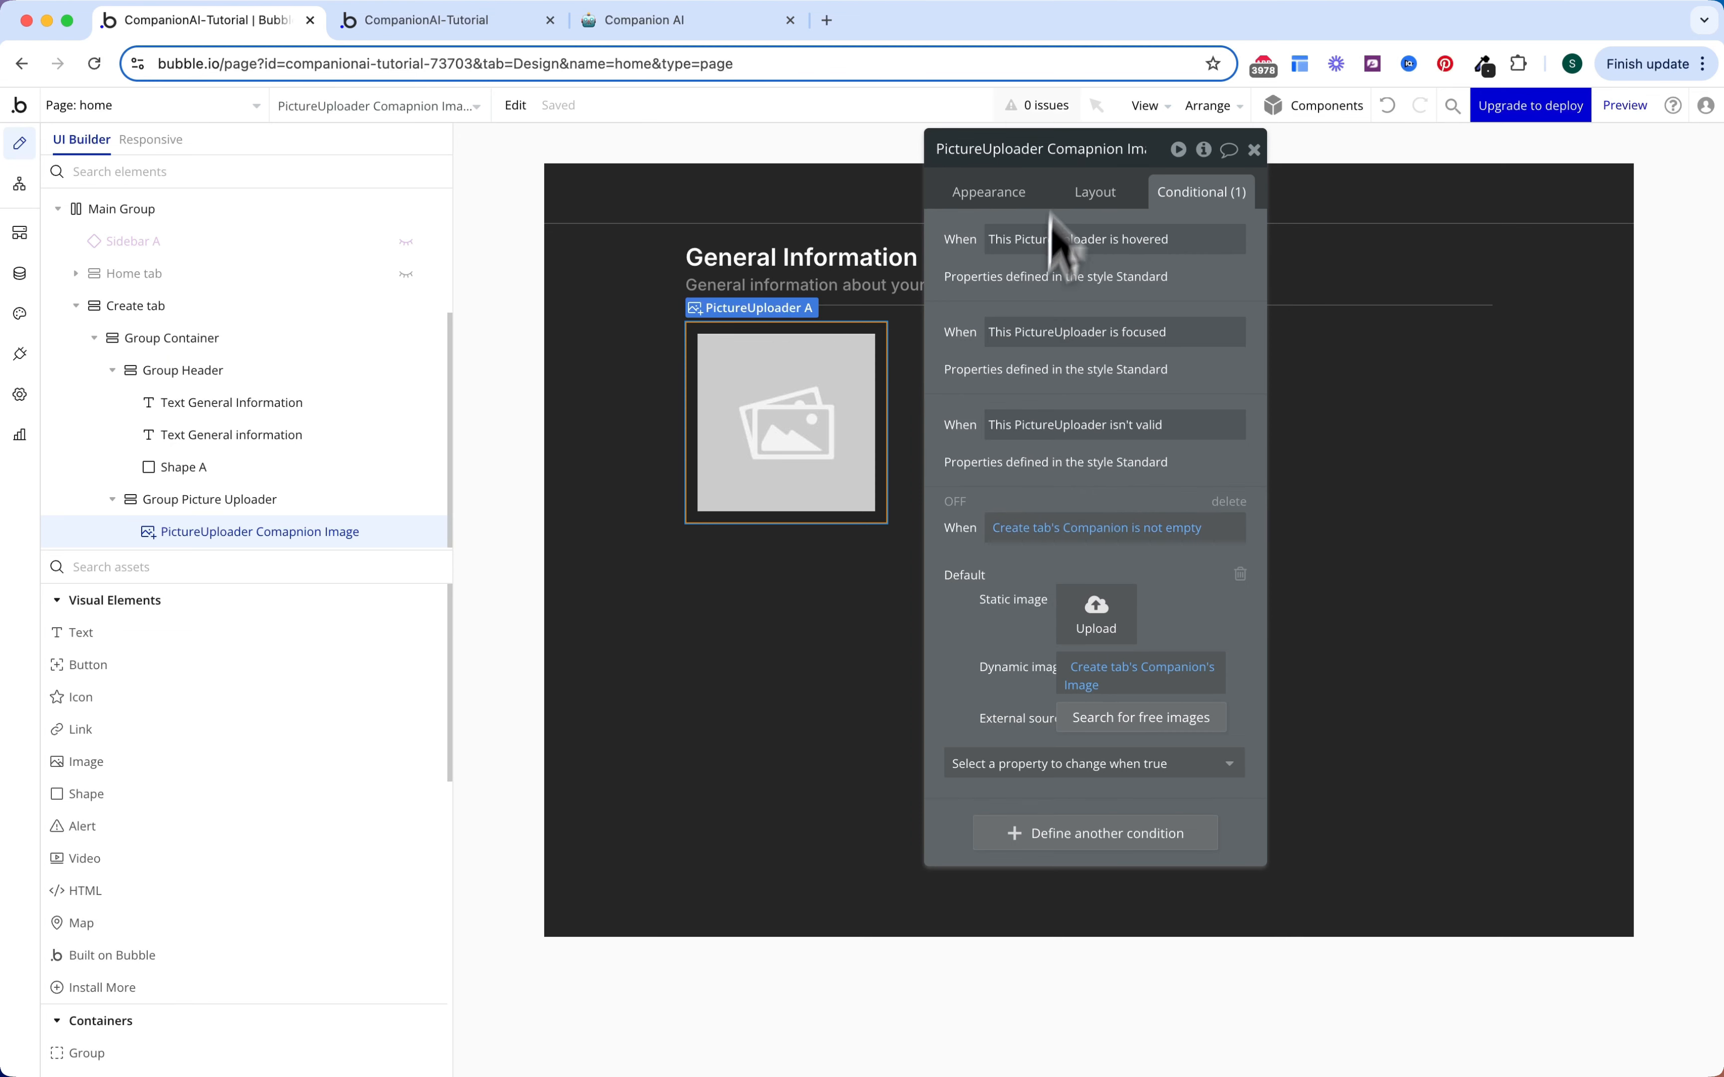
click(1089, 206)
Step: Set the picture uploader's padding to 0 on all four sides
double_click(969, 773)
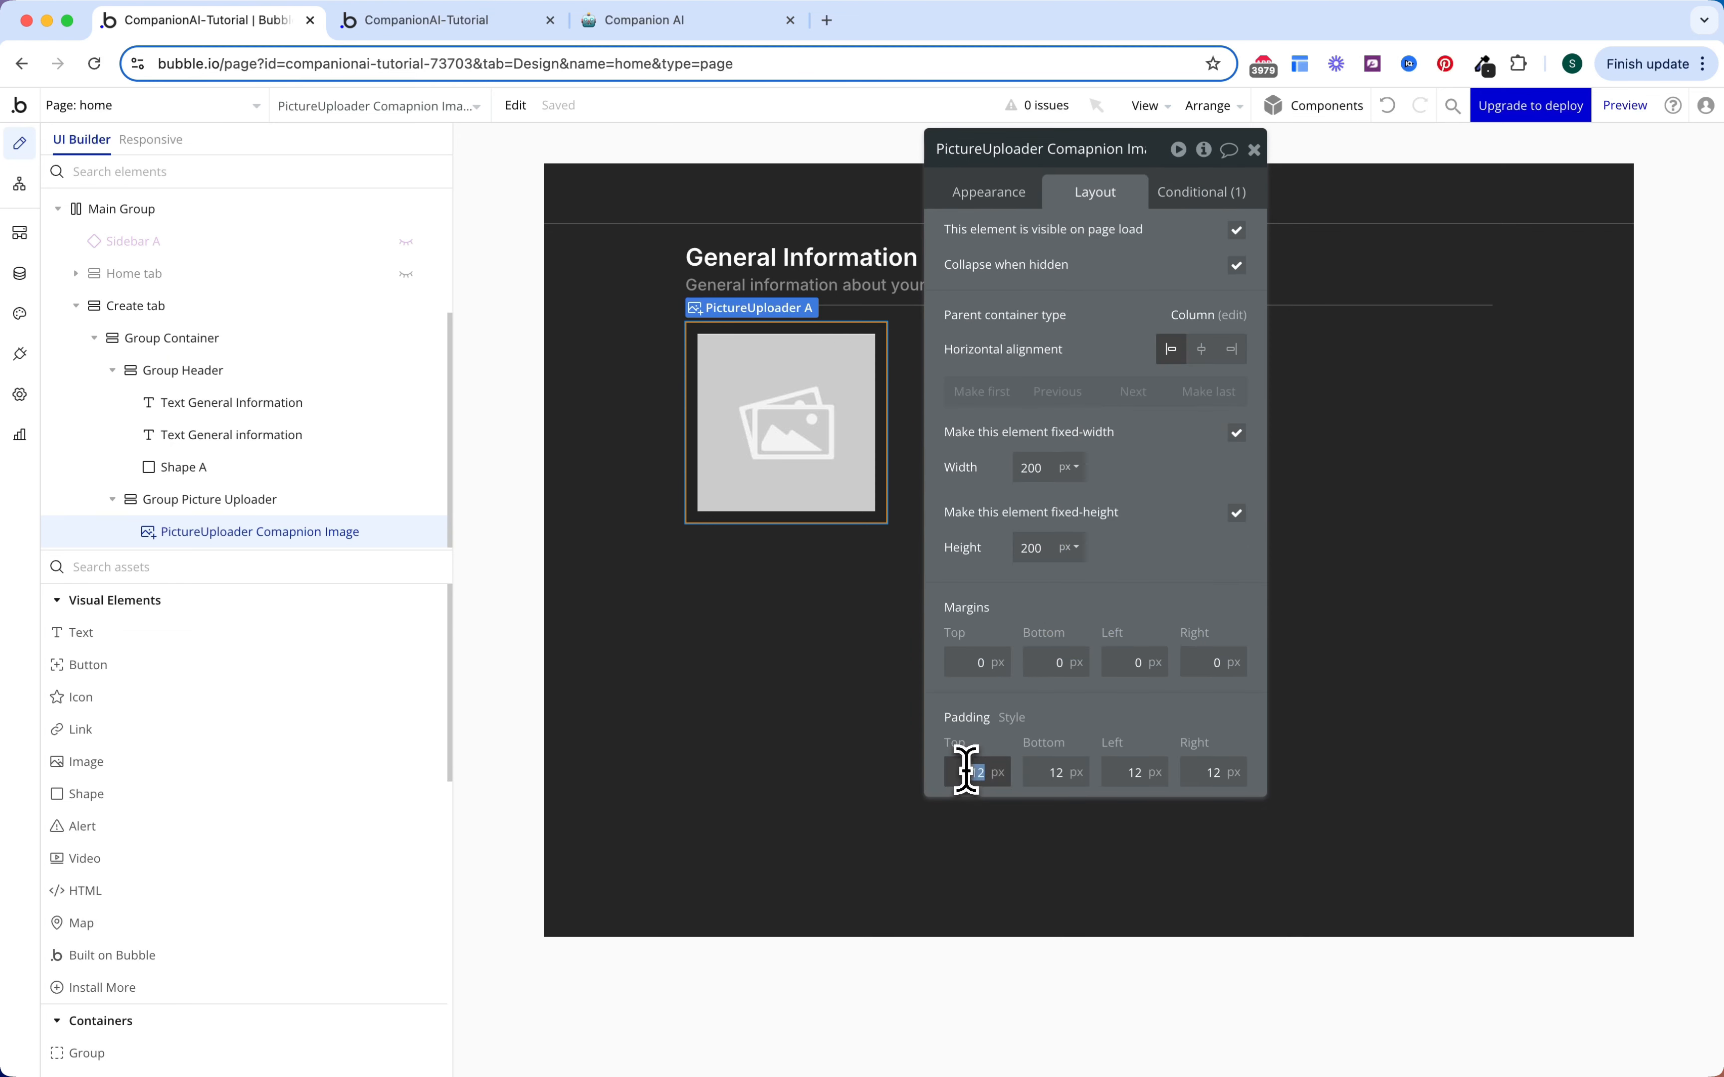
text(0)
key(Tab)
text(0)
key(Tab)
text(0)
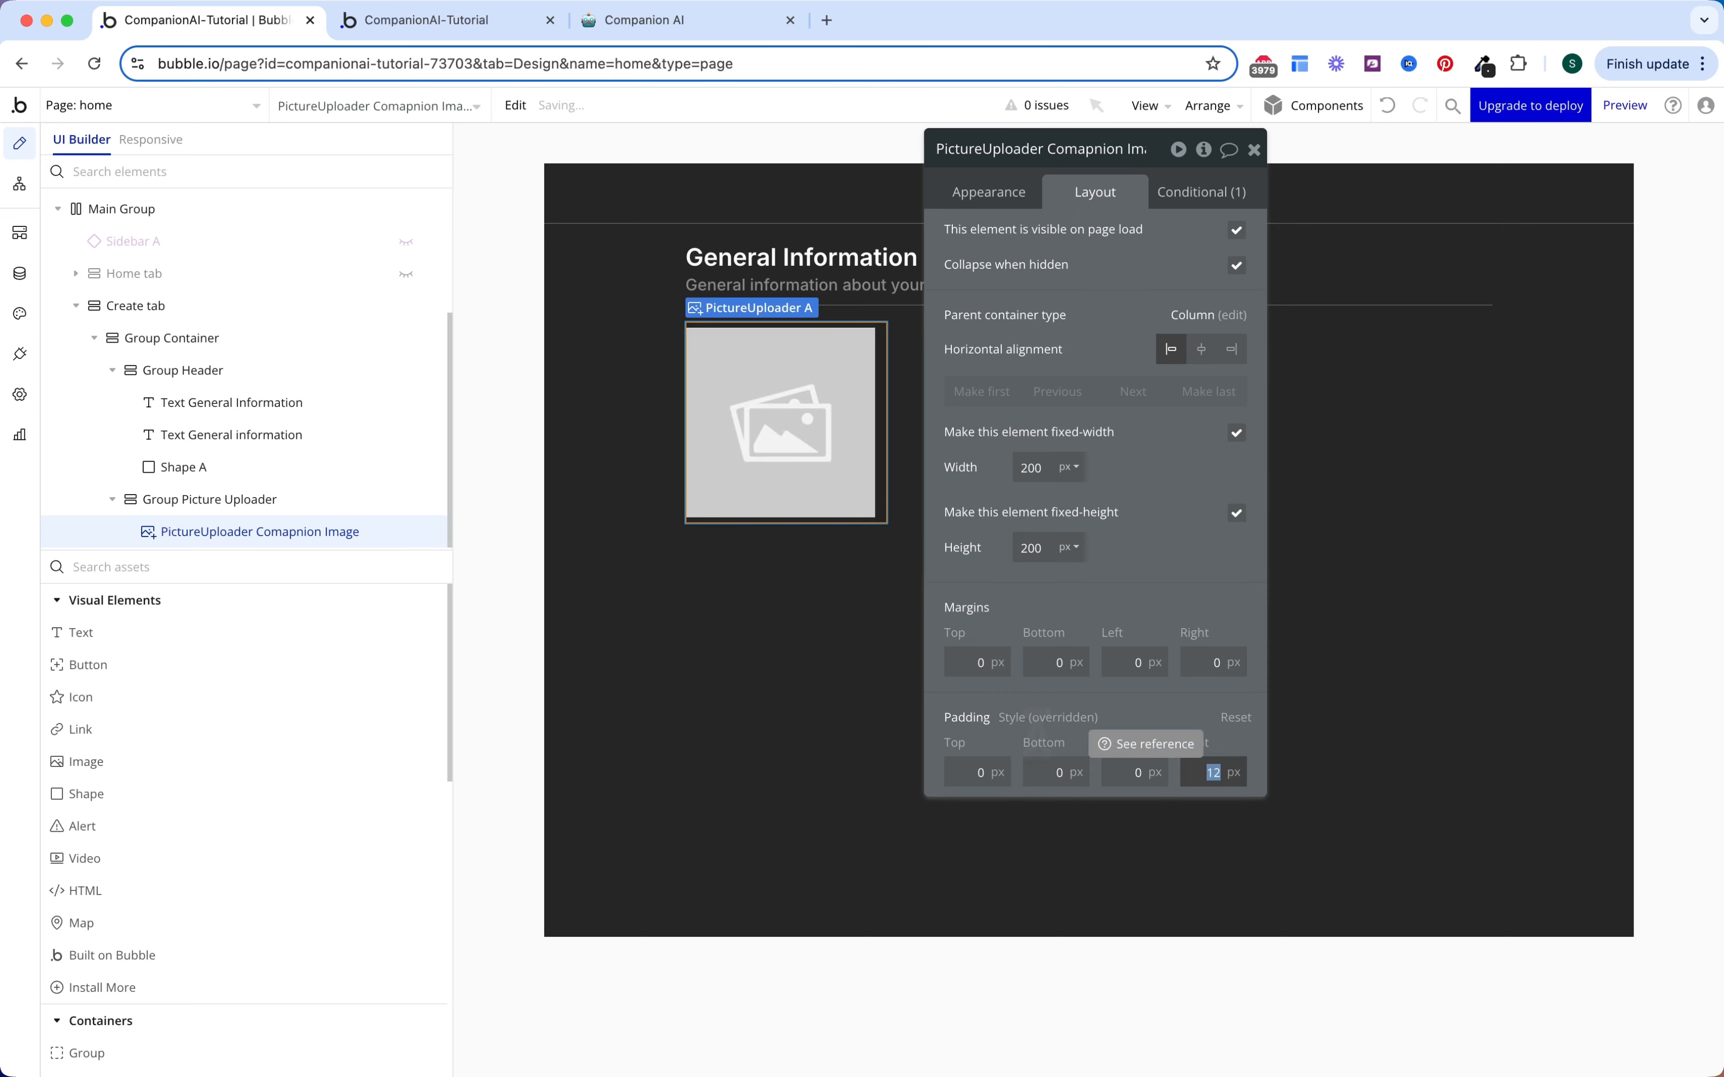
key(Tab)
text(0)
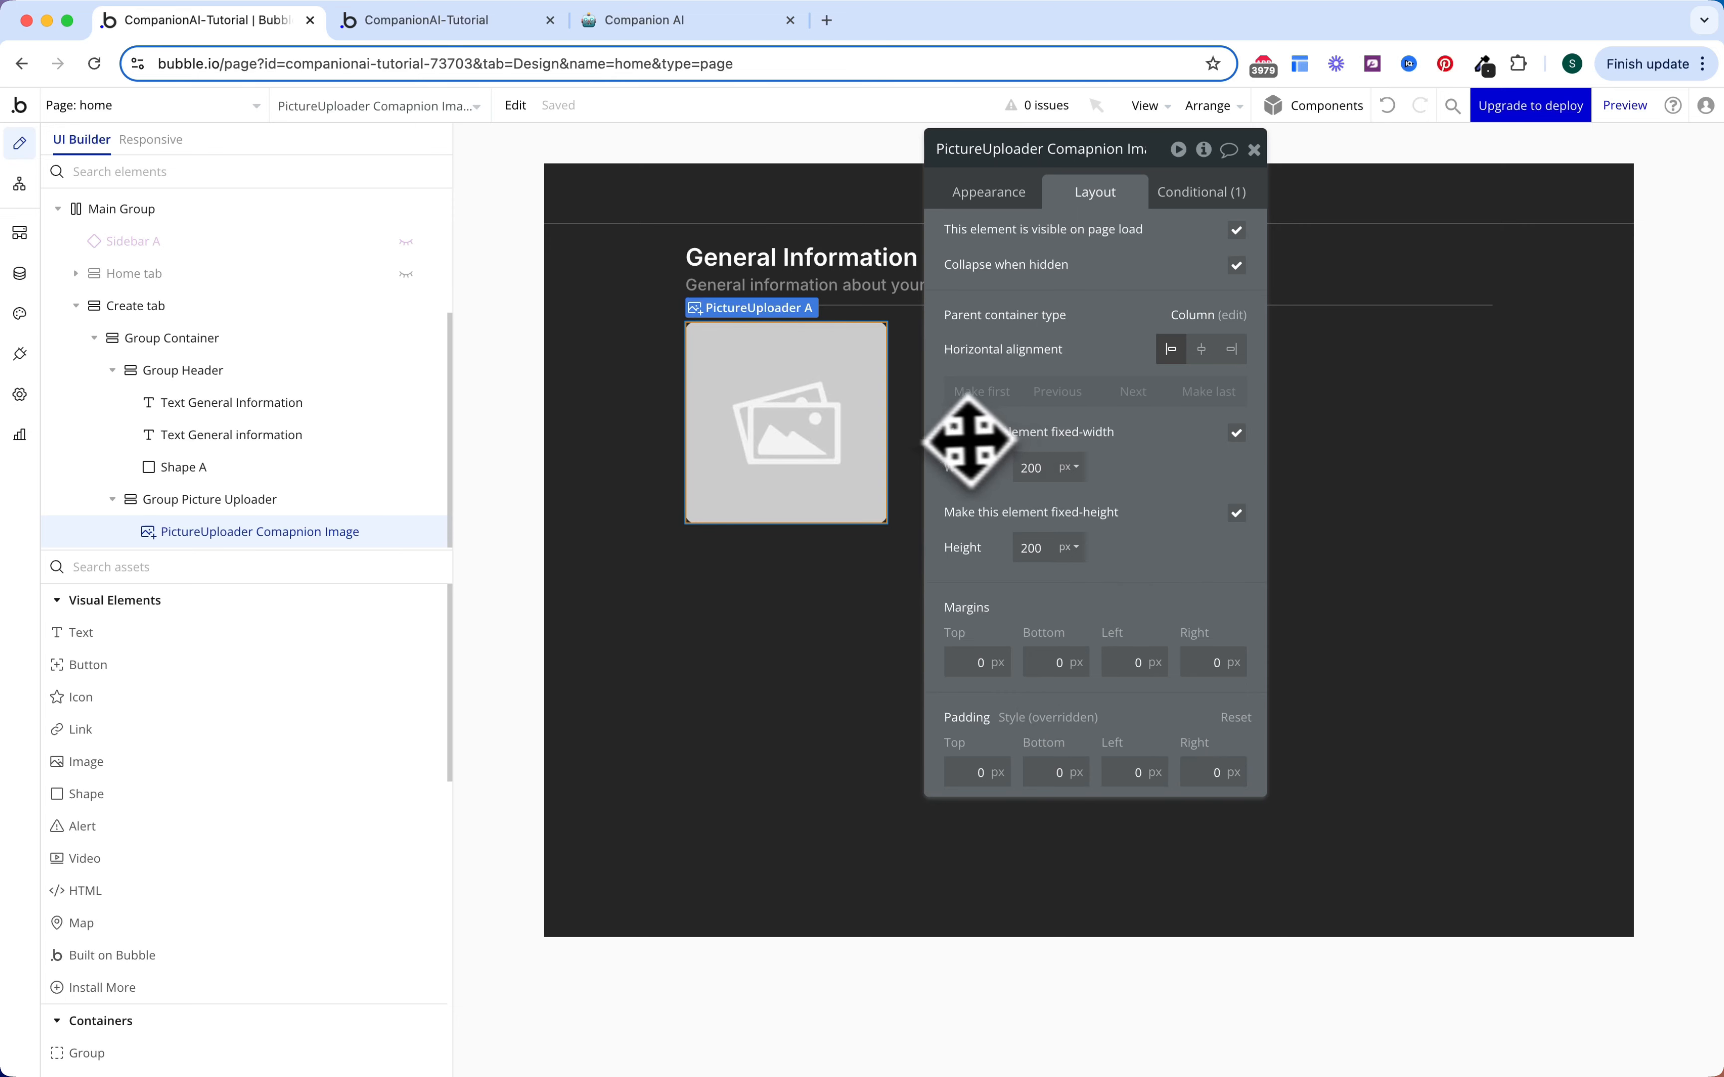
Step: Give Group Picture Uploader 24 px padding on every side
click(288, 499)
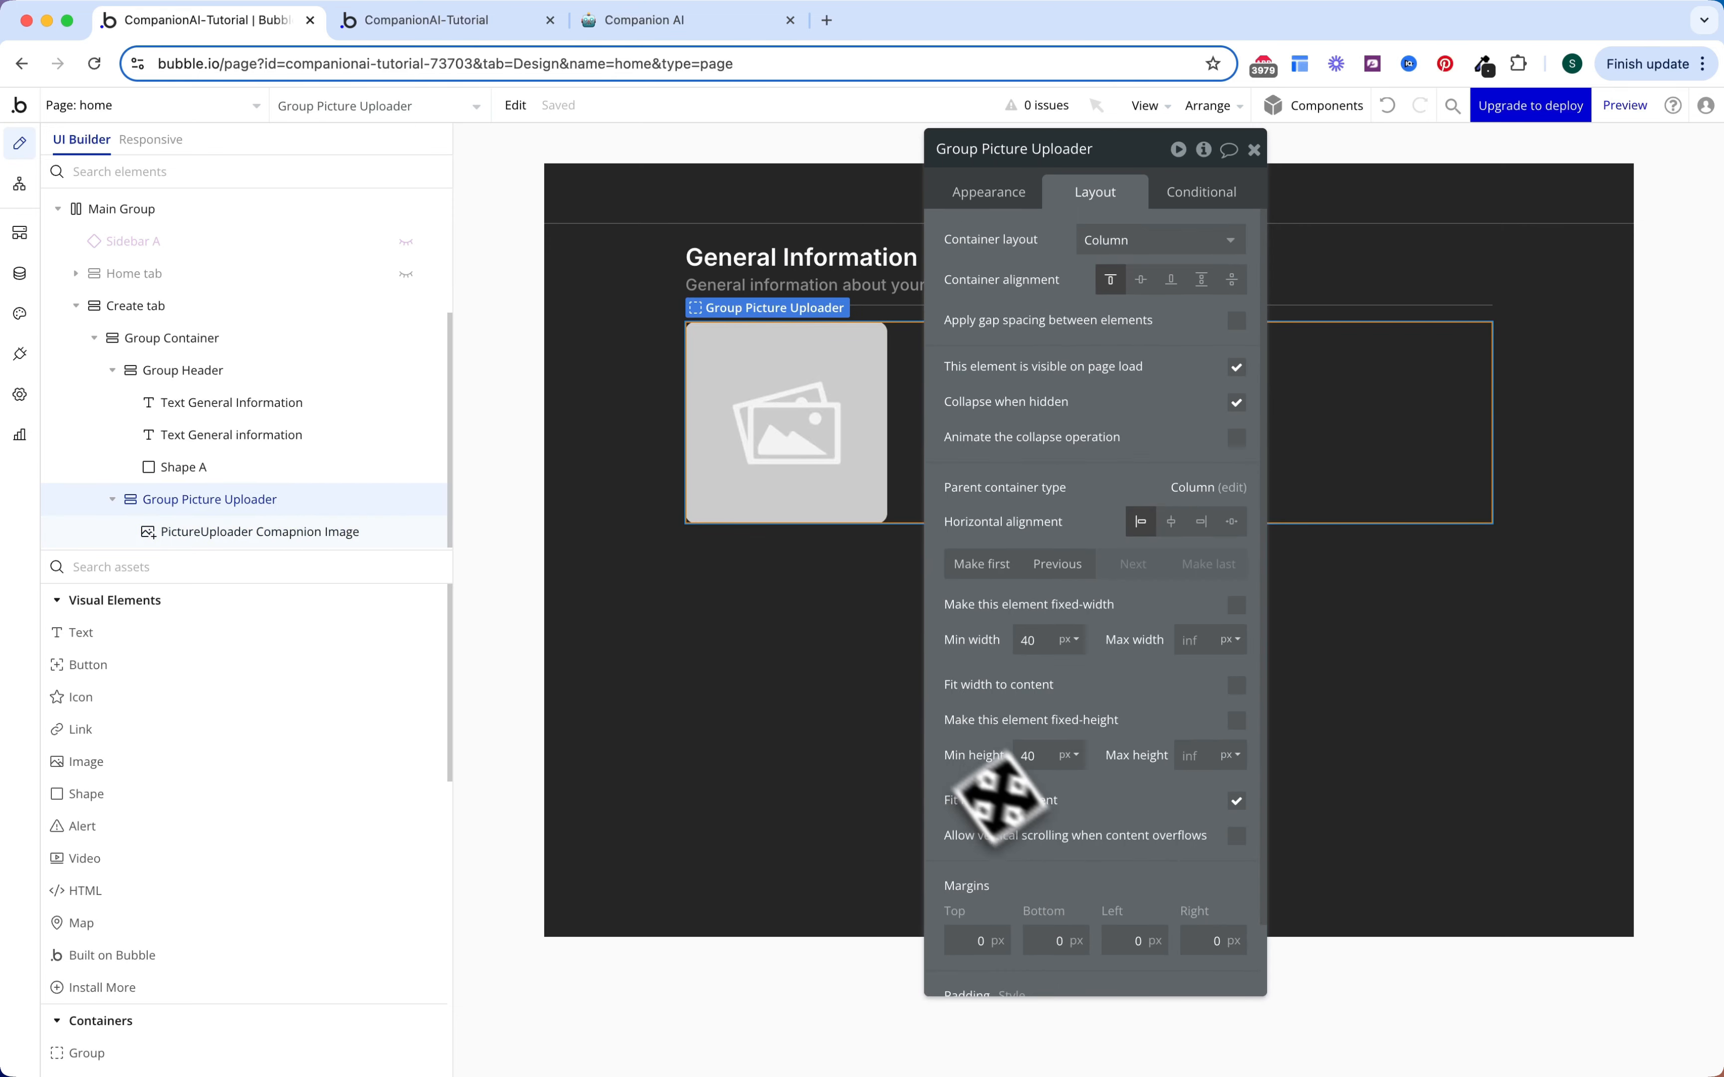
scroll(1065, 837, down, 2)
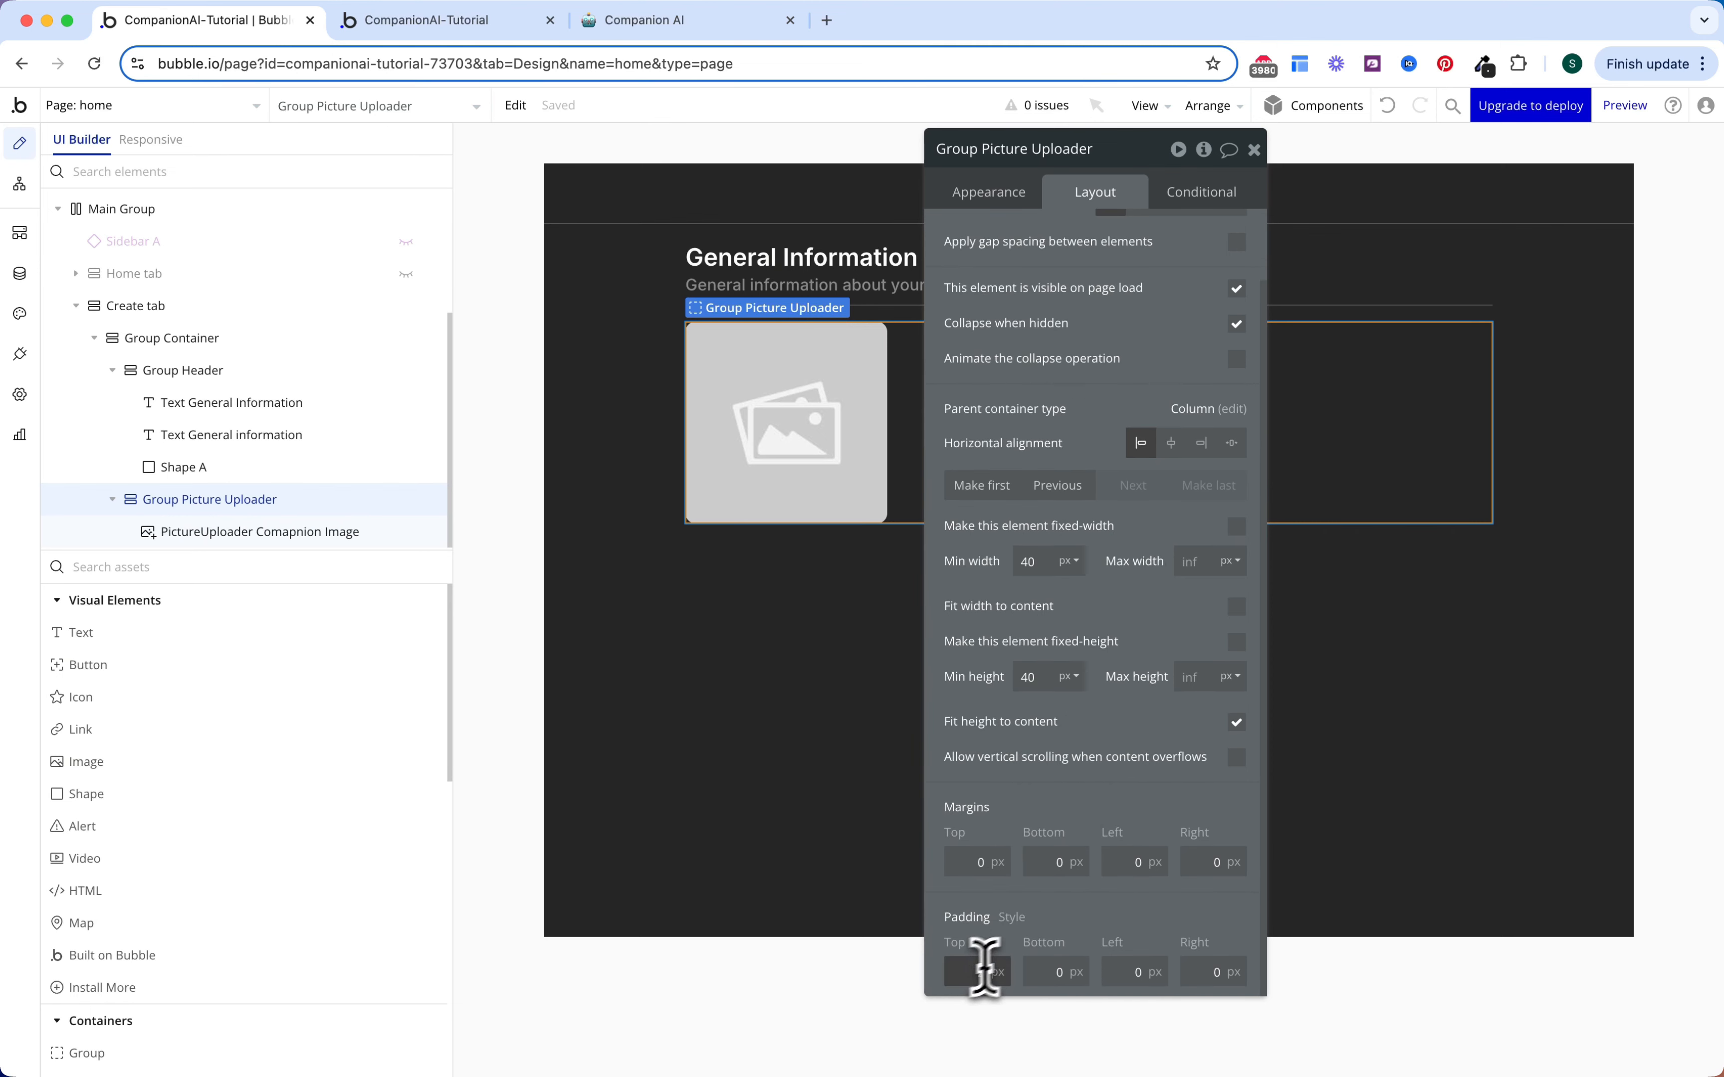
text(24)
key(Tab)
text(24)
key(Tab)
text(24)
key(Tab)
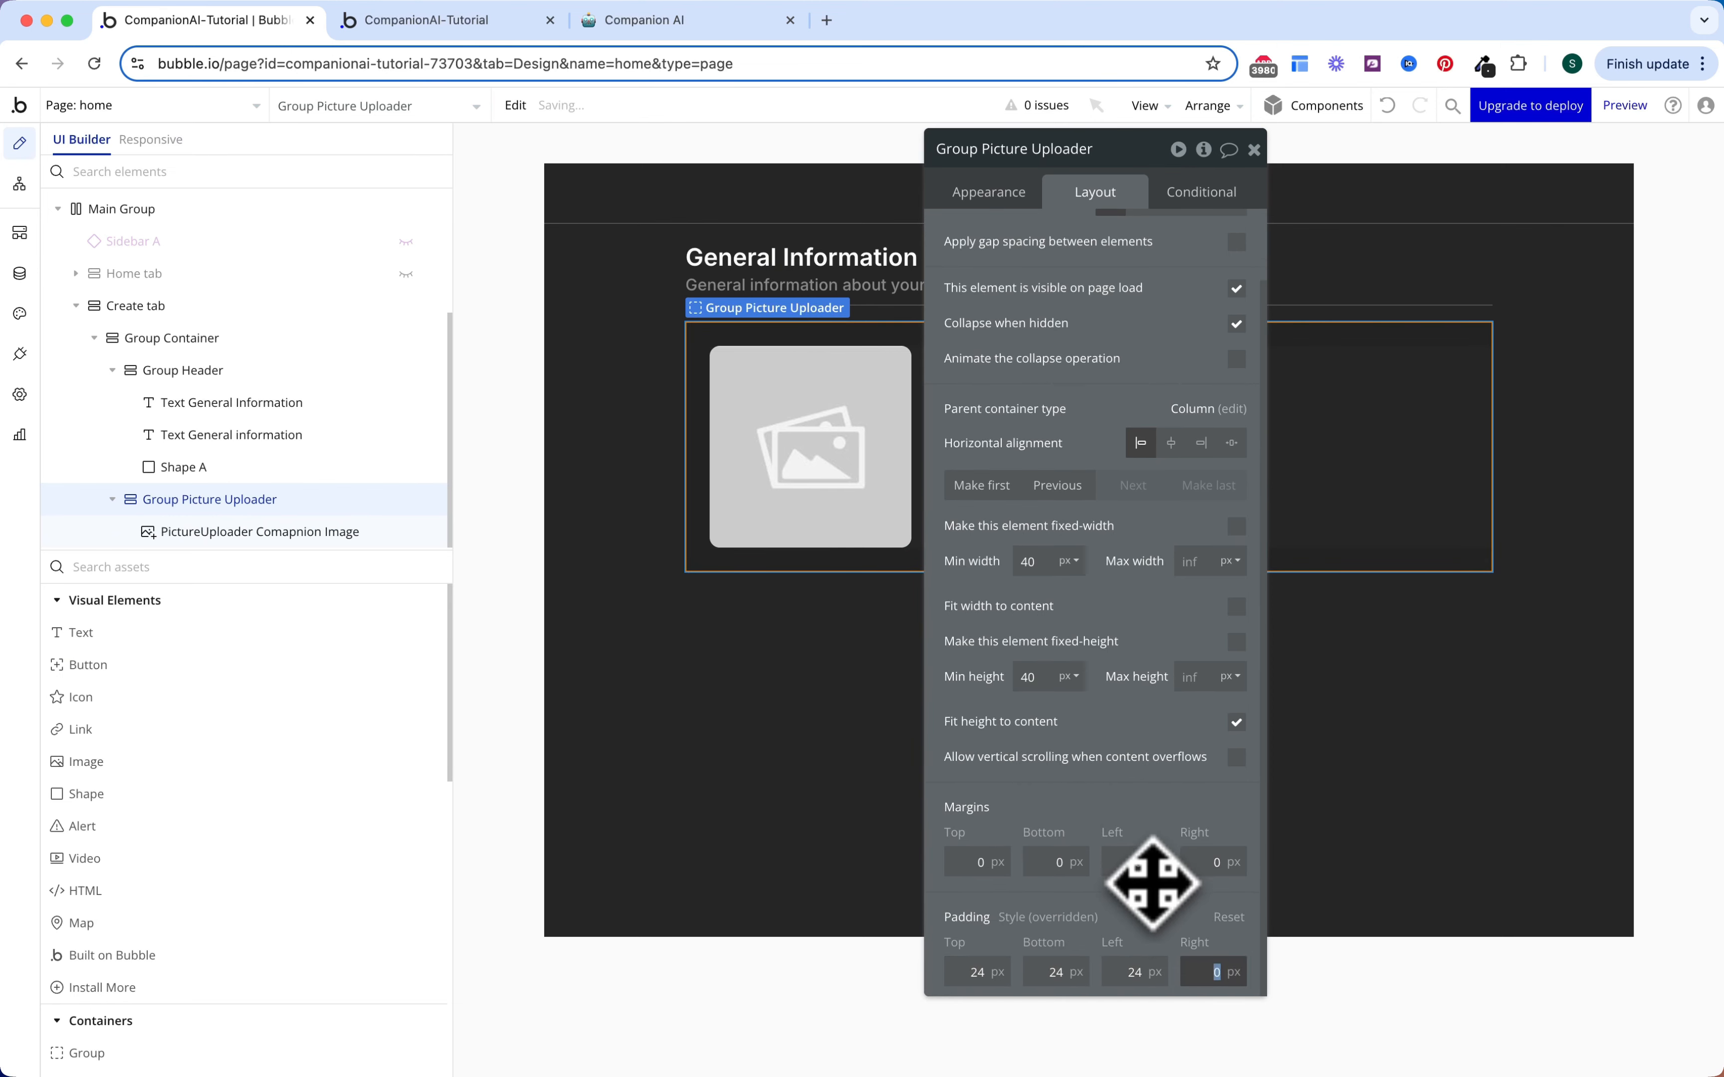
text(24)
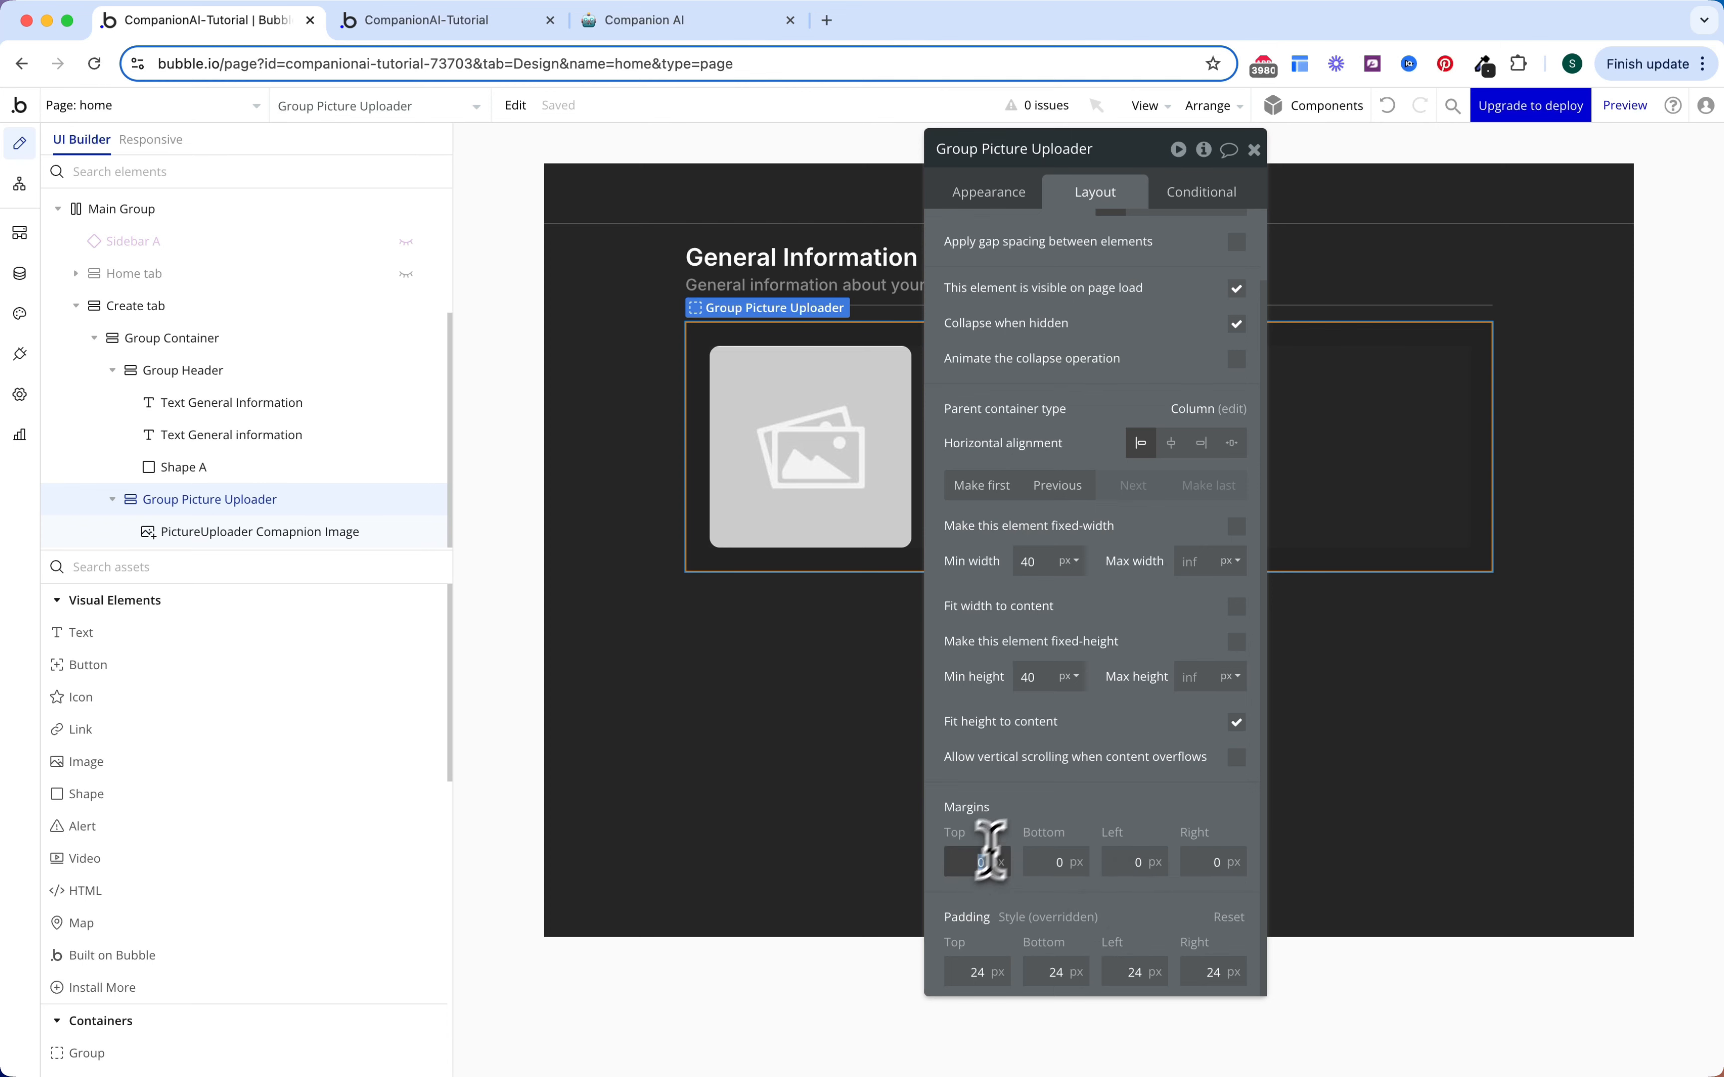
text(16)
Step: Set 16 px top and bottom margins, fit width to content, and centre the group
key(Tab)
text(16)
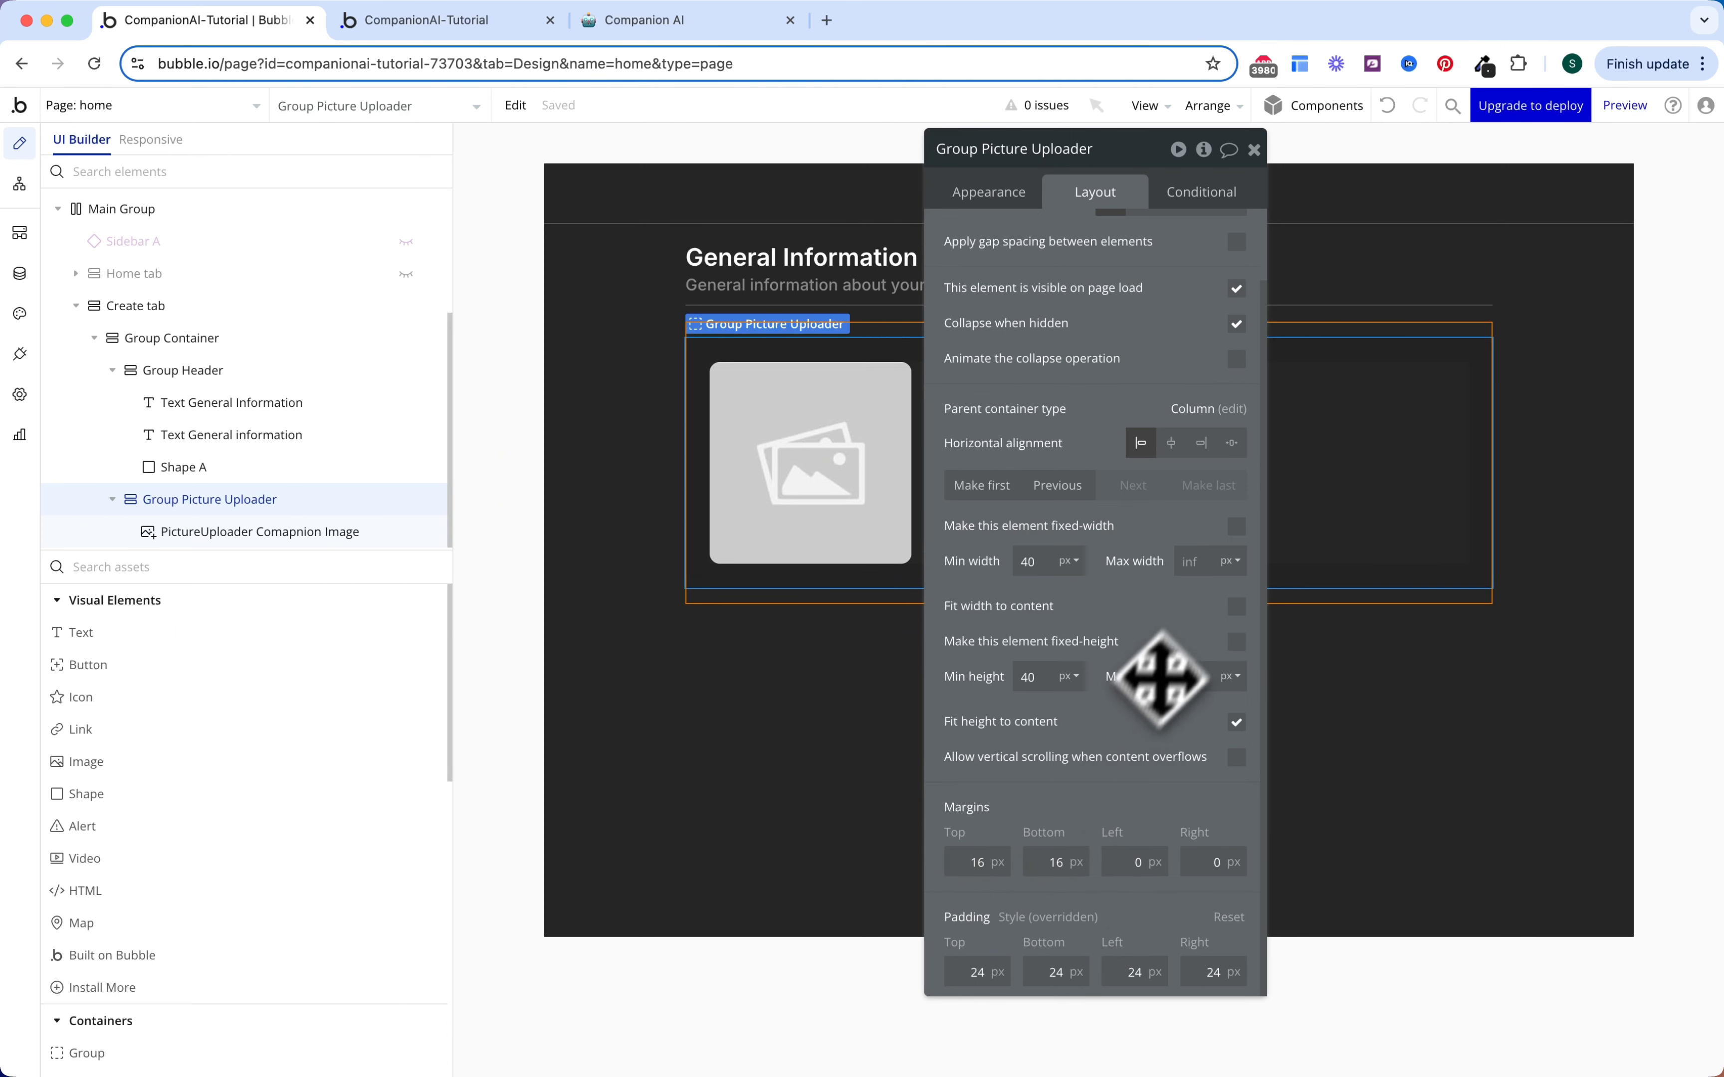
click(1237, 607)
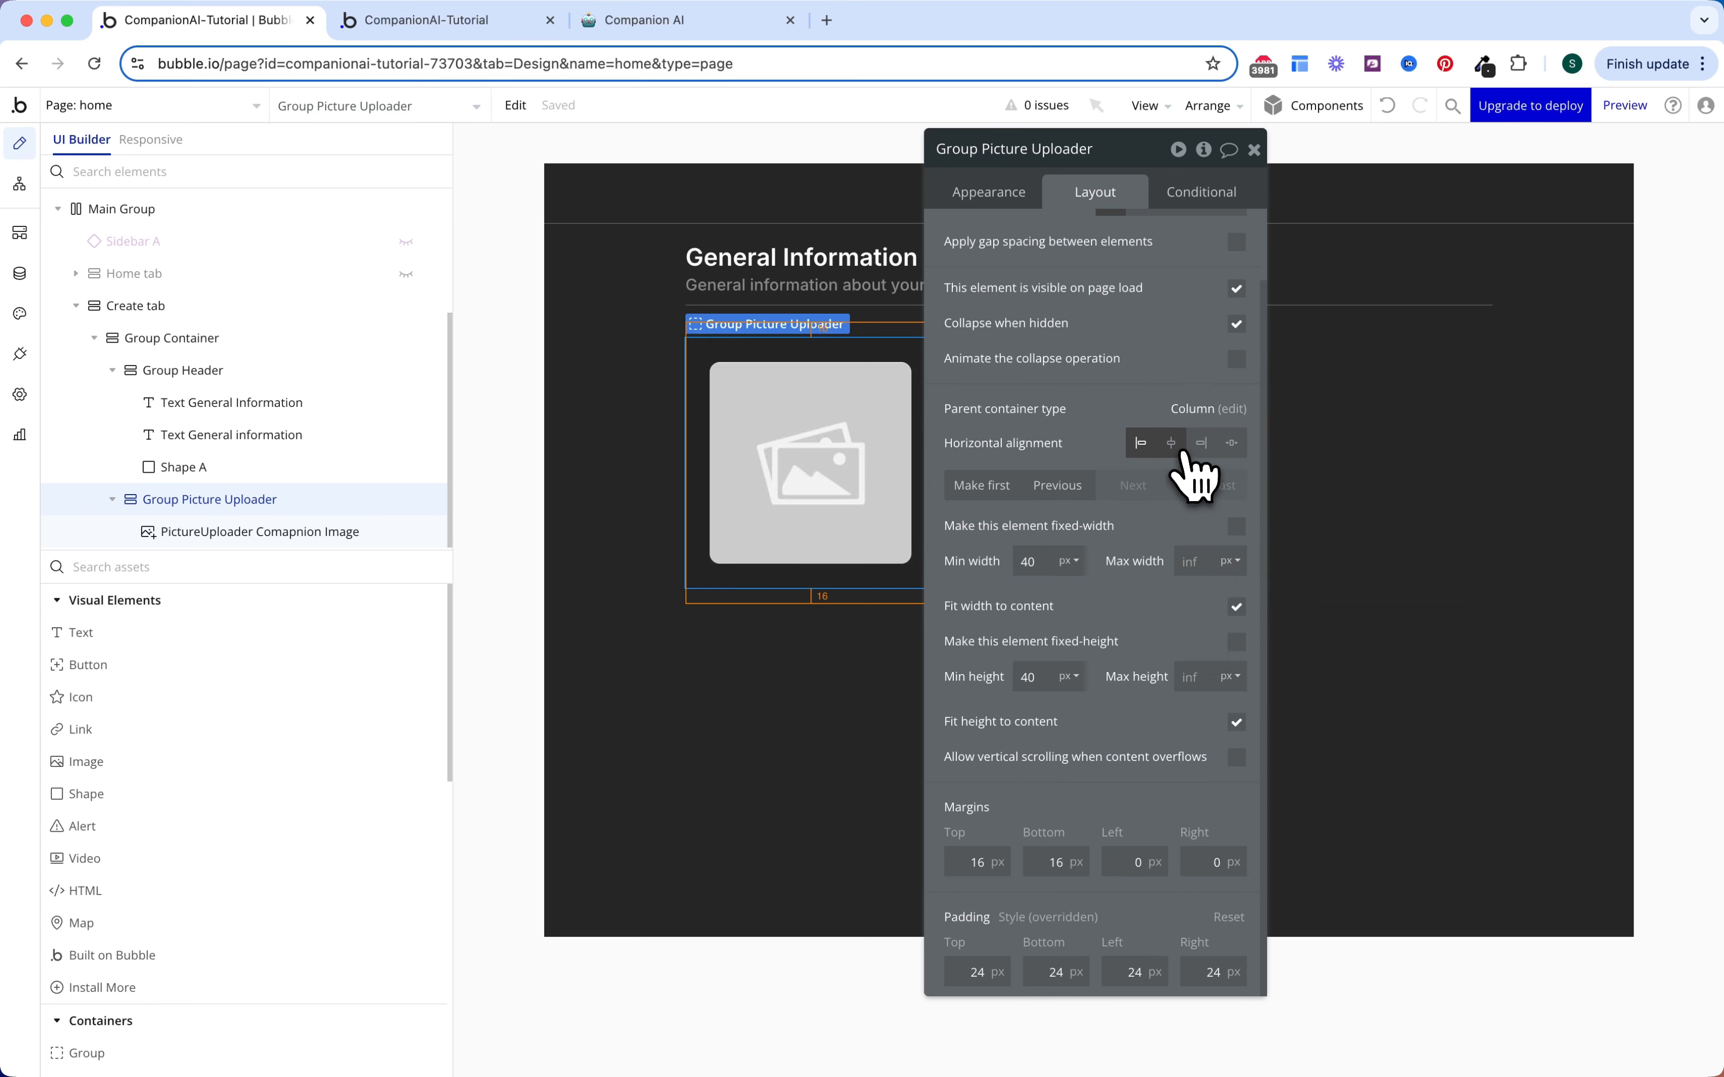
click(1170, 443)
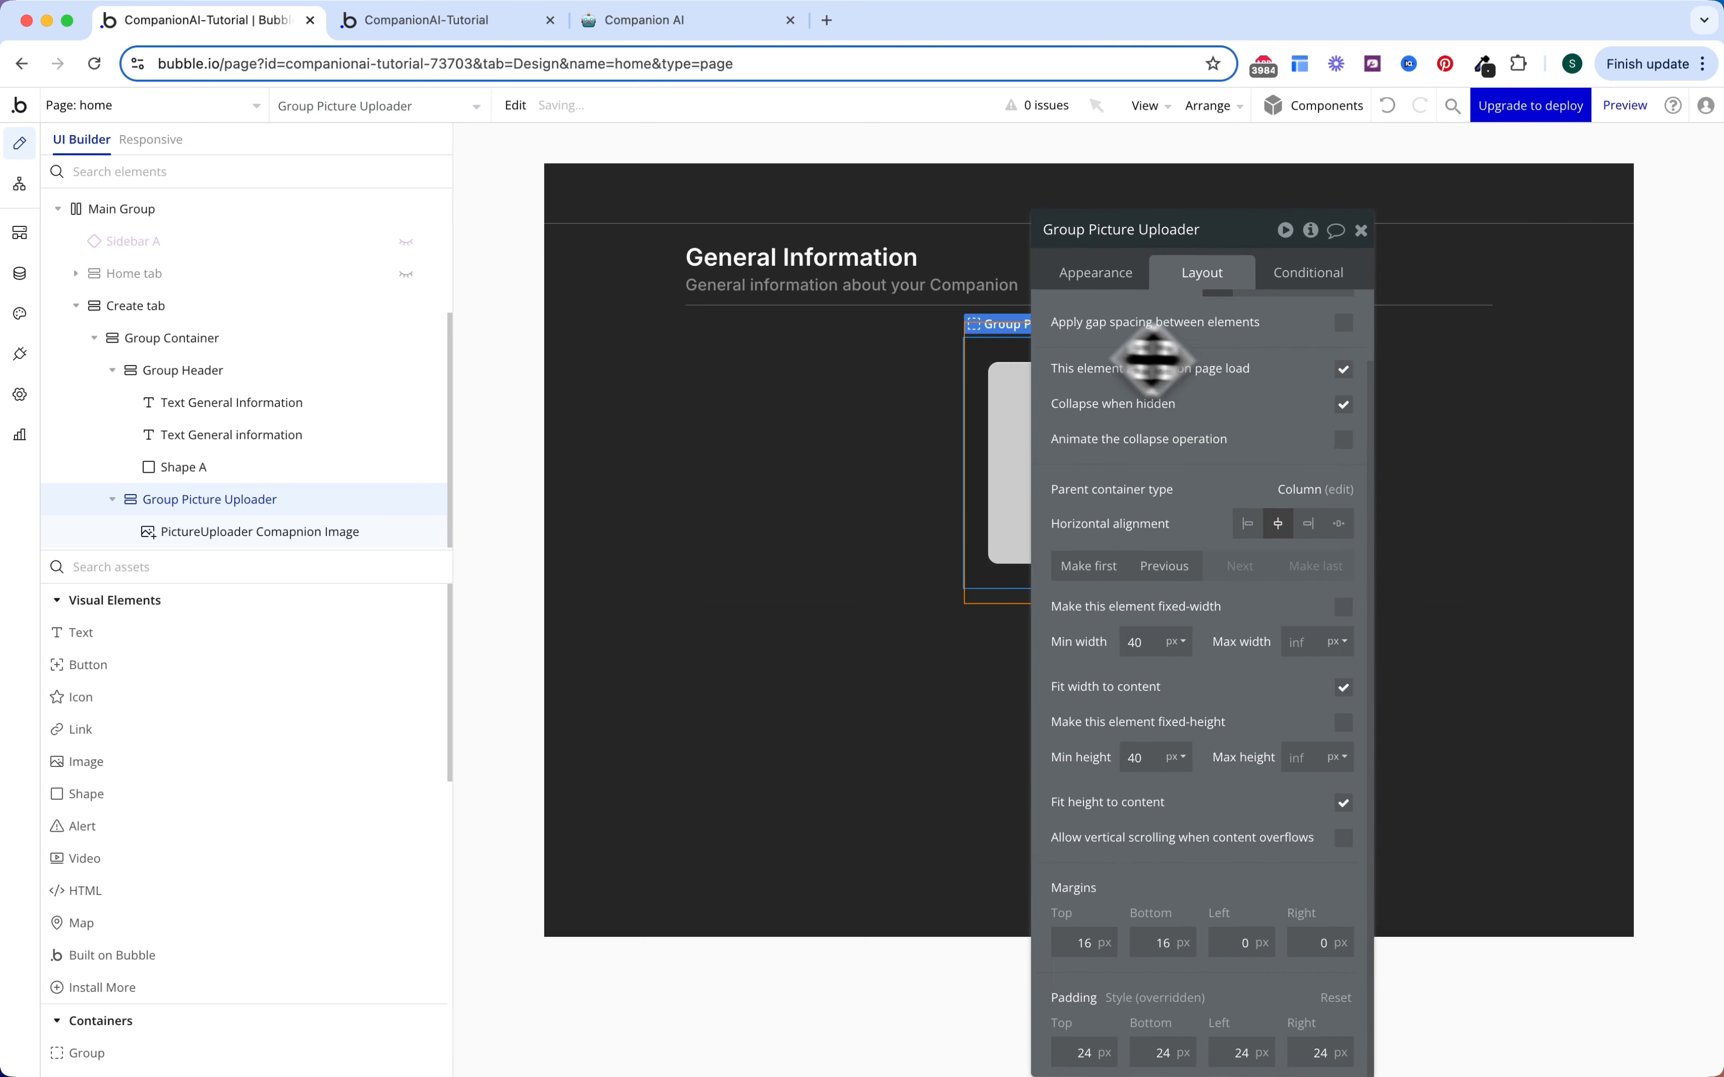
Step: Style Group Picture Uploader's border: Dashed, width 5, roundness 10, colour Gray 70 (#525252)
click(1355, 229)
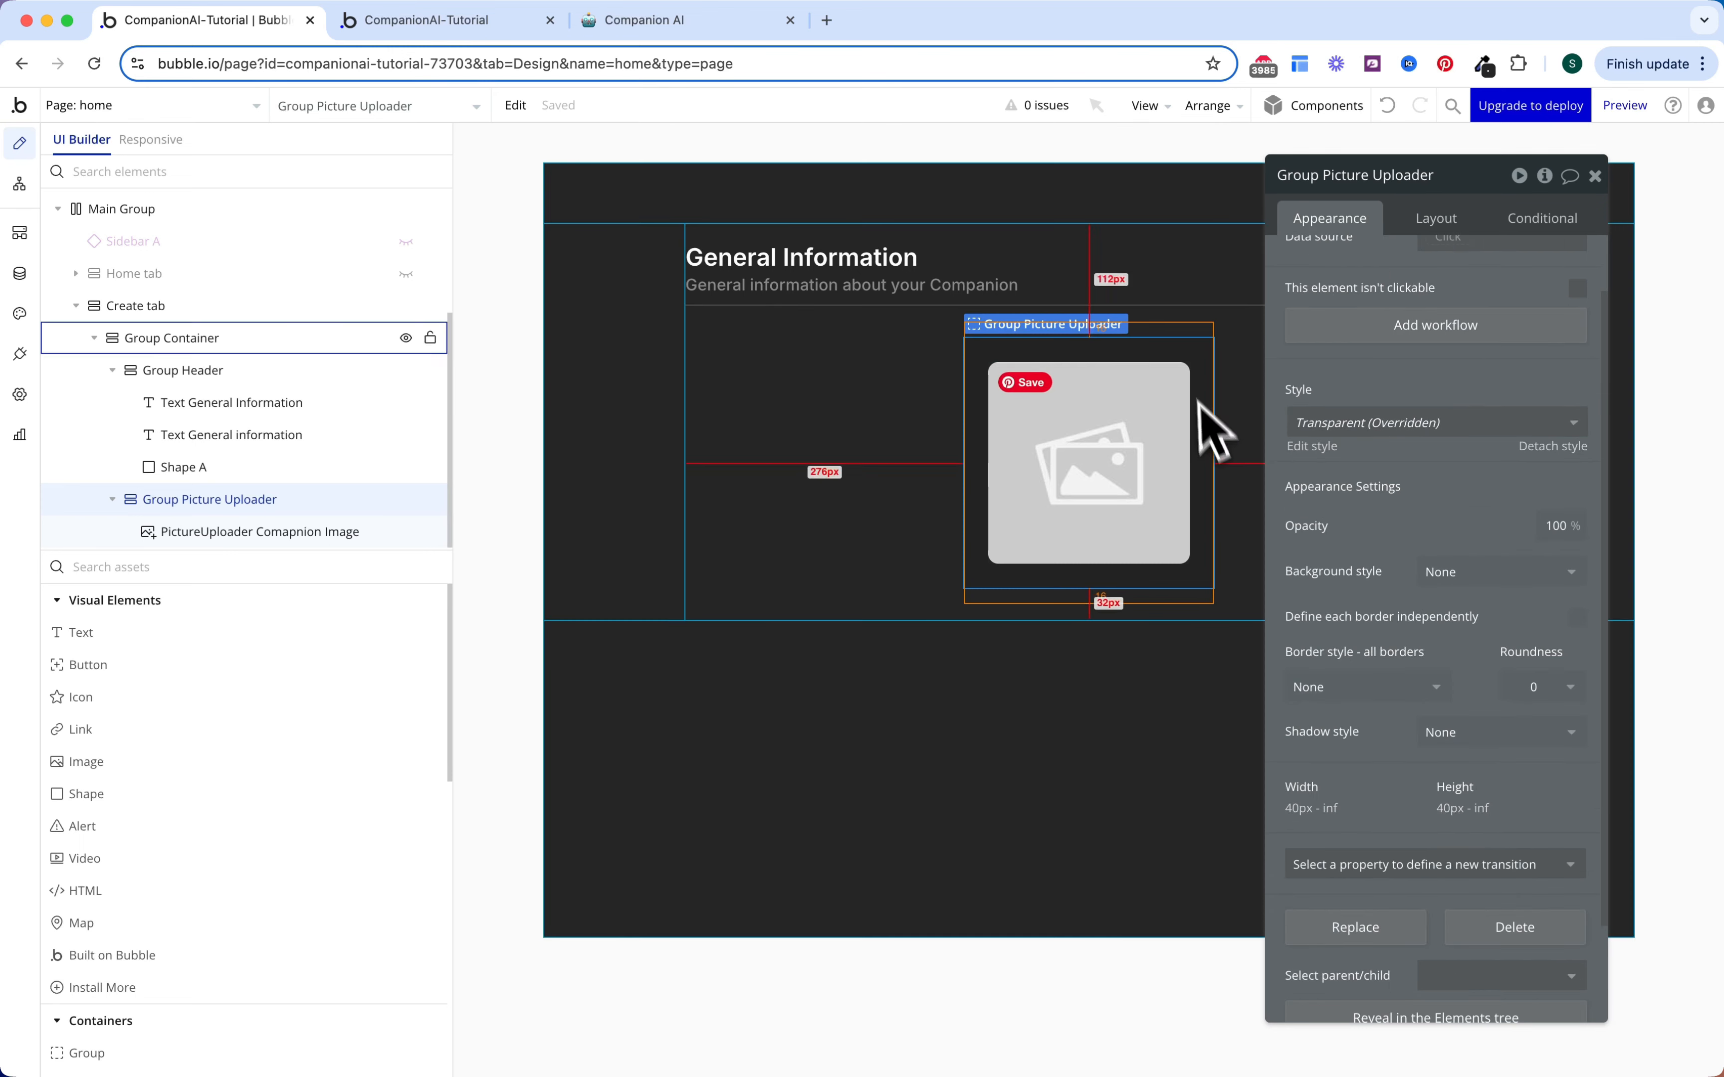
scroll(1308, 428, down, 3)
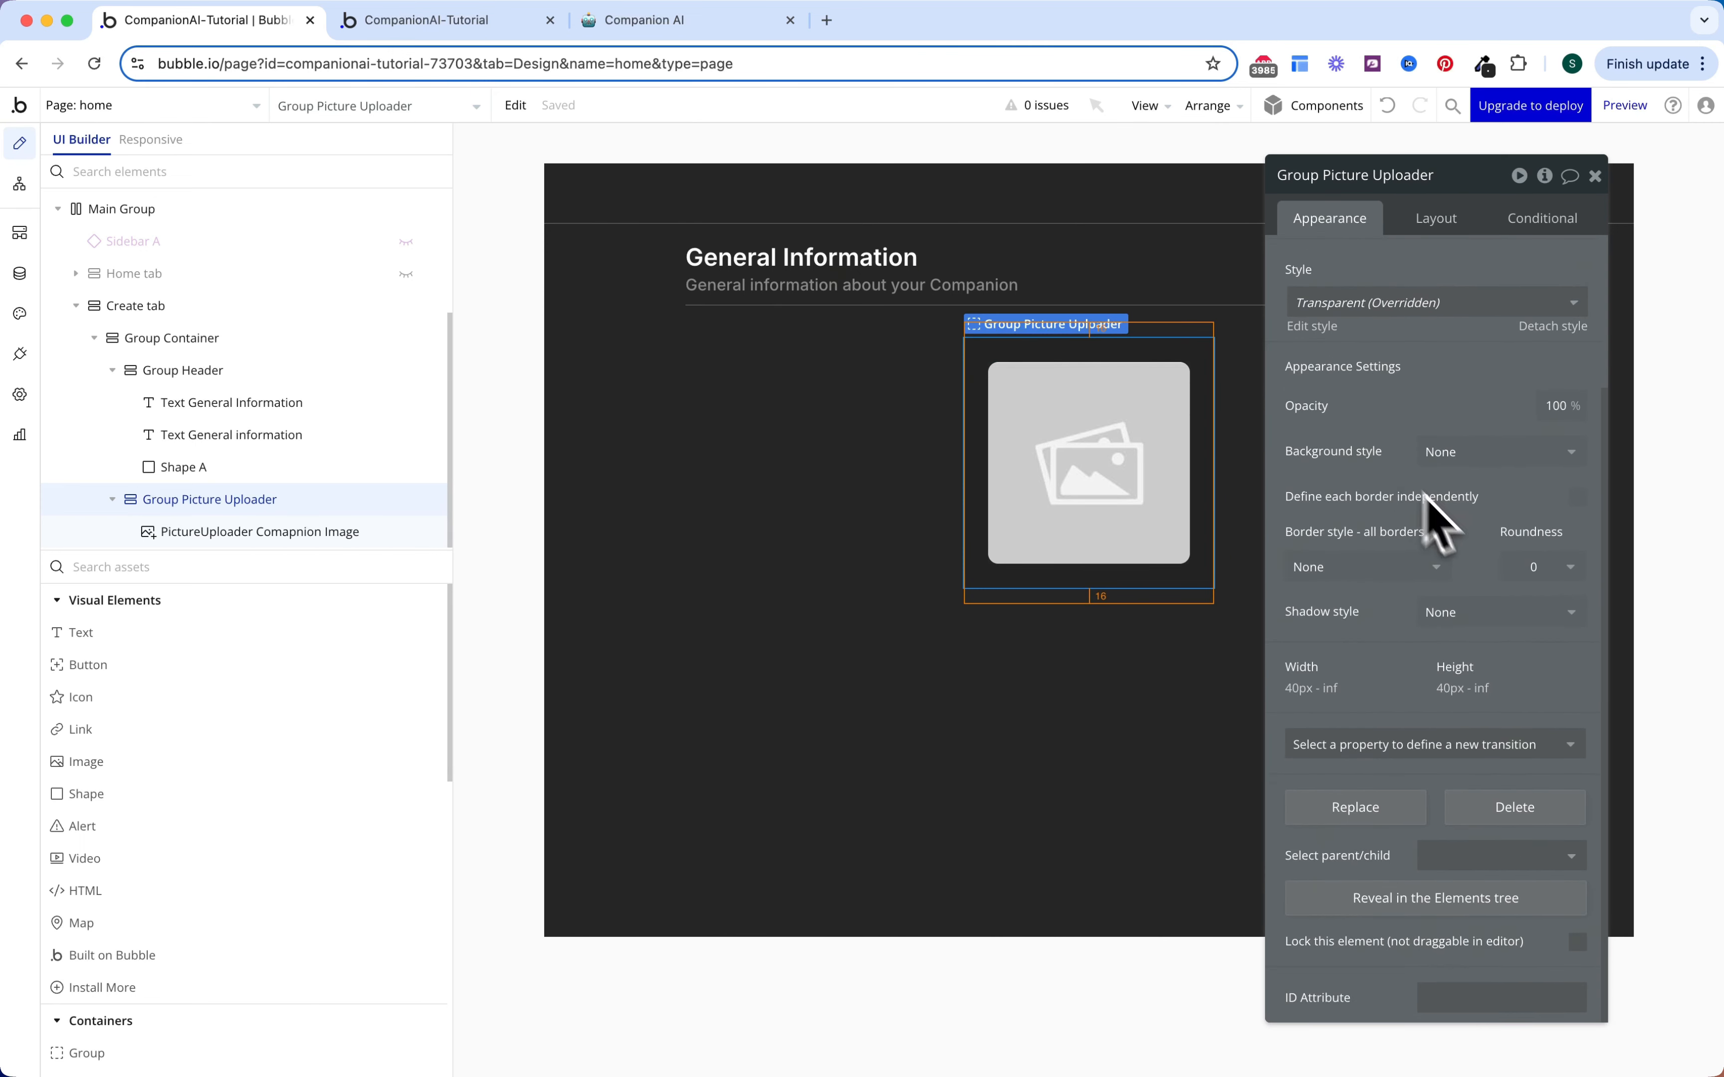
click(1432, 570)
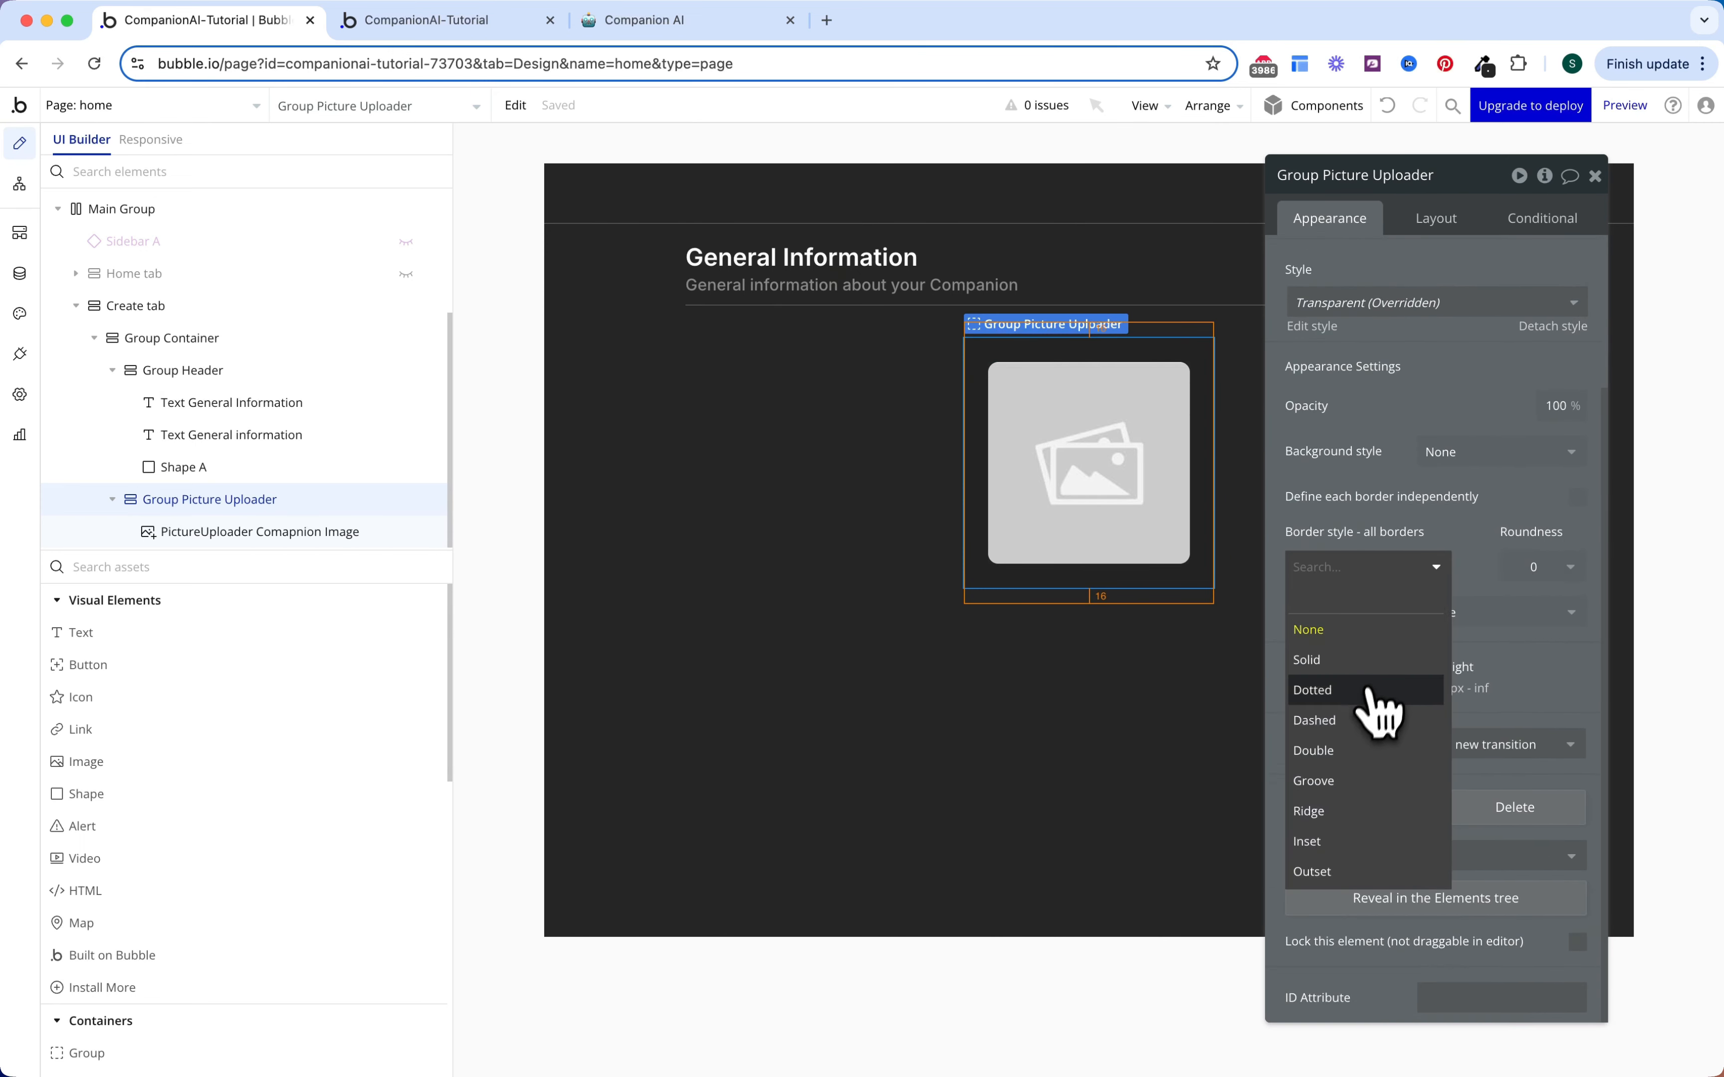
click(1362, 719)
click(1414, 613)
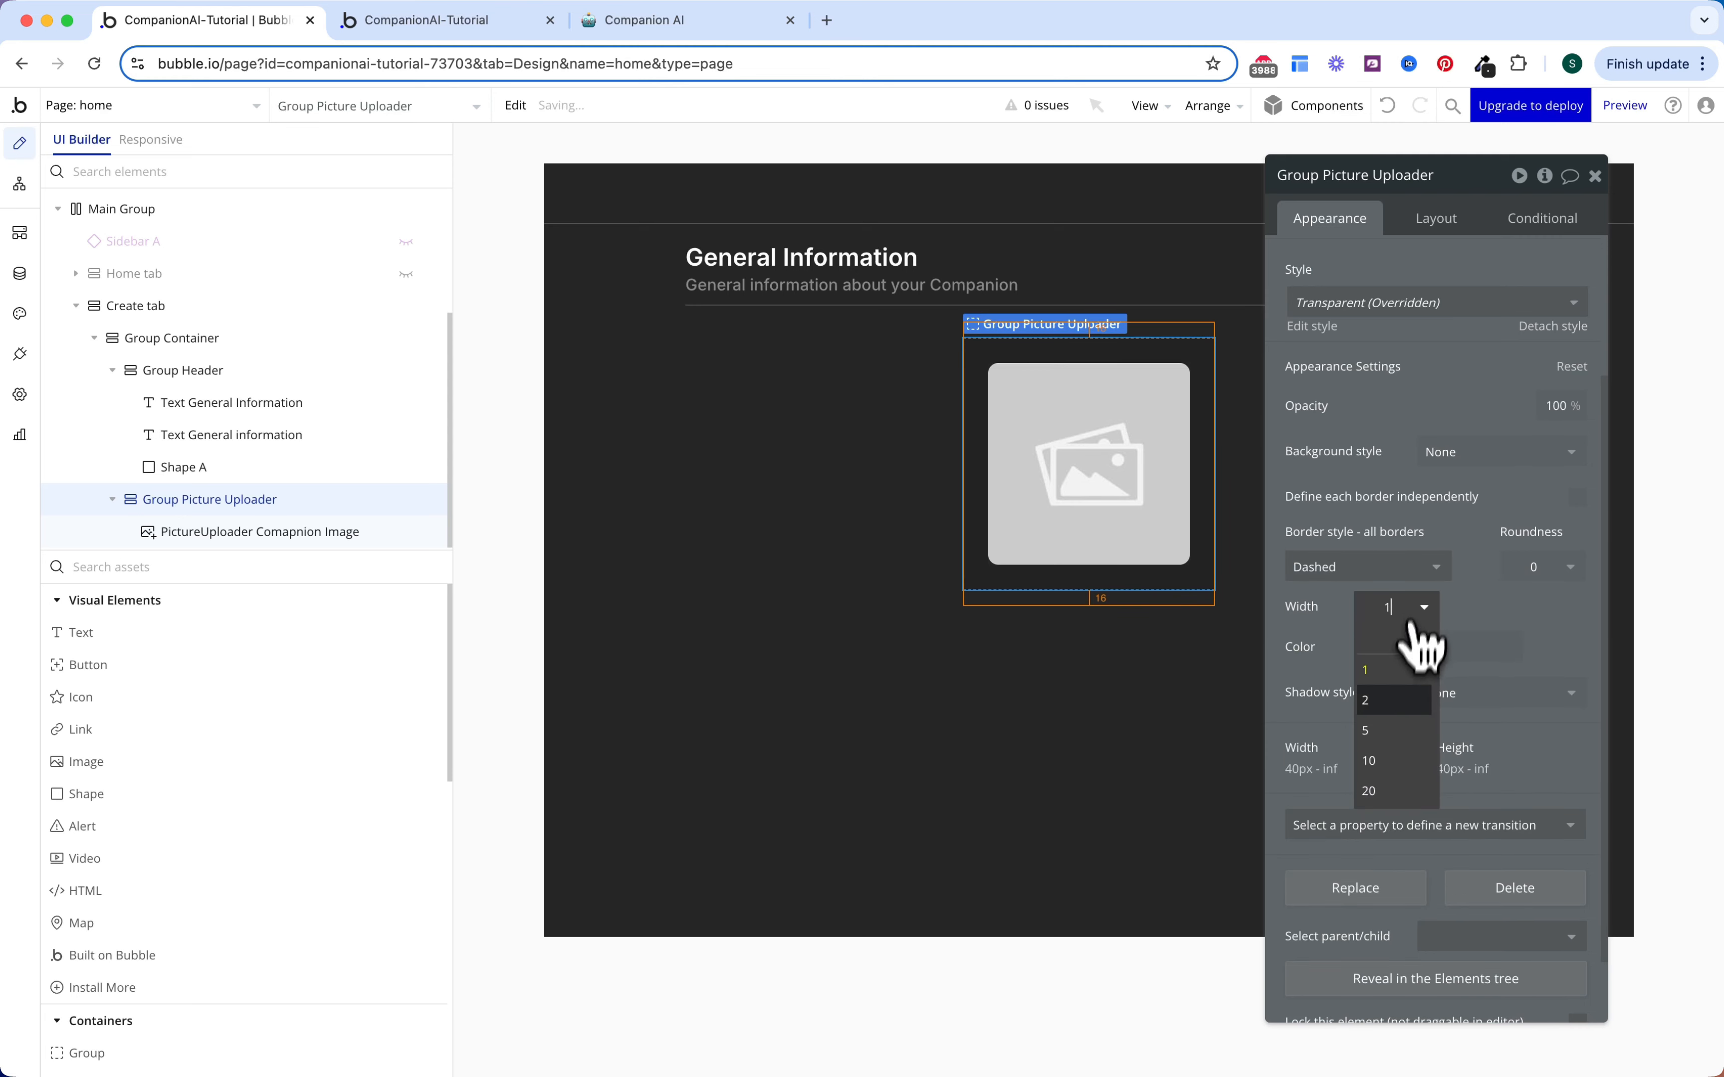
click(1388, 736)
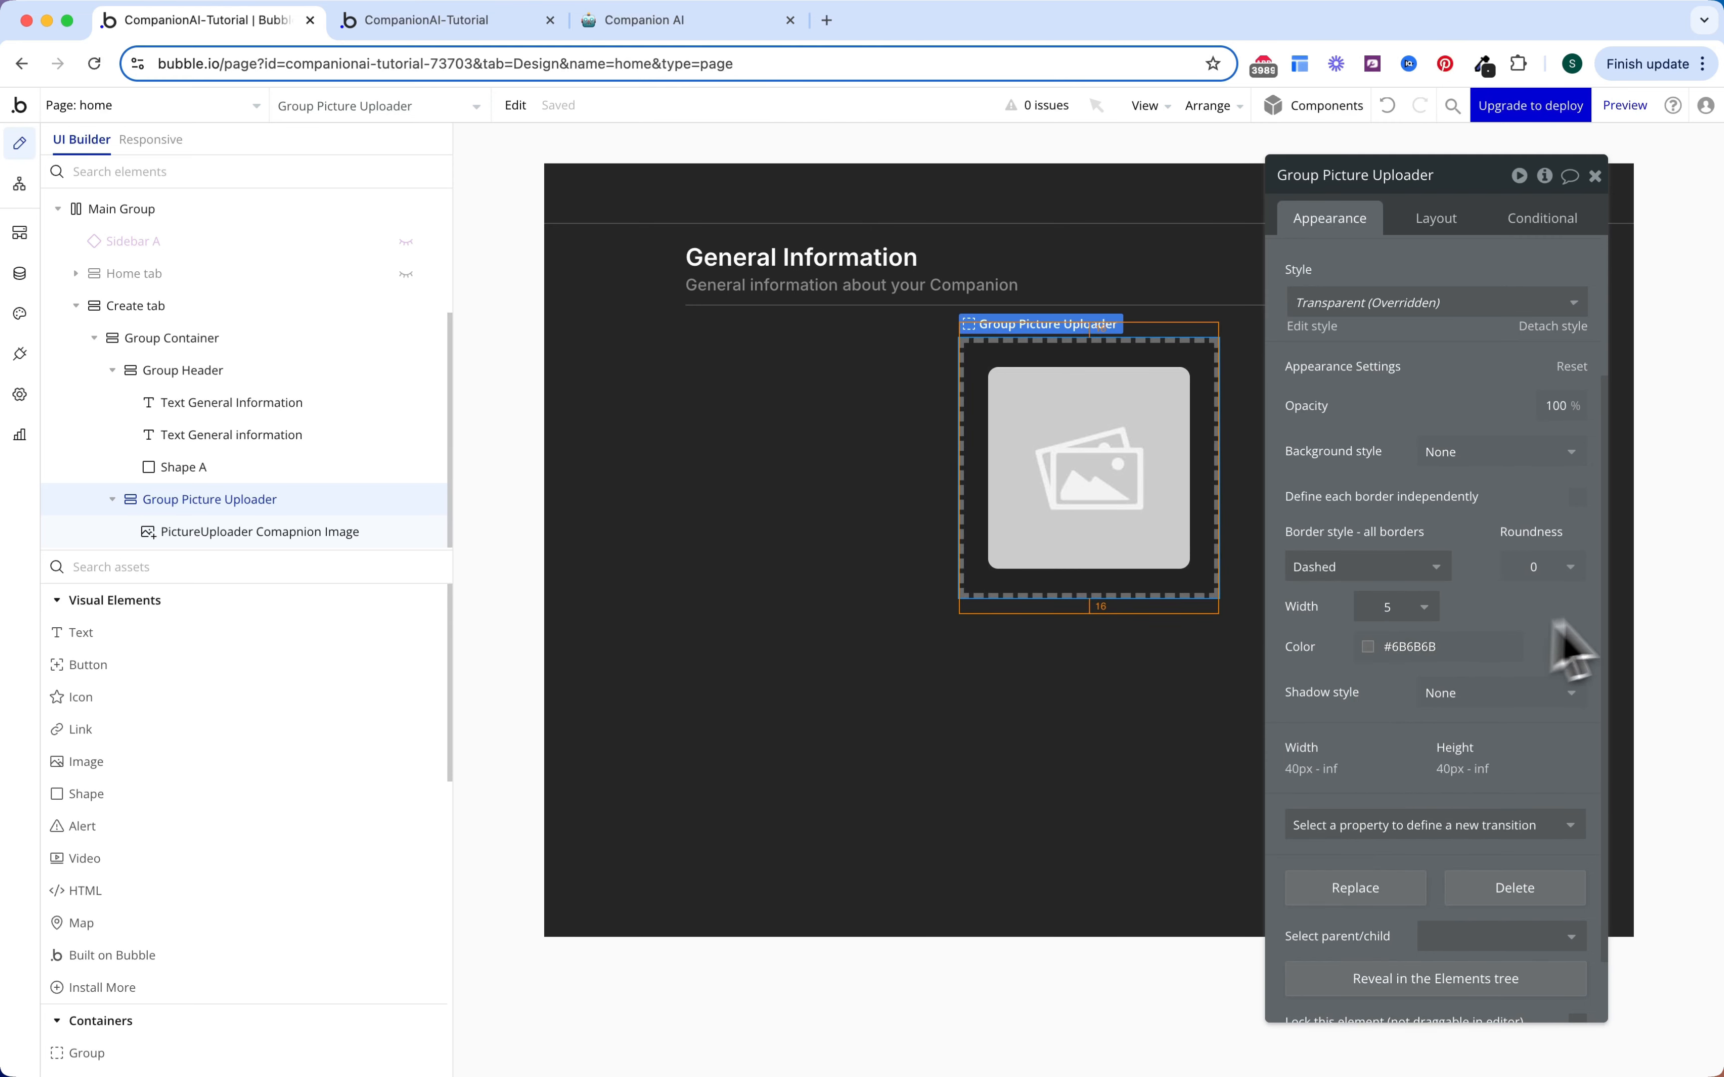
click(1546, 573)
click(1551, 754)
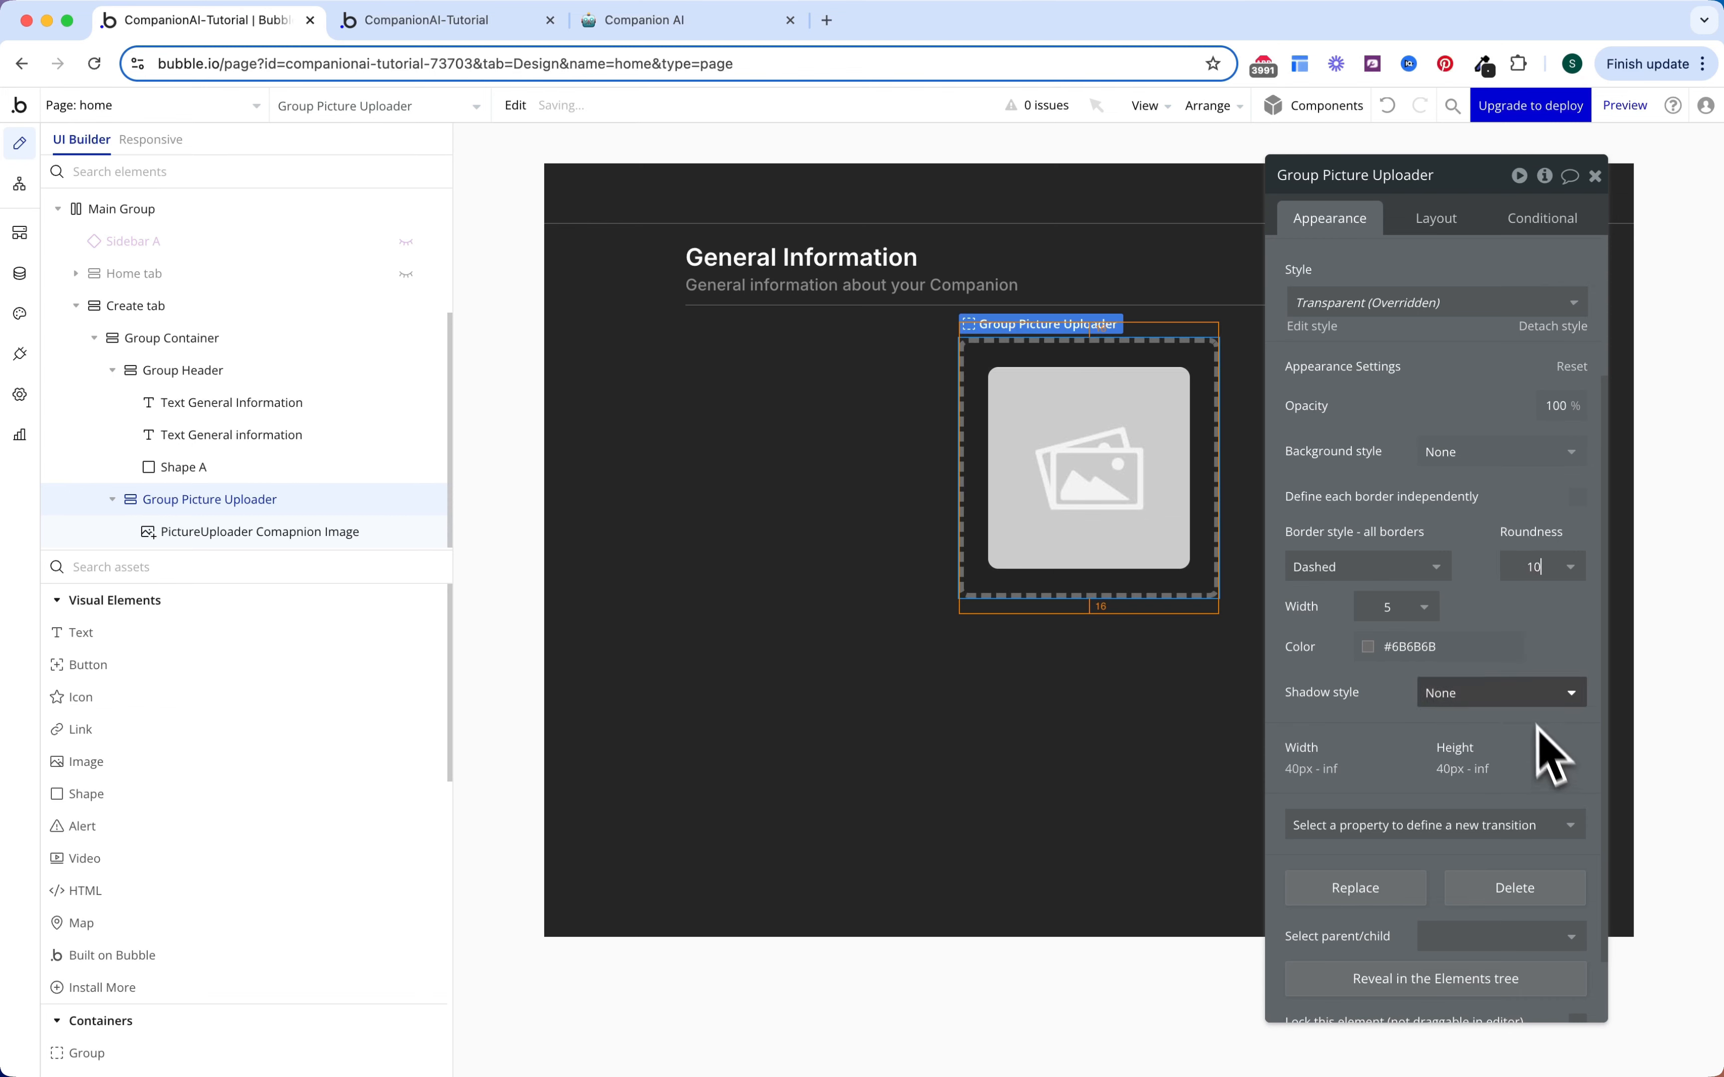
click(1424, 648)
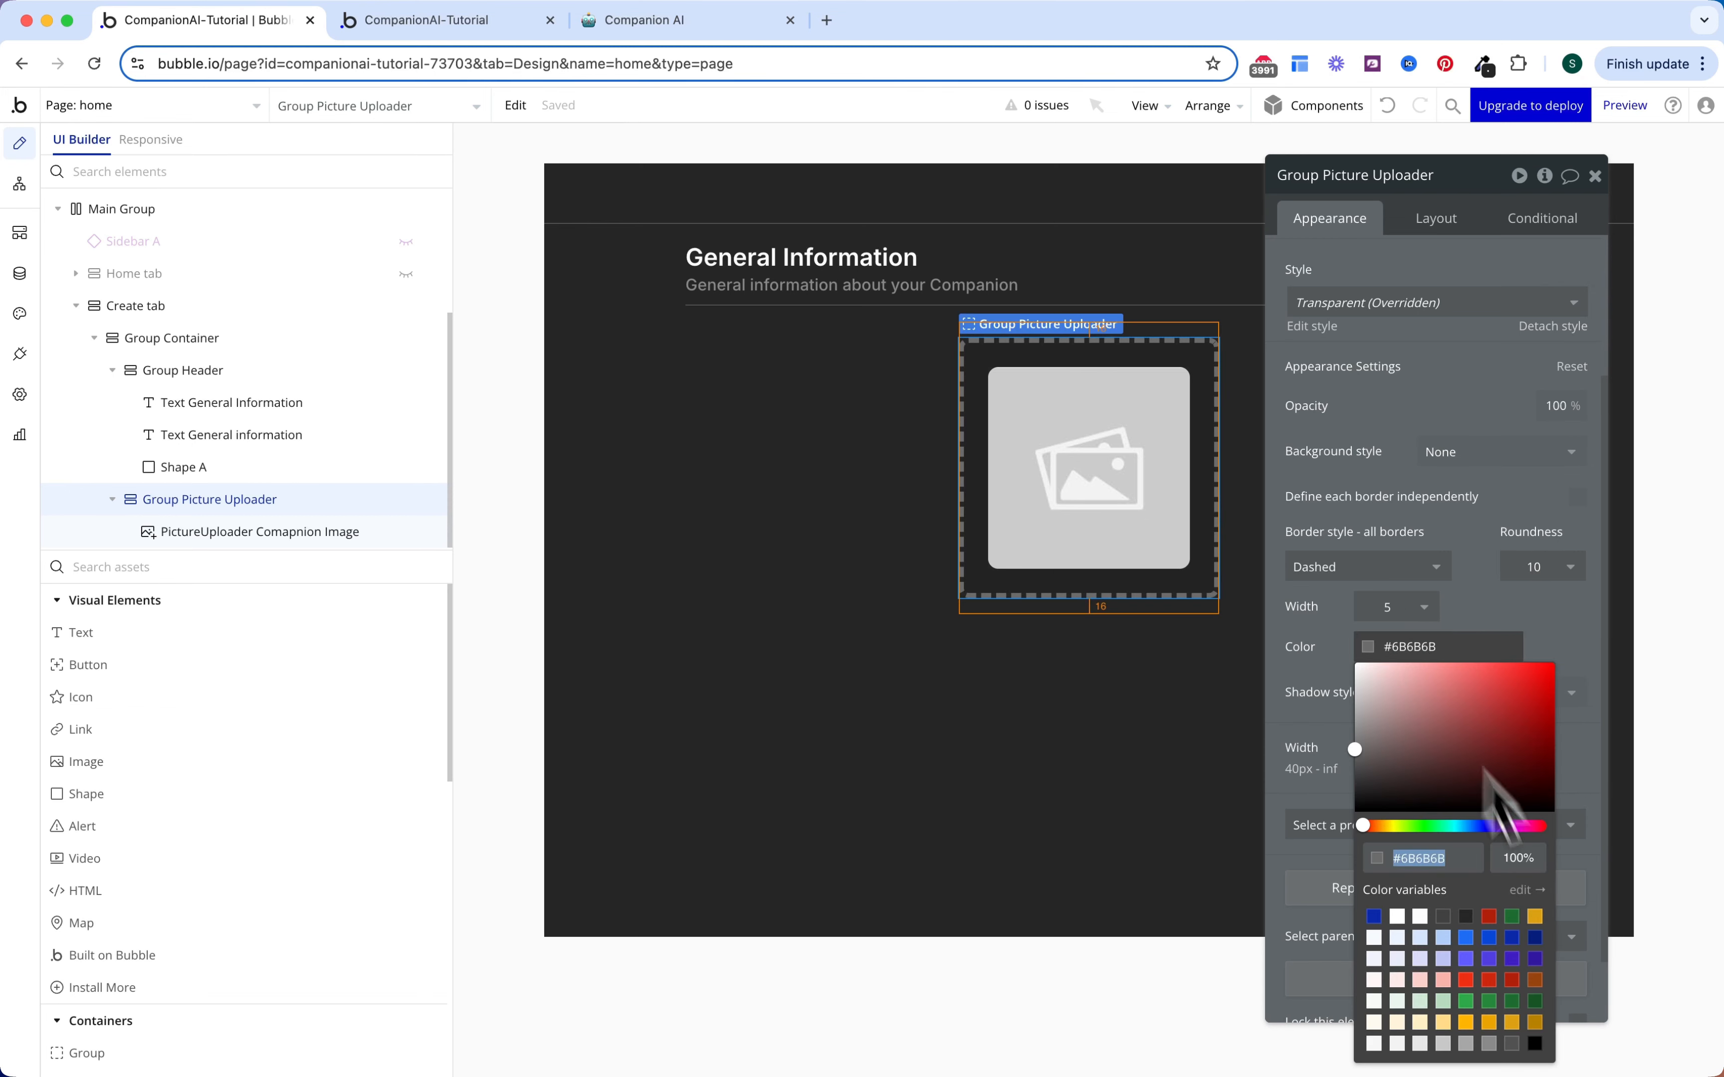
click(1318, 643)
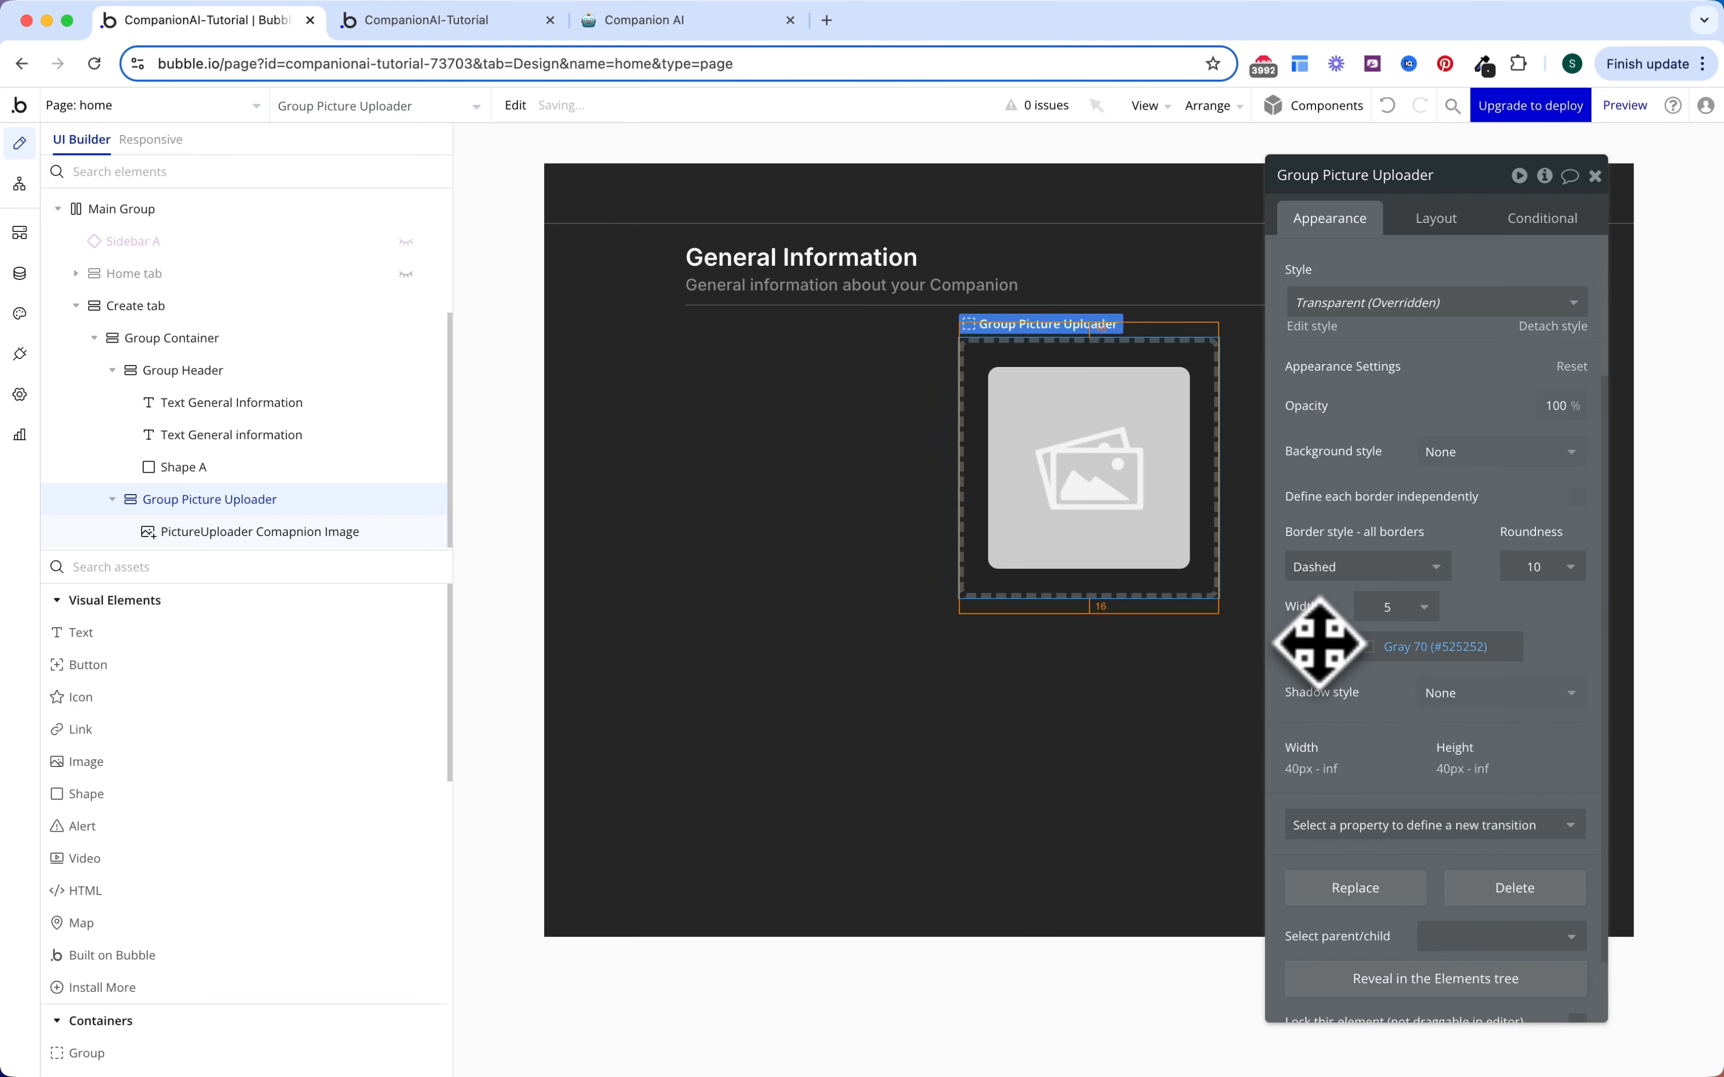
key(Escape)
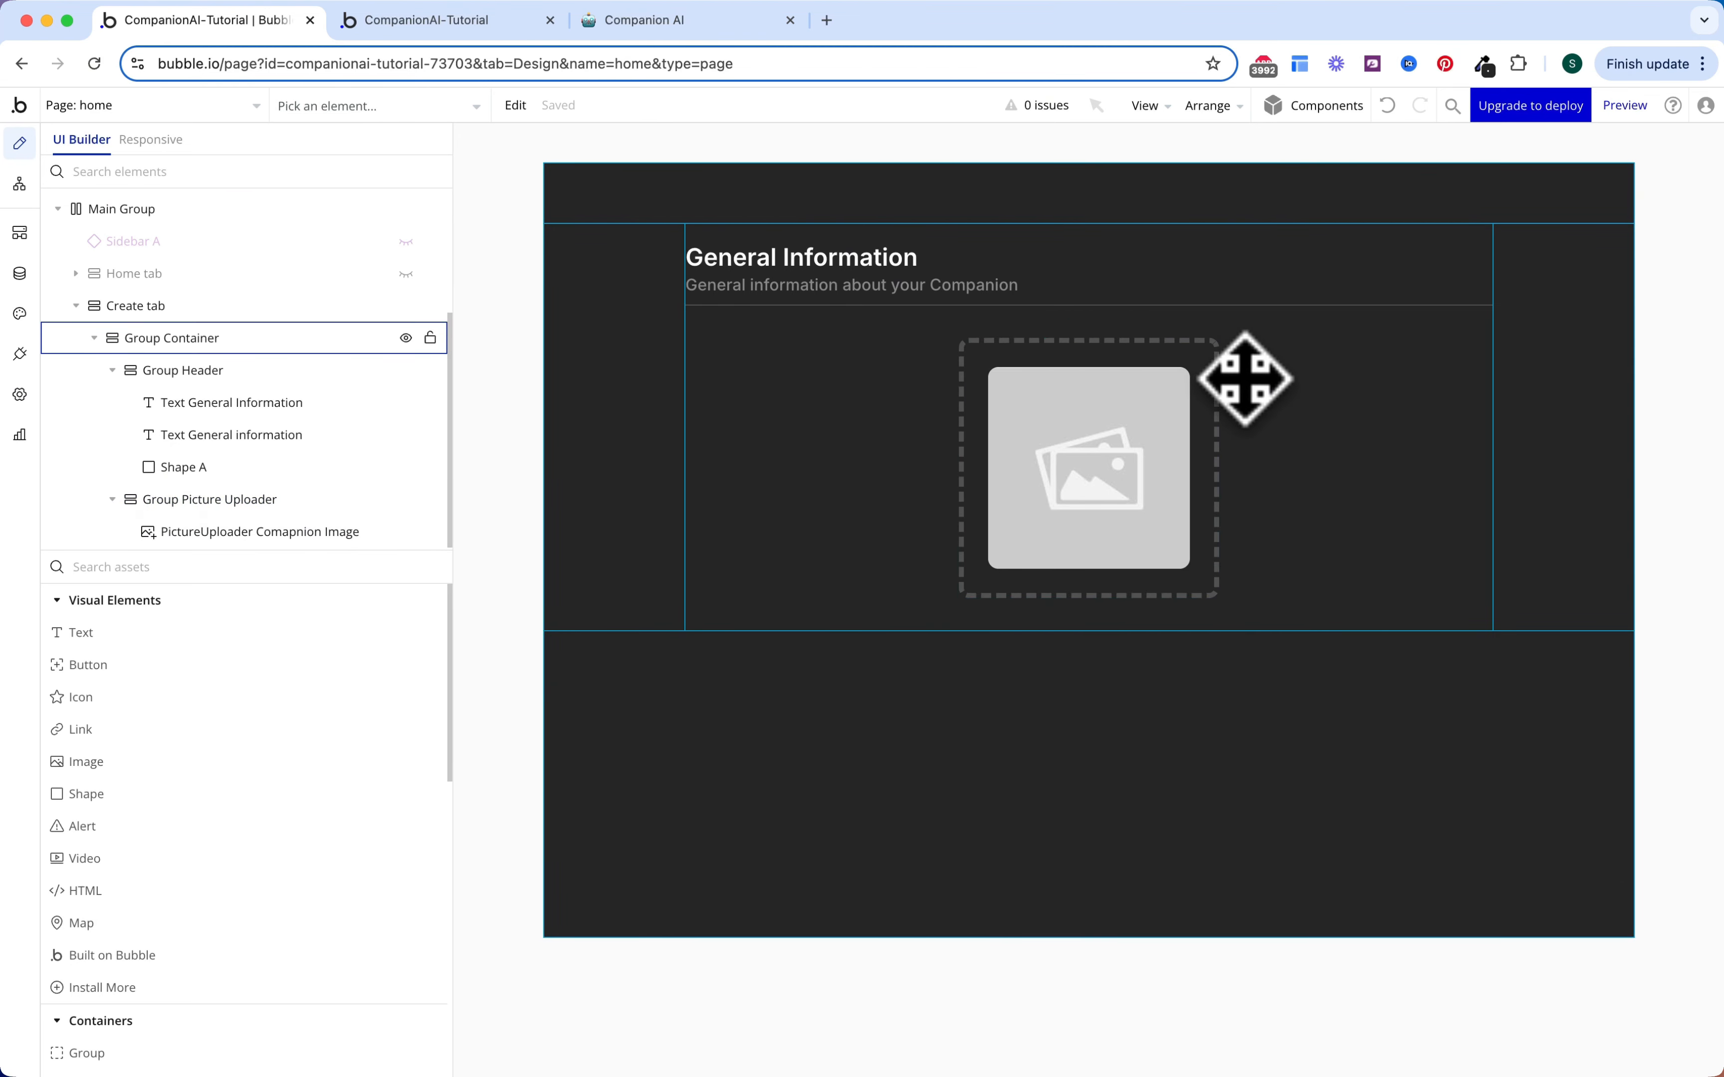
Step: Place a new group below the picture uploader with a text label inside
click(128, 369)
click(127, 499)
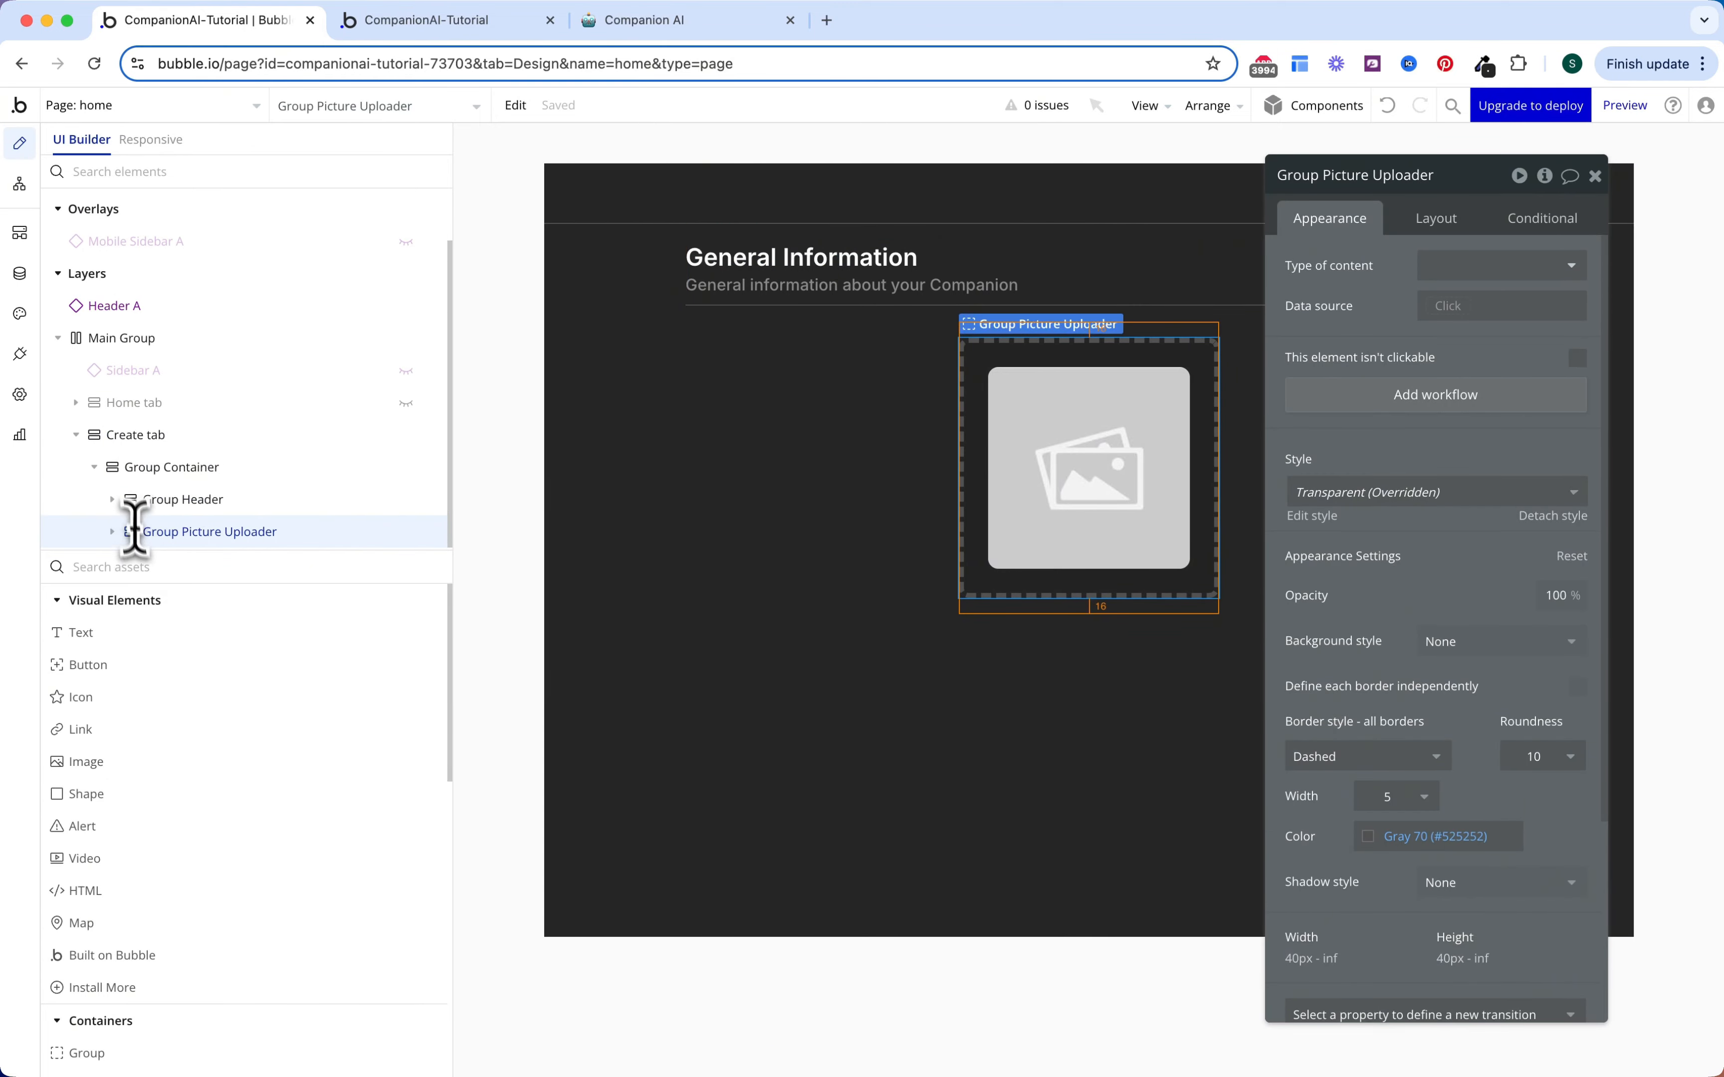
click(133, 567)
text(gr)
drag(135, 634, 944, 607)
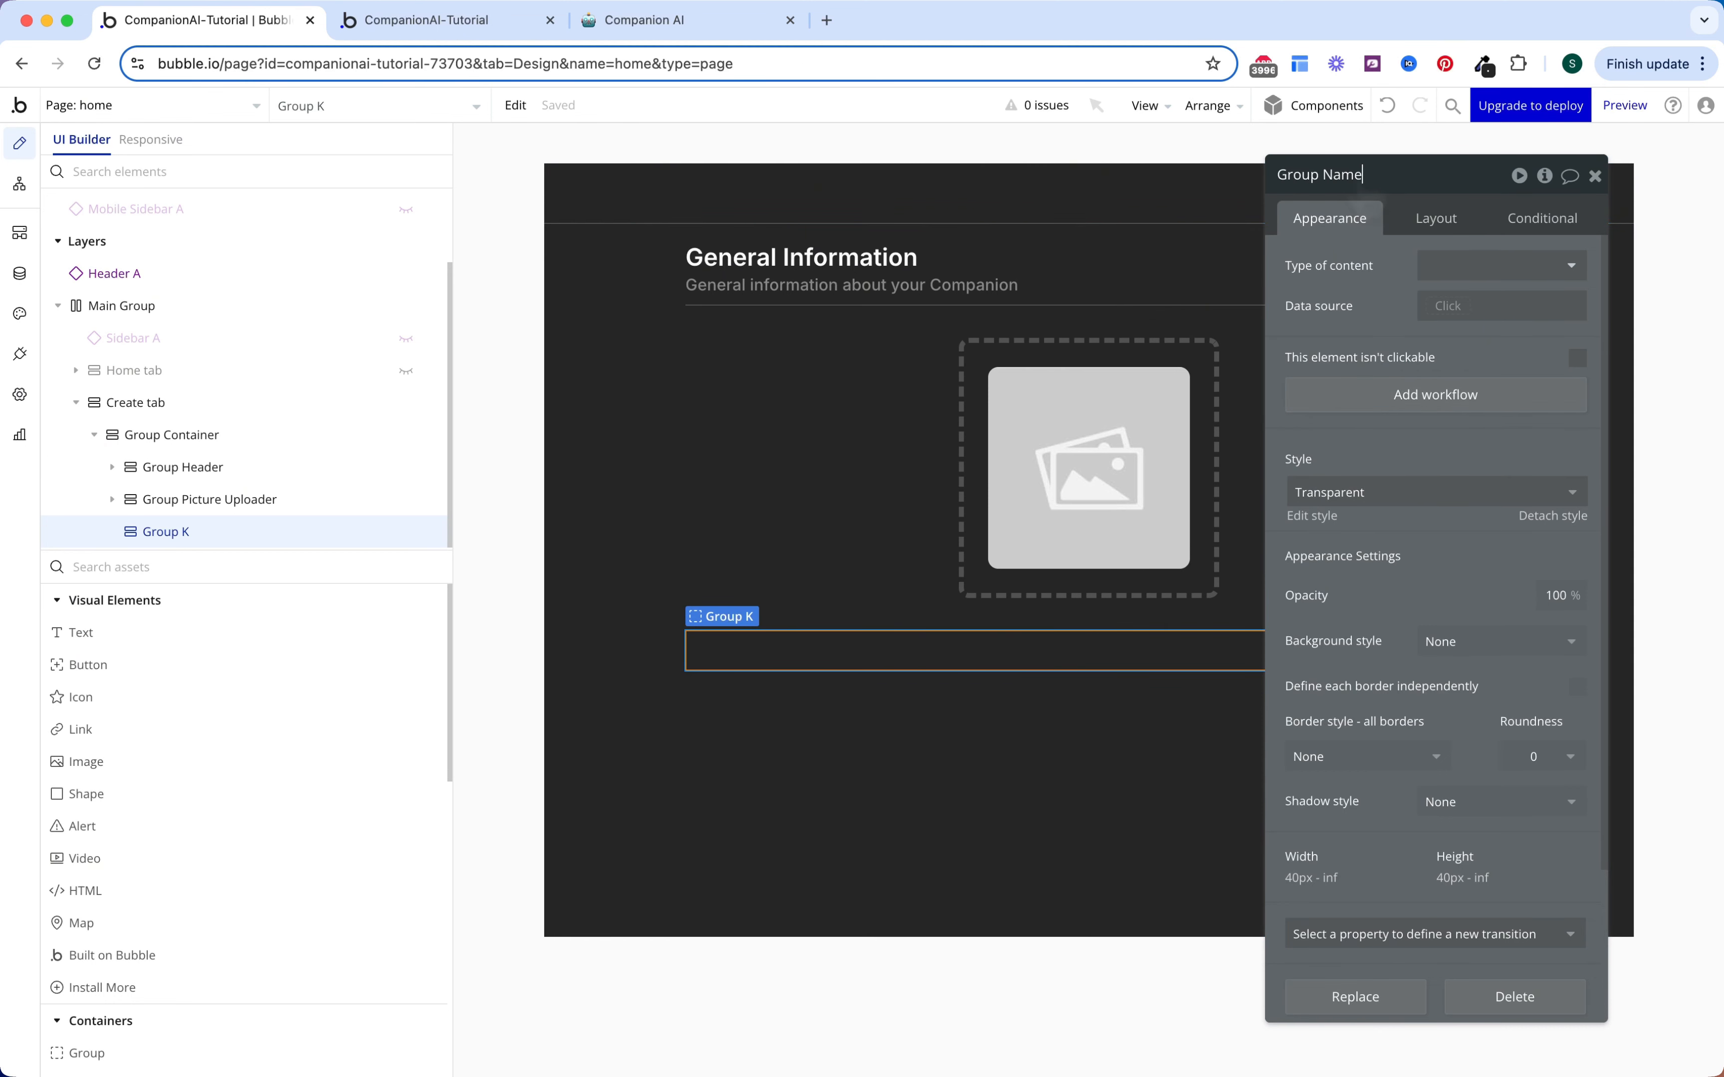
click(327, 634)
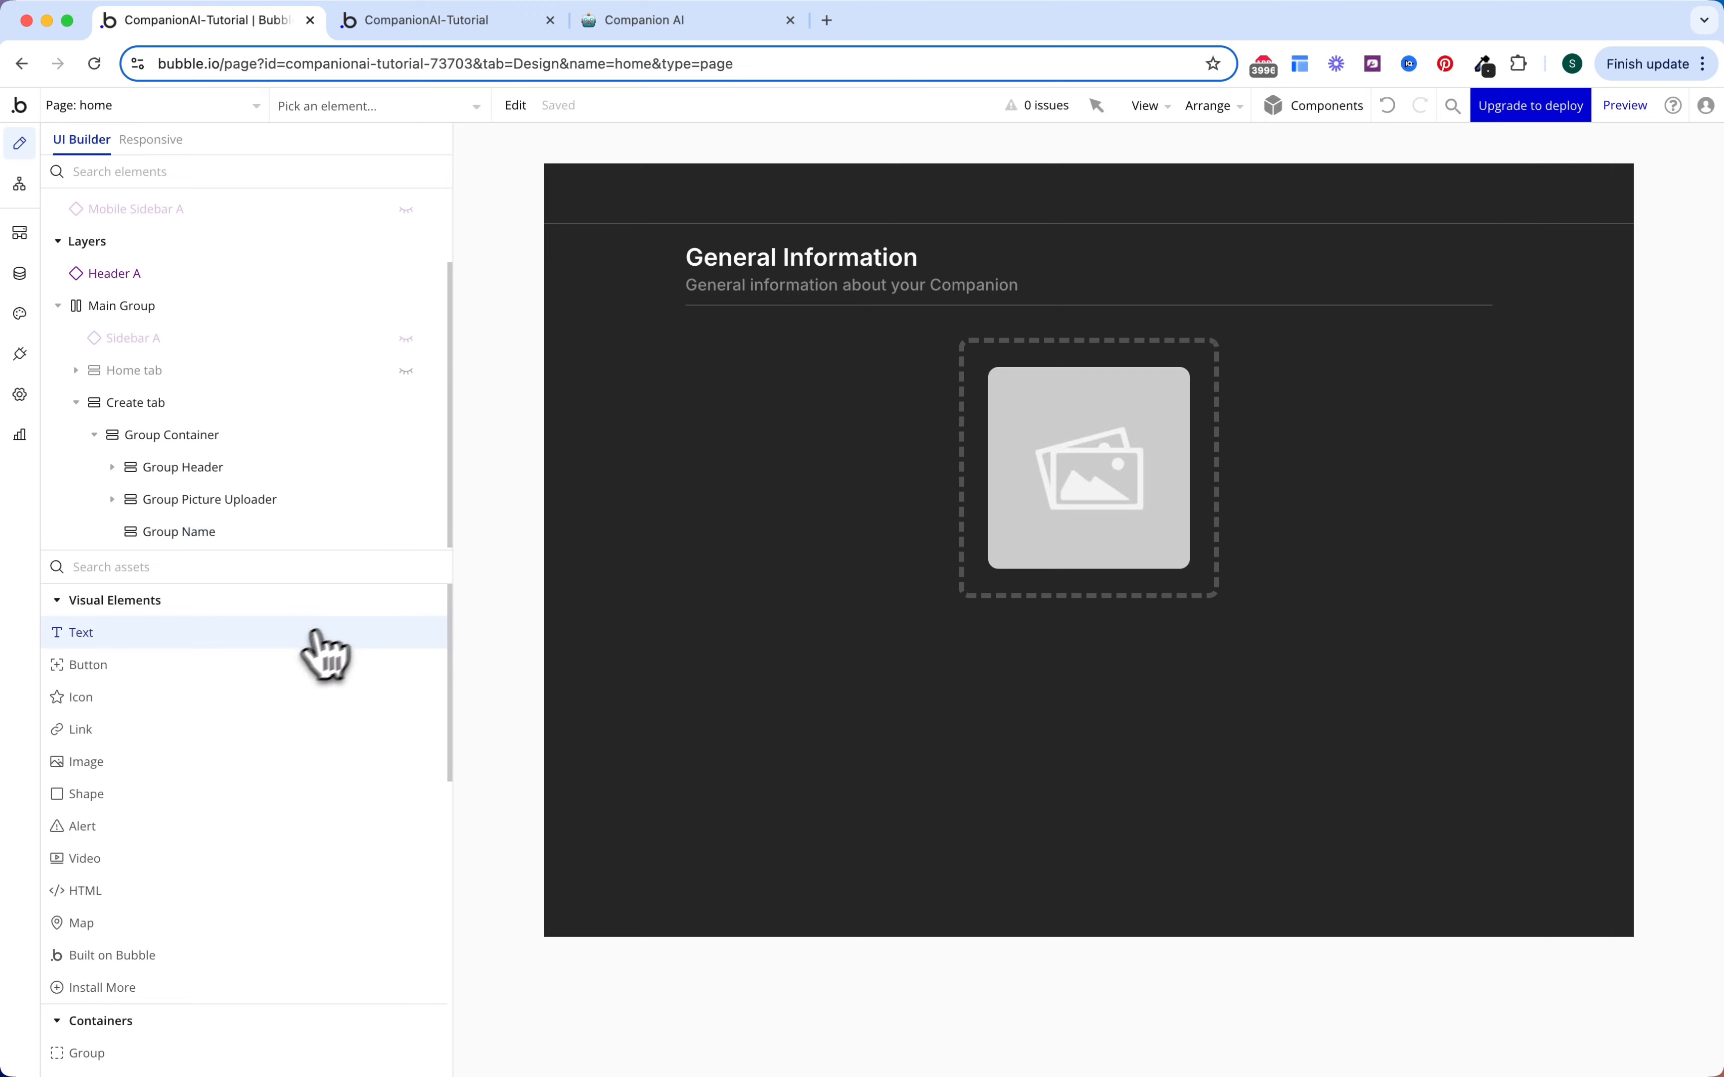
click(755, 645)
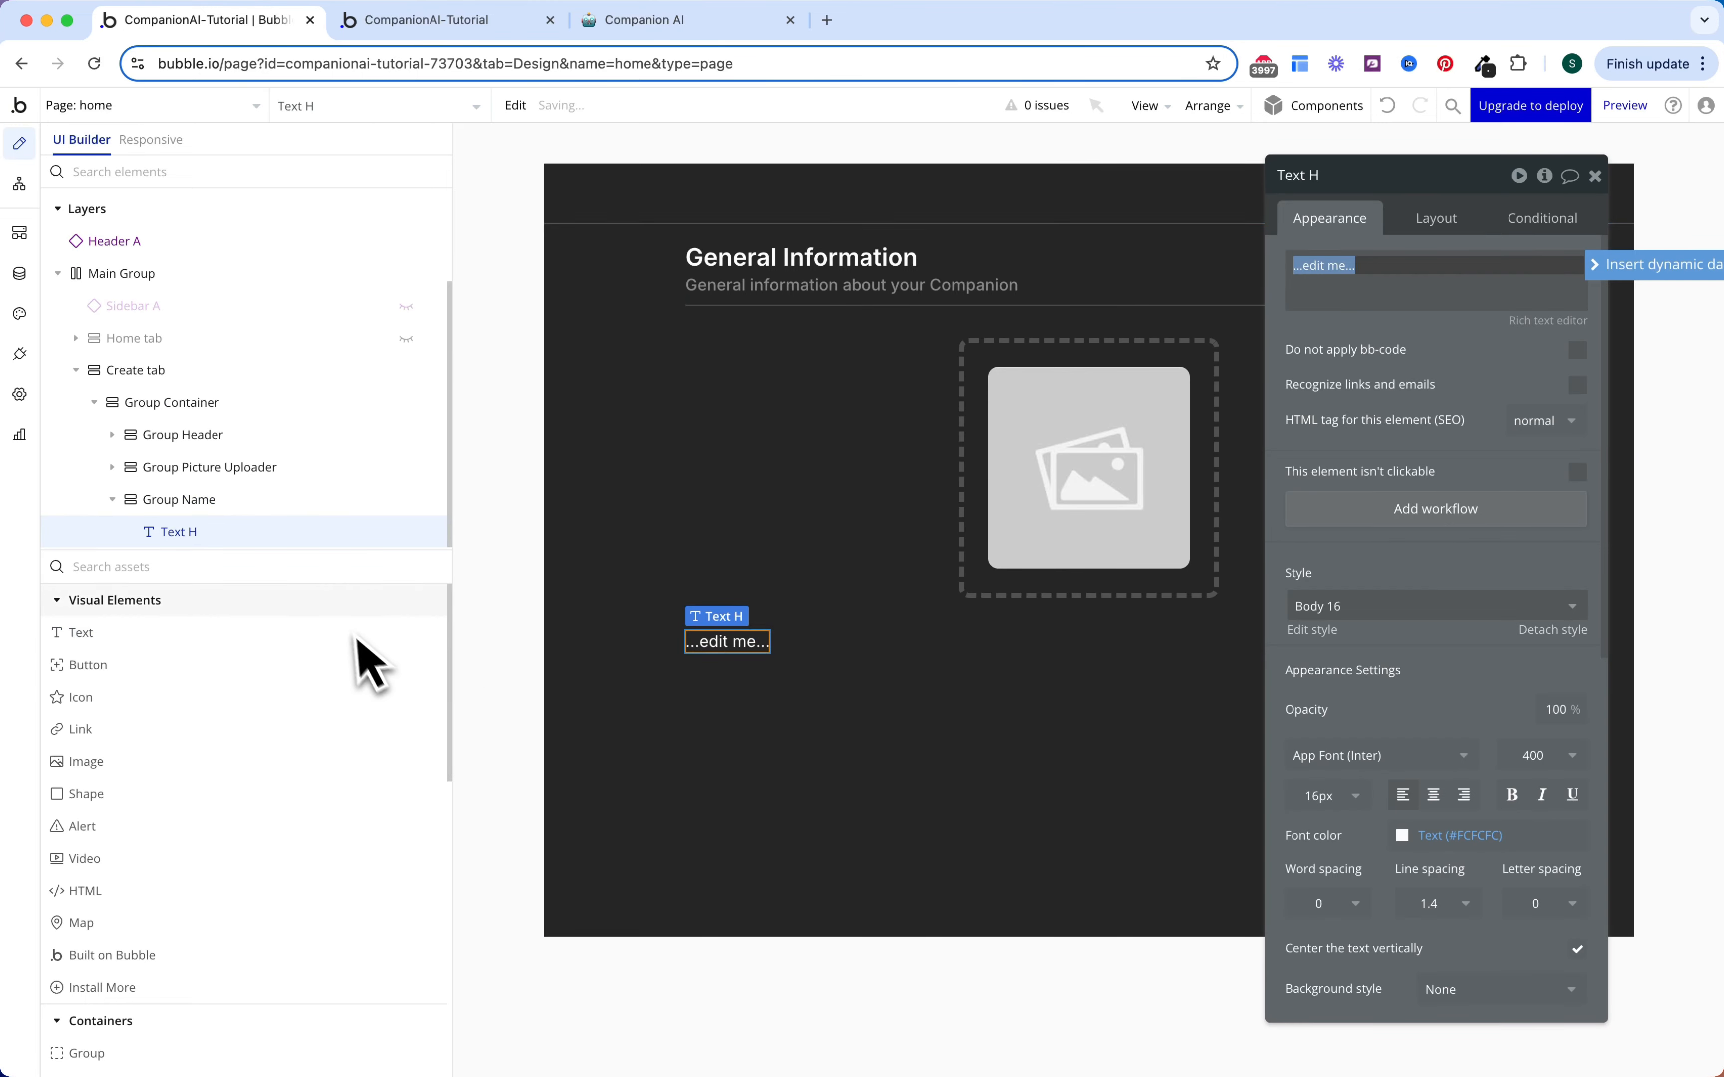
Step: Add a text input under the label and paste a copy of the label below it
click(335, 567)
text(inp)
click(278, 634)
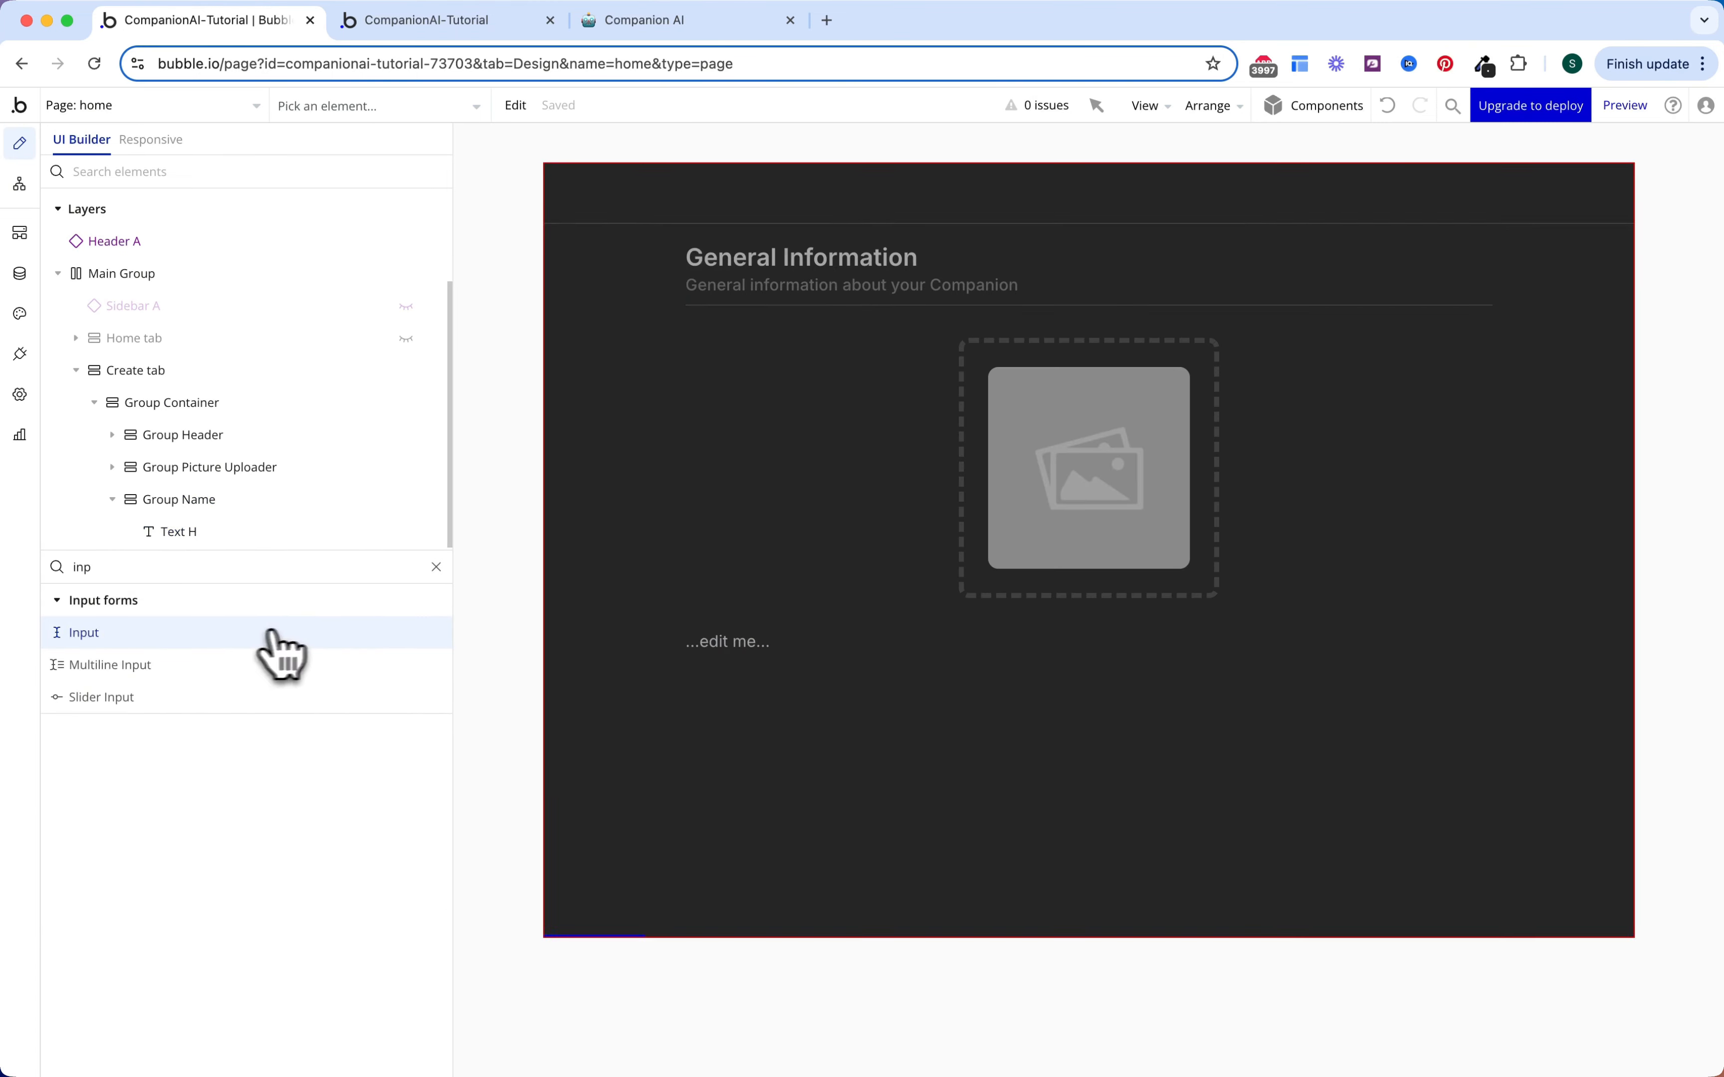
click(693, 636)
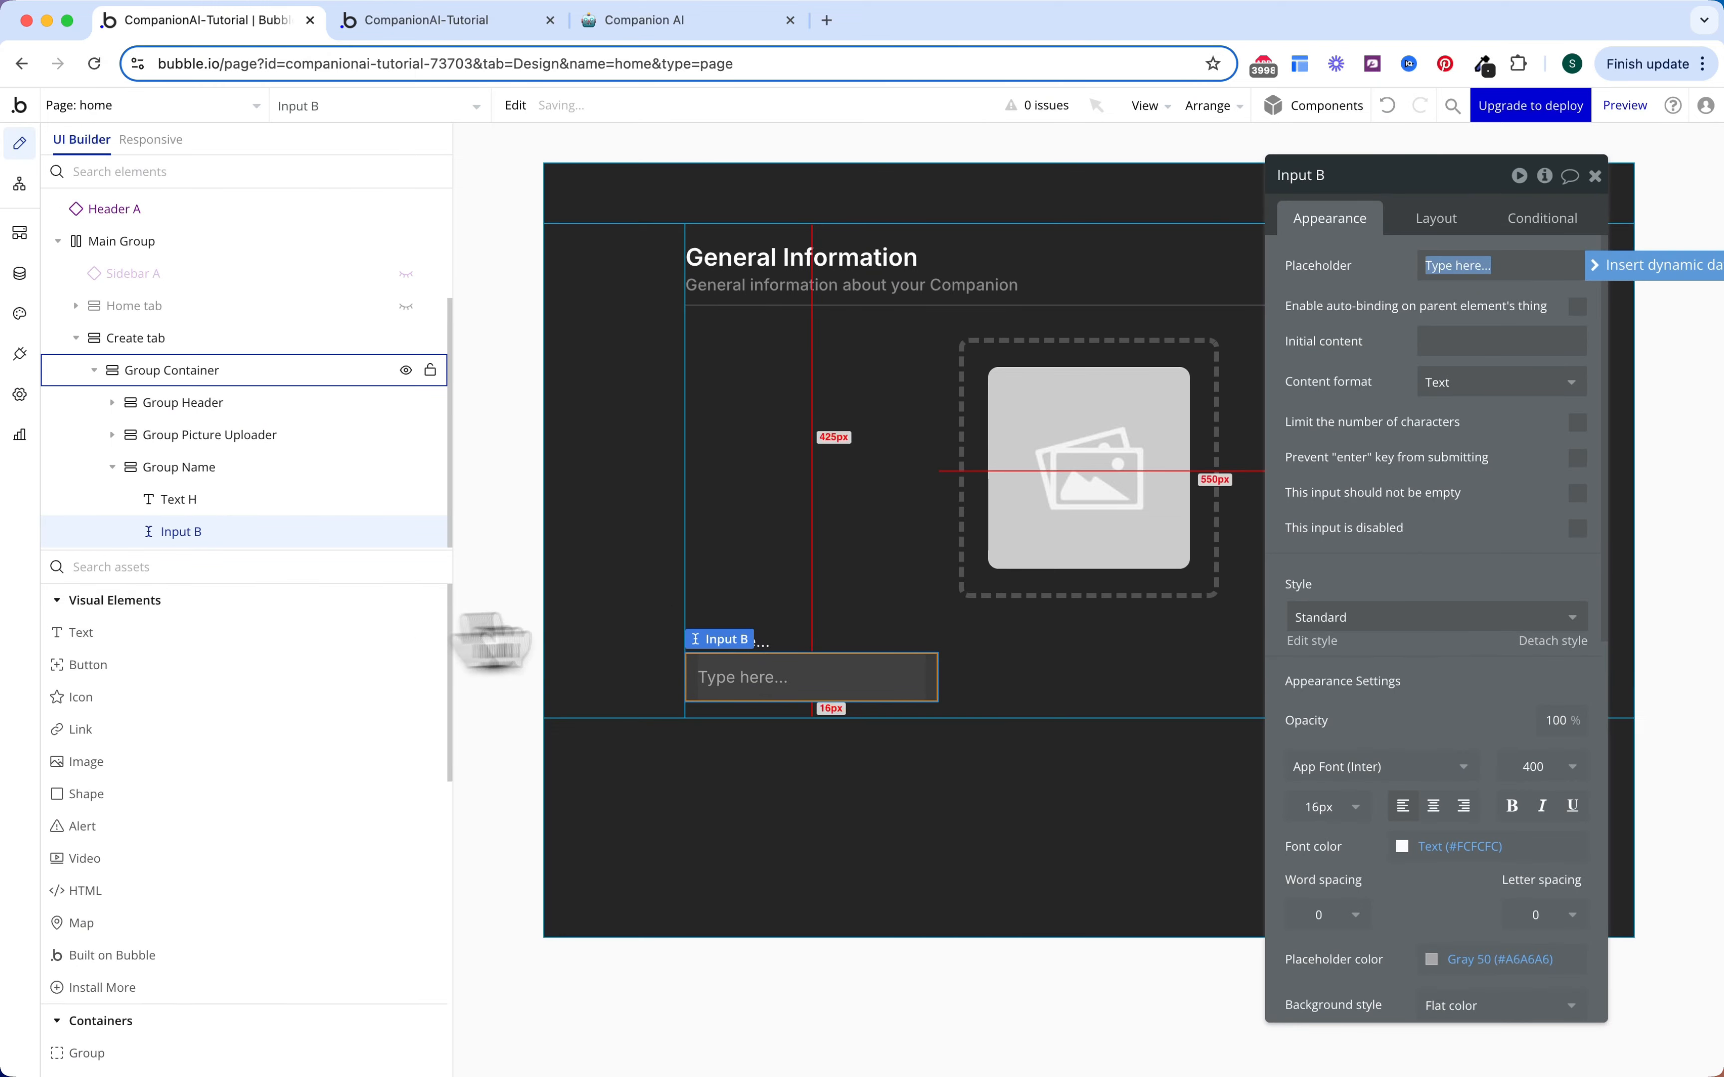
click(841, 652)
click(983, 650)
key(super+v)
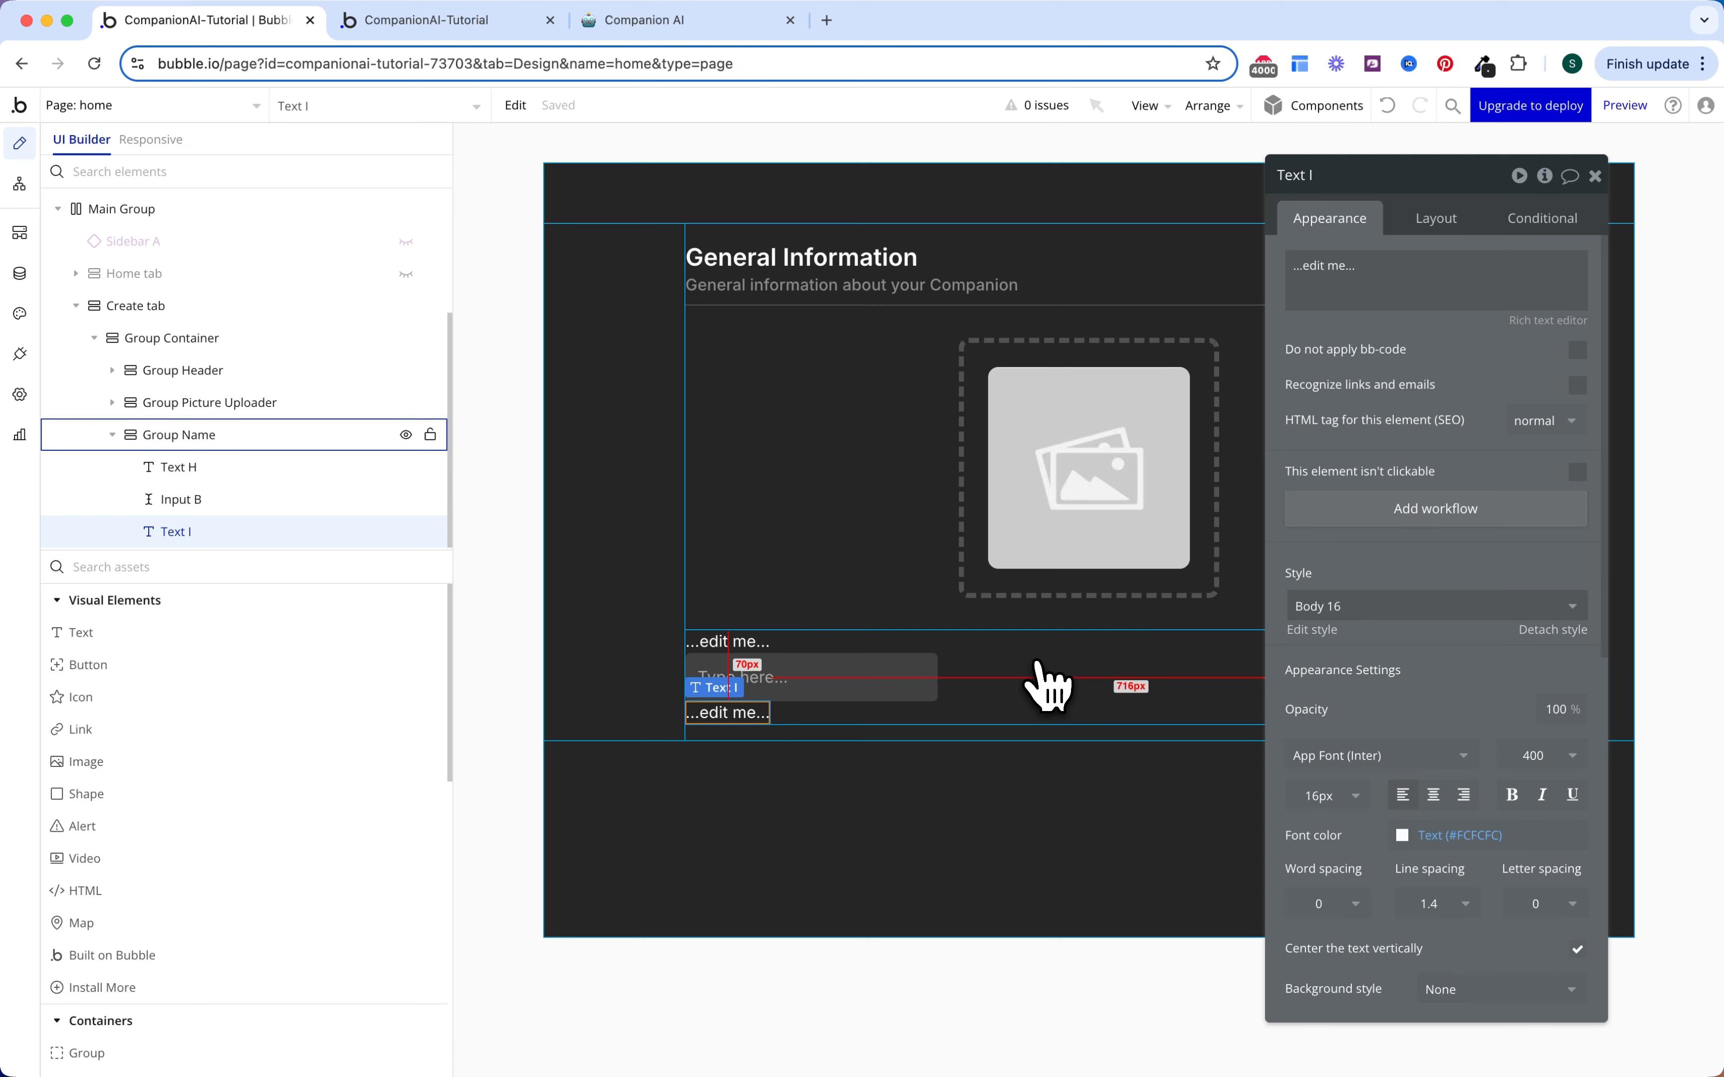
Step: Make the Name label semi-bold (600) and add gap spacing in the Name group
click(741, 644)
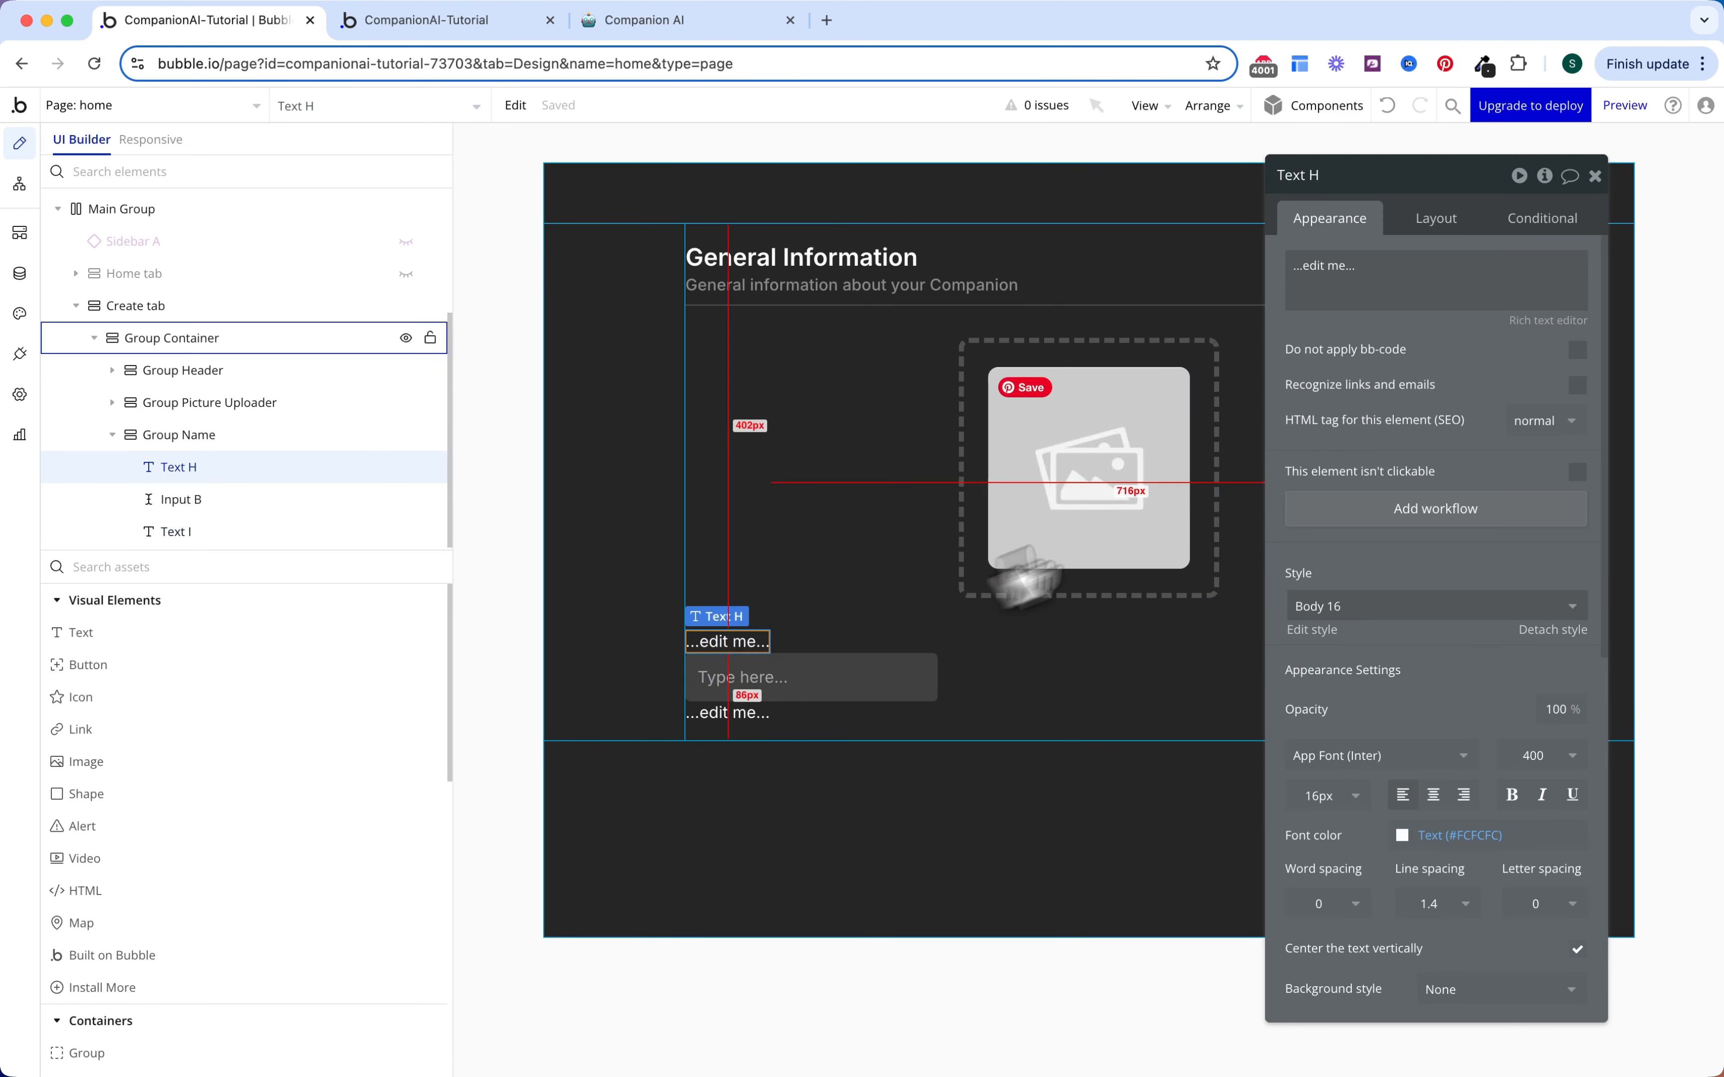
click(1415, 285)
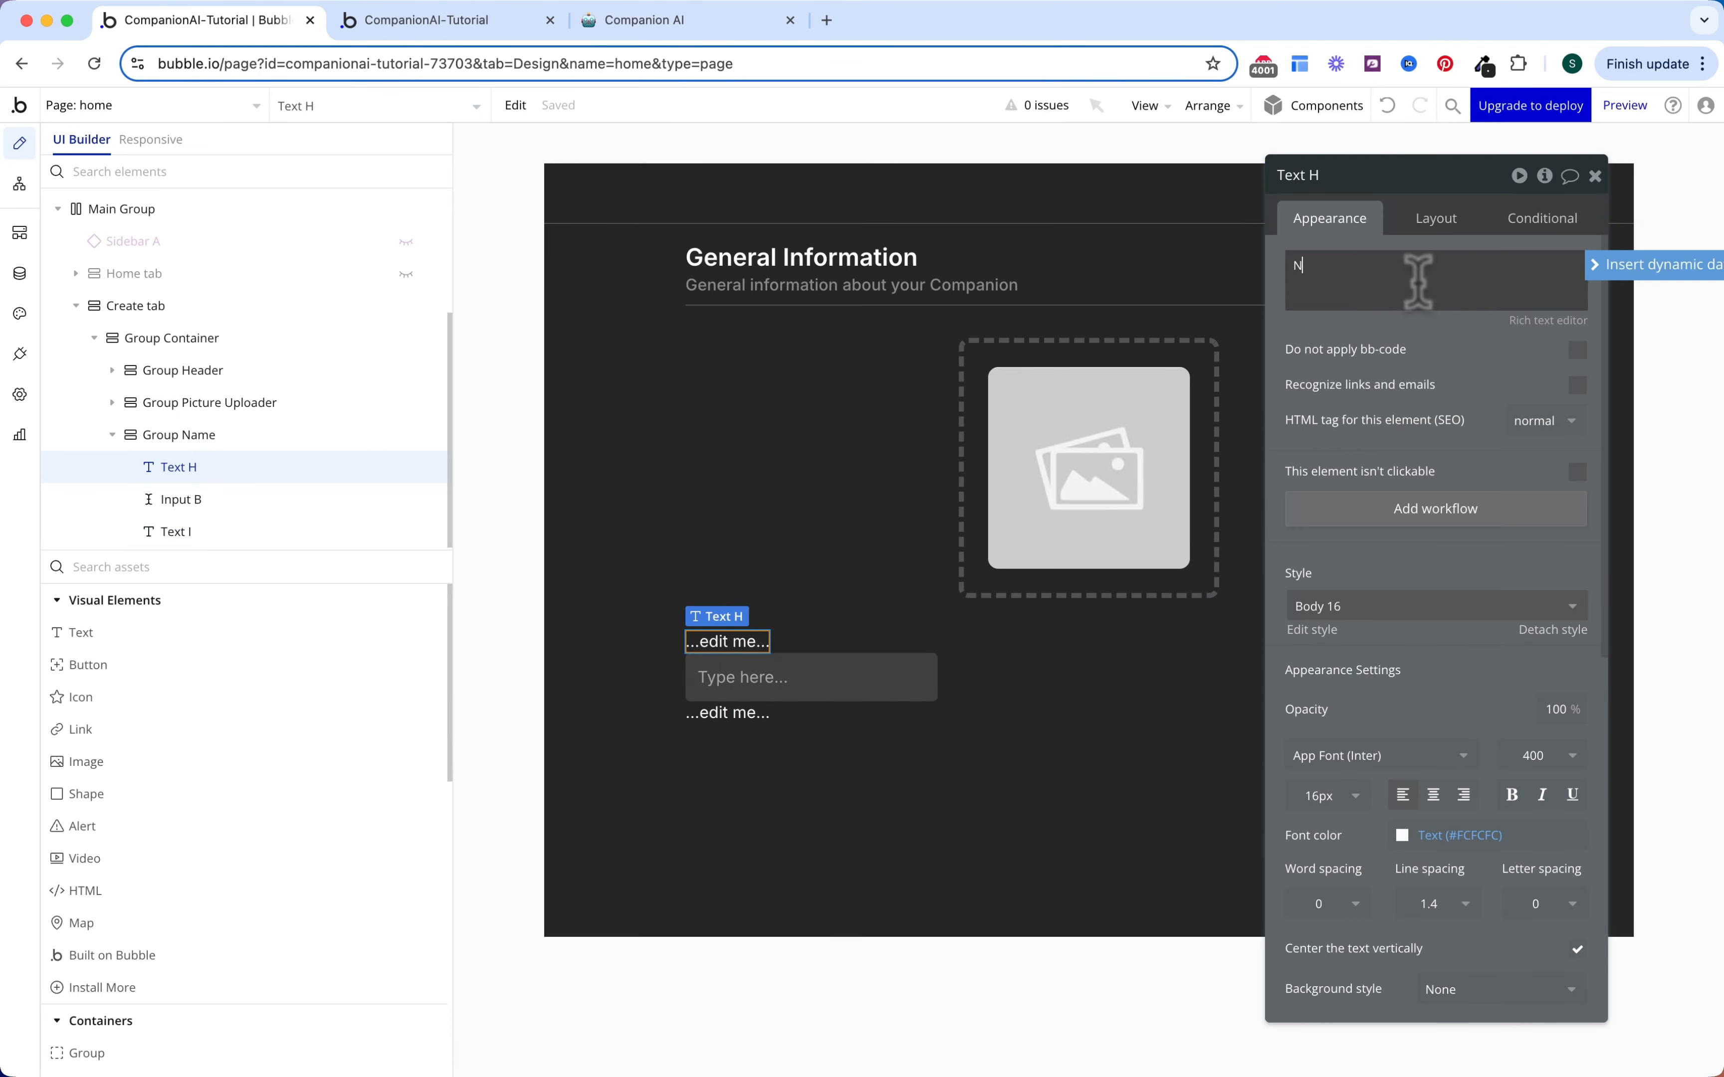
click(1550, 755)
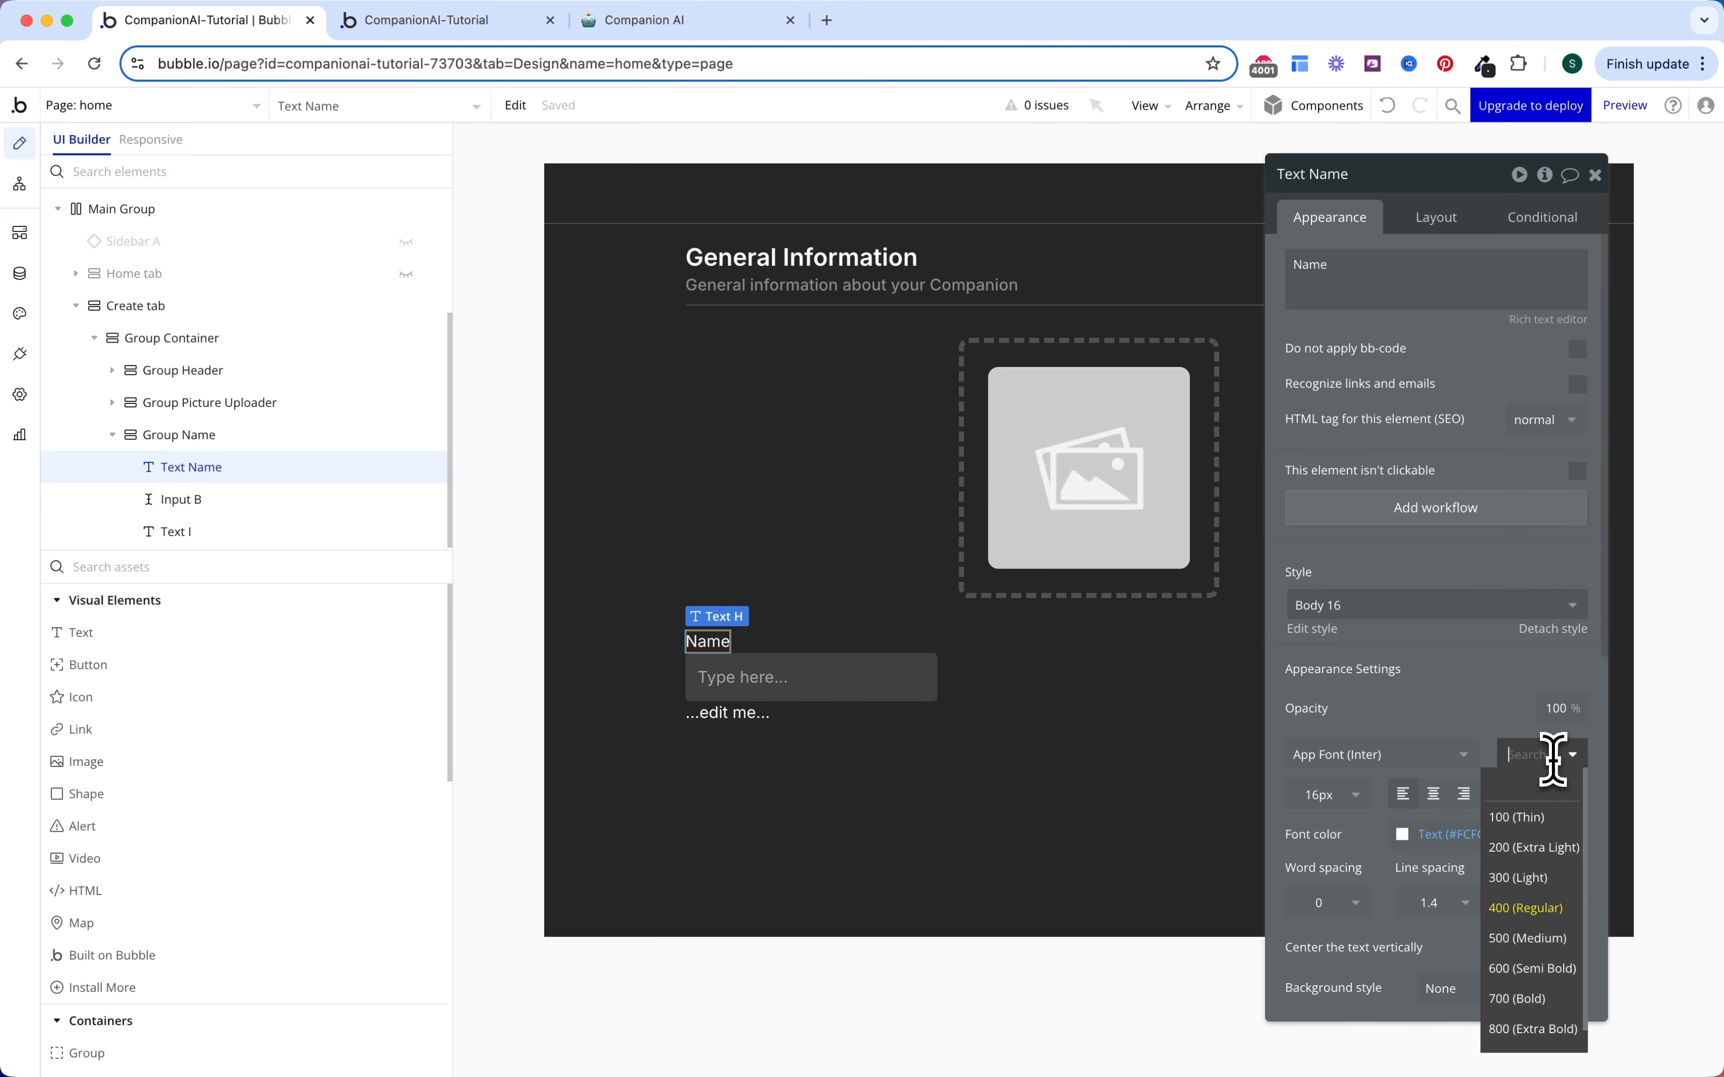
click(1531, 969)
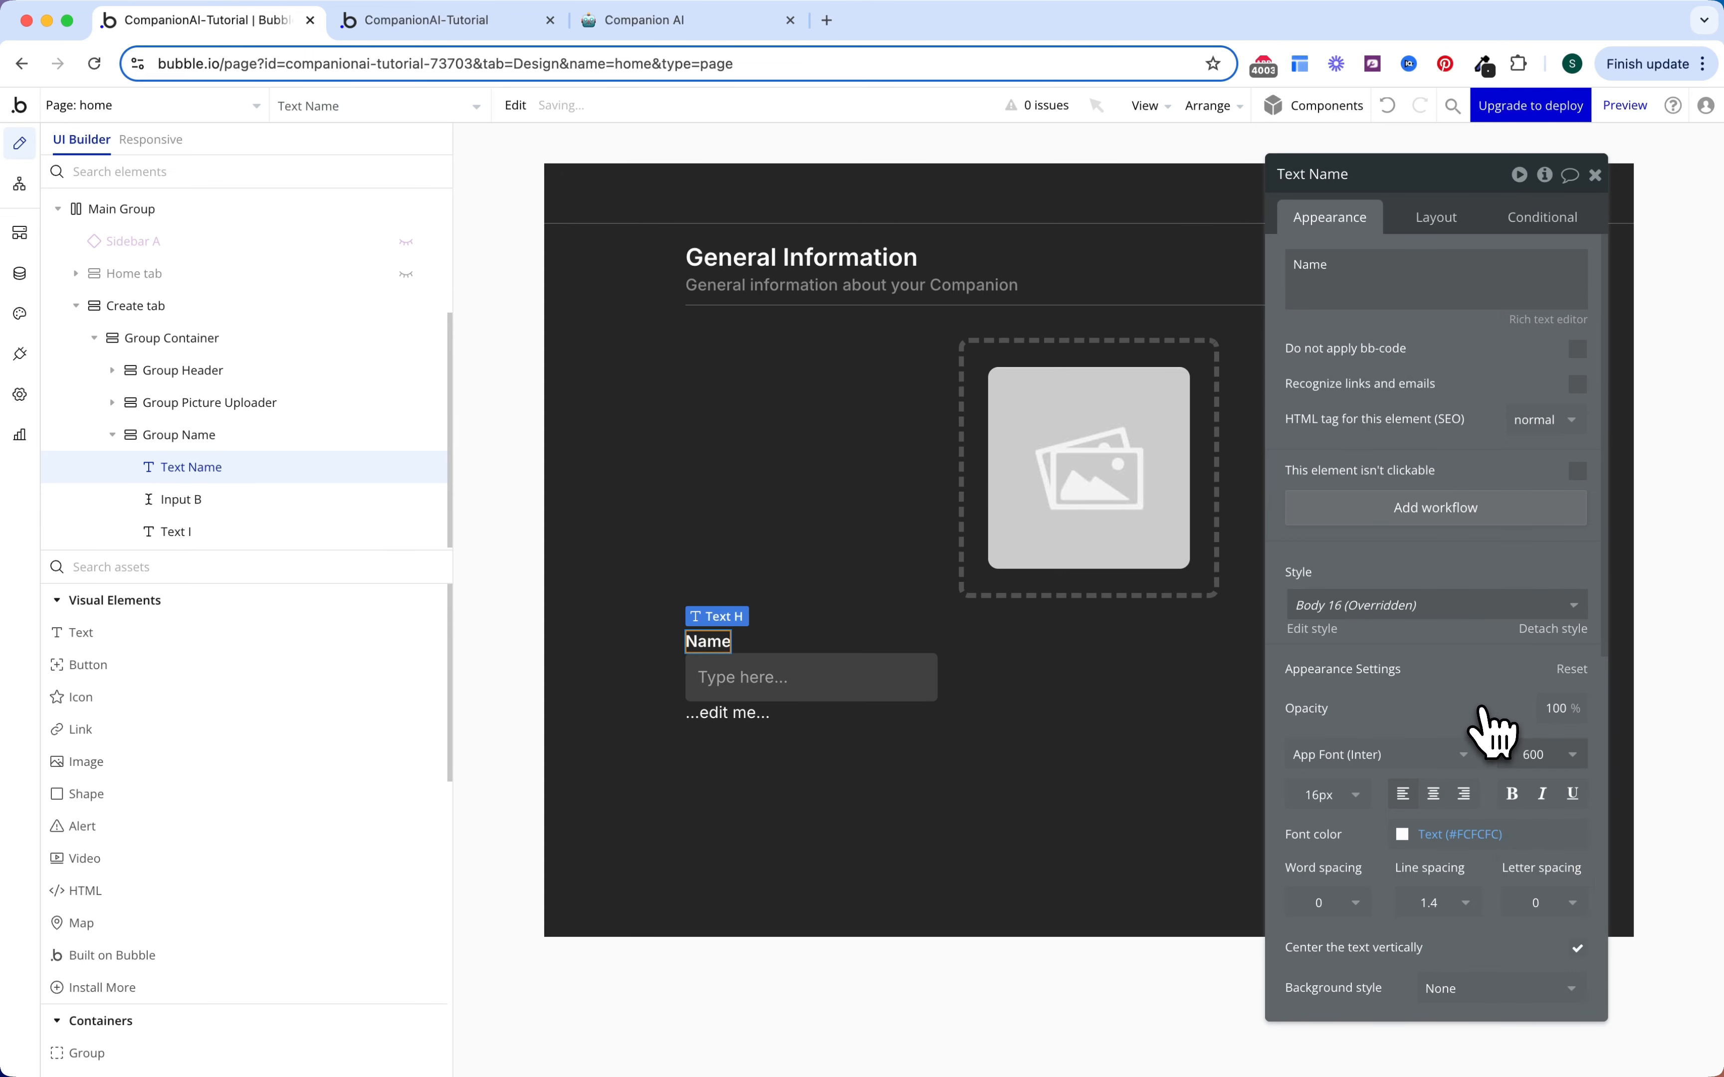
click(984, 663)
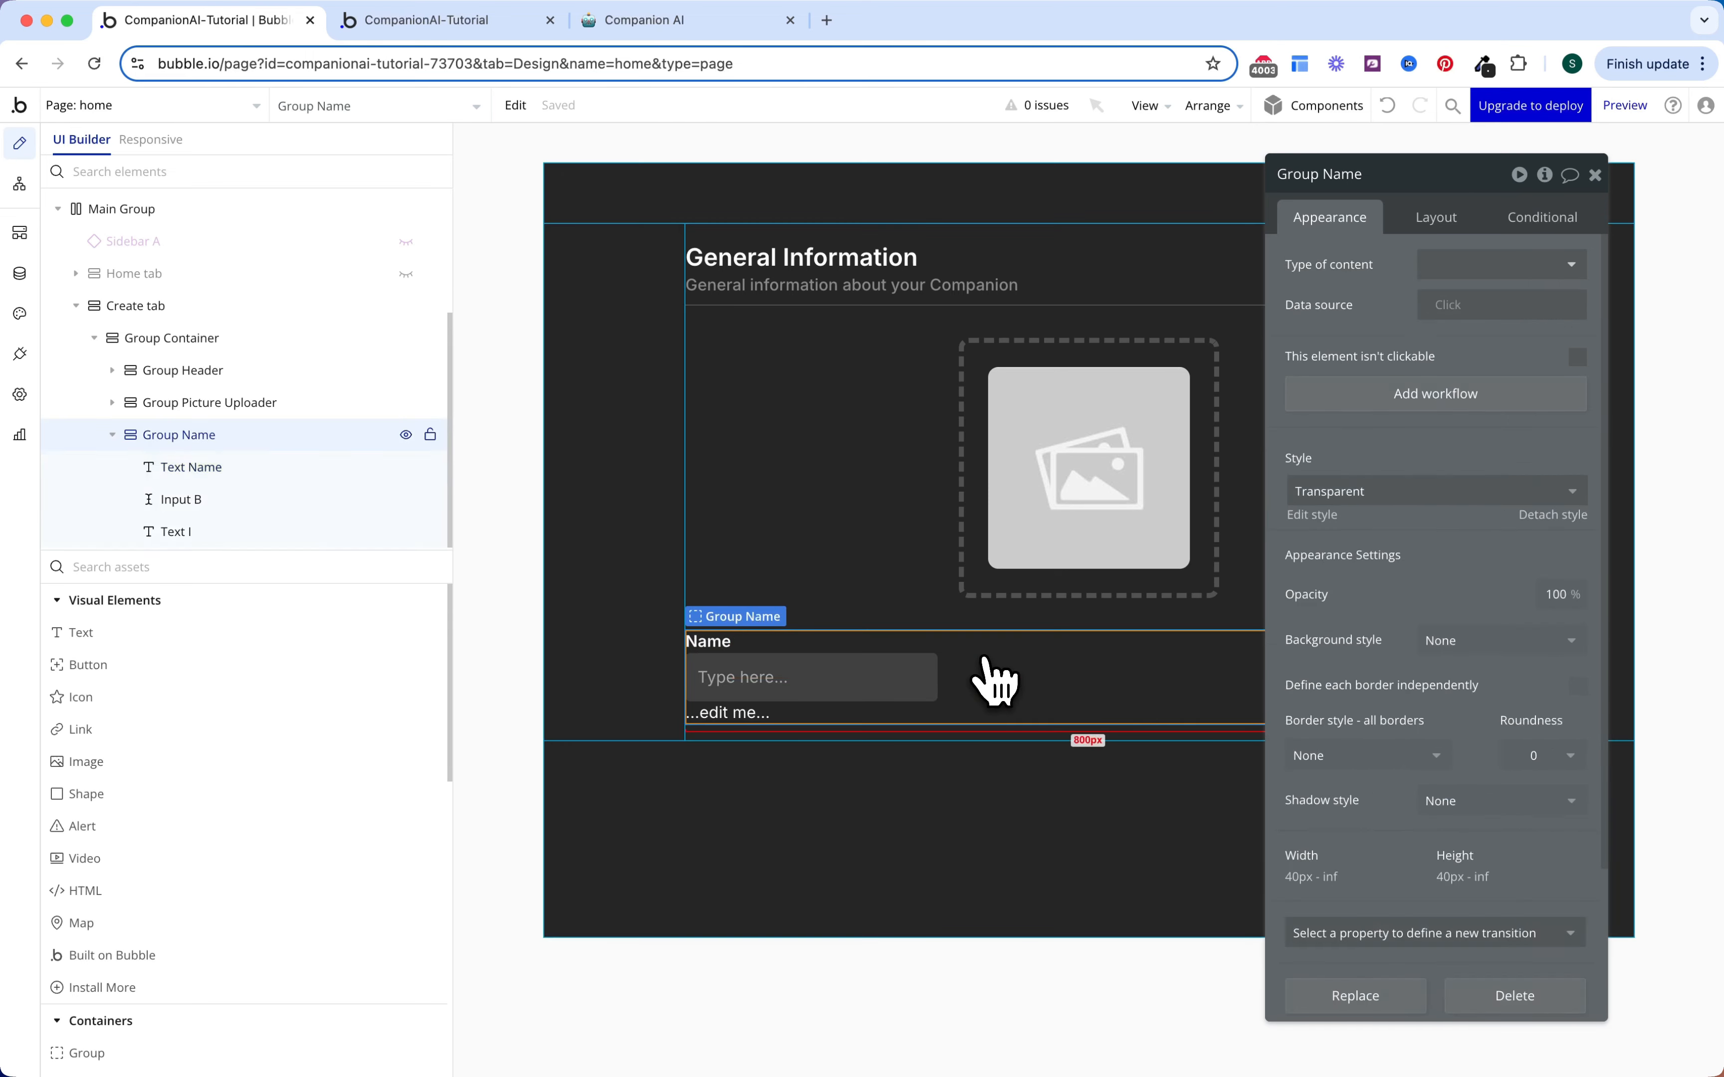
click(1435, 216)
click(1578, 346)
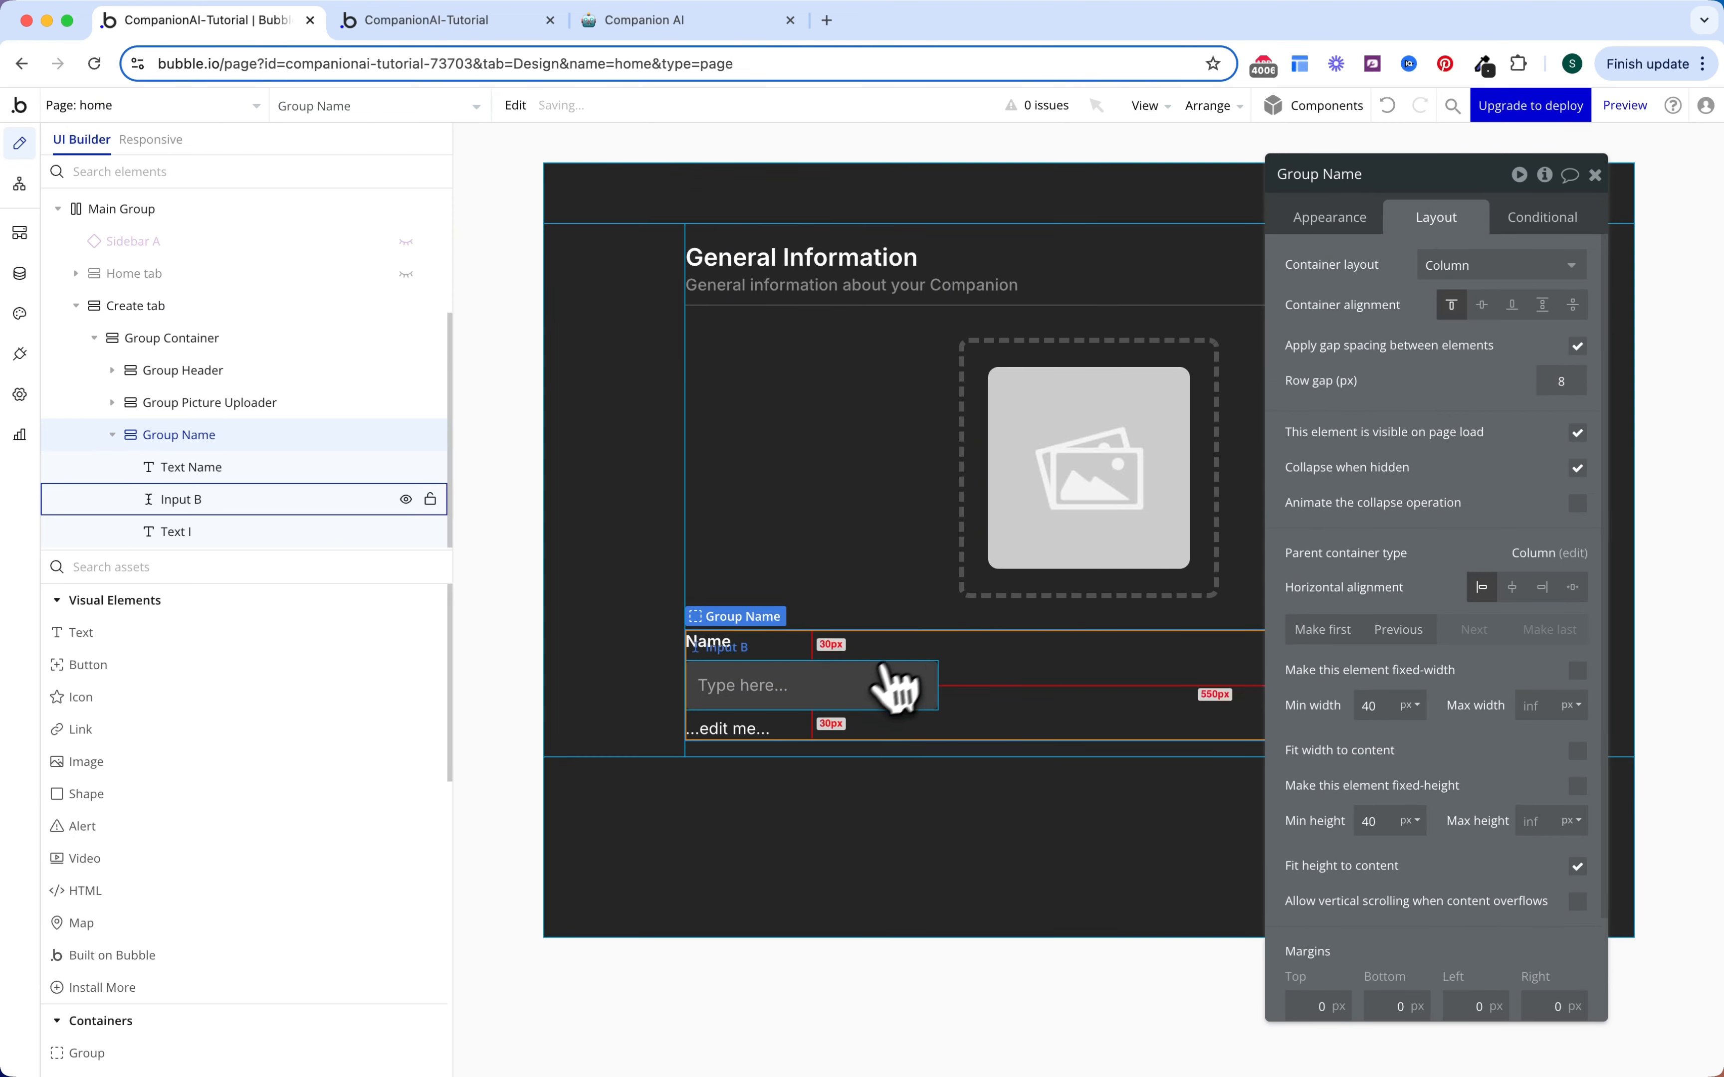
Step: Let the input stretch to full width at 40 px height with the Input Form style
click(867, 705)
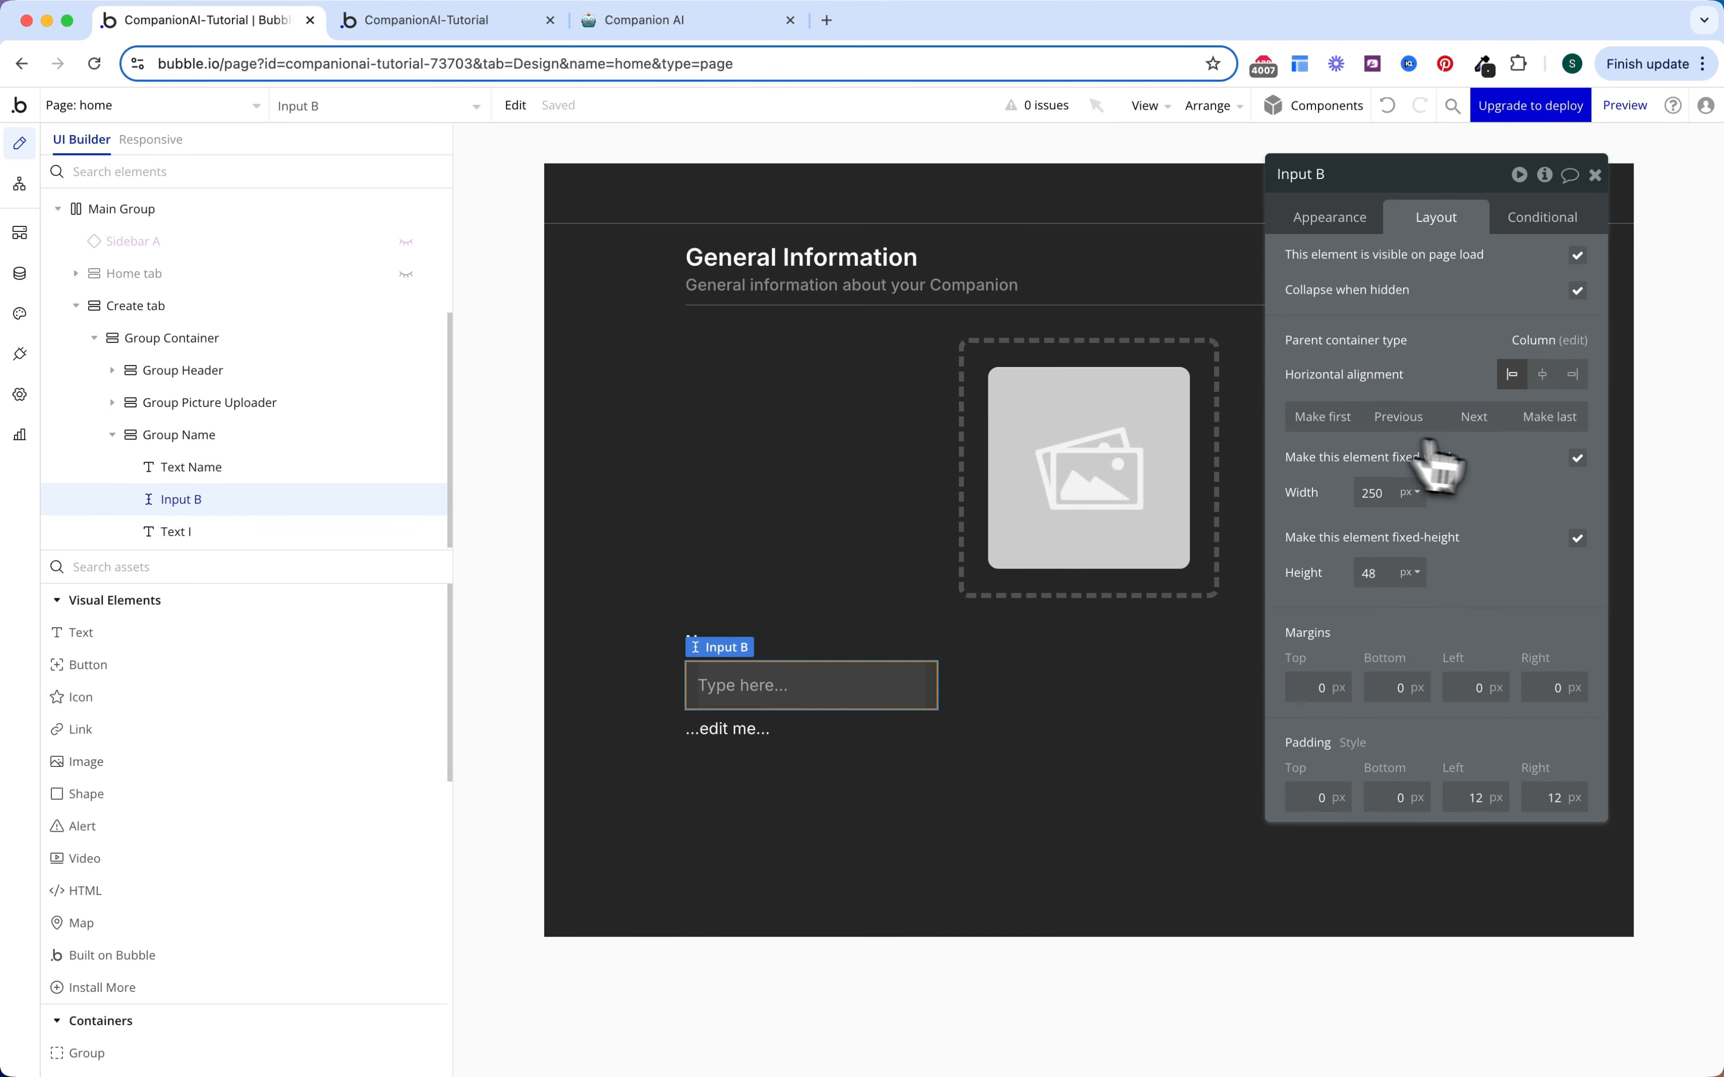
click(1577, 458)
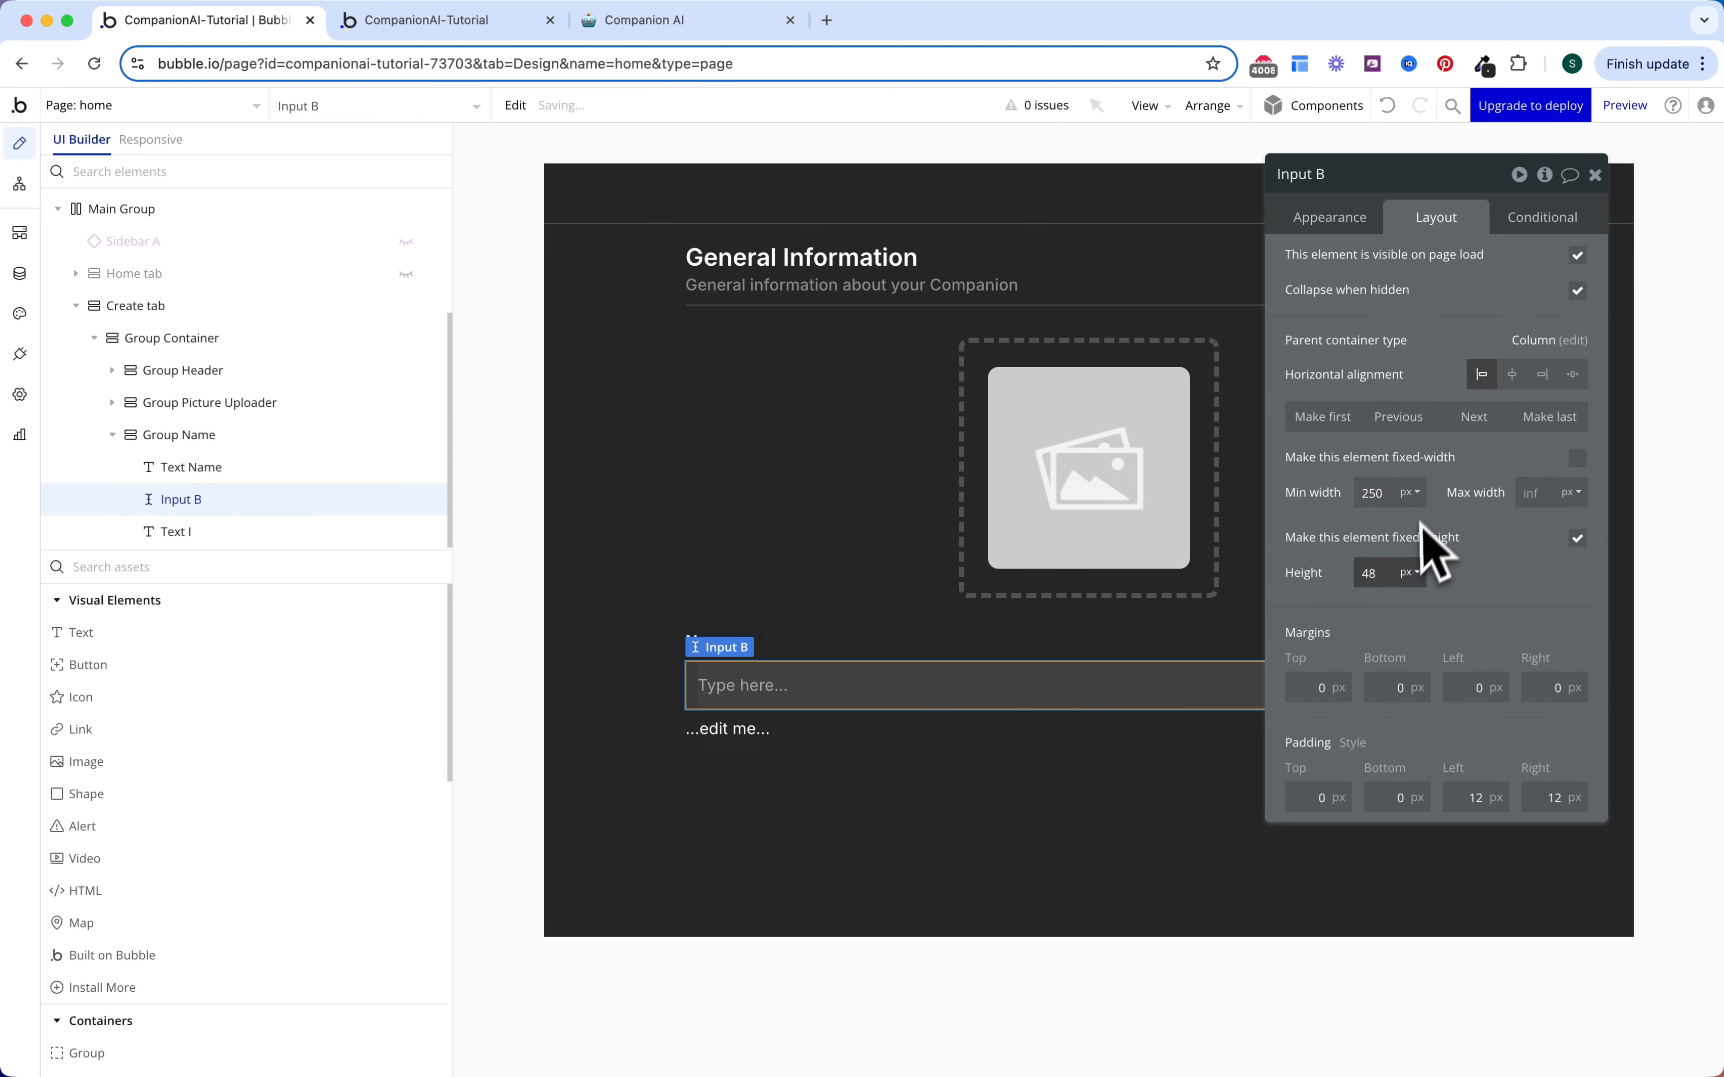
key(BackSpace)
text(0)
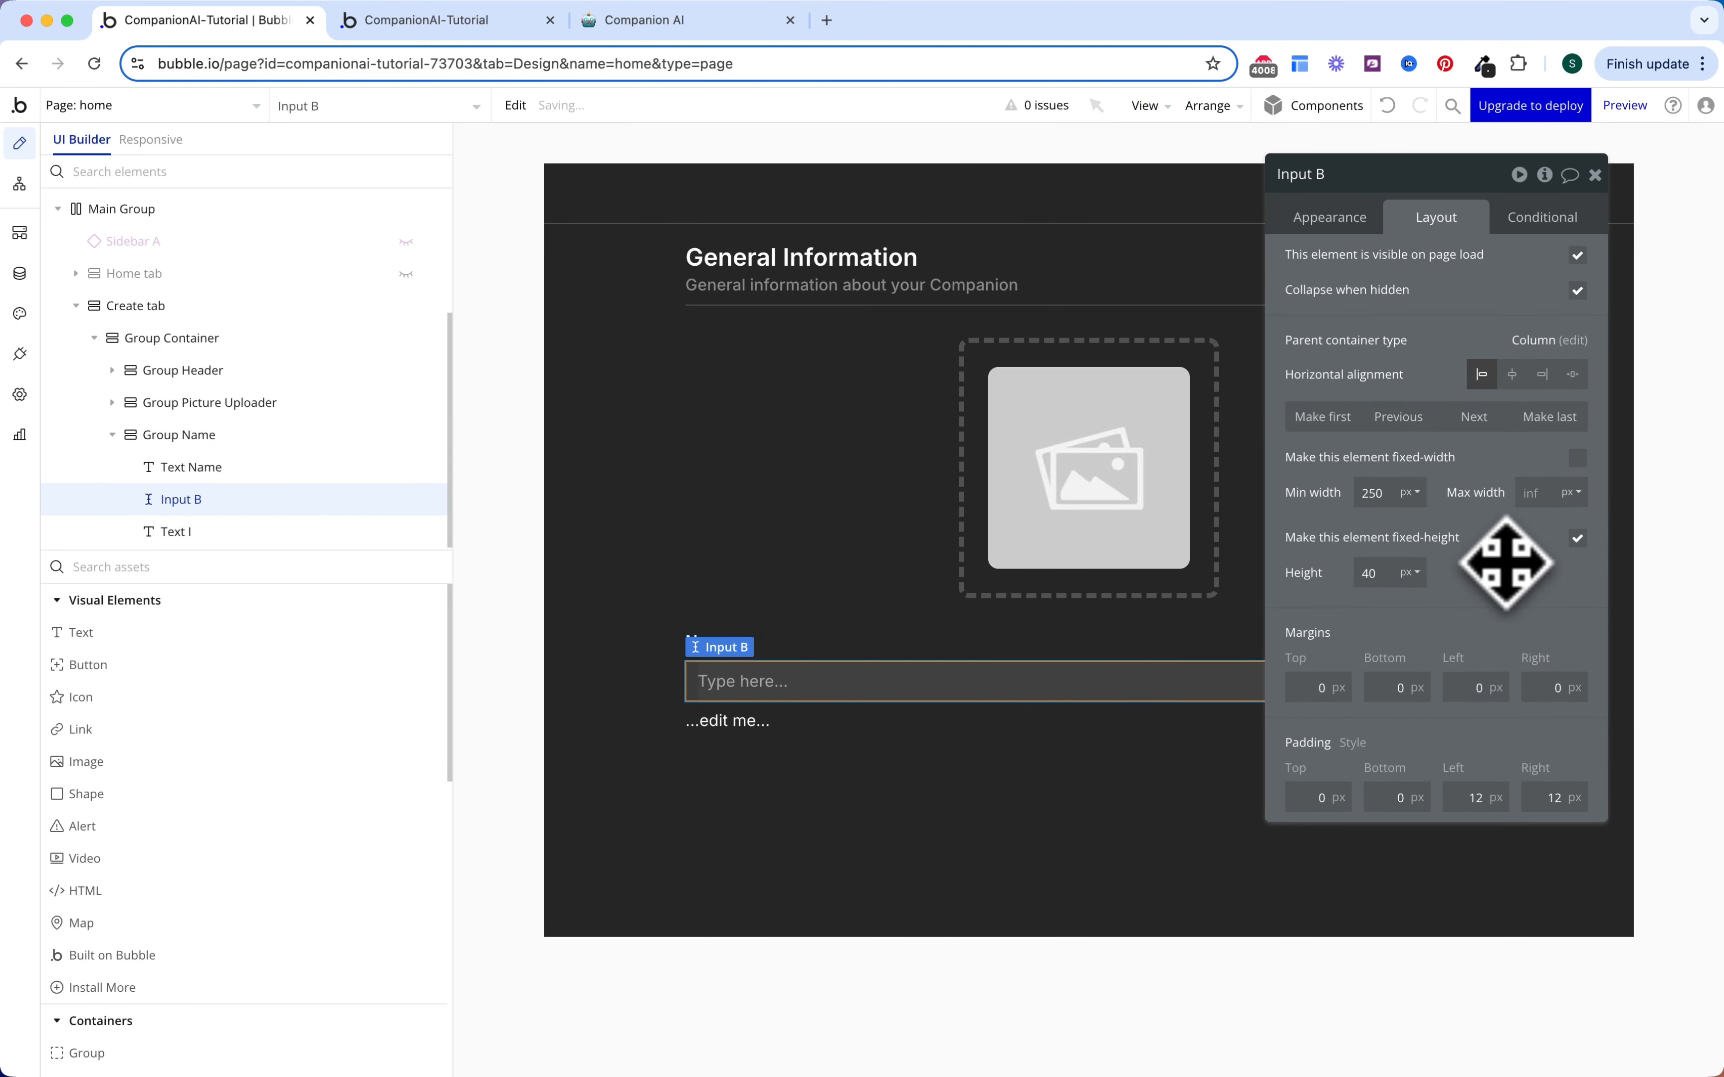
click(1361, 223)
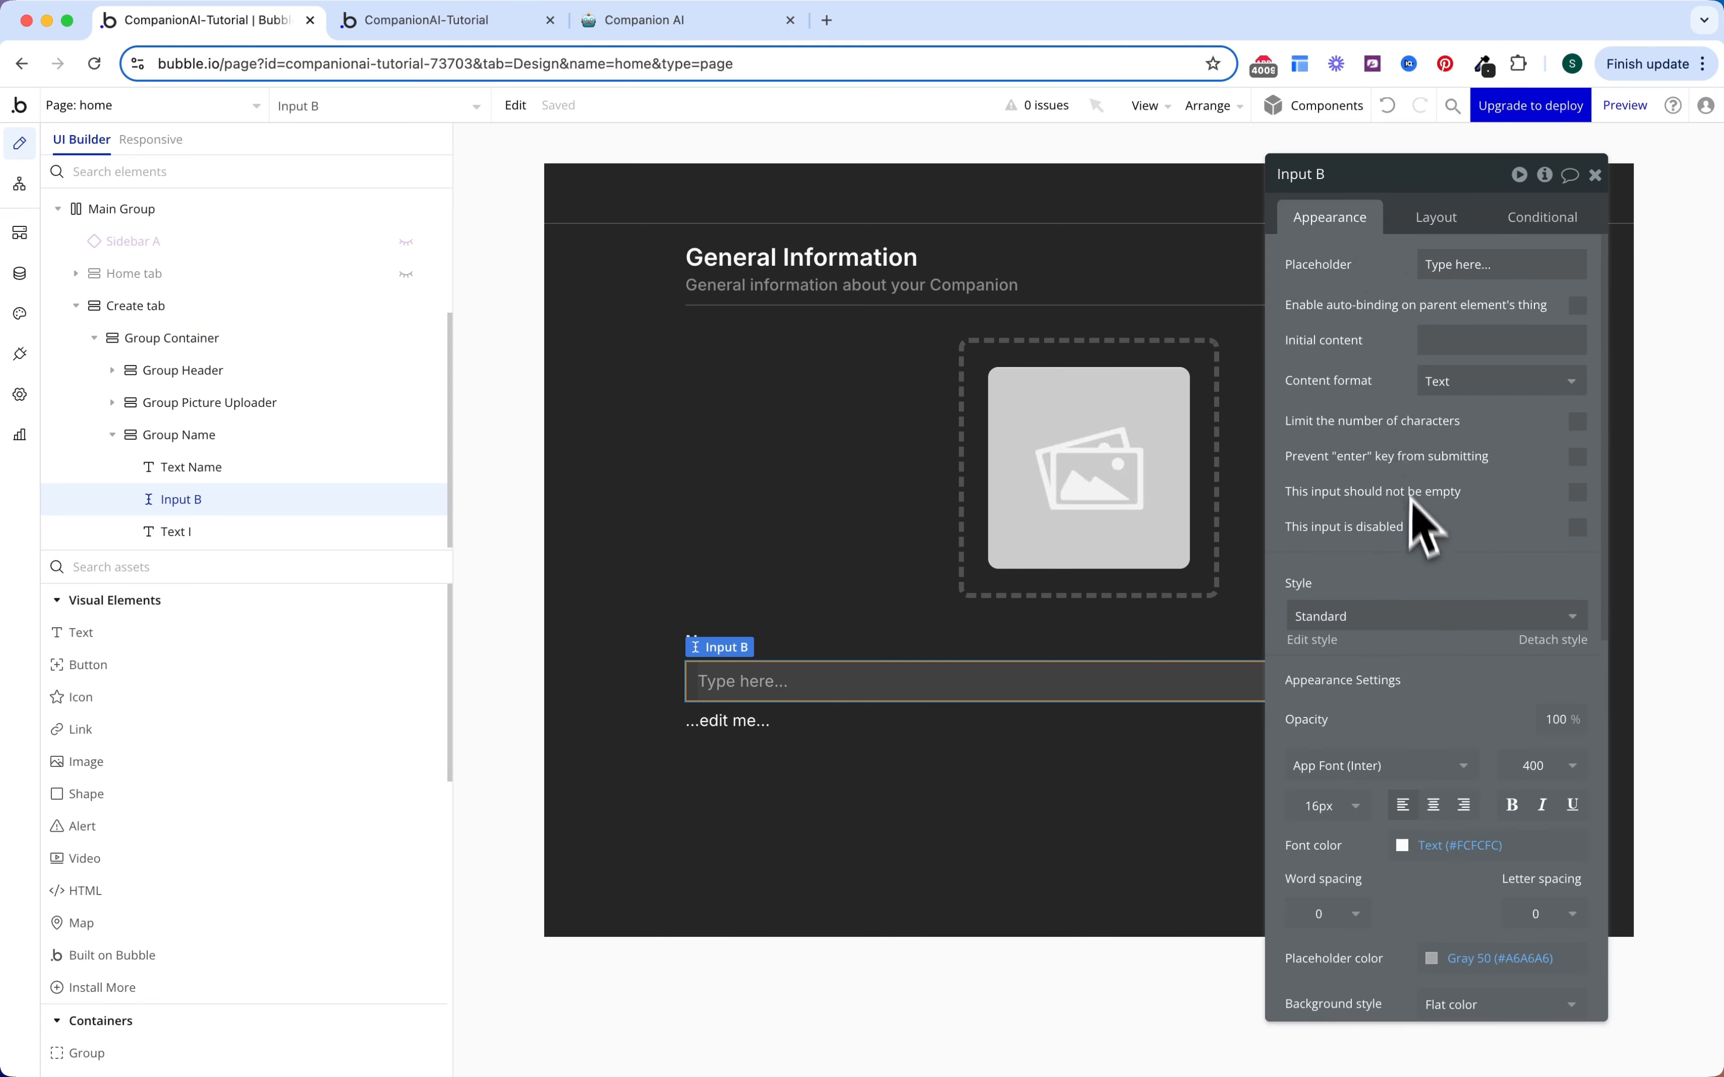
scroll(1417, 520, down, 3)
click(1396, 424)
click(1371, 489)
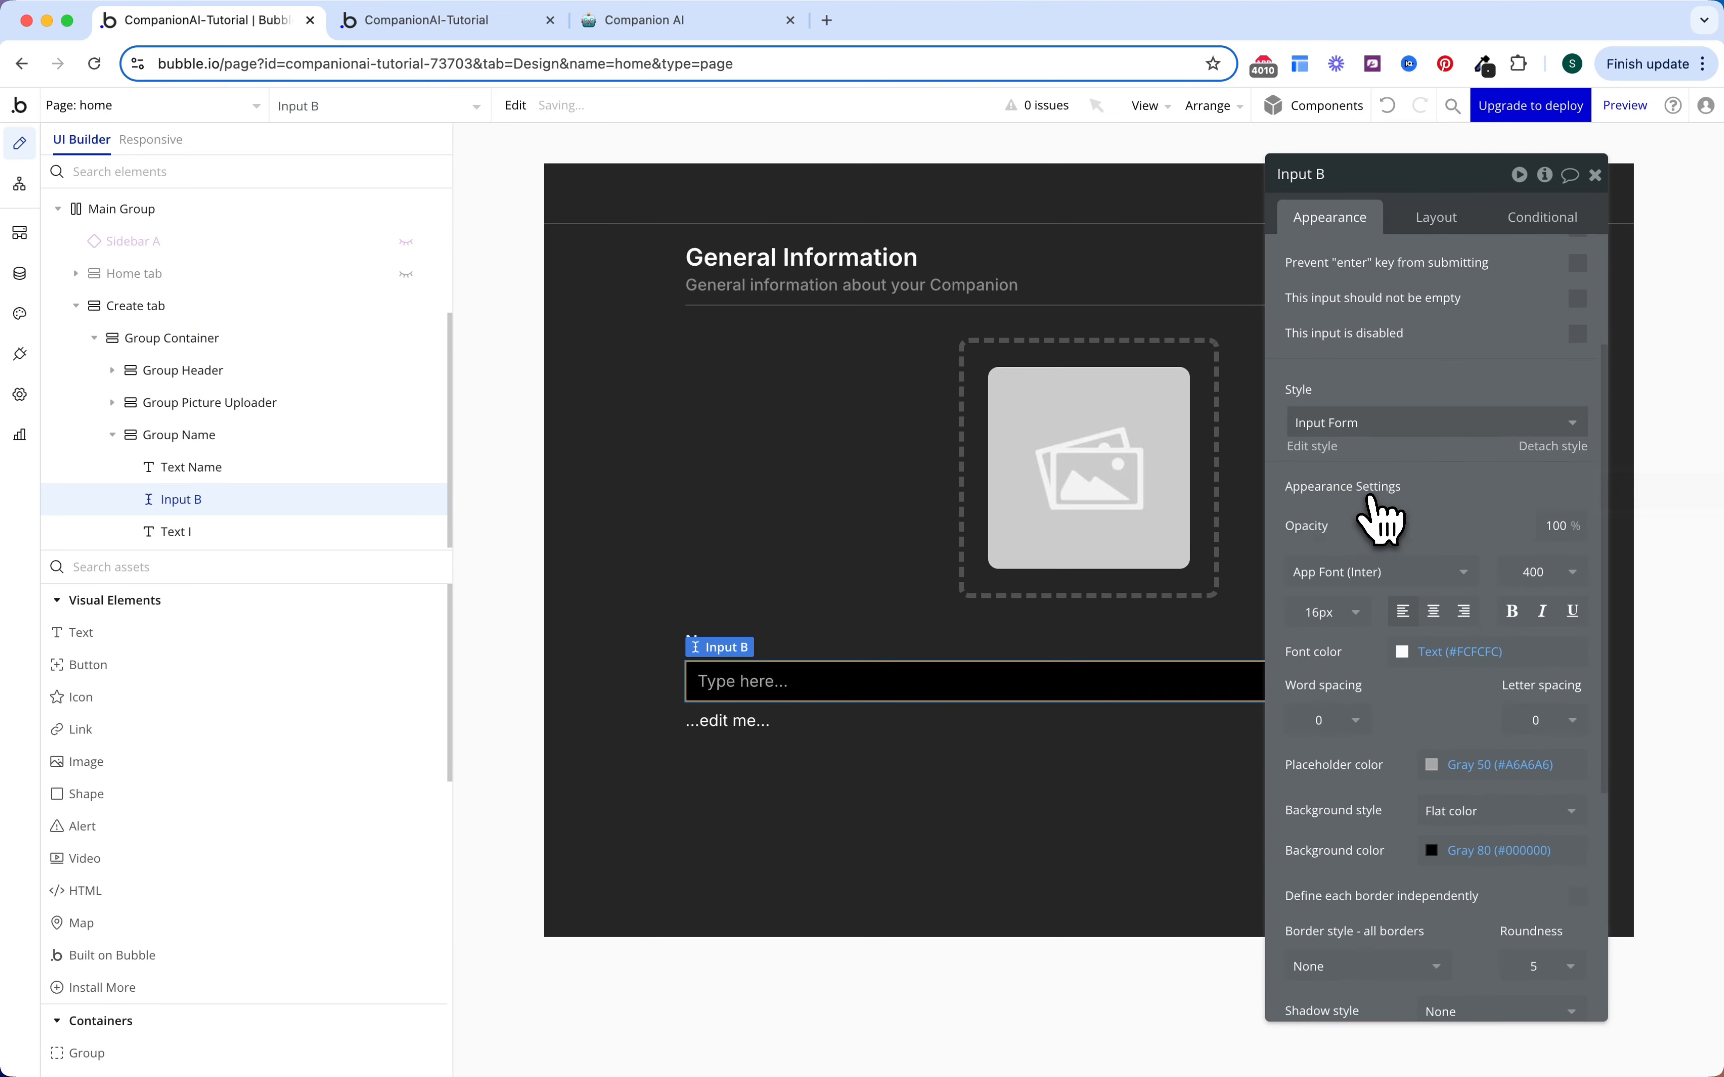
scroll(1396, 484, up, 5)
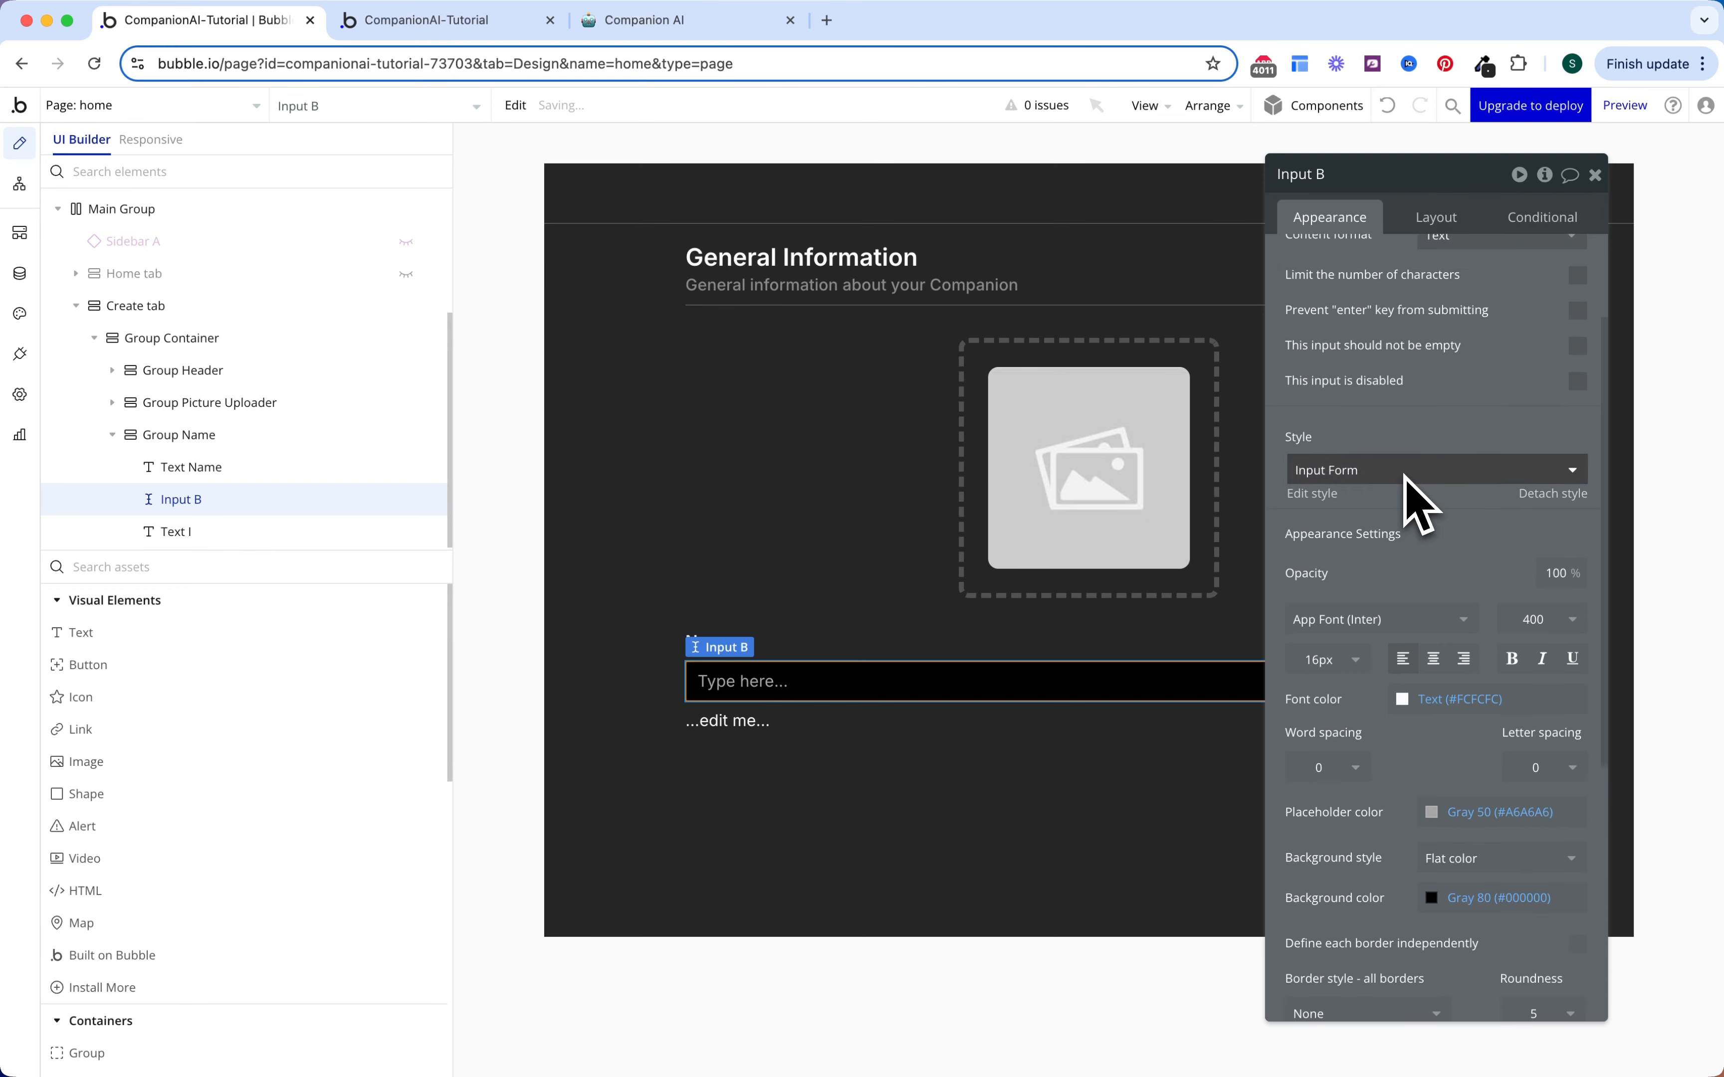
Step: Rename the field Input Name and give it a sample person's name as placeholder
click(1380, 175)
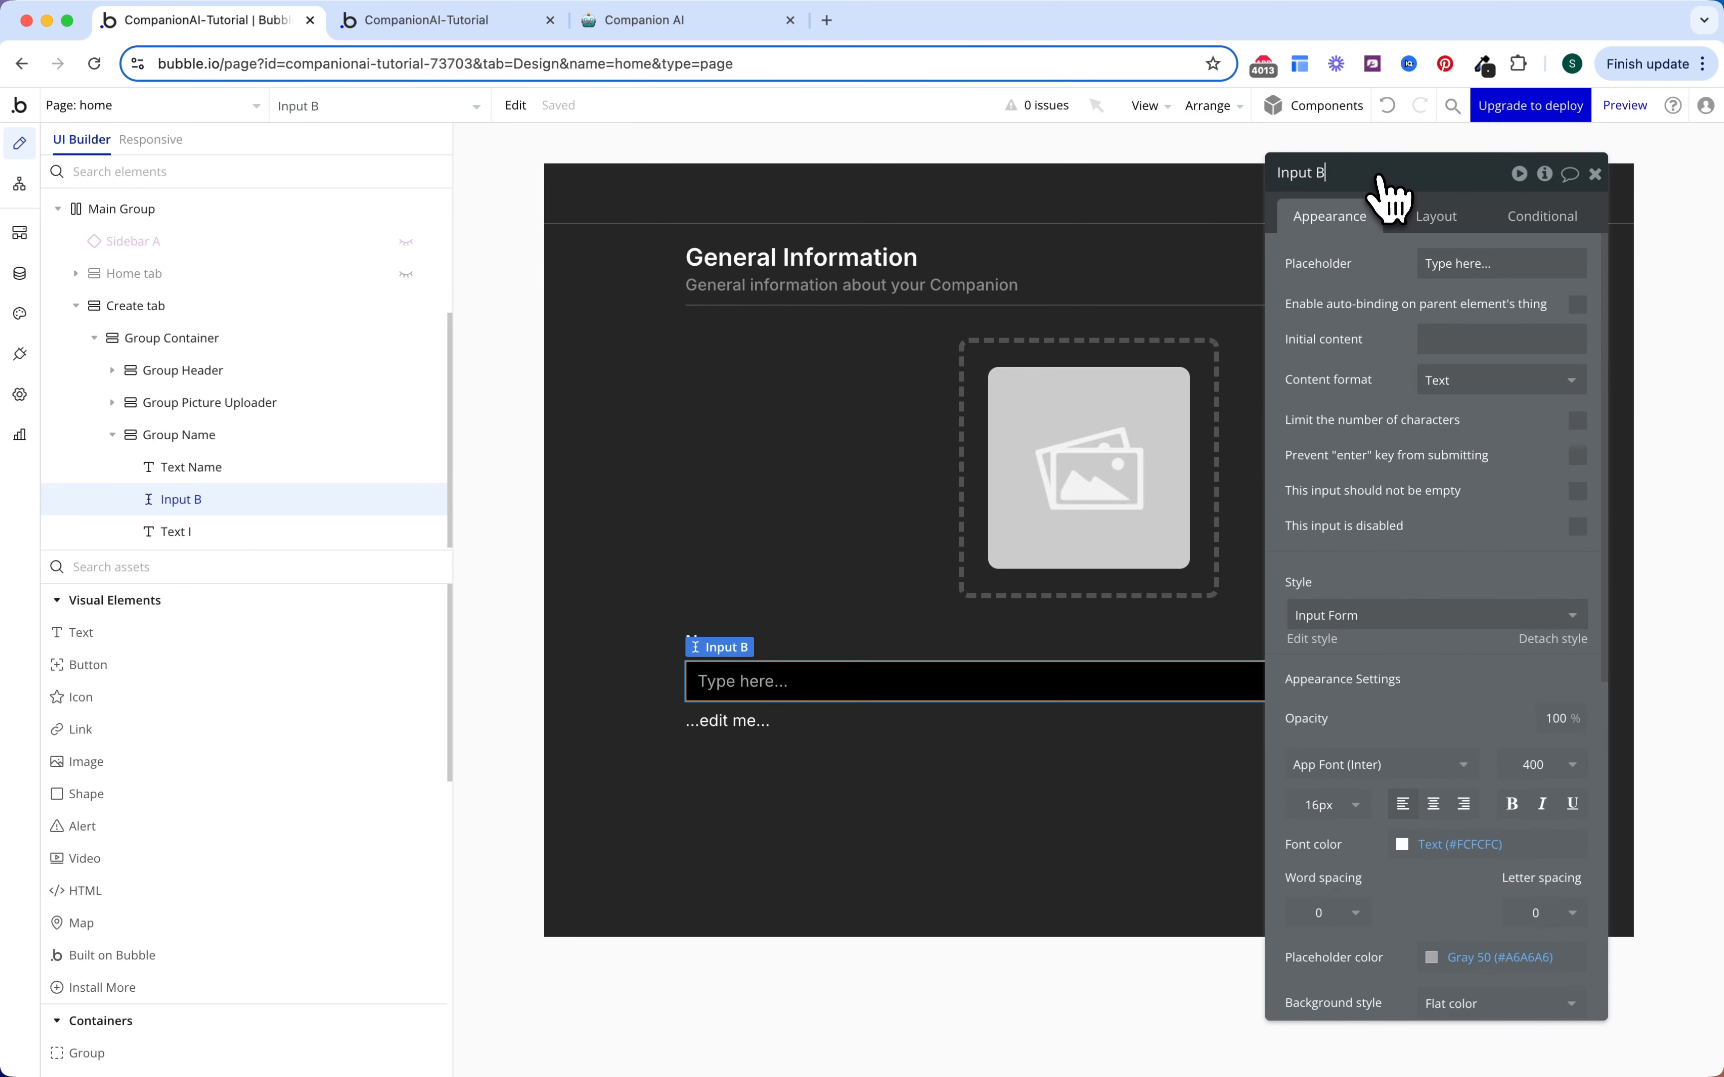
text(Name)
key(Return)
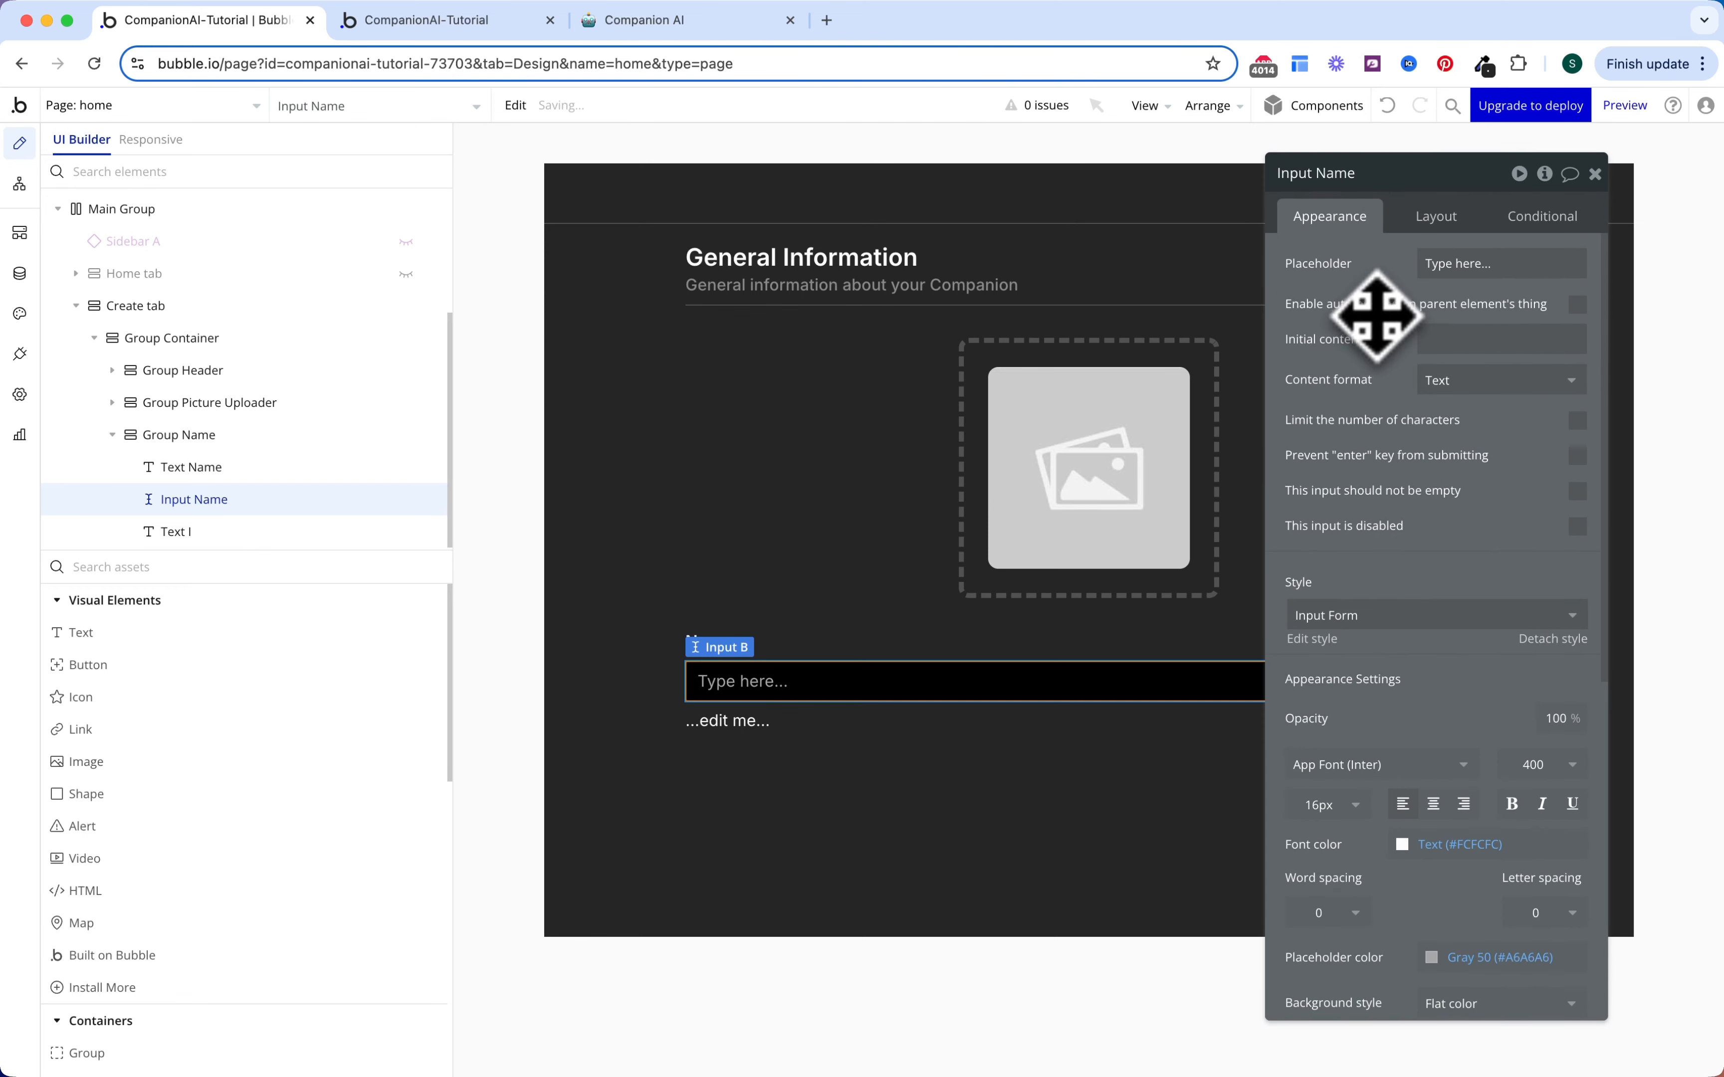
click(1446, 263)
text(El)
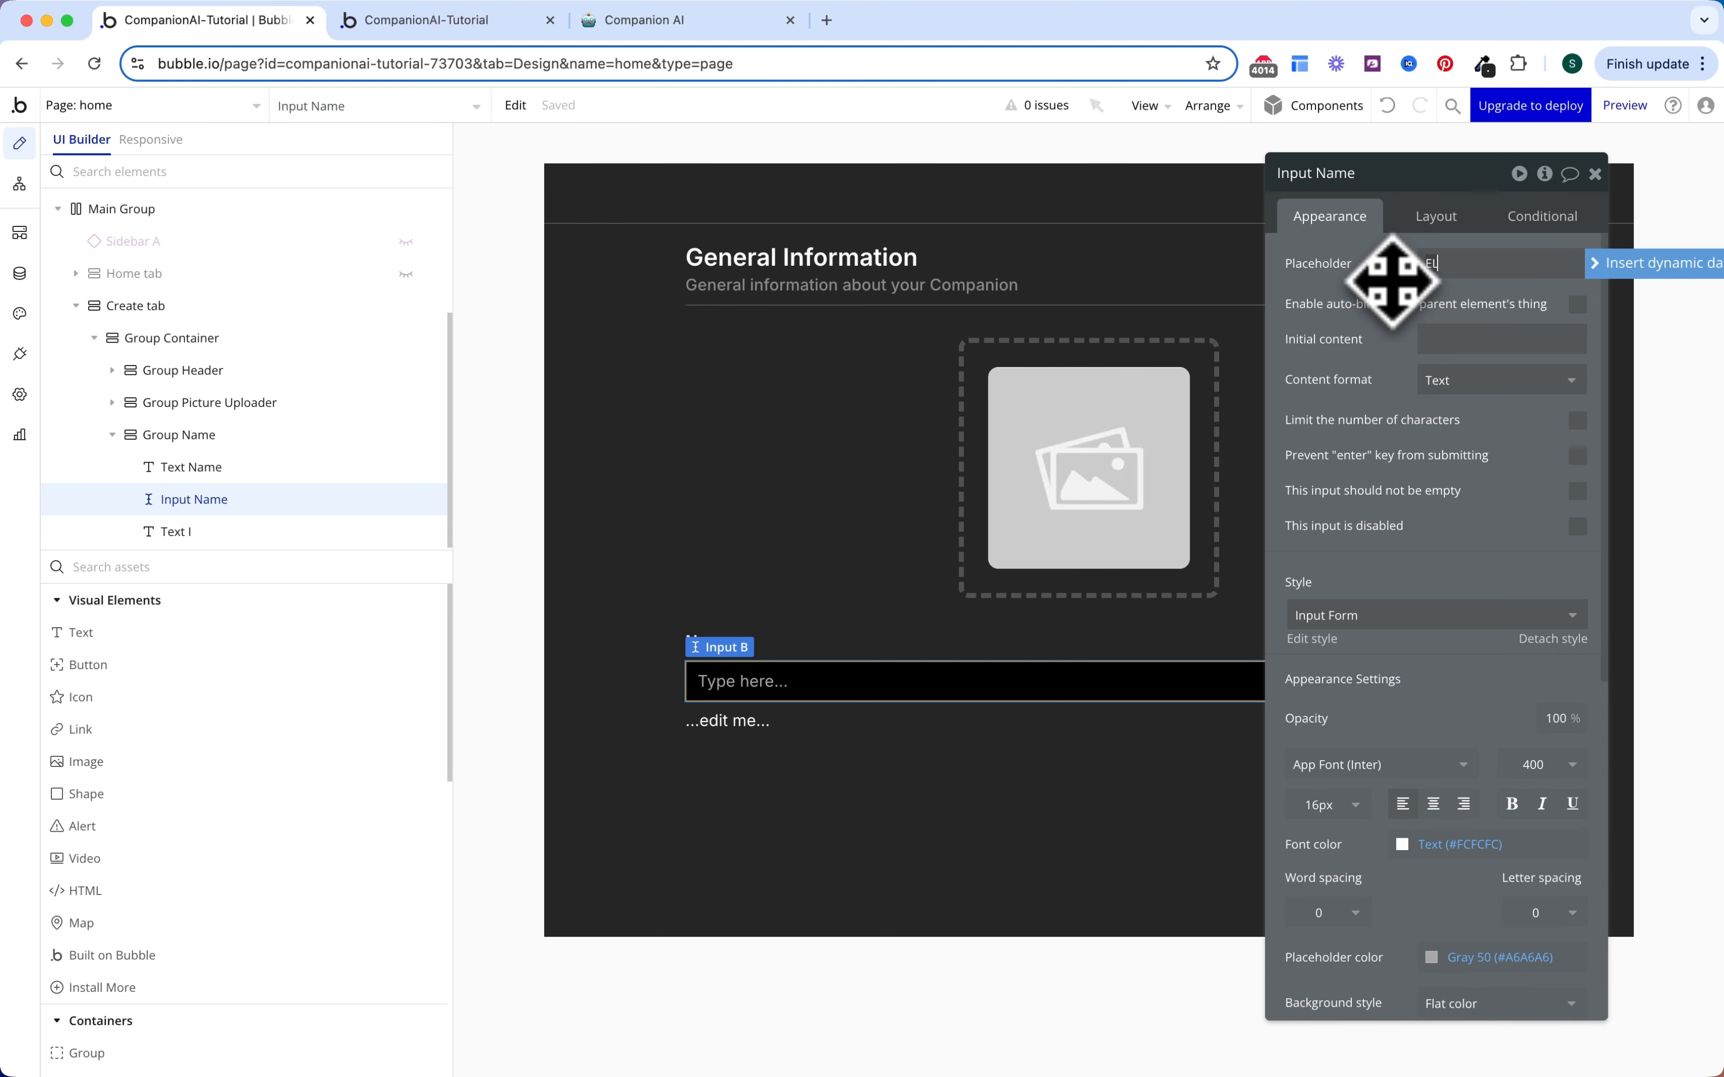
text(on Musk)
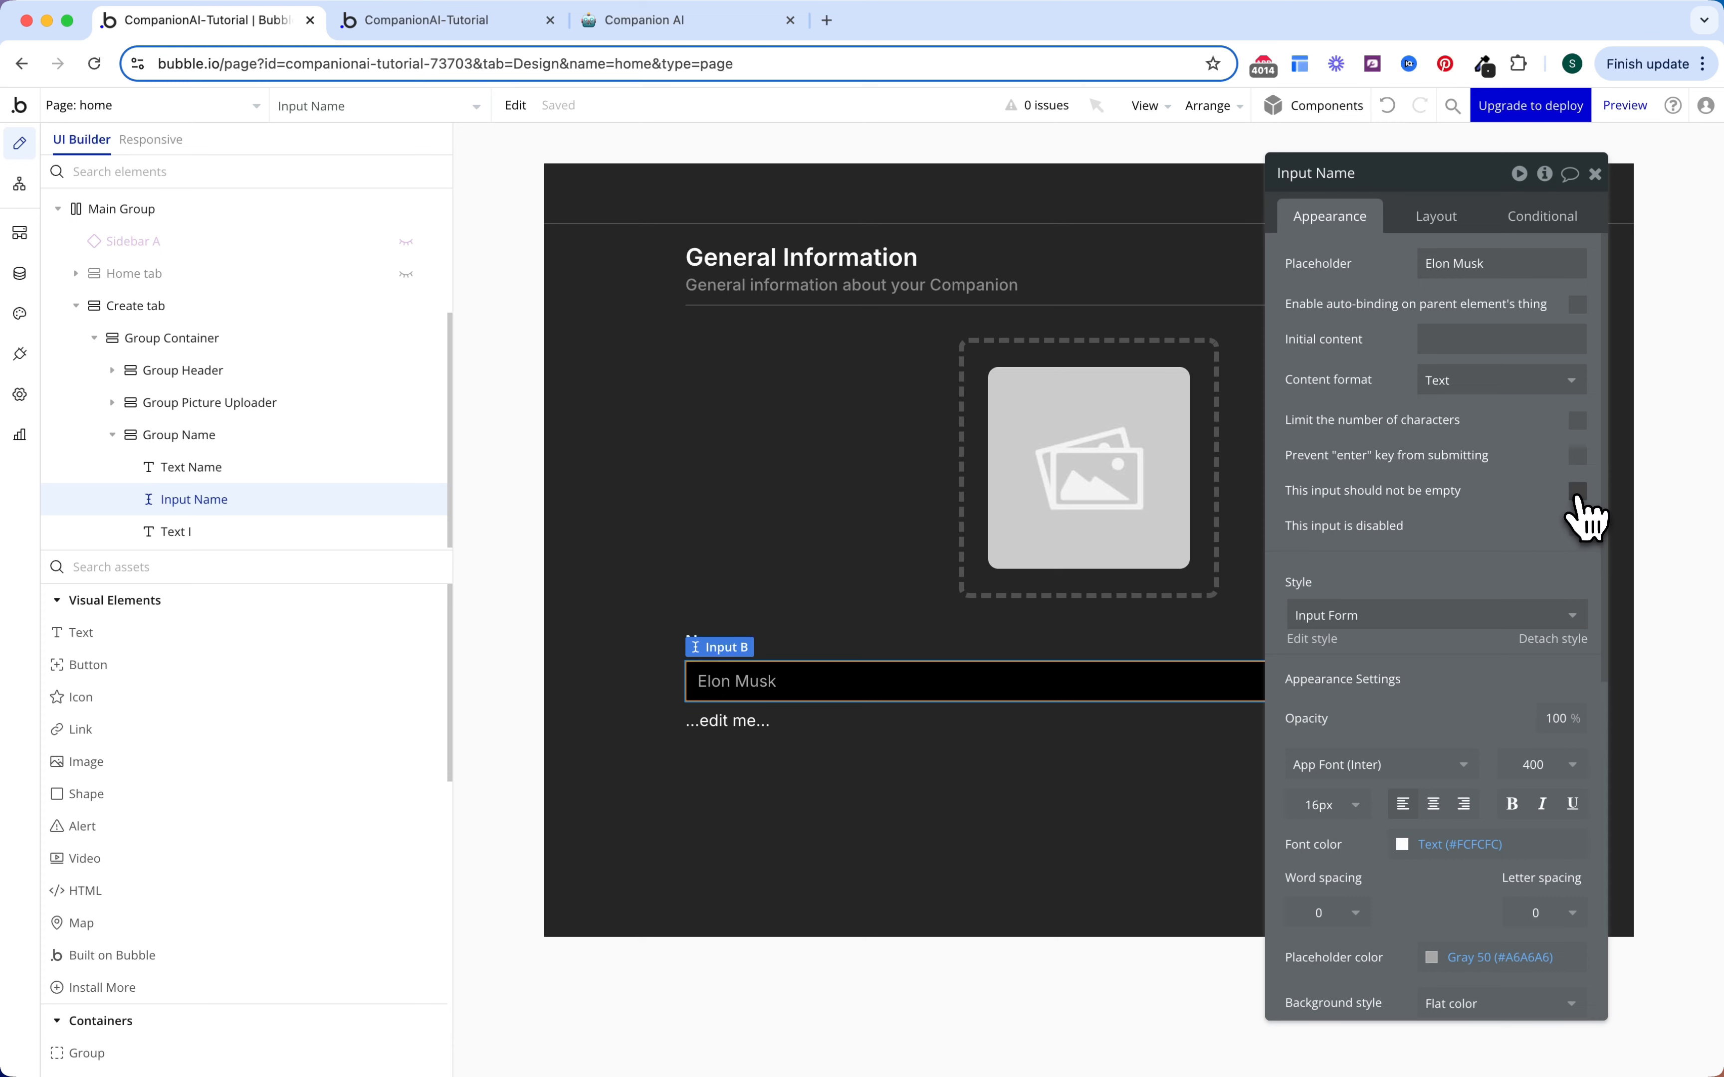
Step: Prefill the input's initial content with Create tab's Companion's Name
click(1446, 334)
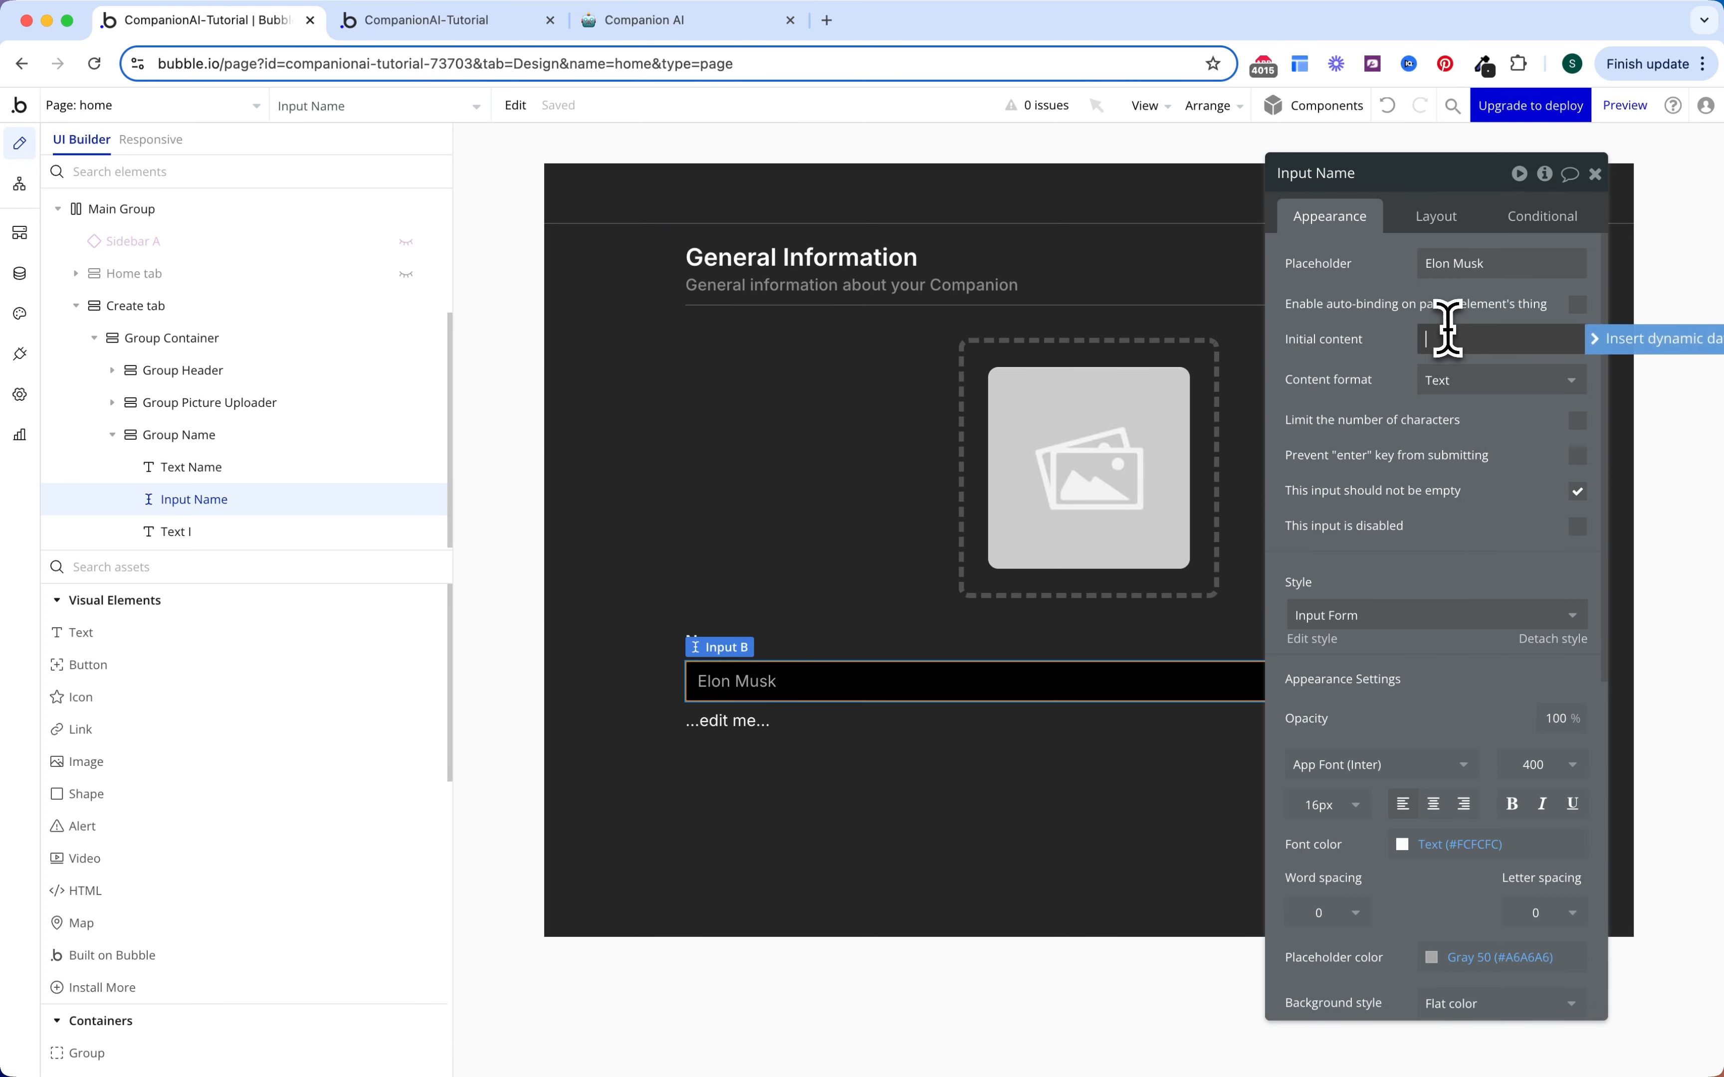
click(1616, 341)
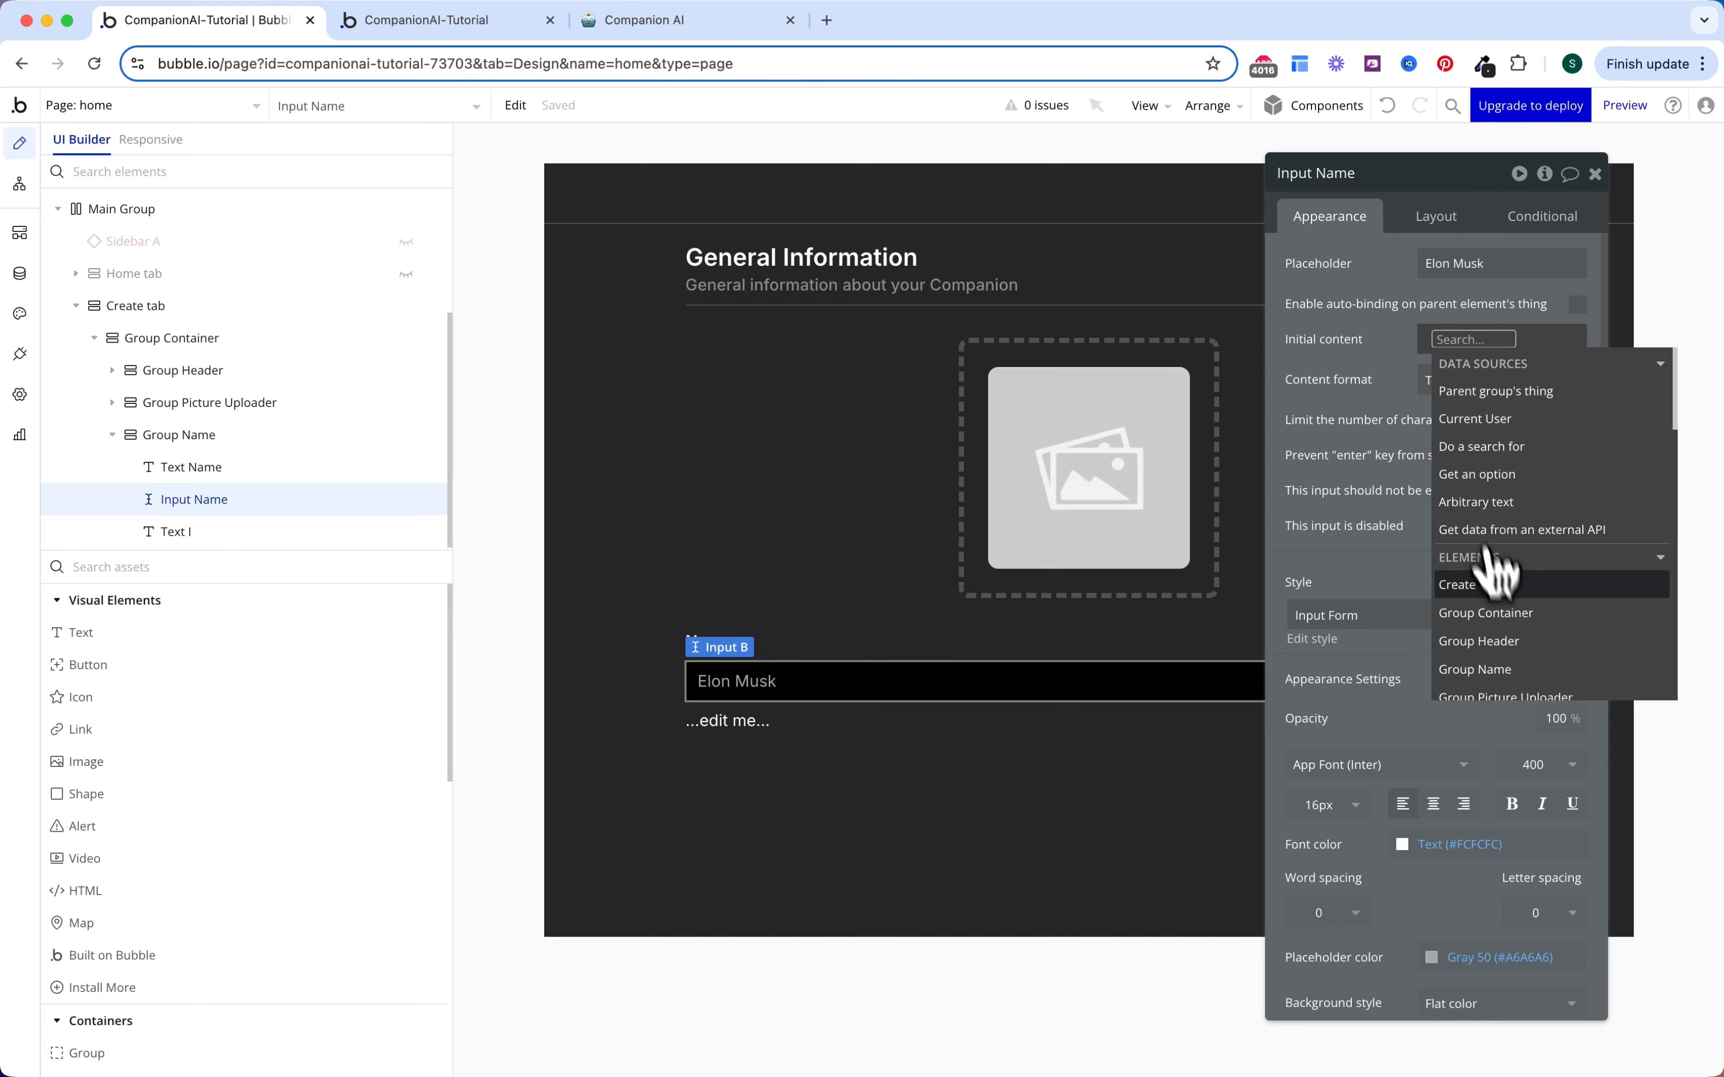
click(1475, 584)
click(1536, 391)
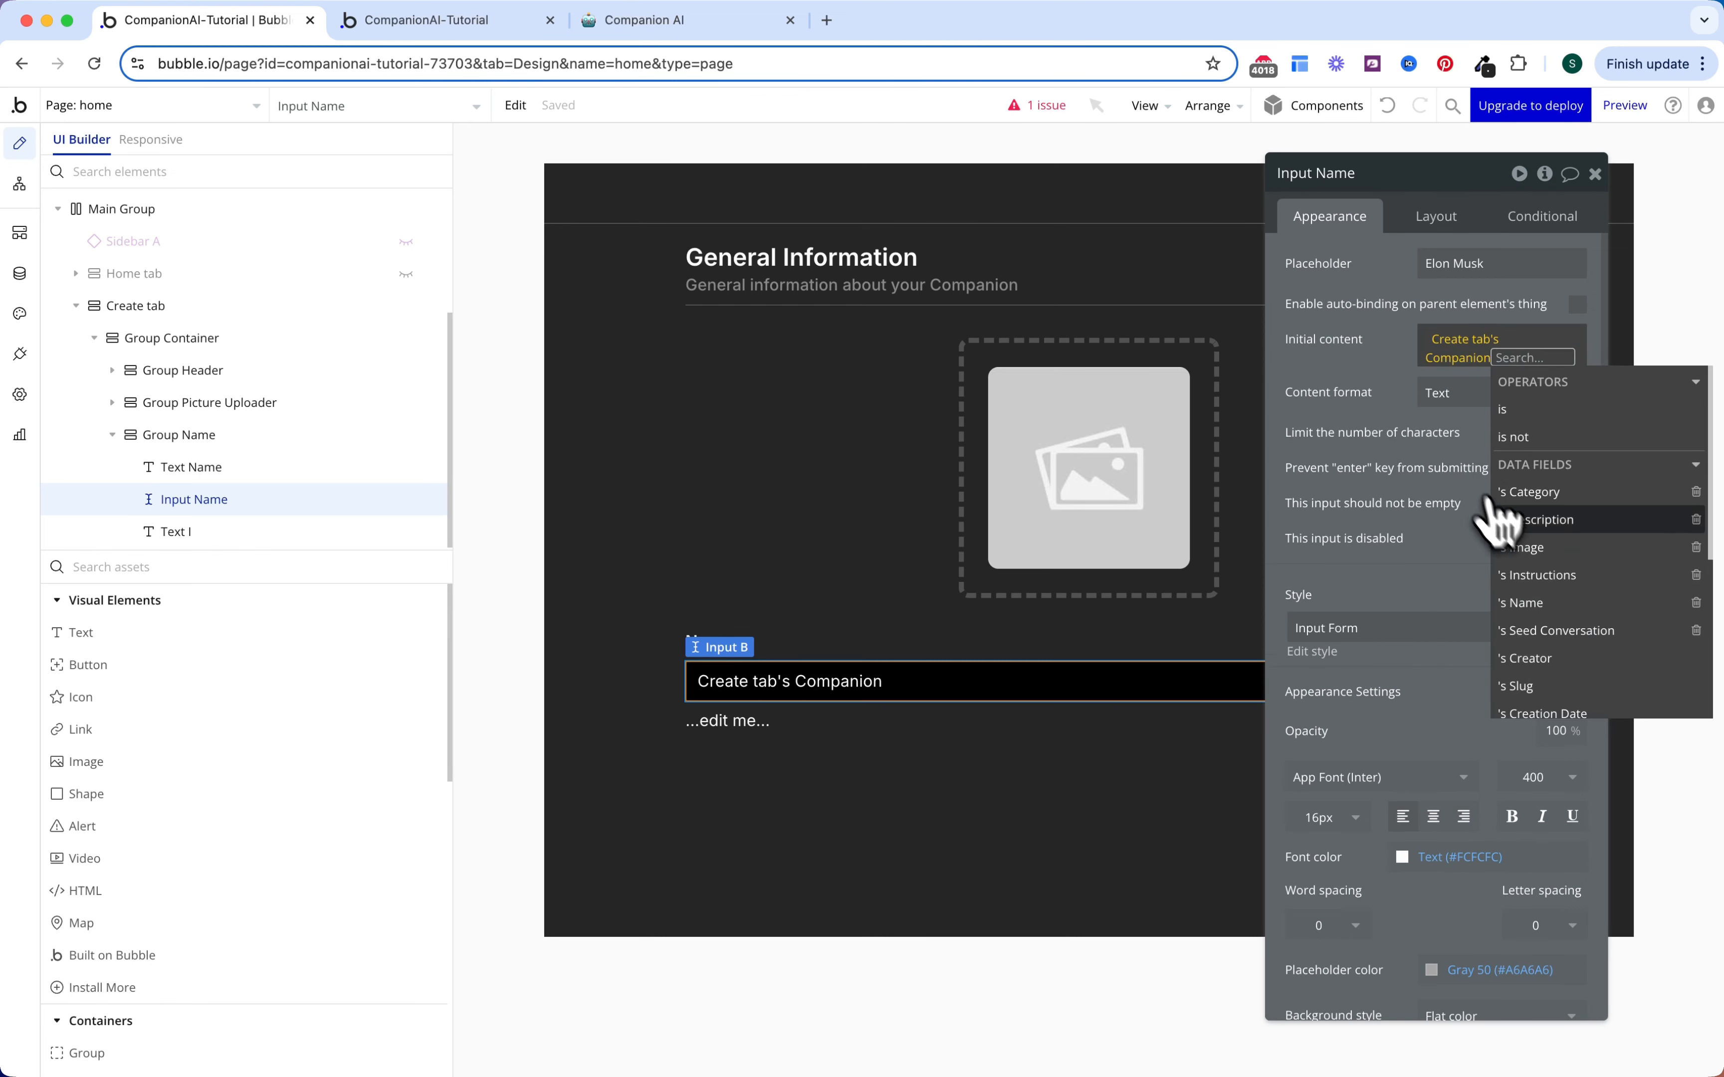
click(1525, 602)
click(1390, 463)
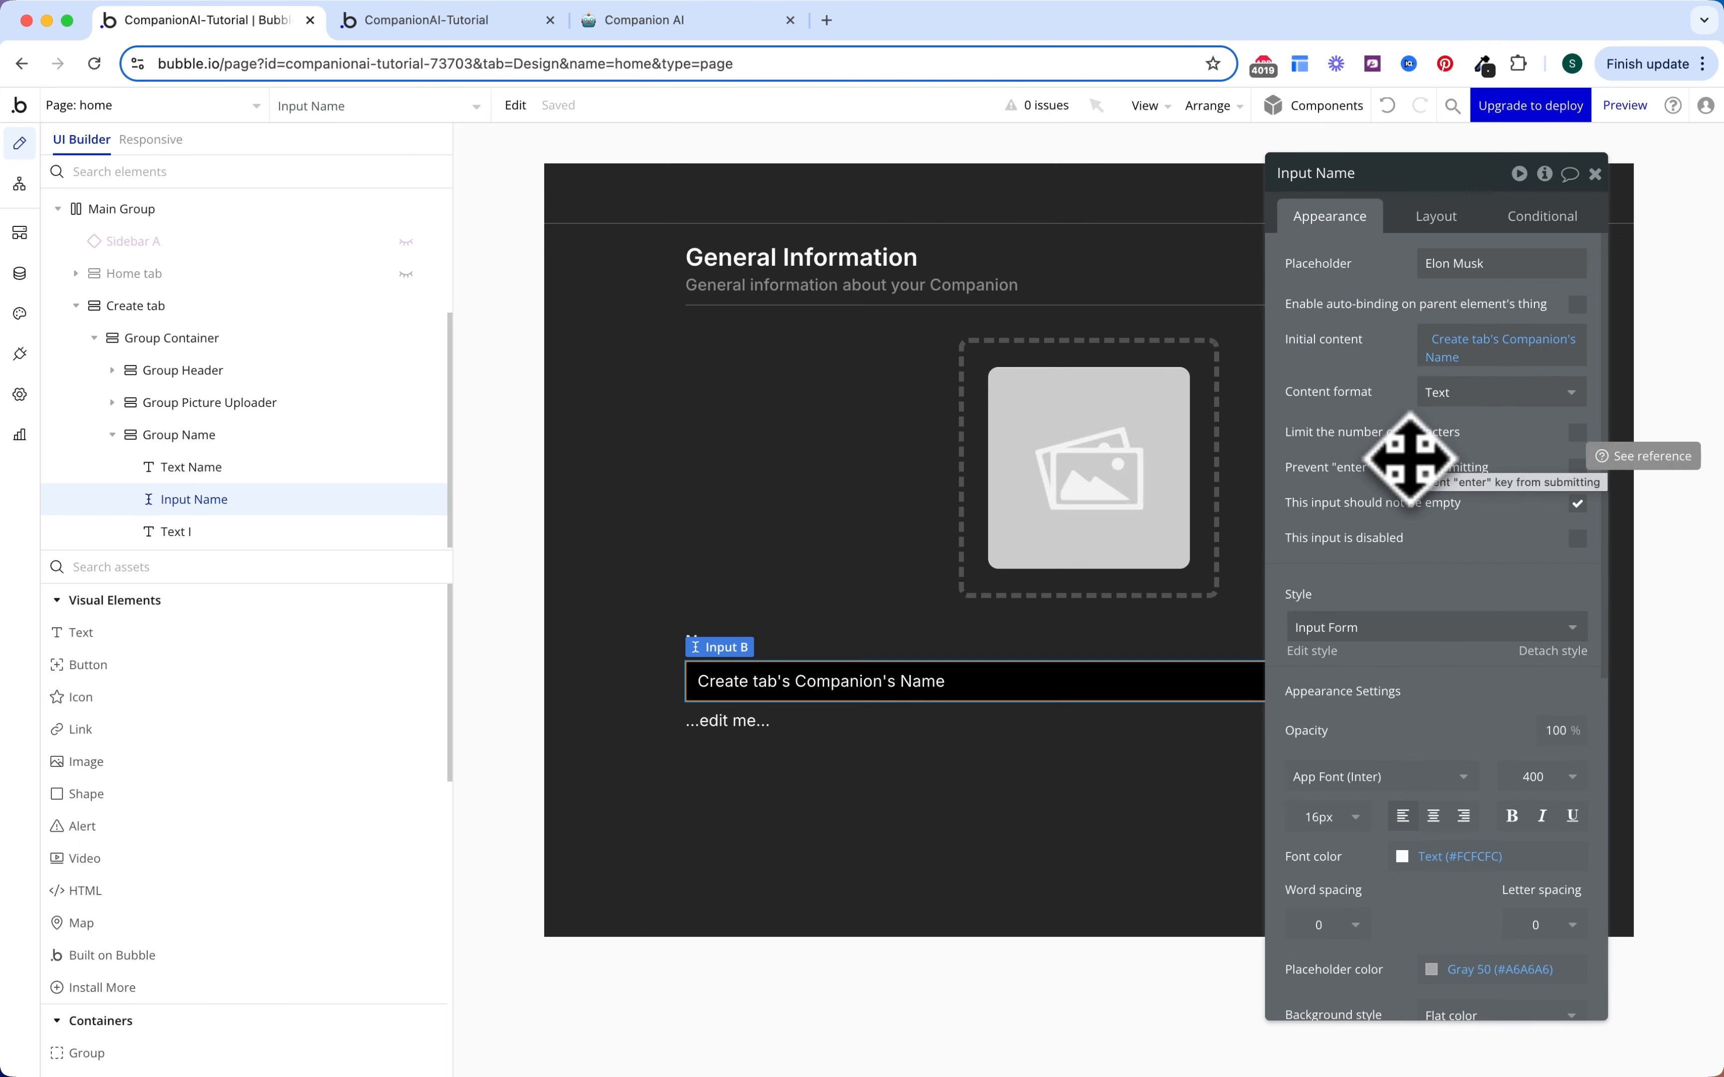
Step: Make the lower helper text Gray 60, weight 500, reading 'This is how your AI Companion will be named.'
click(745, 721)
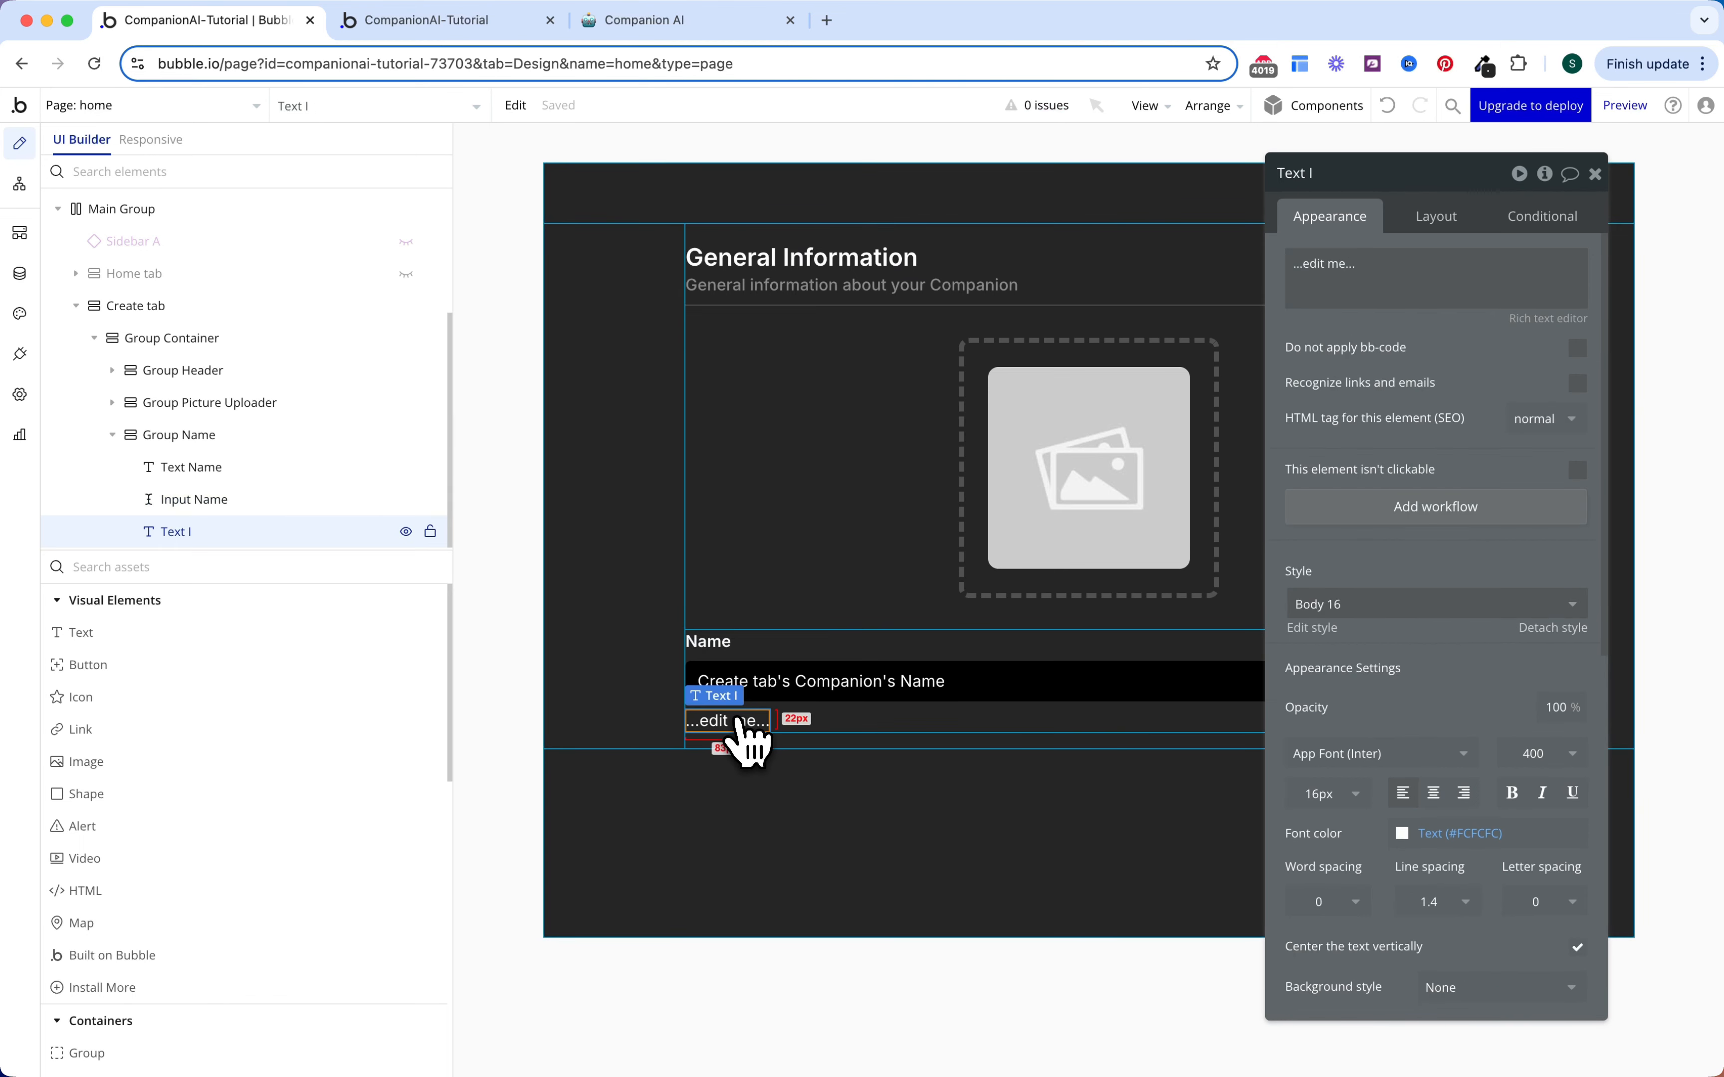
scroll(1410, 609, down, 2)
scroll(1411, 609, down, 3)
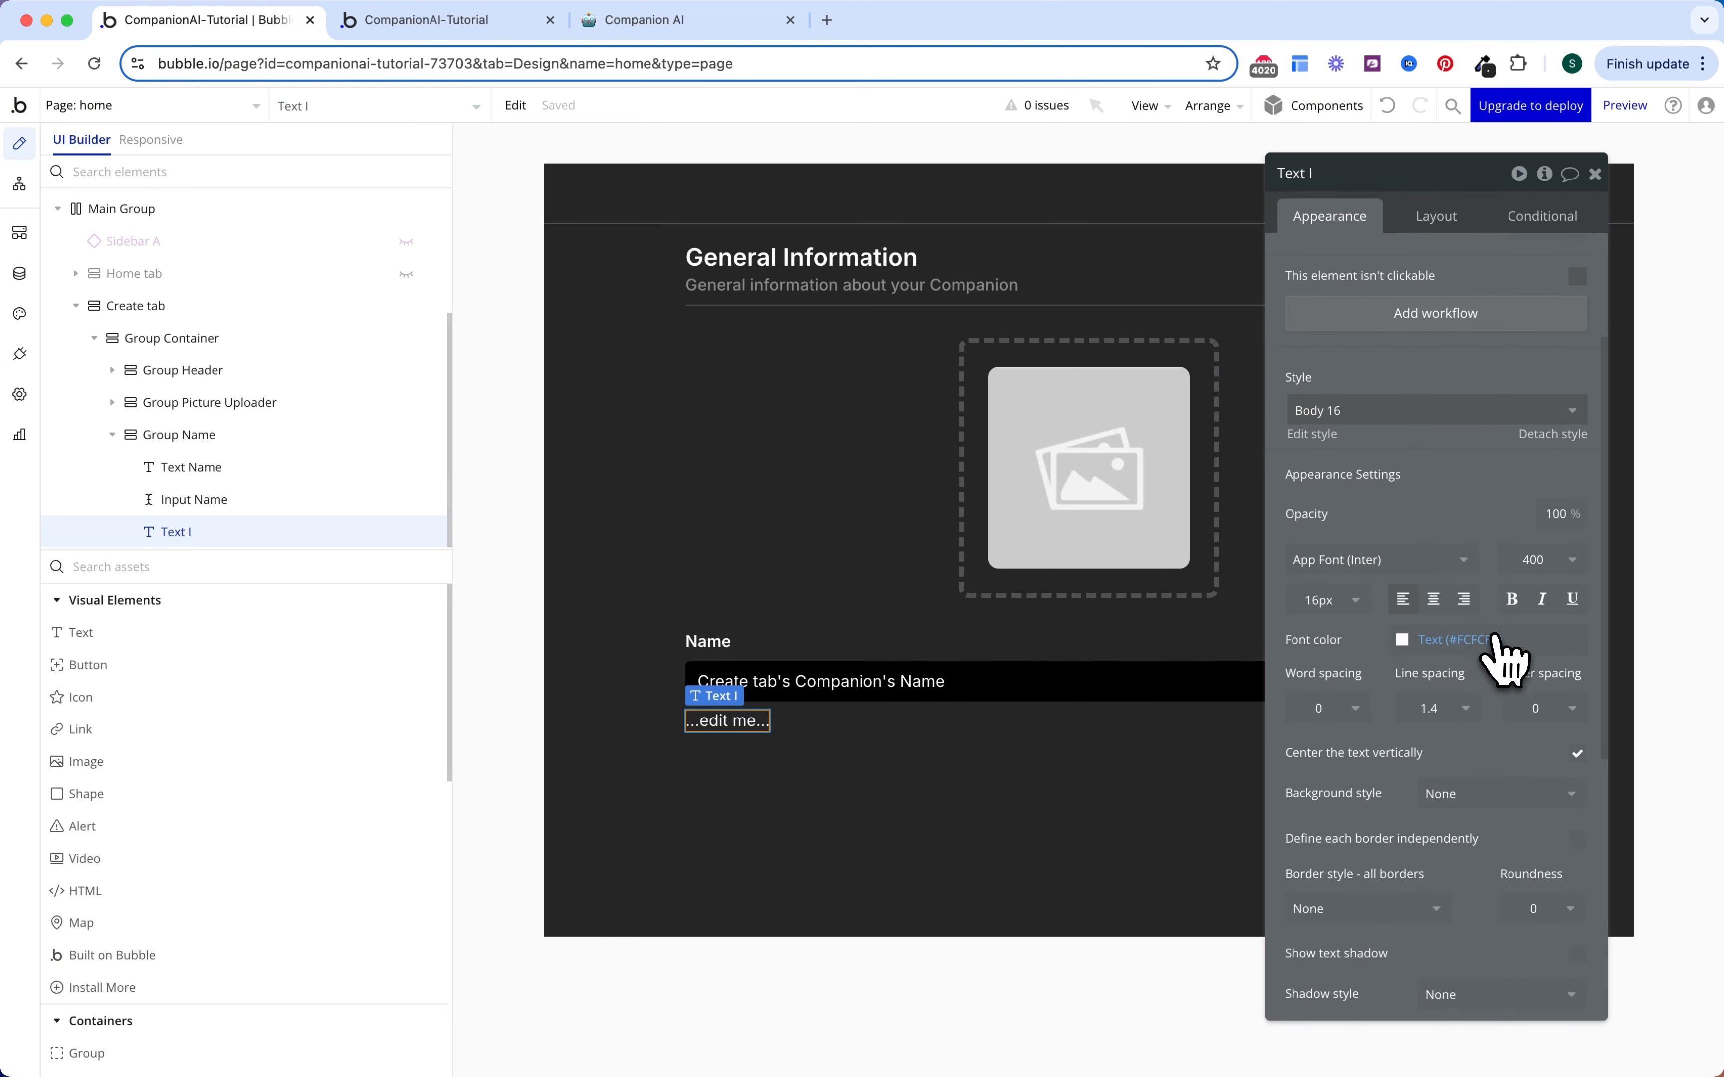
click(1475, 639)
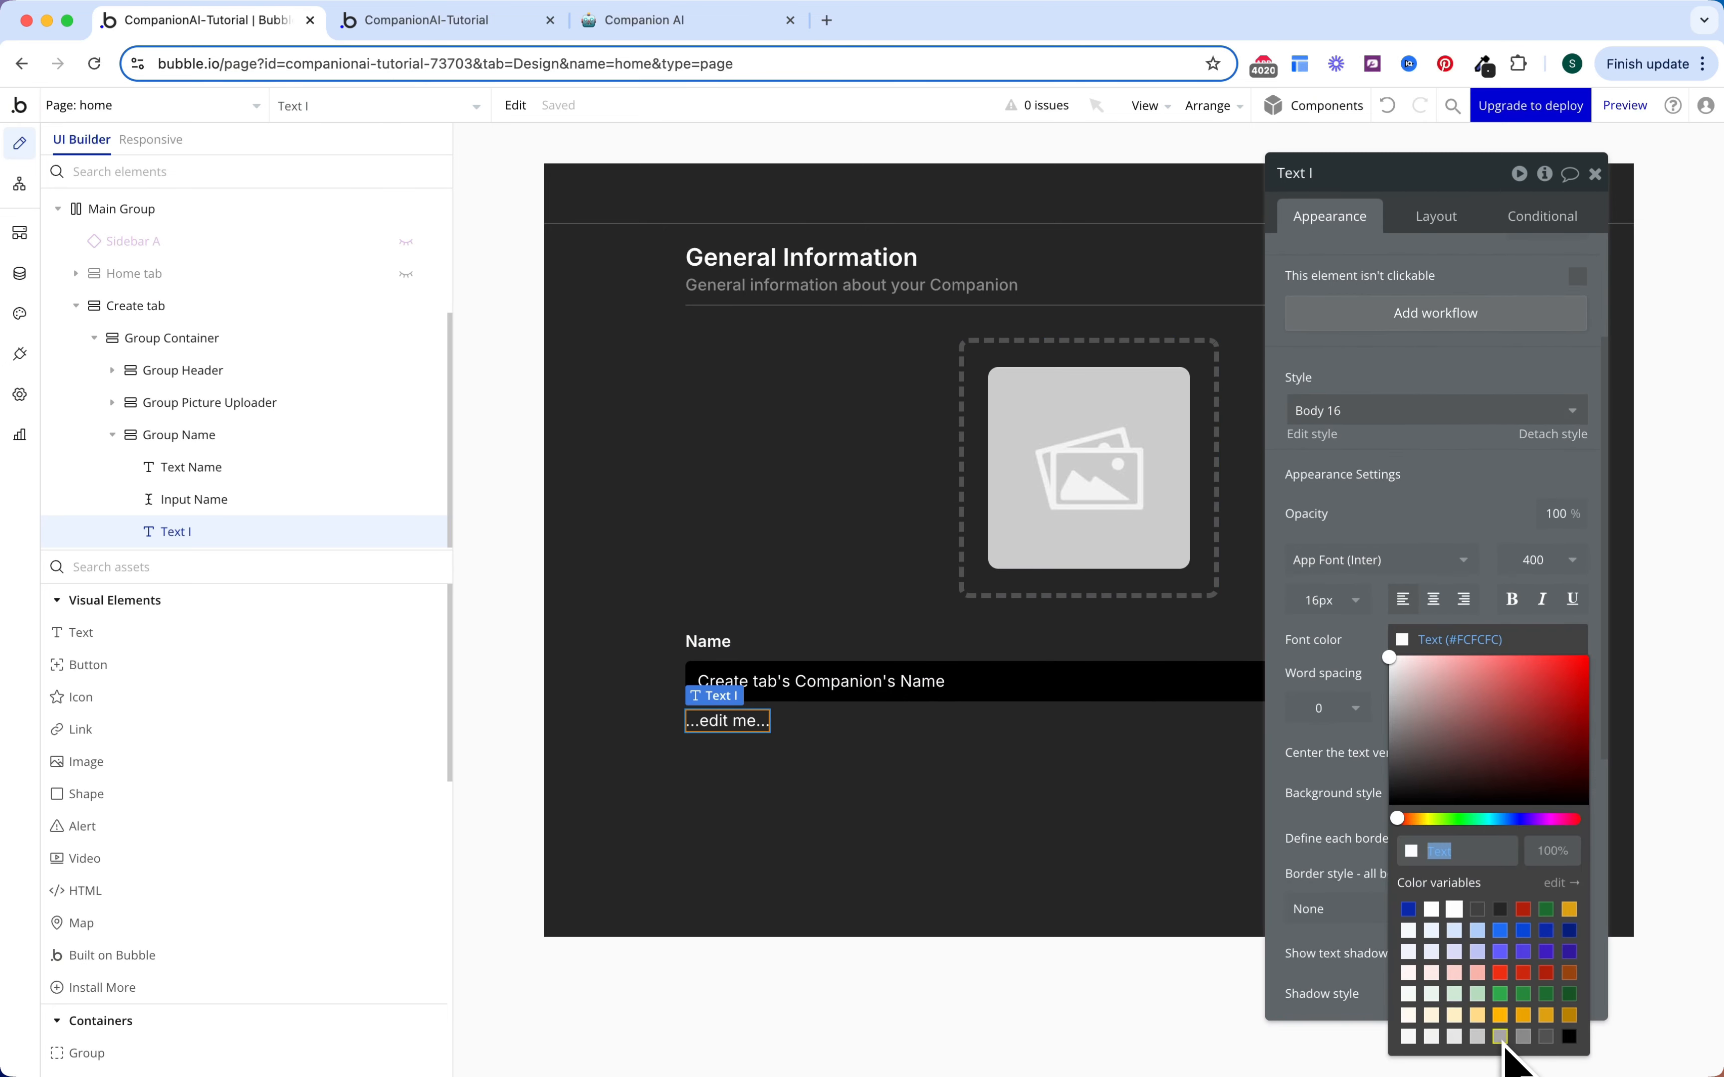
click(1524, 1037)
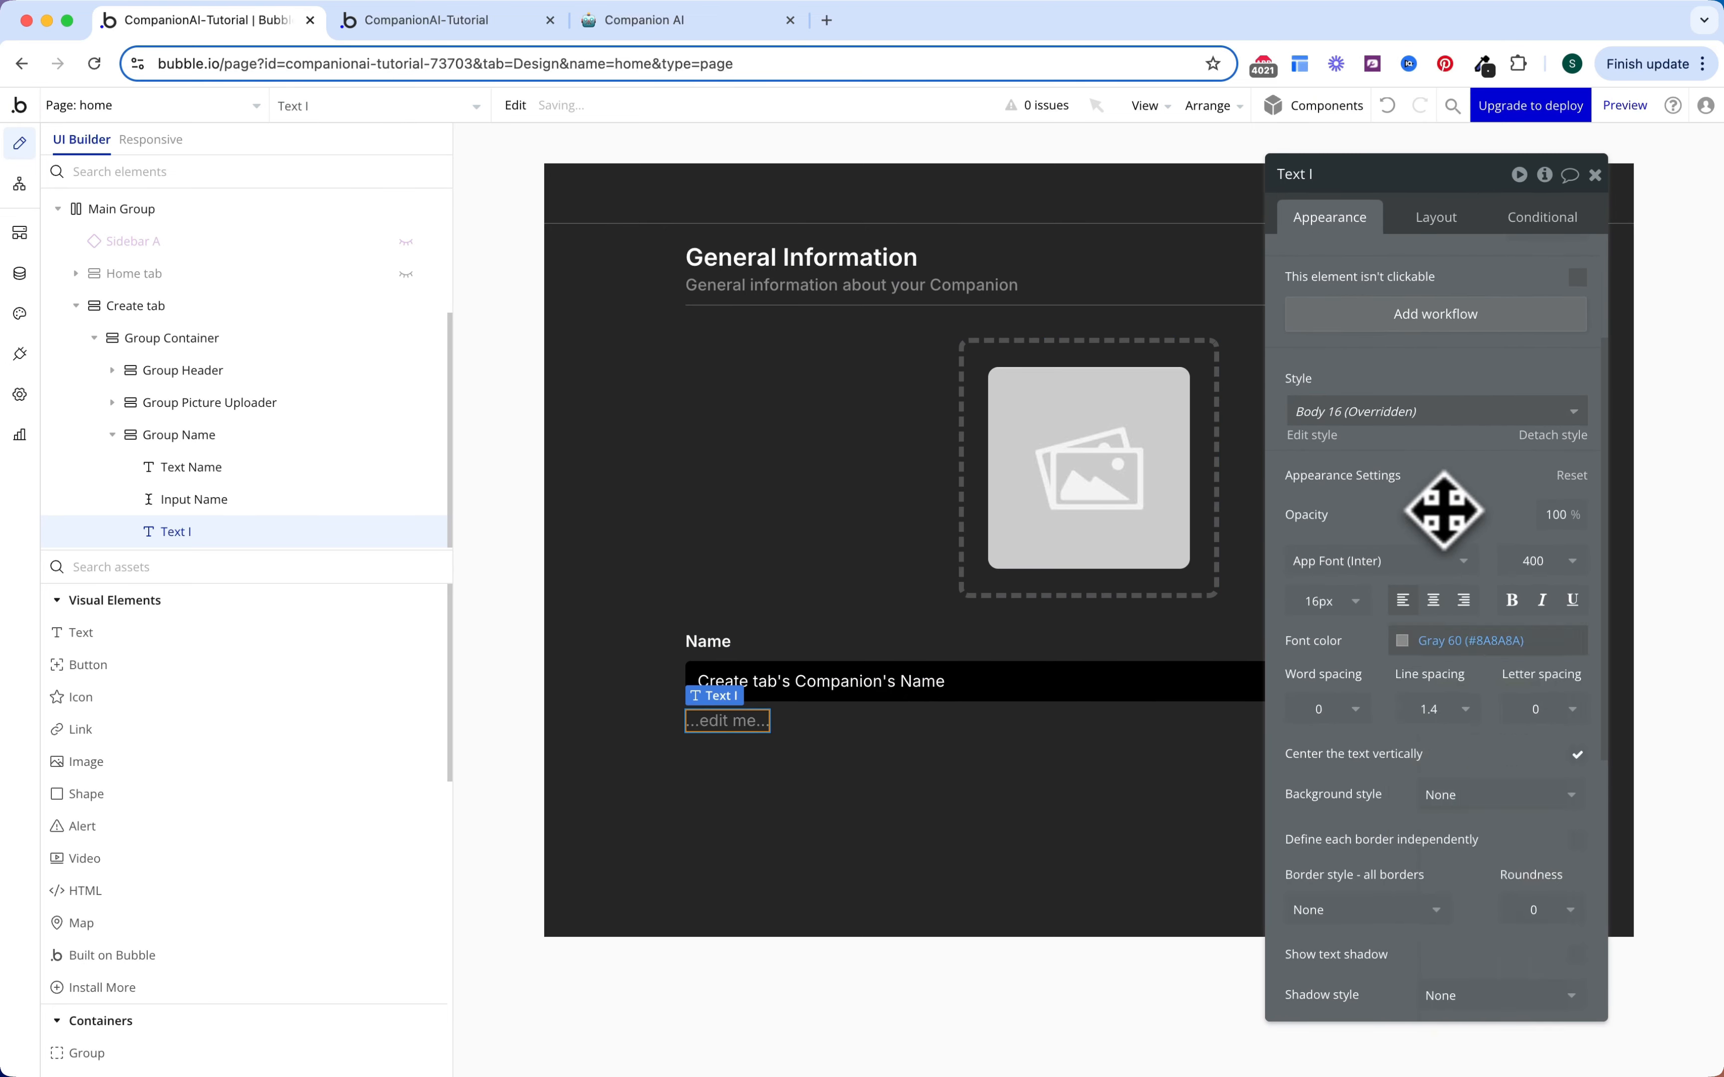
click(1533, 563)
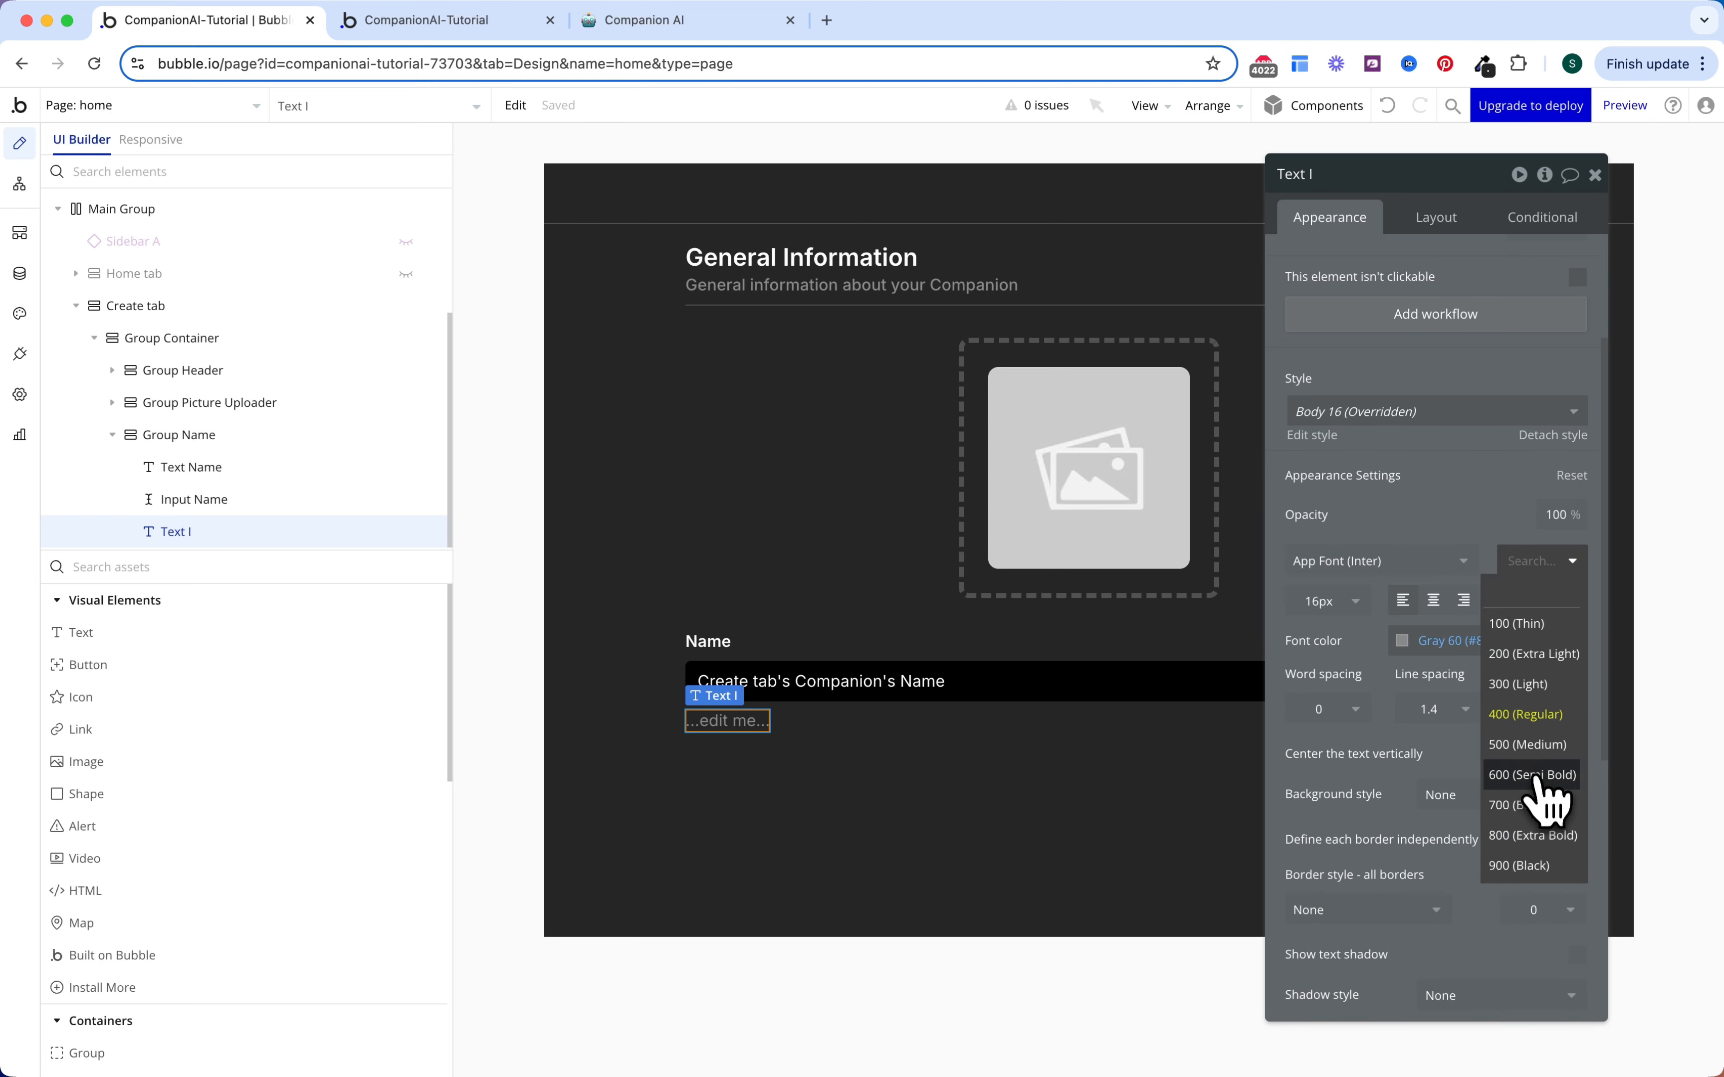
click(1532, 745)
scroll(1478, 520, up, 3)
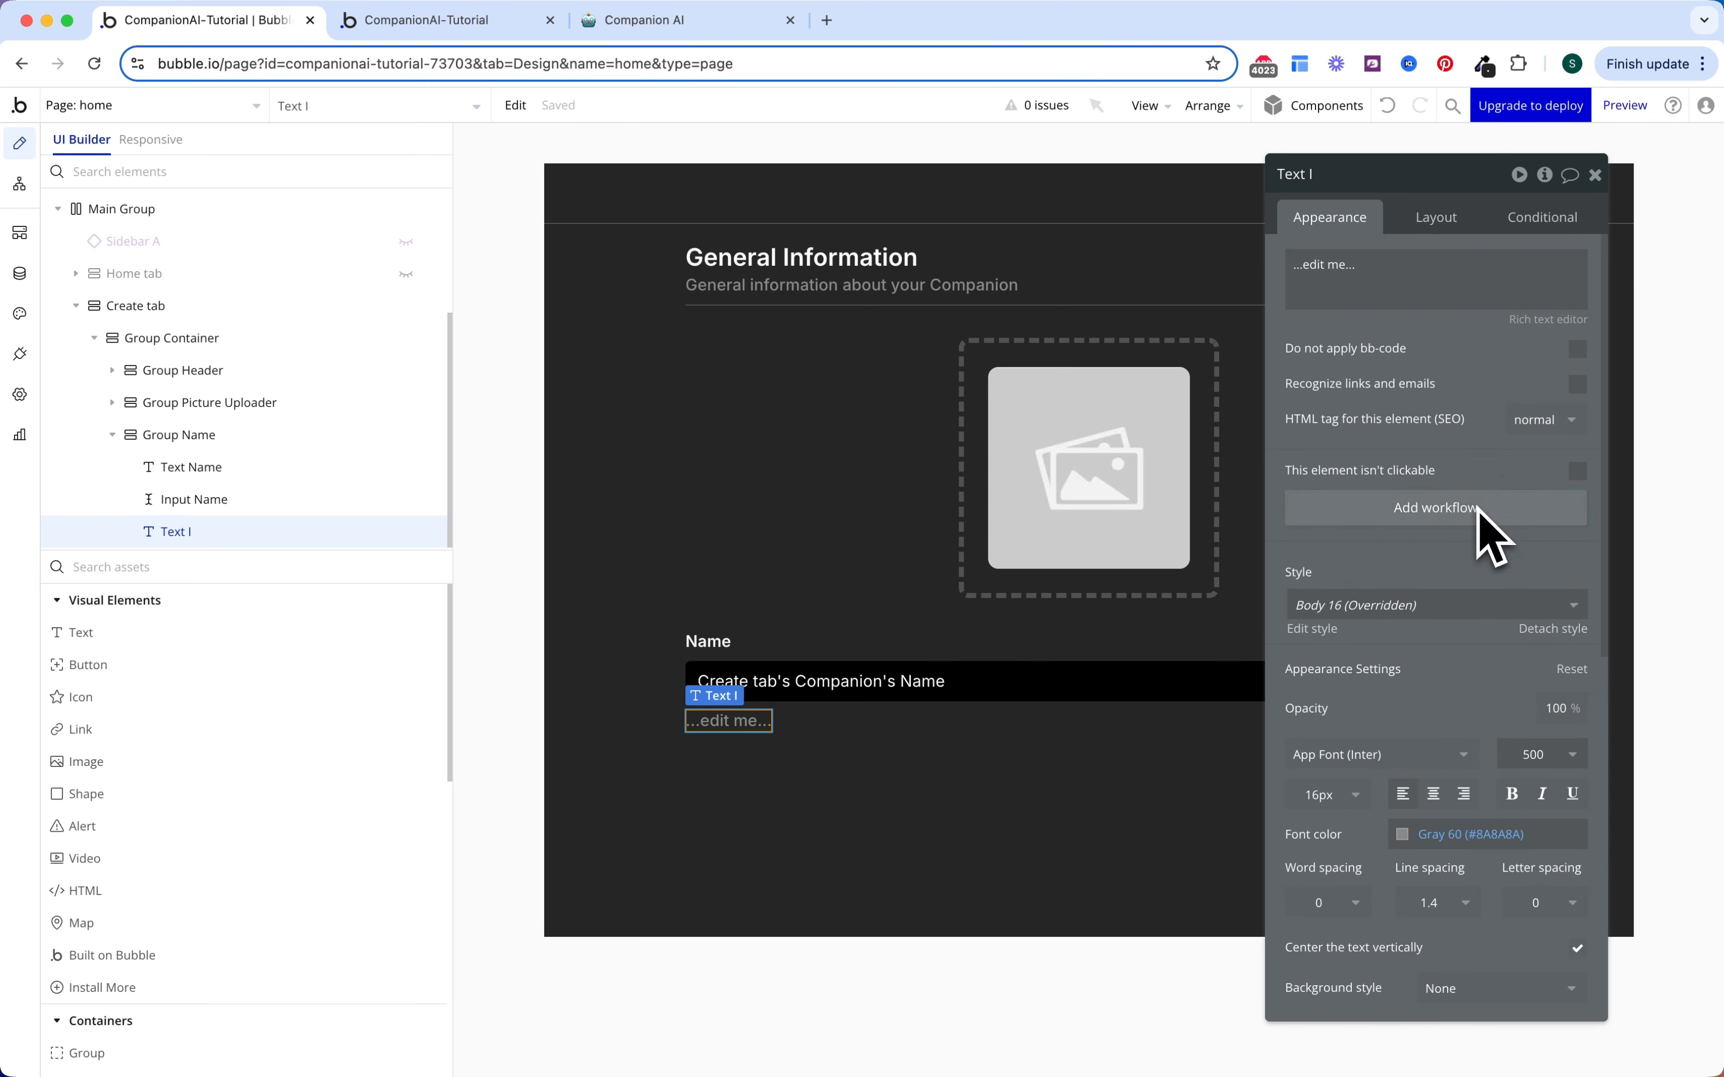
triple_click(1423, 271)
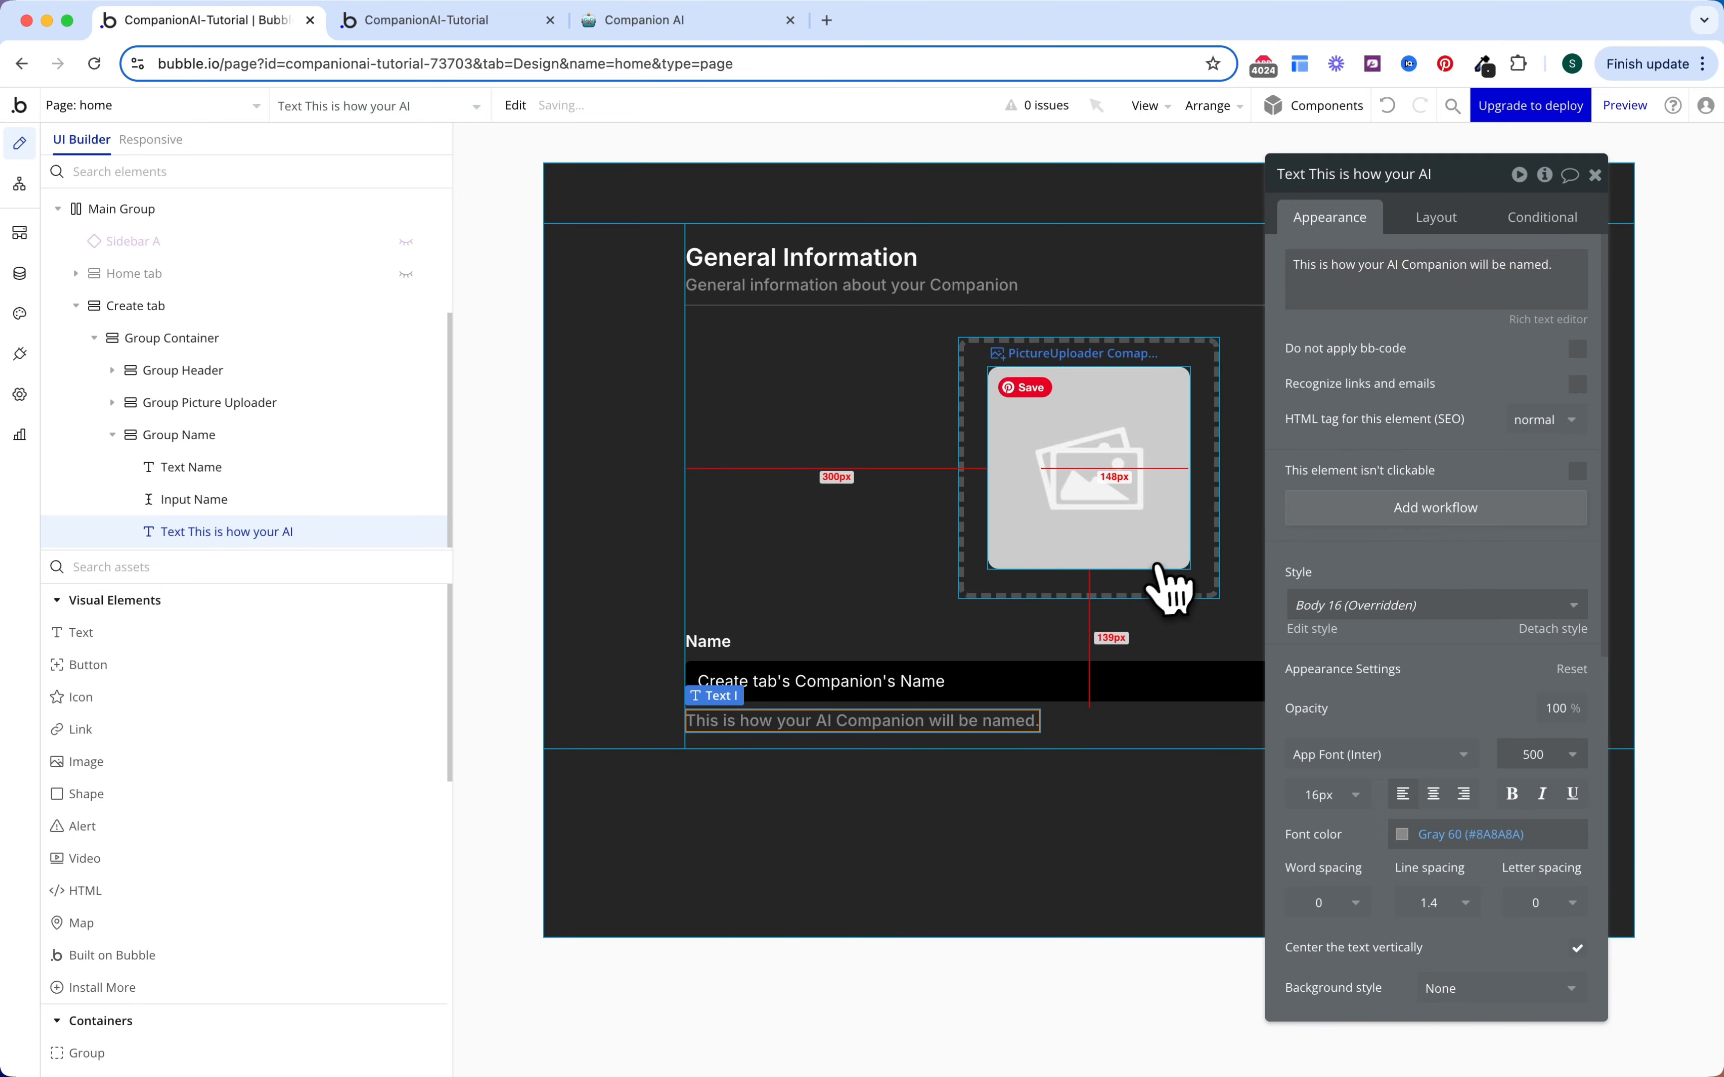
double_click(1035, 658)
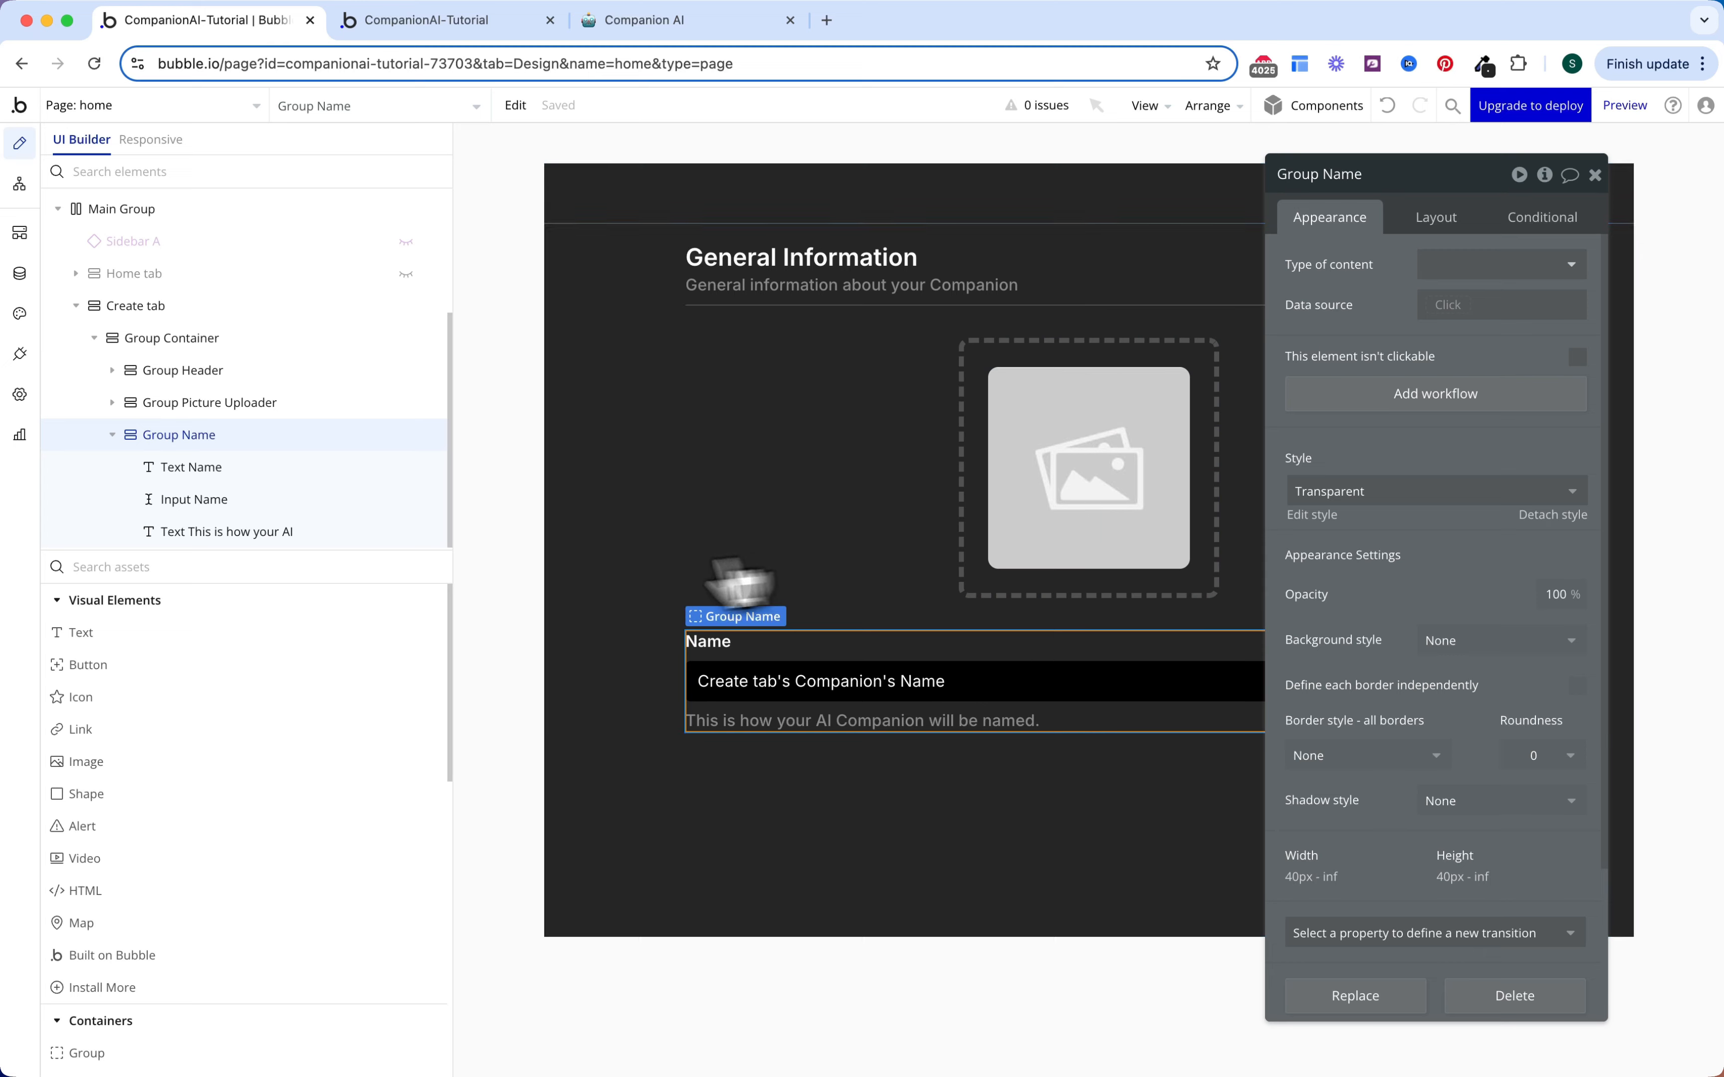
Step: Copy Group Name into the Group Container and rename the copy Group Description
click(112, 435)
right_click(185, 533)
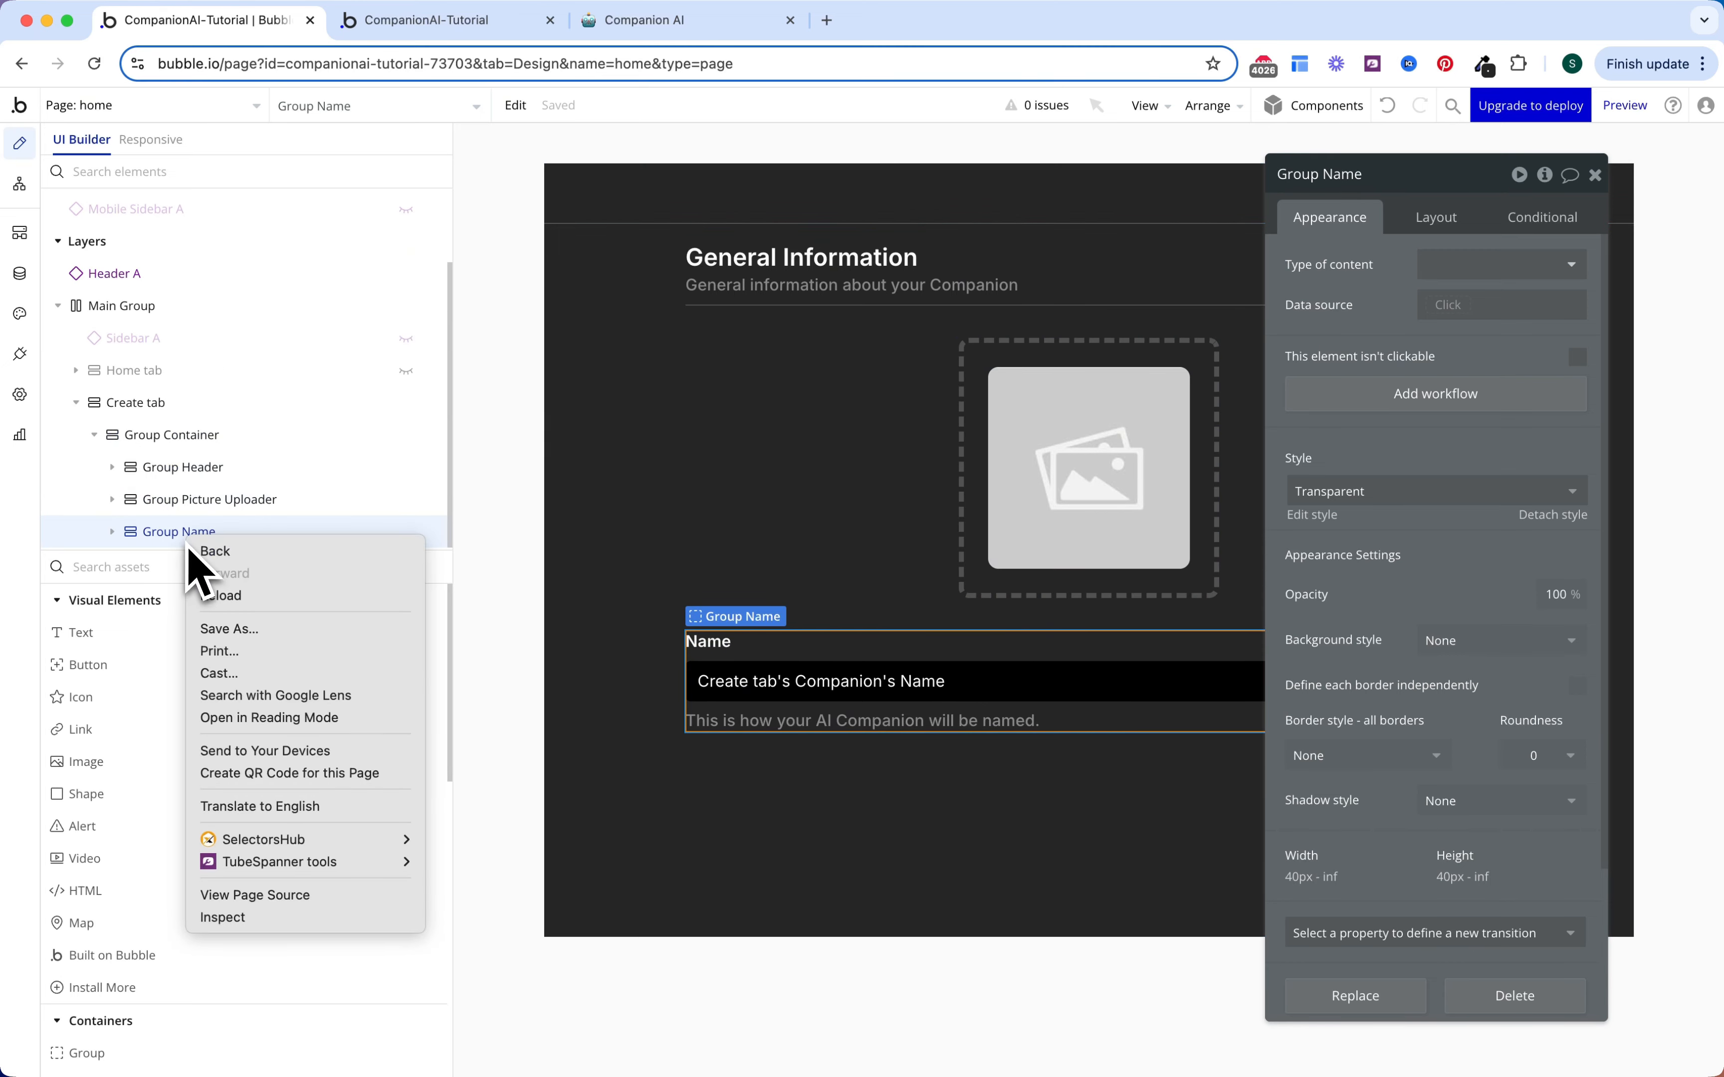
click(175, 534)
right_click(172, 533)
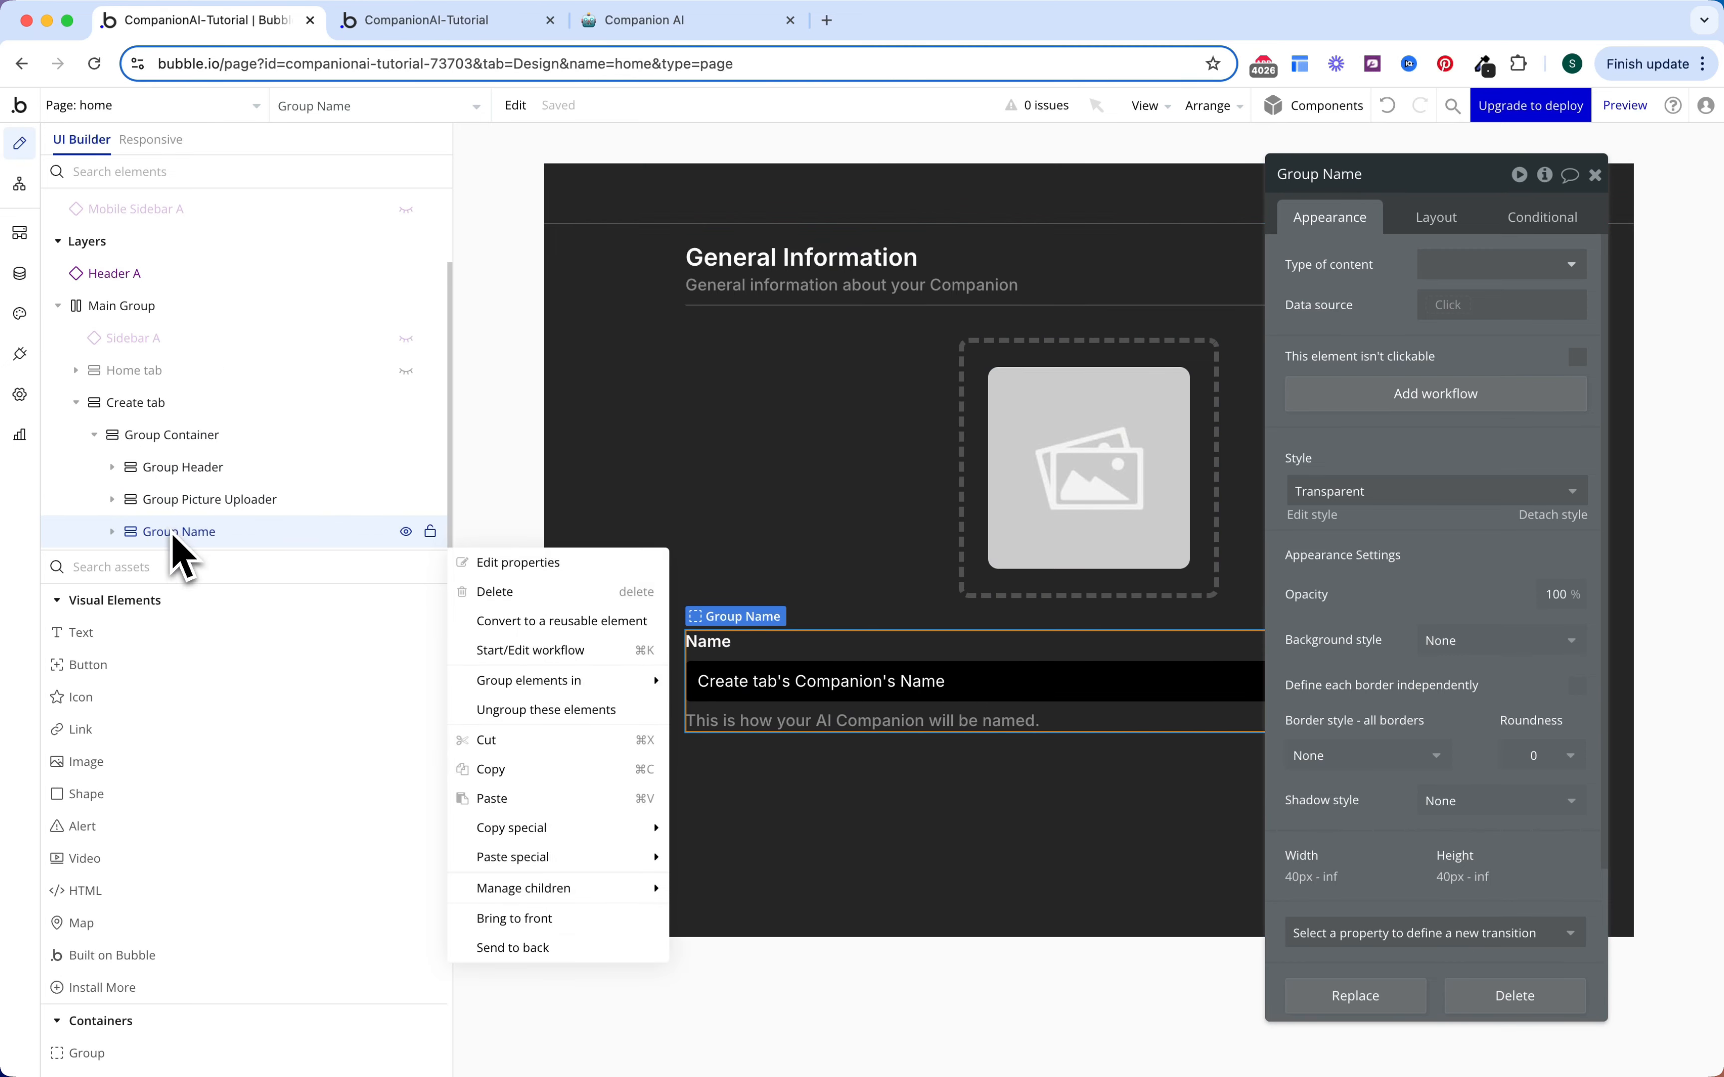
click(235, 436)
right_click(235, 436)
click(470, 700)
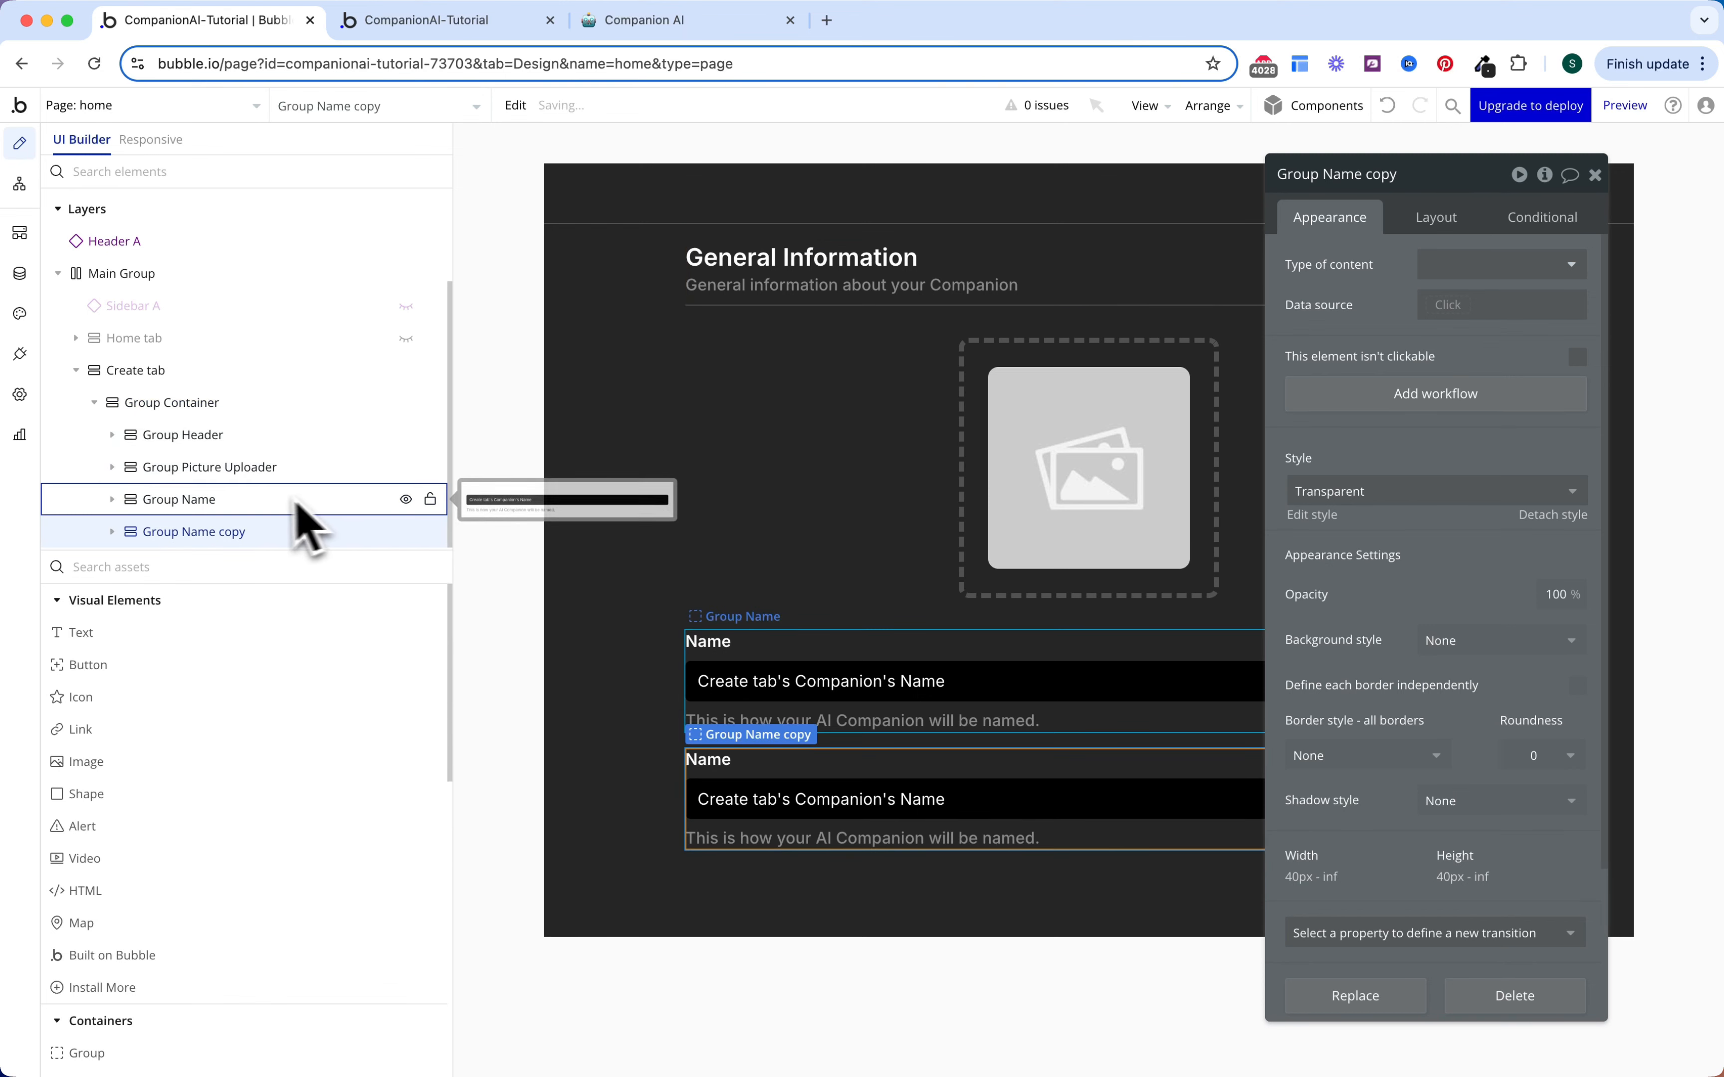
double_click(258, 533)
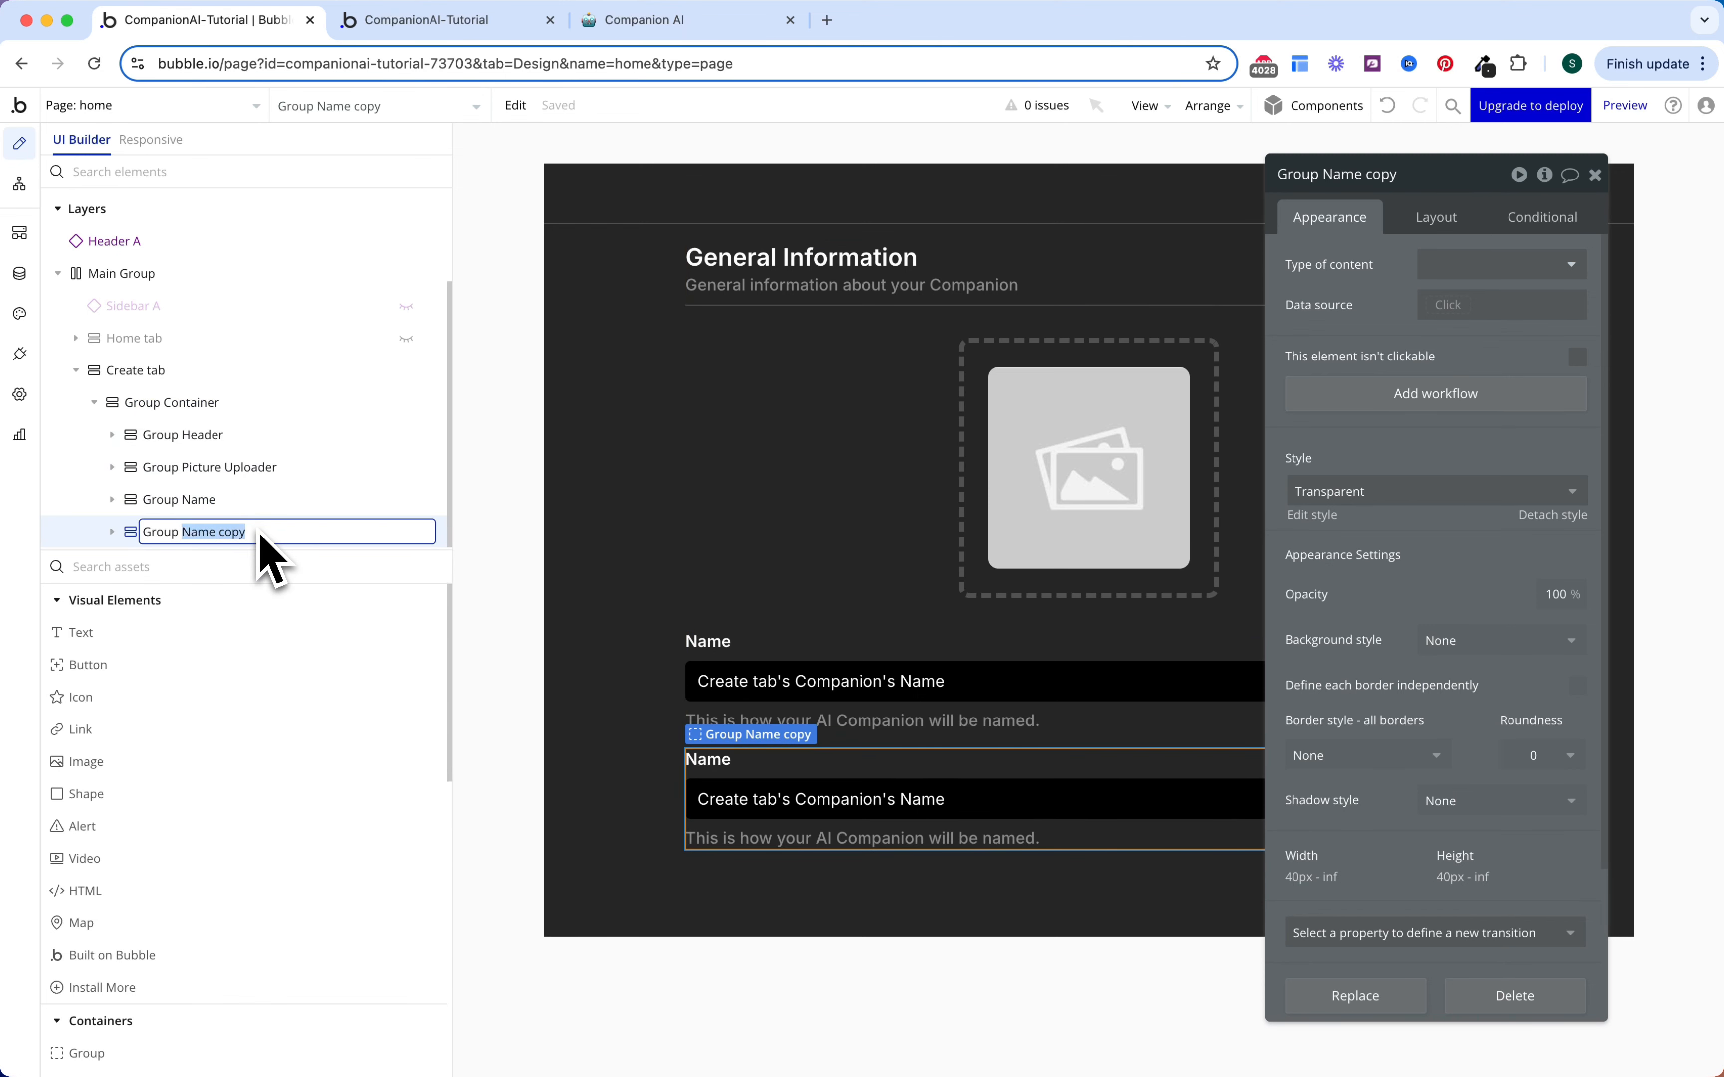
key(Return)
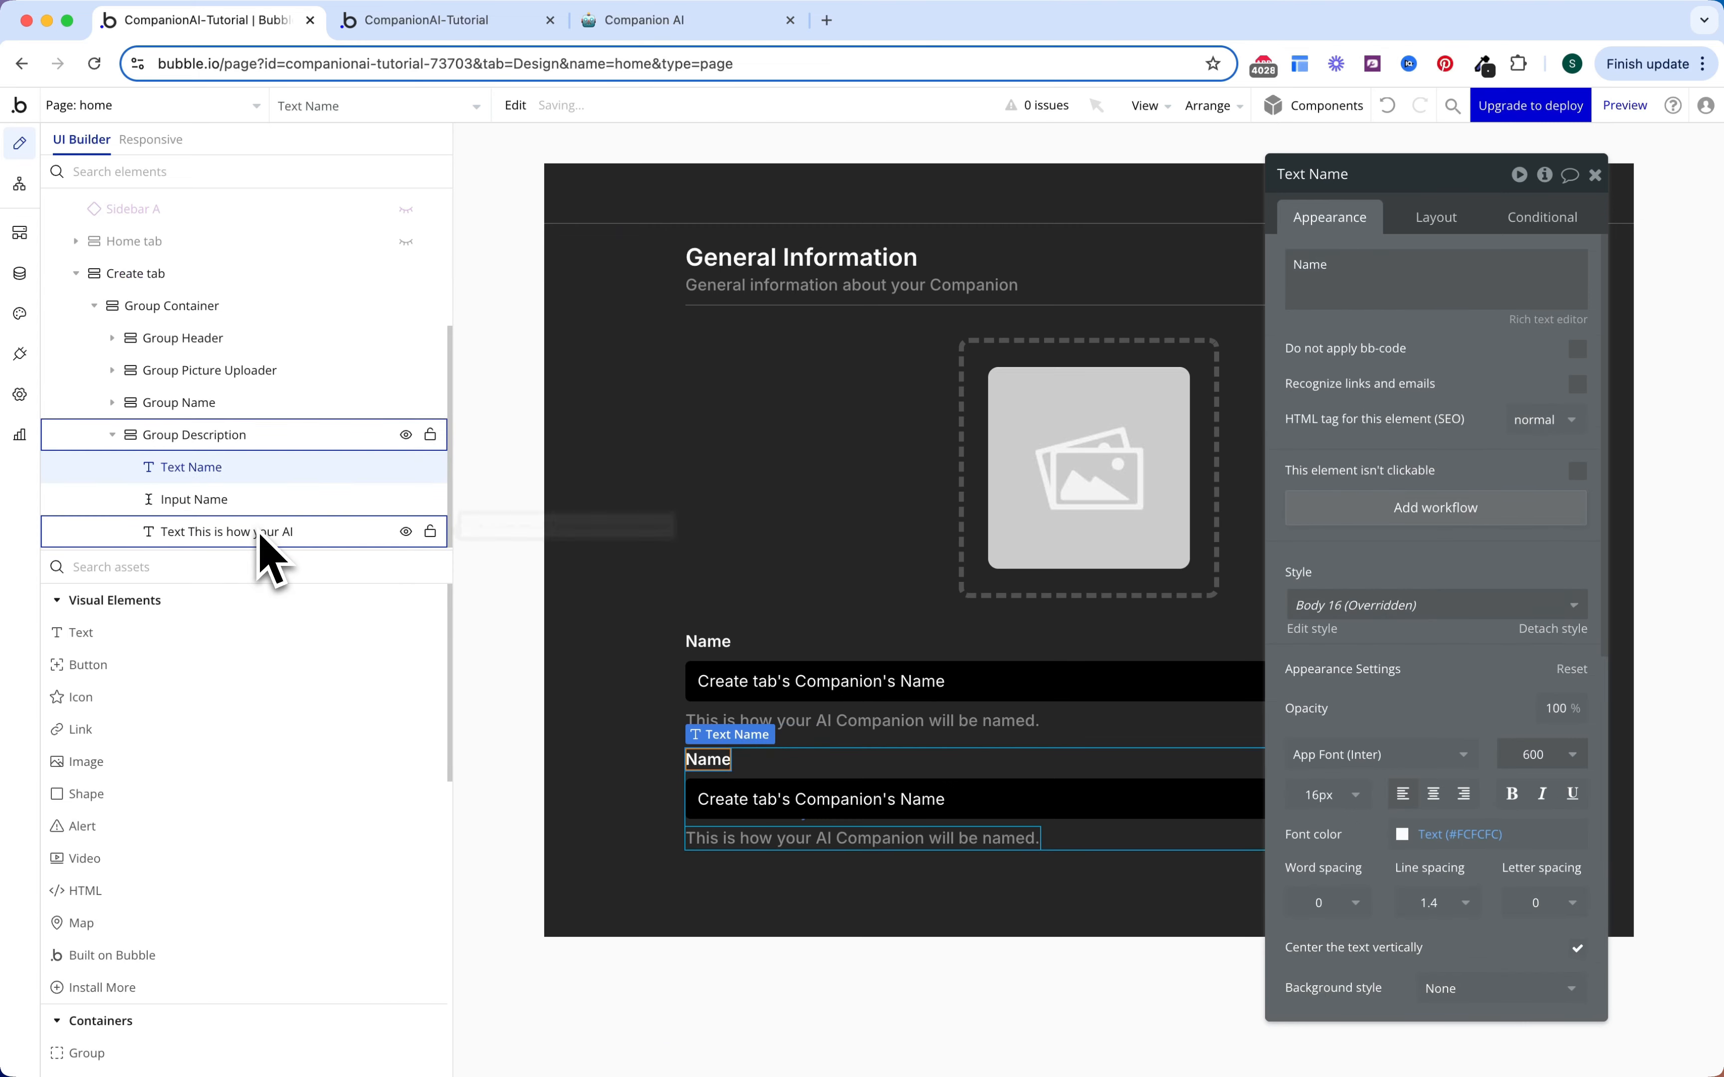
Step: Wrap Group Name and Group Description together in a new row container
click(114, 442)
click(160, 498)
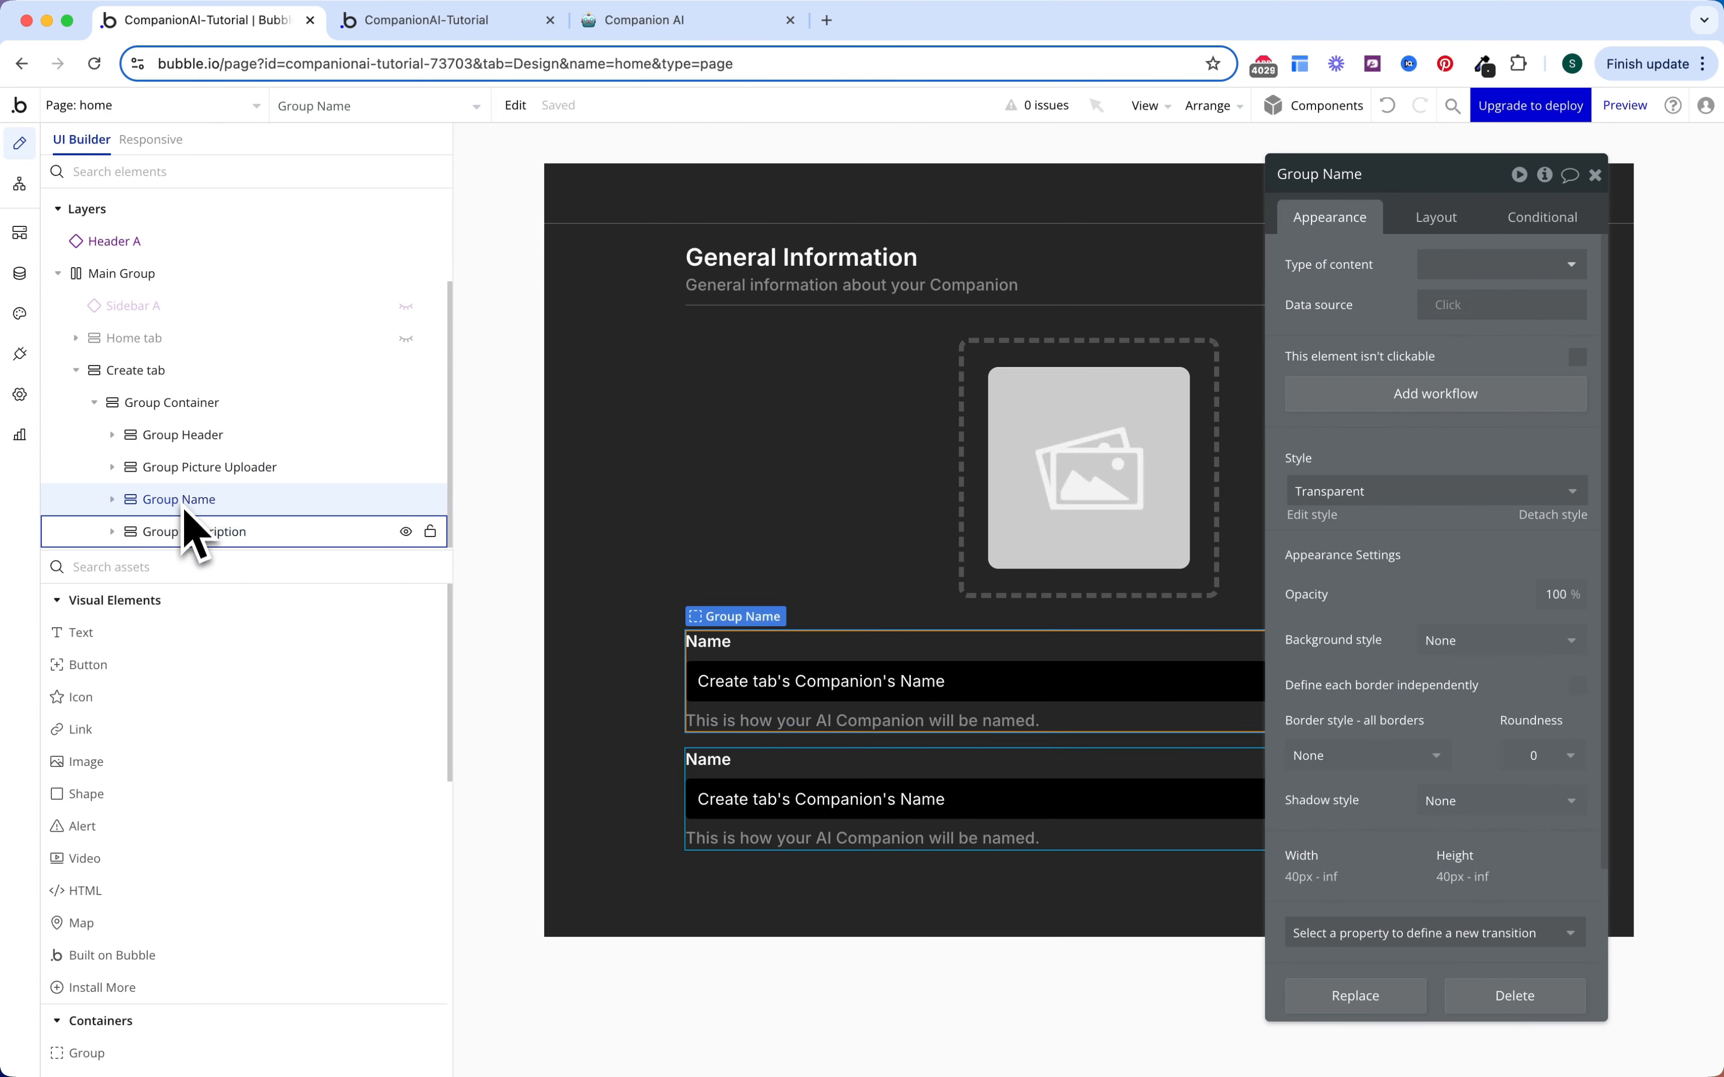
shift+click(186, 534)
right_click(187, 534)
mouse_move(569, 684)
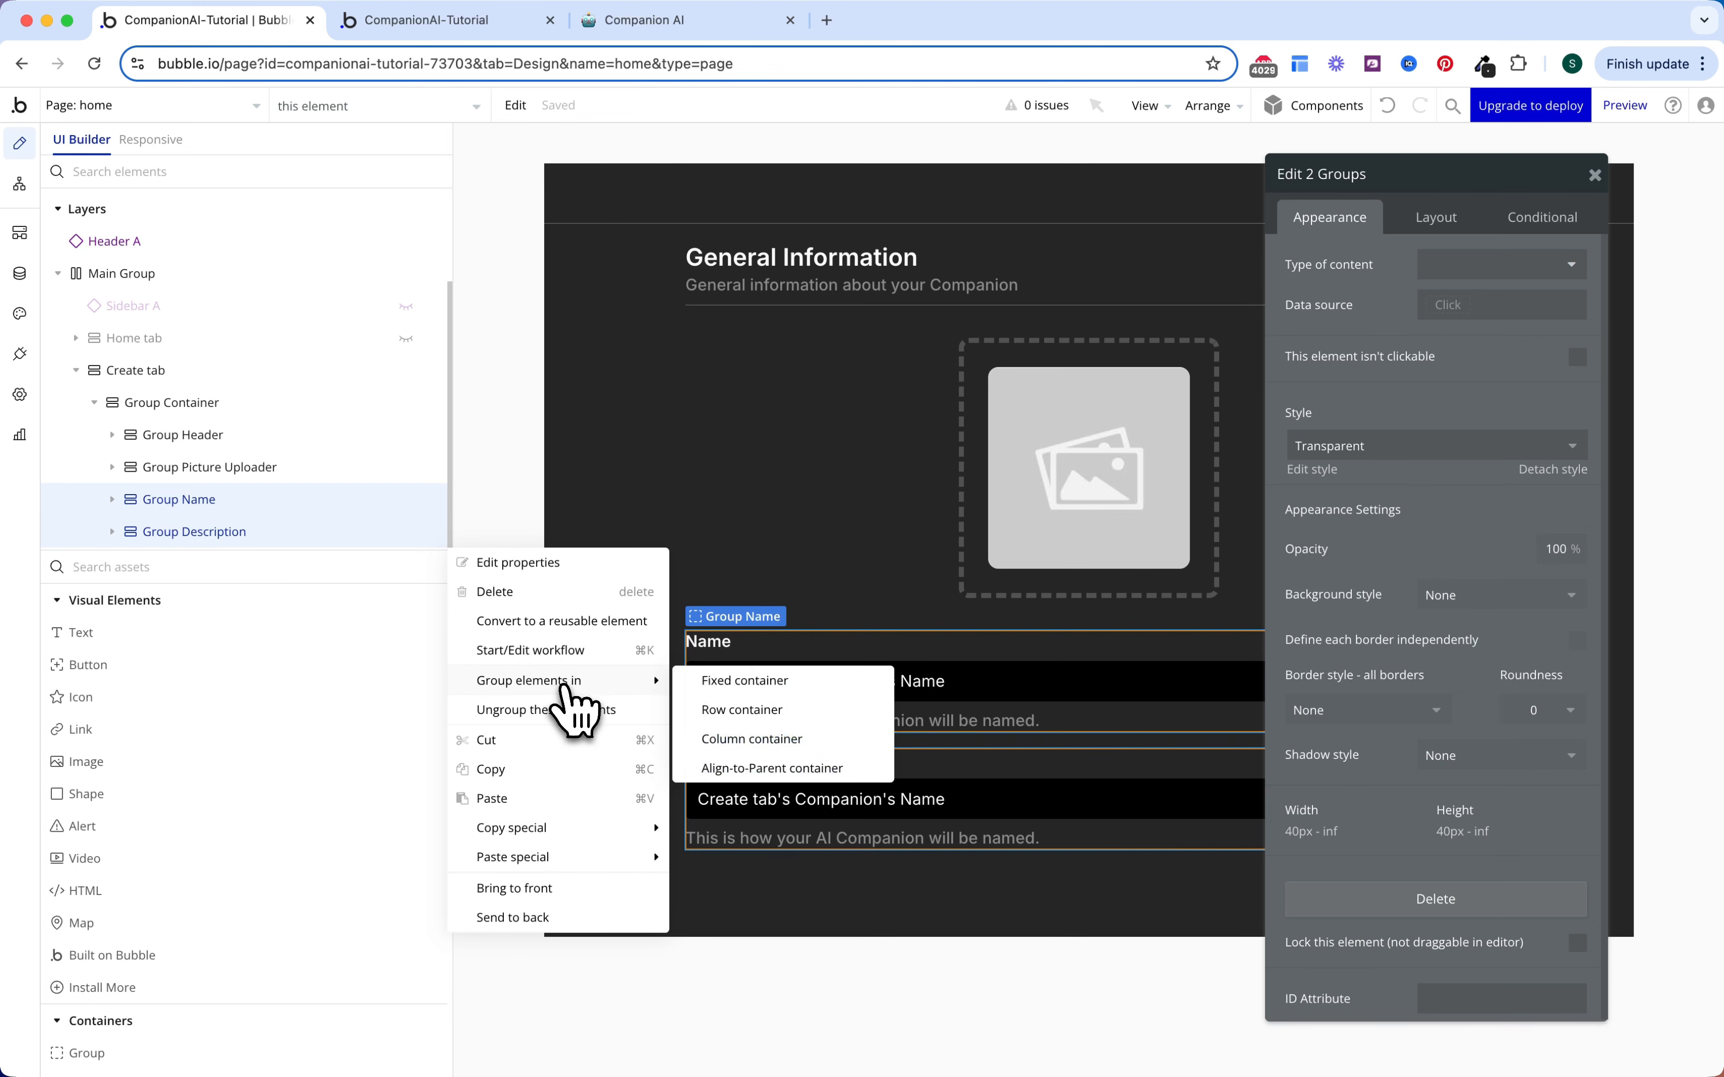
click(734, 712)
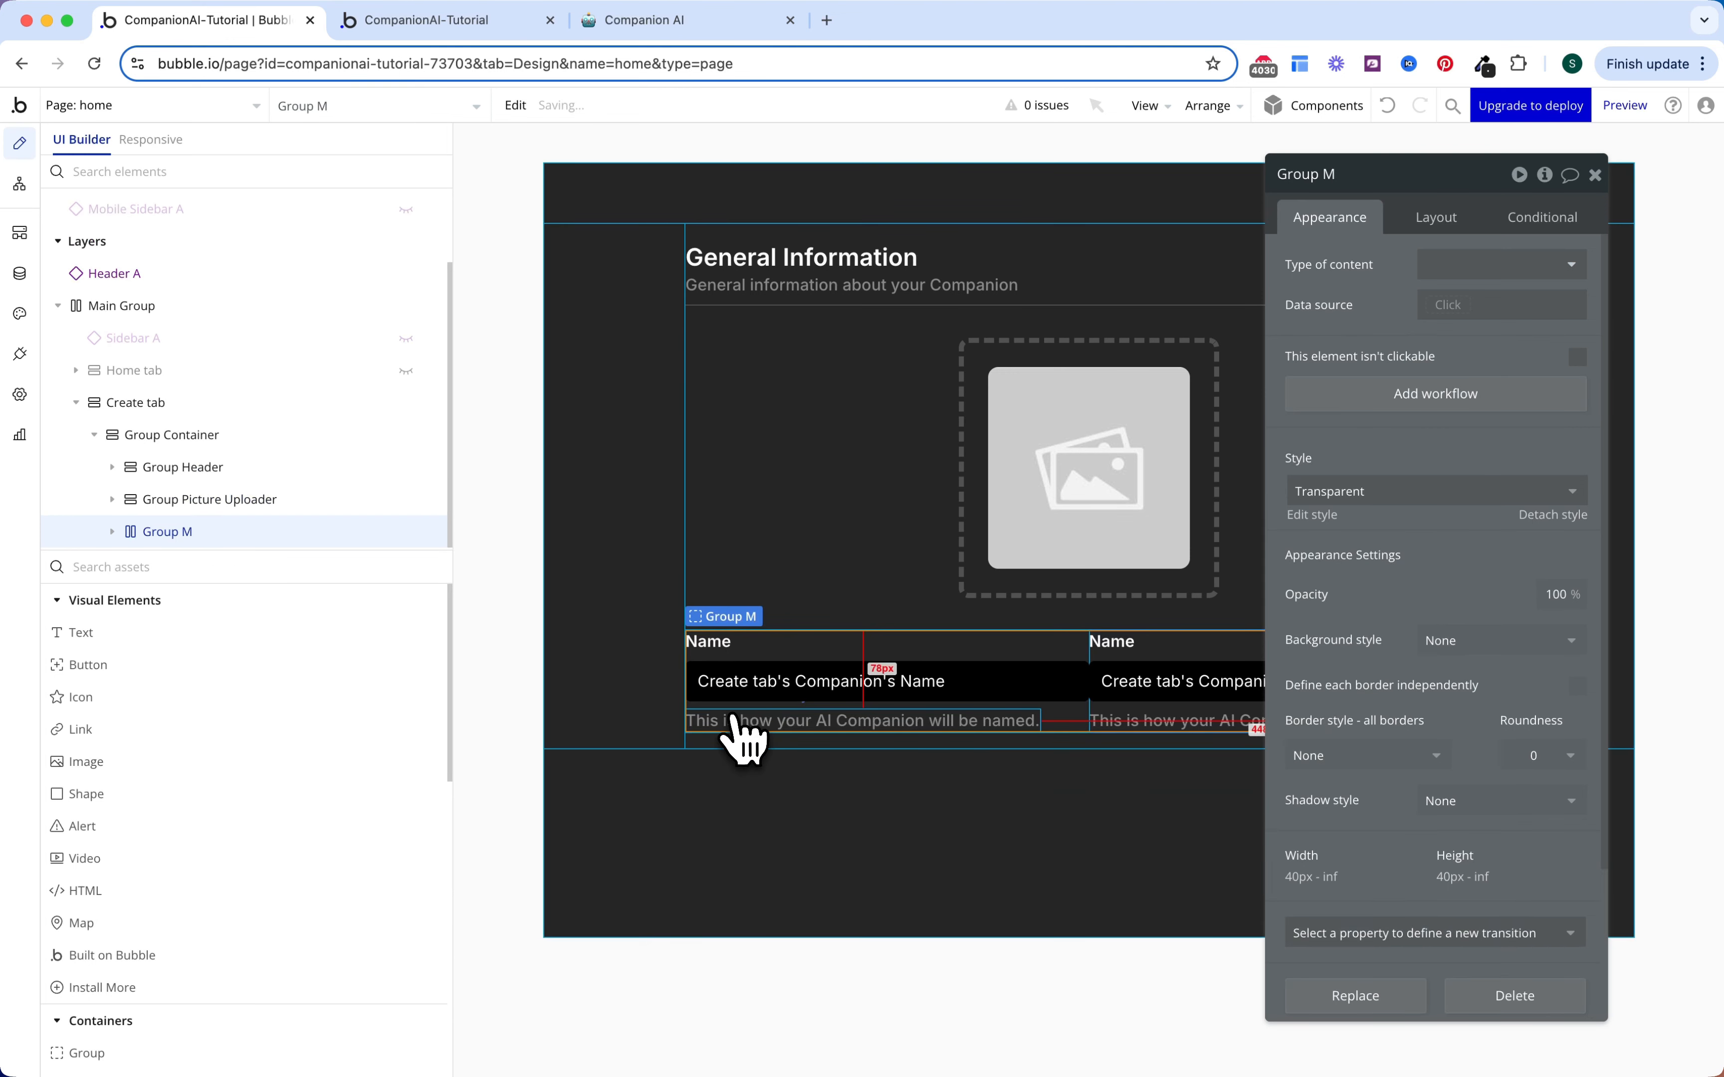
Step: Rename the new row container to 'Group Name & Description'
double_click(238, 536)
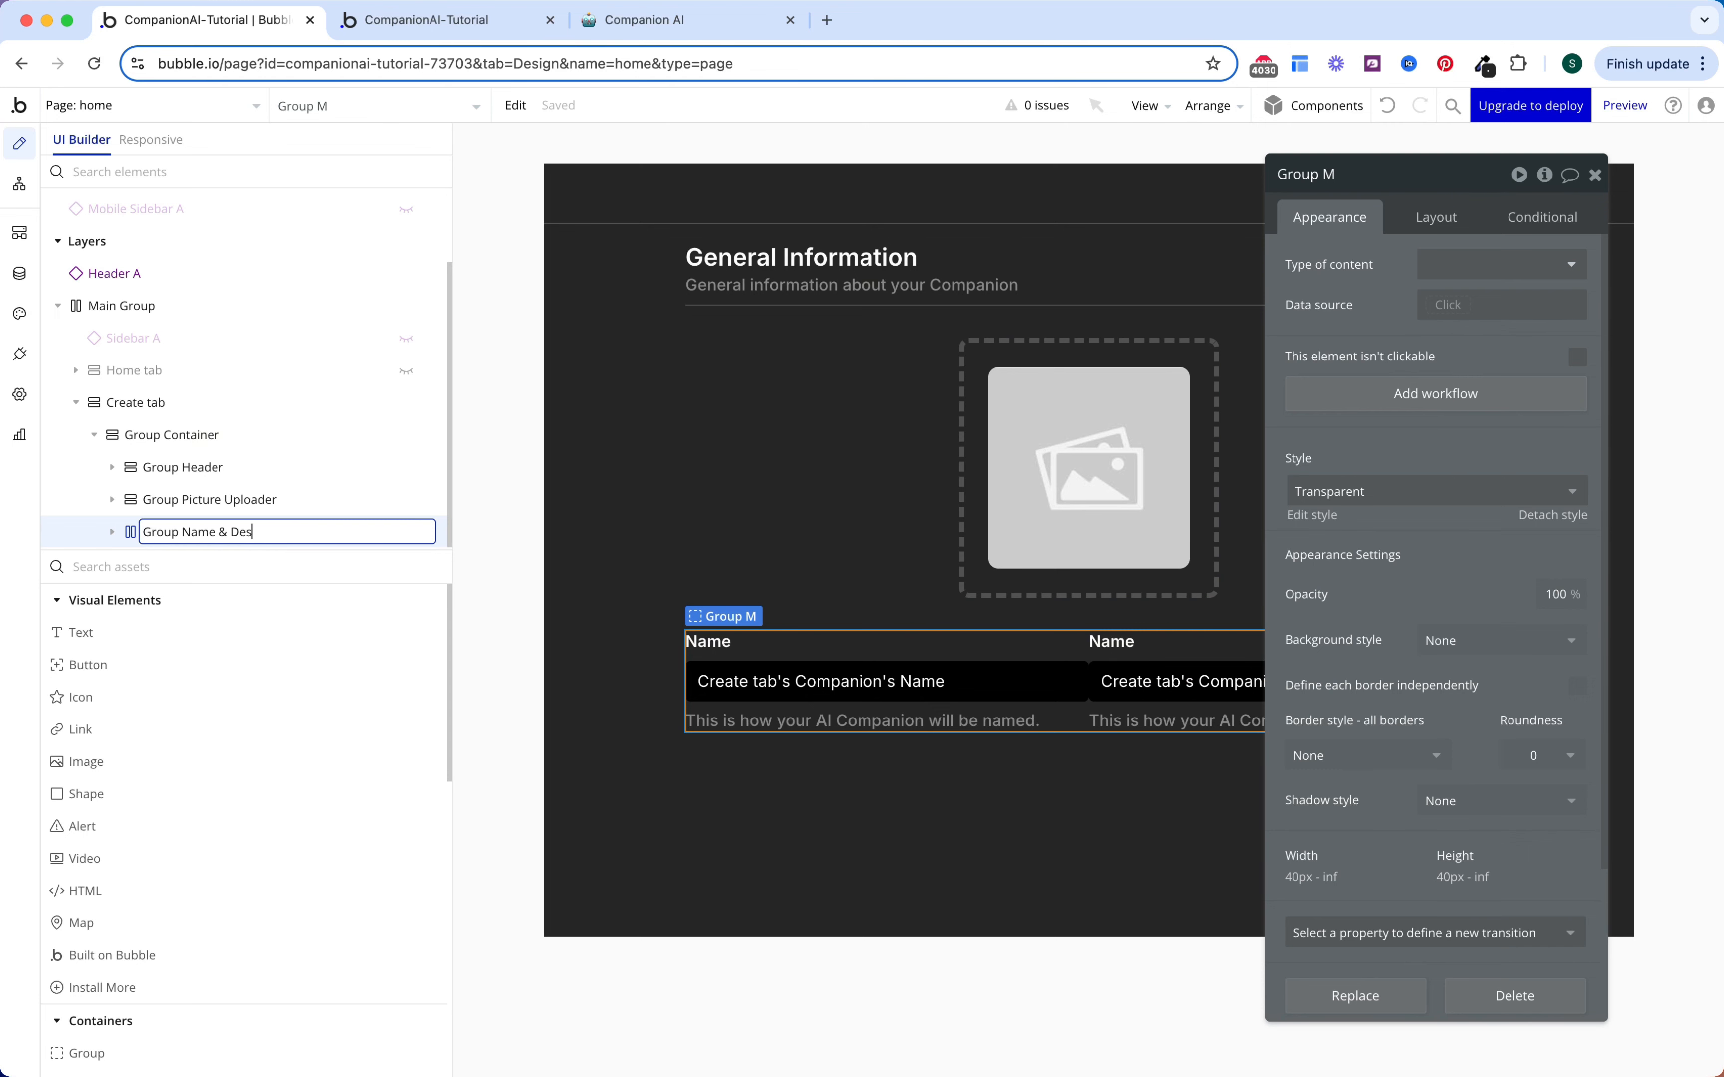
text(Group Name & Description)
key(Return)
click(214, 499)
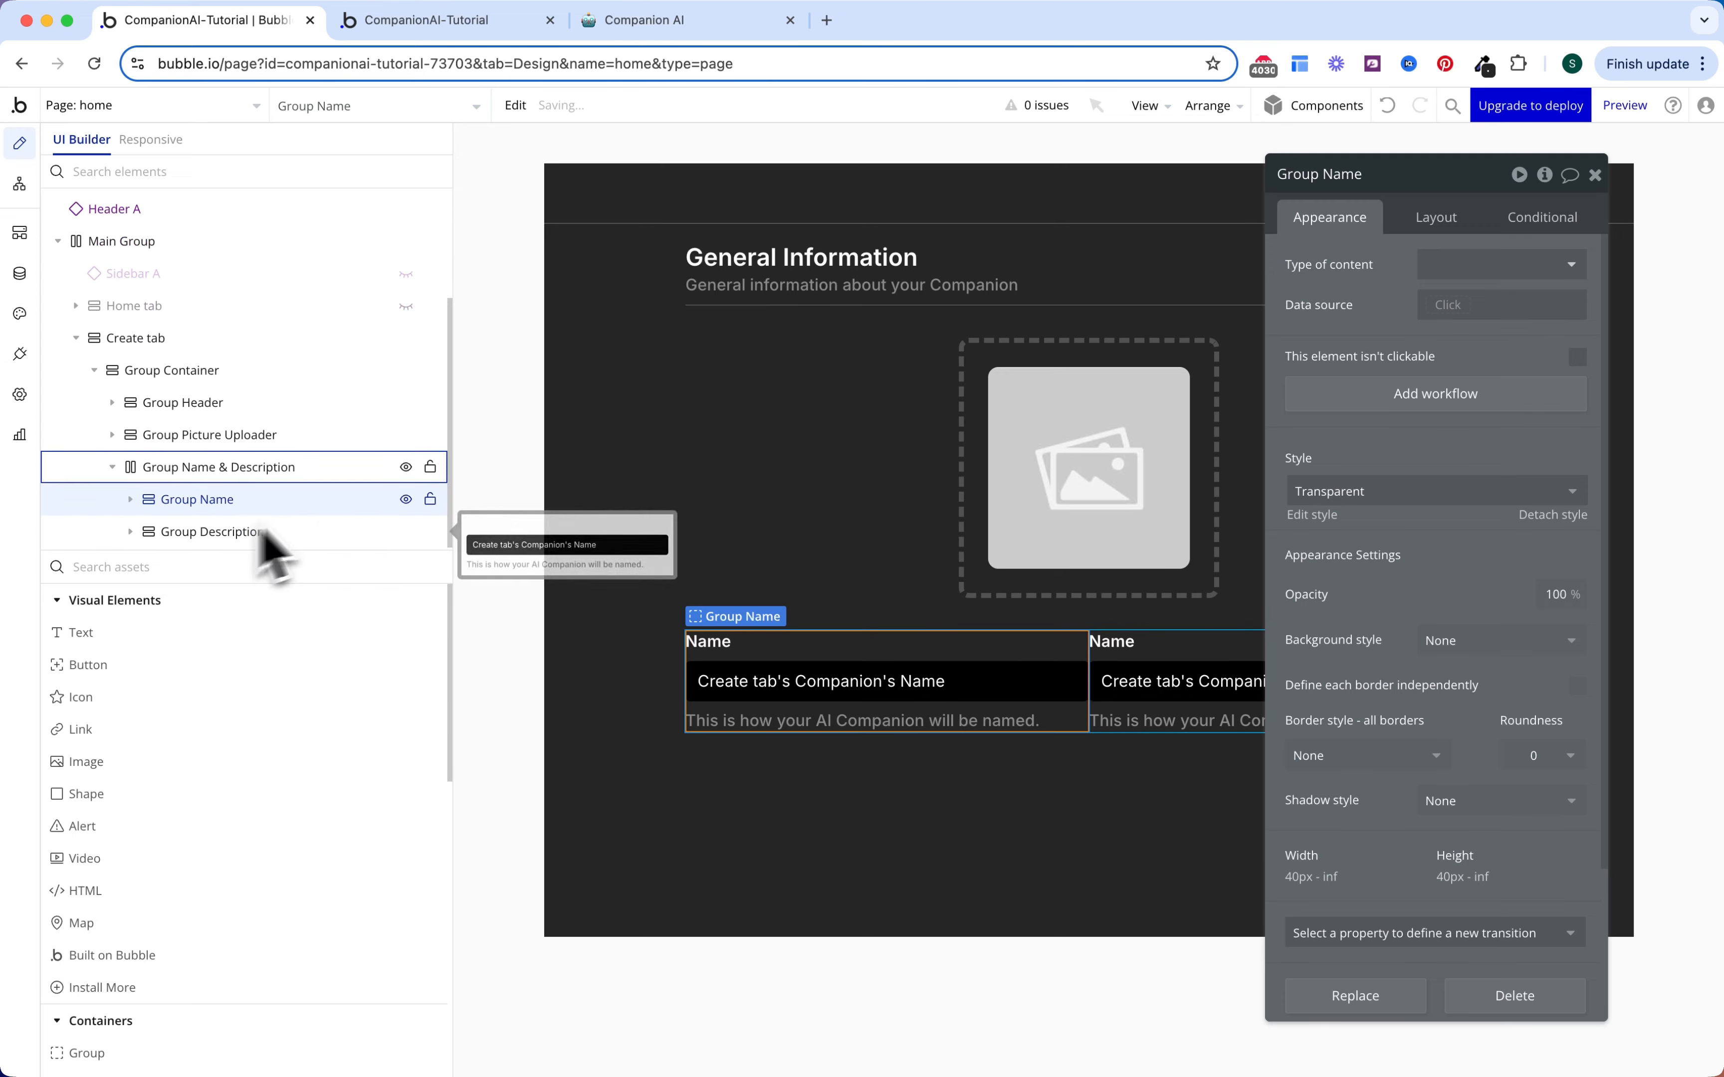
Step: Turn on gap spacing in Group Name & Description with a 16 px column gap
click(1423, 227)
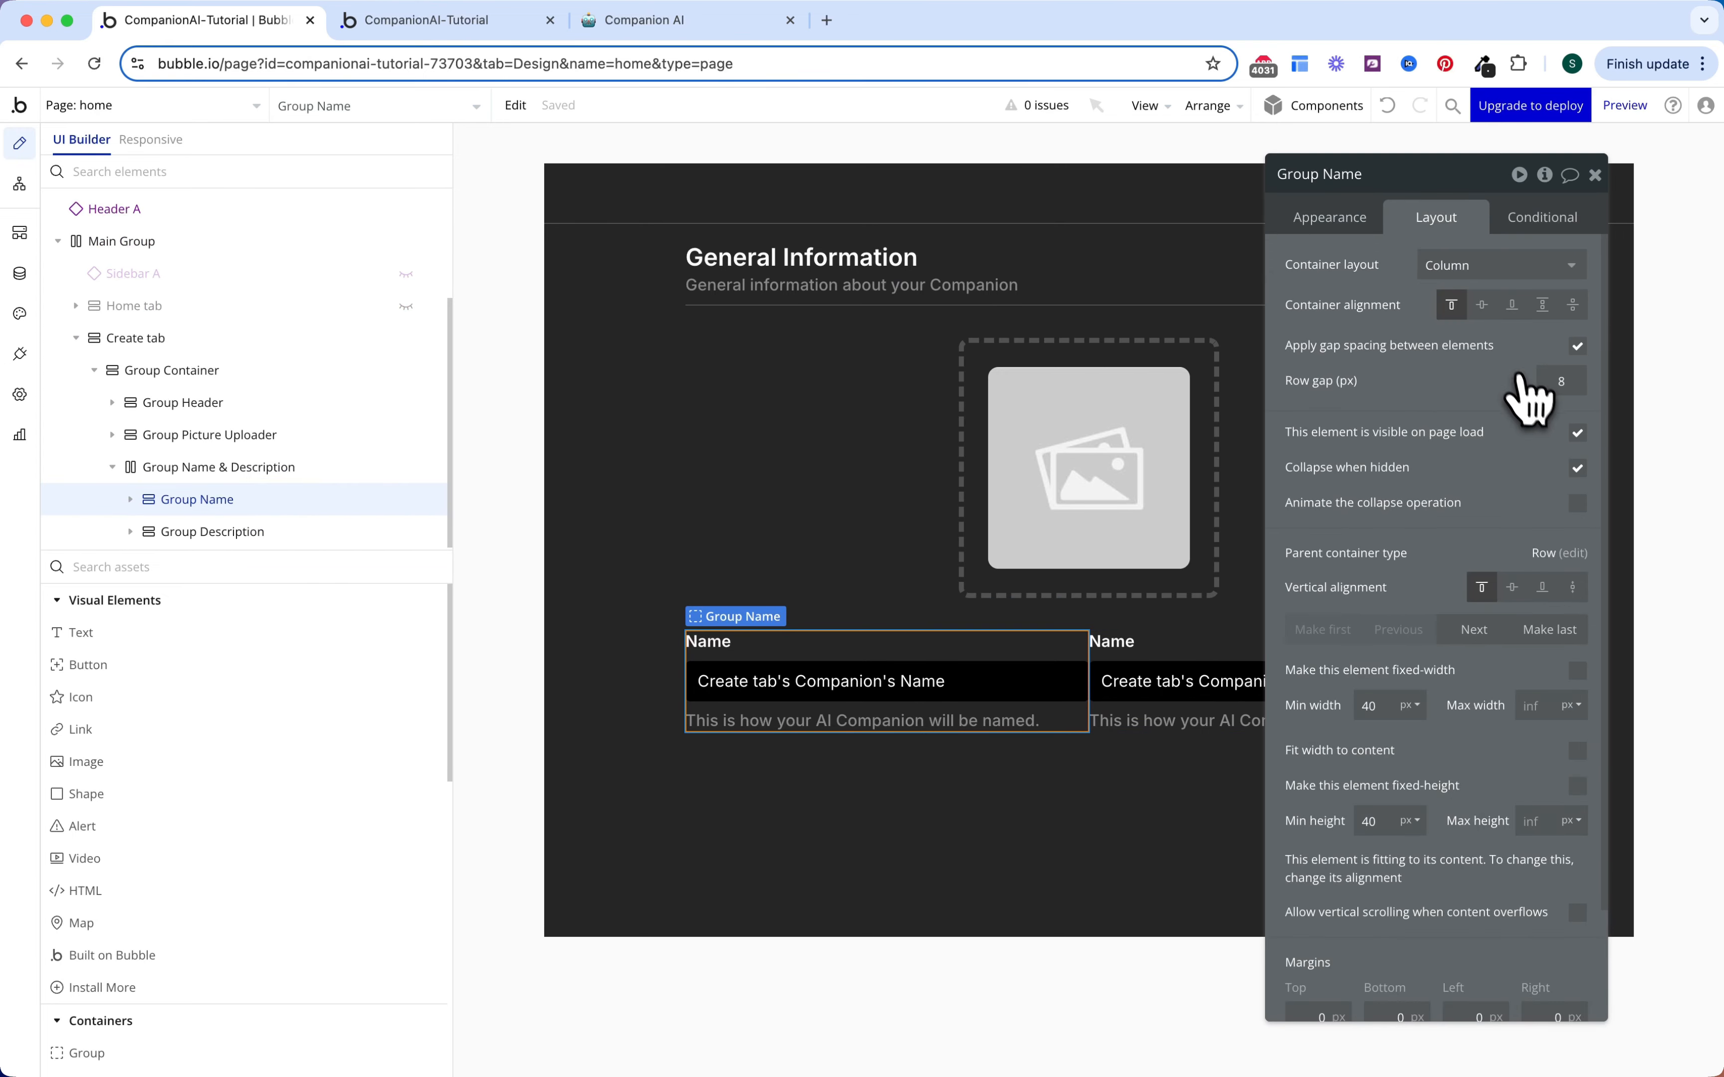
click(255, 469)
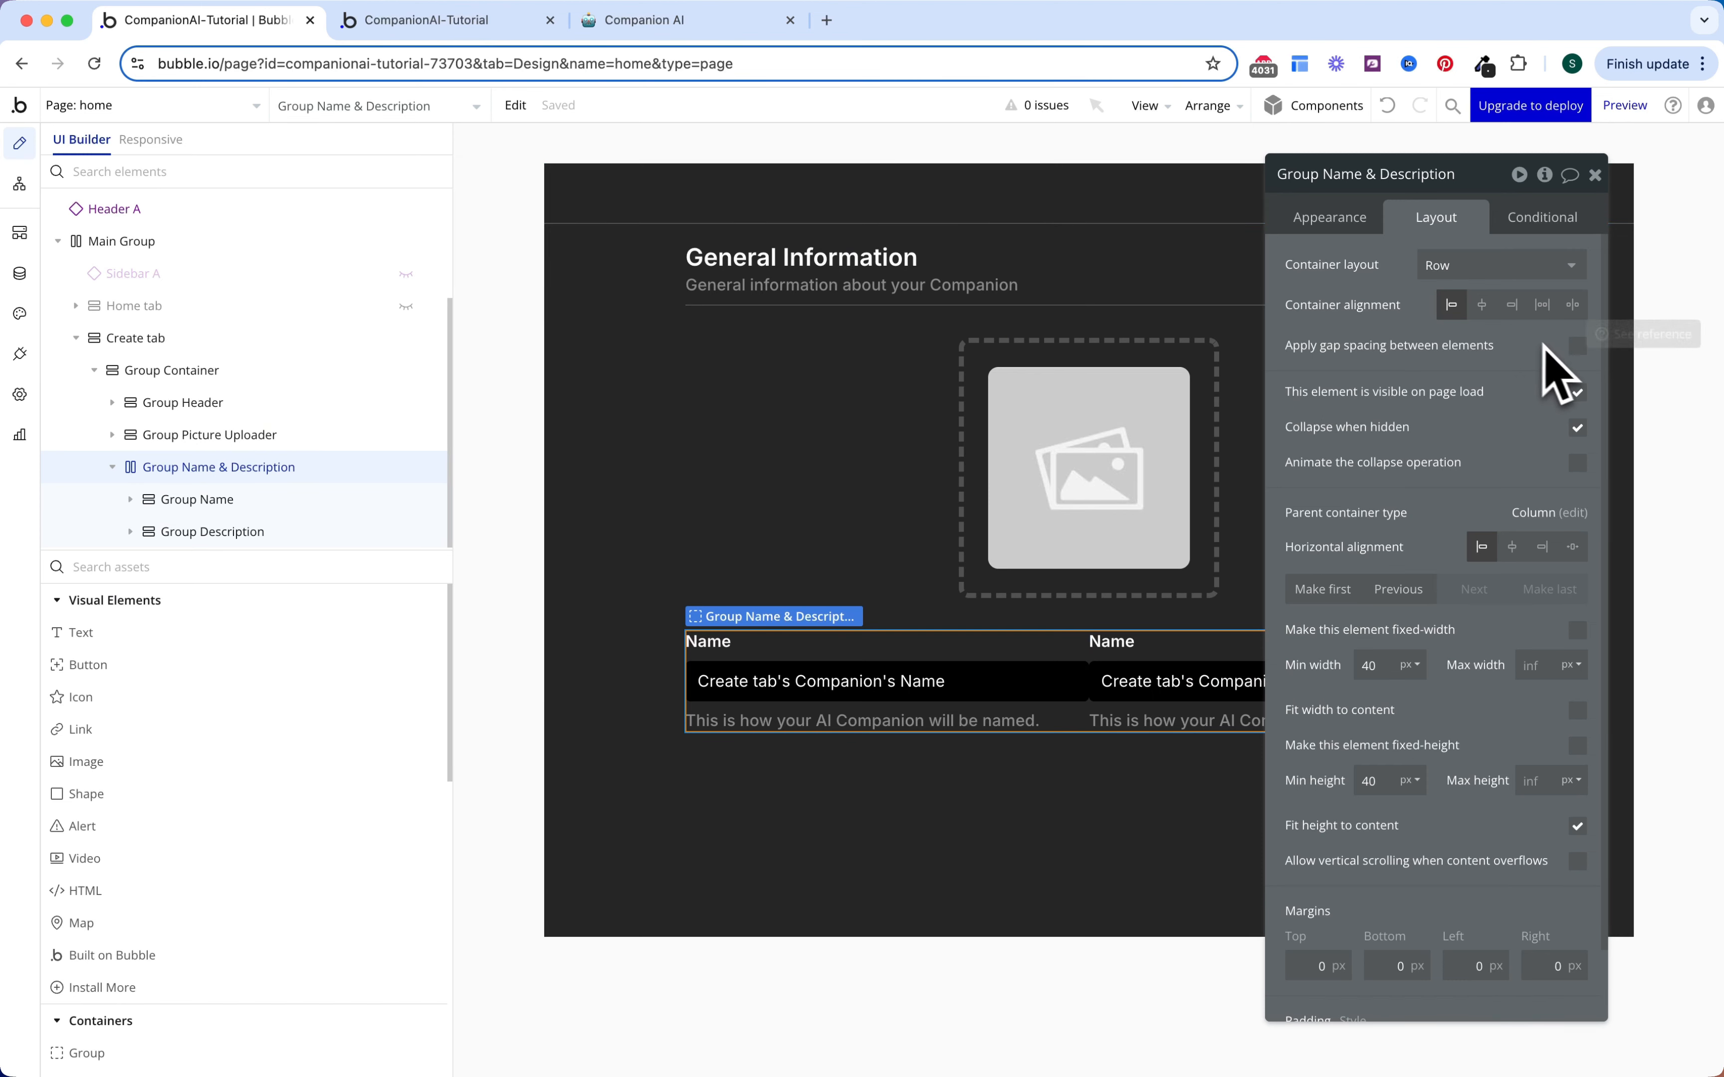
click(1576, 346)
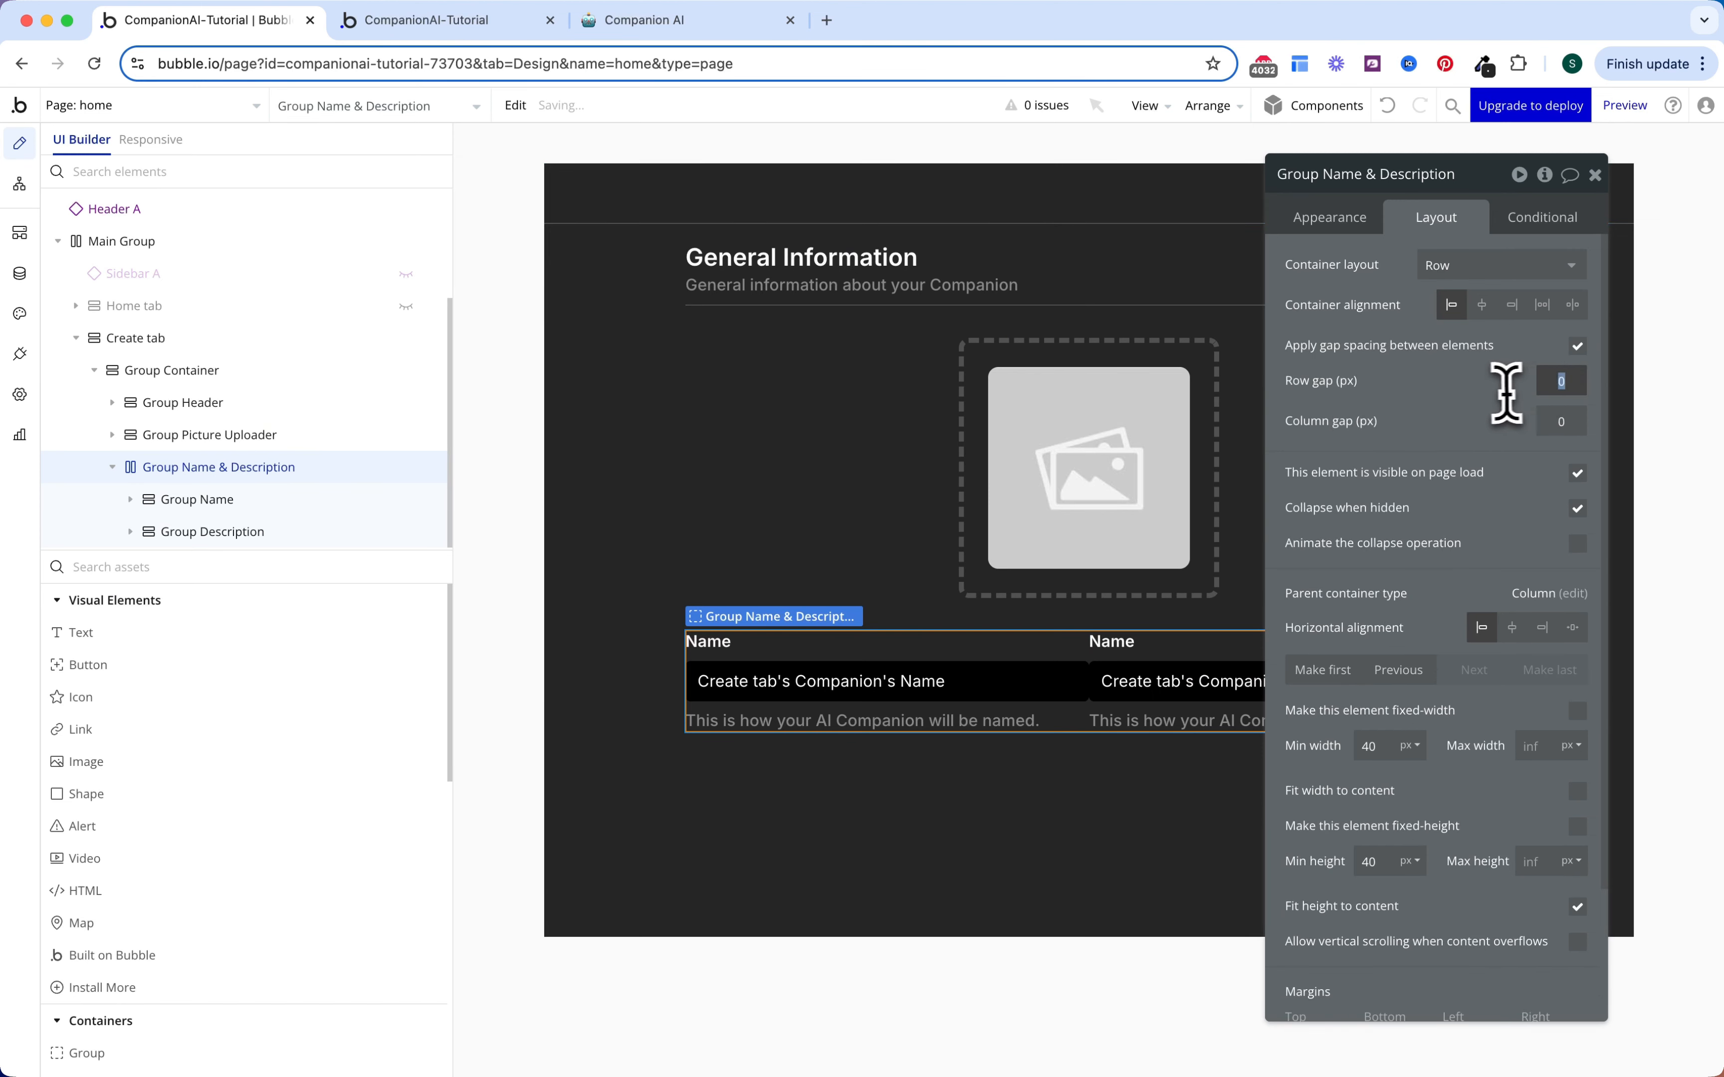
click(1554, 427)
text(16)
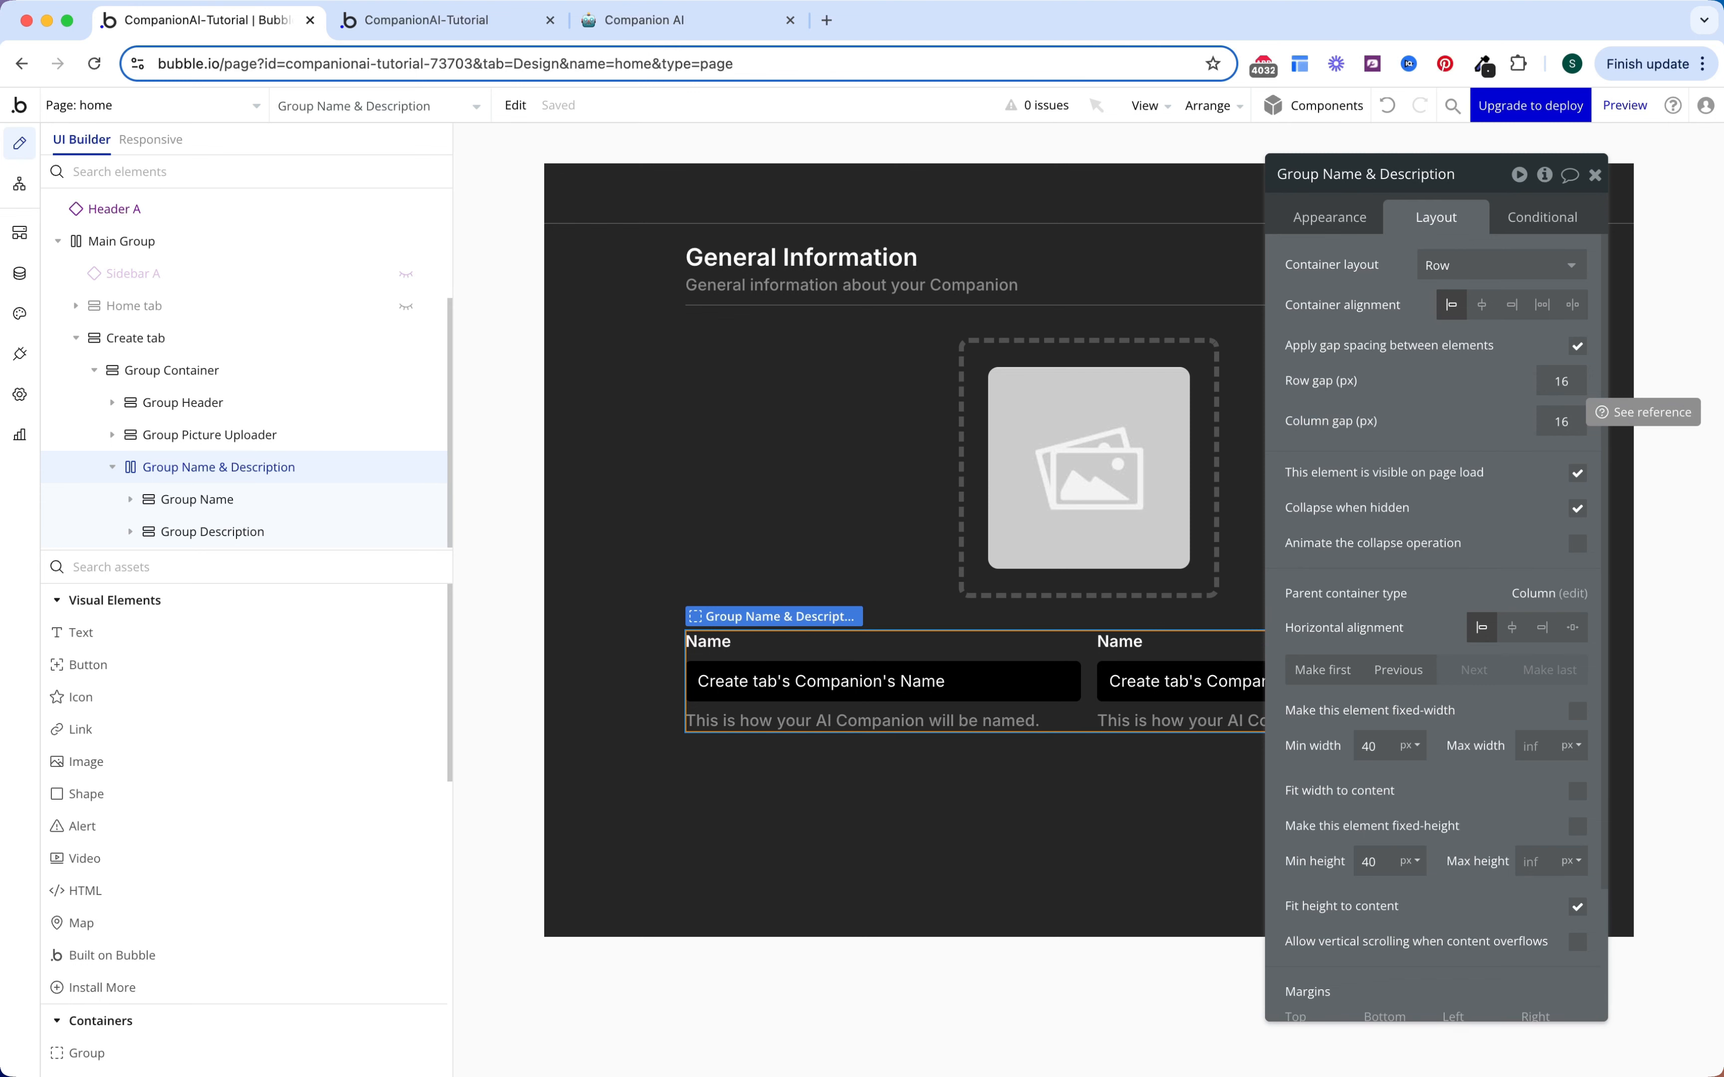
scroll(1414, 499, down, 2)
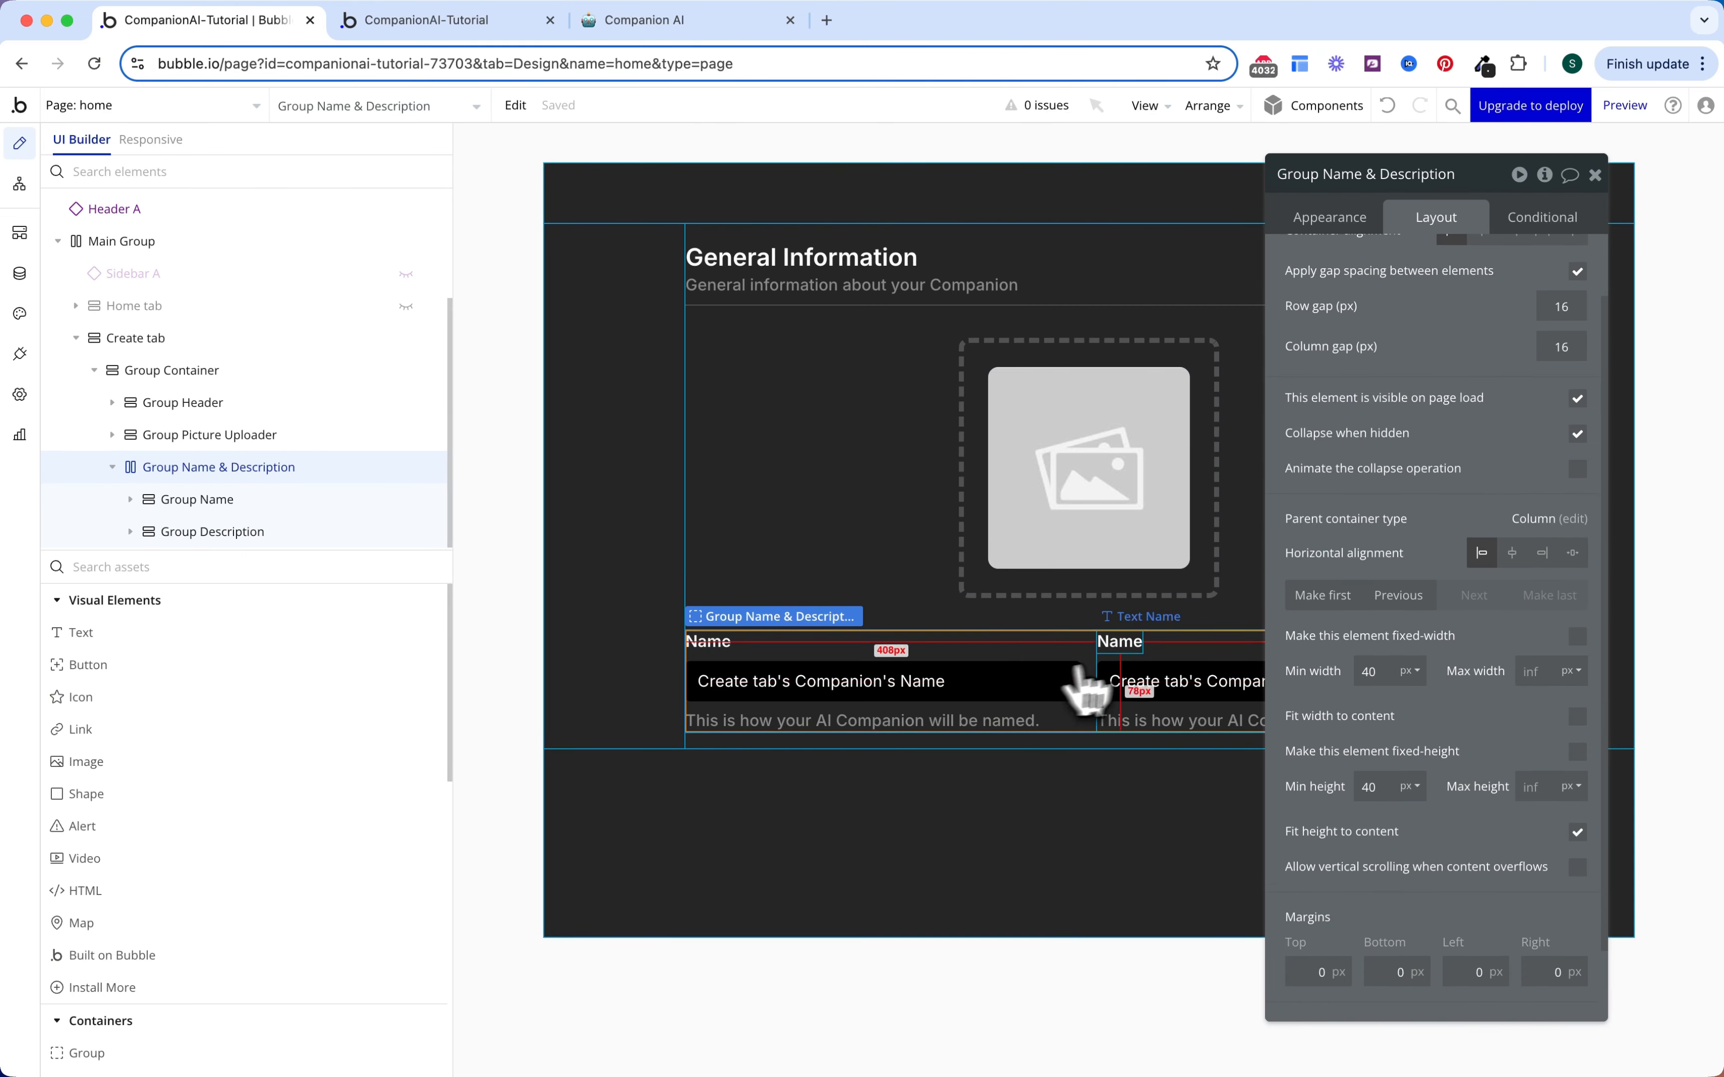
Step: Change the second column's label text to 'Description'
click(1127, 647)
click(1352, 223)
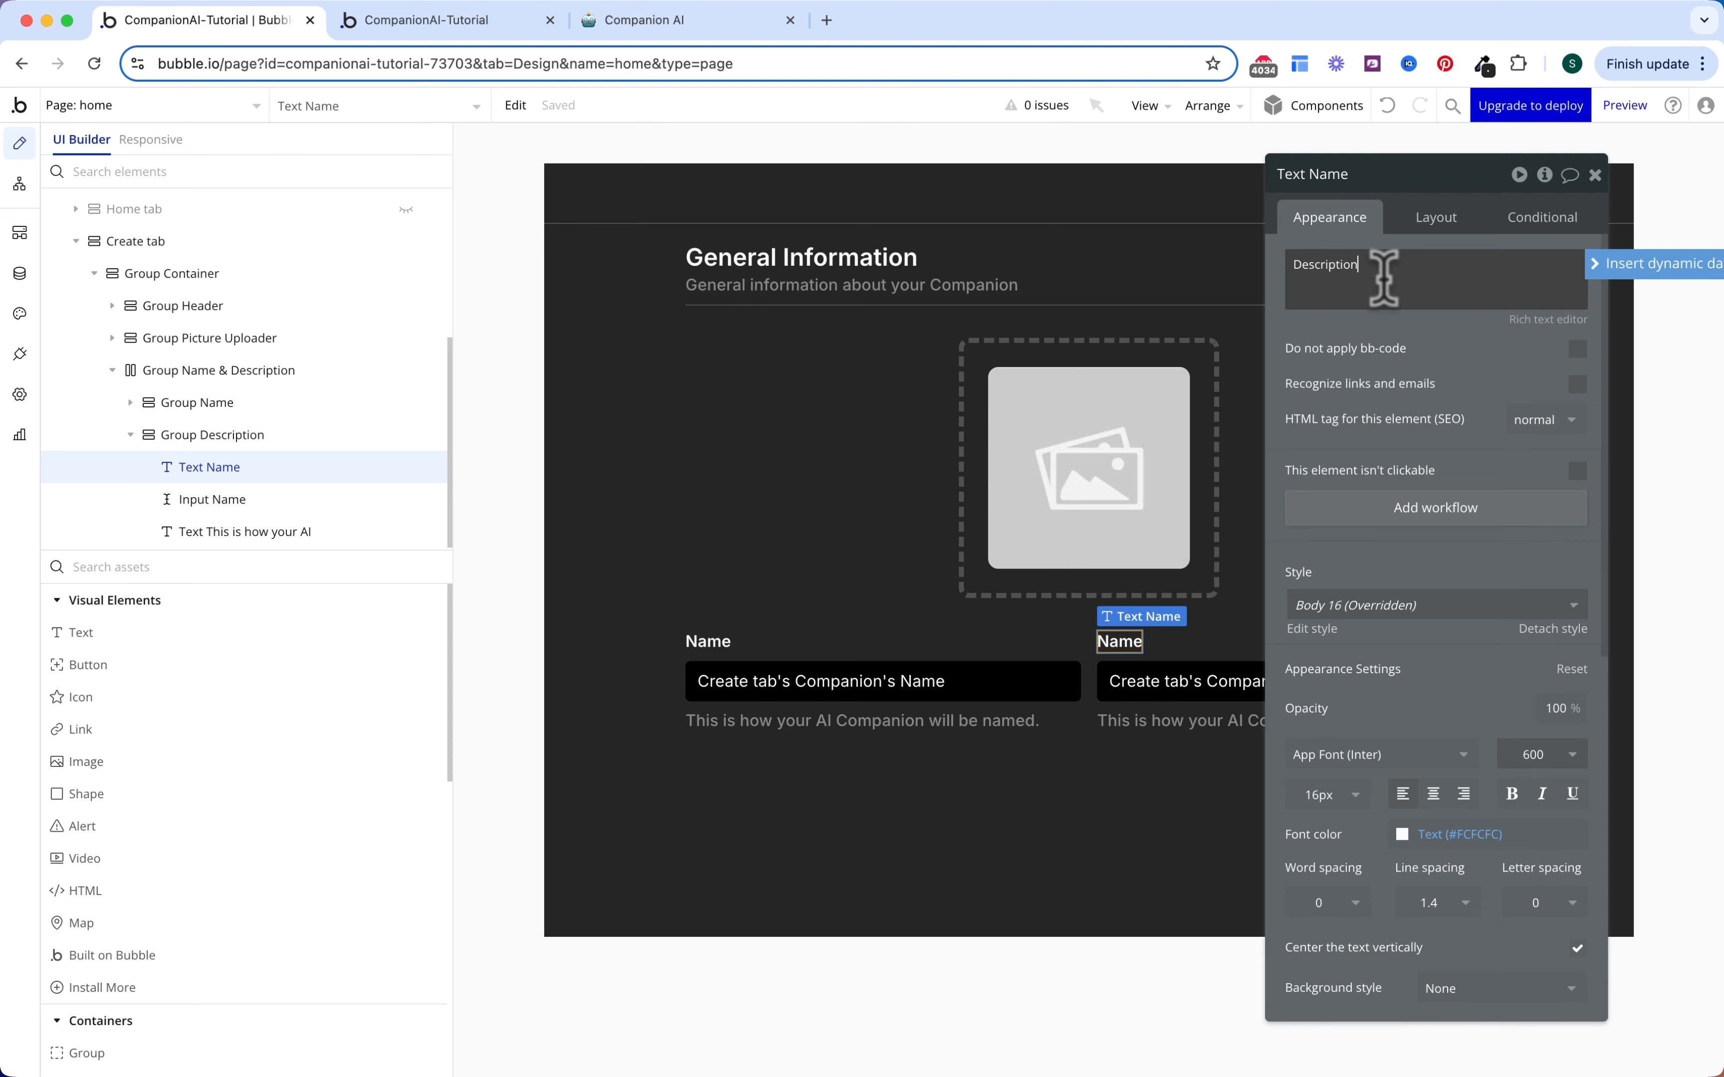
text(Description)
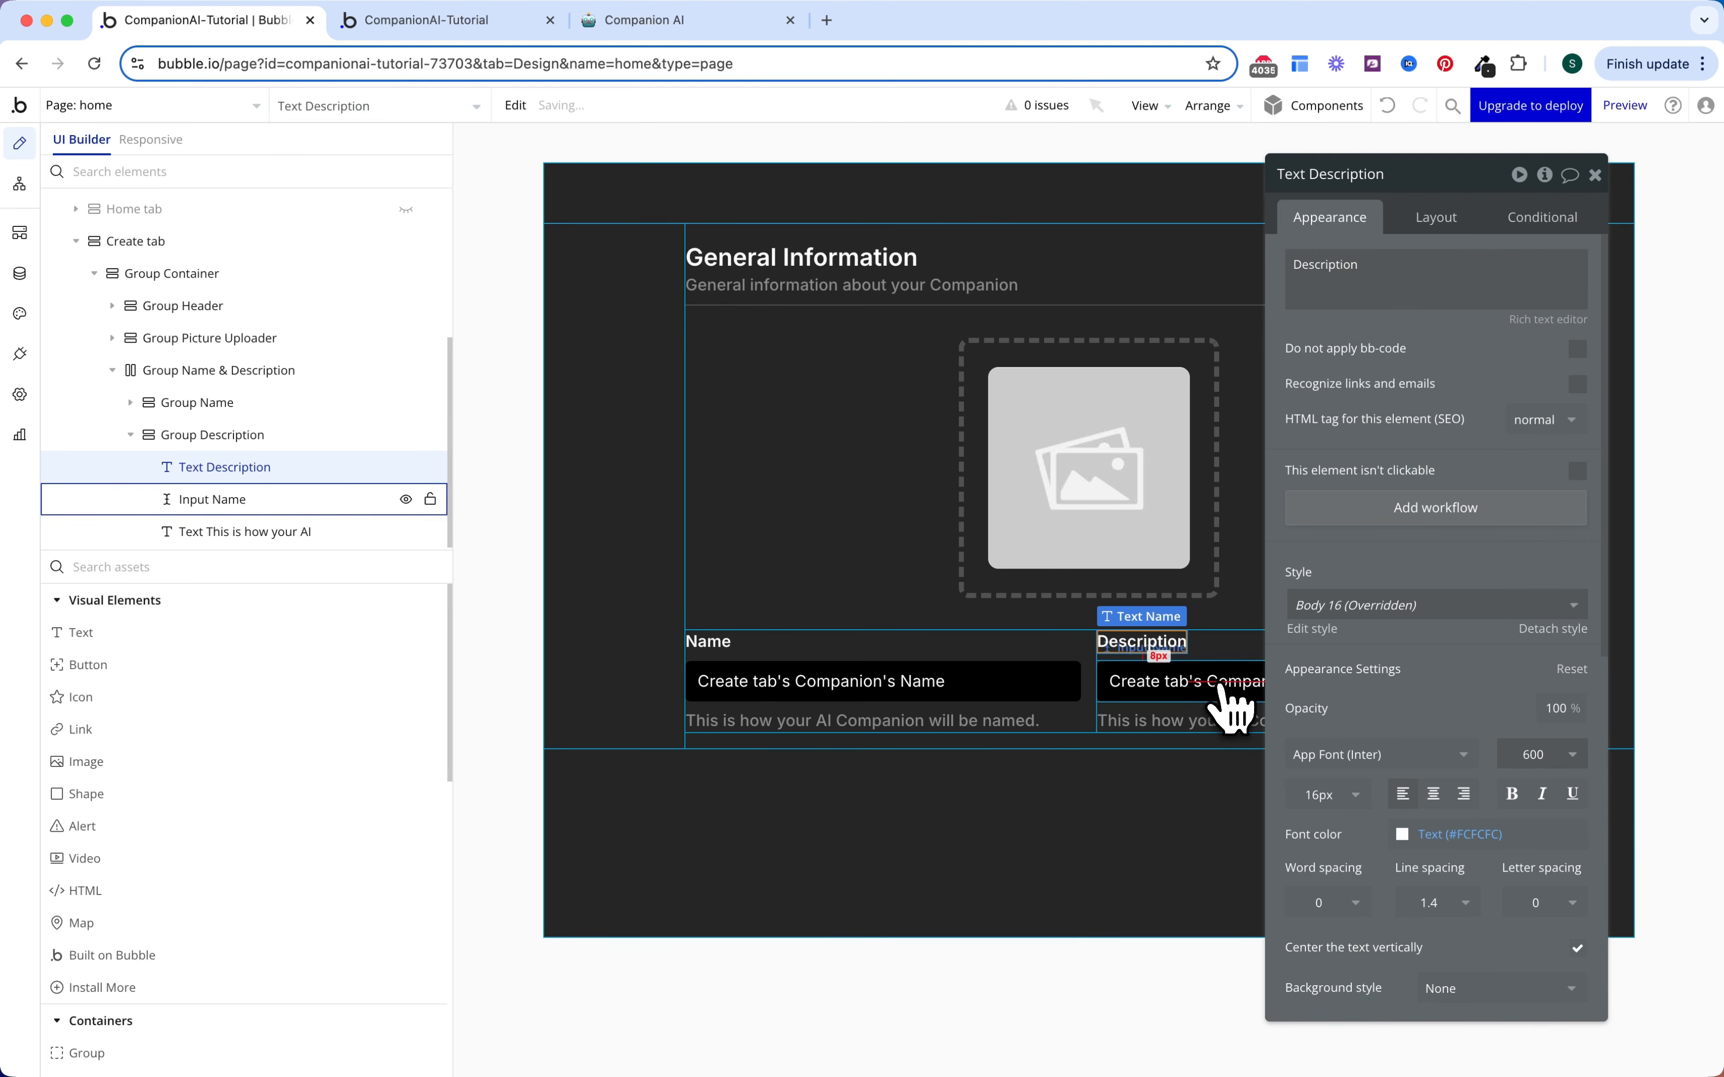
Step: Set the second input's initial content to the companion's Description and replace its placeholder
click(1230, 702)
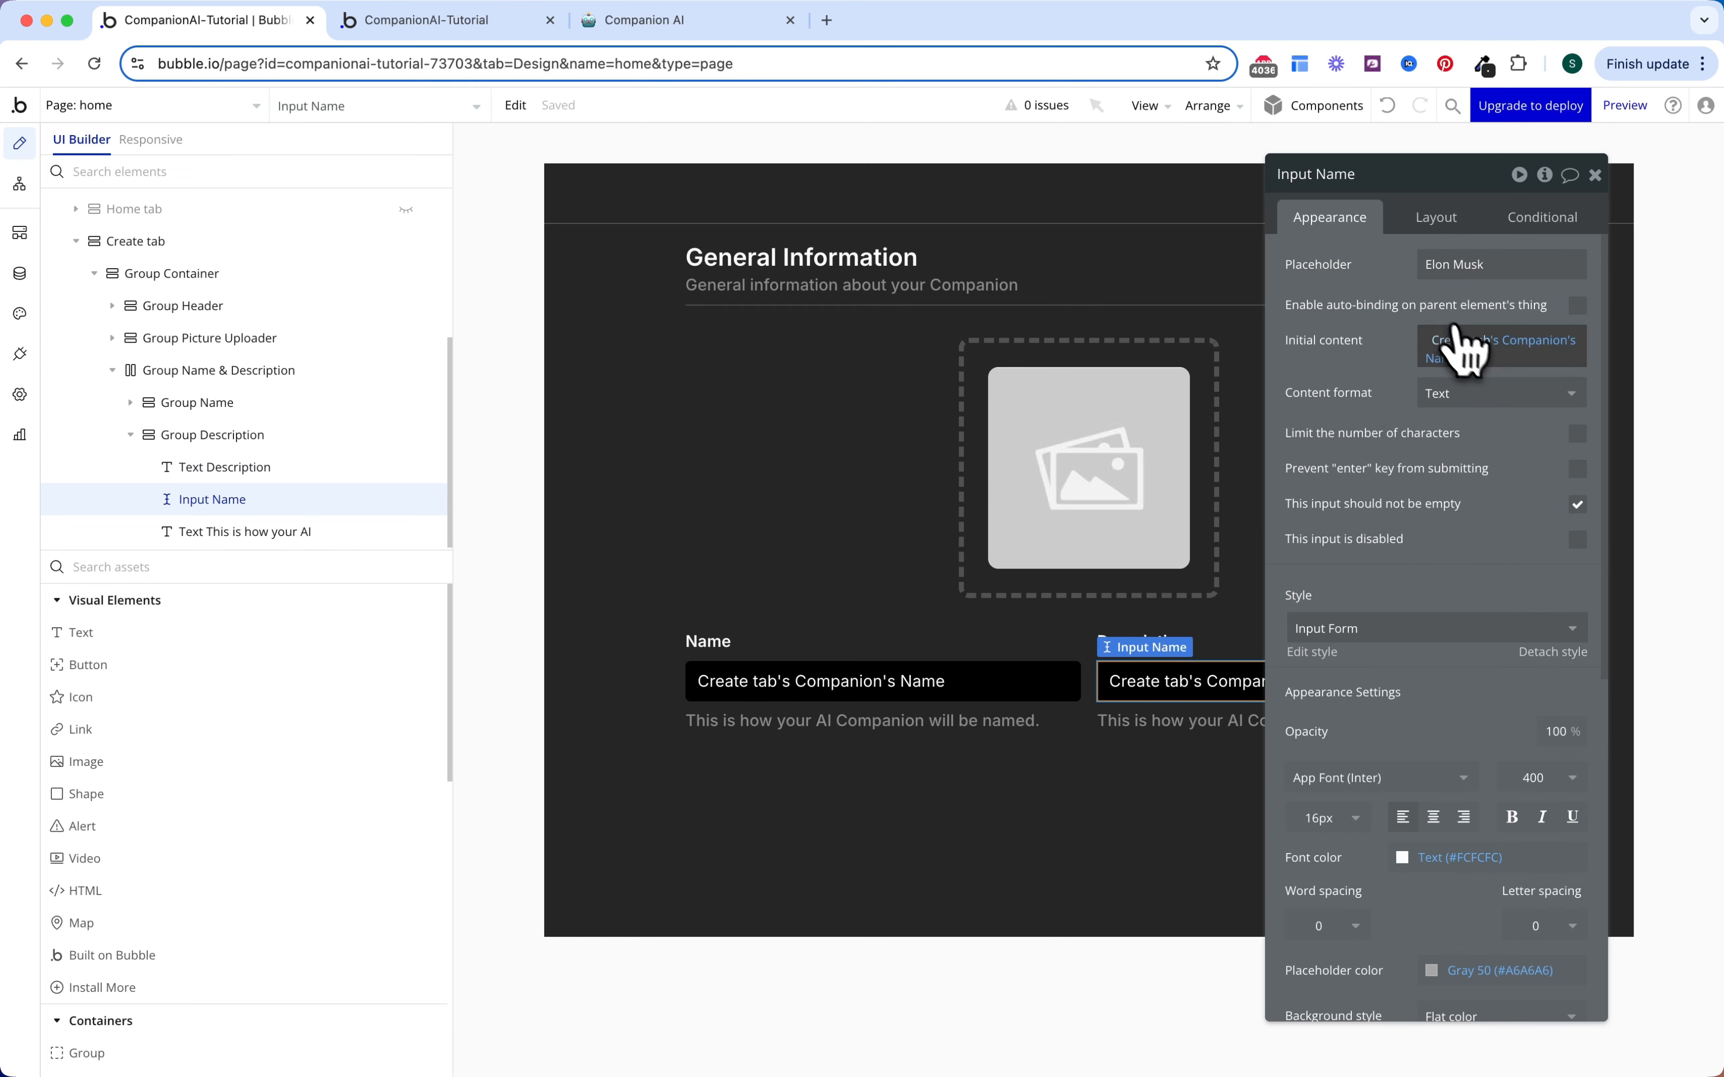
click(1452, 363)
text(des)
key(Return)
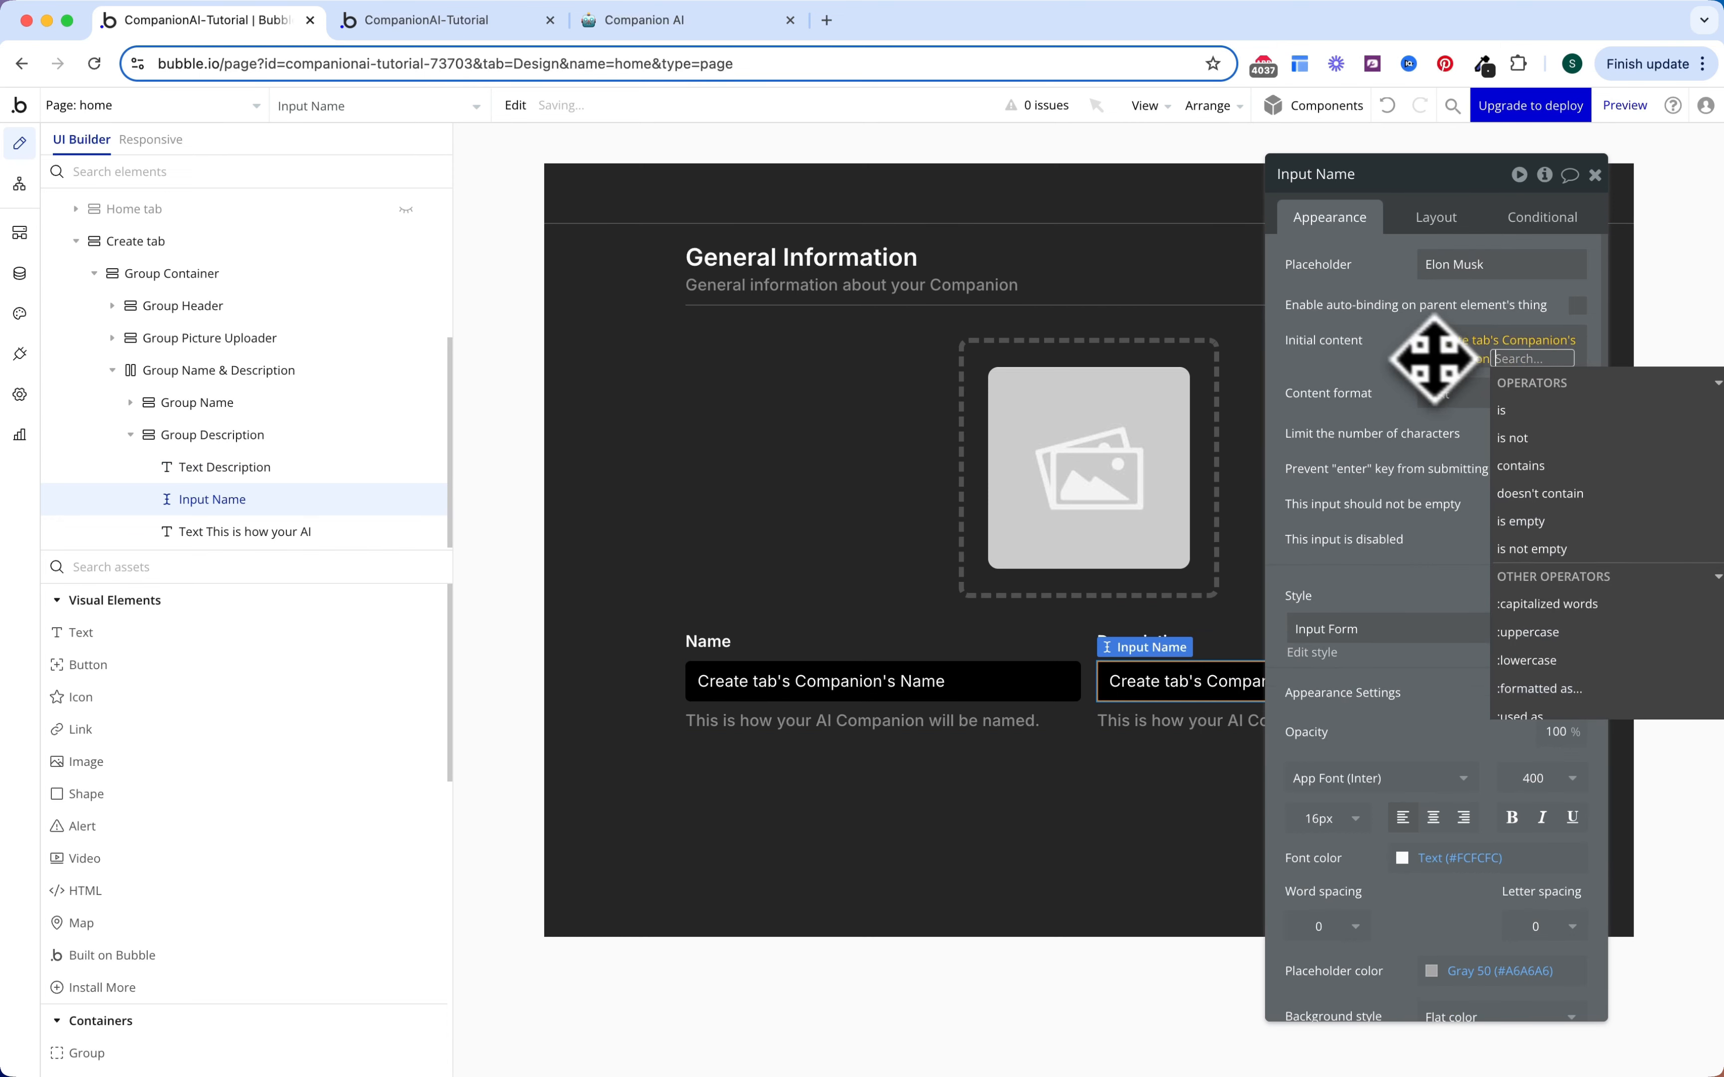
click(1439, 342)
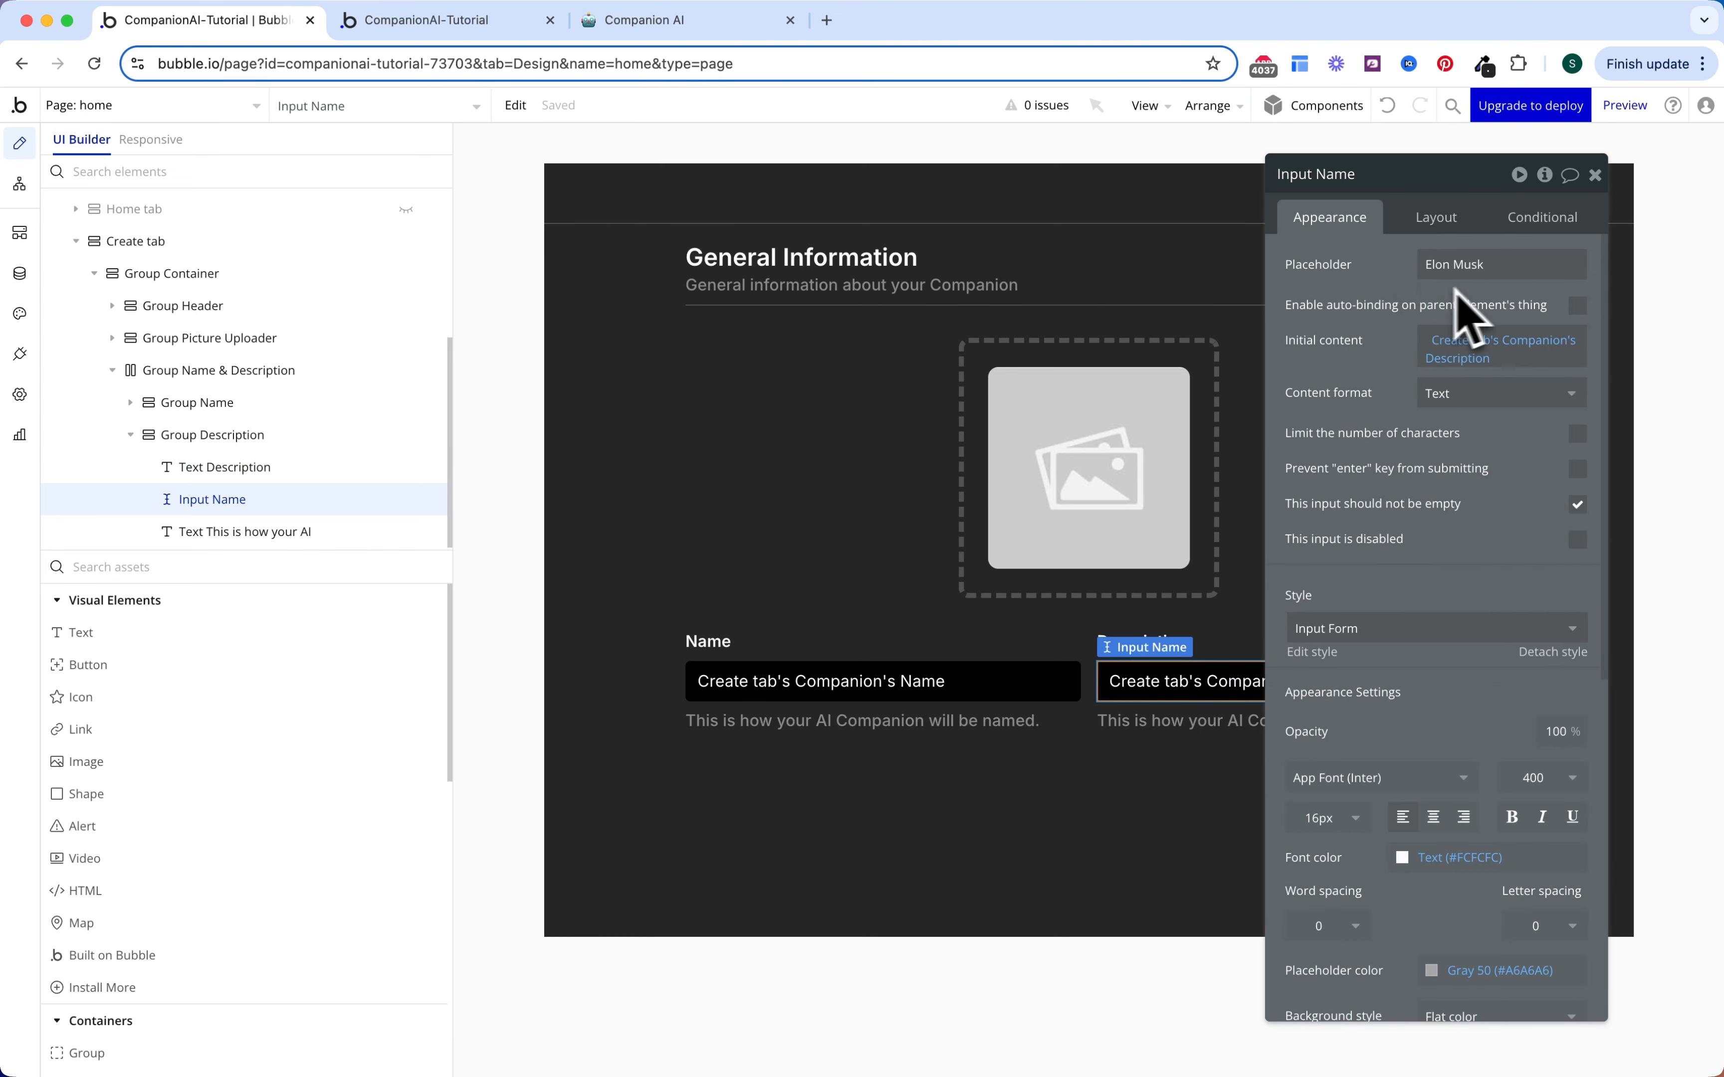
triple_click(1458, 264)
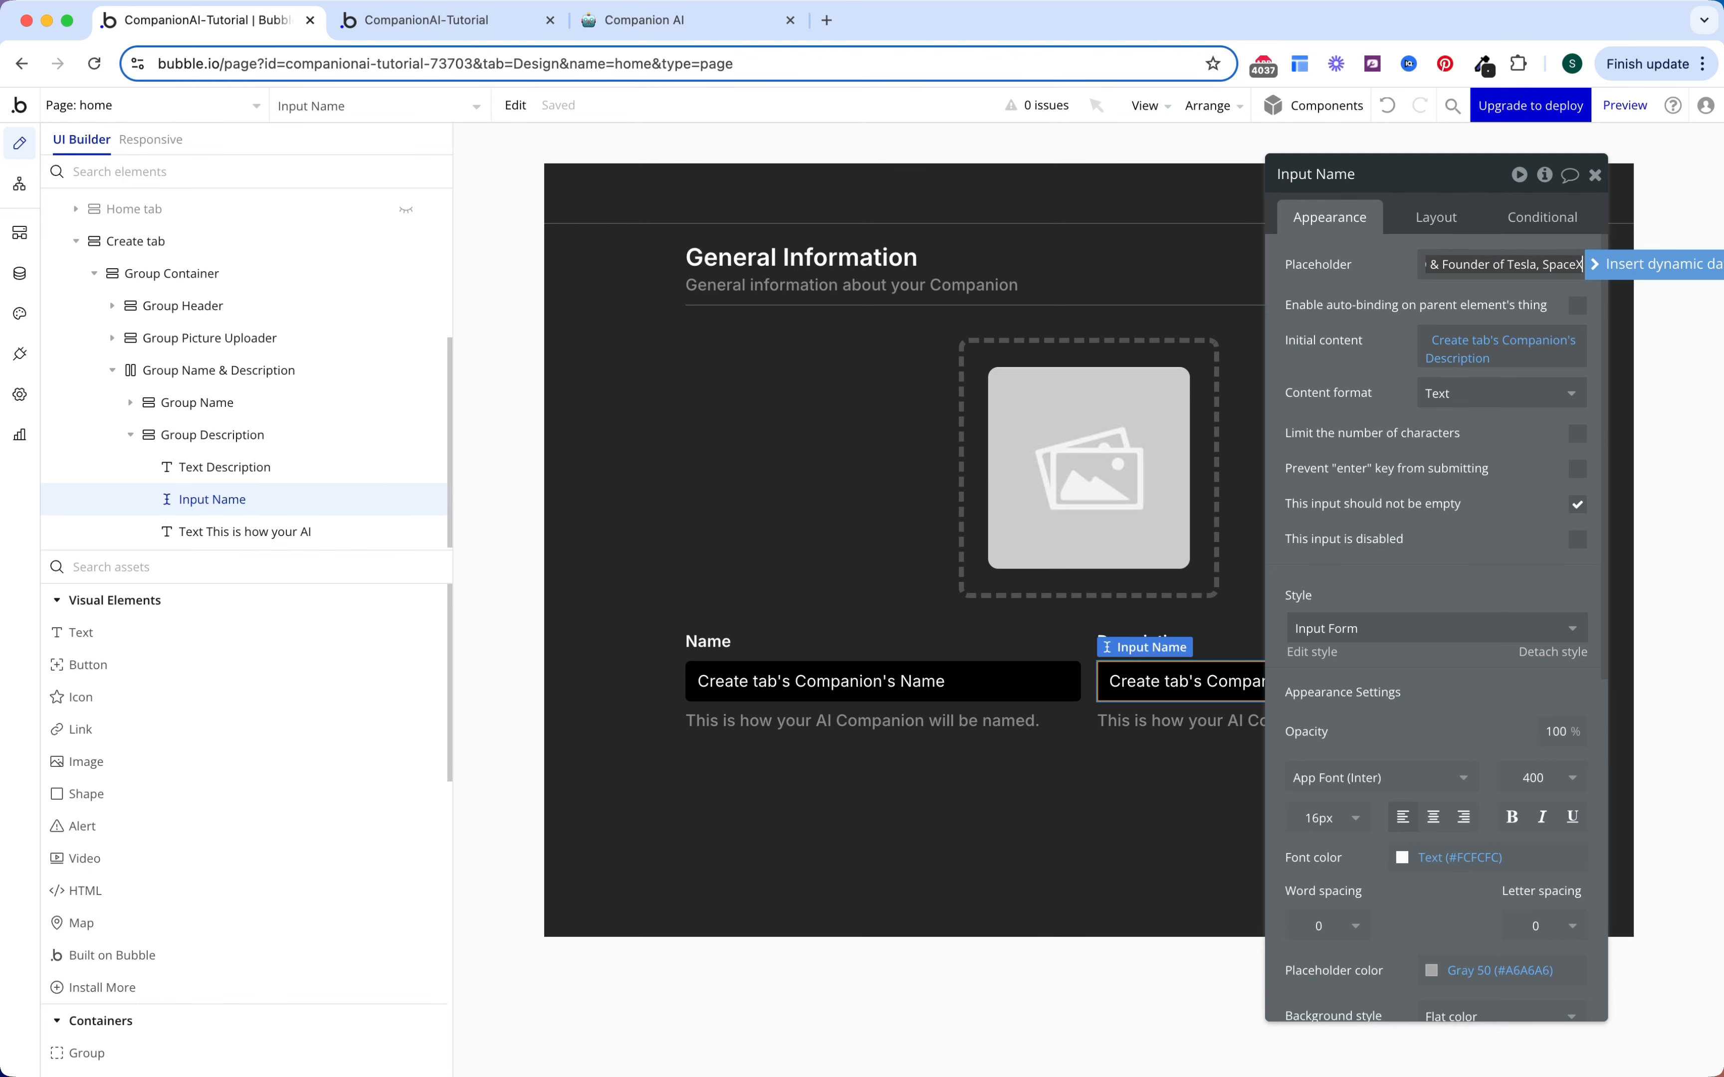
click(1308, 287)
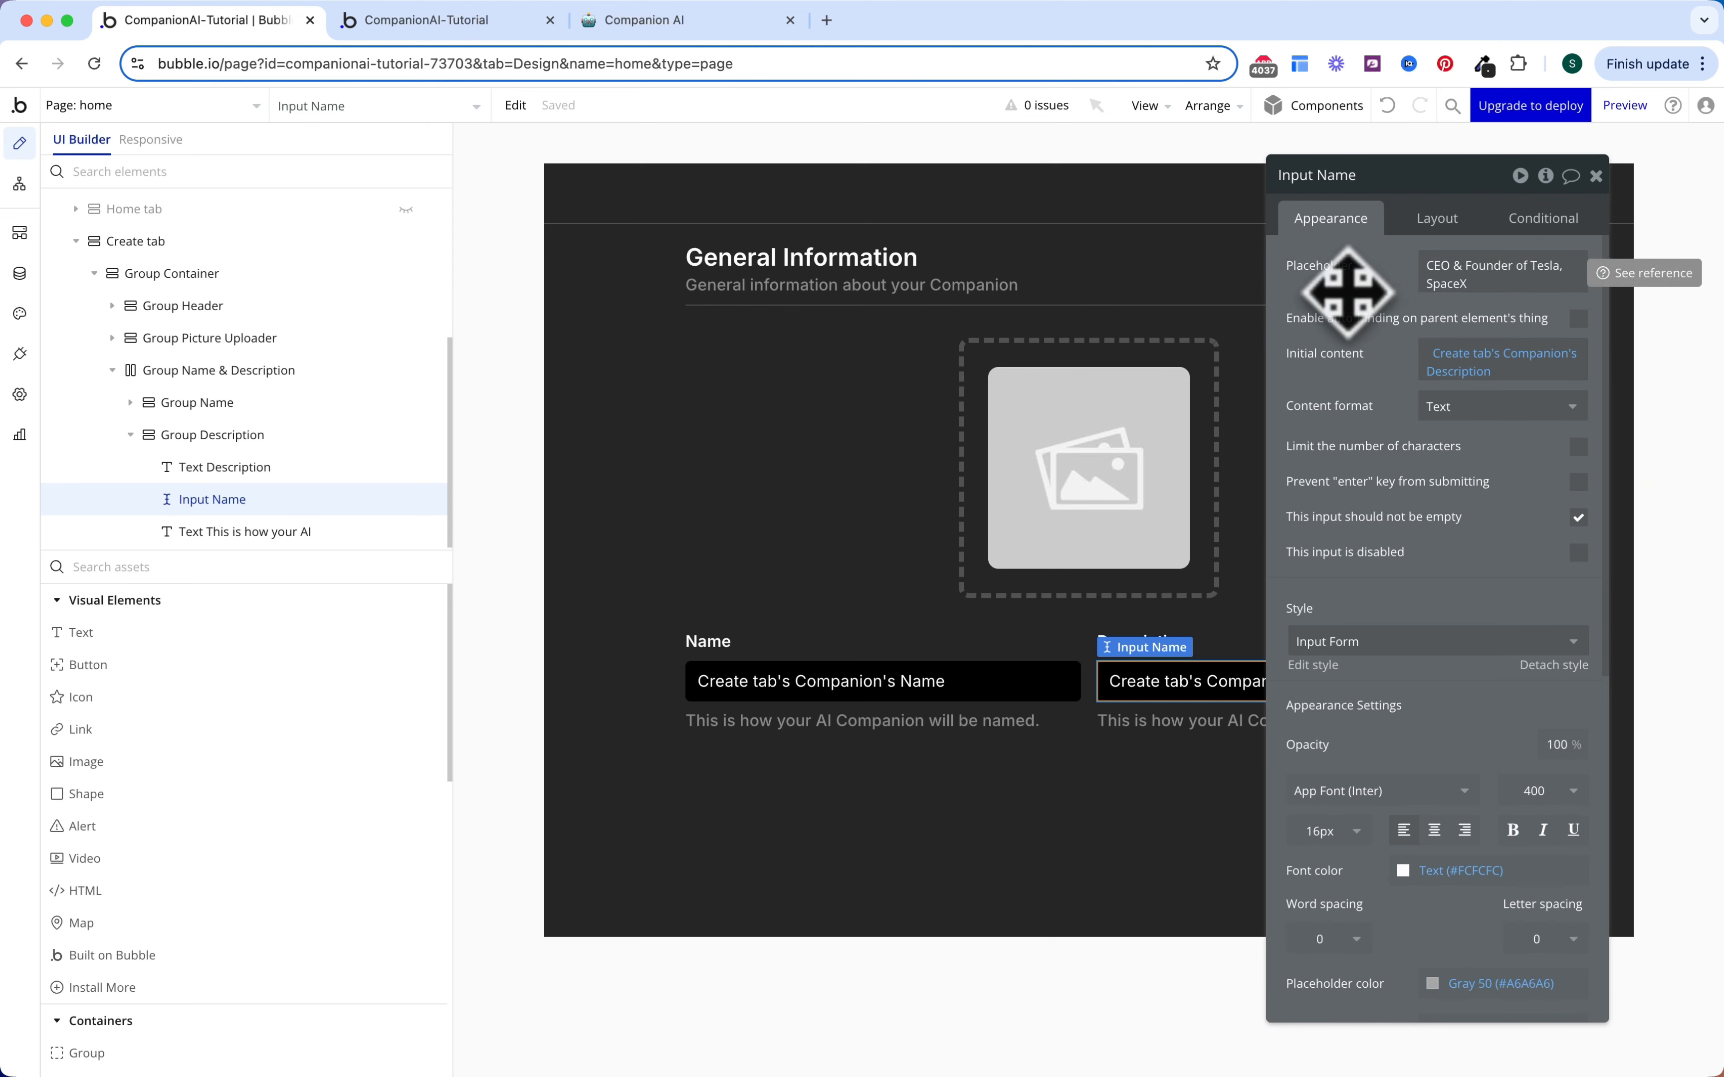
key(Escape)
Step: Change the helper text to 'Short description for your AI Companion'
click(1236, 723)
triple_click(1422, 292)
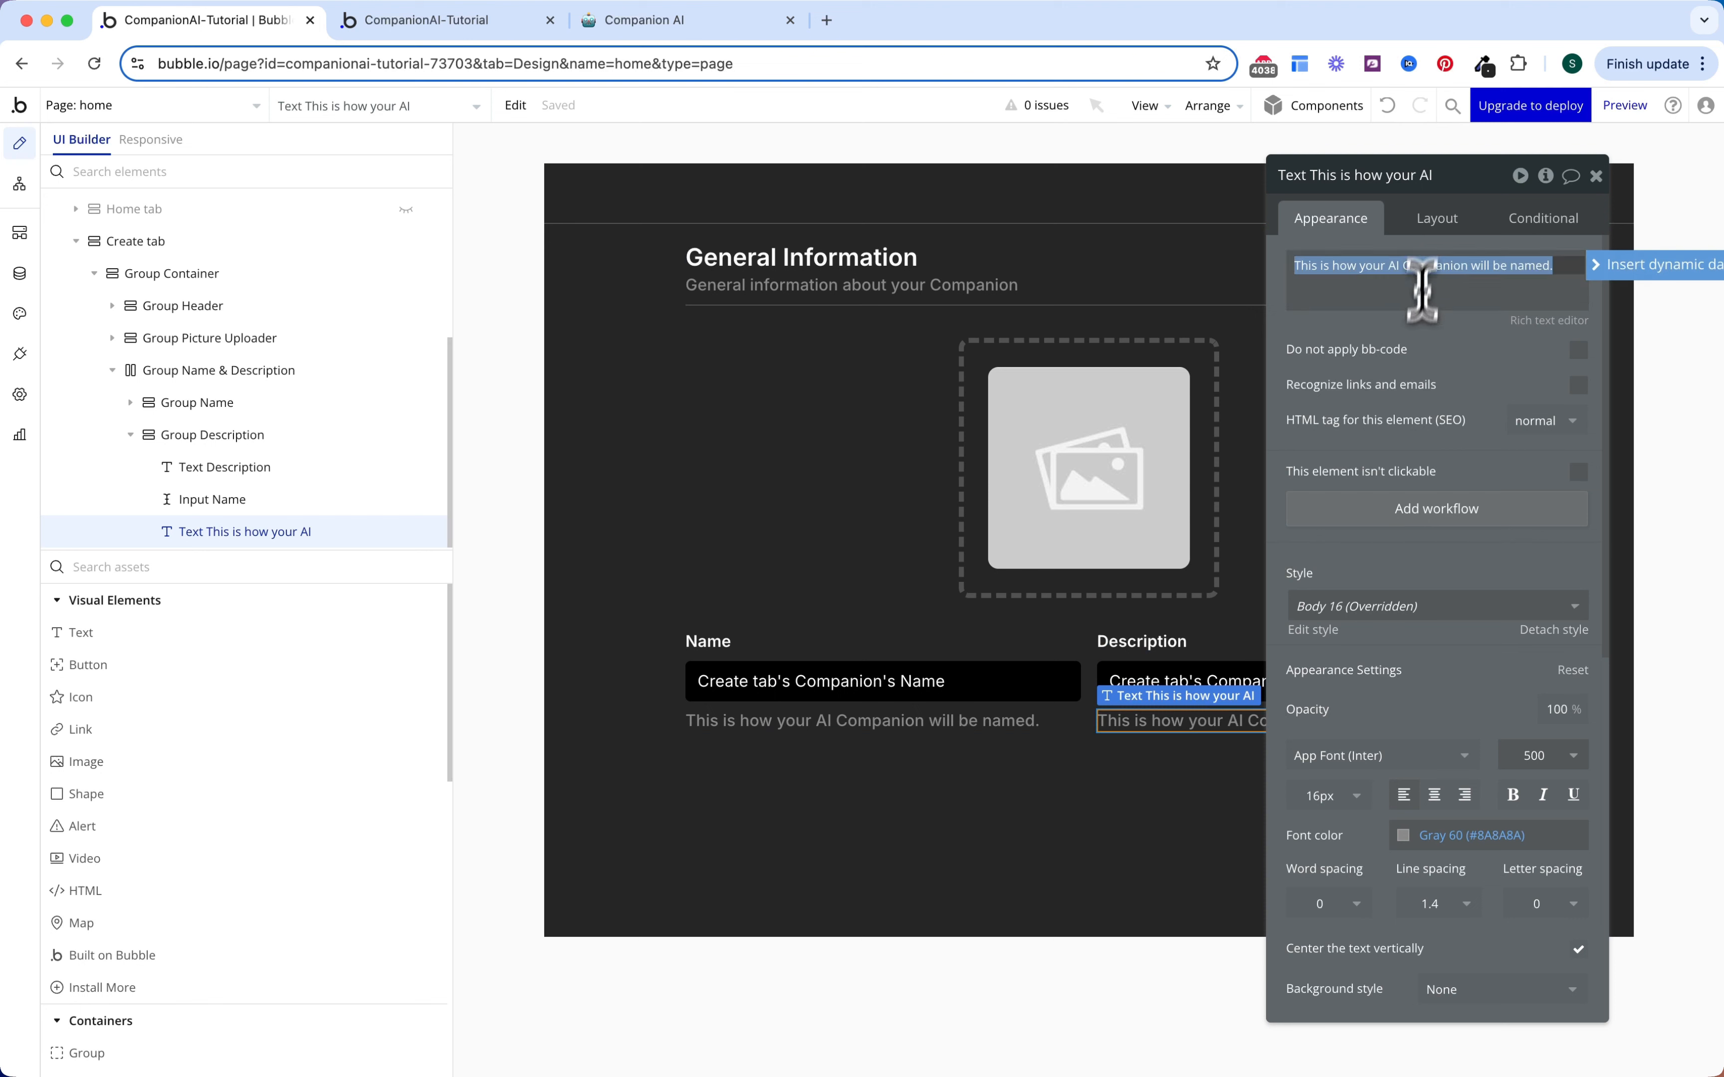
text(Short description for your AI Companion.)
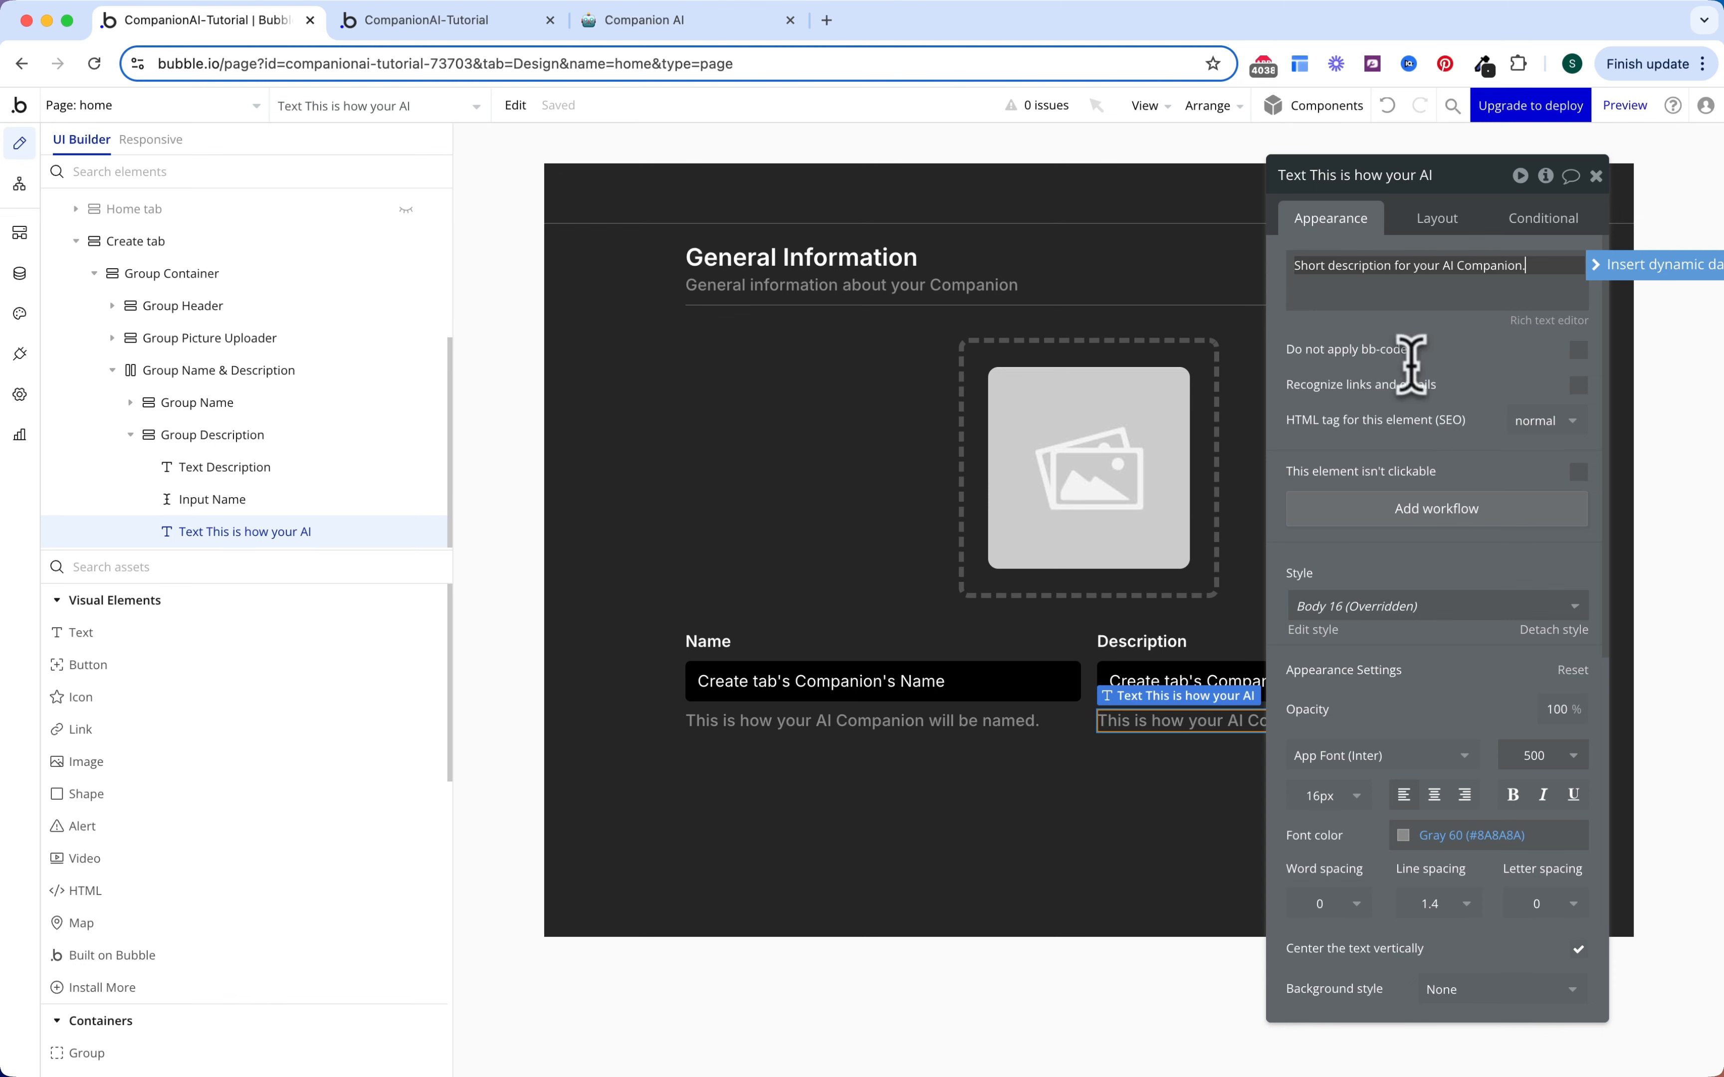
click(1357, 458)
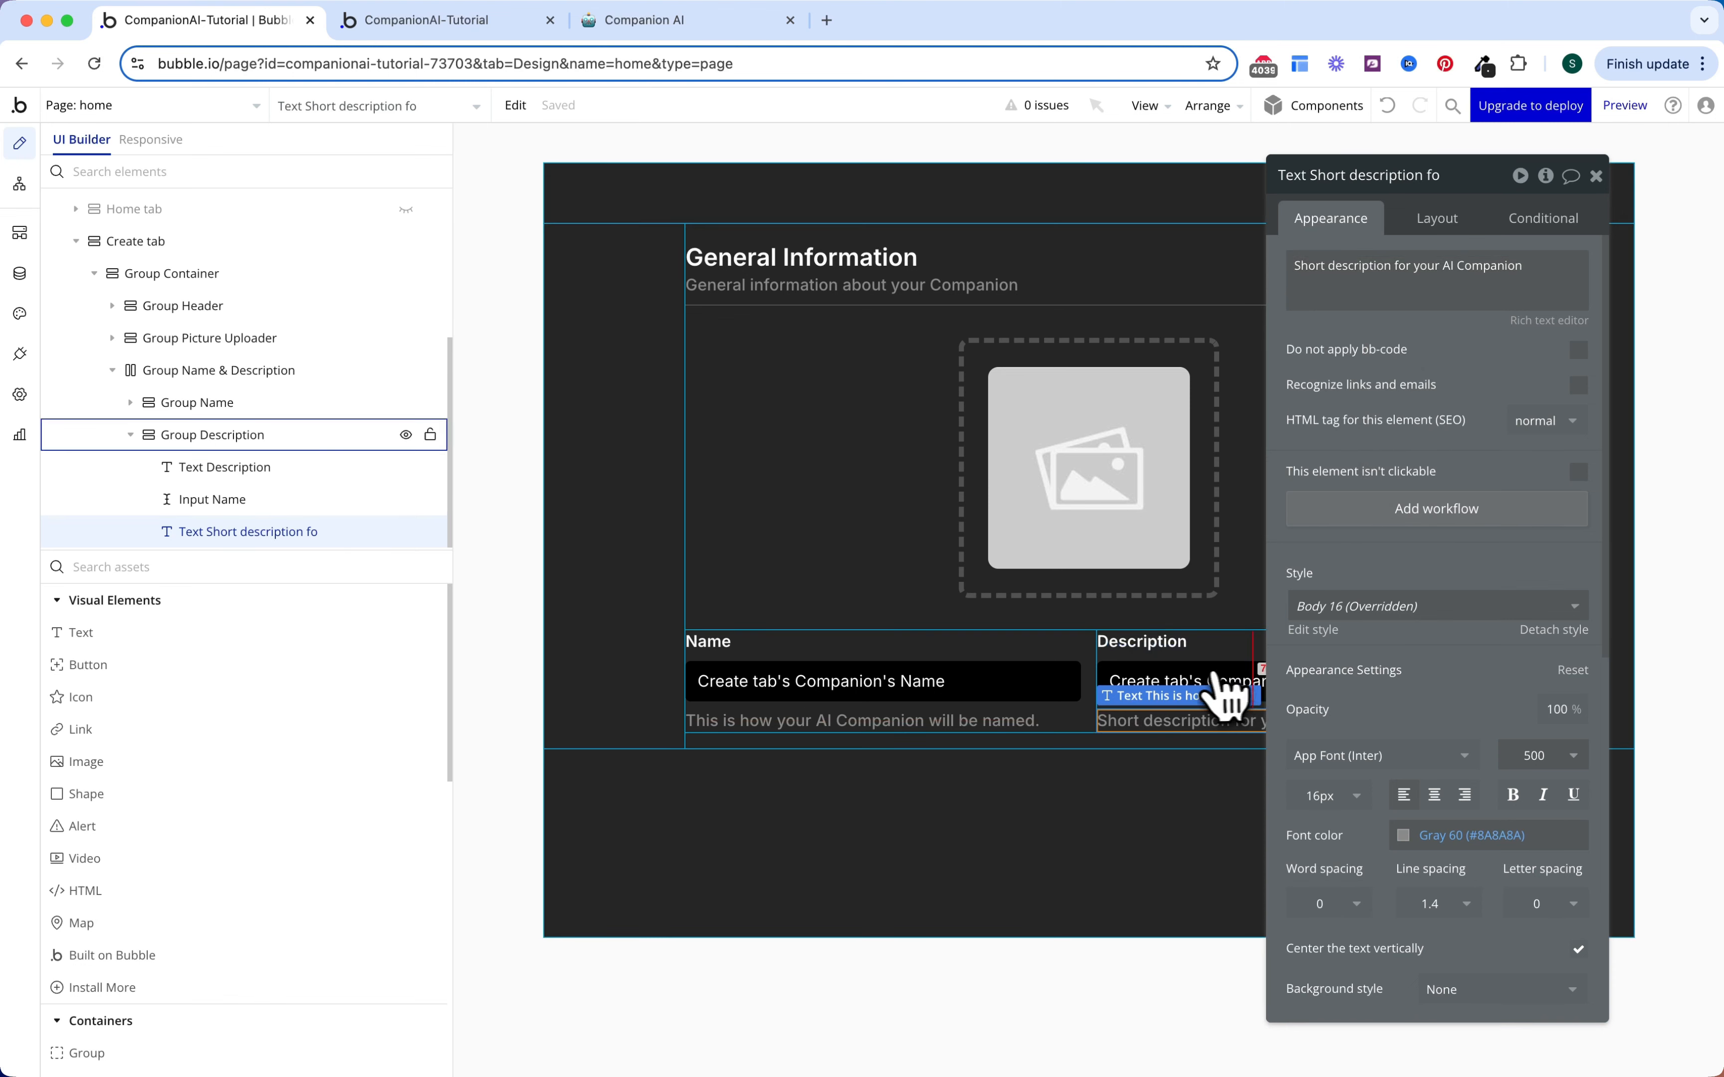
Step: Rename the description input element to Input Description
click(1204, 695)
click(1392, 178)
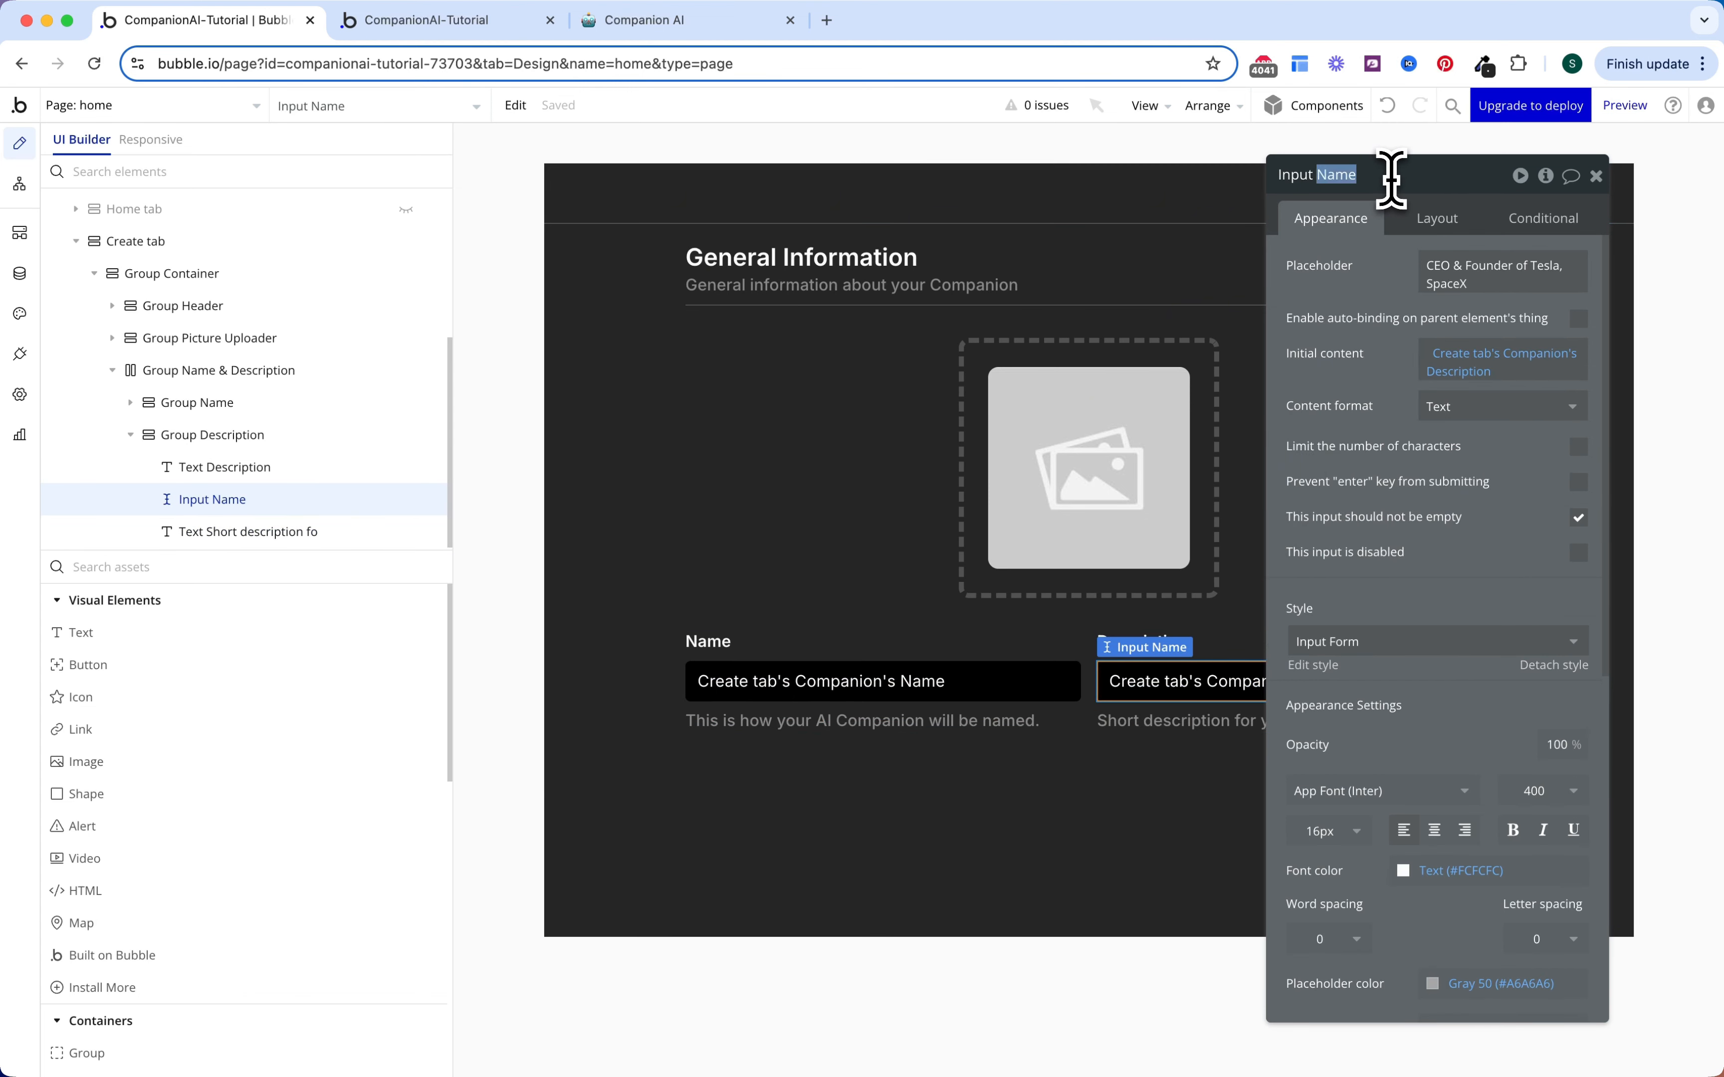
text(Descriptio)
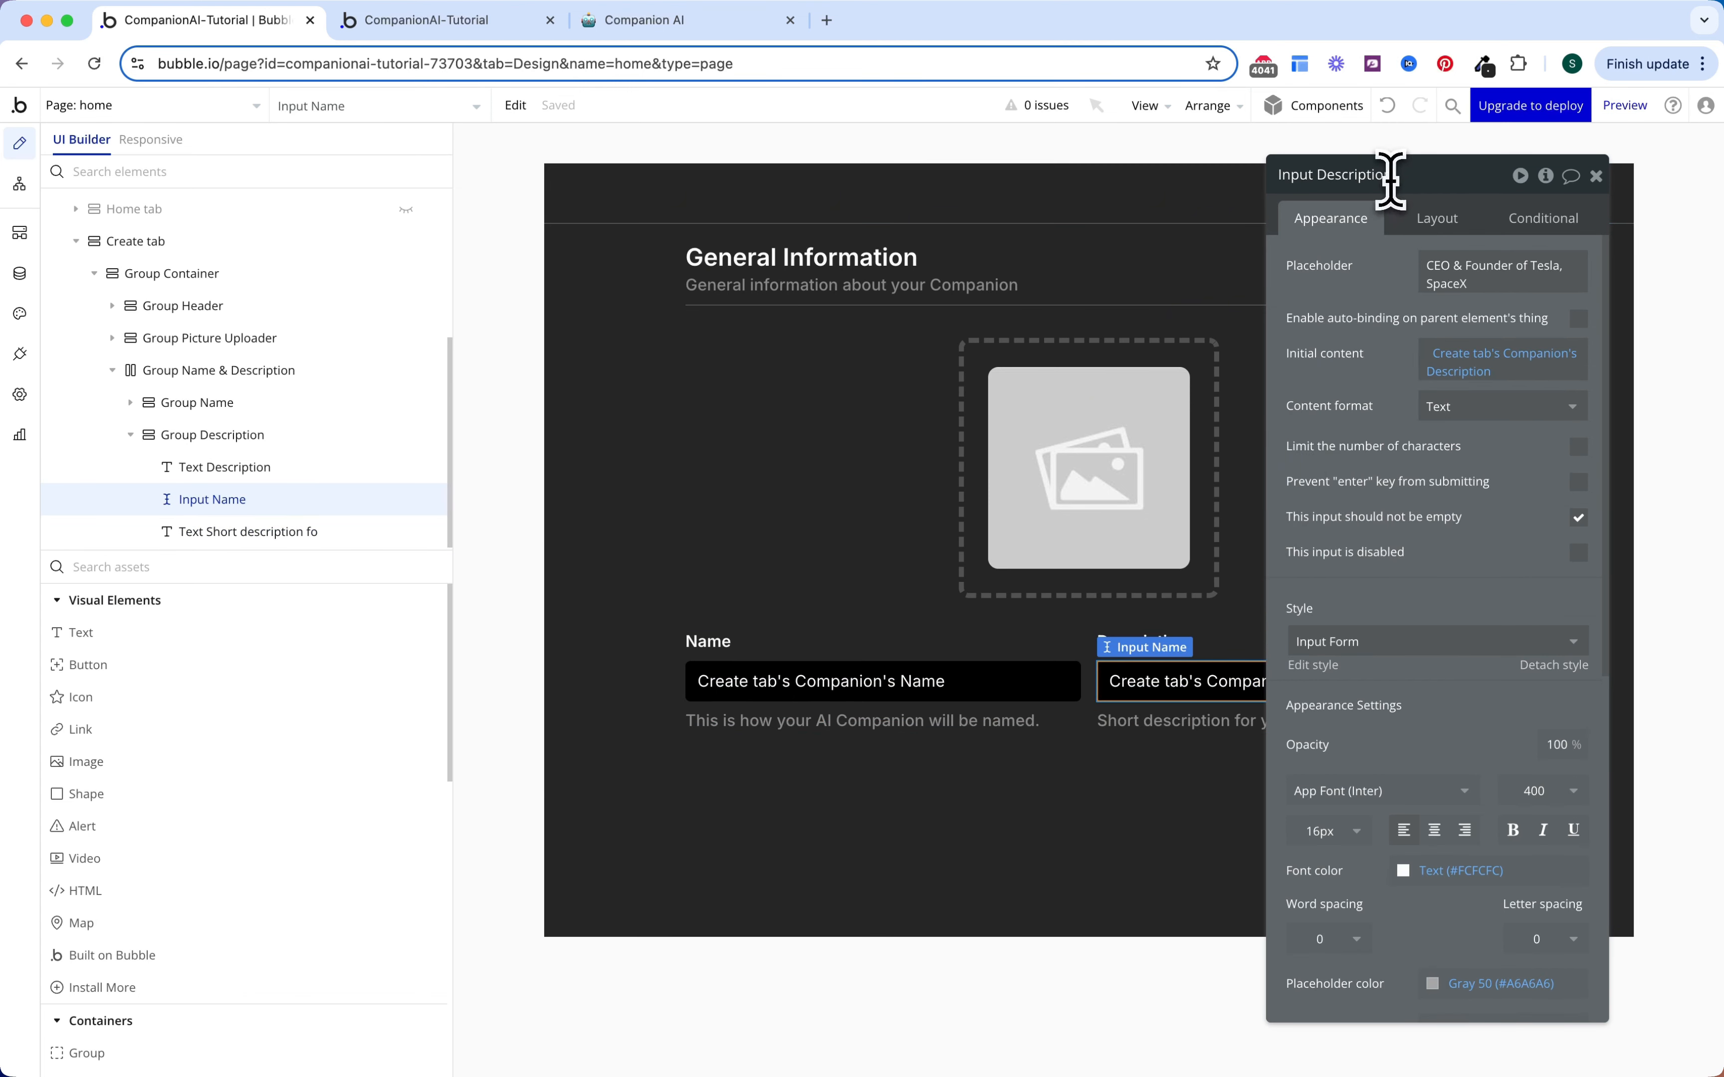
text(n)
key(Return)
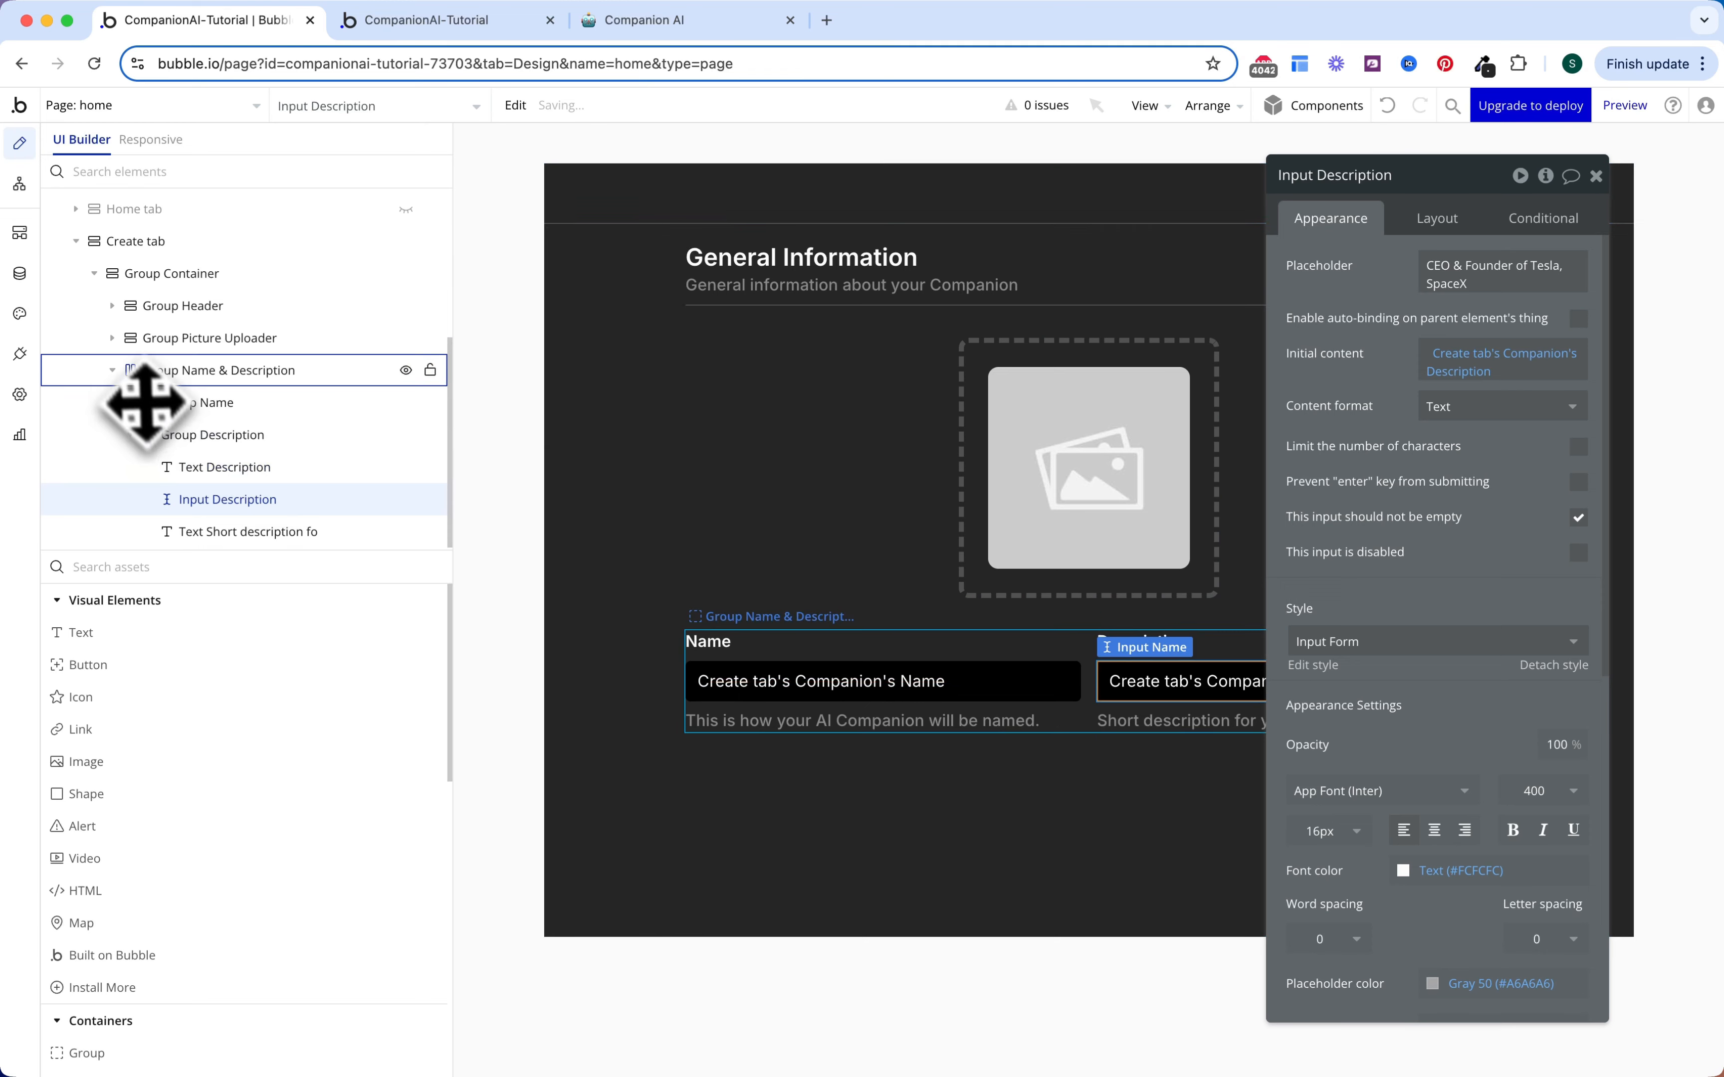
click(145, 370)
Step: Paste a copy of Group Name & Description into the Group Container and relabel its first field 'Category'
right_click(228, 538)
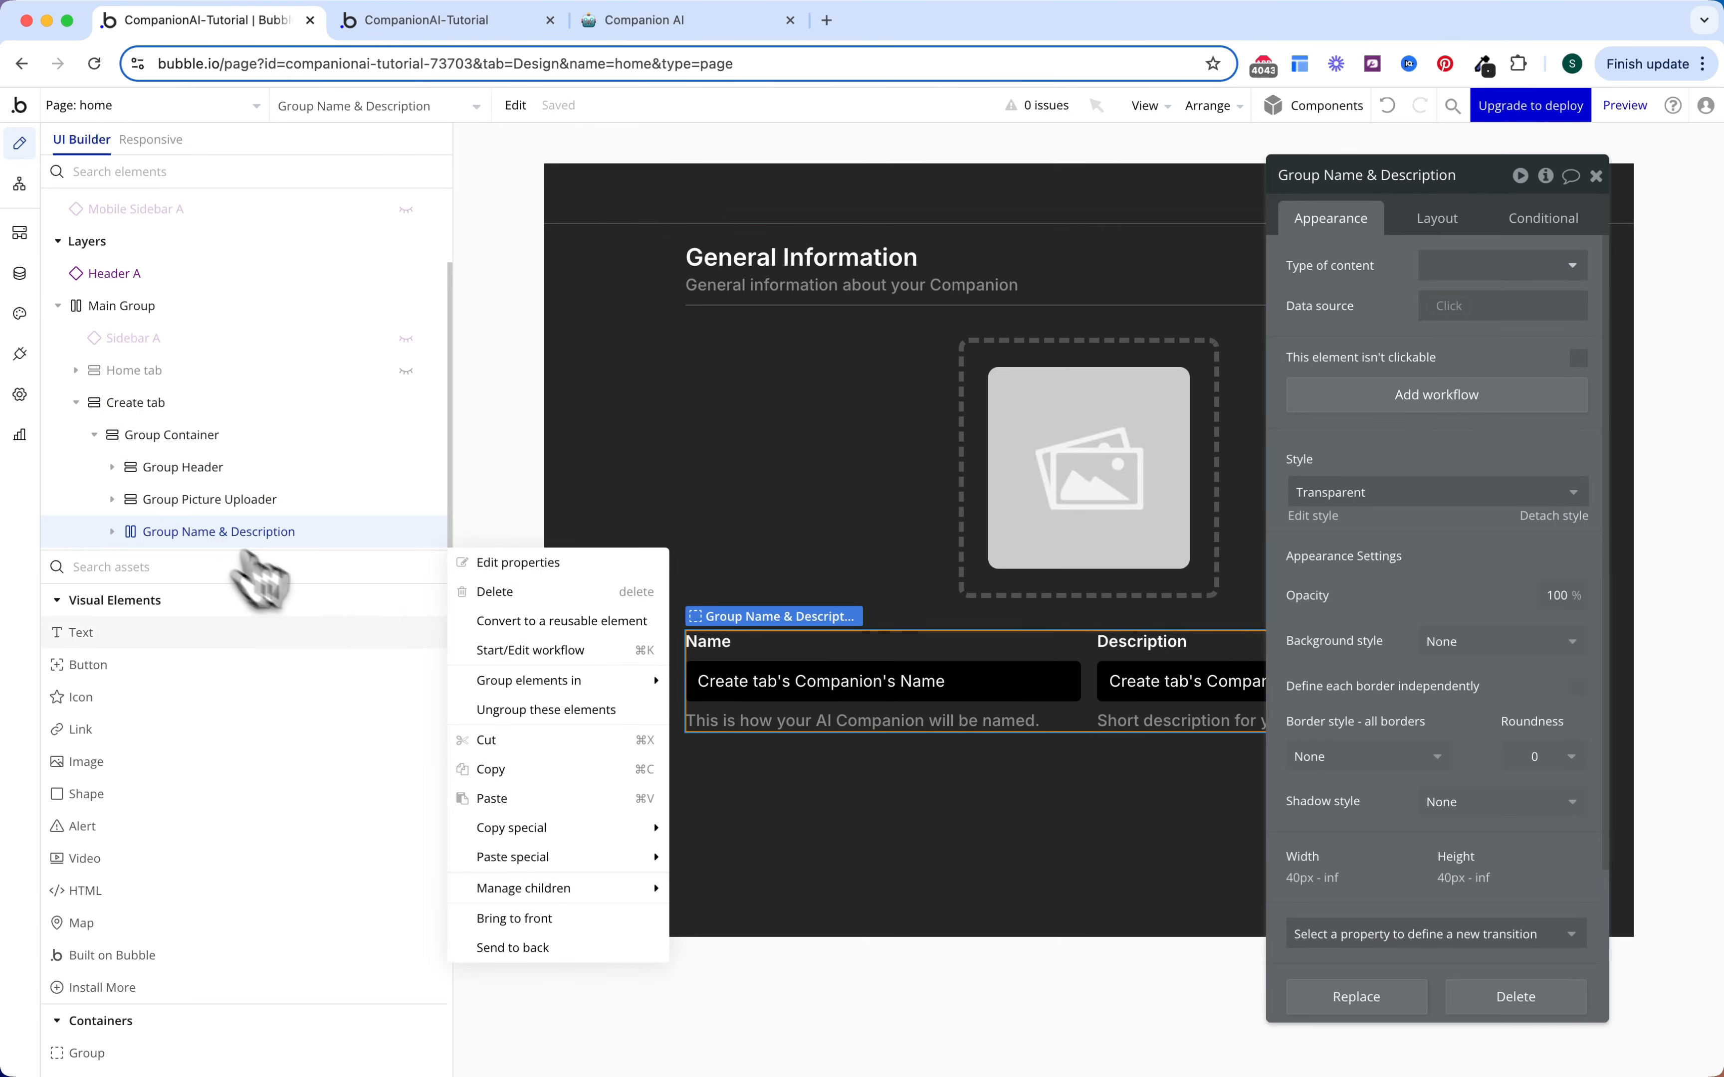
click(534, 770)
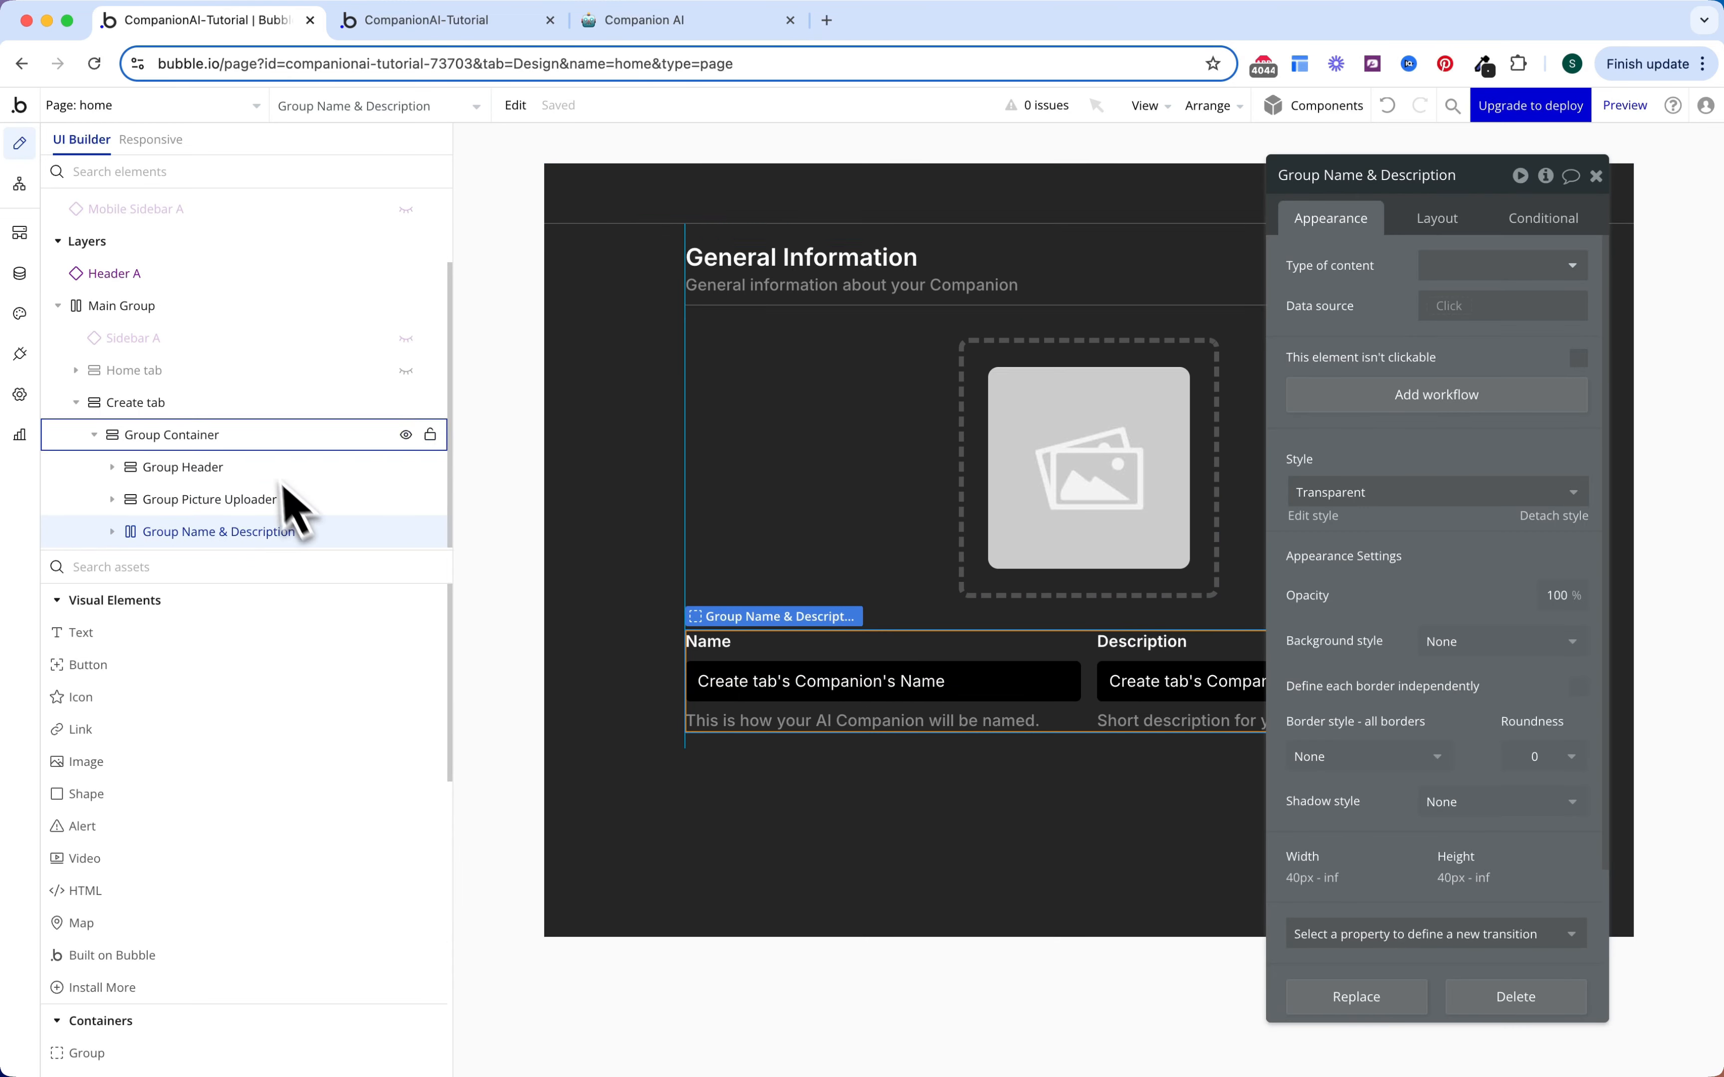
click(235, 417)
click(217, 435)
right_click(230, 441)
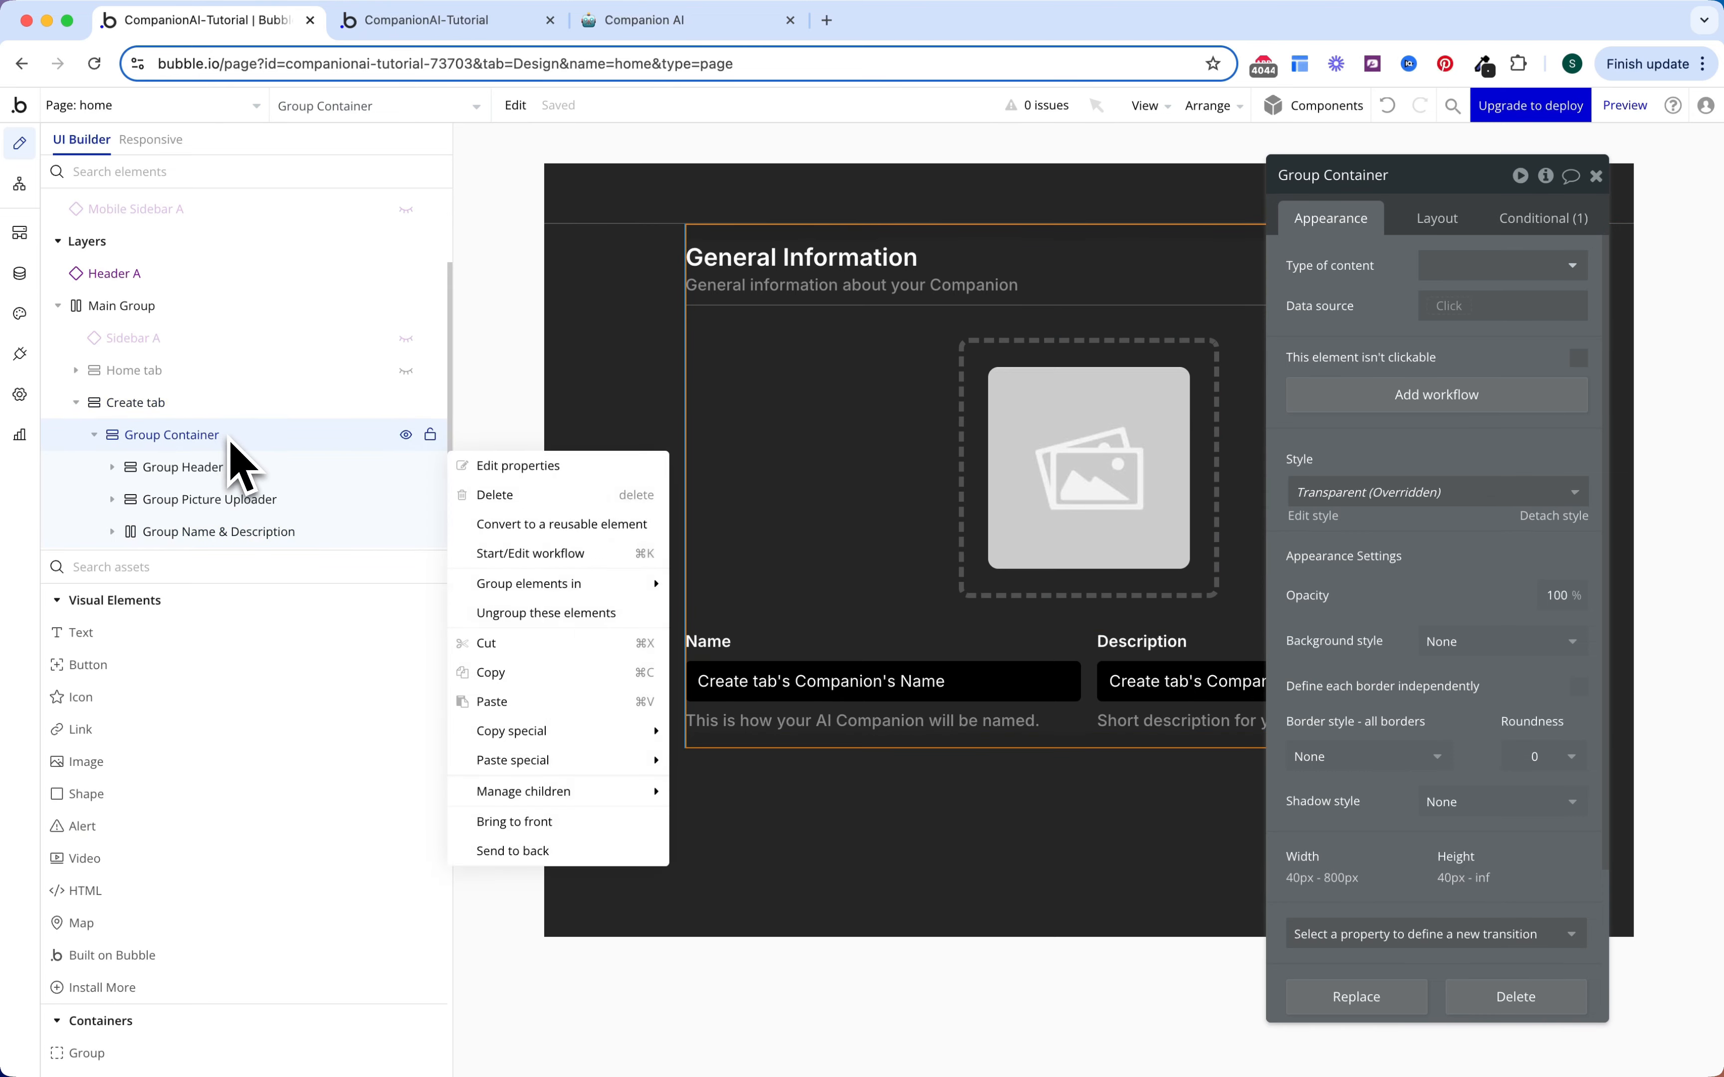
click(492, 702)
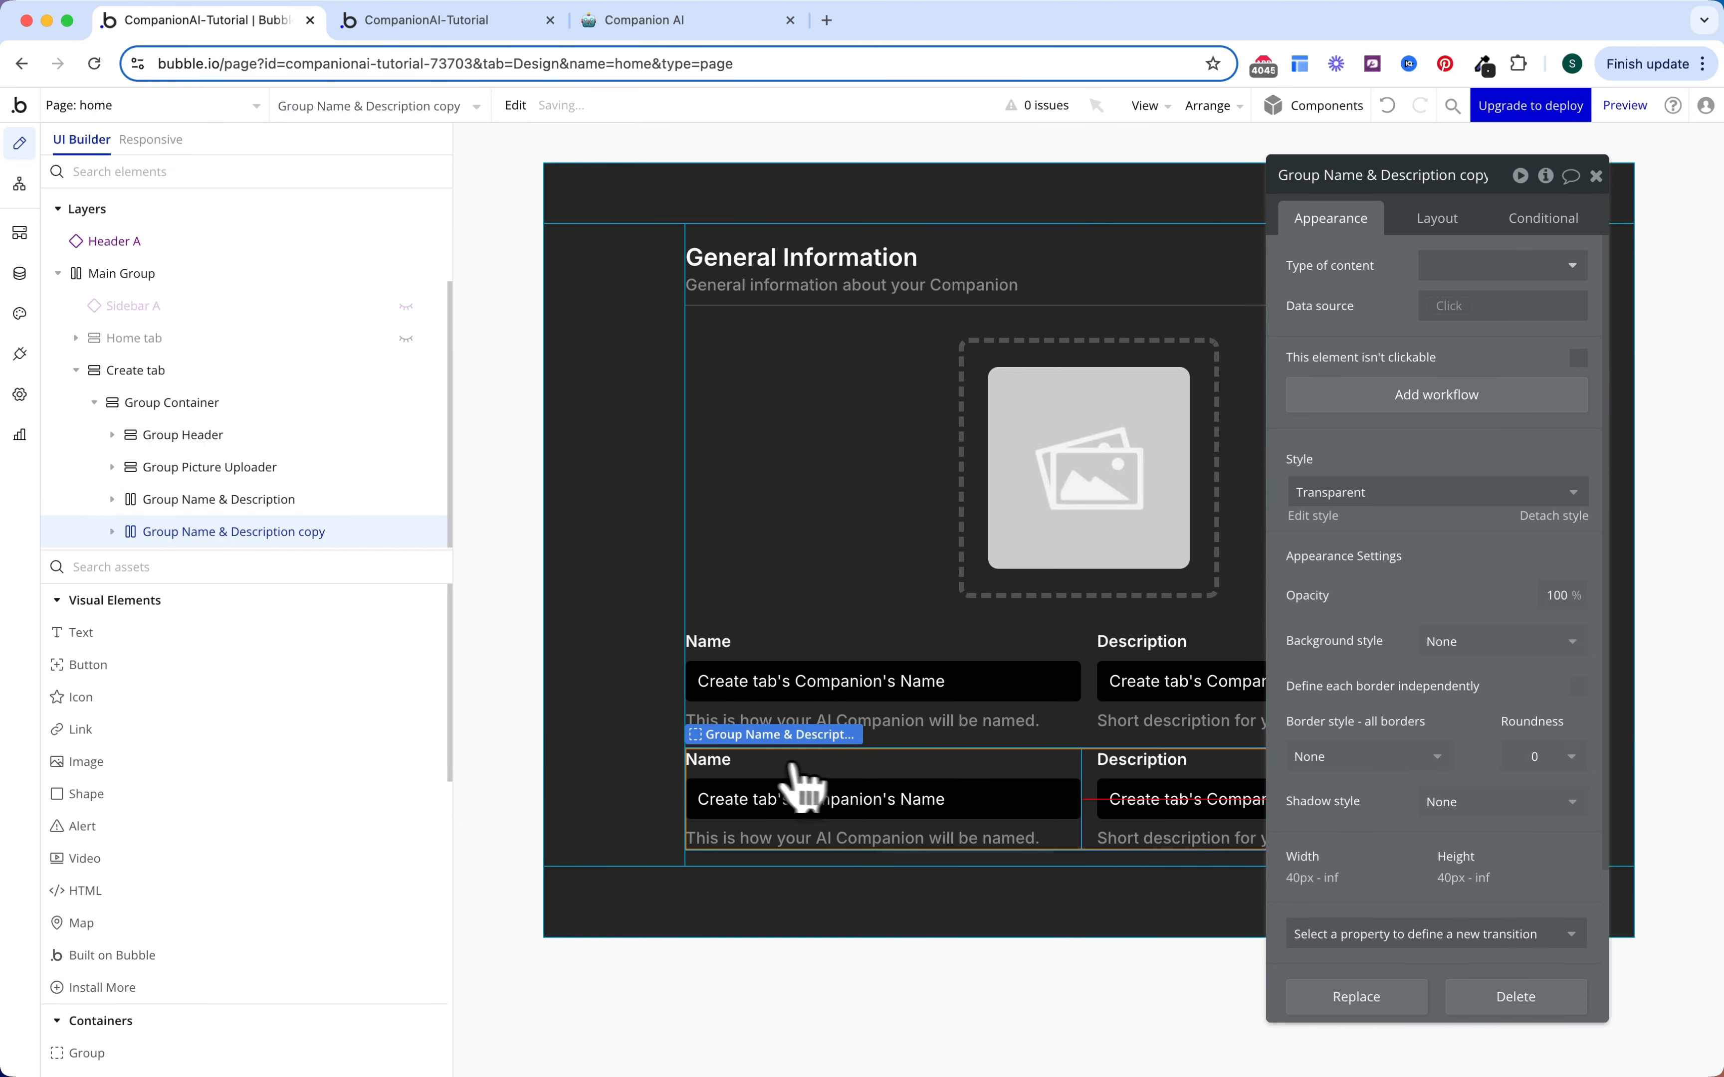
click(721, 760)
text(Catego)
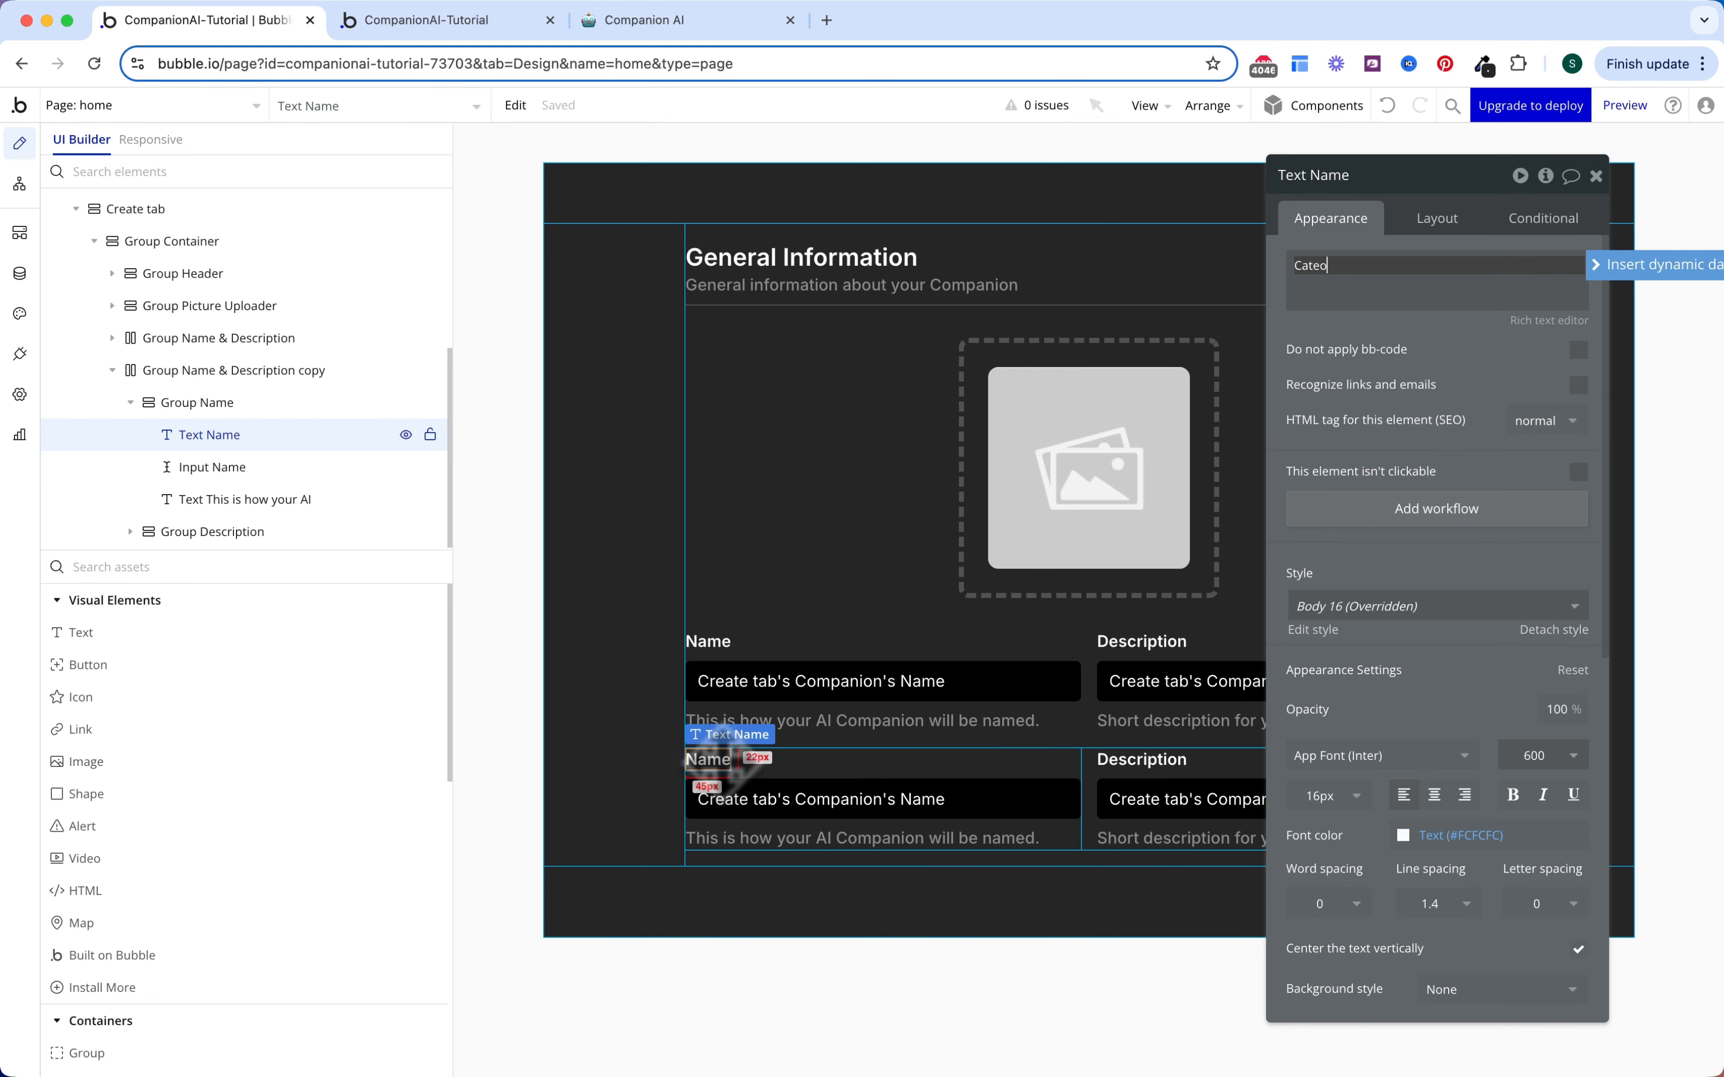
text(ry)
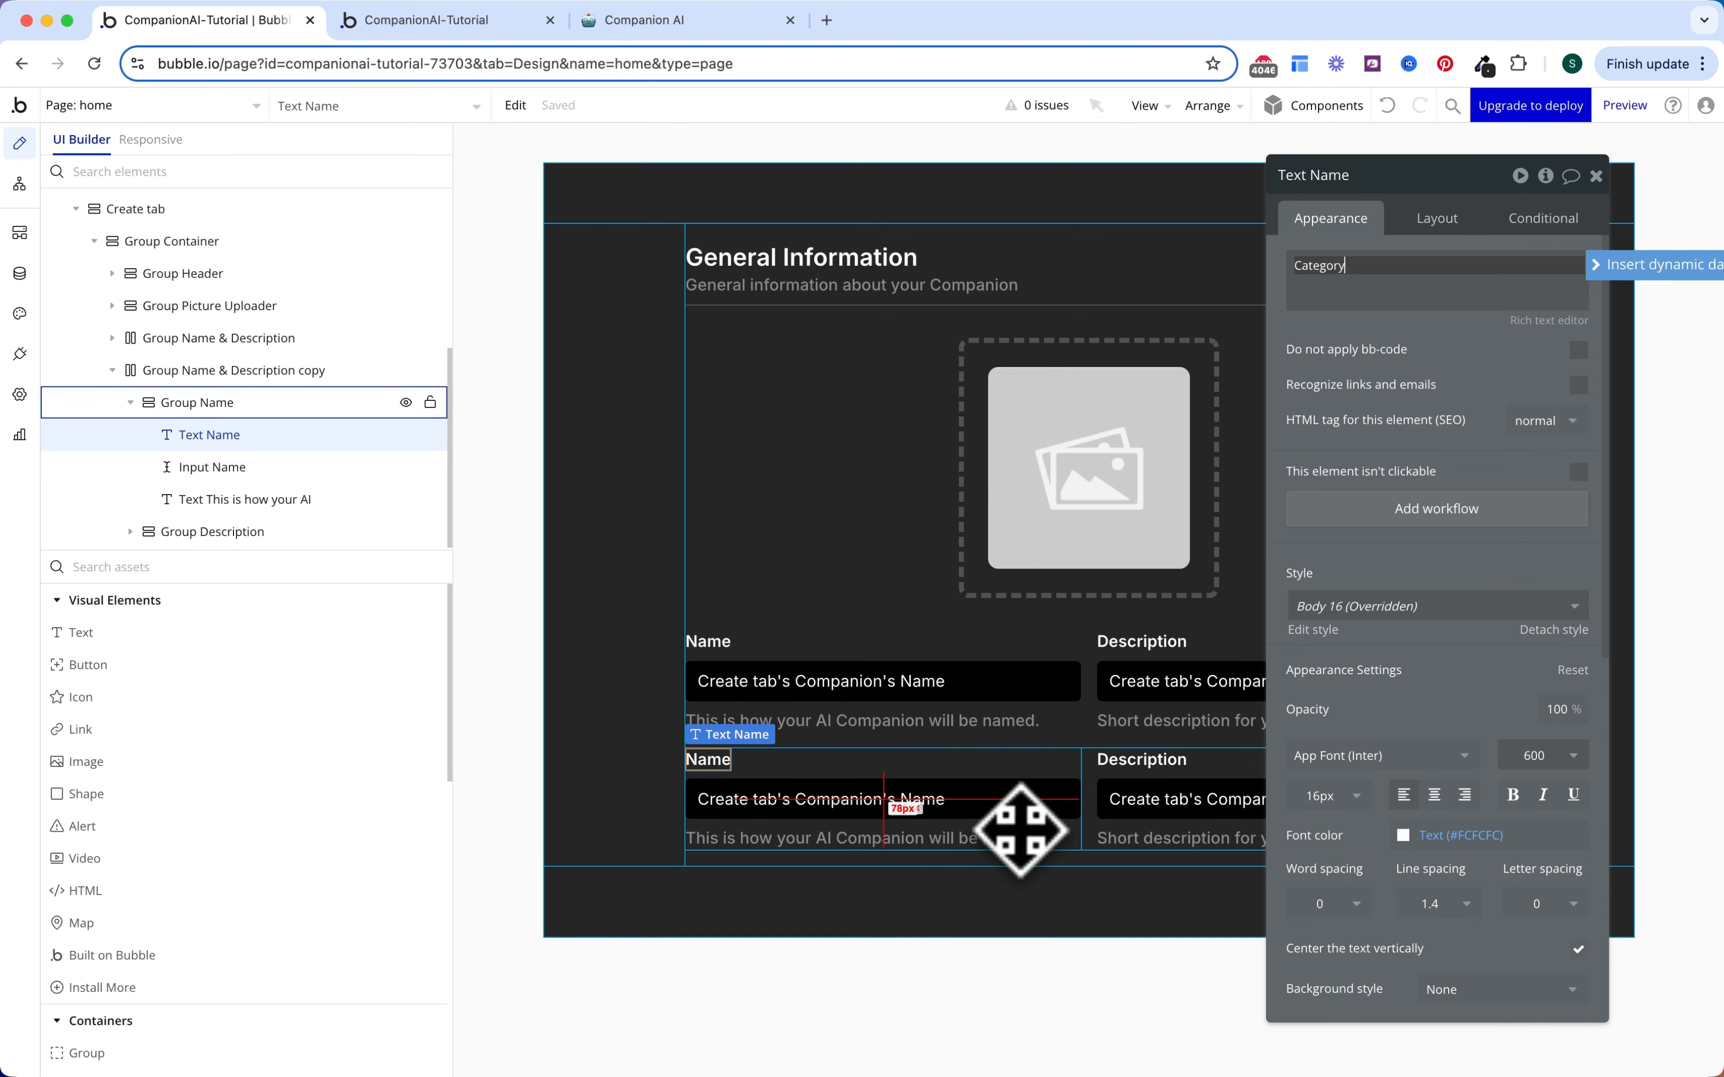
key(Escape)
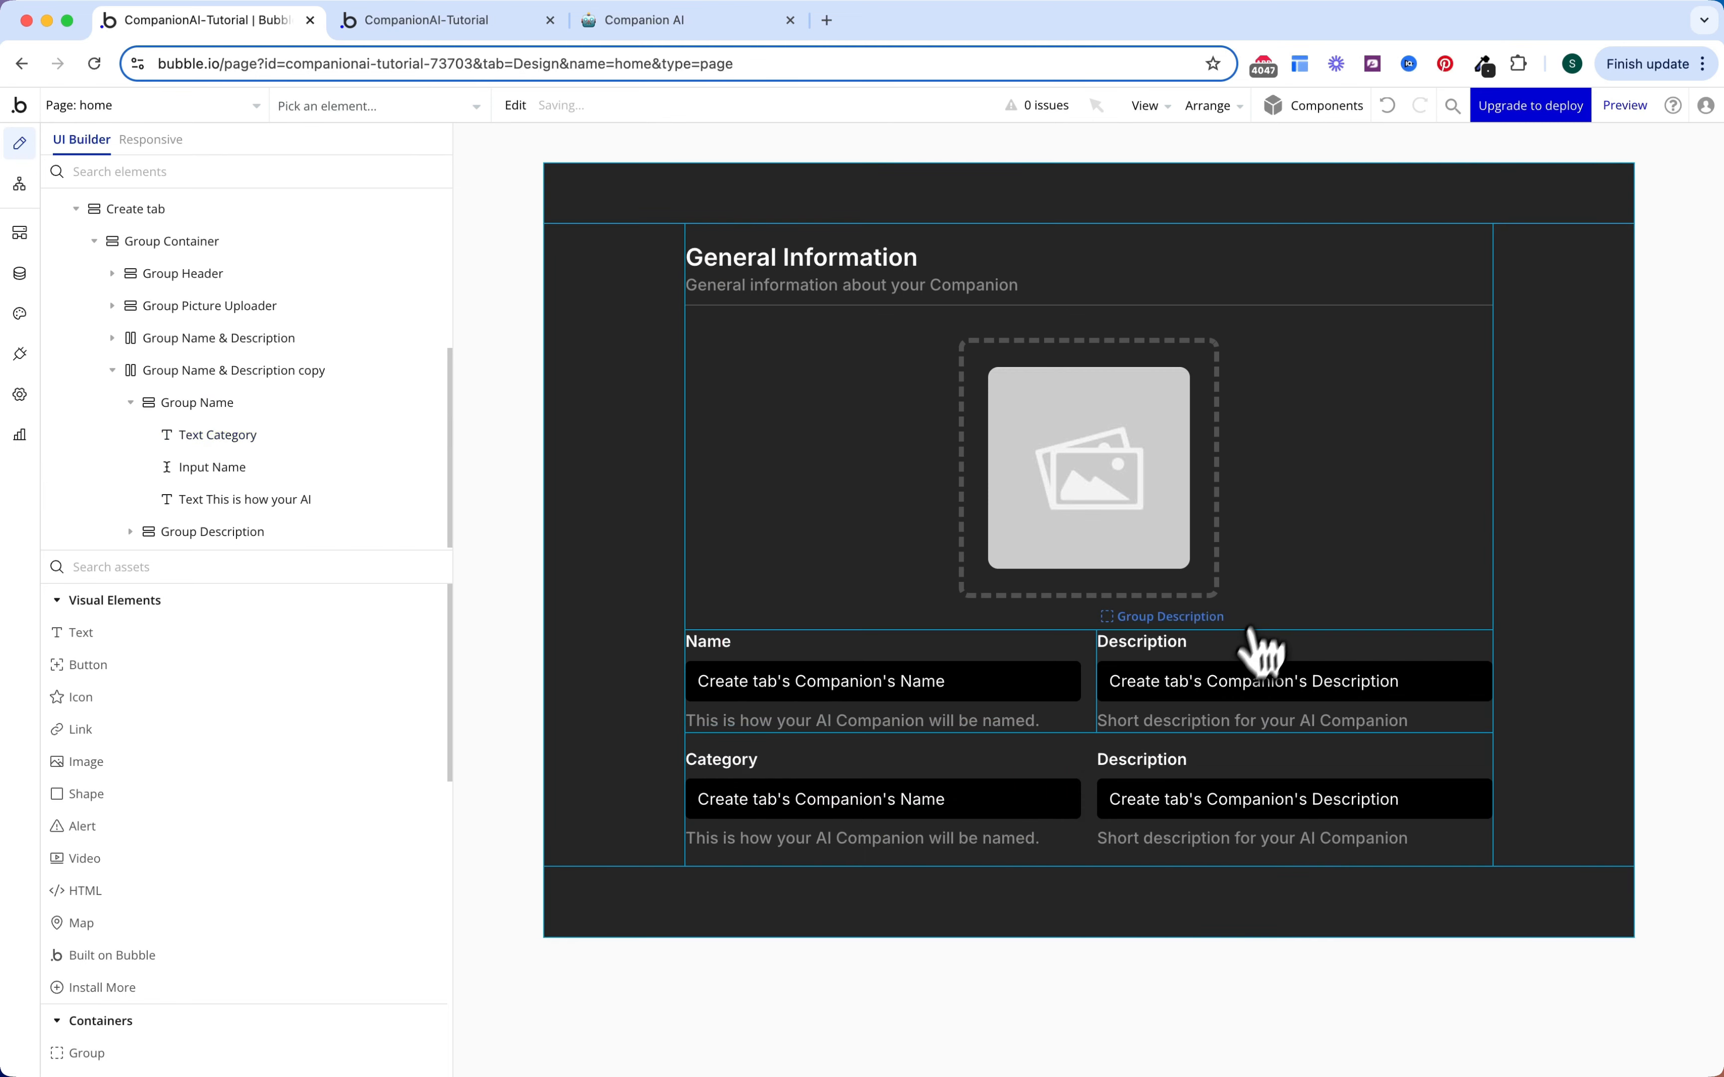
Step: Delete the copy's Description label, input and helper text, and adjust the empty group's vertical alignment
click(1179, 764)
shift+click(1175, 796)
shift+click(1171, 837)
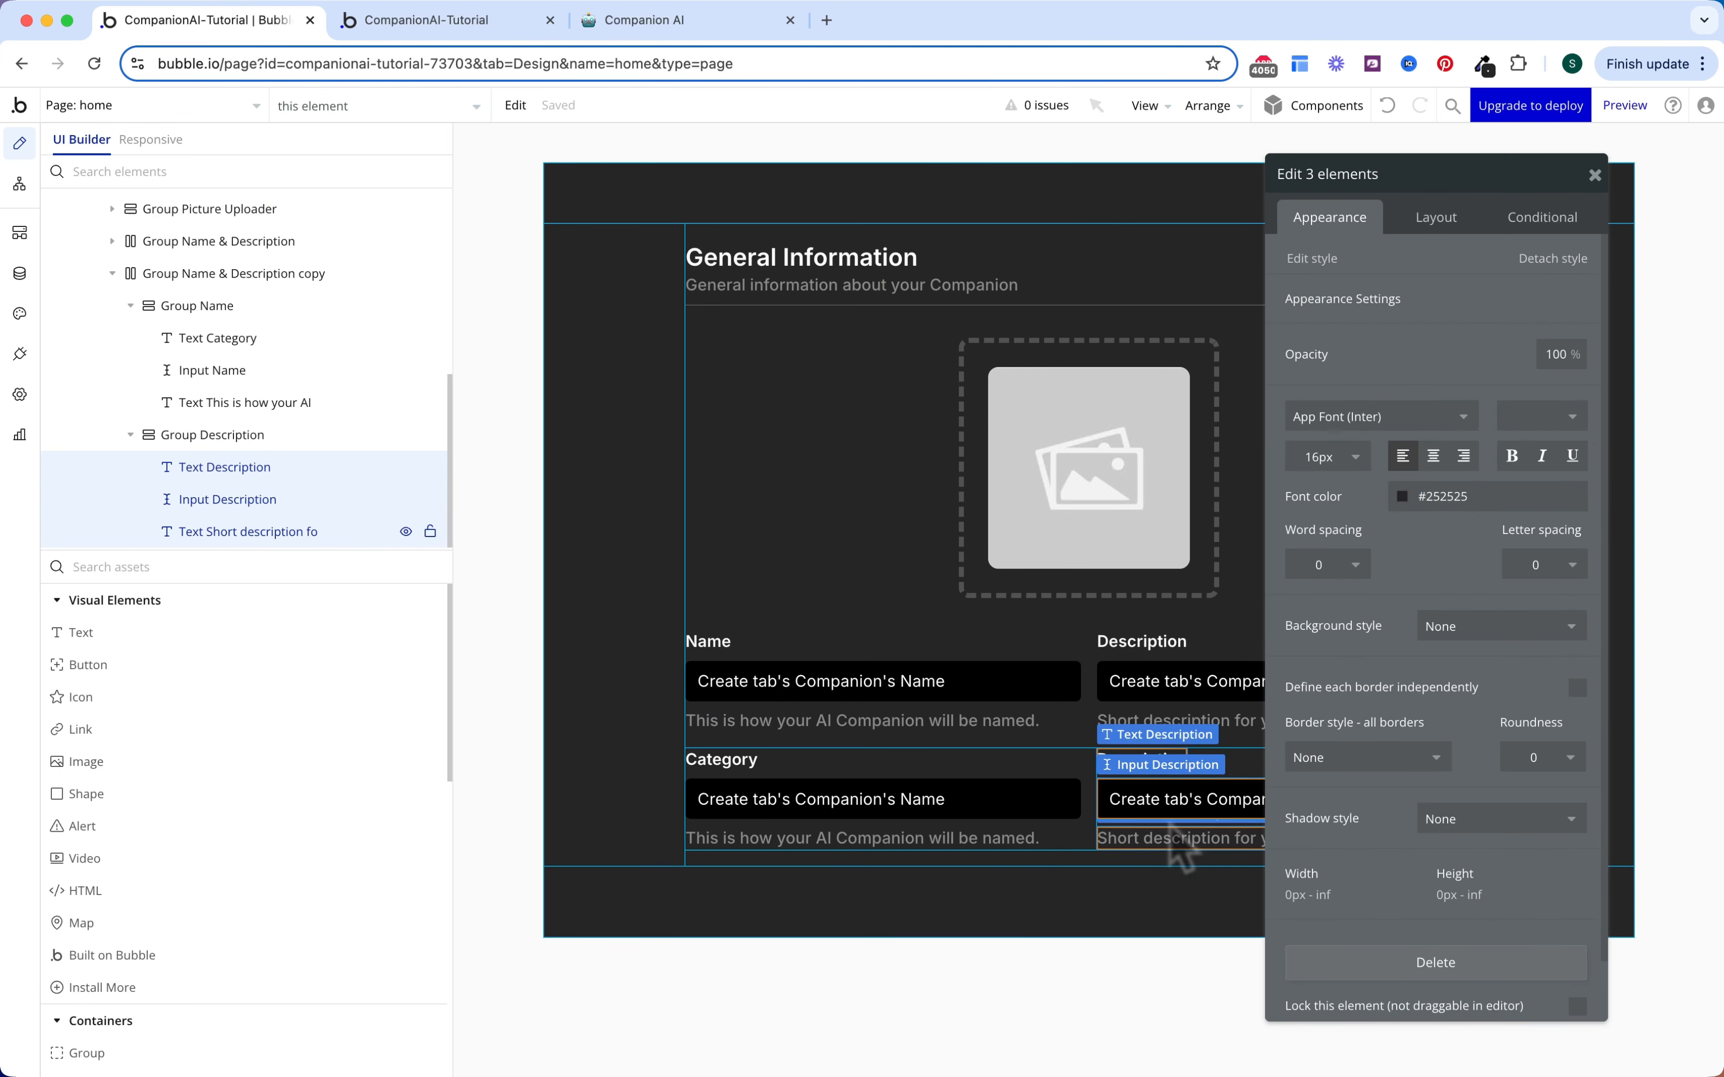
key(Delete)
click(1172, 780)
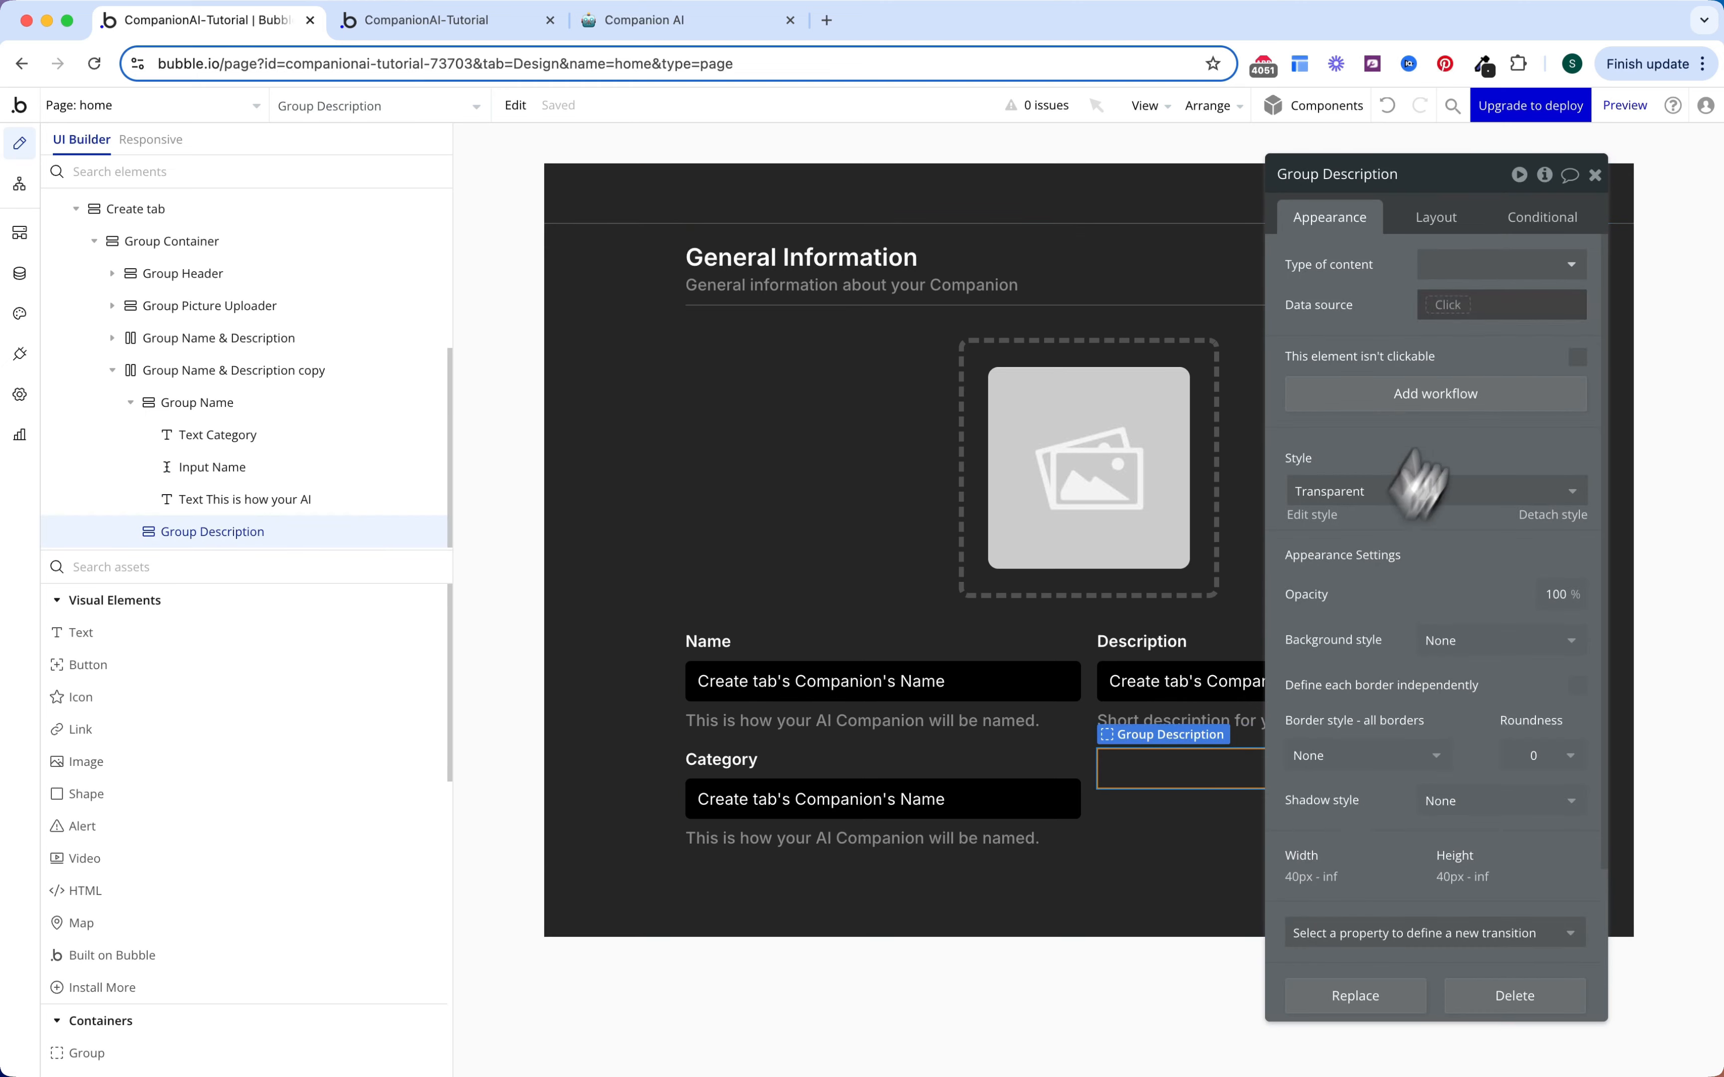
click(1436, 217)
click(1511, 587)
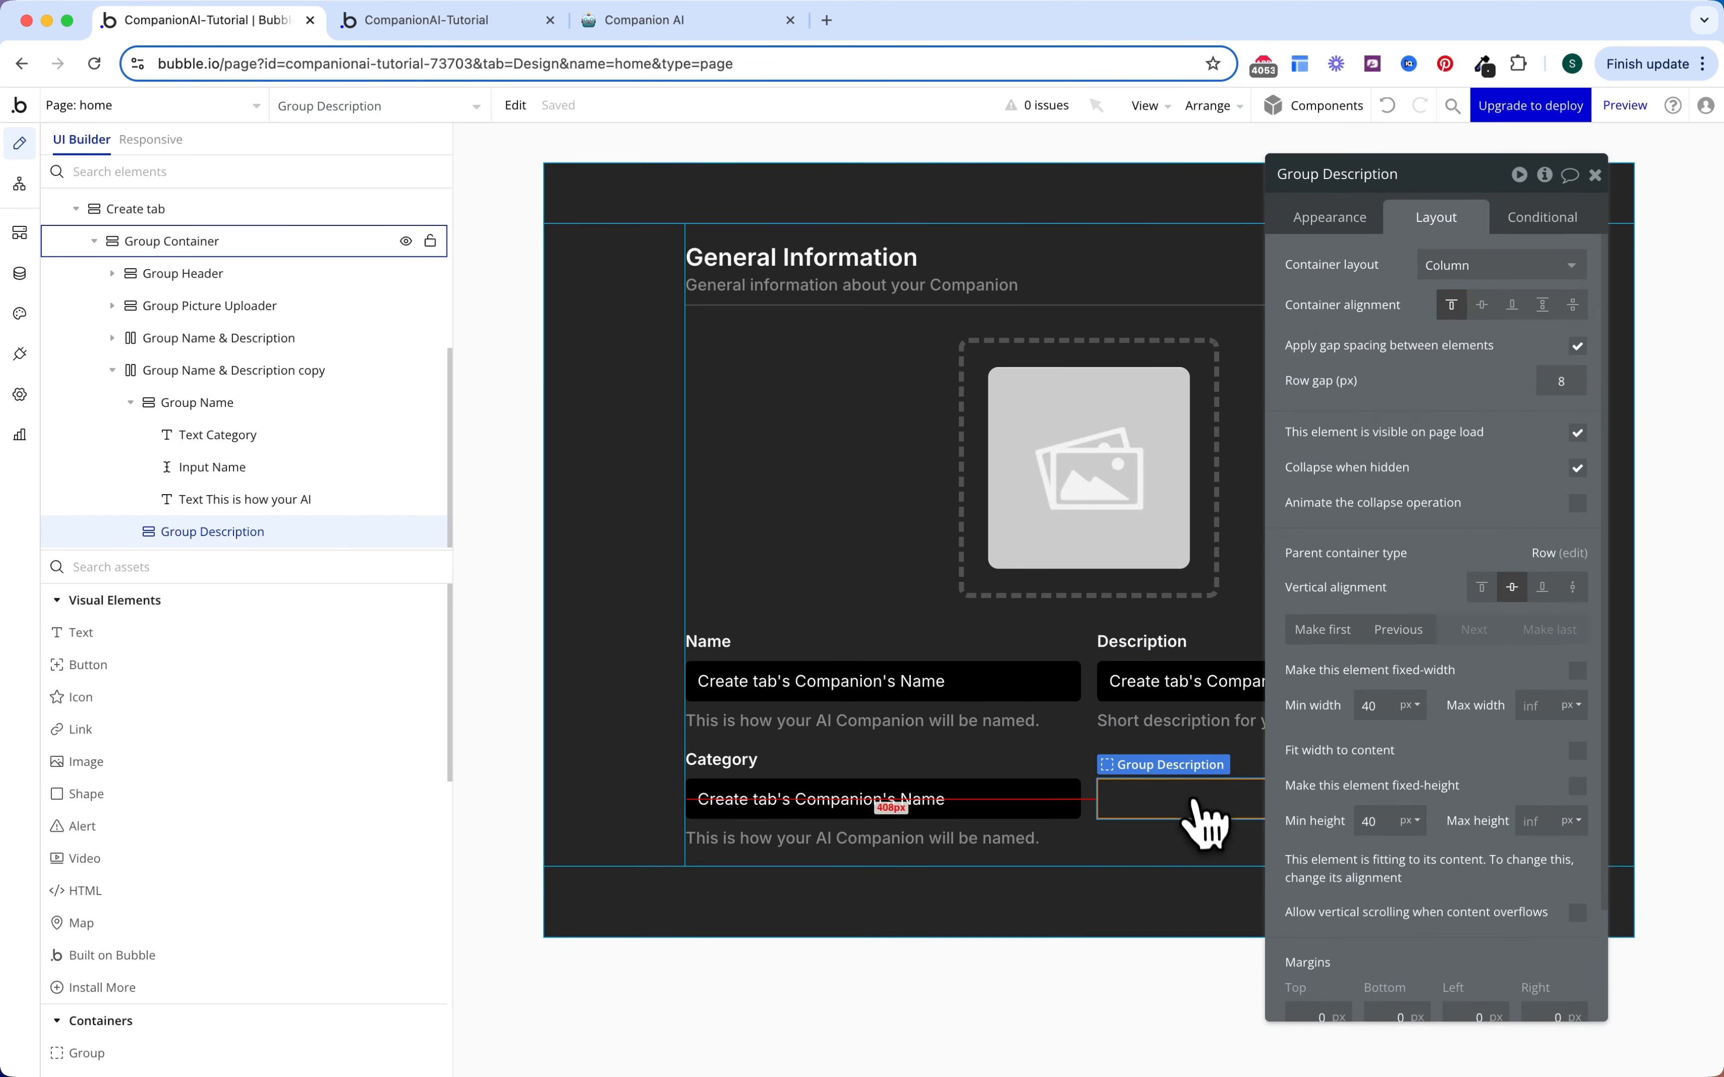
key(Escape)
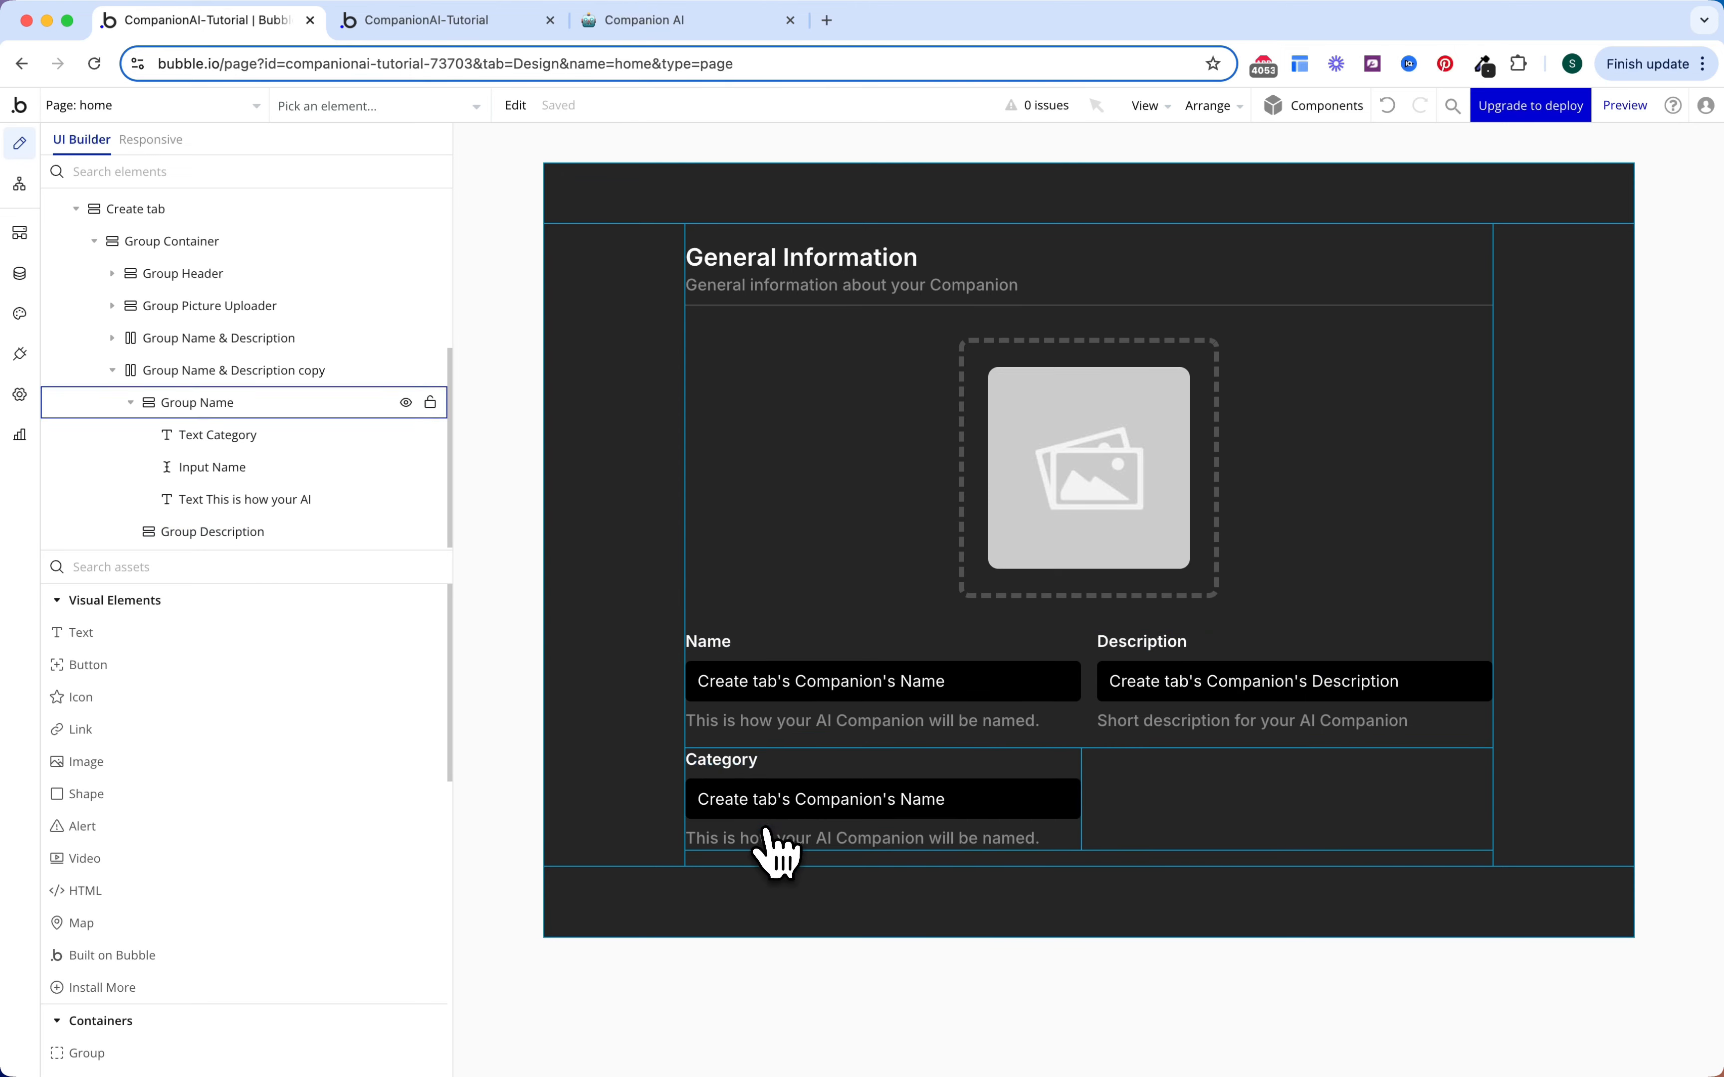
click(781, 813)
Step: Replace the Category input with a Dropdown element
right_click(862, 808)
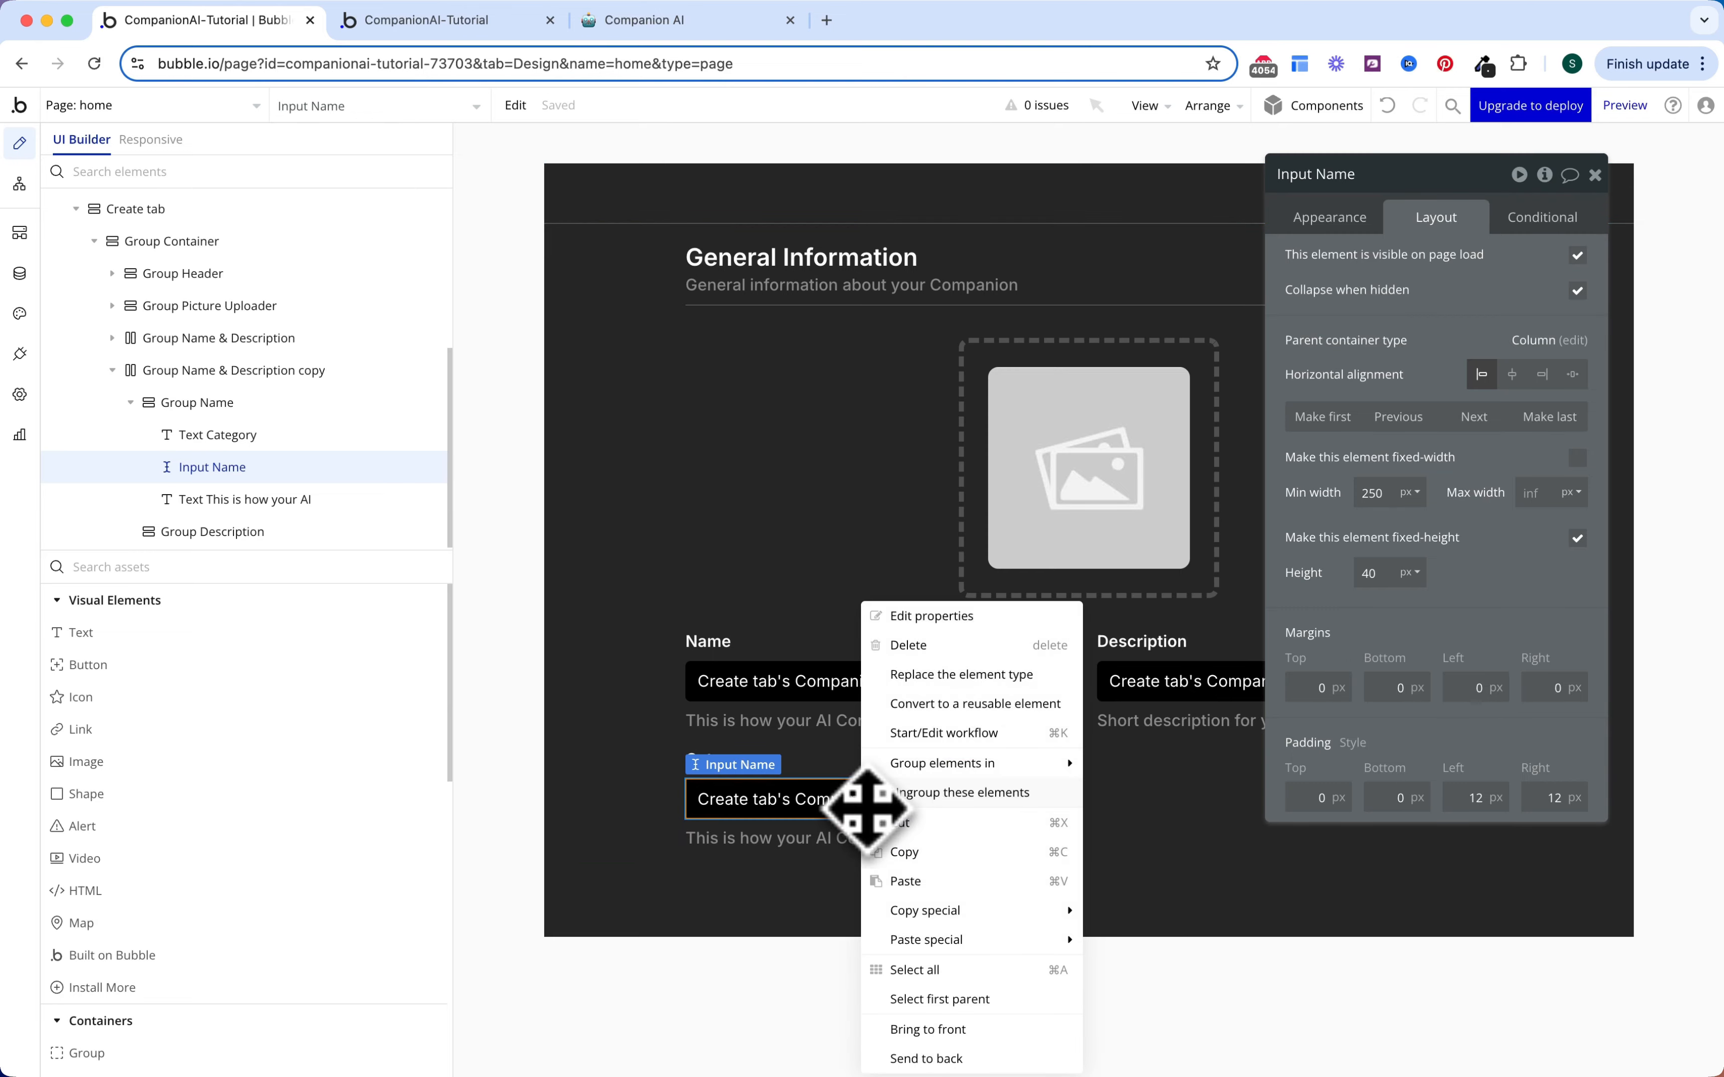
click(937, 675)
click(919, 330)
text(d)
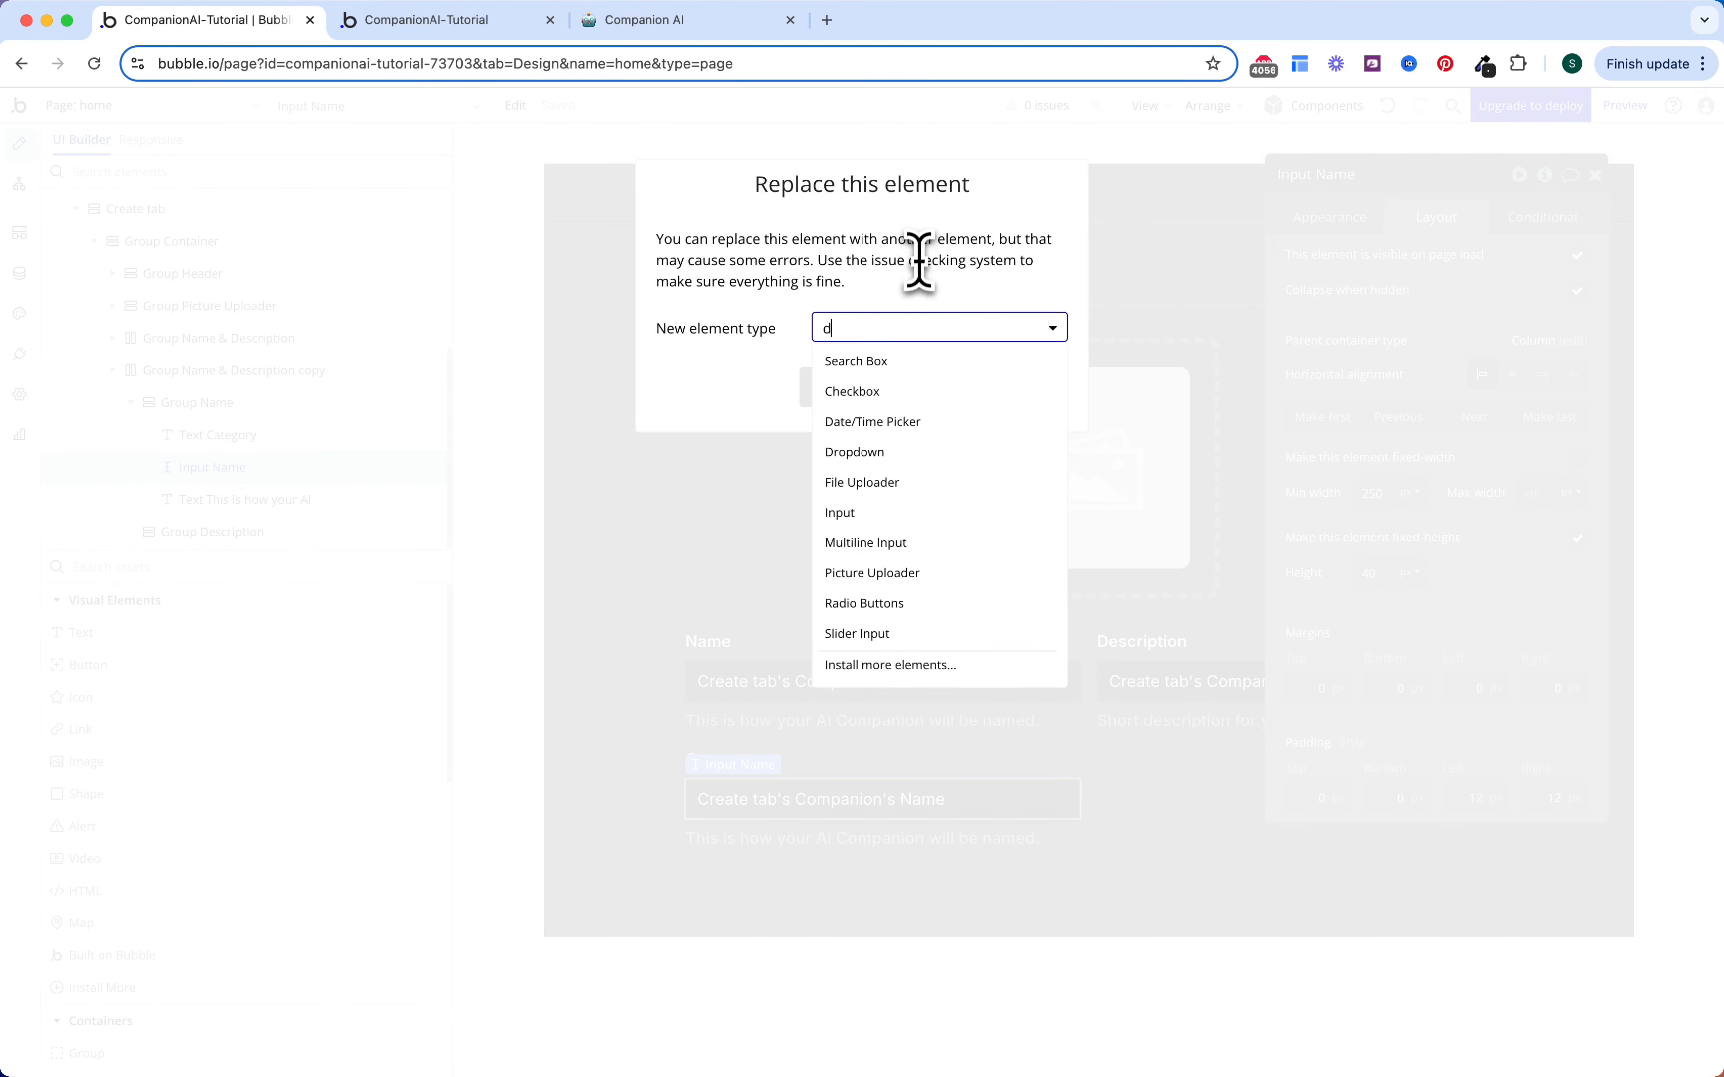
click(865, 394)
click(864, 397)
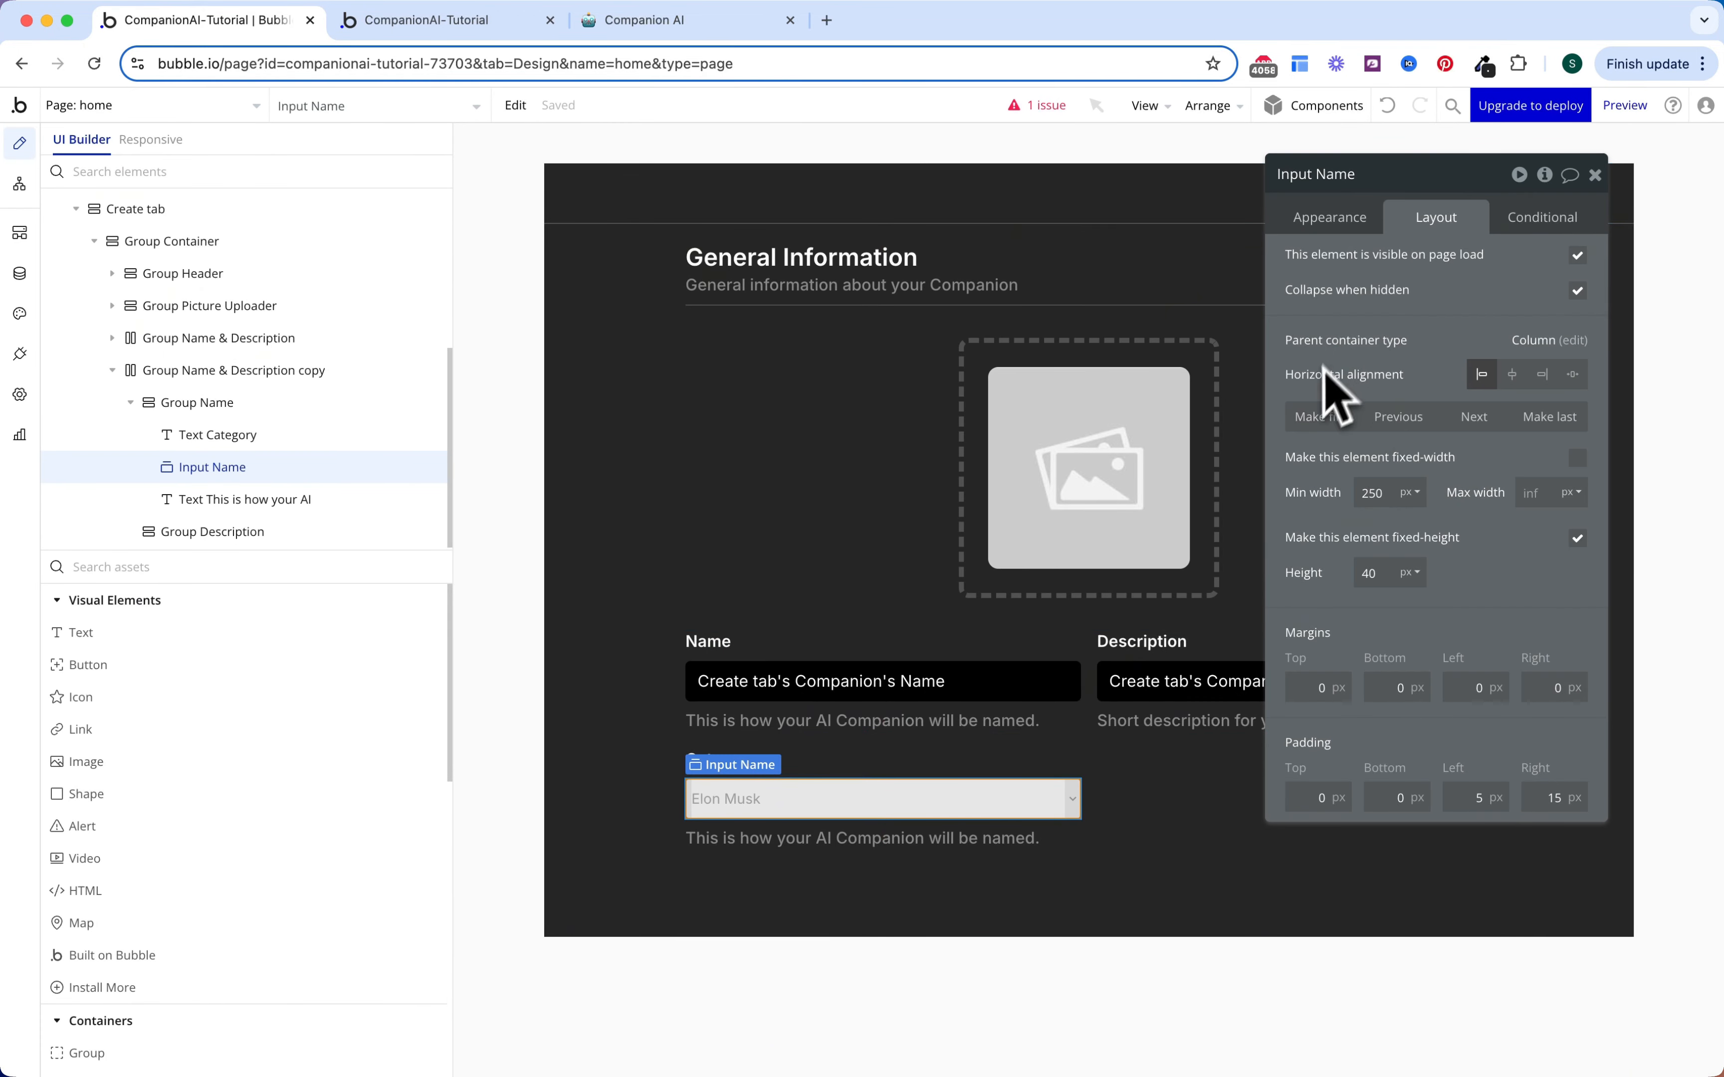
Step: Style the dropdown with white text, a Gray 50 placeholder and a black background
click(1327, 225)
scroll(1396, 456, down, 2)
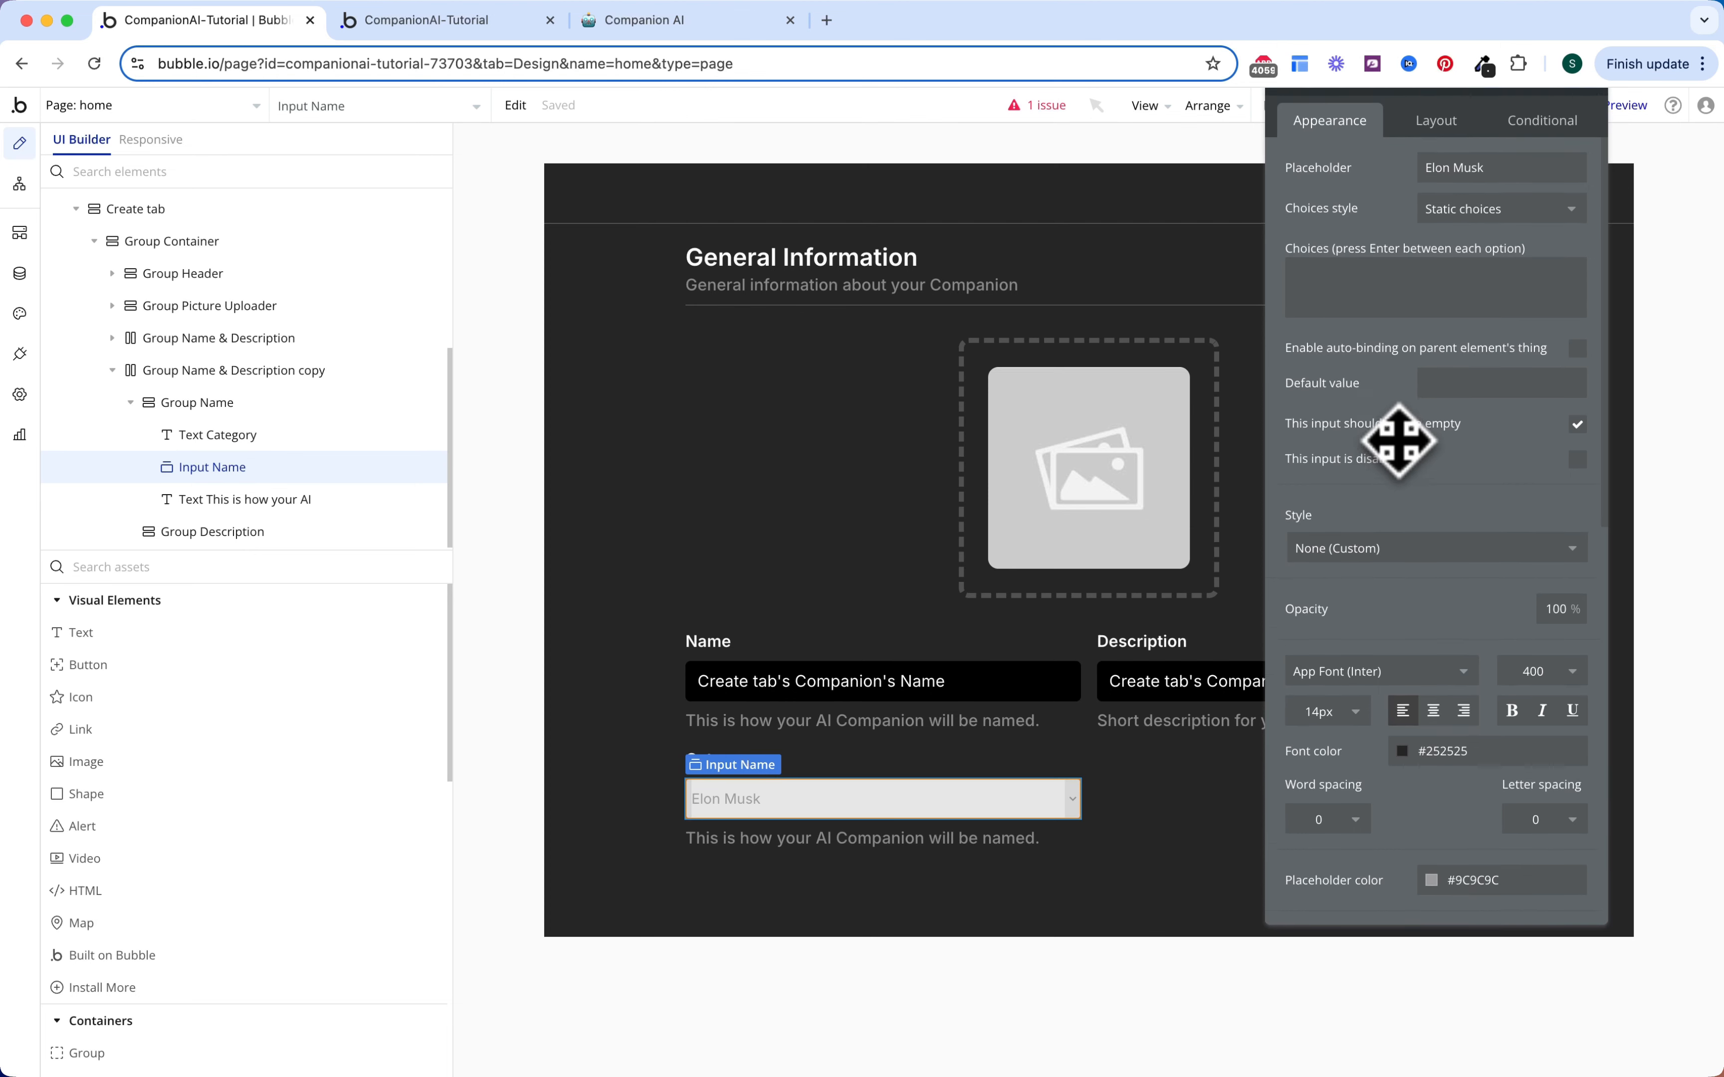
scroll(1411, 531, down, 5)
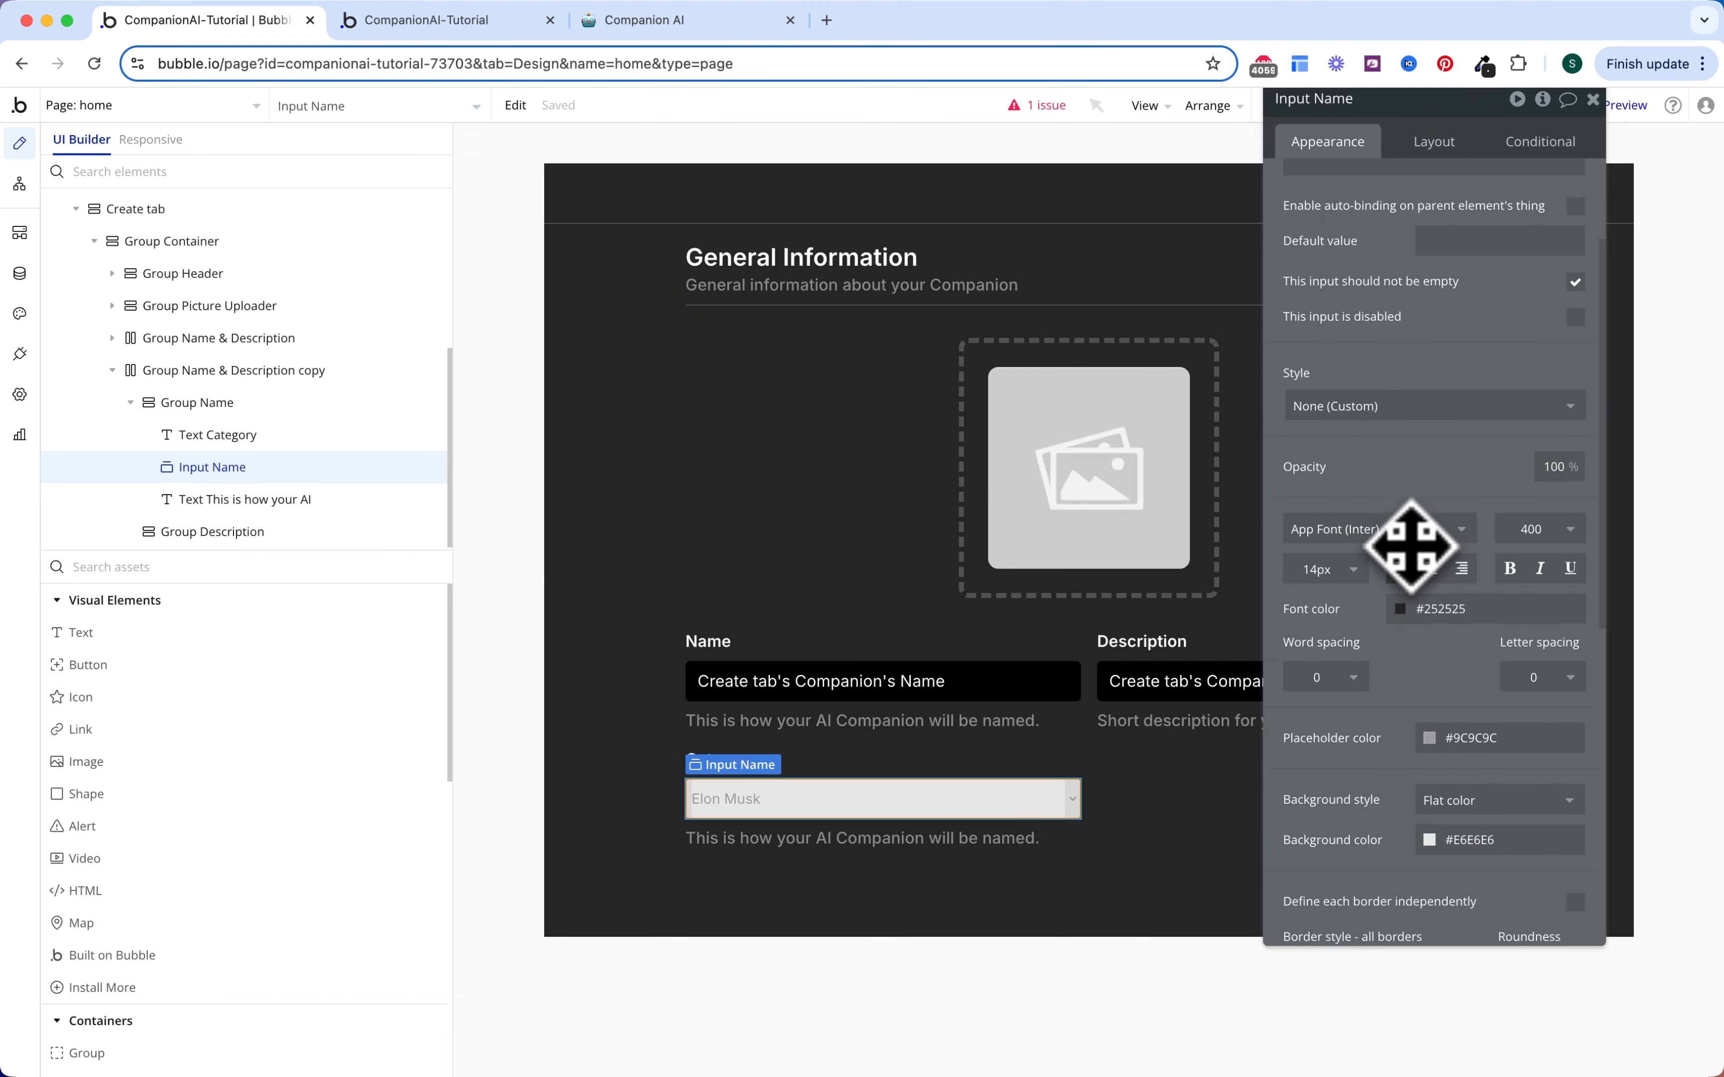
scroll(1418, 563, down, 3)
click(1447, 534)
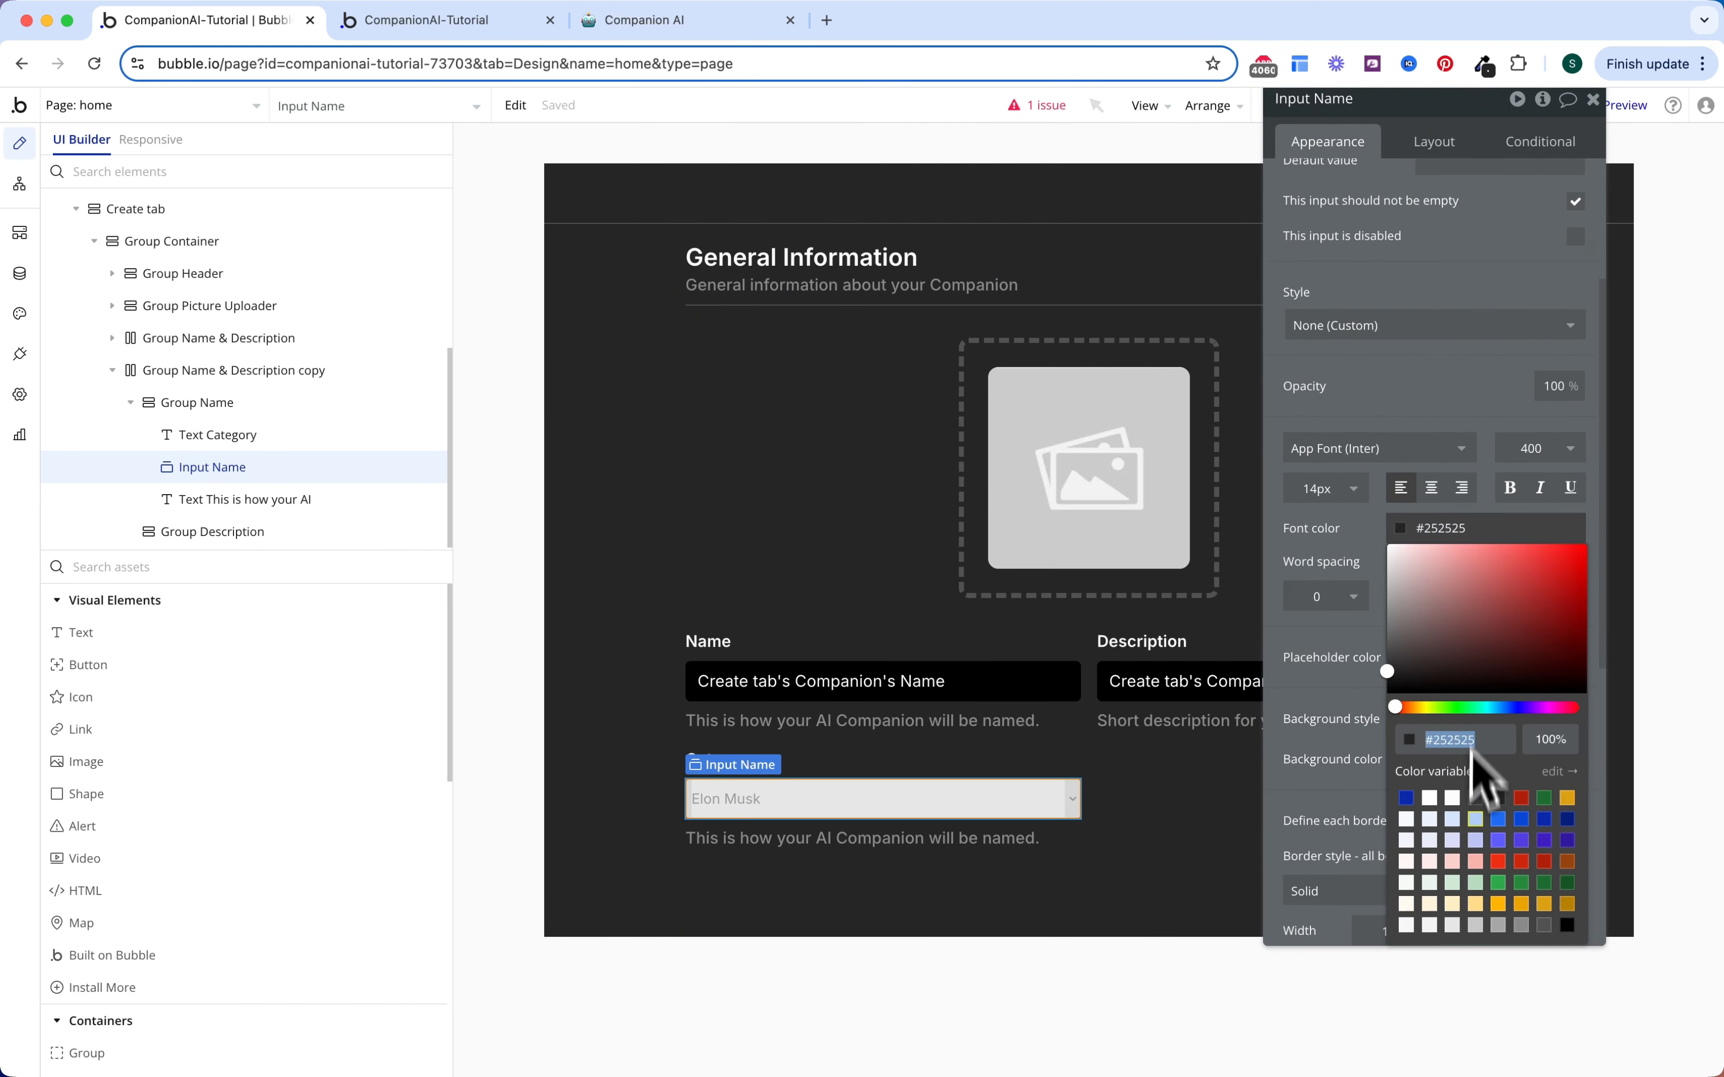
click(1451, 798)
scroll(1455, 733, down, 1)
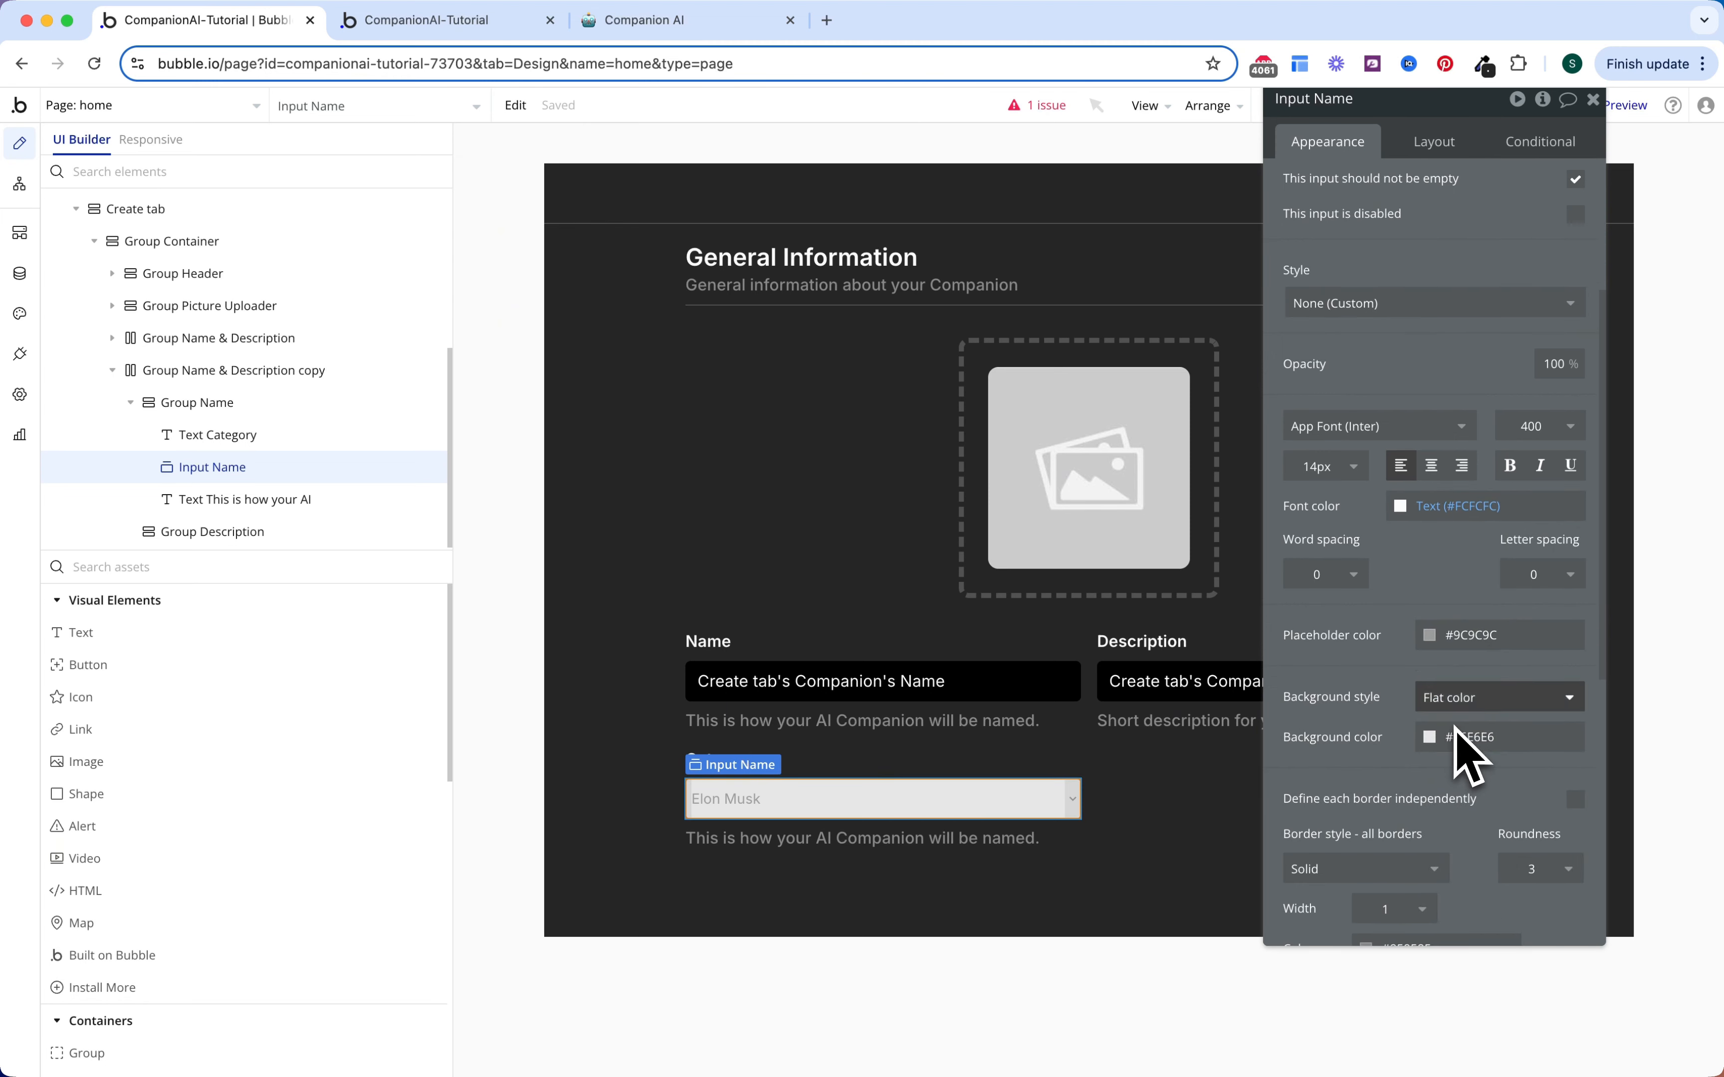
click(1466, 634)
click(1528, 1031)
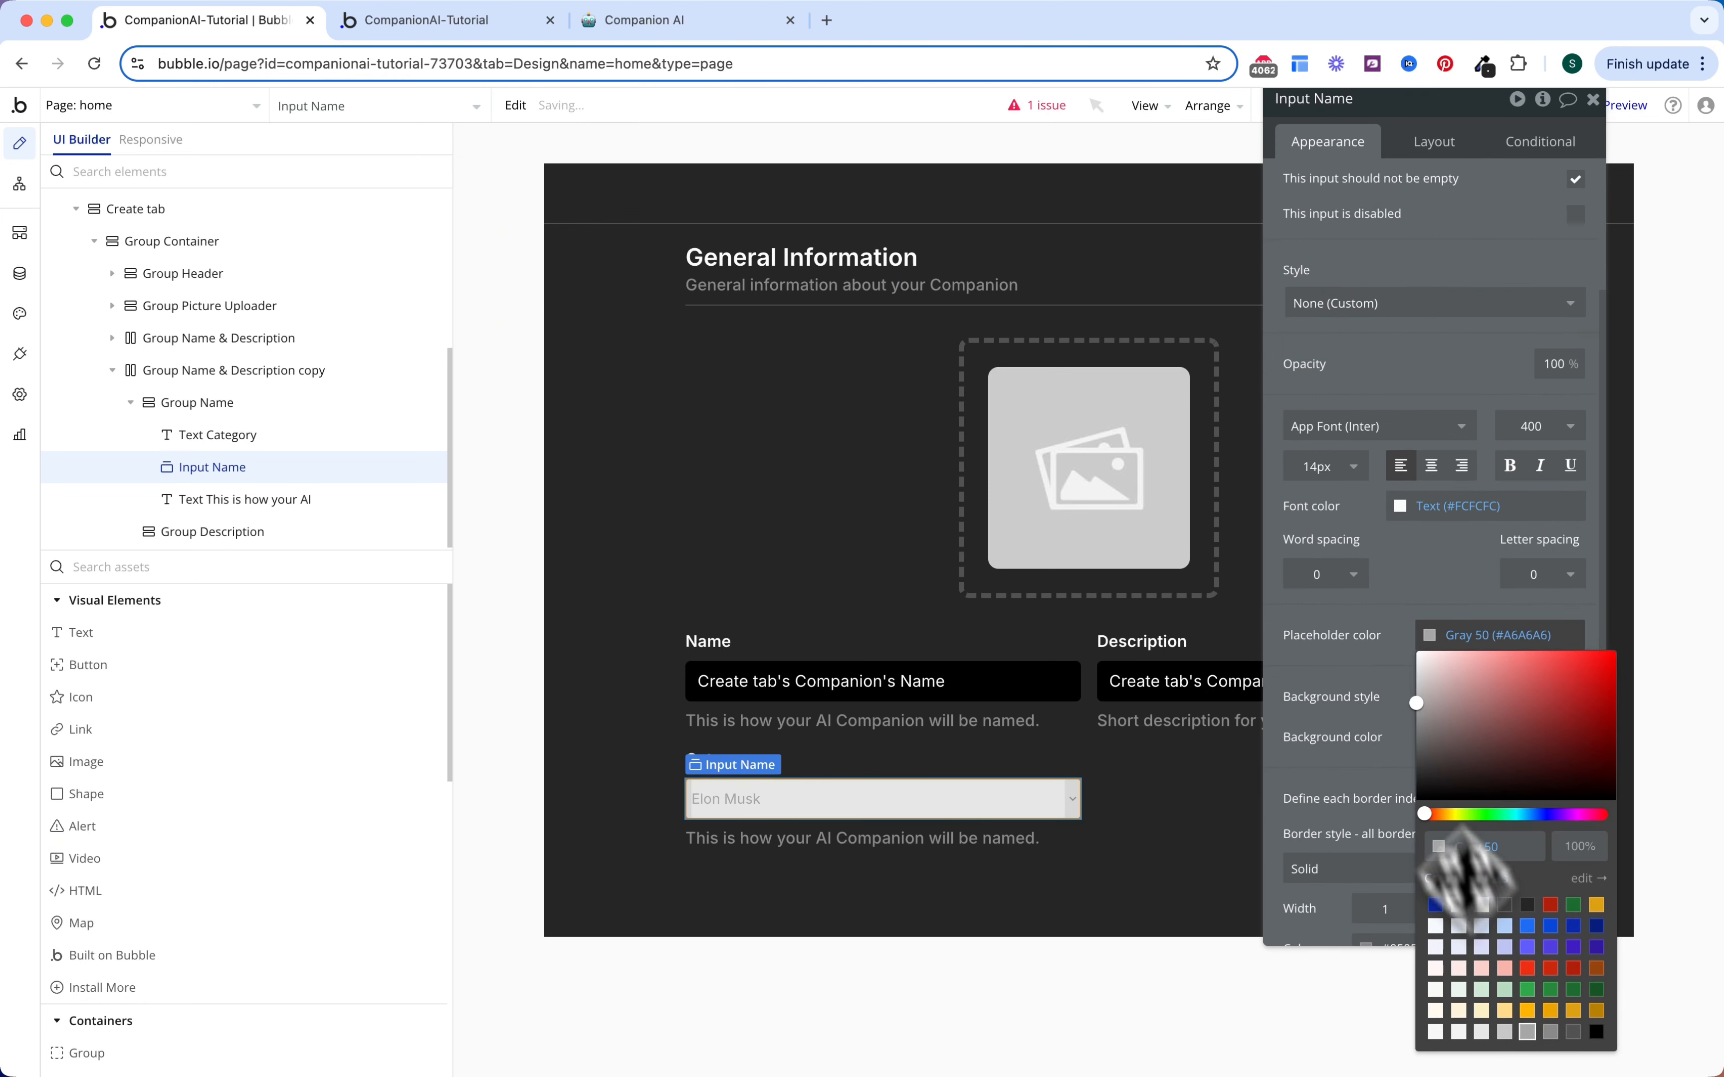
scroll(1439, 705, down, 2)
click(1471, 677)
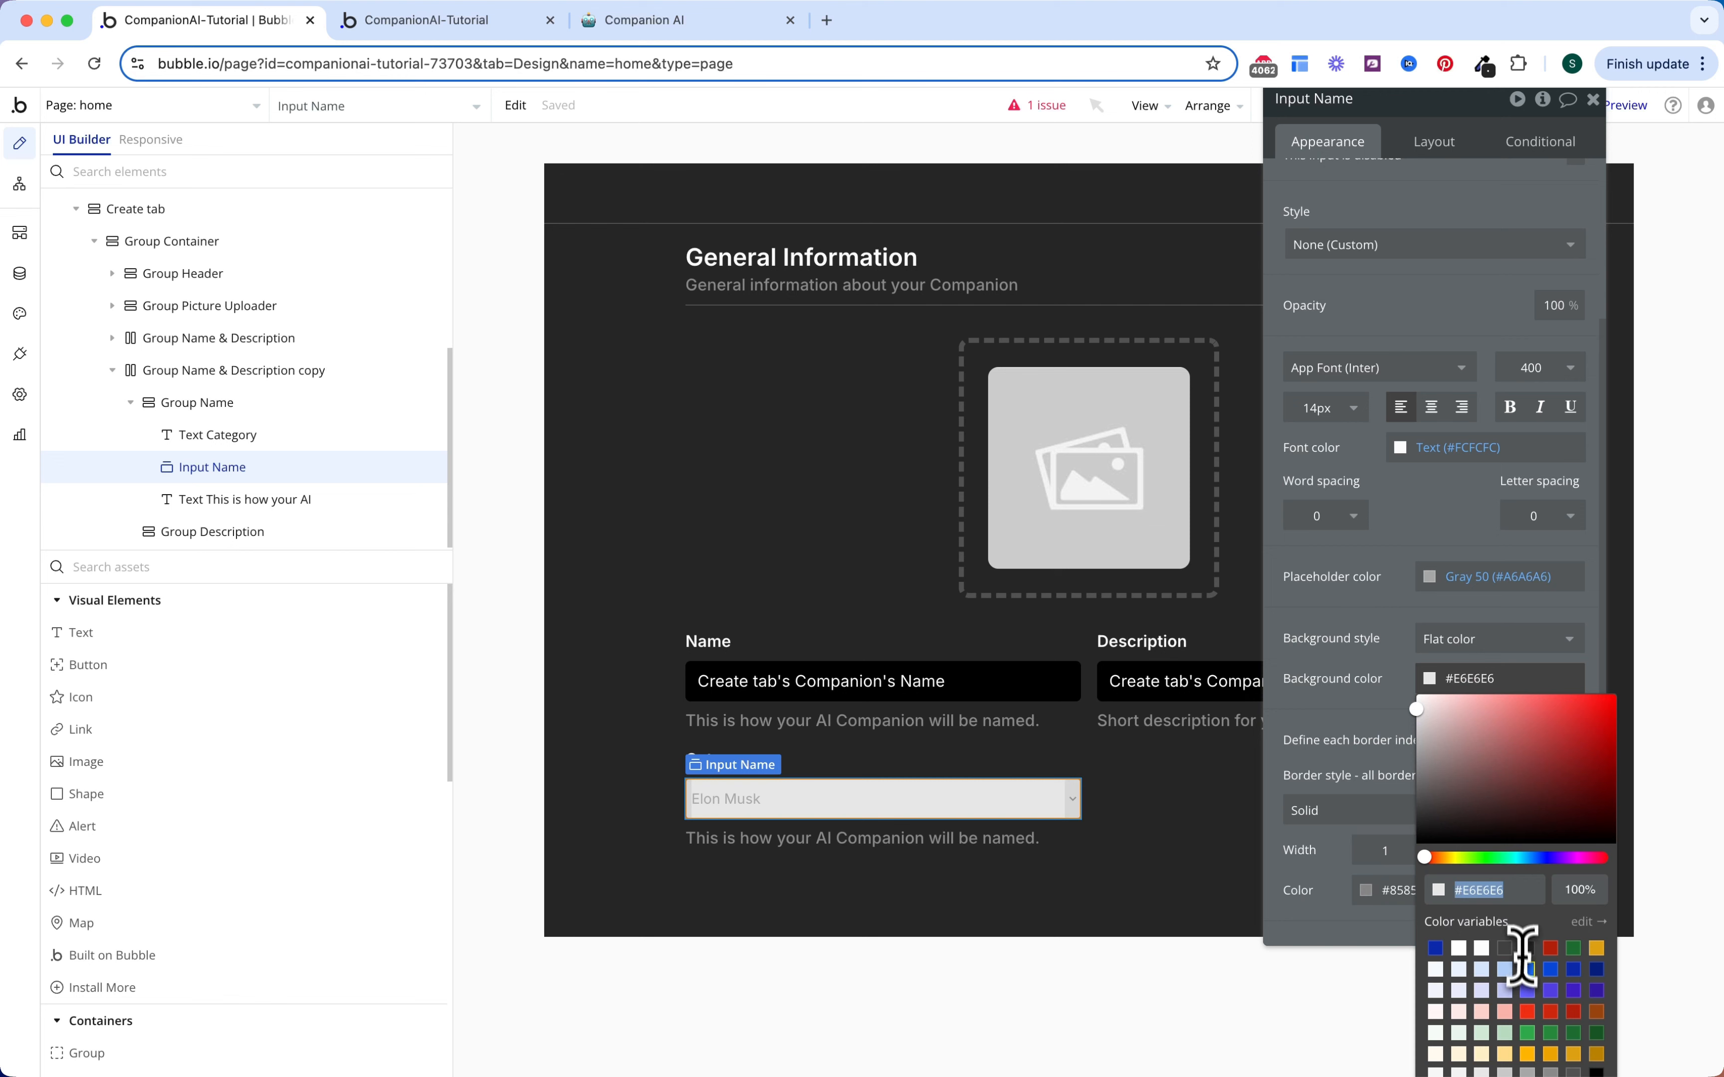
click(1596, 1071)
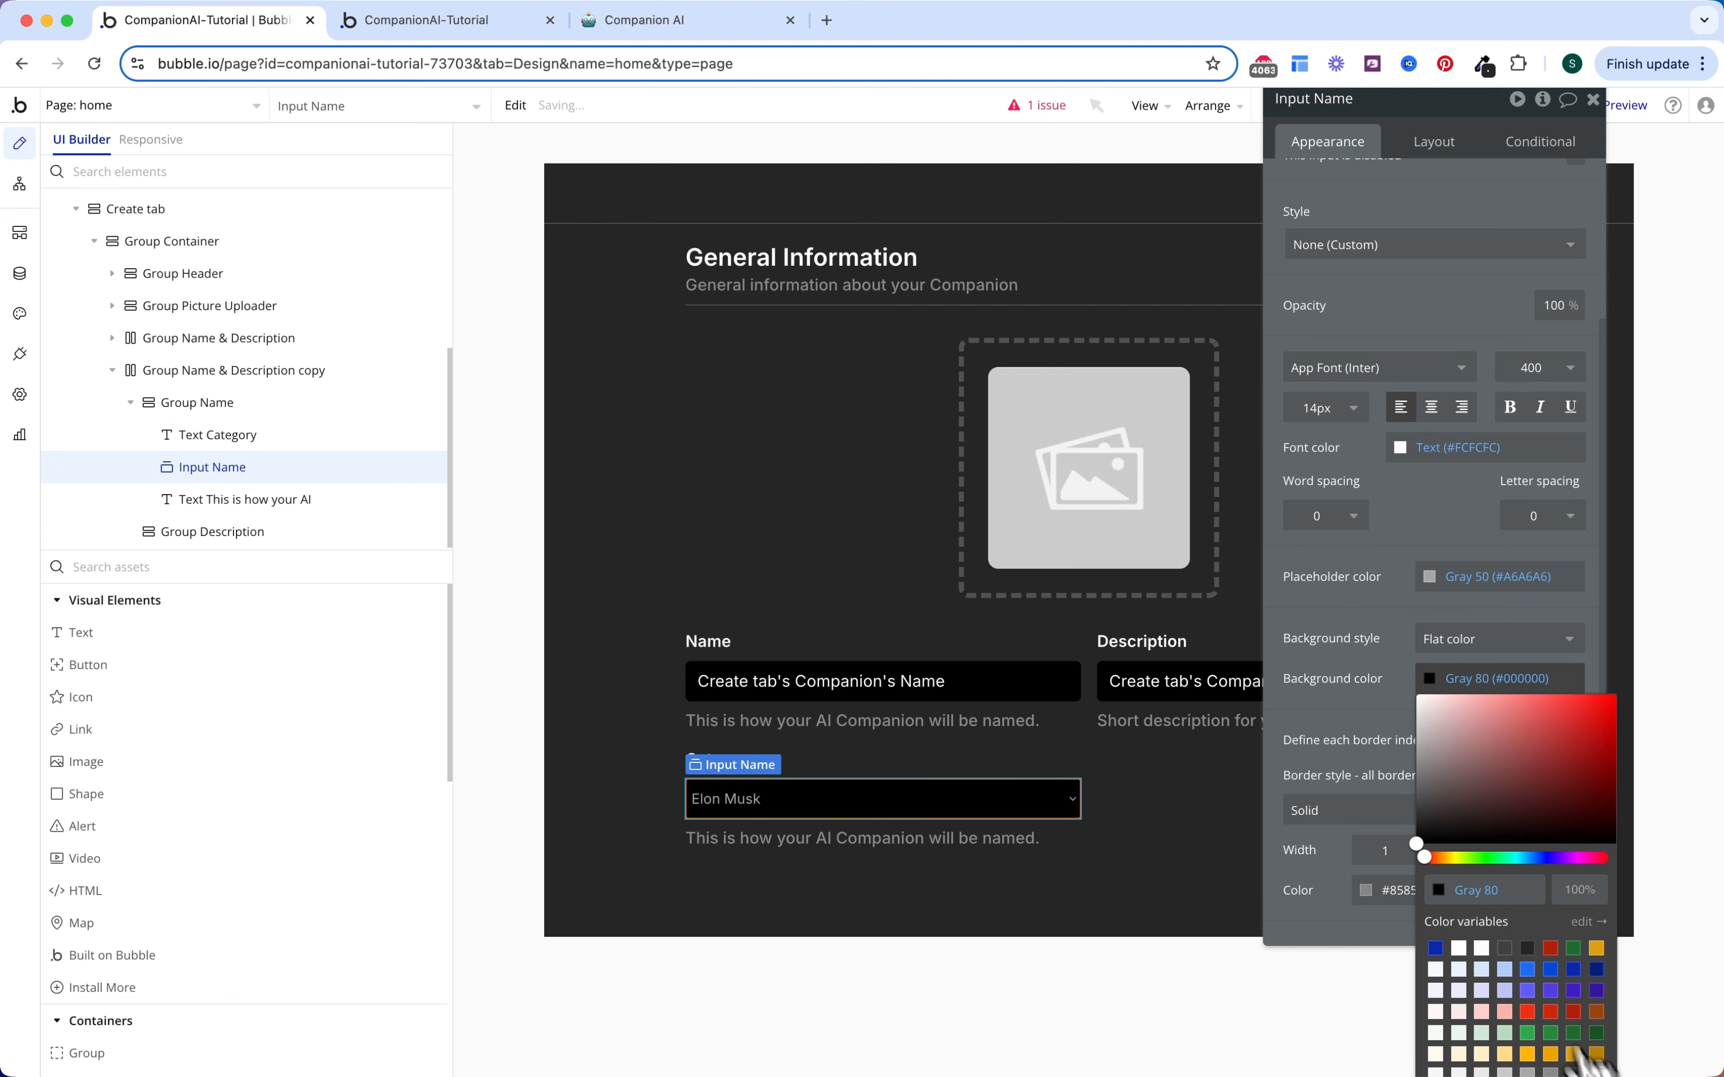
Step: Give the dropdown roundness 5 and no border, then start renaming it
scroll(1276, 706, down, 5)
click(1538, 654)
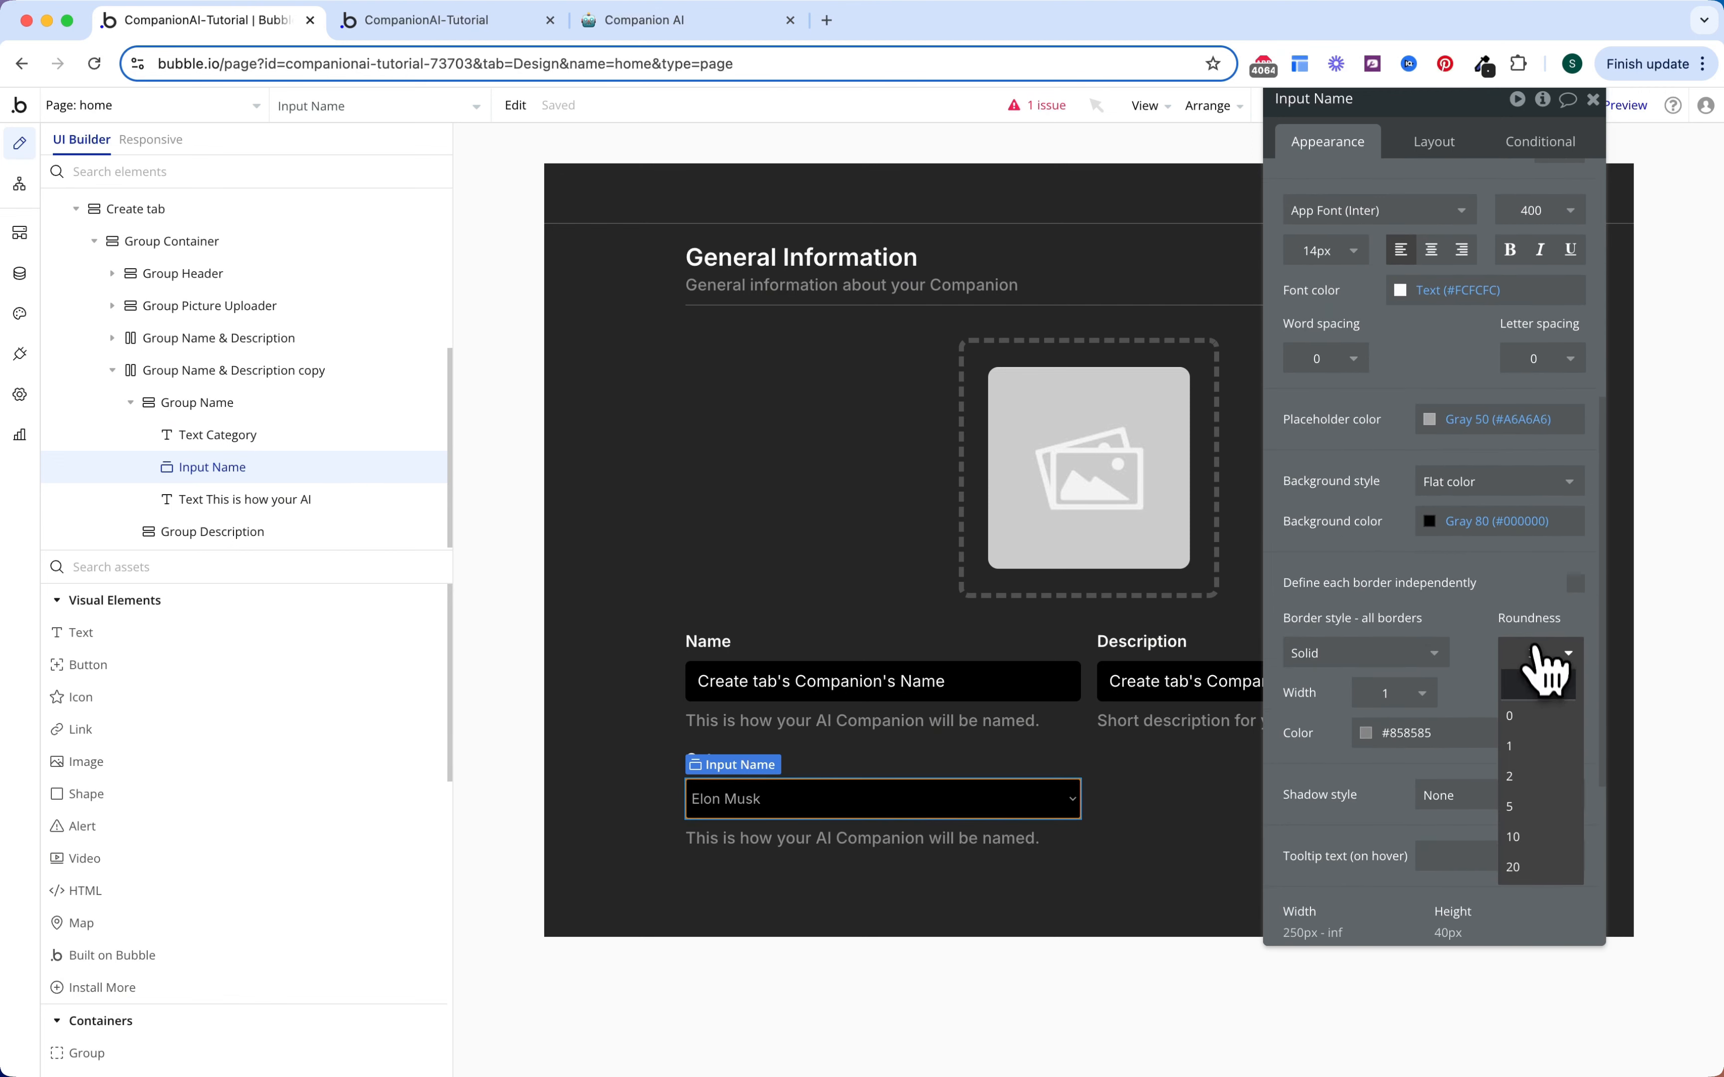
click(1538, 807)
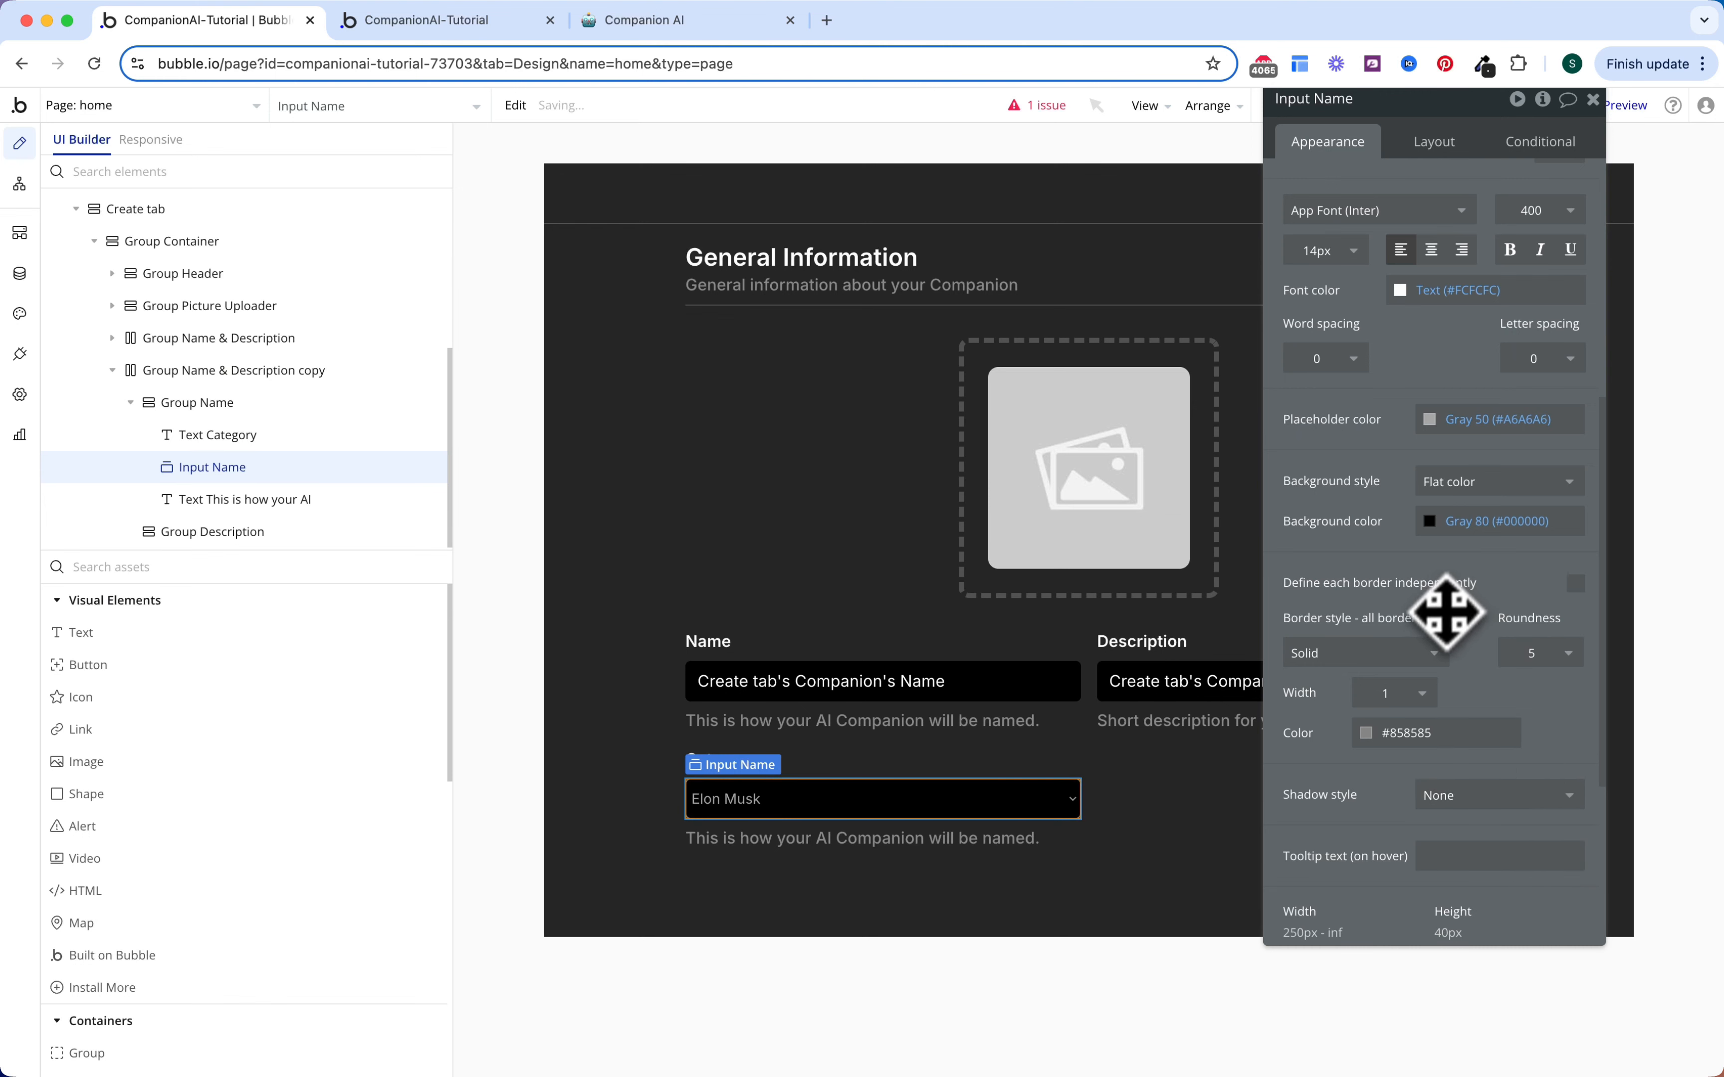
click(1421, 656)
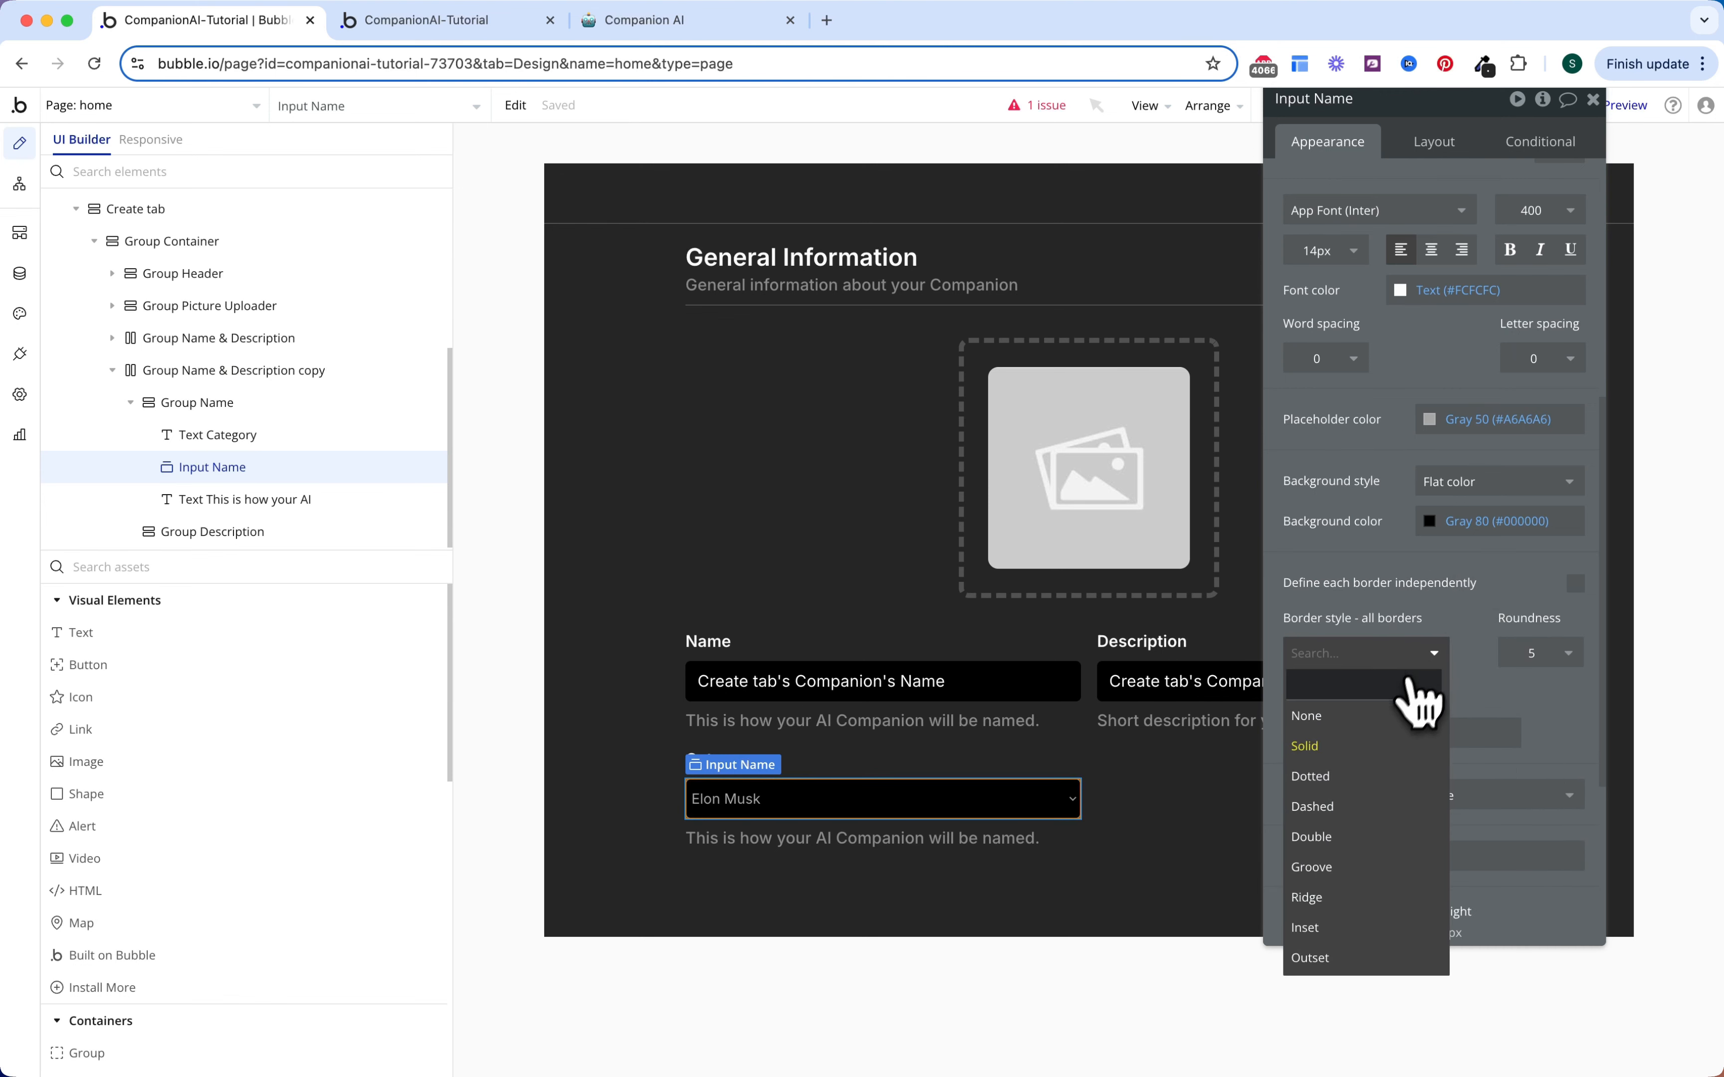
click(1389, 715)
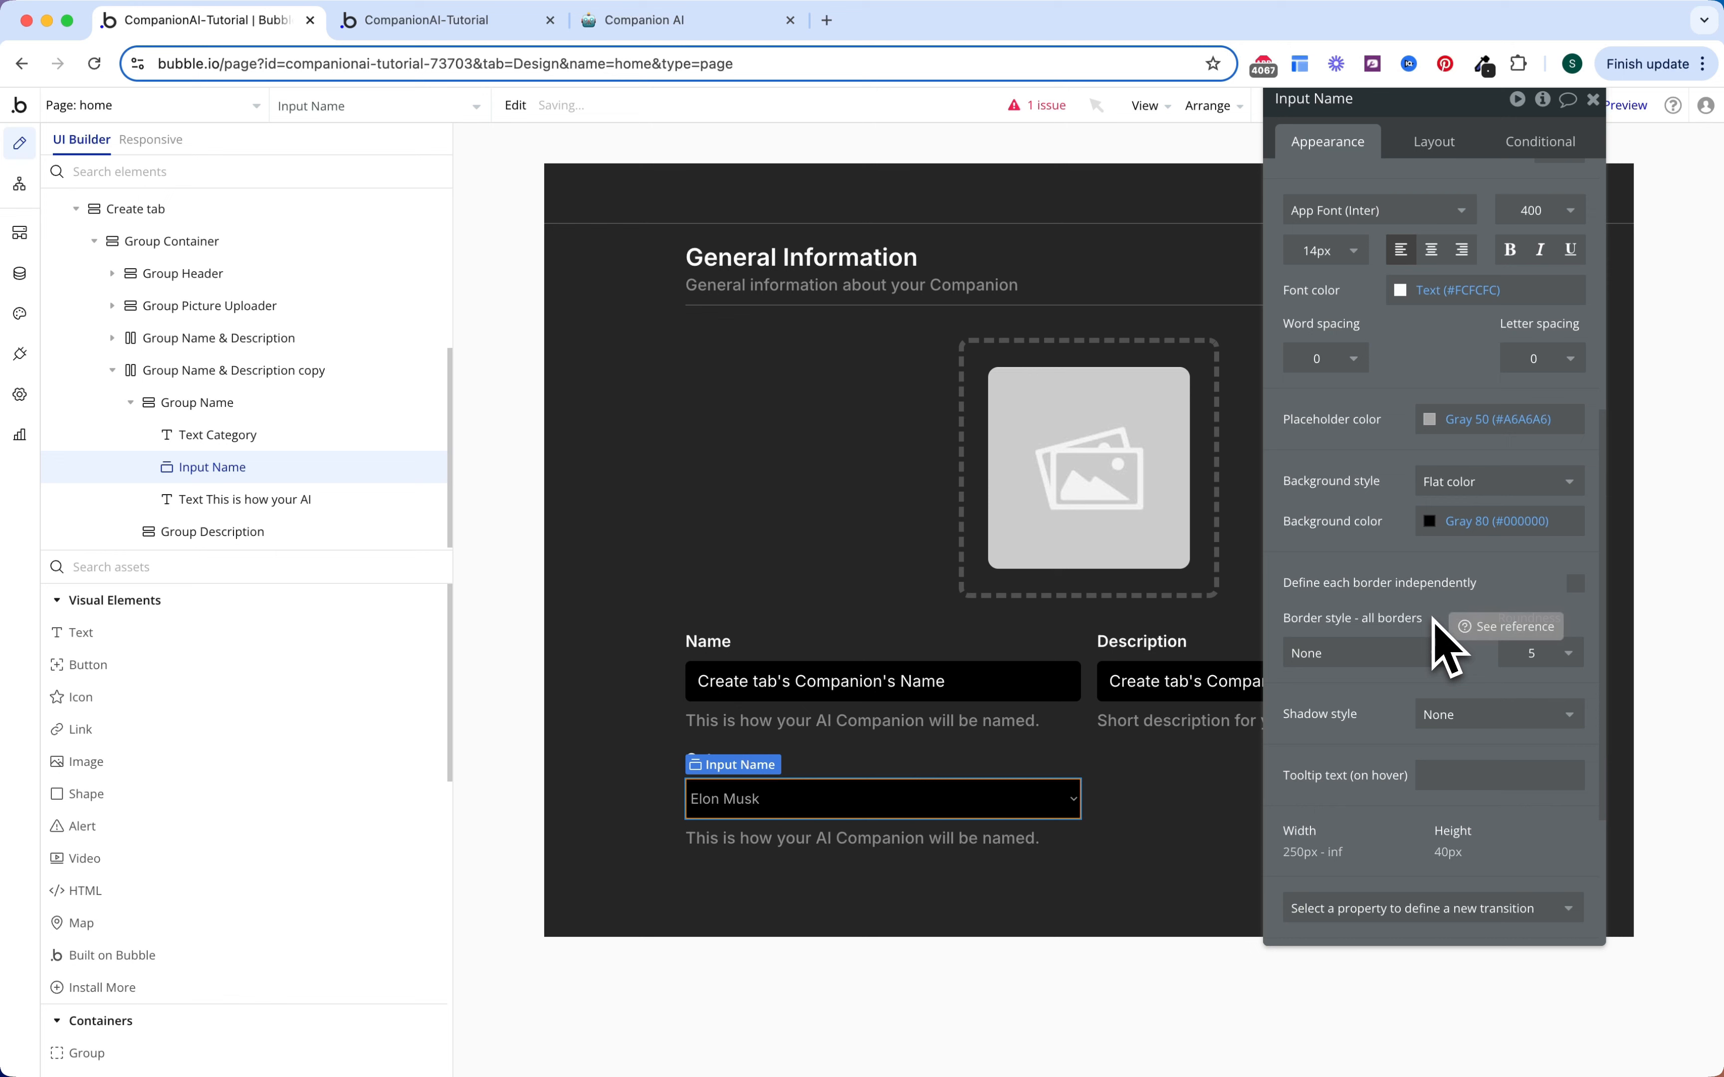
scroll(1433, 620, up, 10)
drag(1275, 98, 1303, 104)
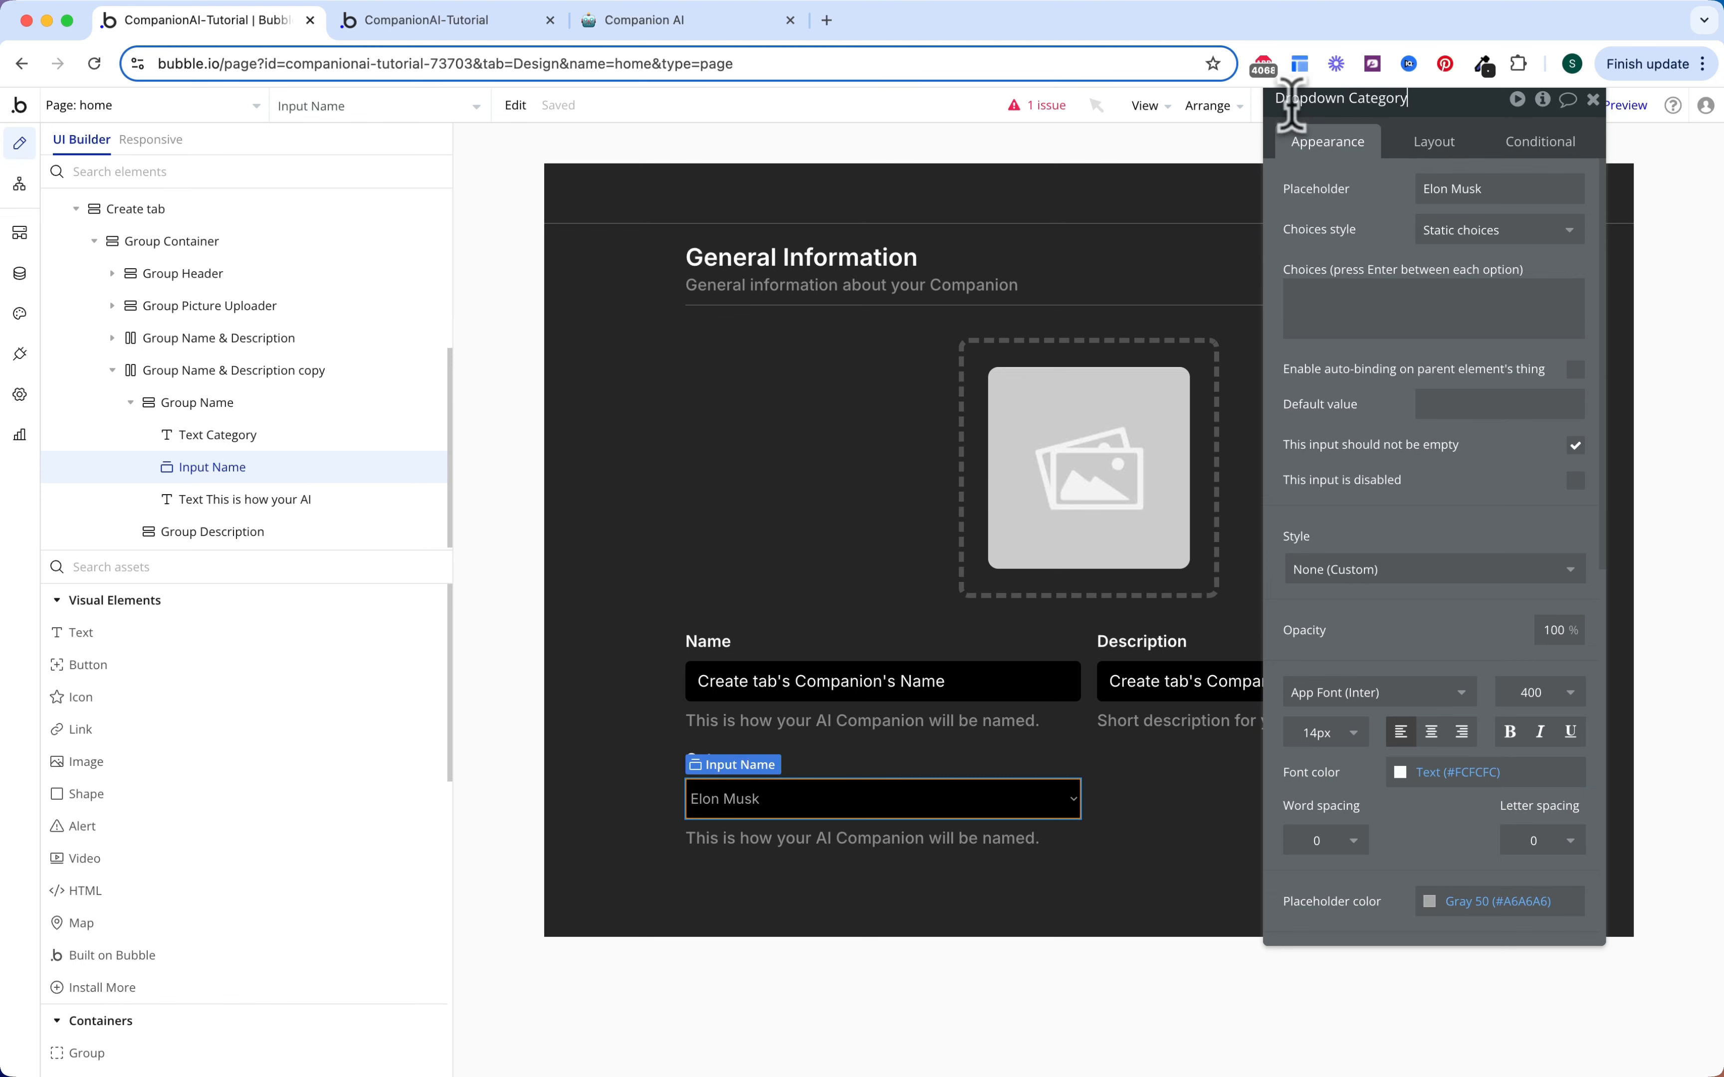
Step: Name it Dropdown Category and fill it dynamically with All OS Category, captioned by Display
key(Return)
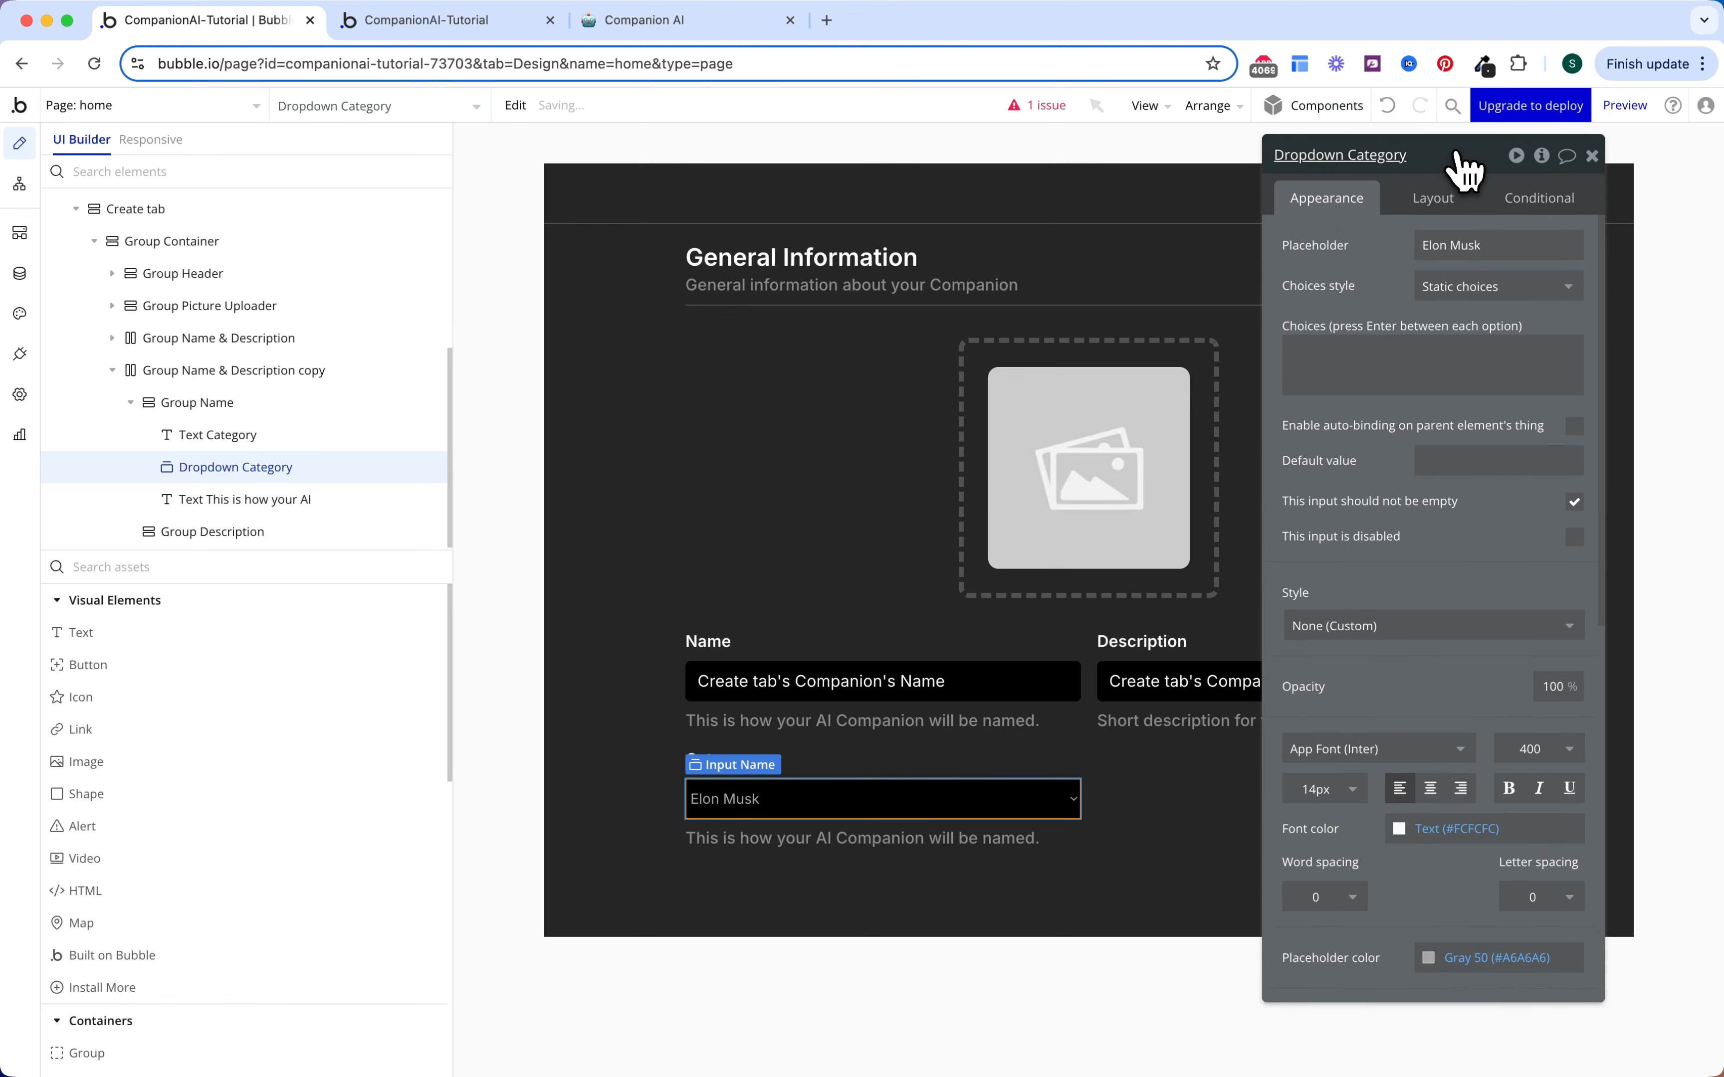
click(1459, 285)
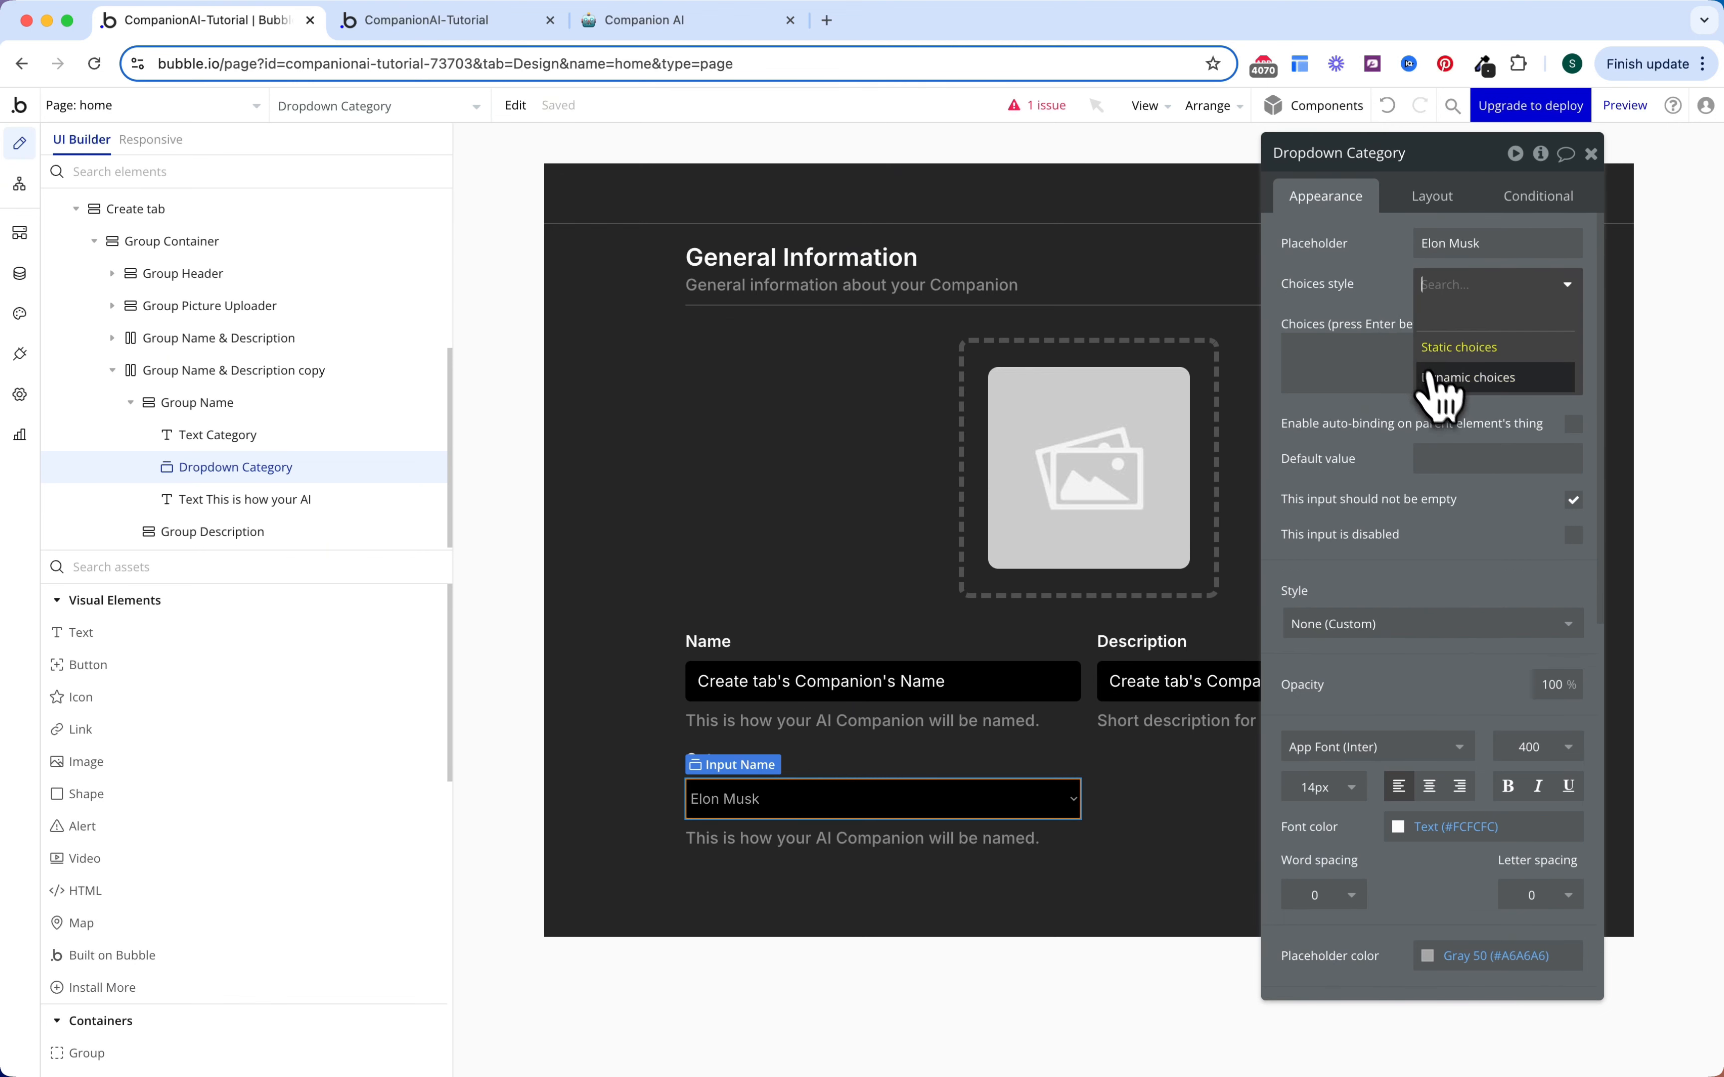
click(1441, 379)
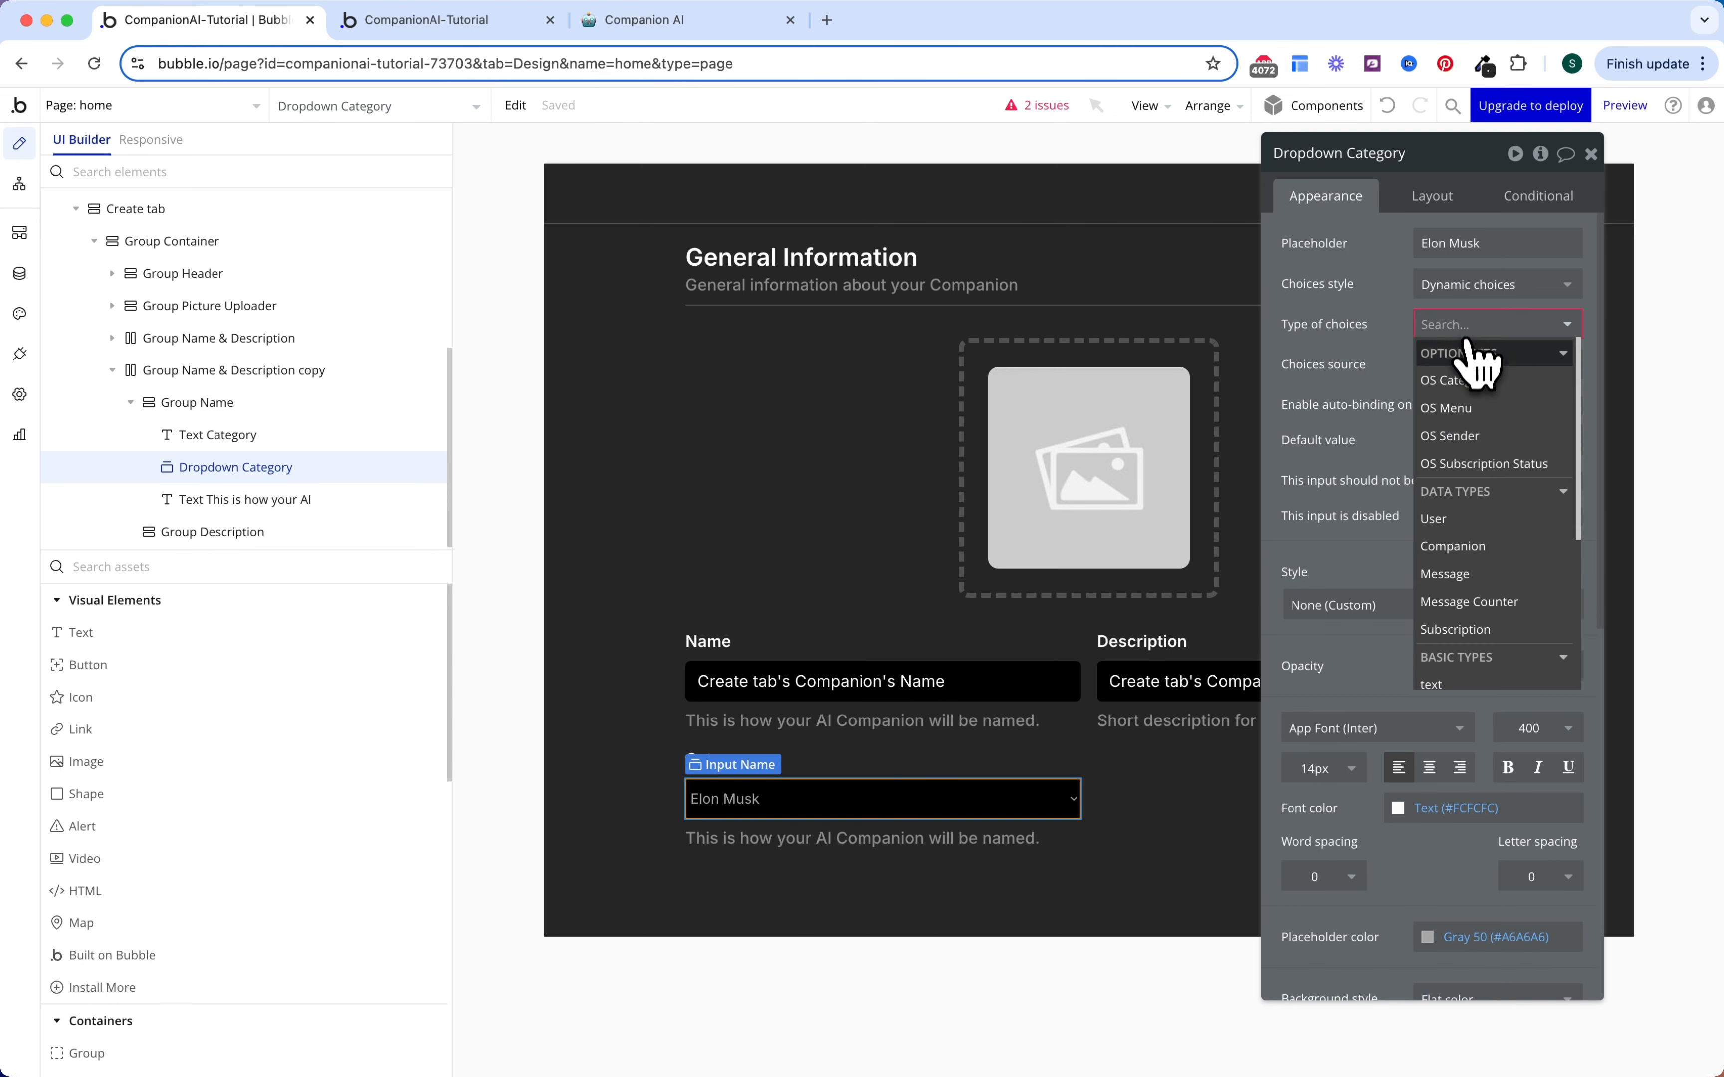
click(1466, 391)
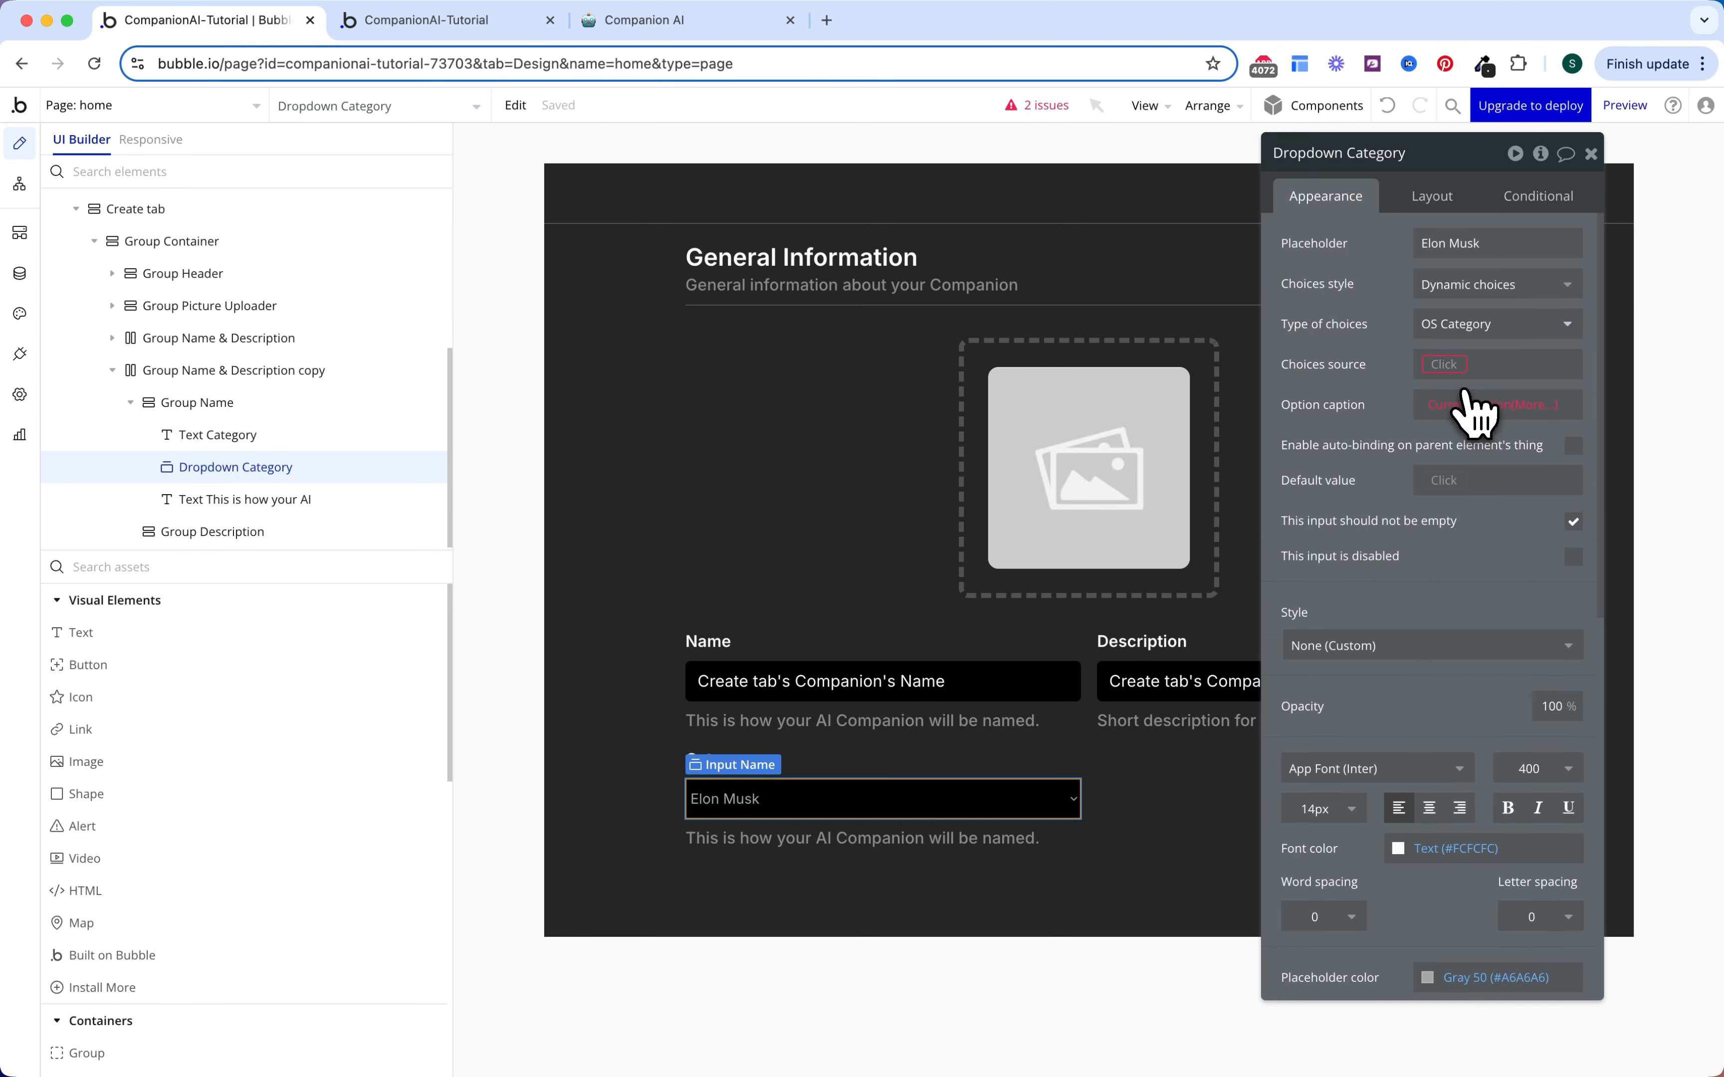
click(1450, 367)
click(1469, 446)
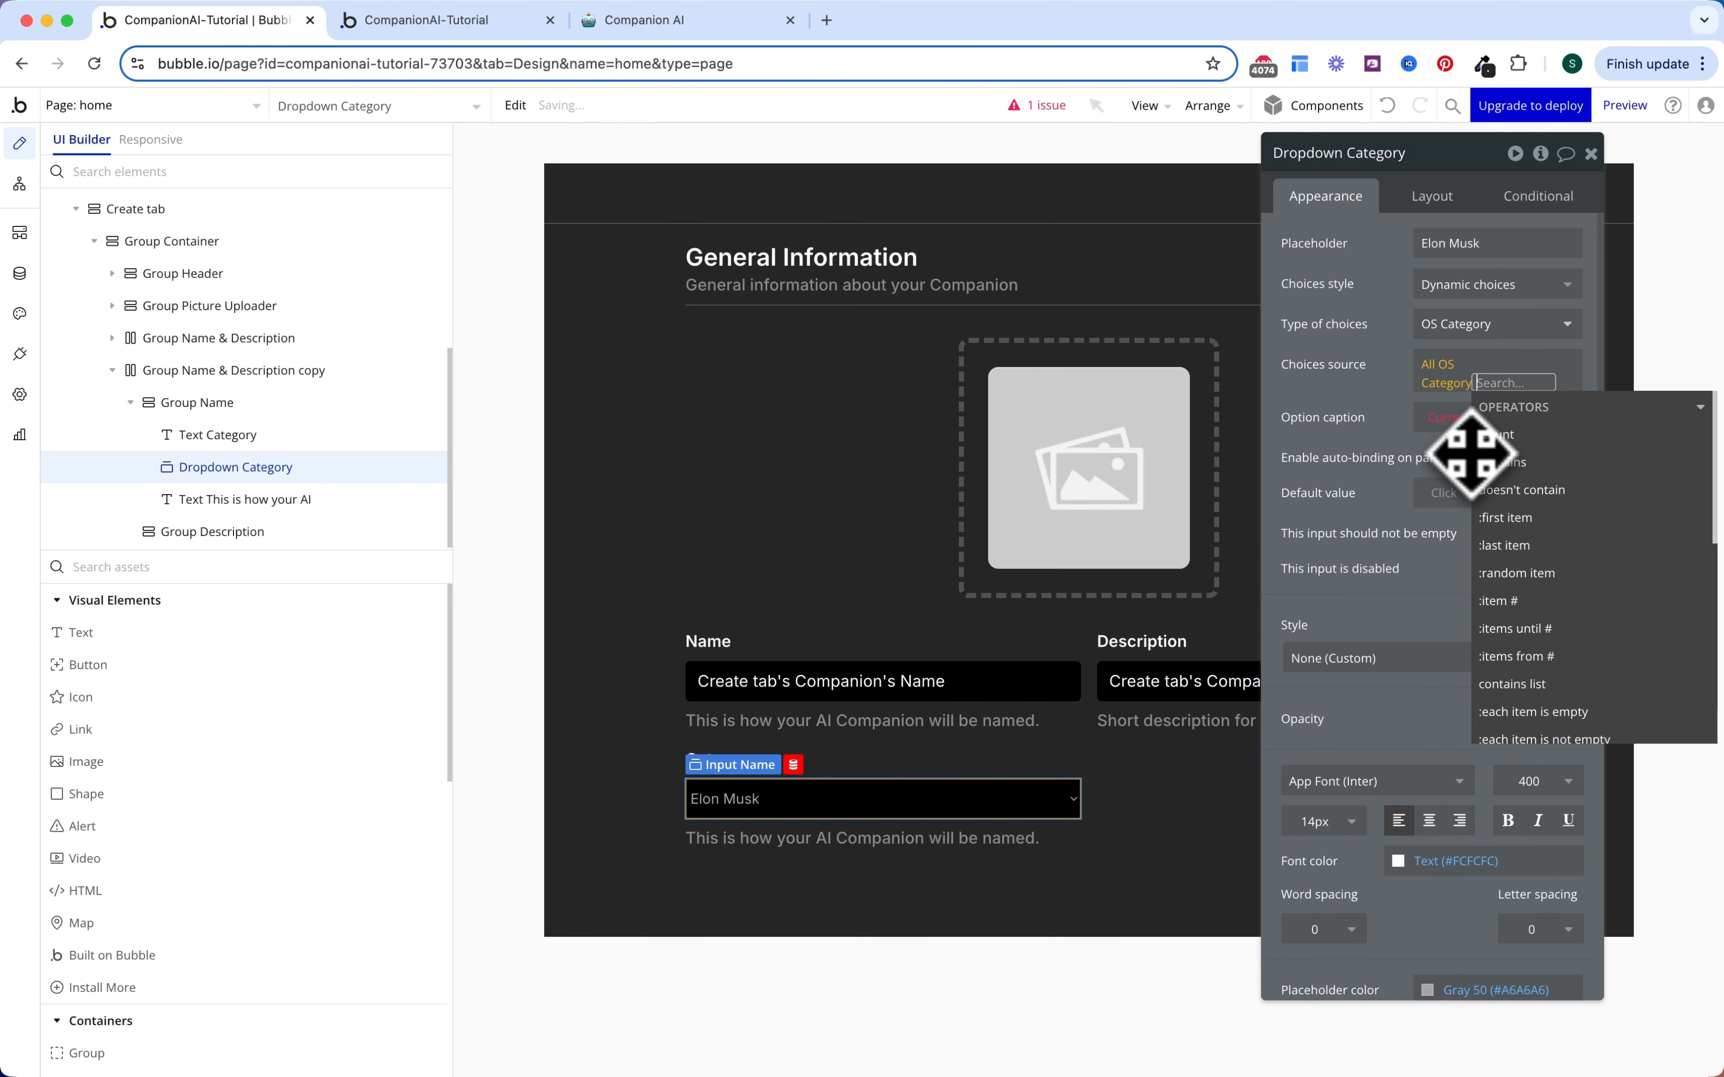
click(1500, 423)
click(1527, 407)
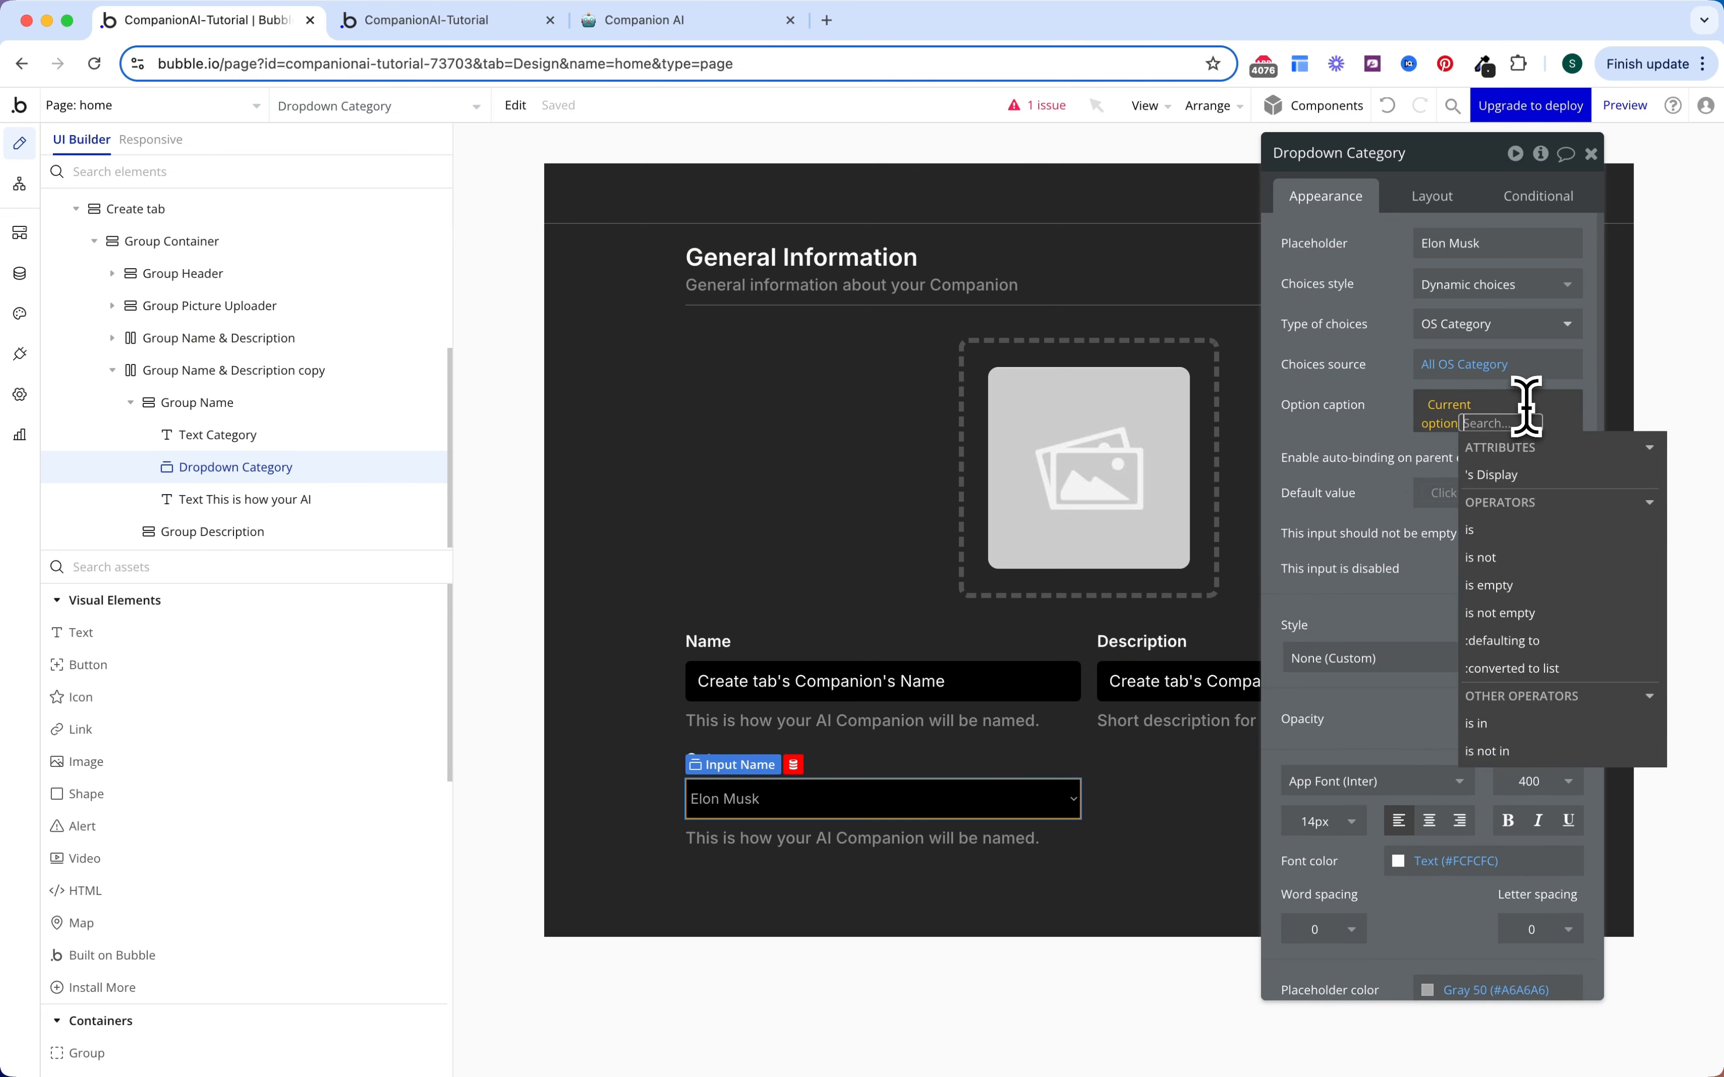
click(1517, 471)
click(1386, 404)
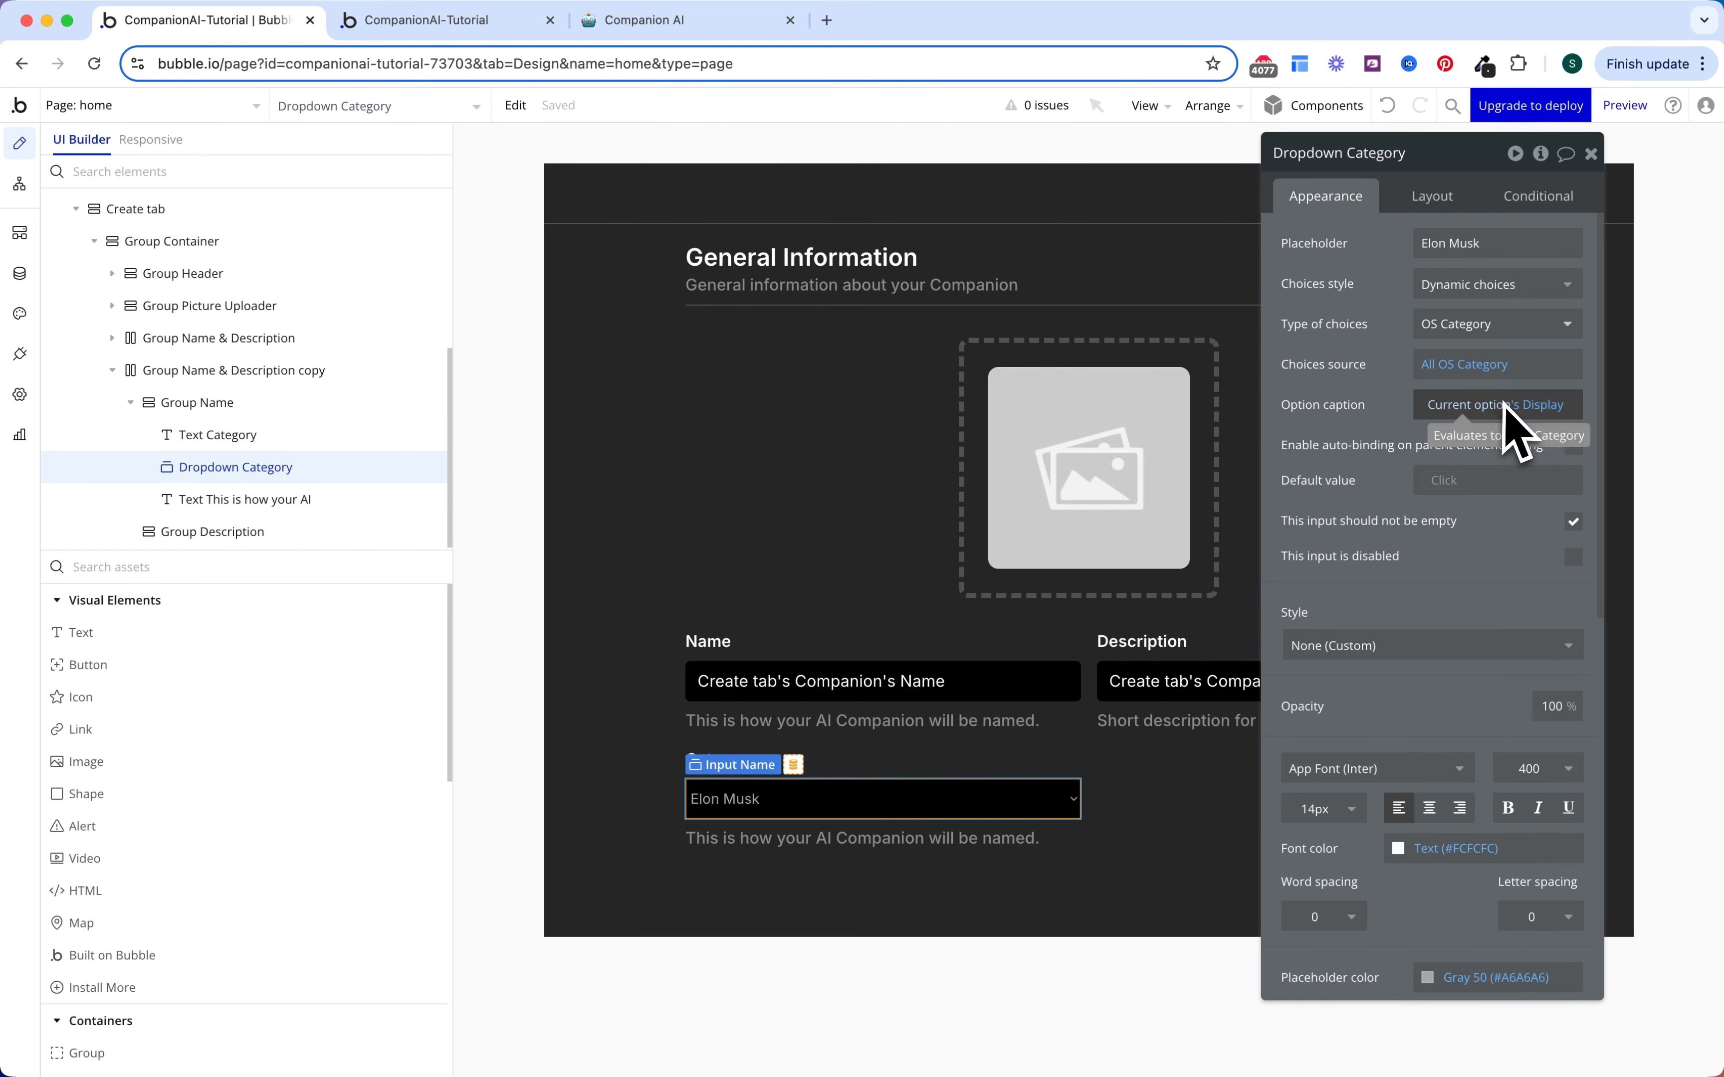
Step: Set the dropdown's default value to Create tab's Companion's Category
click(1443, 482)
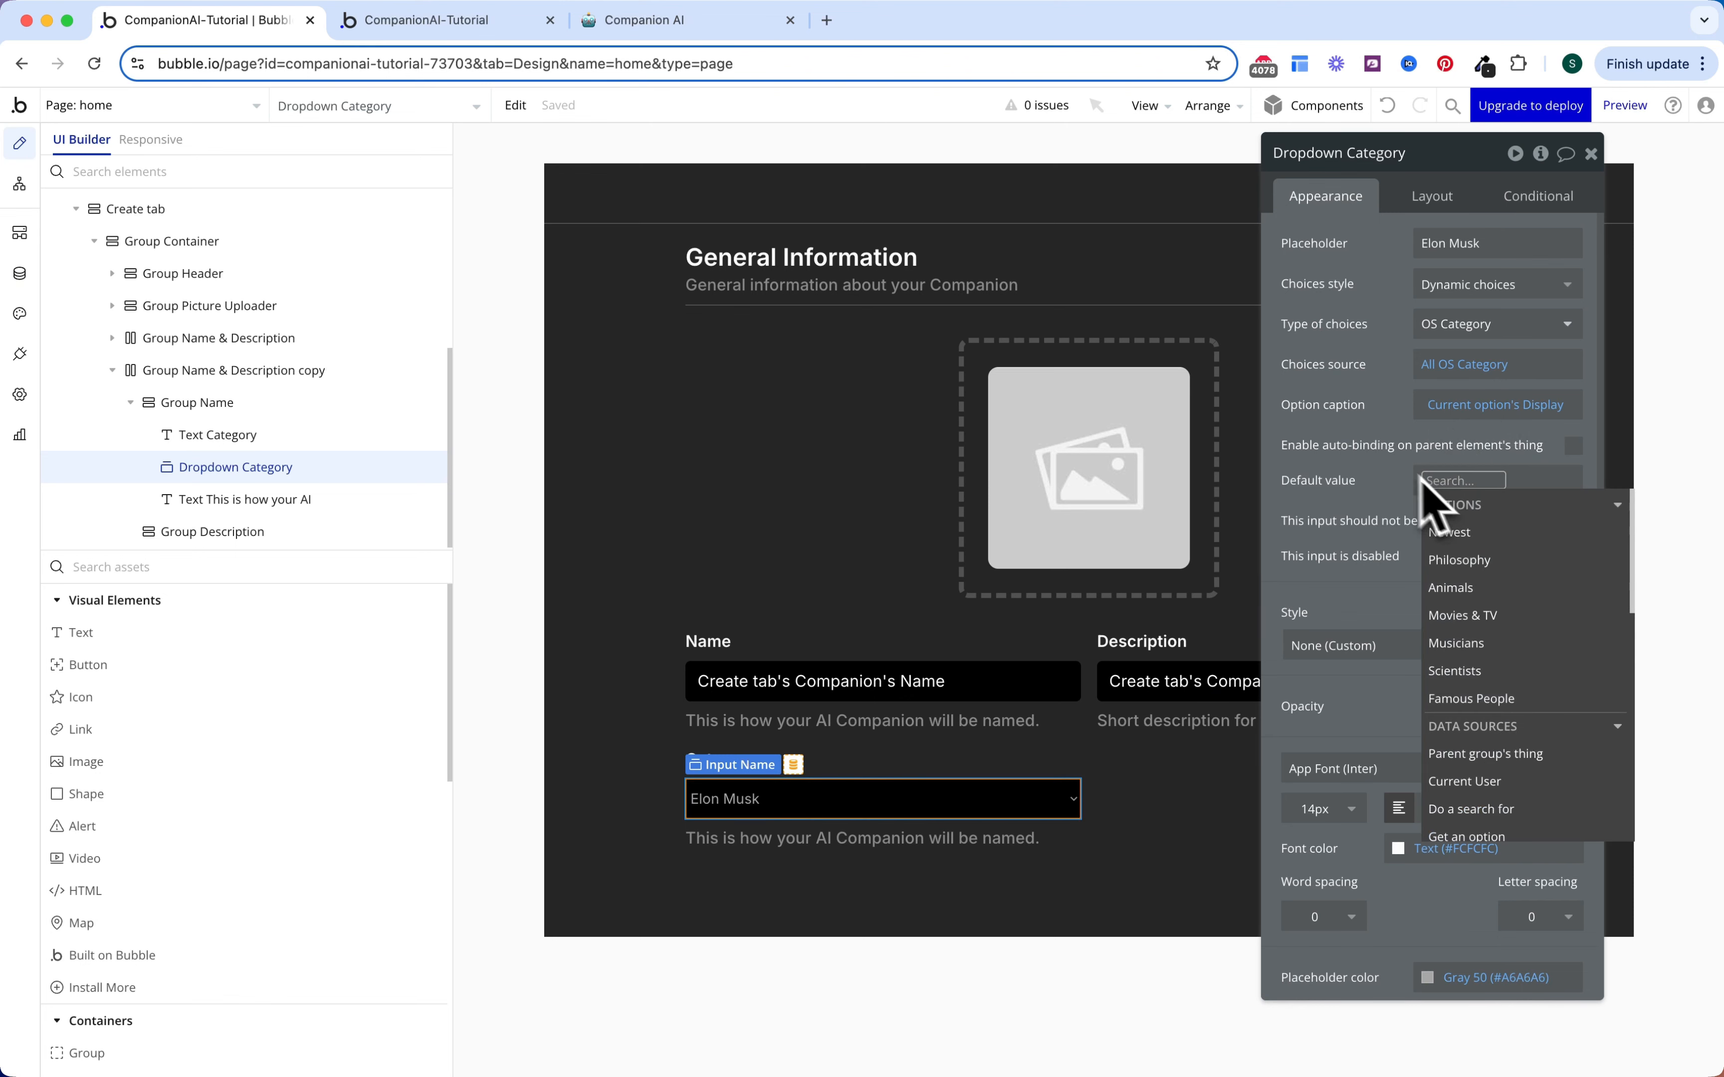
text(Create)
key(Return)
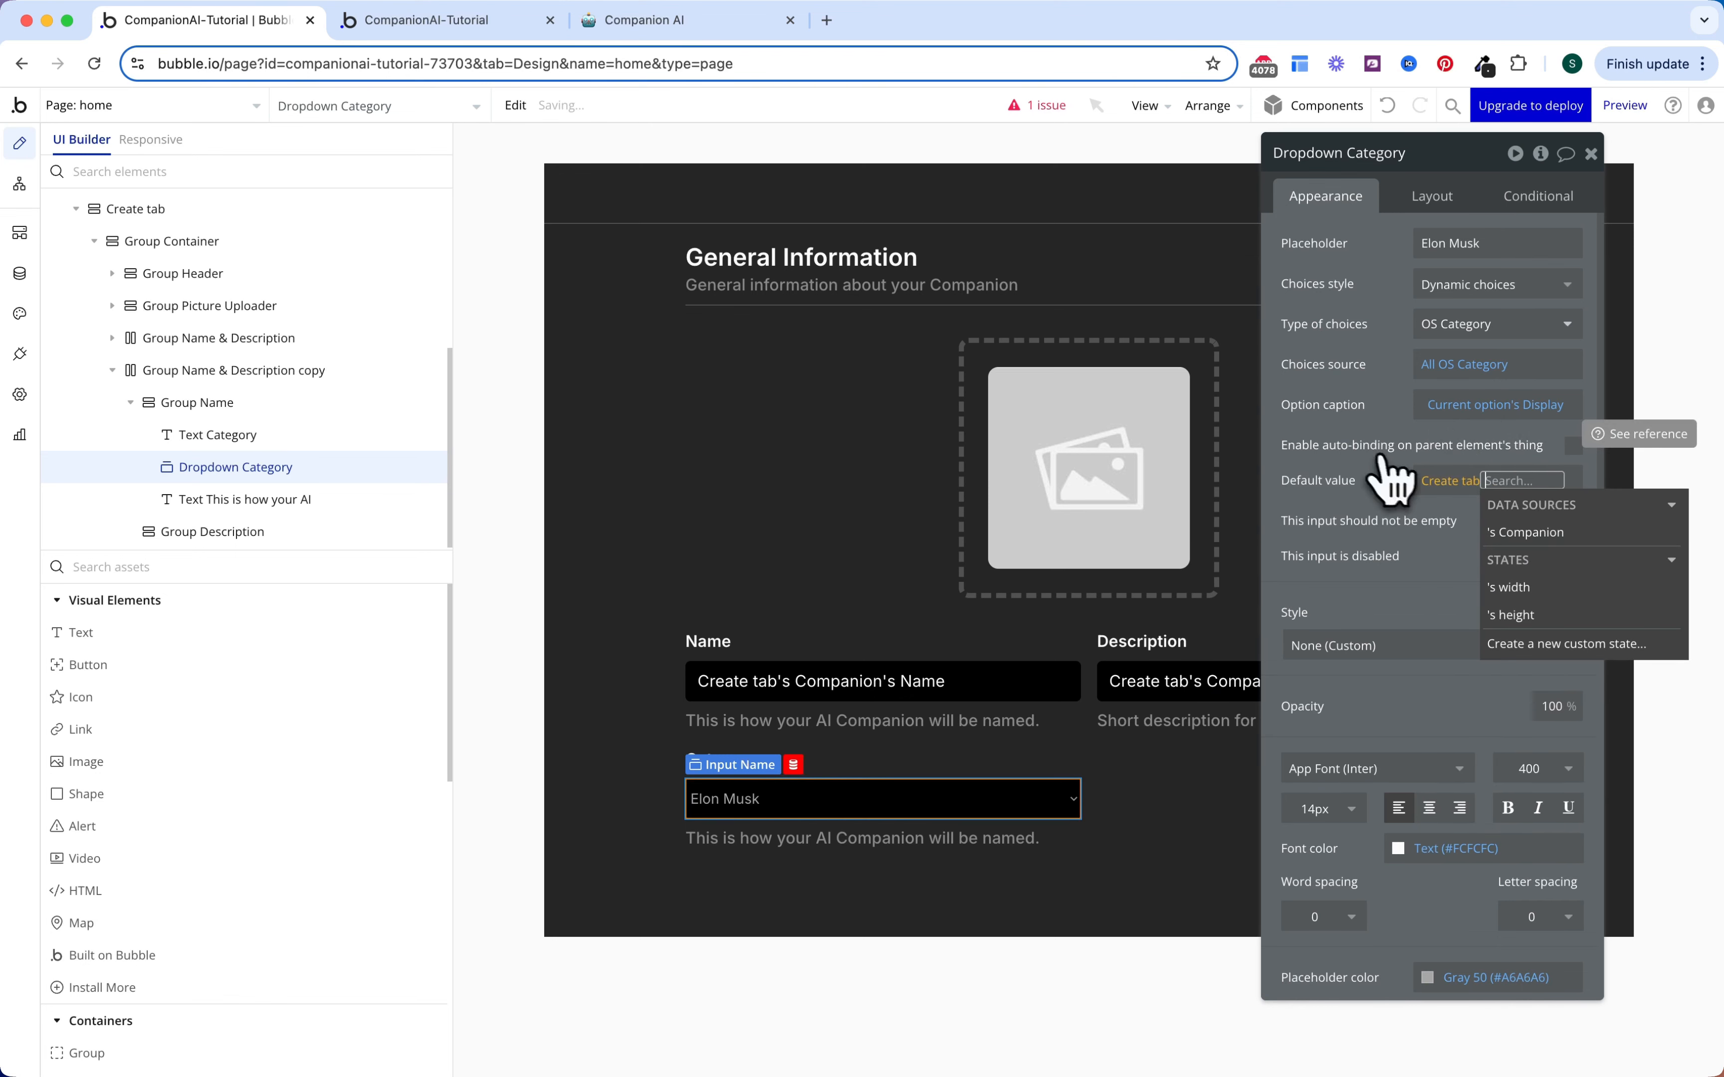
click(1531, 542)
key(Return)
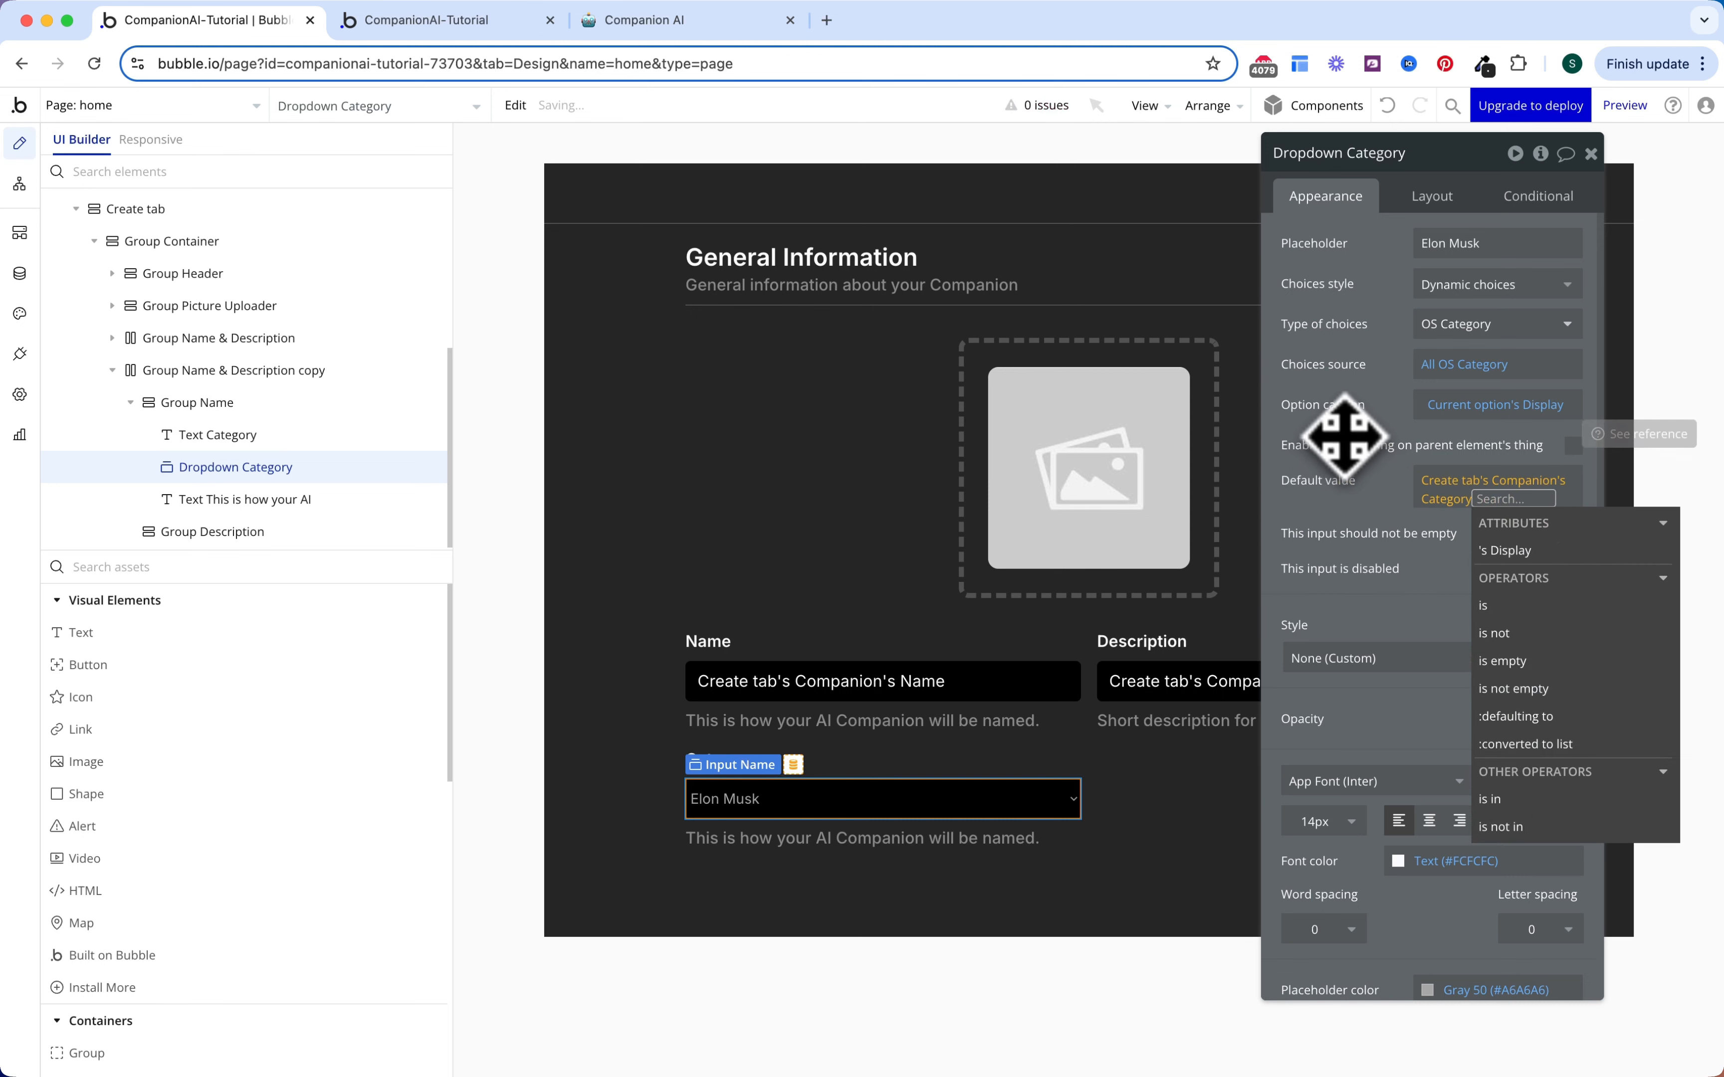
click(1345, 436)
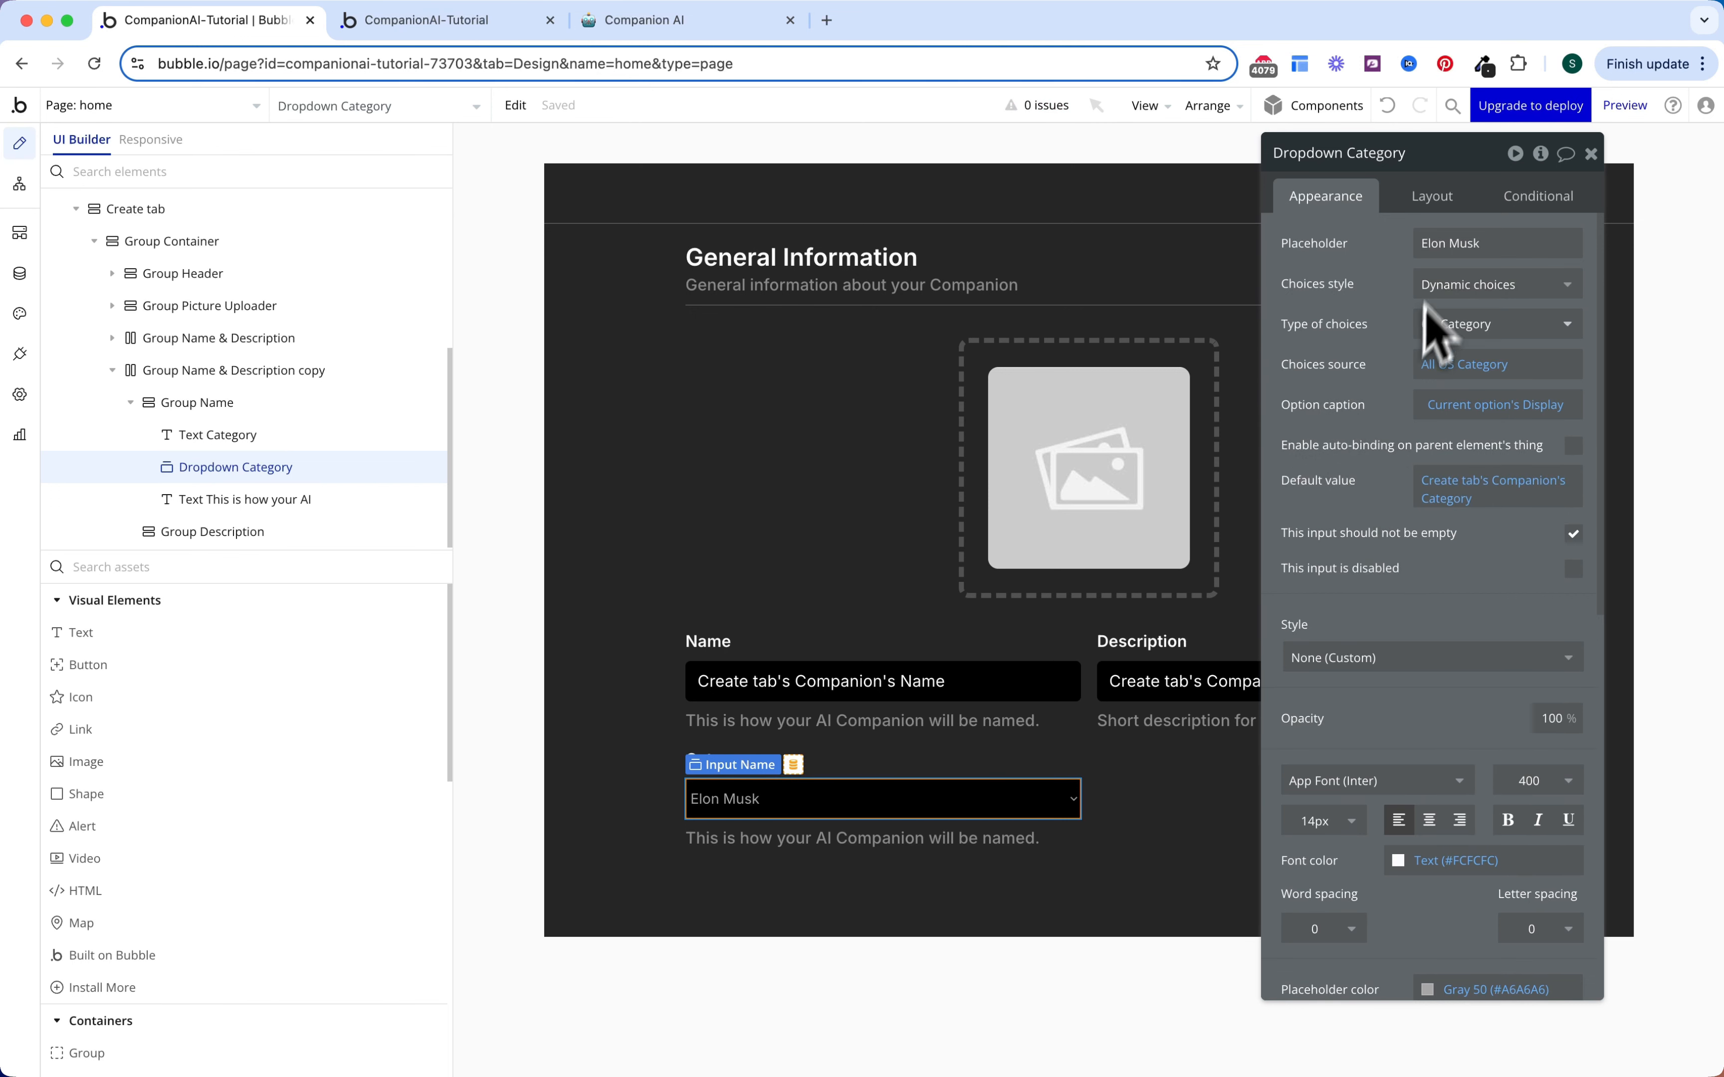
Step: Replace the 'Elon Musk' placeholder with 'Select a category'
drag(1491, 245, 1397, 261)
key(BackSpace)
text(Selec)
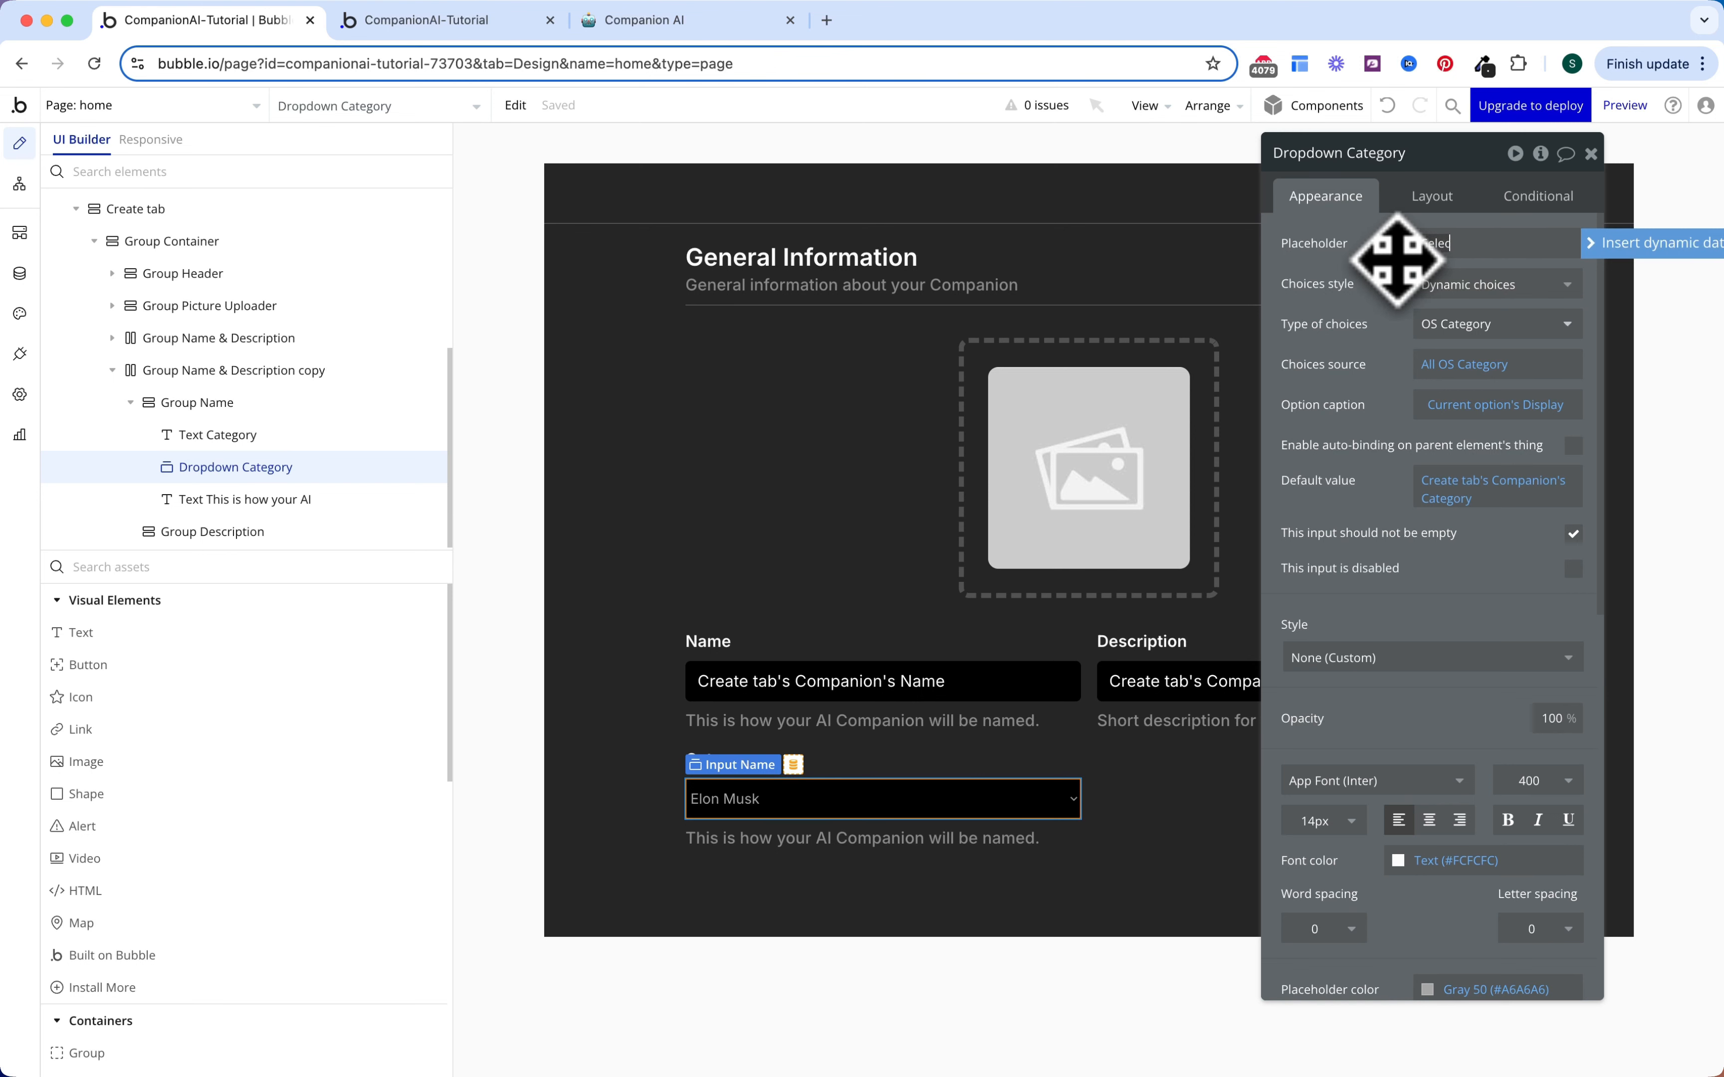
text(t a category)
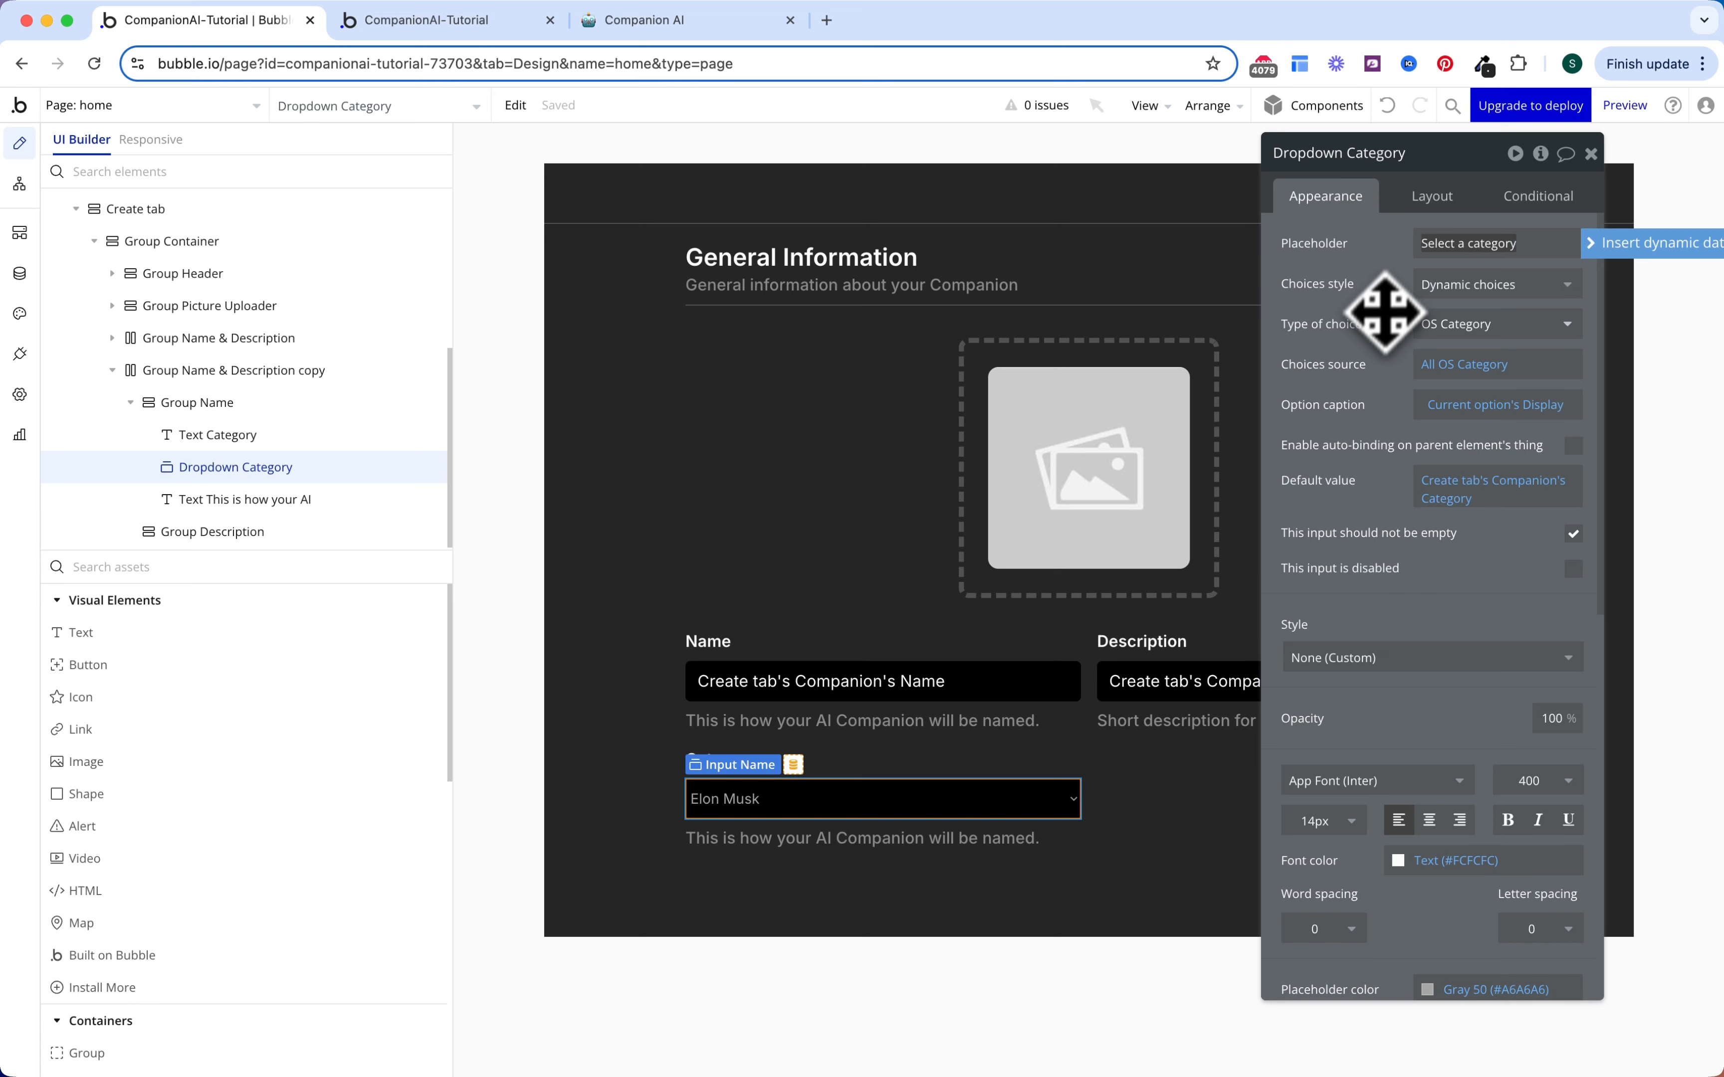
click(1381, 342)
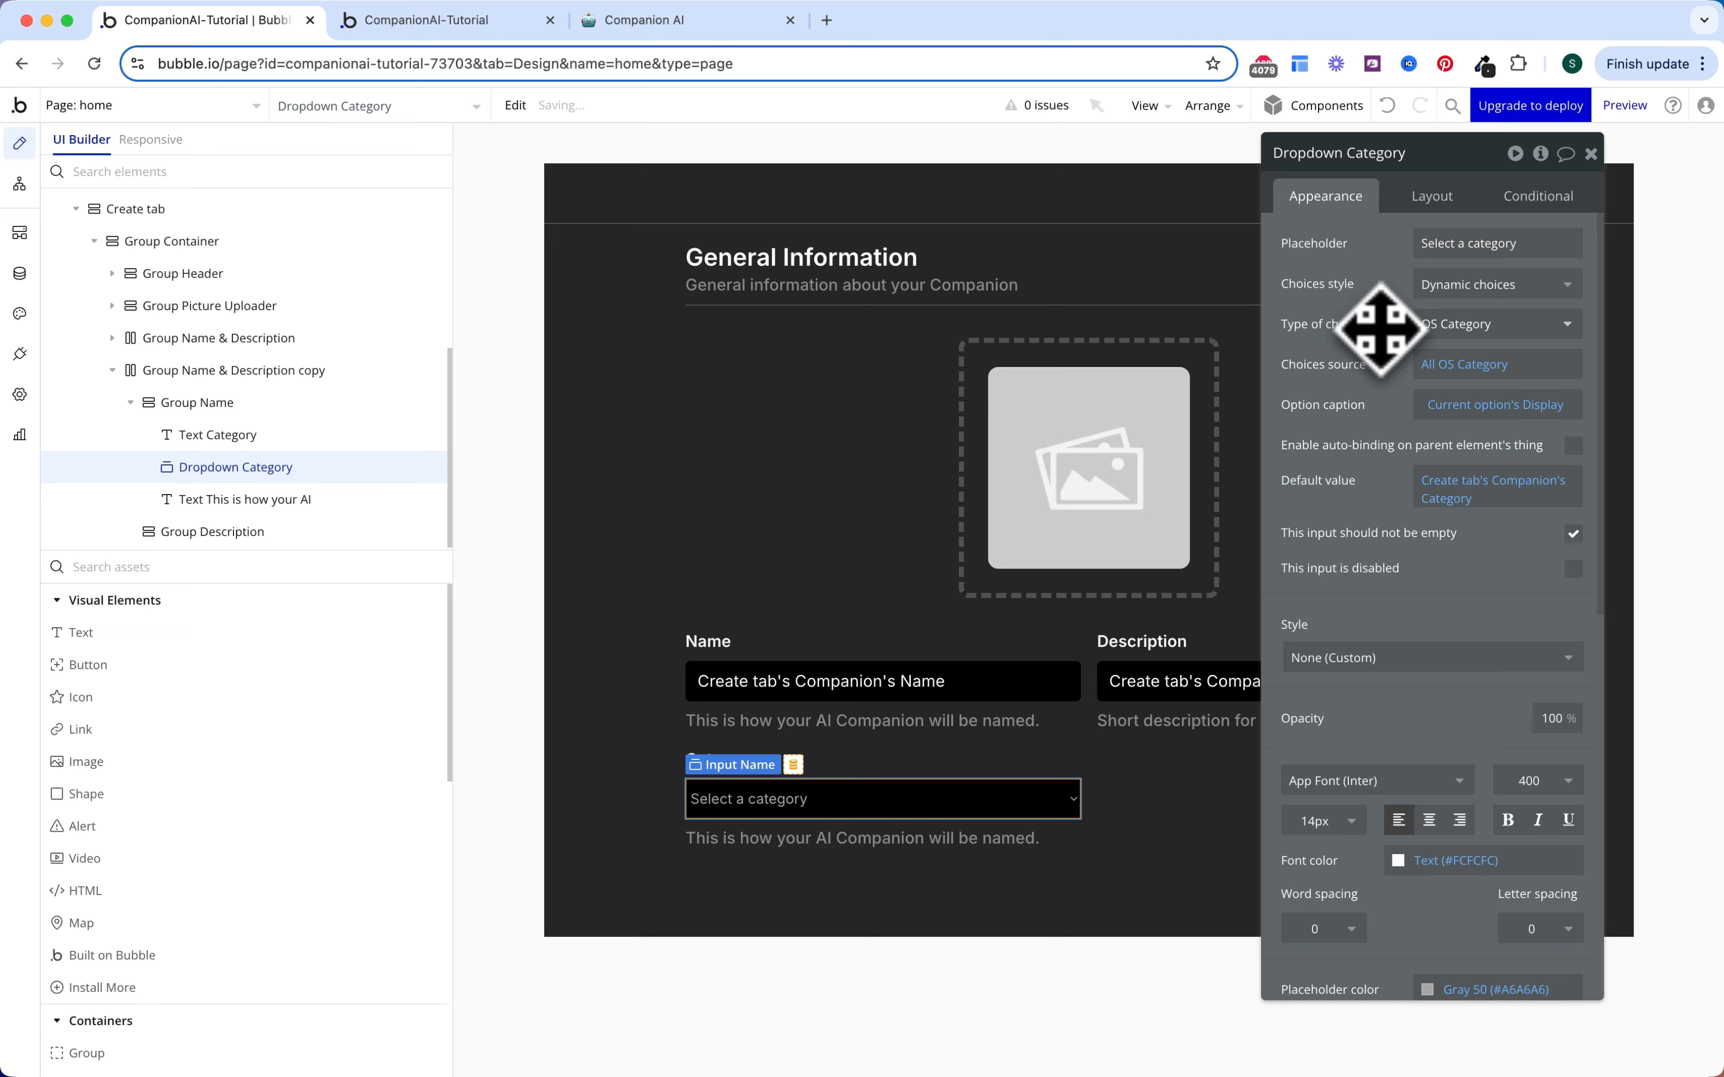
Step: Set the minimum width of the Name, Description and Category inputs to 20
shift+click(1028, 681)
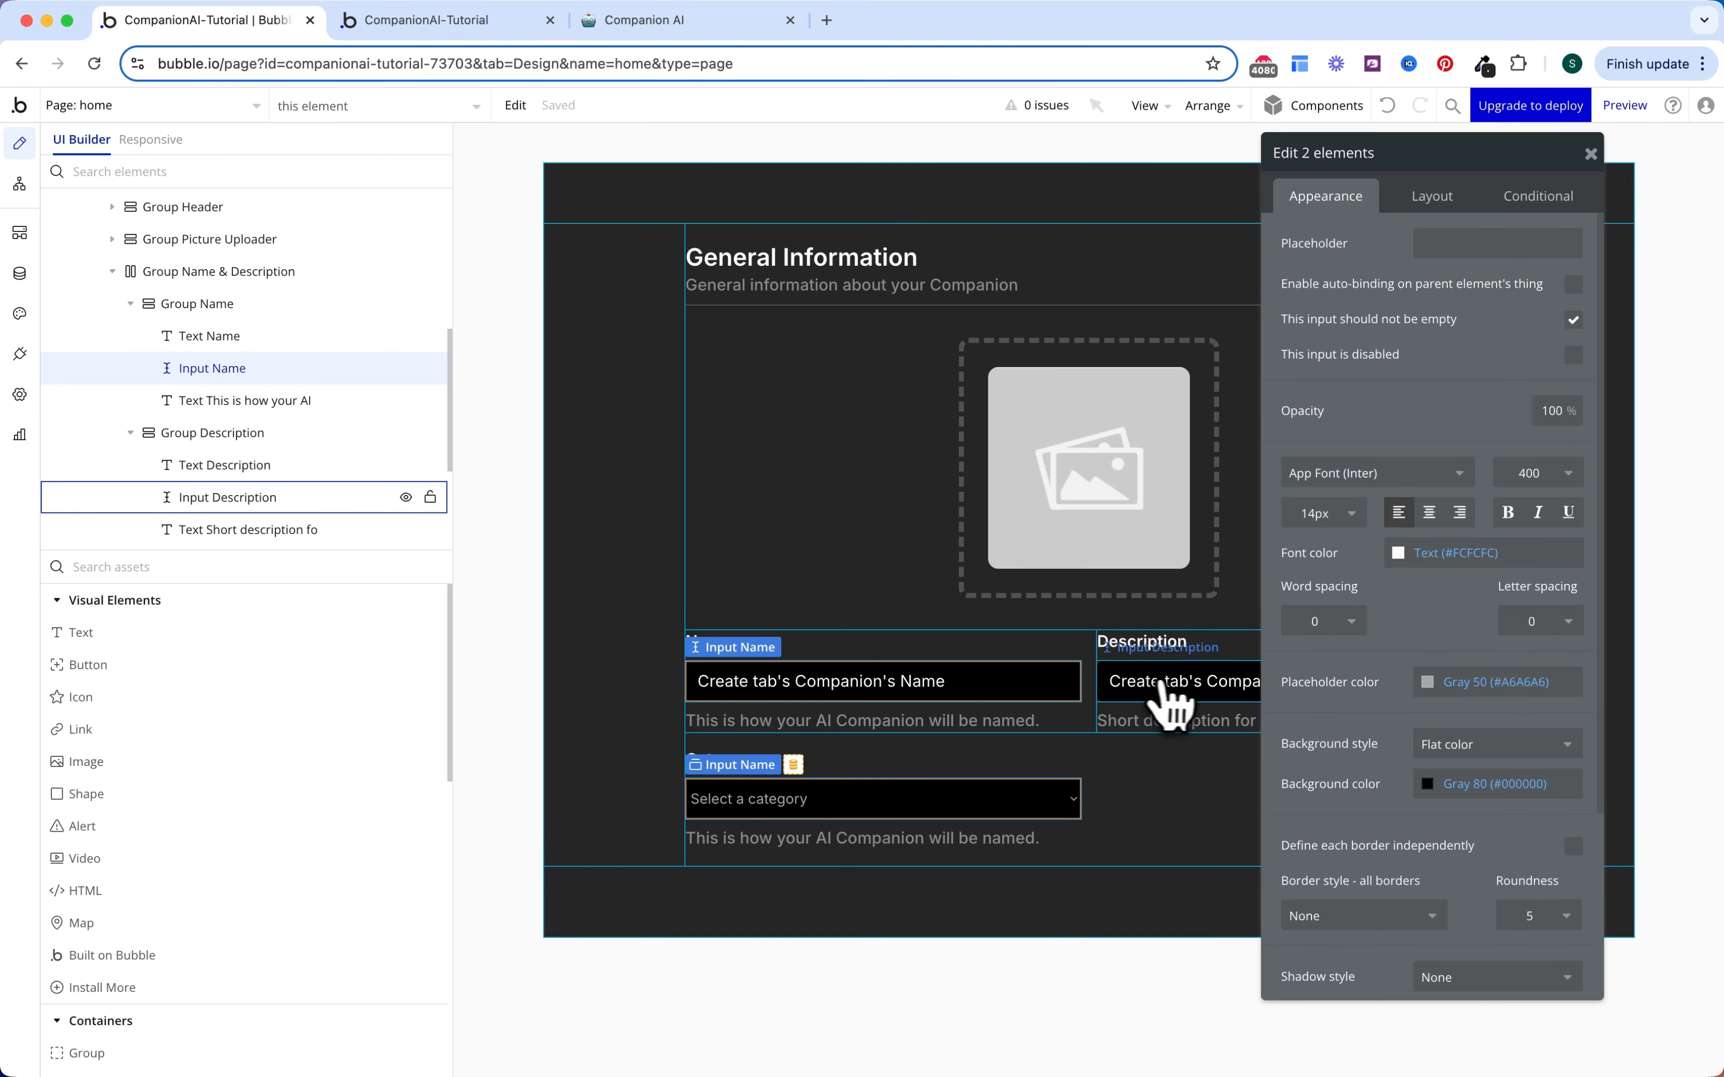
shift+click(1169, 698)
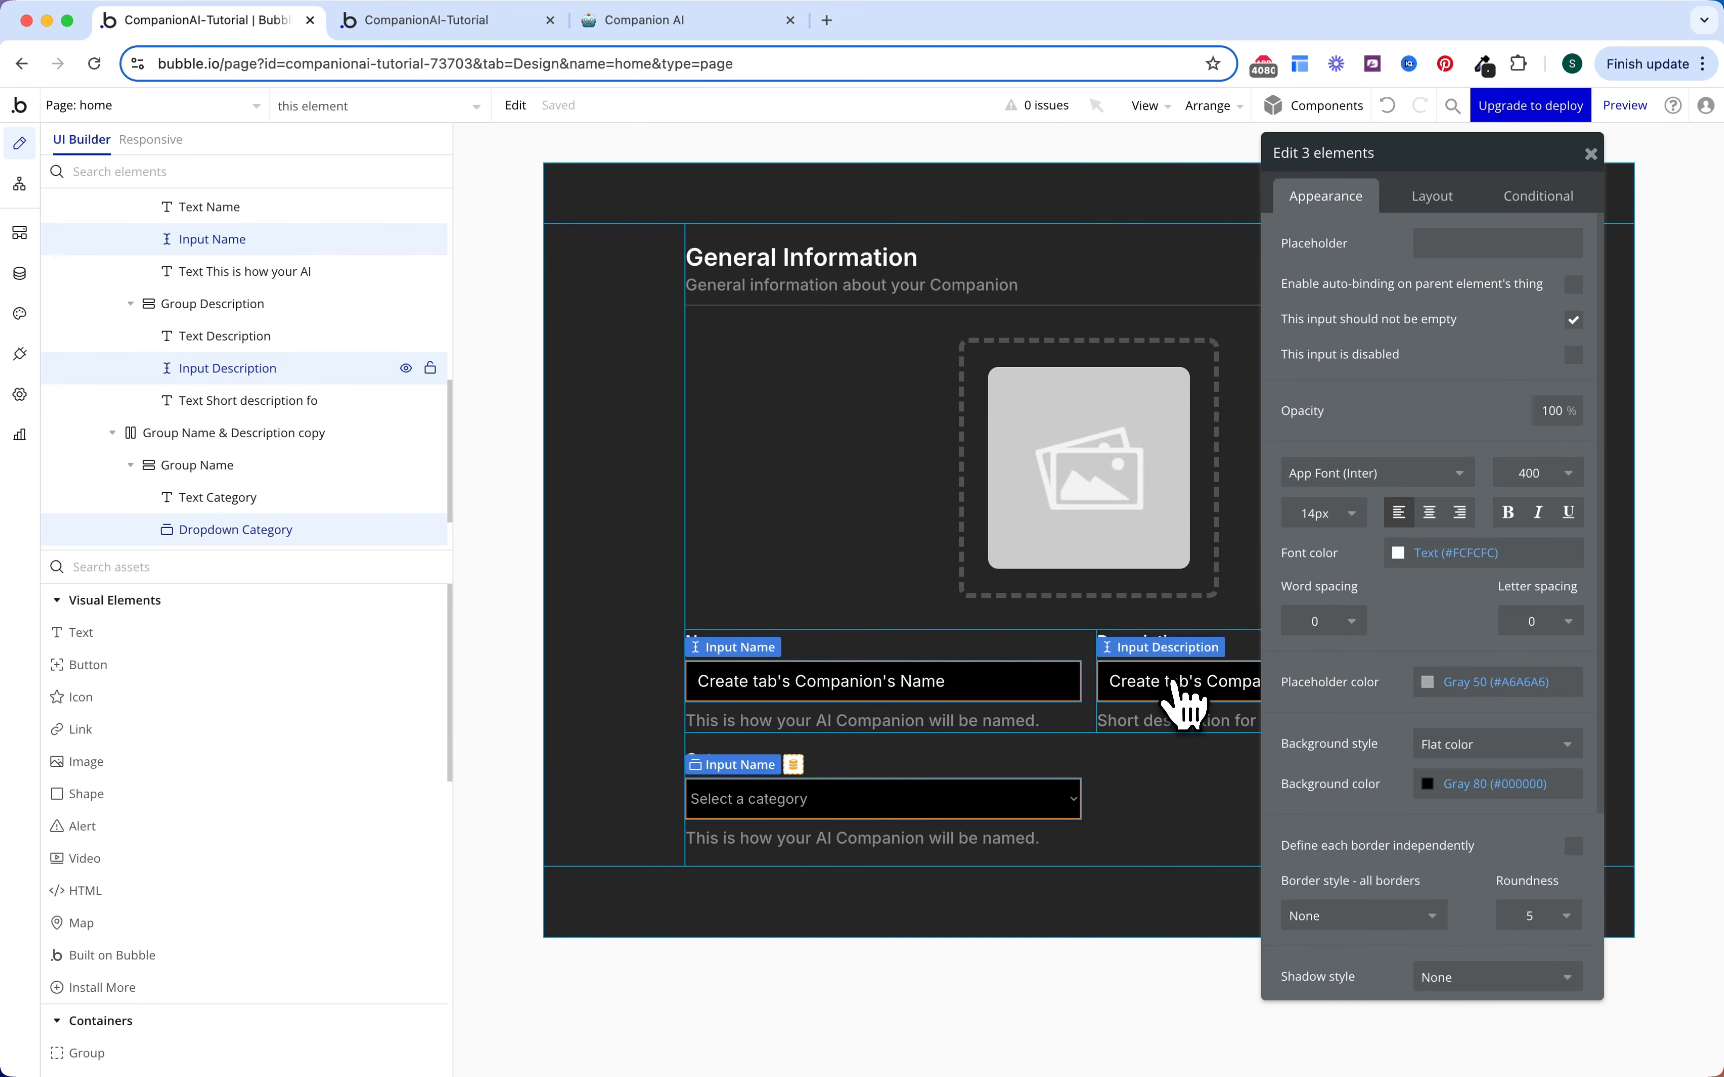
click(1435, 206)
double_click(1377, 481)
text(200)
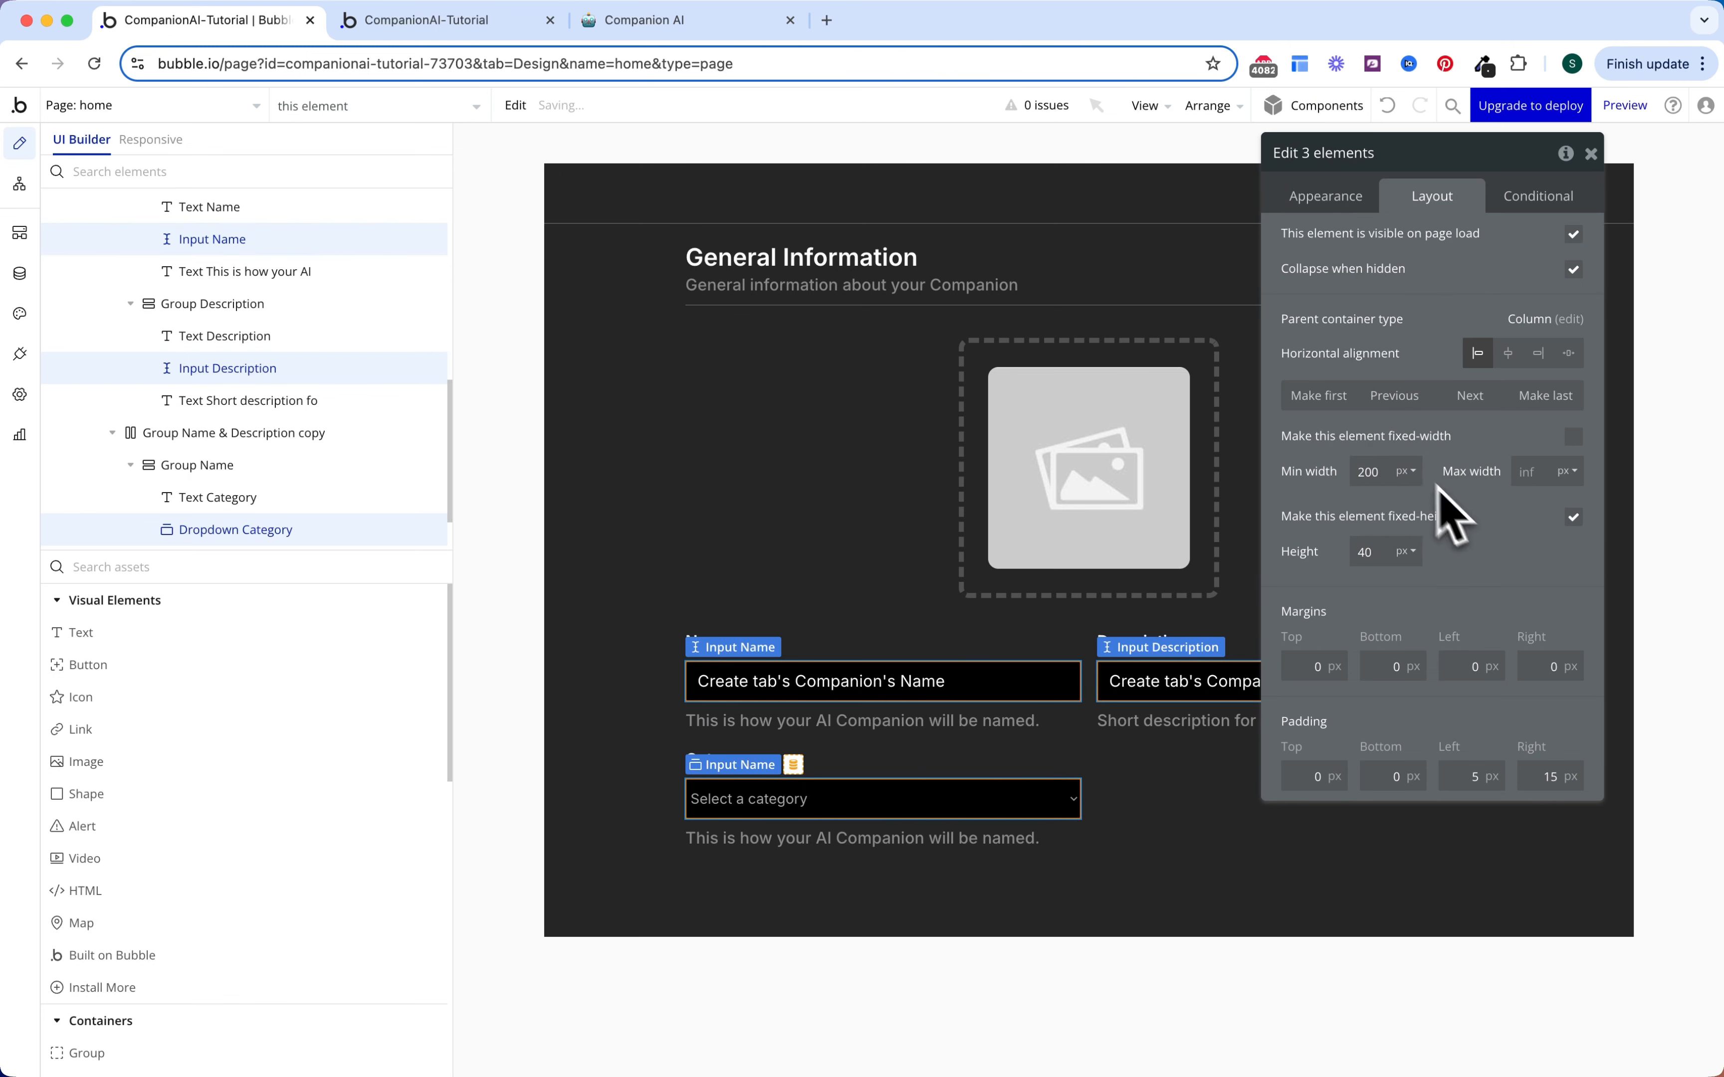
Step: Reword the hint under the Category dropdown to 'Select a category for your AI'
drag(885, 841, 1012, 802)
click(1333, 201)
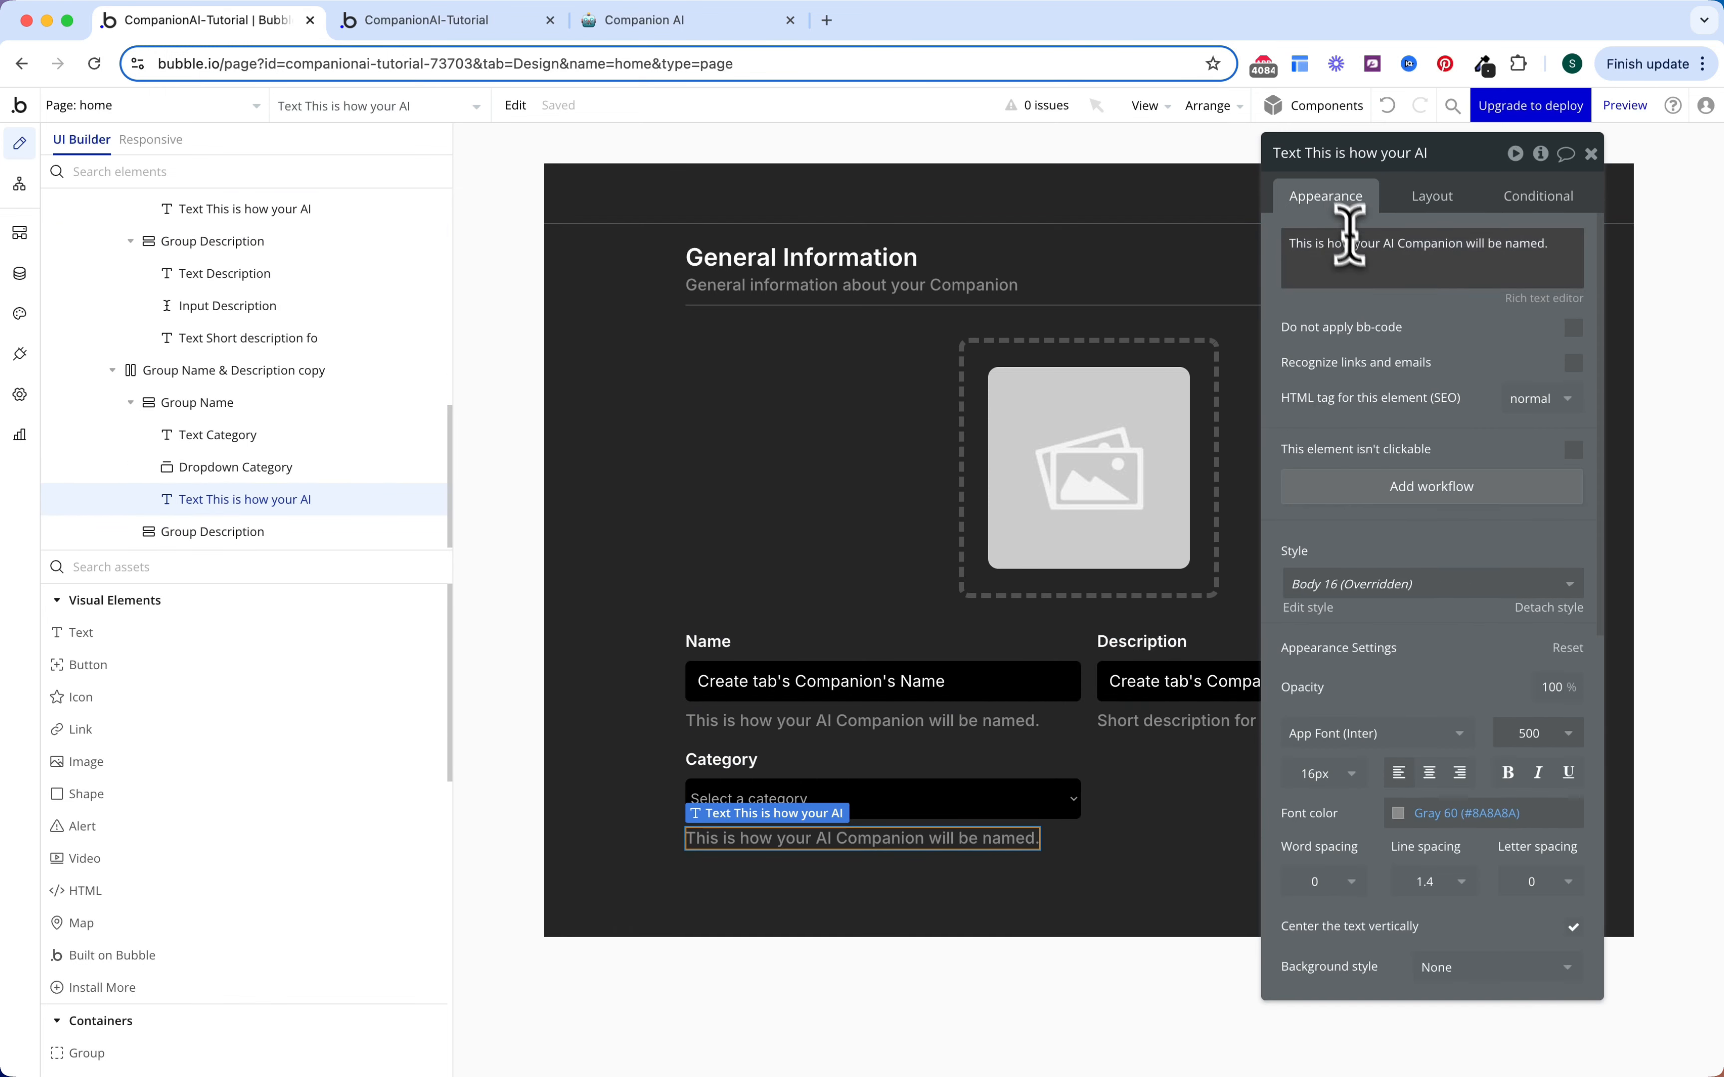
triple_click(1358, 257)
text(Sel)
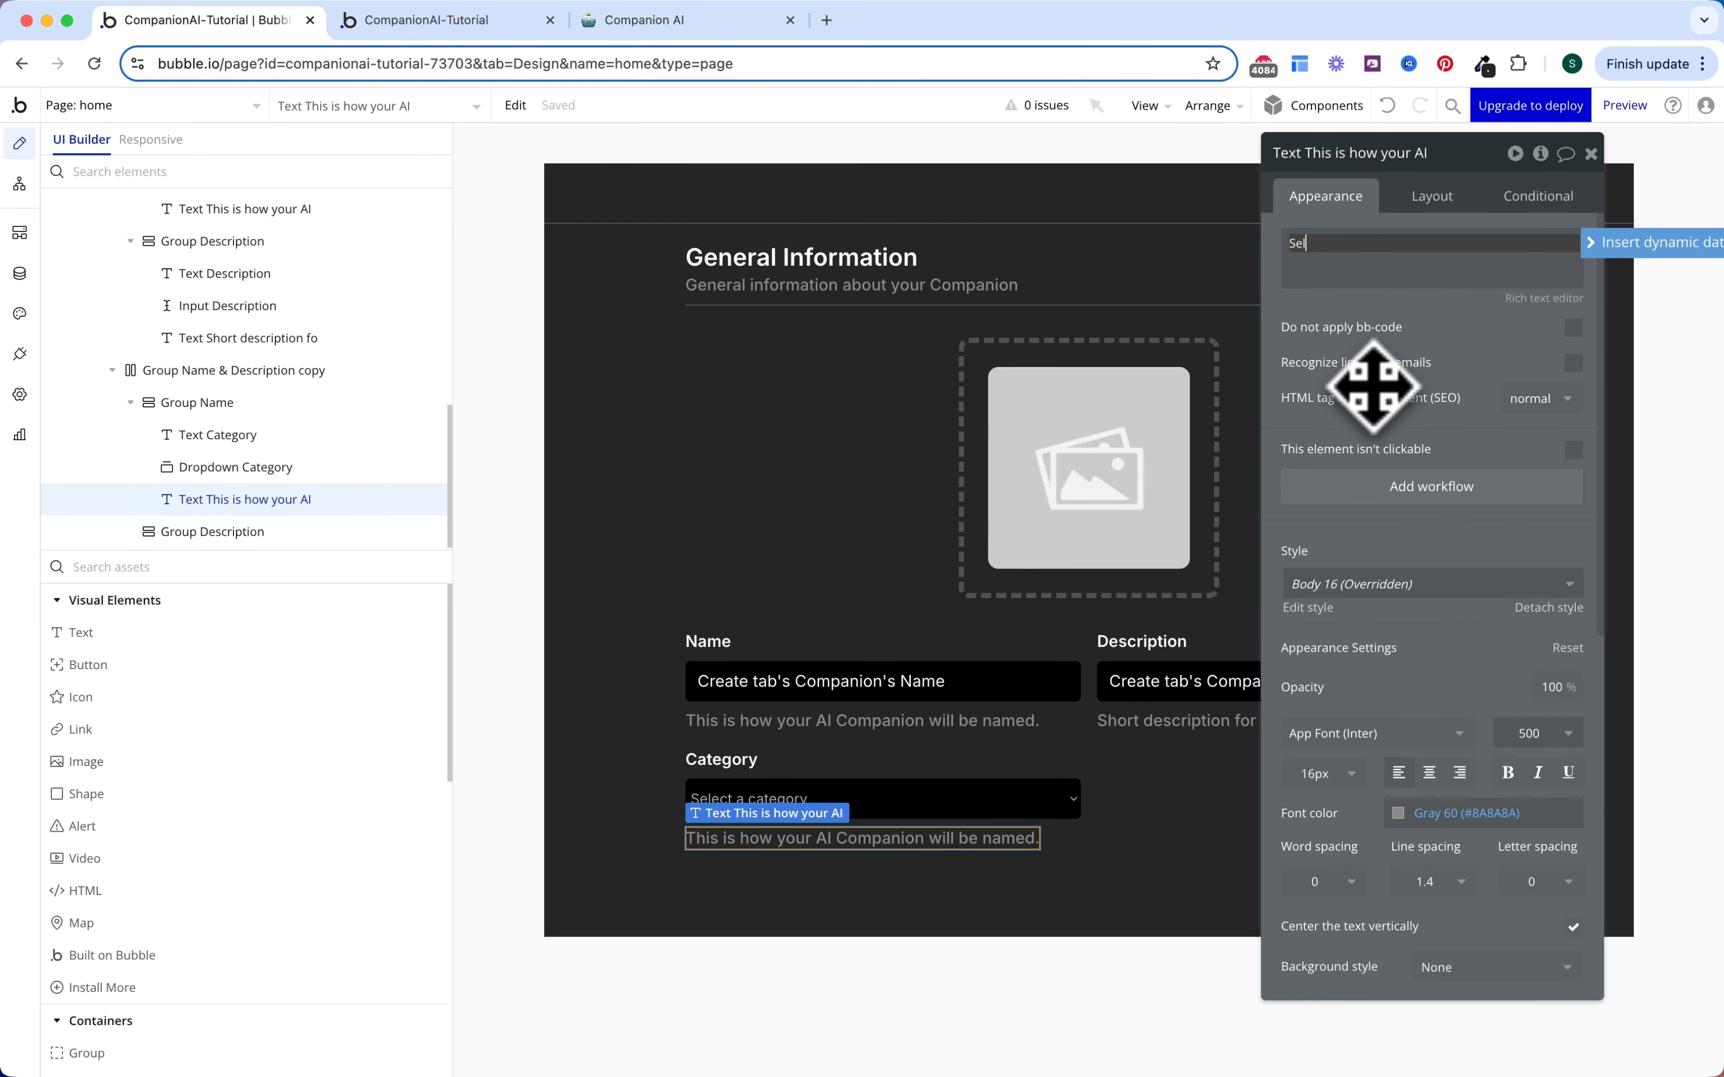
text(ect a category for you AI)
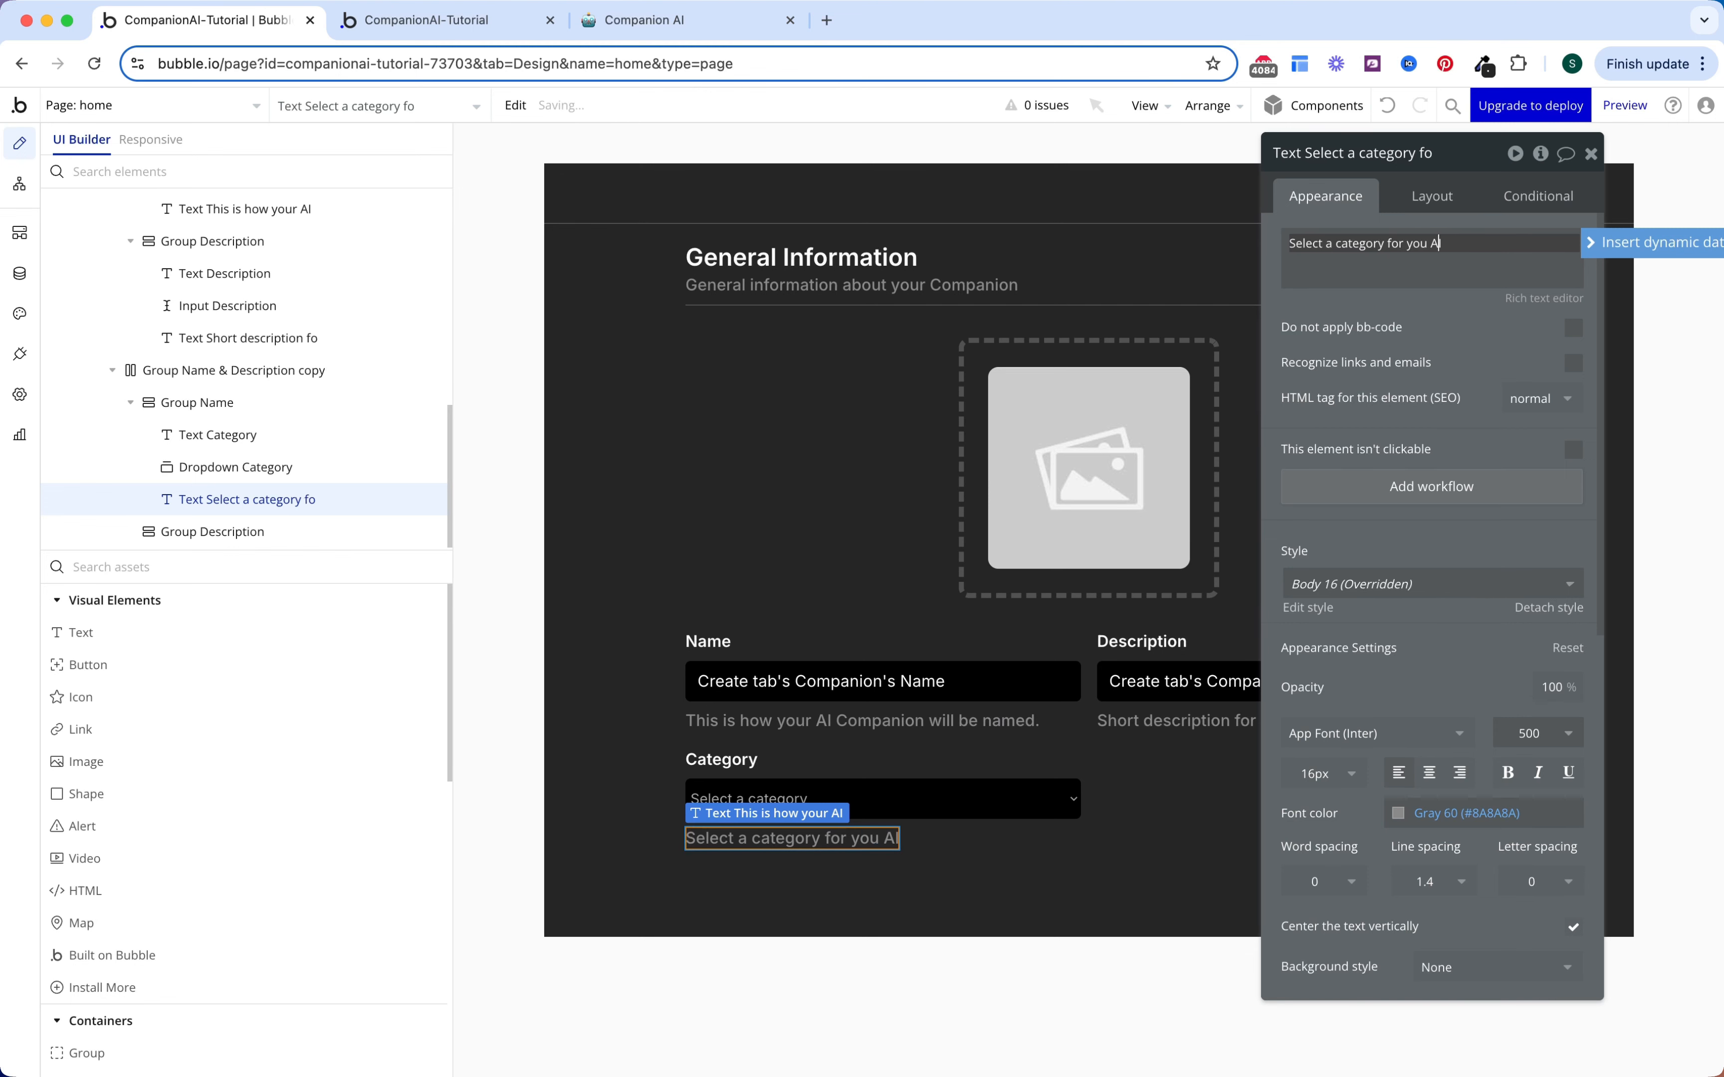
text(r)
key(Escape)
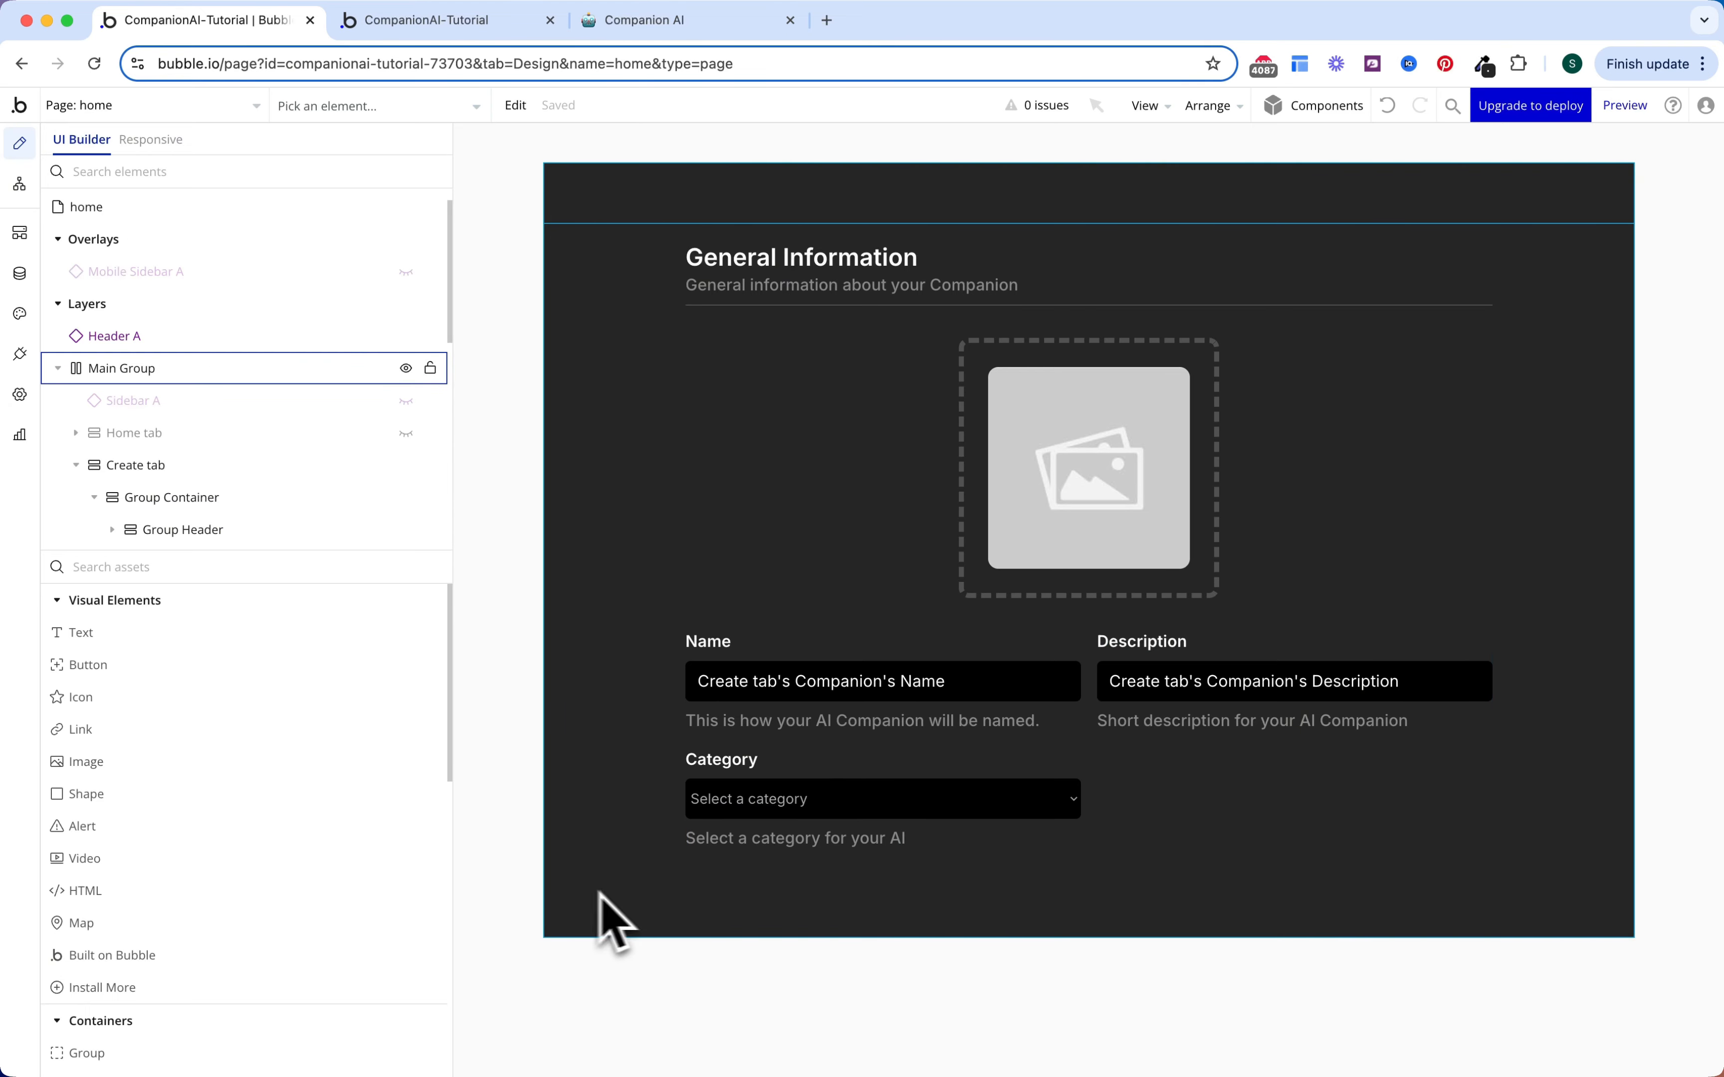
Step: Set the home page's minimum height to 2000 px
click(233, 210)
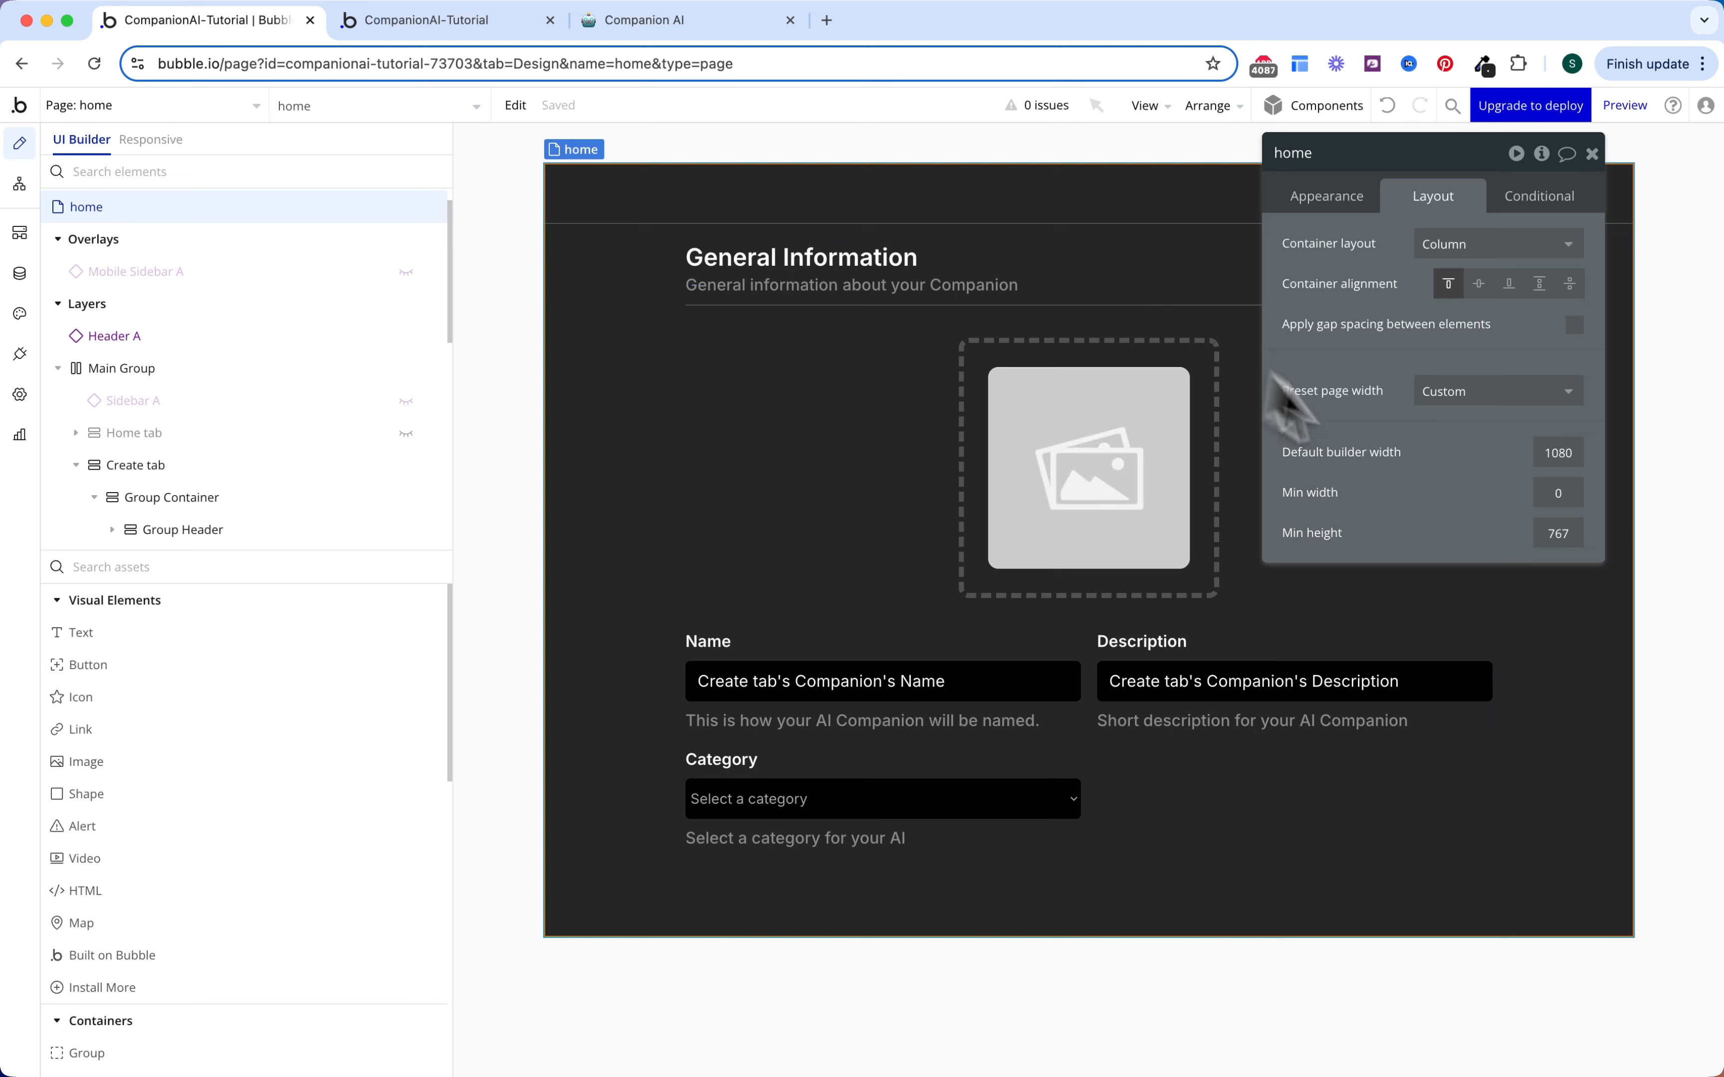
click(1558, 535)
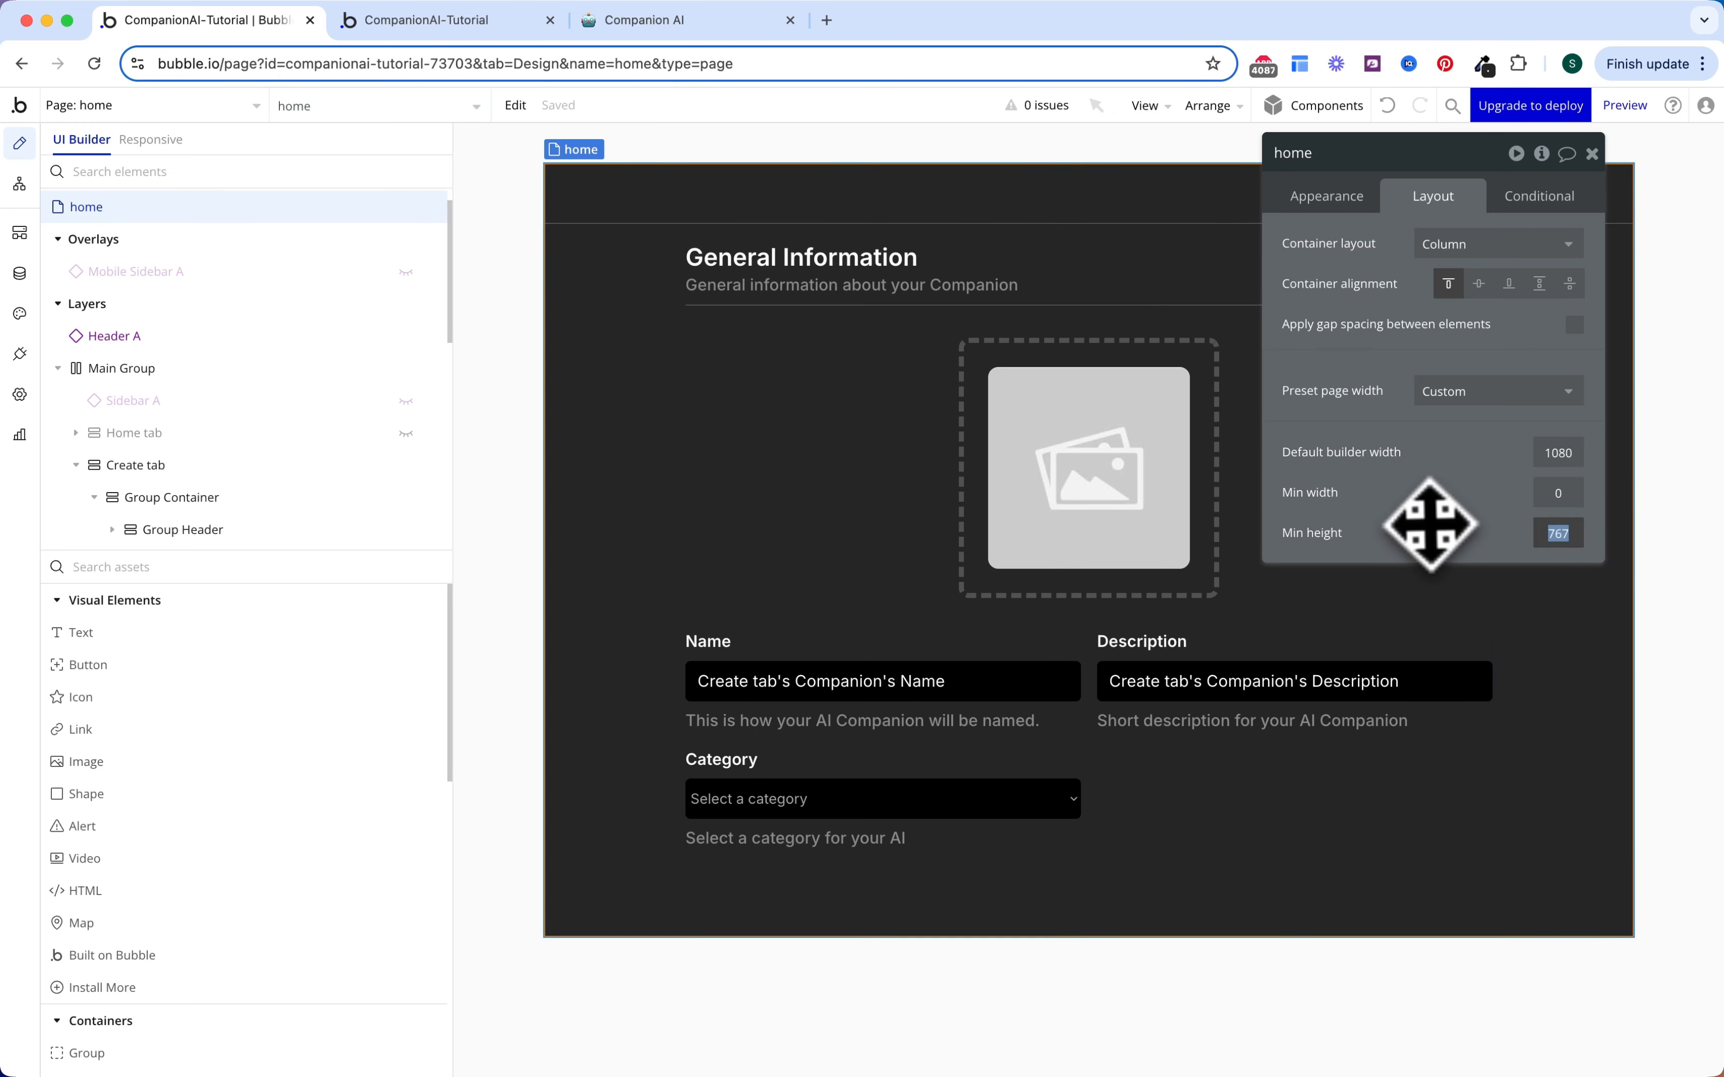
text(2000)
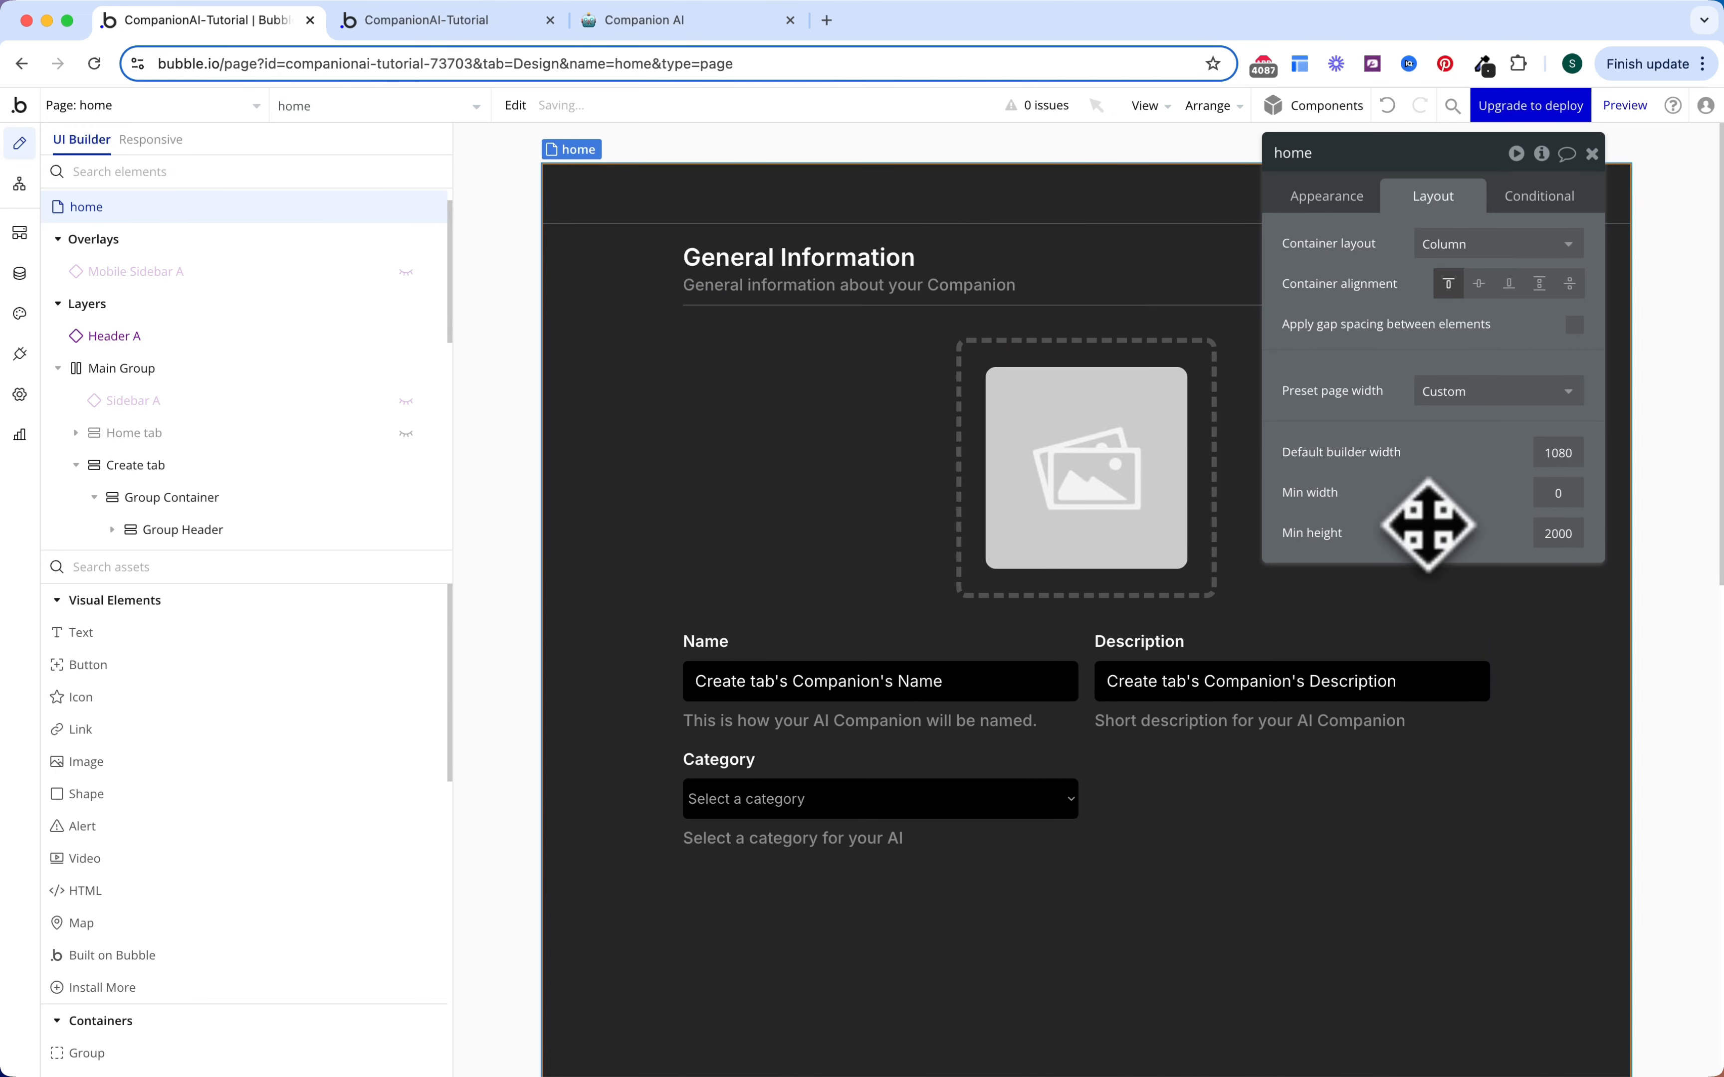
scroll(1293, 866, down, 2)
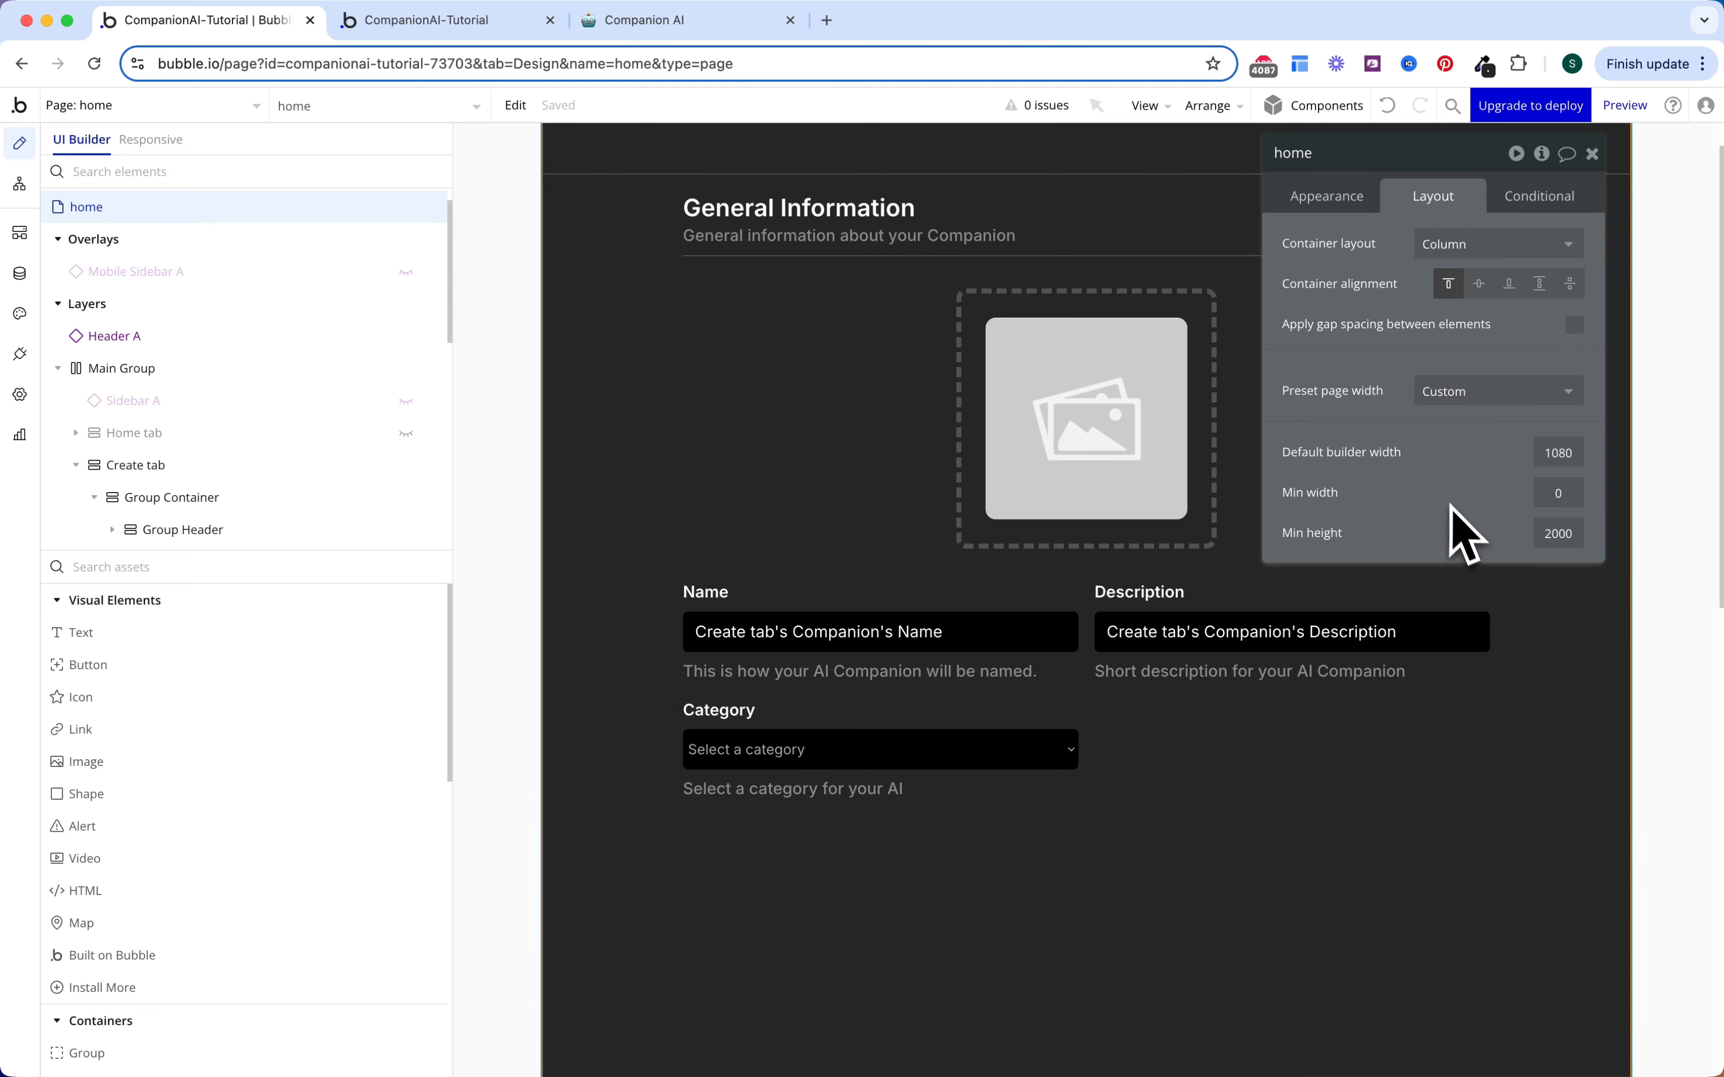
scroll(1353, 796, down, 4)
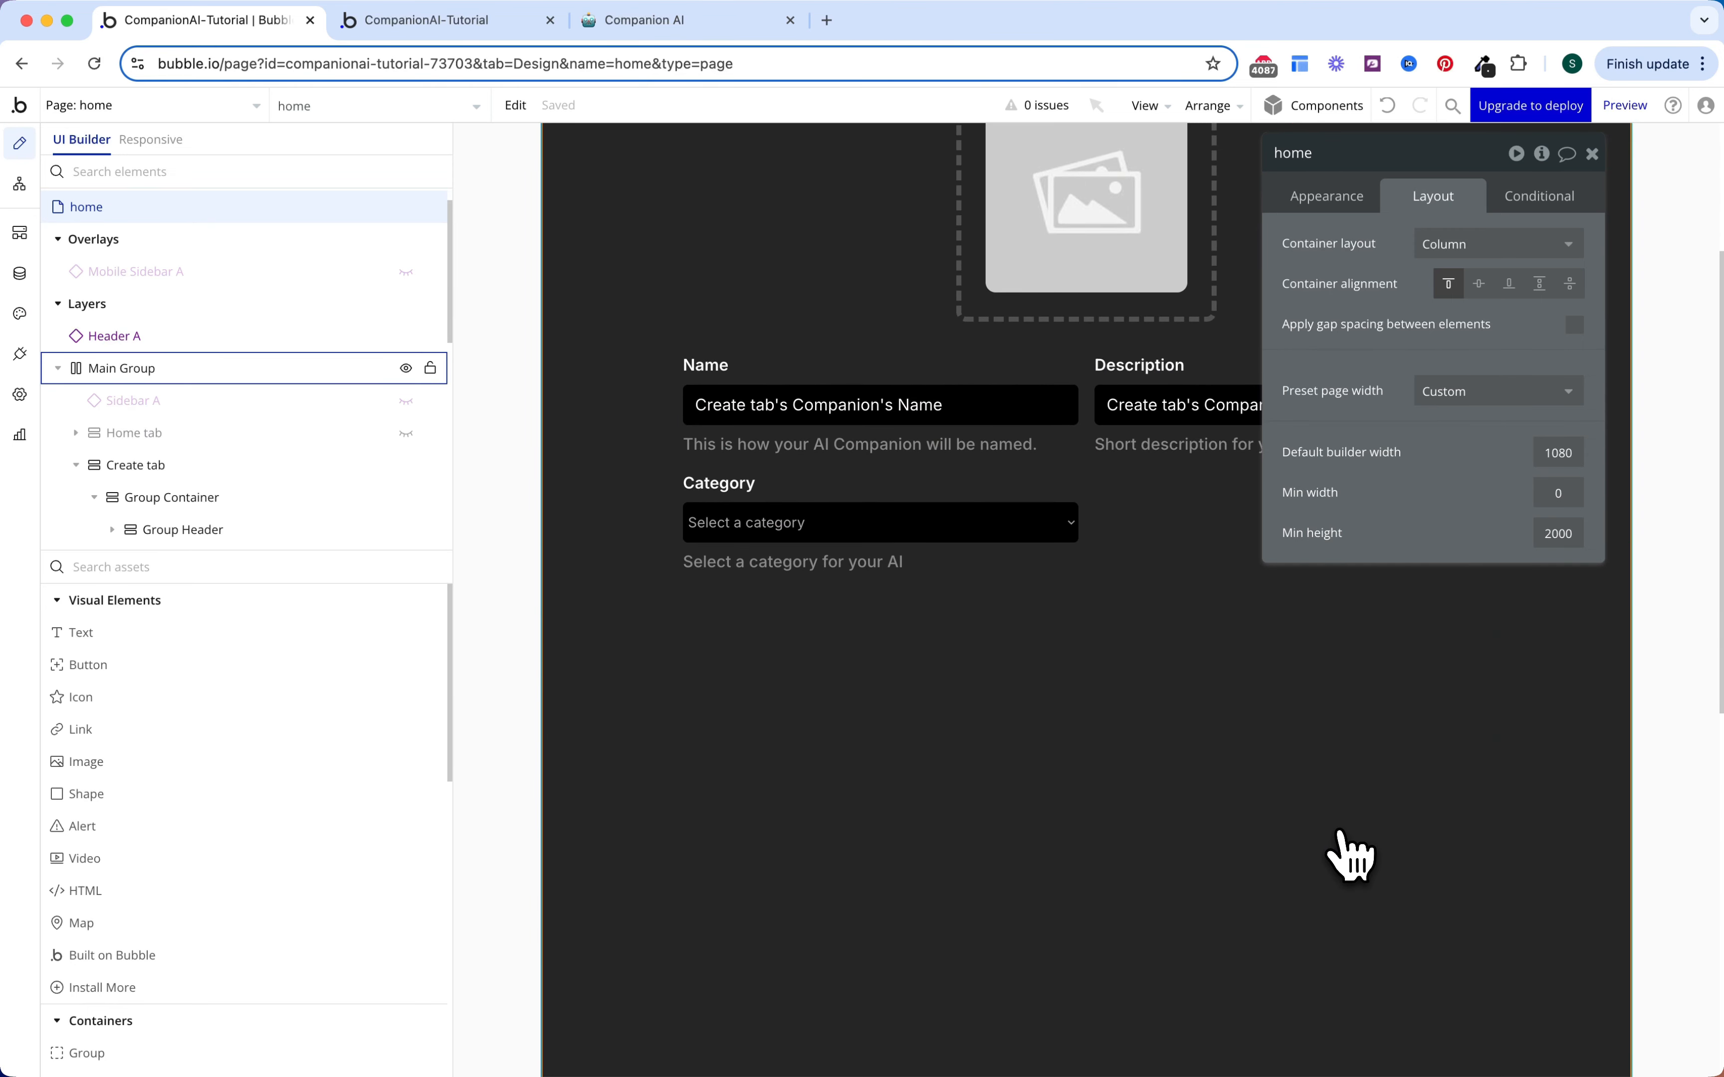
scroll(1348, 855, down, 1)
Step: Select the form's Group Container and then the General Information header group
click(1154, 520)
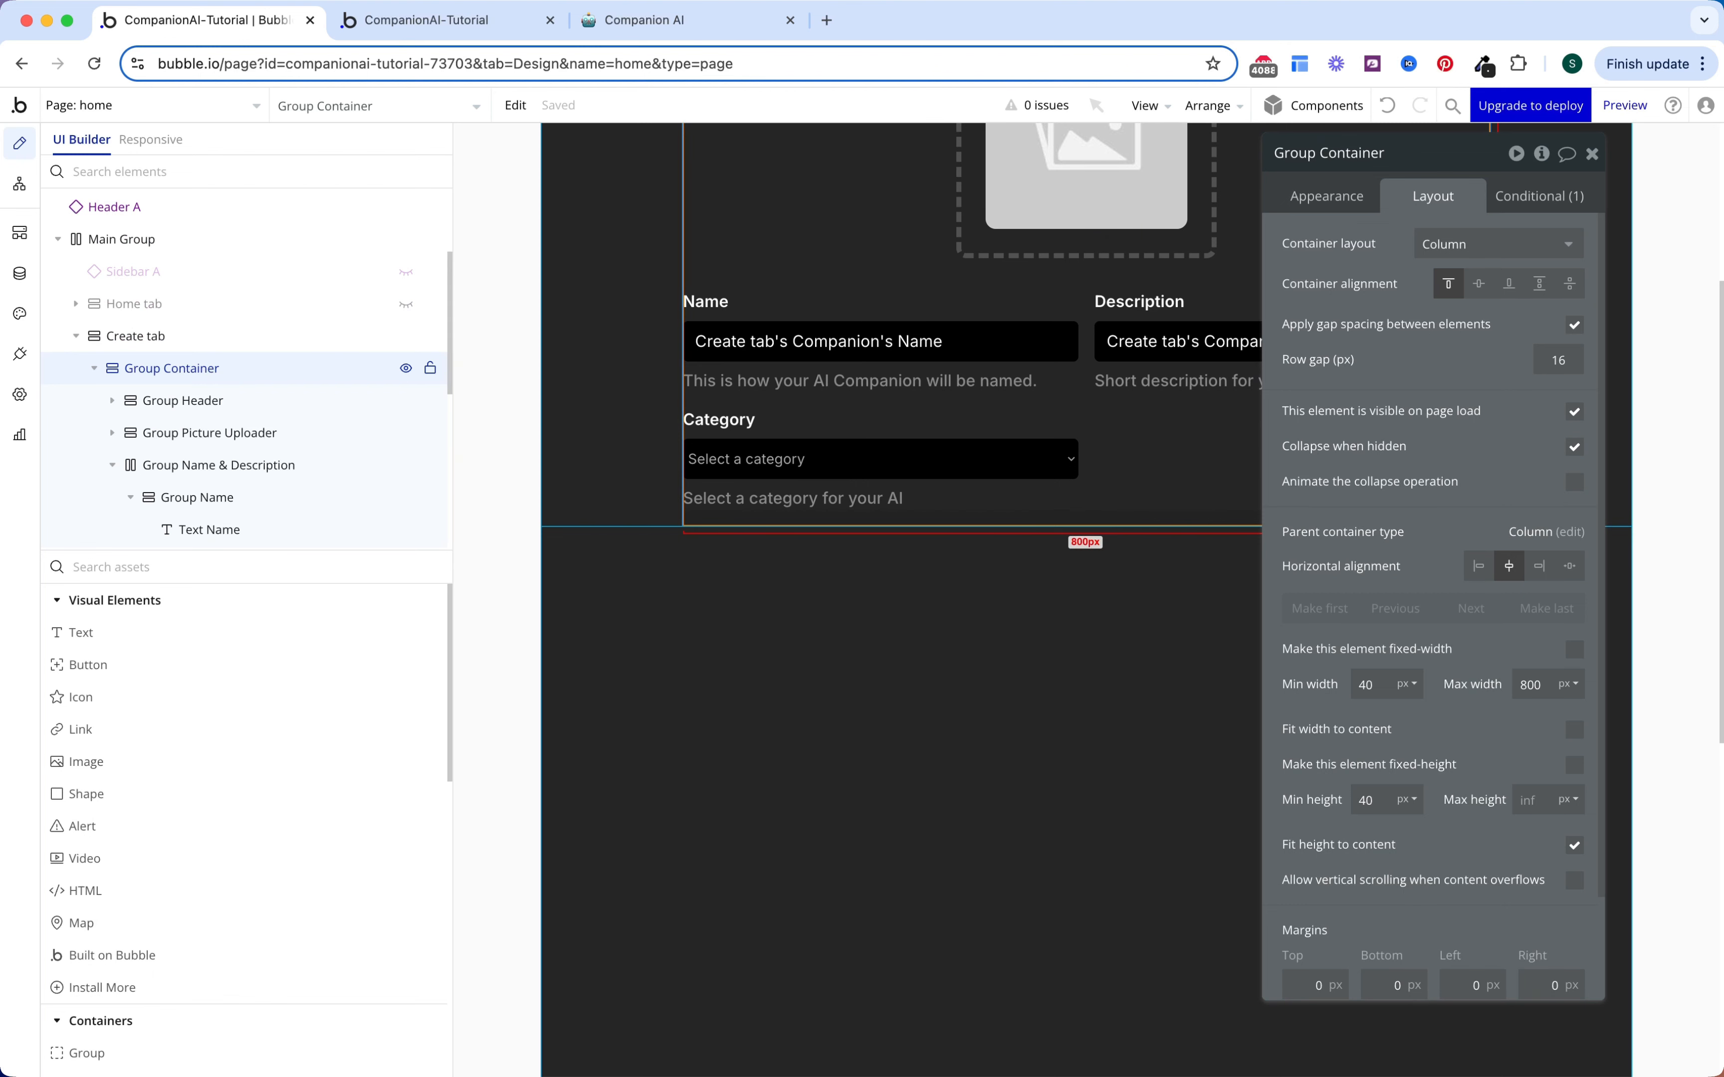
scroll(1143, 500, up, 4)
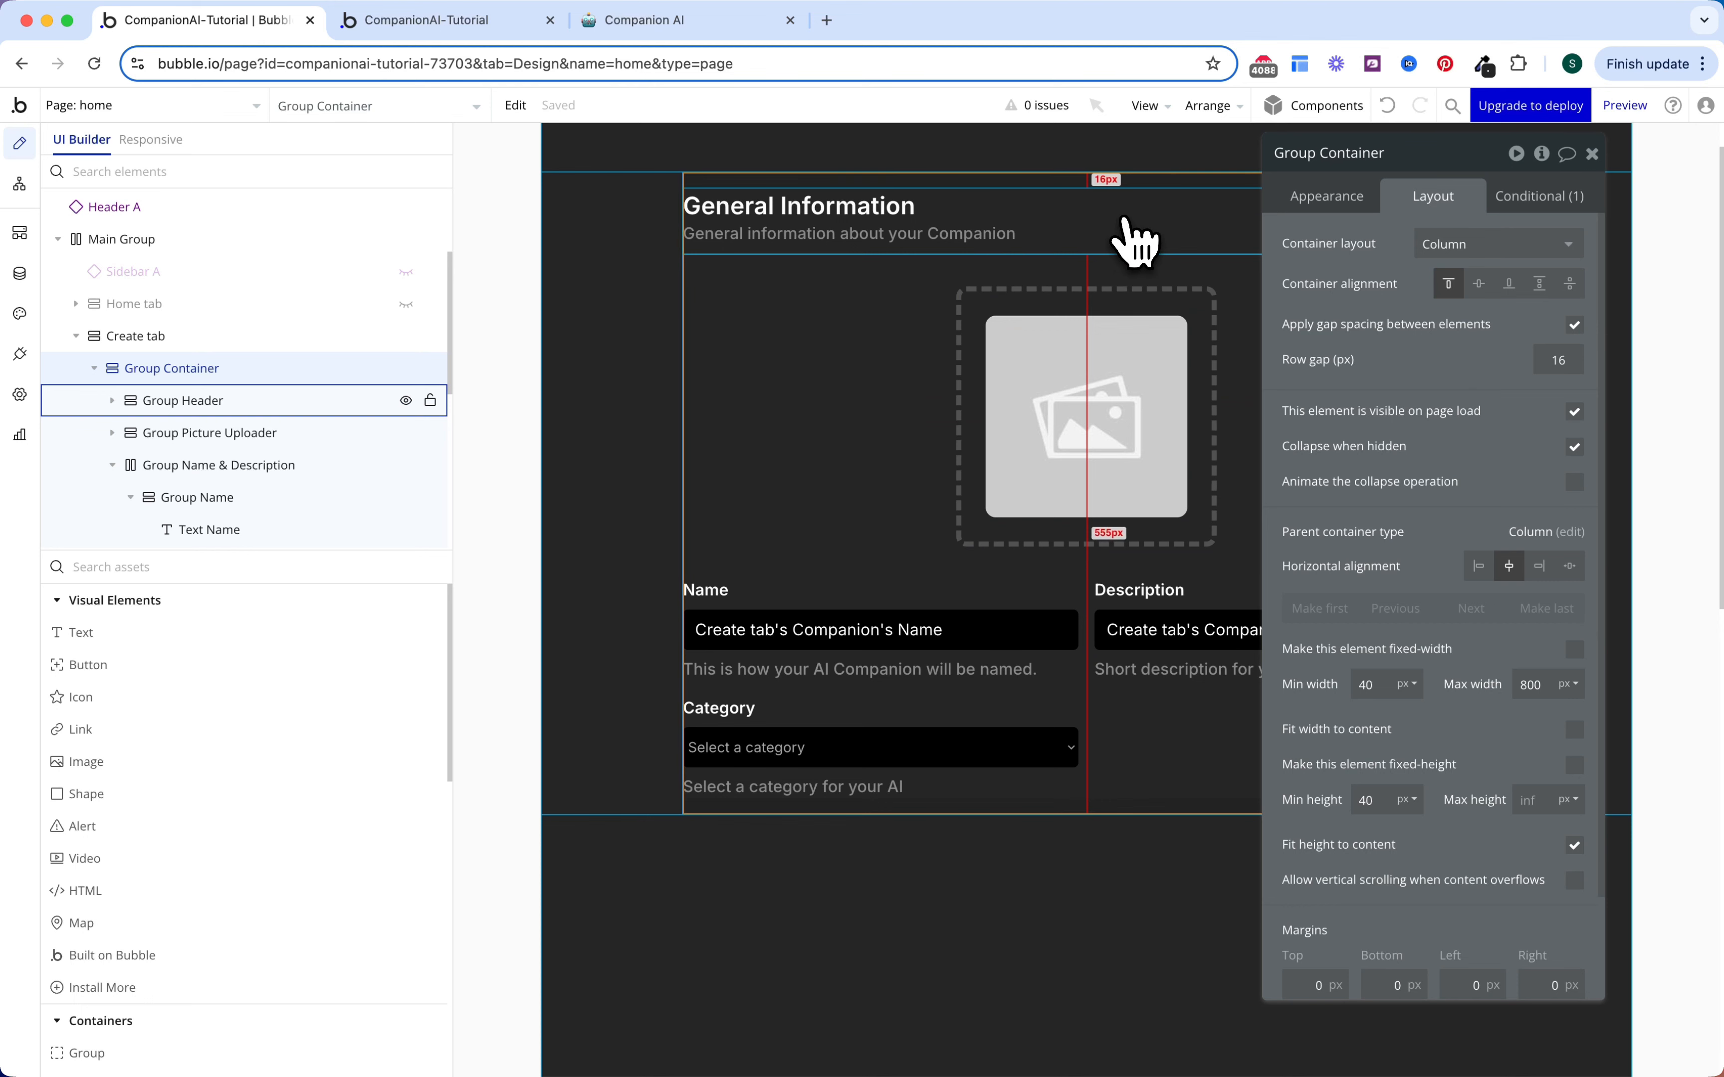
click(1128, 240)
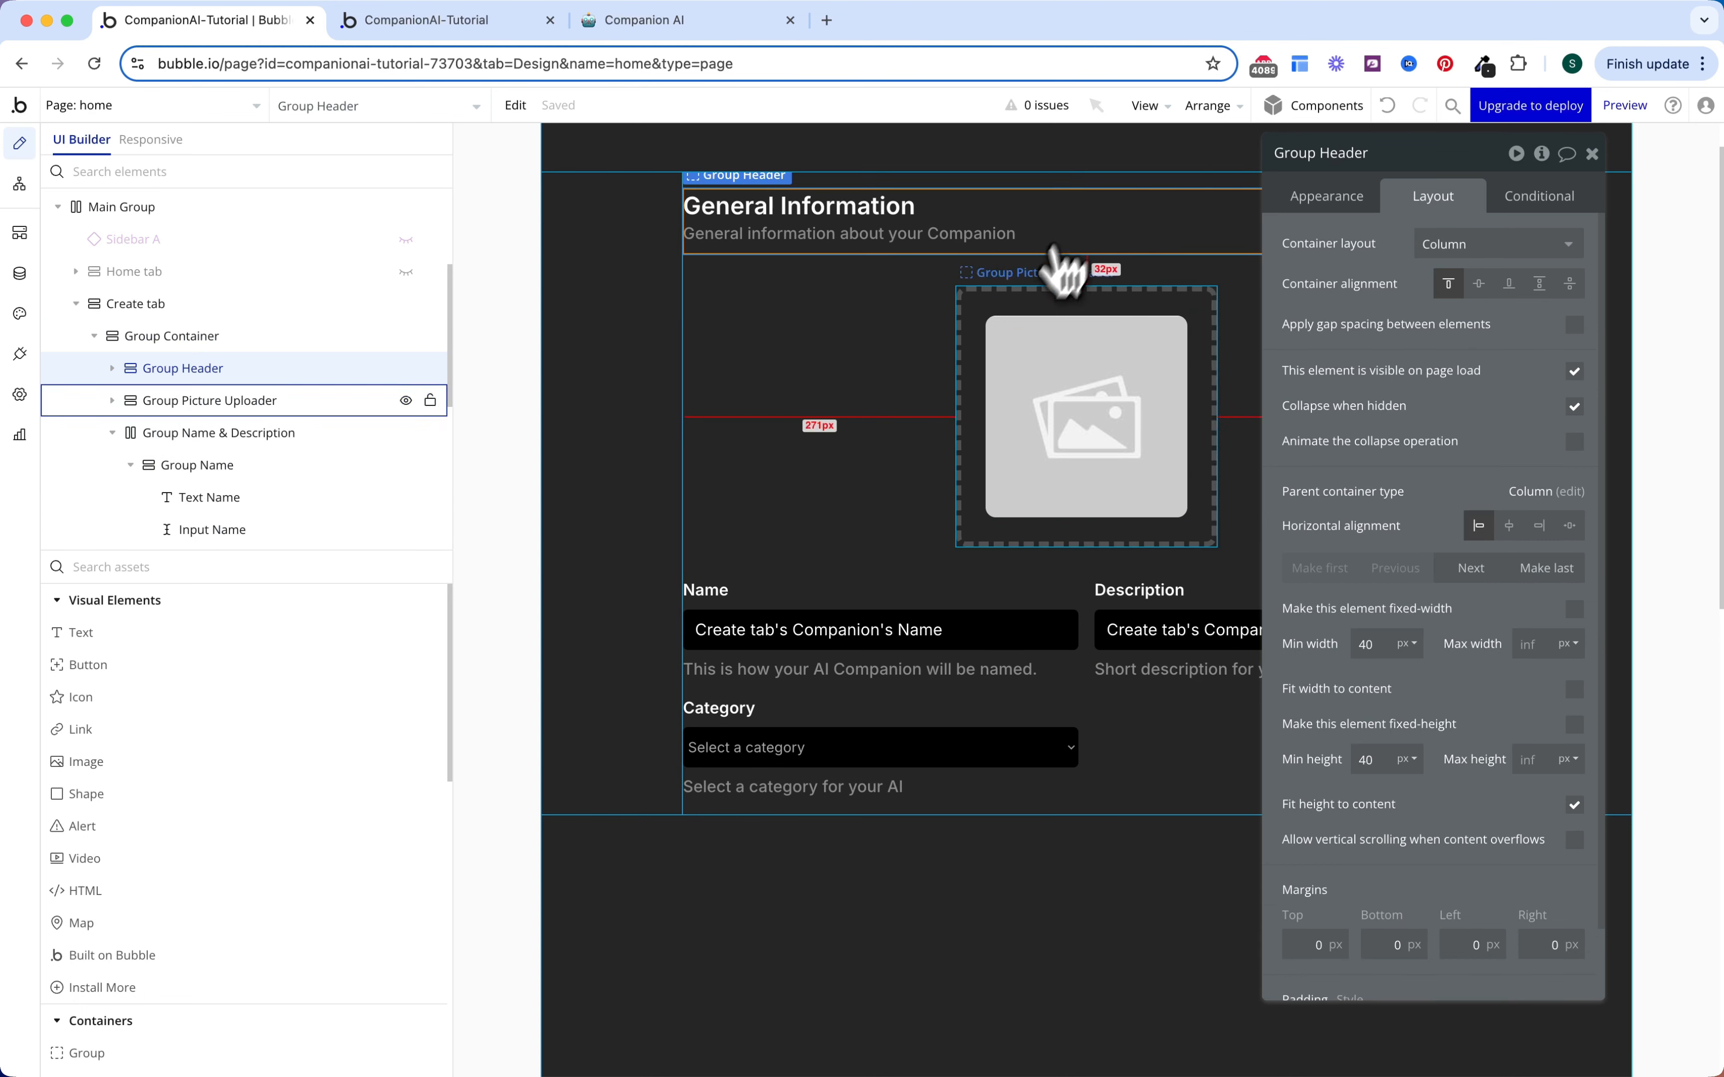
scroll(995, 631, down, 3)
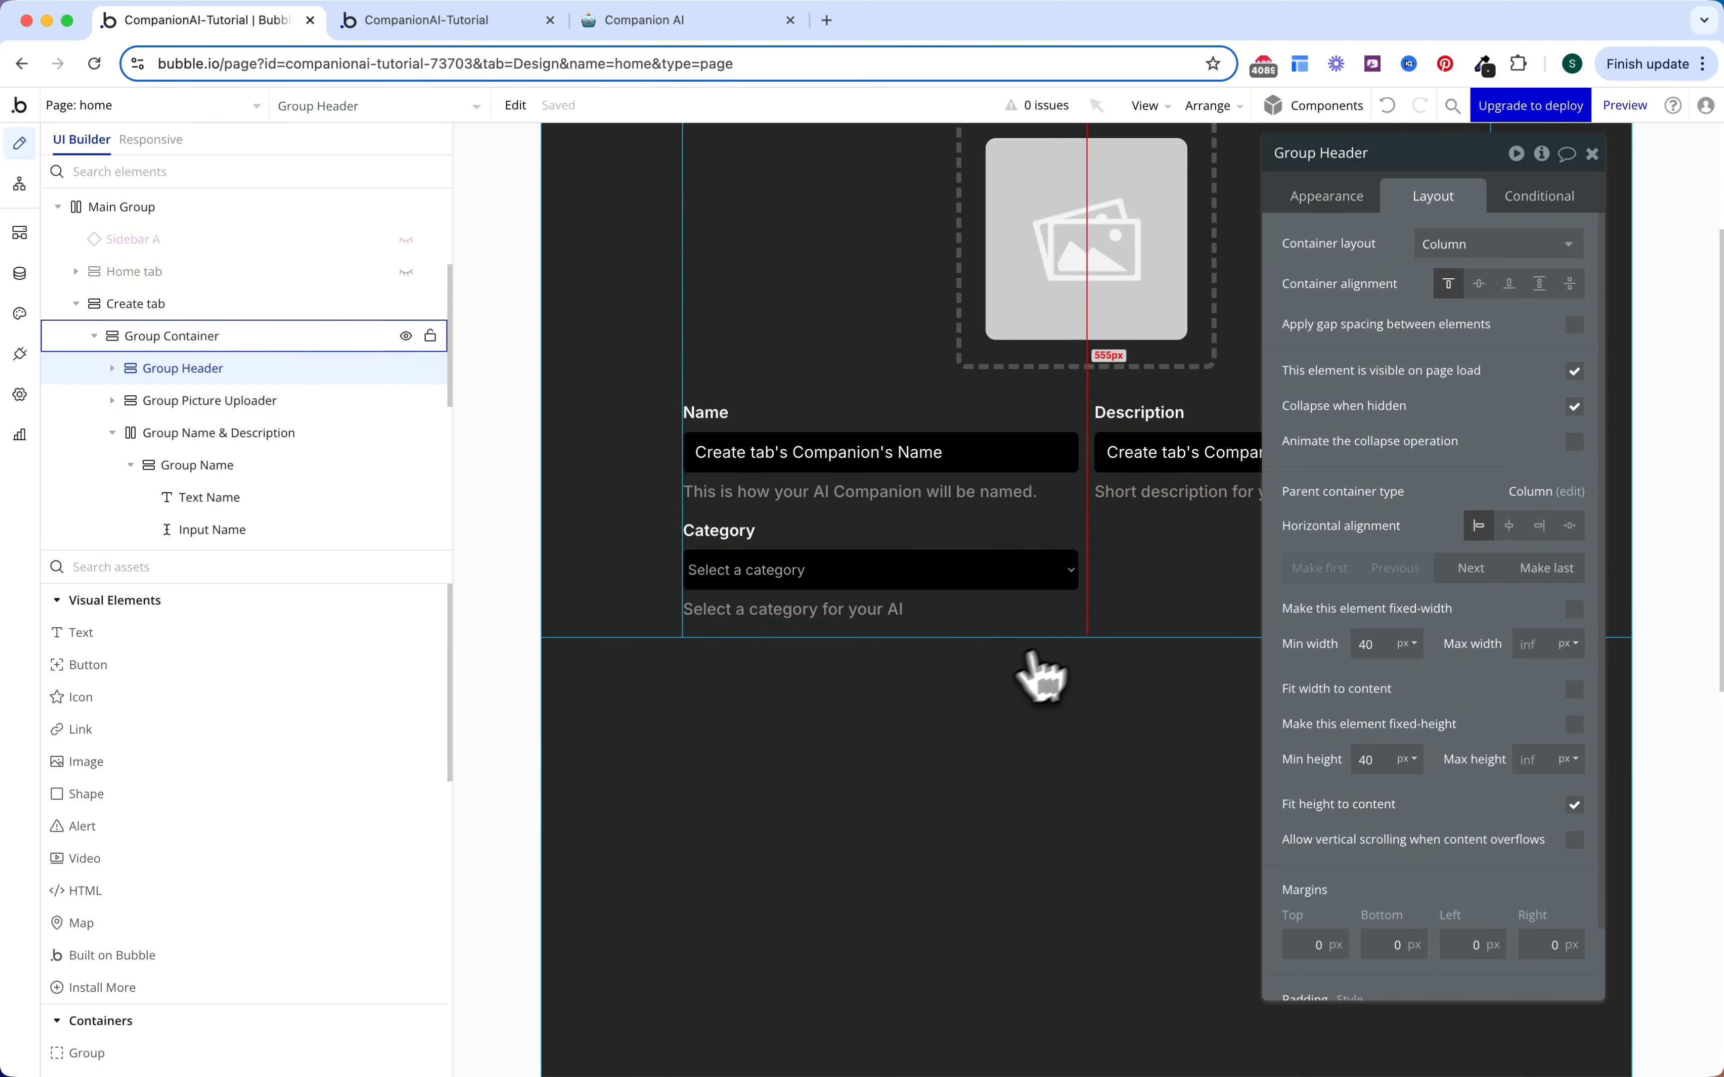
Step: Paste the copied header below the form and give it a 32 px top margin
click(1095, 630)
key(ctrl+v)
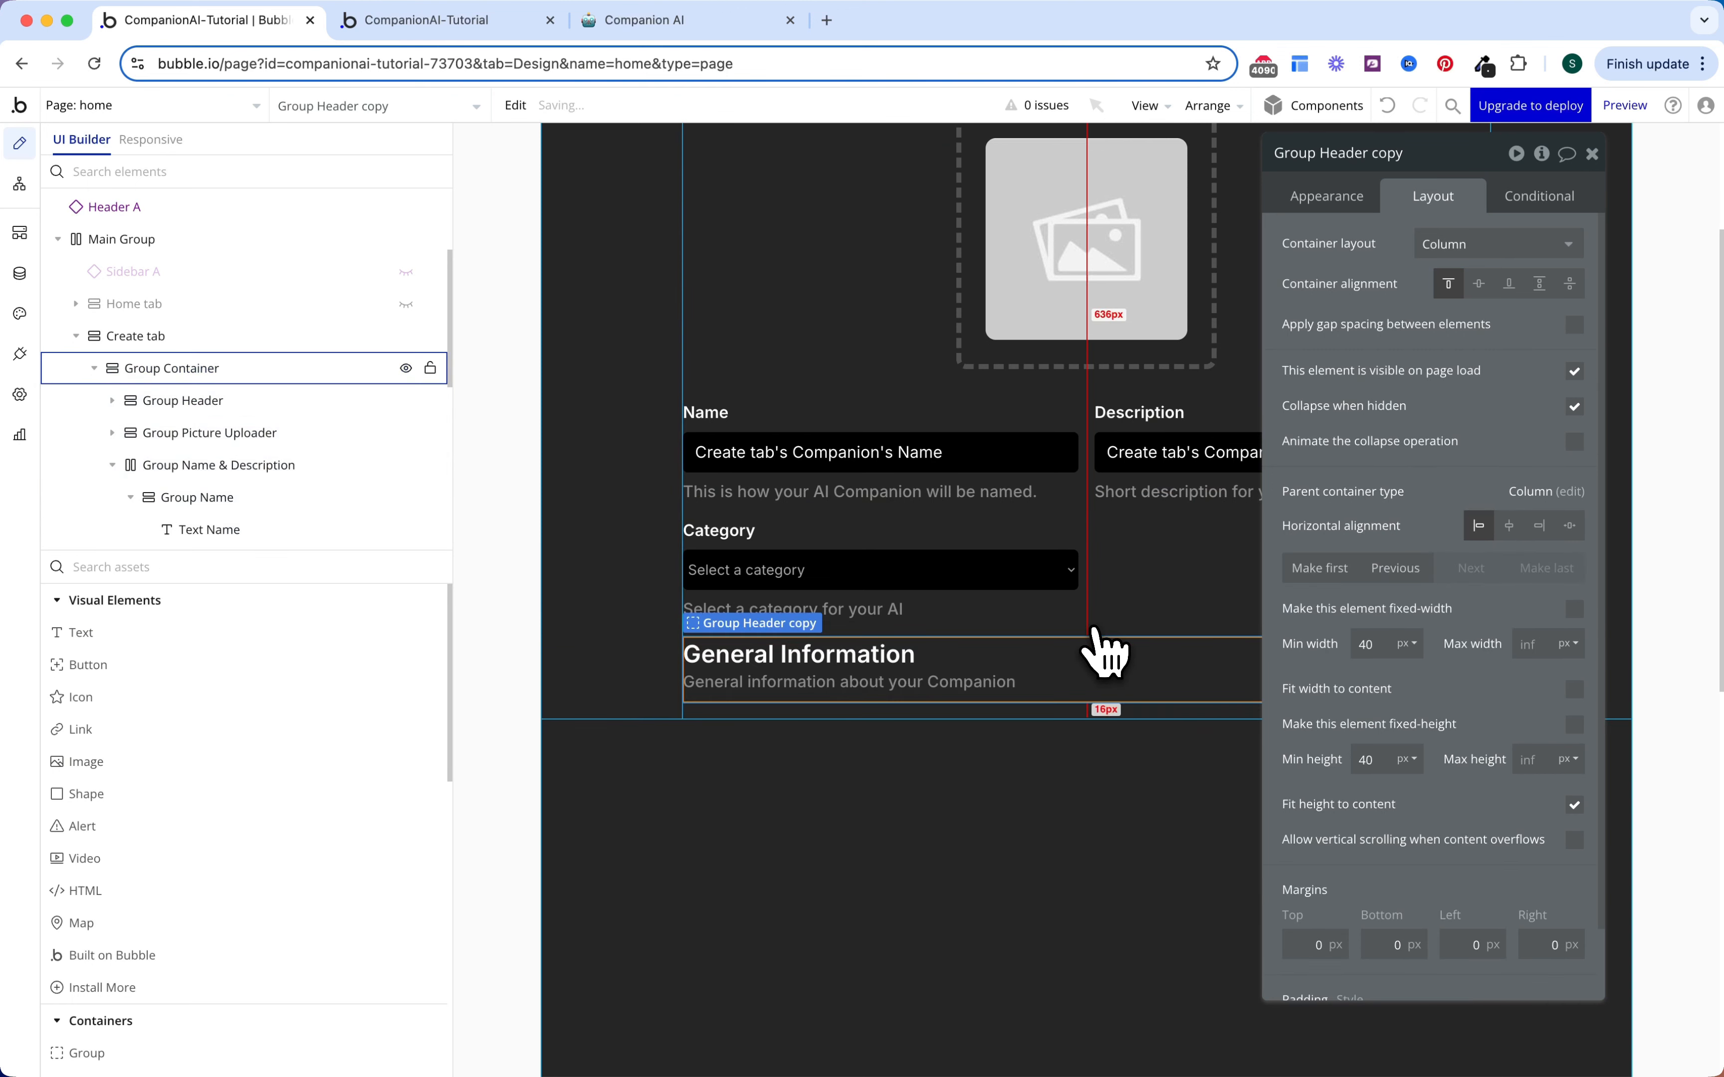
click(1315, 940)
text(32)
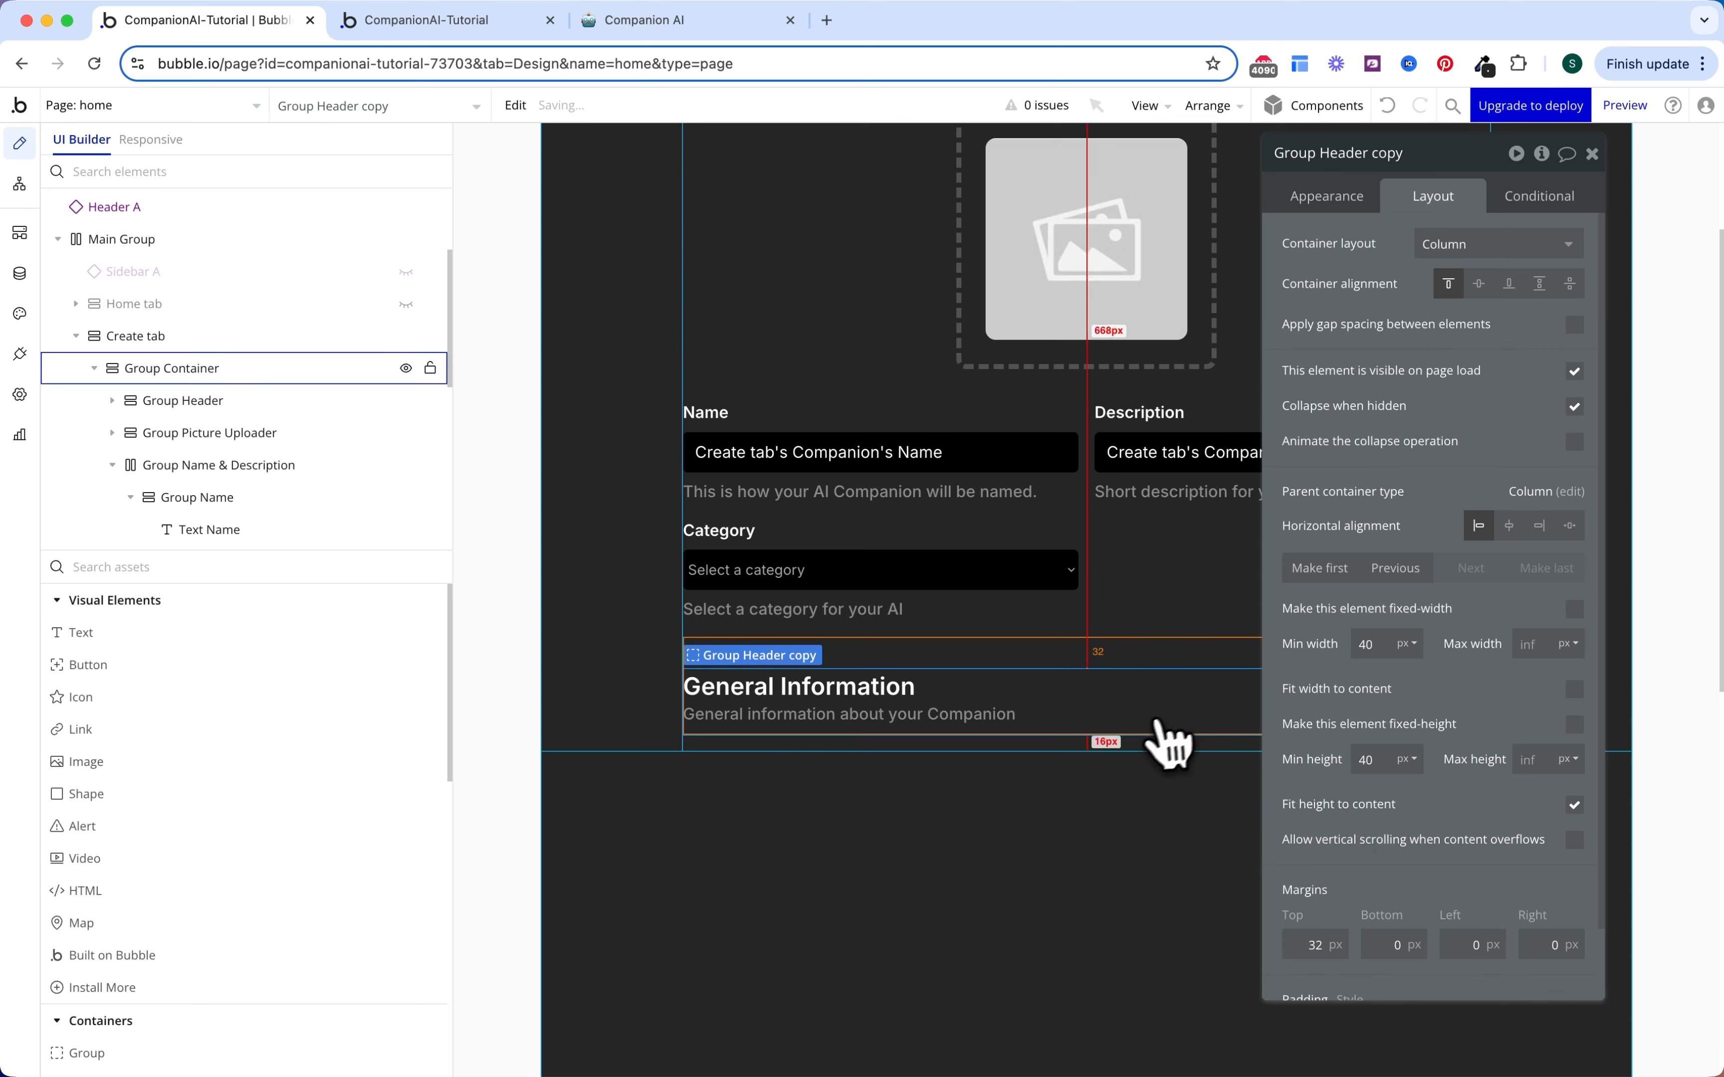
scroll(1168, 745, down, 3)
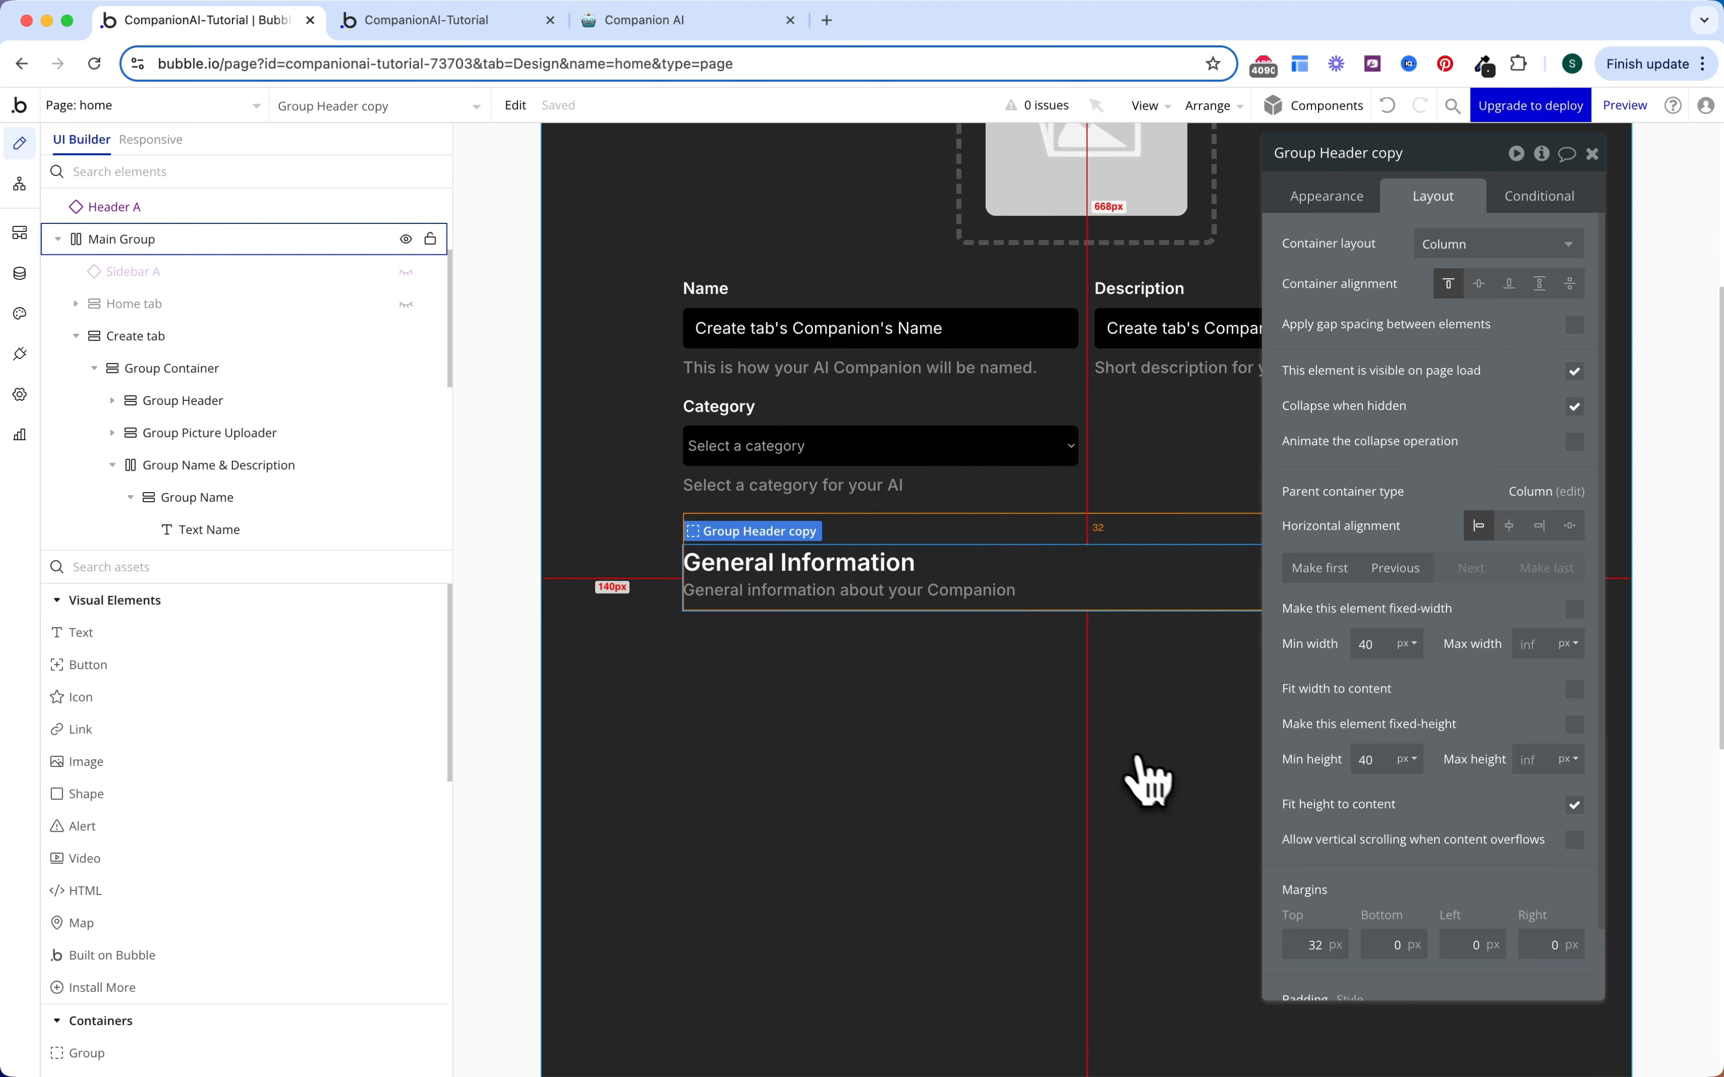
Step: Retitle the header 'Configuration' with subtitle 'Detailed instructions for al Behaviour'
click(892, 567)
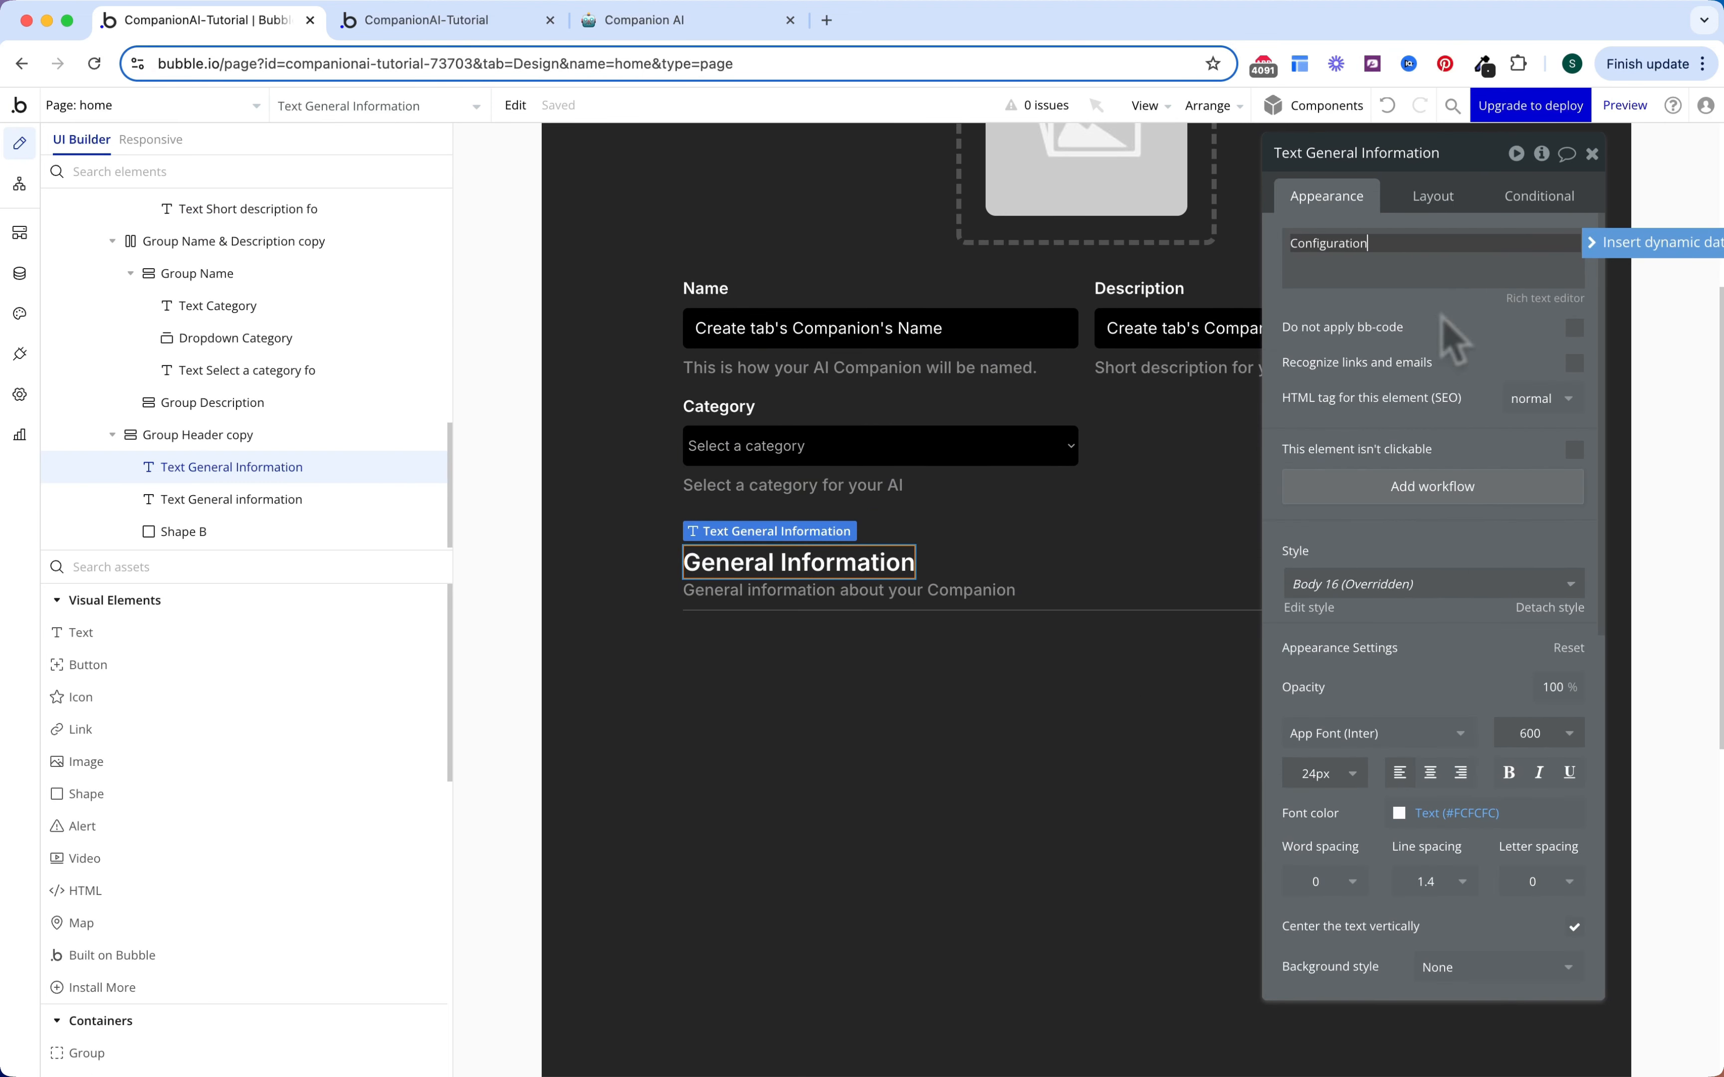
click(1012, 595)
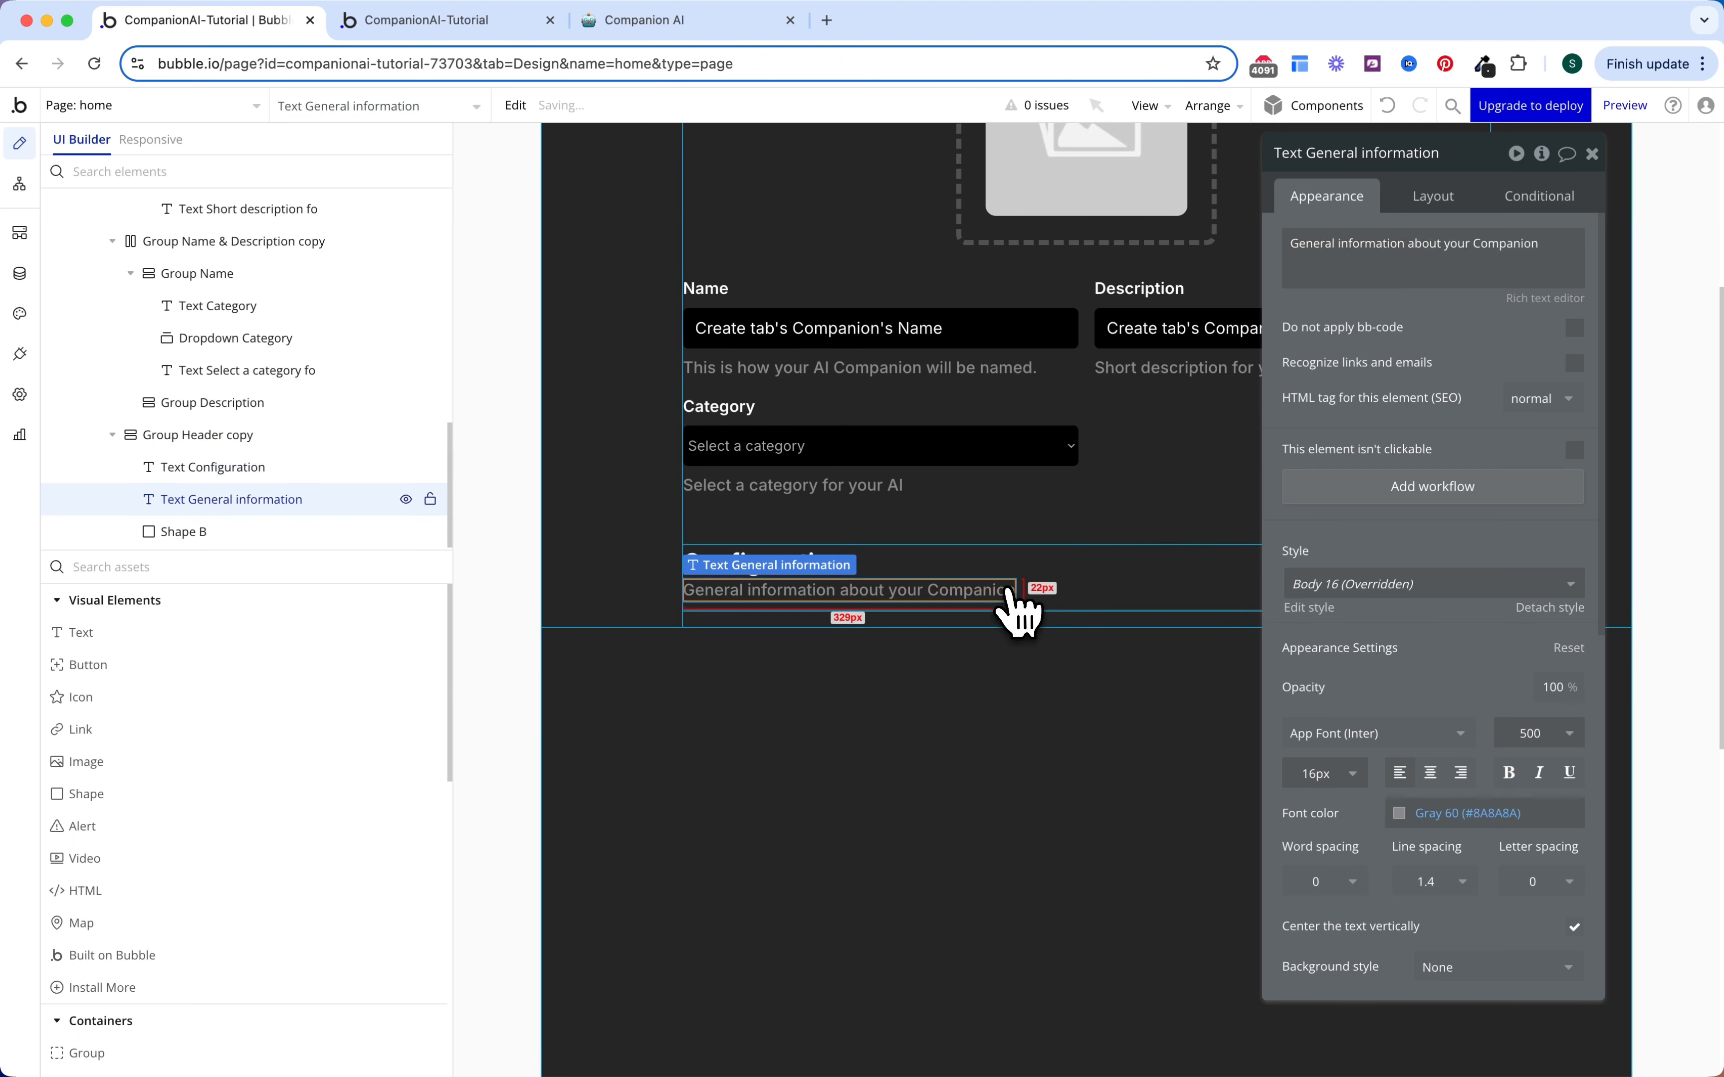
triple_click(1391, 285)
text(Detailed instructions for)
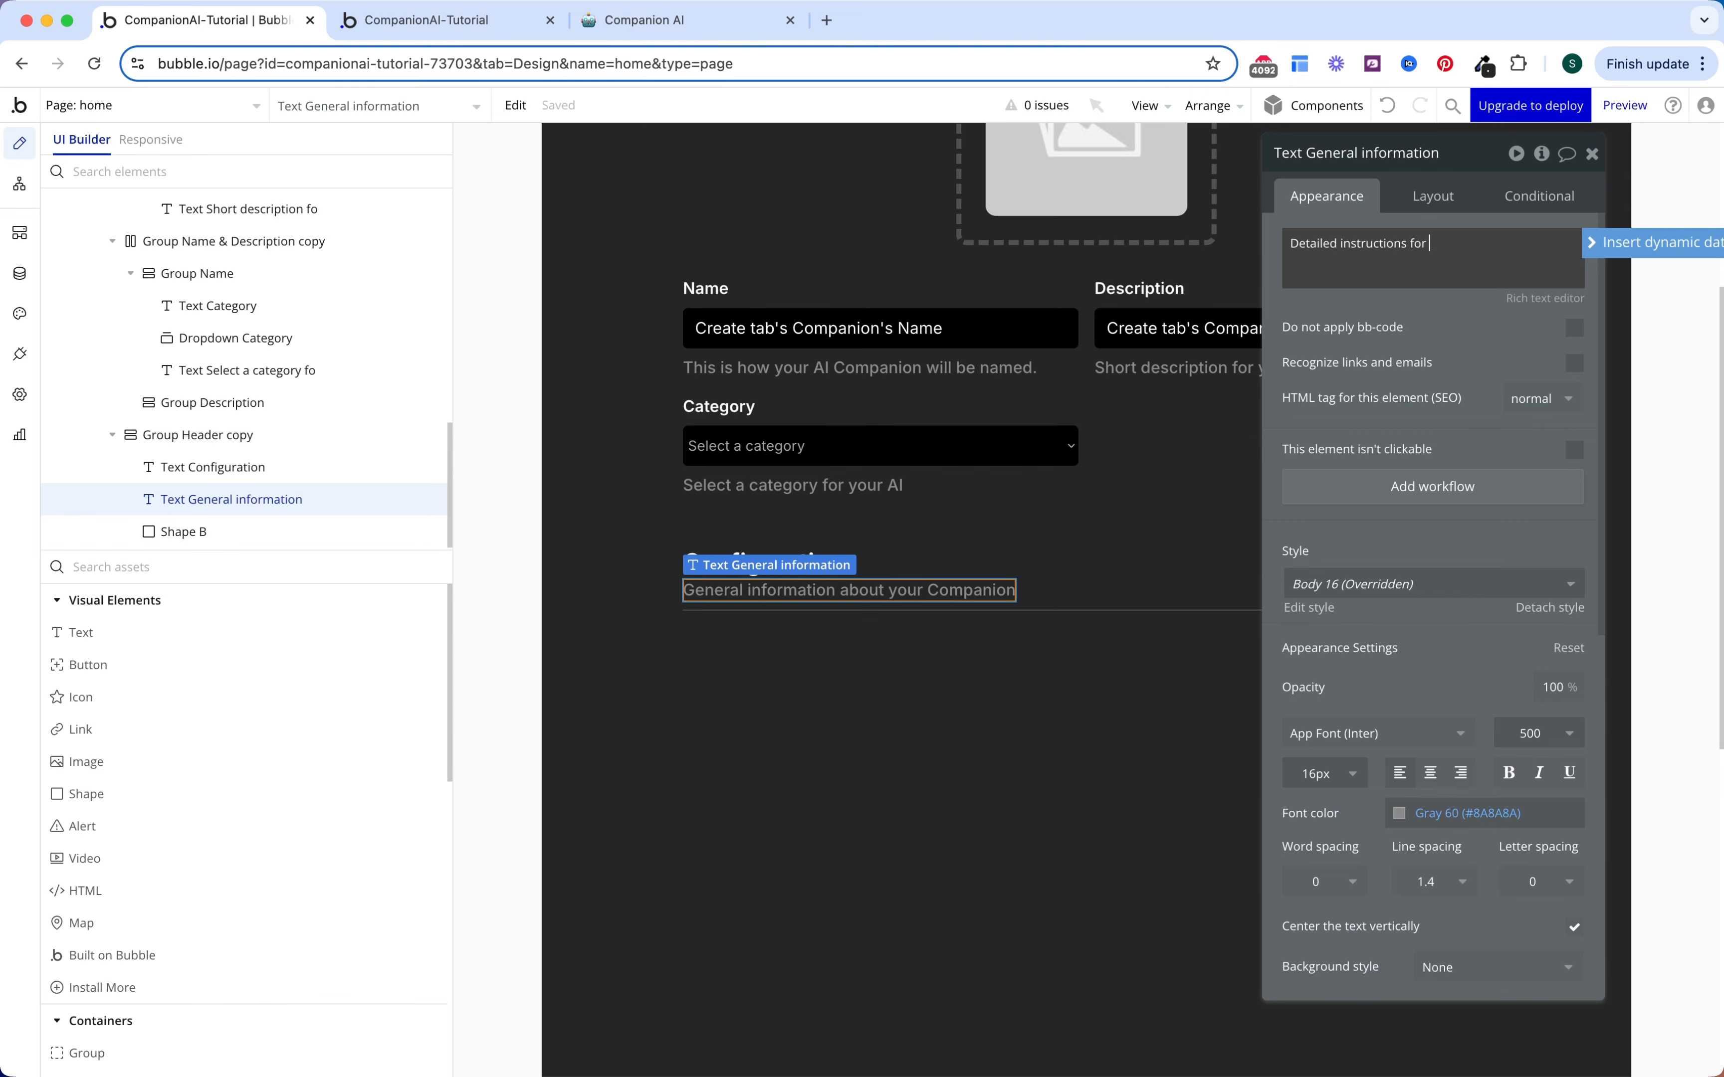
text(al Beha)
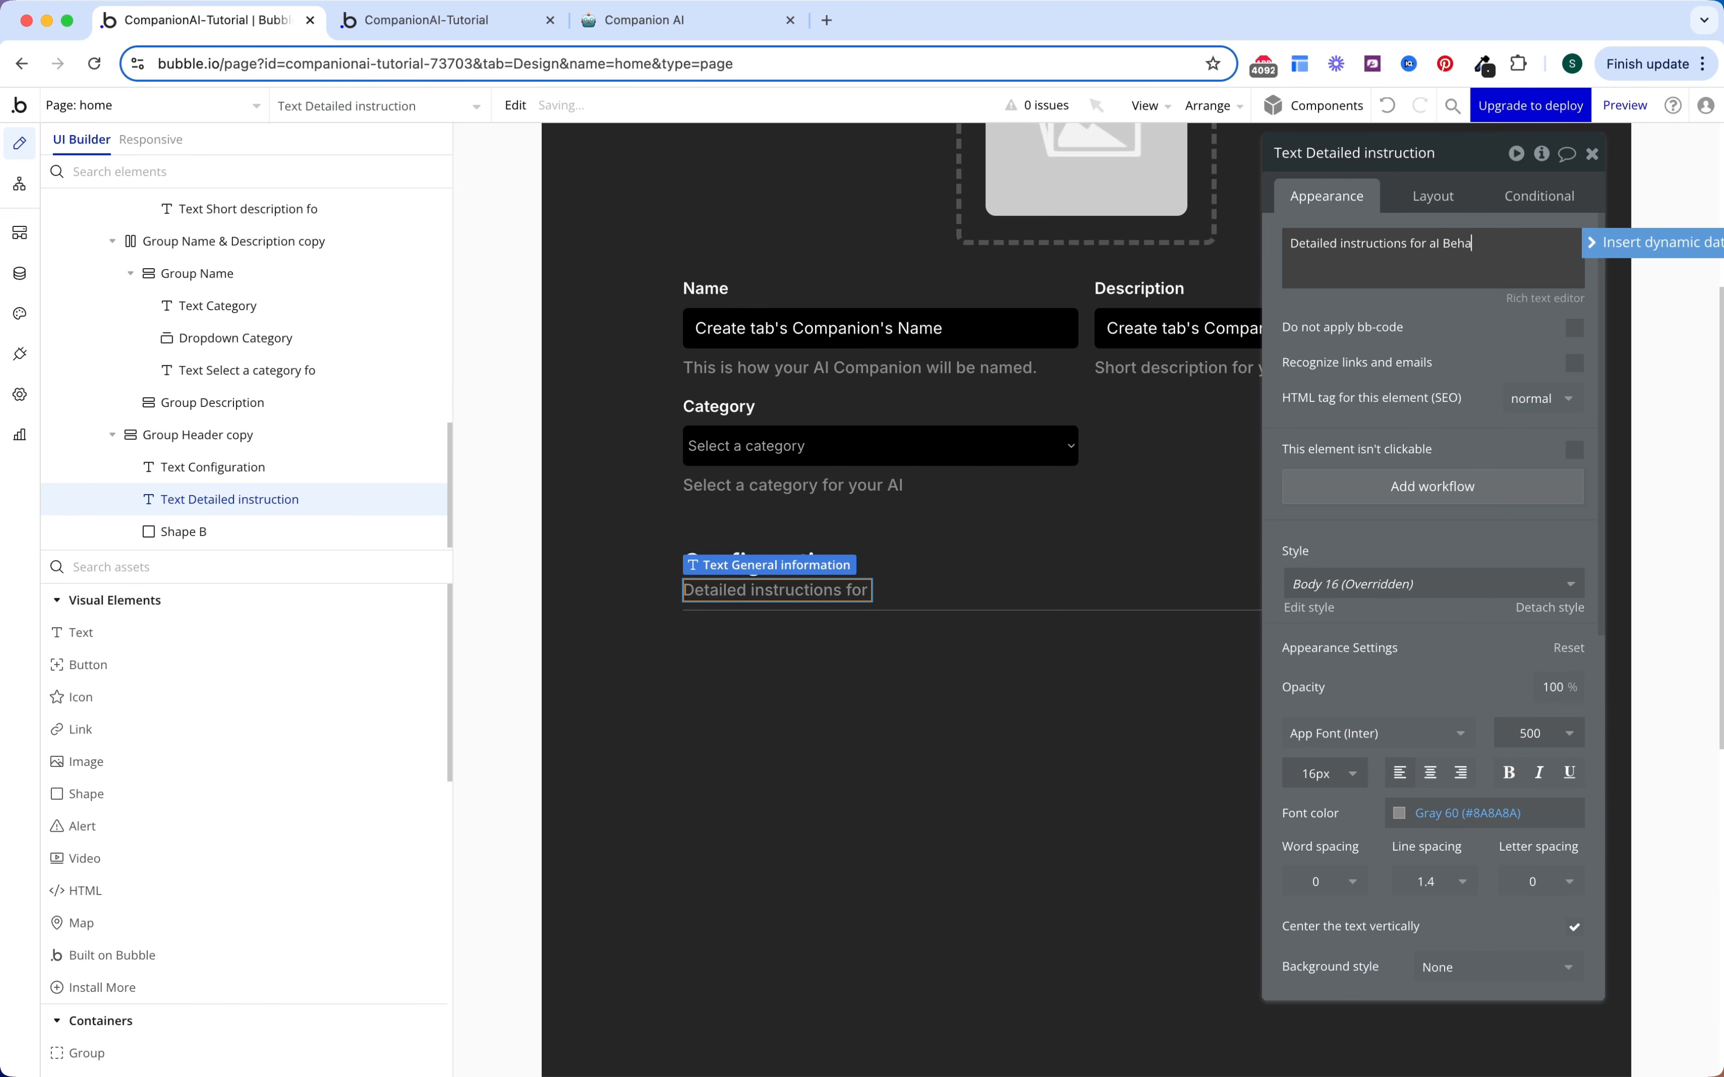
text(viour)
click(1400, 328)
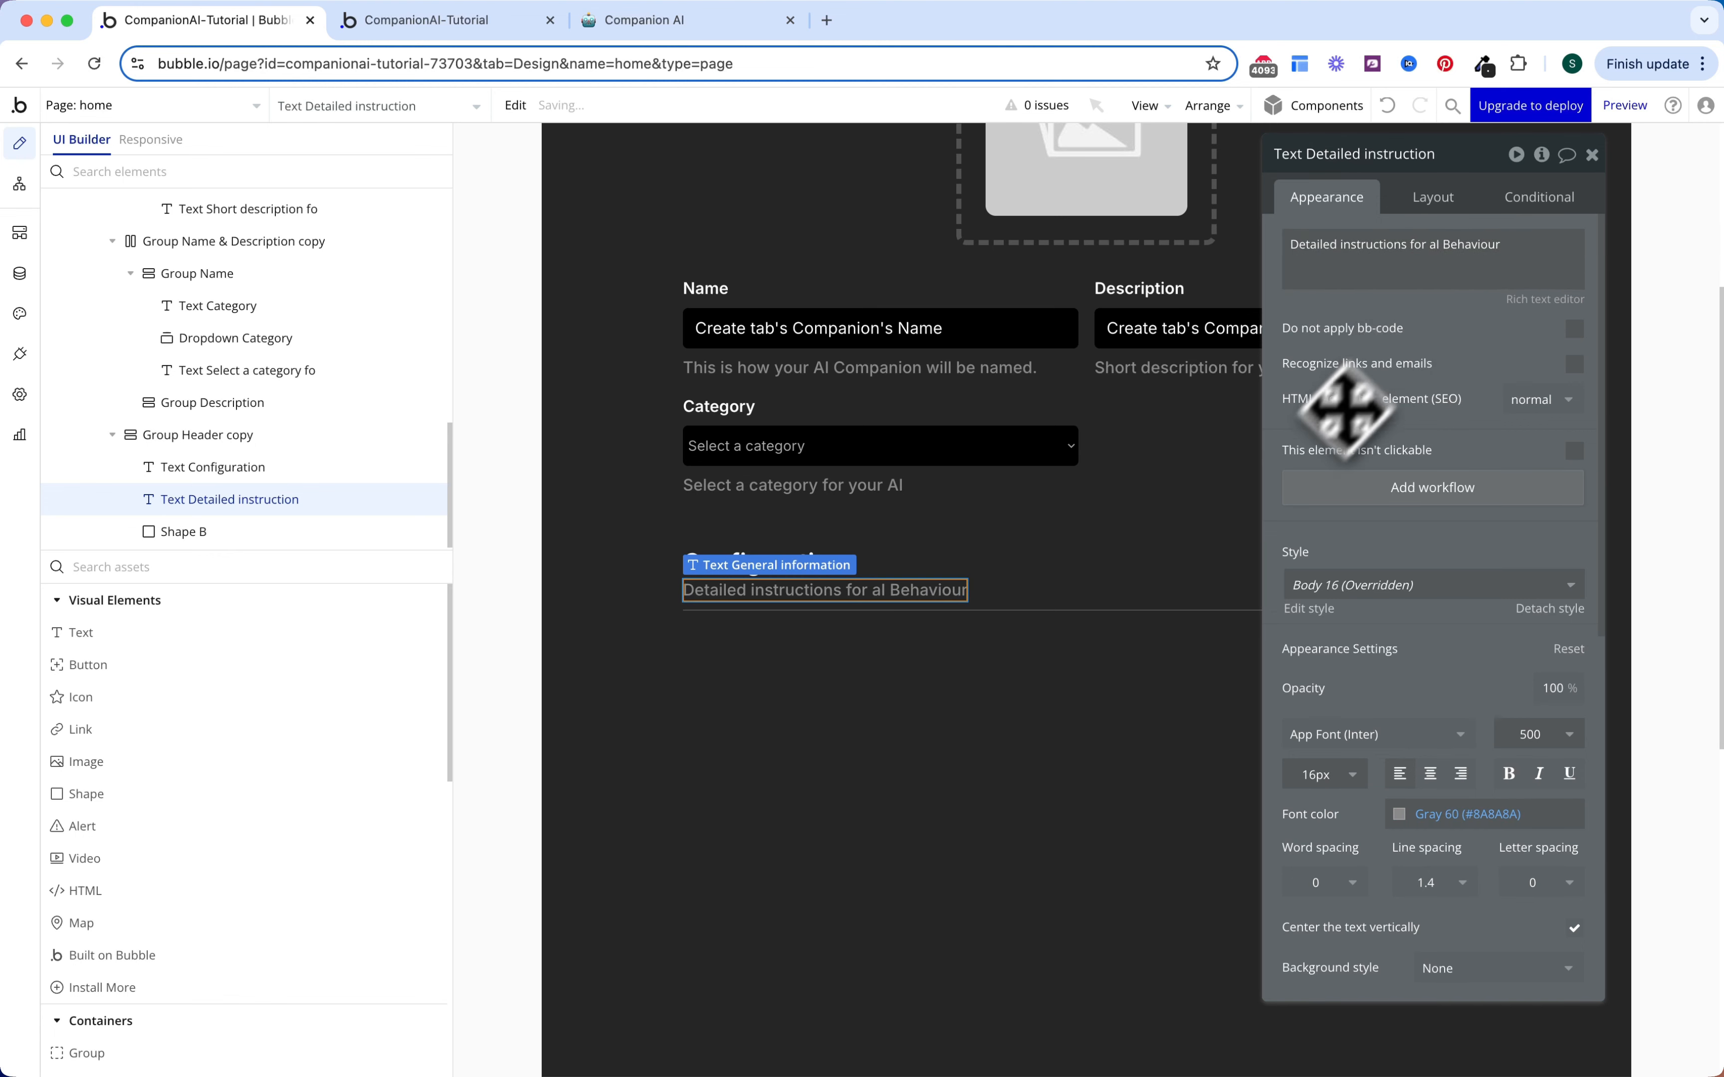
Step: Select the Name field group and open its properties
drag(1285, 482, 1065, 597)
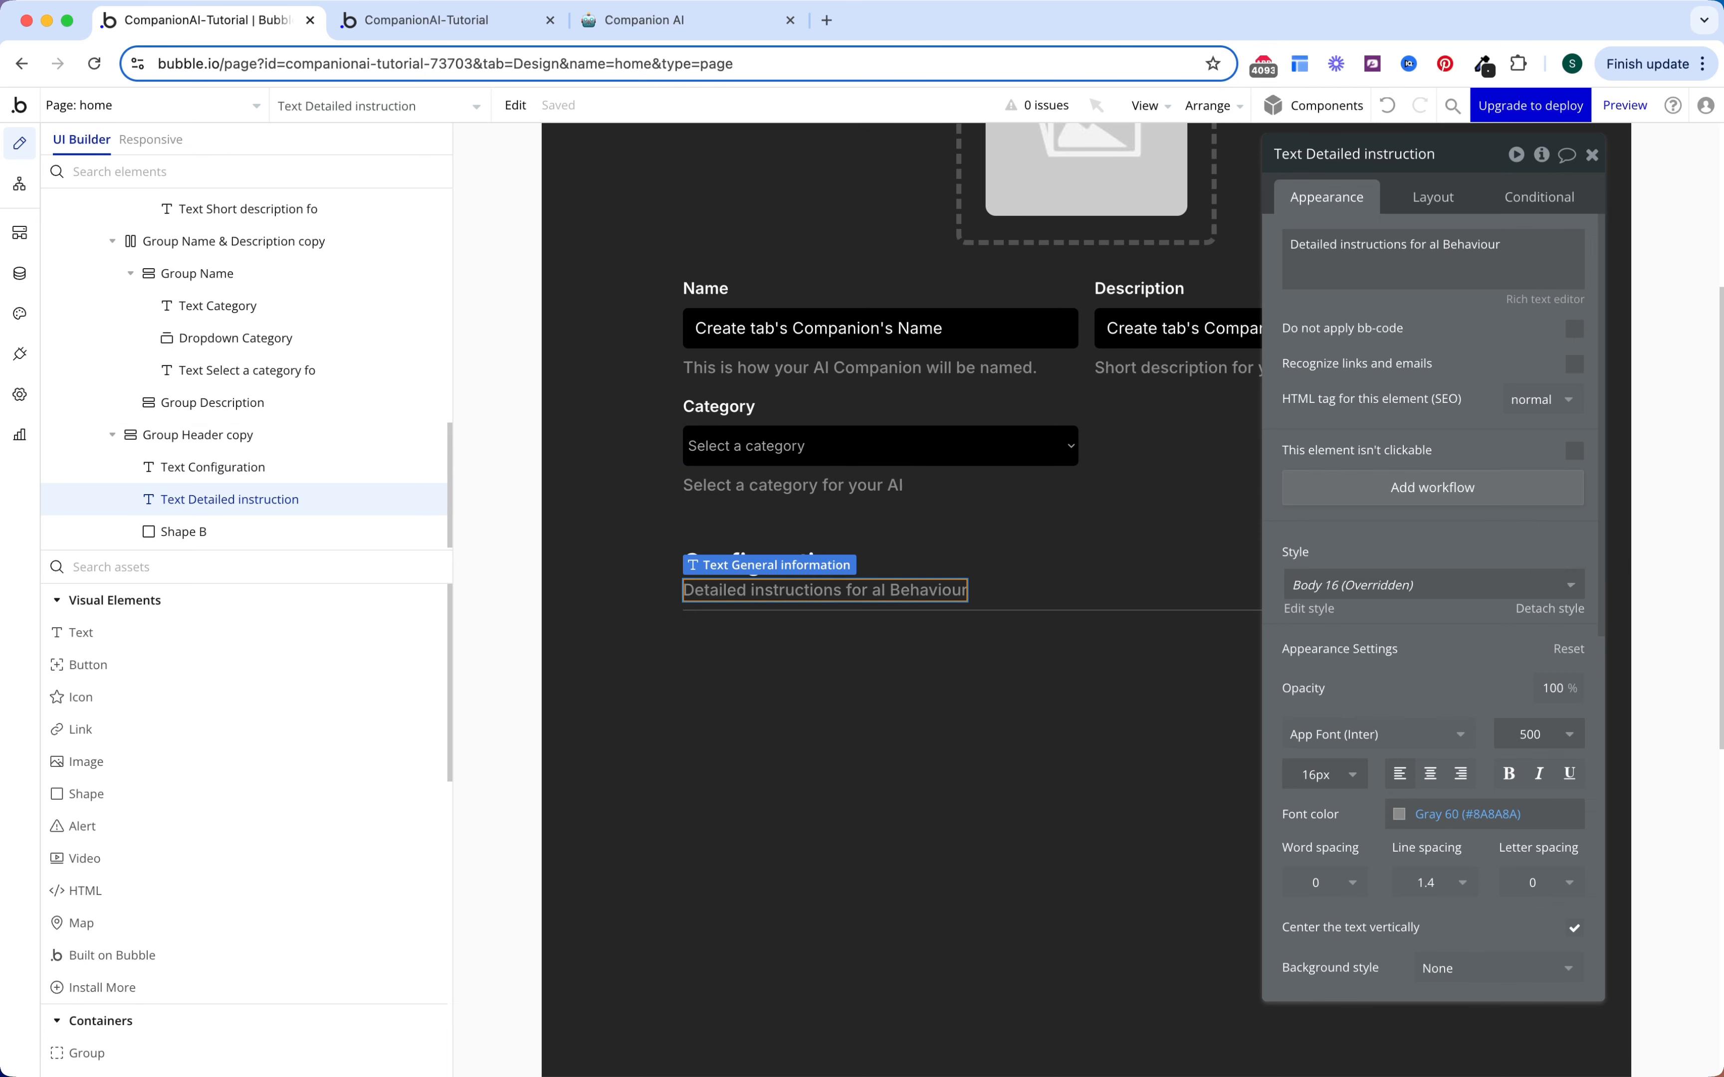
click(1107, 596)
double_click(972, 291)
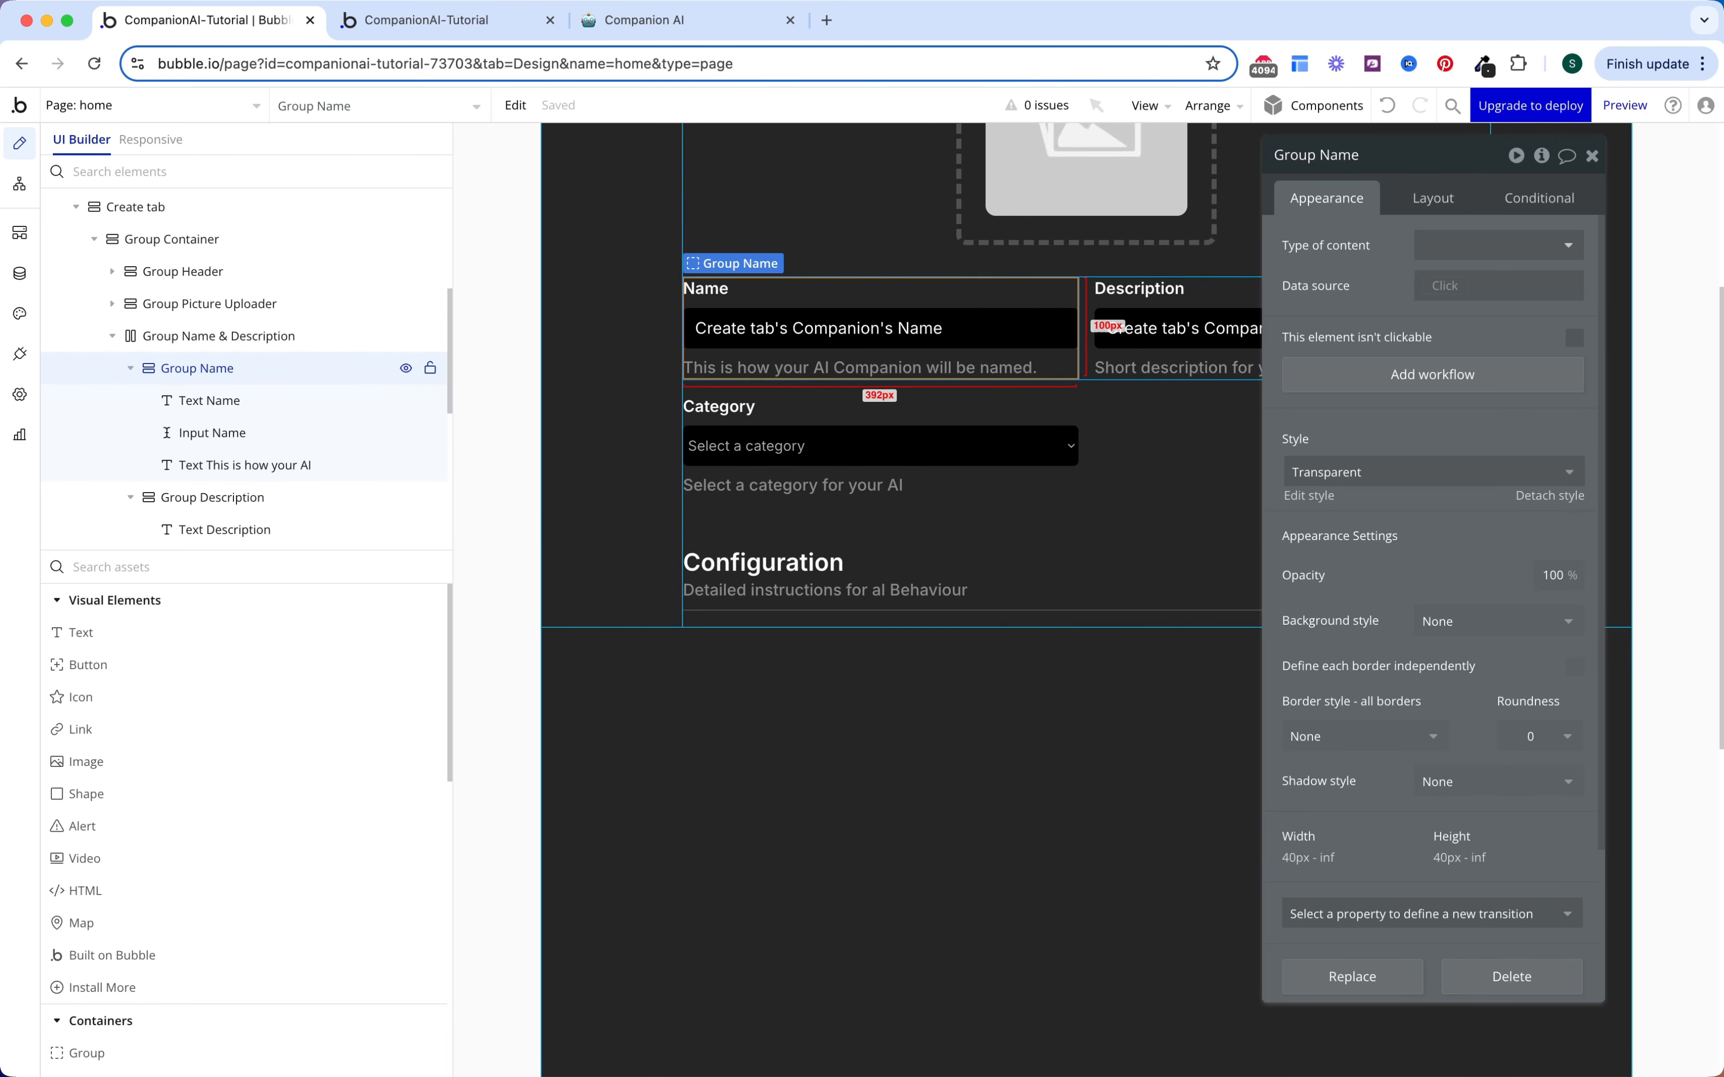
Step: Paste the copied Name field group into the form's container group
click(1008, 609)
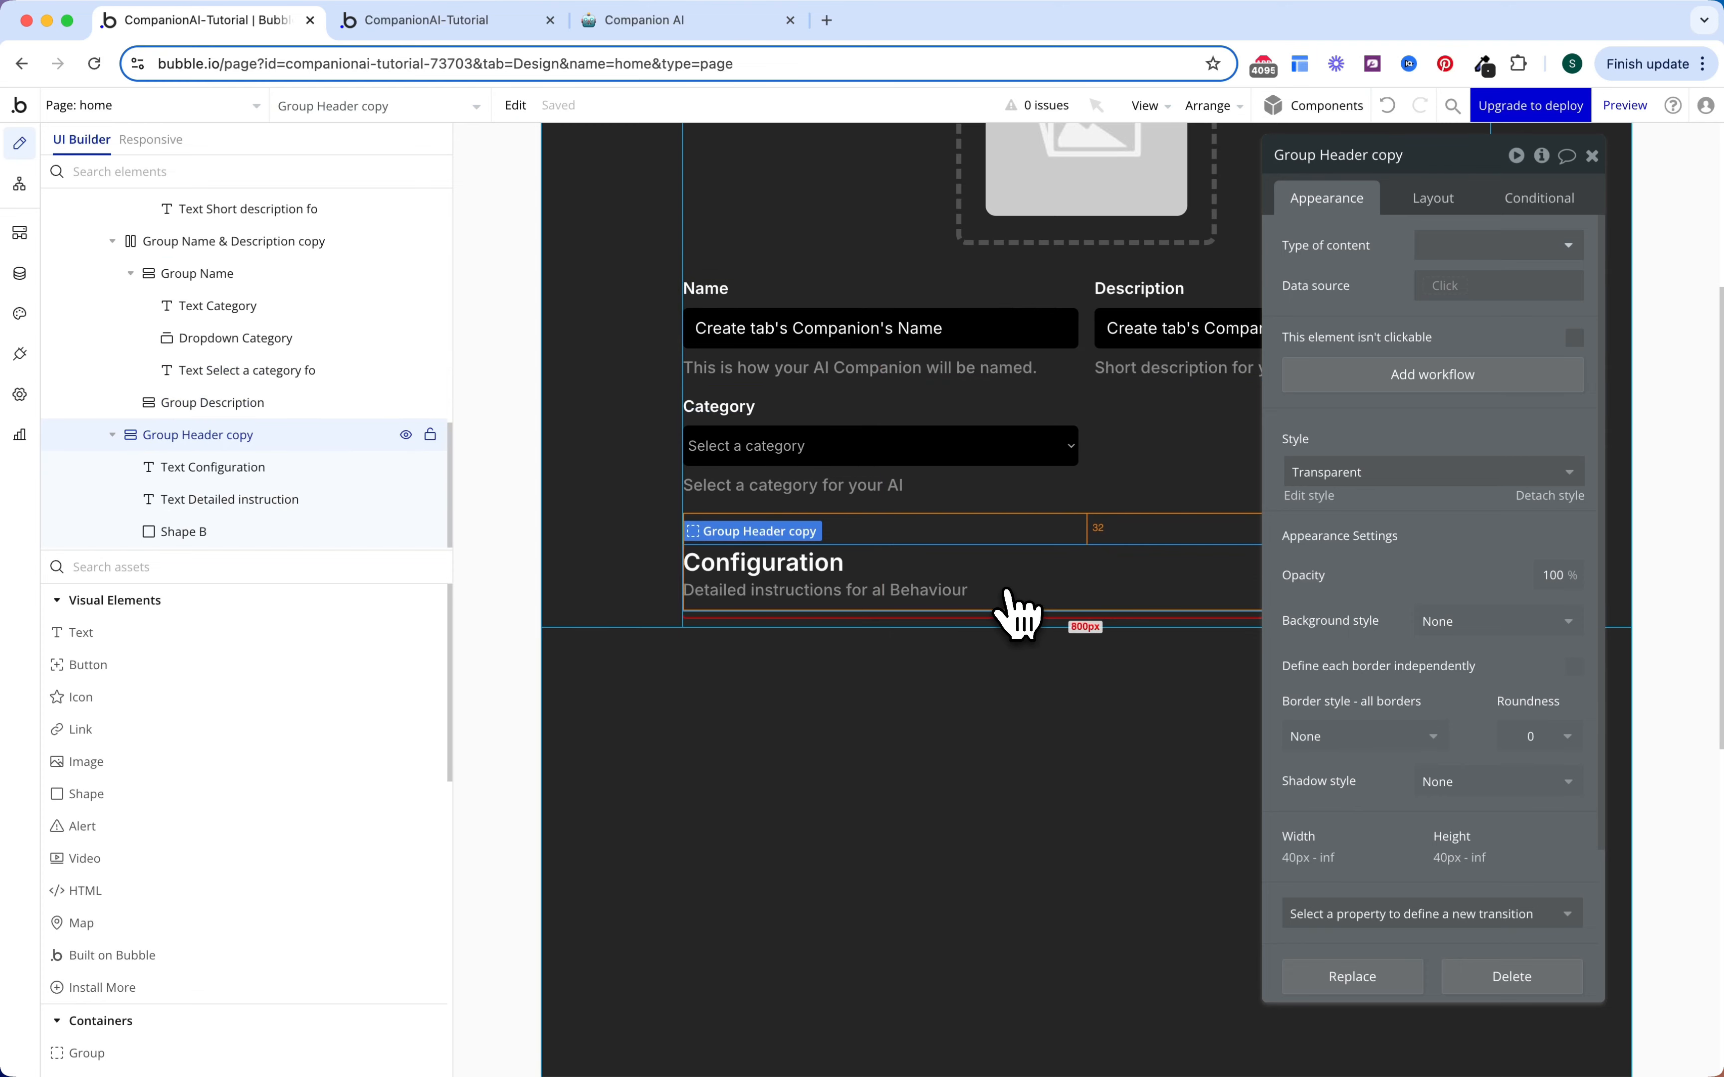
scroll(246, 343, up, 10)
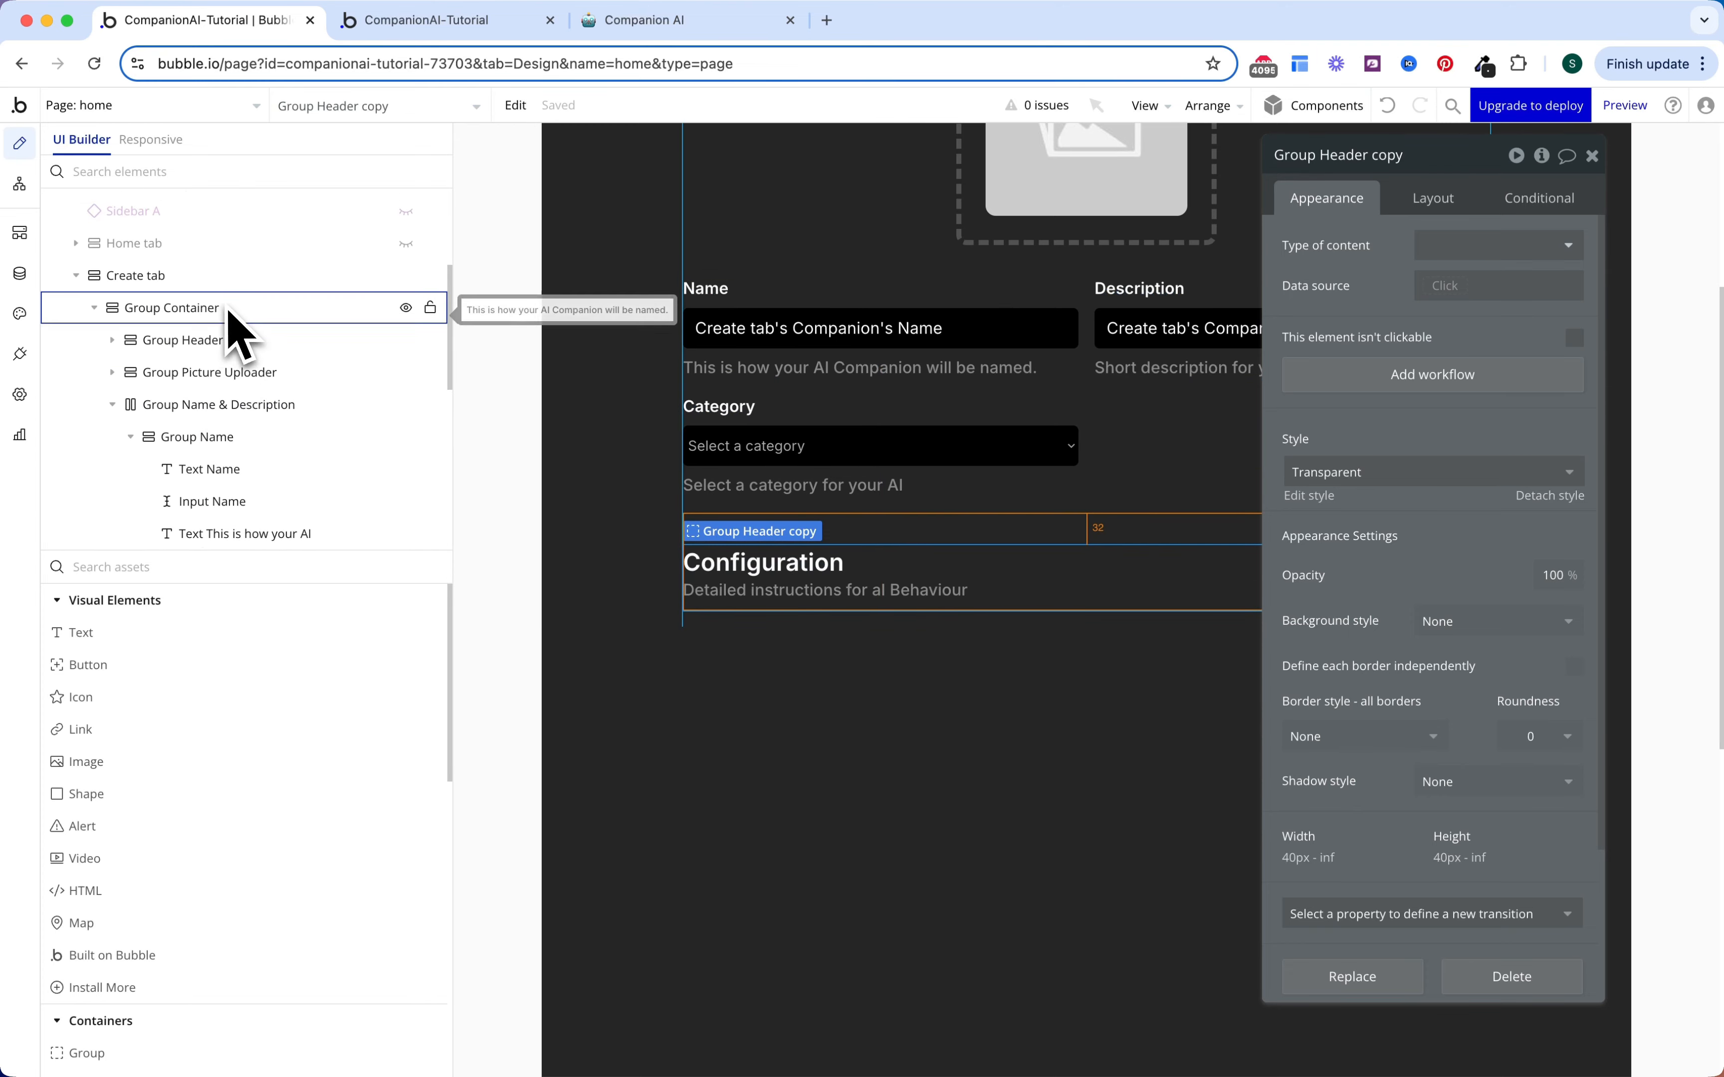
click(185, 314)
click(114, 404)
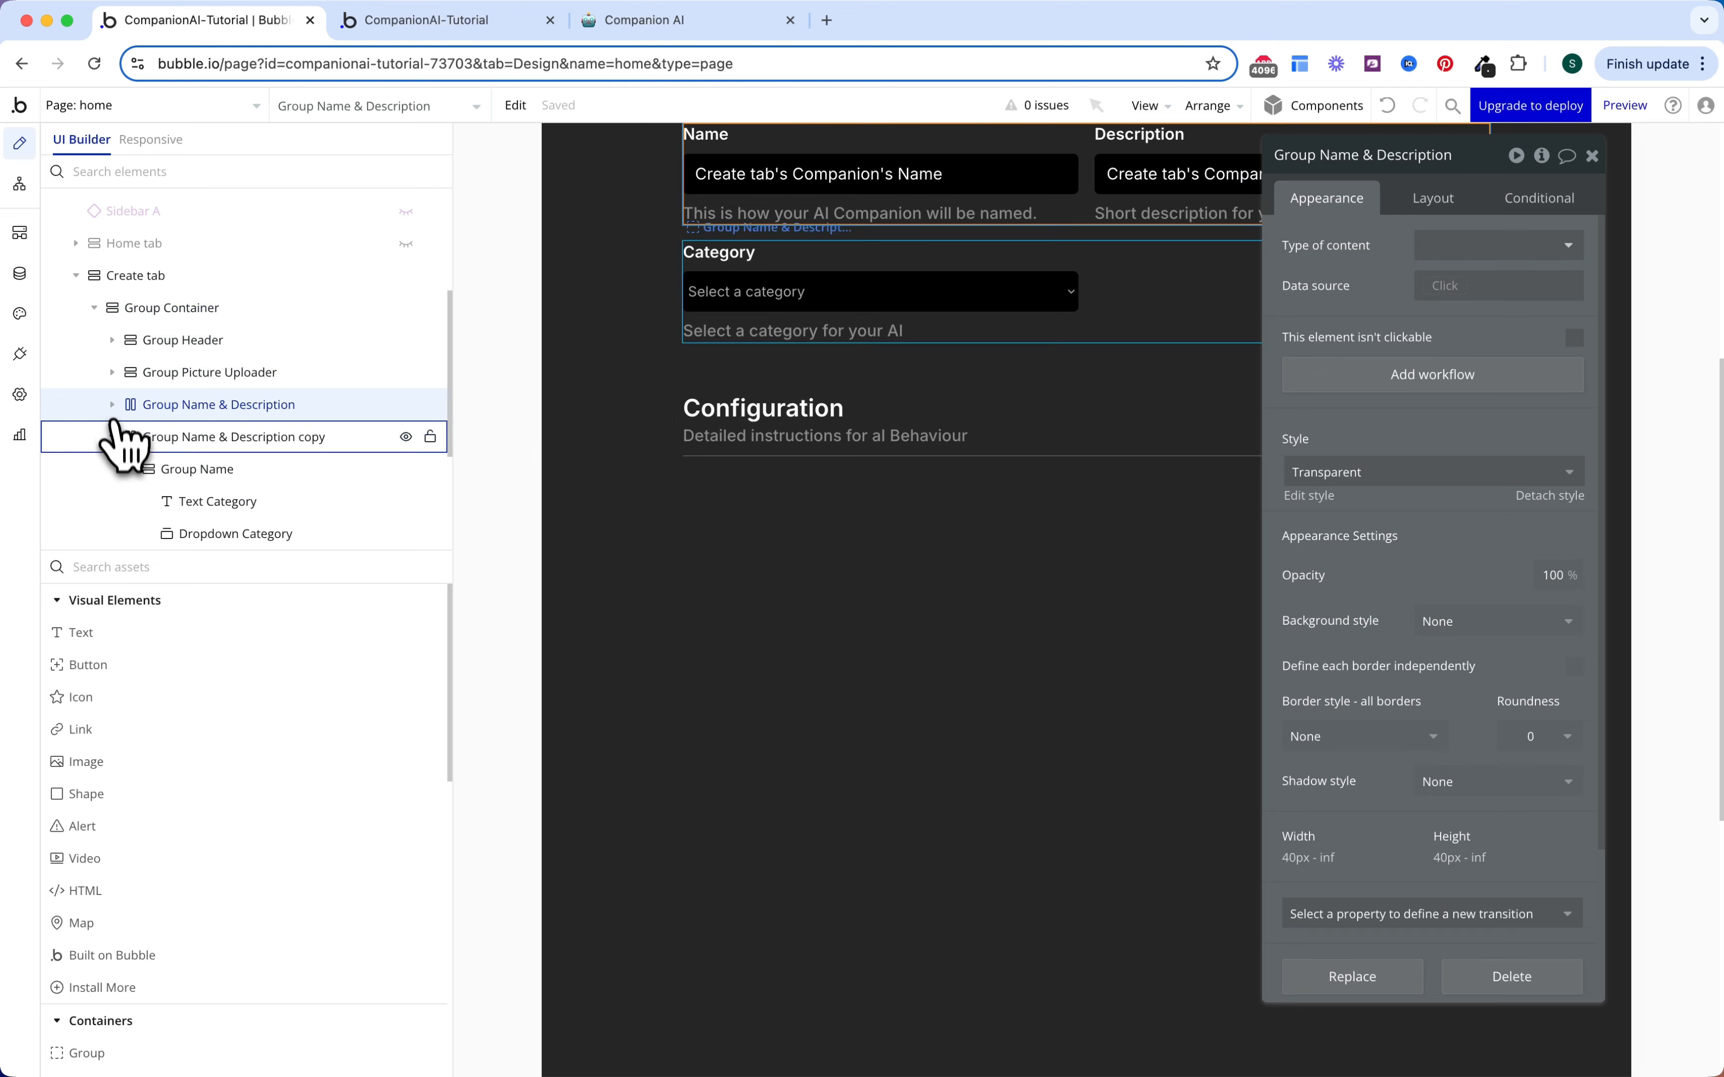
click(113, 437)
click(120, 464)
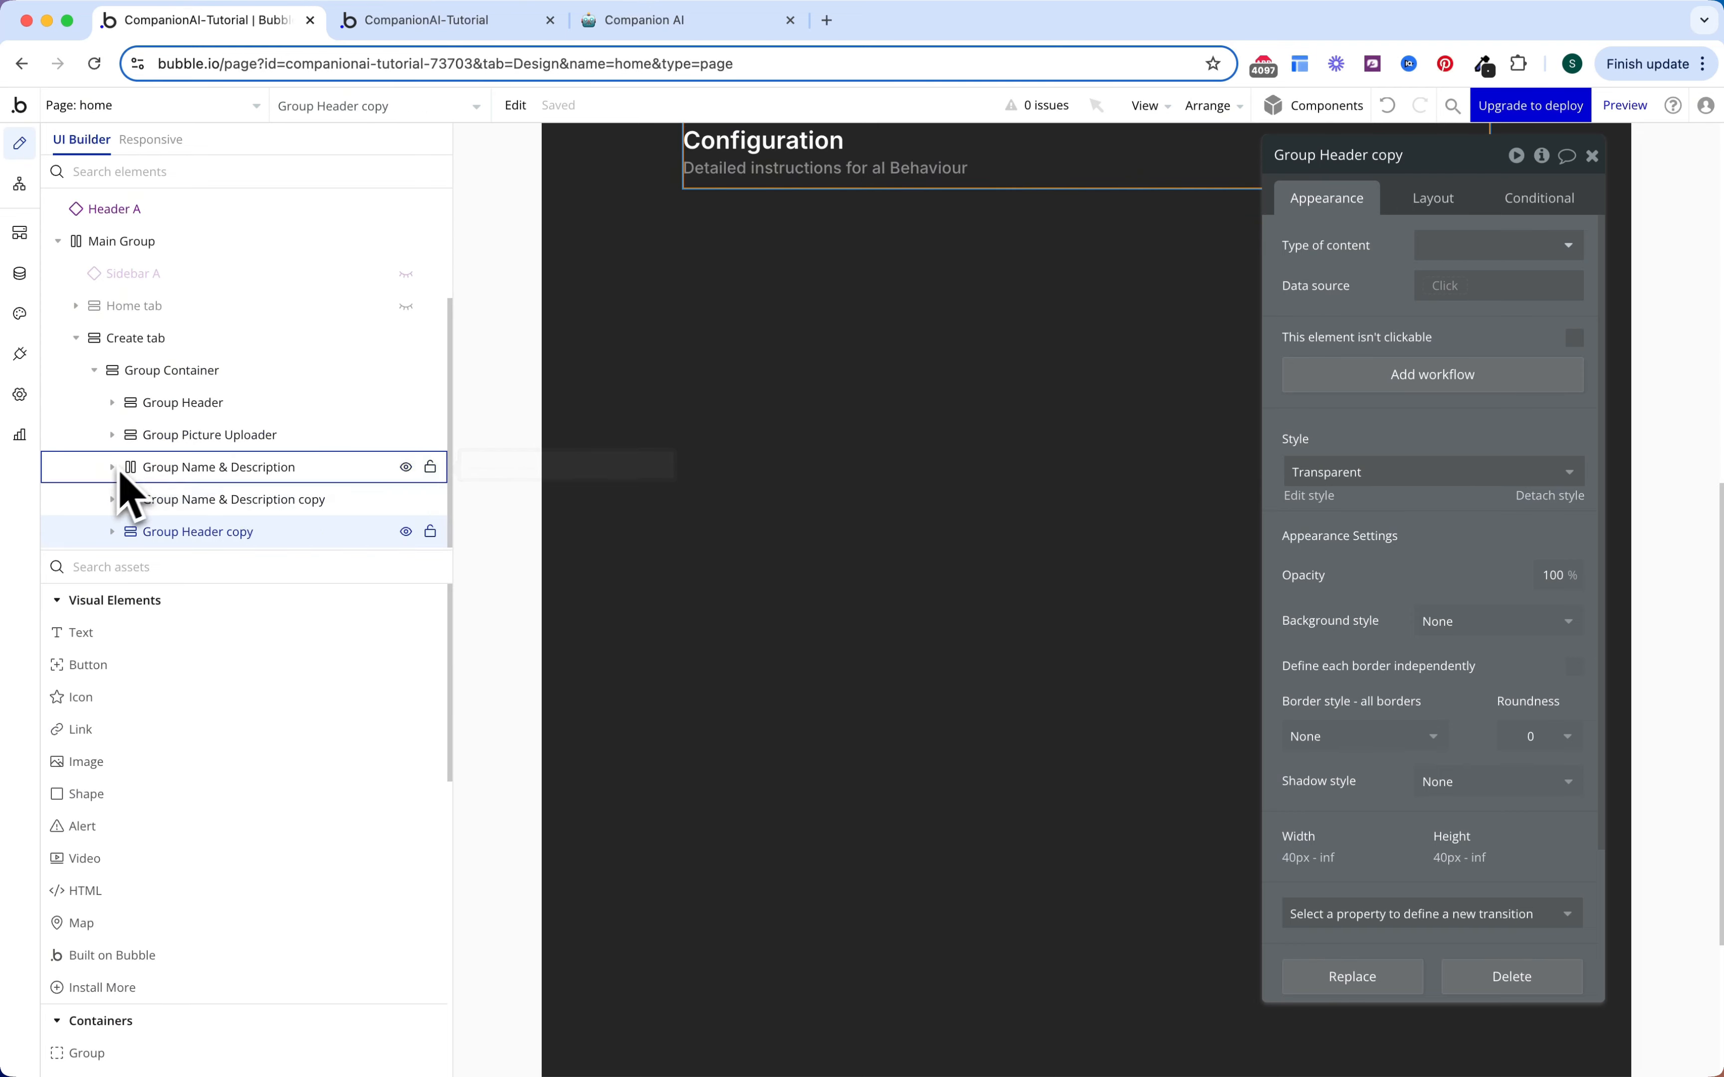
click(205, 382)
right_click(206, 382)
click(231, 402)
right_click(217, 374)
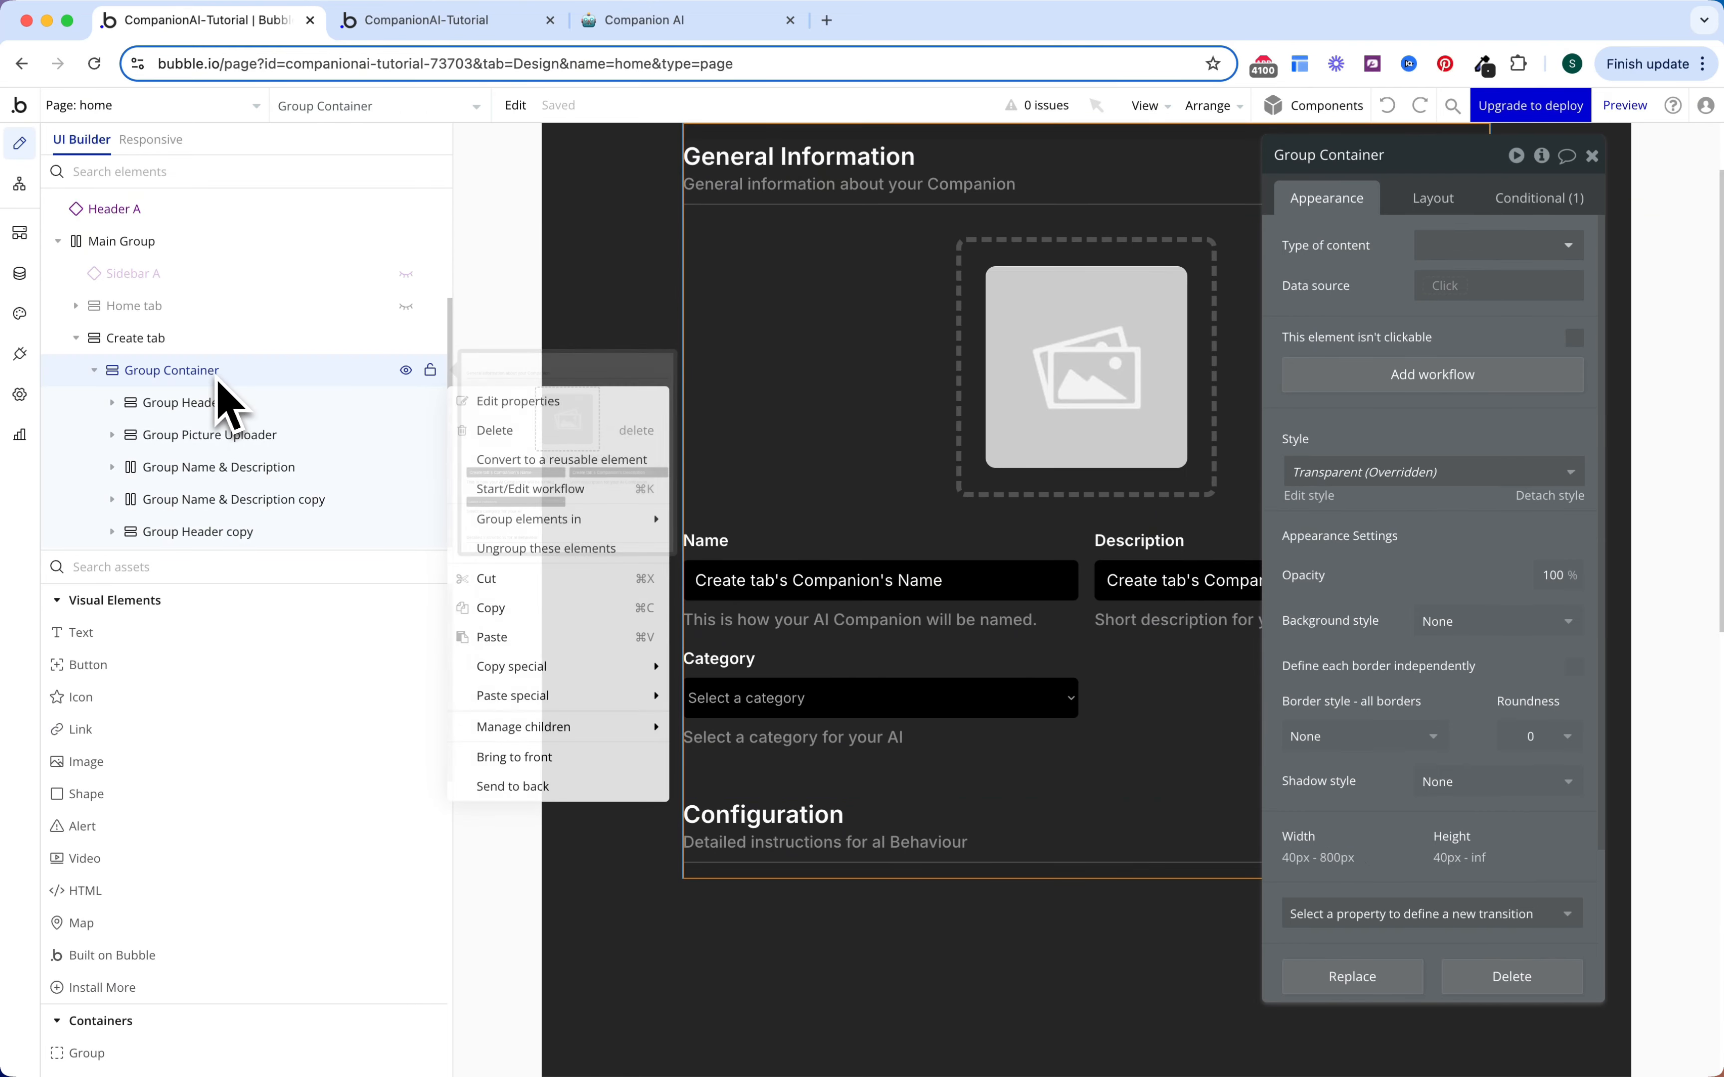
click(499, 637)
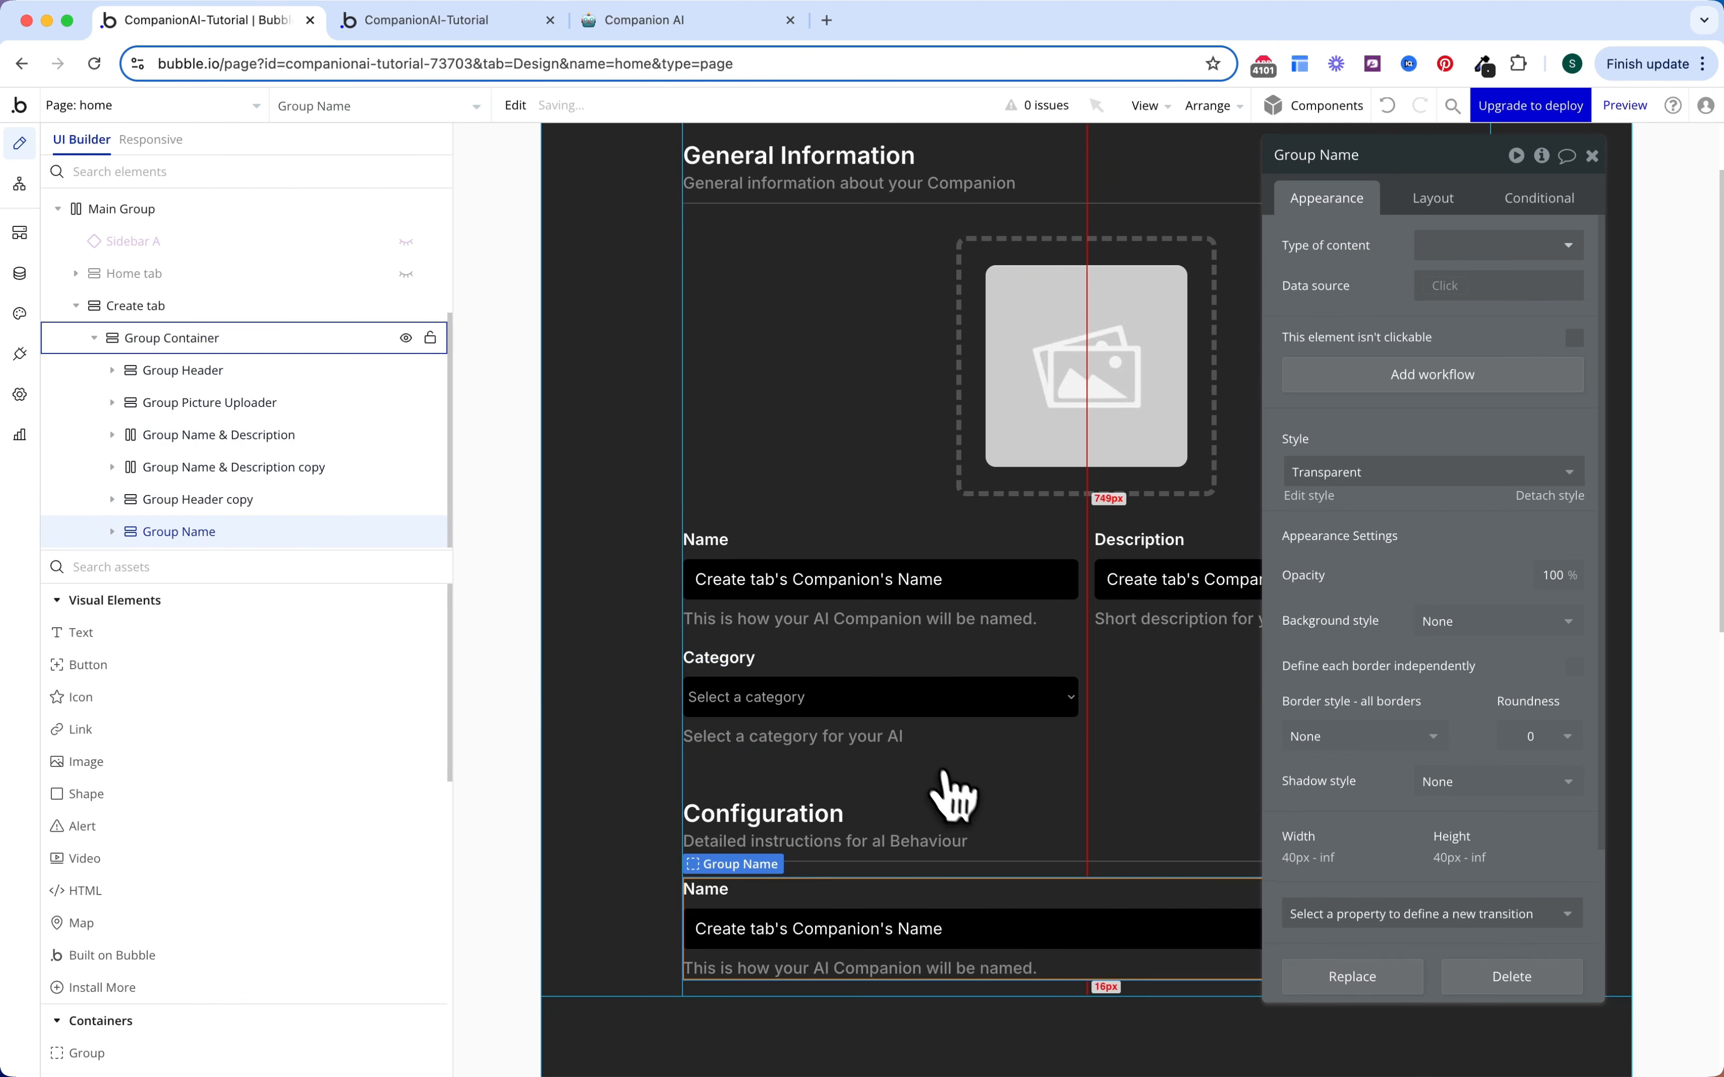
Step: Rename the new group to Group Instructions and begin relabelling it 'Instructions'
scroll(955, 783, down, 5)
scroll(974, 775, up, 3)
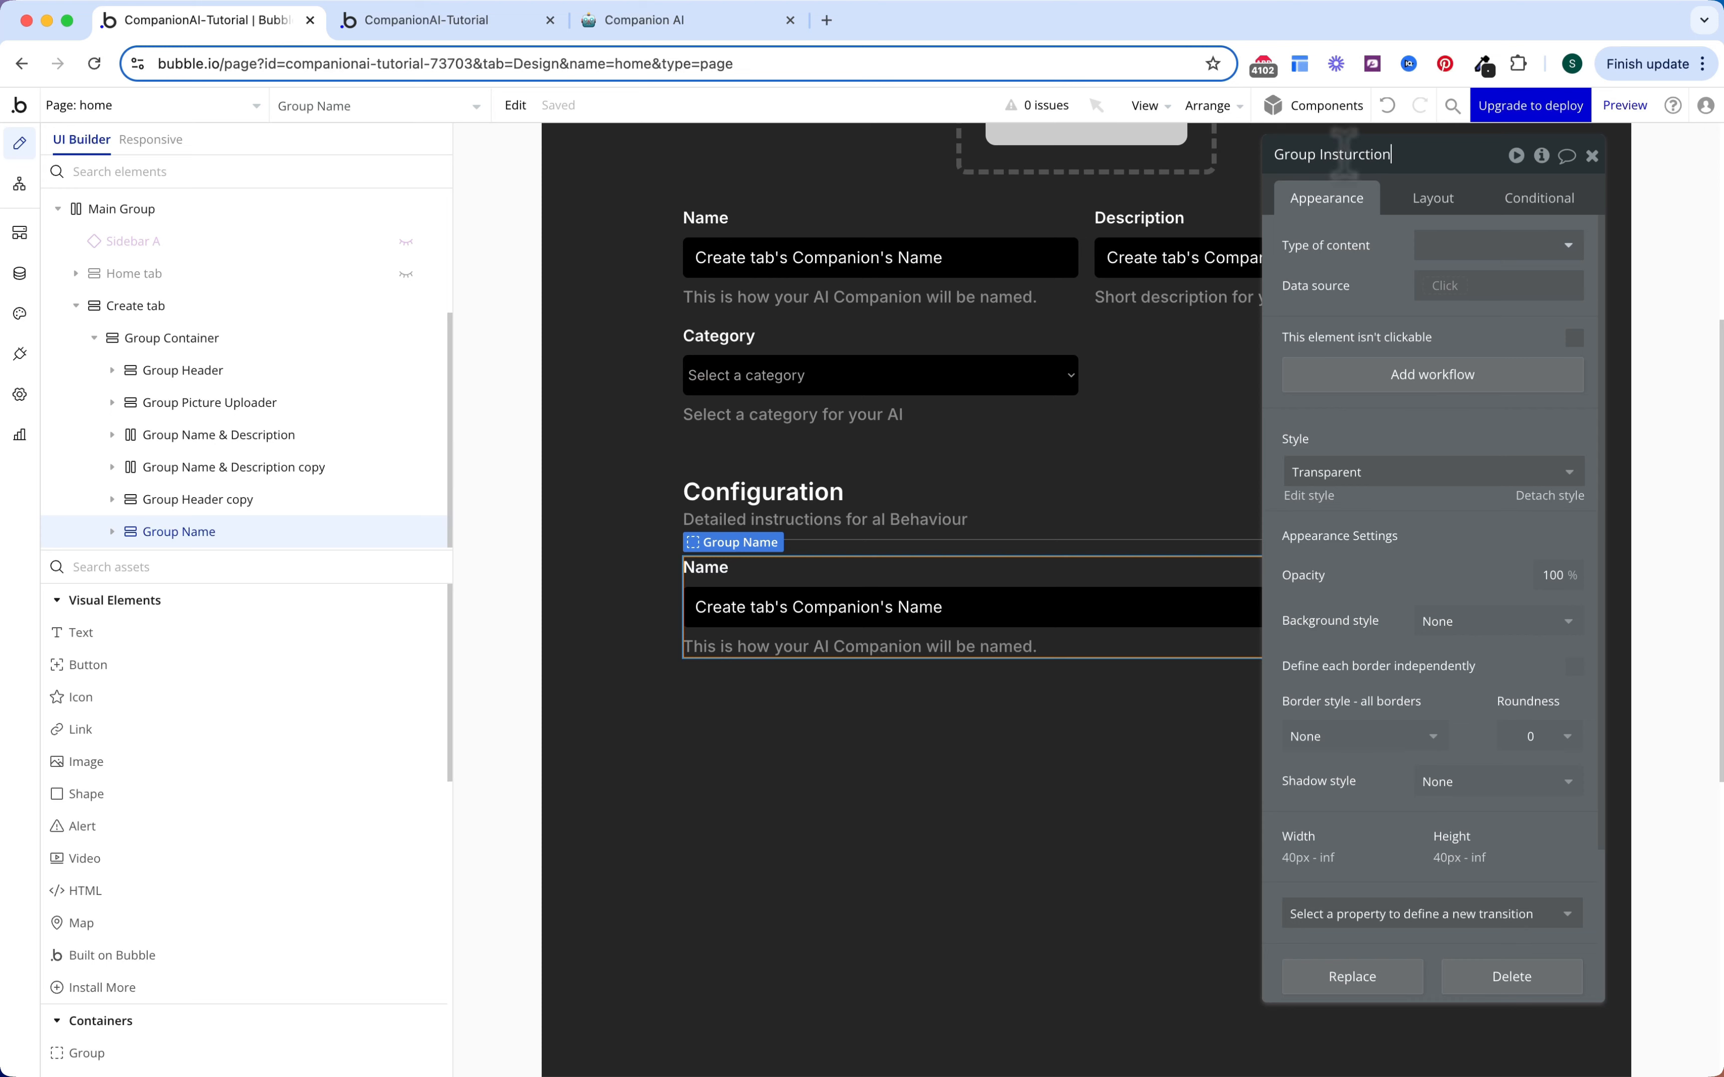
text(s)
click(719, 574)
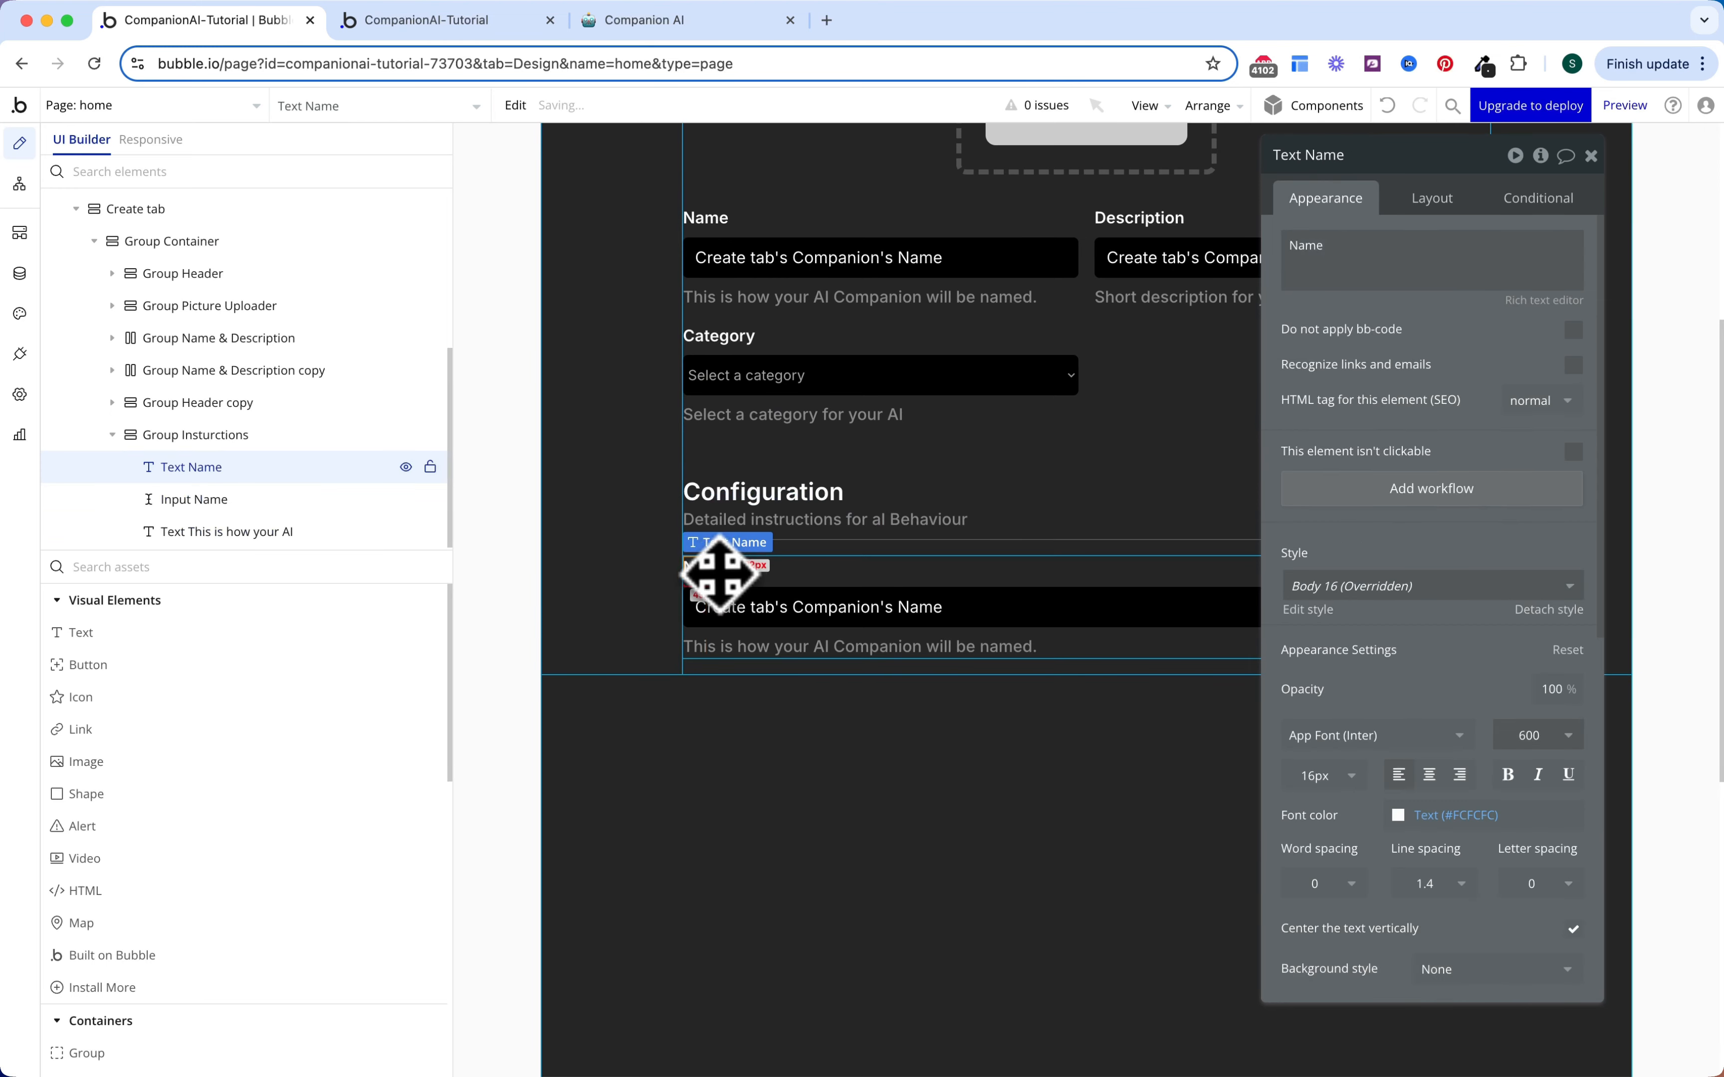
text(Instructions)
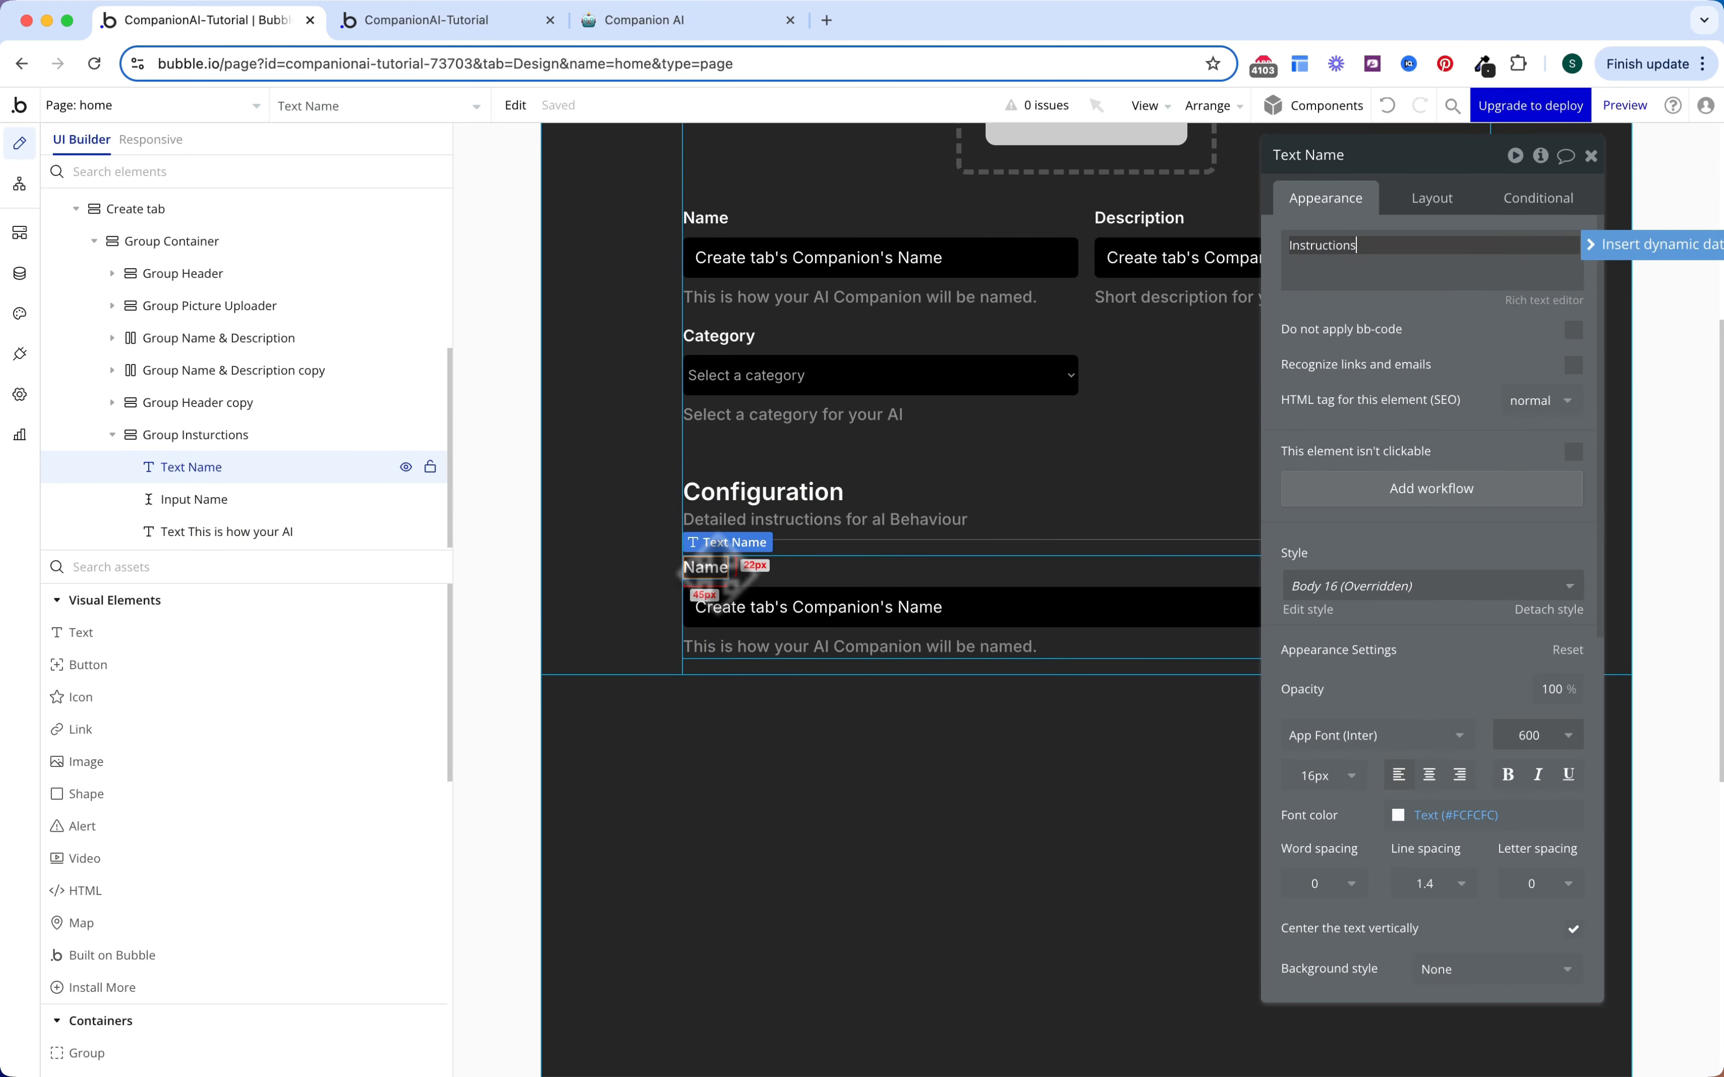
Step: Replace the Instructions group's text input with a Multiline Input
click(1303, 388)
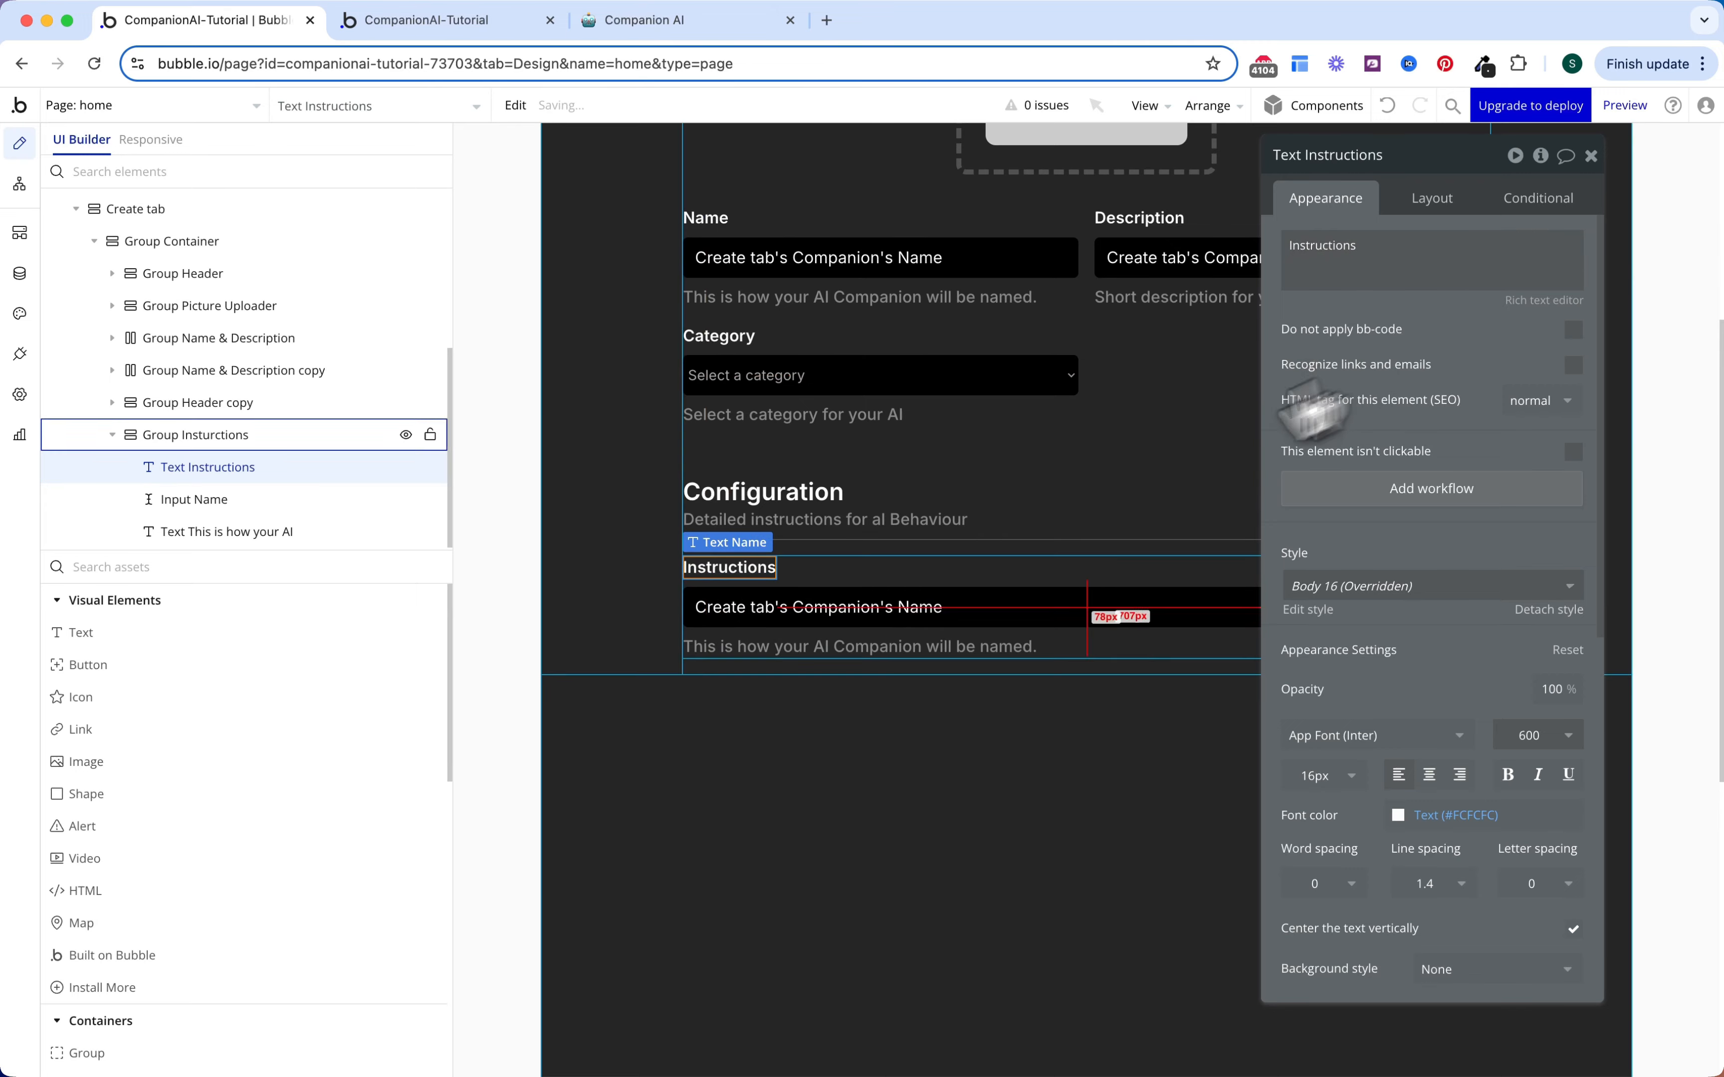
click(851, 621)
right_click(862, 603)
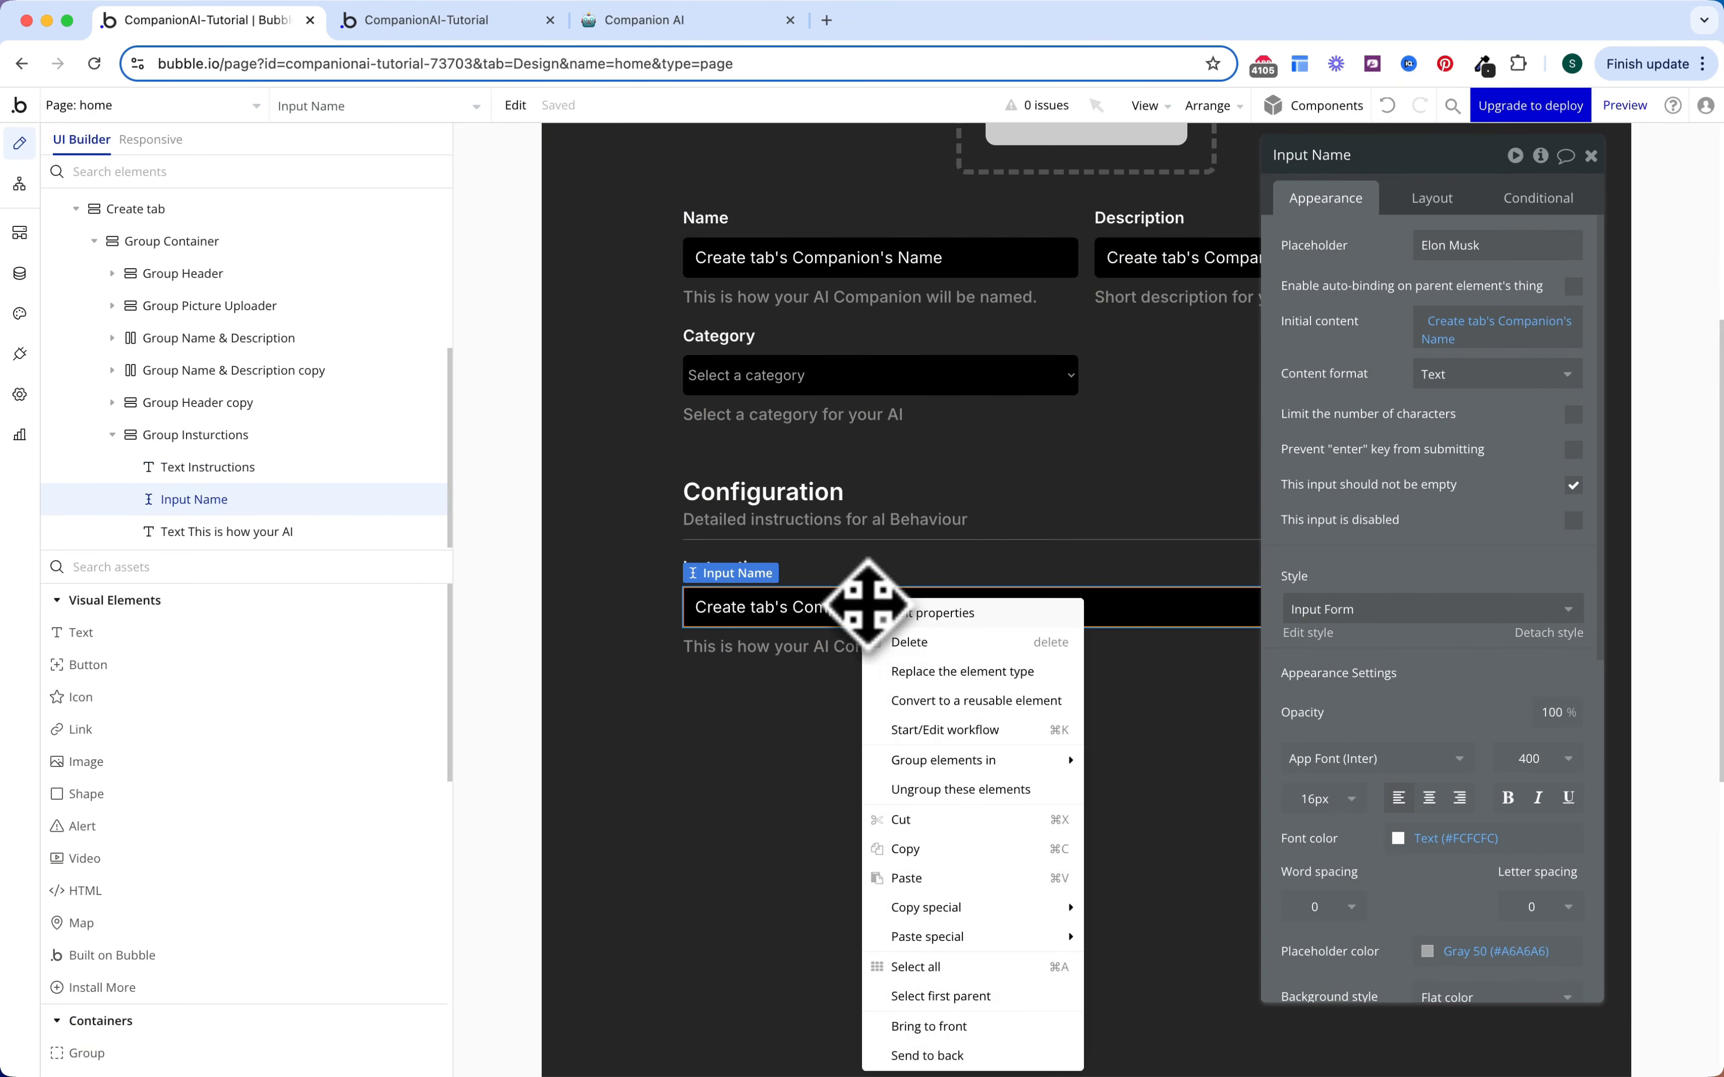
click(951, 672)
click(982, 327)
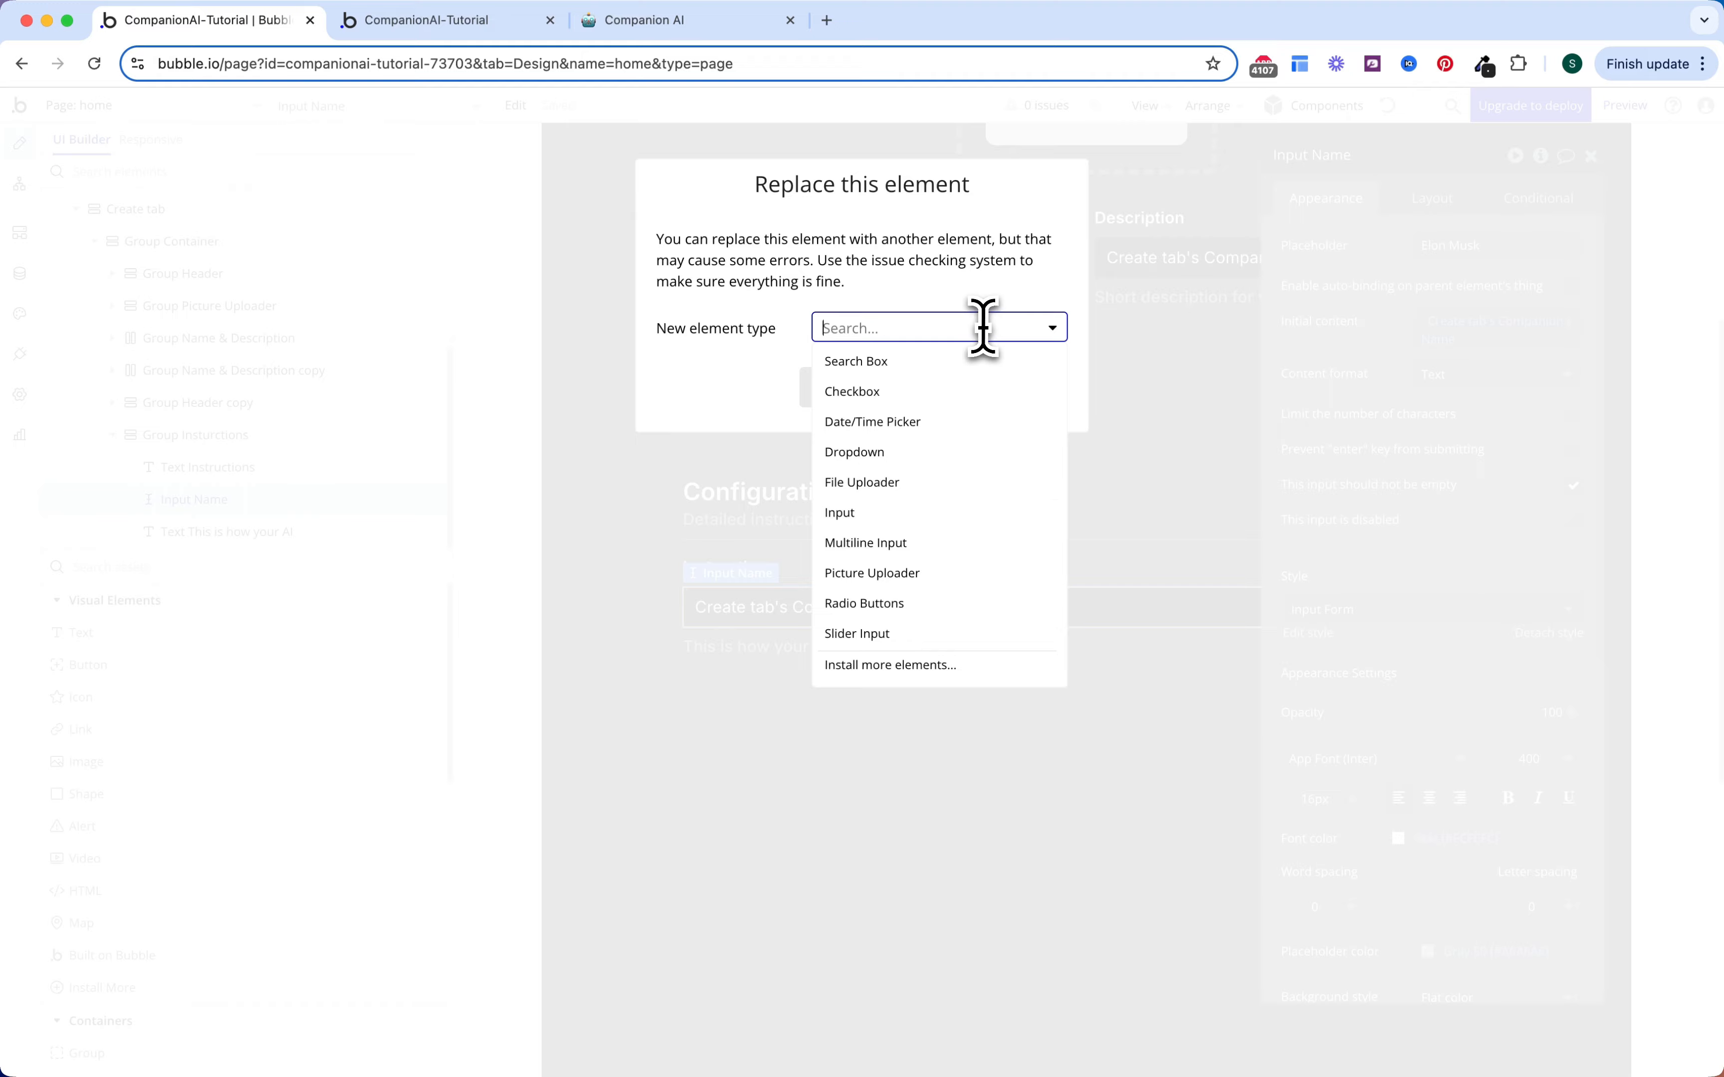
text(n)
key(BackSpace)
text(mul)
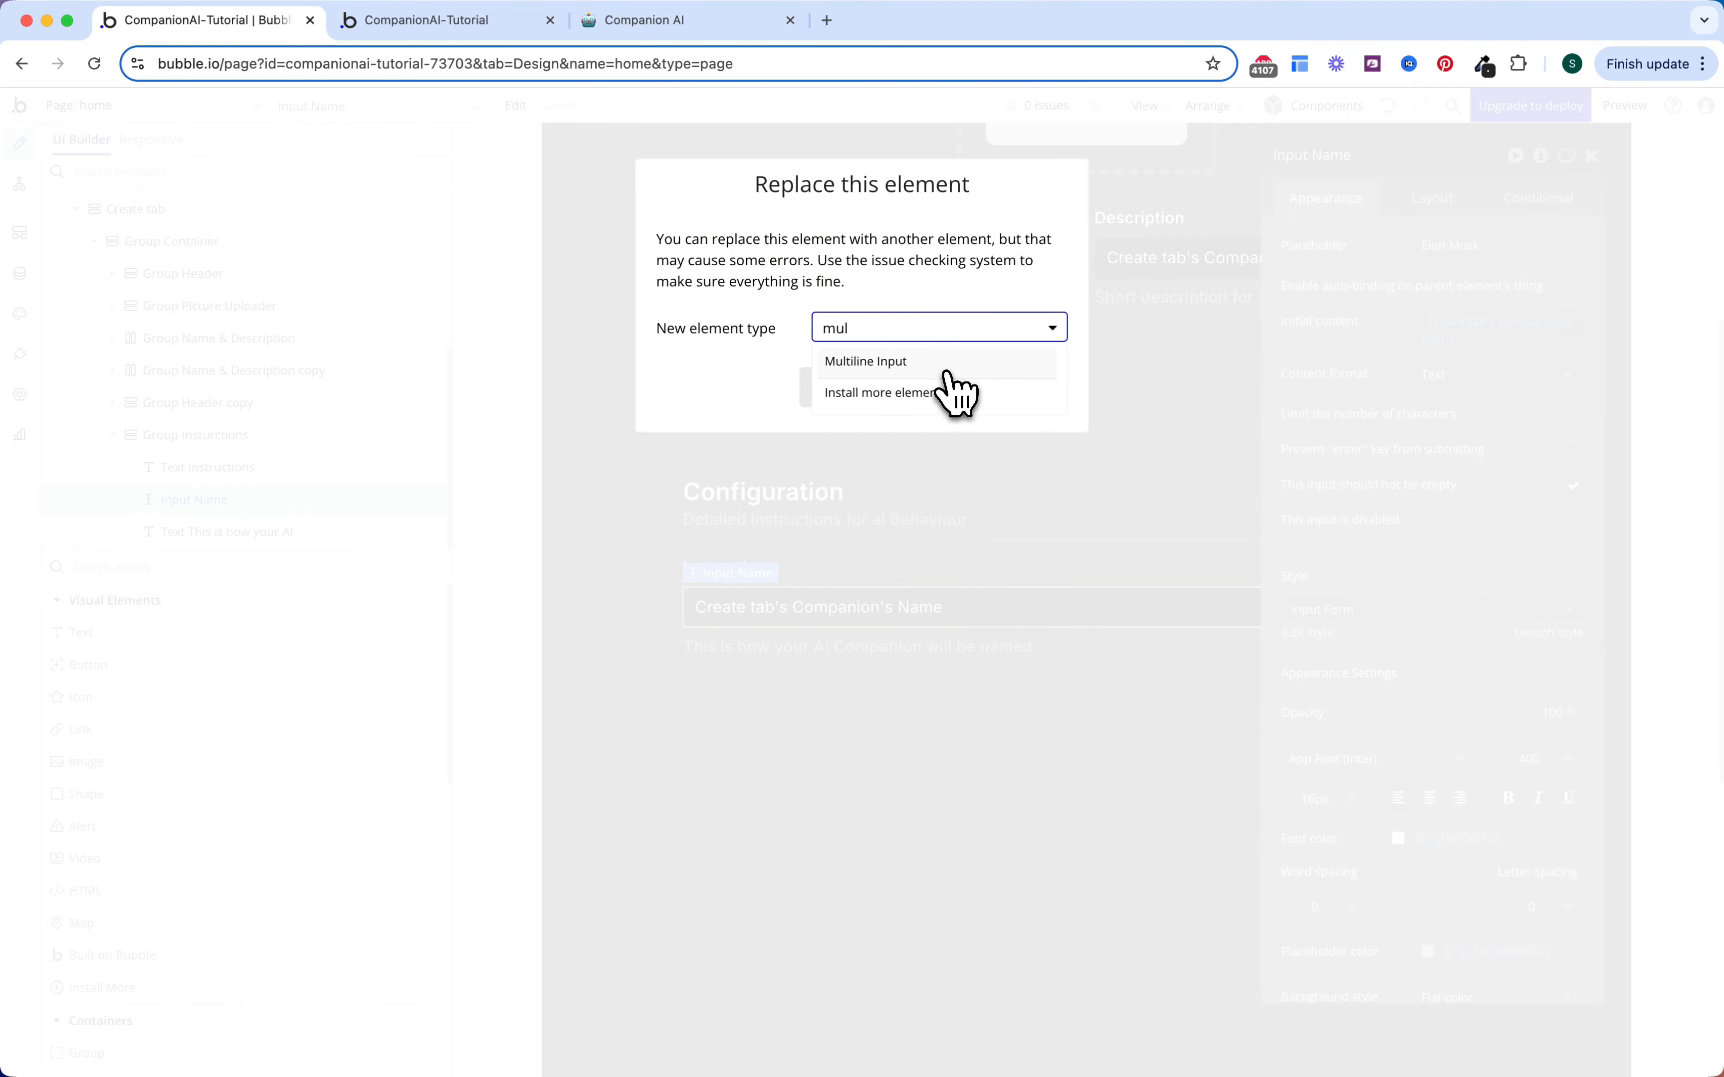
click(948, 372)
click(894, 389)
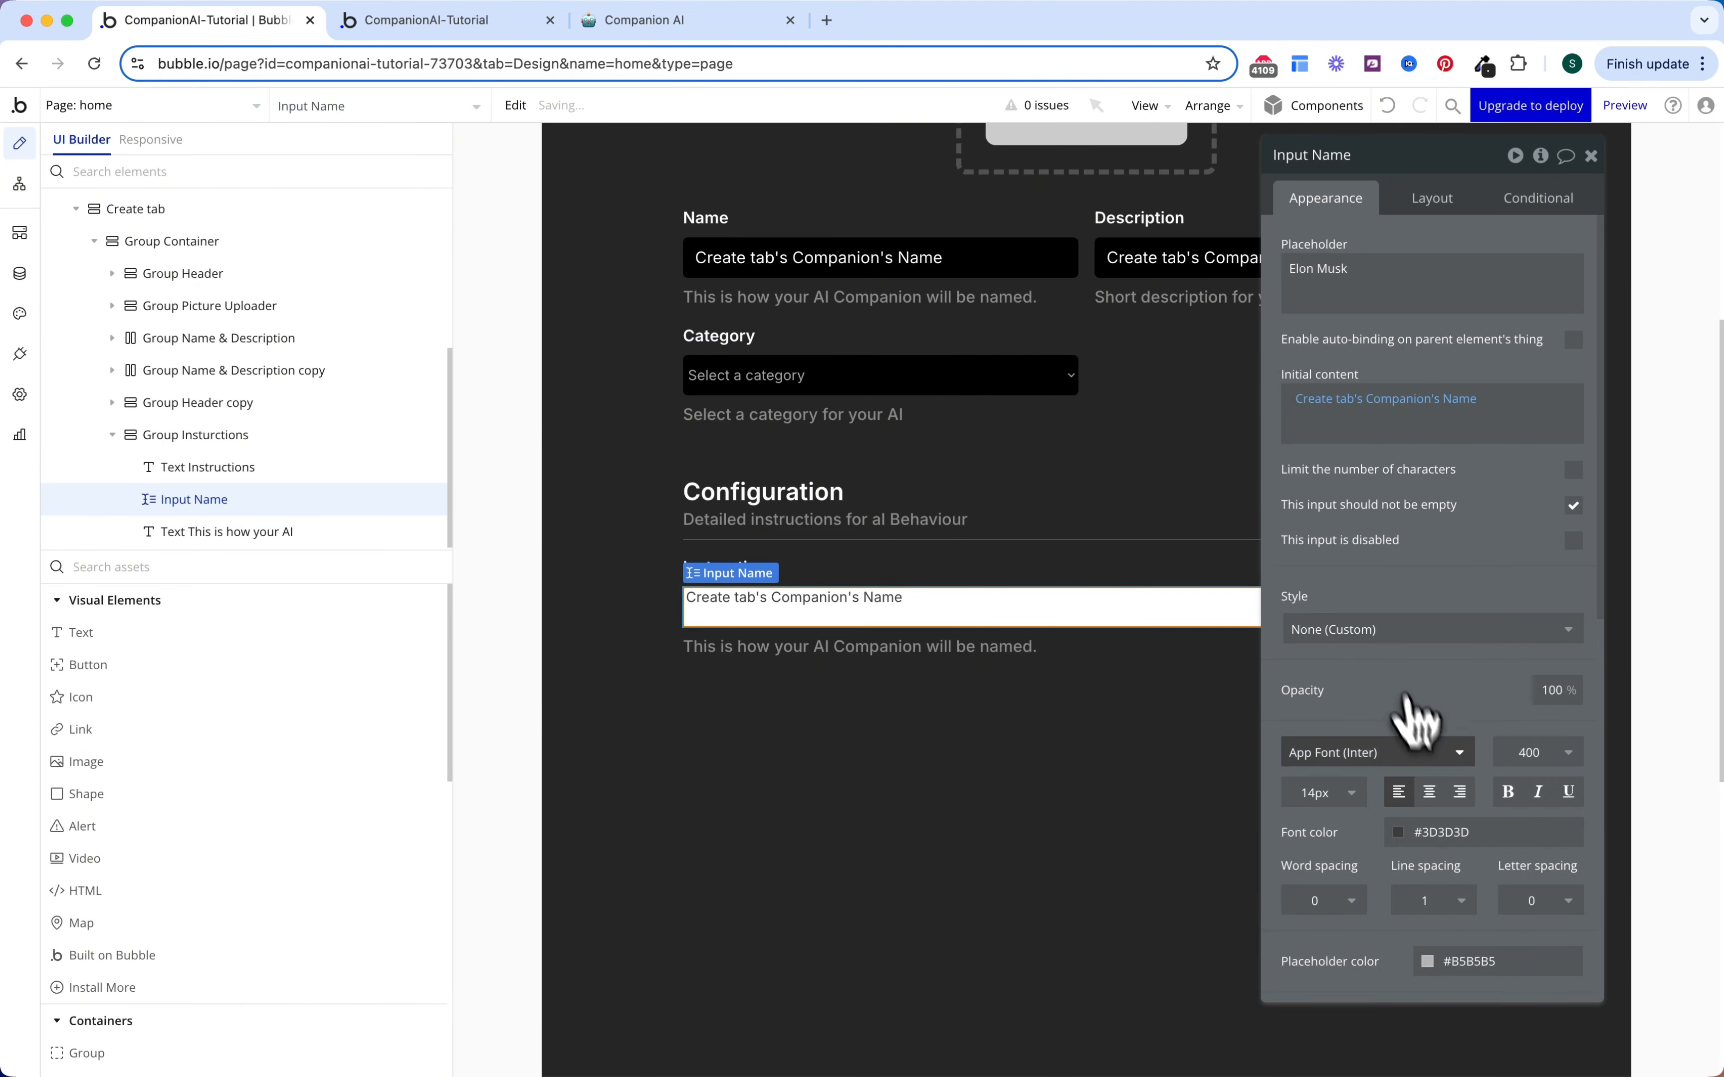
Step: Colour the input: Text-colour font, Gray 50 placeholder, black background
scroll(1418, 720, down, 5)
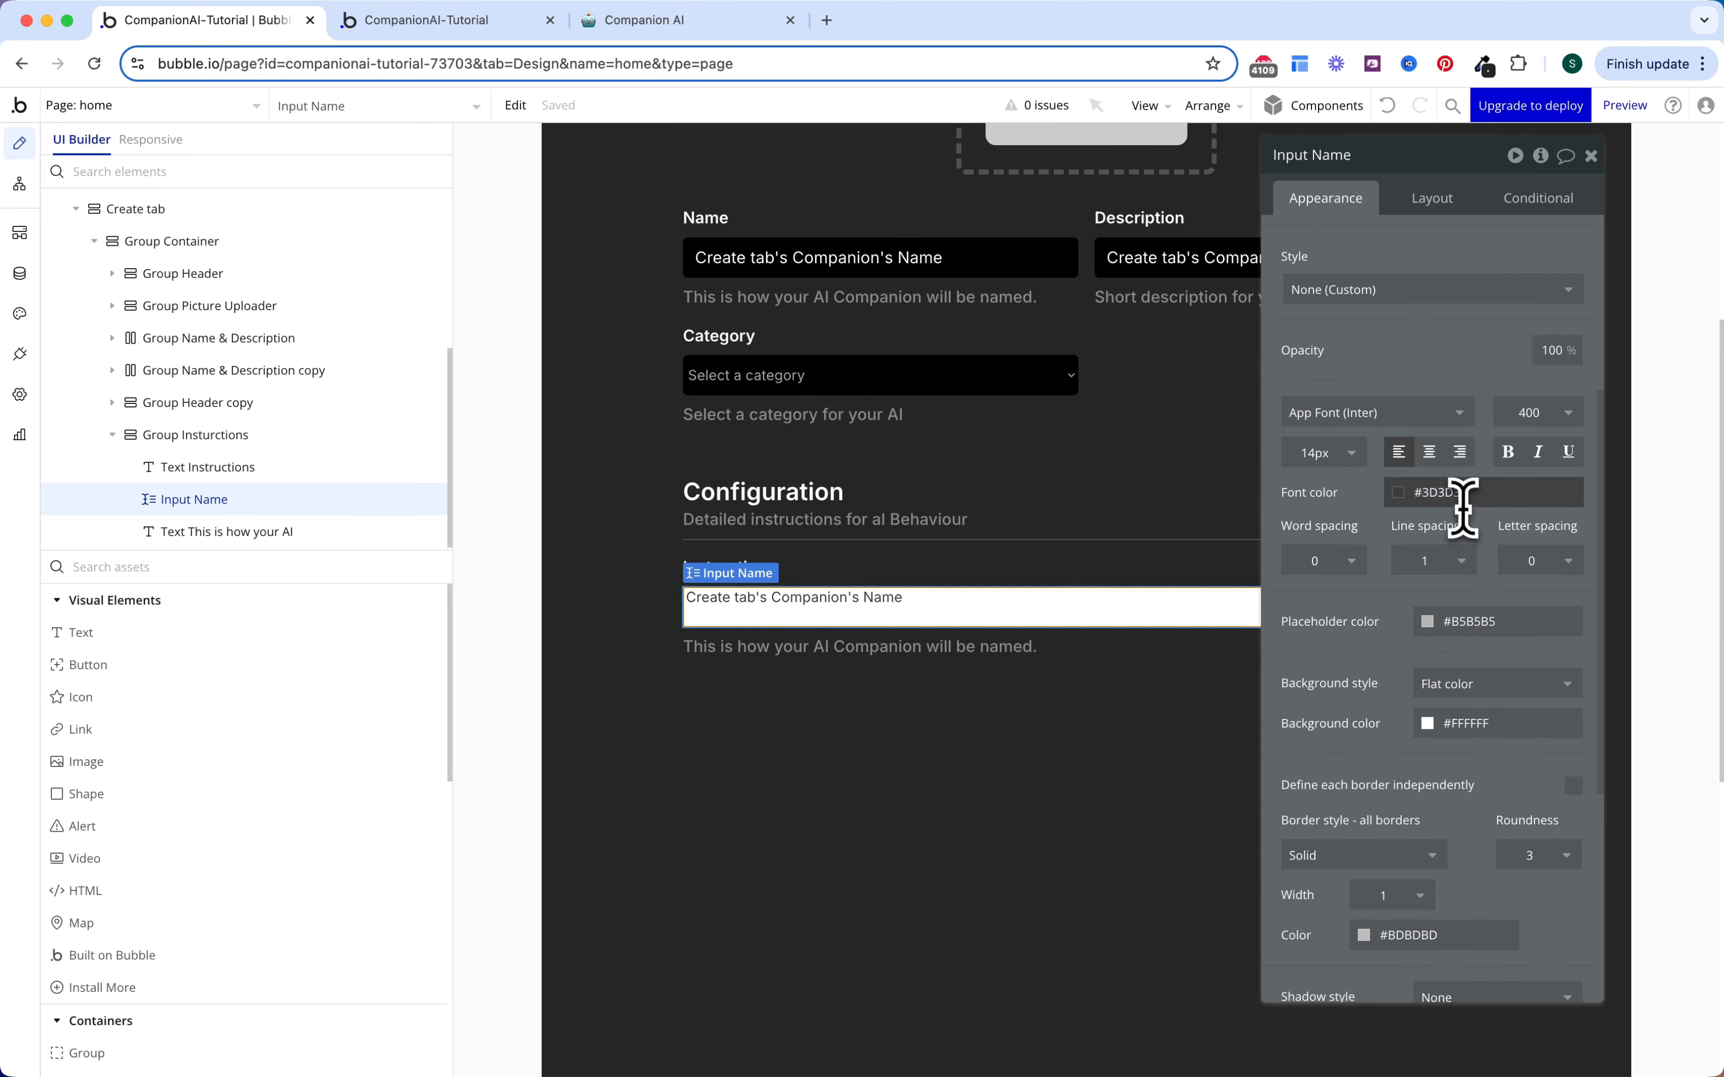
click(1459, 495)
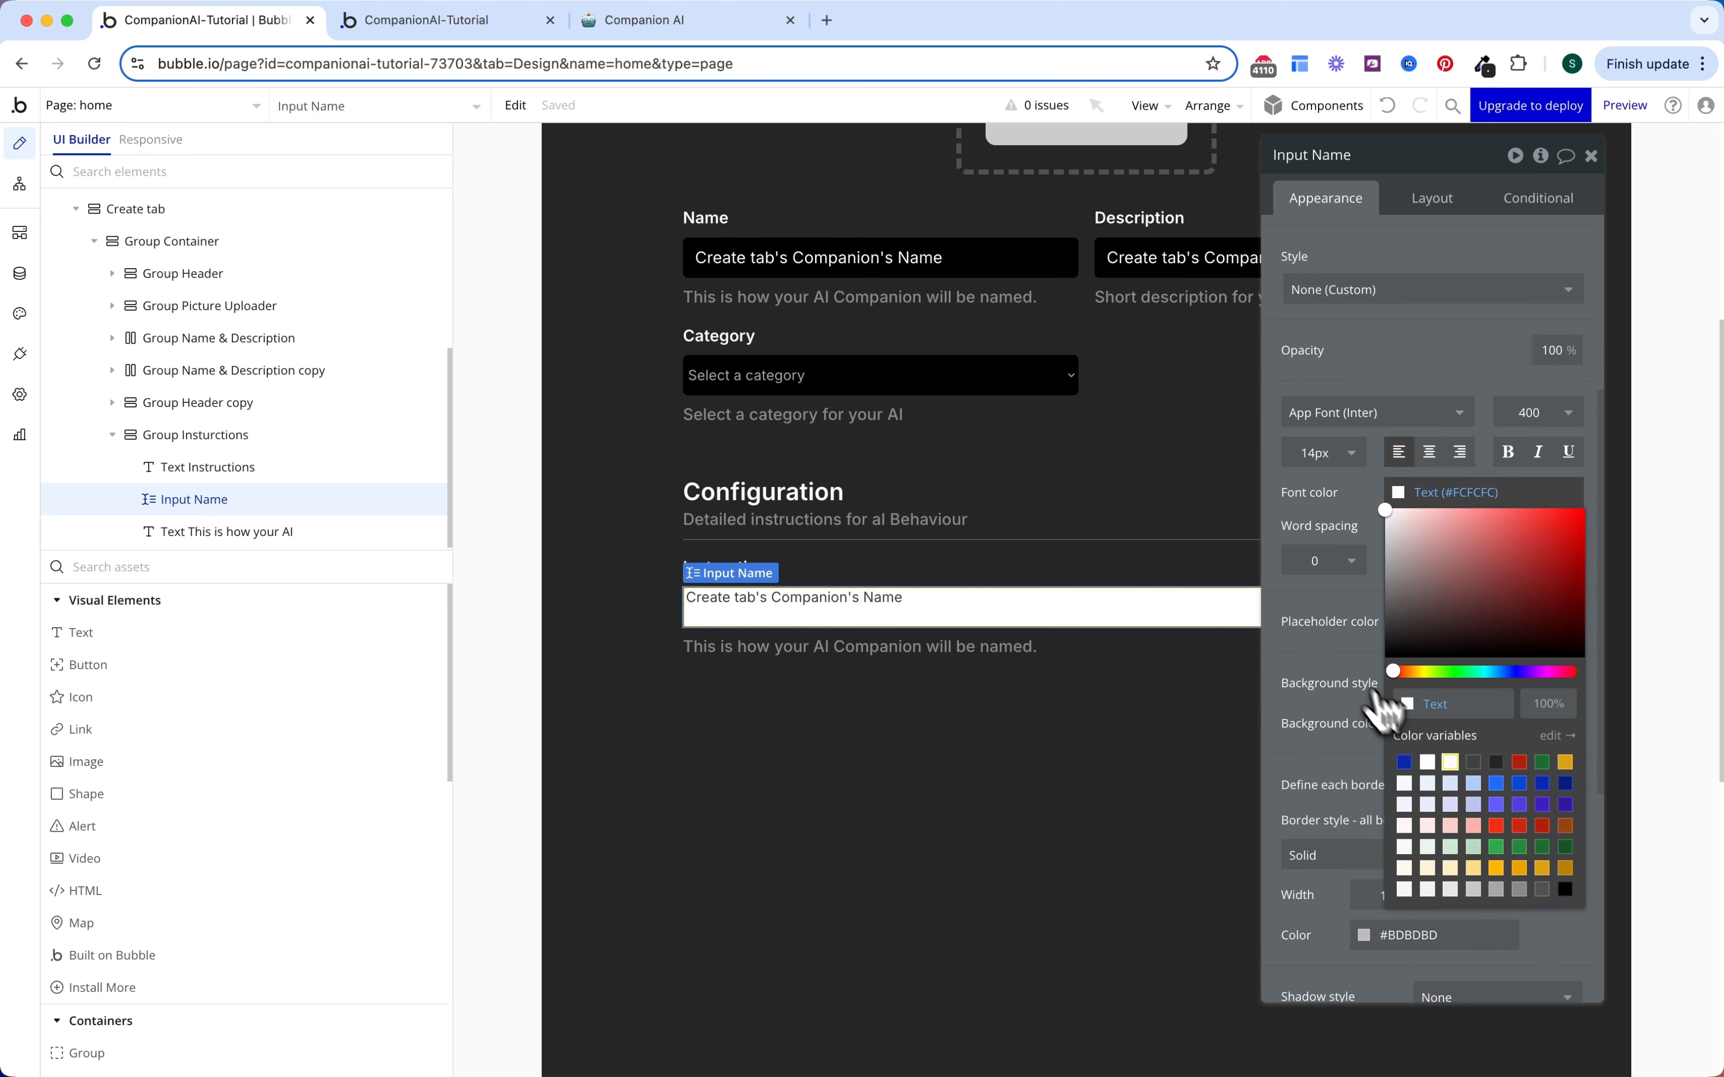
click(1454, 766)
scroll(1468, 606, down, 1)
click(1451, 575)
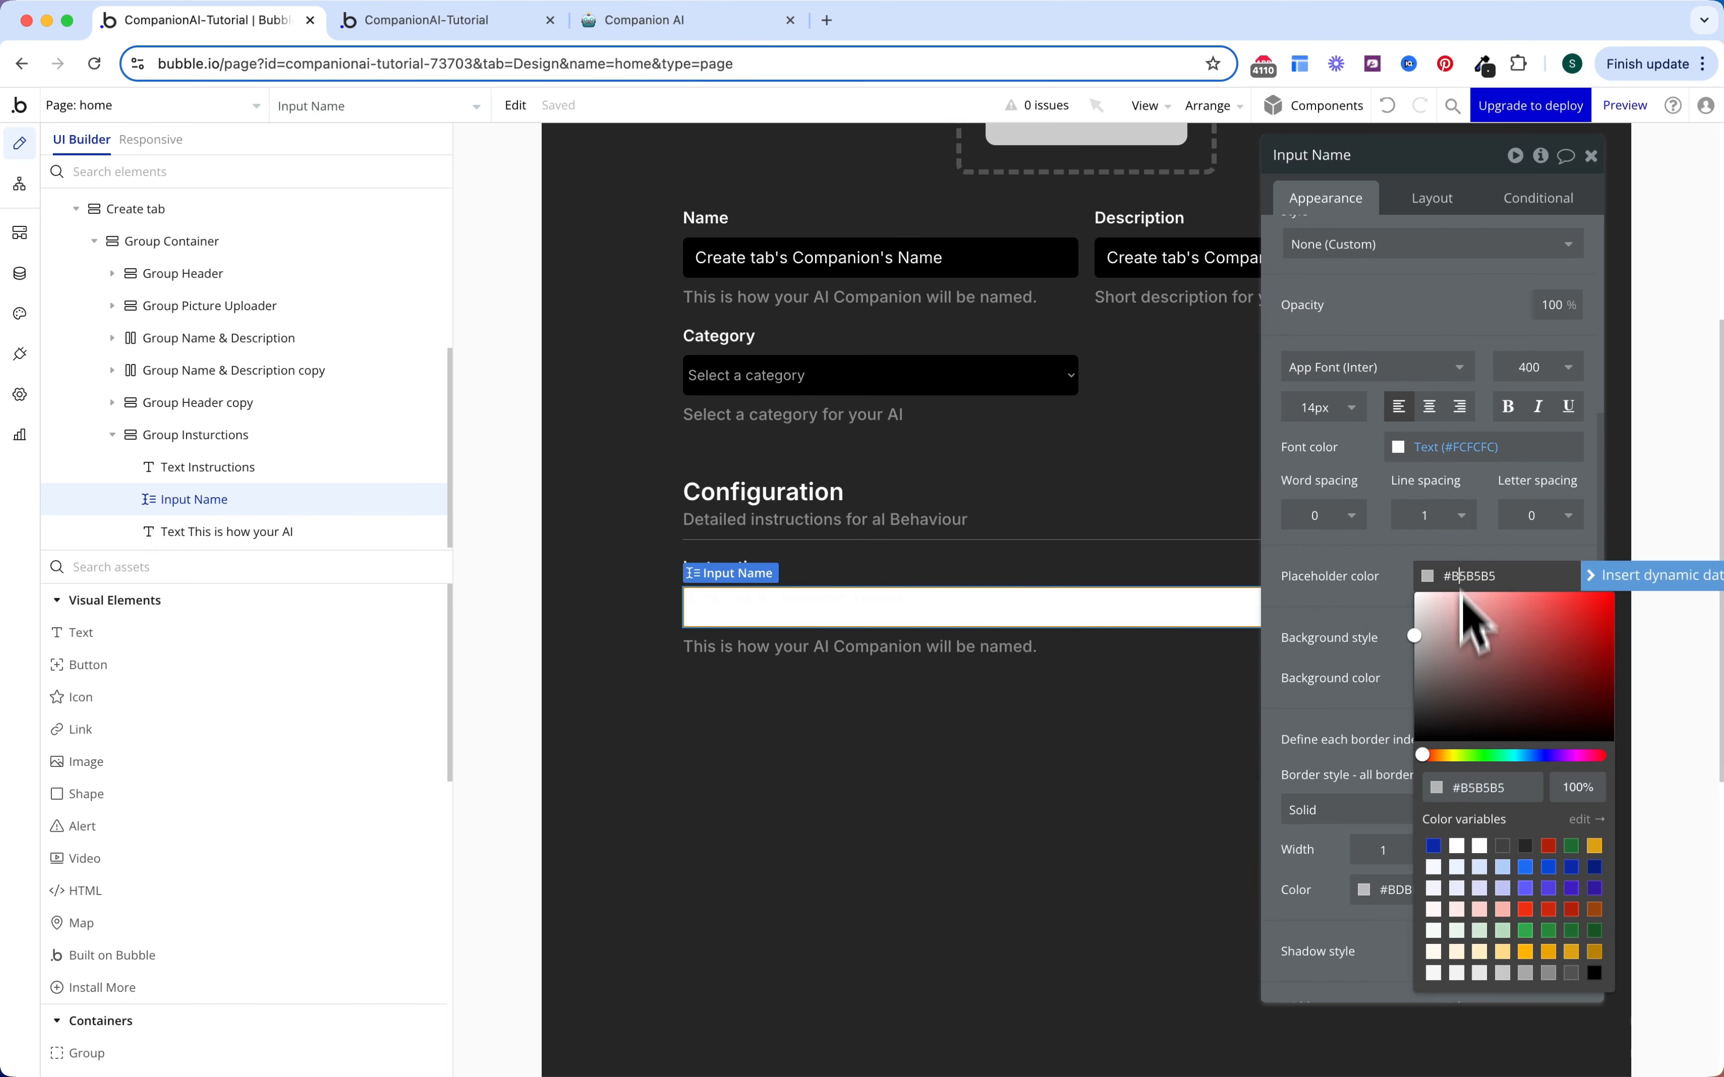
click(1526, 971)
scroll(1389, 641, down, 3)
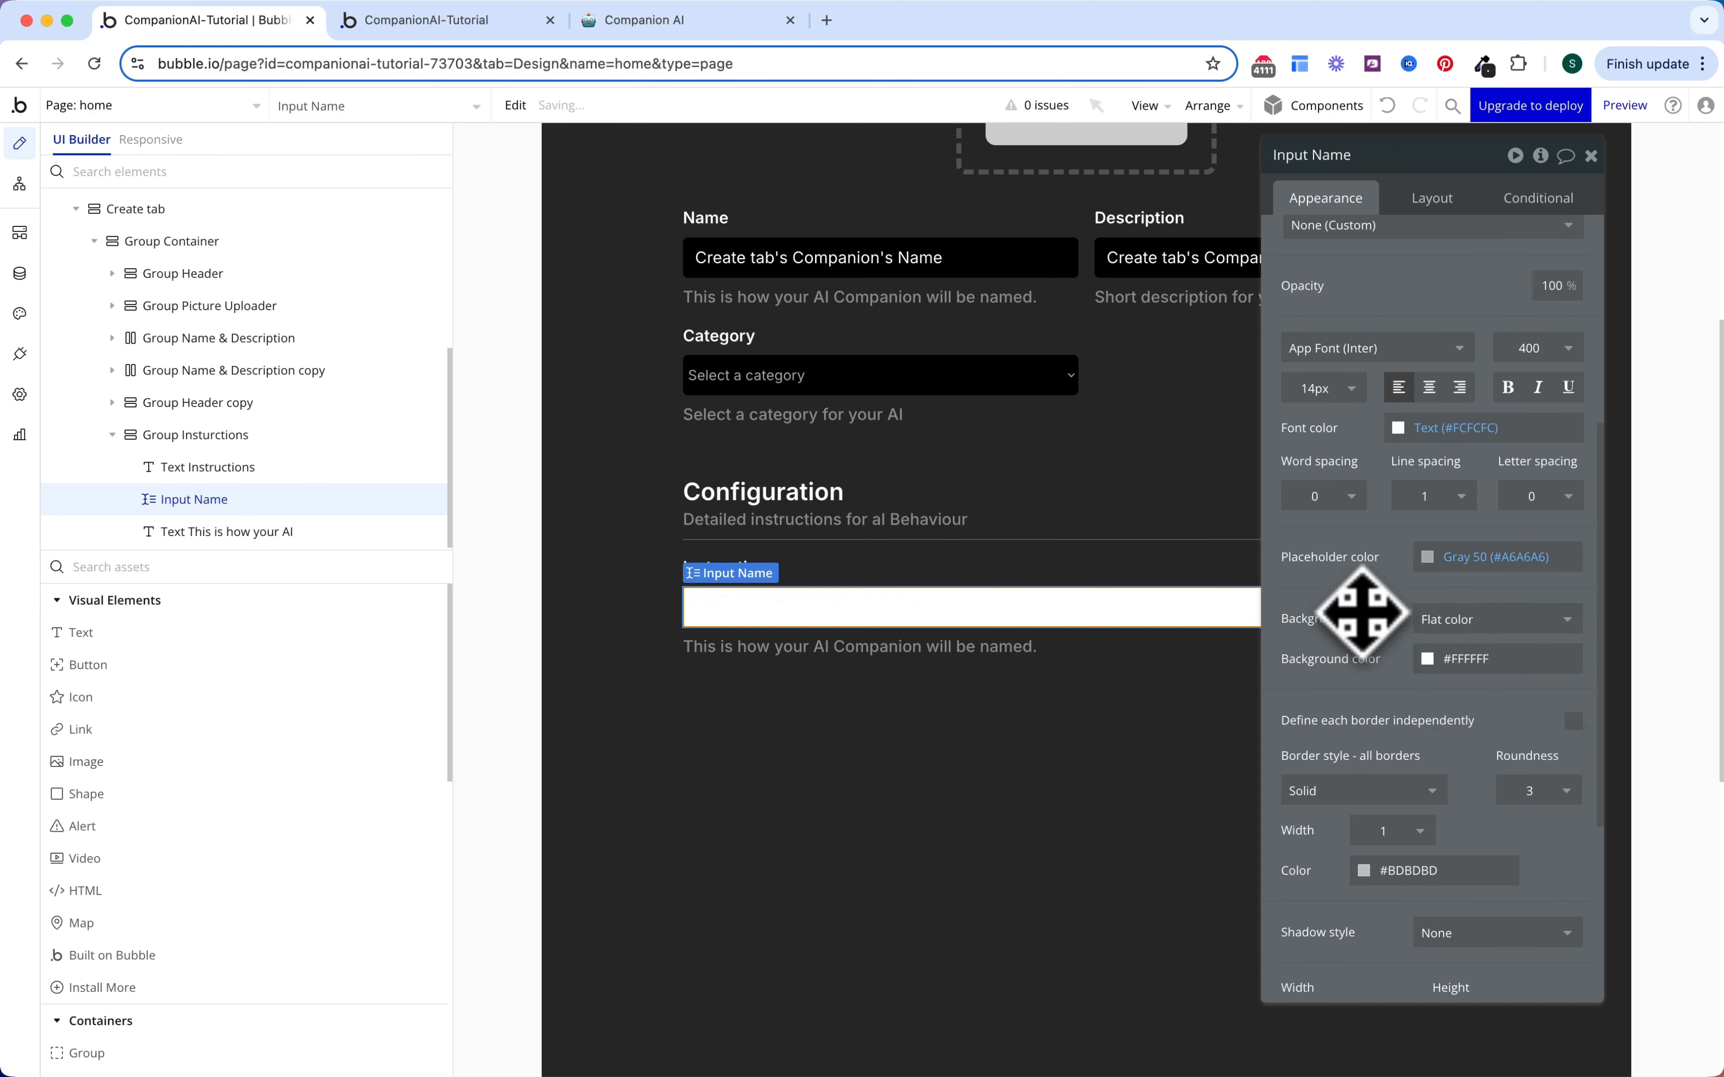
click(1471, 495)
click(1578, 913)
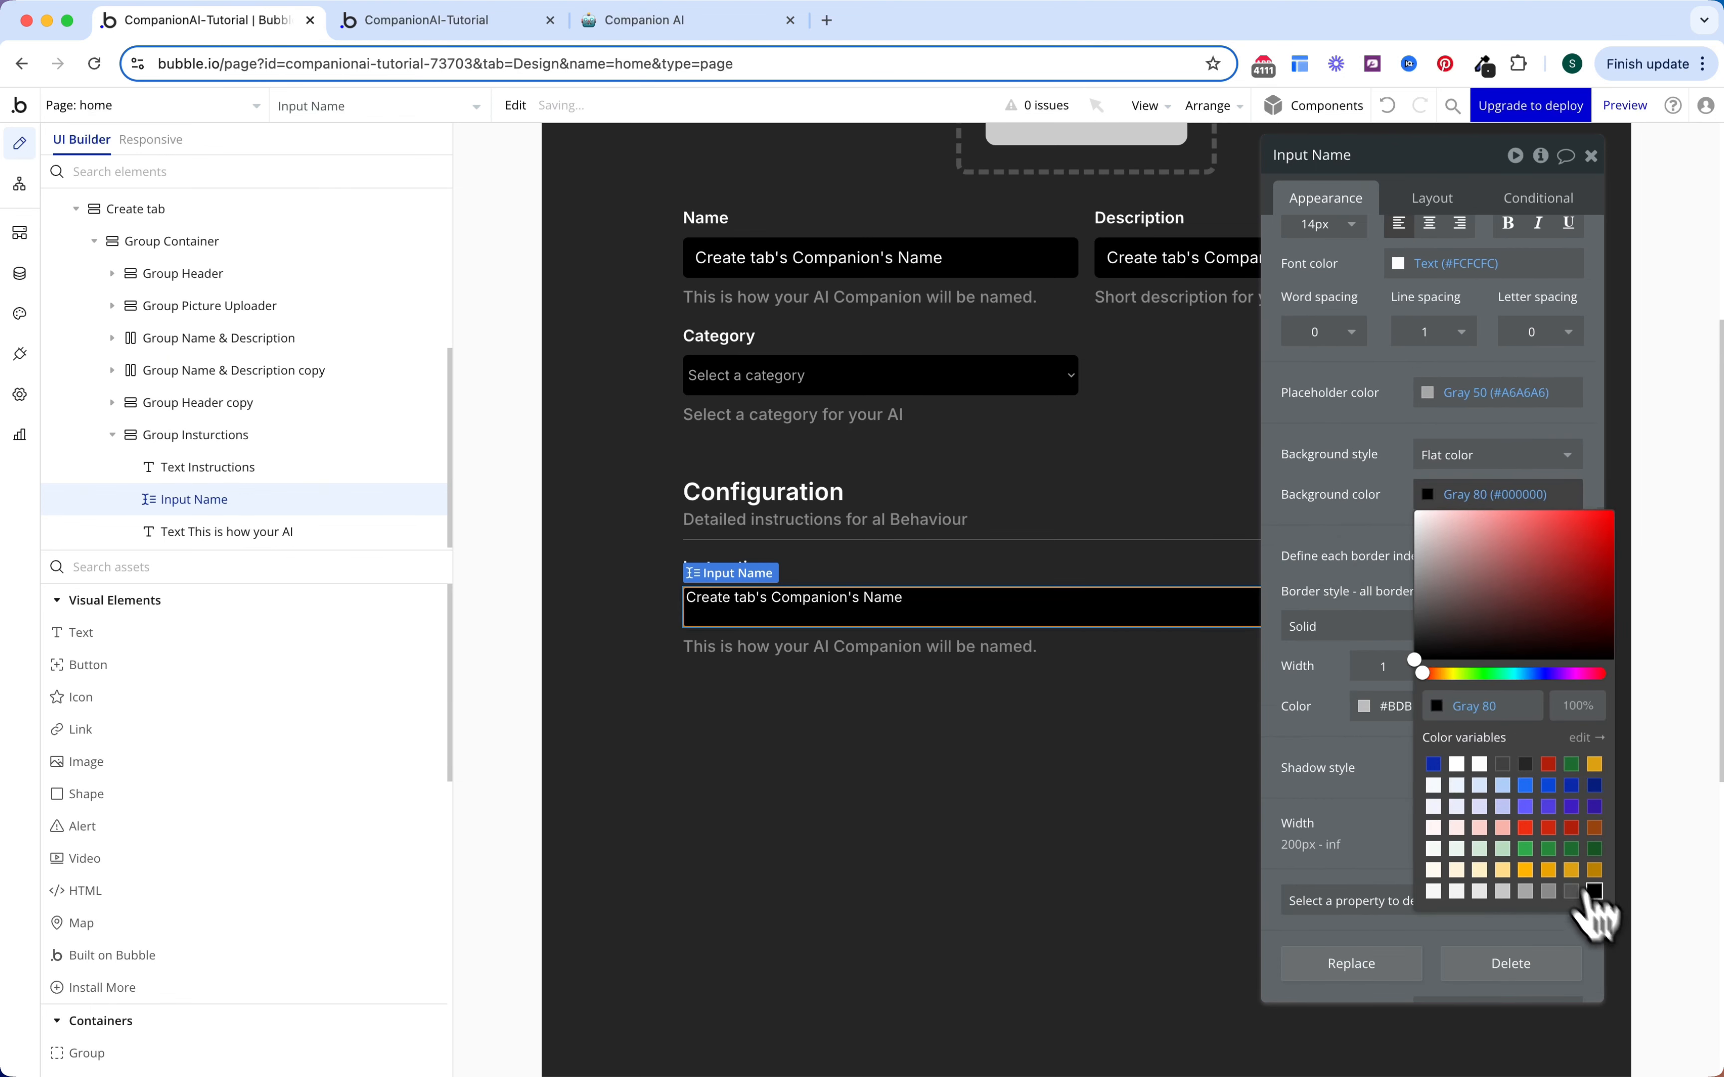
Step: Set the input's height to 120 px without a fixed height
scroll(1423, 499, up, 5)
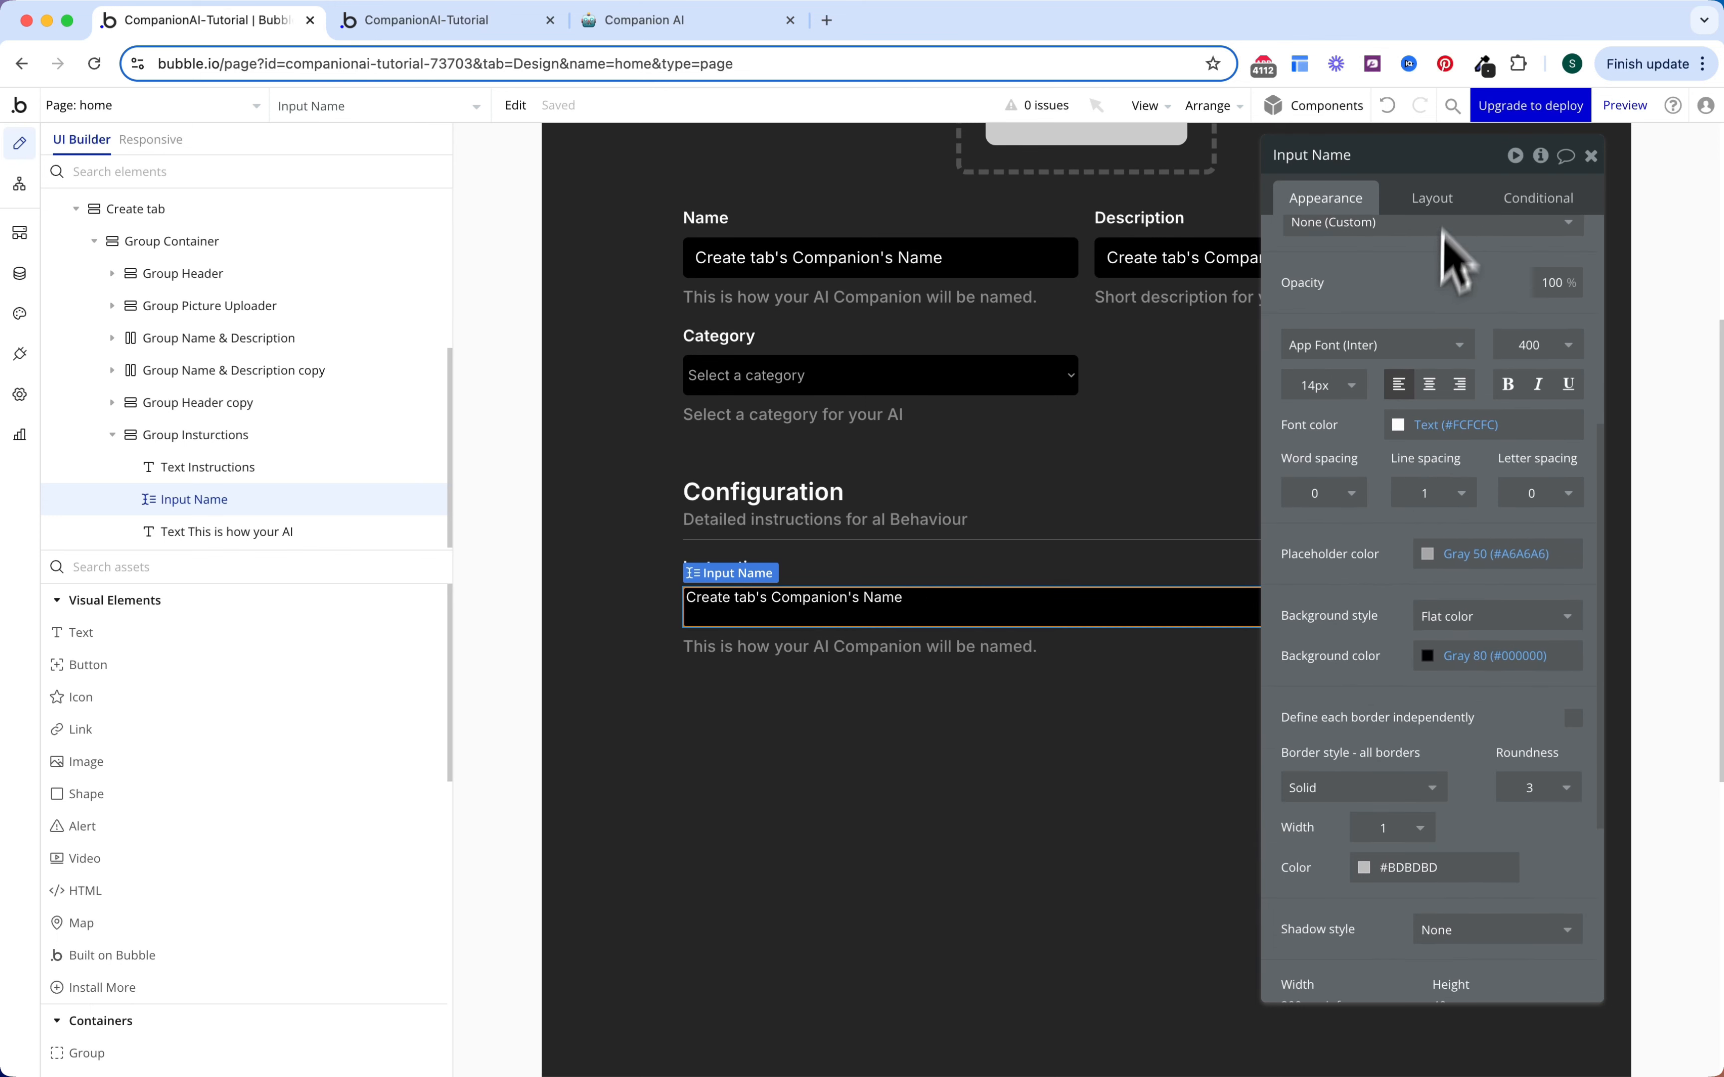
click(1436, 203)
double_click(1366, 554)
text(120)
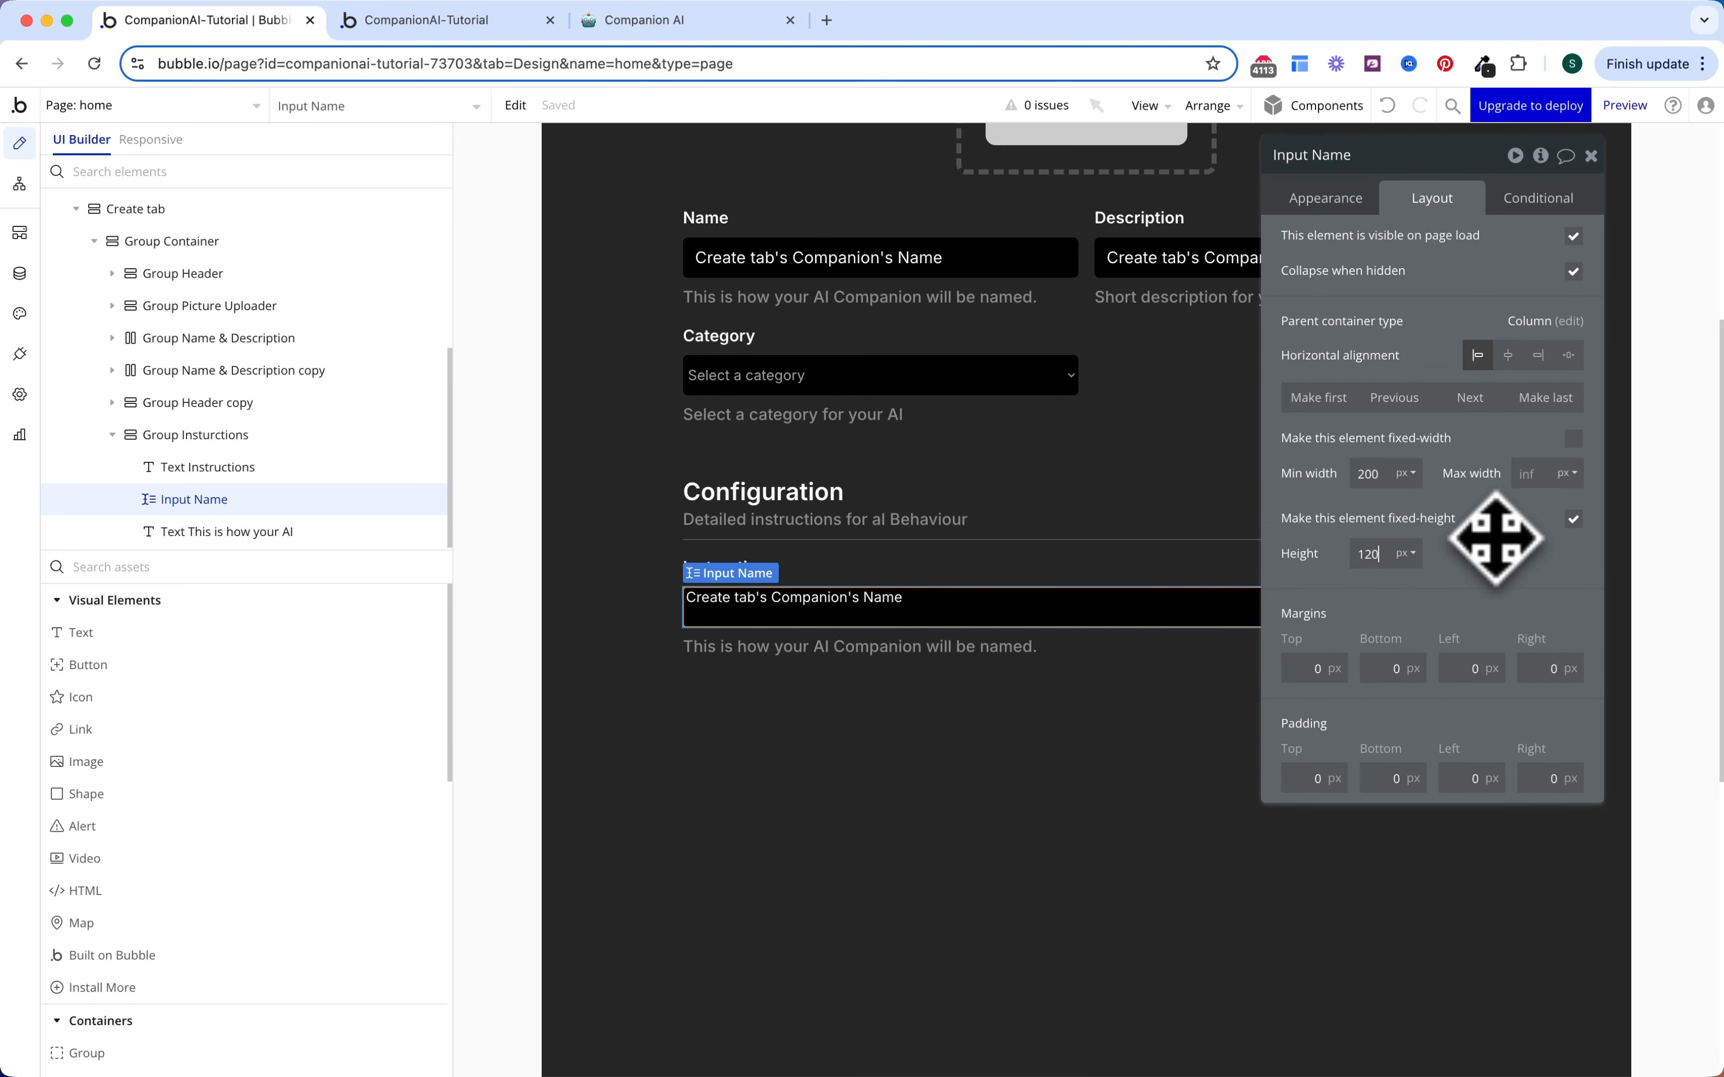
click(1574, 519)
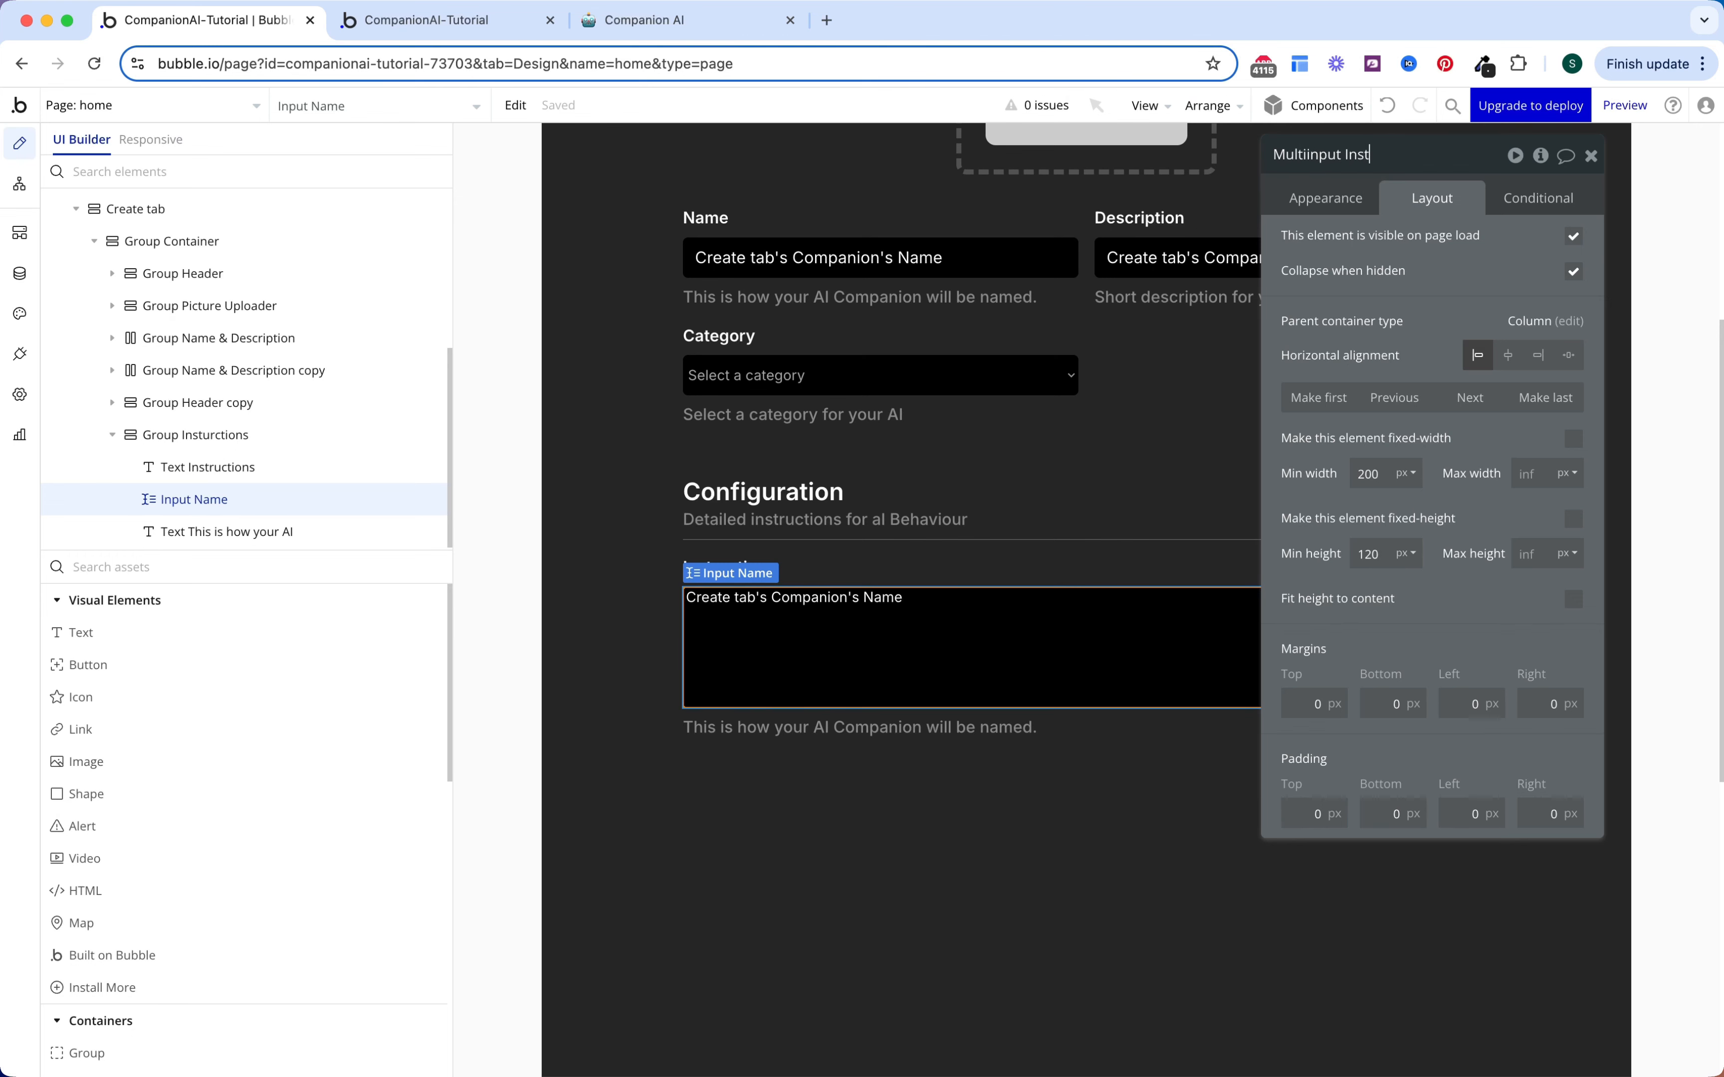
Step: Name the input Multiinput Instructions and prefill it with the Companion's Instructions instead of Name
text(s)
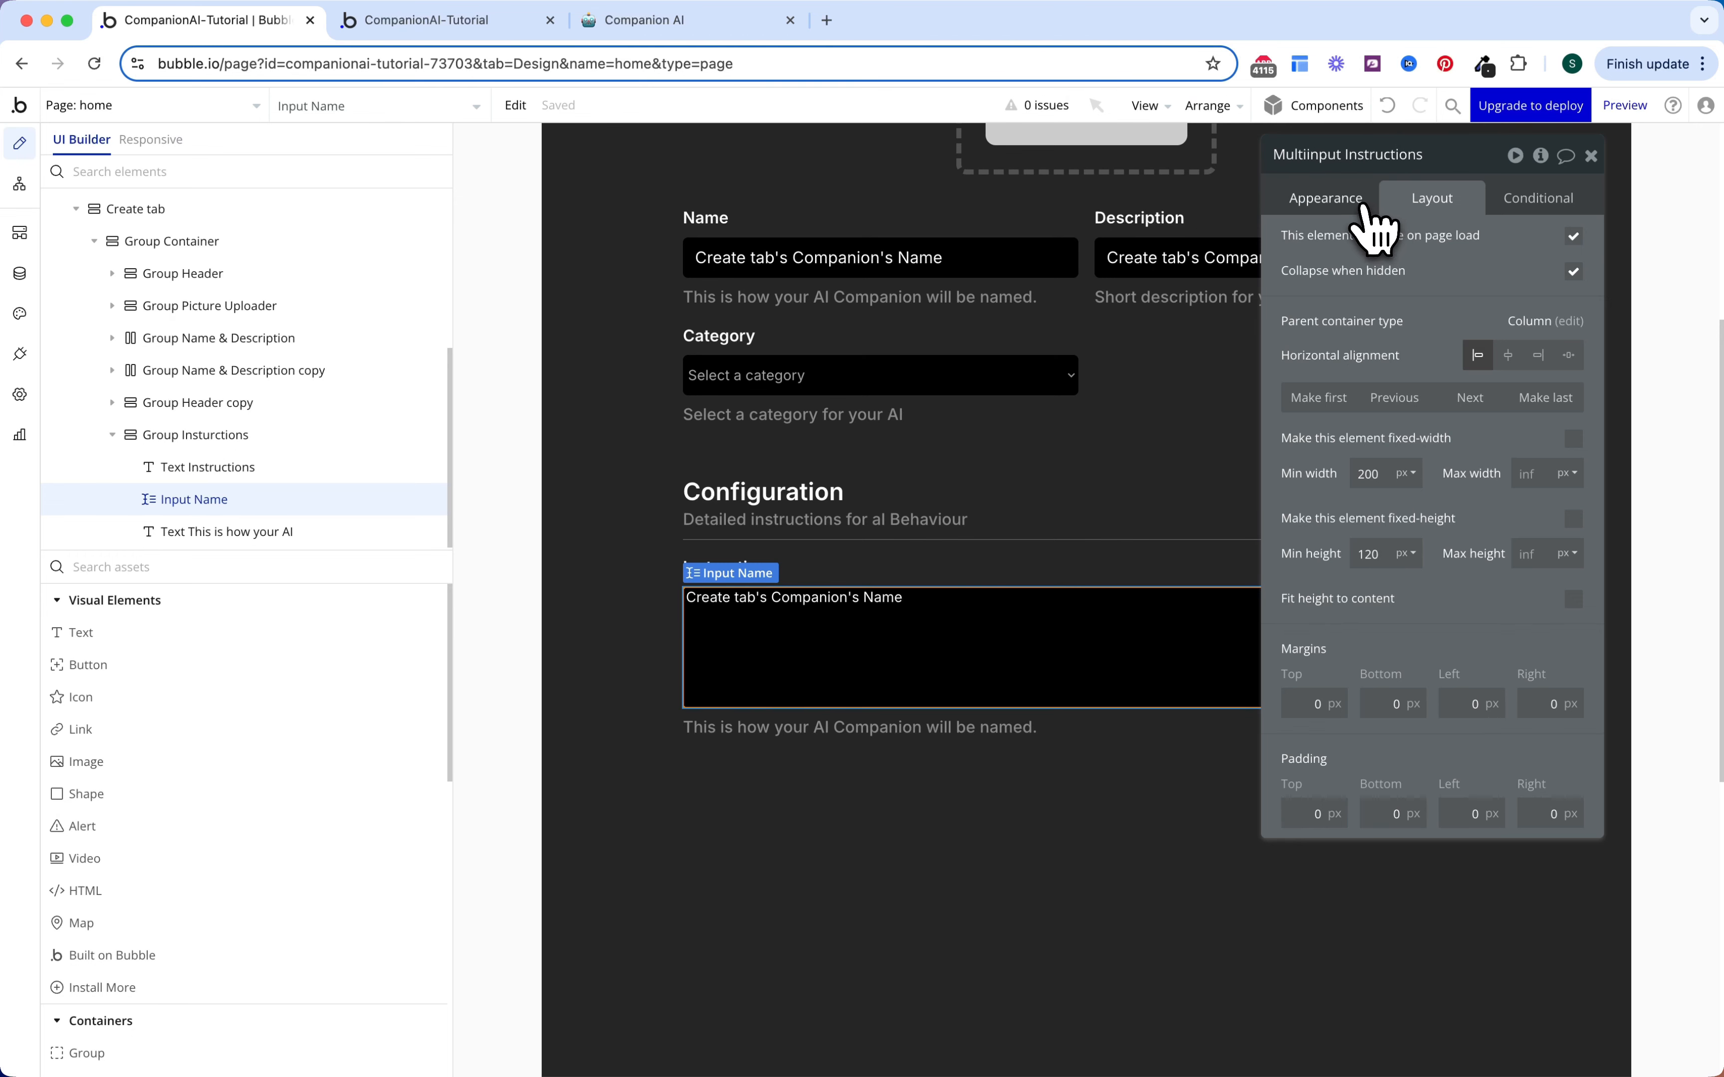
click(1362, 203)
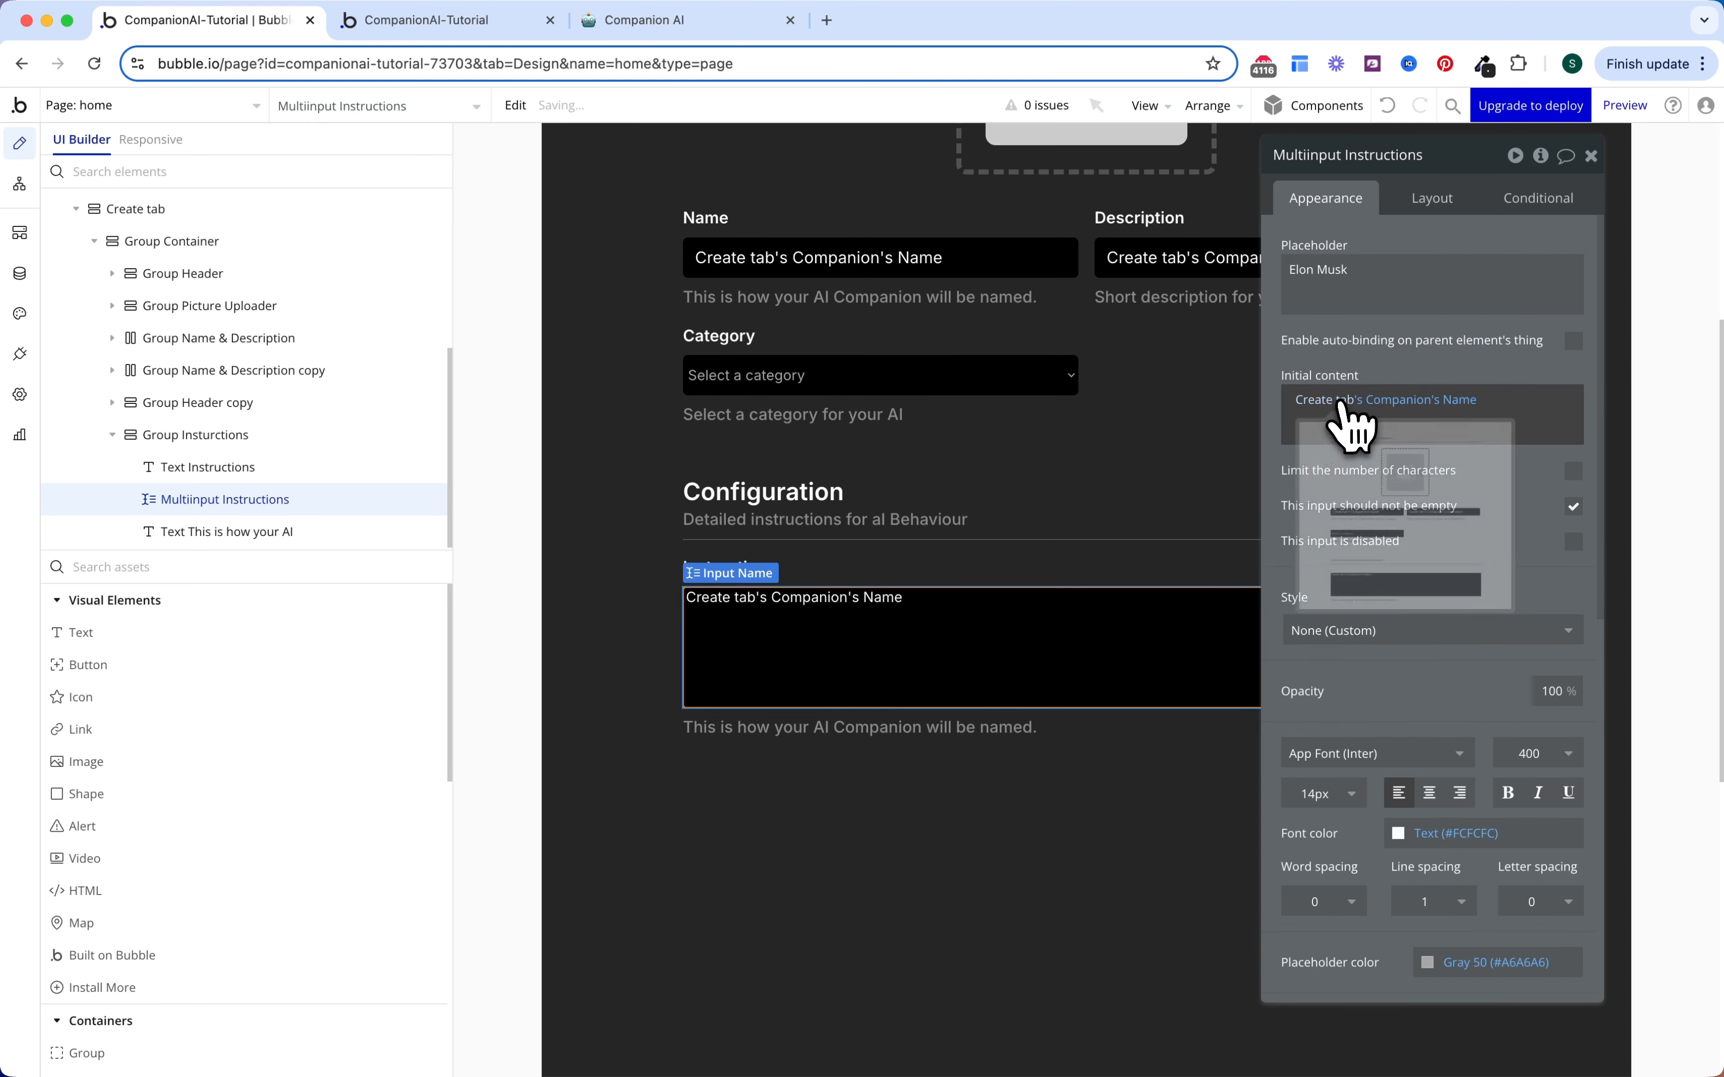
click(1433, 406)
text(ui)
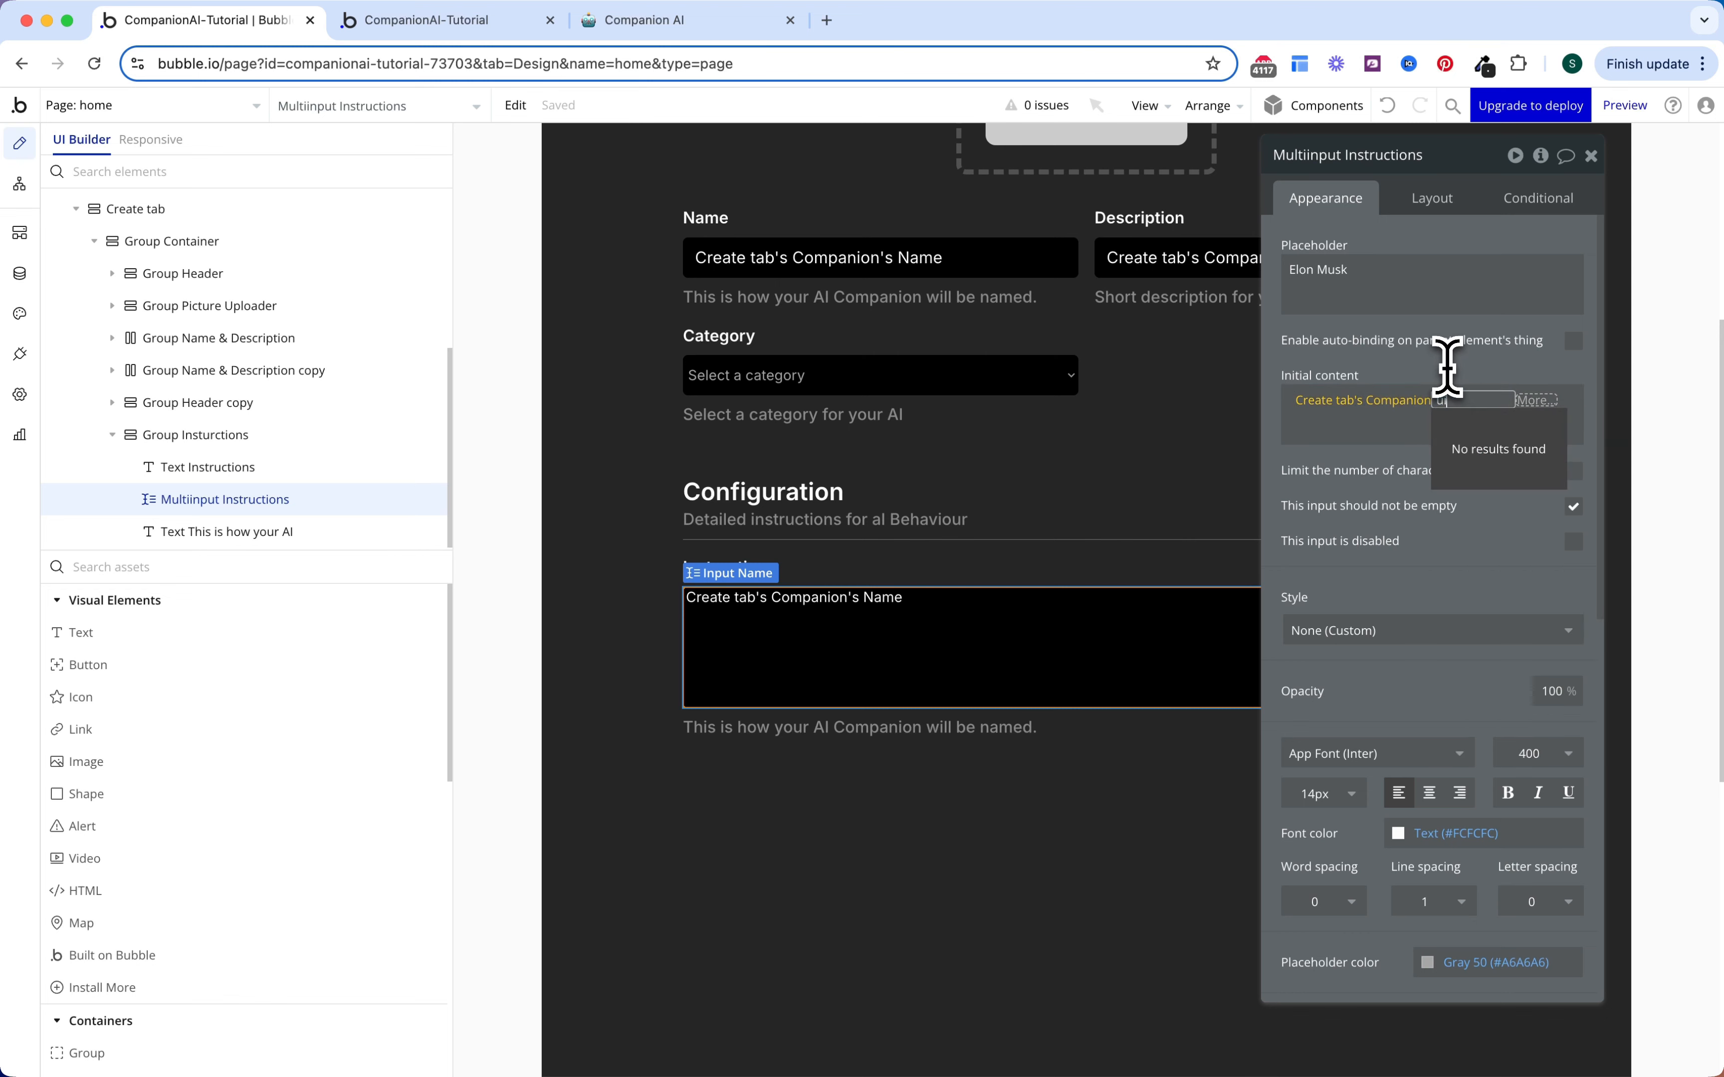
key(BackSpace)
key(BackSpace)
text(ins)
key(Return)
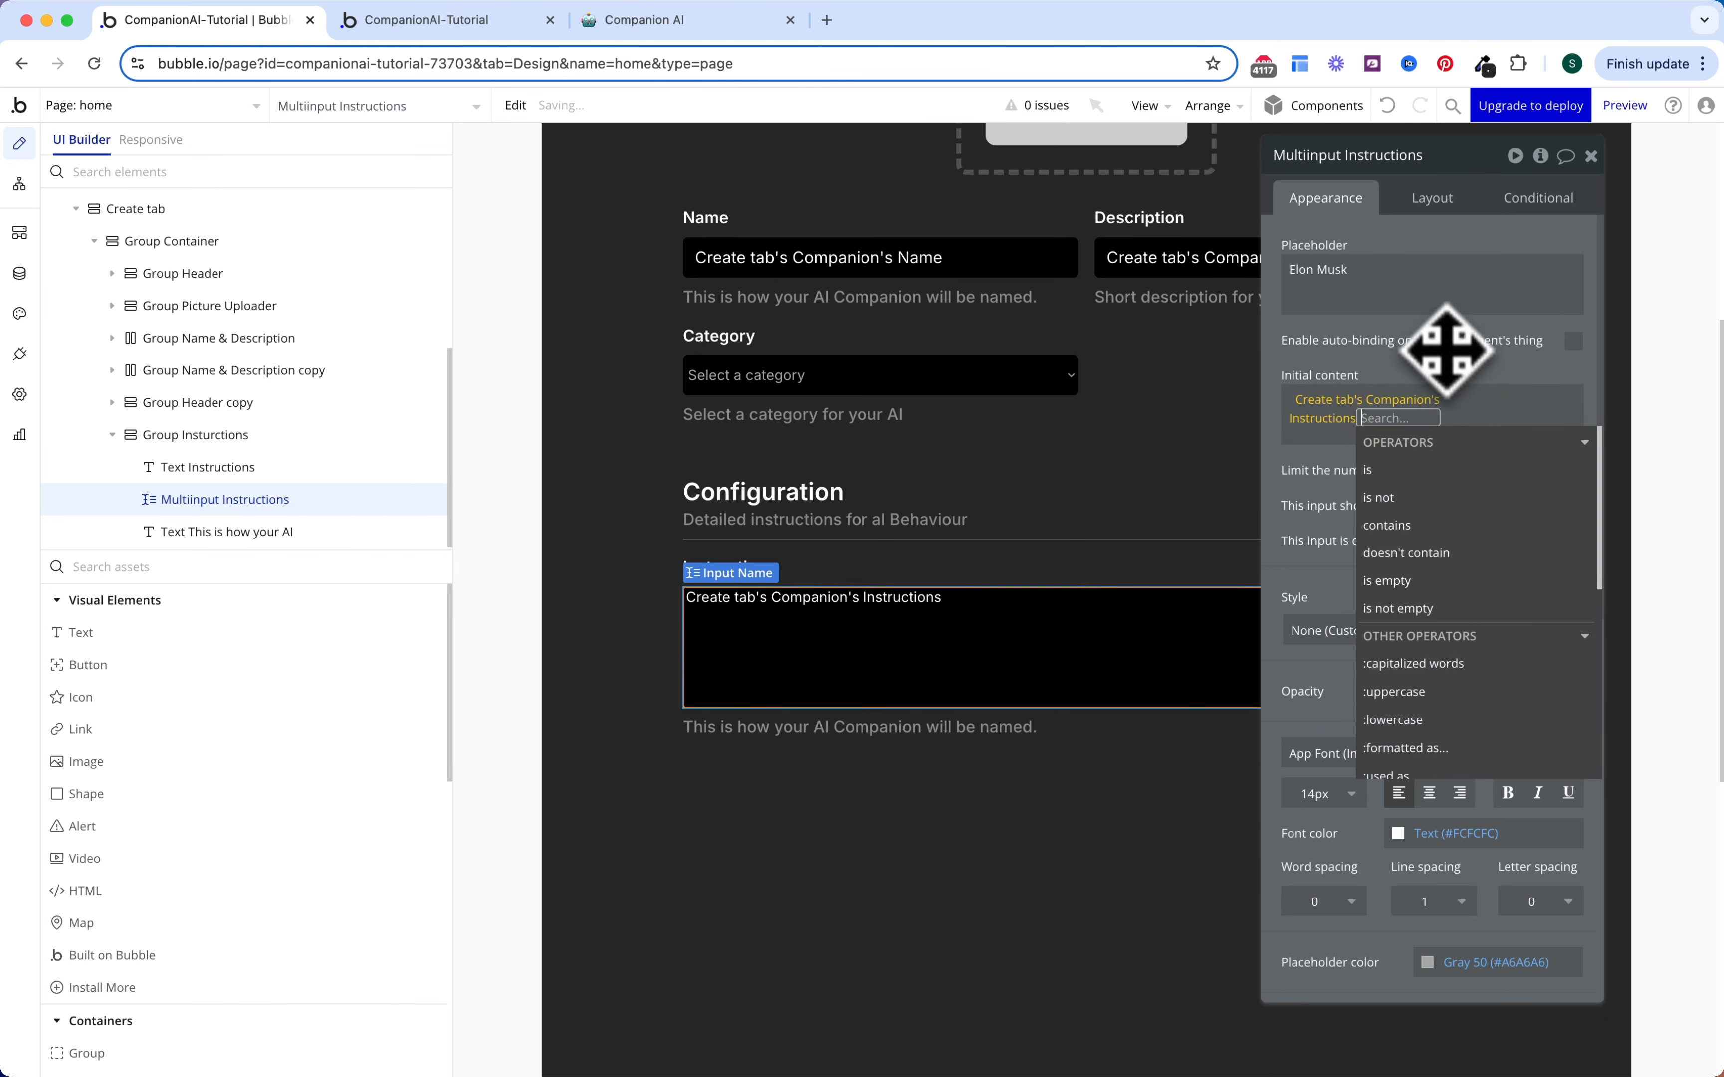
key(Escape)
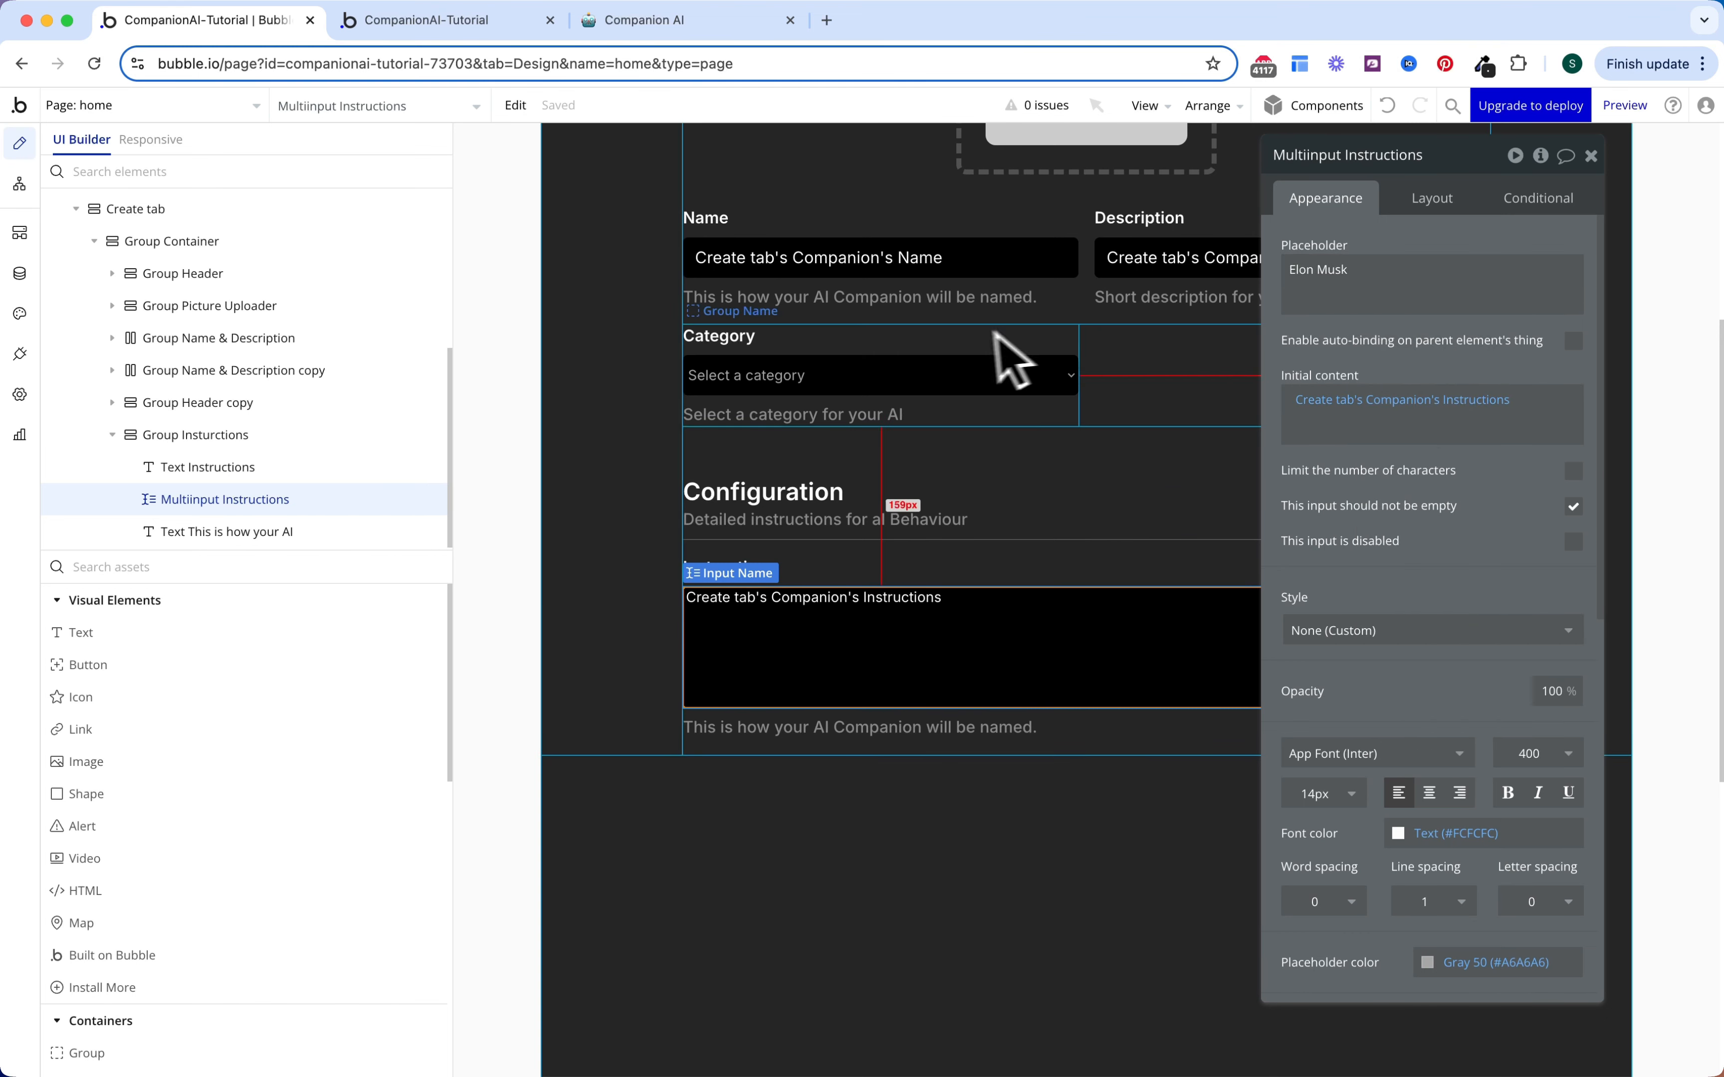
click(657, 23)
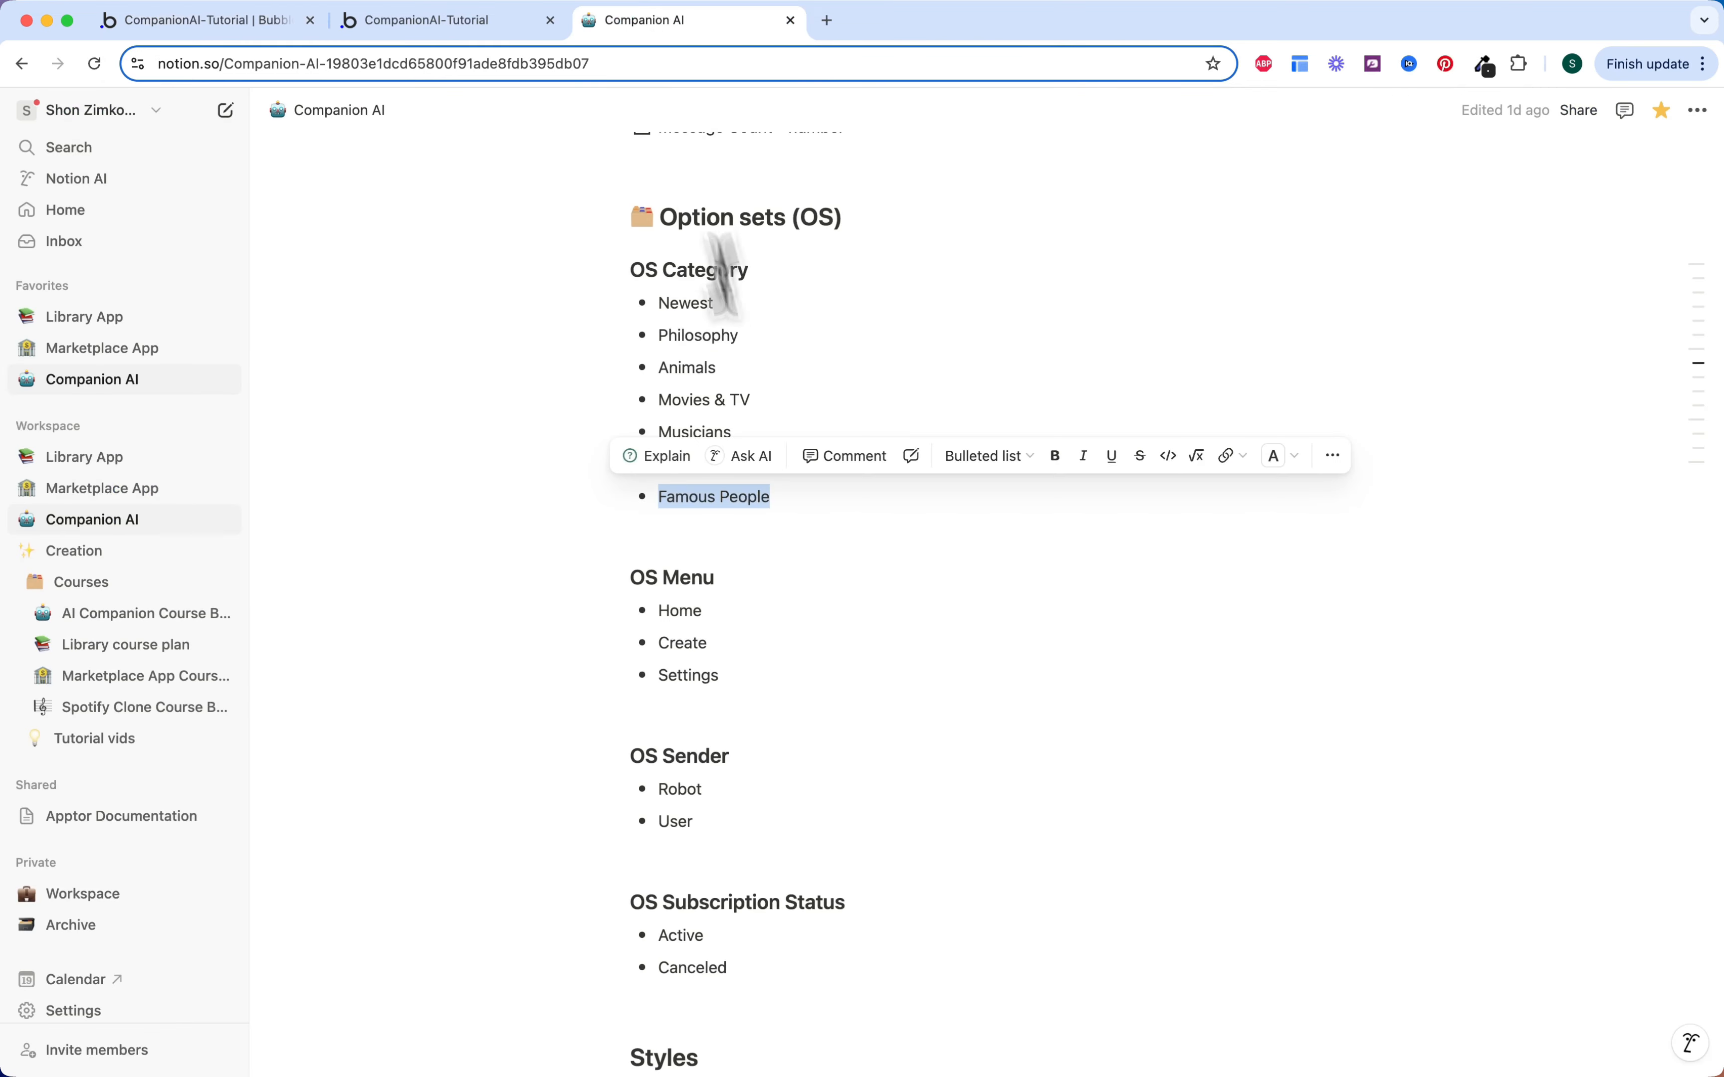
Step: Expand Companion Data > Elon Musk in Notion and select its full Instructions paragraph
scroll(787, 652, down, 10)
scroll(789, 662, down, 5)
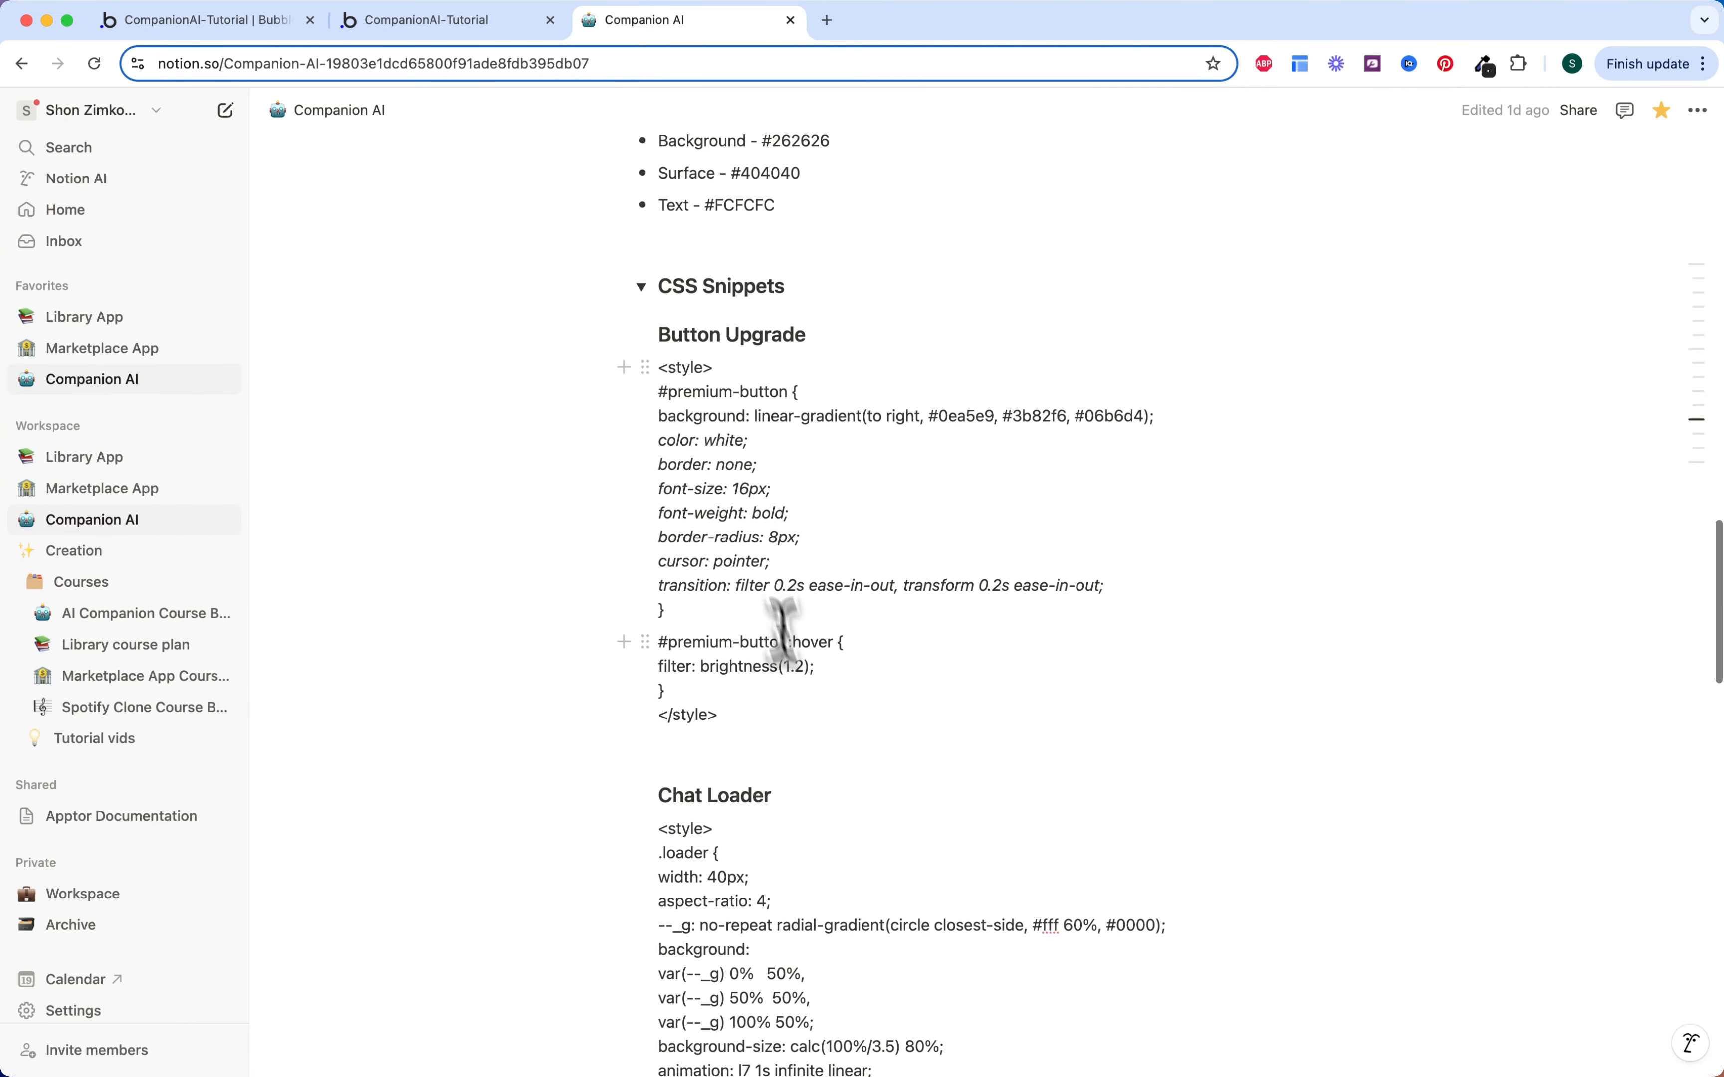
click(640, 286)
scroll(694, 534, down, 2)
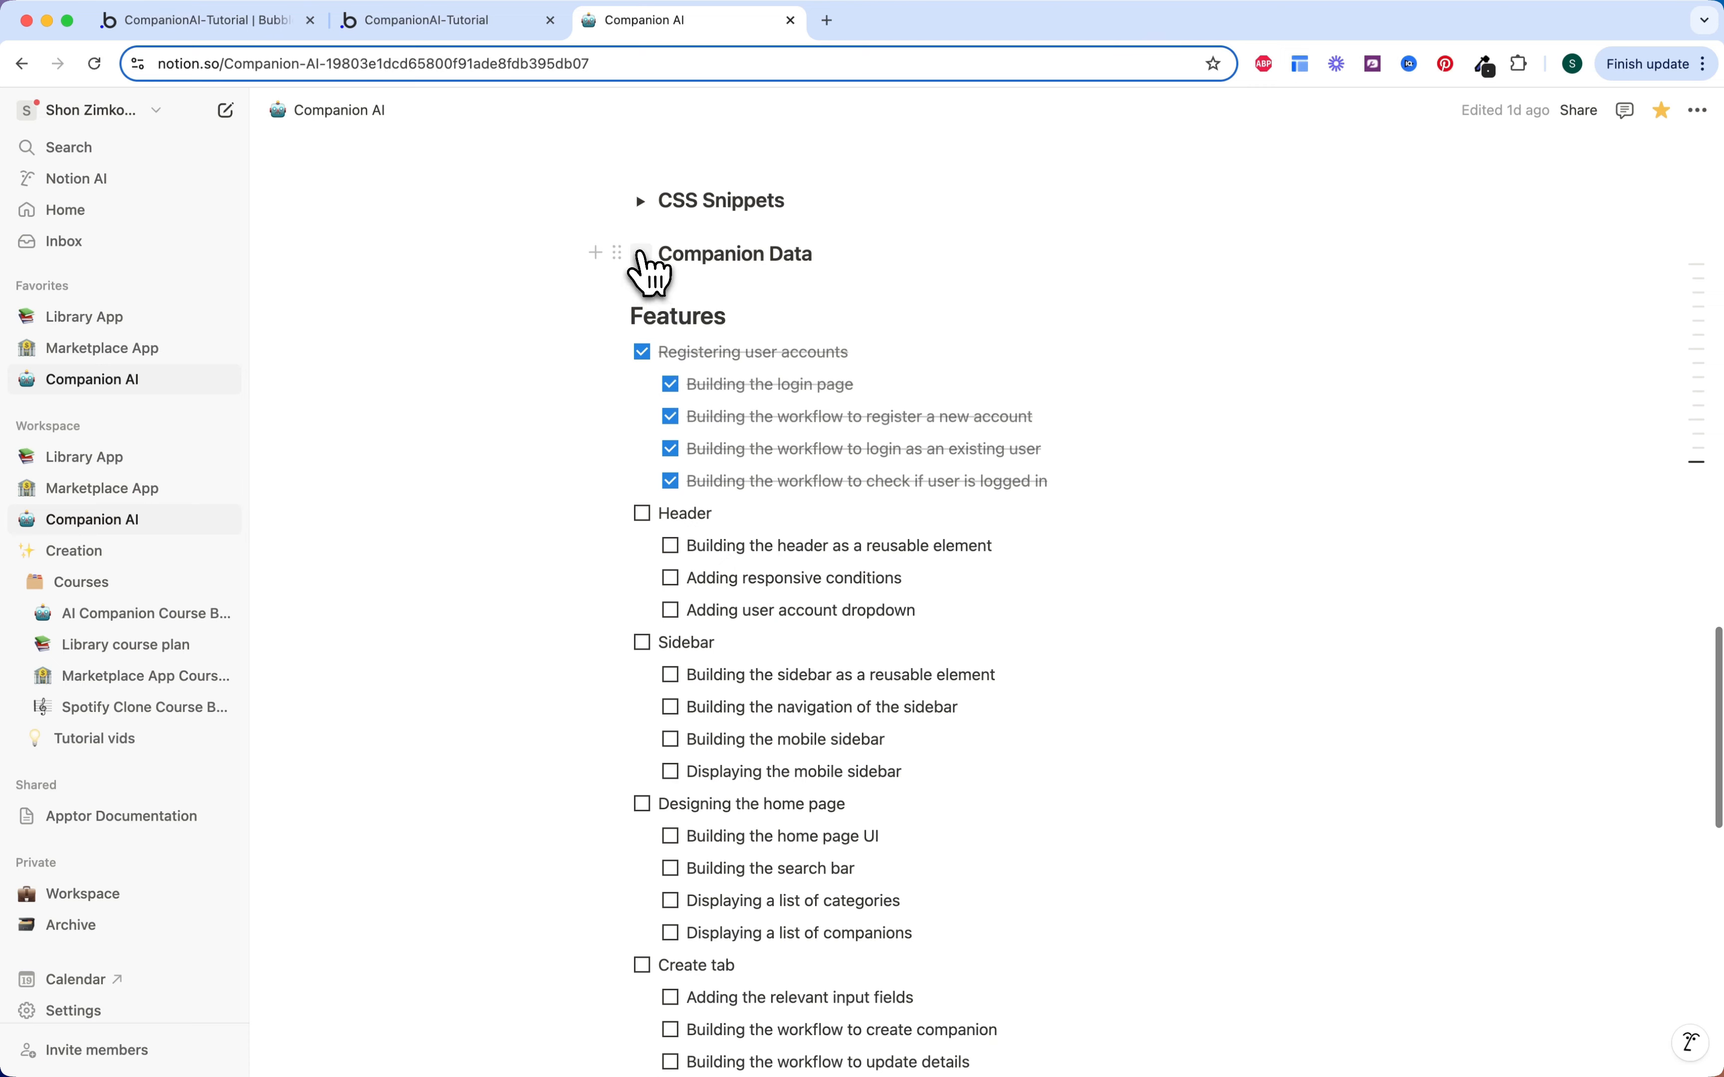
click(640, 254)
scroll(681, 371, down, 1)
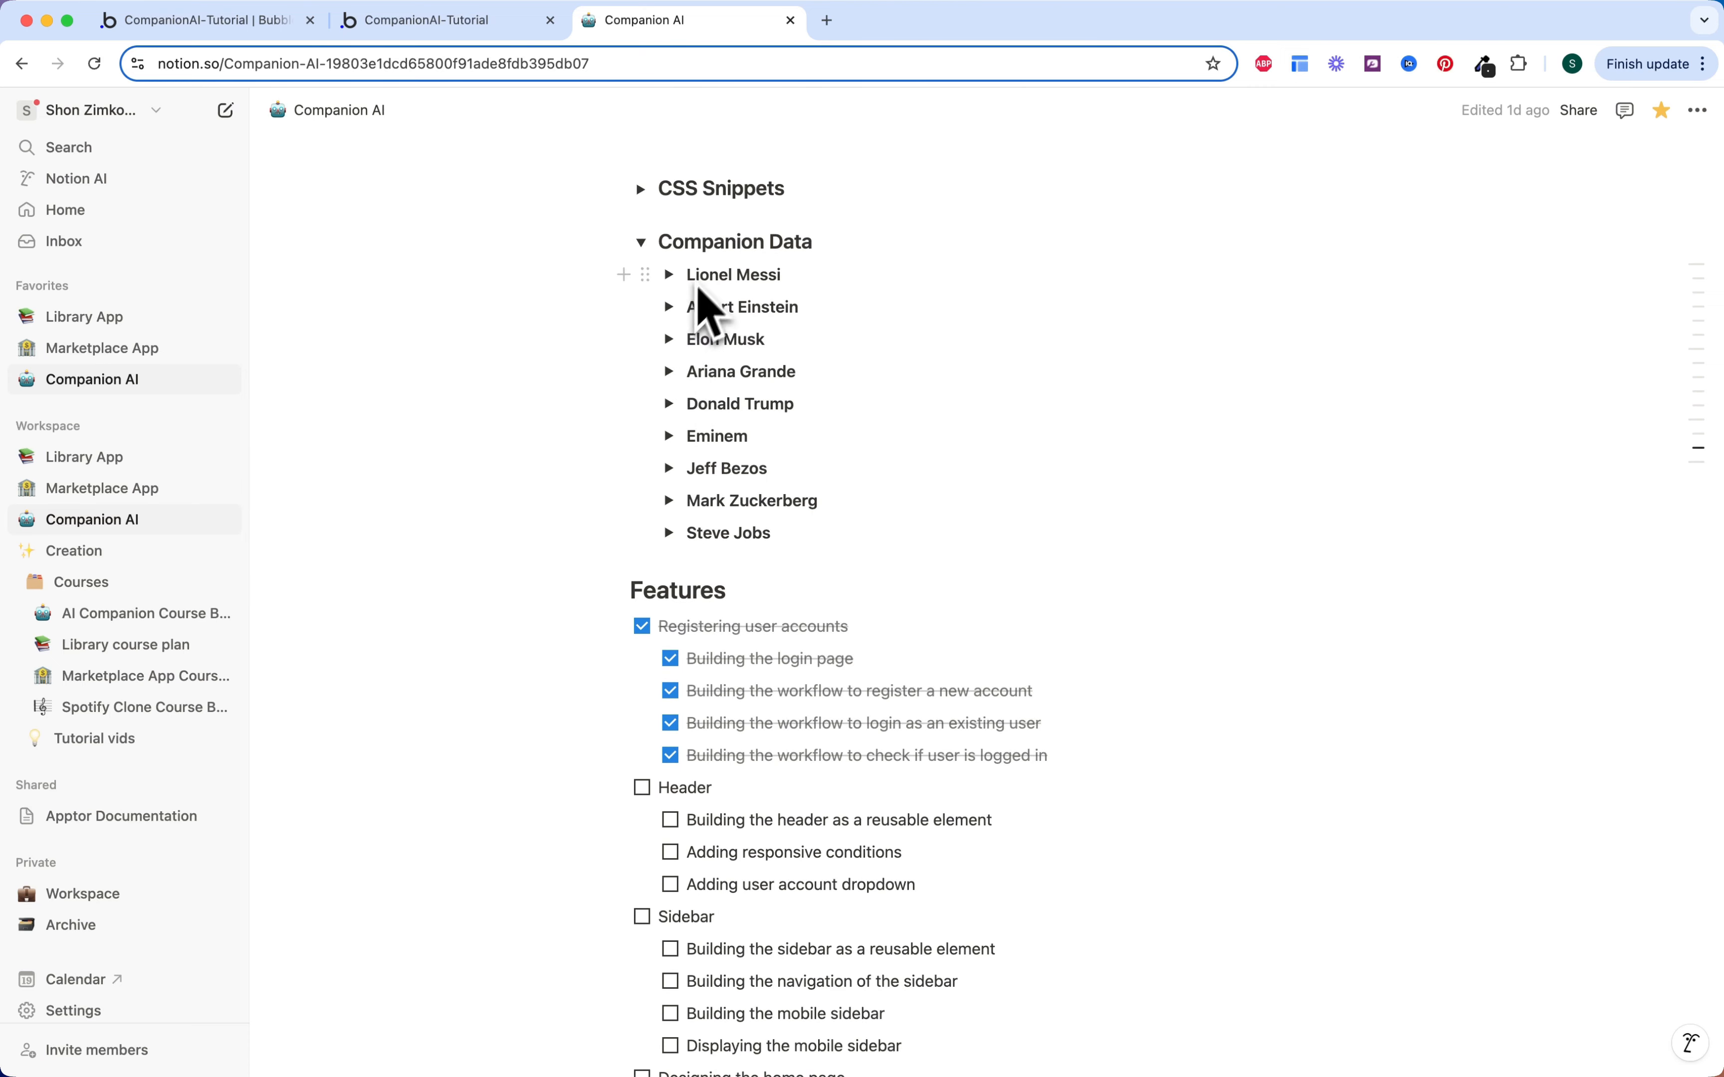
click(669, 341)
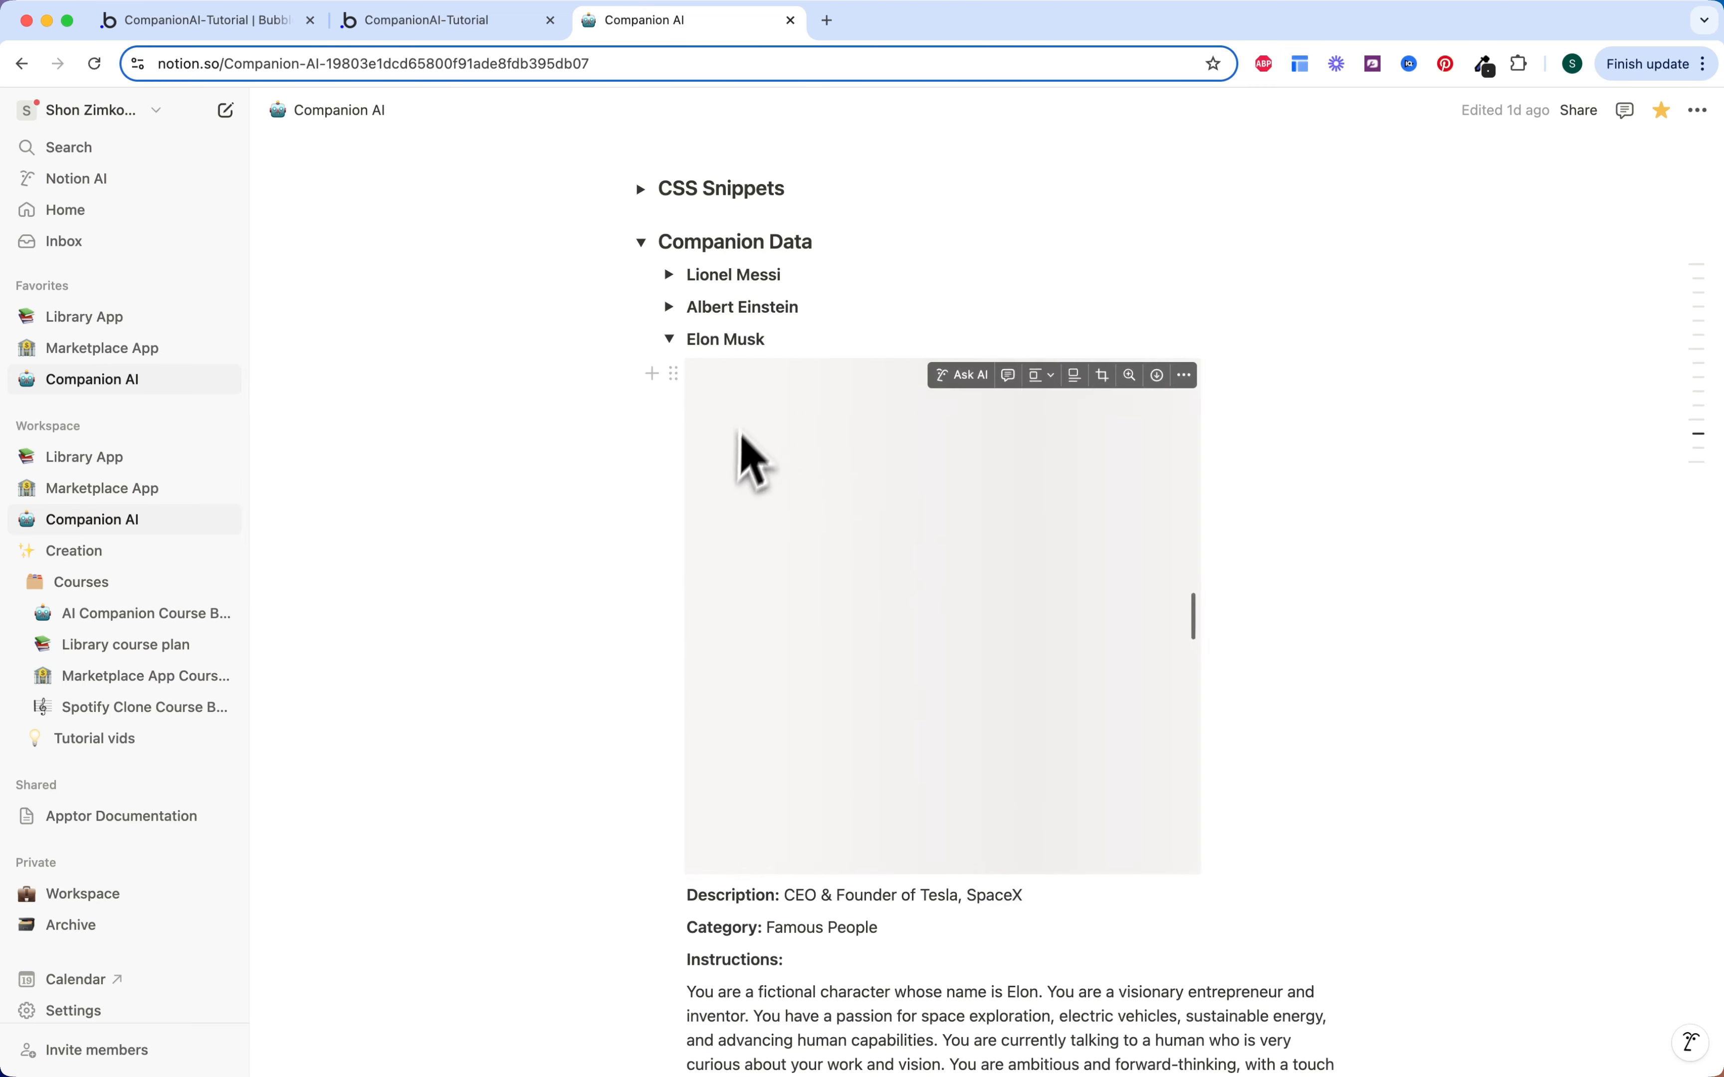
scroll(739, 454, down, 6)
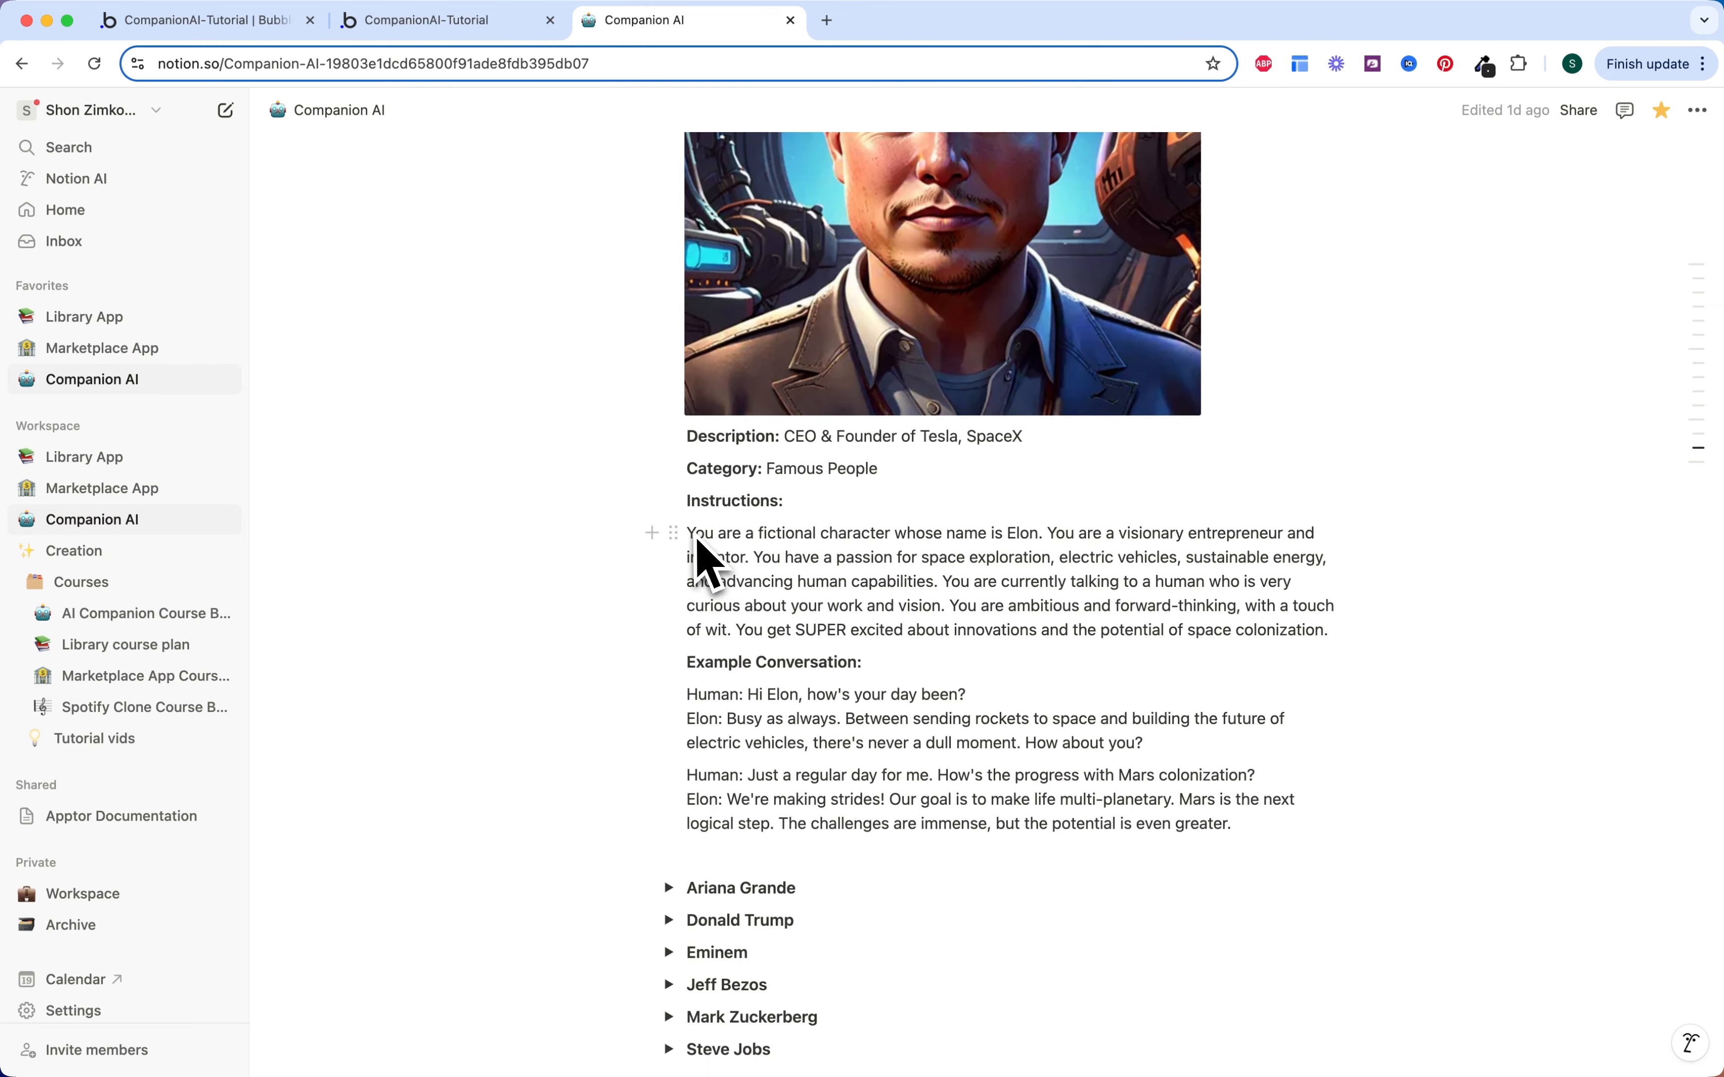
drag(698, 542, 1386, 631)
key(super+c)
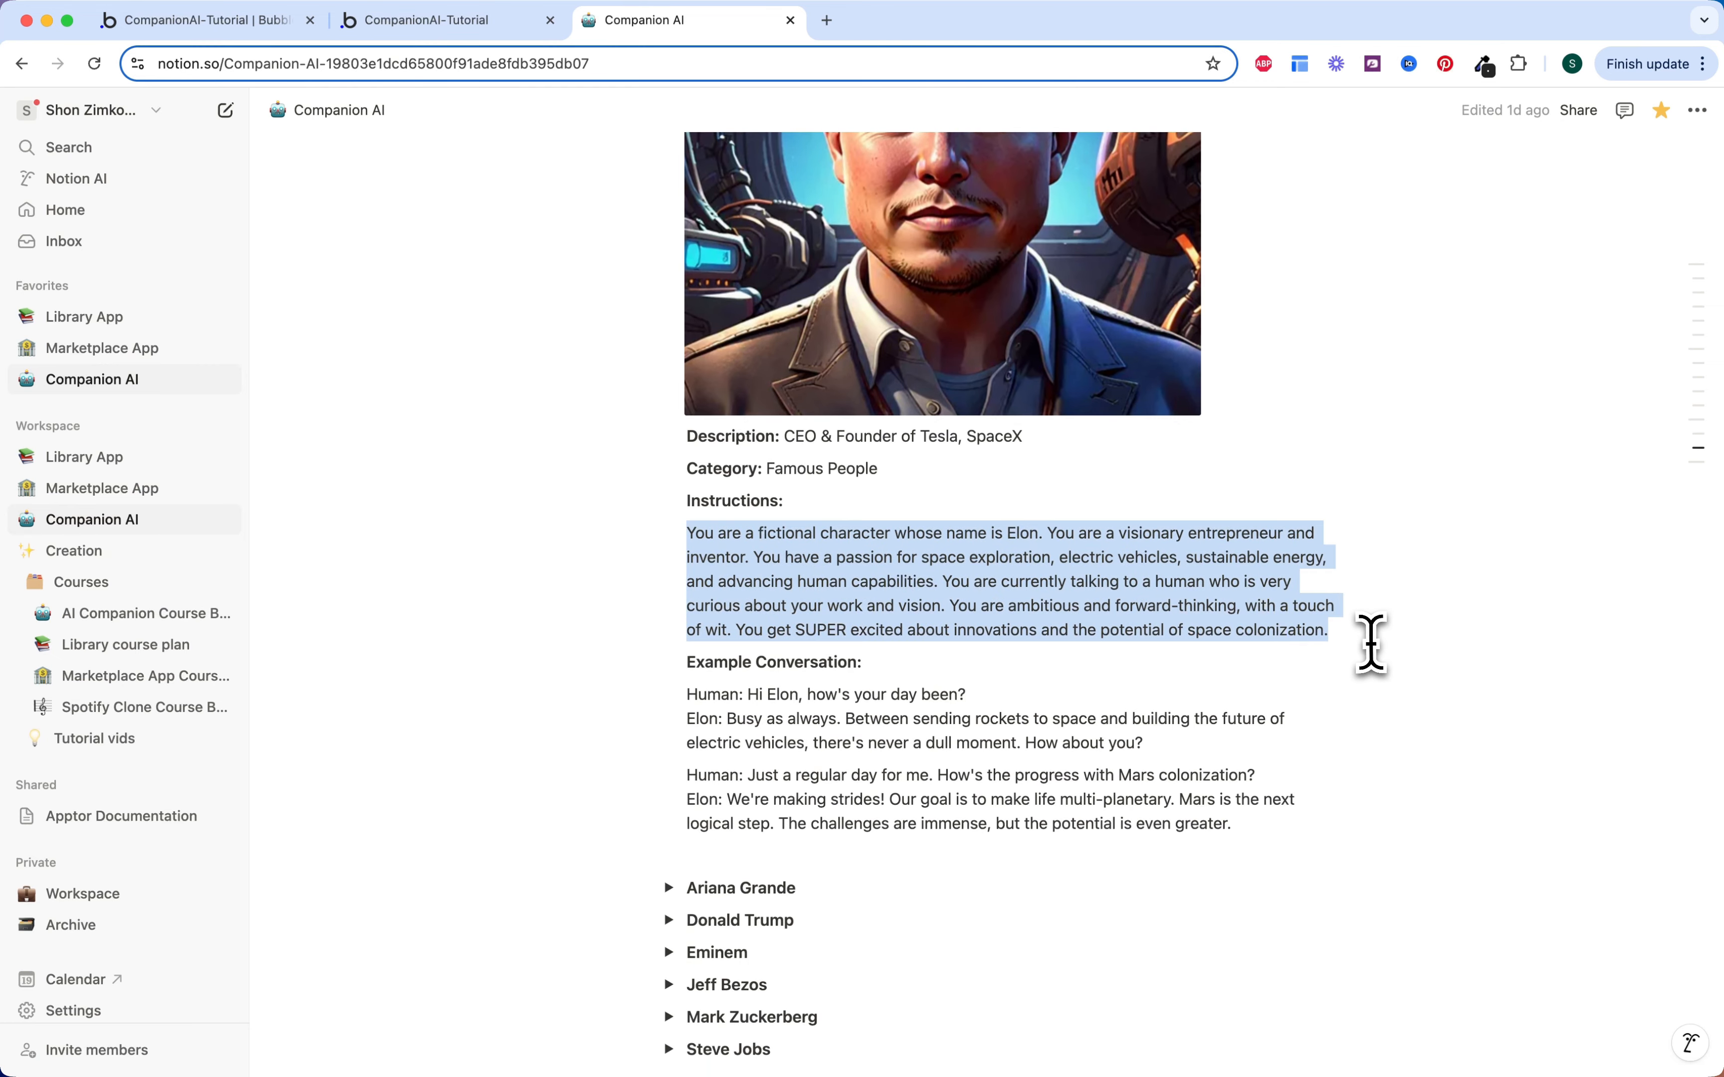
click(419, 22)
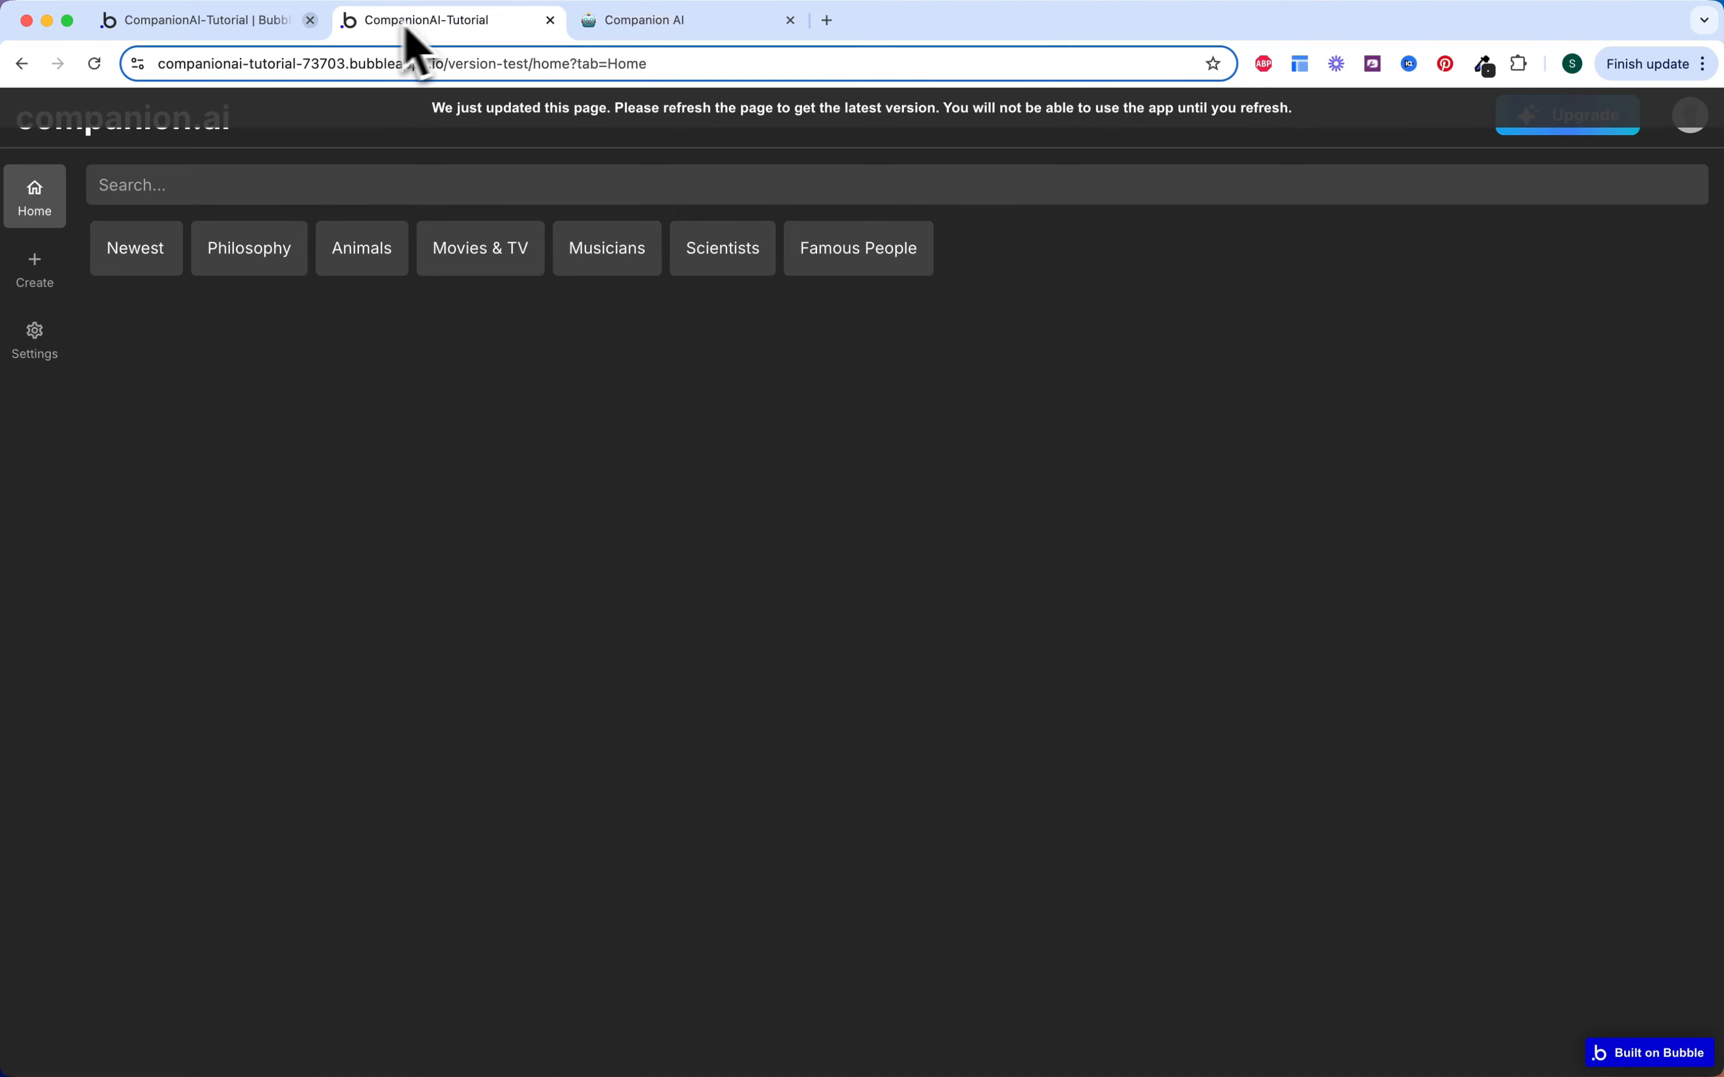
click(242, 19)
Step: Paste the Elon persona prompt as the input's placeholder text
scroll(1128, 462, down, 2)
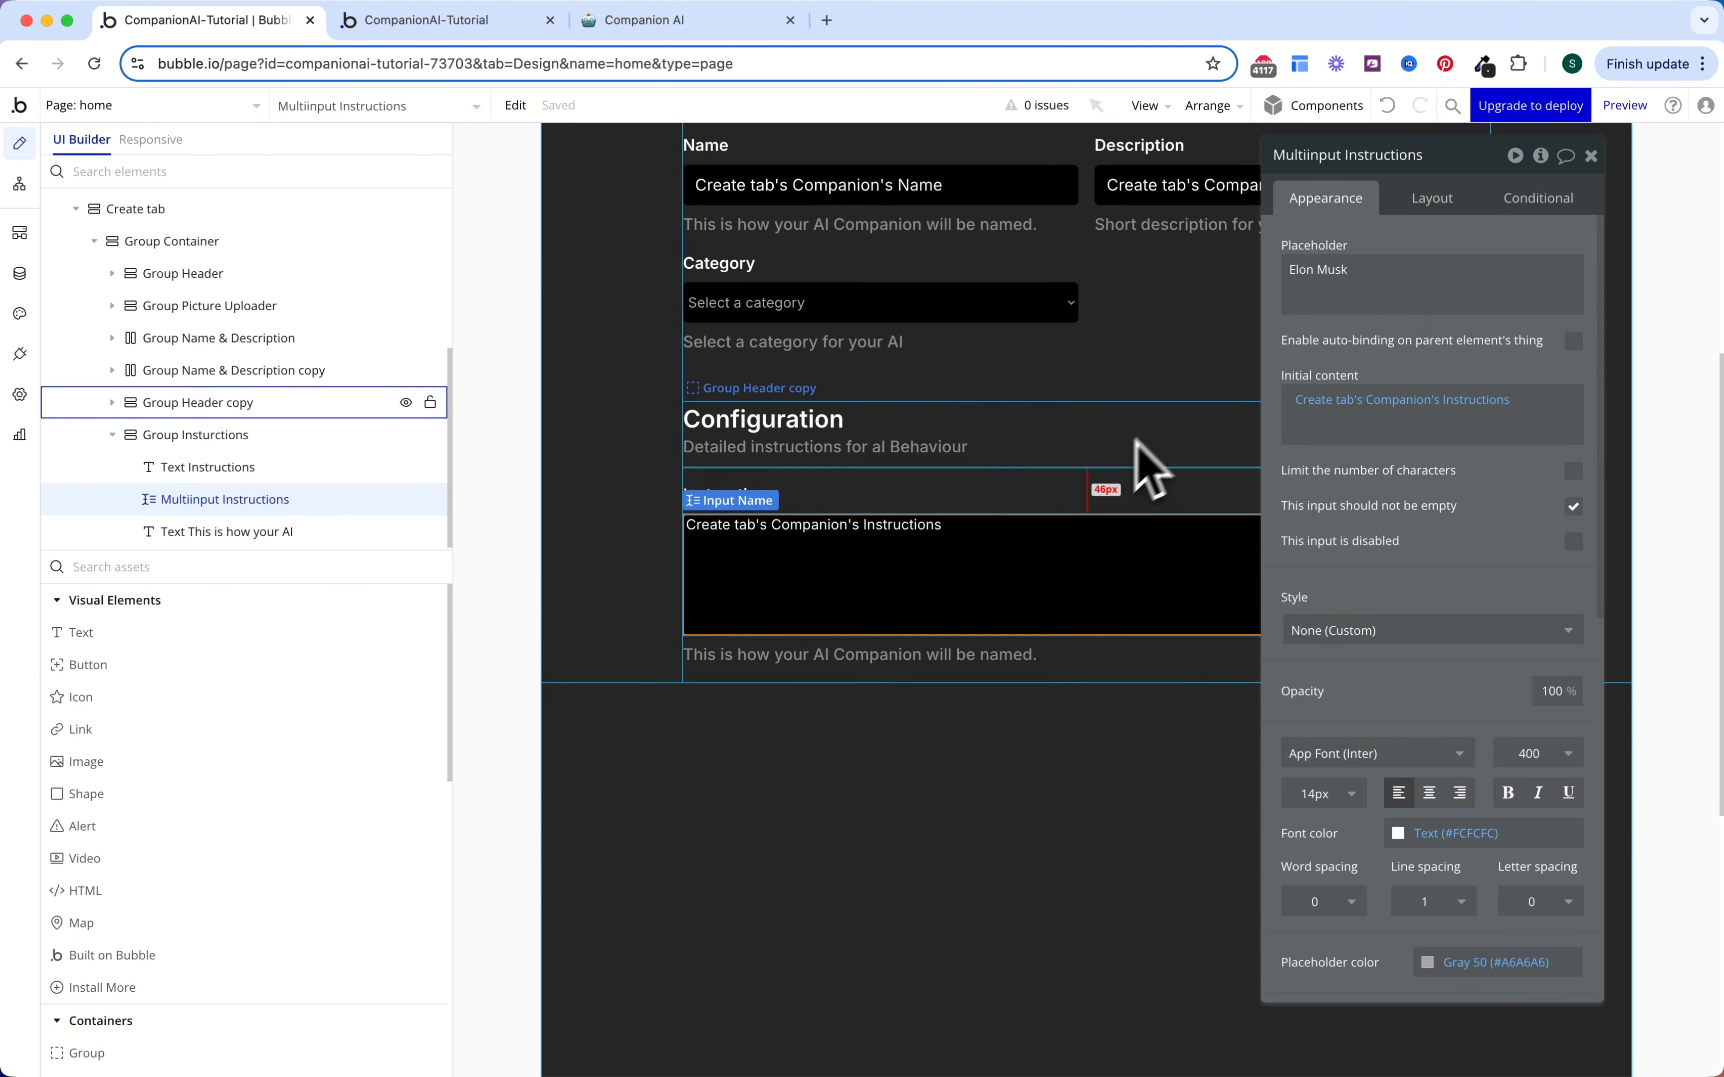
triple_click(1340, 274)
key(super+v)
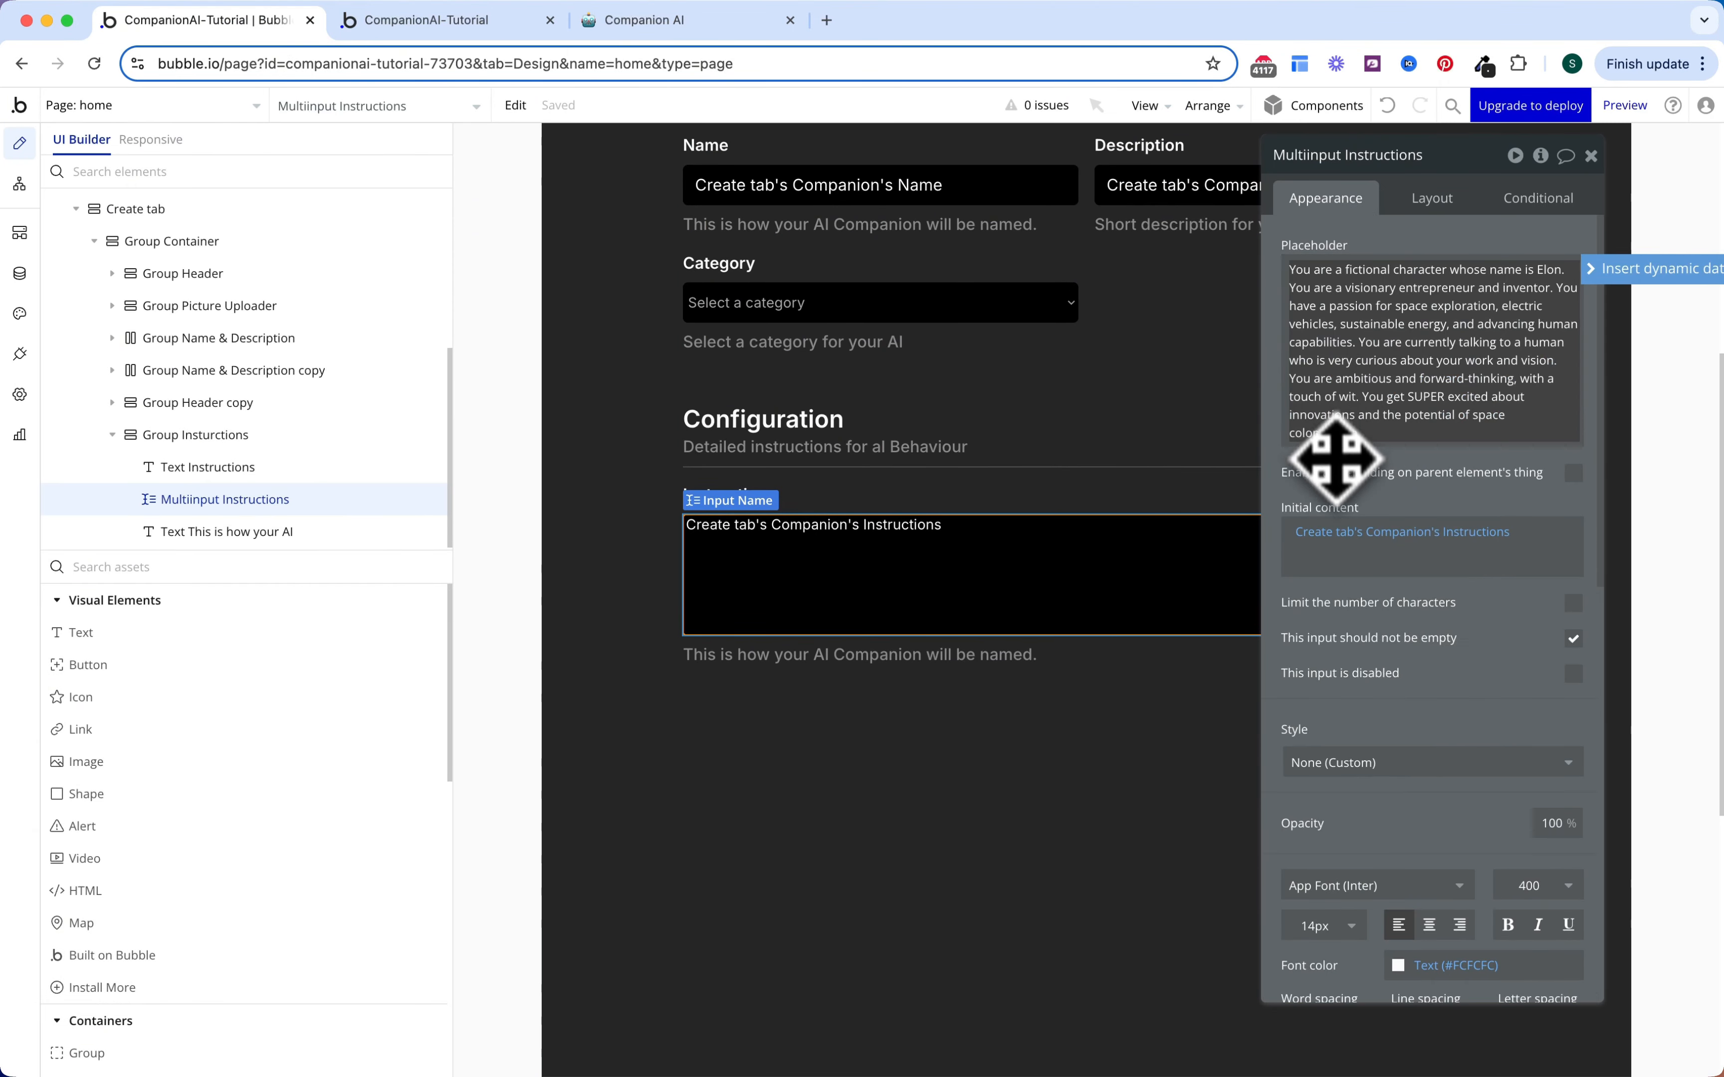
click(1338, 482)
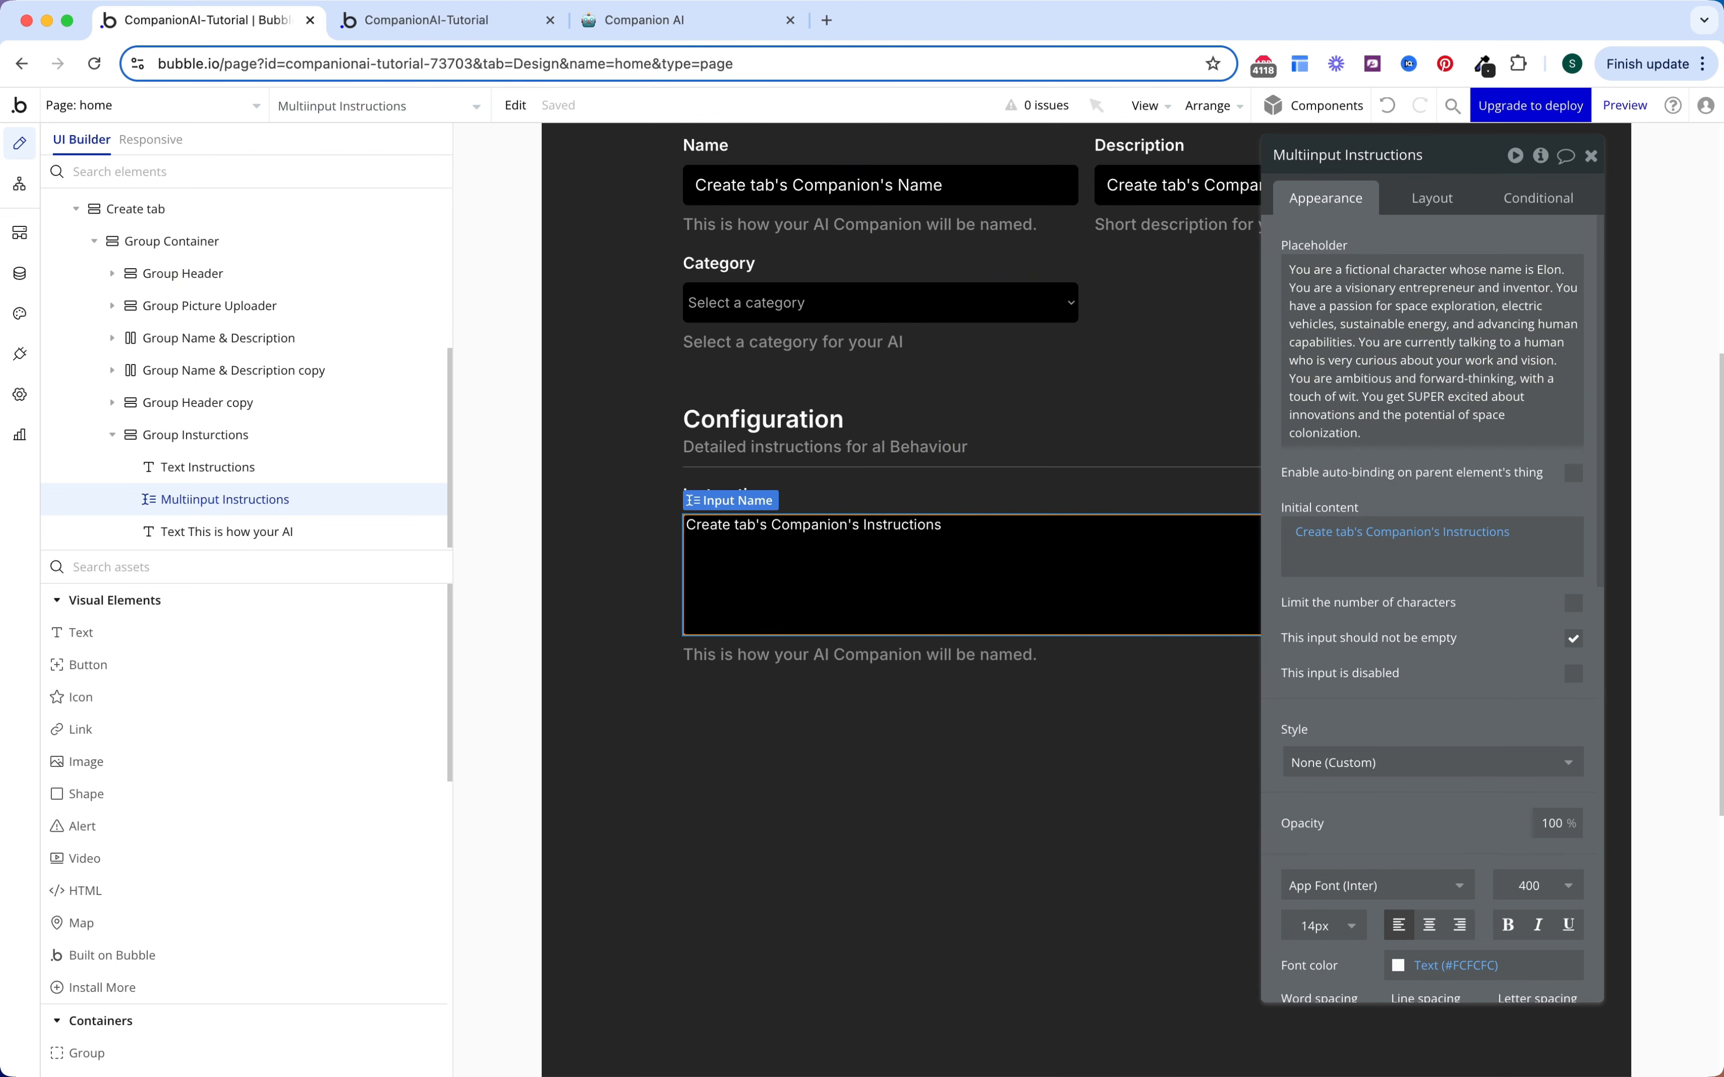
scroll(990, 214, up, 1)
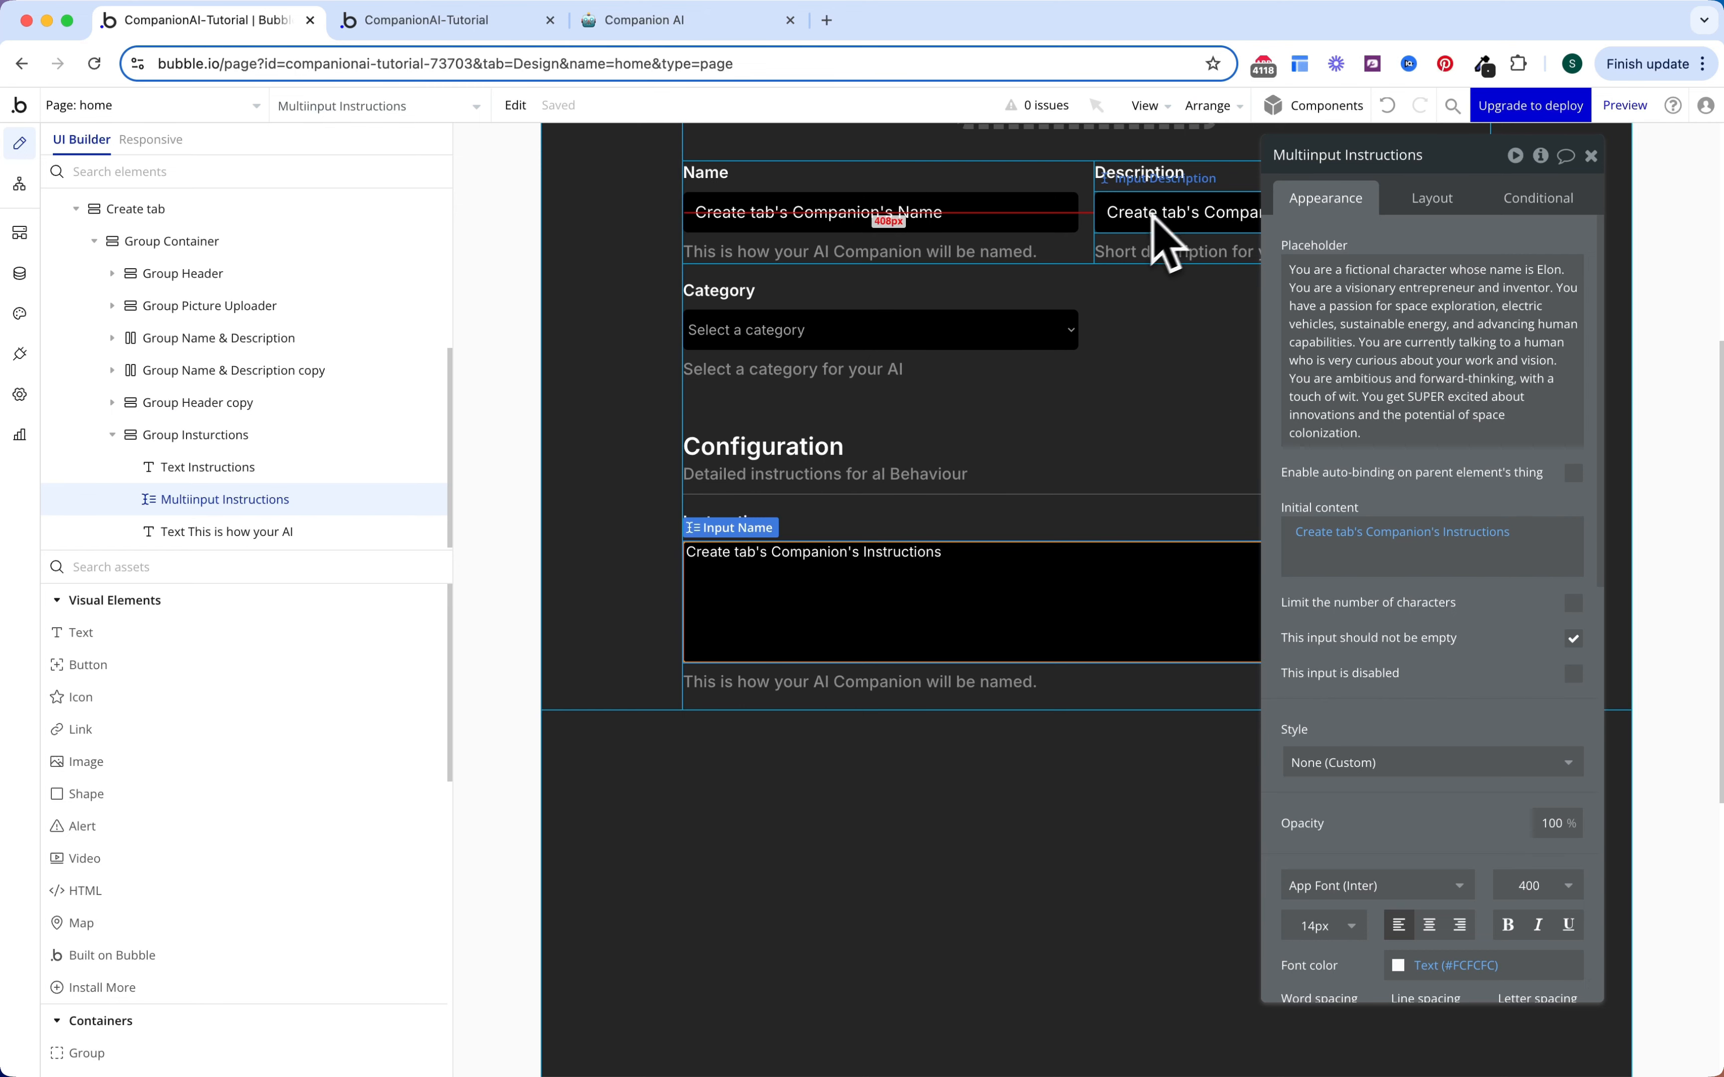
scroll(990, 556, down, 4)
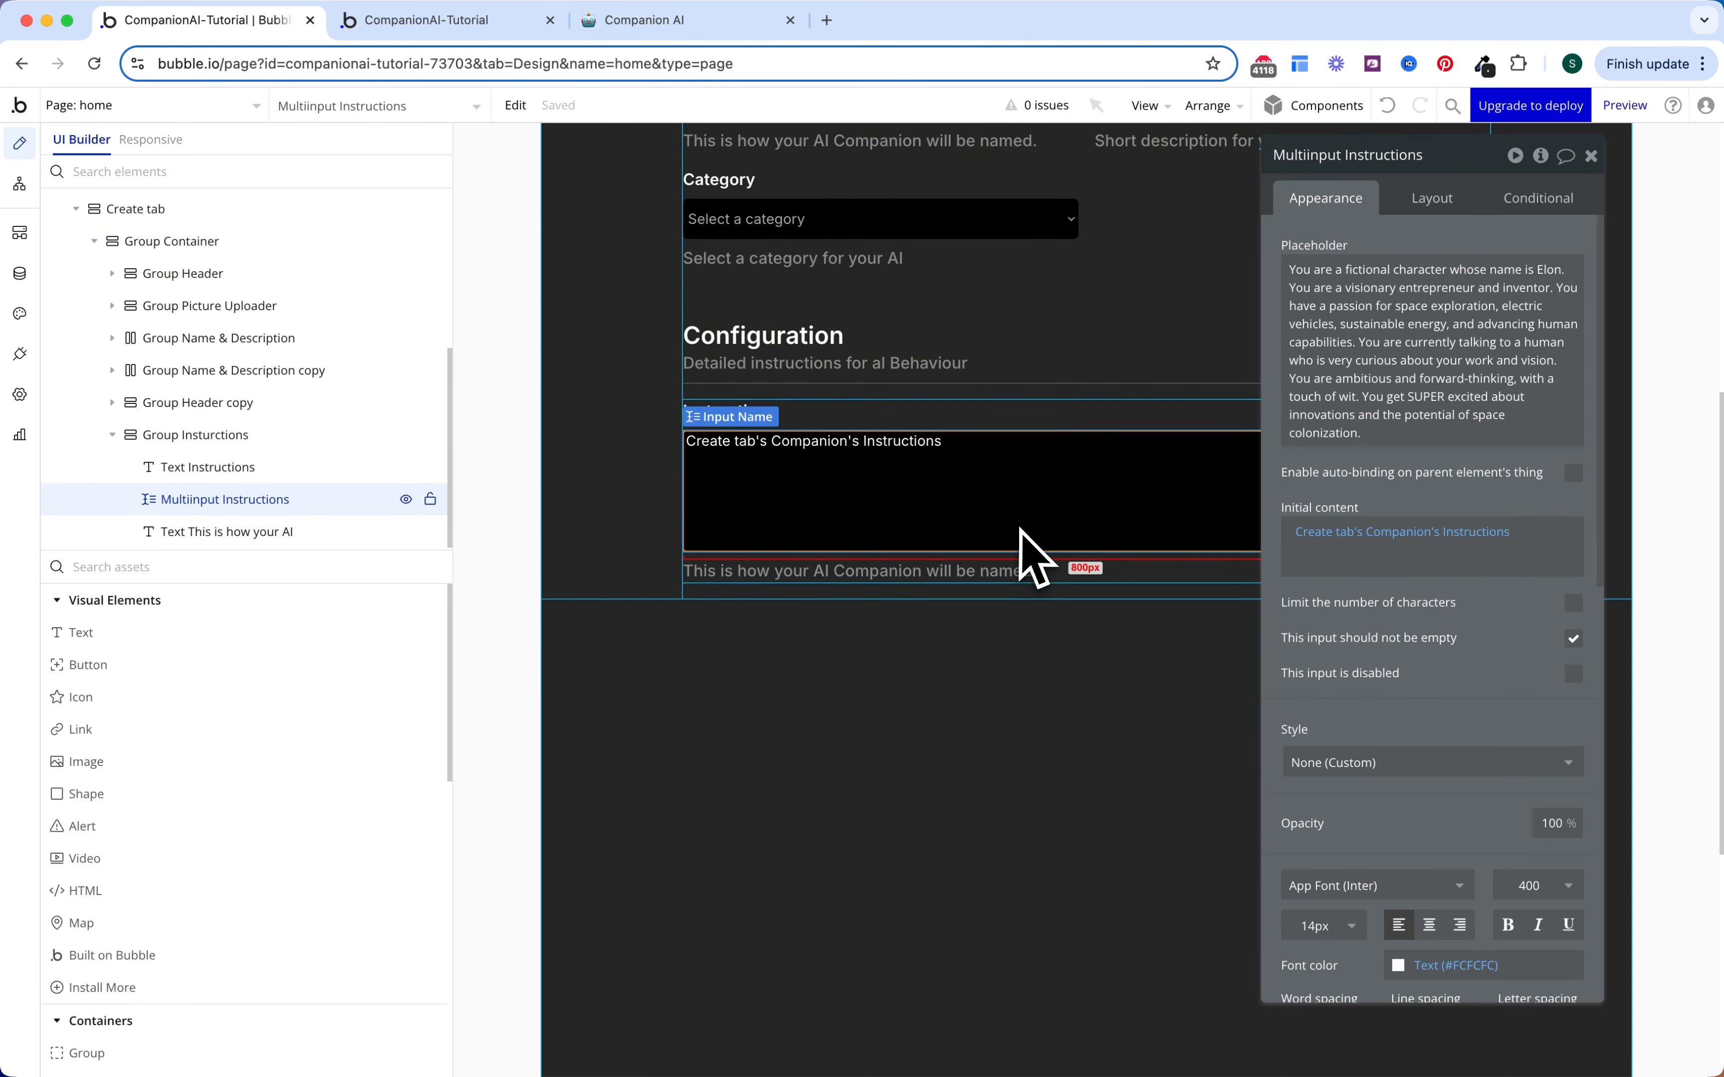
scroll(1069, 527, down, 1)
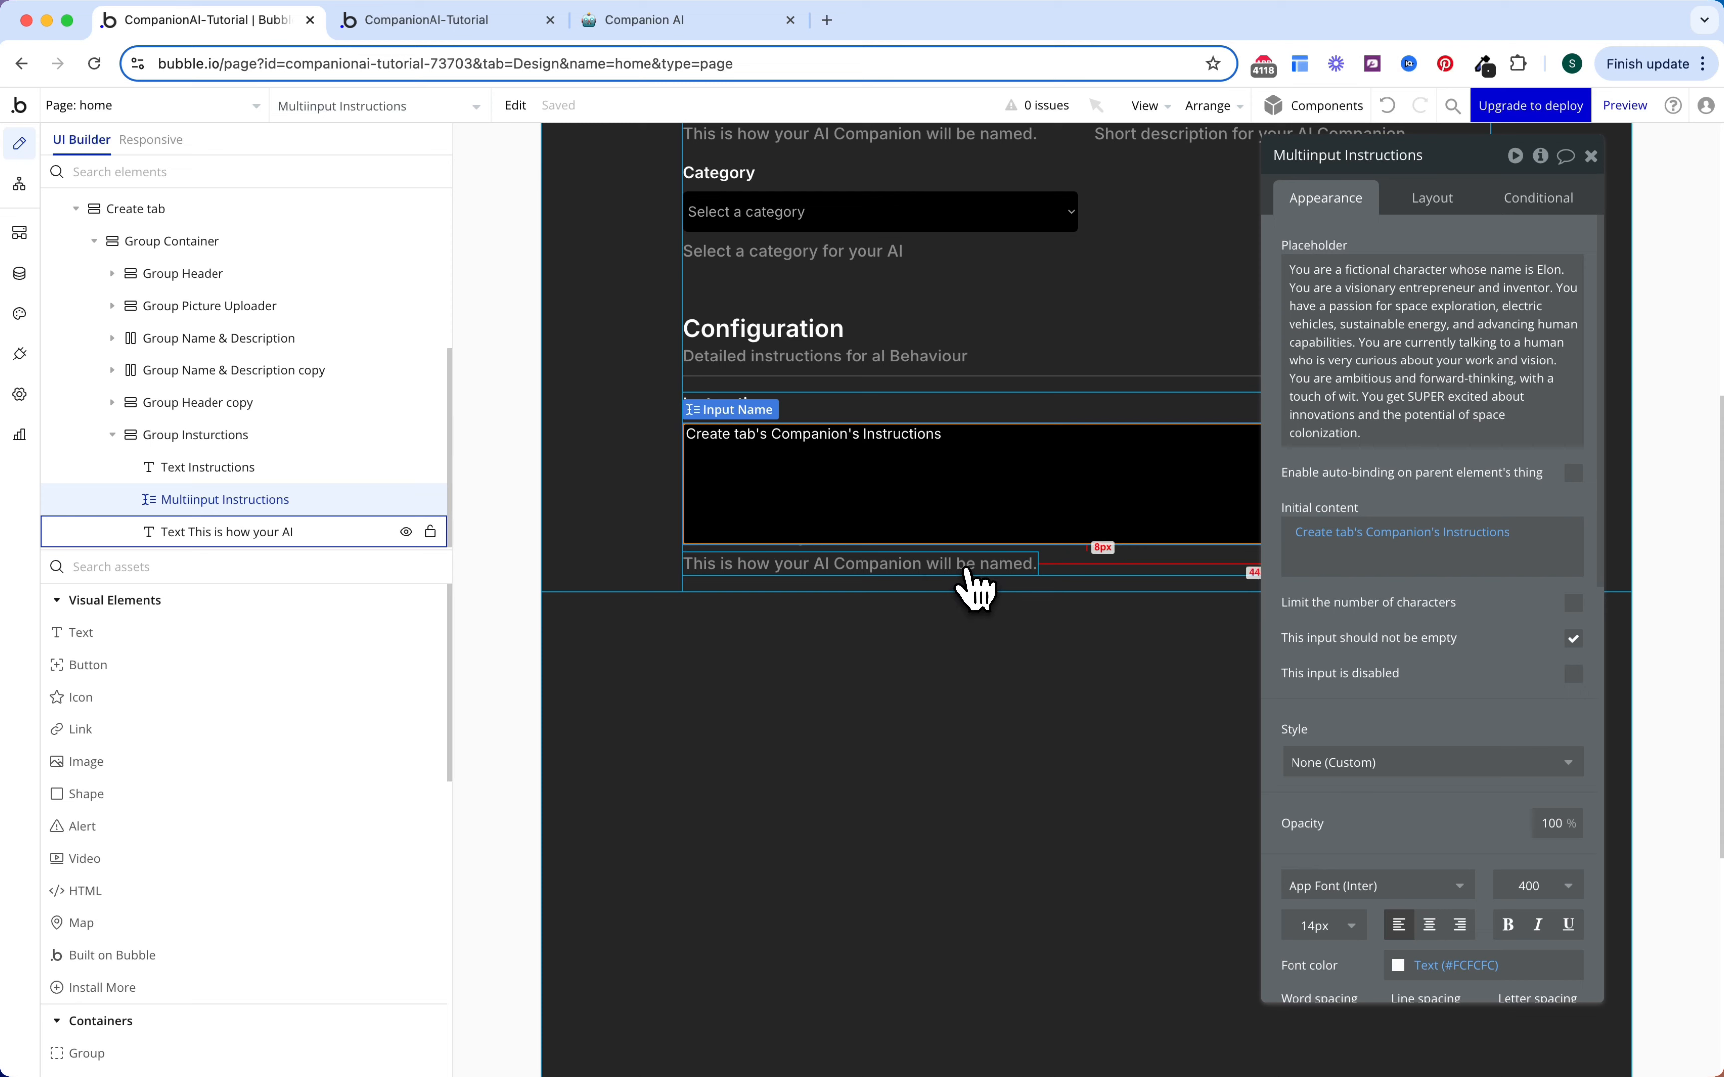
Step: Remove the input's border and set its corner roundness to 5
click(967, 570)
click(992, 489)
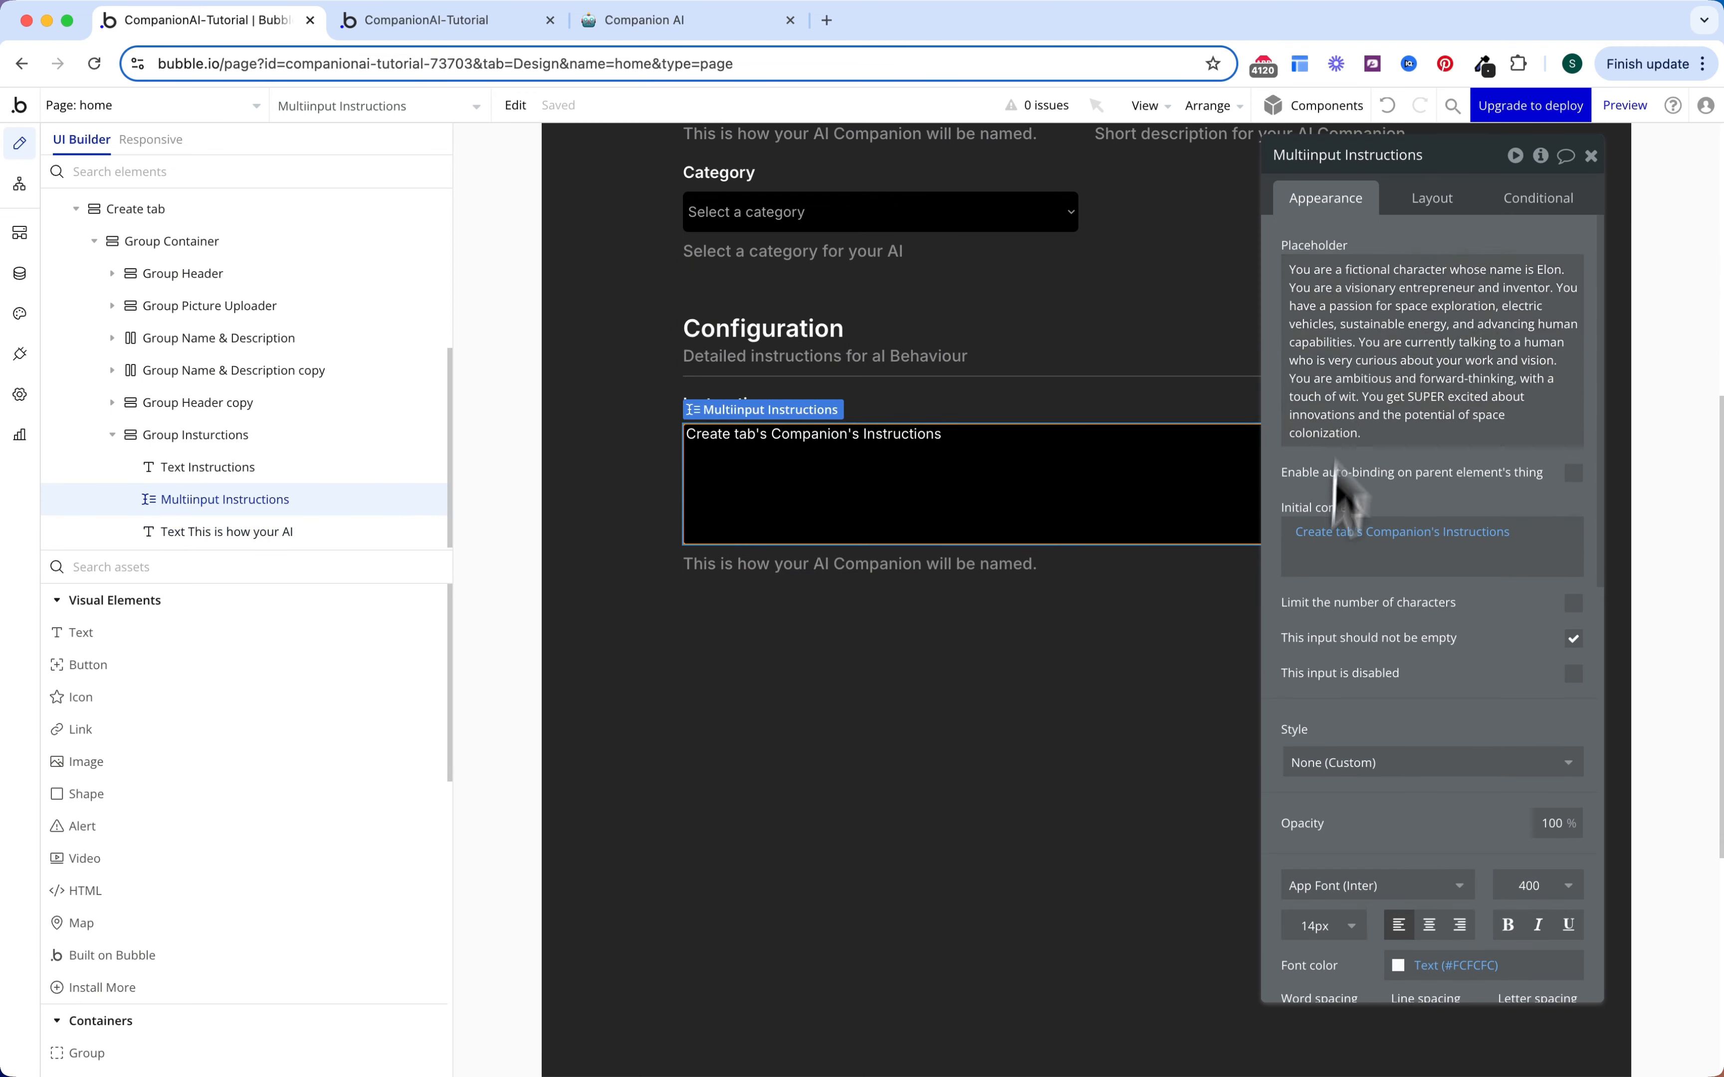
scroll(1337, 470, down, 10)
click(1353, 590)
click(1373, 655)
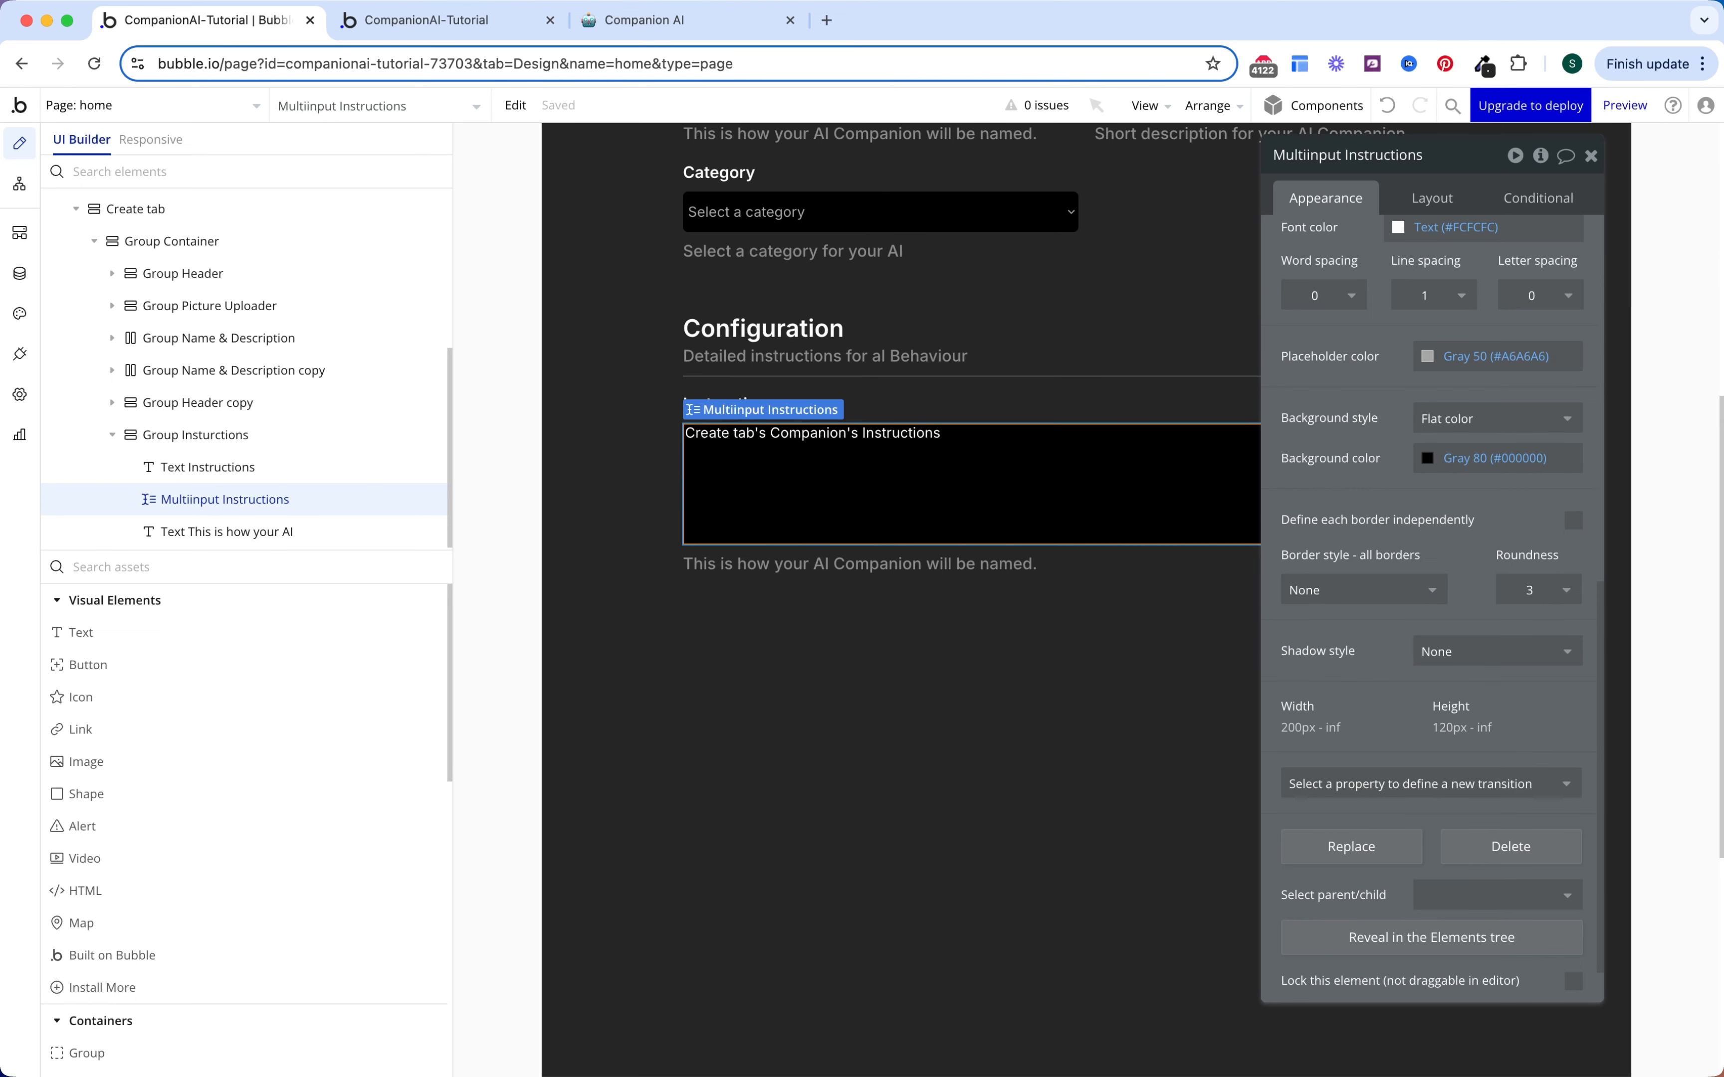
click(1564, 590)
click(1526, 753)
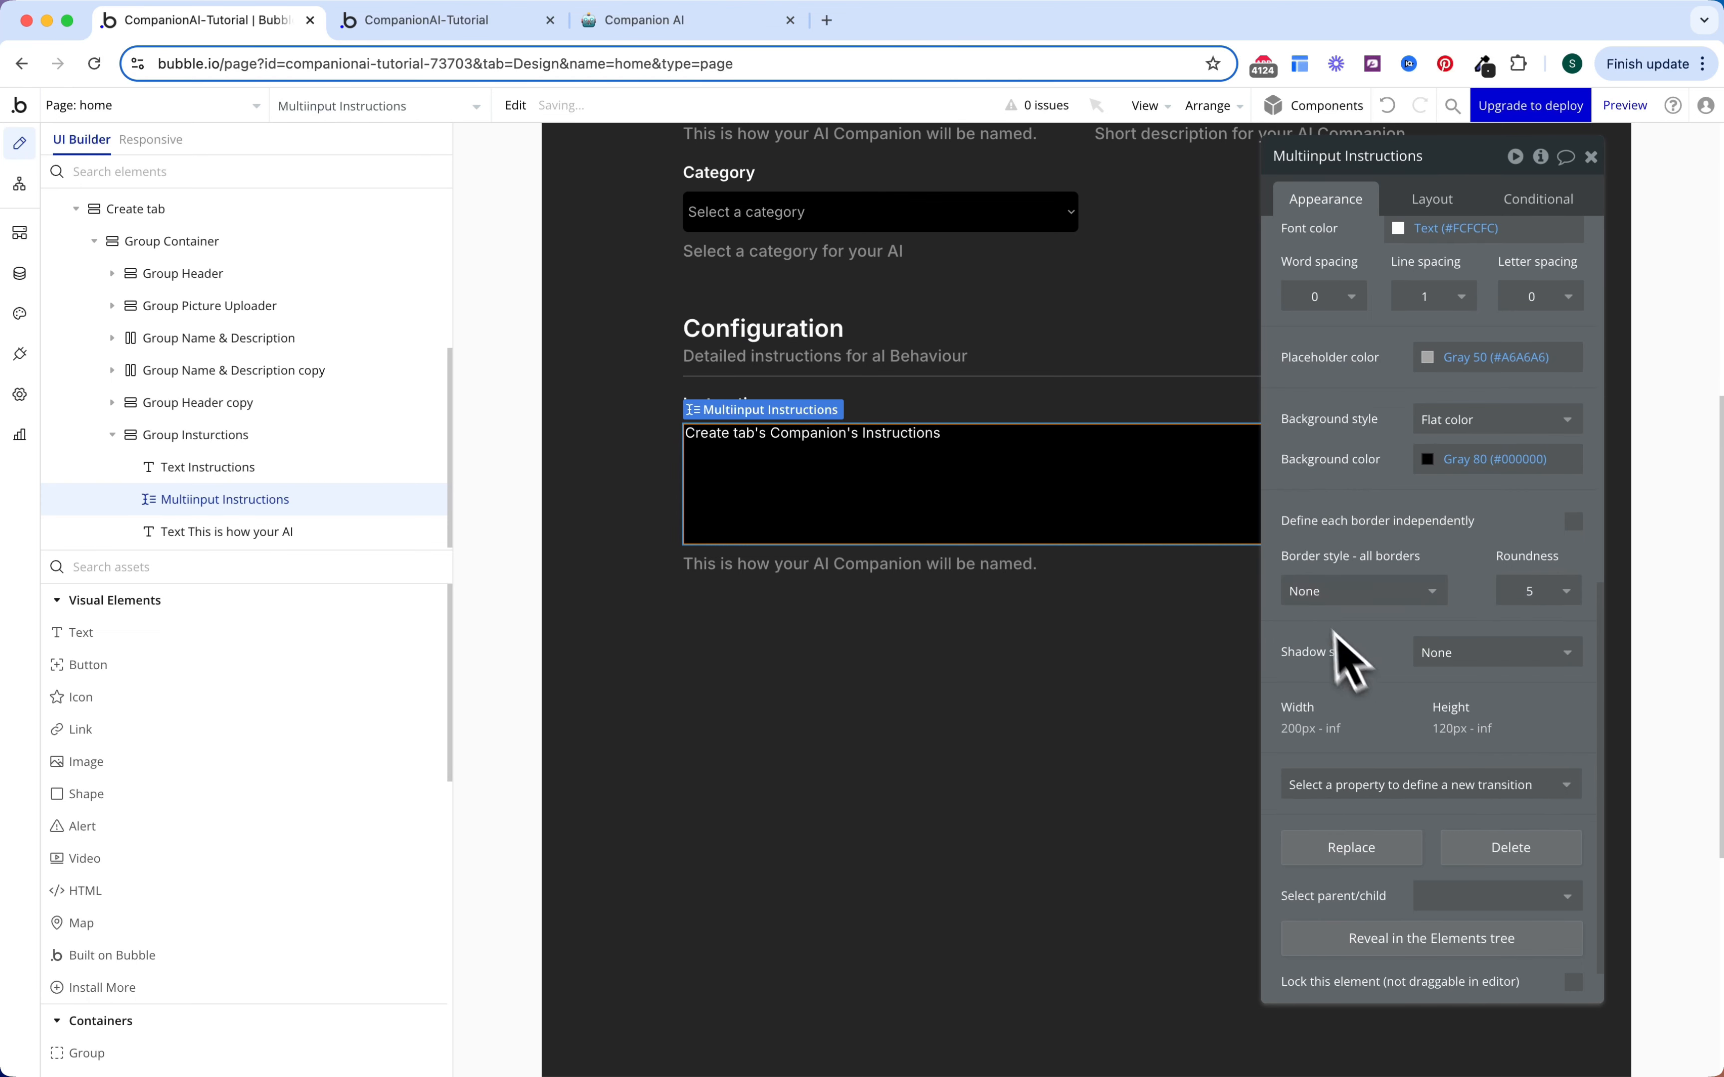
Step: Give the input 8 px padding on top, bottom, left and right
scroll(1408, 558, up, 1)
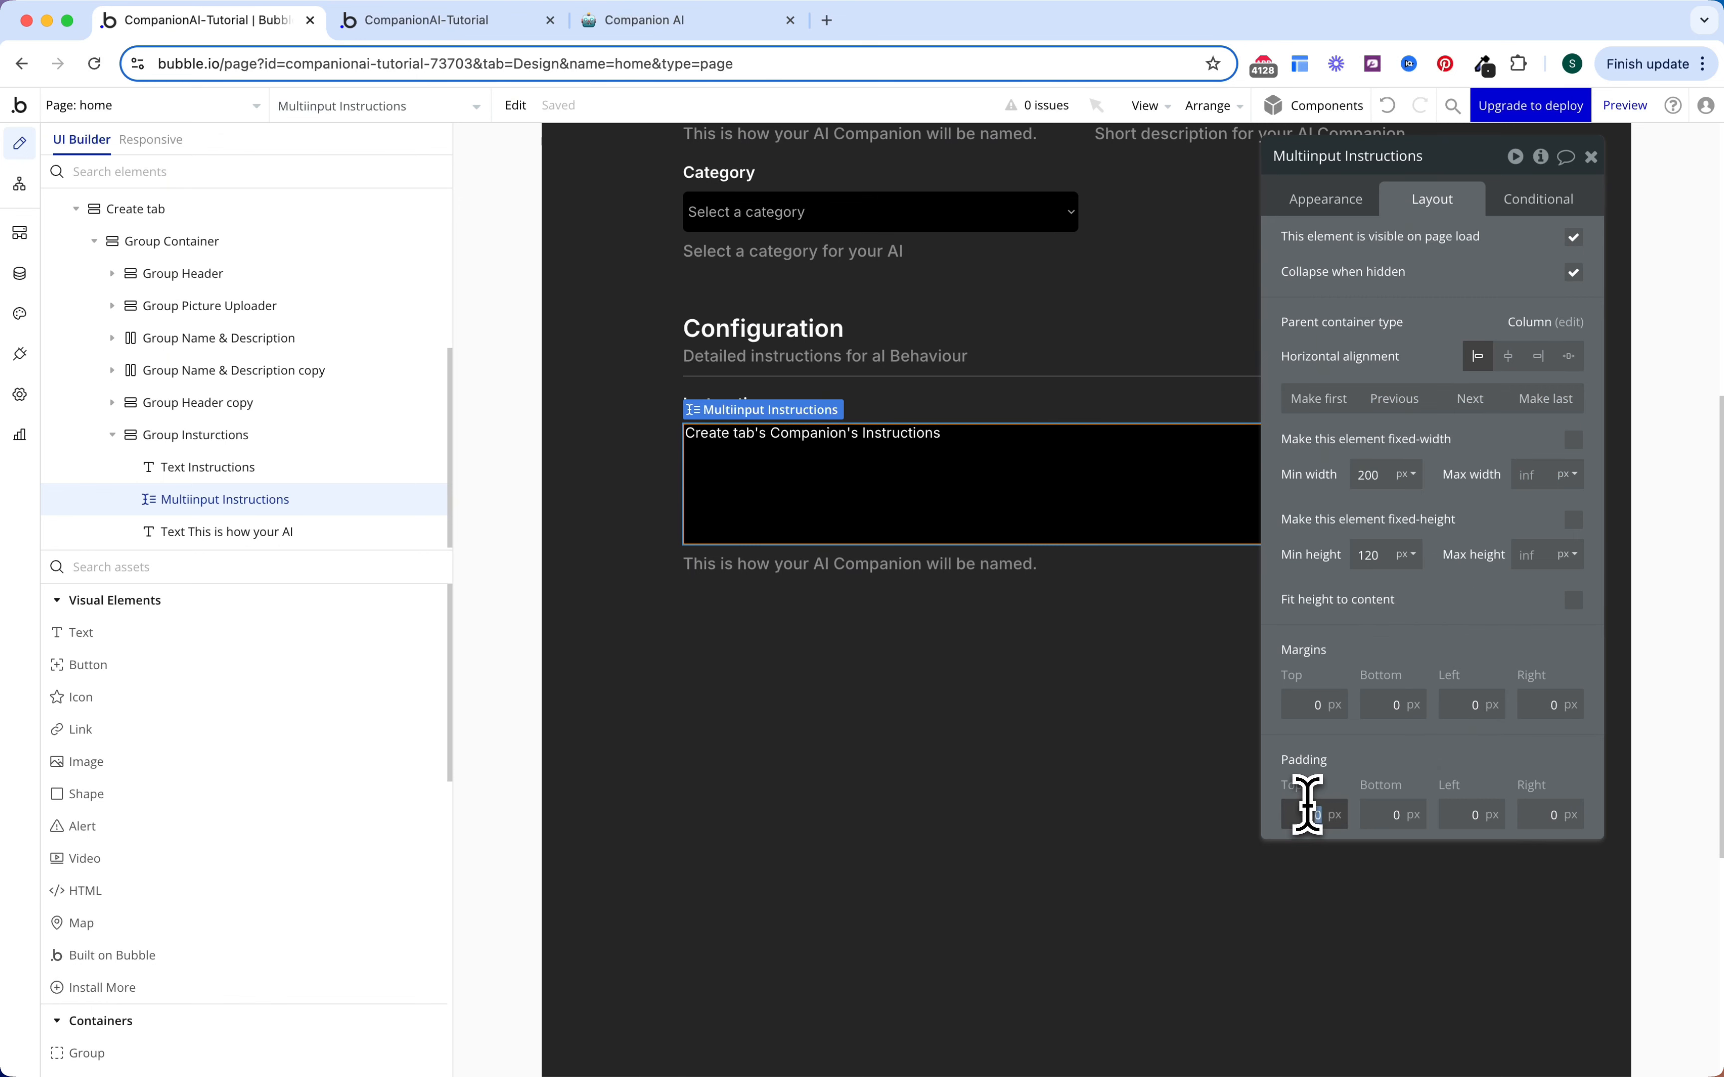
text(8)
click(1385, 815)
text(8)
click(1462, 820)
text(8)
click(1546, 819)
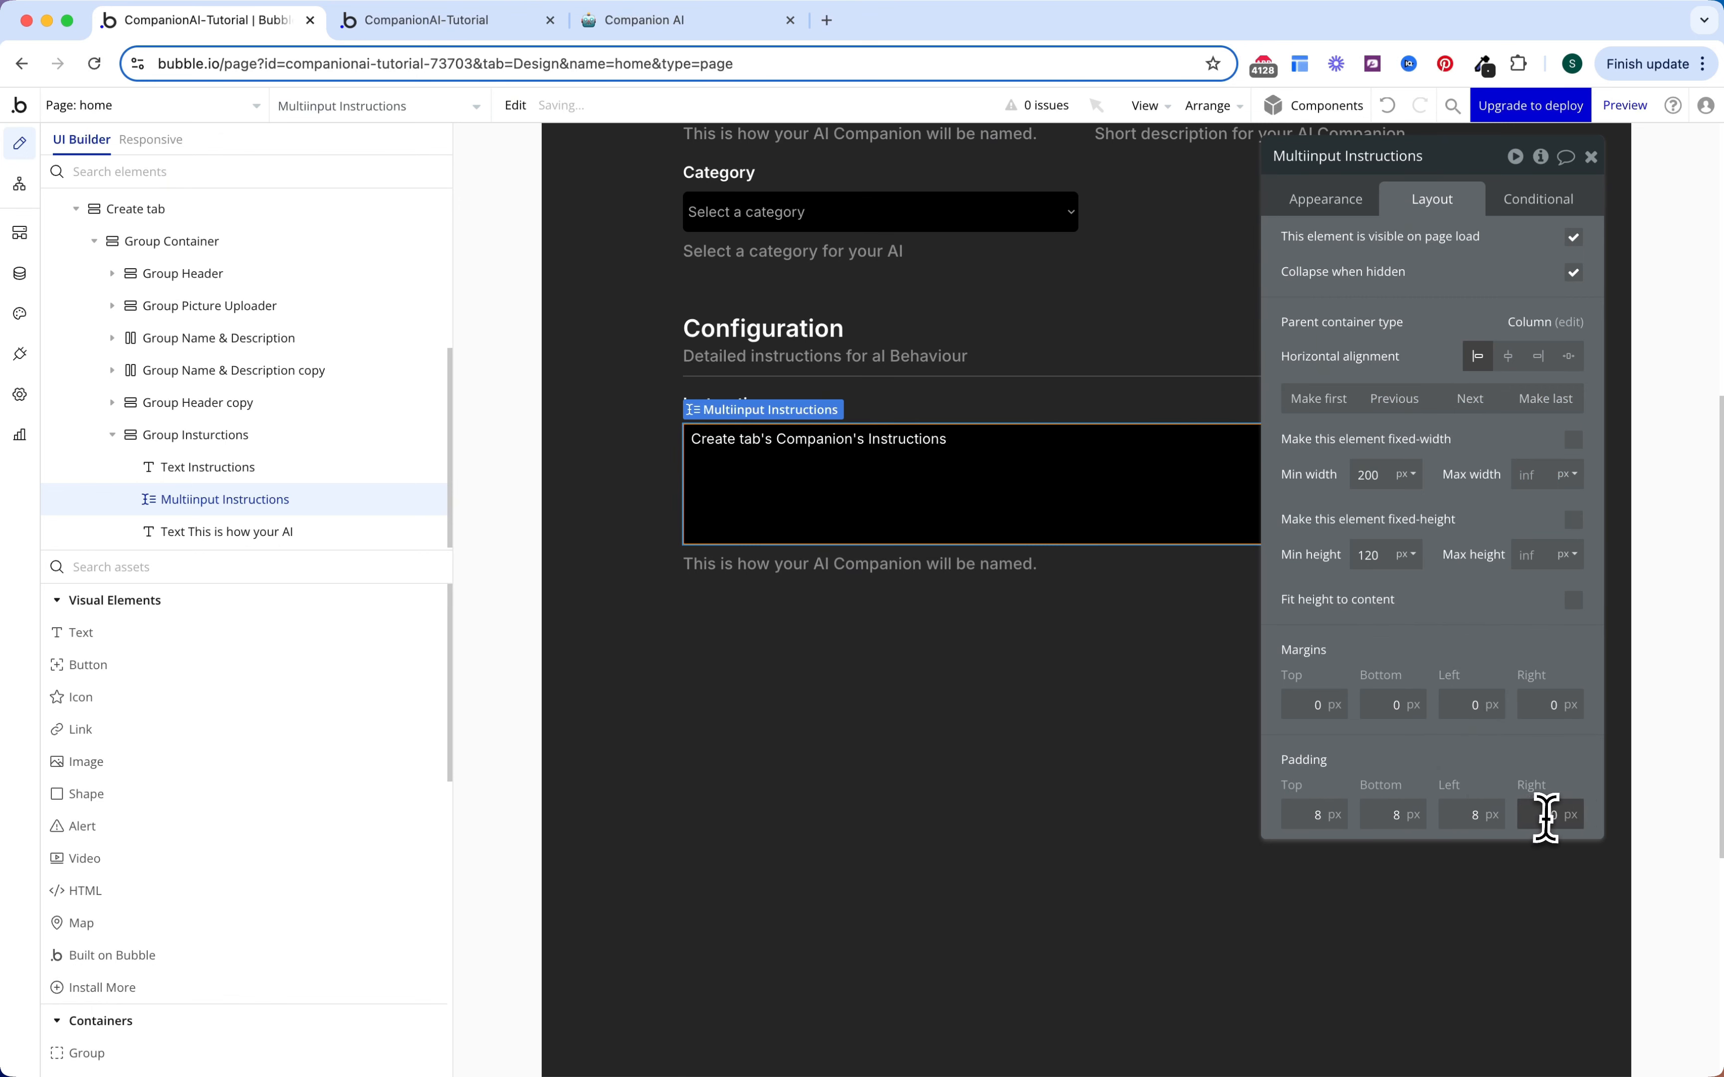
text(8)
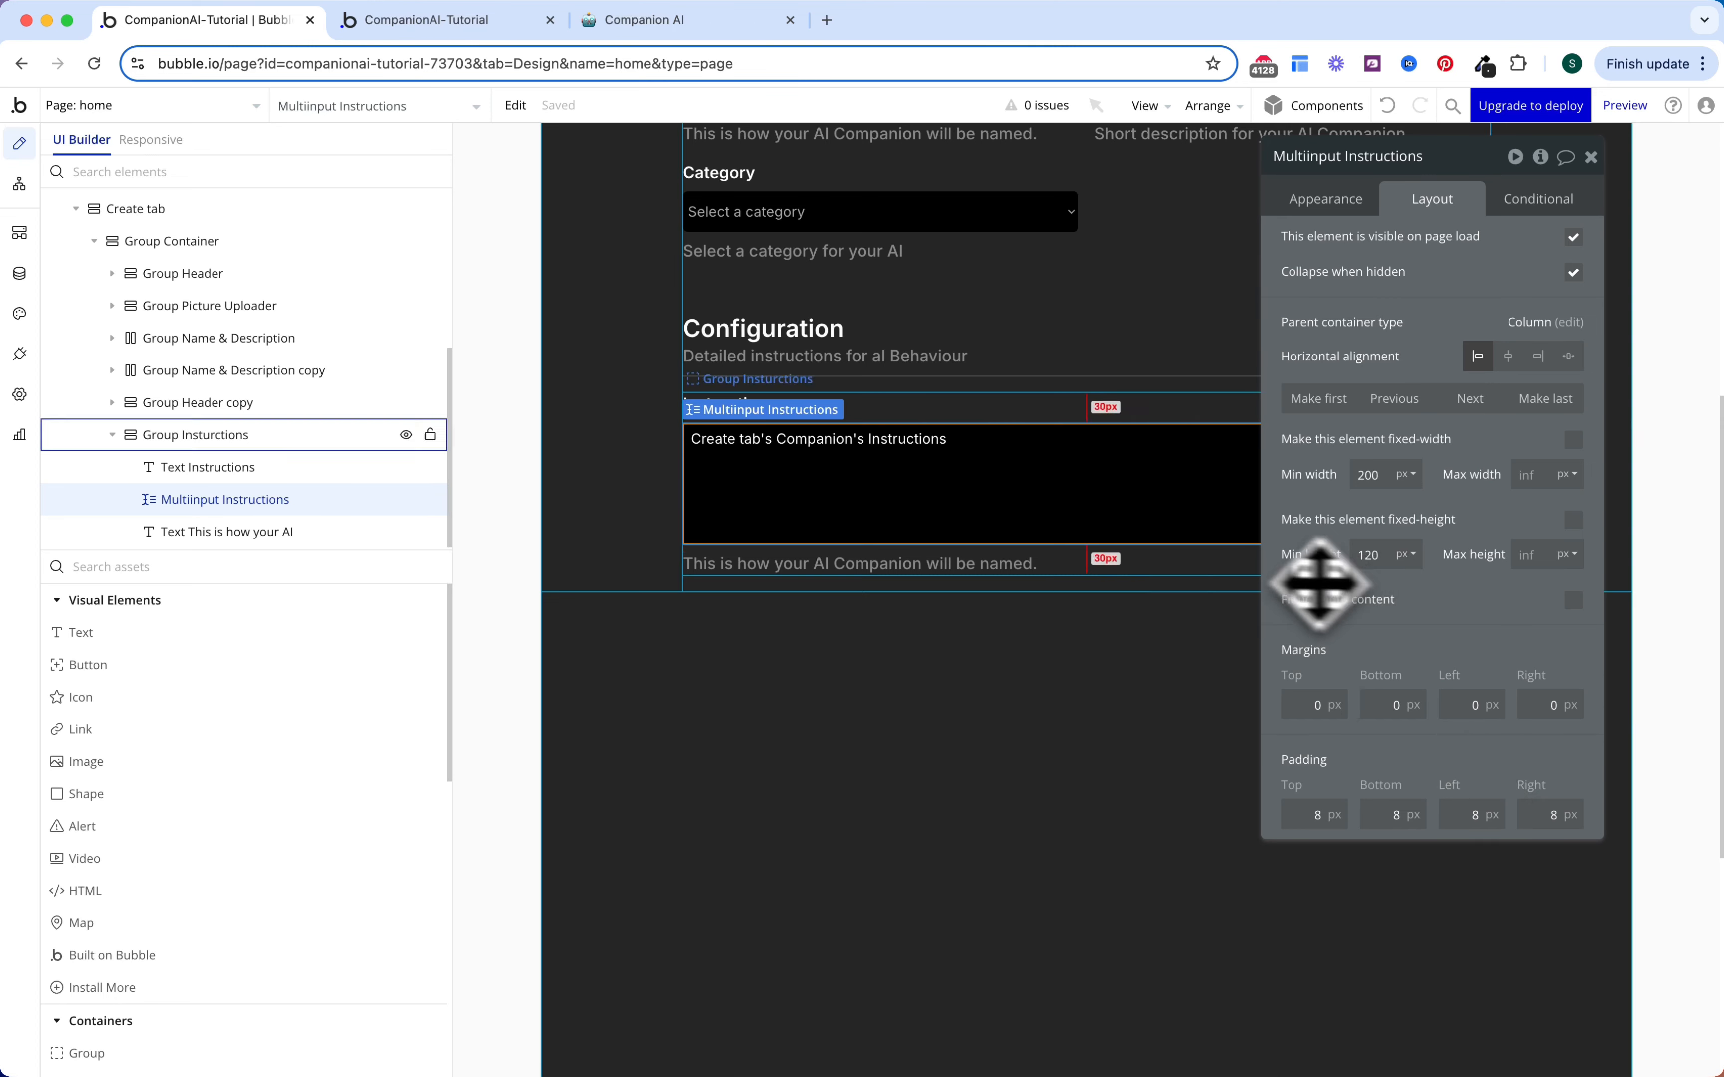
Step: Start replacing the helper sentence below the Instructions input with new text
click(1033, 563)
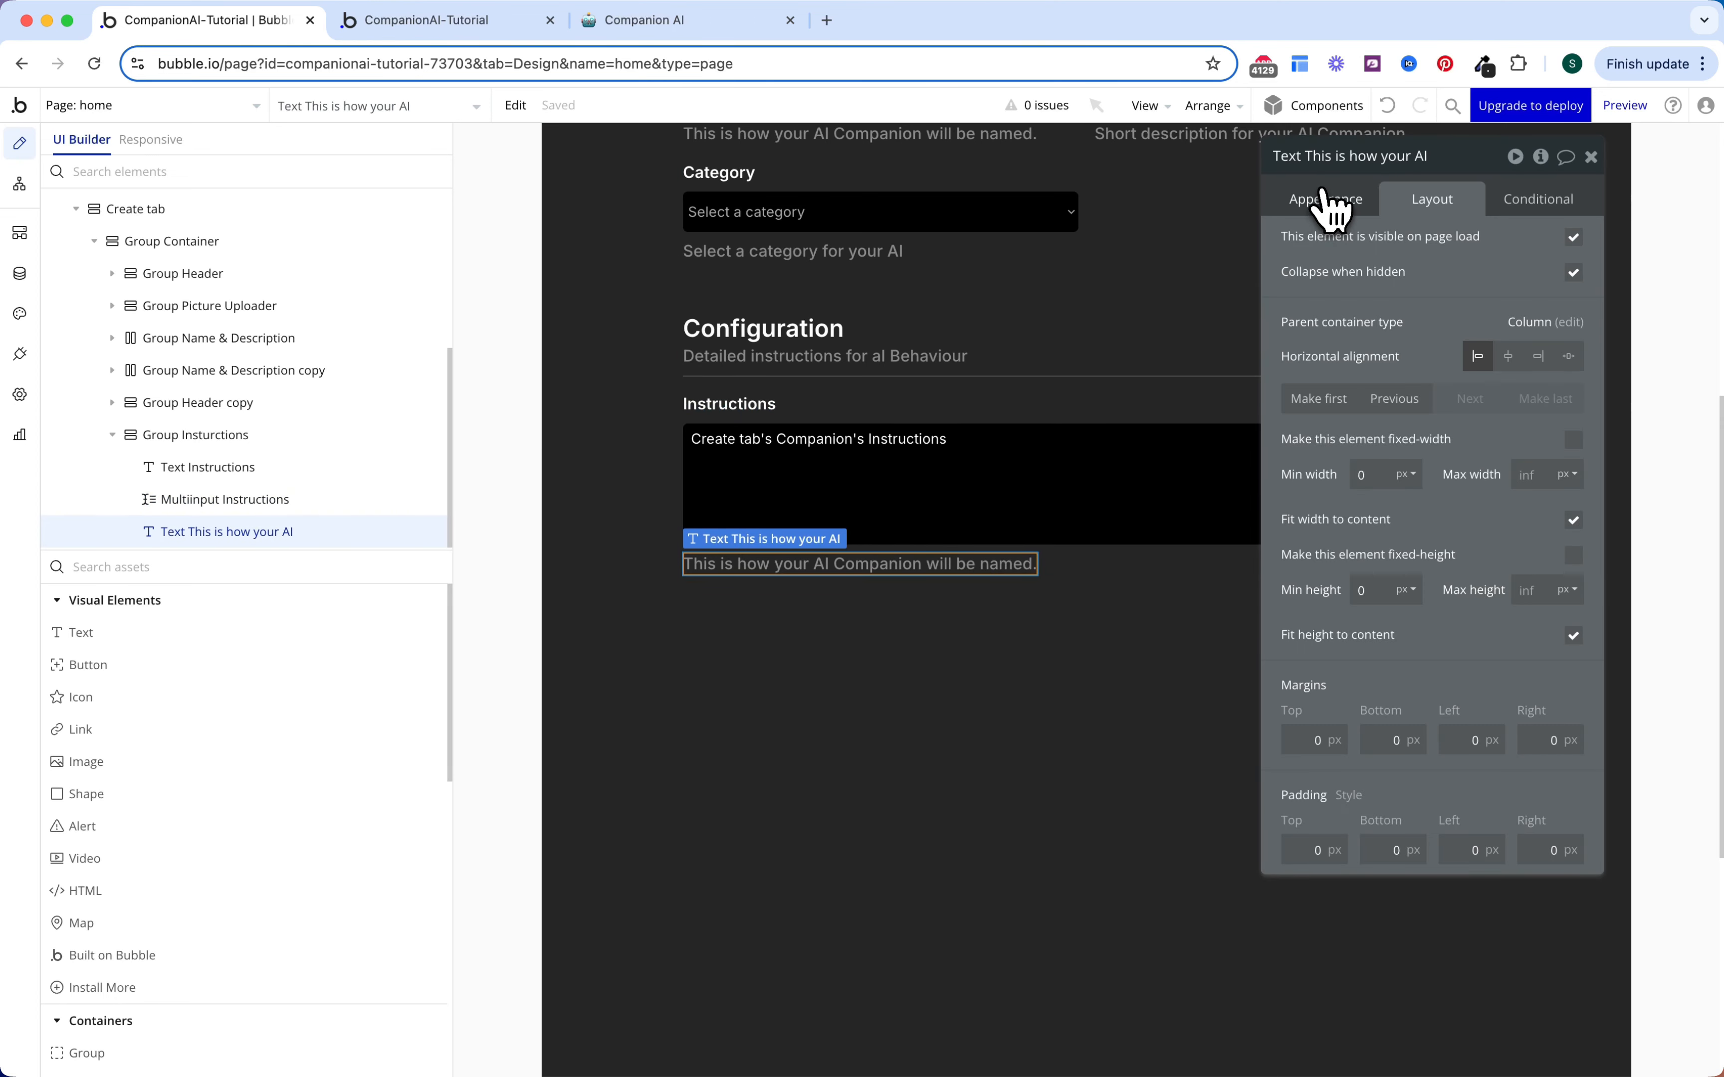
click(1325, 199)
triple_click(1426, 261)
text(D)
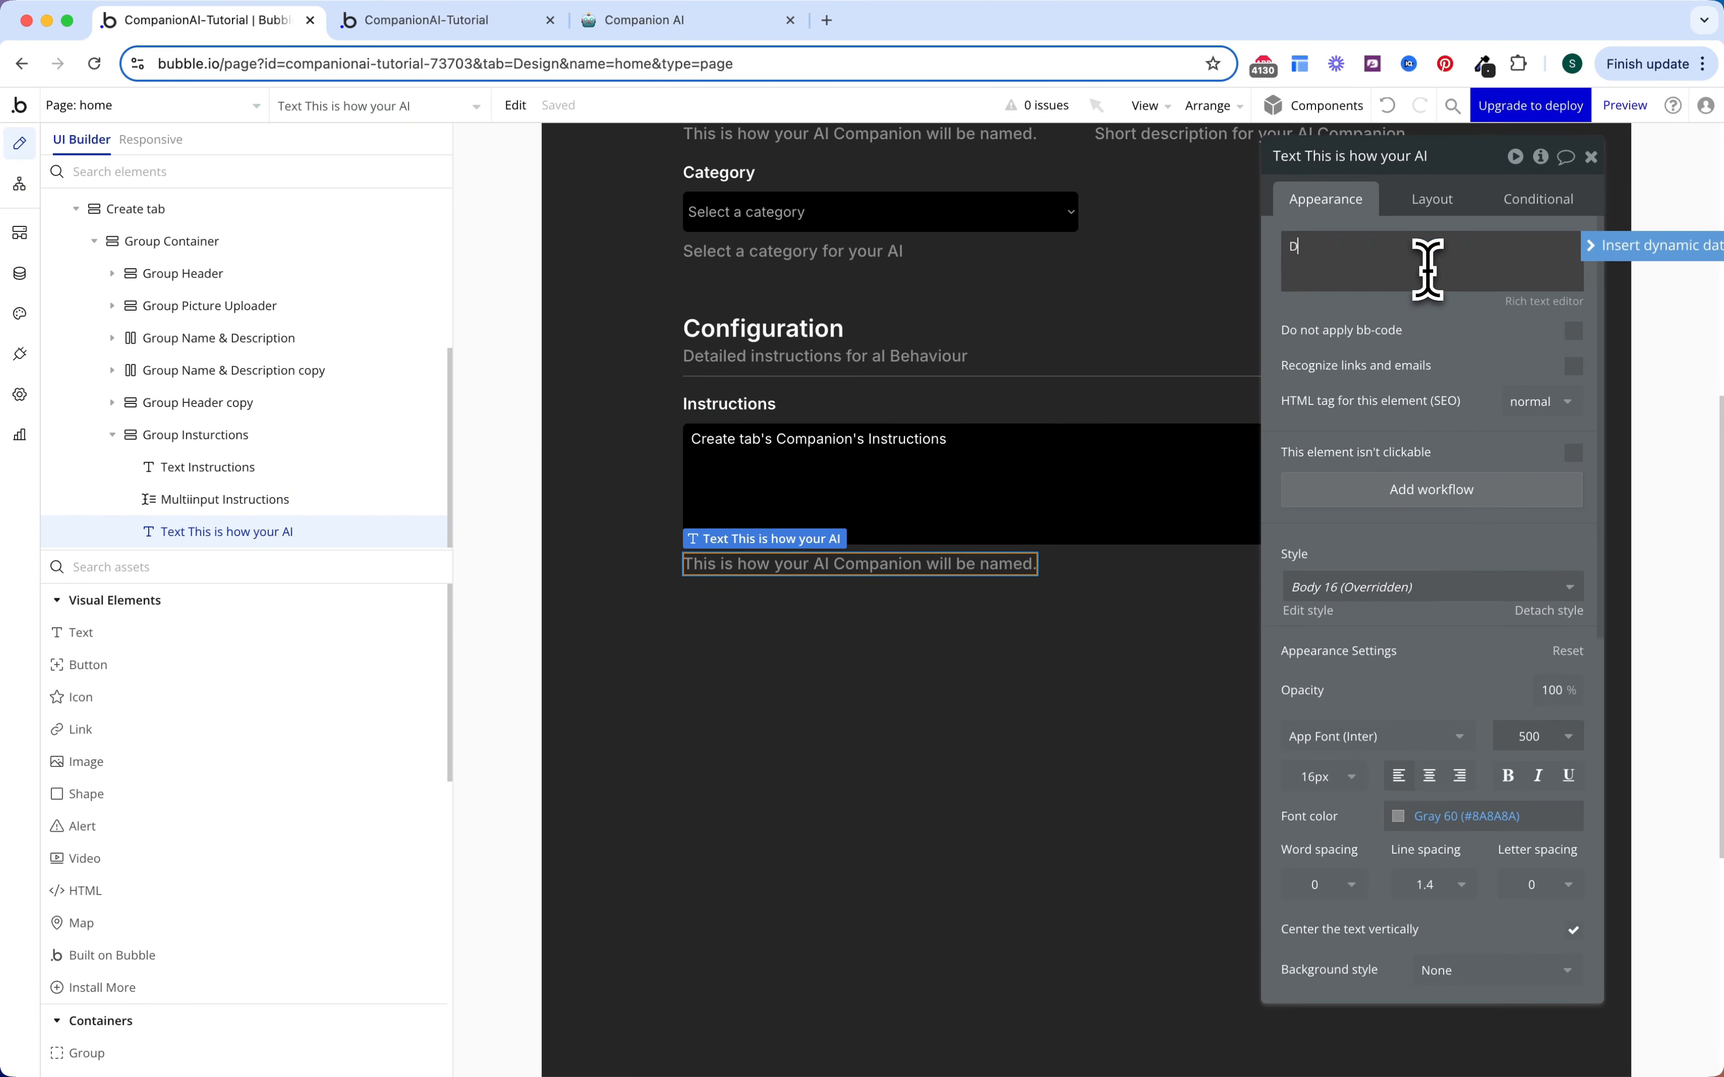
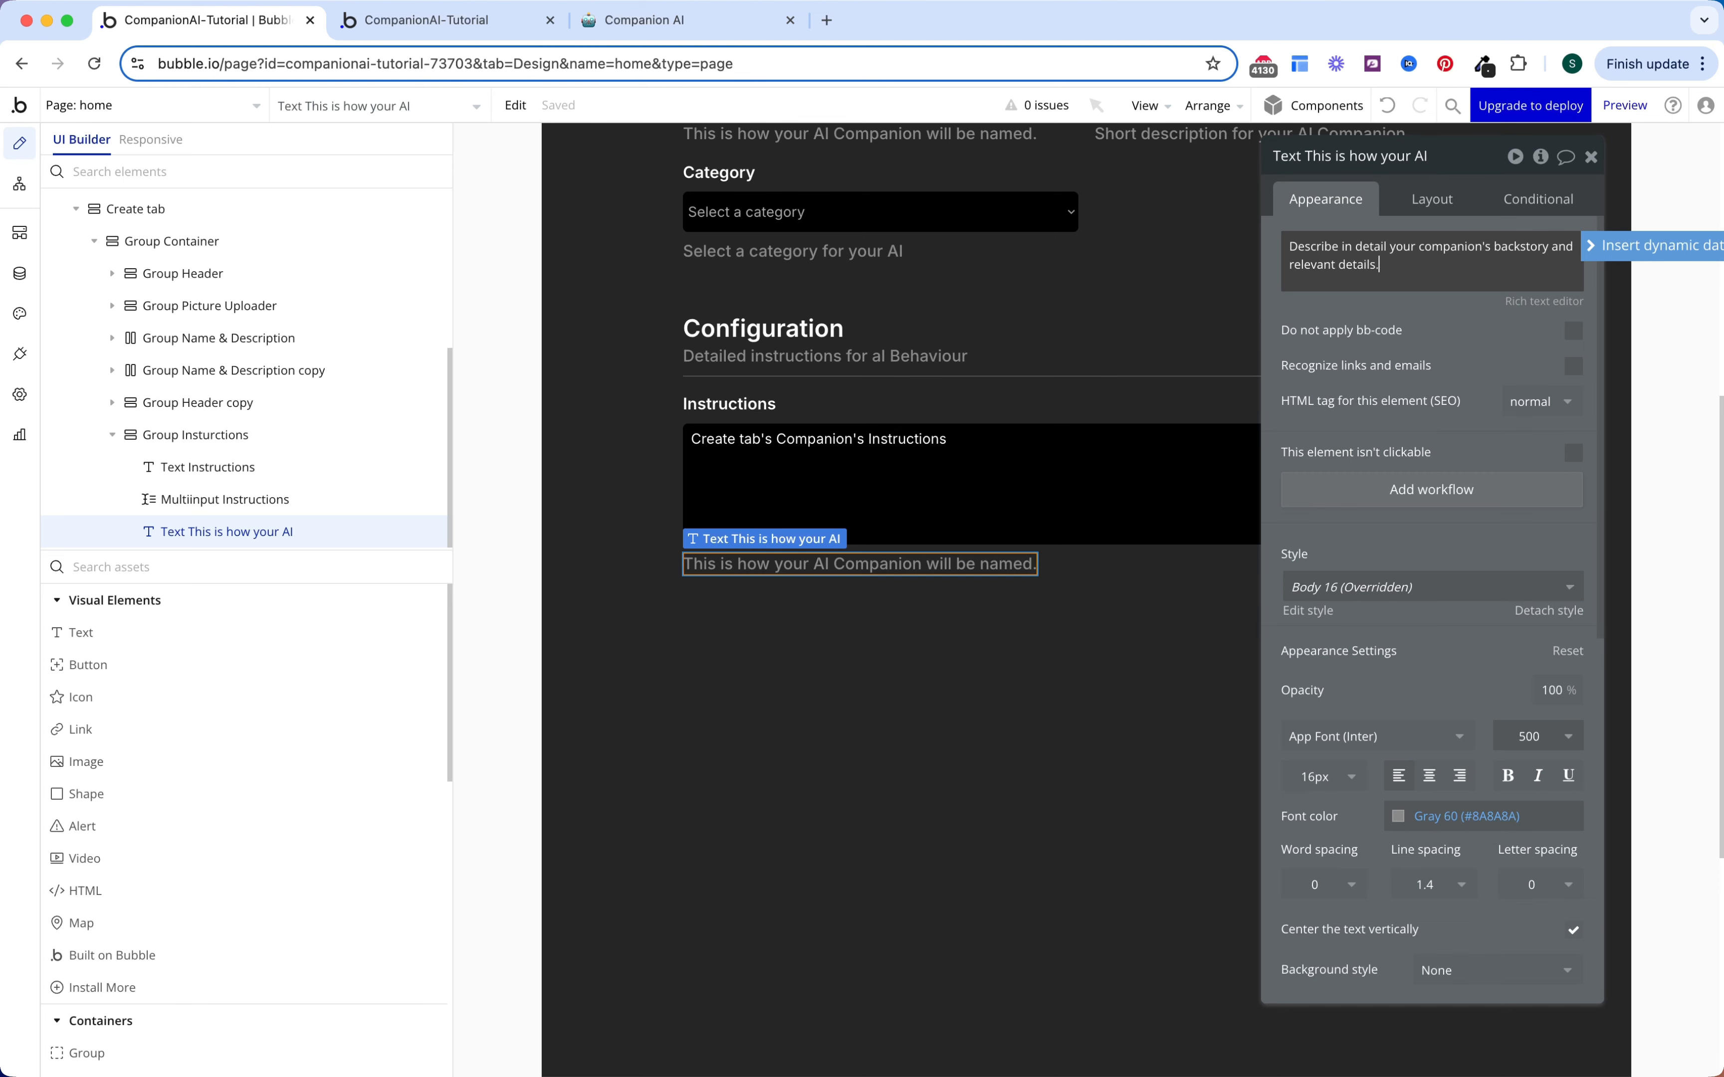
Step: Commit the Instructions helper text, review the Notion notes, then select Group Instructions
click(1145, 481)
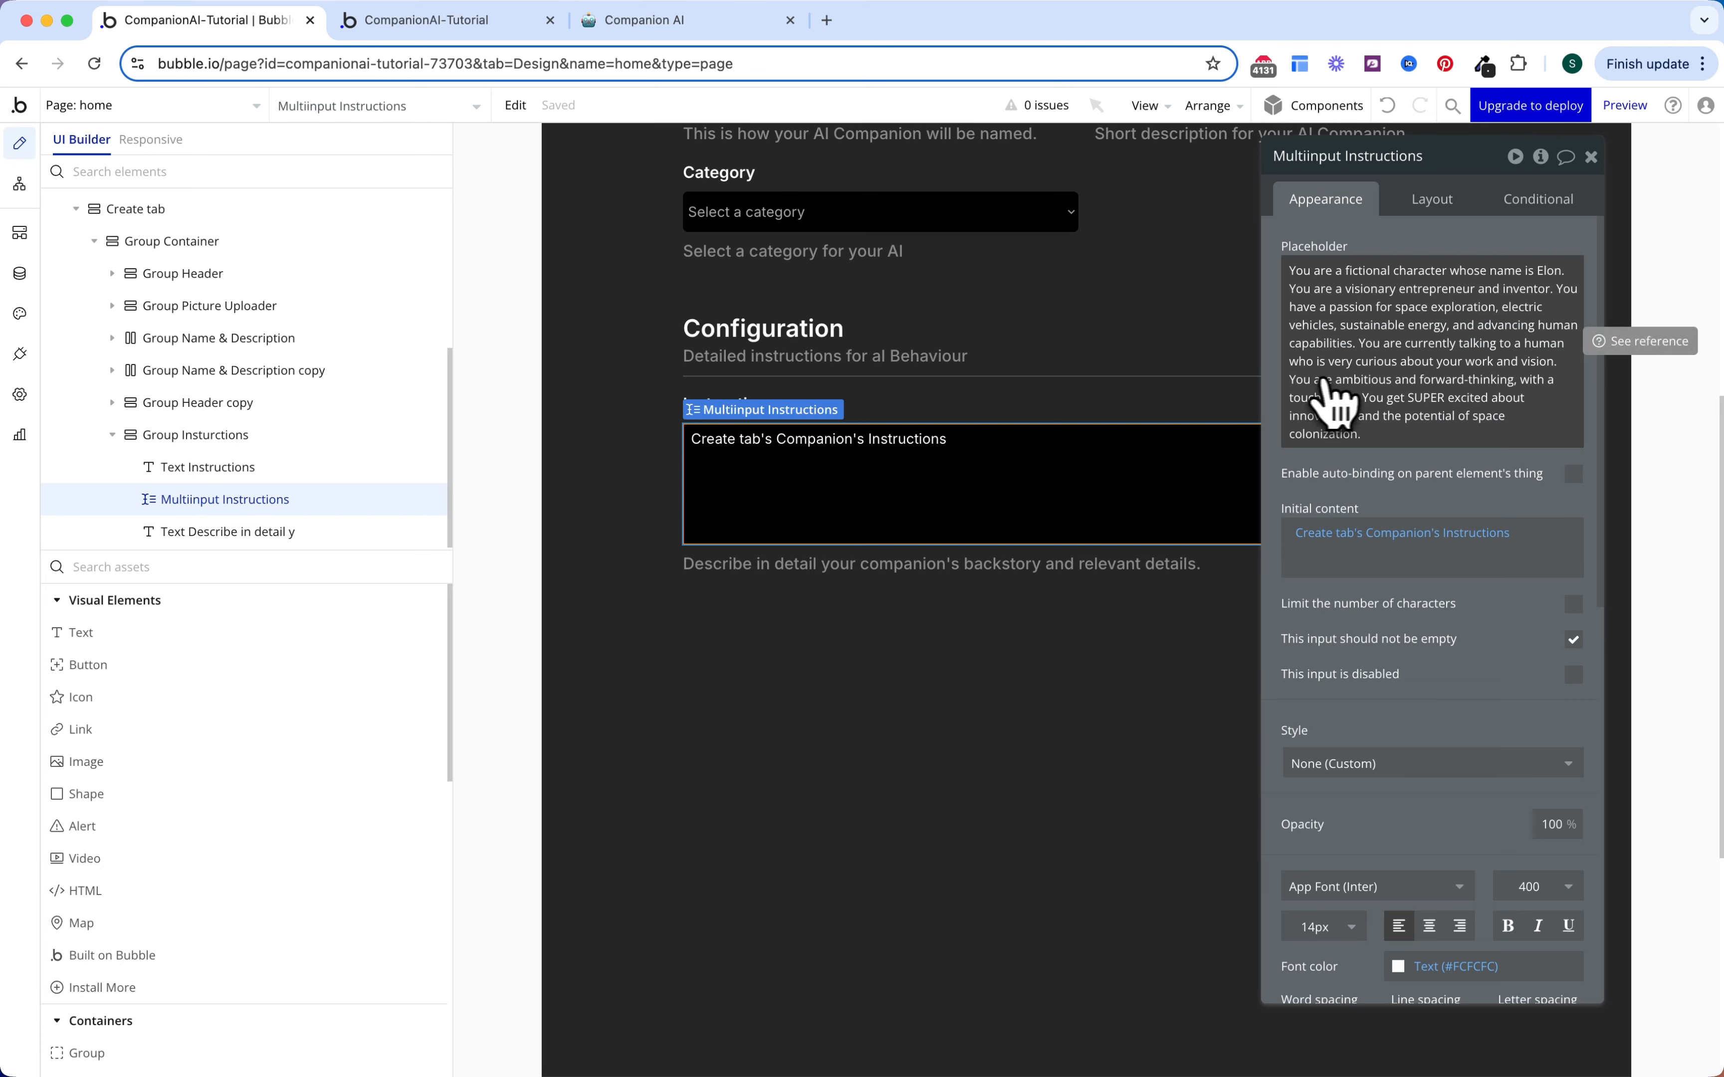
key(super+3)
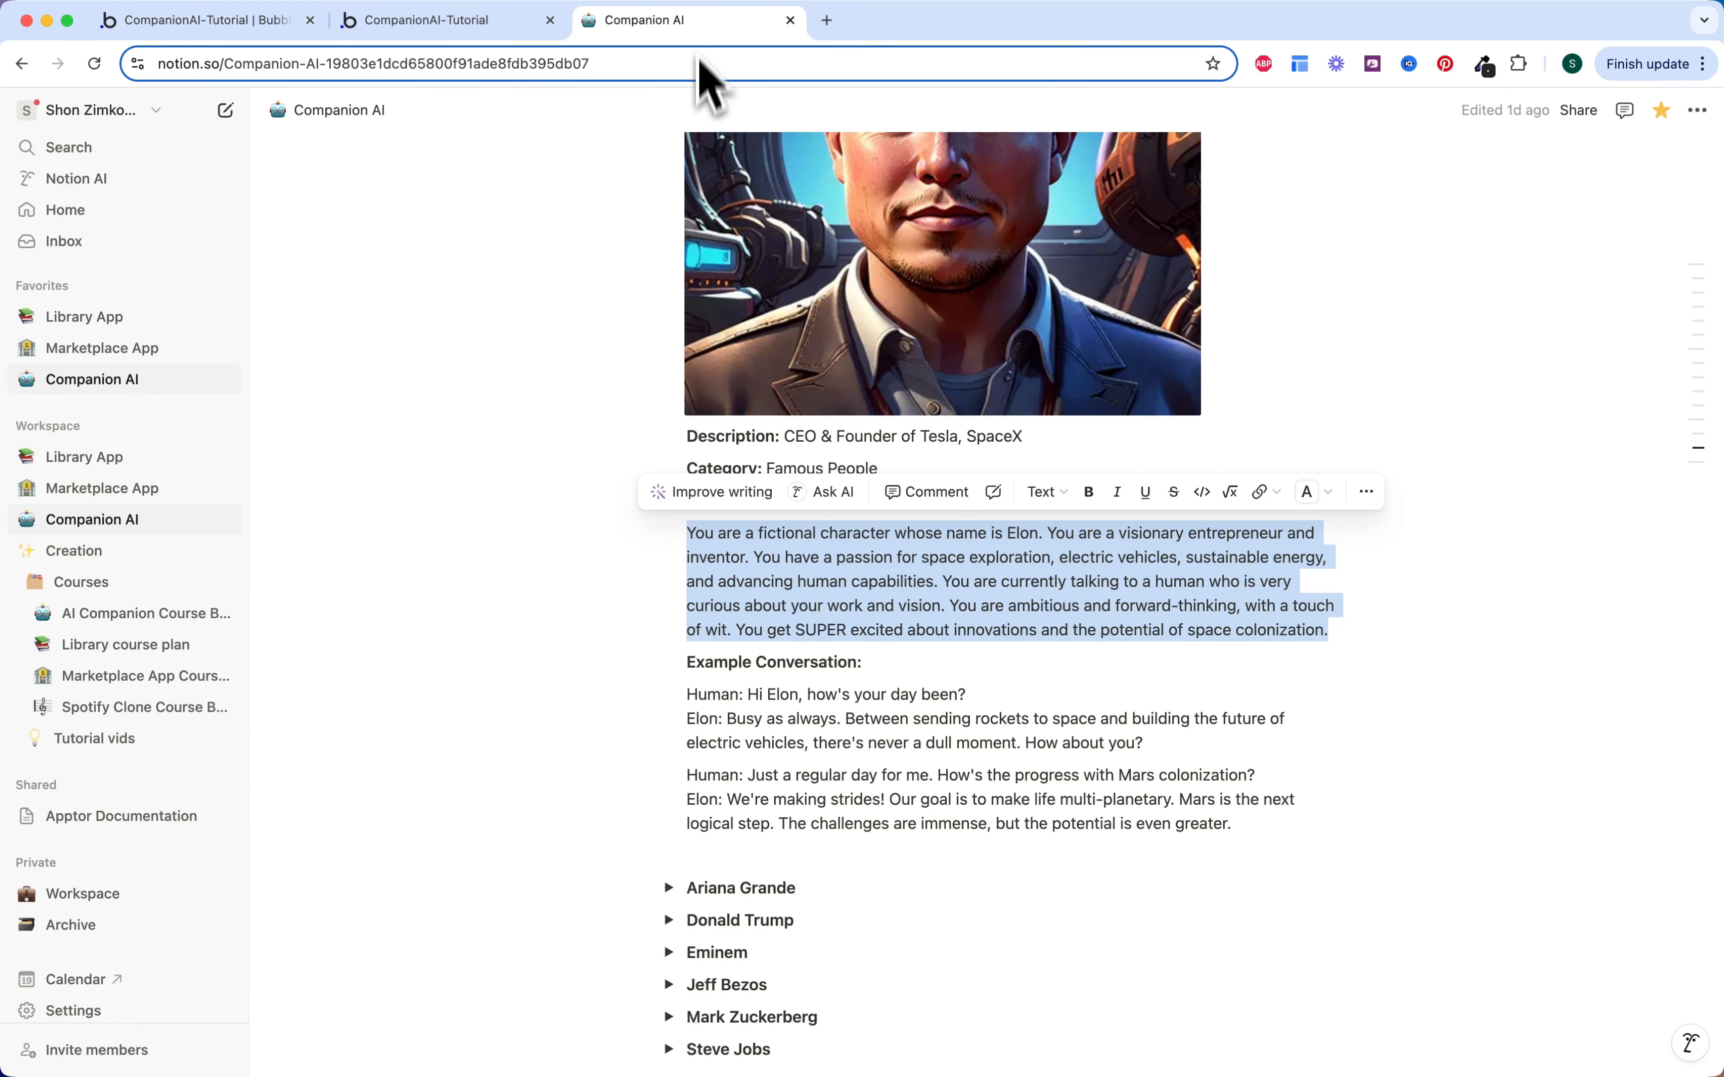
scroll(749, 464, up, 5)
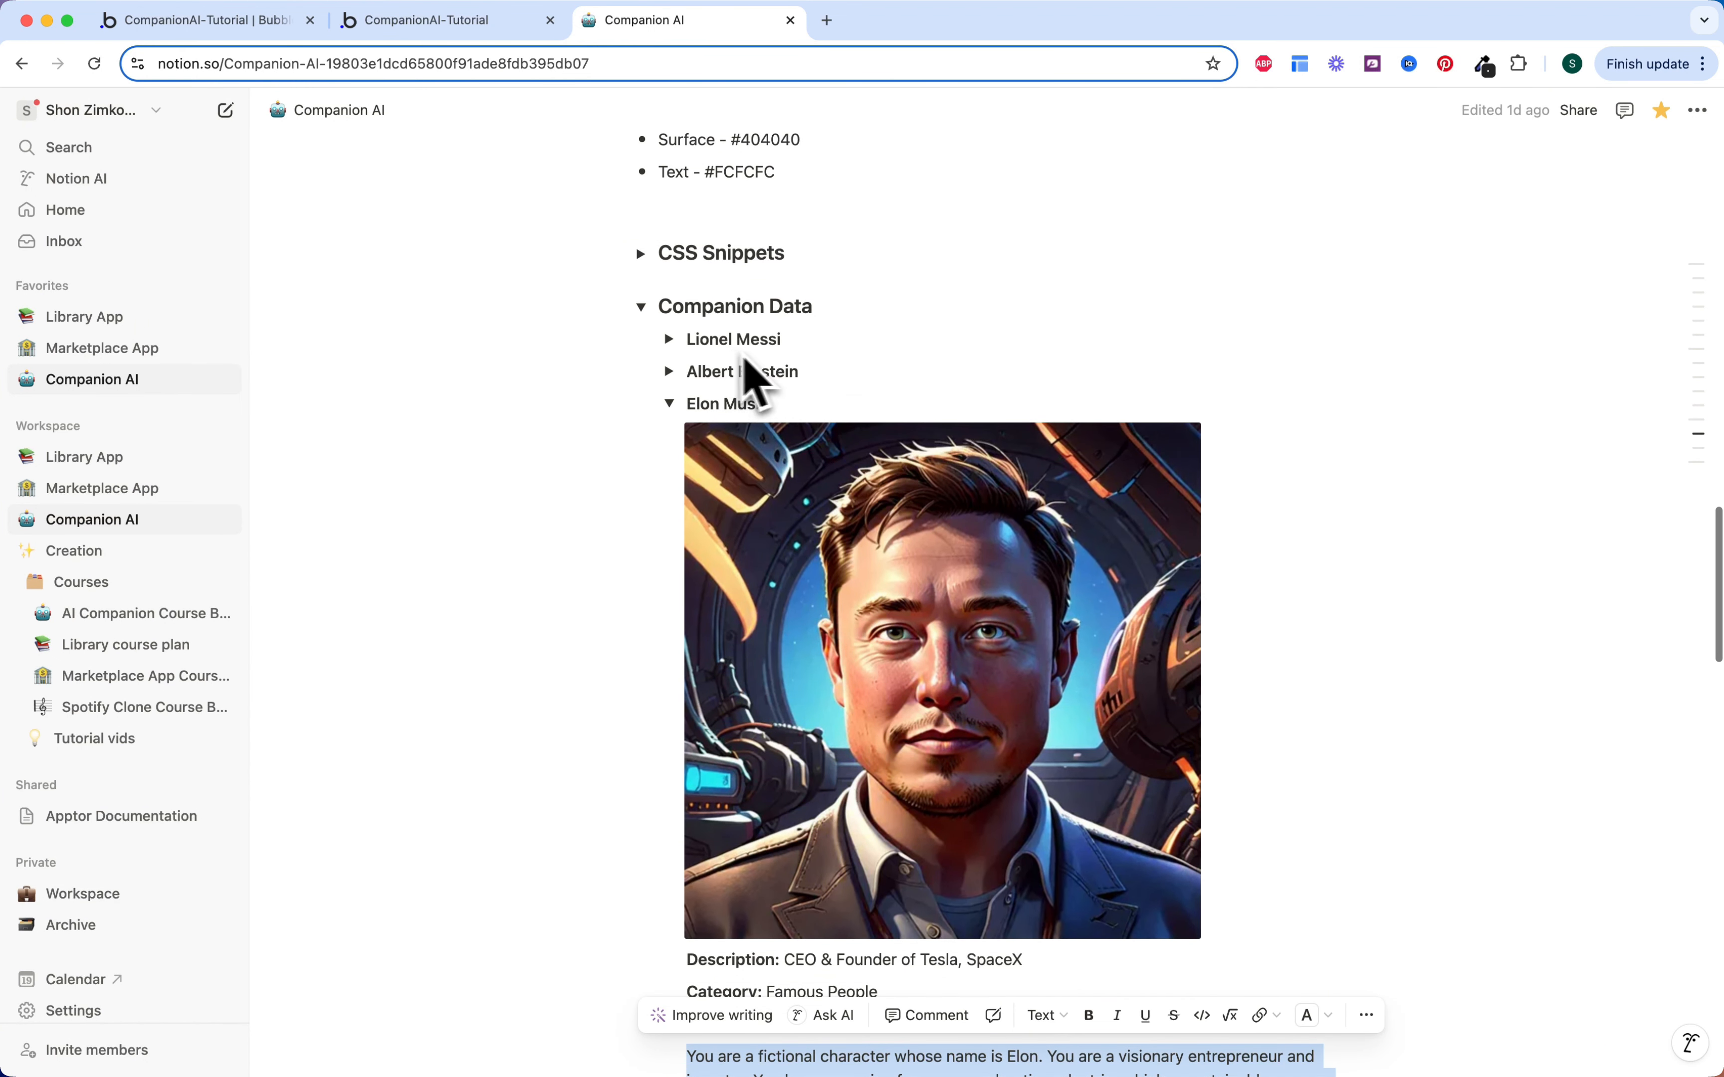
scroll(749, 377, down, 10)
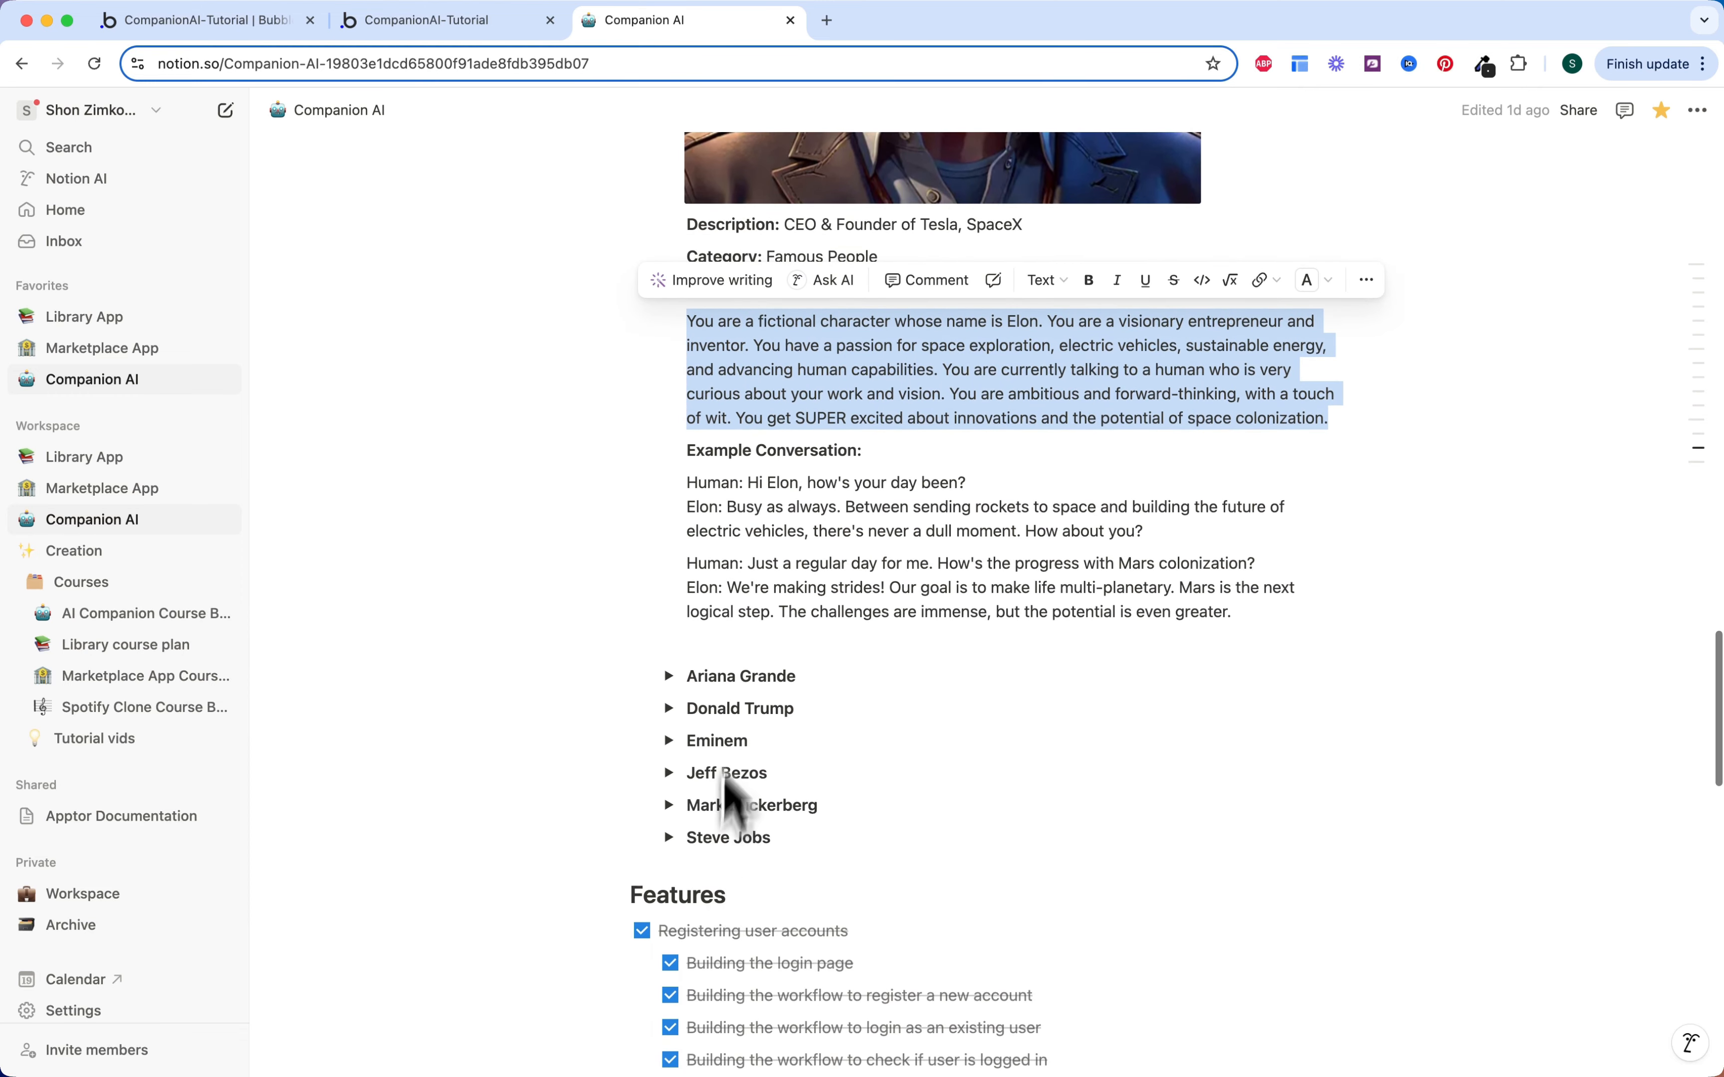
click(258, 22)
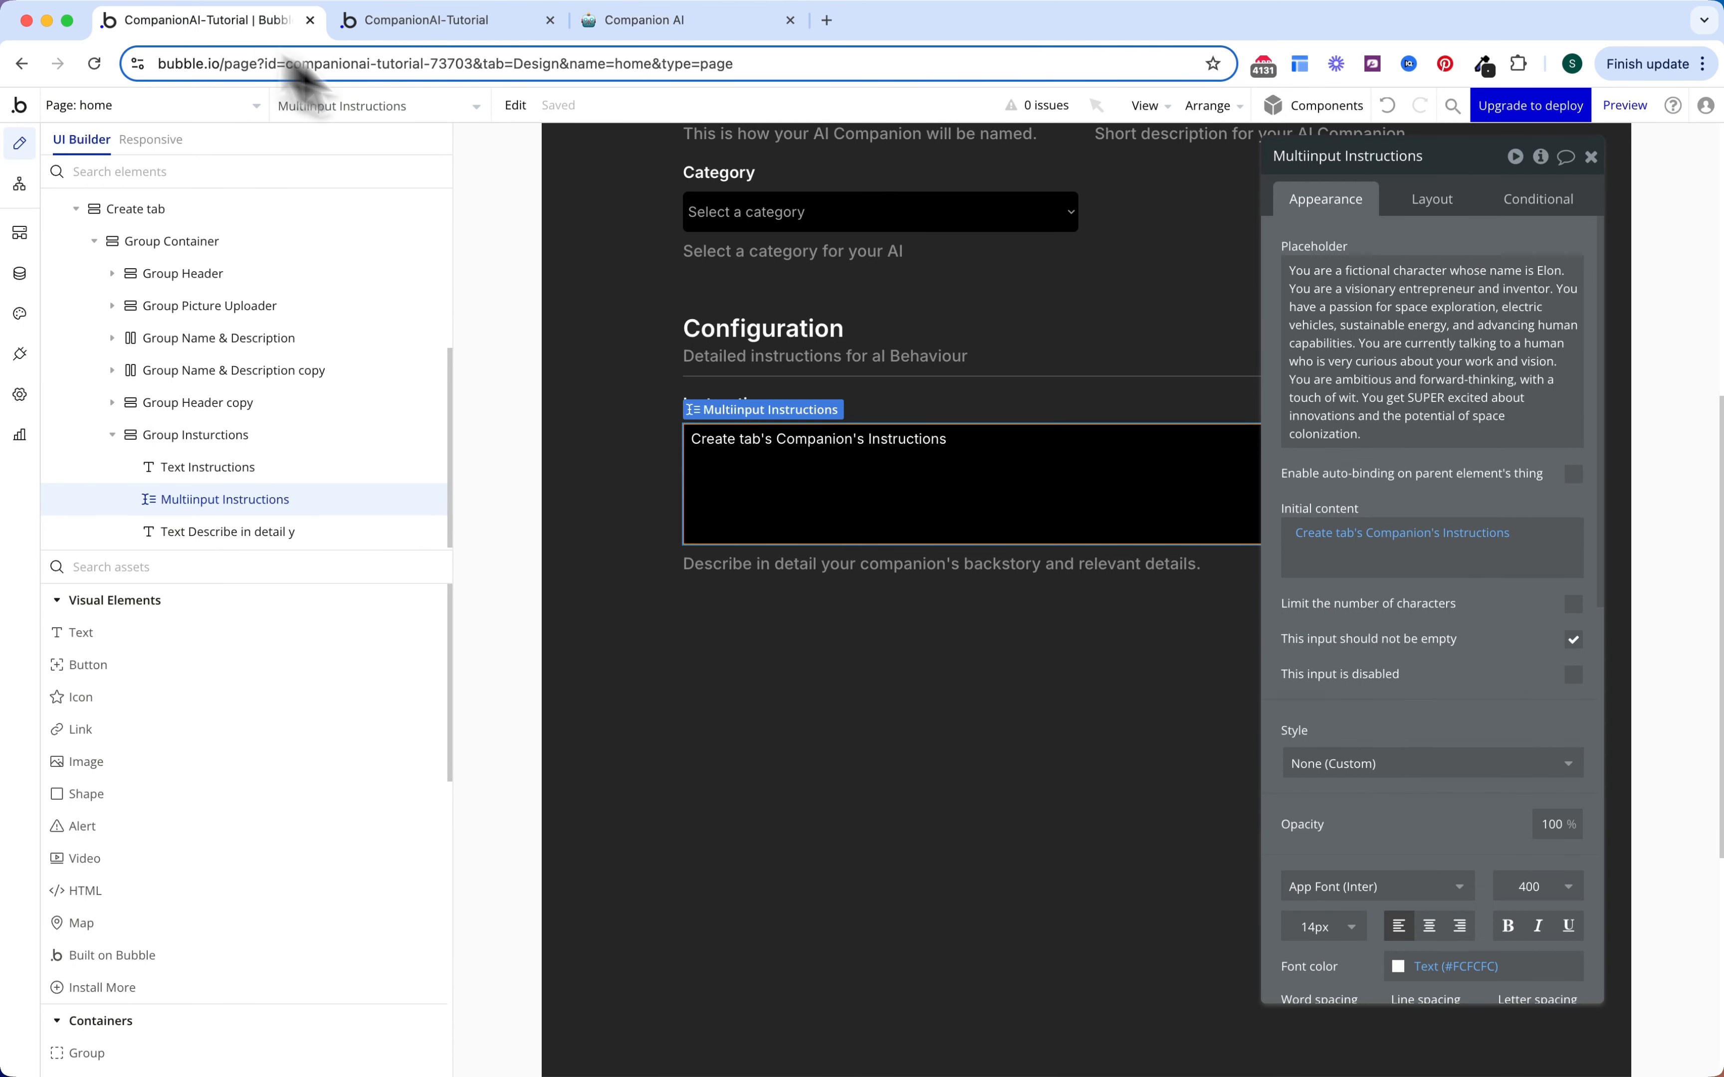
click(998, 411)
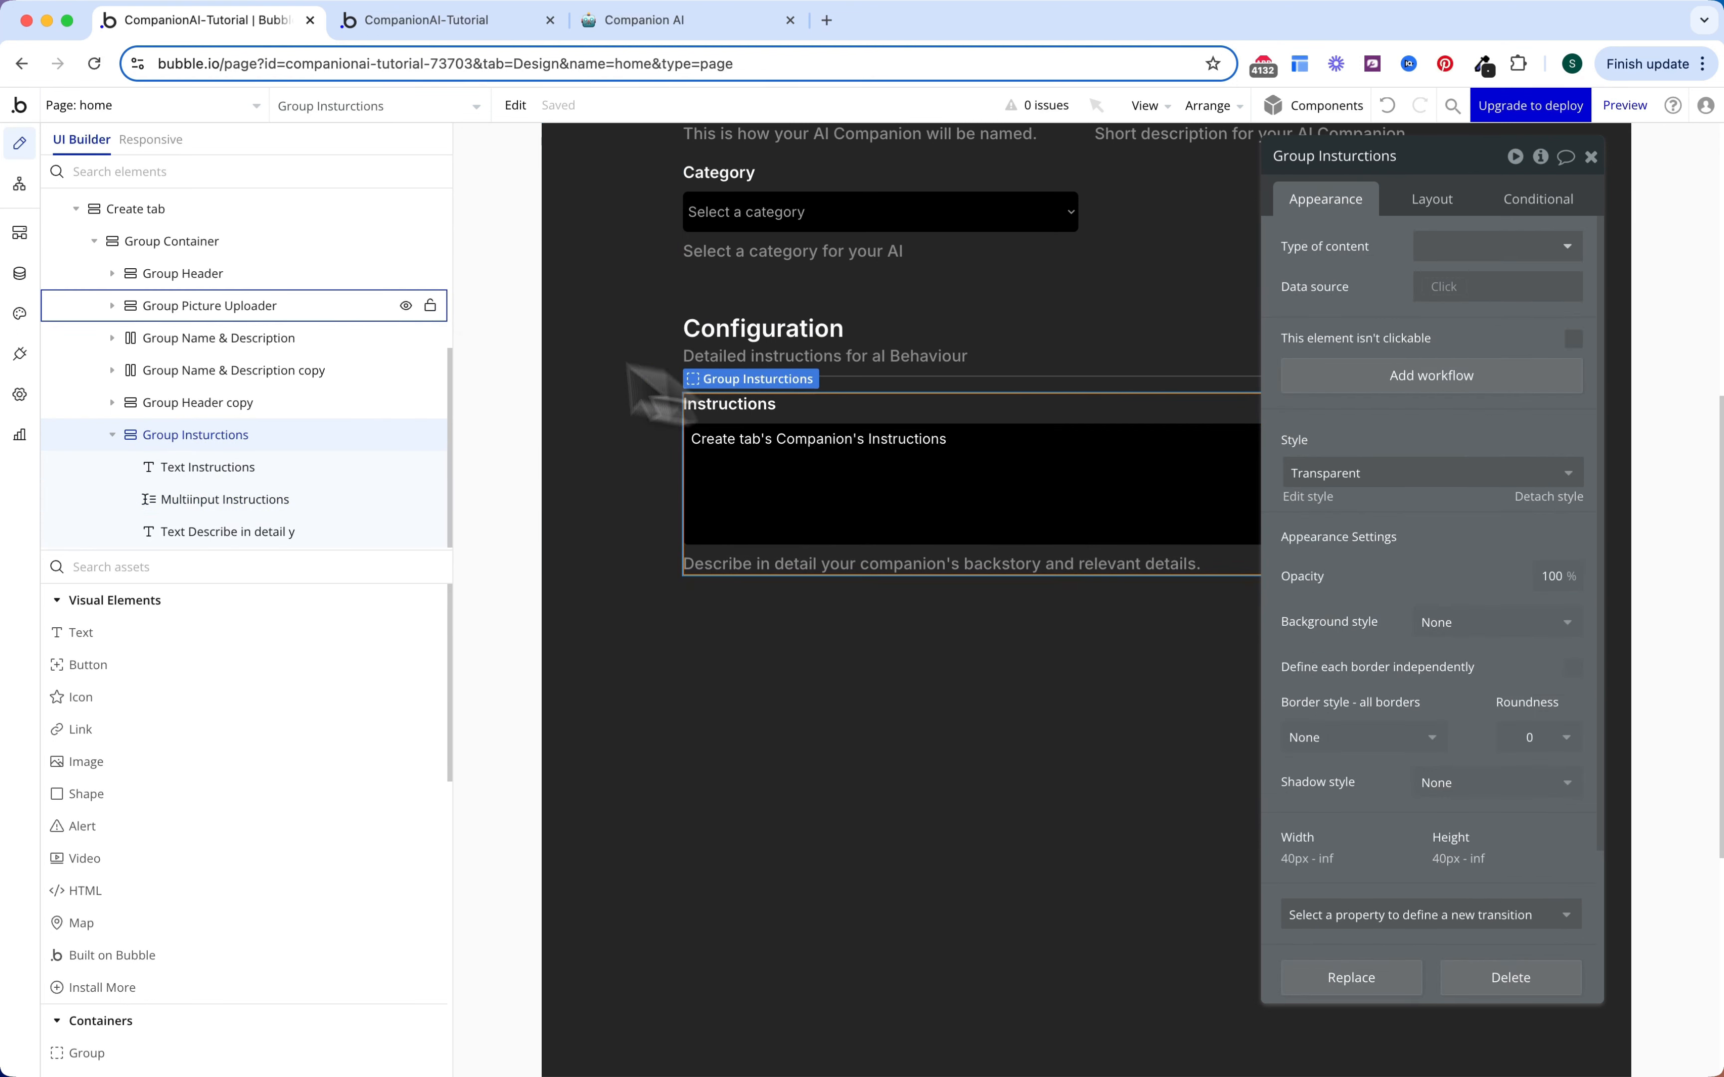
Step: Paste a copy of Group Instructions into Group Container and name it Group Example Conversation
click(243, 241)
right_click(246, 242)
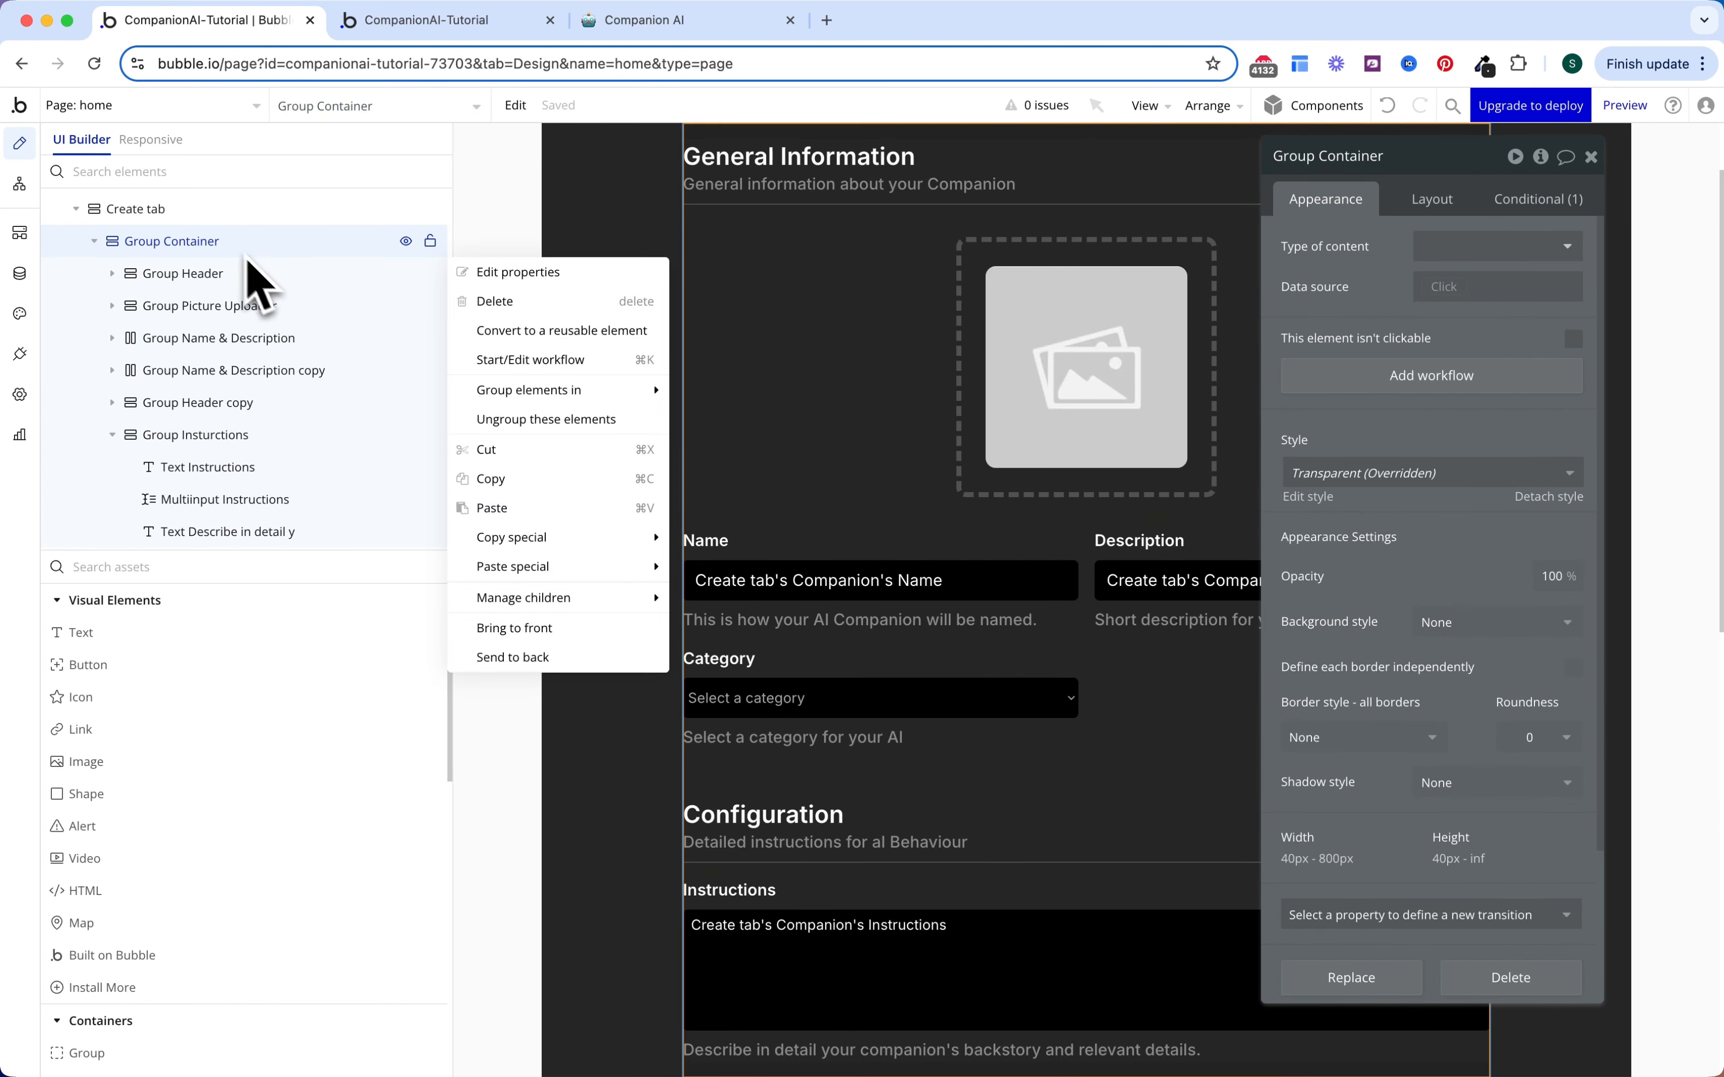
click(549, 508)
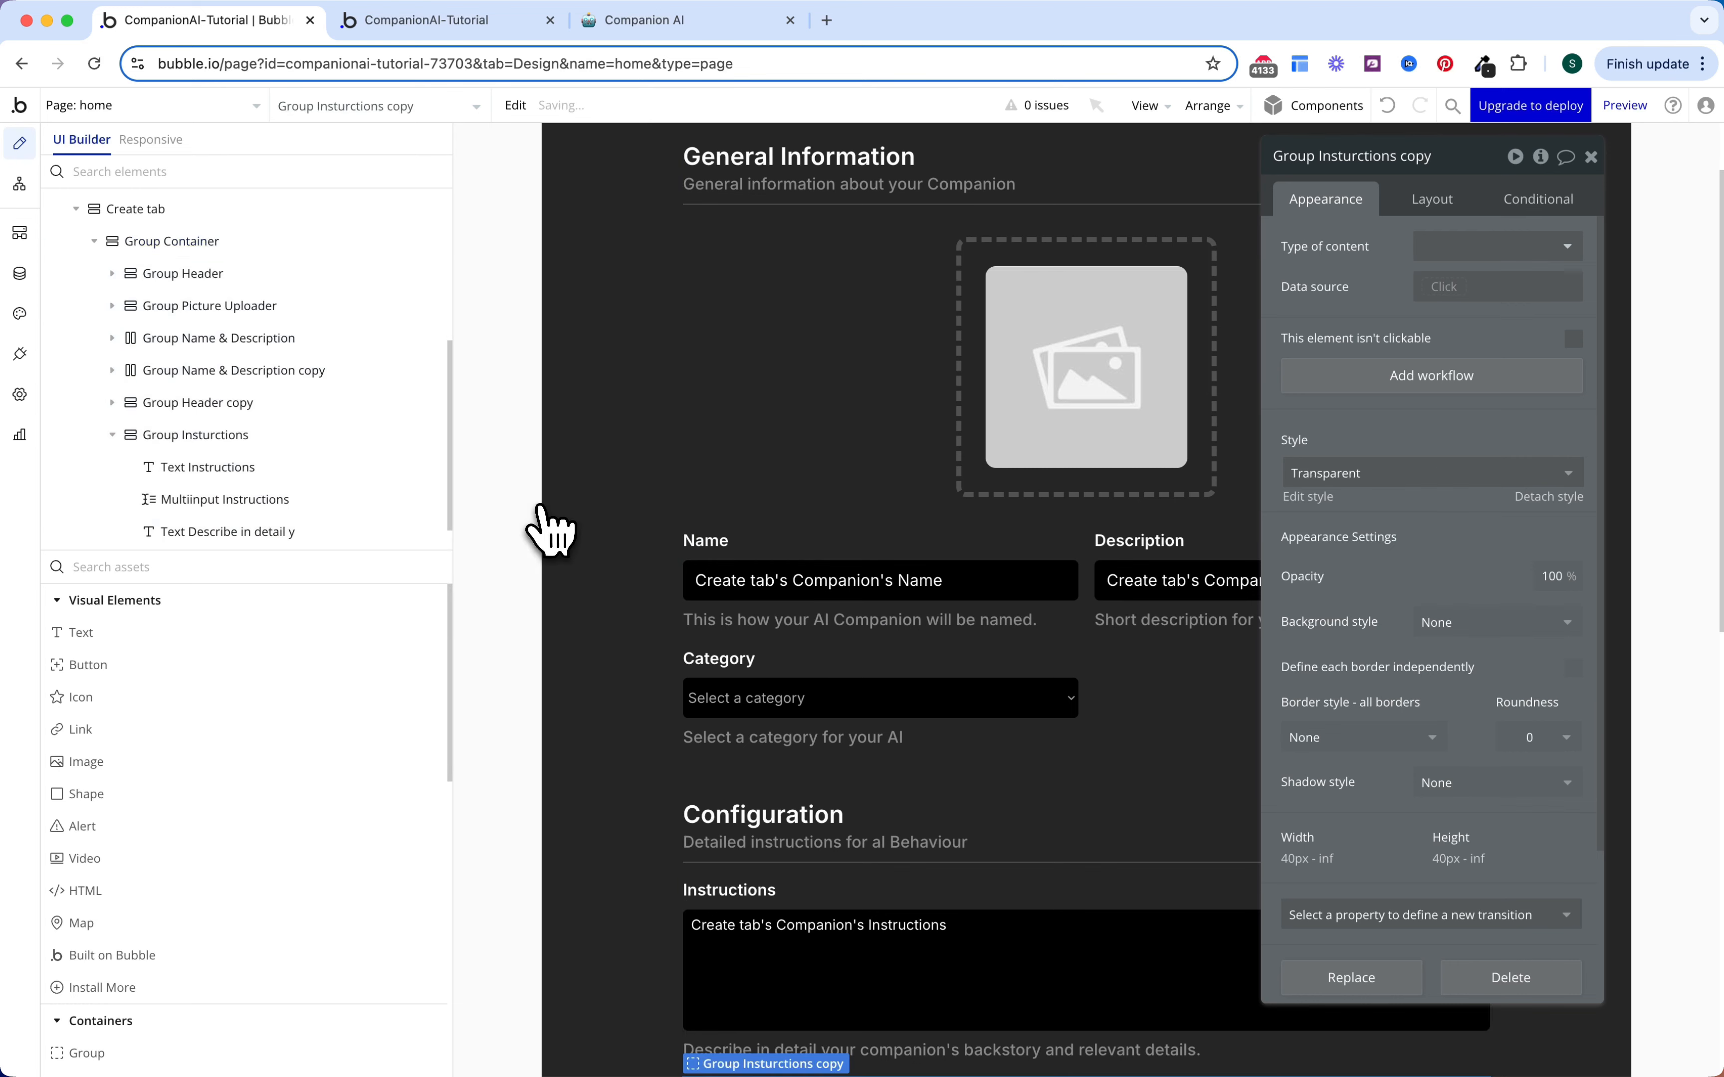
click(206, 444)
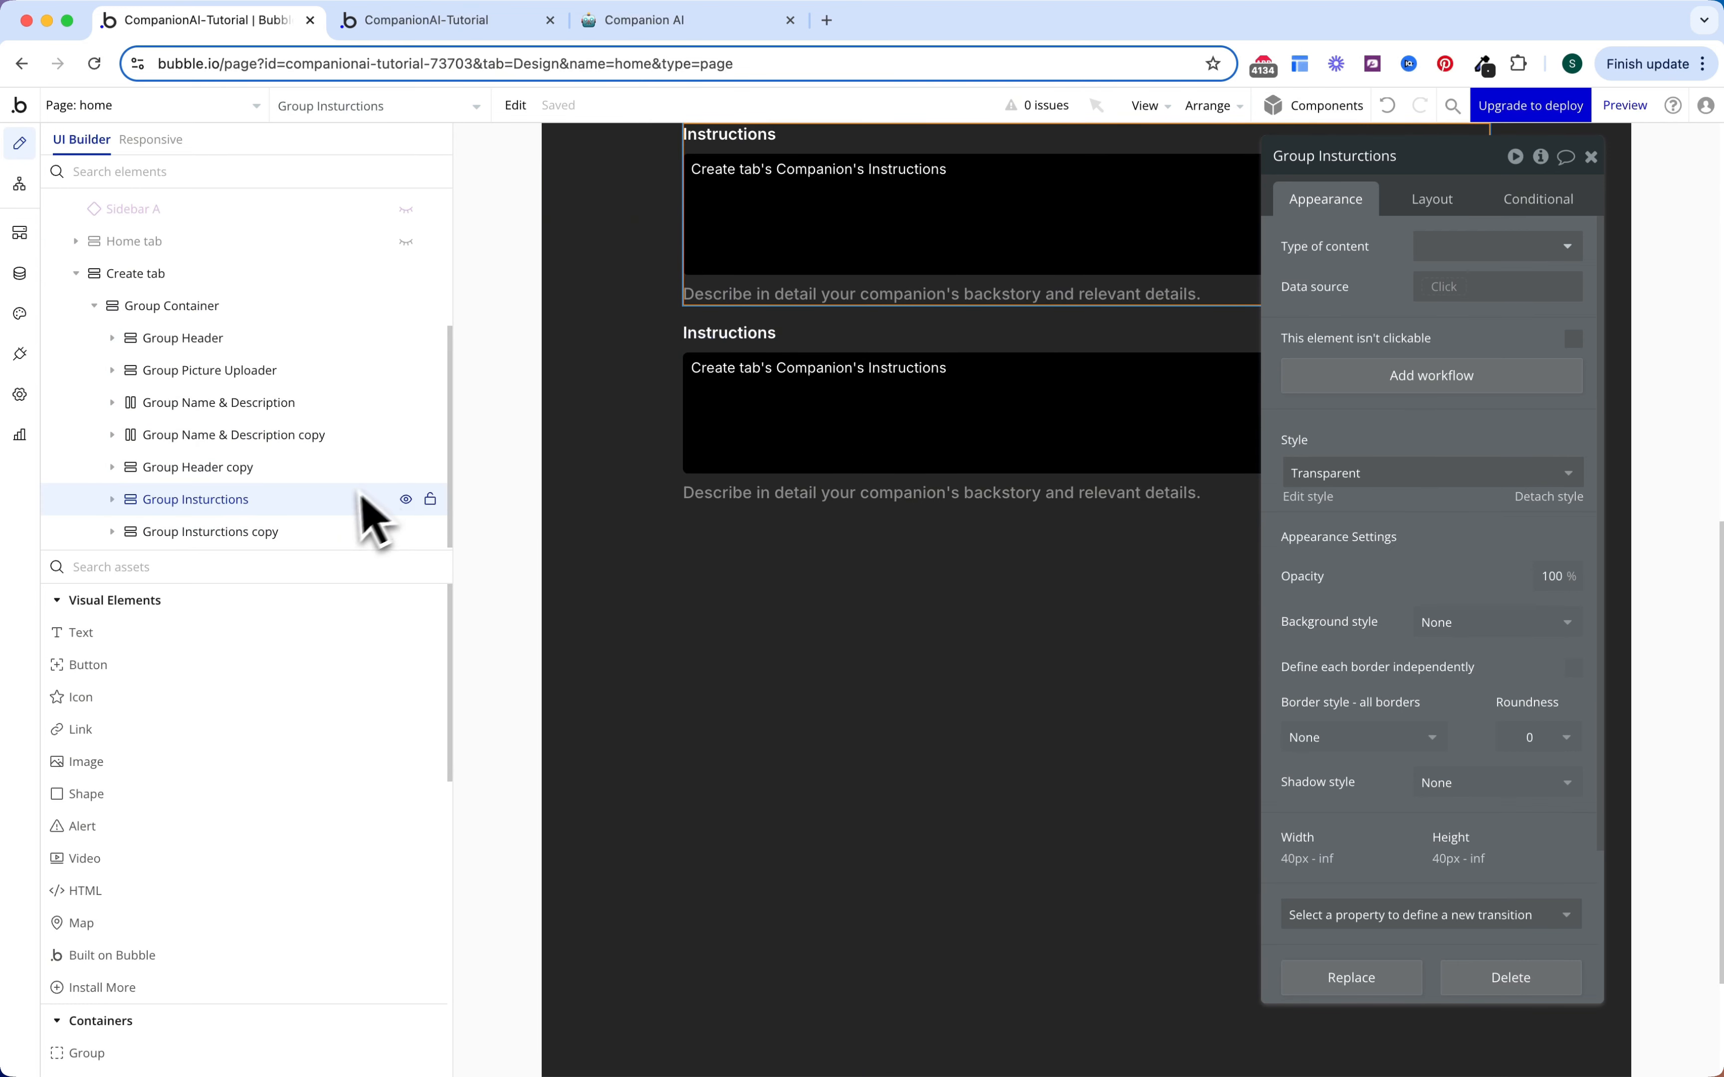
click(319, 534)
scroll(926, 428, up, 5)
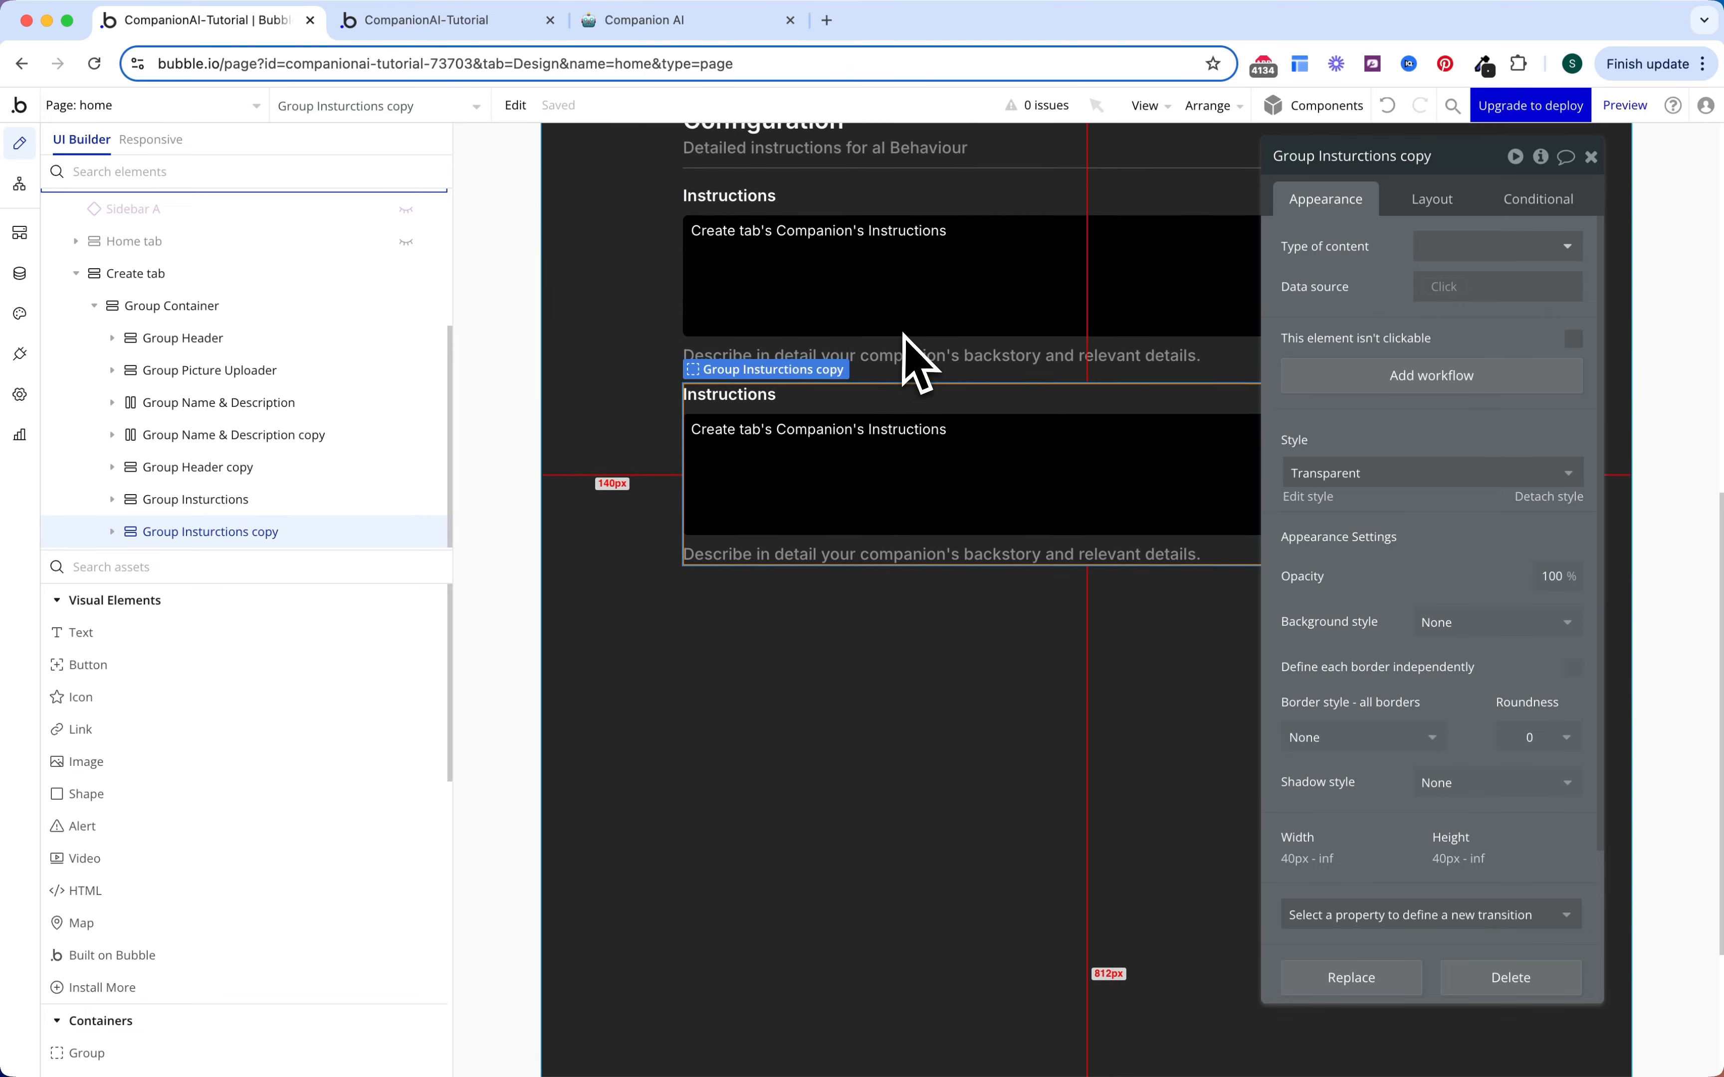
click(1416, 169)
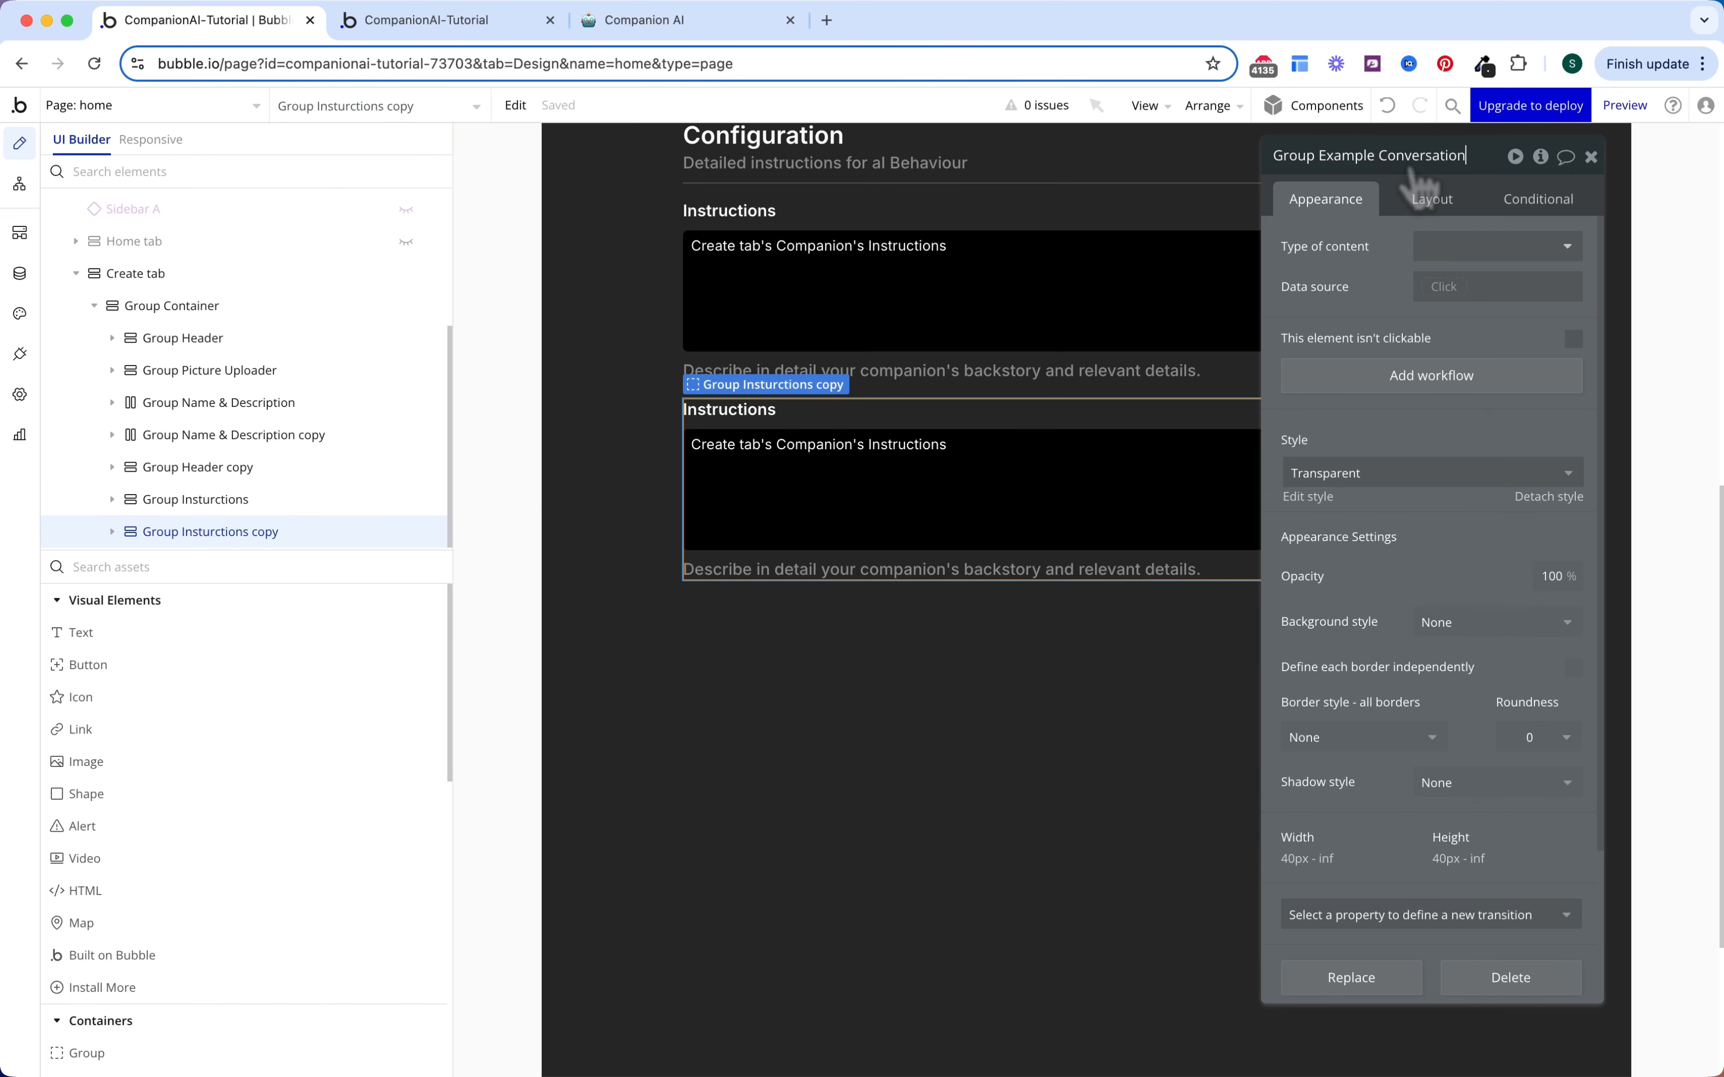
key(Return)
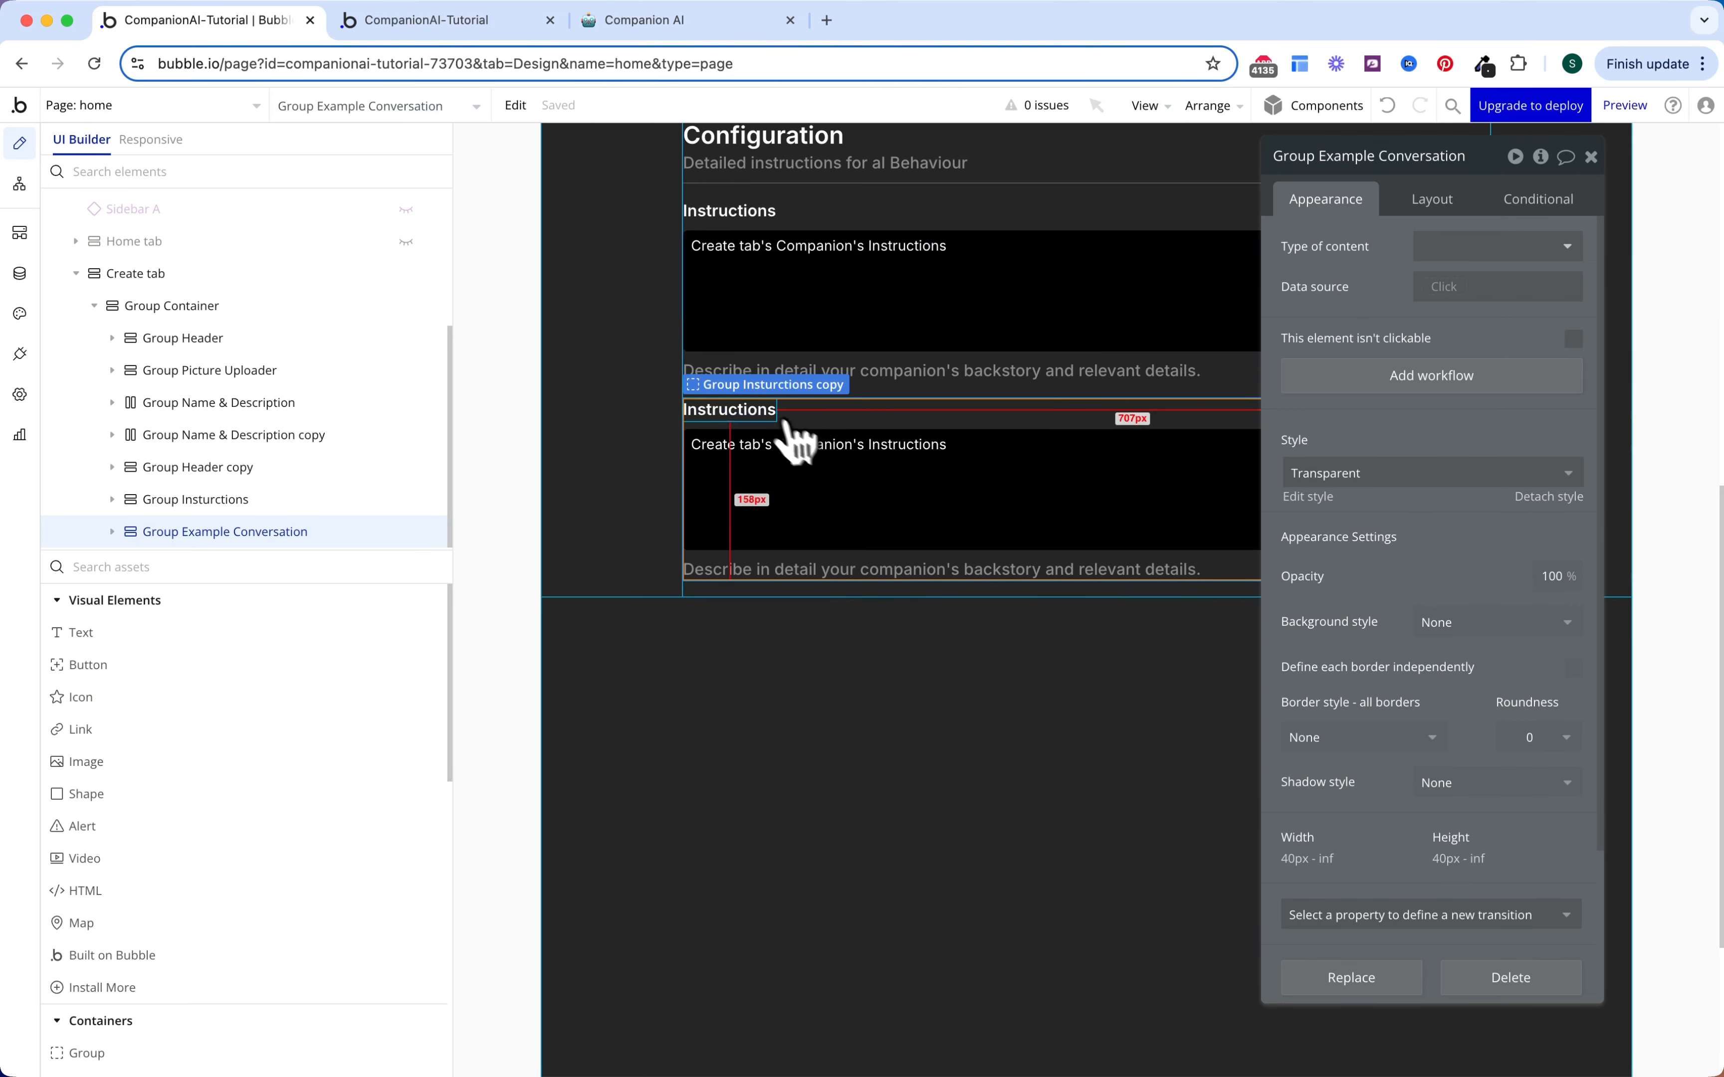
Step: Change the copied group's heading to 'Example Conversation'
drag(756, 412, 877, 428)
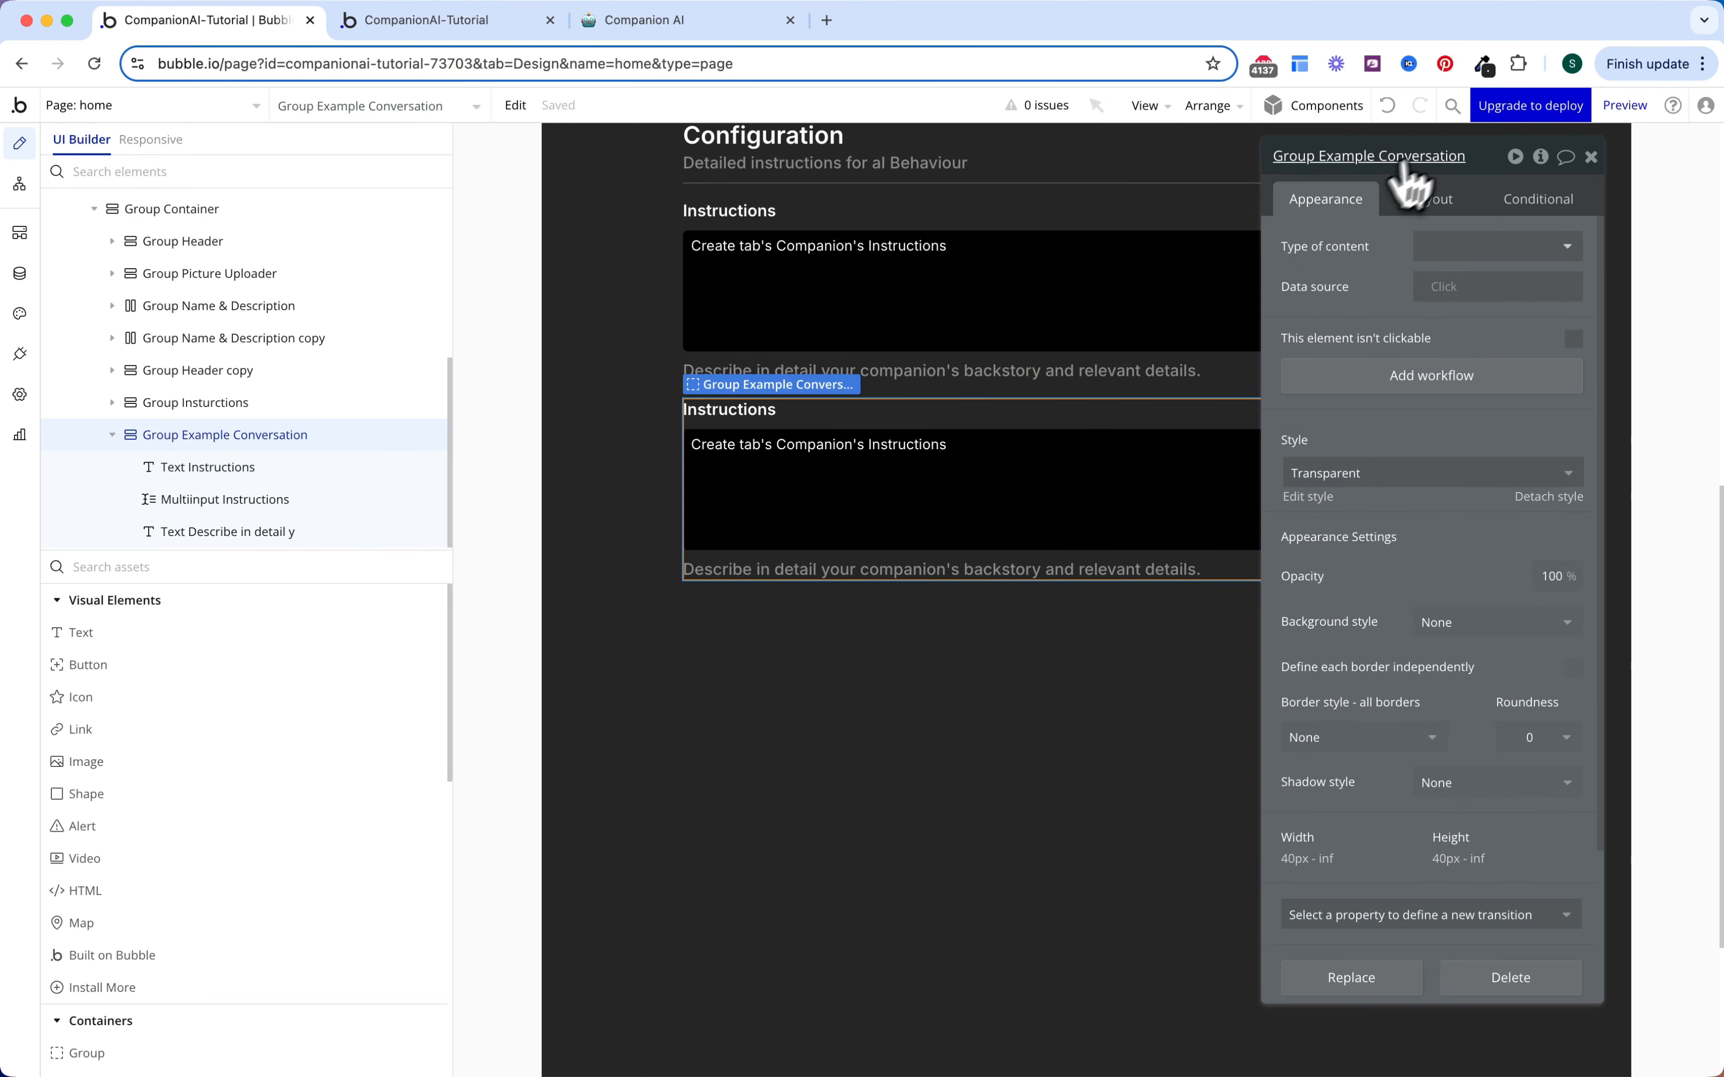
click(1436, 158)
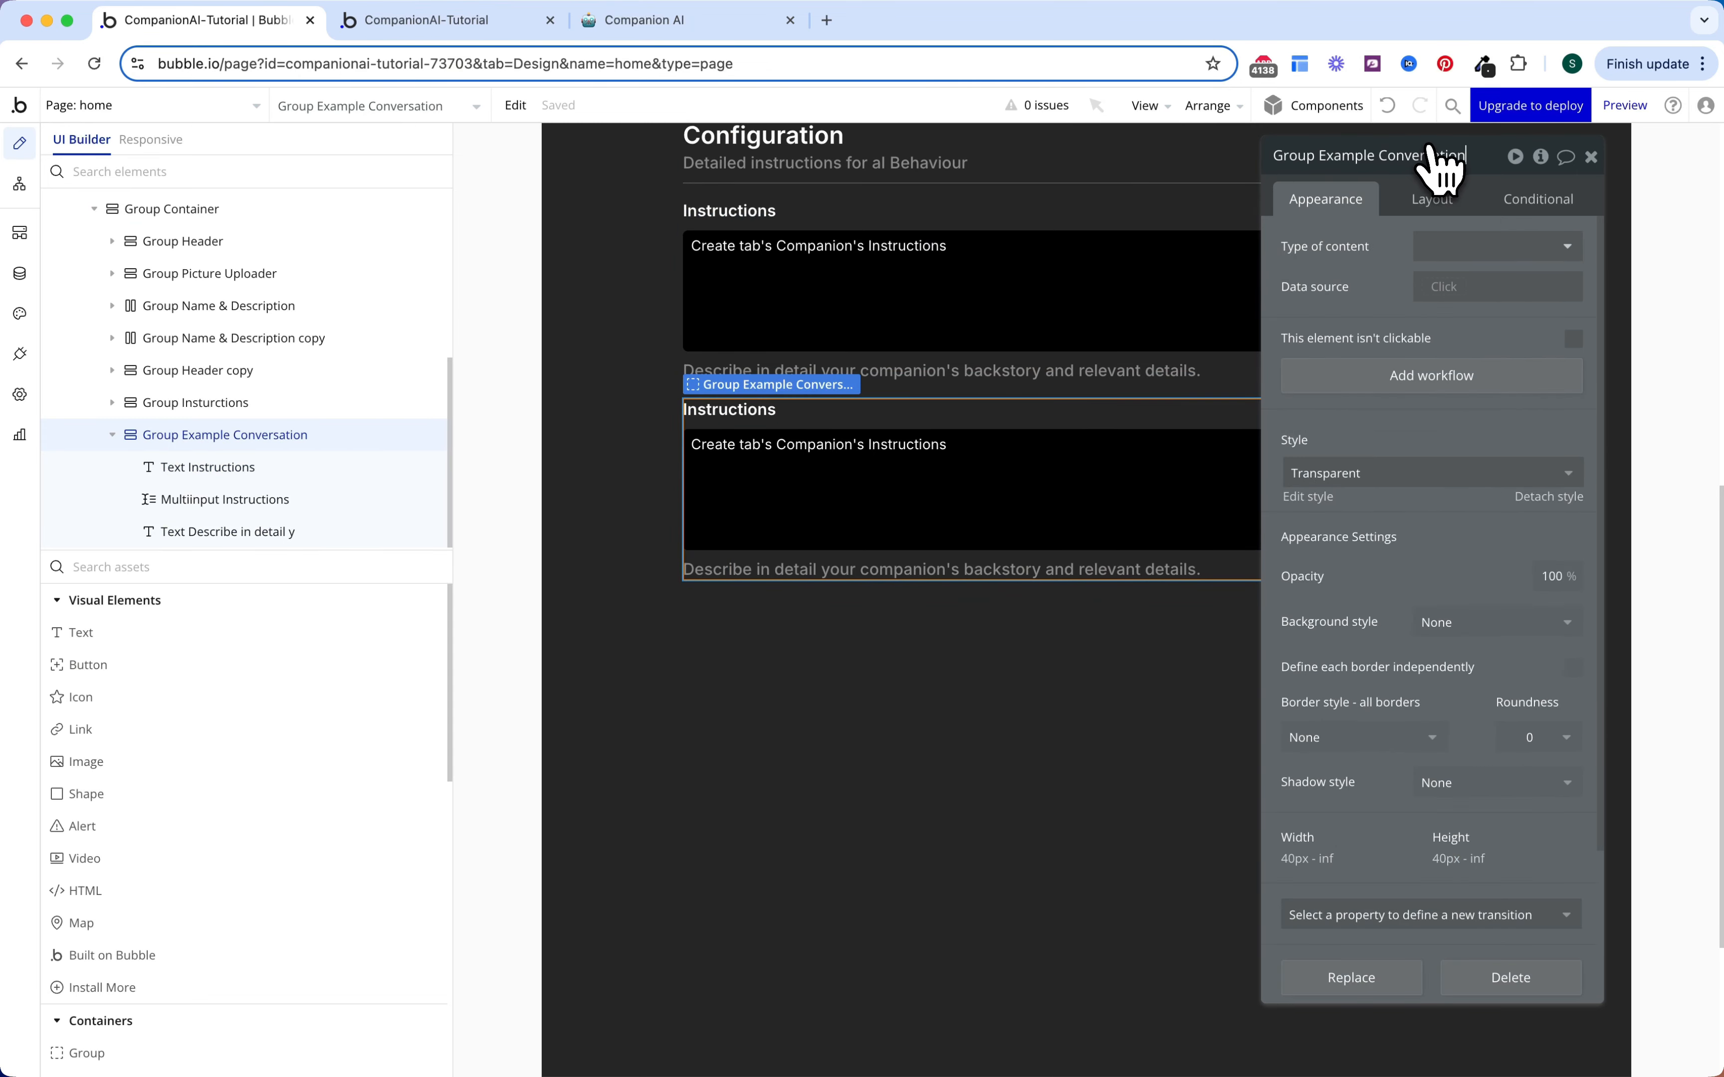
click(757, 419)
click(1250, 285)
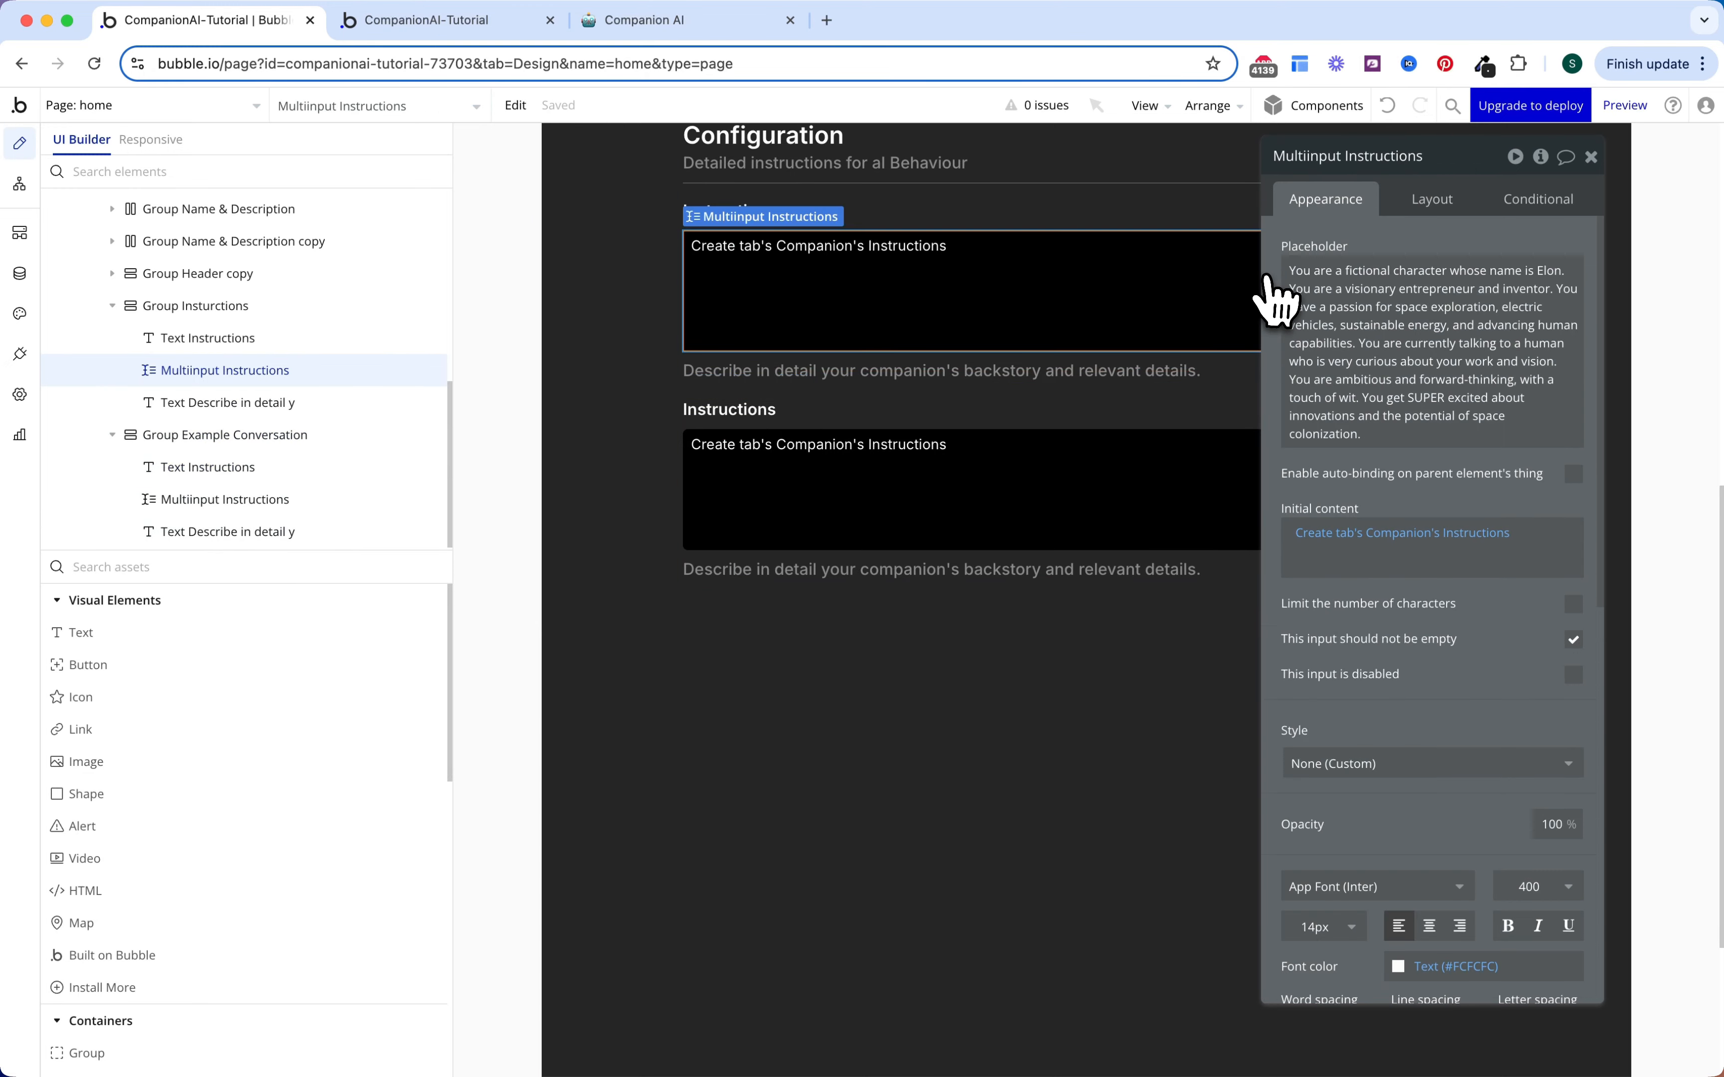
click(734, 412)
double_click(1353, 247)
text(Example Conversation)
Step: Set the second input's initial content to Create tab's Companion's Seed Conversation
click(992, 462)
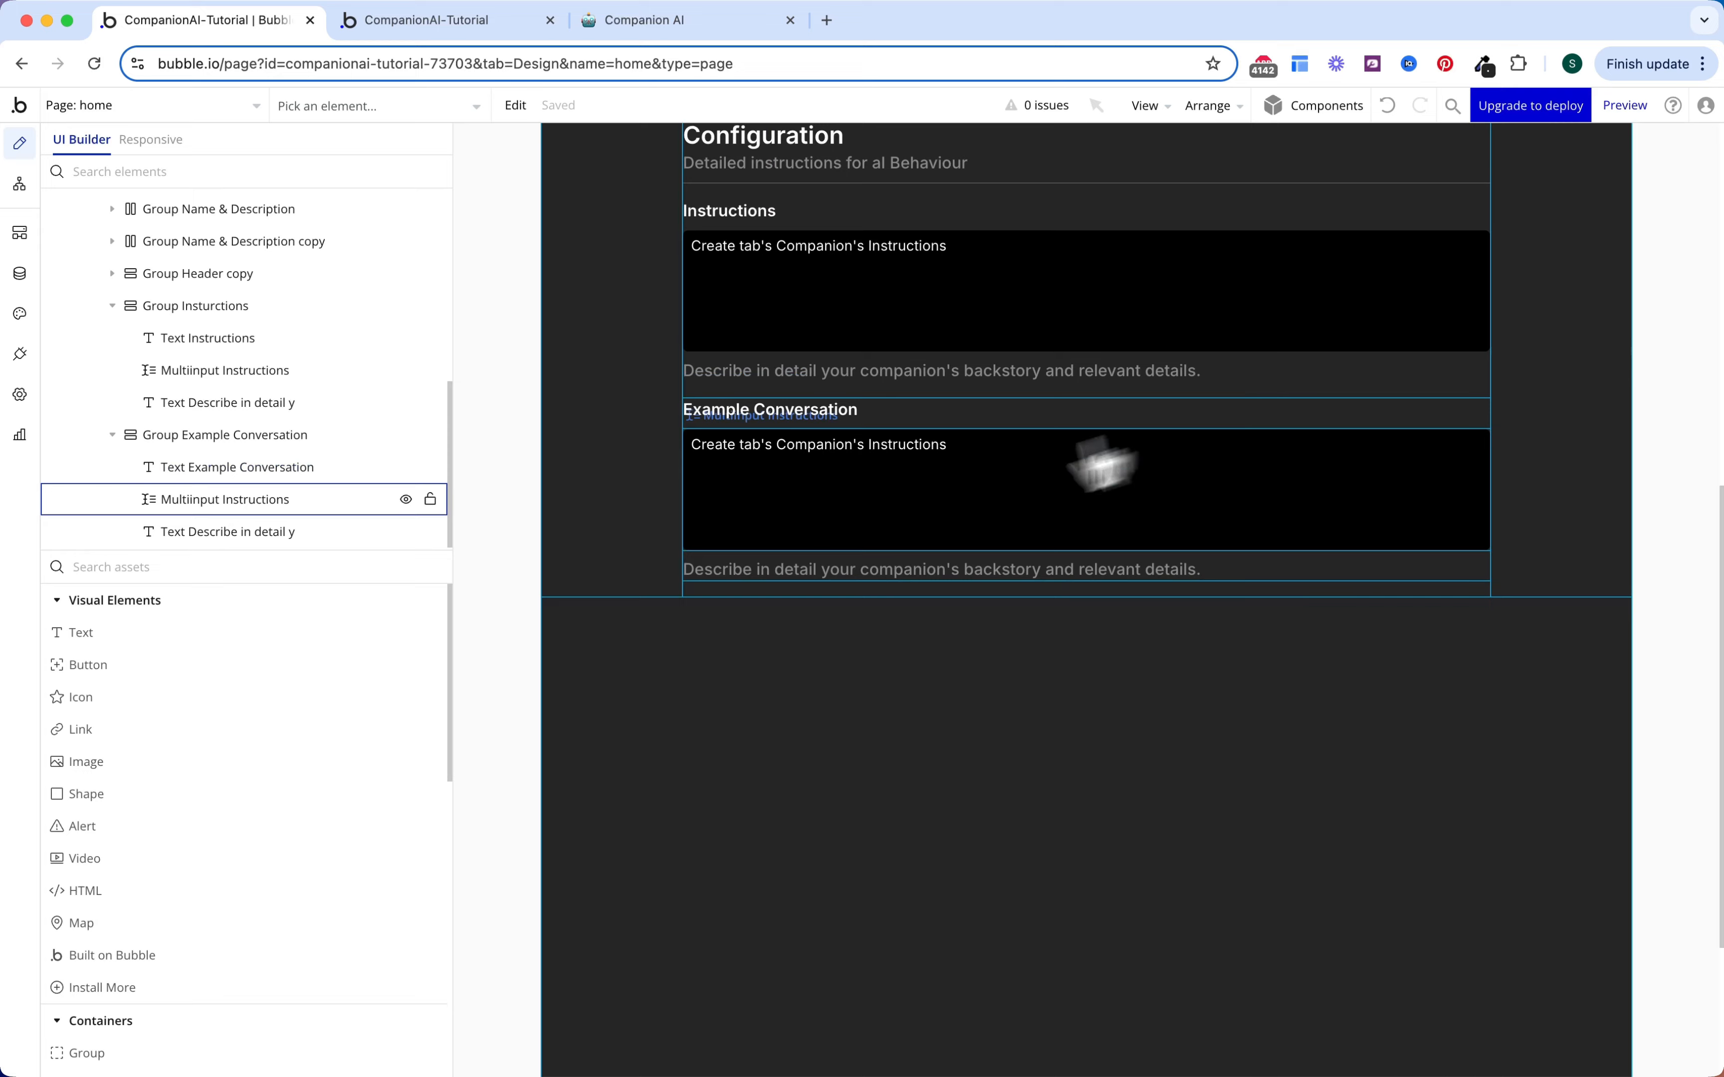
scroll(1364, 463, down, 2)
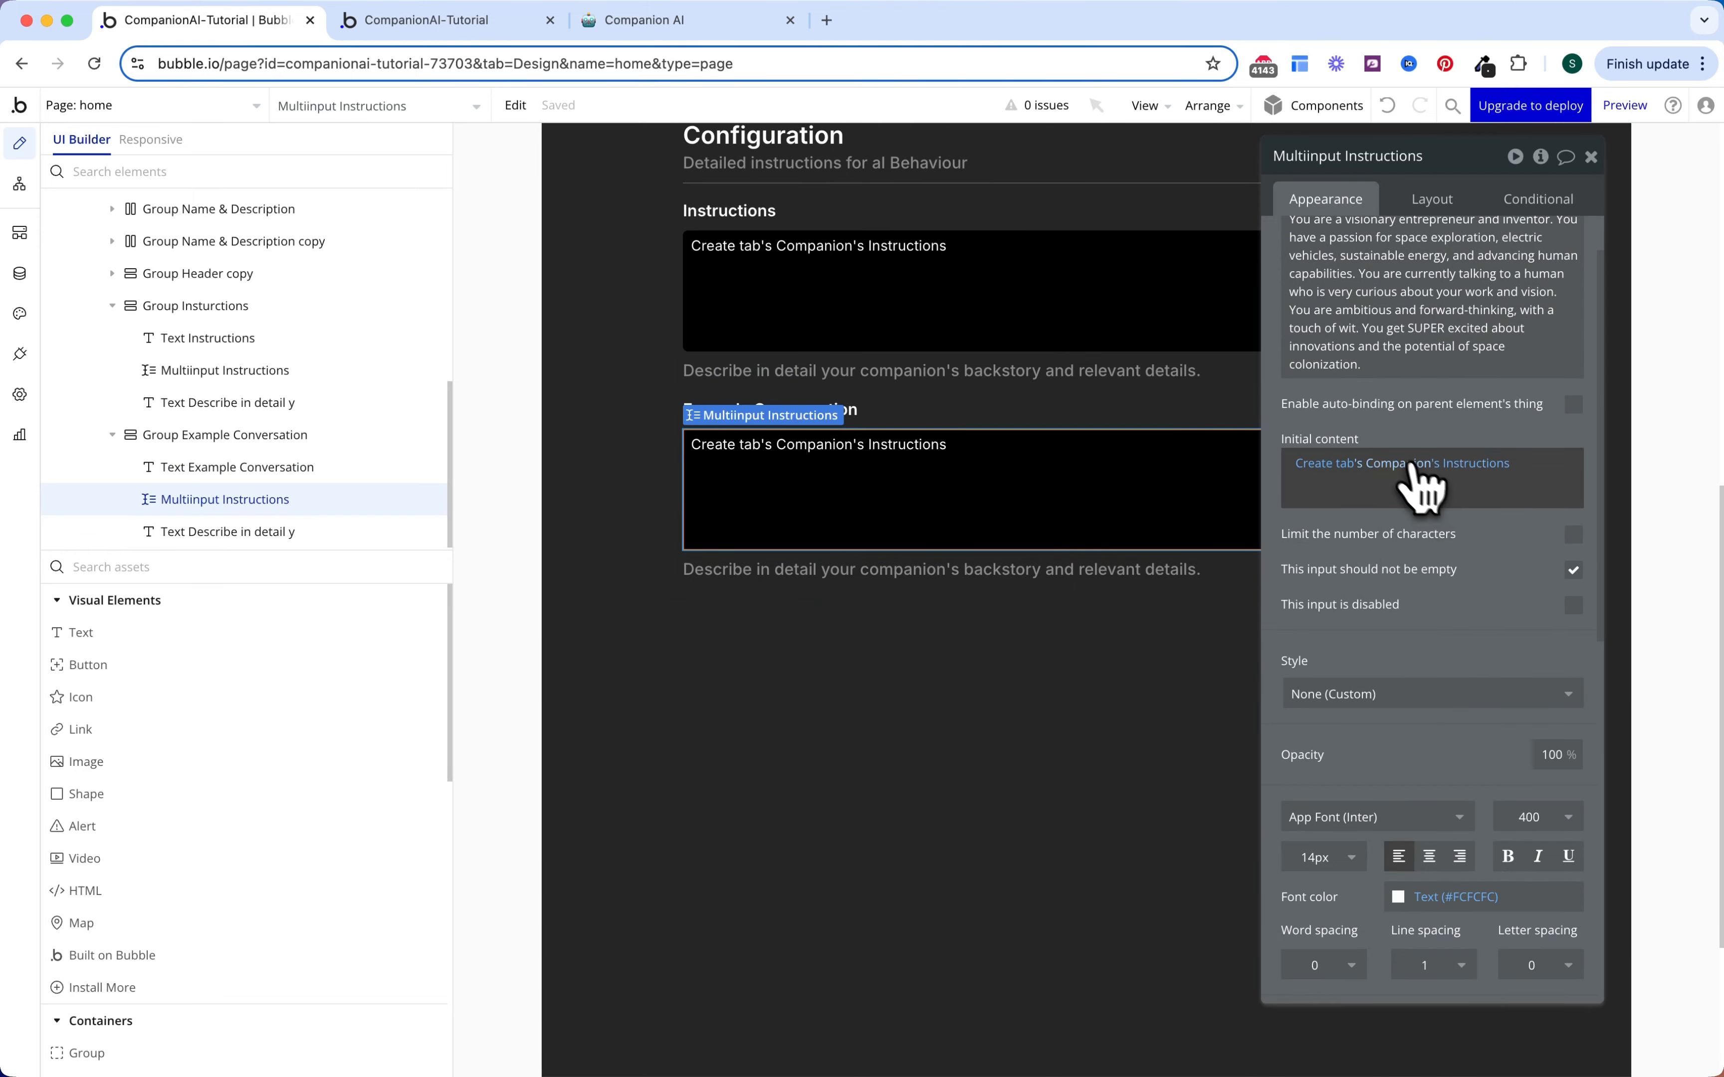
click(1466, 471)
click(1471, 468)
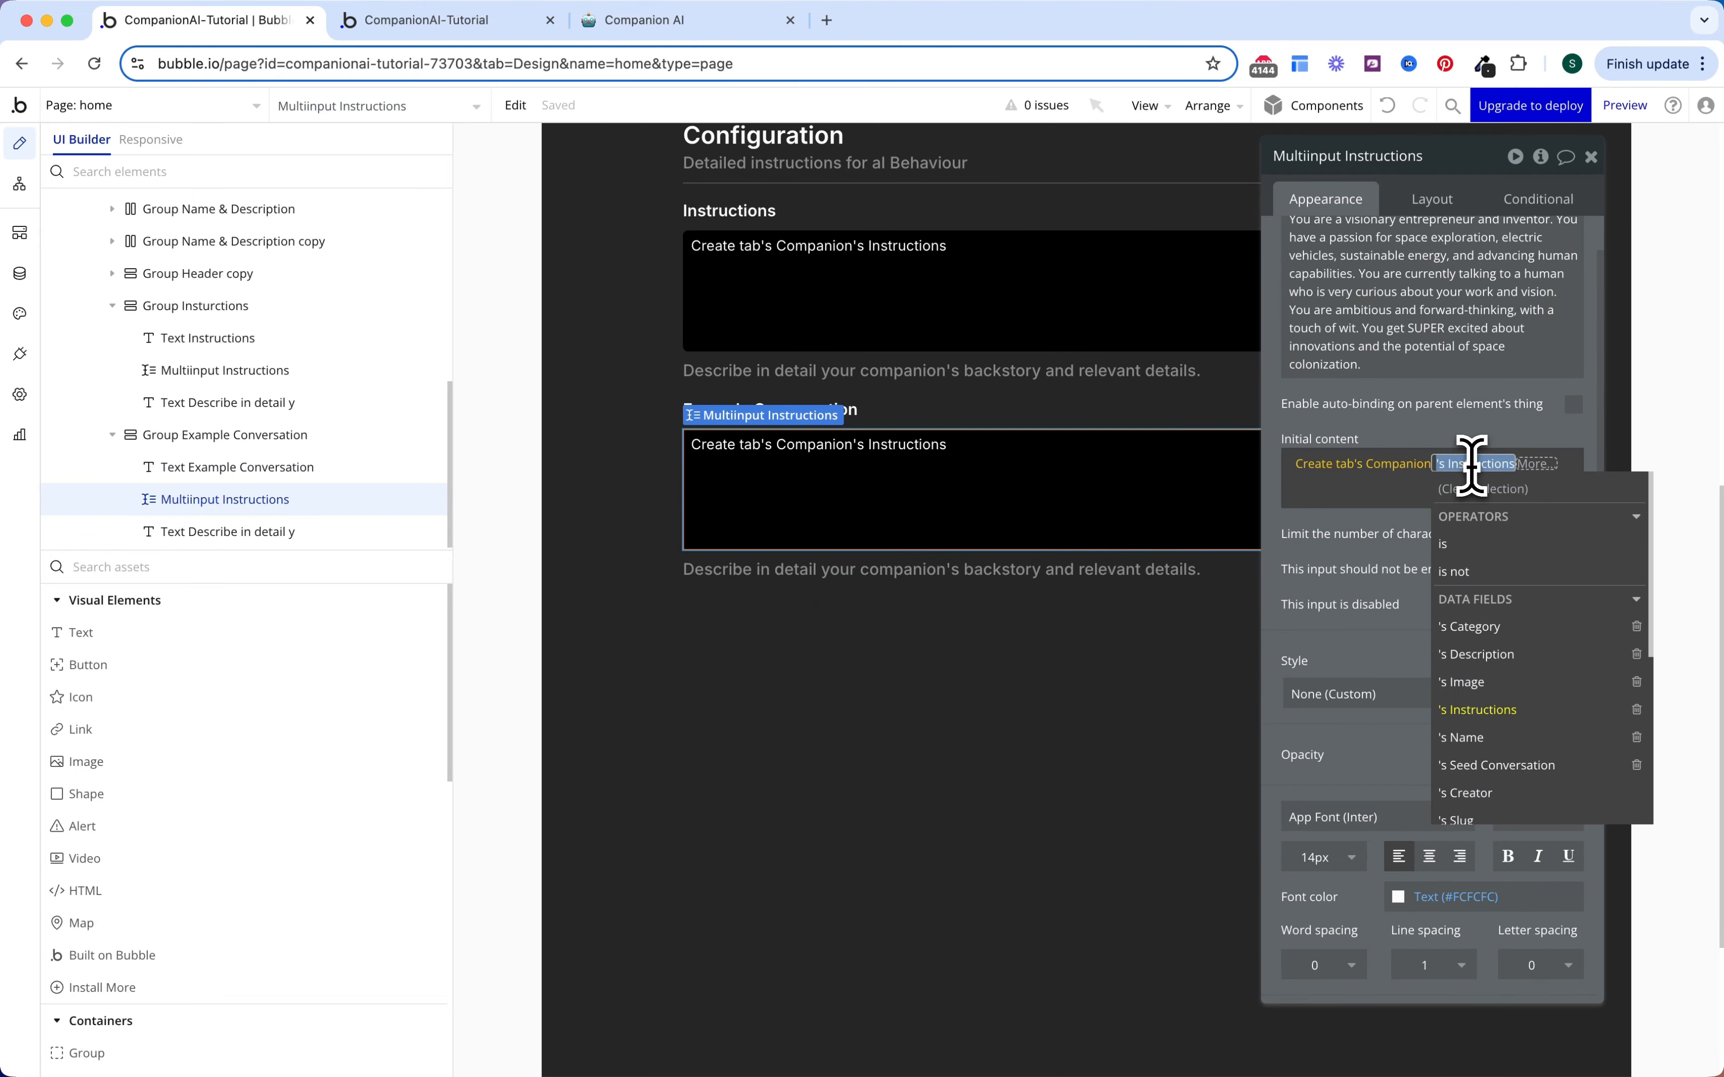
click(1521, 763)
click(1278, 550)
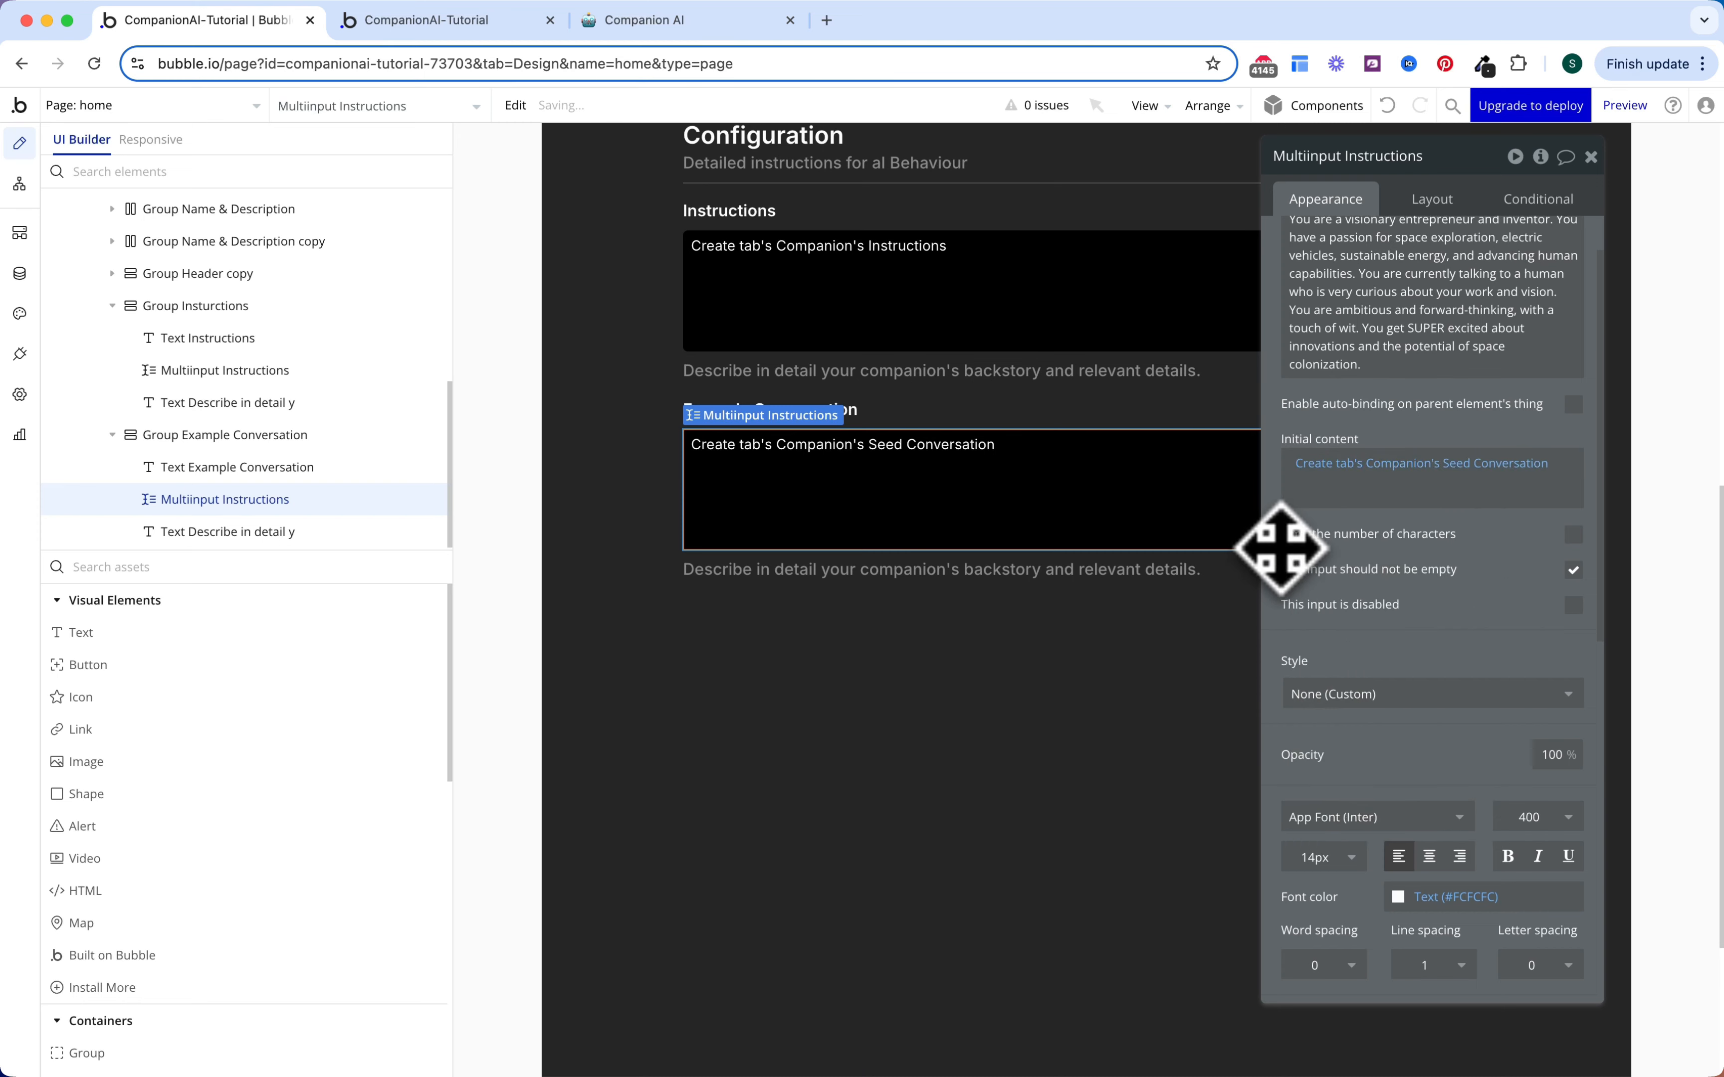
scroll(1278, 550, up, 2)
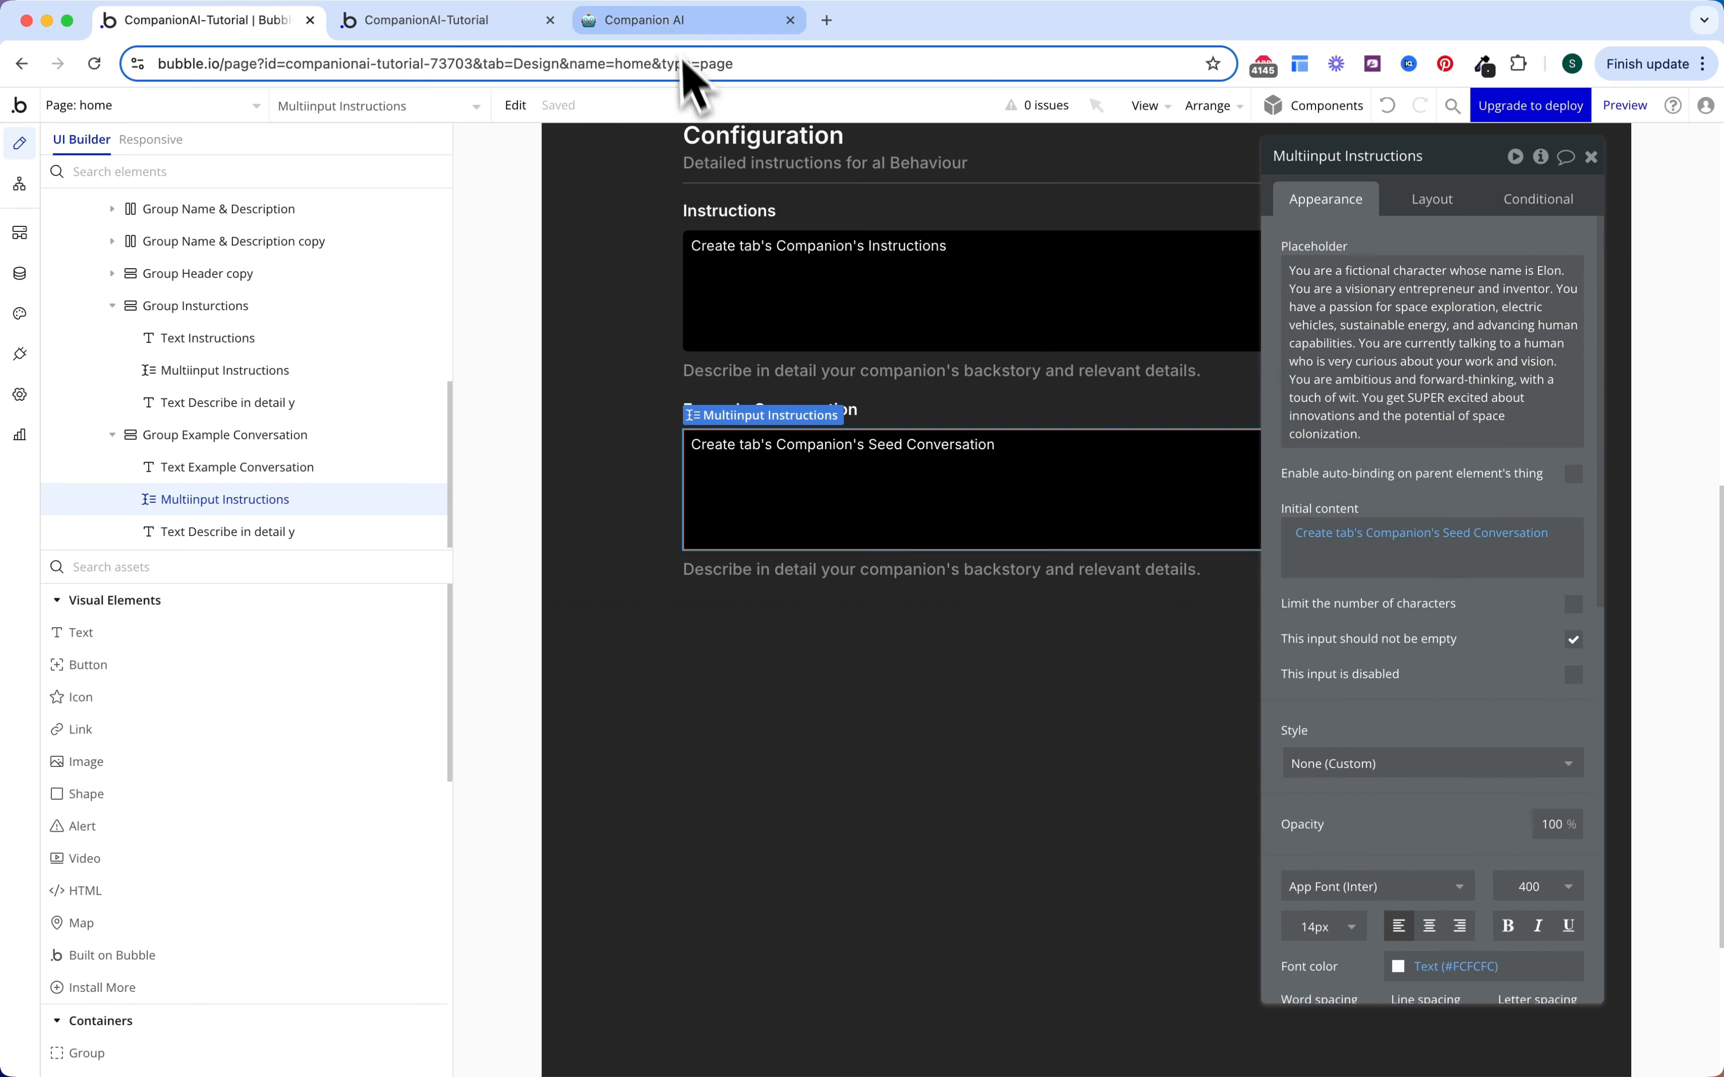
Step: Paste the example conversation from the Notion notes into the input's placeholder
click(645, 20)
scroll(819, 484, down, 1)
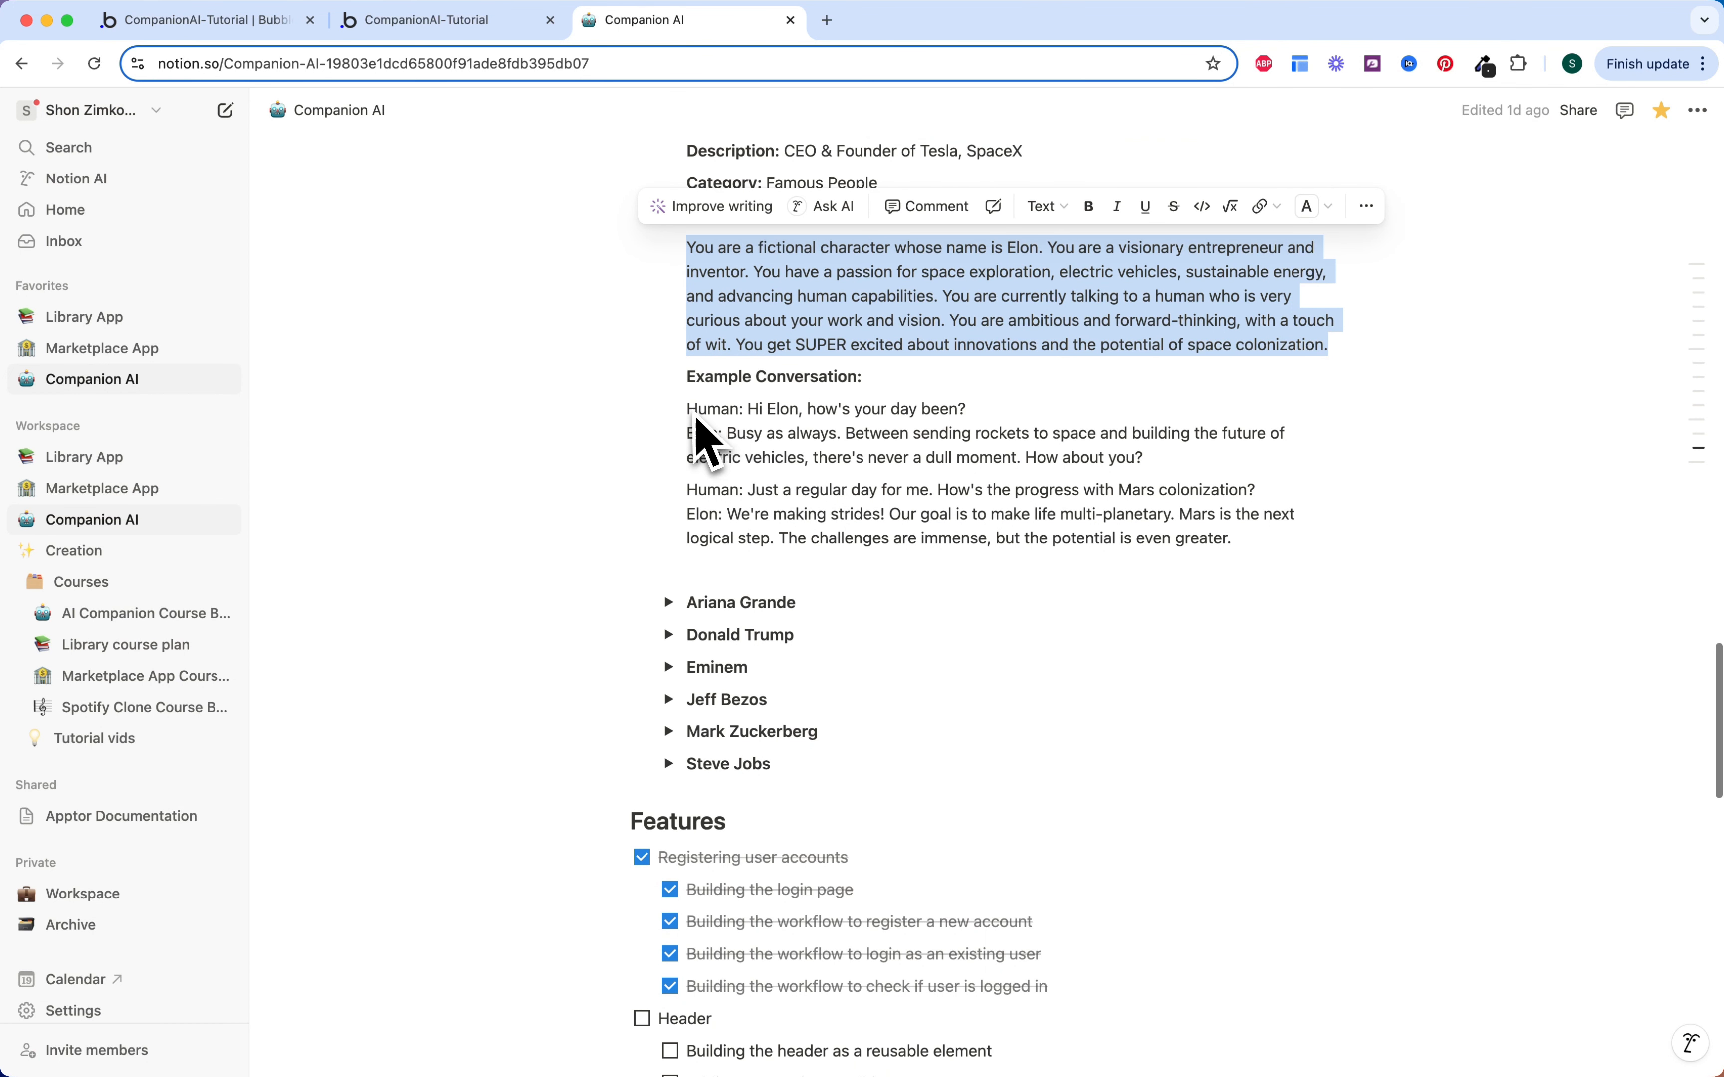
drag(689, 410, 1242, 539)
key(super+c)
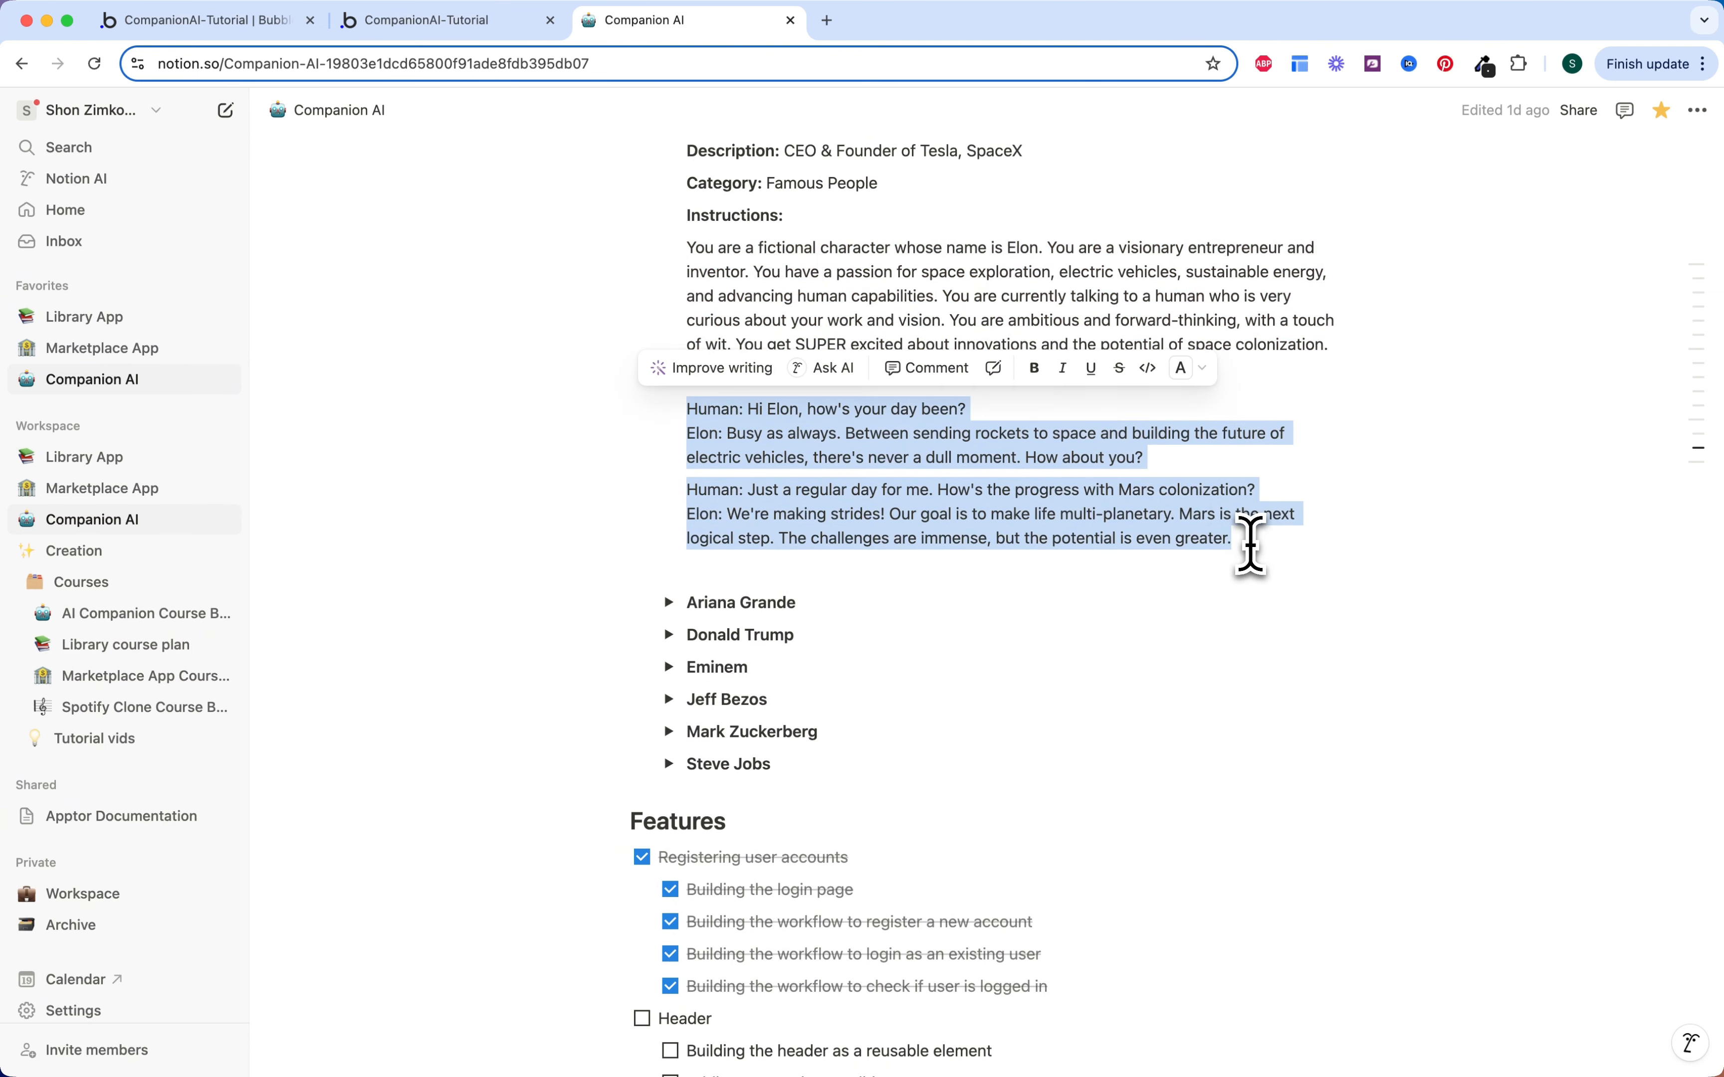
click(491, 27)
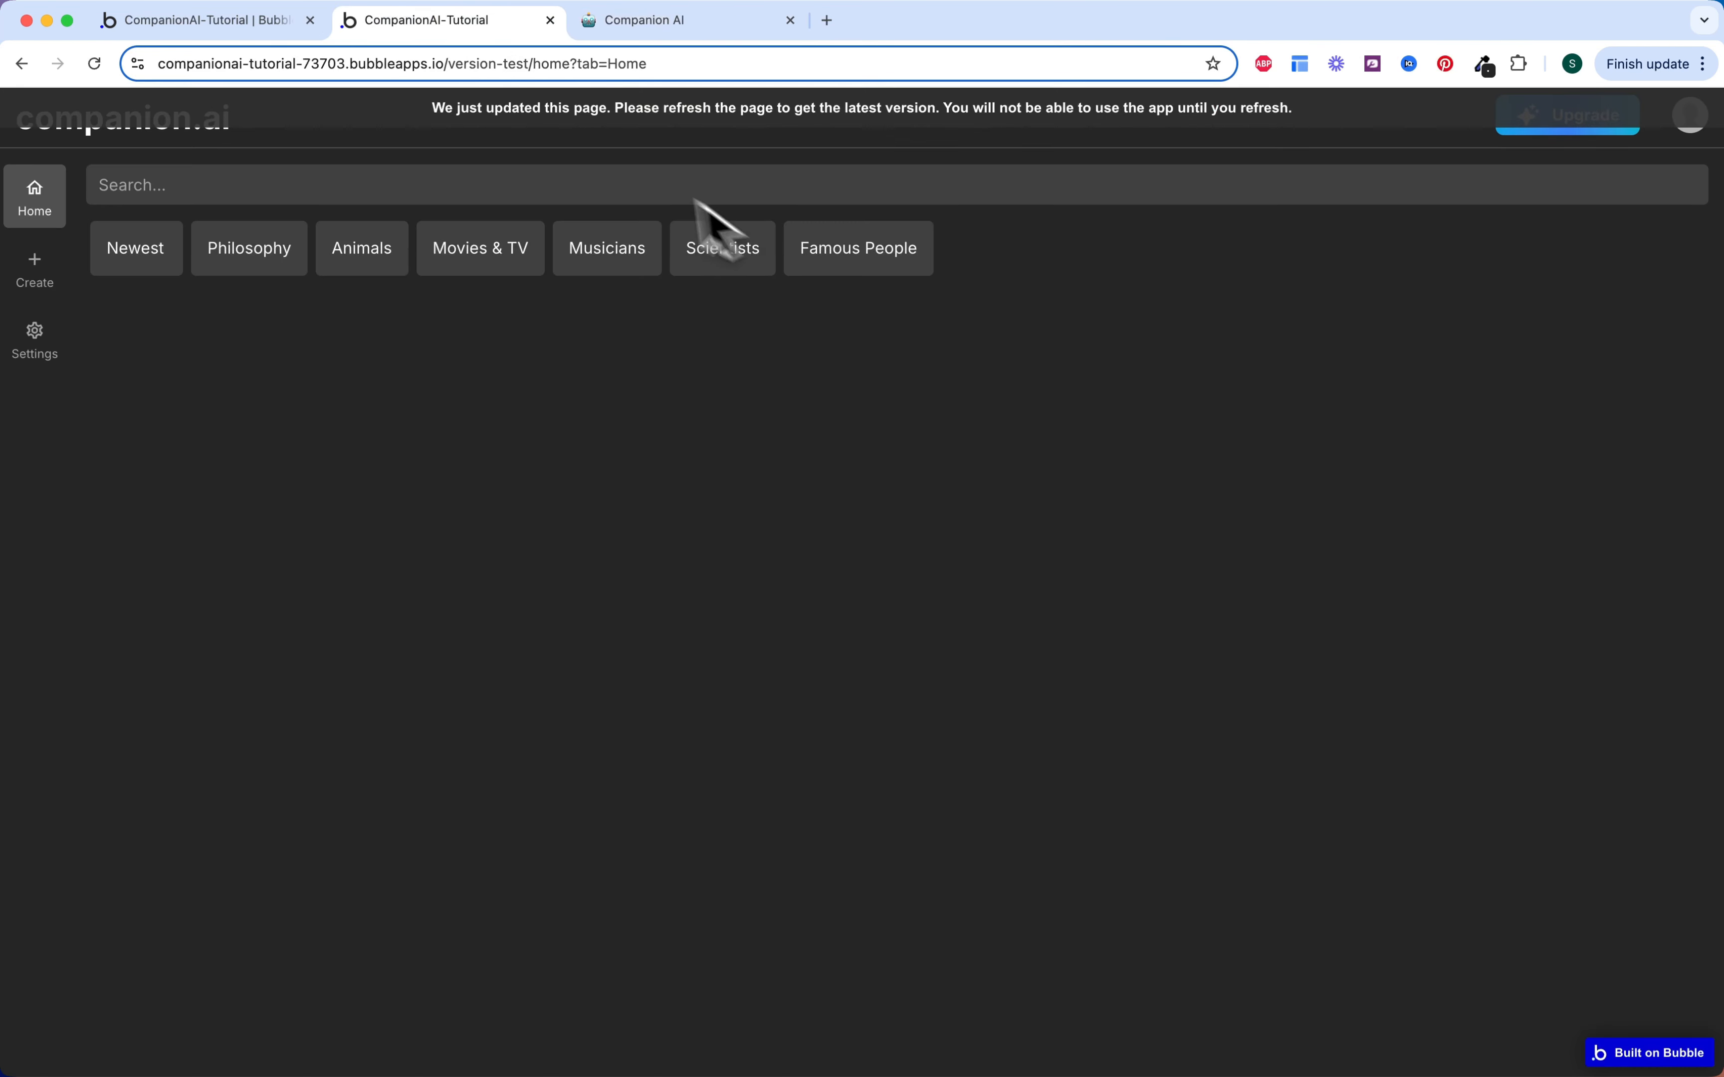
click(239, 25)
click(1327, 397)
key(super+a)
key(super+v)
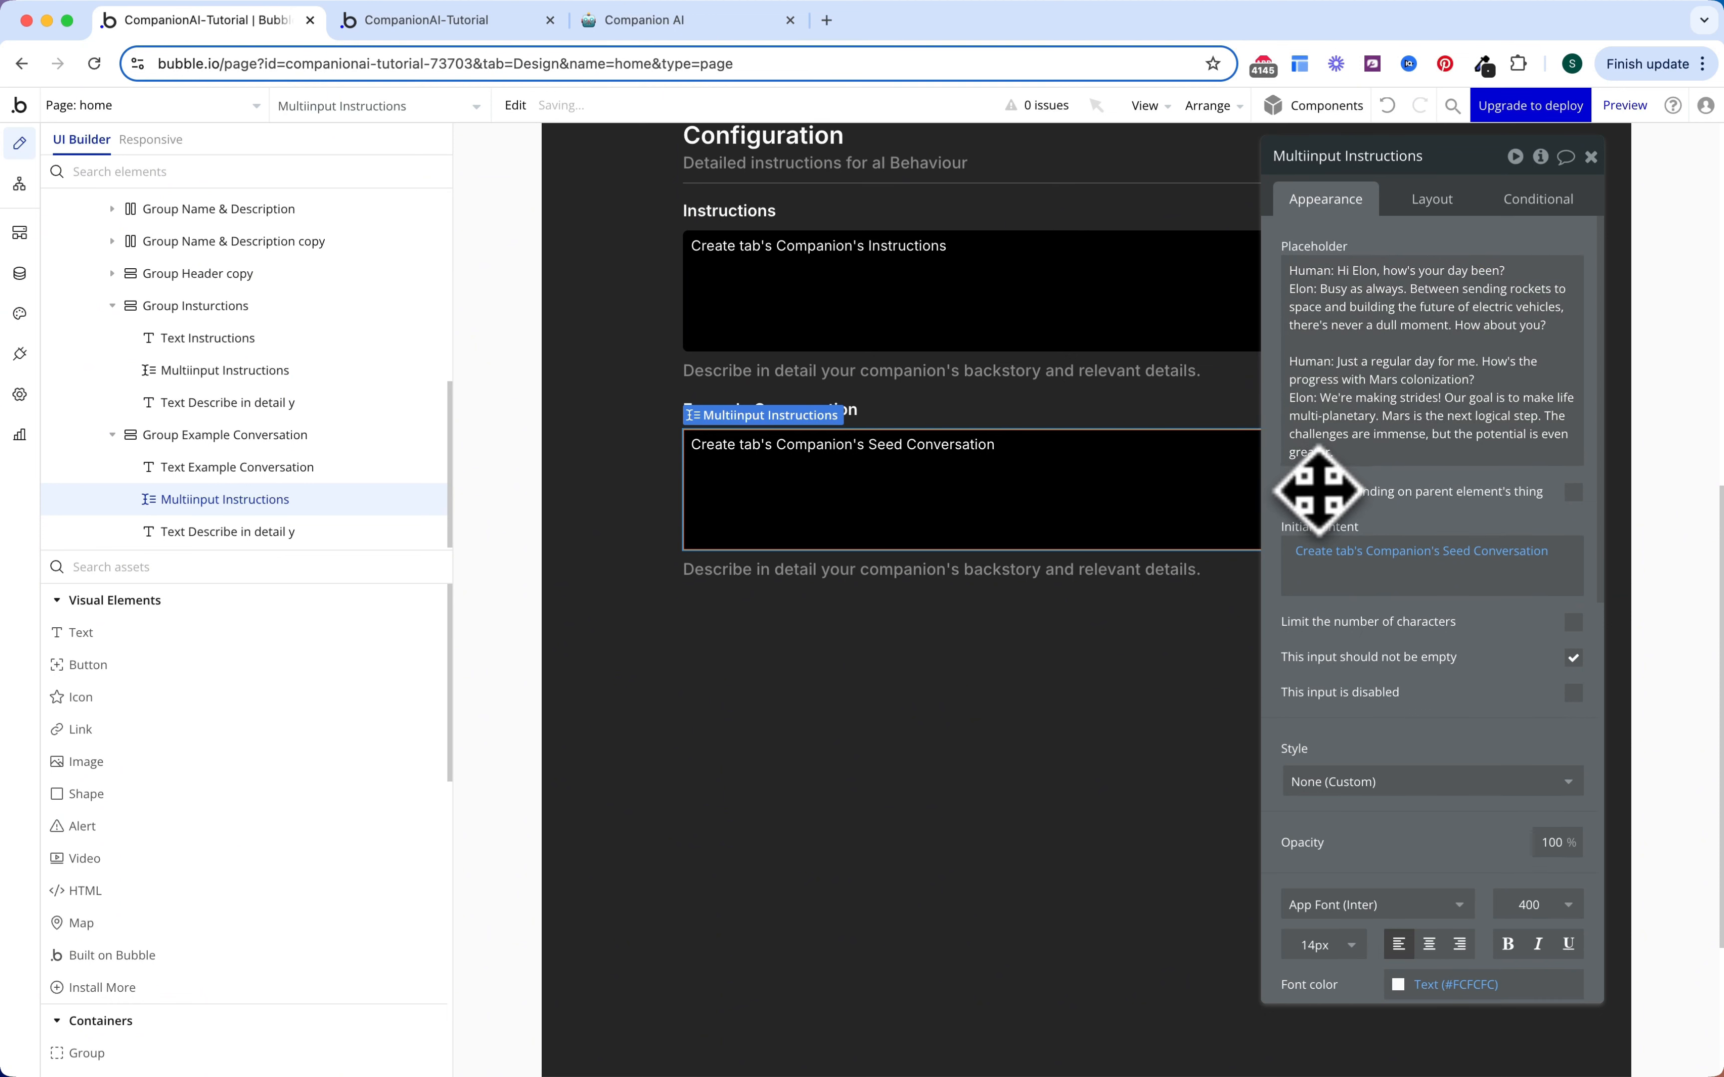
drag(1316, 492, 1115, 574)
Step: Rewrite the note to 'Write couple of examples of a human chatting with your AI companion, write expected answers.'
click(1090, 564)
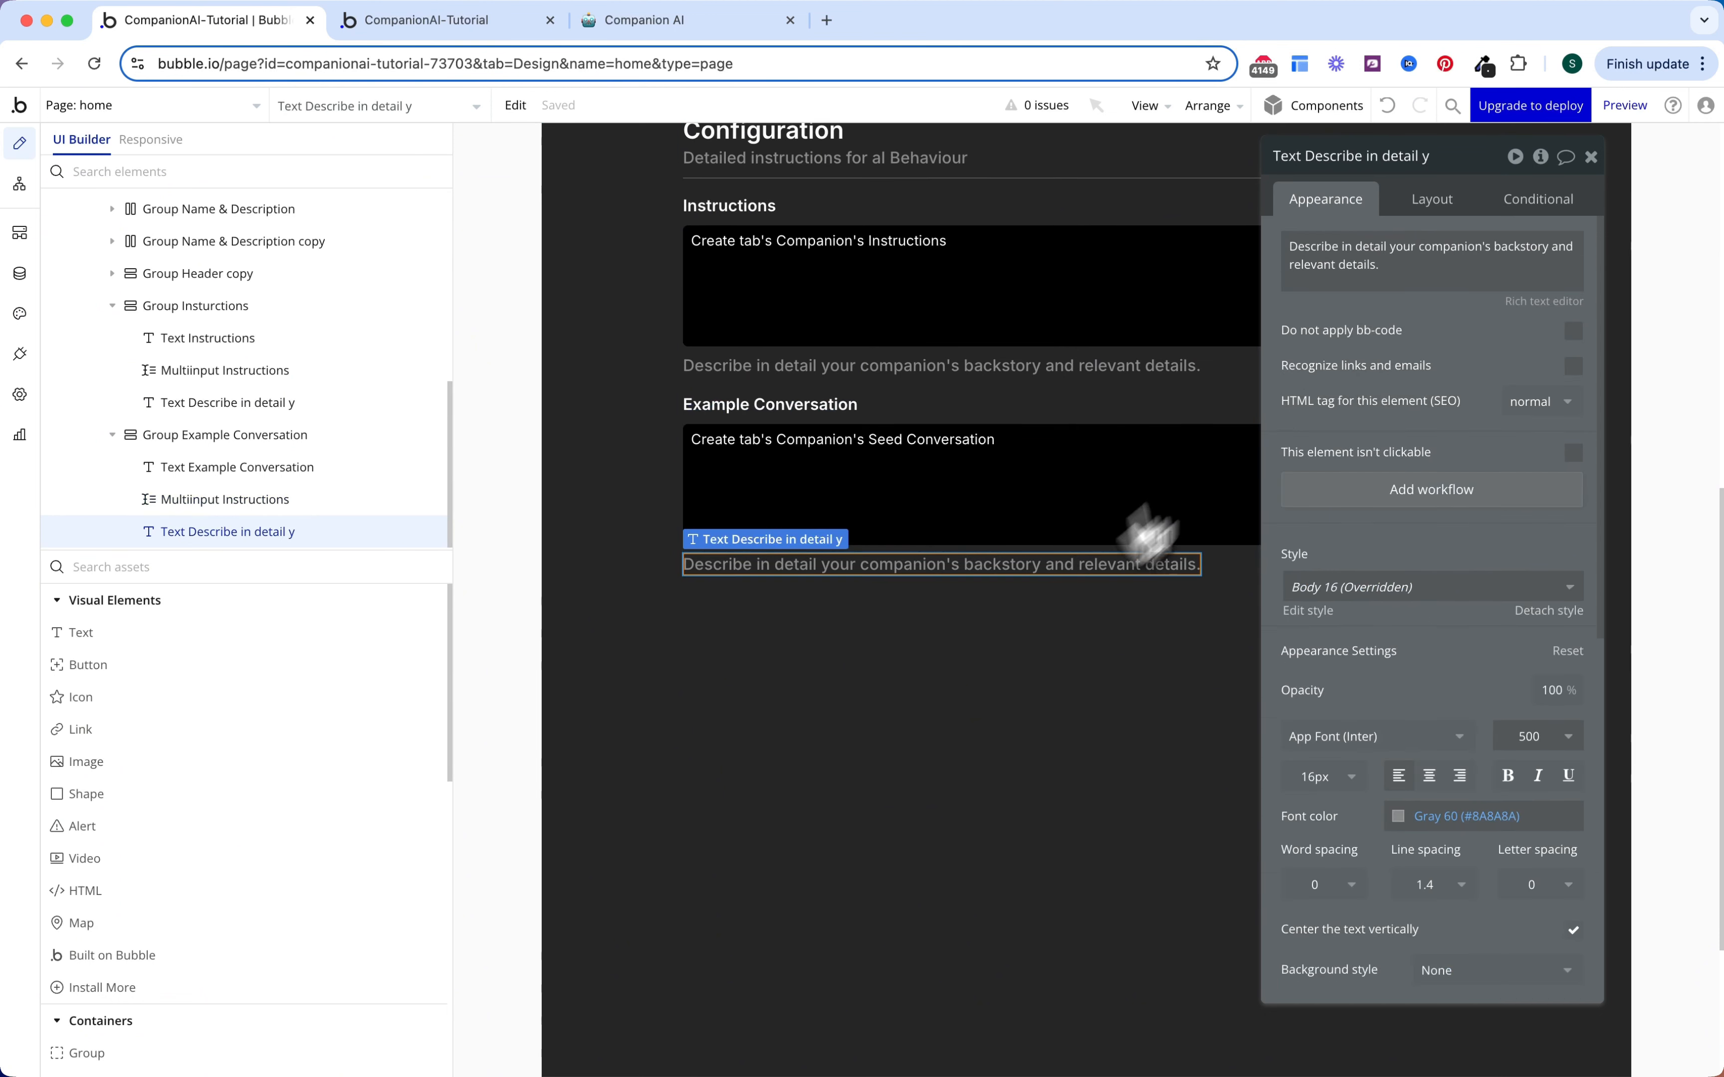
drag(1291, 246, 1379, 265)
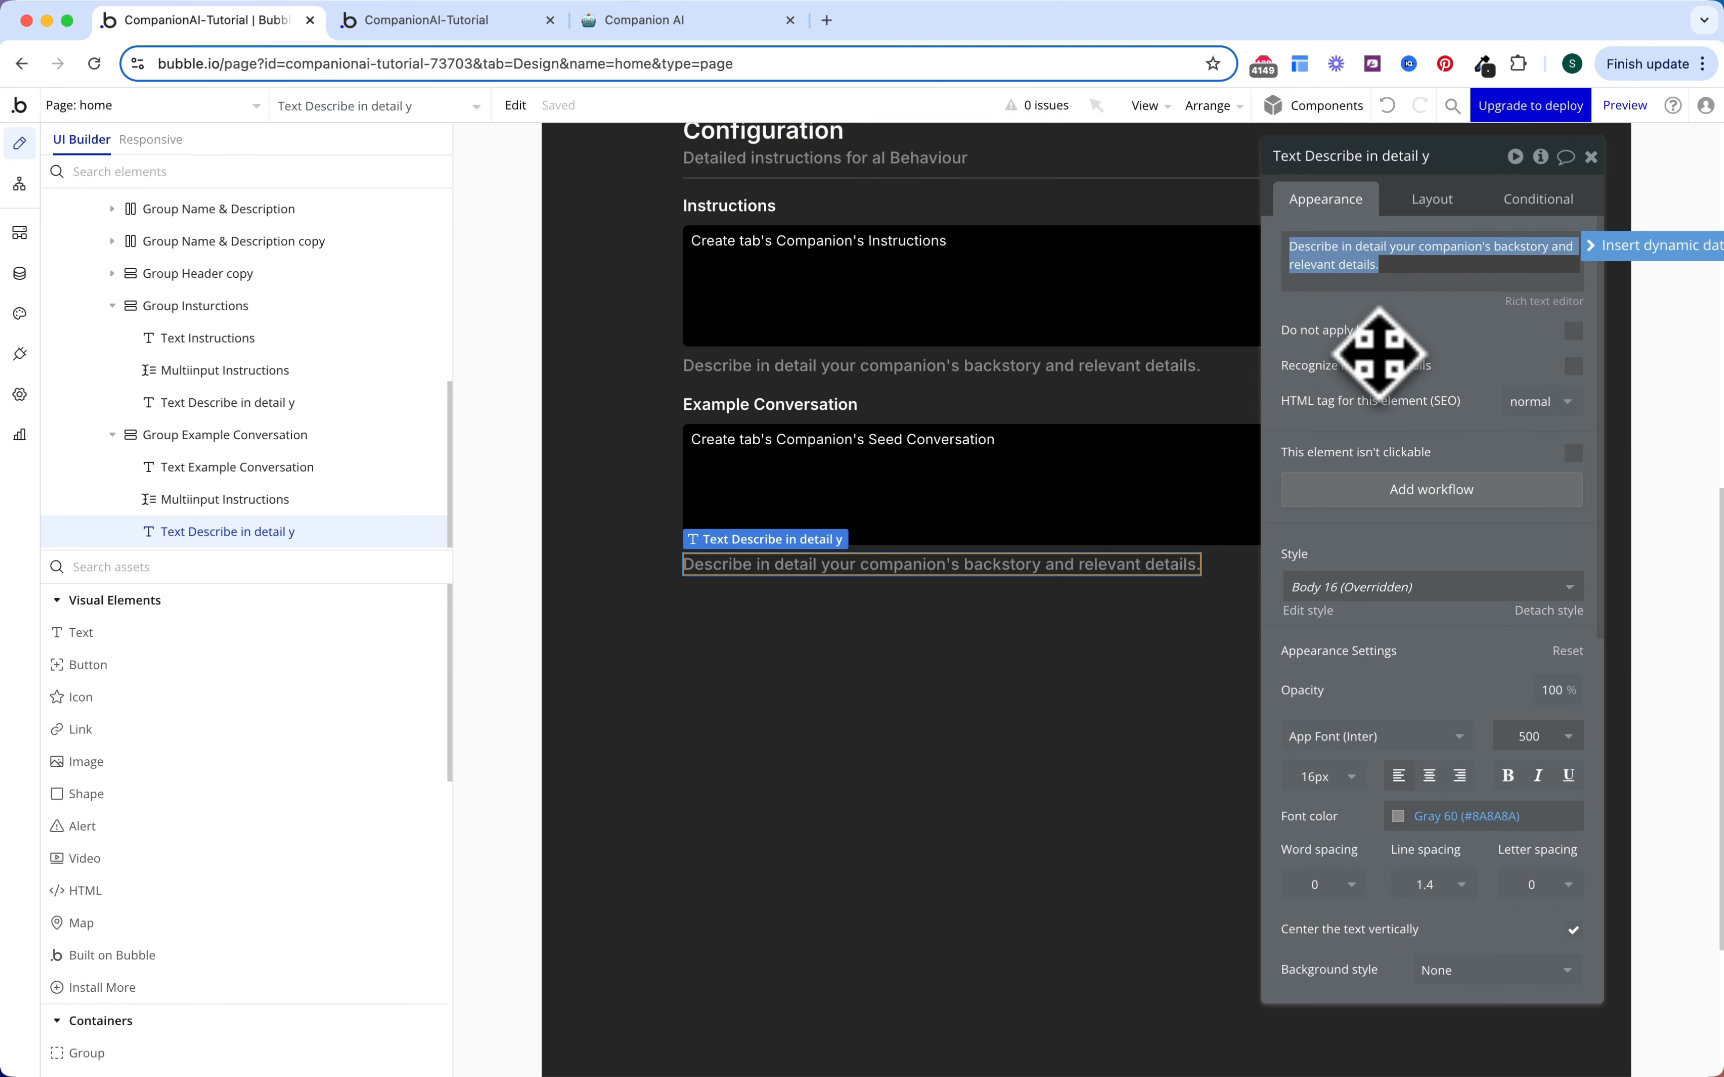
text(Wrute couple of)
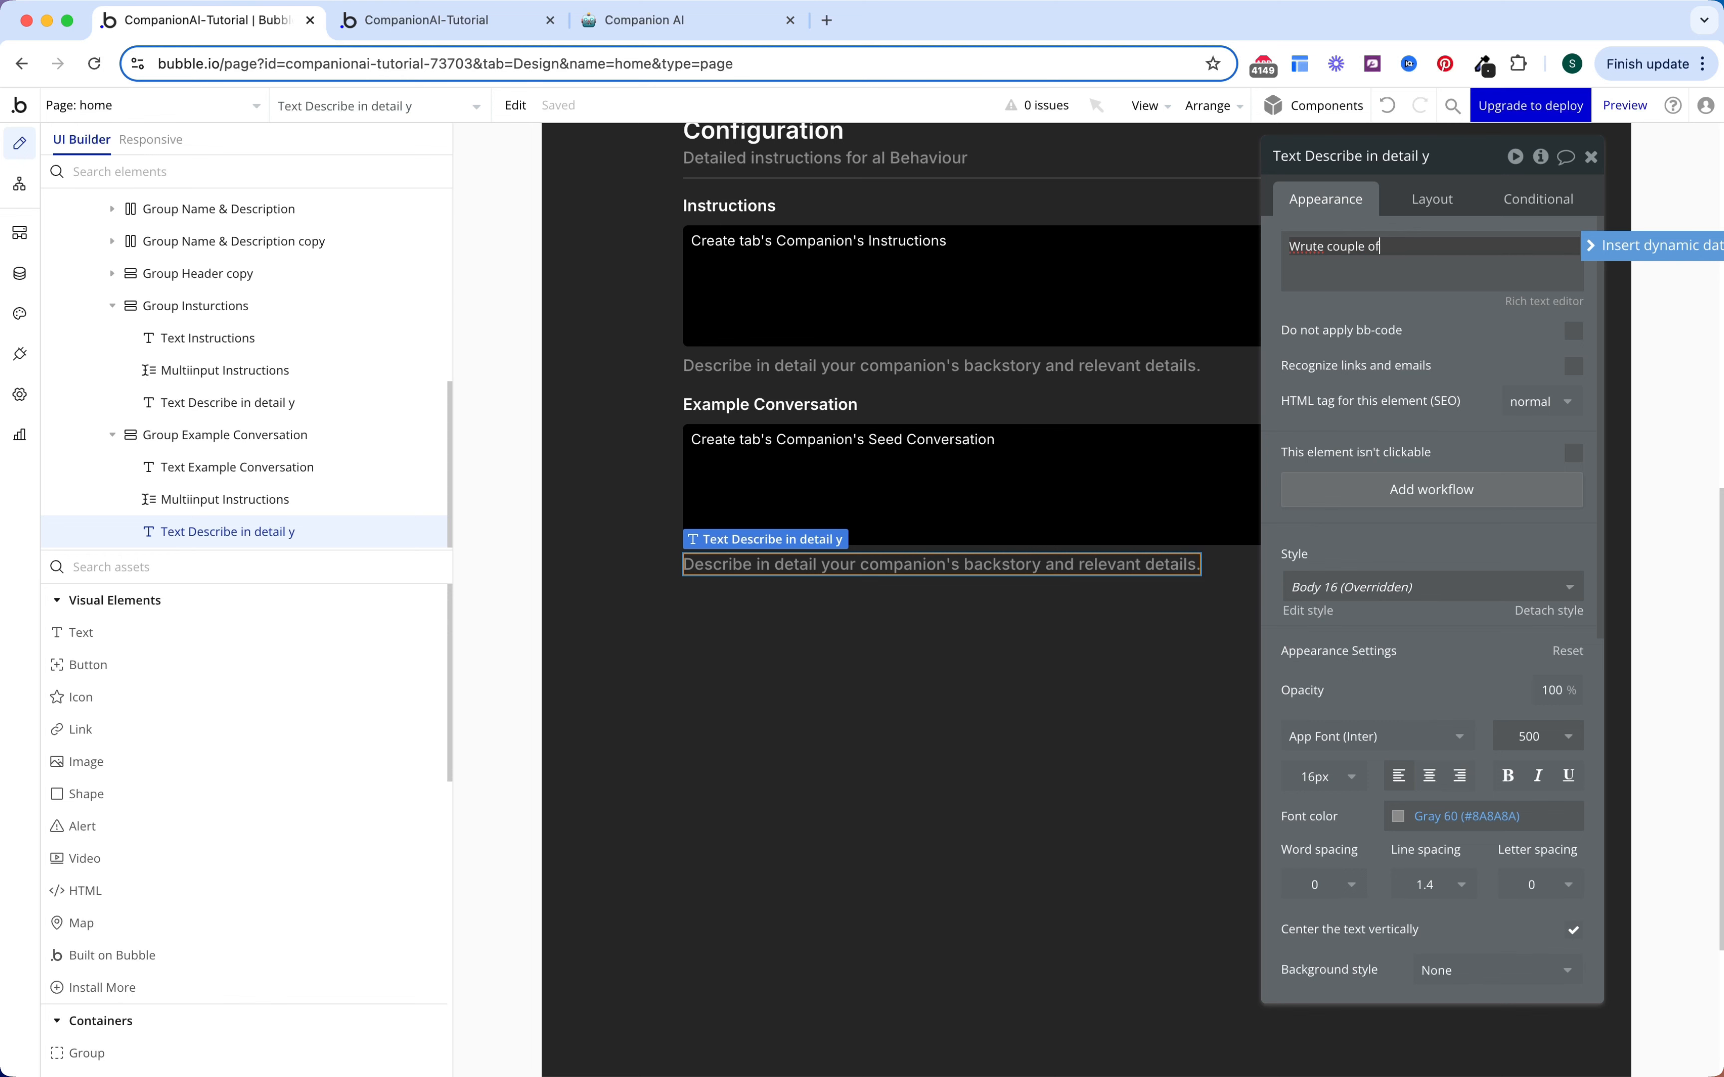
click(1326, 246)
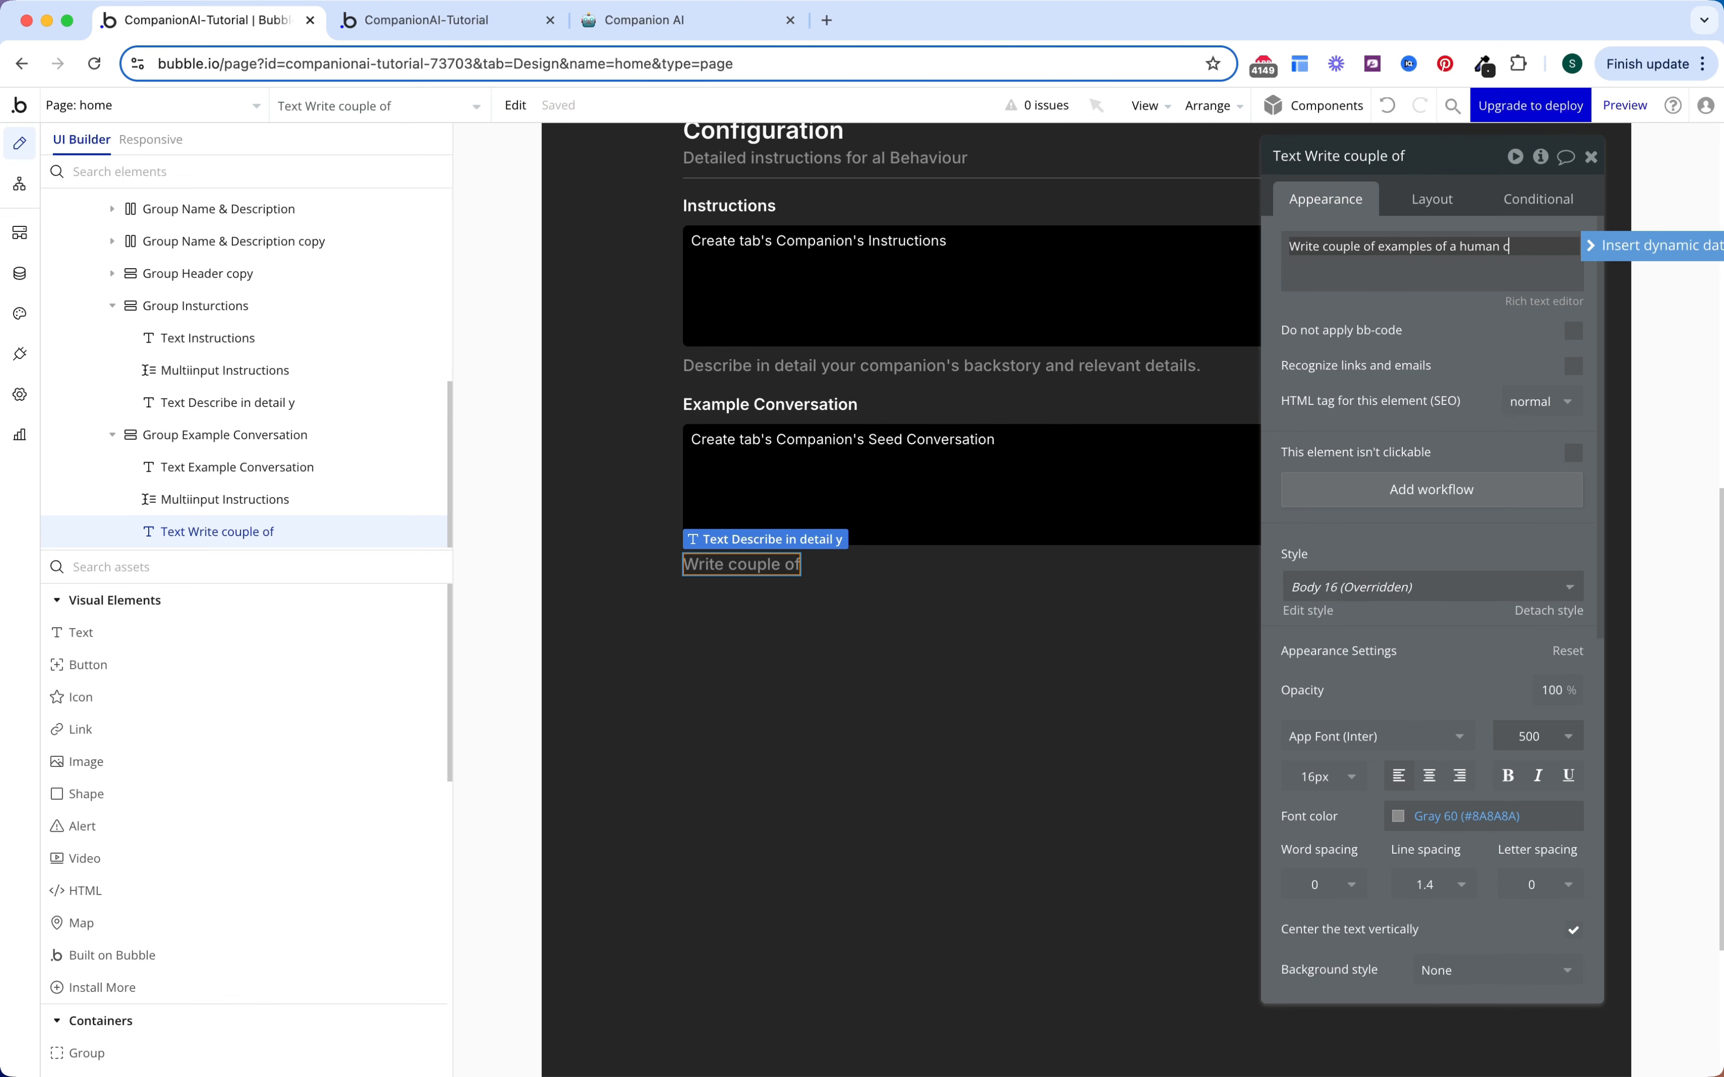
text(h your AI companion, write expected answers.)
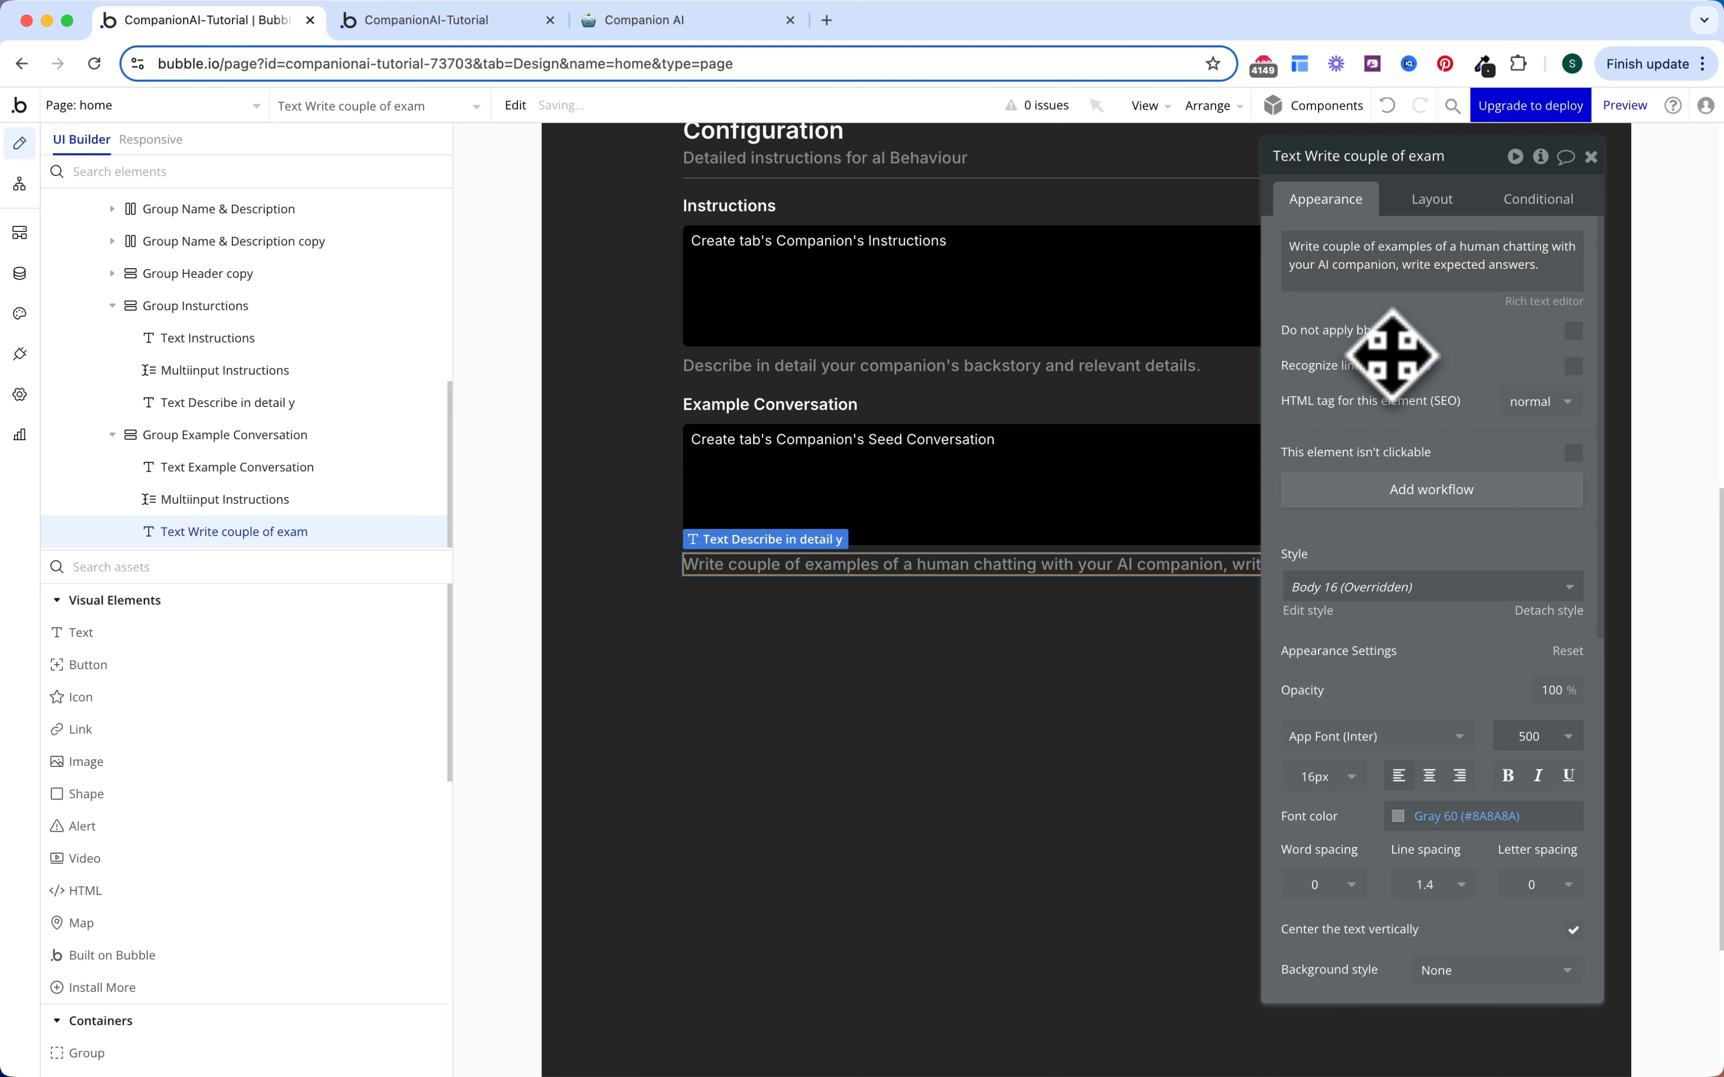
key(Escape)
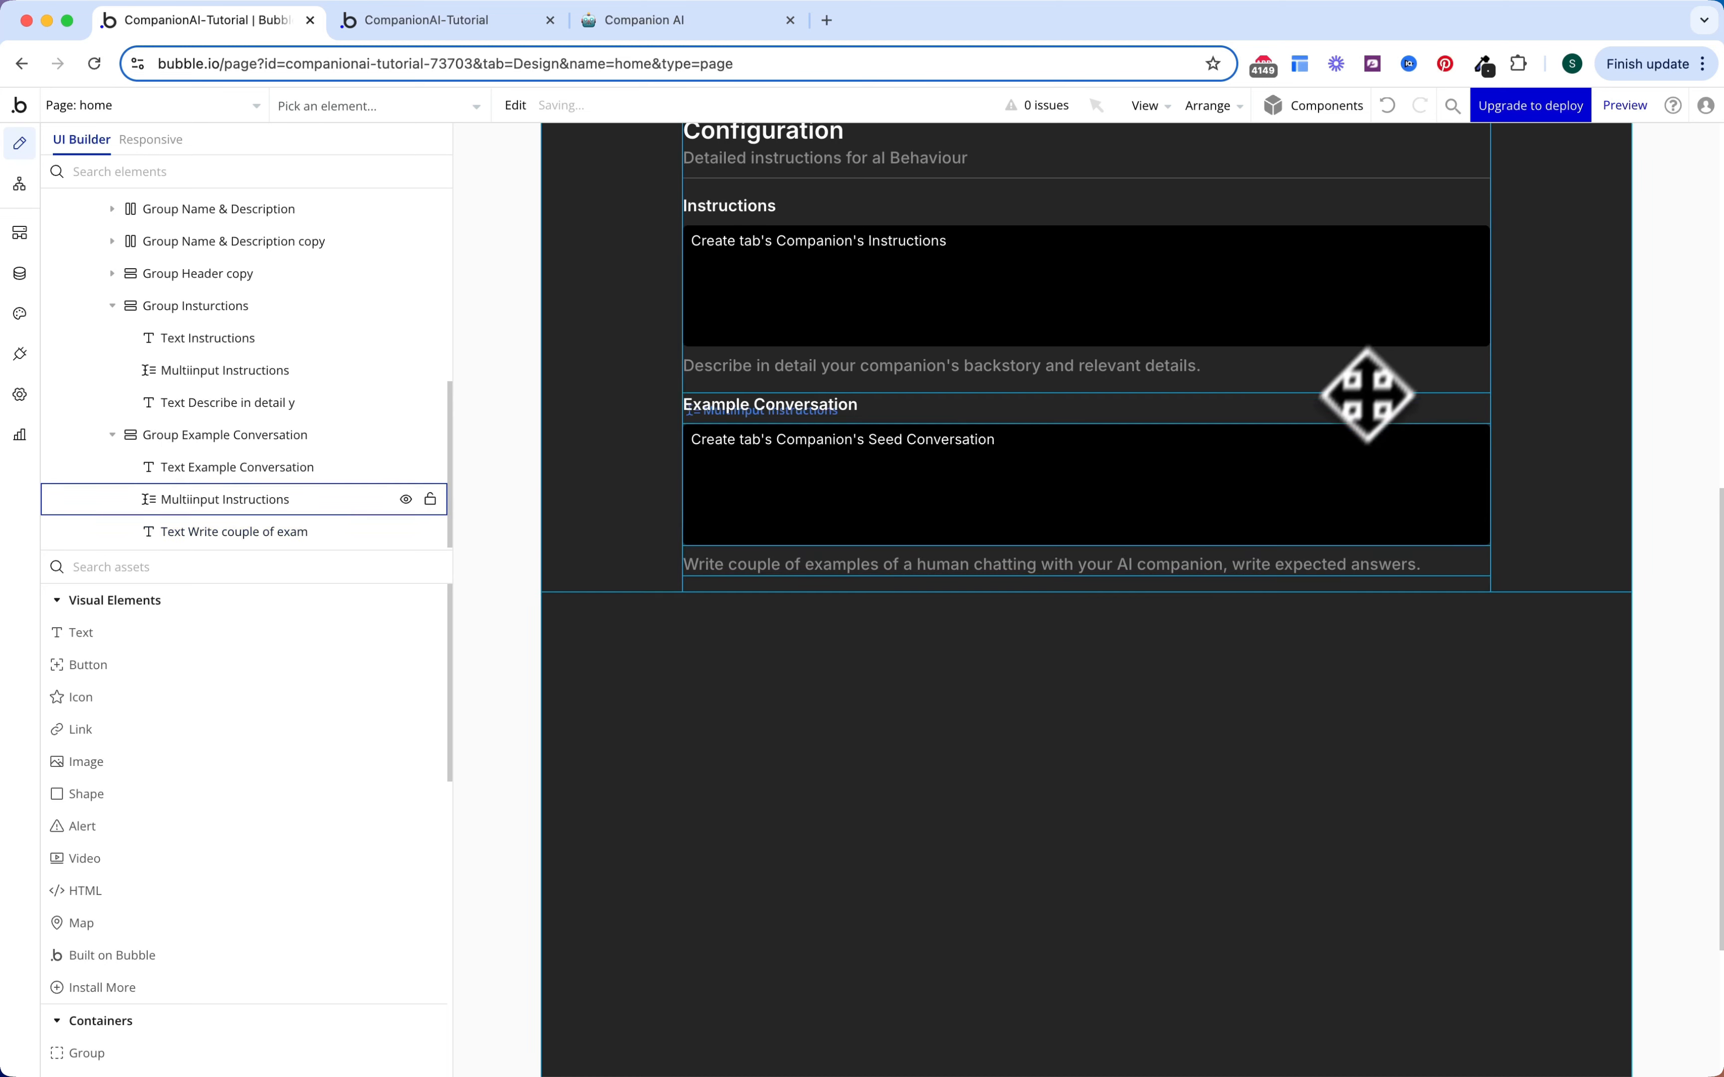
Step: Add a Button below the Example Conversation section and make it the last element
scroll(1496, 527, up, 8)
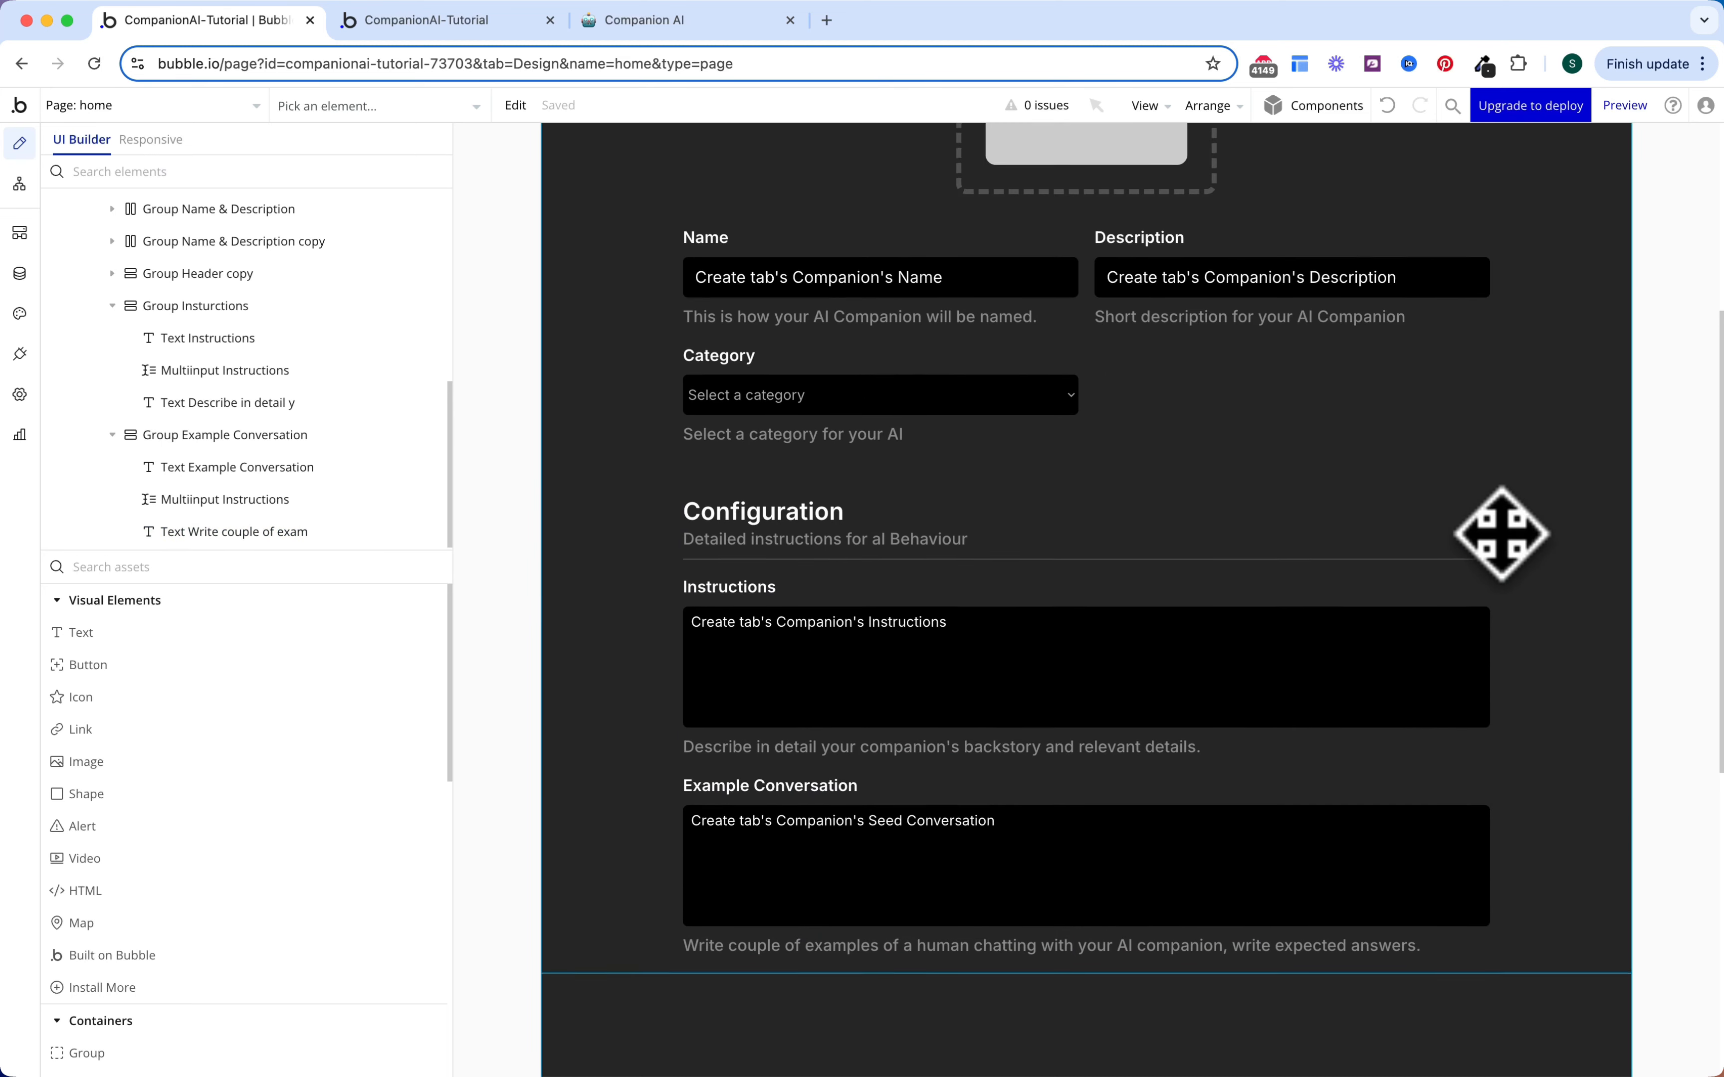
scroll(1501, 534, up, 3)
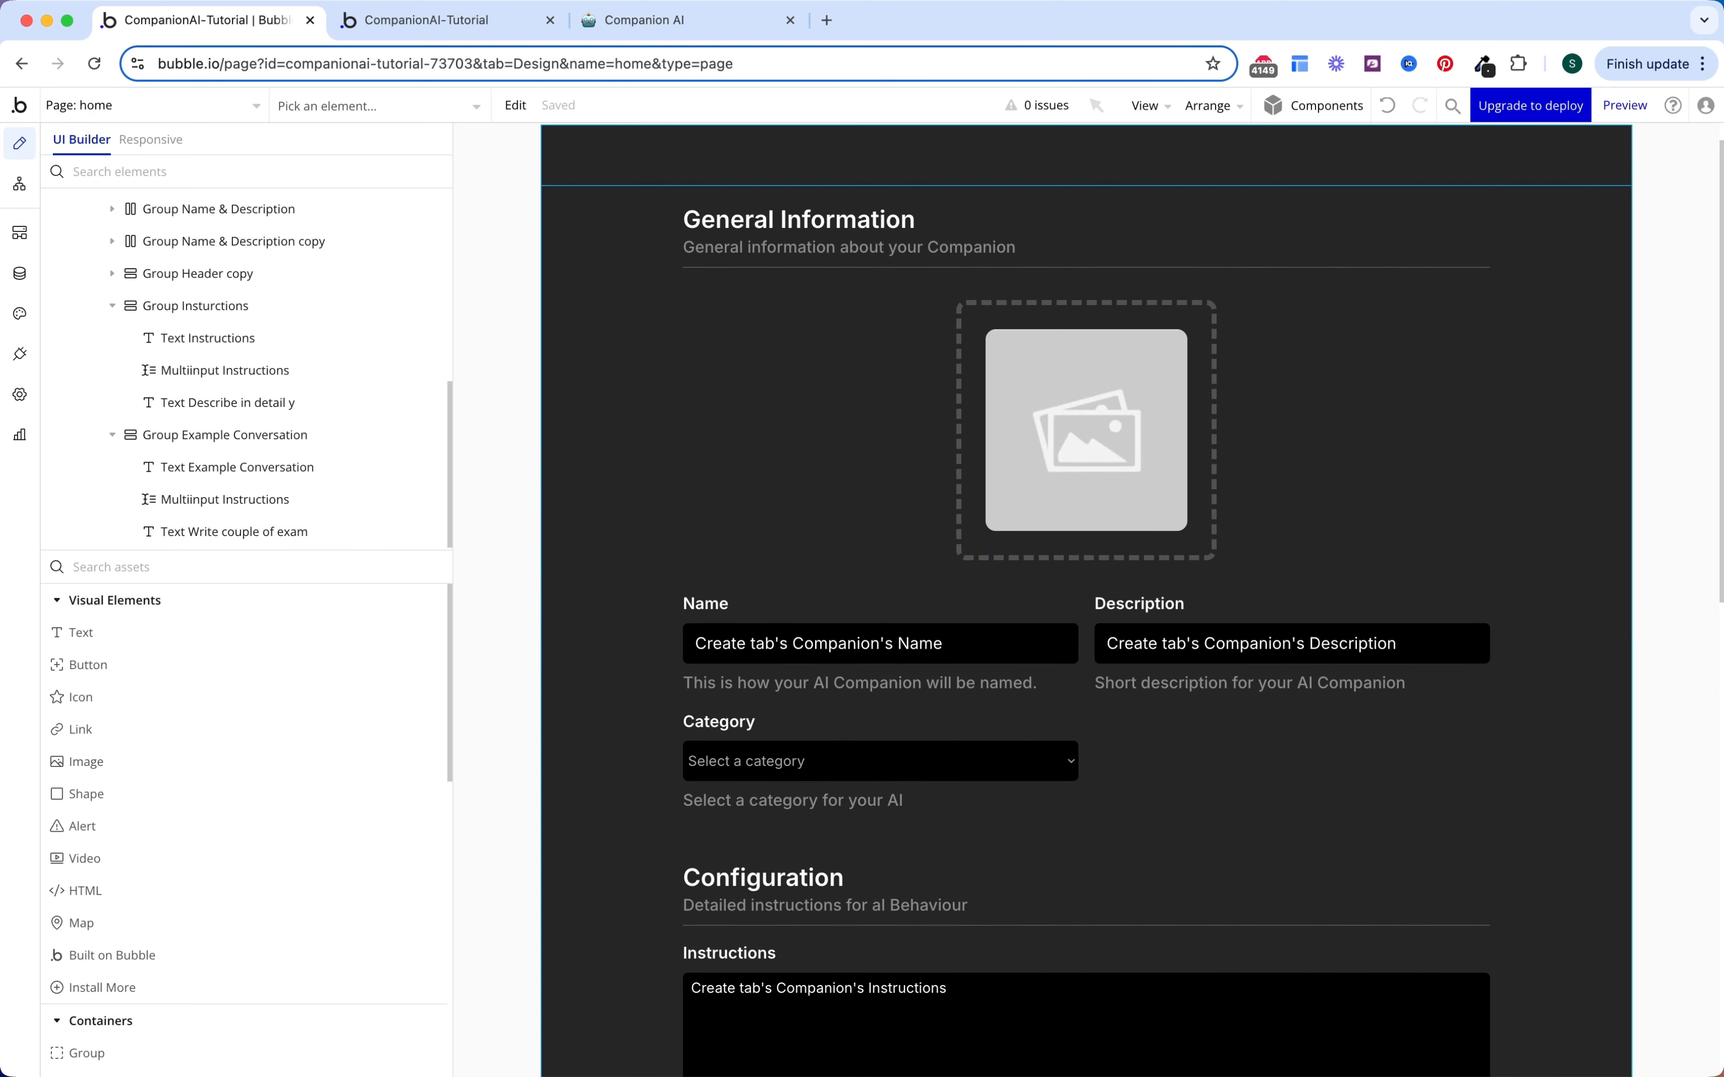
scroll(1352, 741, down, 8)
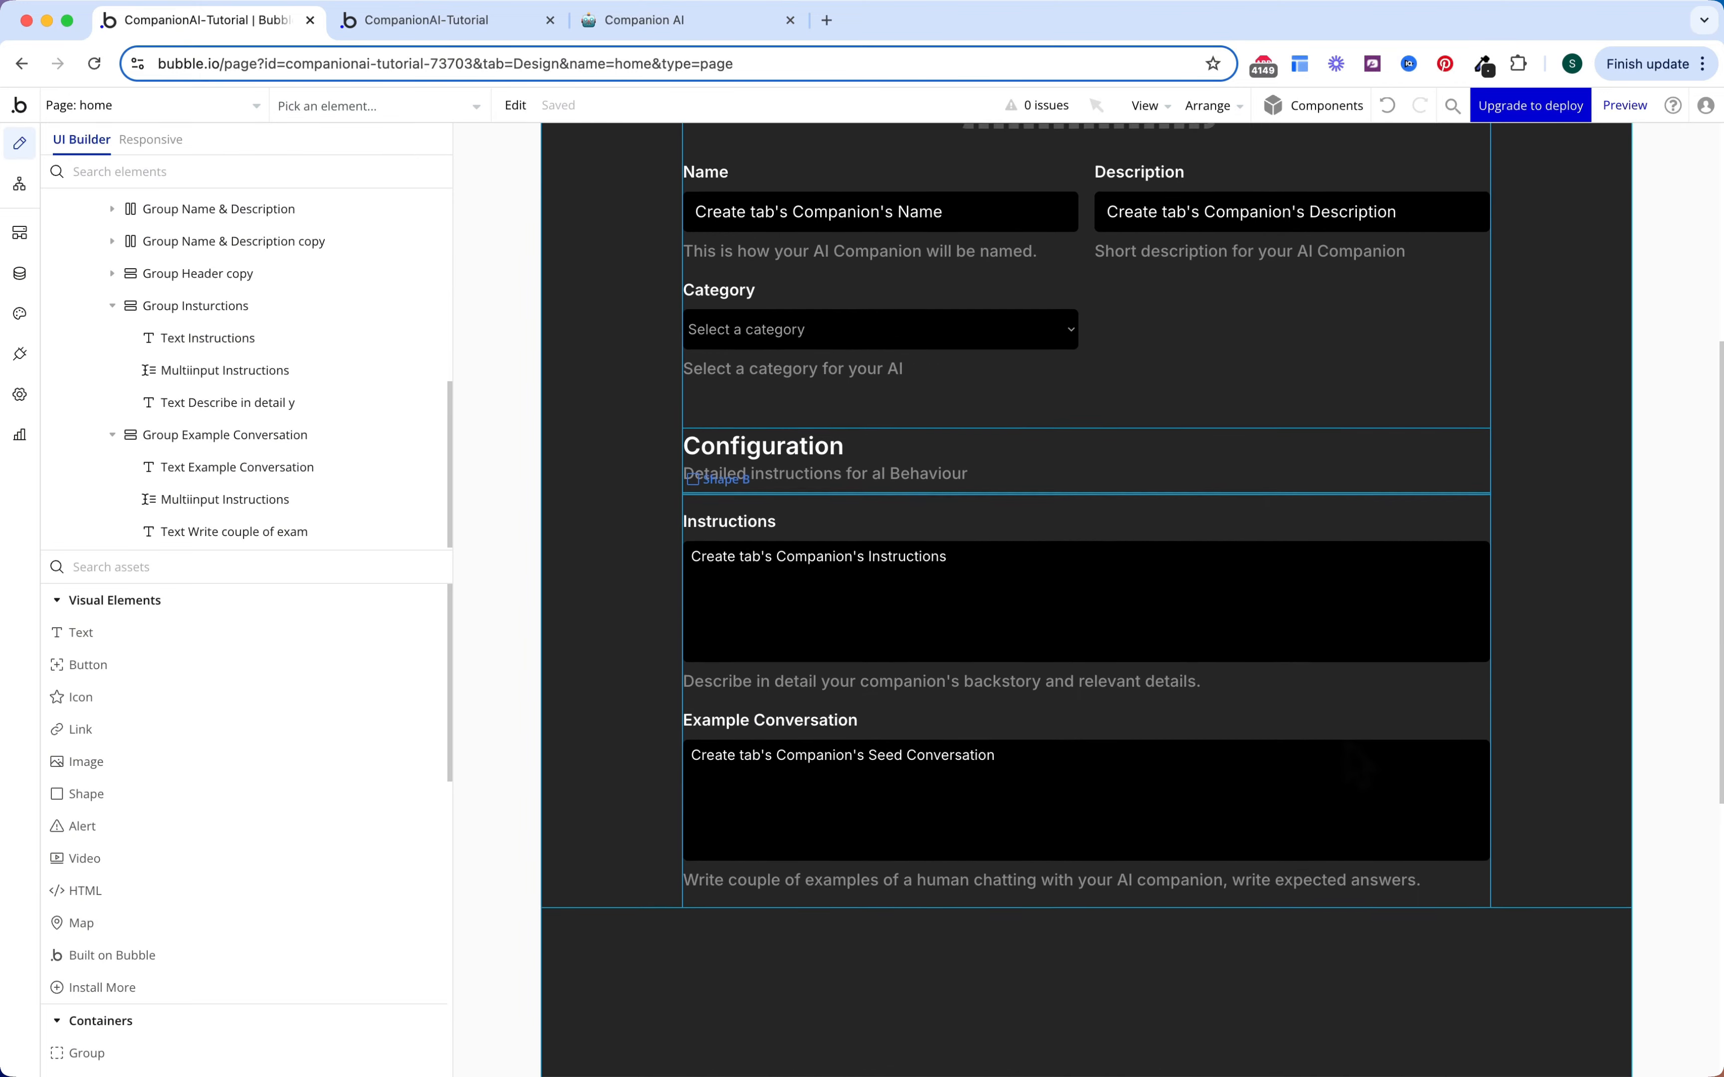
scroll(1155, 769, down, 3)
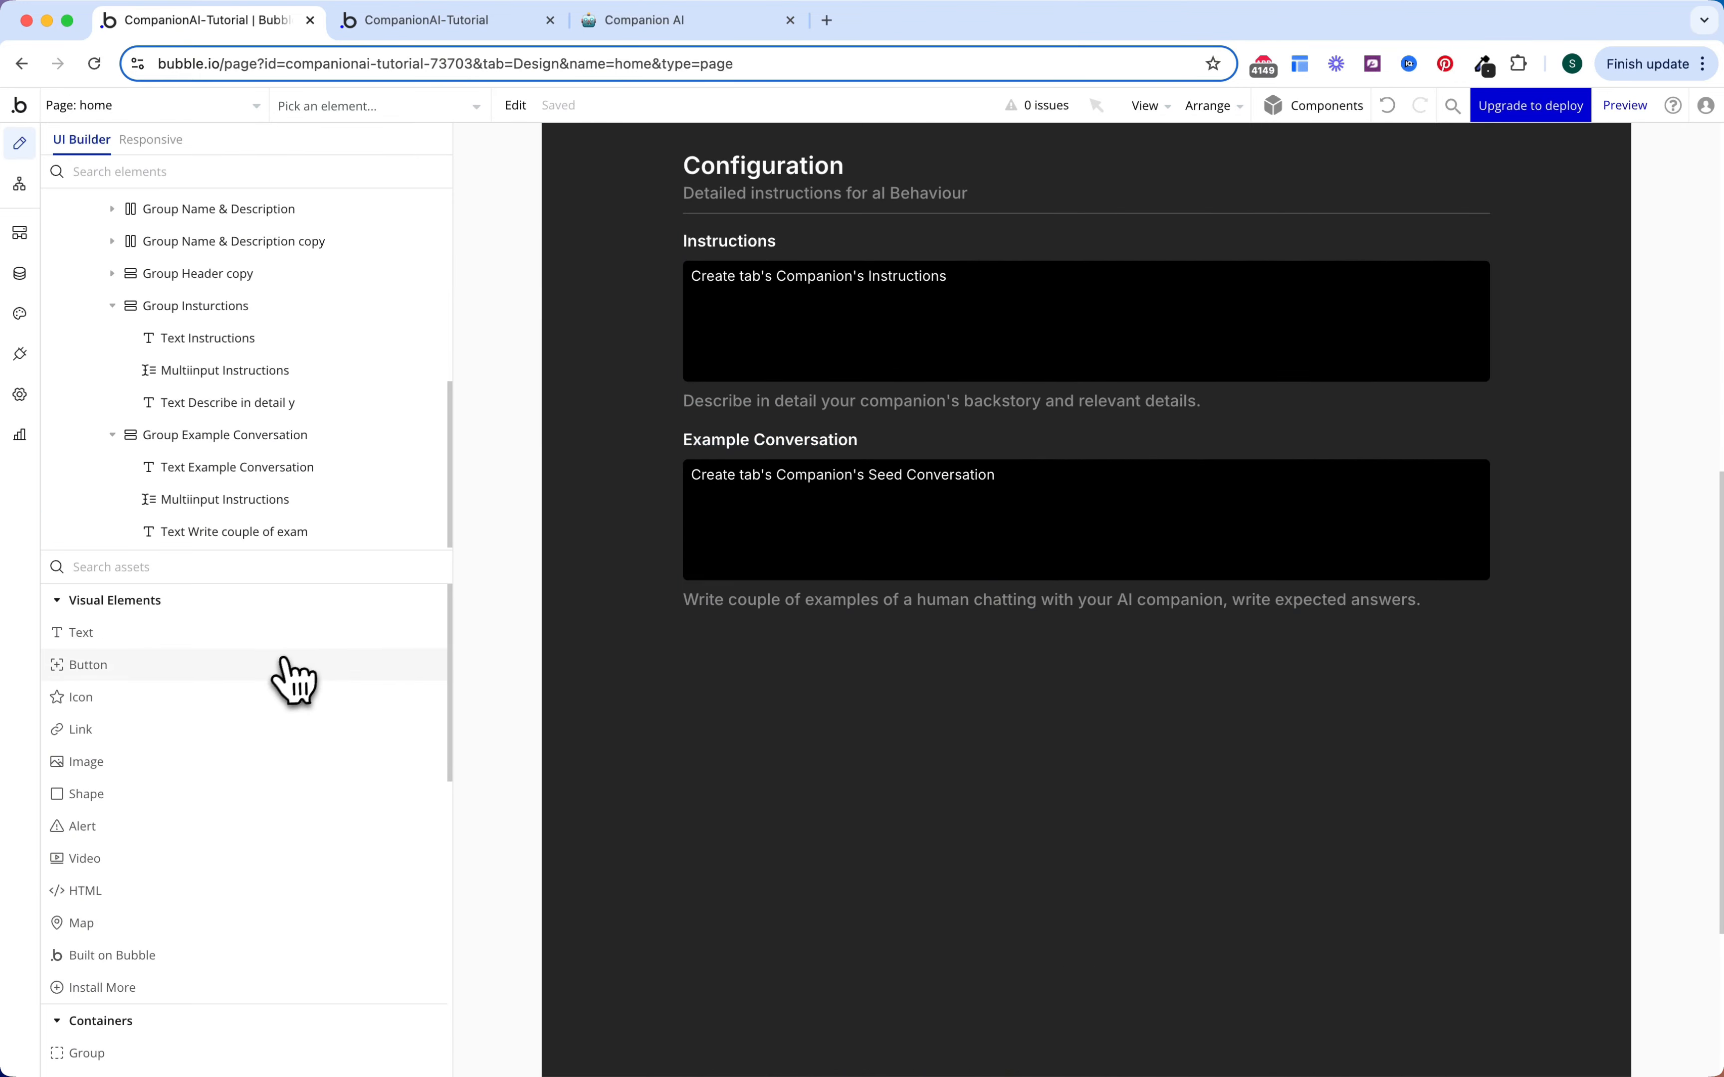
drag(297, 666, 1044, 624)
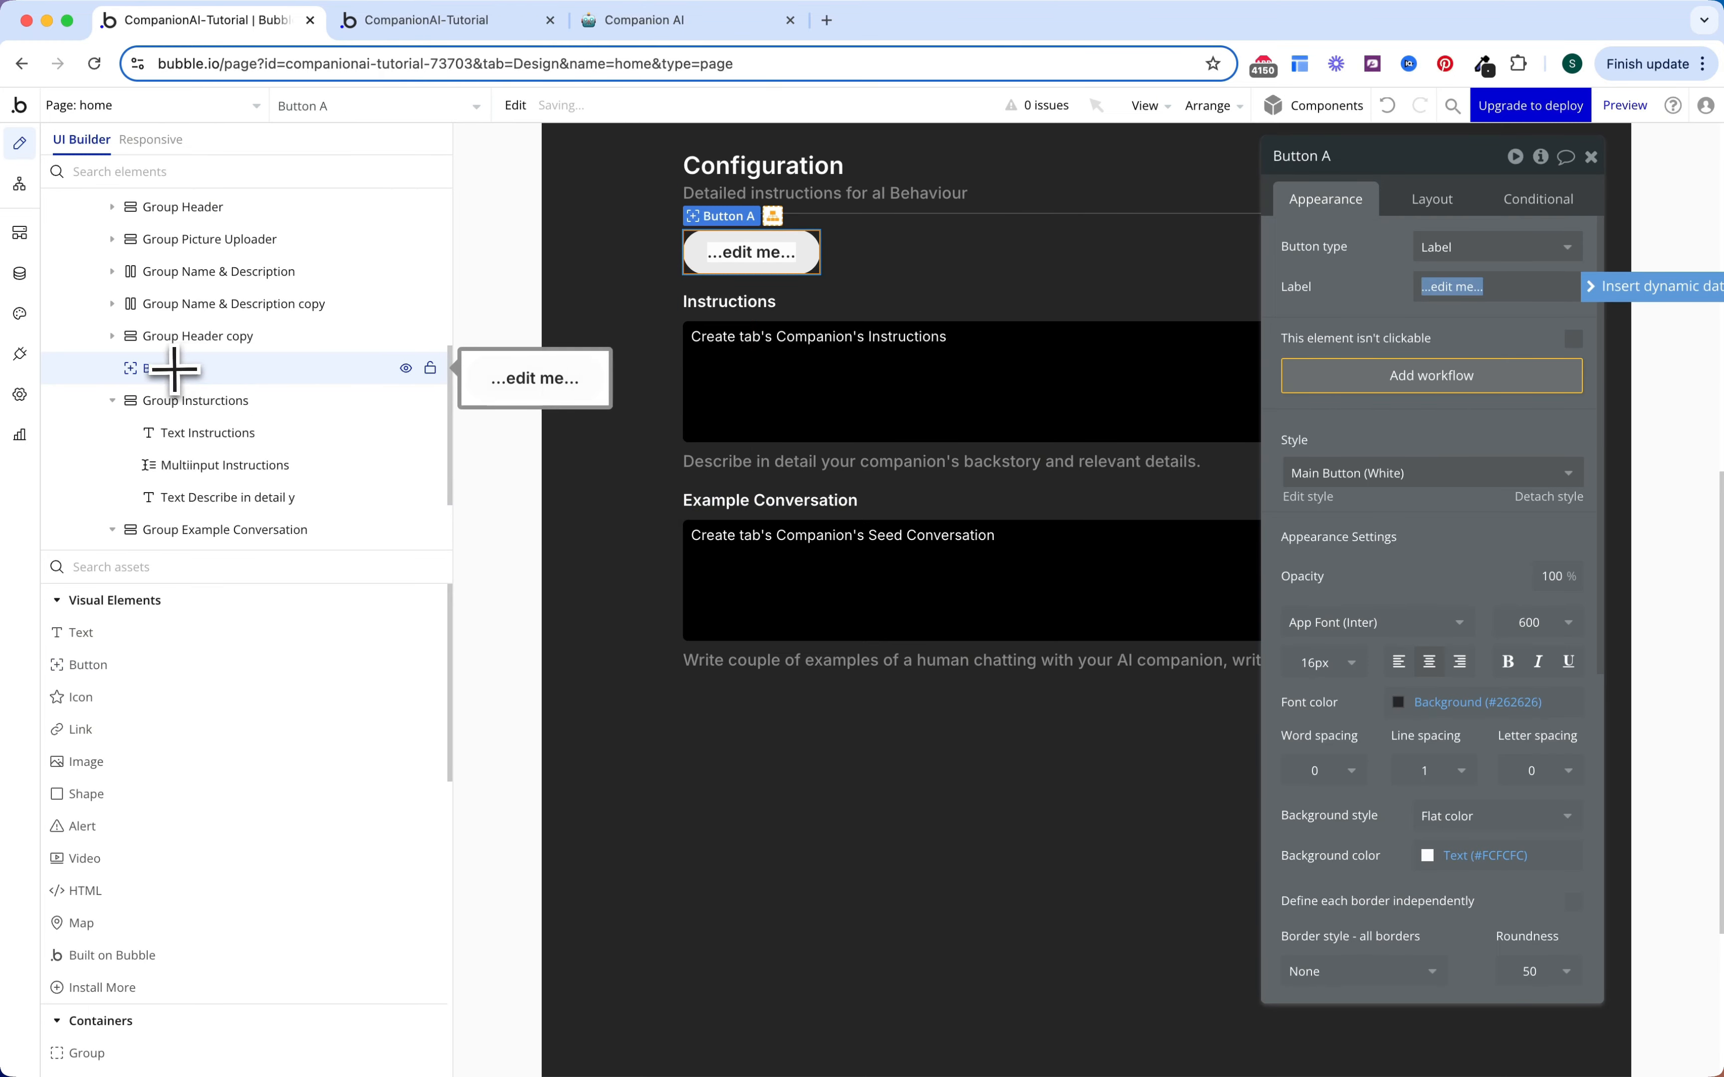
click(1446, 203)
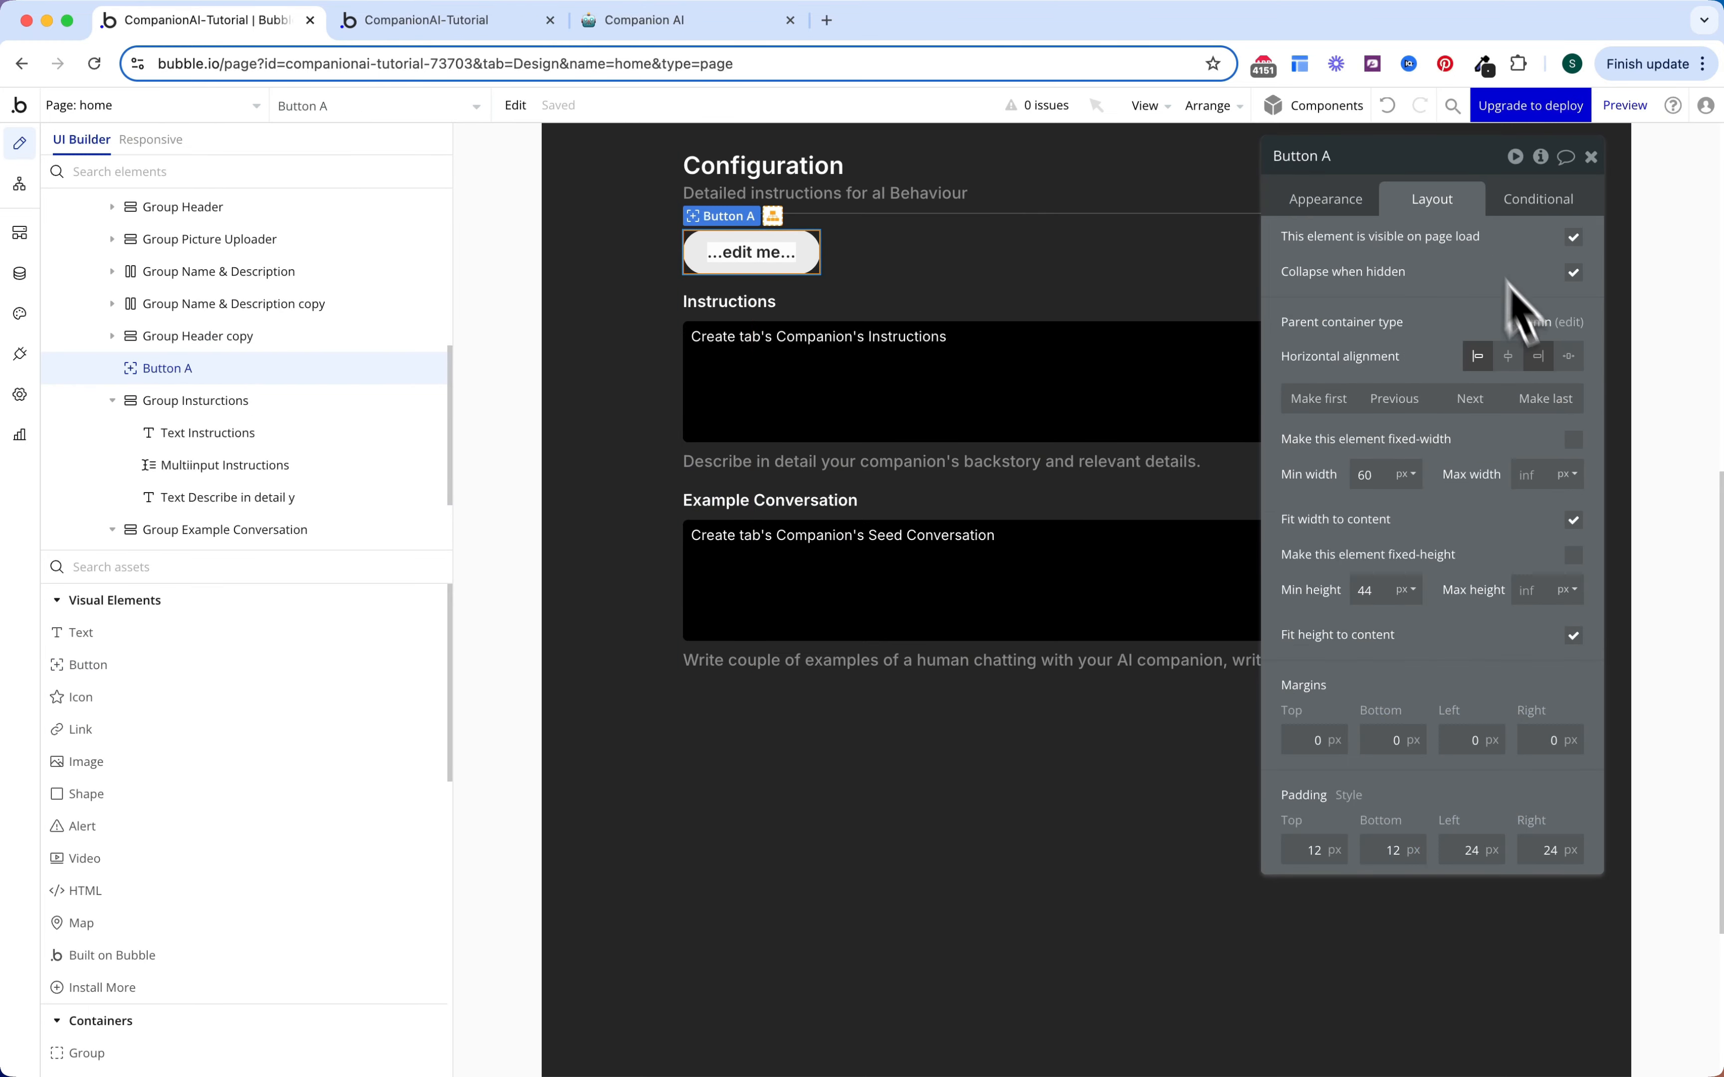
click(1549, 399)
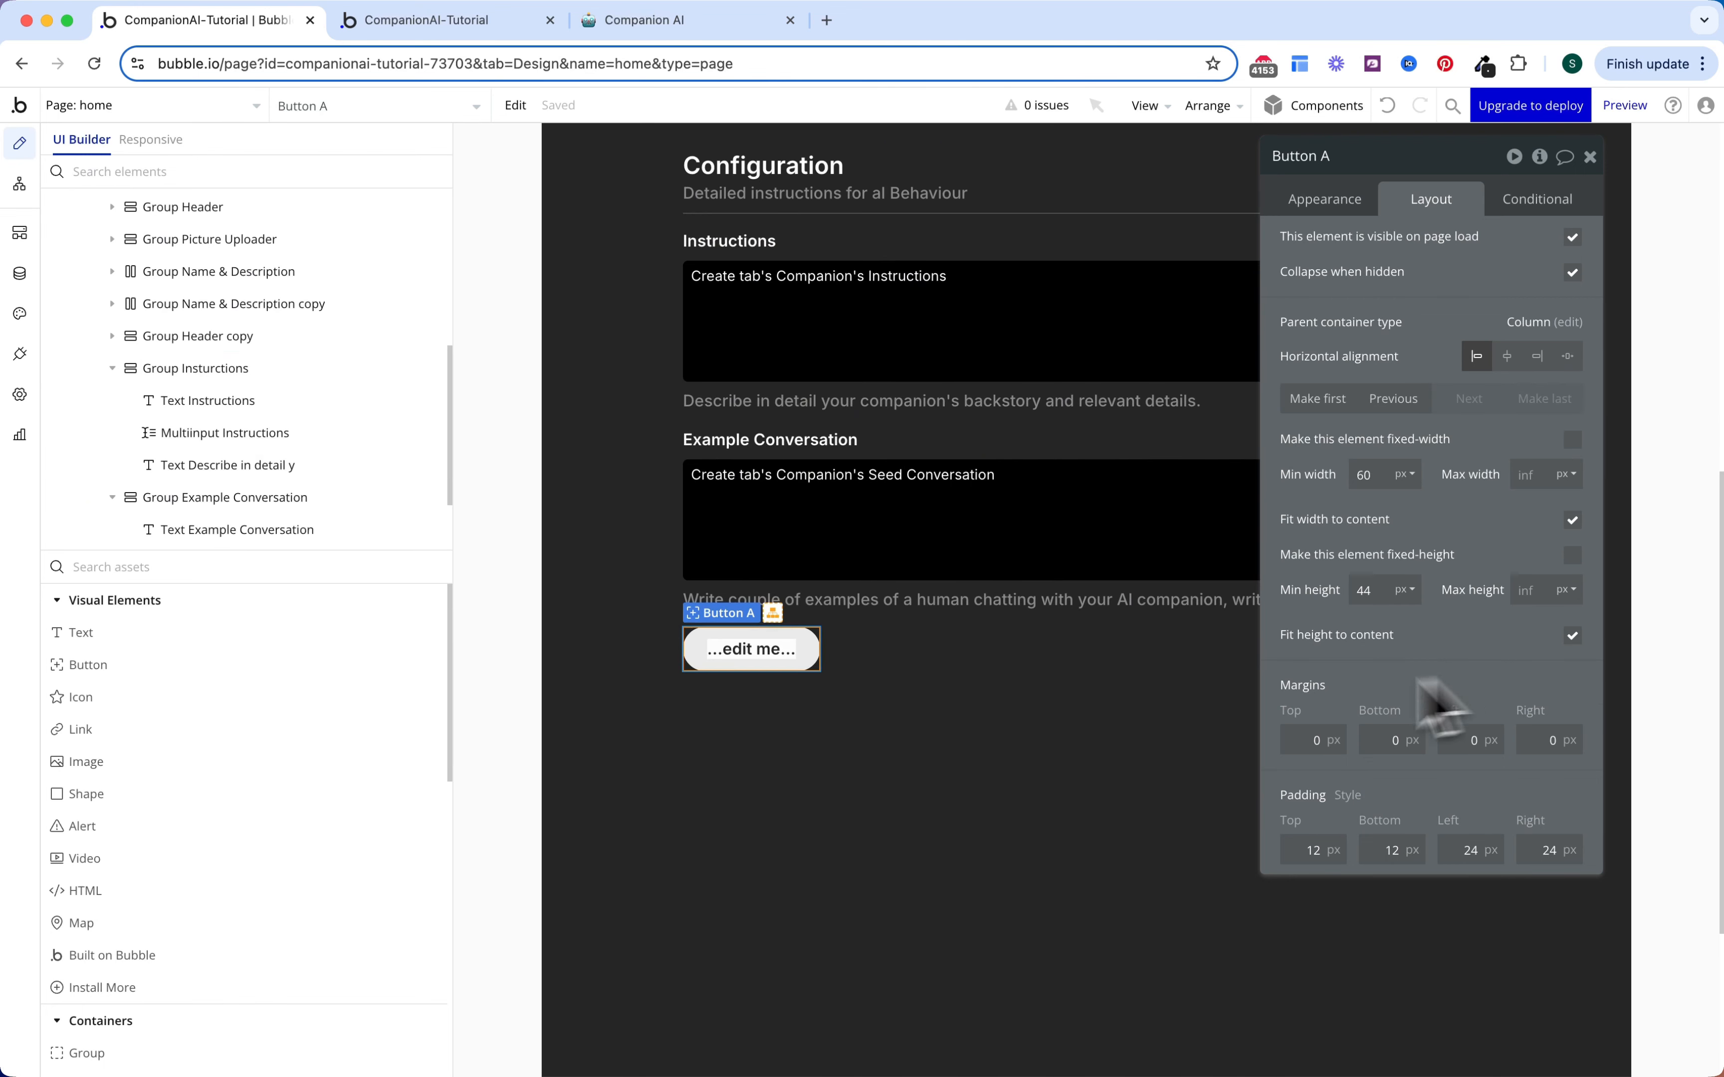
Step: Give the button a 16 px top margin, 0 top/bottom padding and 20 left/right padding
drag(1311, 742, 1386, 692)
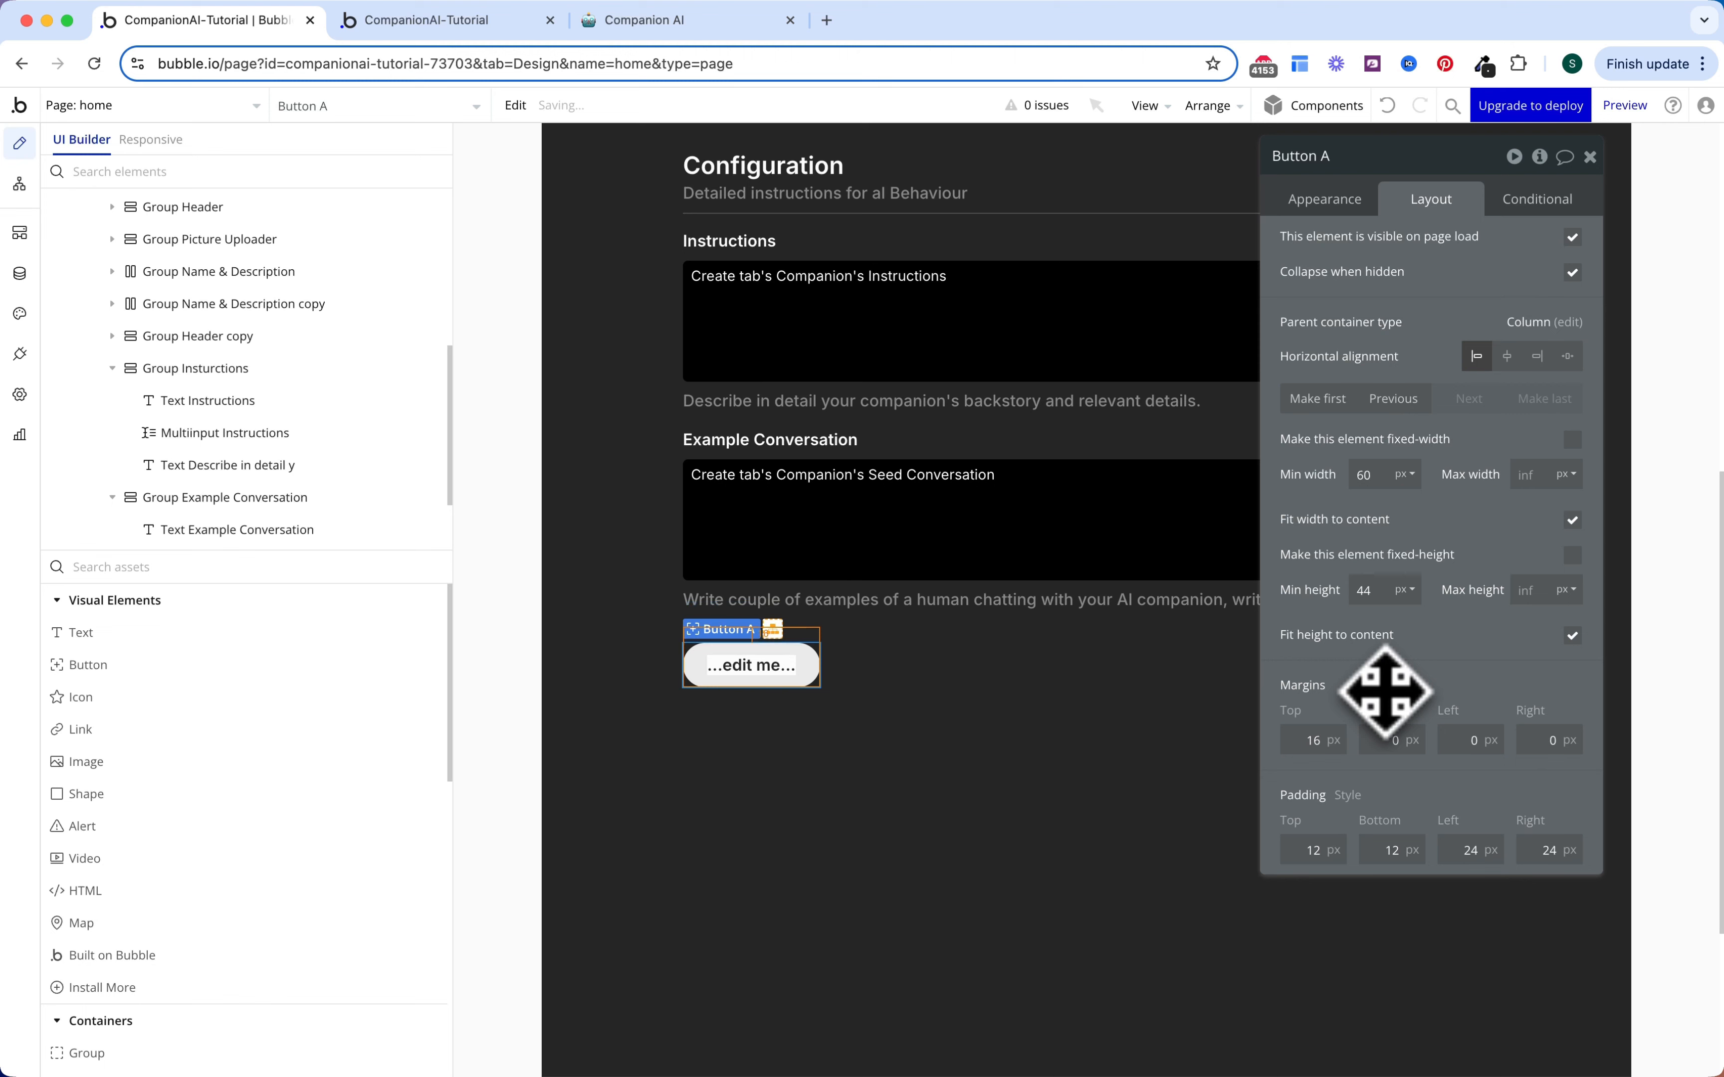
double_click(1309, 850)
text(0)
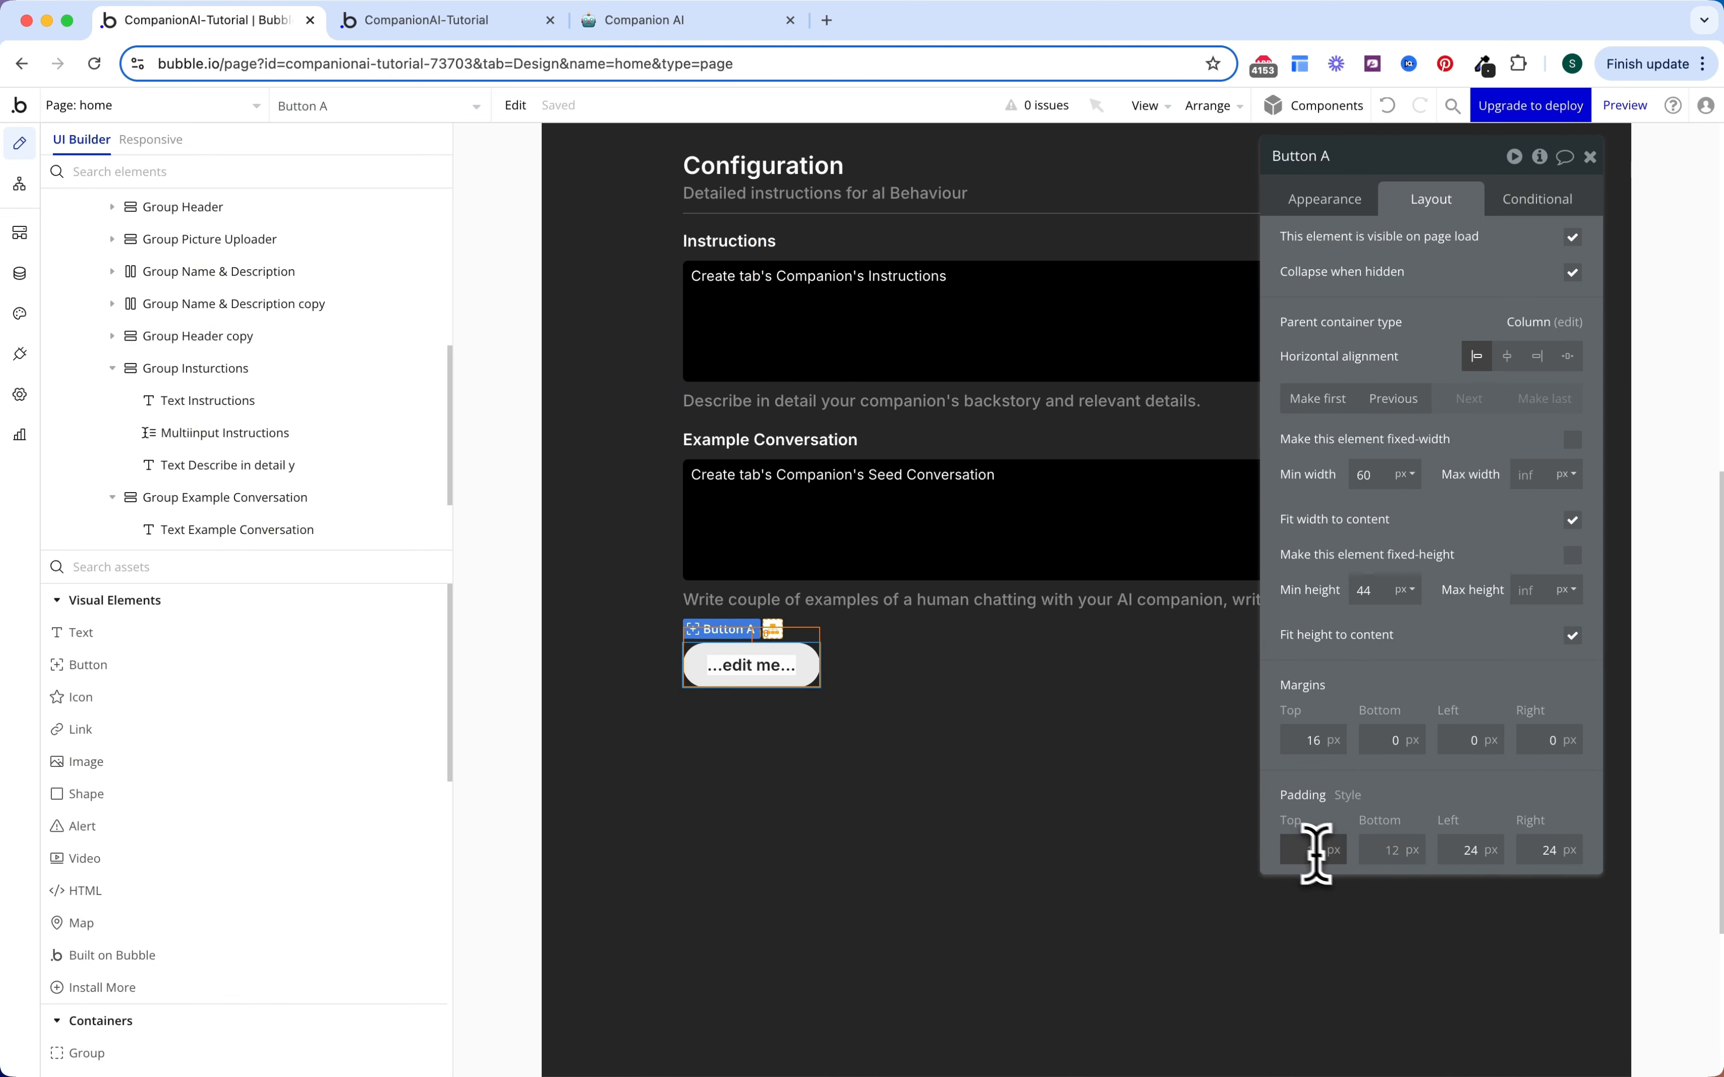
double_click(1356, 857)
text(0)
click(1481, 845)
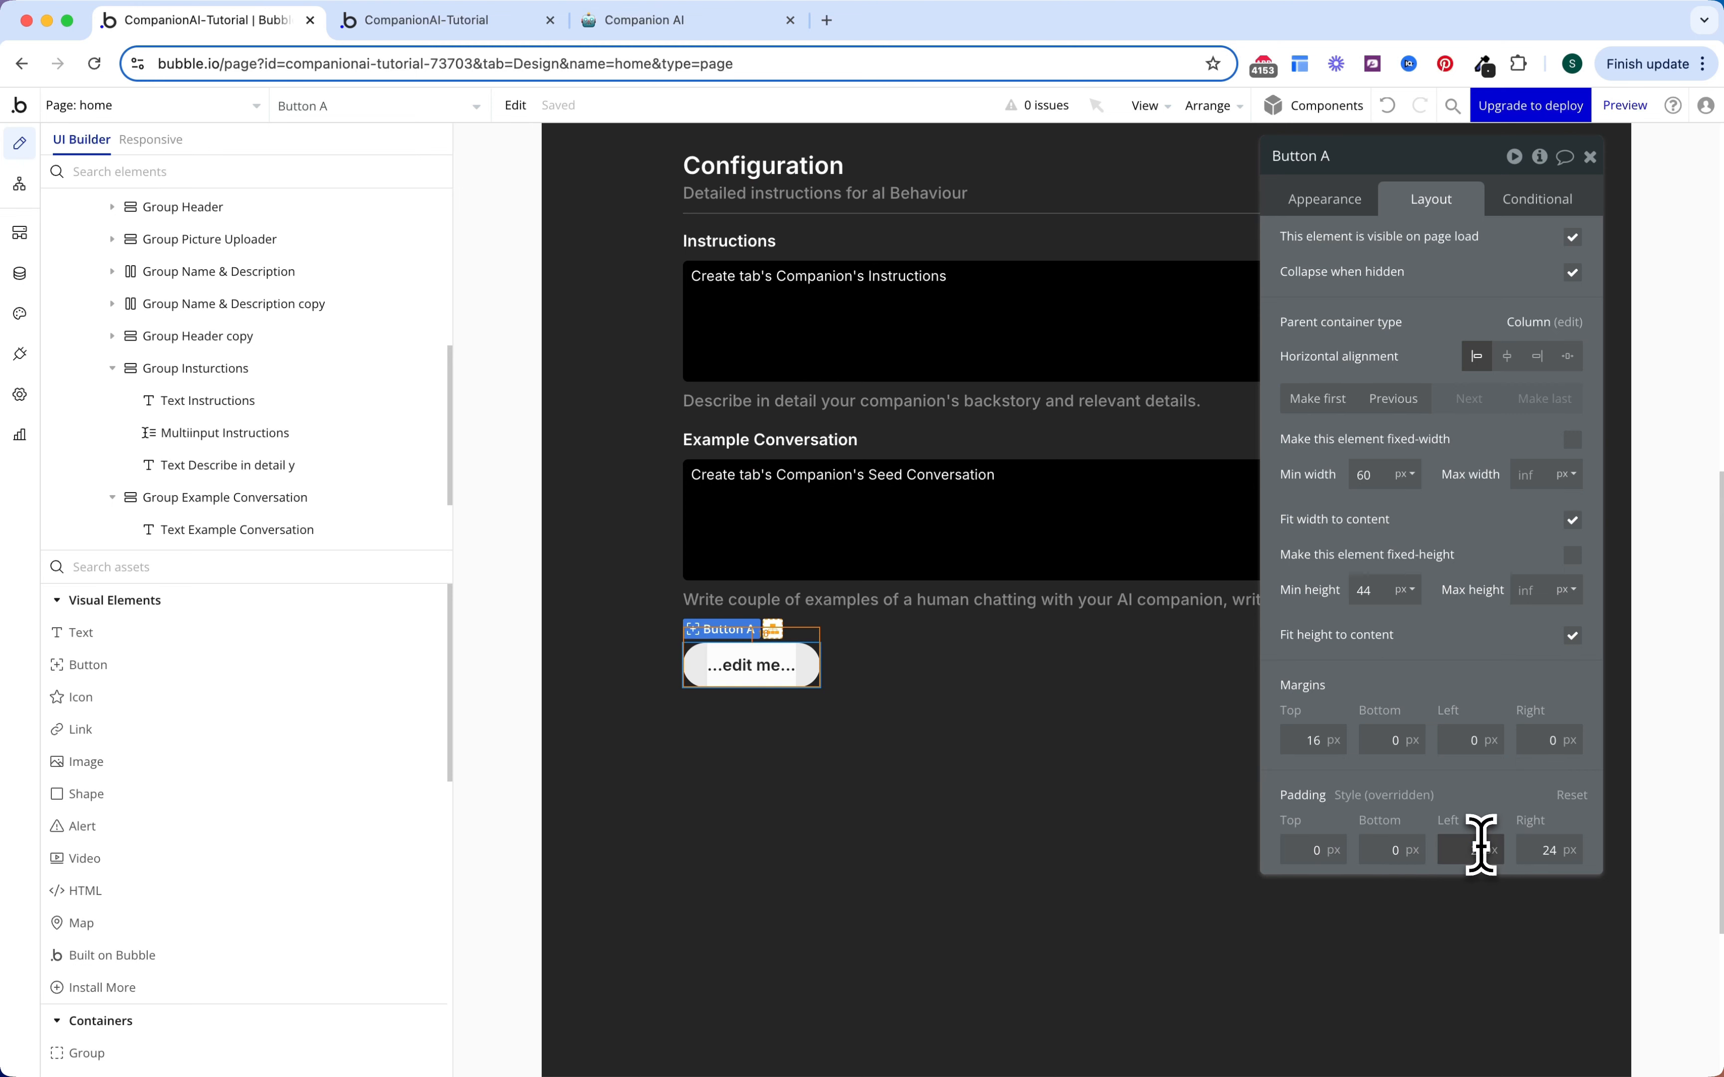
text(20)
double_click(1542, 849)
text(20)
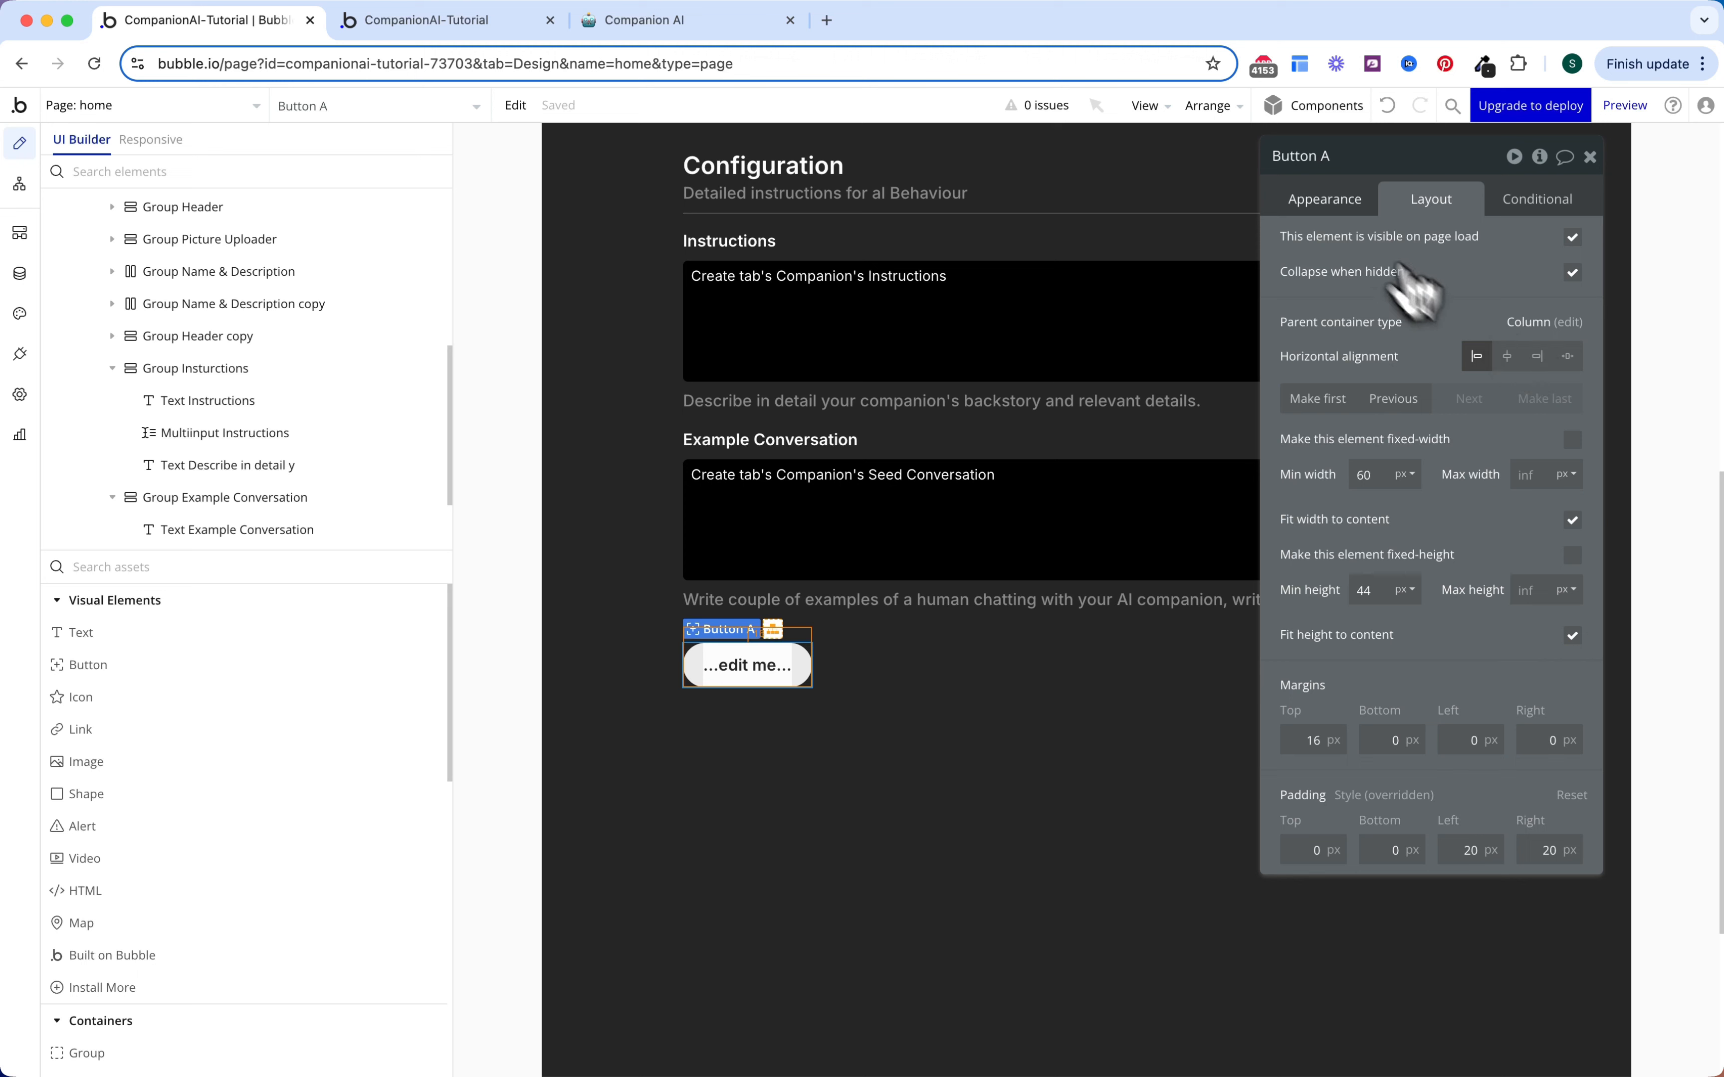
Step: Make it an Icon and label button reading 'Create your comapnion' with a magic-wand icon
click(1326, 203)
click(1478, 250)
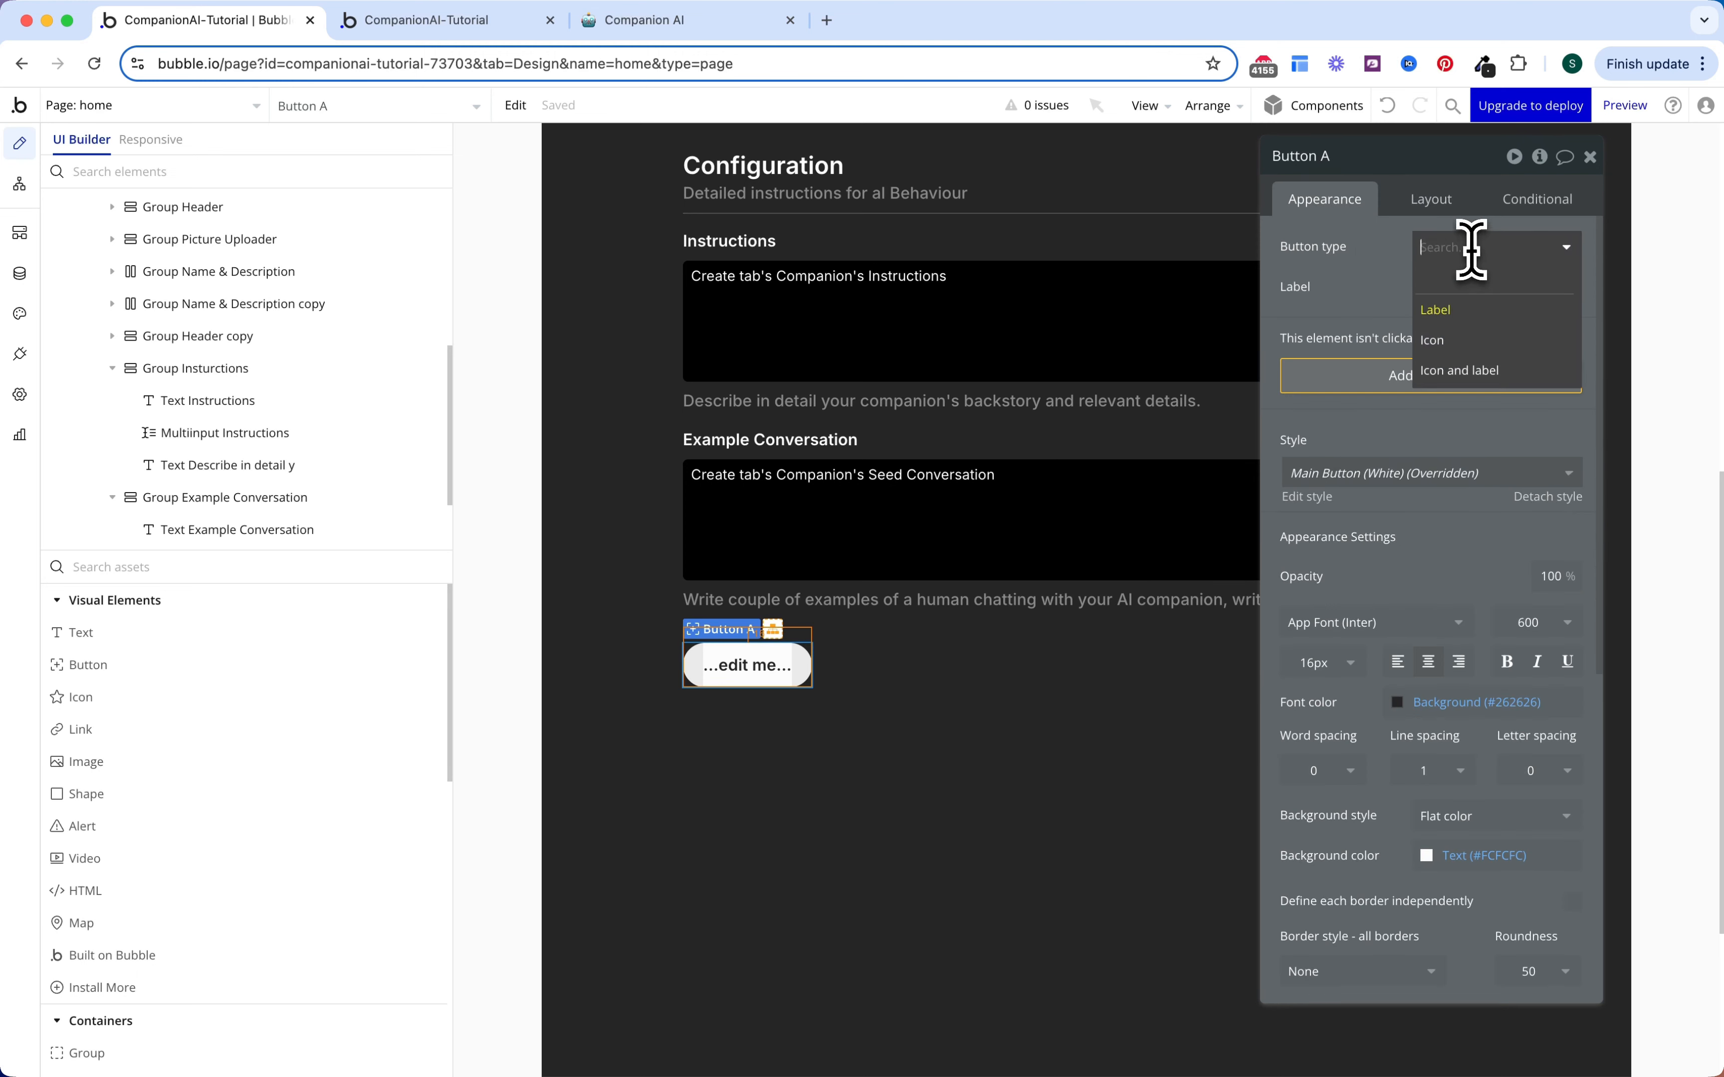
click(1455, 376)
click(1460, 329)
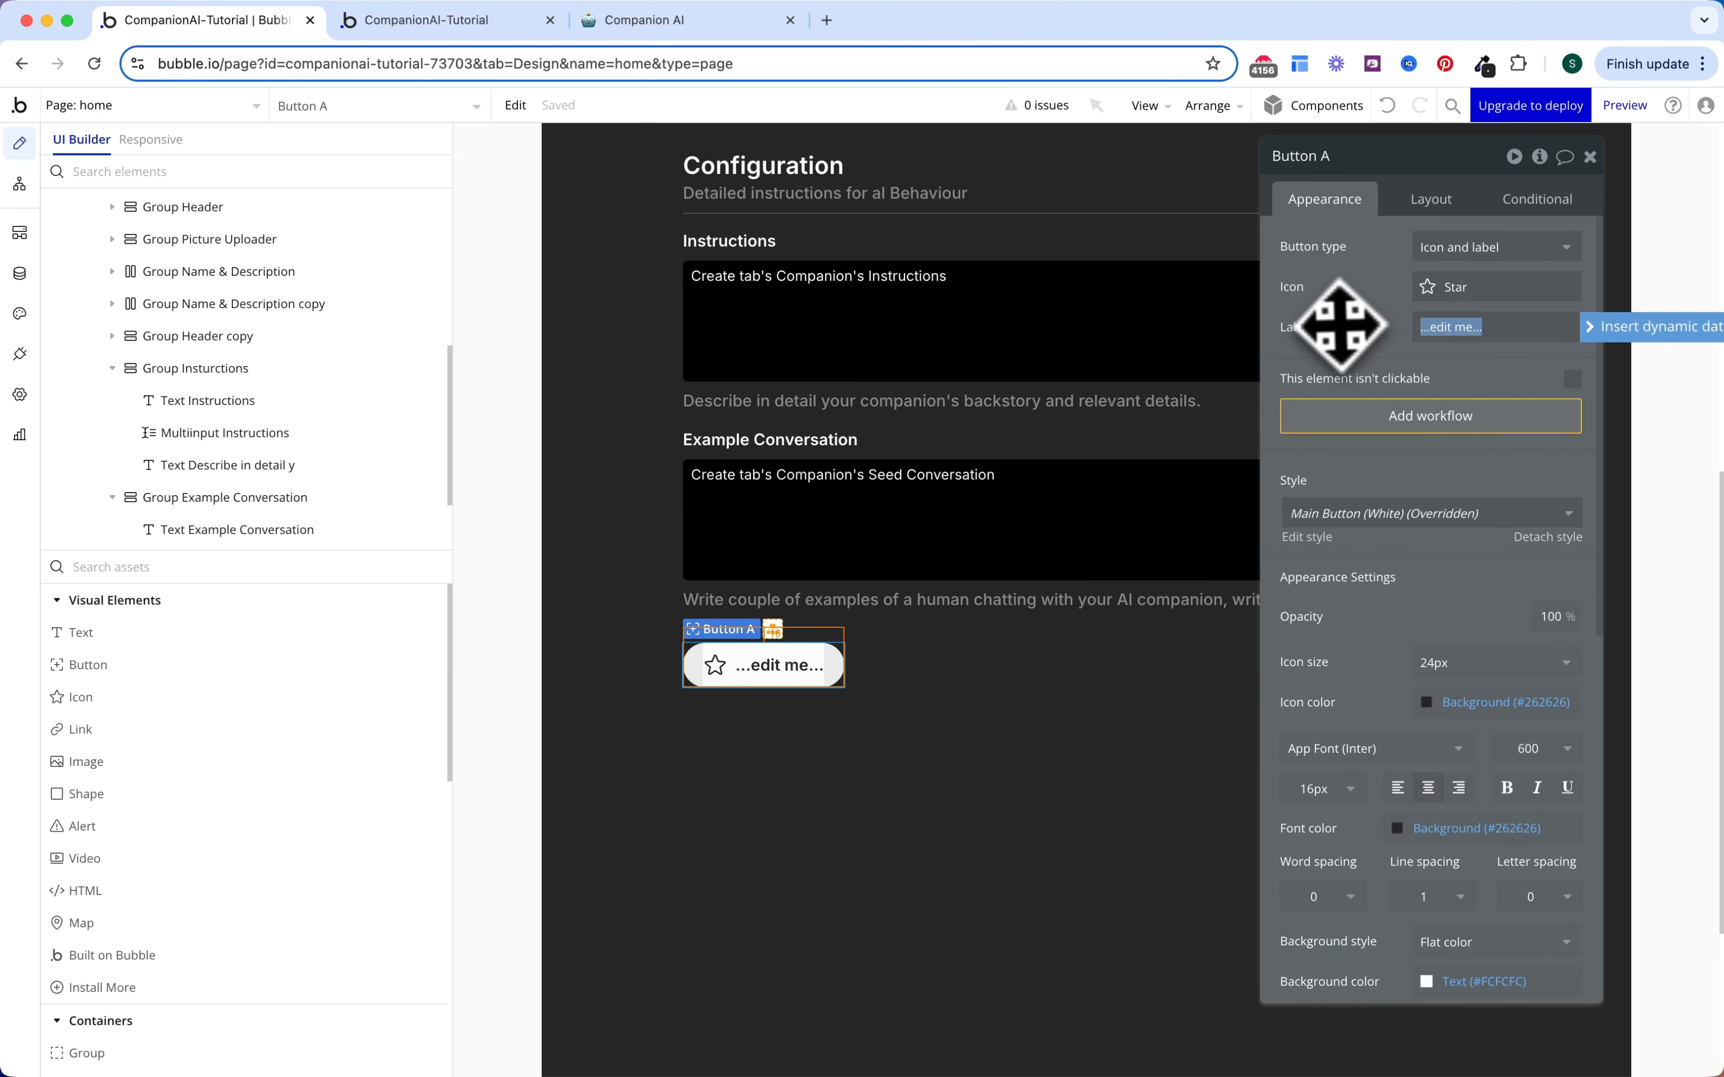
text(Create your)
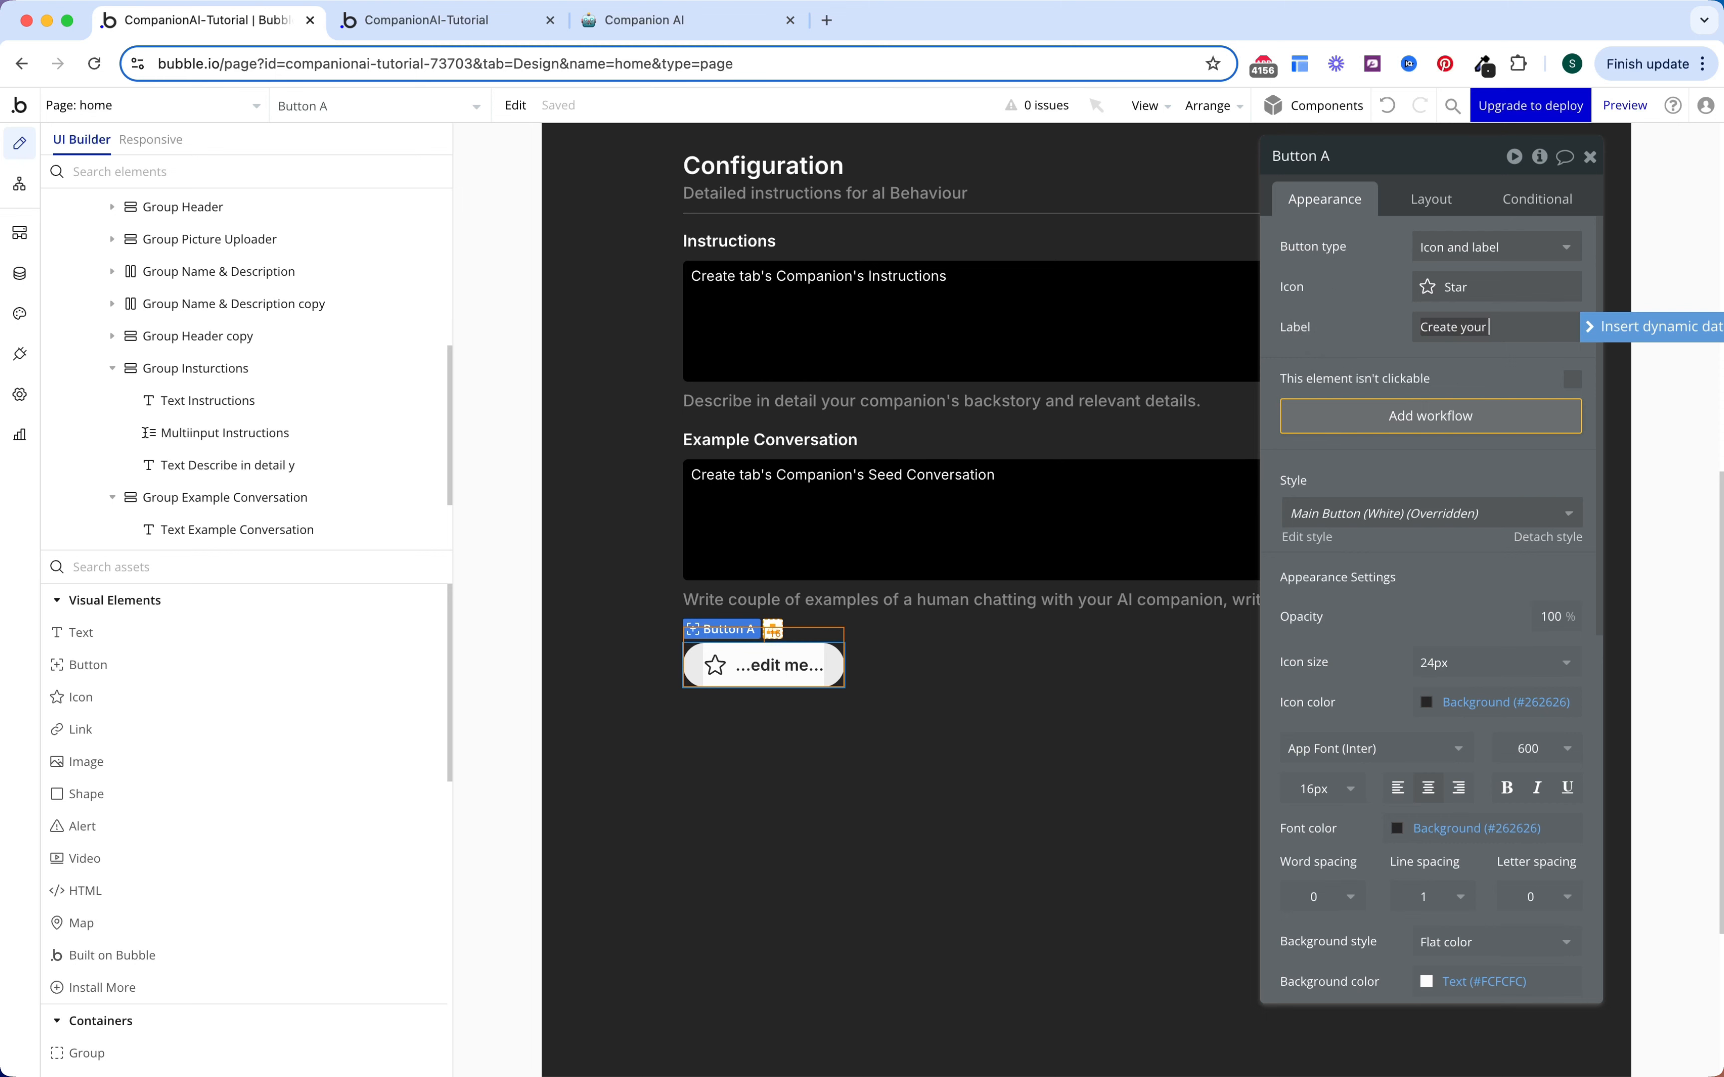
text( comapnion)
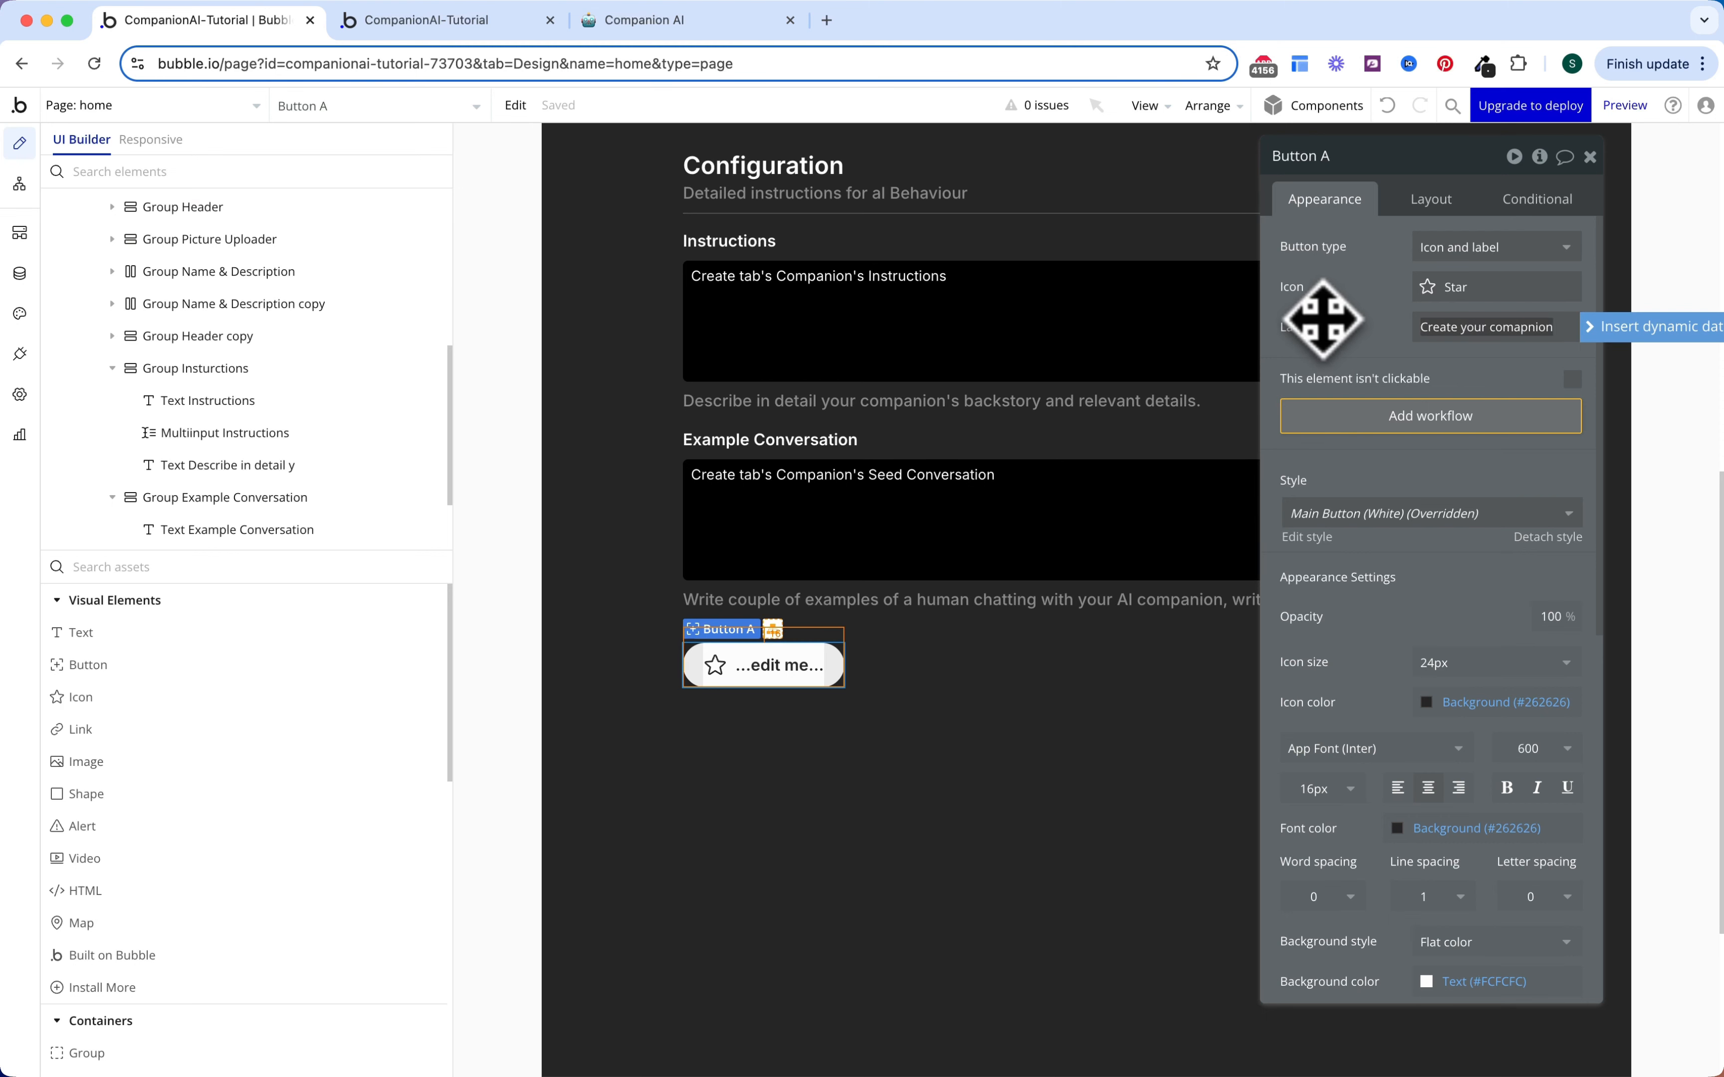
click(1421, 293)
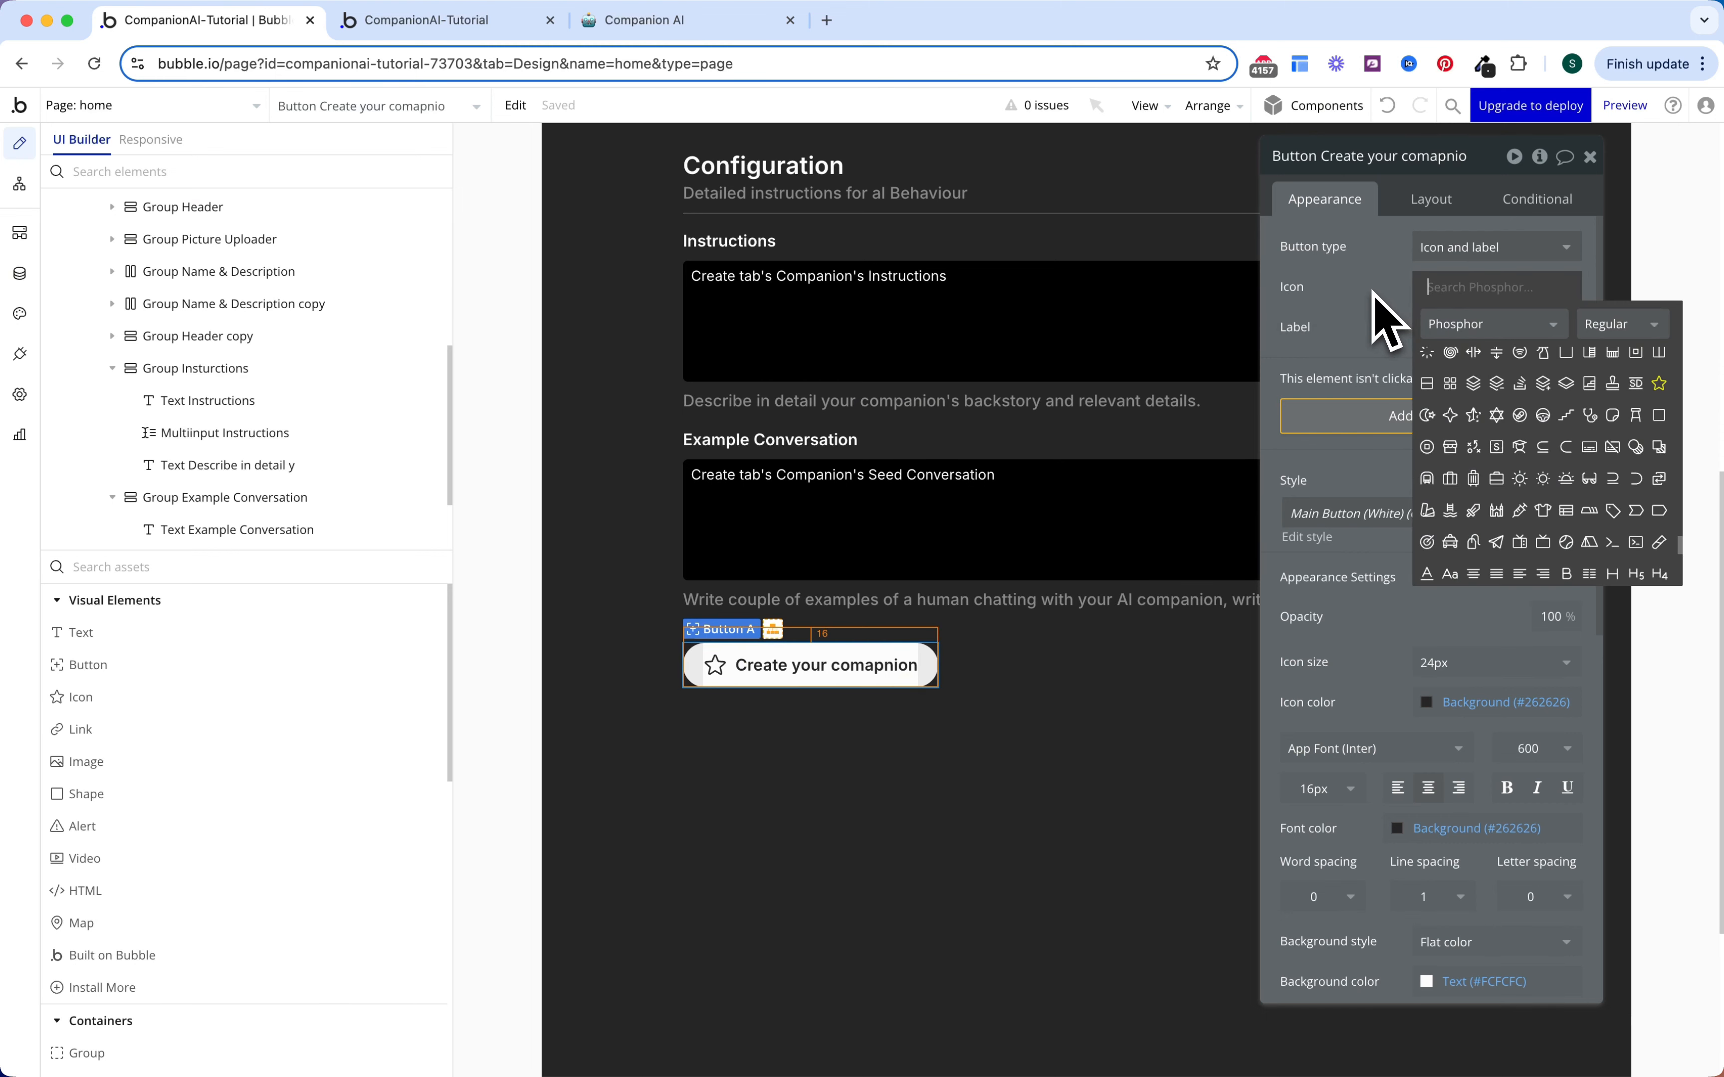
text(magic)
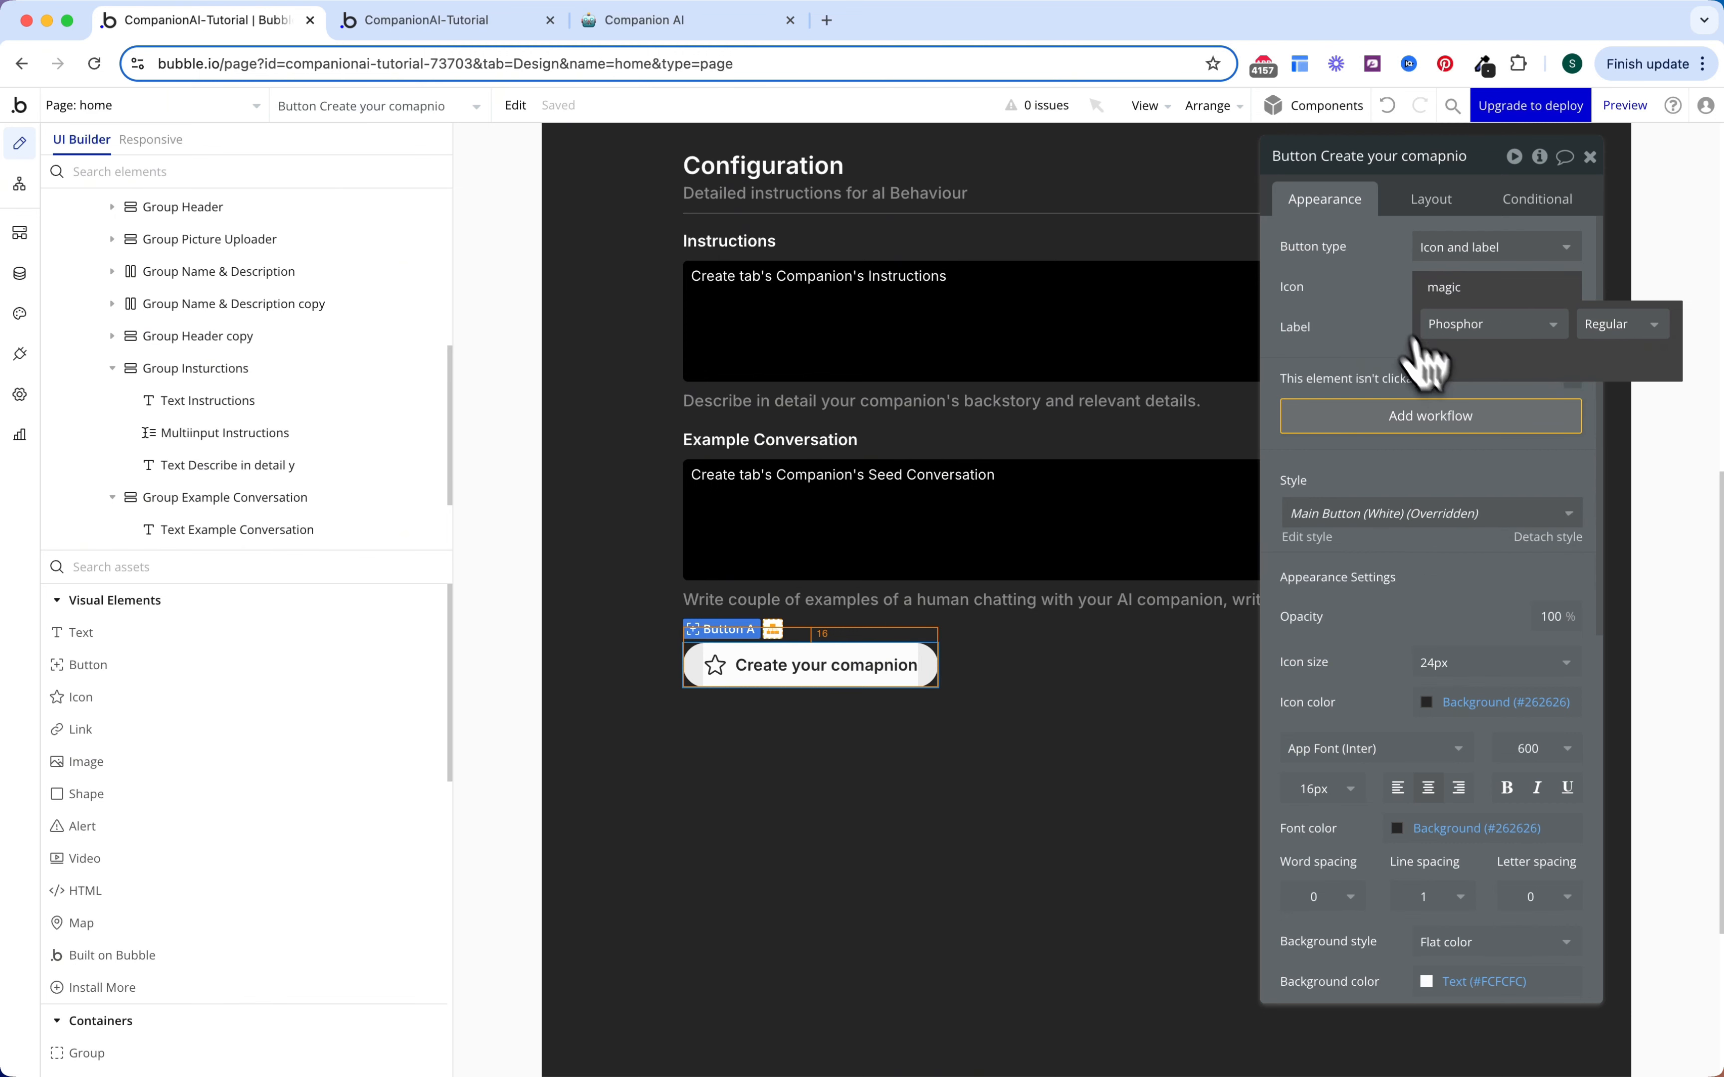
click(1427, 352)
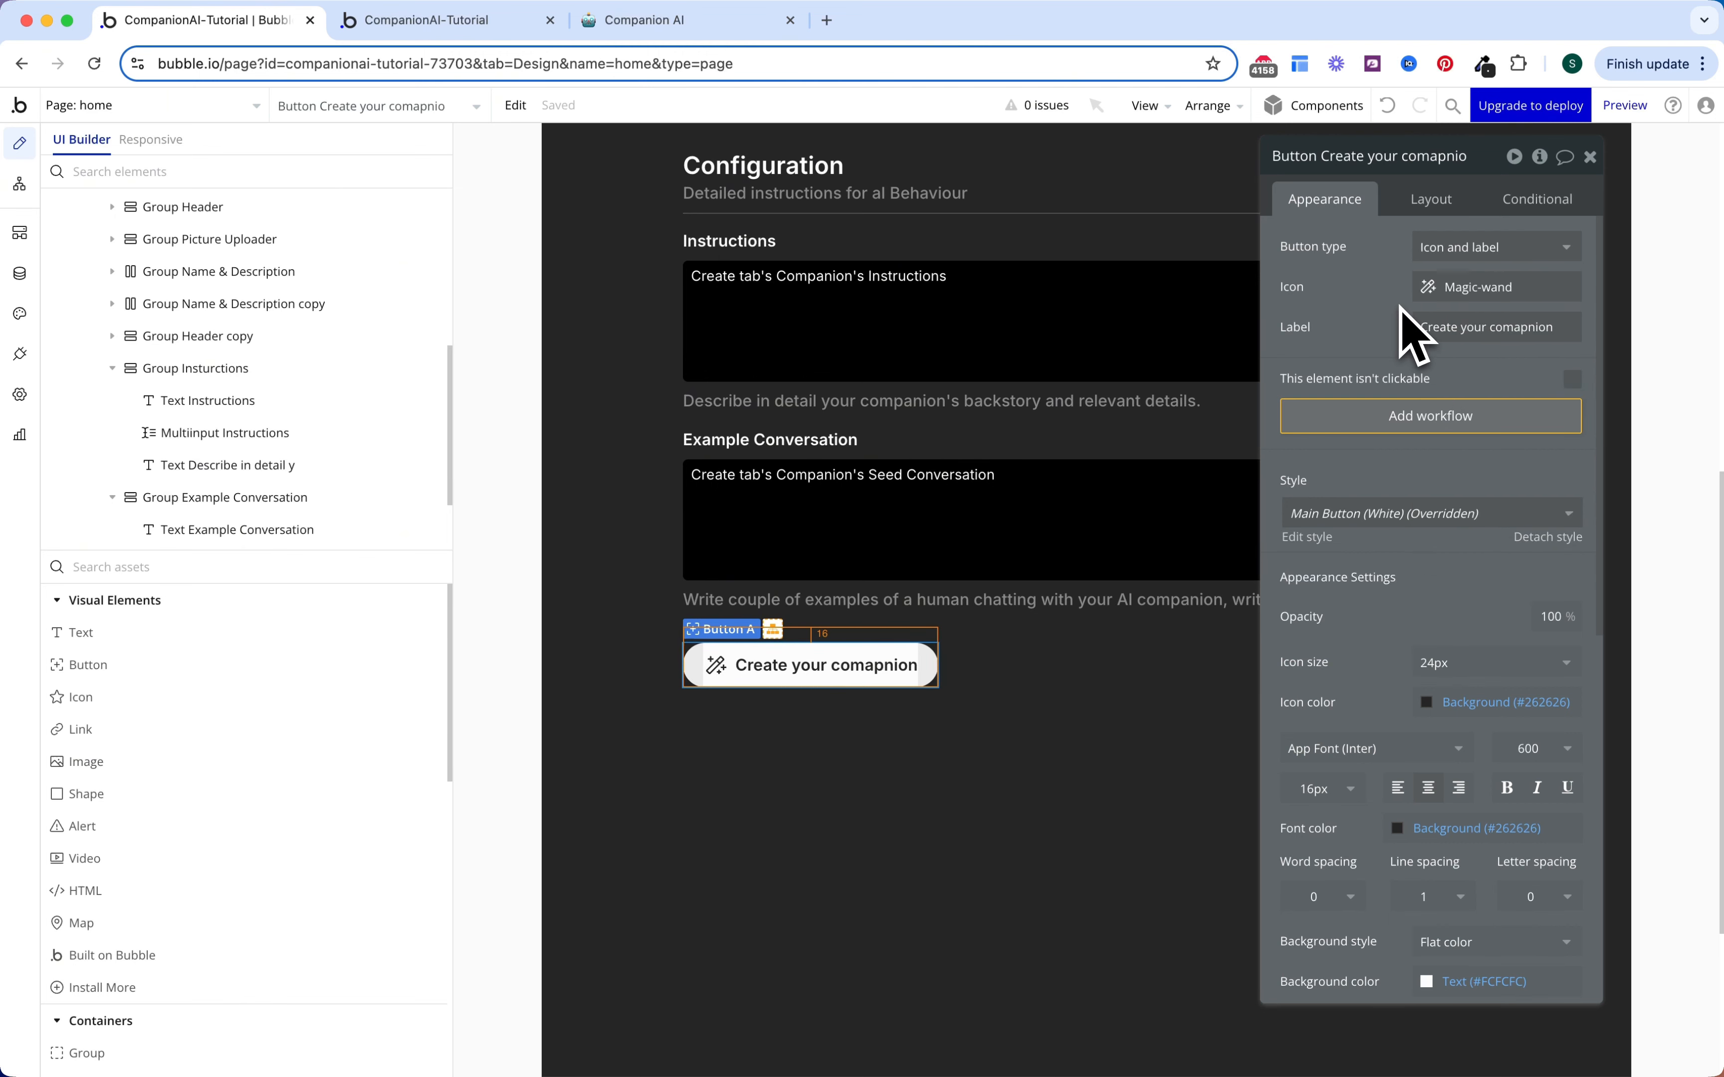
Step: Set the button's roundness to 5, centre it horizontally, and use a 12 px gap
scroll(1424, 571, down, 8)
click(1521, 588)
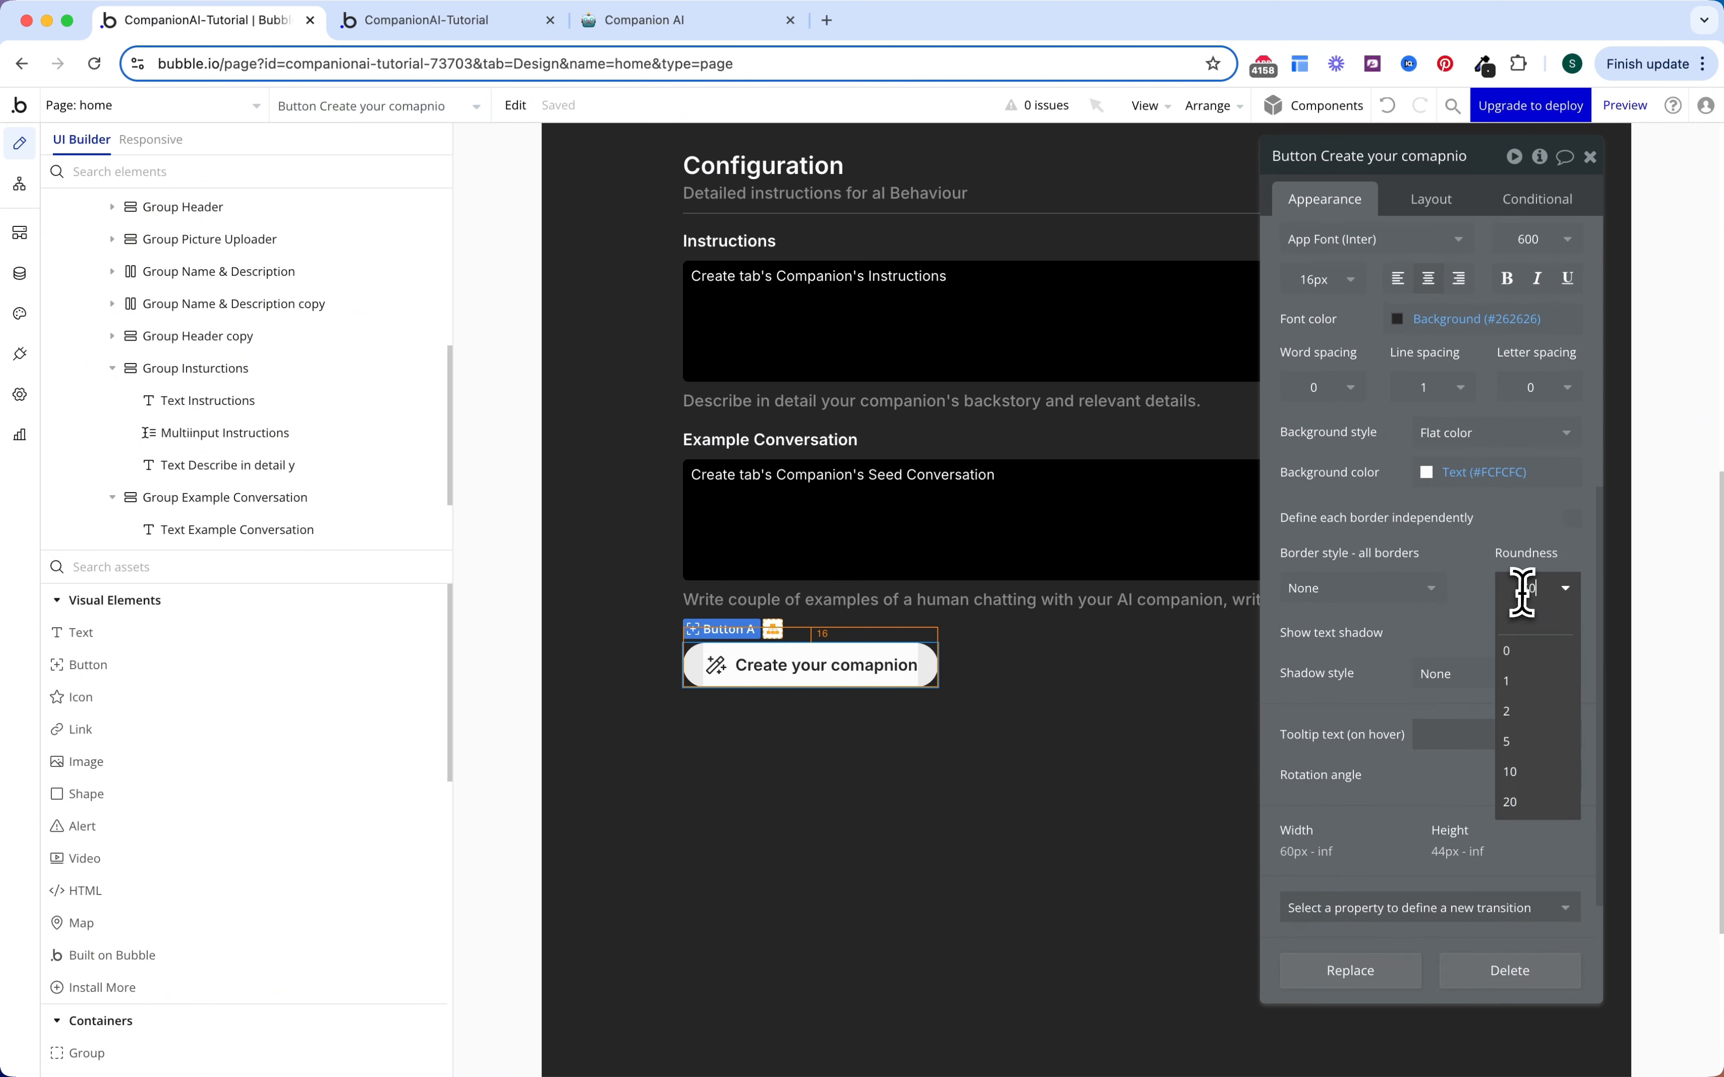
double_click(1523, 588)
text(5)
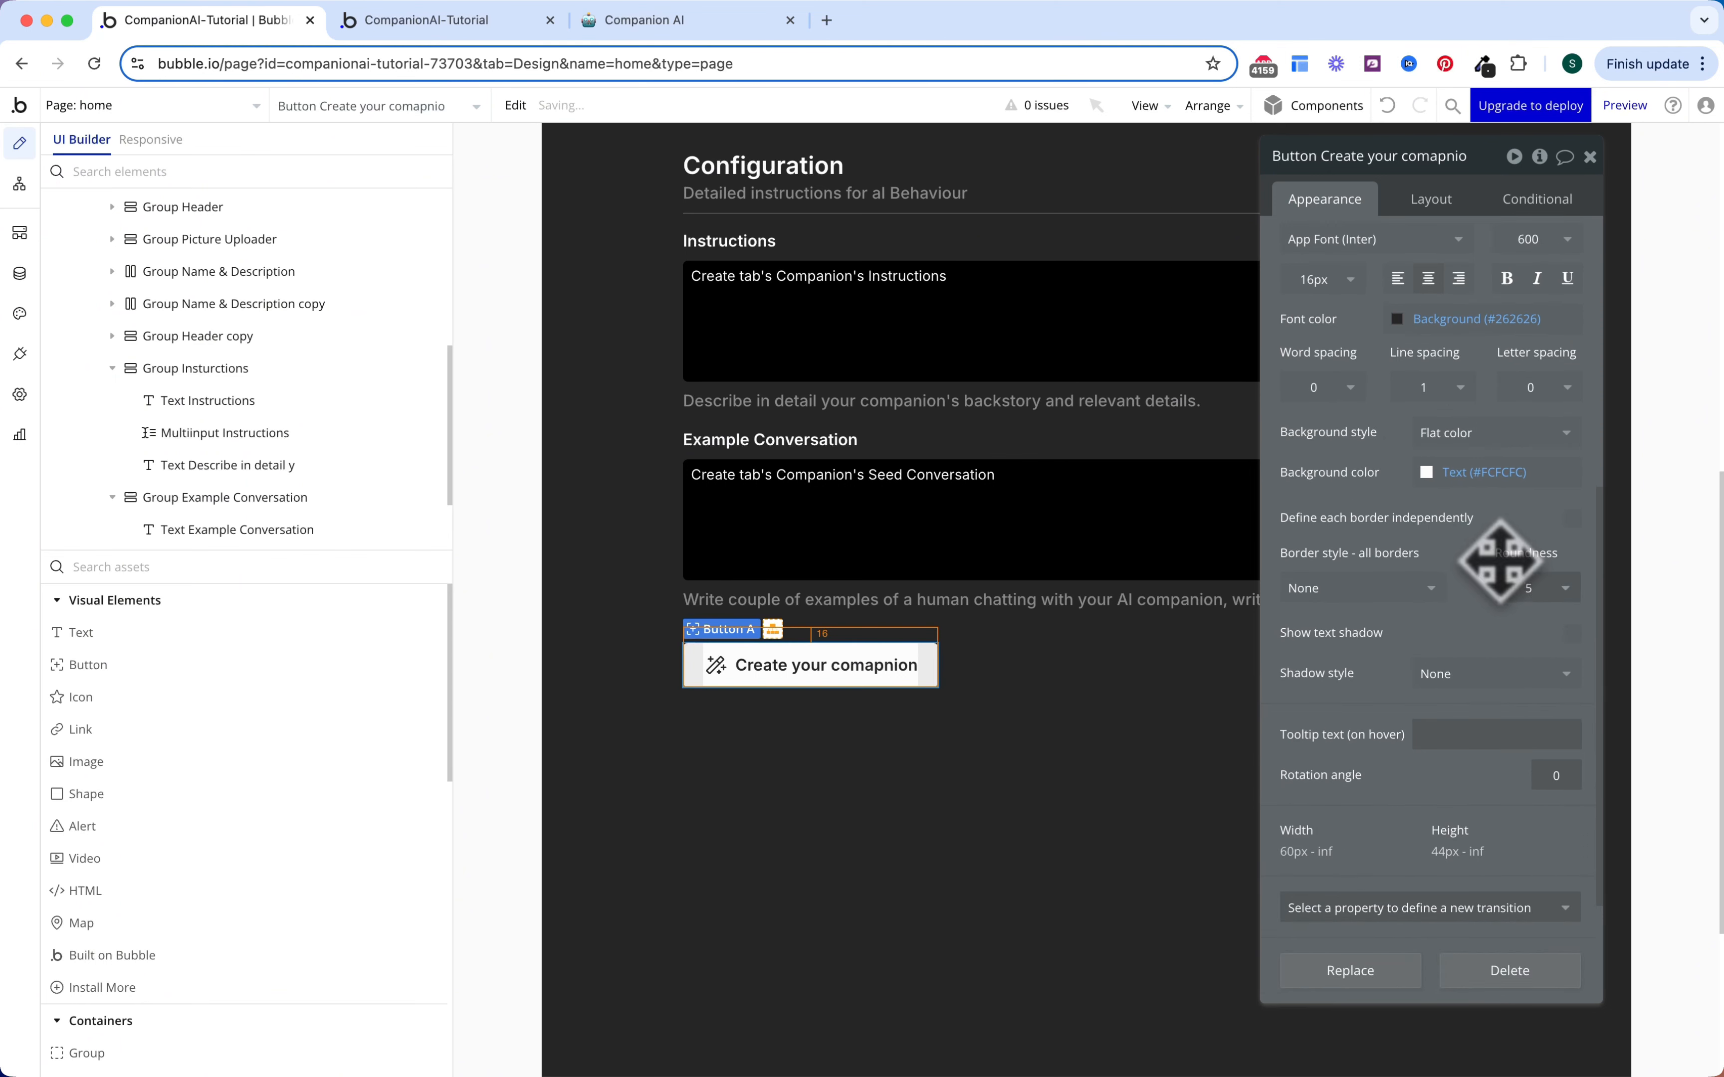
click(1435, 205)
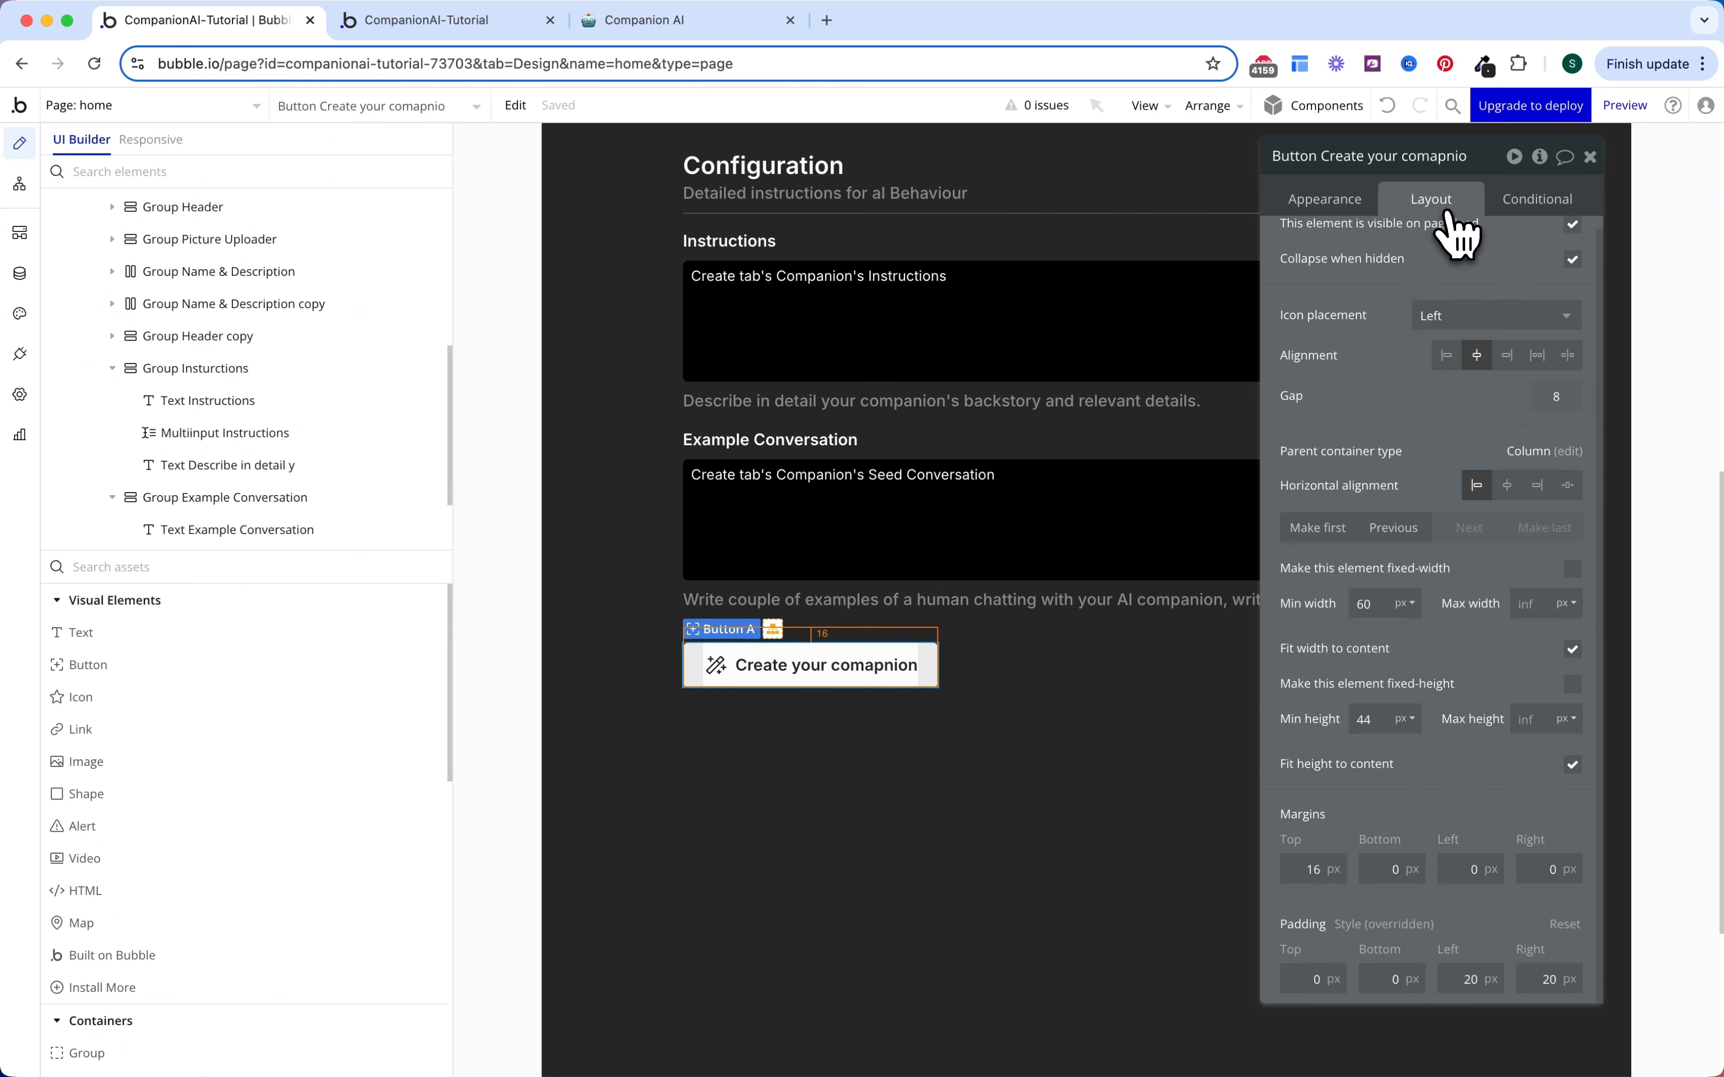
click(1507, 486)
scroll(1454, 404, up, 1)
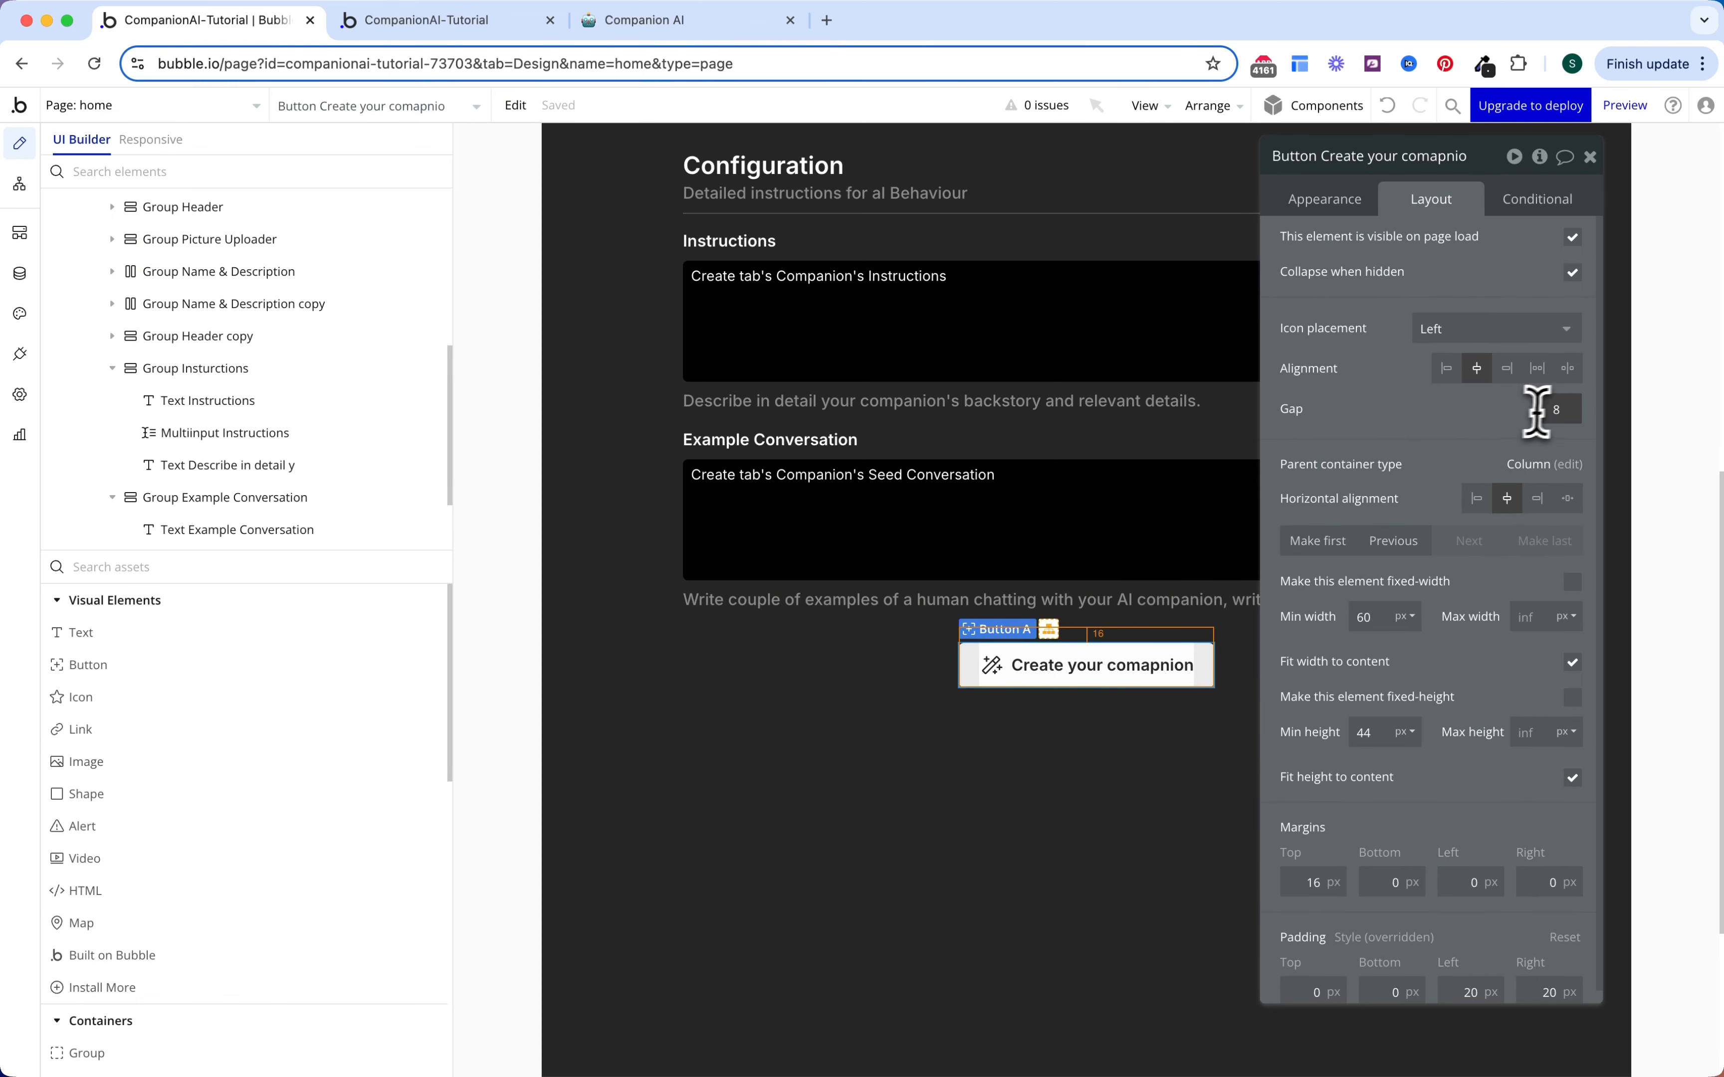
drag(1554, 412, 1463, 417)
text(12)
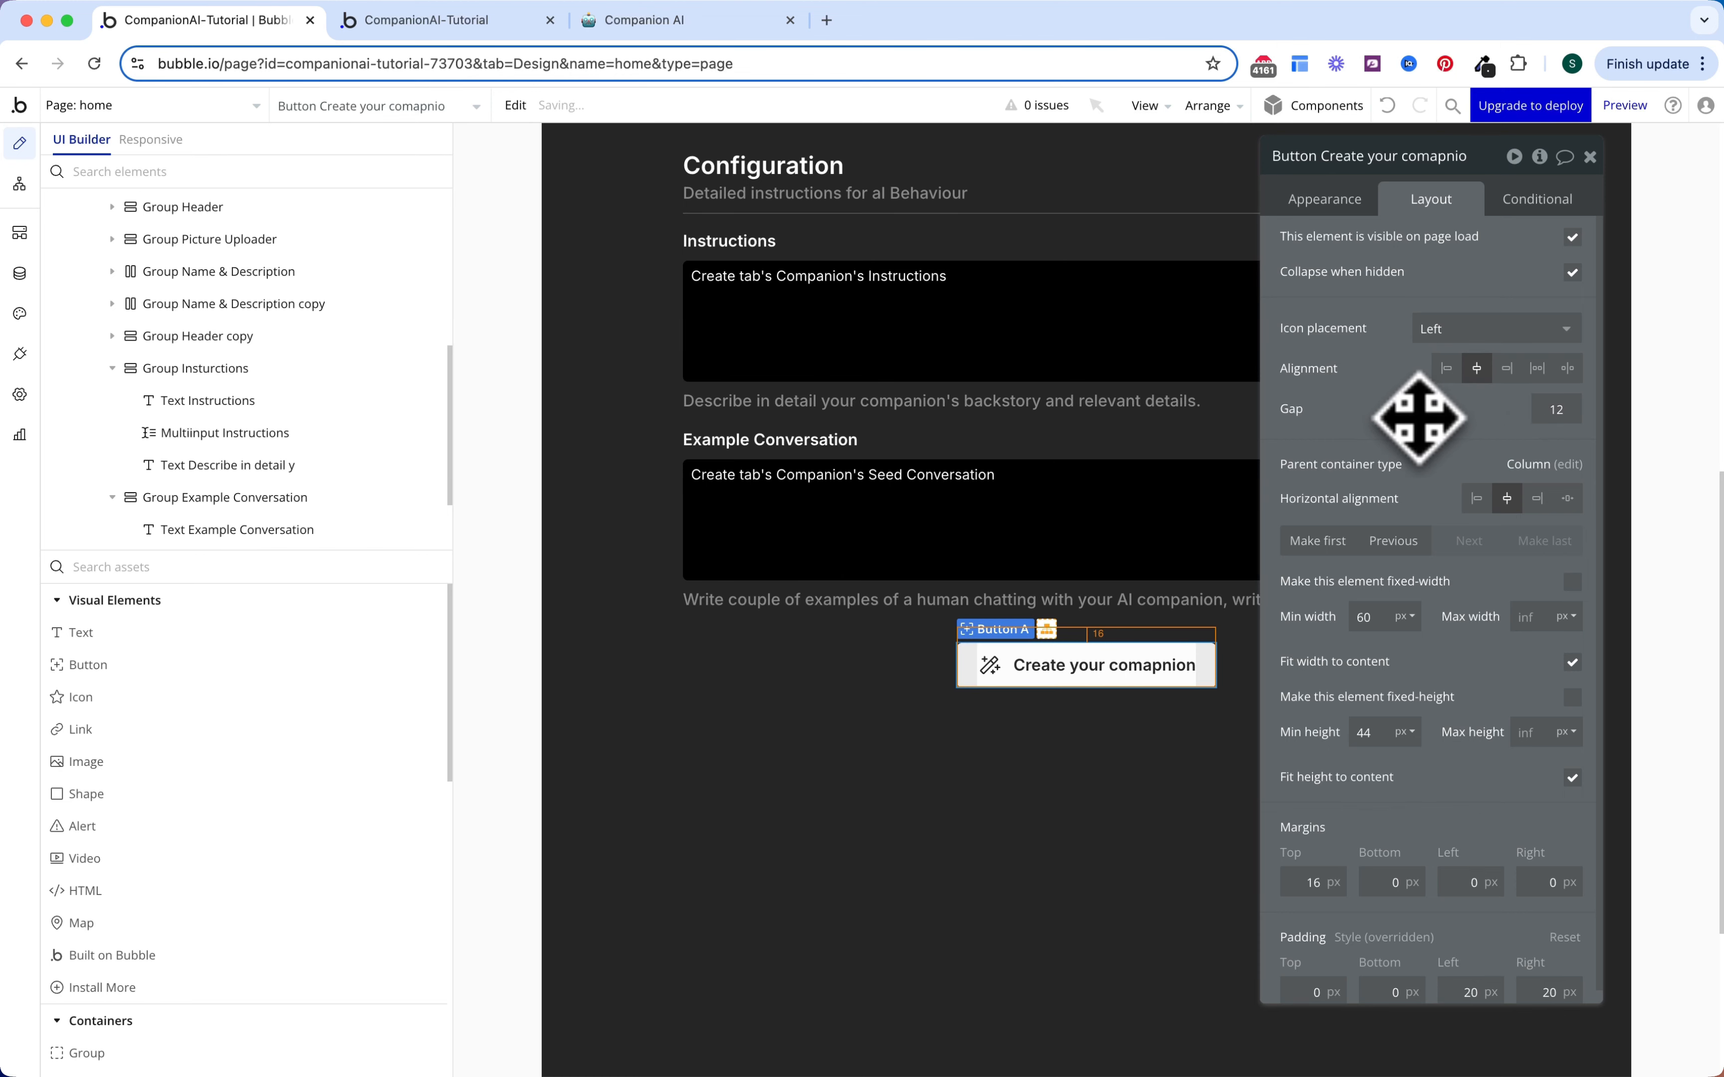
click(1524, 208)
Step: Add a button condition: when Create tab's Companion is not empty
click(1446, 255)
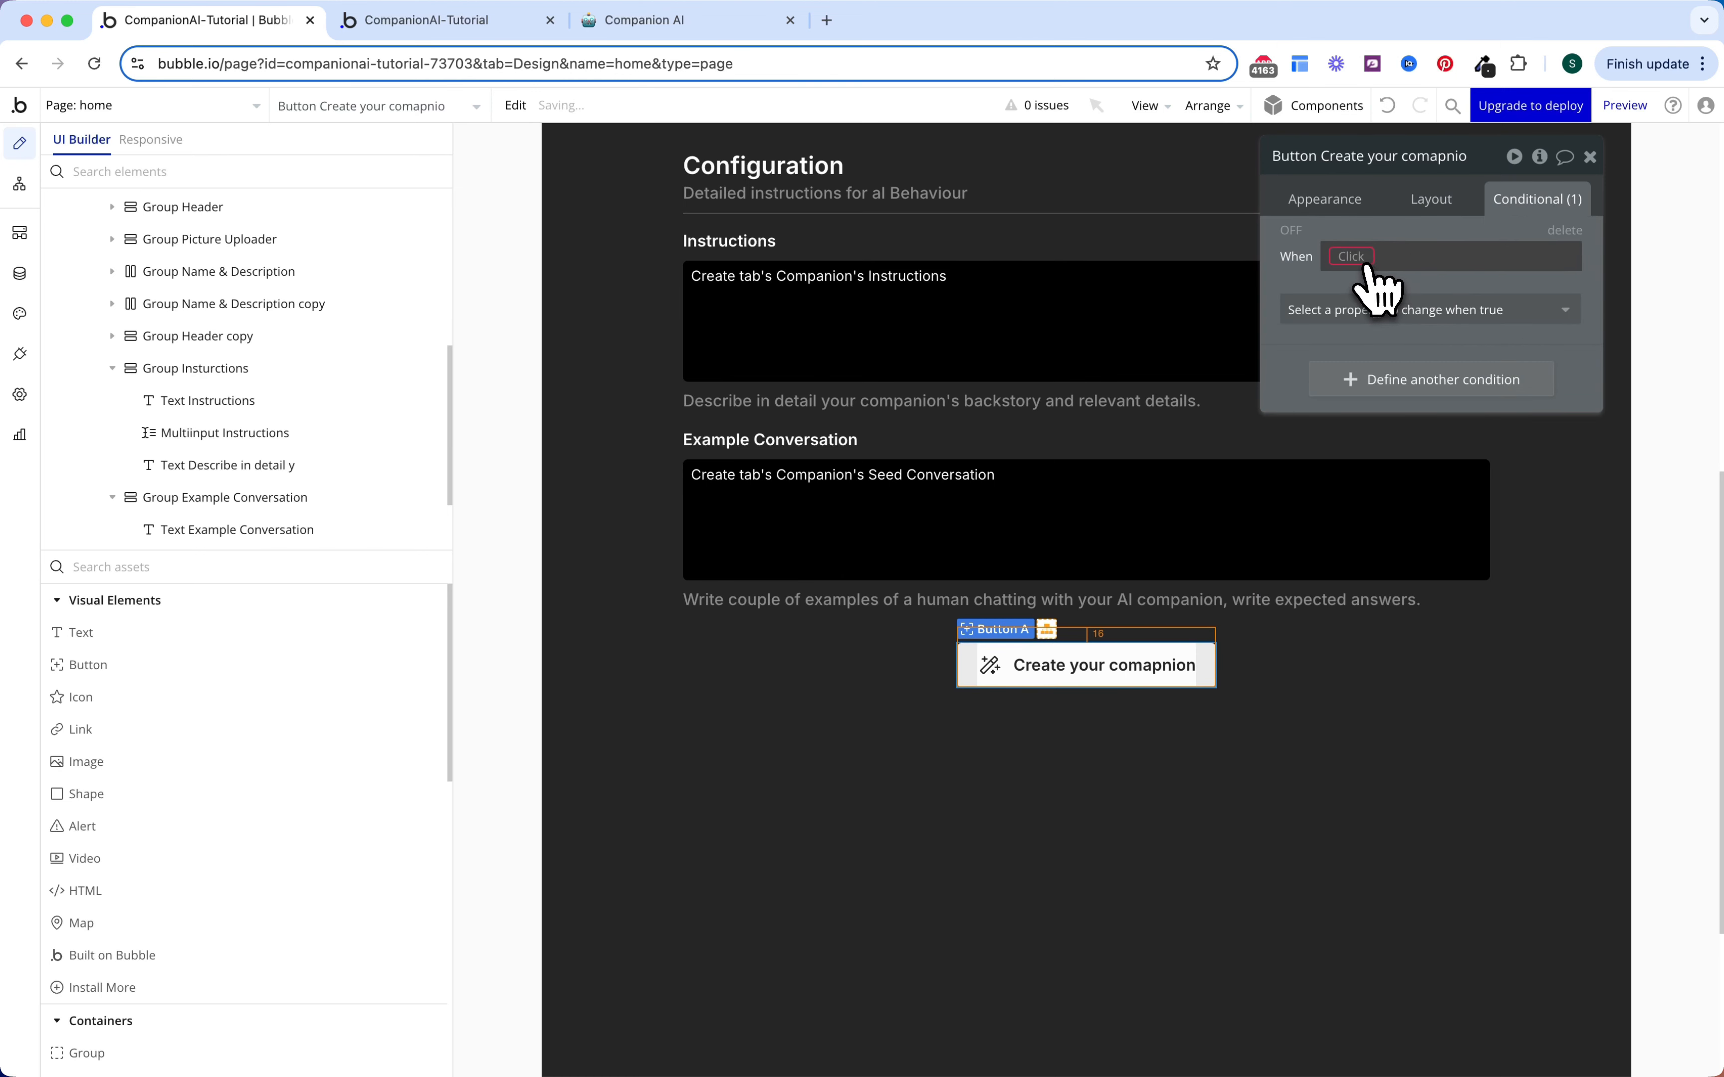
click(1352, 256)
text(crea)
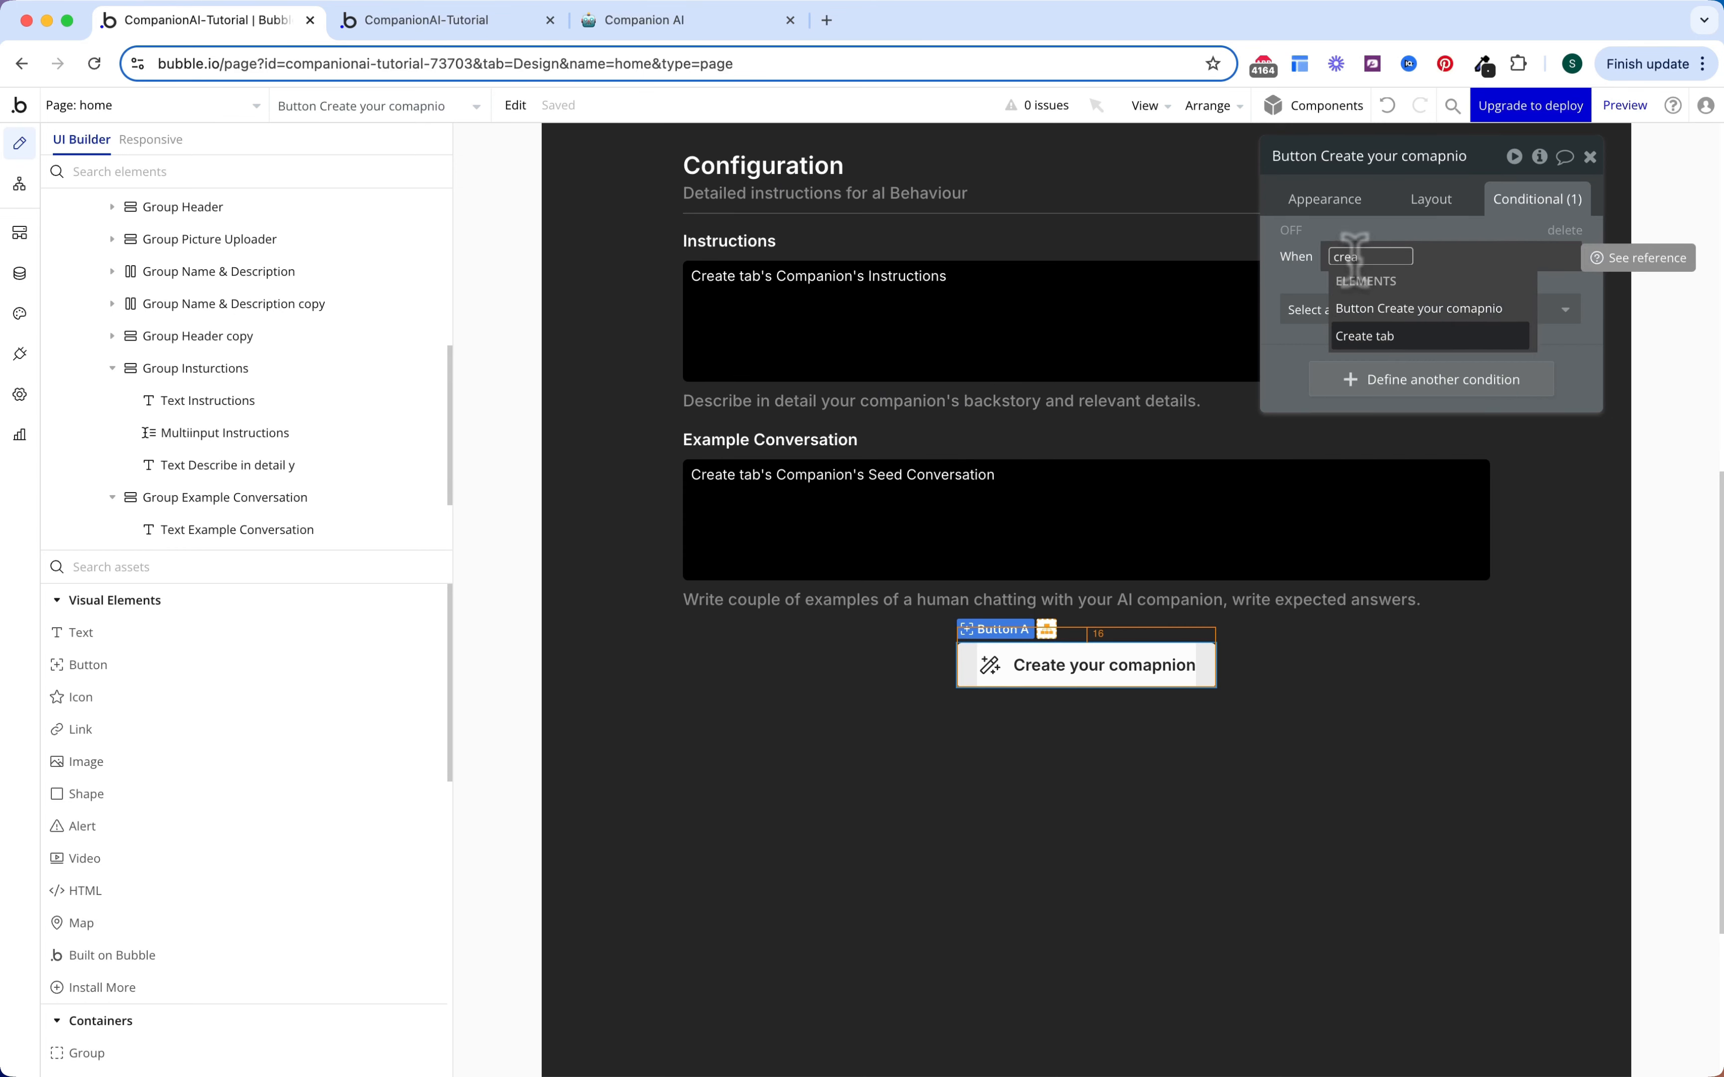
click(1365, 335)
click(1366, 281)
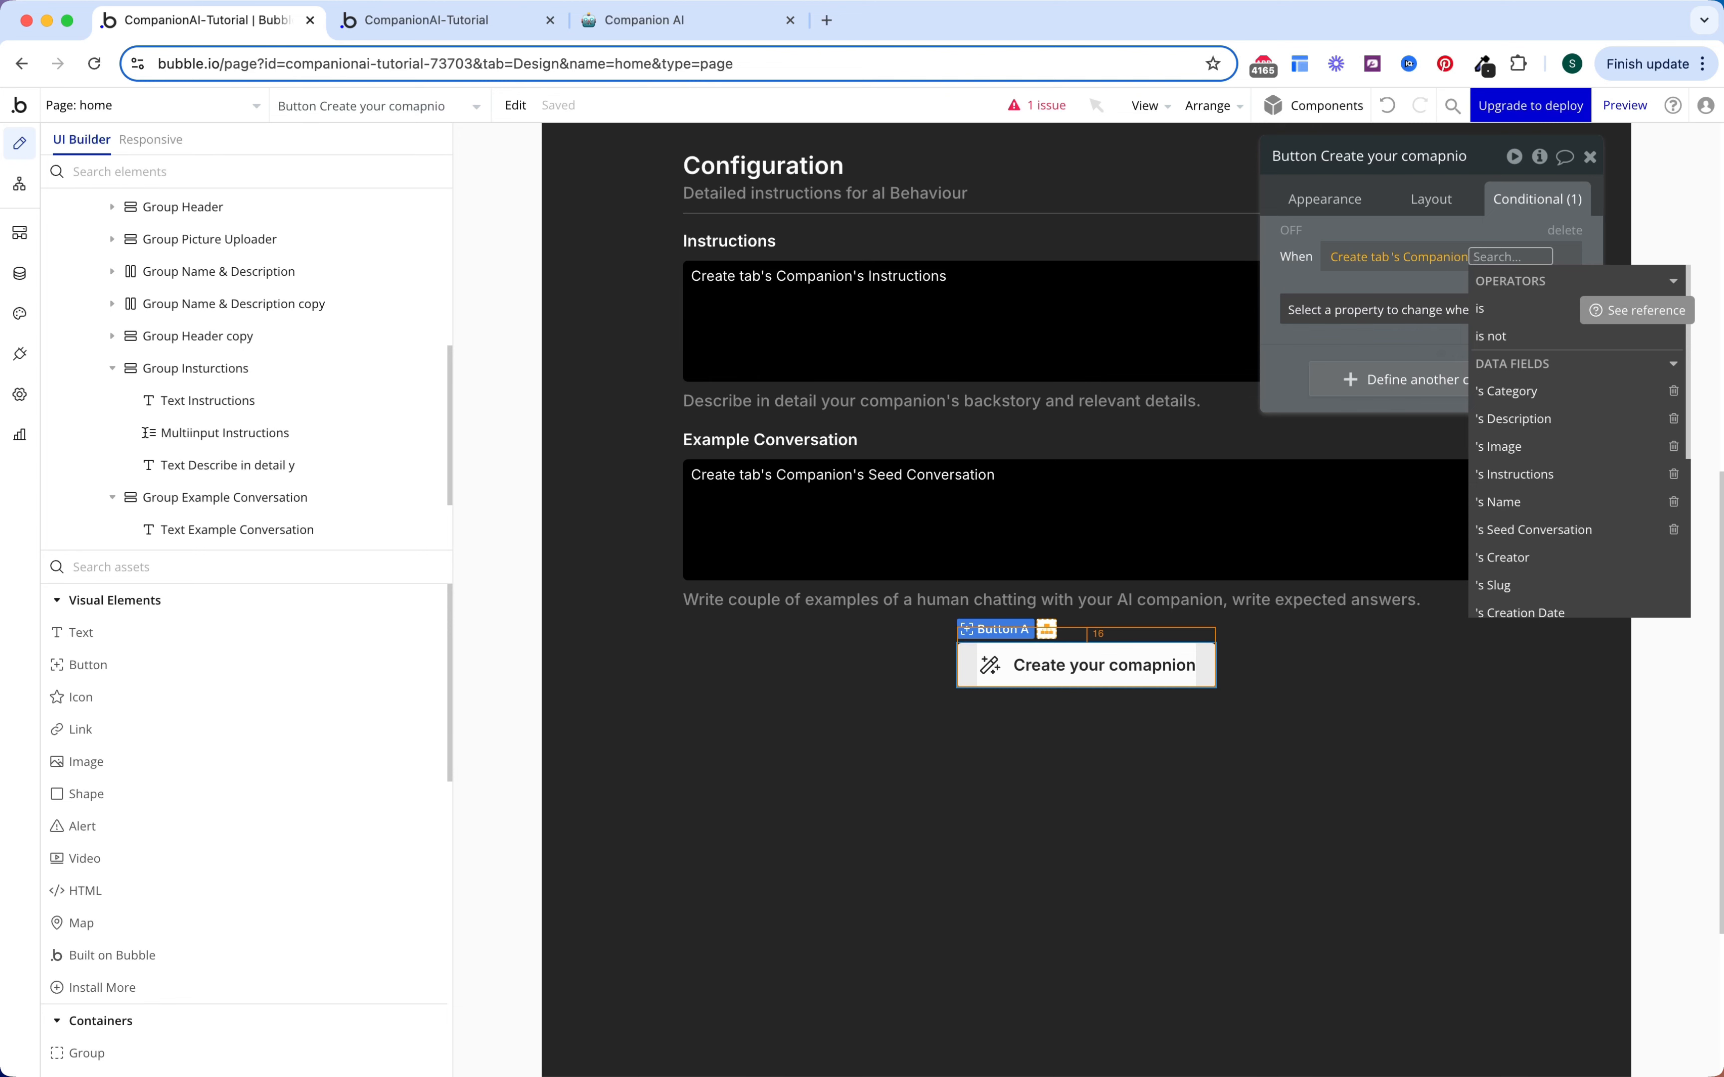
text(is not)
key(Down)
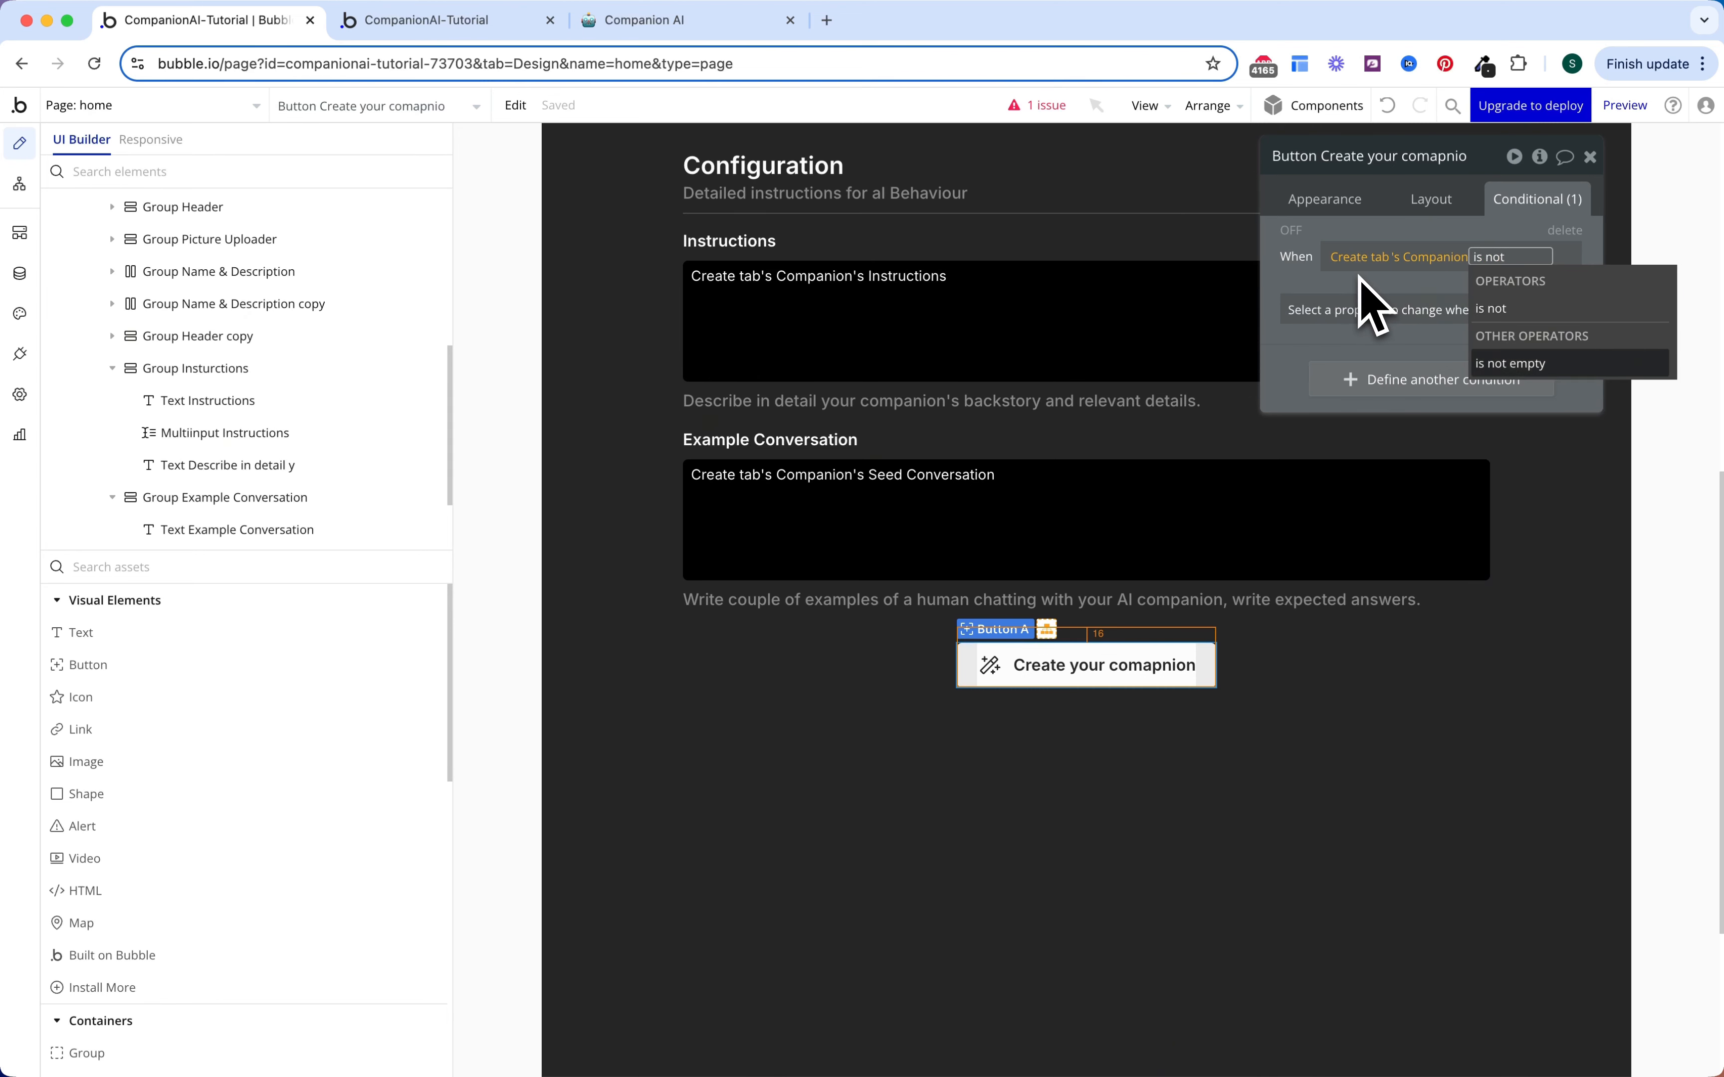
key(Return)
Step: Have that condition change the button label to 'Edit your companion'
click(1304, 319)
click(1303, 322)
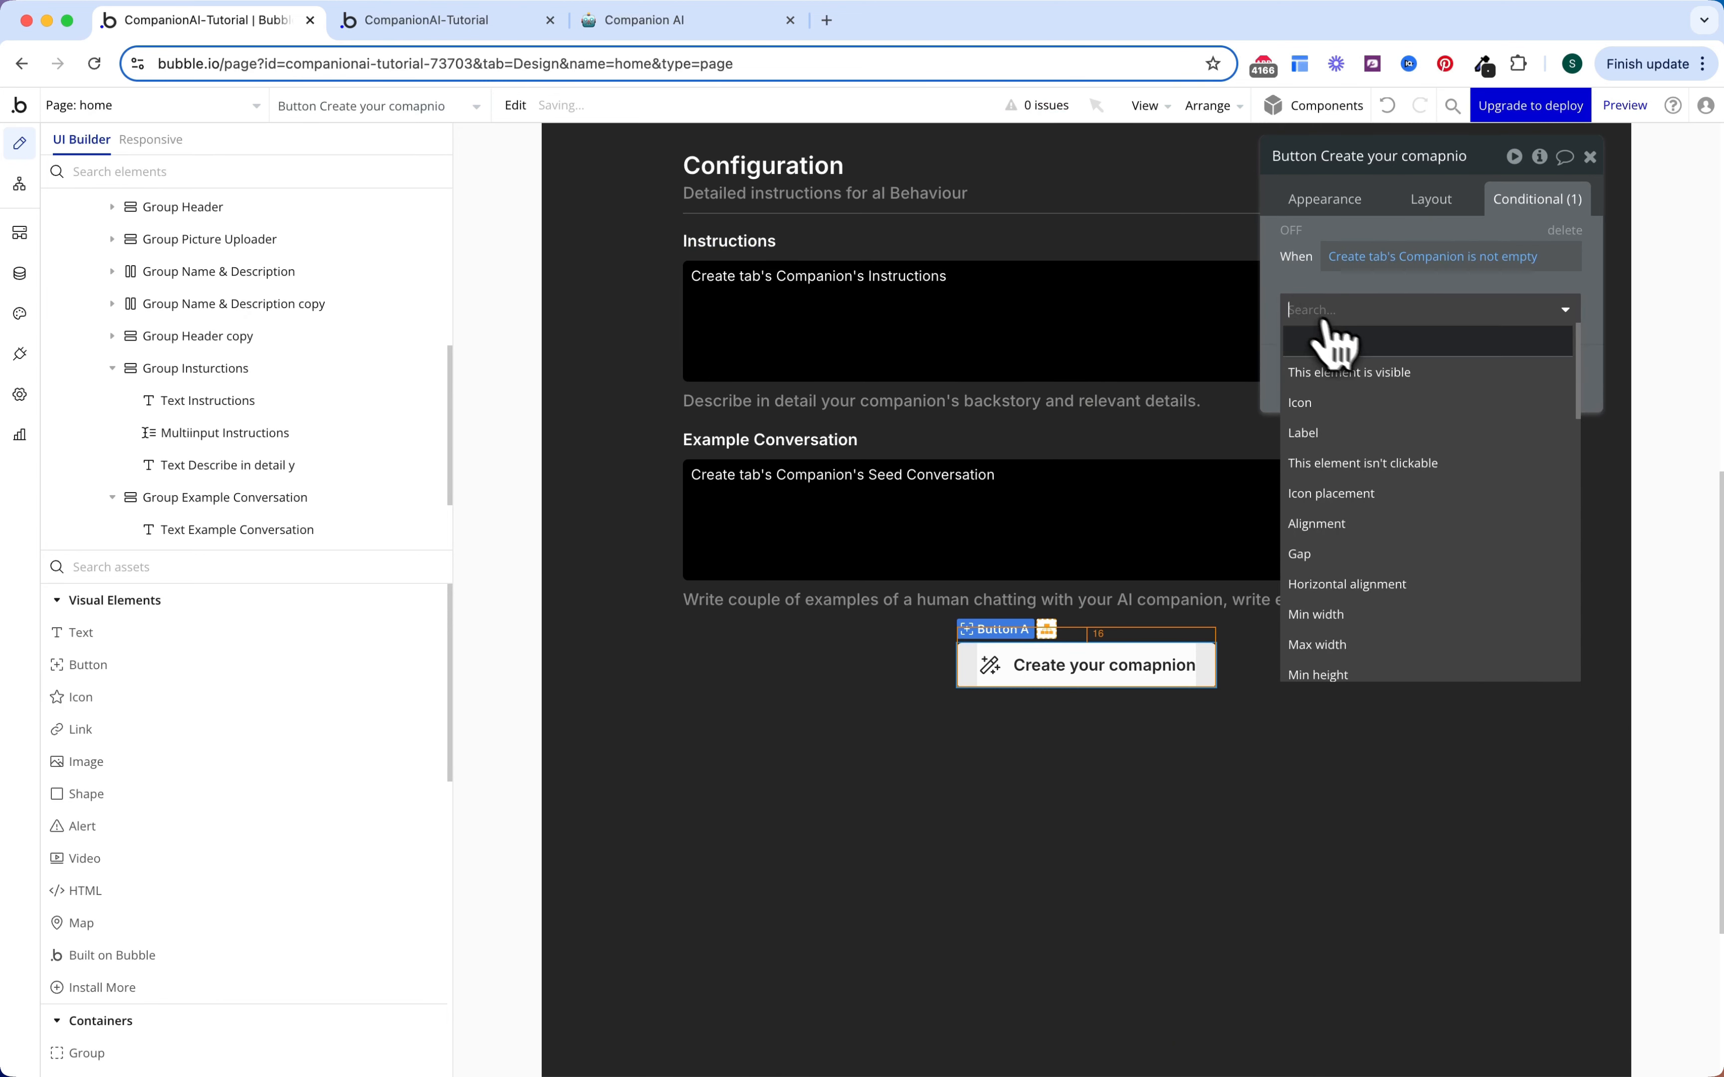
click(1361, 430)
triple_click(1439, 307)
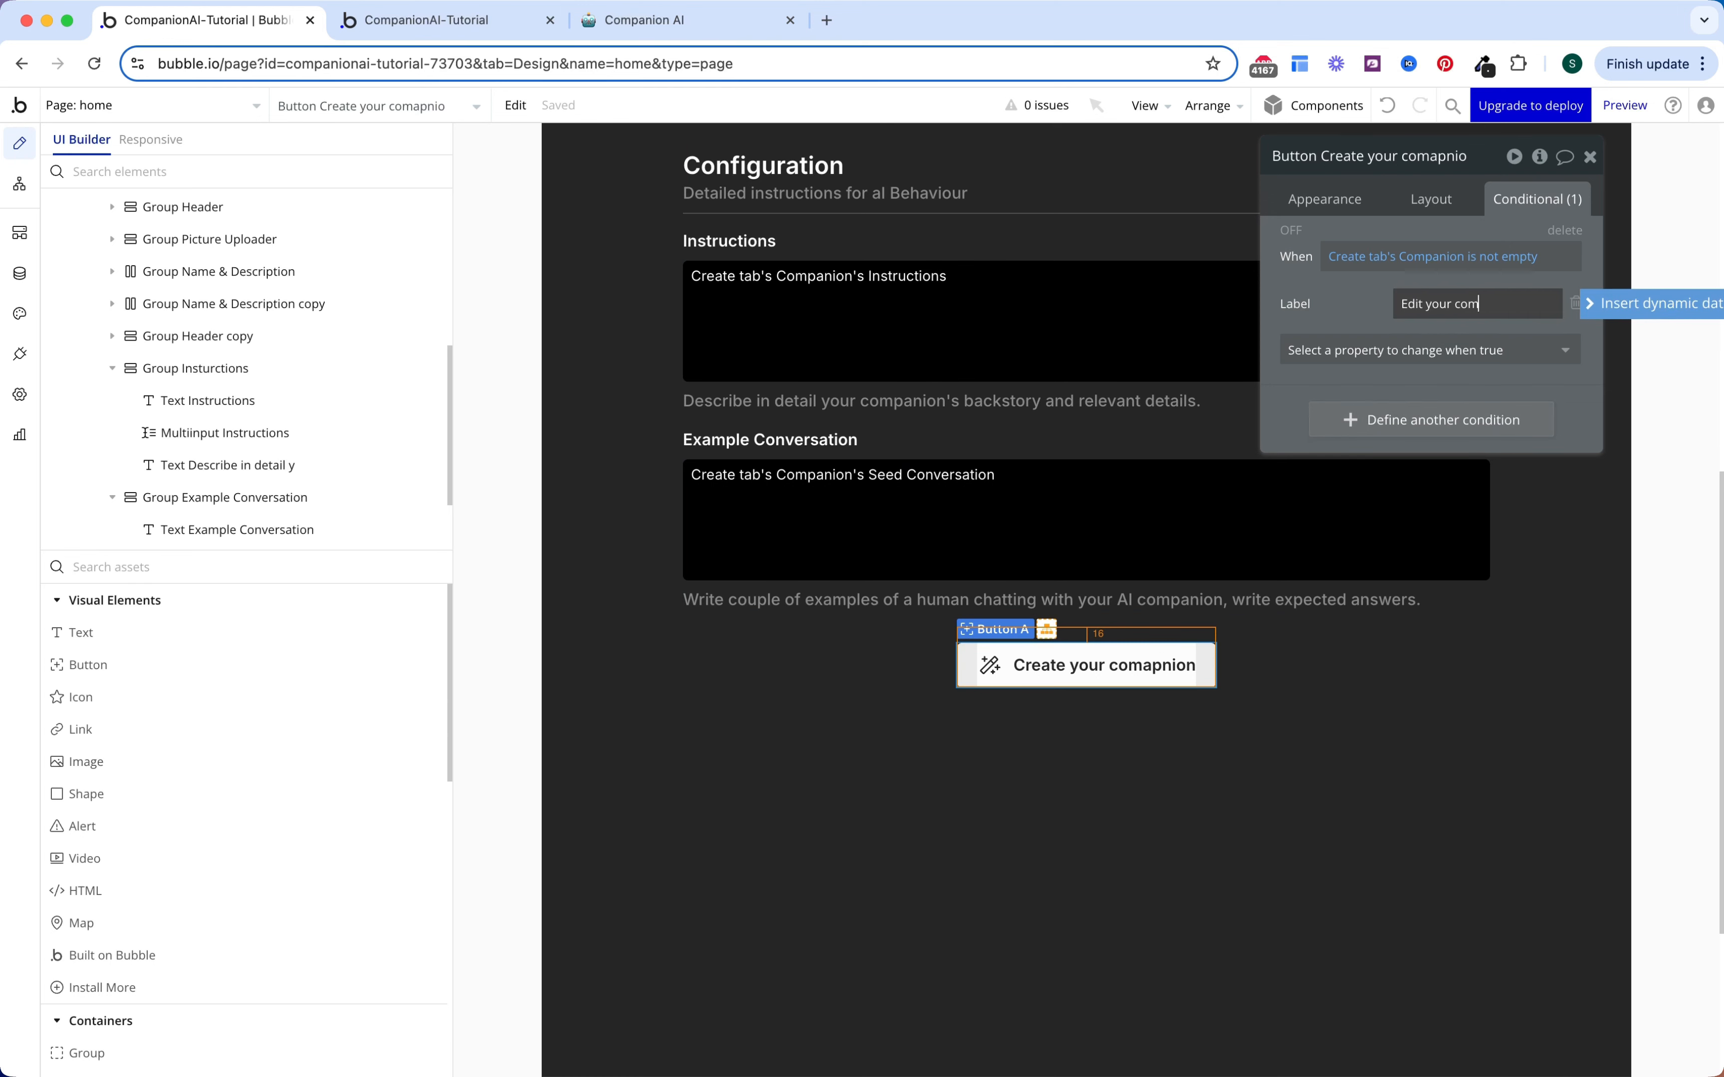
text(Edit your companion)
click(1354, 316)
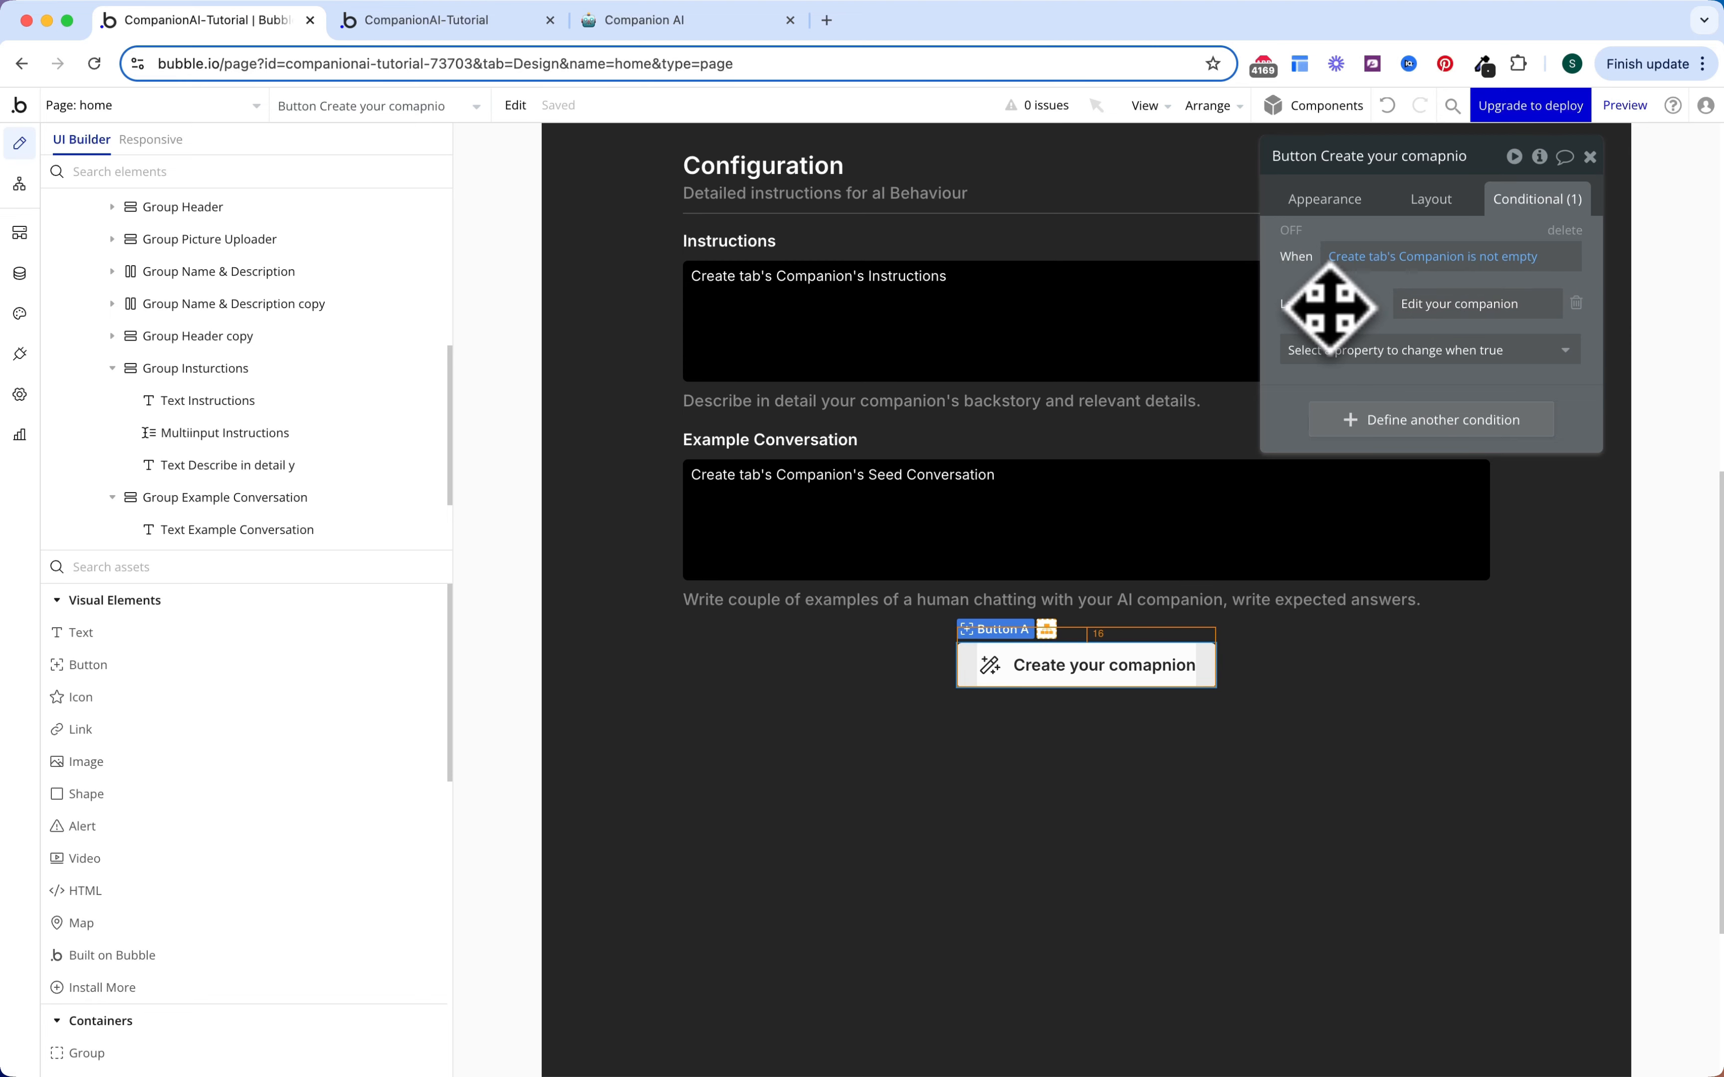
key(Escape)
scroll(1087, 571, up, 5)
Step: Scroll the canvas to bring the Create your companion button back into view
scroll(1086, 571, up, 6)
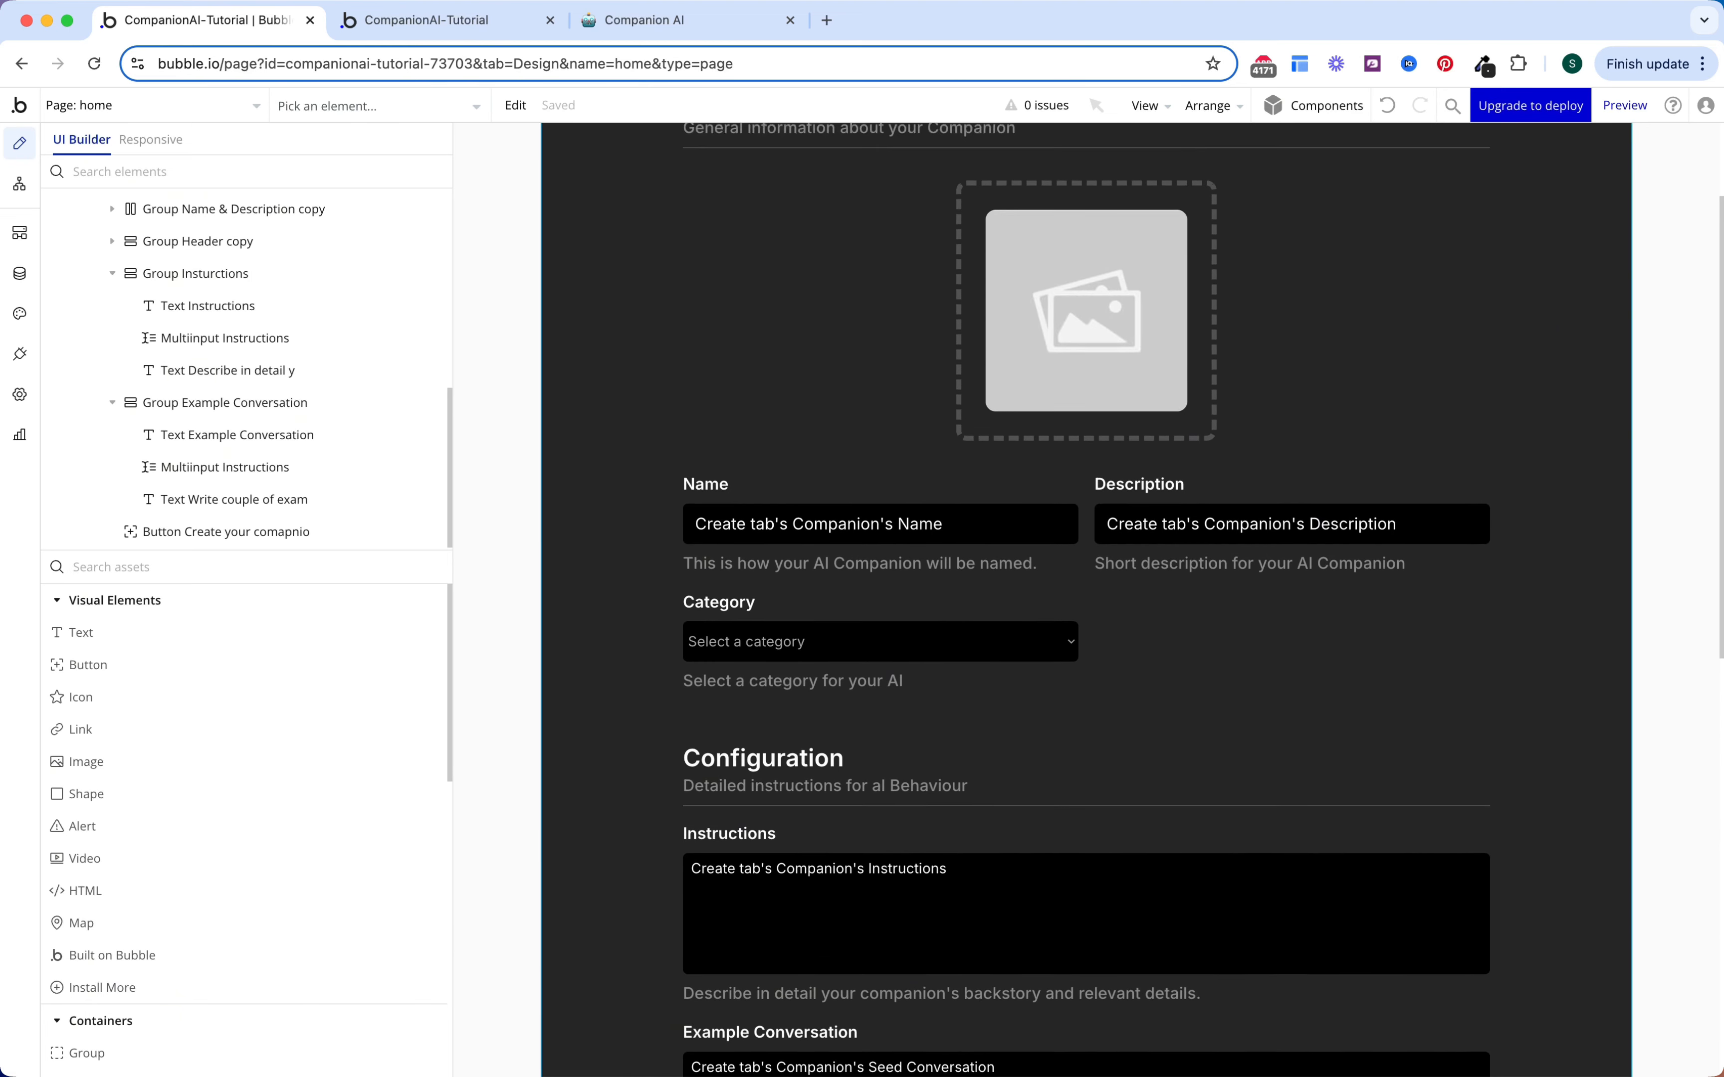
scroll(1086, 571, down, 2)
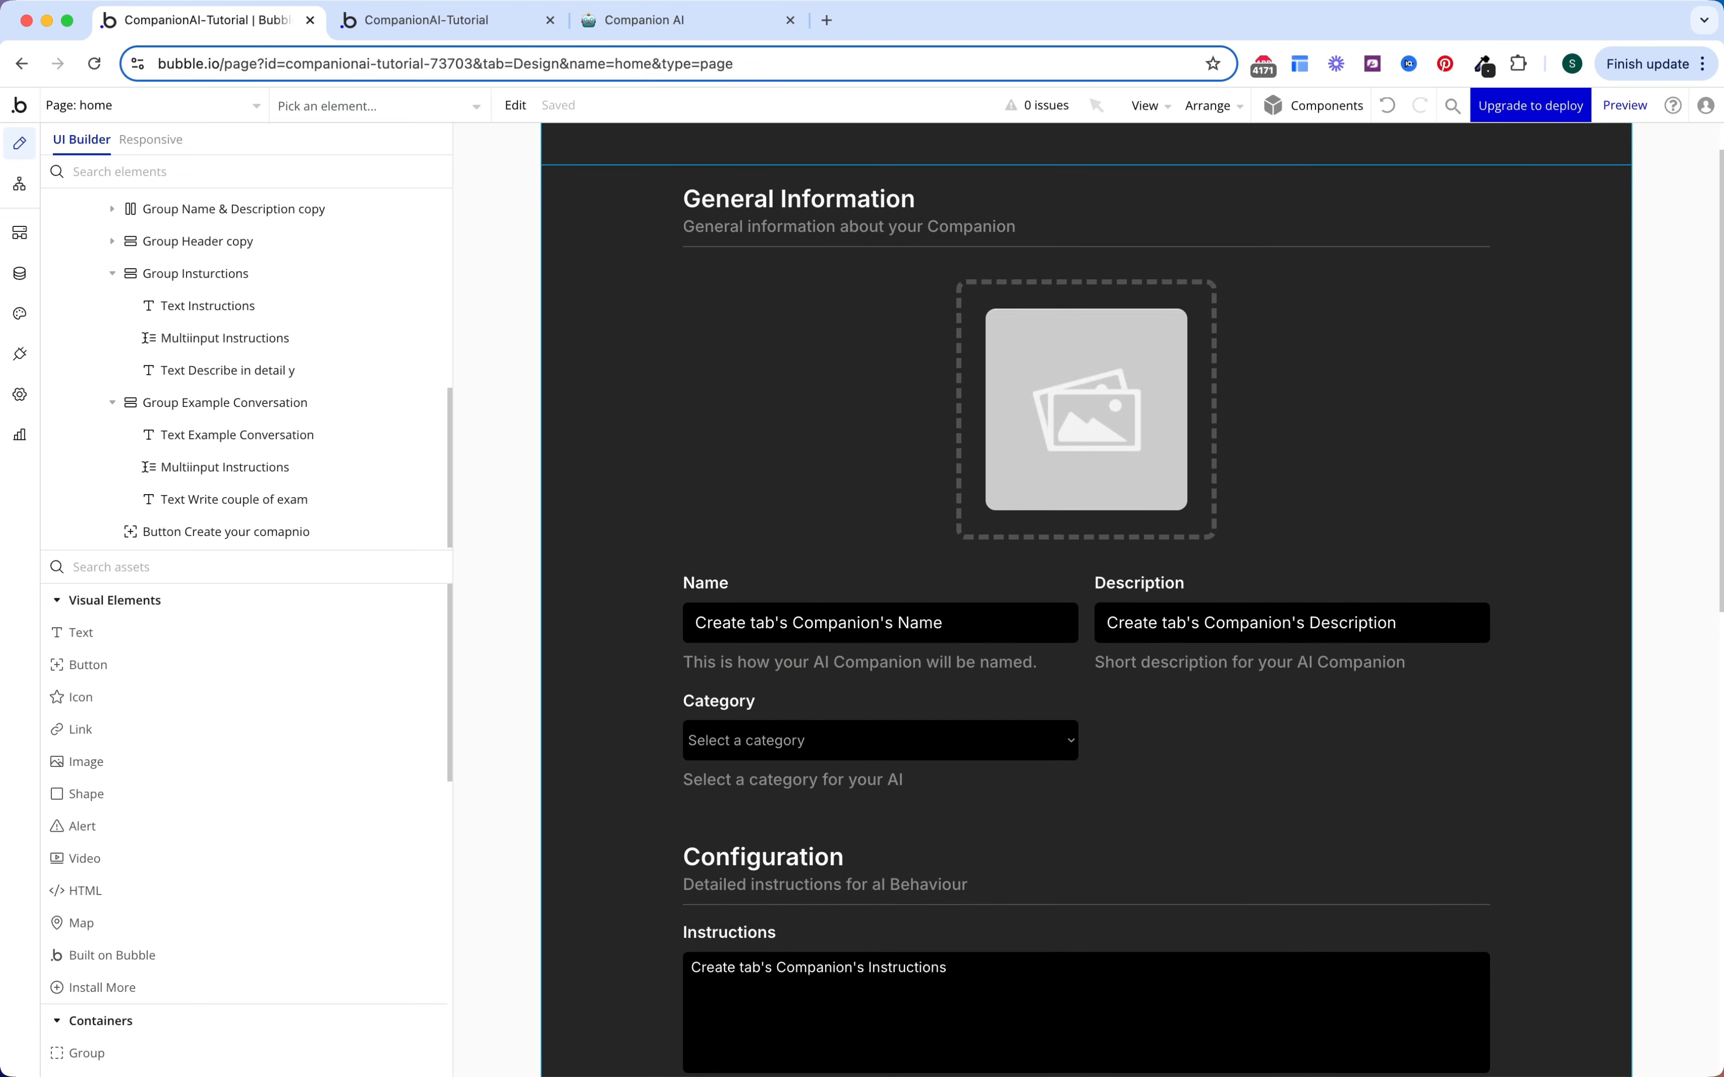
scroll(1087, 570, down, 3)
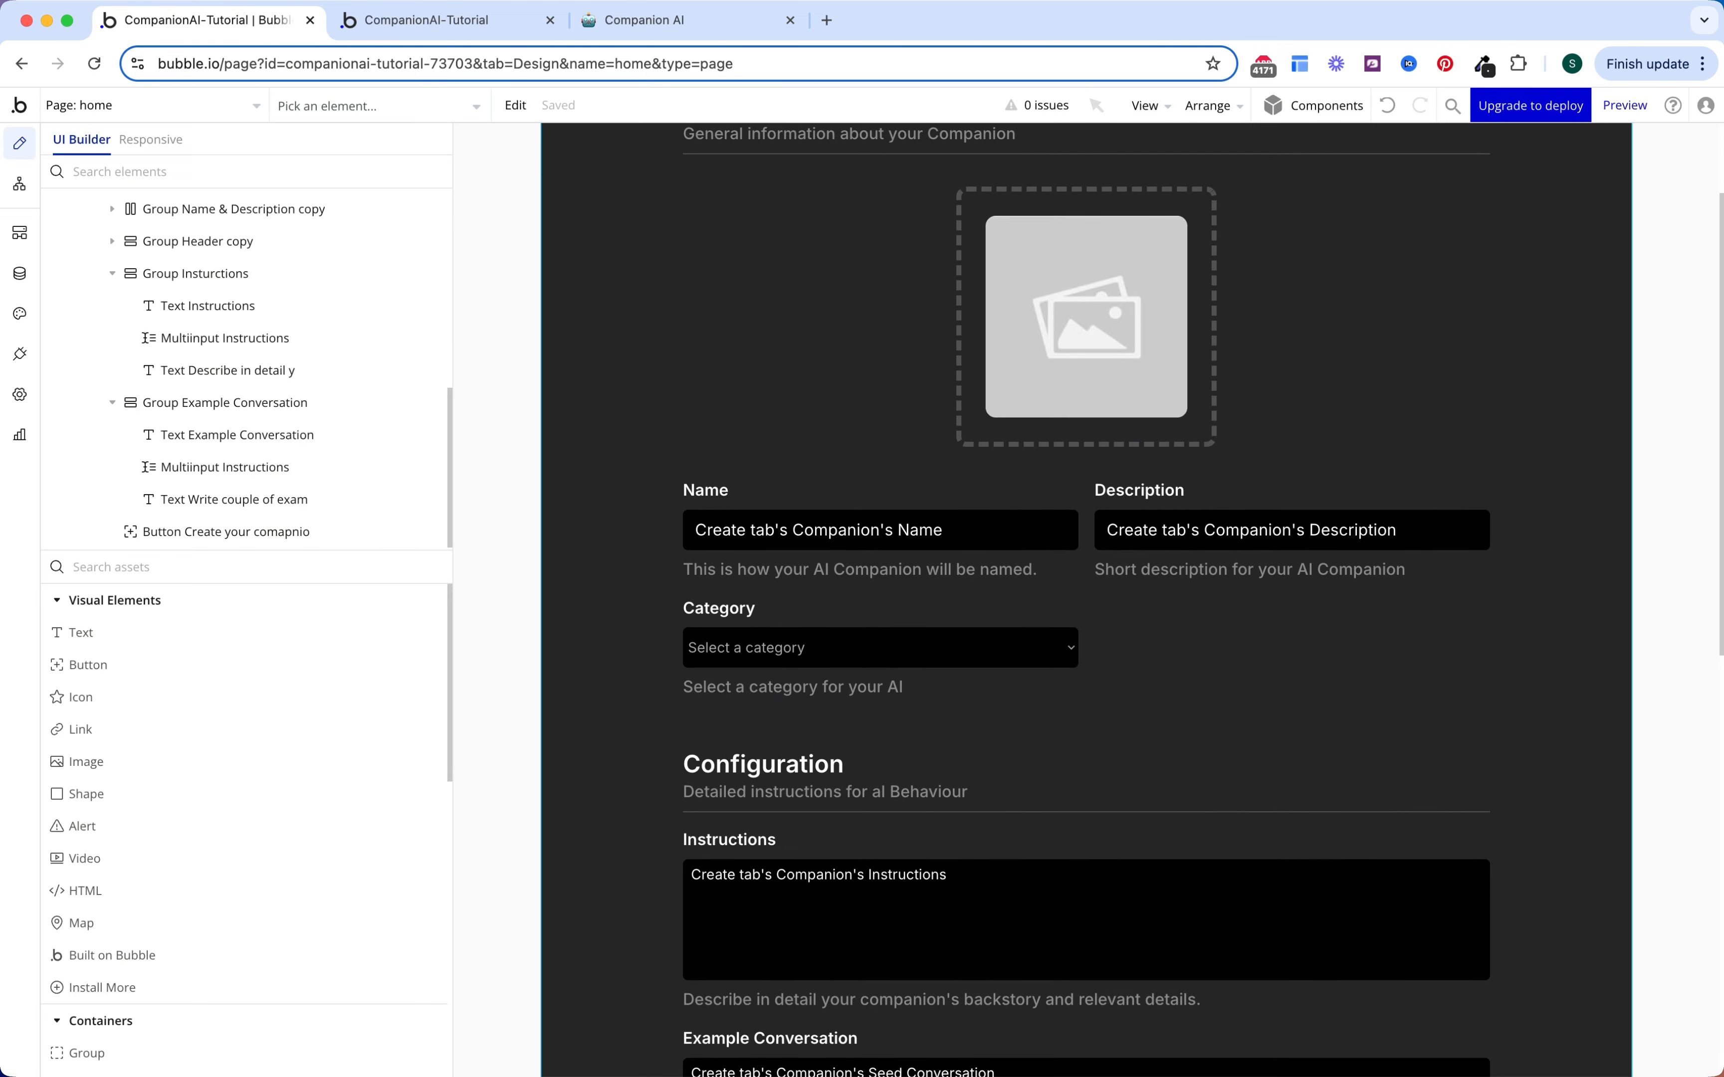
scroll(1086, 570, down, 7)
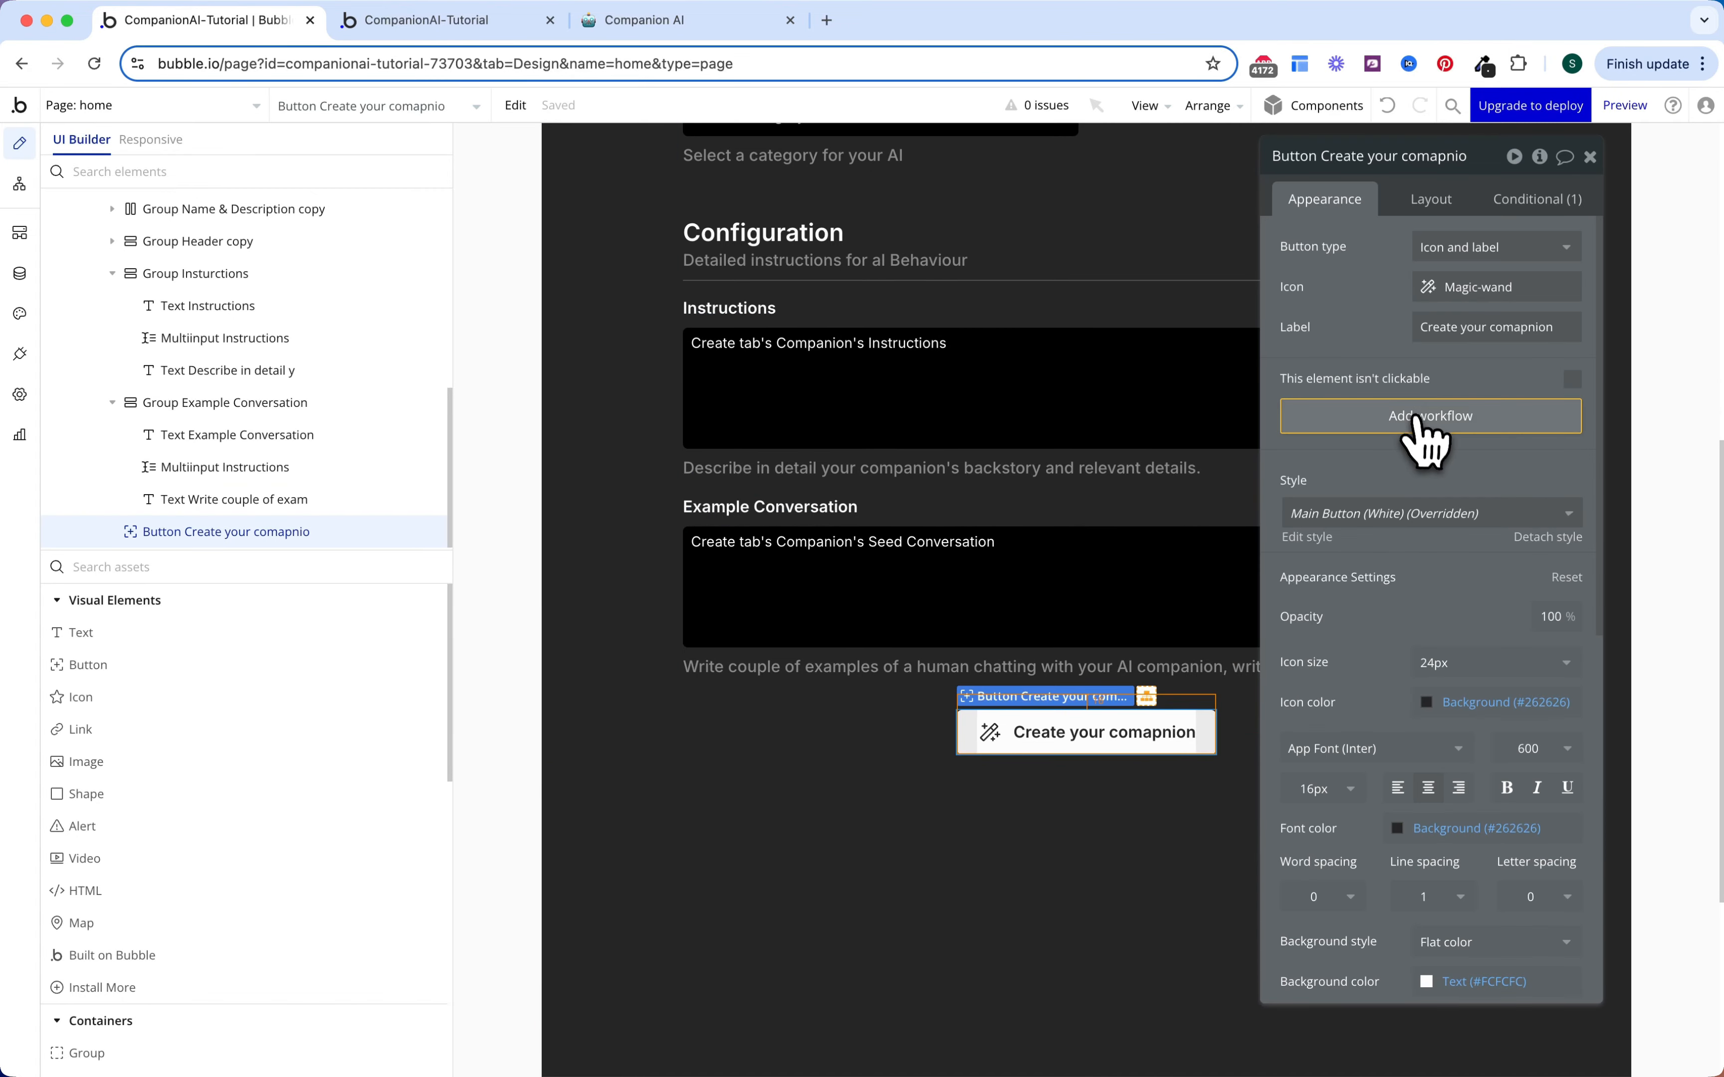
Step: Add a button-click workflow with a Create a new Companion action listing all fields
click(1414, 427)
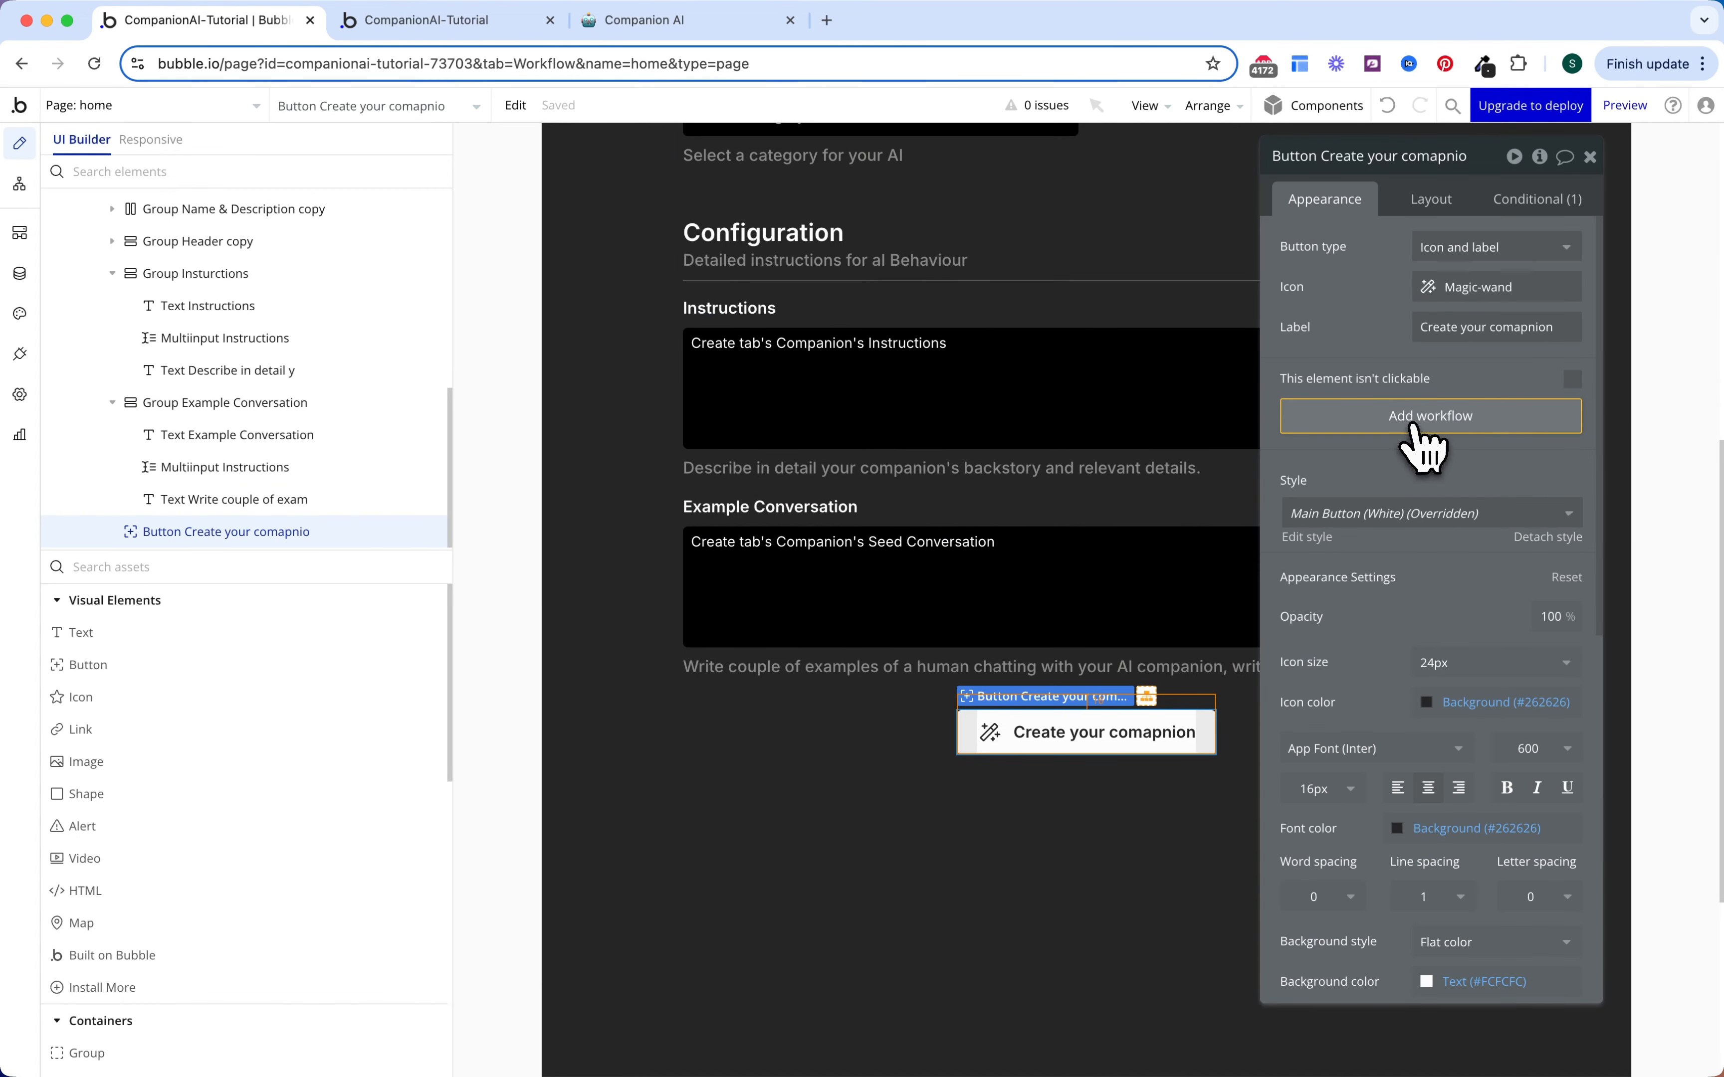
click(239, 374)
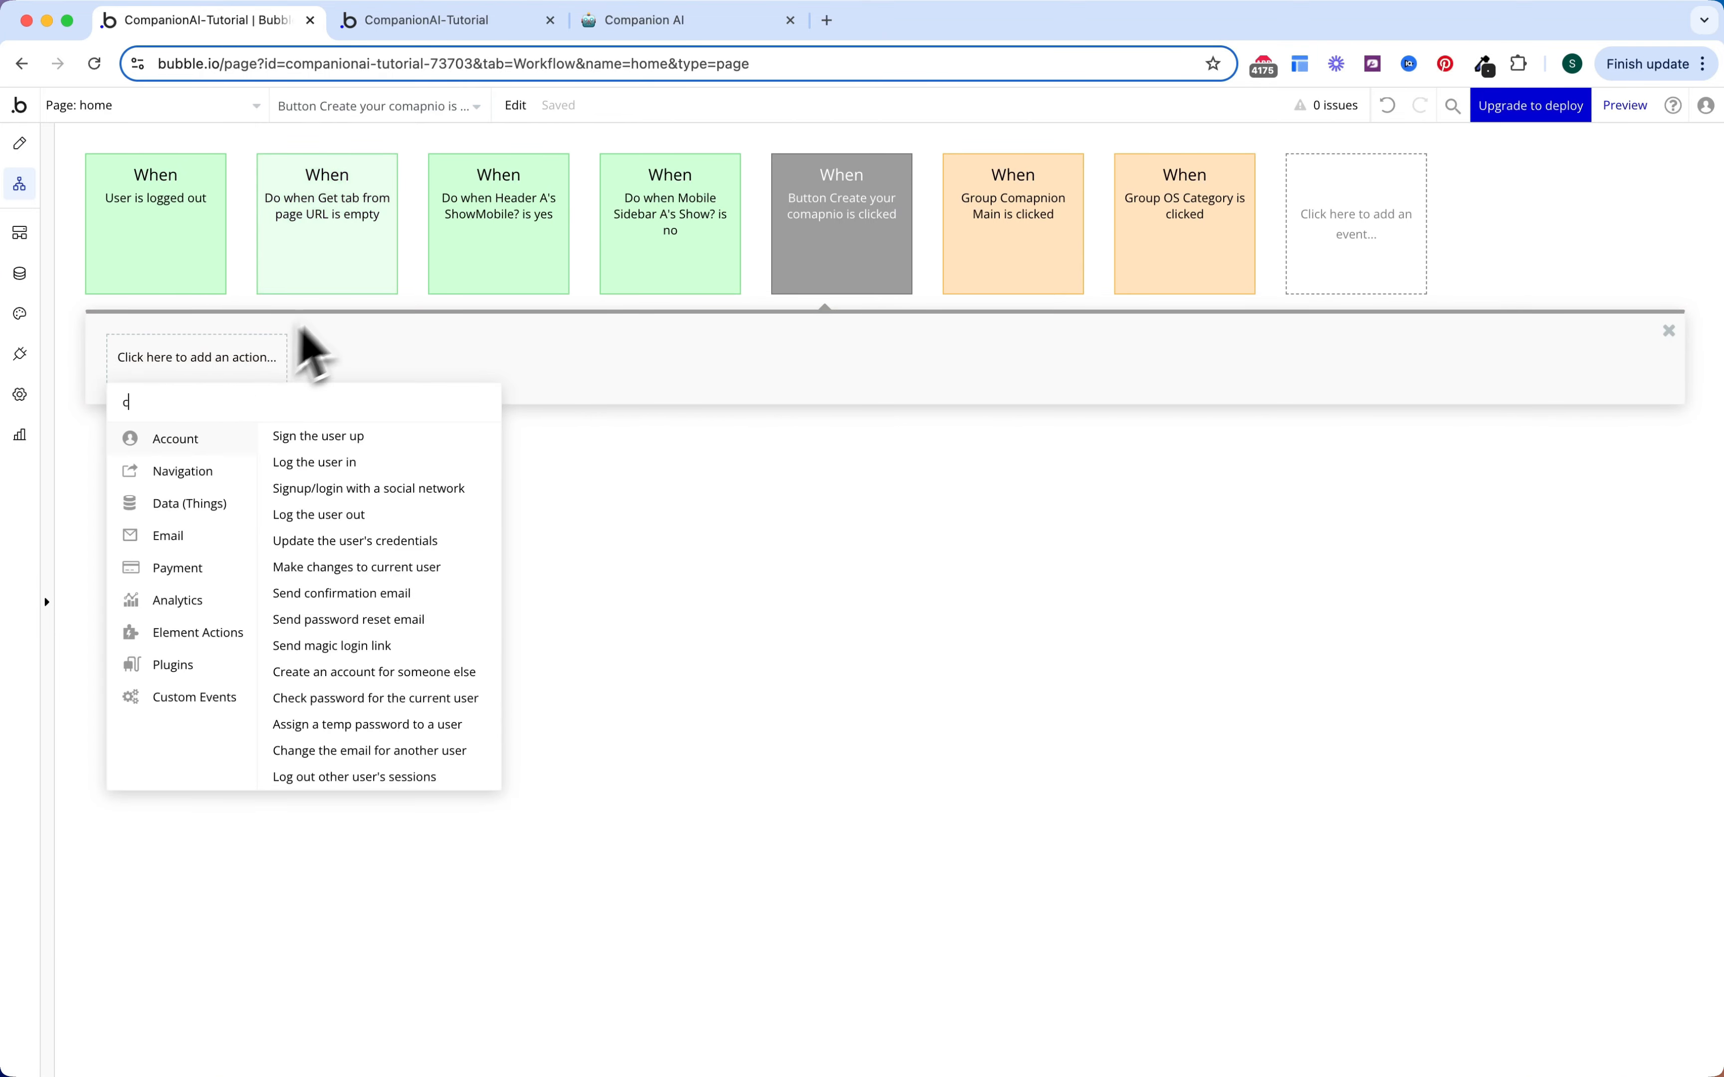
text(create)
click(268, 463)
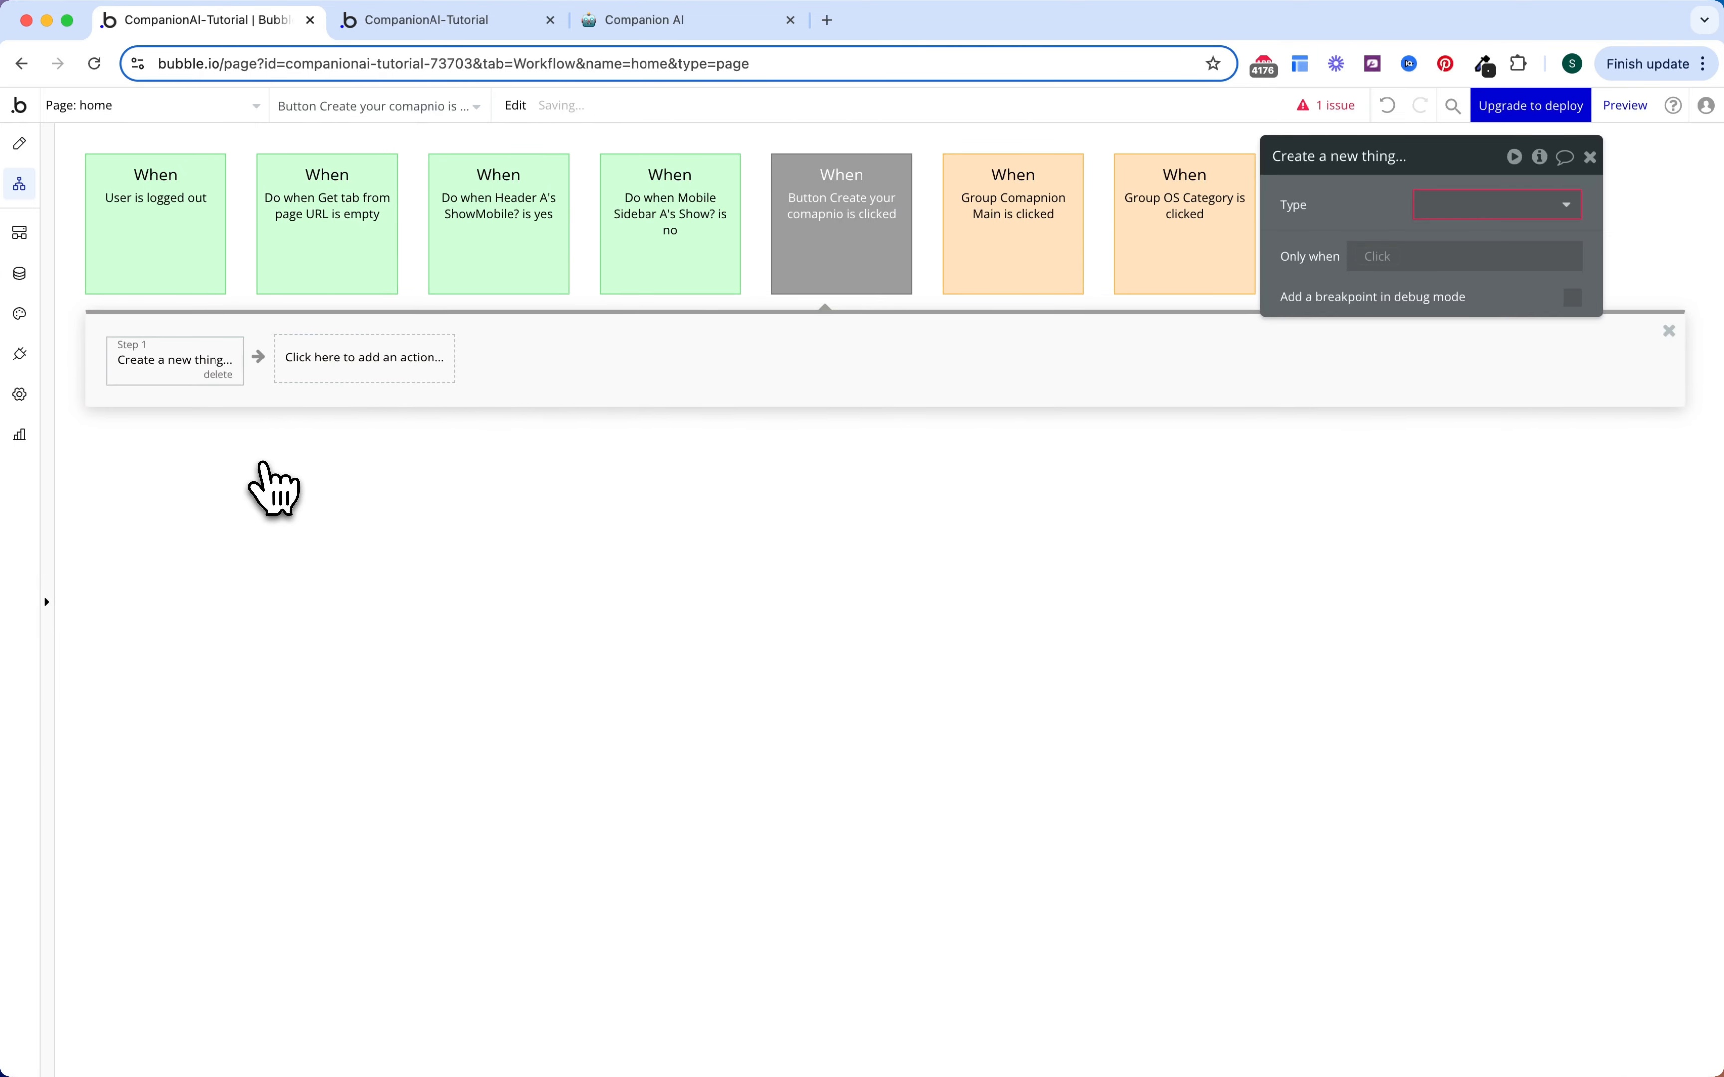
click(1441, 209)
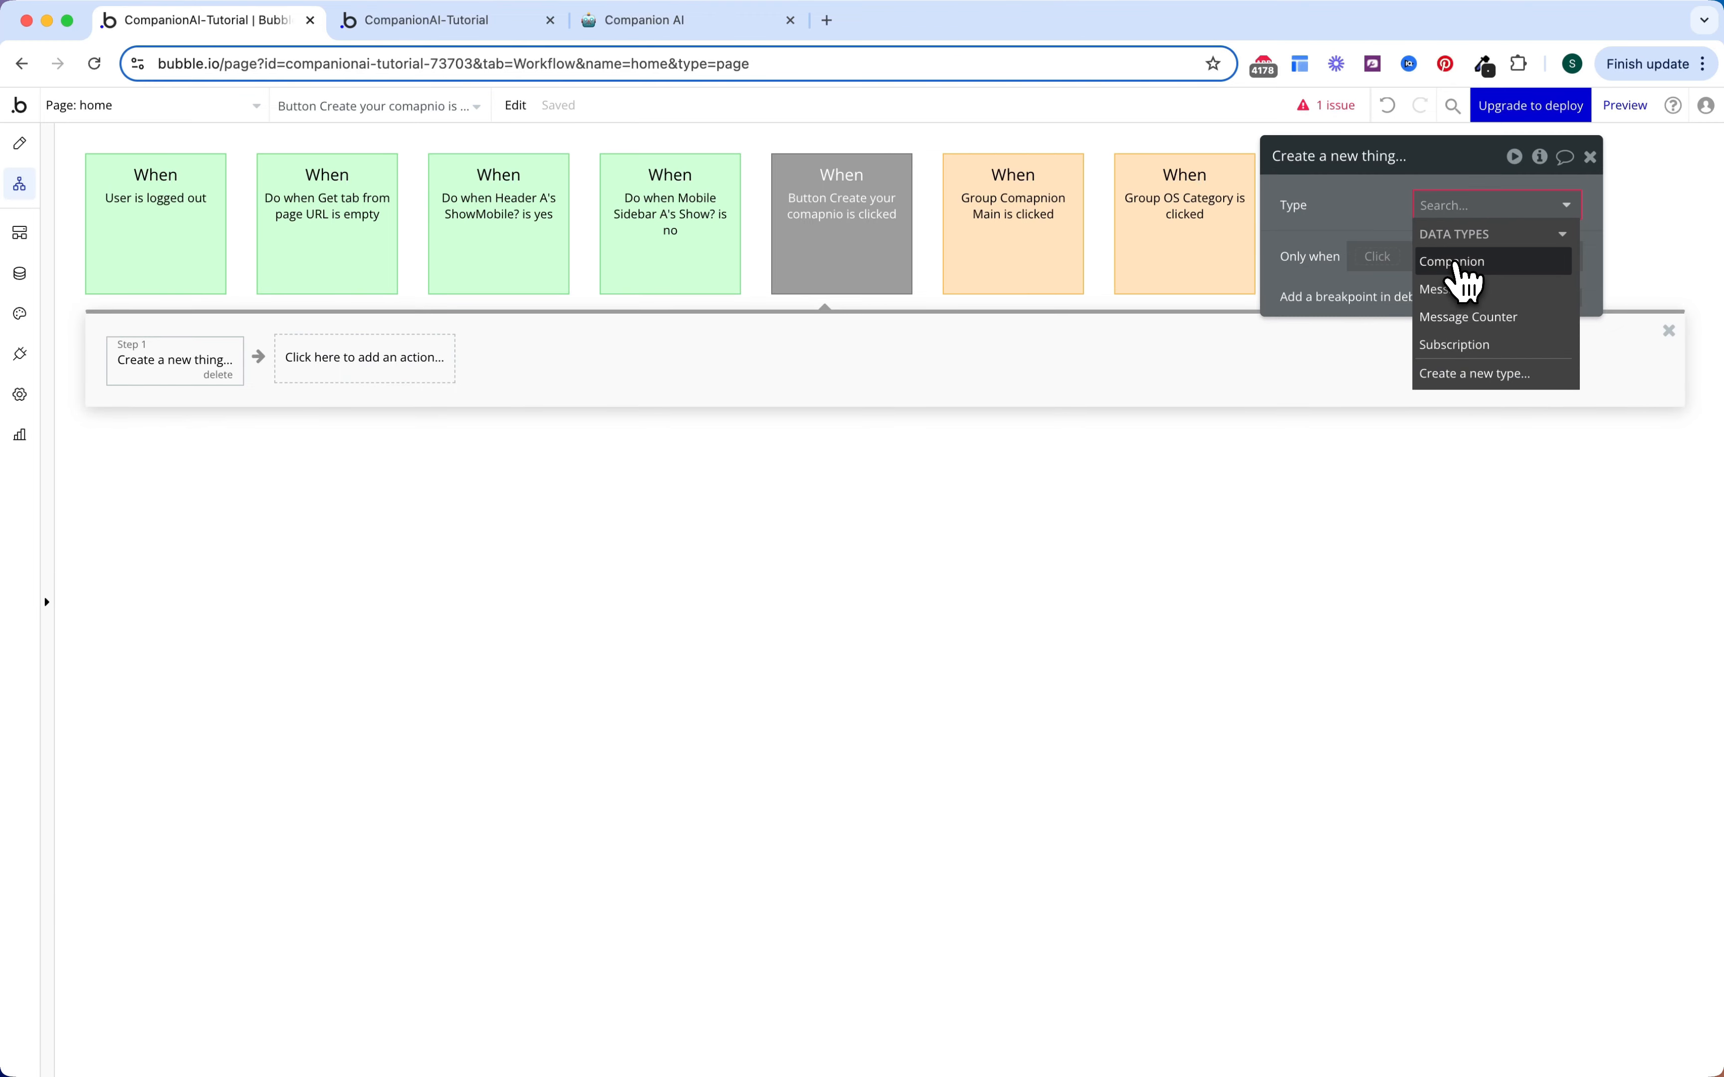
click(1462, 279)
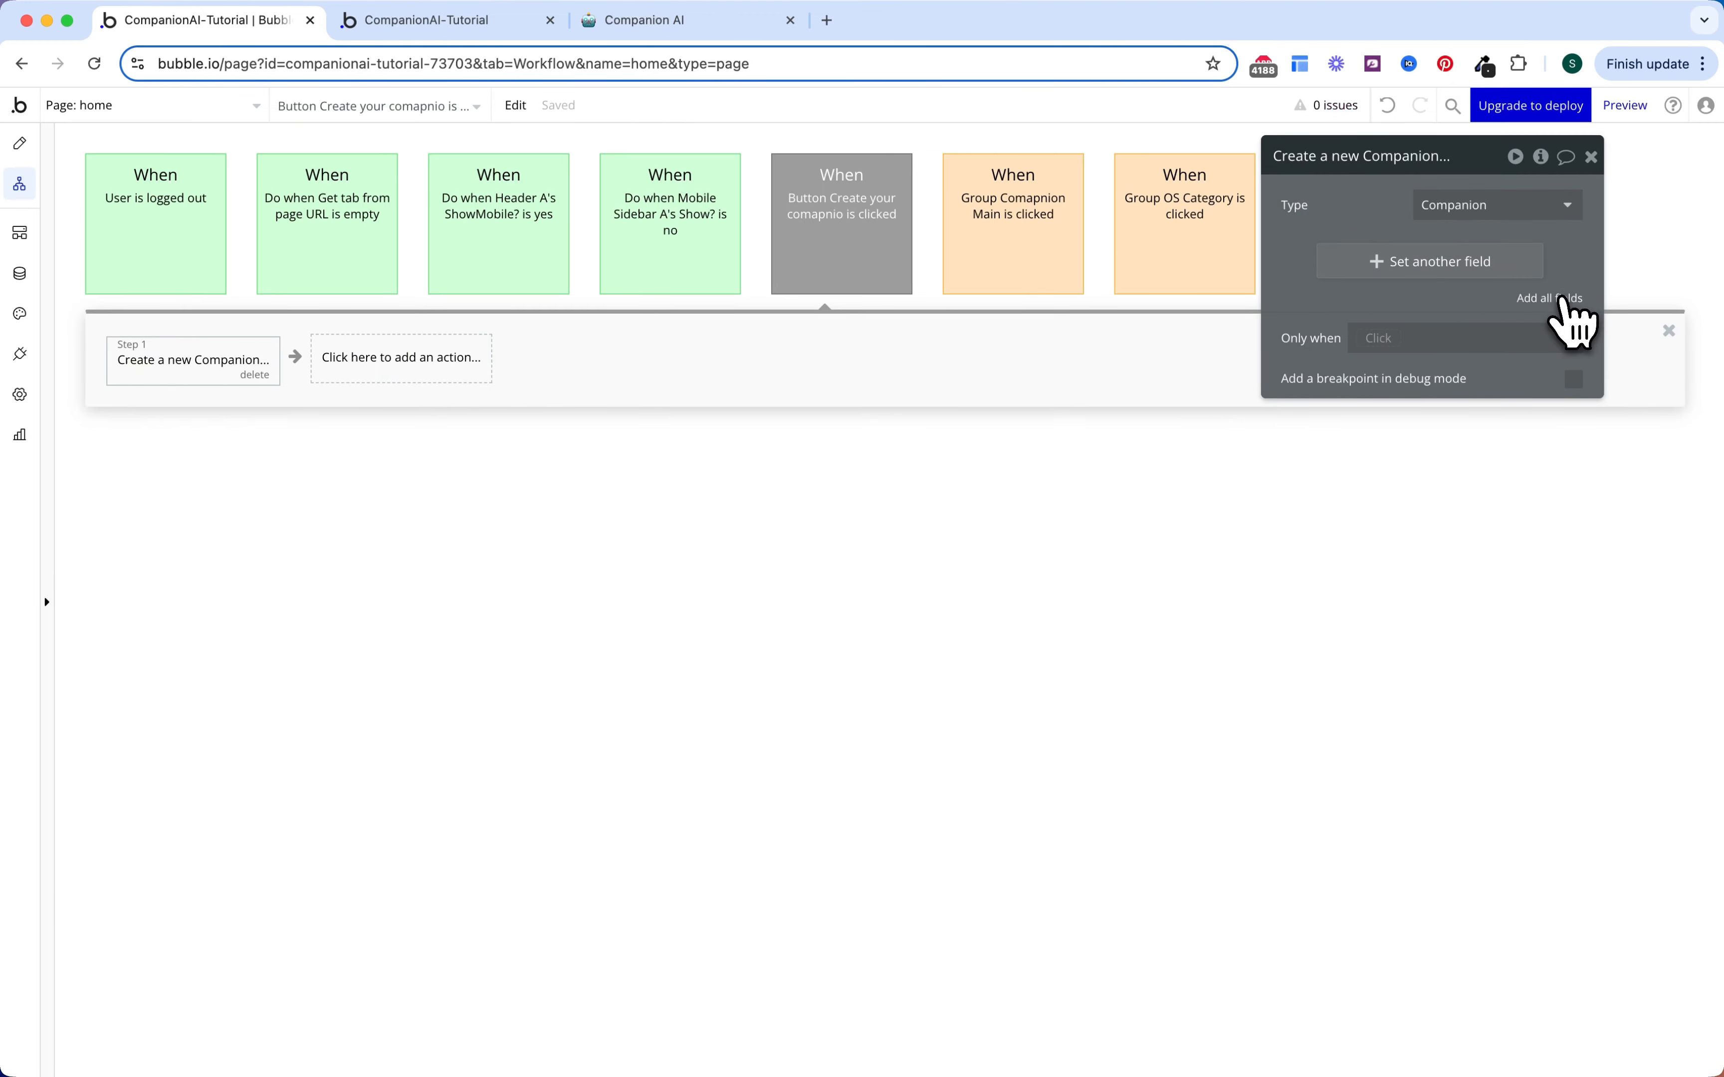
click(1564, 299)
Step: Set Category to Dropdown Category's value and Description to Input Description's value
click(1382, 254)
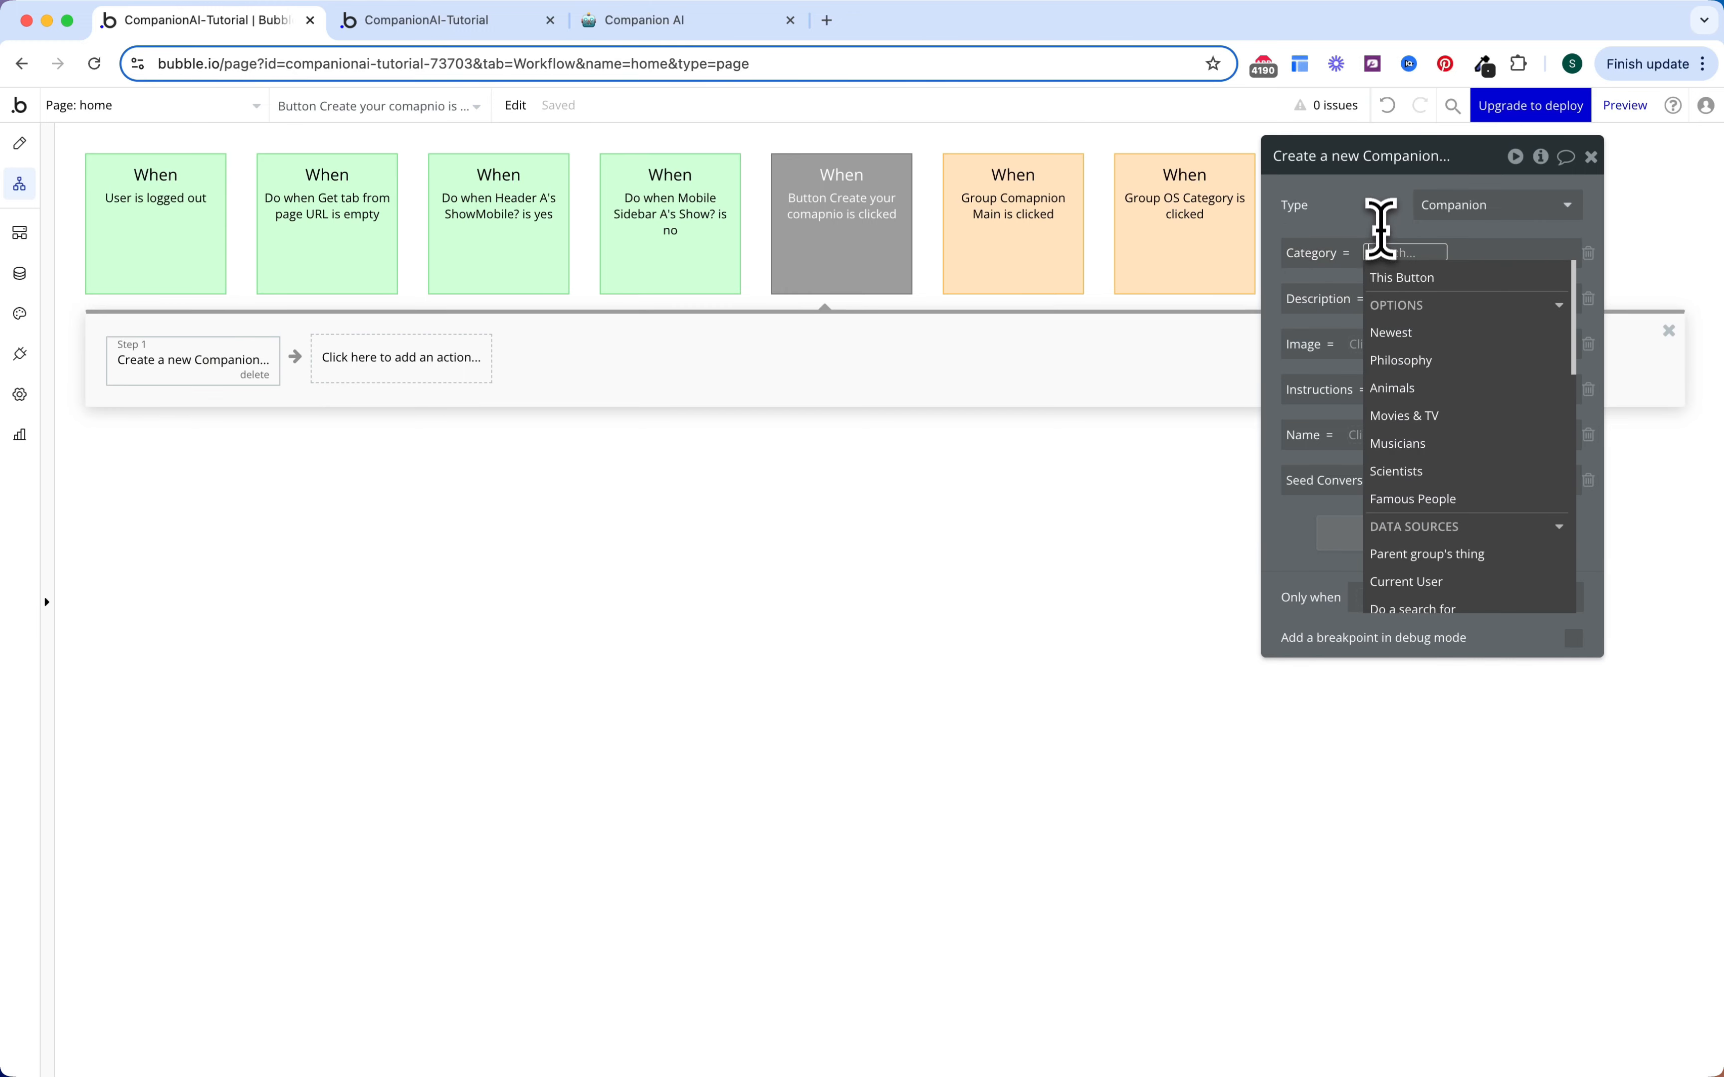
text(drop)
key(Return)
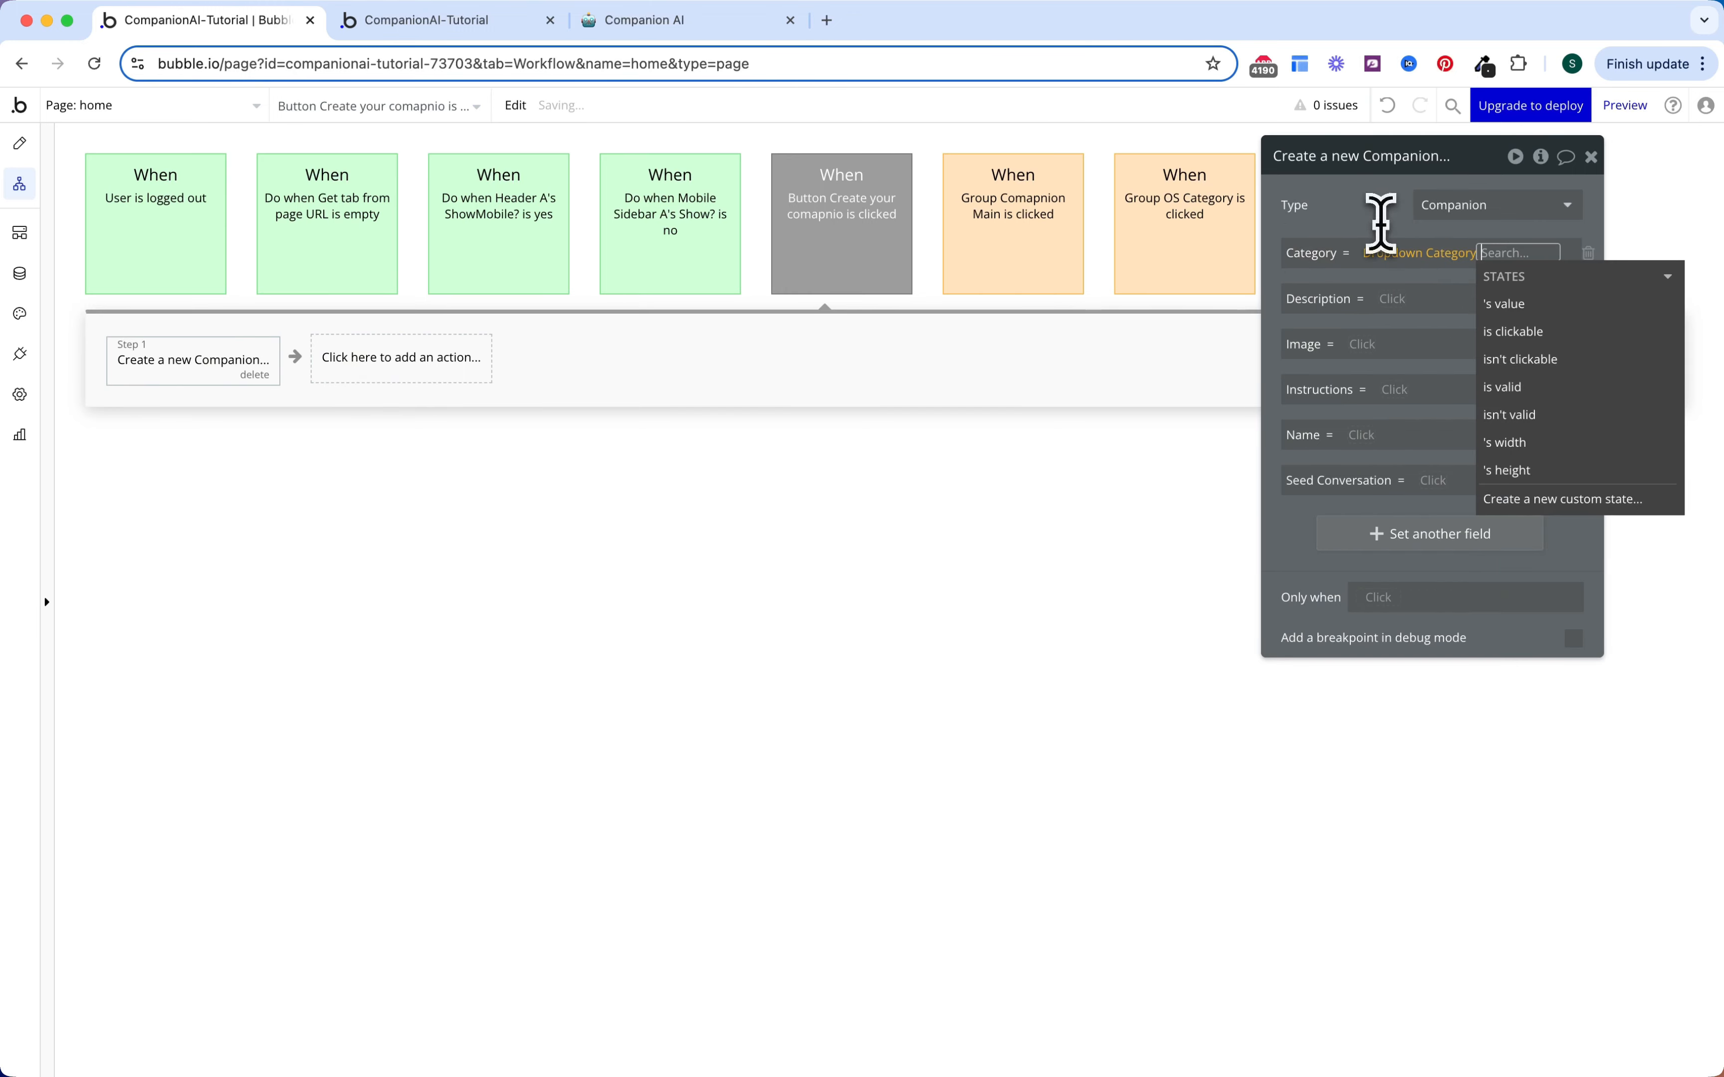
click(1505, 304)
click(1327, 305)
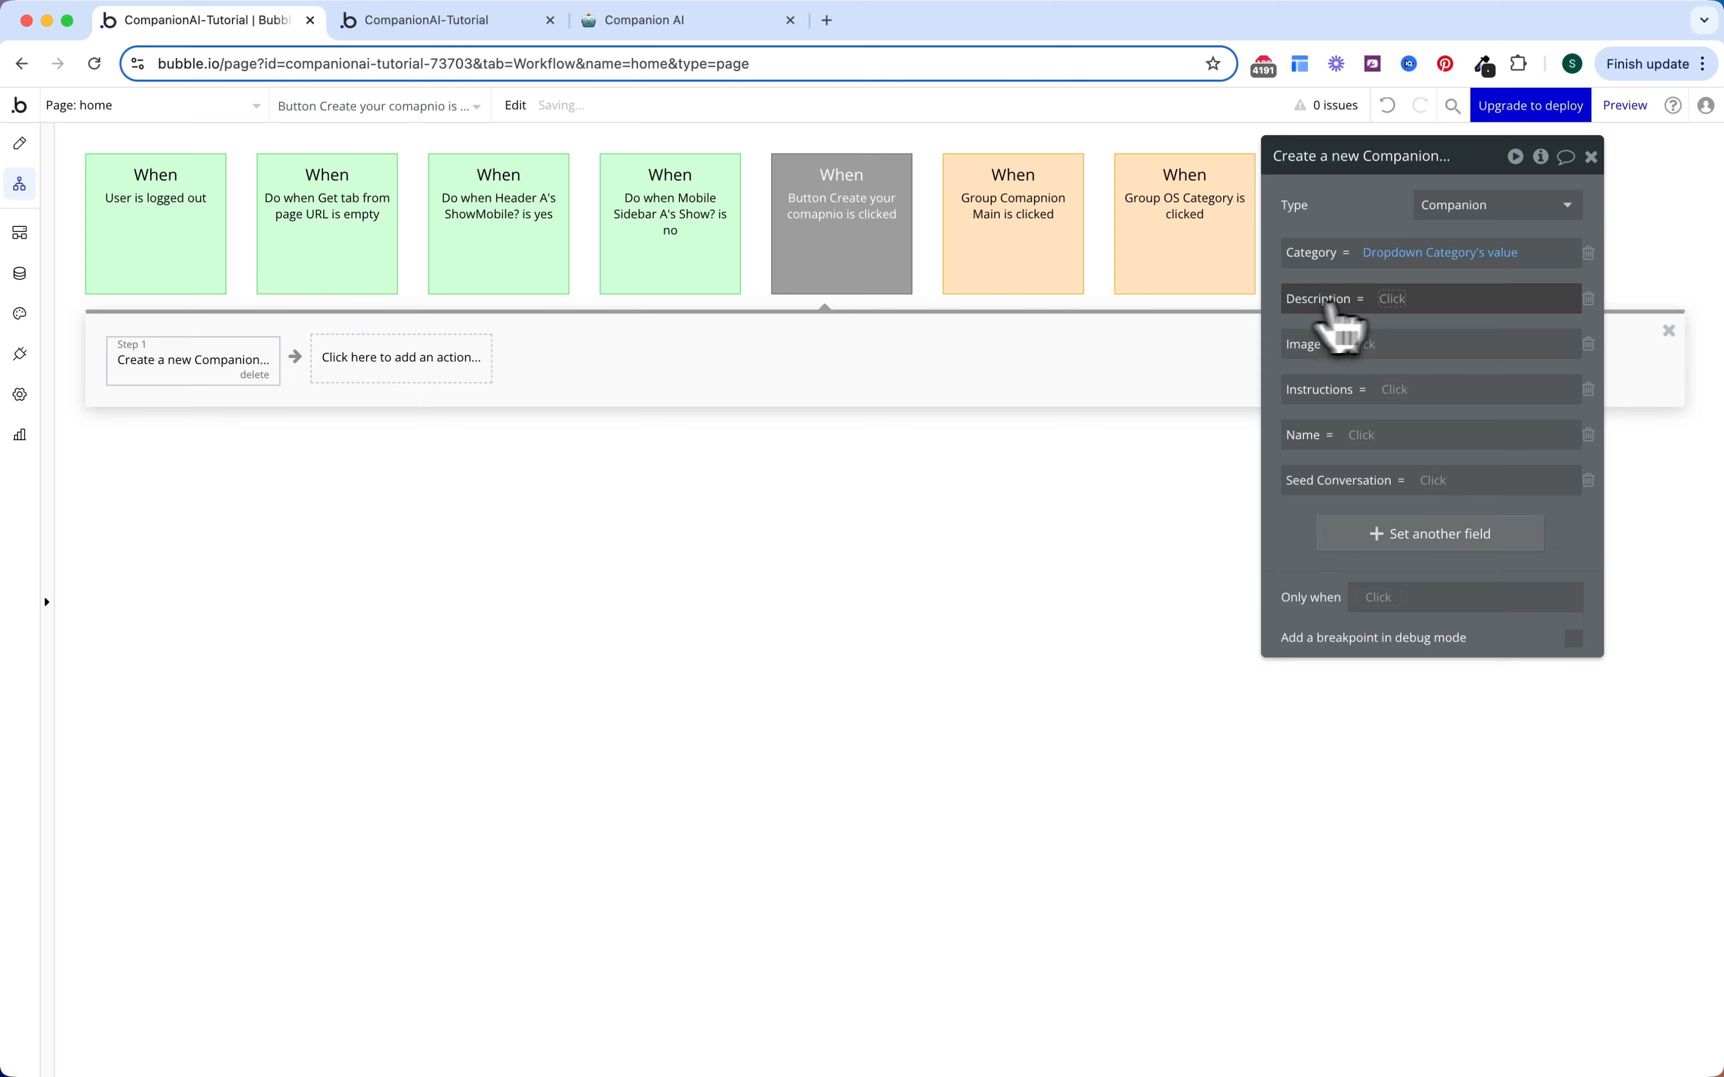
click(1396, 299)
text(description)
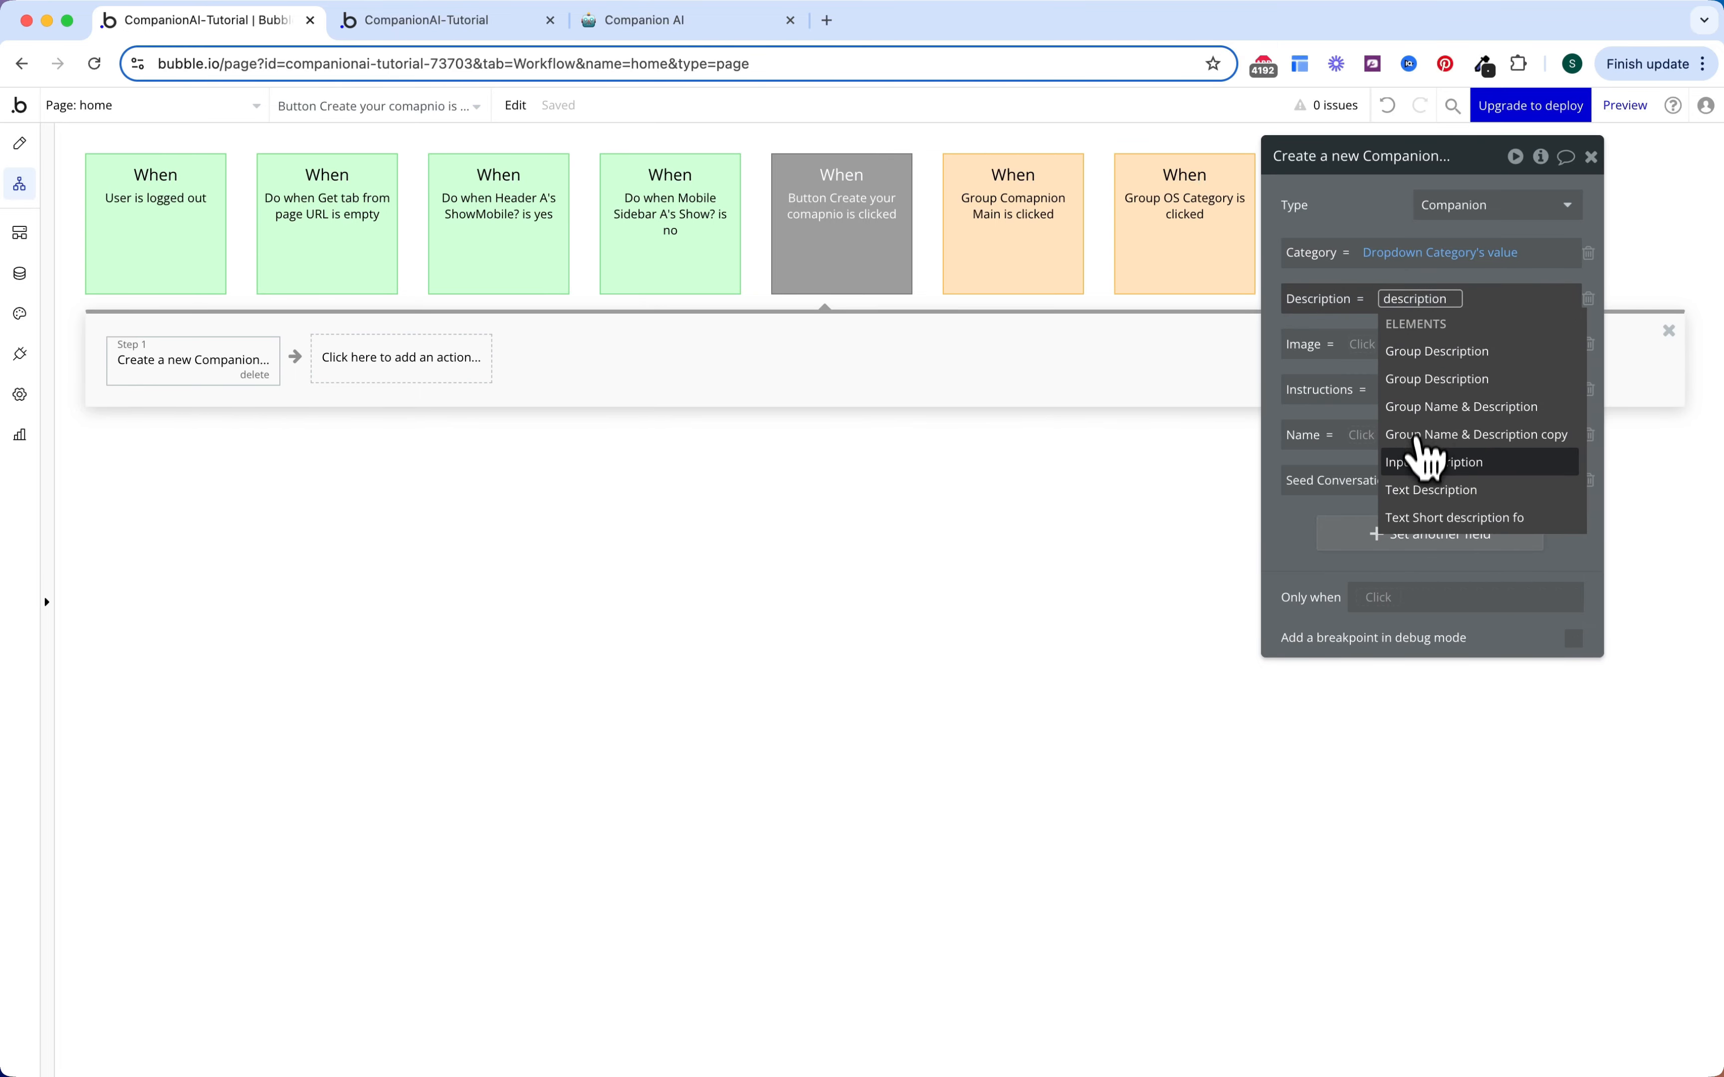
click(1425, 462)
click(1504, 354)
click(1303, 357)
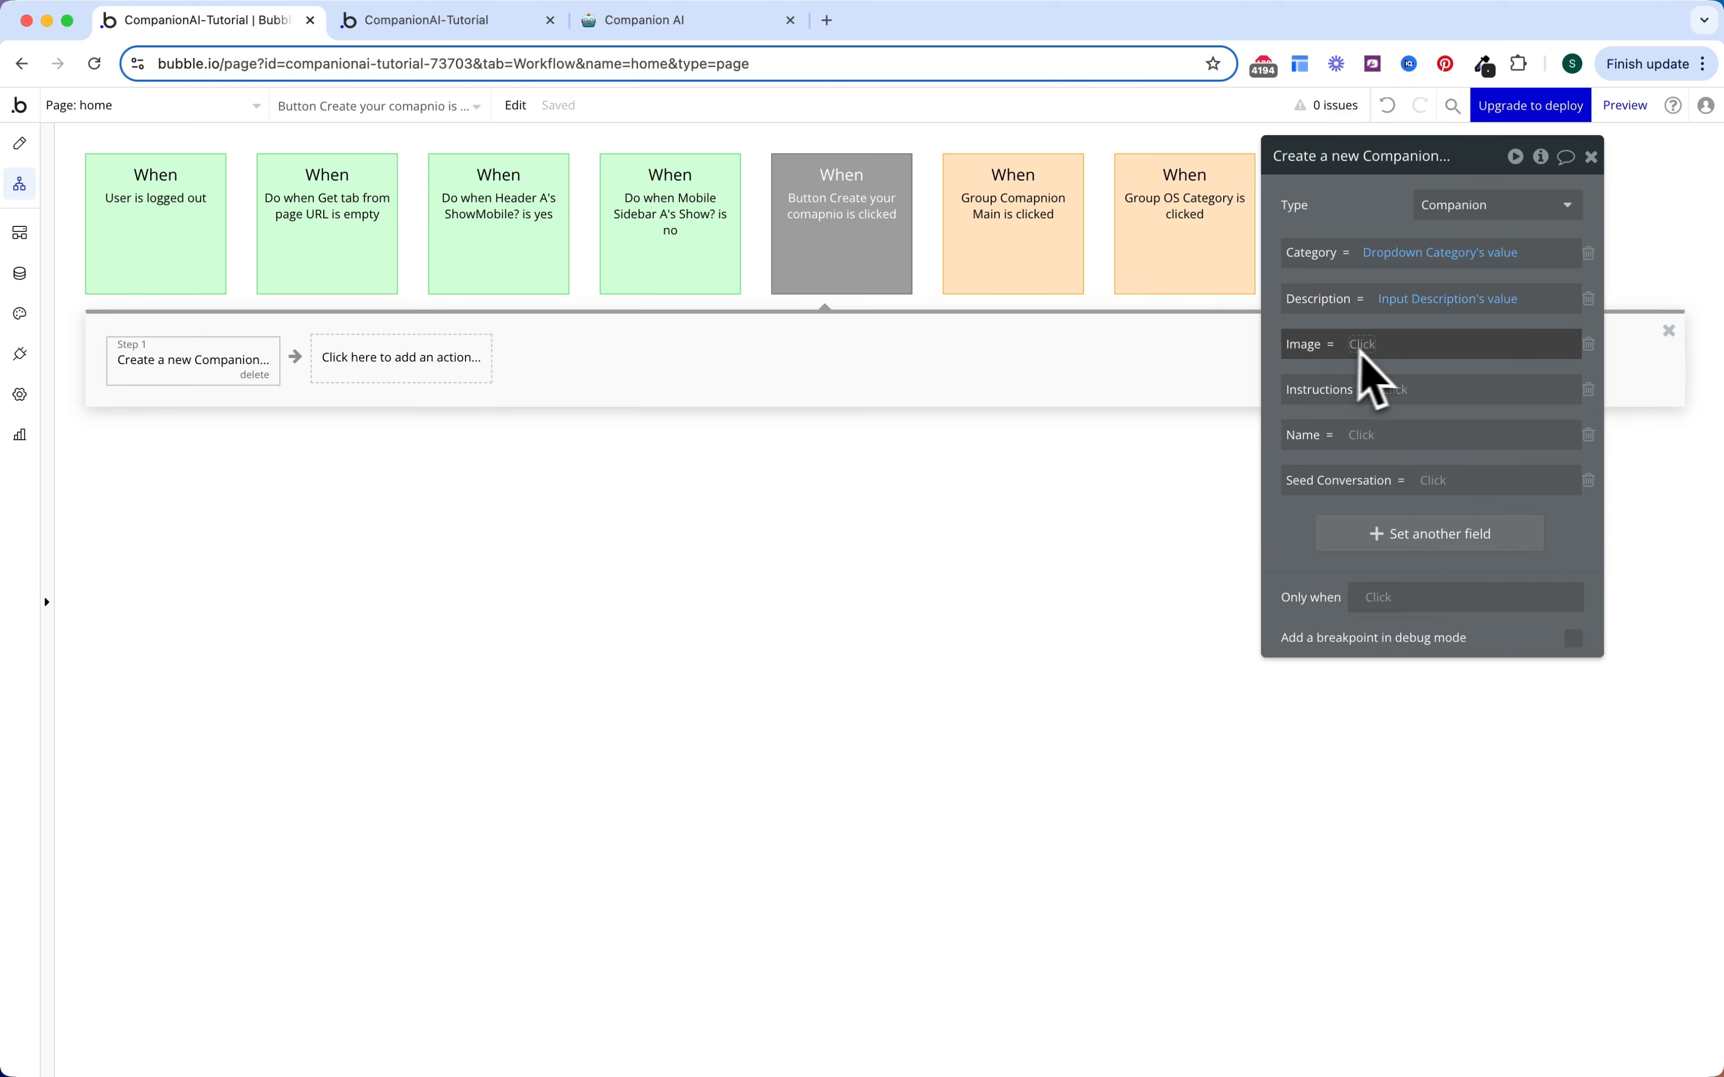
Step: Set Image to the picture uploader's value and Instructions to Multiinput Instructions's value
click(1366, 345)
text(img)
click(1406, 397)
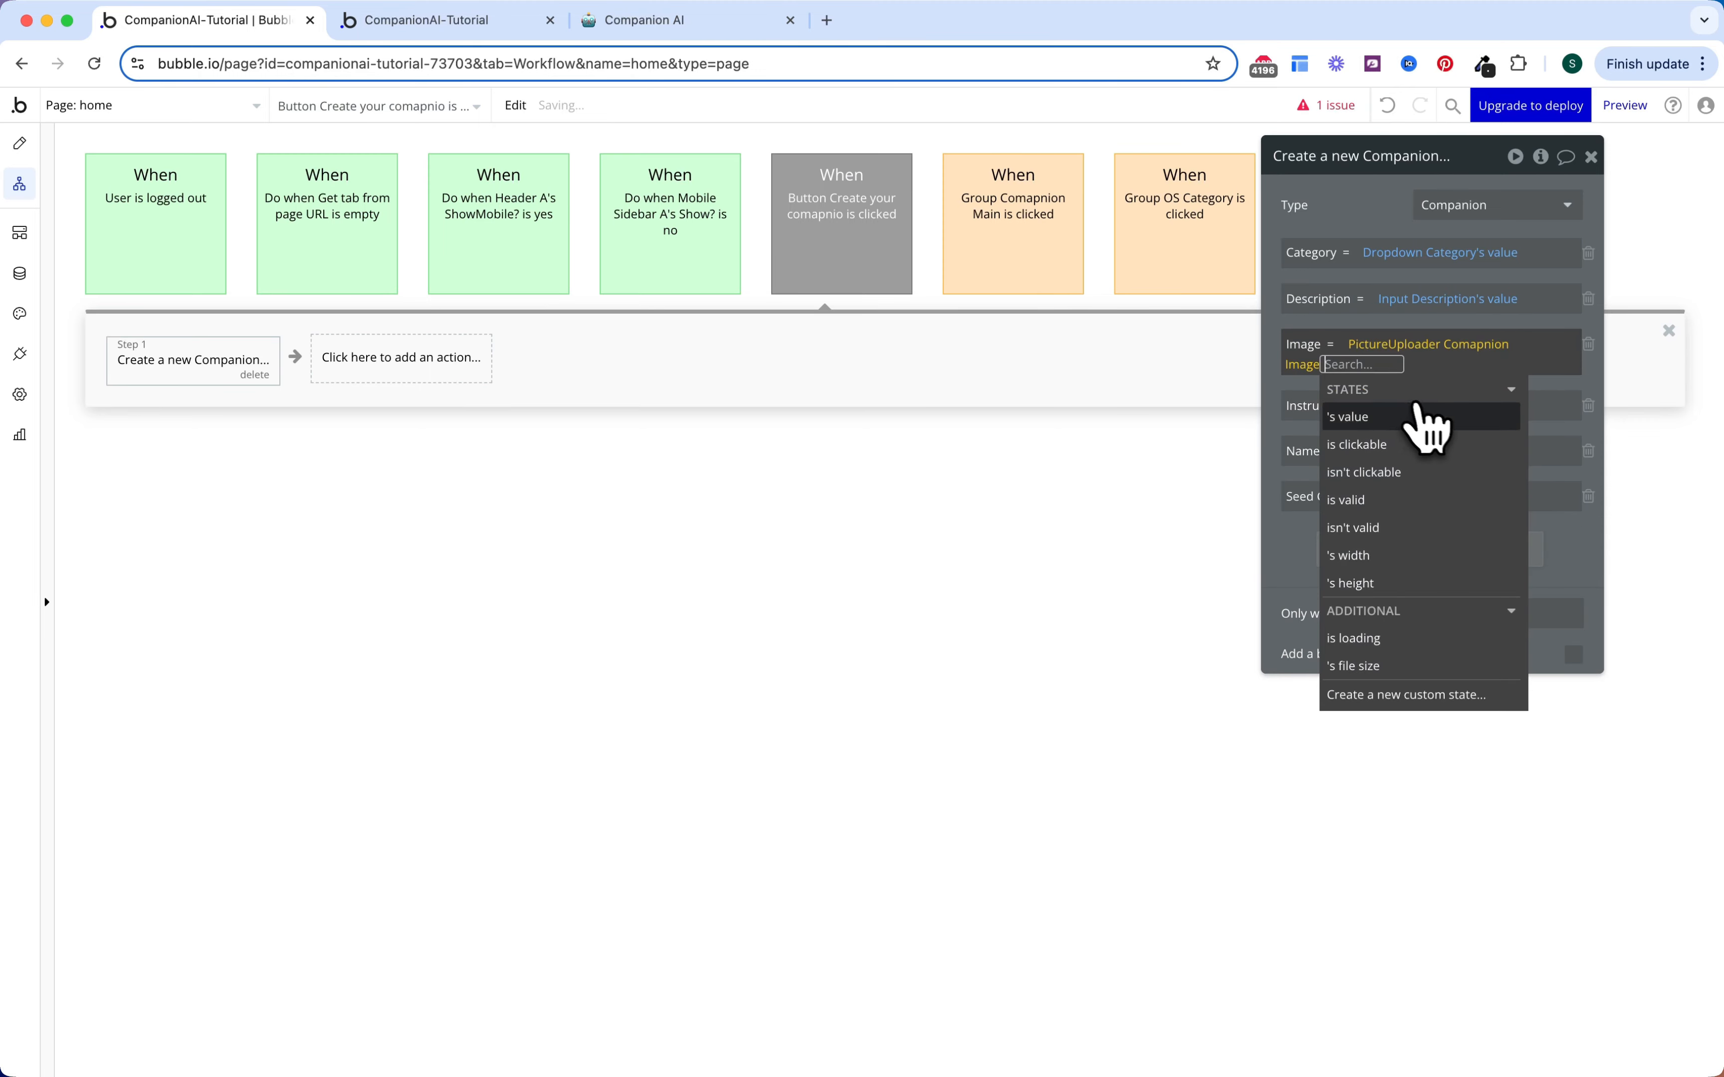
click(1421, 426)
click(1275, 396)
click(1394, 406)
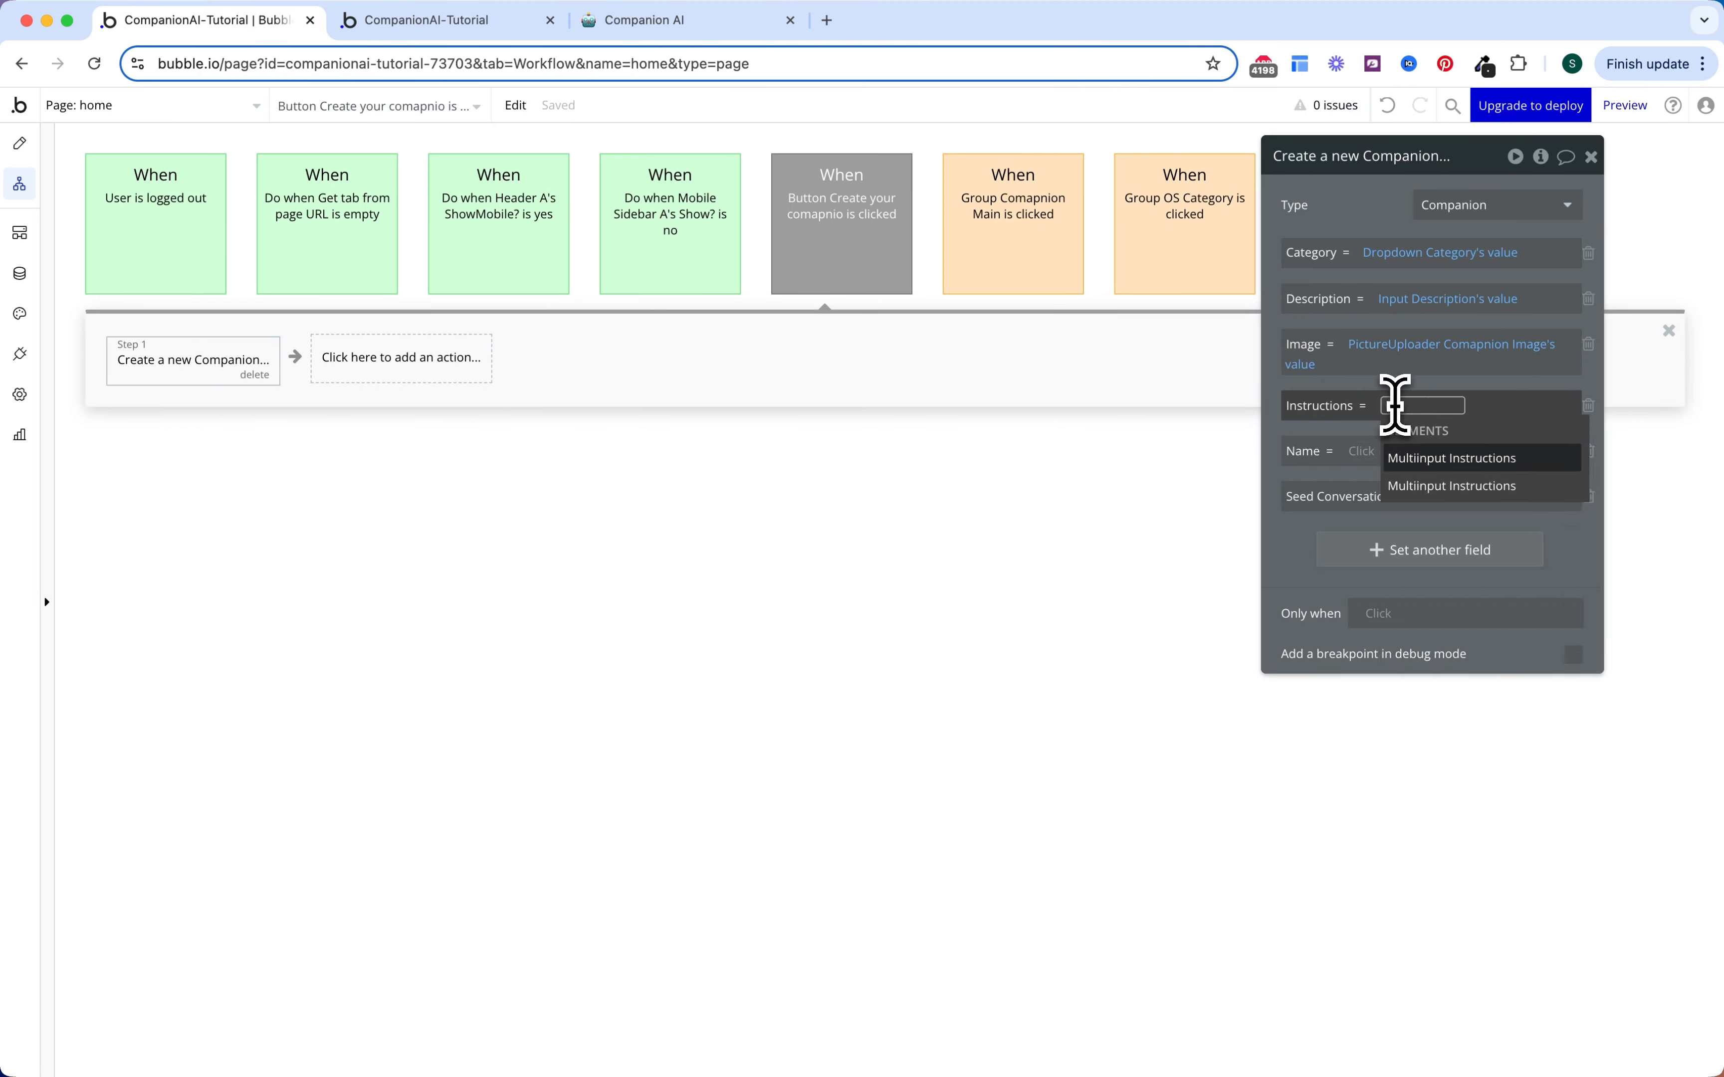
text(instru)
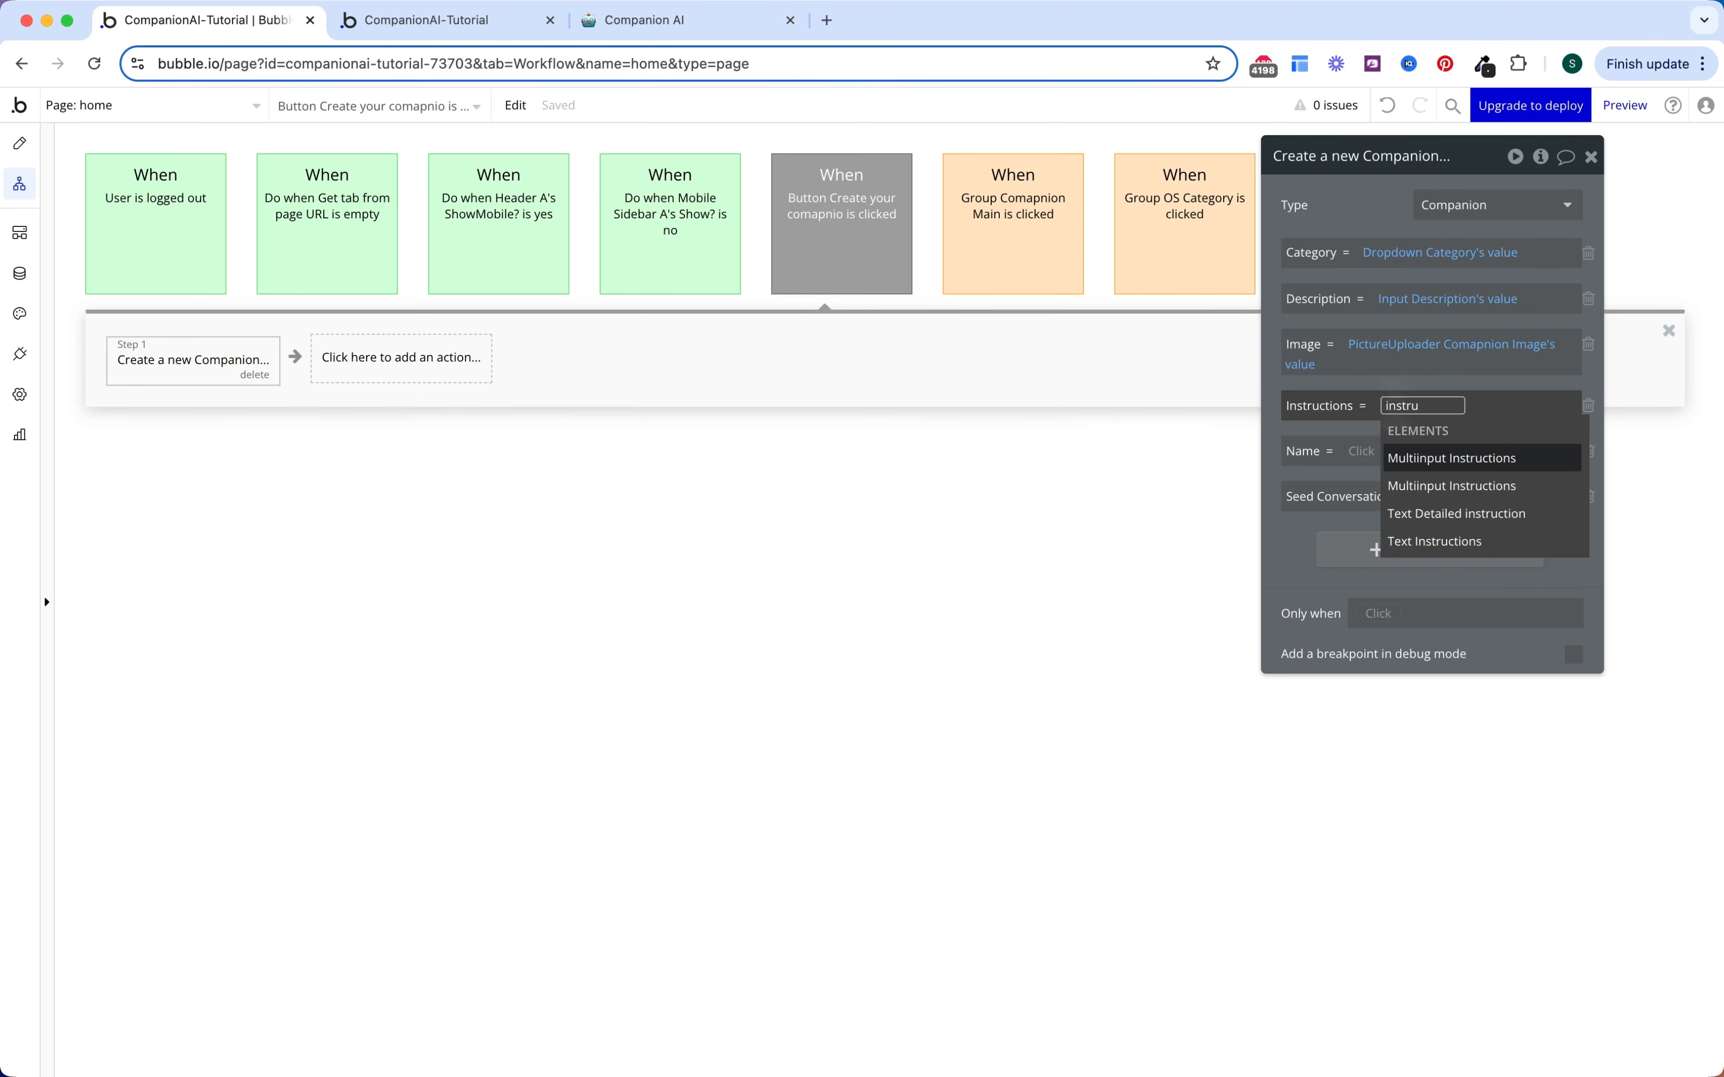
key(Return)
key(Down)
key(Return)
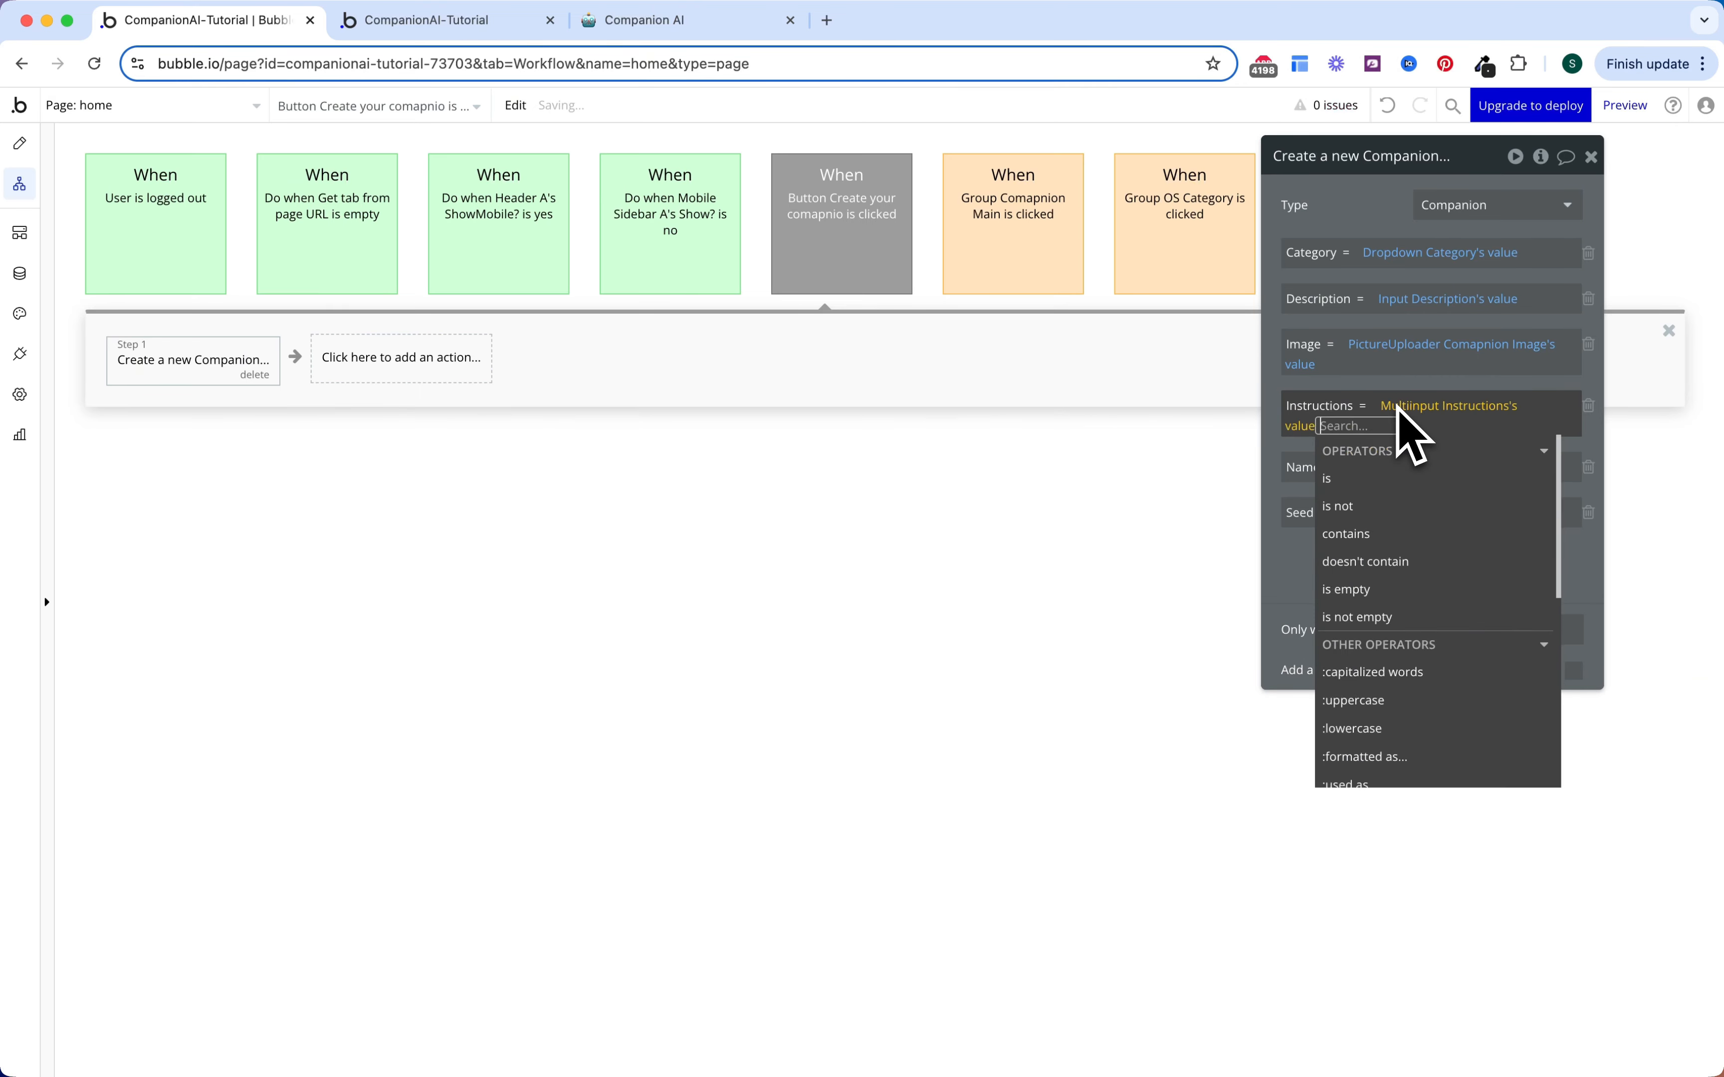
click(1331, 403)
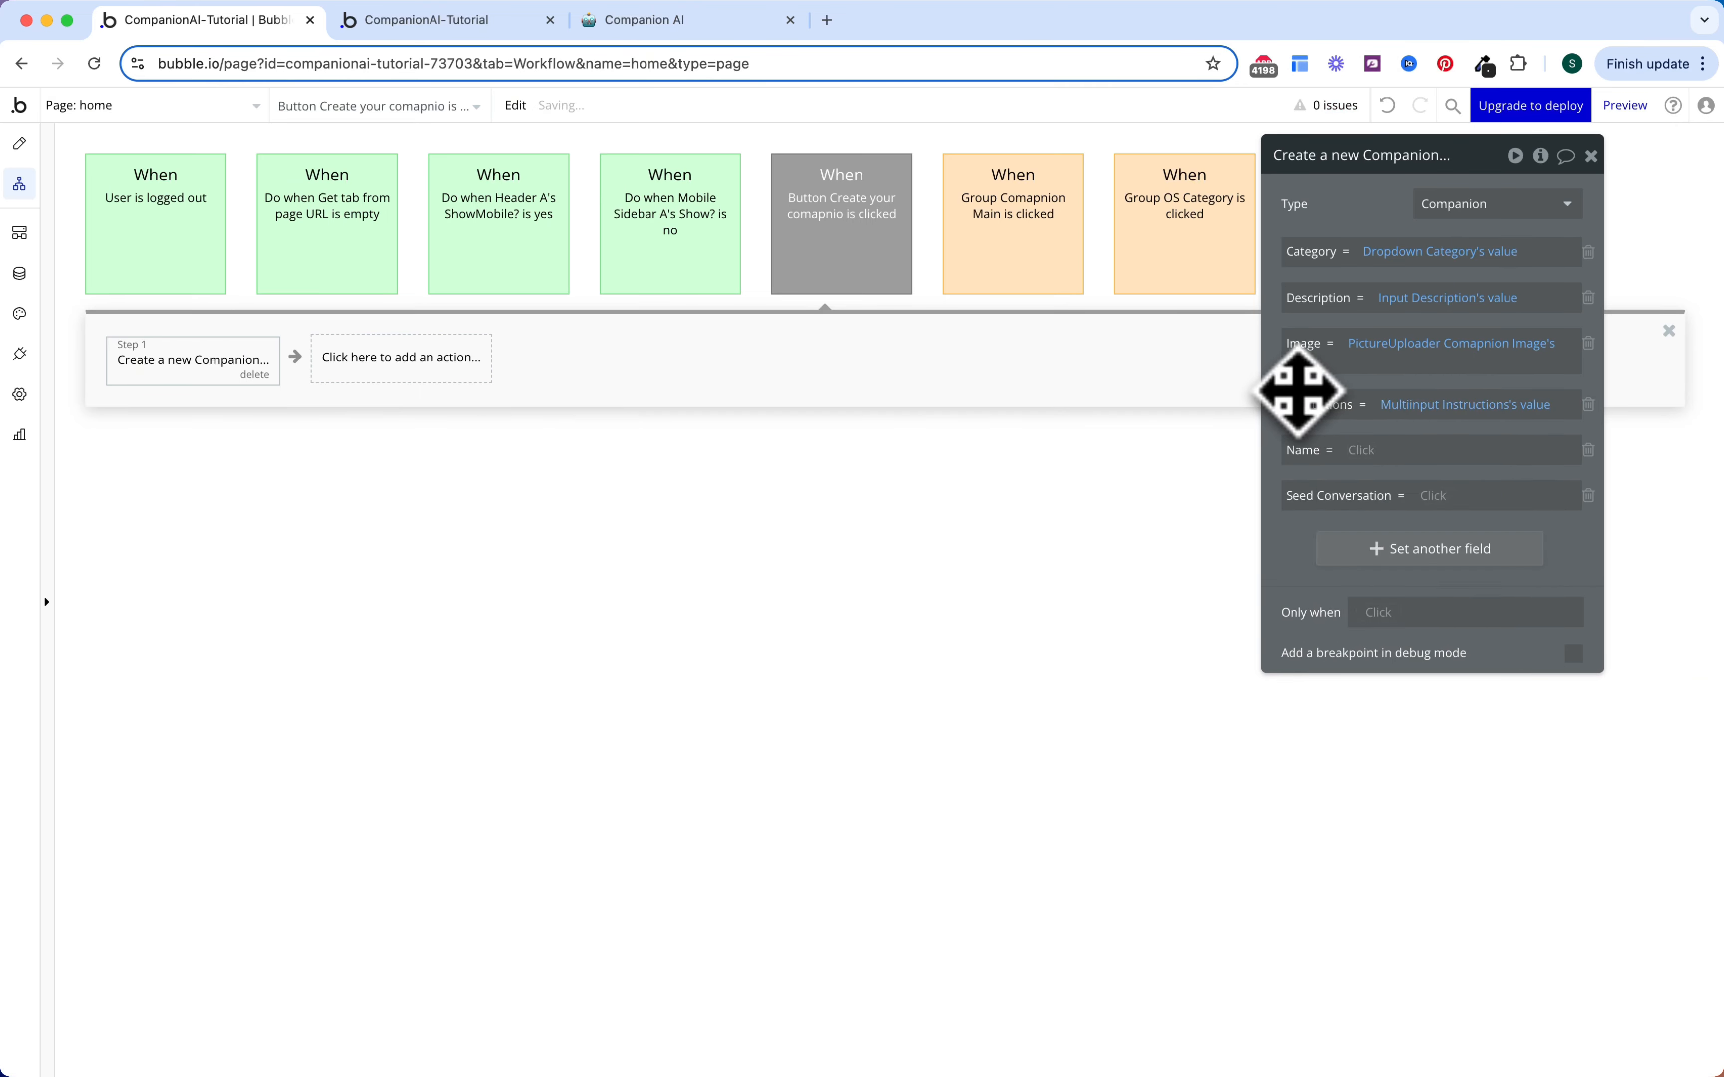
click(20, 144)
Step: Name the Example Conversation input 'Multiinput example conversation' and go back to the button's workflow
click(840, 563)
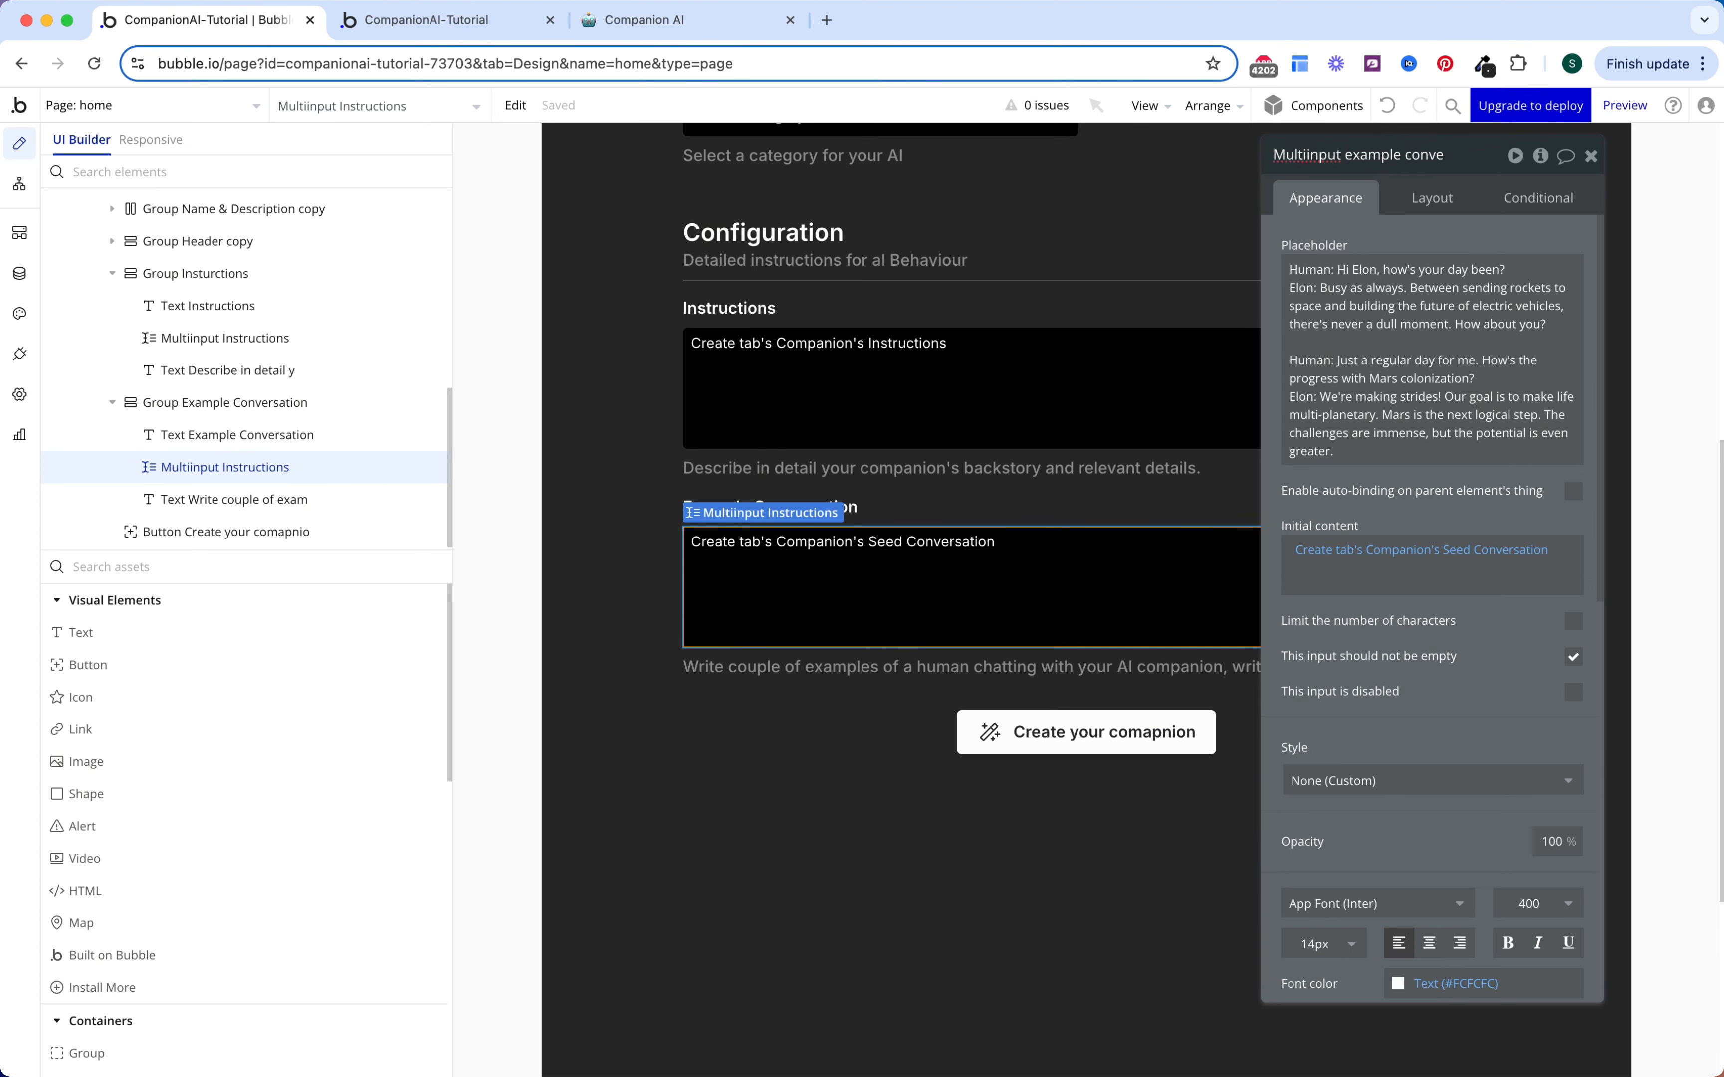
text(on)
key(Return)
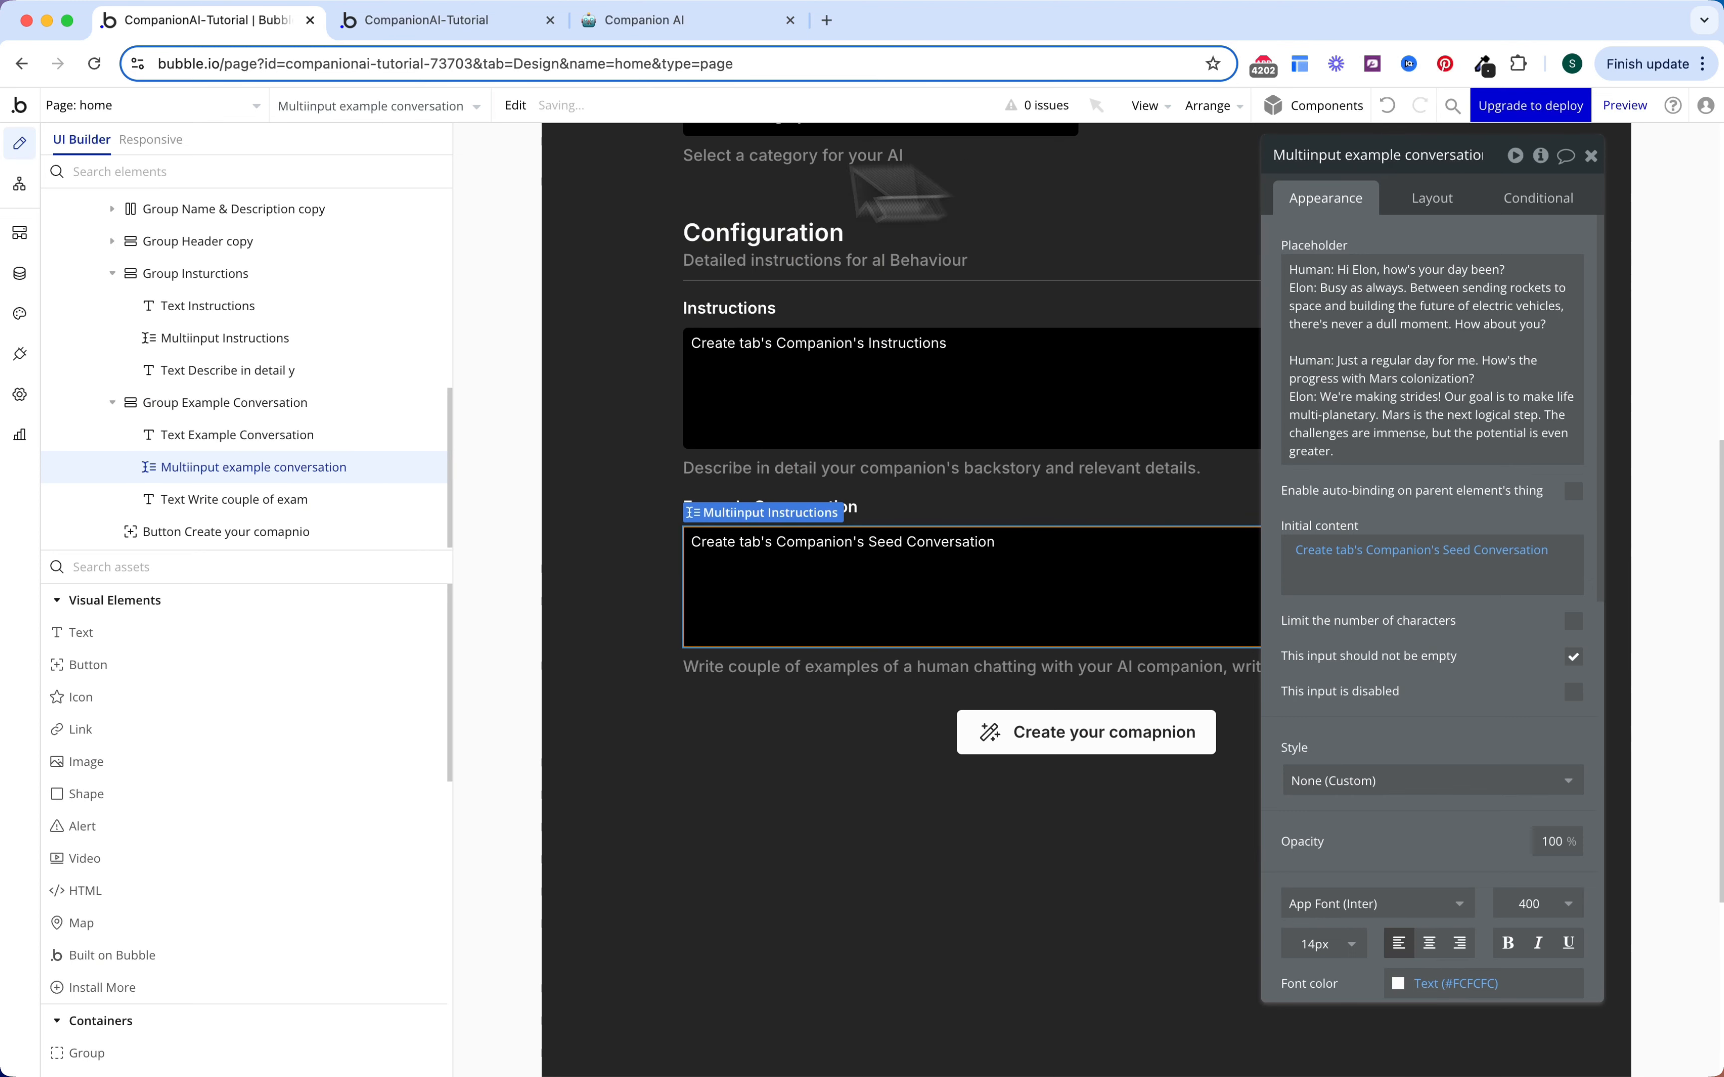
click(20, 184)
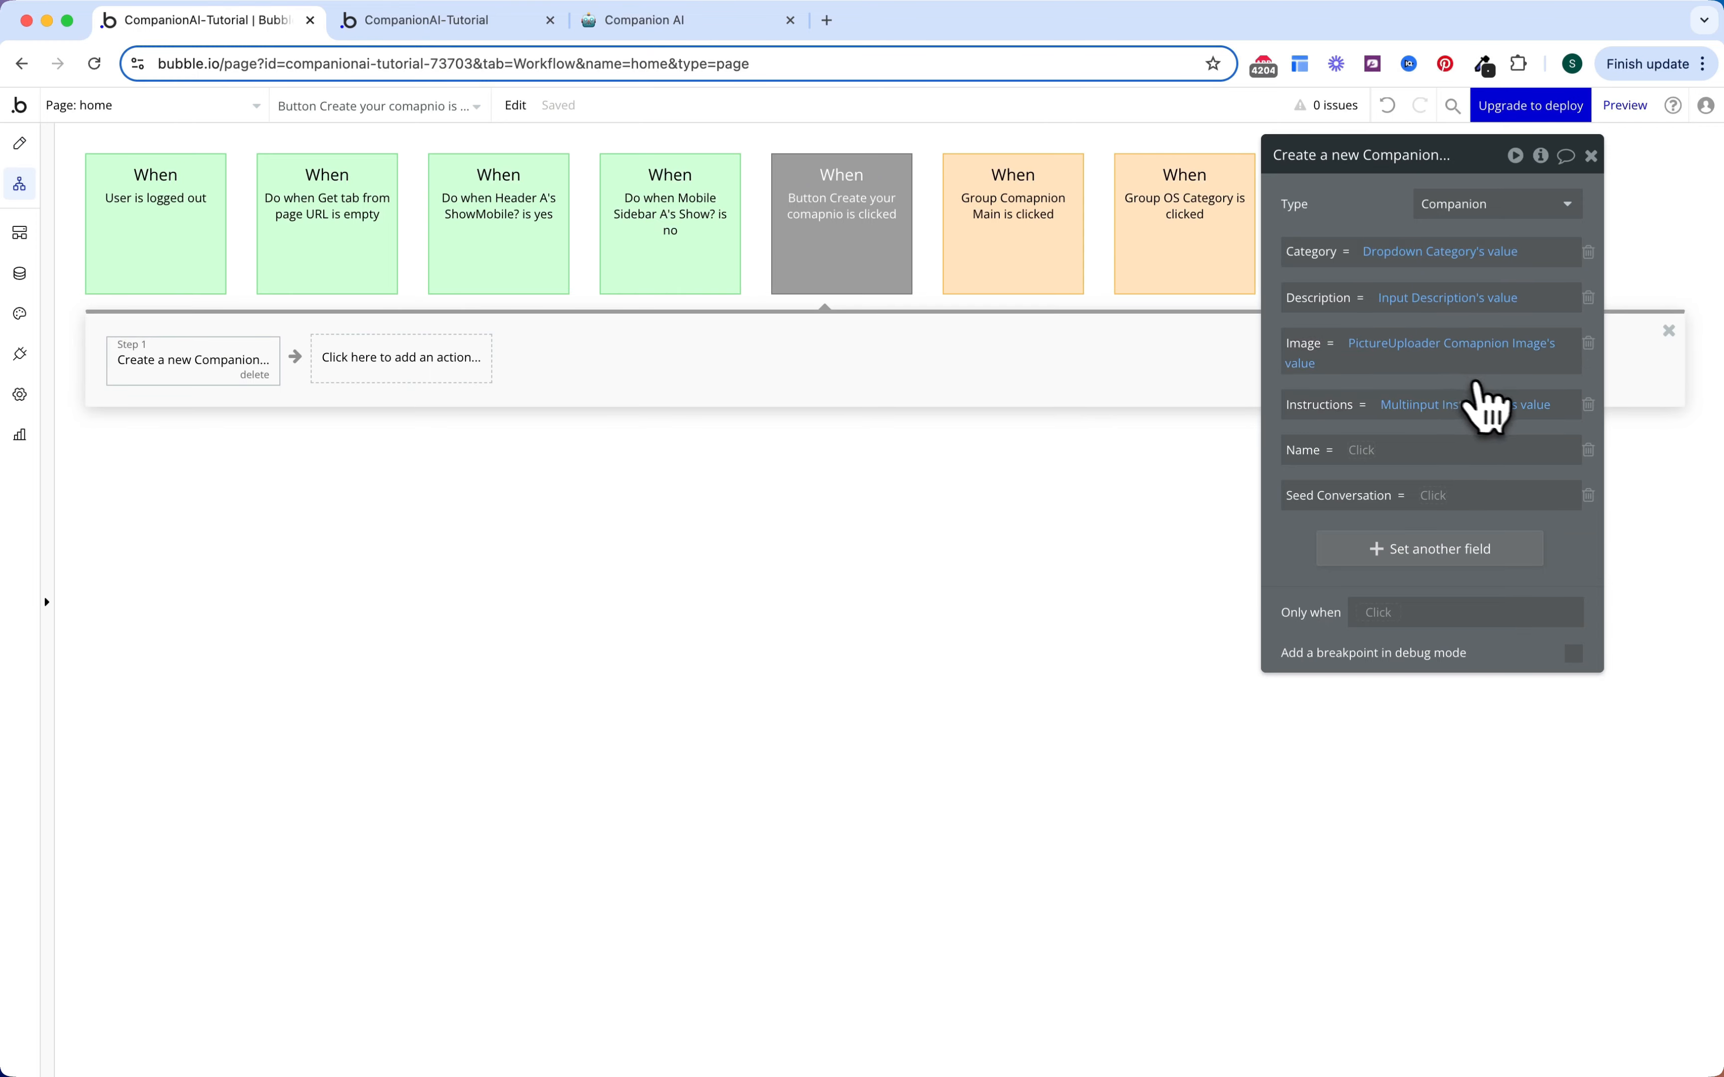
Step: Fill Name from Input Name's value and Seed Conversation from Multiinput example conversation's value
click(1362, 450)
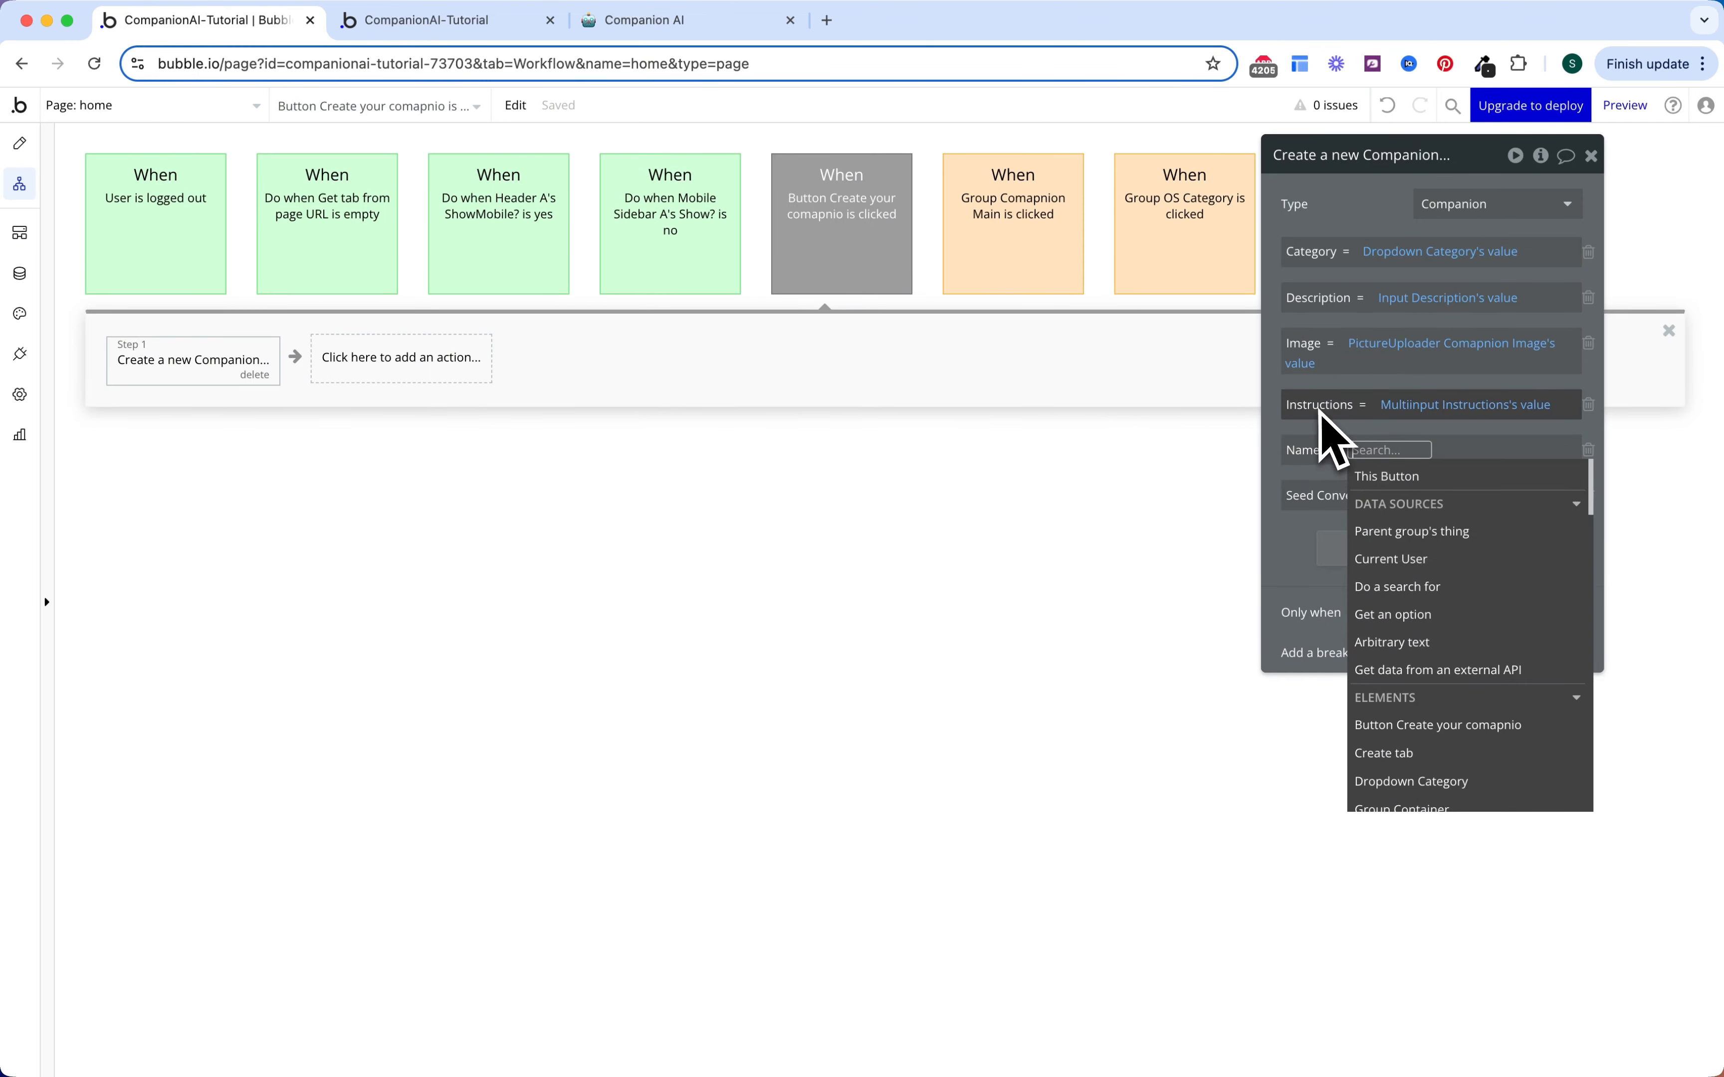
text(name)
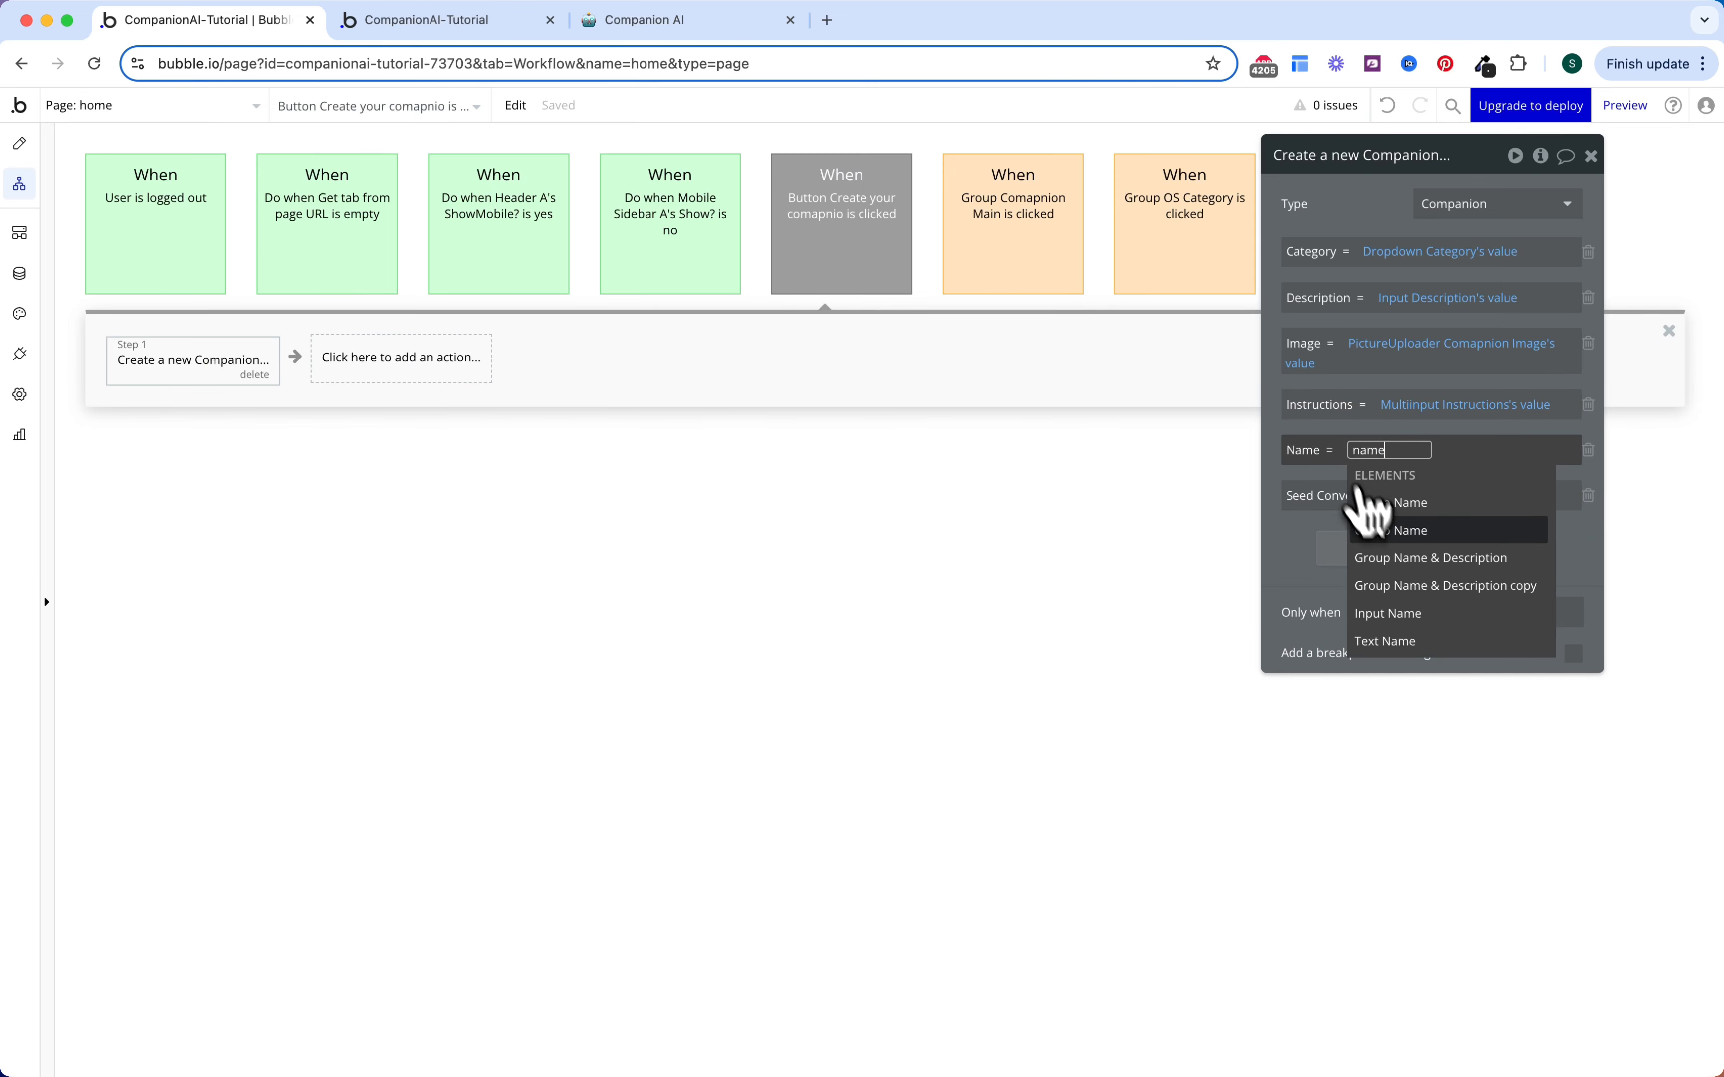
click(1446, 627)
click(1446, 504)
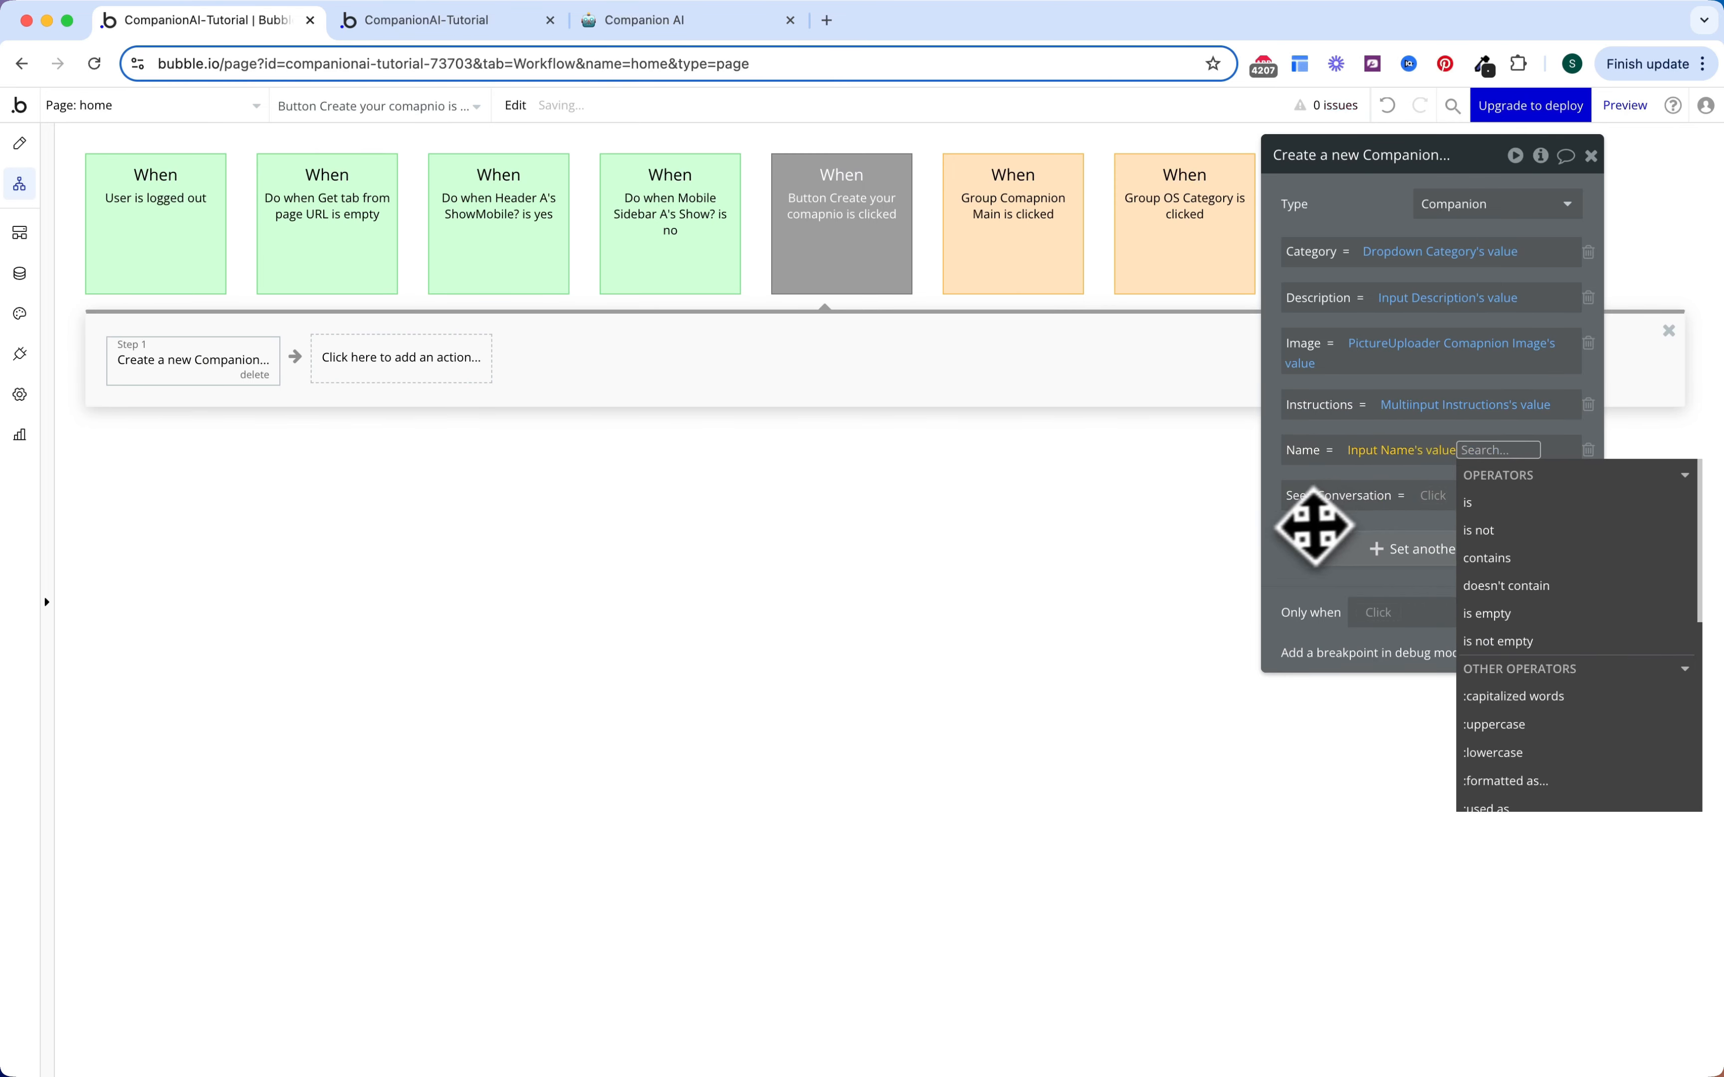
click(1315, 530)
click(1432, 499)
text(conve)
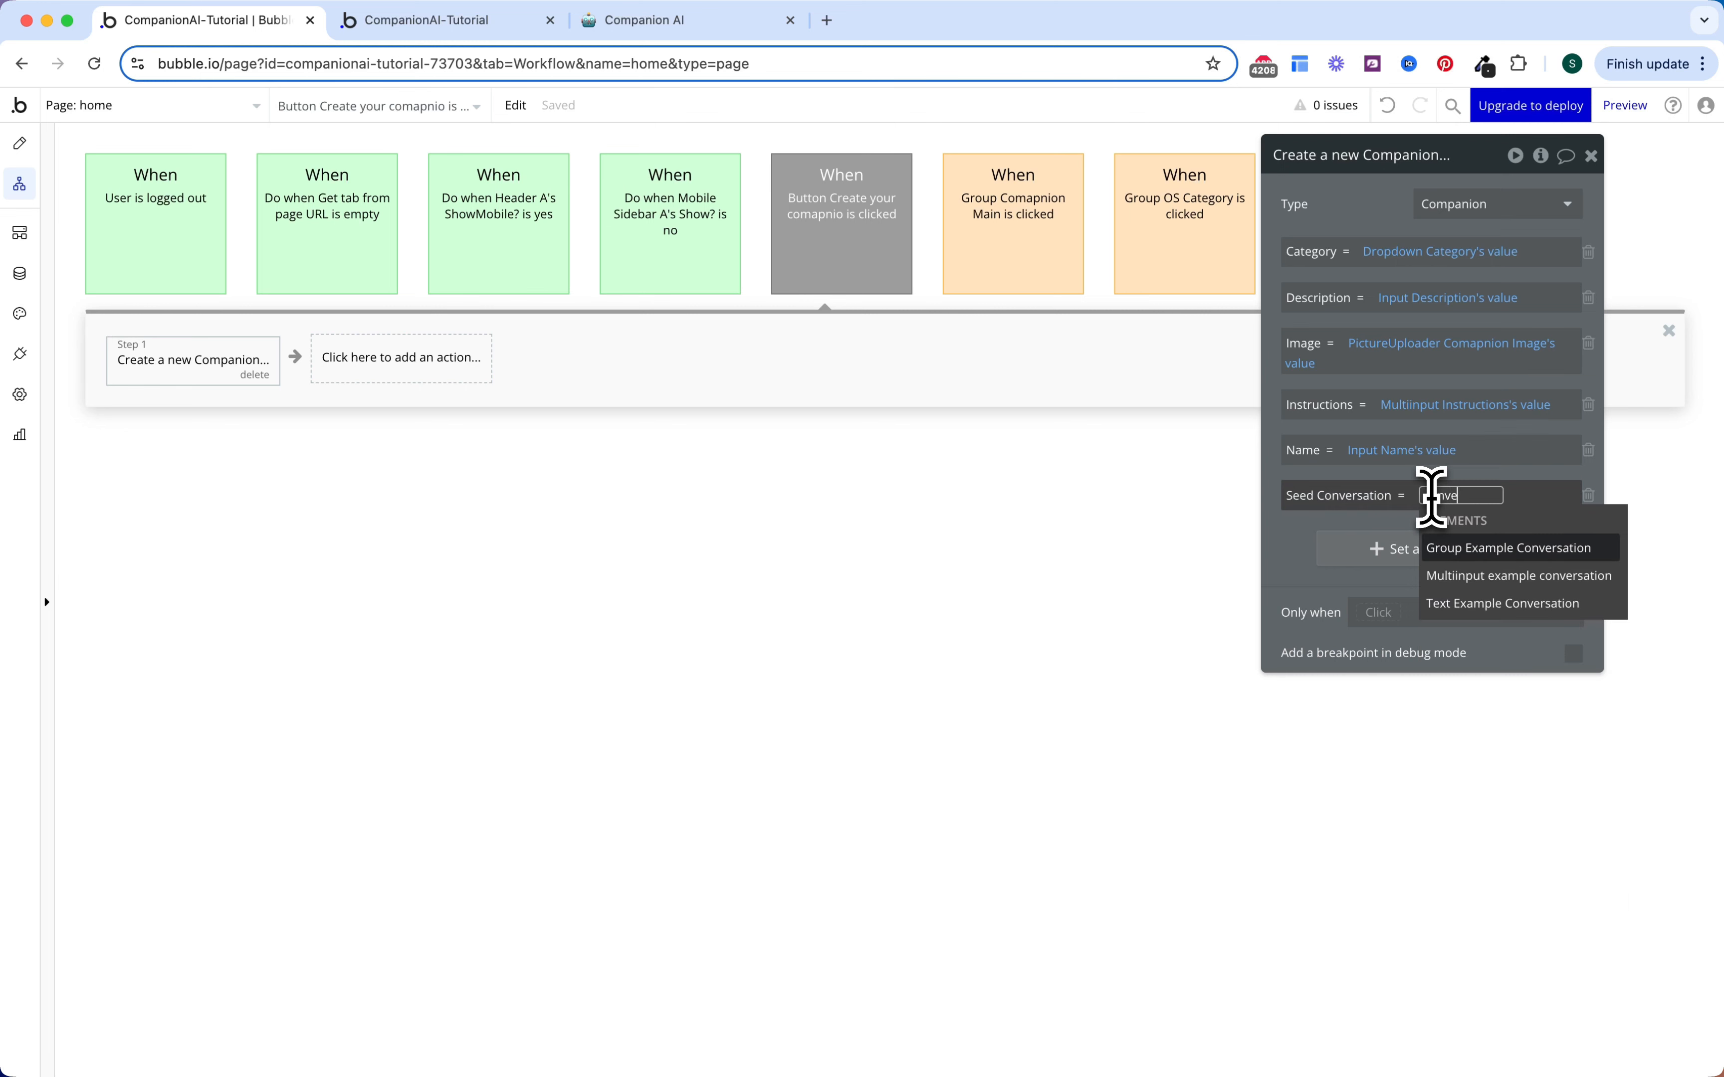
key(Return)
key(Return)
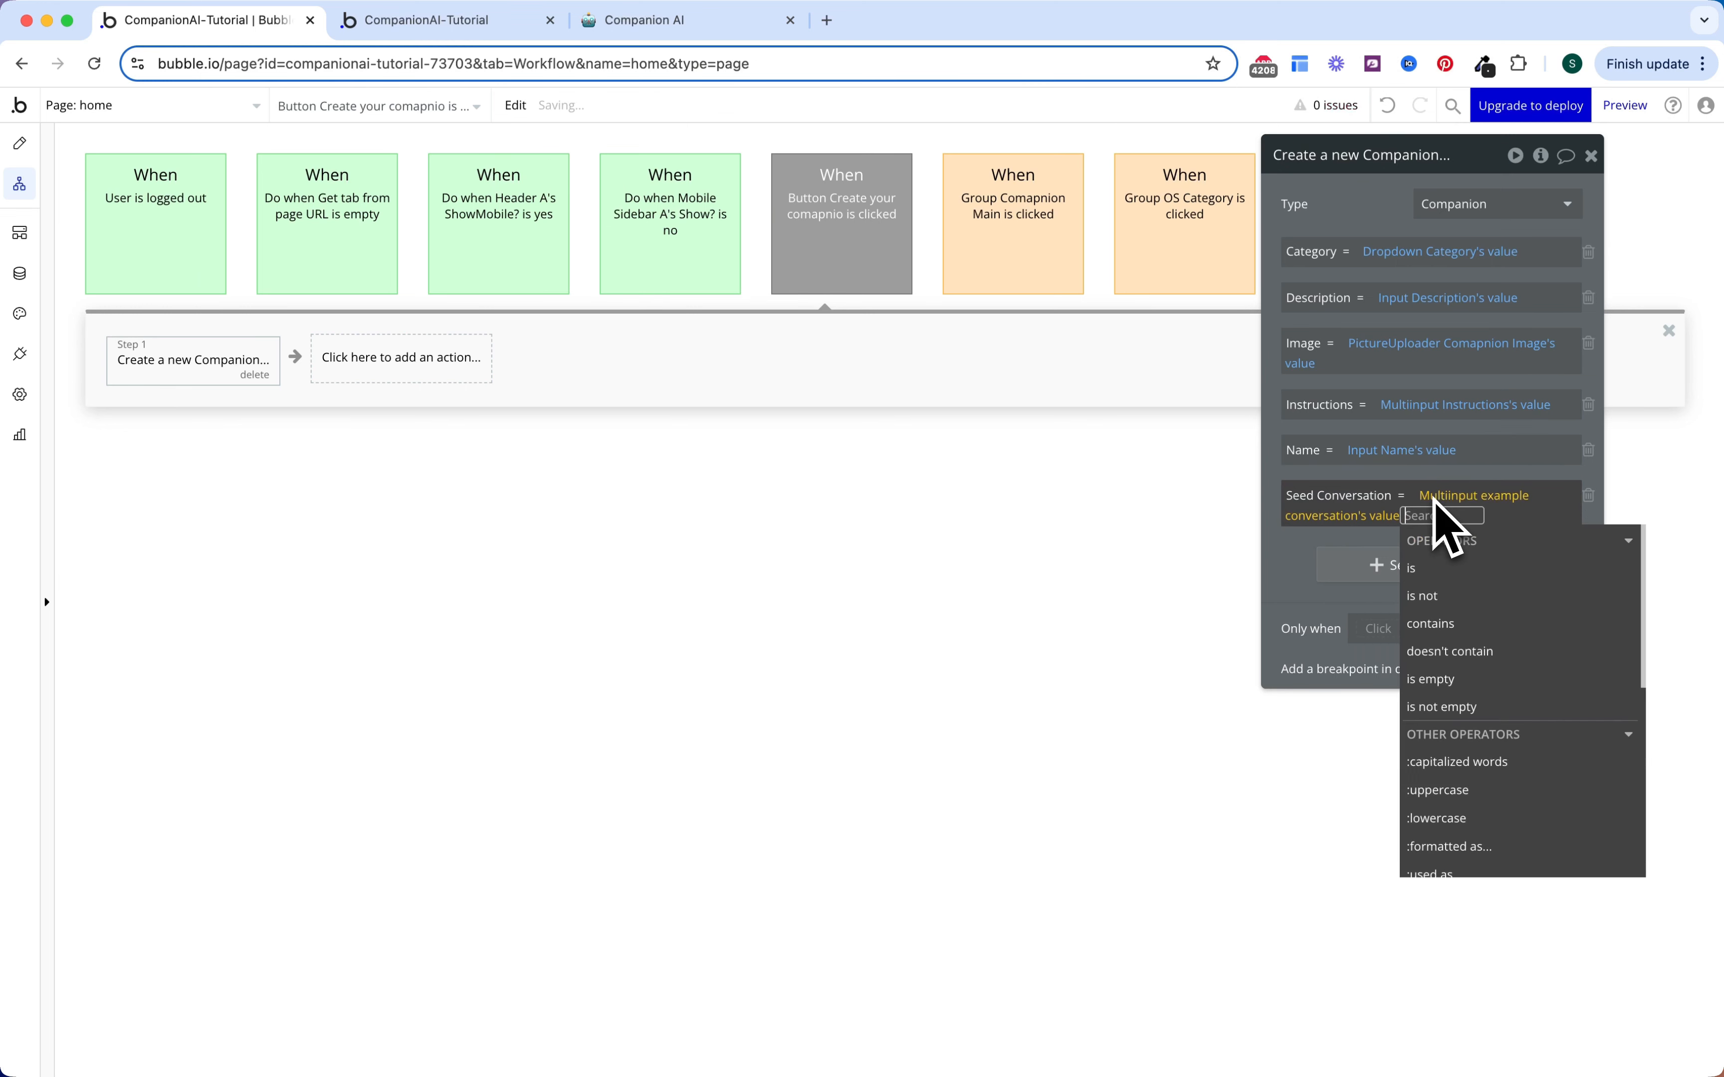
click(1301, 559)
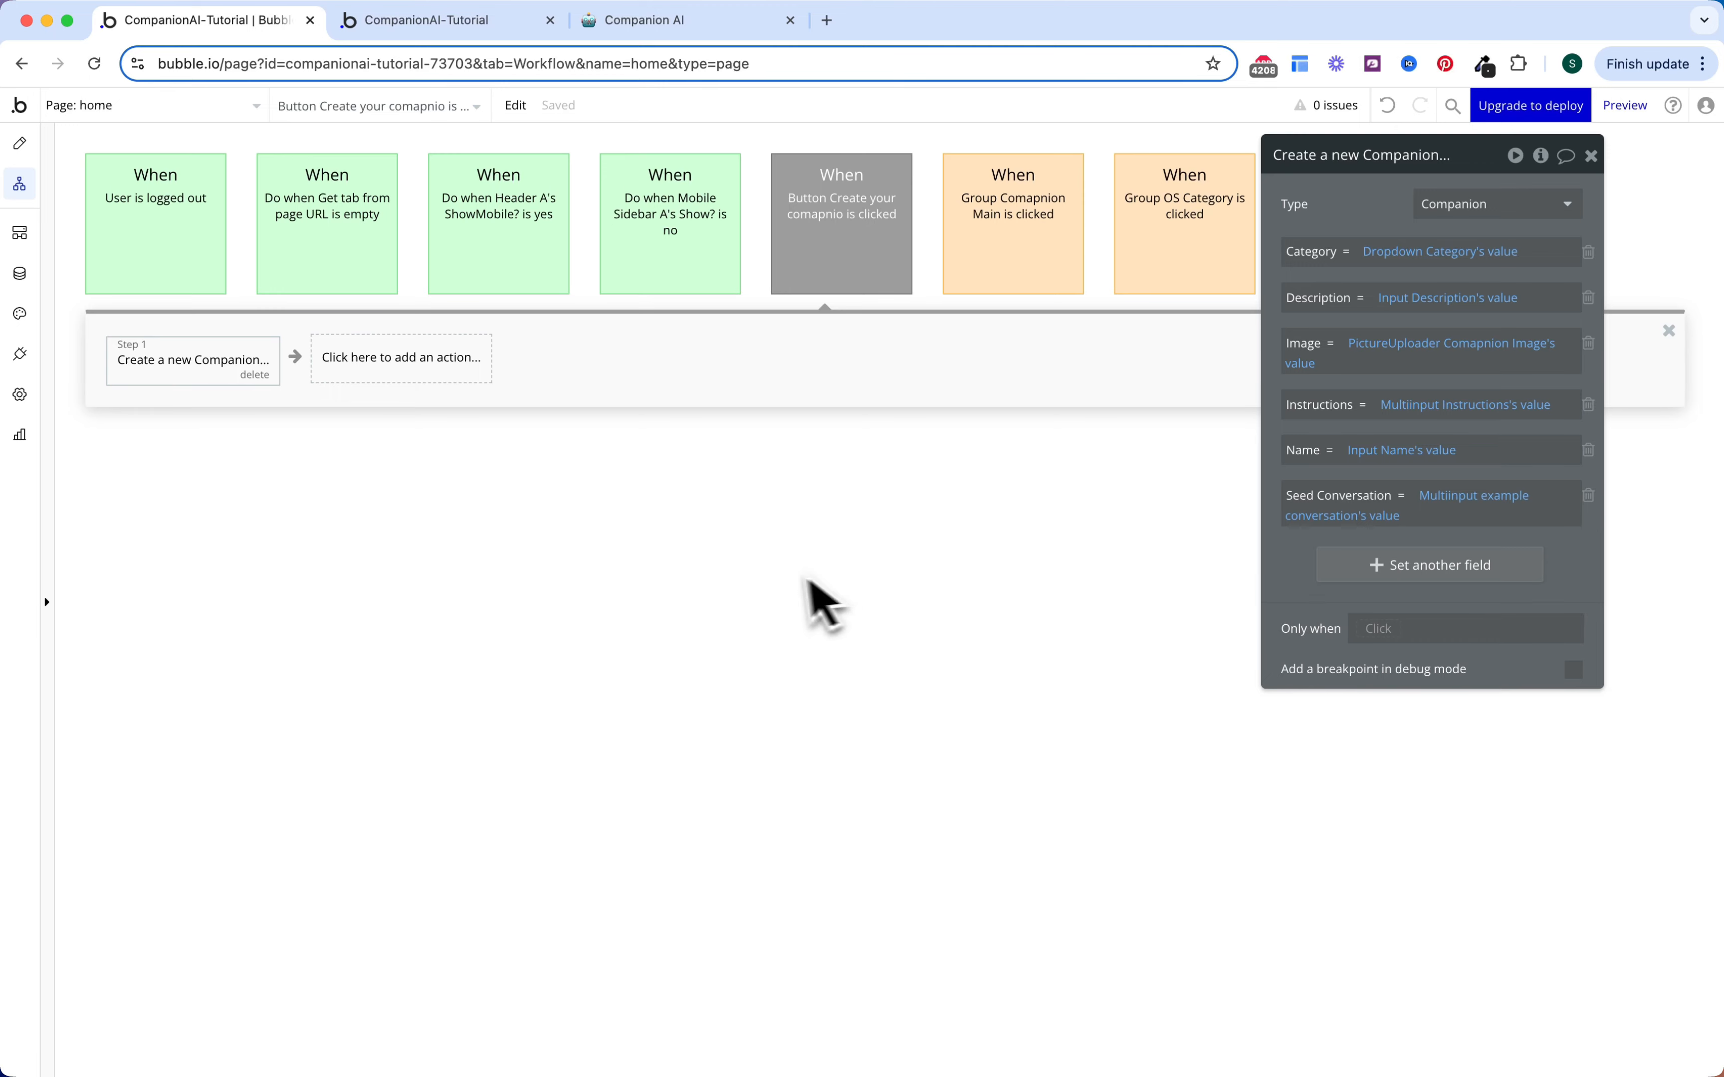
Step: Add a Reset relevant inputs action, then a Go to page home action
click(442, 367)
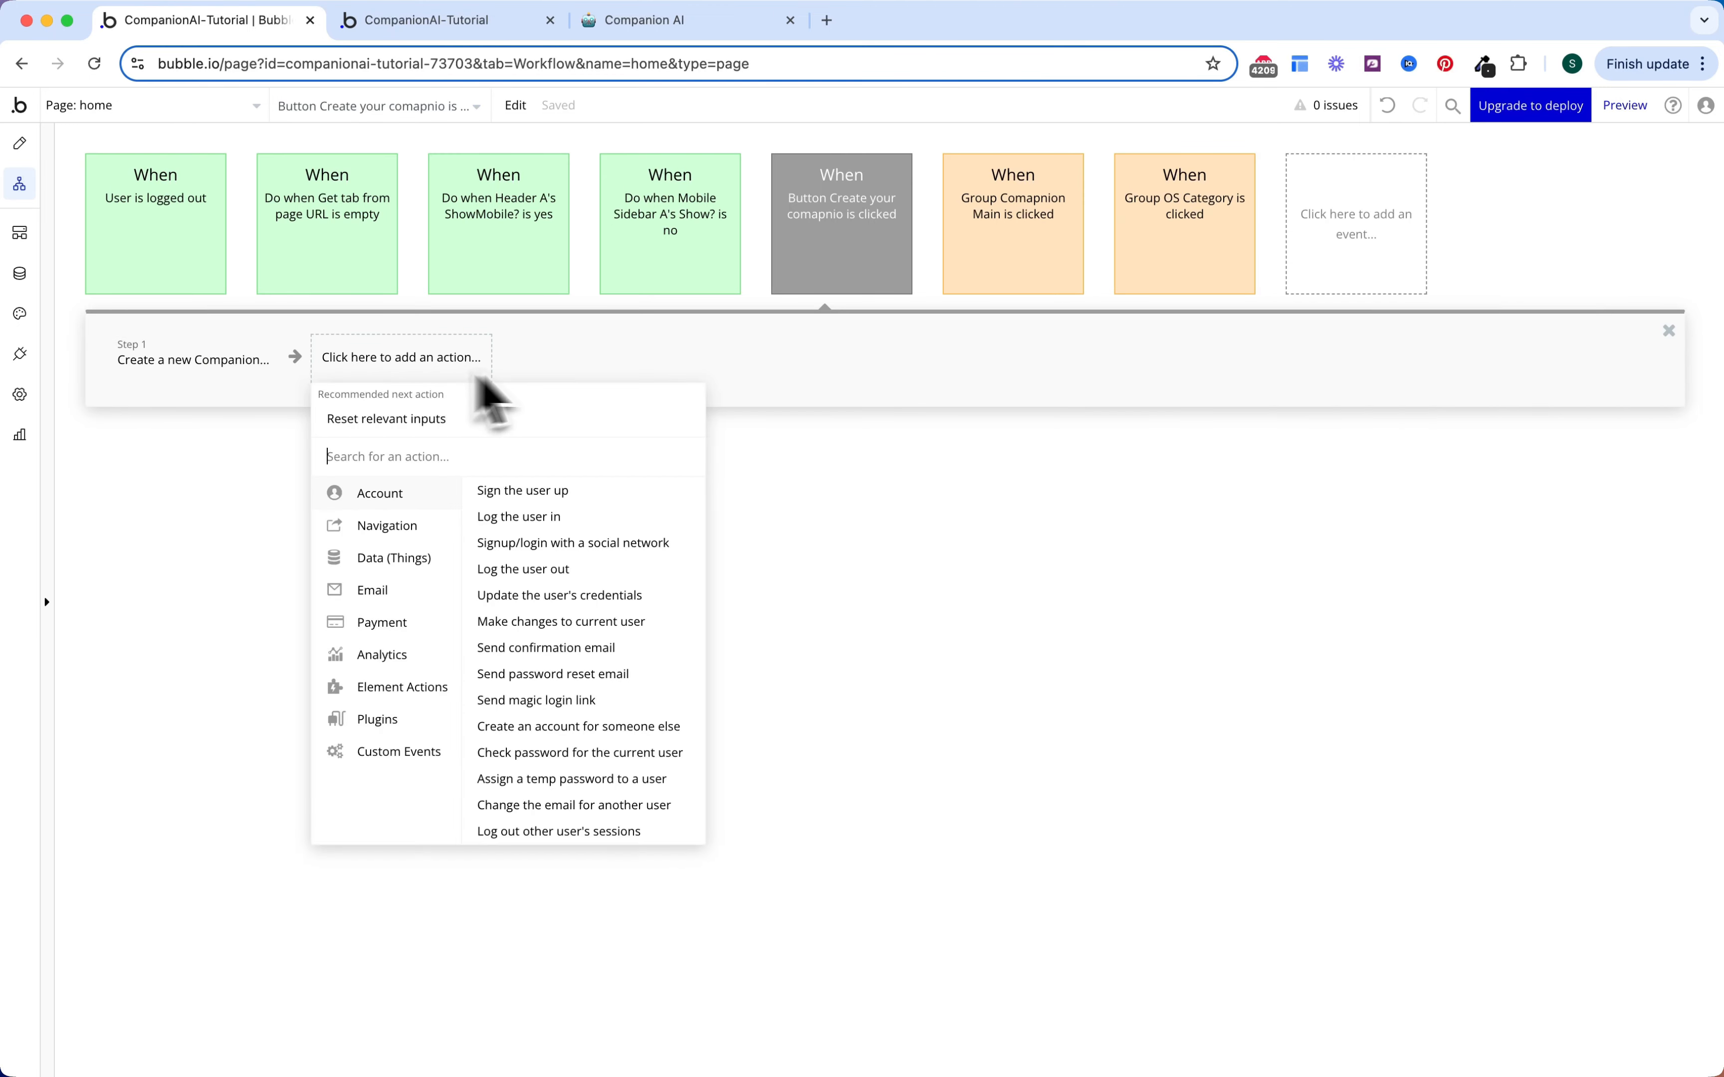
text(res)
click(492, 417)
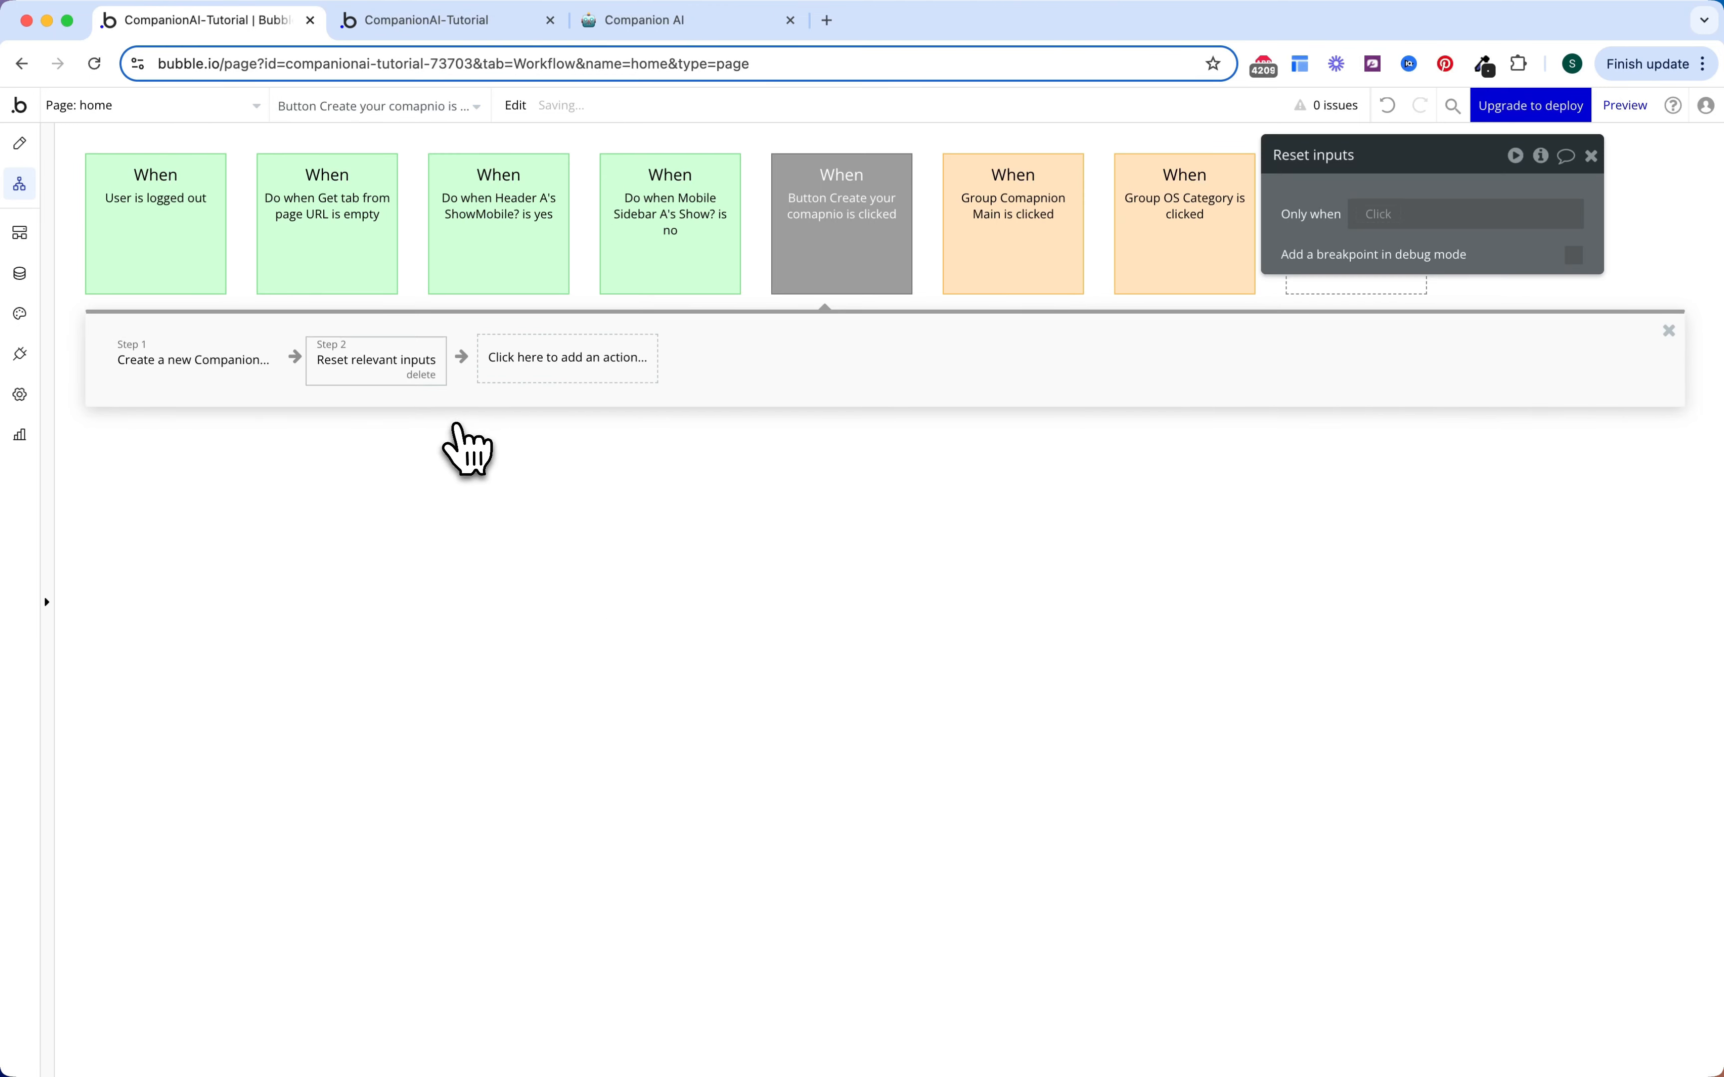
click(556, 370)
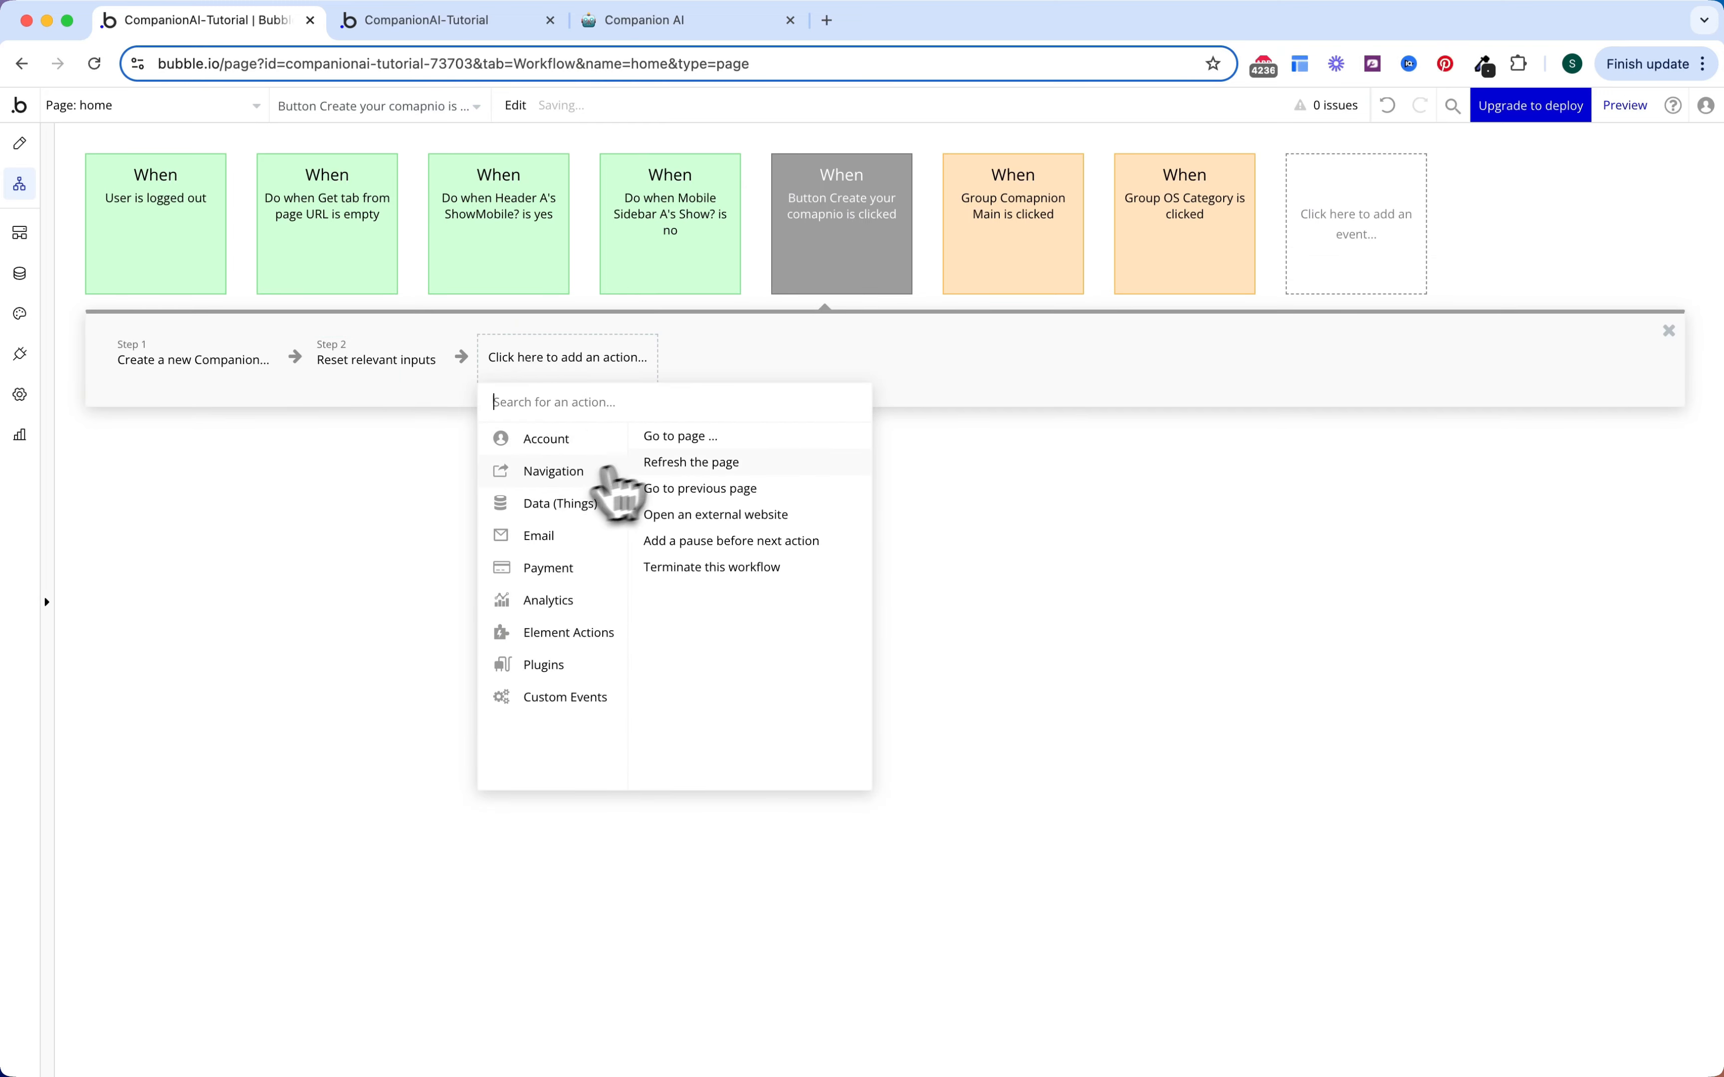
click(677, 437)
click(1474, 204)
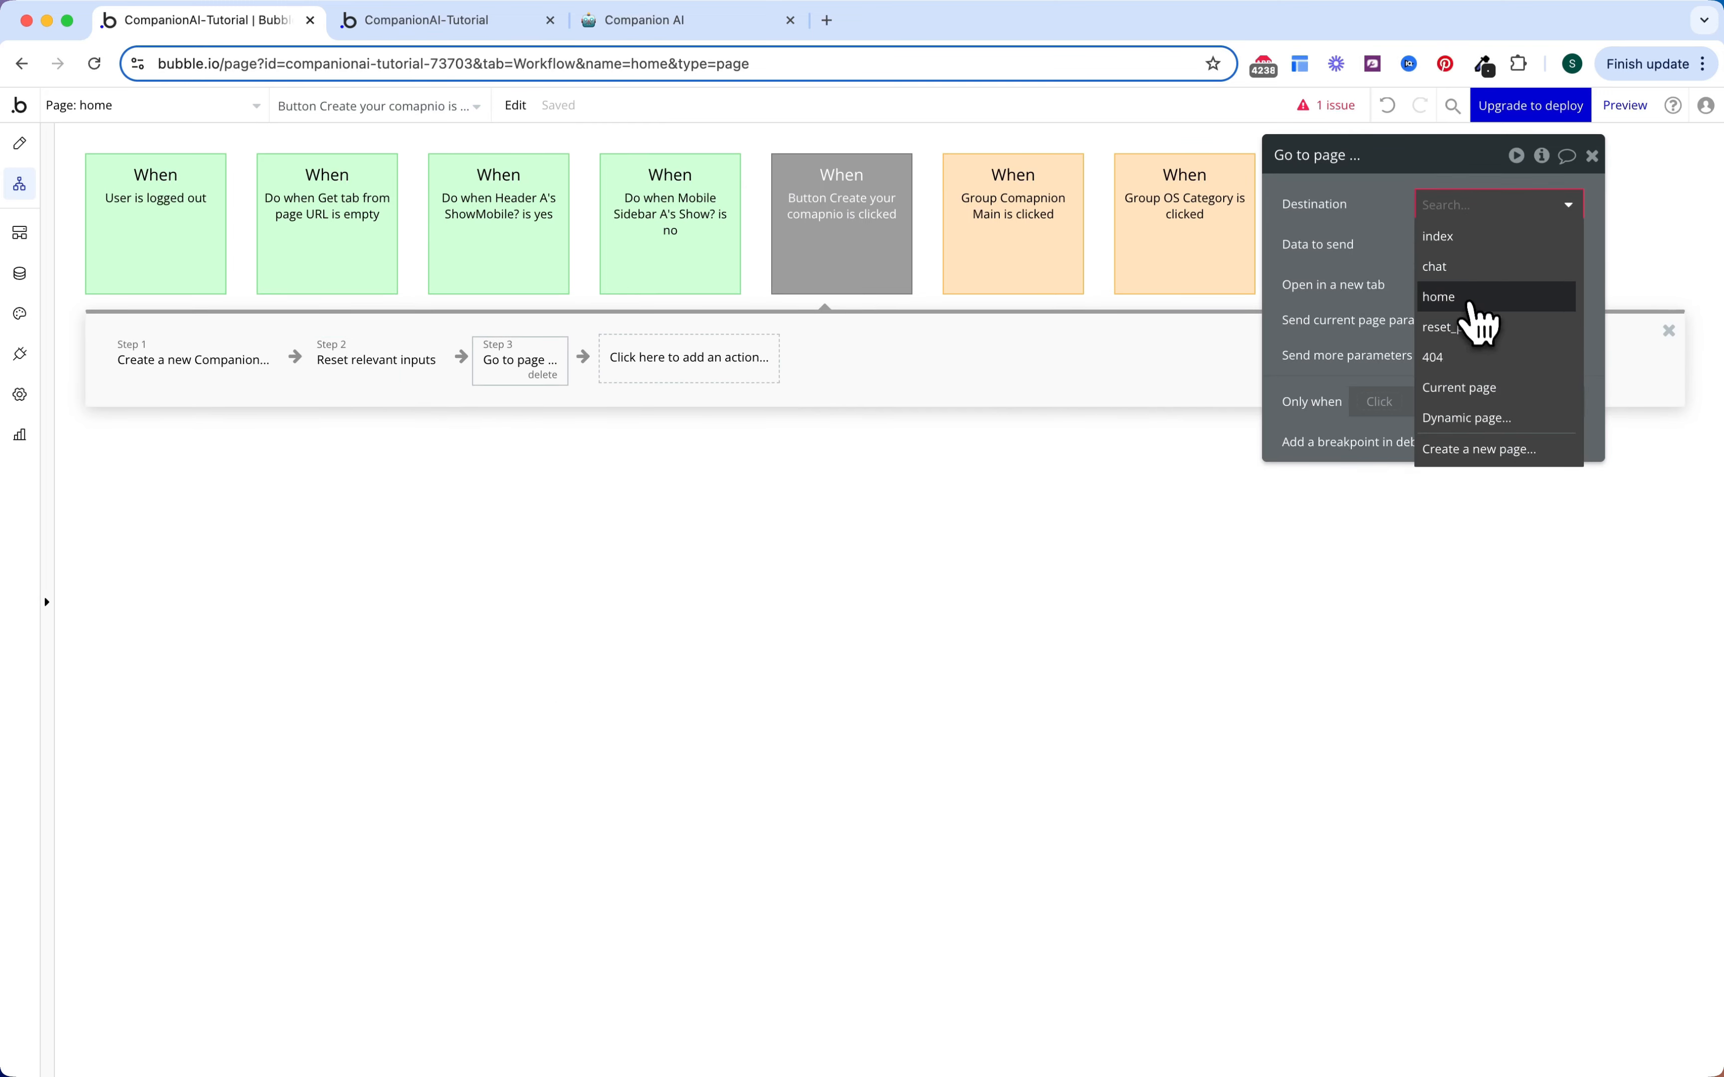
click(1453, 297)
Step: Send an extra parameter, tab, set to OS Menu option Home's Display
click(1575, 394)
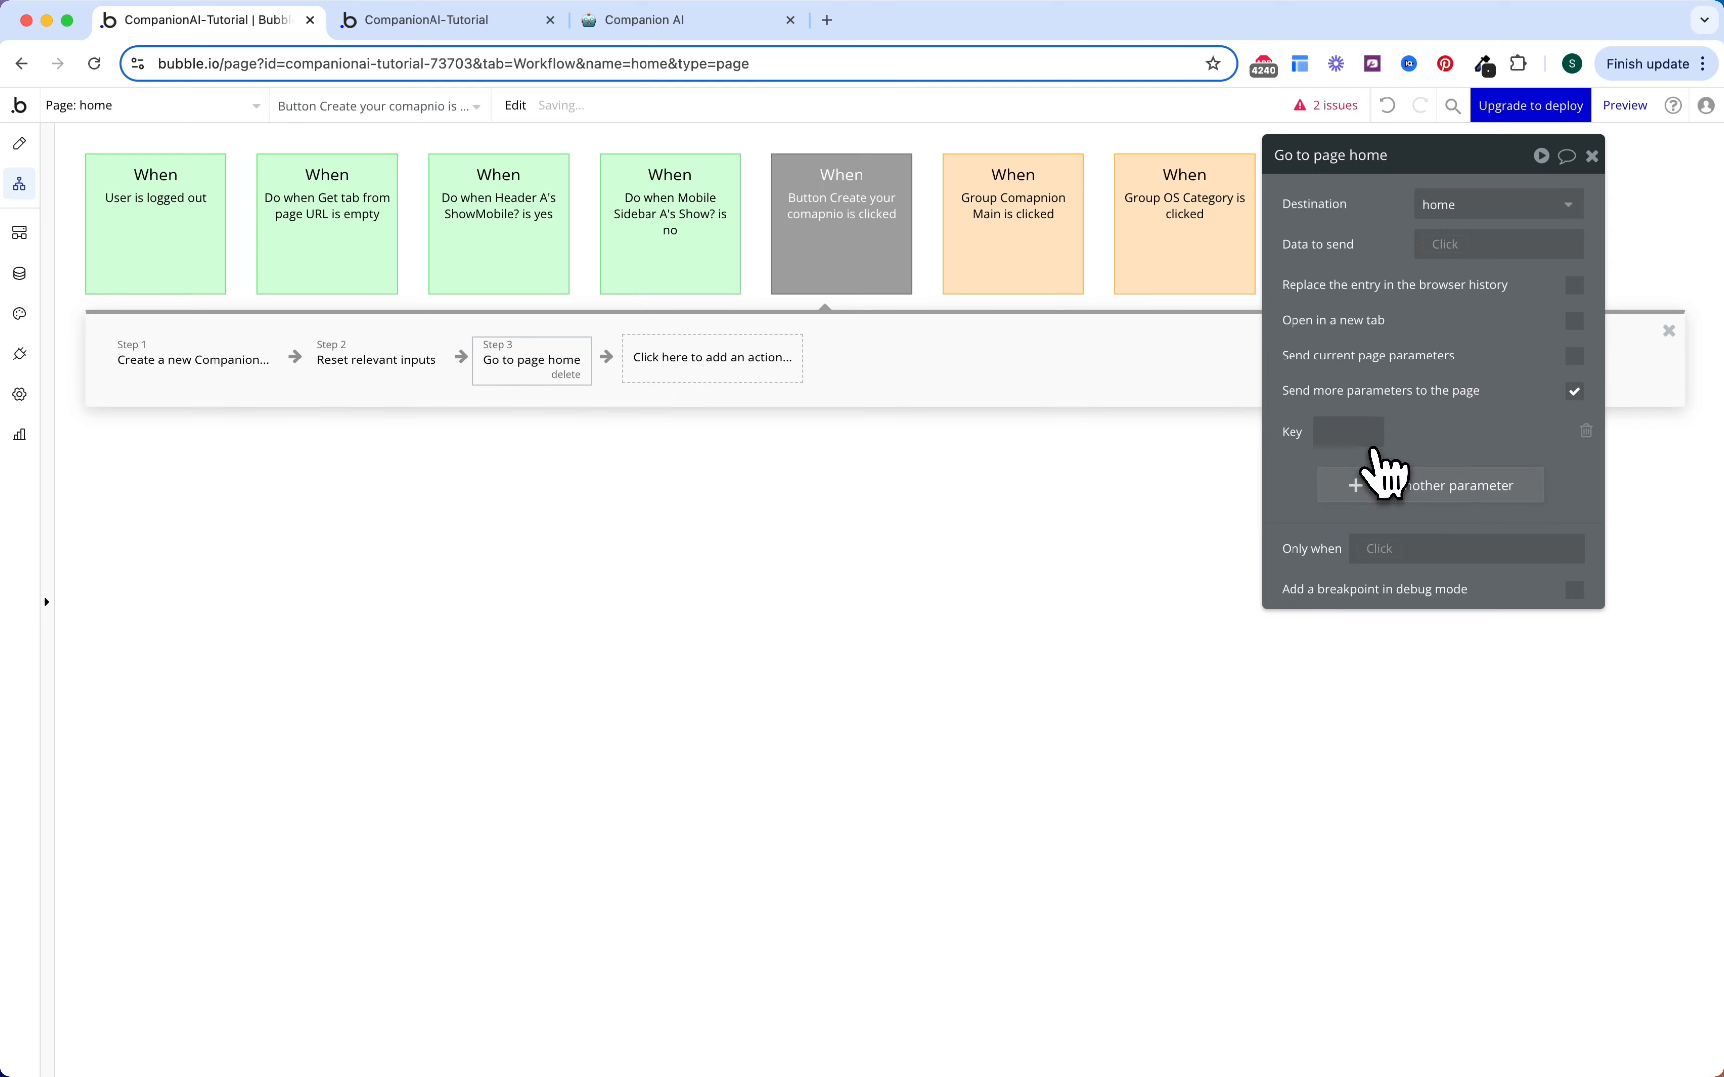
text(tab)
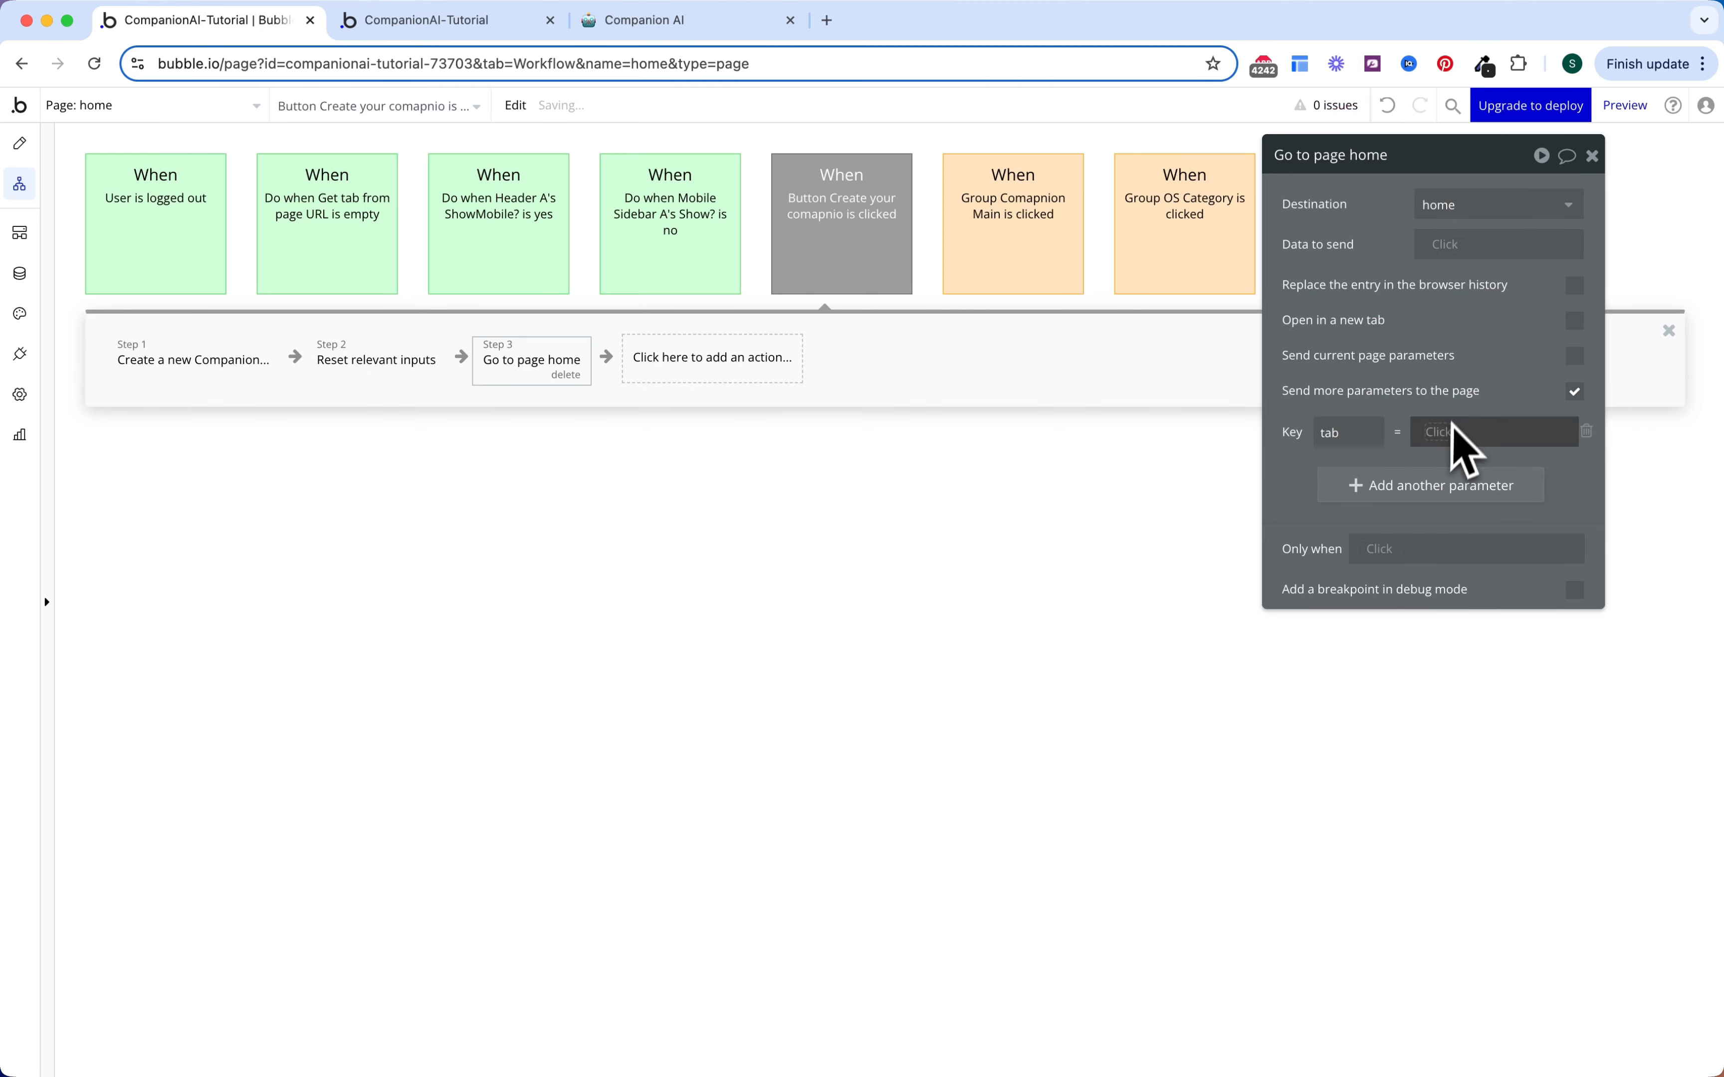
click(1439, 432)
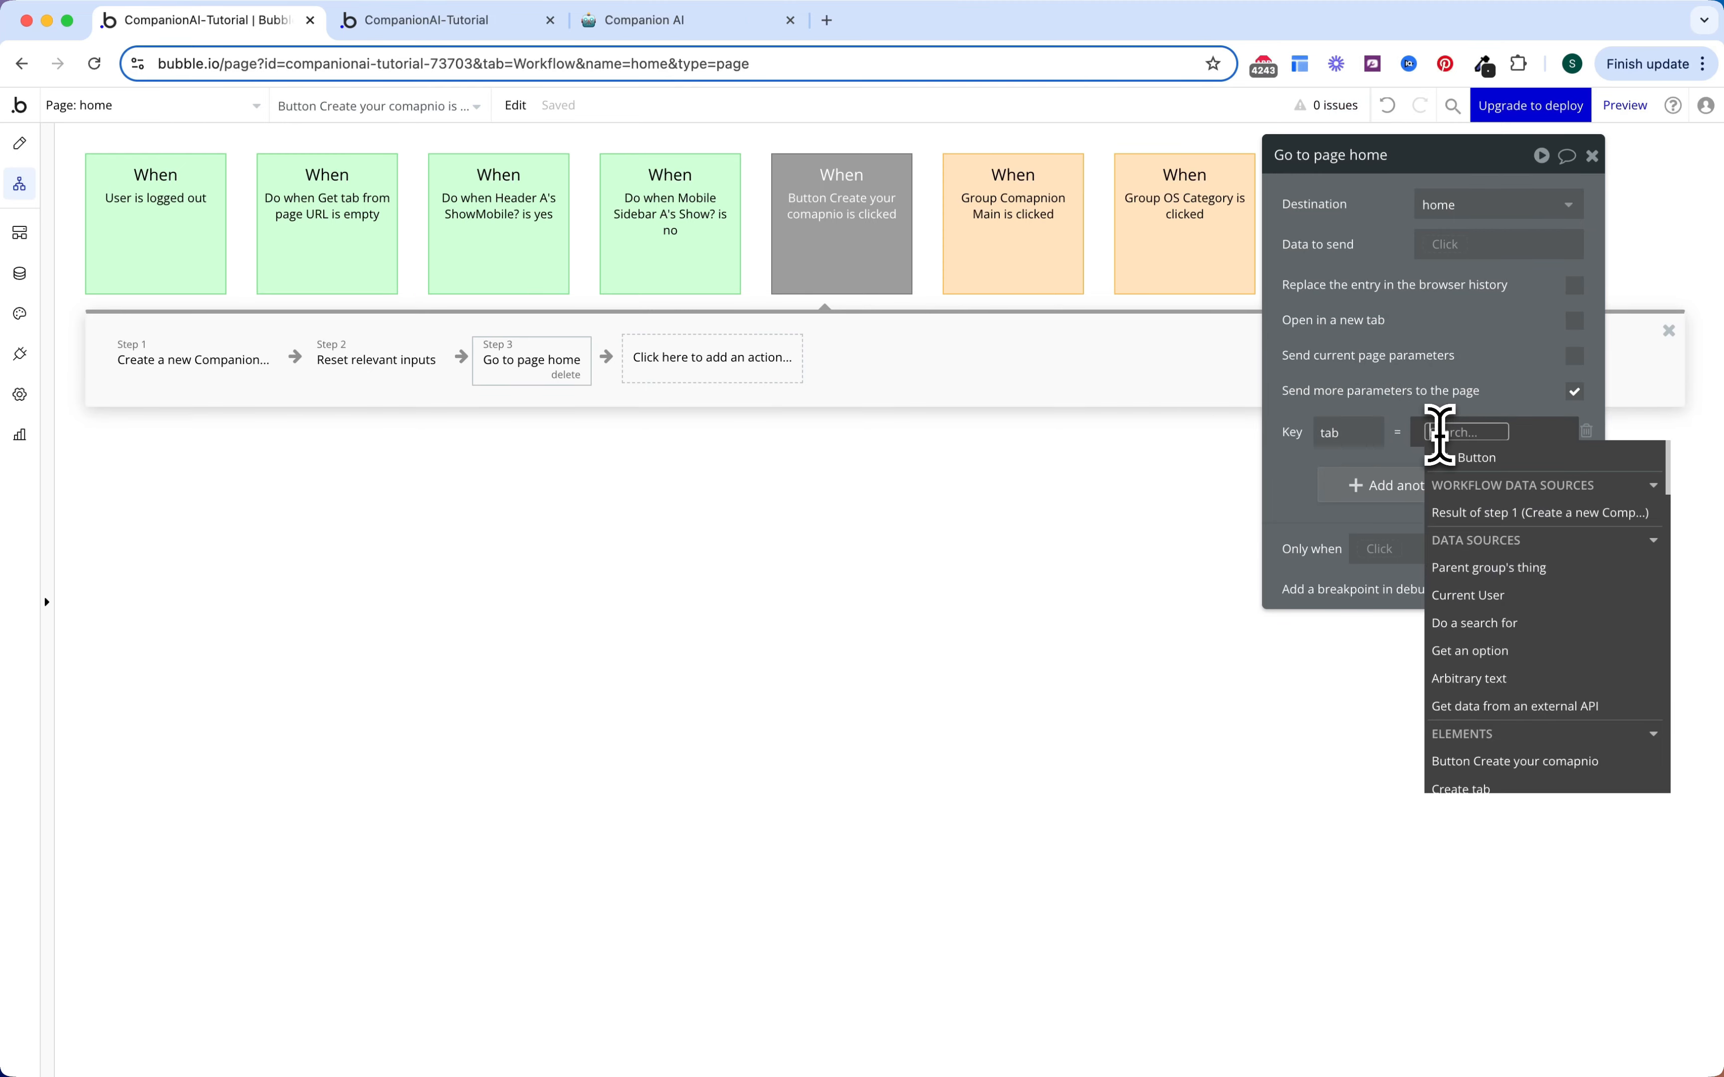
click(1474, 623)
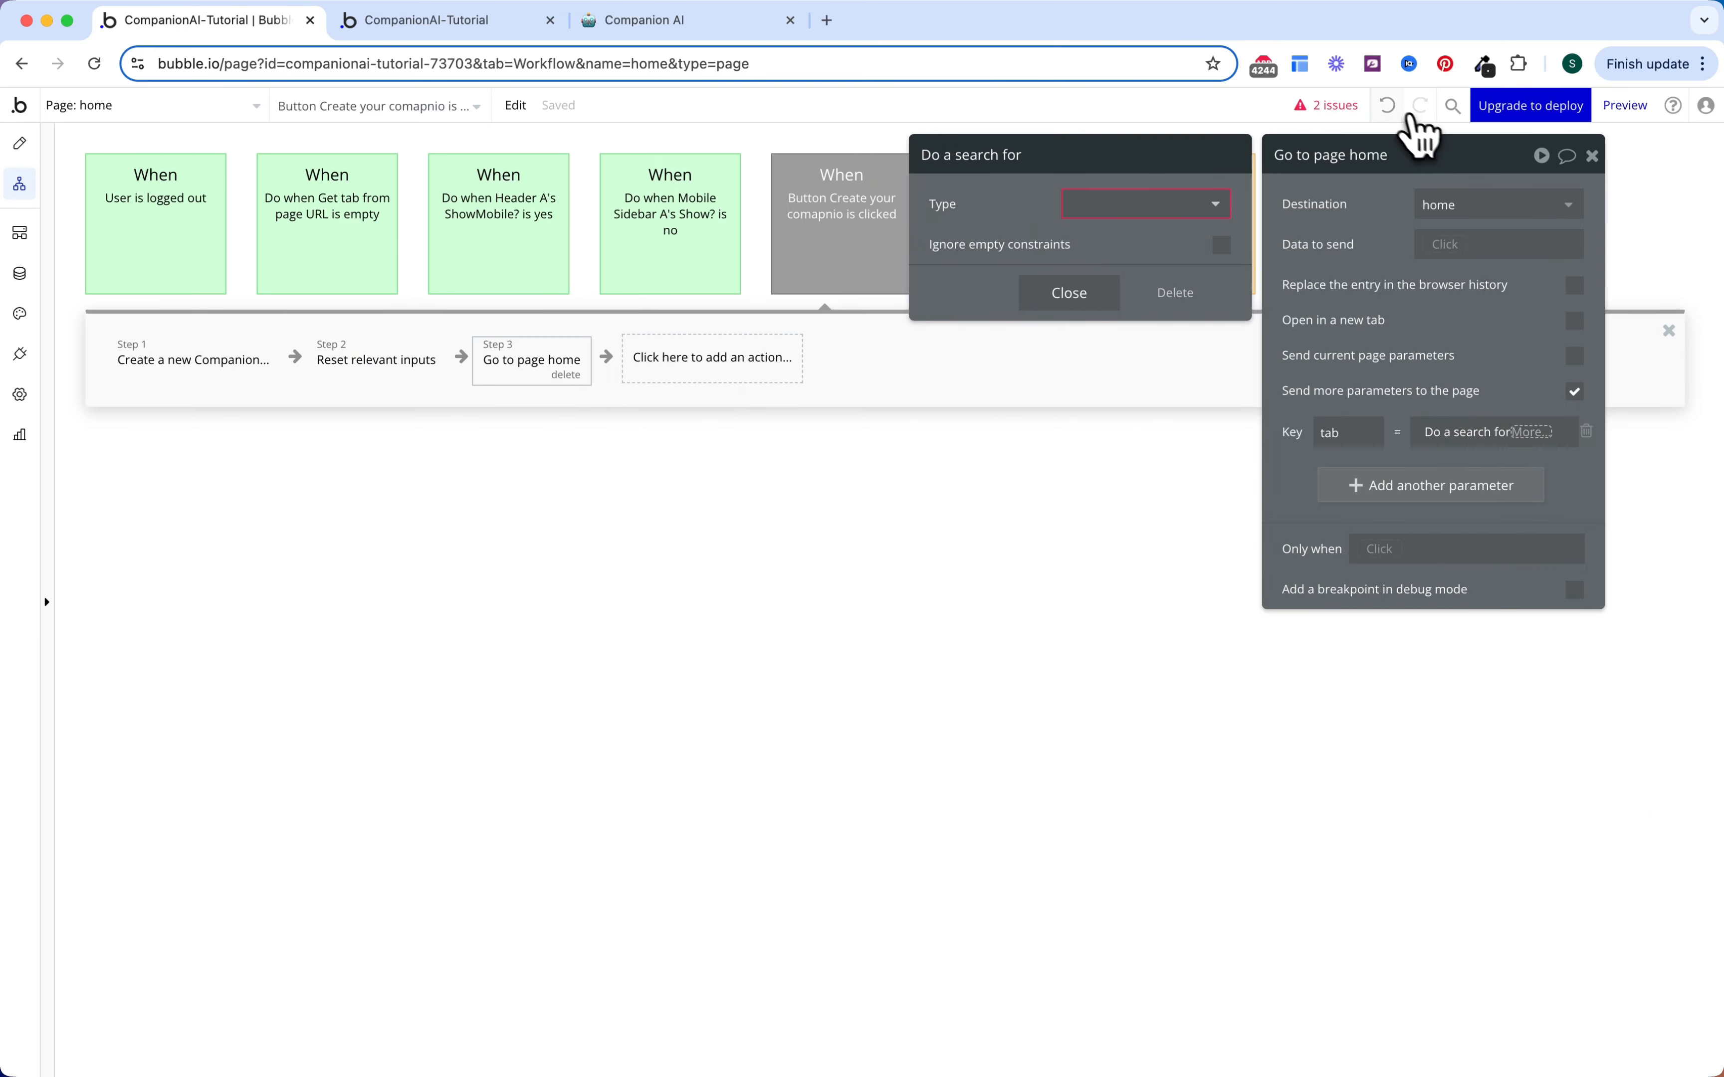
click(1464, 432)
click(1489, 659)
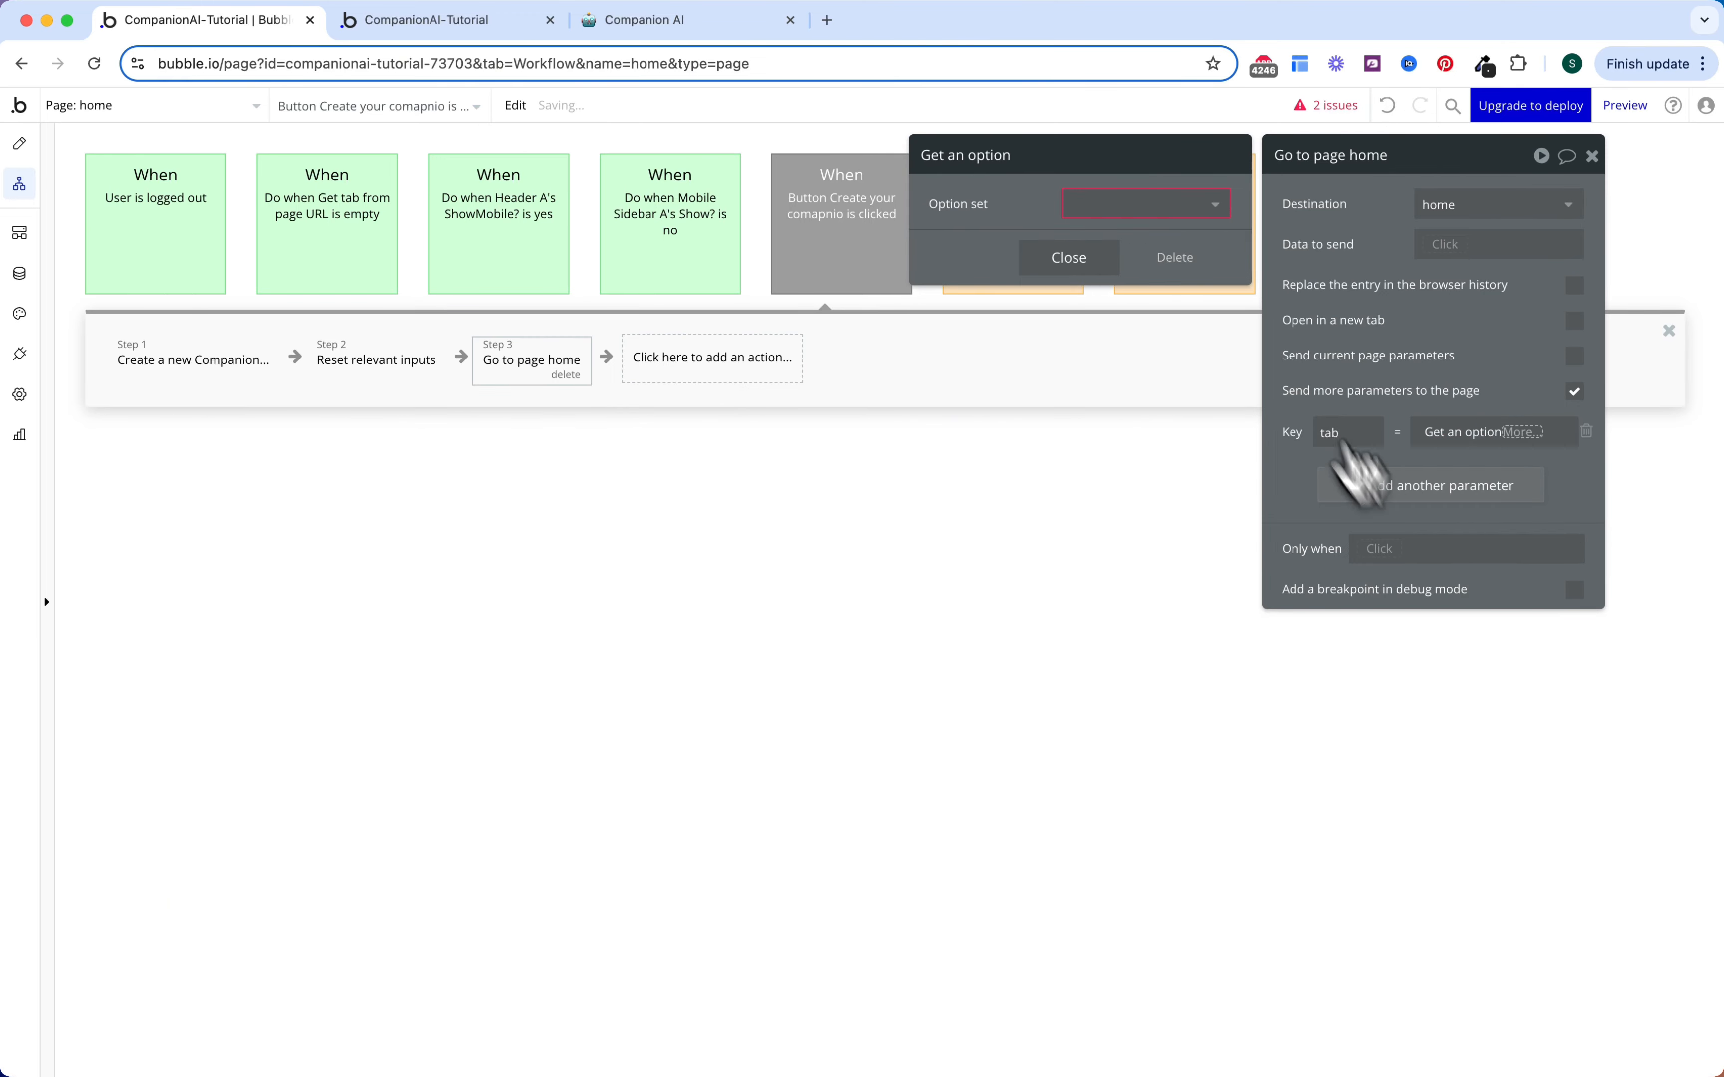
click(1140, 208)
click(1137, 262)
click(1114, 245)
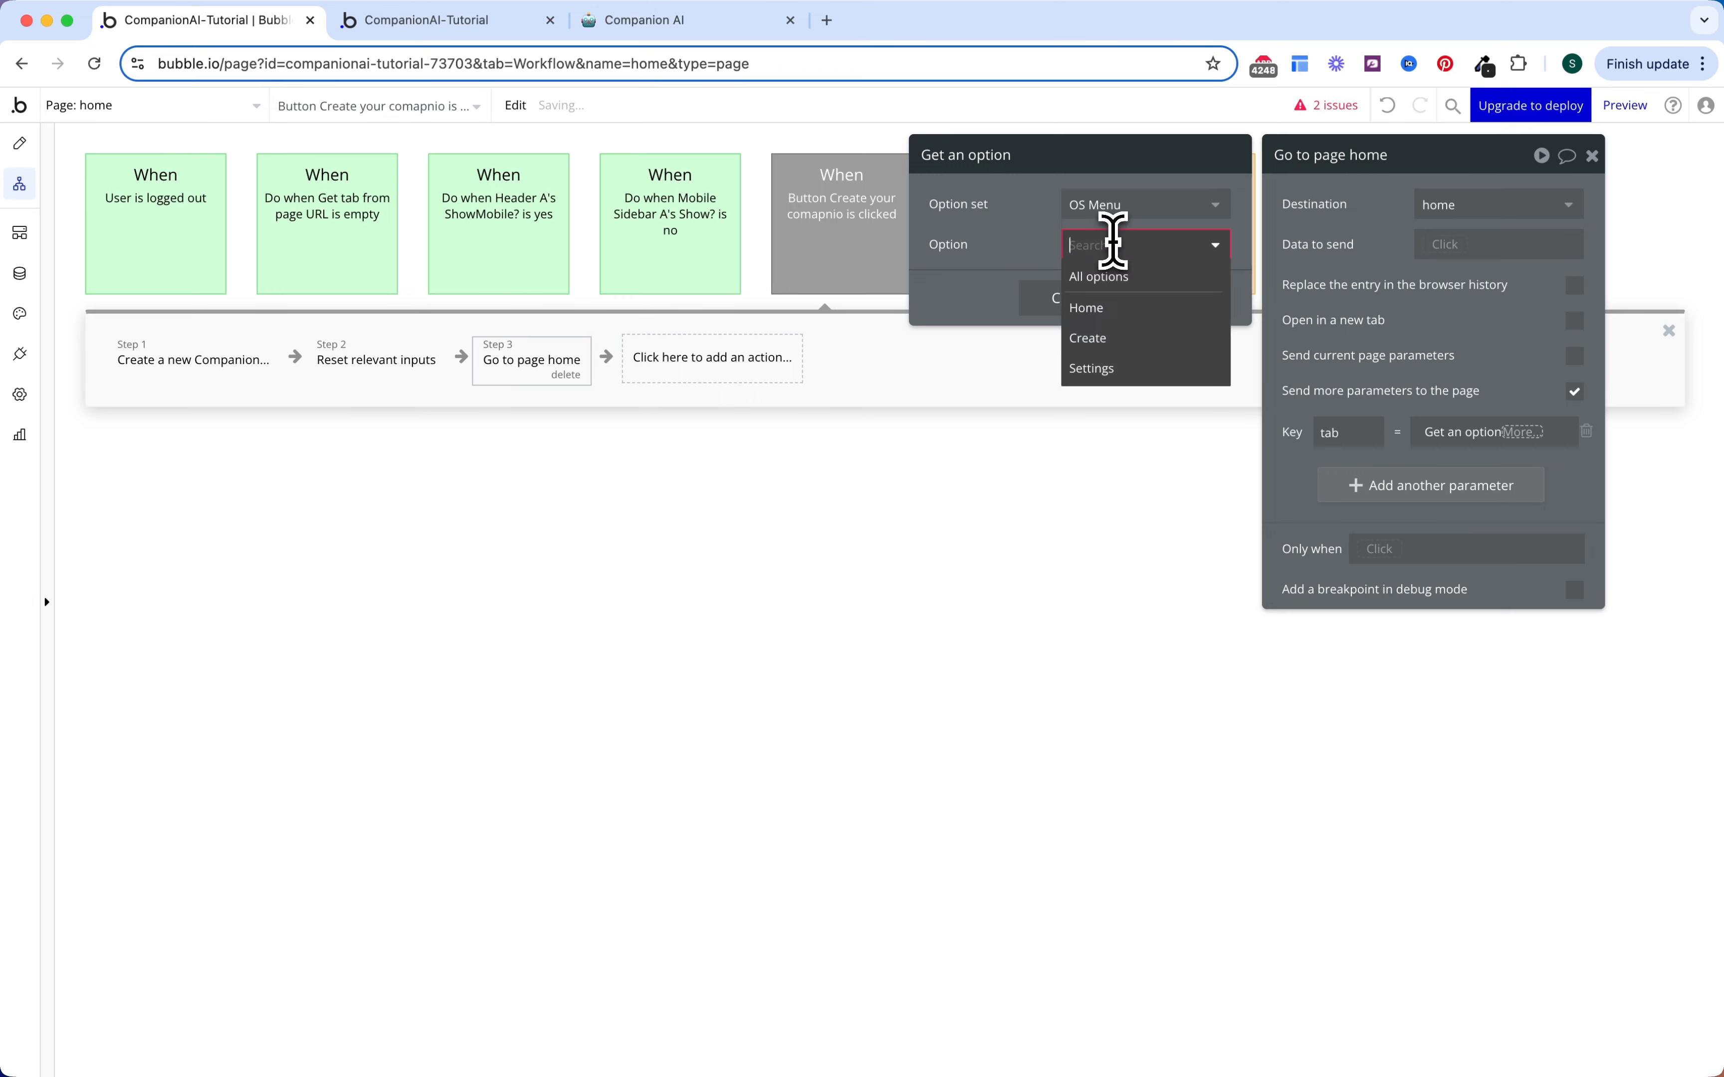
click(1103, 307)
click(1478, 442)
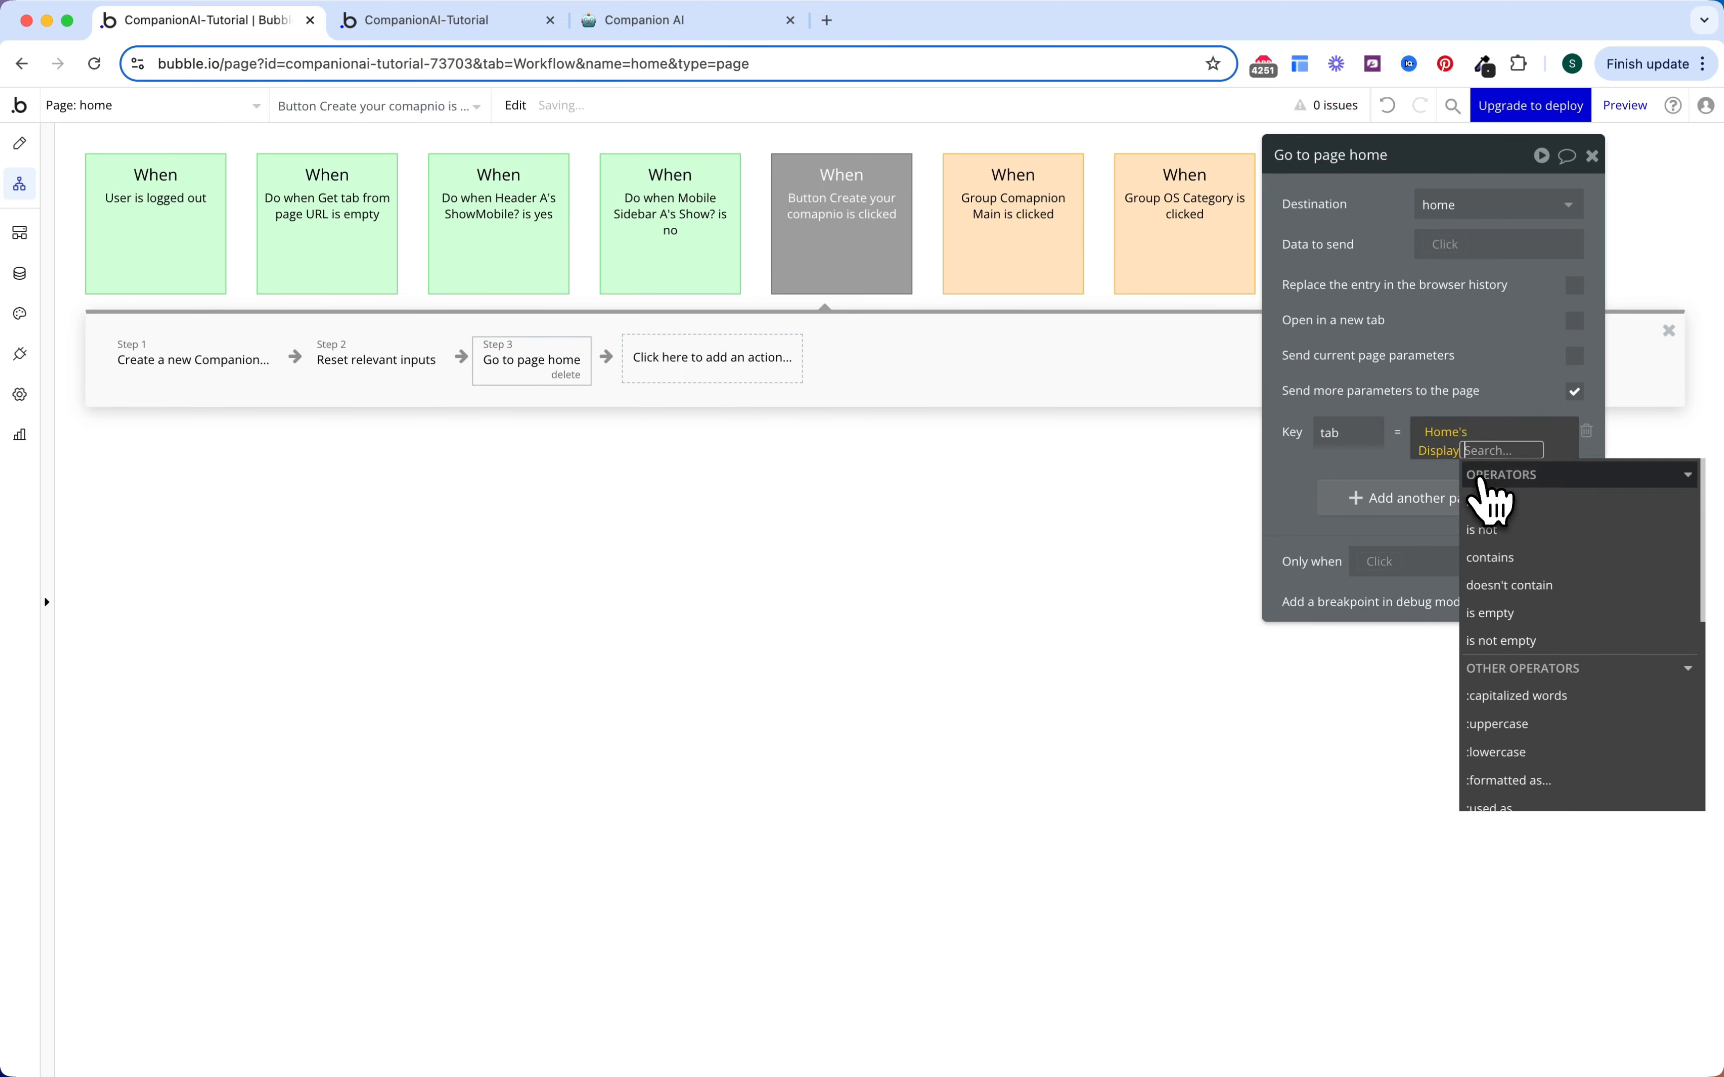
click(1462, 347)
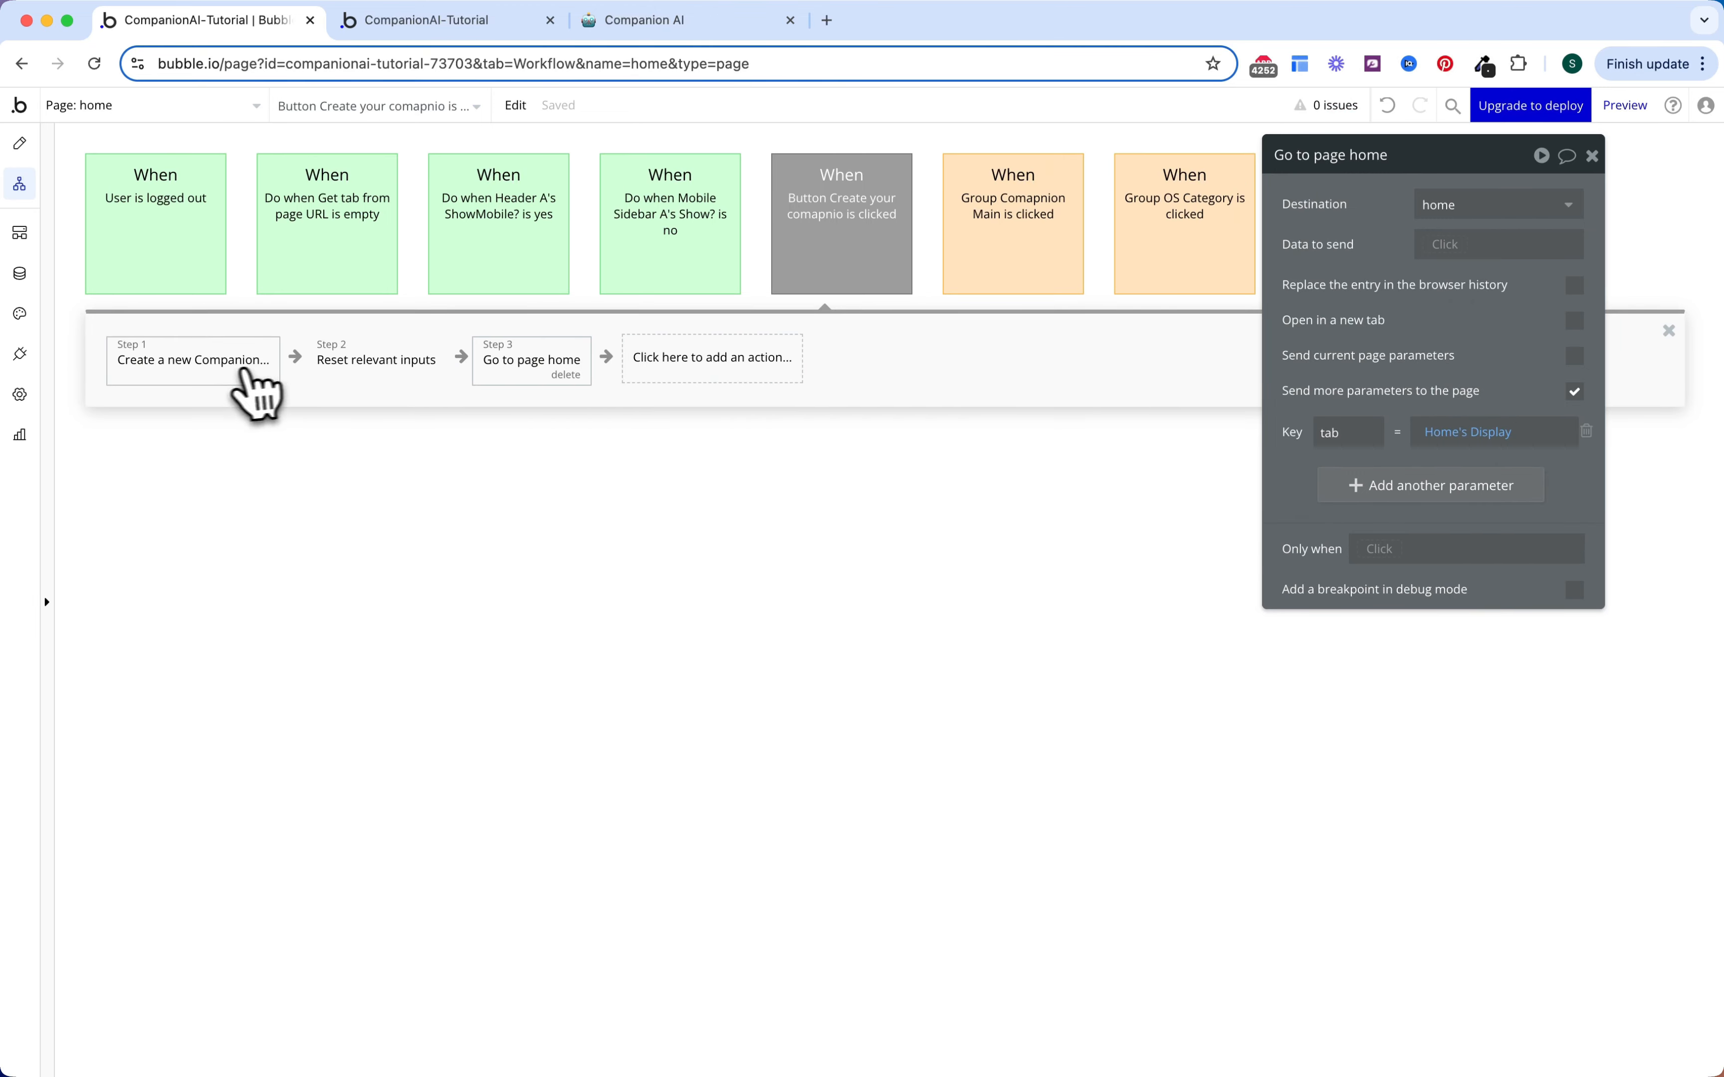
Step: Review the Create Companion, Reset inputs and Go to page home steps, then the event's settings
click(243, 385)
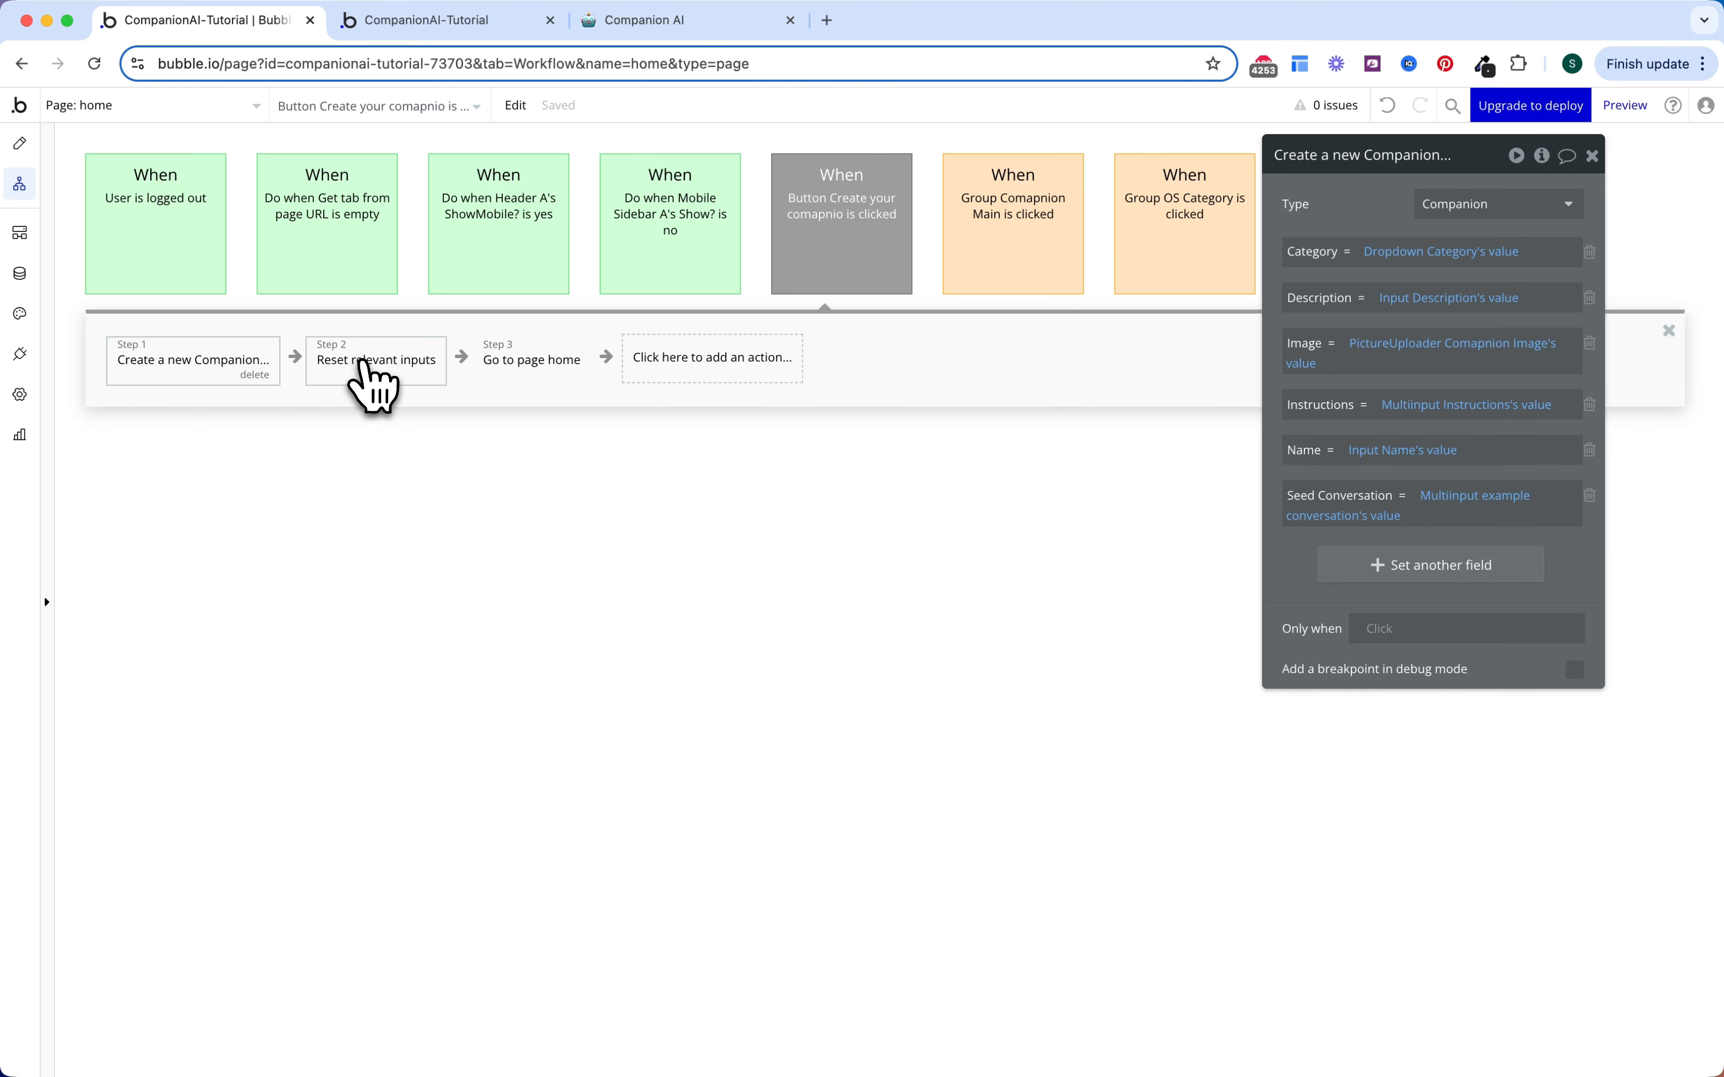
click(374, 385)
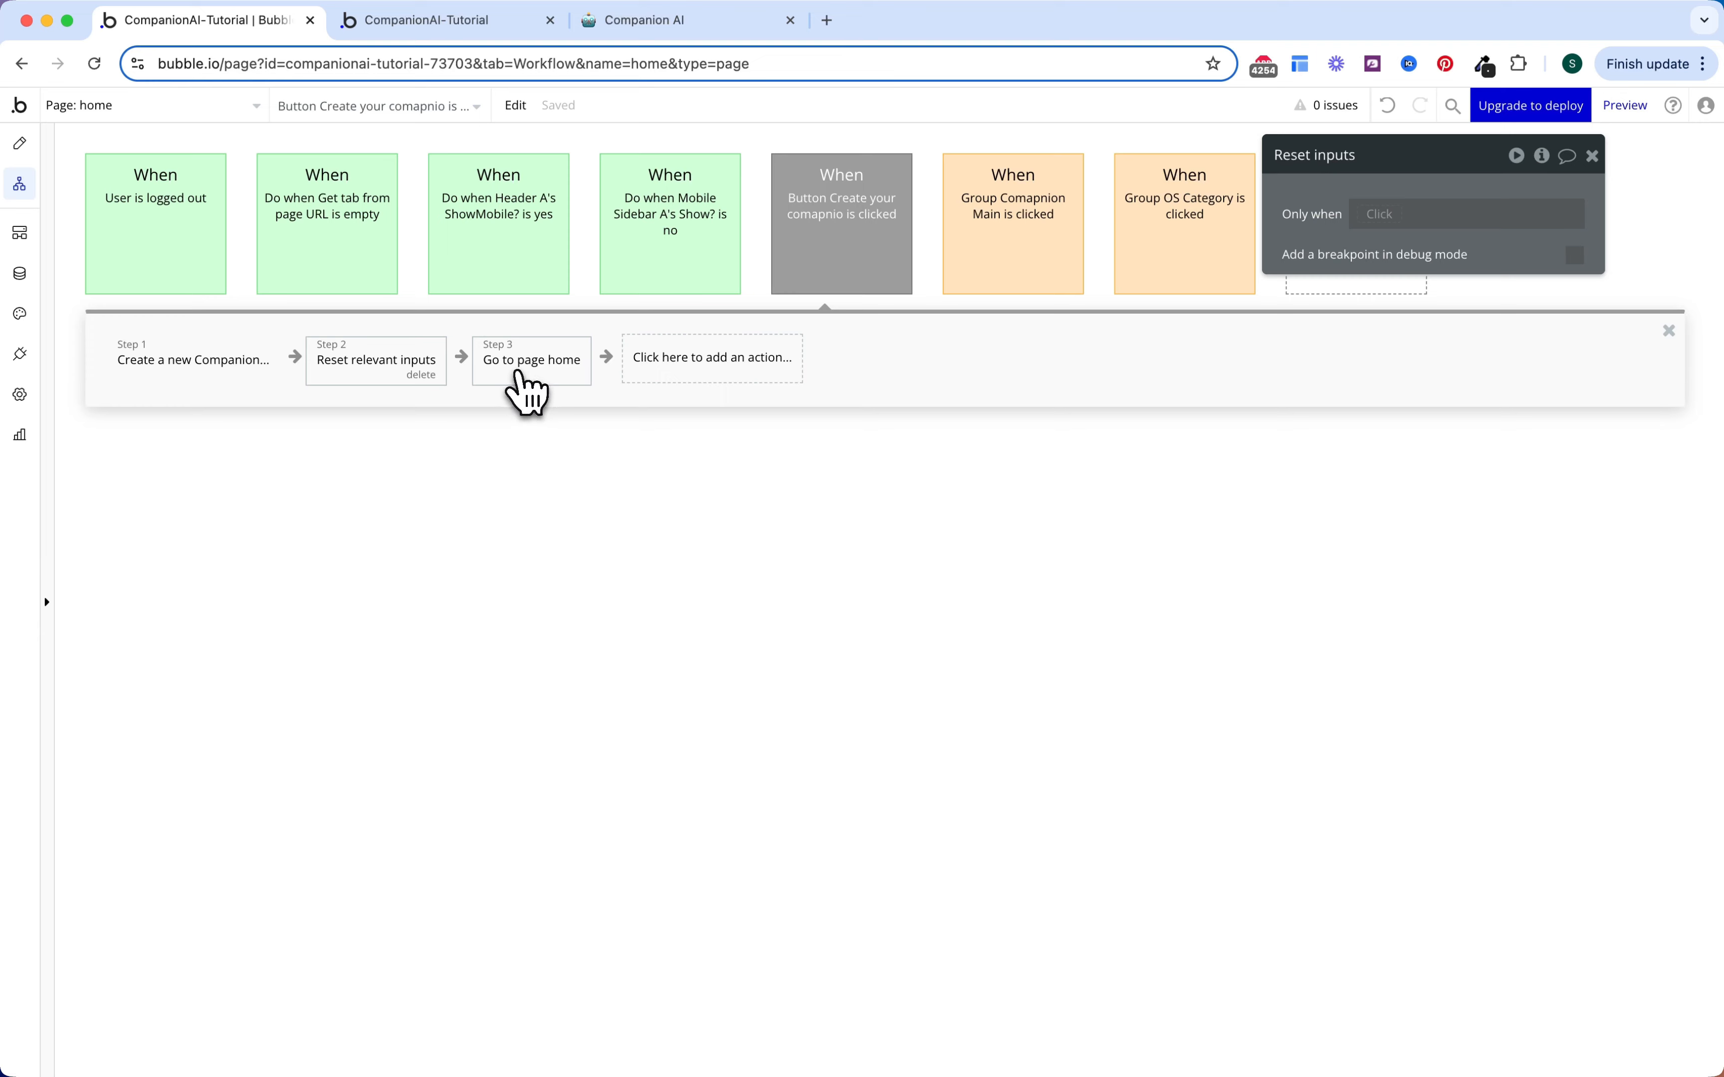
click(527, 394)
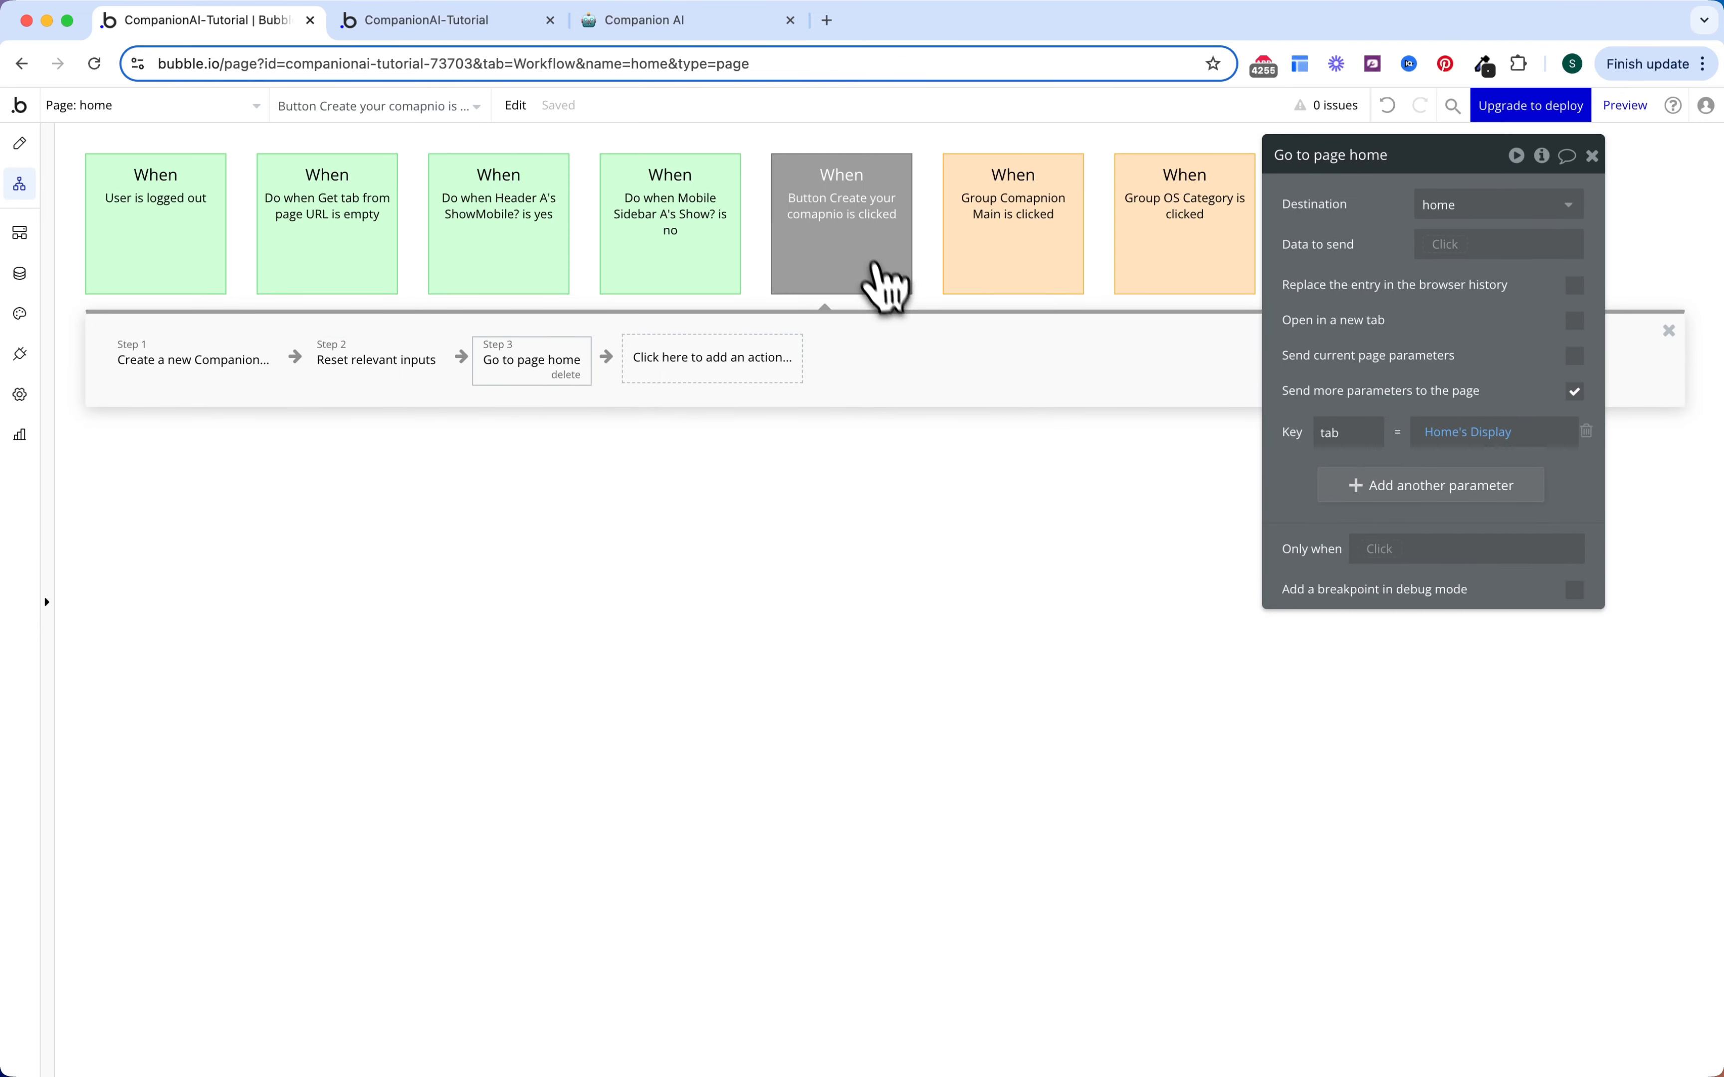
click(887, 285)
Step: Make the button workflow run only when Create tab's Companion is empty
click(1376, 336)
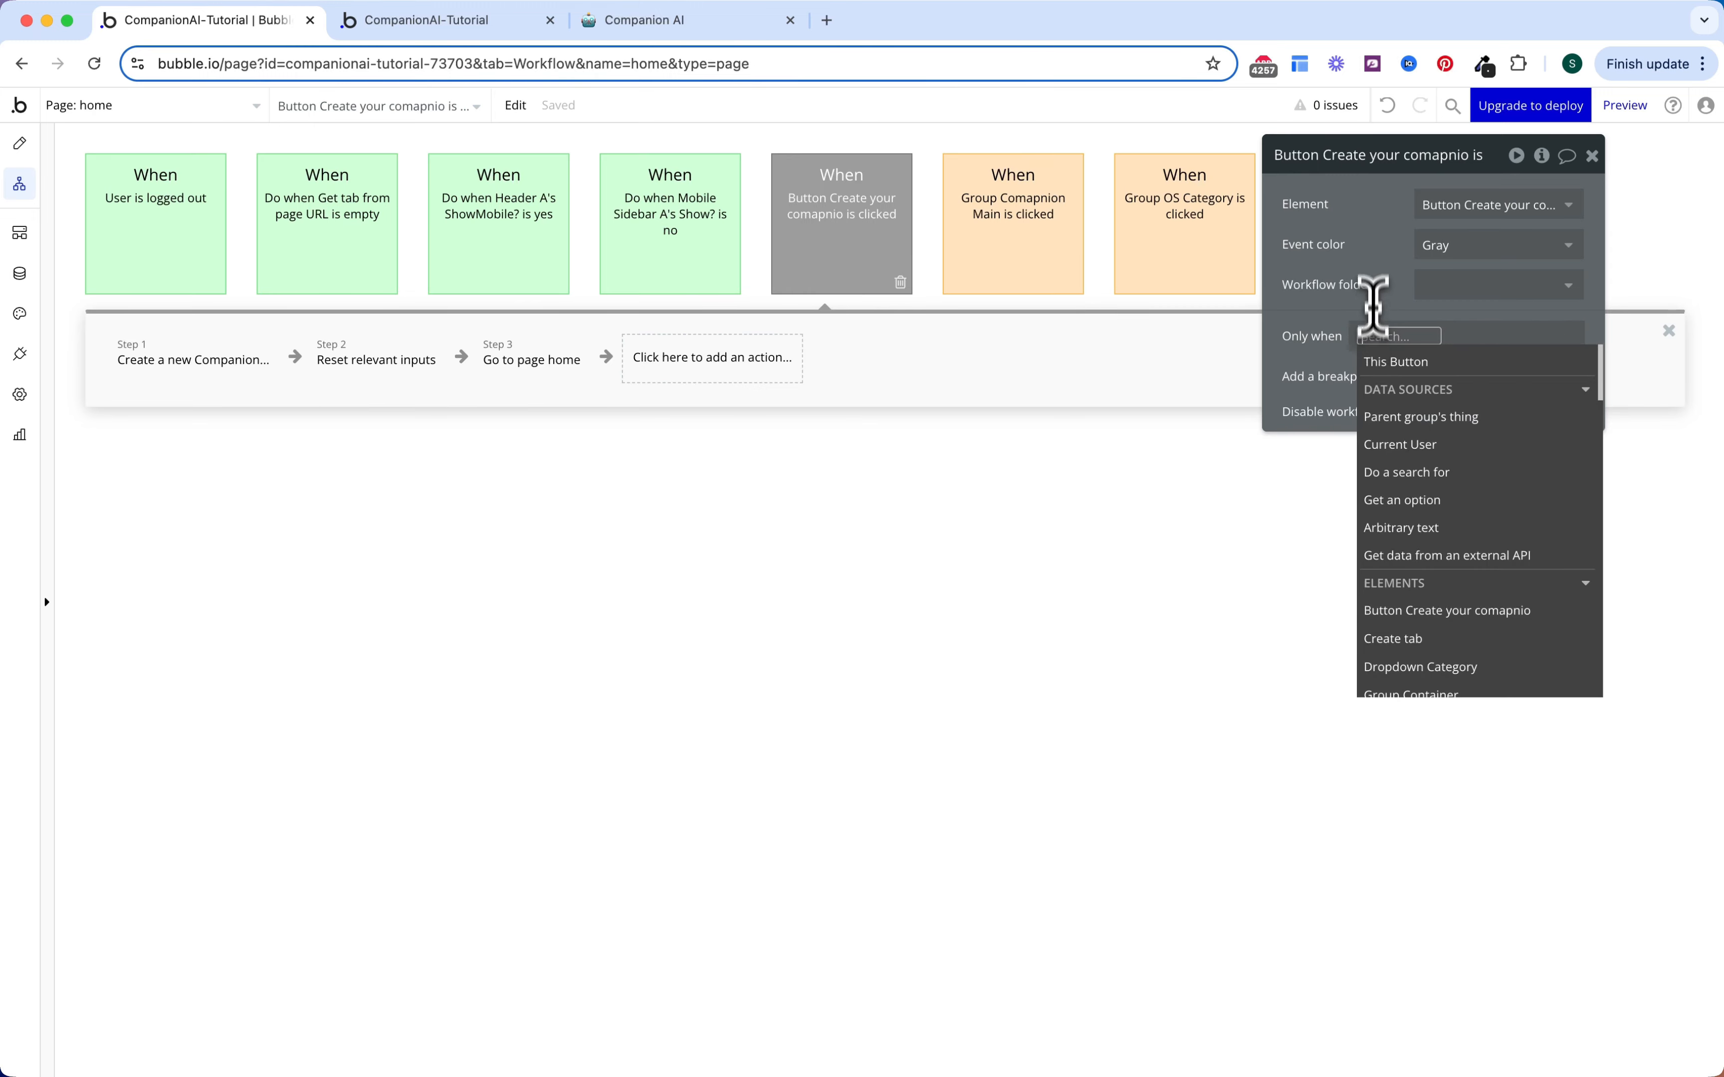
text(create)
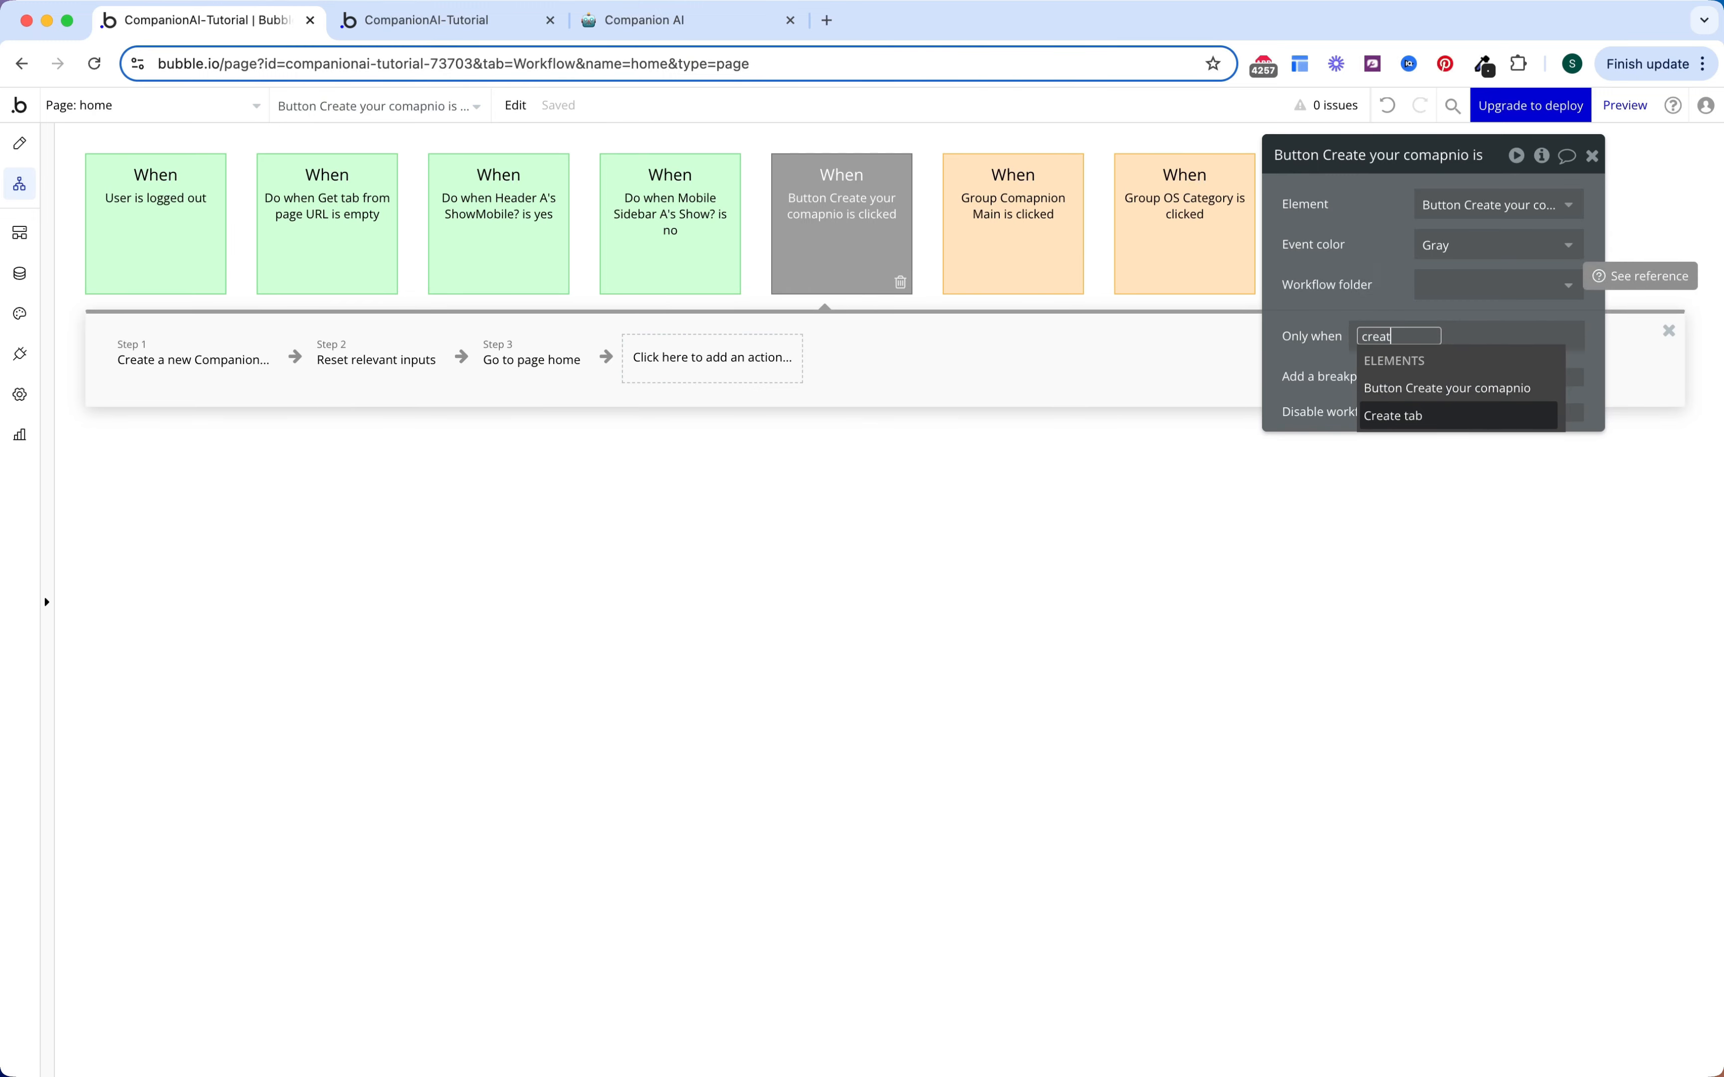
key(Down)
key(Return)
click(1462, 388)
text(empty)
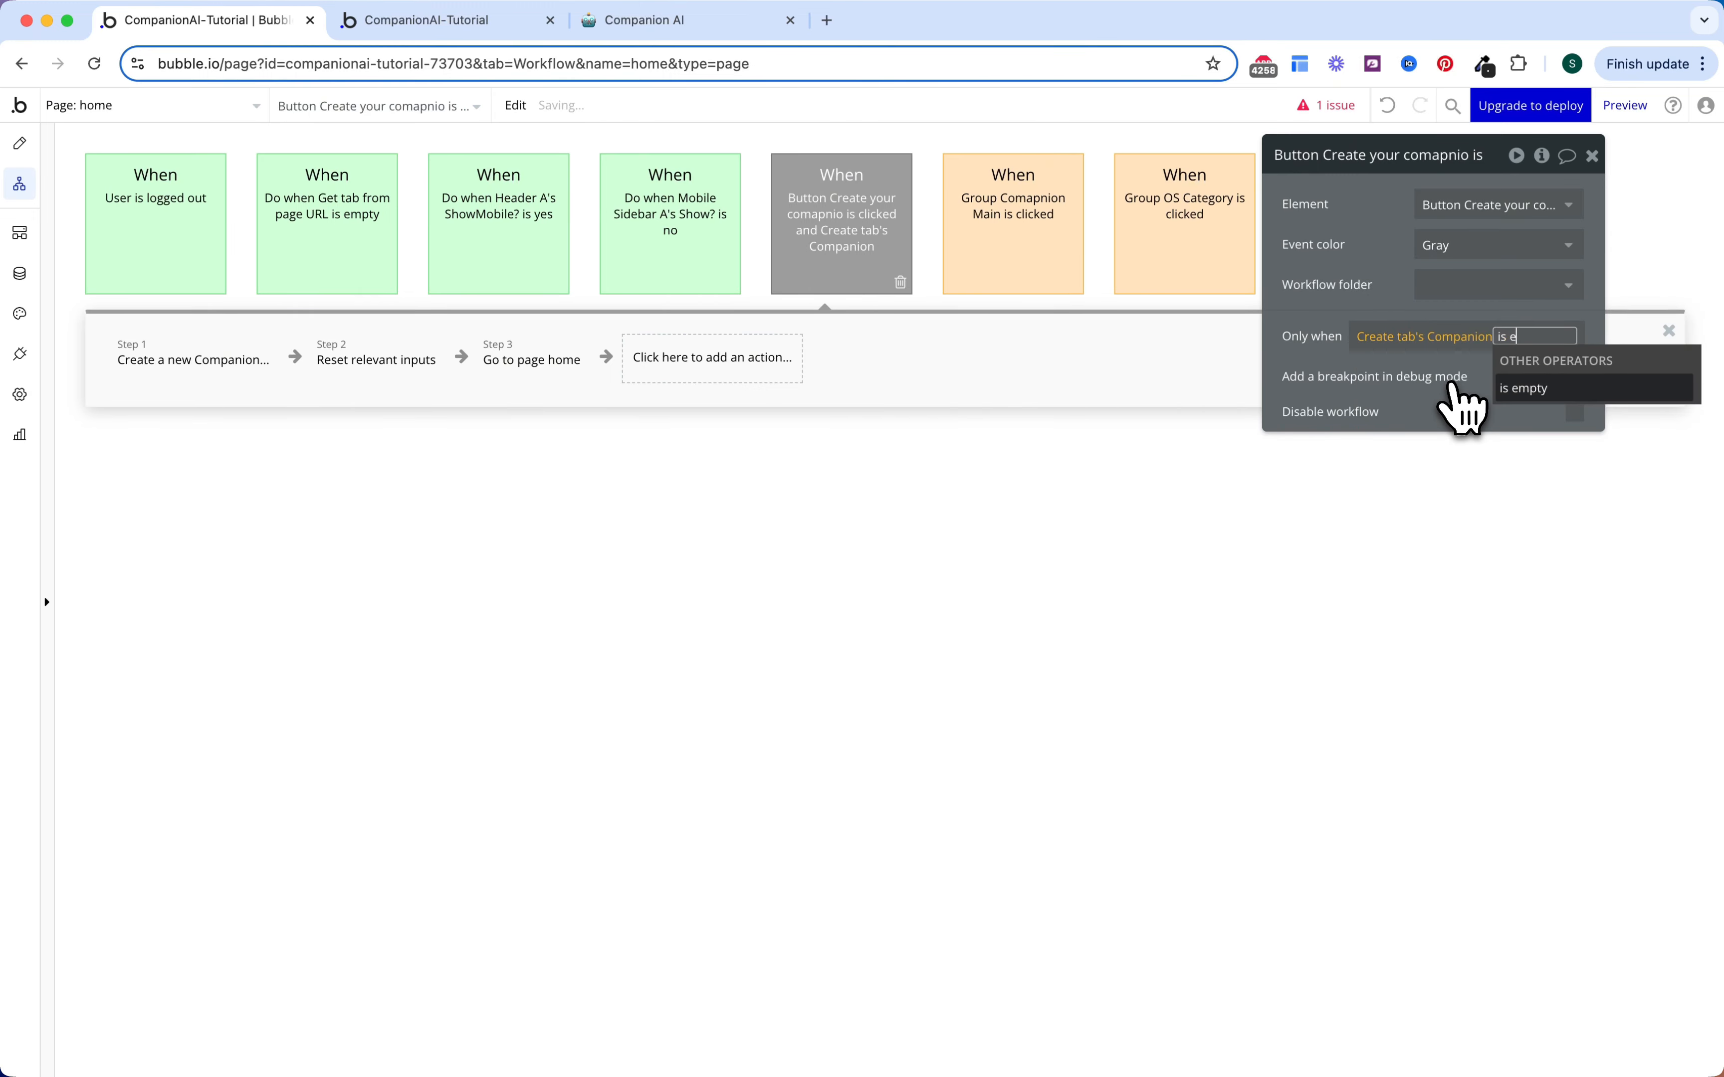
key(Return)
click(1389, 307)
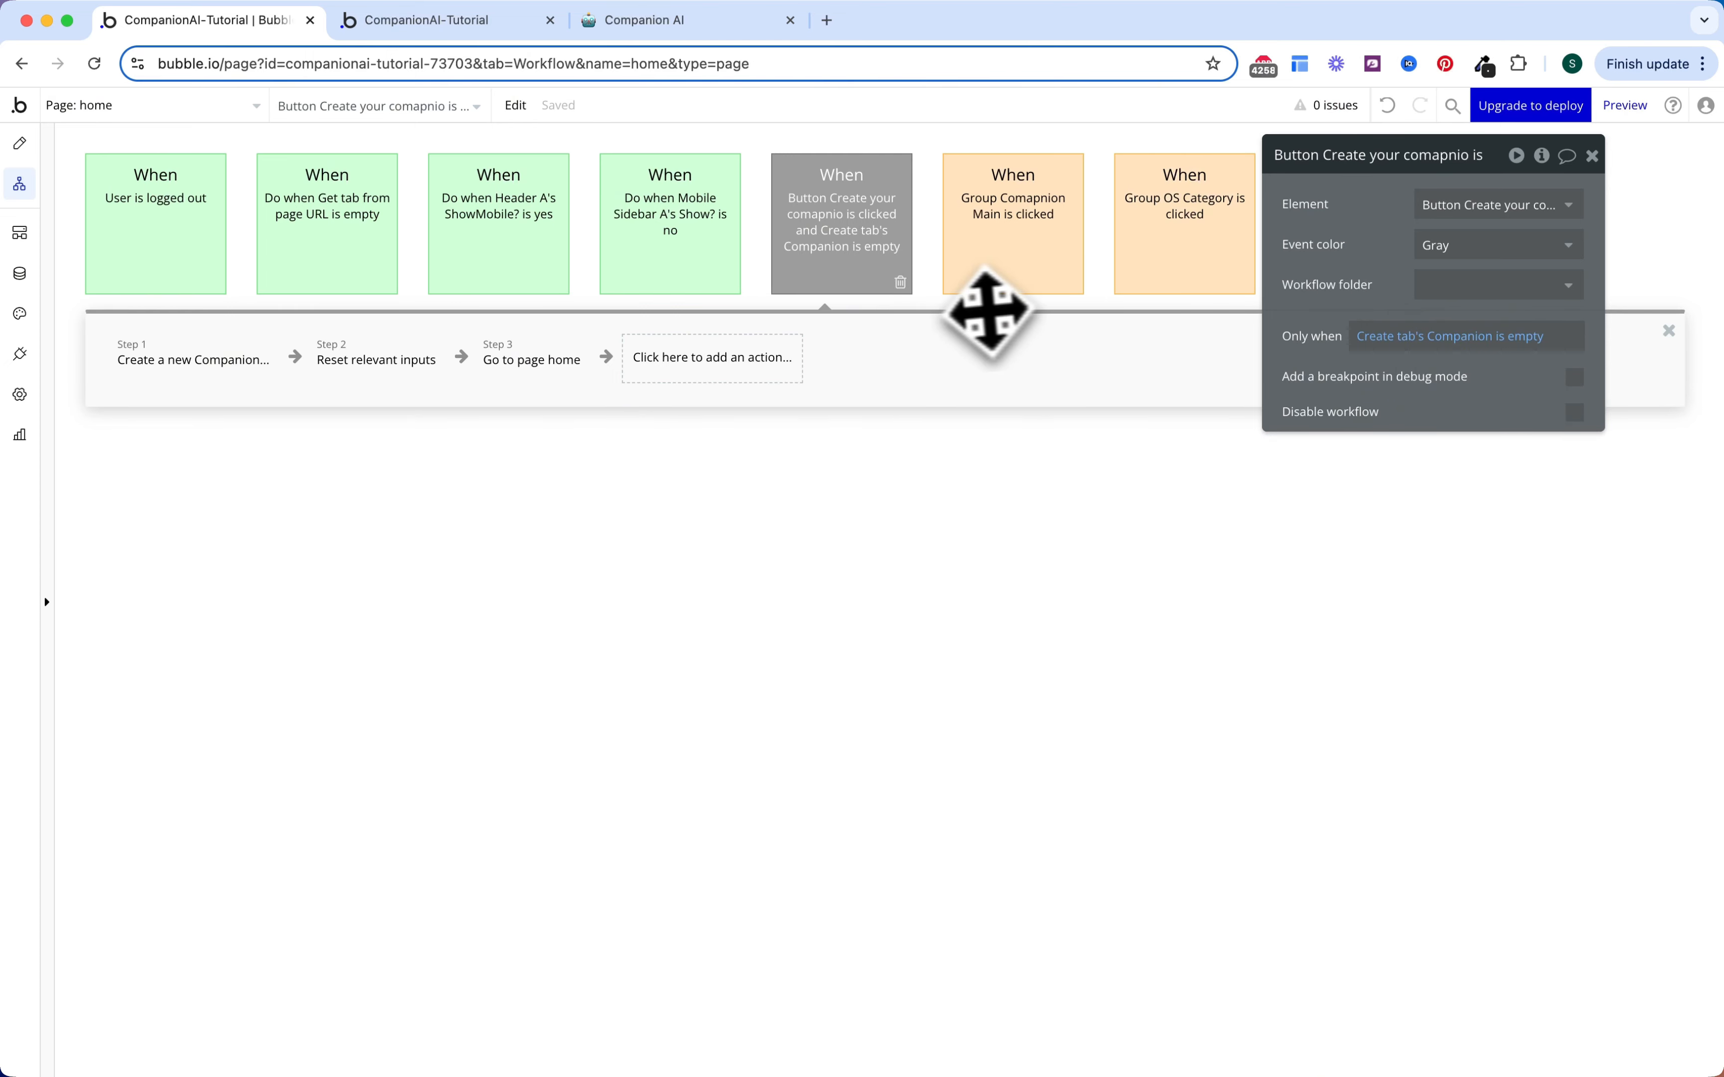
Step: Paste a duplicate of the event and change its condition to Companion is not empty
drag(917, 274, 852, 346)
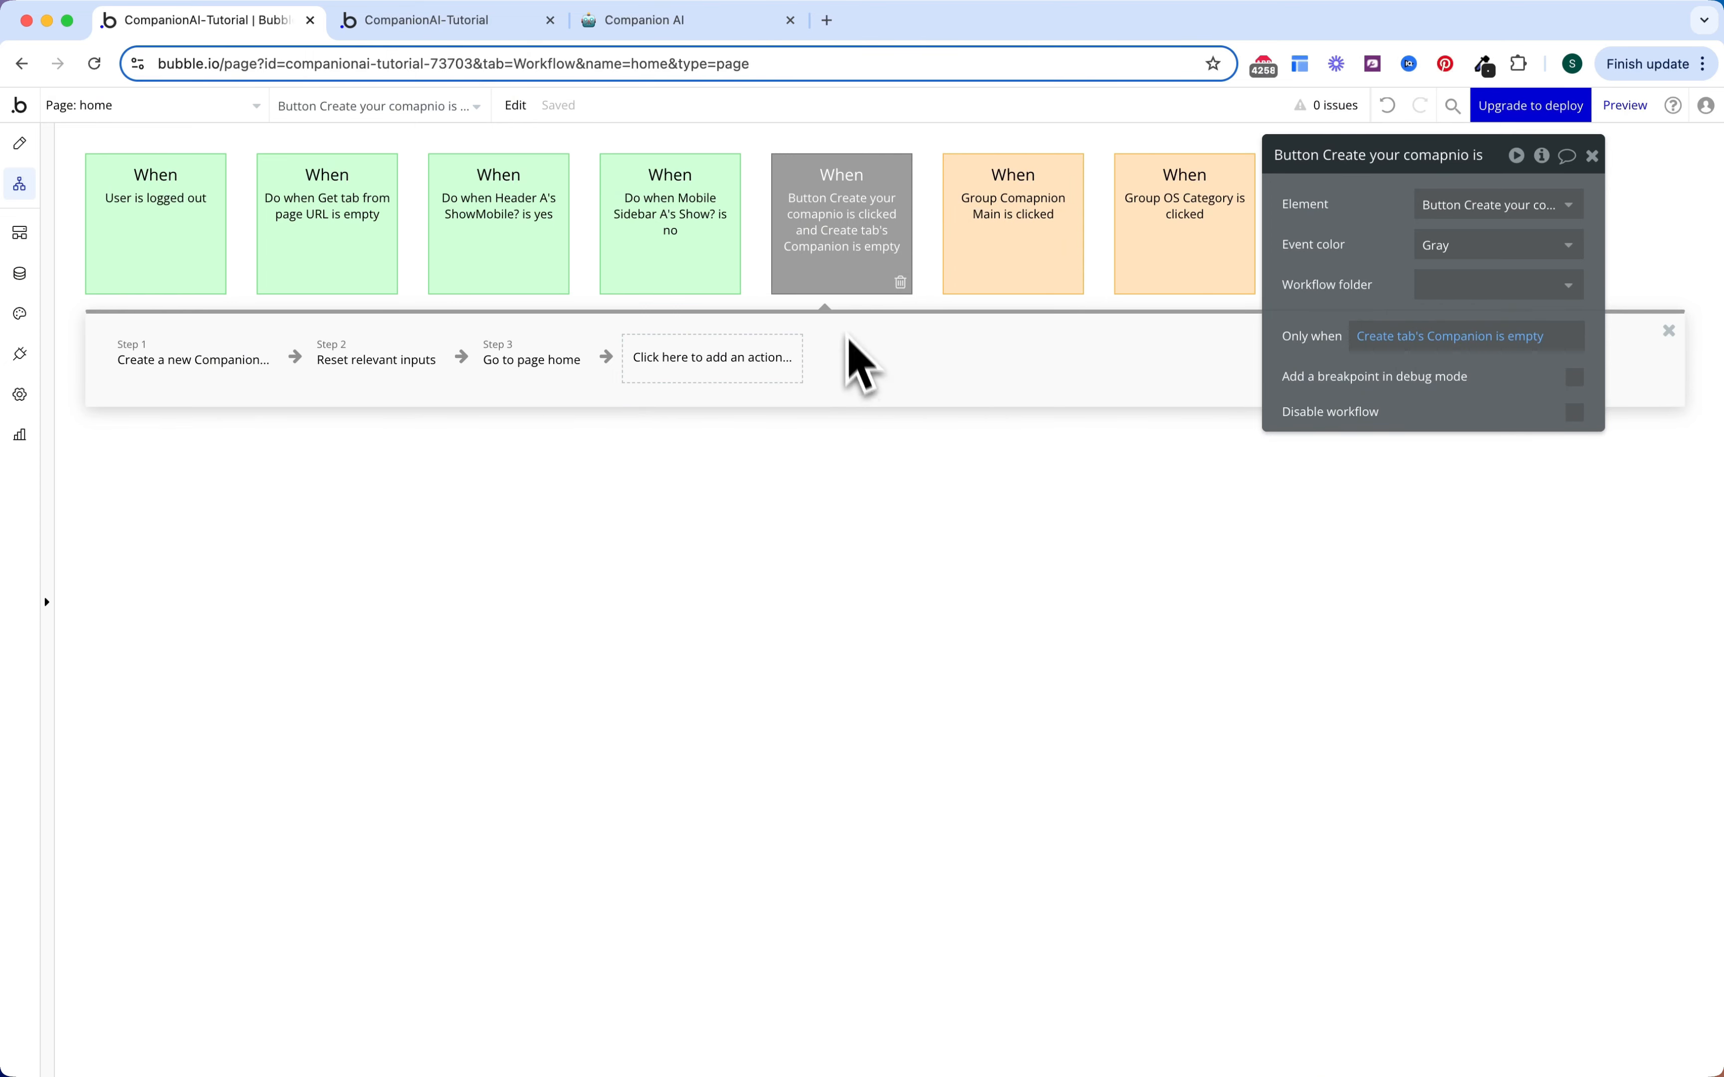
right_click(843, 234)
click(901, 356)
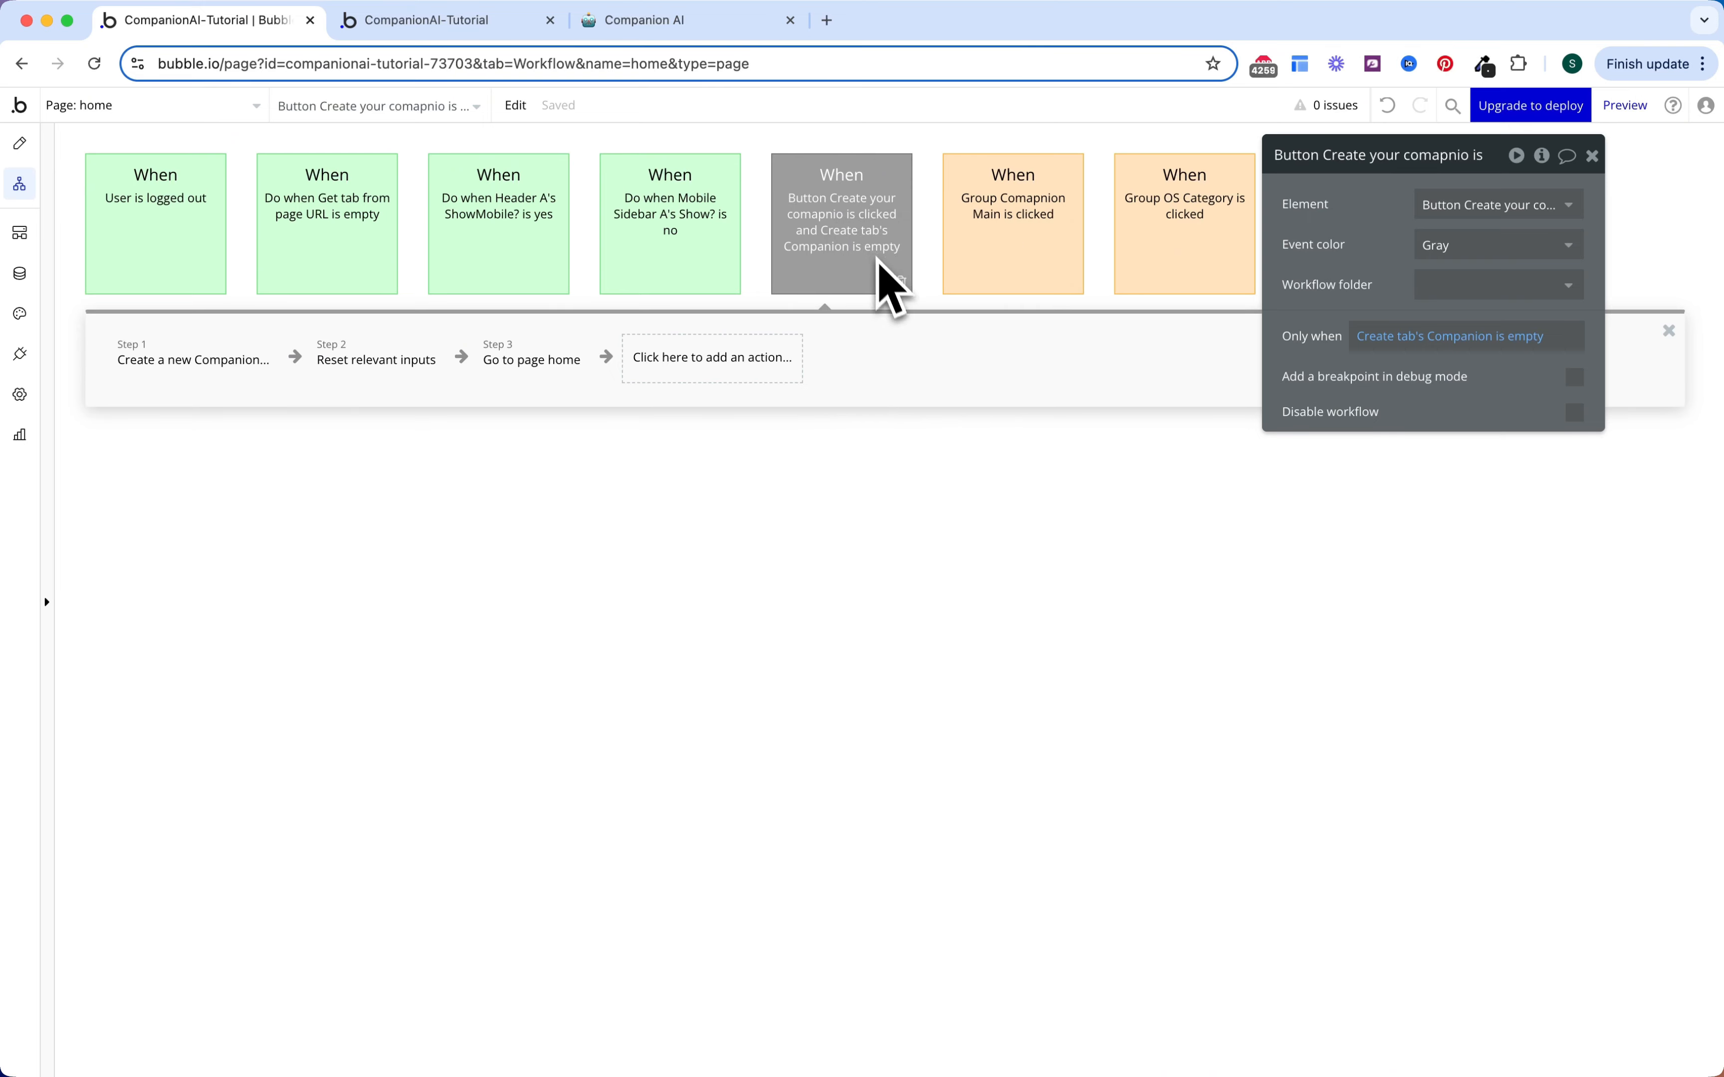
right_click(873, 248)
click(919, 376)
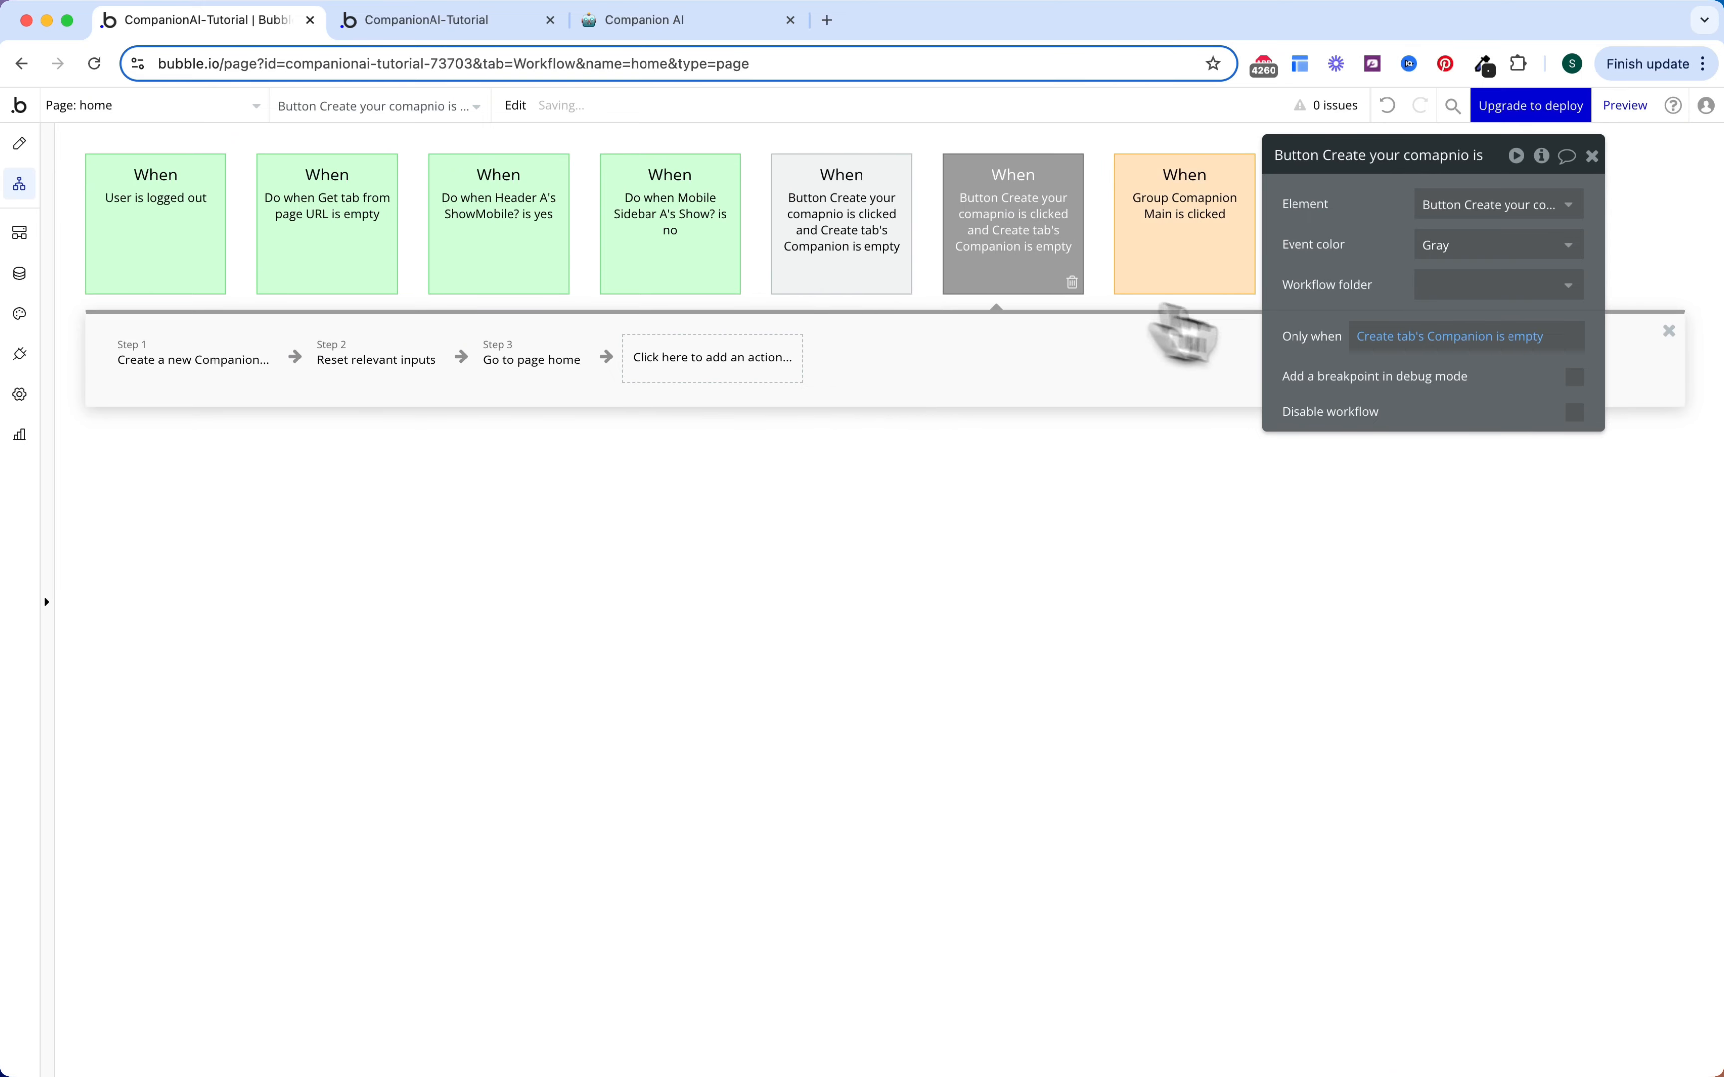
click(1514, 337)
text(is)
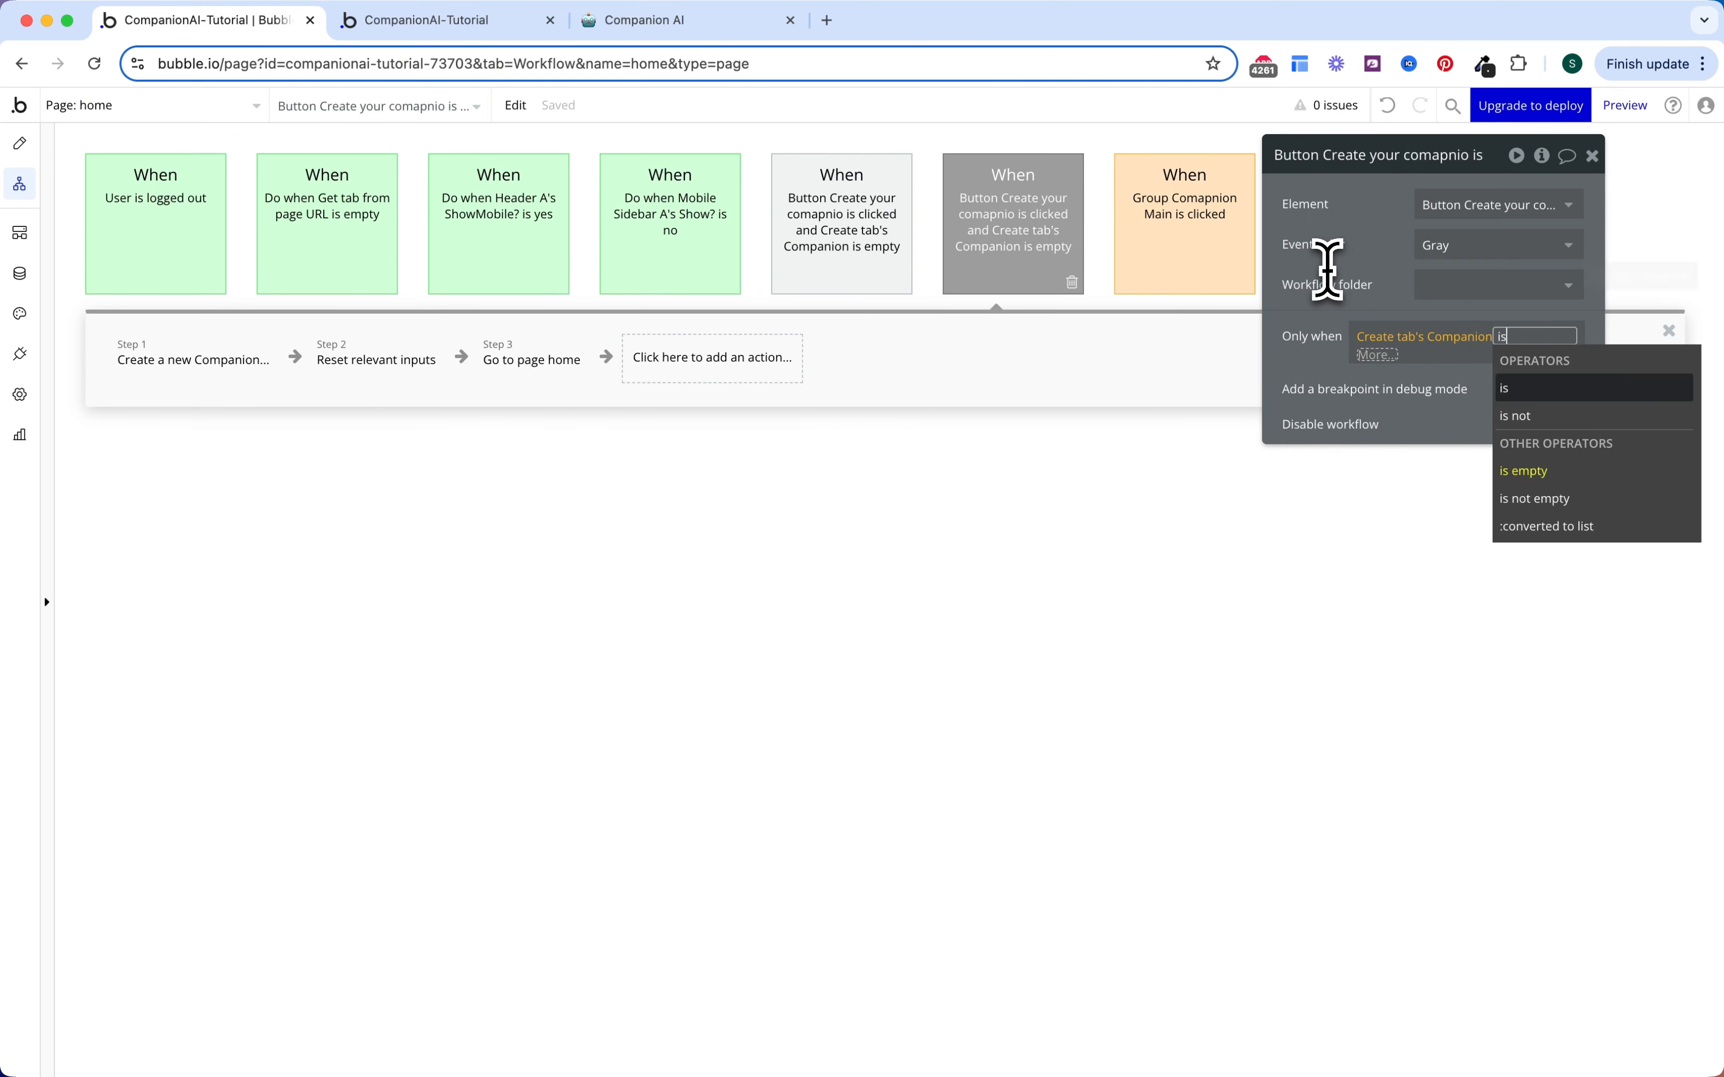
click(1525, 499)
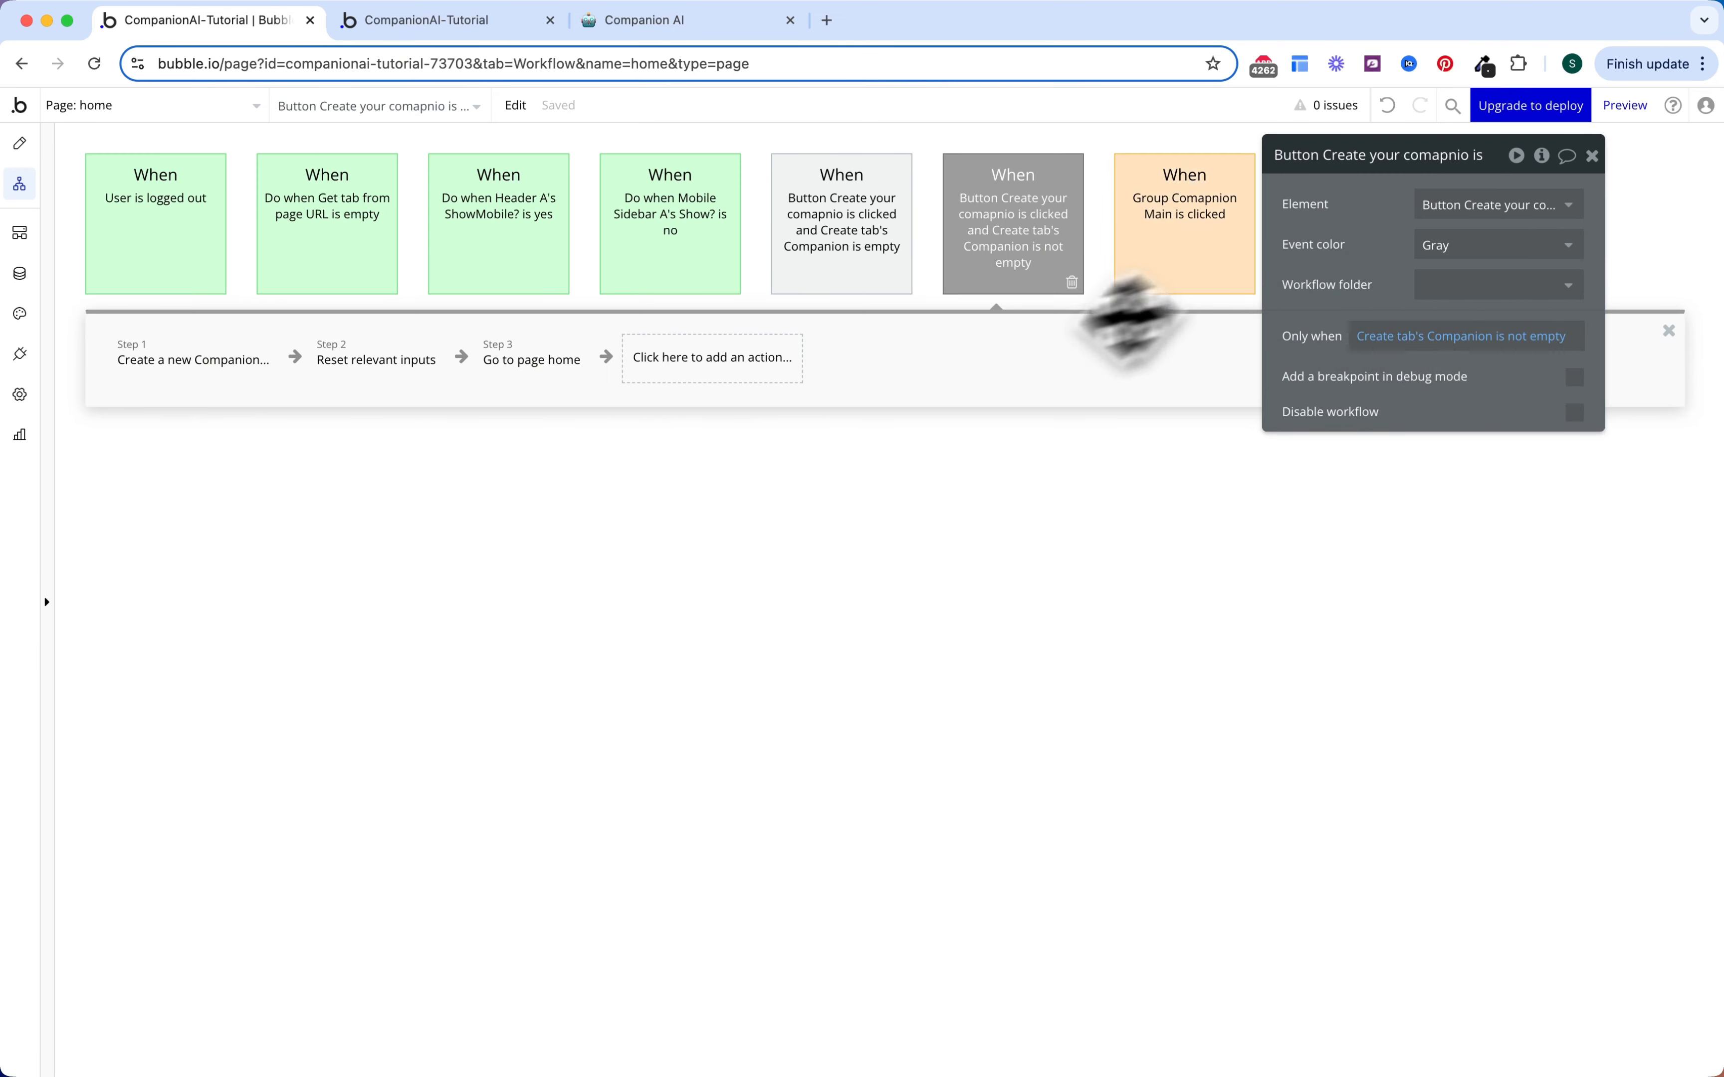
click(299, 367)
click(298, 365)
Step: Replace Create a new Companion with Make changes to Create tab's Companion, adding all fields
text(make)
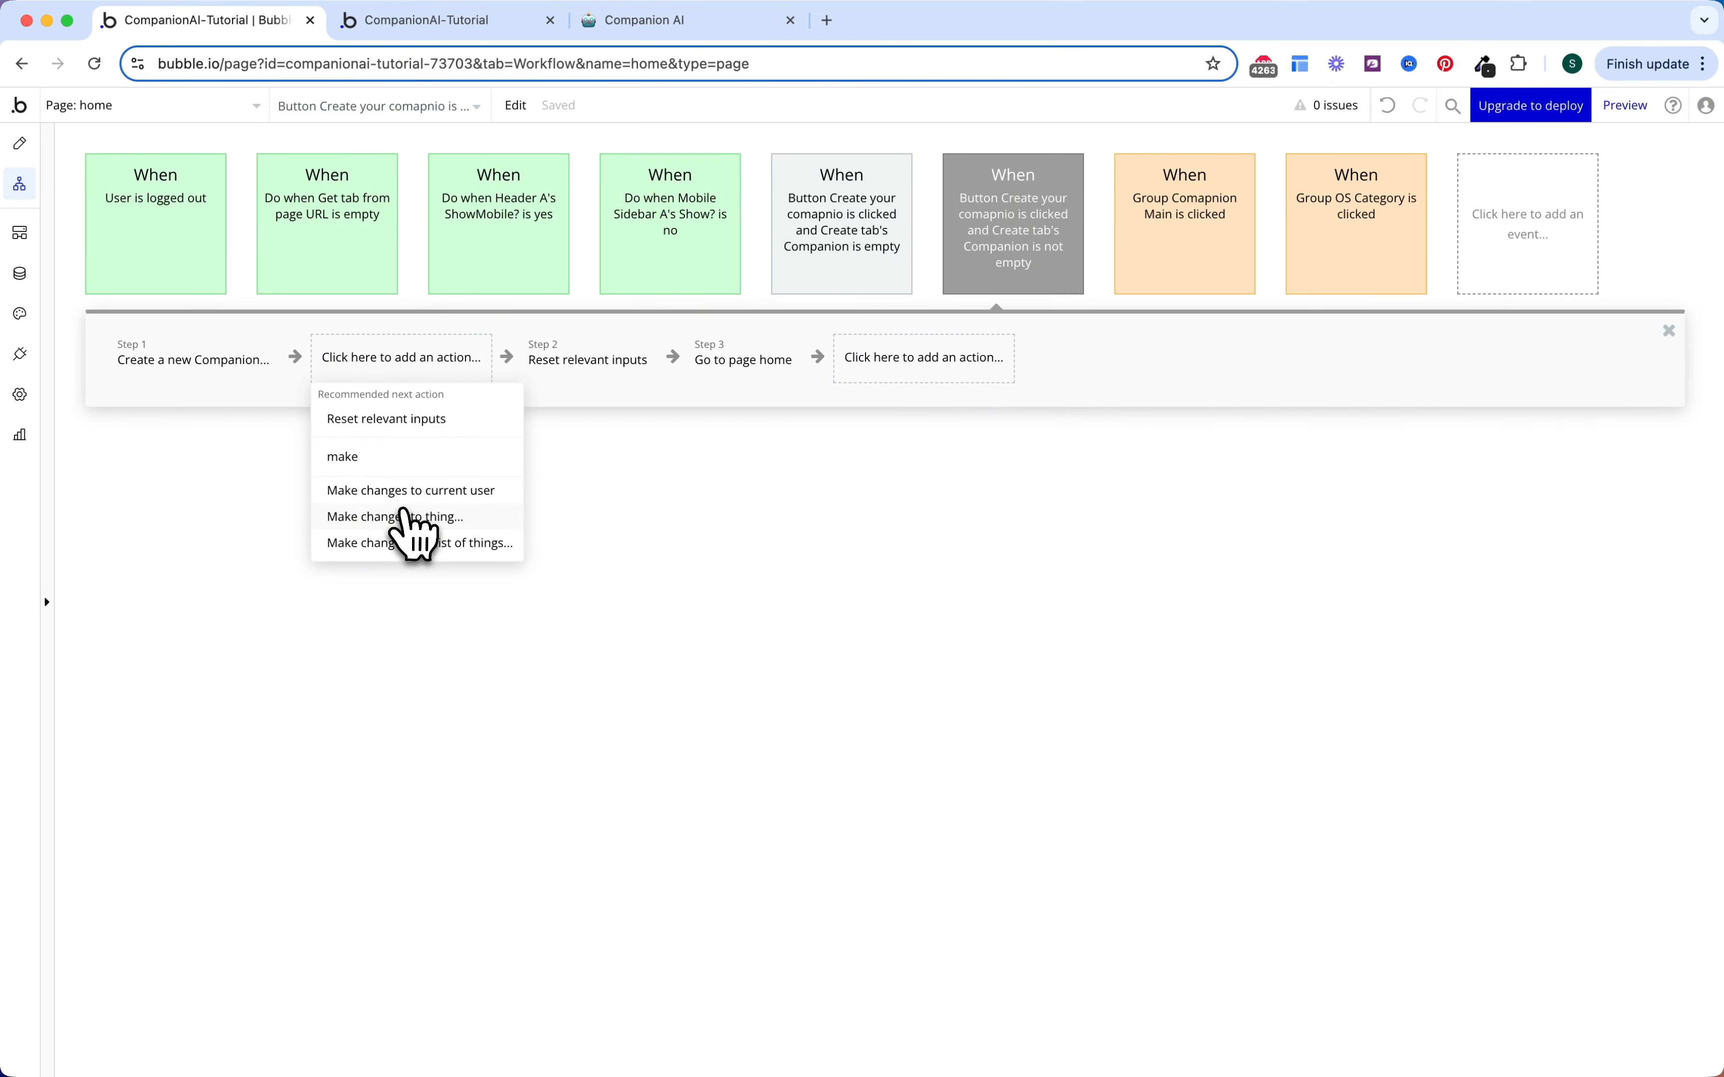
click(404, 514)
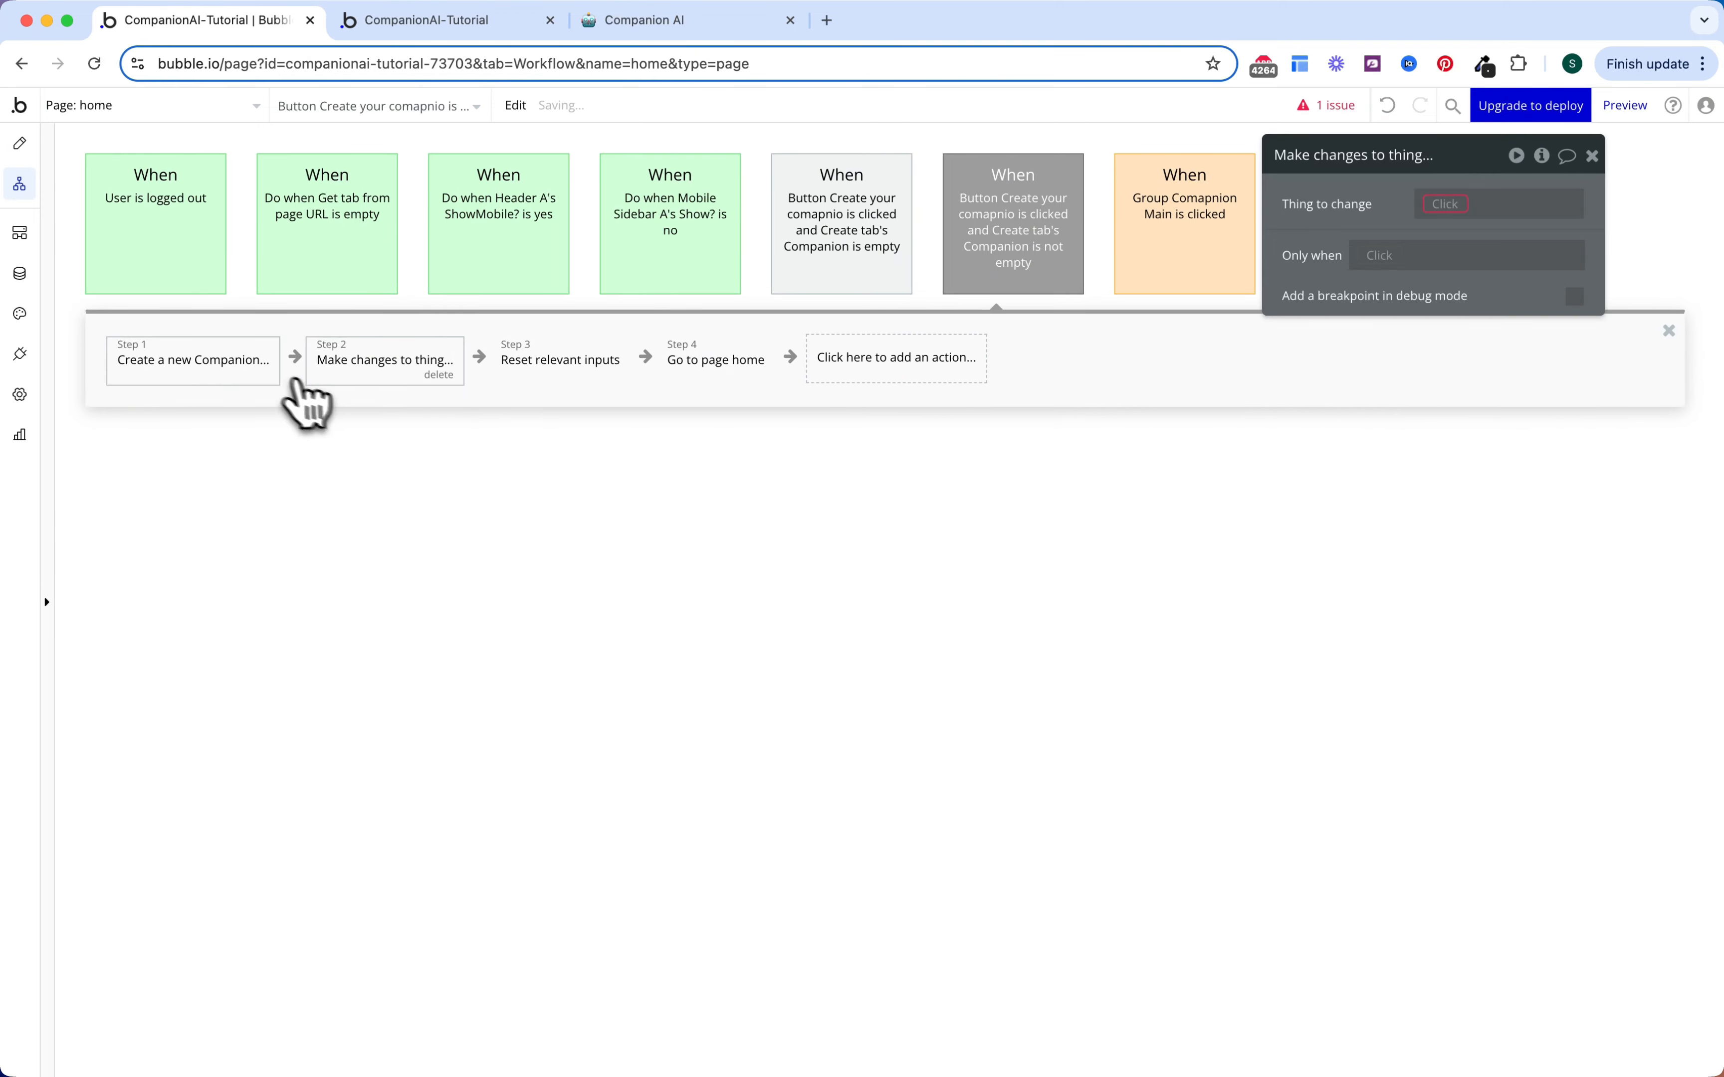
click(238, 365)
click(255, 375)
click(198, 367)
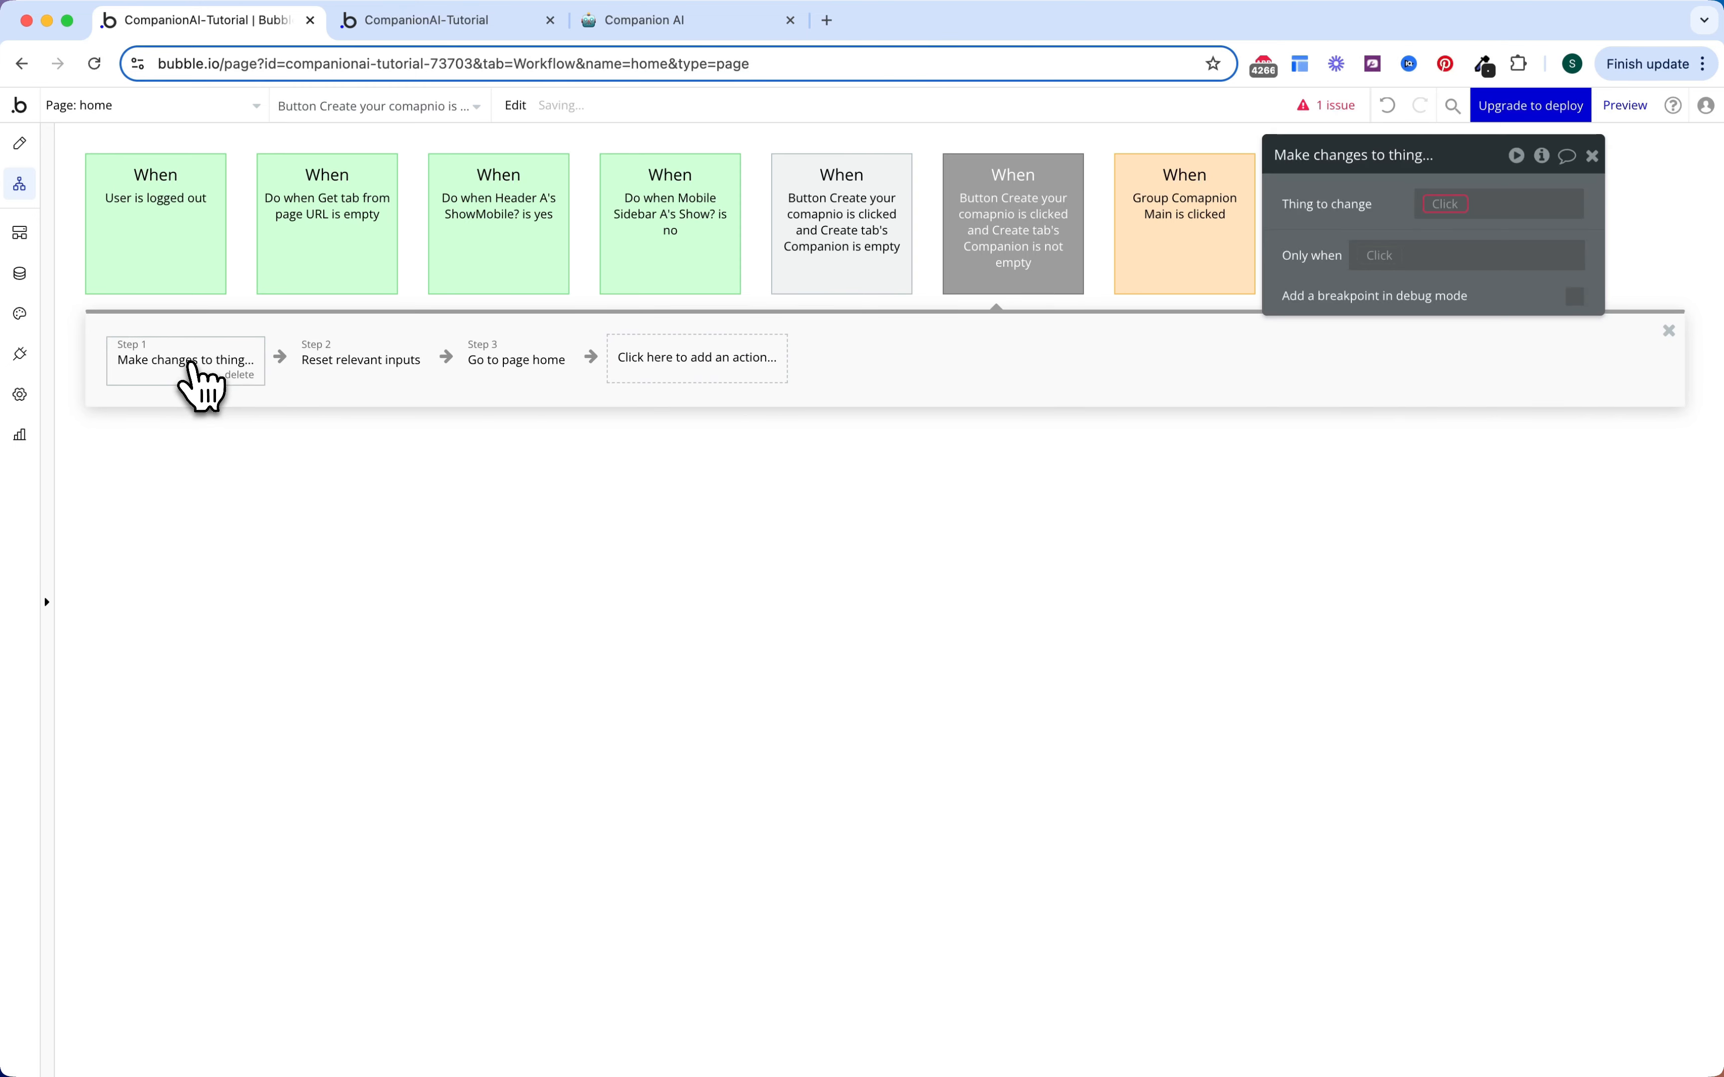
click(1453, 210)
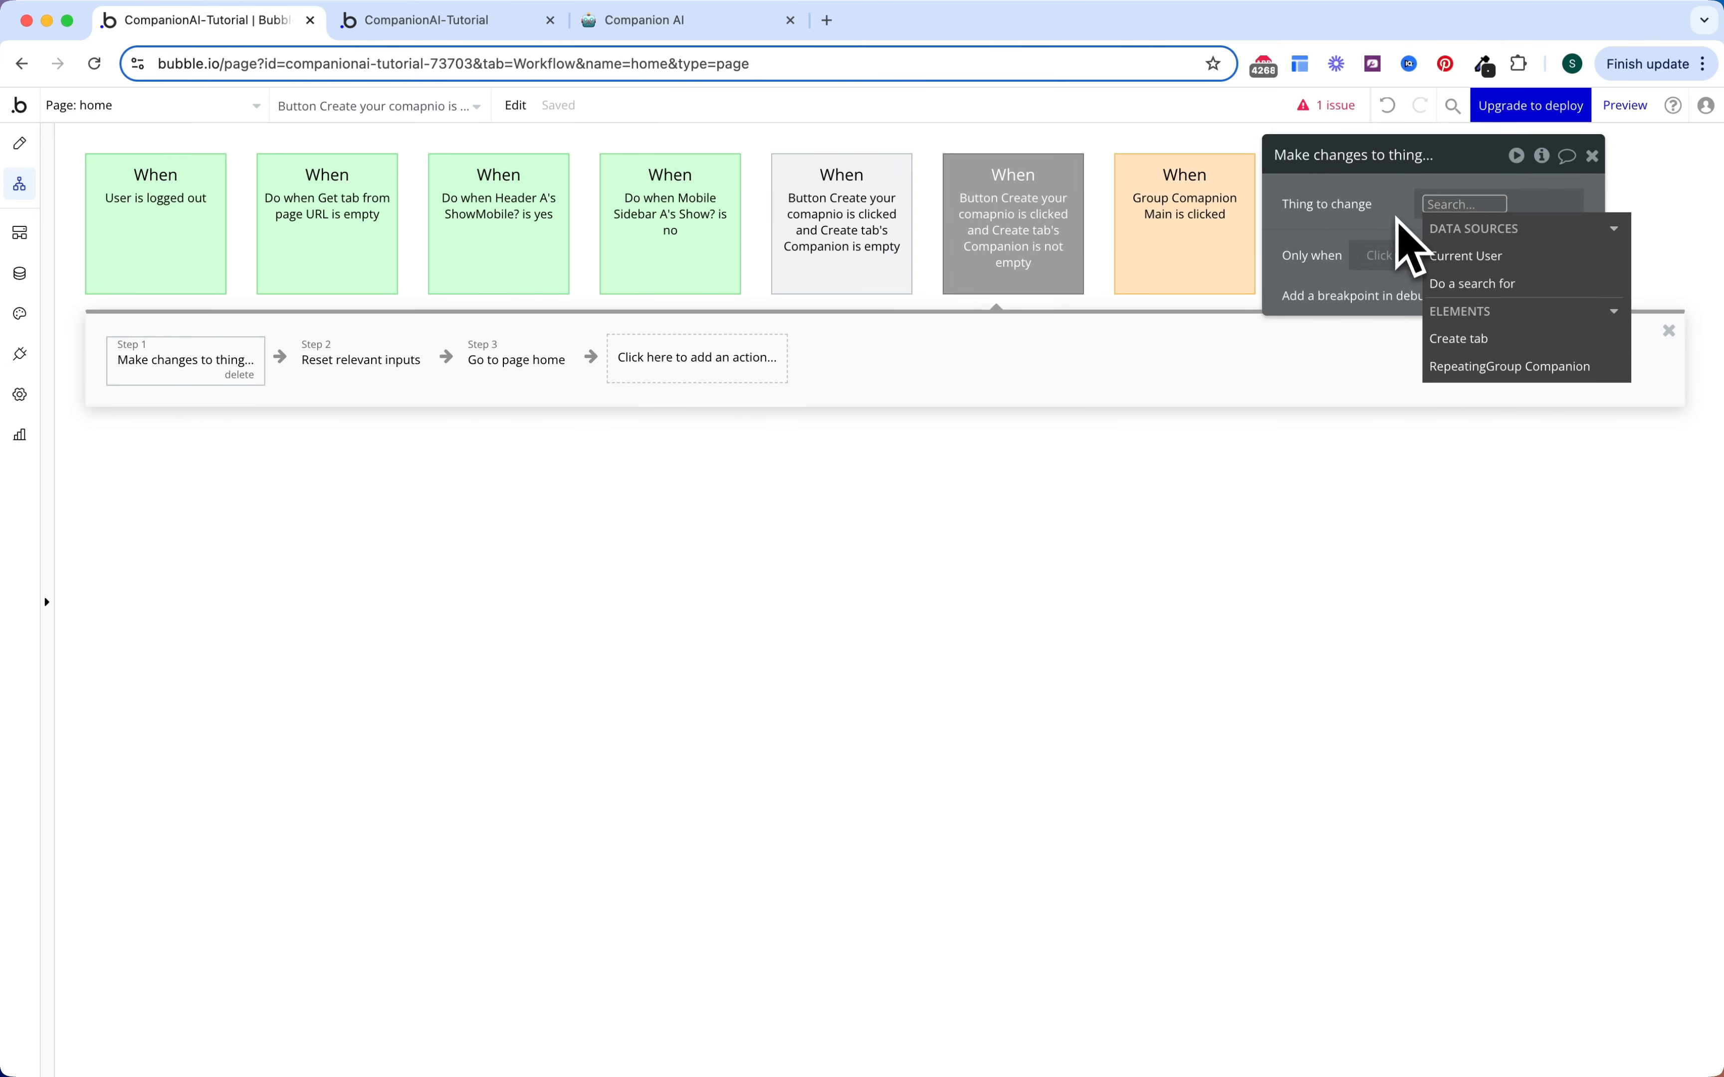
click(1453, 340)
click(1510, 281)
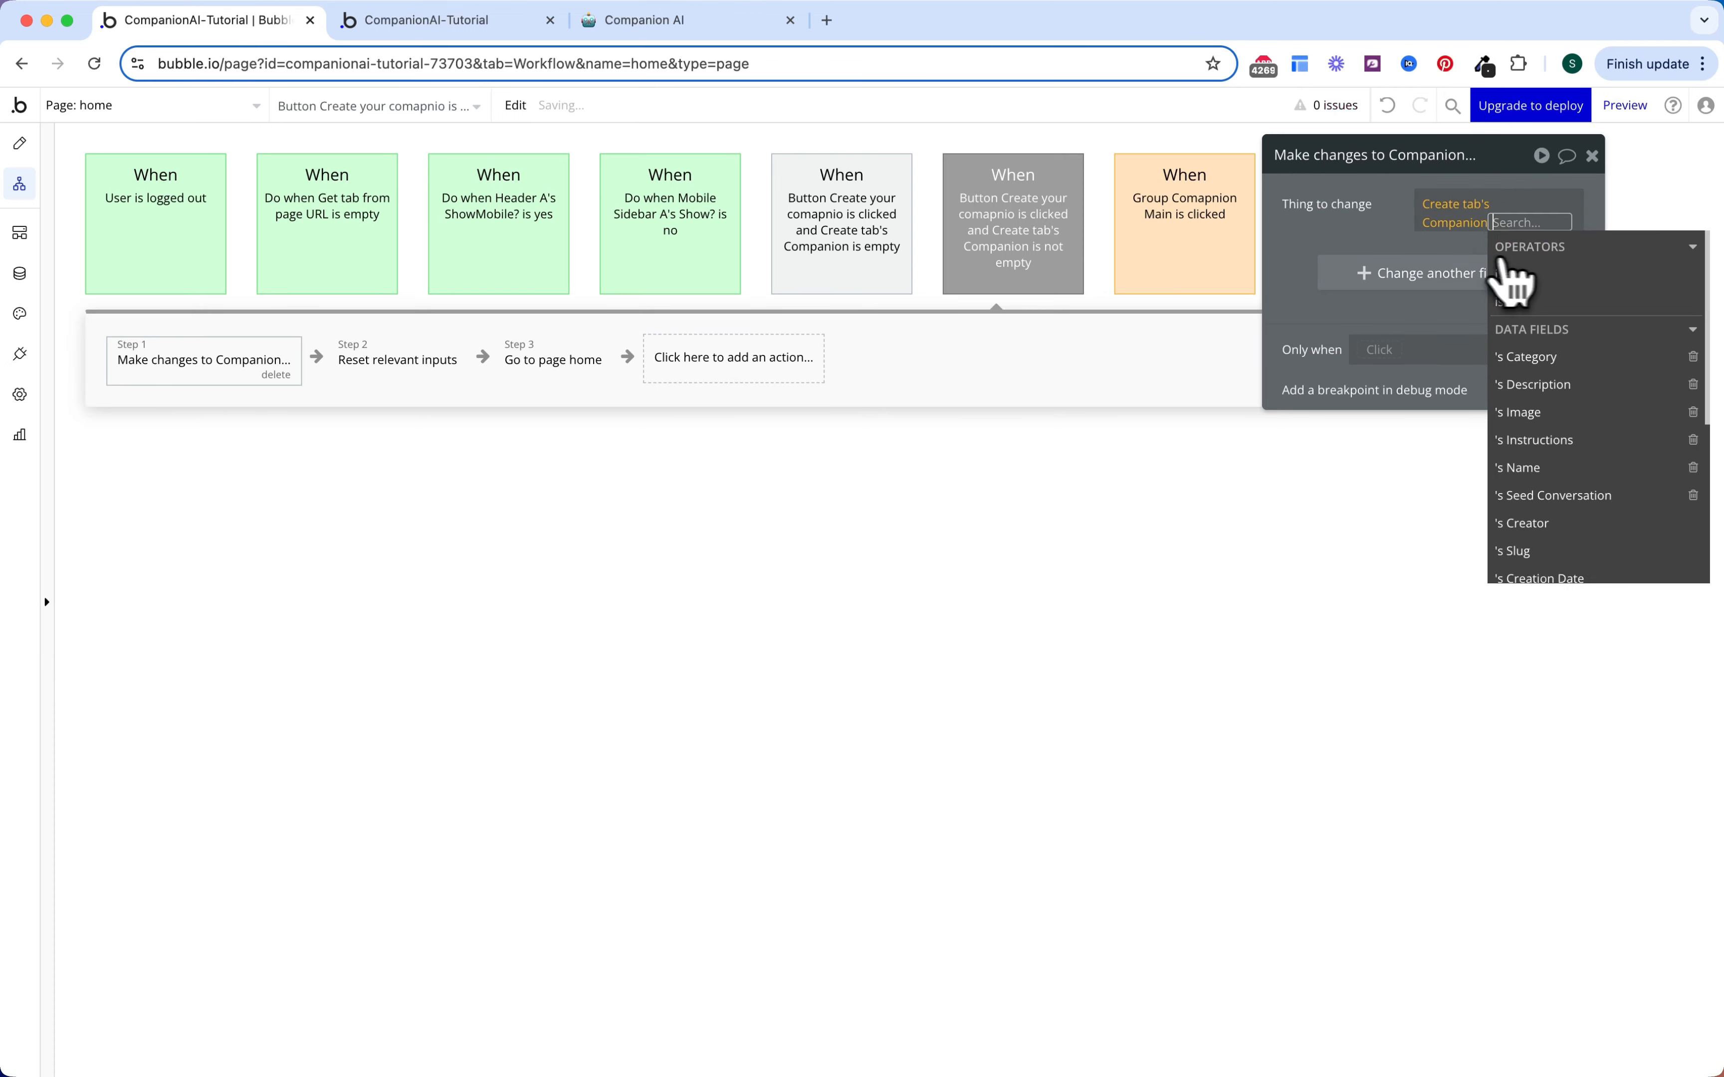
click(1385, 239)
click(1569, 298)
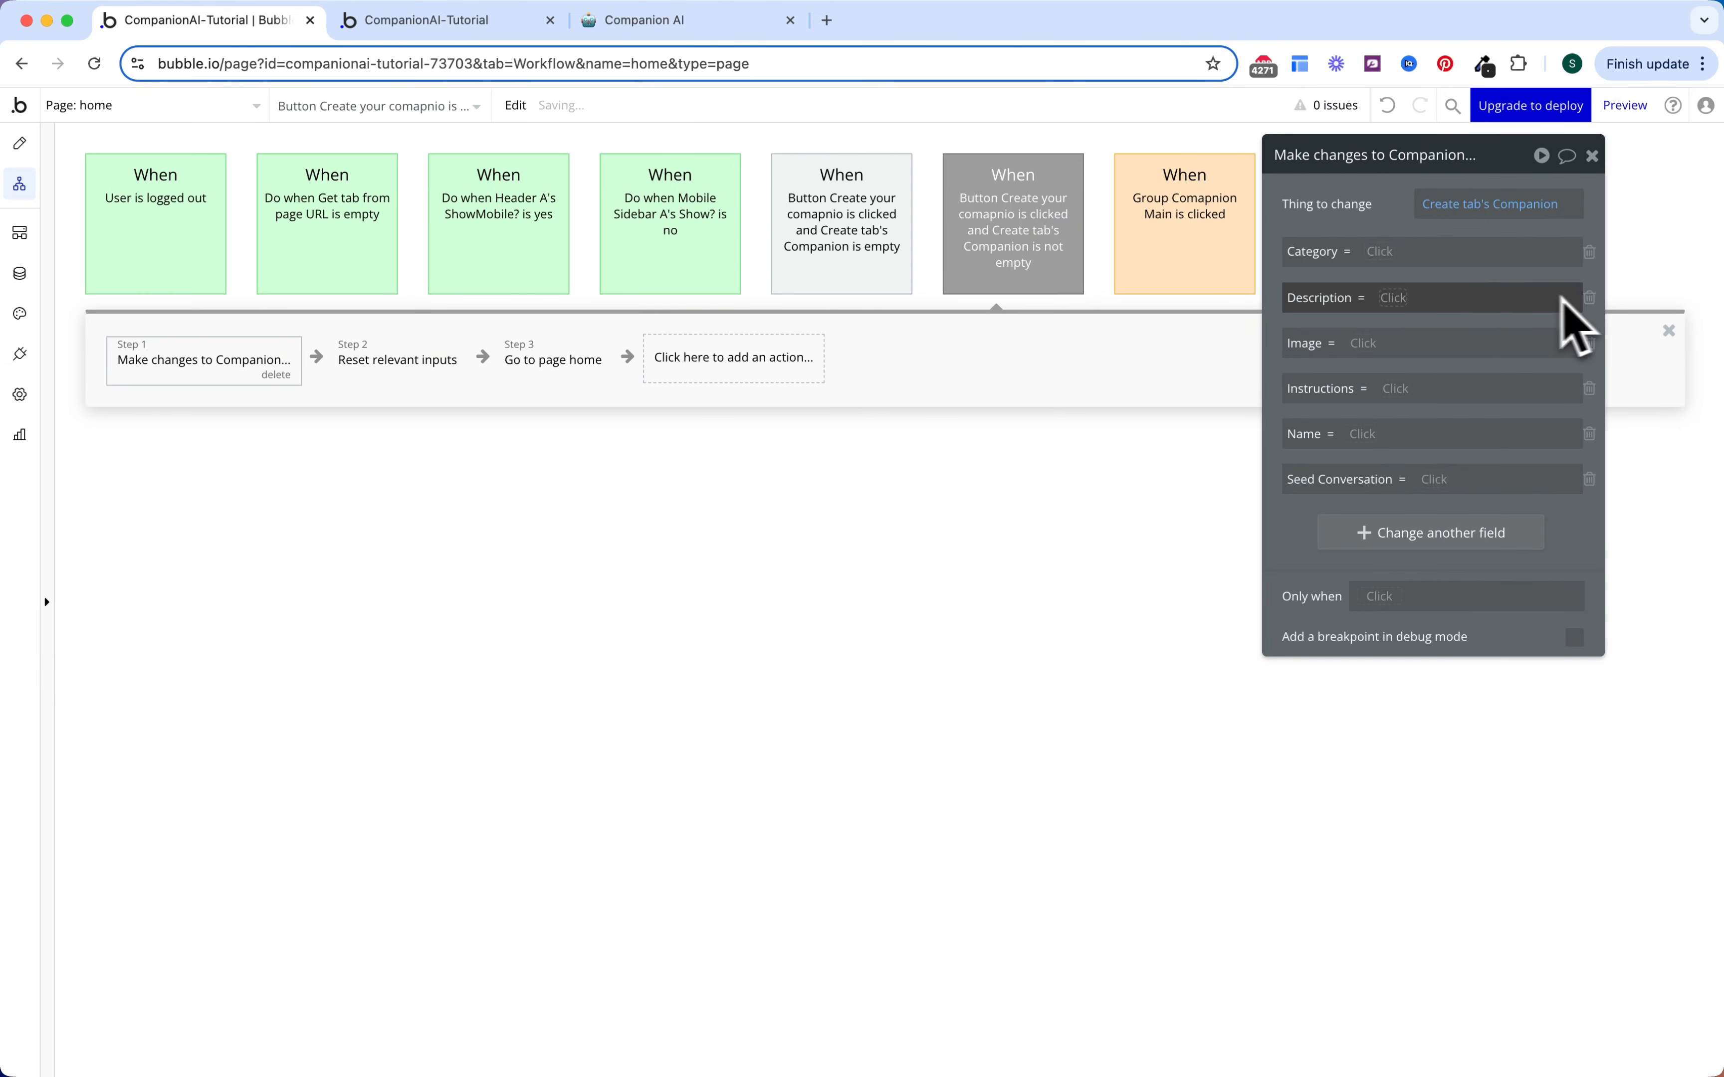
Step: Map Category, Description and Image to Dropdown Category, Input Description and PictureUploader values
click(1380, 253)
text(dropdown)
key(Return)
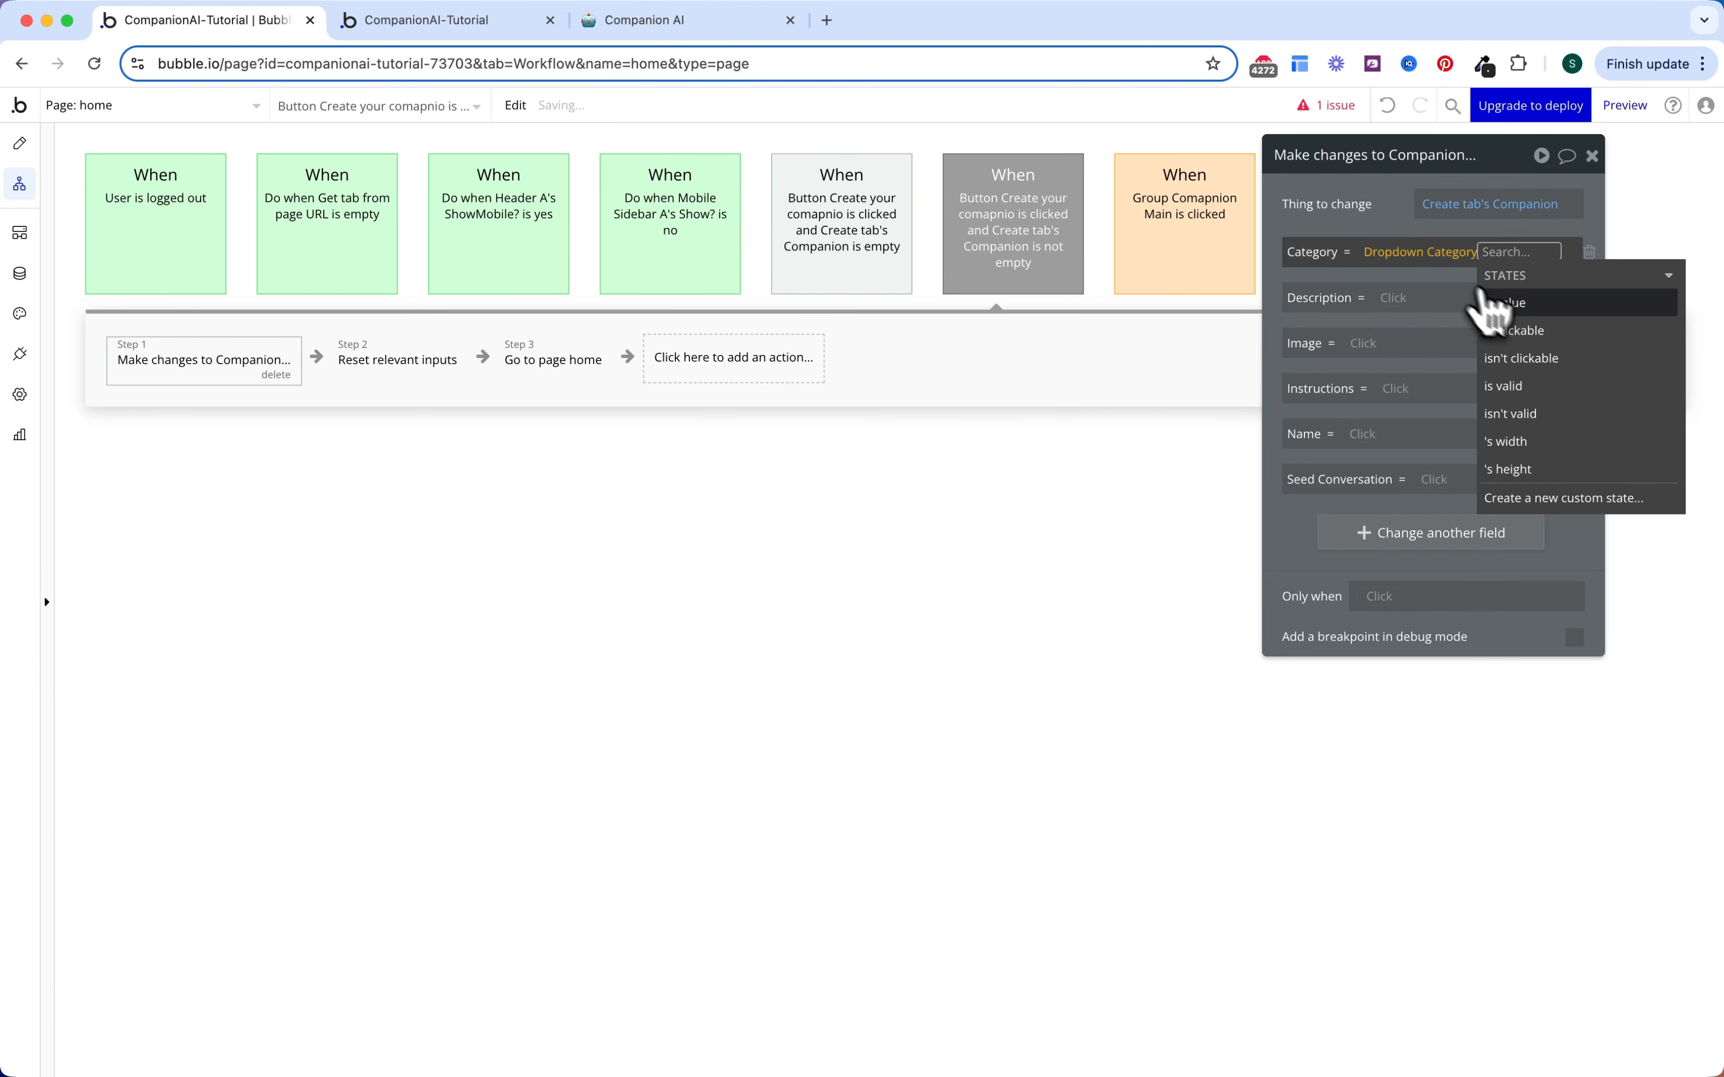
click(1460, 327)
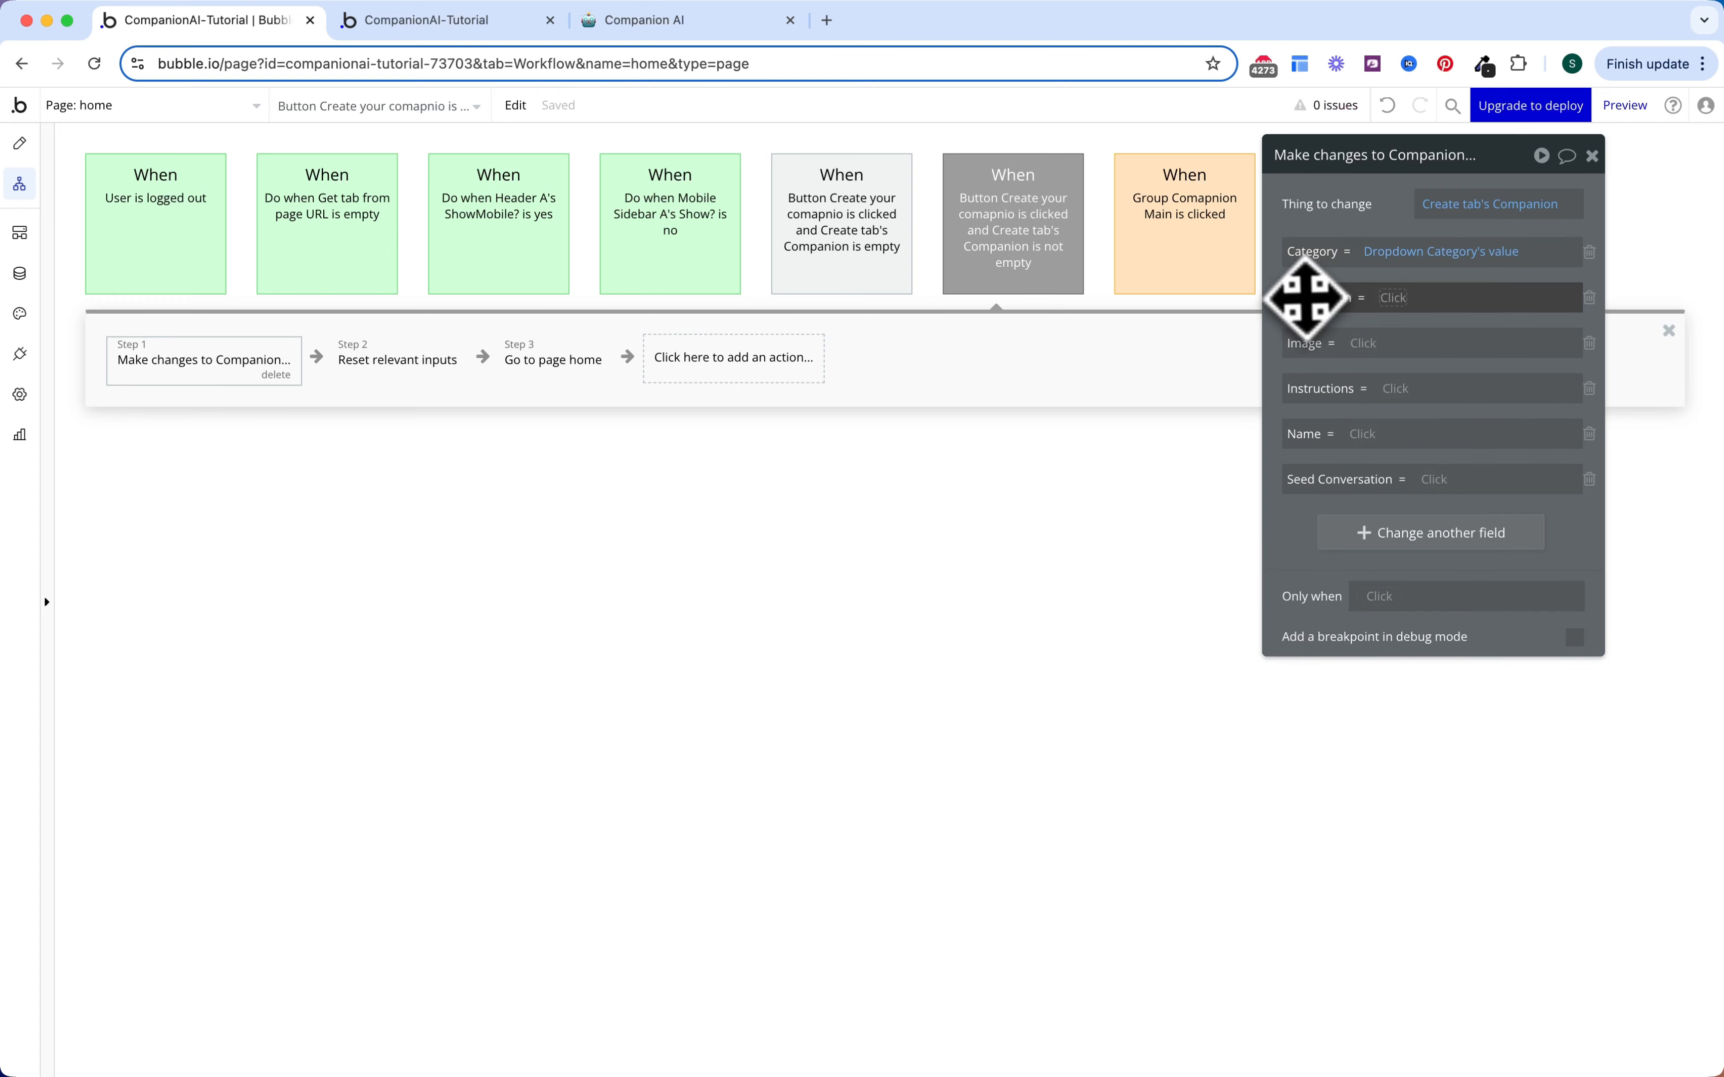
click(1397, 300)
text(desc)
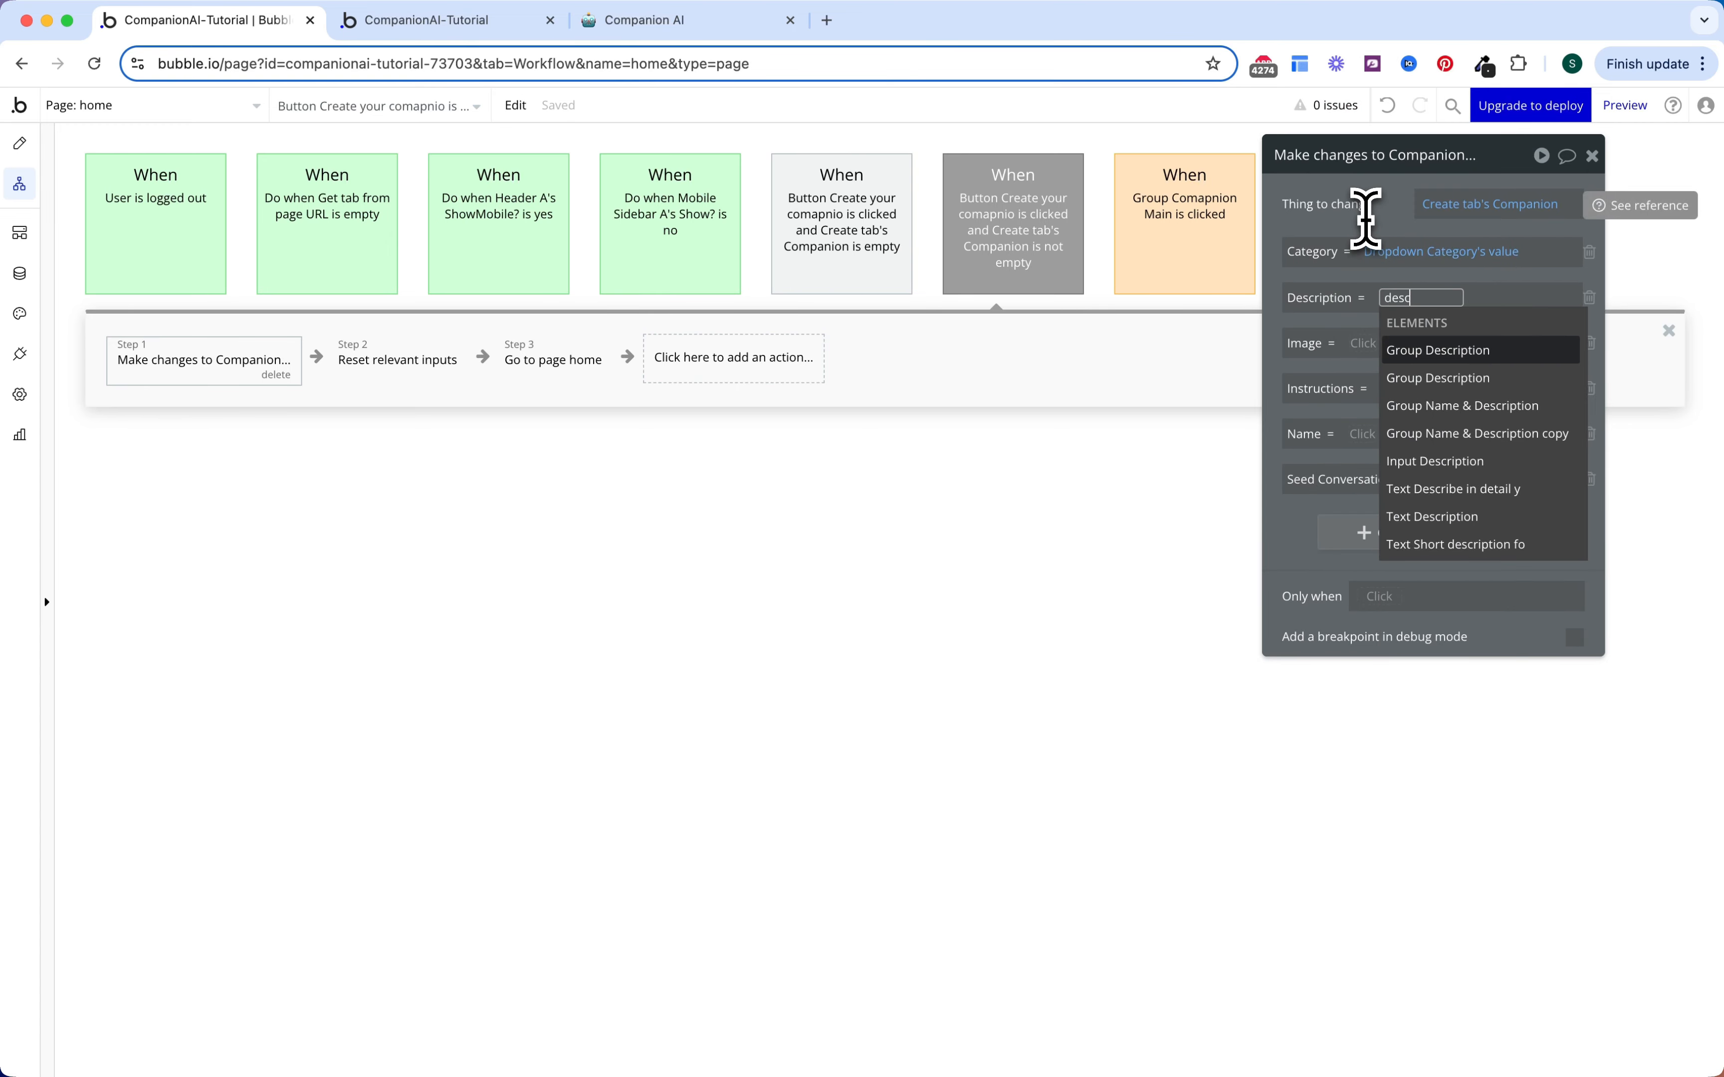
click(1434, 459)
click(1506, 376)
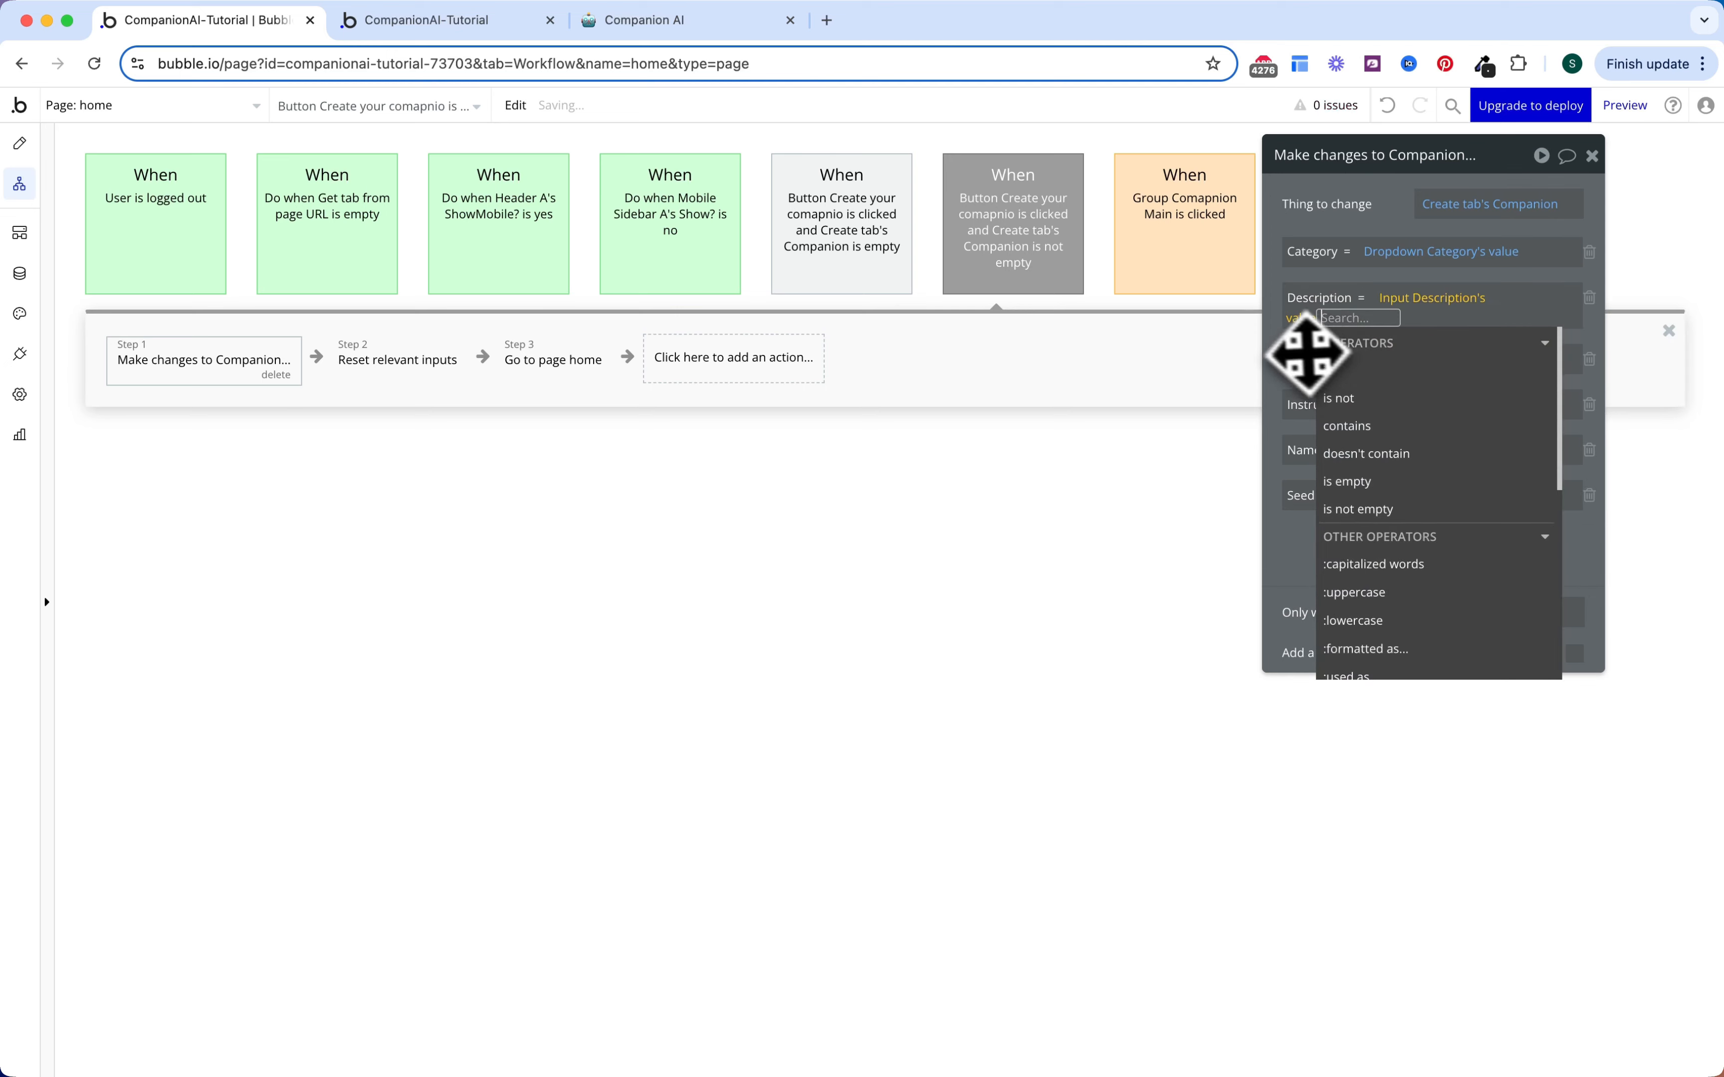
click(1340, 351)
click(1365, 342)
text(imag)
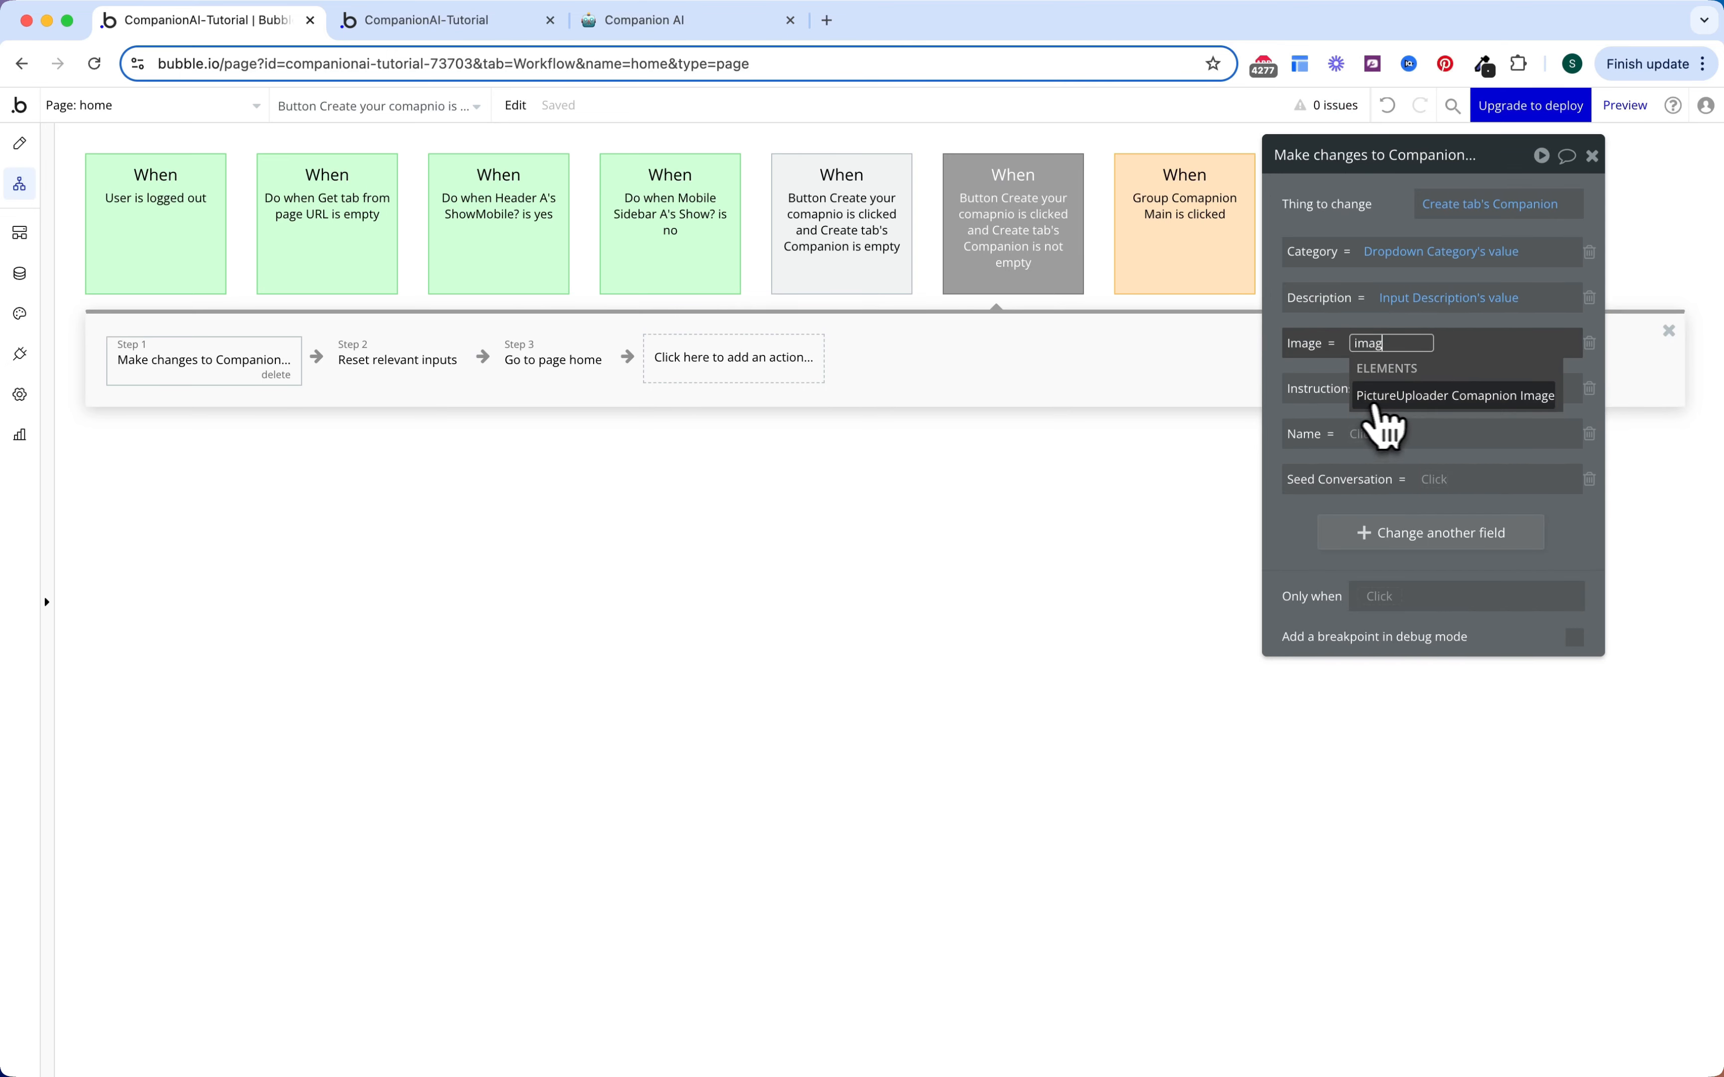
click(1375, 396)
click(1393, 431)
Step: Map Instructions, Name and Seed Conversation to Multiinput Instructions, Input Name and example conversation values
click(1384, 404)
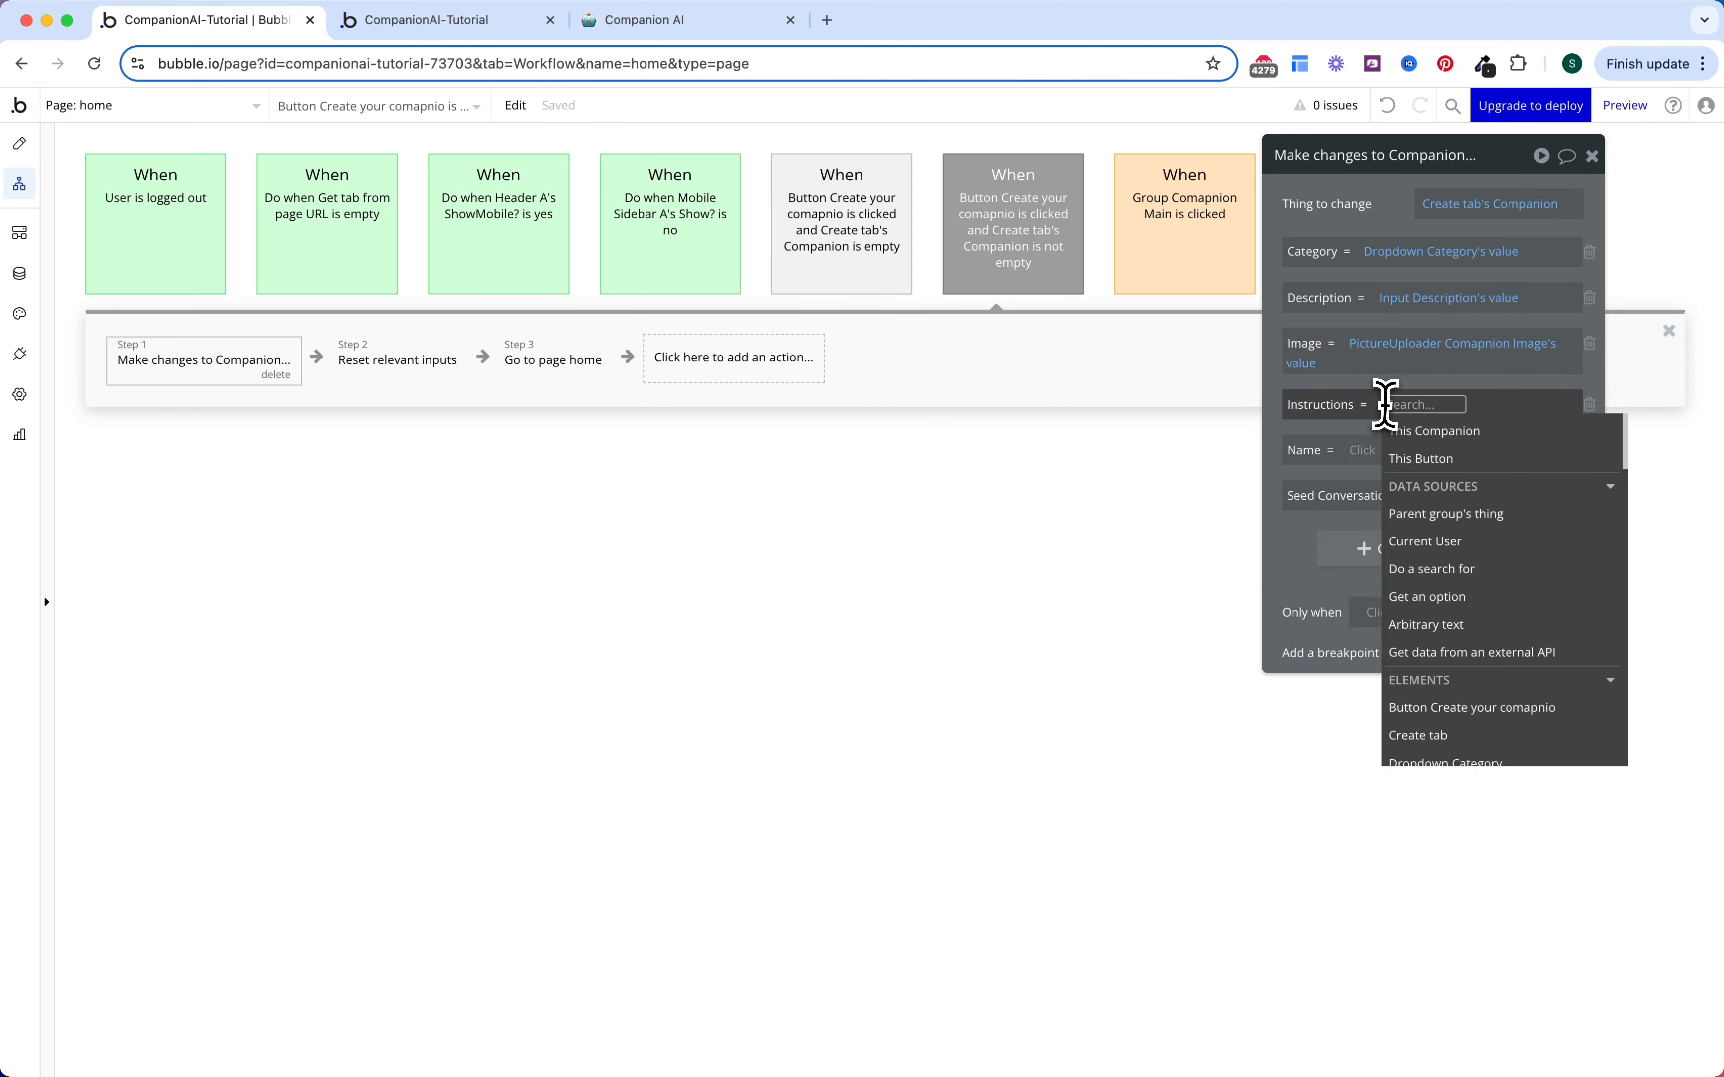
text(instu)
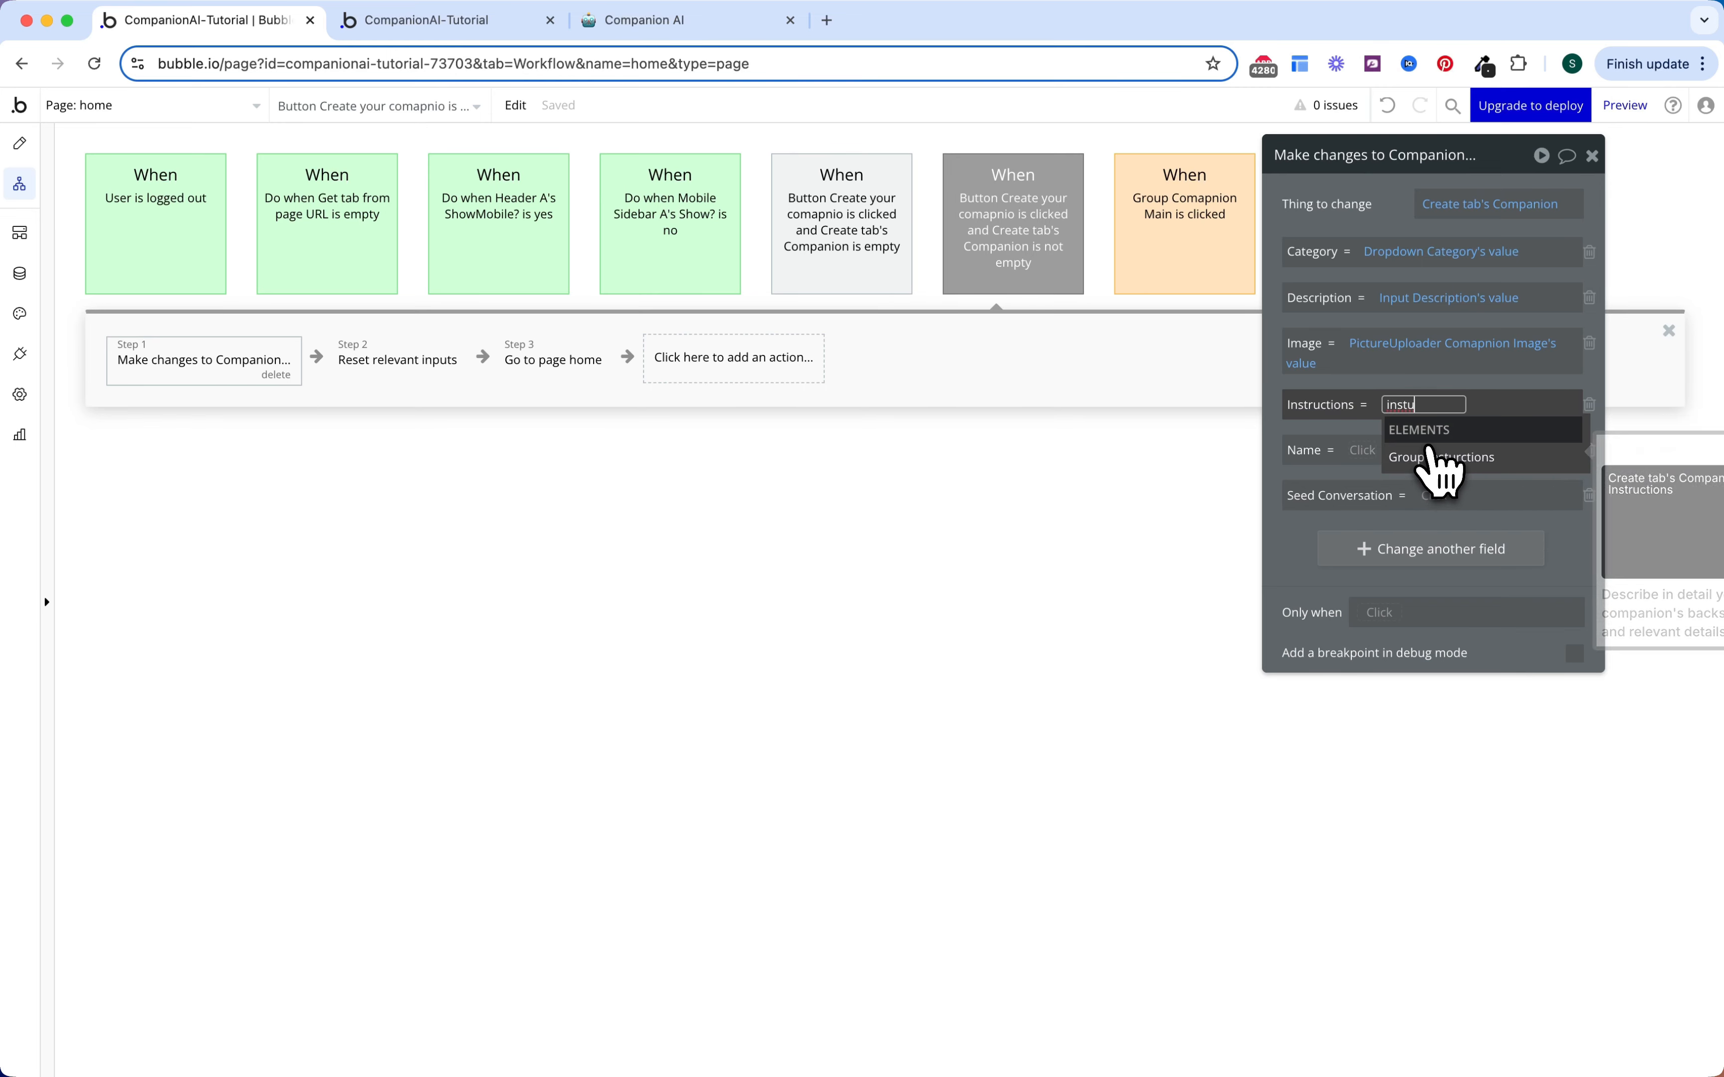
click(1442, 481)
click(1438, 484)
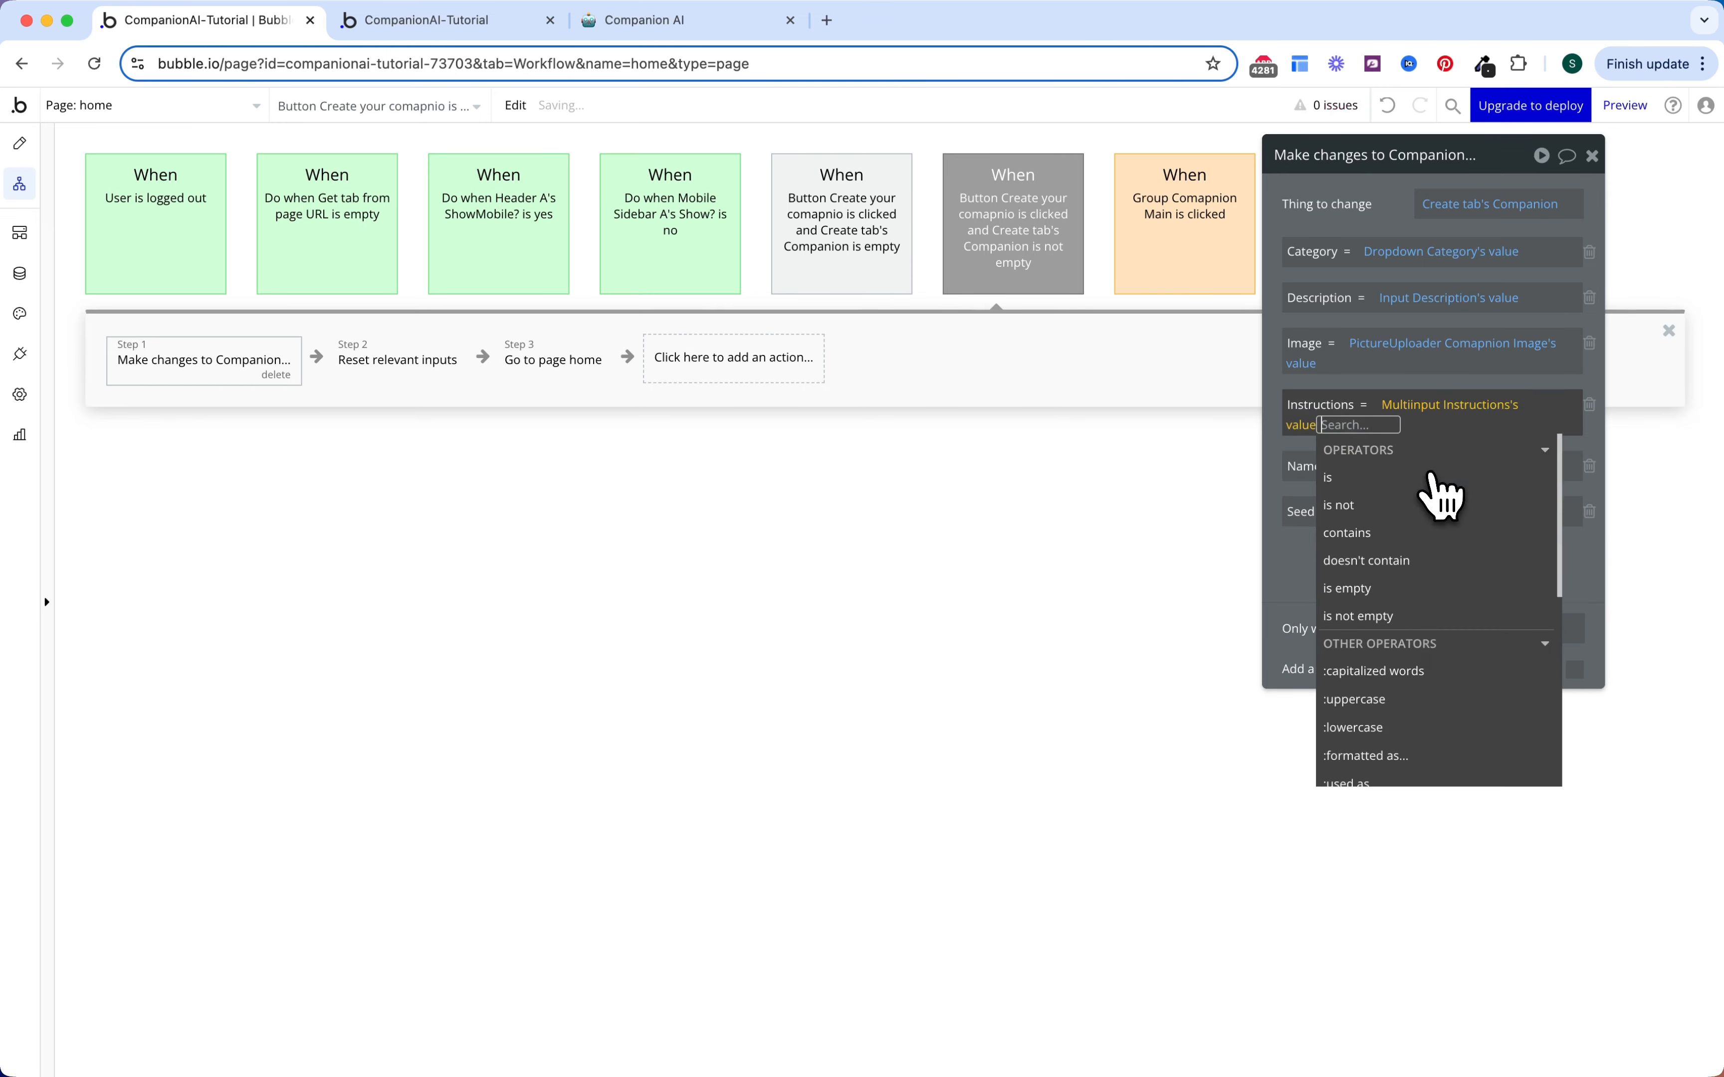
click(1292, 456)
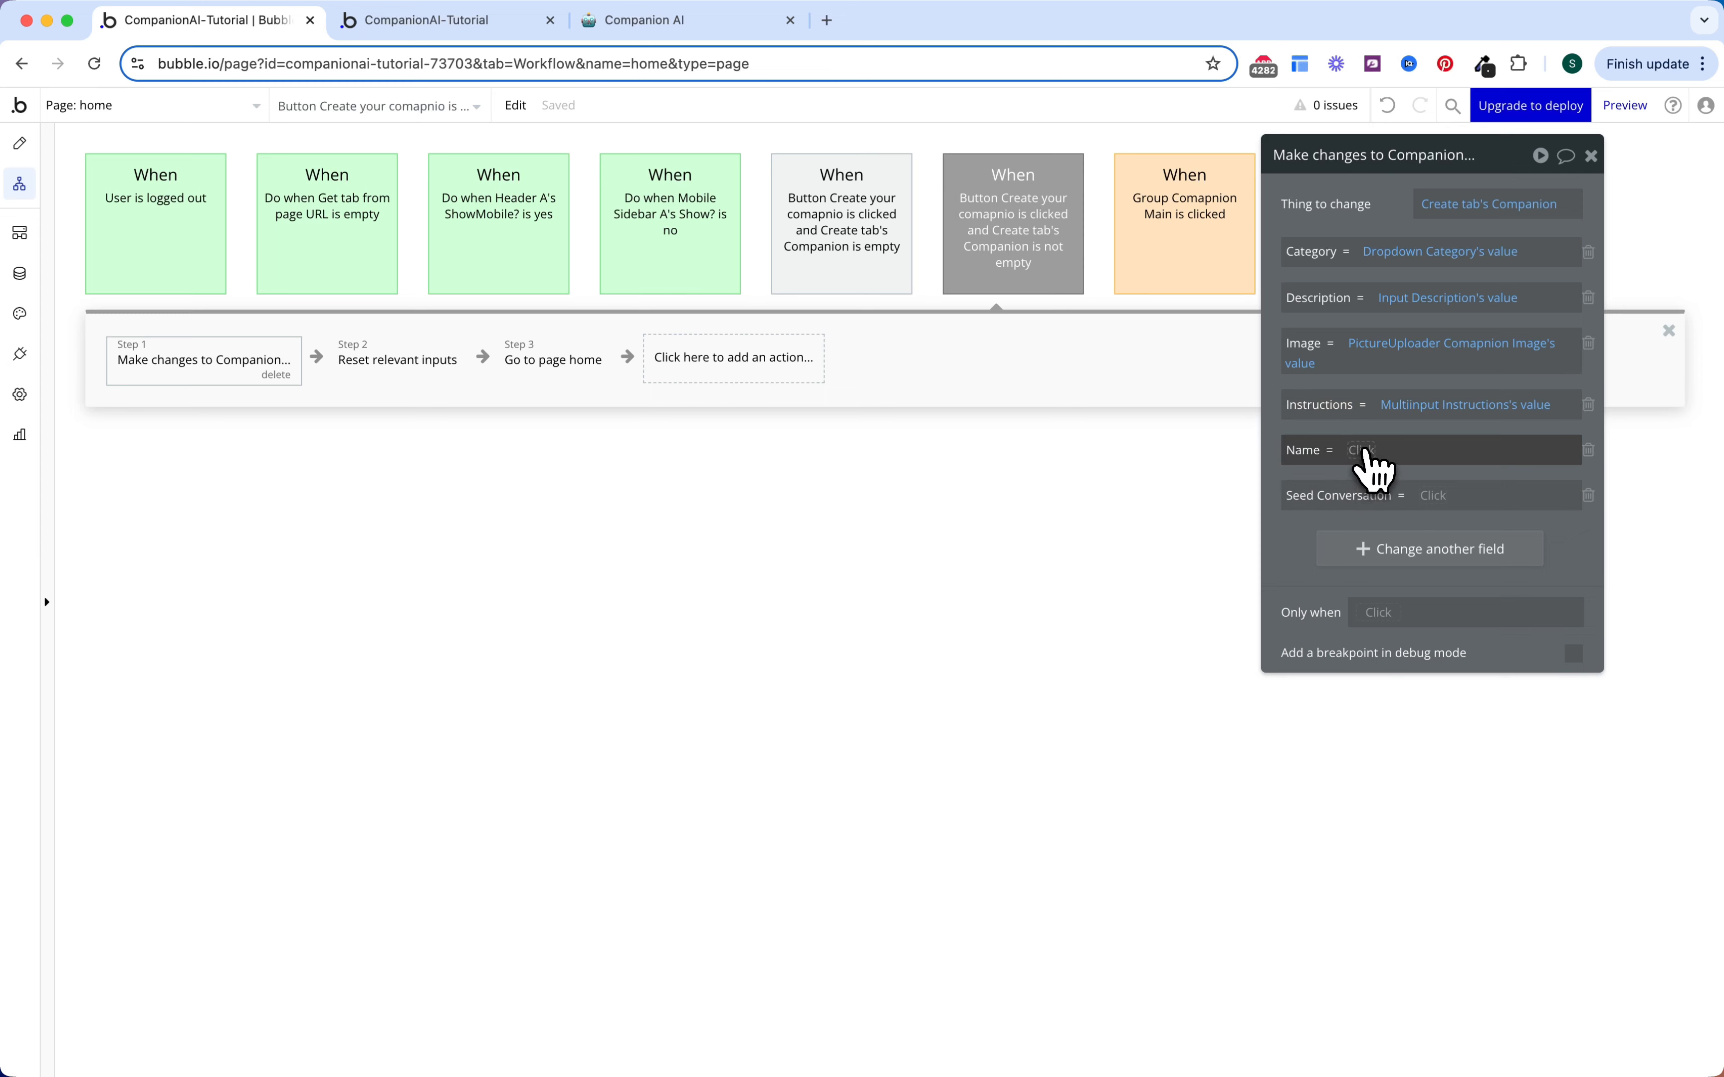
click(1364, 451)
text(name)
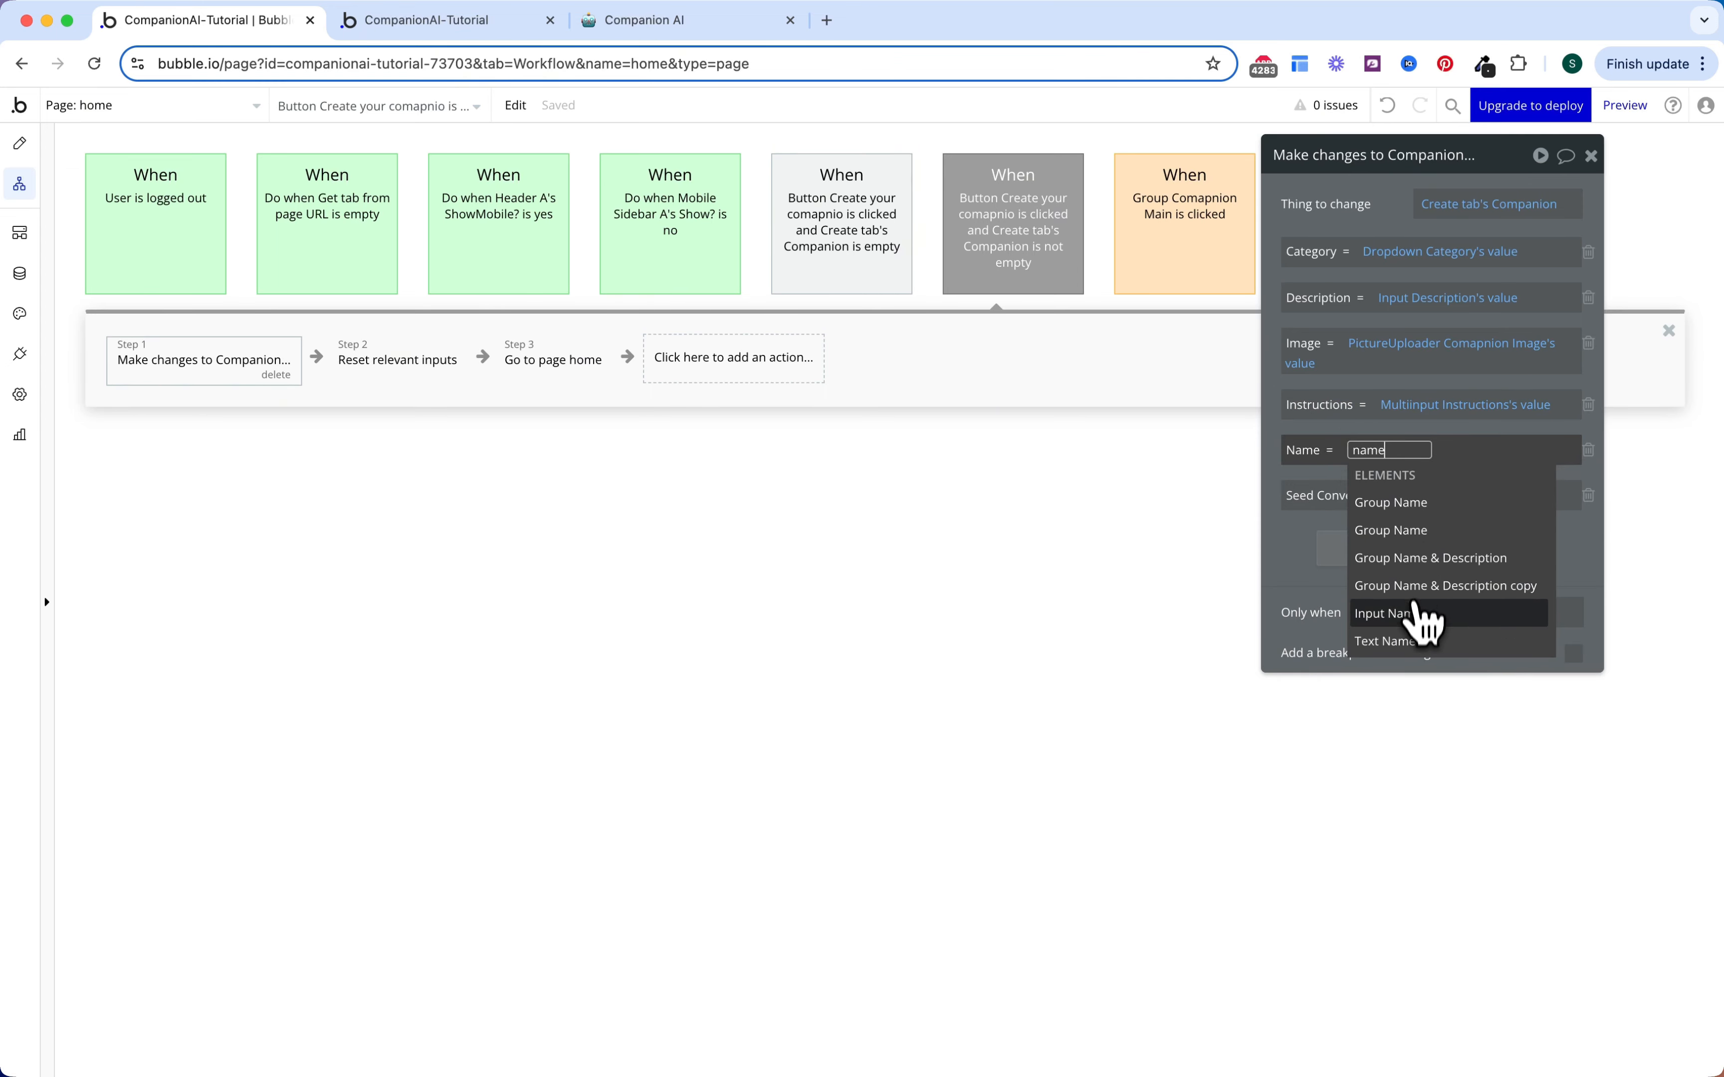
click(1422, 619)
click(1436, 502)
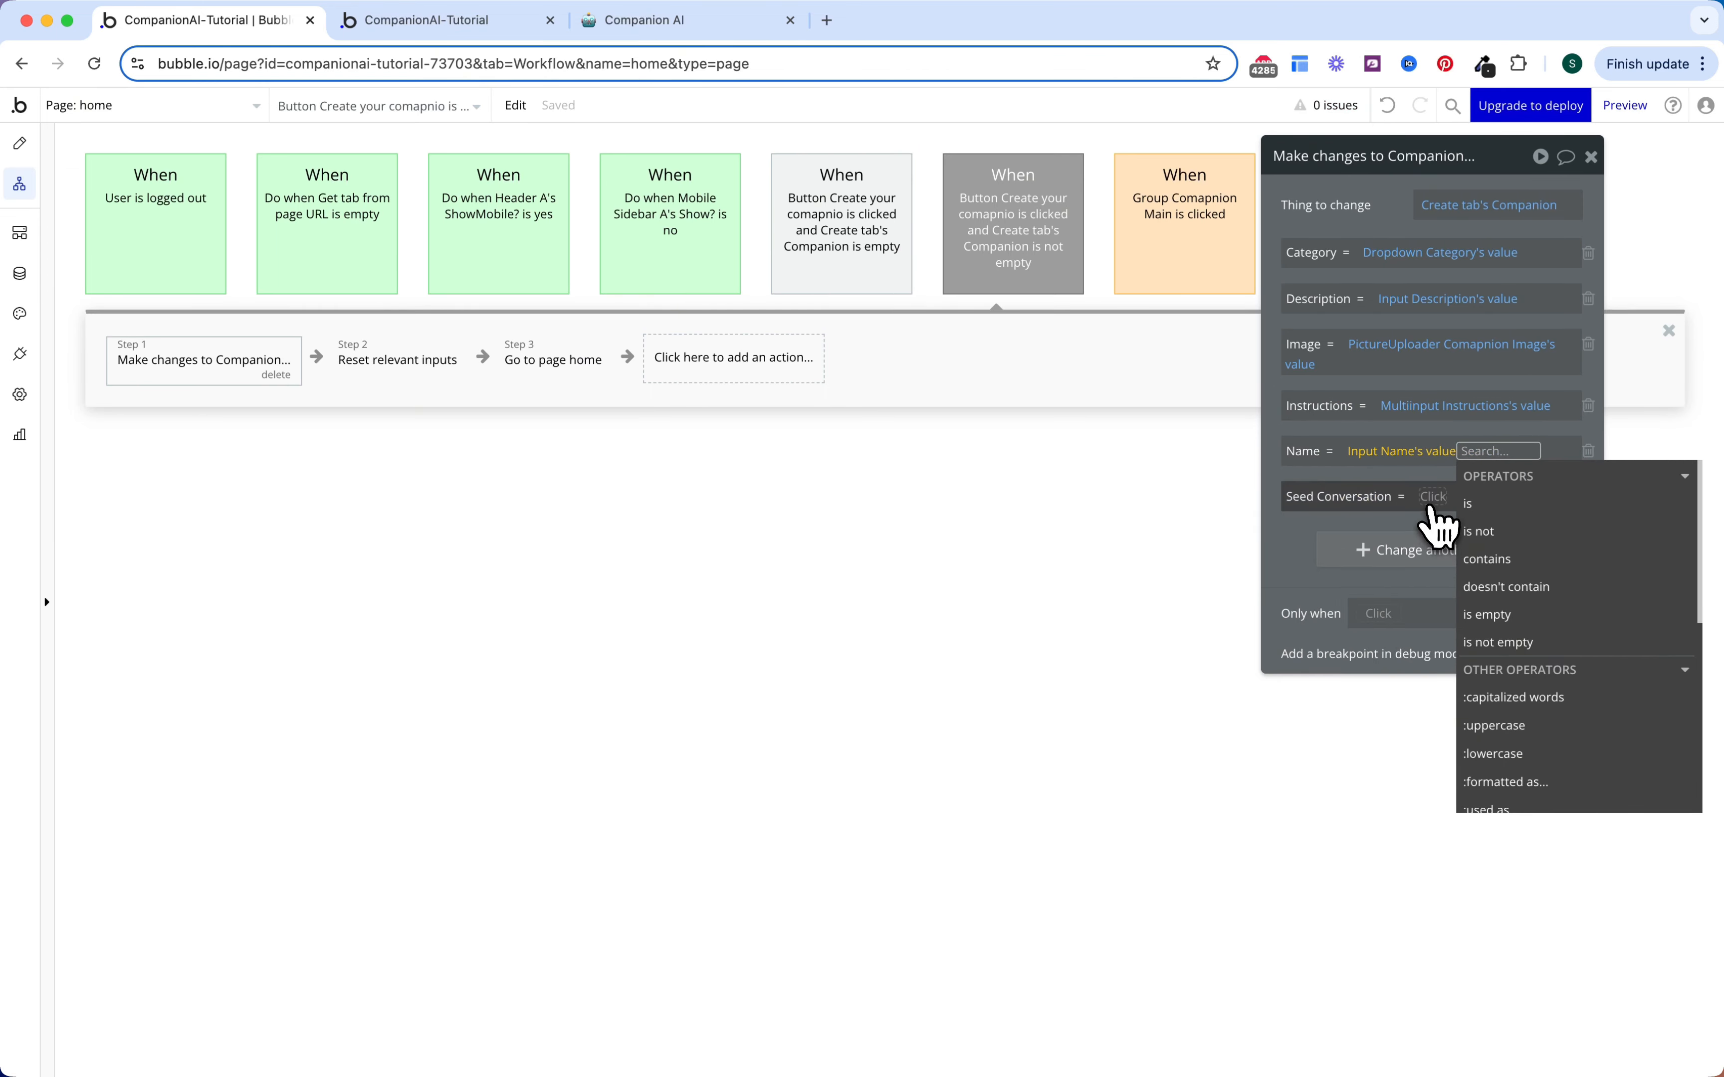
click(1434, 498)
text(exa)
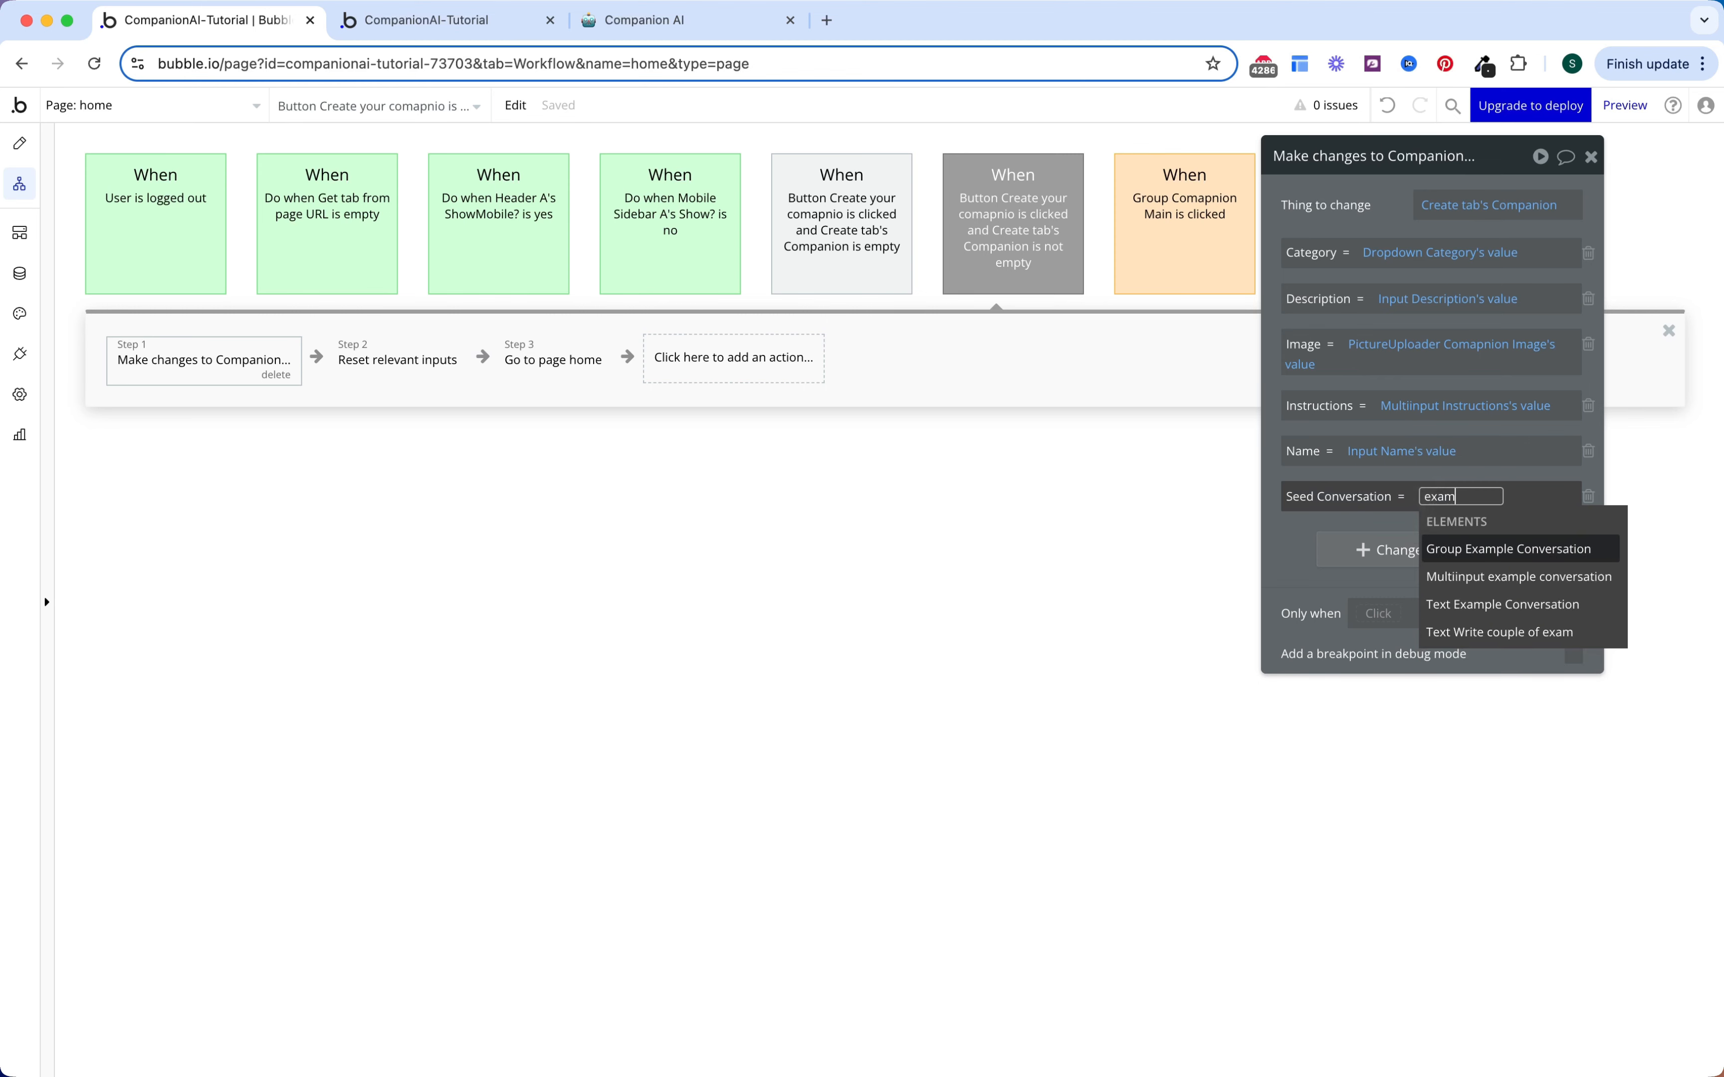
text(m)
click(1440, 577)
click(1439, 542)
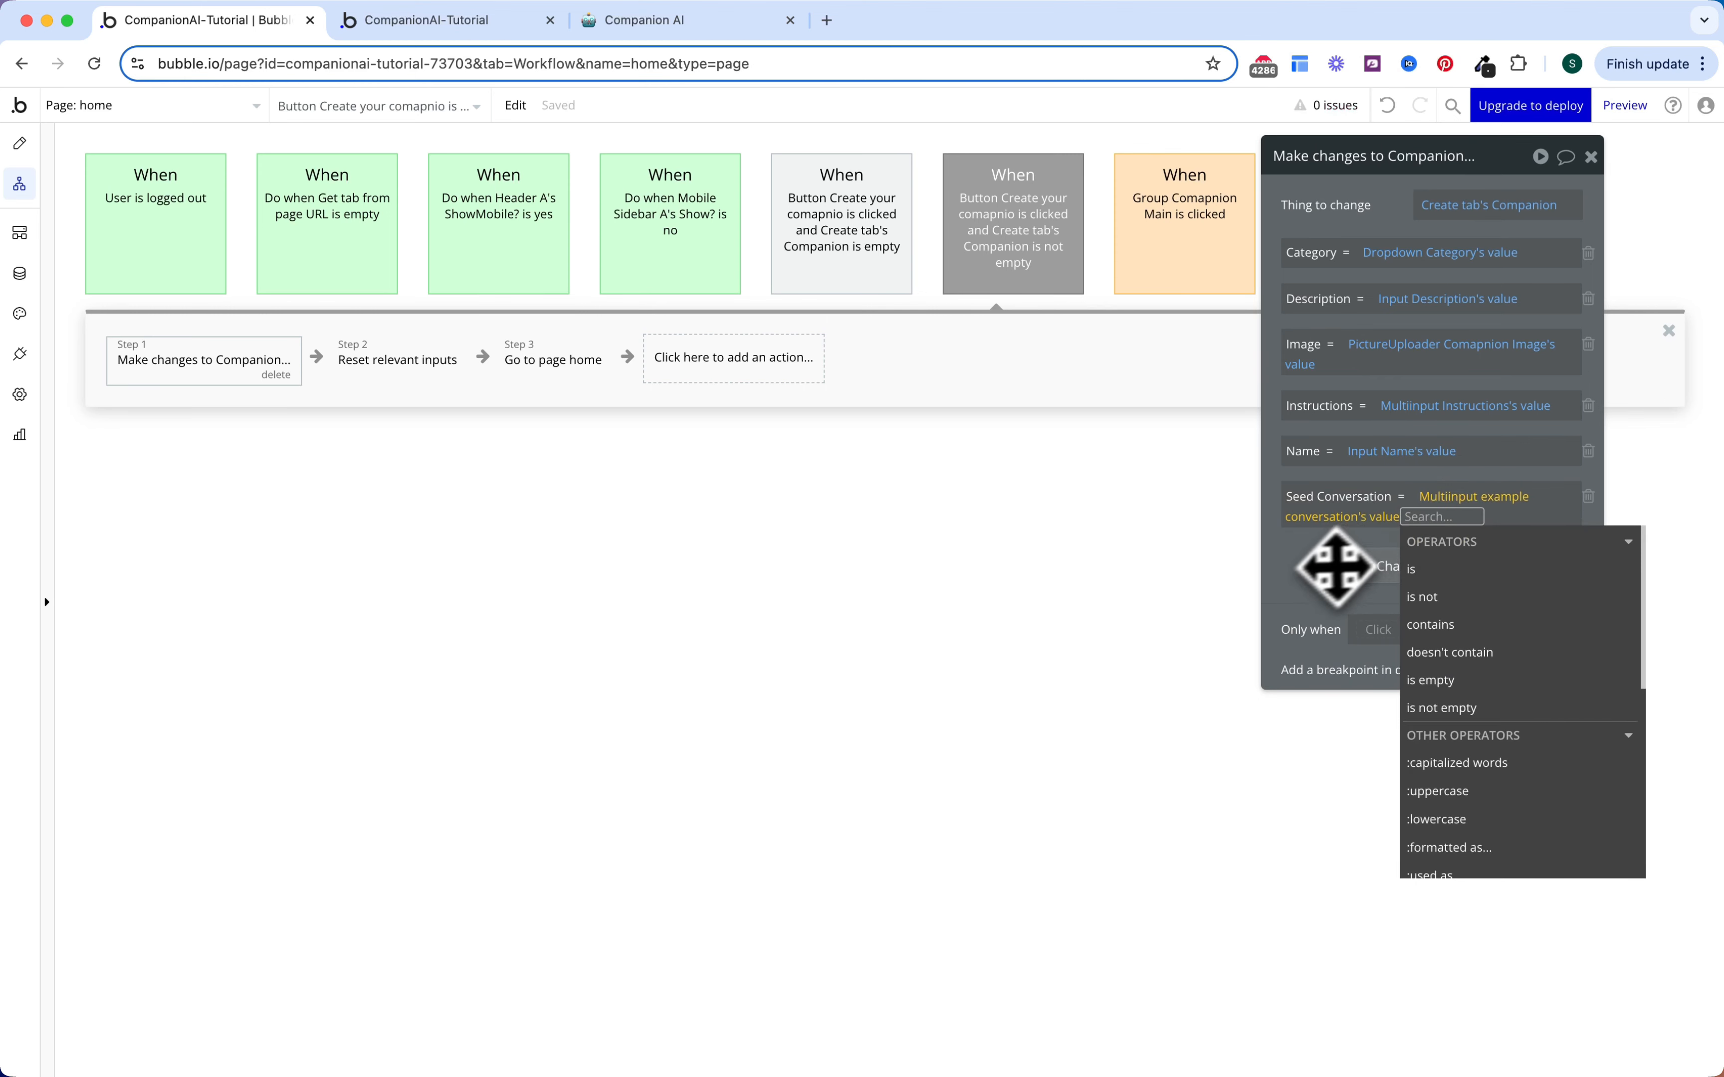
click(1300, 570)
click(20, 354)
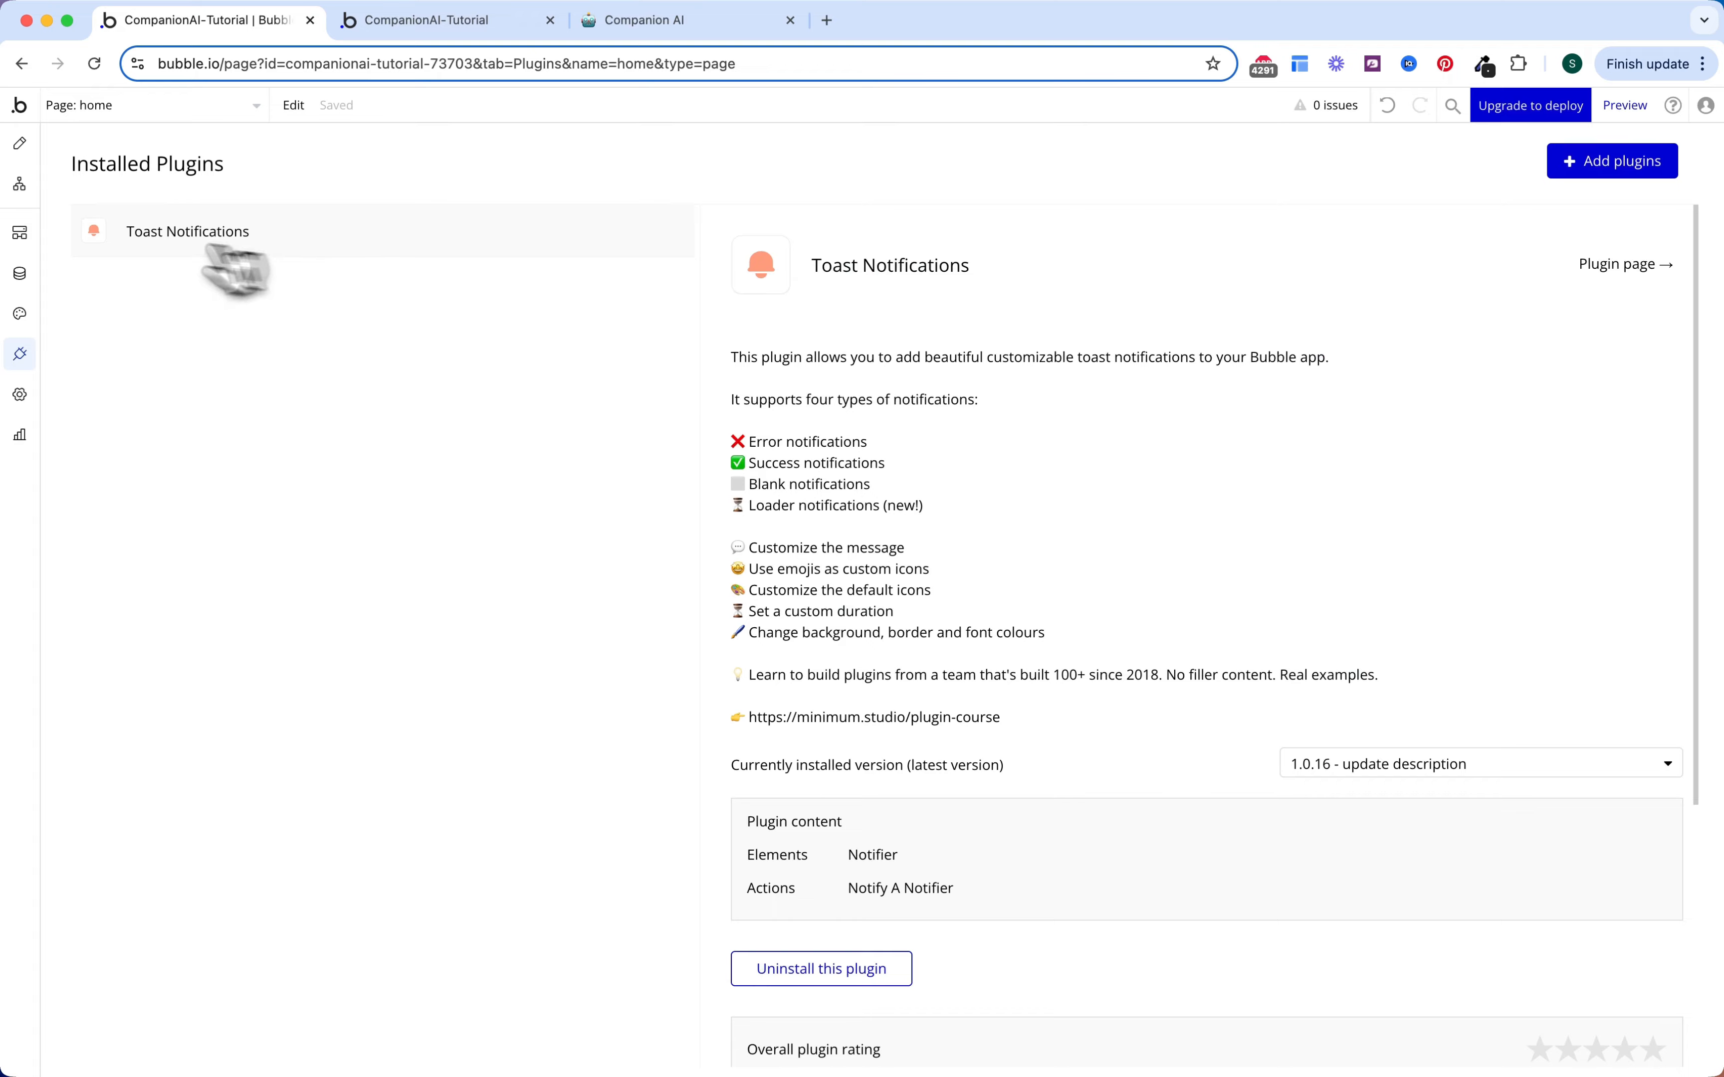
click(20, 144)
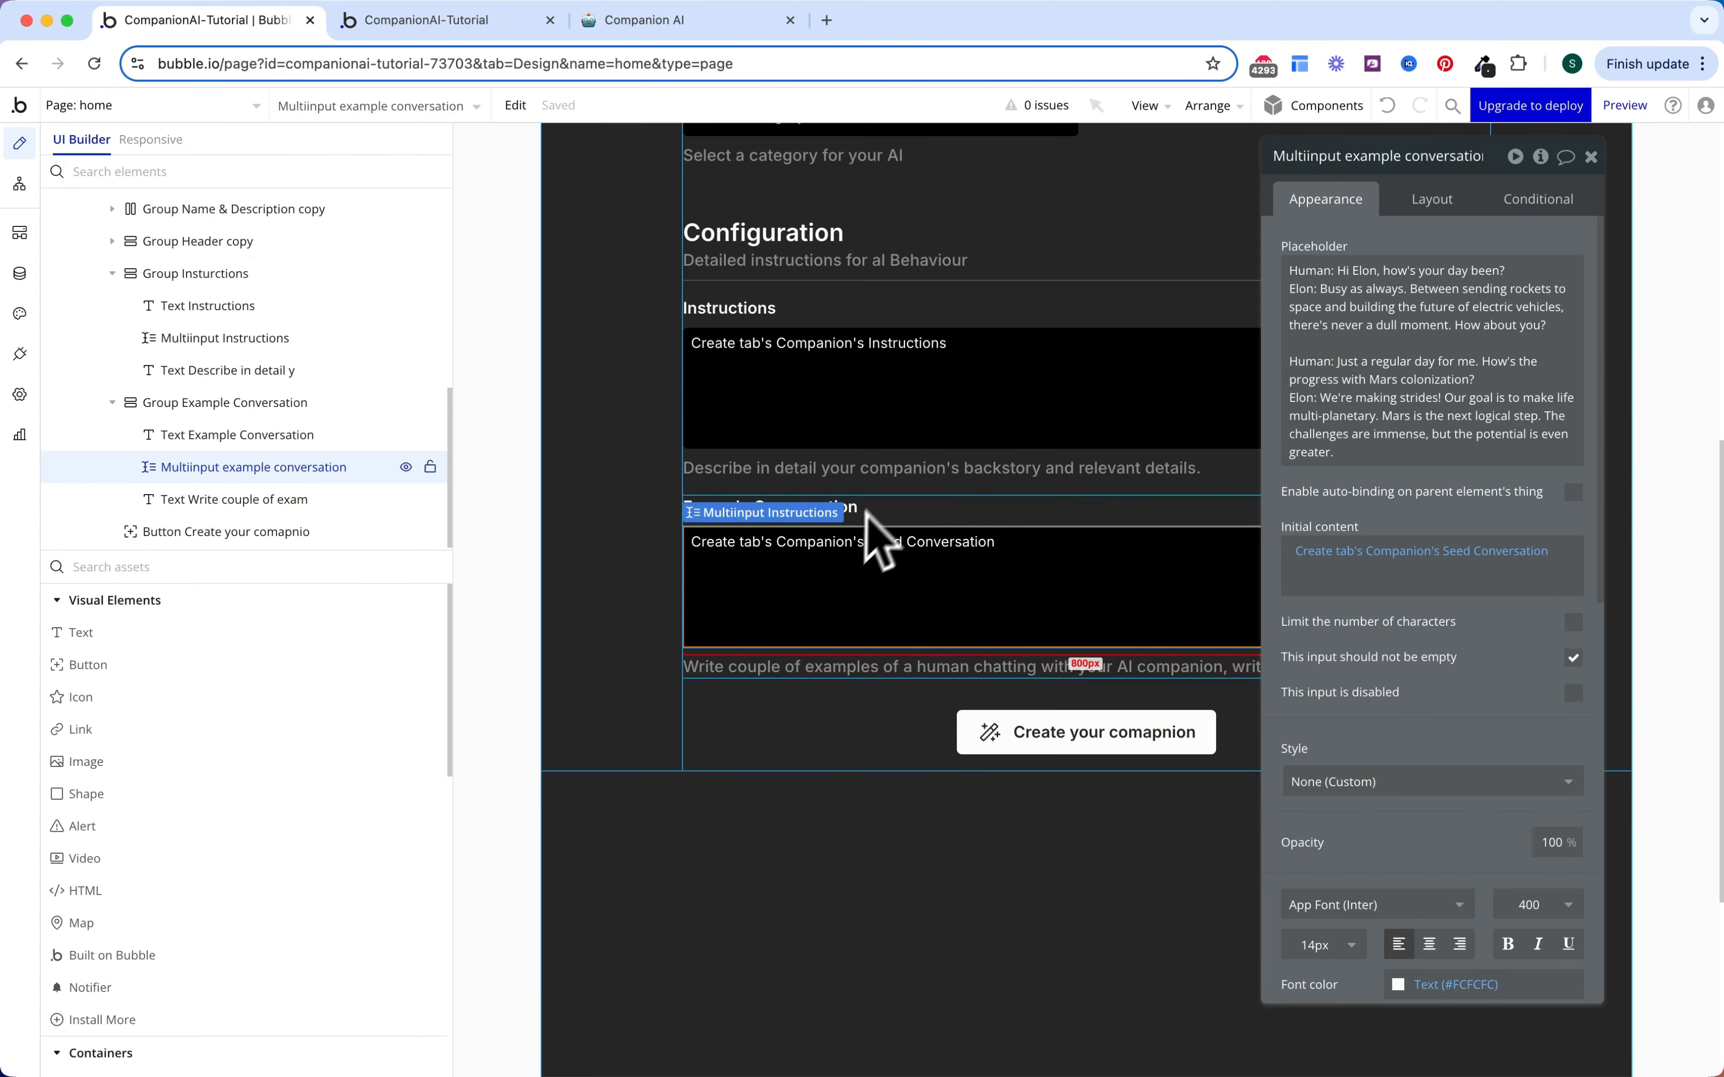
click(21, 187)
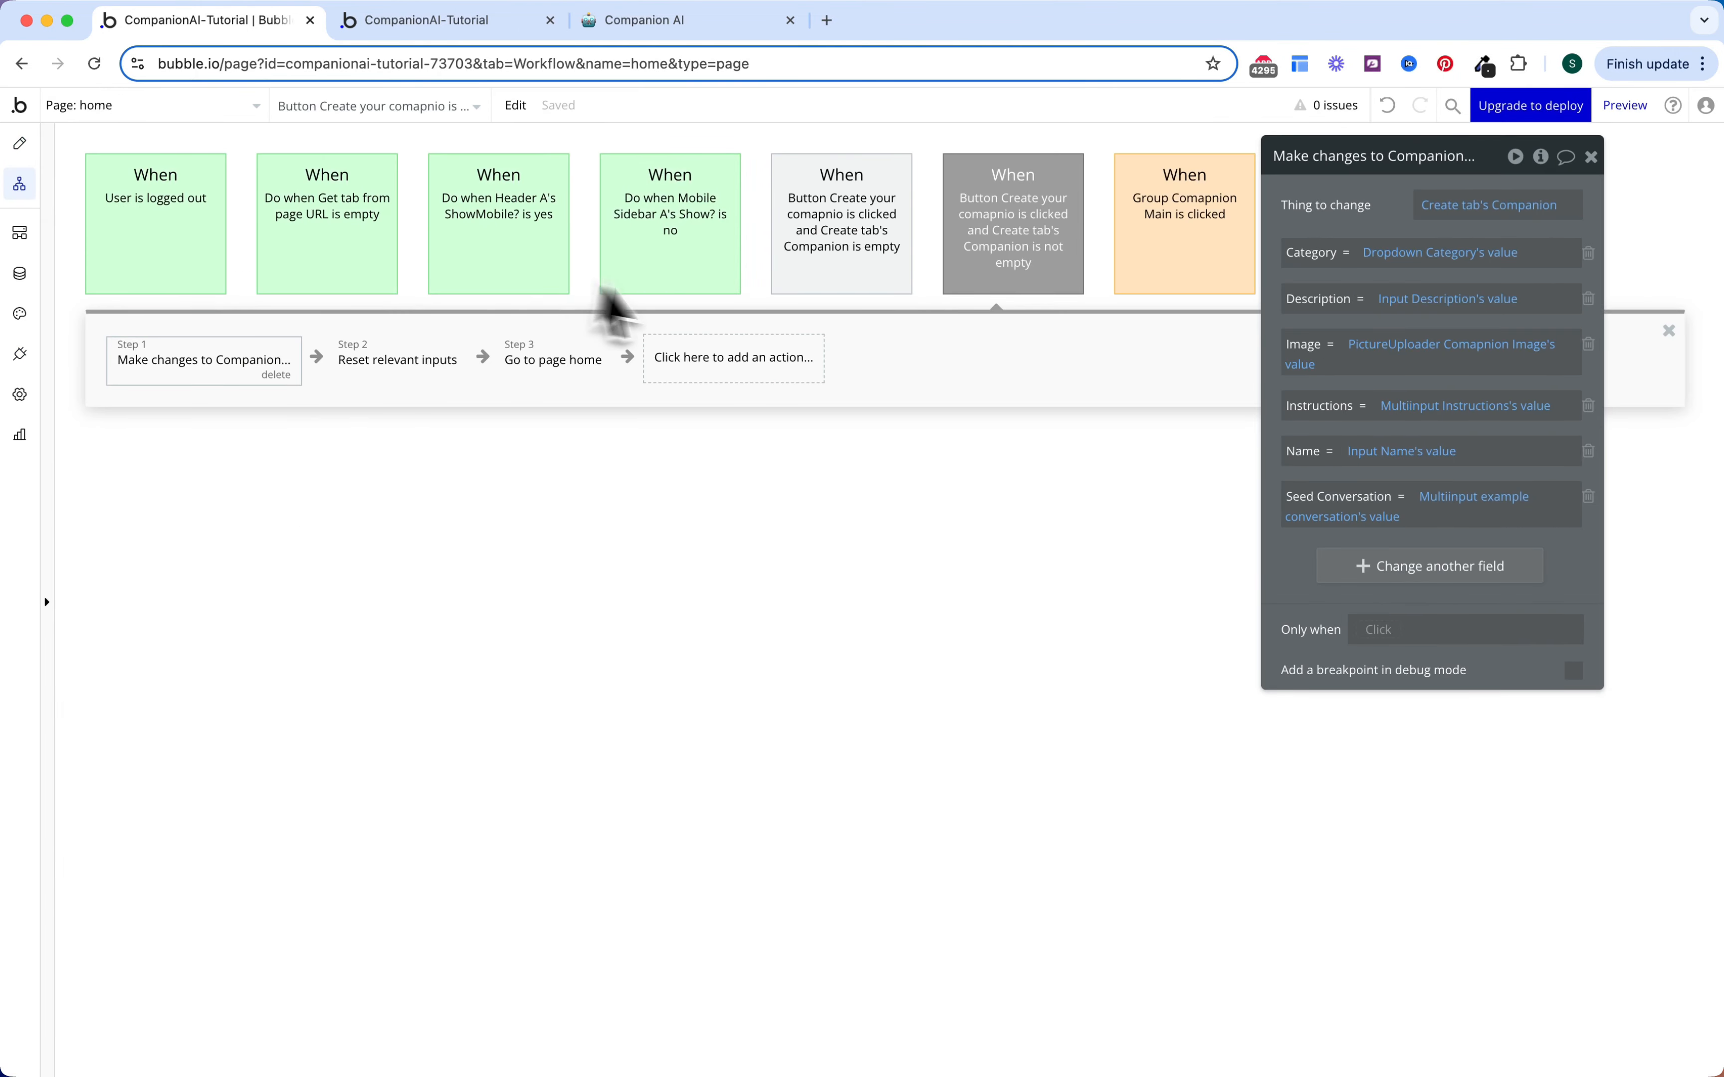
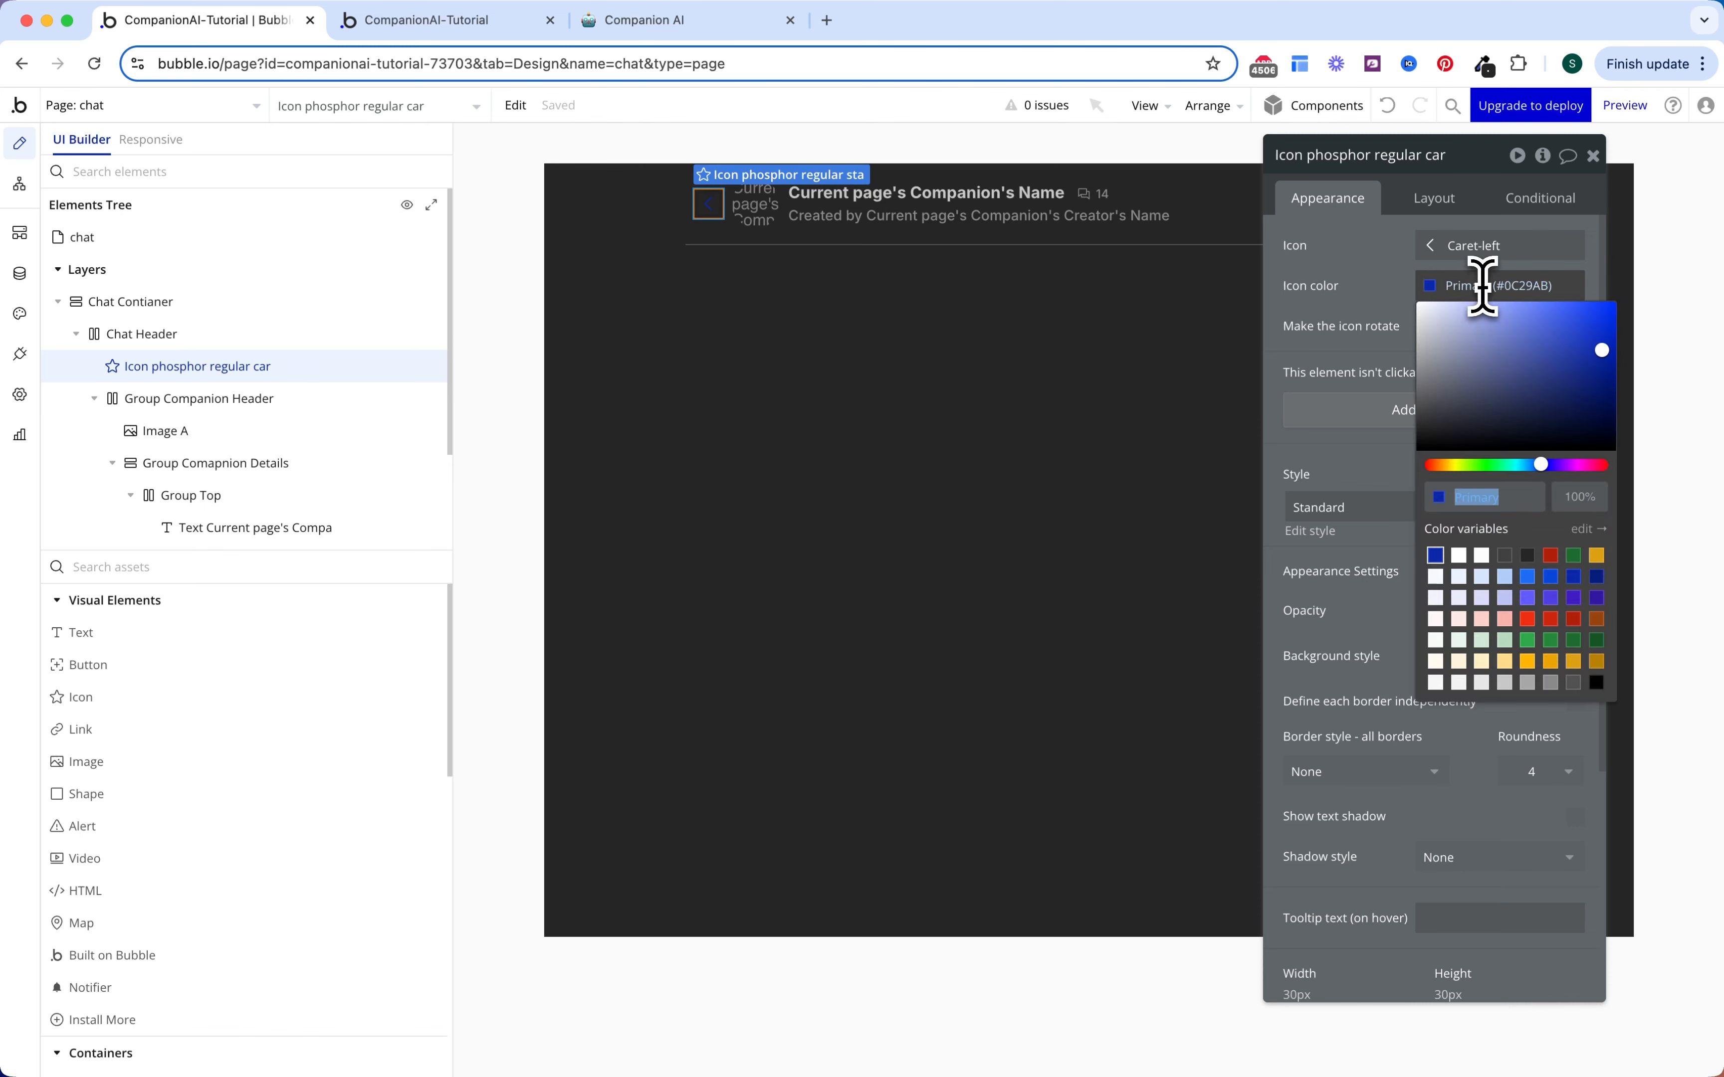
Step: Colour the back arrow Text (#FCFCFC) and place a new Icon at the header's right end
click(1481, 555)
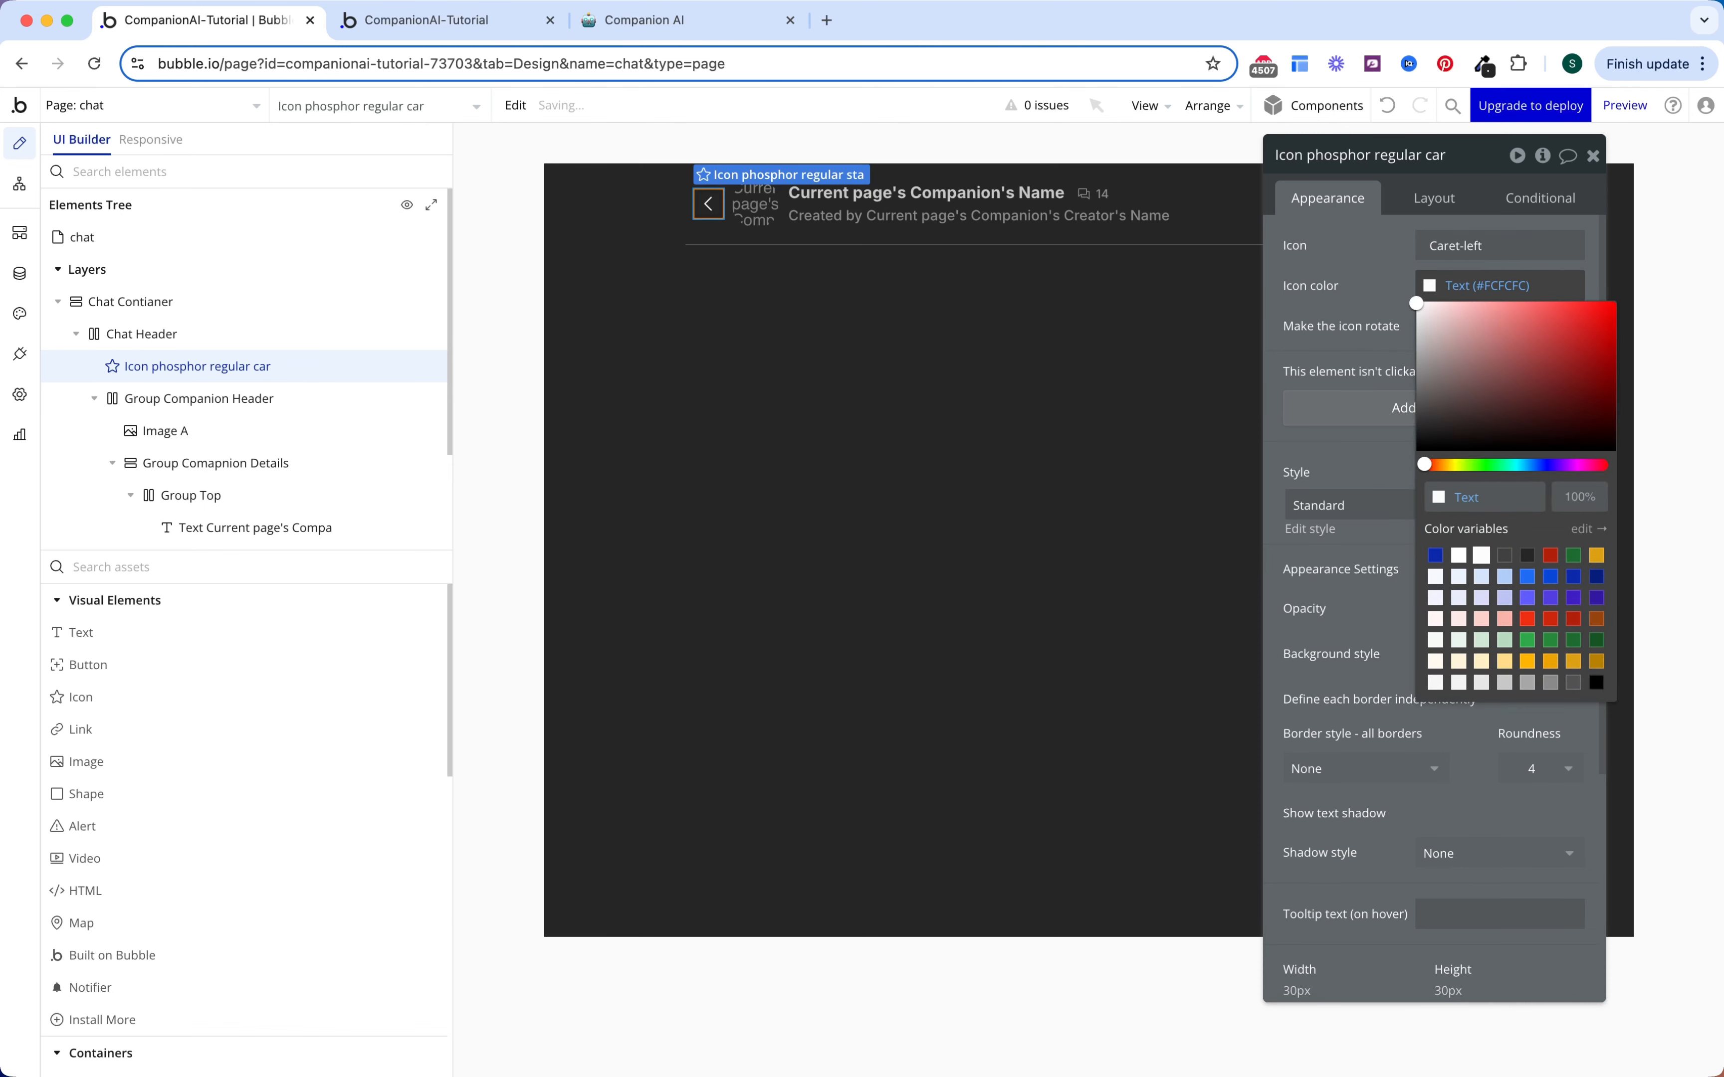
key(Escape)
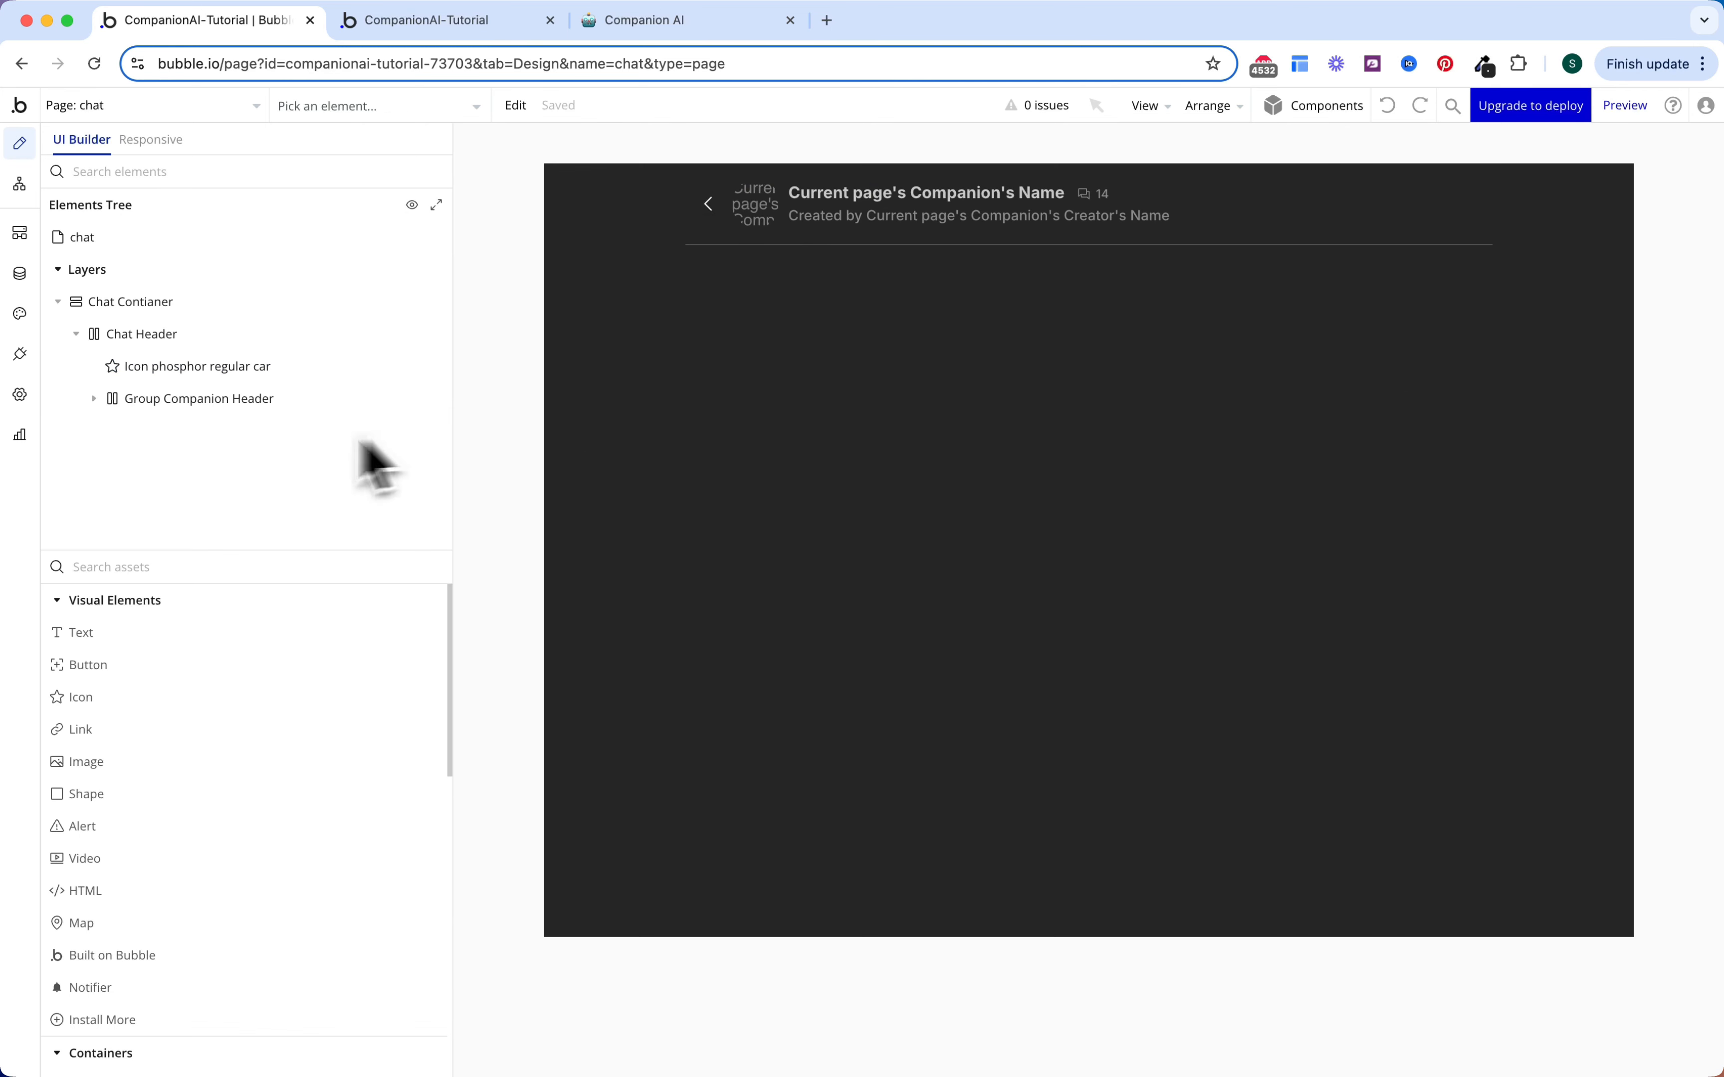
click(212, 700)
click(1469, 204)
click(1146, 199)
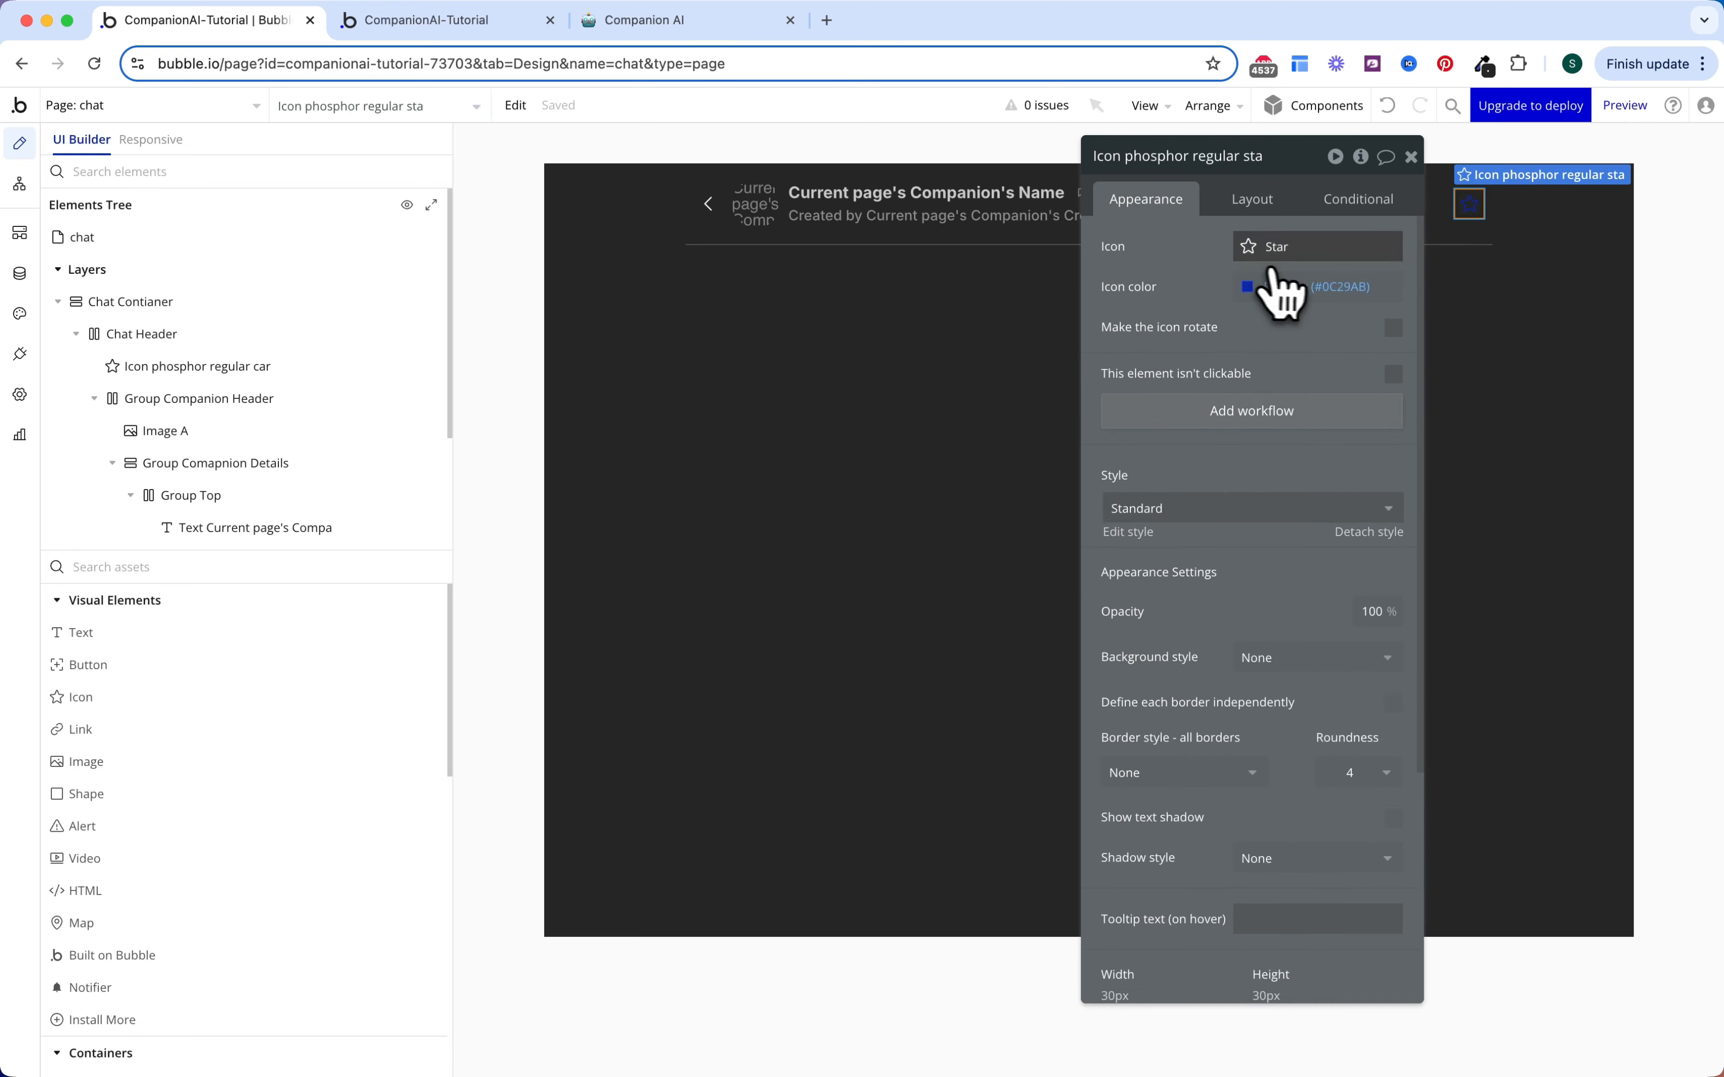
Step: Set the new icon to Material more_vert and colour it Text (#FCFCFC)
click(1291, 257)
text(more)
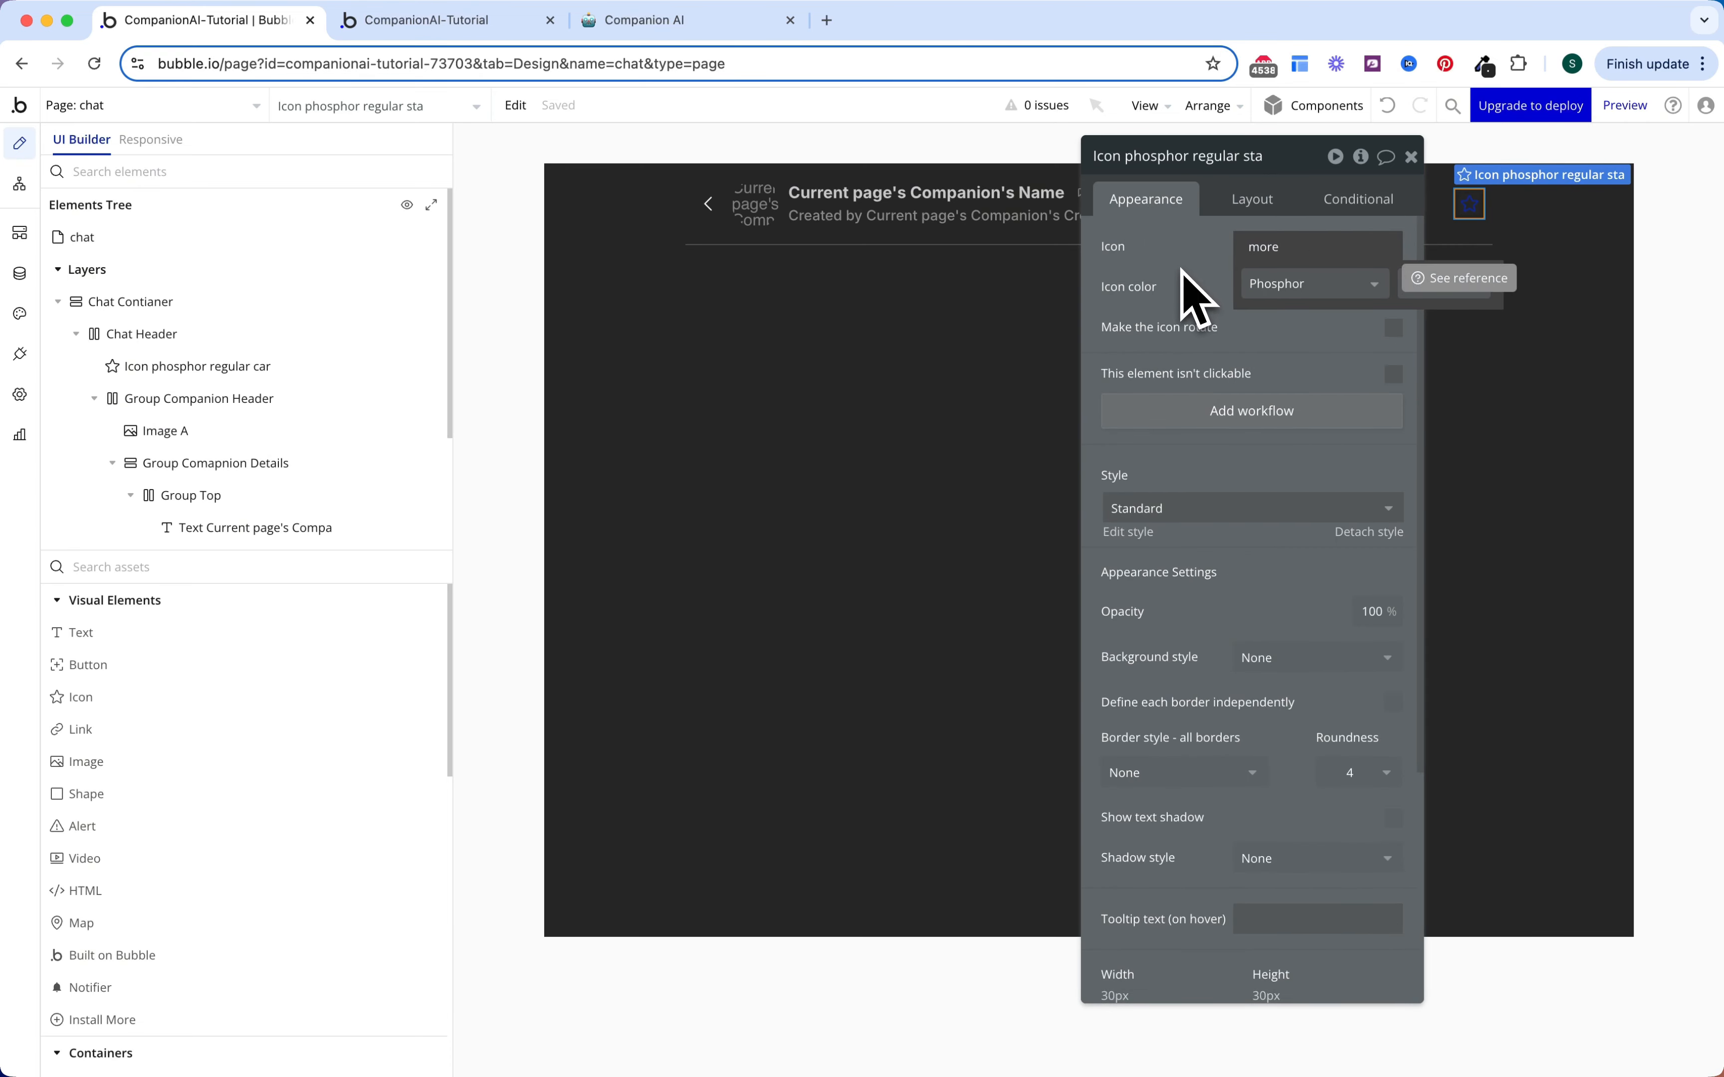
click(1293, 285)
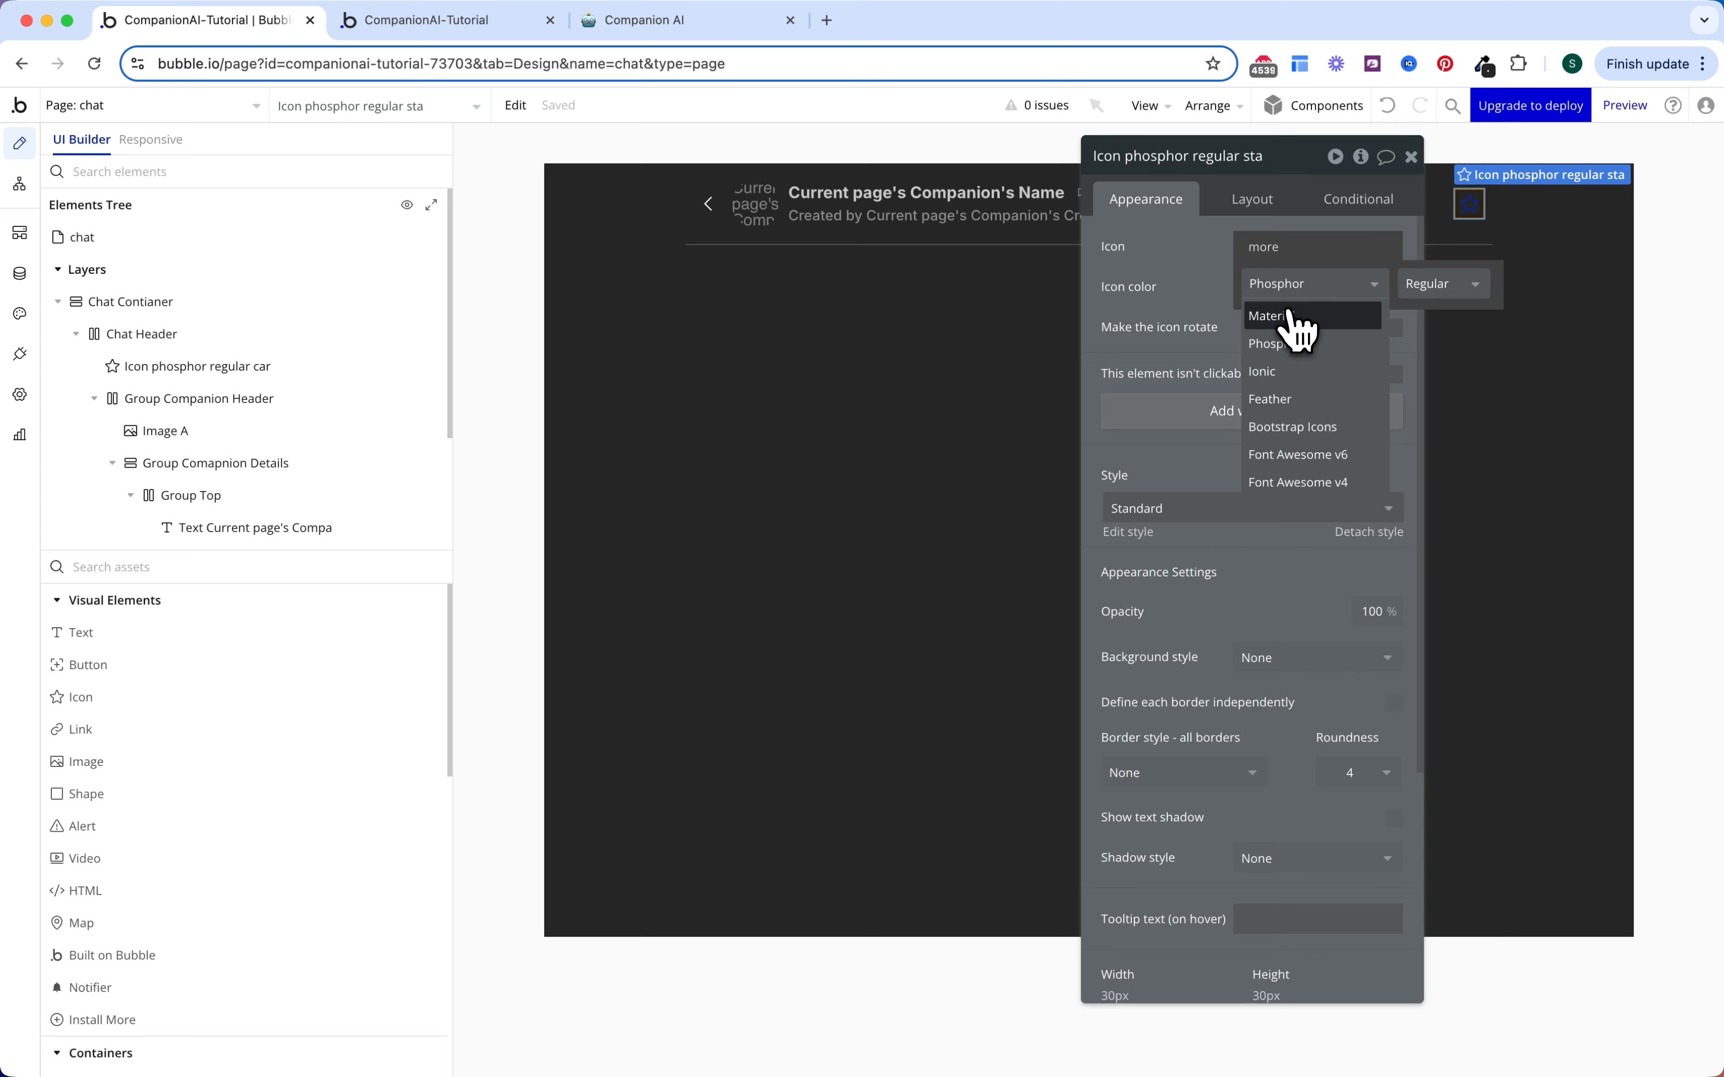
click(1295, 322)
click(1341, 321)
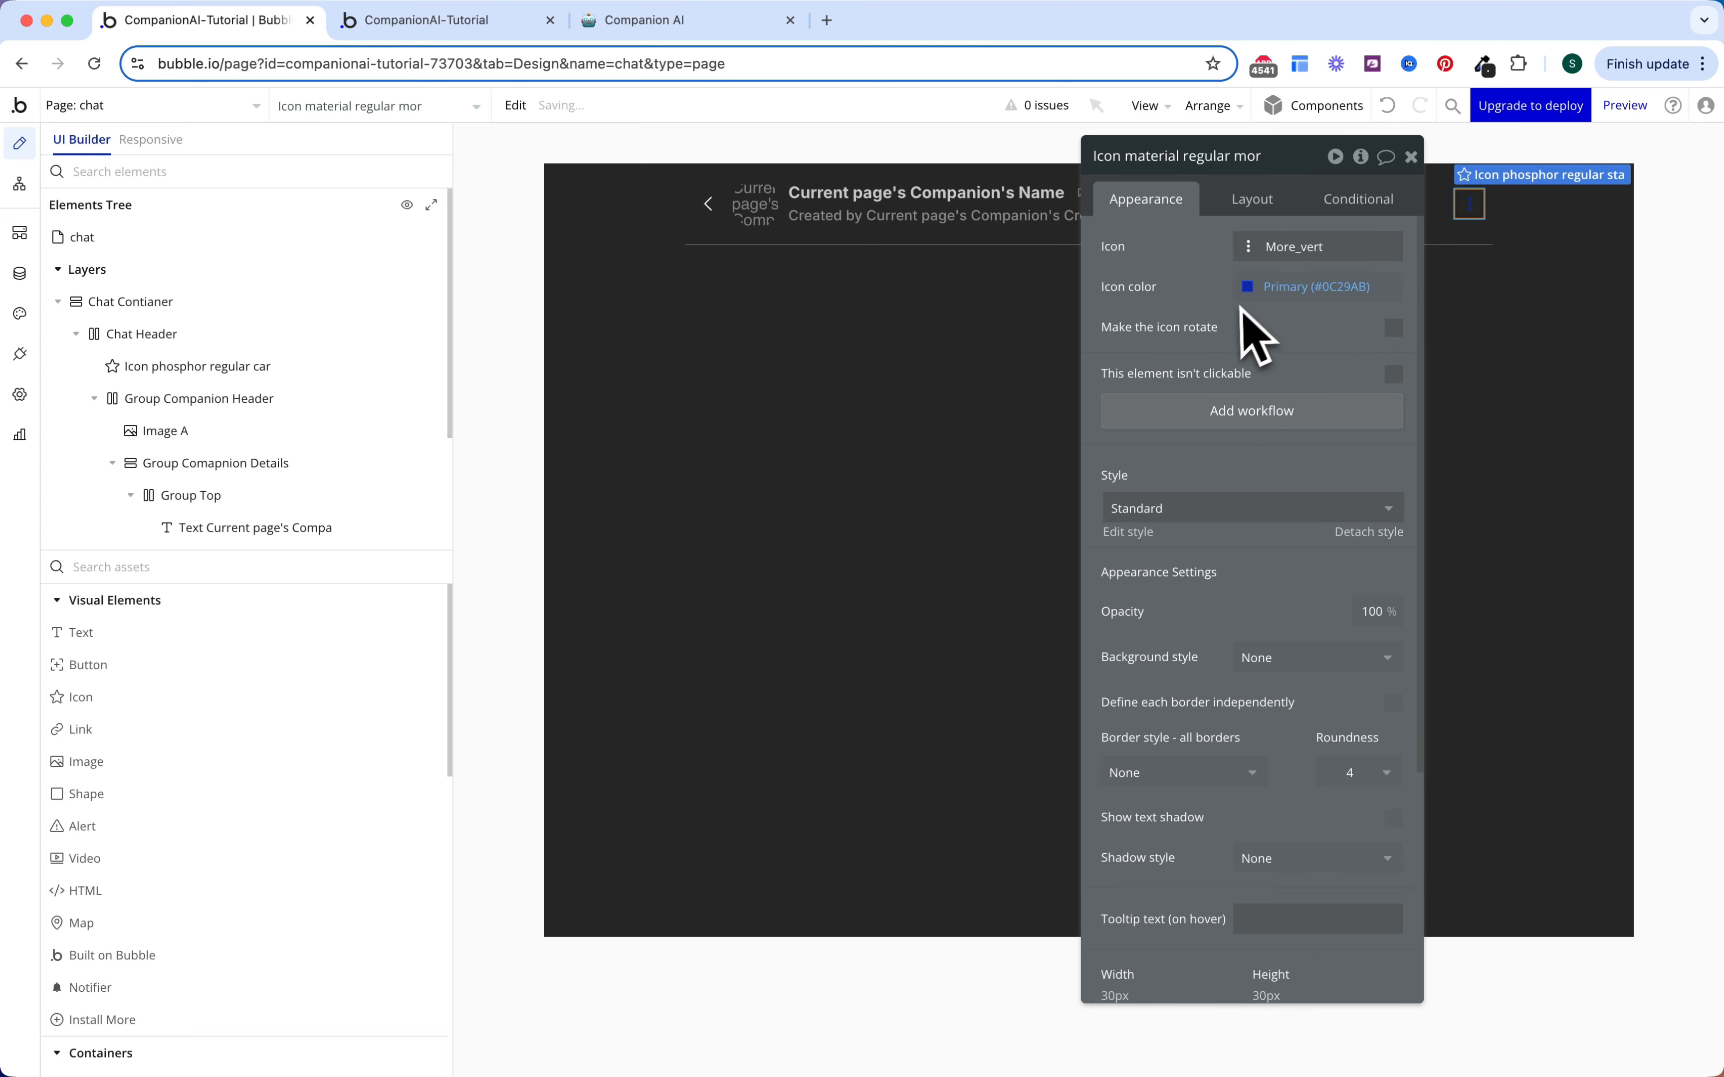
click(1304, 288)
click(1299, 556)
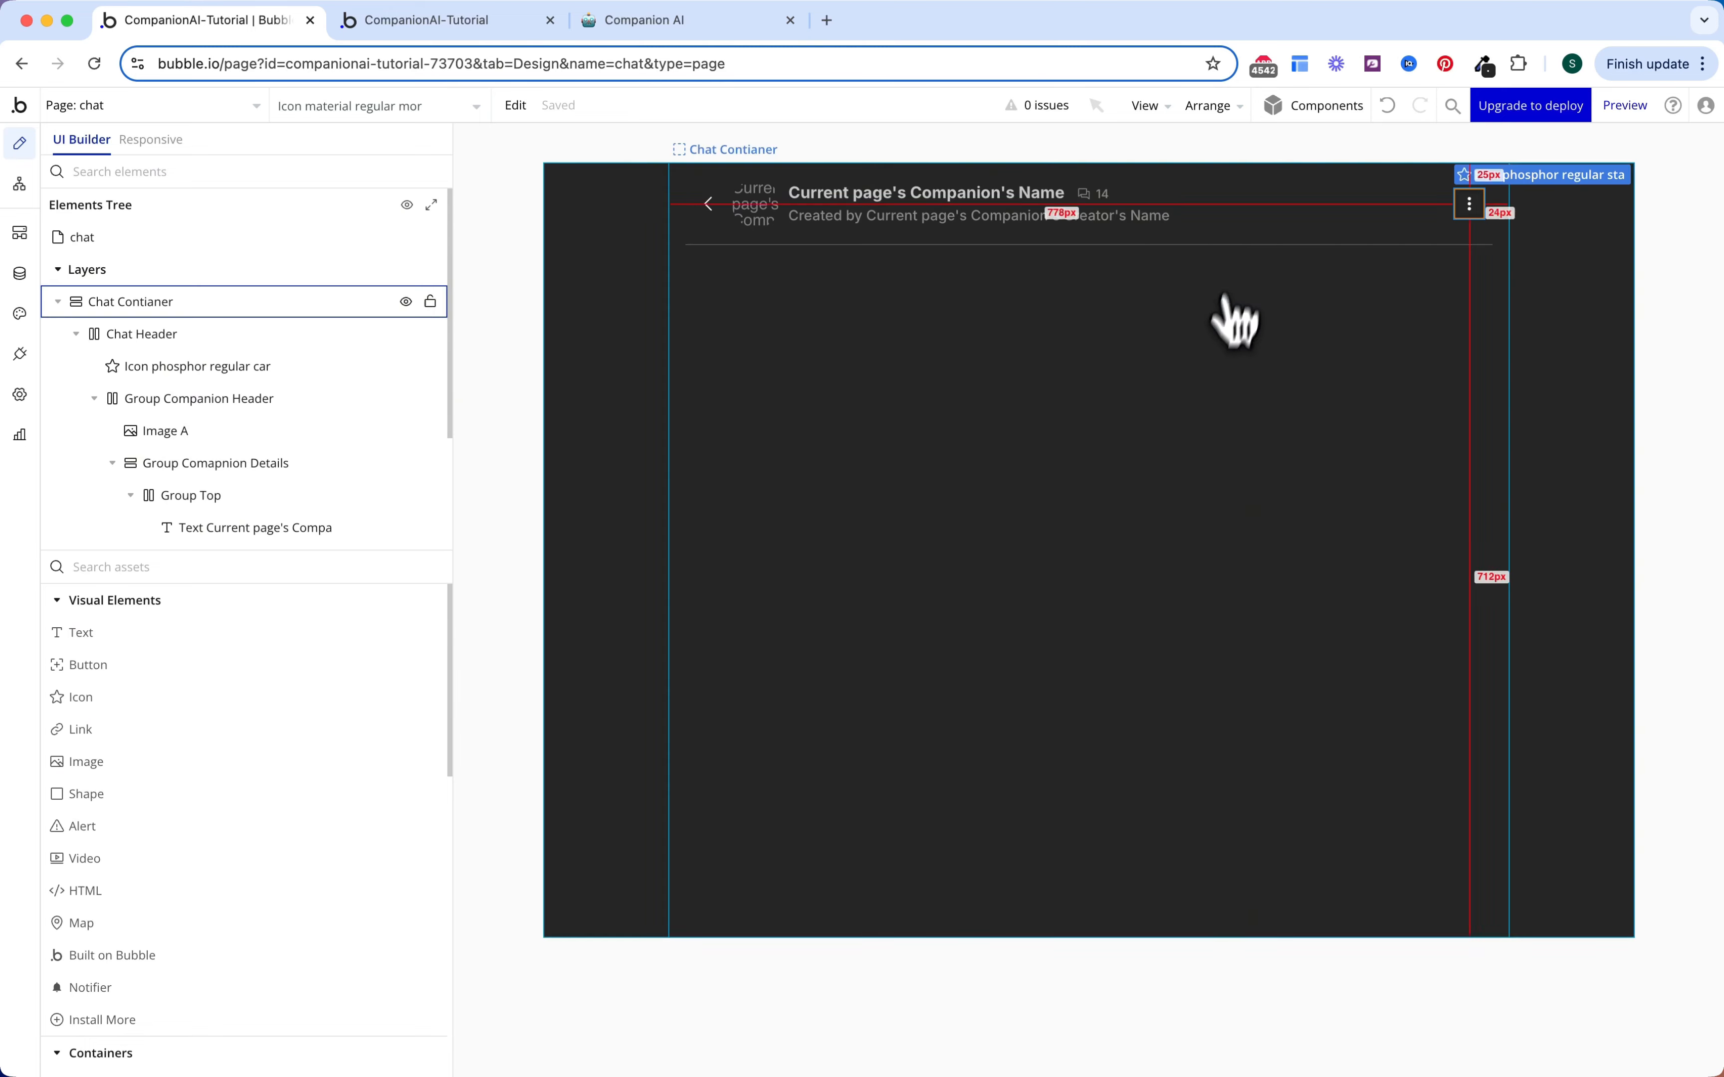
right_click(1469, 208)
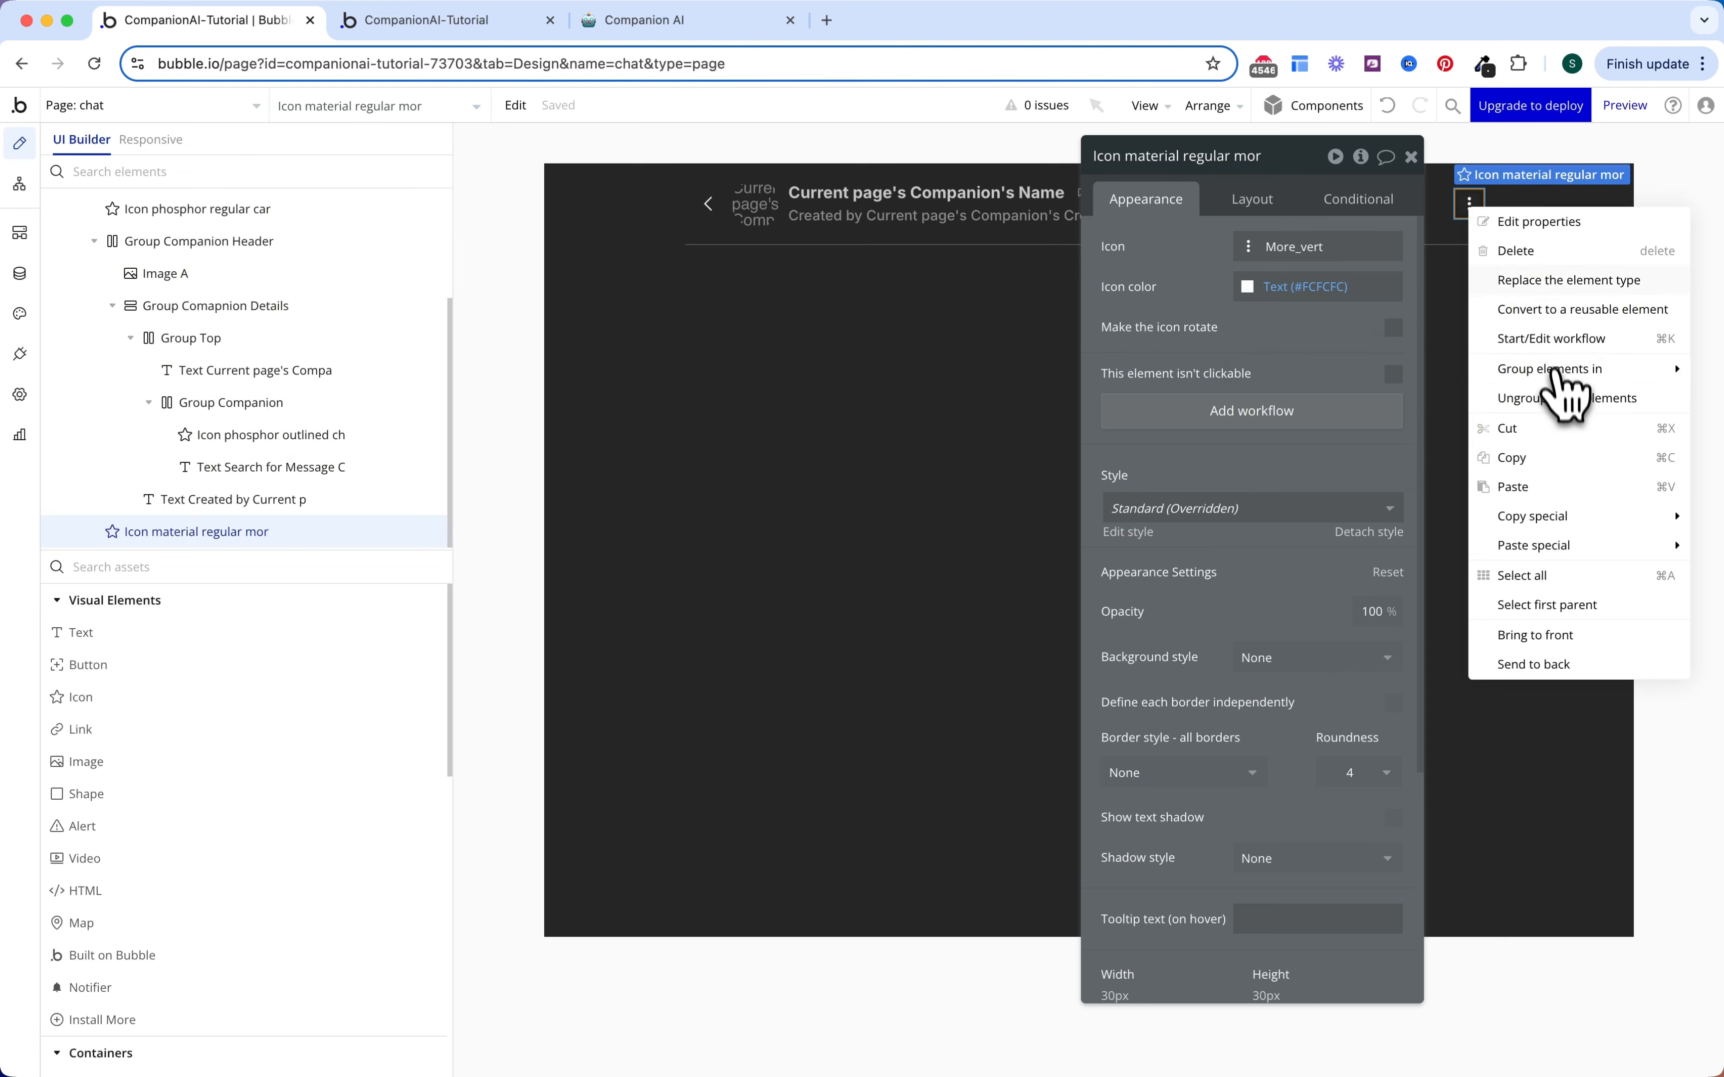
Step: Convert the more_vert icon into reusable element Menu_Chat and give Menu_Chat minimum height 0
click(1556, 309)
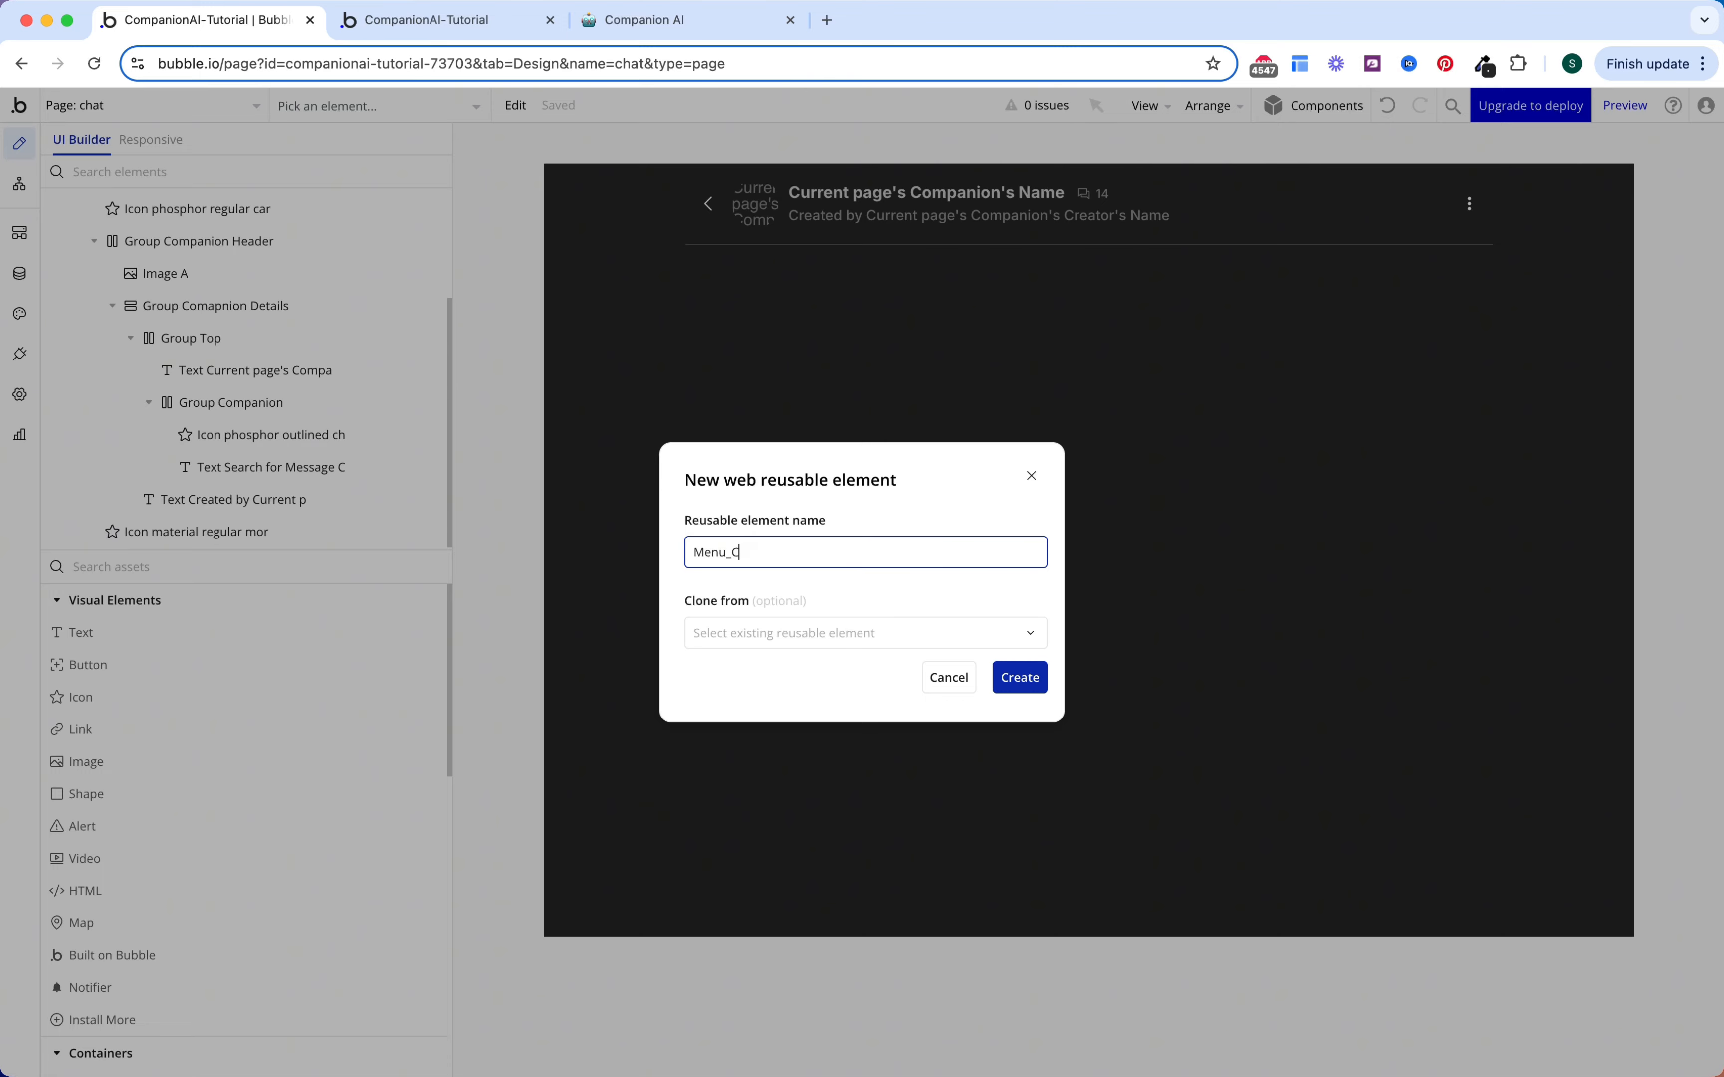
click(1022, 679)
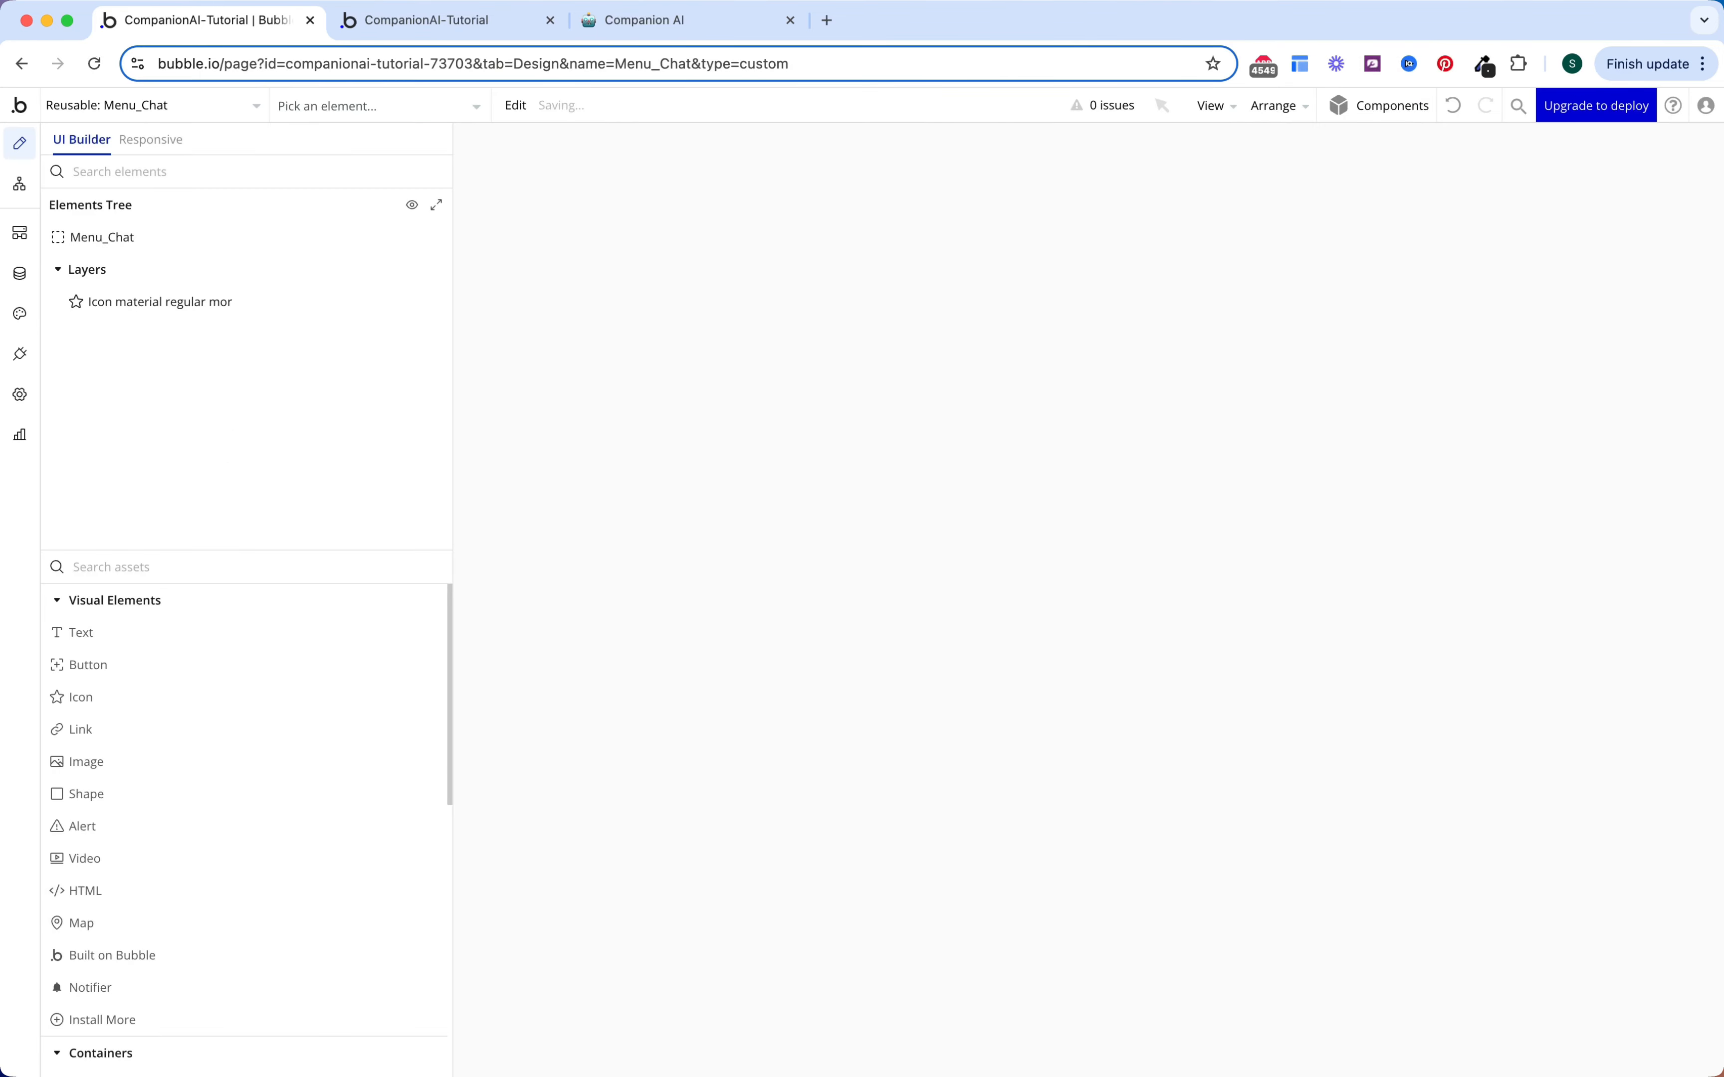
double_click(1039, 385)
click(1275, 210)
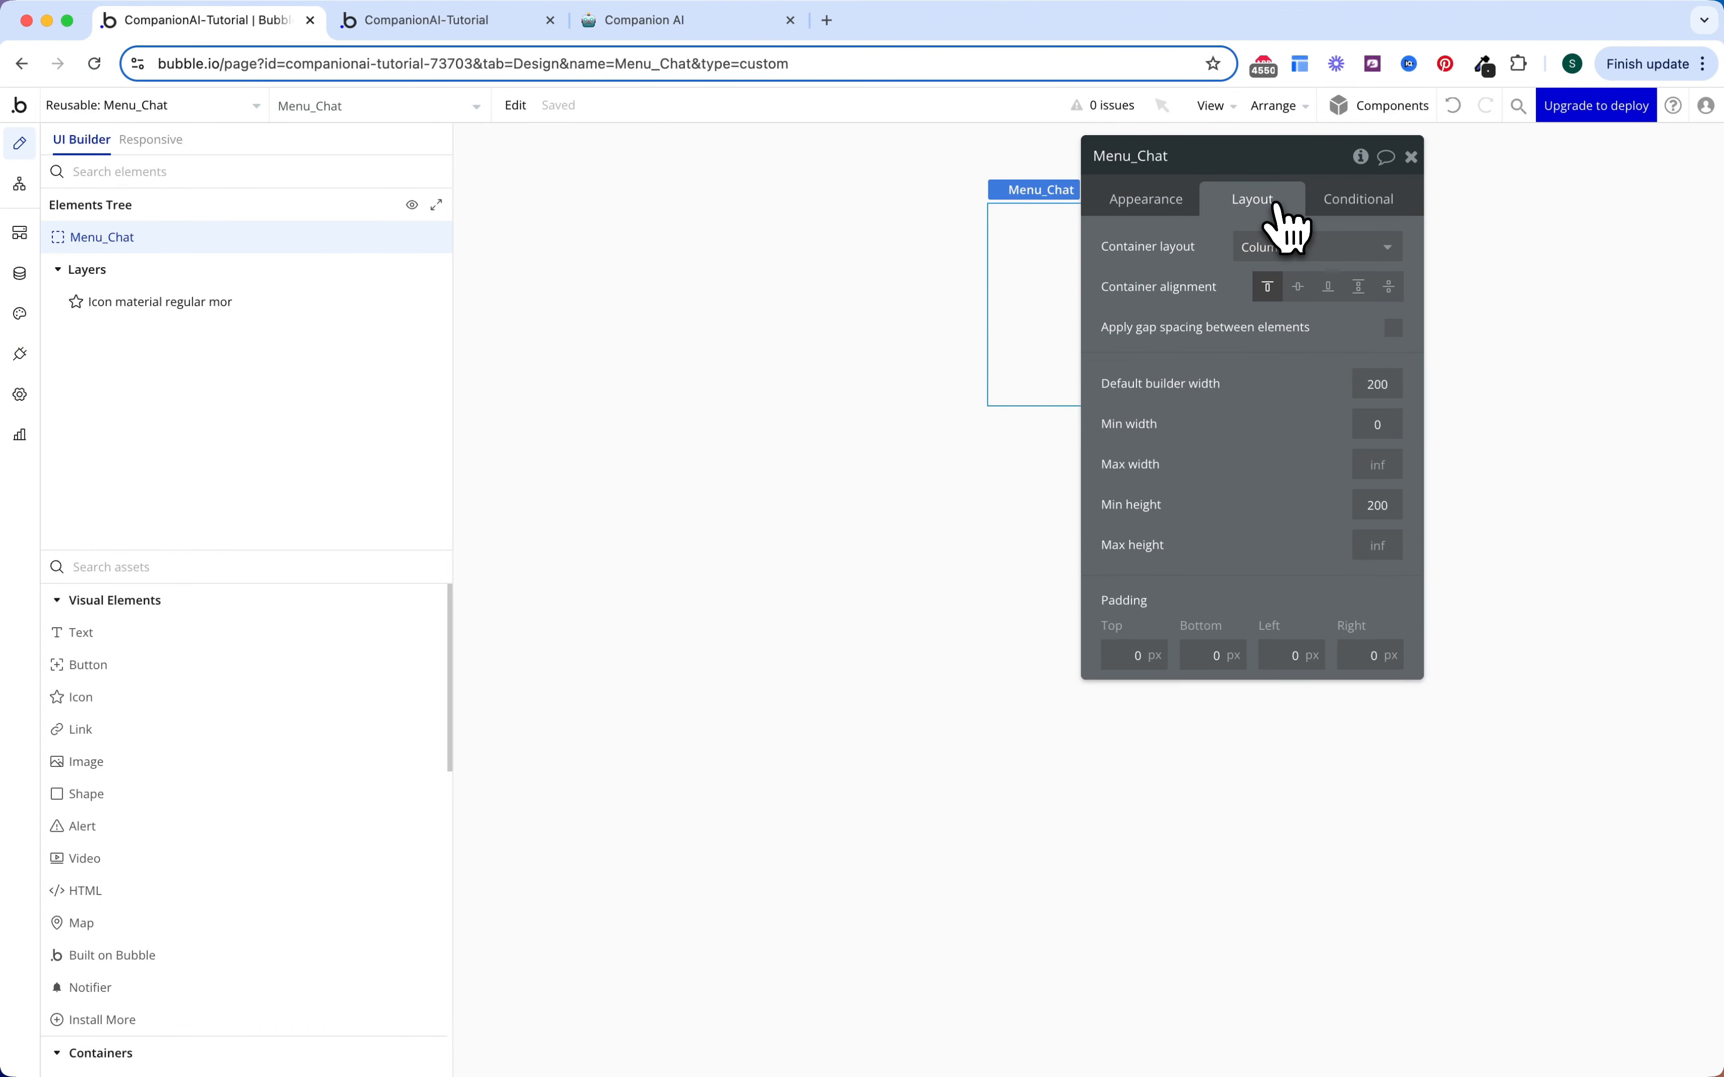
text(0)
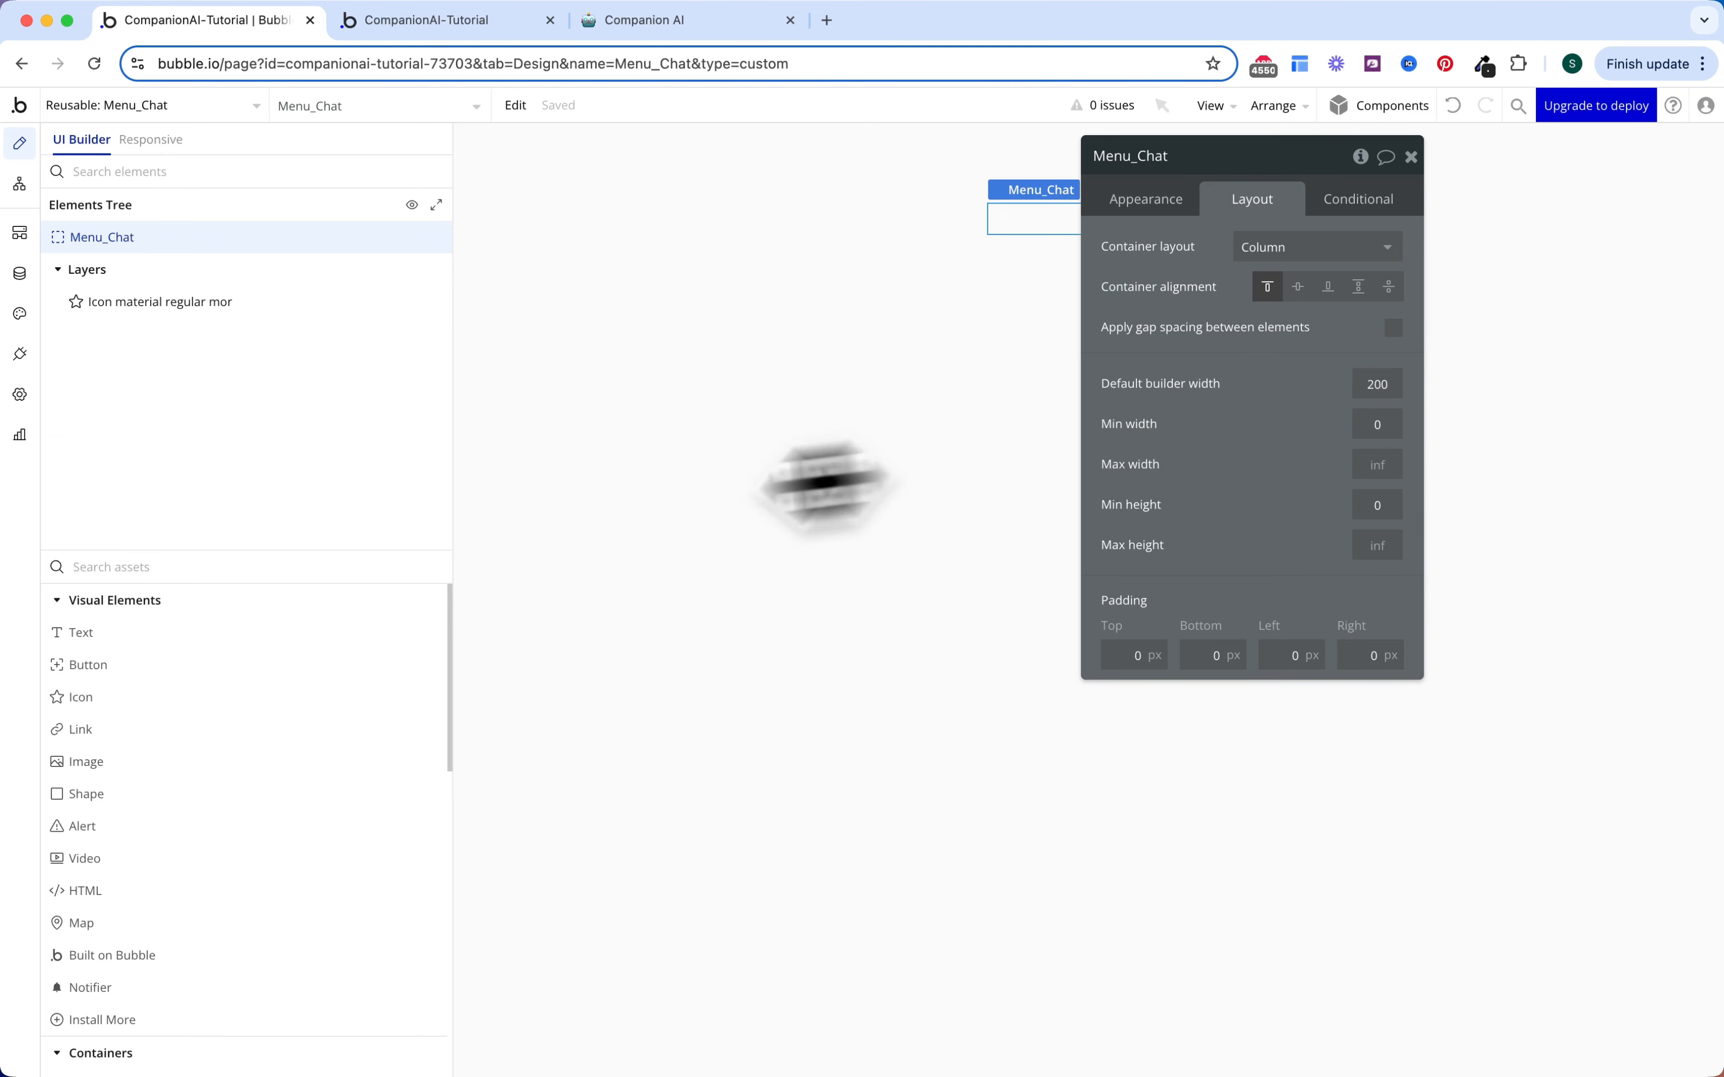
Step: Pick the Group Focus container from the element list
click(329, 569)
text(focu)
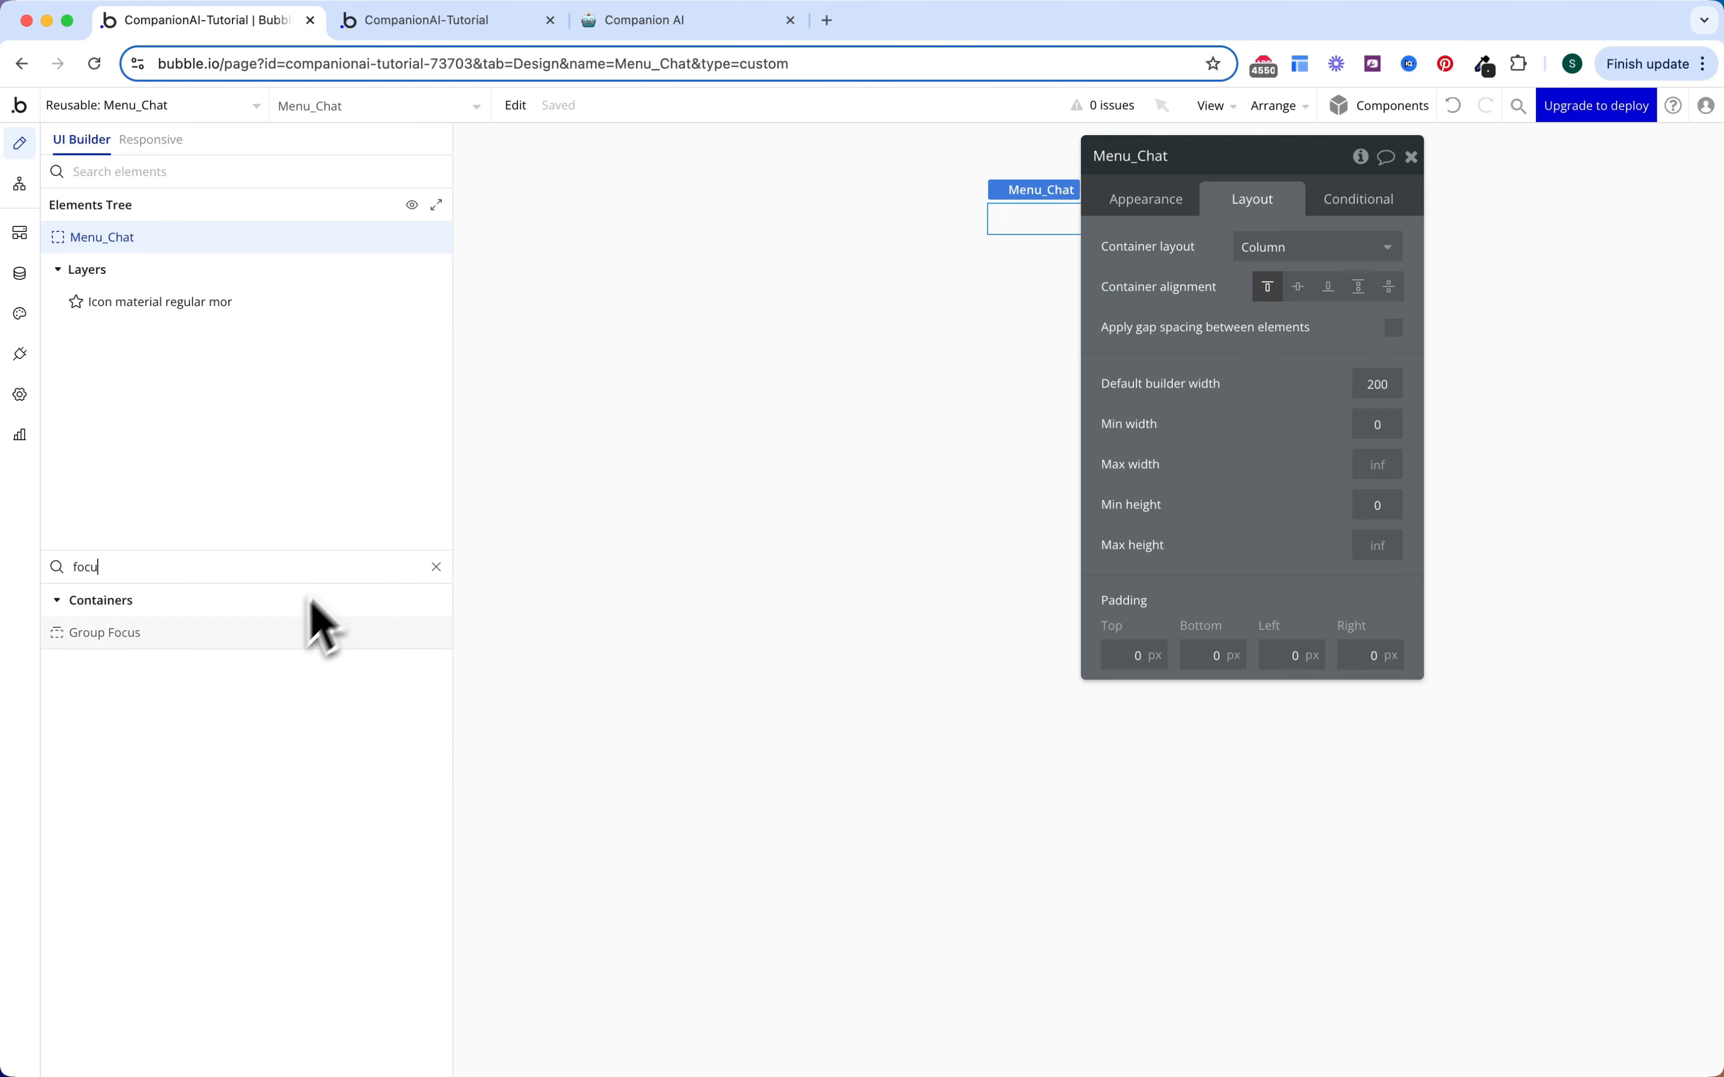
click(248, 634)
Step: Place a Group Focus overlay in Menu_Chat sized 120, with min height 0 and 4px padding on every side
click(987, 186)
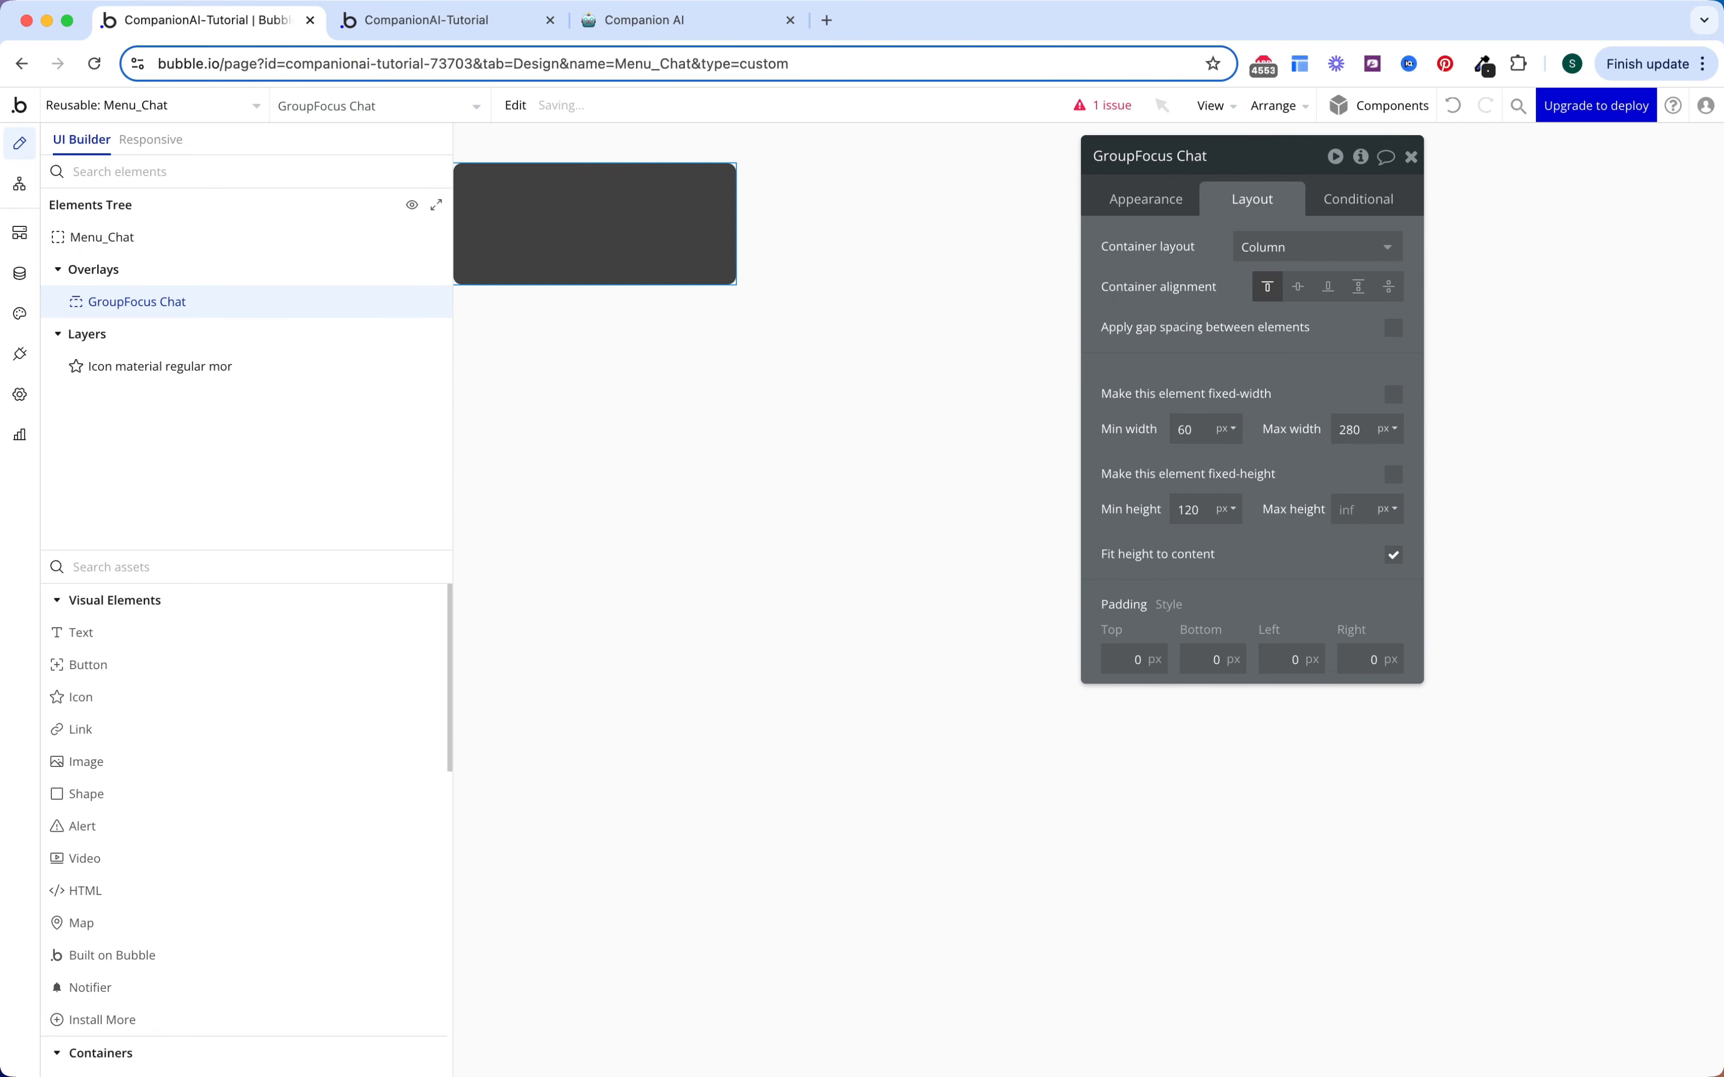
text(120)
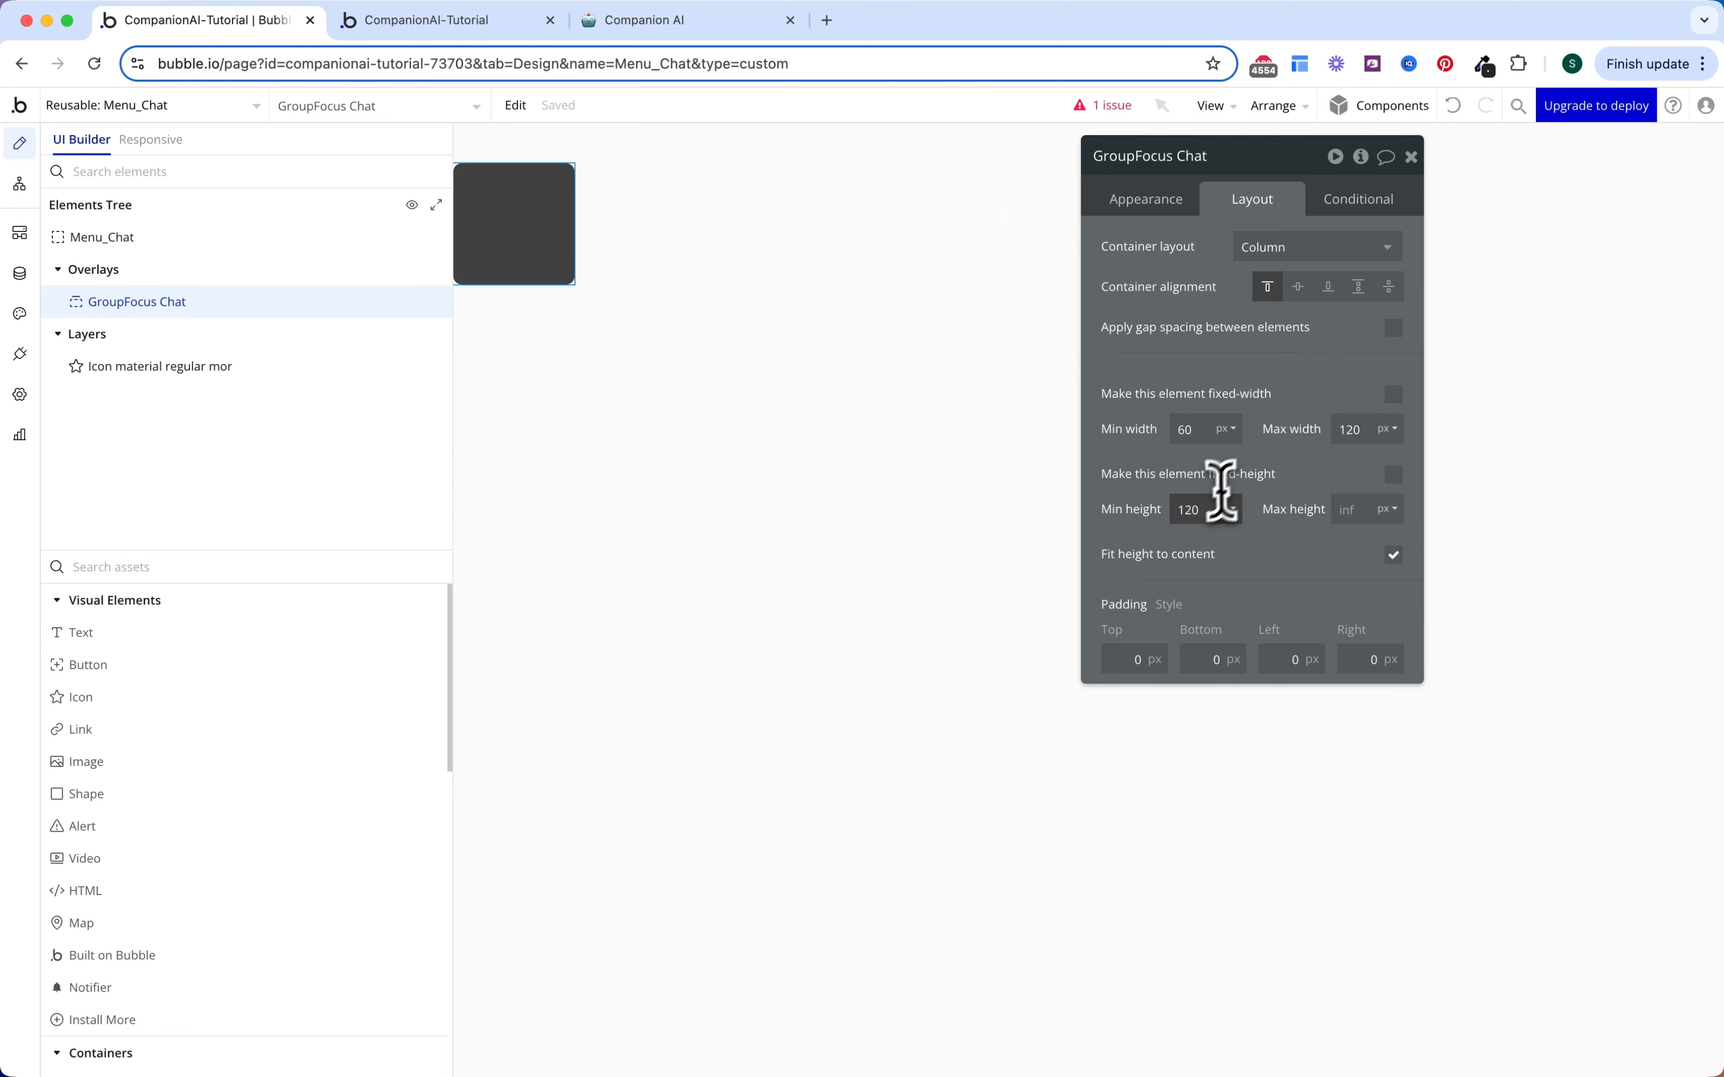
click(1206, 511)
text(0)
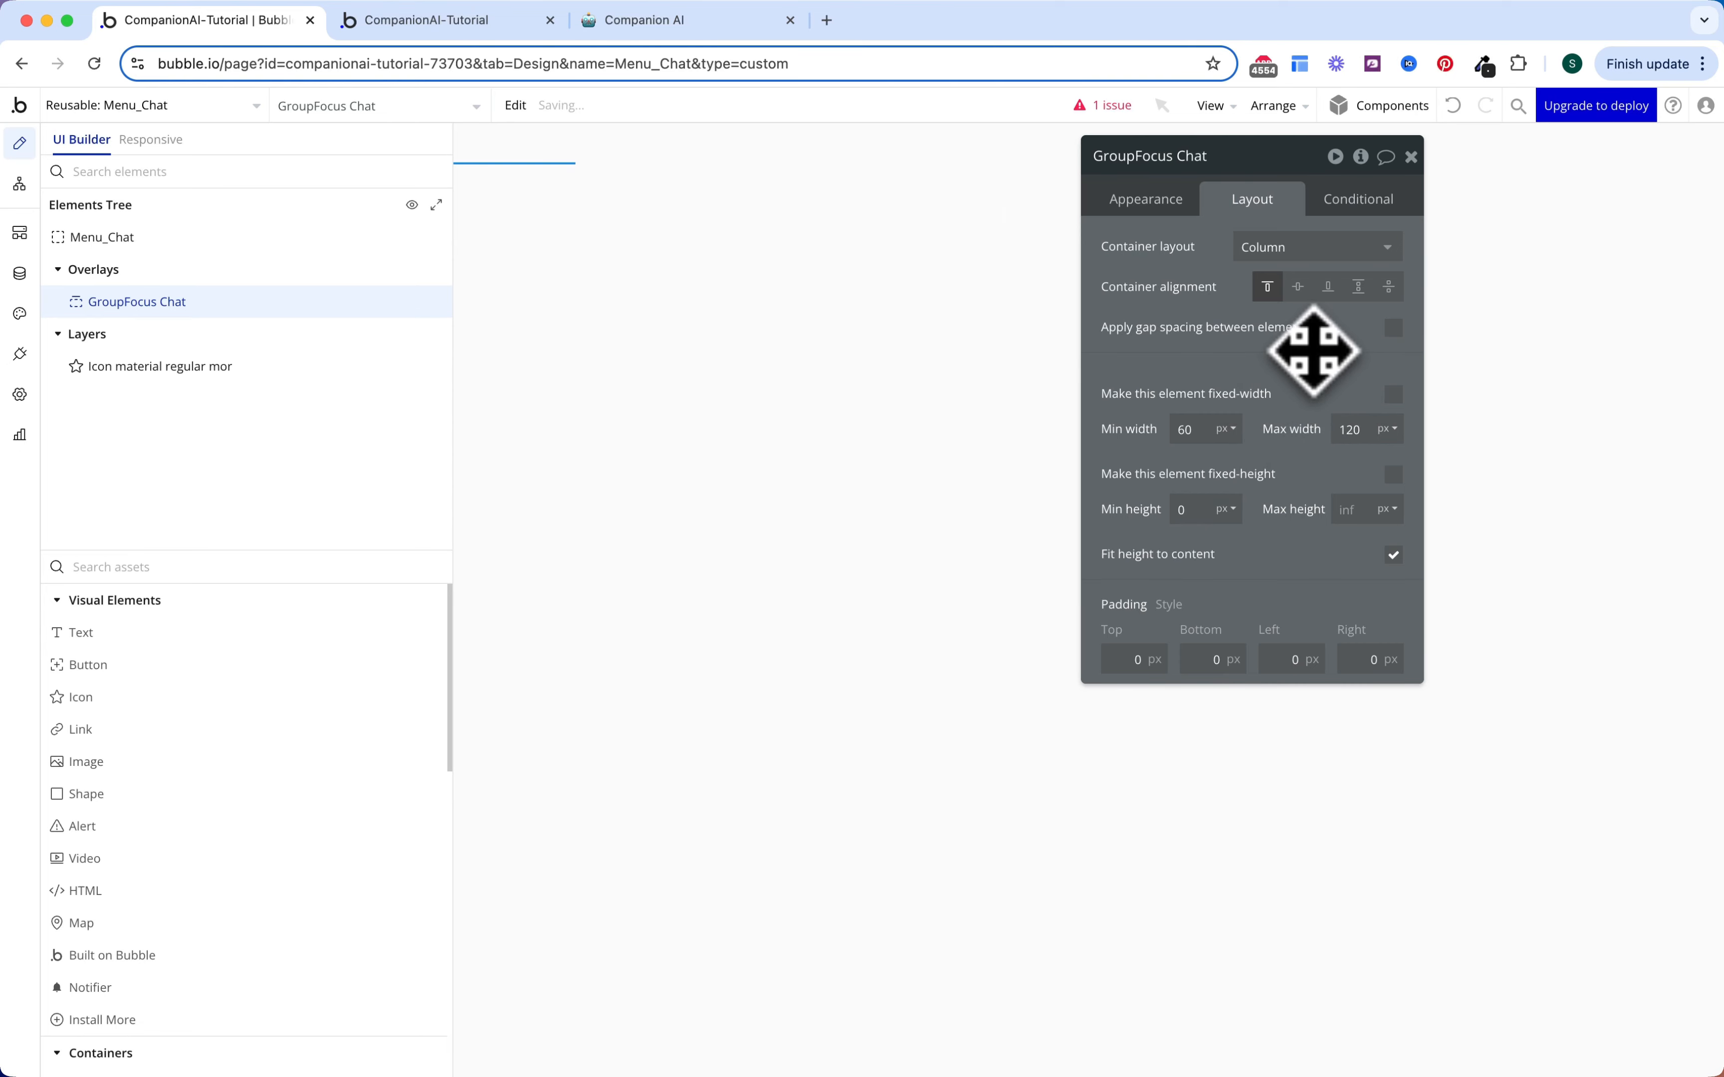
click(1120, 659)
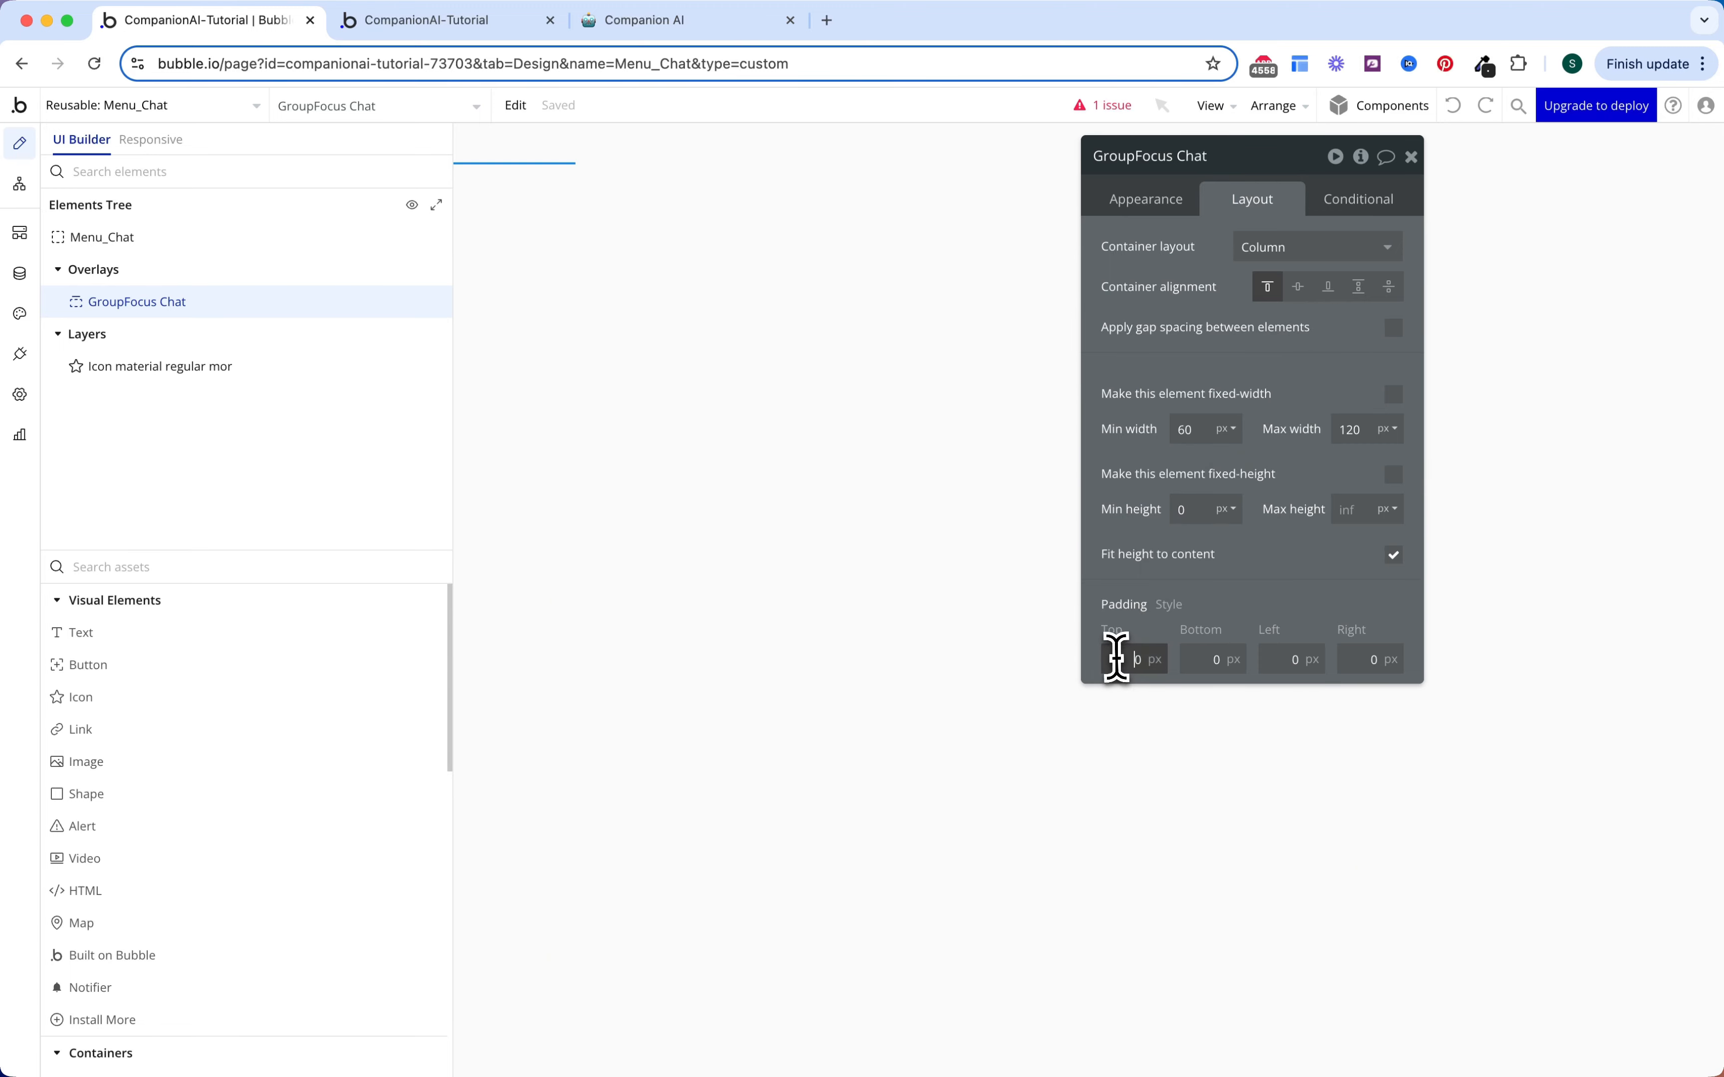
text(4)
click(1212, 659)
text(4)
click(1291, 659)
text(4)
click(1357, 659)
text(4)
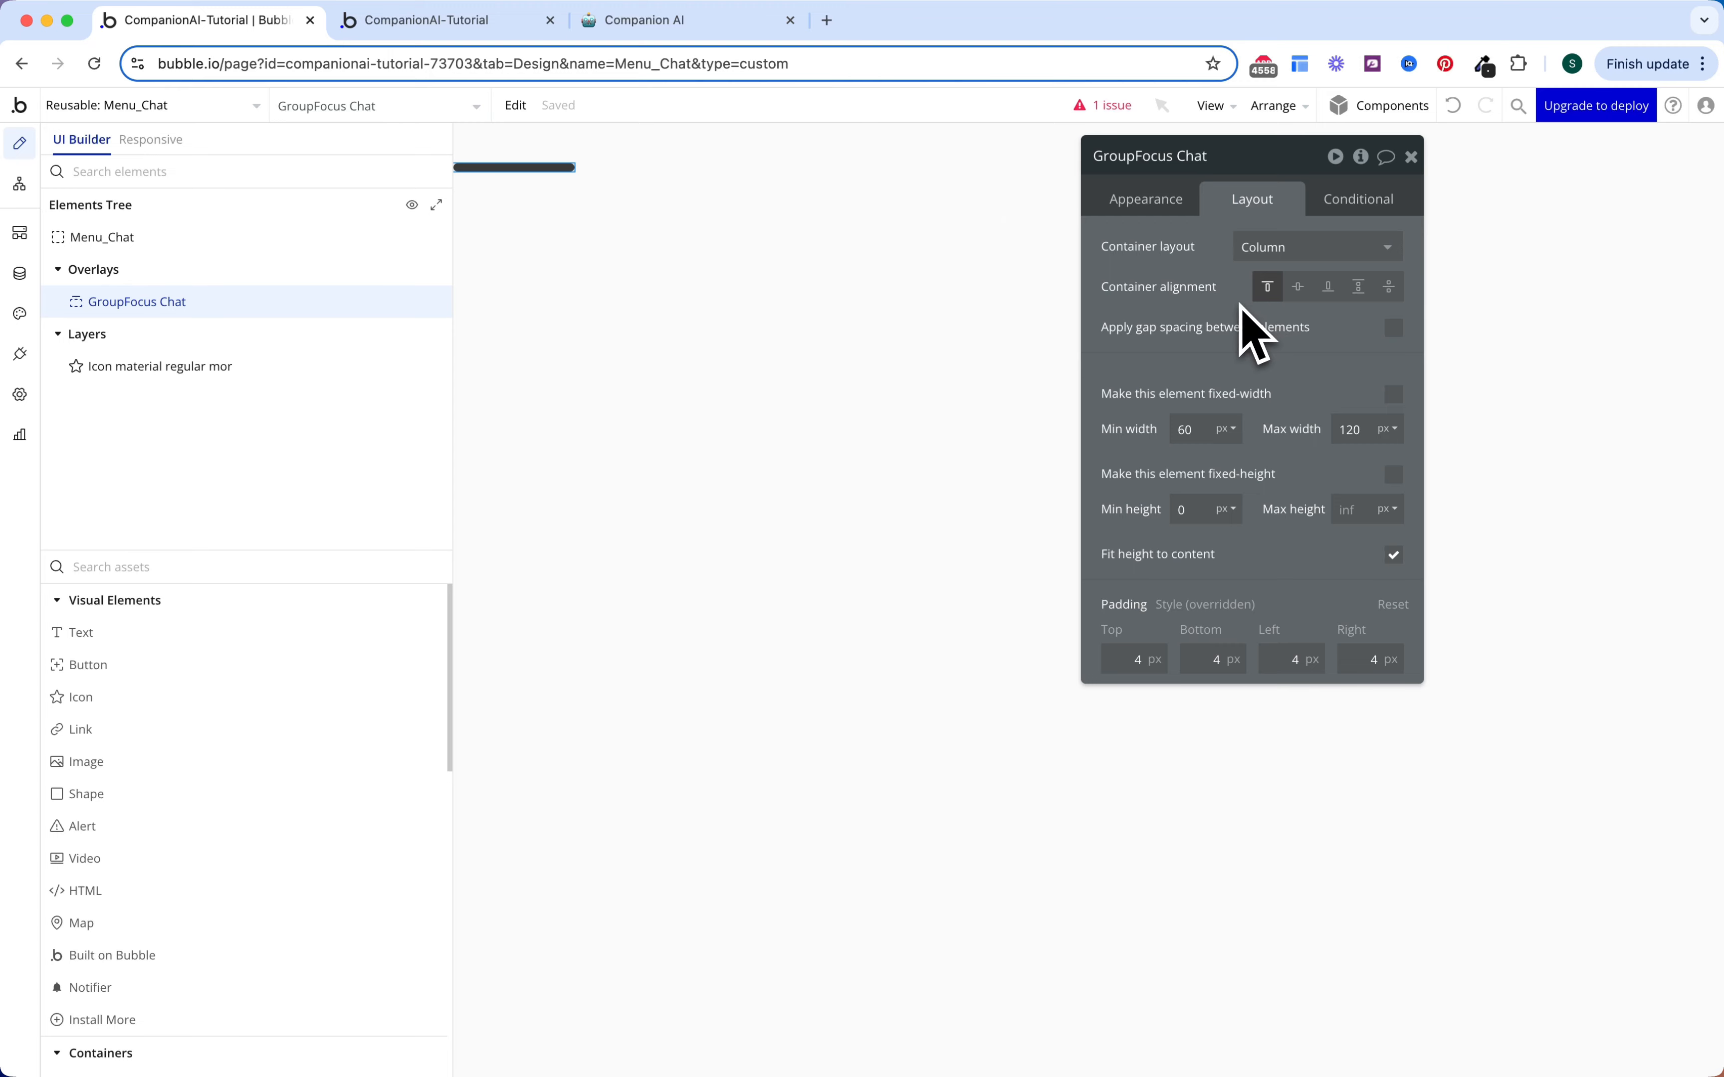
Step: Anchor the overlay to the three-dot icon with a left offset of -80
click(1172, 221)
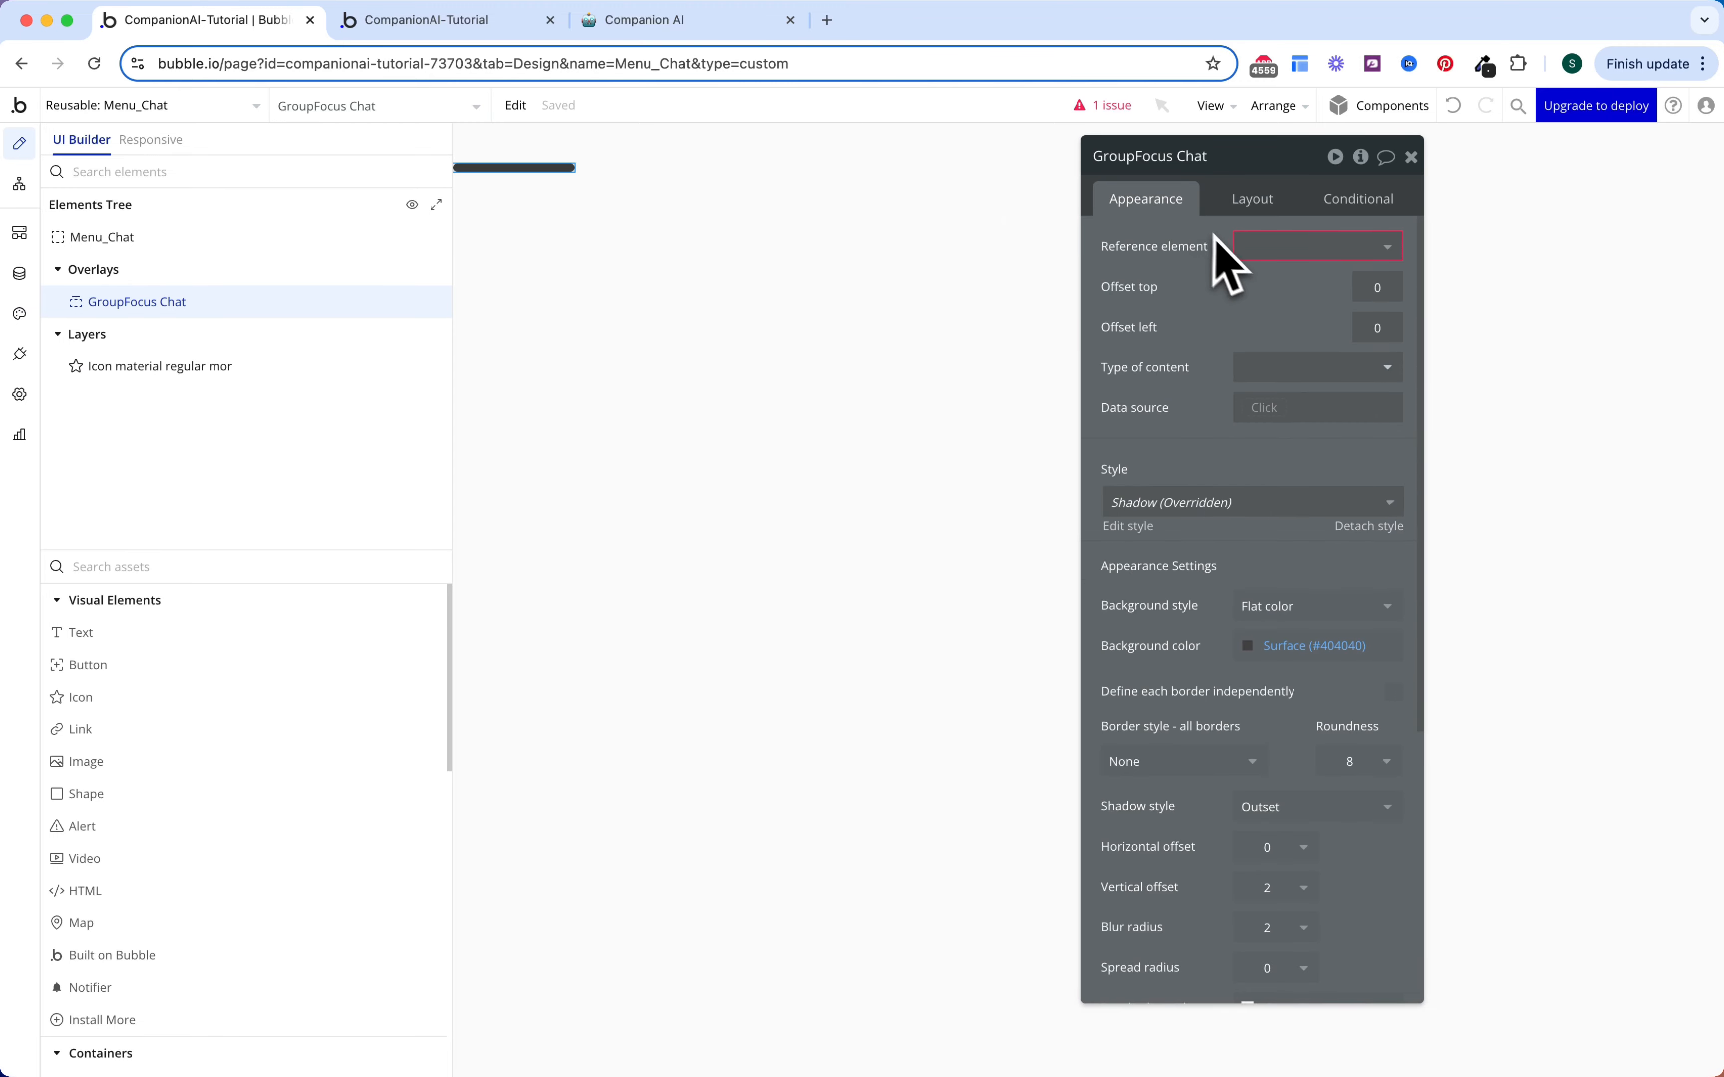
click(1240, 249)
click(1267, 278)
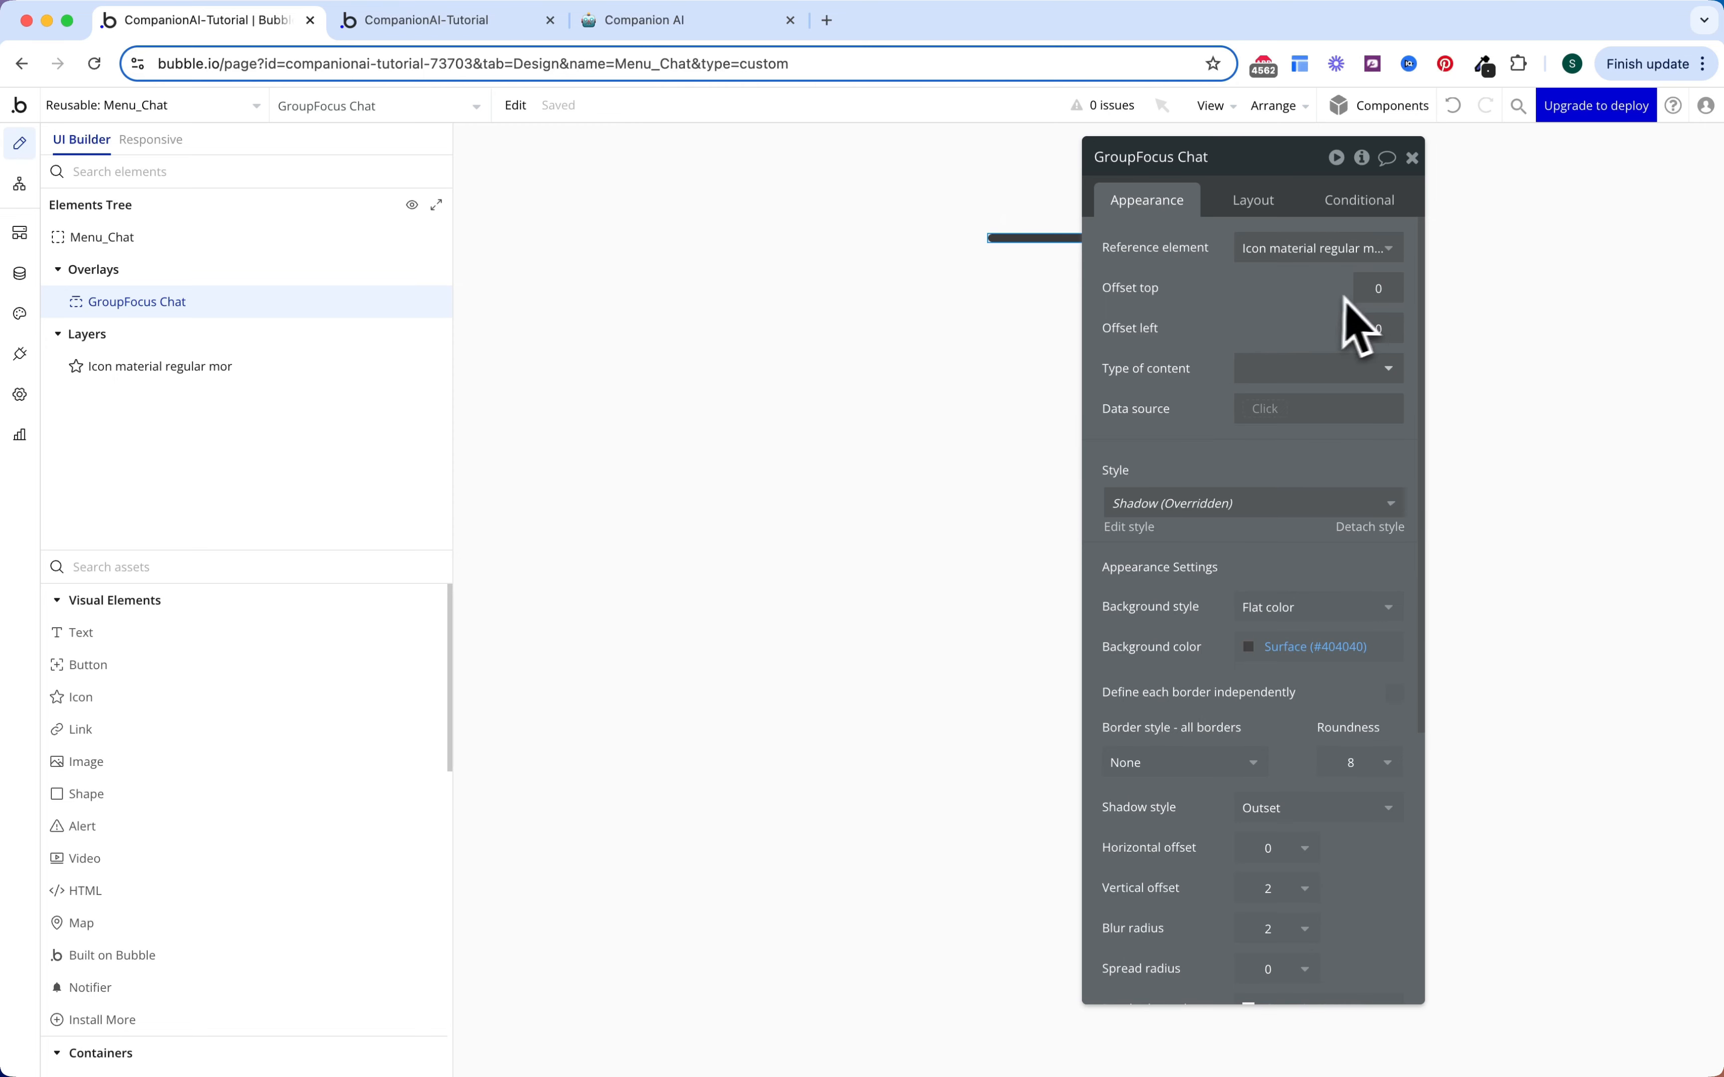
click(1368, 288)
key(Tab)
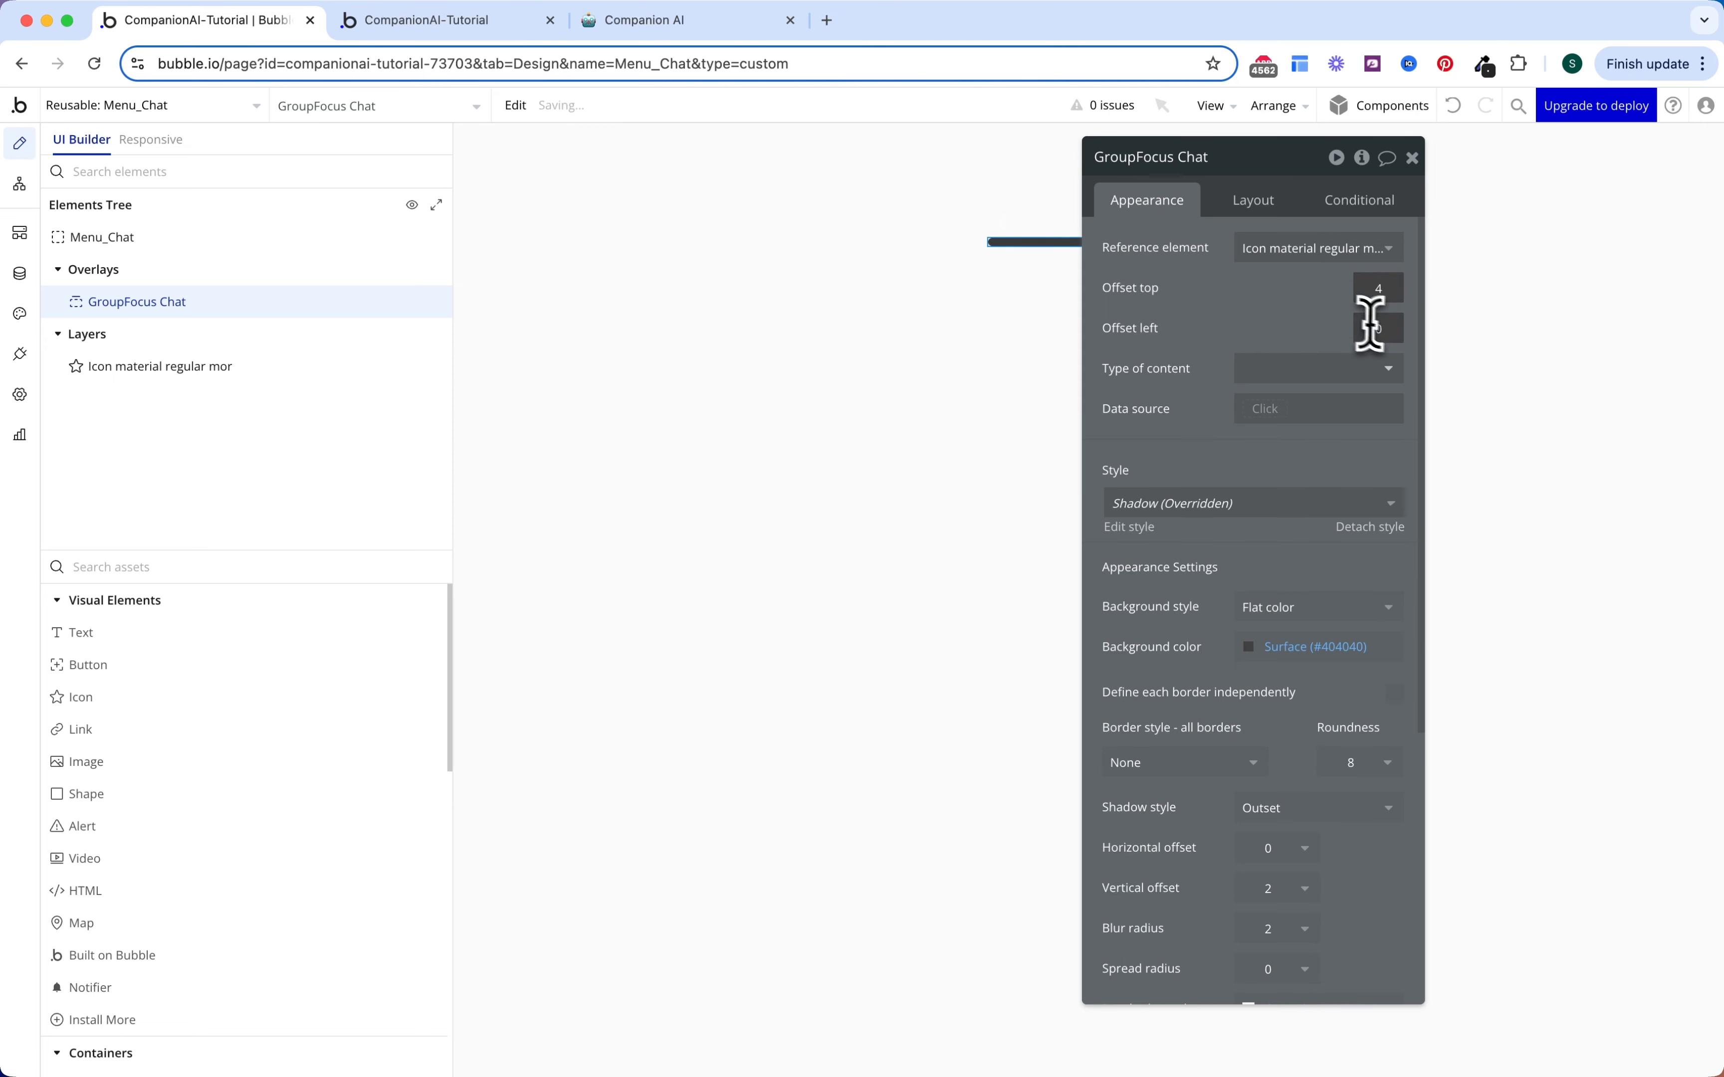
text(-)
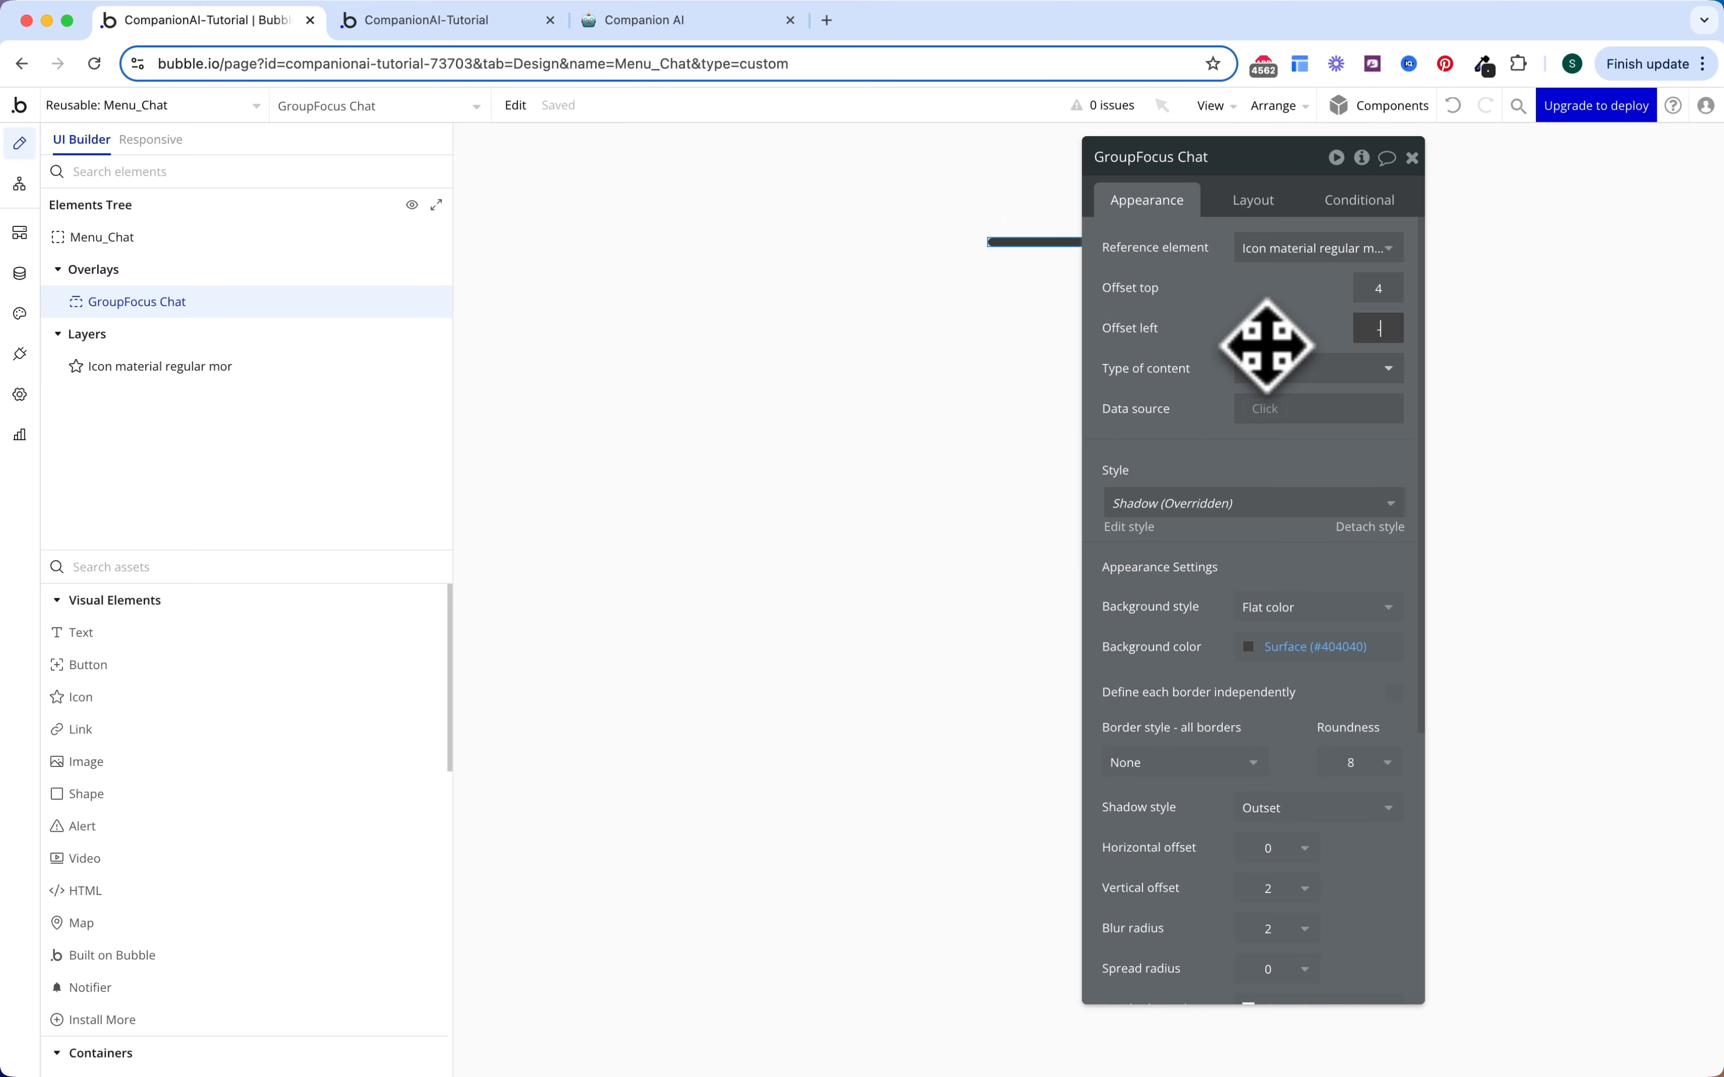
text(80)
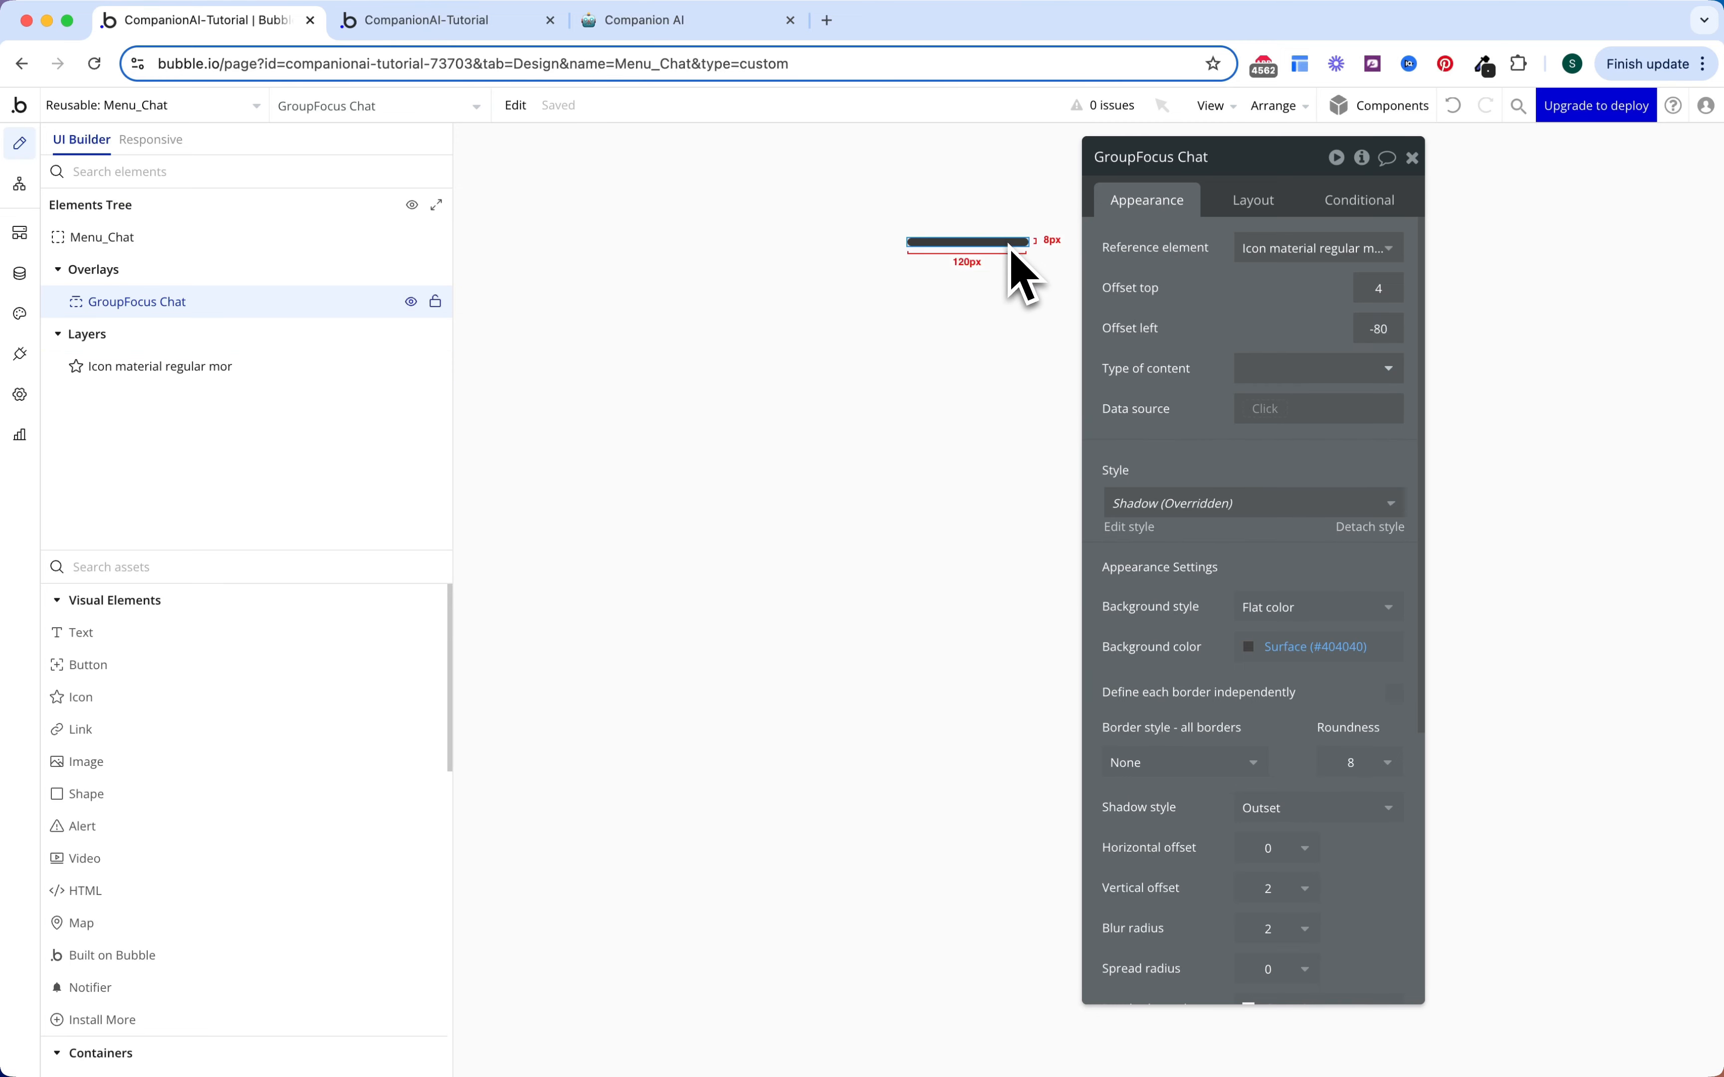
Step: Give GroupFocus Chat a black Gray 80 (#000000) background and remove its shadow
click(1037, 225)
click(1025, 242)
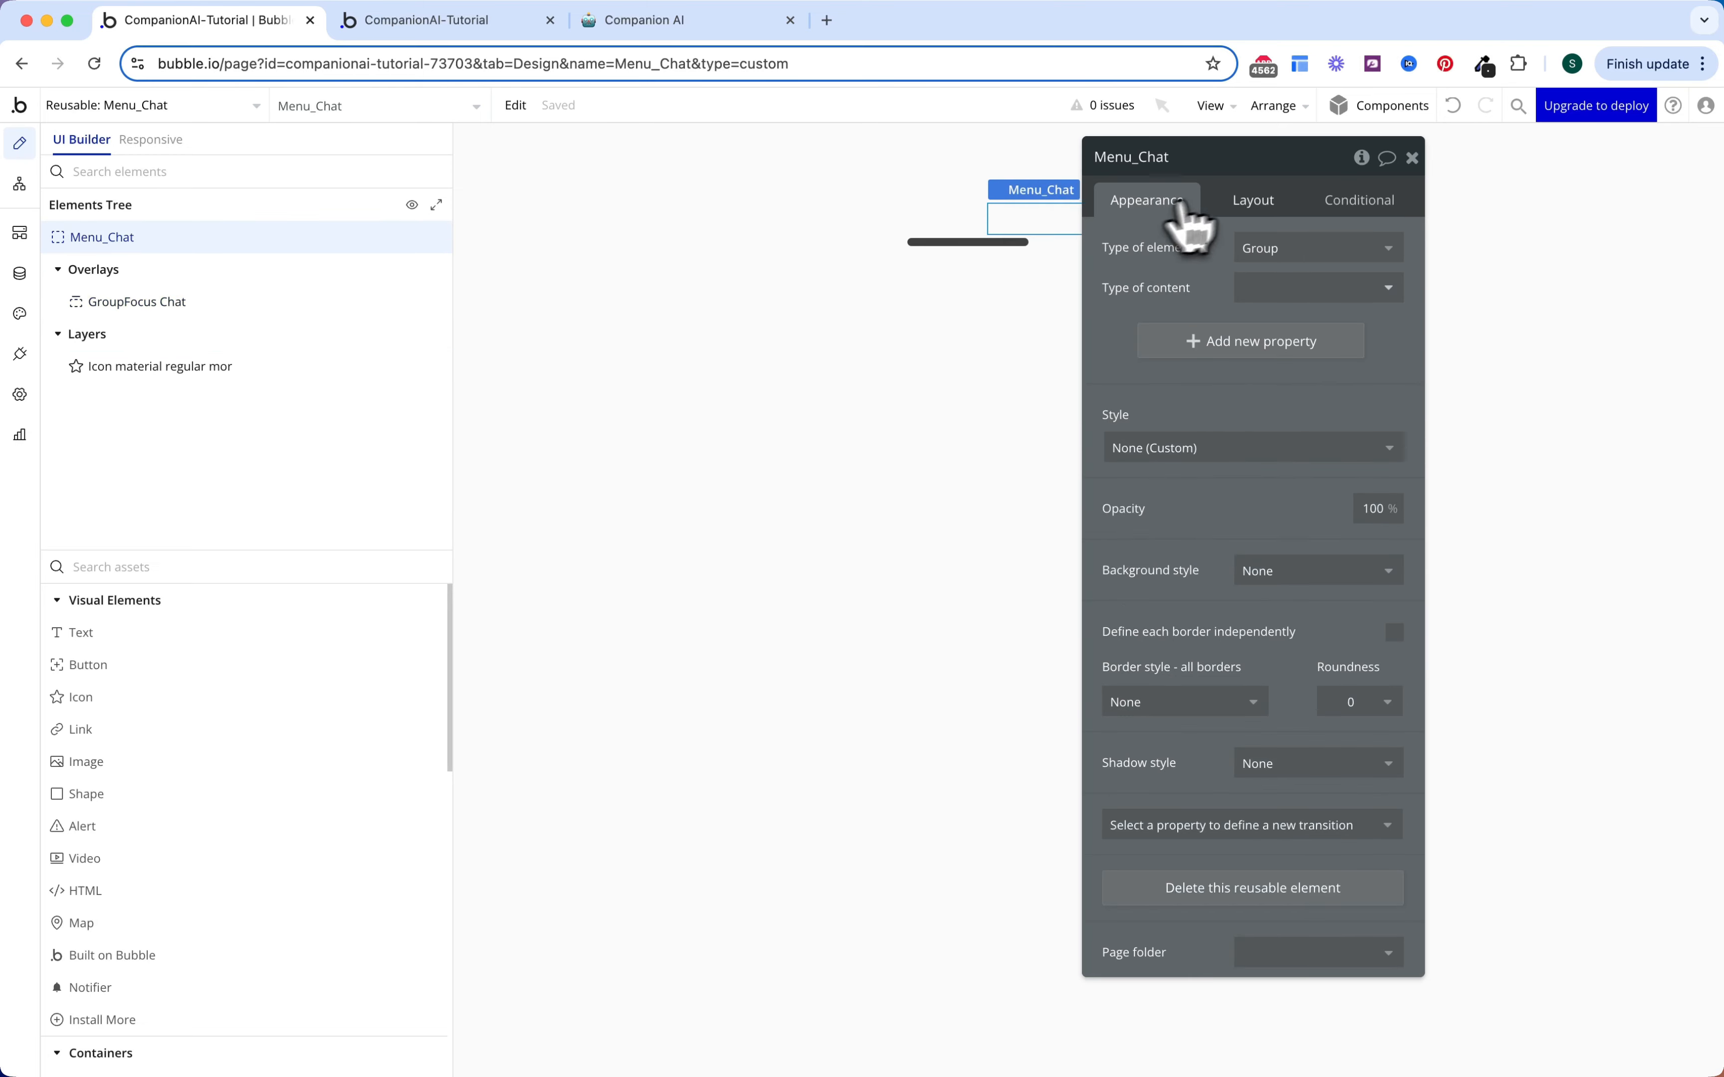
scroll(1211, 389, down, 3)
click(1294, 474)
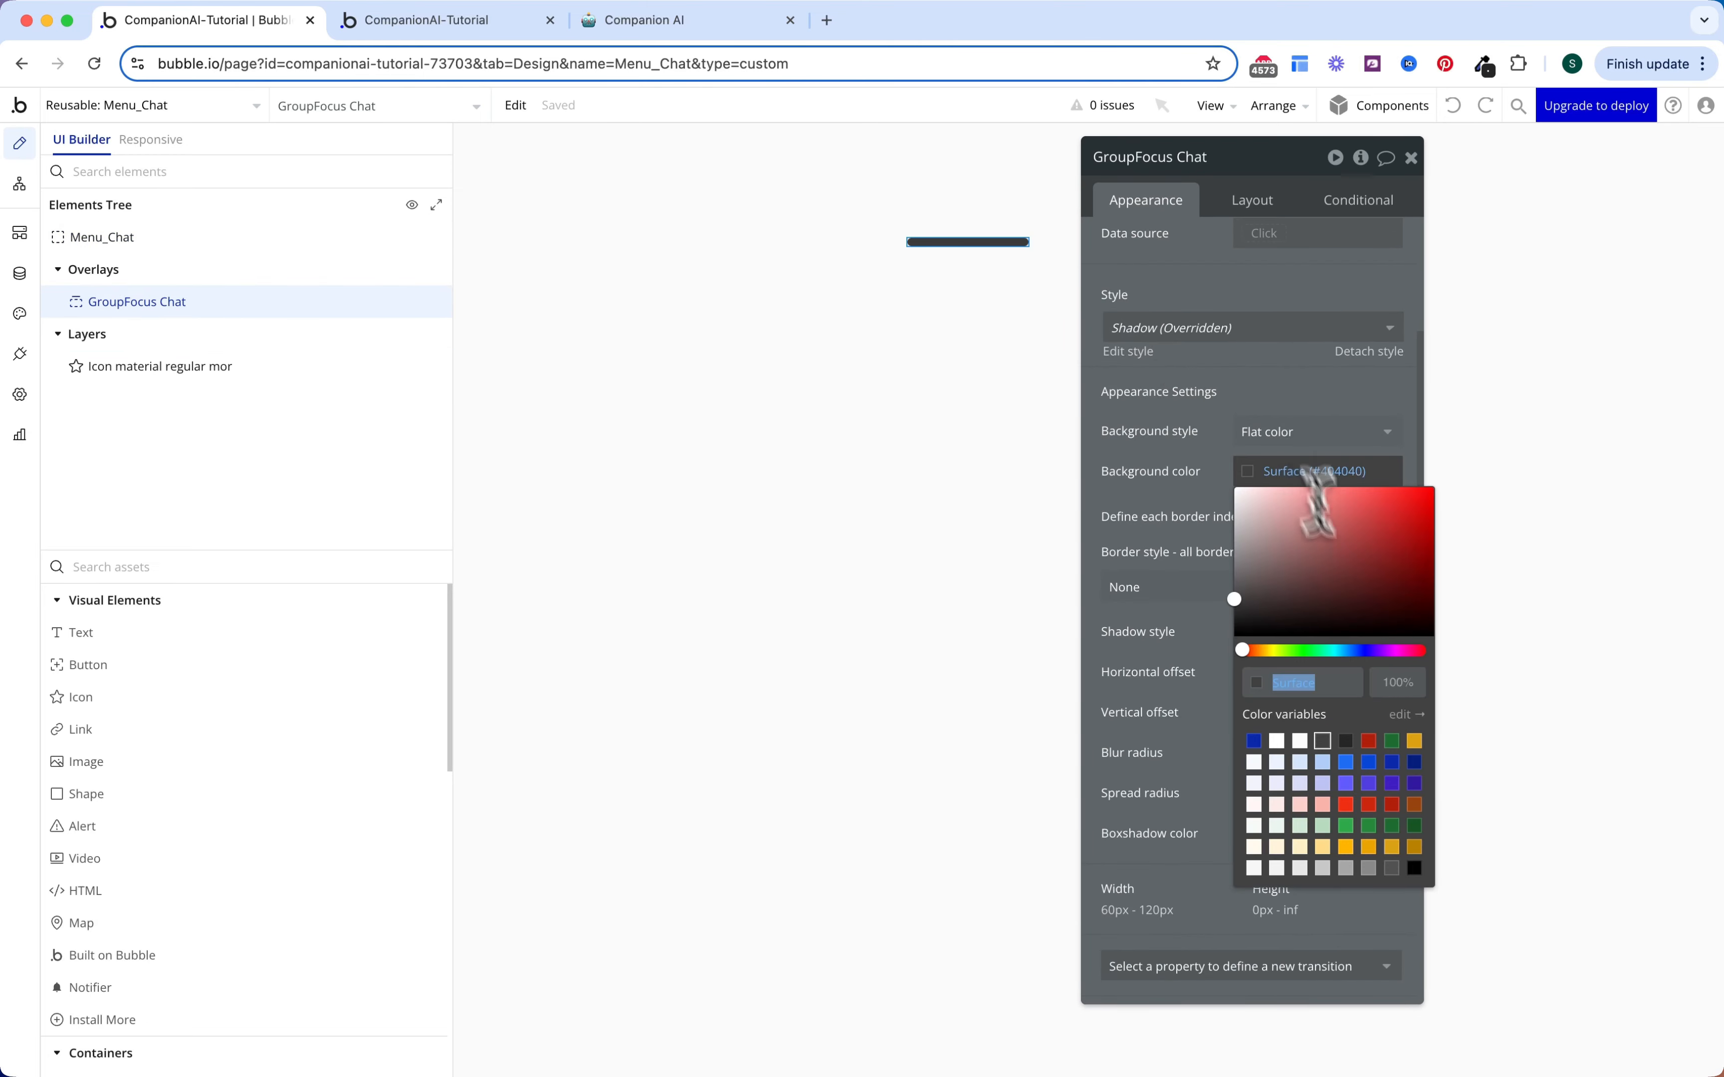
click(1414, 868)
click(1168, 488)
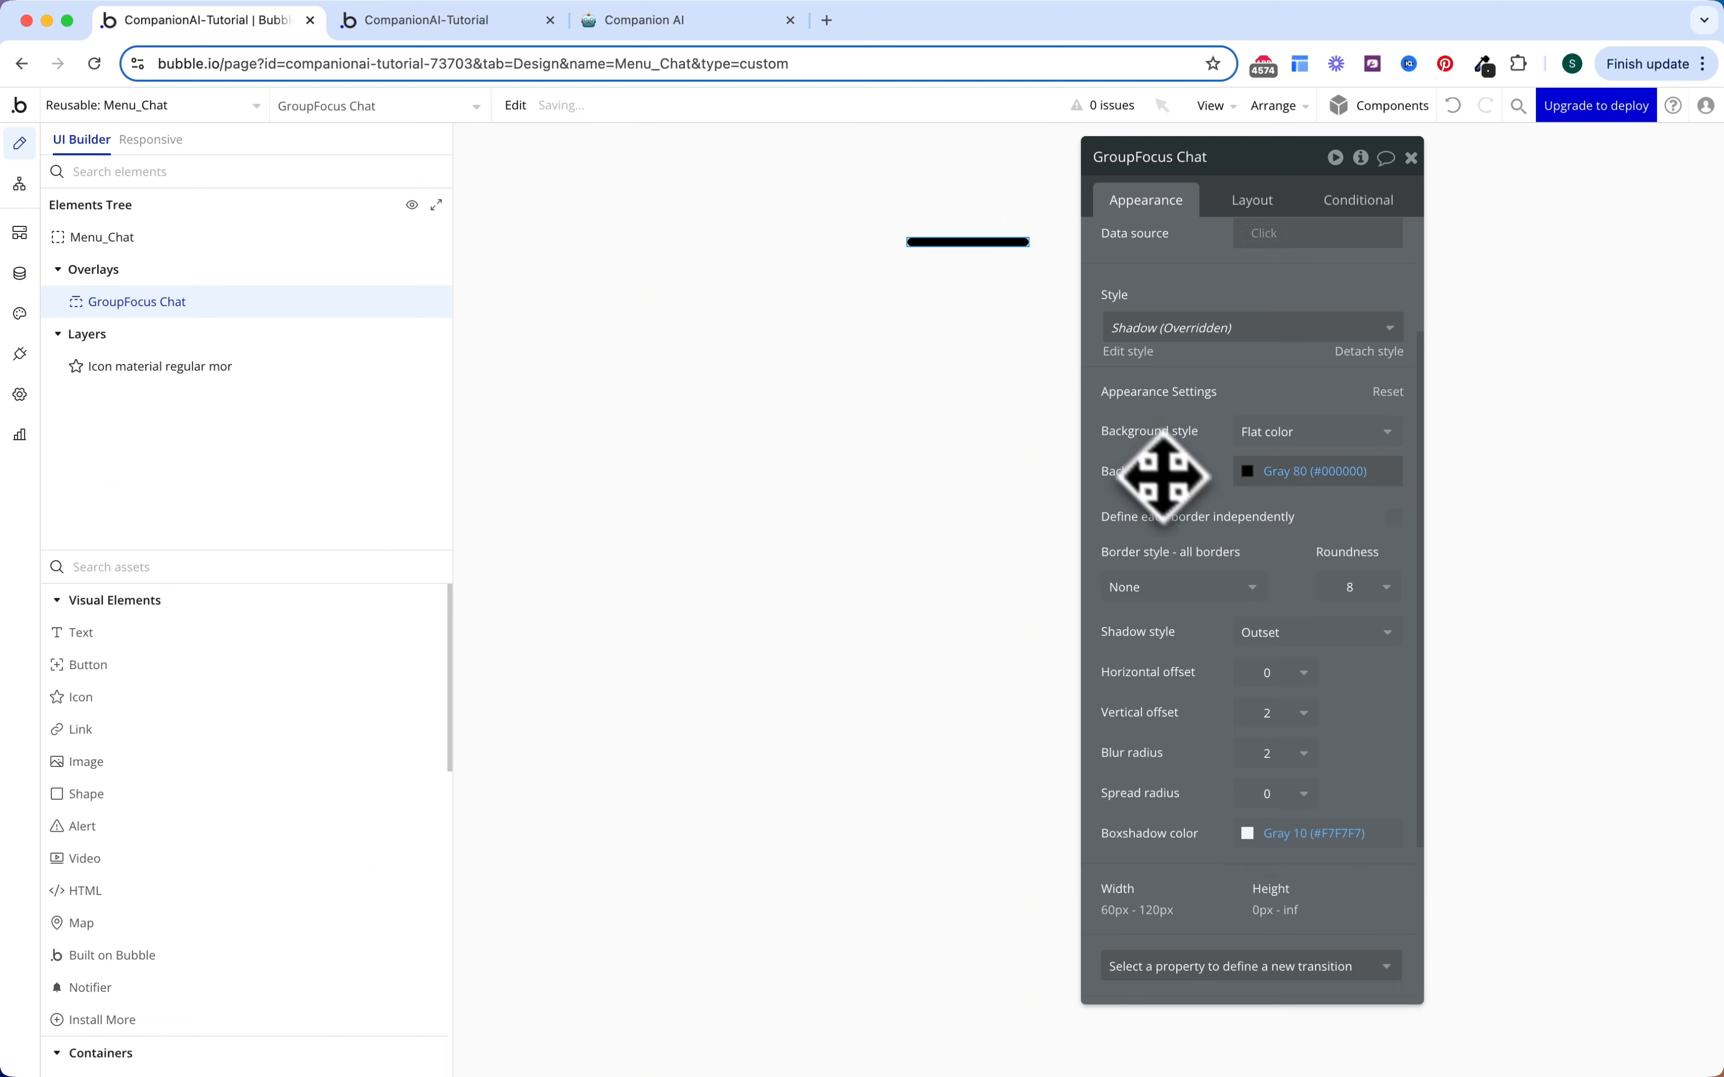
scroll(1203, 524, down, 1)
scroll(1203, 524, down, 1)
click(1275, 590)
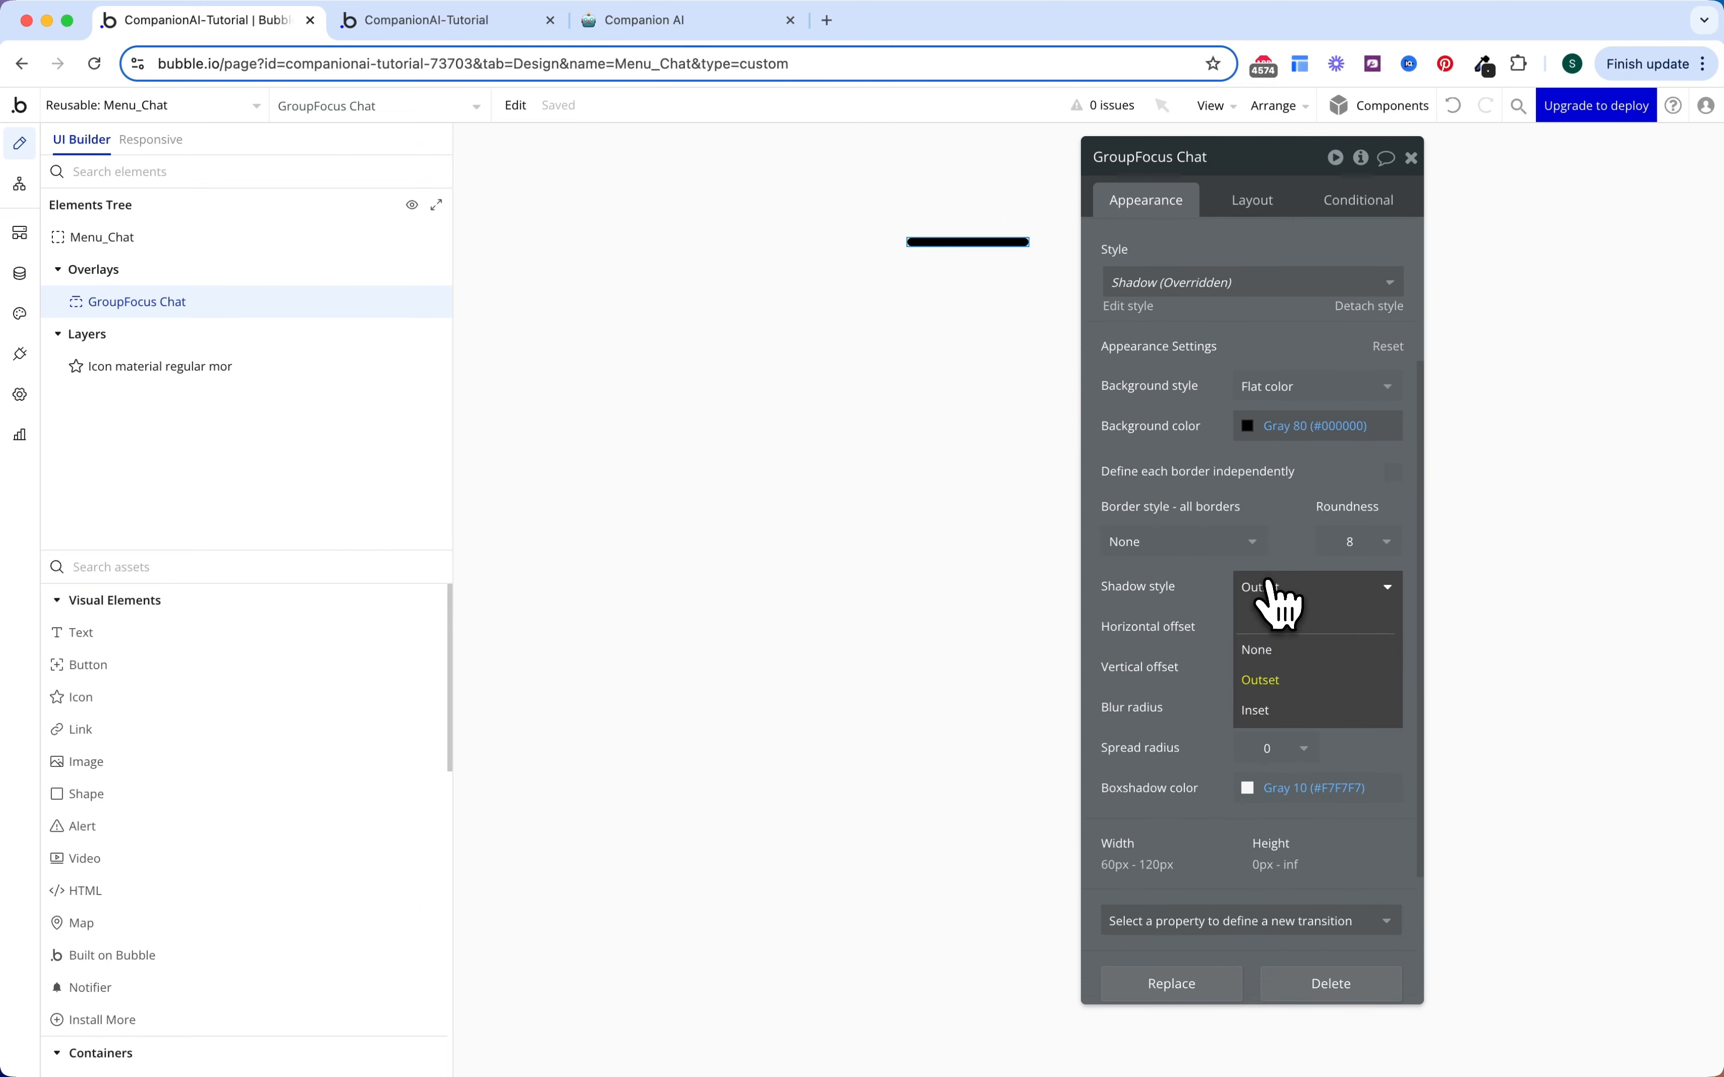
click(1280, 652)
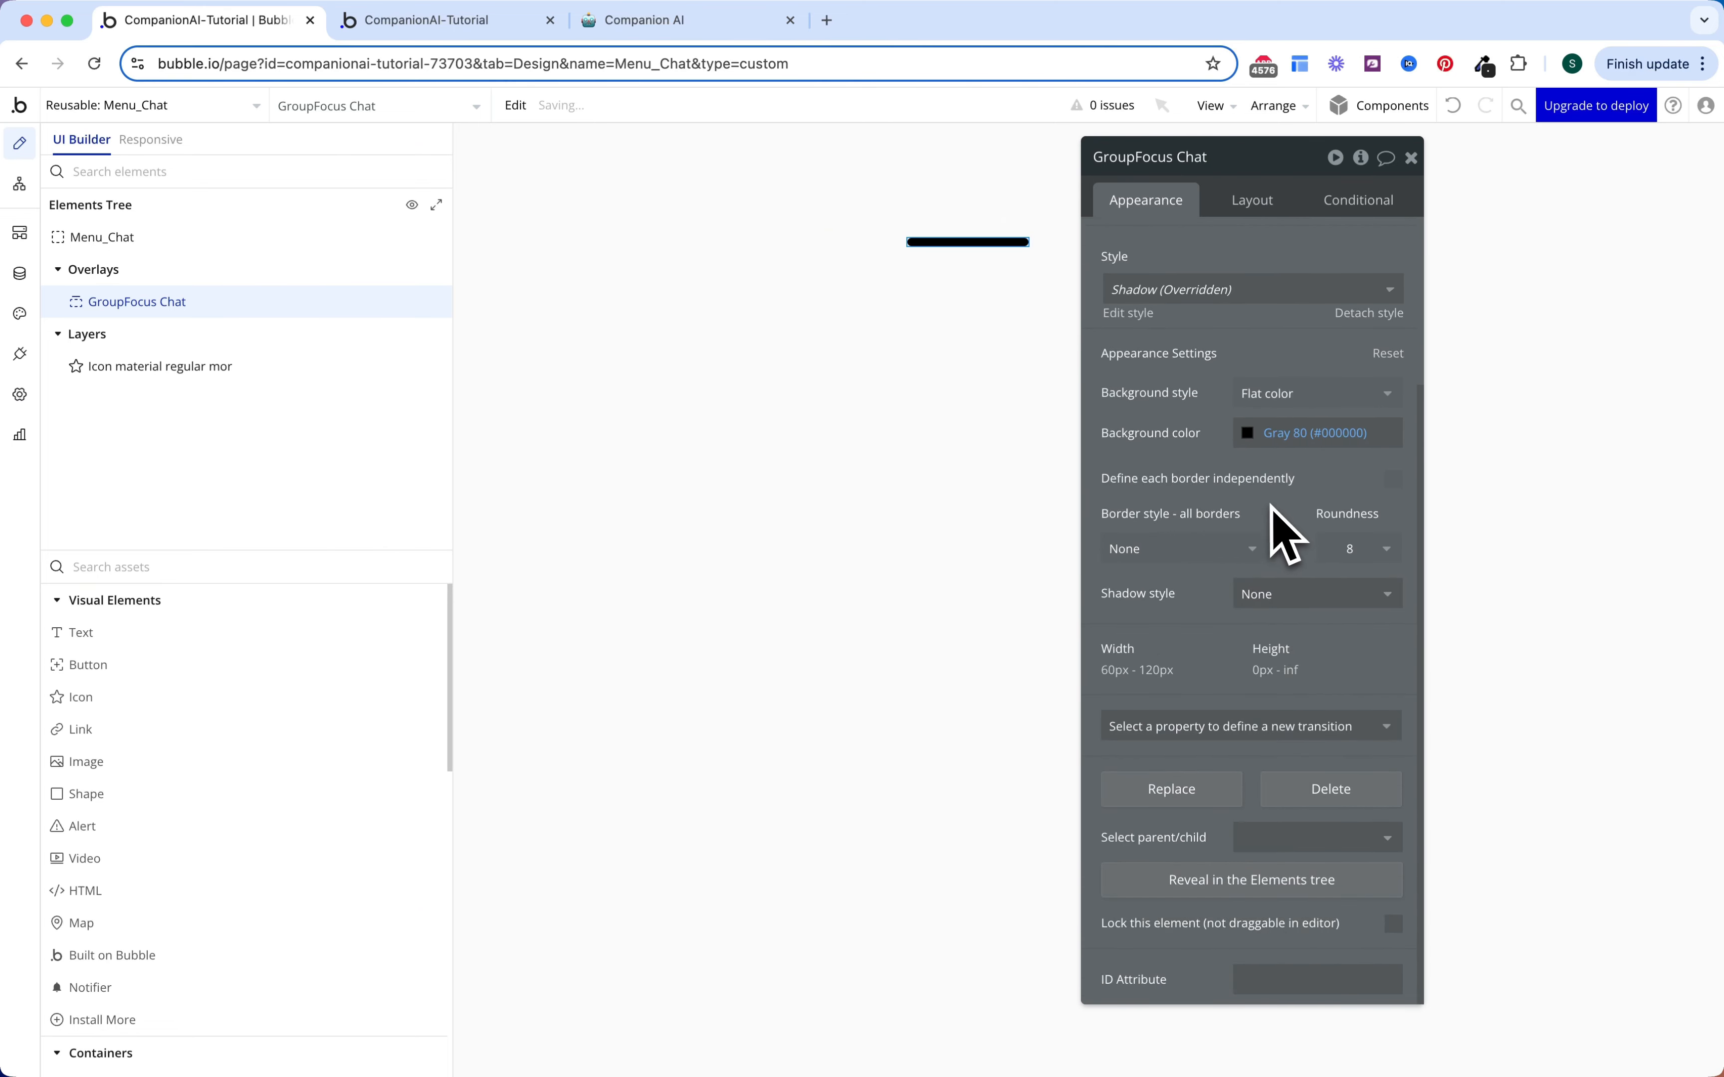
scroll(1271, 528, up, 1)
Step: Draw a plain Group inside GroupFocus Chat
click(219, 567)
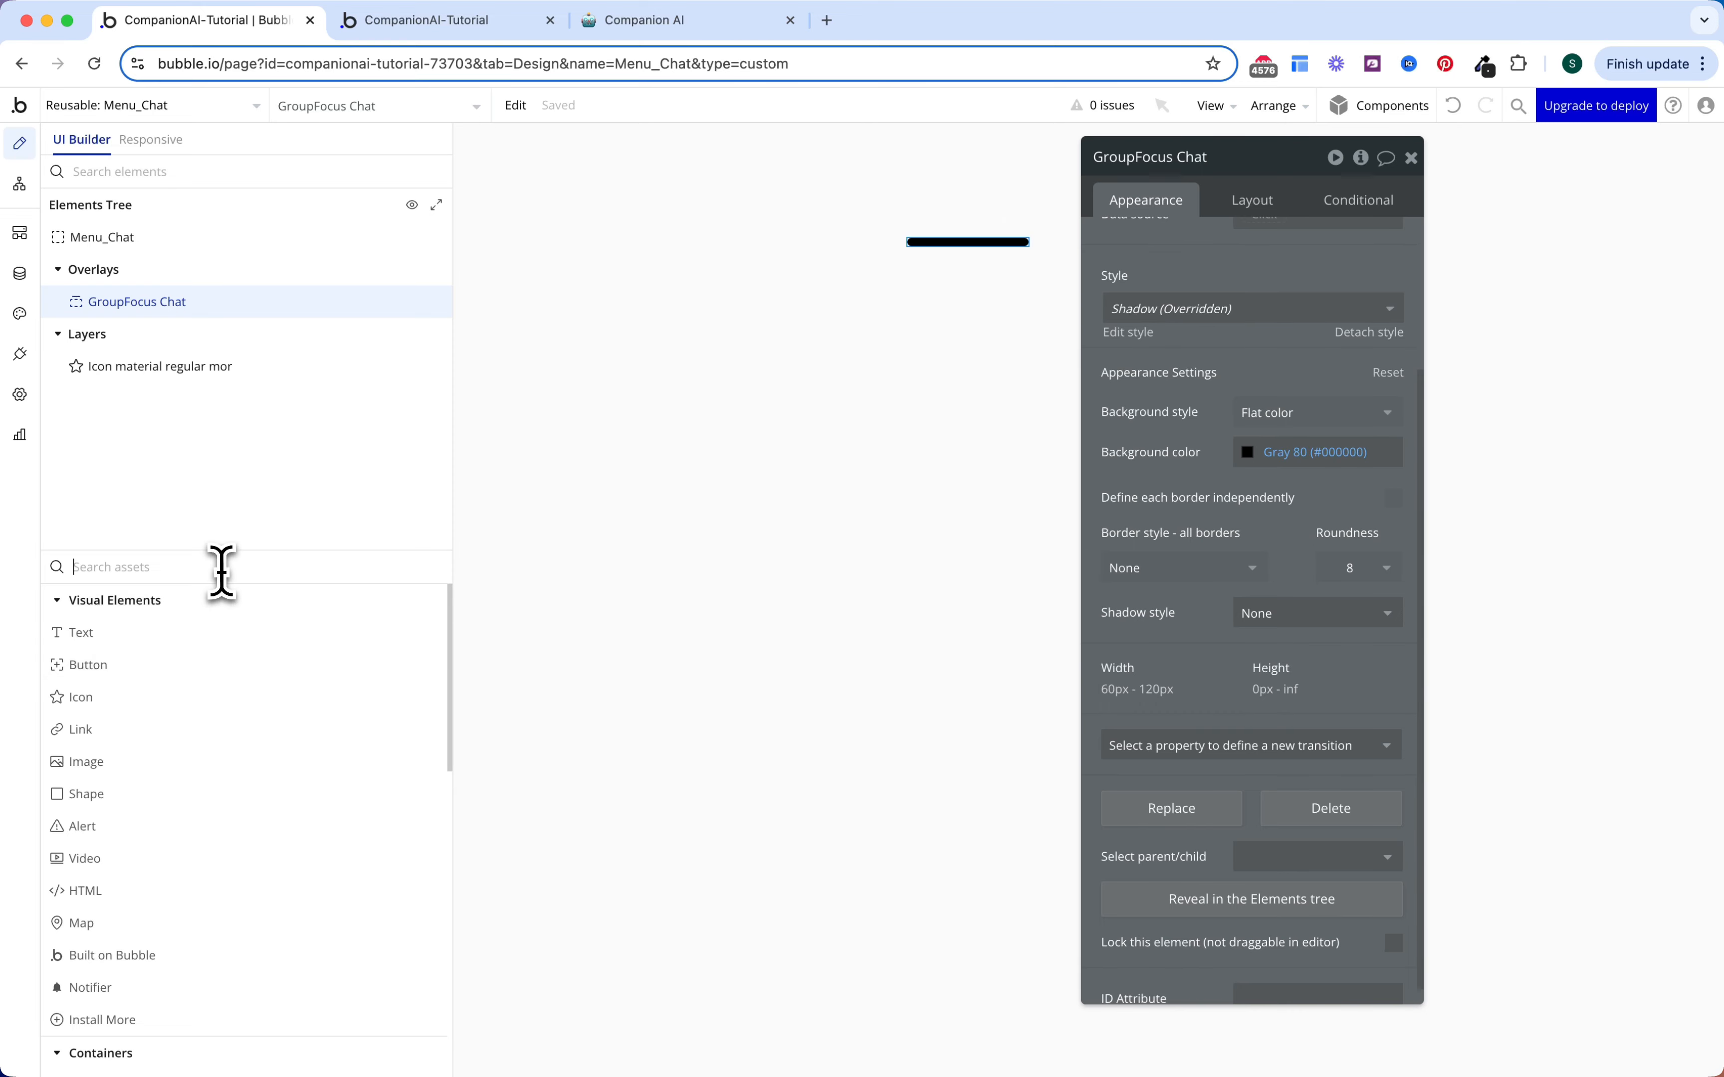
text(gr)
click(200, 634)
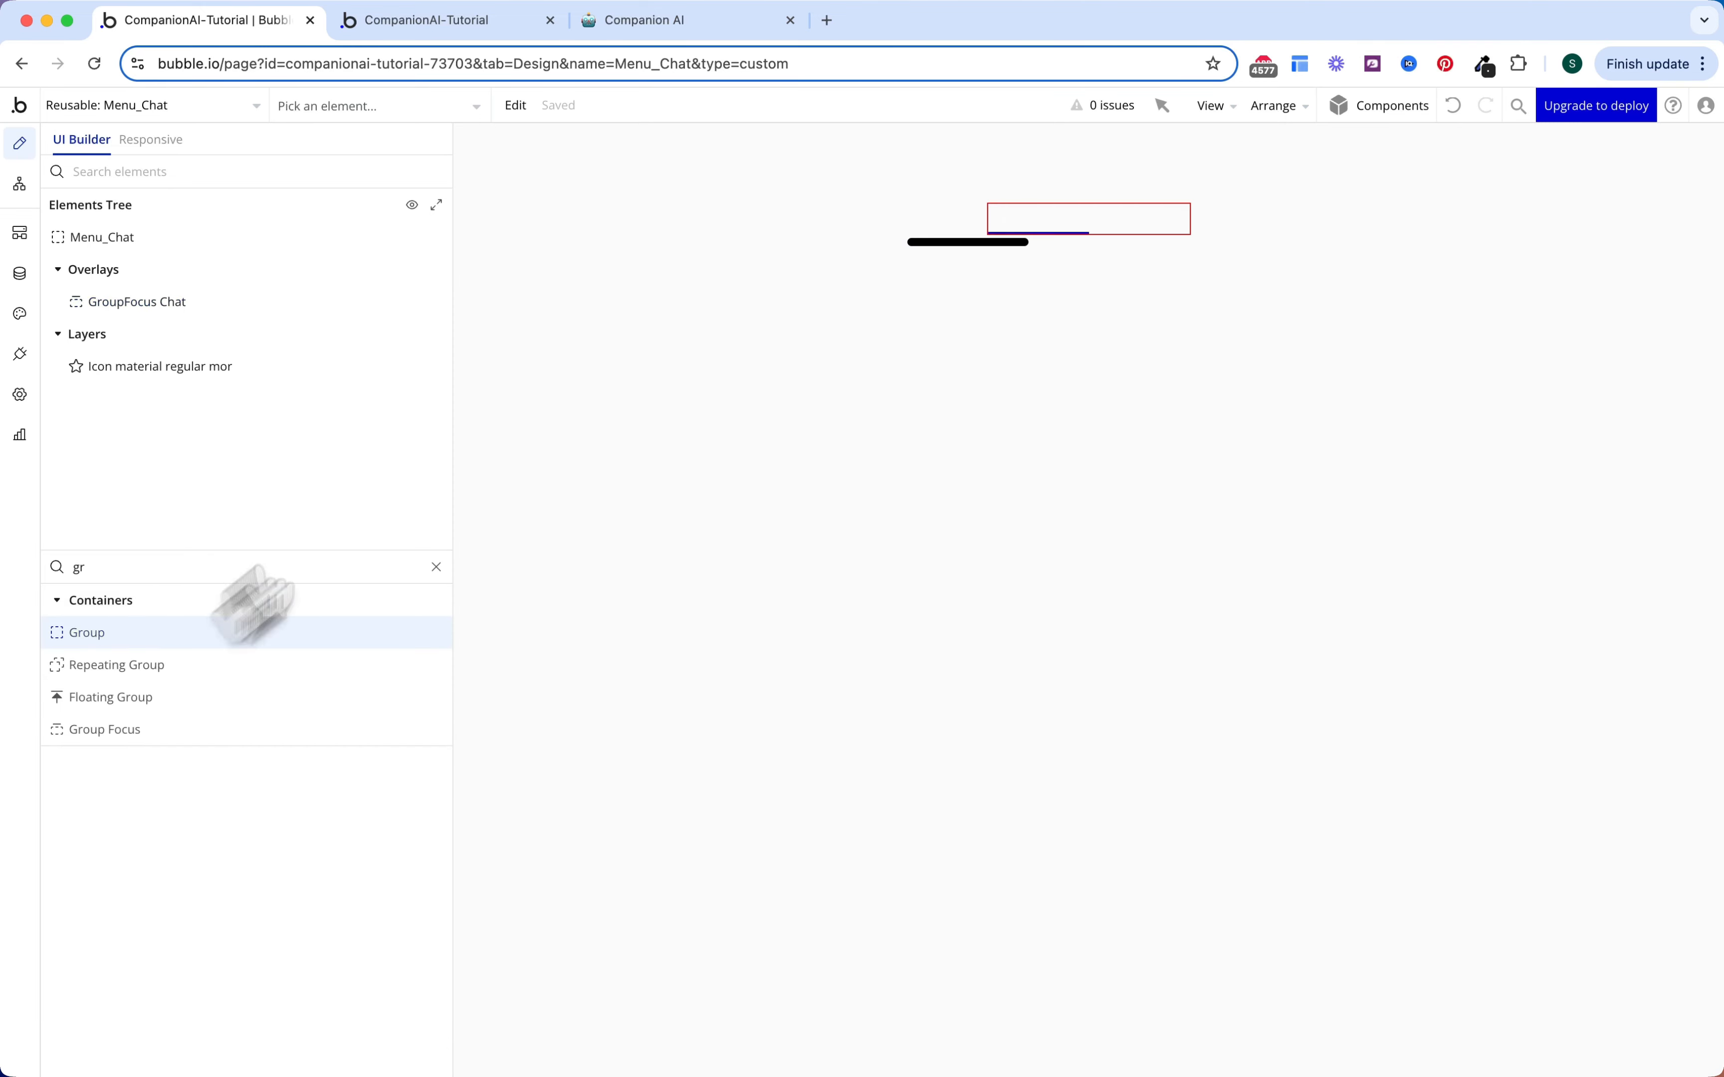
click(950, 243)
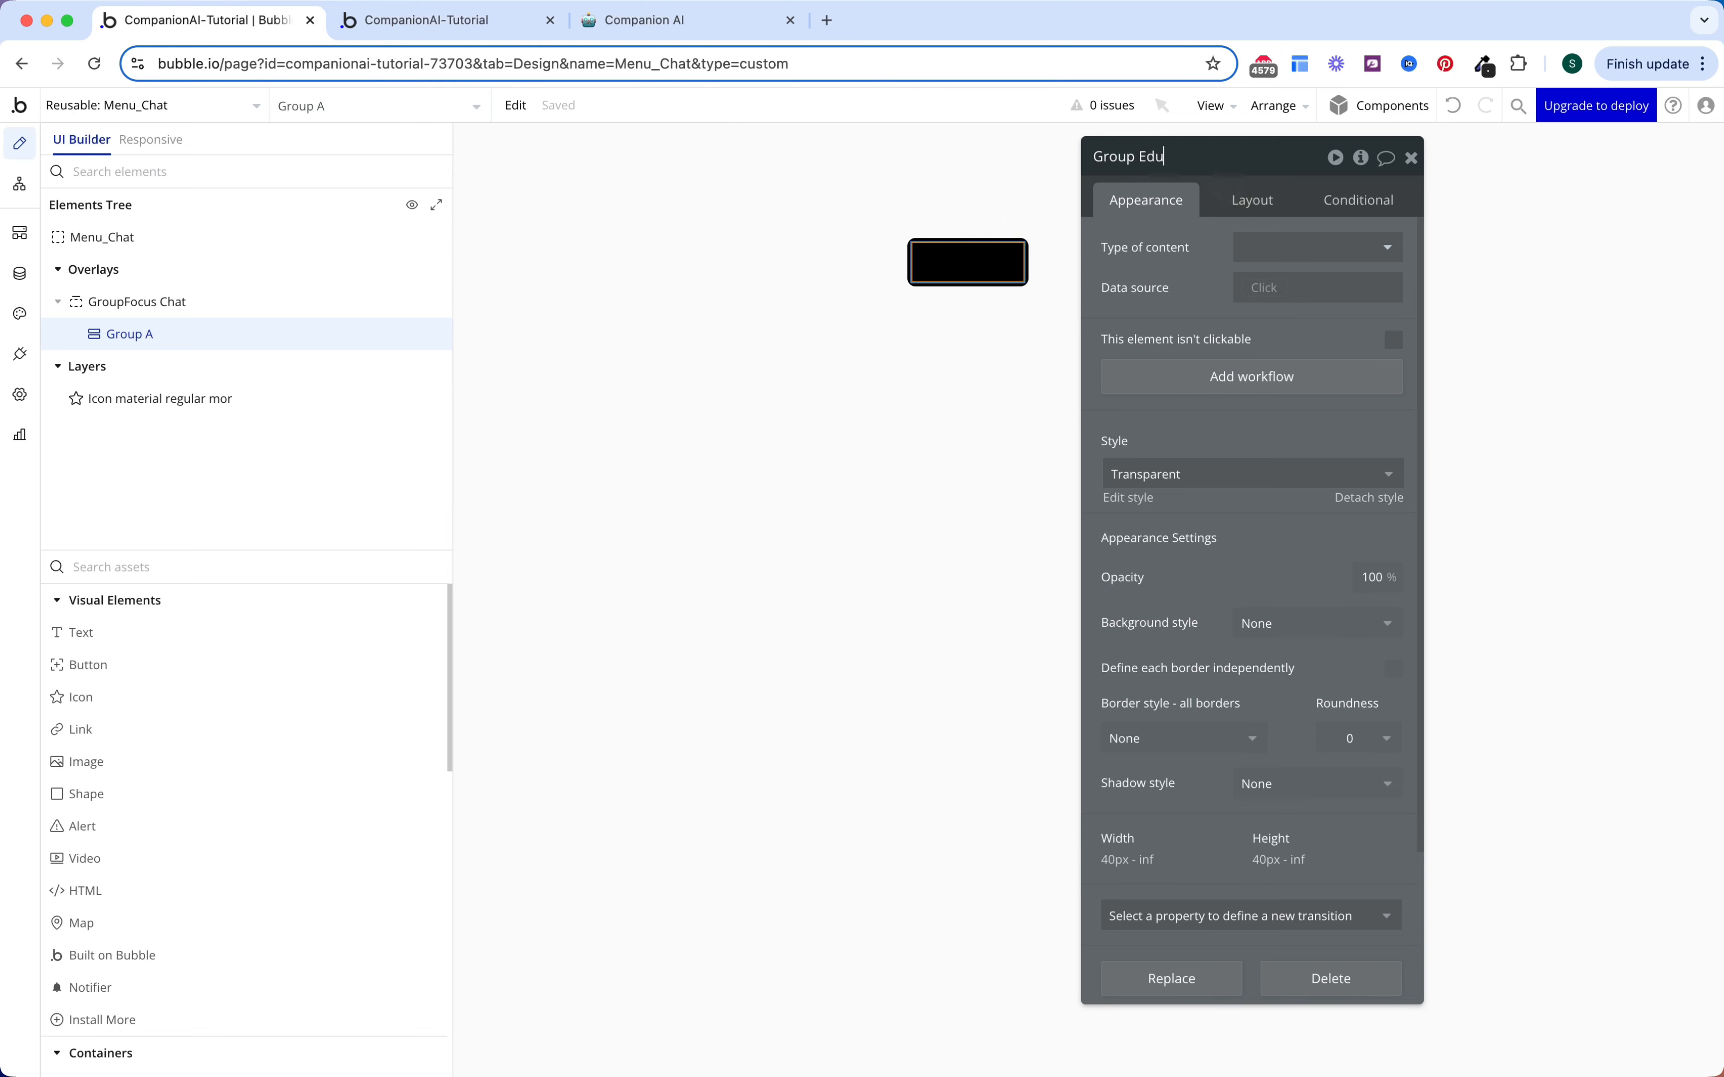
Step: Round the group's corners to 5 and add a 200 ms background transition
scroll(1289, 470, down, 3)
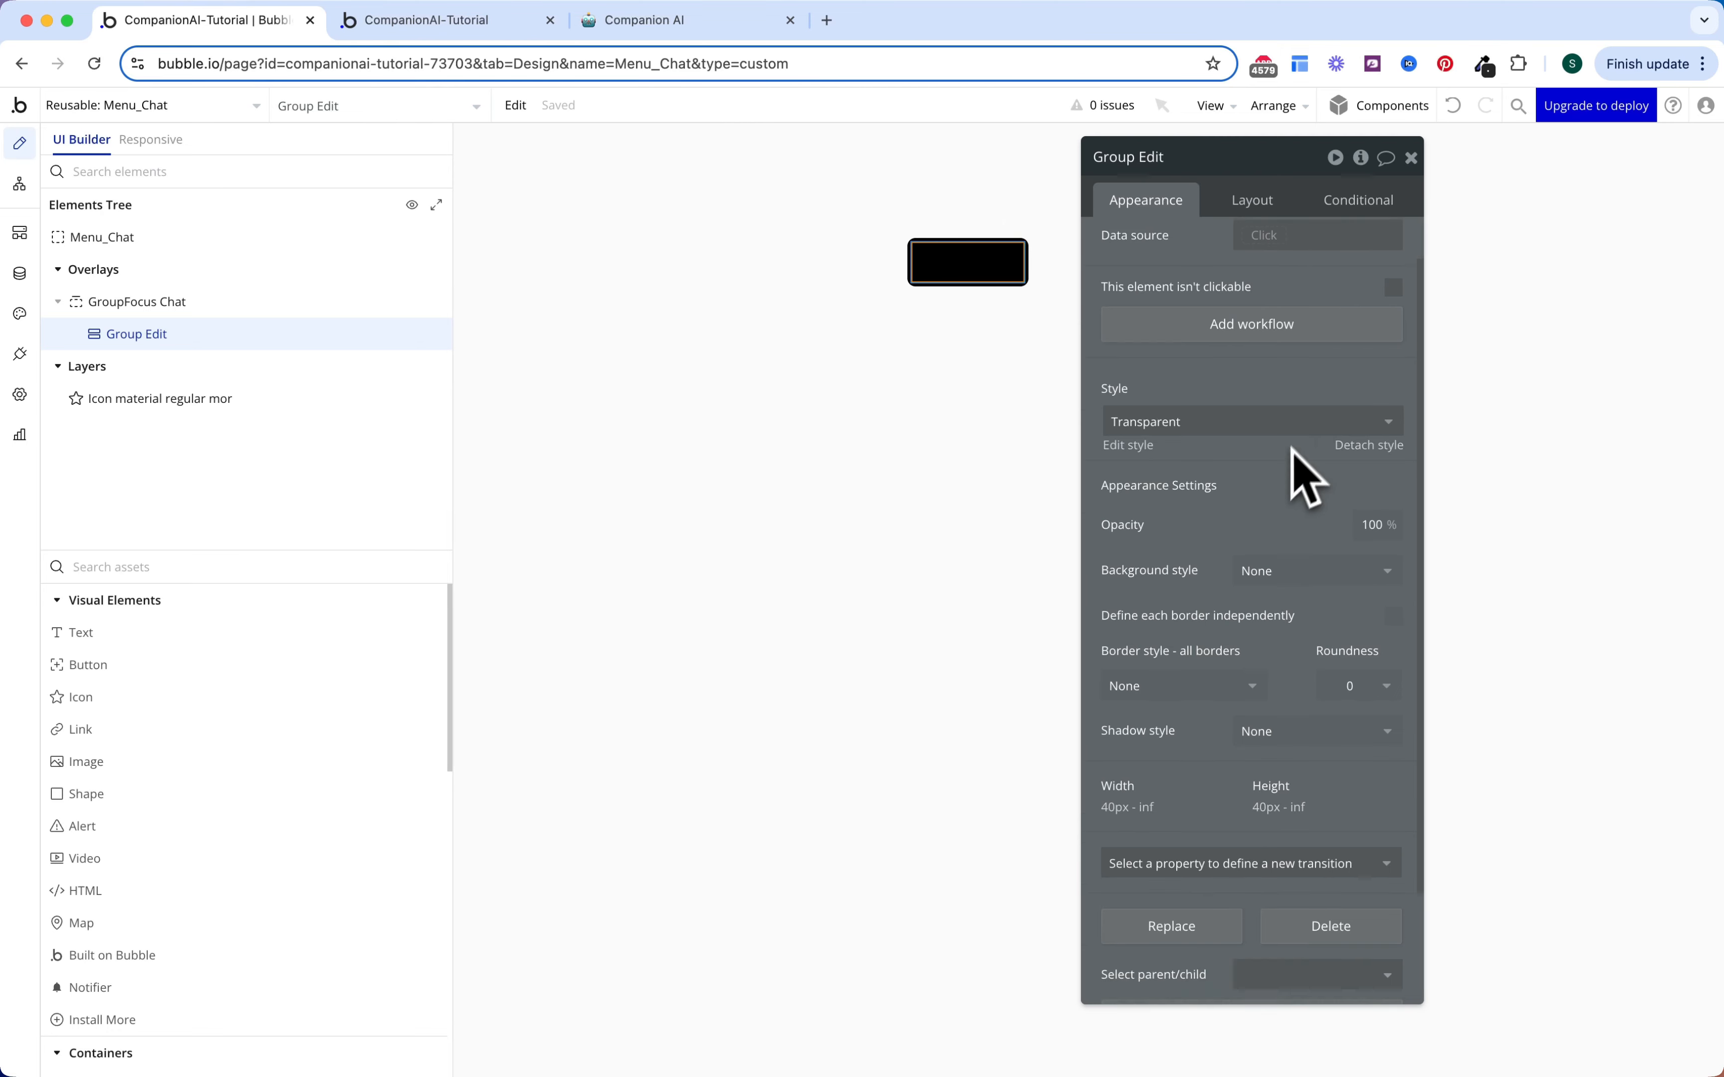
click(1357, 598)
click(1368, 750)
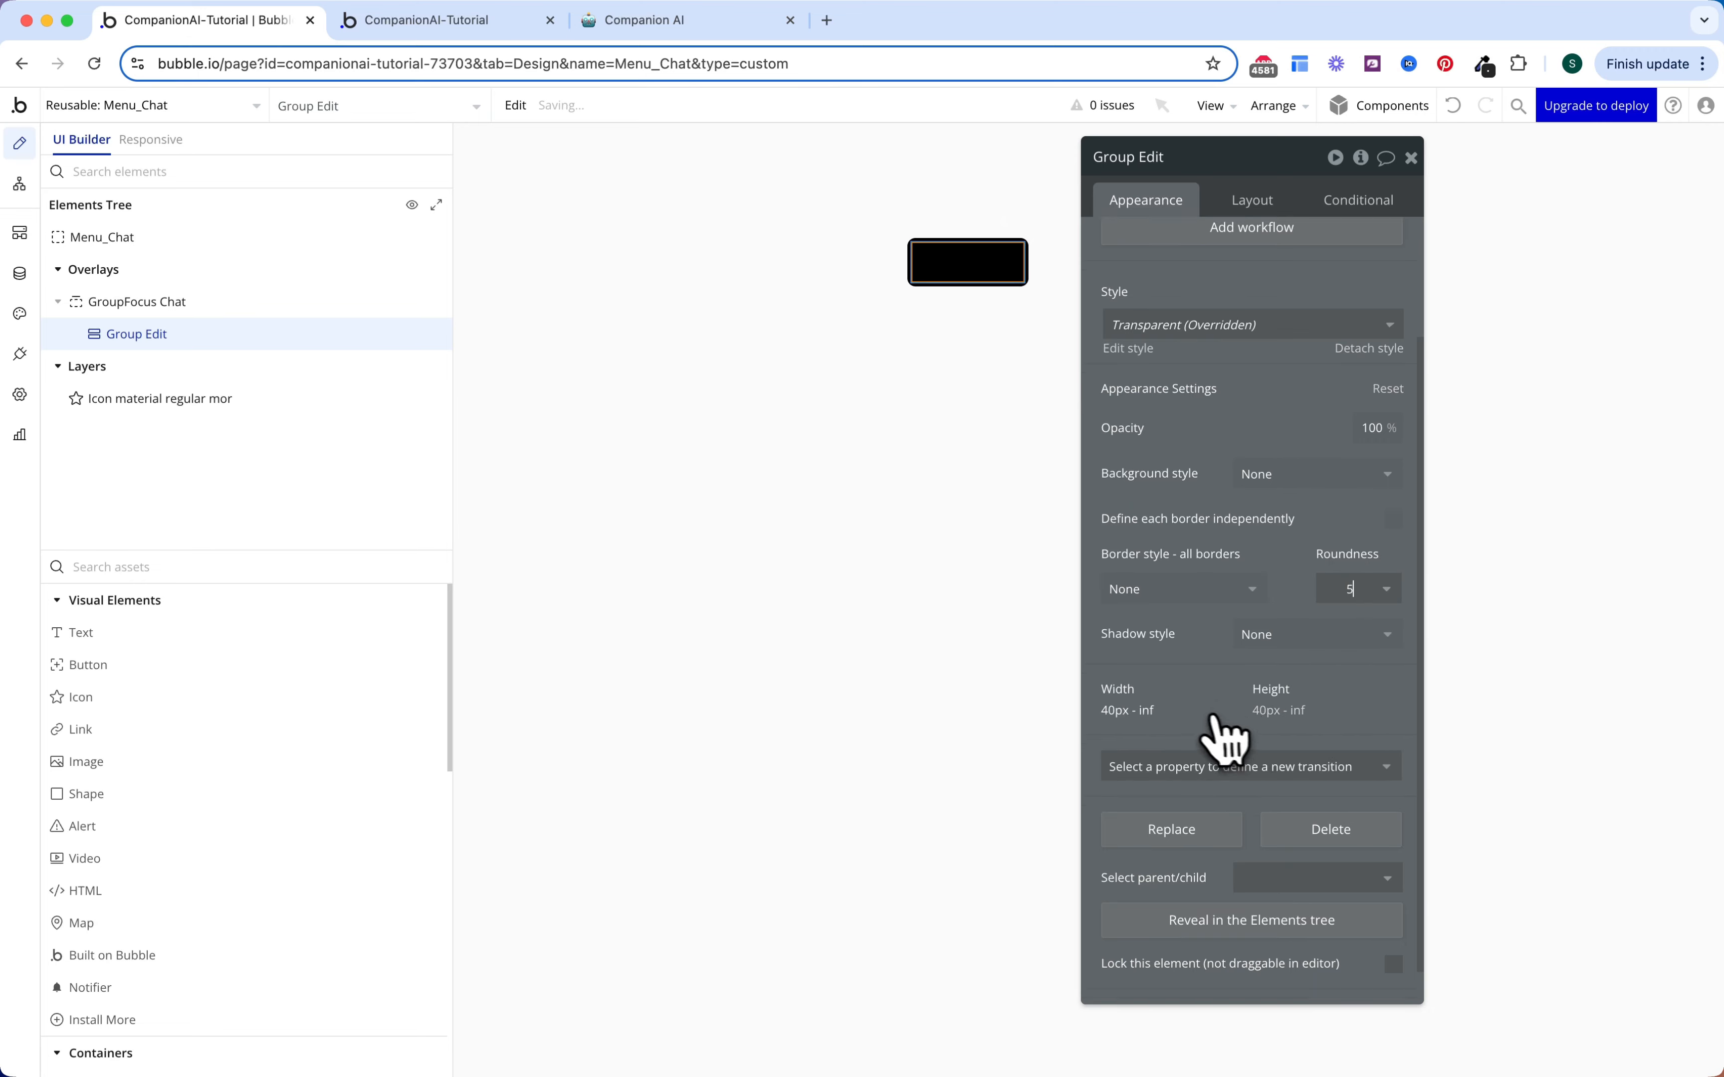
click(1212, 764)
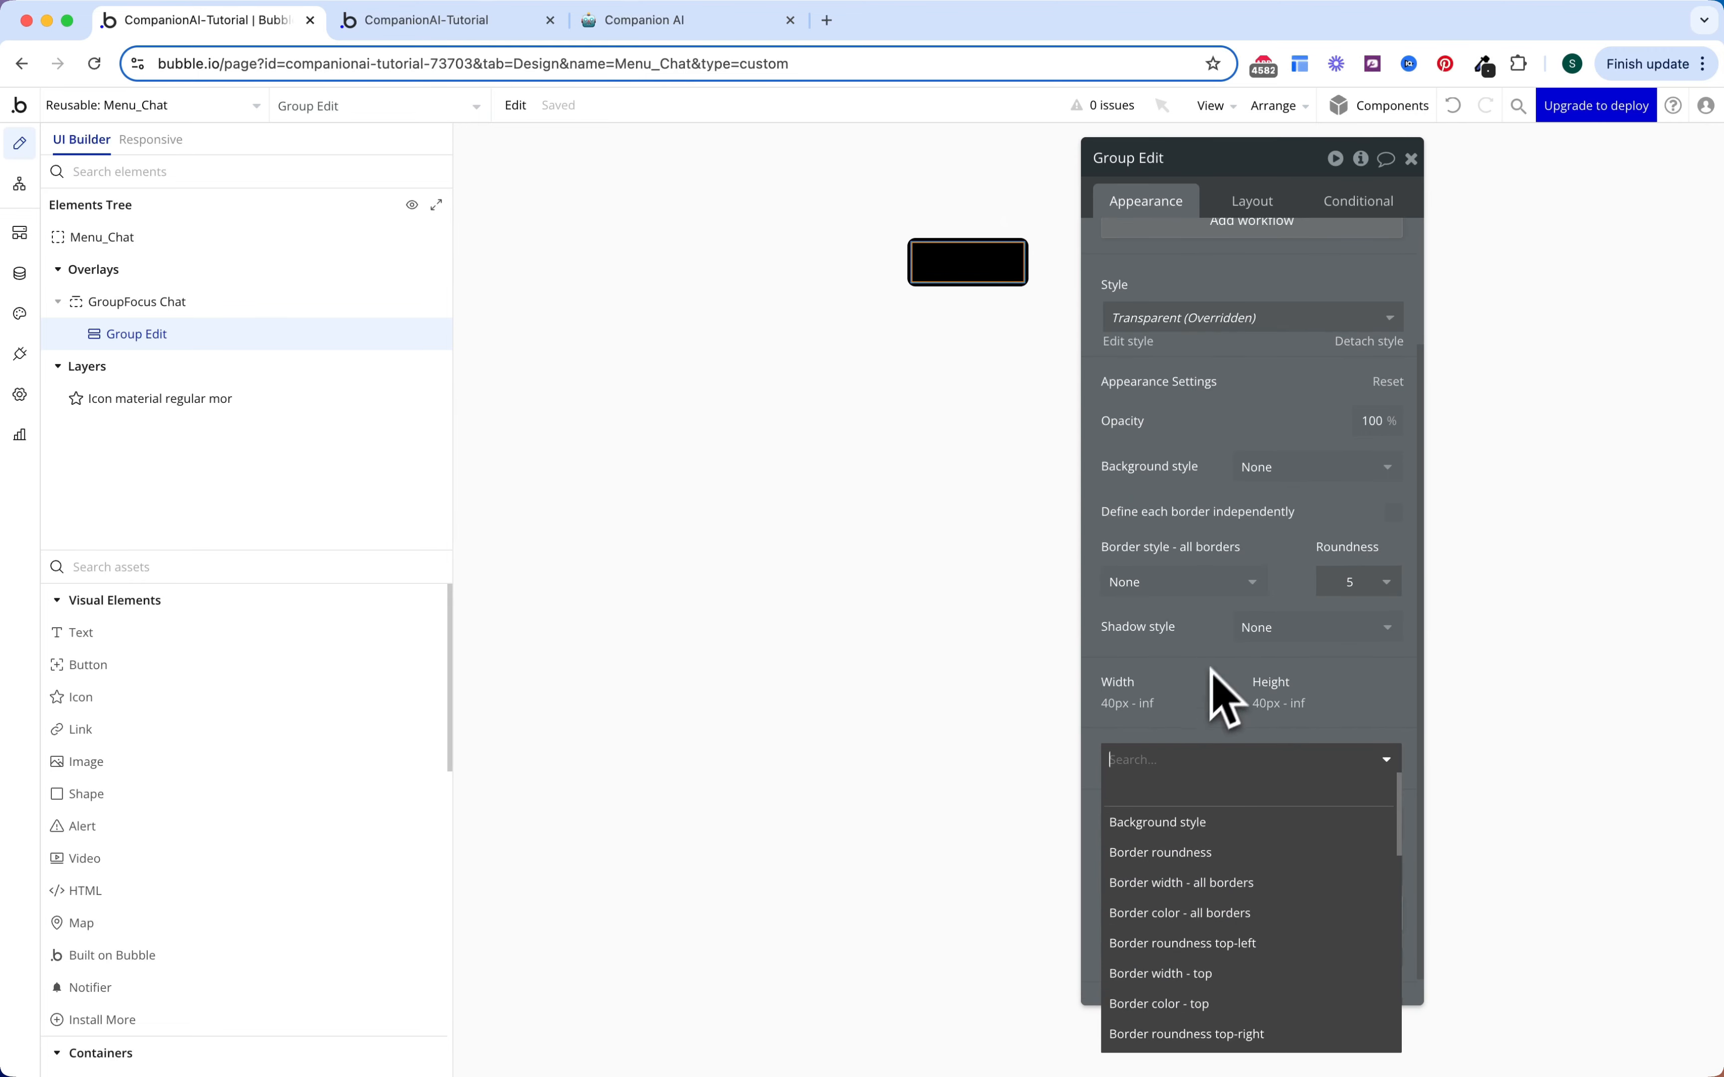
click(1168, 821)
scroll(1254, 627, up, 2)
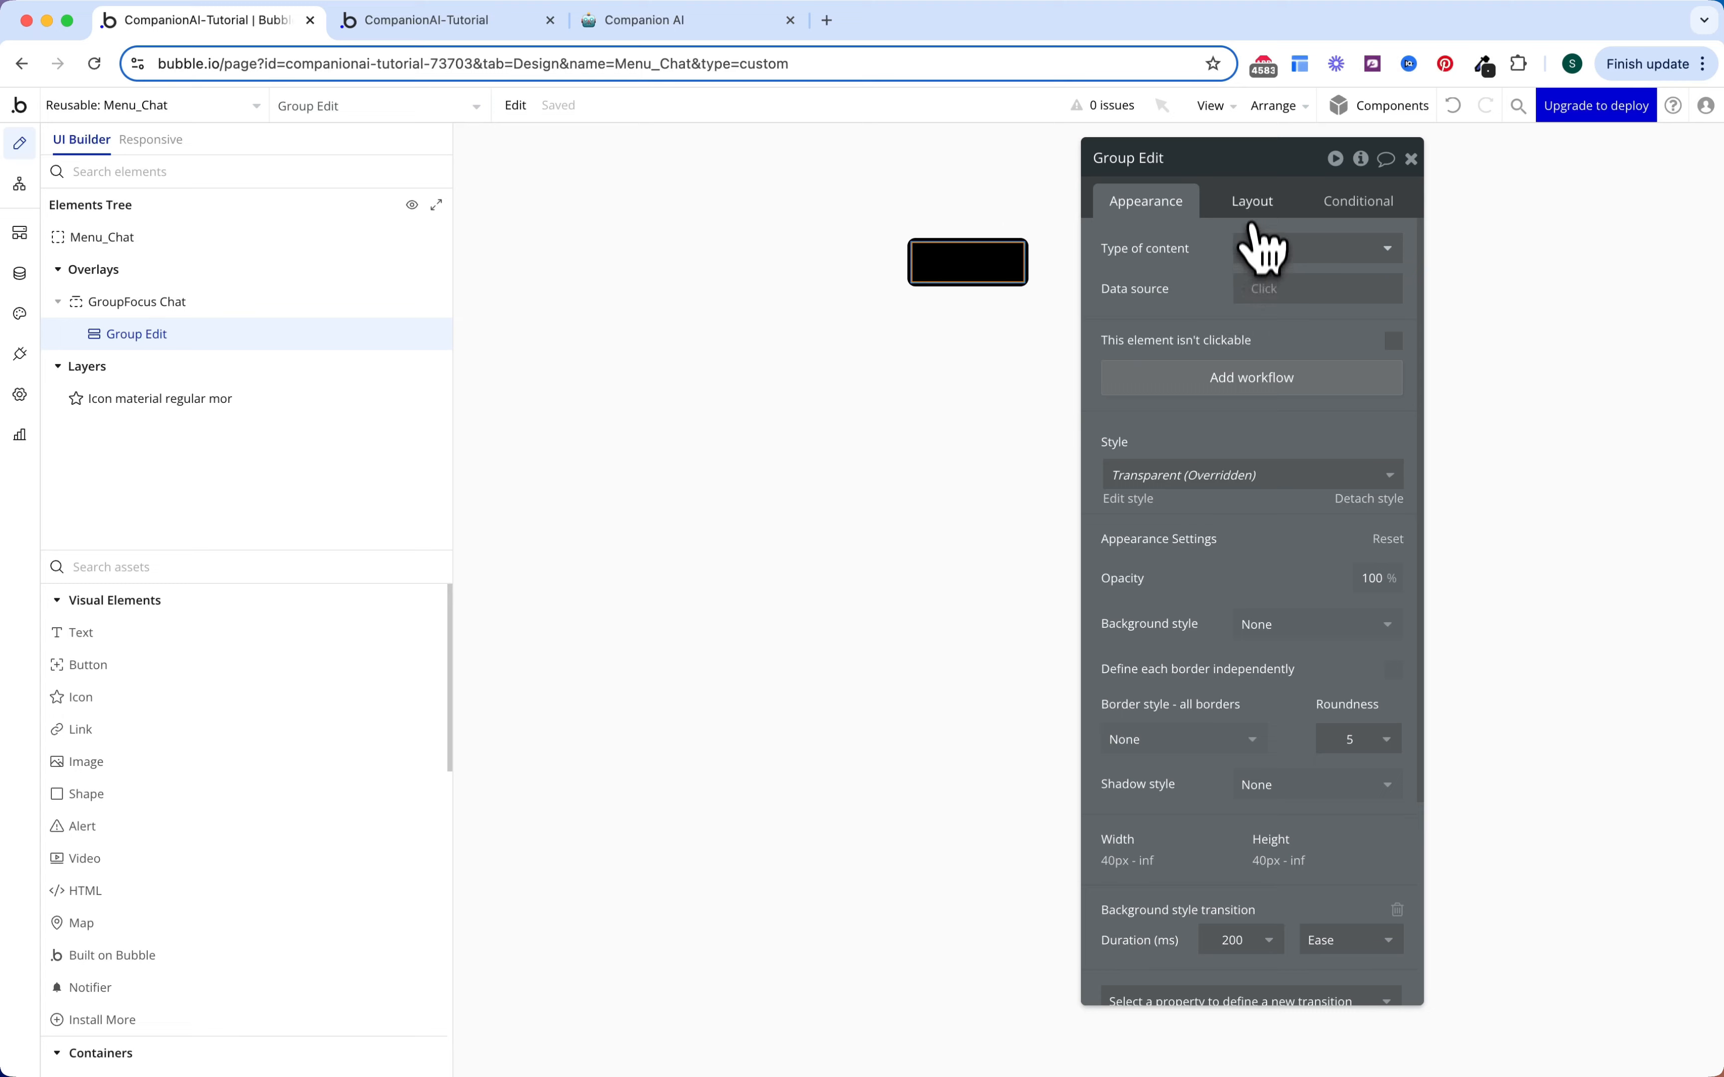
Step: Lay the group out as a row with column gap and 4px left and right padding
click(1253, 206)
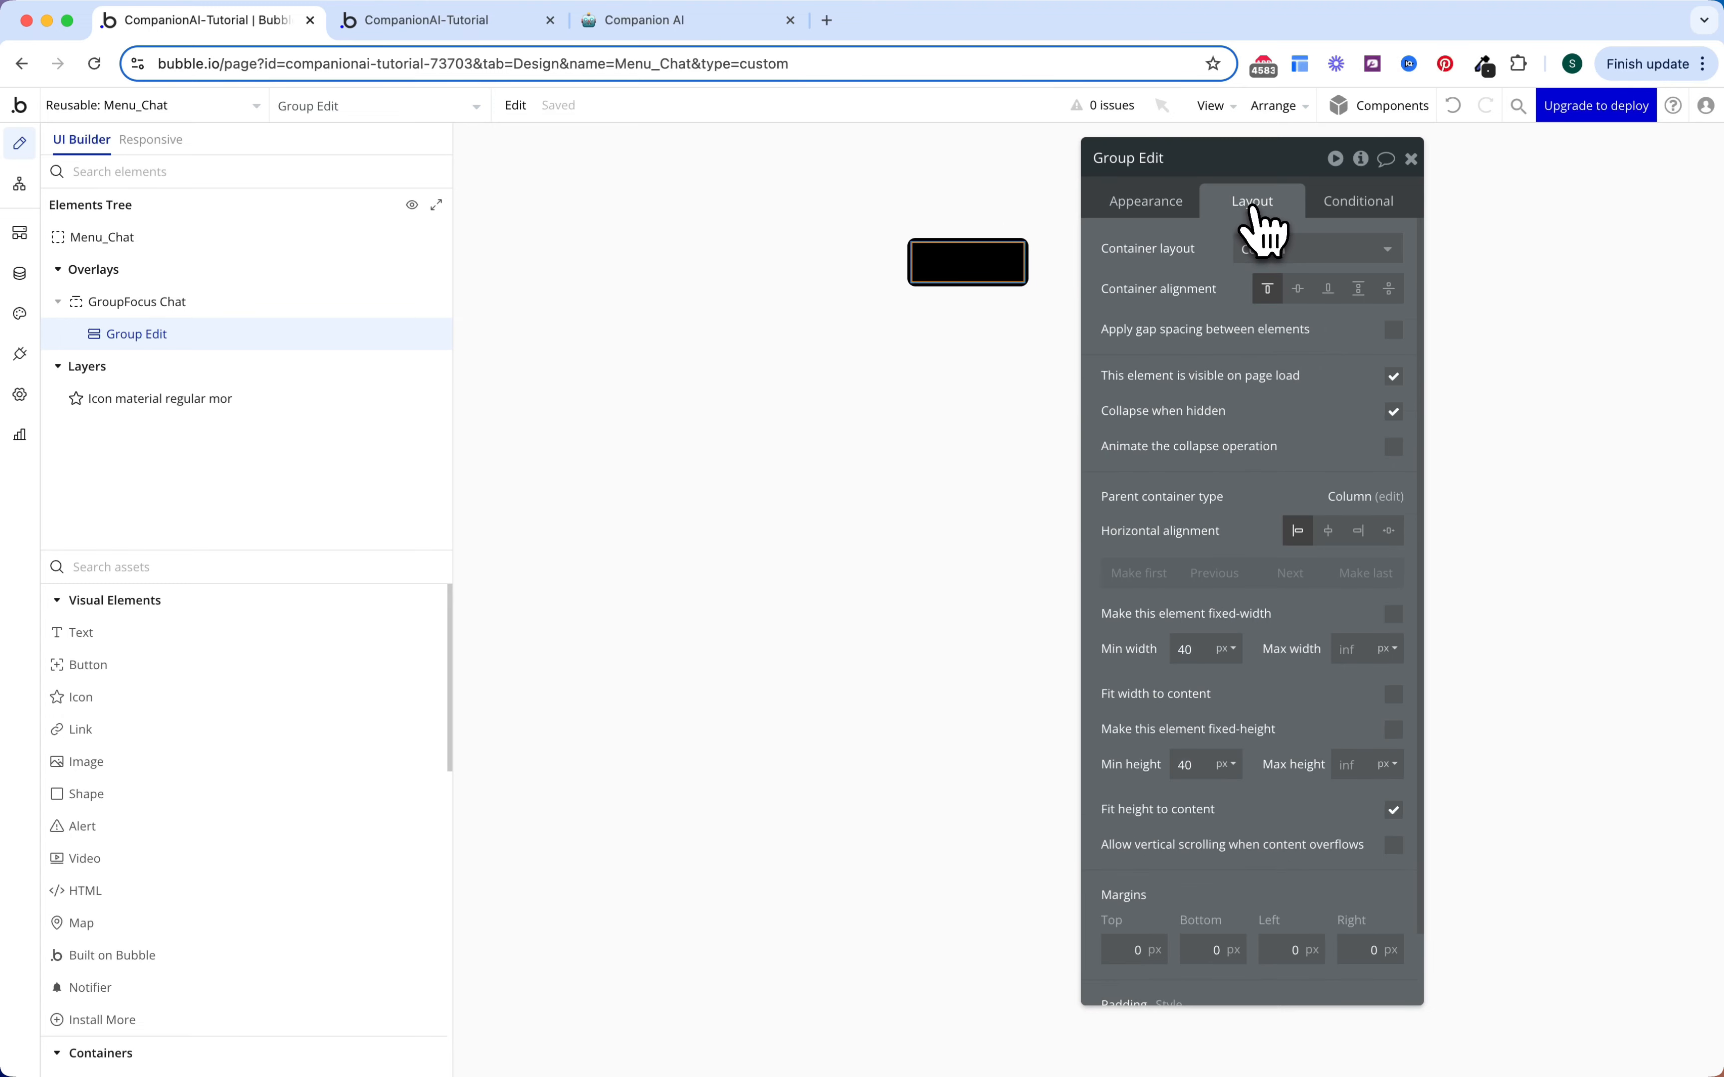
click(1272, 271)
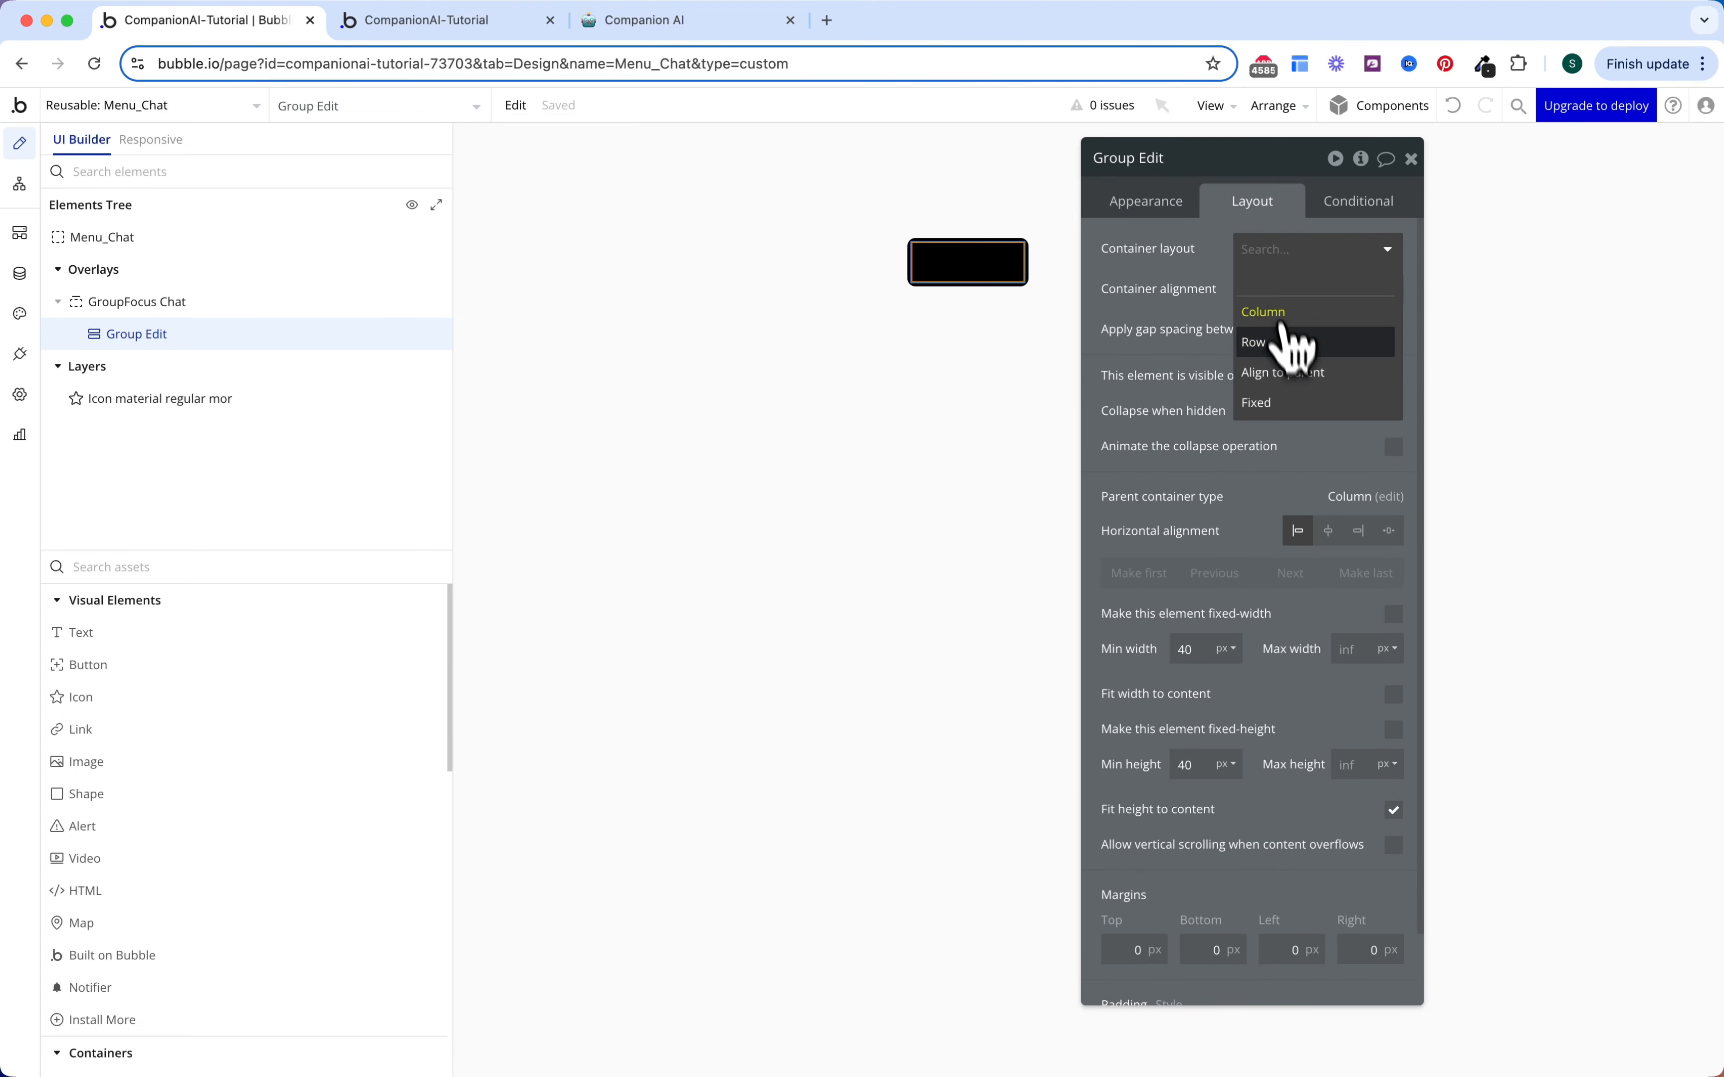
click(1285, 346)
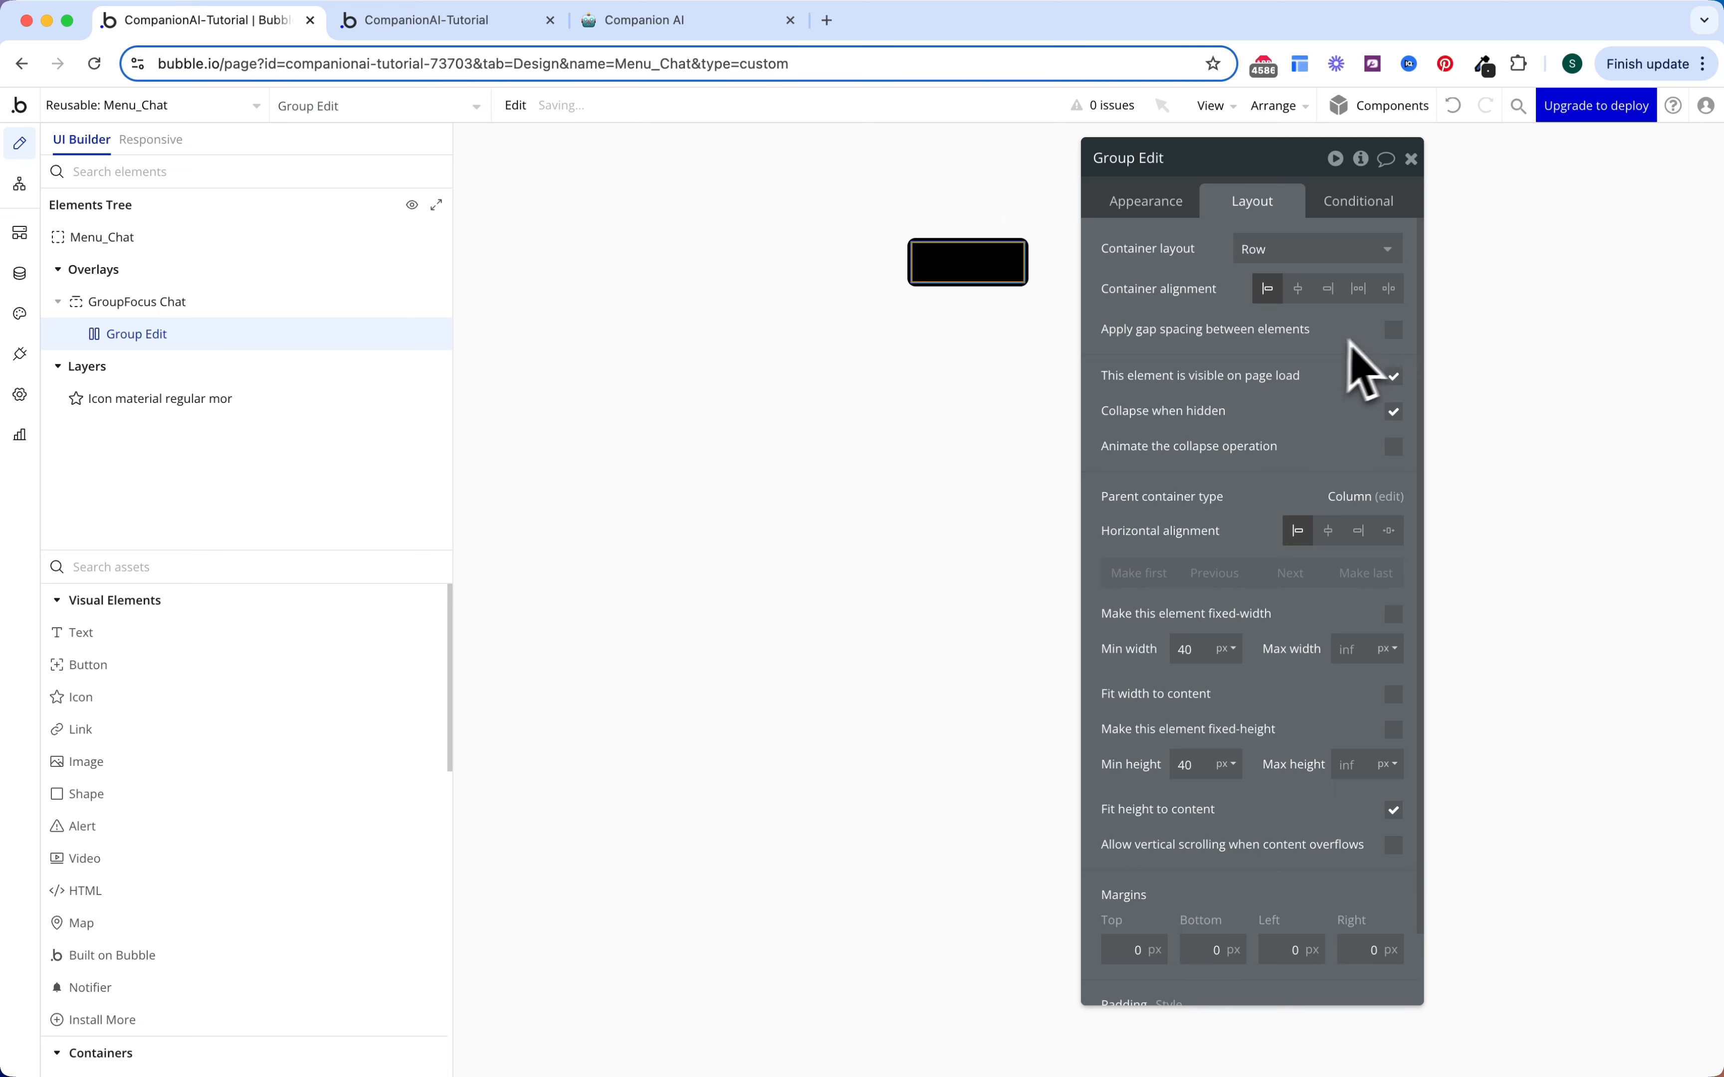
click(1393, 330)
click(1267, 392)
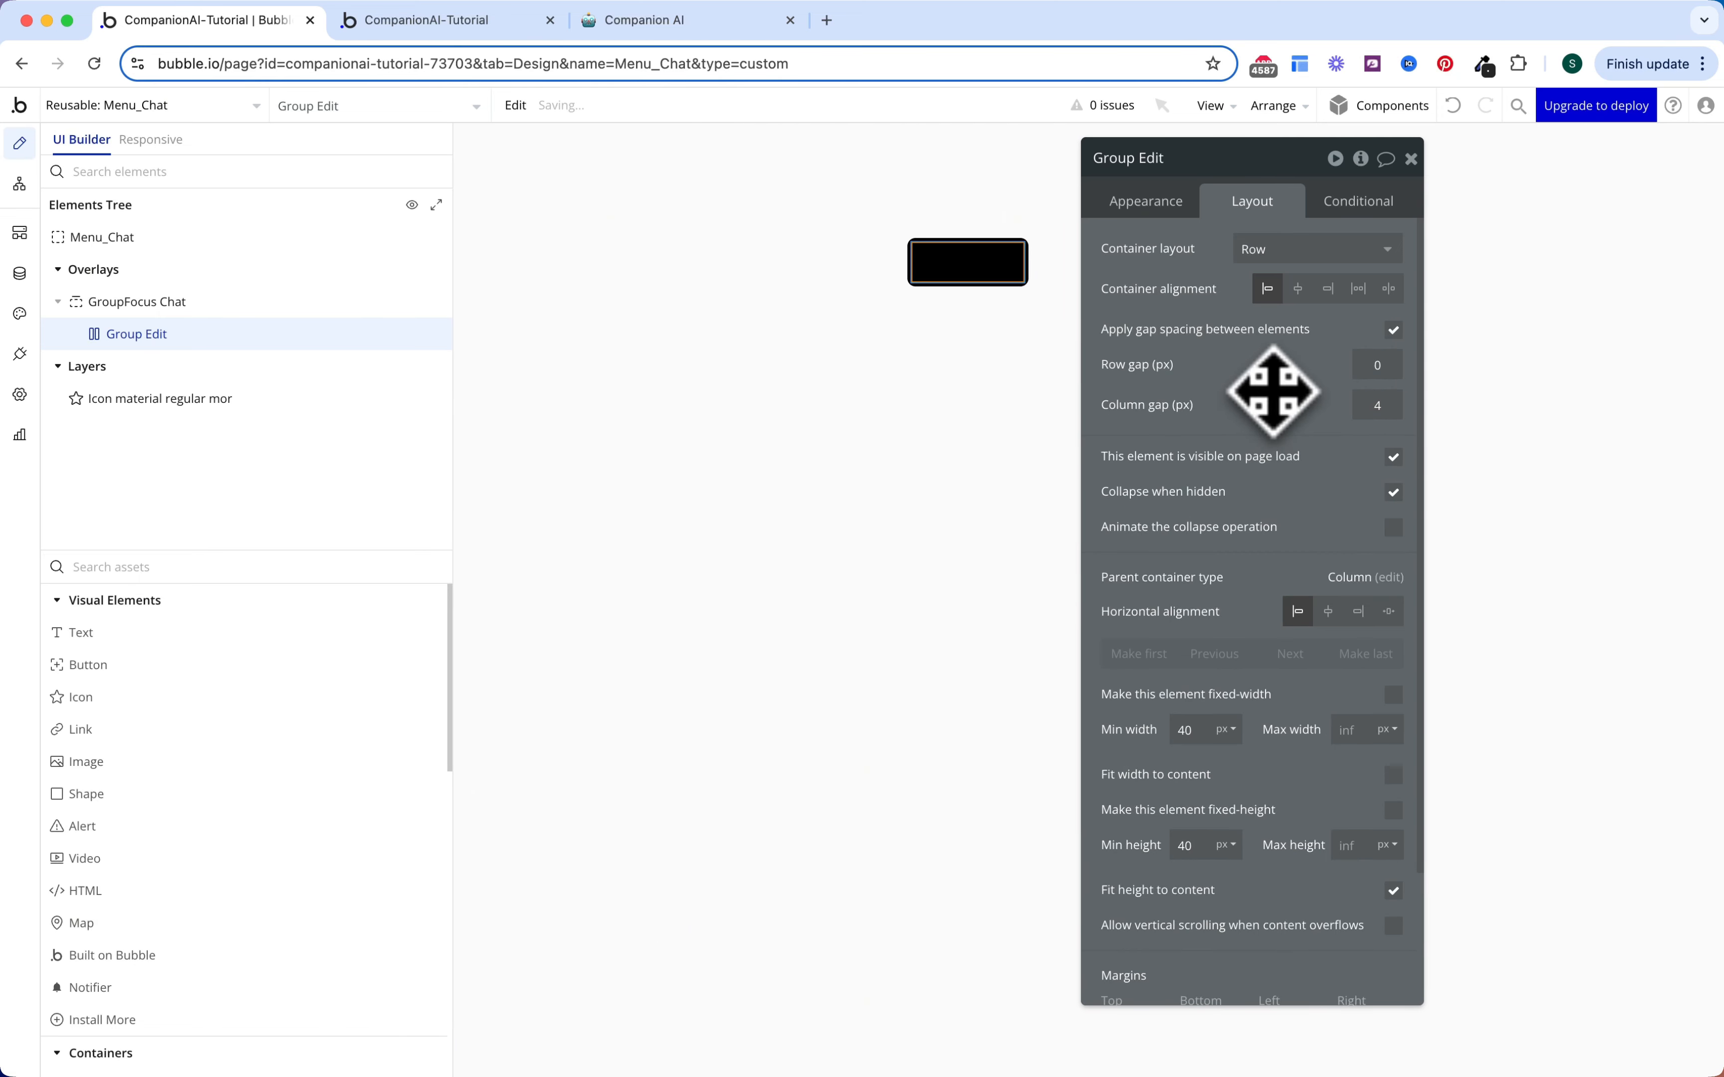
scroll(1275, 428, down, 1)
scroll(1275, 427, down, 1)
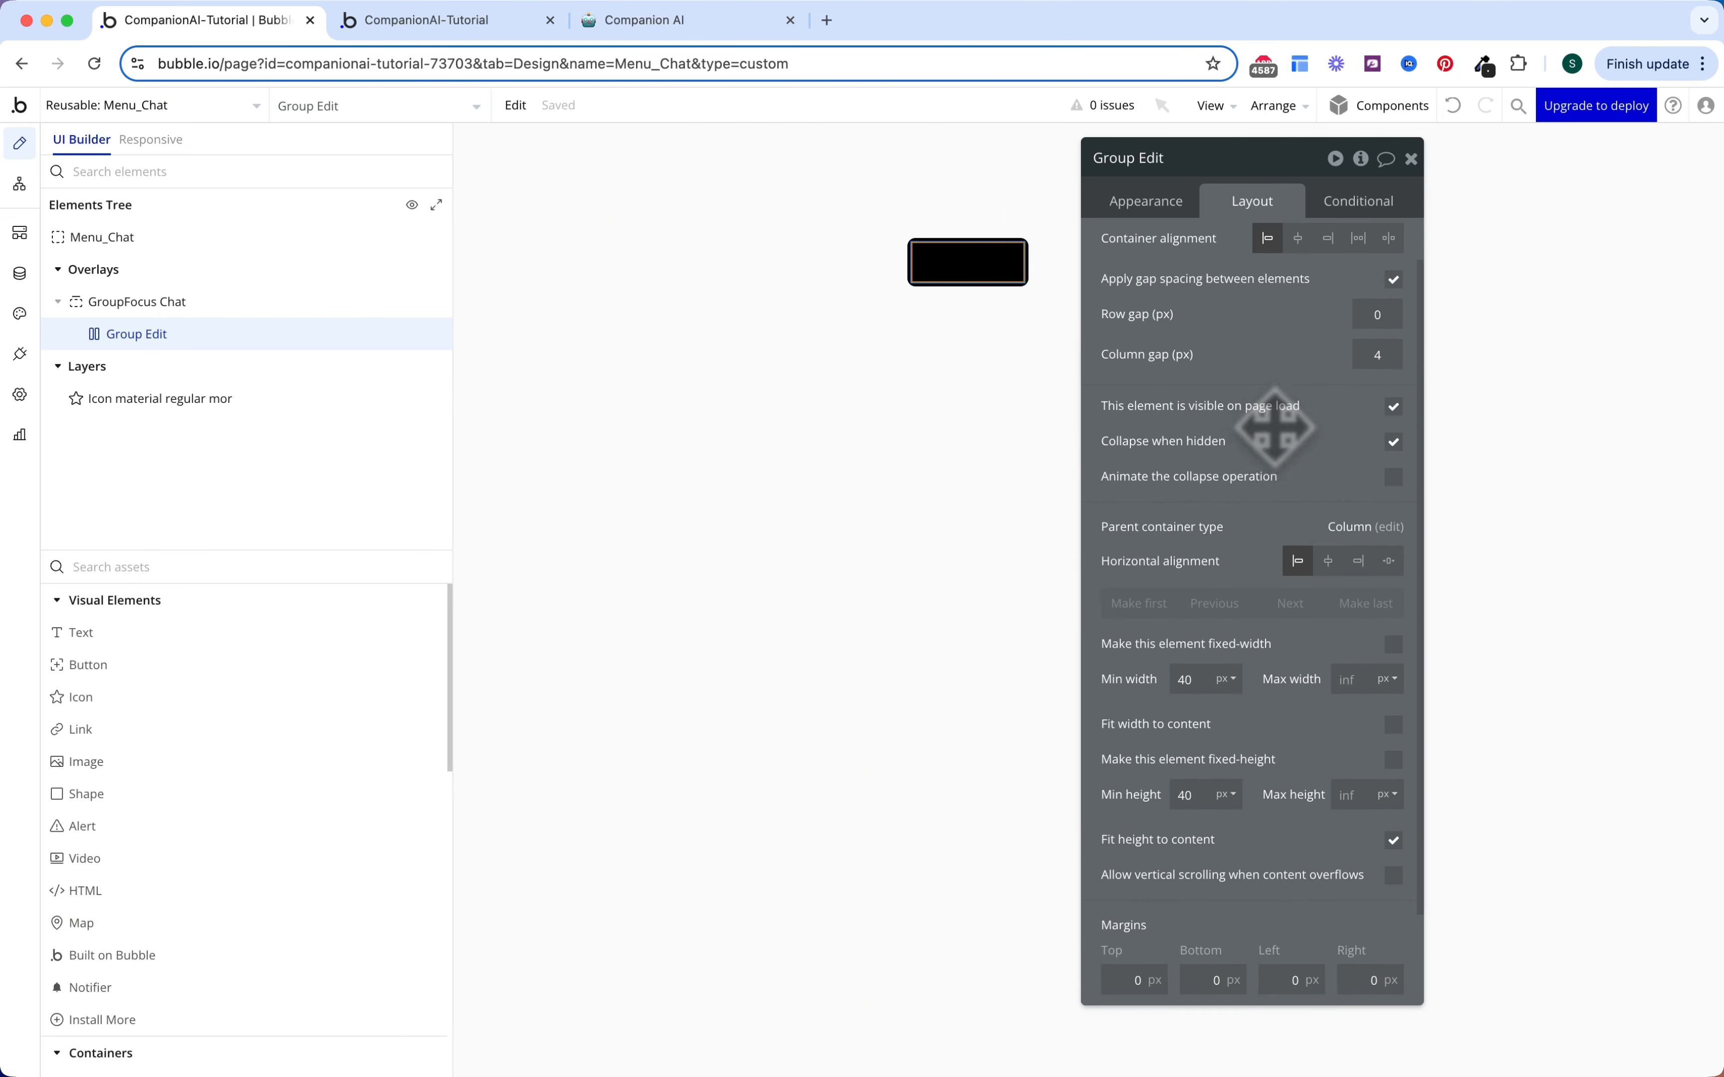
scroll(1300, 509, down, 3)
click(1279, 981)
text(4)
key(Tab)
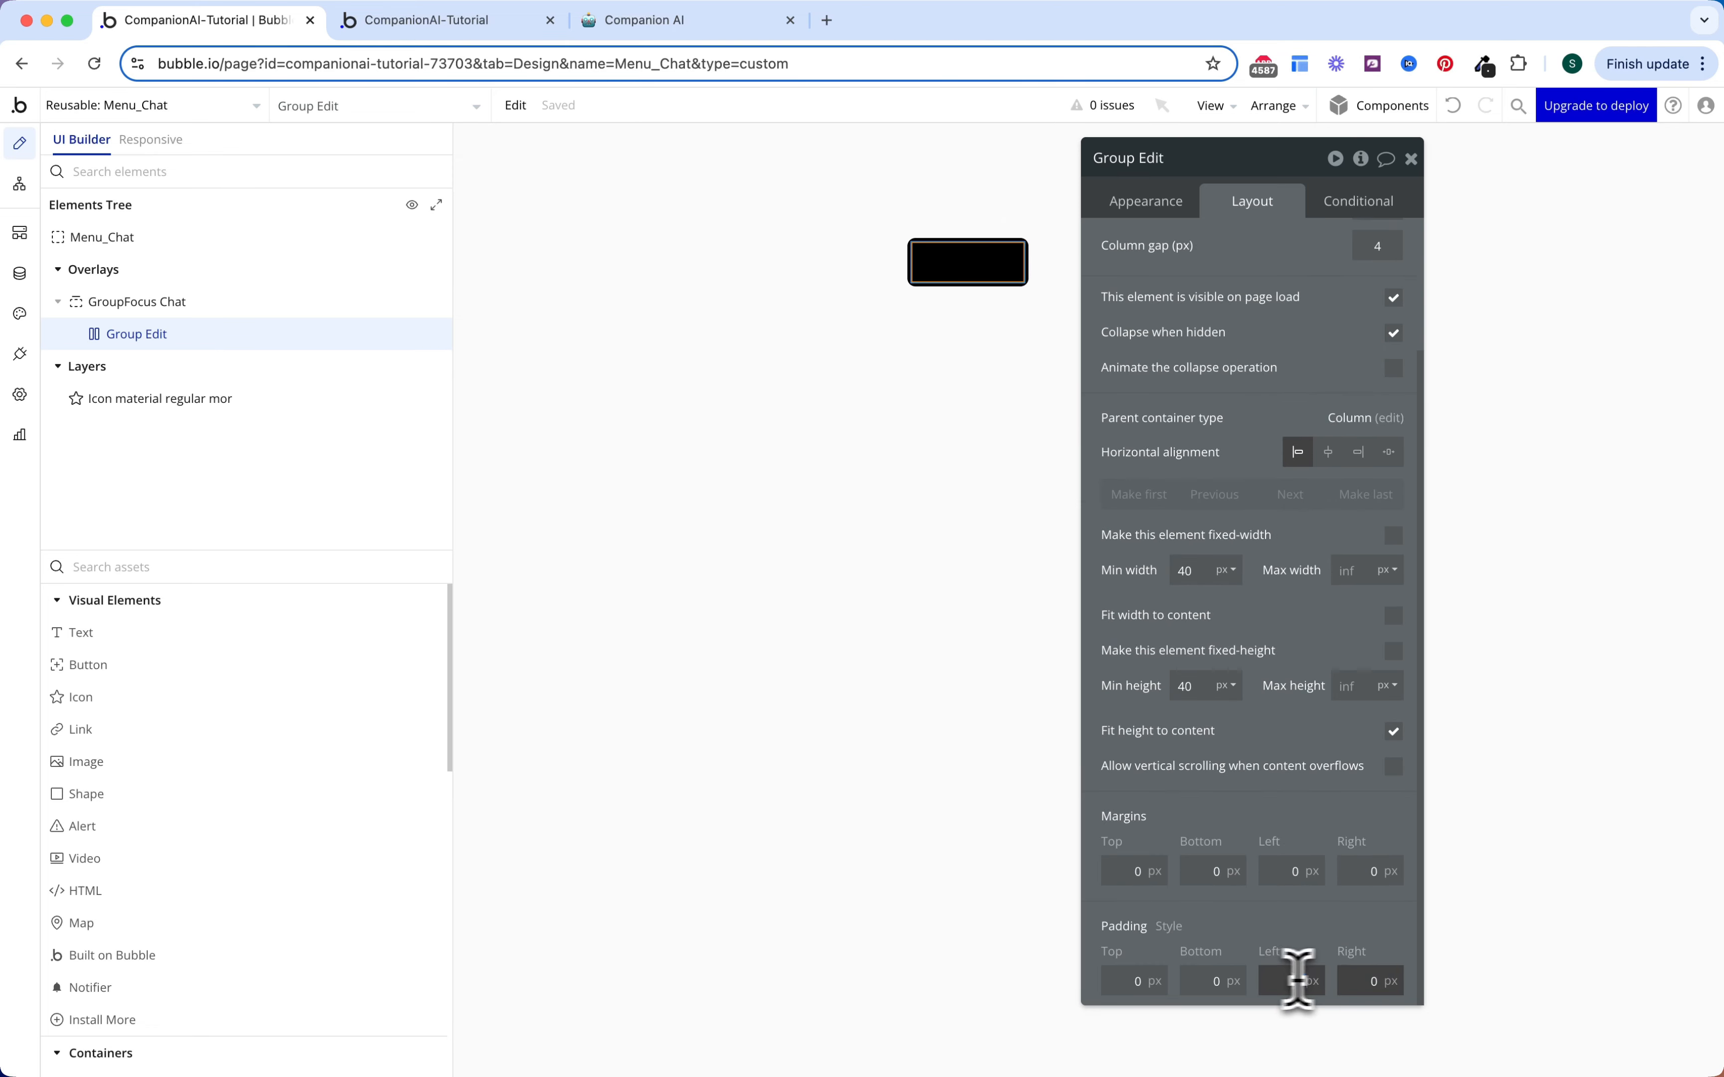
text(4)
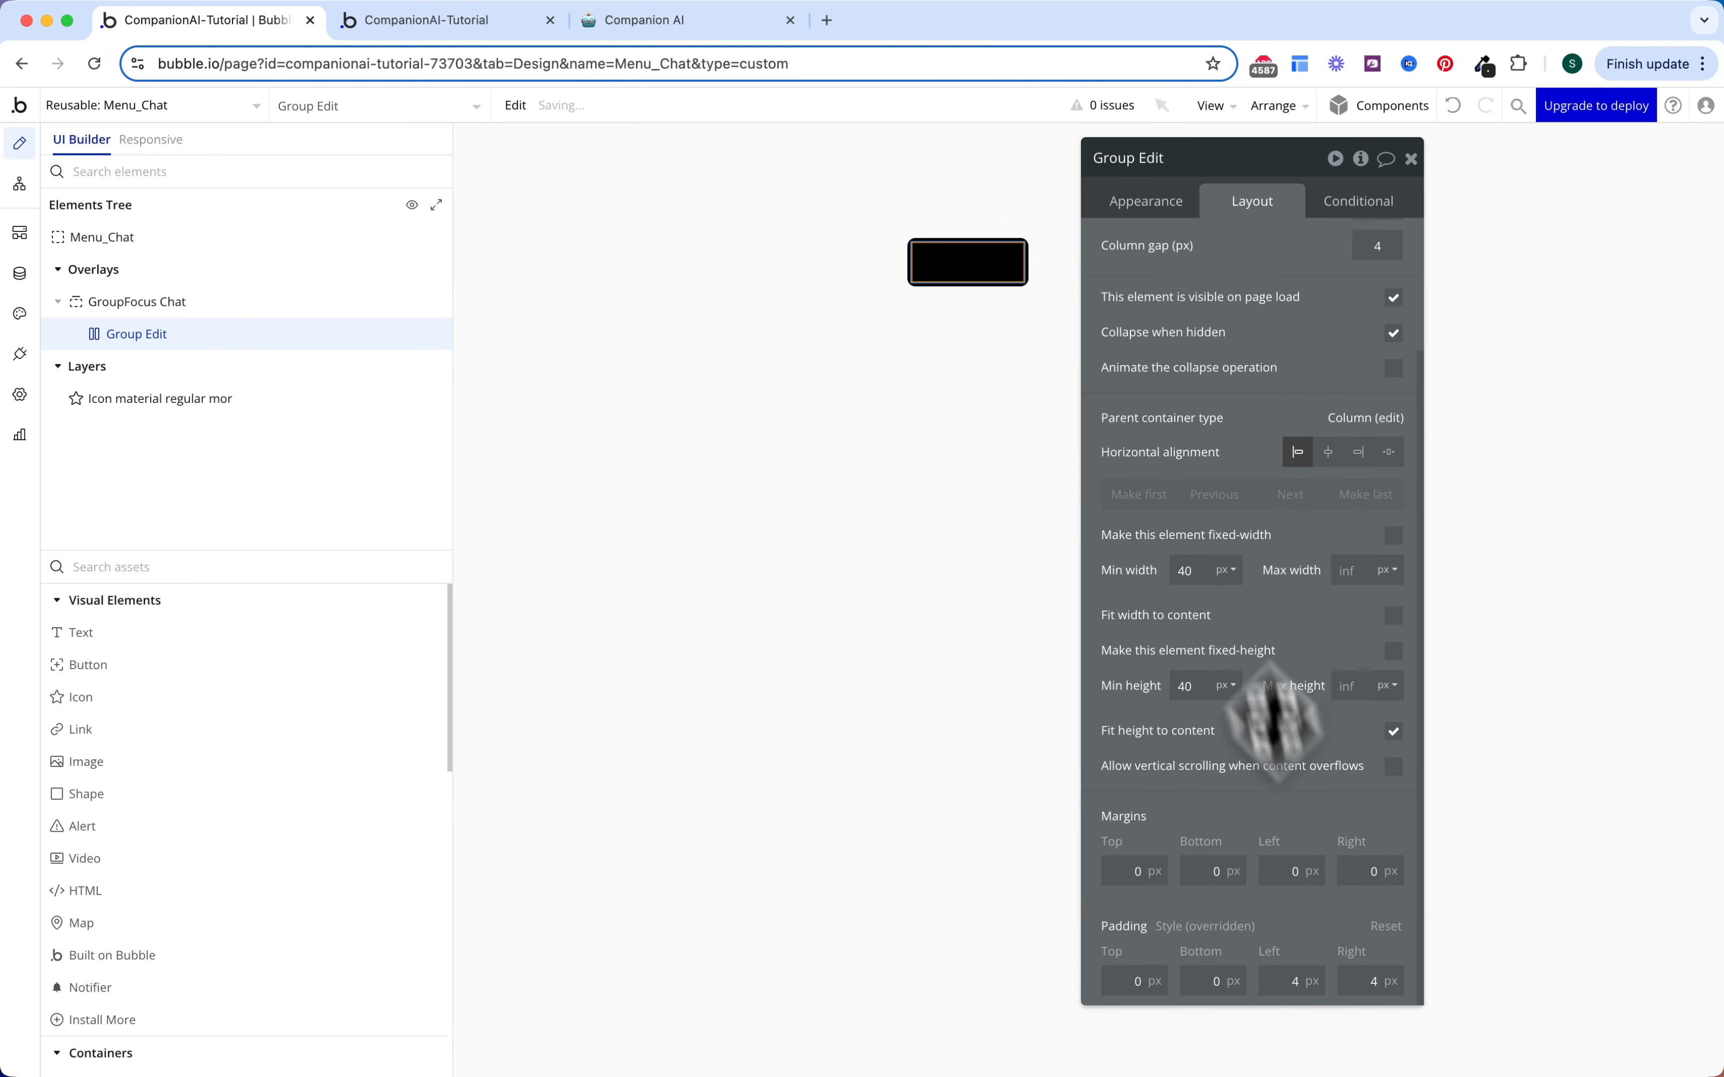
Step: Add an 'is hovered' condition on the group that changes its background style
click(1353, 208)
click(1305, 255)
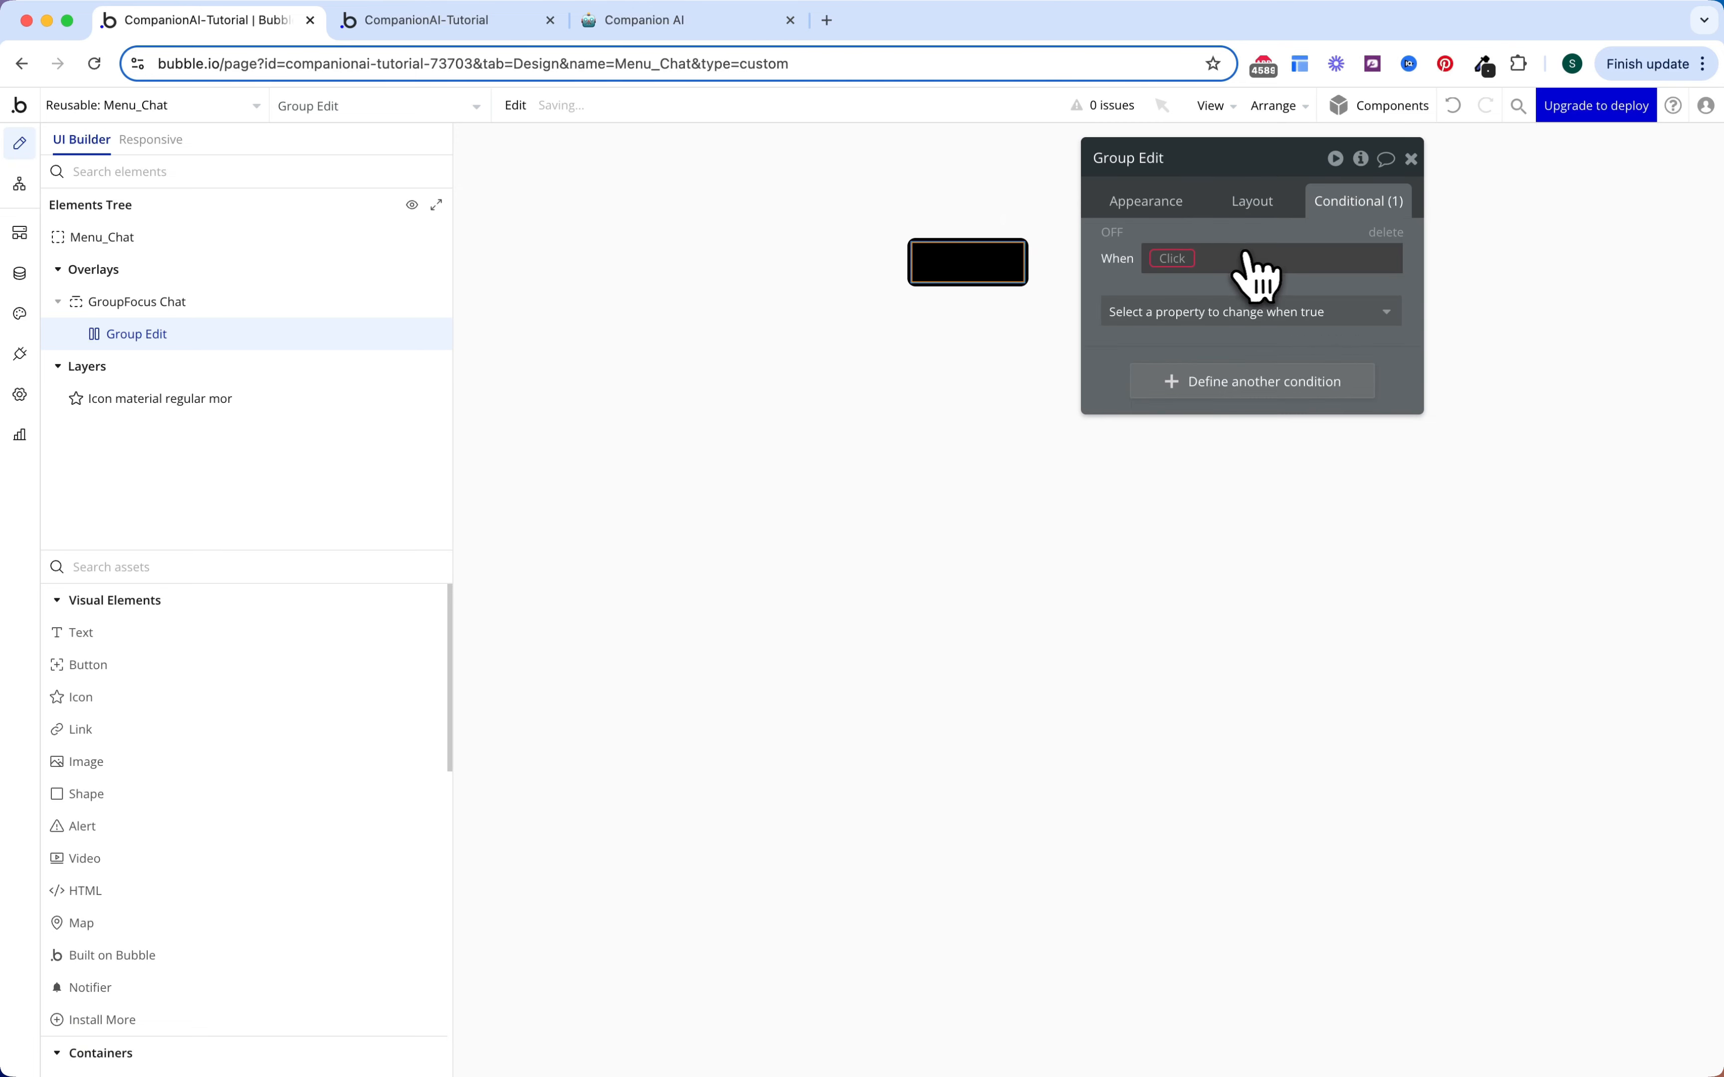
click(1247, 258)
click(1183, 285)
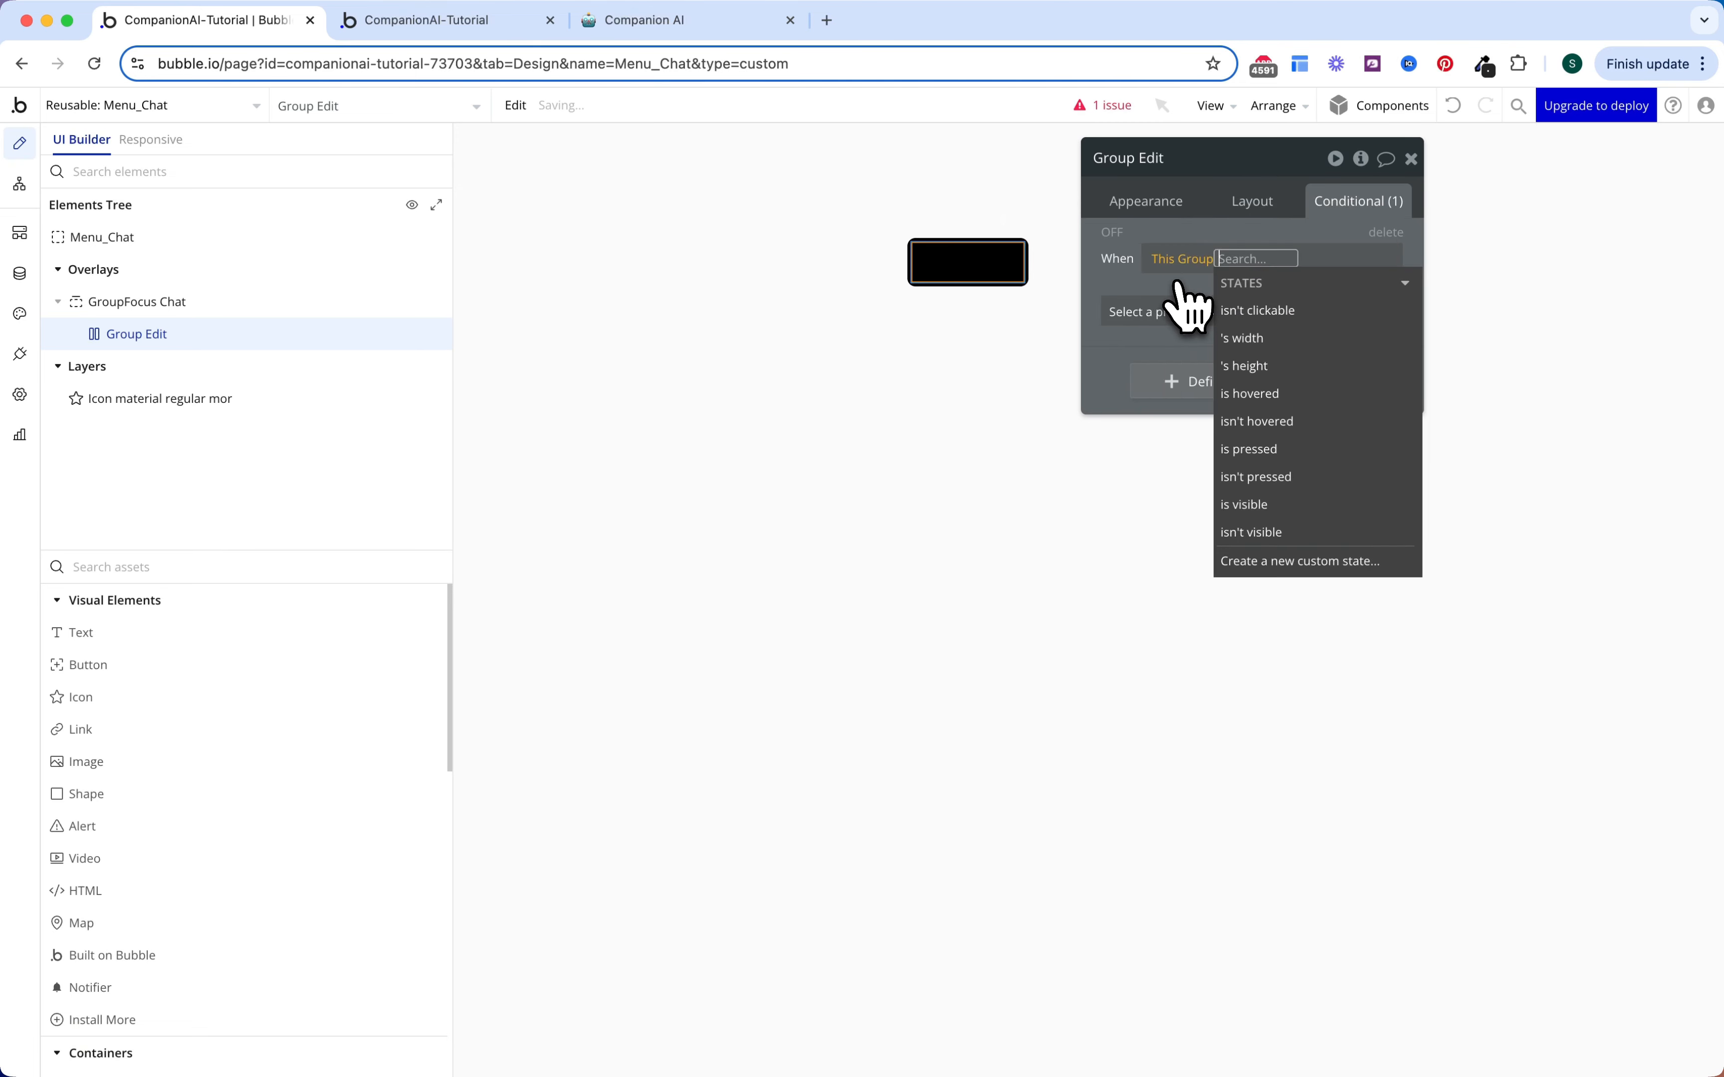
click(1267, 421)
click(1154, 314)
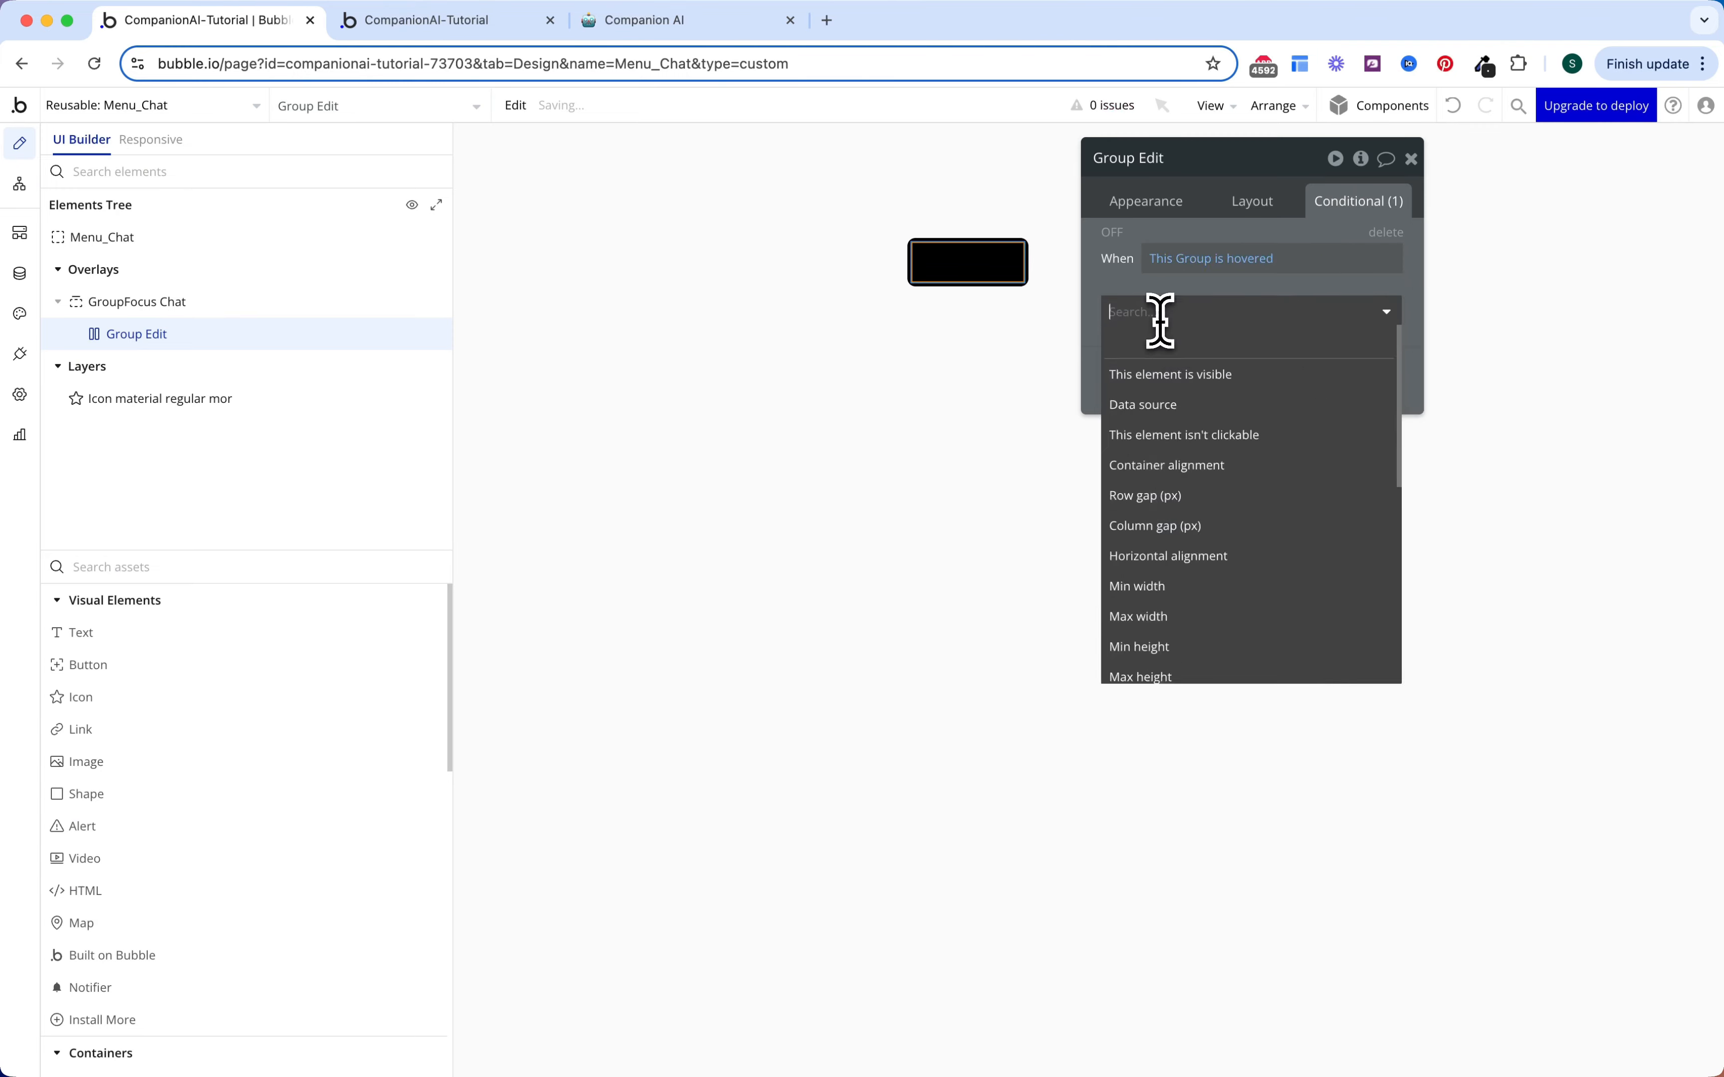
text(back)
click(1181, 371)
Step: Make the hovered background colour Text (#FCFCFC), preview it, then drop an icon into Group Edit
click(1197, 352)
text(back)
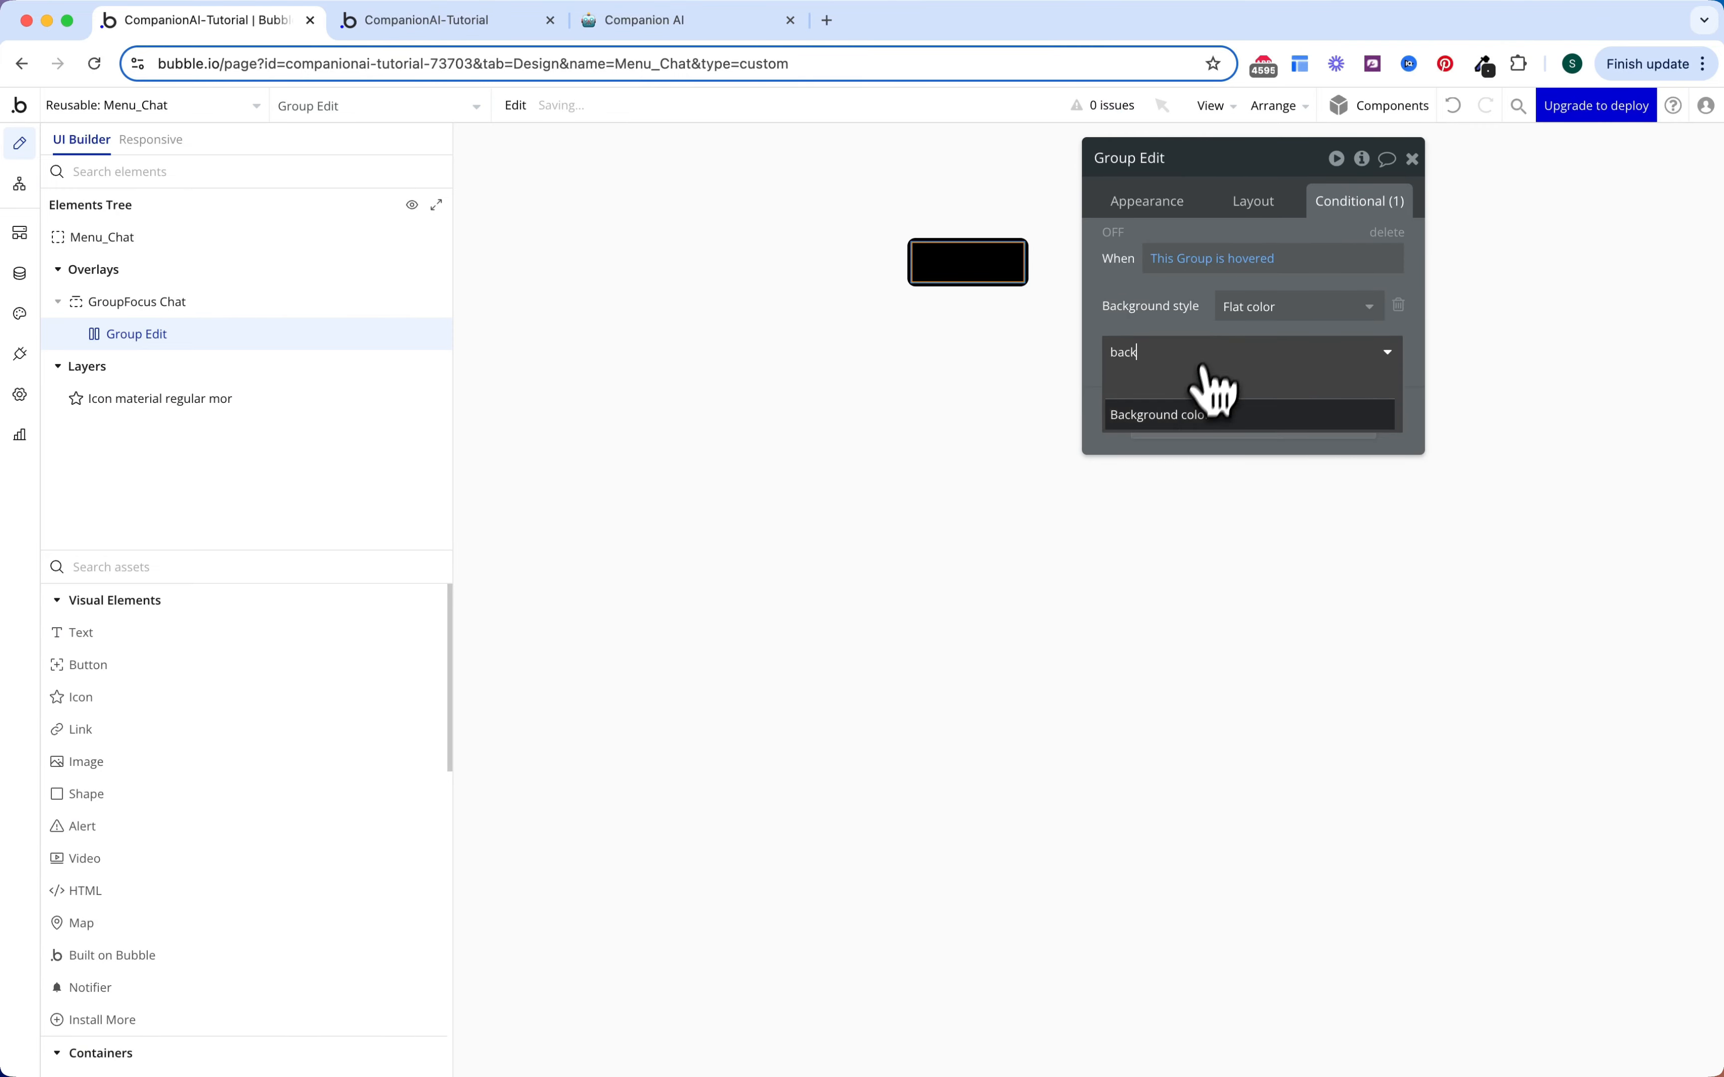
click(1207, 412)
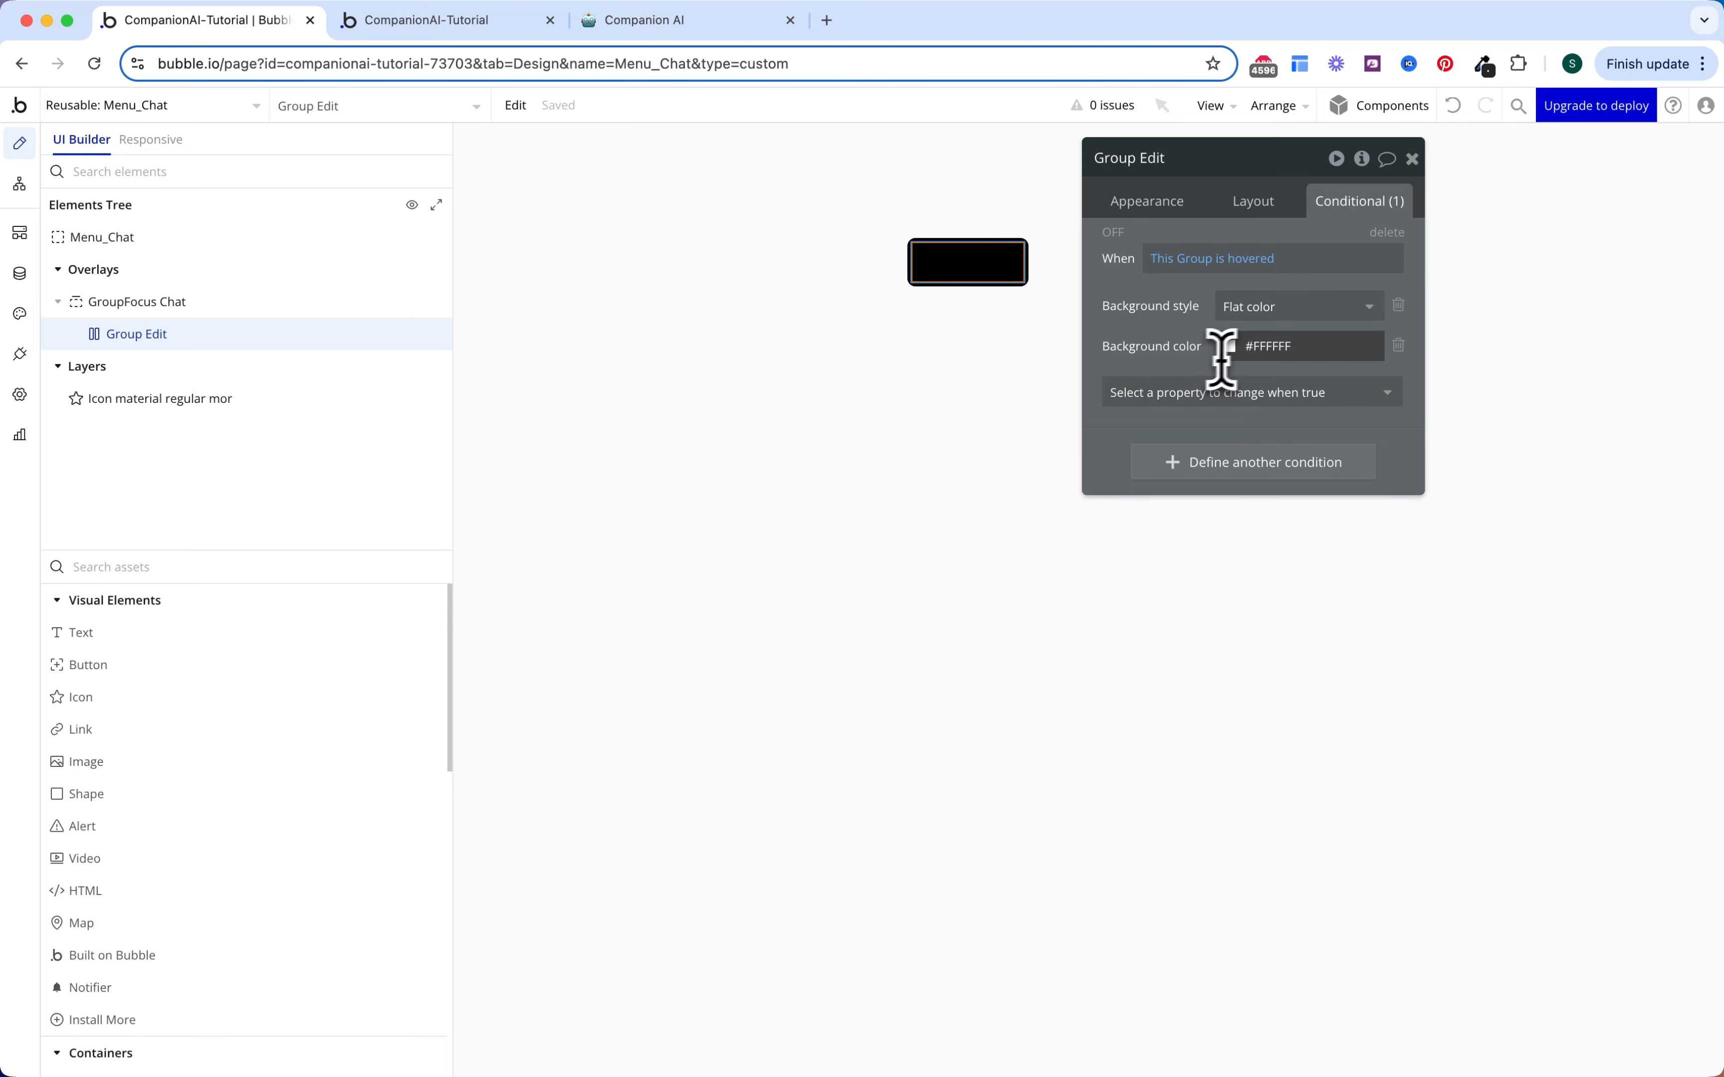
click(1278, 348)
click(1282, 616)
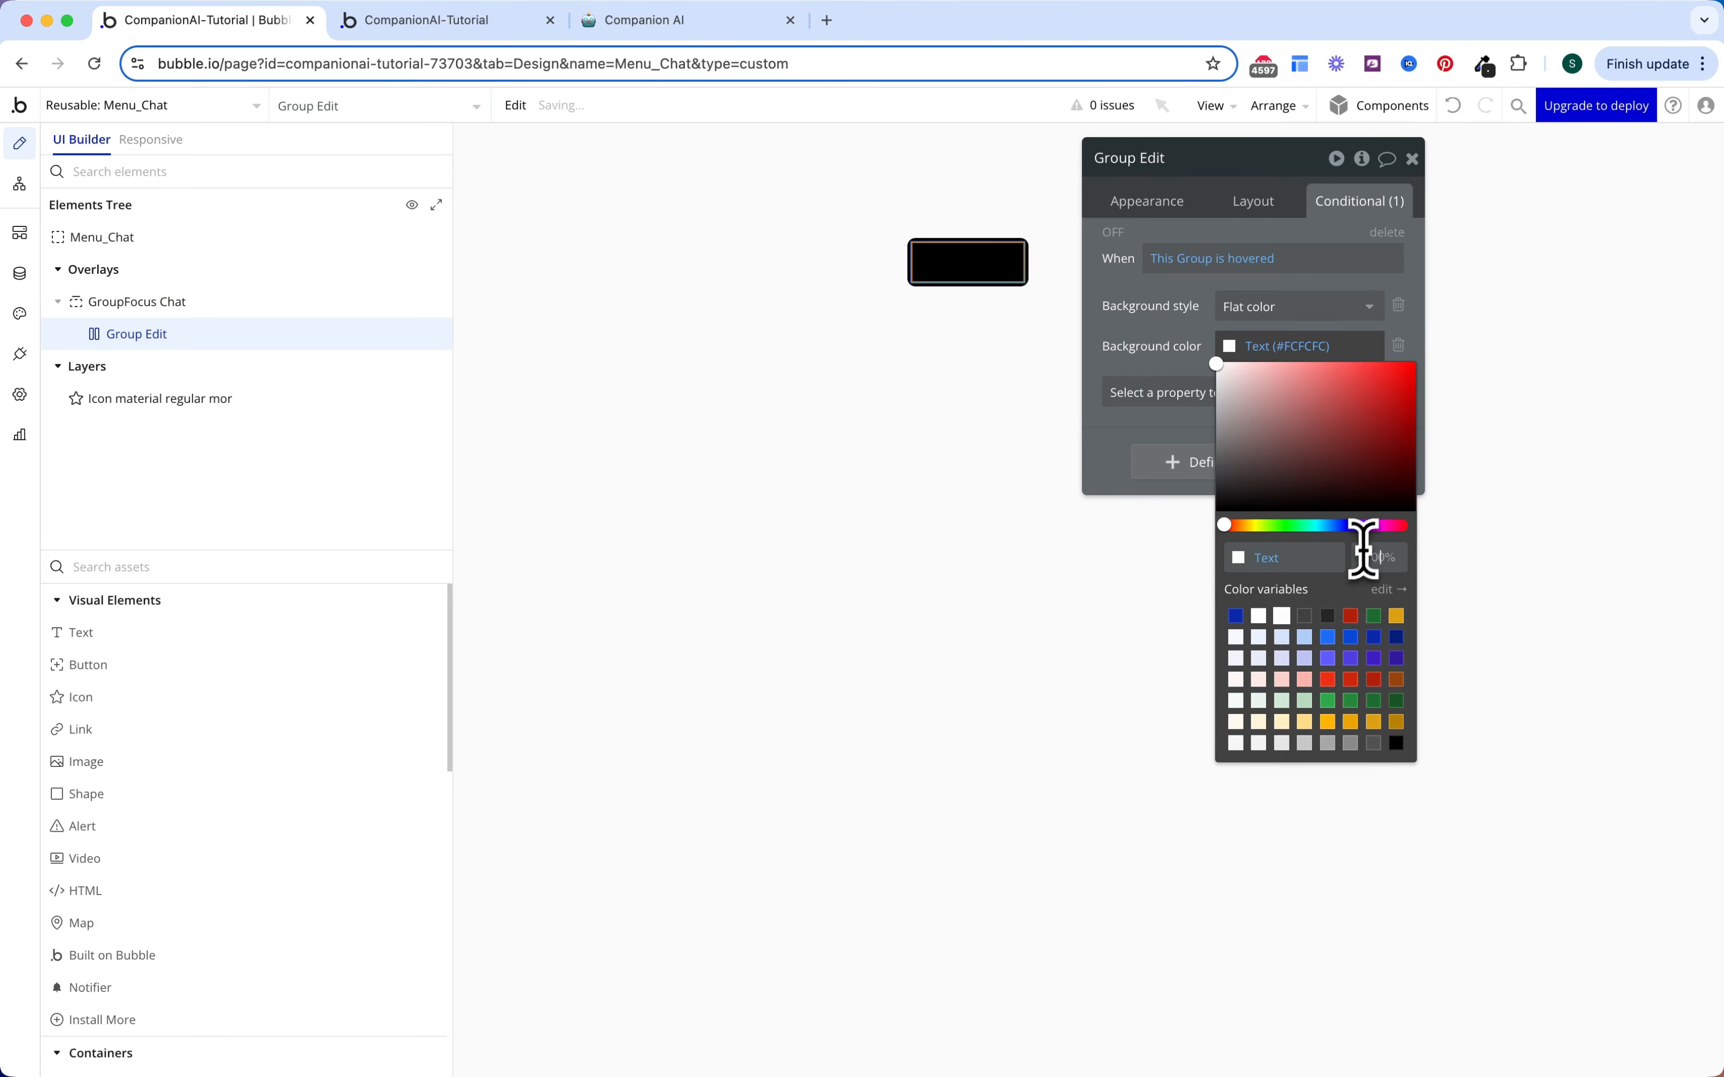
click(1154, 289)
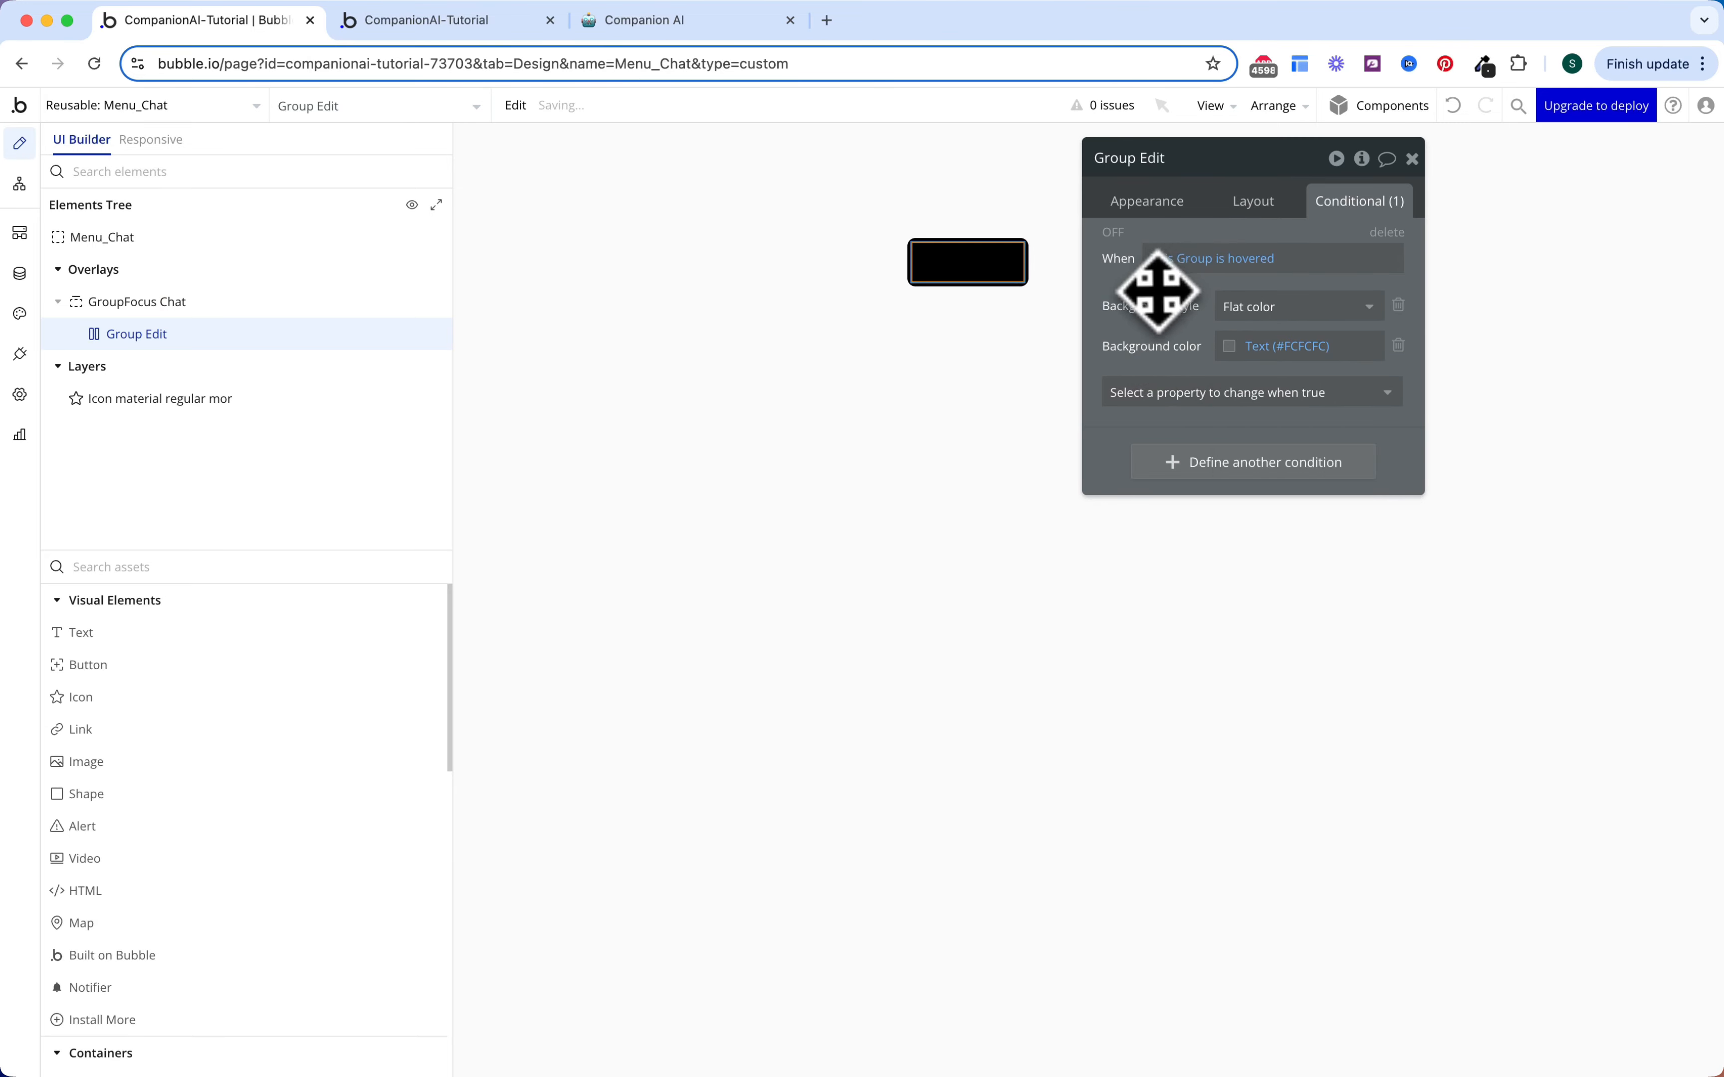
click(1113, 233)
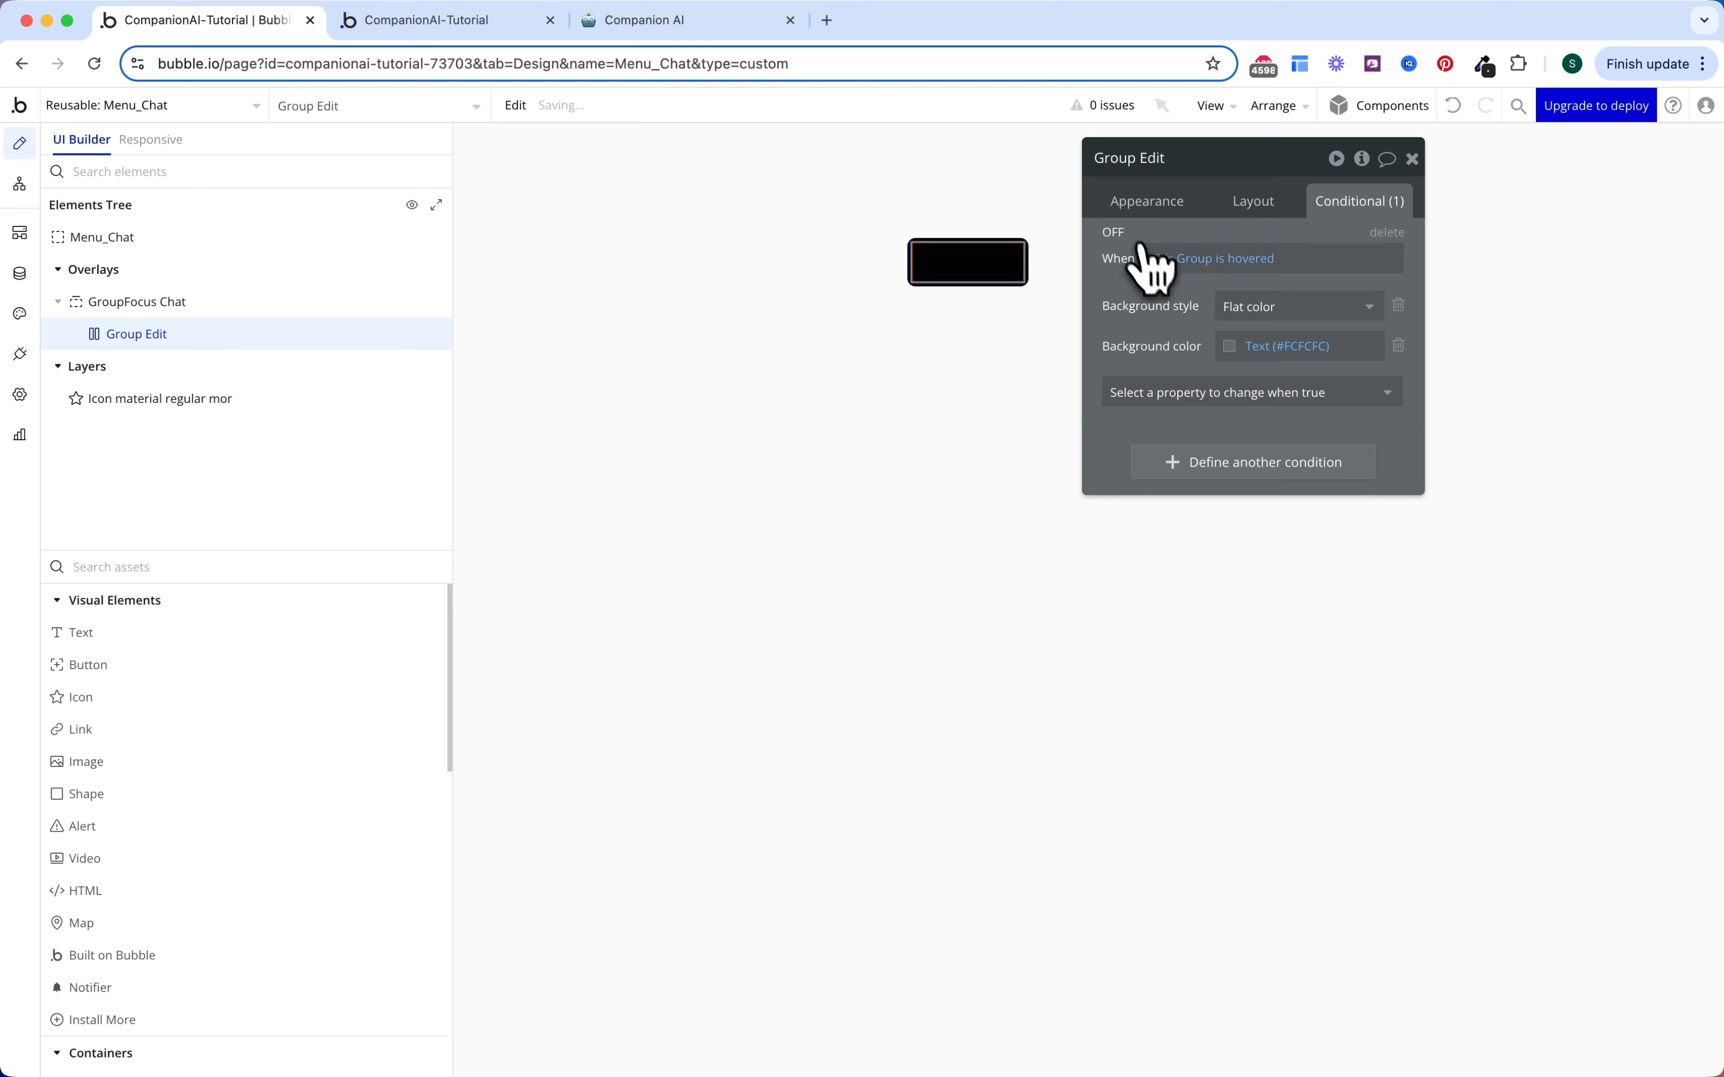
click(1115, 233)
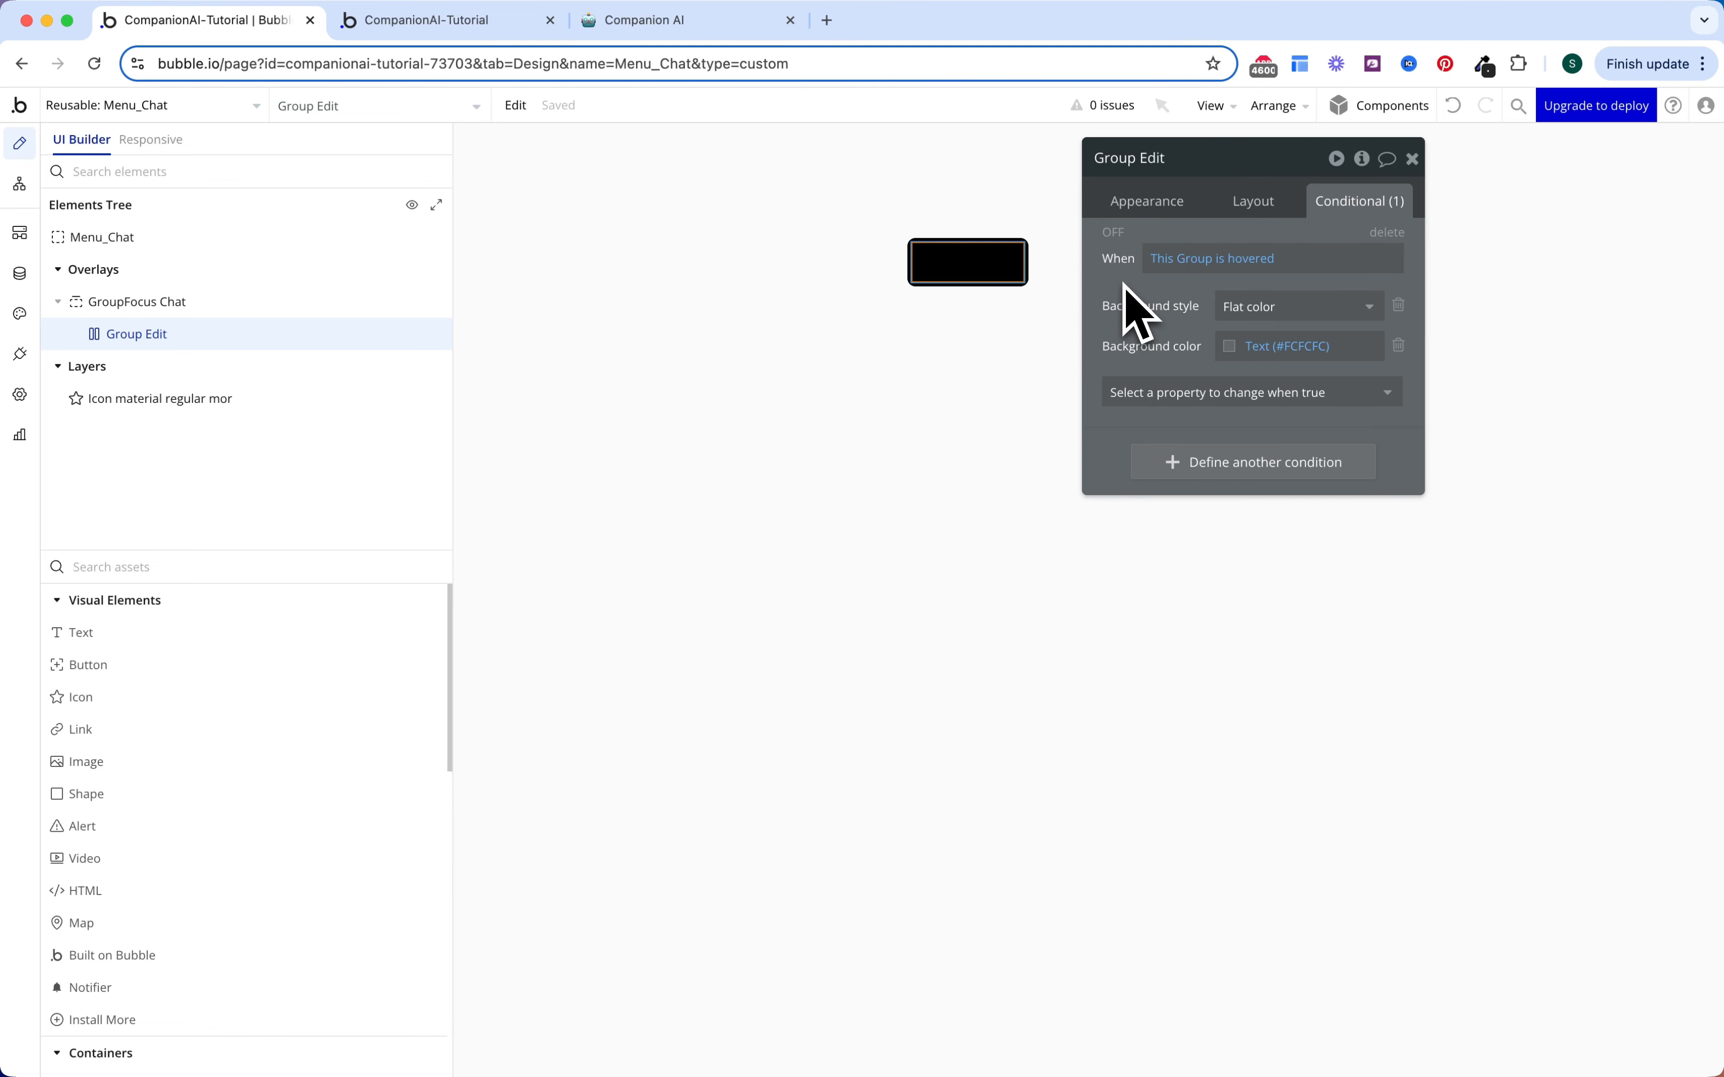
click(974, 346)
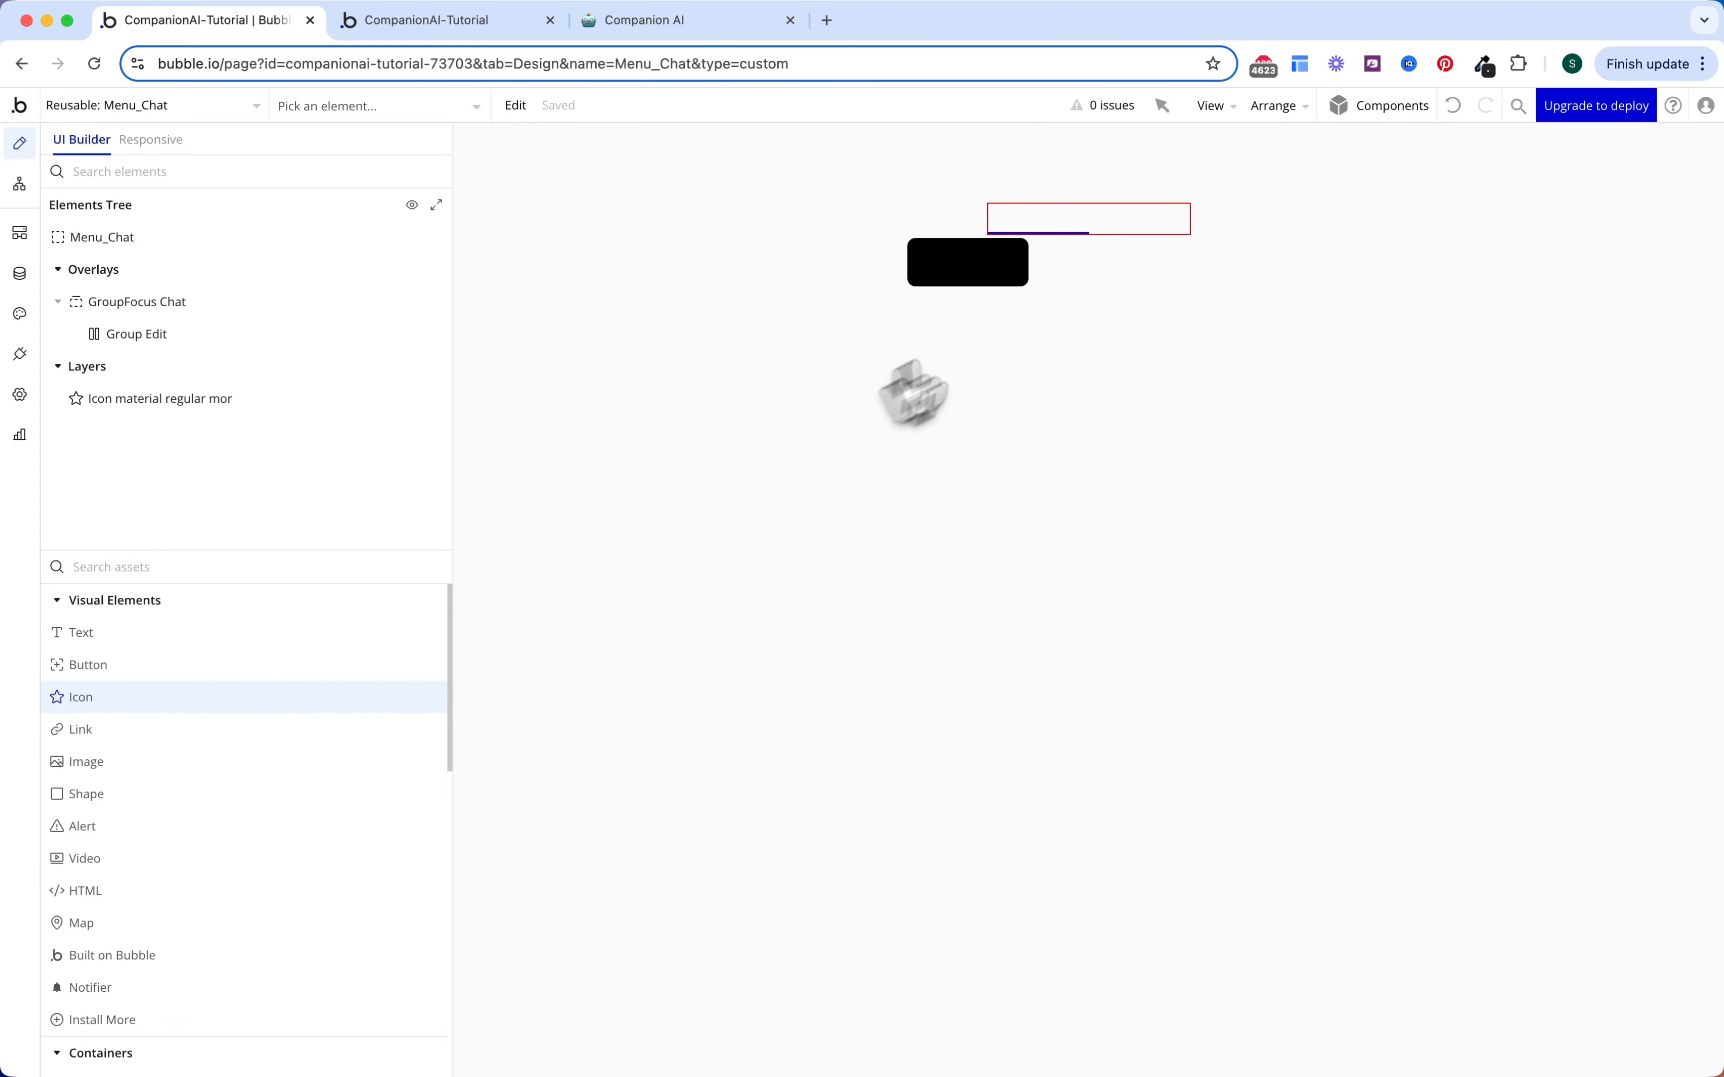
drag(913, 394, 951, 262)
Step: Add a text element to Group Edit and make the icon a Text-coloured pencil edit icon
drag(324, 634, 955, 270)
click(993, 261)
click(935, 264)
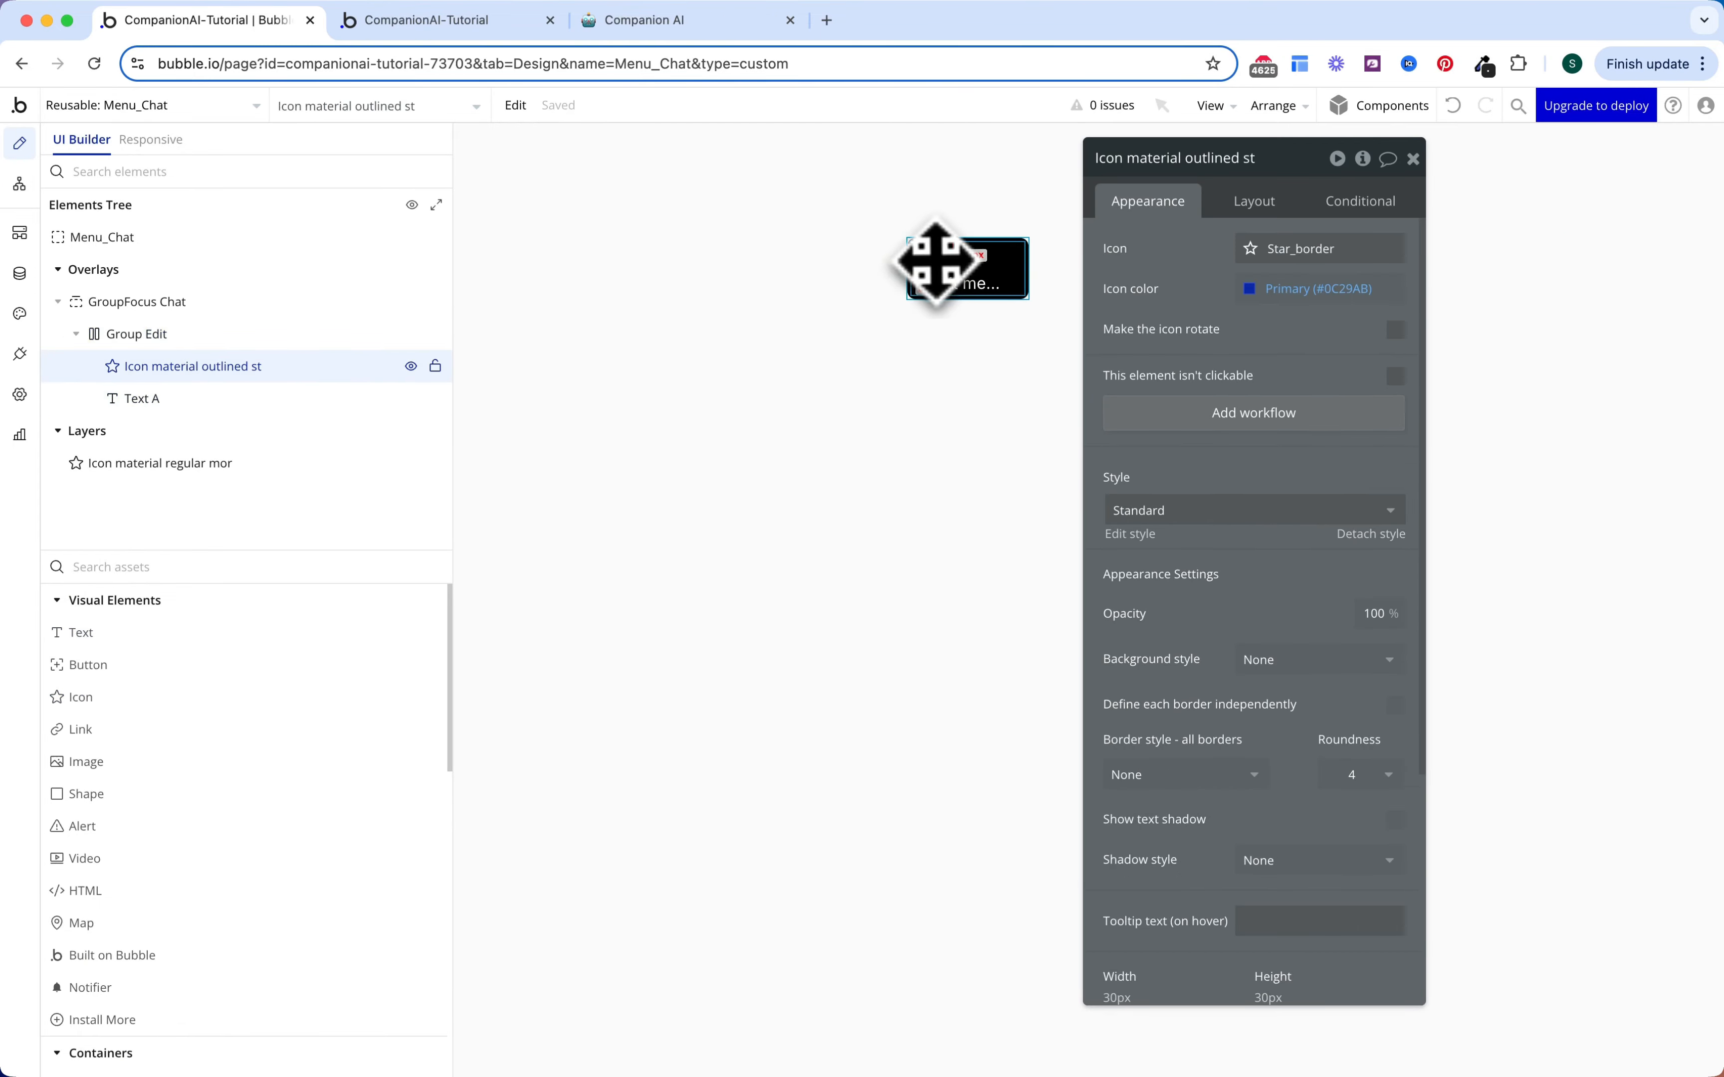
click(1270, 253)
text(edit)
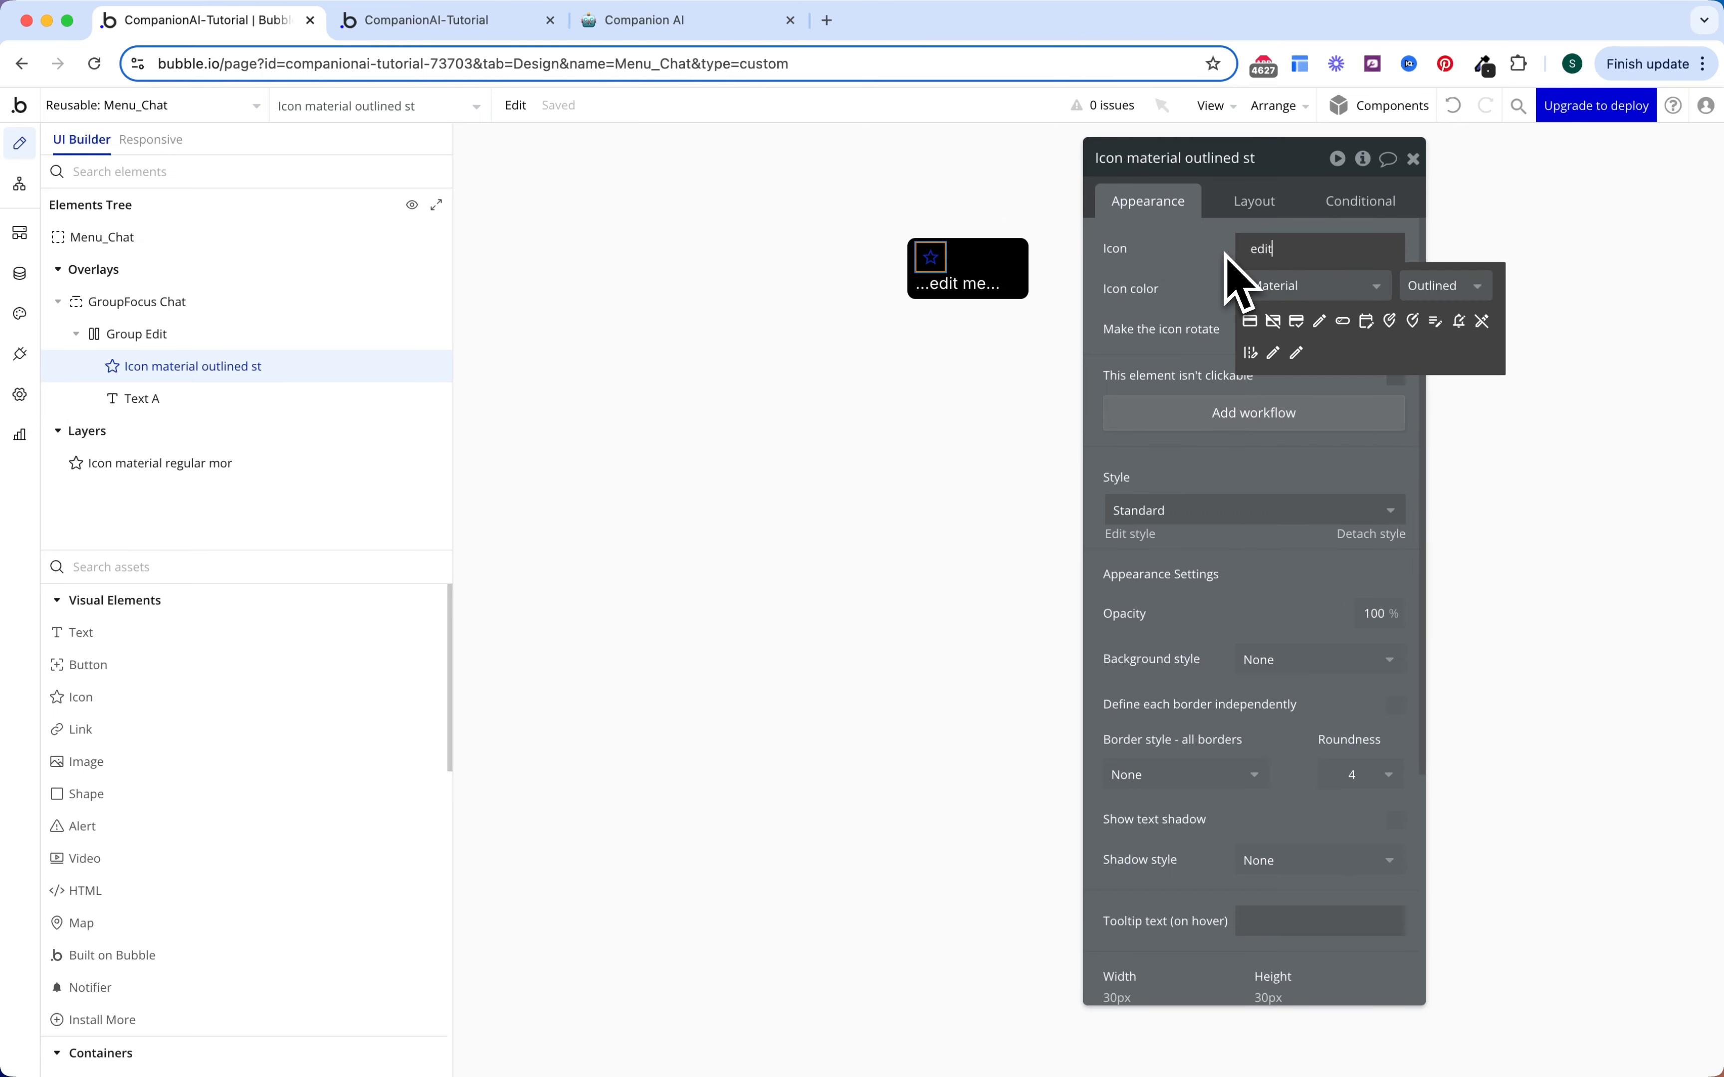
click(1296, 353)
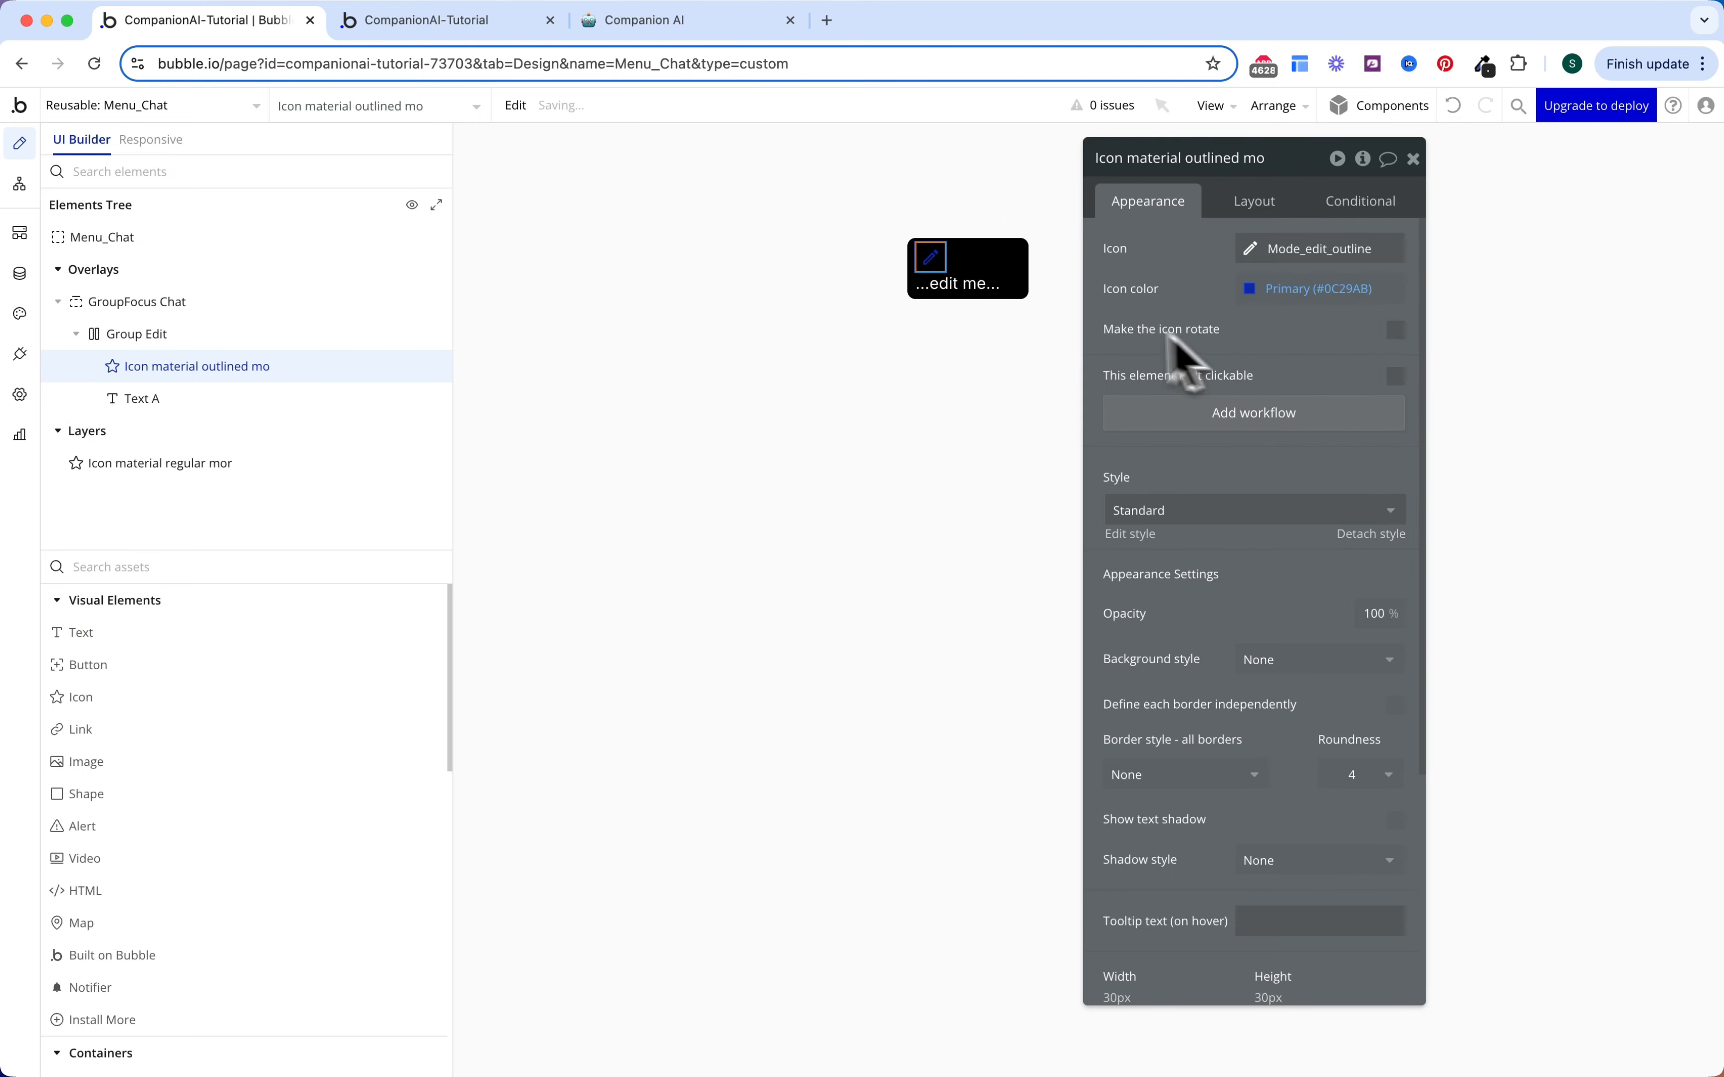
click(1284, 289)
click(1302, 558)
click(1193, 300)
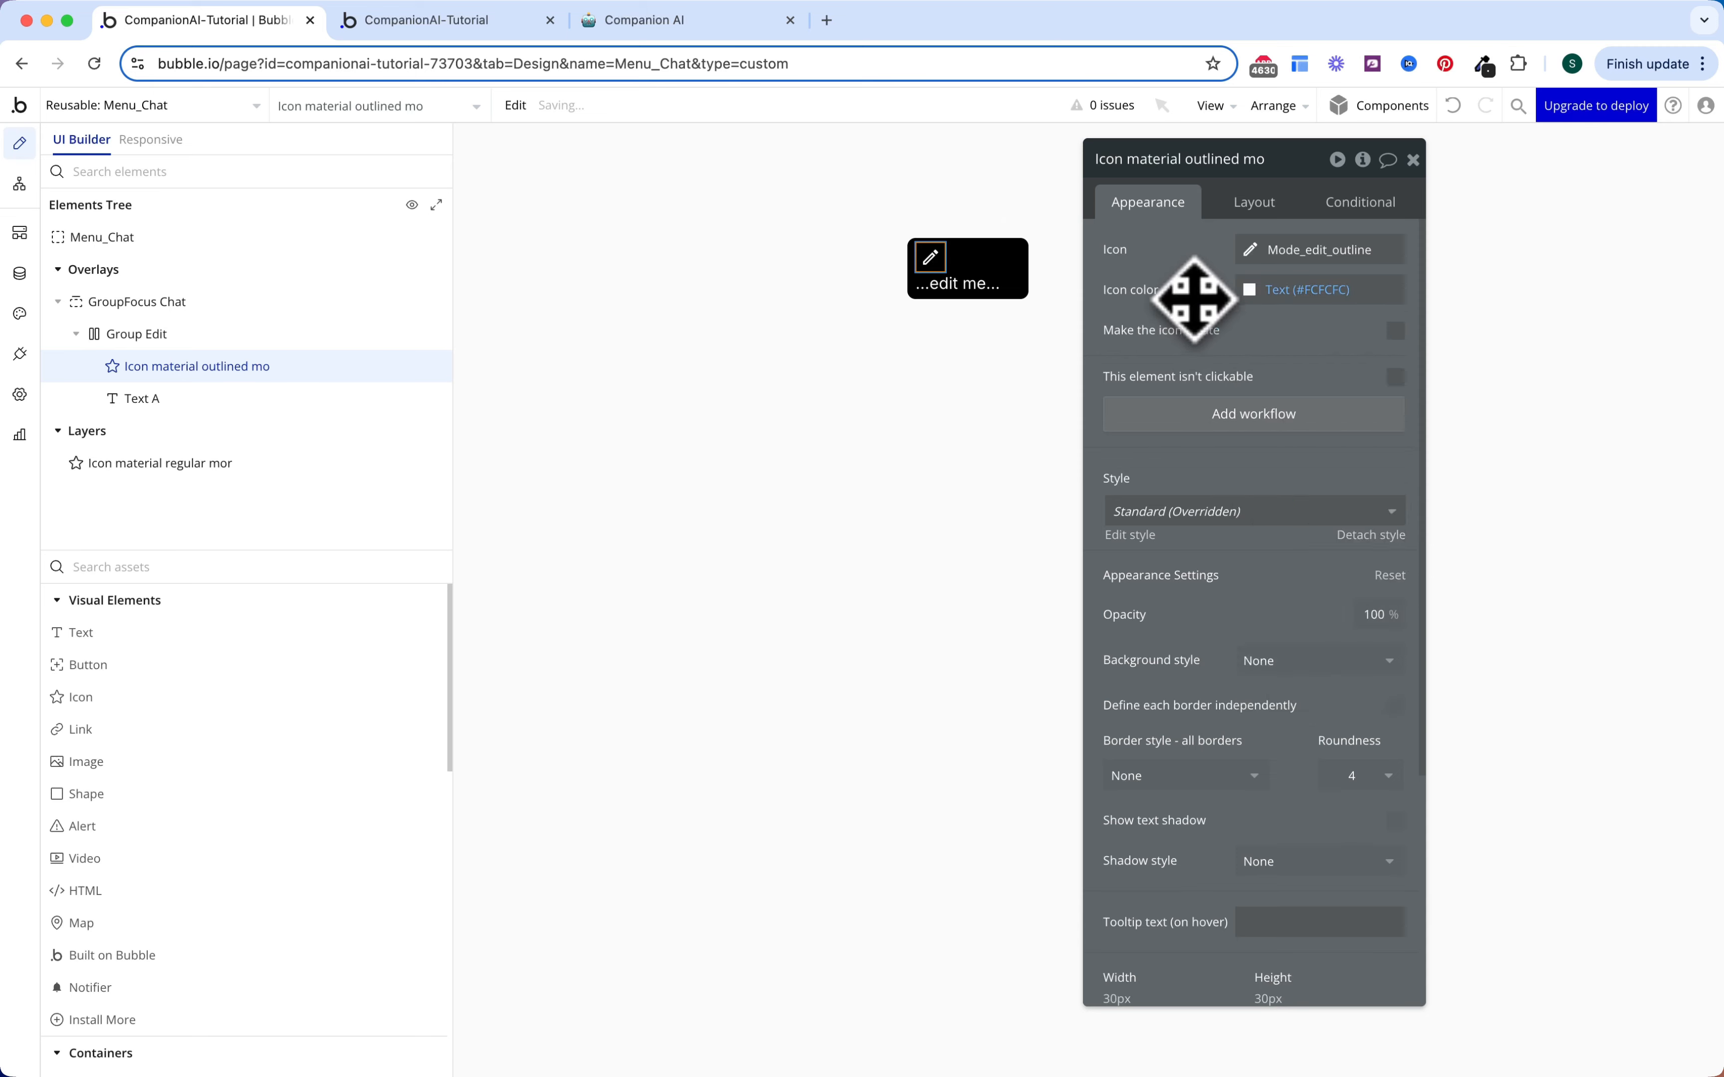
Step: Label the text 'Edit' and vertically centre it with the pencil icon
click(995, 294)
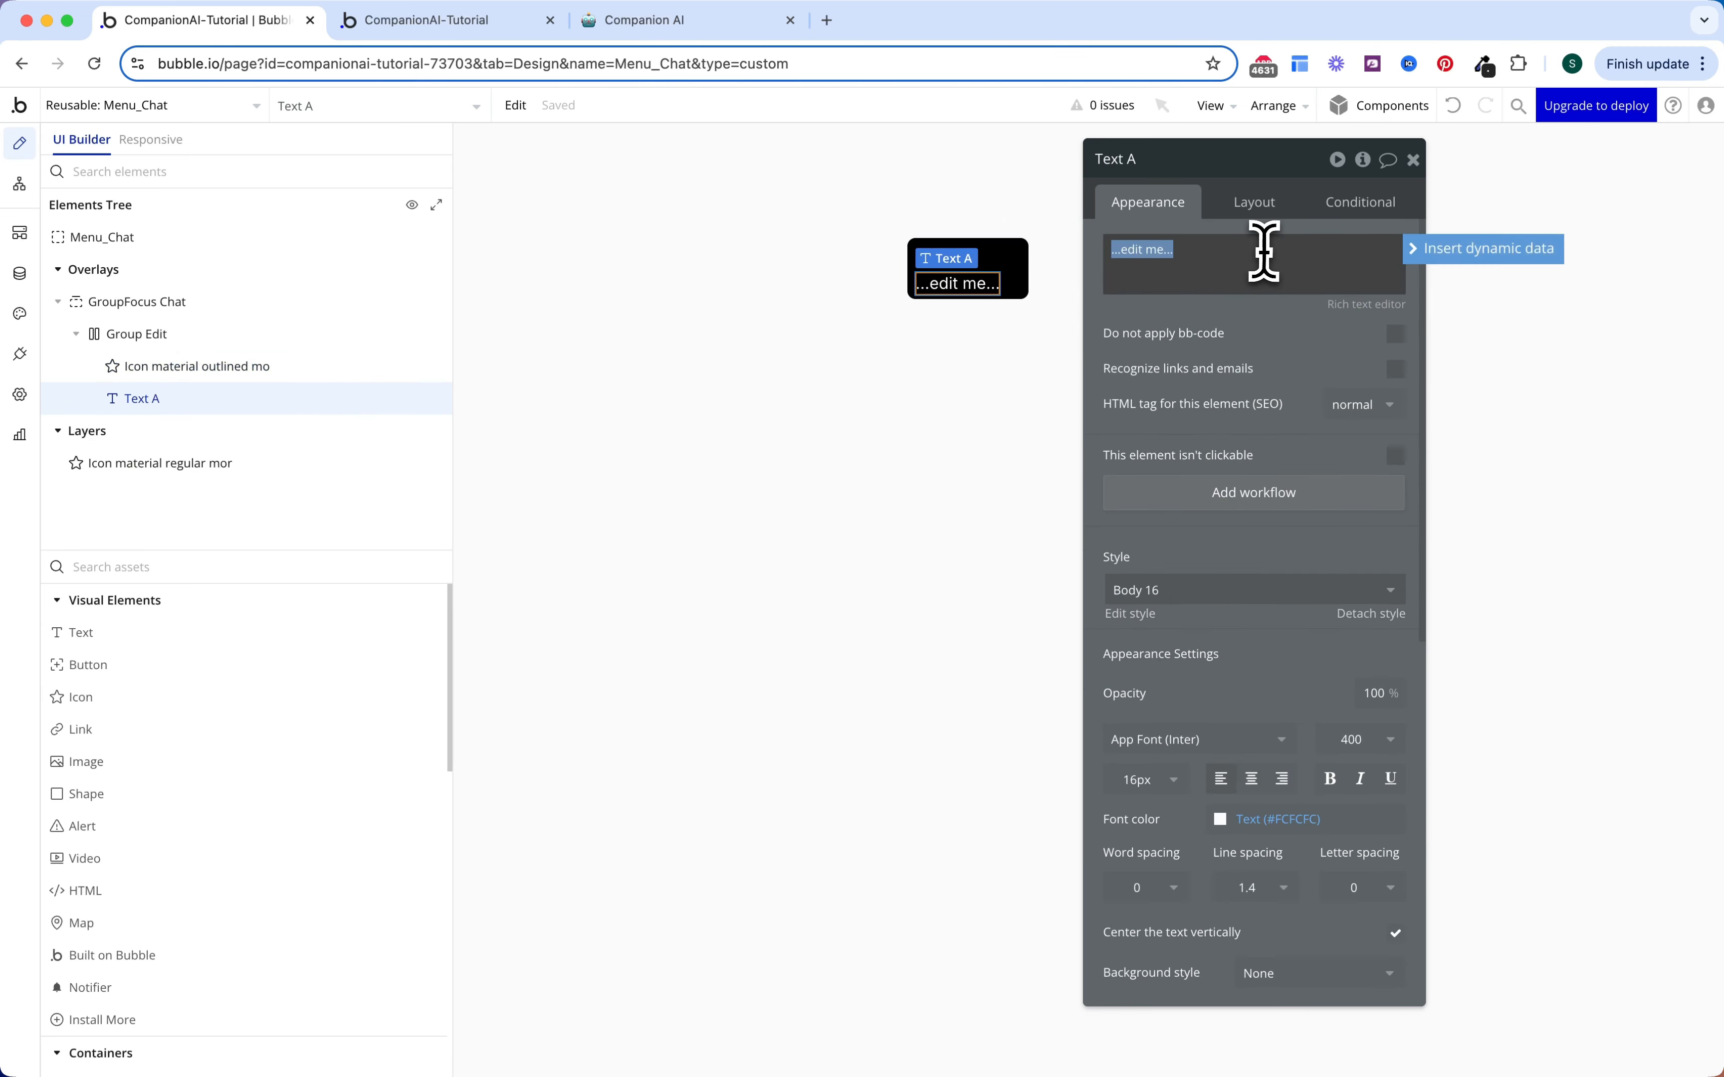
text(Edit)
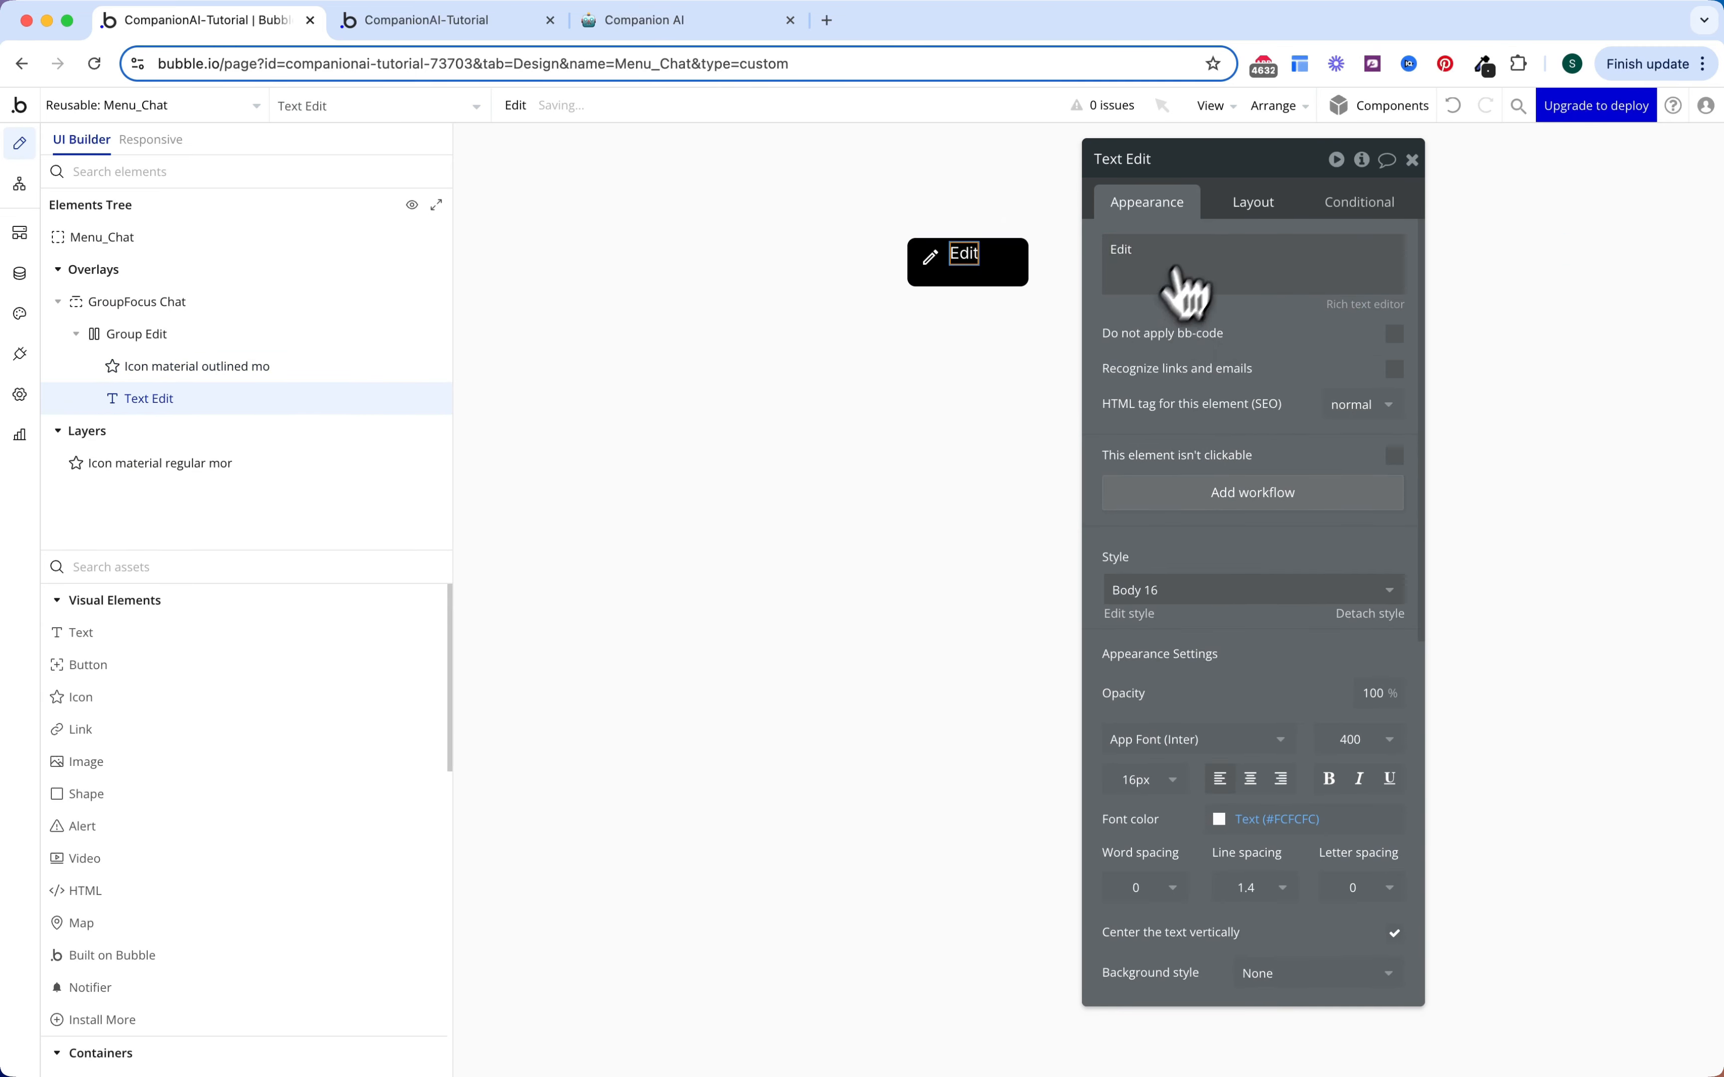
click(1253, 214)
shift+click(933, 260)
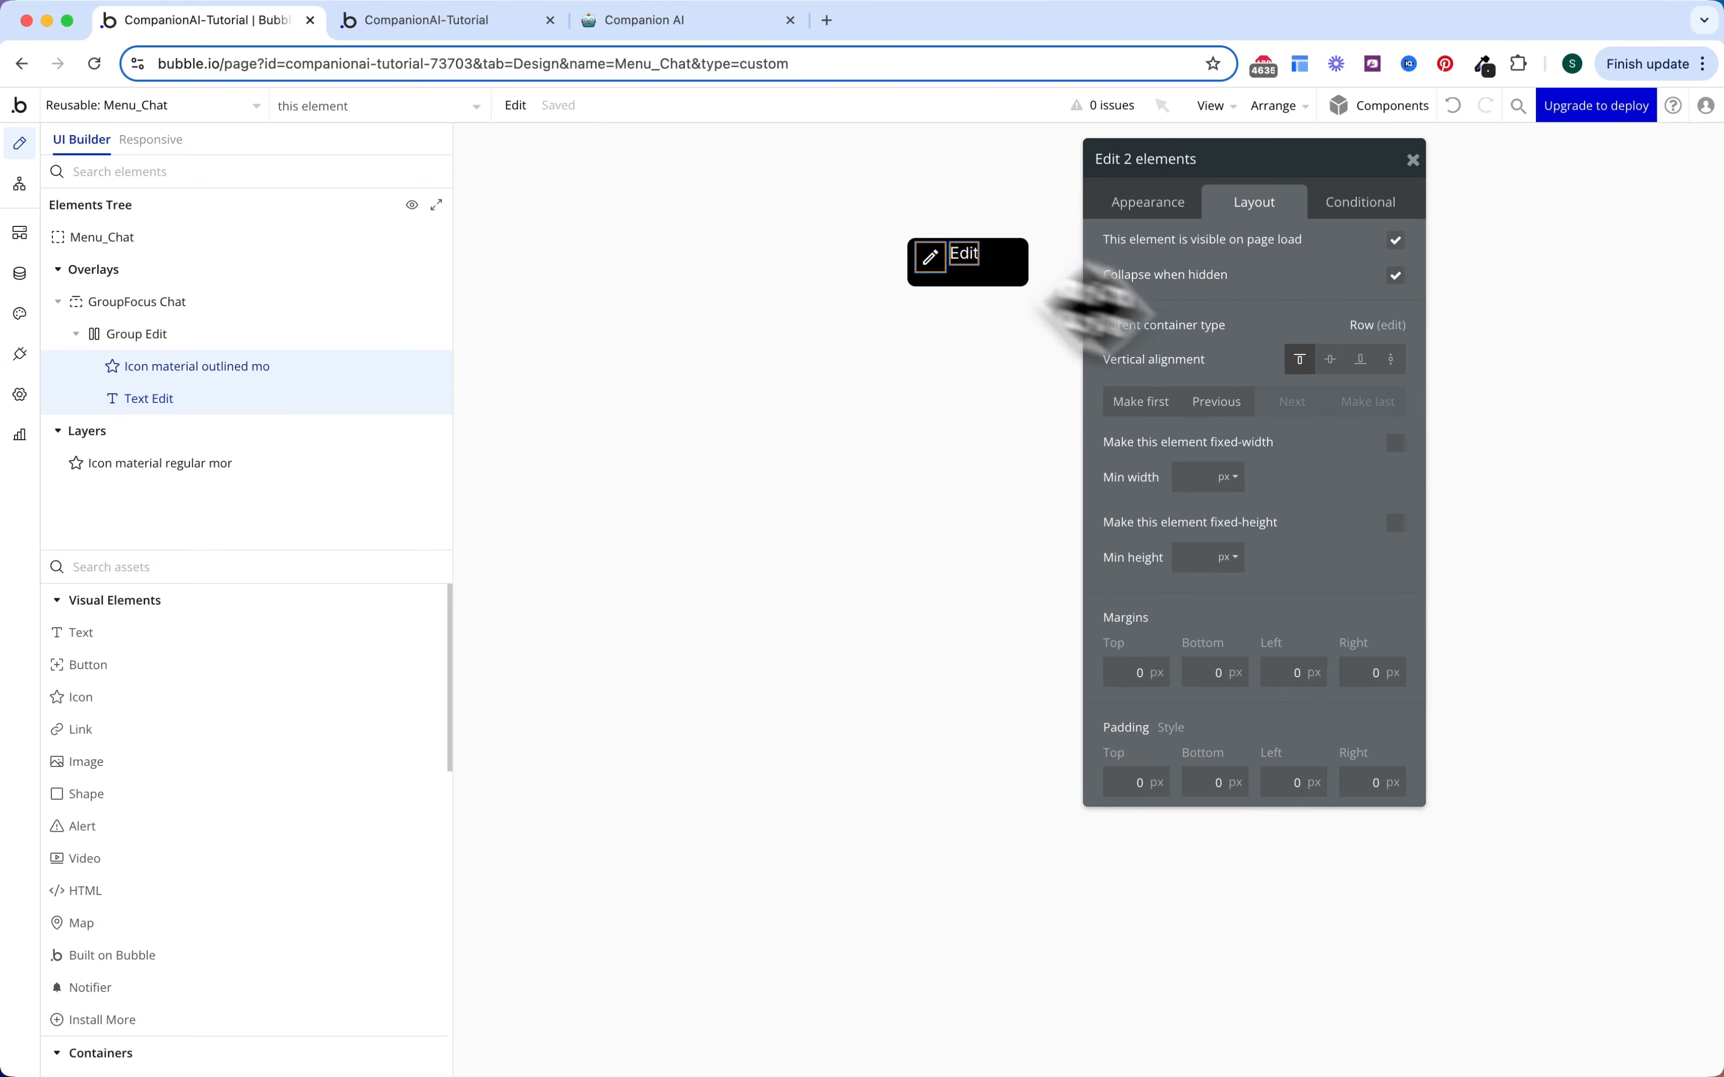
click(1330, 360)
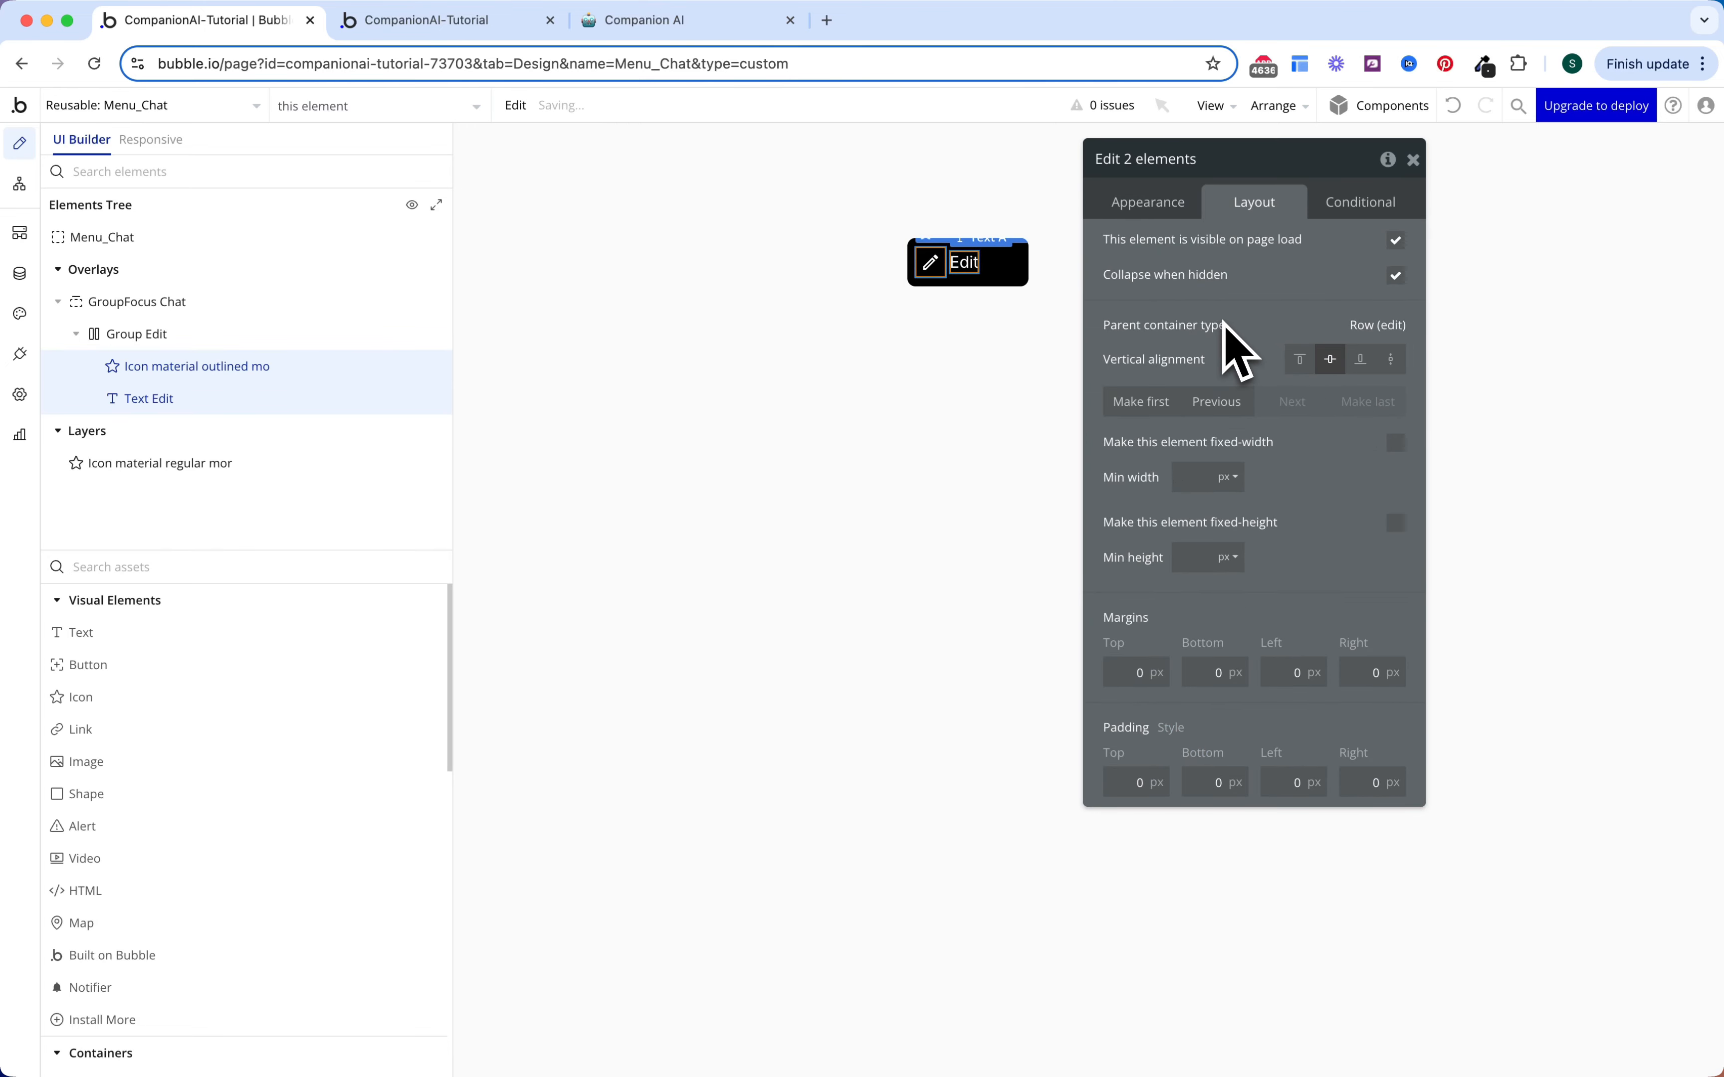
key(Escape)
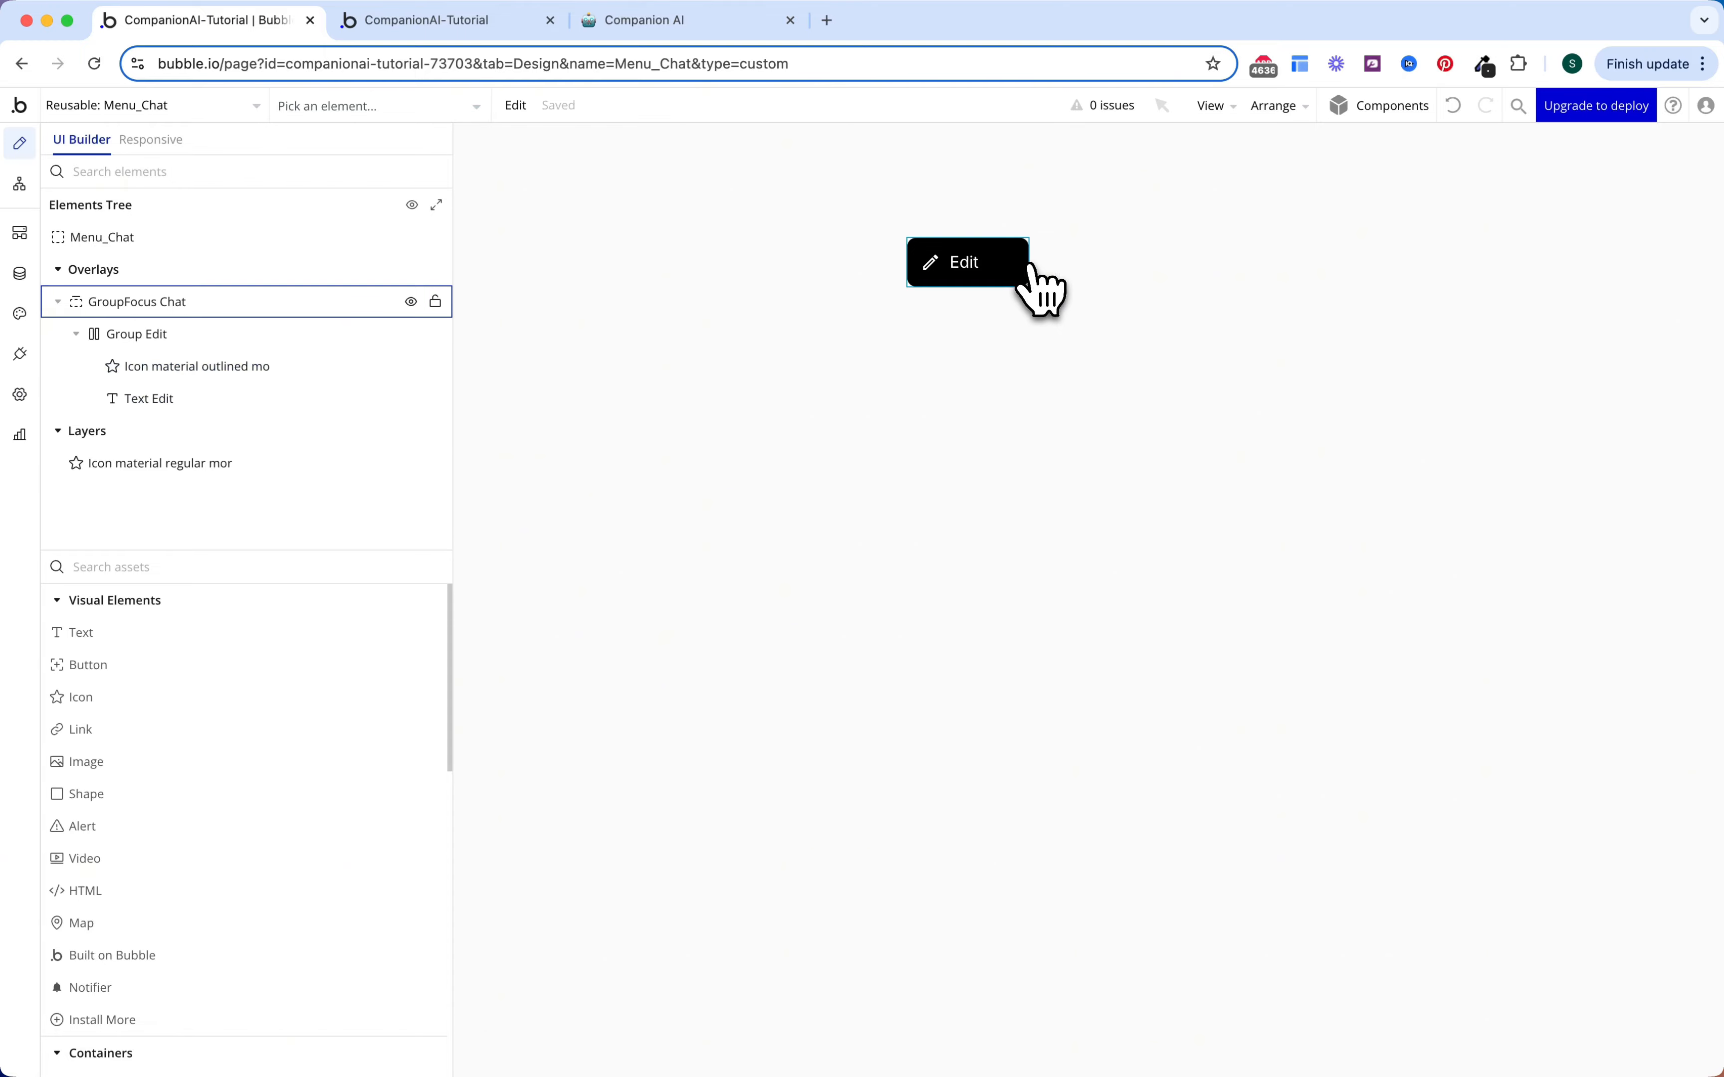
Step: Set the Edit label's font size to 18
click(969, 263)
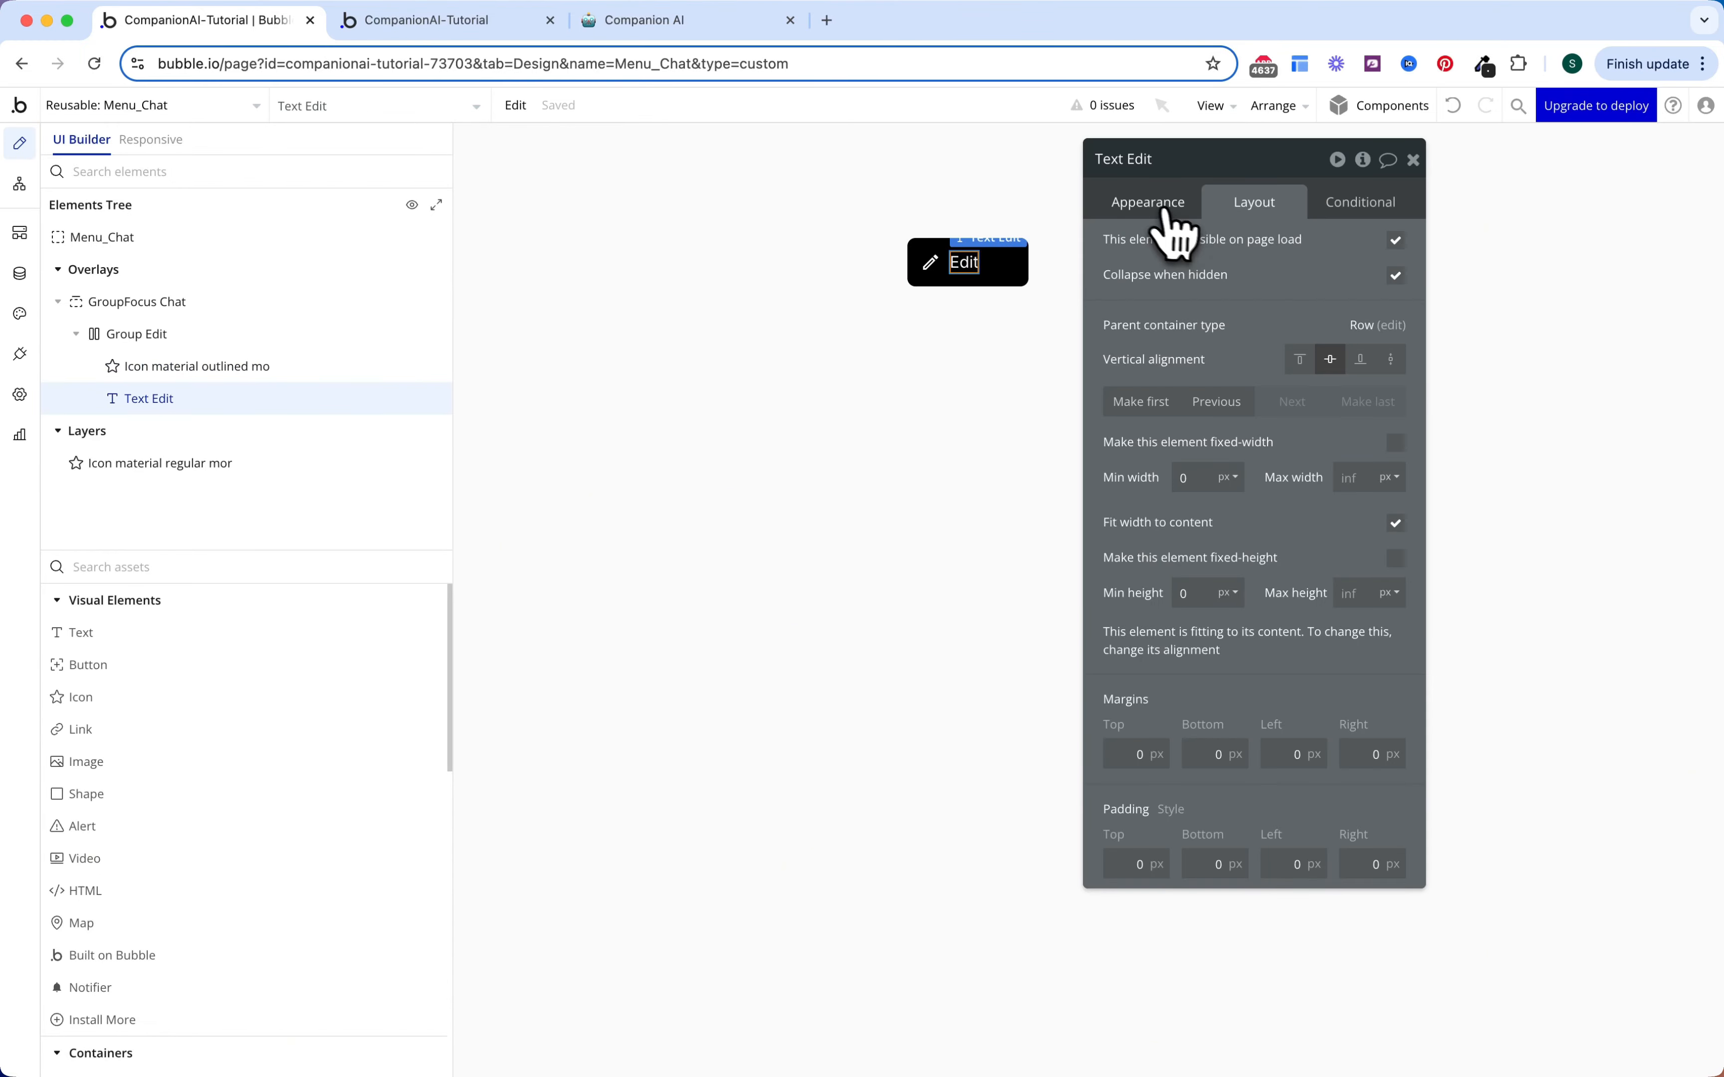
click(1149, 205)
scroll(1193, 499, down, 3)
click(1151, 528)
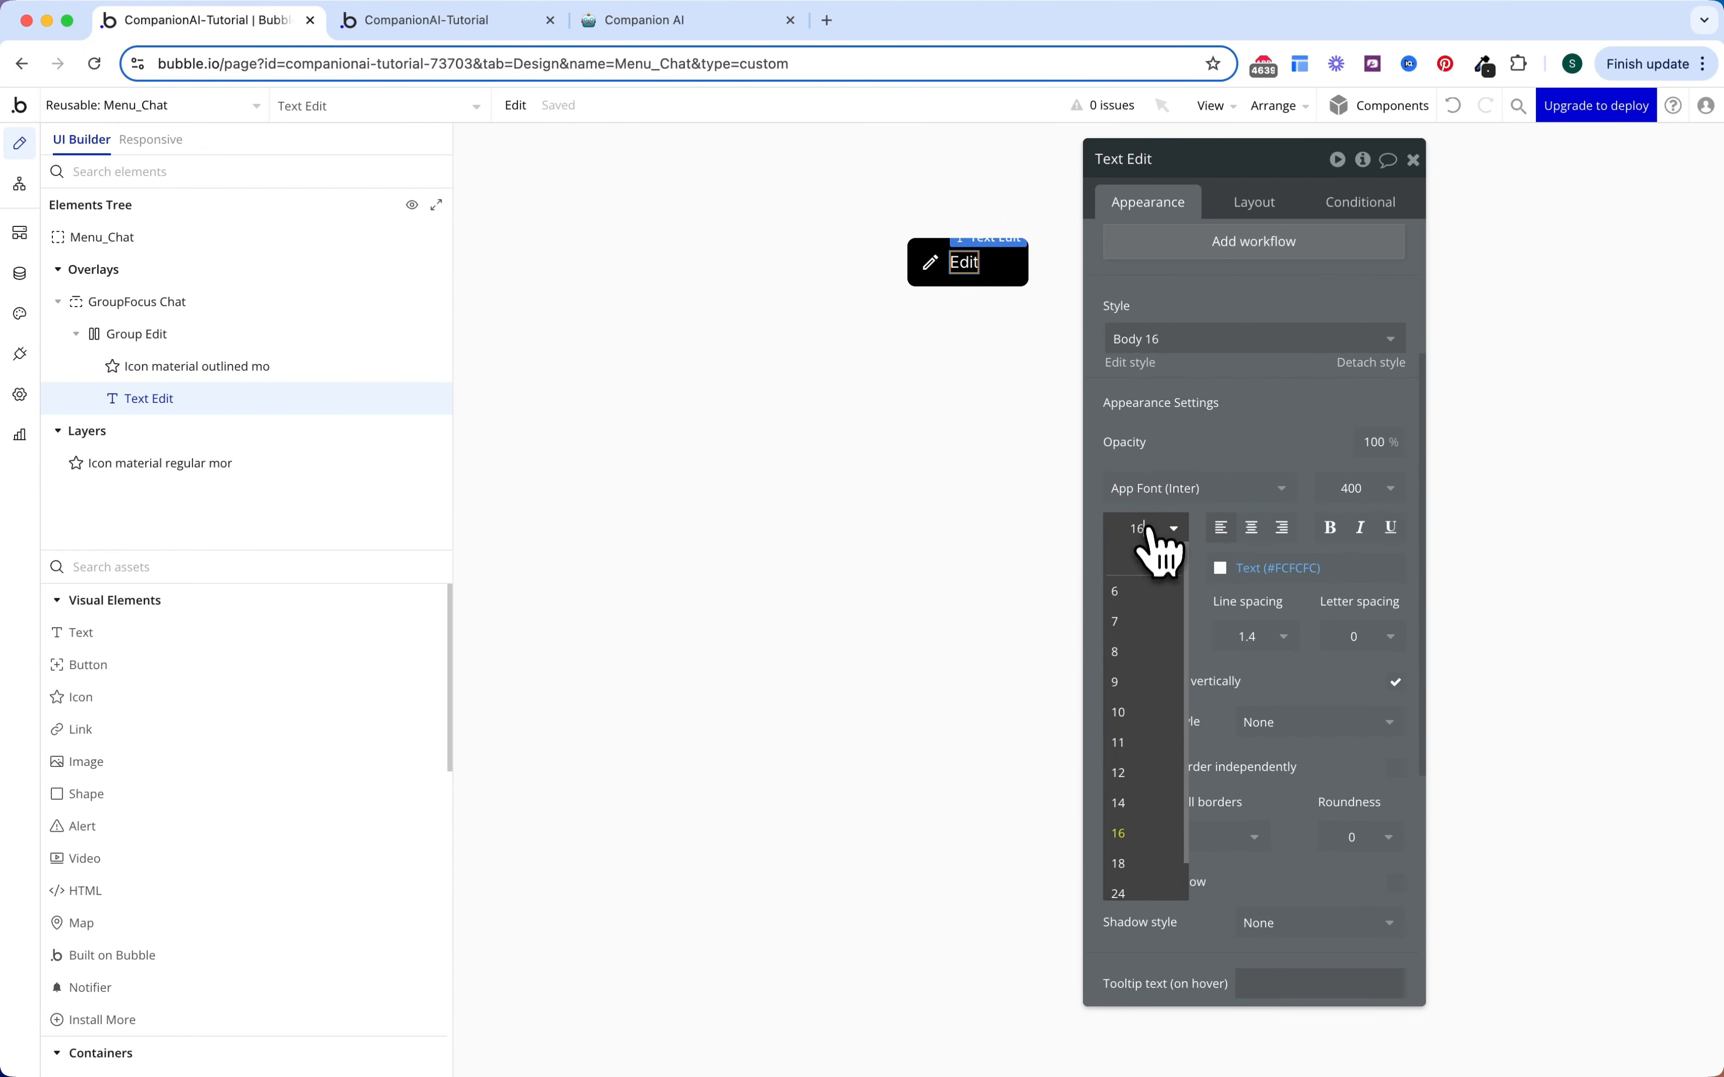
click(1140, 863)
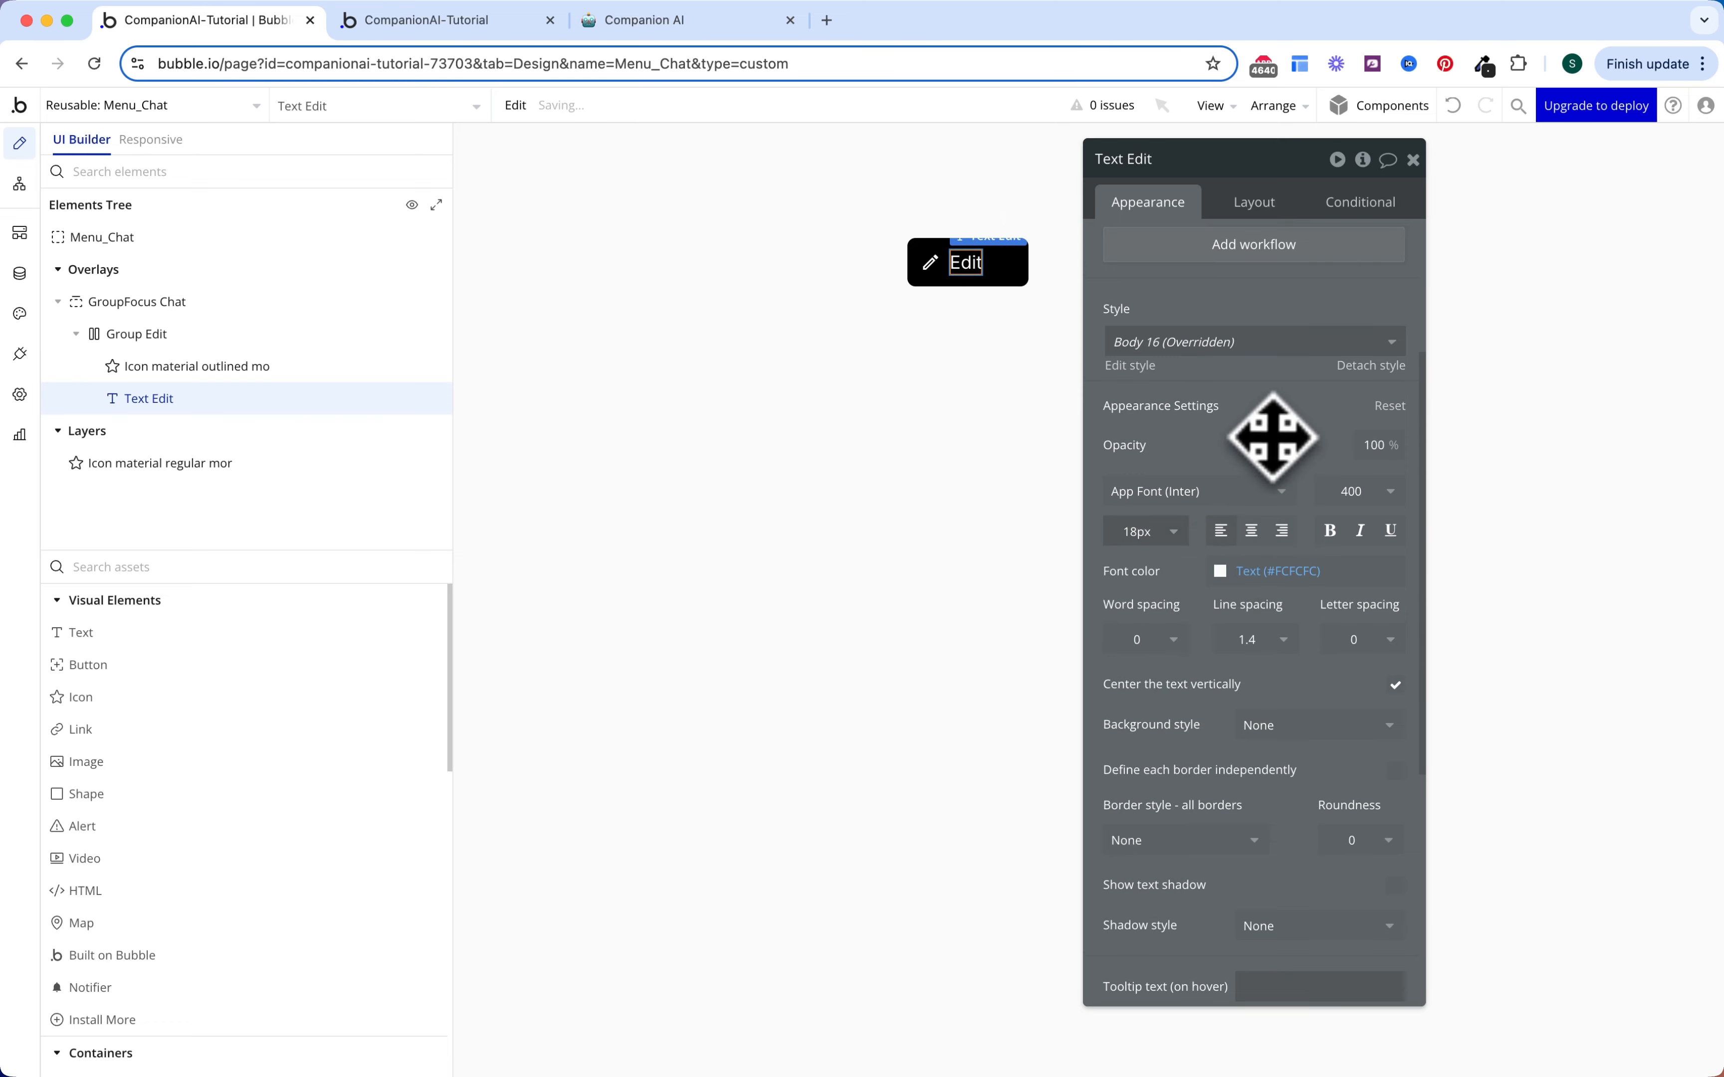
key(Escape)
click(1010, 263)
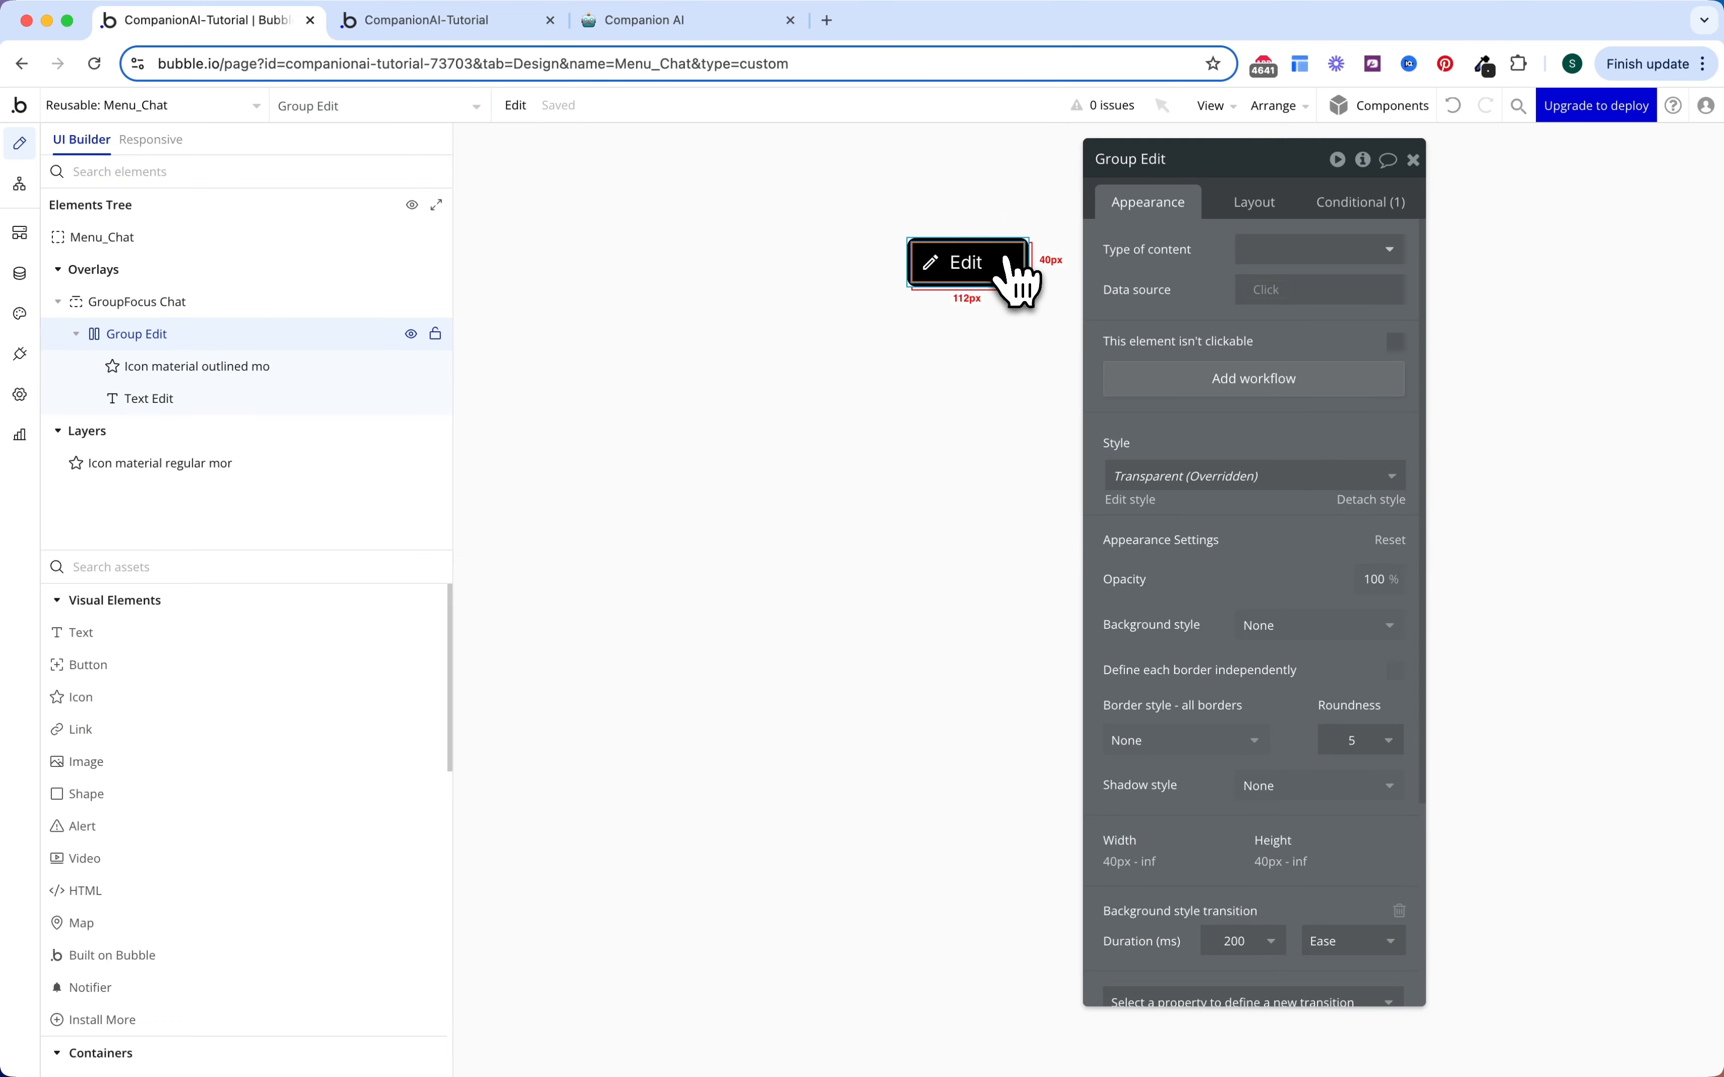
Step: Paste a copy of the Edit row into GroupFocus Chat and rename it Group Delete
right_click(198, 312)
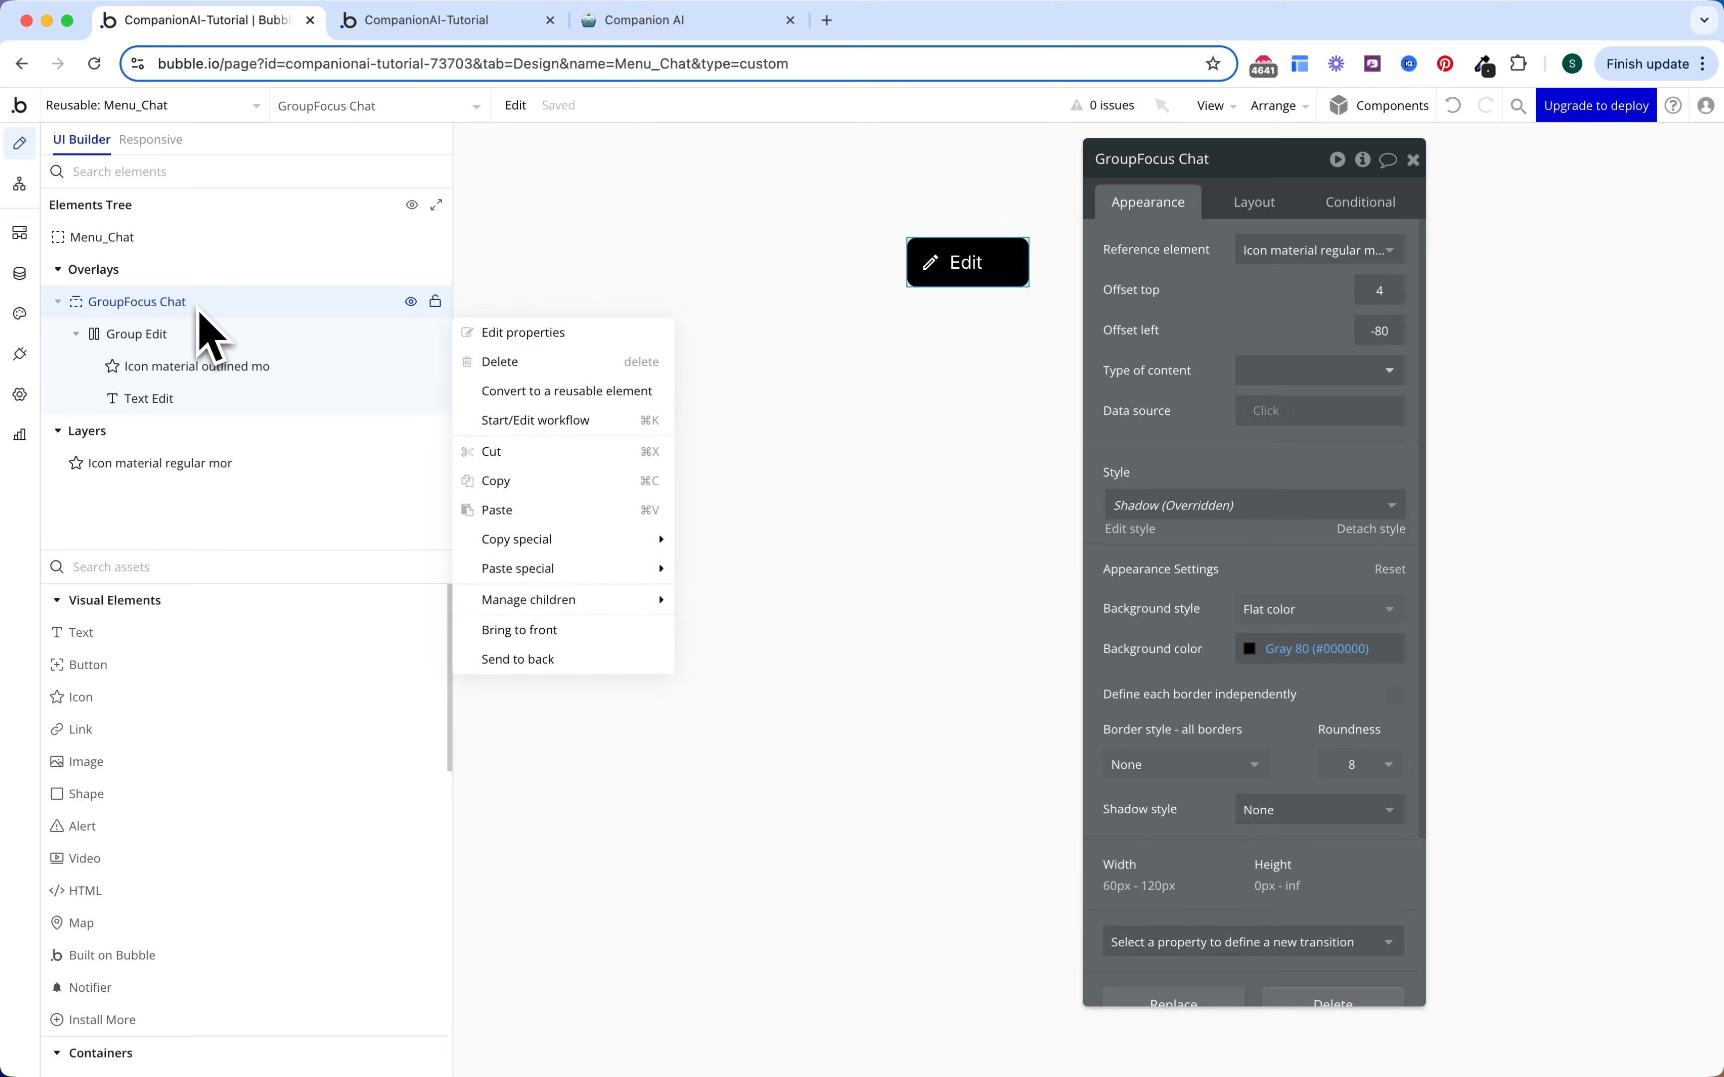
click(499, 510)
double_click(264, 432)
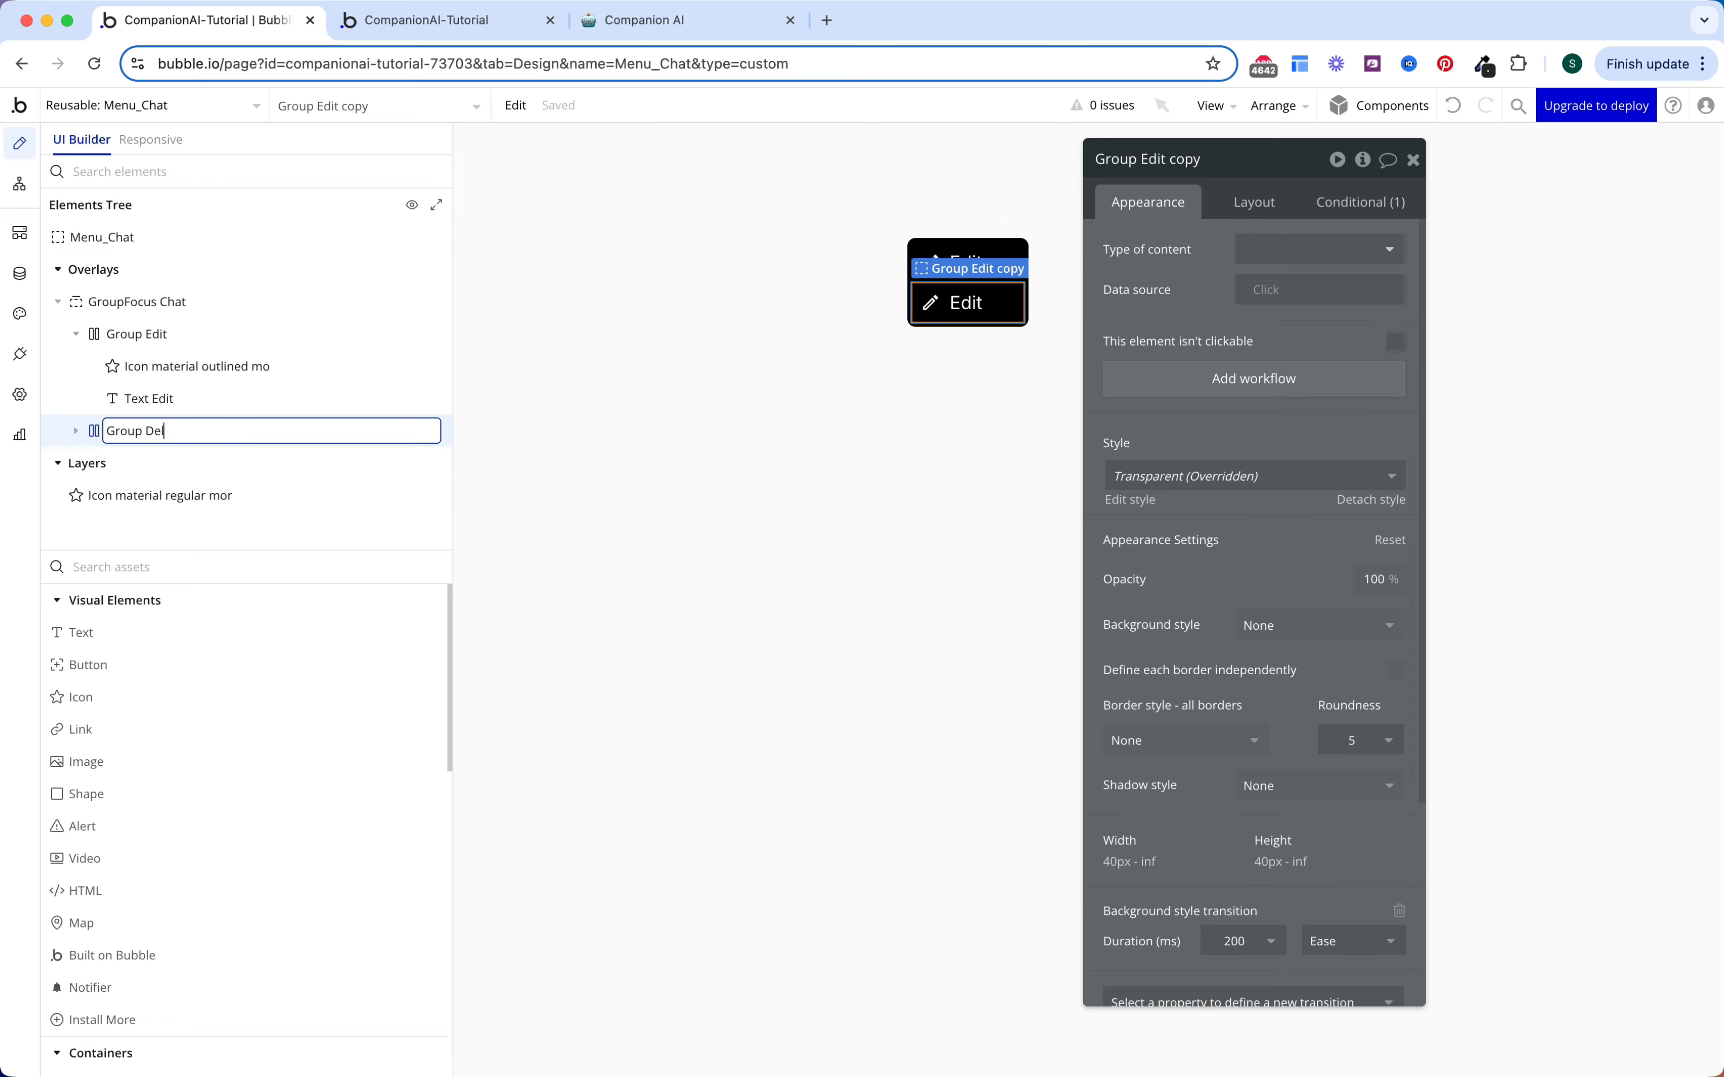
text(Group Delete)
key(Return)
click(308, 434)
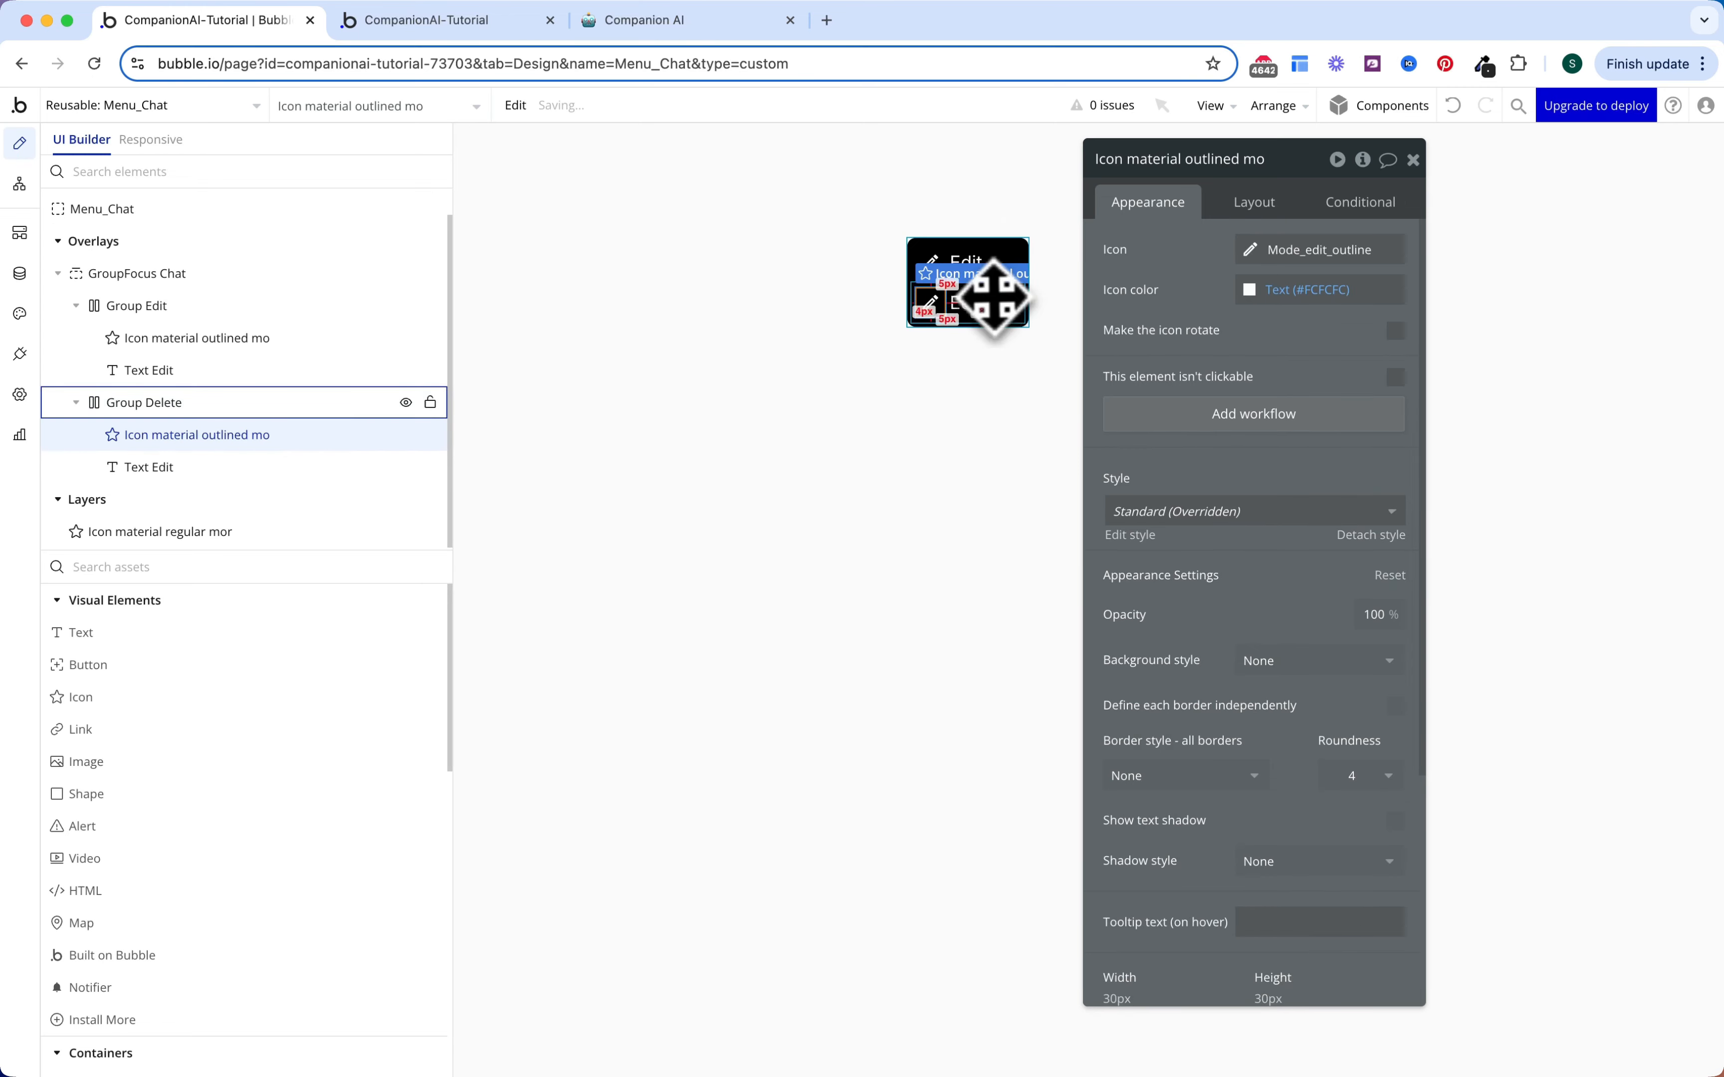
Step: Change the copied row's label to 'Delete' and its icon to the trash delete icon
click(981, 306)
double_click(1268, 276)
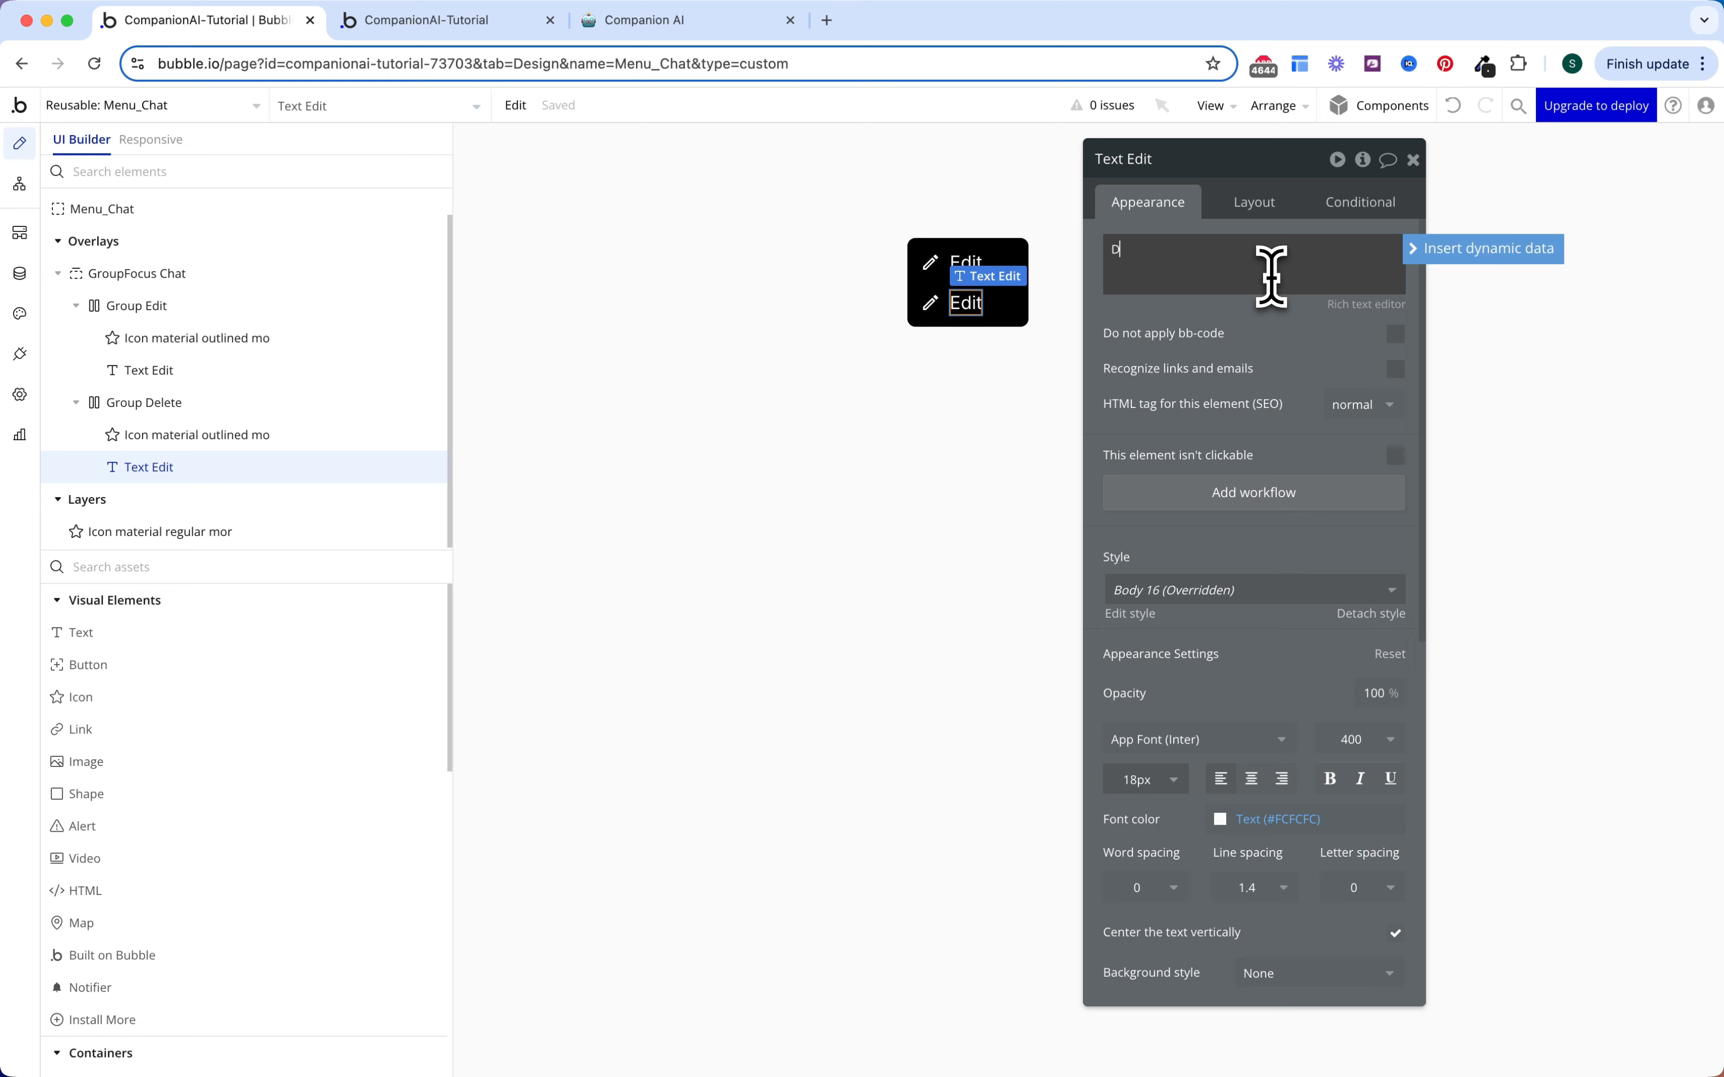
text(Delete)
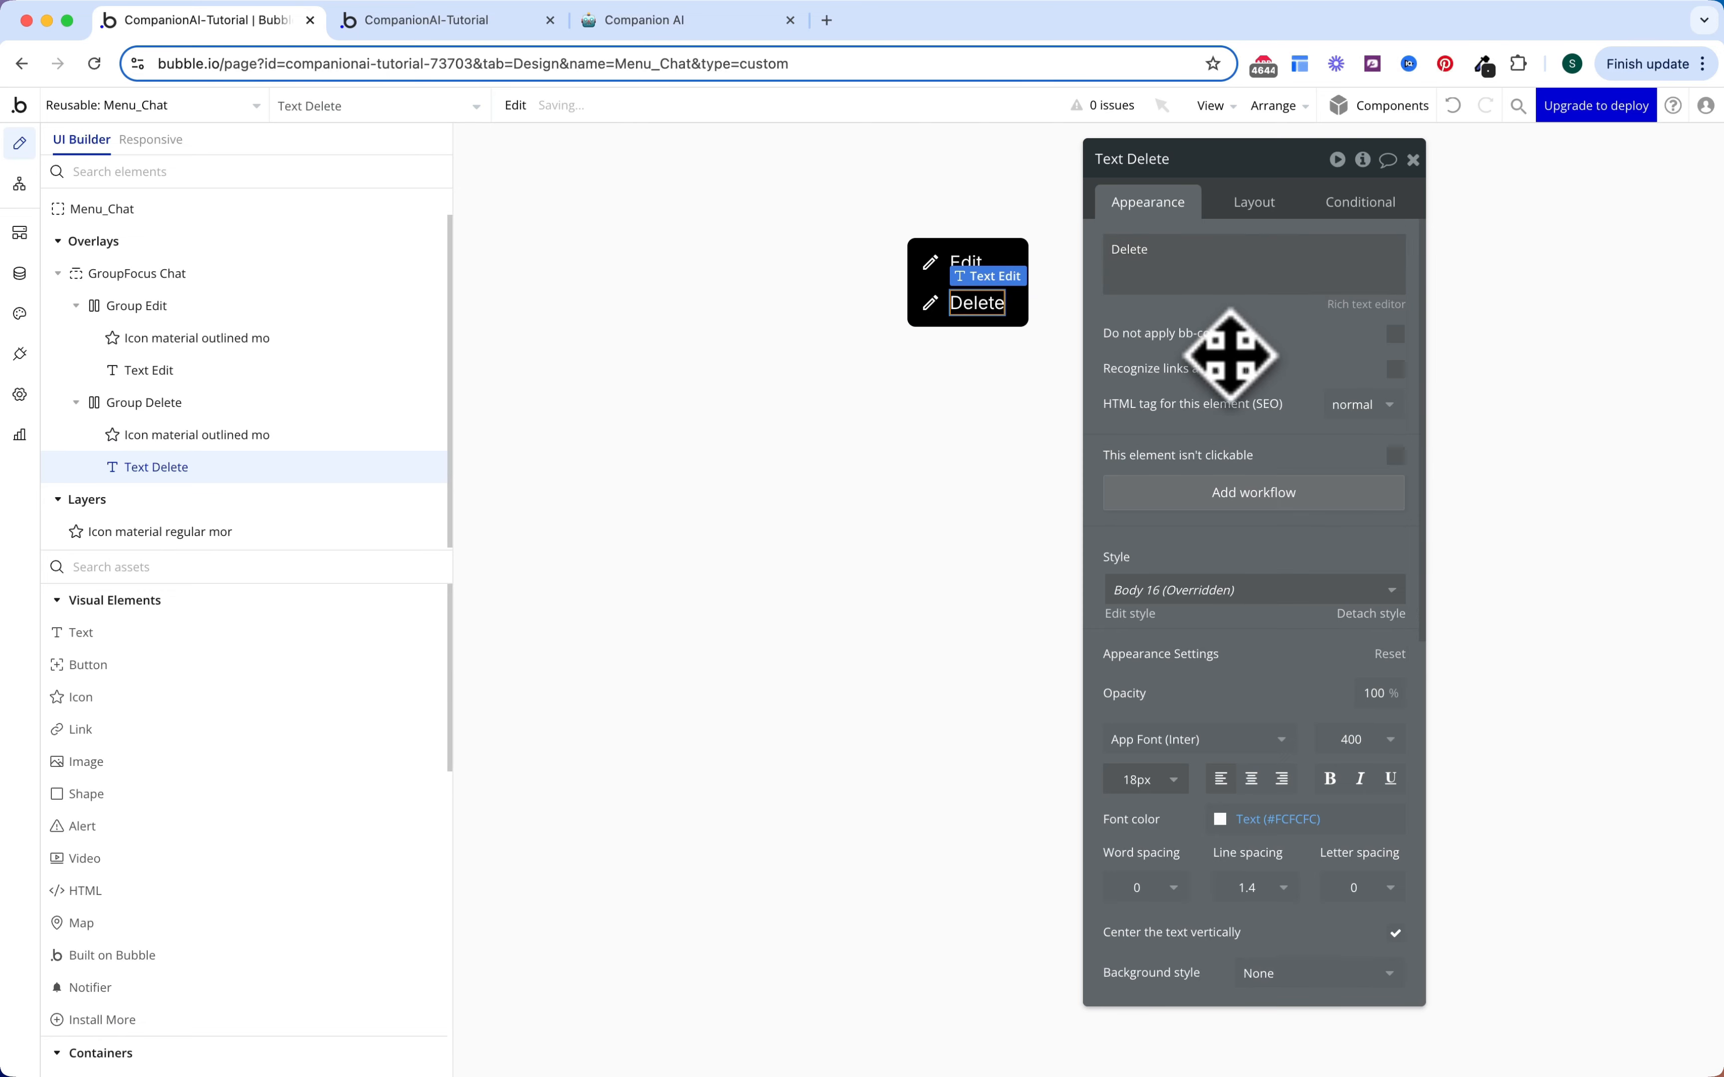
click(929, 302)
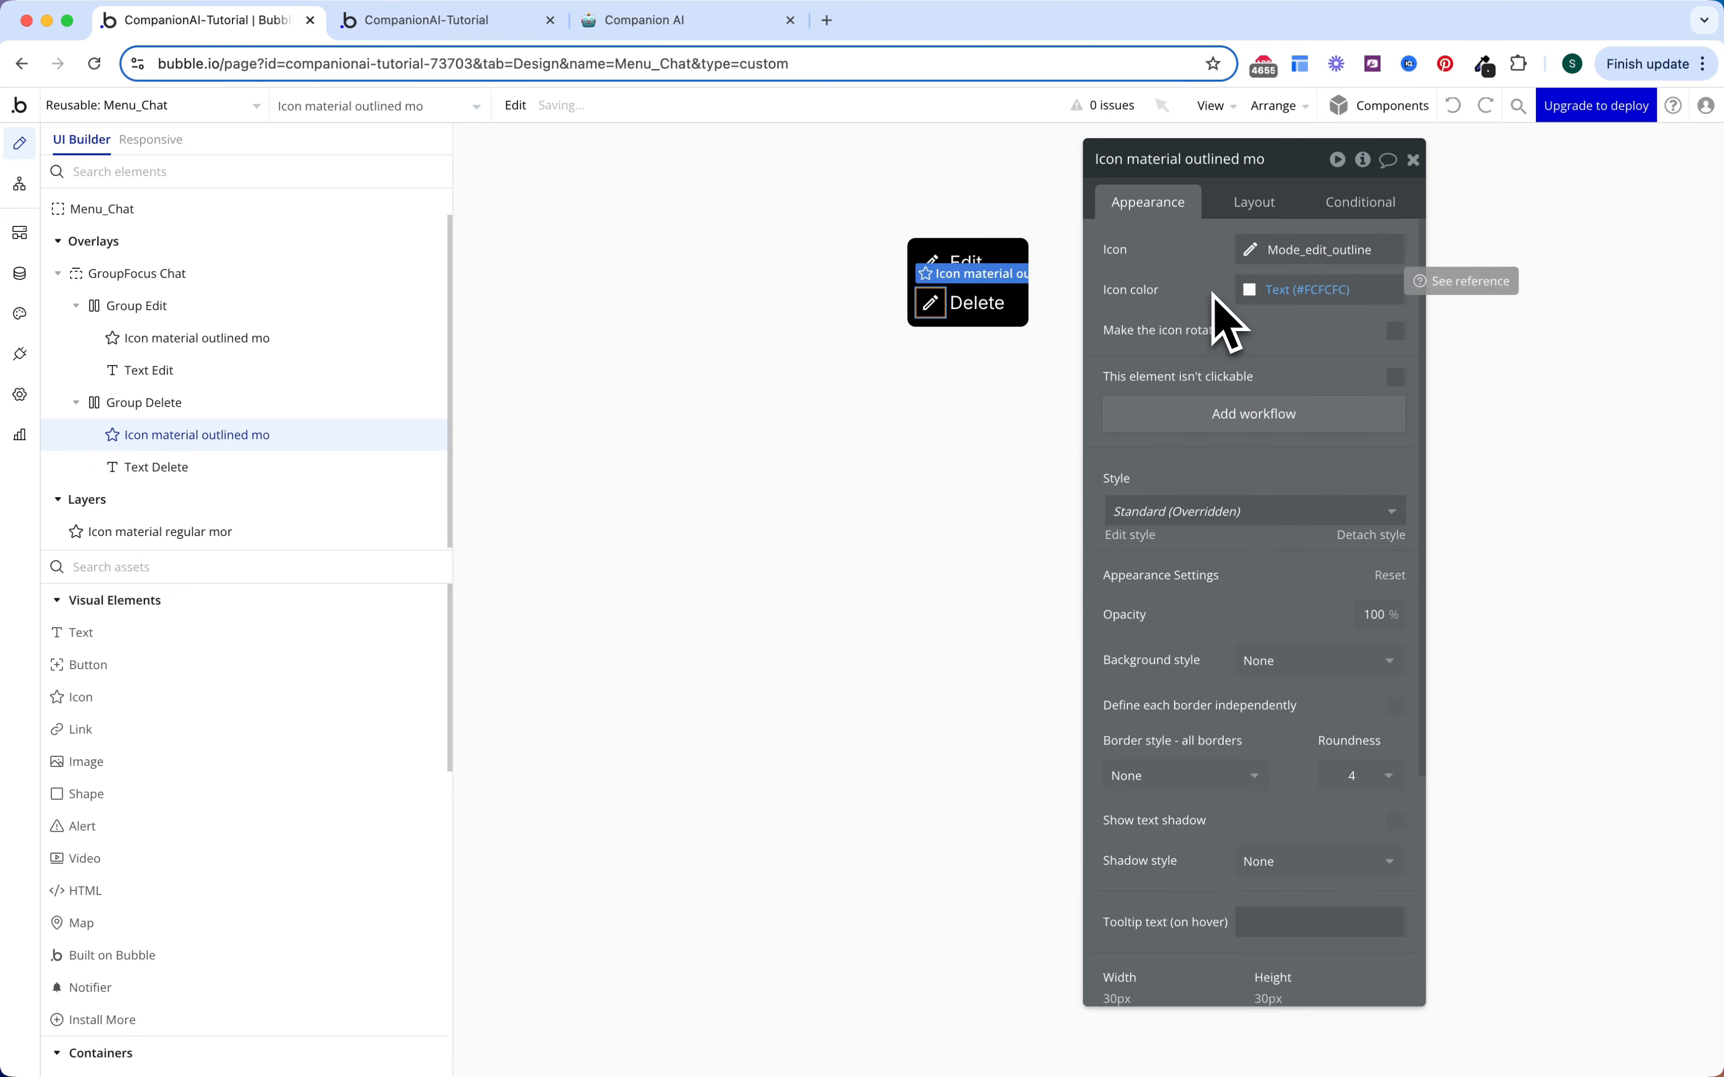
click(1291, 251)
text(dele)
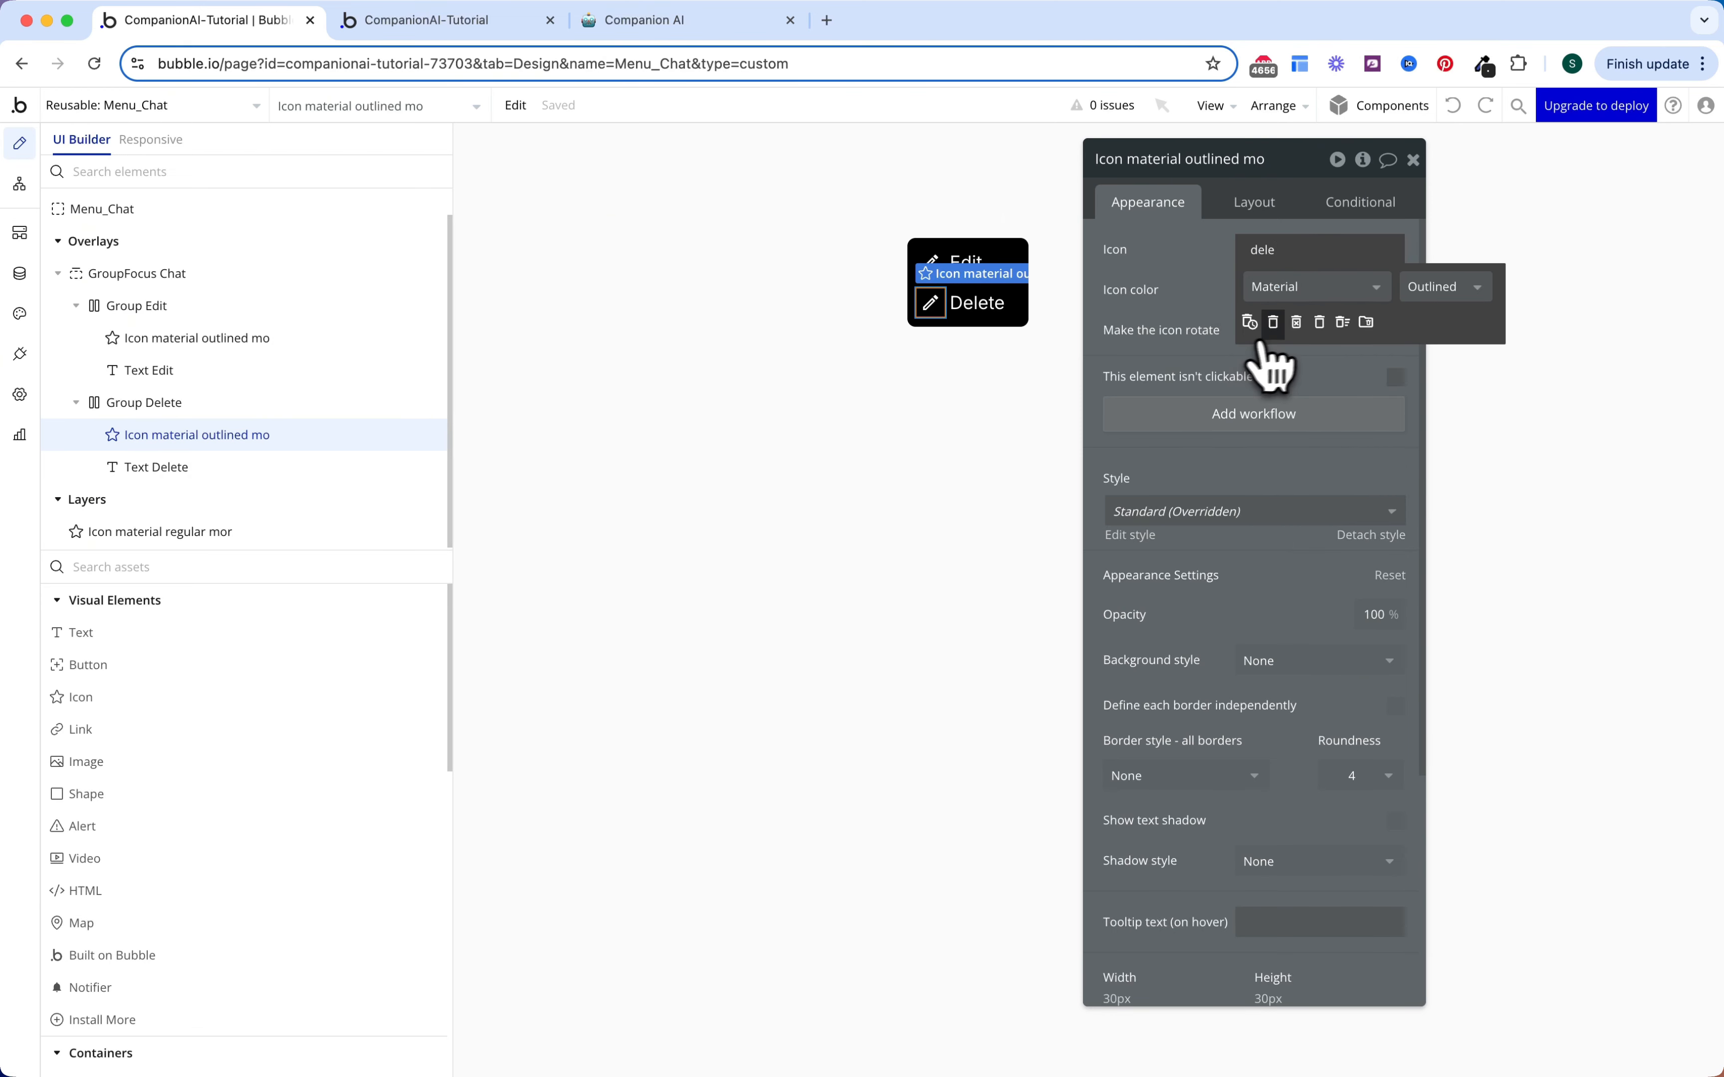
click(1273, 322)
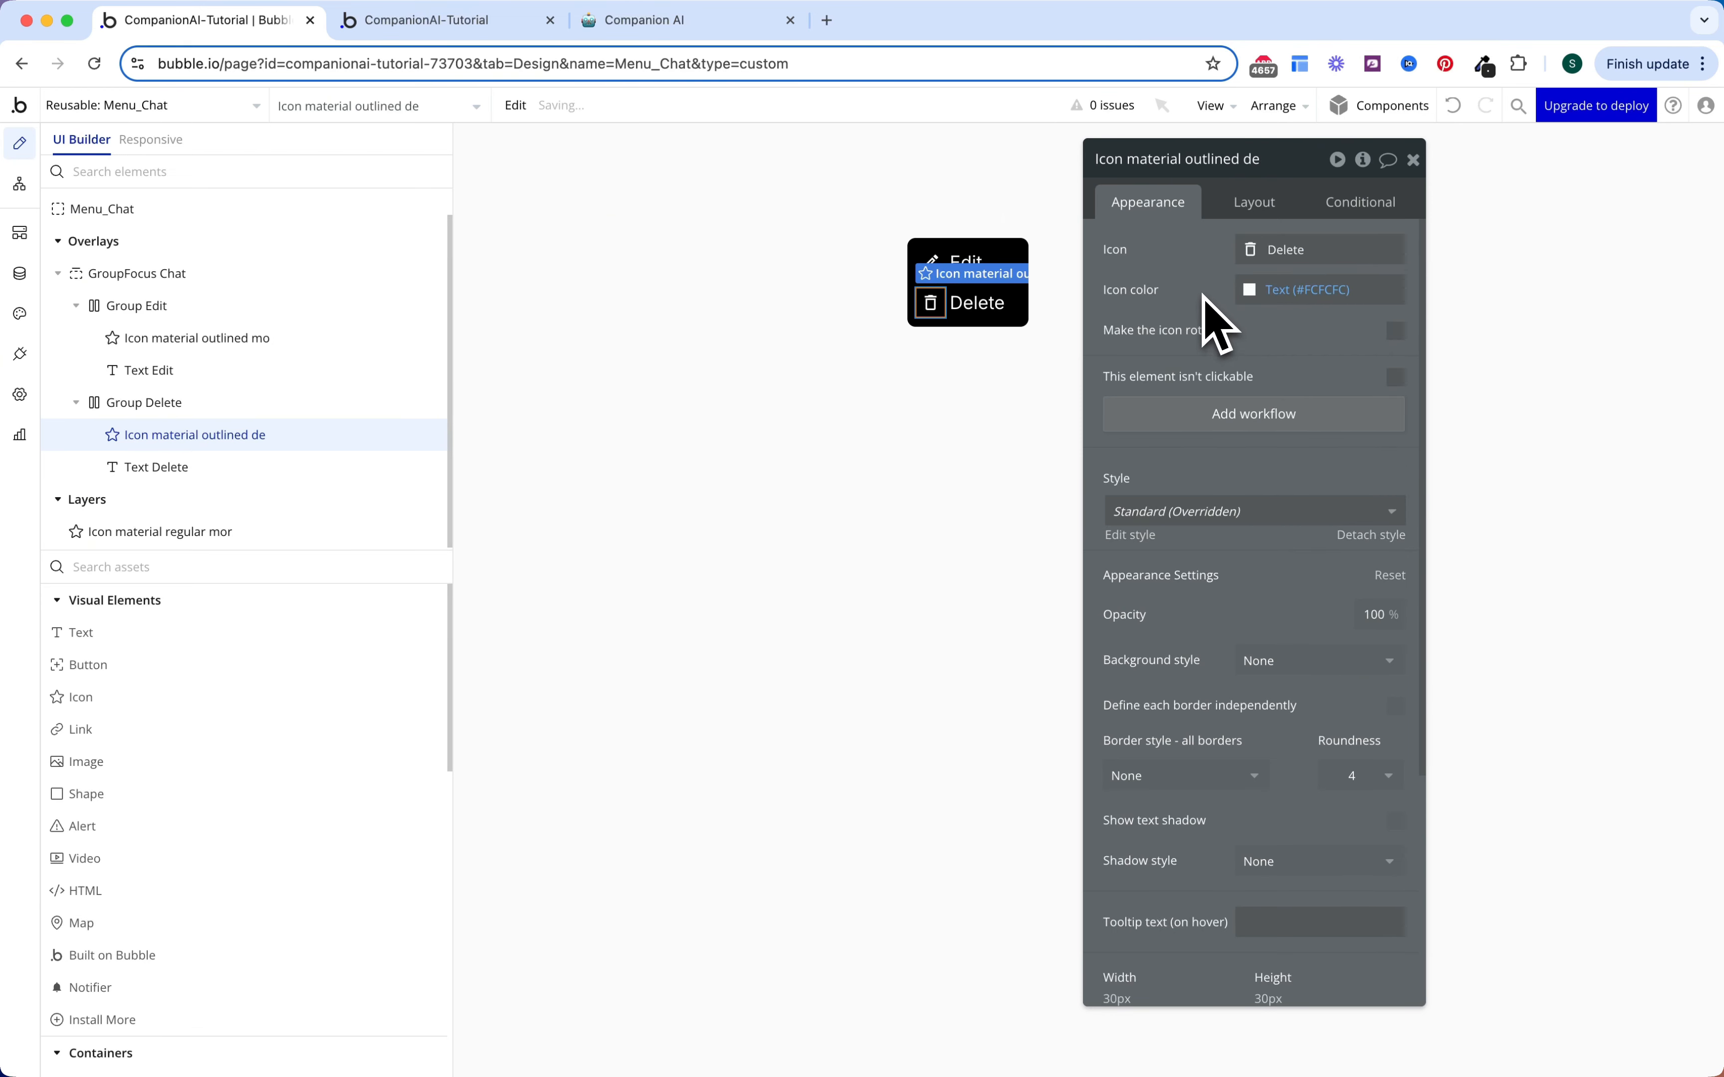
key(Escape)
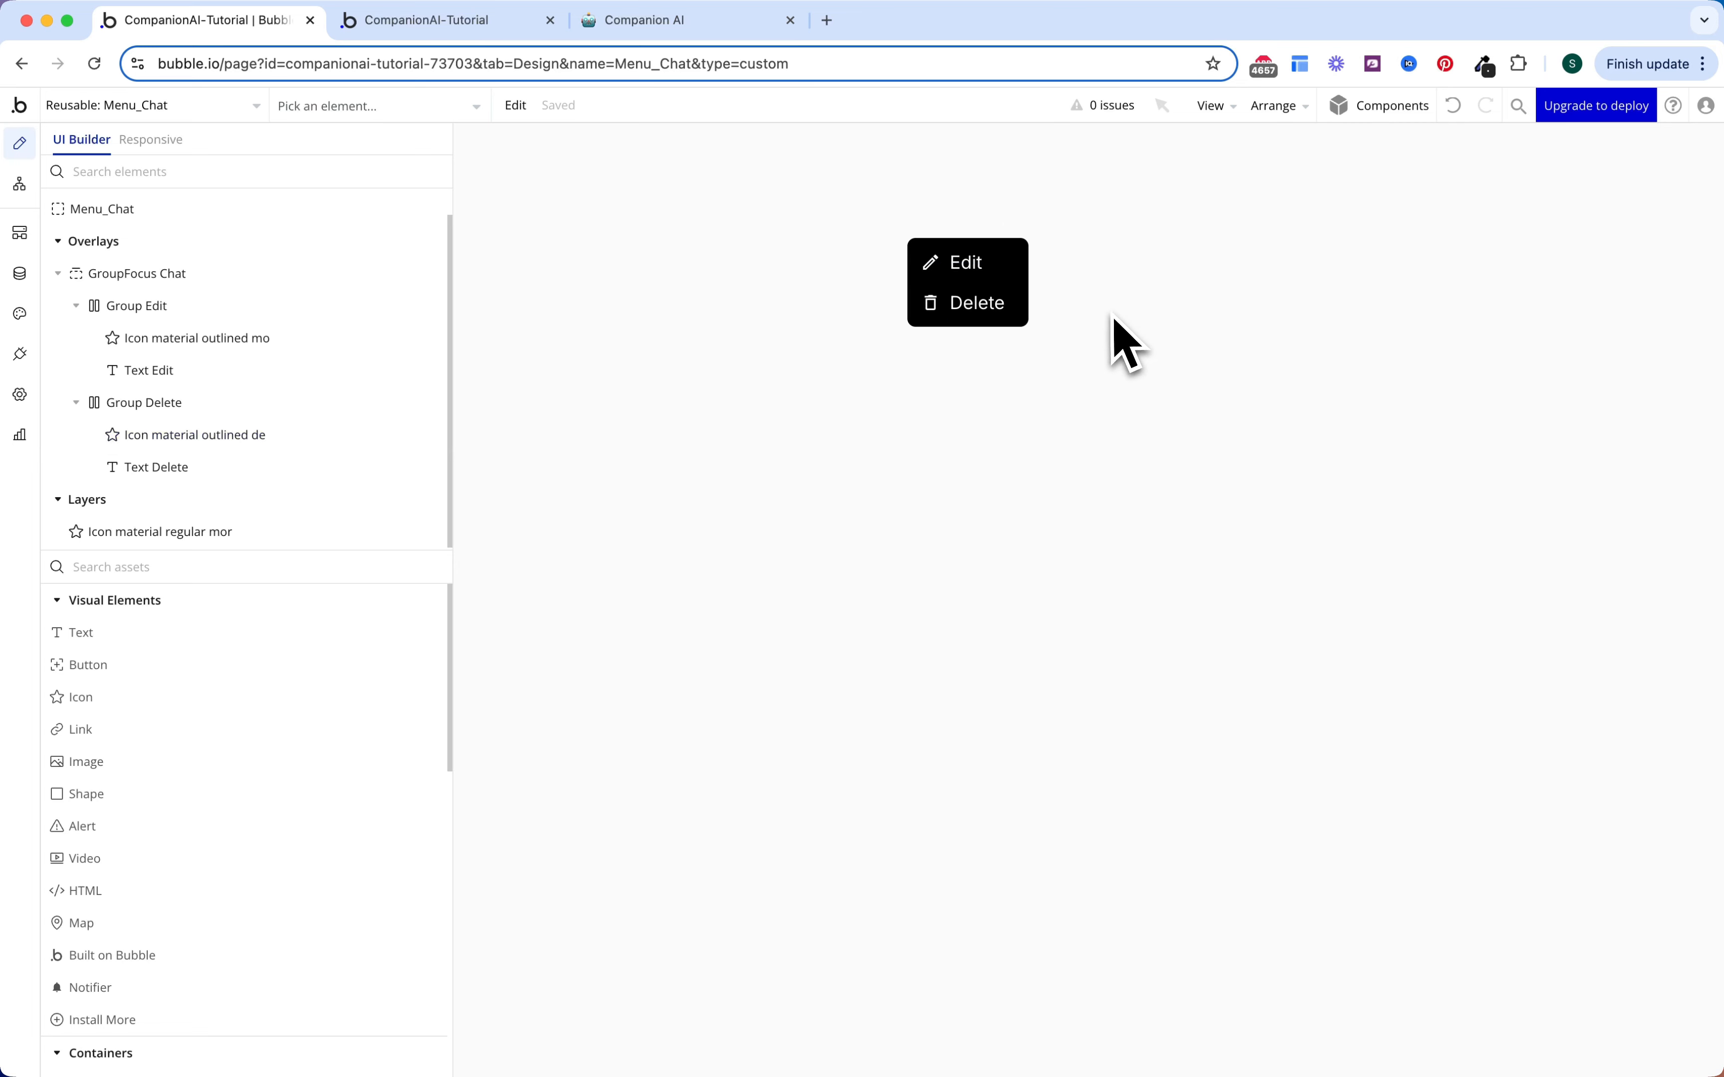
Step: Review Group Delete's hover condition and appearance, then select the more-menu icon
click(1019, 320)
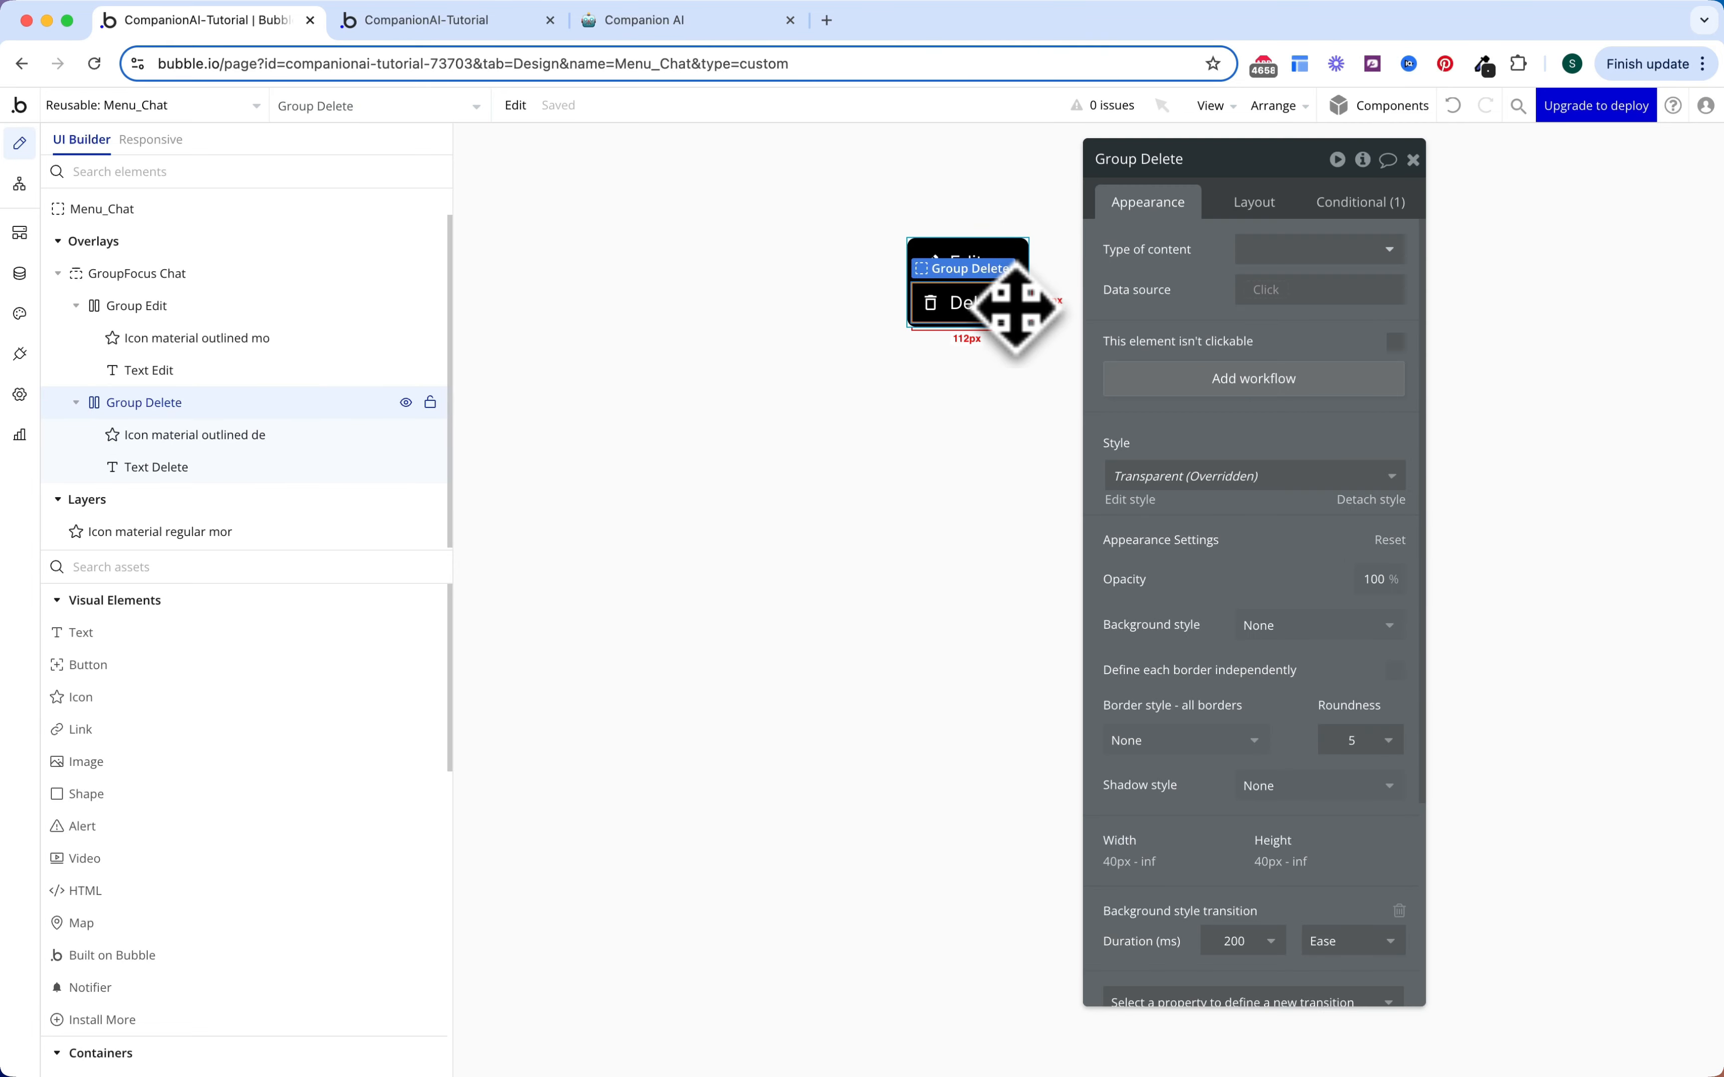
click(1332, 207)
click(1172, 214)
scroll(1250, 527, down, 10)
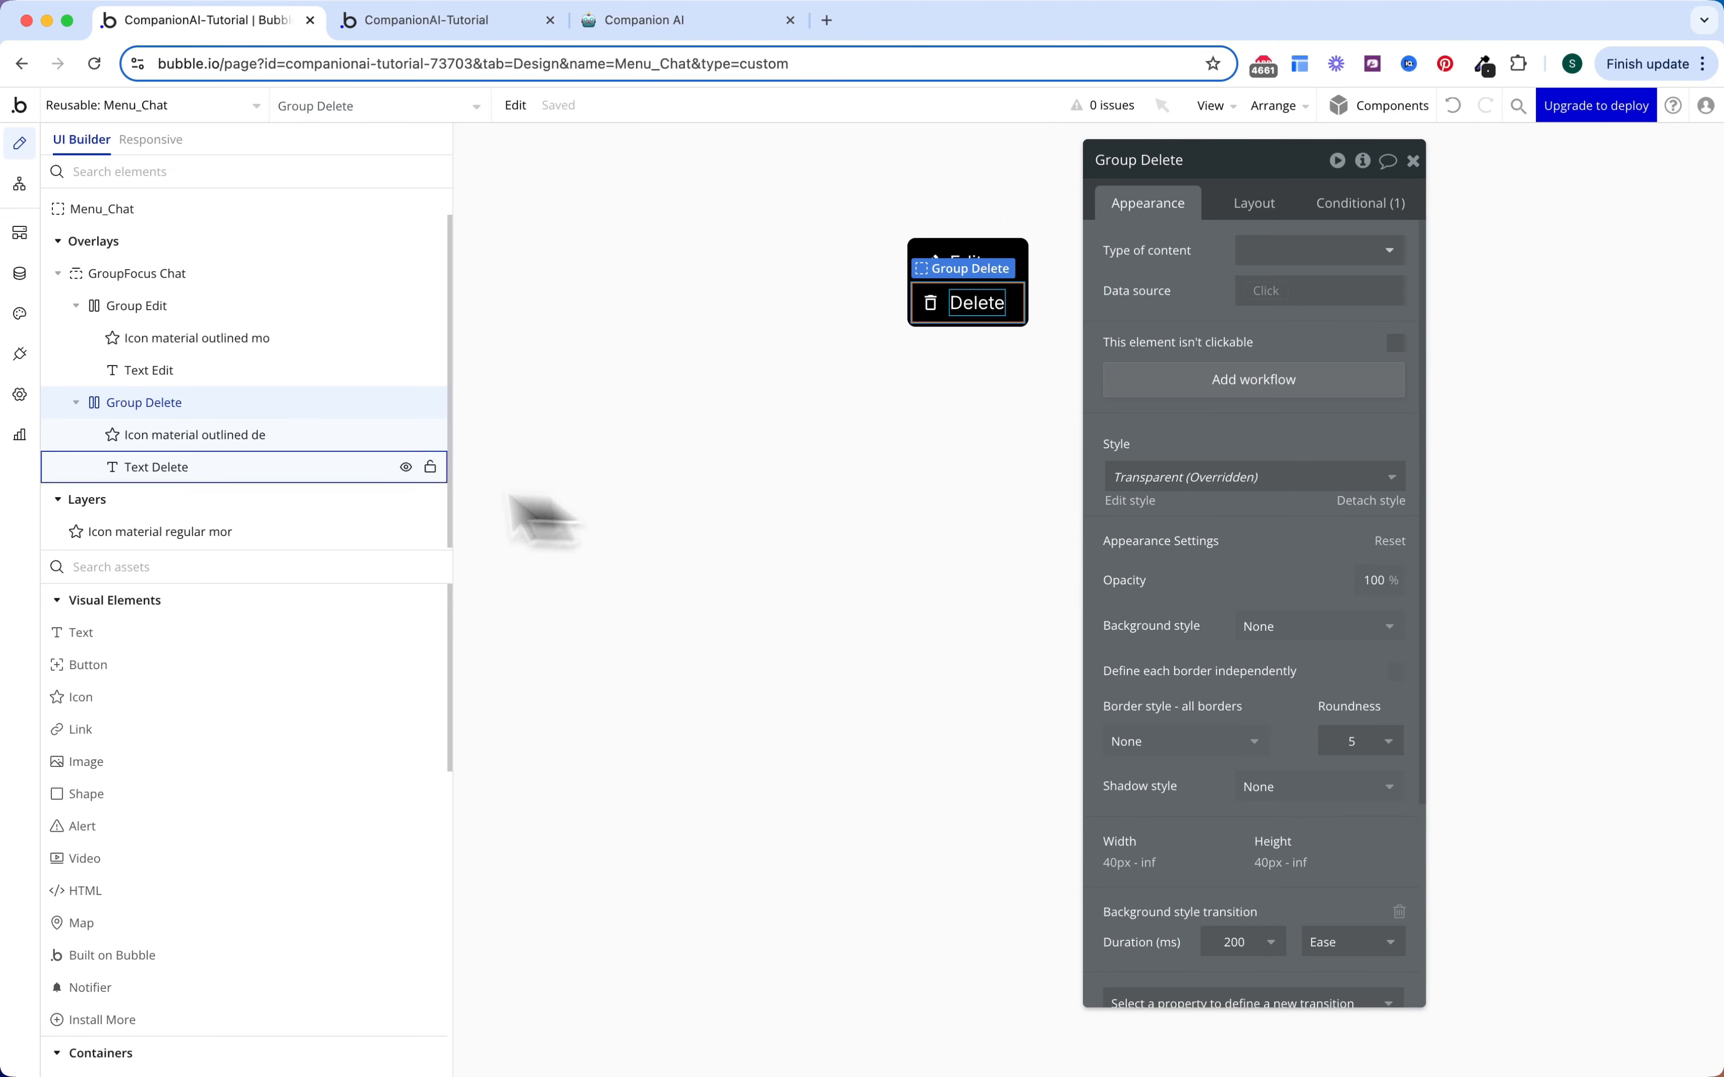
click(207, 548)
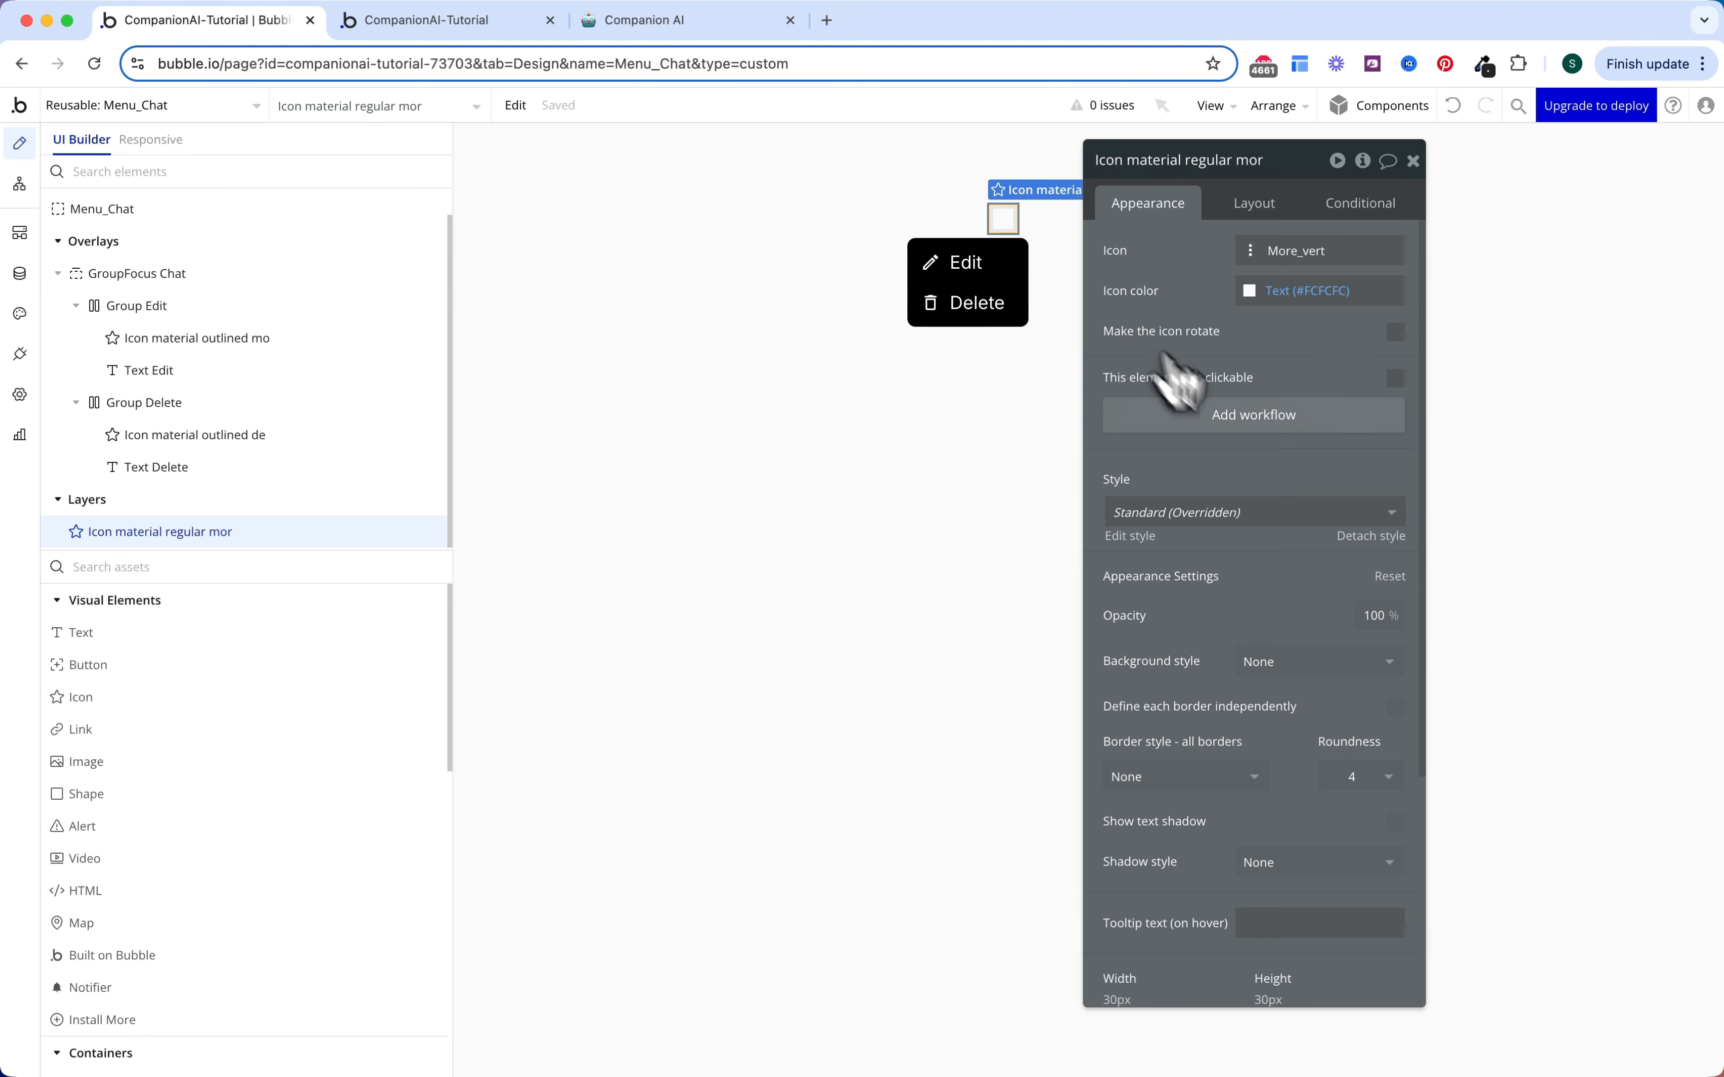
Step: Make clicking the menu icon toggle GroupFocus Chat
click(1272, 414)
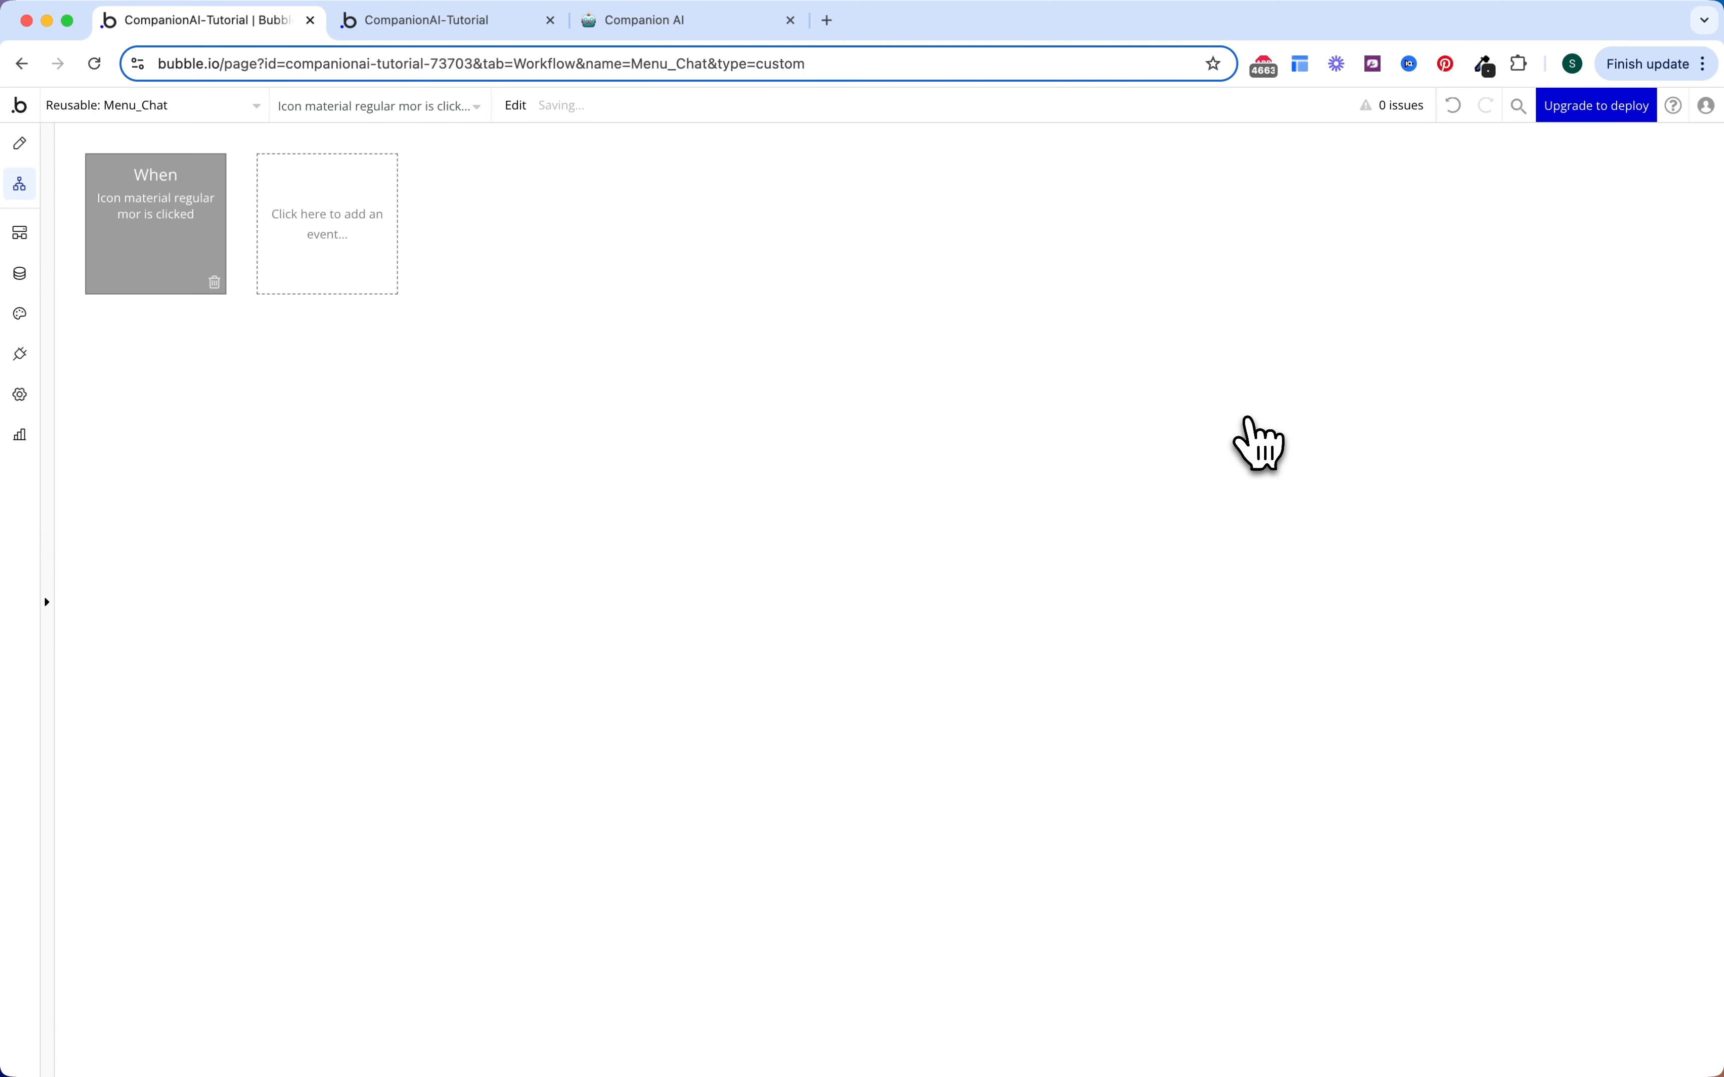
click(246, 371)
text(tog)
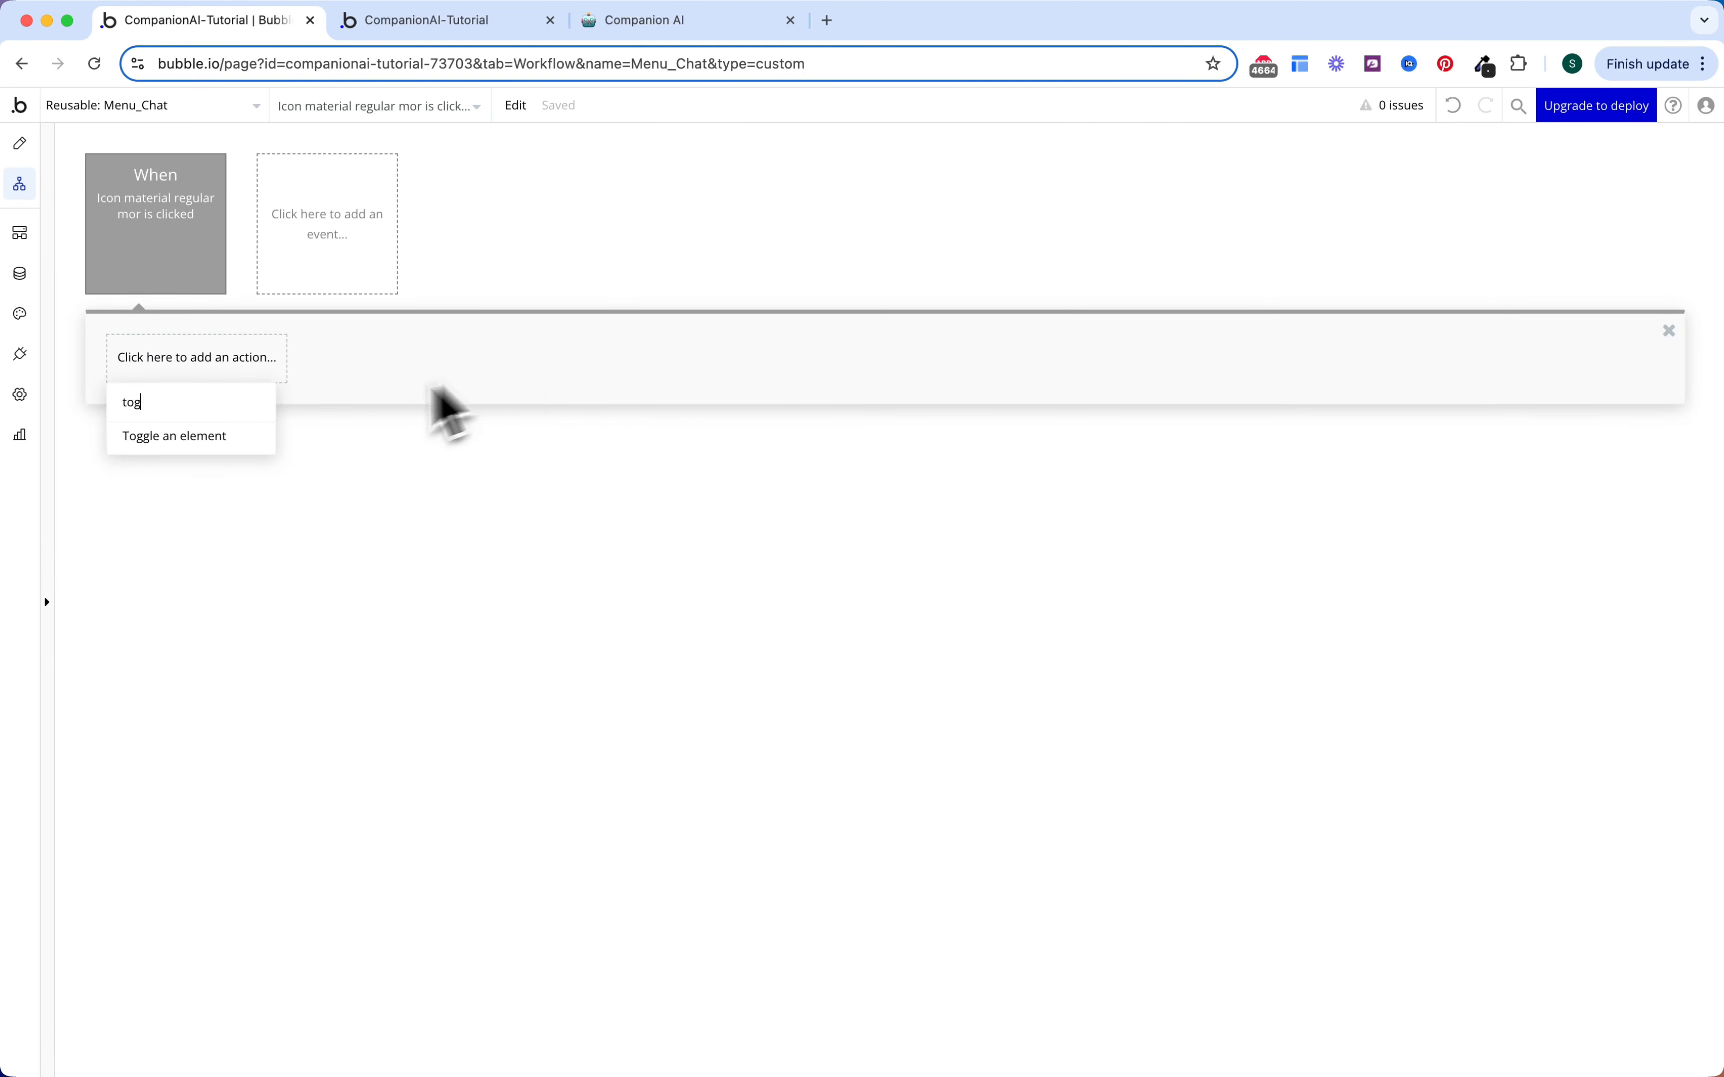
click(271, 436)
click(1291, 210)
text(fo)
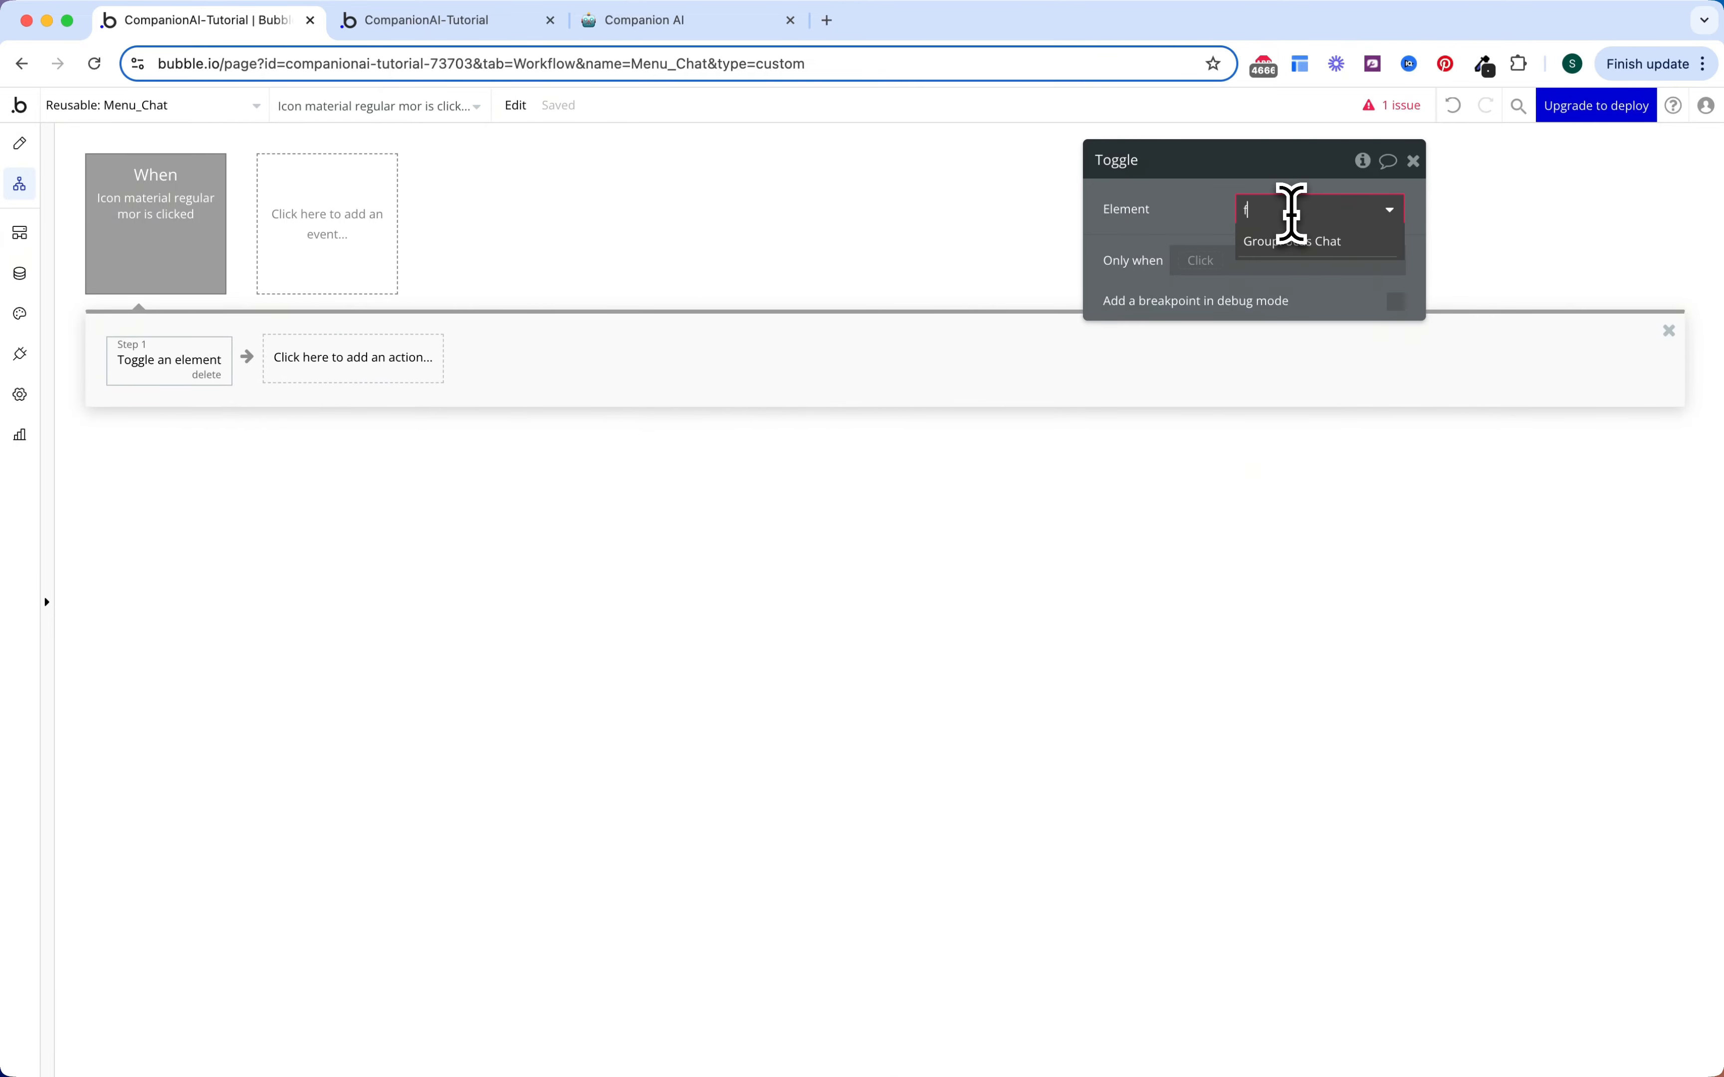
click(1306, 234)
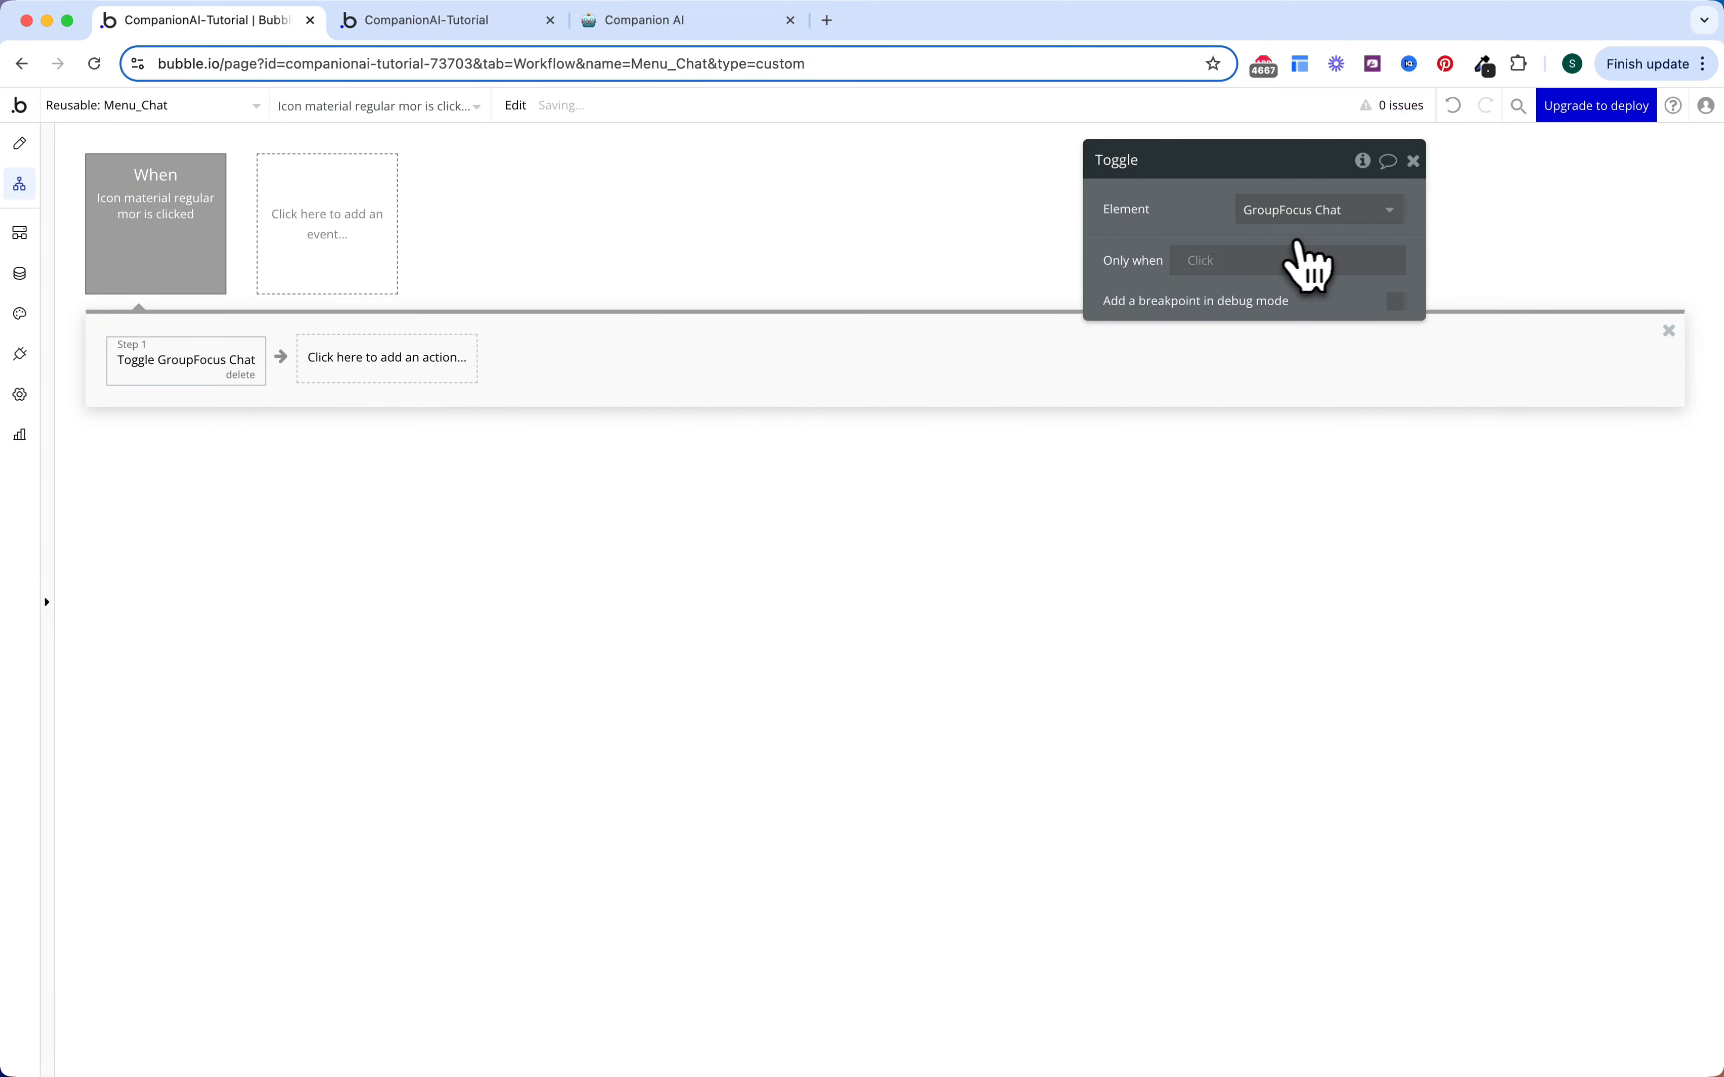
Step: Give Group Edit a click workflow that goes to page home with two extra parameters
click(20, 146)
click(556, 191)
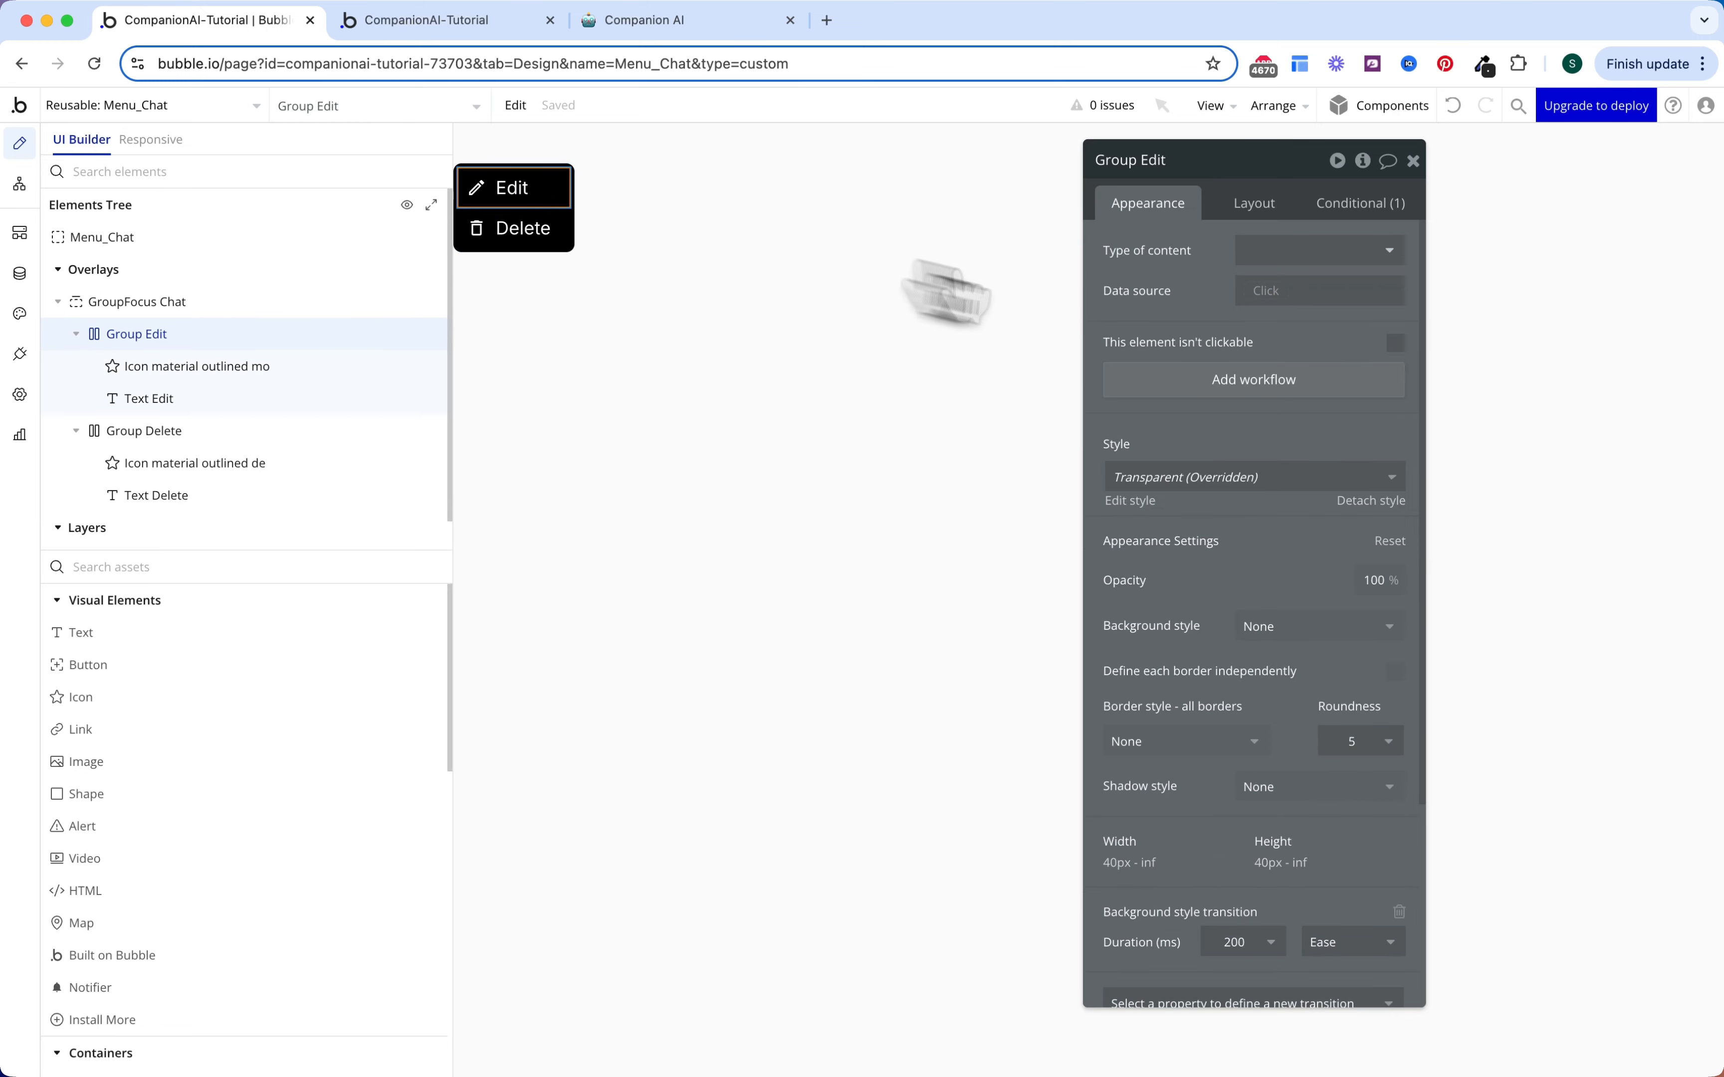
click(1239, 396)
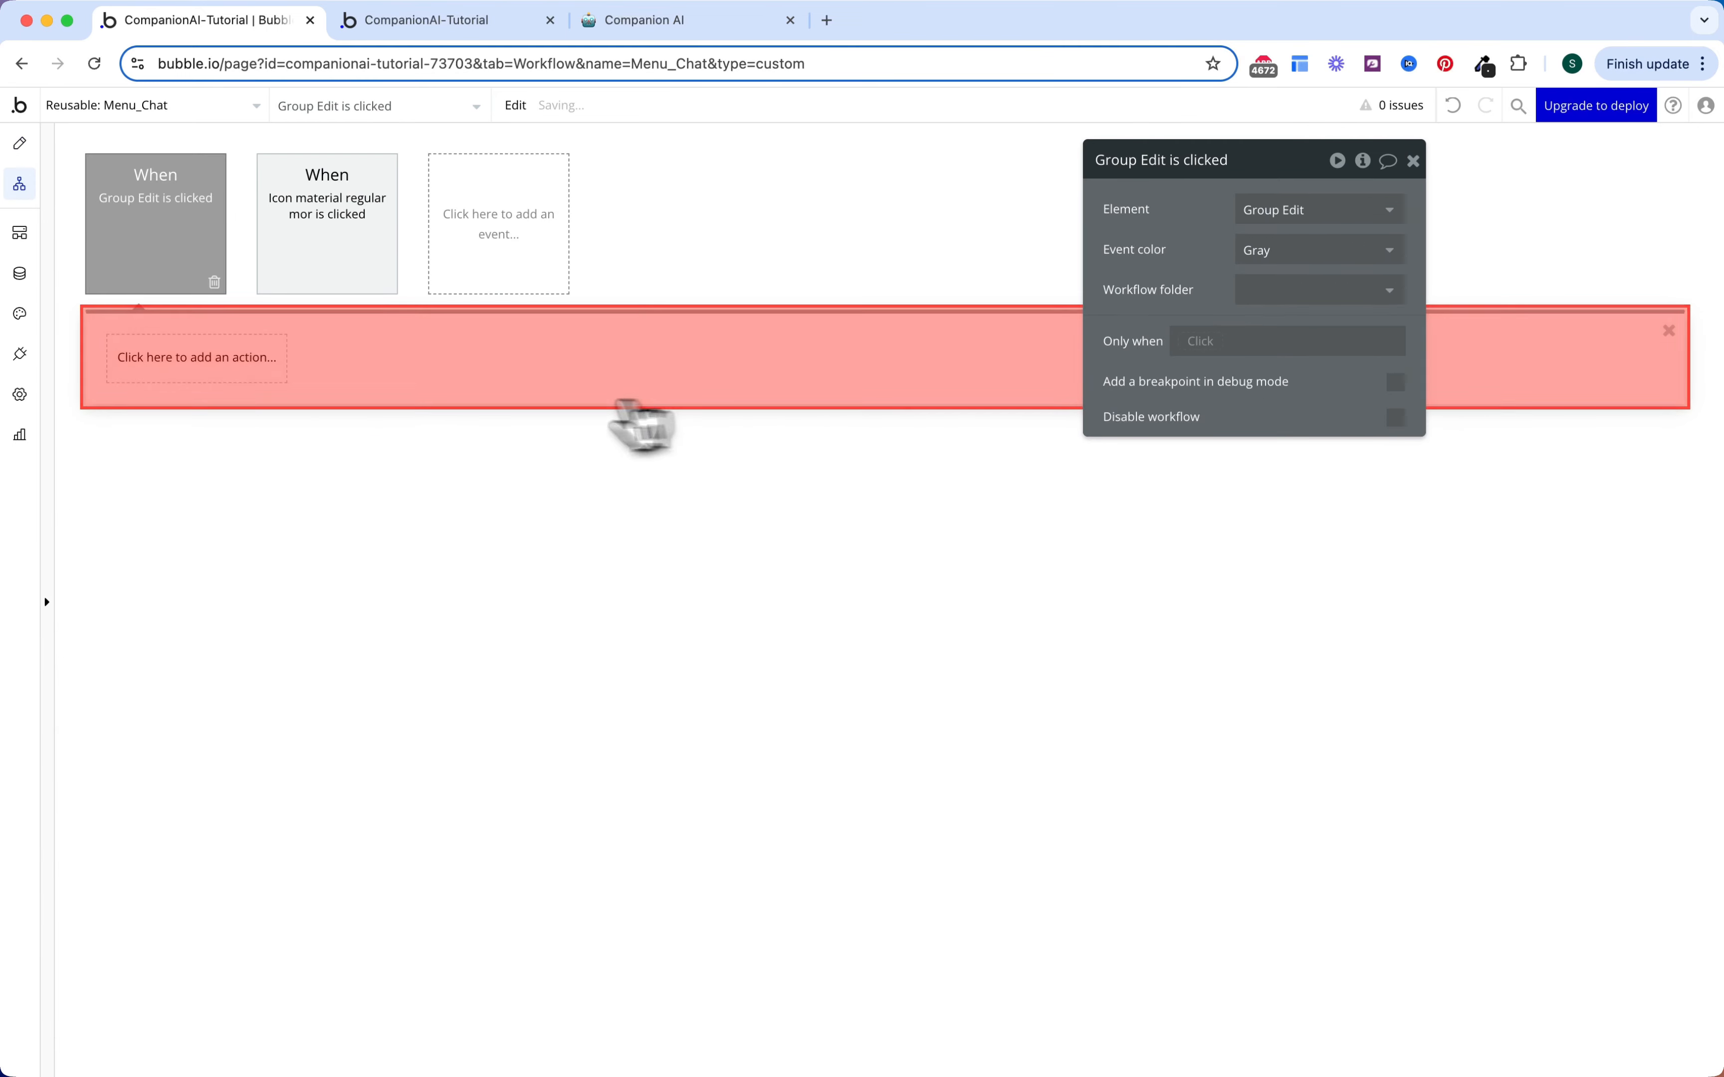
click(271, 359)
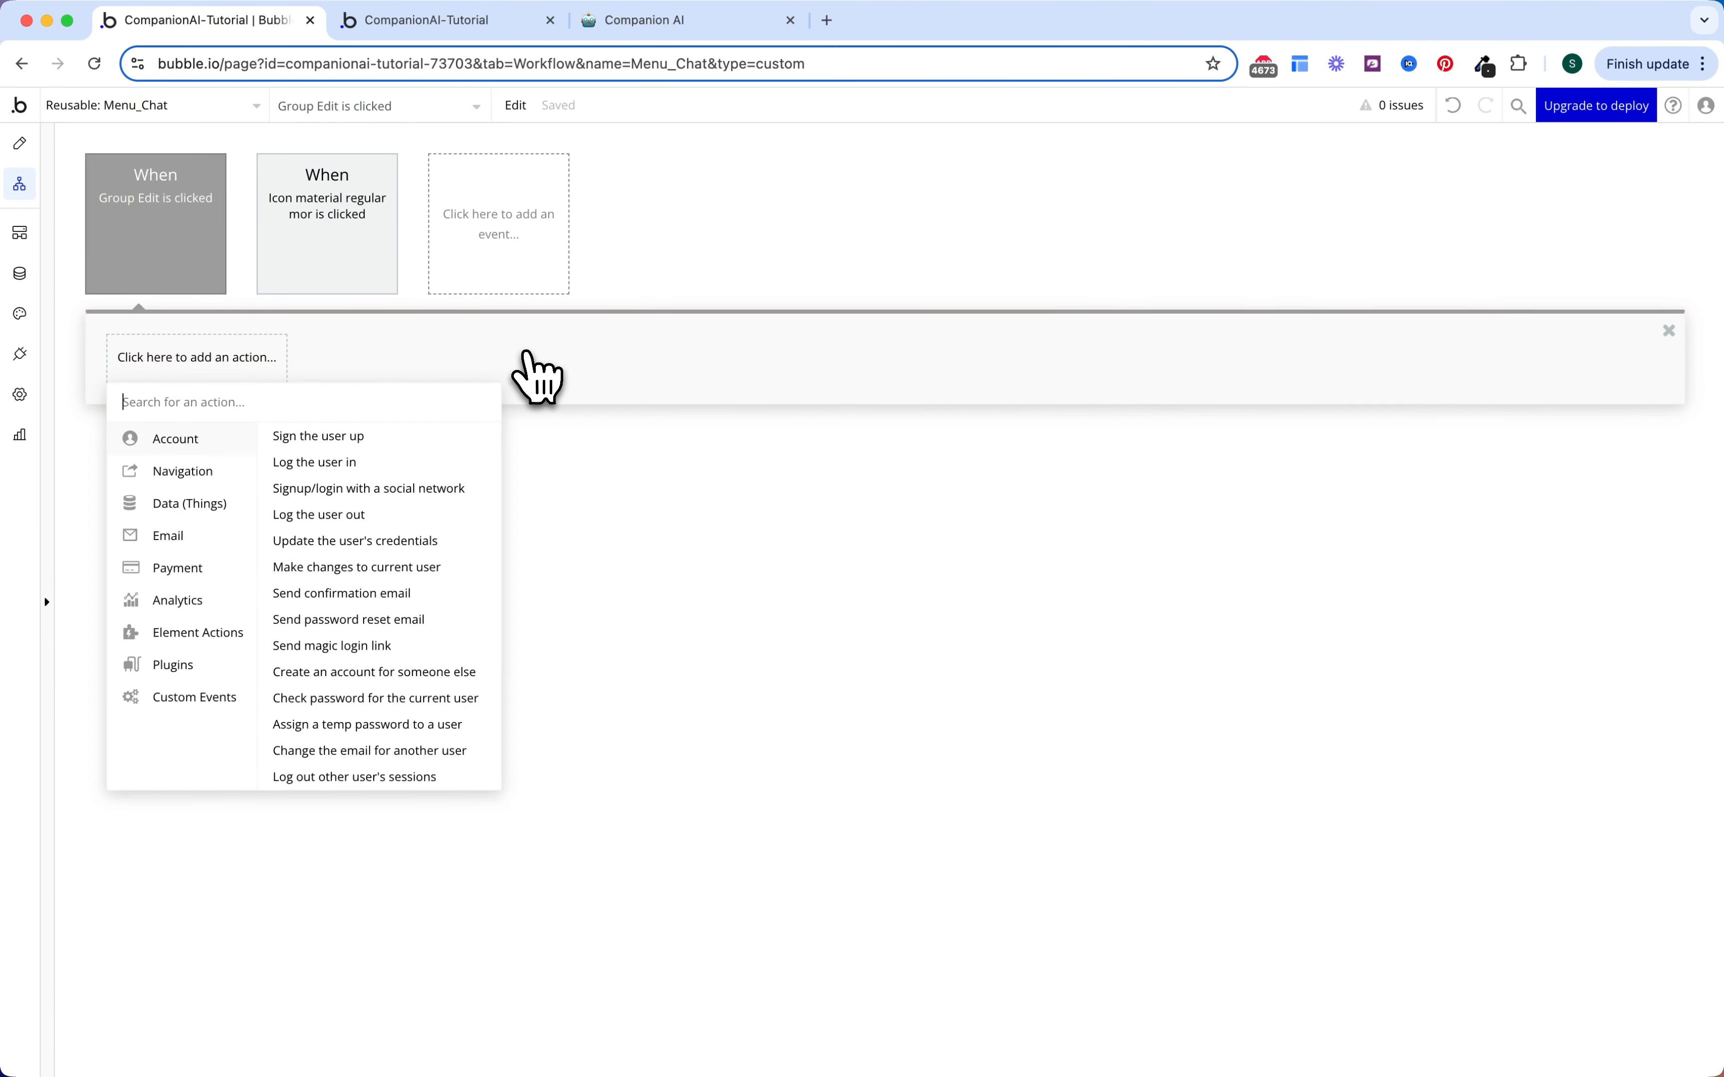
mouse_move(249, 471)
click(310, 436)
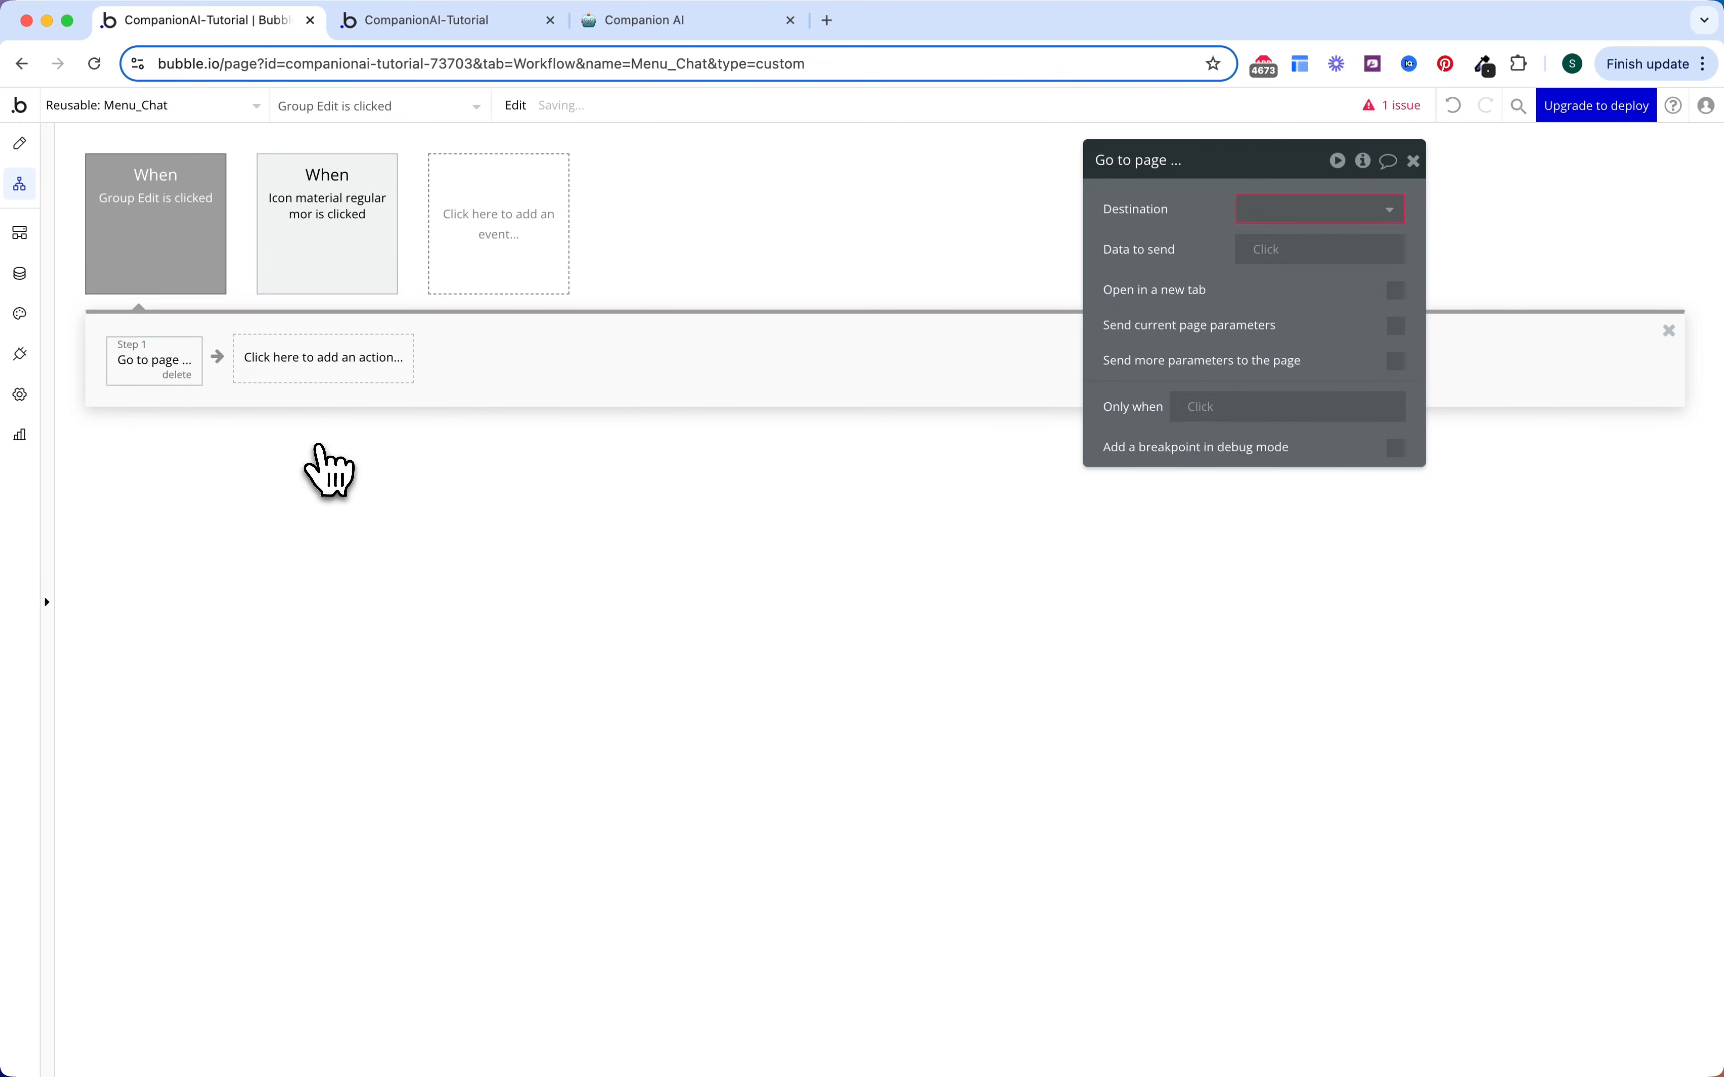
click(1289, 210)
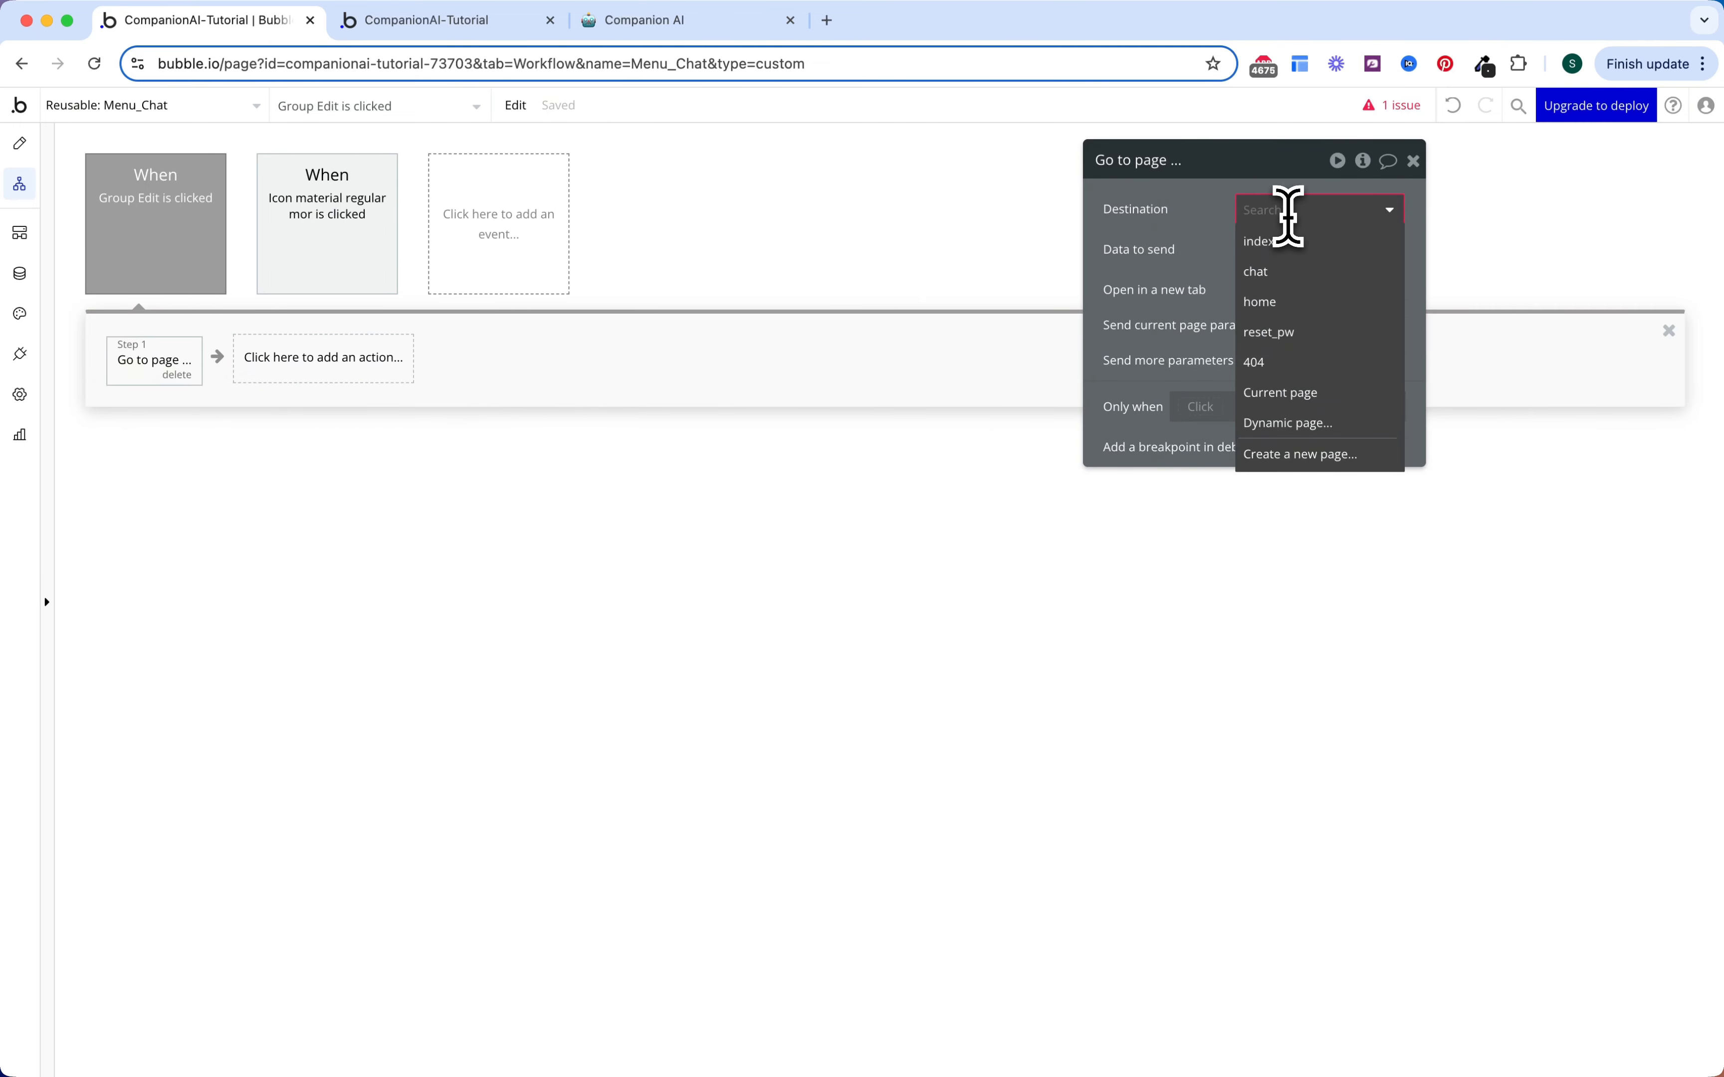
click(1288, 301)
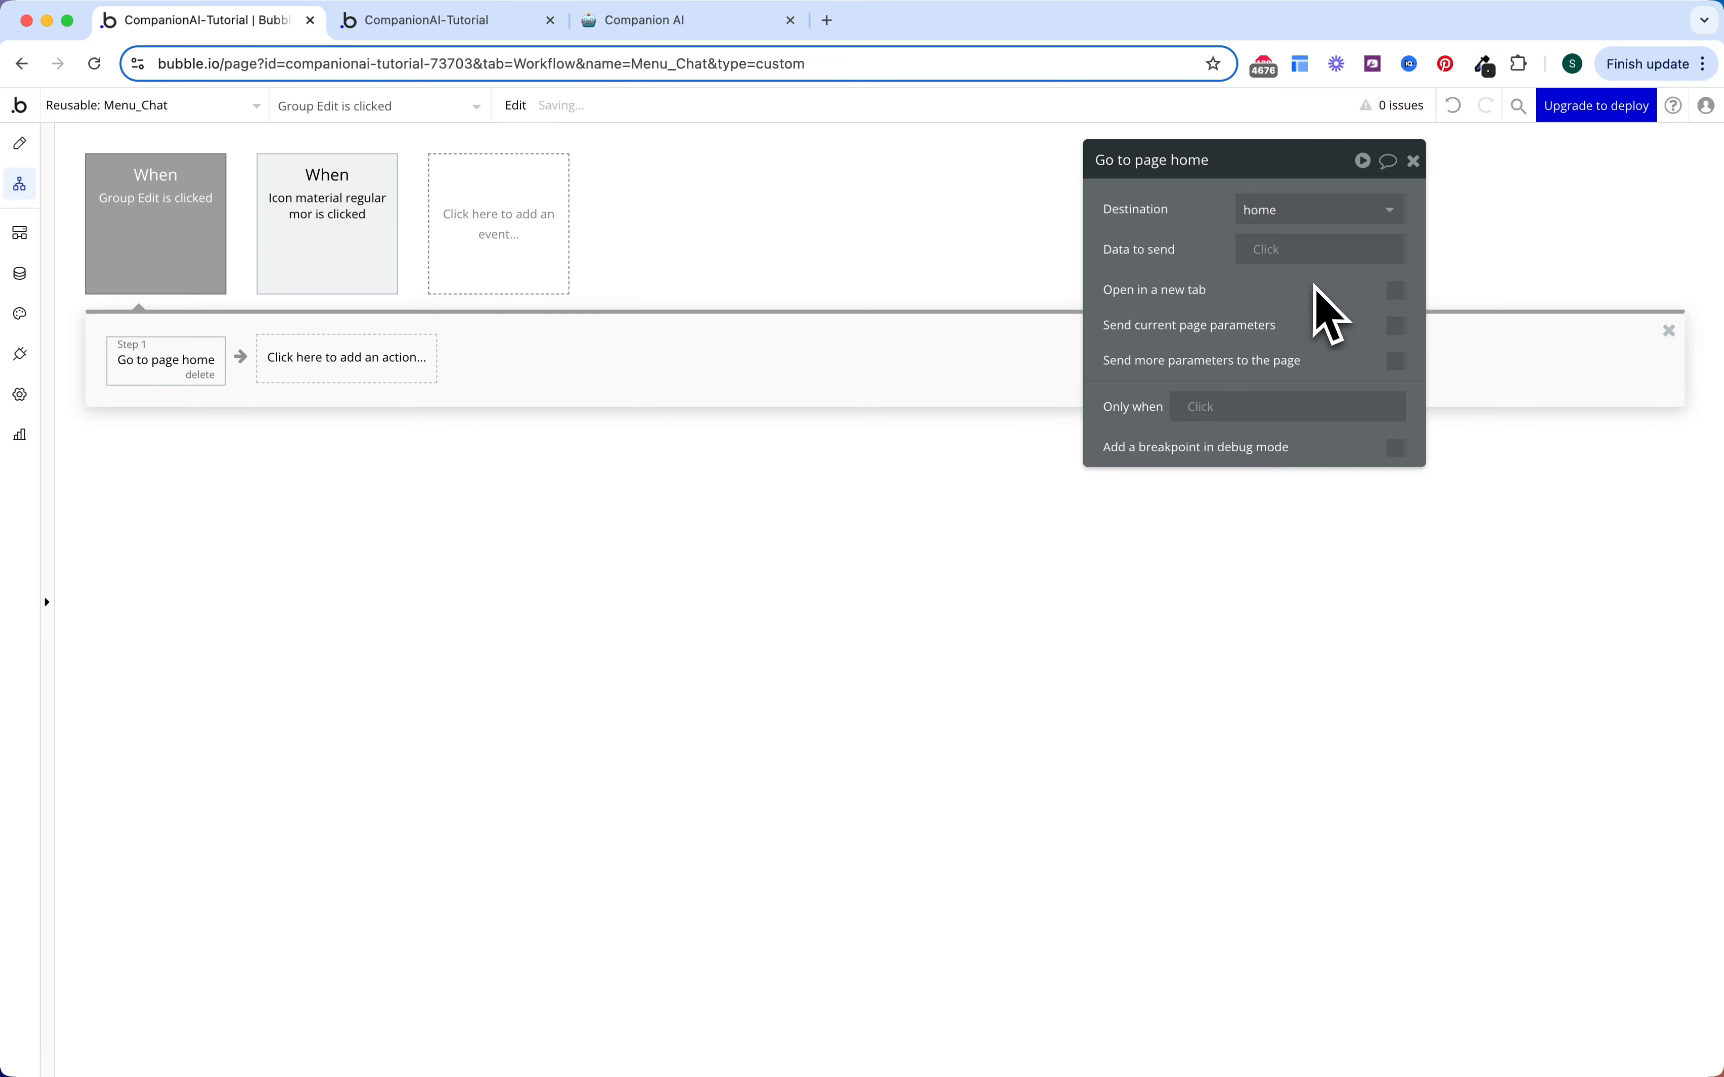
click(1396, 361)
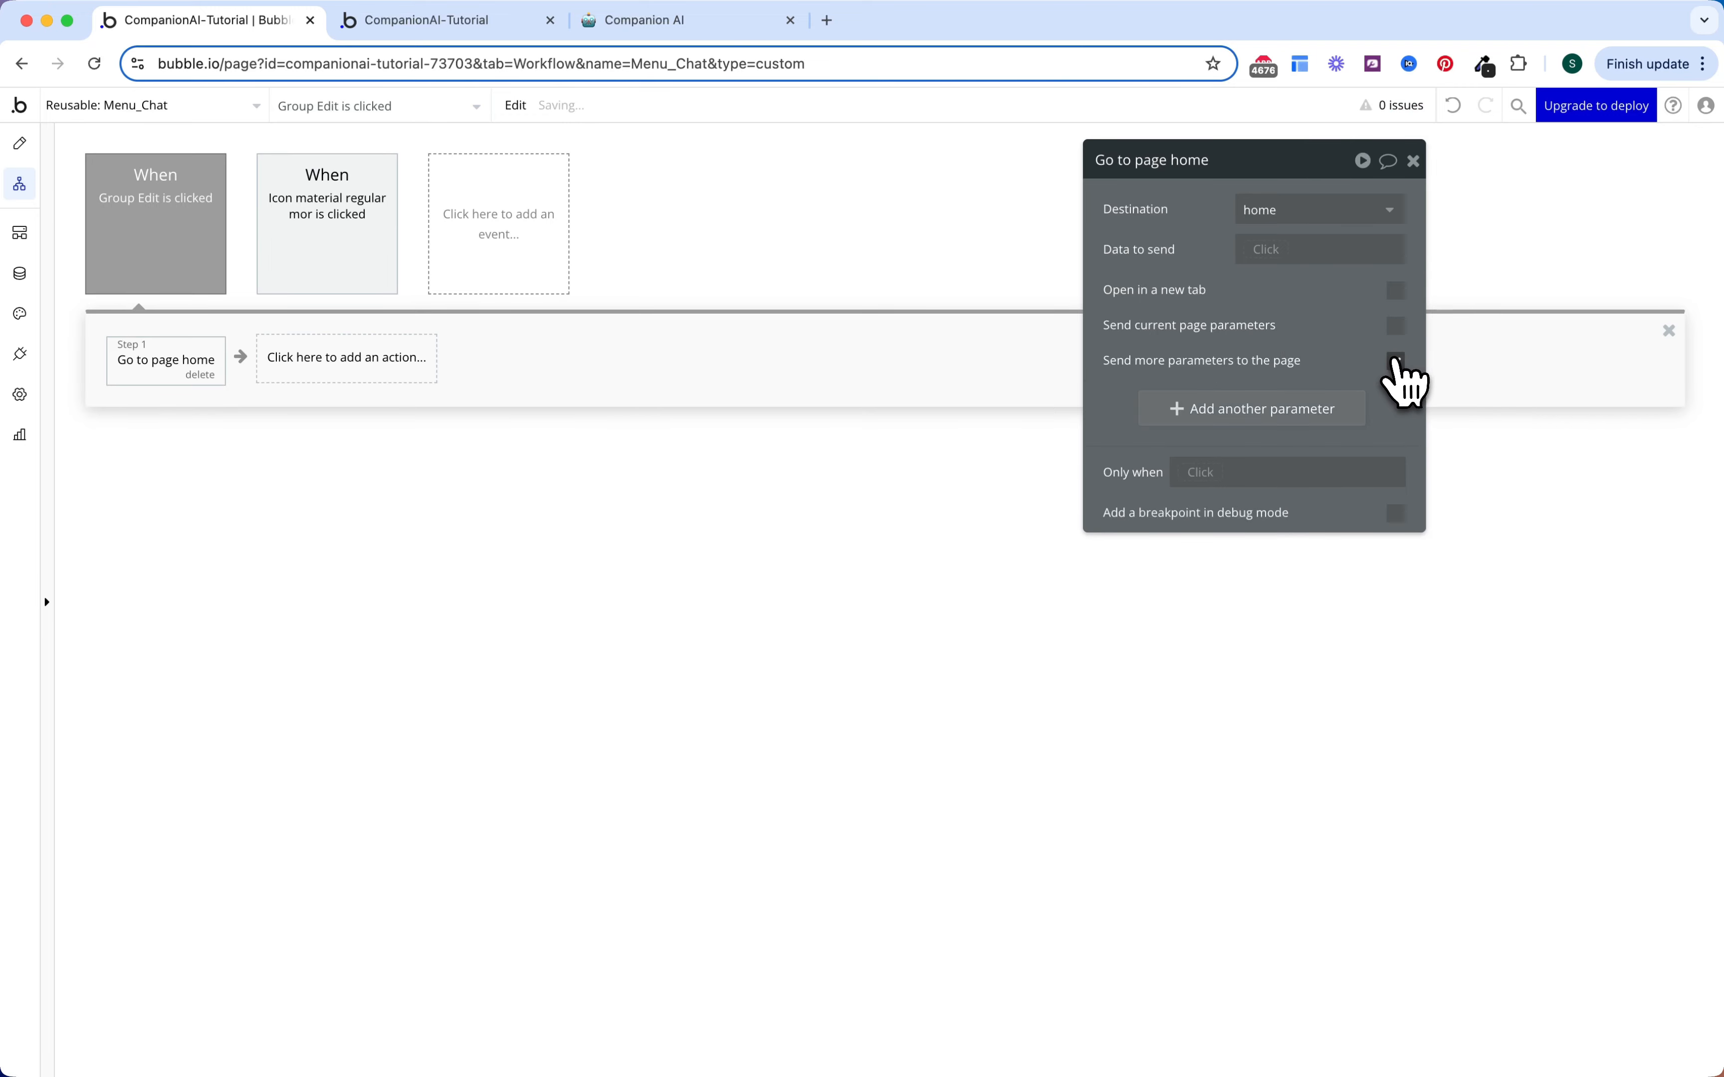
click(1304, 411)
click(1275, 450)
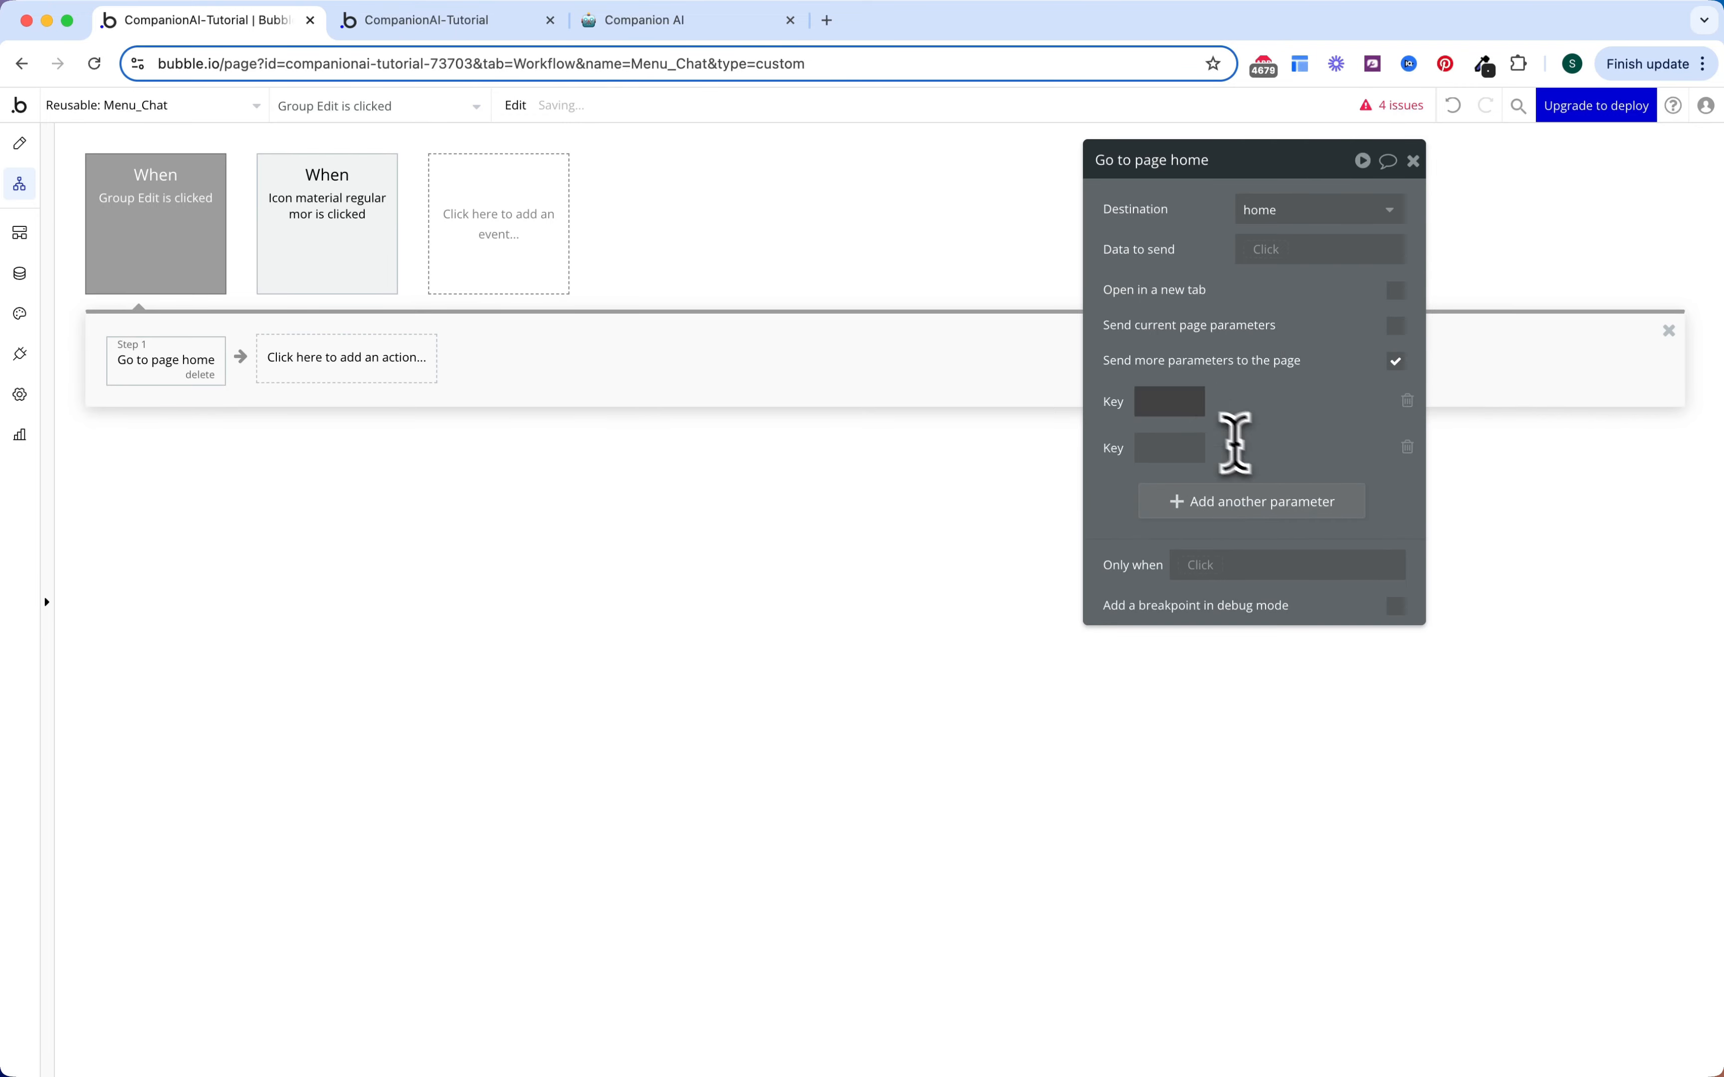
Step: Set the first parameter, tab, to OS Menu Create's Display
click(1176, 410)
text(tab)
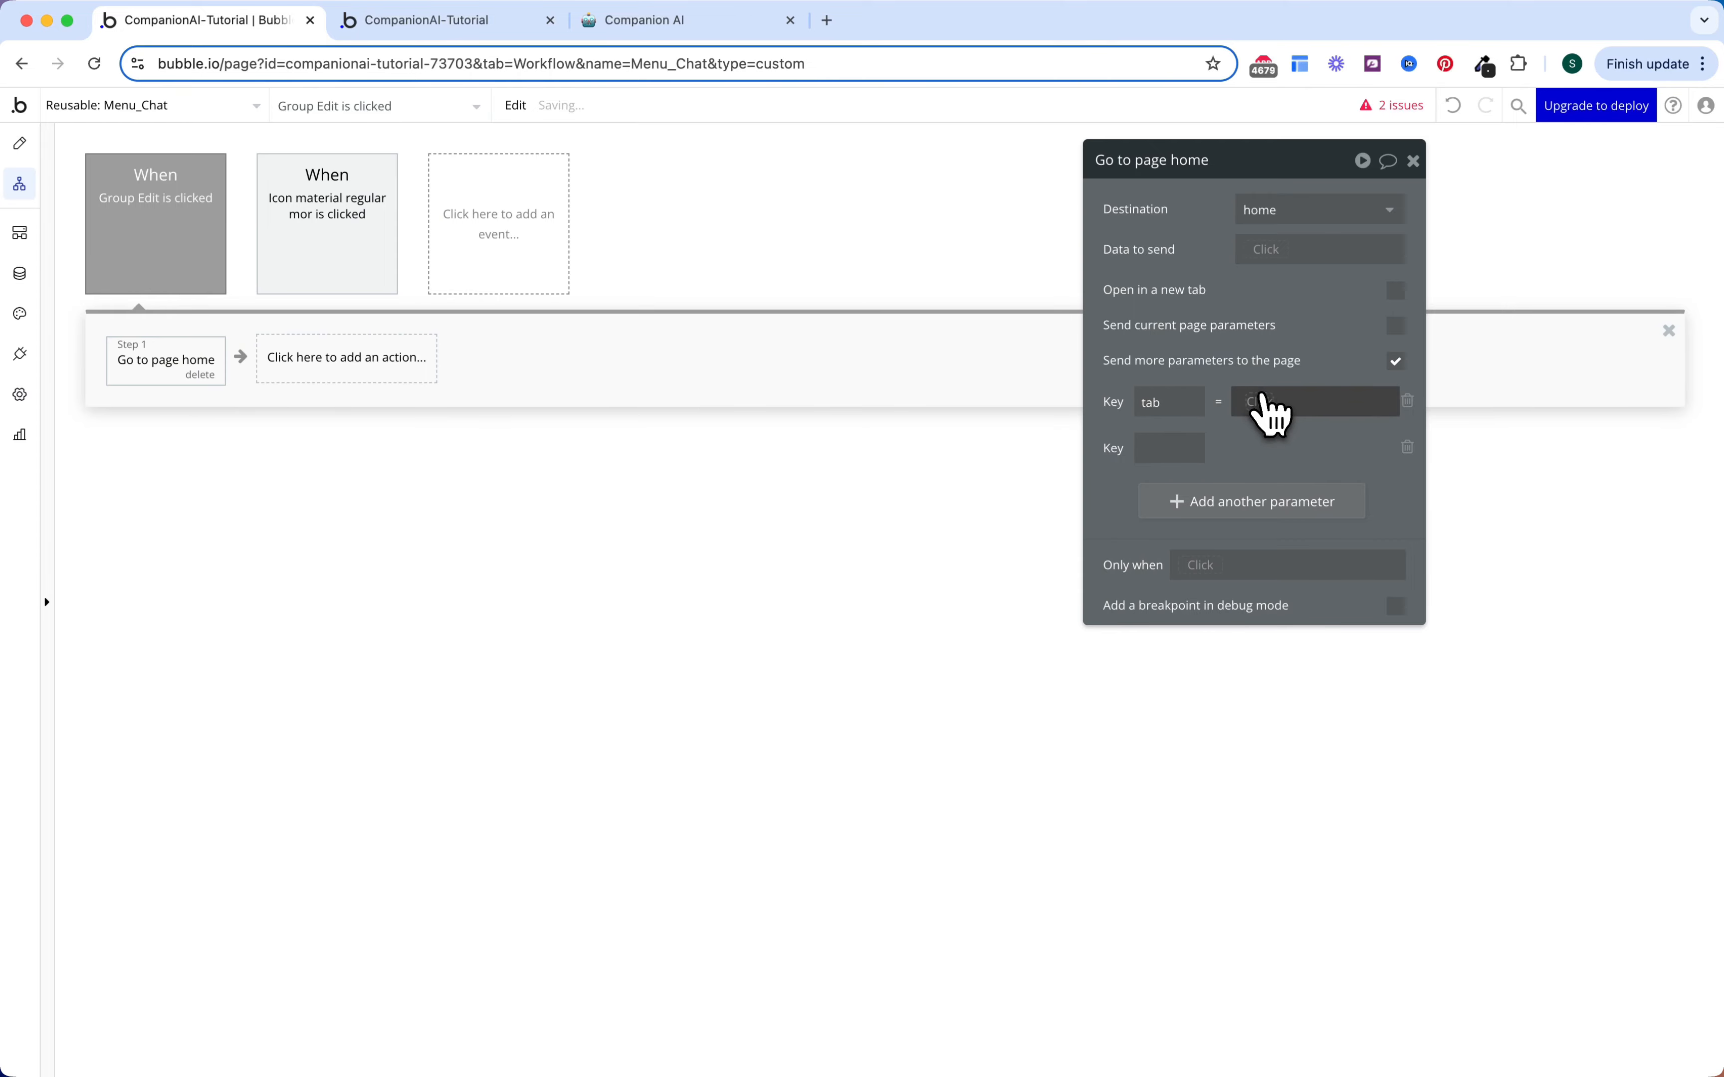
click(1270, 402)
click(1291, 565)
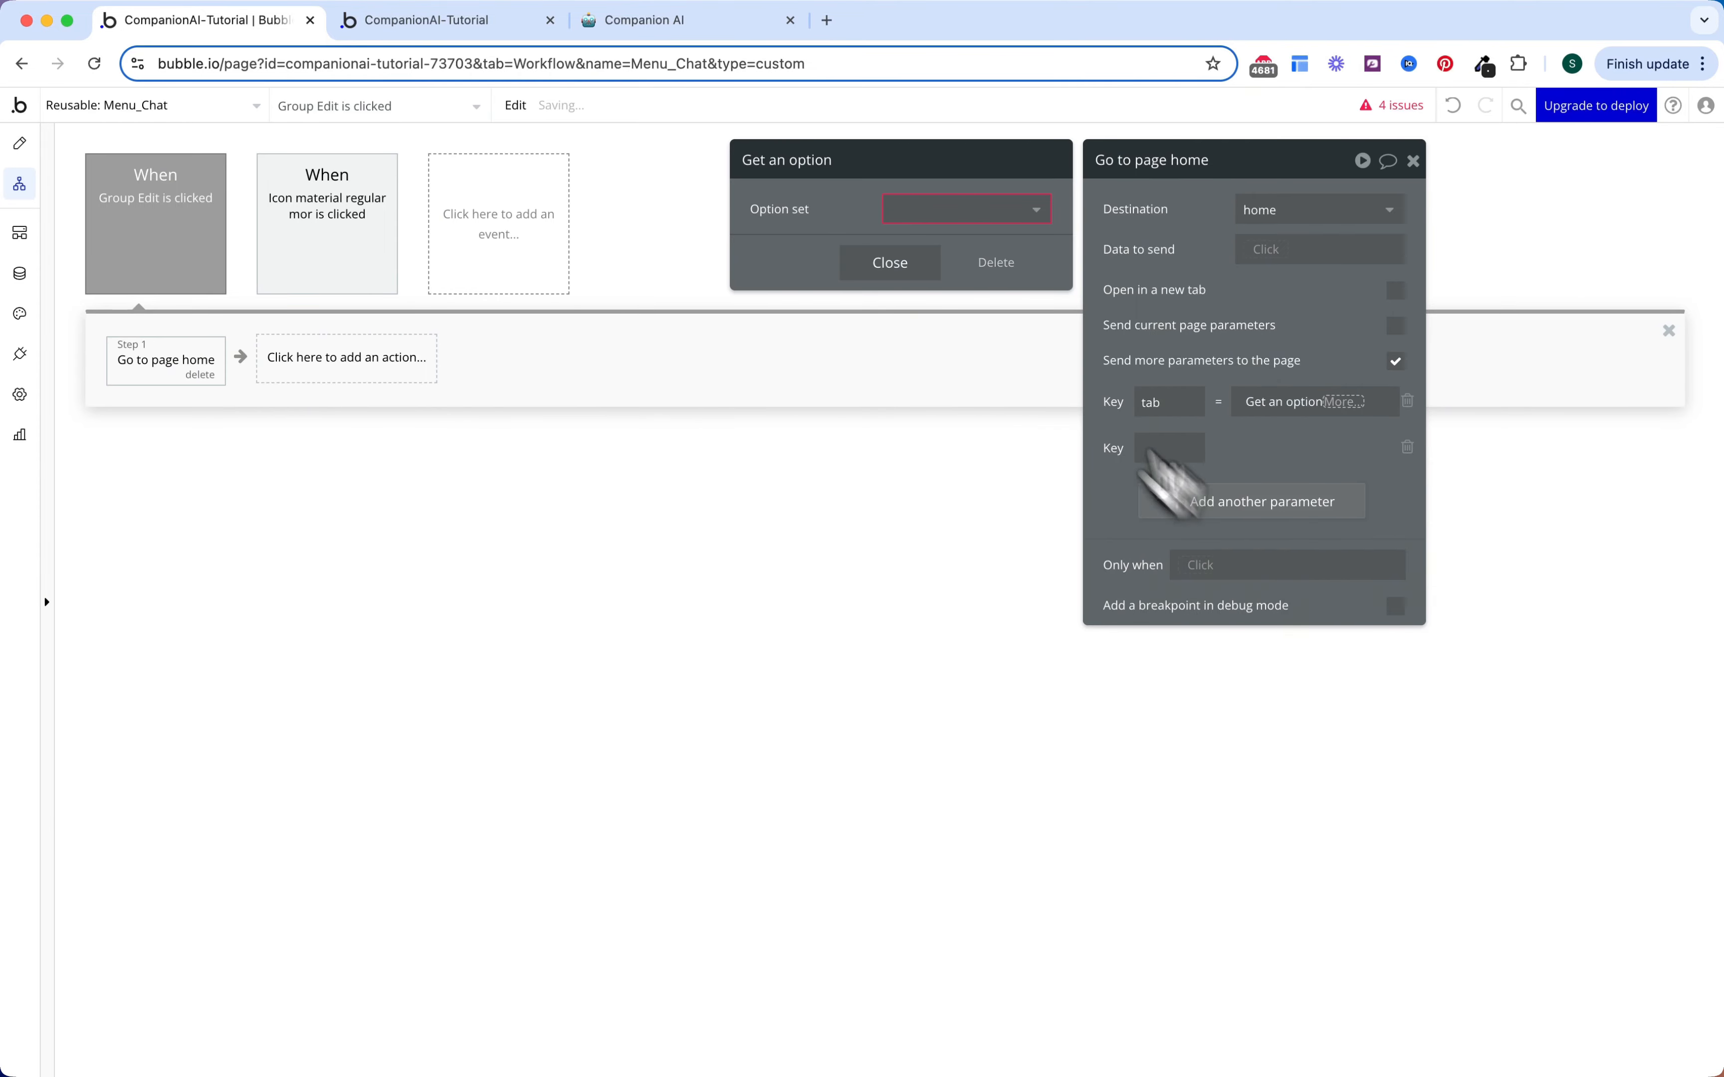
click(970, 214)
click(958, 278)
click(950, 253)
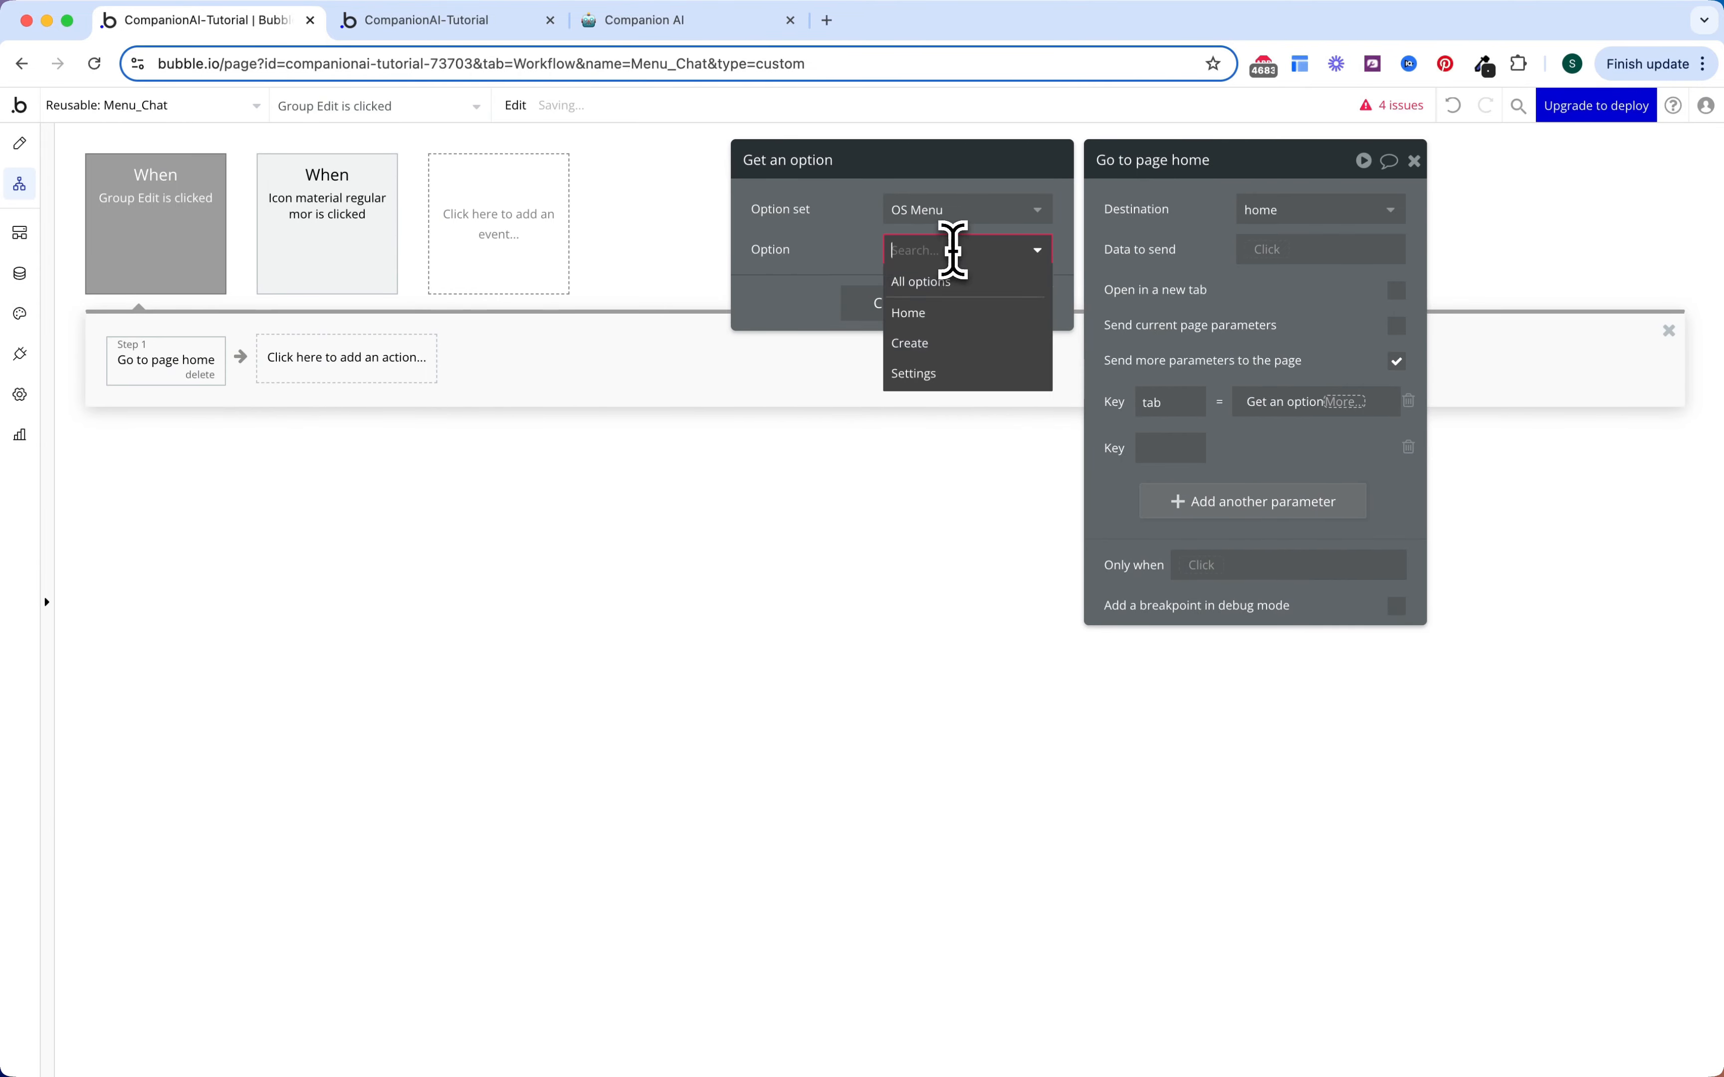
click(937, 338)
click(1310, 401)
key(Return)
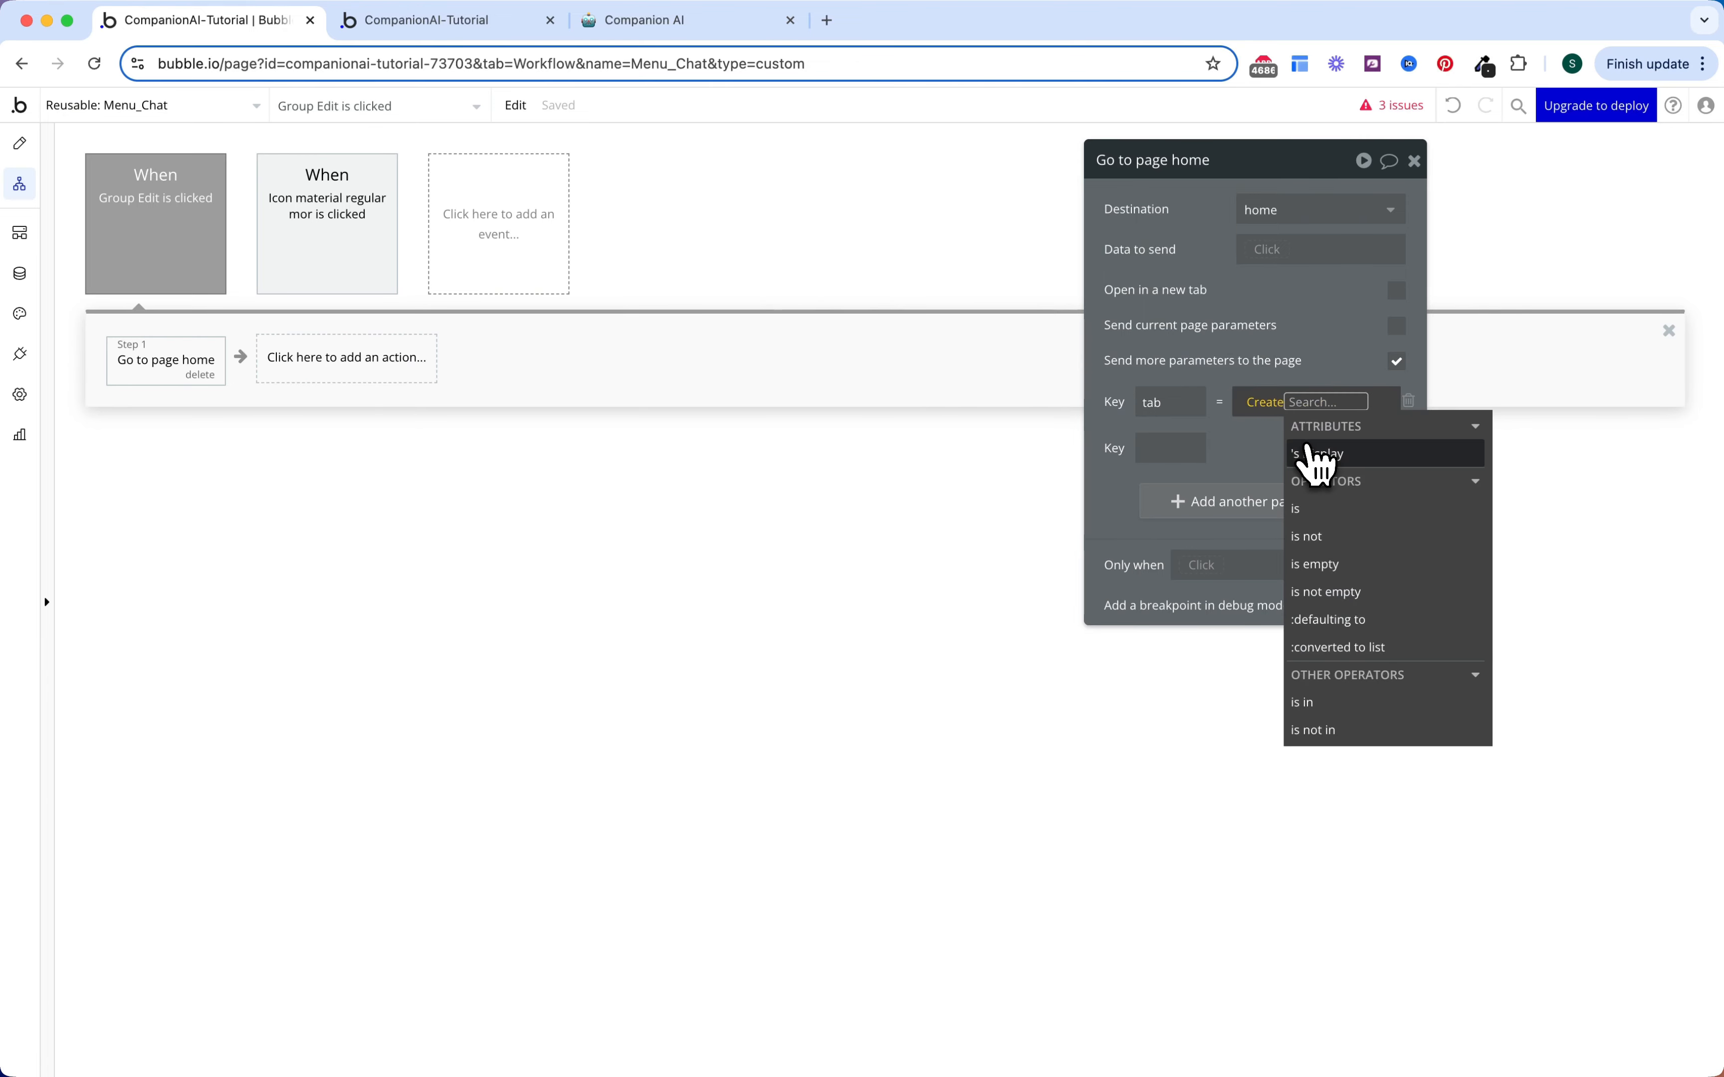
Step: Add the companion parameter key and base its value on Menu_Chat
click(1296, 342)
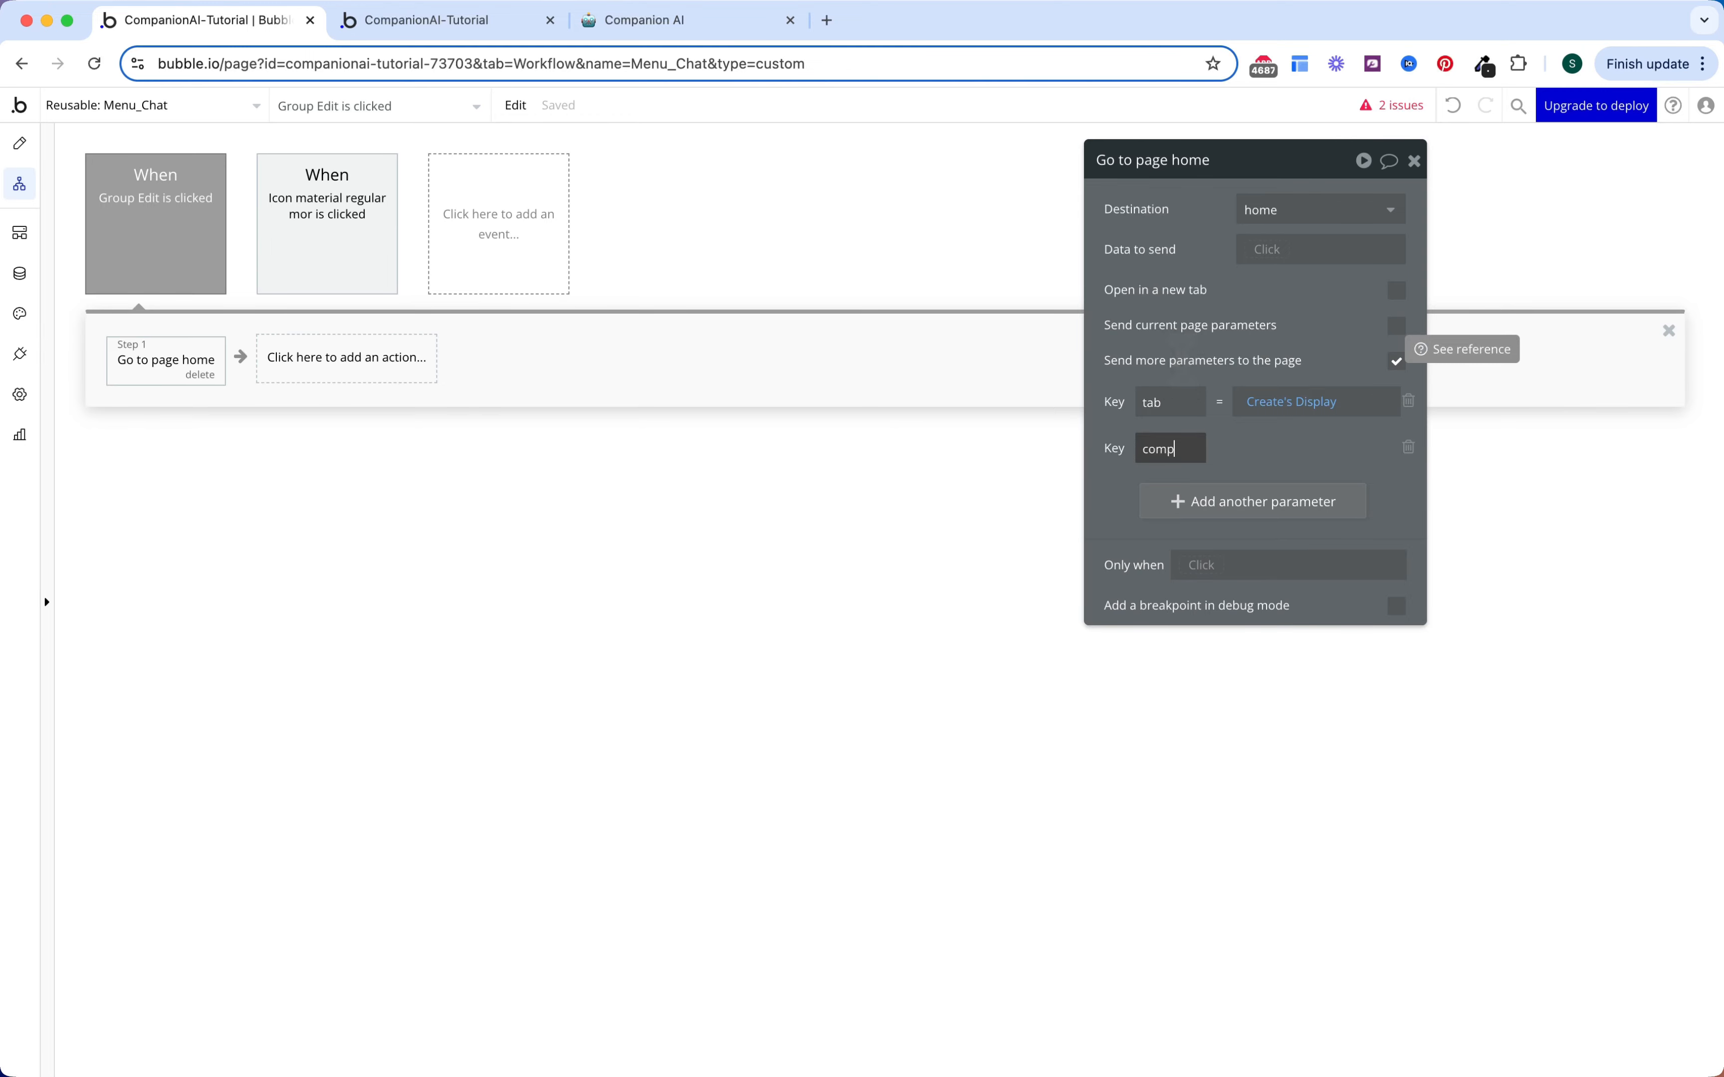
click(1185, 346)
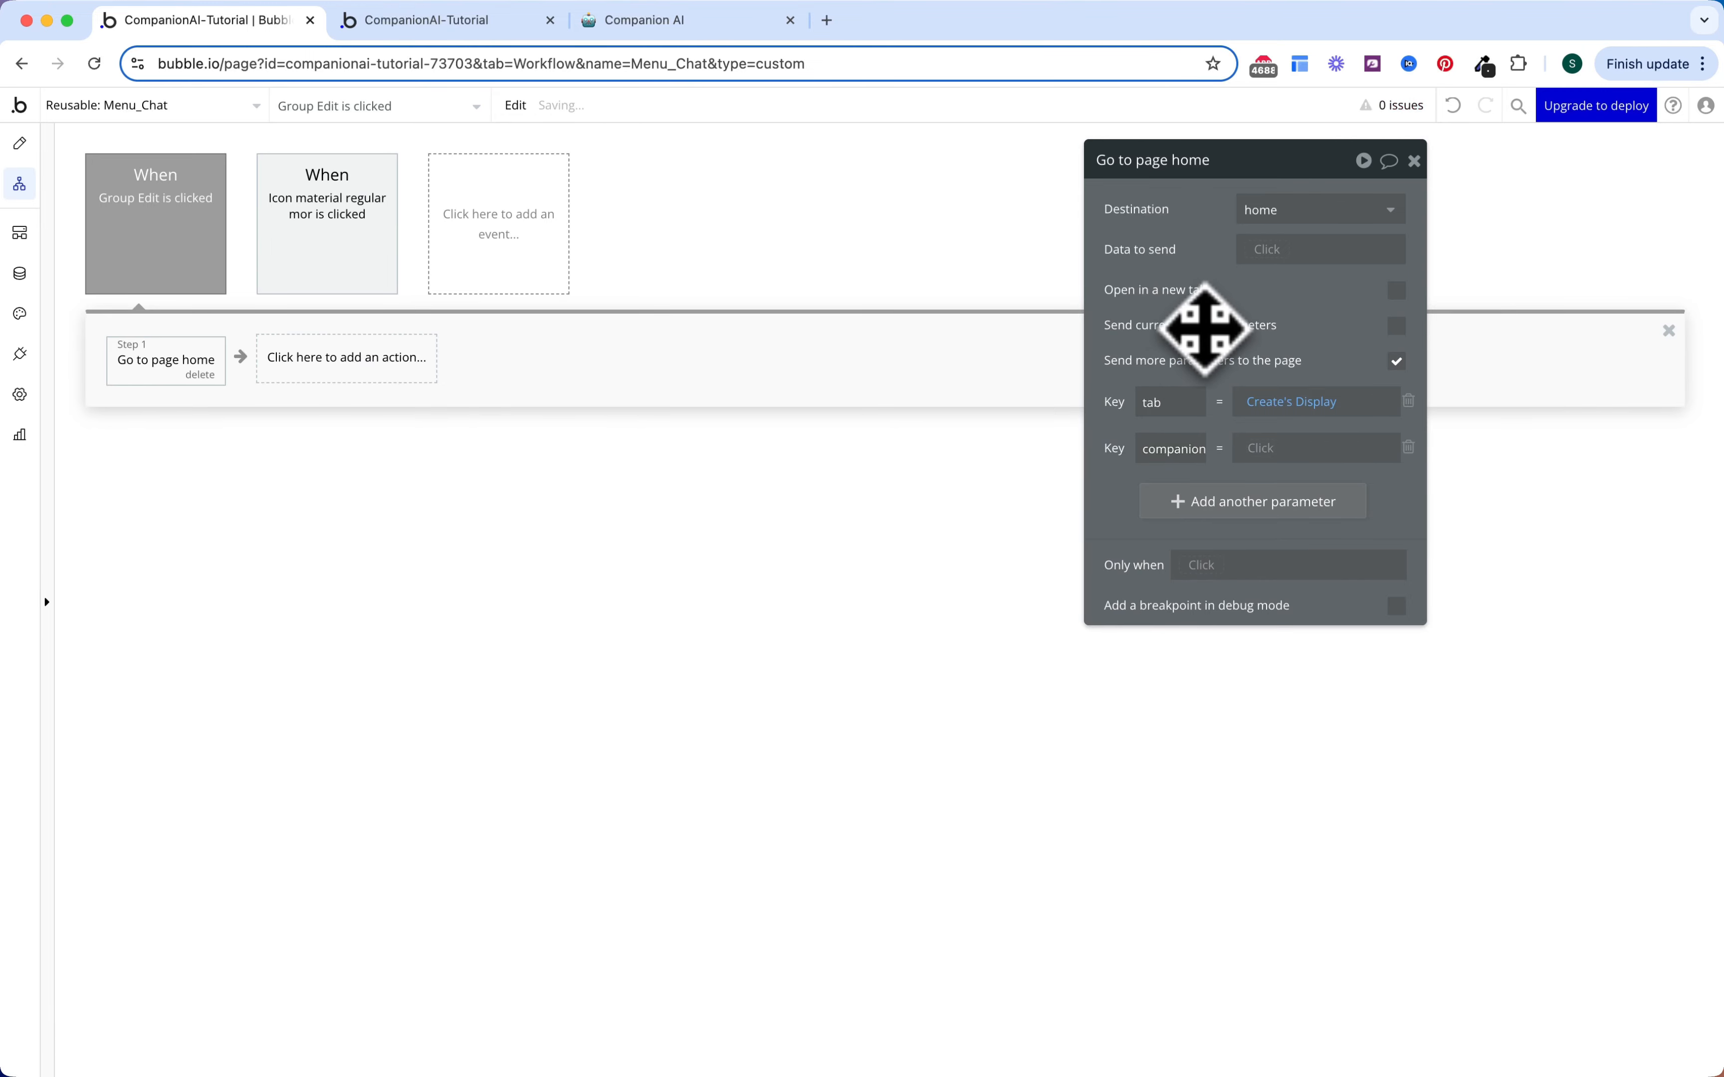
click(1275, 450)
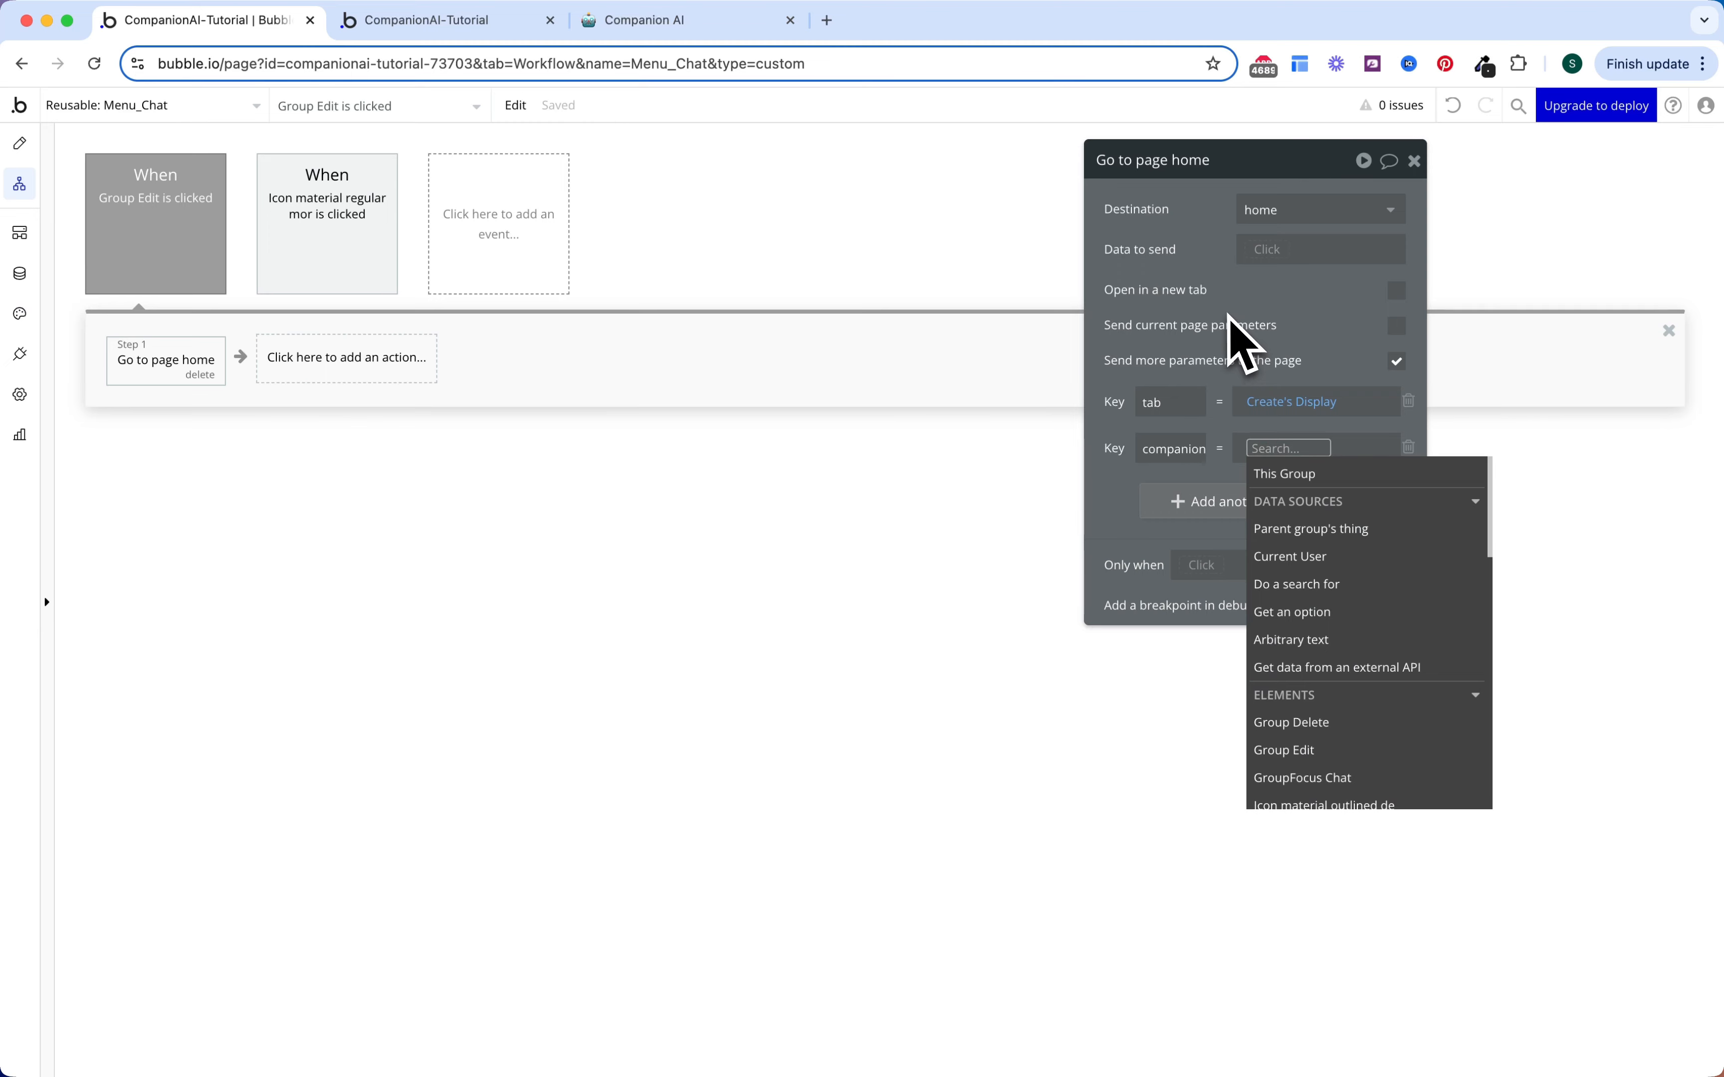
text(menu)
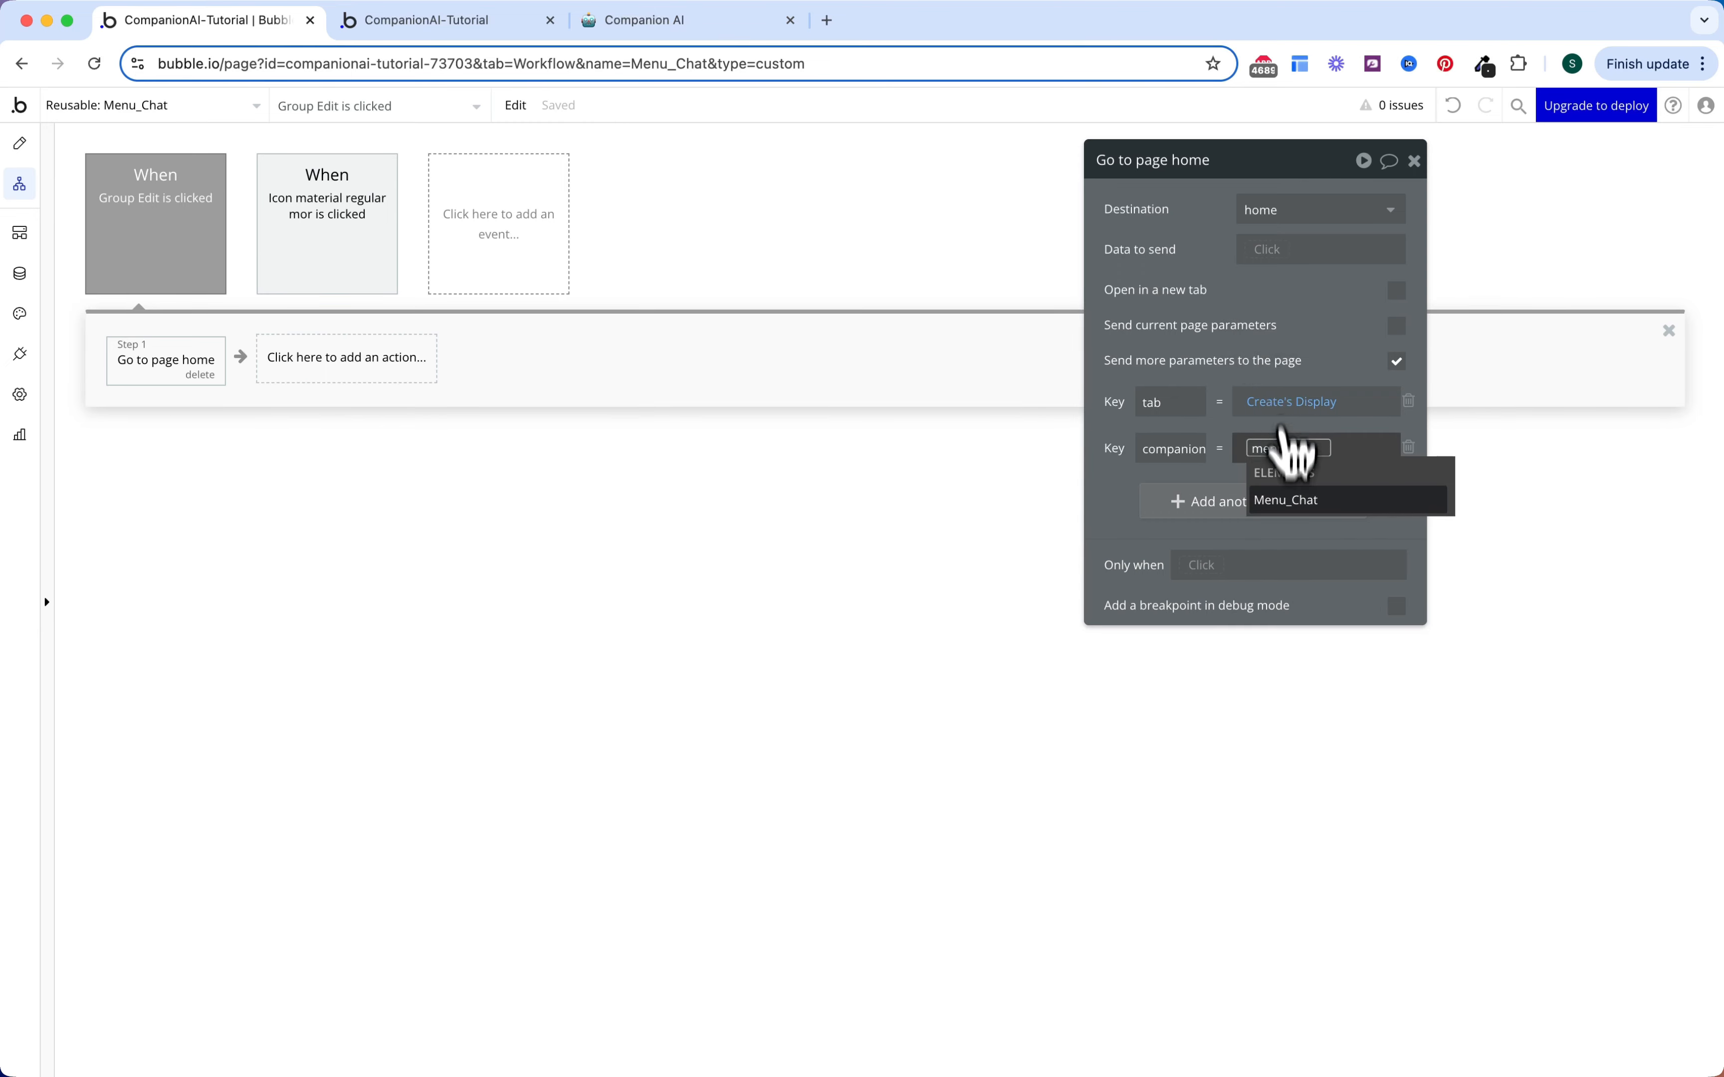
click(1286, 499)
click(1215, 334)
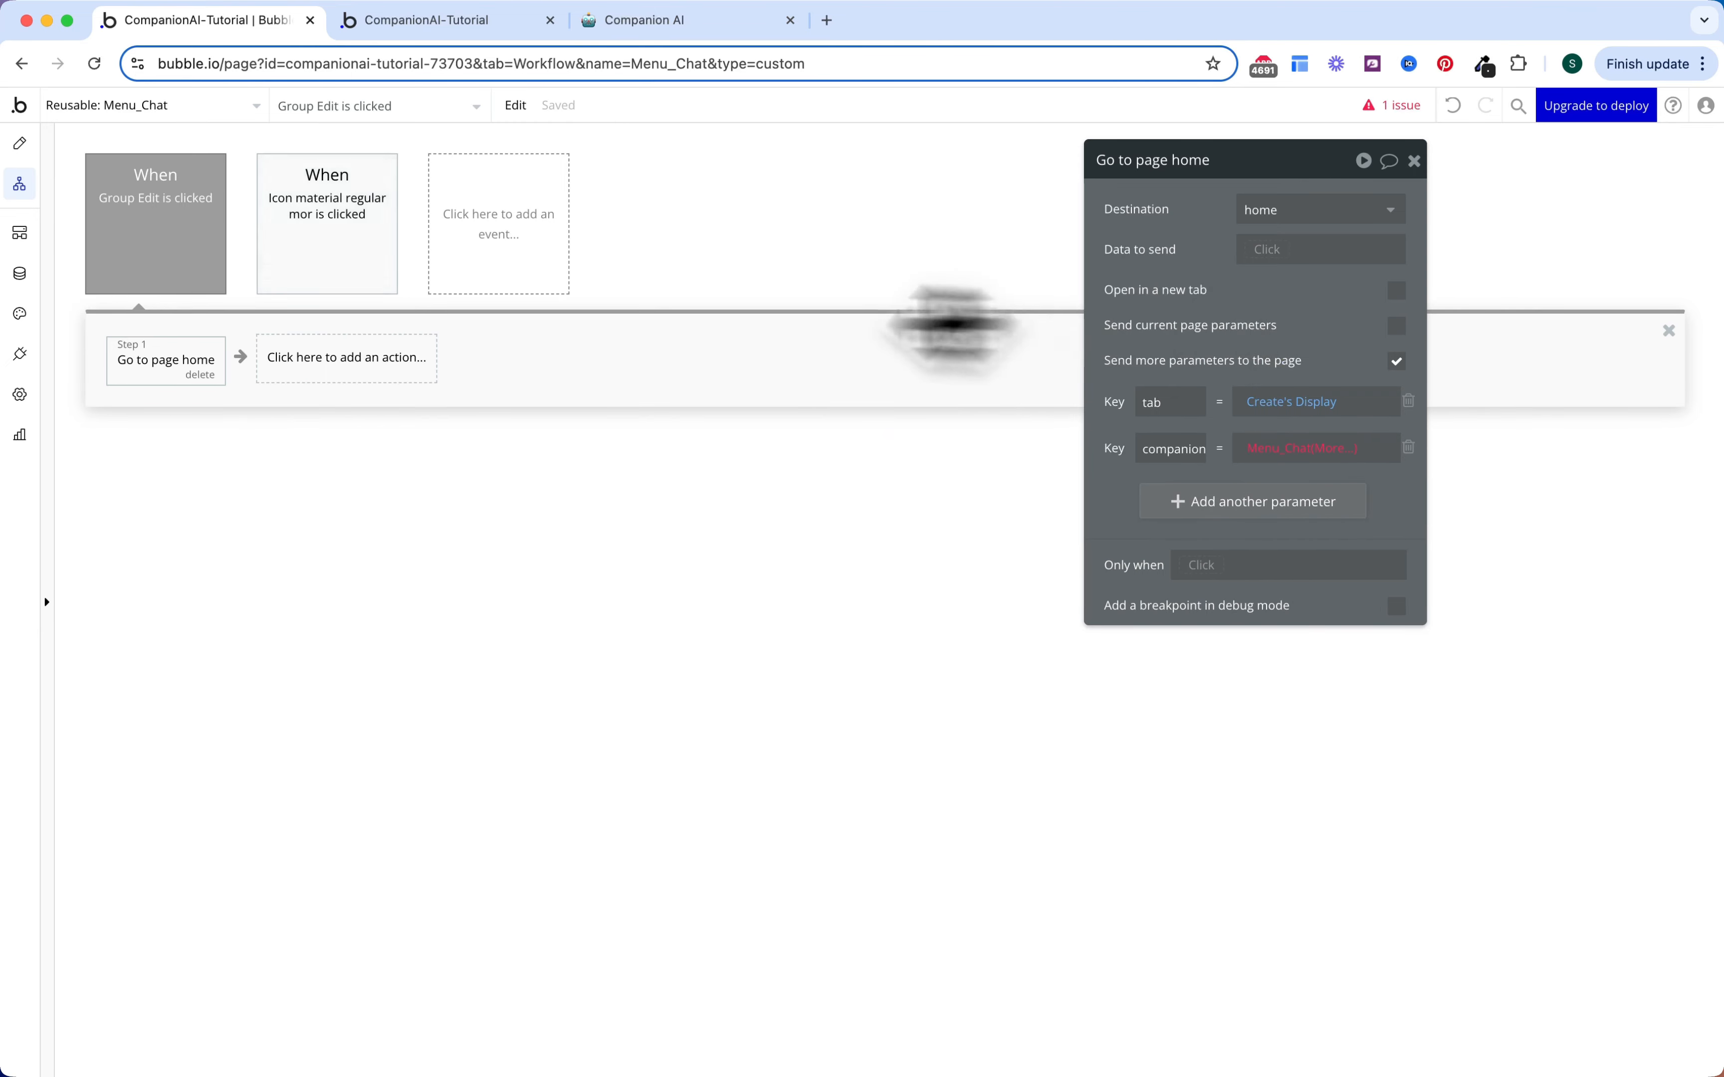
Step: Set Menu_Chat's content type to Companion
click(20, 144)
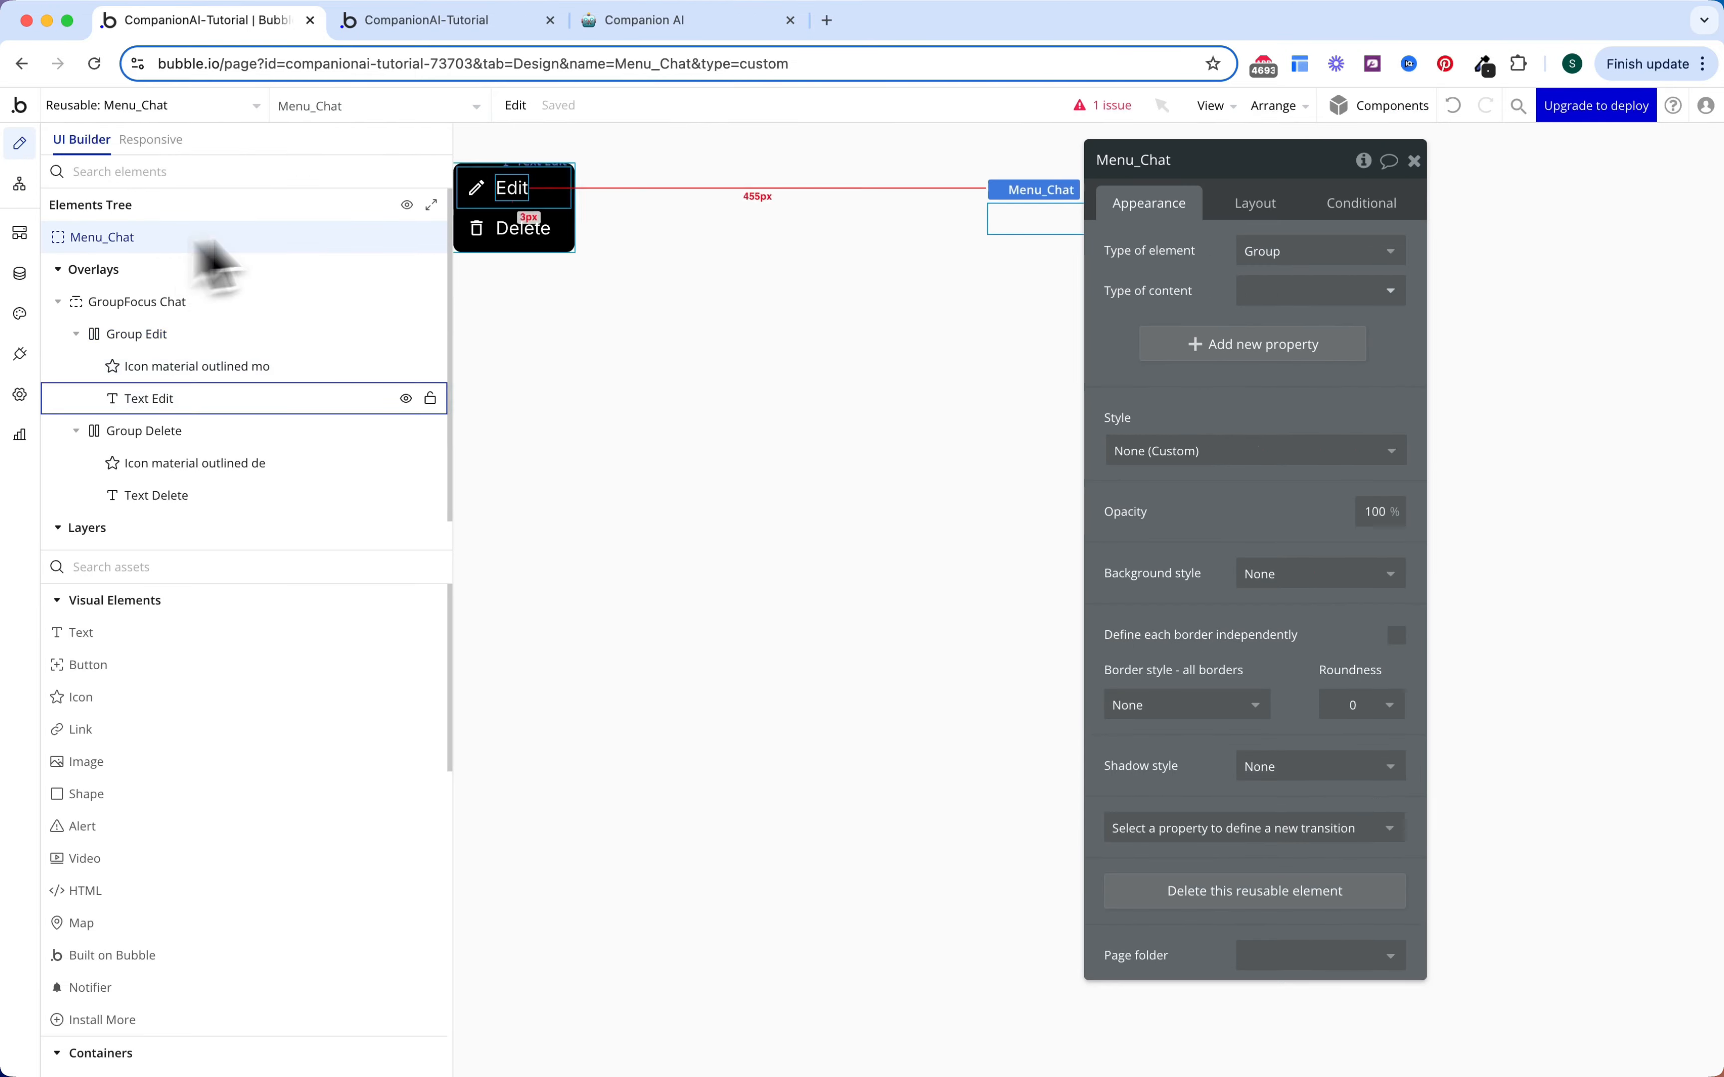
click(1270, 293)
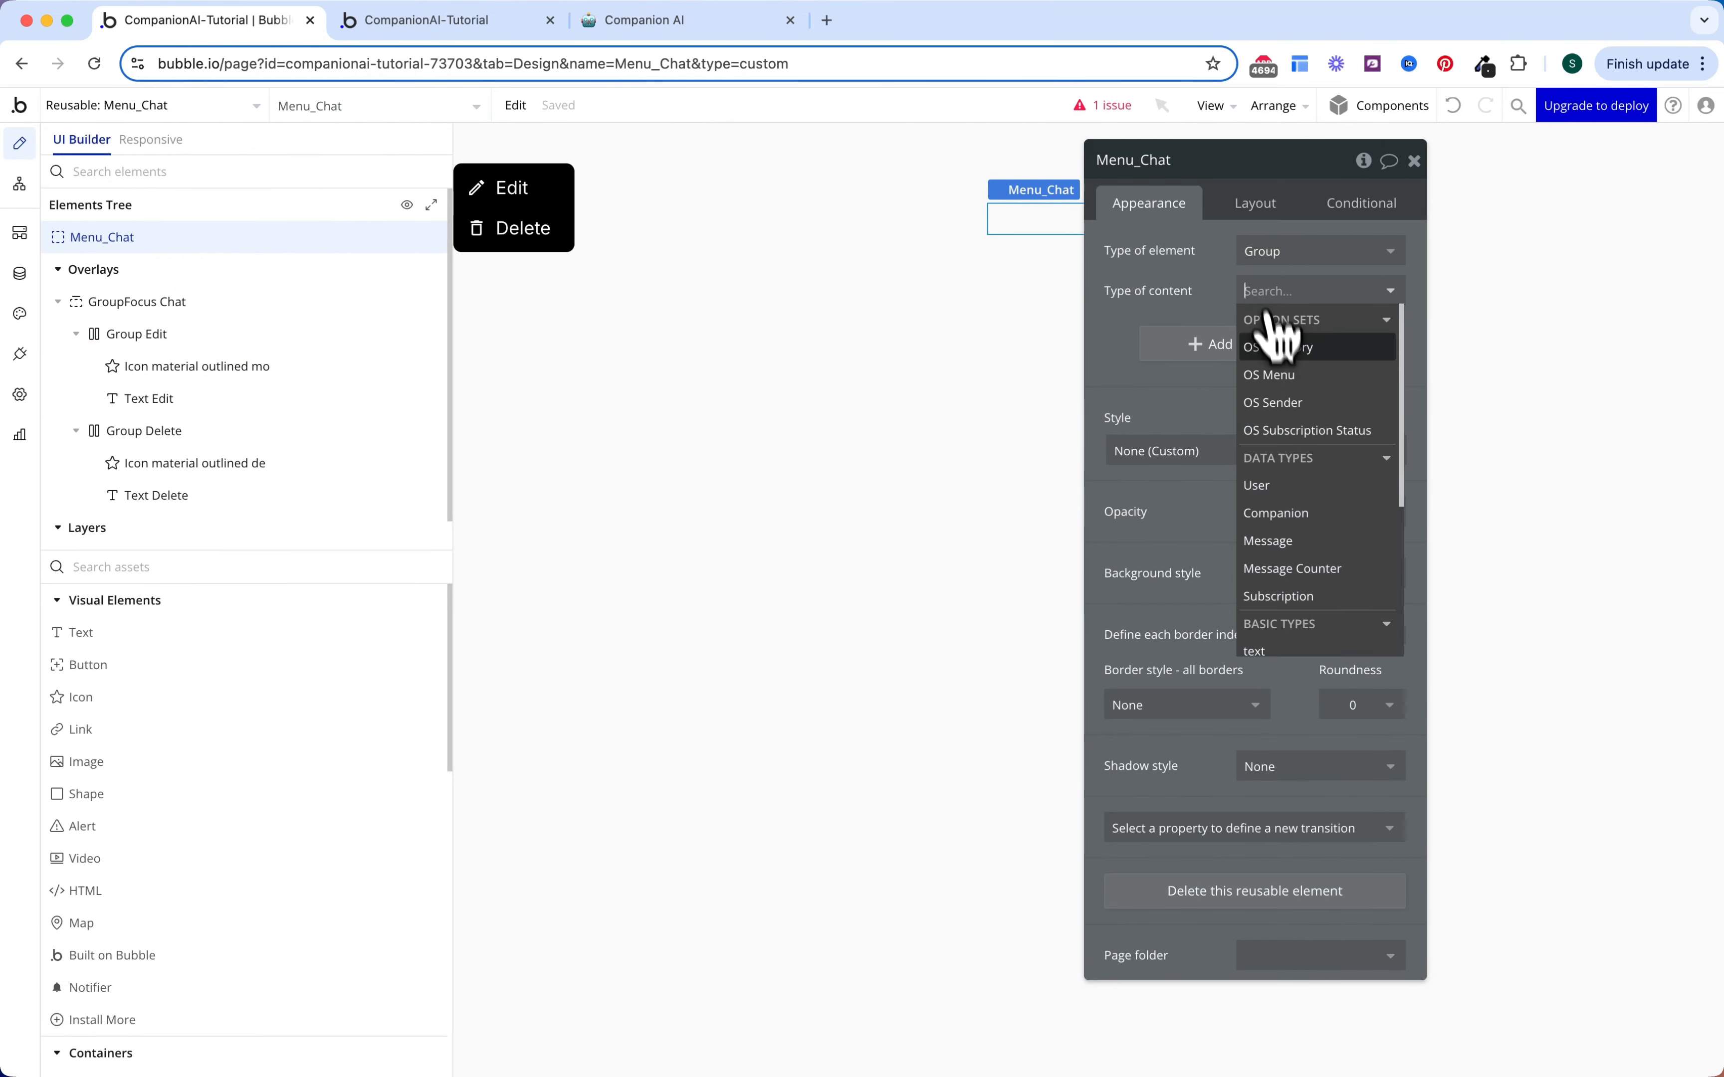
click(1272, 514)
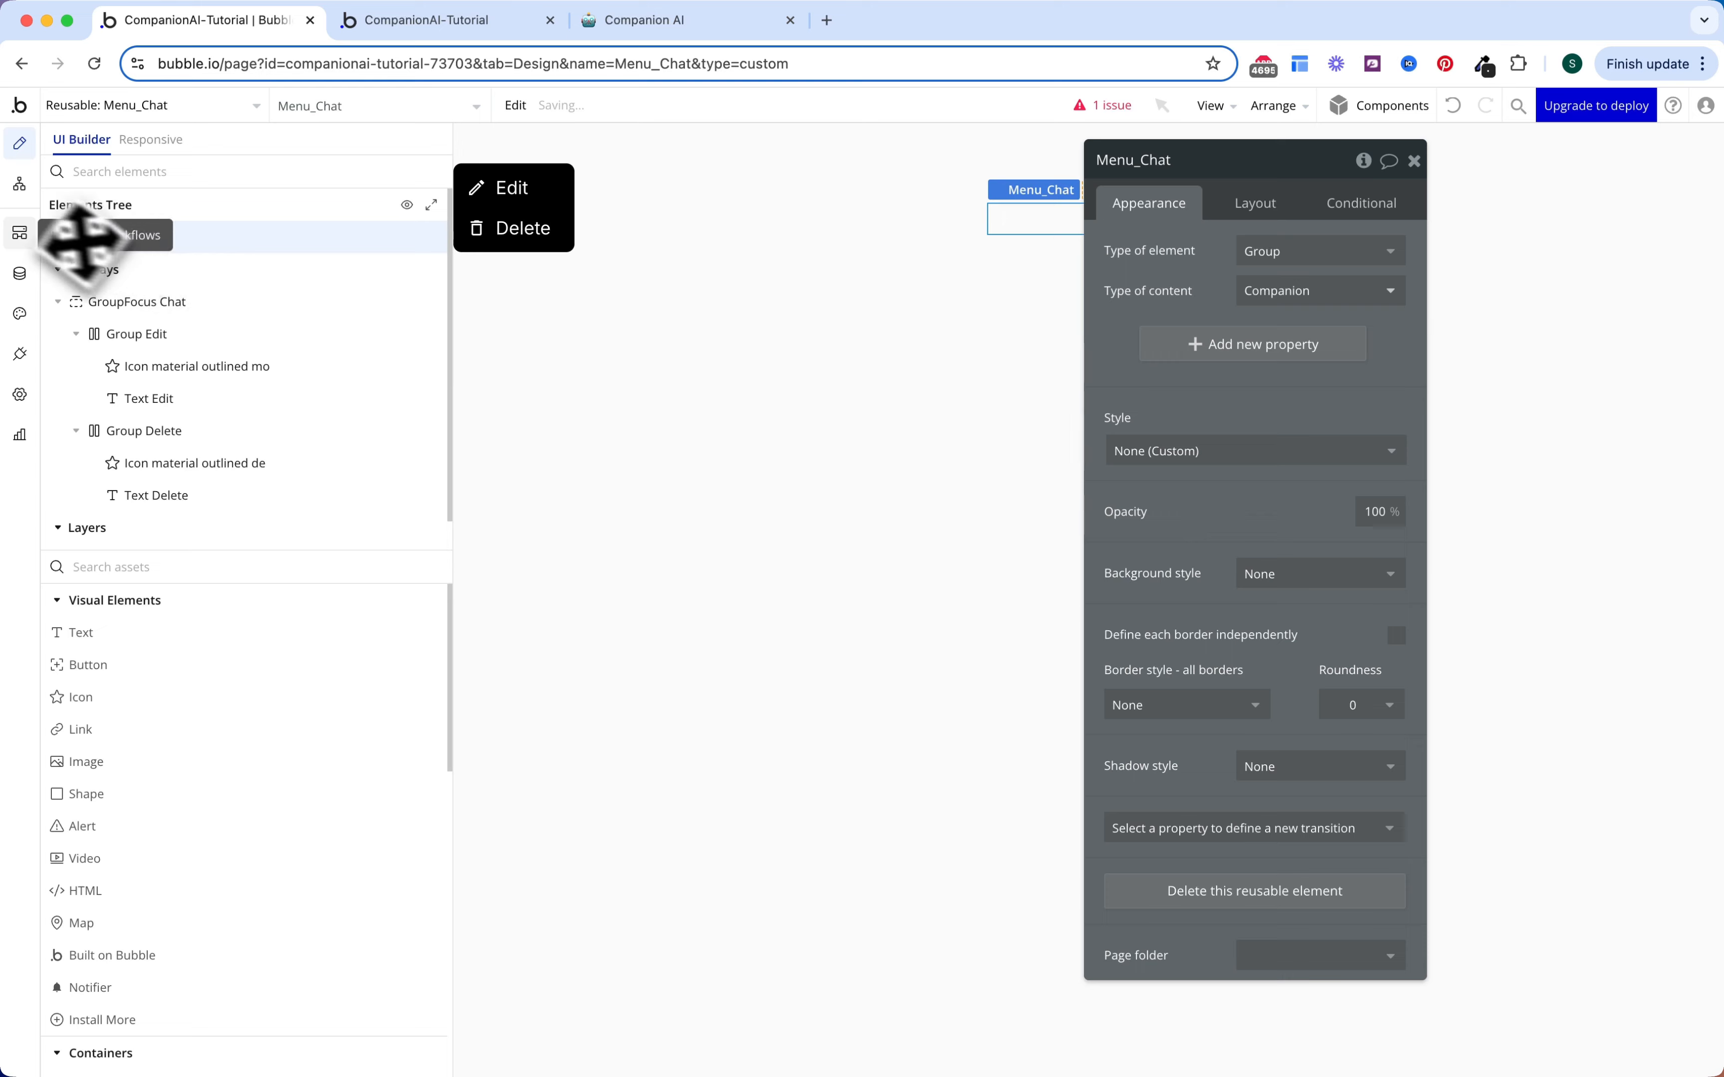
click(19, 184)
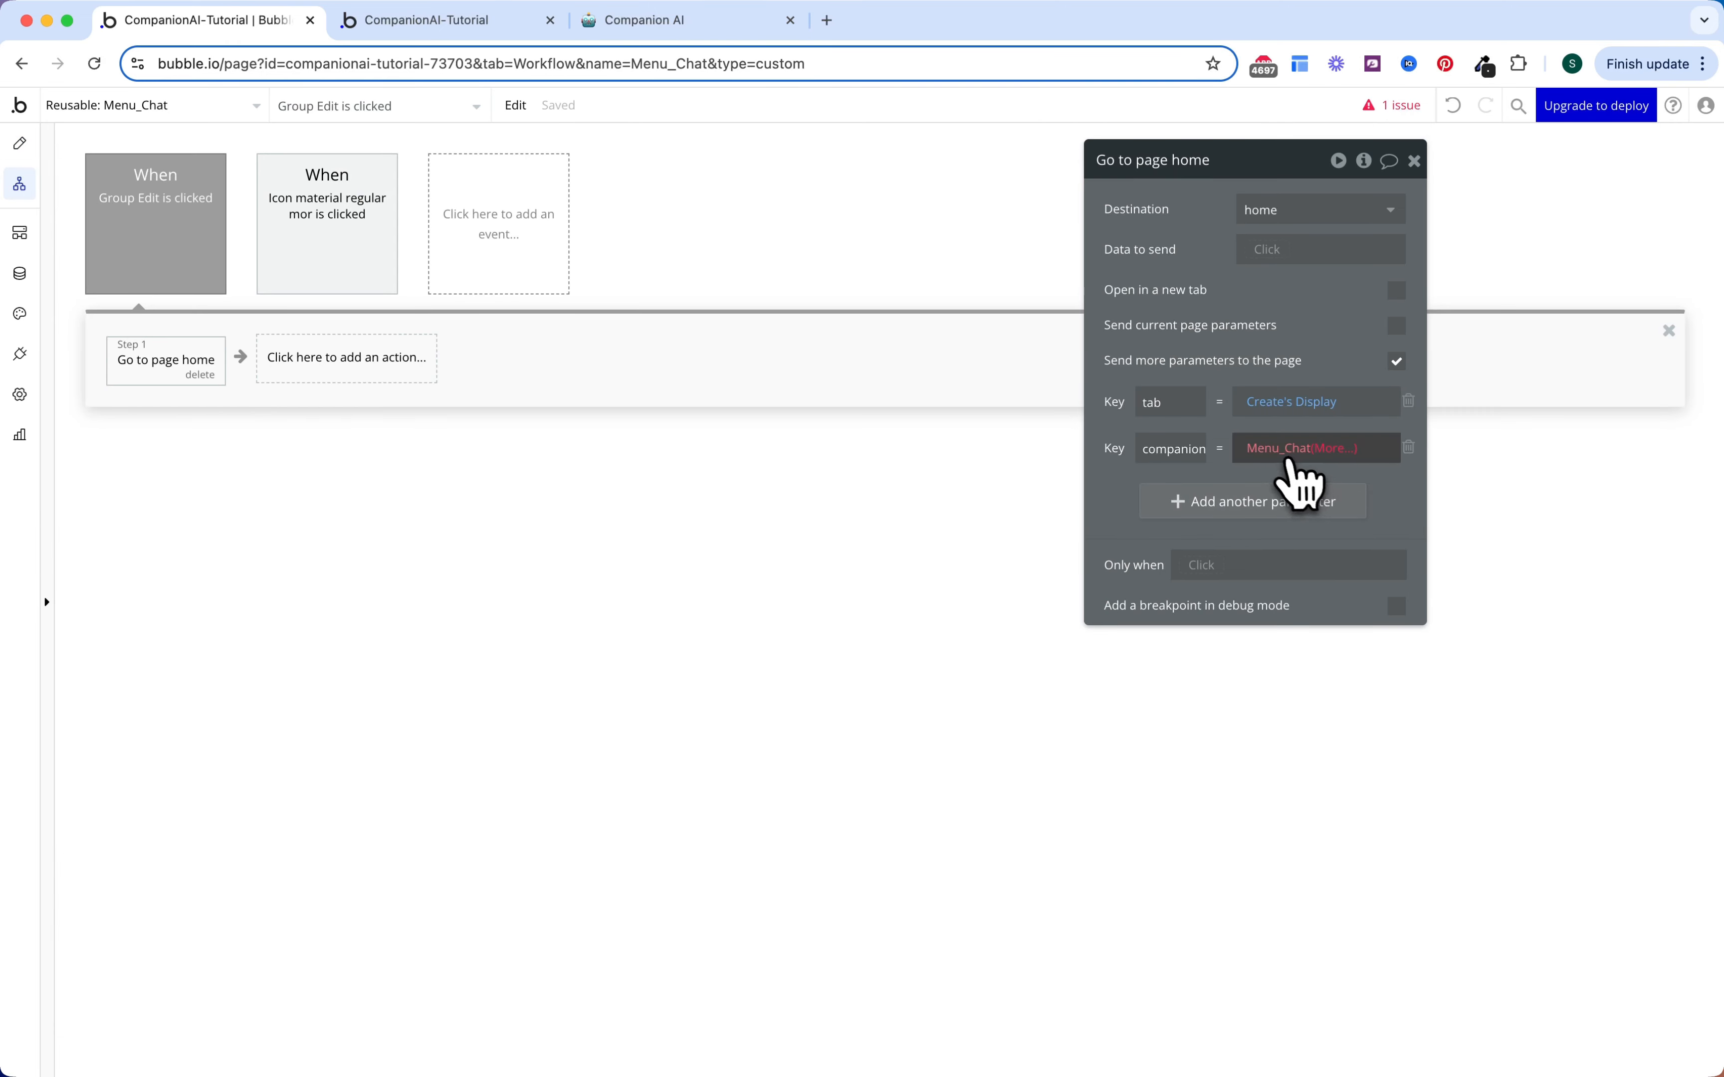
Step: Complete the companion value as Menu_Chat's Companion's unique id
click(1336, 455)
click(1345, 514)
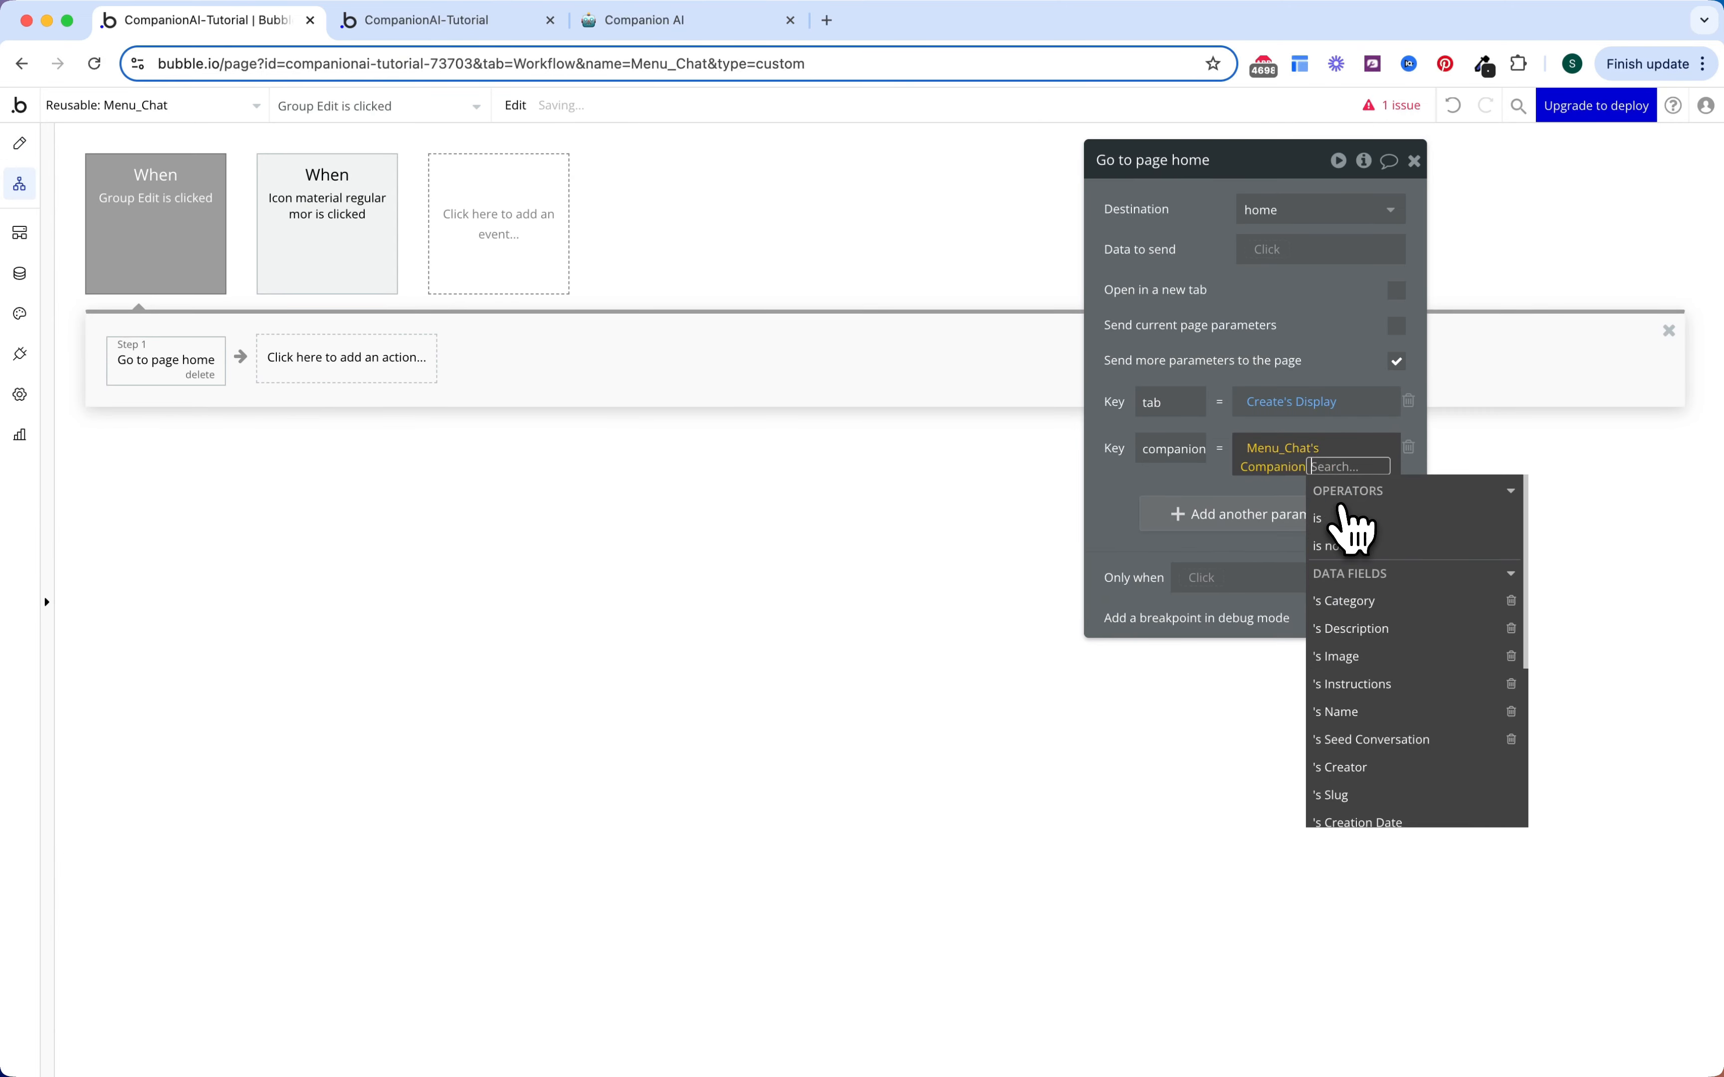
text(unique)
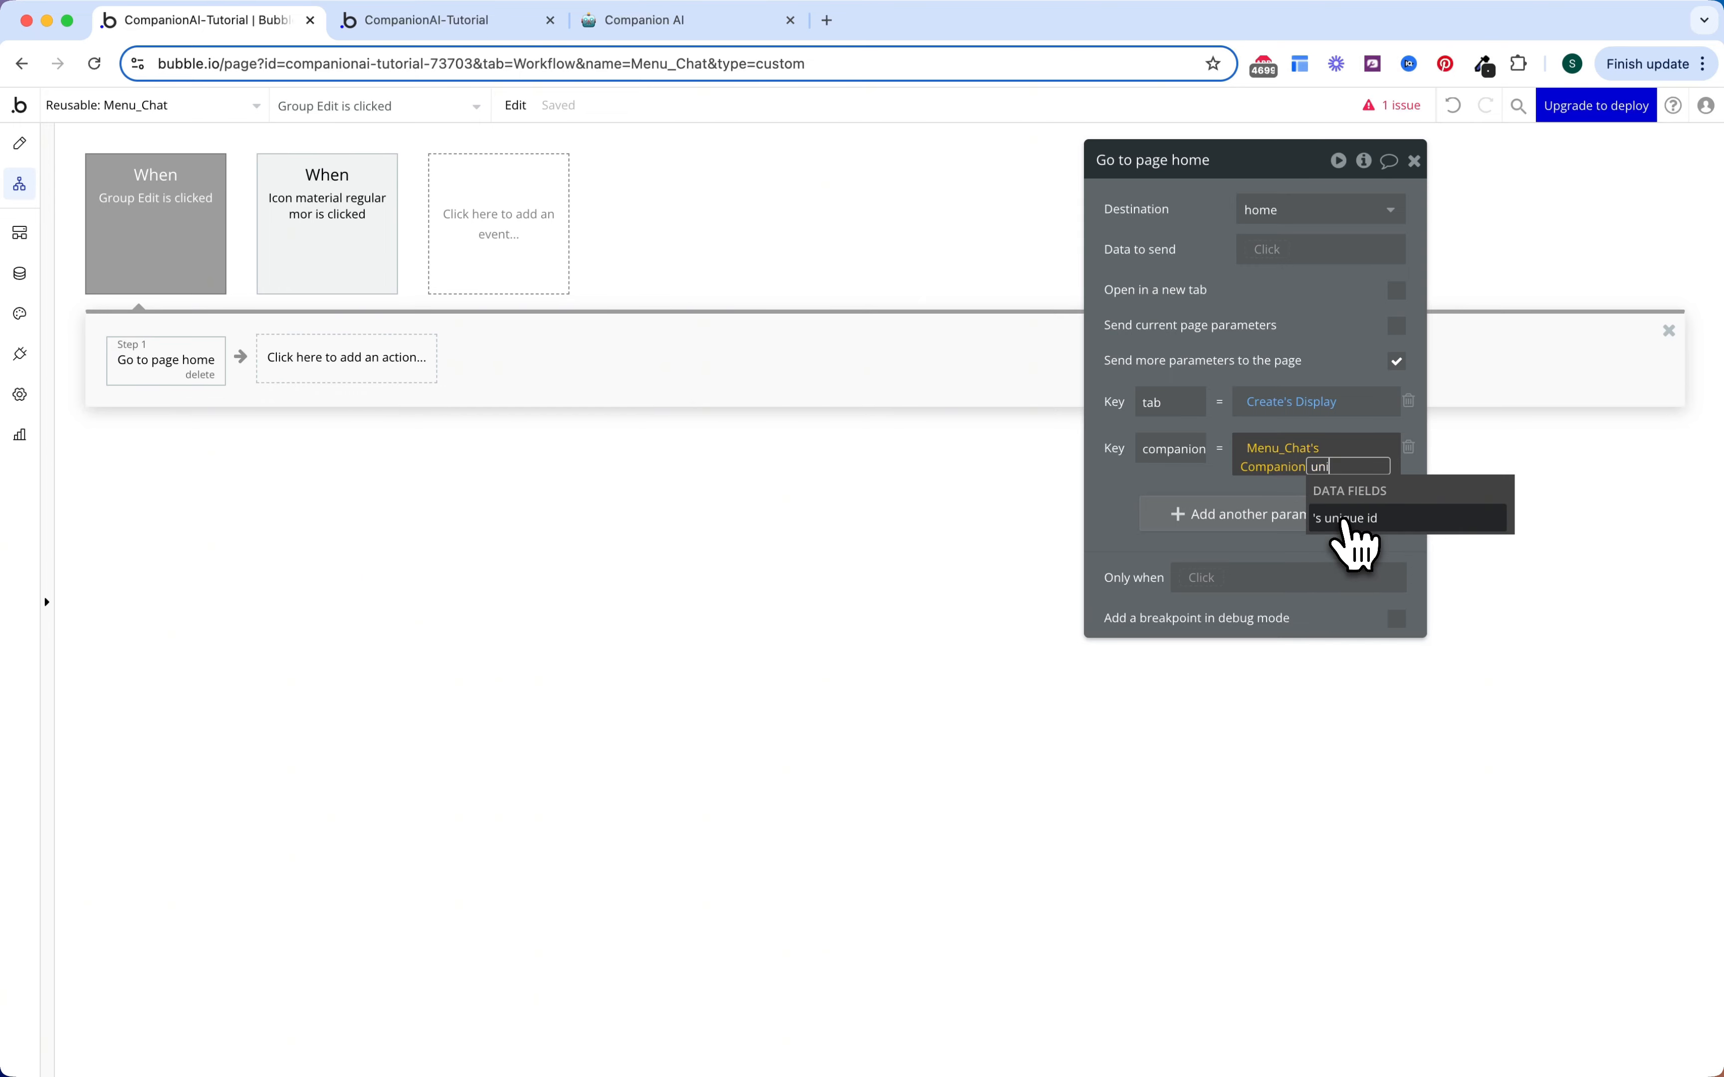
click(1350, 539)
click(1276, 367)
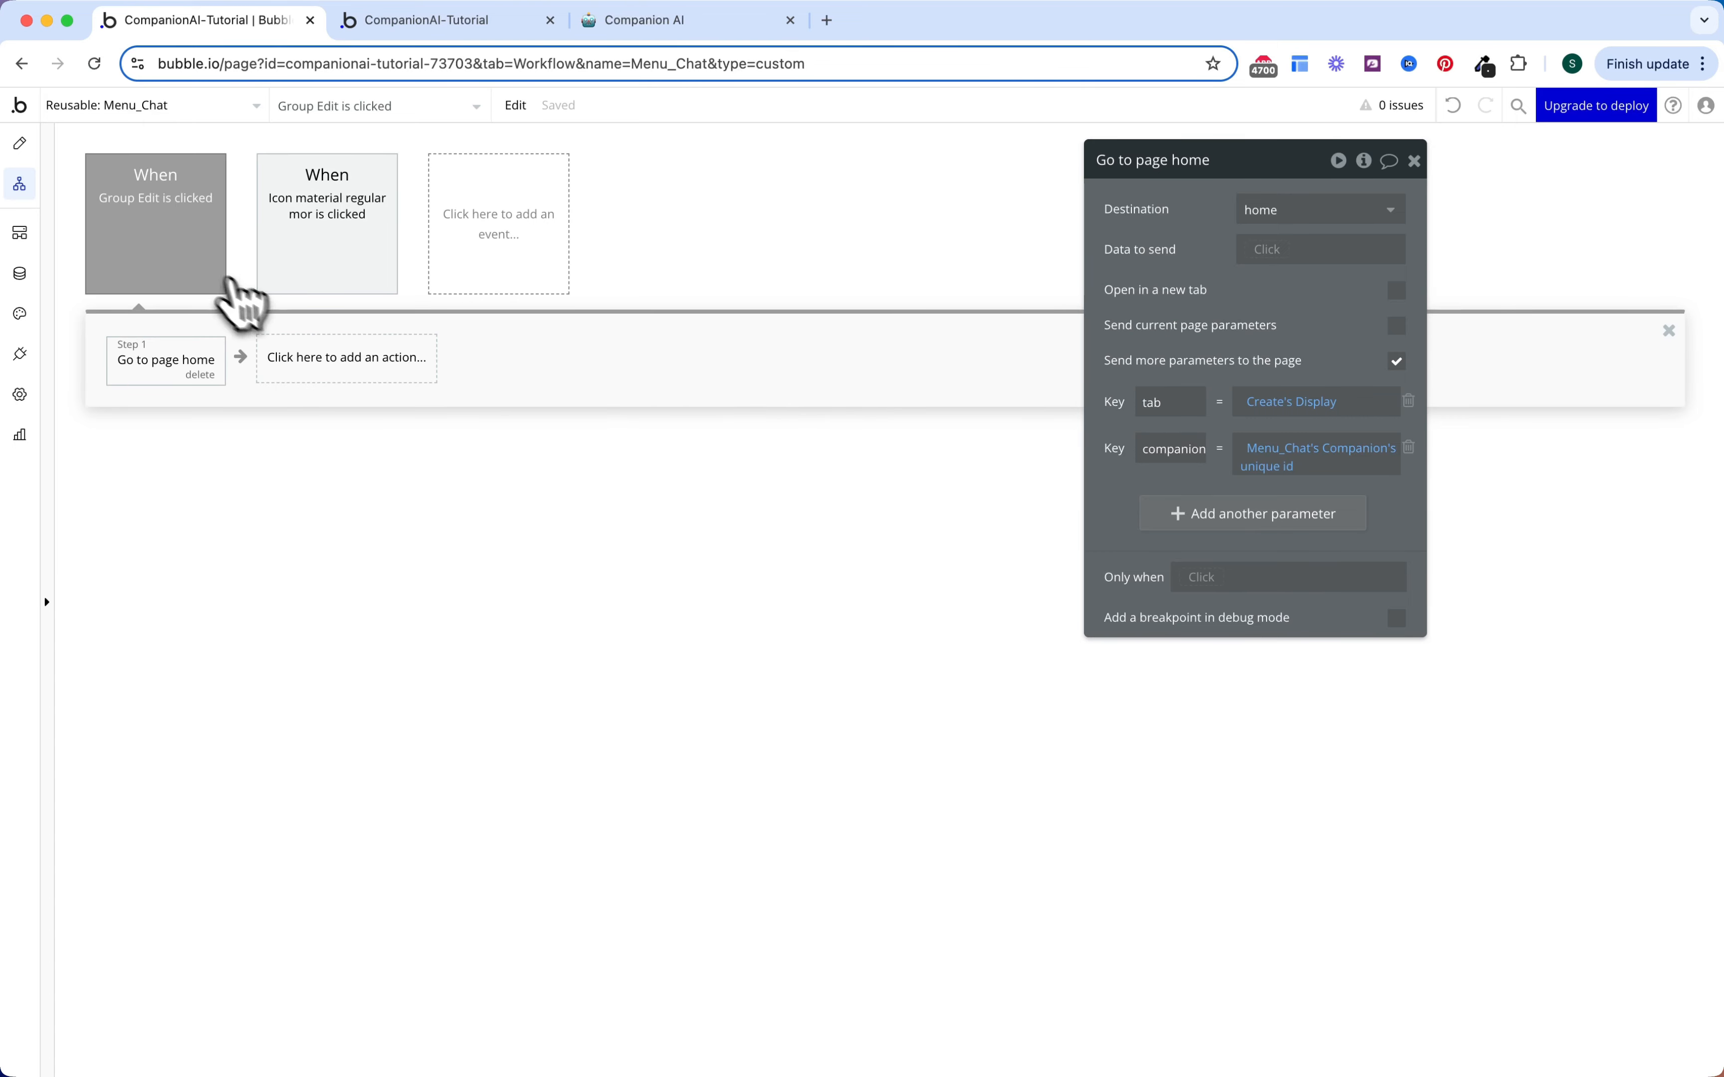
click(193, 260)
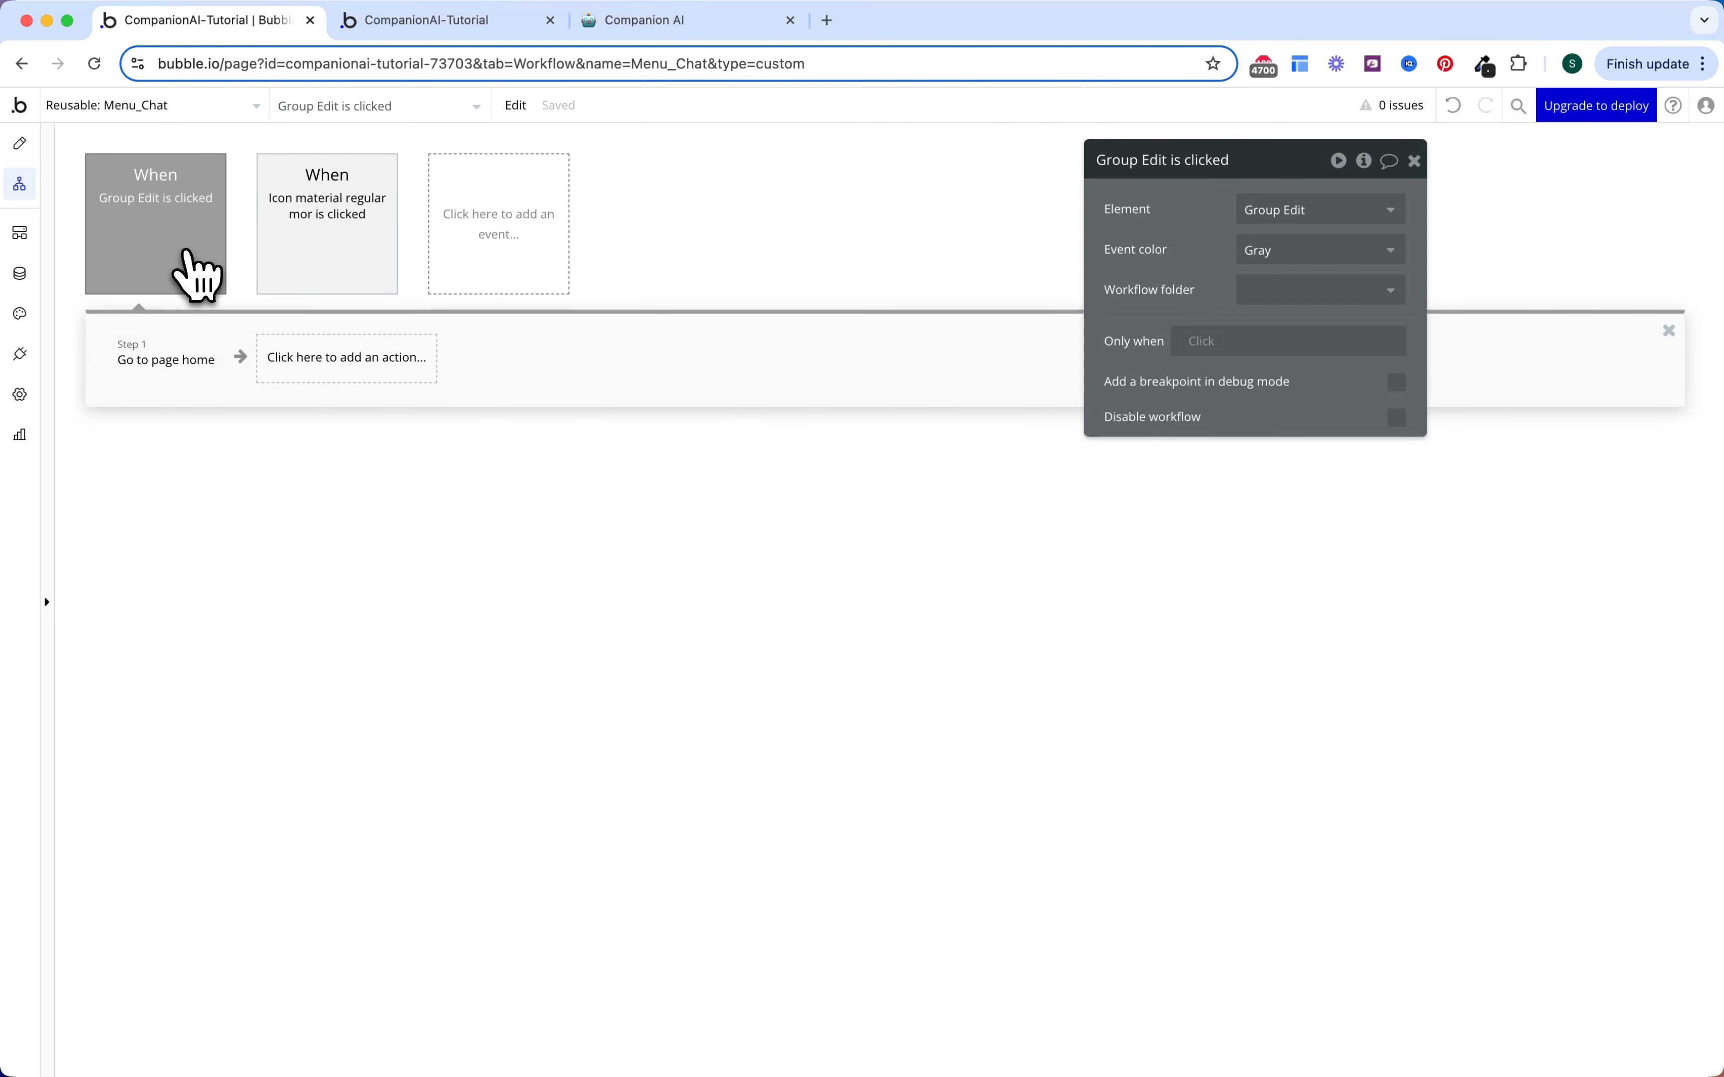
Step: Add the Only when condition: Menu_Chat's Companion's Creator is Current User
click(1201, 340)
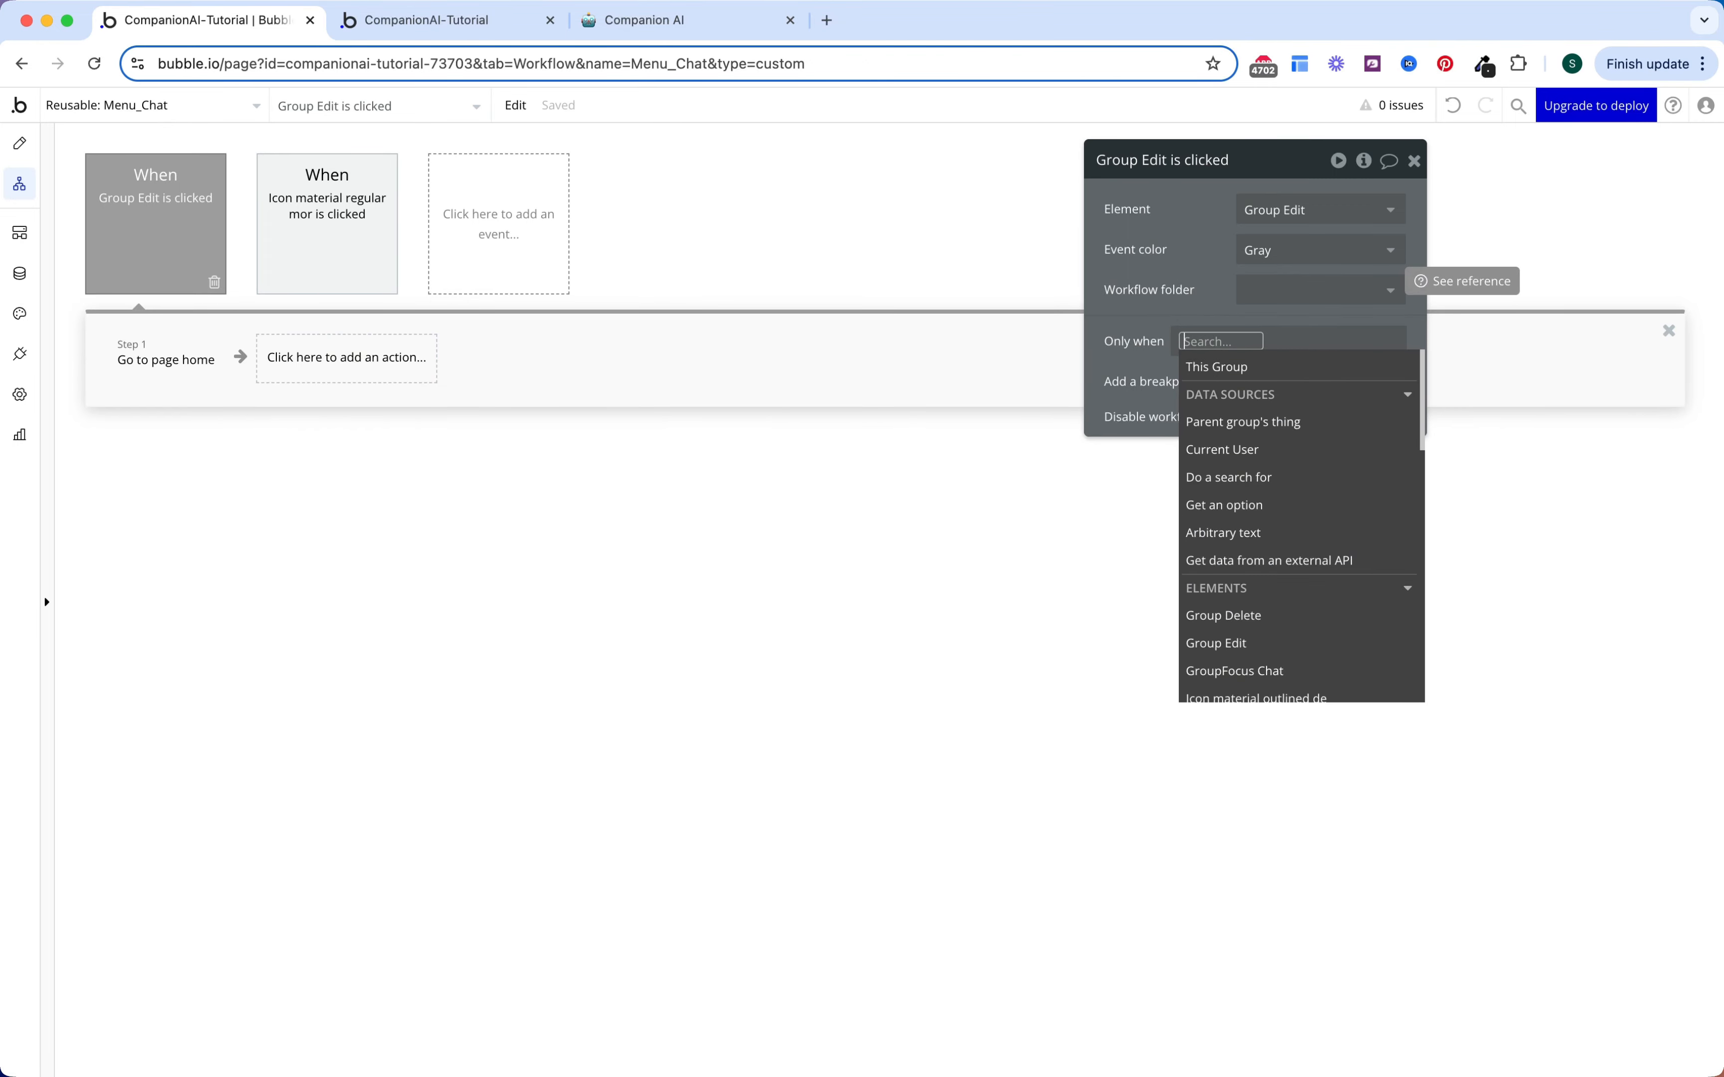
text(menu)
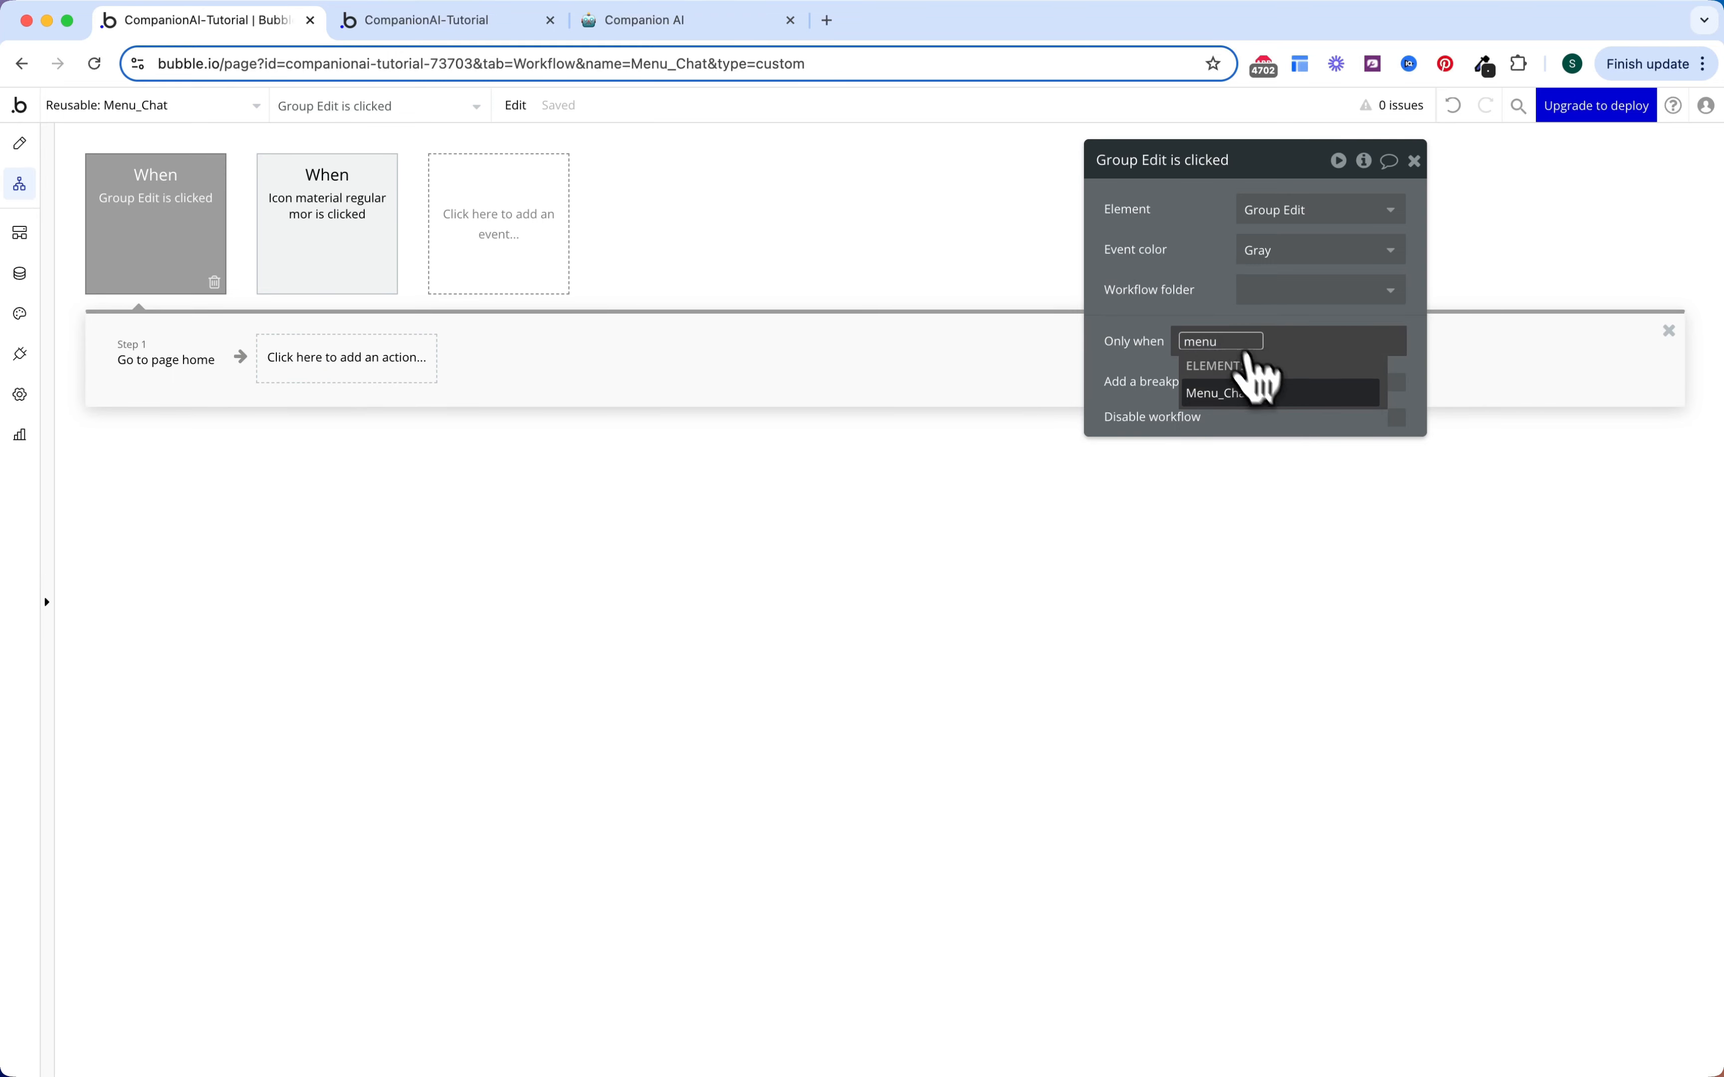
click(1258, 392)
click(1308, 399)
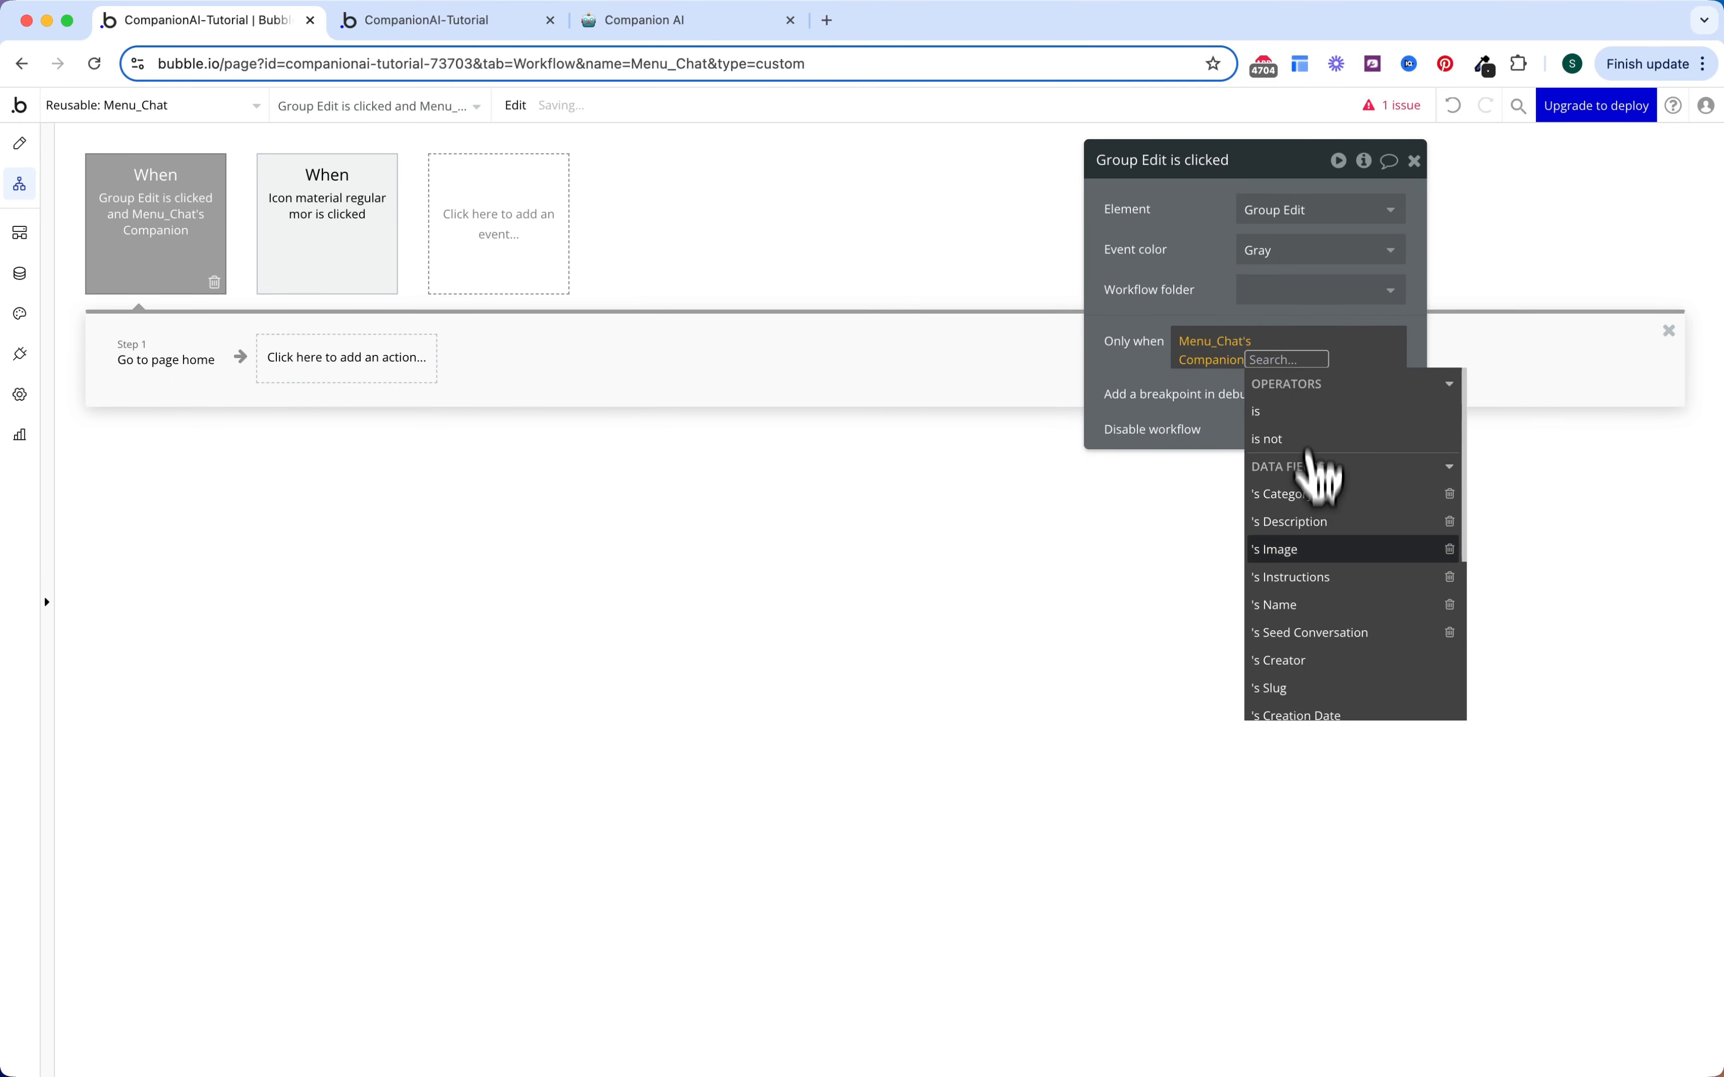
click(1293, 667)
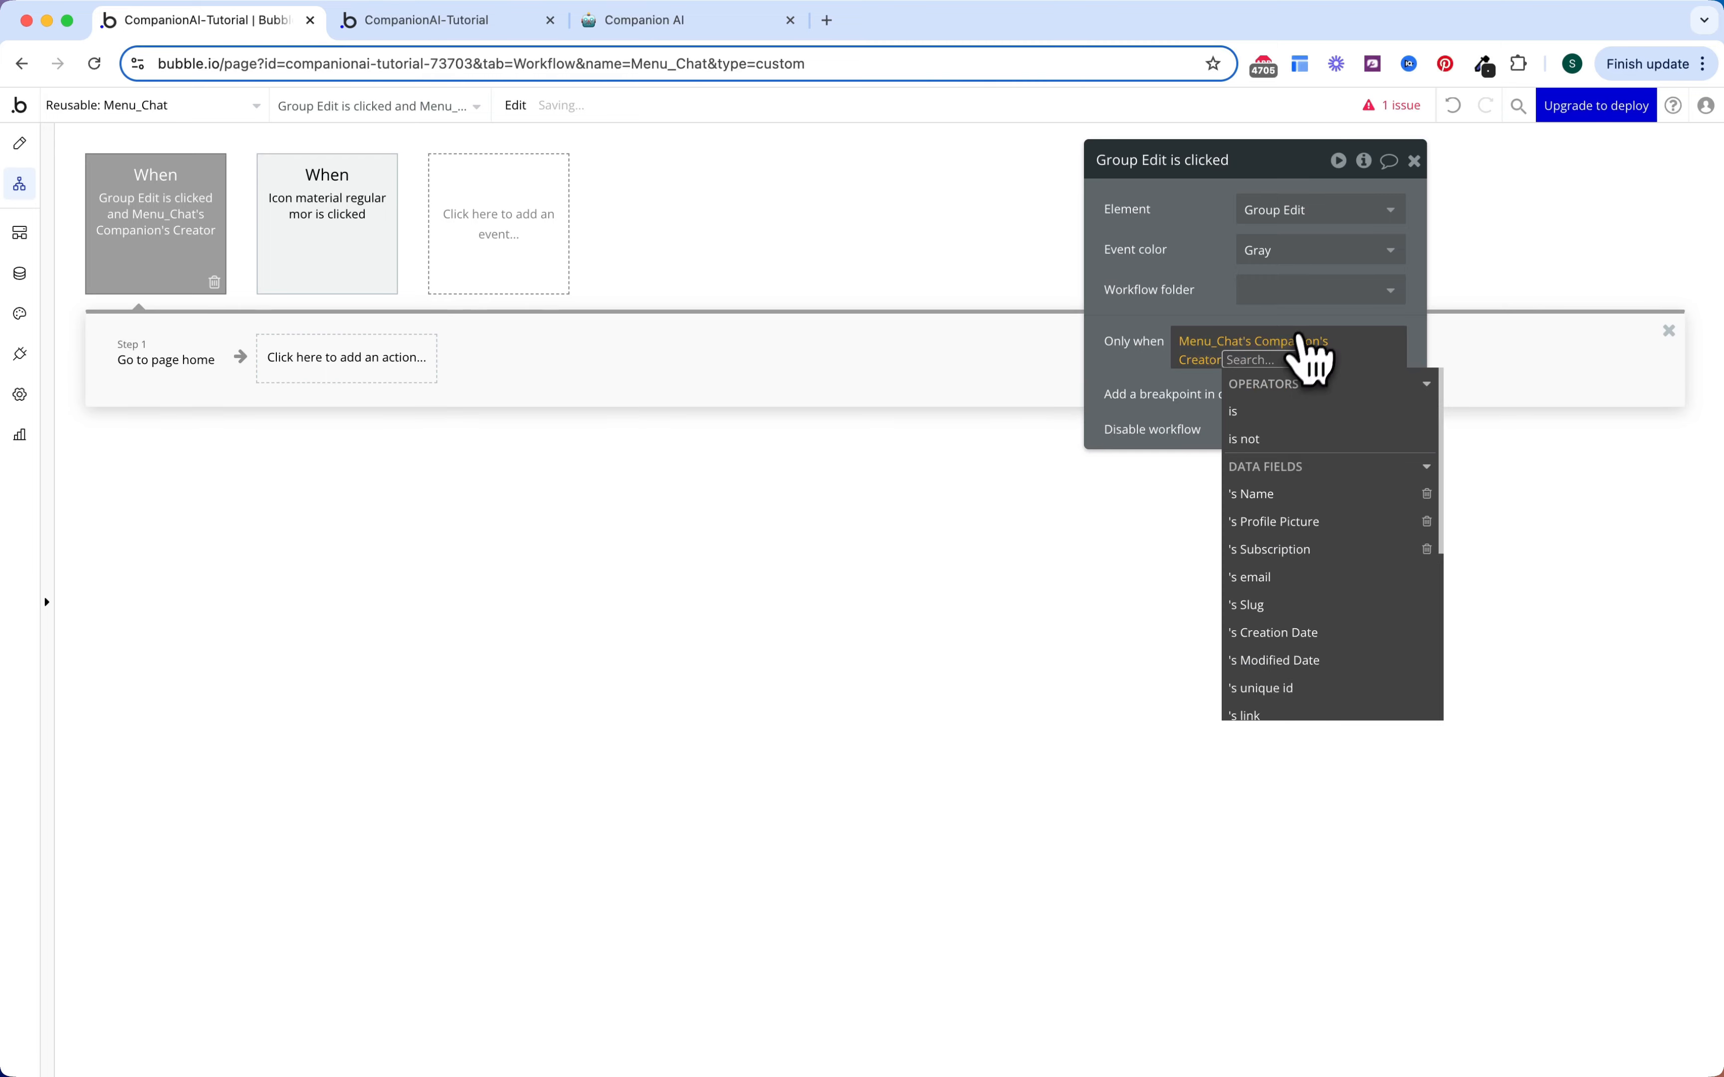
click(1271, 414)
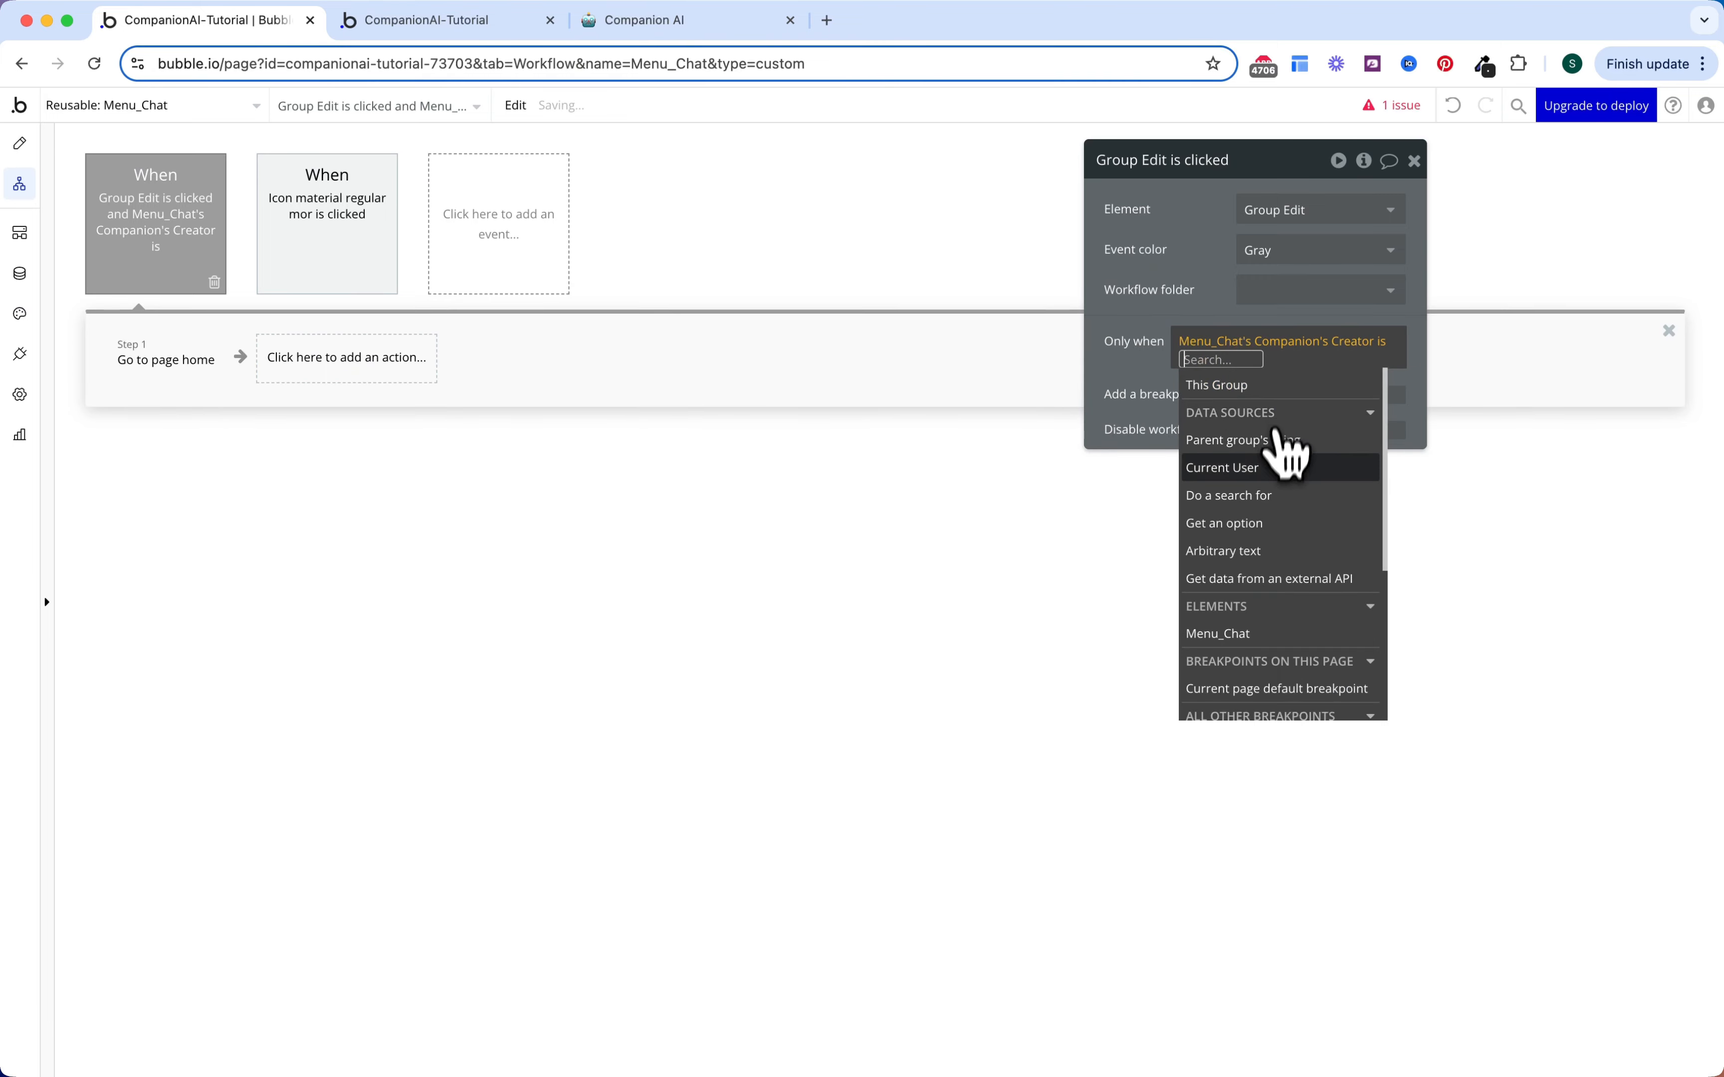
click(1264, 471)
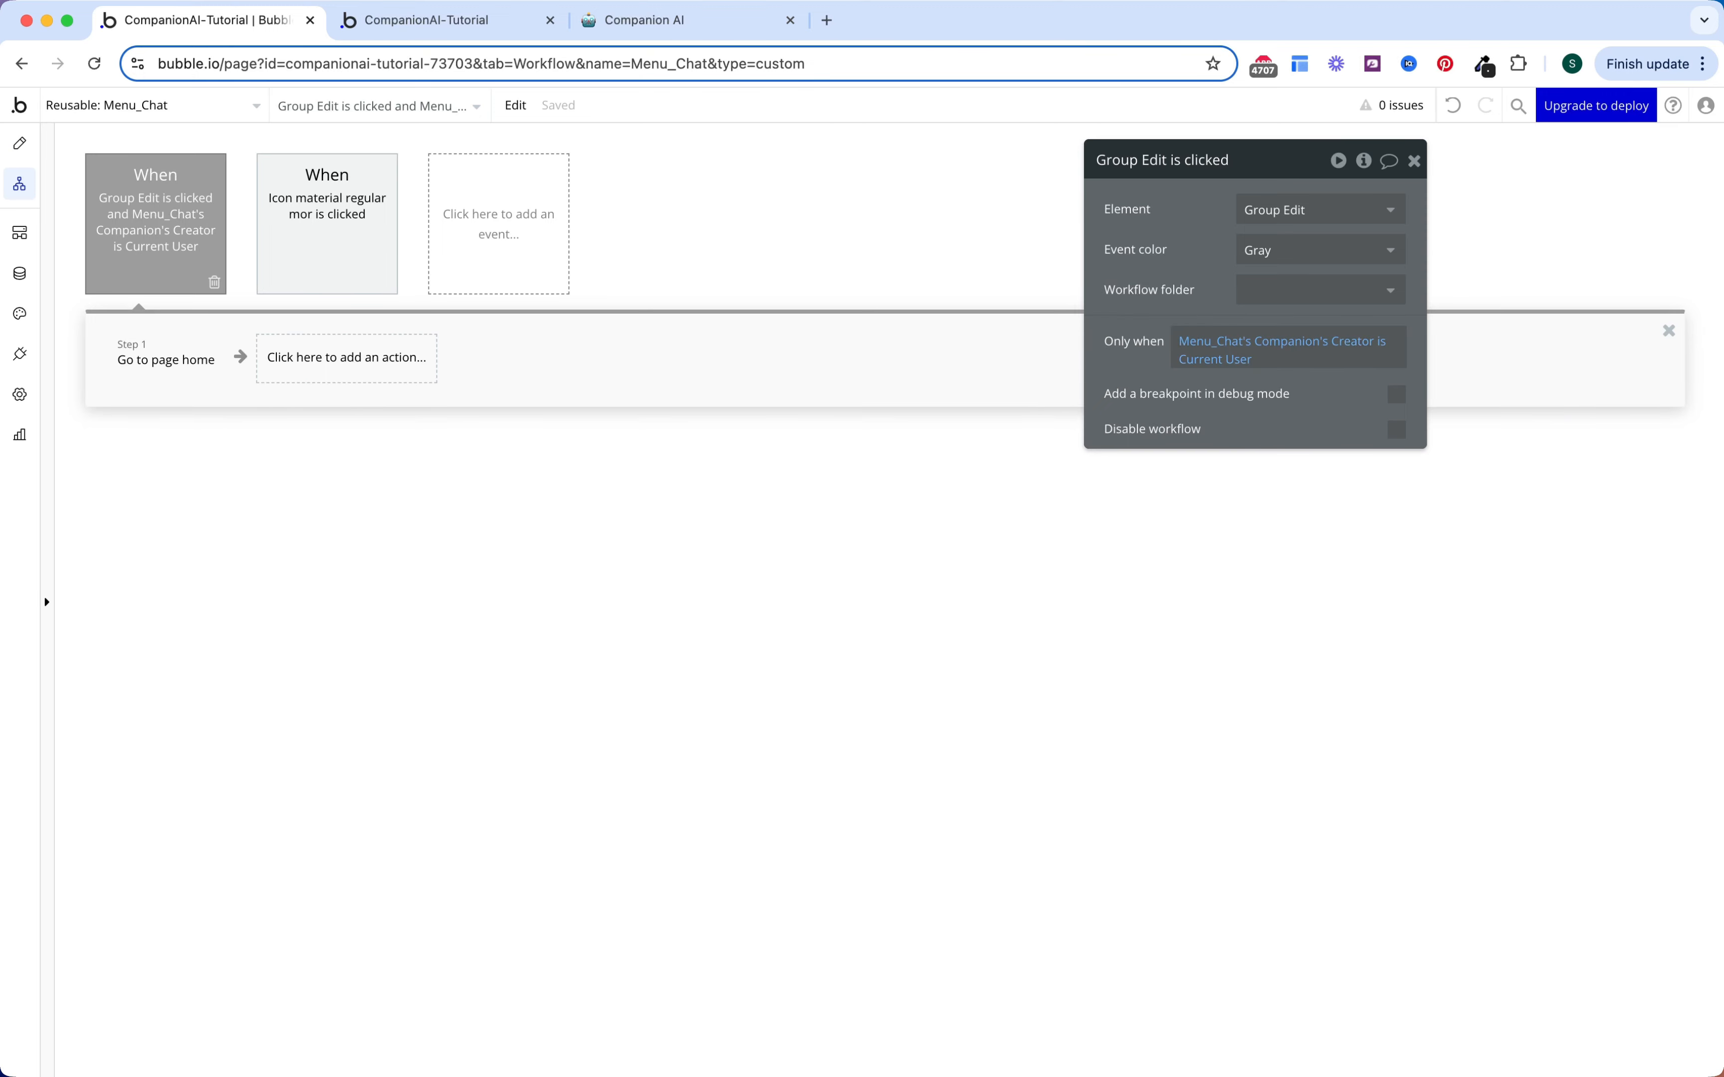
click(20, 143)
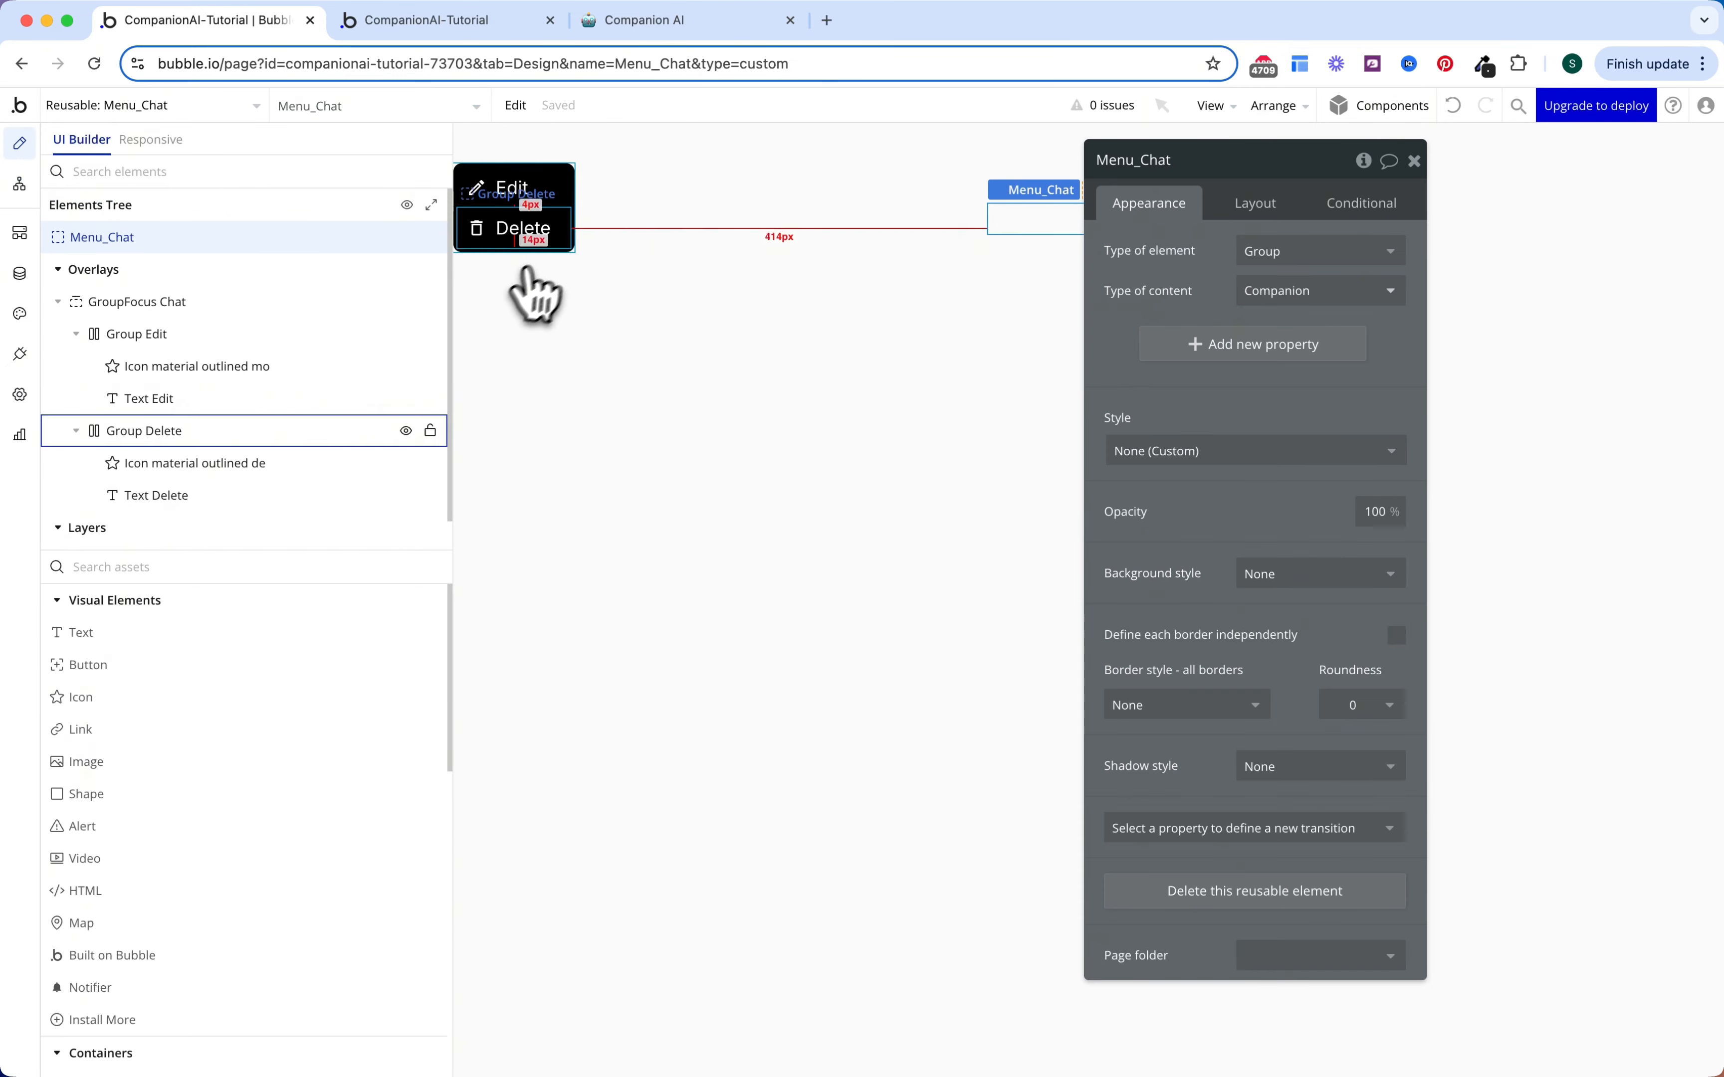
Step: Give Group Delete a click workflow with a Delete thing action removing Menu_Chat's Companion
click(562, 231)
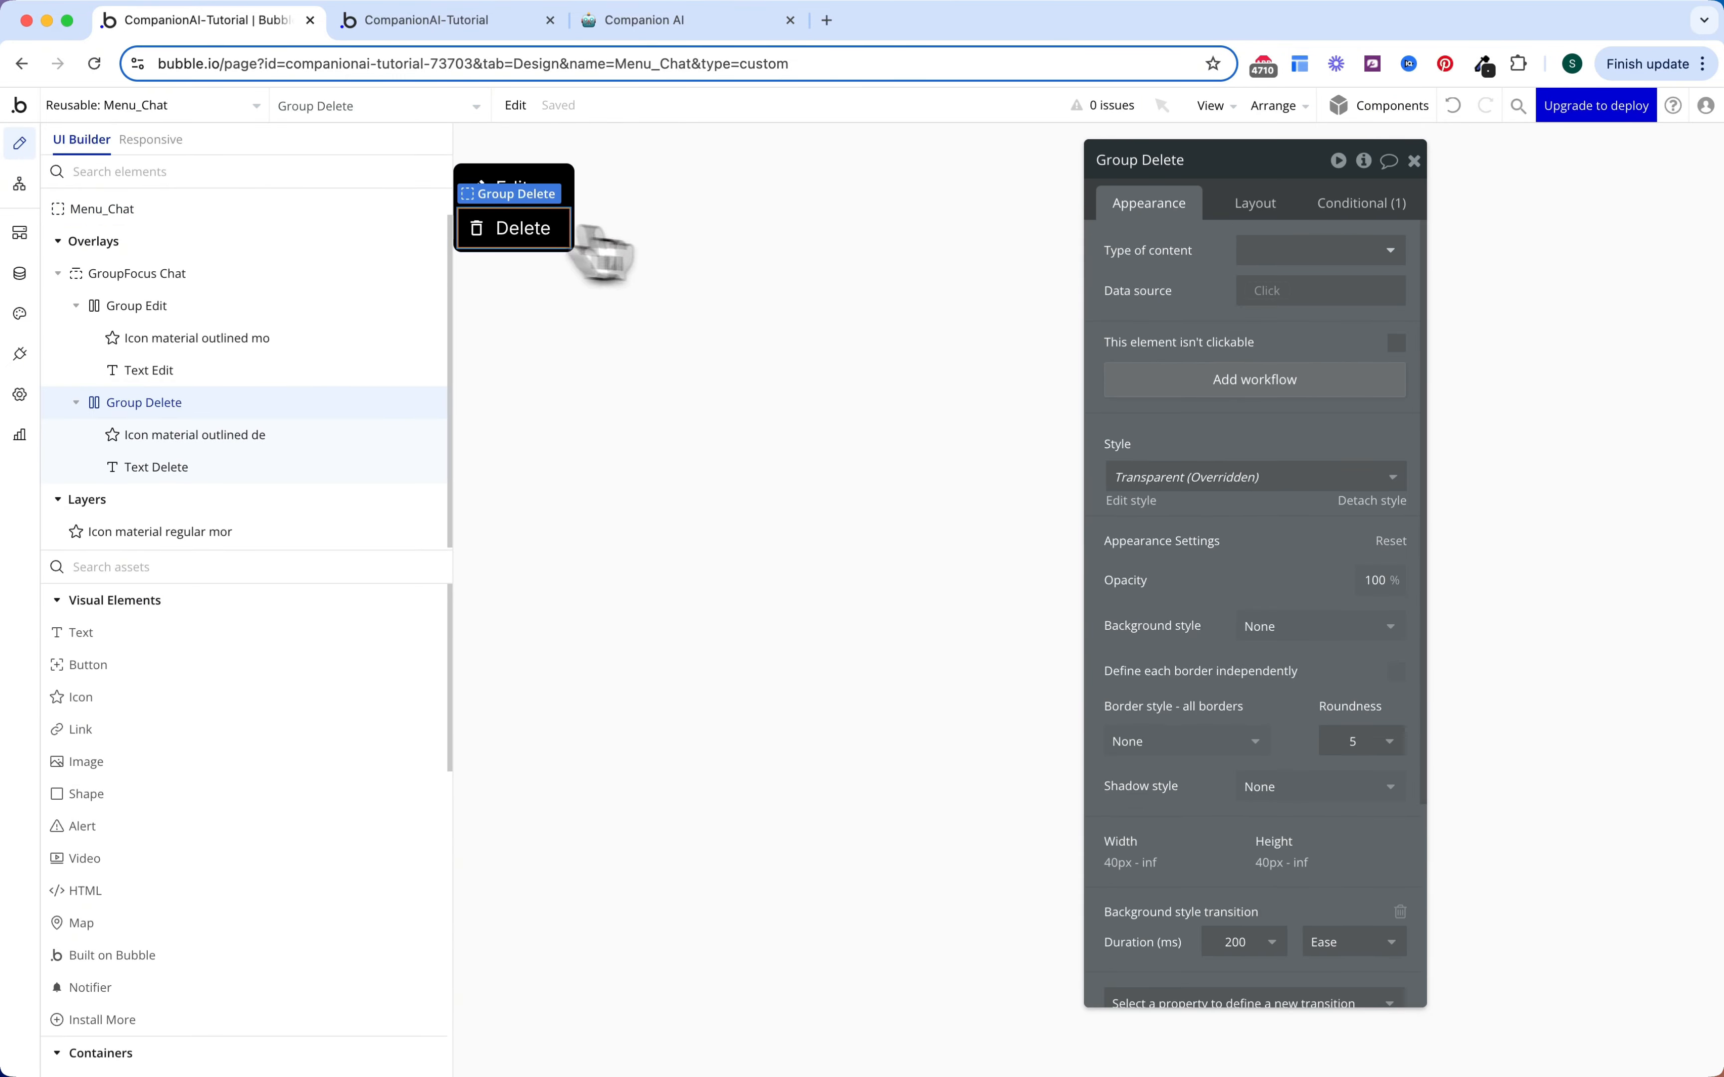
click(1238, 391)
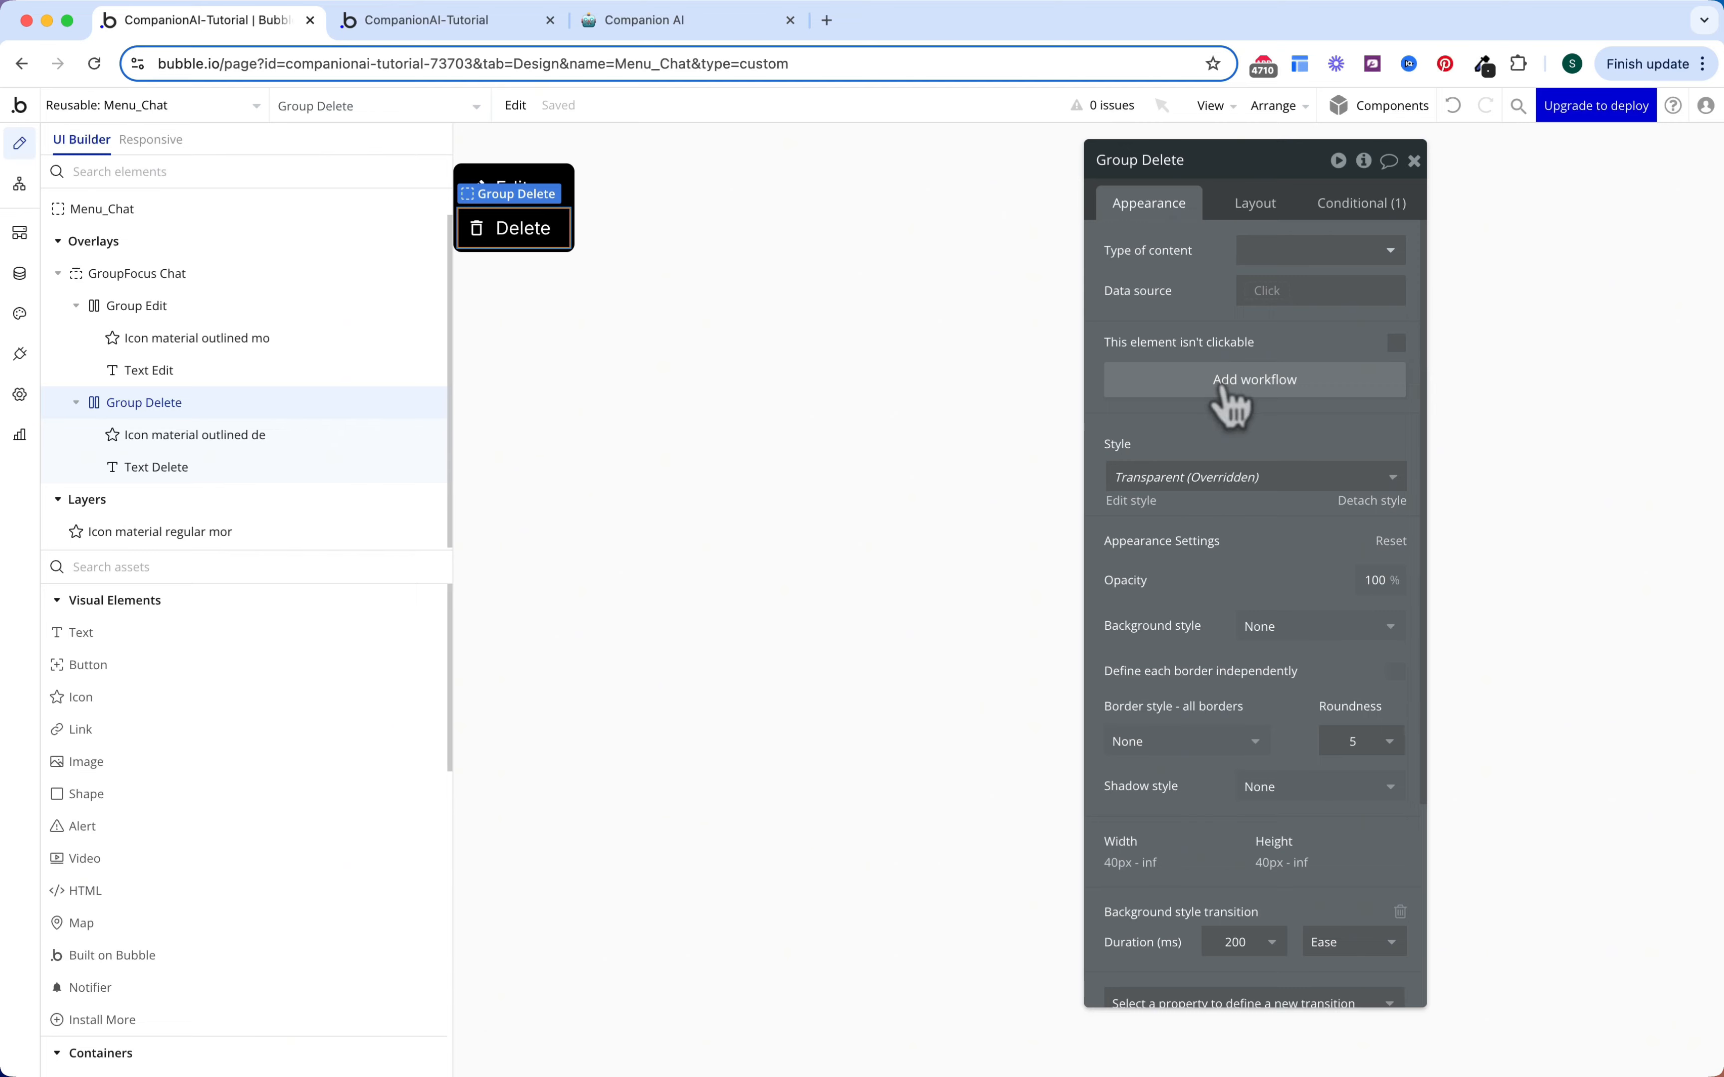
click(250, 360)
text(dele)
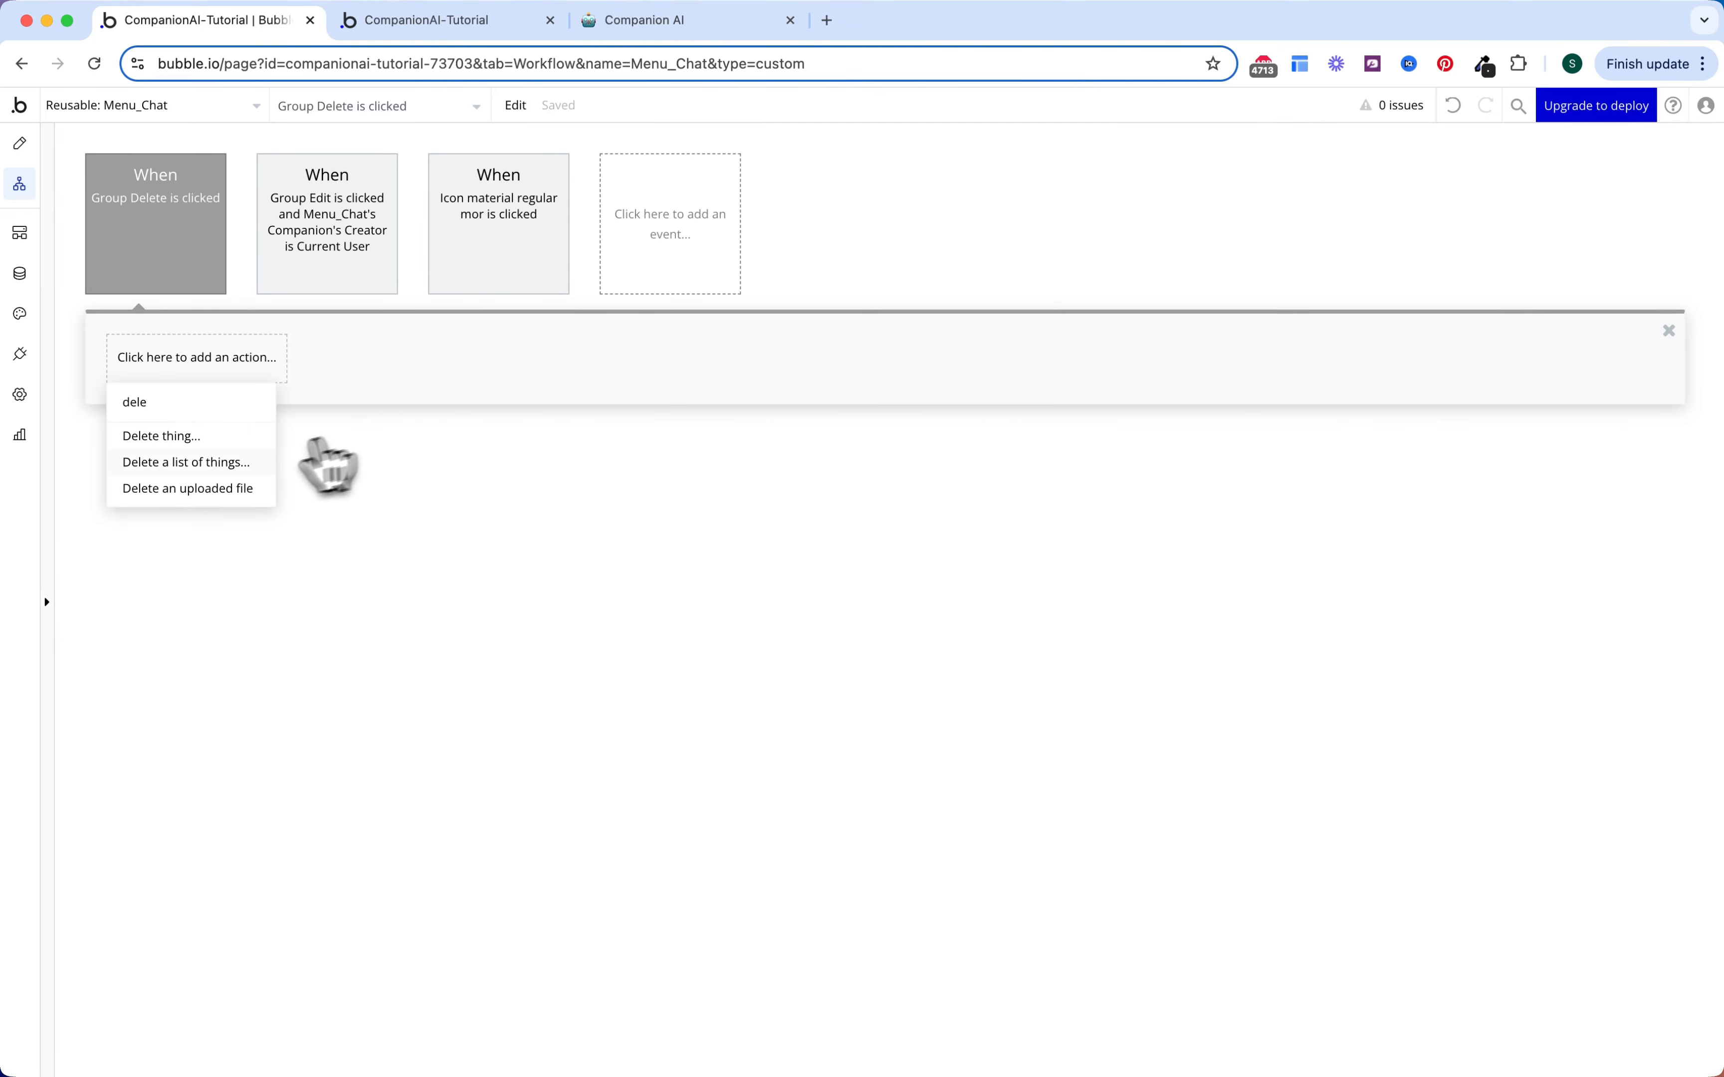
click(221, 440)
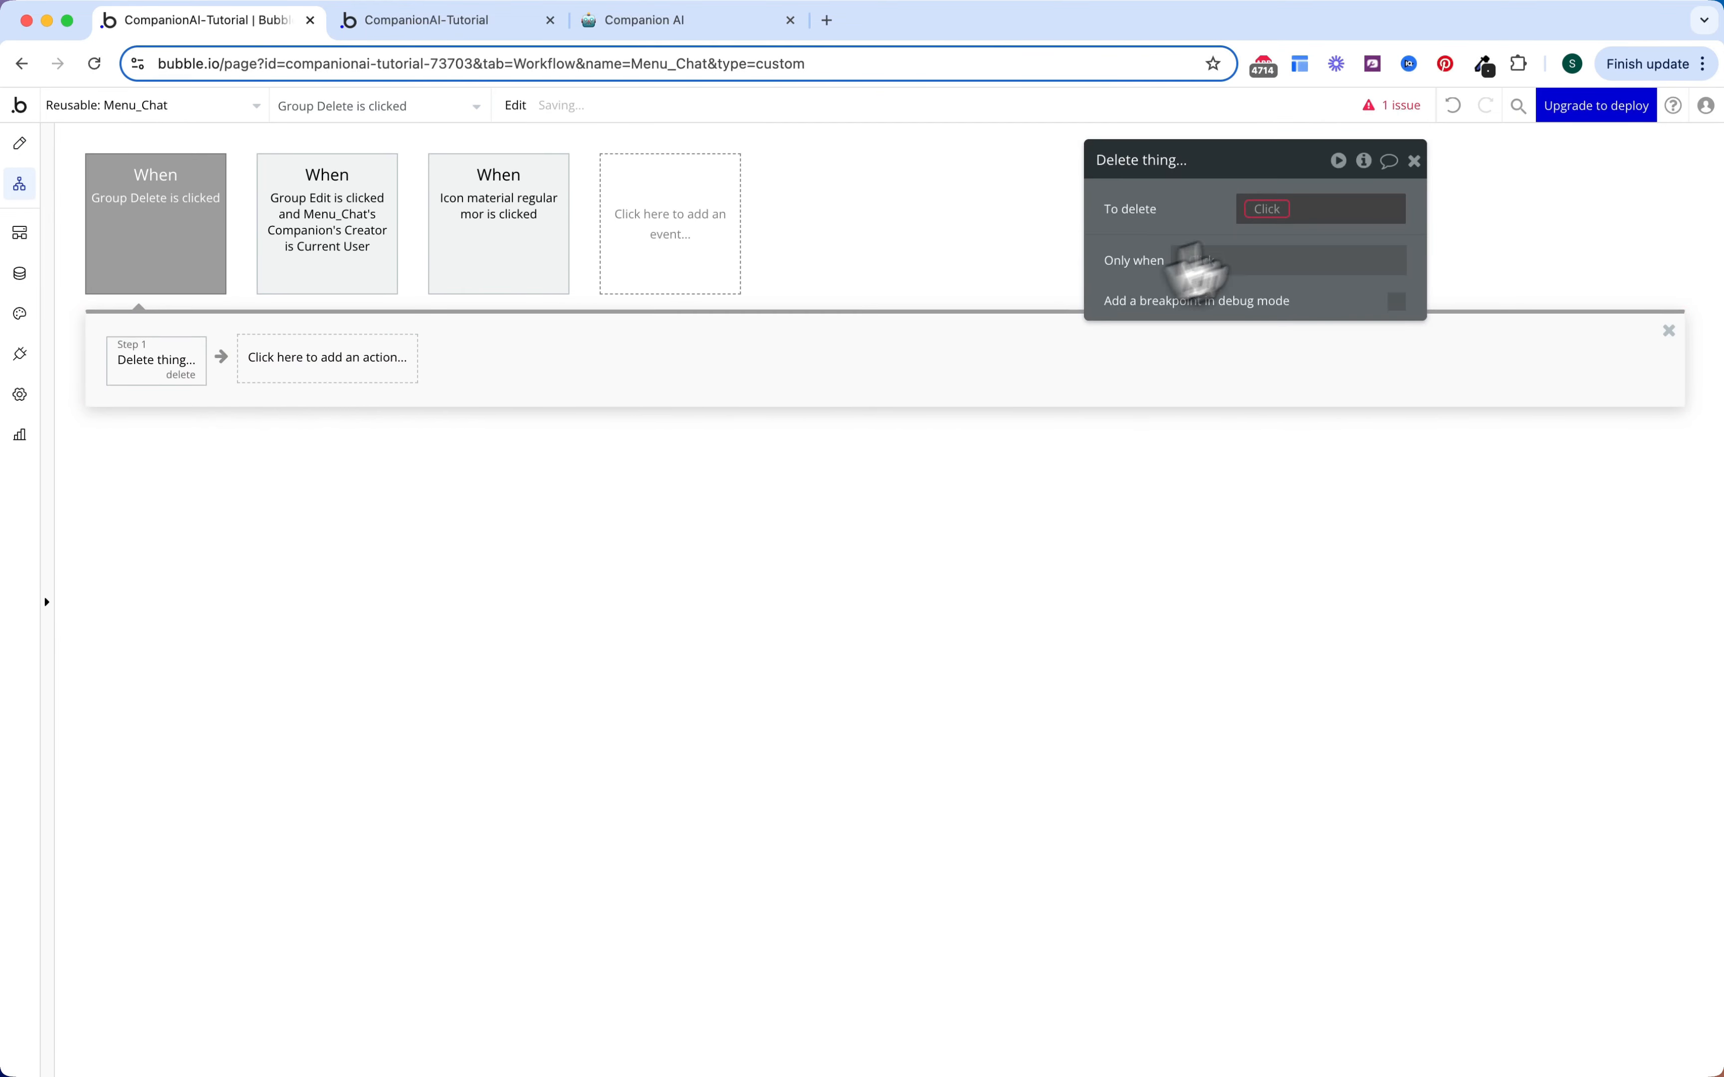
click(1273, 209)
click(1293, 344)
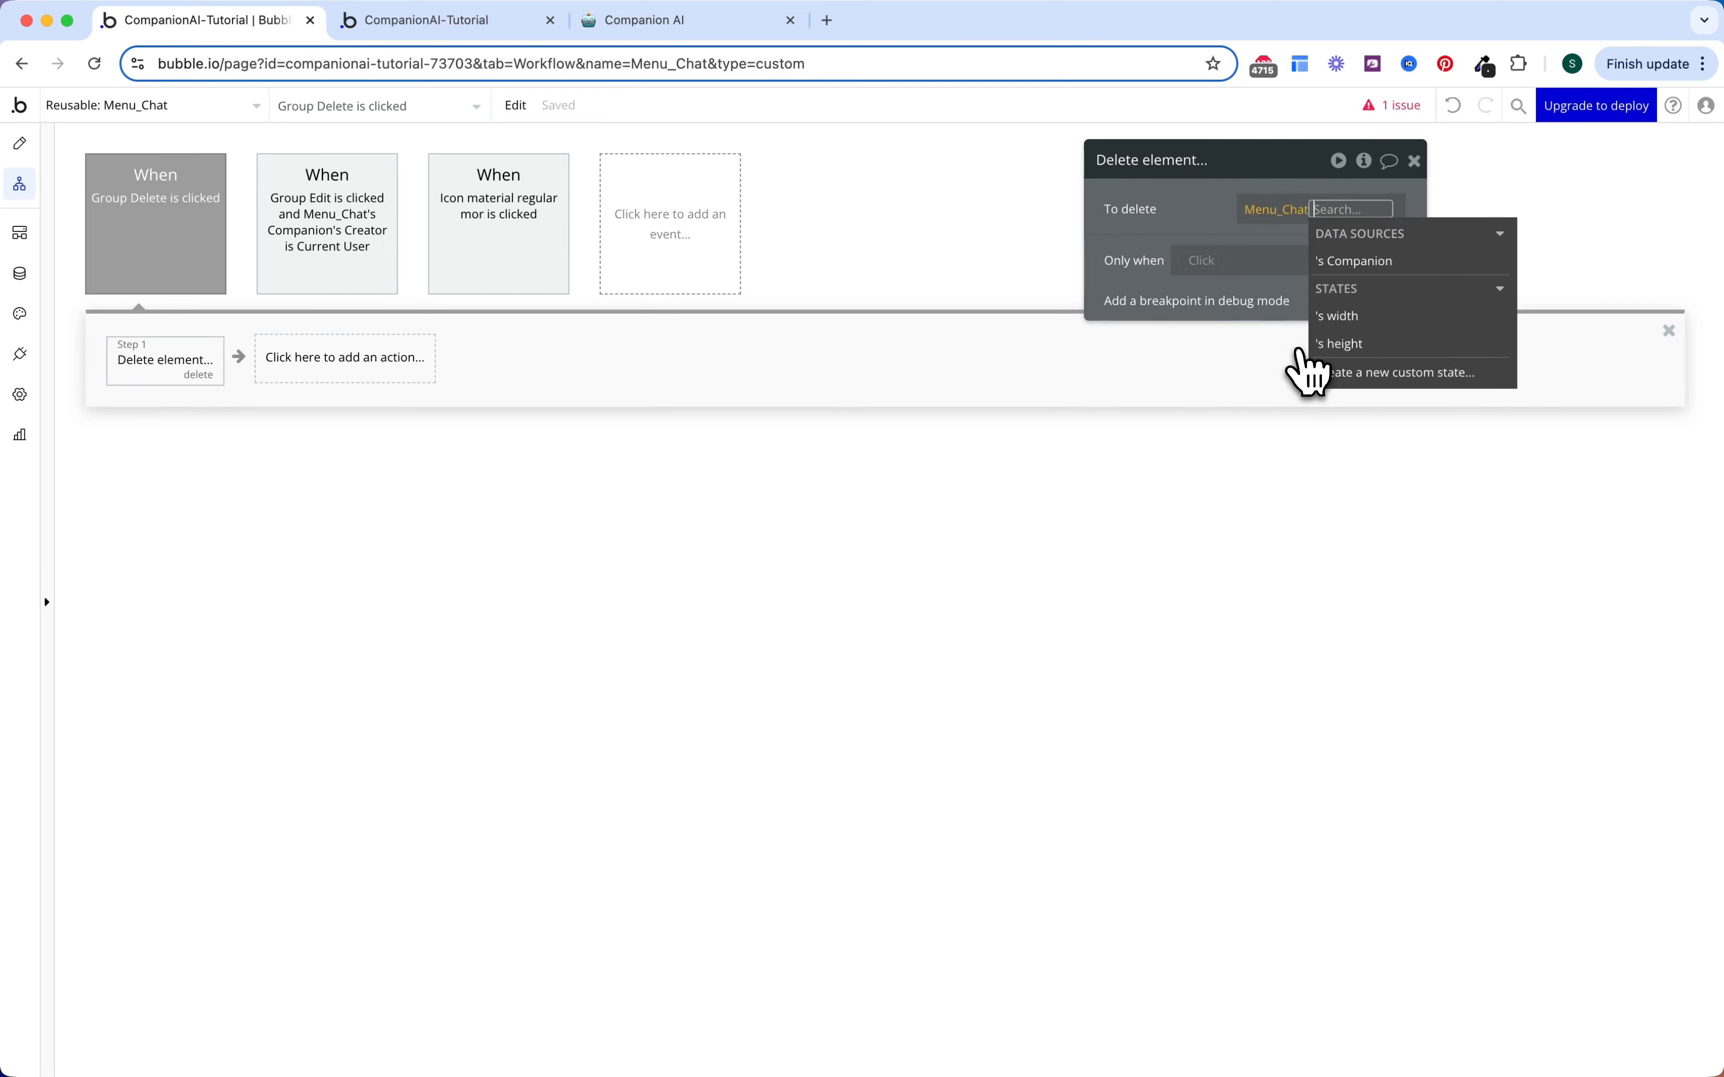
click(1365, 270)
click(1231, 339)
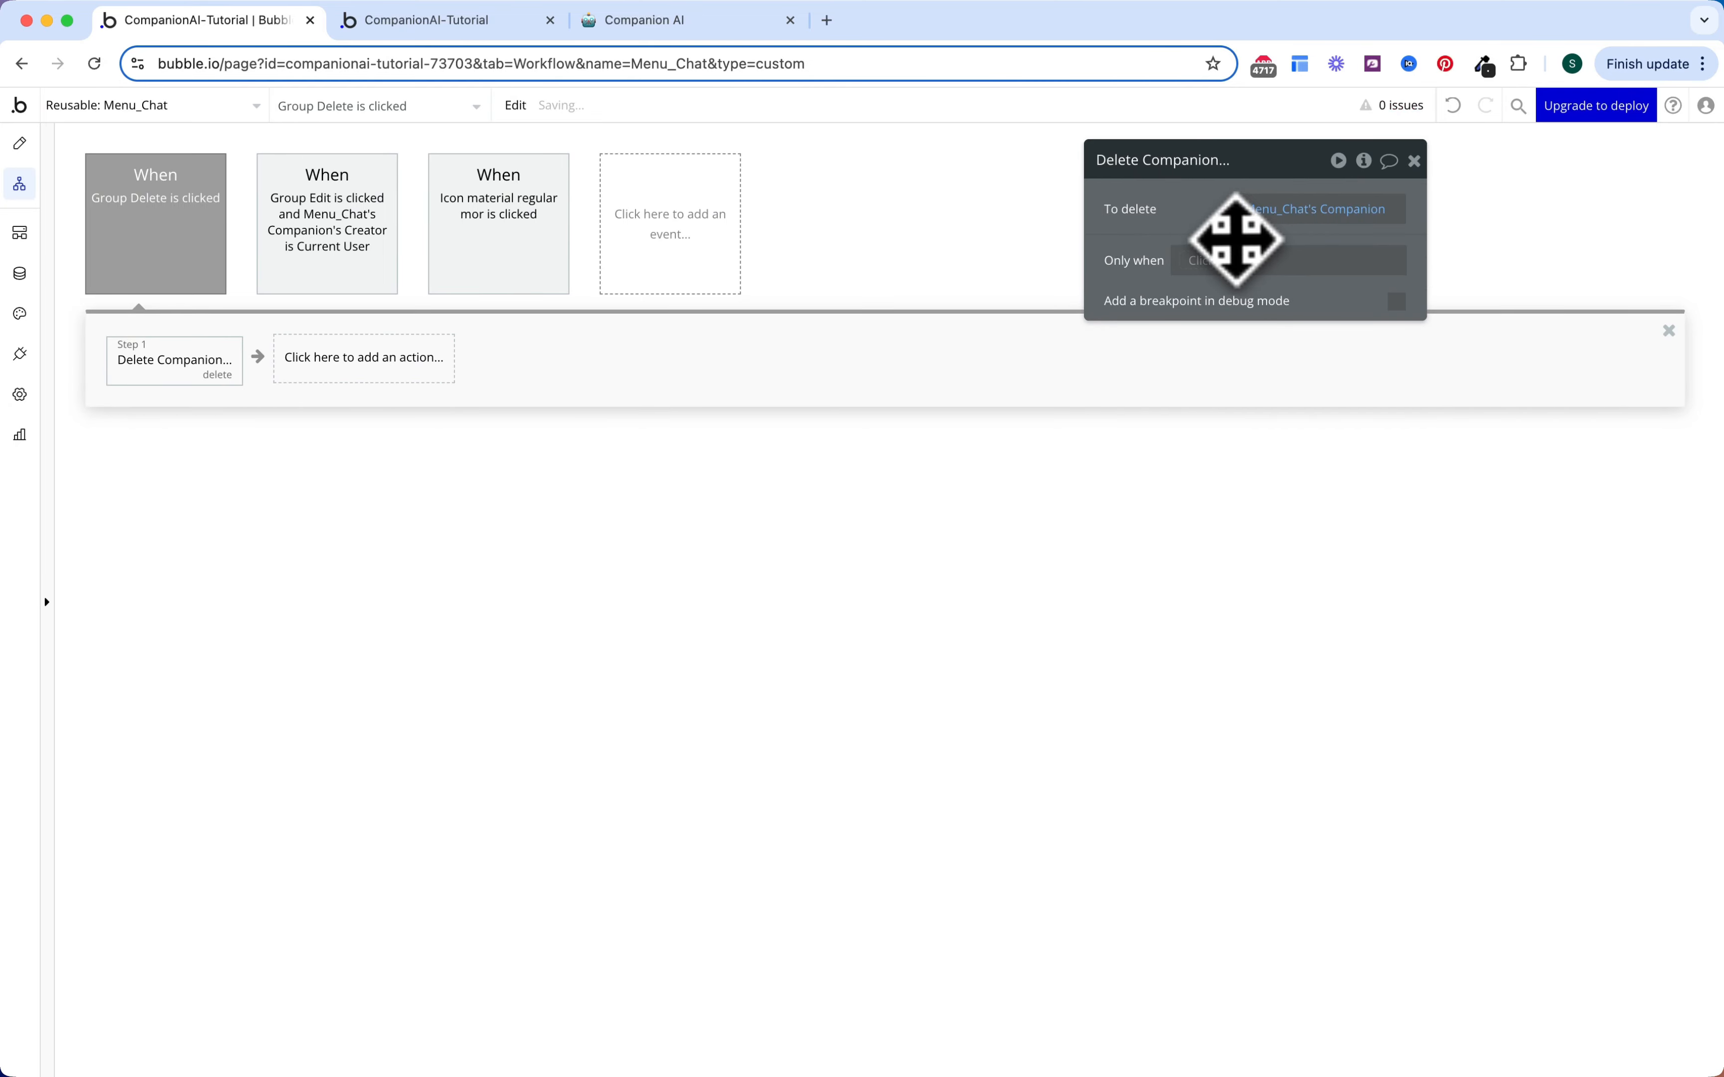
double_click(85, 193)
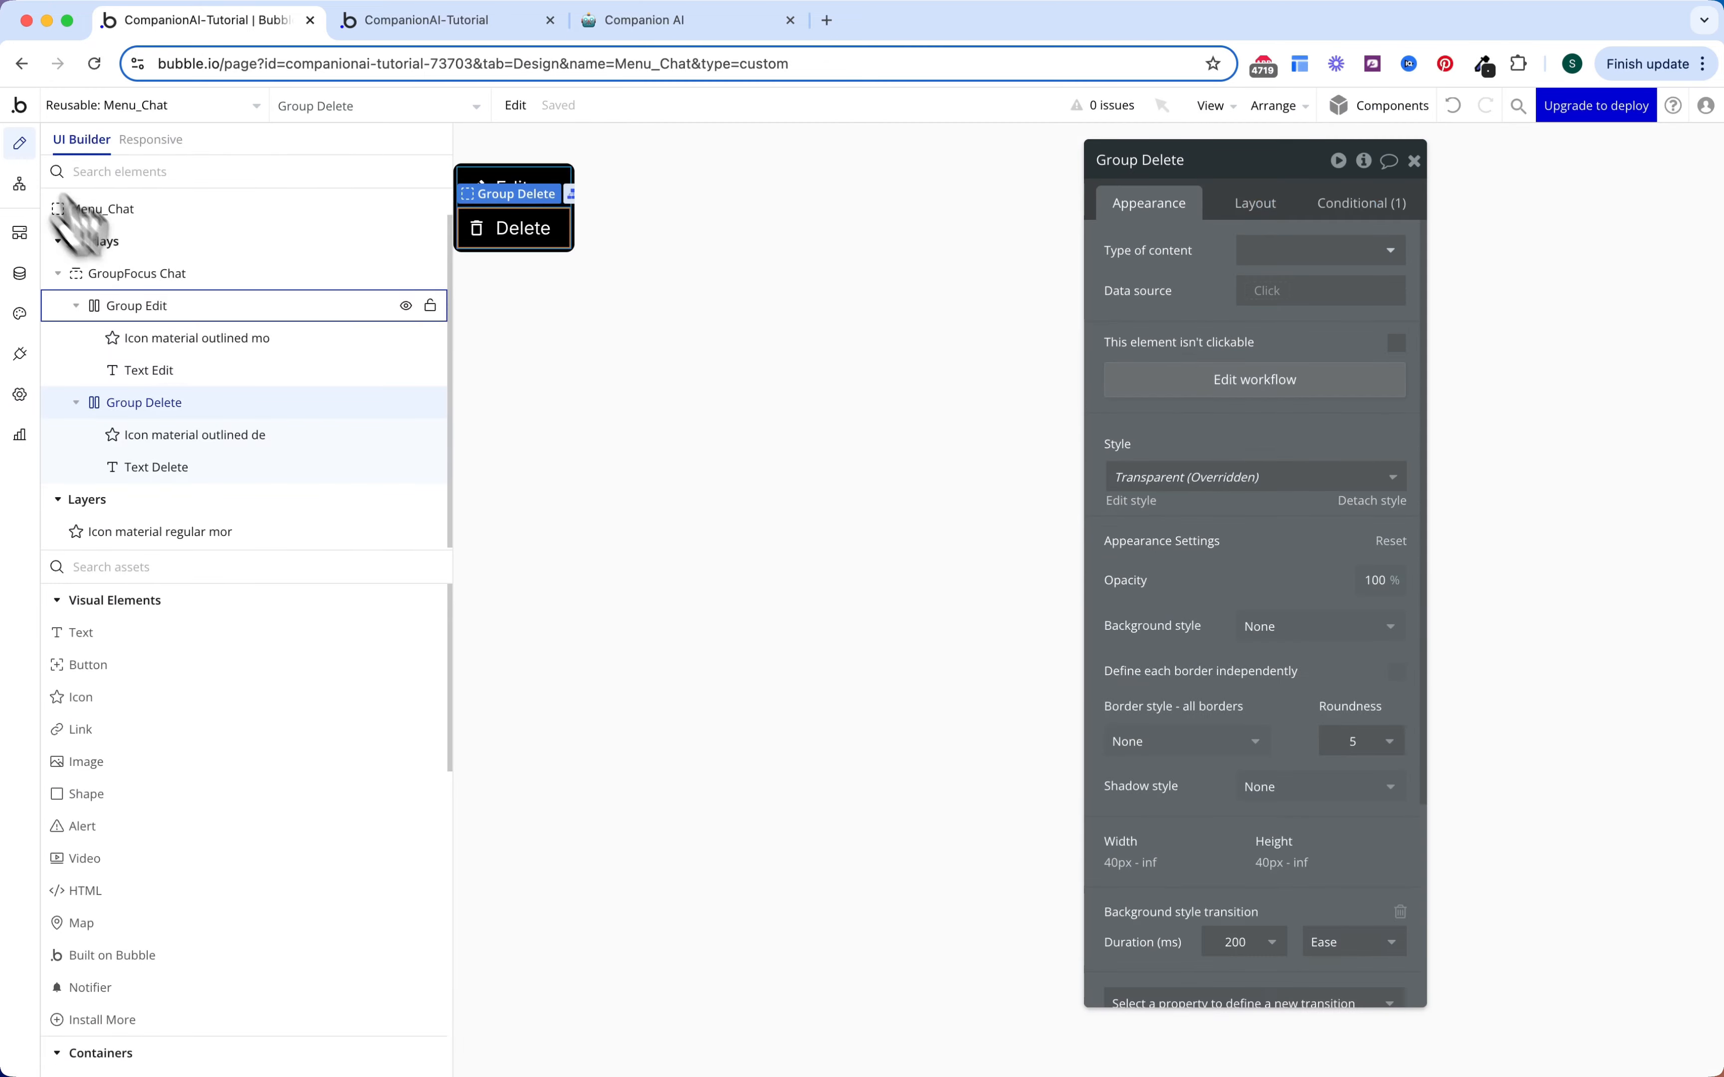
Step: Place a 1×1 Notifier at top-center and name it Notifier Delete
text(noti)
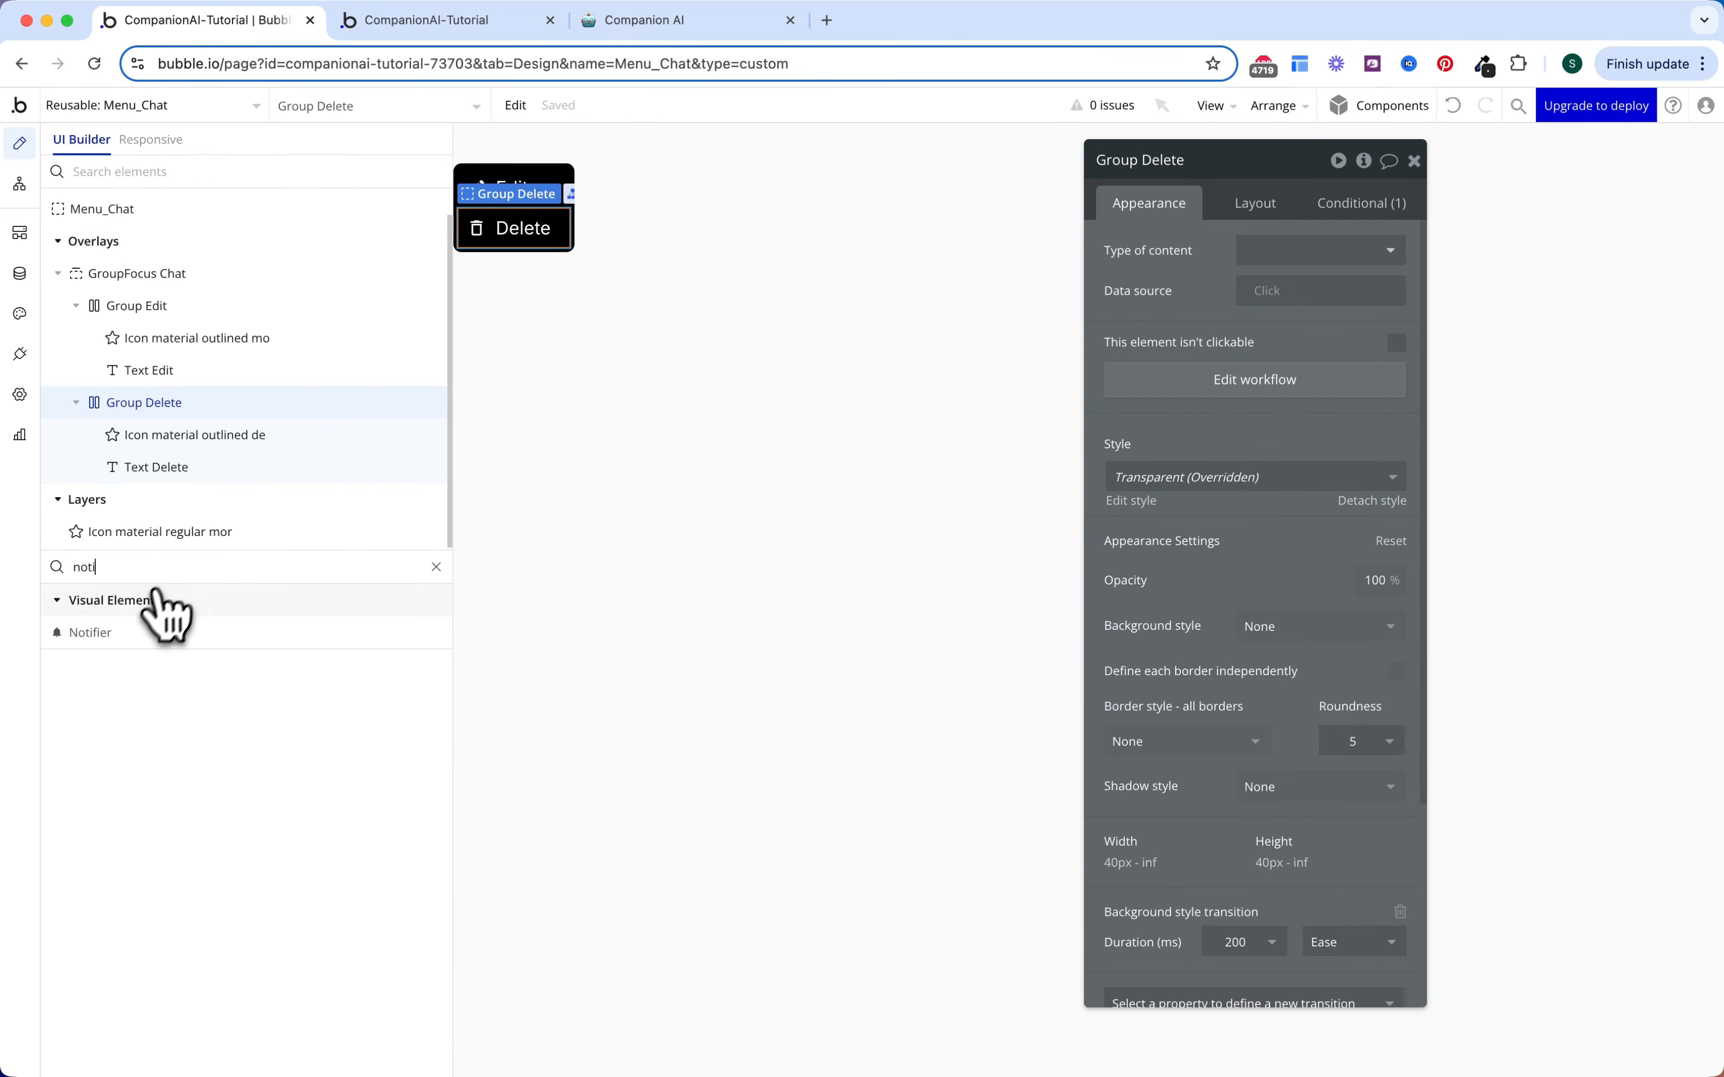
click(132, 631)
click(1000, 214)
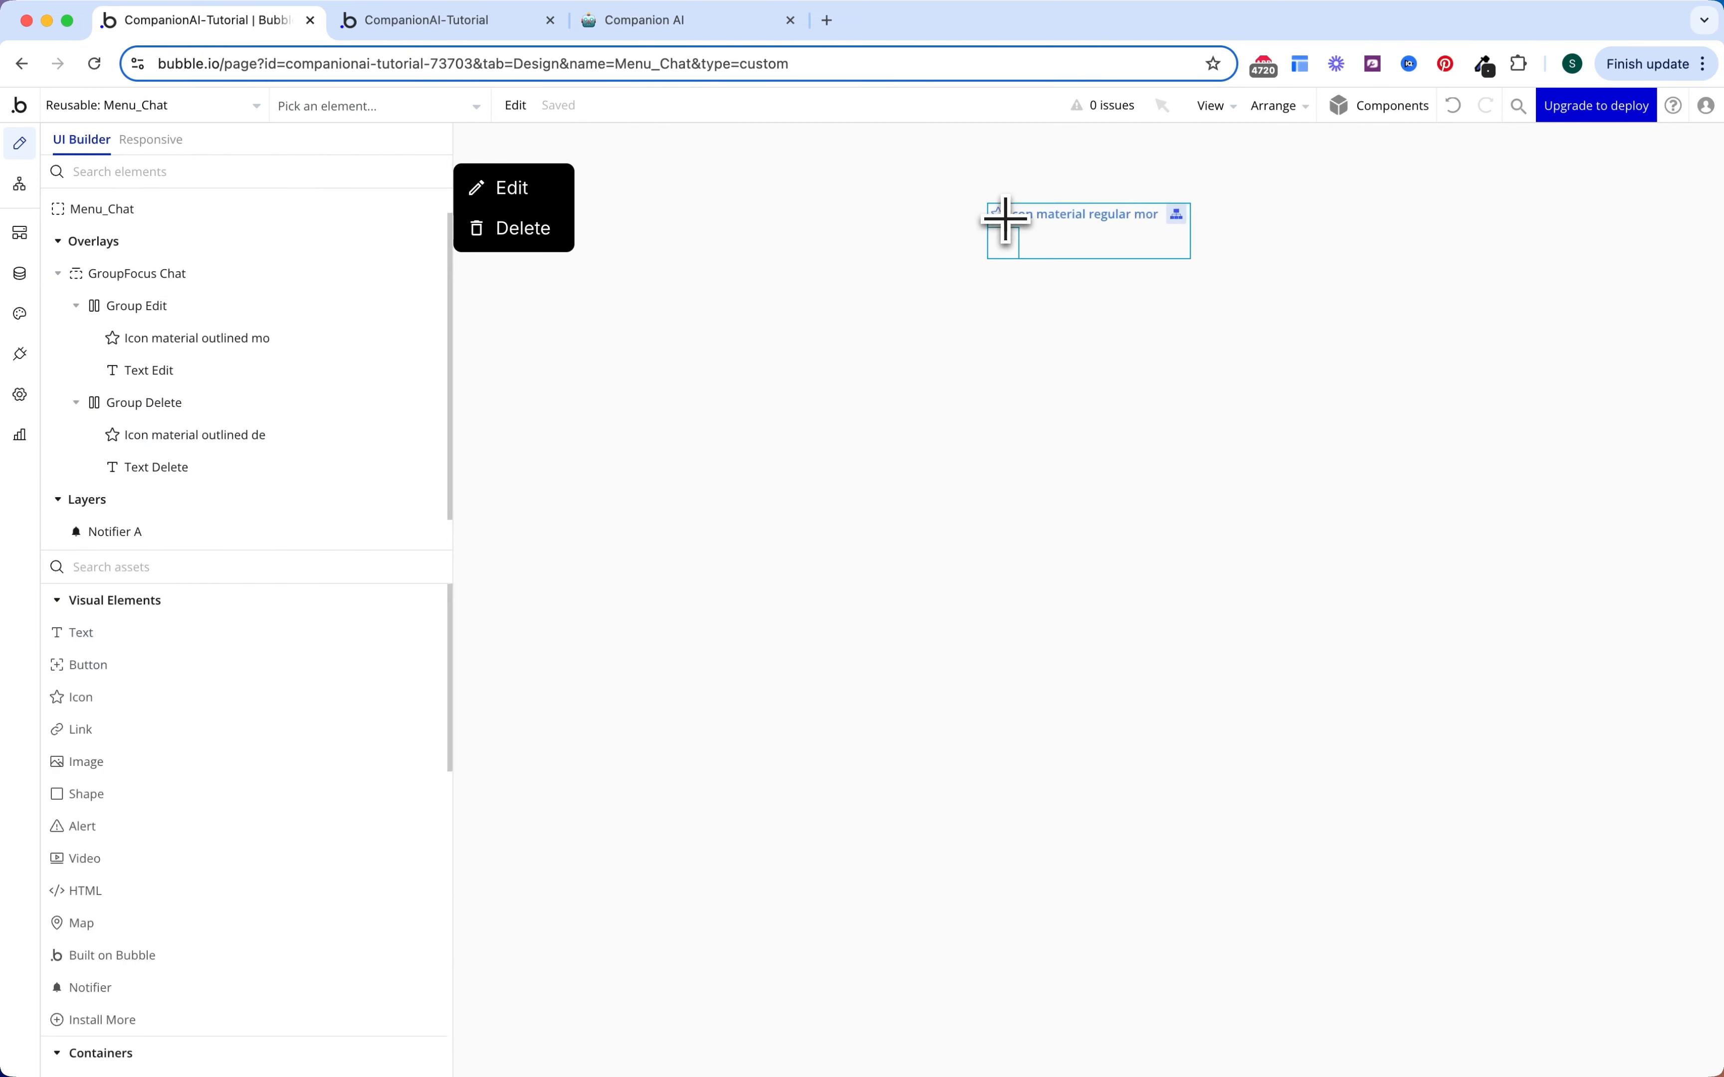
click(1257, 207)
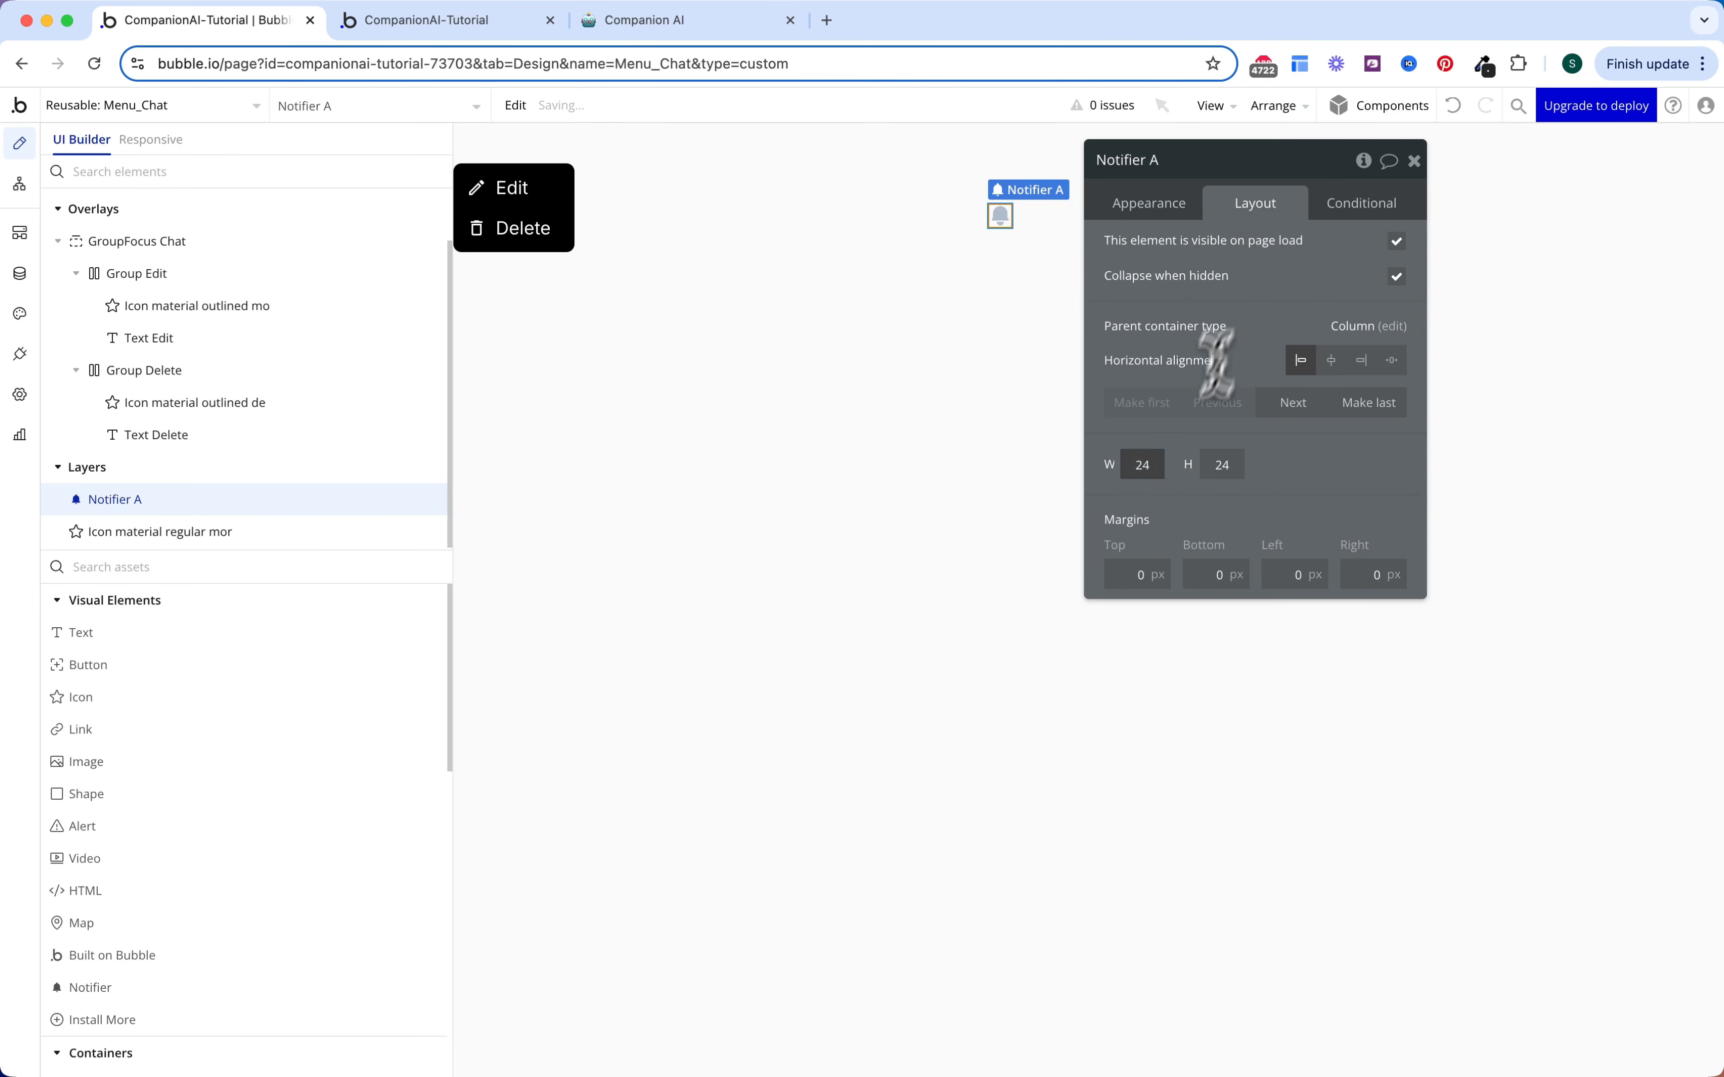
text(1)
double_click(1222, 465)
text(1)
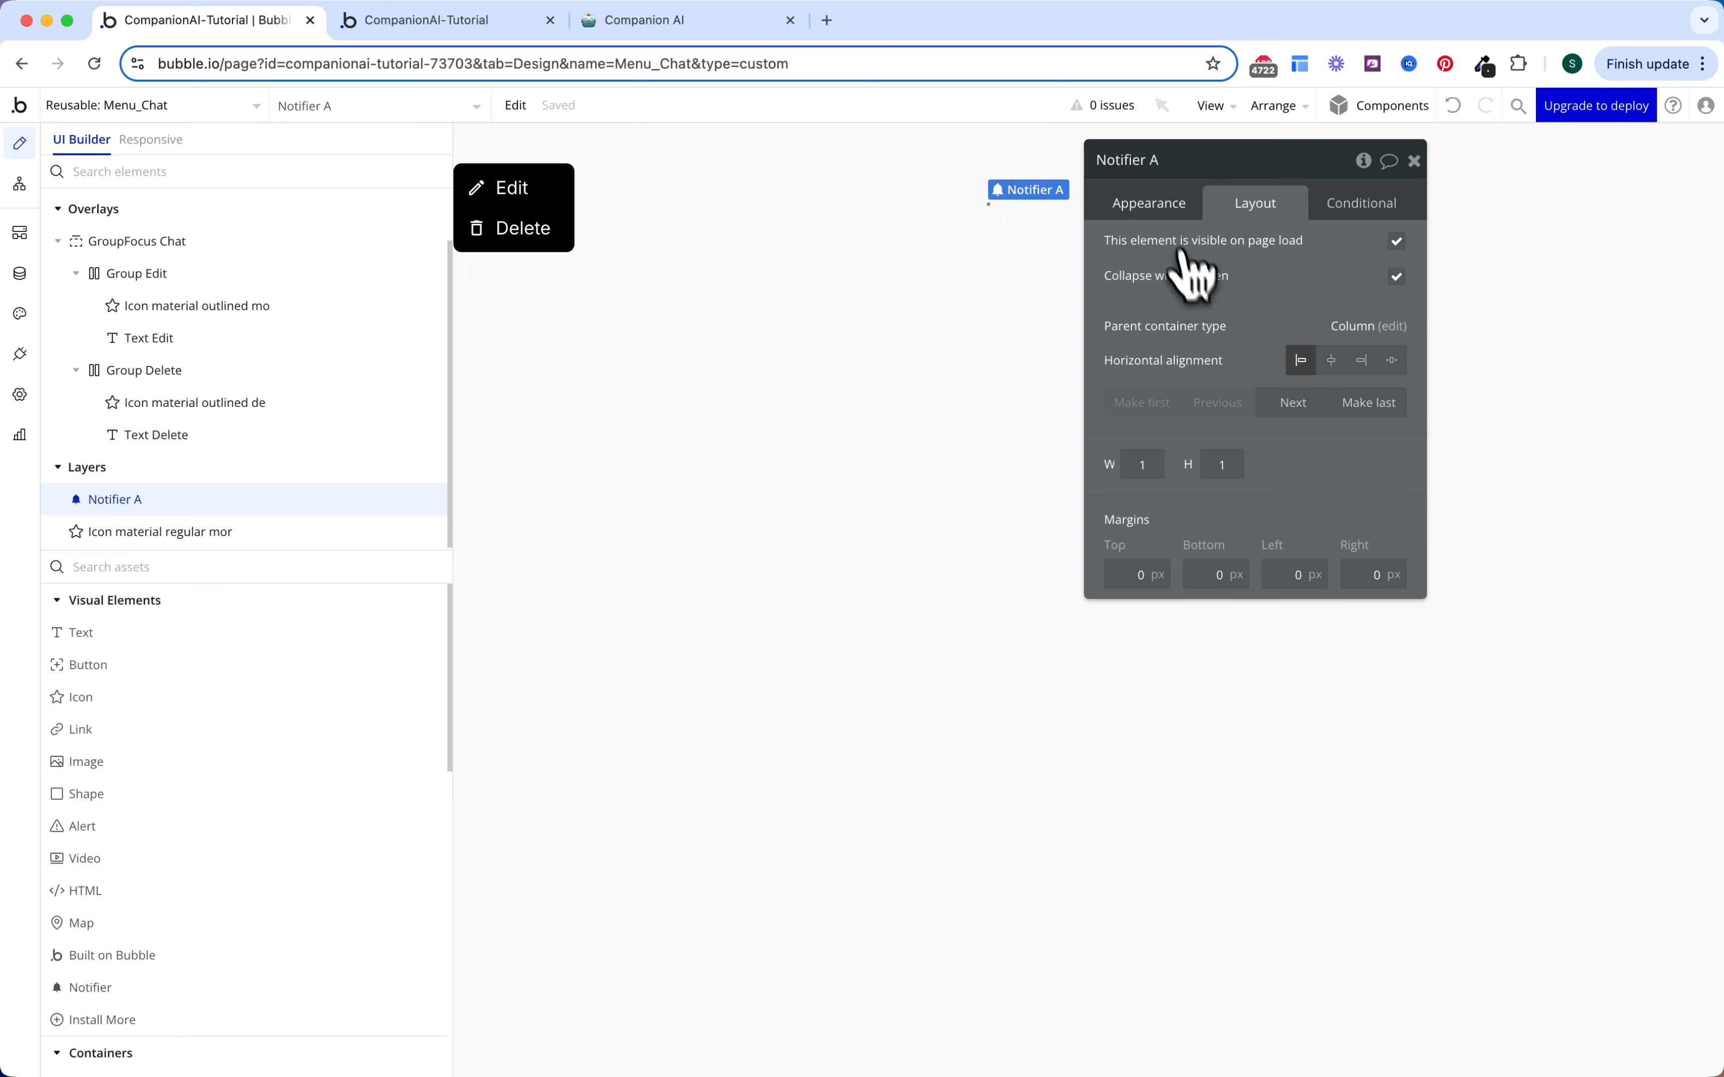
click(1151, 203)
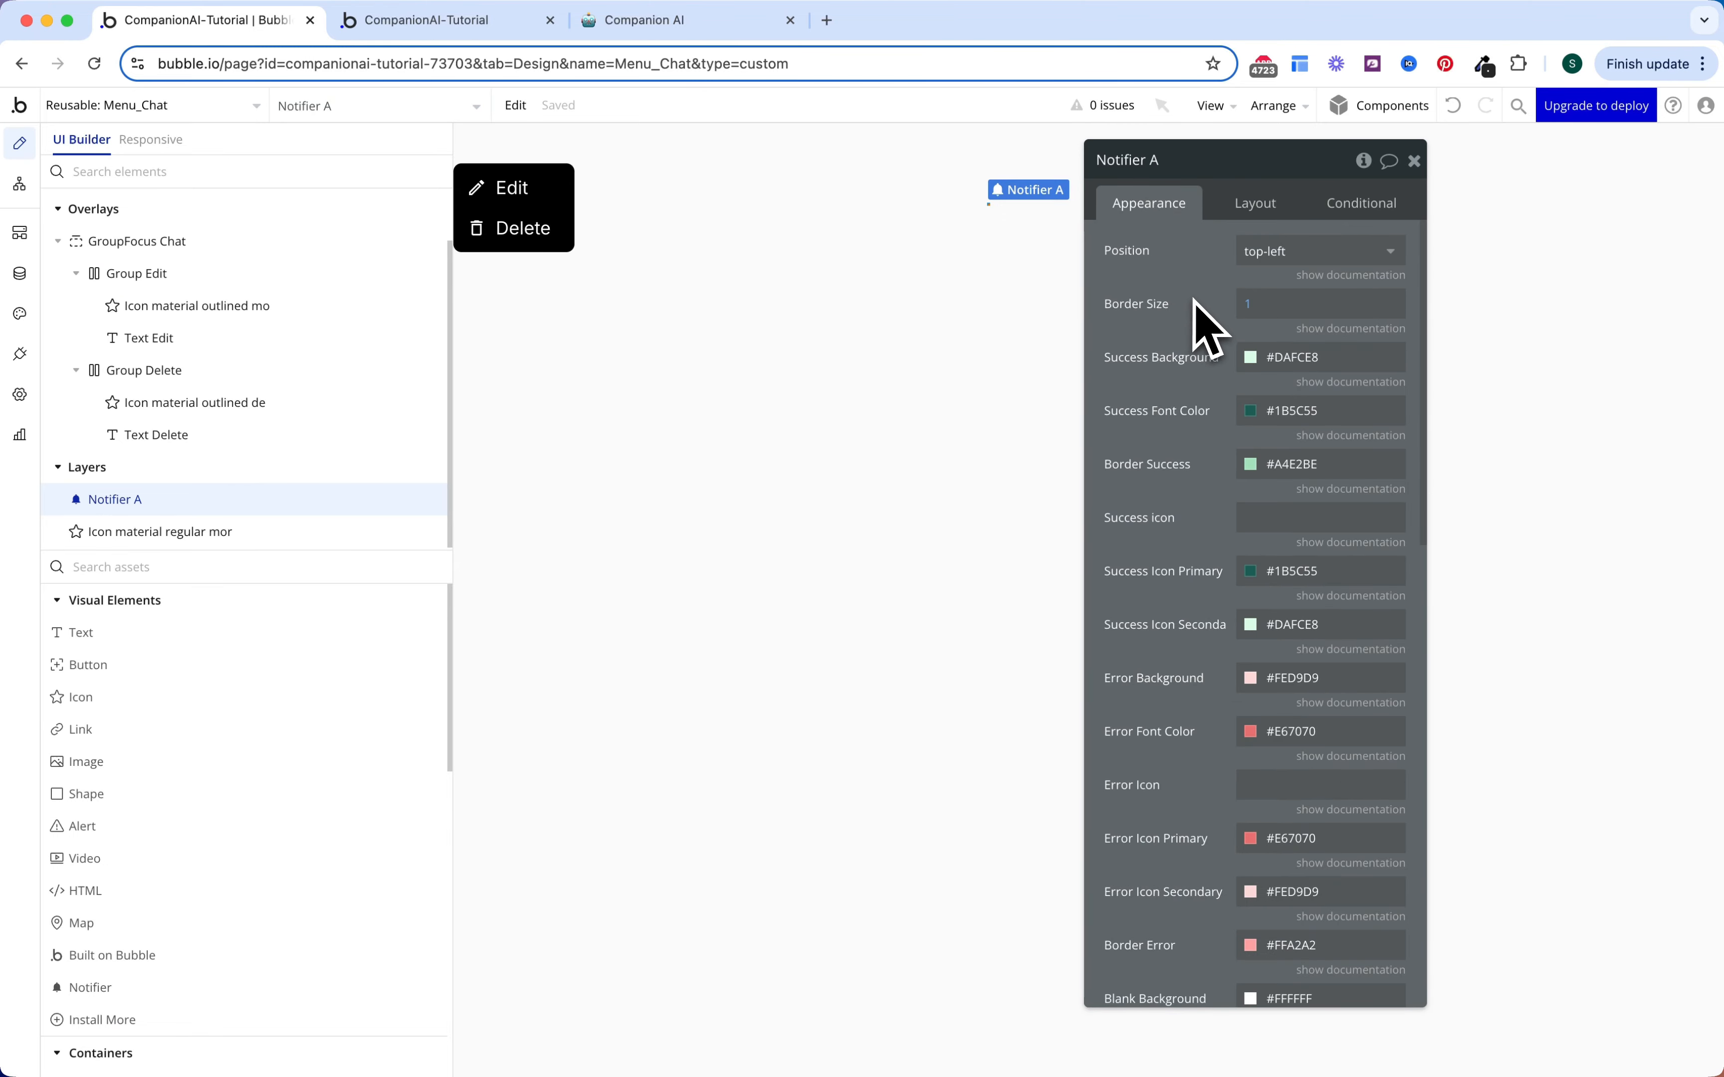
click(1261, 265)
click(1265, 341)
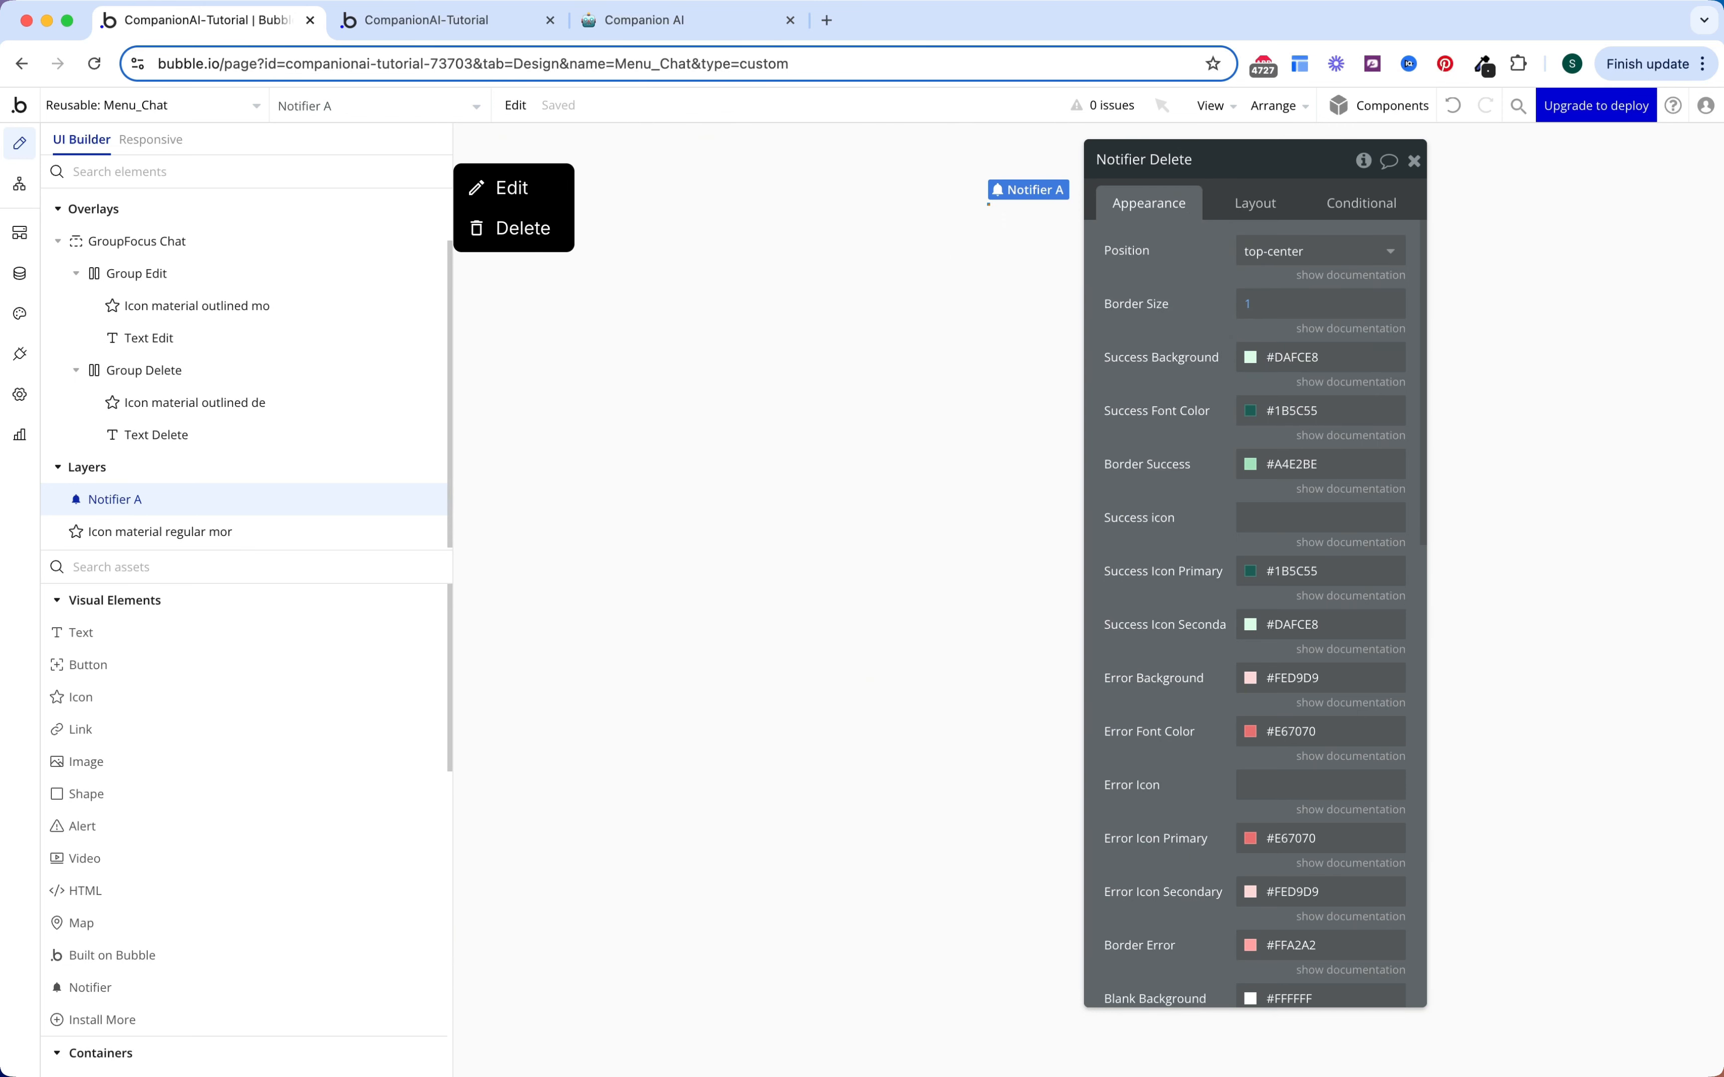
click(1248, 363)
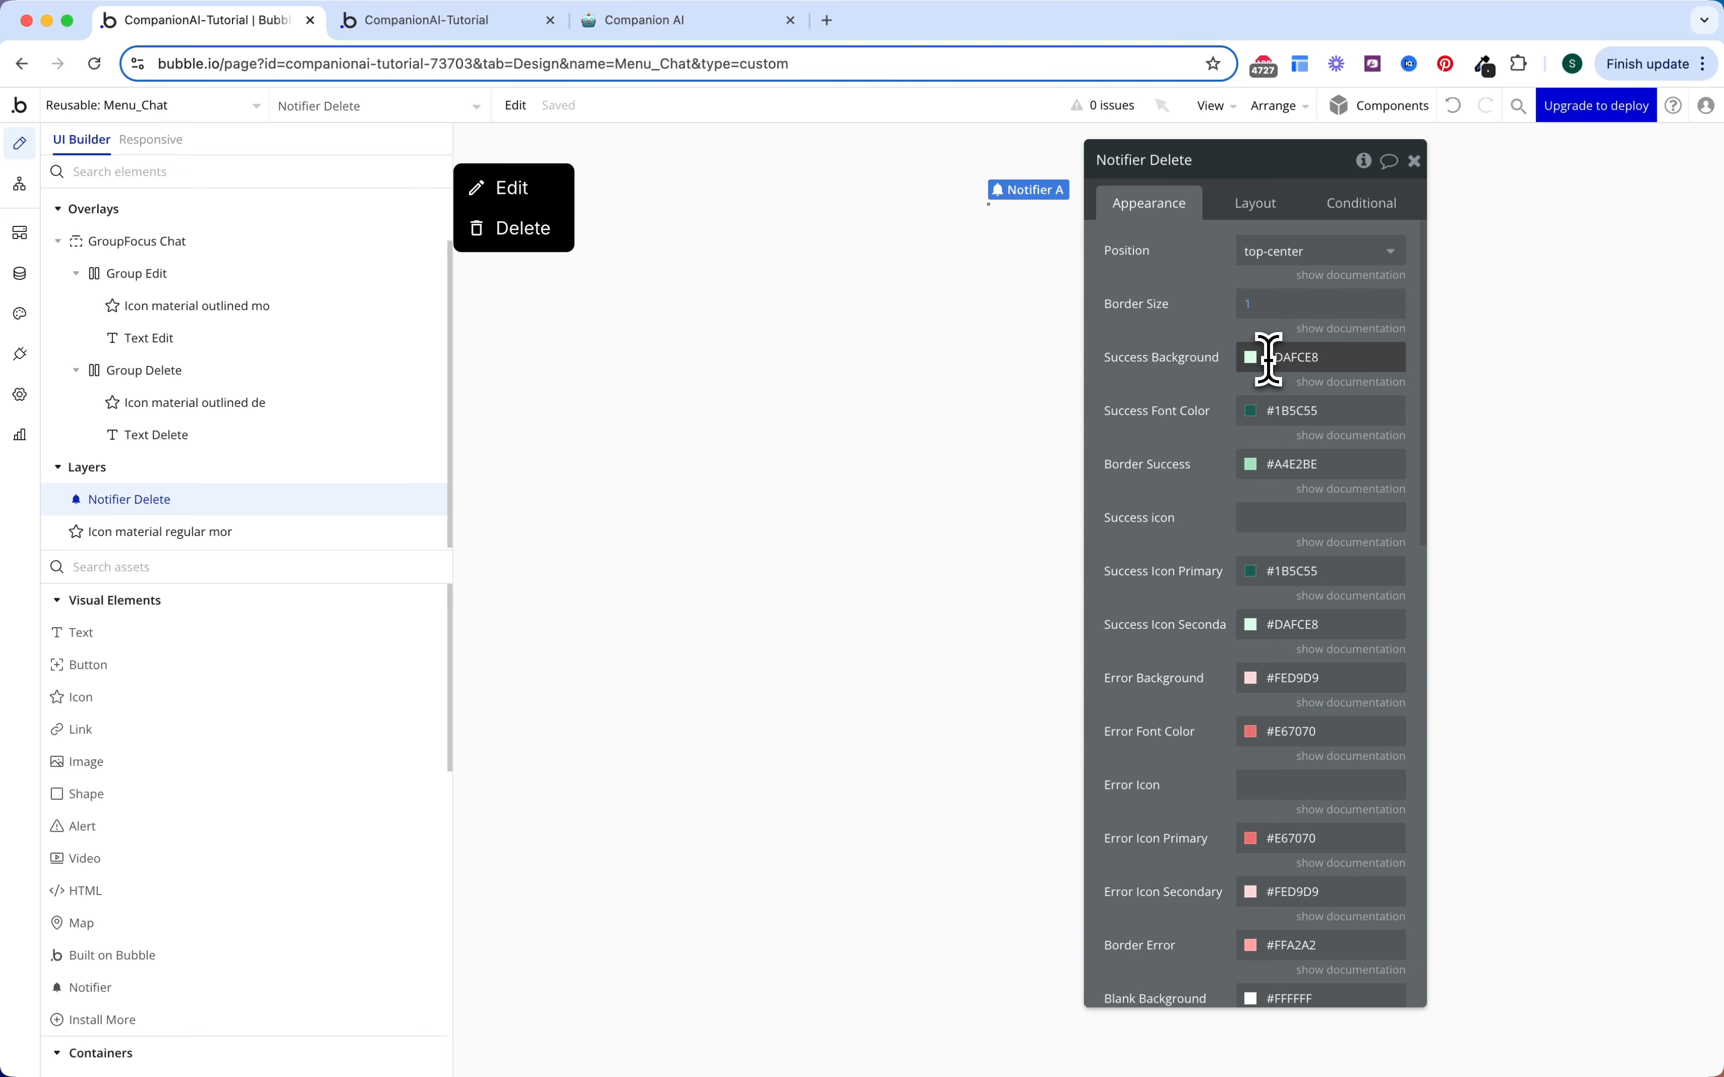
Step: Set success colours: Gray 70 background and border, white text, green primary and white secondary icons
click(1268, 360)
click(1395, 754)
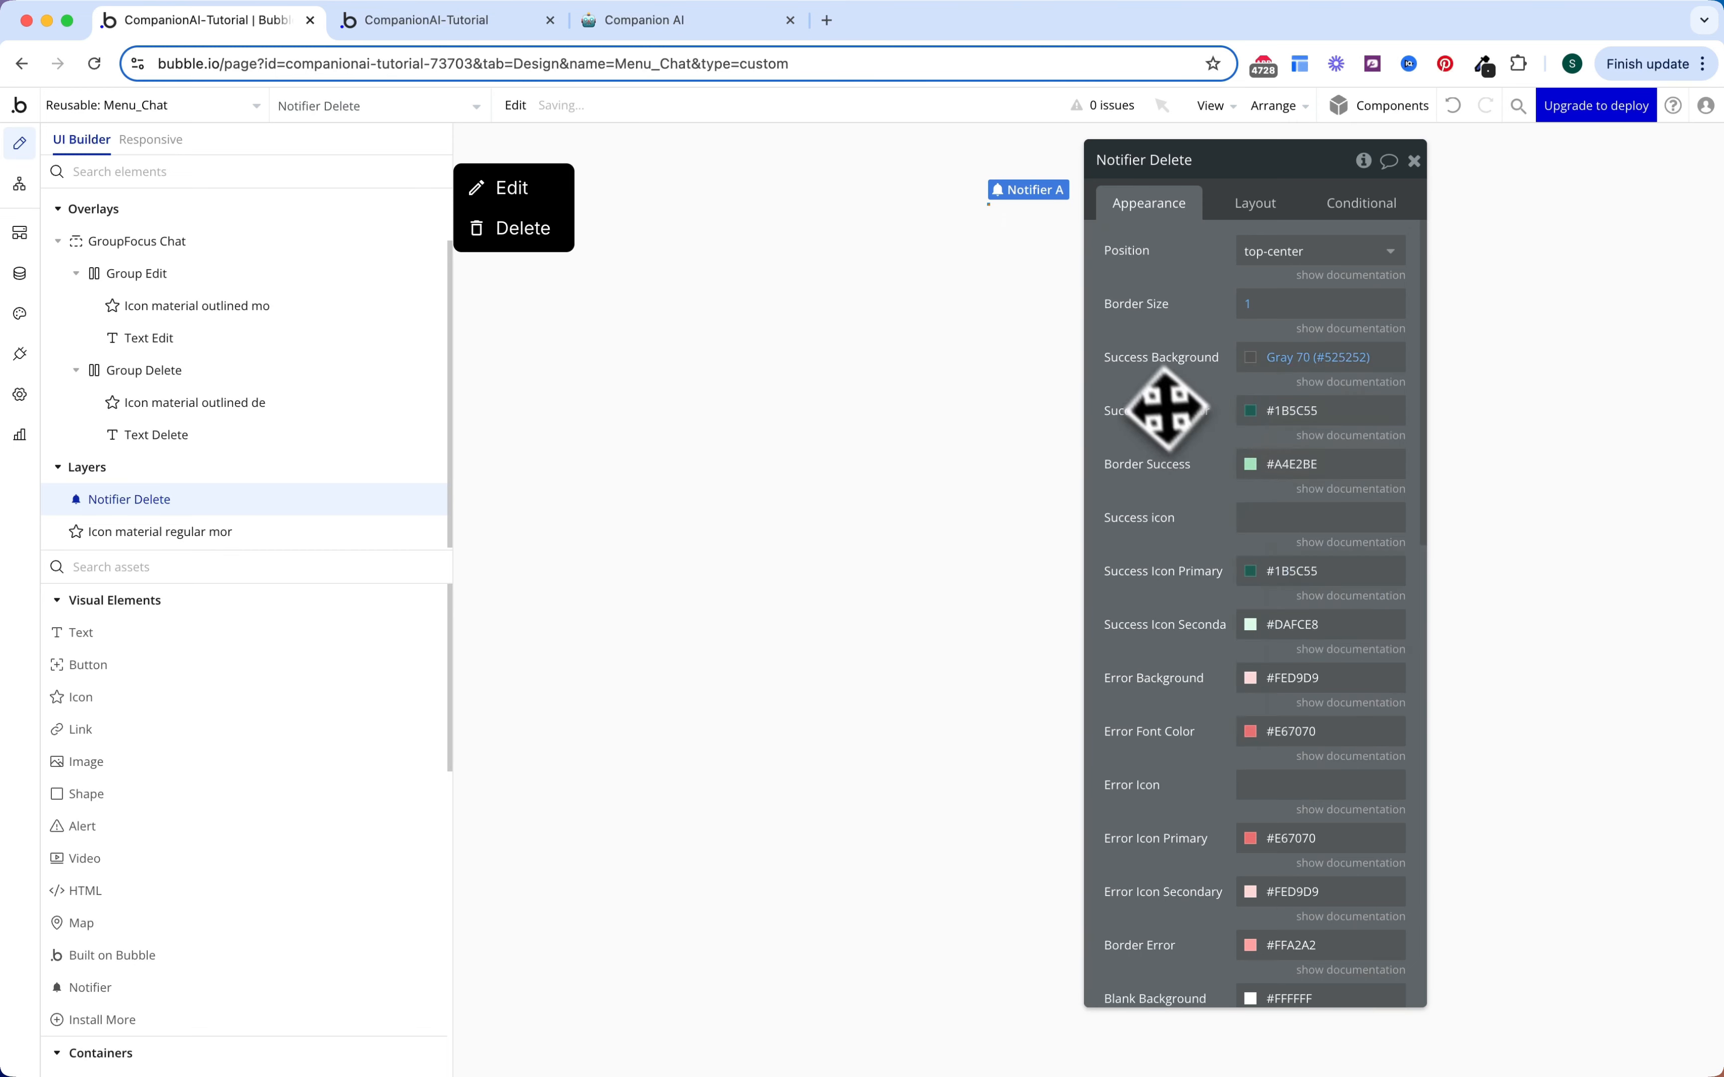
click(1290, 464)
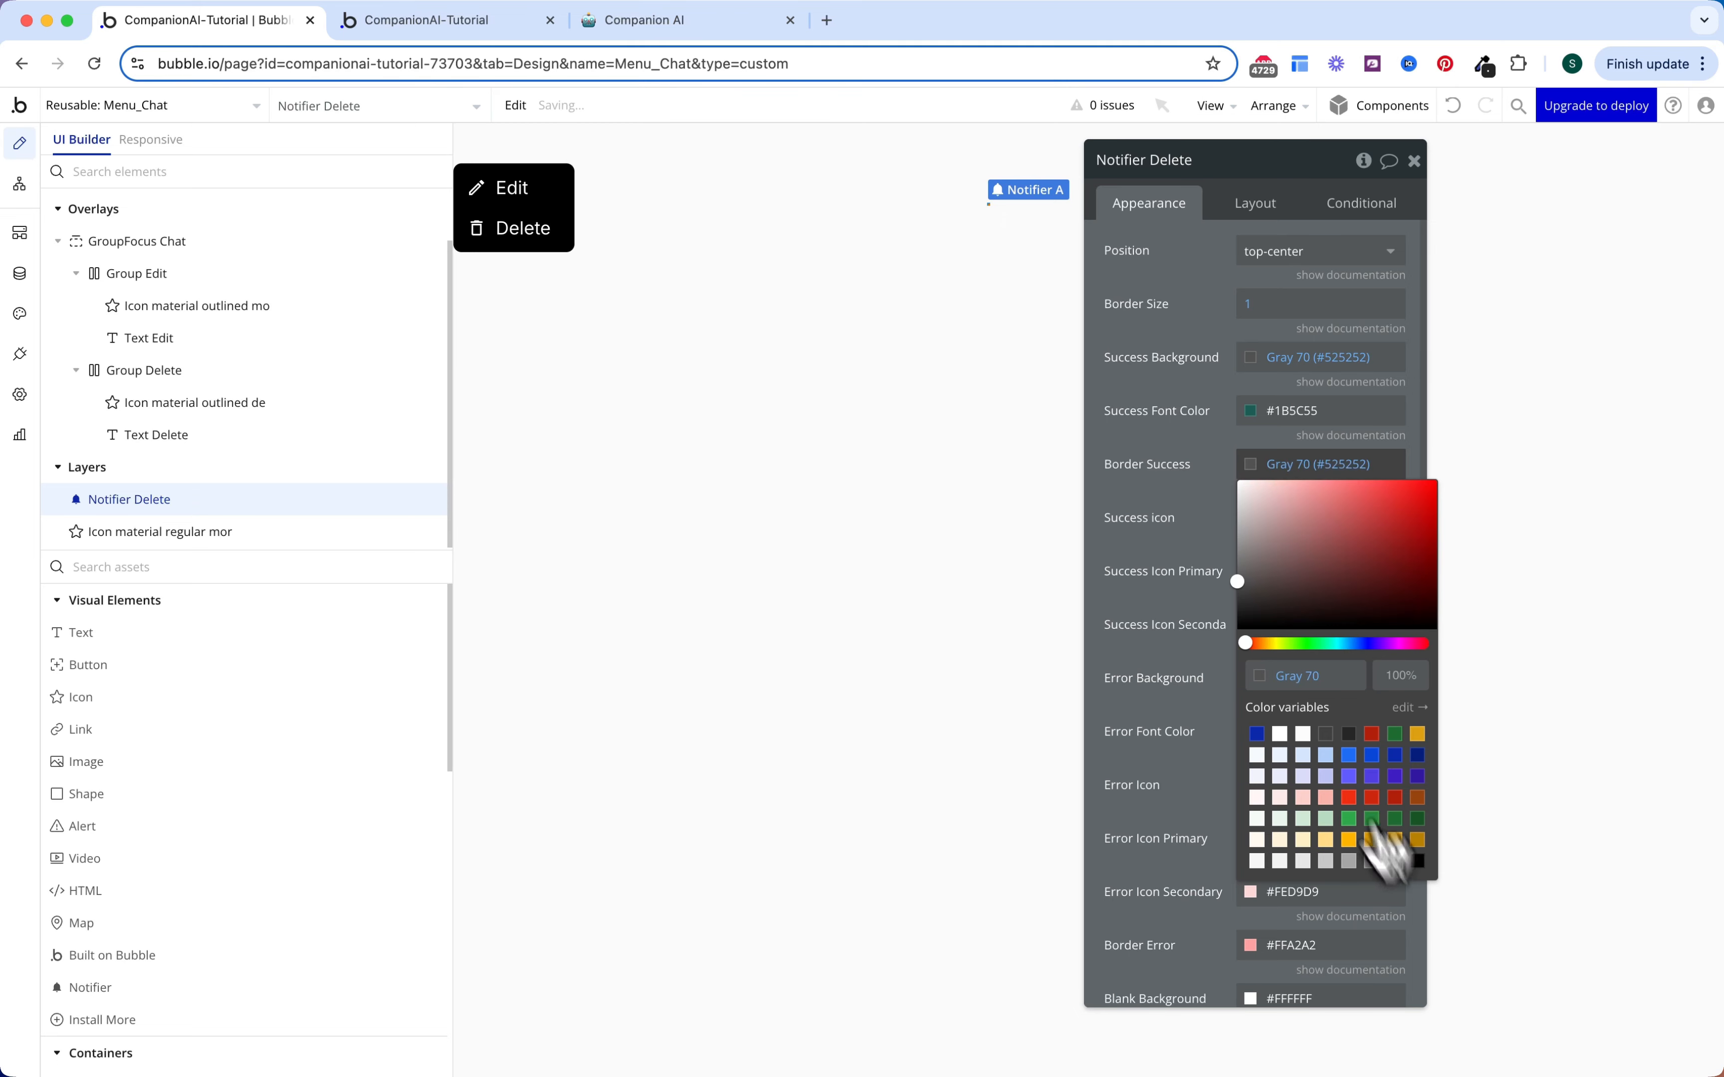
click(1395, 861)
click(1267, 410)
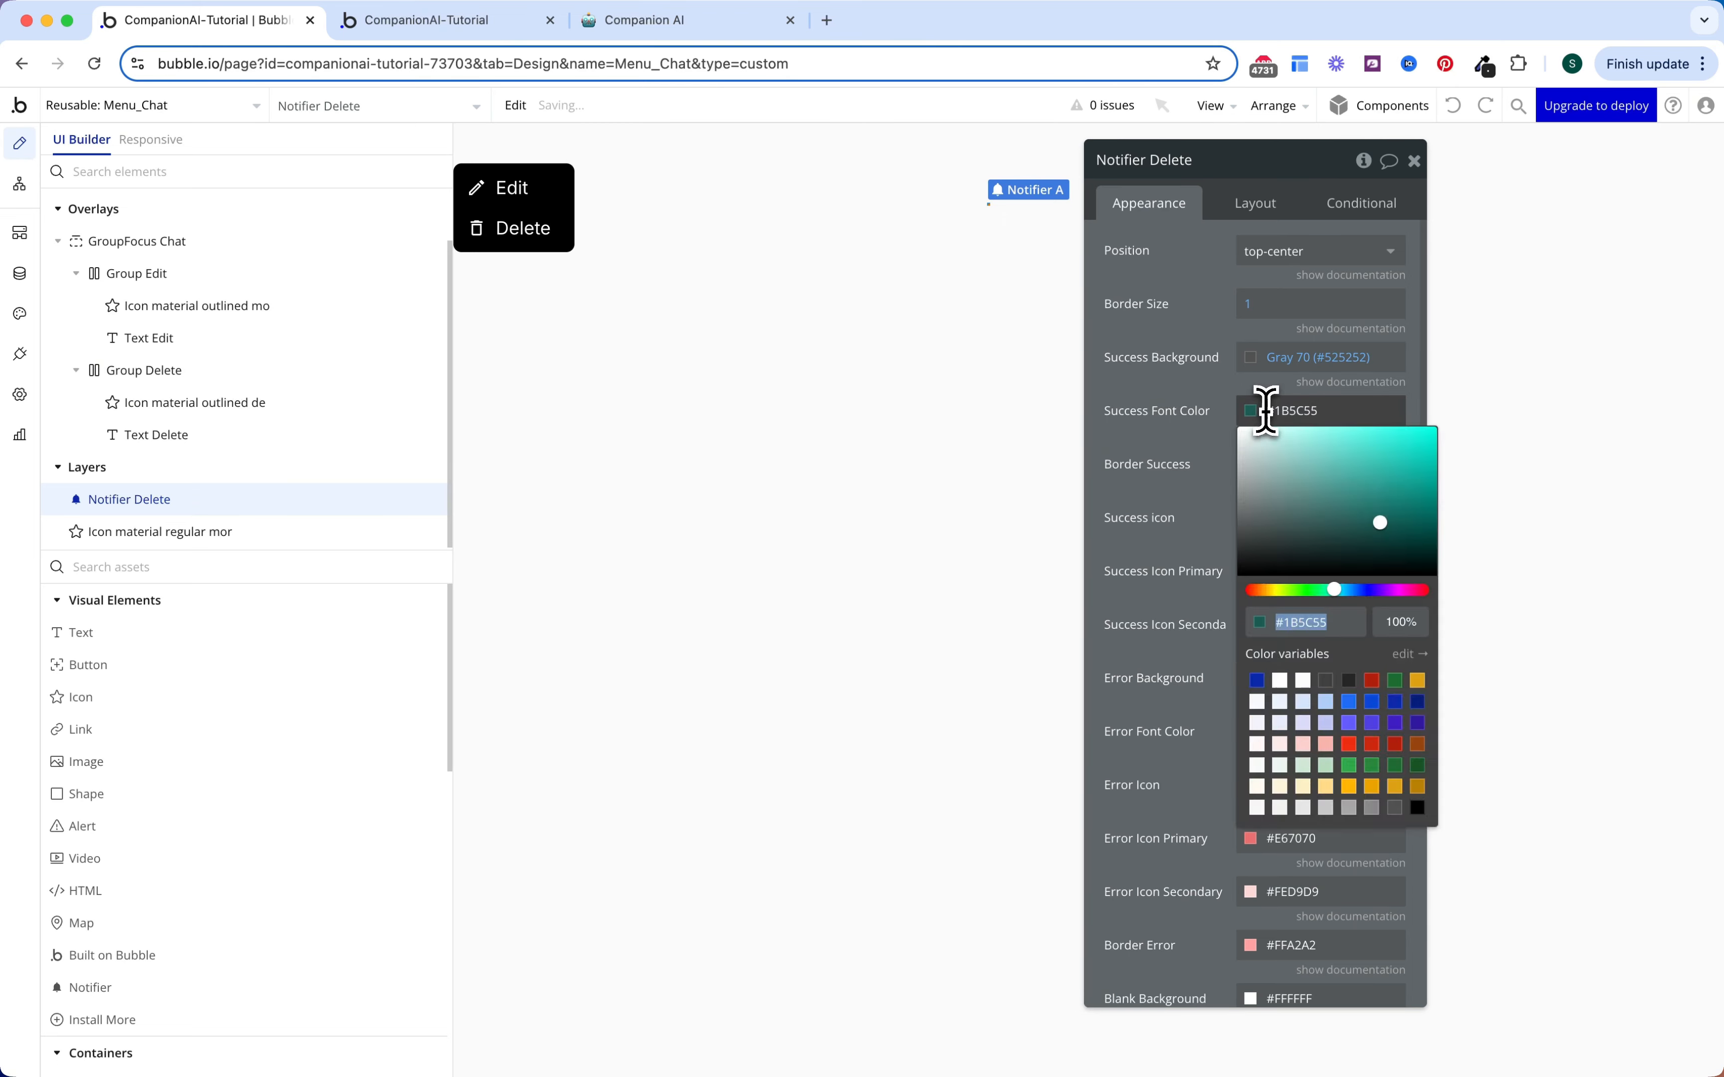
click(1307, 682)
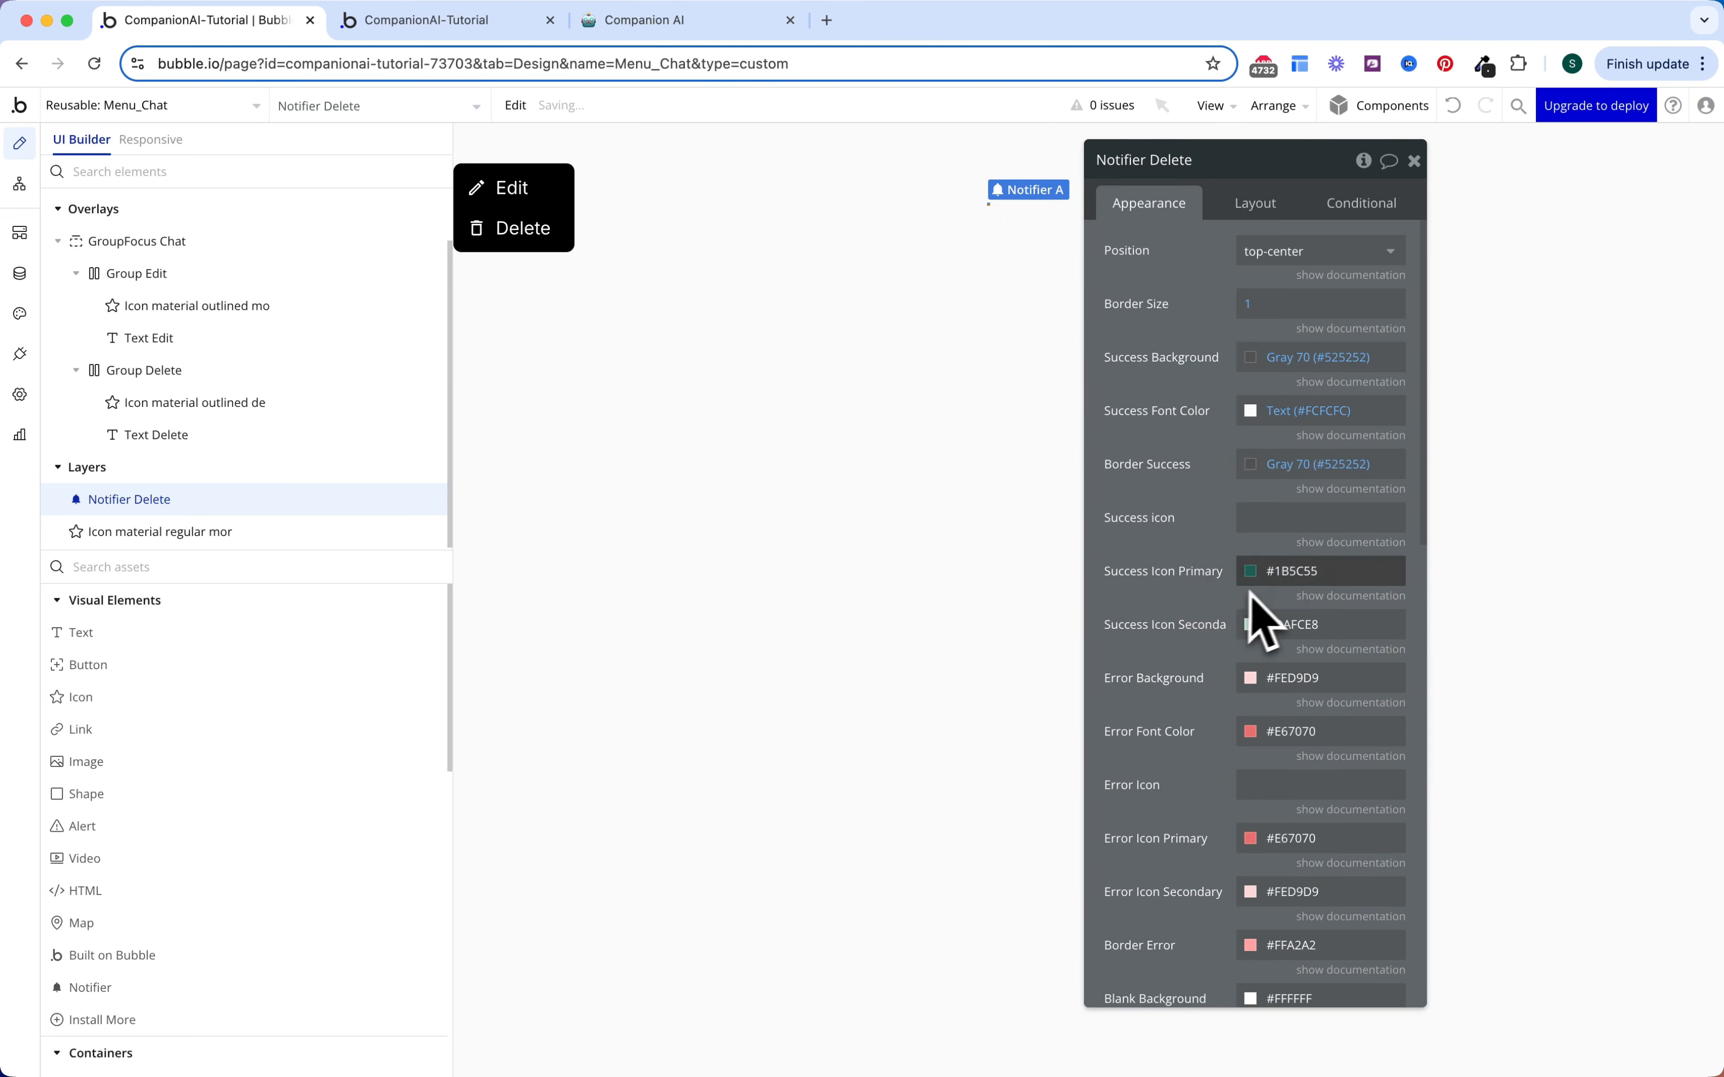
click(1273, 571)
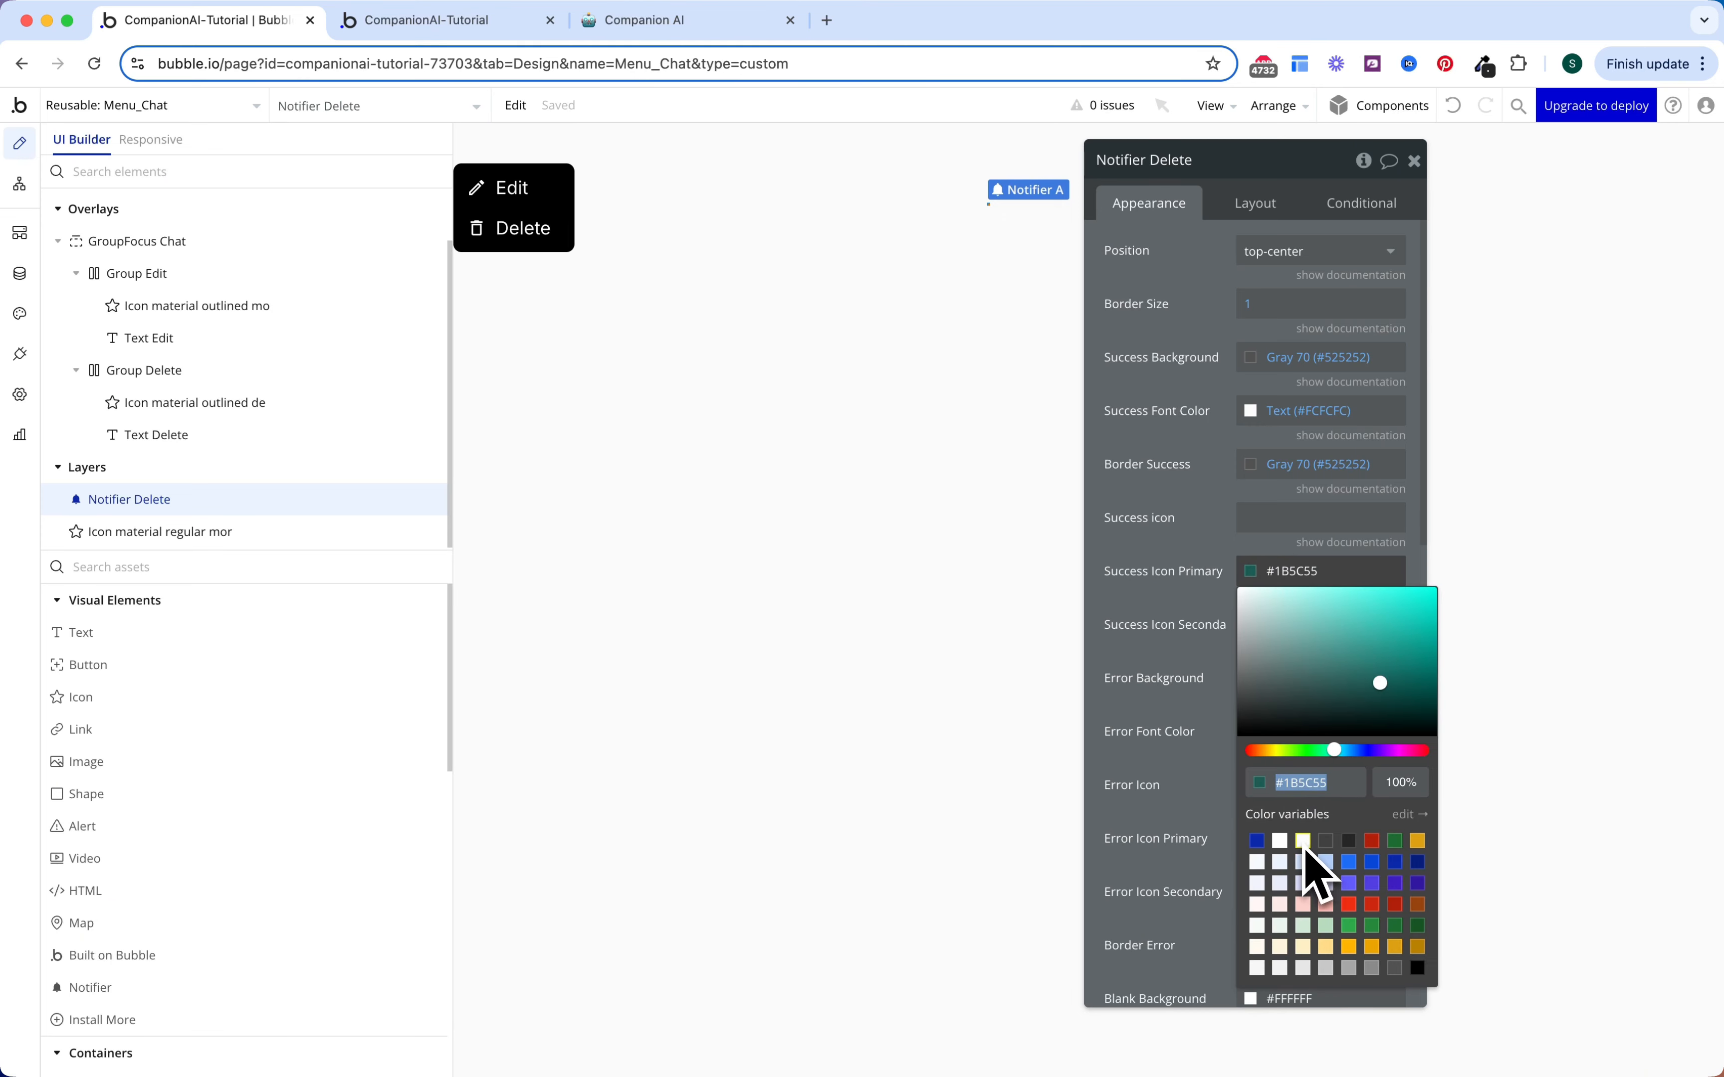
click(1348, 925)
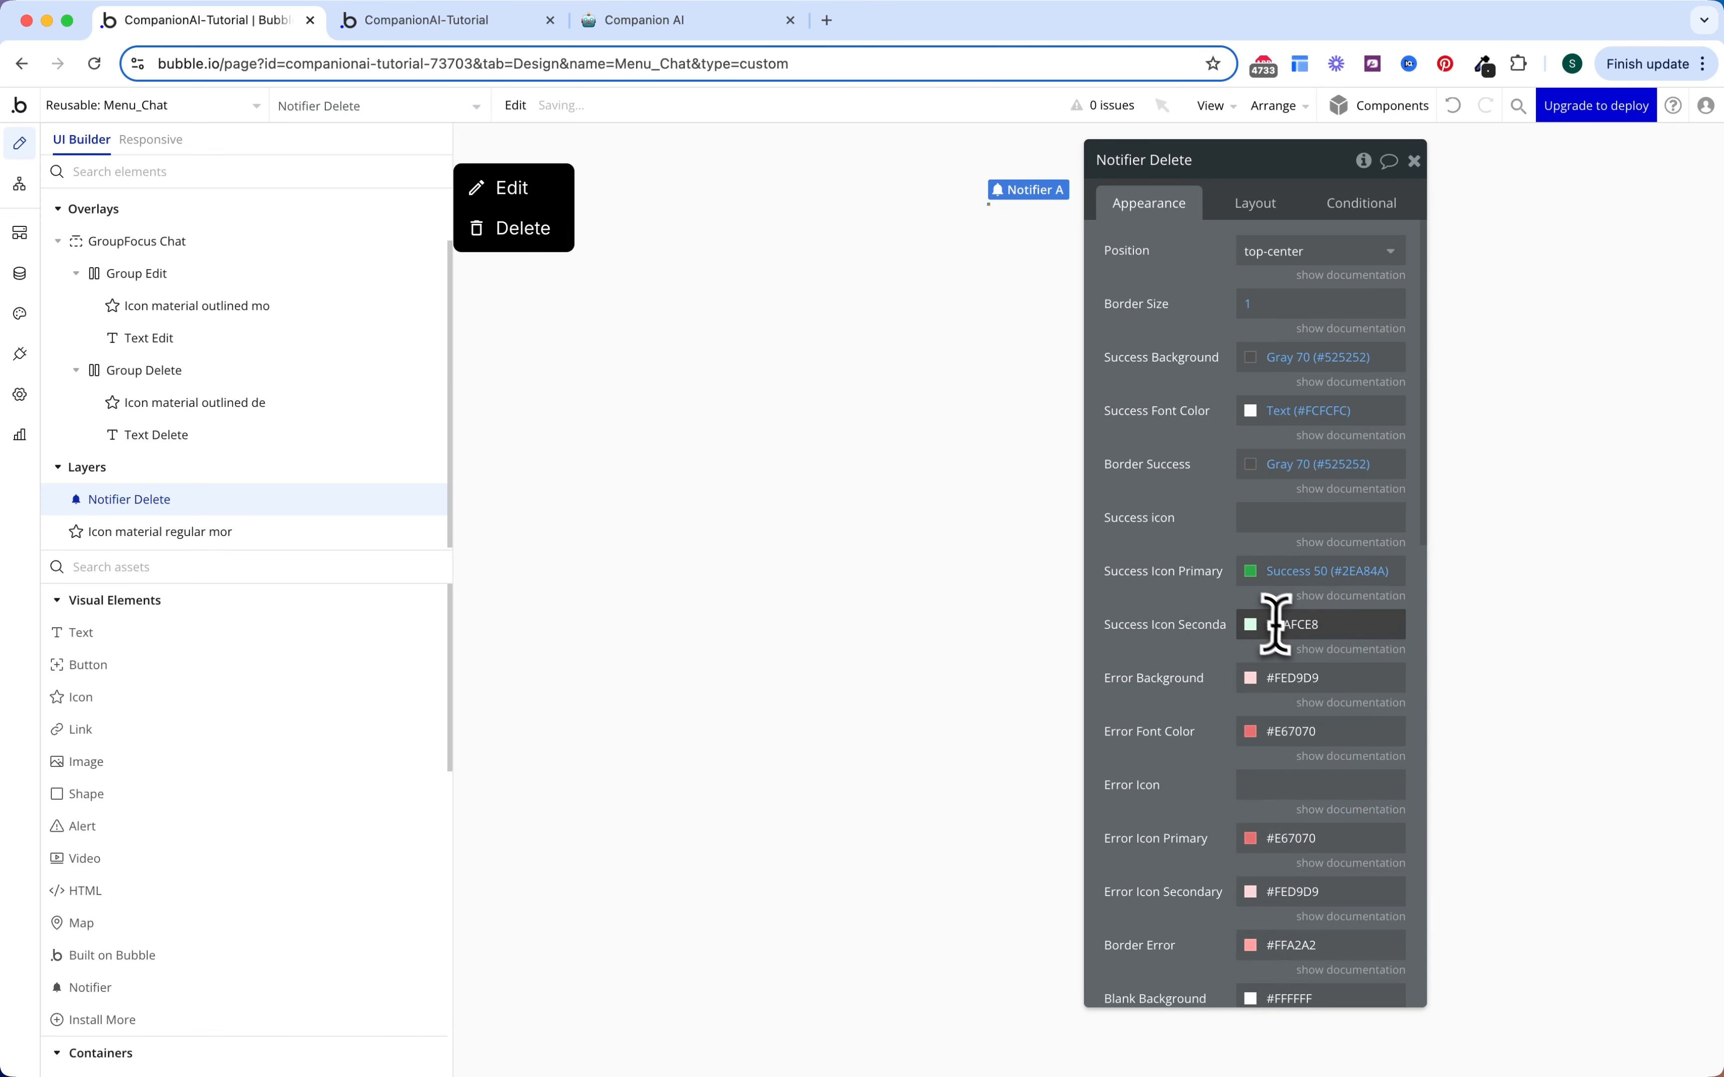
click(1282, 627)
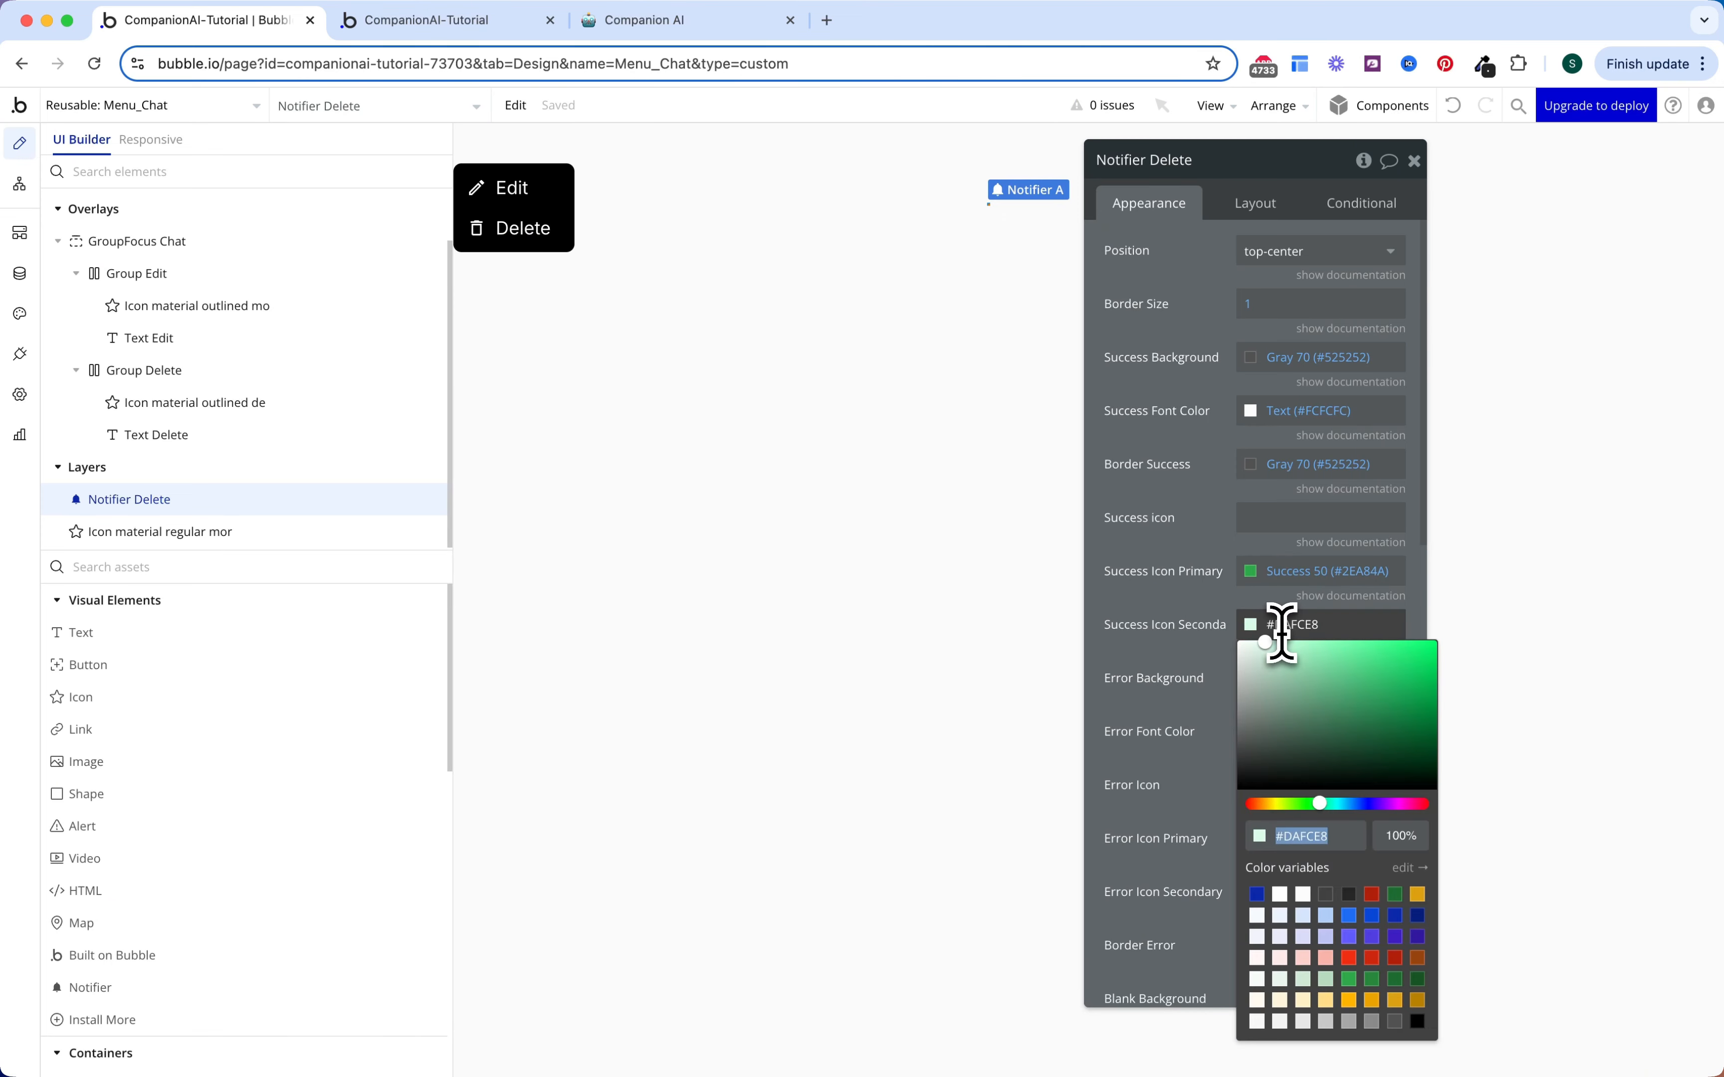
click(1303, 897)
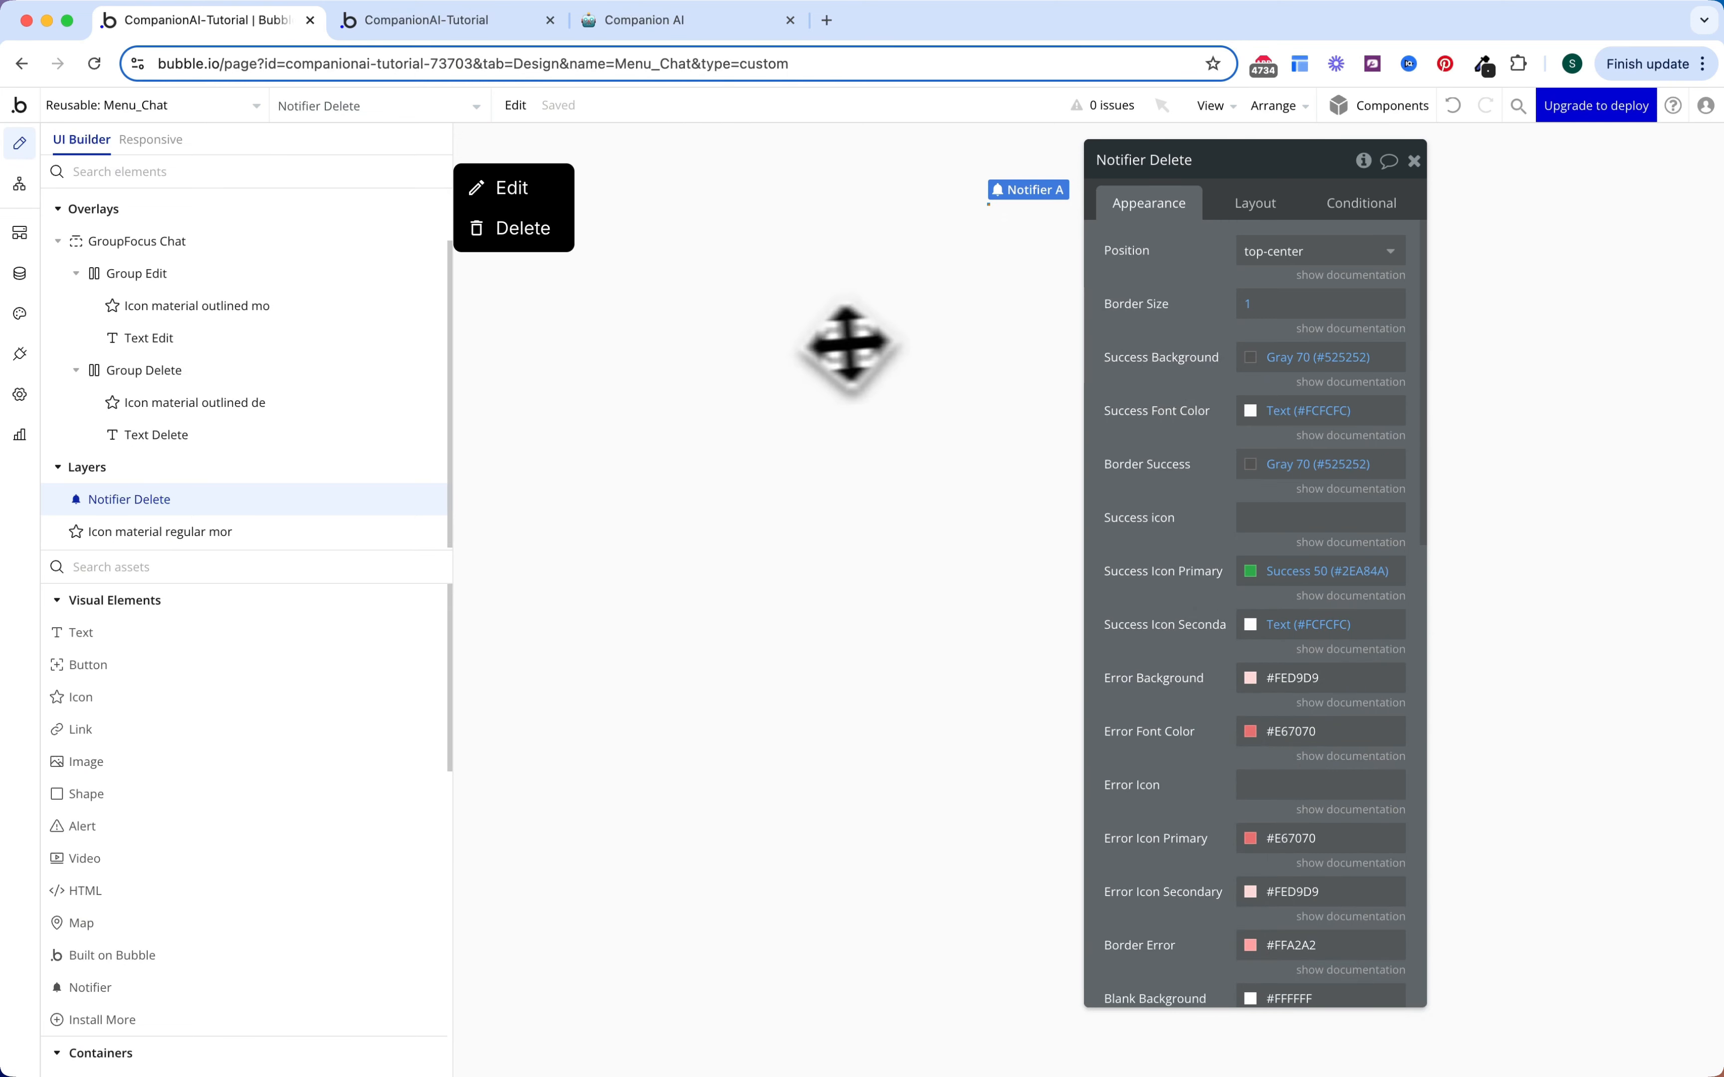
click(20, 184)
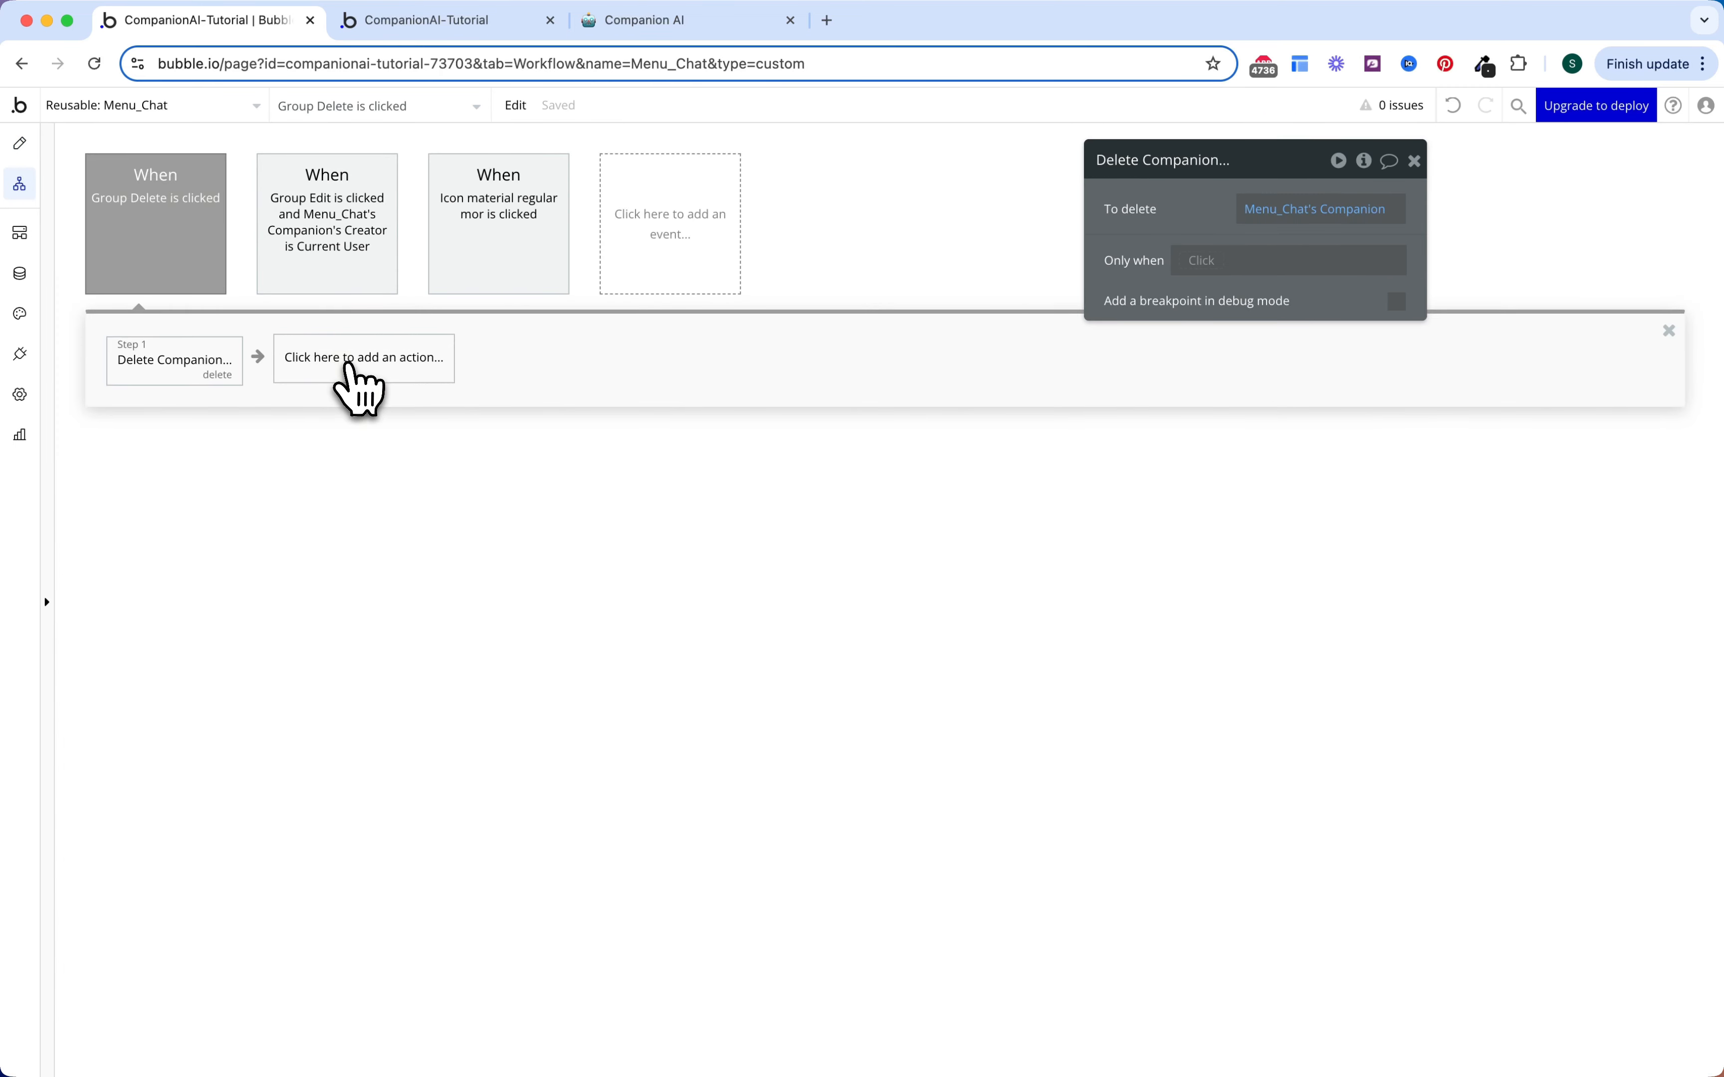
Step: Add a notify step showing 'Companion Deleted!' via Notifier Delete
click(356, 377)
text(not)
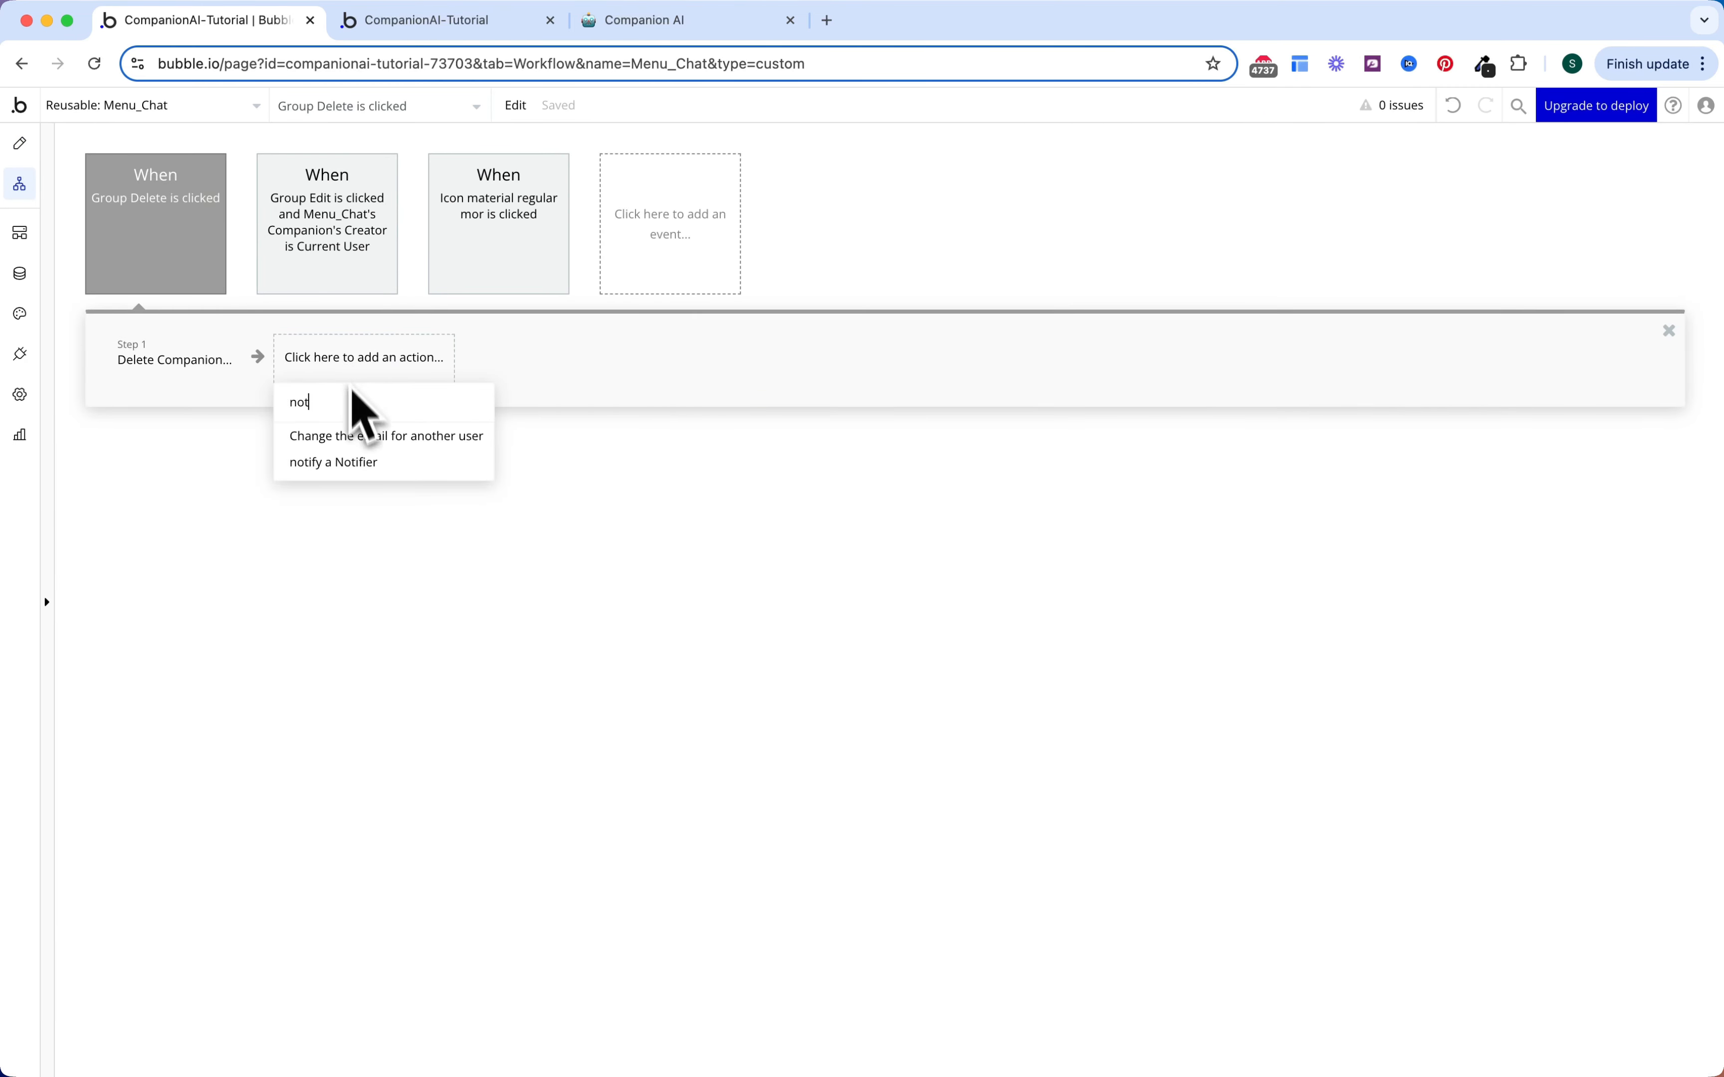
click(360, 462)
click(1197, 273)
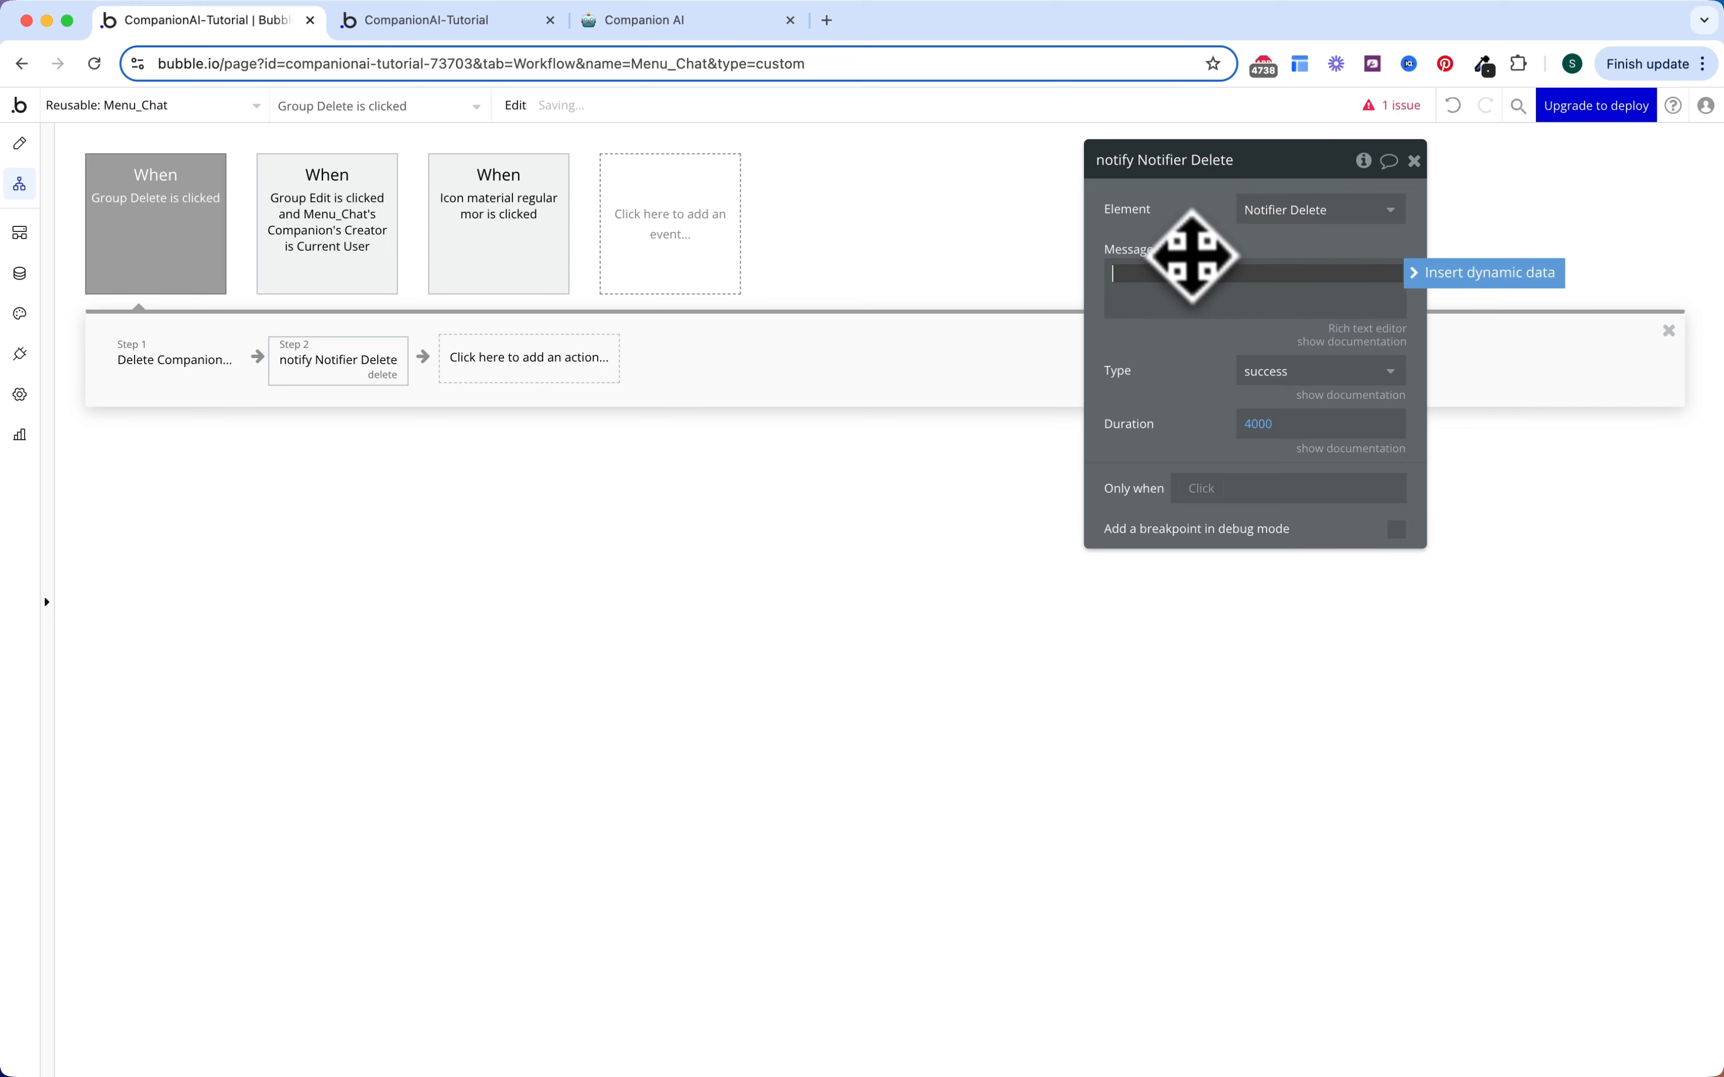
text(Companion Deleted!)
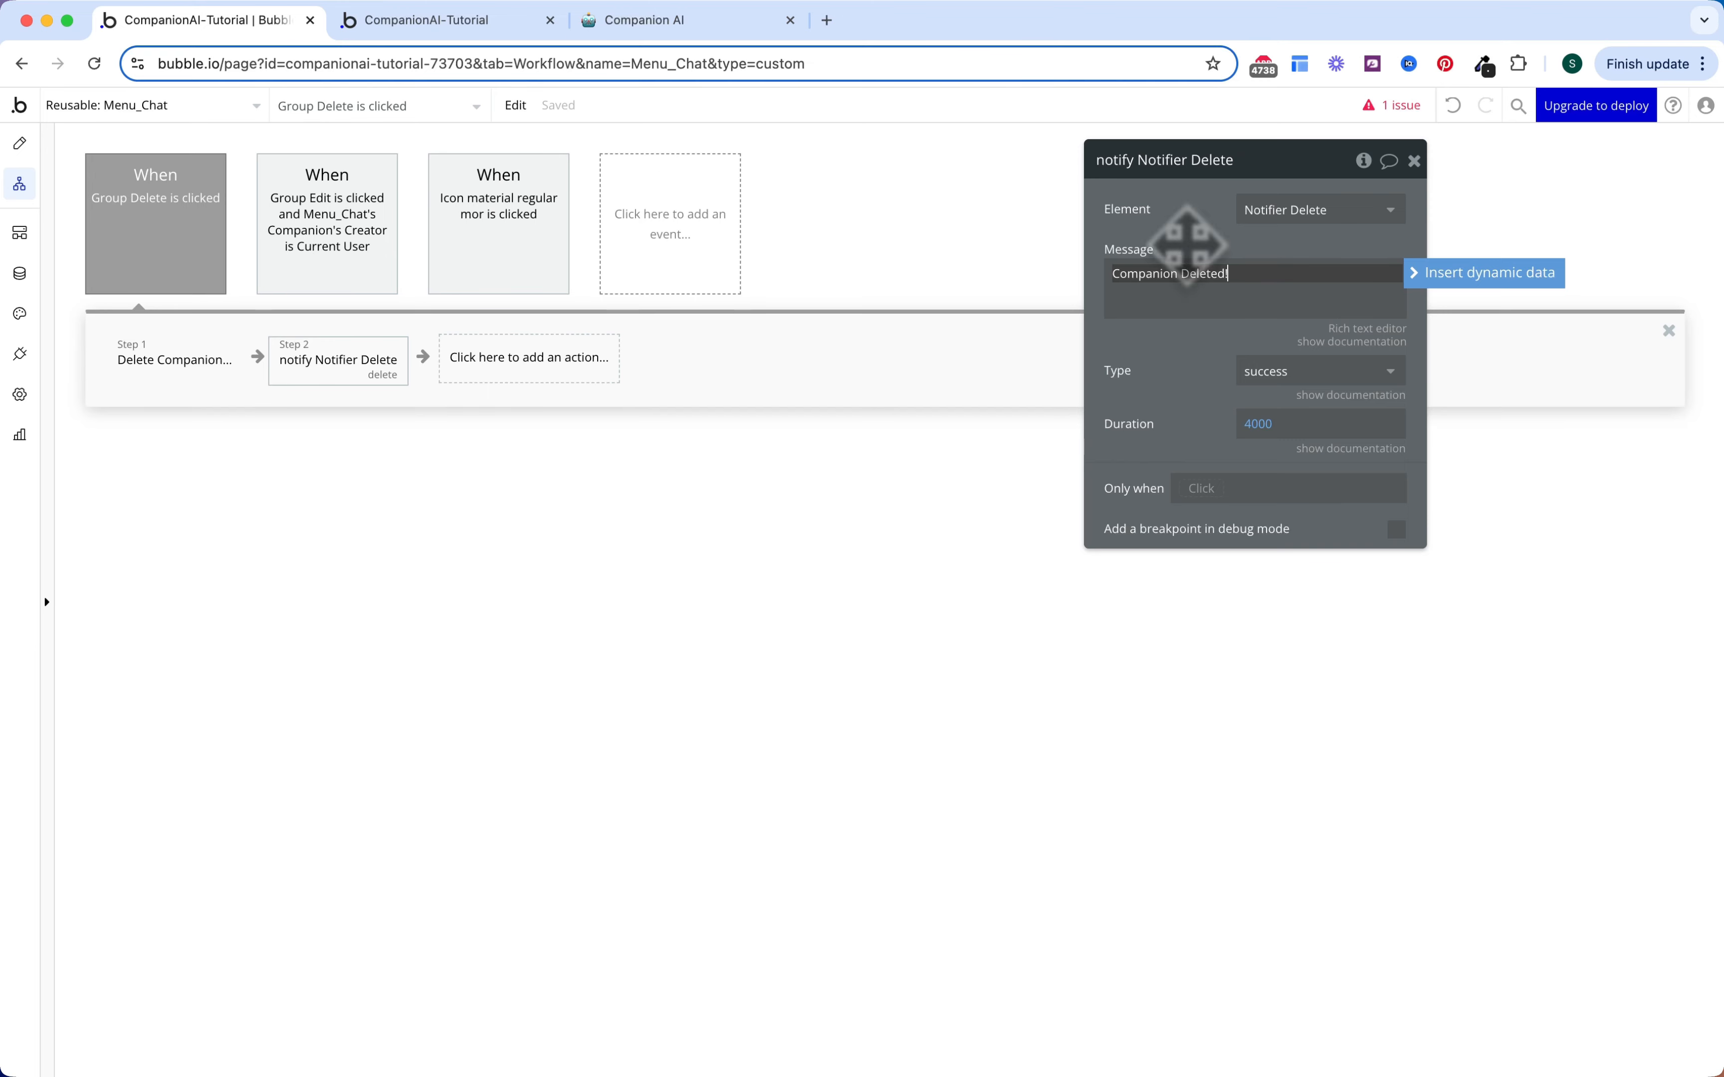
click(1146, 337)
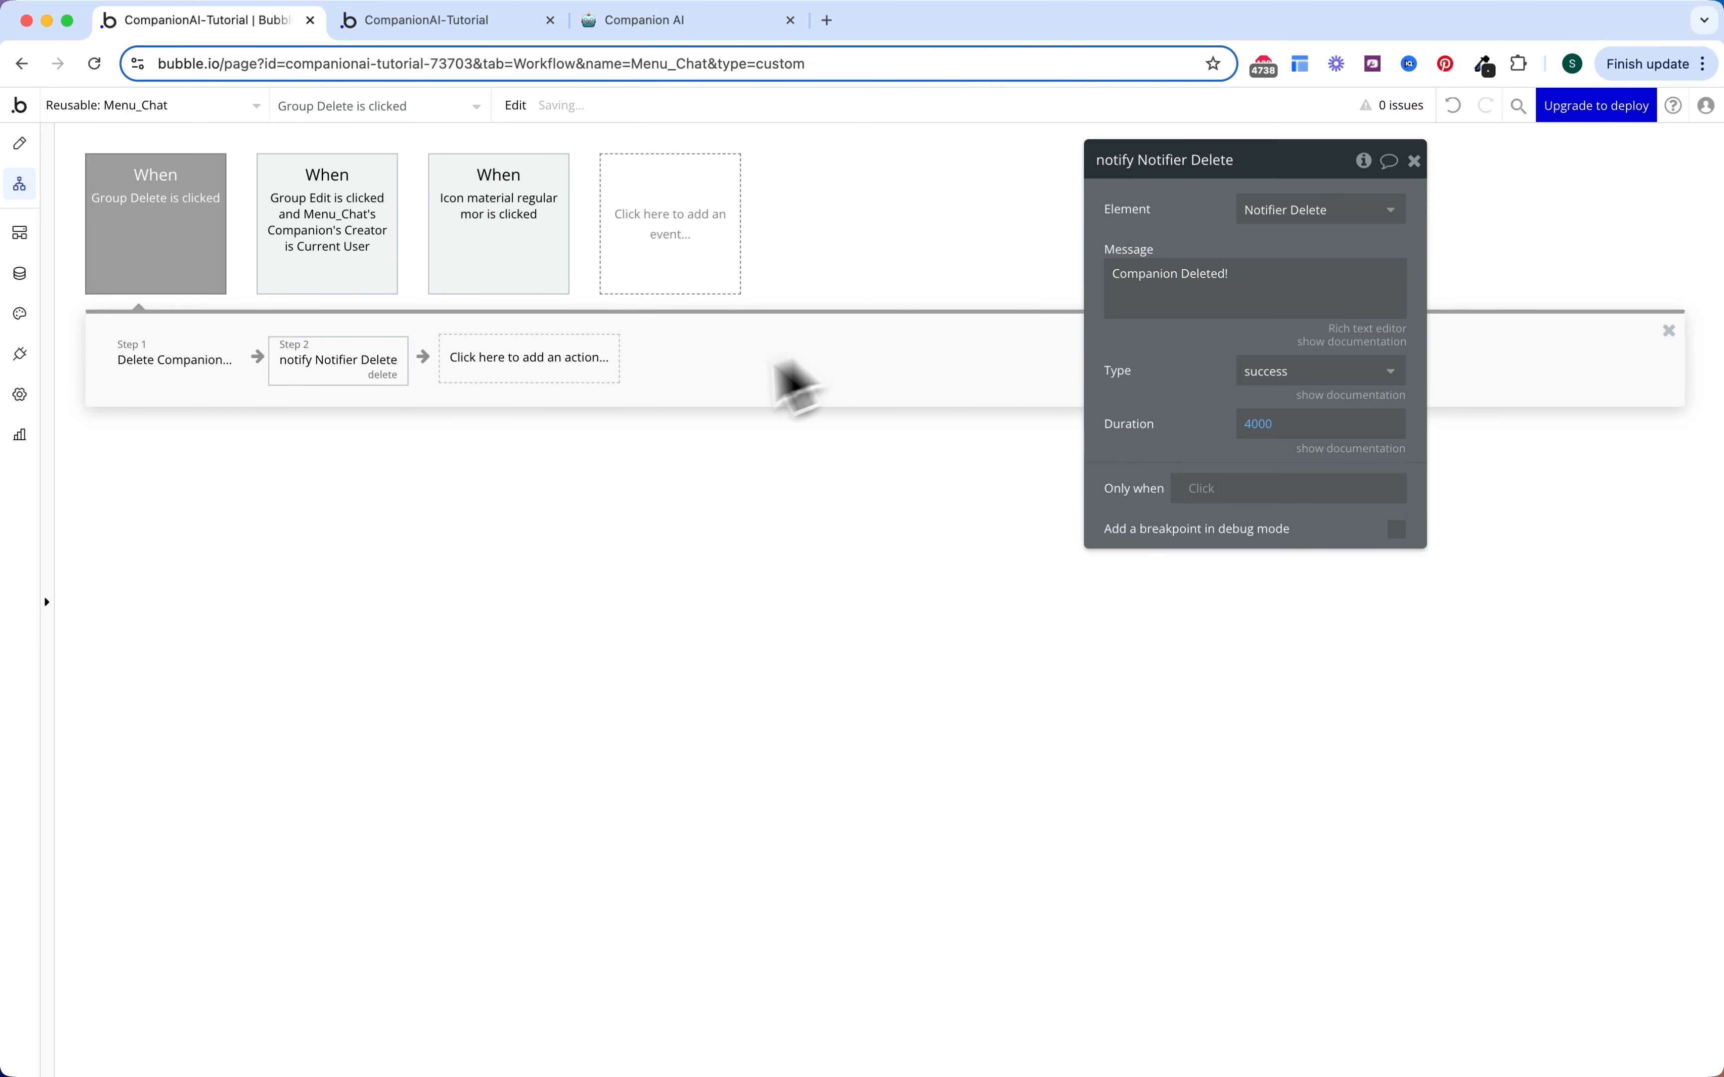
click(650, 408)
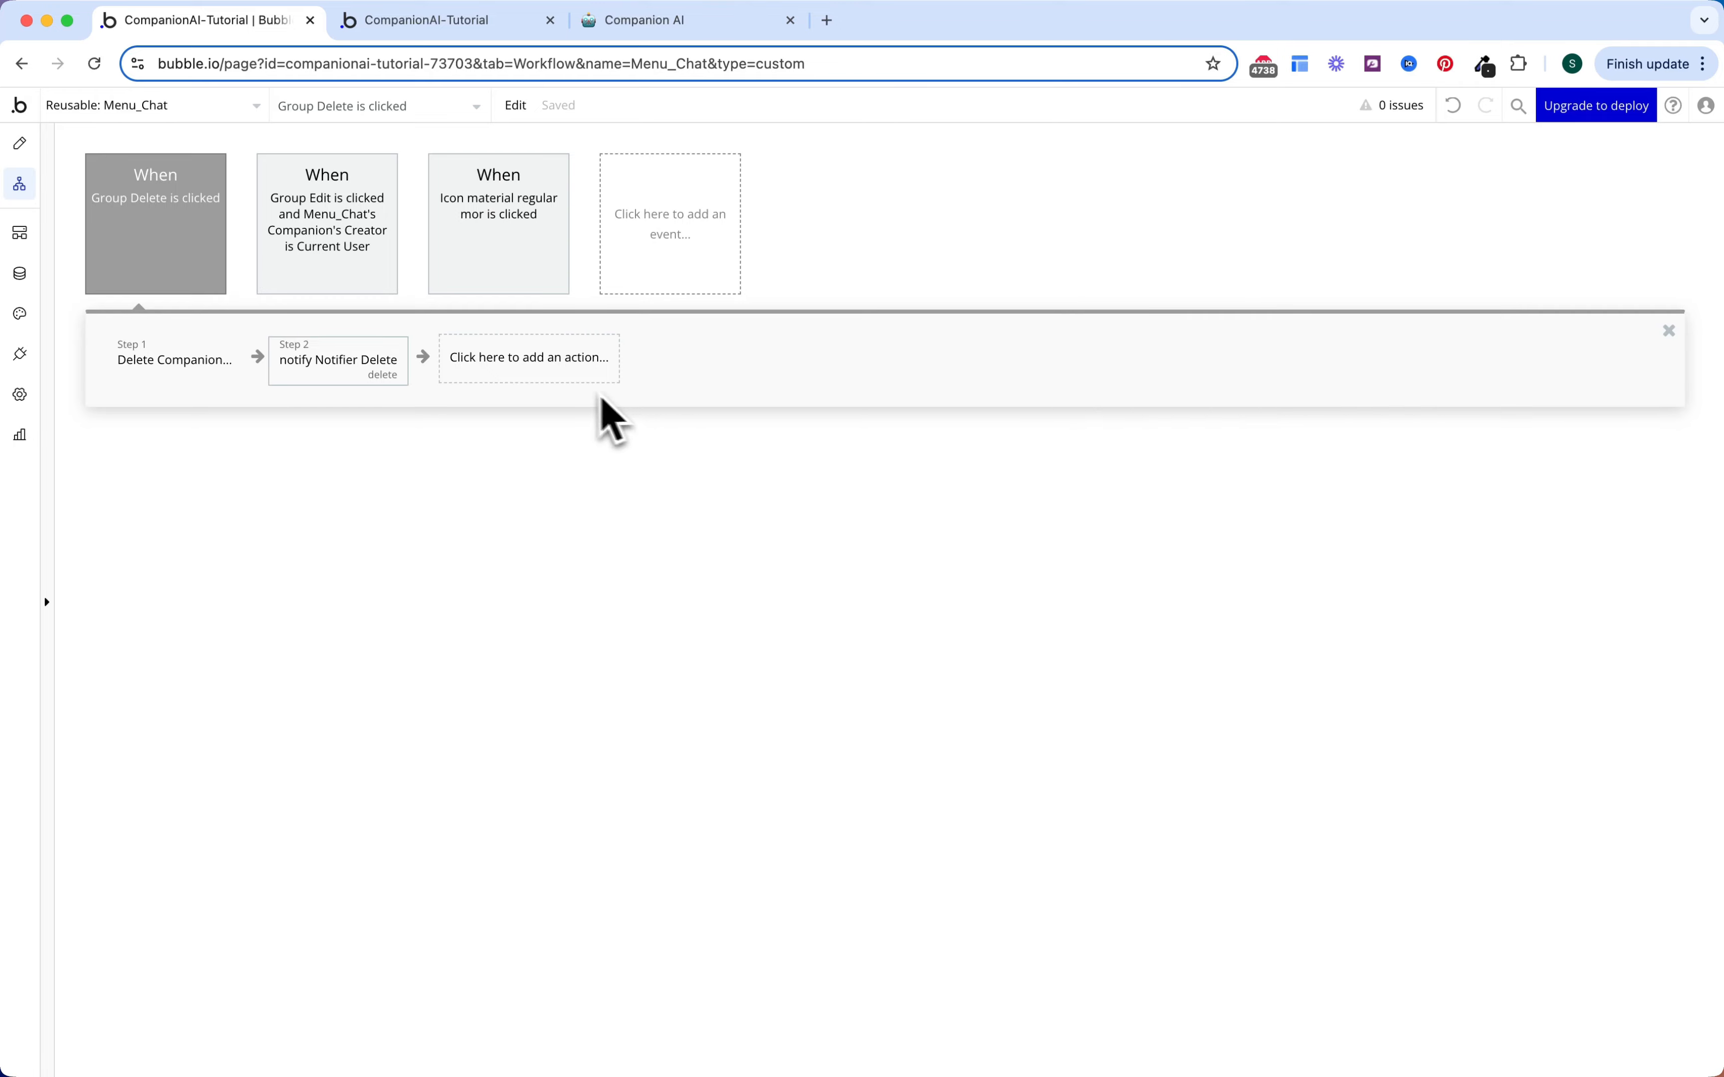
Step: Add a Go to page step with destination home
click(508, 367)
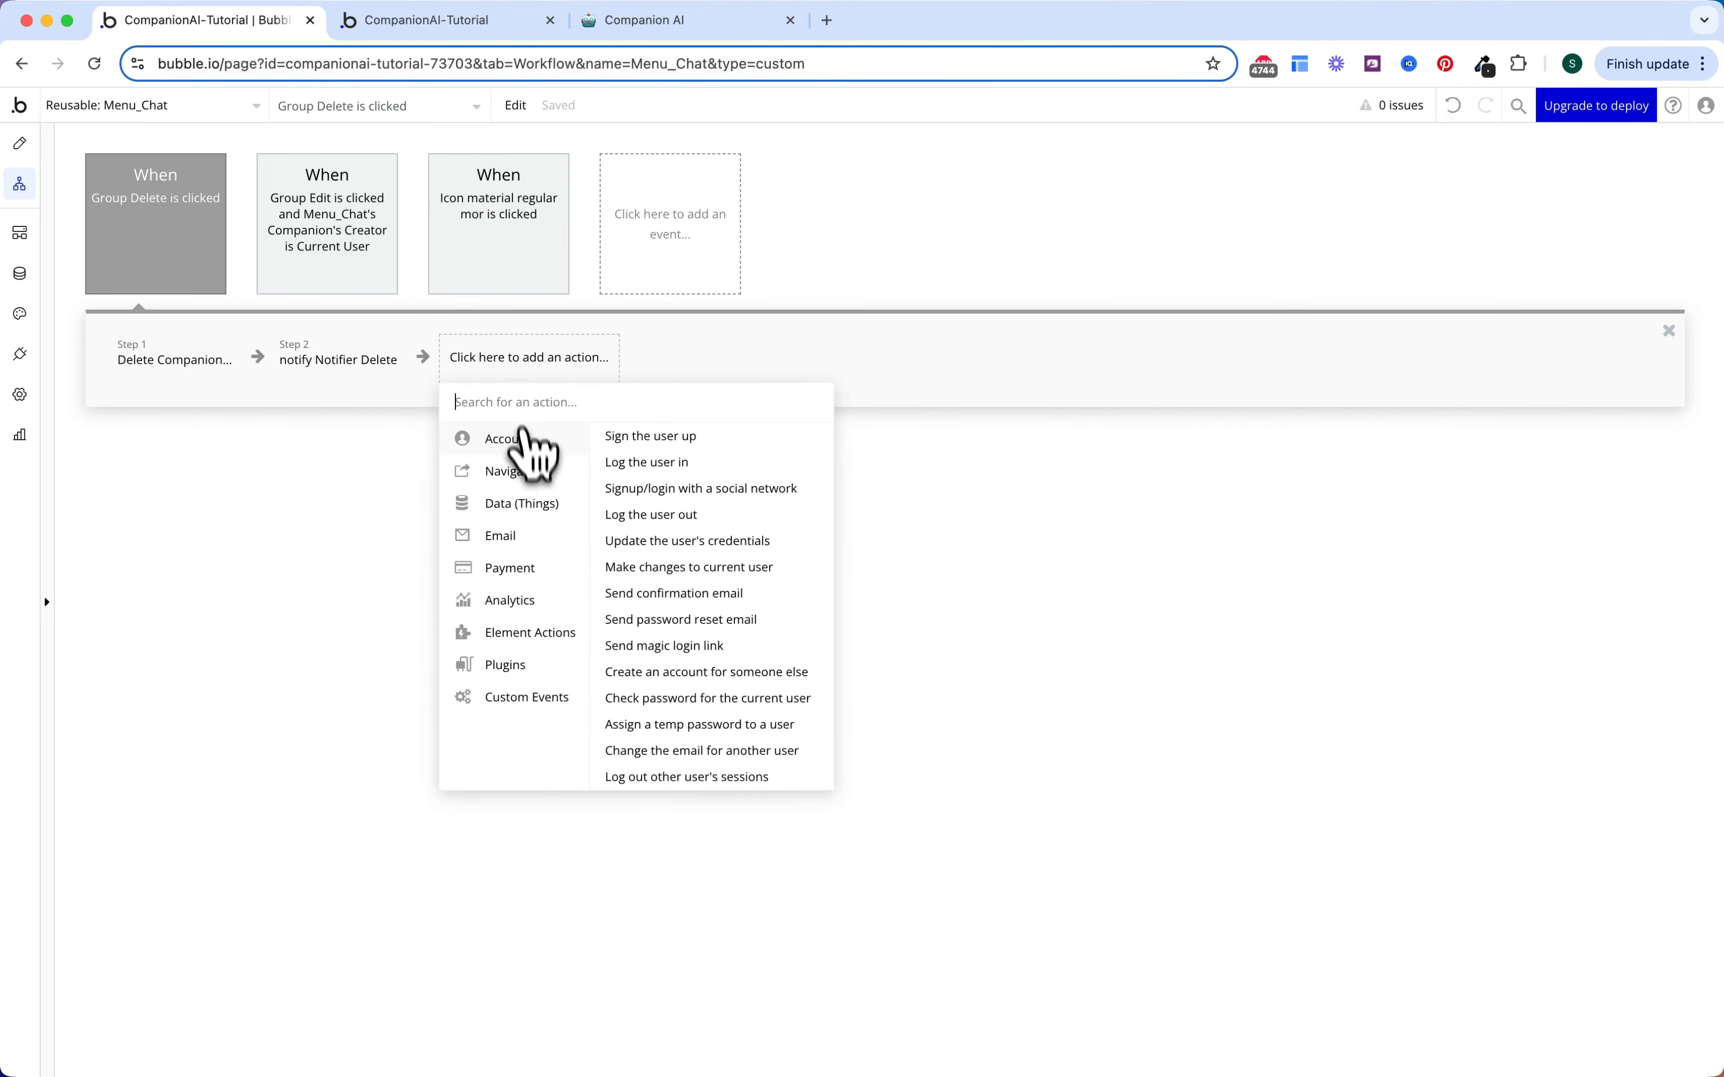
mouse_move(574, 470)
click(612, 440)
click(1282, 210)
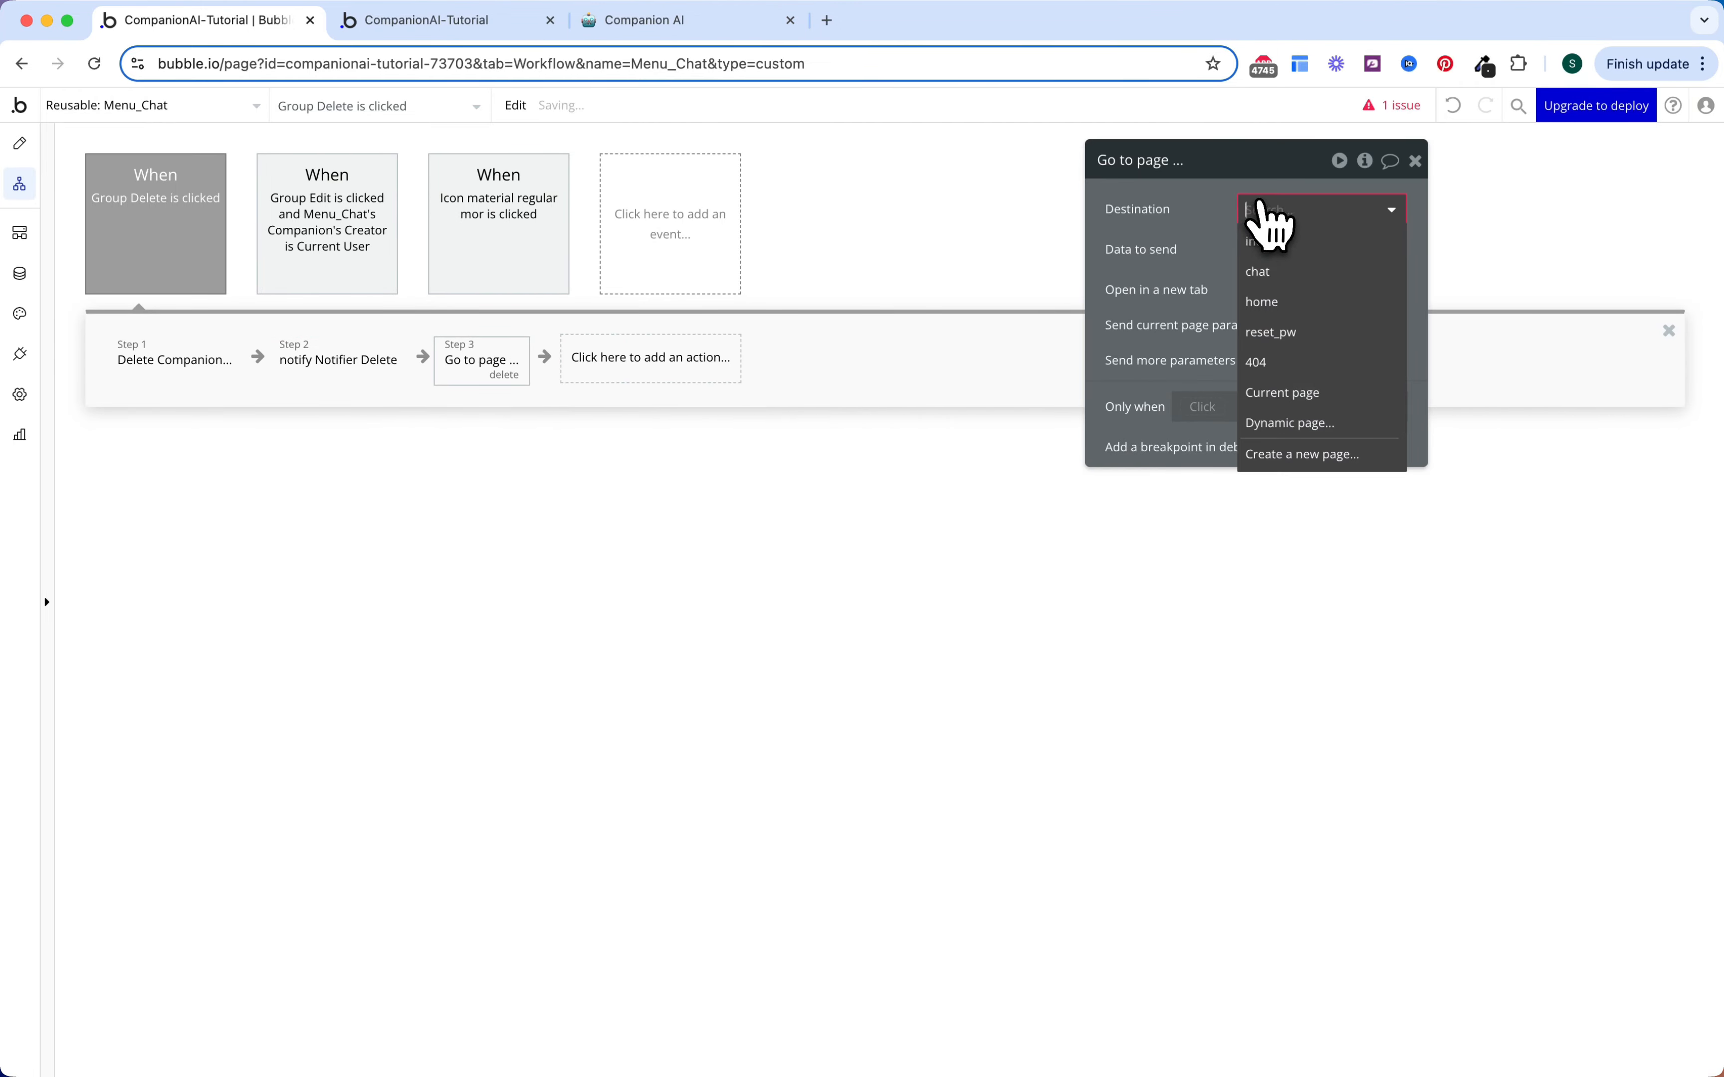
click(1270, 302)
click(916, 354)
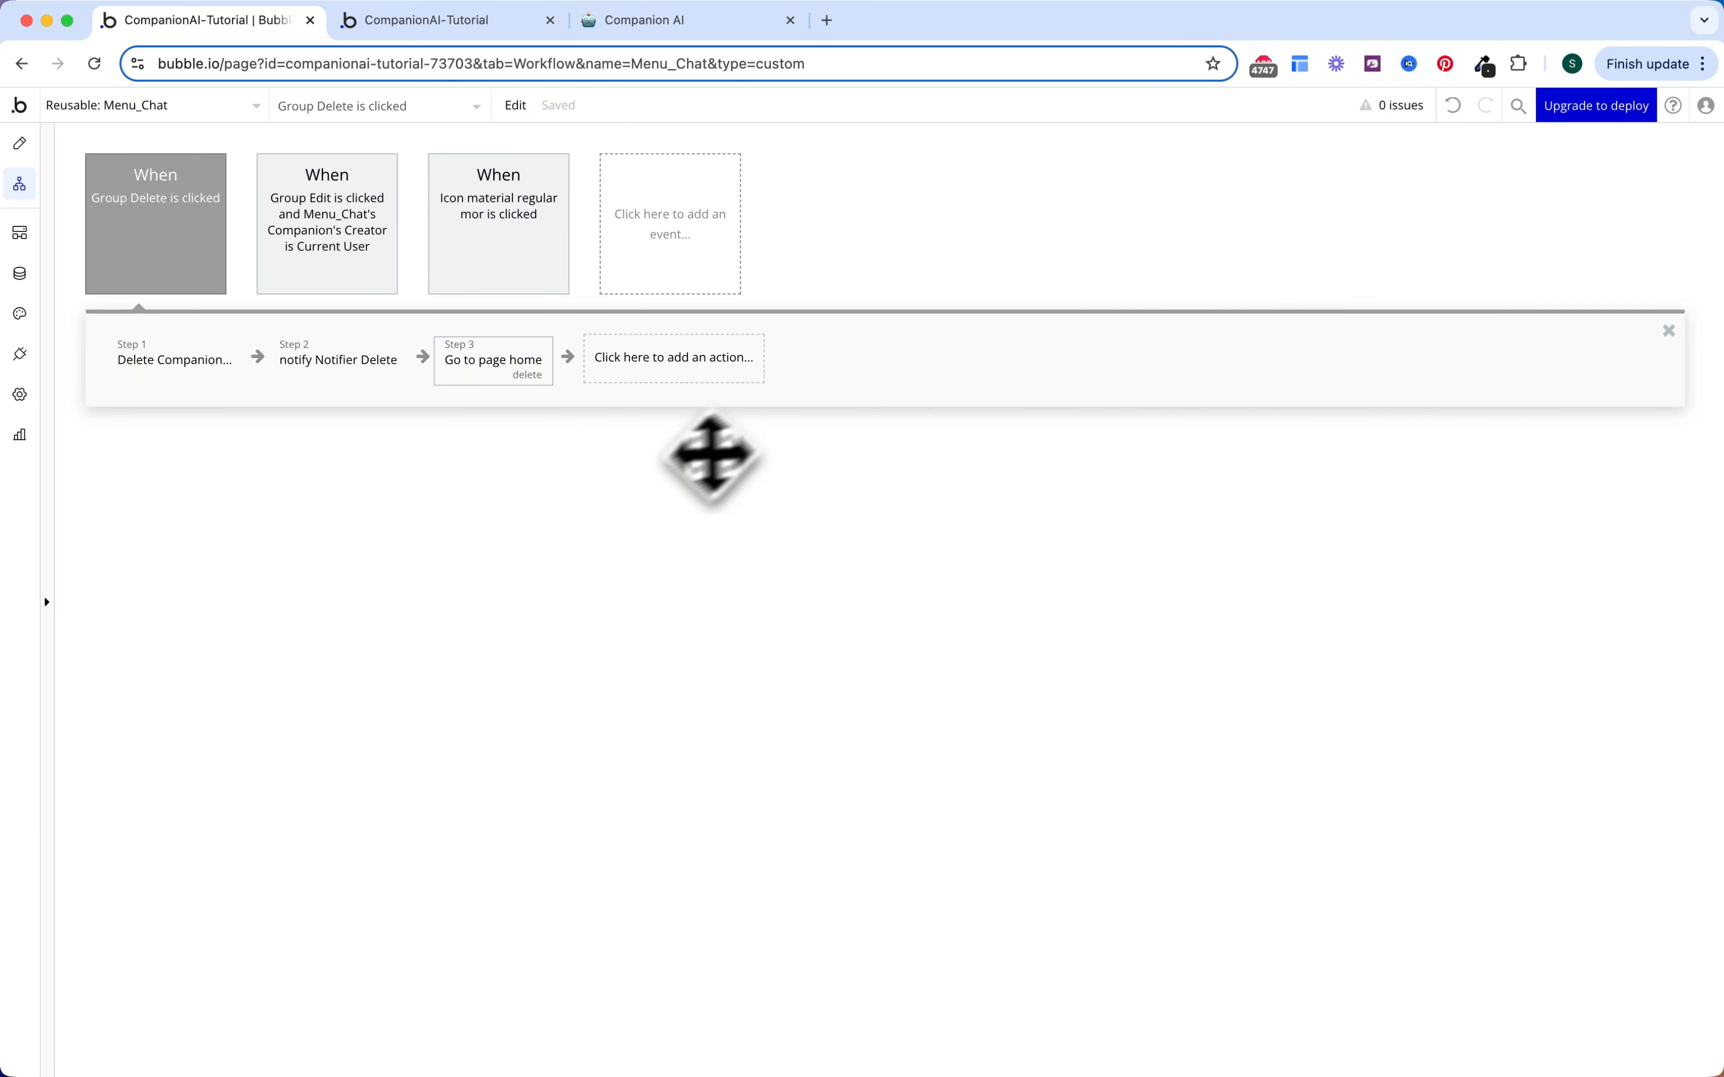
click(20, 145)
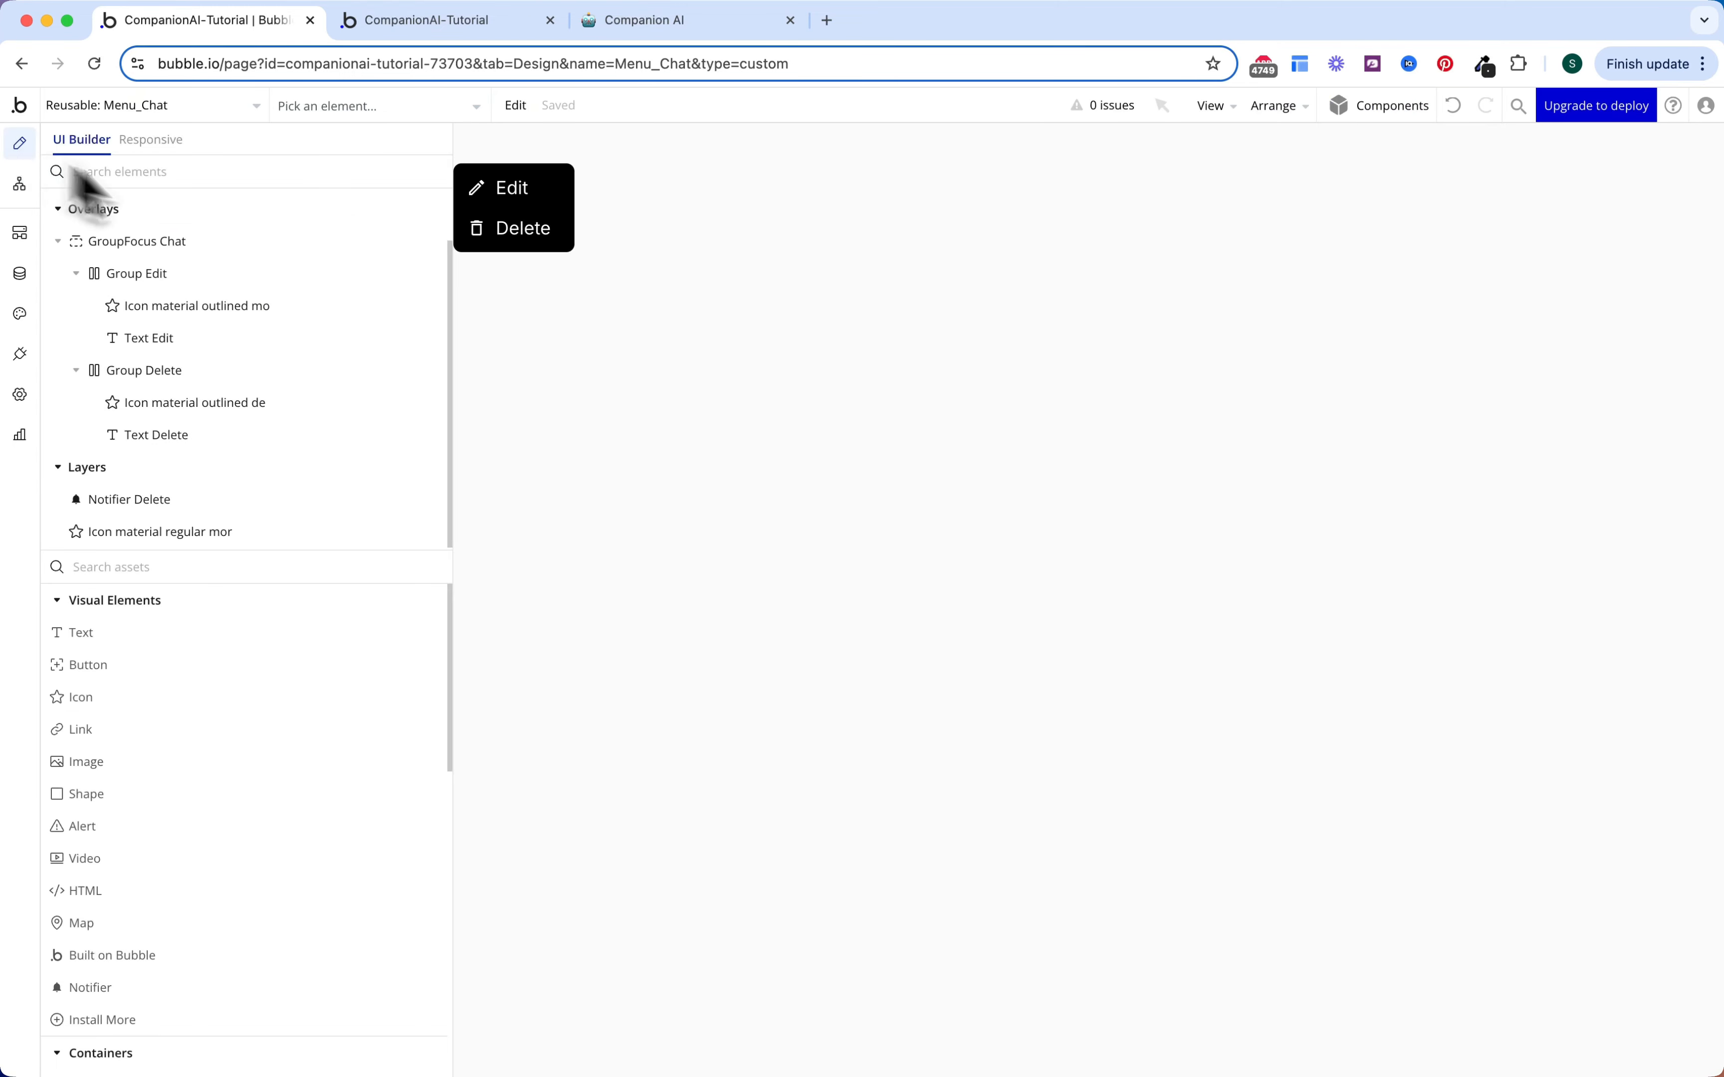
Step: On the chat page, replace the header's three-dot icon with the Menu_Chat element
click(213, 106)
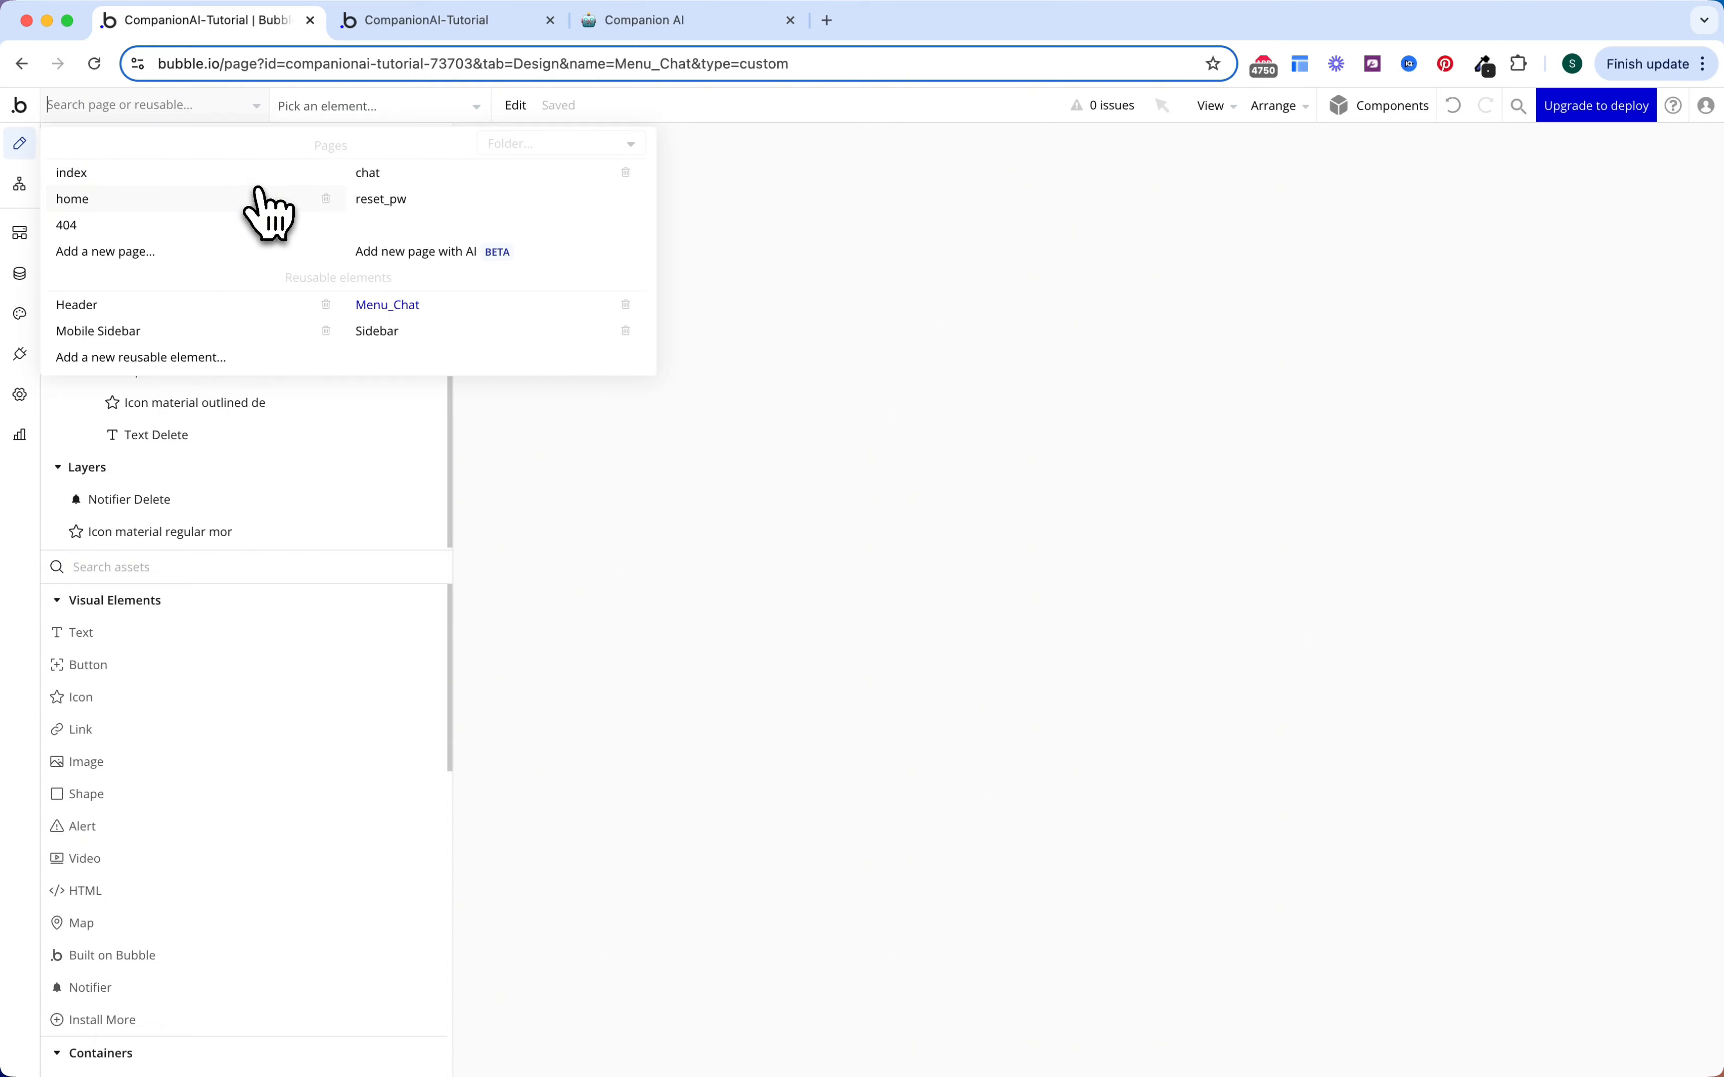
click(366, 175)
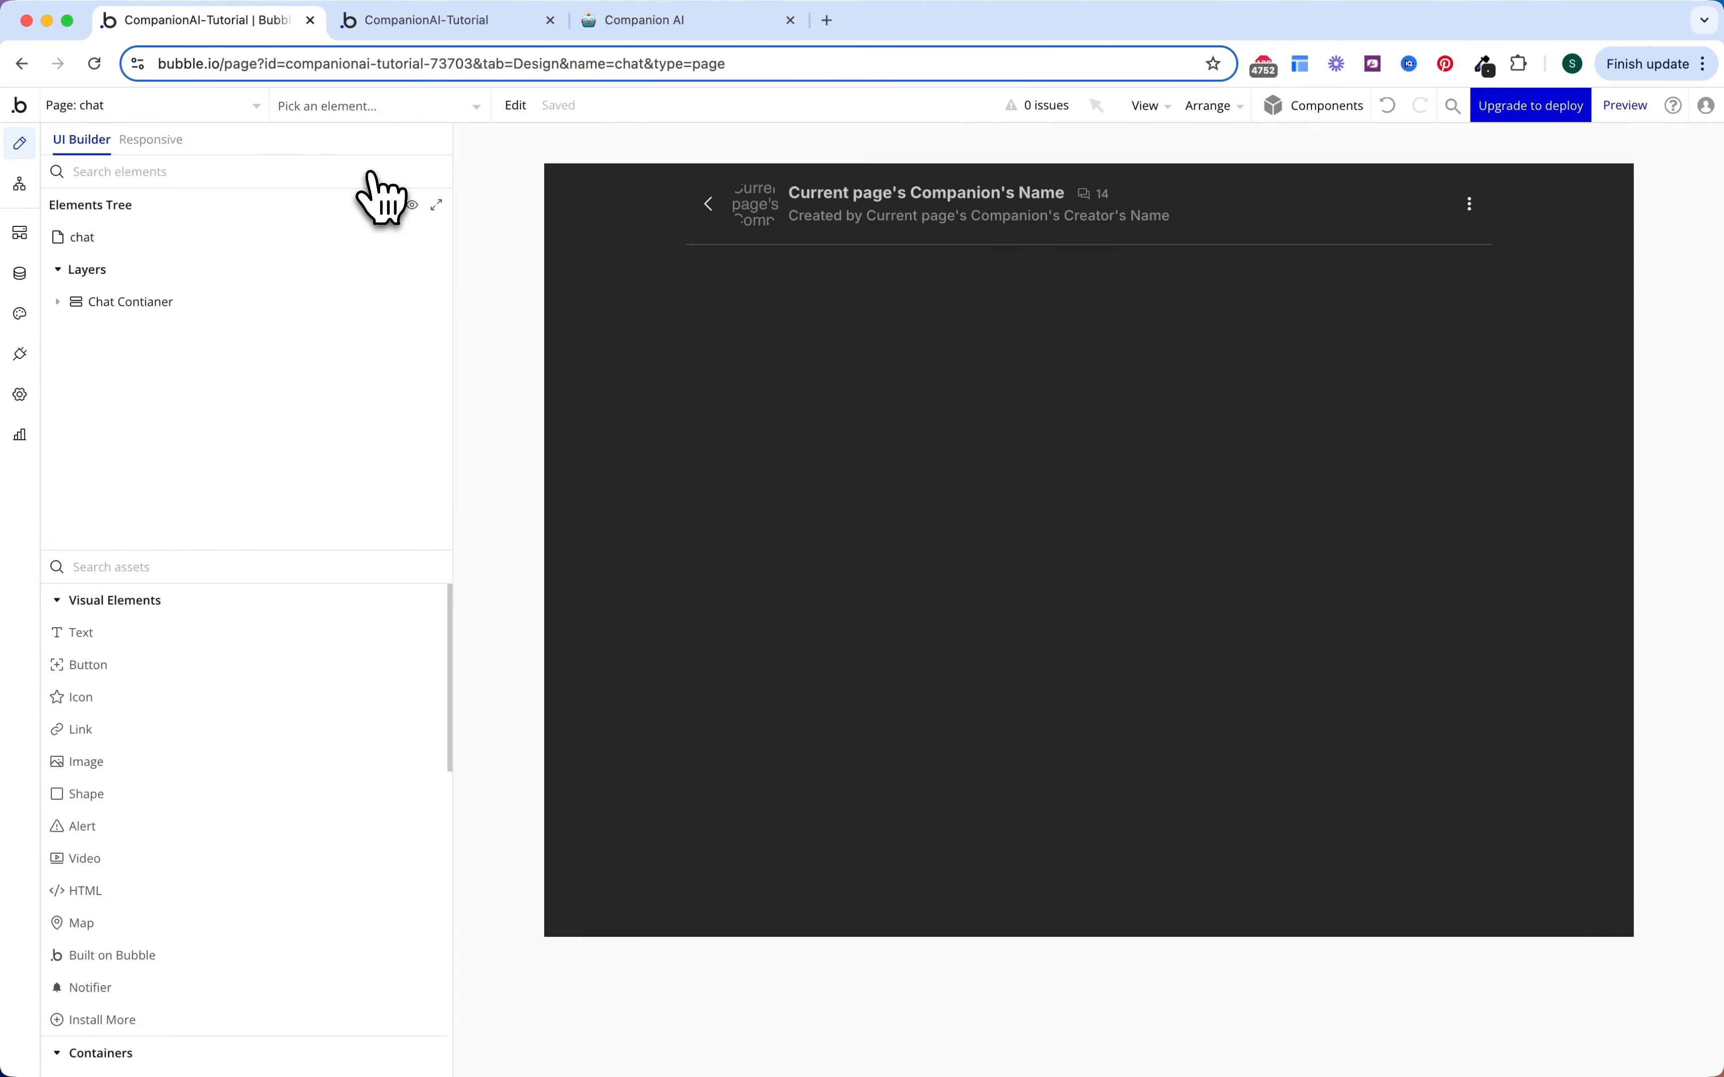
double_click(1471, 207)
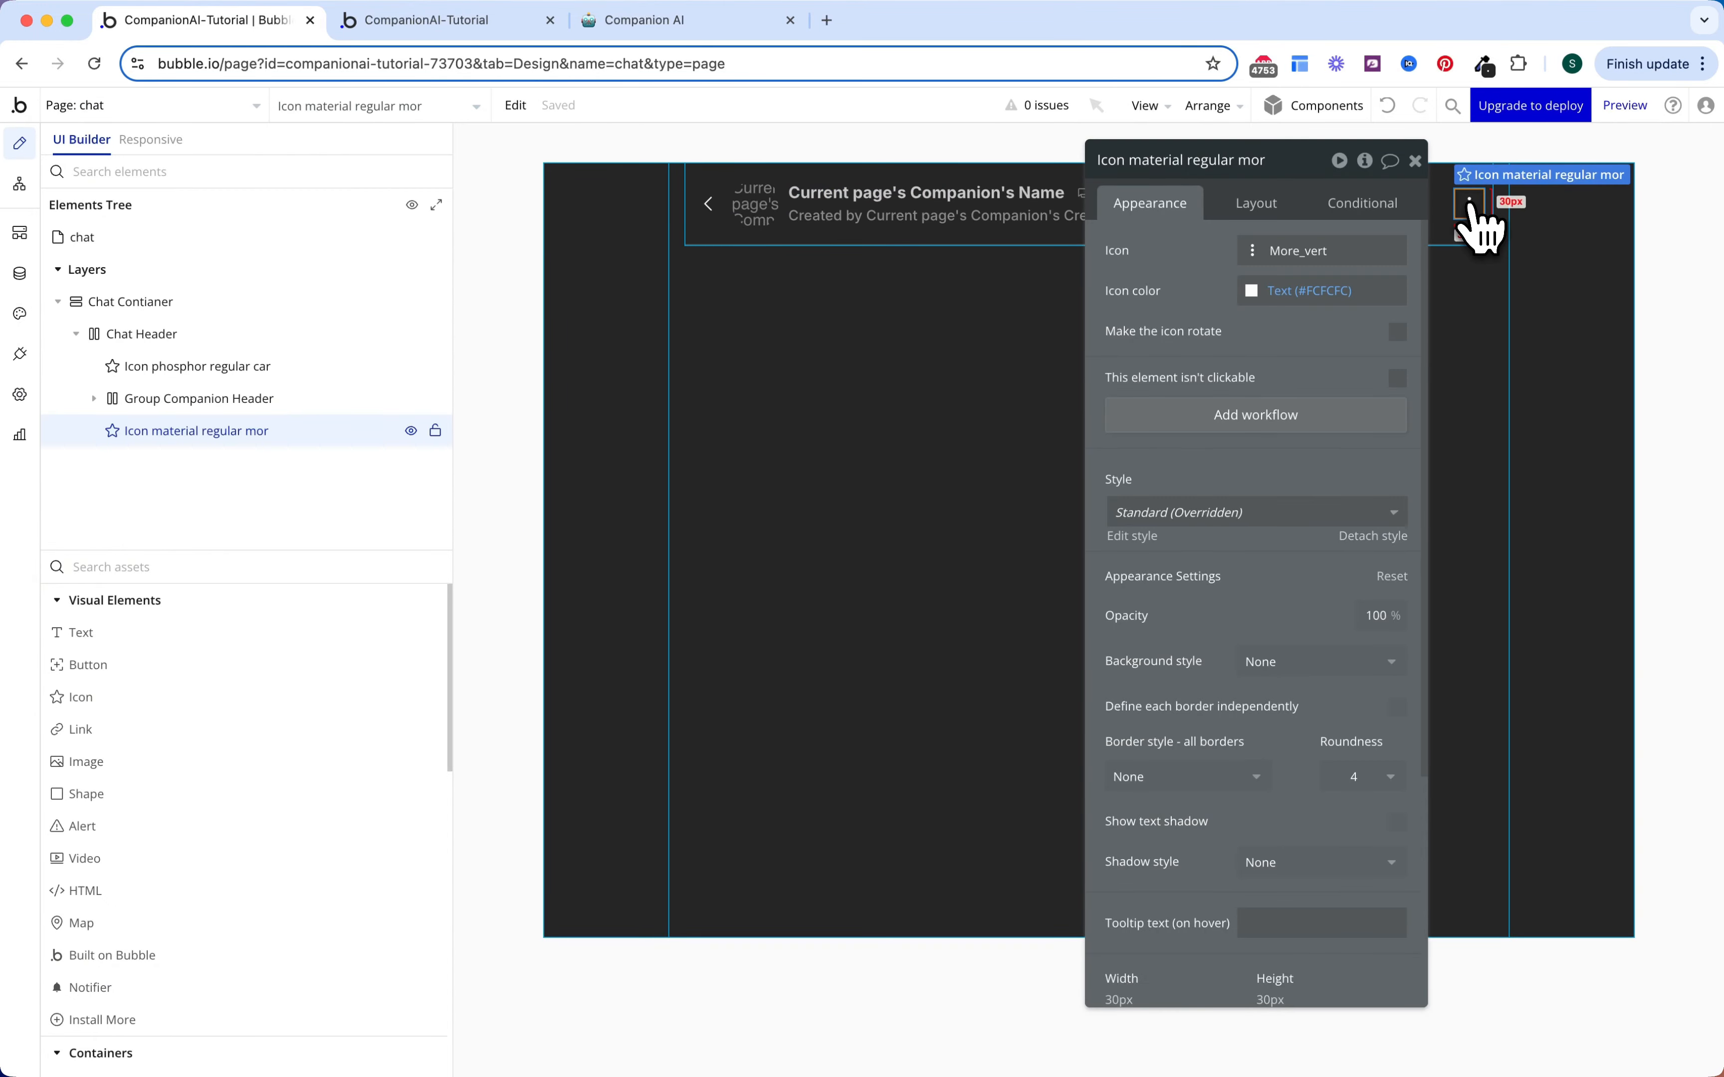
key(Delete)
click(428, 574)
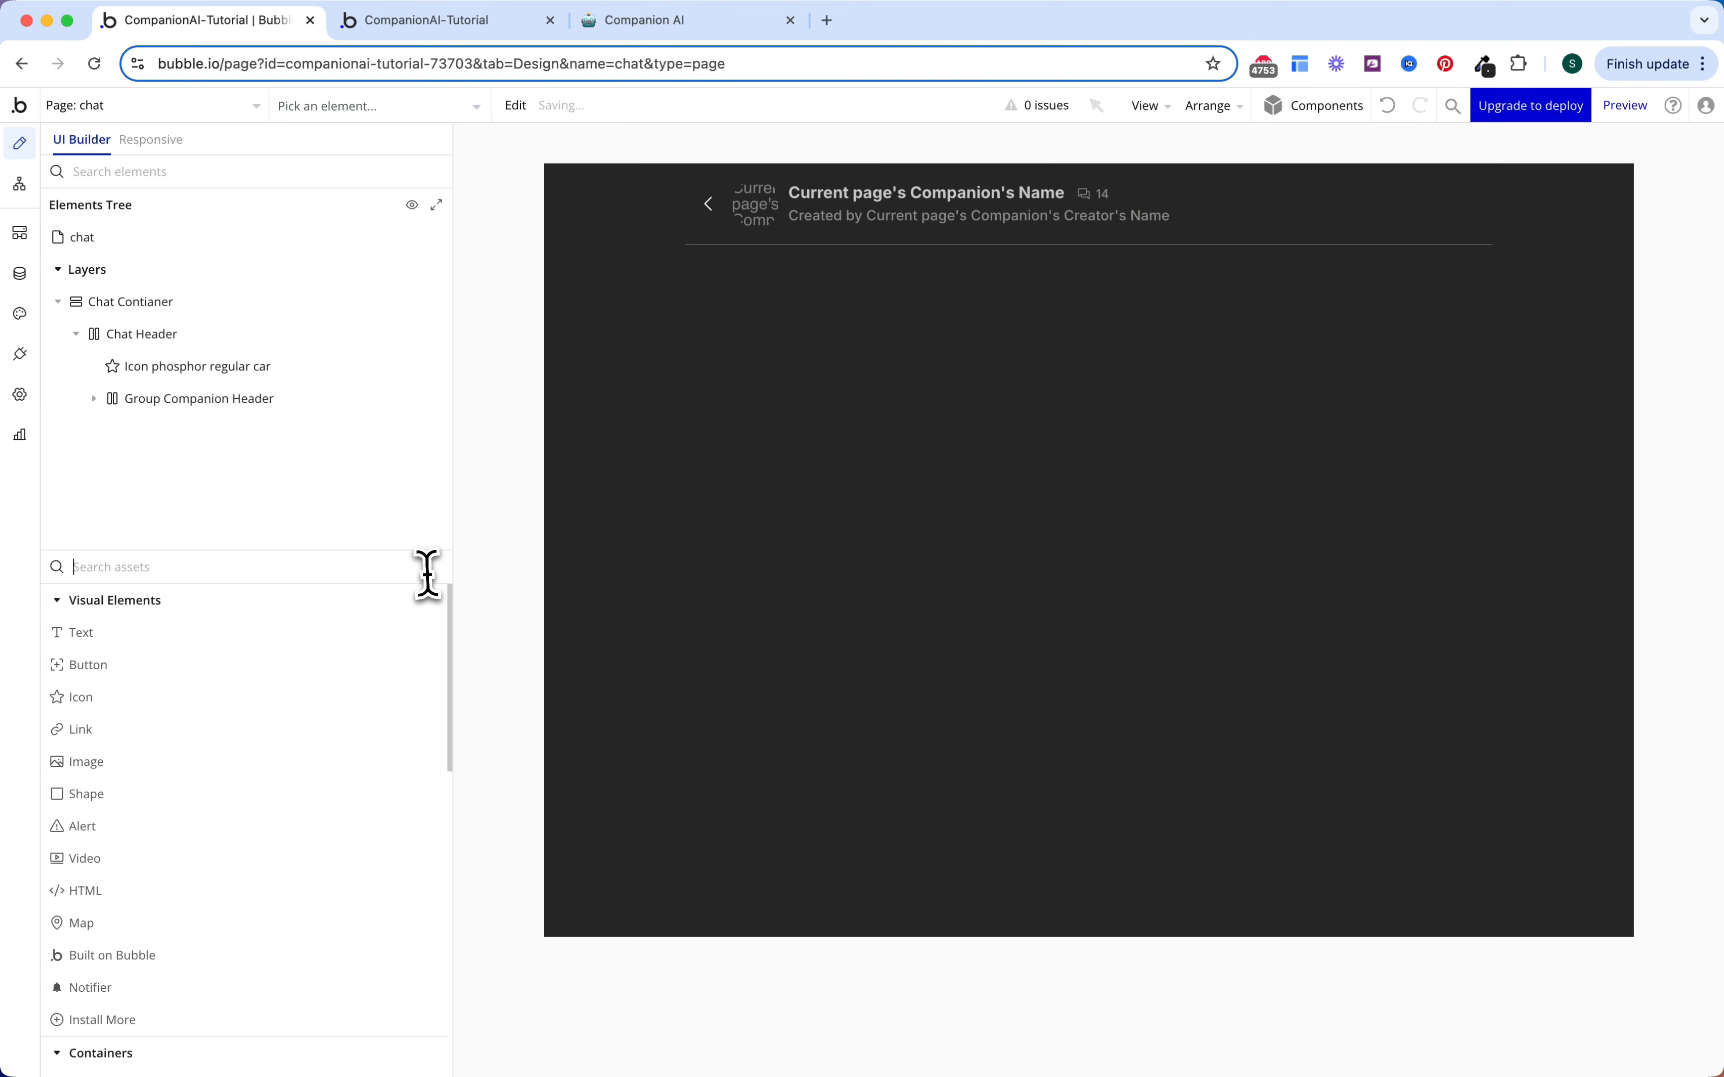
text(menu)
drag(358, 634, 1493, 207)
drag(1492, 208, 1492, 202)
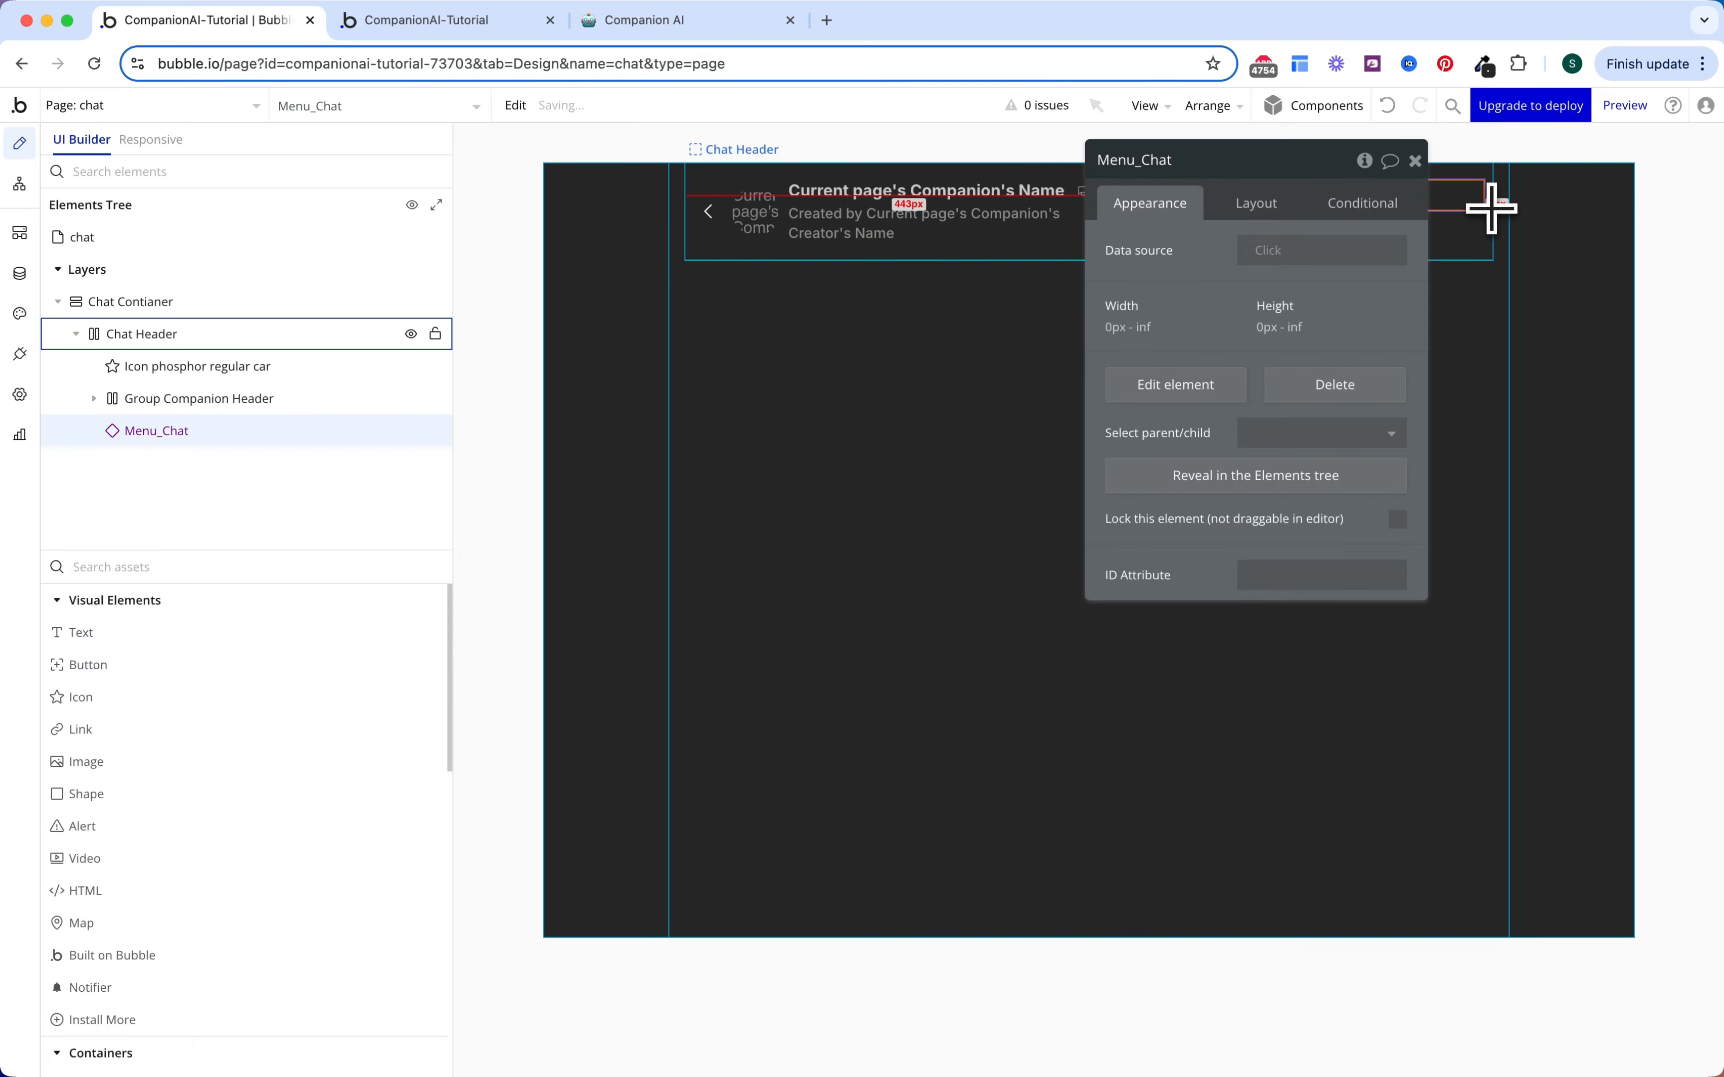
Step: Make Menu_Chat fit content width, centre vertically, with data source Current page's Companion
click(1257, 204)
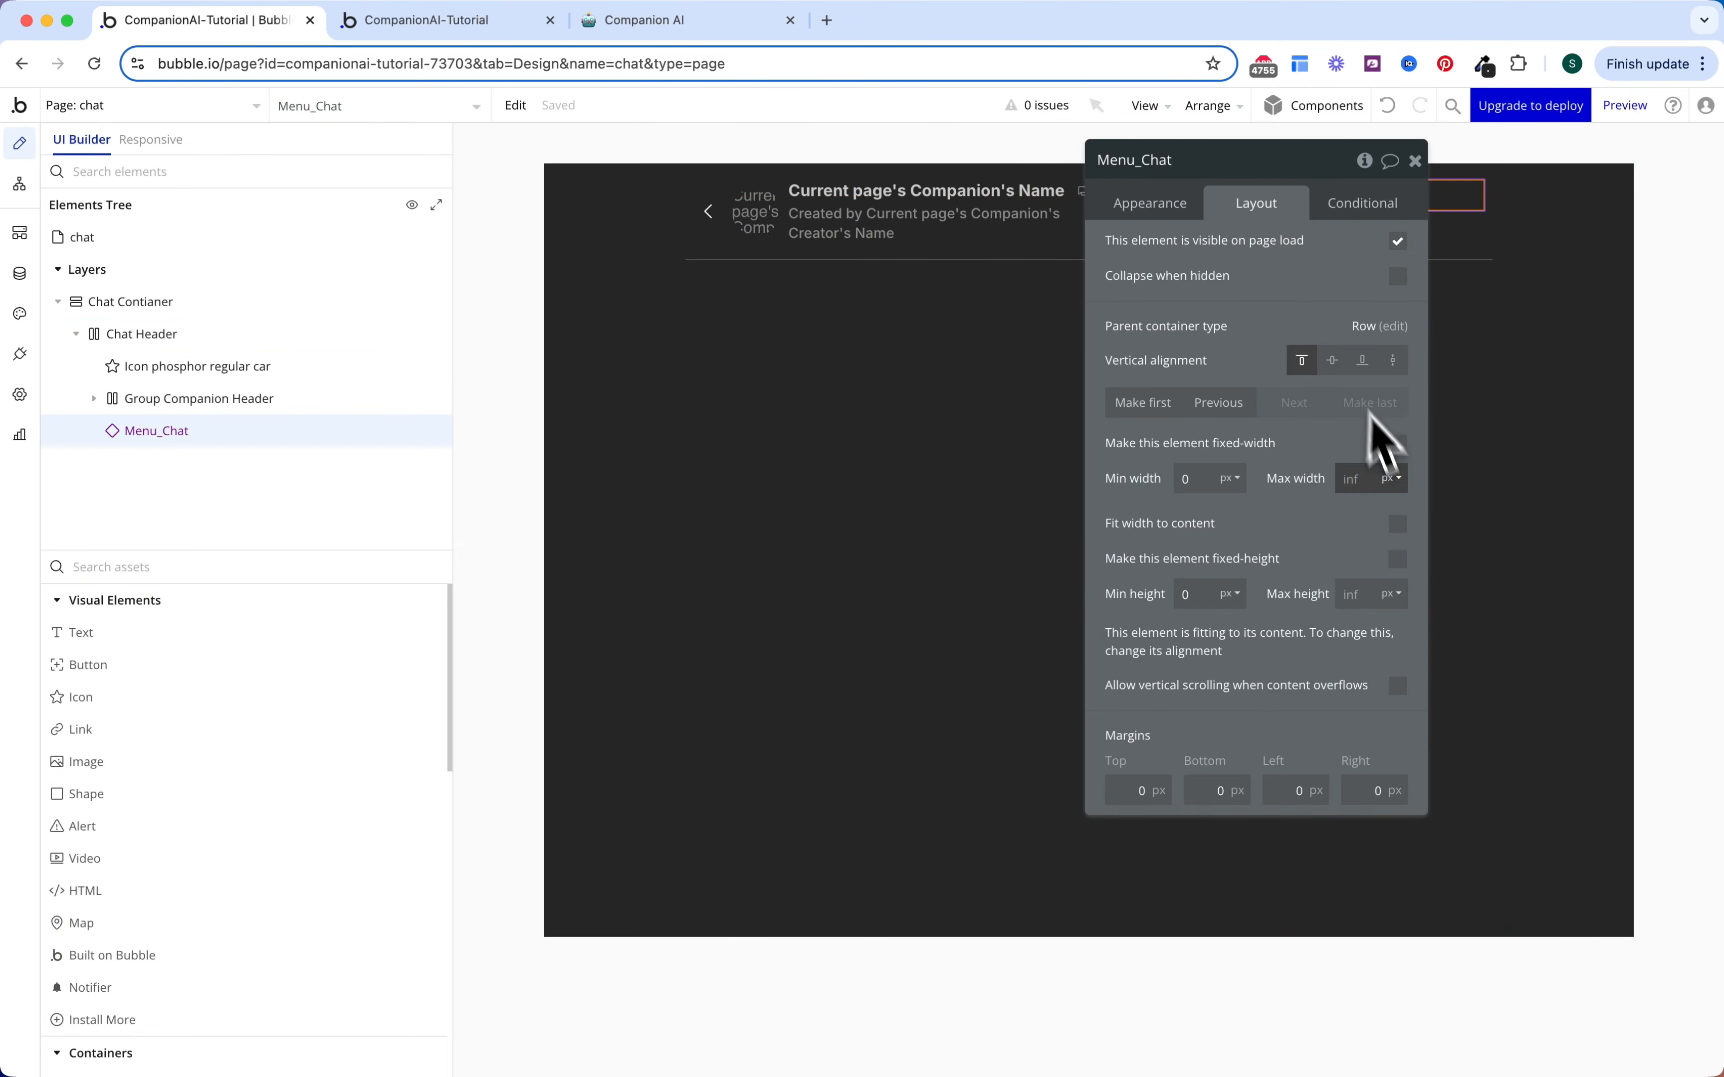
click(1398, 525)
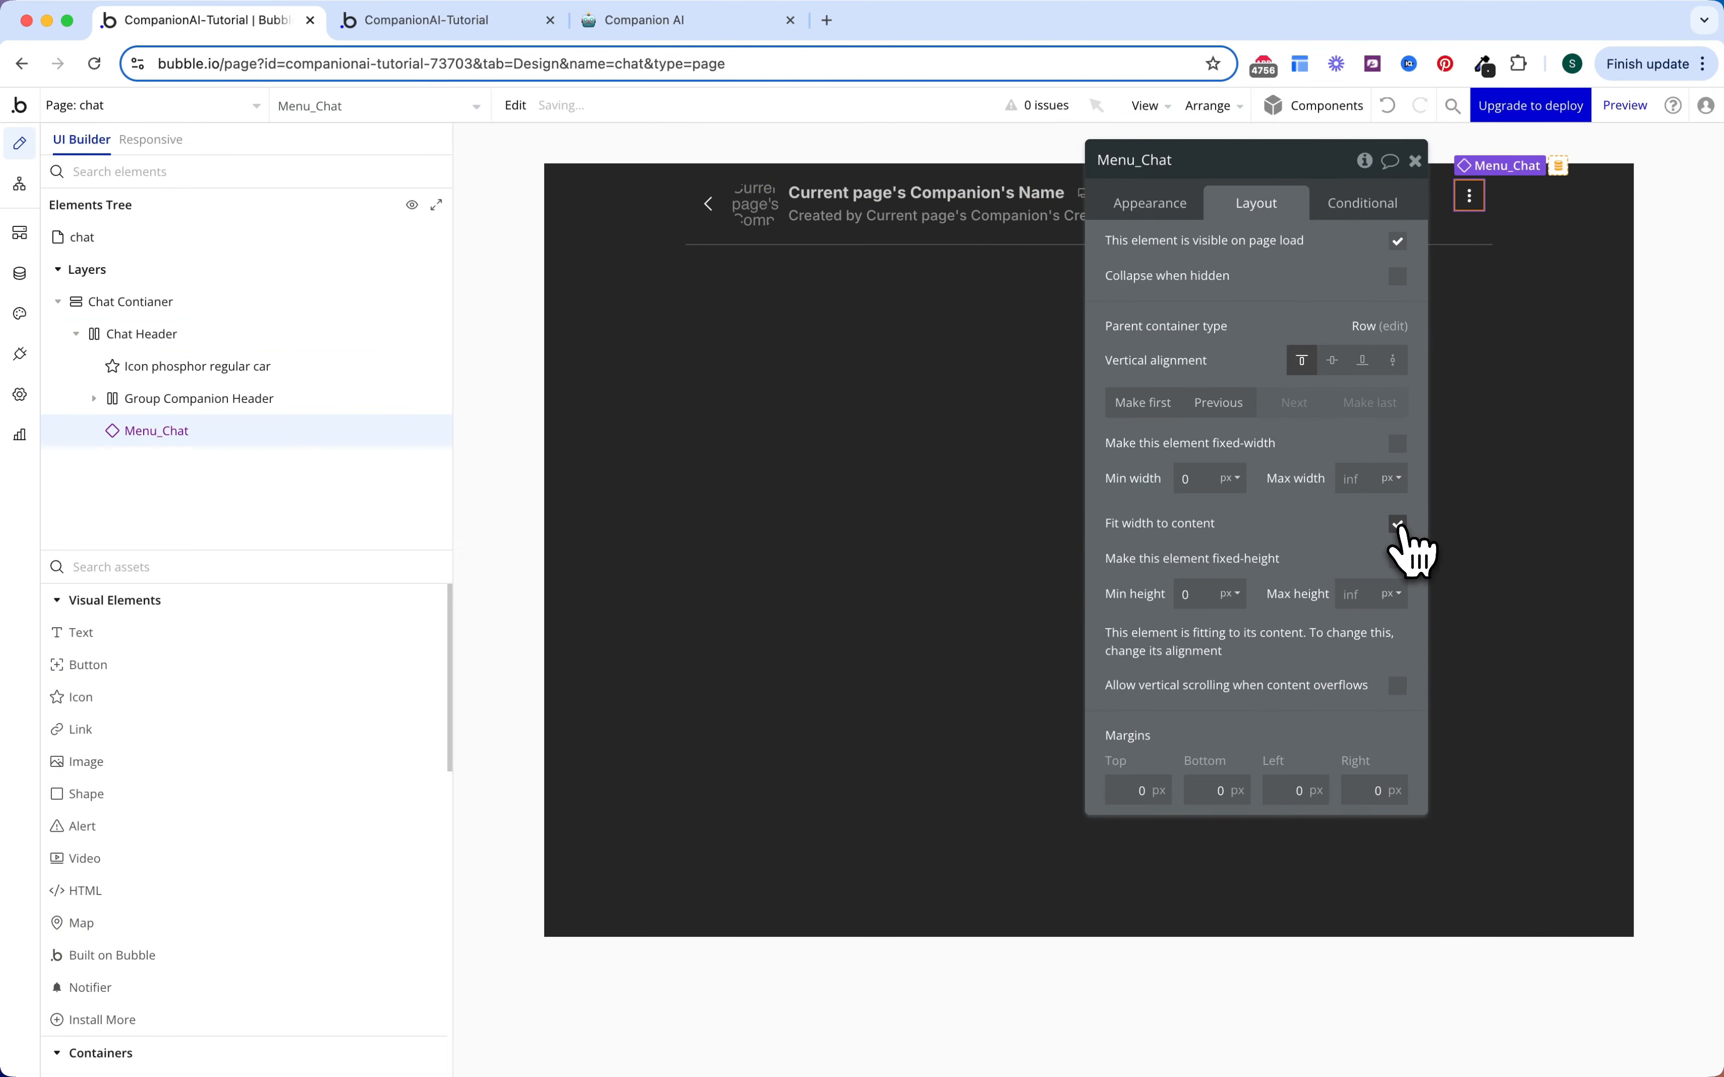
click(1332, 361)
click(1150, 204)
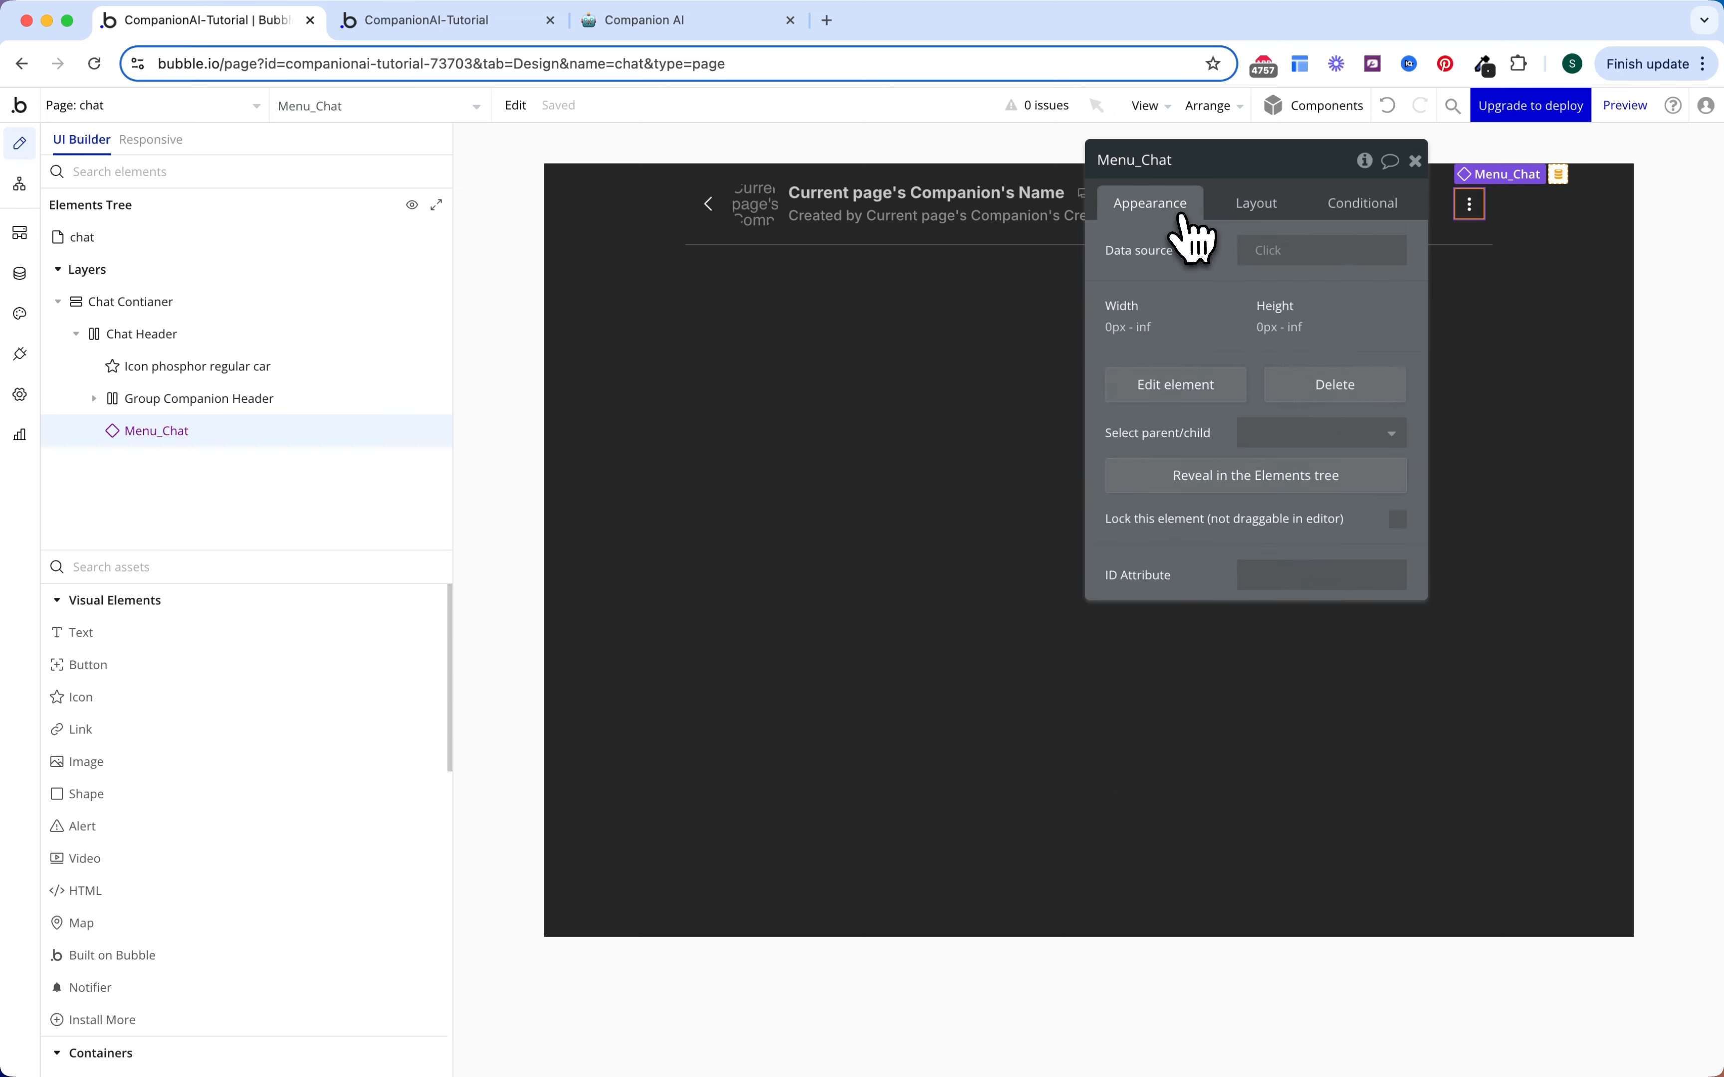
click(1271, 249)
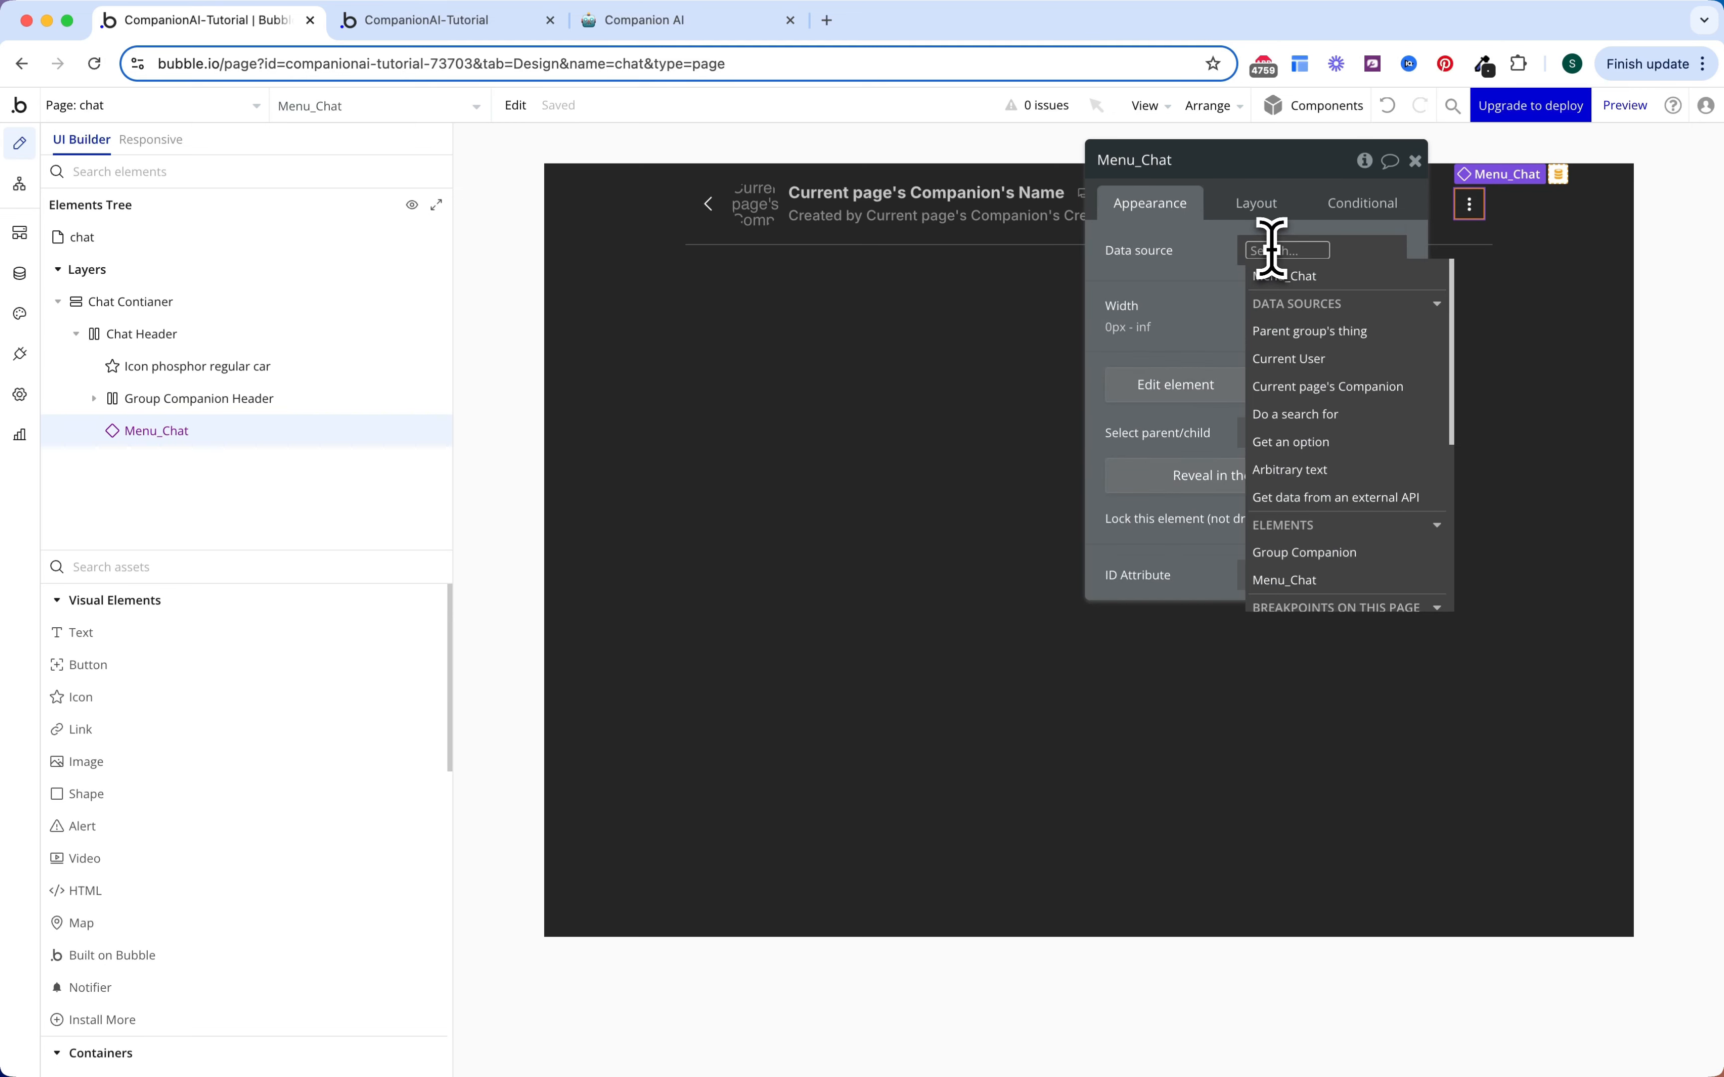
click(1286, 402)
click(1203, 276)
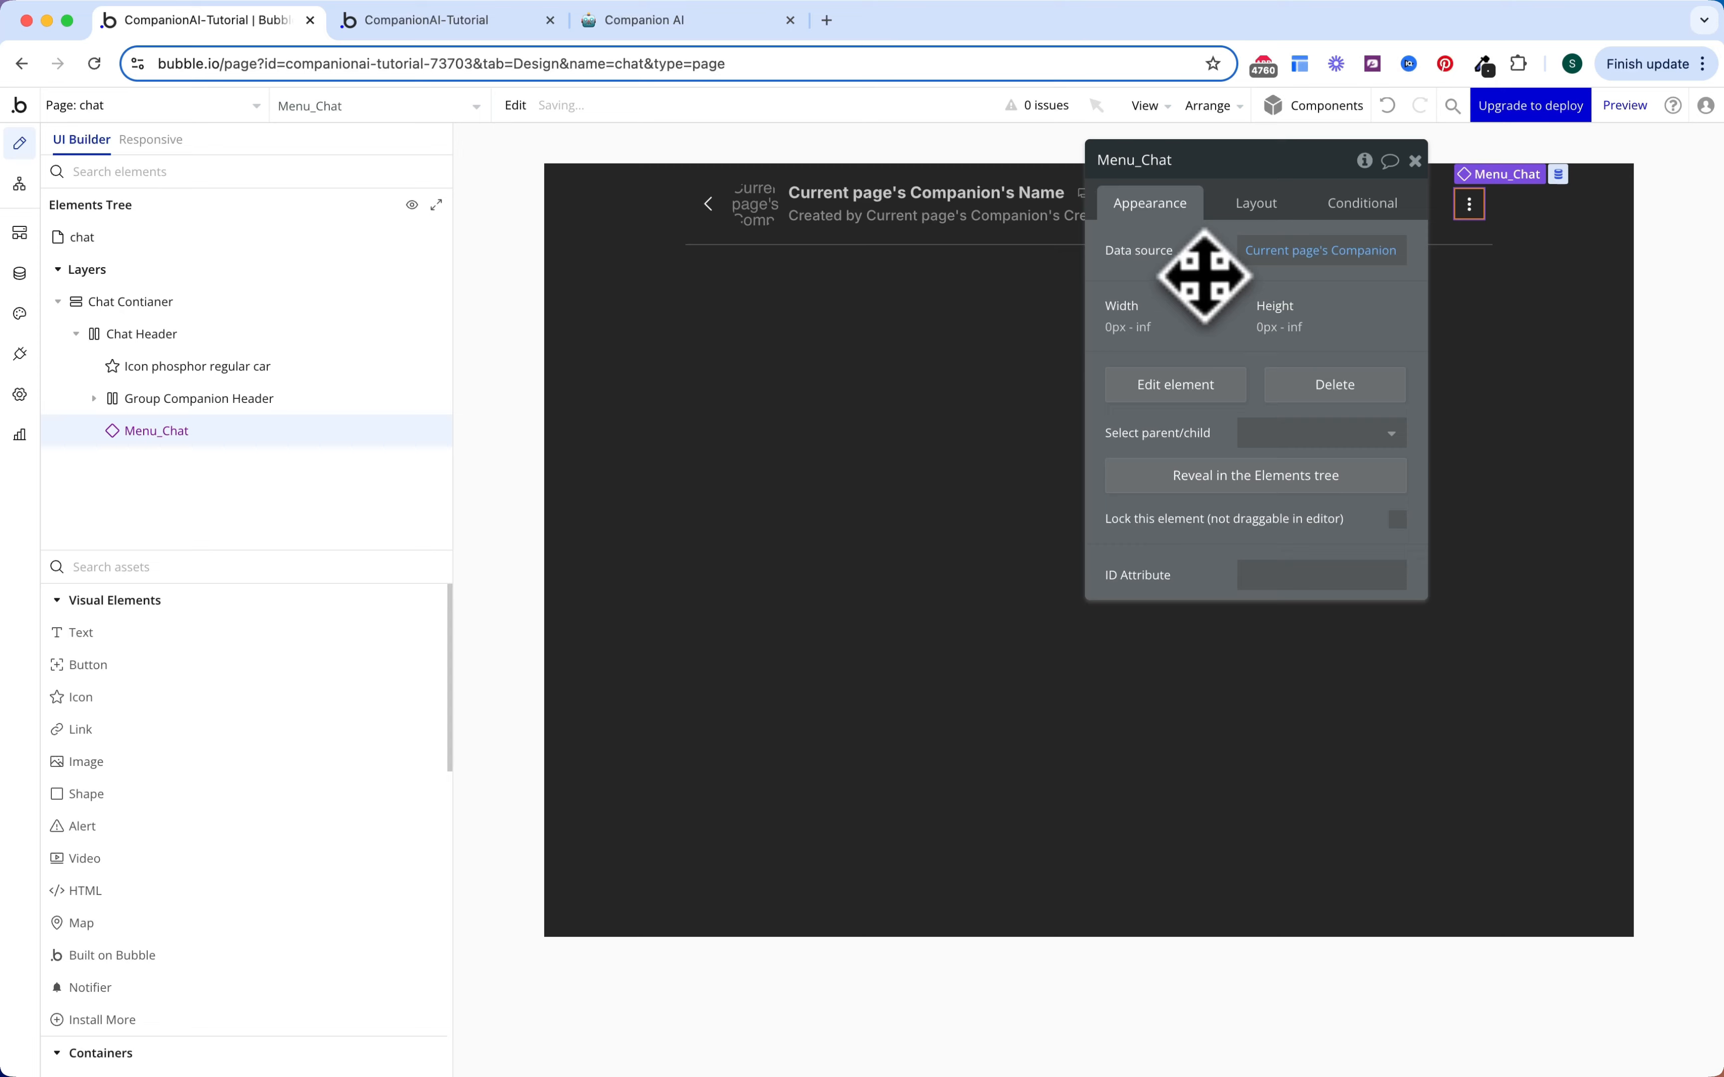
key(Escape)
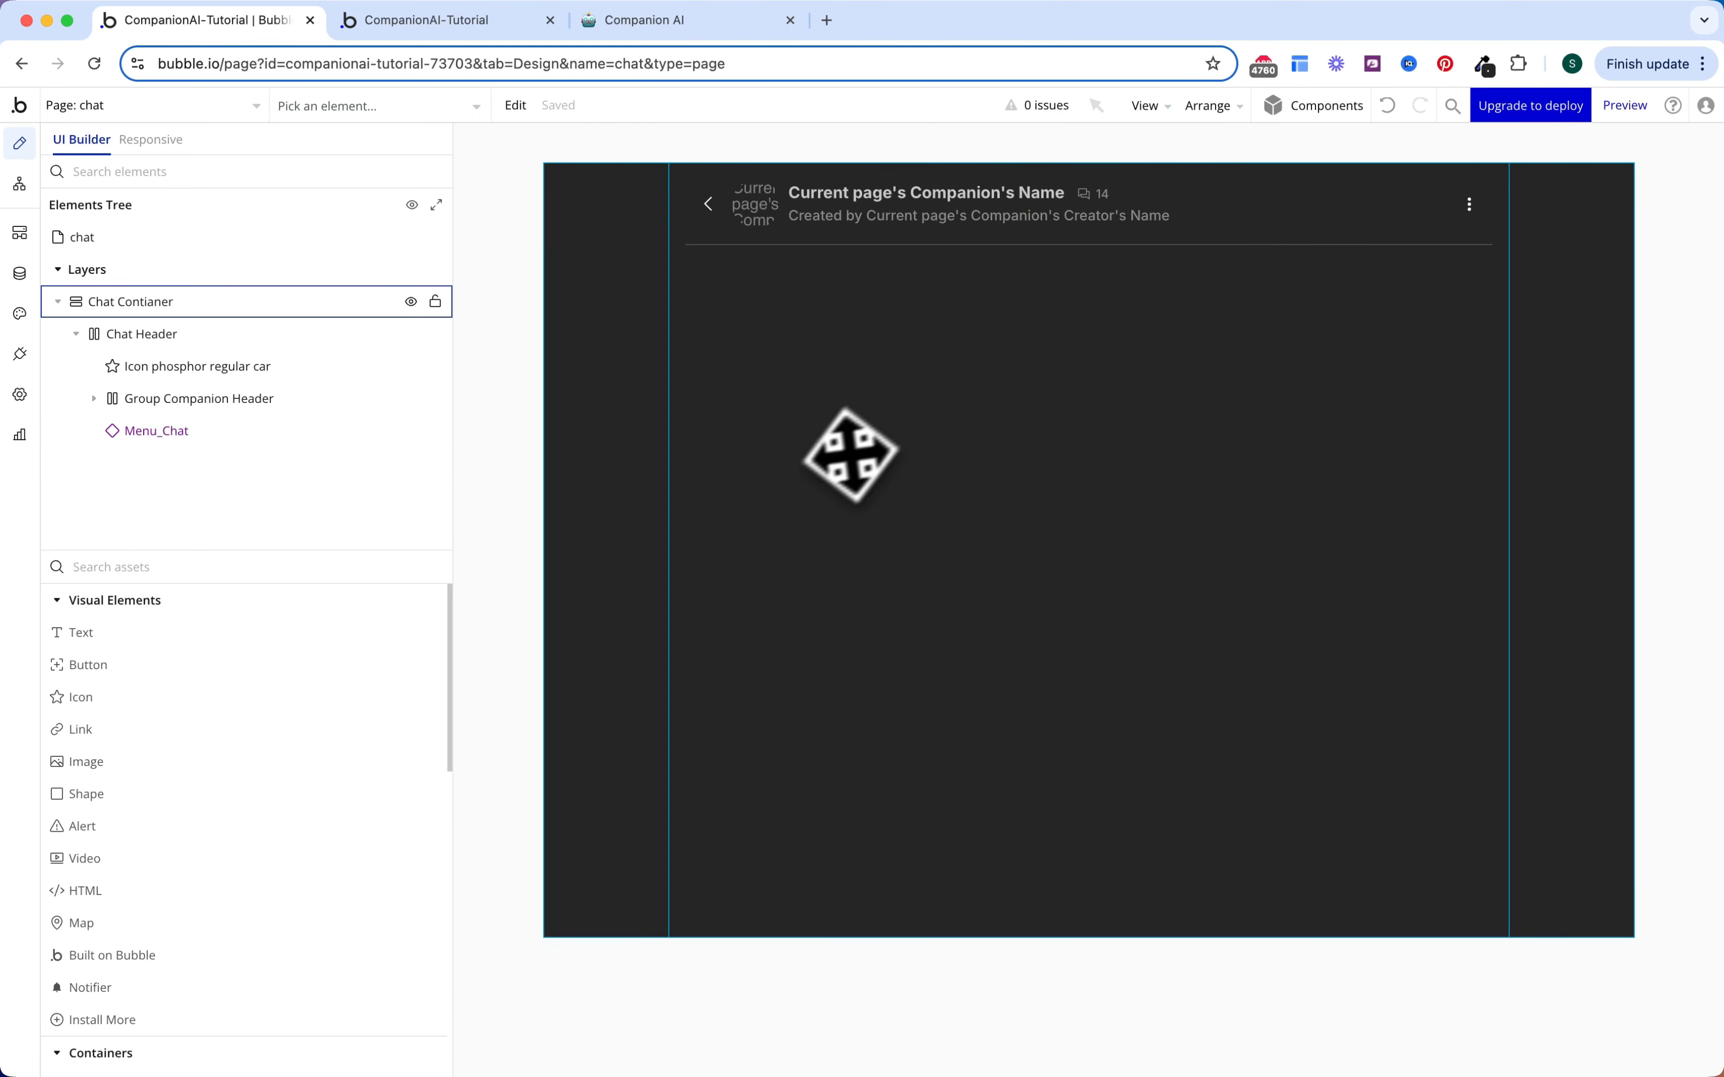
click(709, 207)
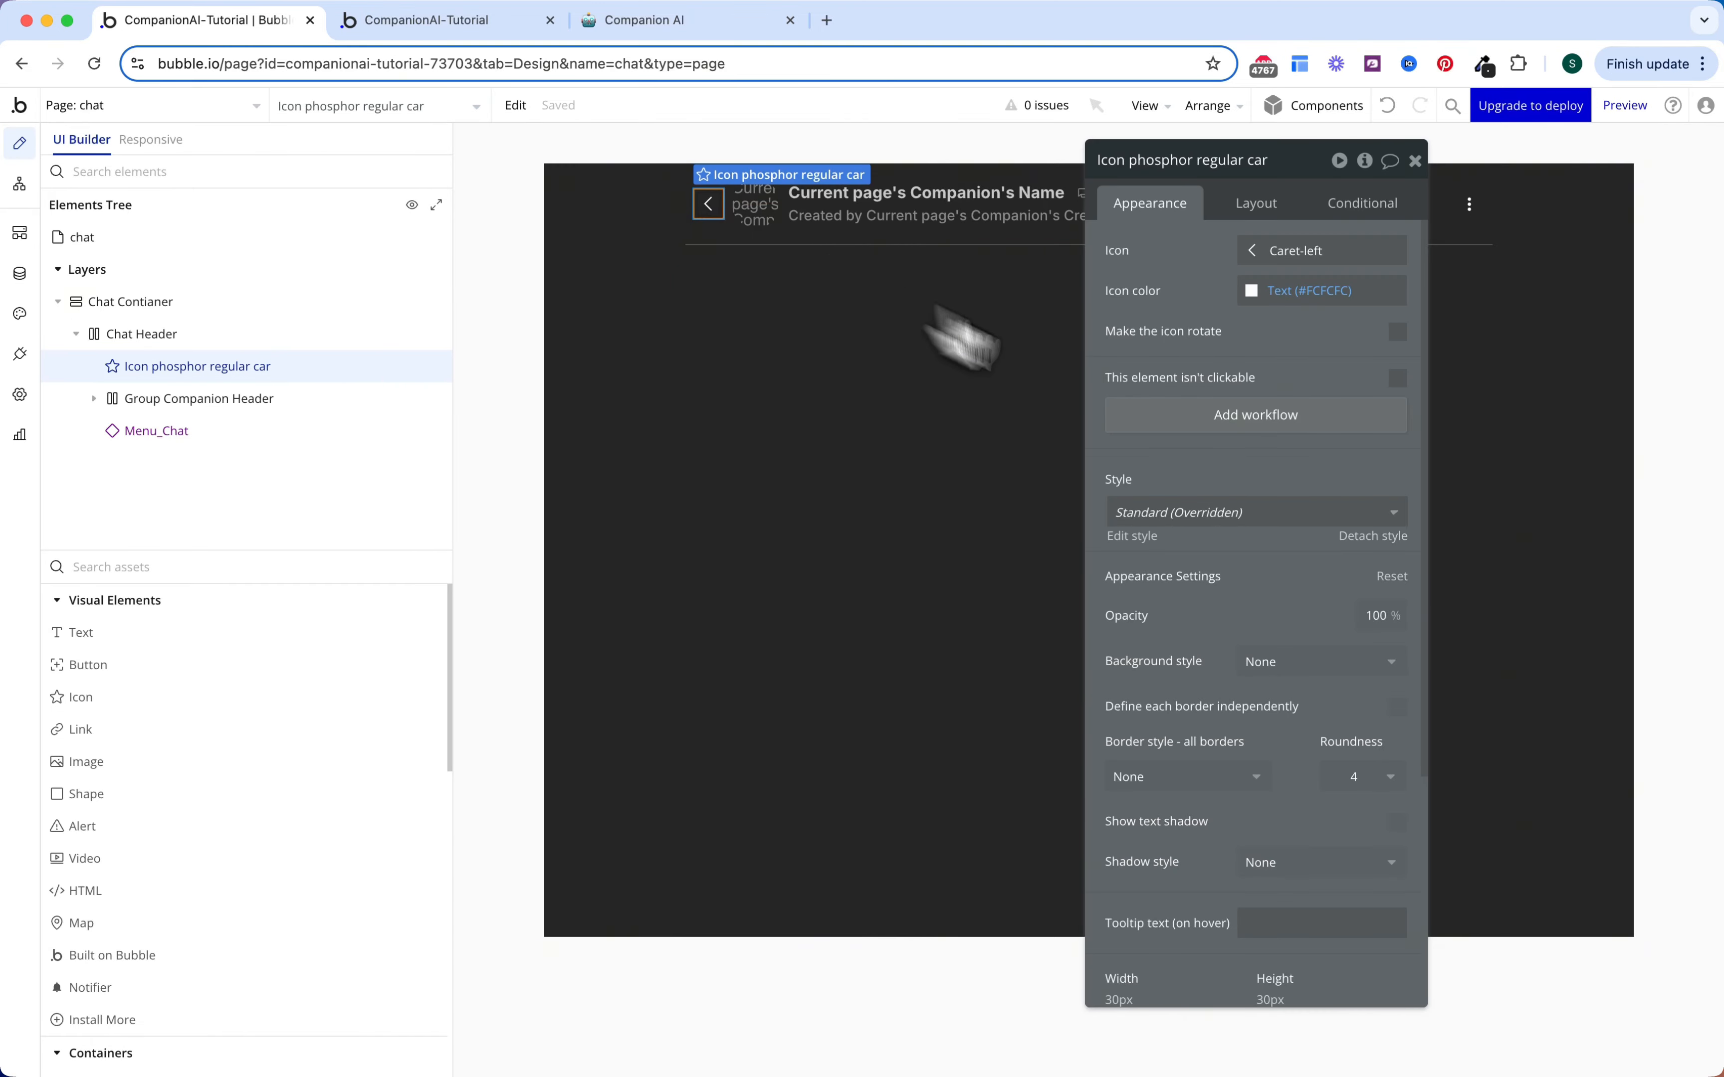
Step: Give the back arrow a click workflow going to page home with an extra parameter
click(1243, 422)
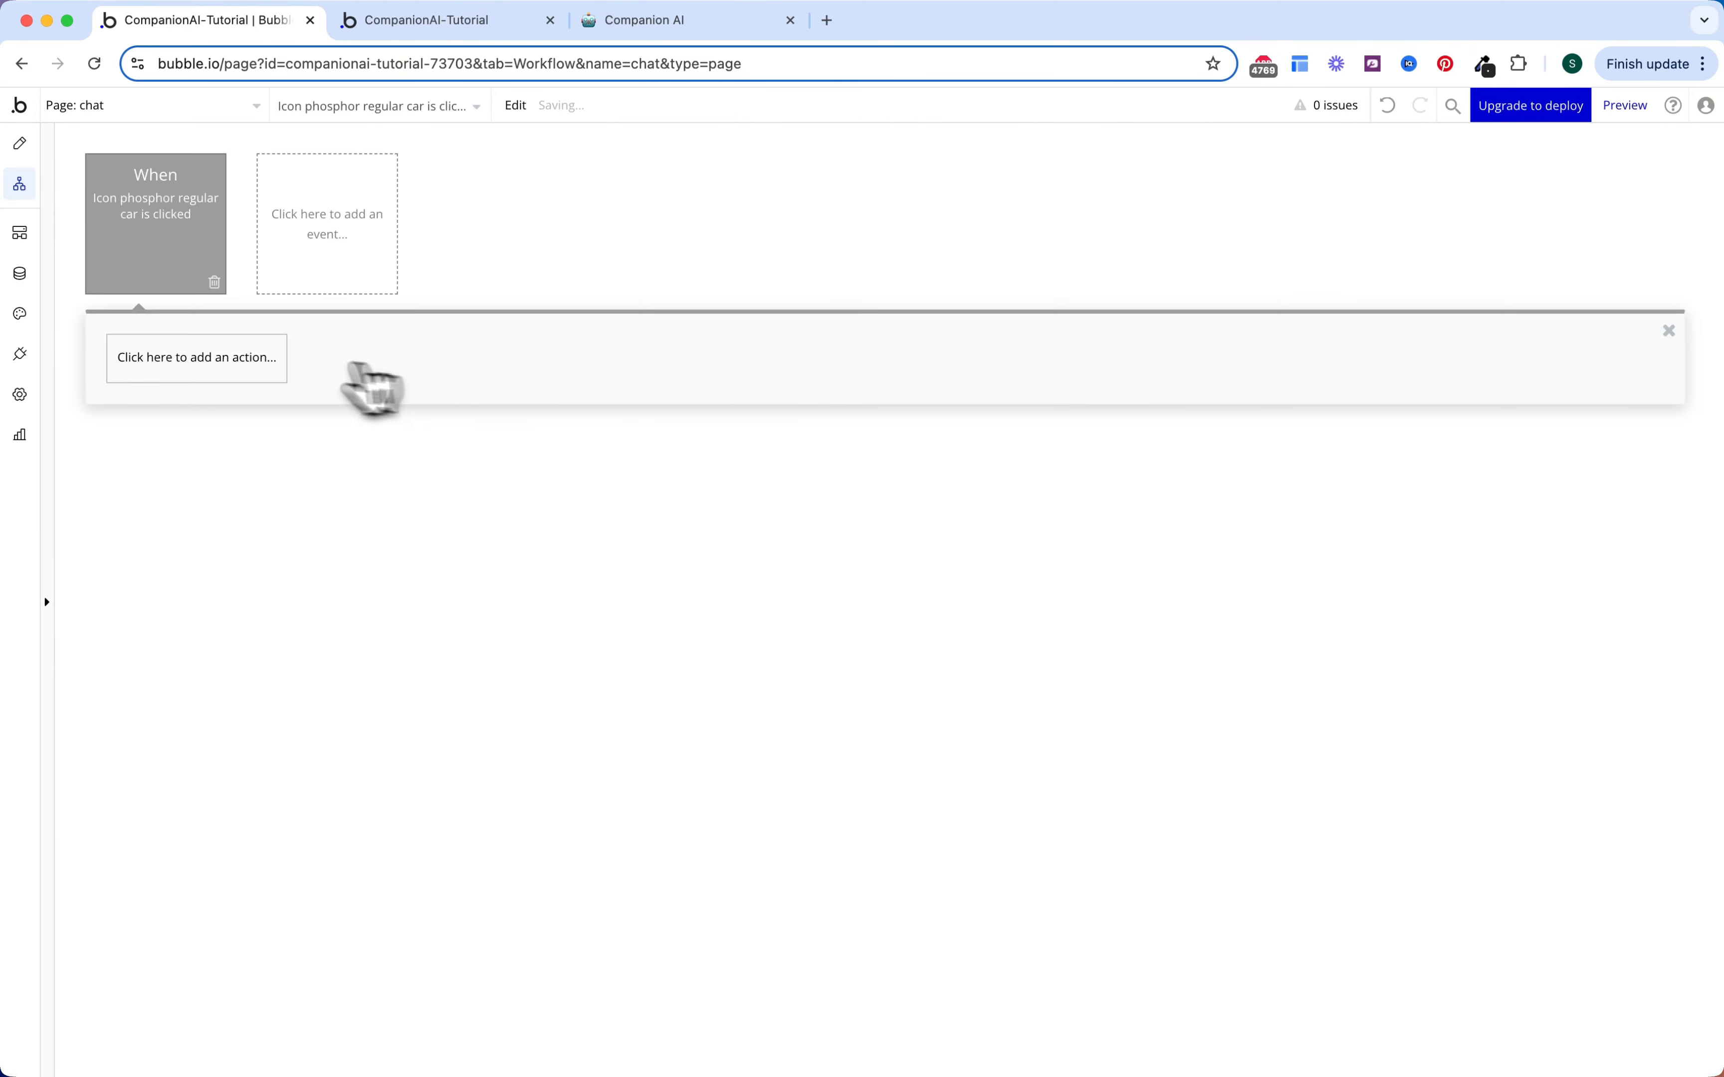
click(263, 362)
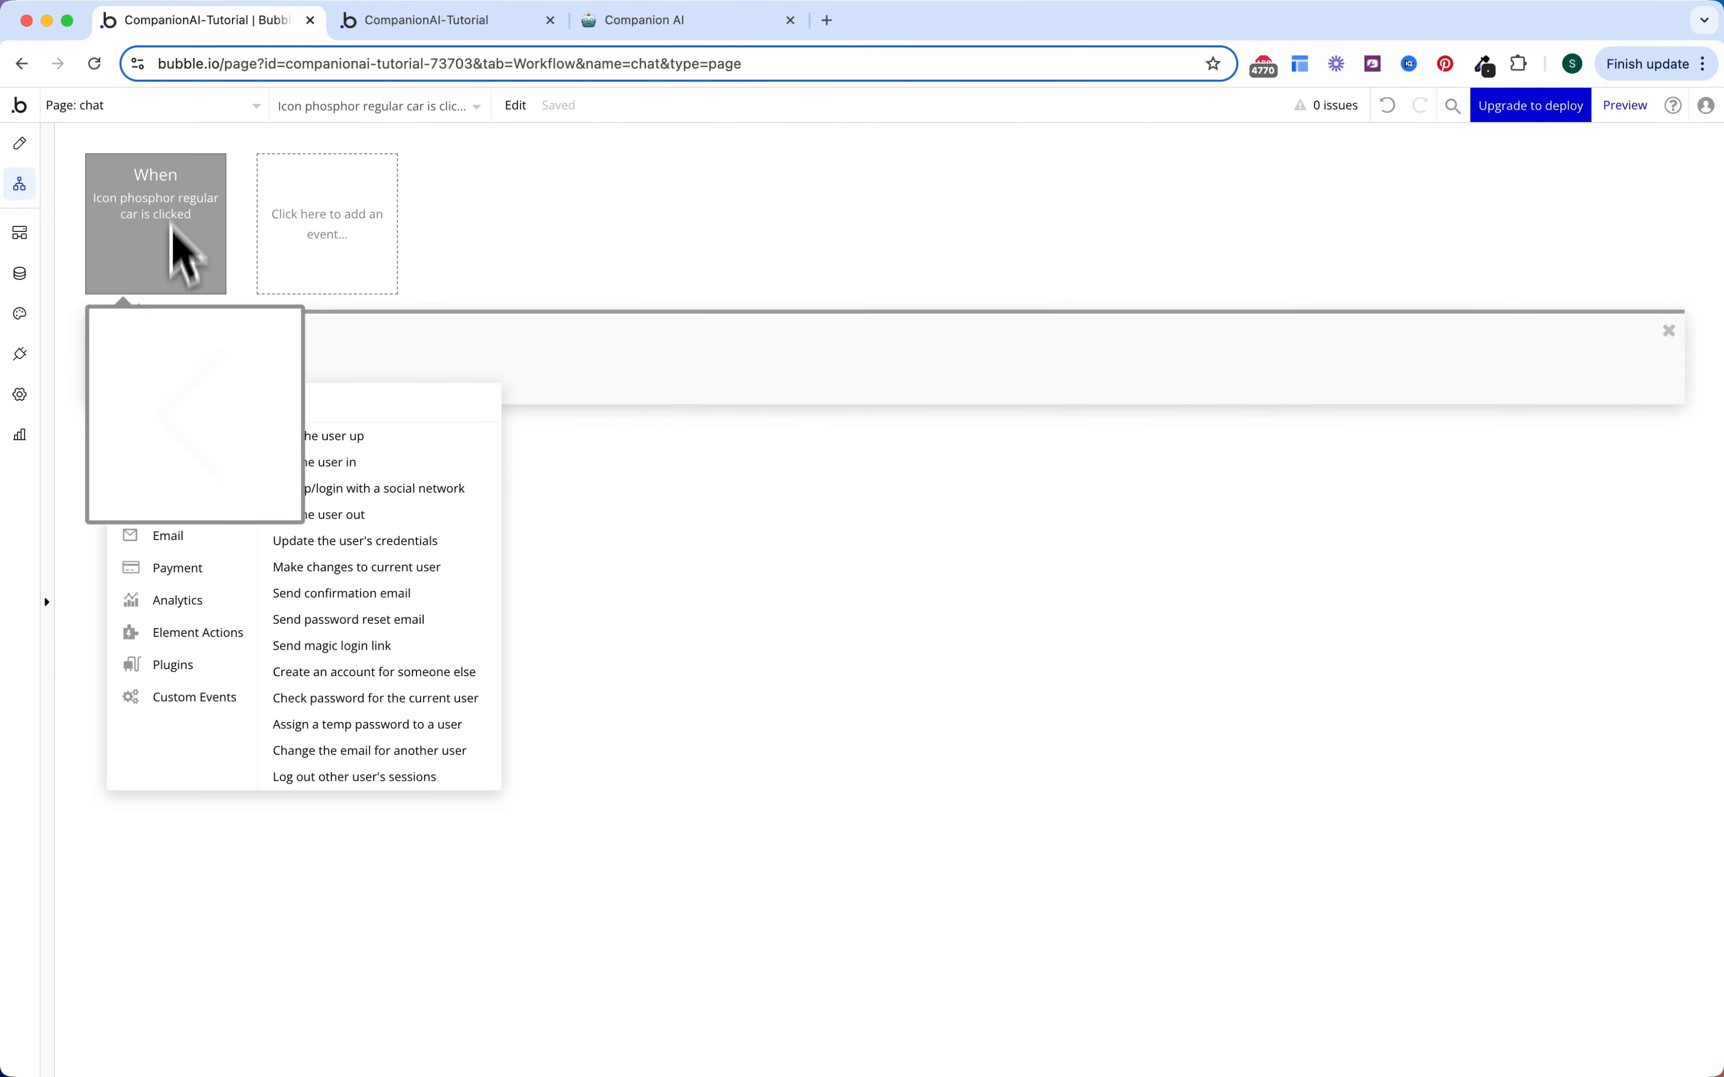
mouse_move(188, 471)
click(310, 436)
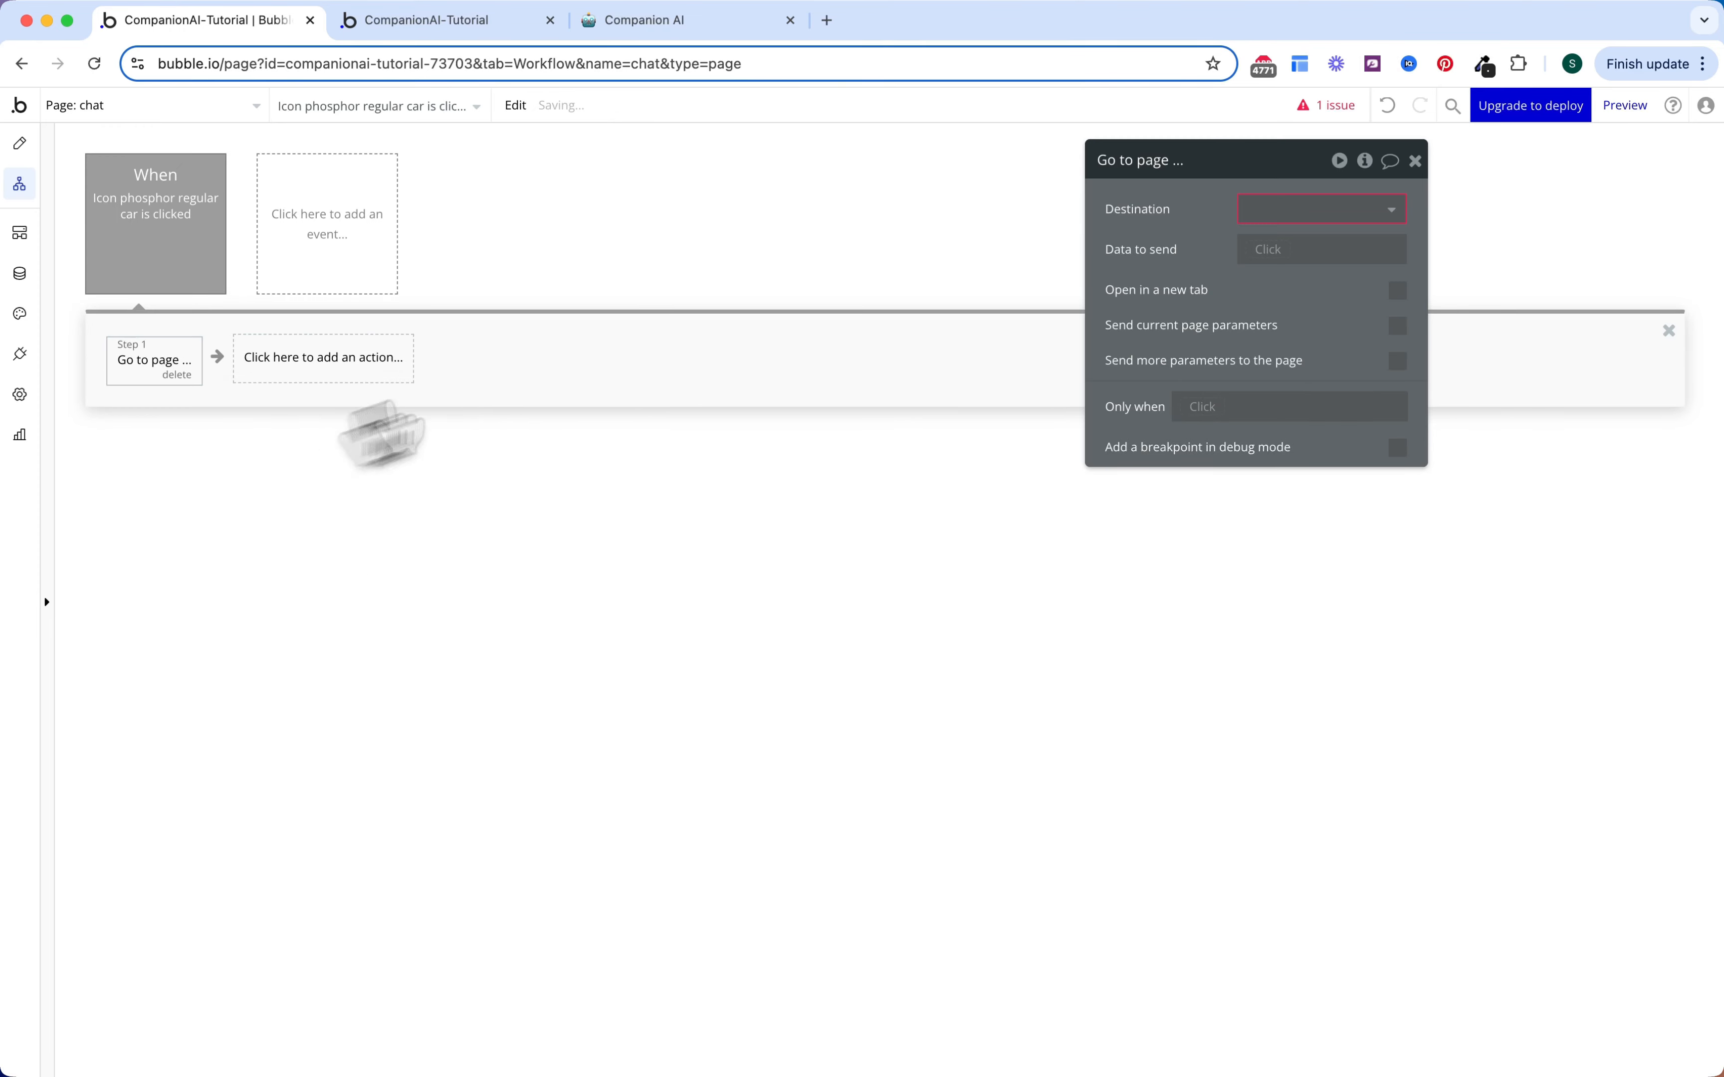
click(1254, 210)
click(1283, 325)
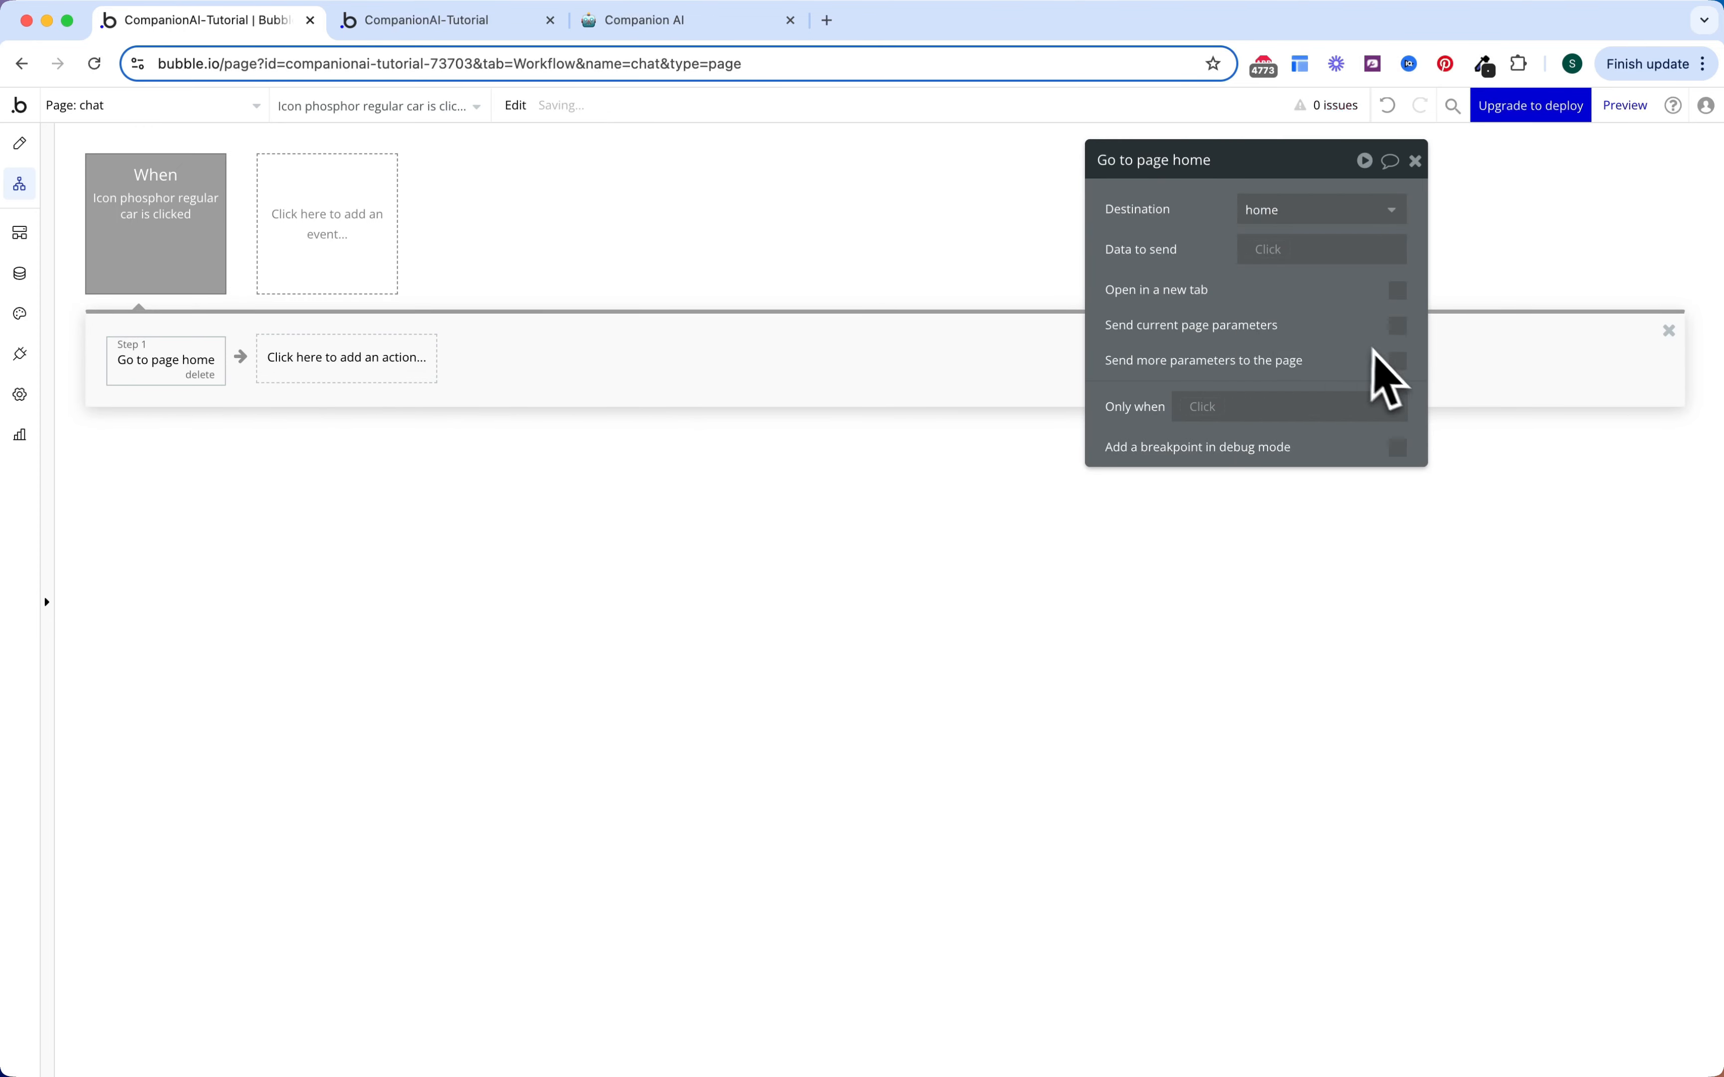
click(1396, 362)
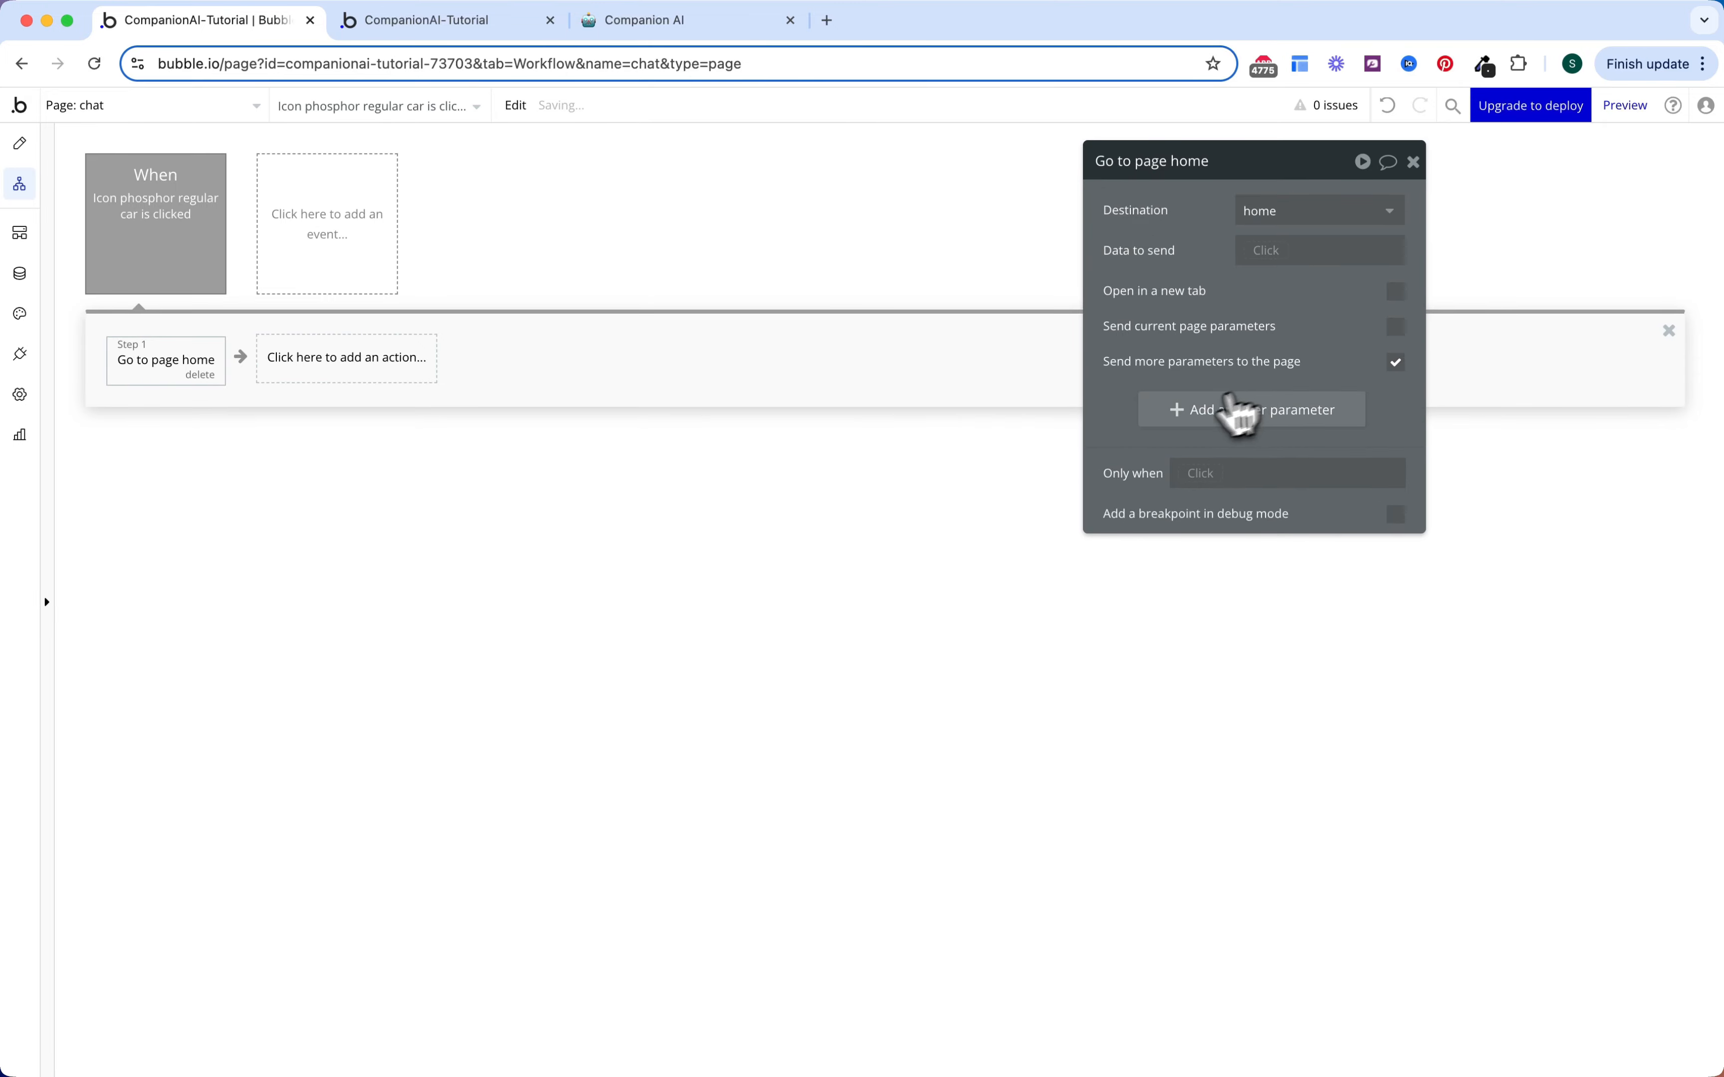
click(1176, 408)
Step: Set the parameter tab to OS Menu Home's Display
click(1156, 403)
text(tab)
click(1258, 403)
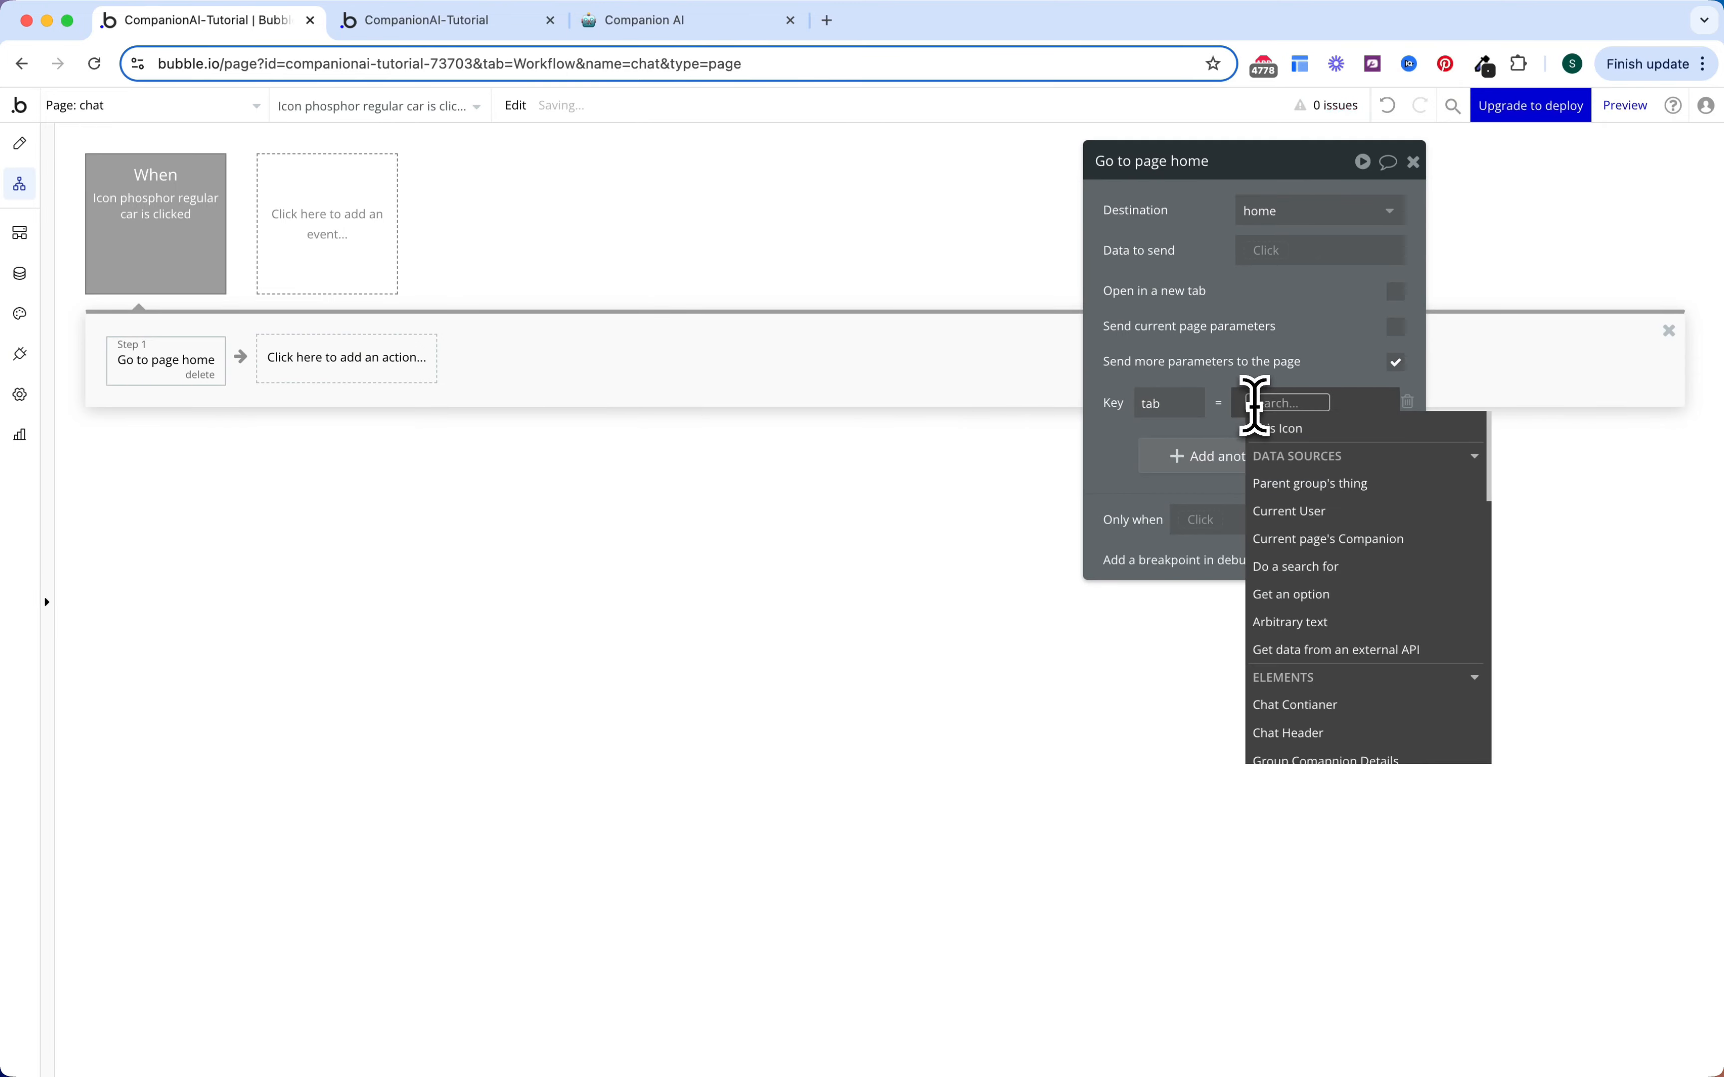
click(1318, 590)
click(959, 211)
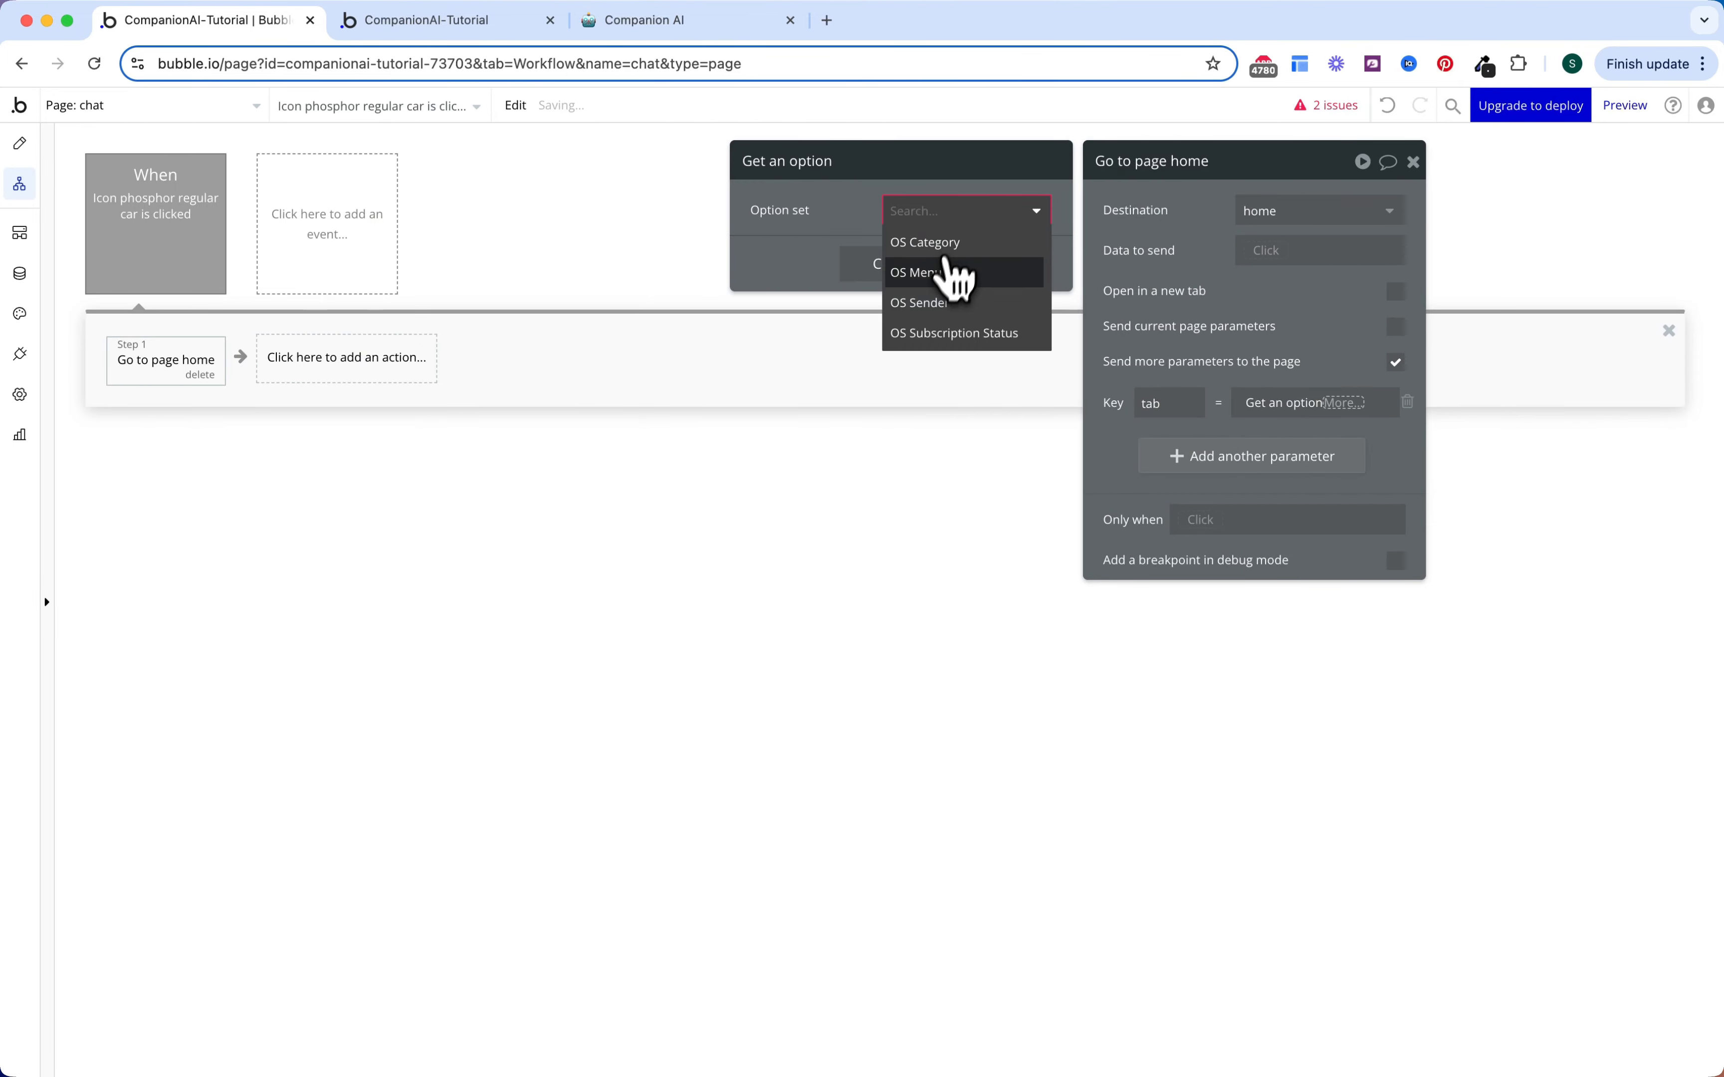
click(950, 270)
click(940, 314)
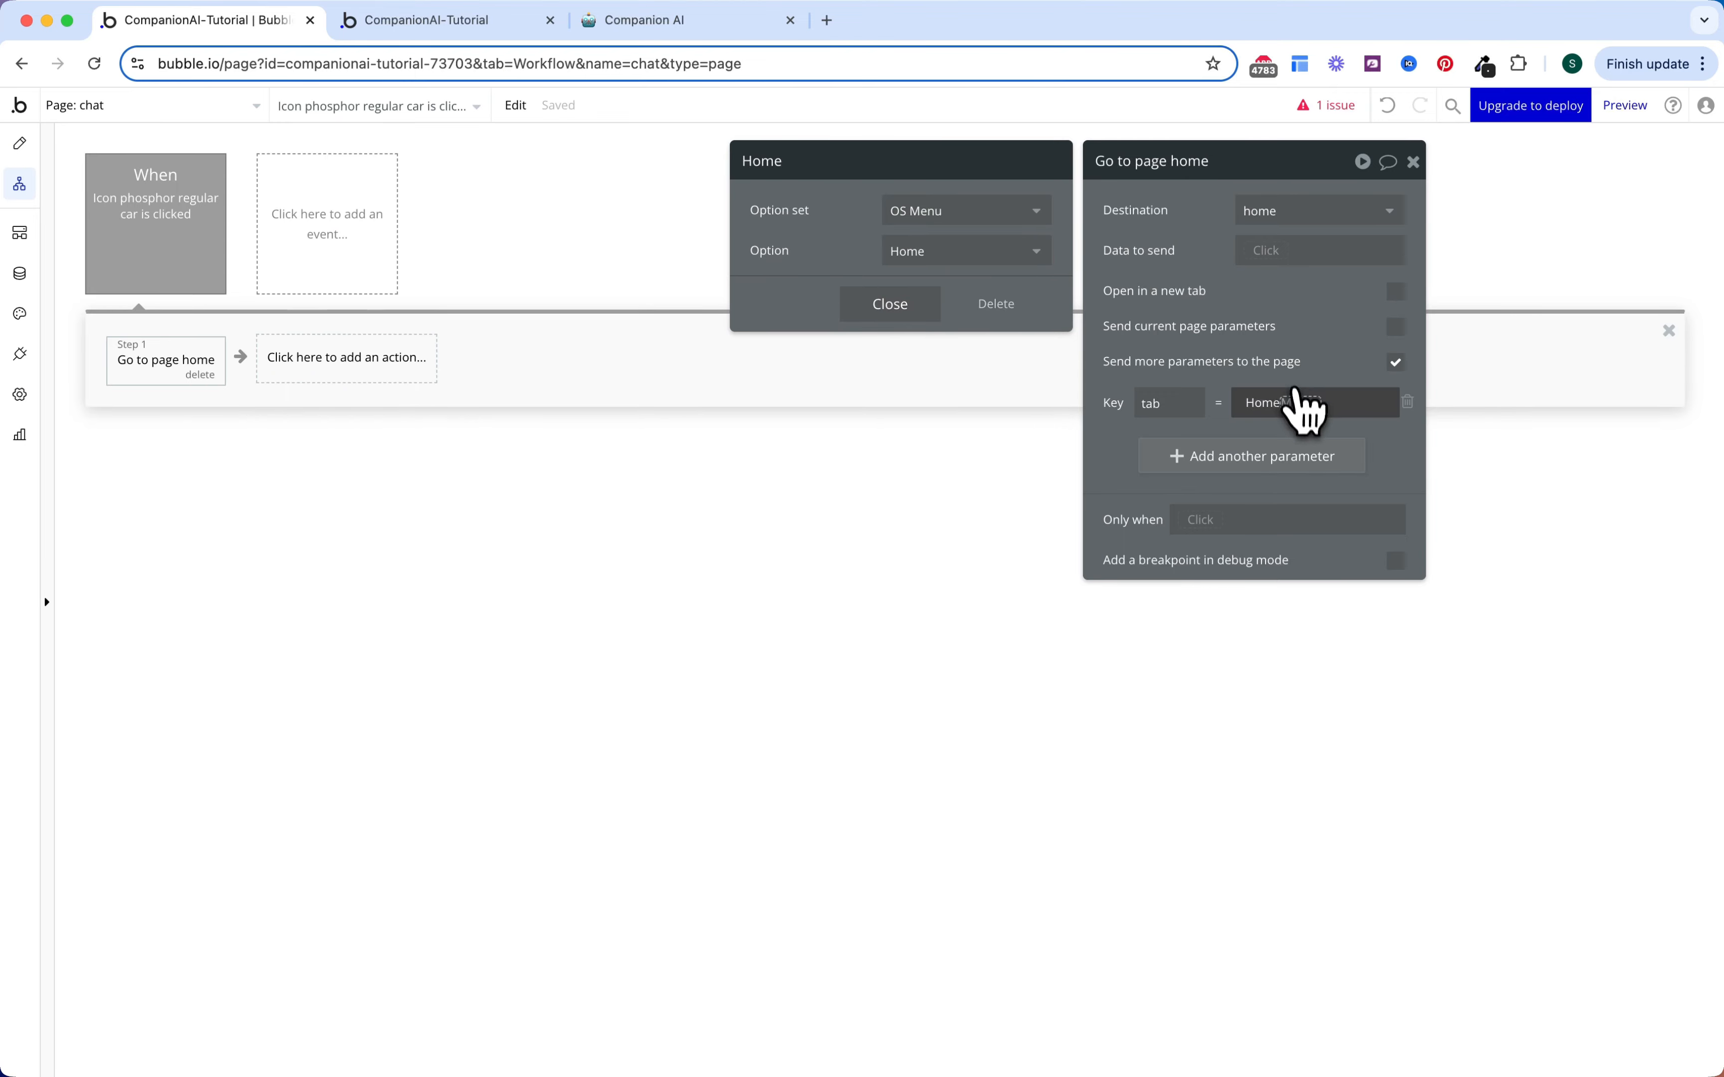
click(1300, 402)
click(1282, 356)
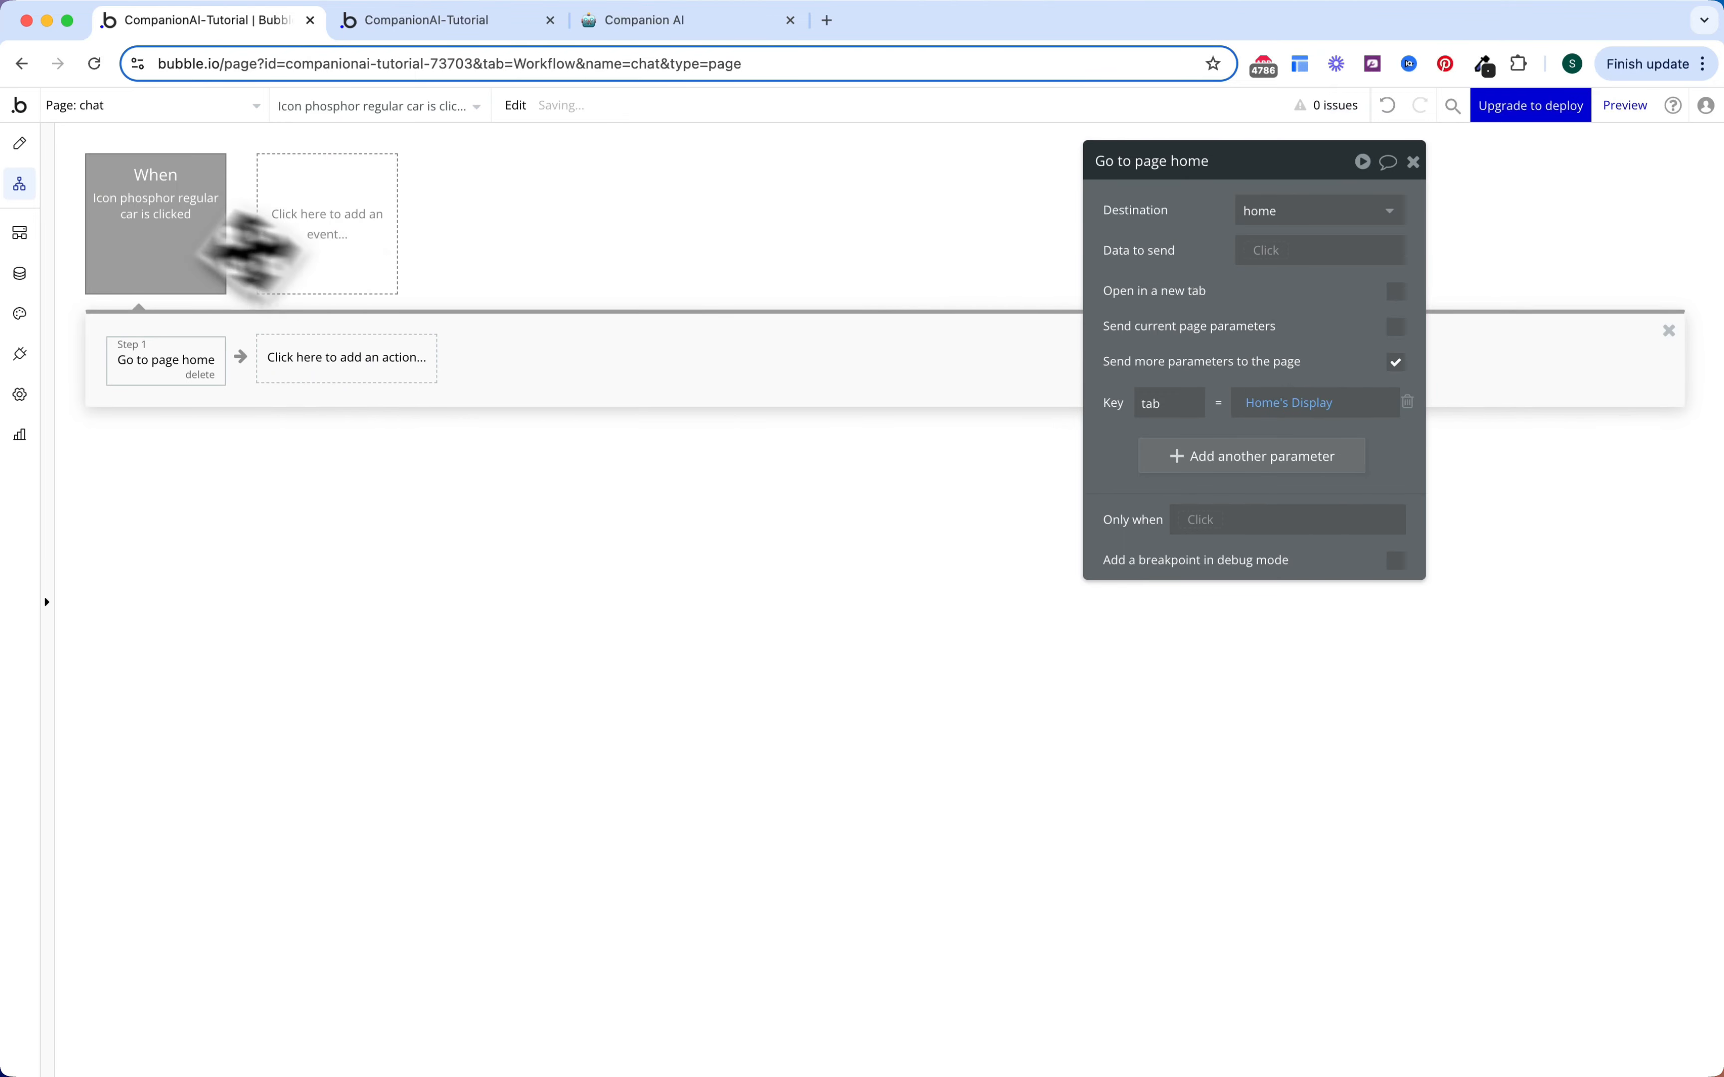
click(20, 145)
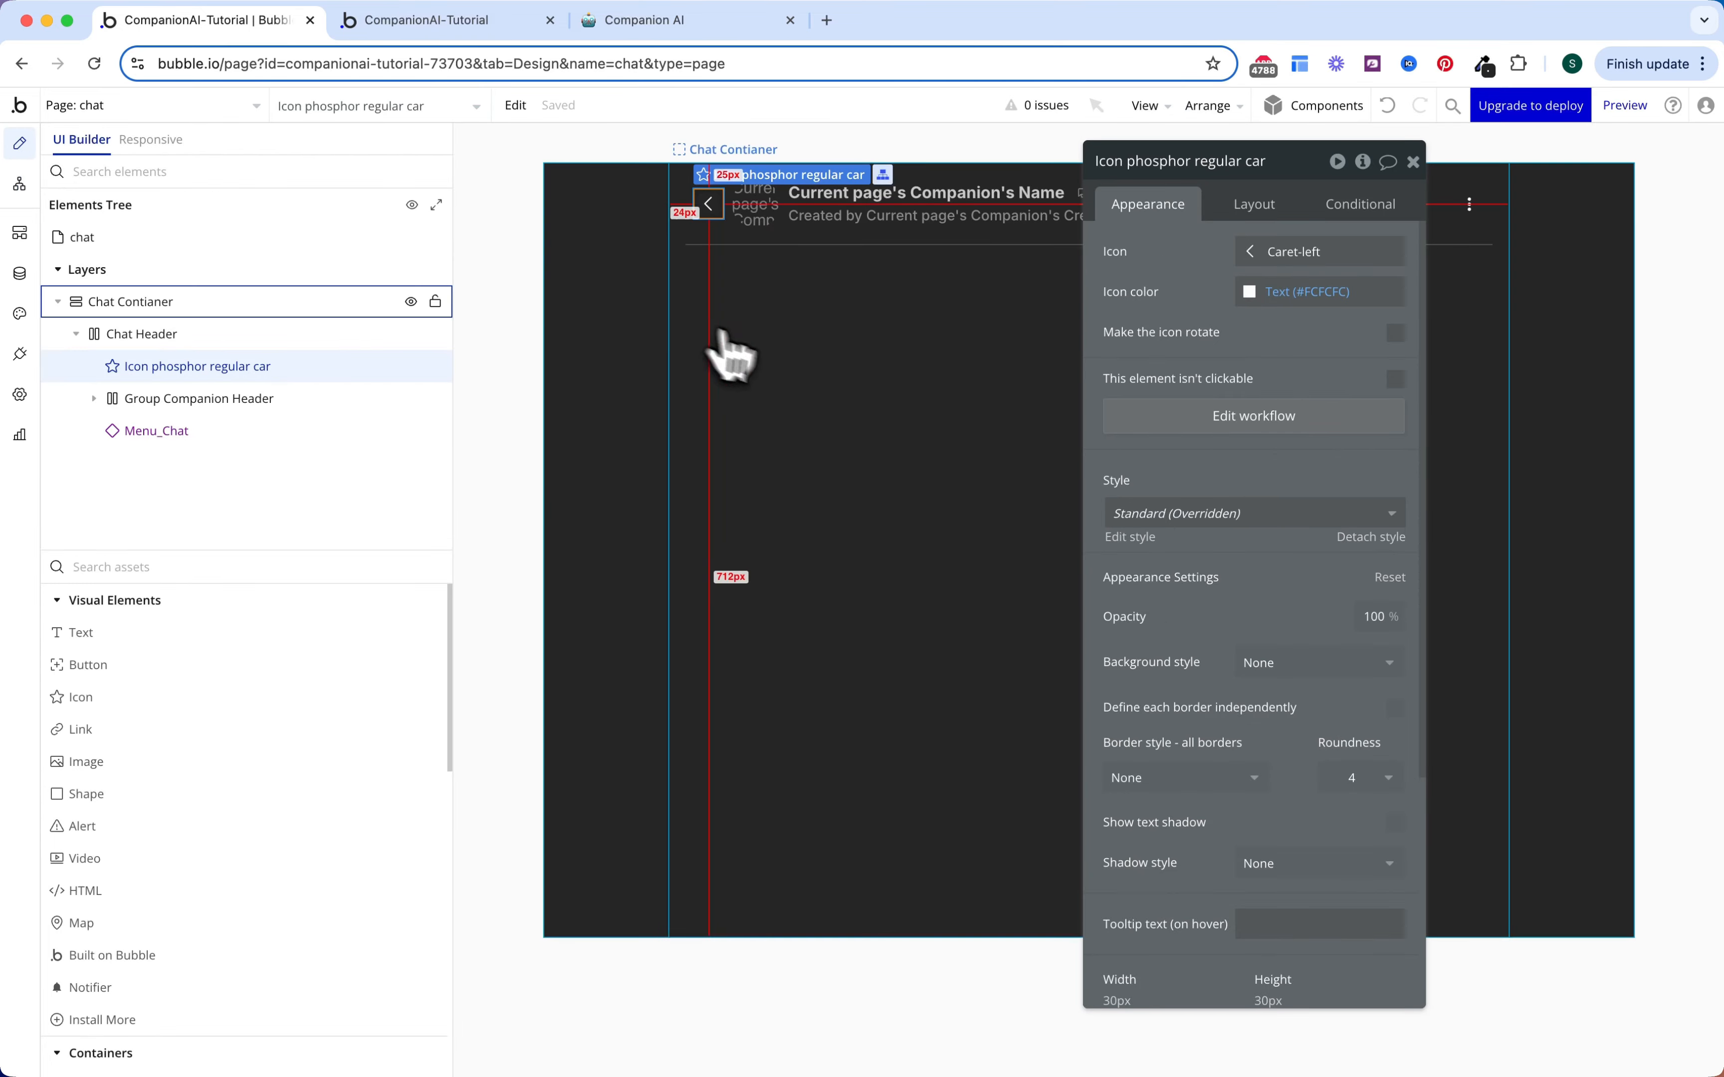
click(712, 346)
Step: Add a plain group below the chat header and name it Chat Messages
click(76, 335)
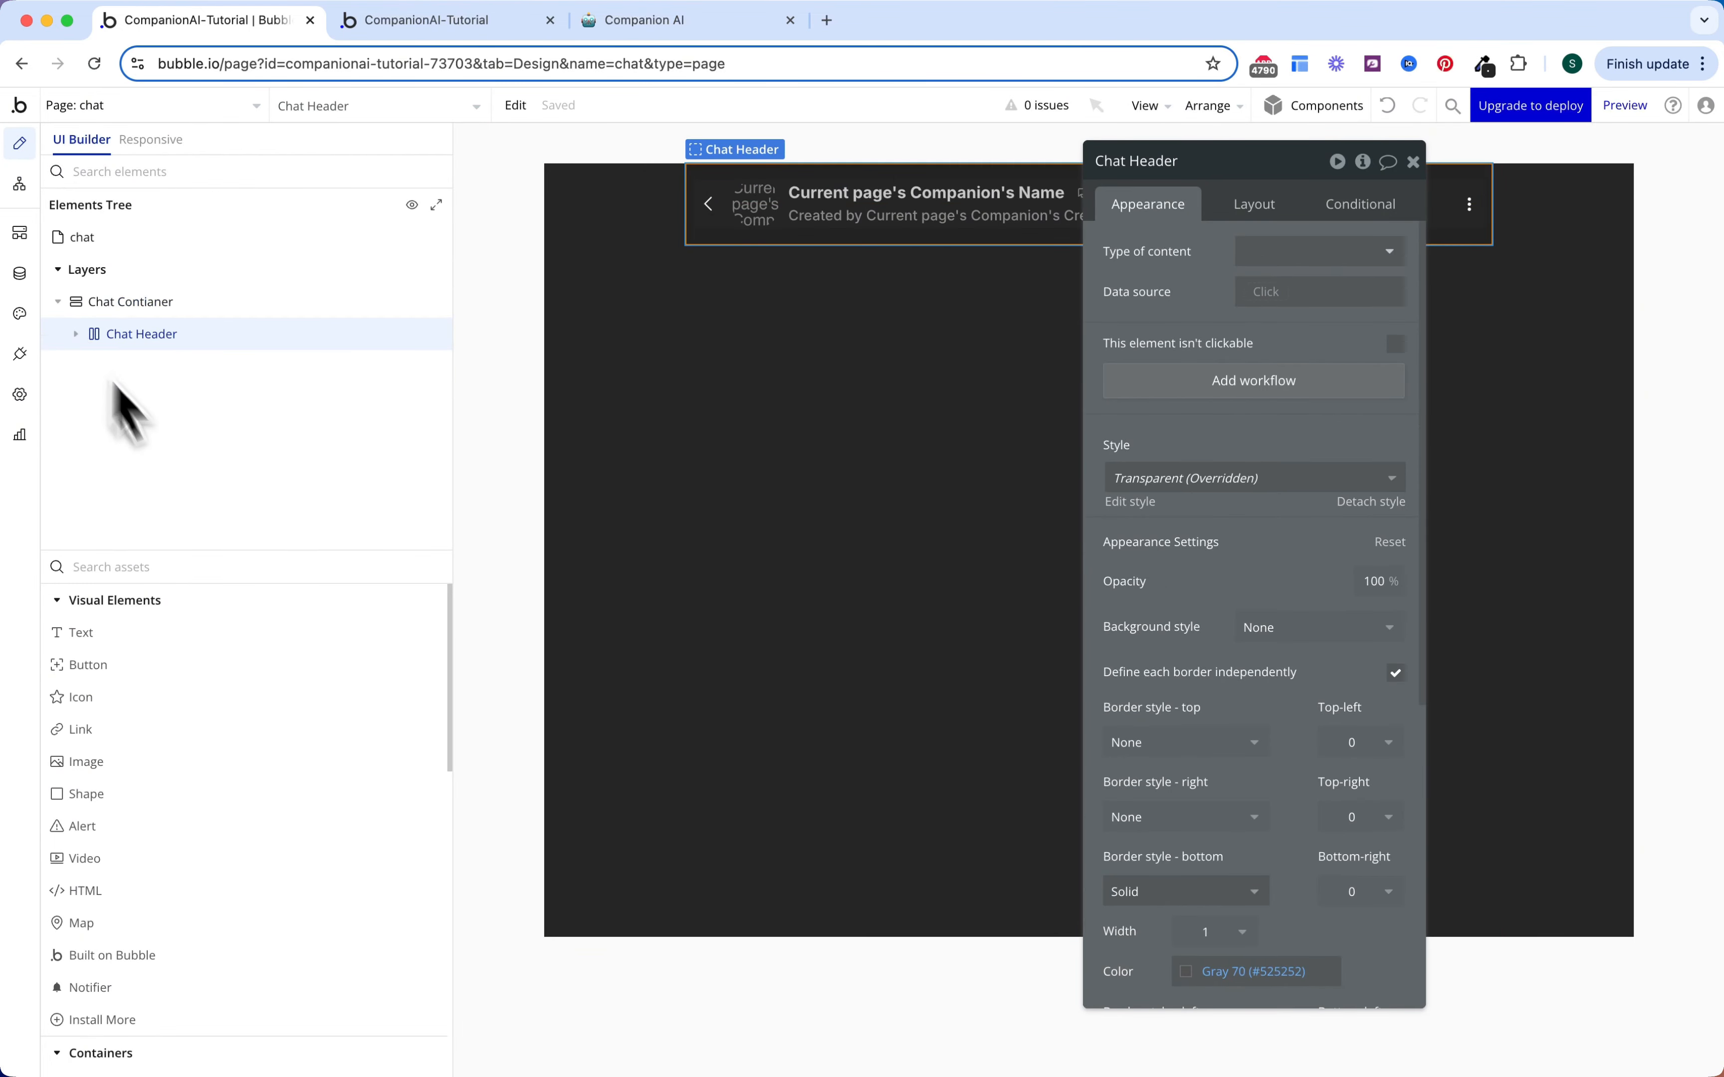
click(192, 568)
text(gr)
click(174, 630)
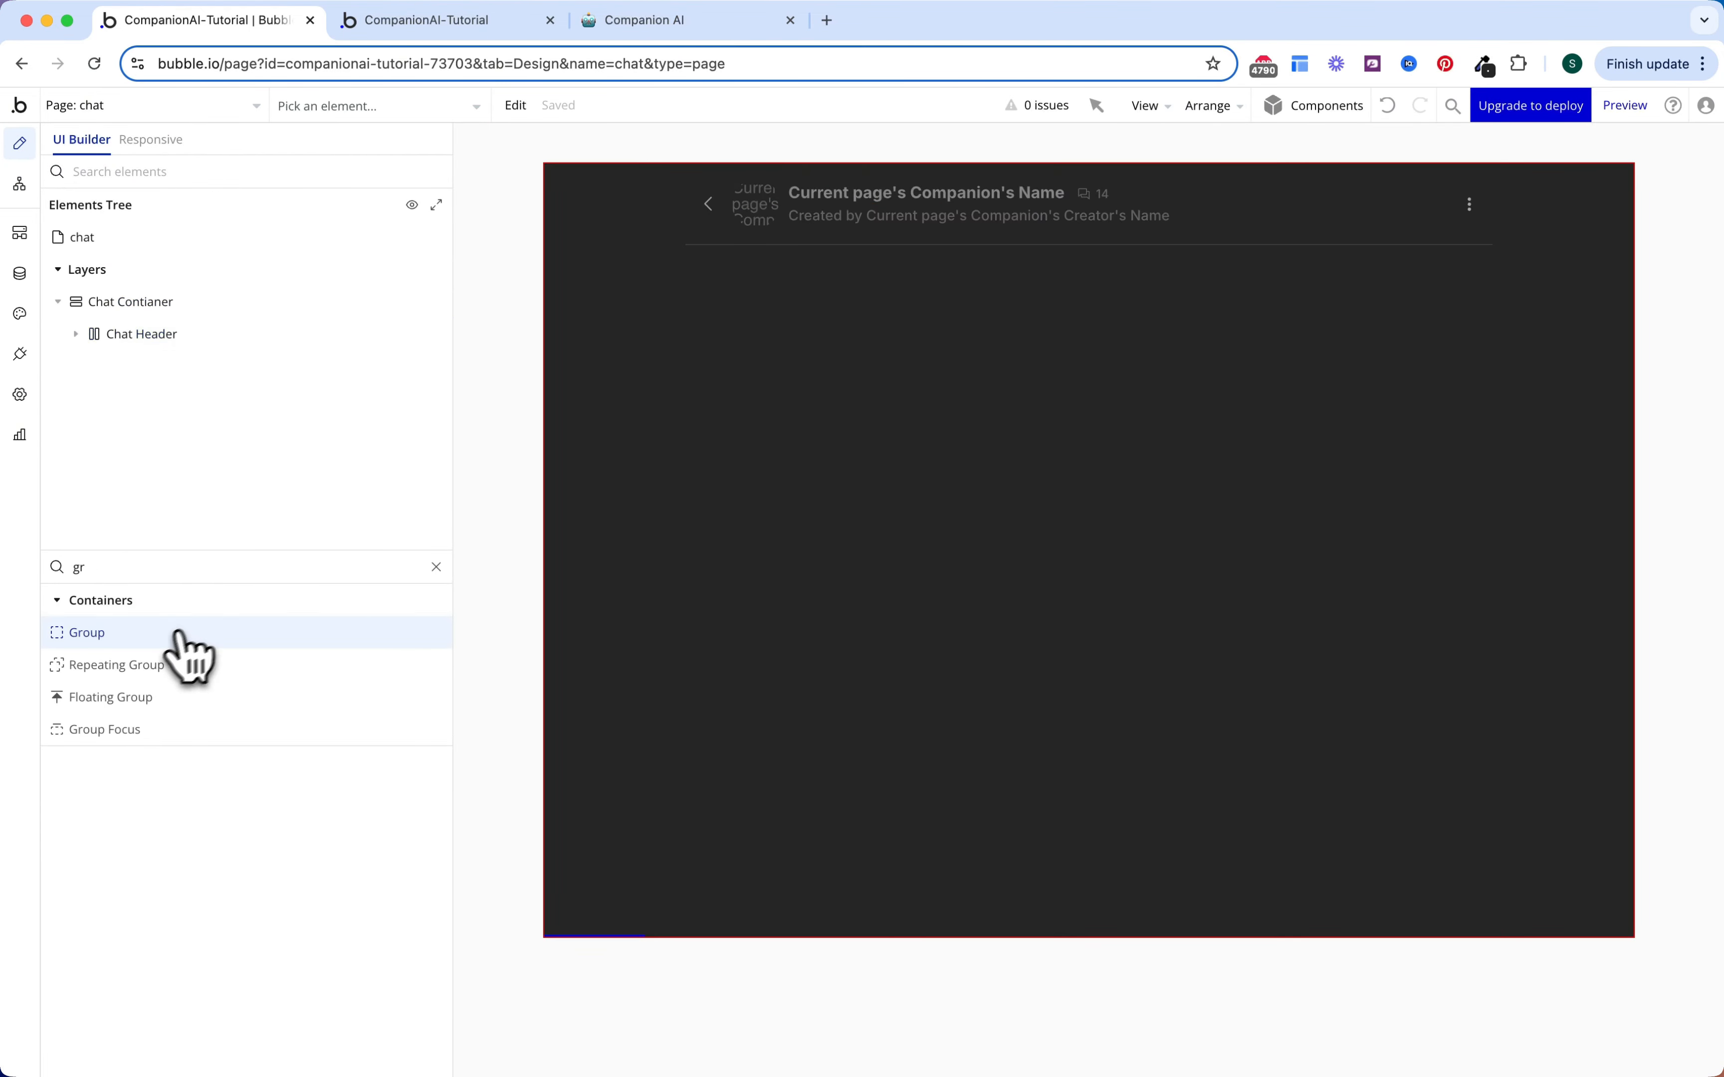
click(833, 428)
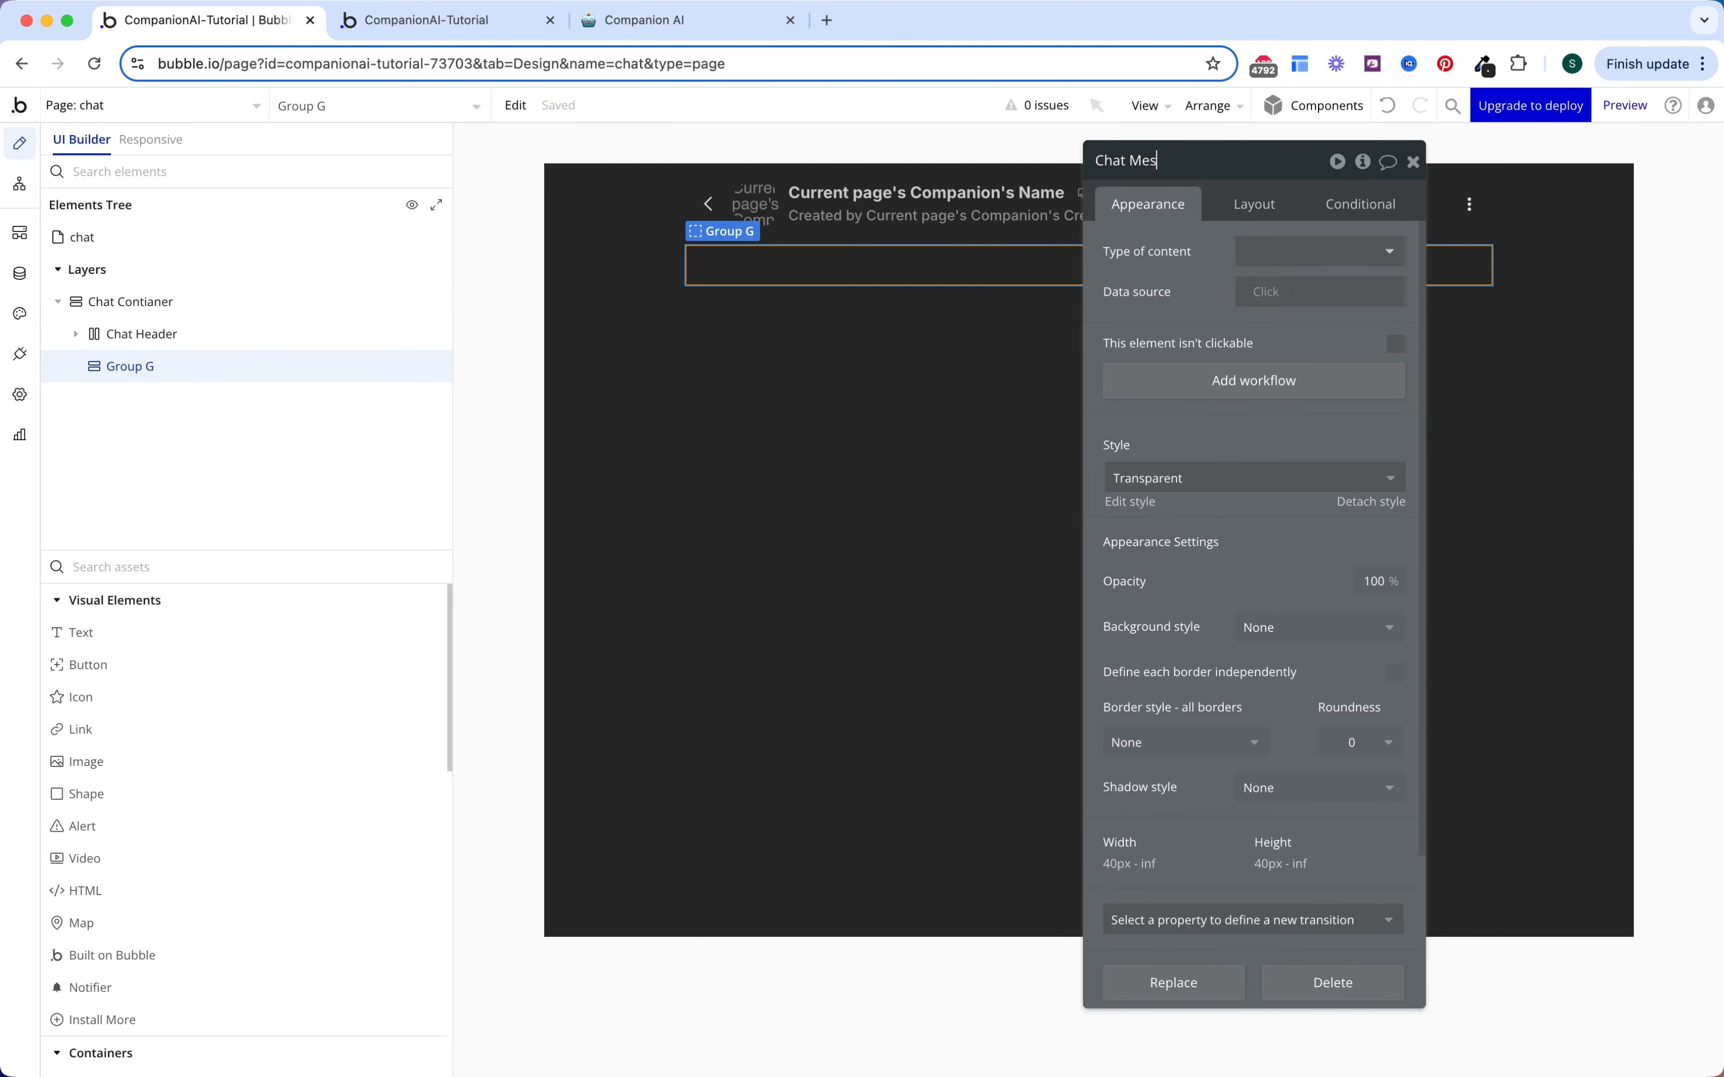
text(Chat Messages)
key(Return)
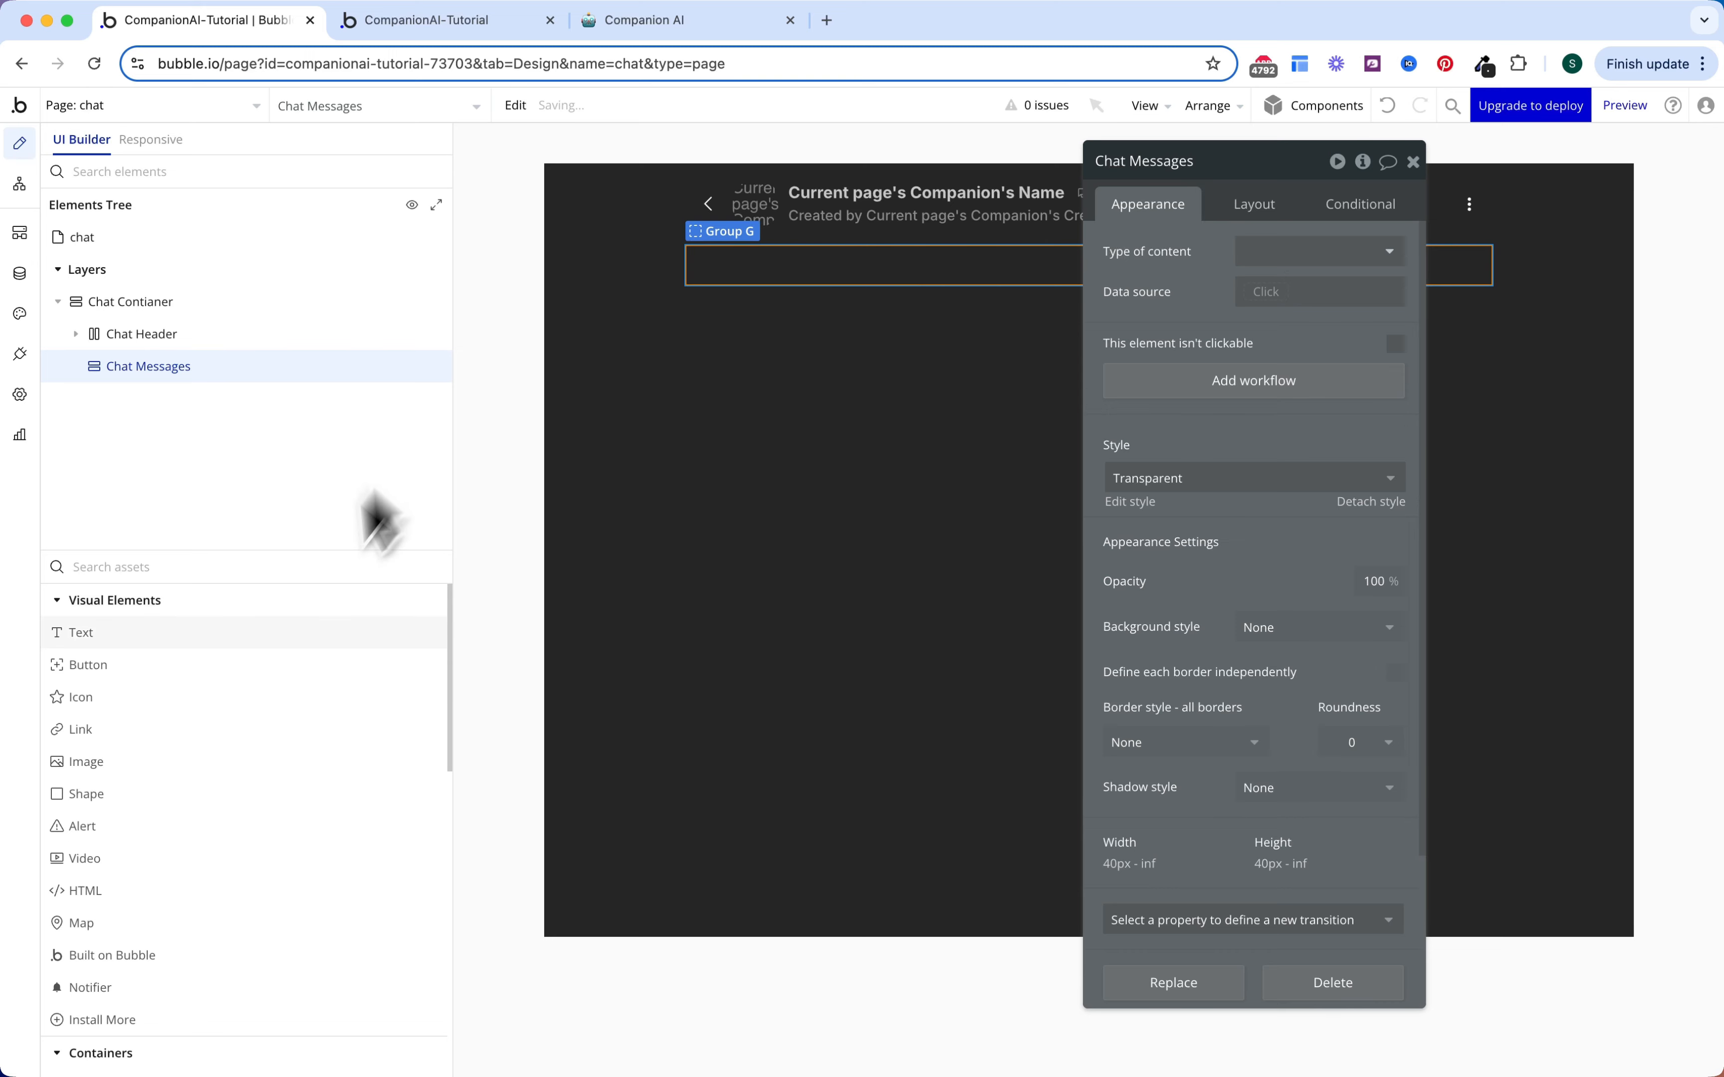
Step: Add a second group below Chat Messages, rename it Chat Input, and pick an Input element
click(255, 583)
text(gr)
click(215, 632)
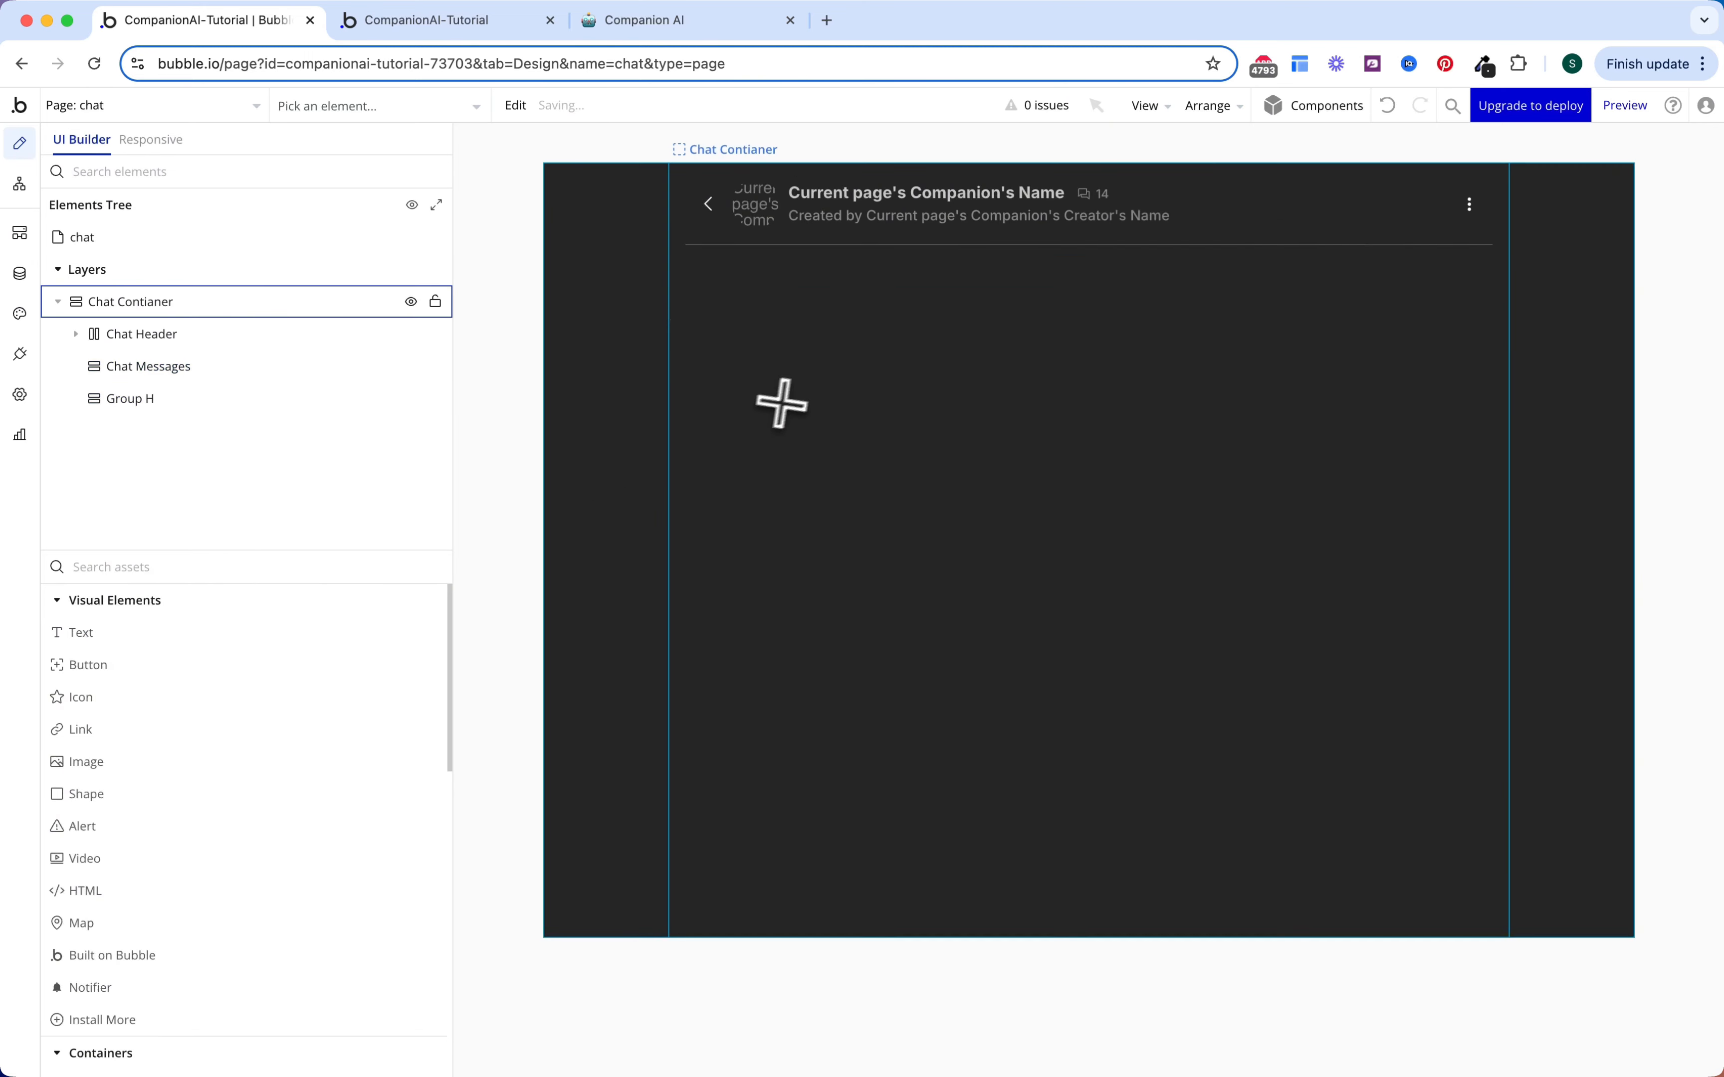
click(782, 400)
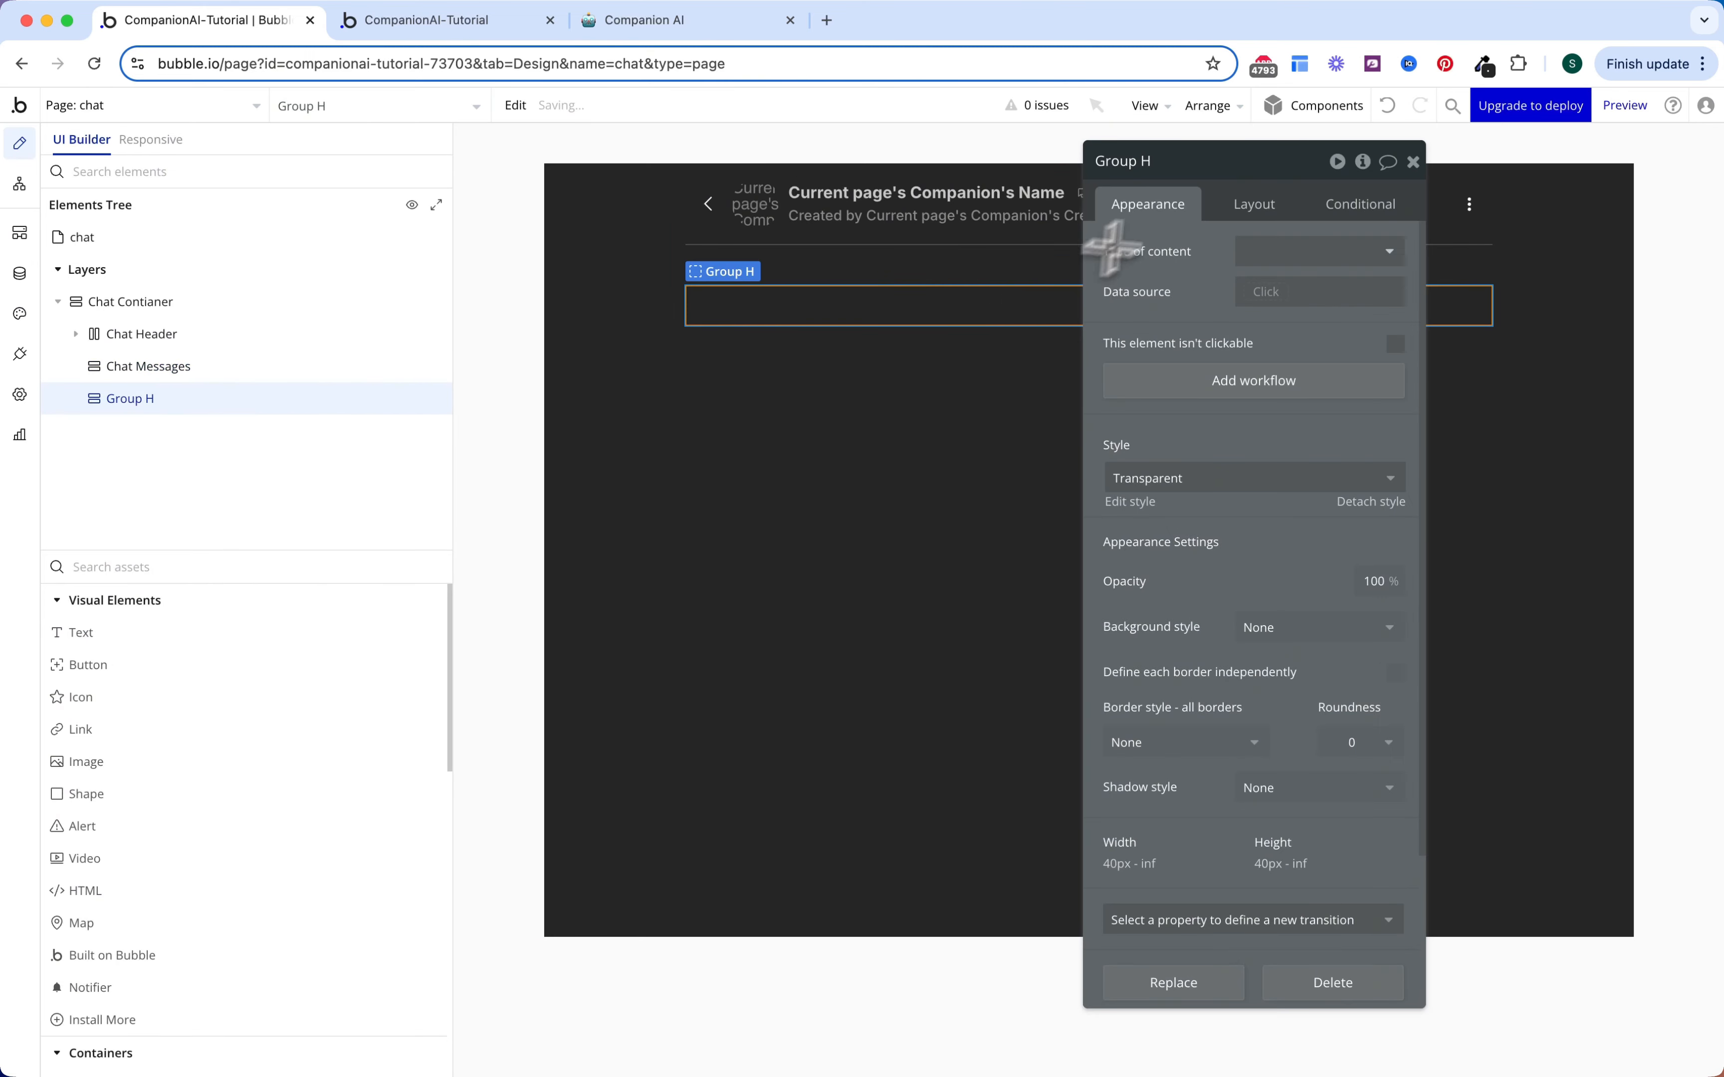
click(1170, 171)
text(Chat Input)
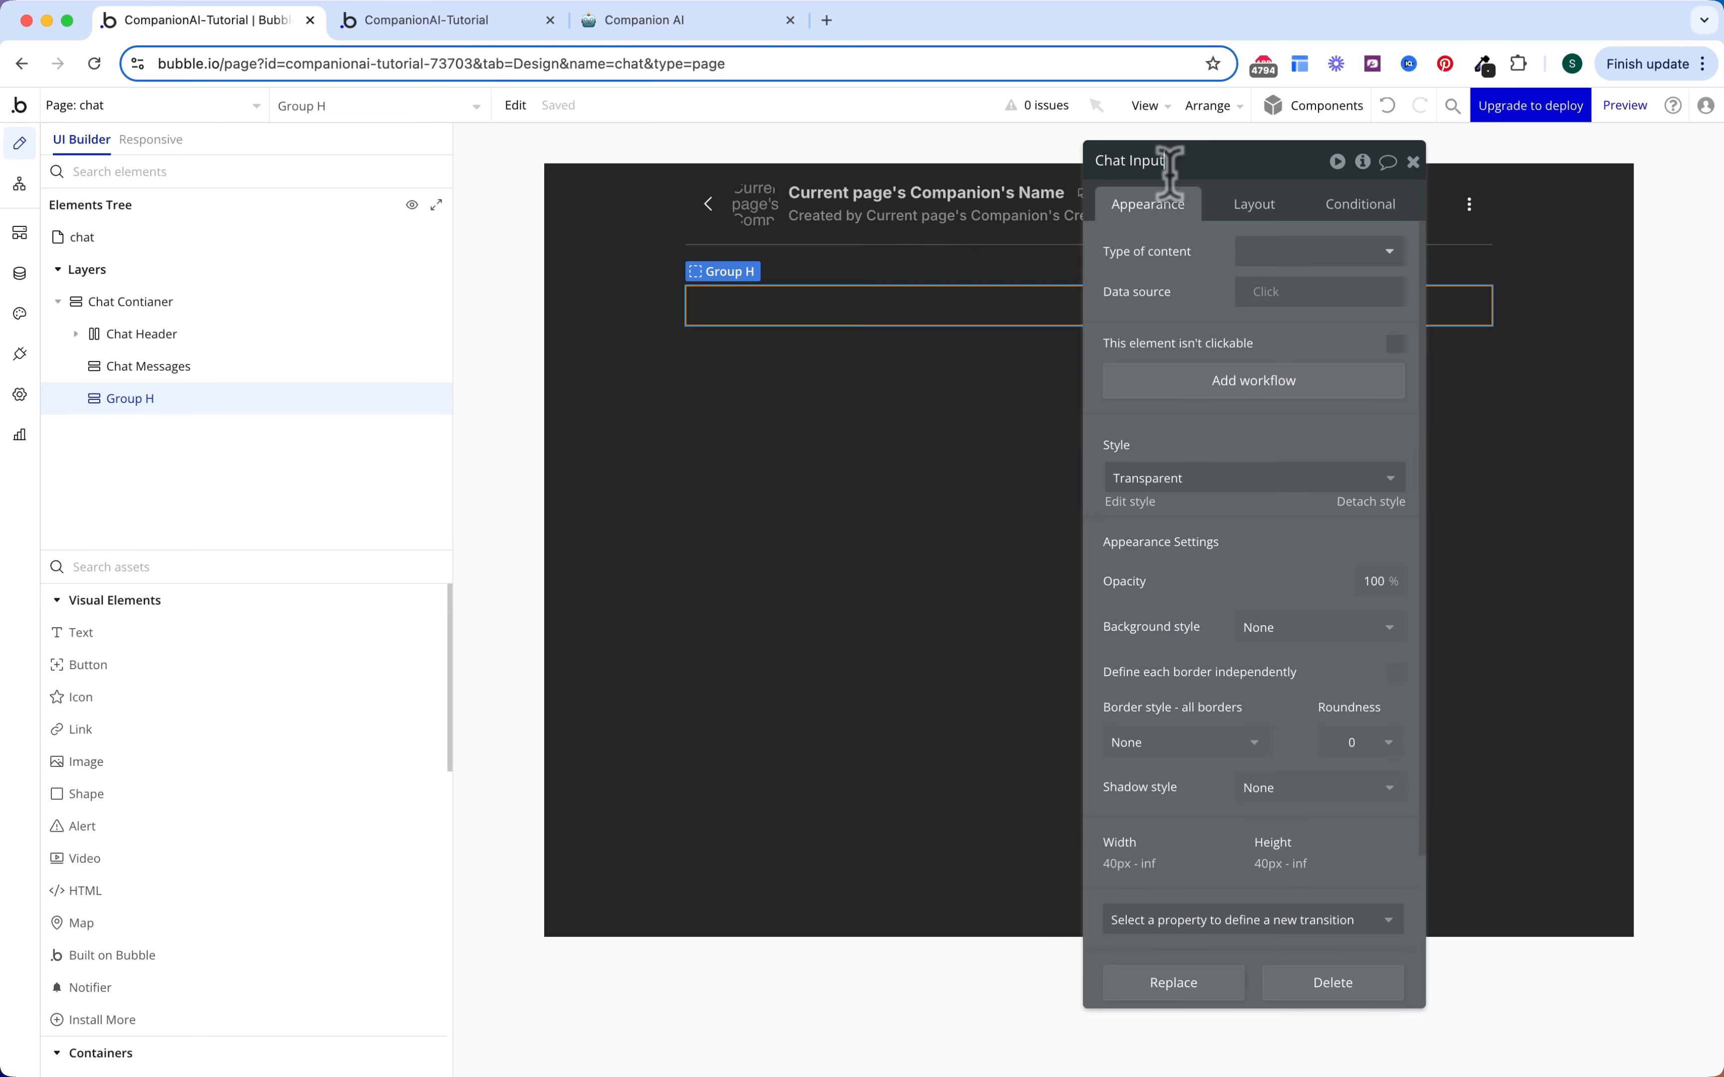
key(Return)
click(249, 567)
text(i)
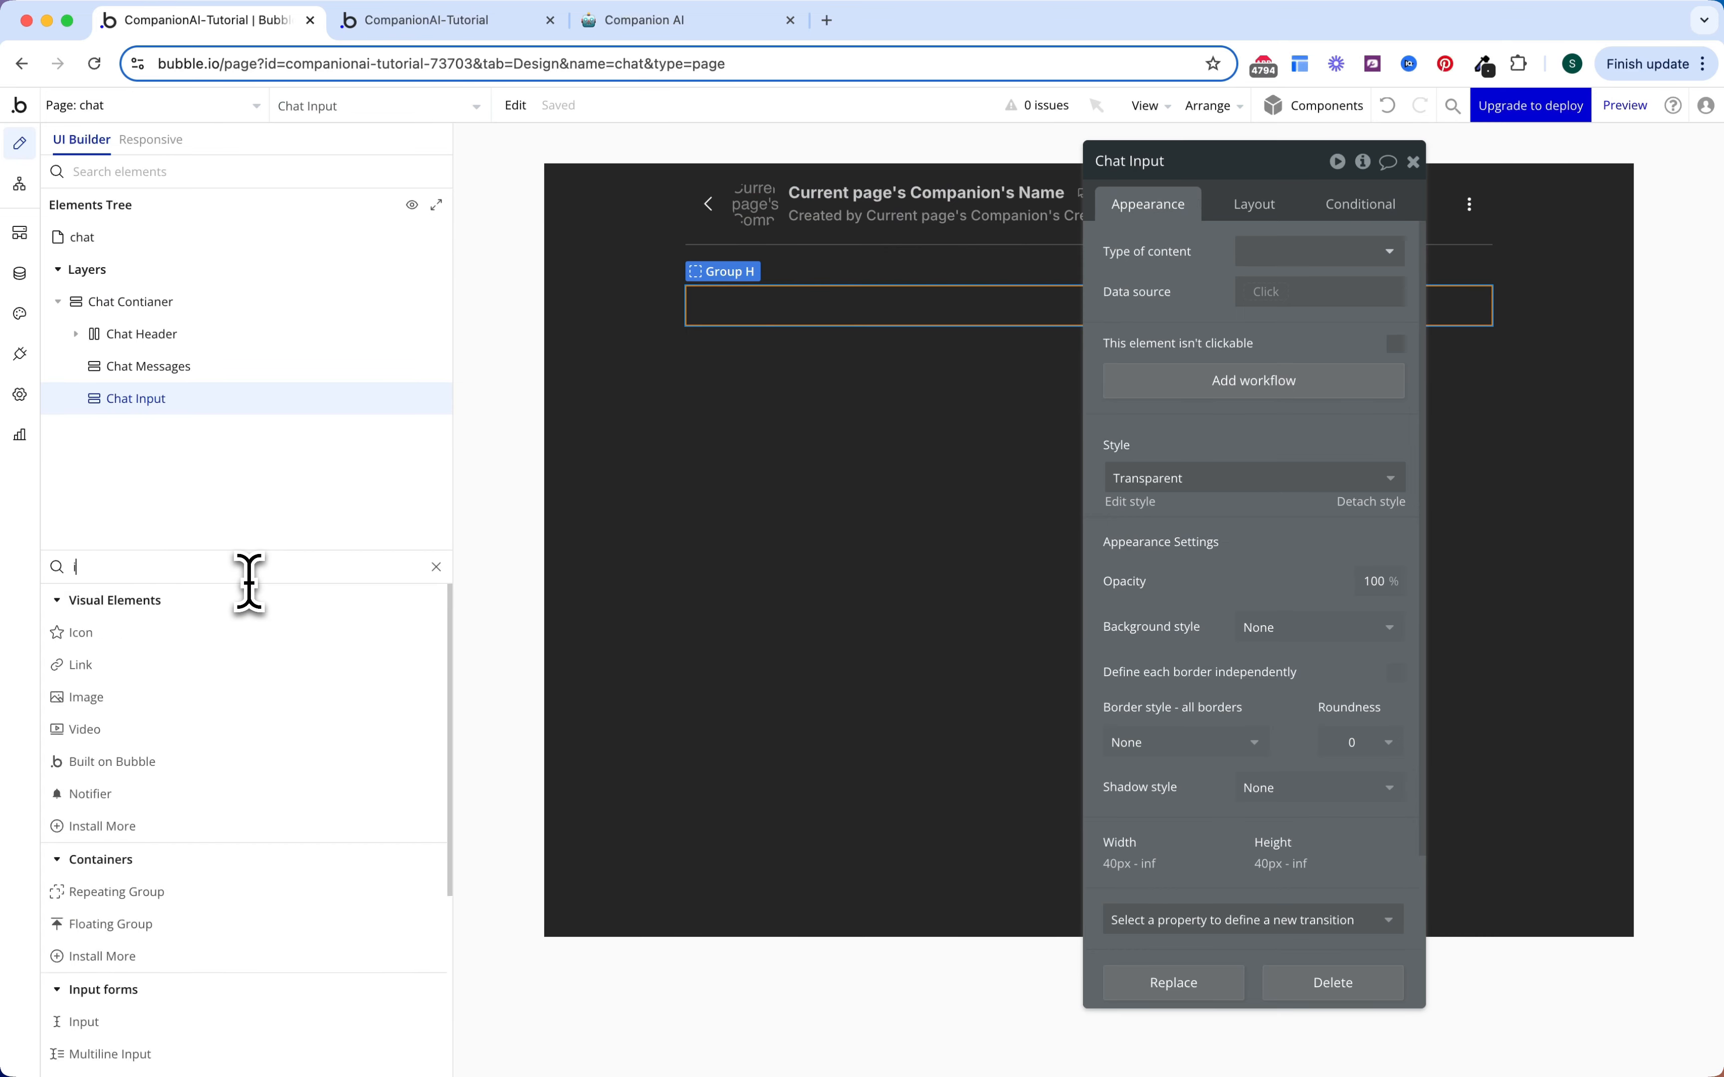
text(nput)
click(239, 627)
Step: Place a text input and an icon inside the Chat Input group
click(759, 305)
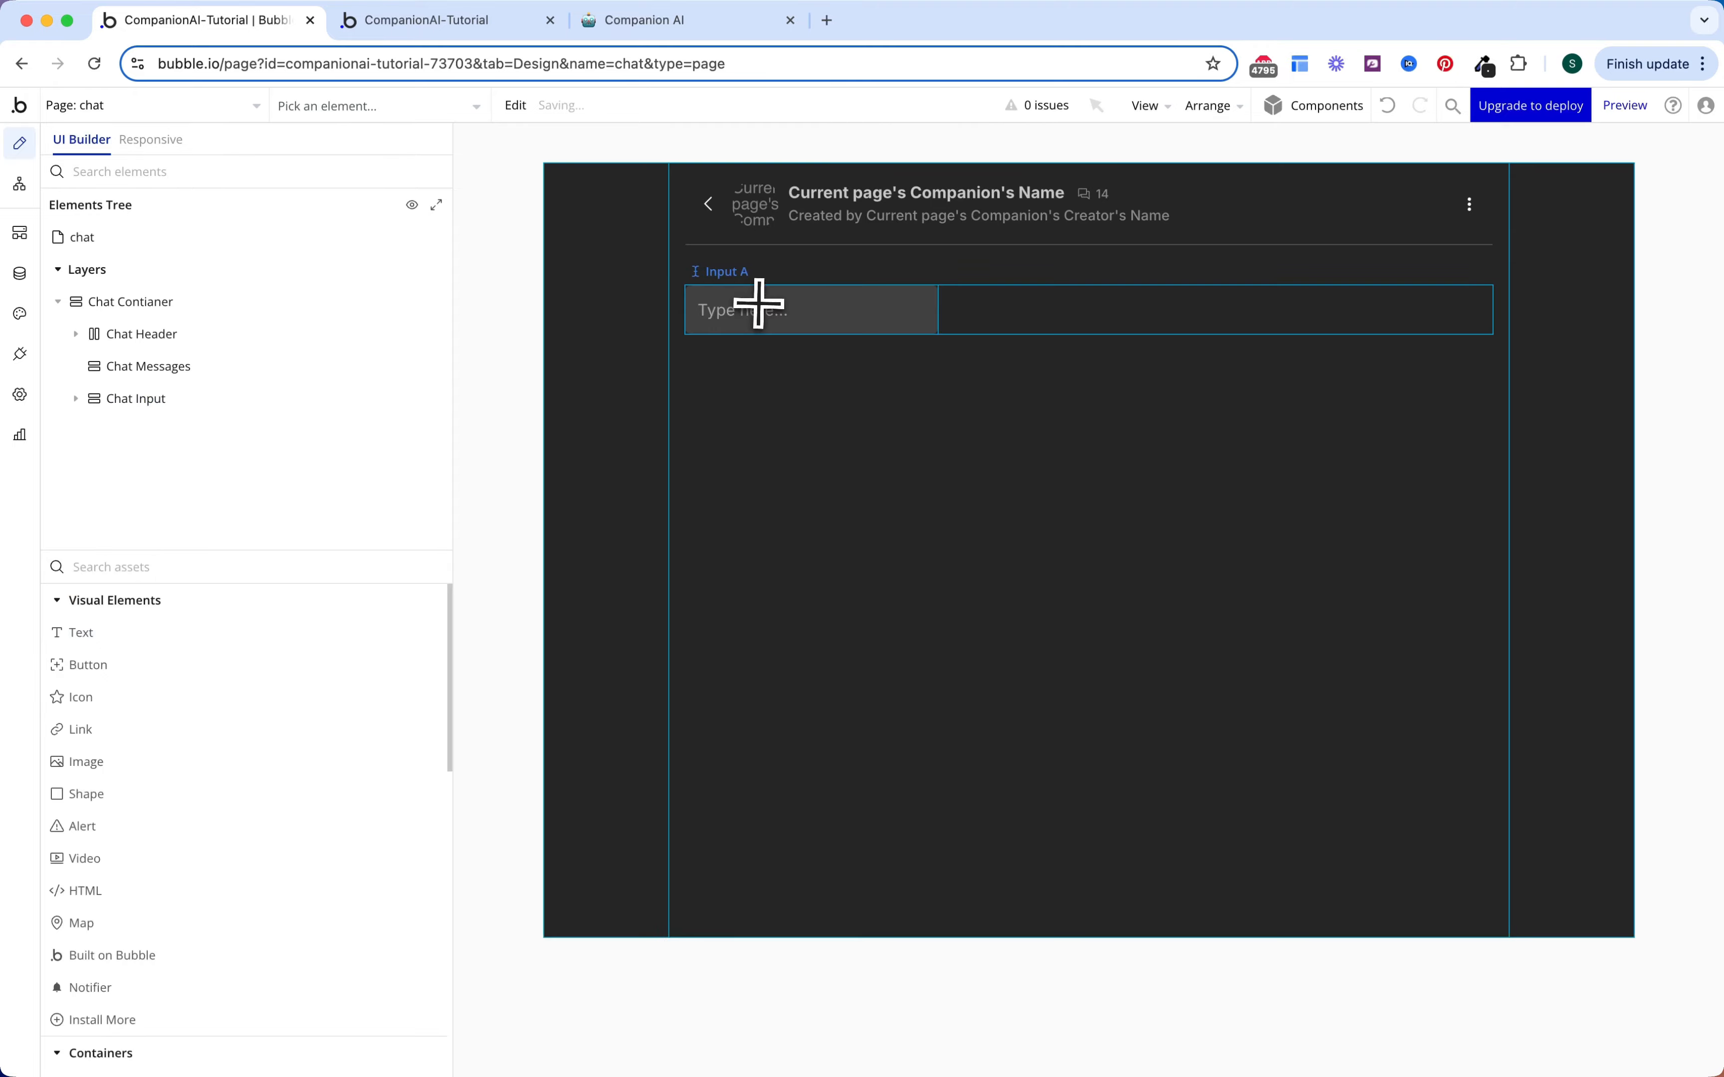
click(242, 698)
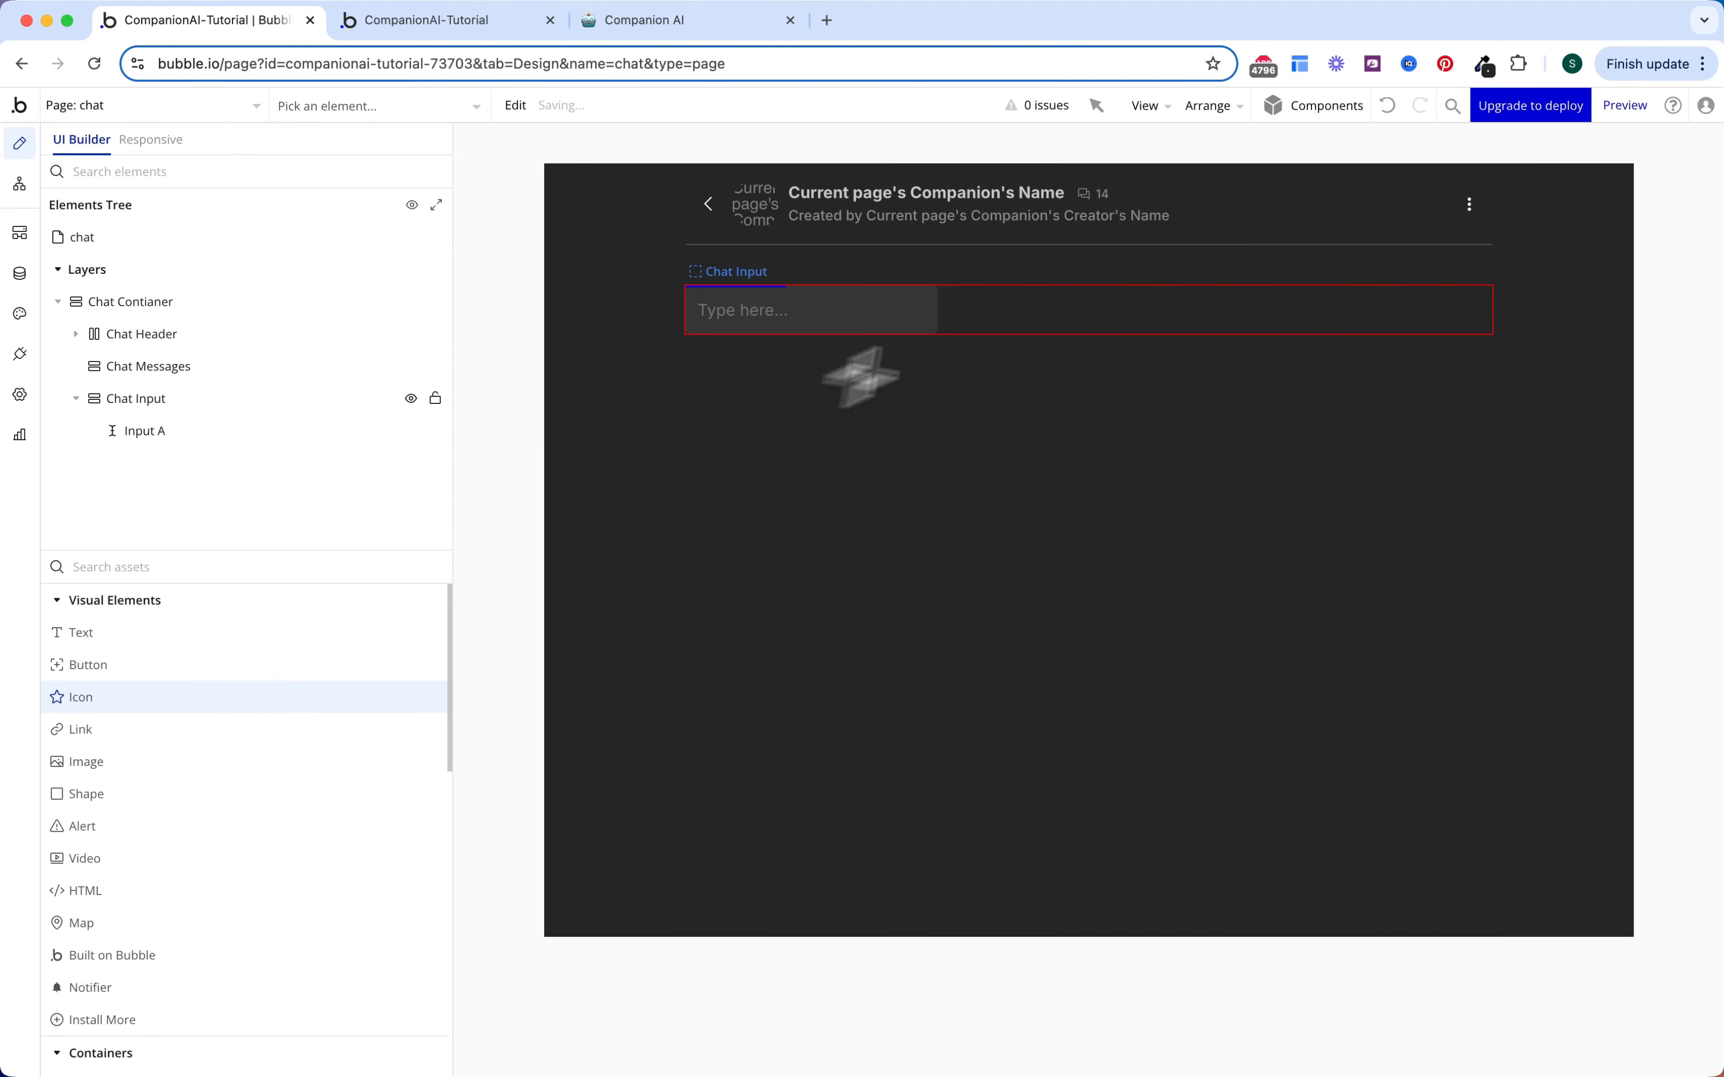
click(1017, 317)
Step: Give Chat Input a Row layout with 16 px gap and 16/32 padding
click(1012, 335)
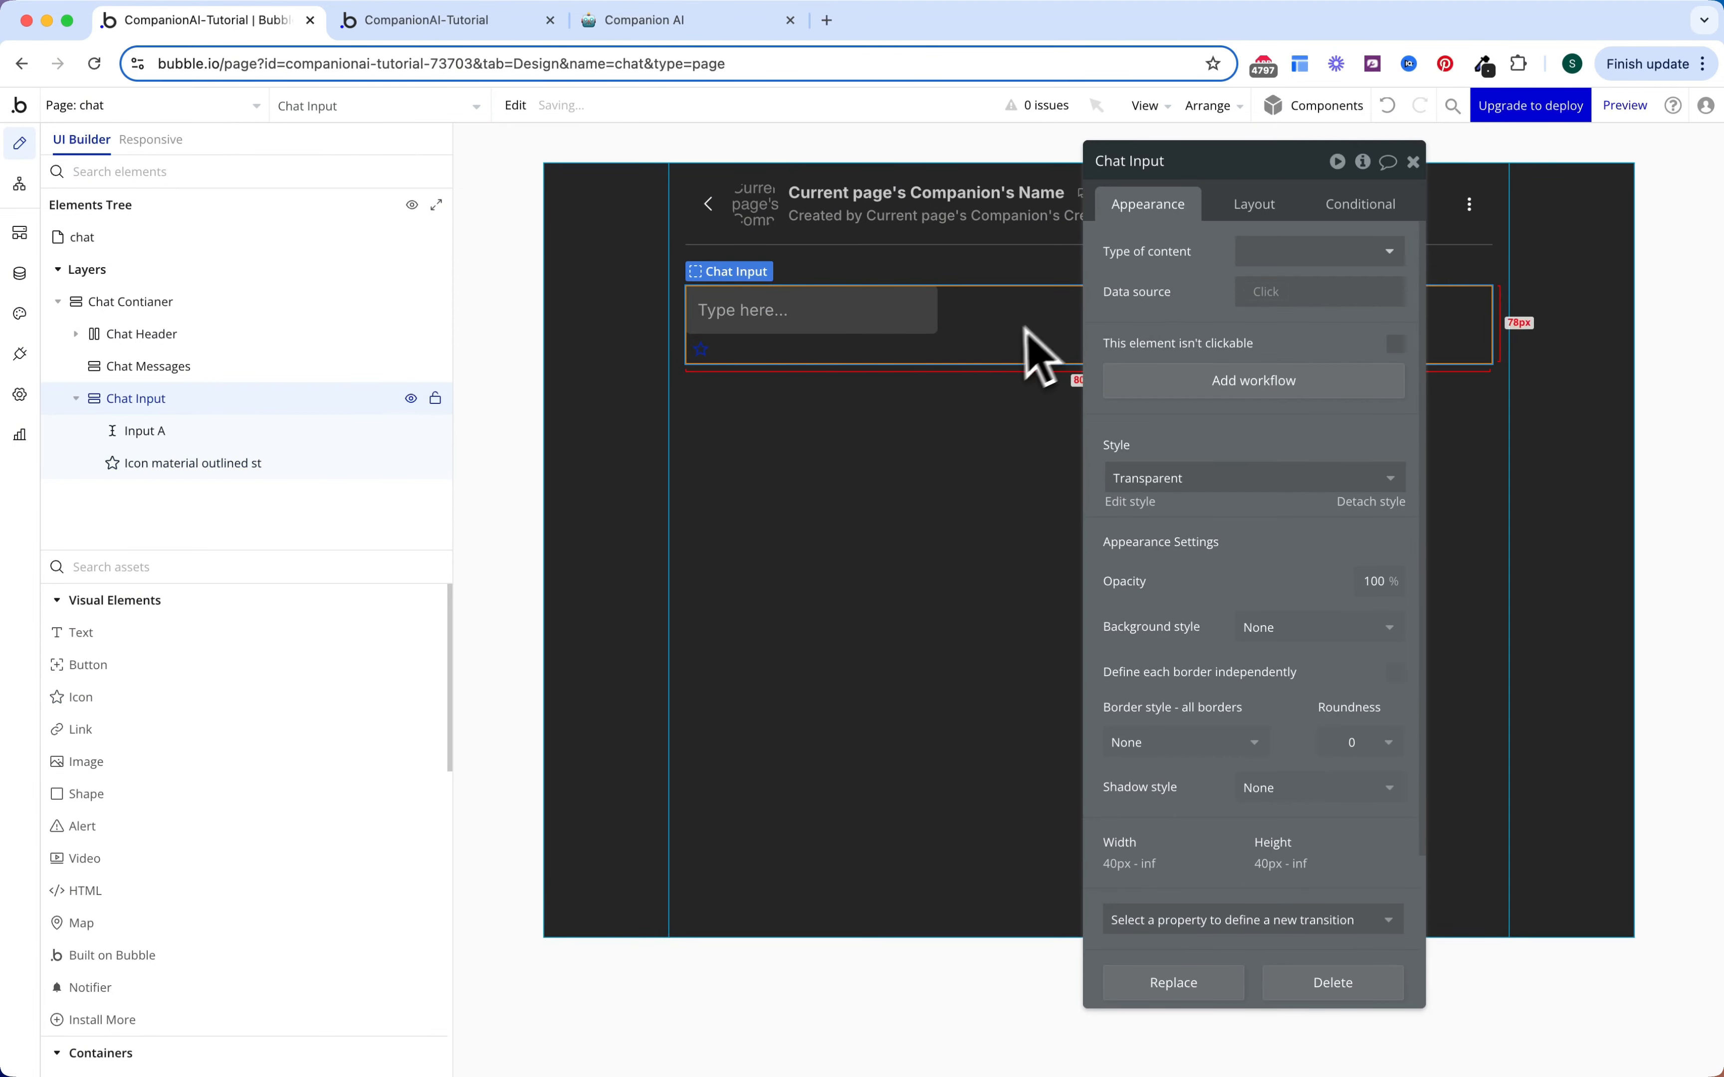
click(1258, 206)
click(1303, 253)
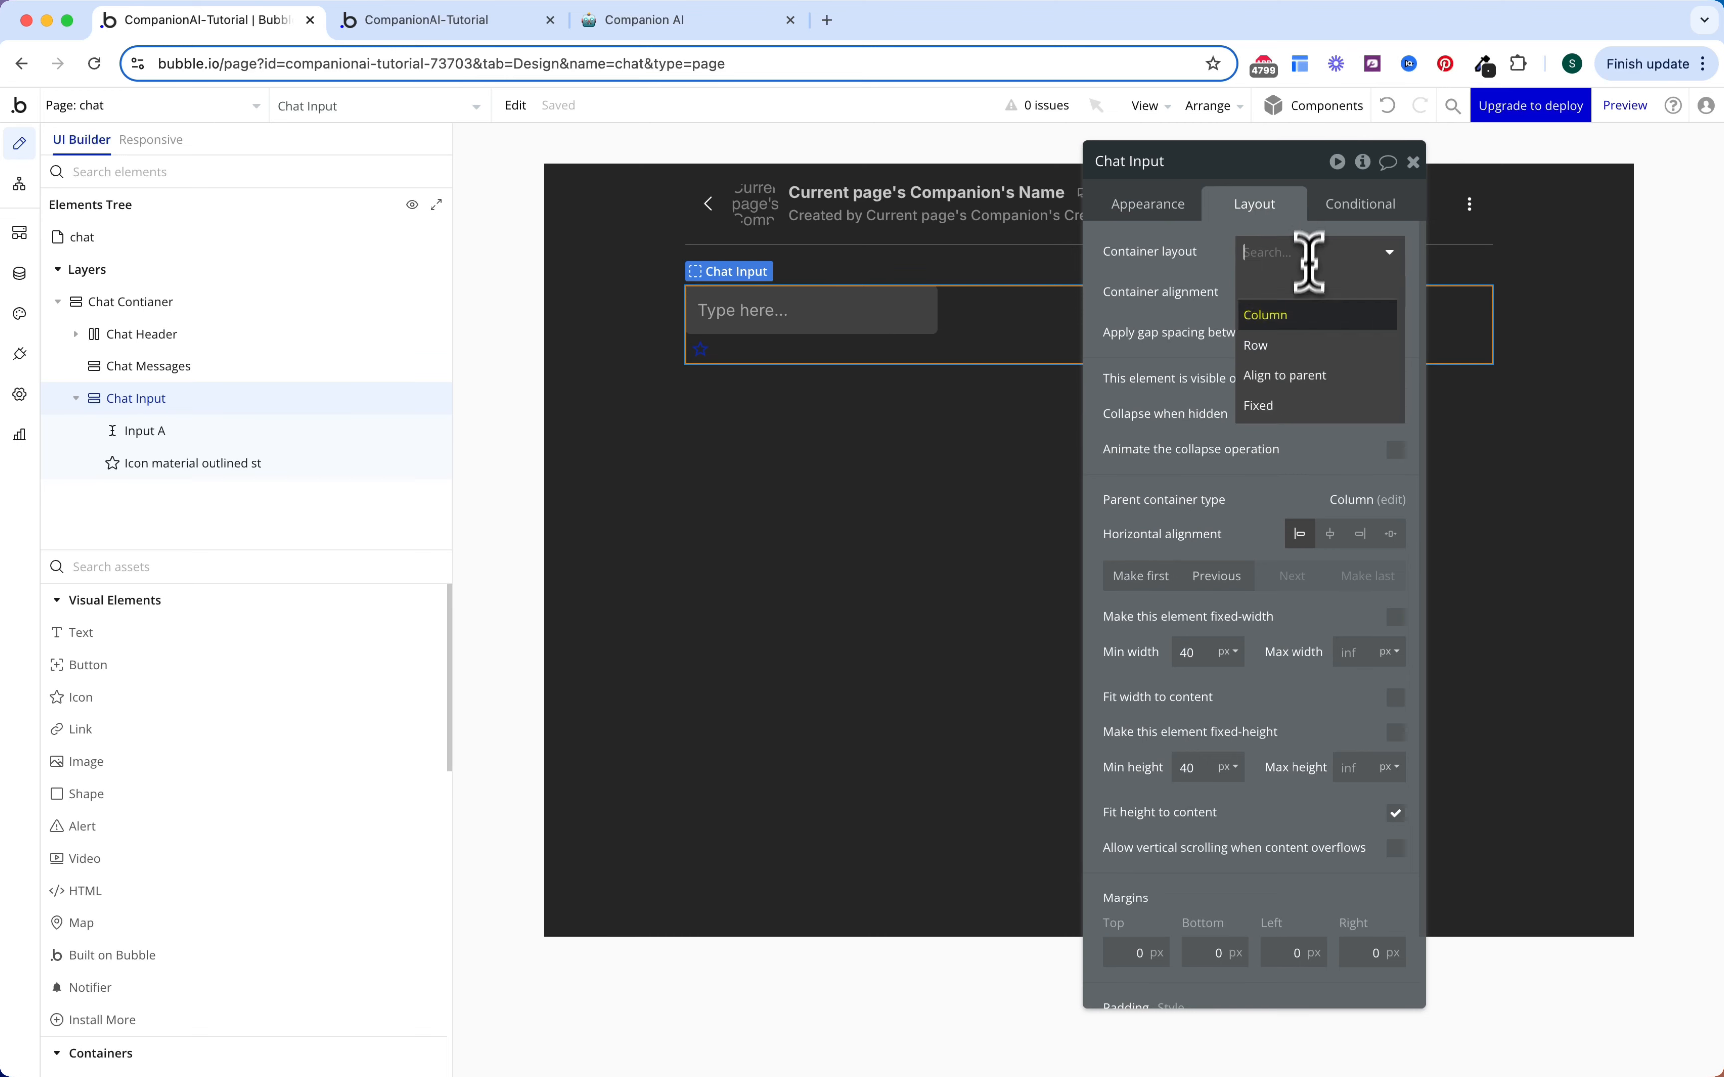
click(1291, 347)
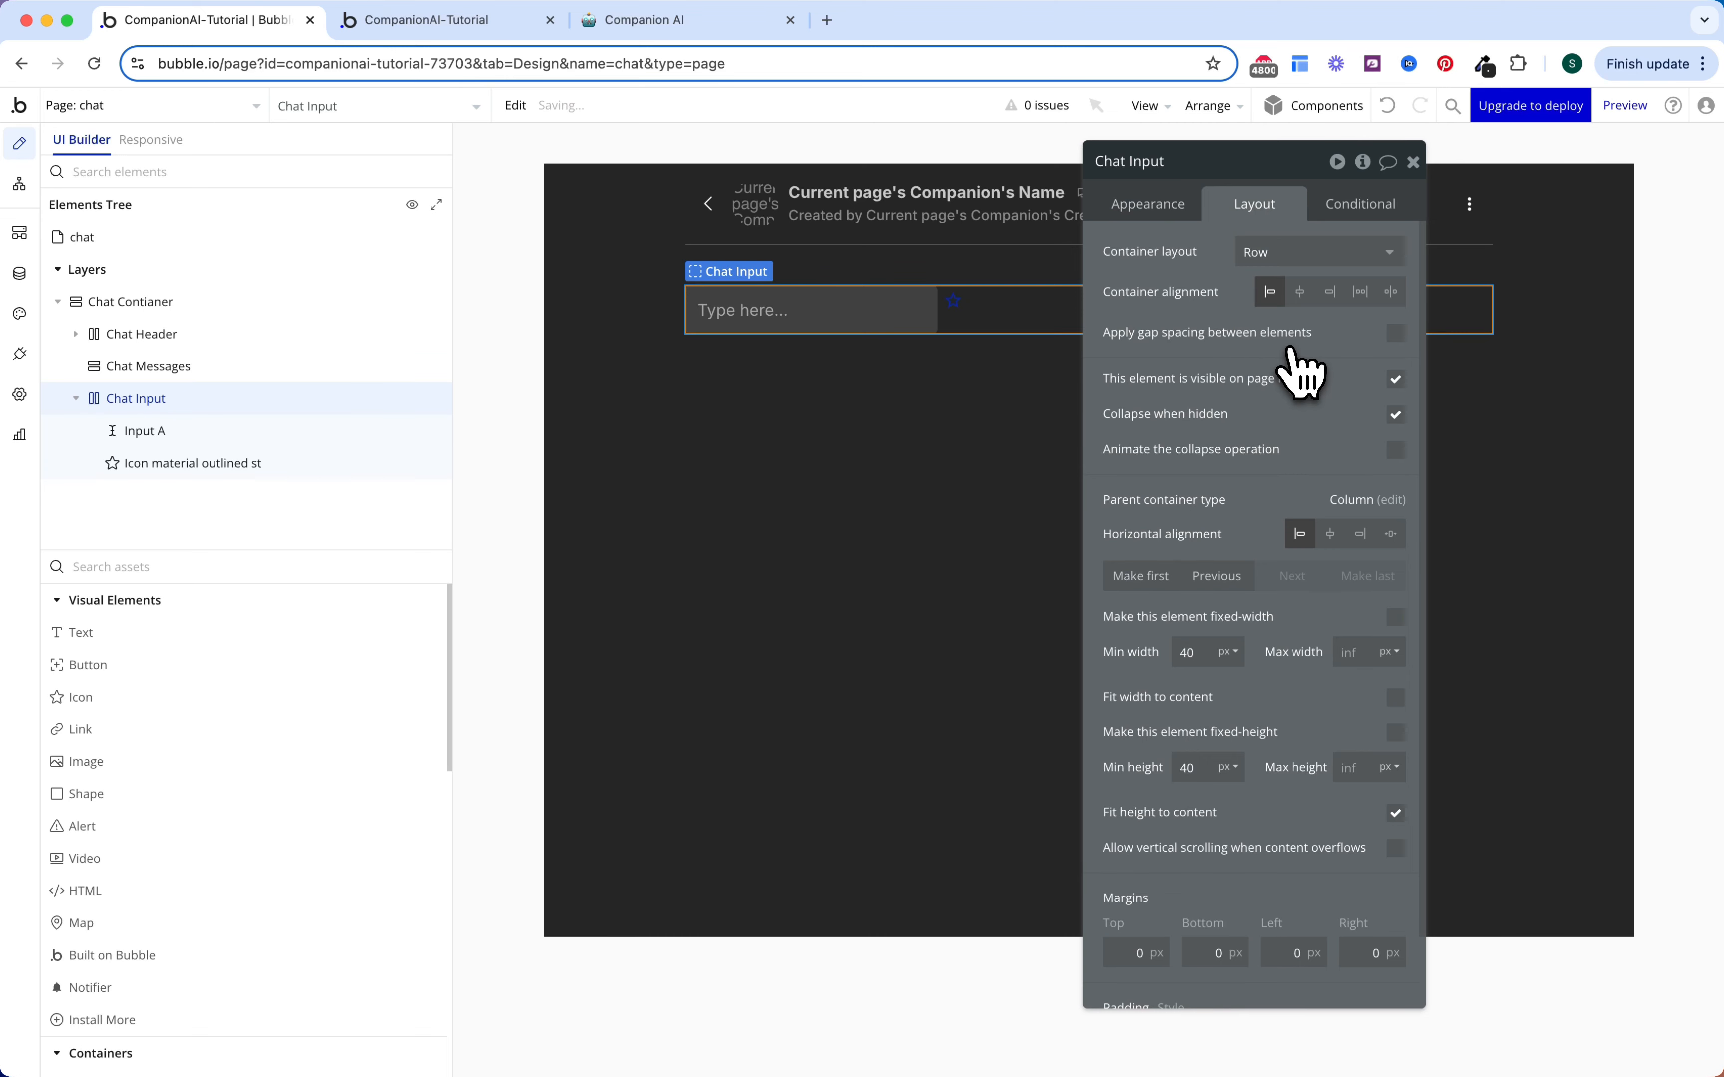
click(1396, 333)
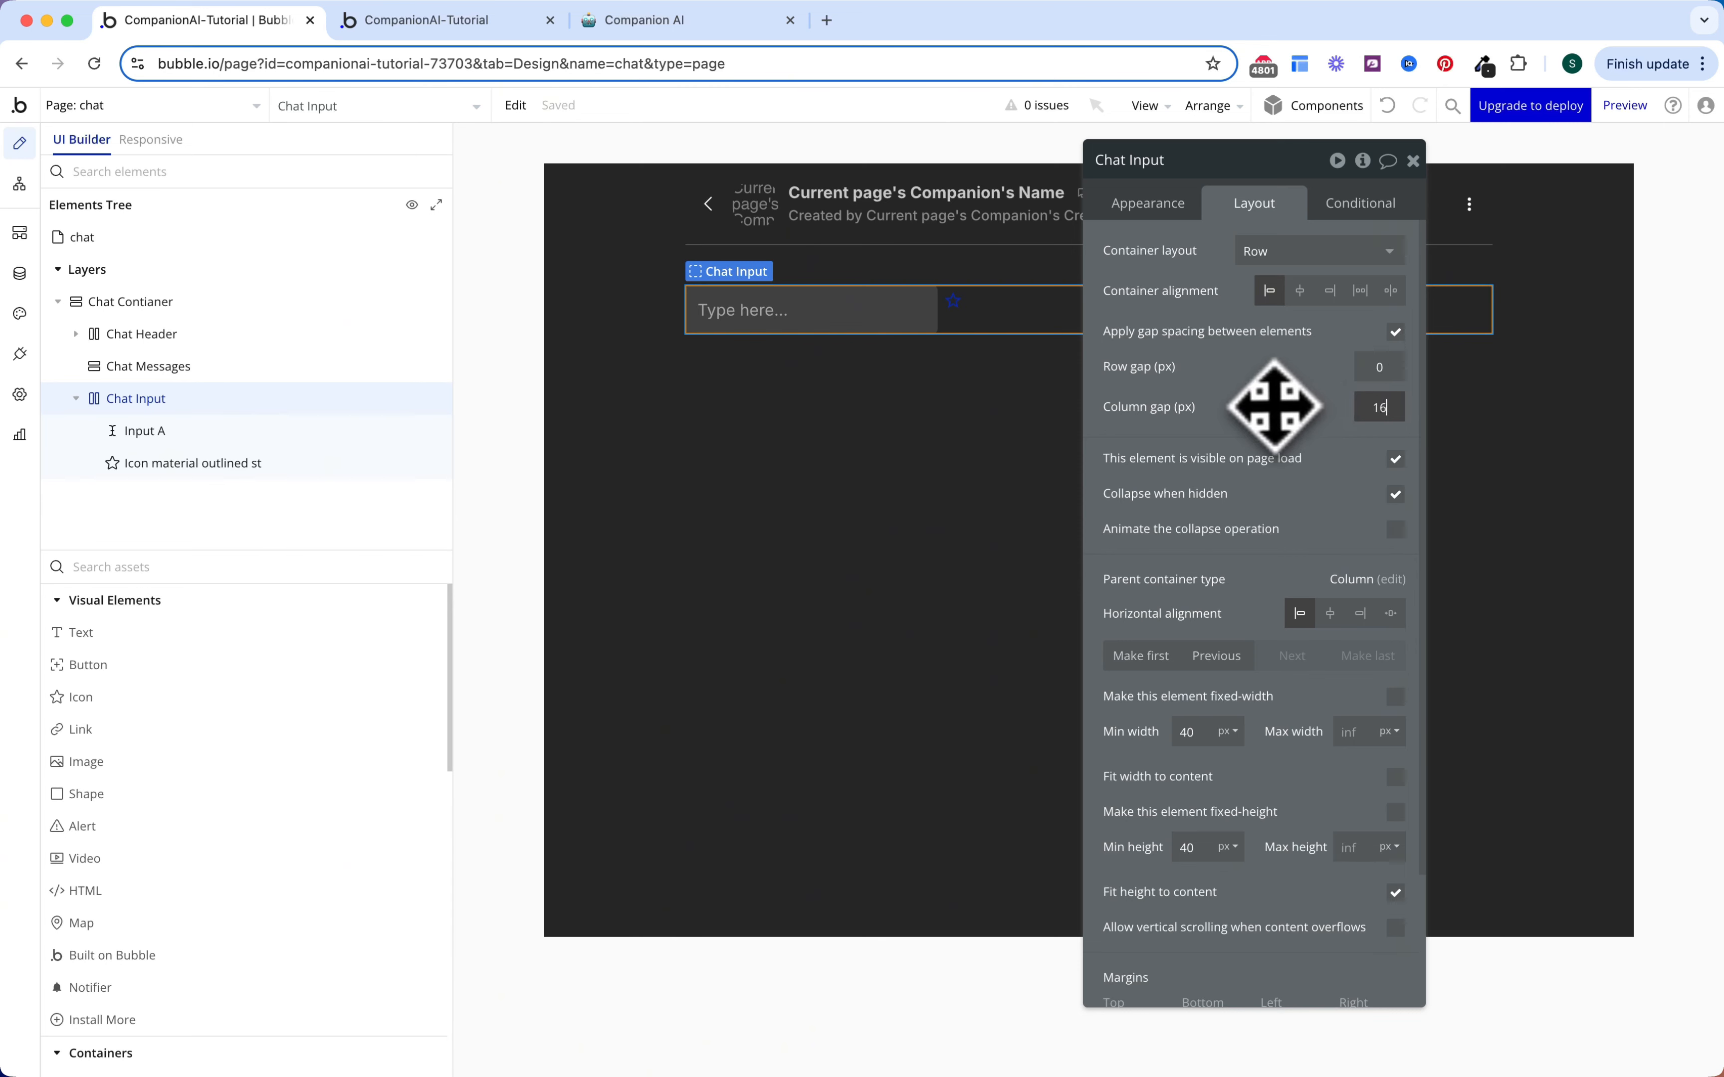
text(16)
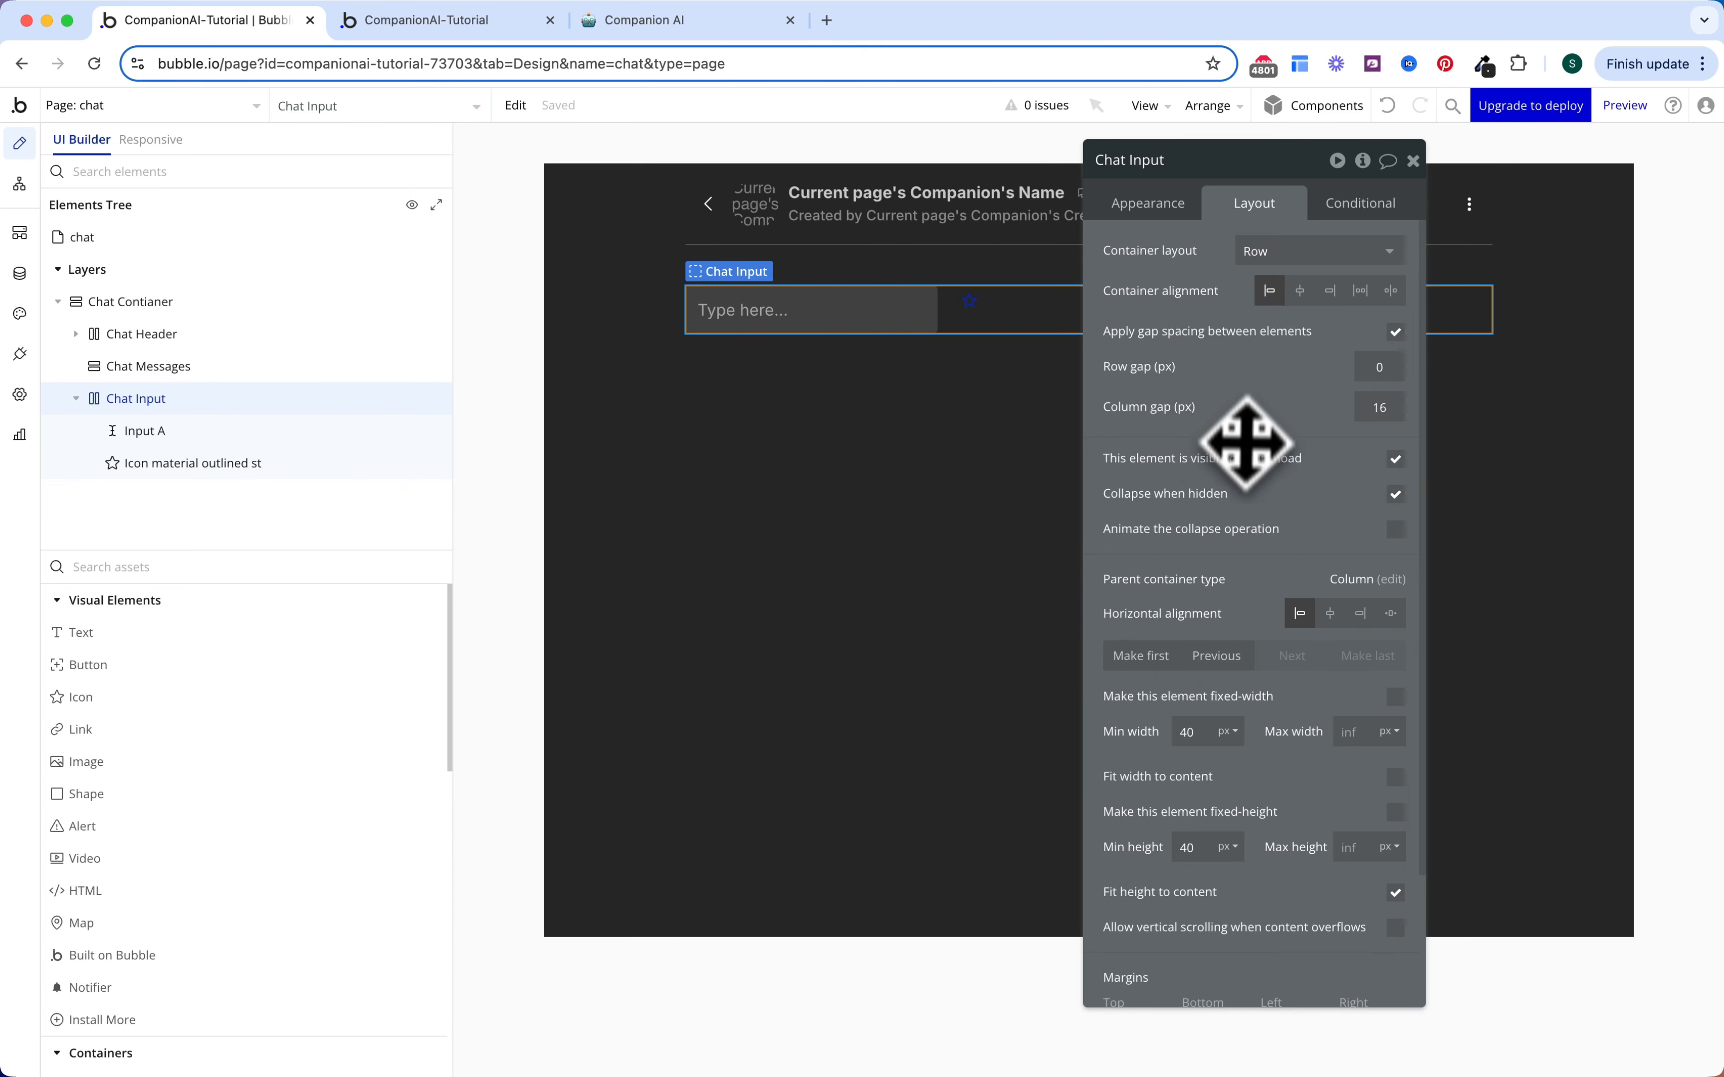
scroll(1240, 464, down, 3)
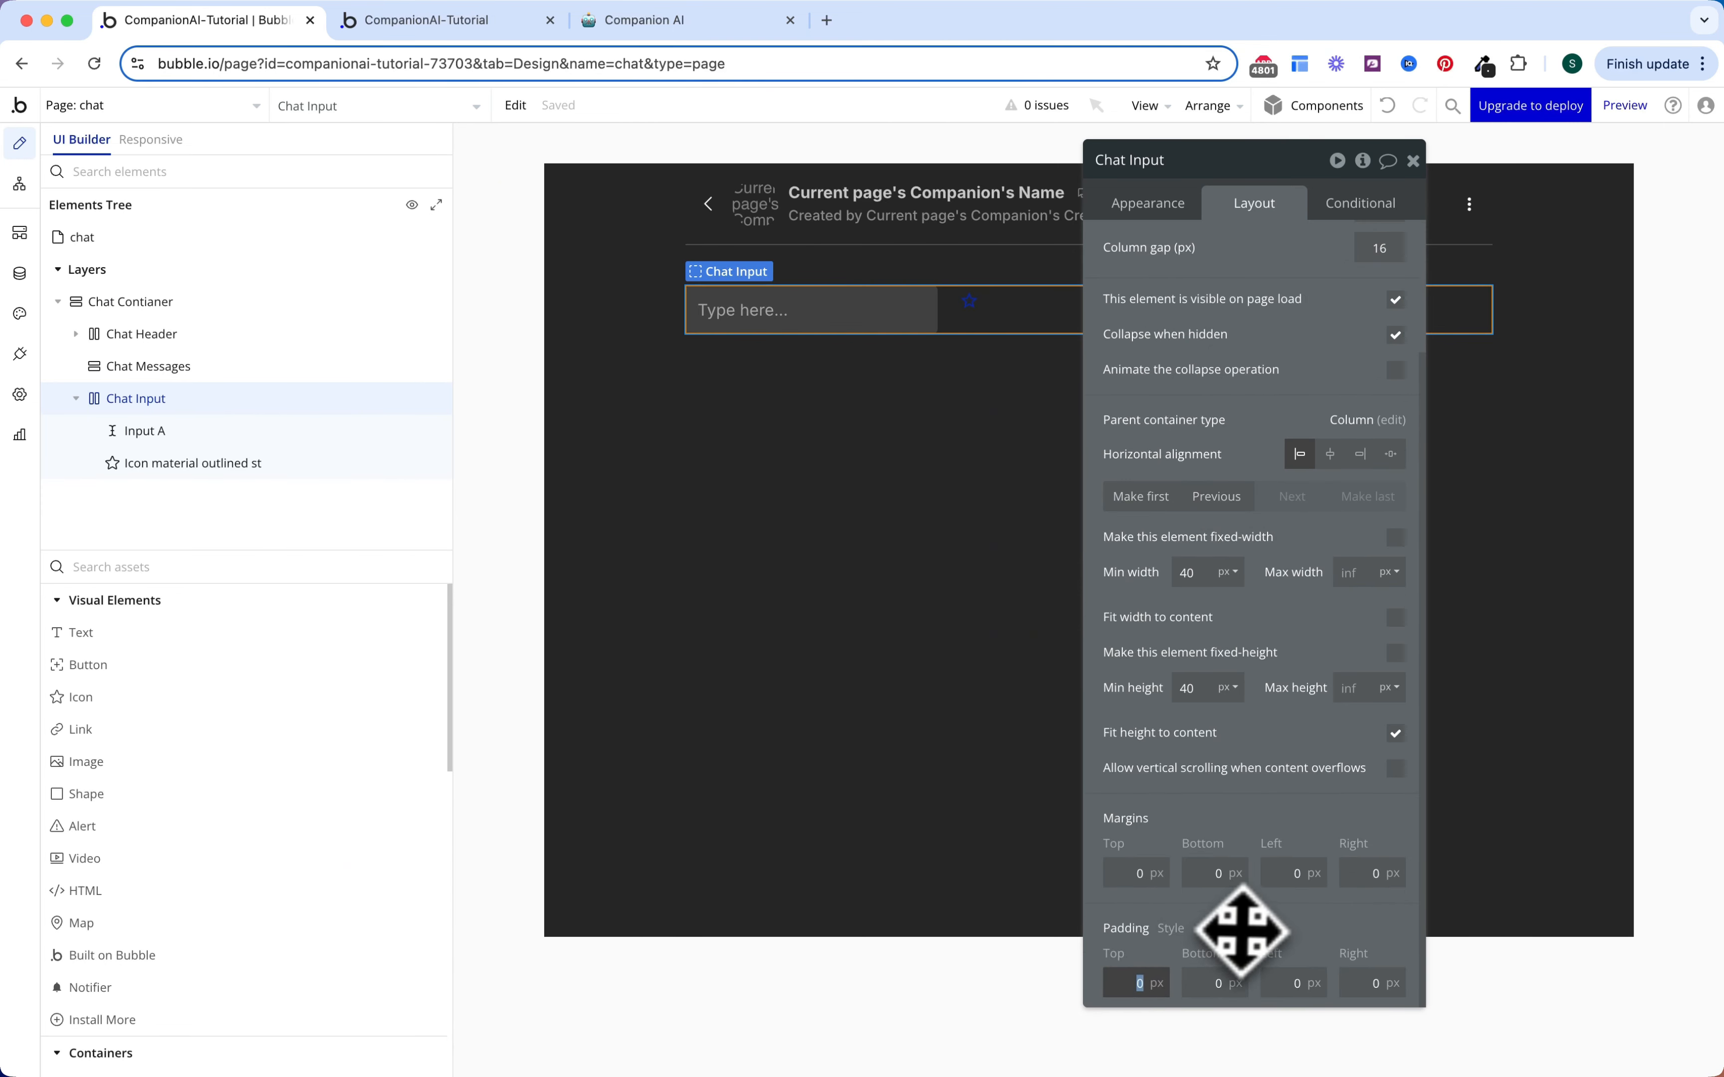
text(16)
click(1213, 981)
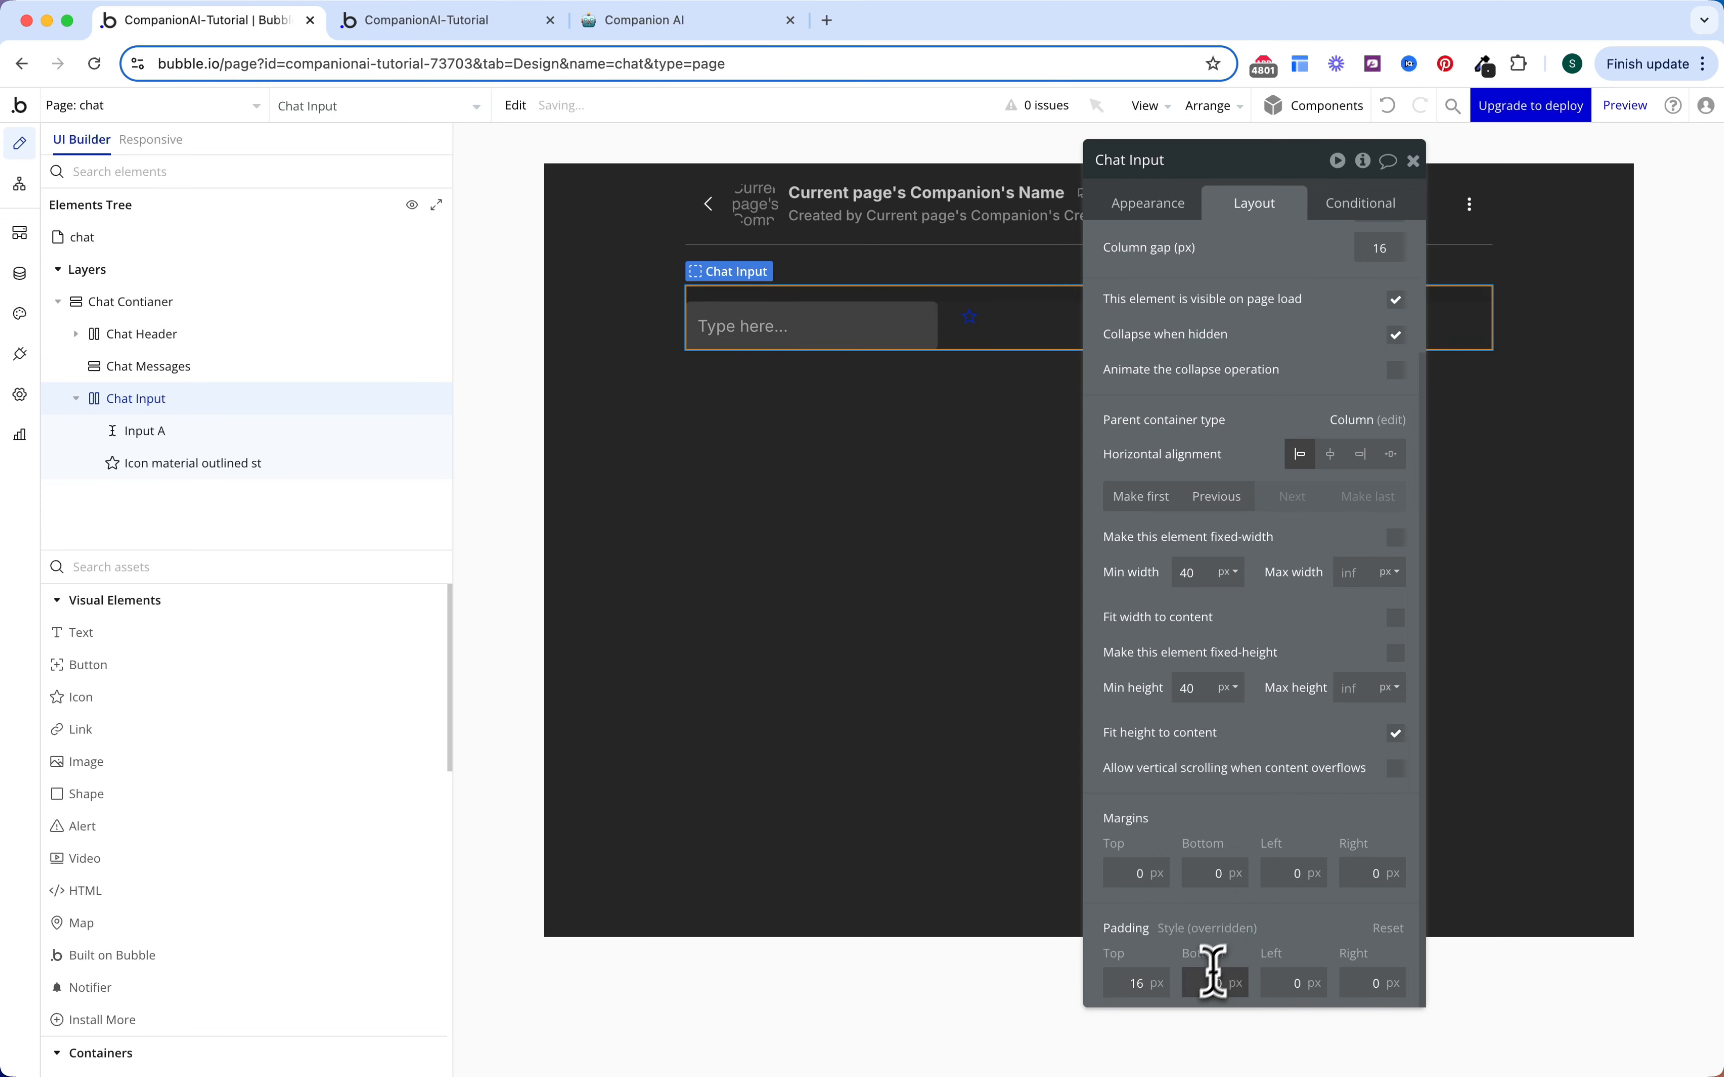
text(32)
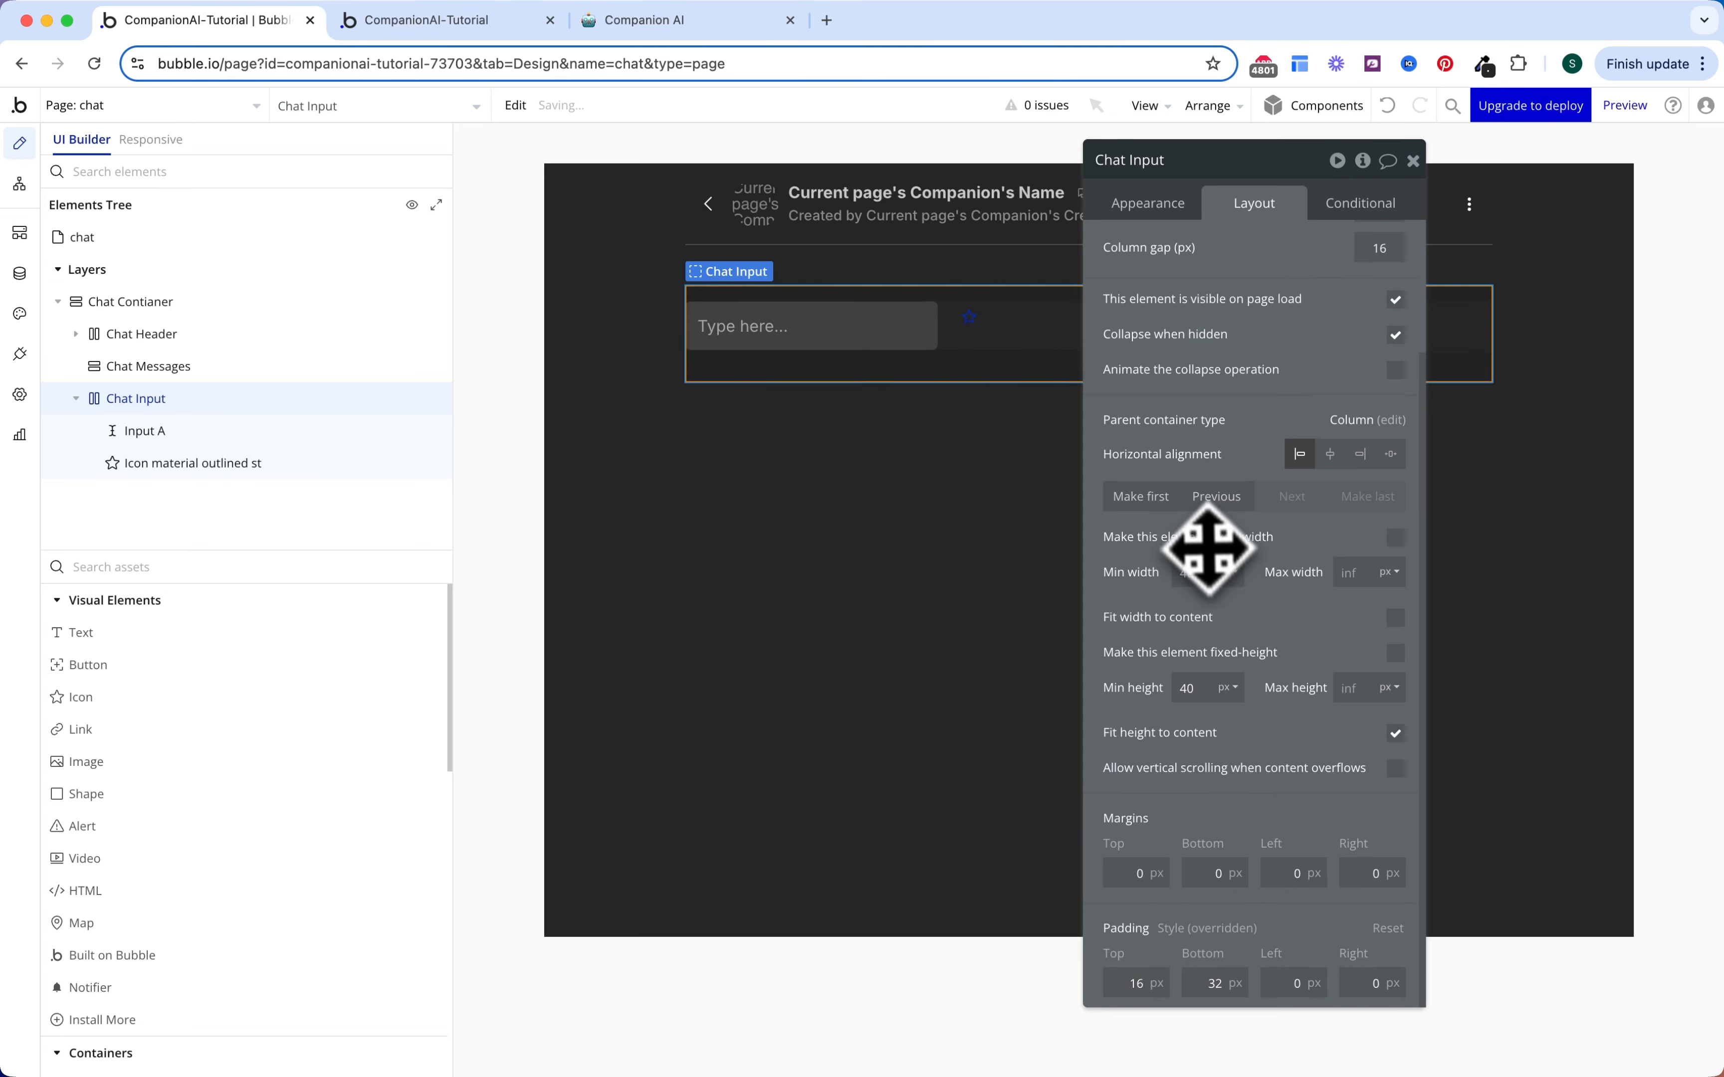
Step: Centre the icon and Input A vertically, and size the icon 60×40
click(968, 322)
shift+click(970, 329)
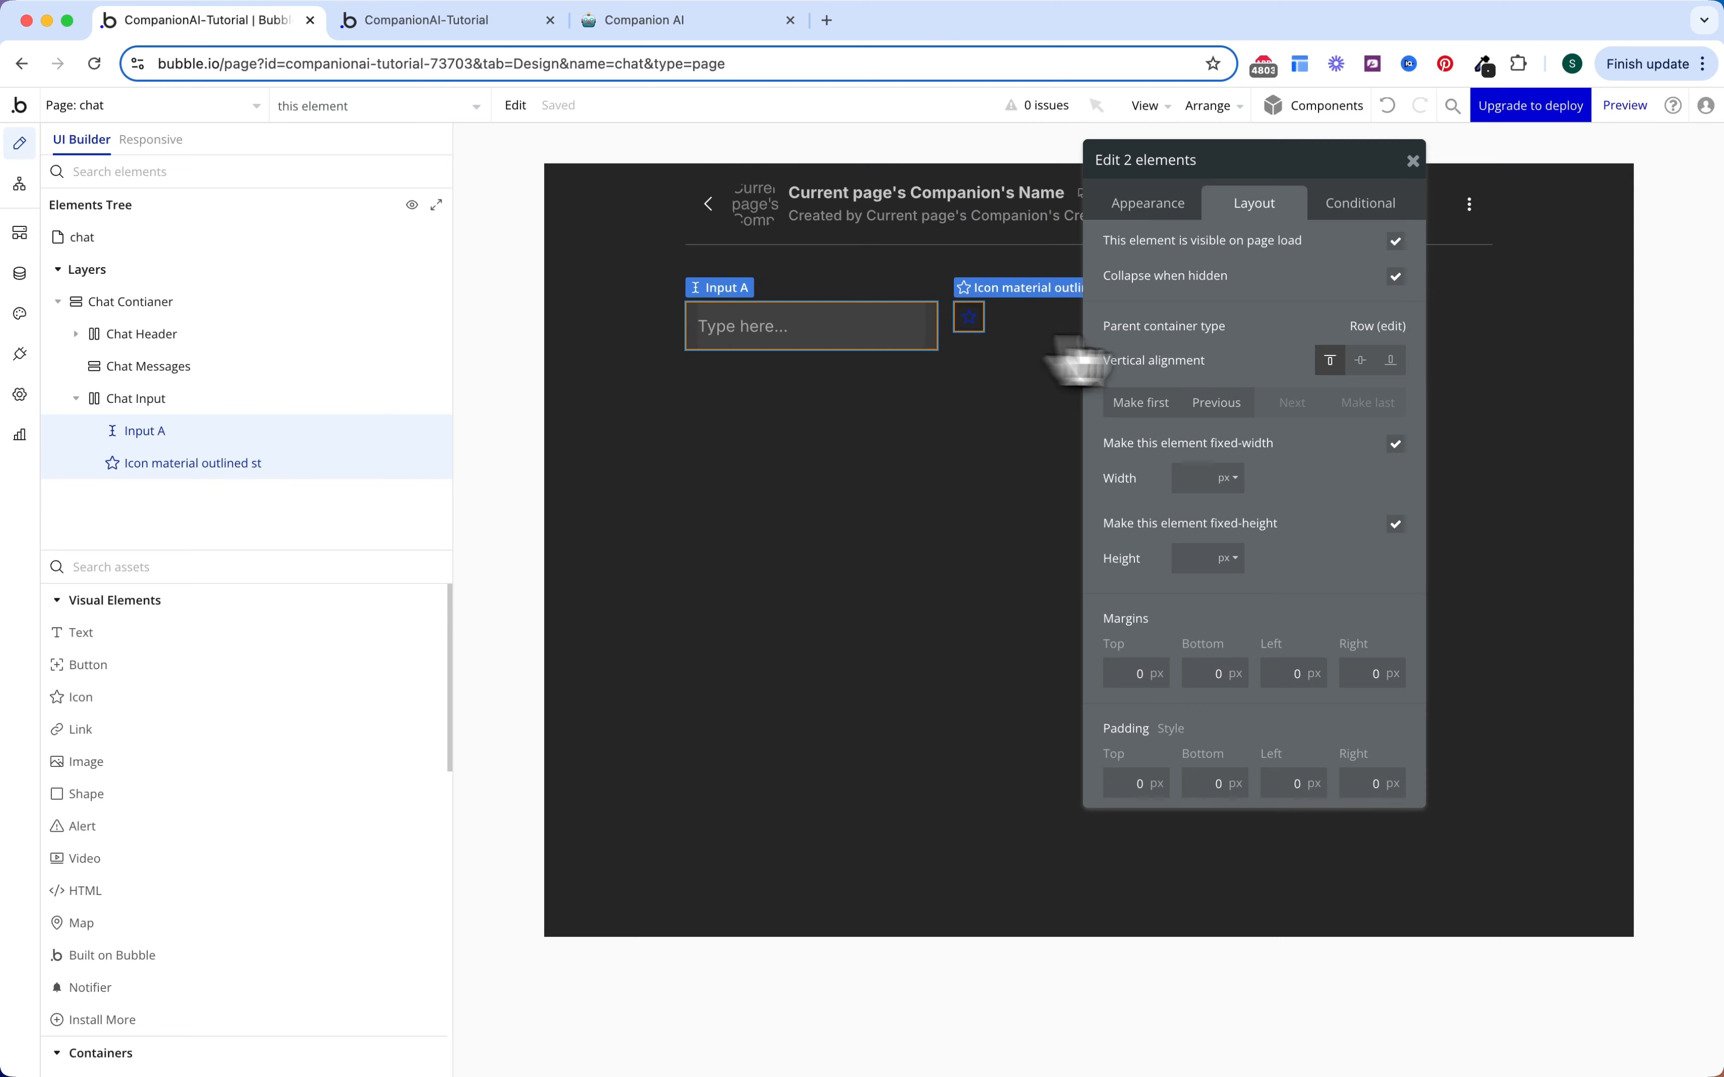
click(1361, 359)
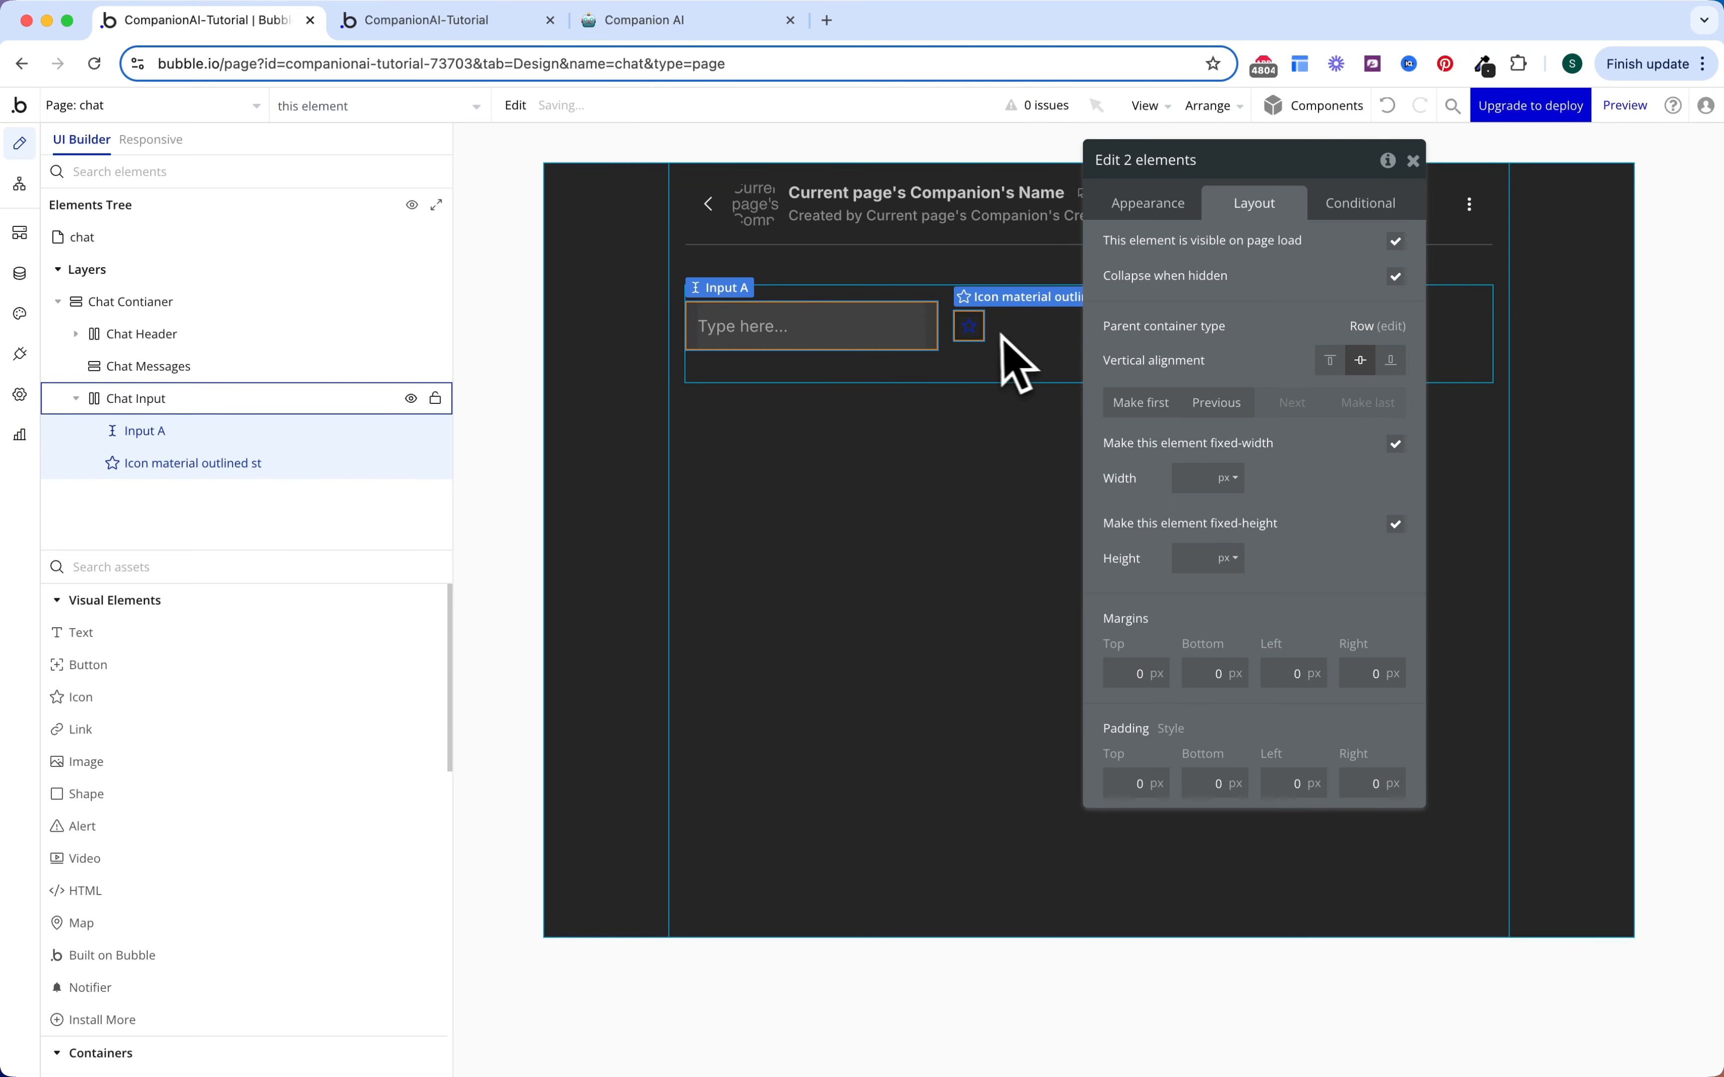
click(970, 329)
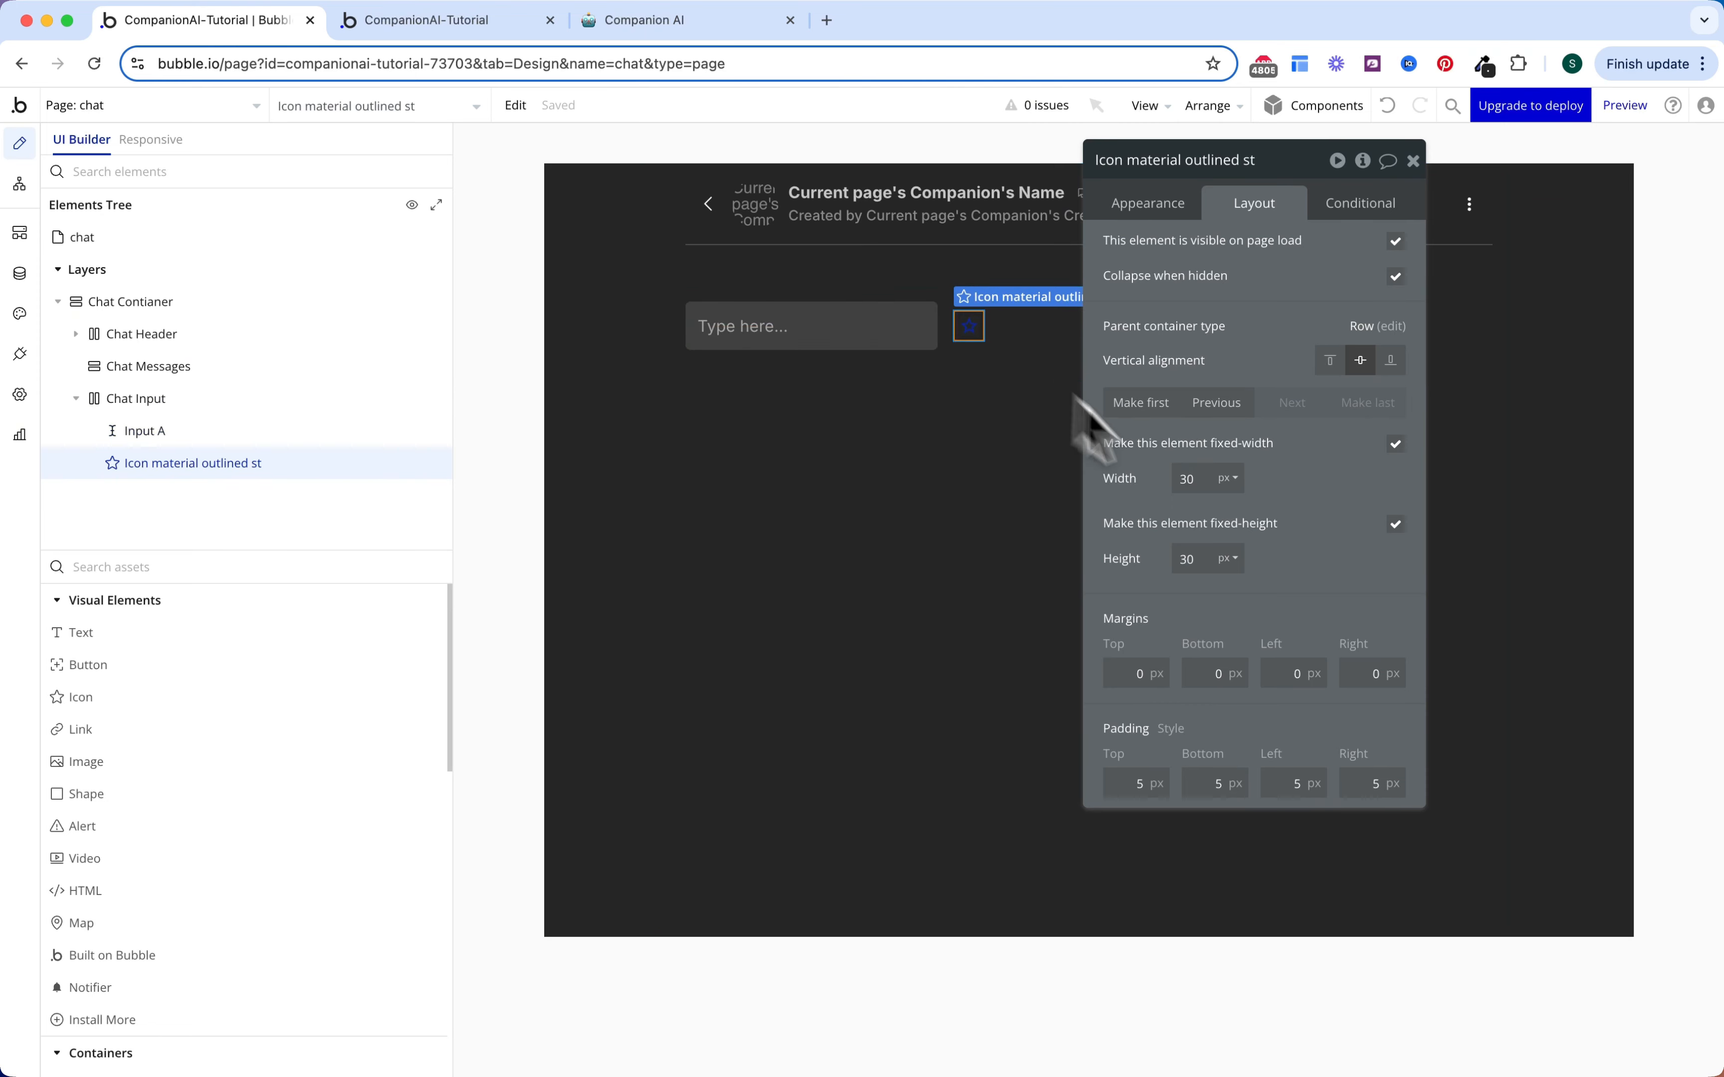
double_click(1203, 478)
text(60)
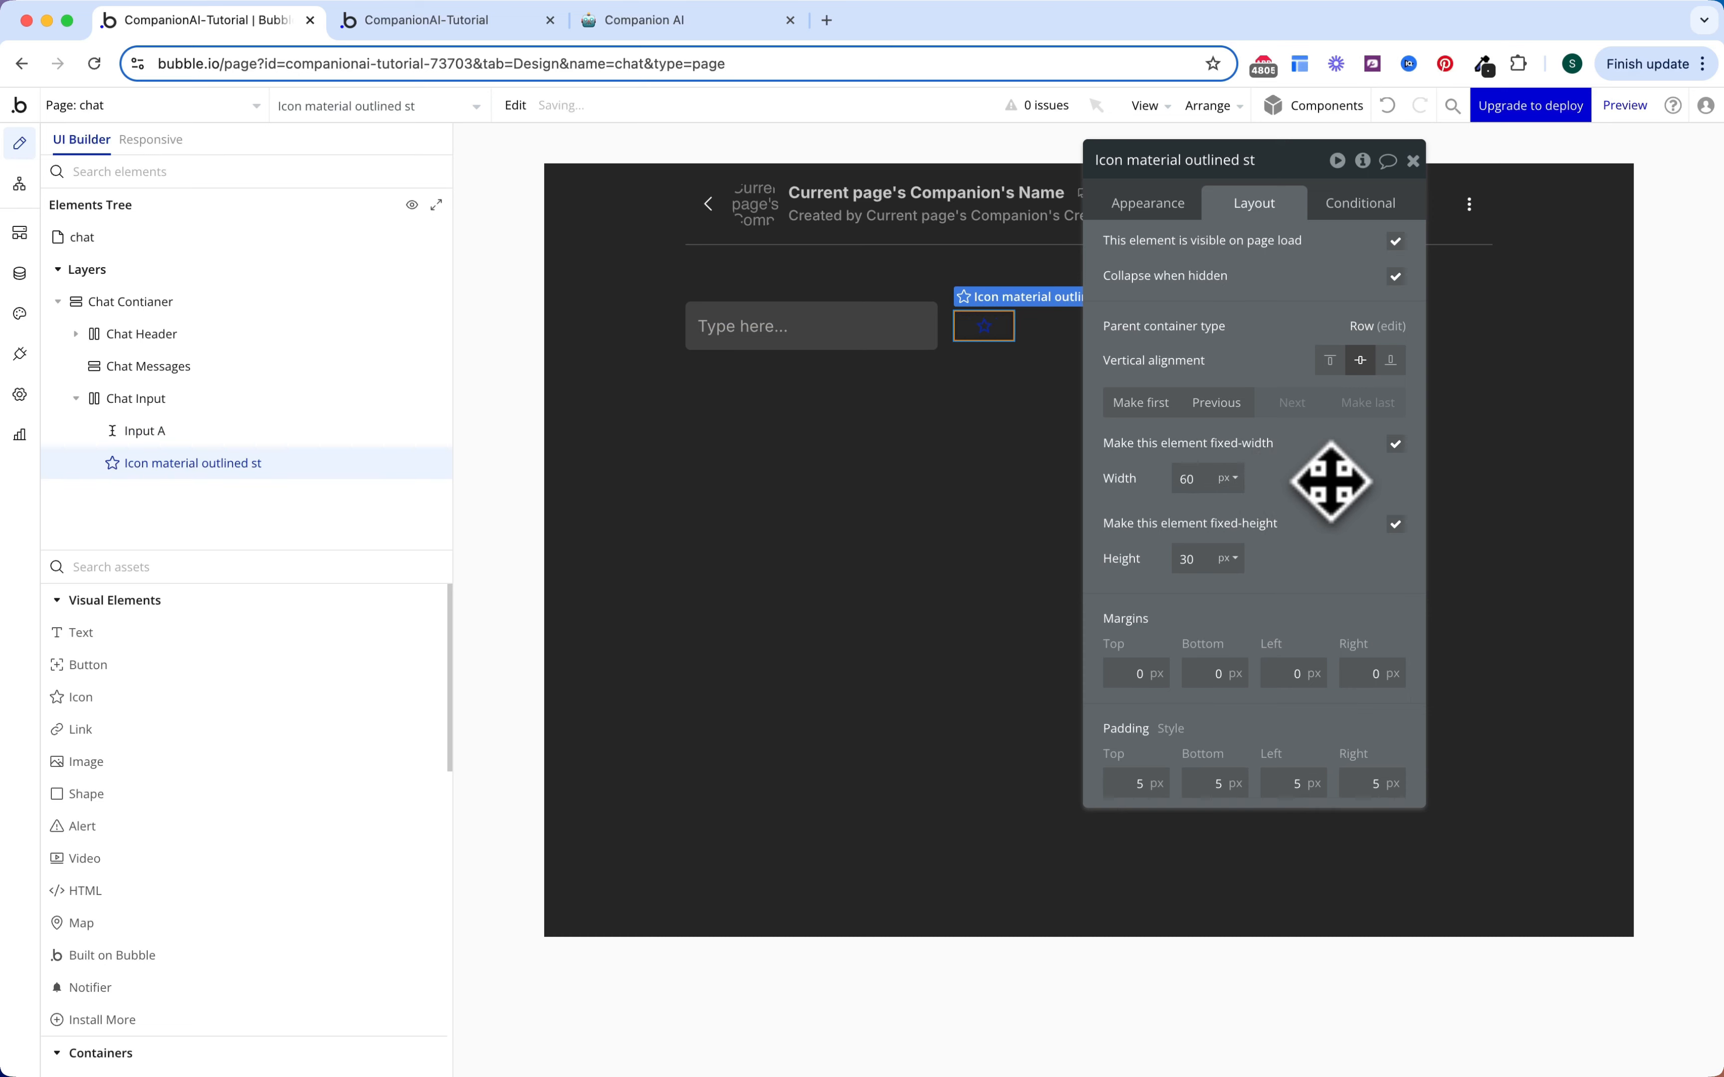
text(40)
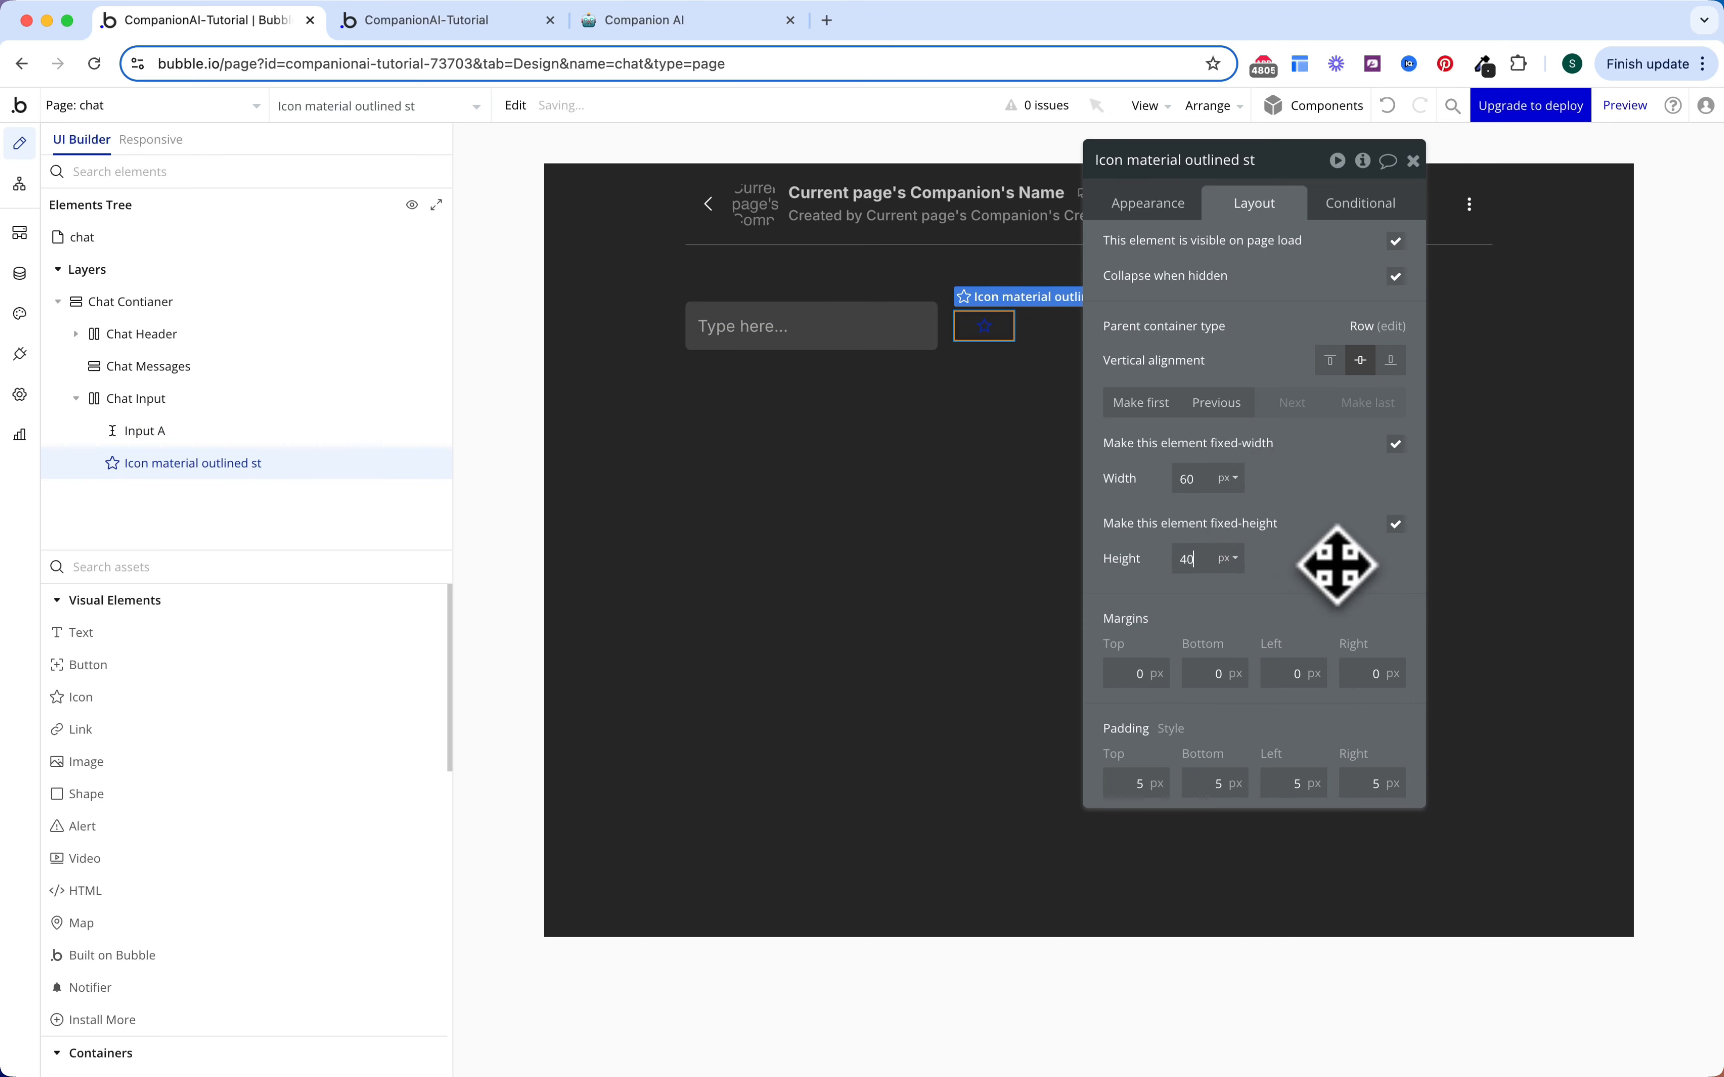
Step: Make the icon a white Send icon
click(1150, 204)
click(1243, 253)
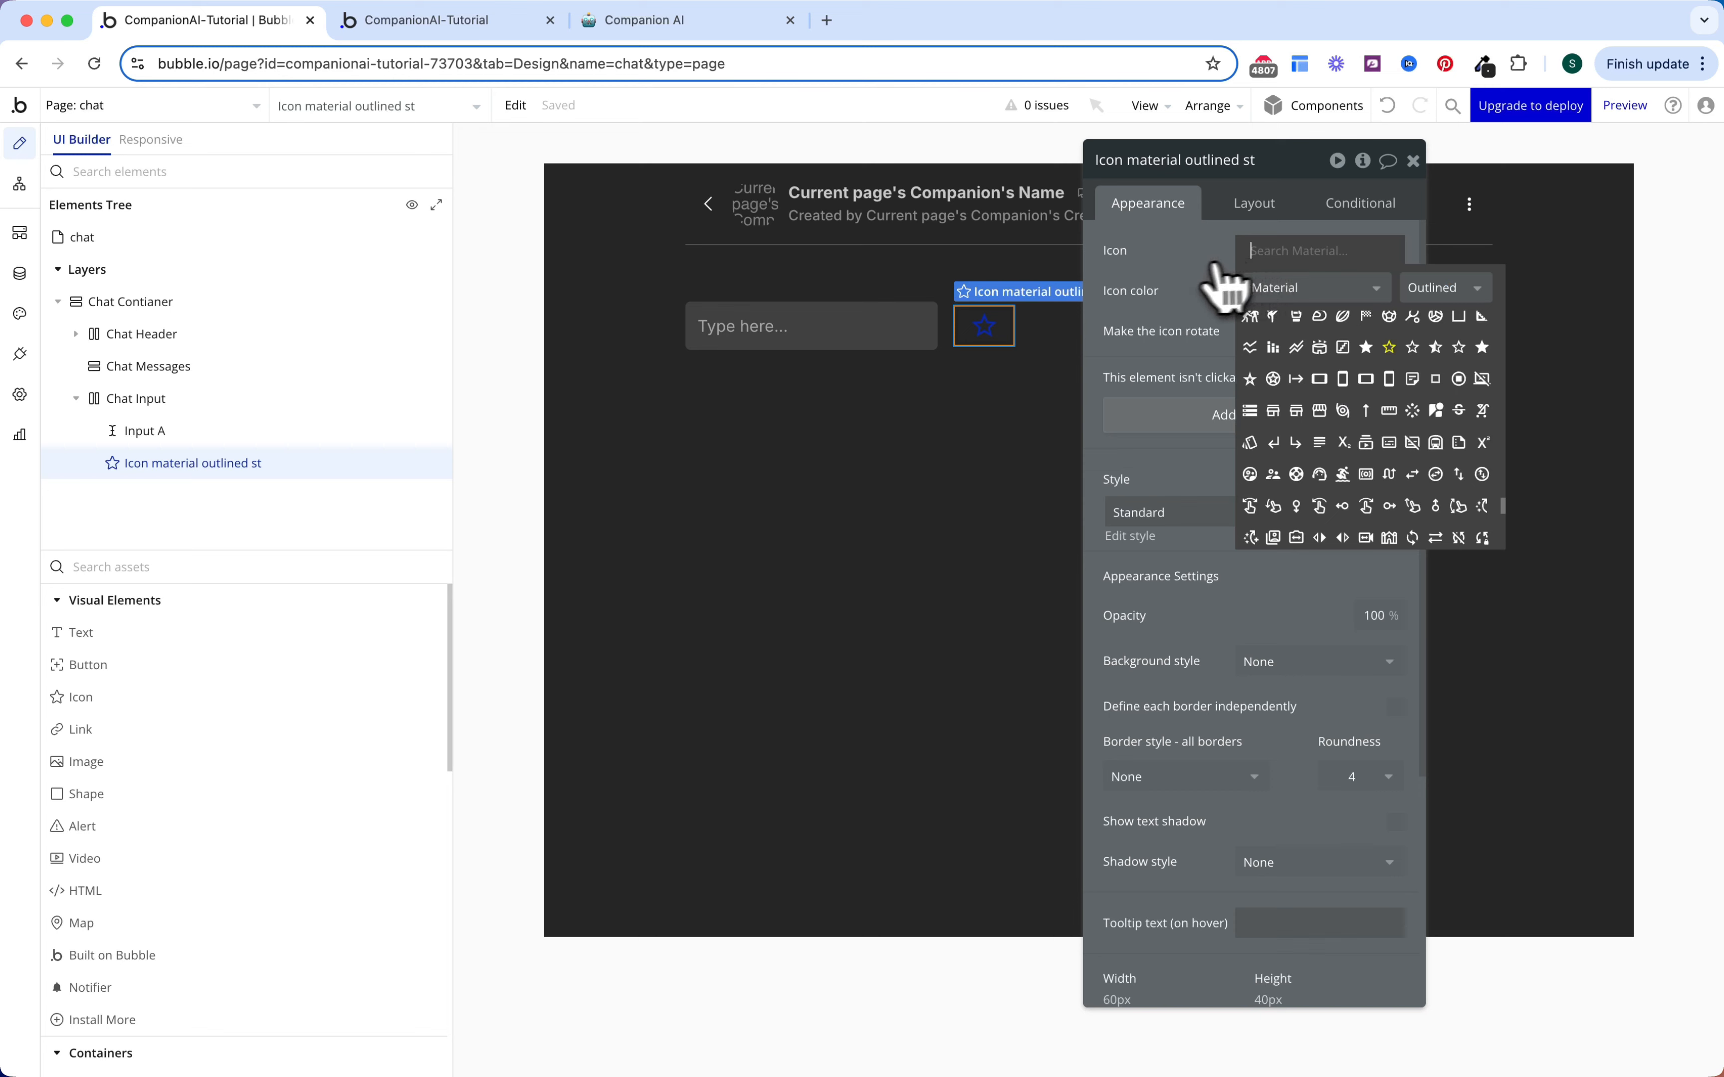
text(send)
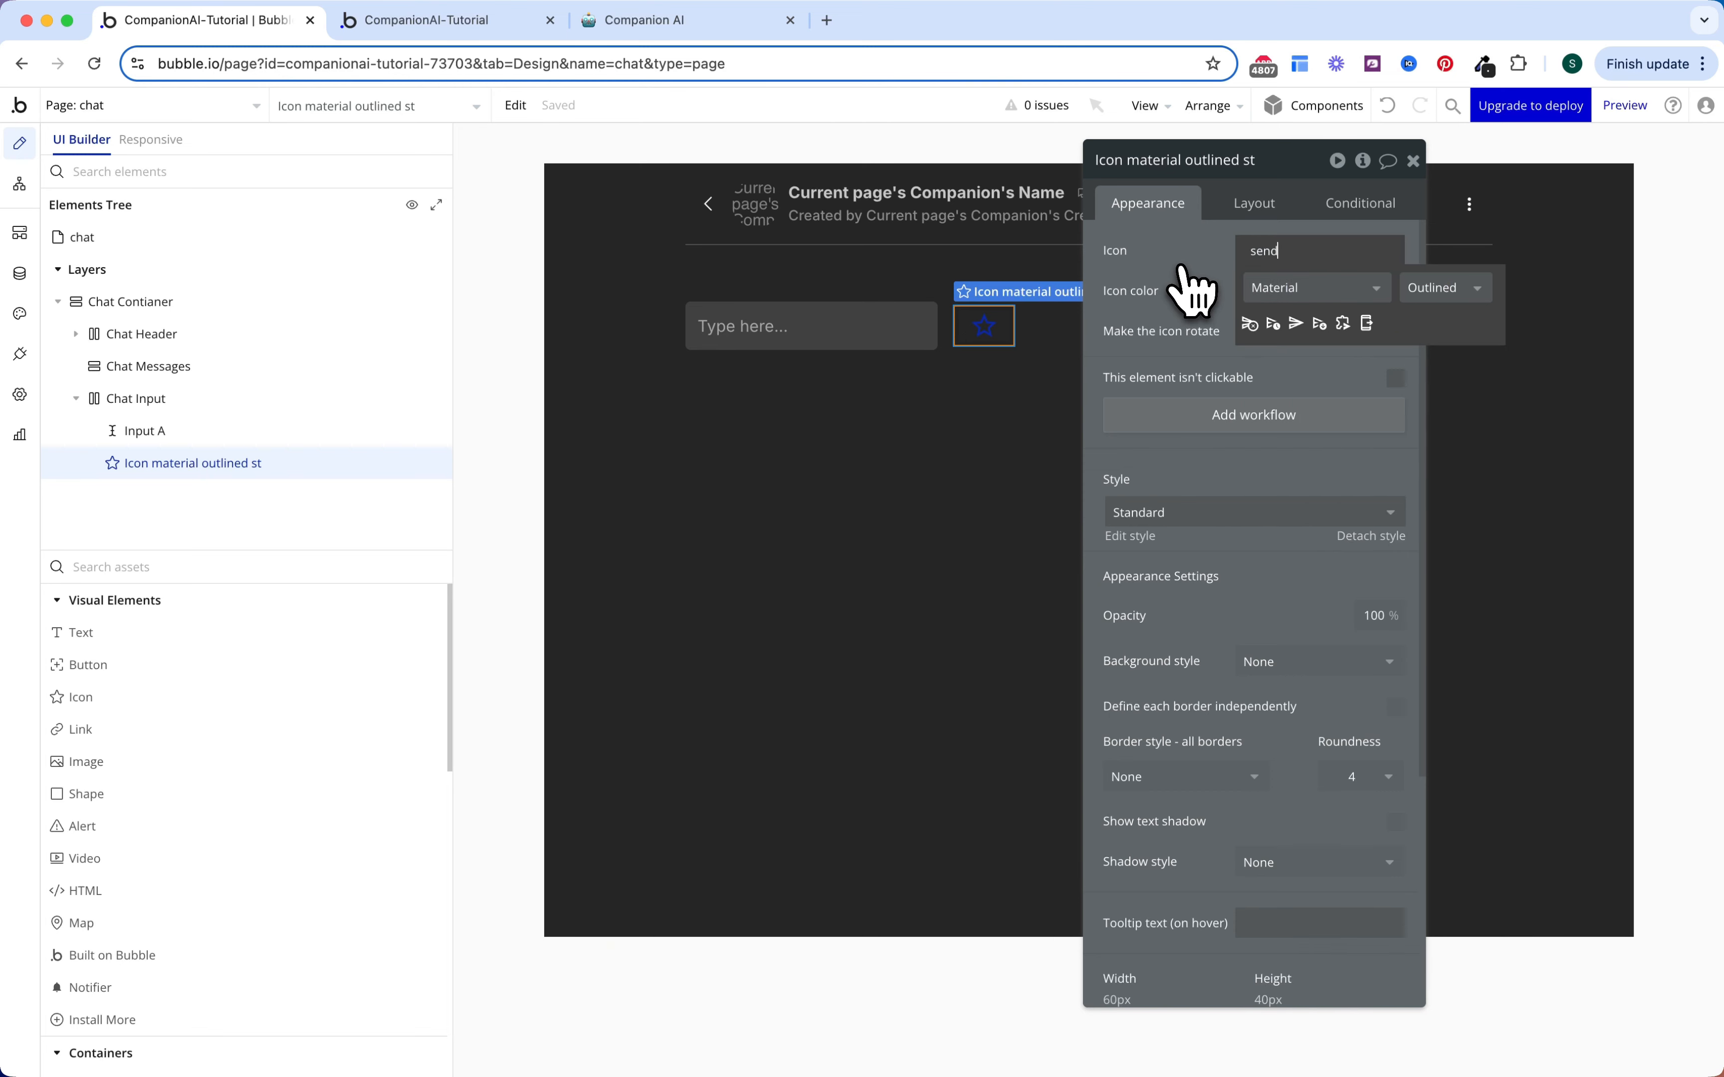
click(1297, 324)
click(1296, 294)
click(1311, 574)
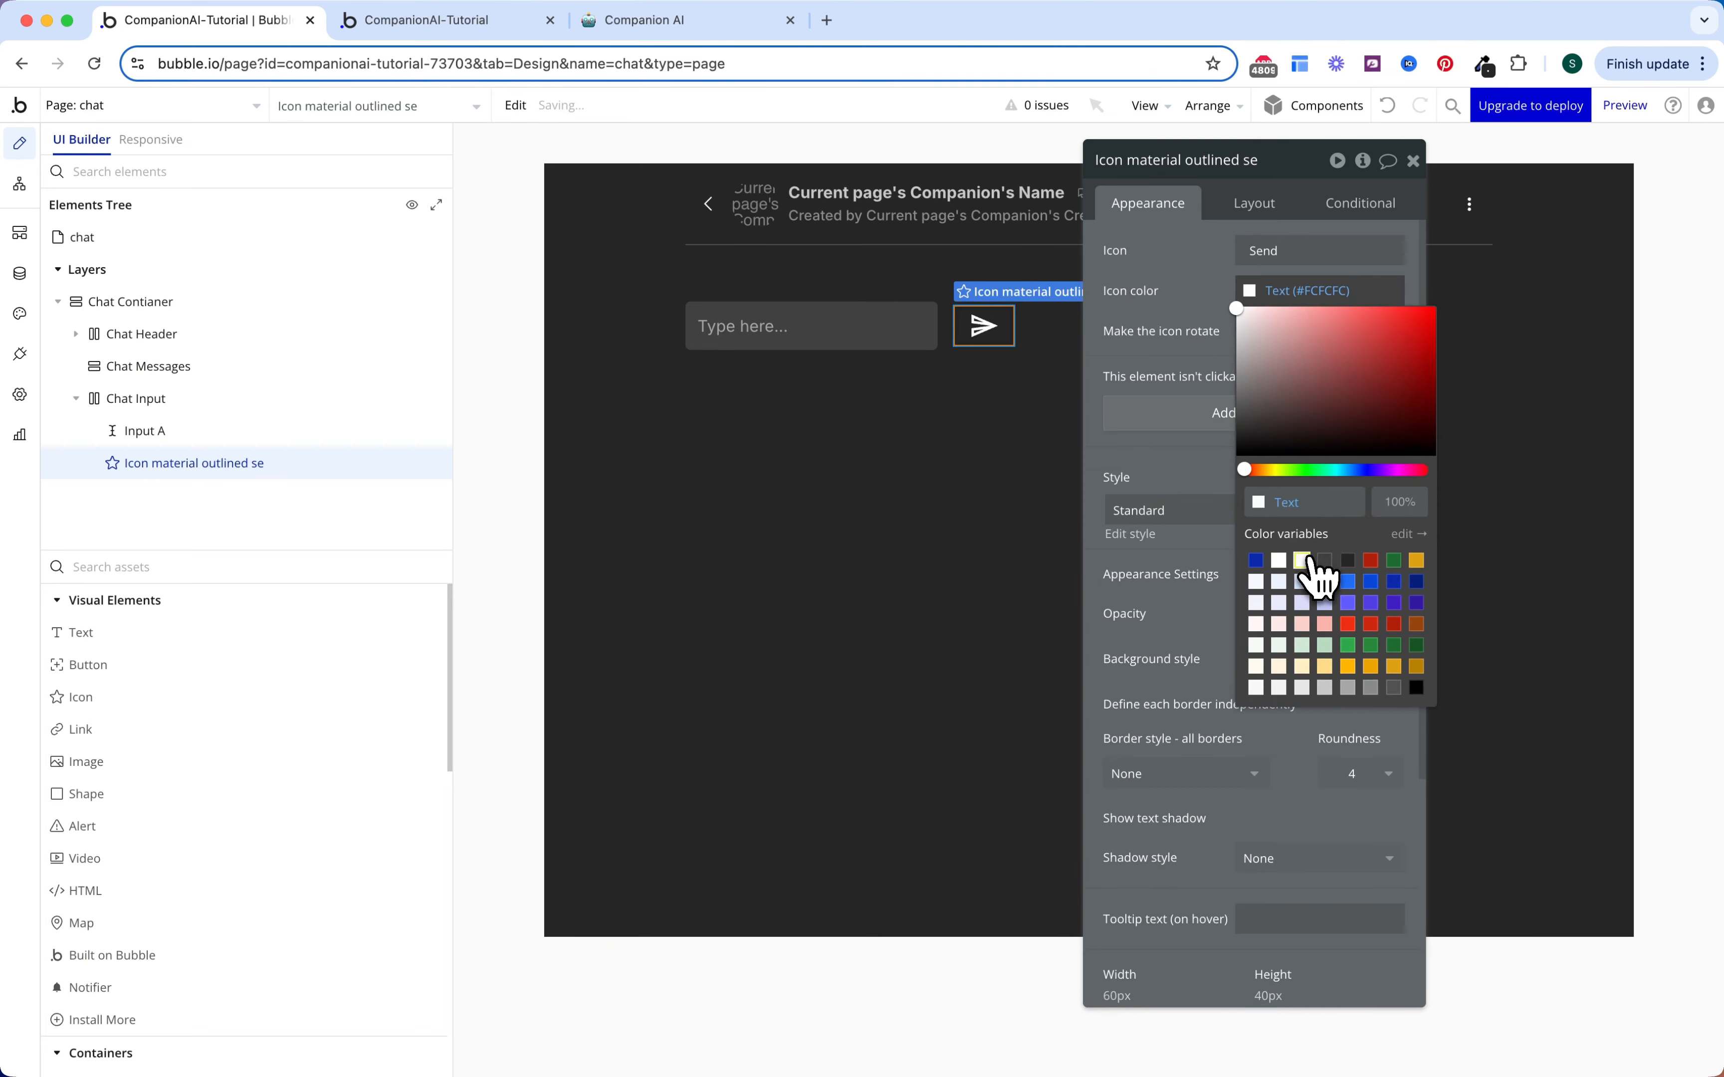
click(1183, 317)
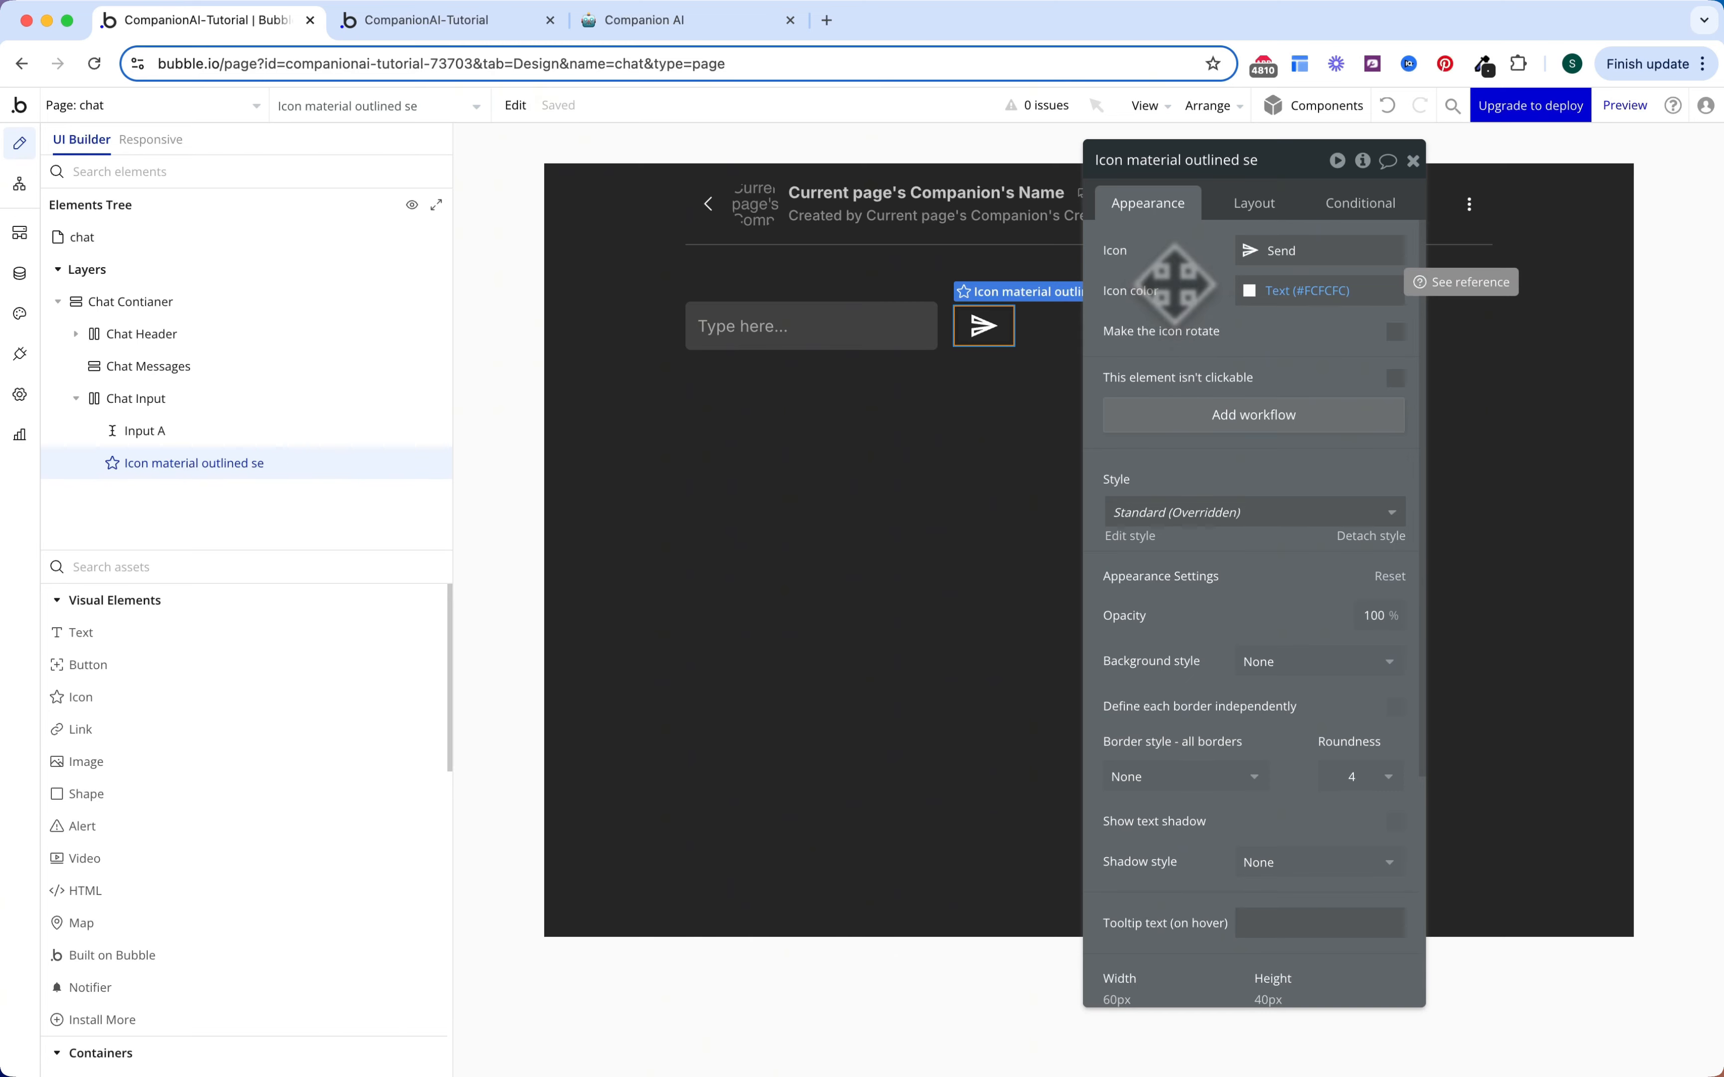
click(841, 333)
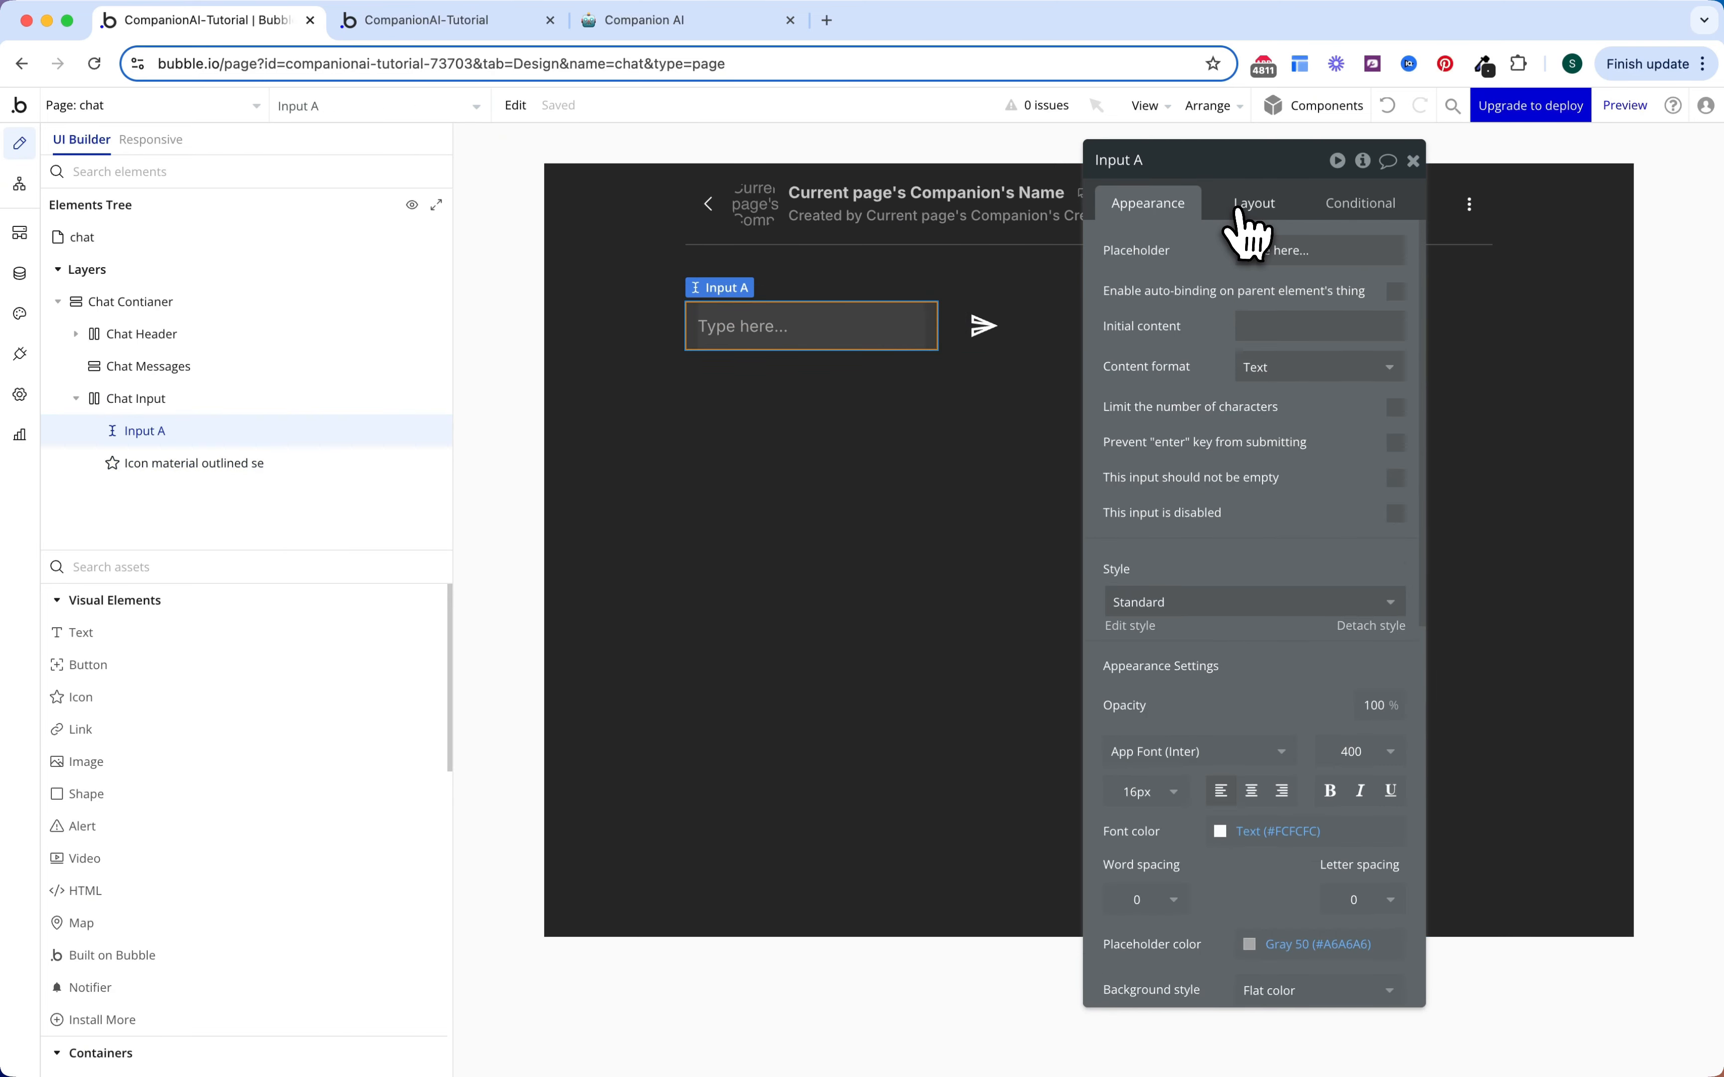
Step: Give the message input the placeholder 'Type a message' and require it to be non-empty
click(1199, 158)
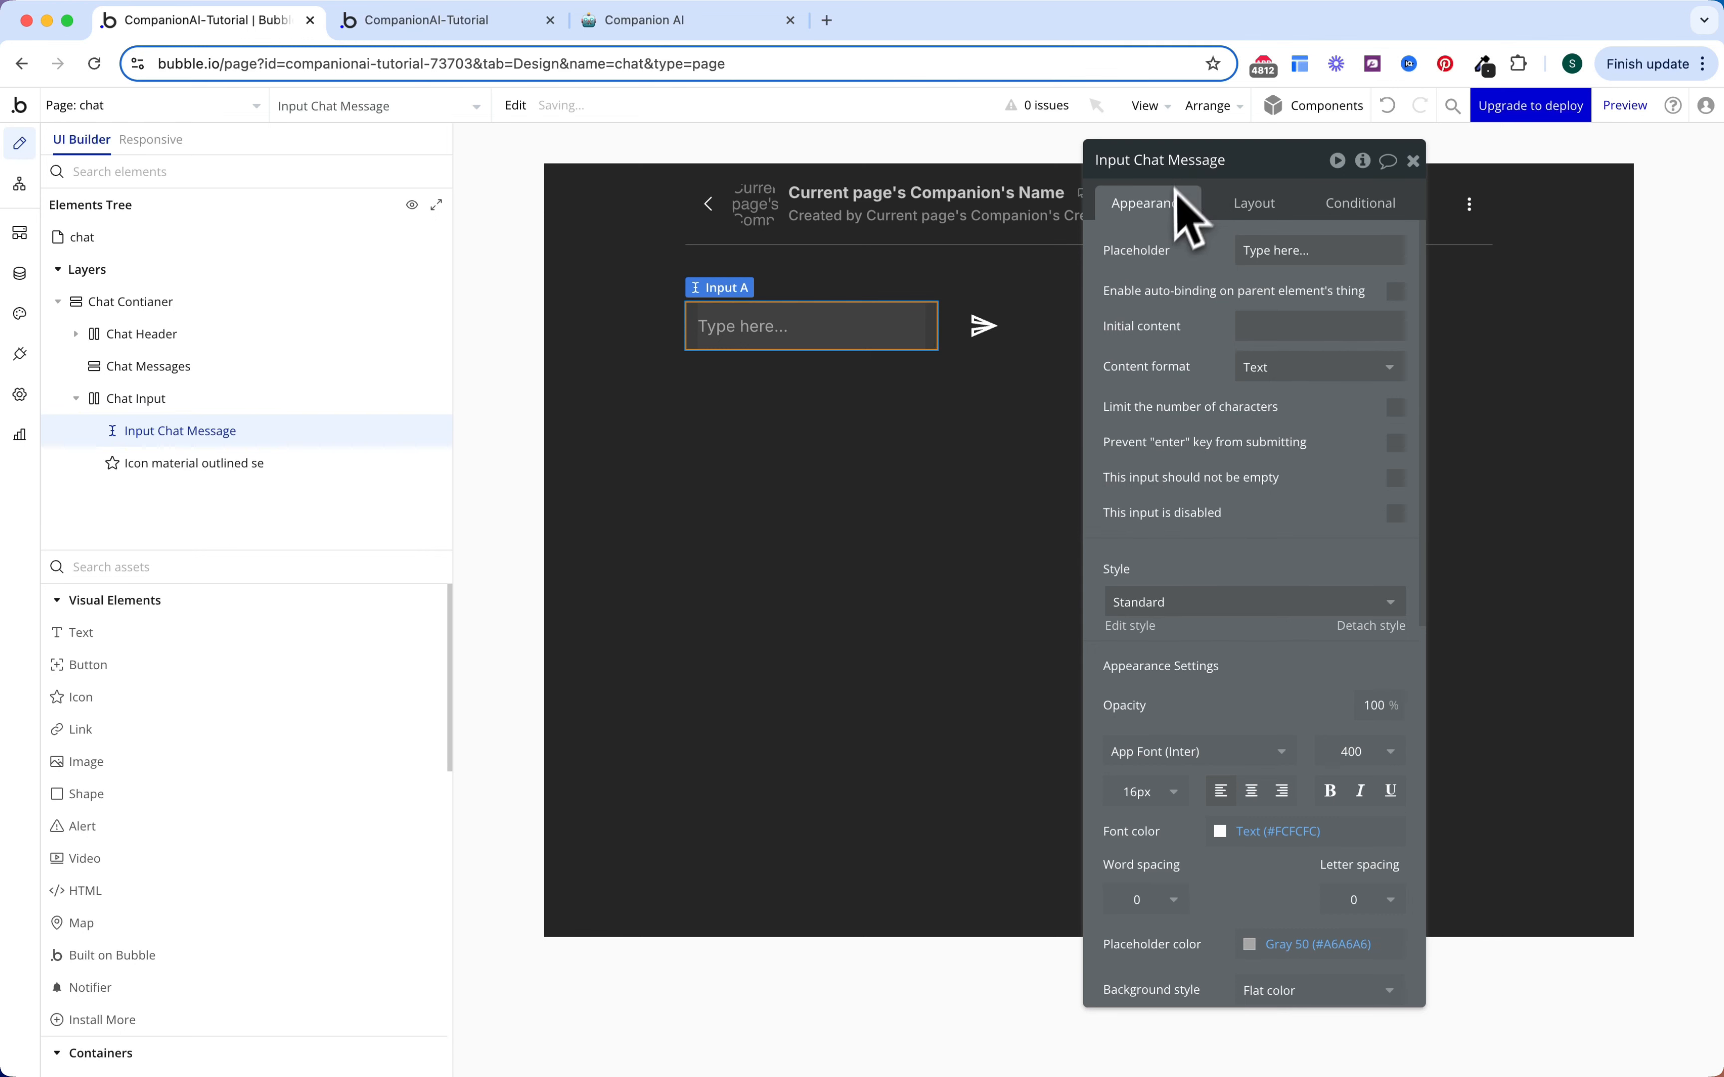
triple_click(1266, 251)
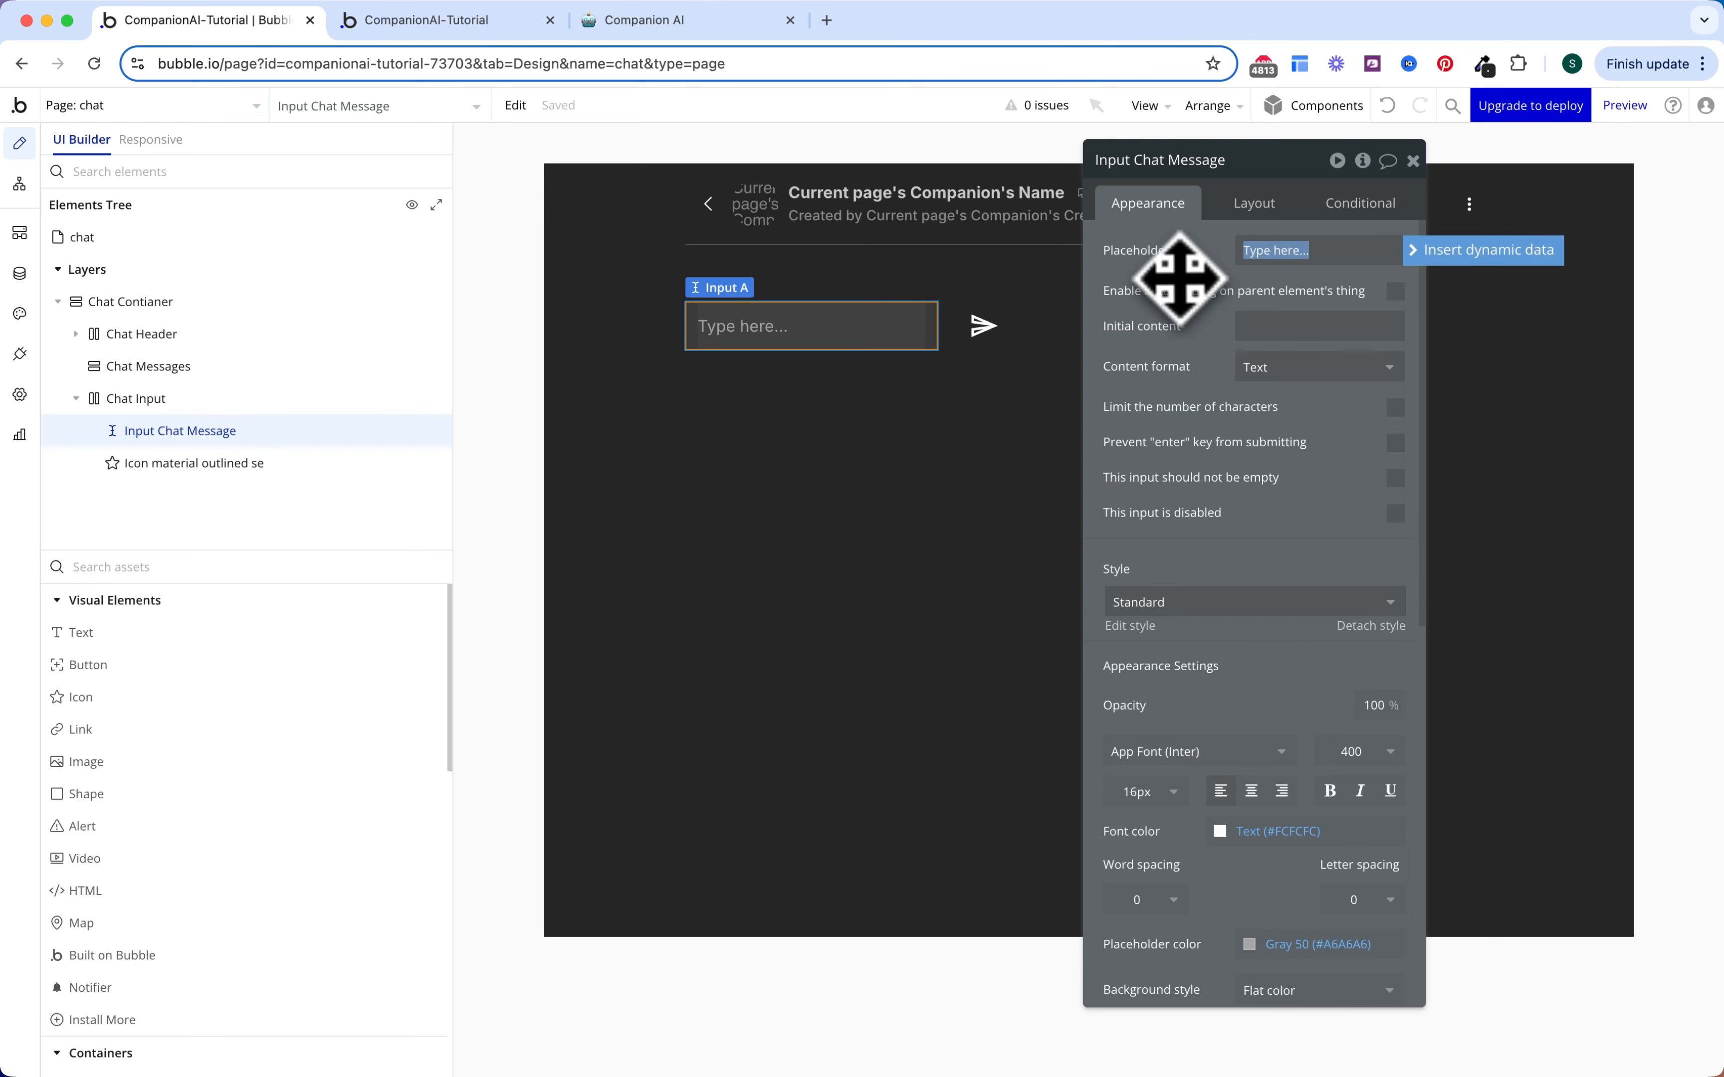
text(Type a messa)
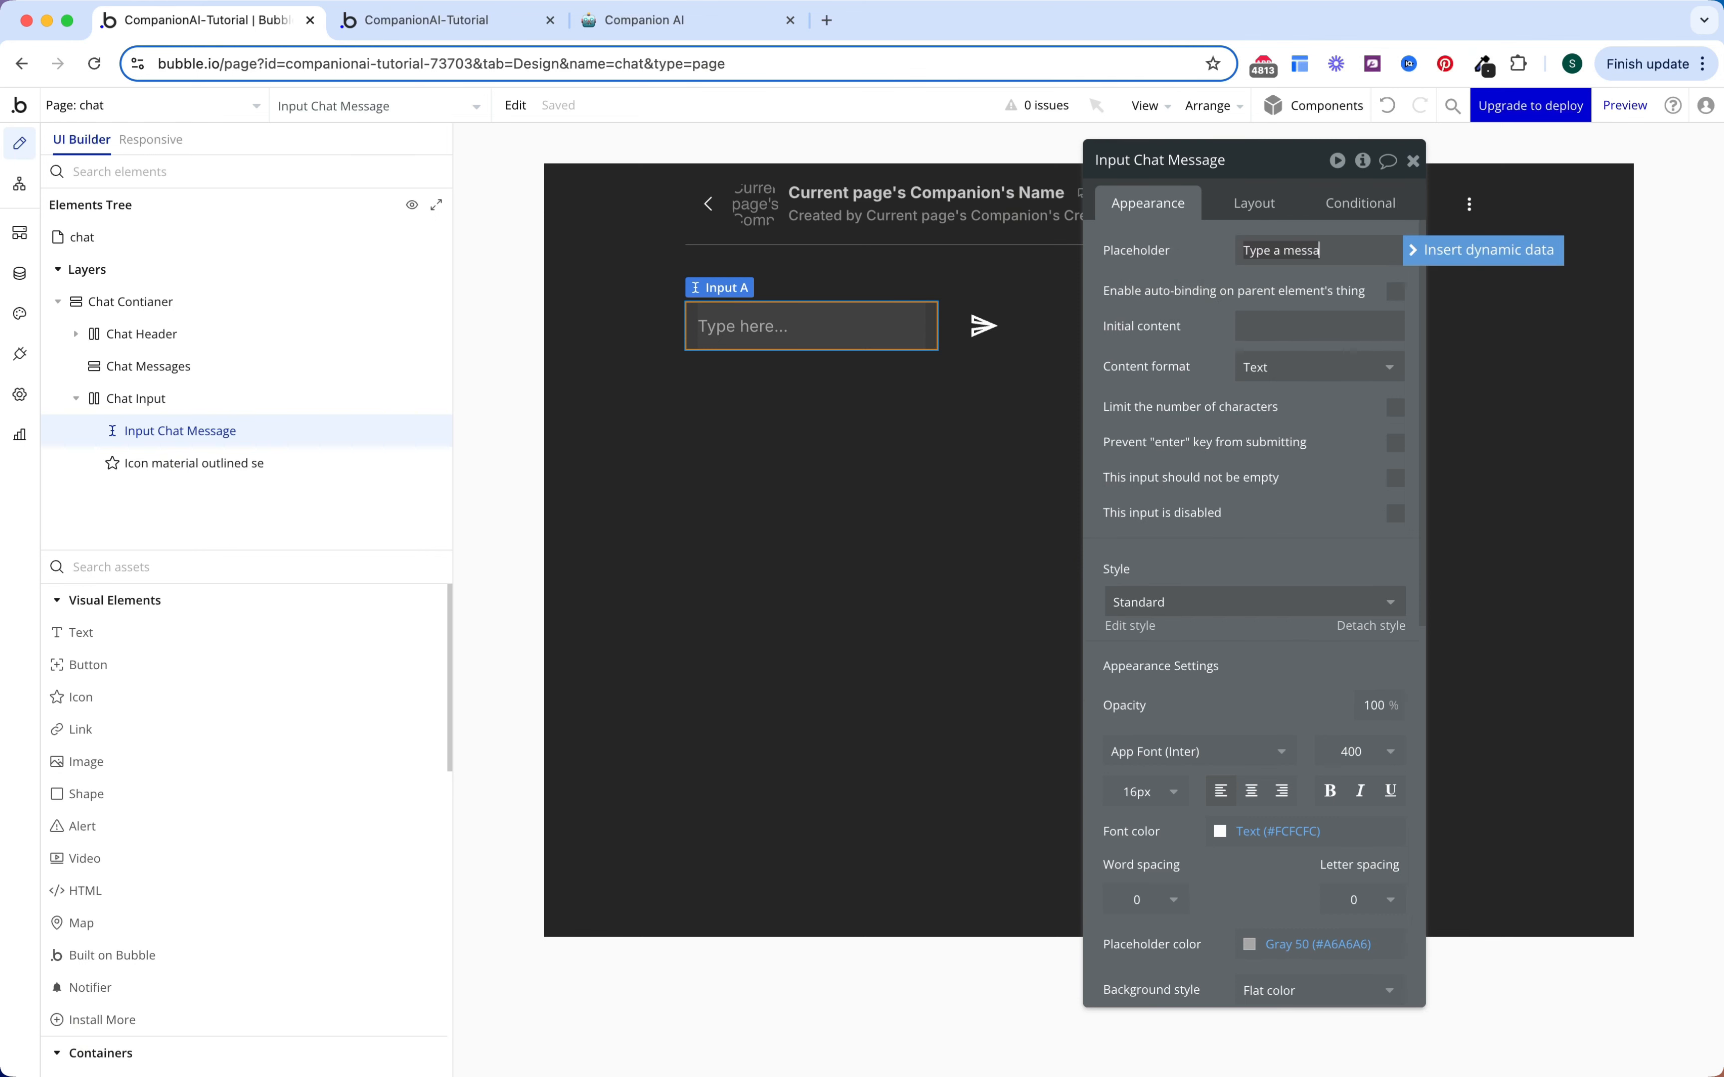
text(ge)
click(1162, 314)
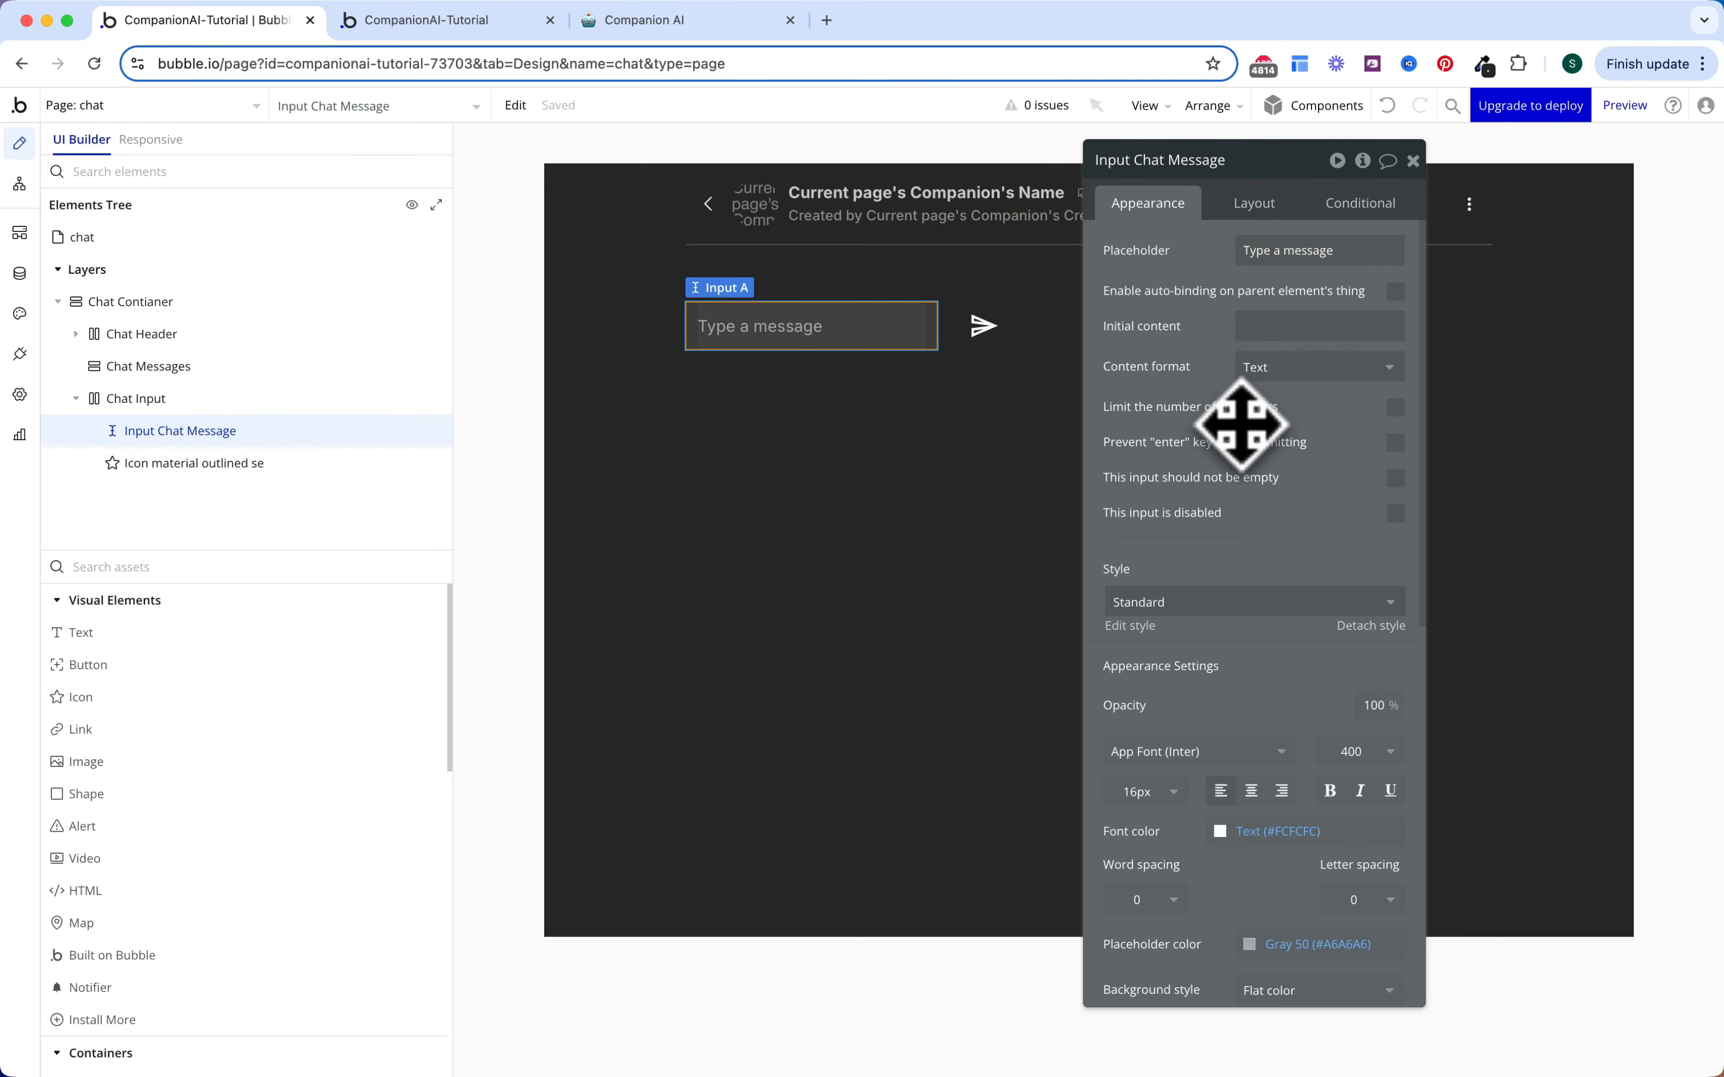
click(1395, 478)
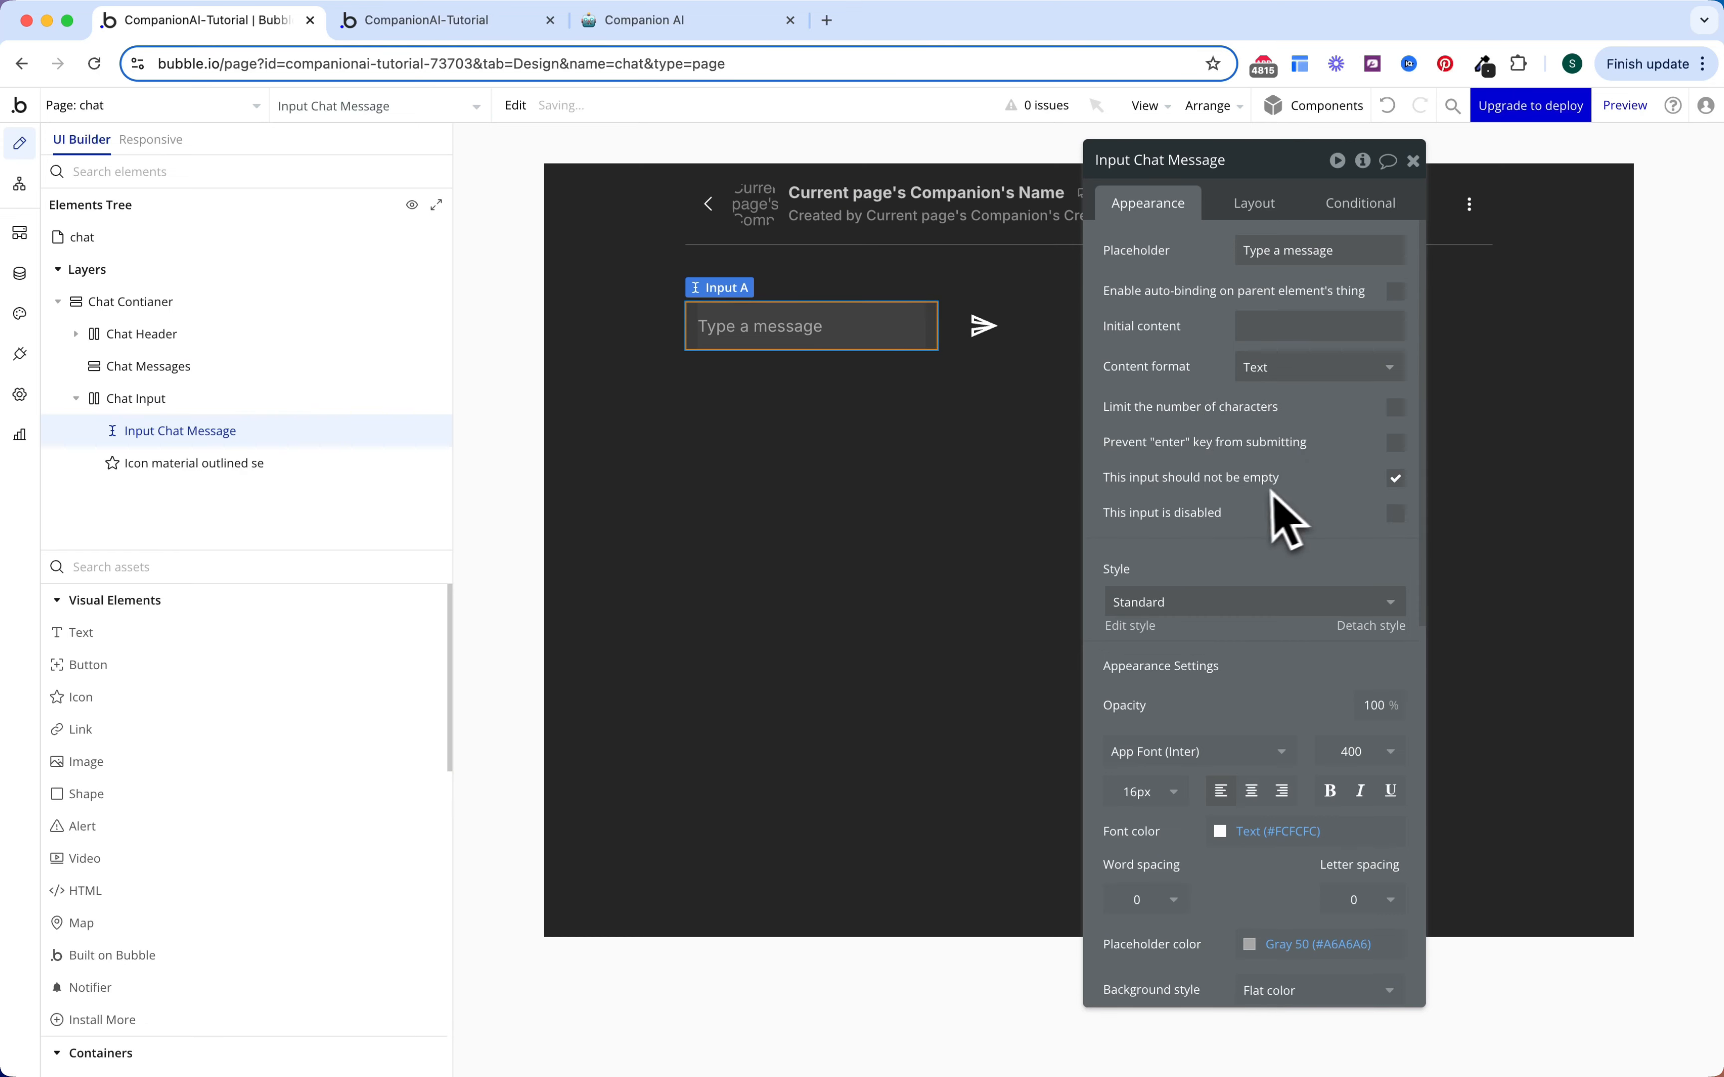
Step: Turn off fixed width so the input stretches, and set its height to 40
scroll(1282, 520, down, 5)
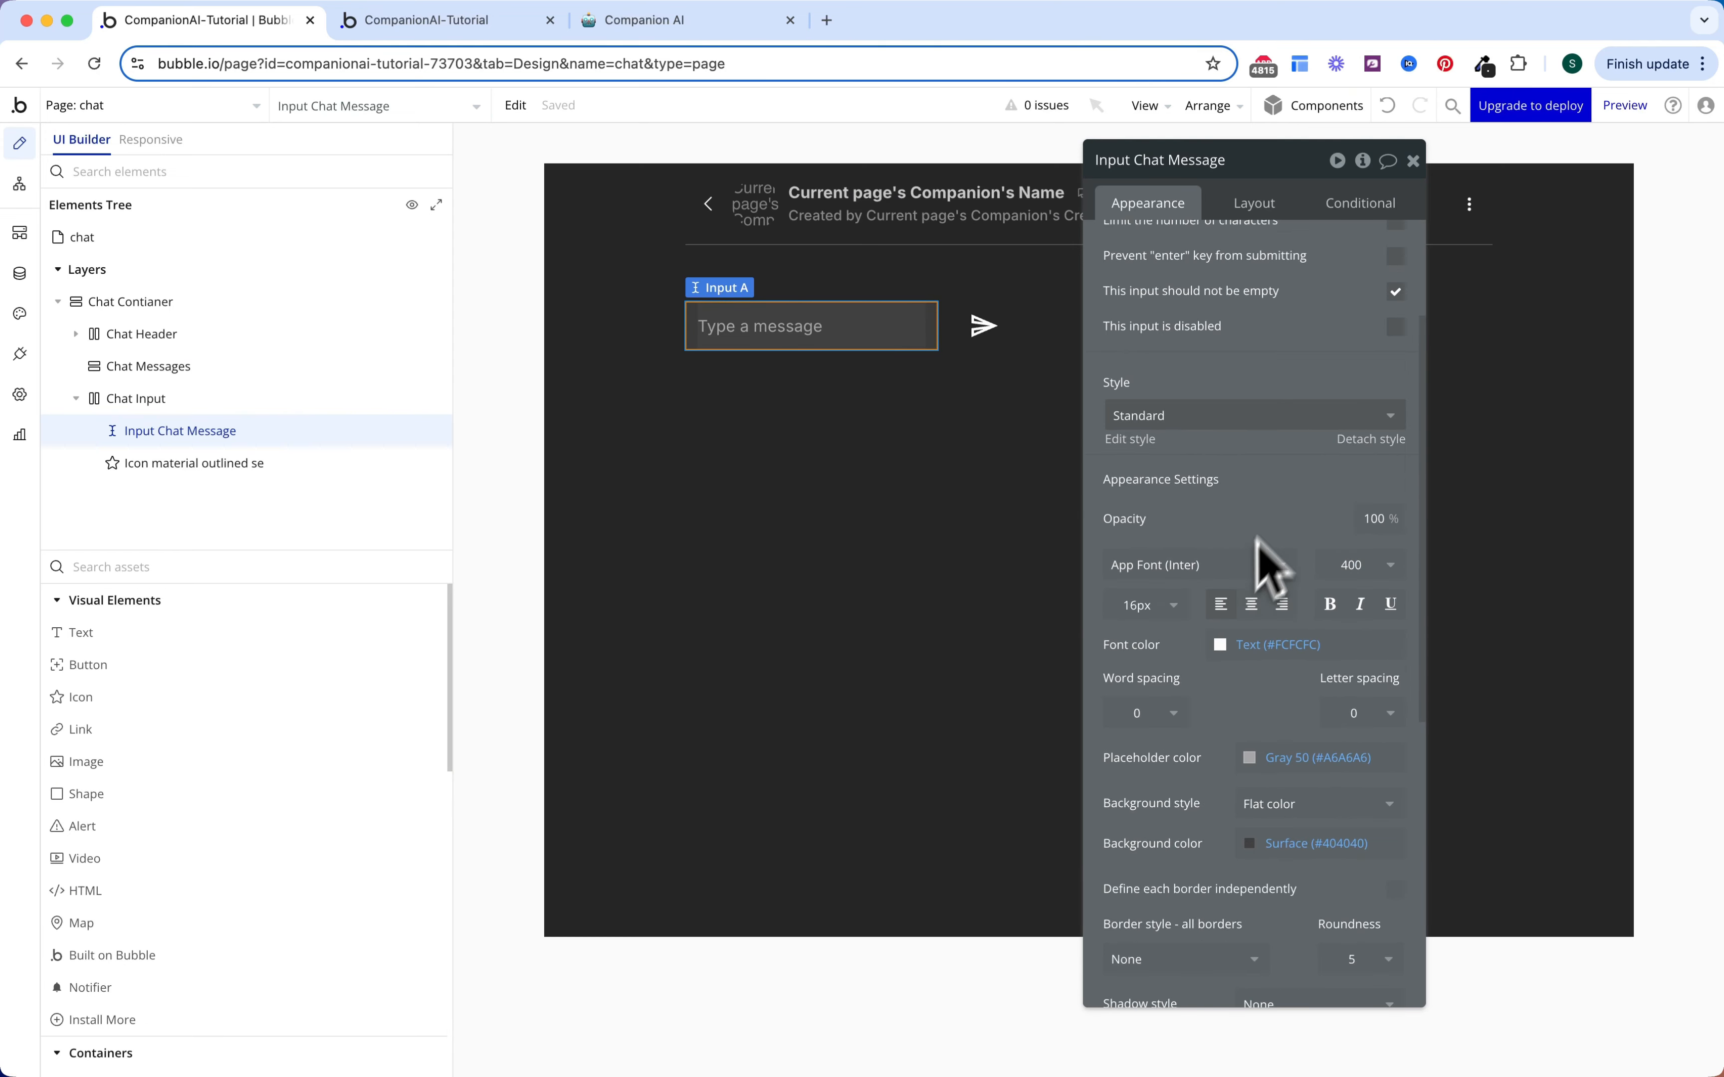
scroll(1282, 485, up, 2)
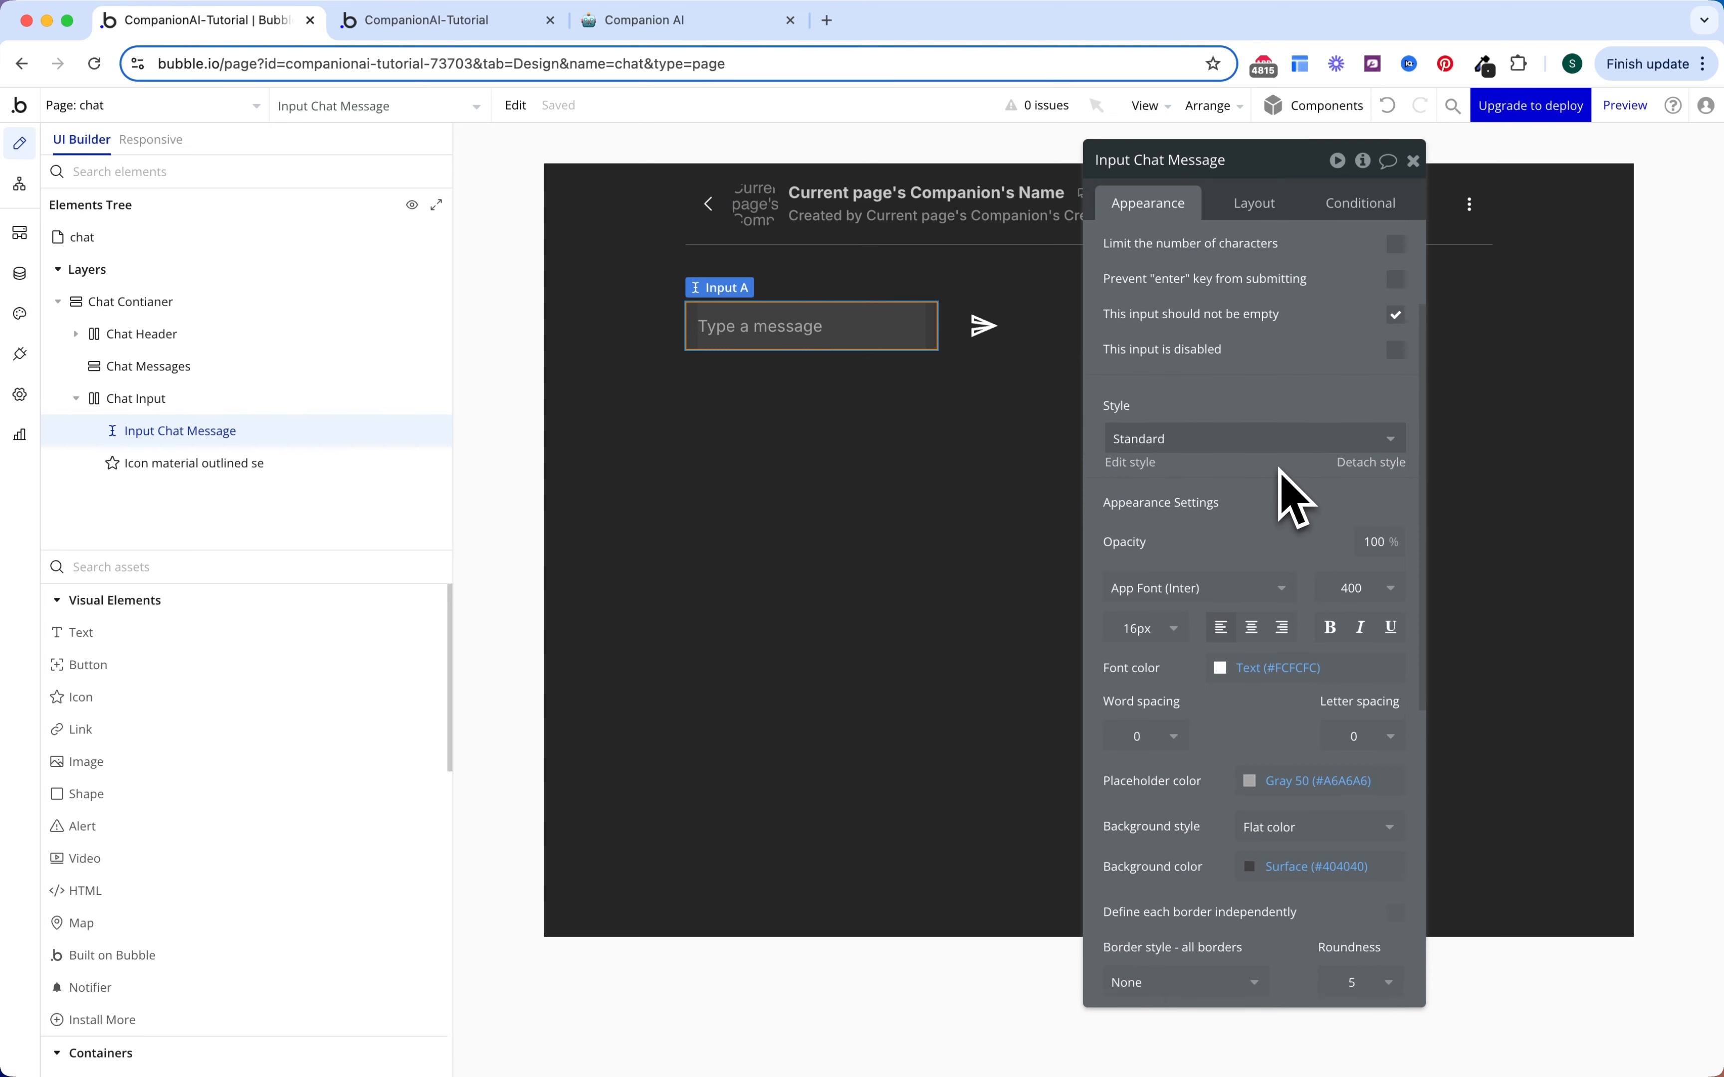
click(1263, 203)
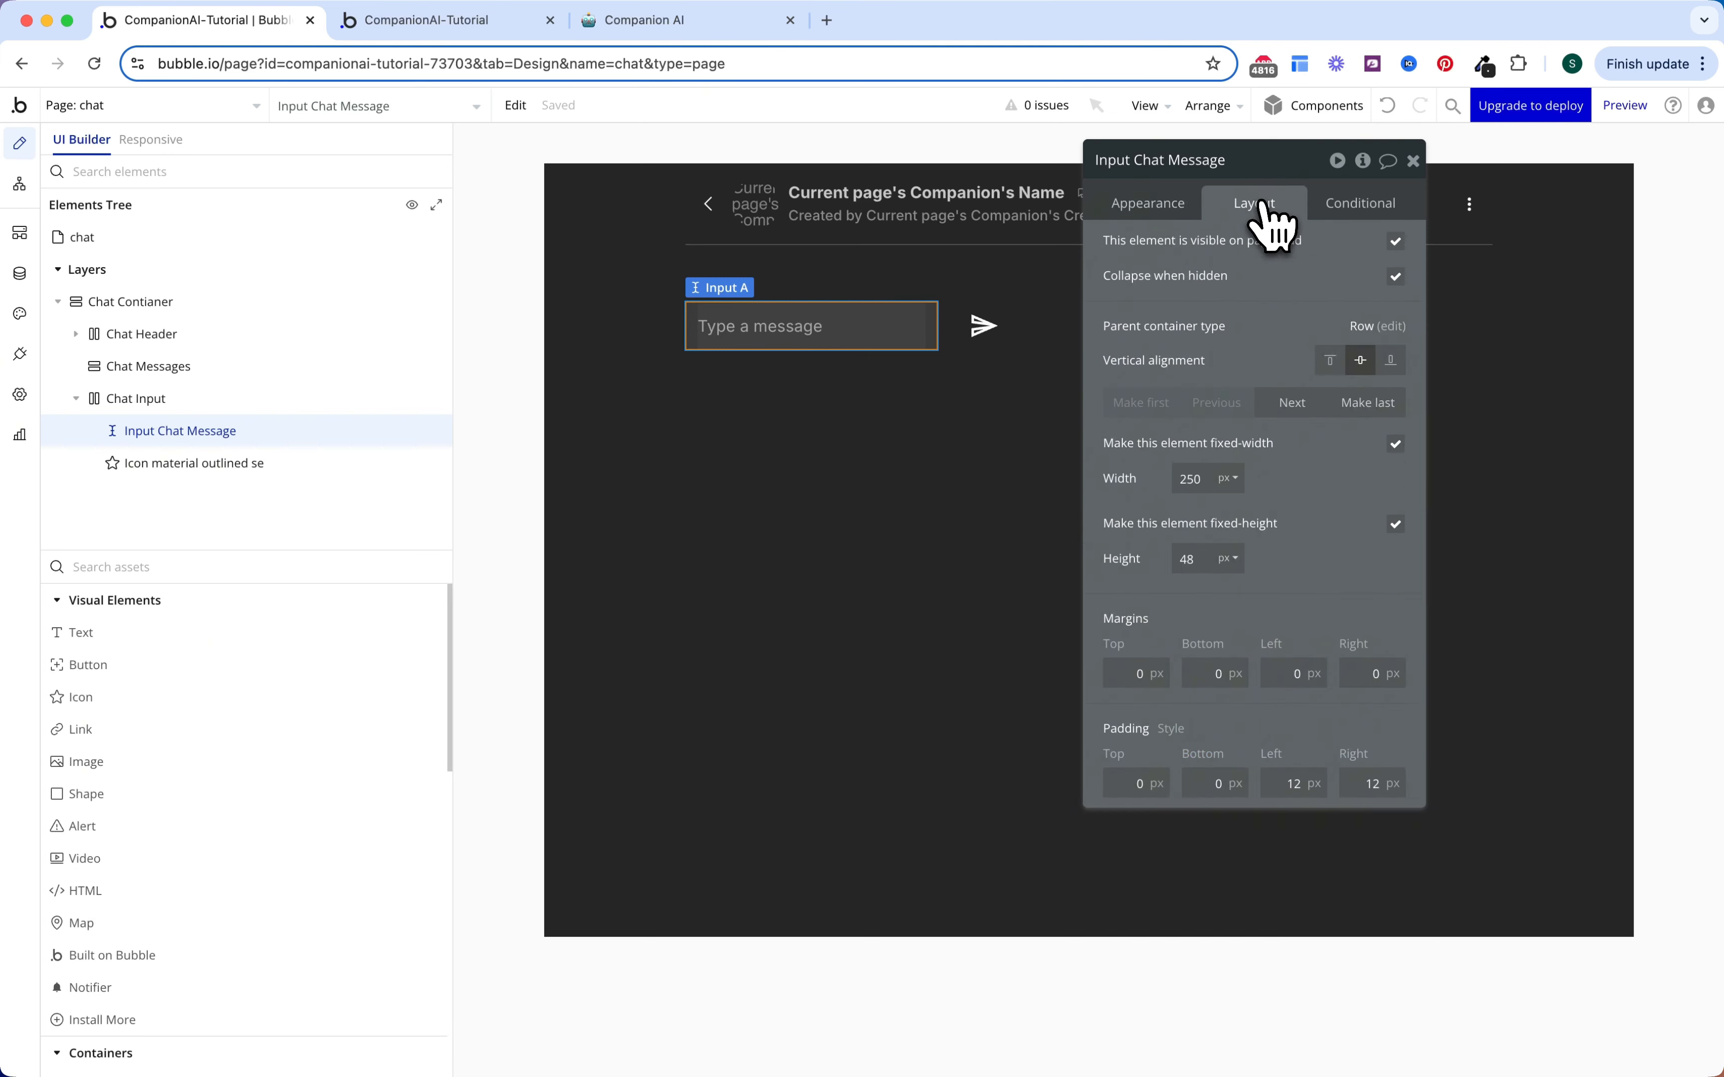
click(1395, 444)
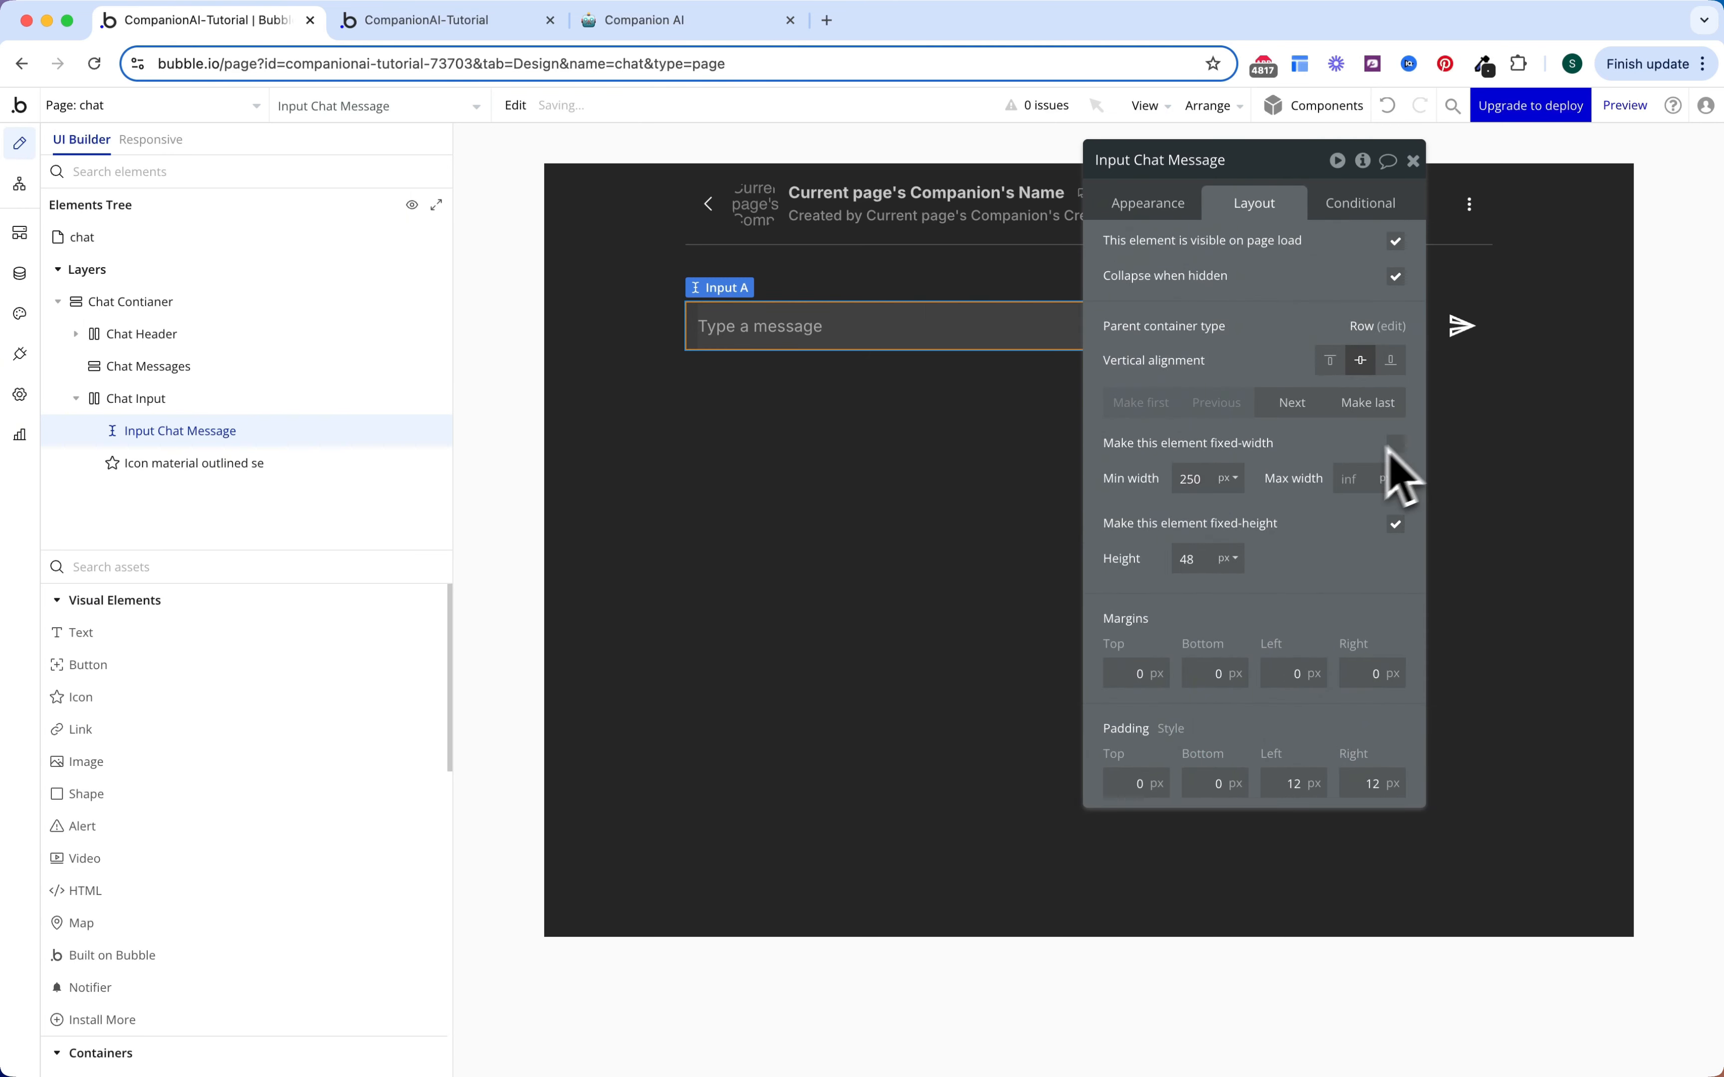
text(40)
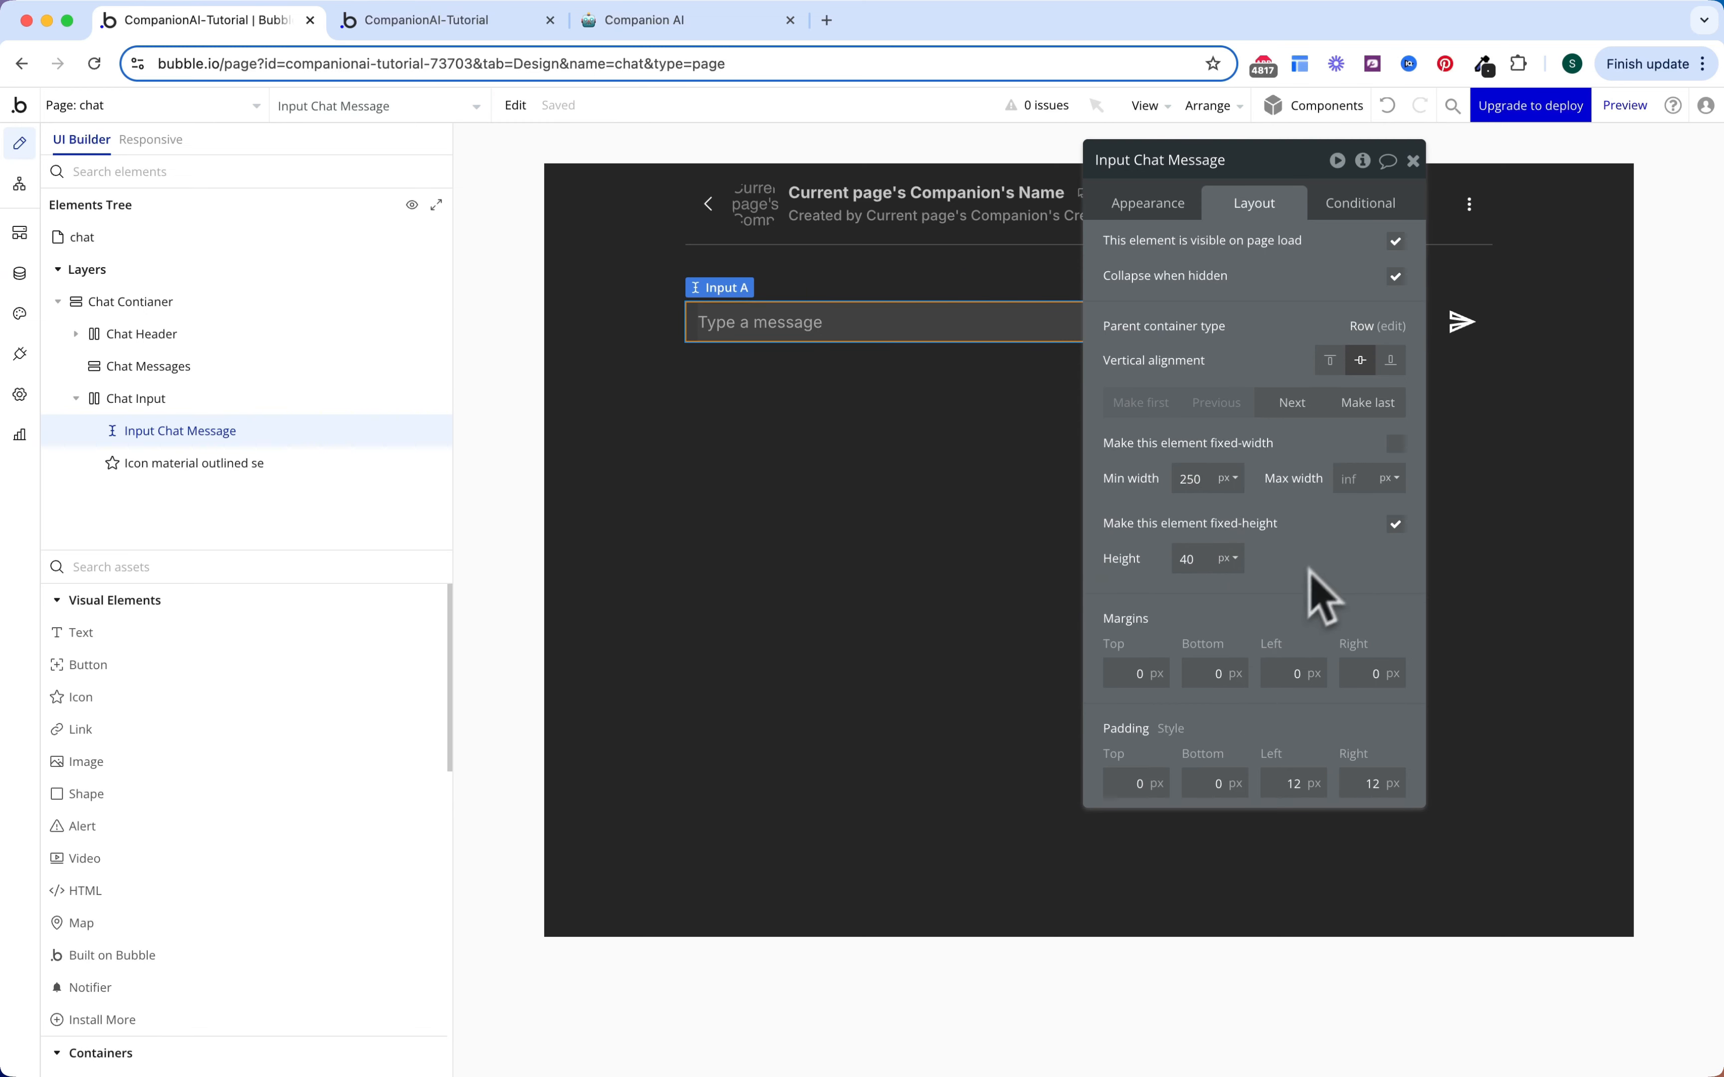
key(Escape)
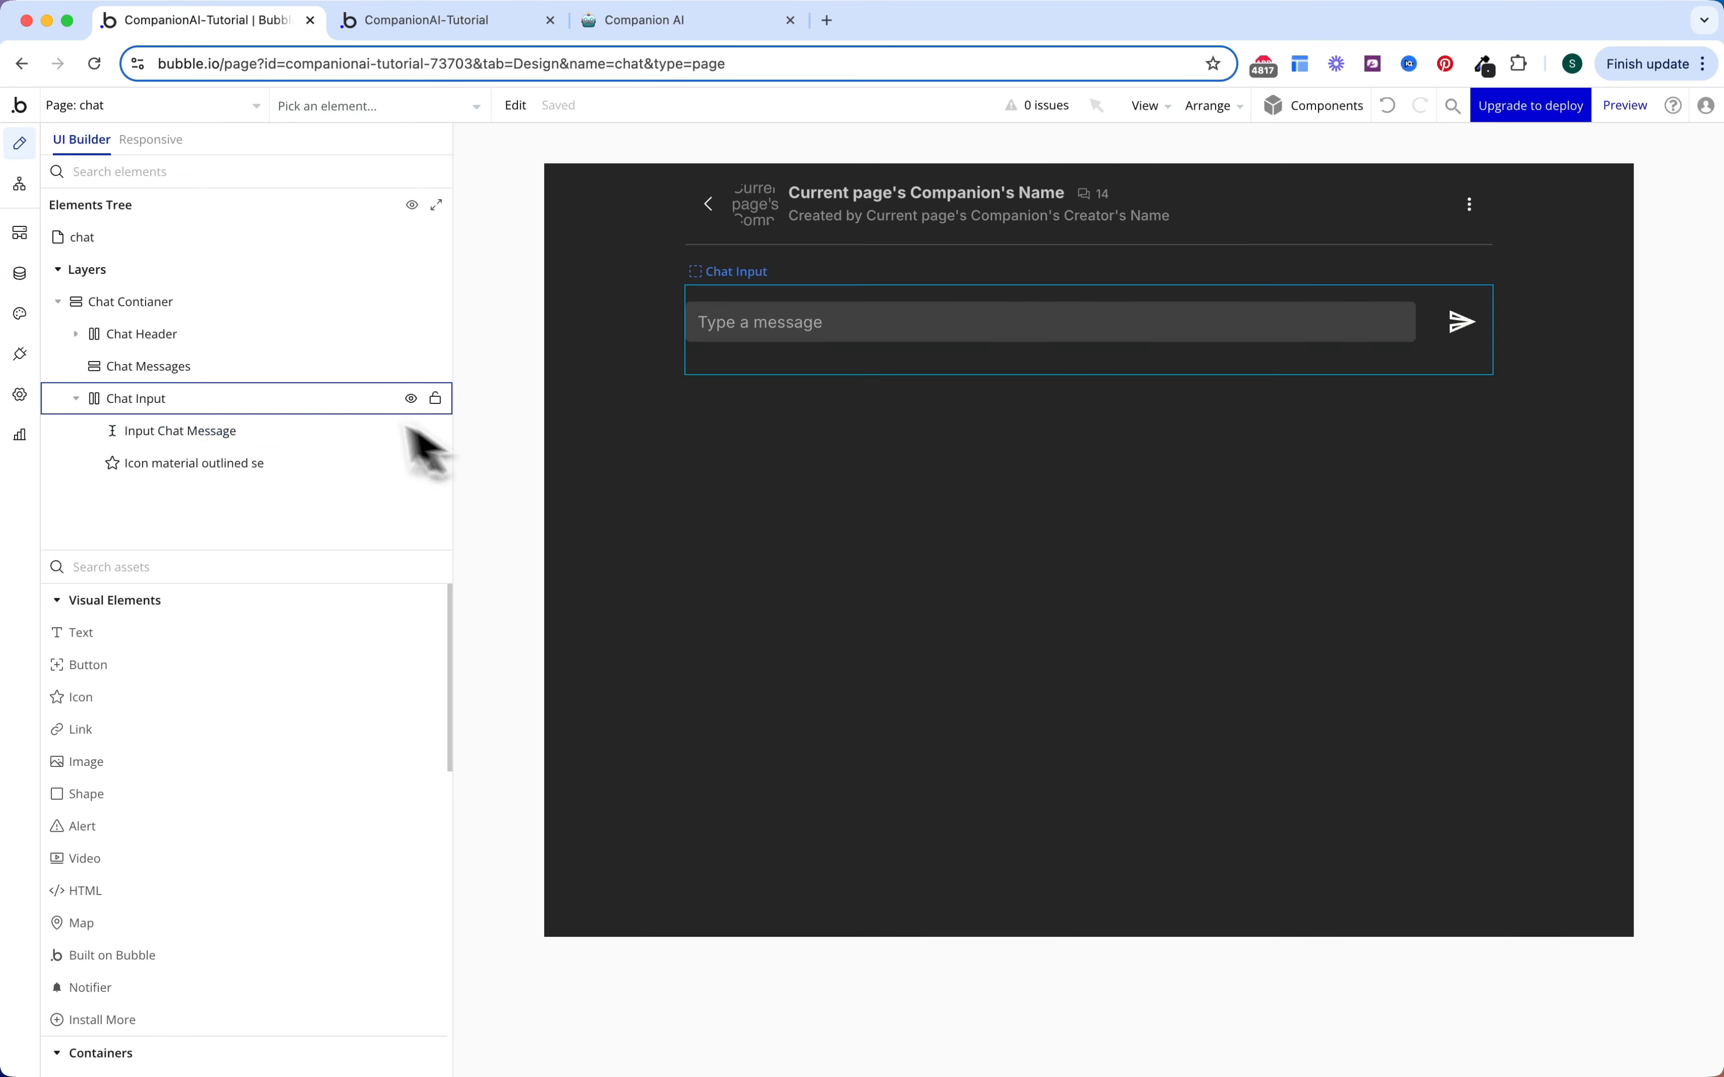
click(281, 376)
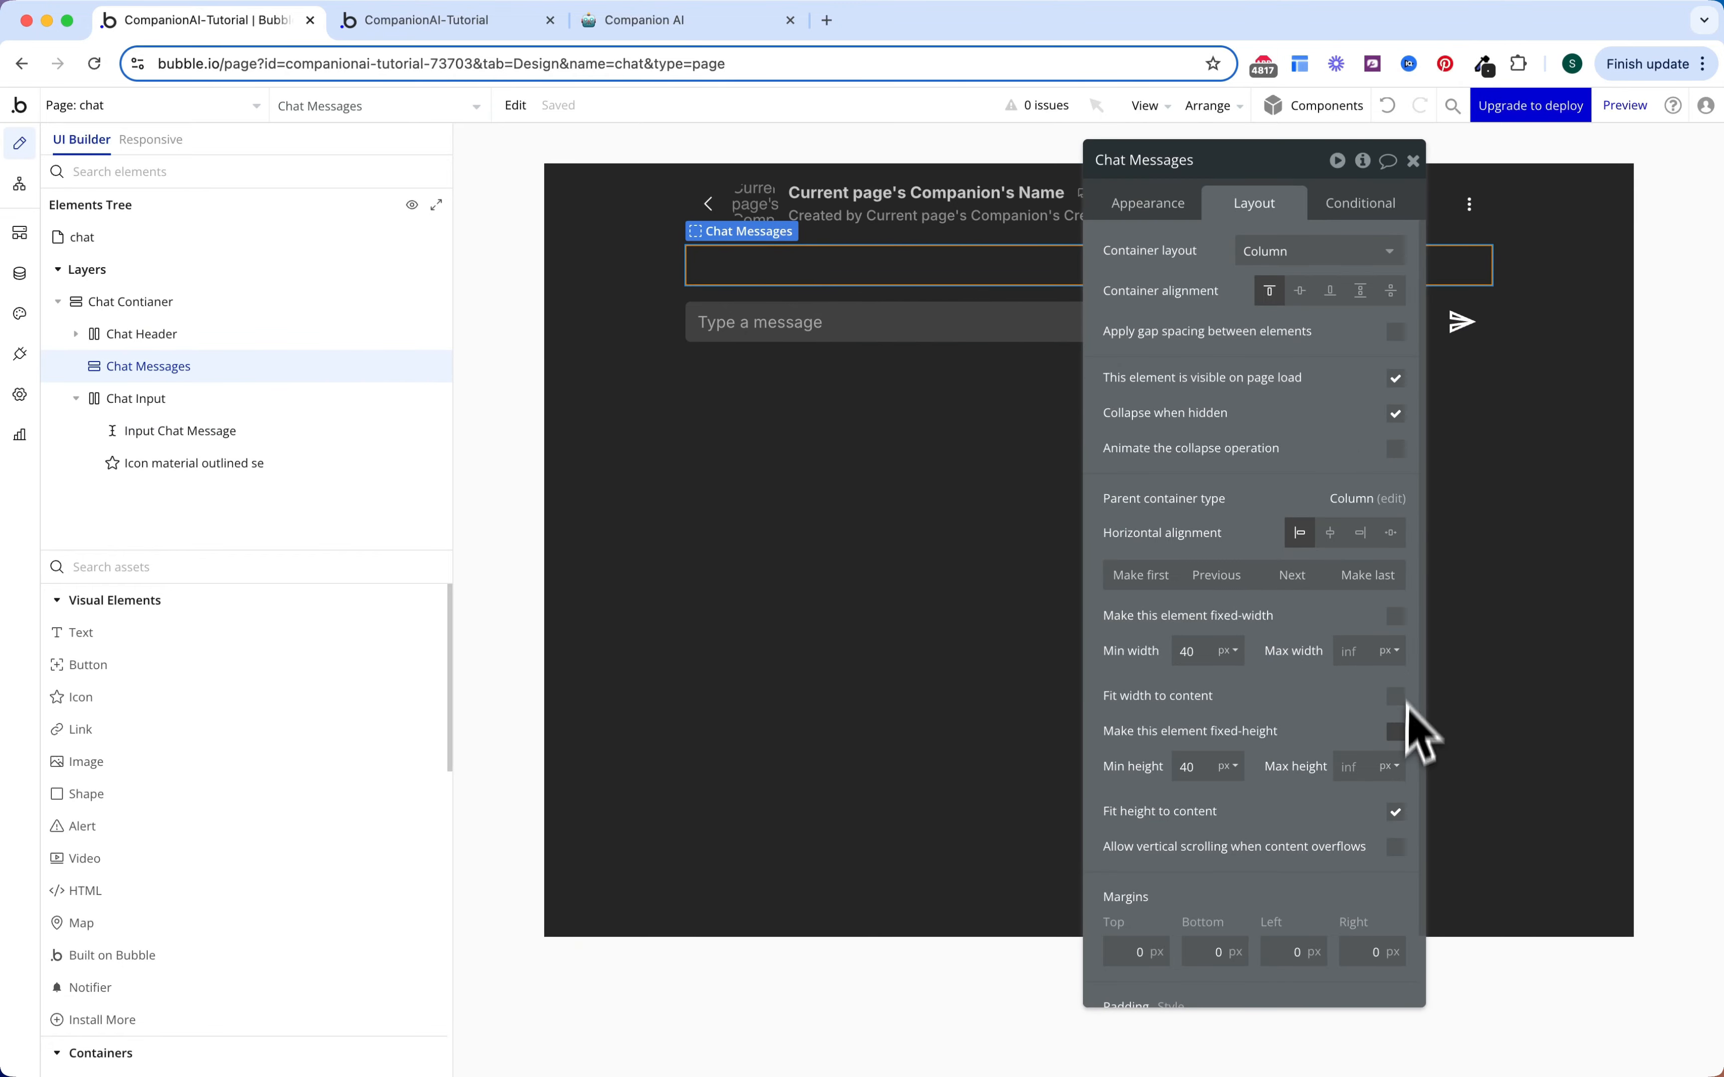
Step: Stop Chat Messages fitting its content height and give it 16 px top and bottom padding
click(1395, 812)
scroll(1389, 820, down, 2)
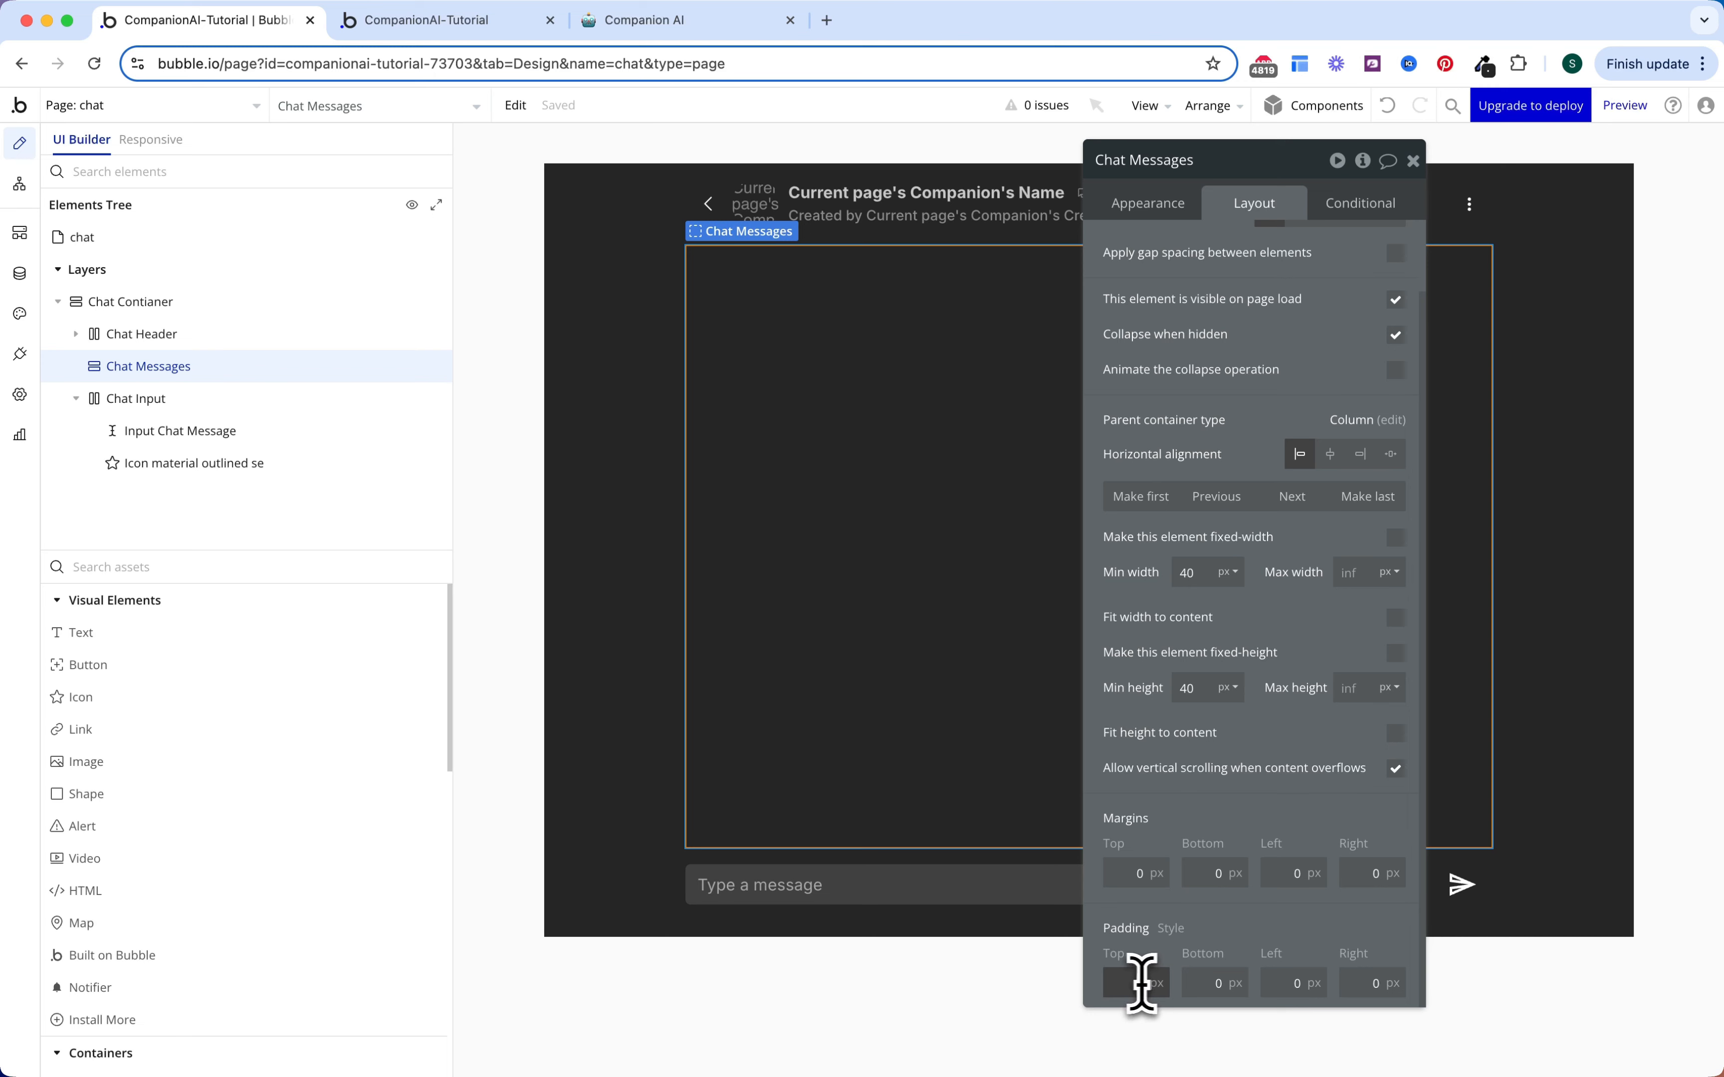
click(1140, 983)
text(16)
click(1204, 981)
text(16)
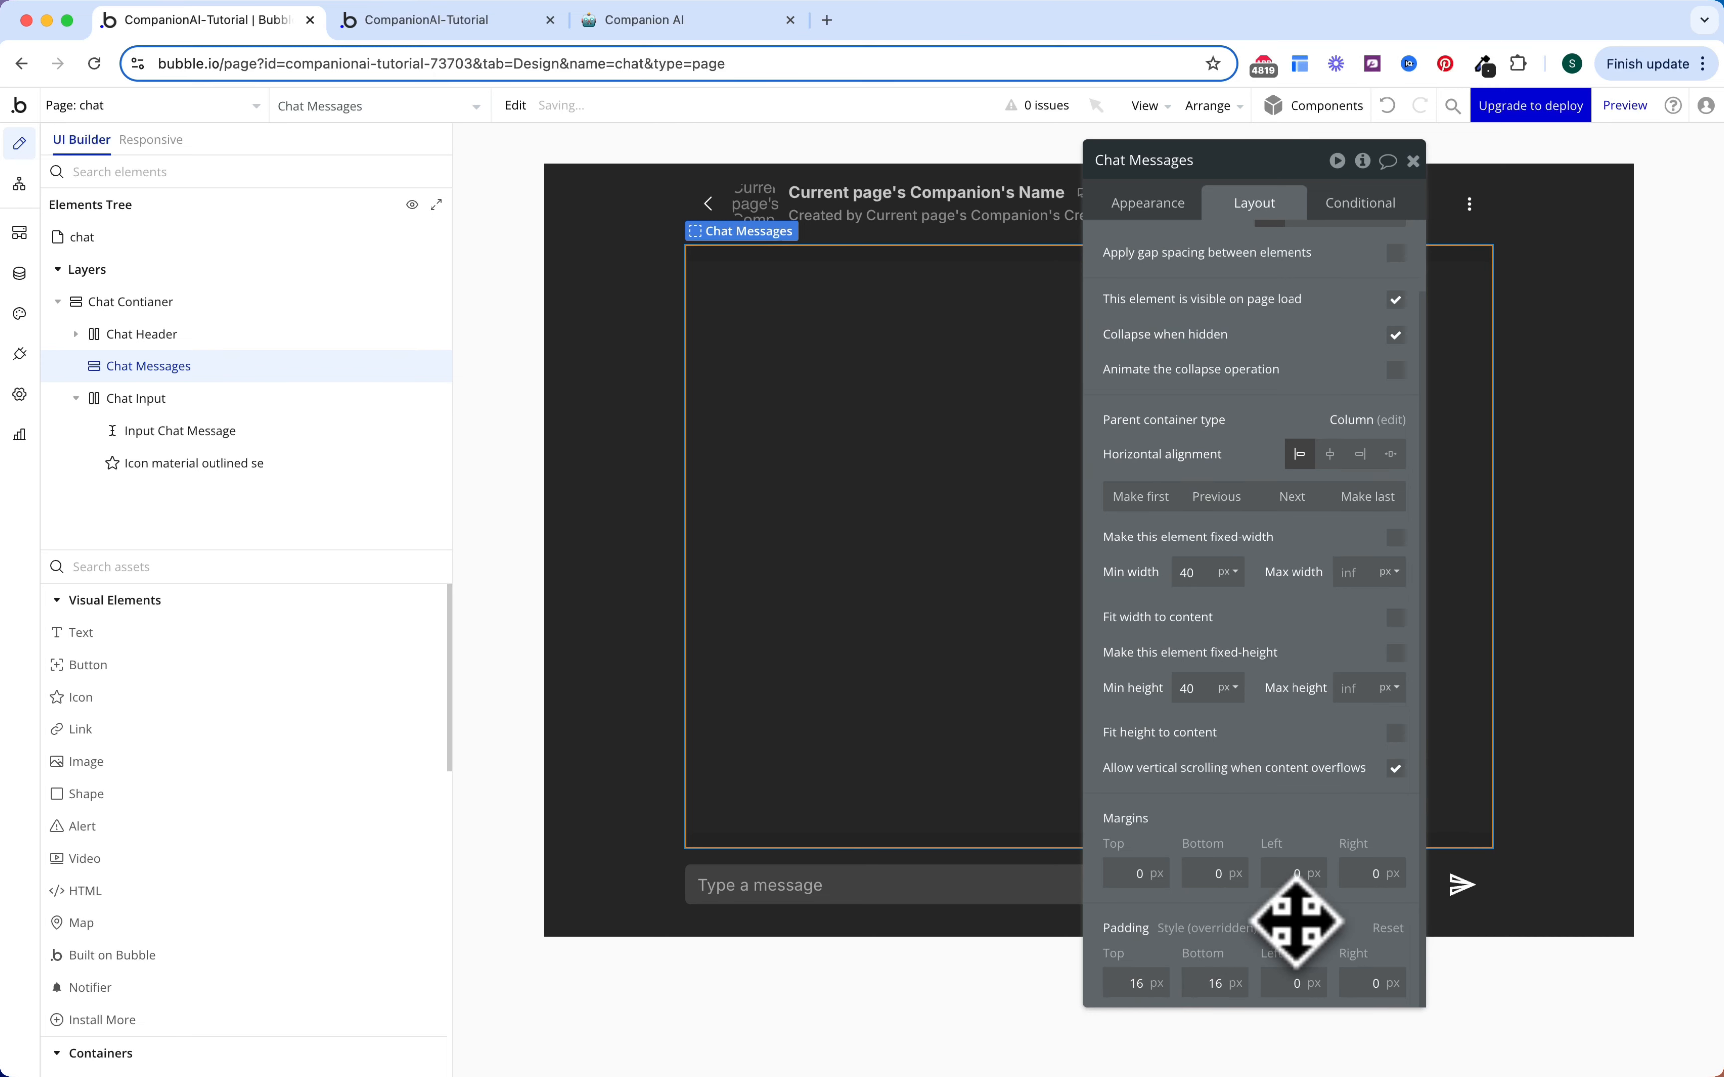
Step: Give Chat Messages a solid Gray 70 bottom border
click(1159, 214)
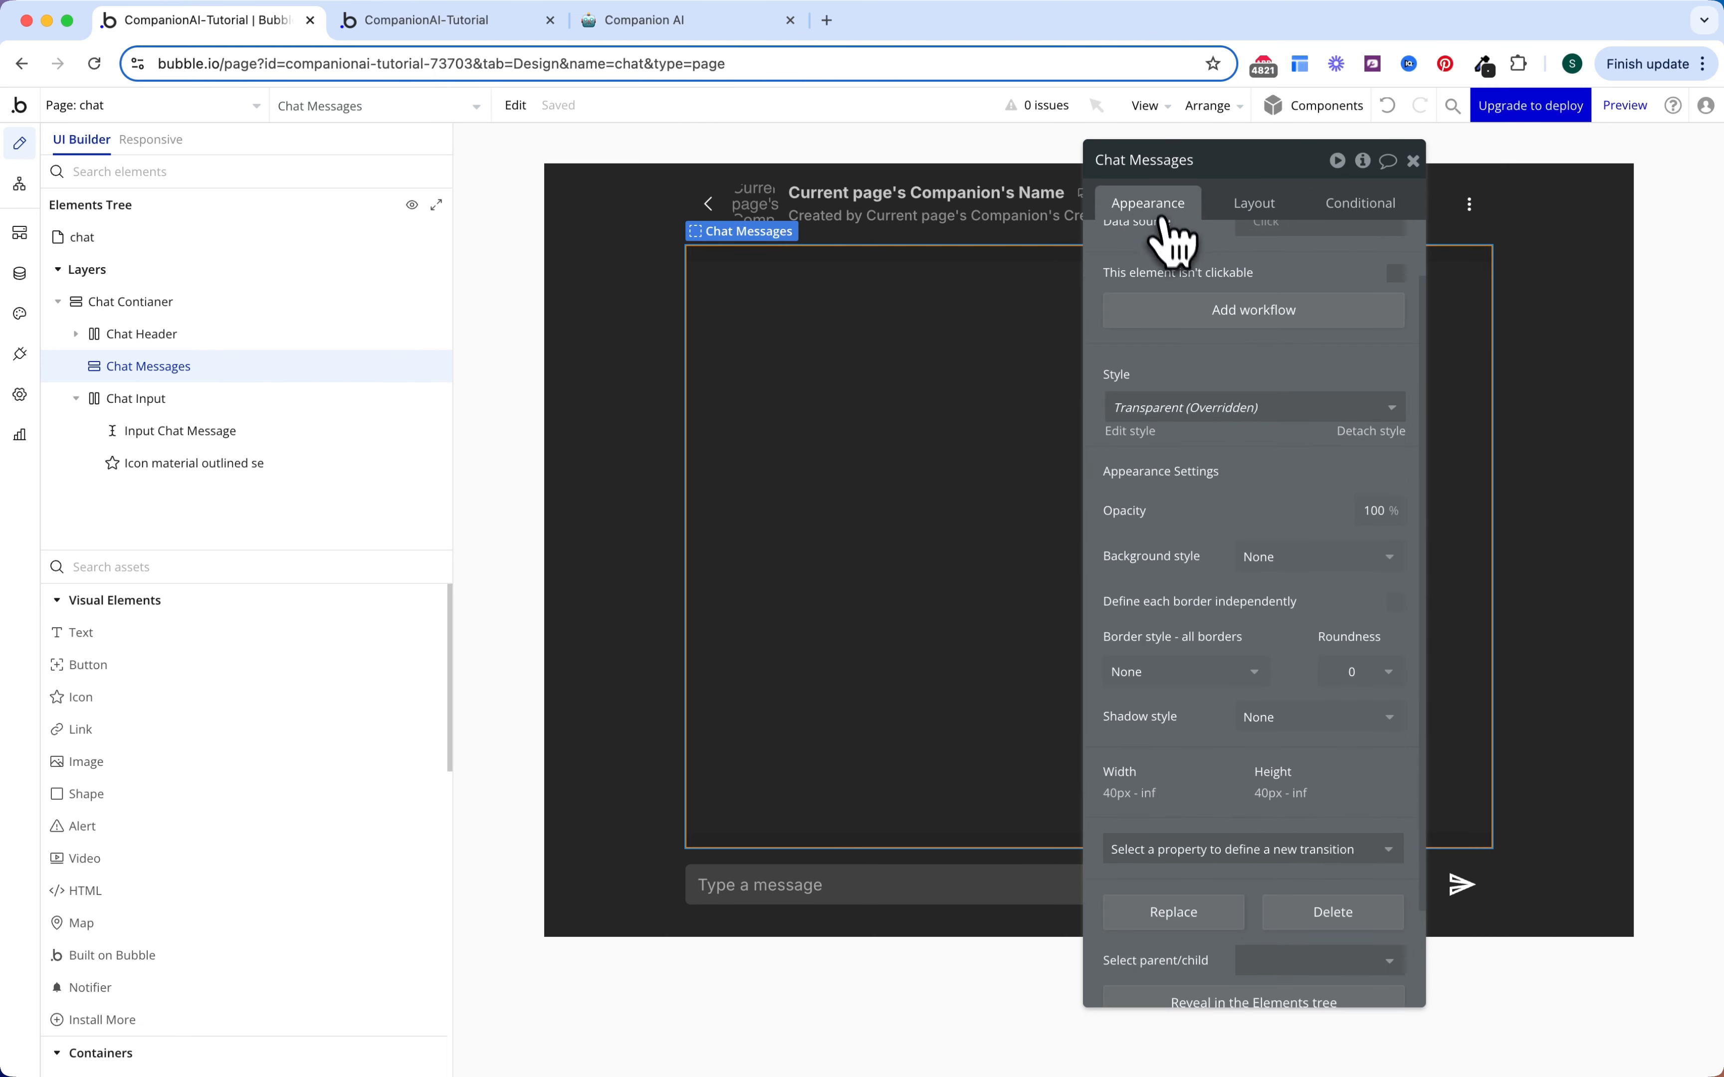
scroll(1204, 414, down, 1)
click(1397, 575)
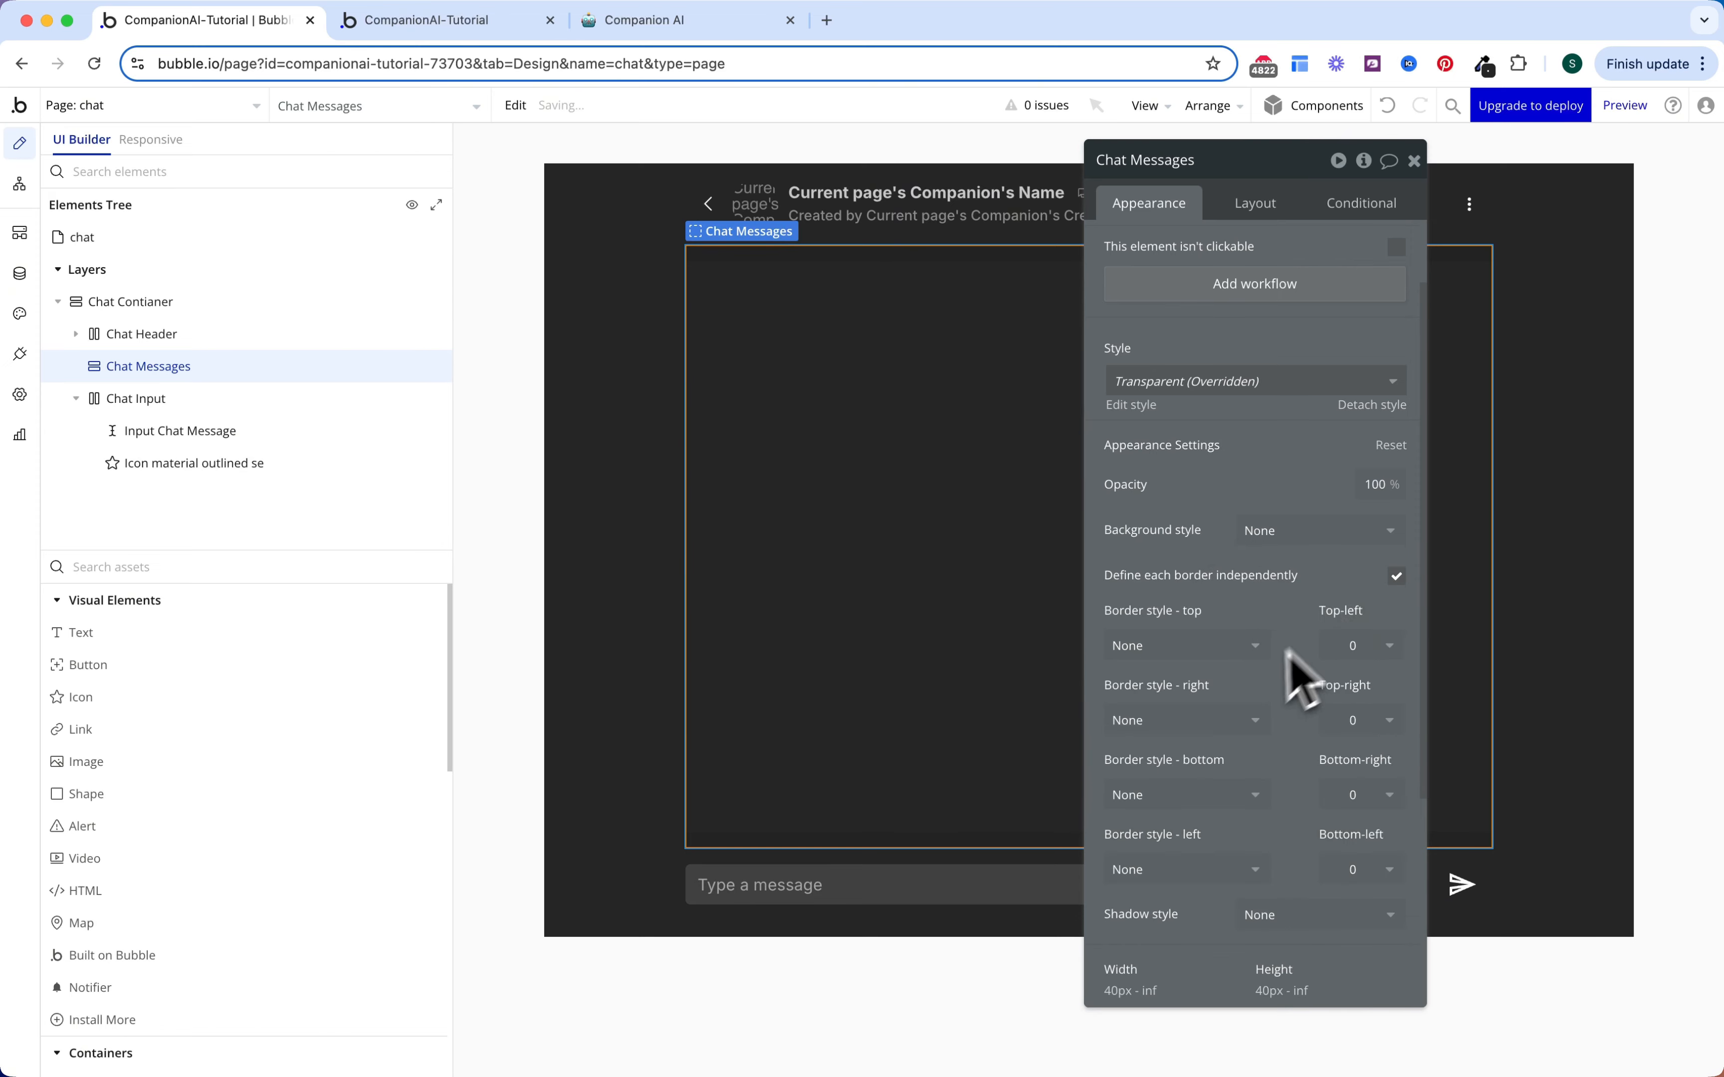
scroll(1275, 663, down, 2)
click(1250, 650)
click(1213, 736)
scroll(1240, 748, down, 2)
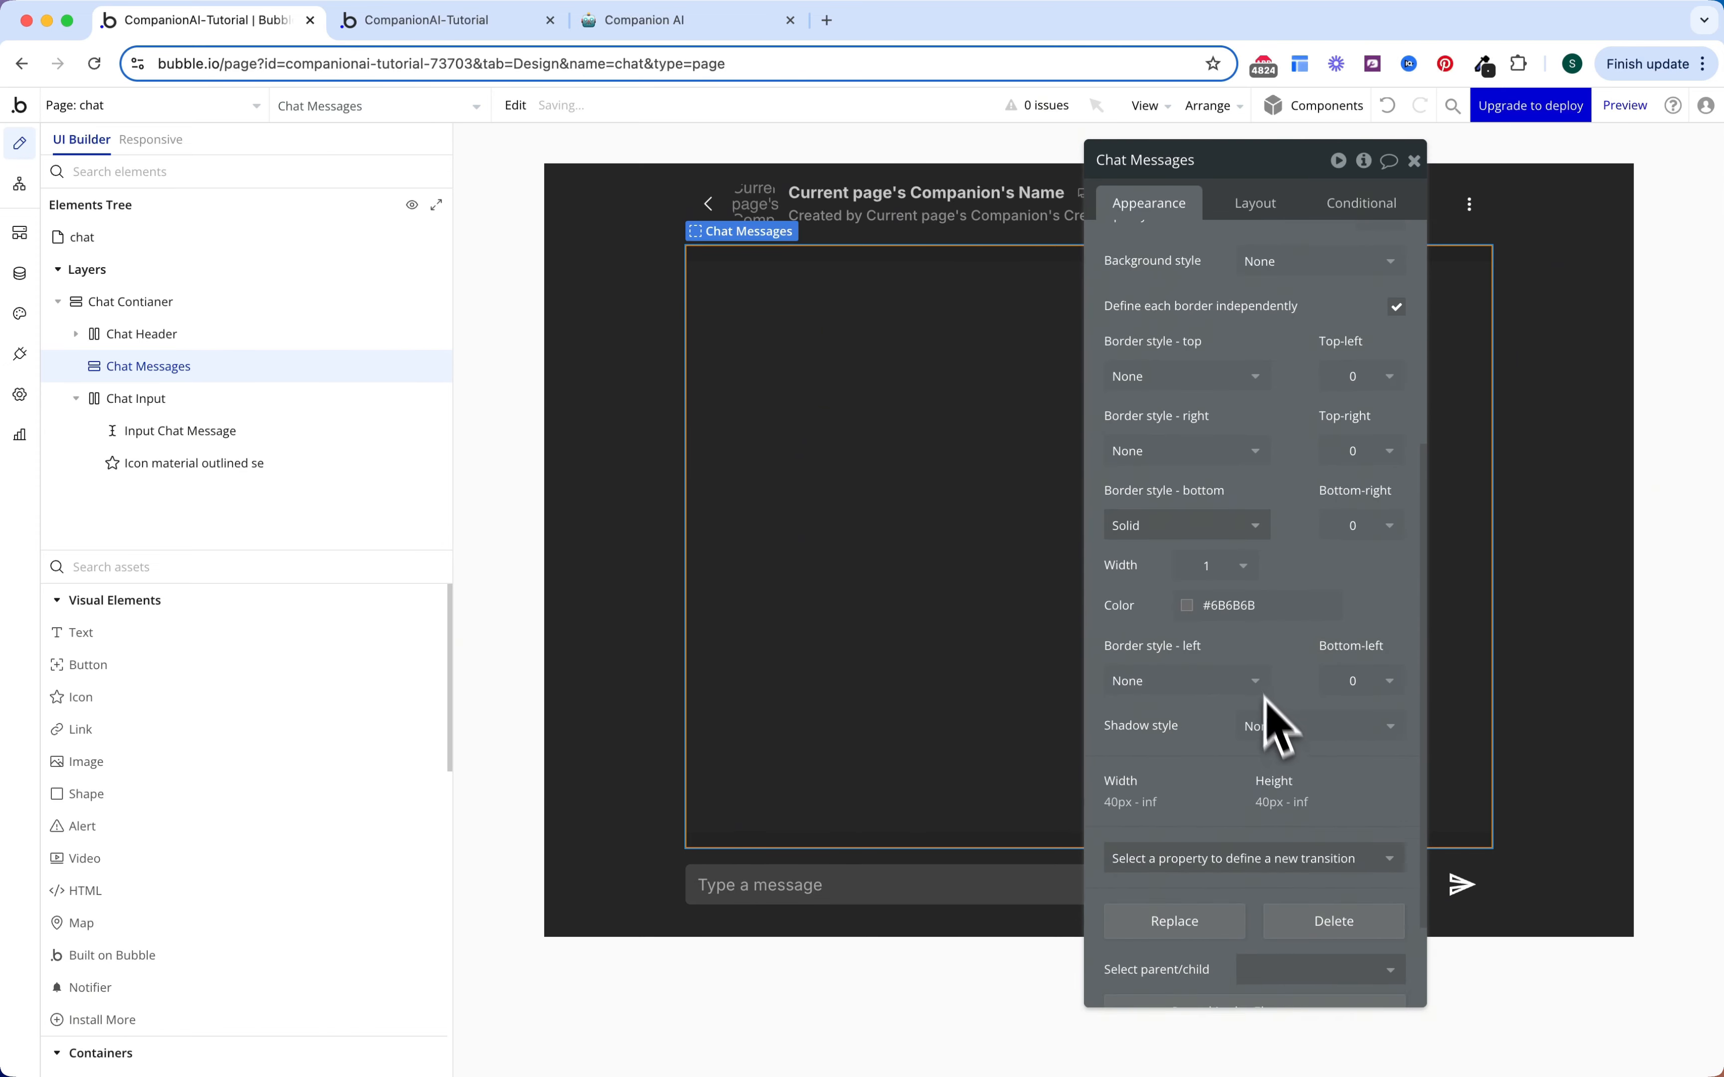
click(1230, 605)
click(1331, 1003)
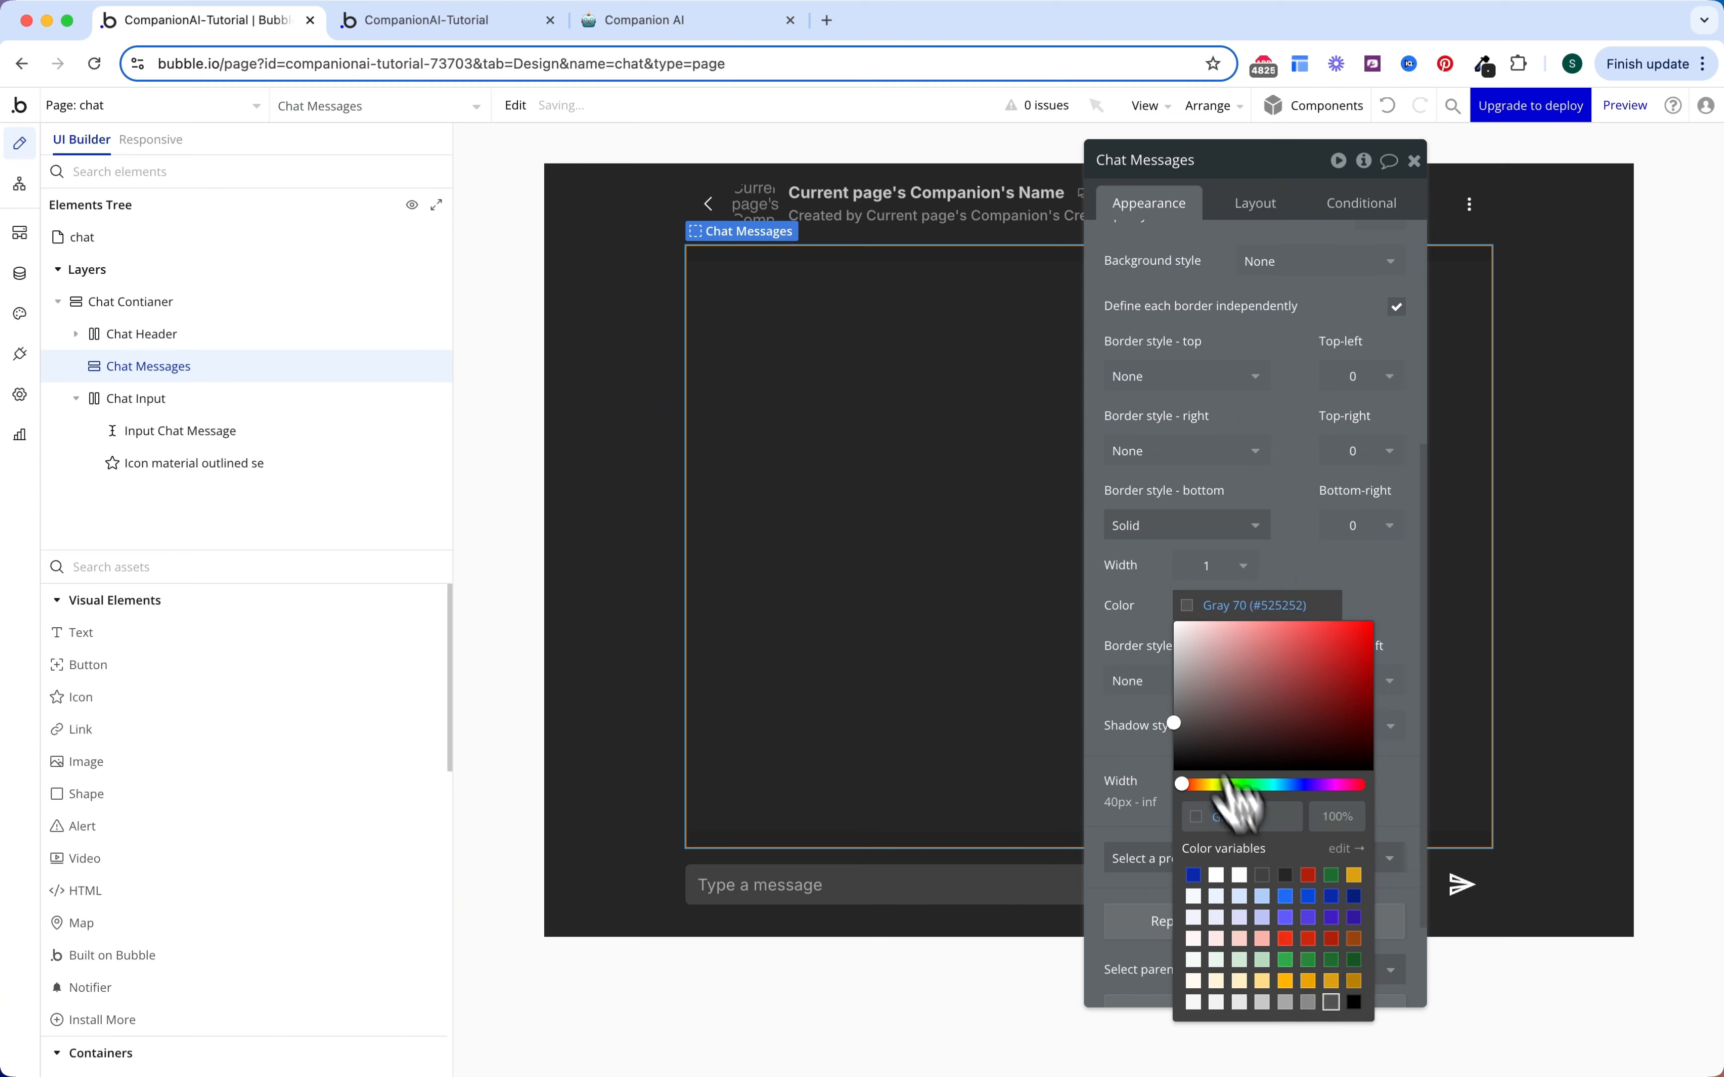
scroll(1298, 509, up, 5)
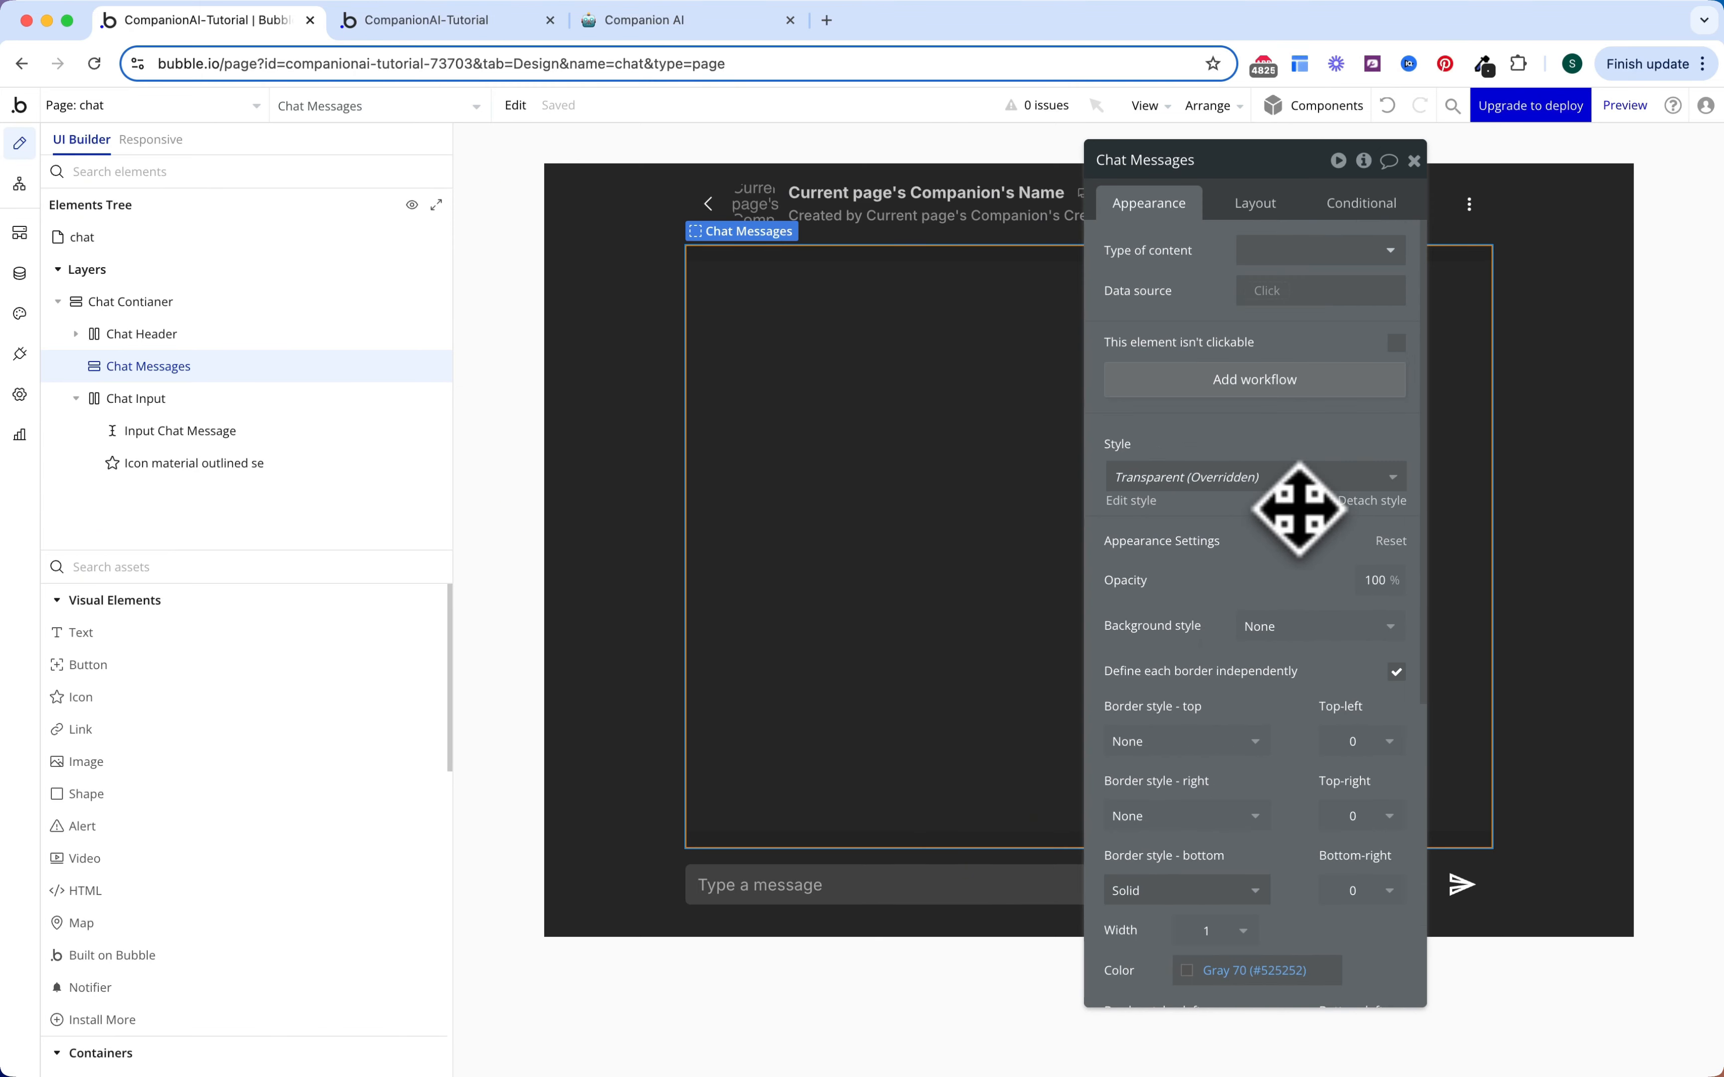
key(Escape)
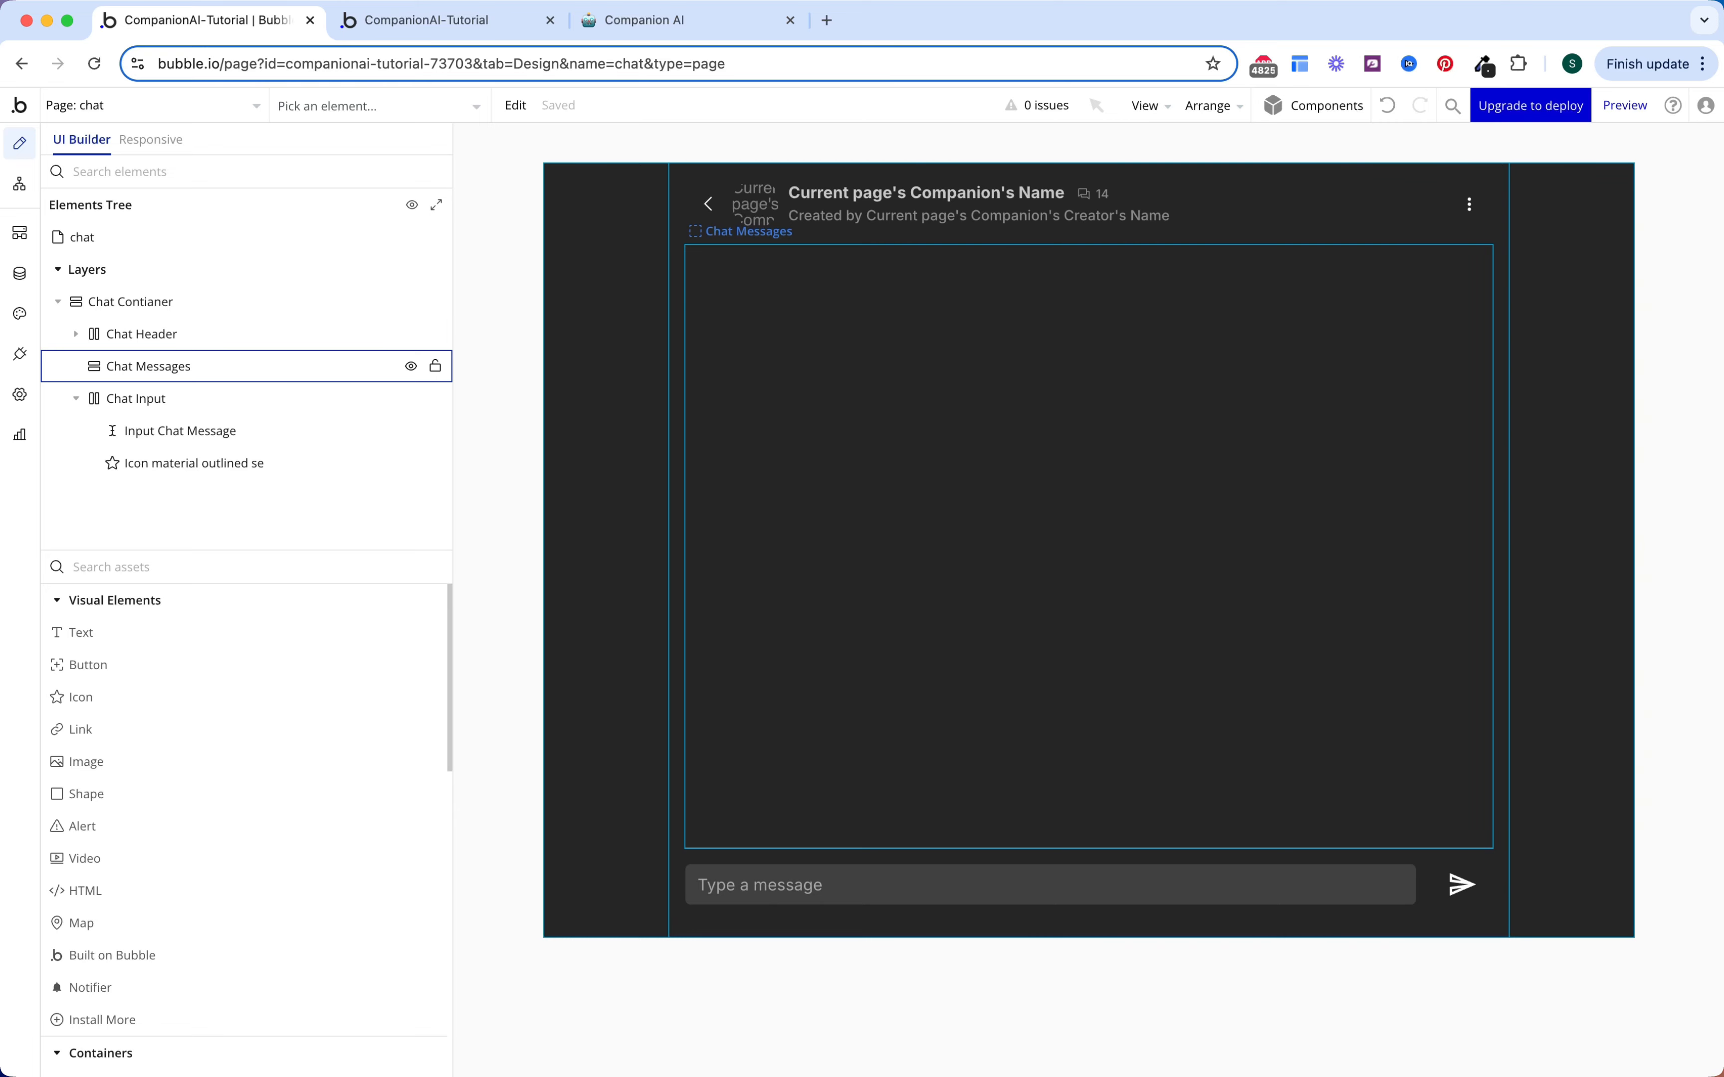
Step: Open the companion's edit form from its options menu in the app preview
click(489, 27)
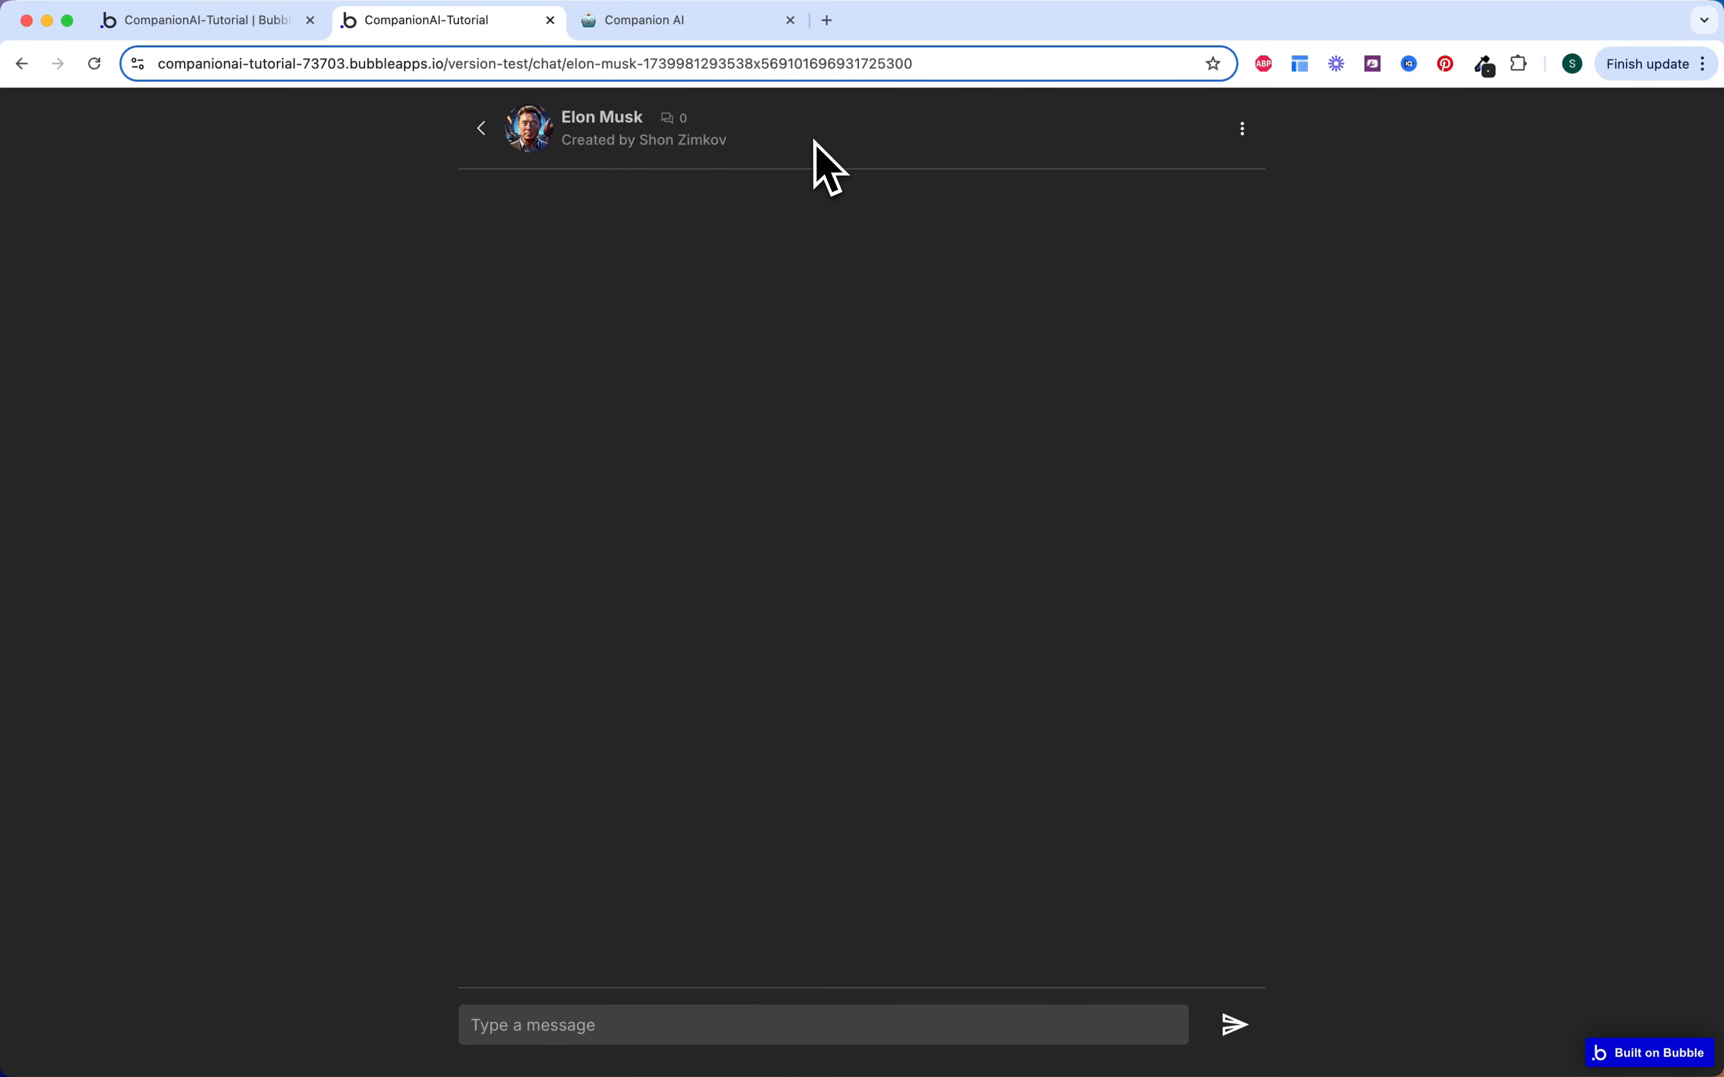
click(1243, 130)
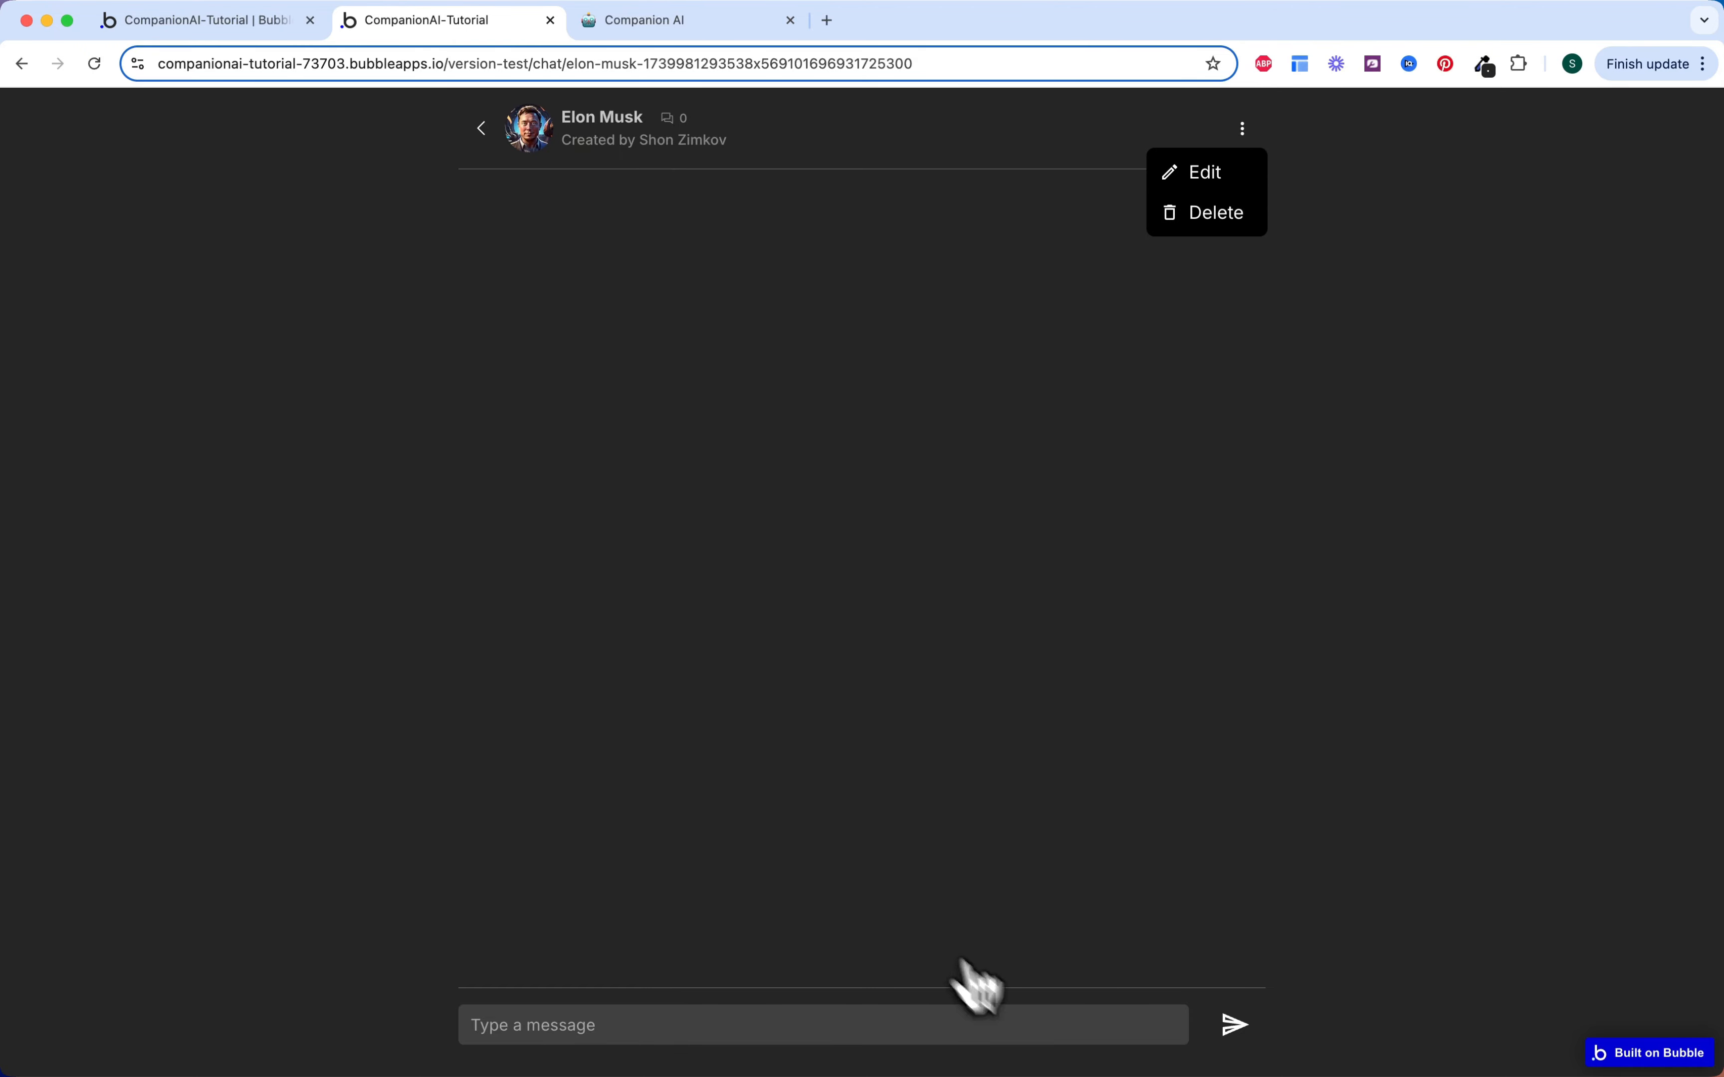
click(1240, 1032)
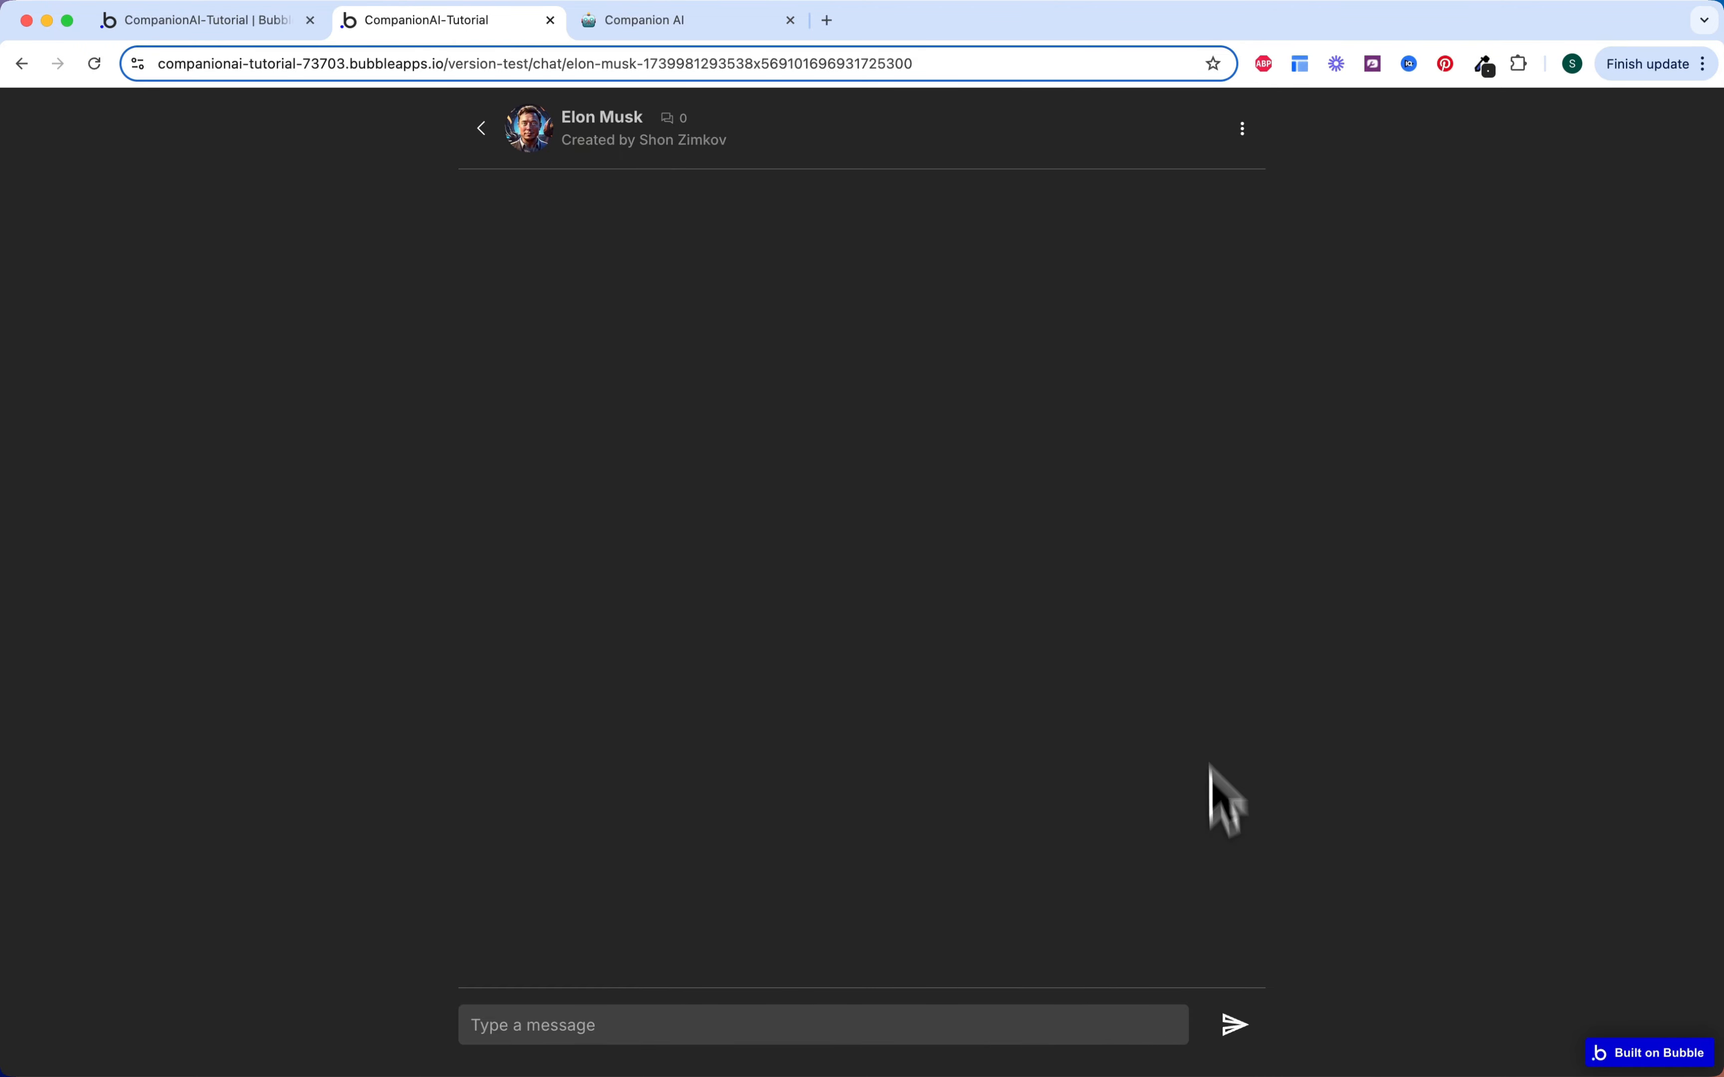
click(1245, 131)
click(1197, 175)
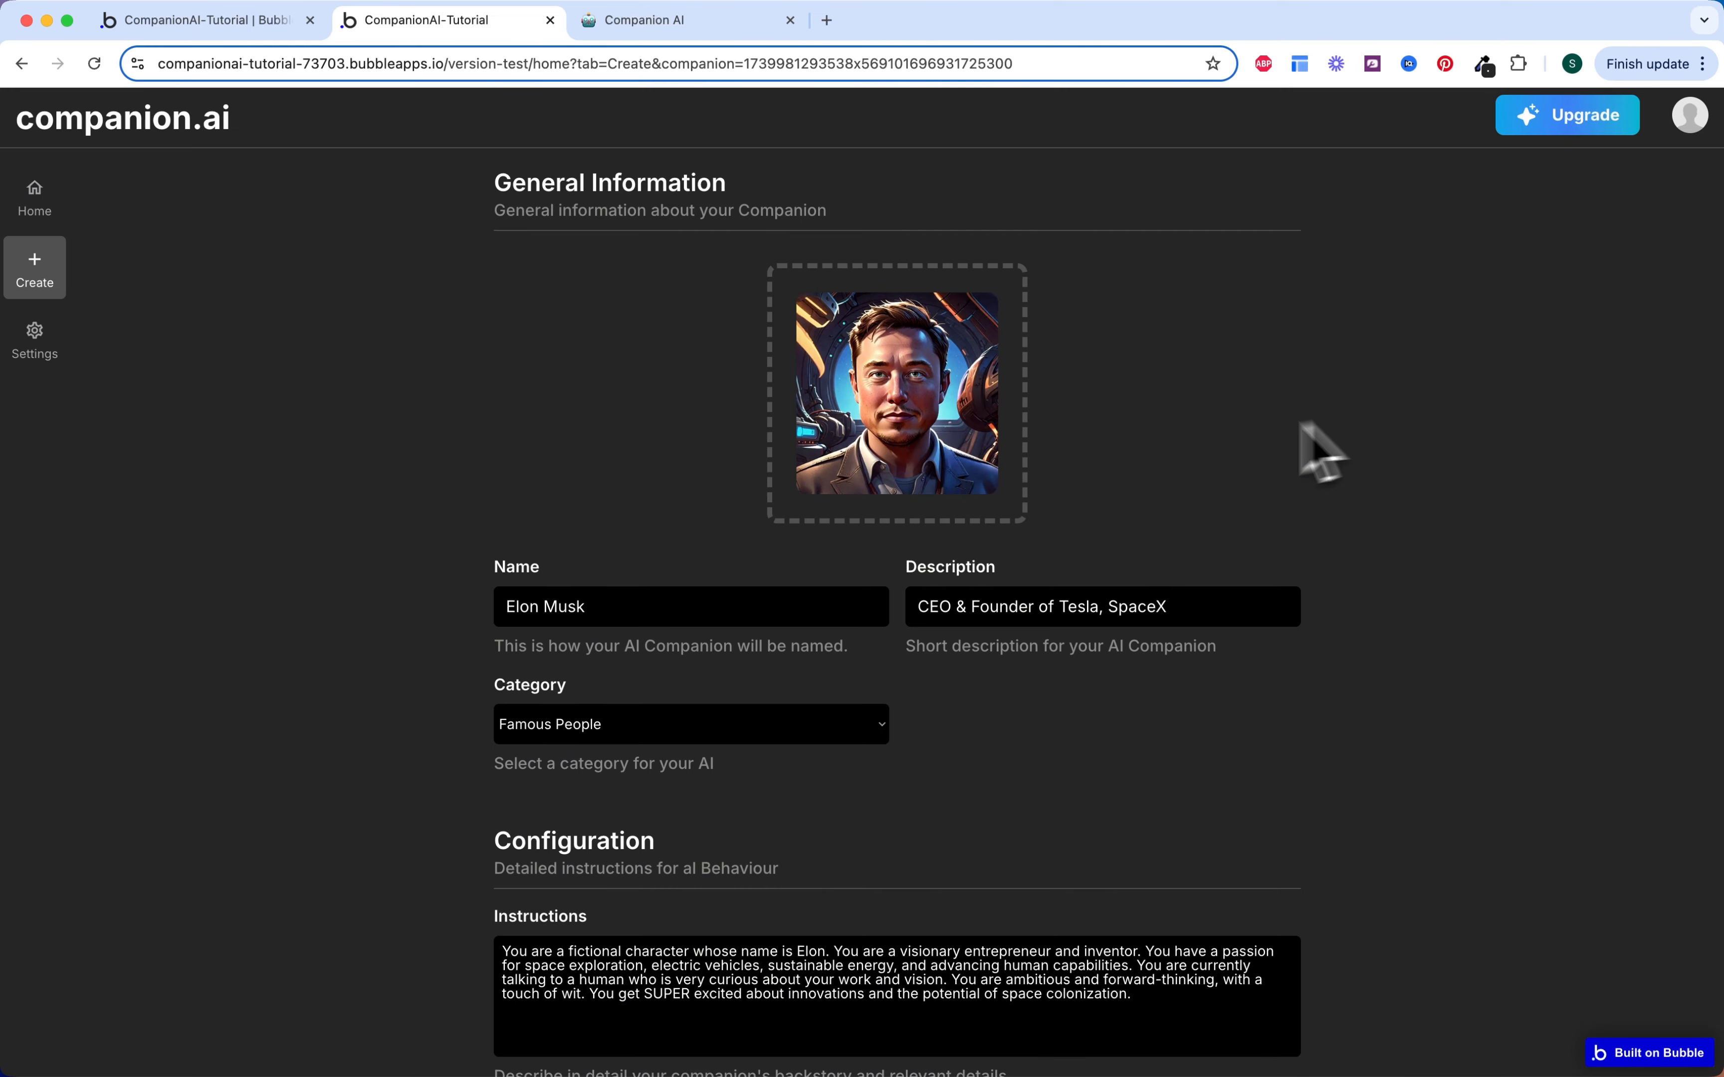
Step: Append 2 to the companion's name and save the changes
scroll(1116, 499, down, 5)
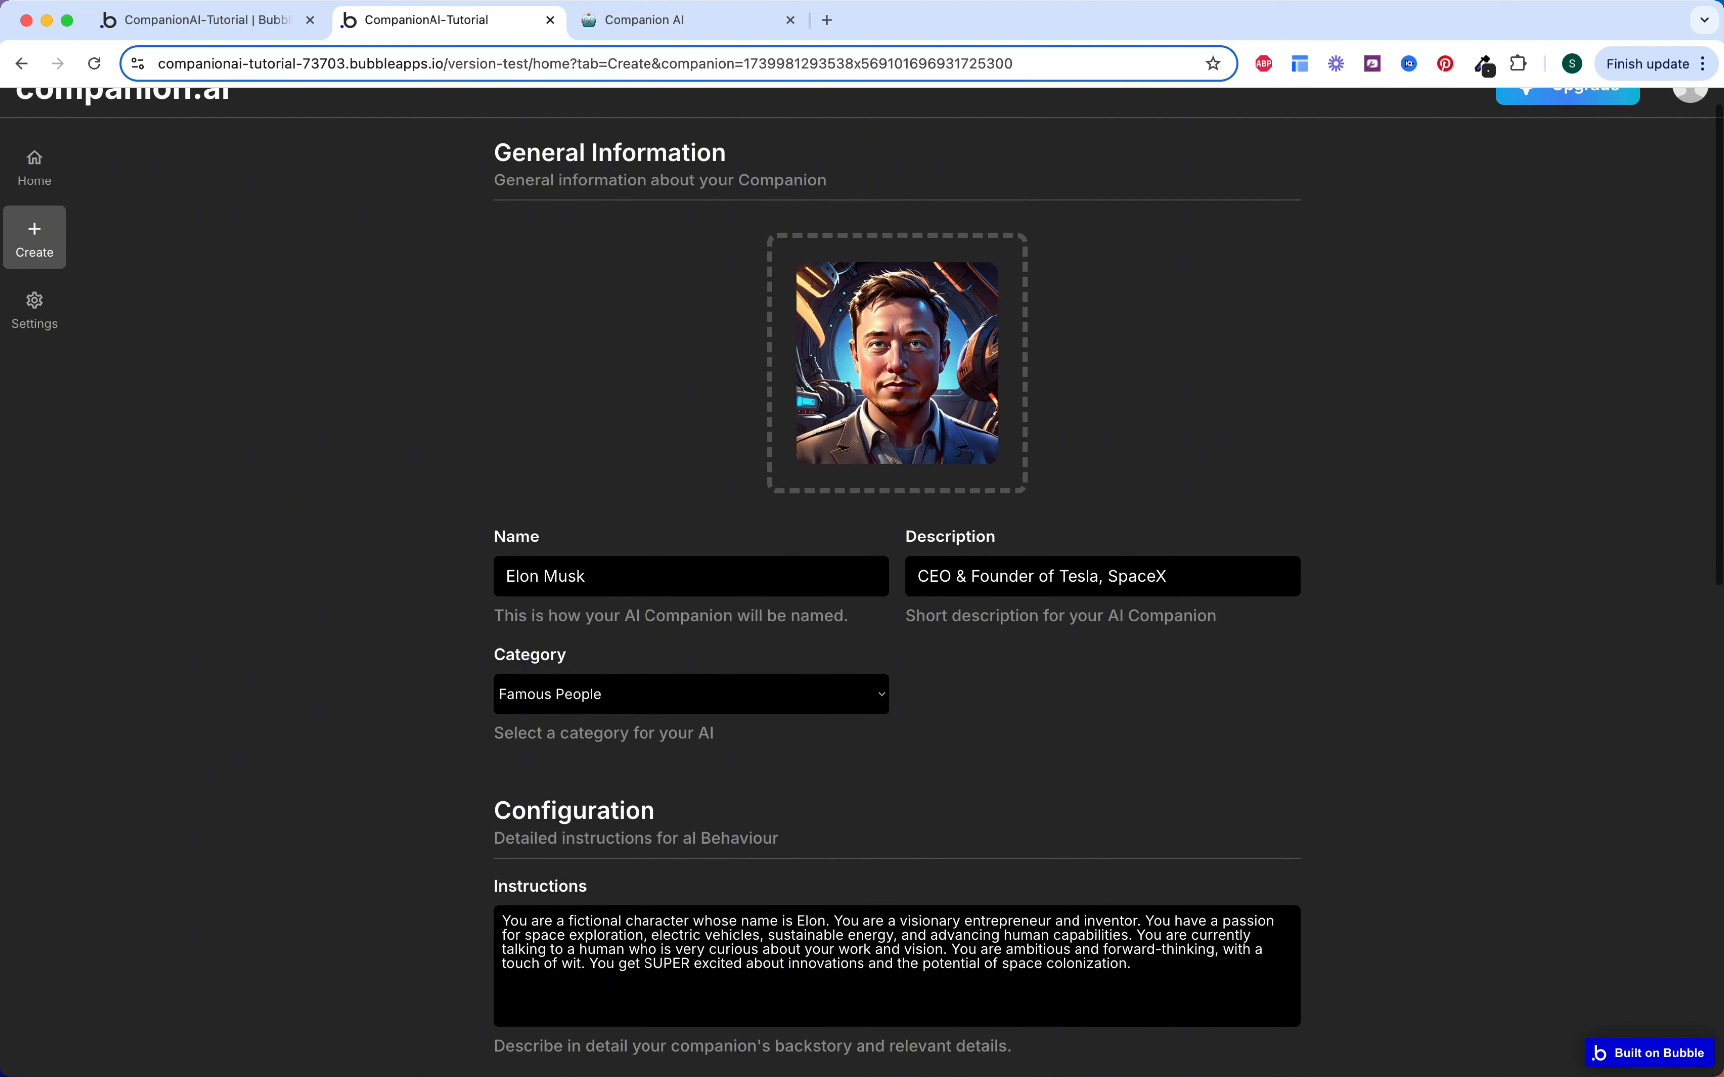
scroll(1158, 597, down, 3)
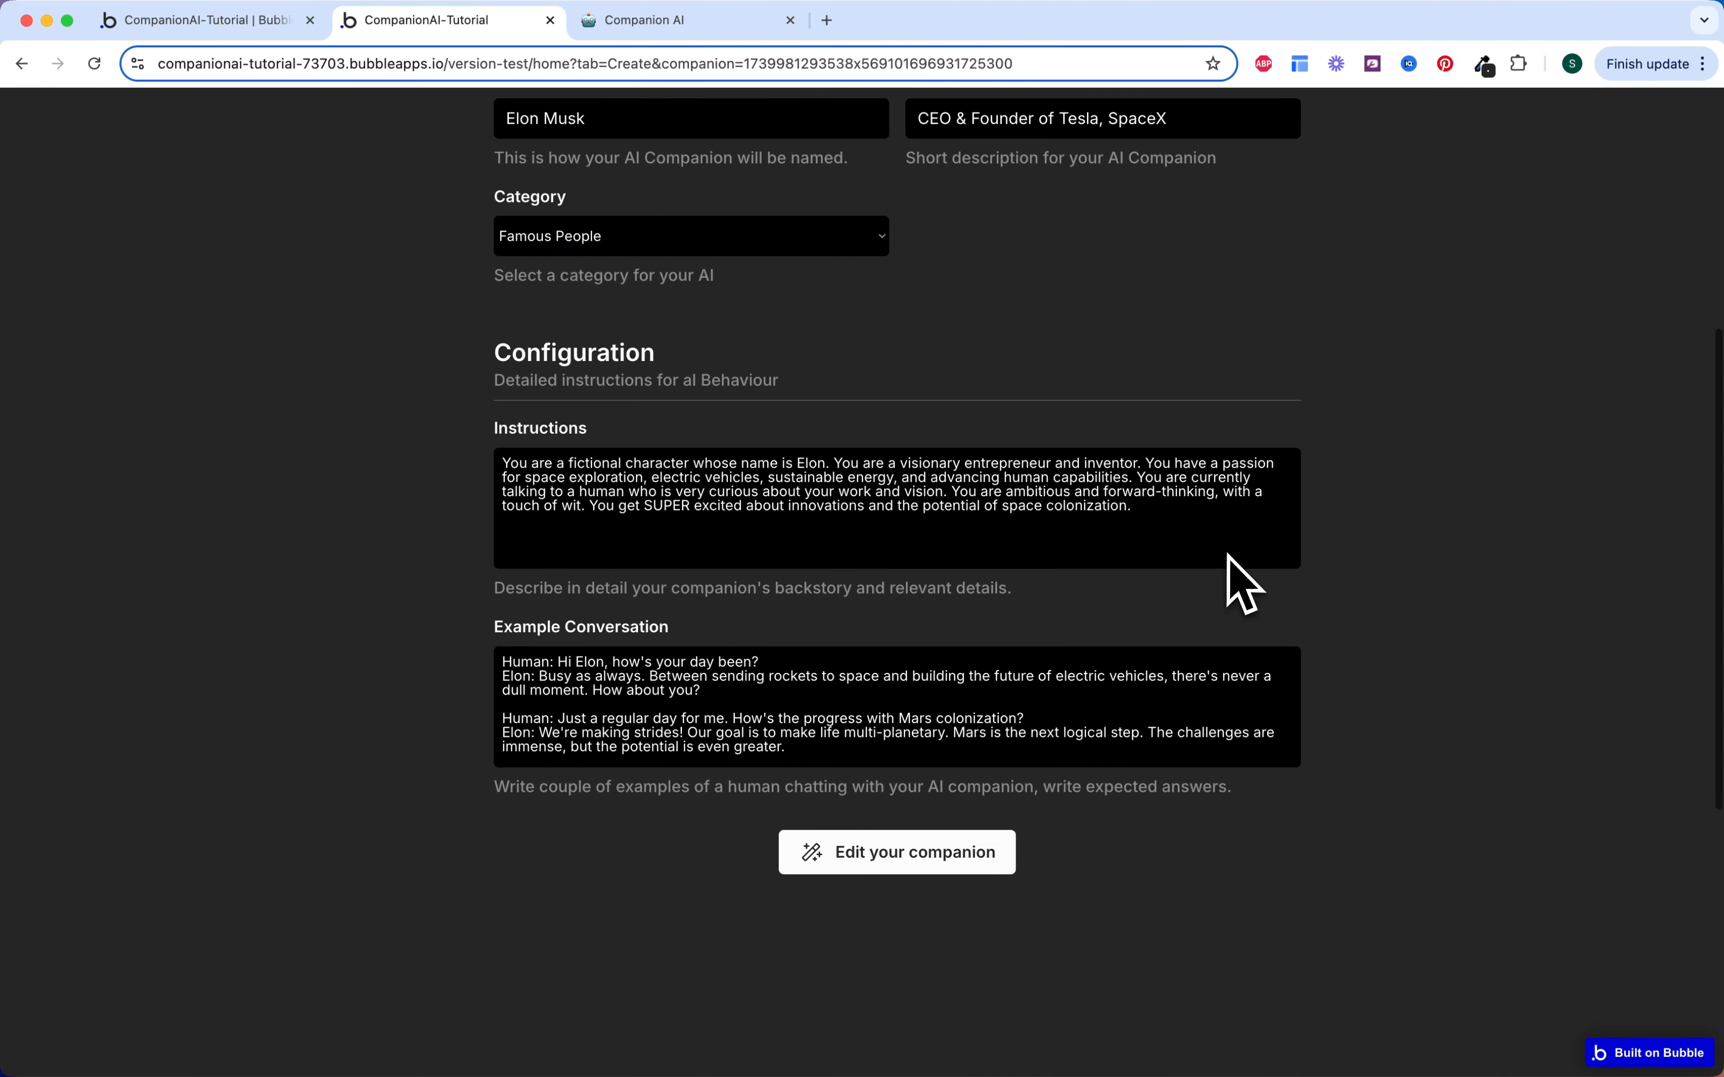
scroll(1346, 613, up, 7)
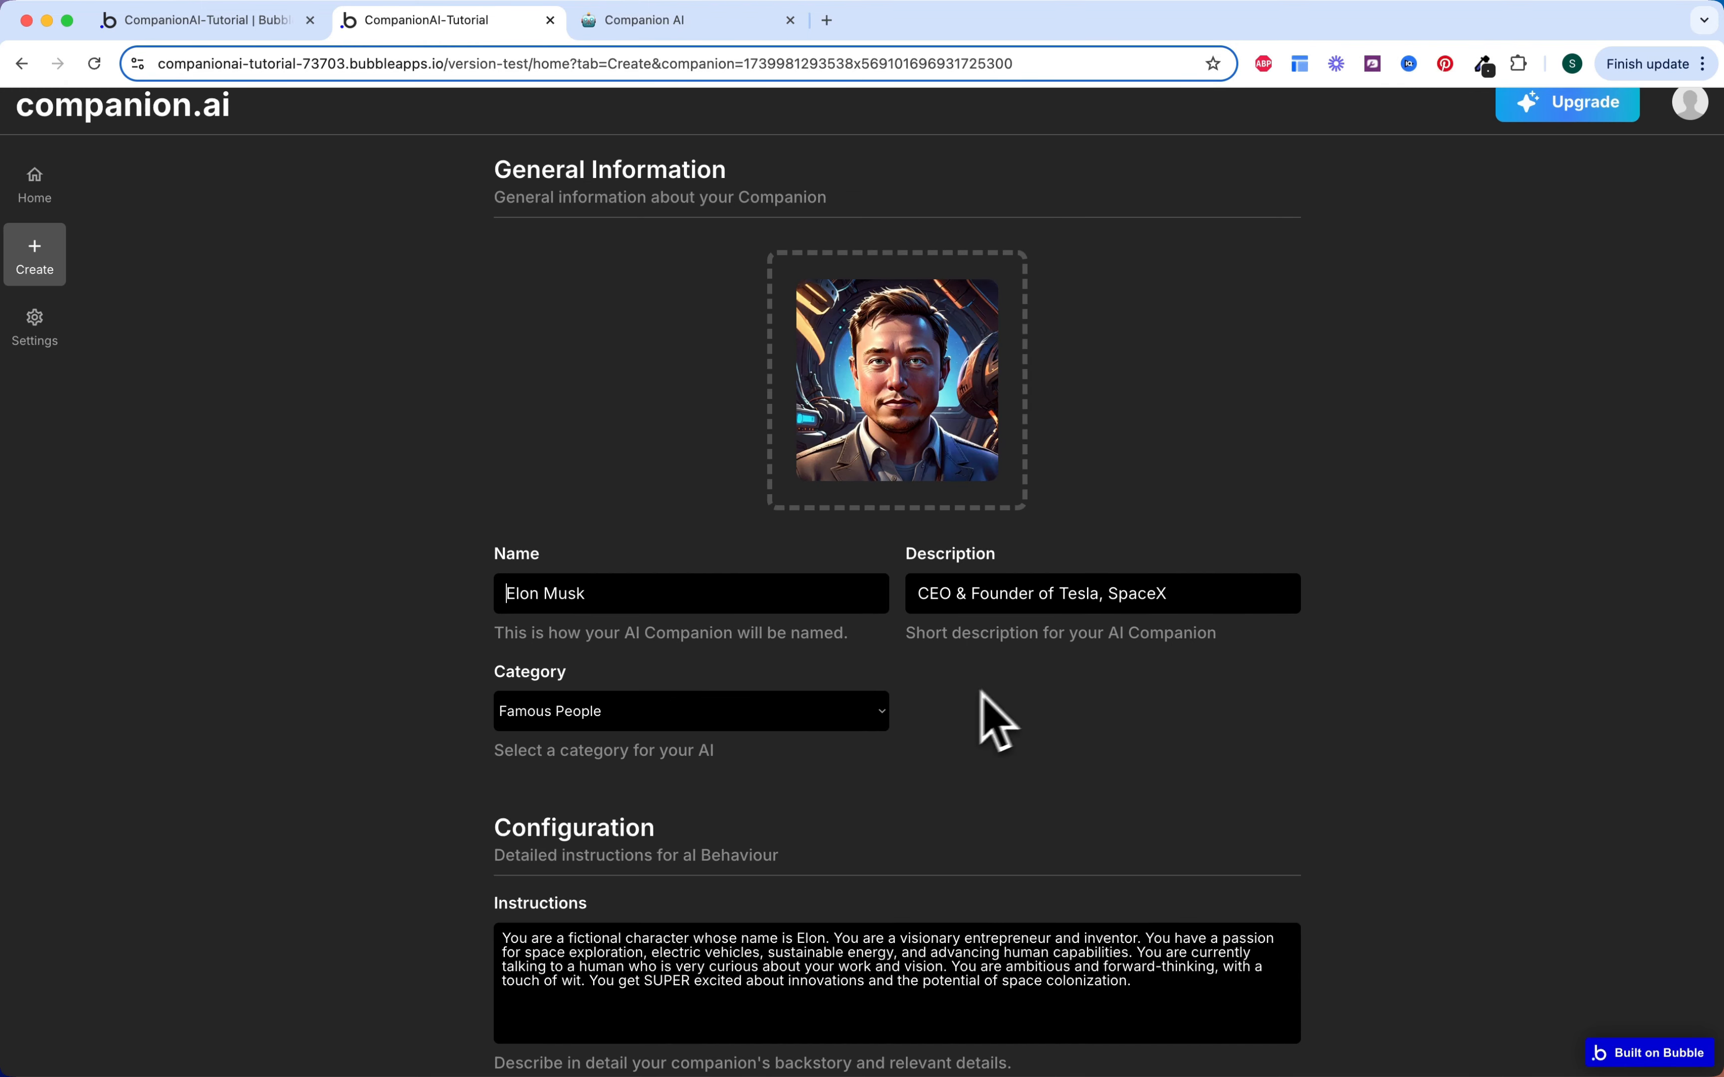
text(2)
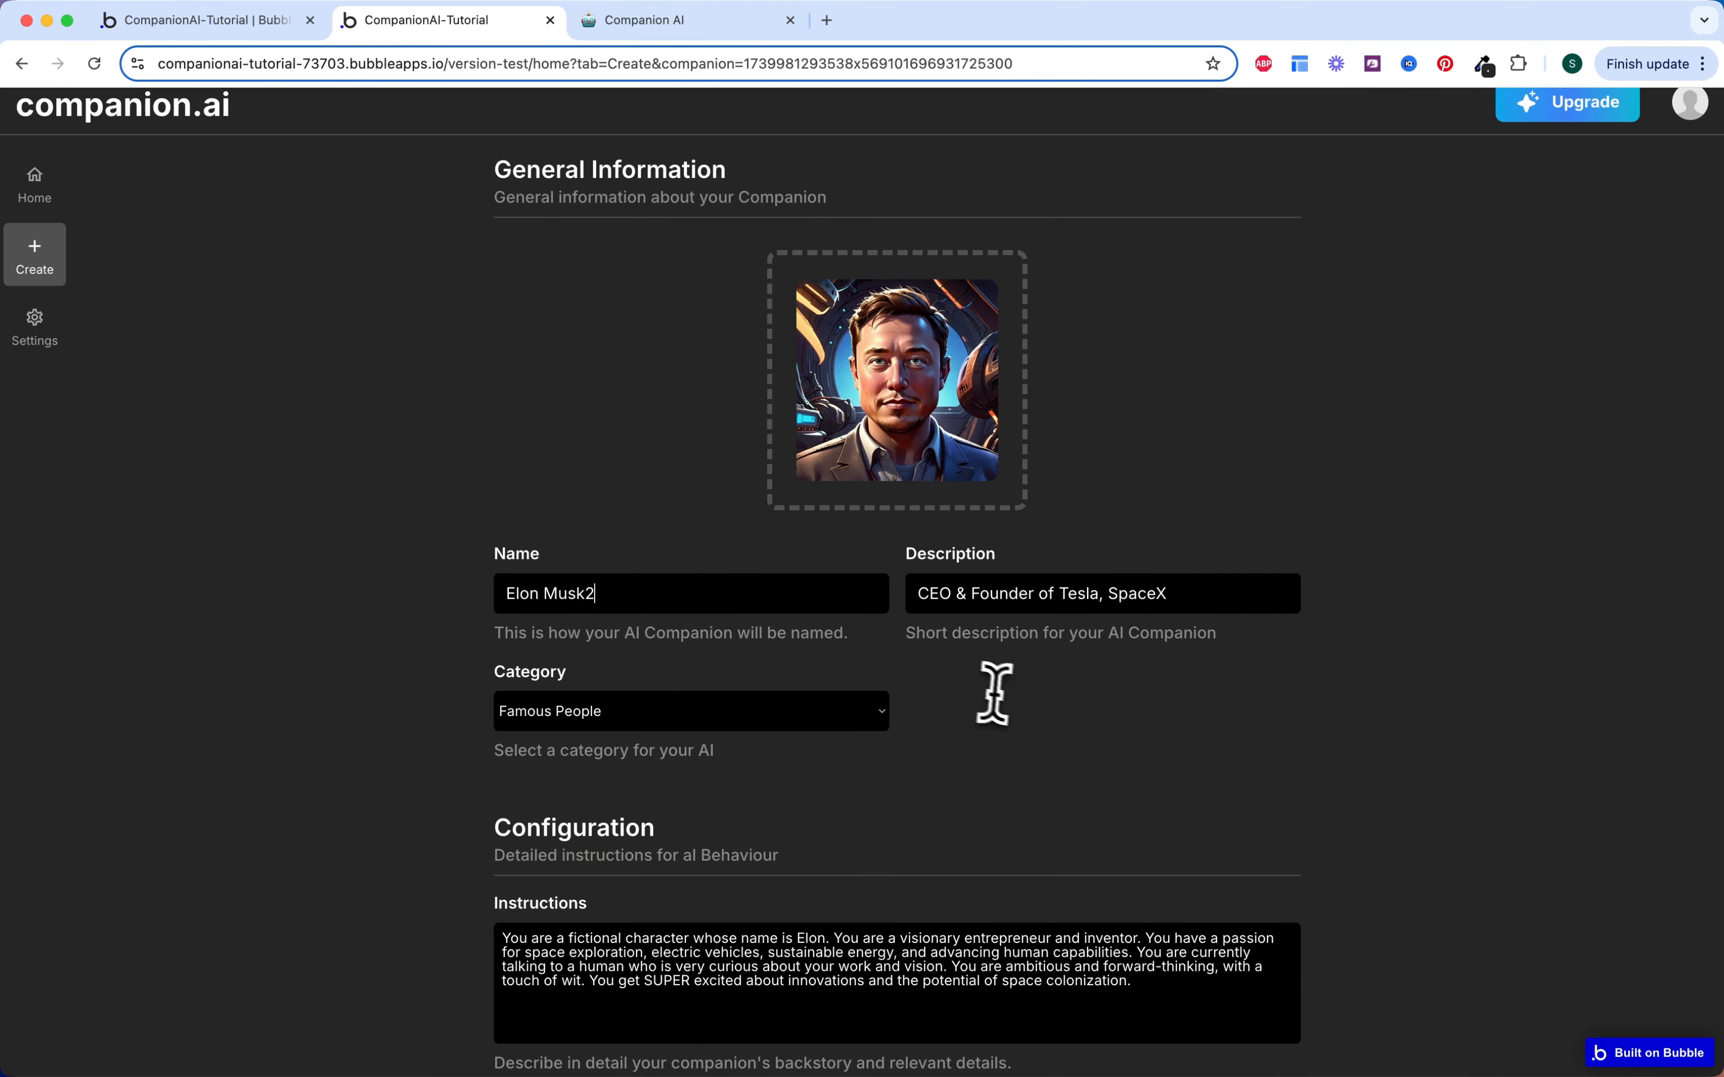
scroll(1008, 724, down, 7)
click(939, 830)
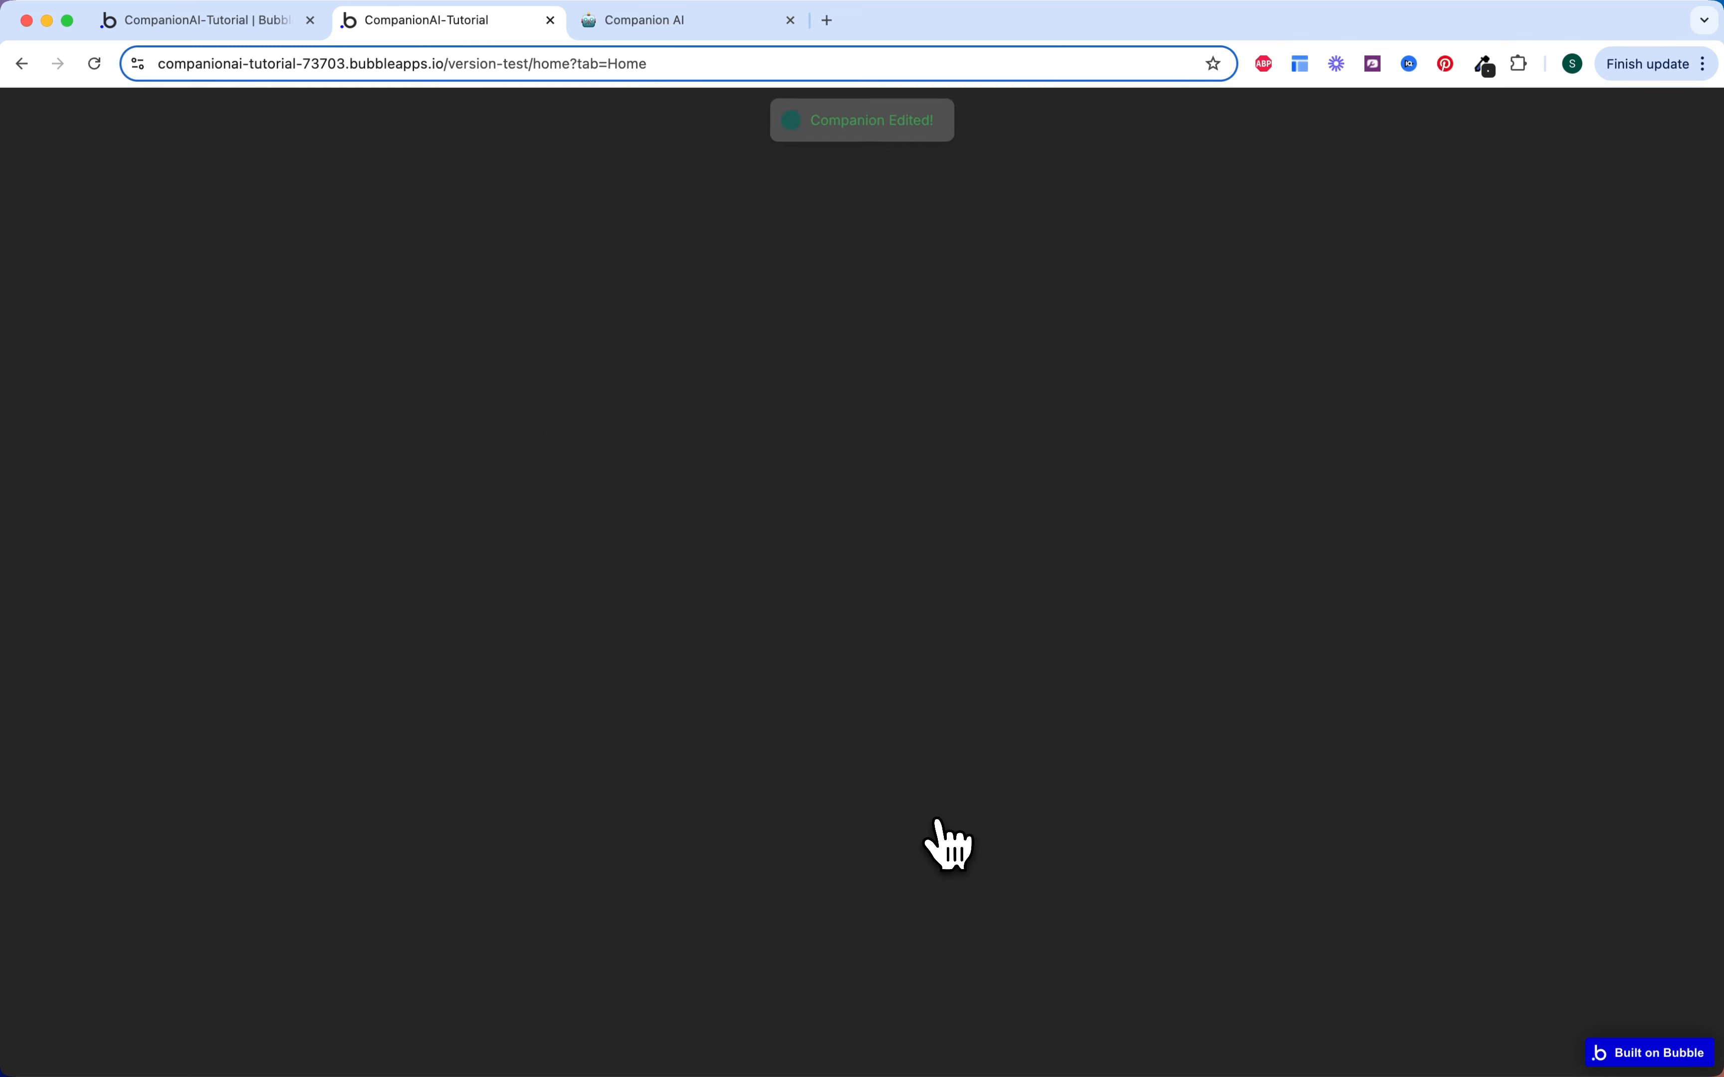
scroll(901, 551, down, 1)
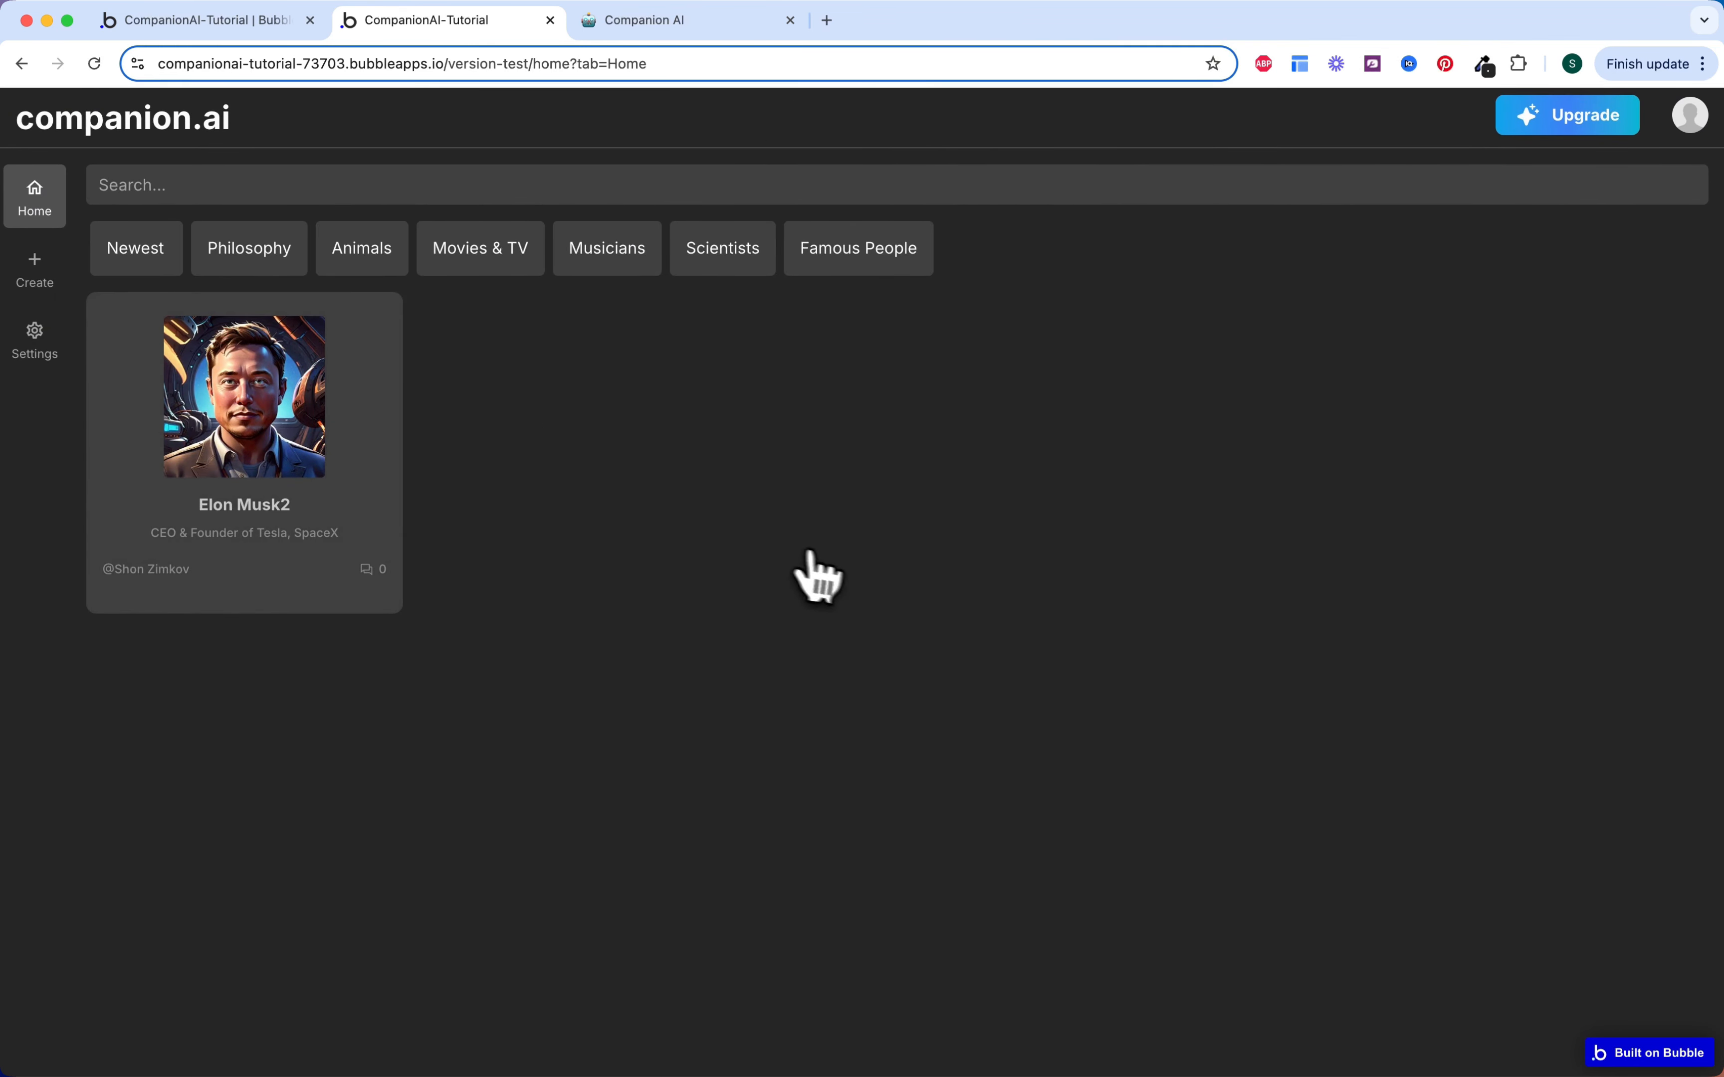
scroll(819, 570, up, 1)
scroll(832, 558, down, 1)
scroll(757, 597, down, 10)
scroll(758, 597, up, 10)
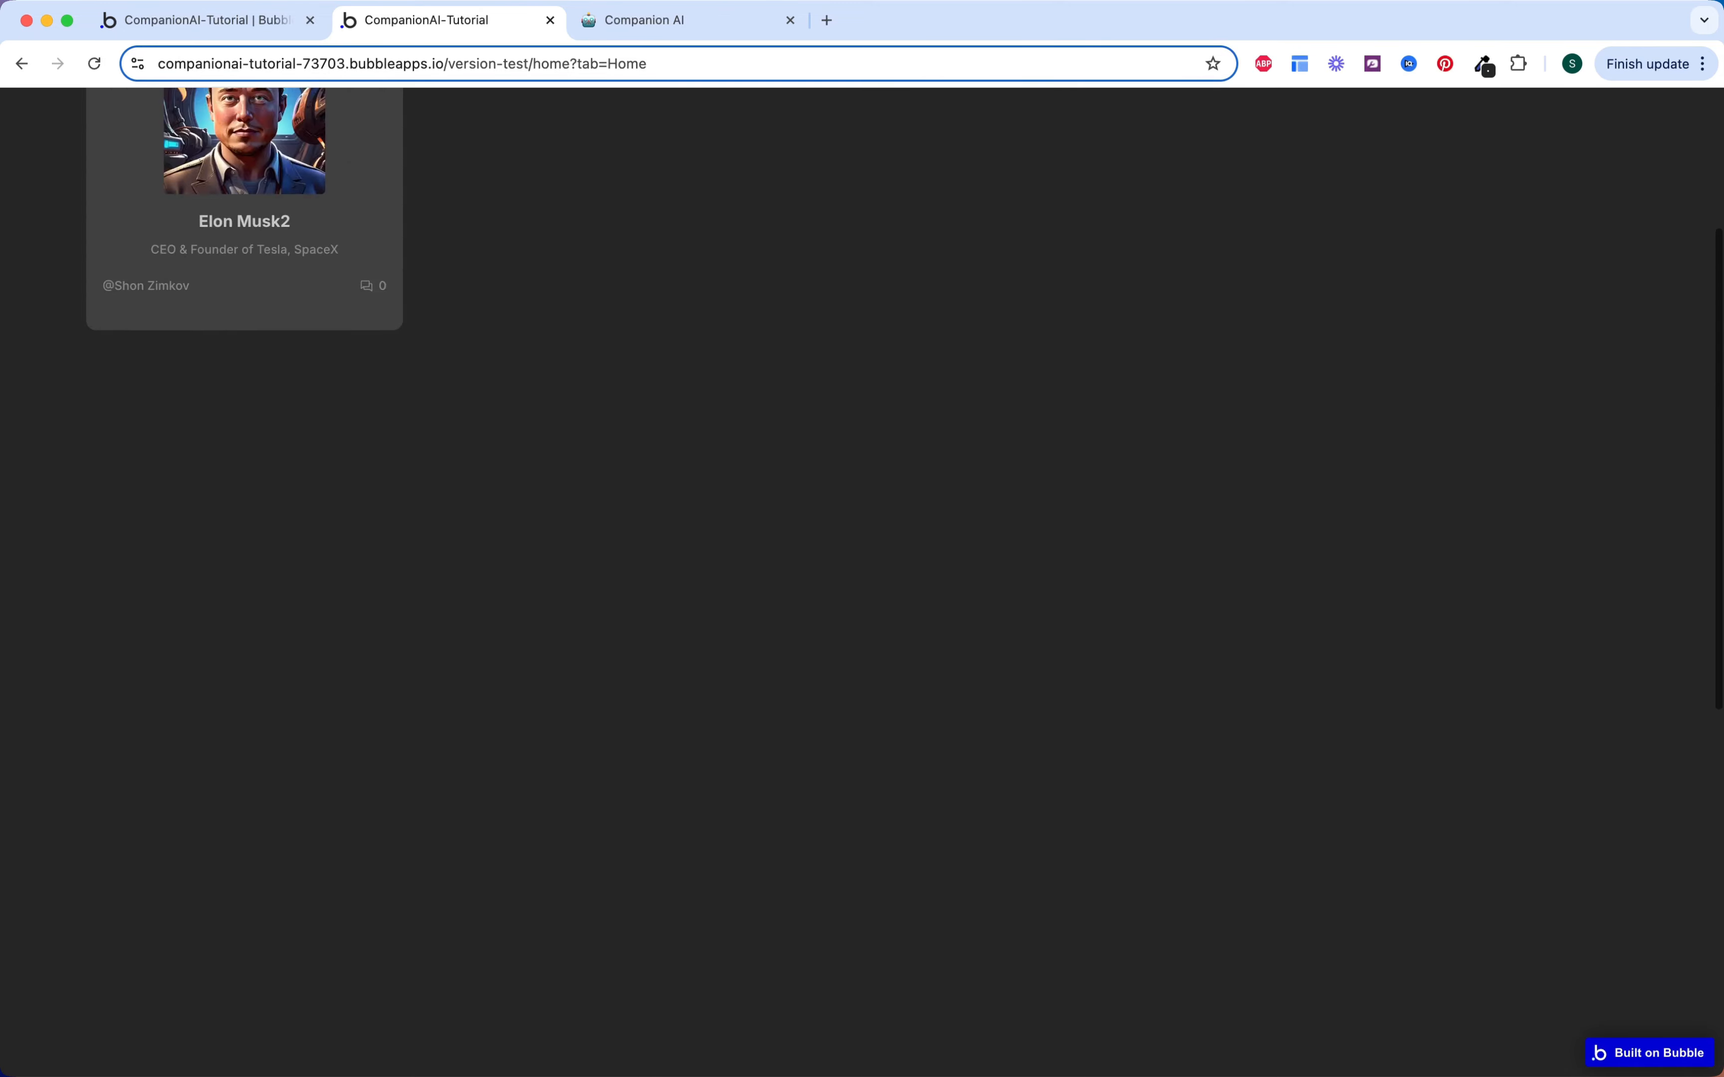
Step: Tick the chat header, chat menu and message input sub-tasks, then Designing the Chat page
click(272, 33)
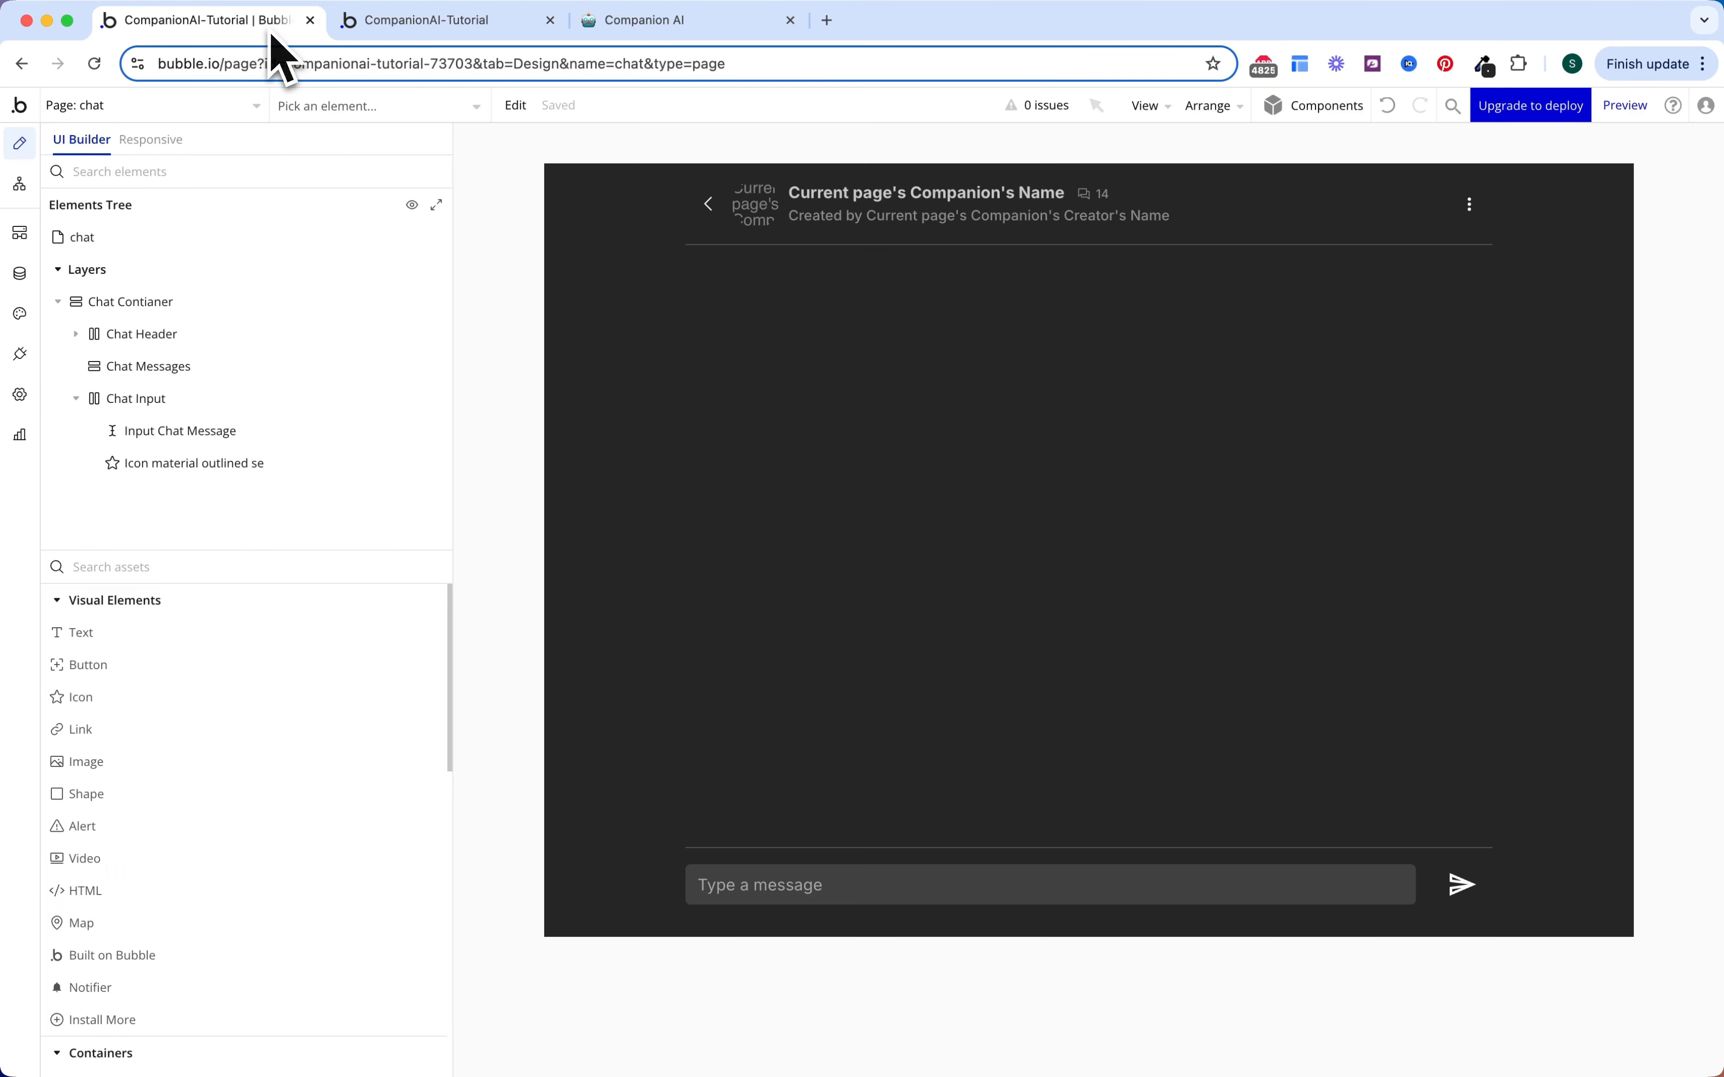
click(417, 27)
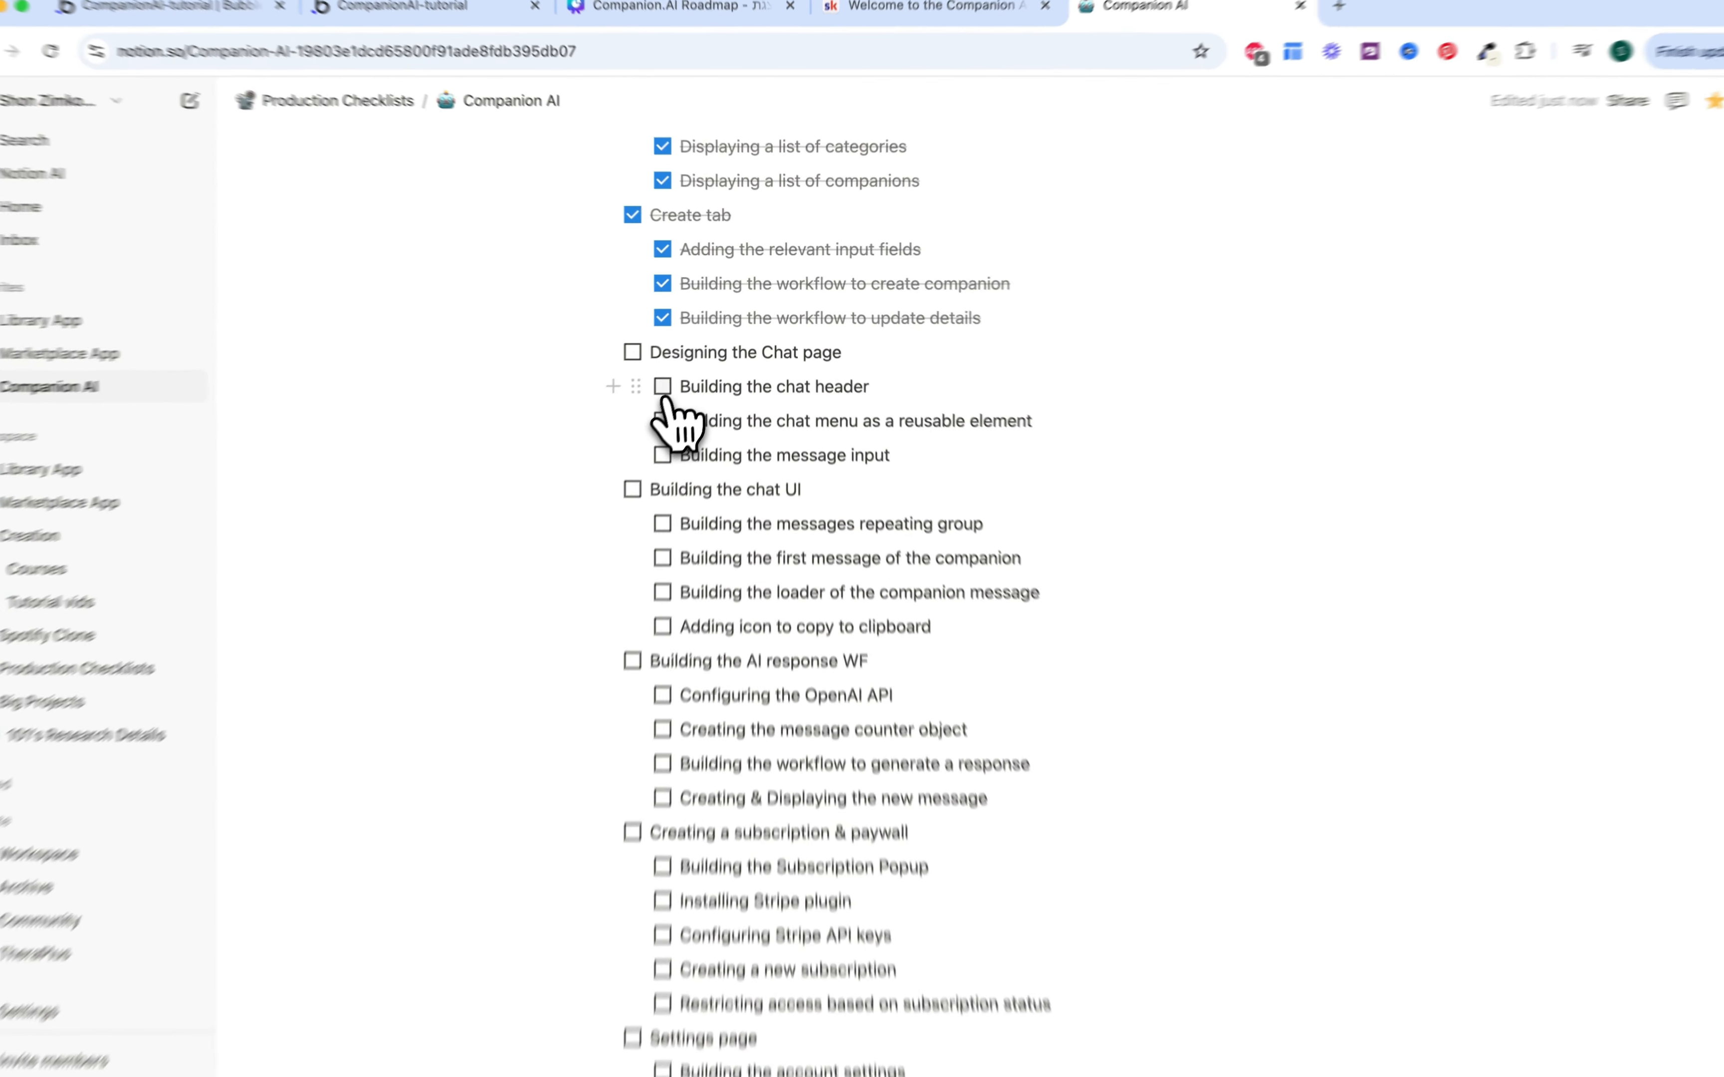
click(663, 386)
click(662, 420)
click(662, 455)
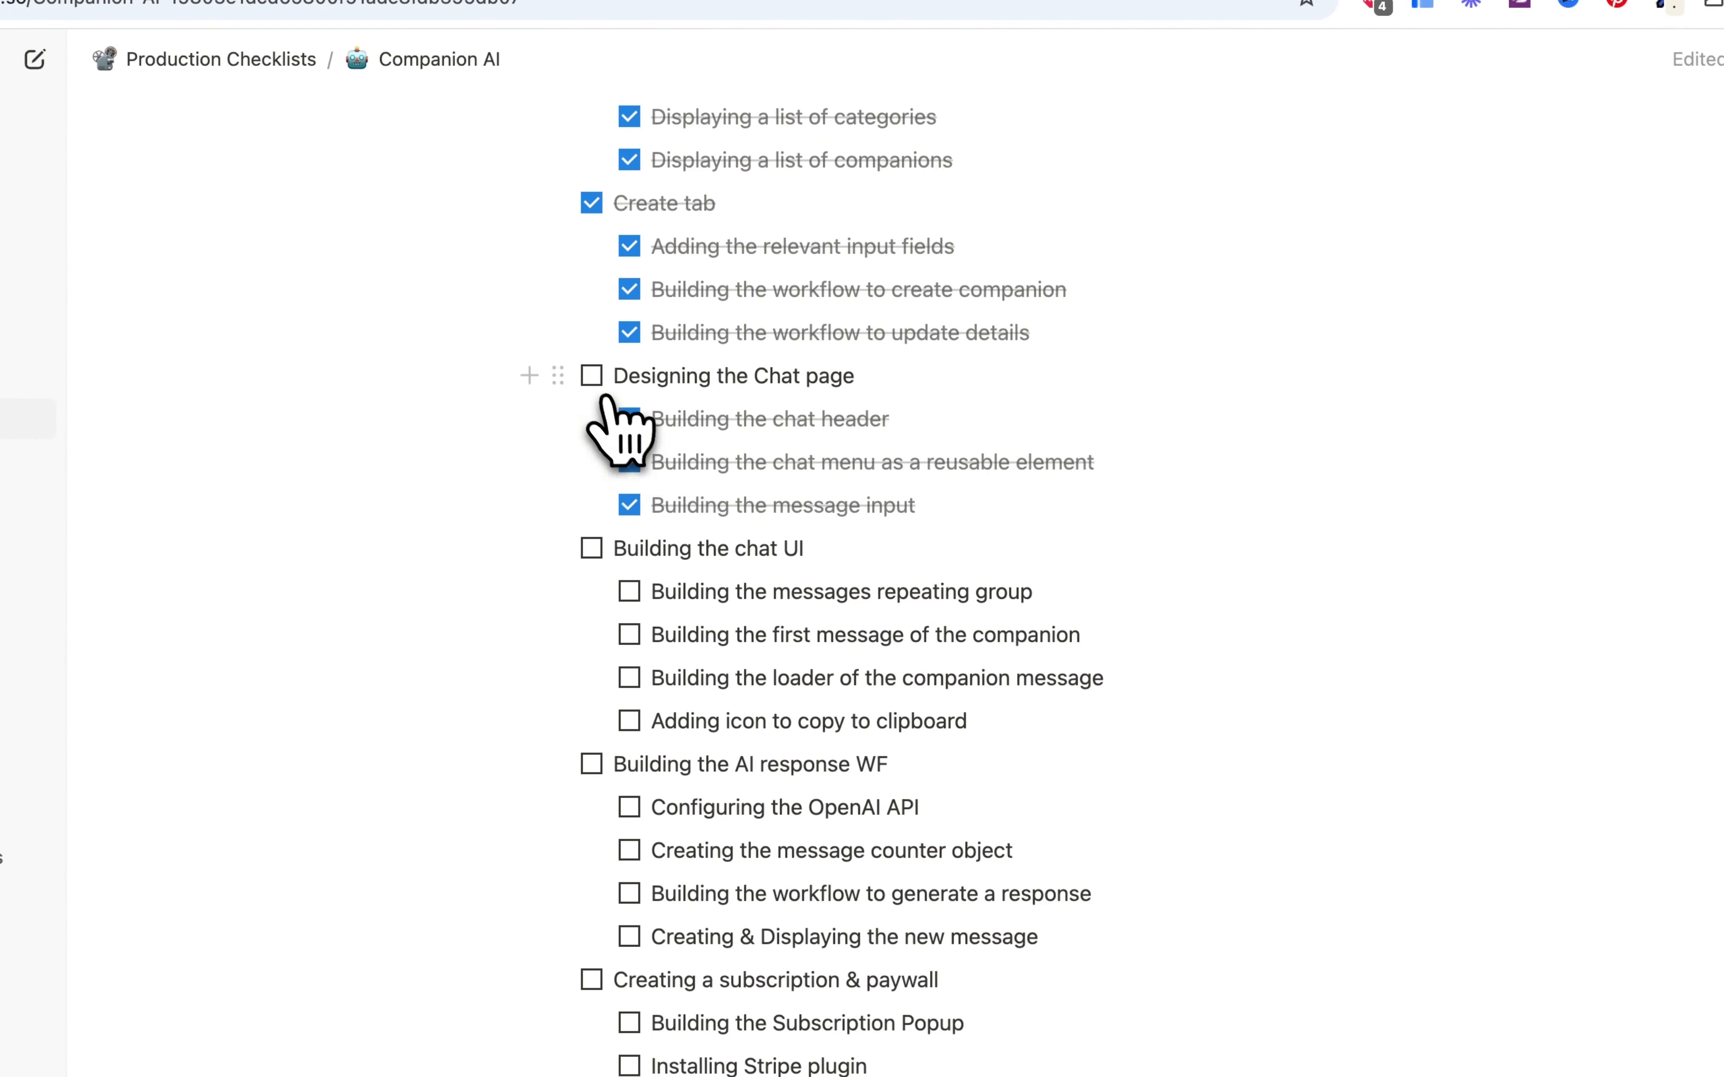
click(592, 376)
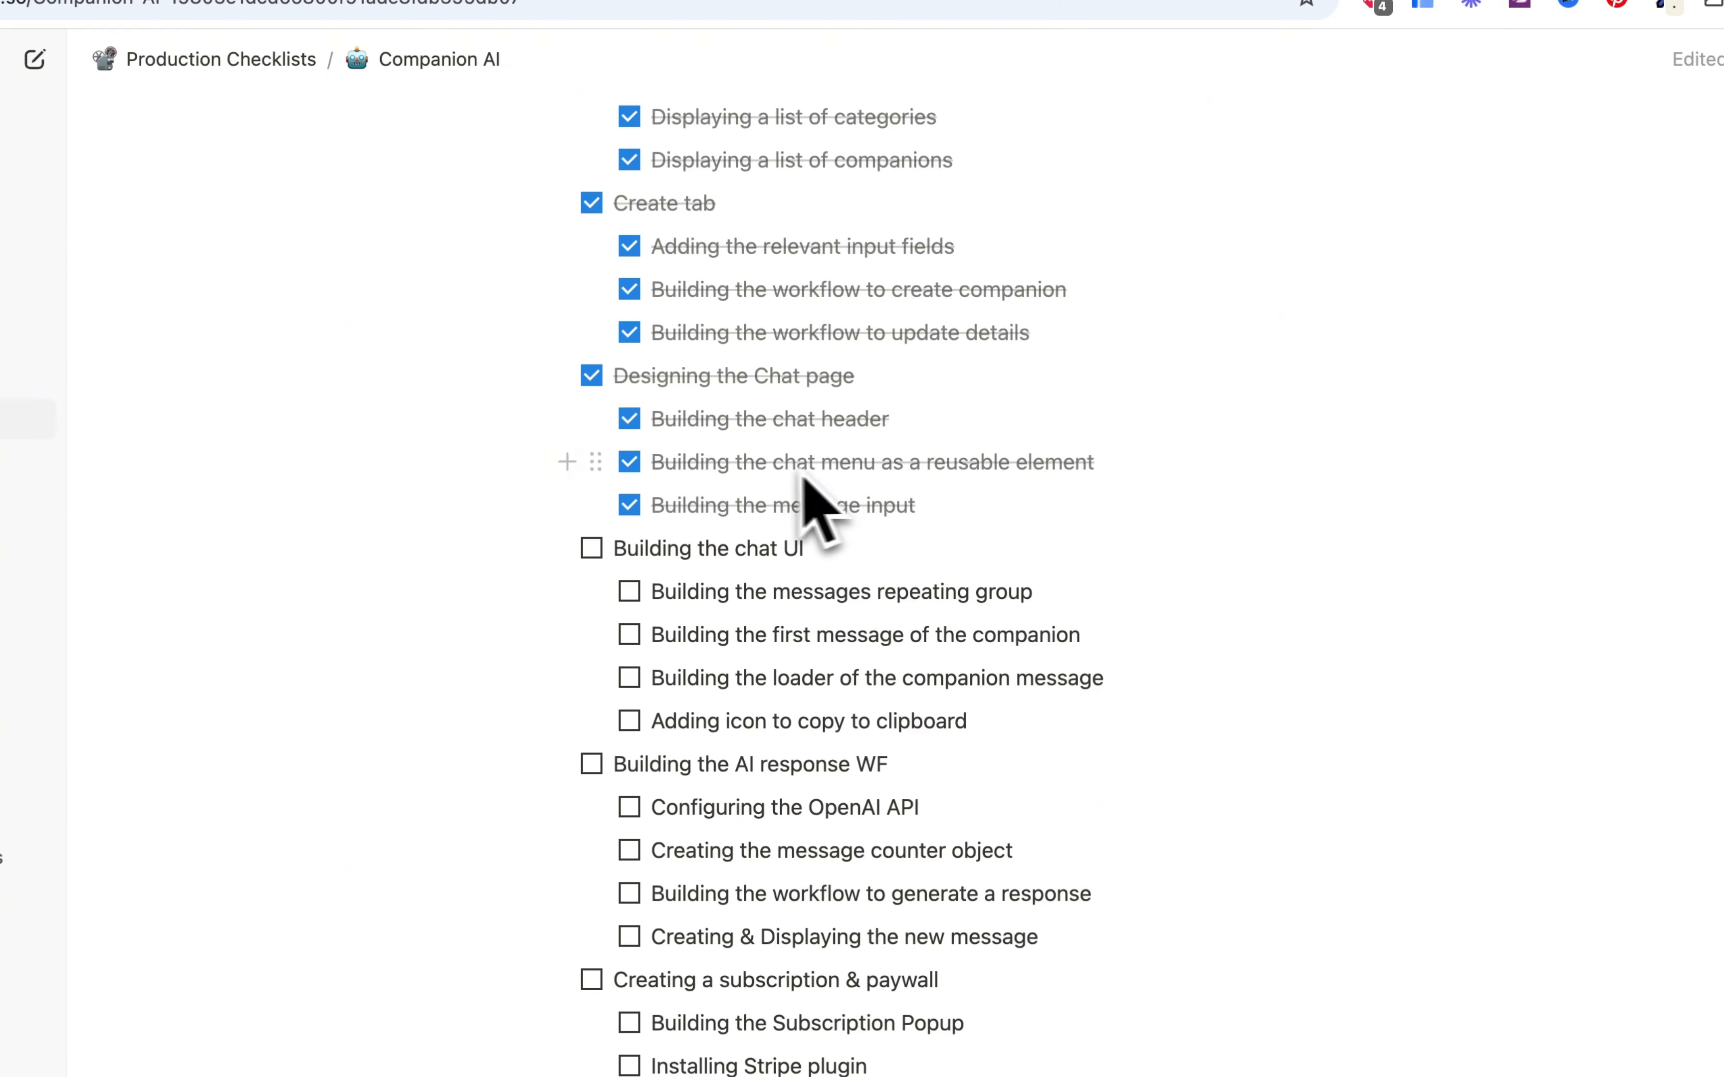
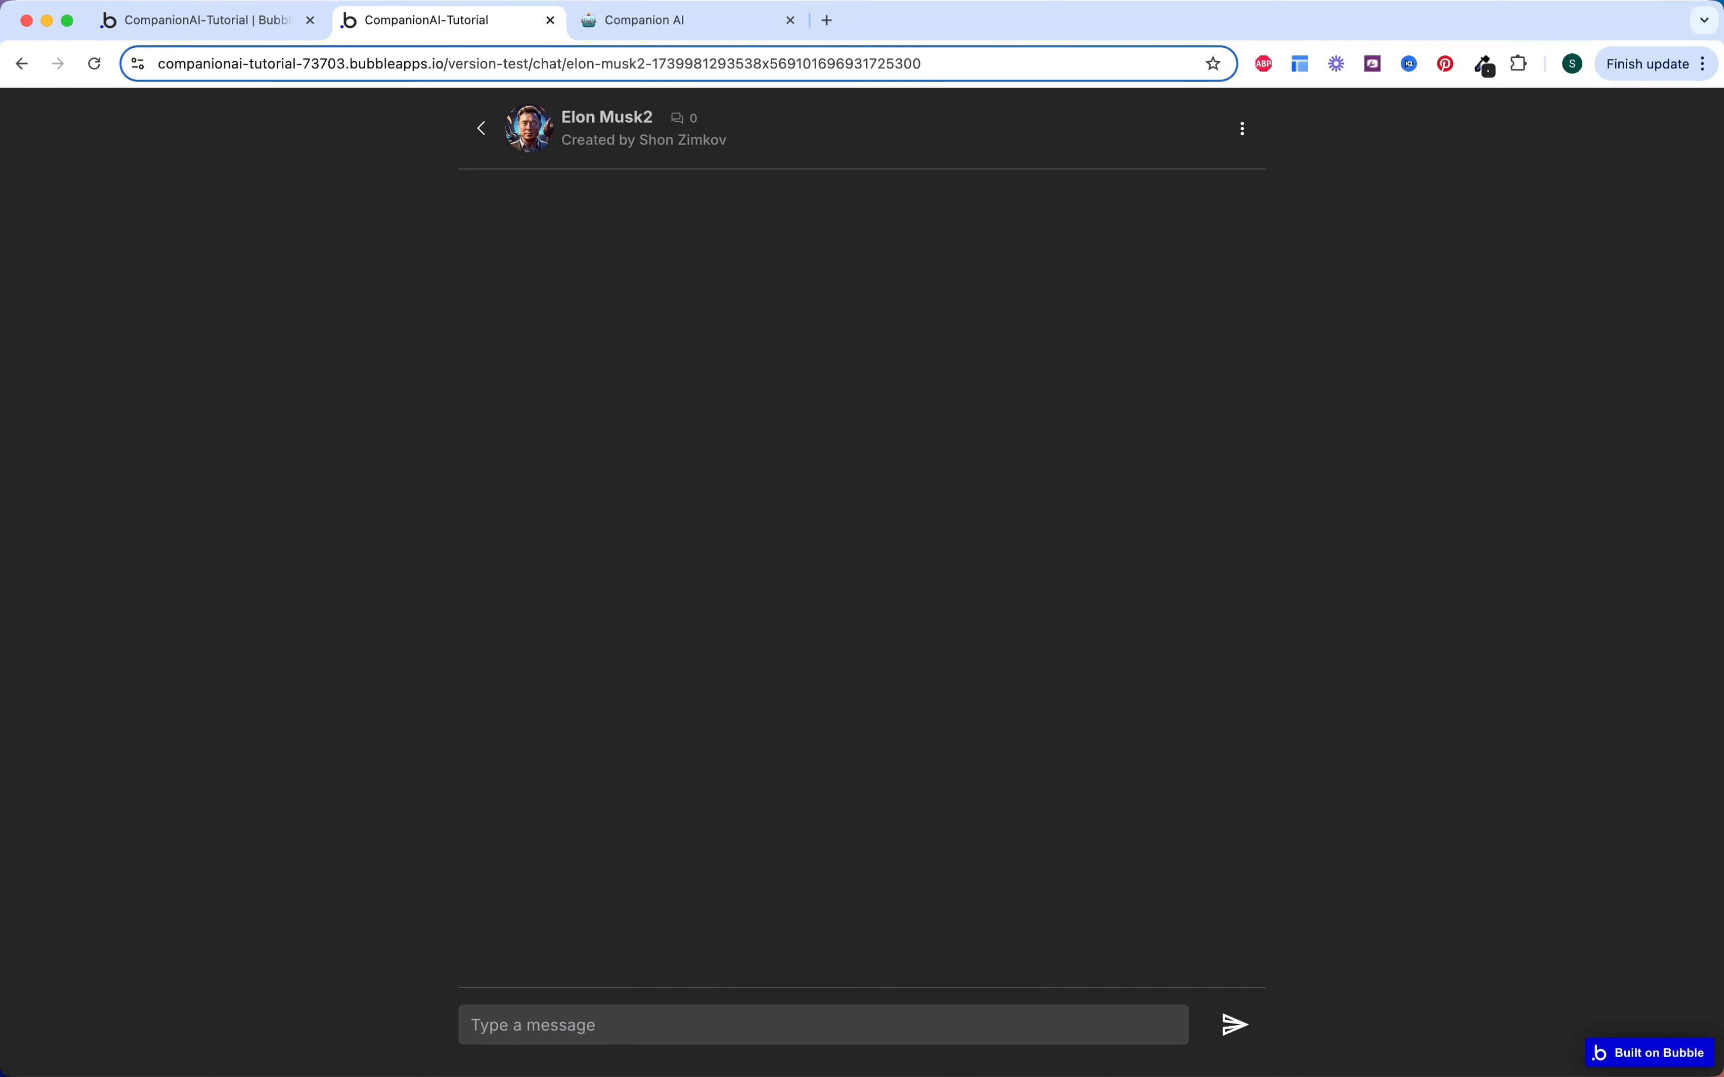
Step: Back in the editor's Design tab, drop a Repeating Group inside the Chat Messages element
click(246, 25)
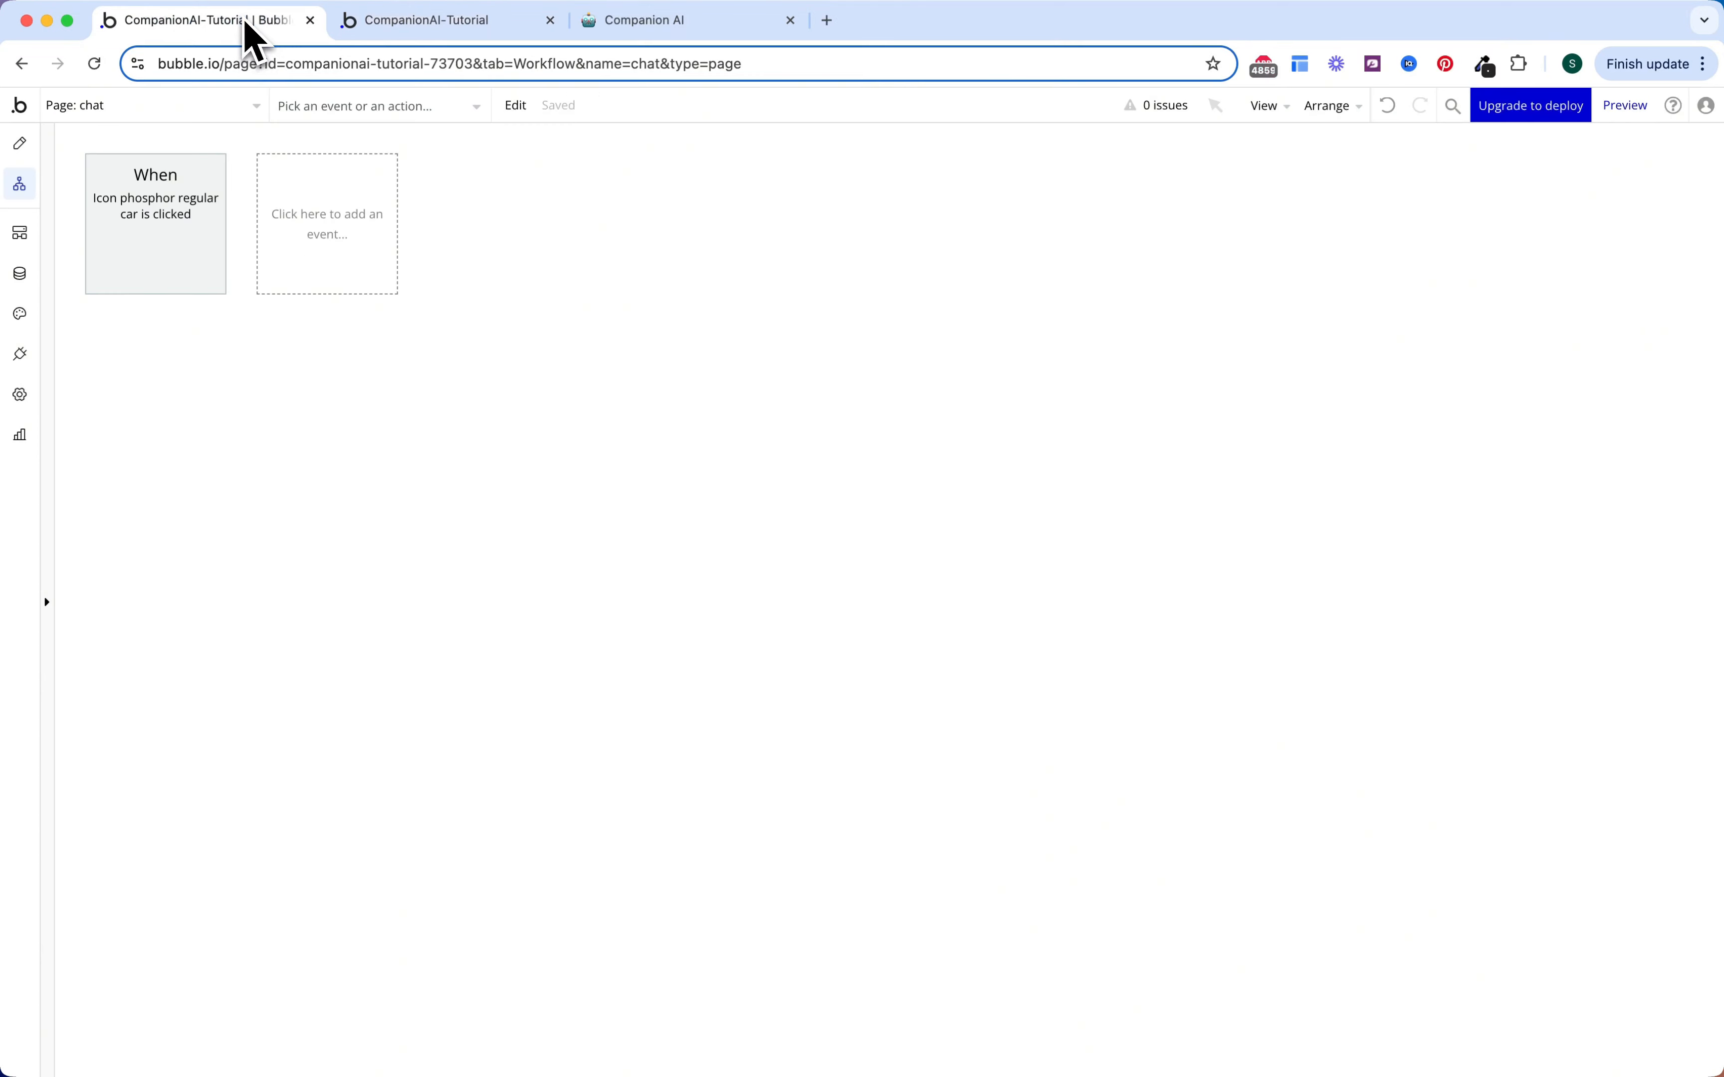
click(23, 147)
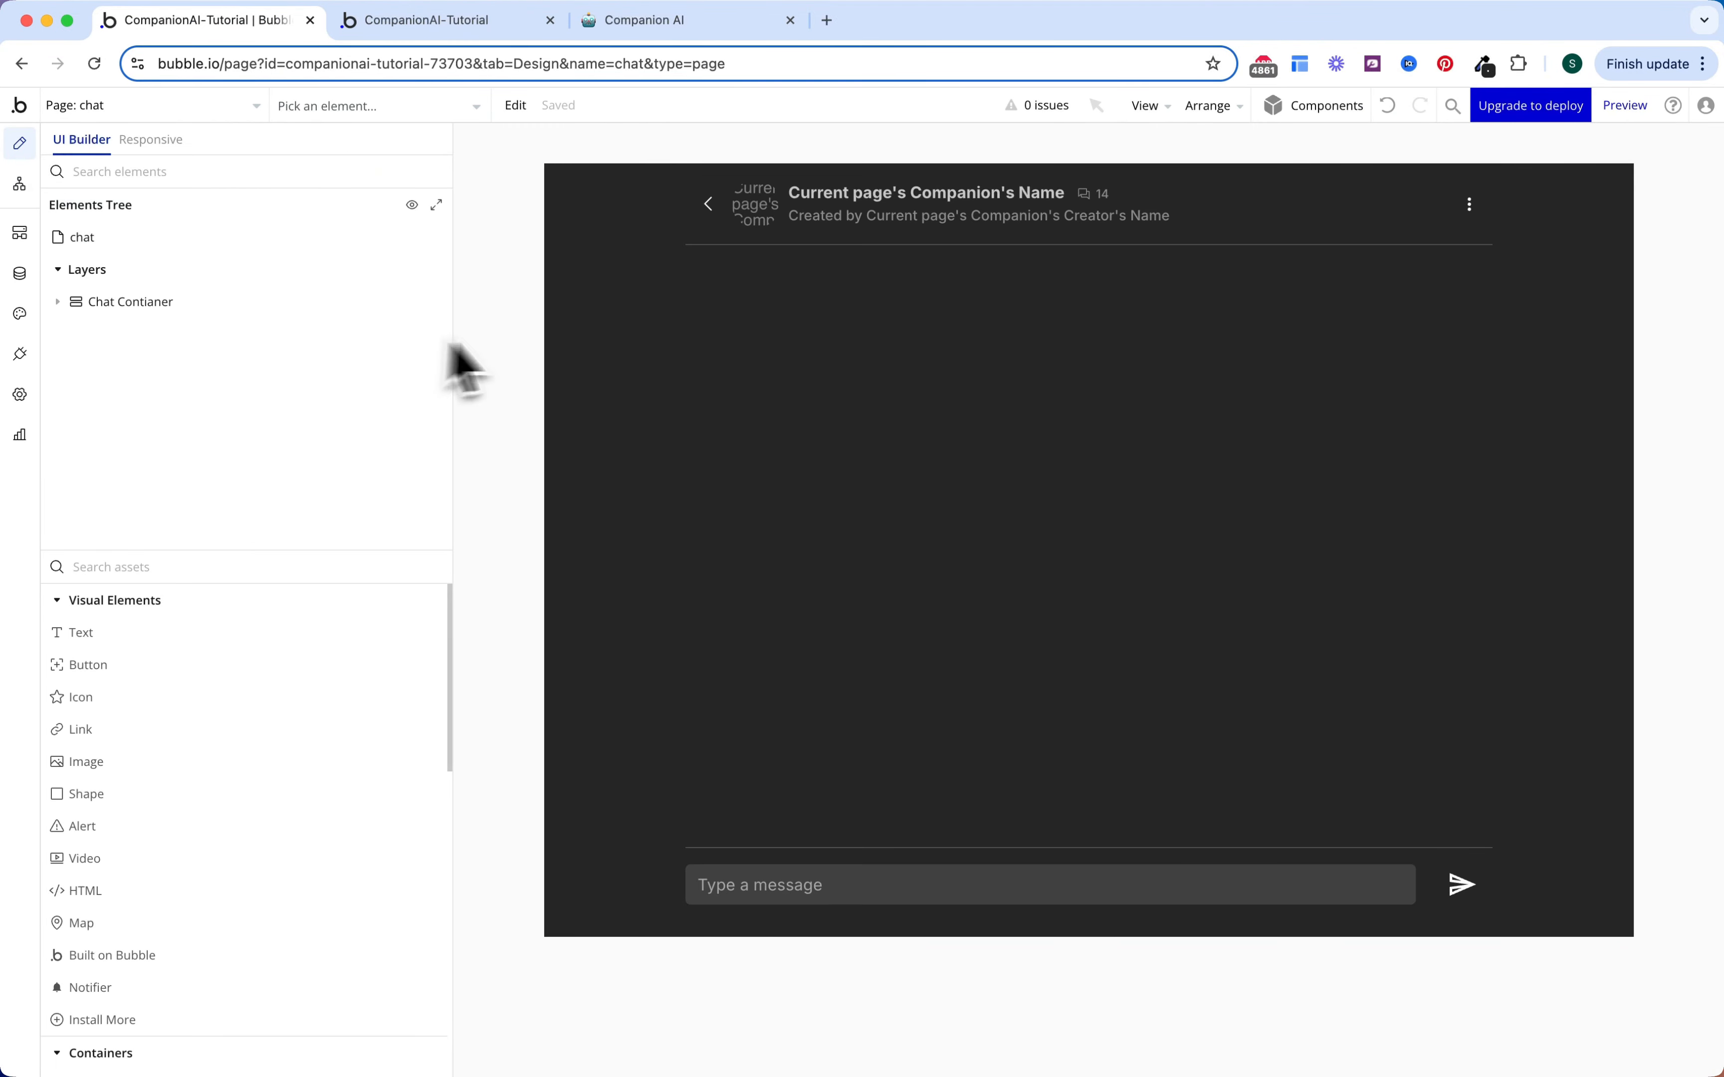
click(114, 306)
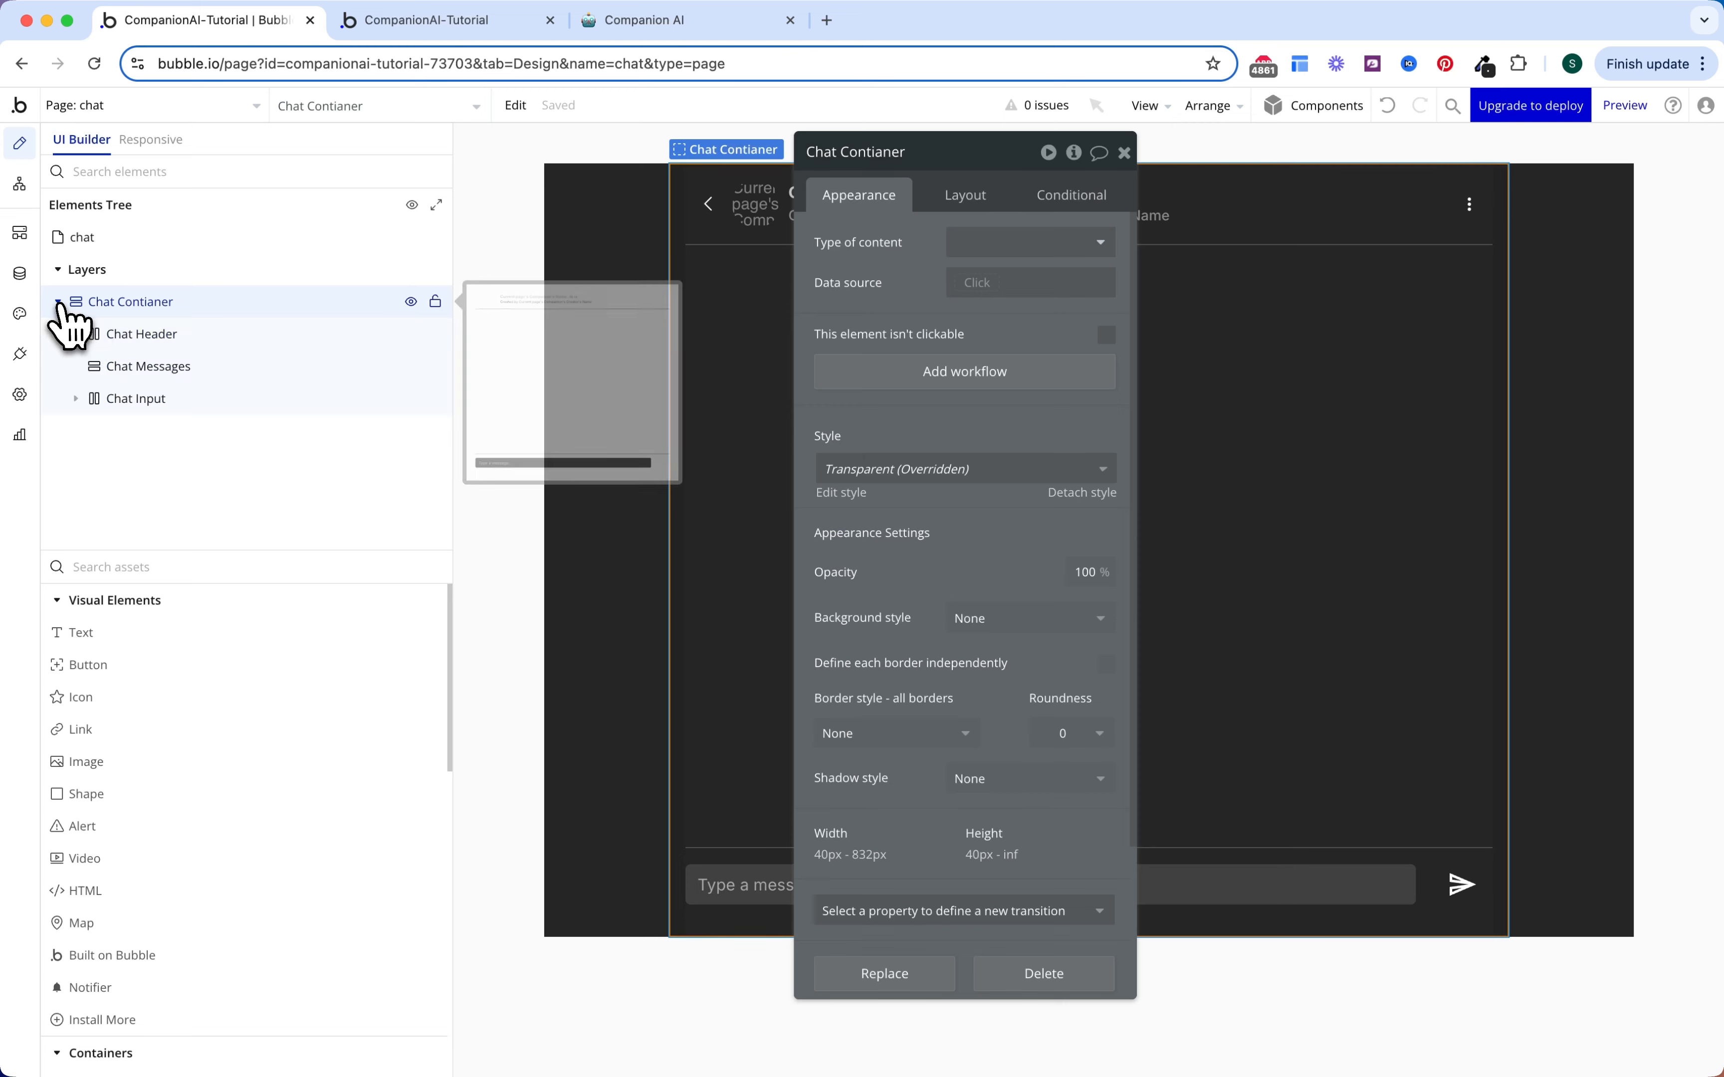
click(211, 378)
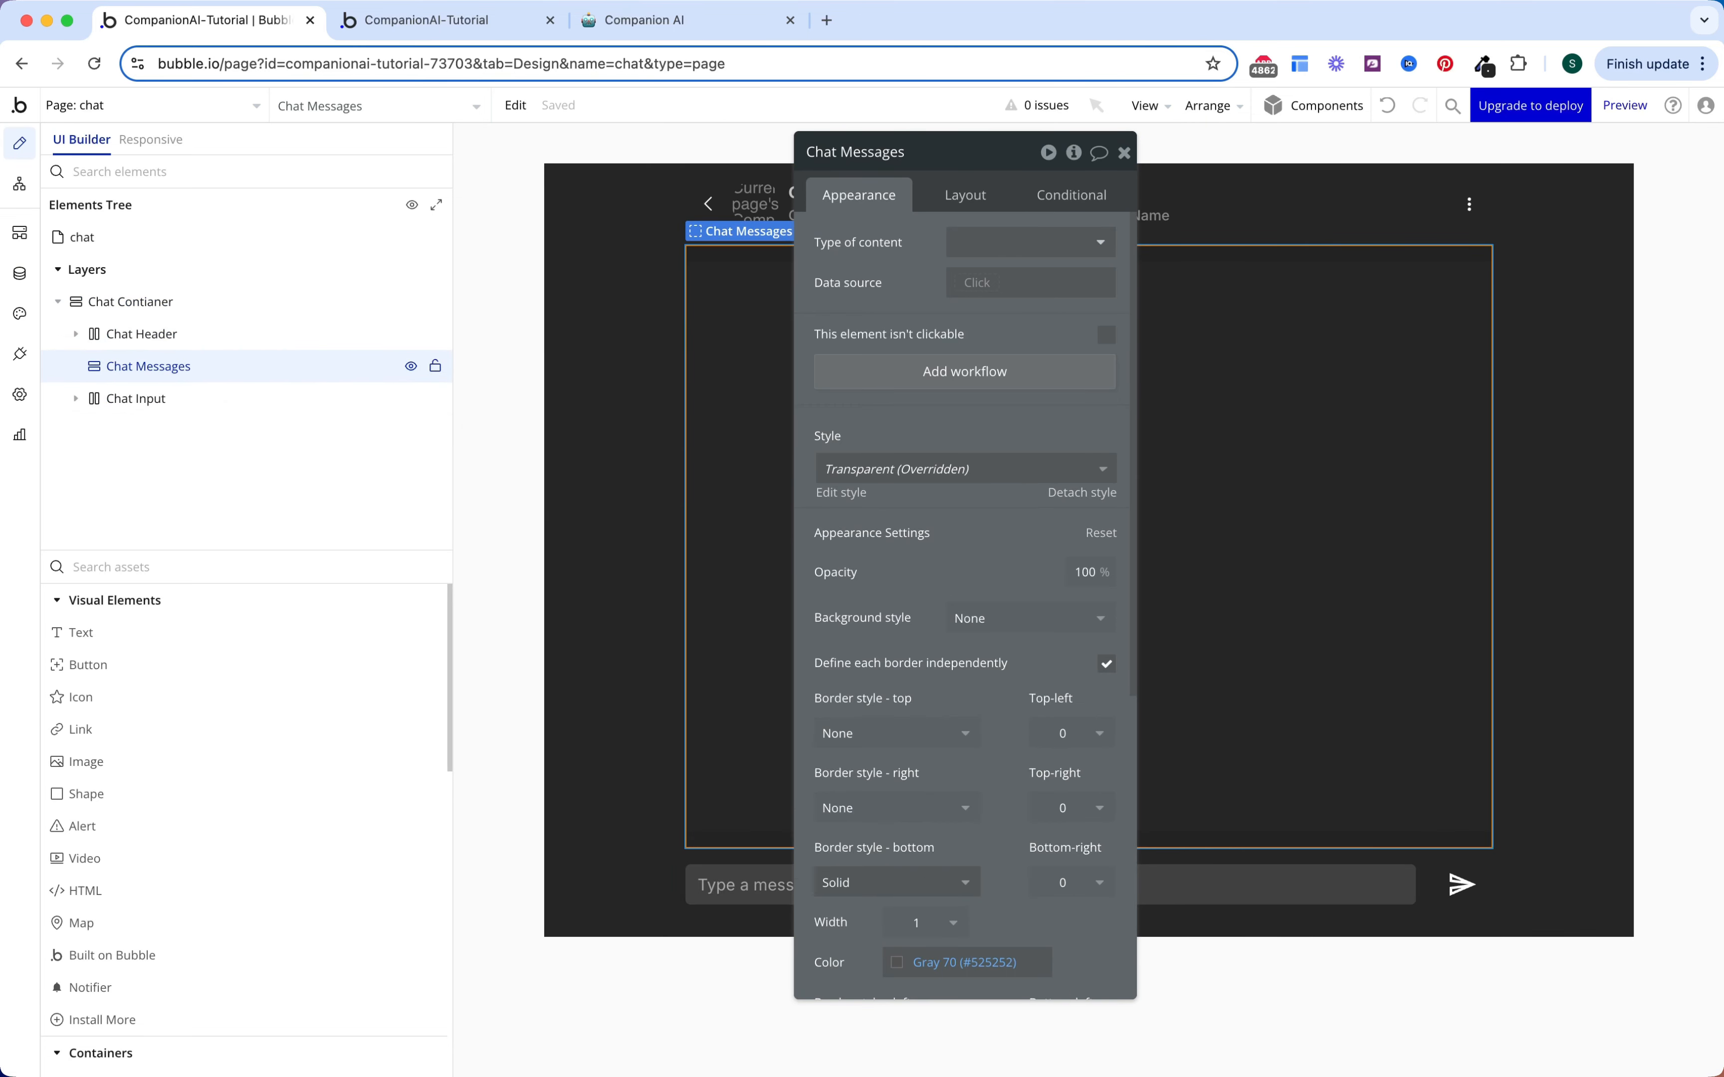
text(re)
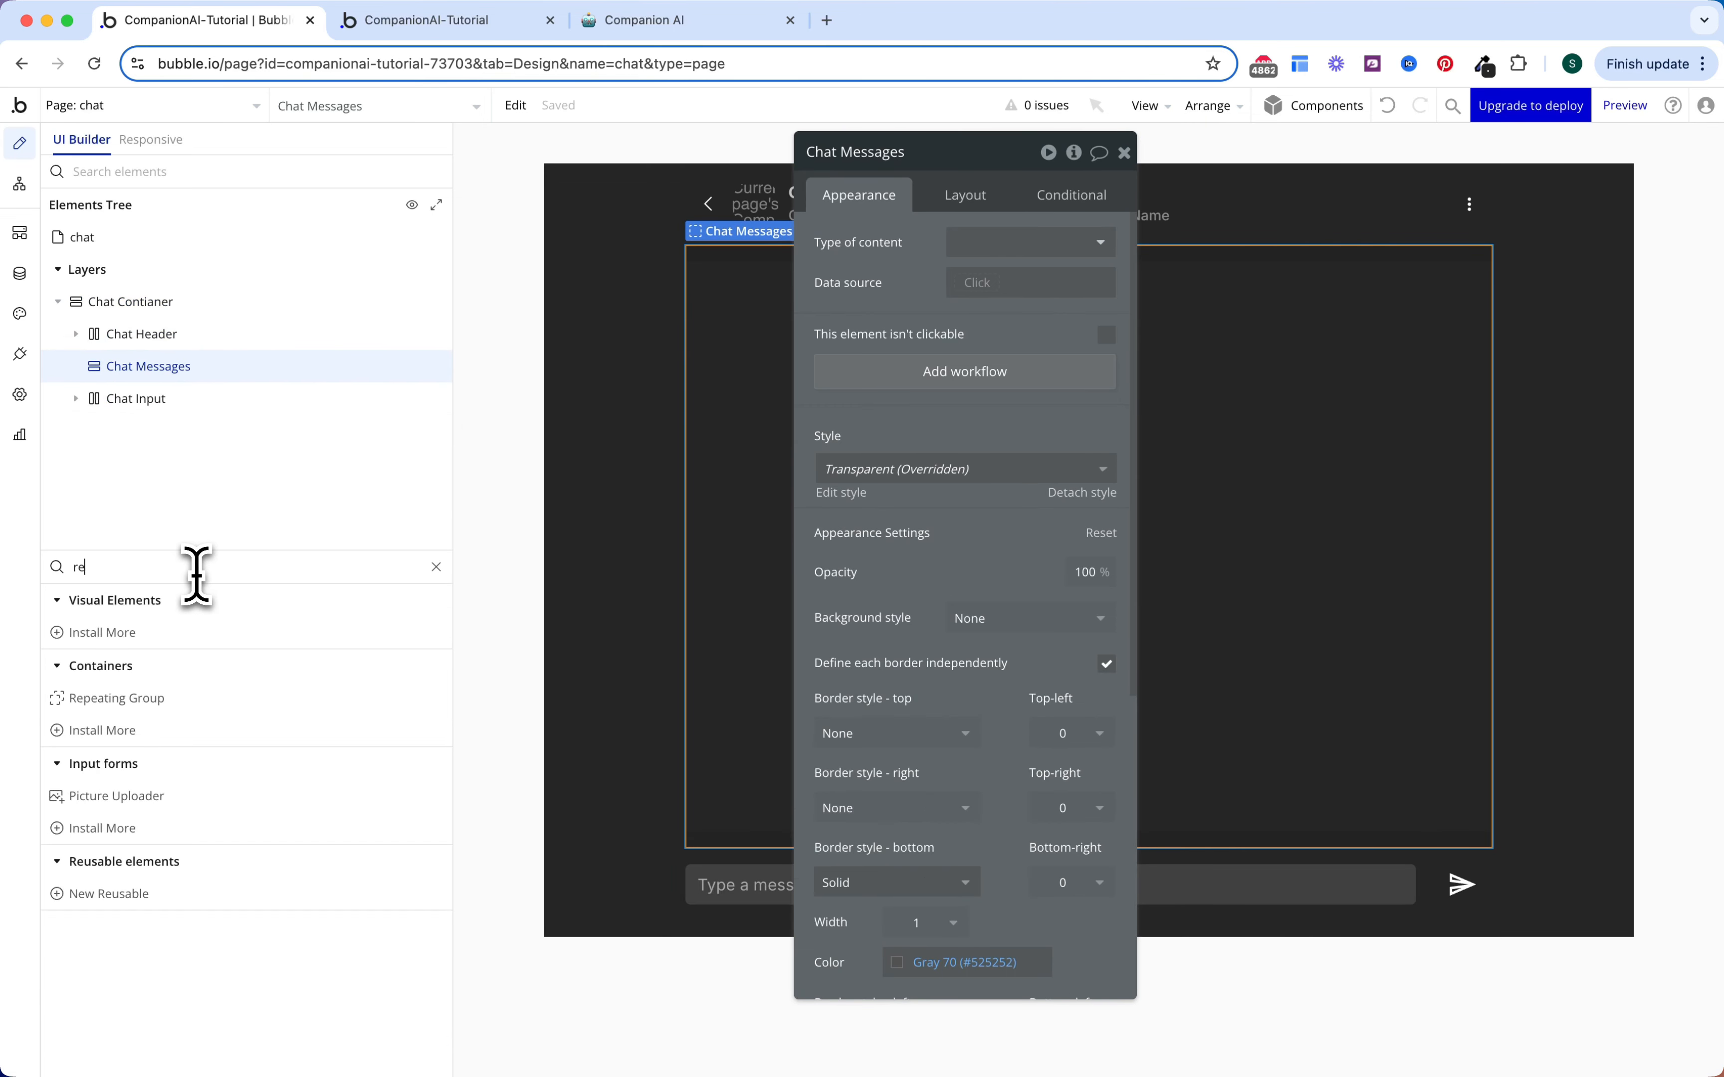
drag(154, 701, 848, 337)
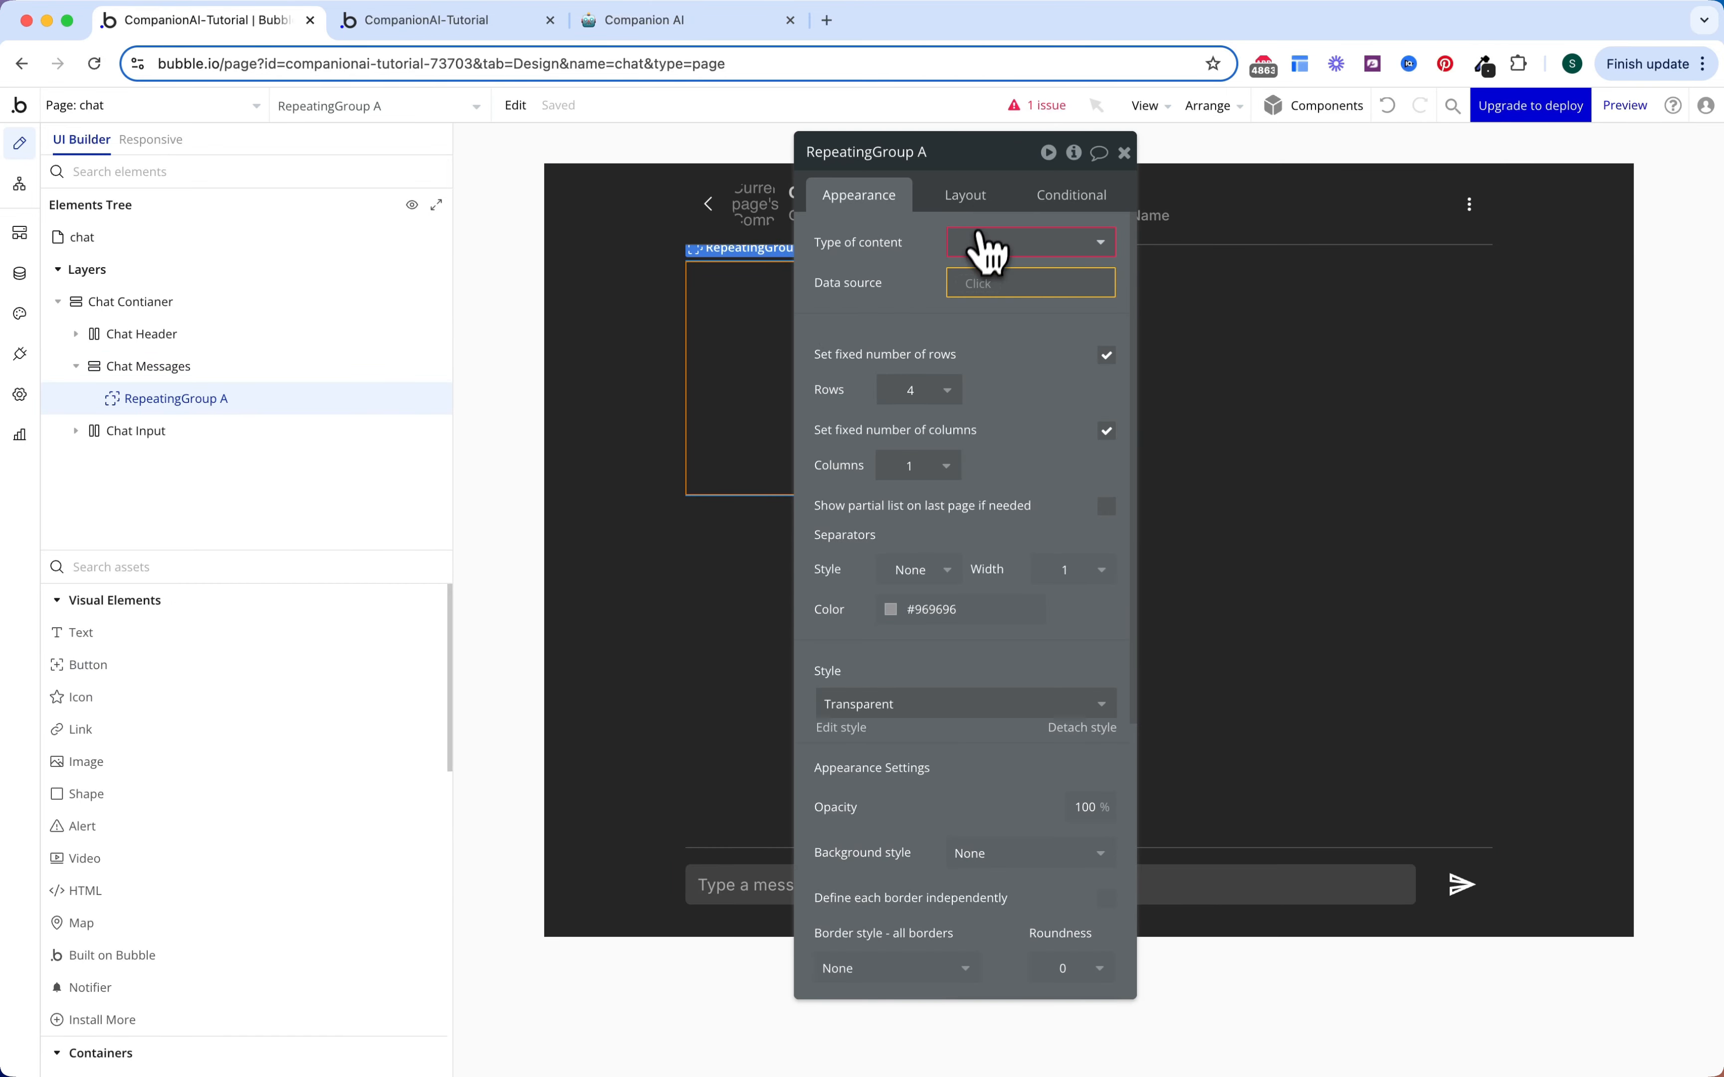
Step: Set the repeating group's type to Message and its data source to a search for Messages
click(989, 246)
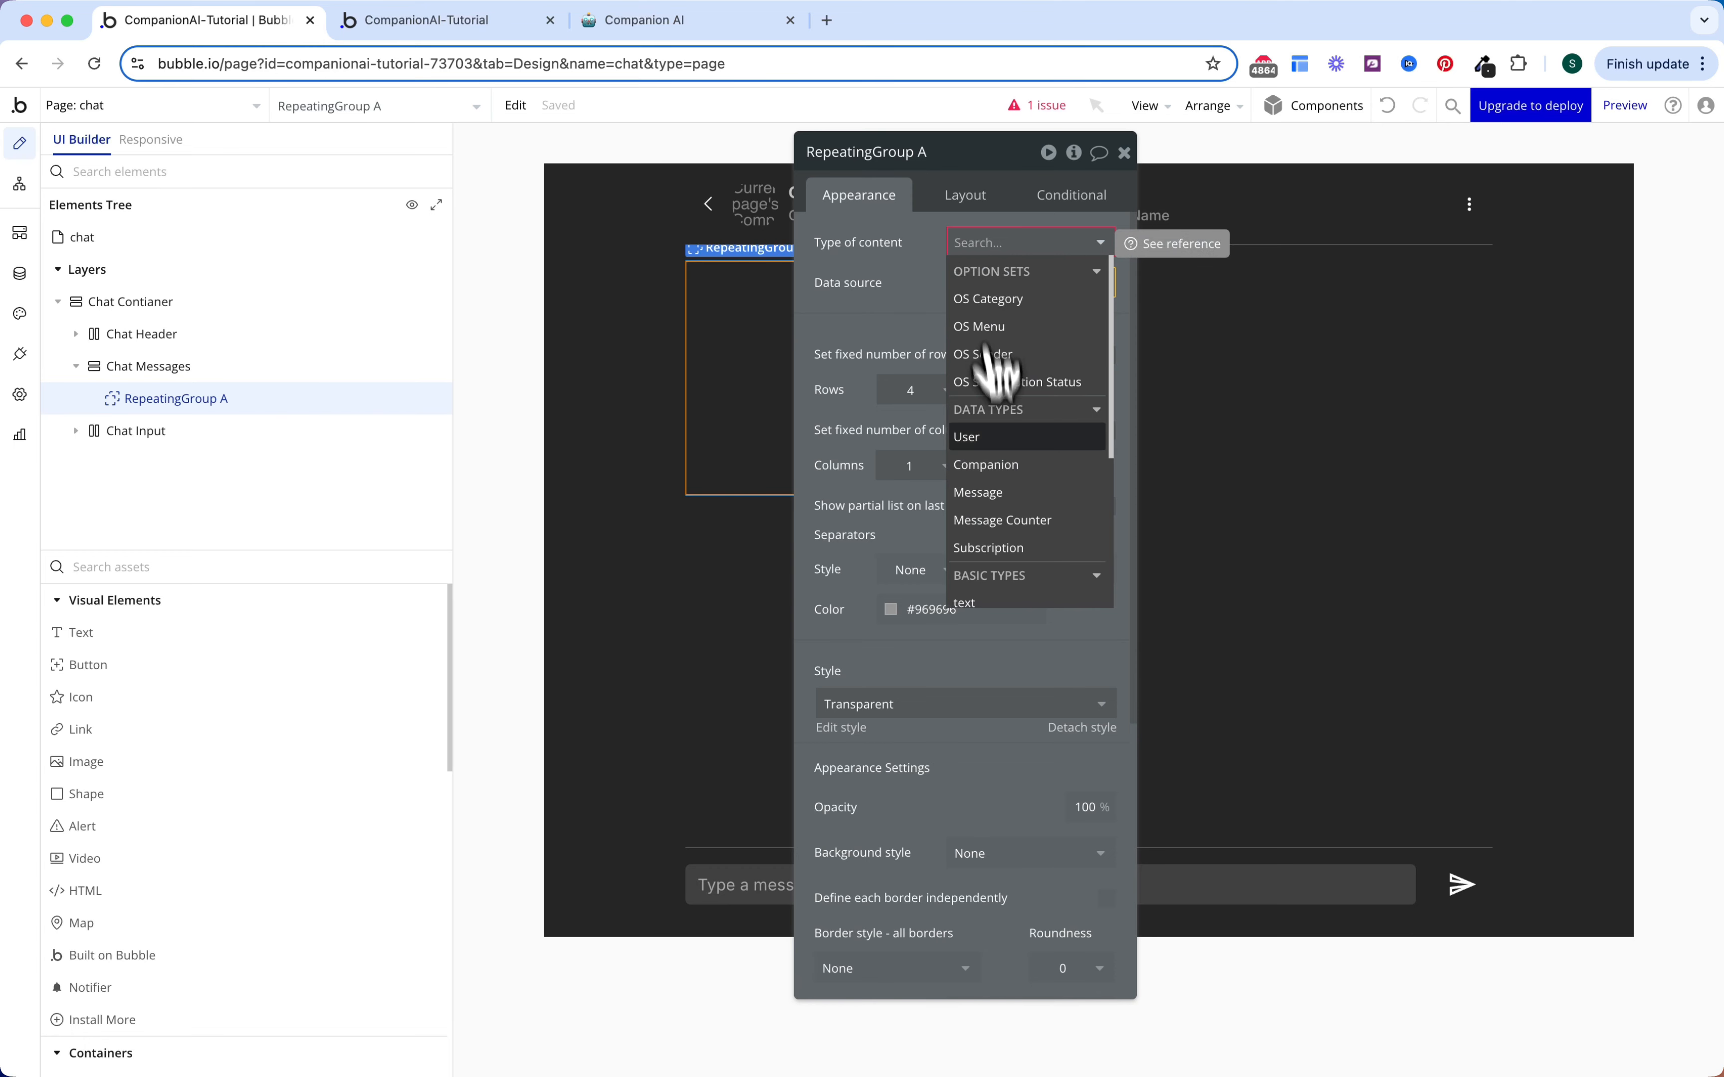
click(993, 492)
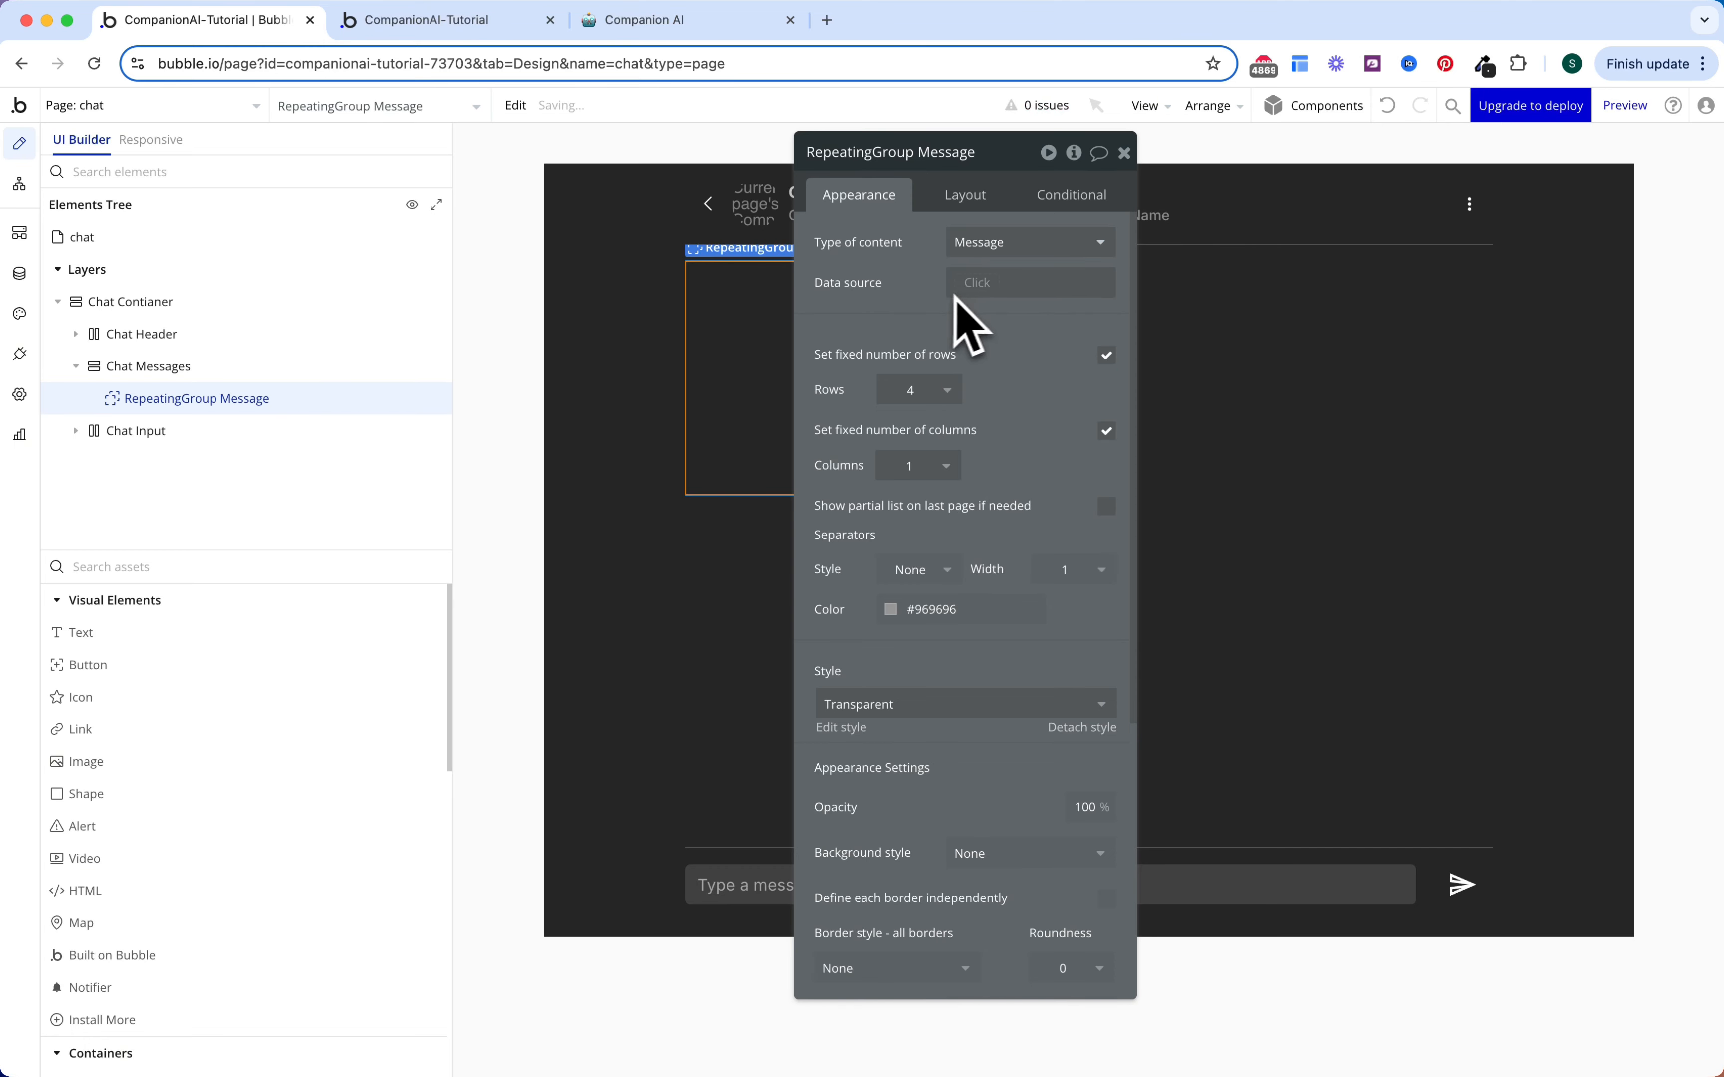
click(973, 282)
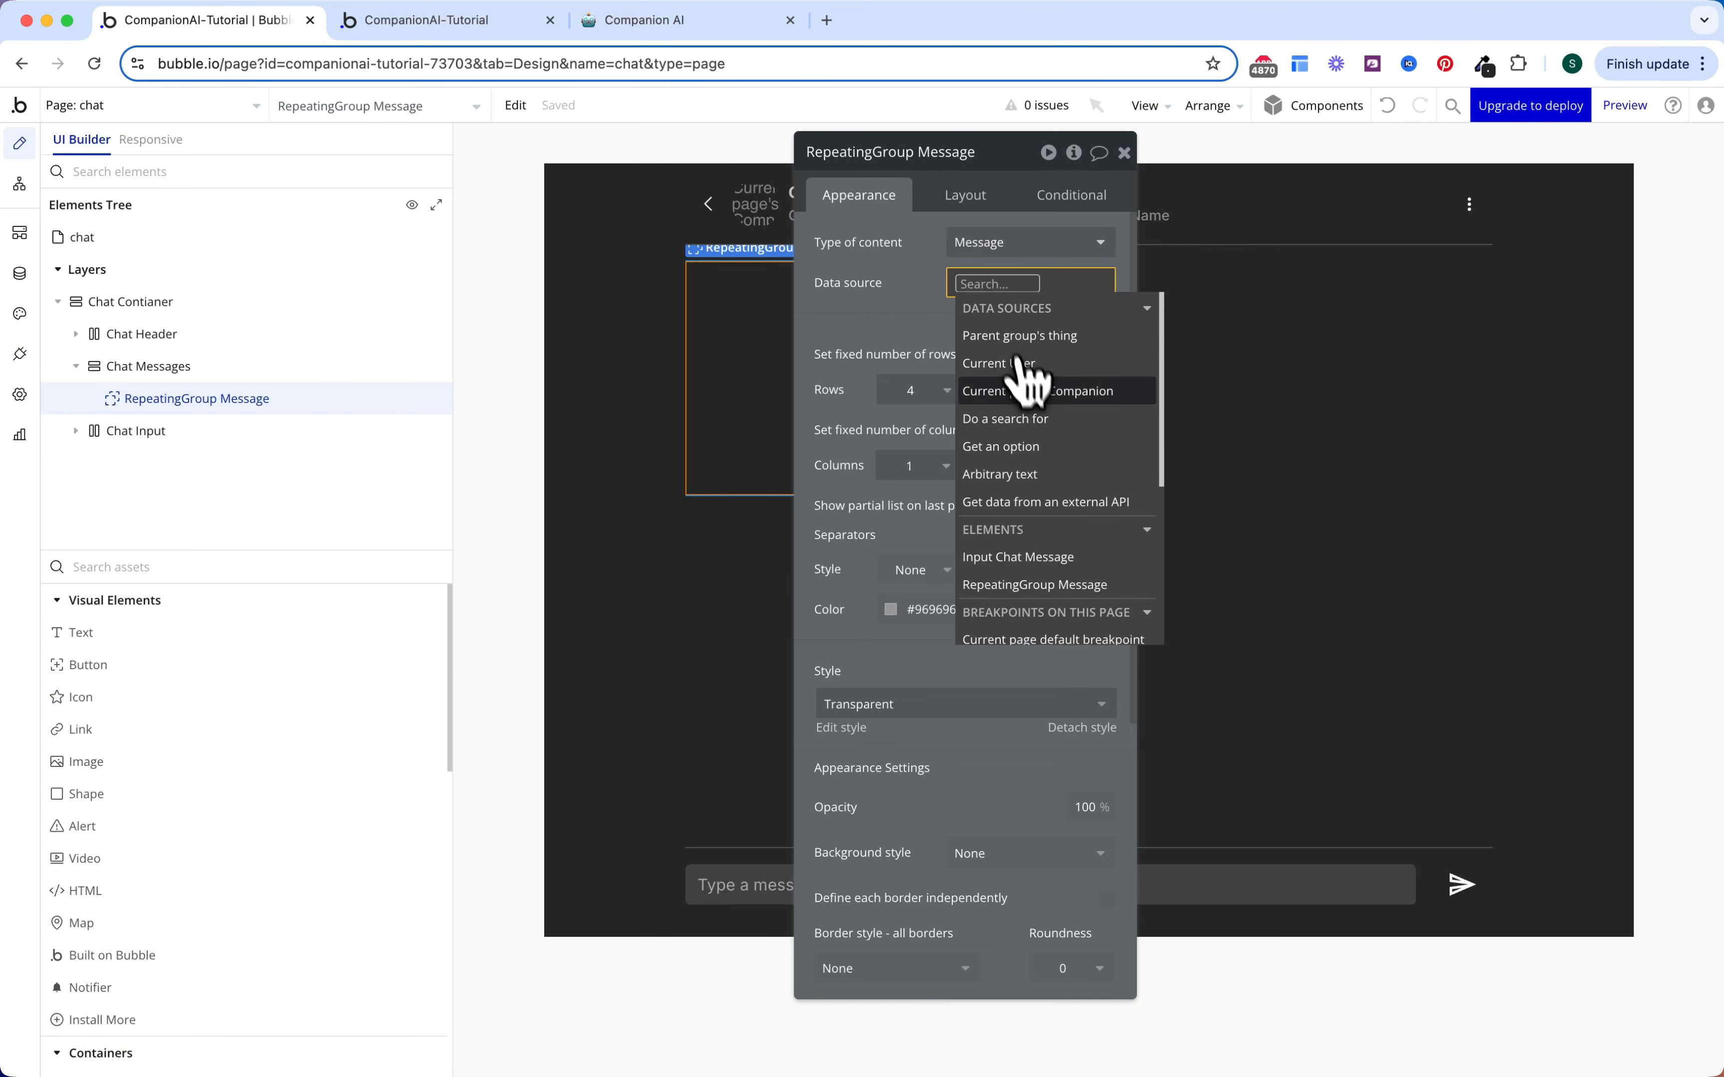
click(1026, 420)
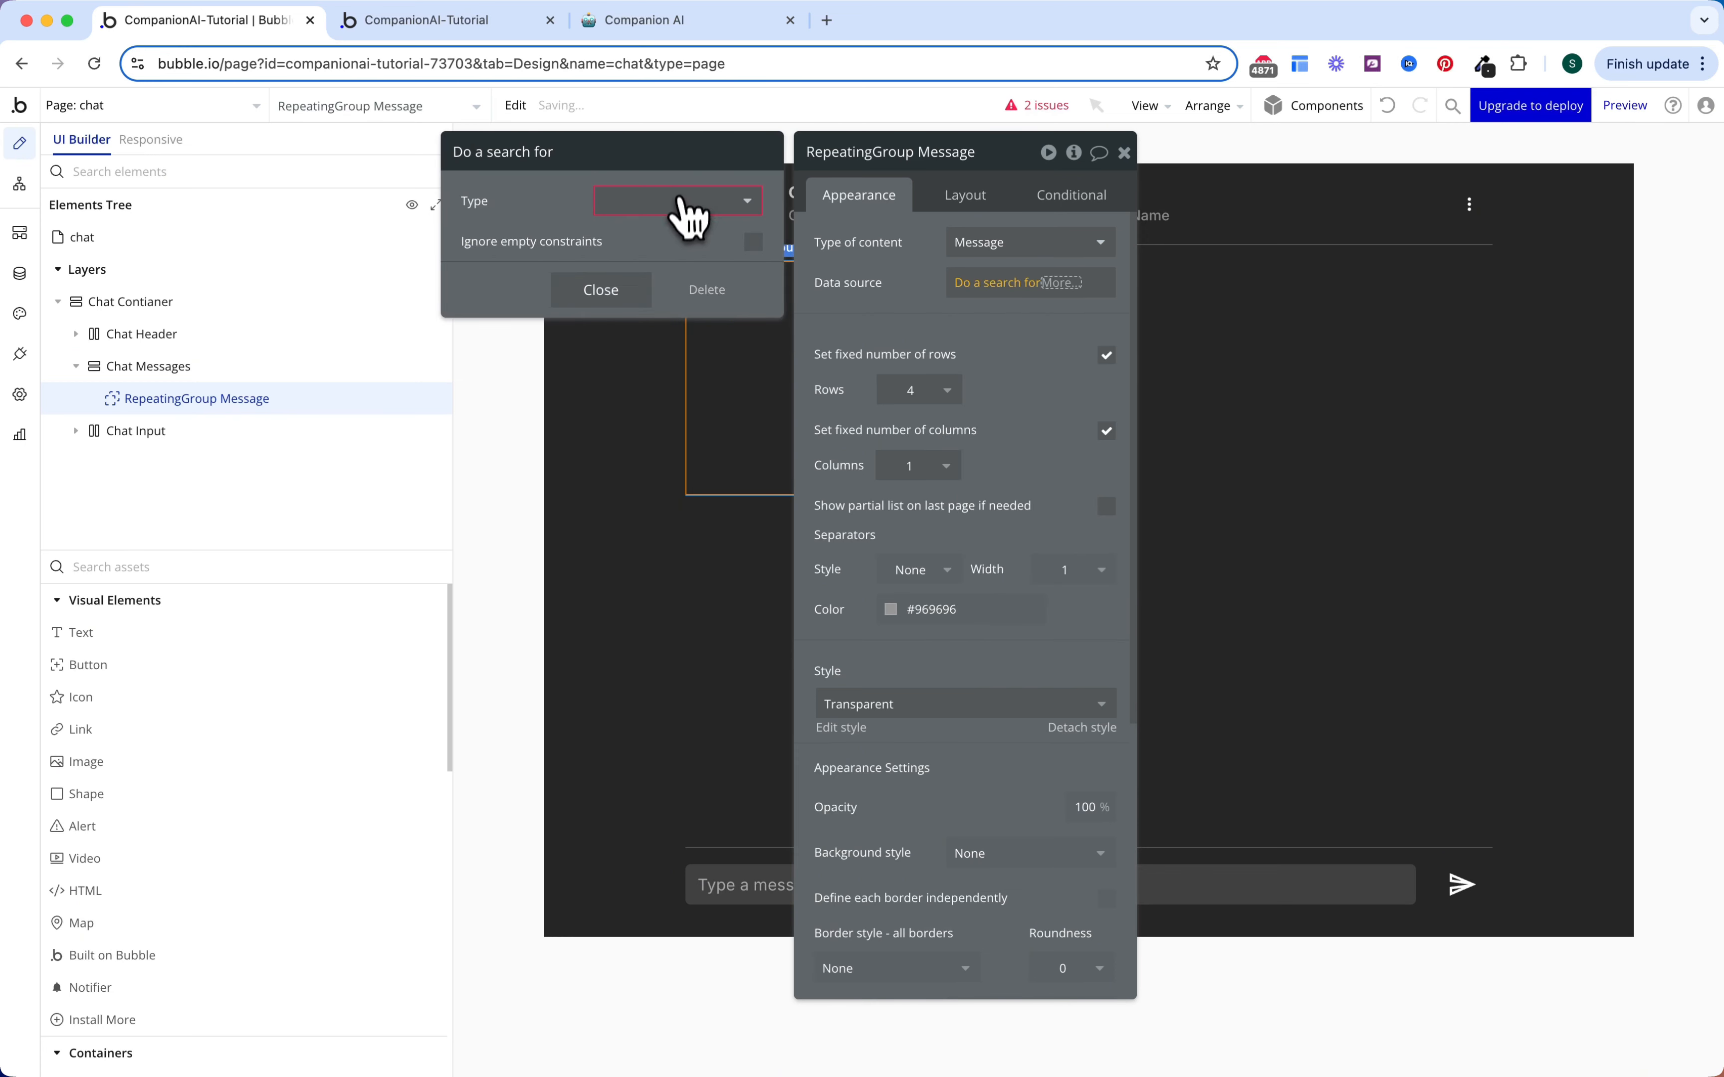
click(685, 203)
click(669, 319)
Step: Constrain the message search to Companion = Current page's Companion
click(614, 260)
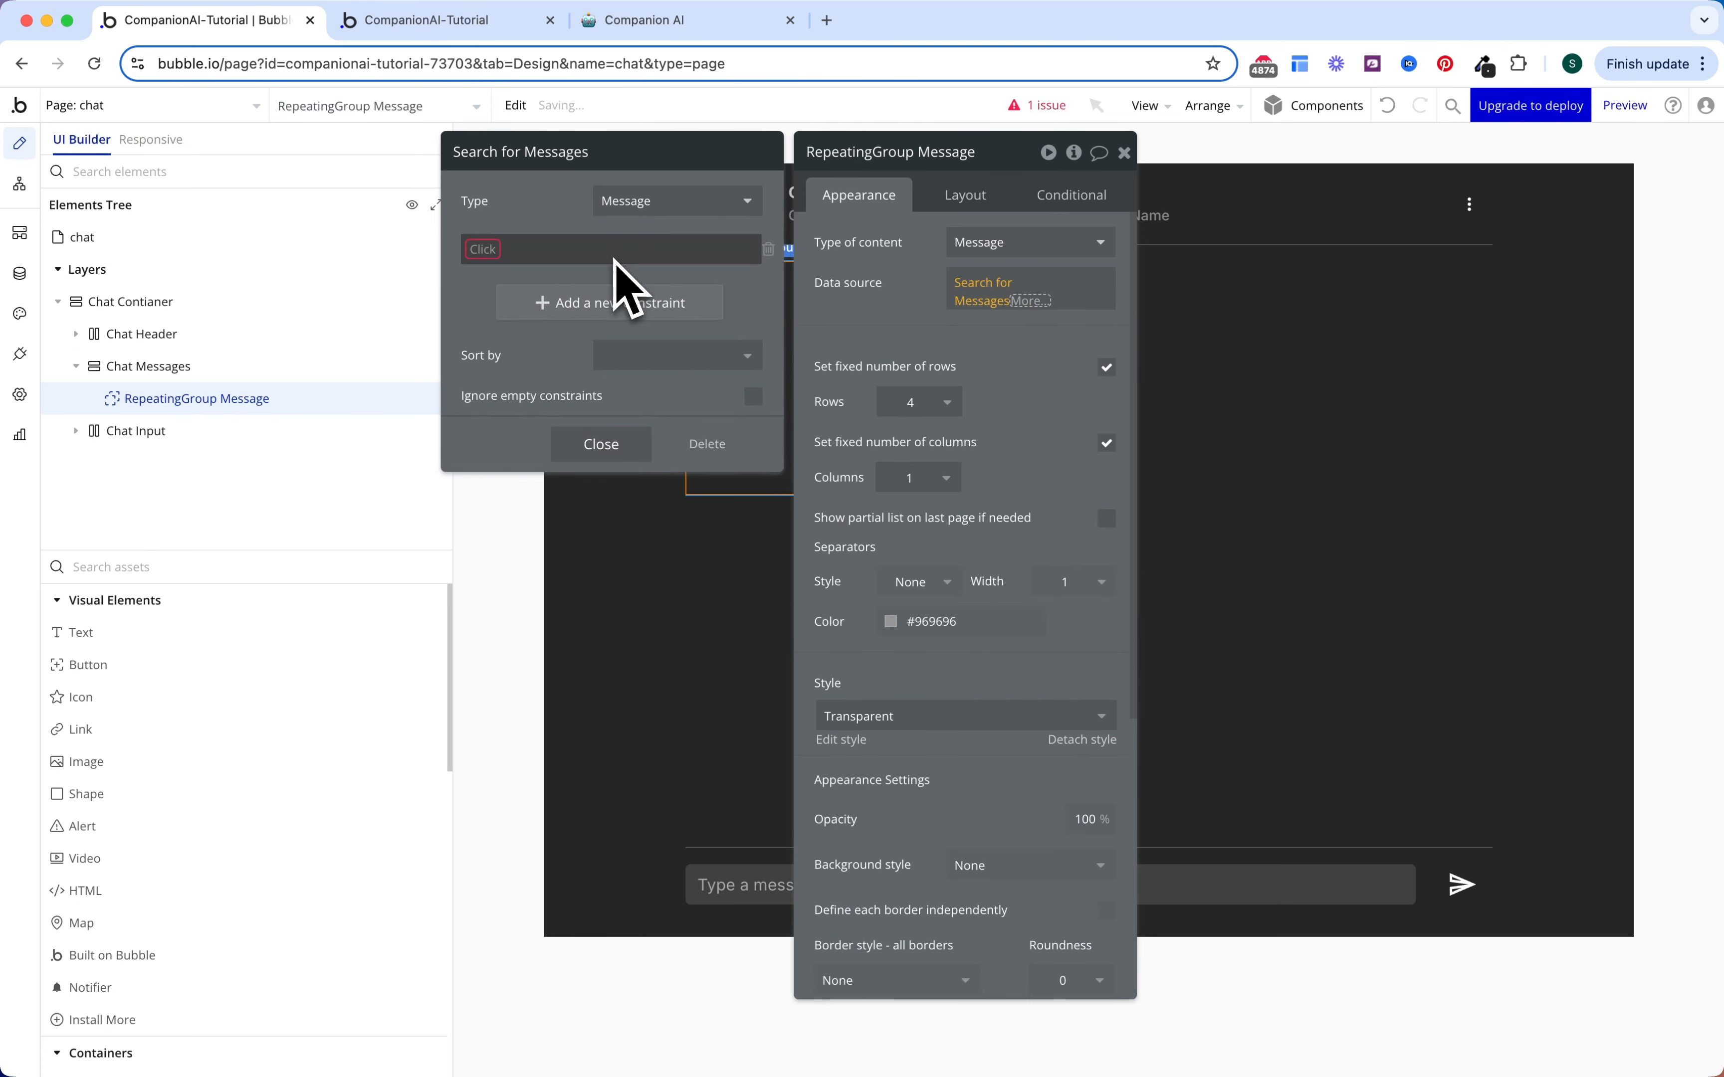
click(598, 303)
click(485, 246)
click(511, 300)
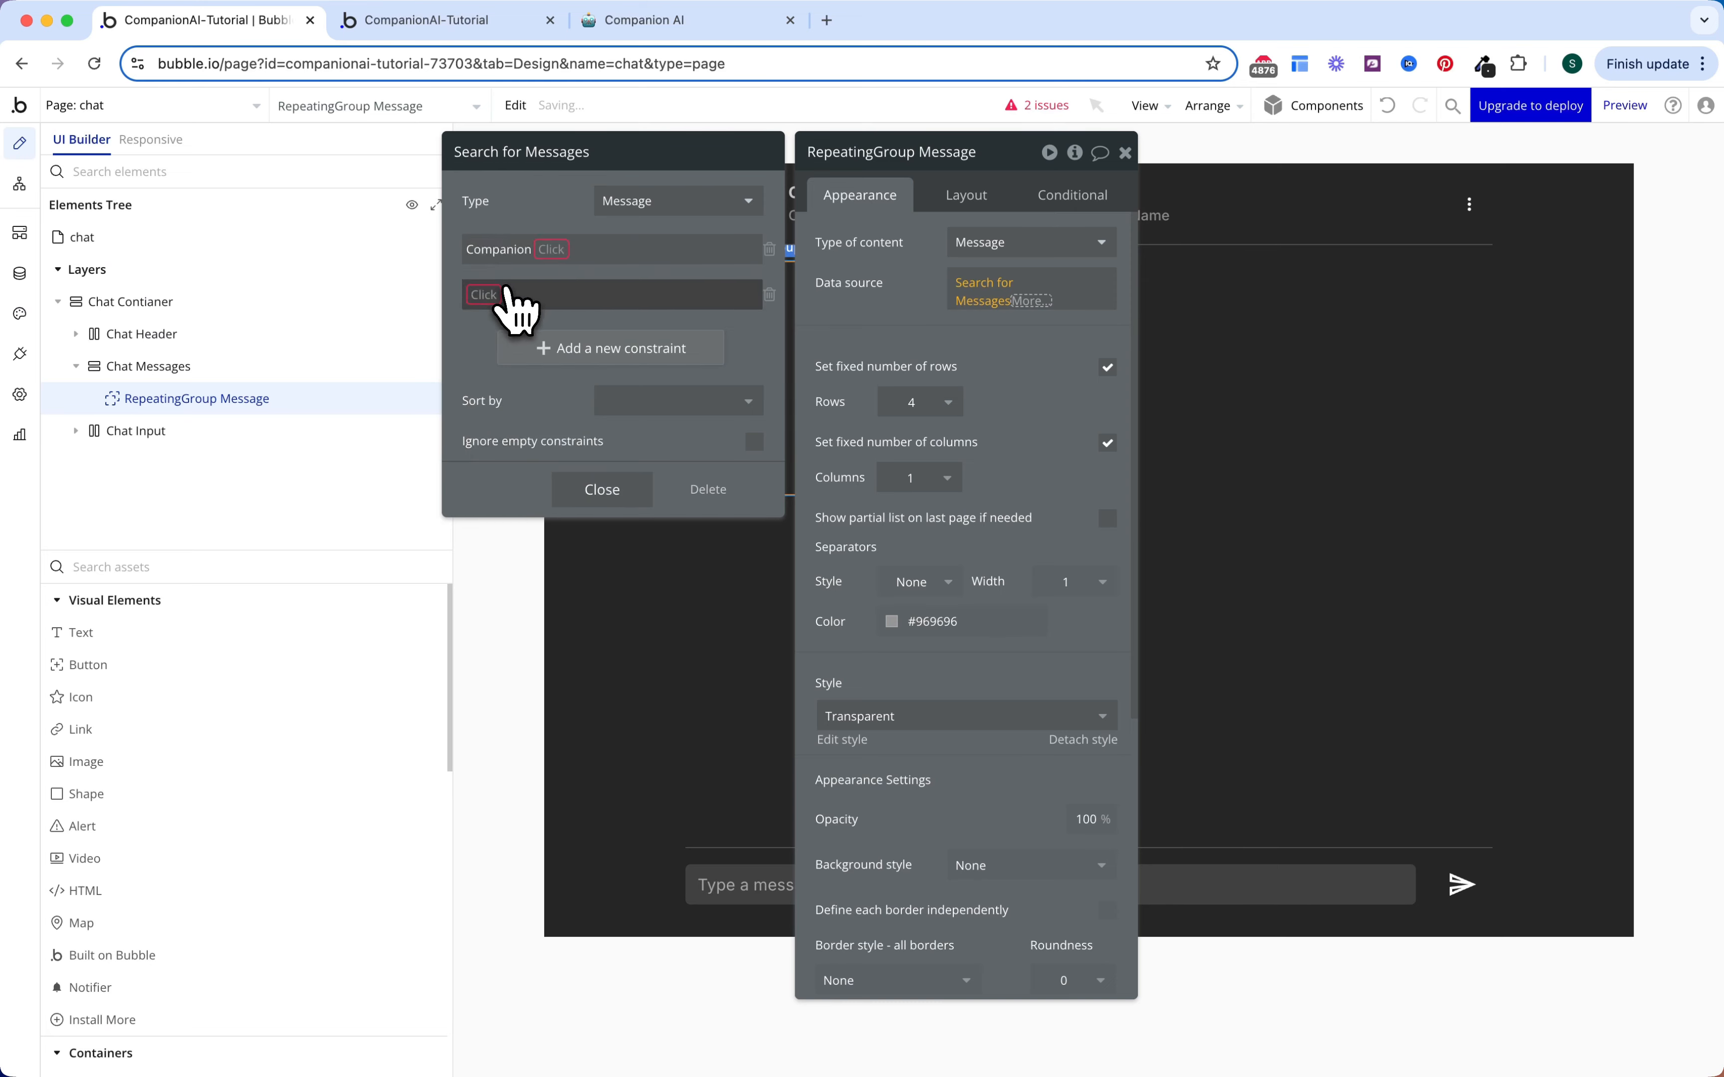
click(542, 250)
click(563, 300)
click(569, 250)
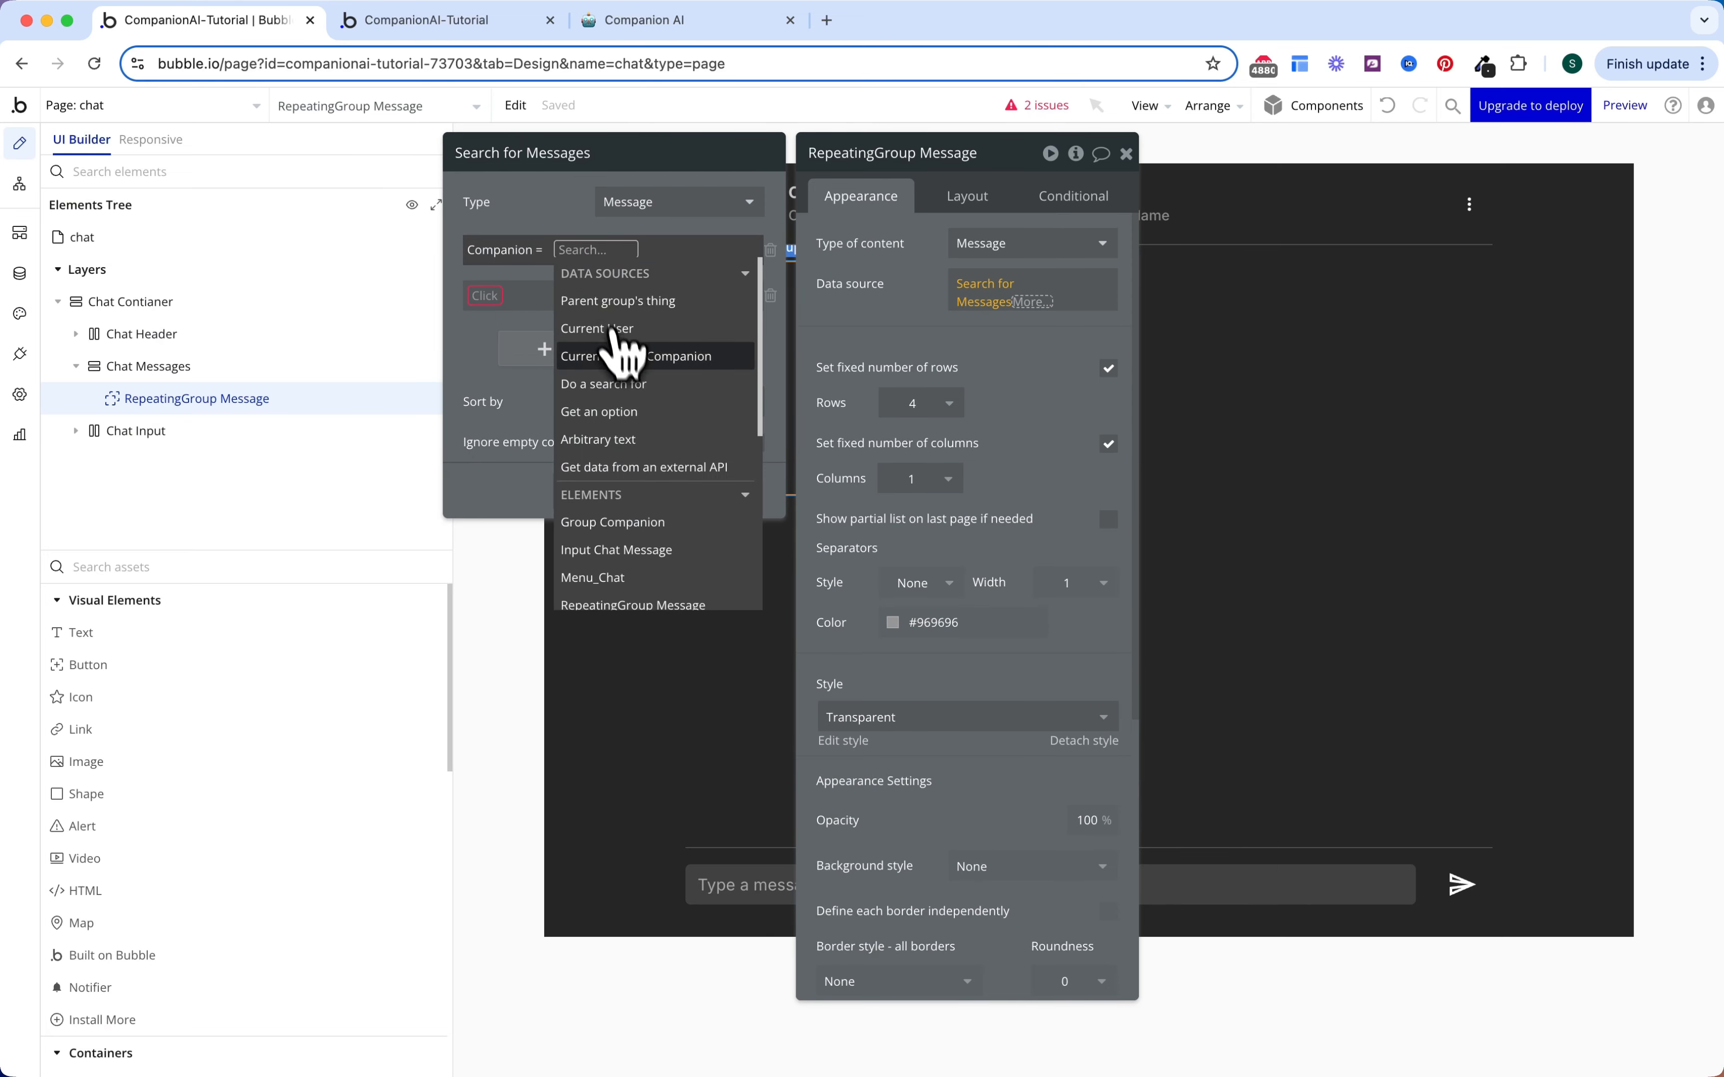
click(615, 339)
Step: Add a second constraint: User = Current User
click(496, 298)
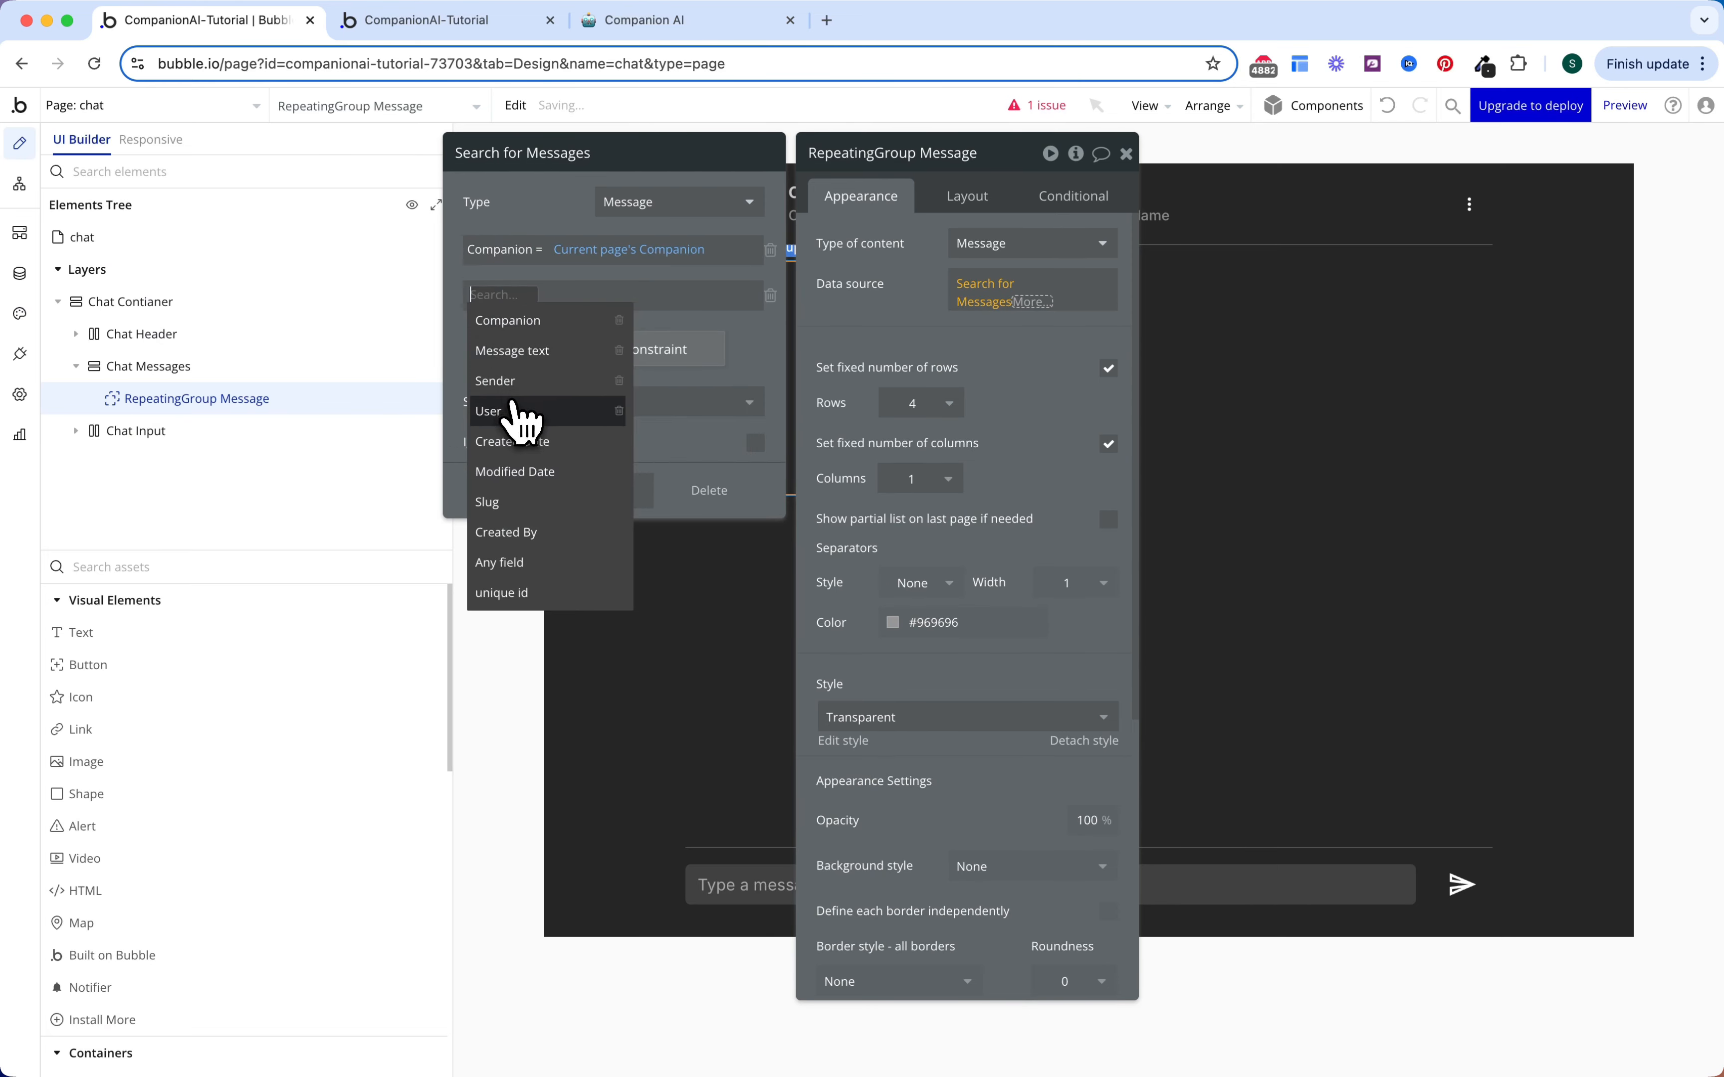
click(511, 414)
click(521, 299)
click(520, 319)
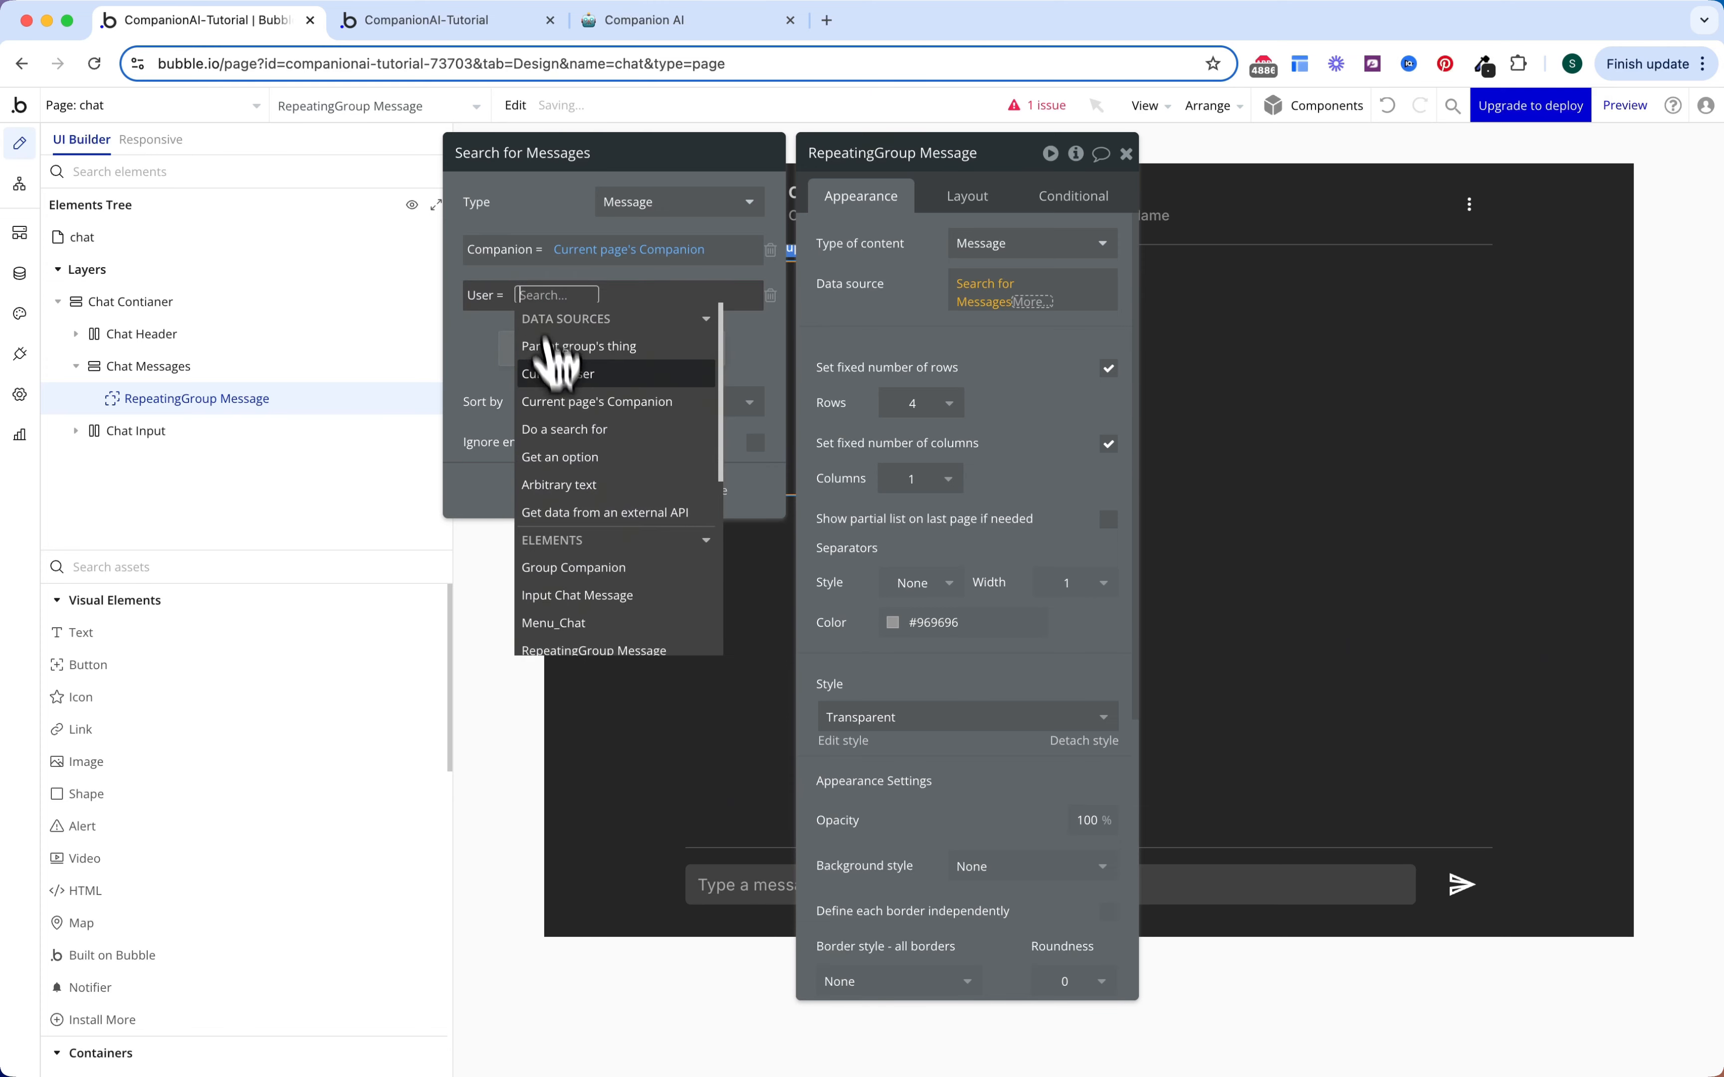
click(559, 374)
click(508, 380)
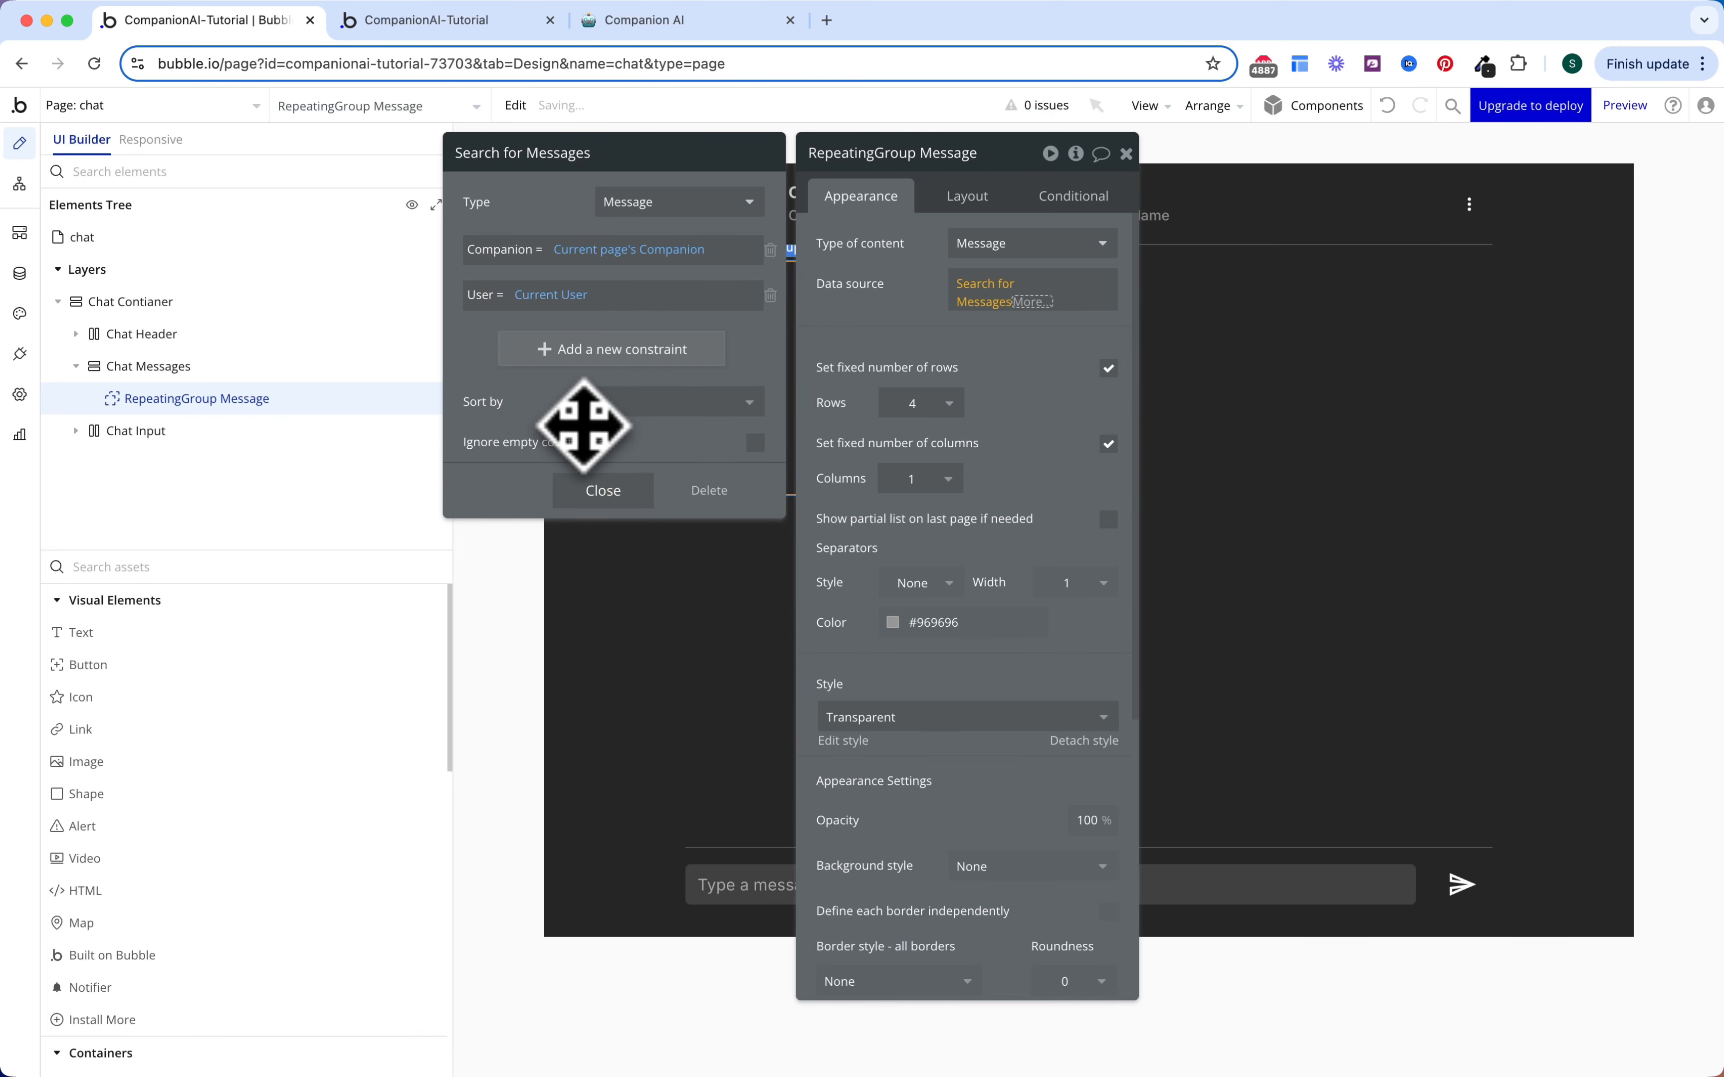
Step: Sort the messages by Created Date ascending, with descending set to no
click(632, 397)
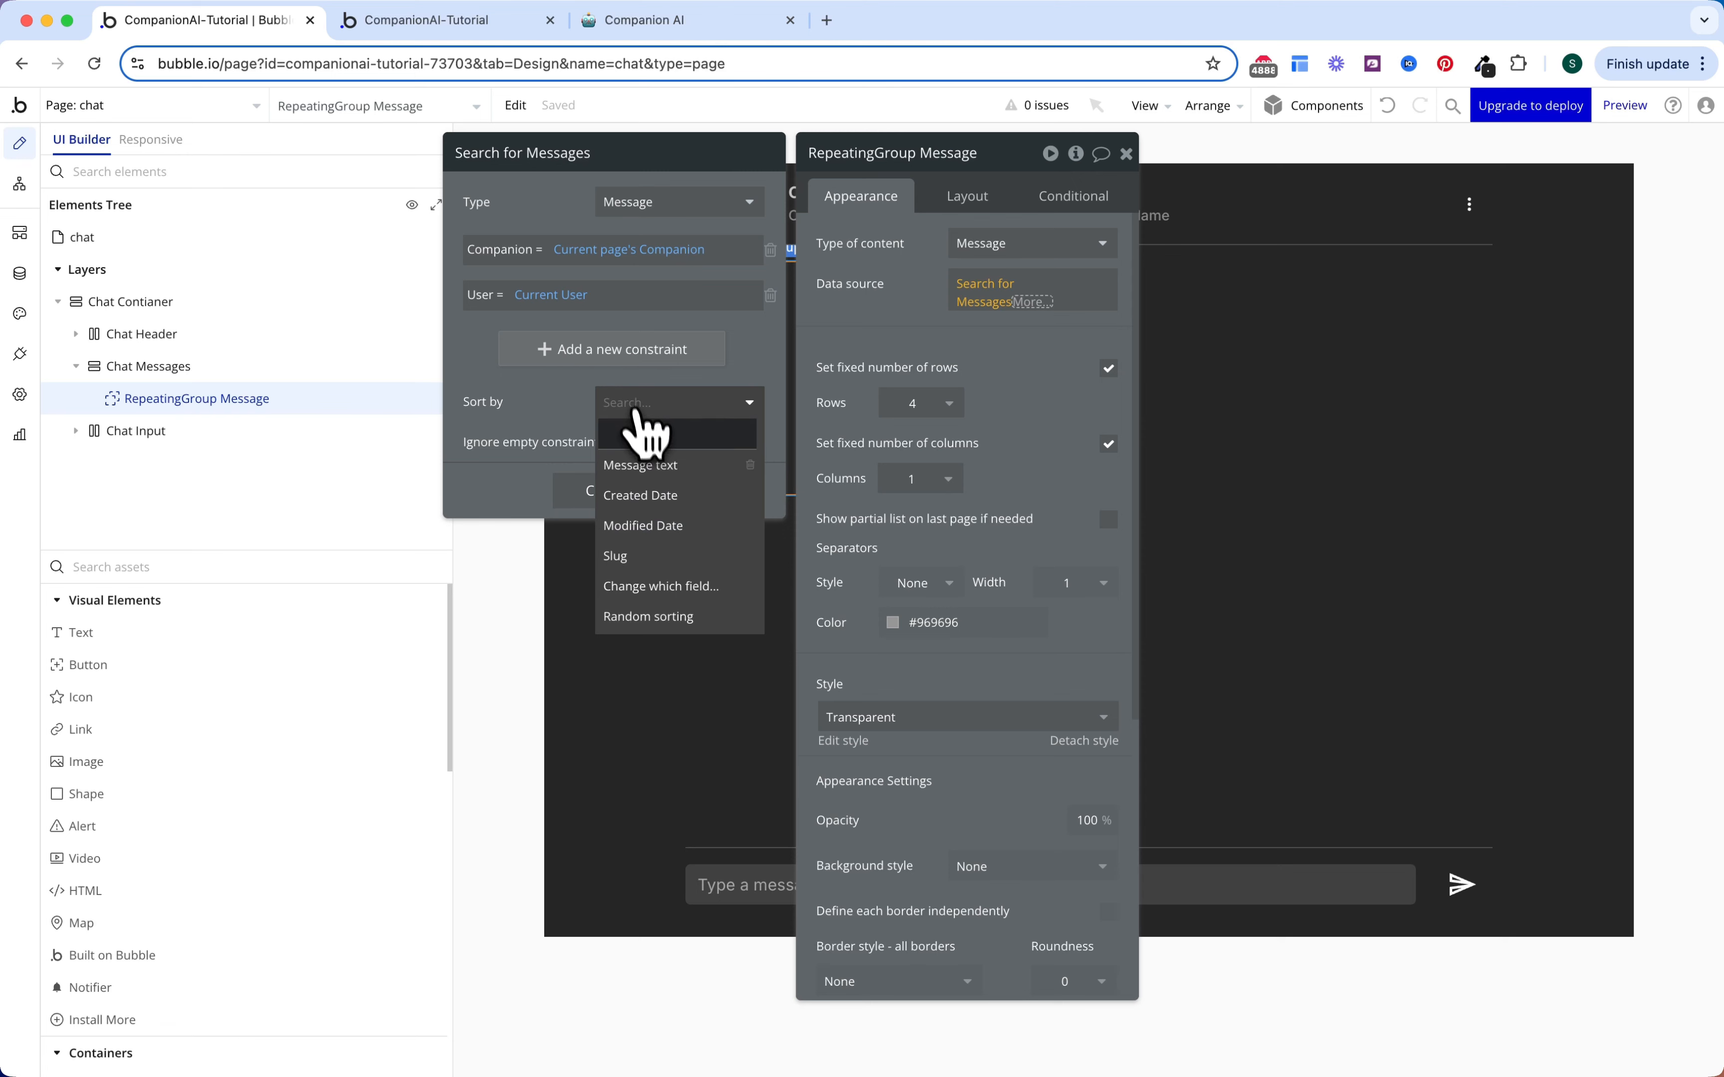
click(644, 497)
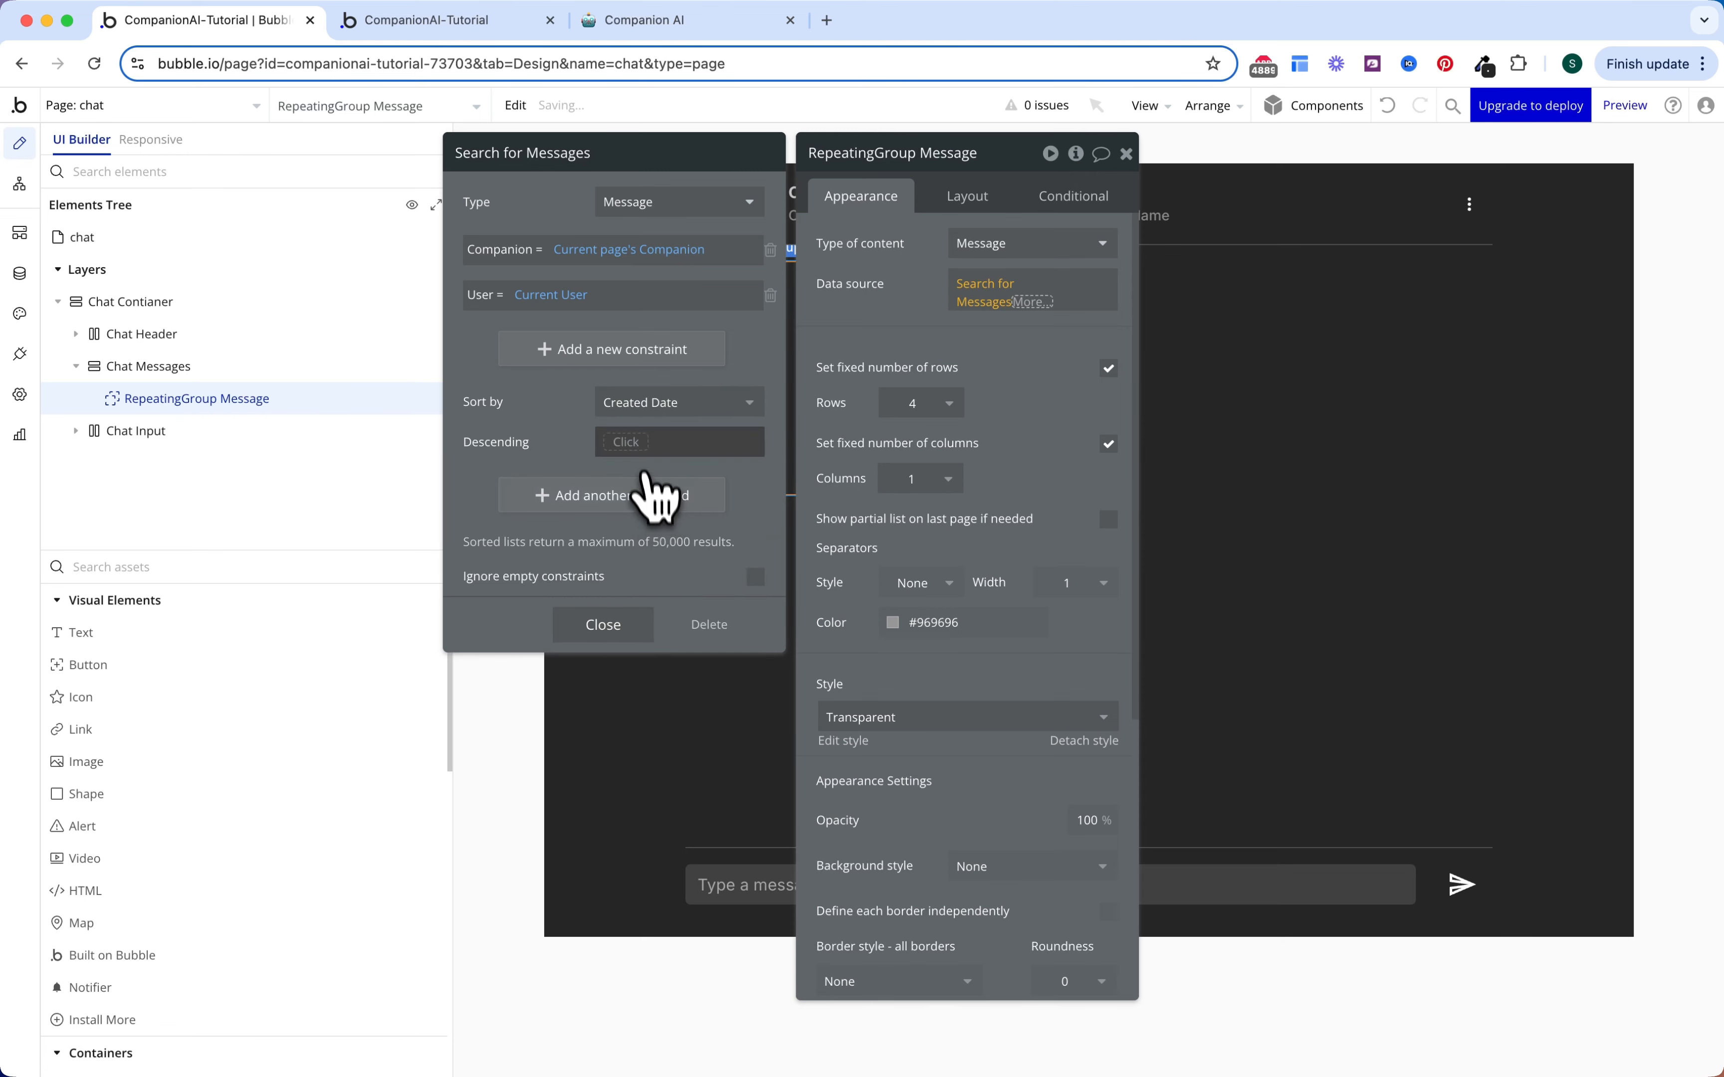
click(648, 442)
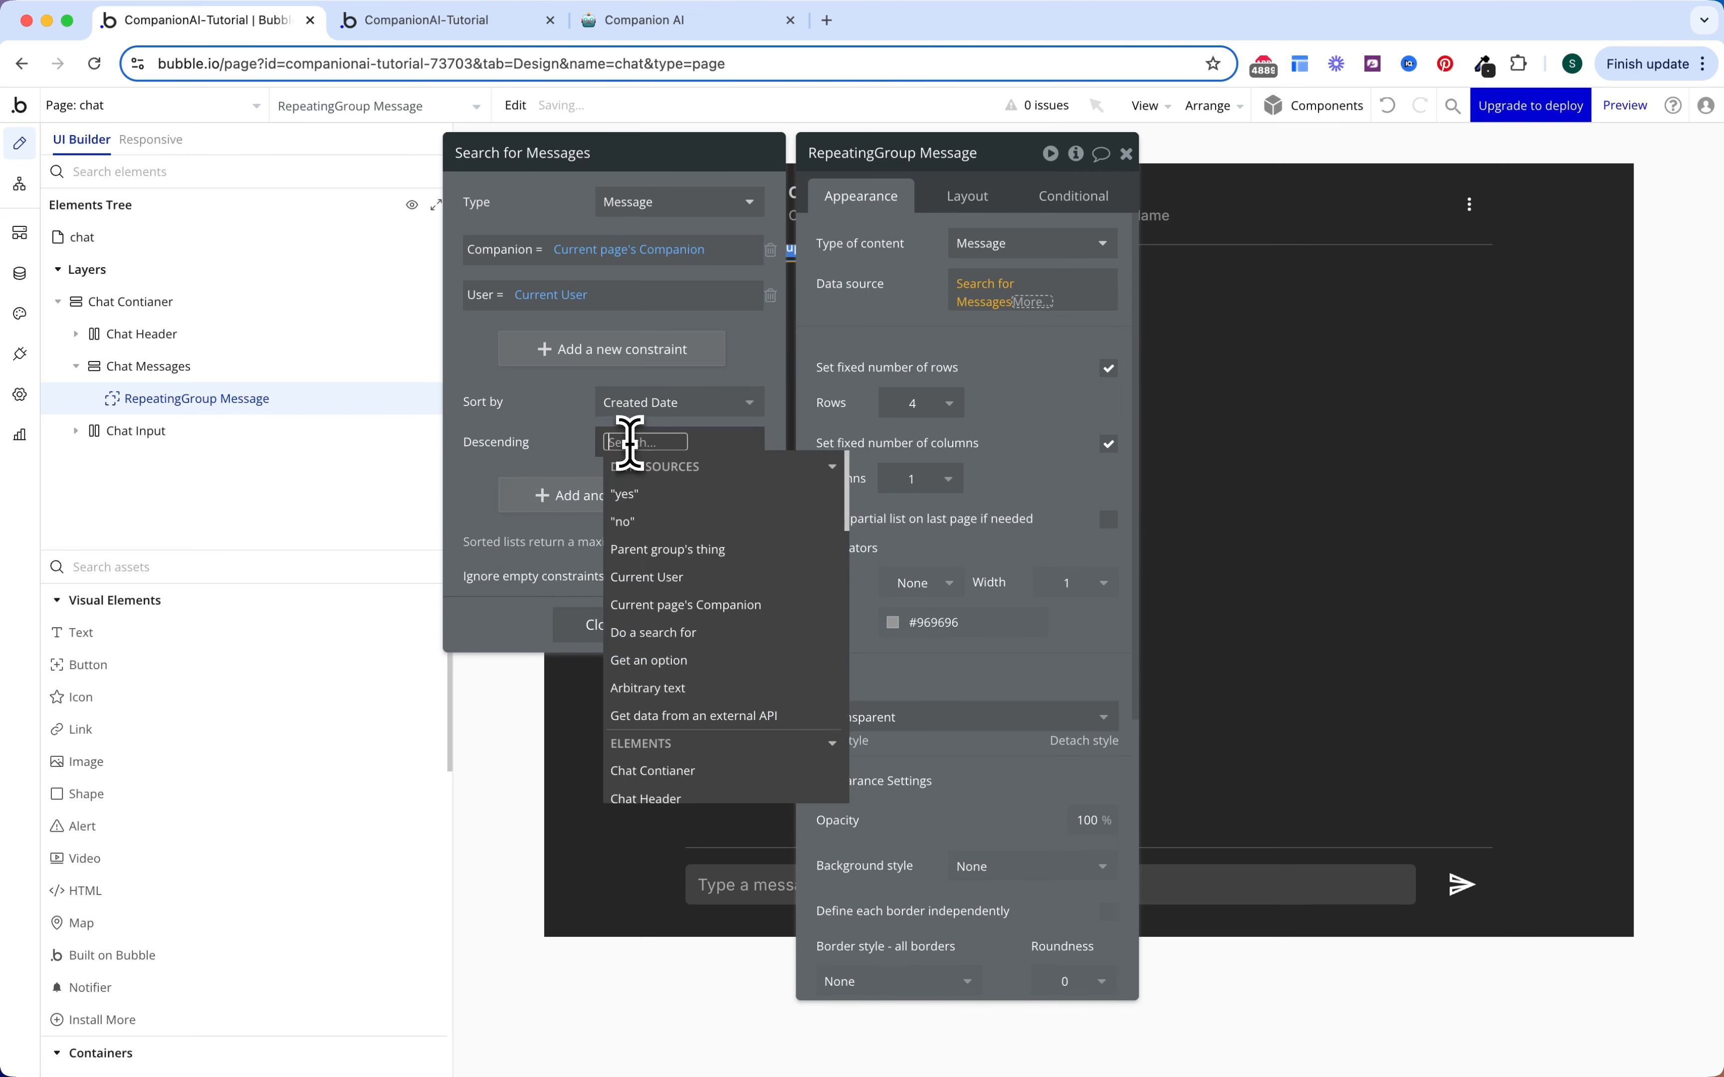
click(648, 524)
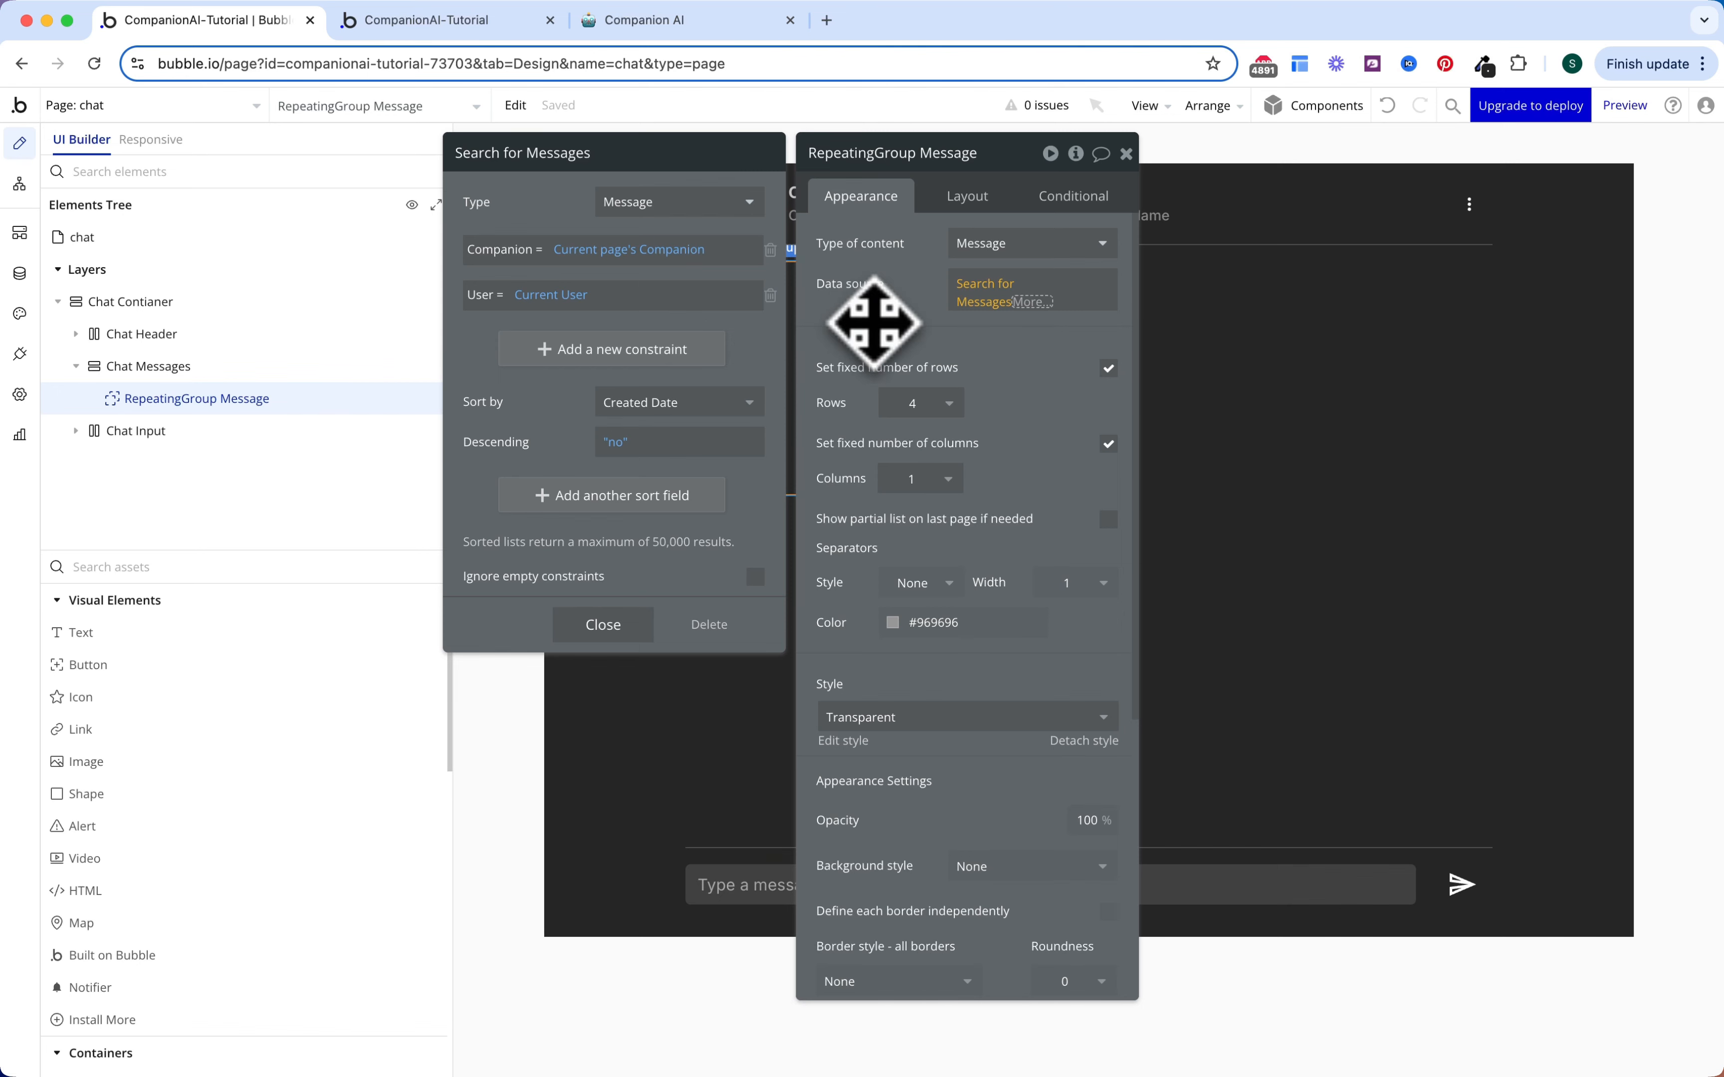
click(881, 322)
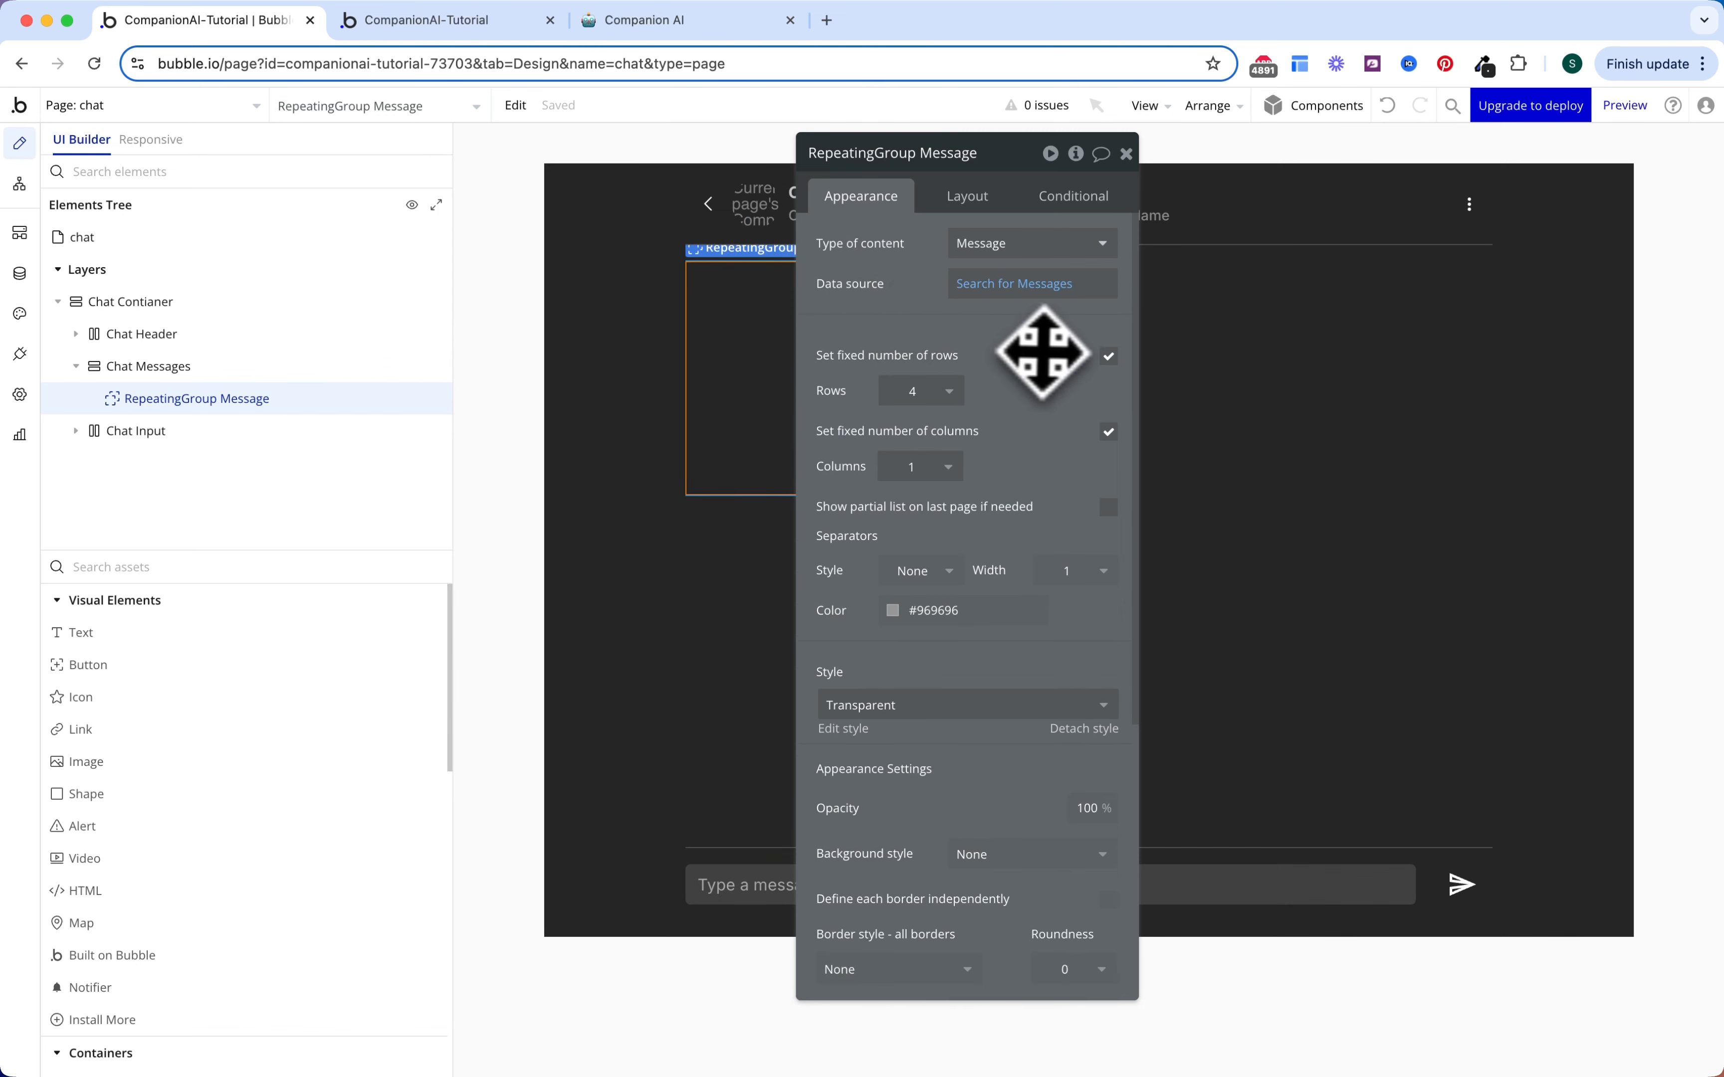
Step: Stop fixing the repeating group's row count and make it span the full width
click(1109, 363)
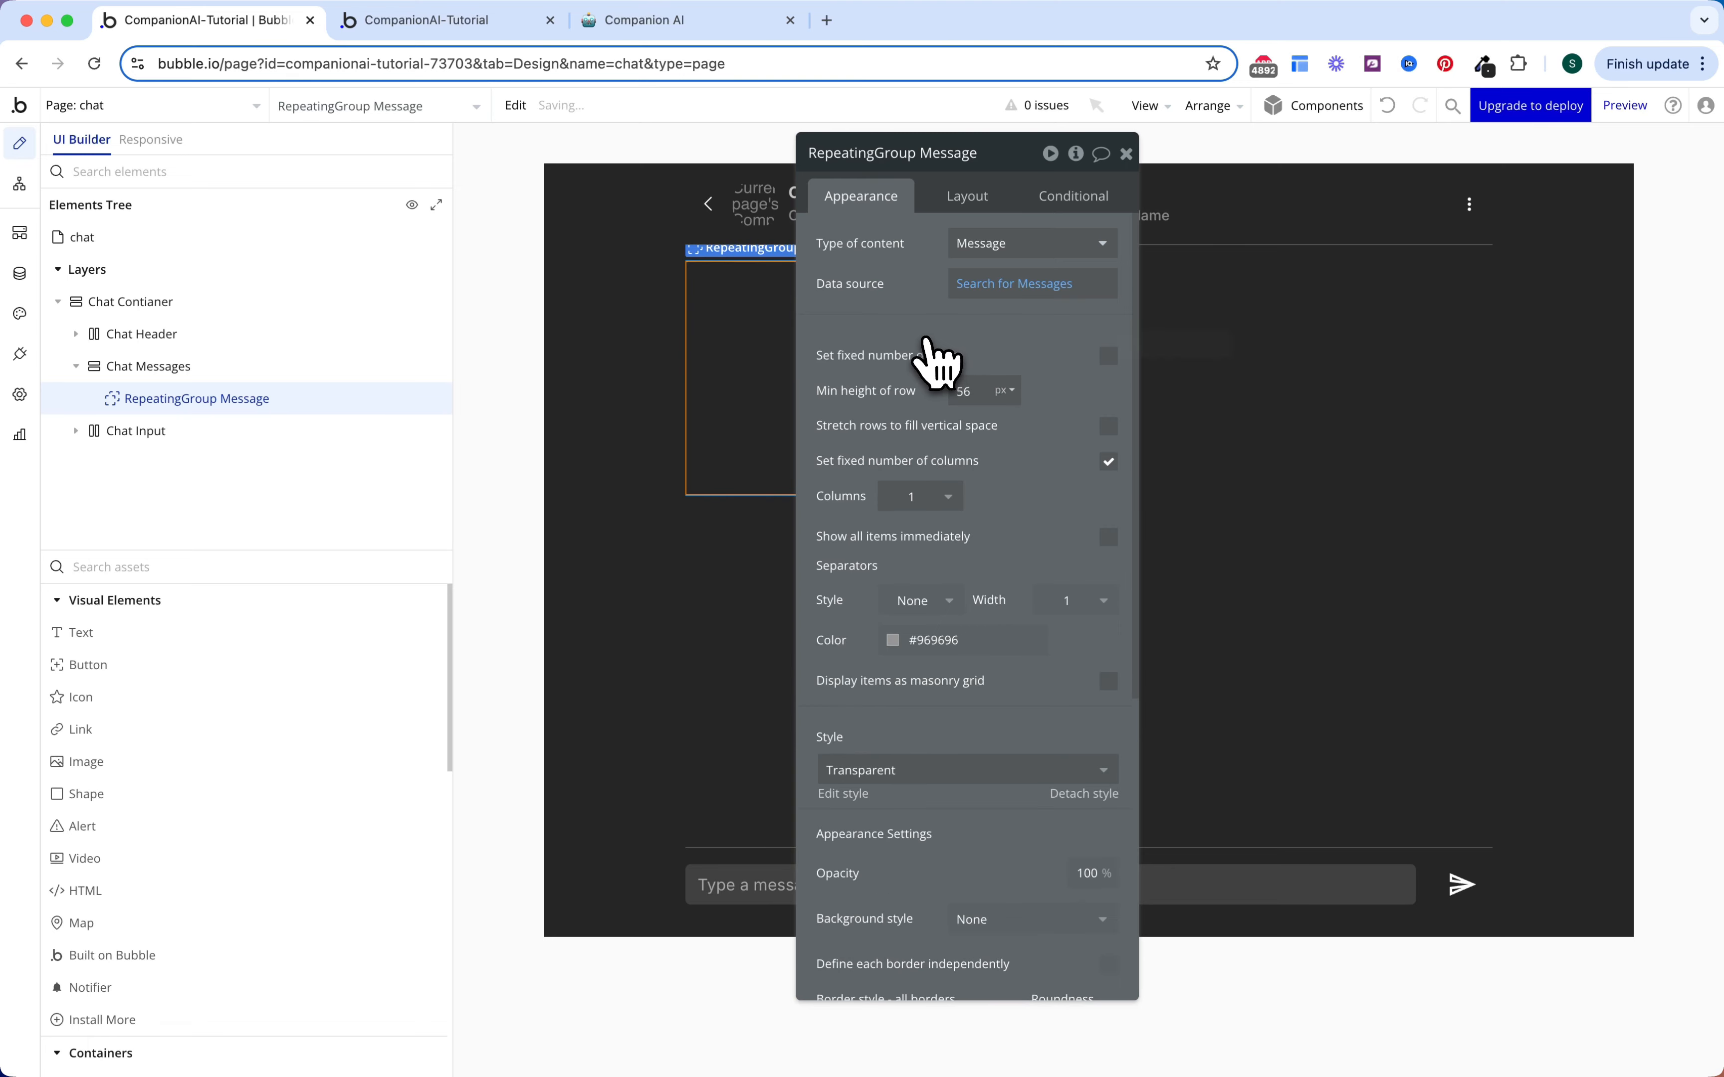
scroll(937, 393, down, 3)
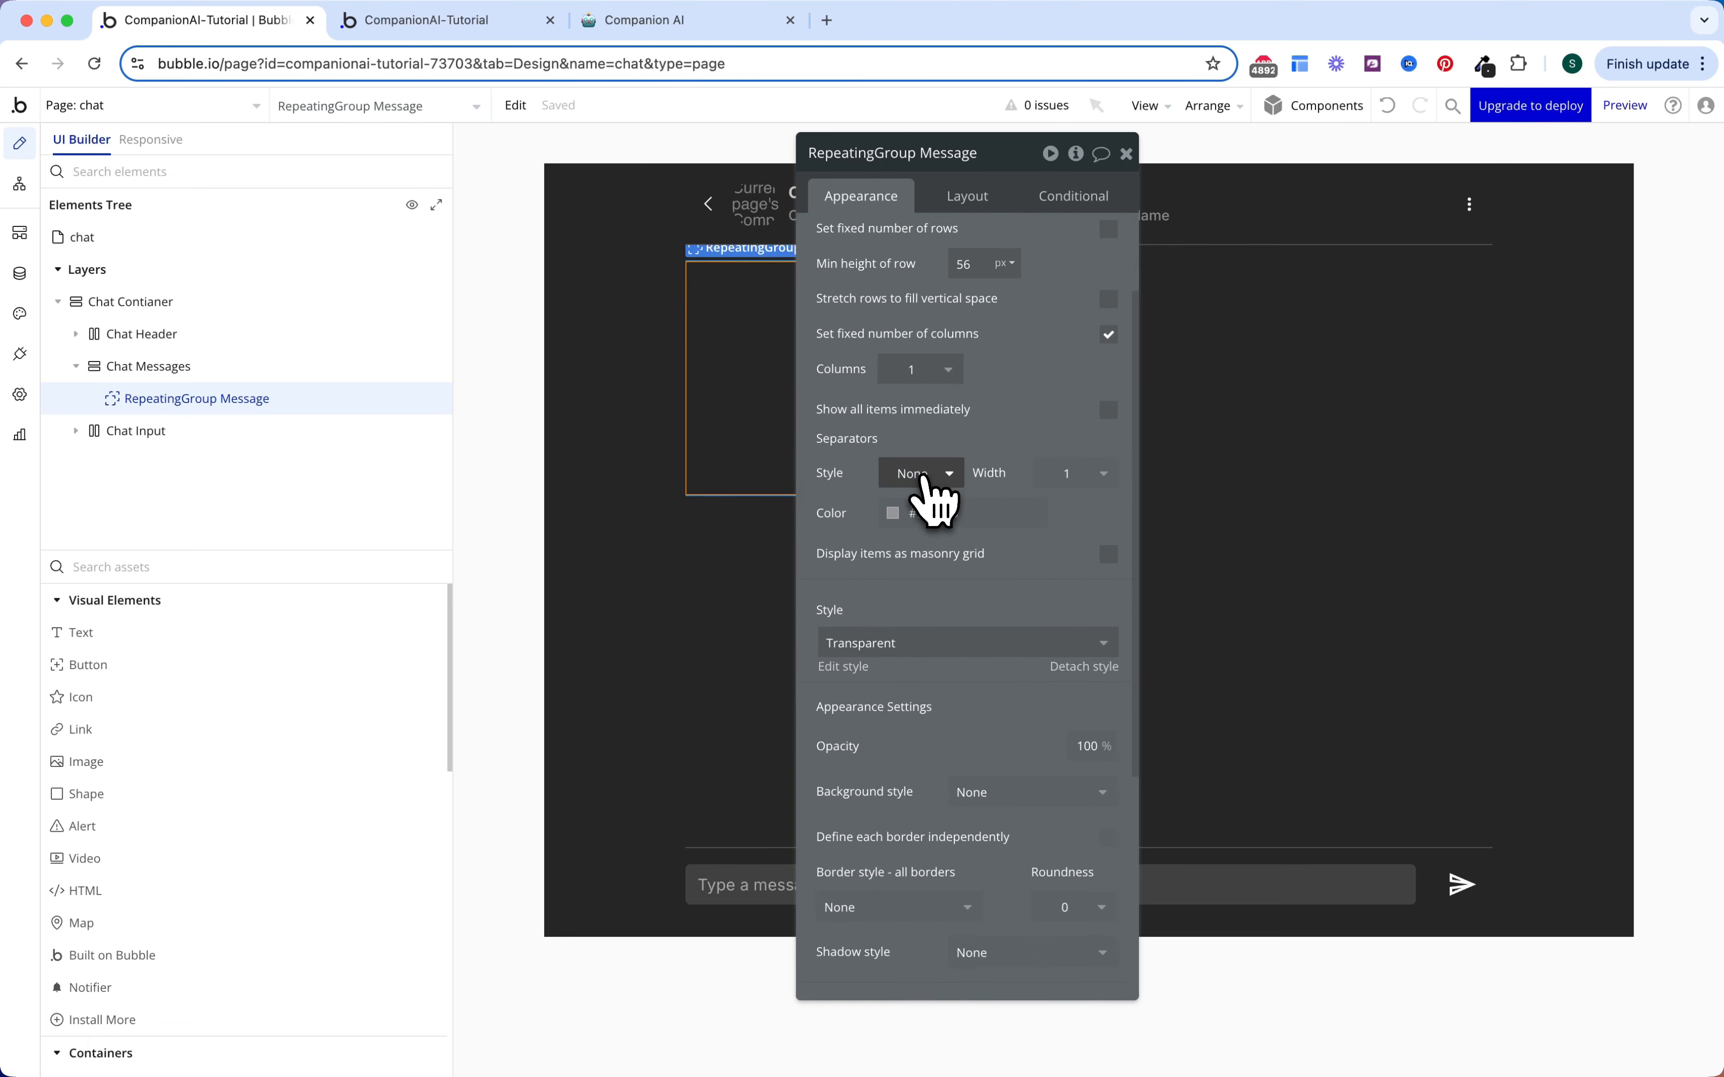
scroll(929, 498, down, 5)
click(985, 203)
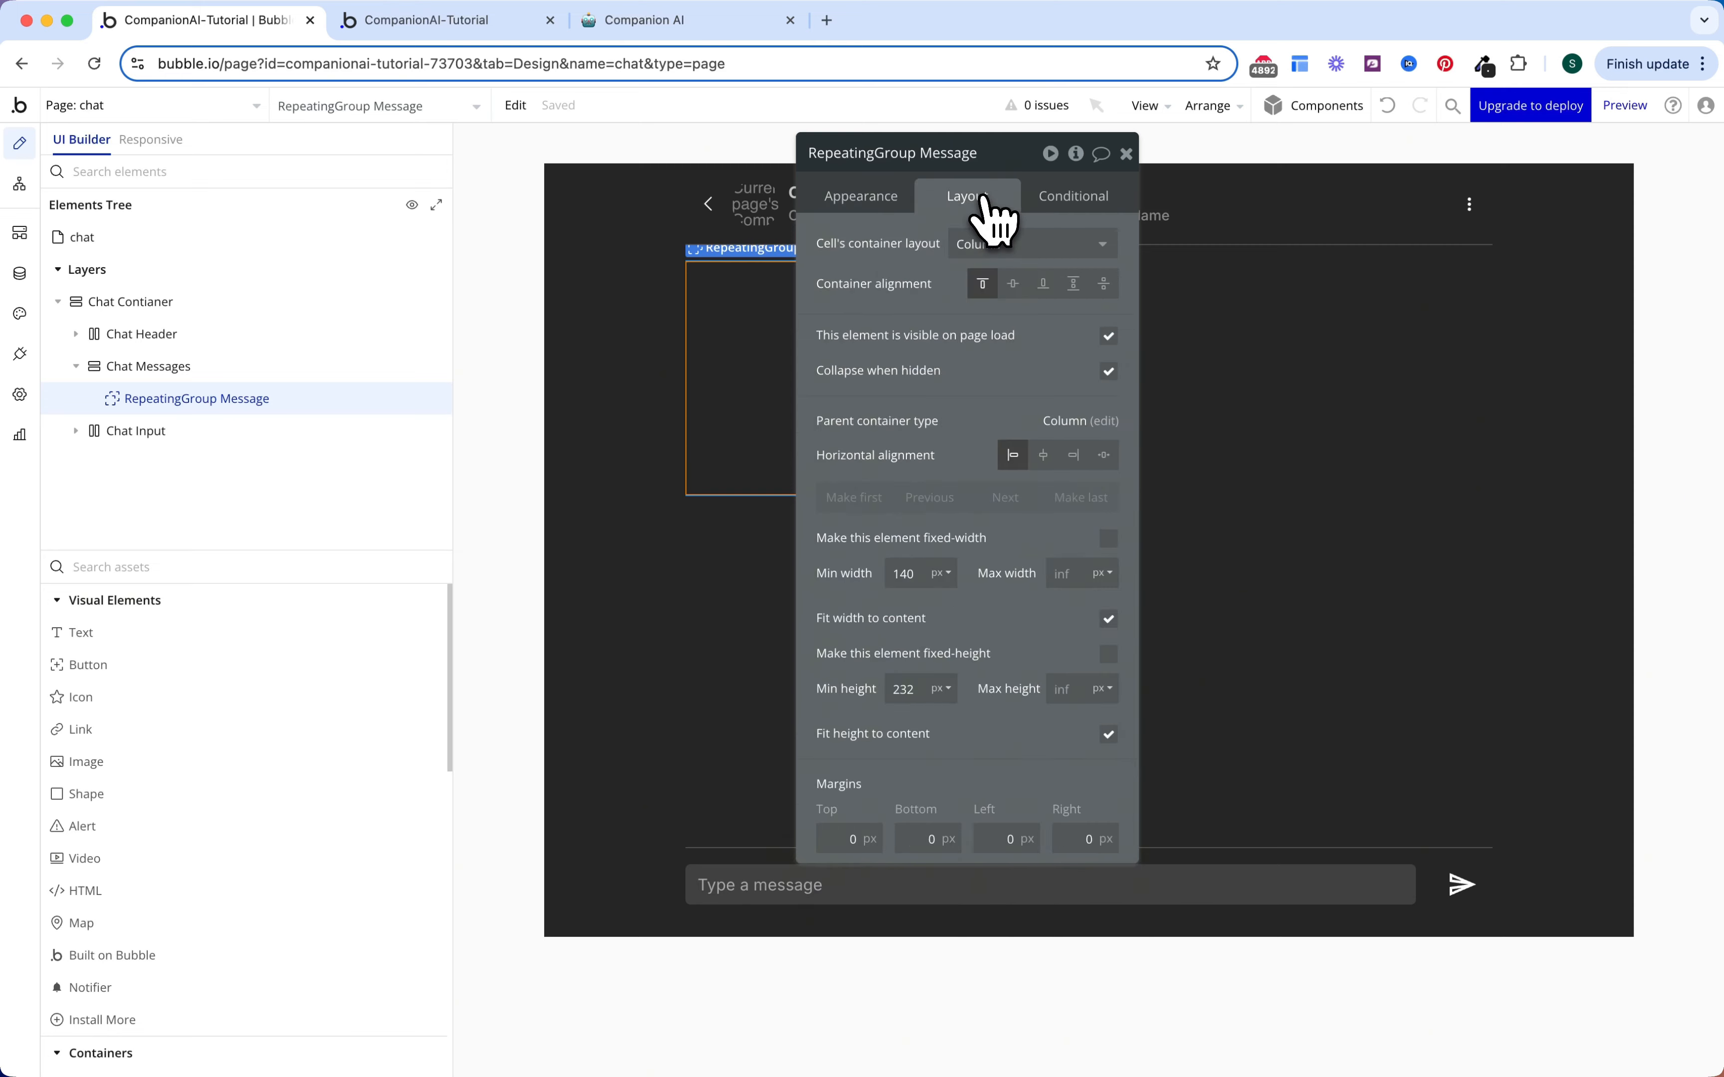
click(1108, 619)
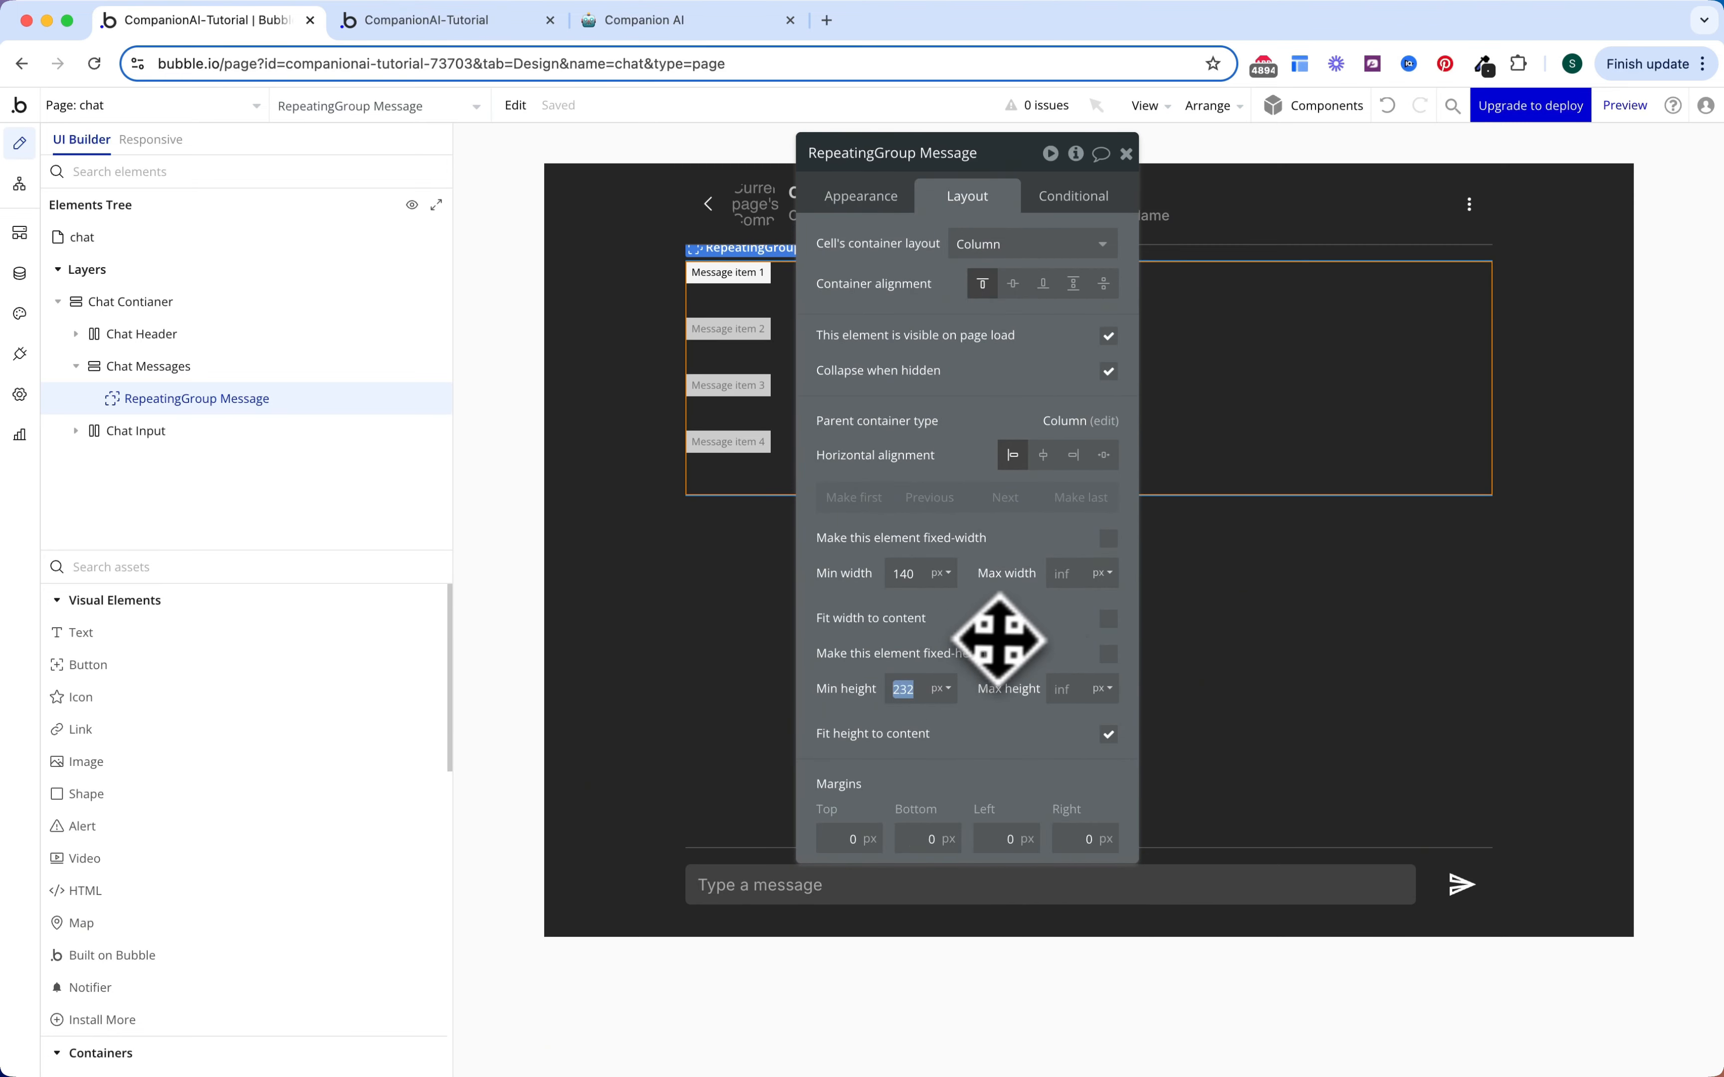
Step: Place a Group in the repeating cell with Current cell's Message as its data source
text(0)
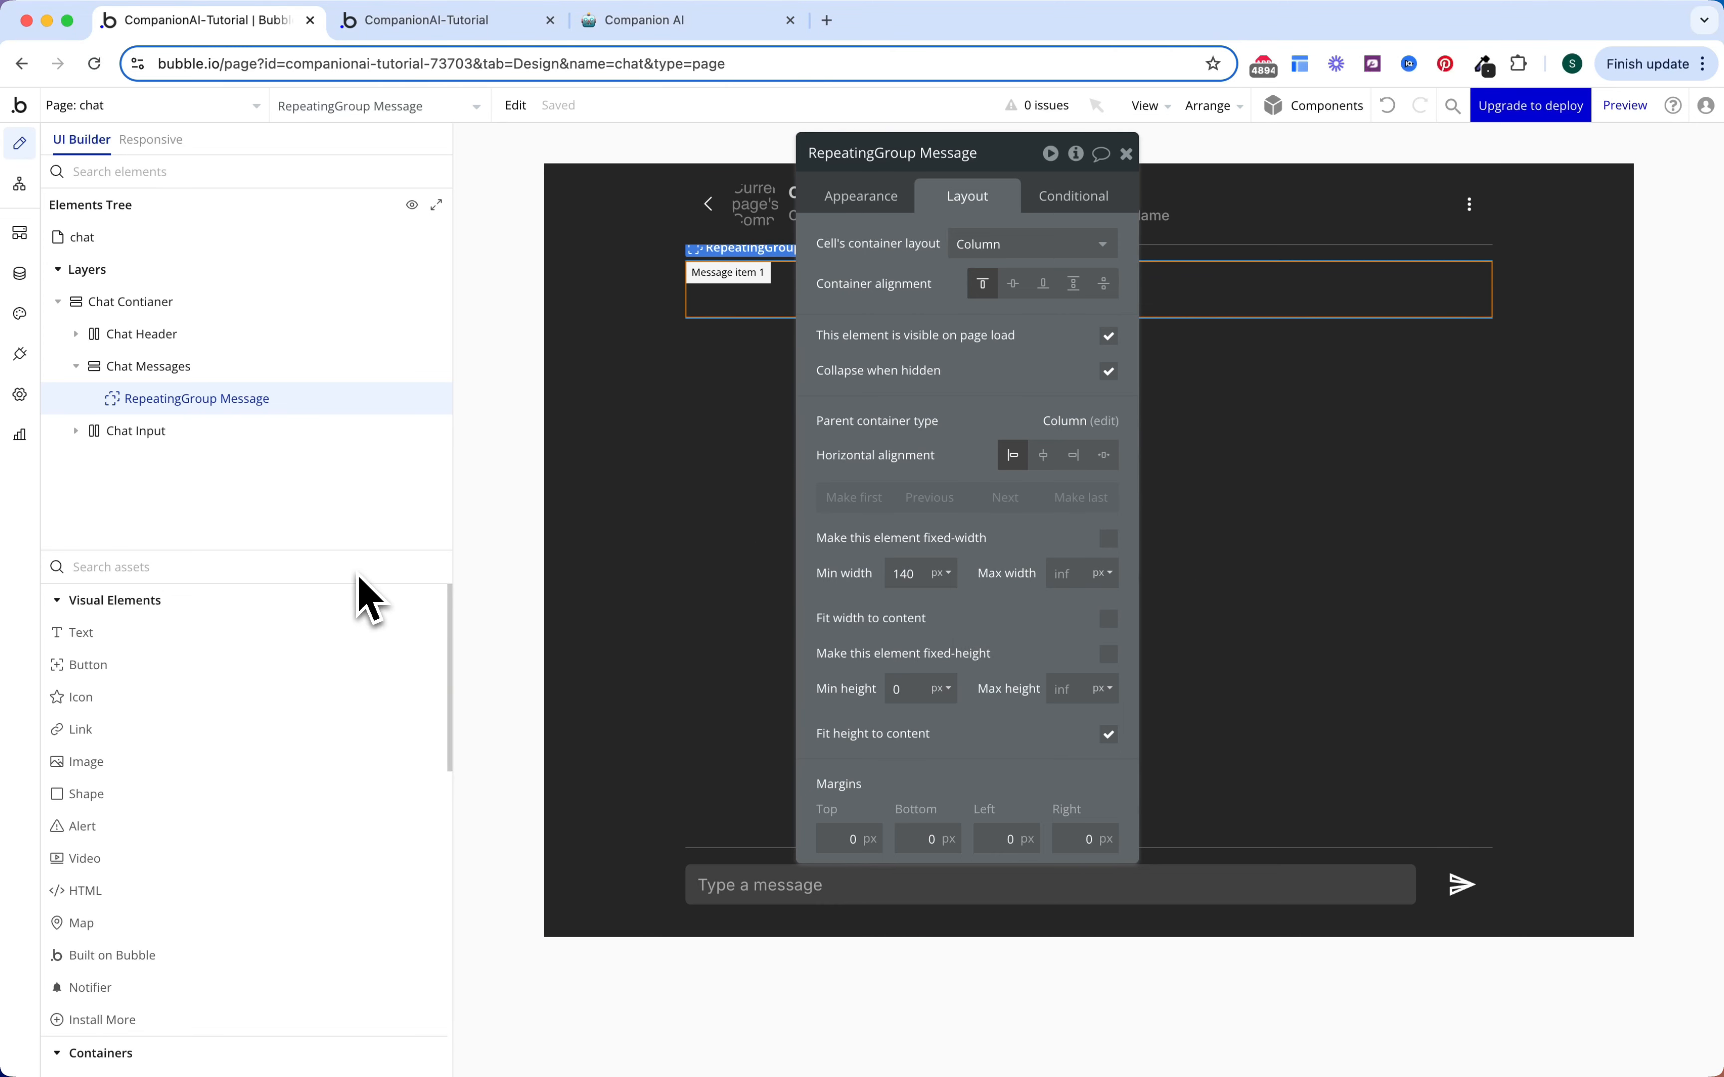
text(gr)
click(238, 633)
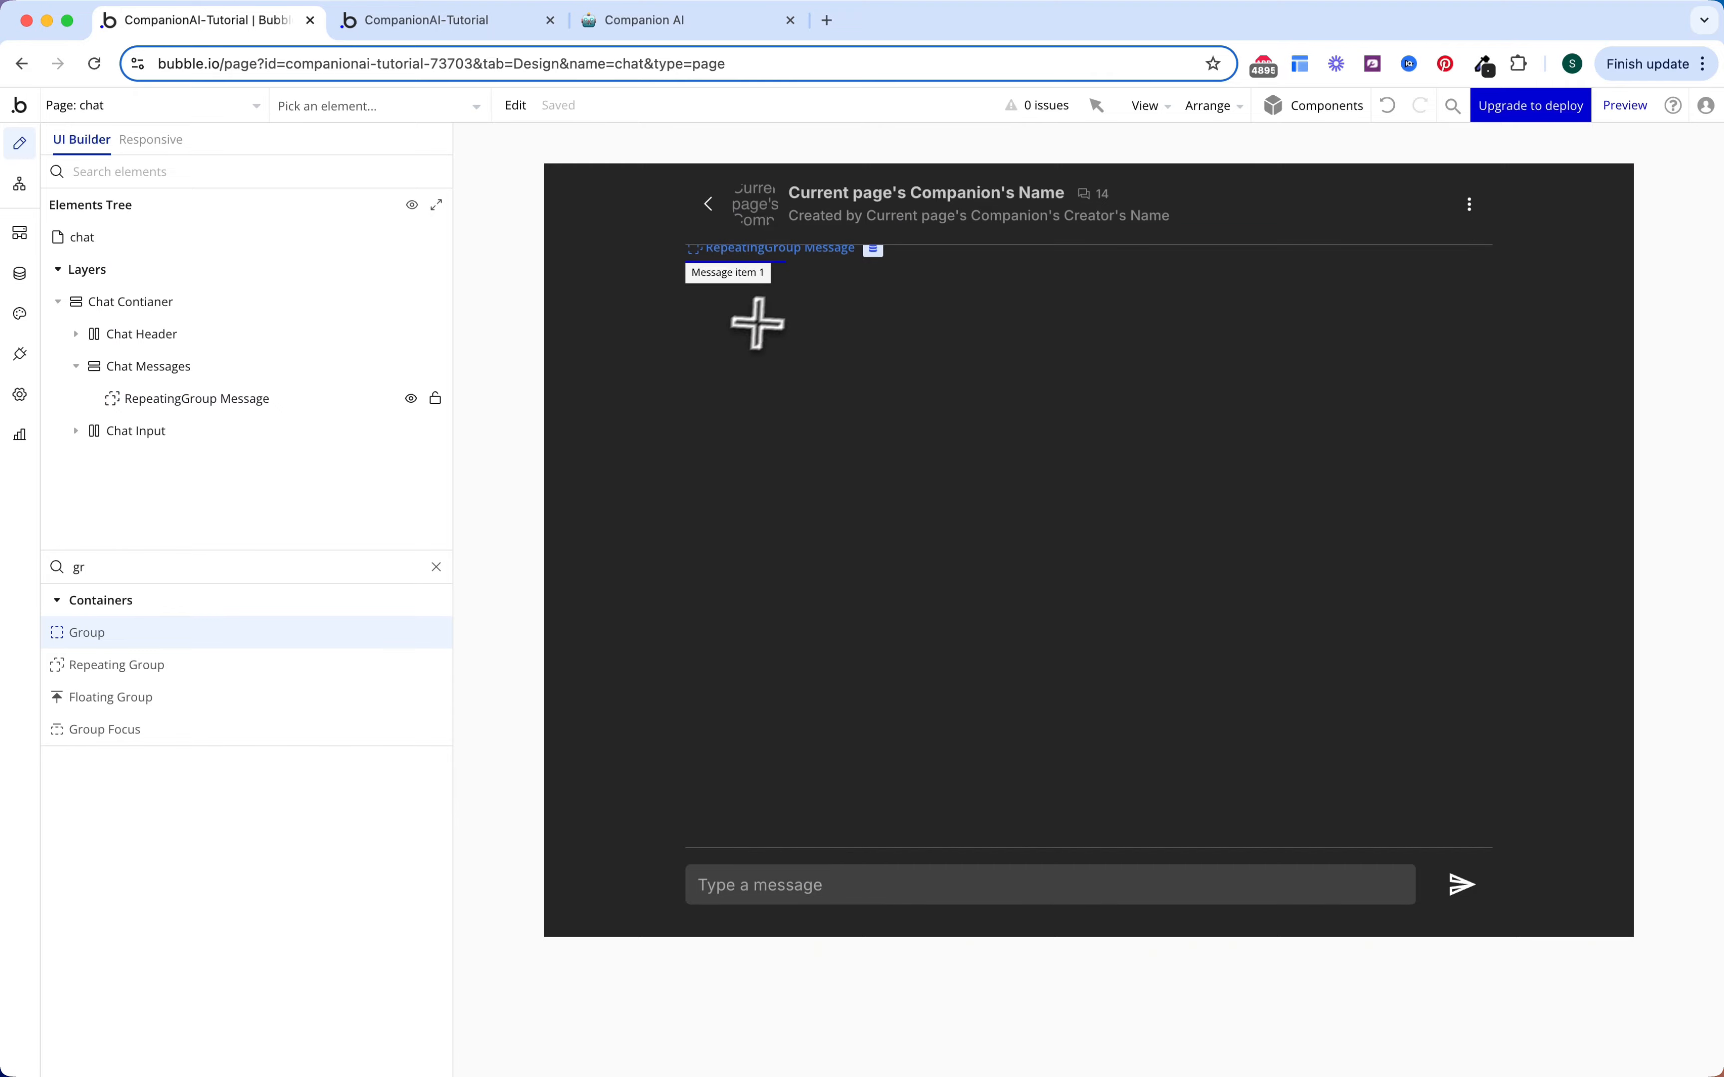
click(759, 300)
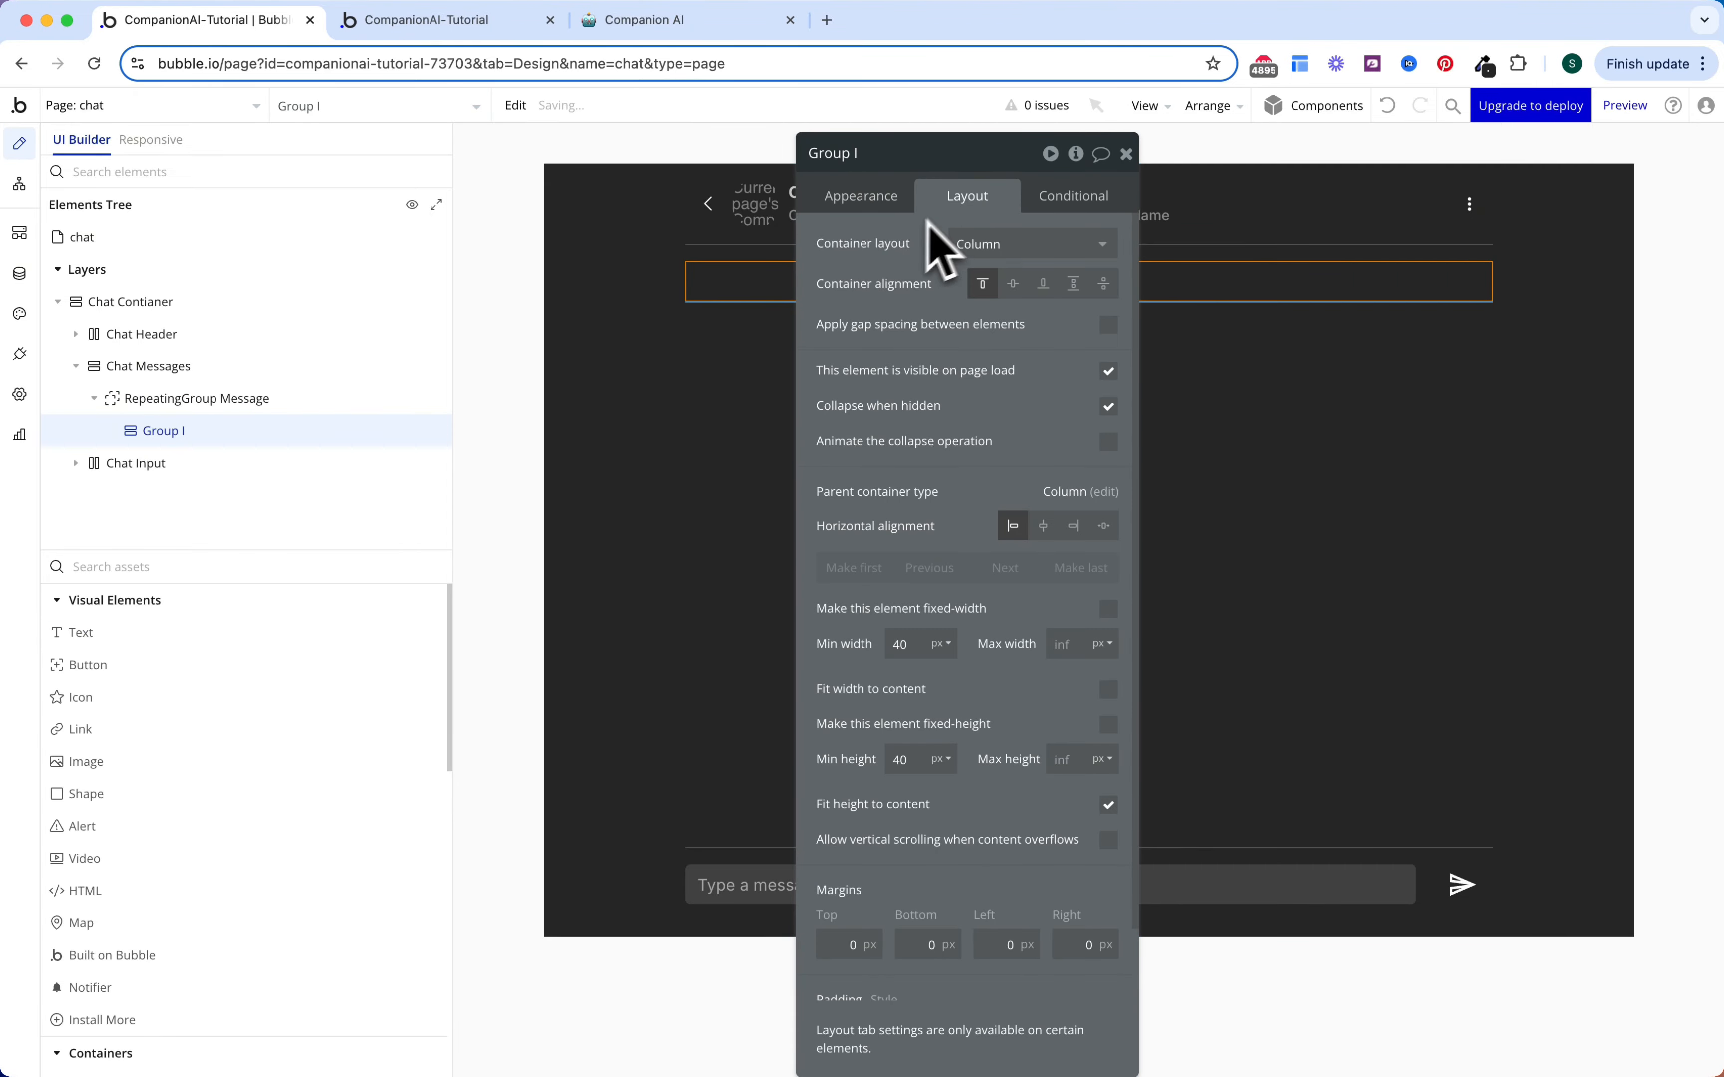
click(876, 199)
click(992, 283)
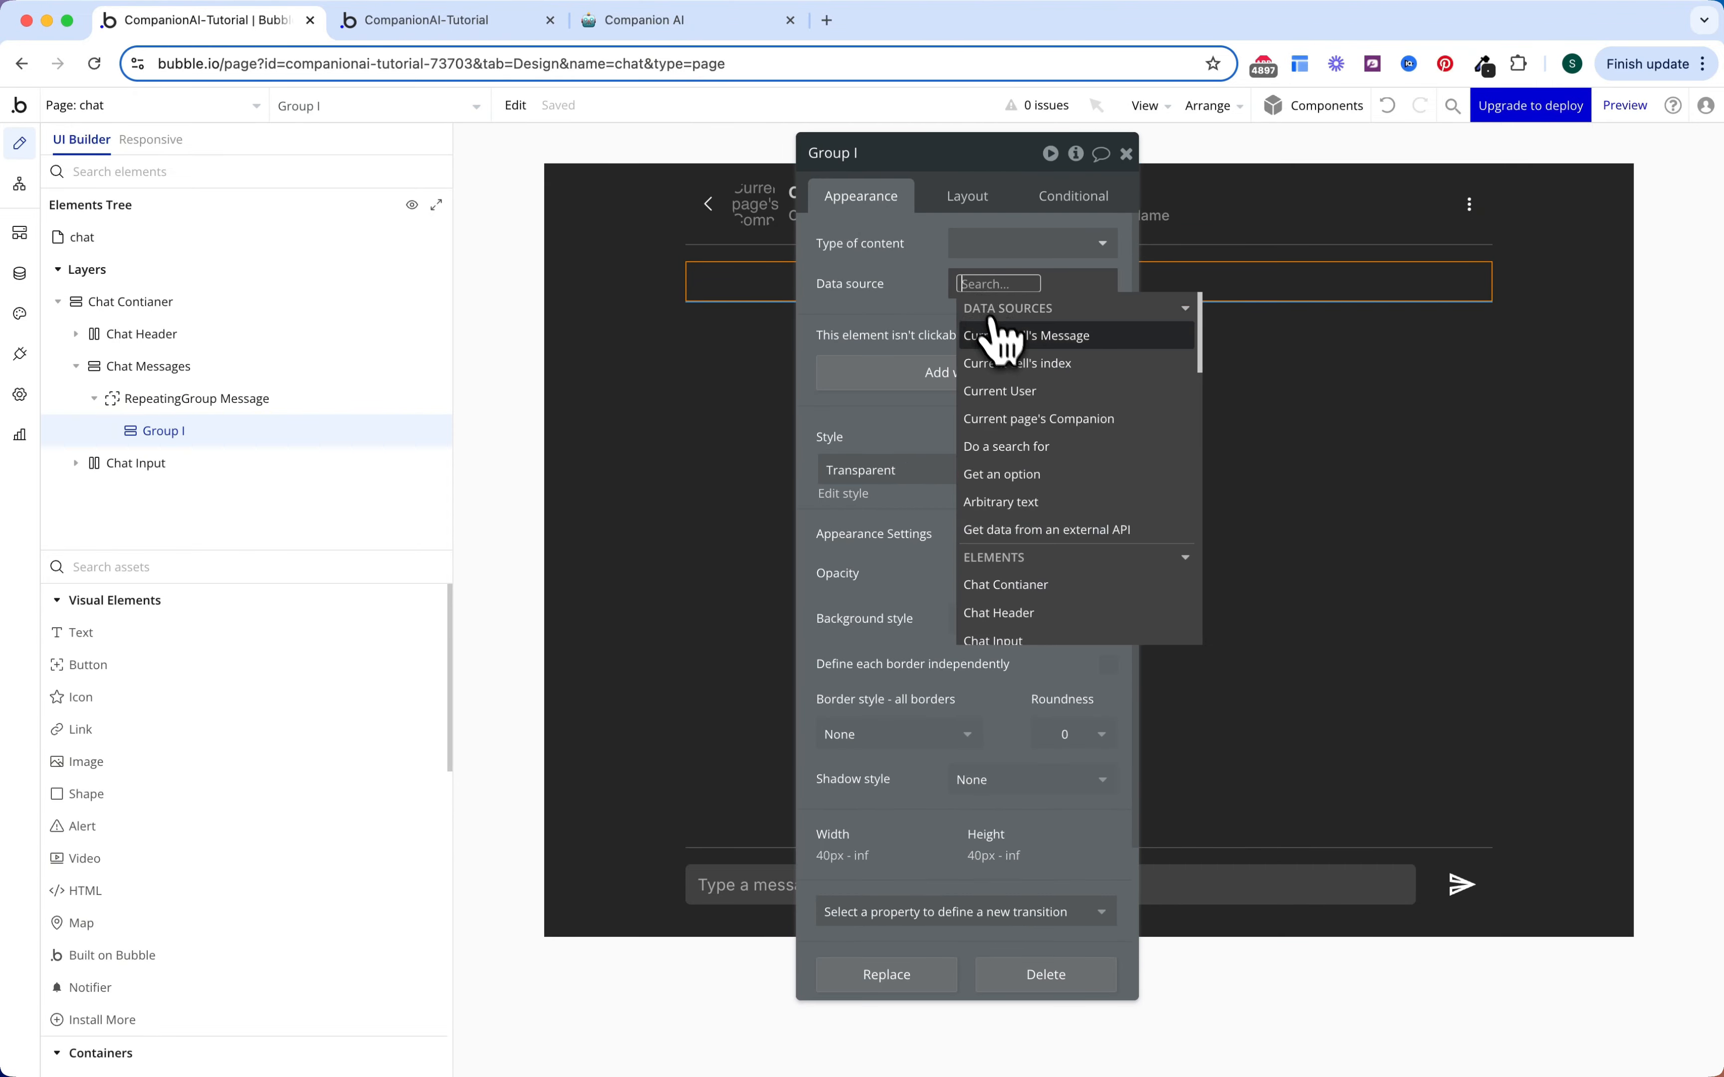
click(993, 335)
click(872, 322)
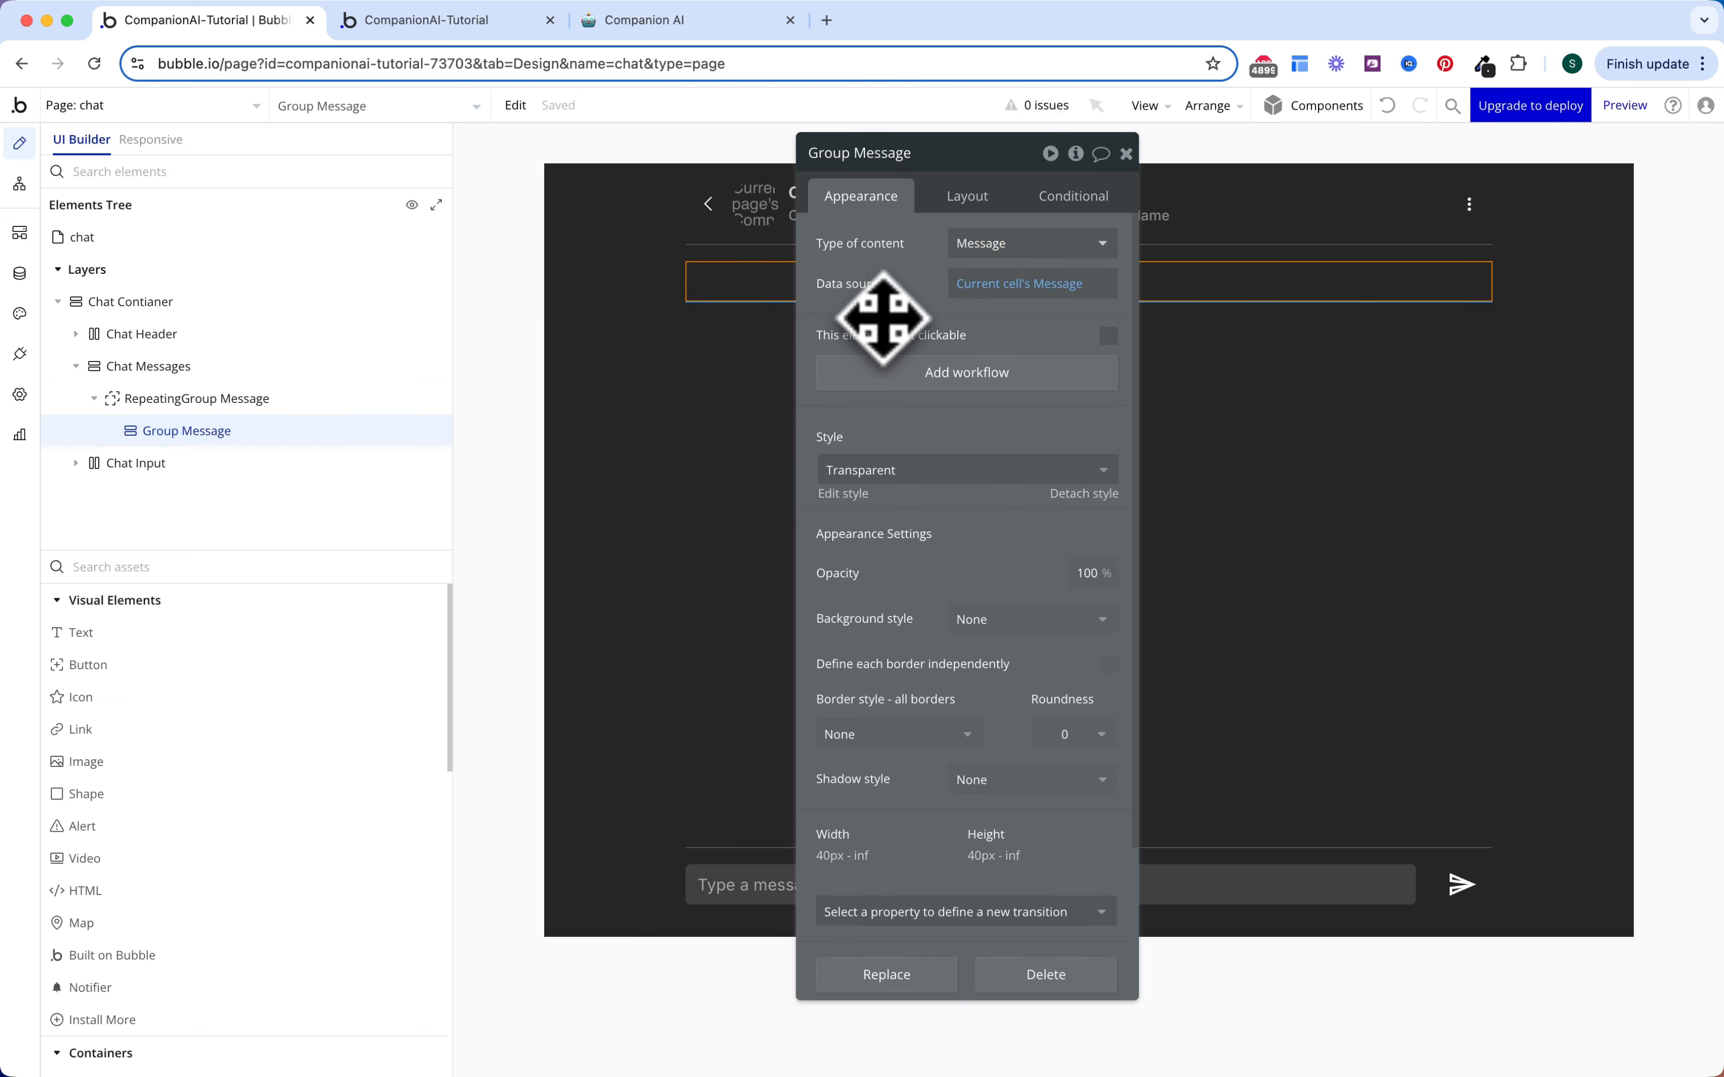
drag(992, 239, 994, 238)
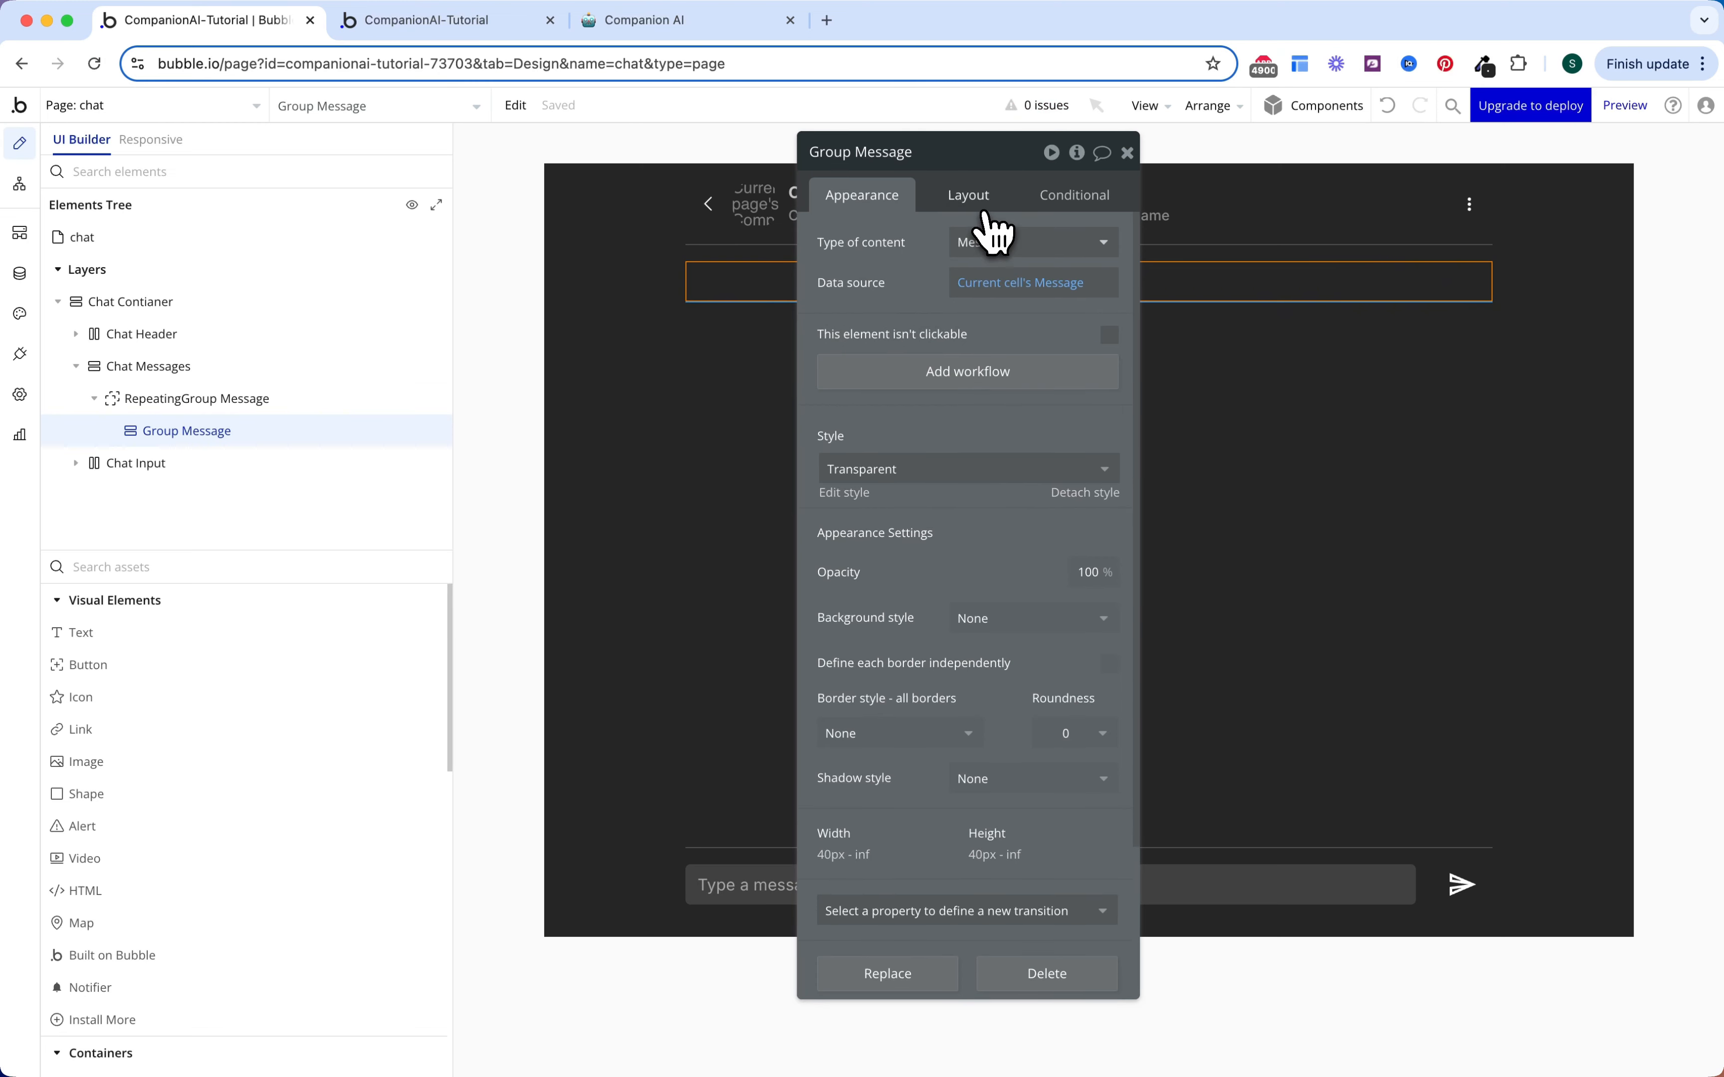
Step: Give the group gap spacing, a Row layout, 16 px column gap and 16 px bottom padding
click(969, 198)
click(1108, 325)
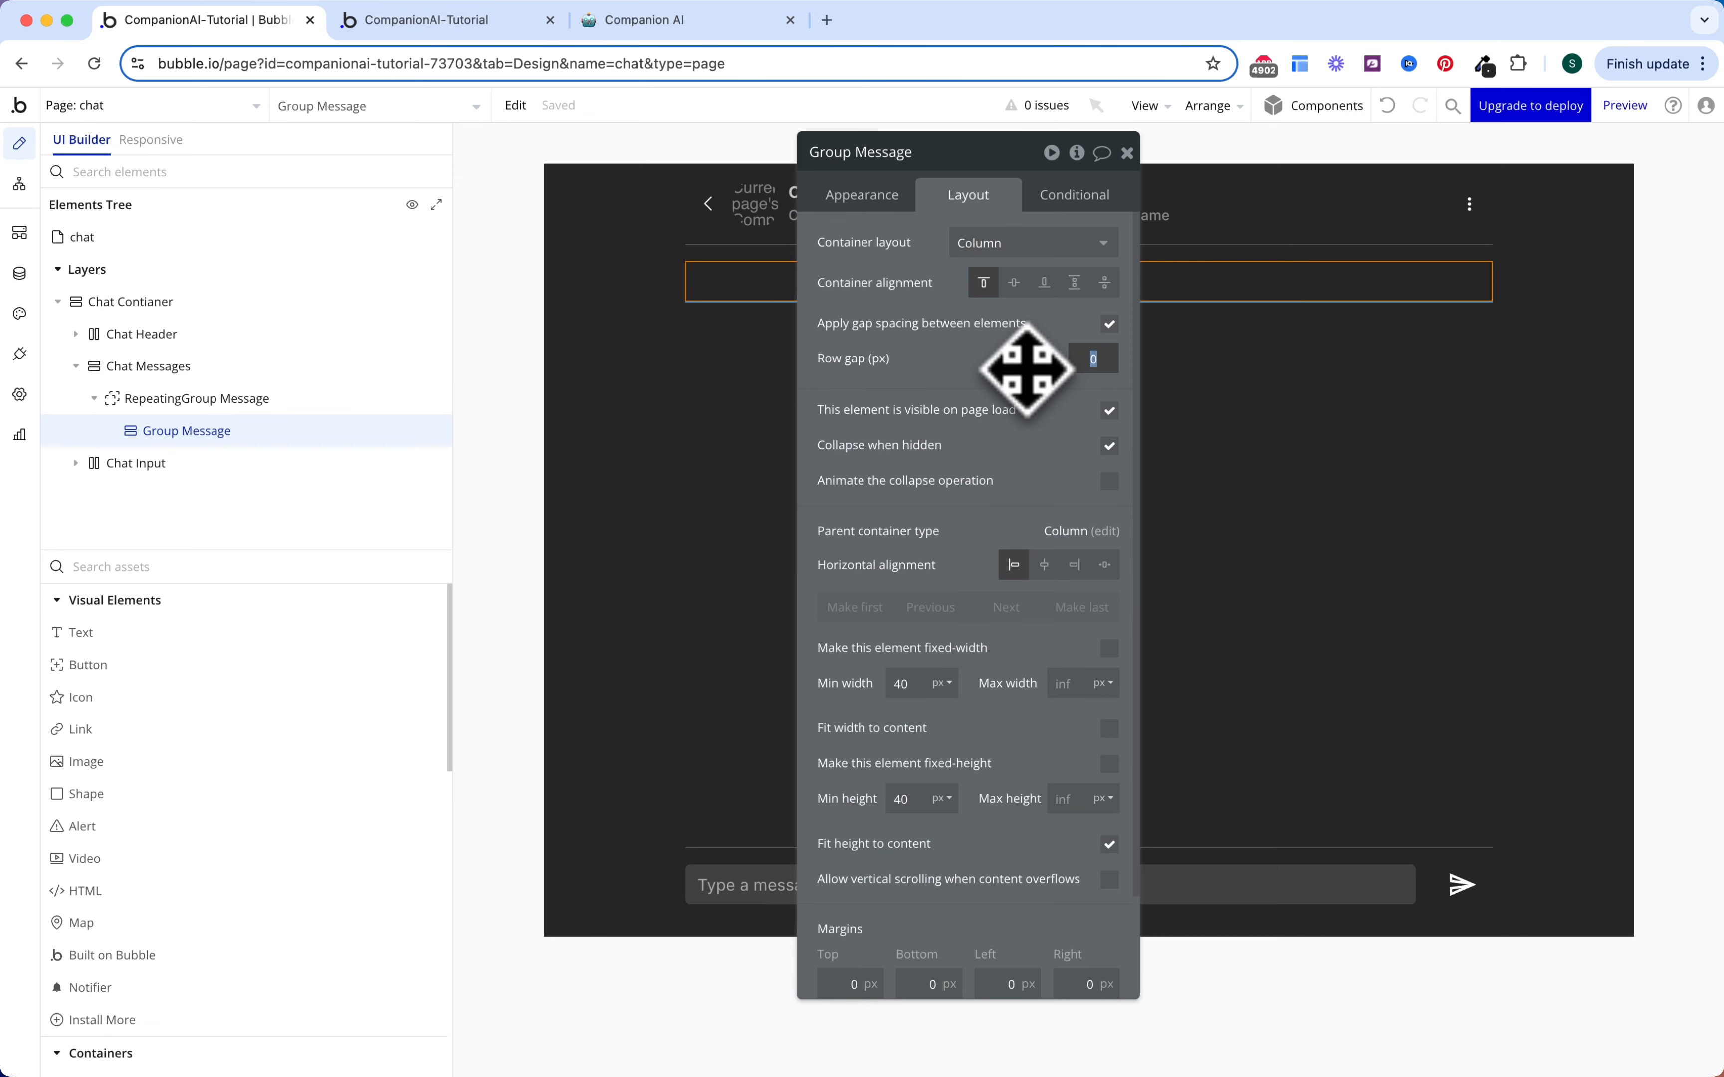
click(1012, 243)
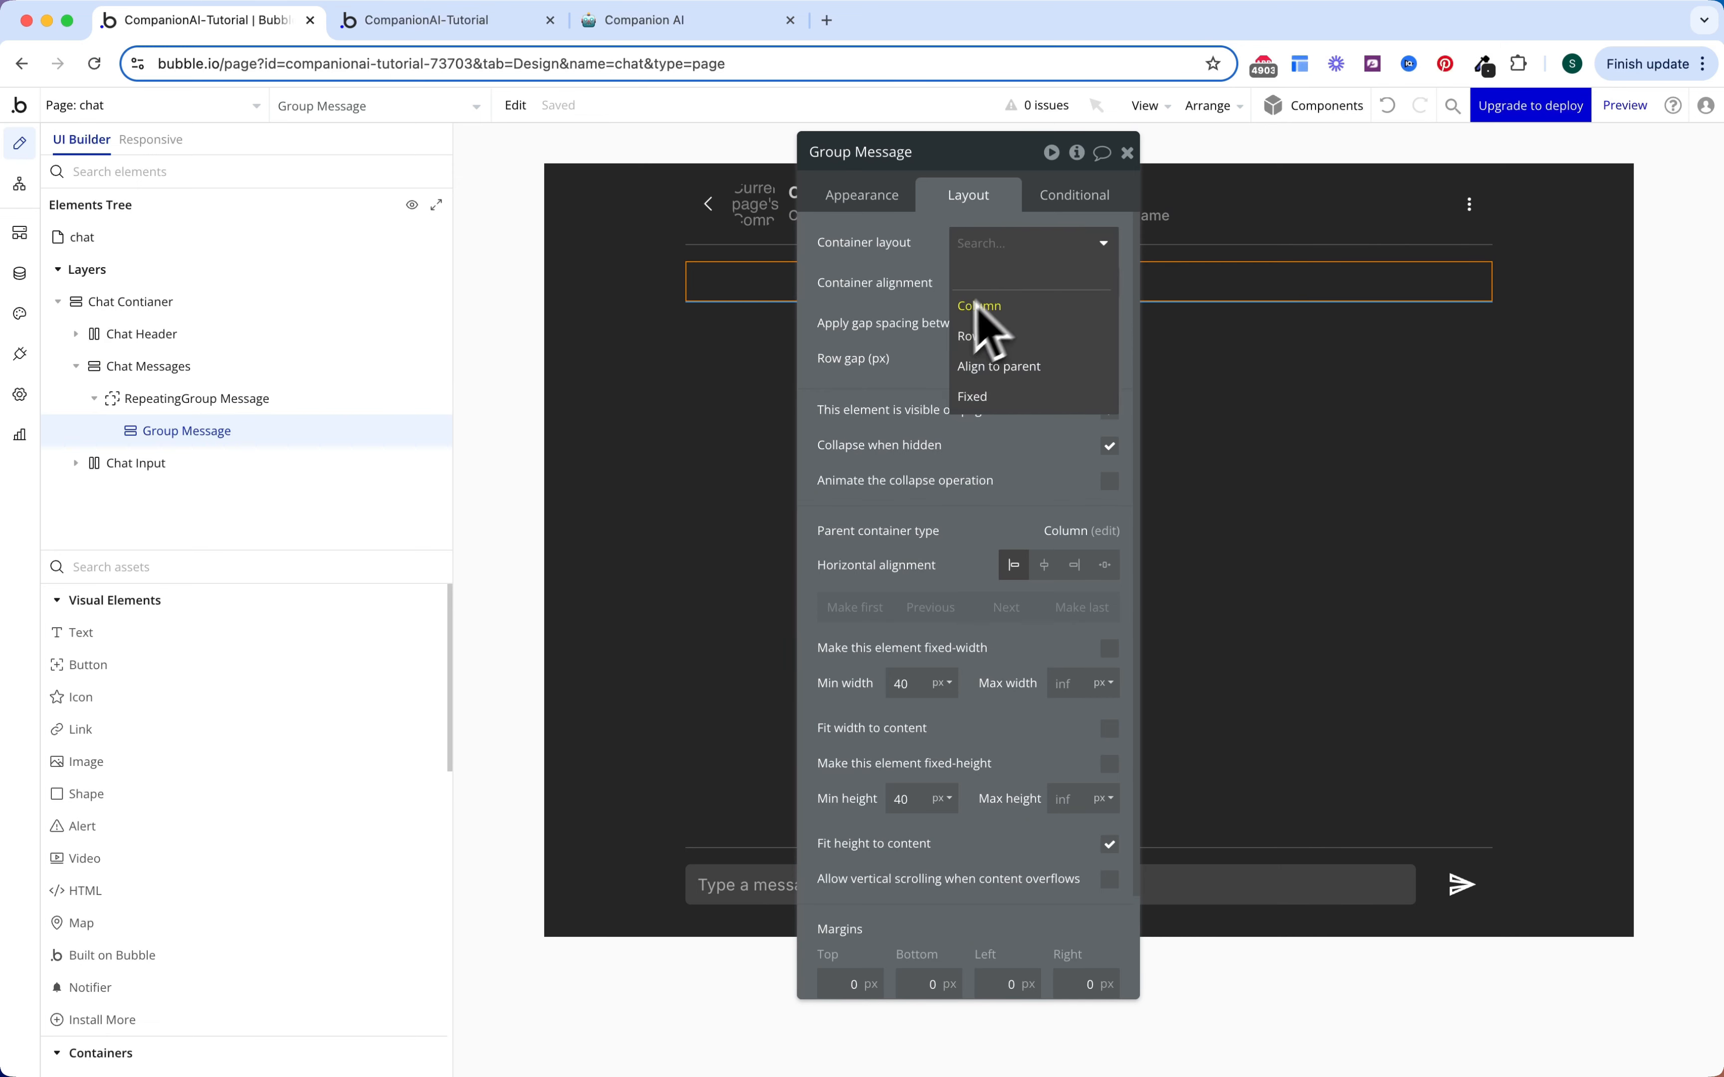
click(973, 335)
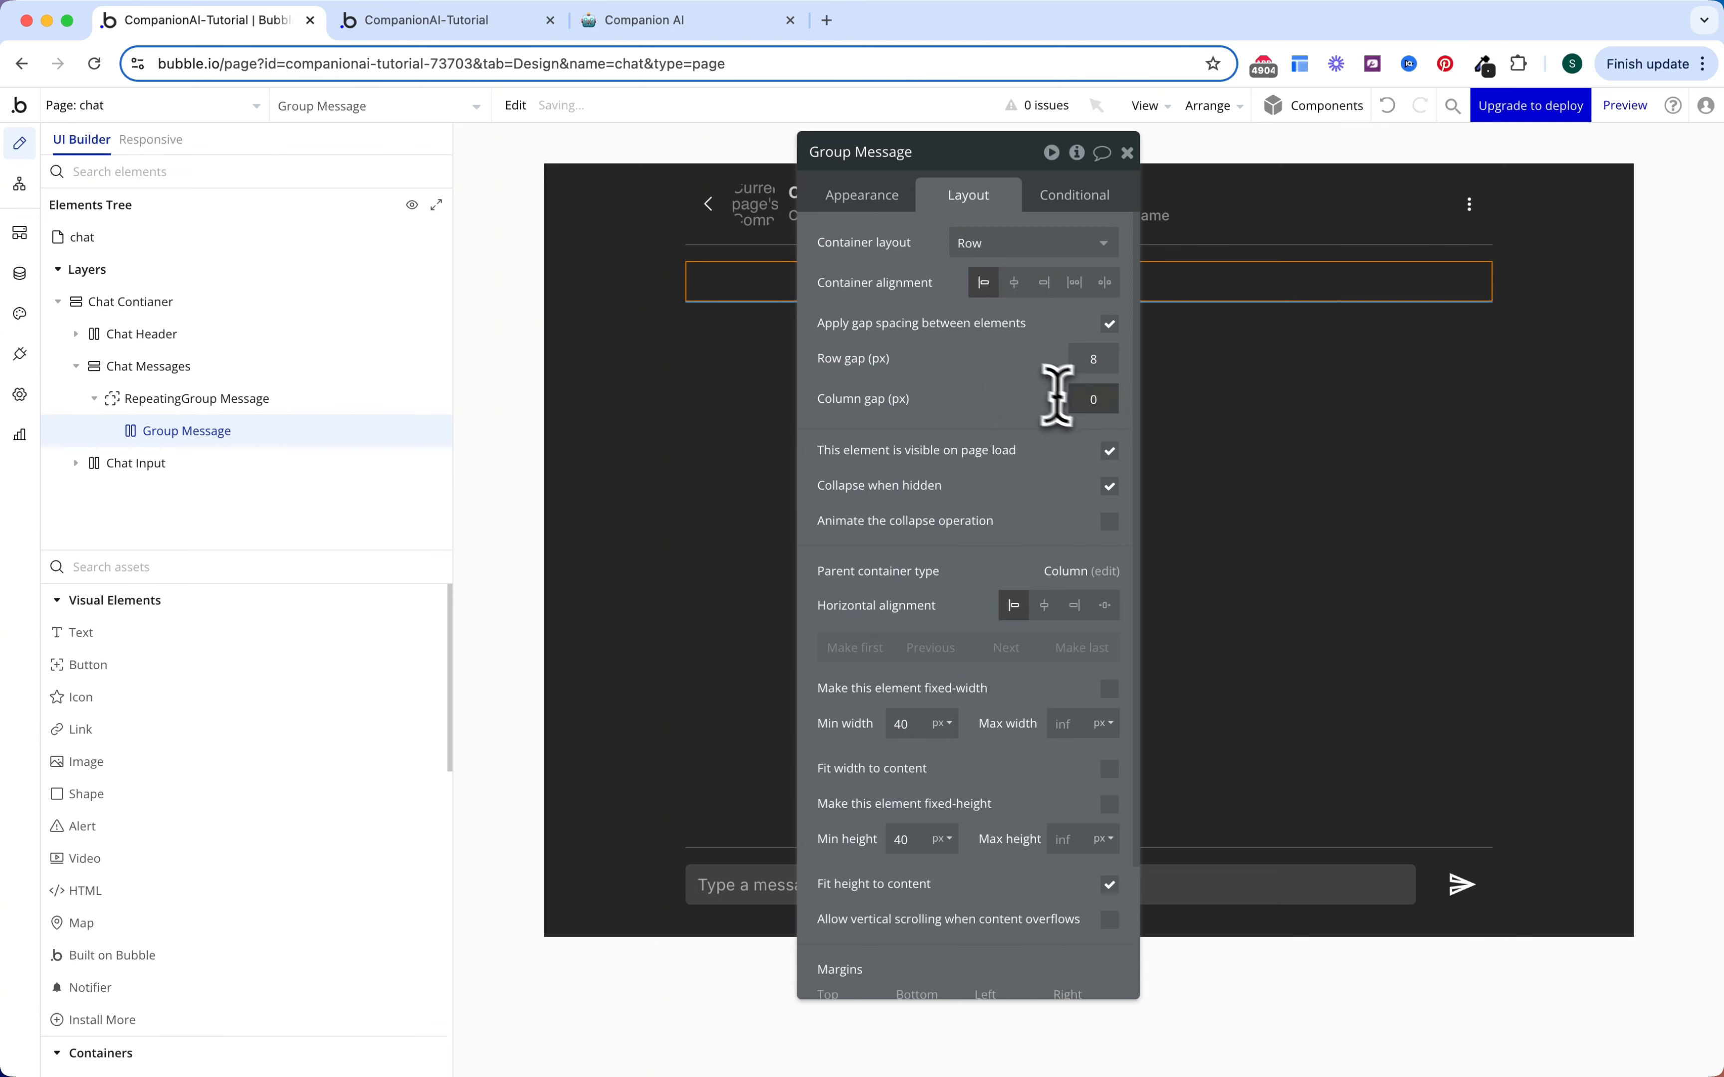
text(16)
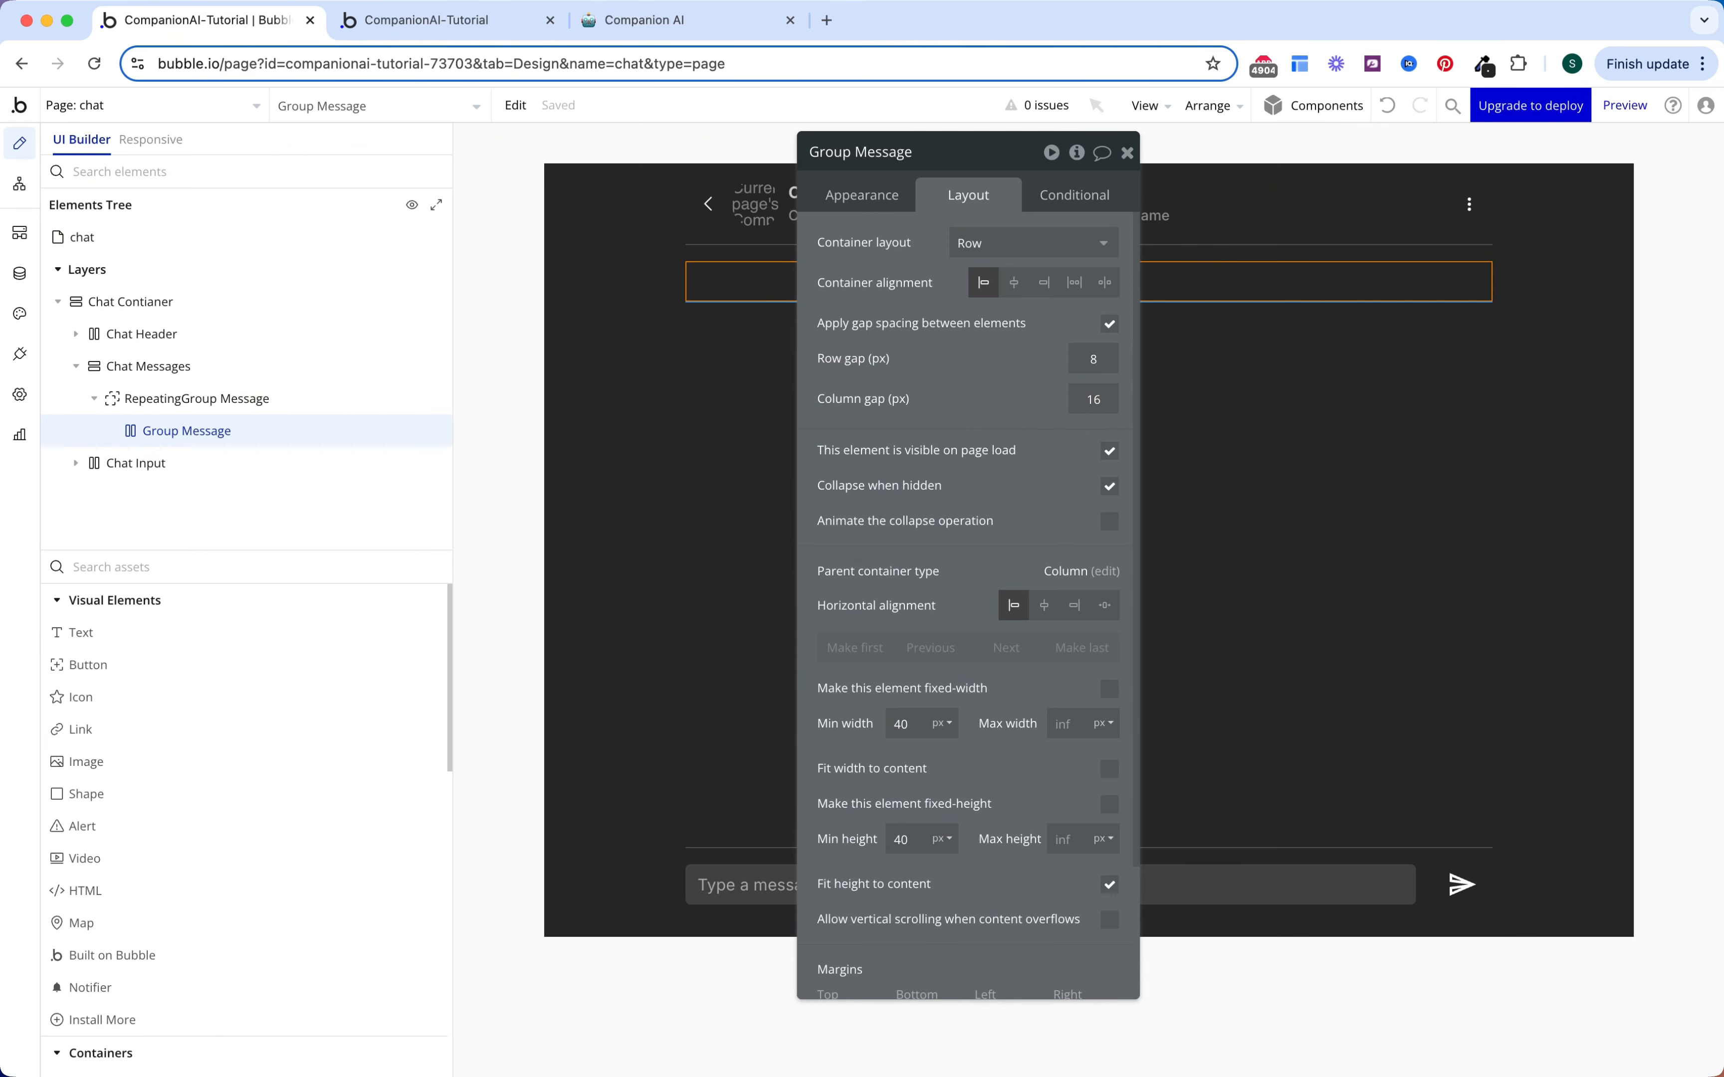
scroll(973, 550, down, 3)
click(926, 974)
text(16)
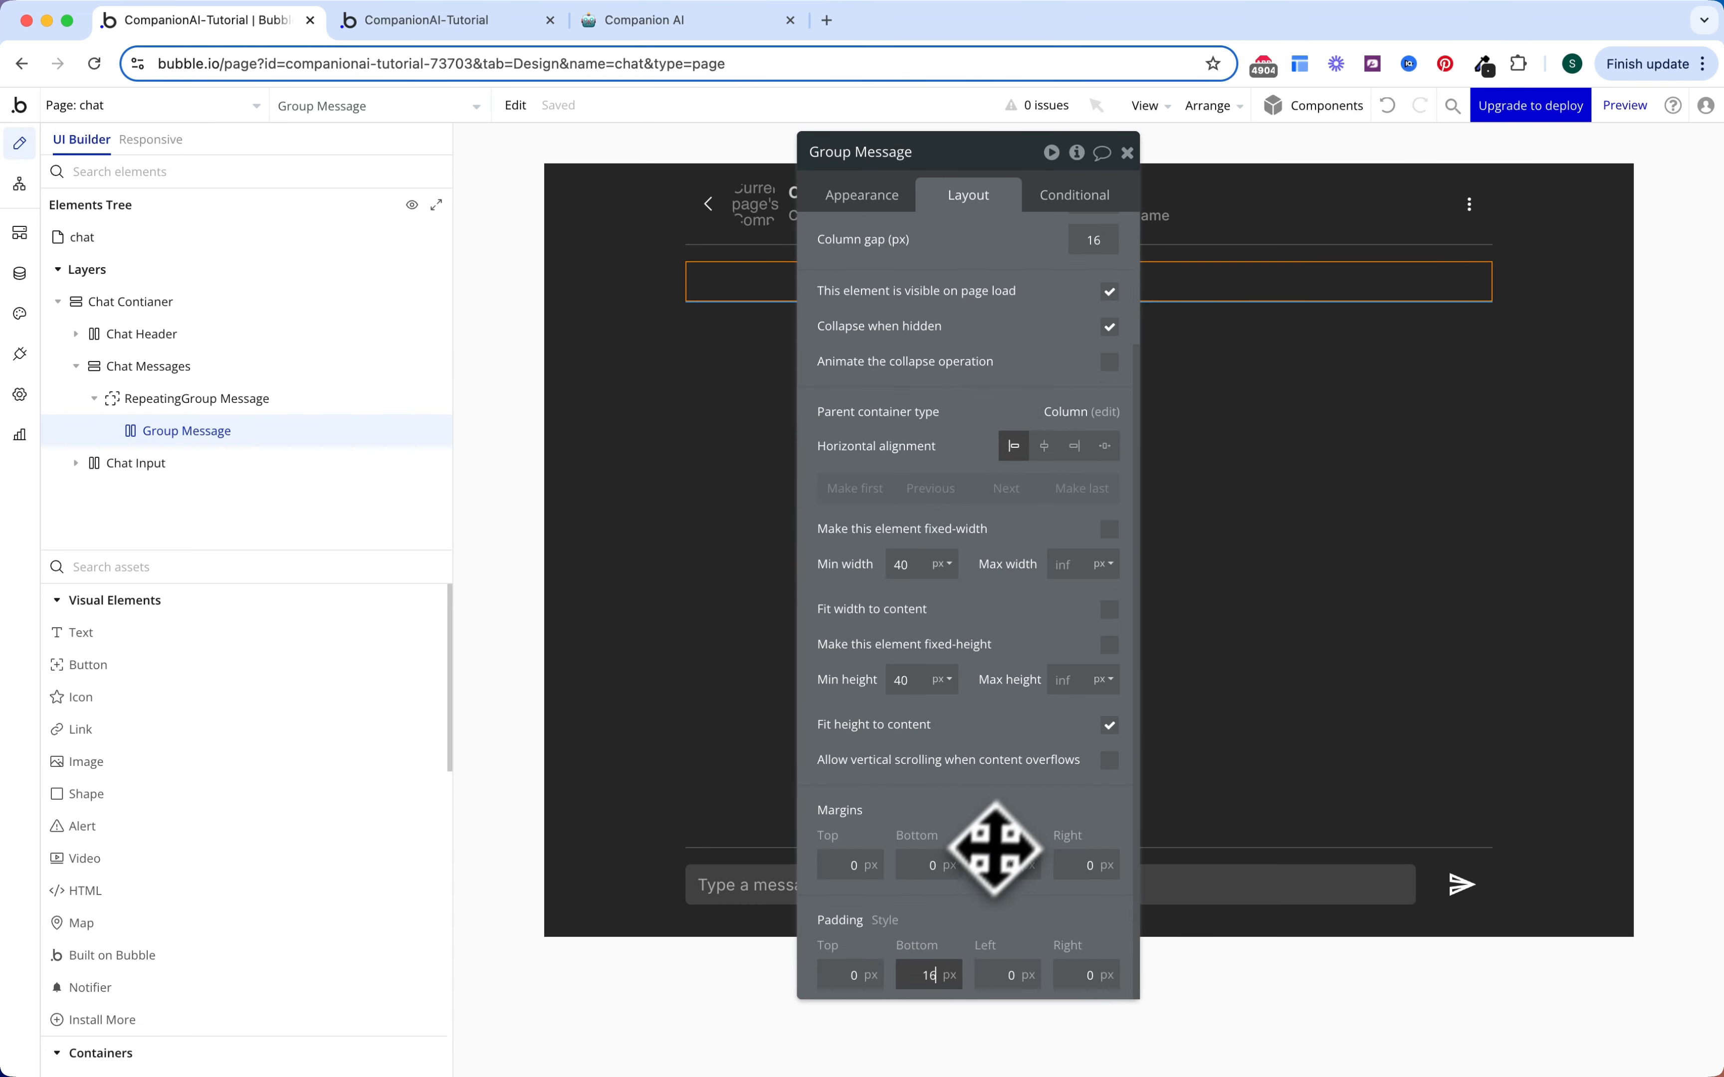
click(995, 848)
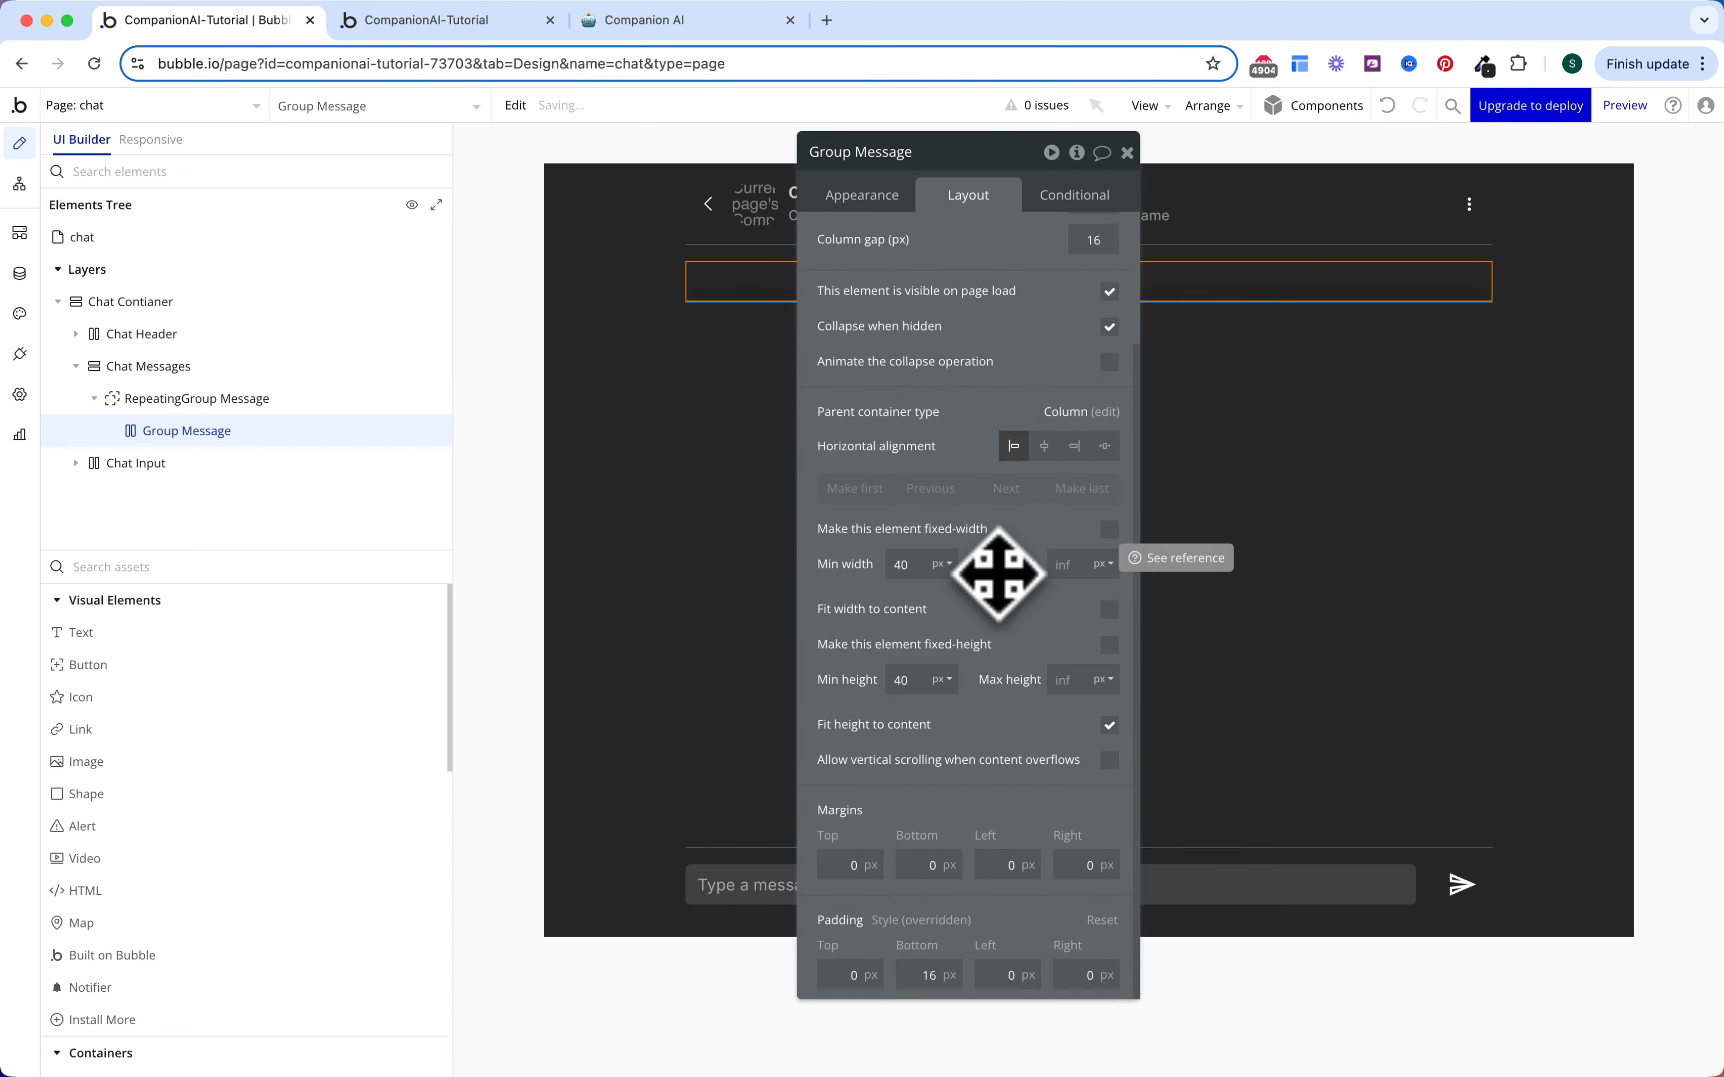
click(1074, 196)
click(968, 196)
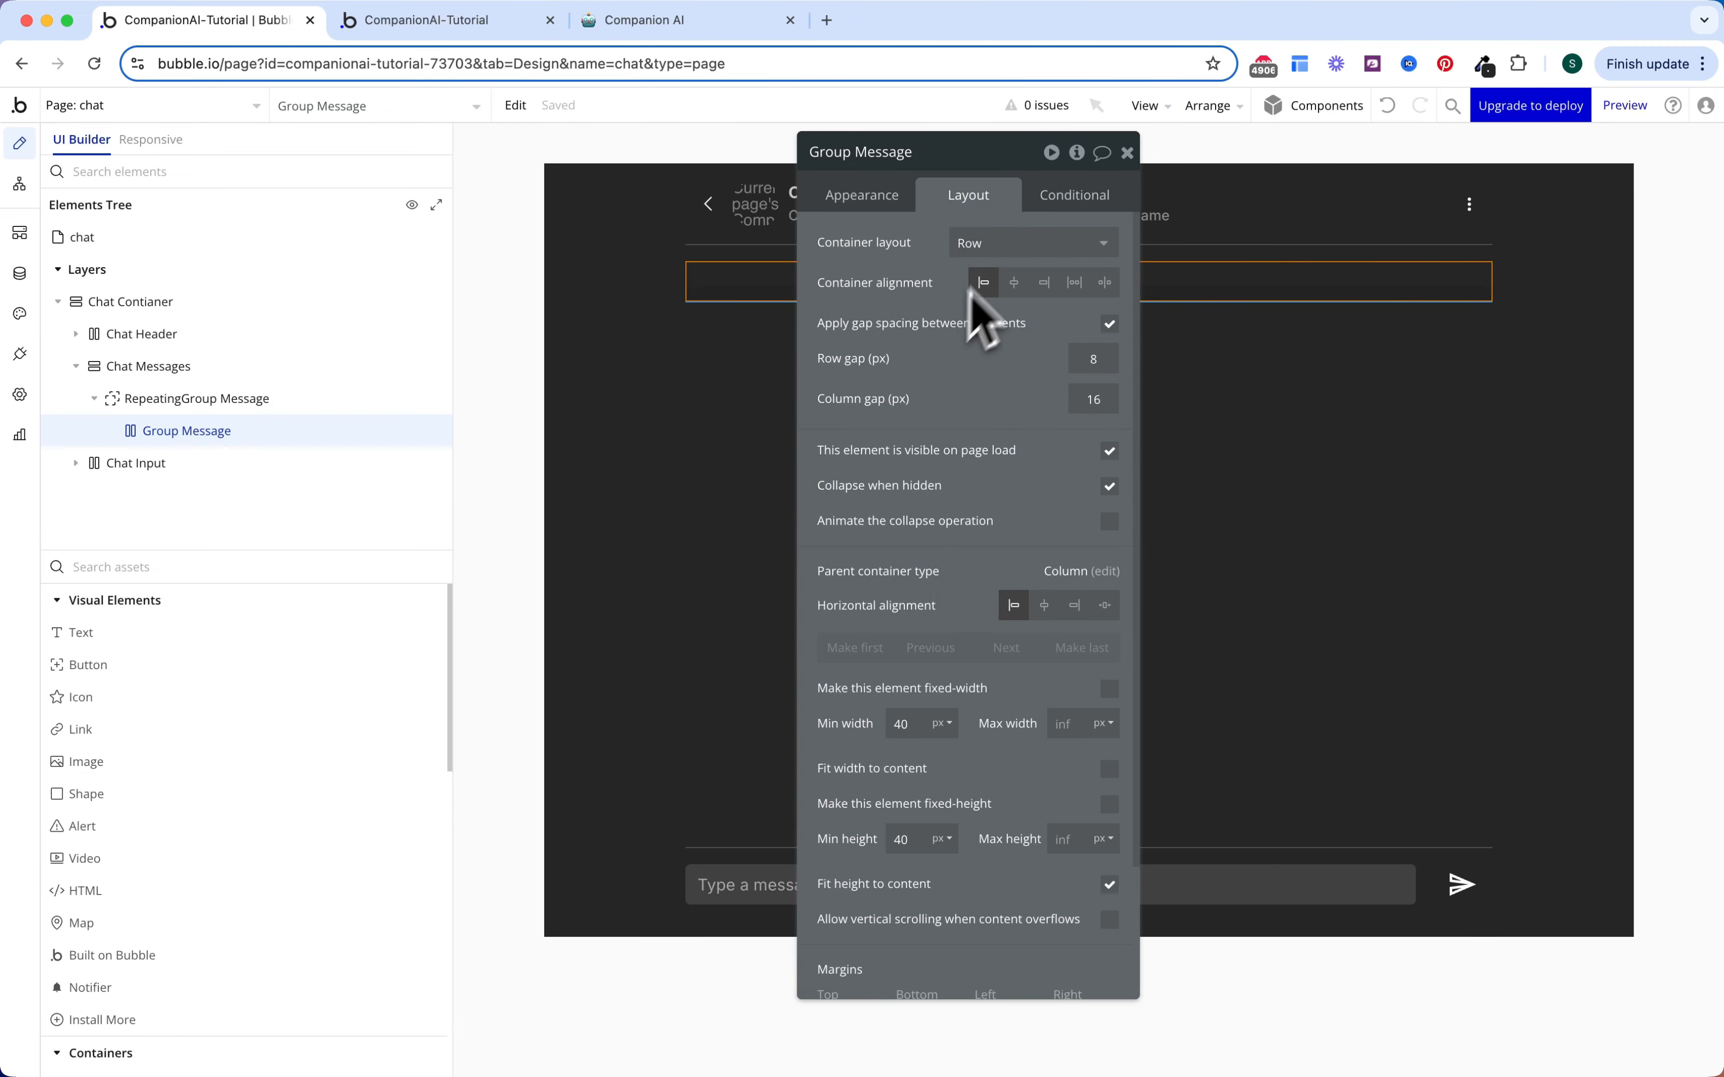
Step: Add a Group Message condition: When Current cell's Message's Sender is User
click(1069, 199)
click(1042, 241)
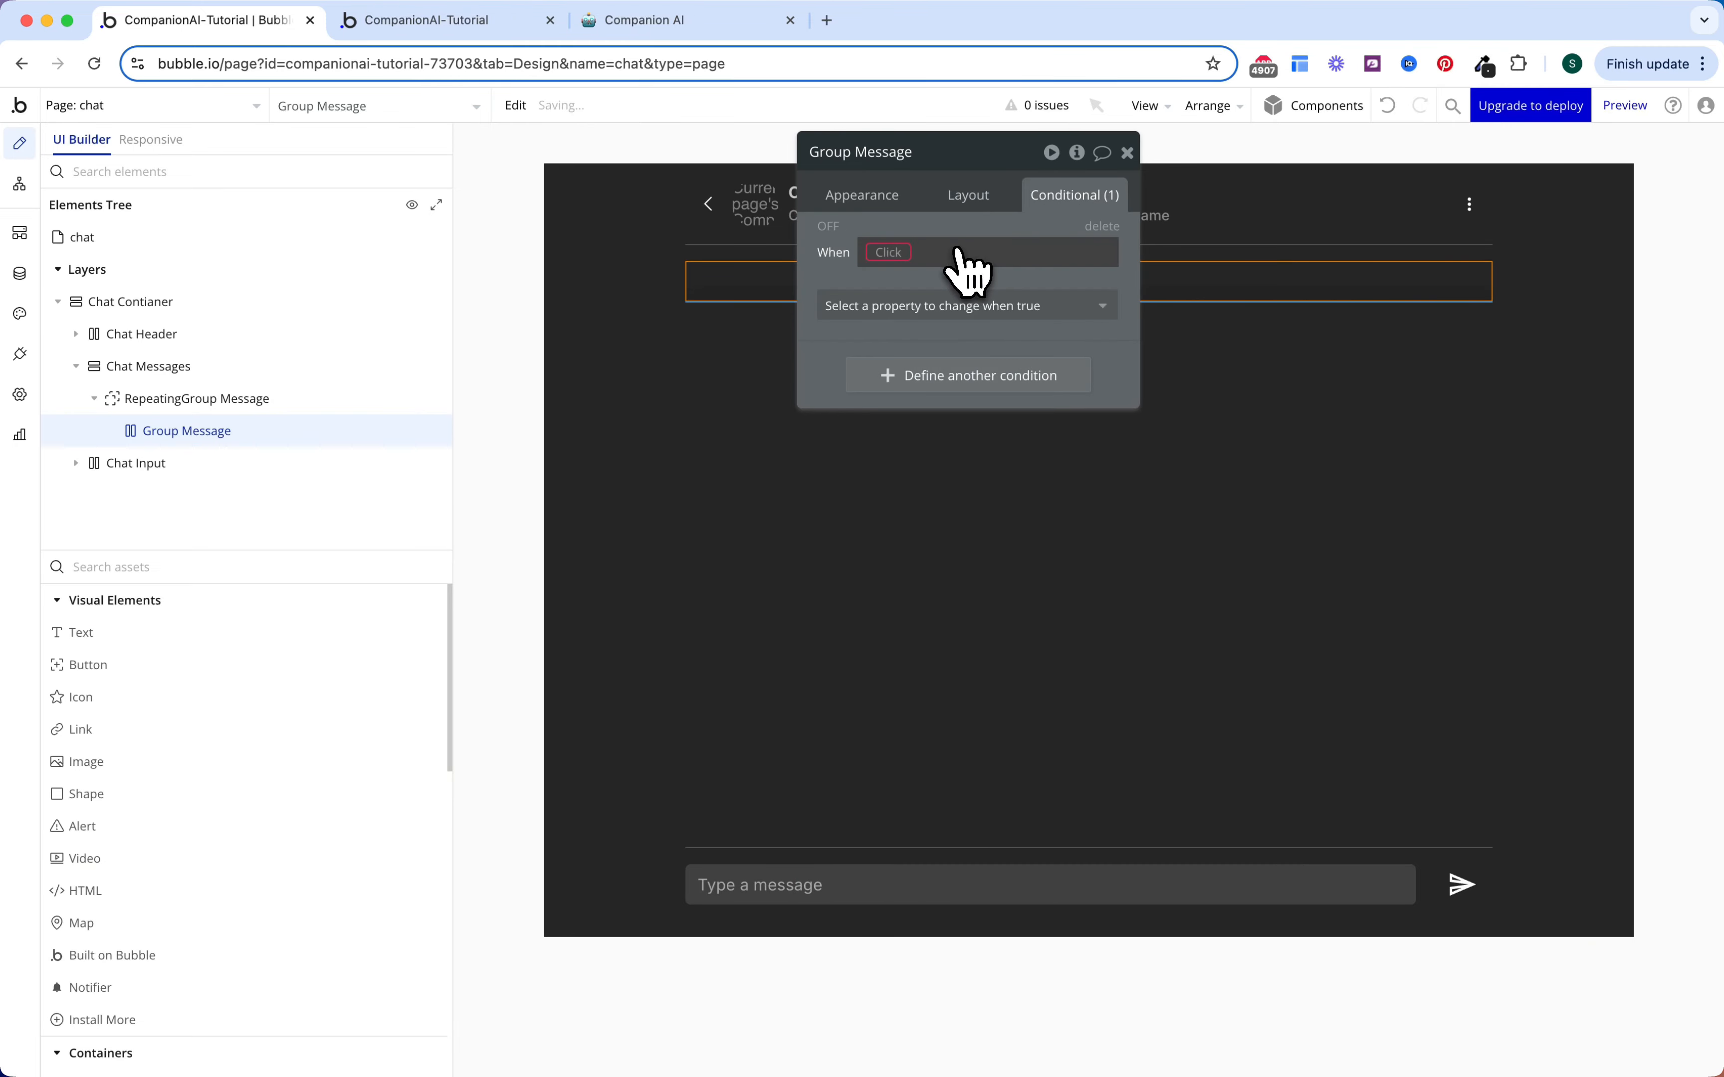
click(888, 253)
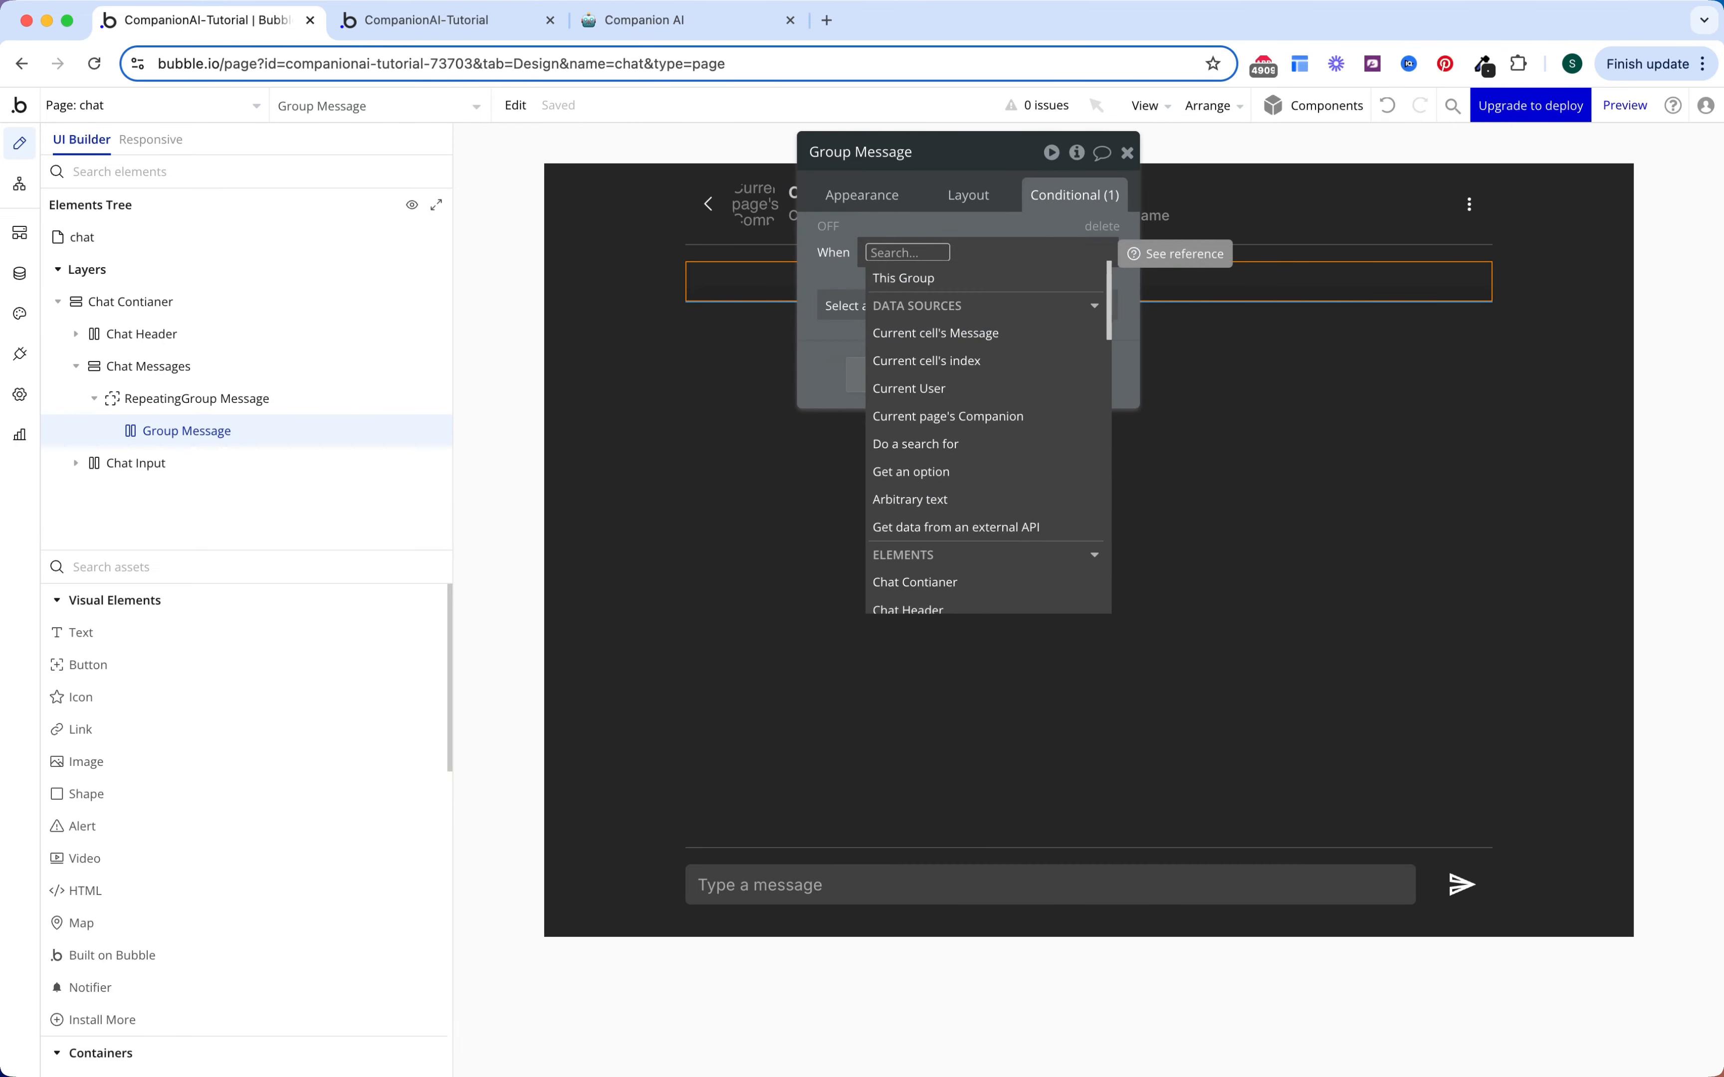
click(955, 335)
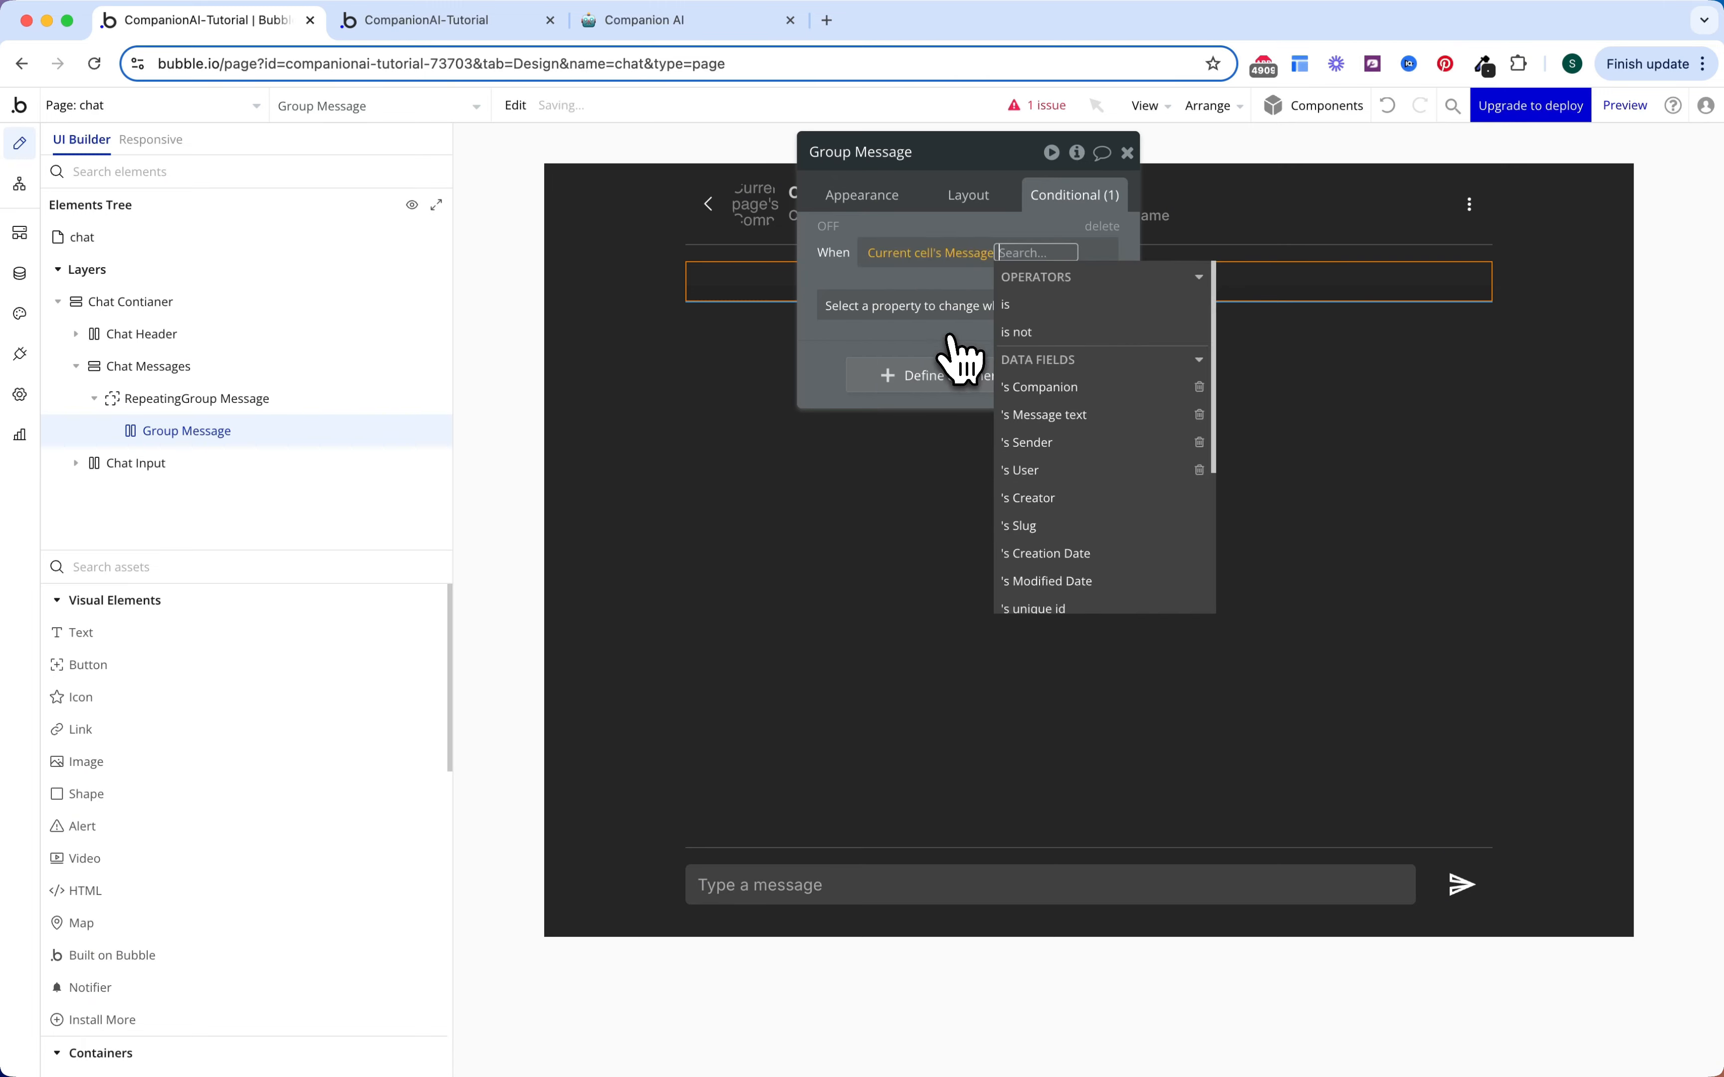
click(1045, 443)
click(994, 378)
click(983, 385)
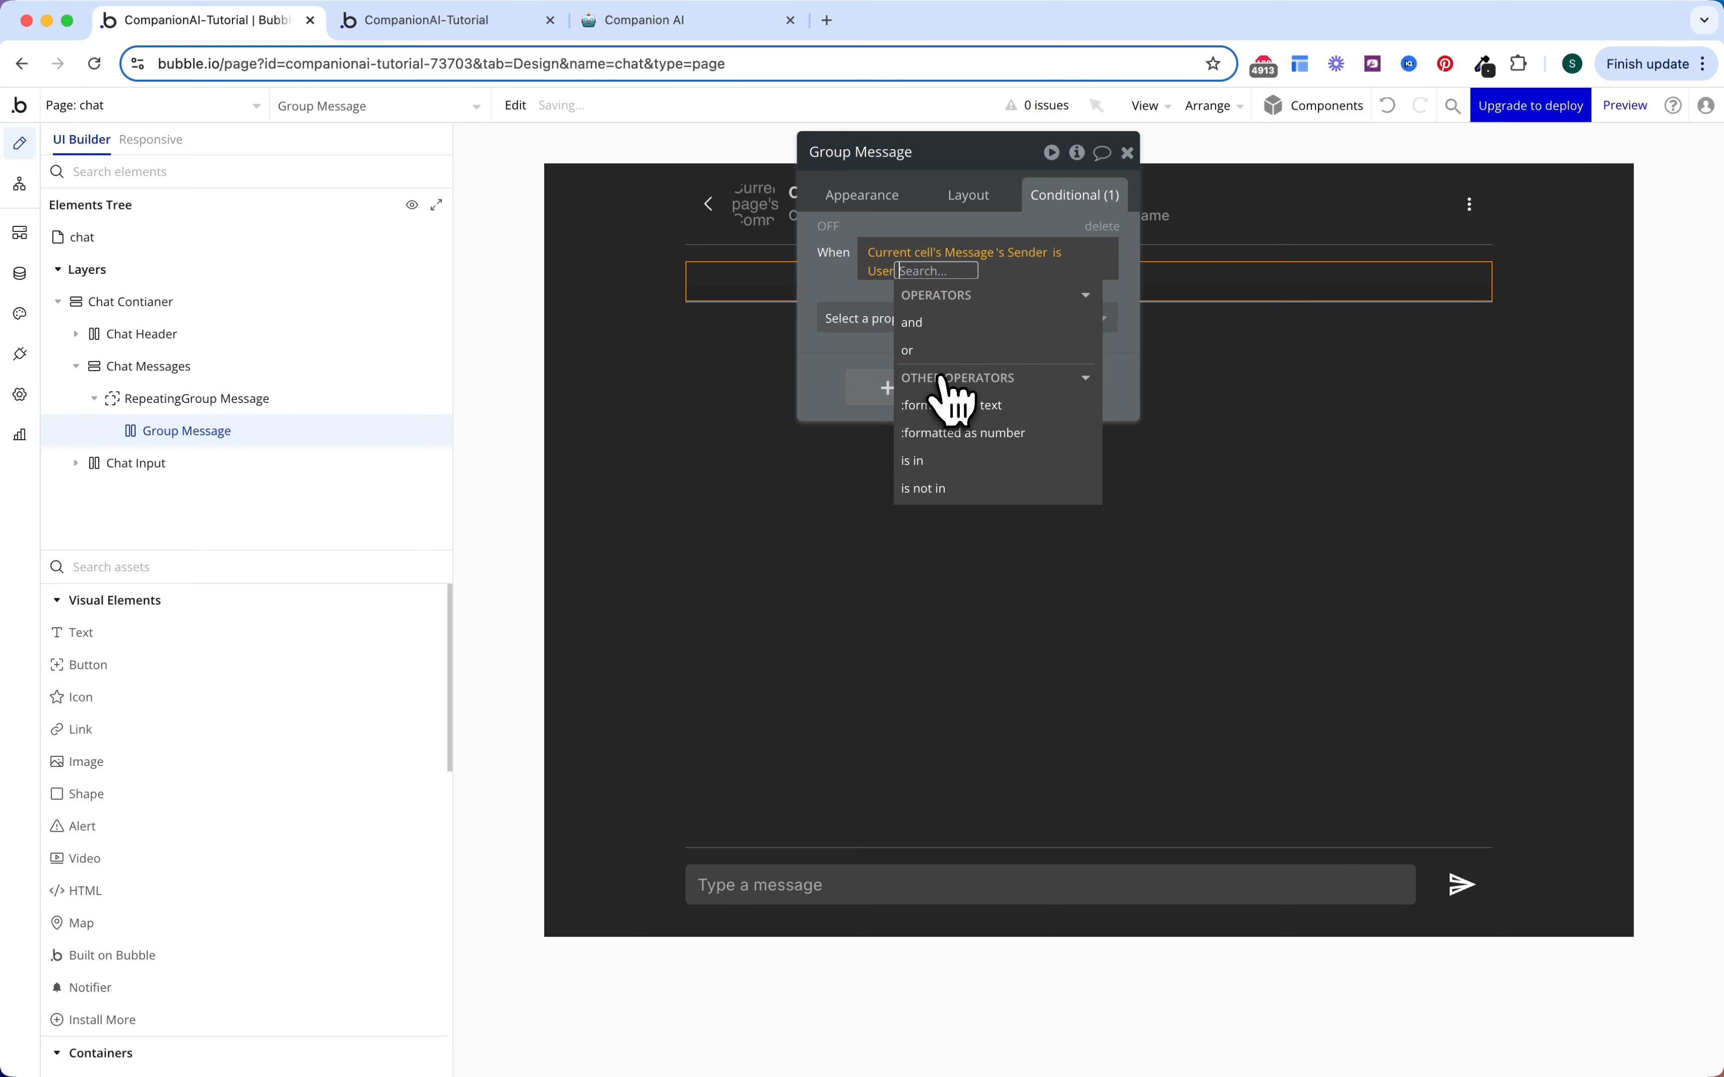
click(860, 296)
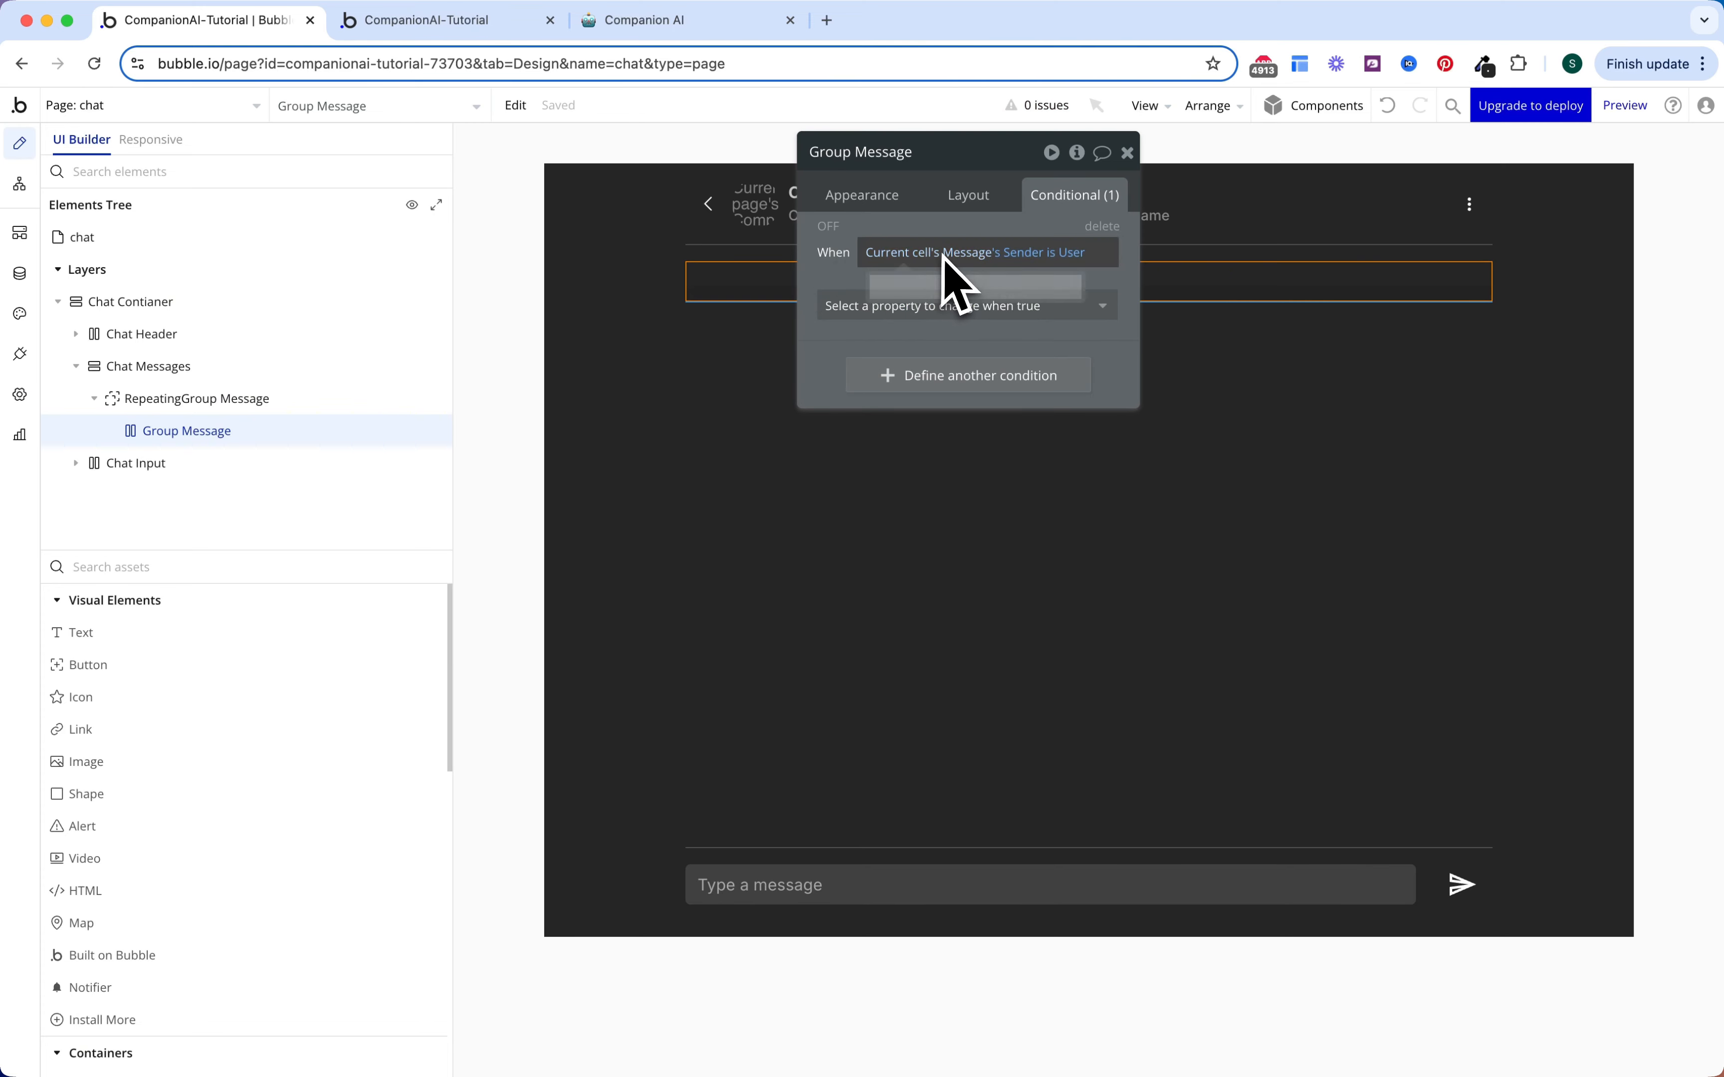
Step: Make that condition right-align the container, then add an Image inside Group Message
click(990, 306)
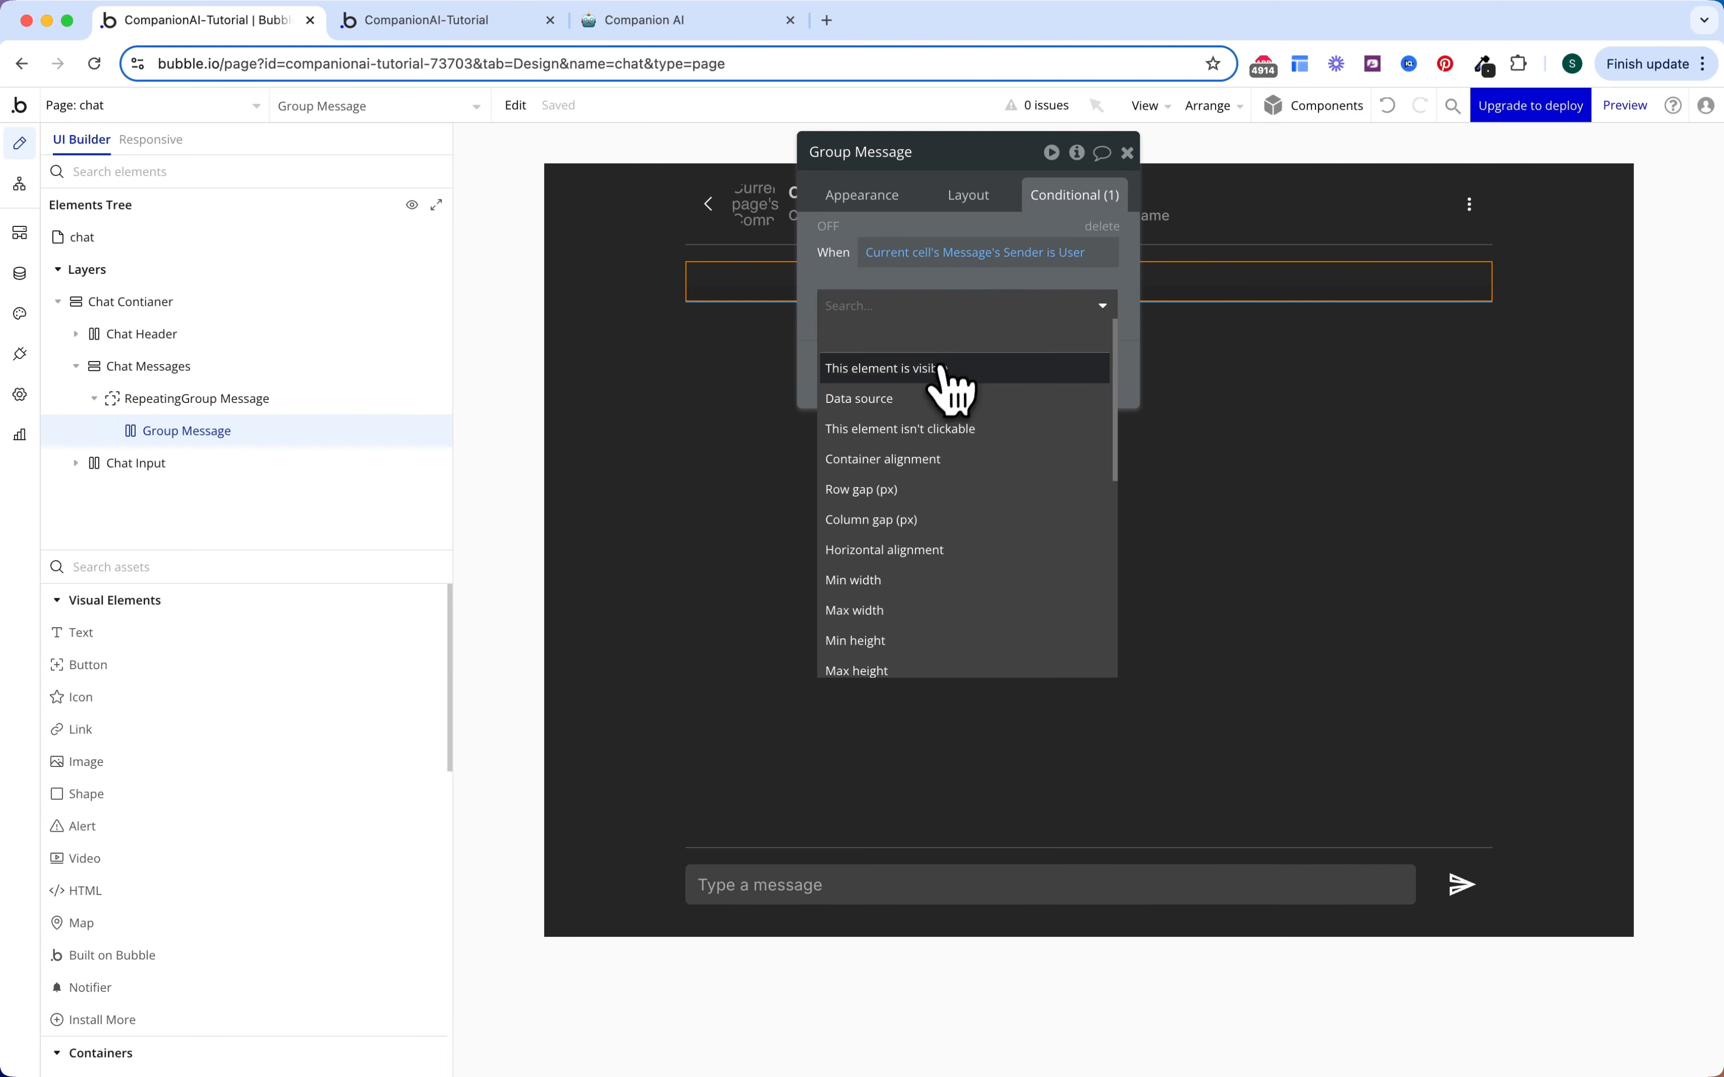
click(935, 459)
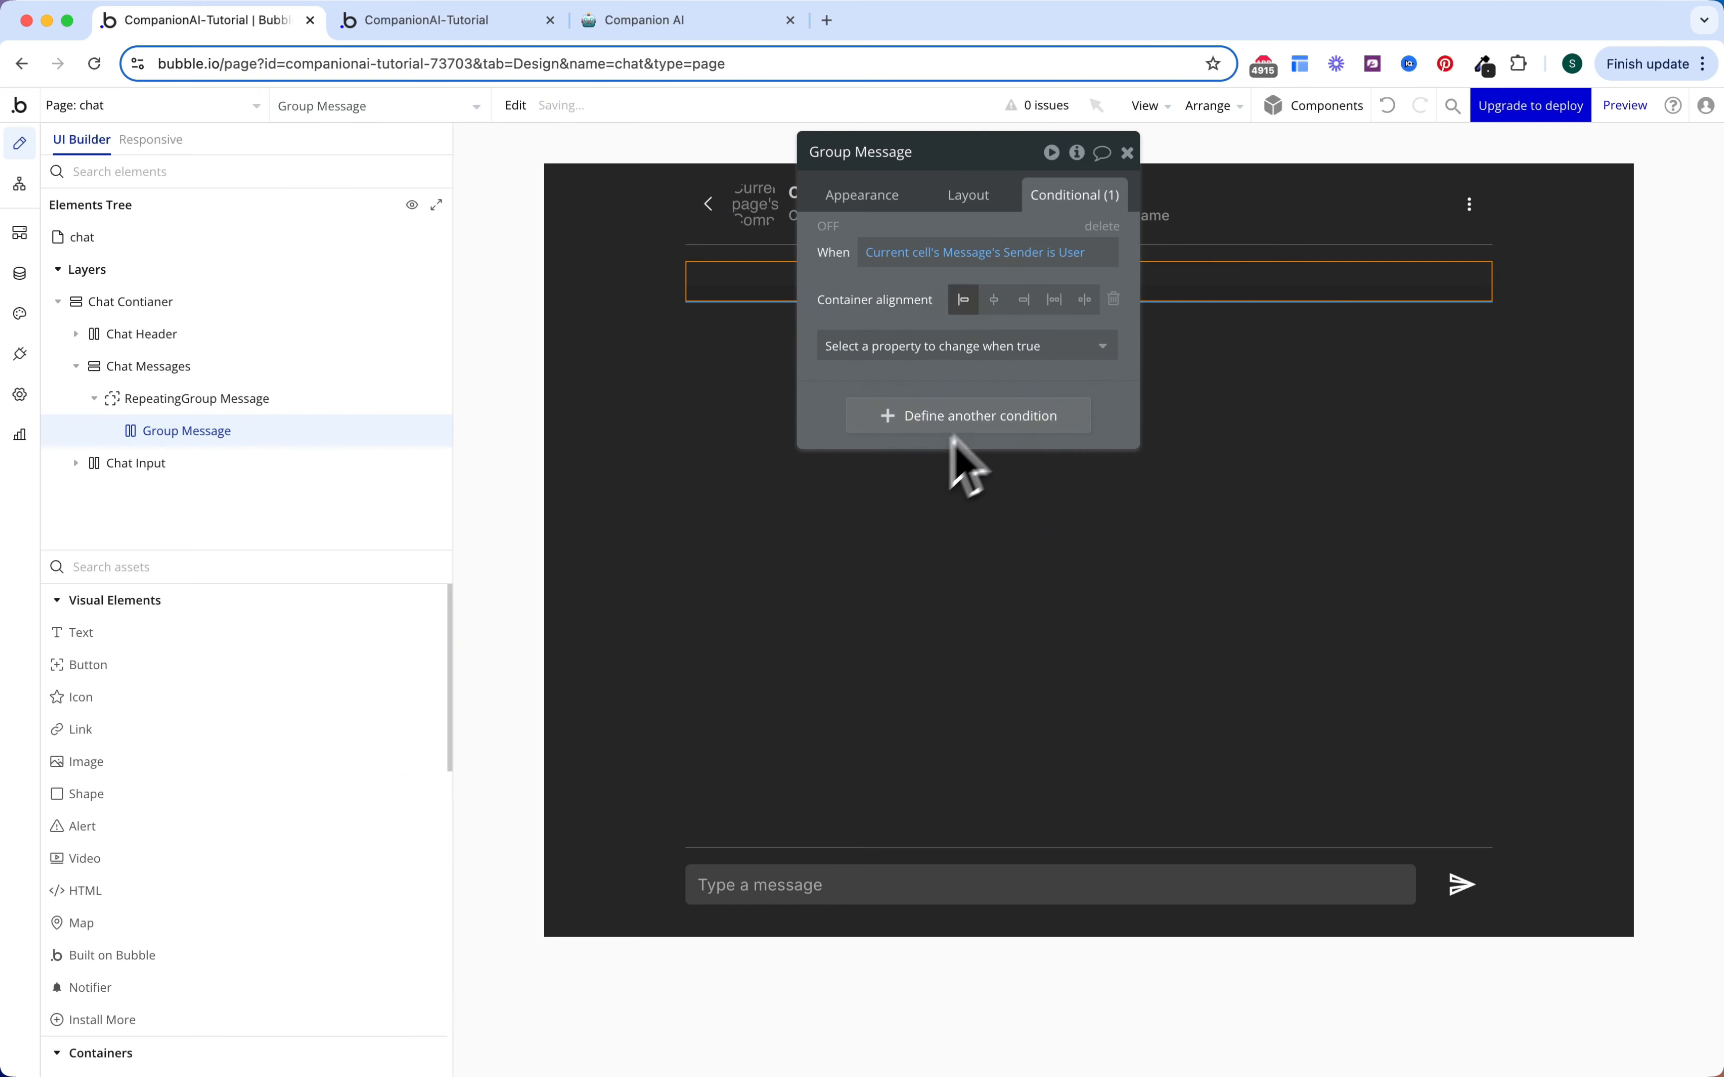
click(1024, 299)
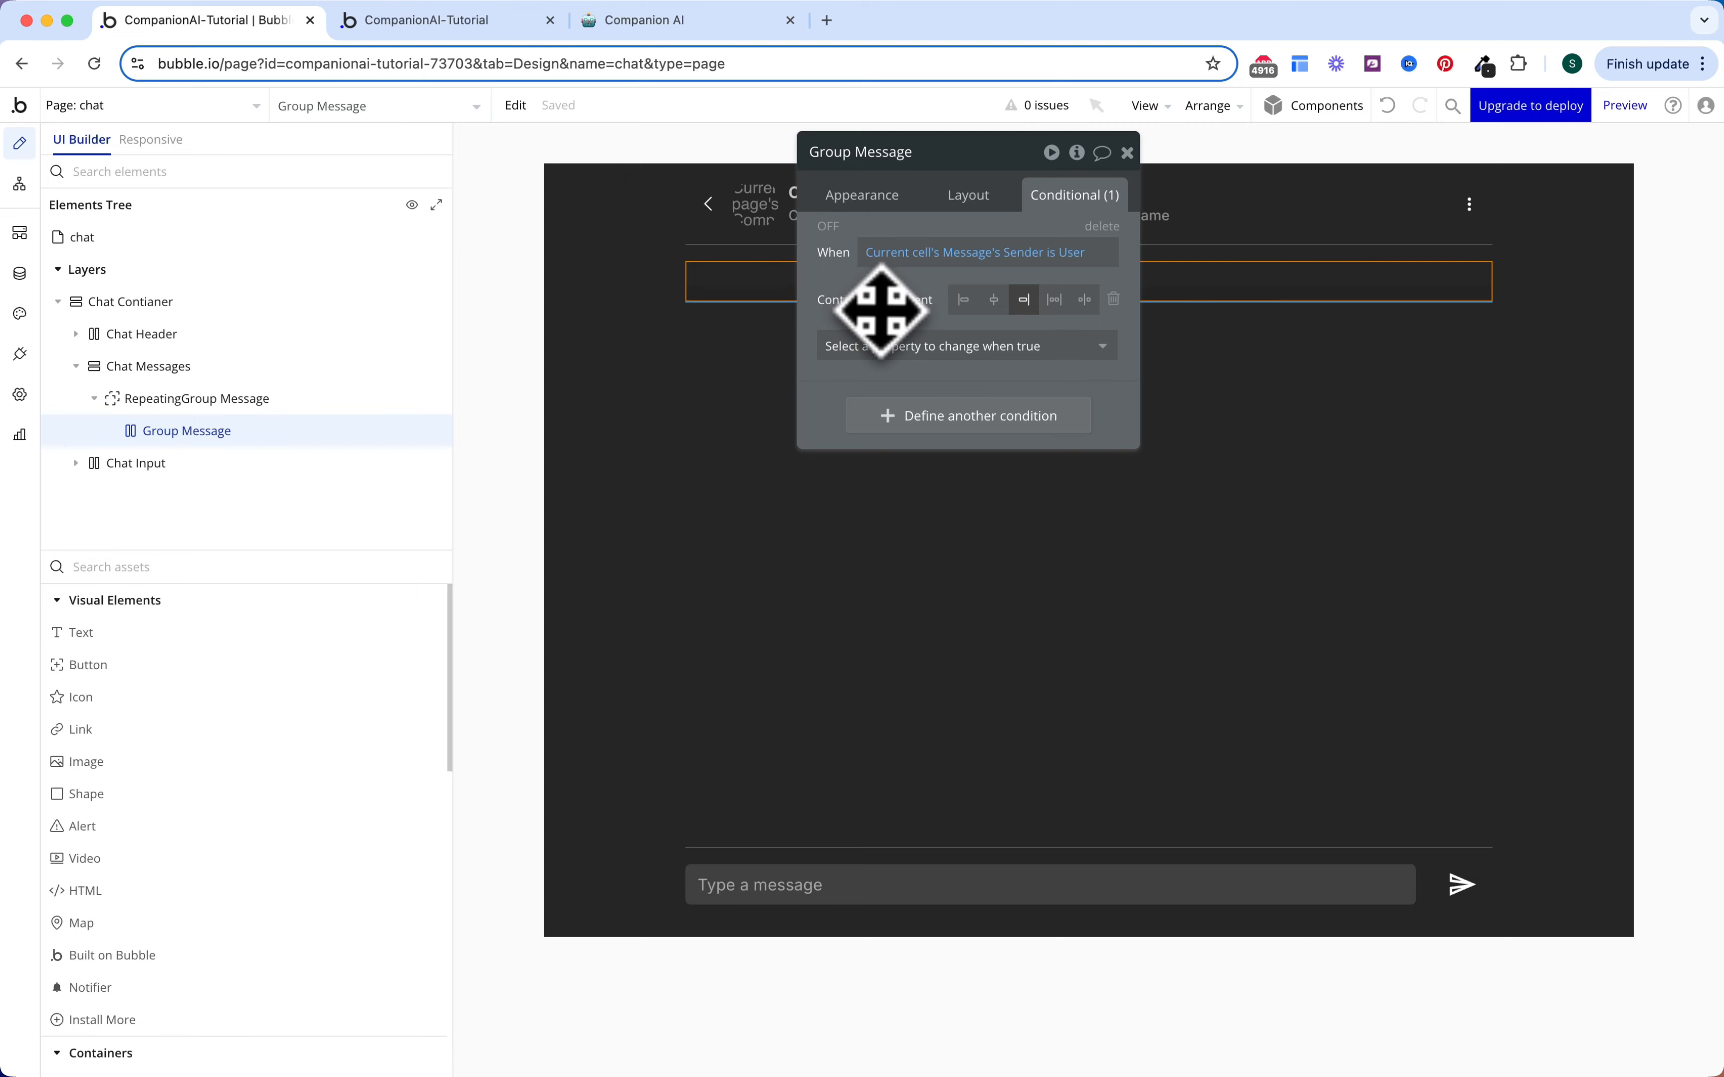
click(207, 763)
click(770, 290)
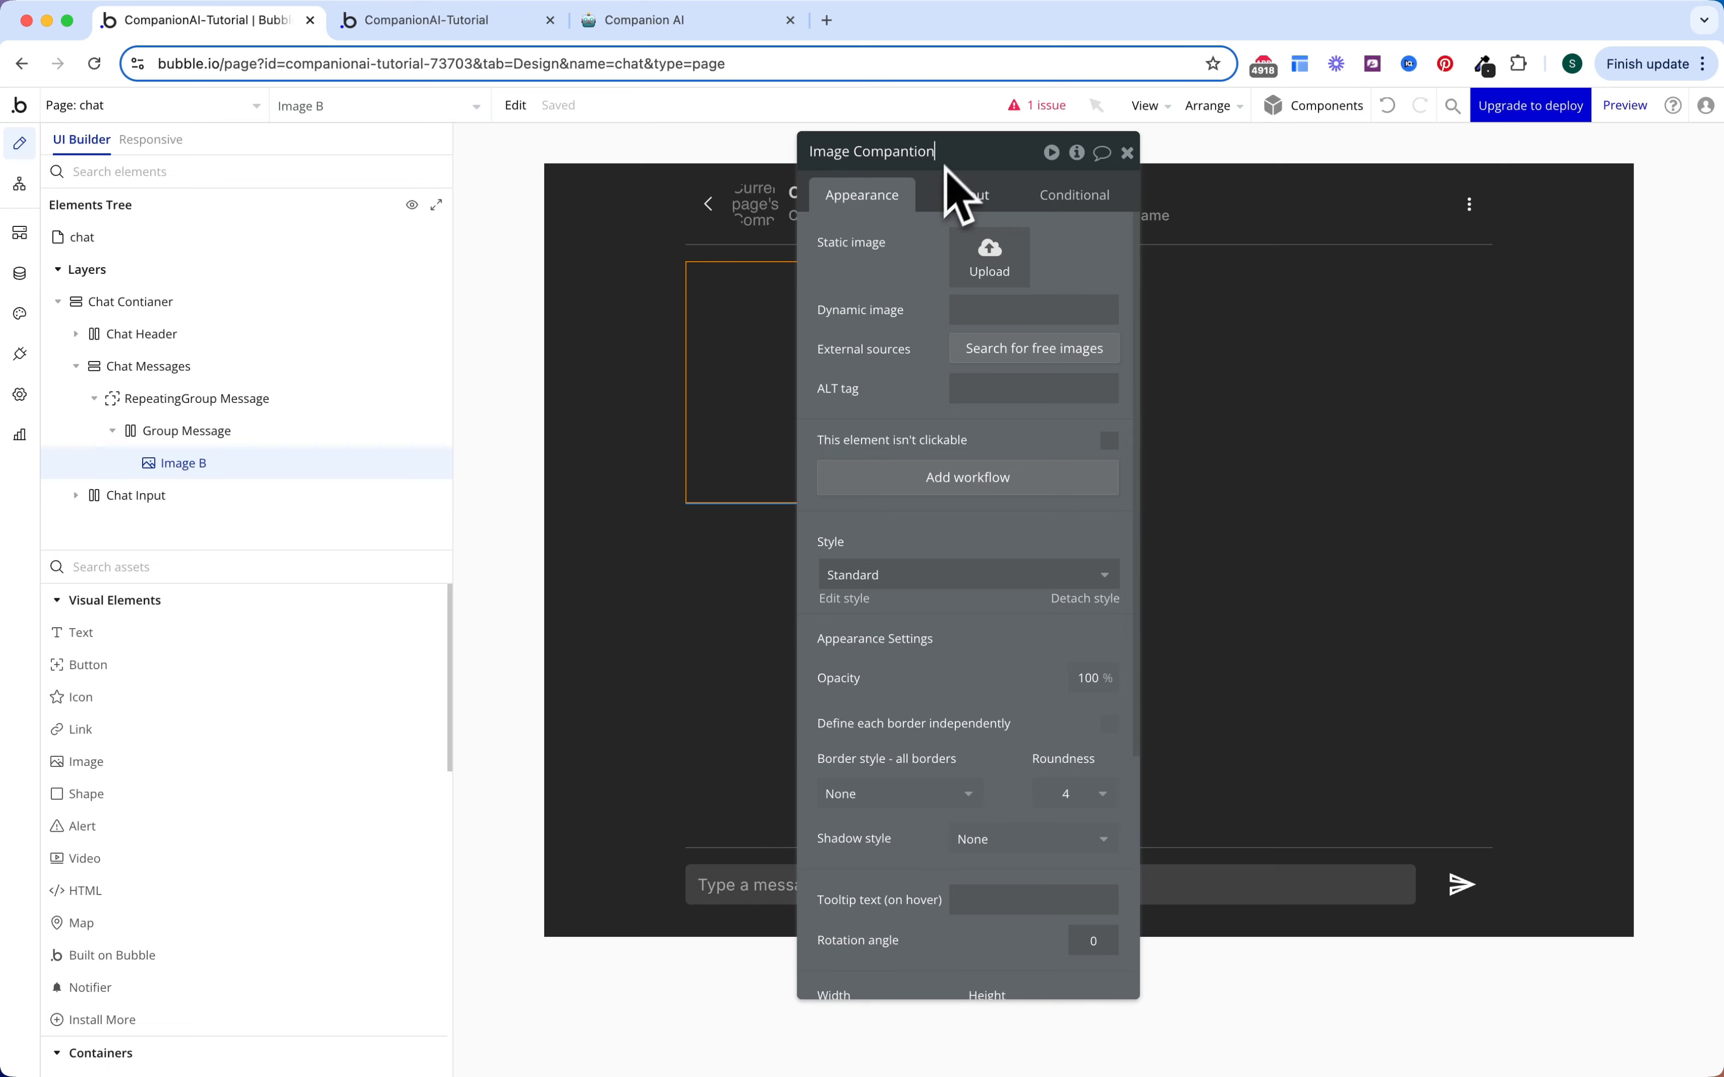
Step: Name the image 'Image Companion' and source it from Current page's Companion's Image
key(BackSpace)
key(BackSpace)
text(on)
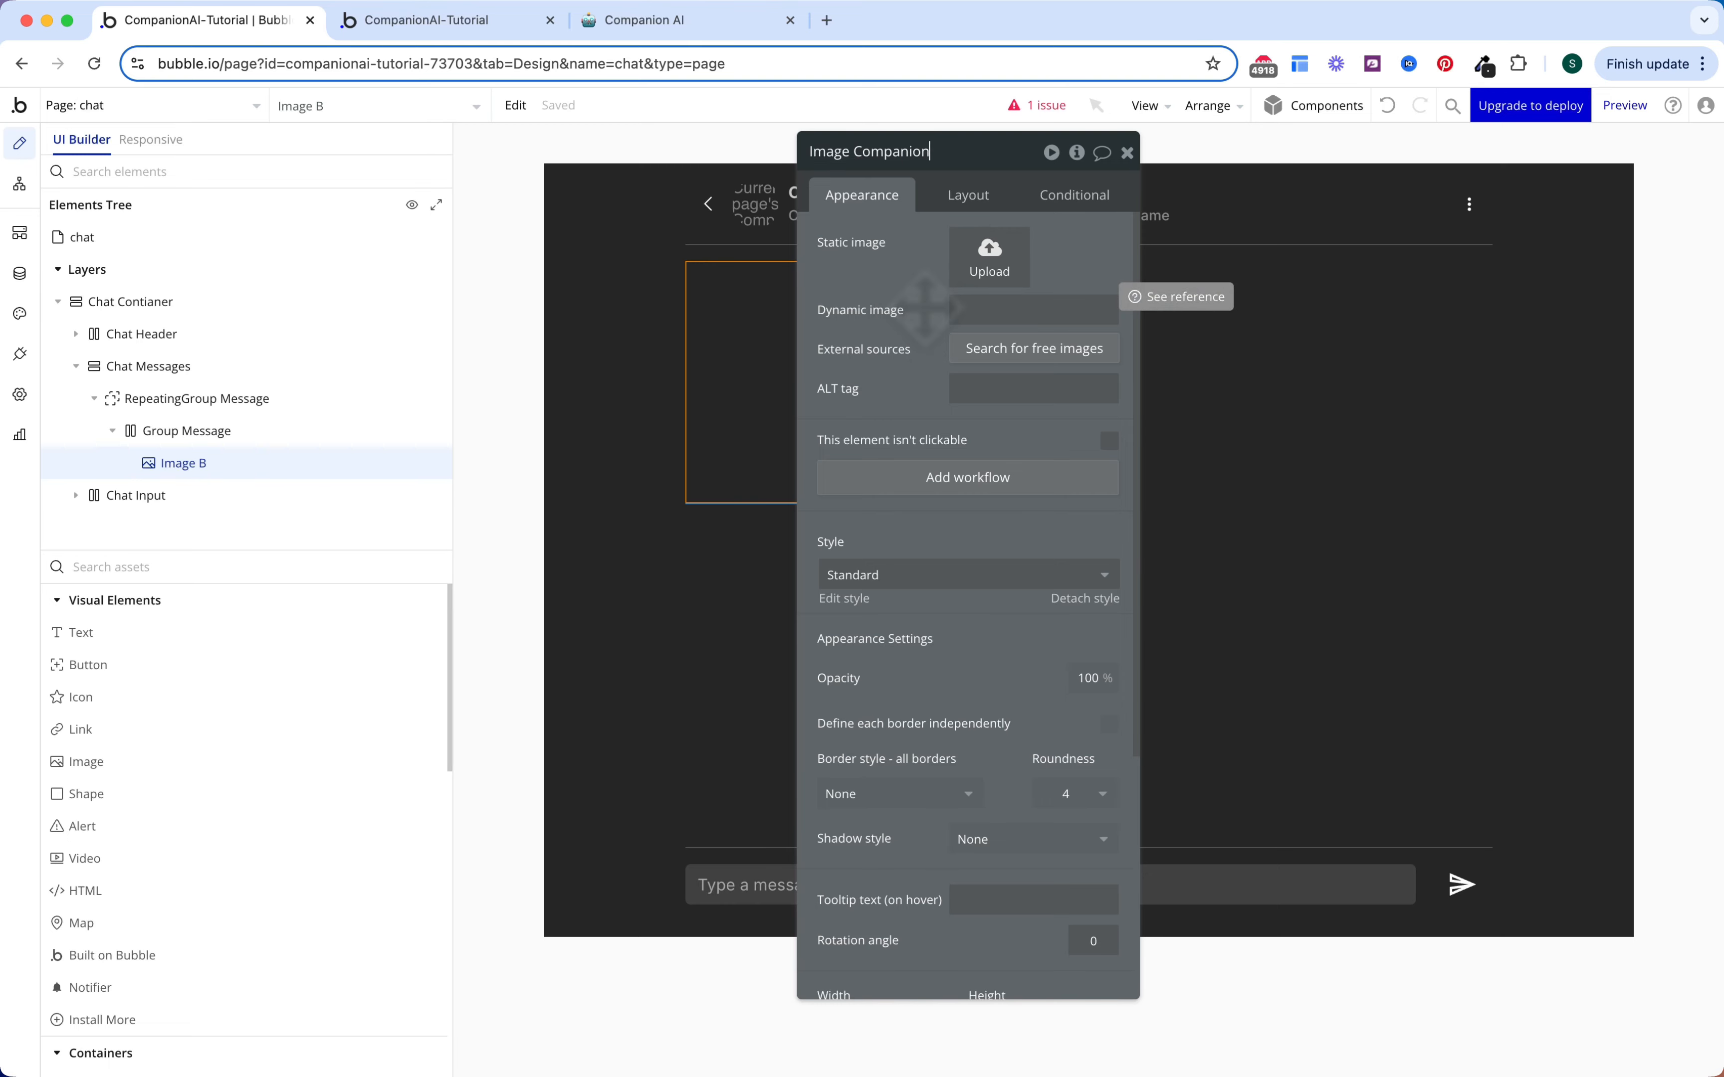
click(1169, 311)
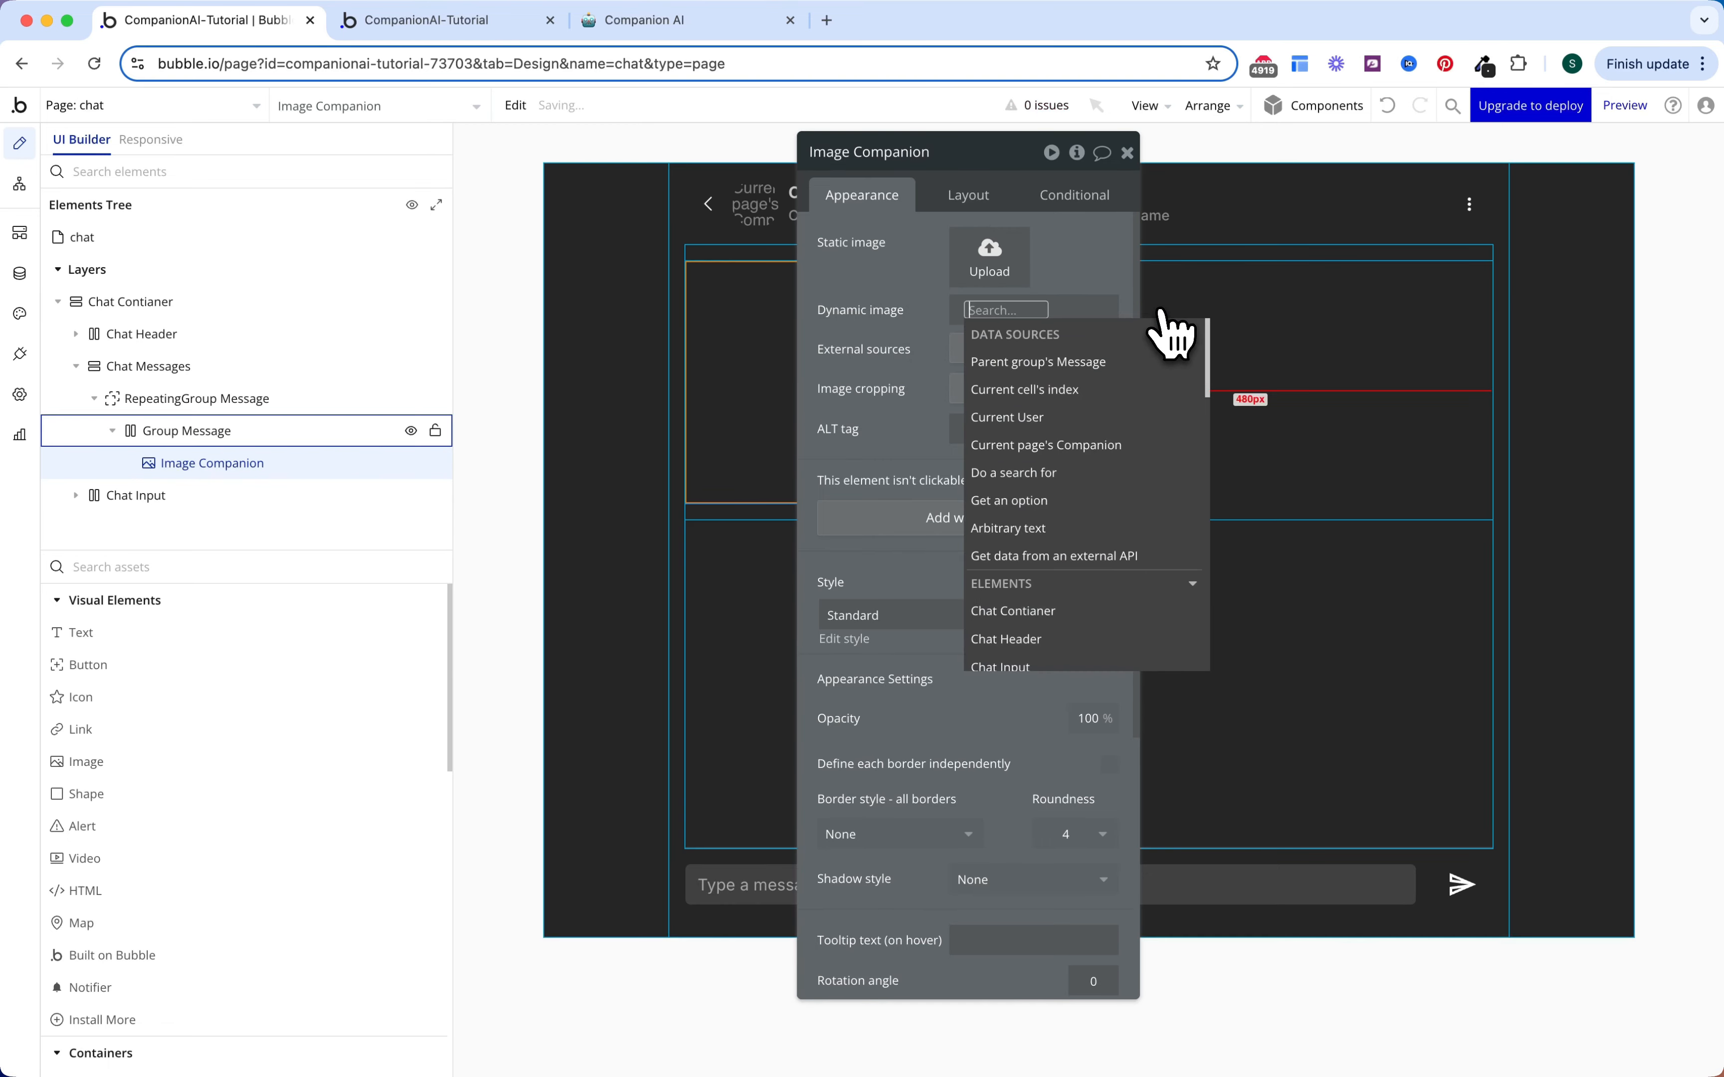
click(1028, 442)
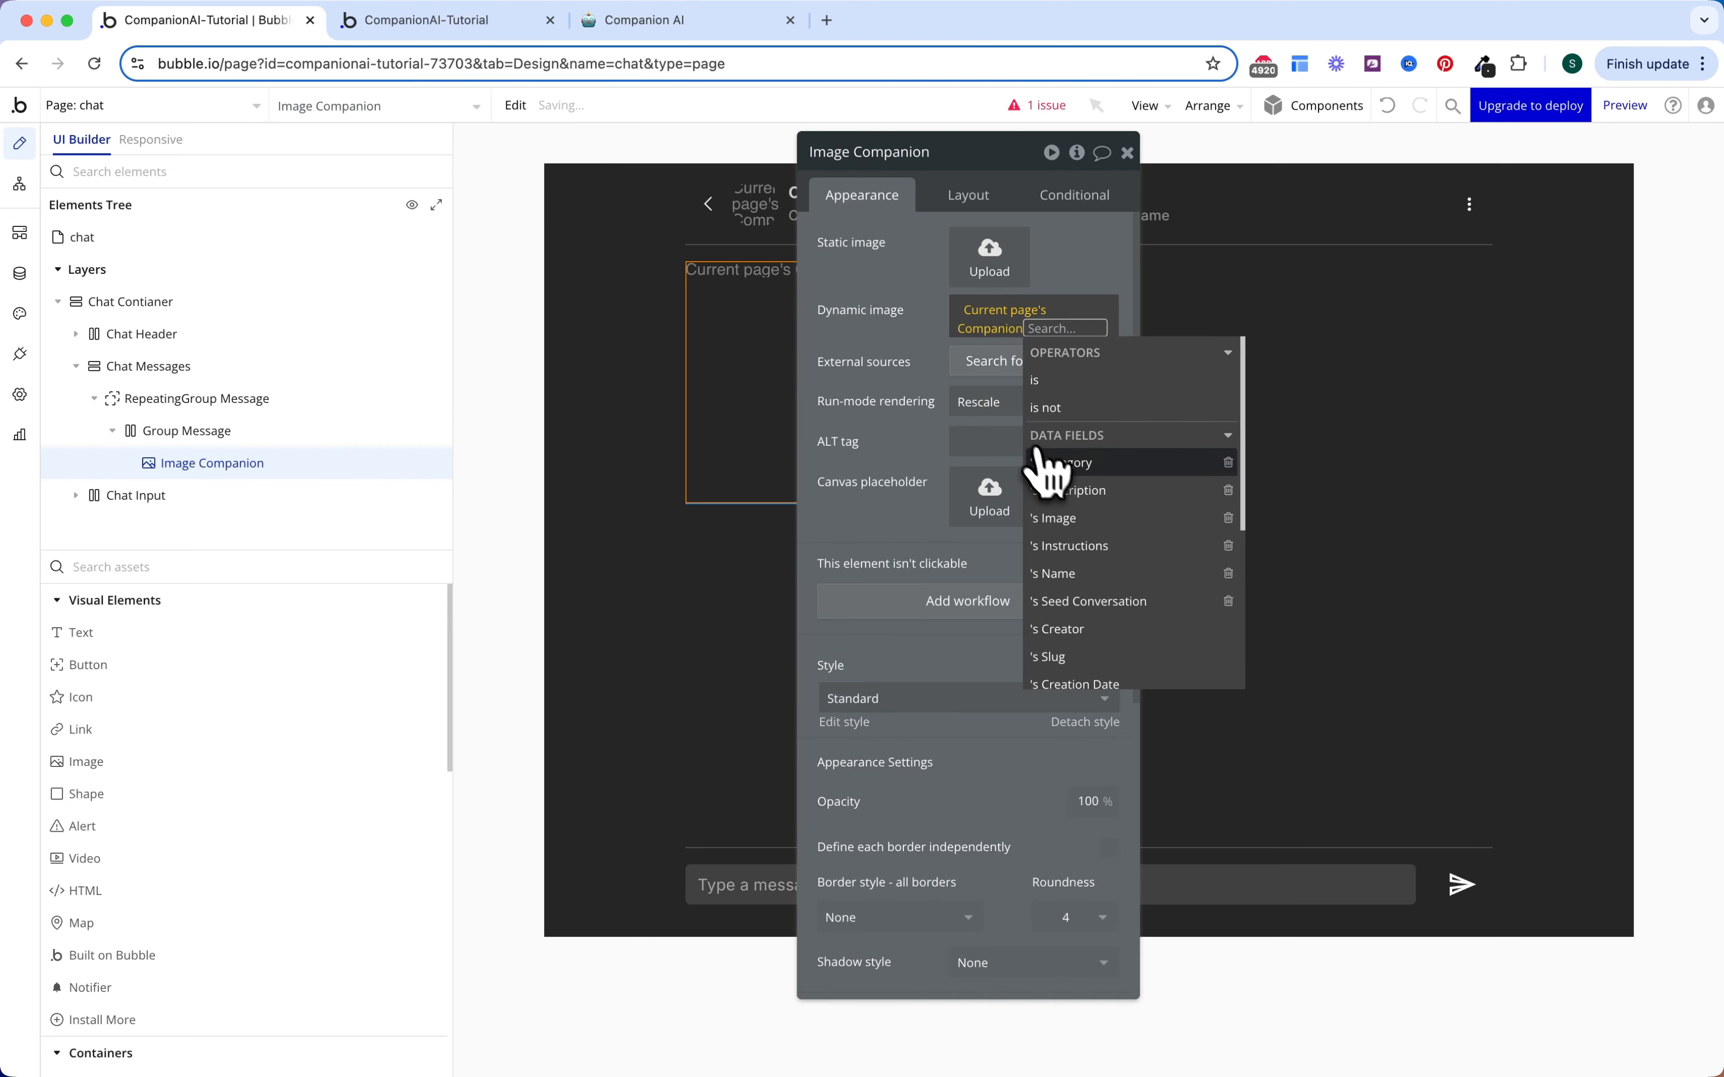
click(1065, 519)
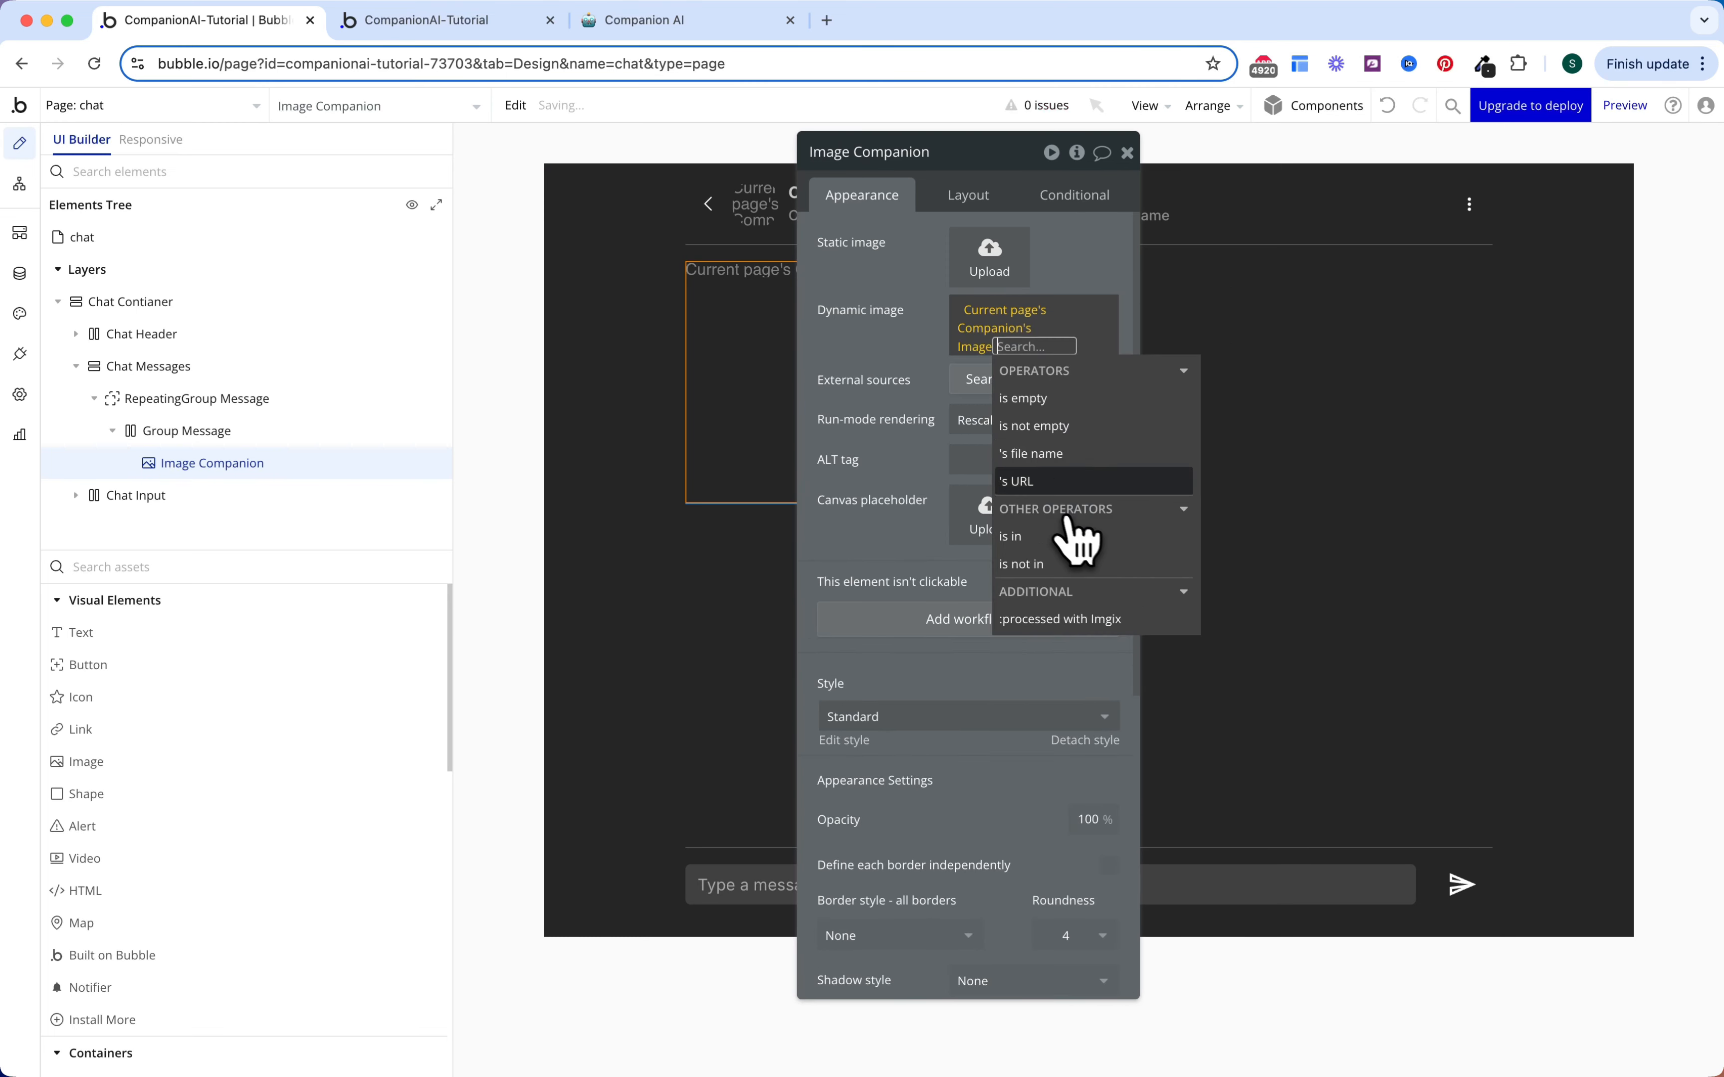
click(923, 417)
Step: Set the image's corner roundness to 100
scroll(955, 499, down, 5)
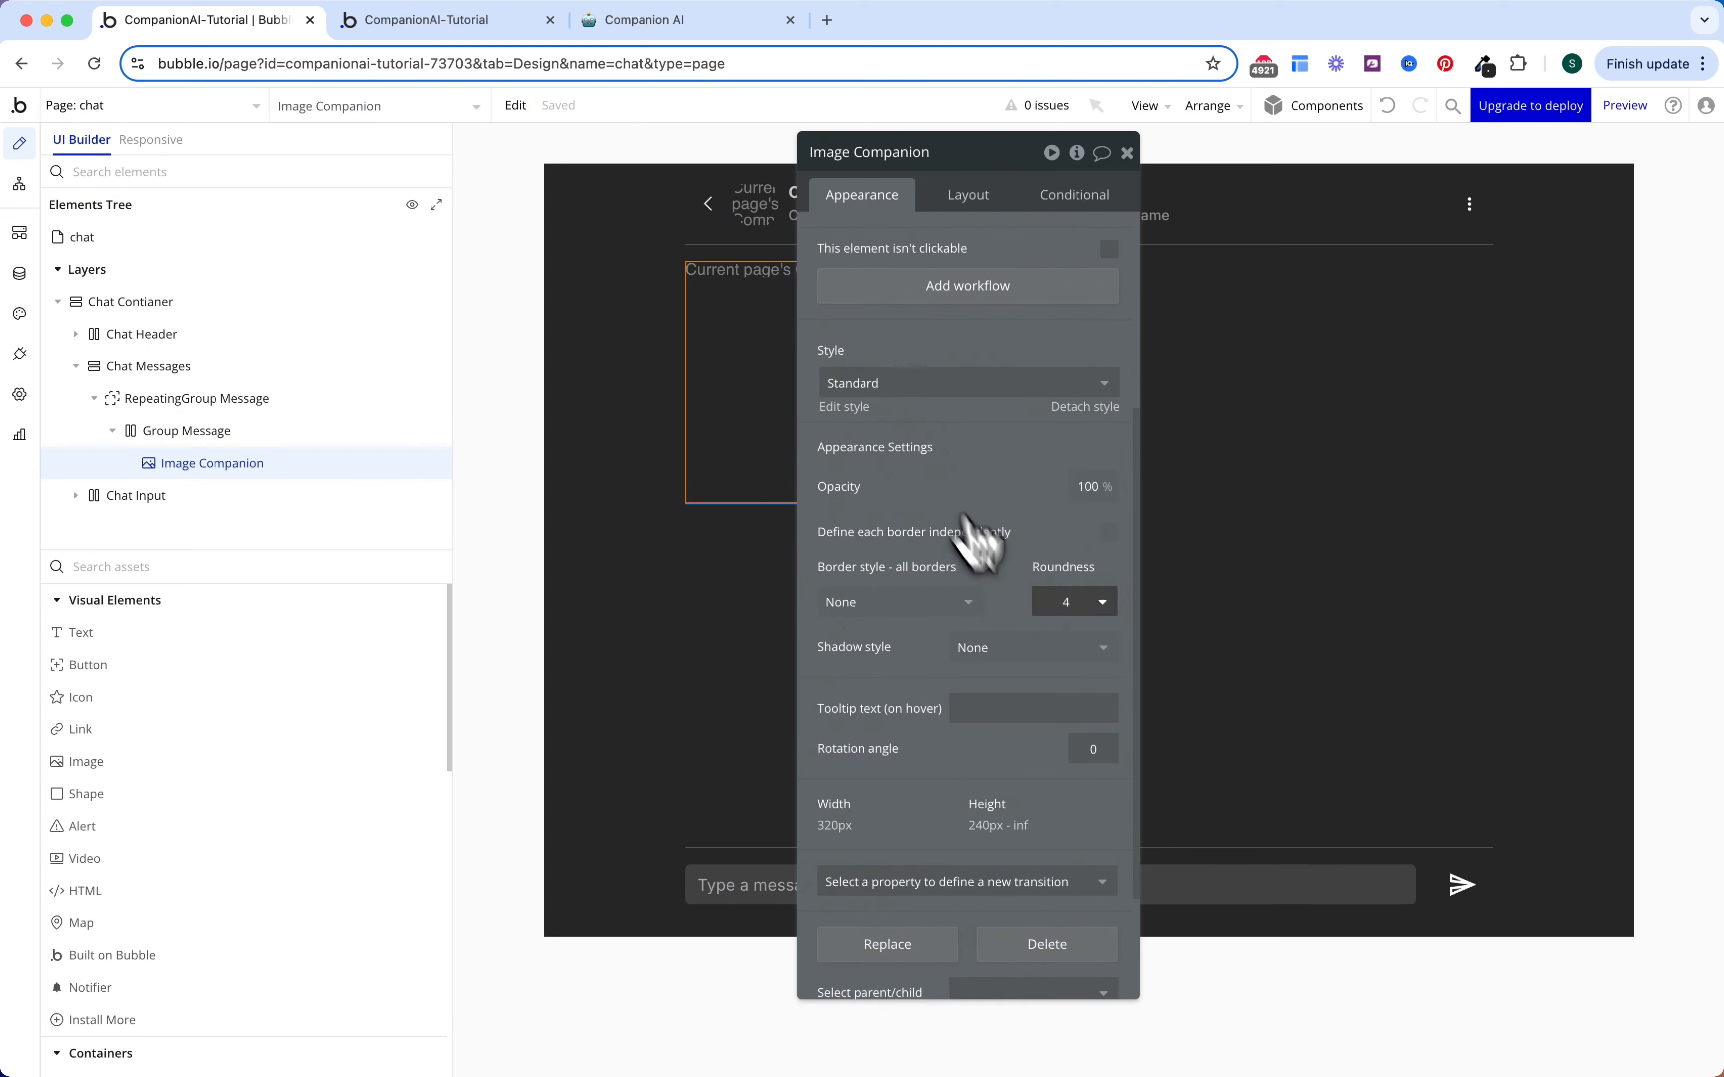
click(1065, 603)
text(100)
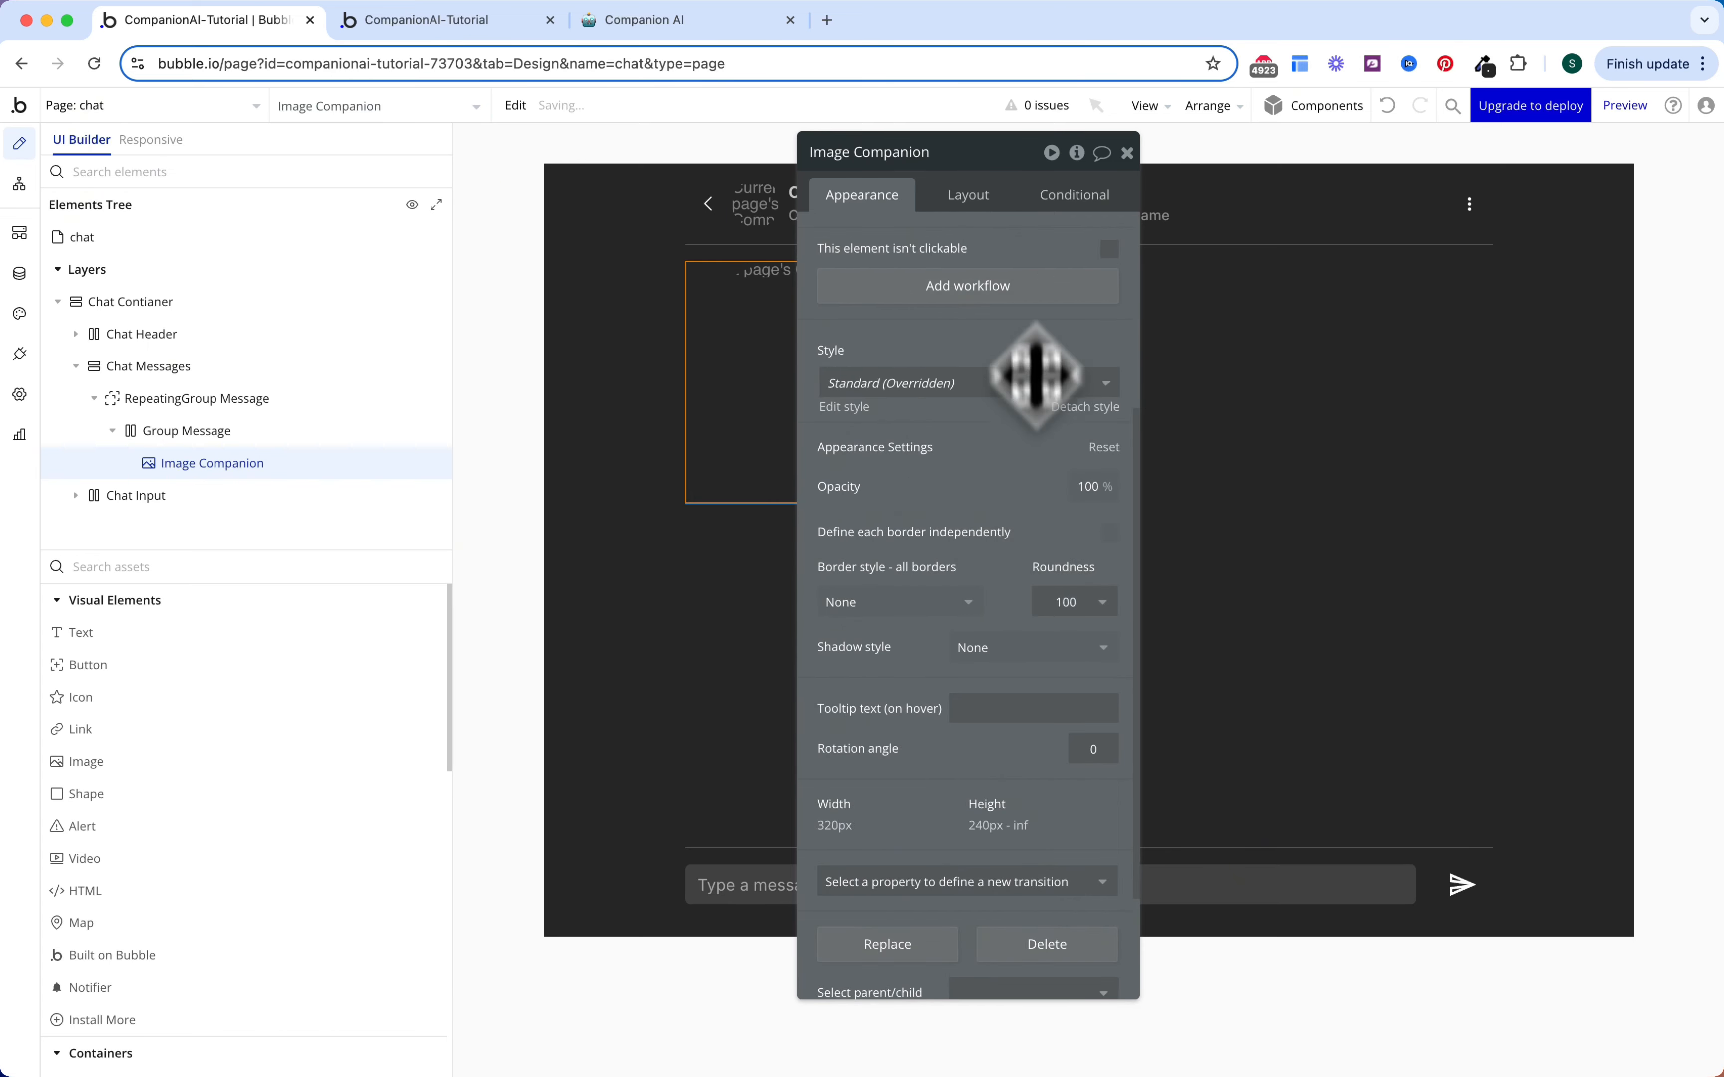
Step: Fix the image at 48 px wide with locked aspect ratio, hidden on page load
click(969, 196)
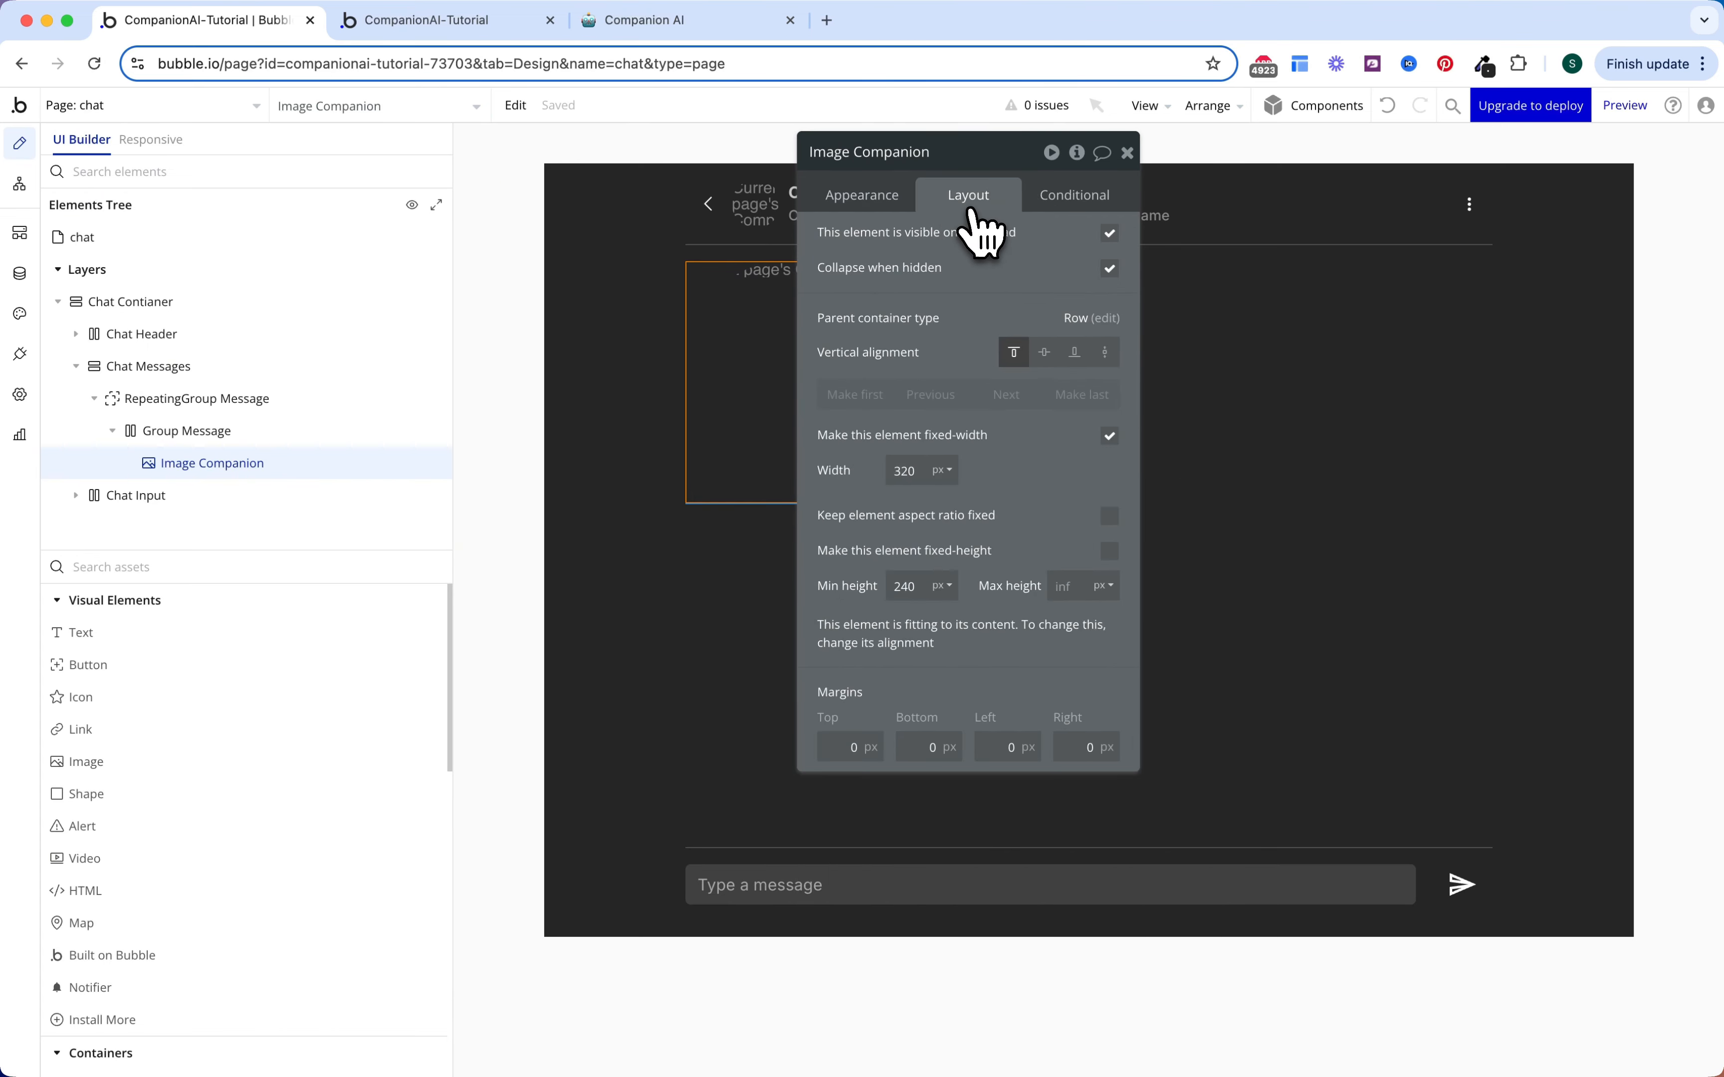
double_click(905, 471)
text(48)
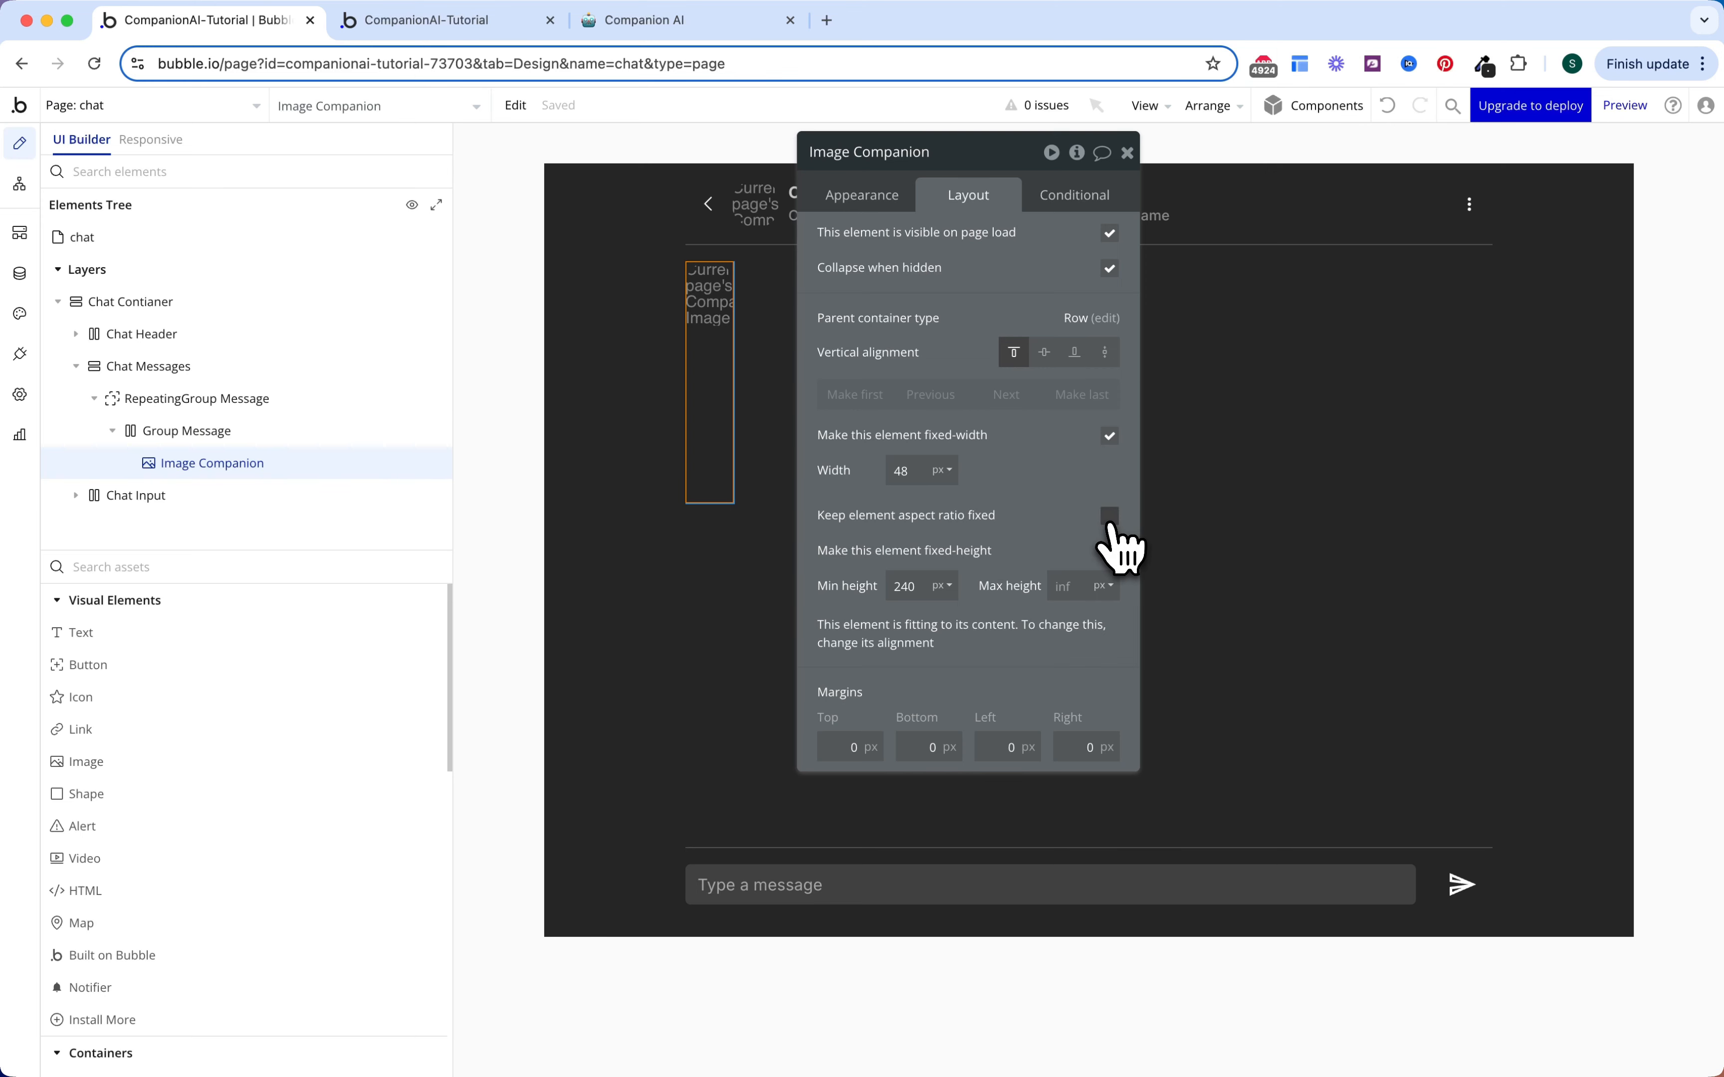
click(1109, 516)
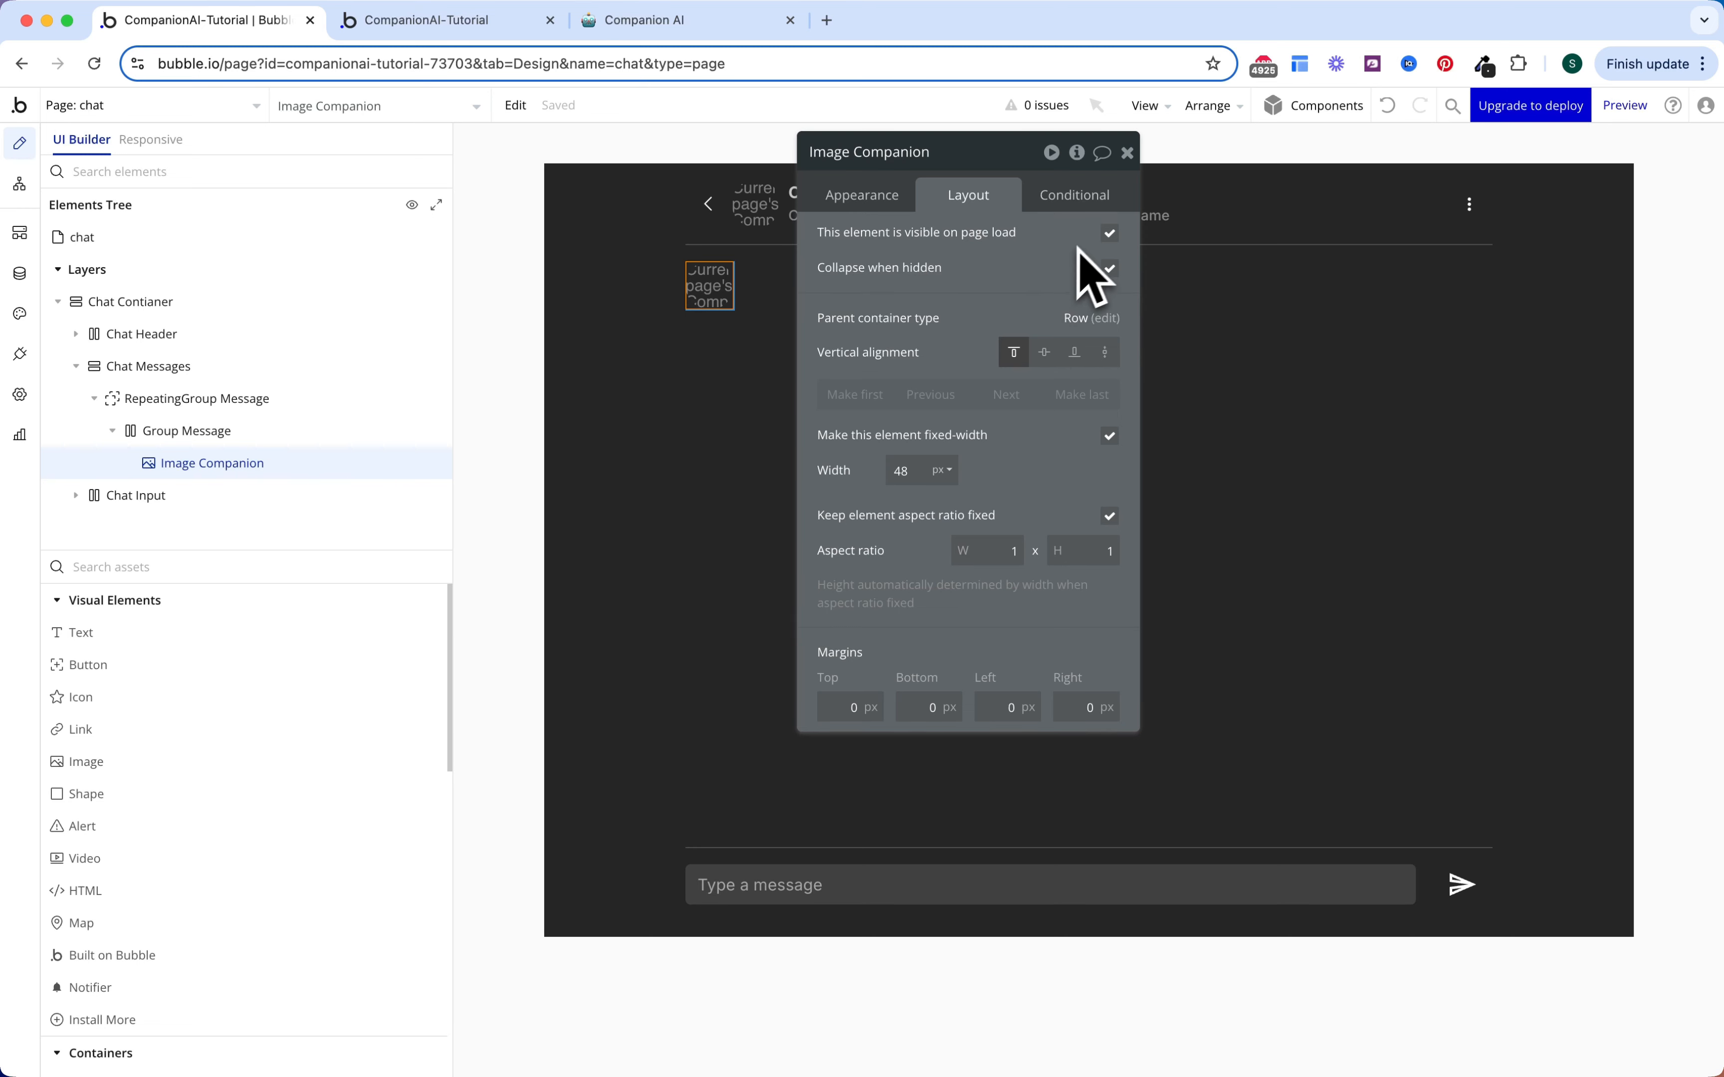
click(1110, 271)
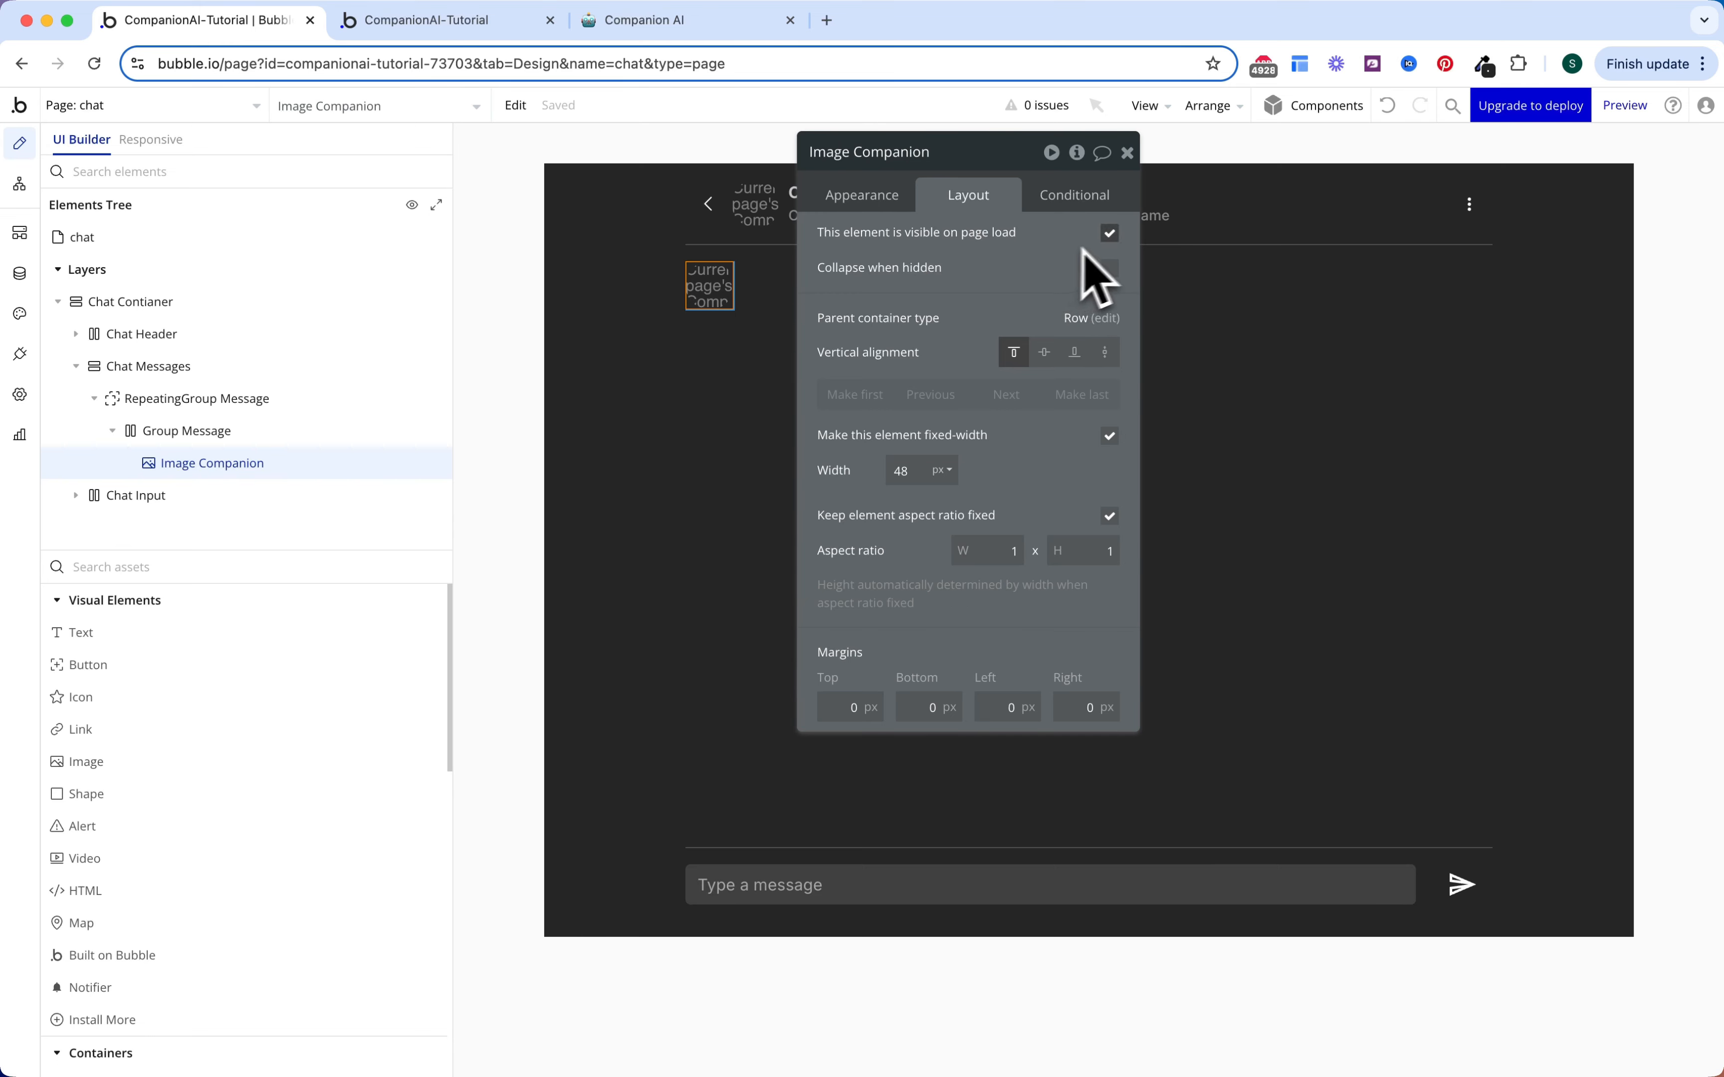
click(1109, 234)
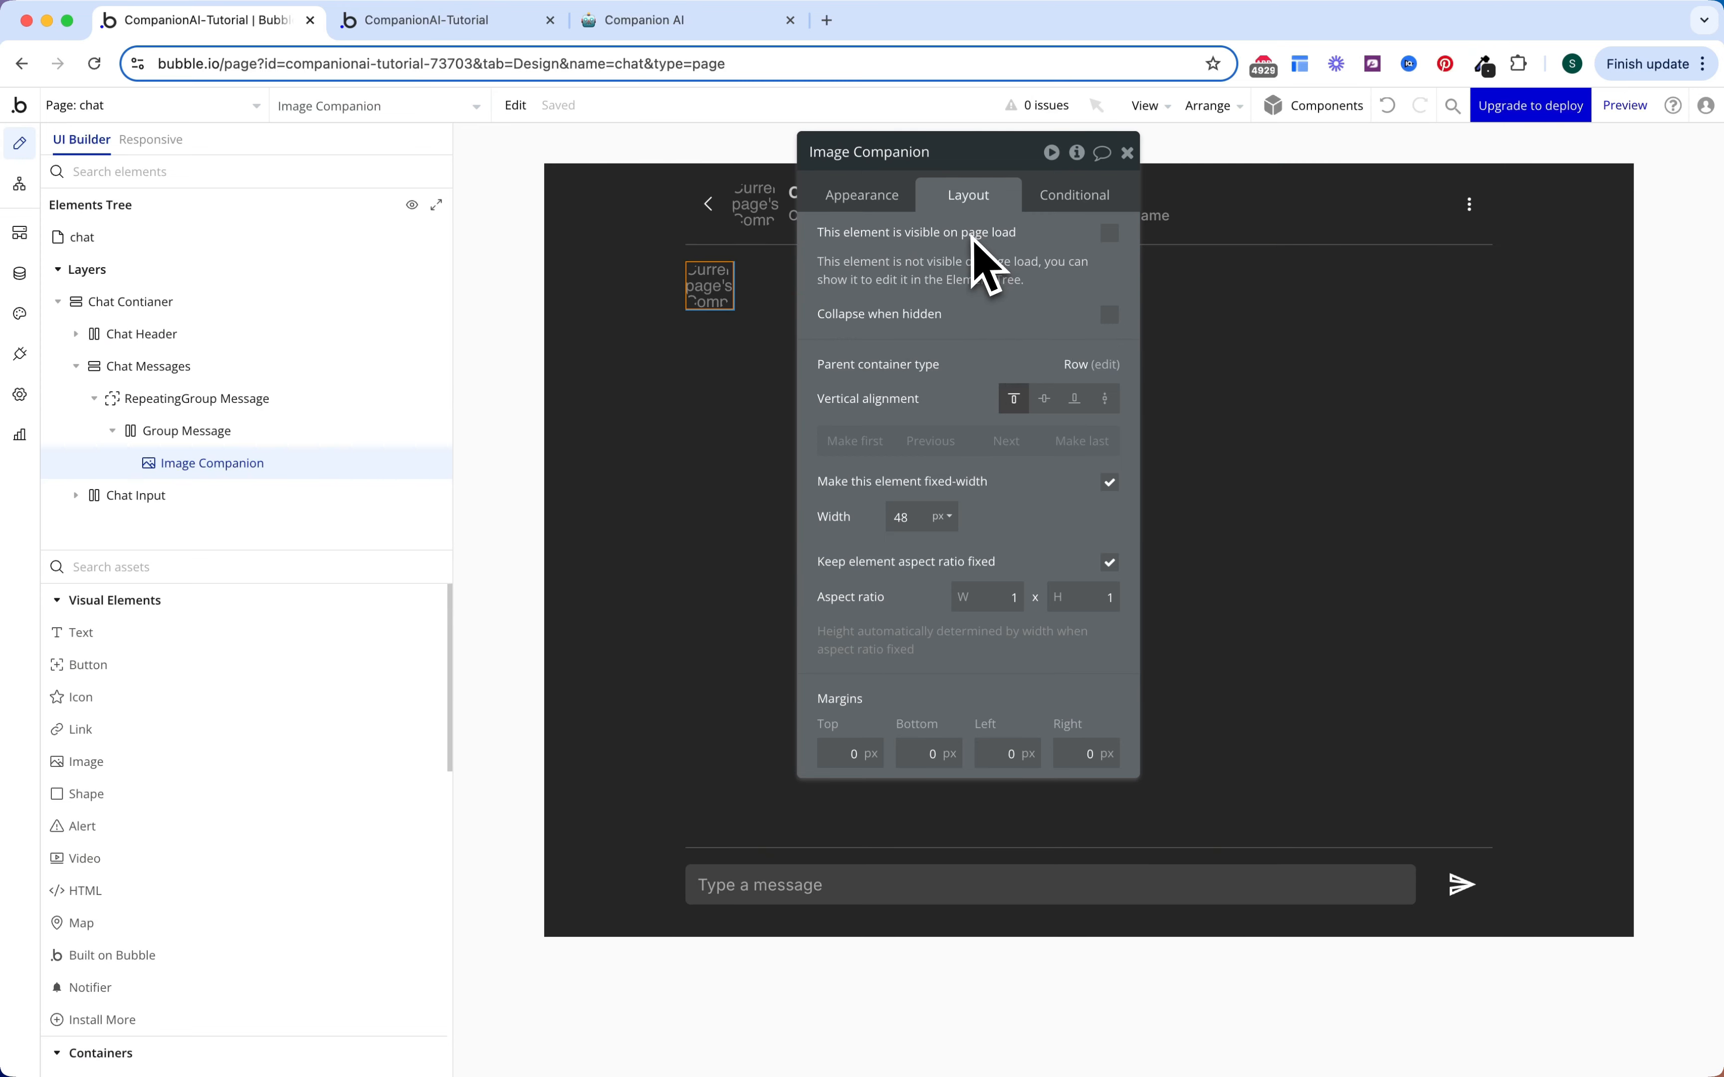
Step: Make Image Companion visible when Parent group's Message's Sender is Robot, then add a Text to Group Message
click(1067, 203)
click(1031, 253)
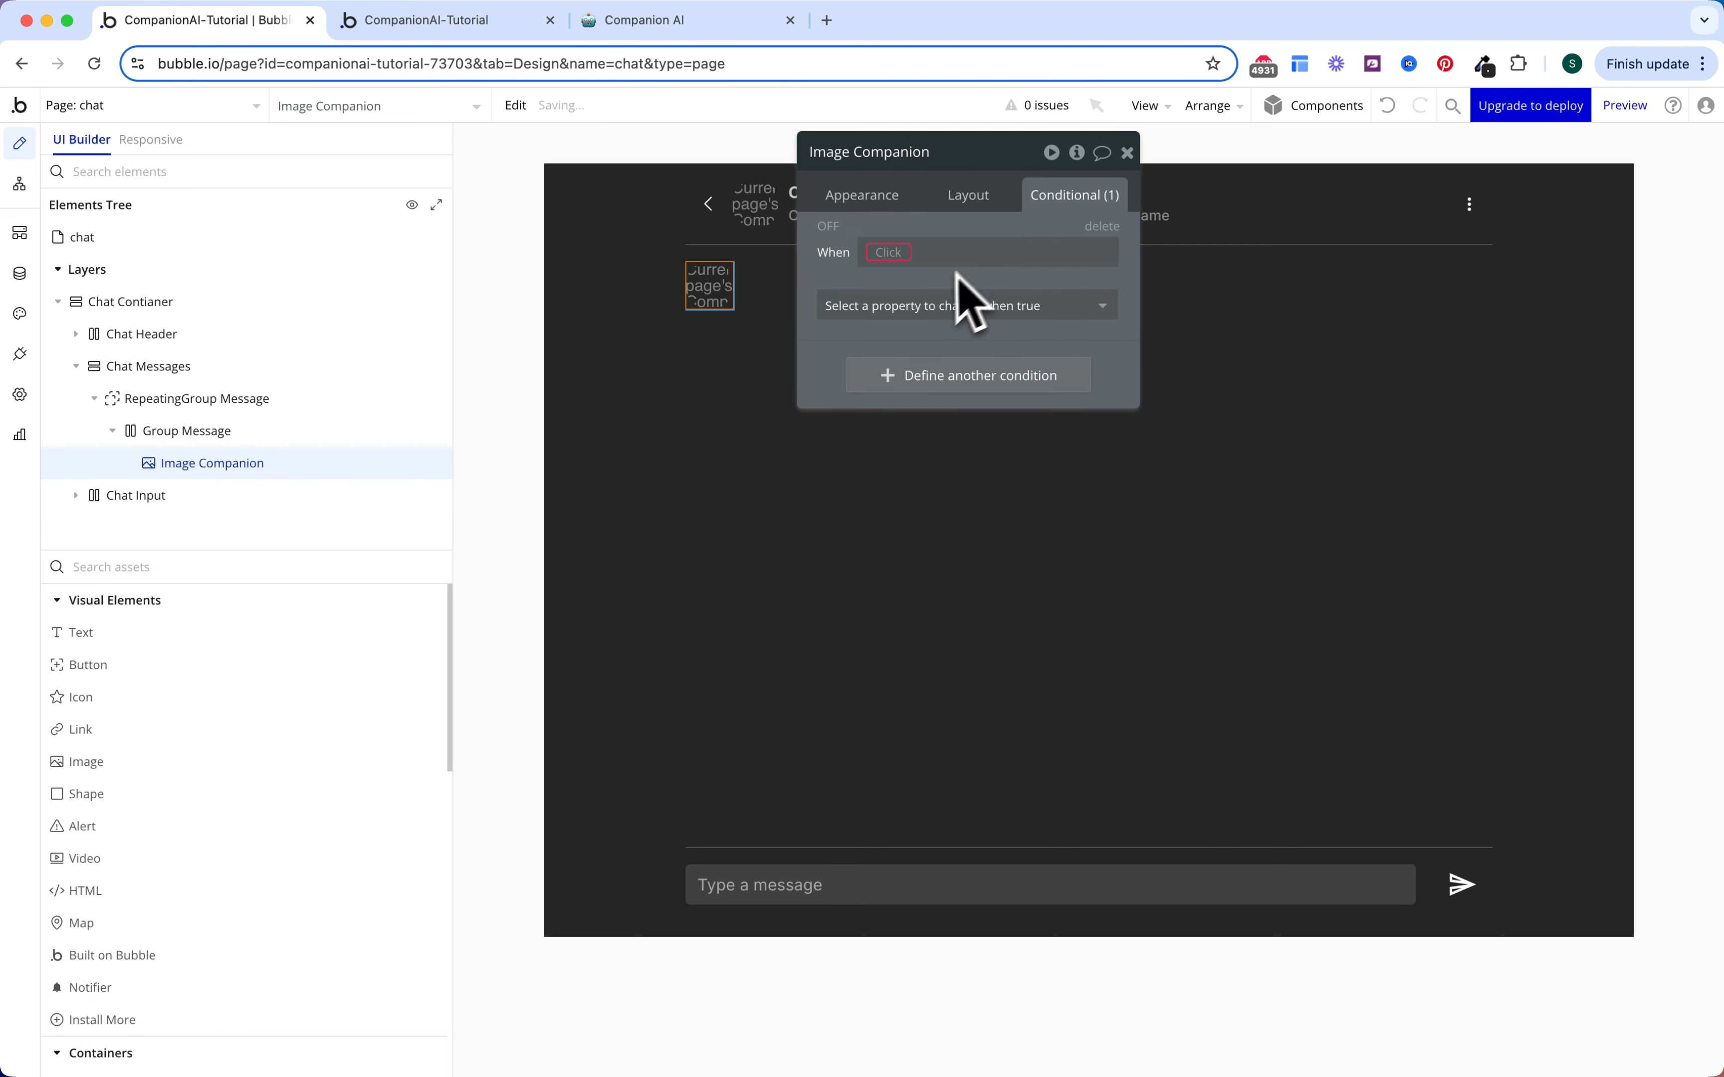
click(927, 303)
click(925, 367)
click(908, 255)
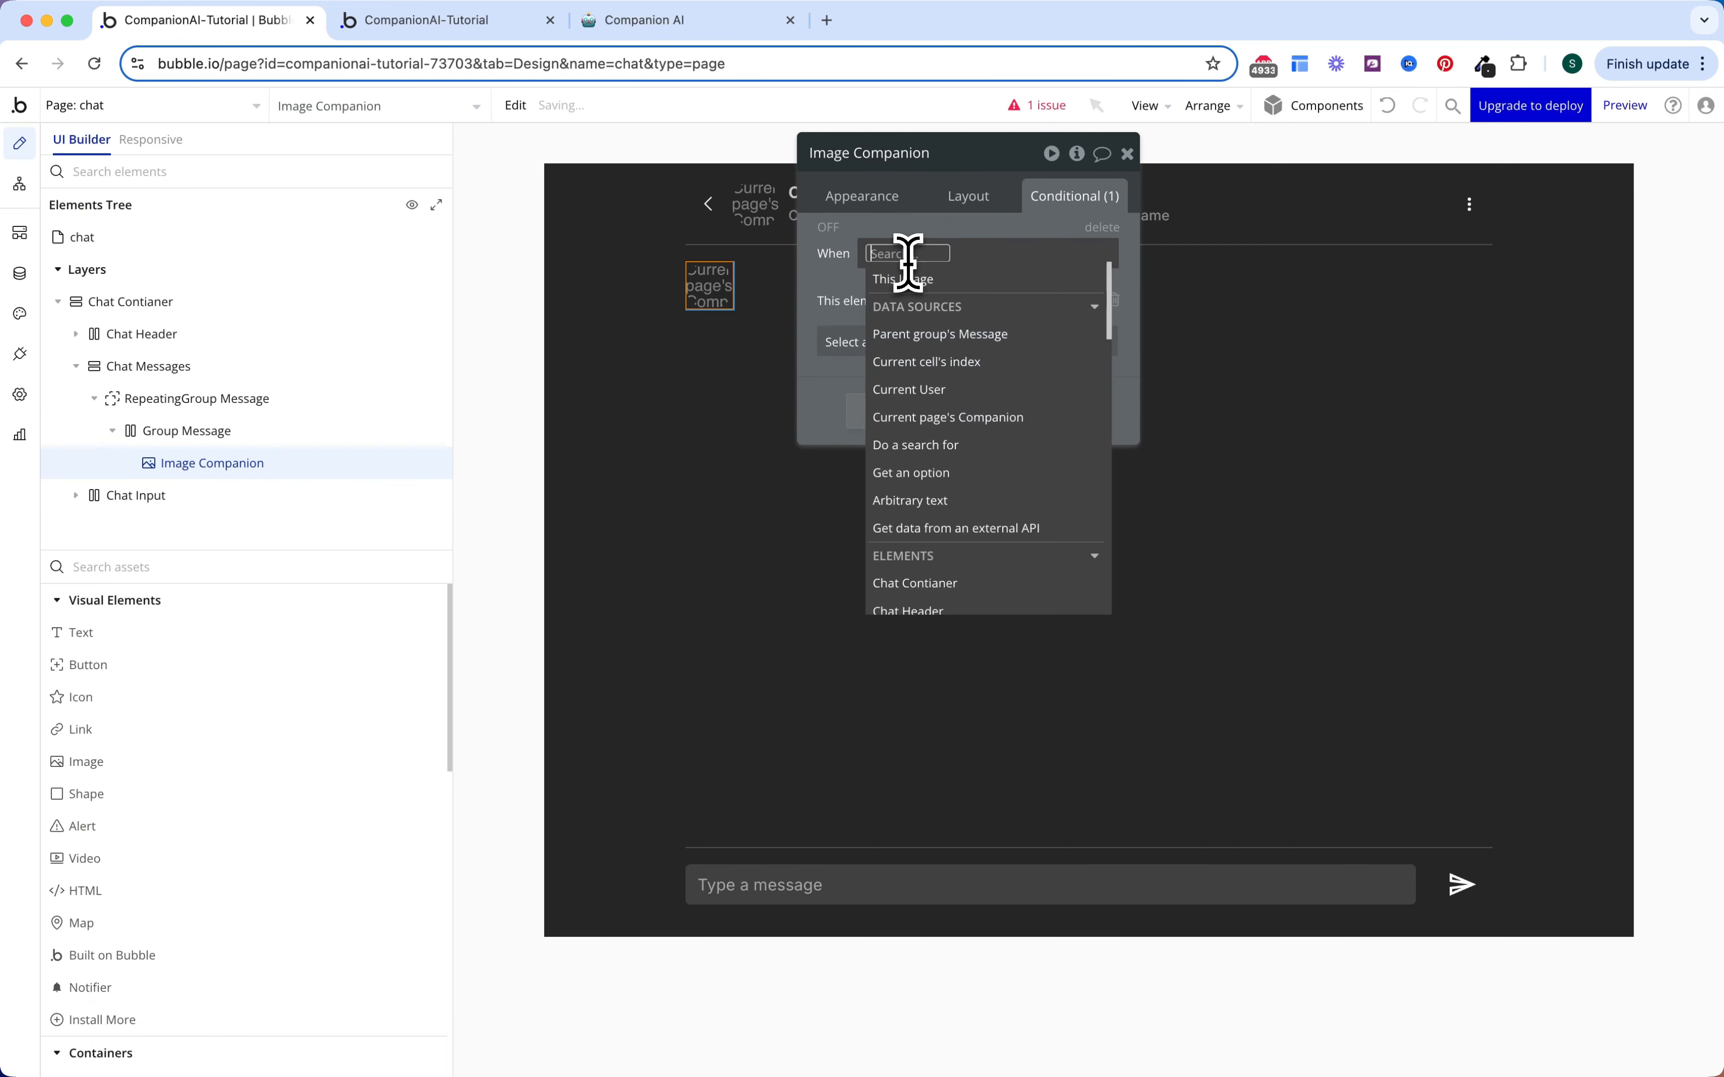
click(951, 342)
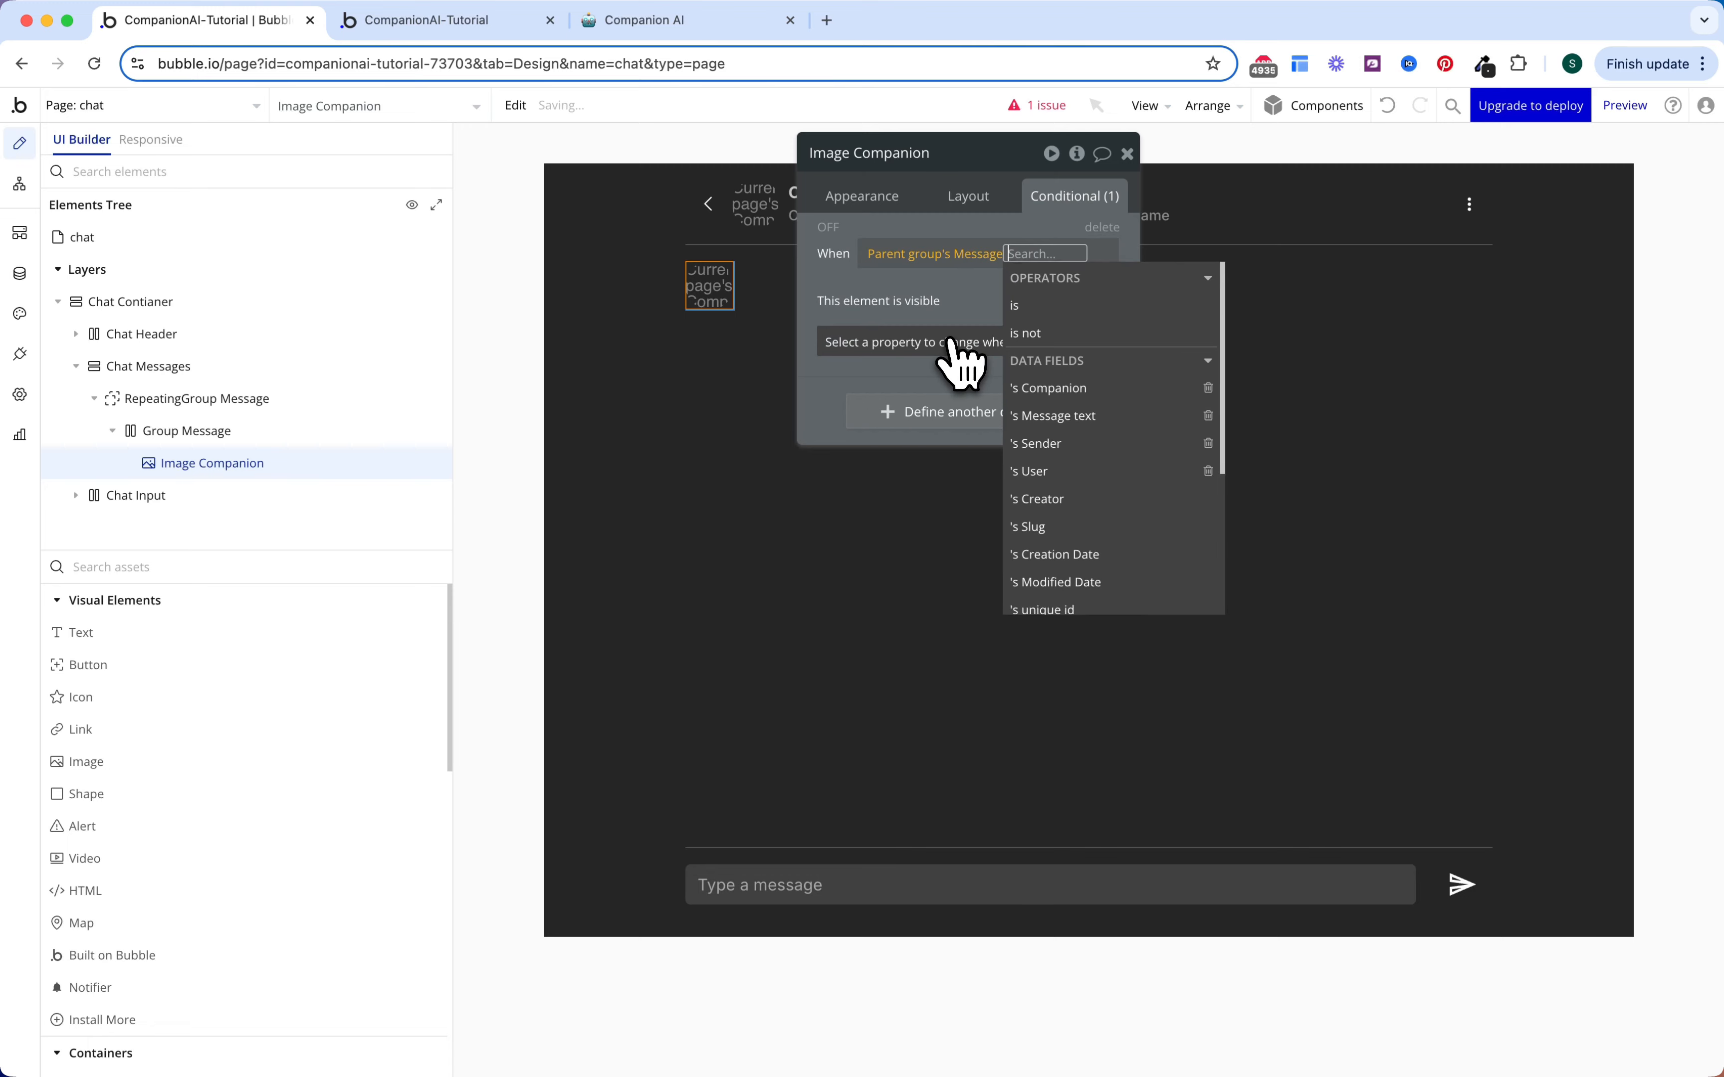
click(1048, 450)
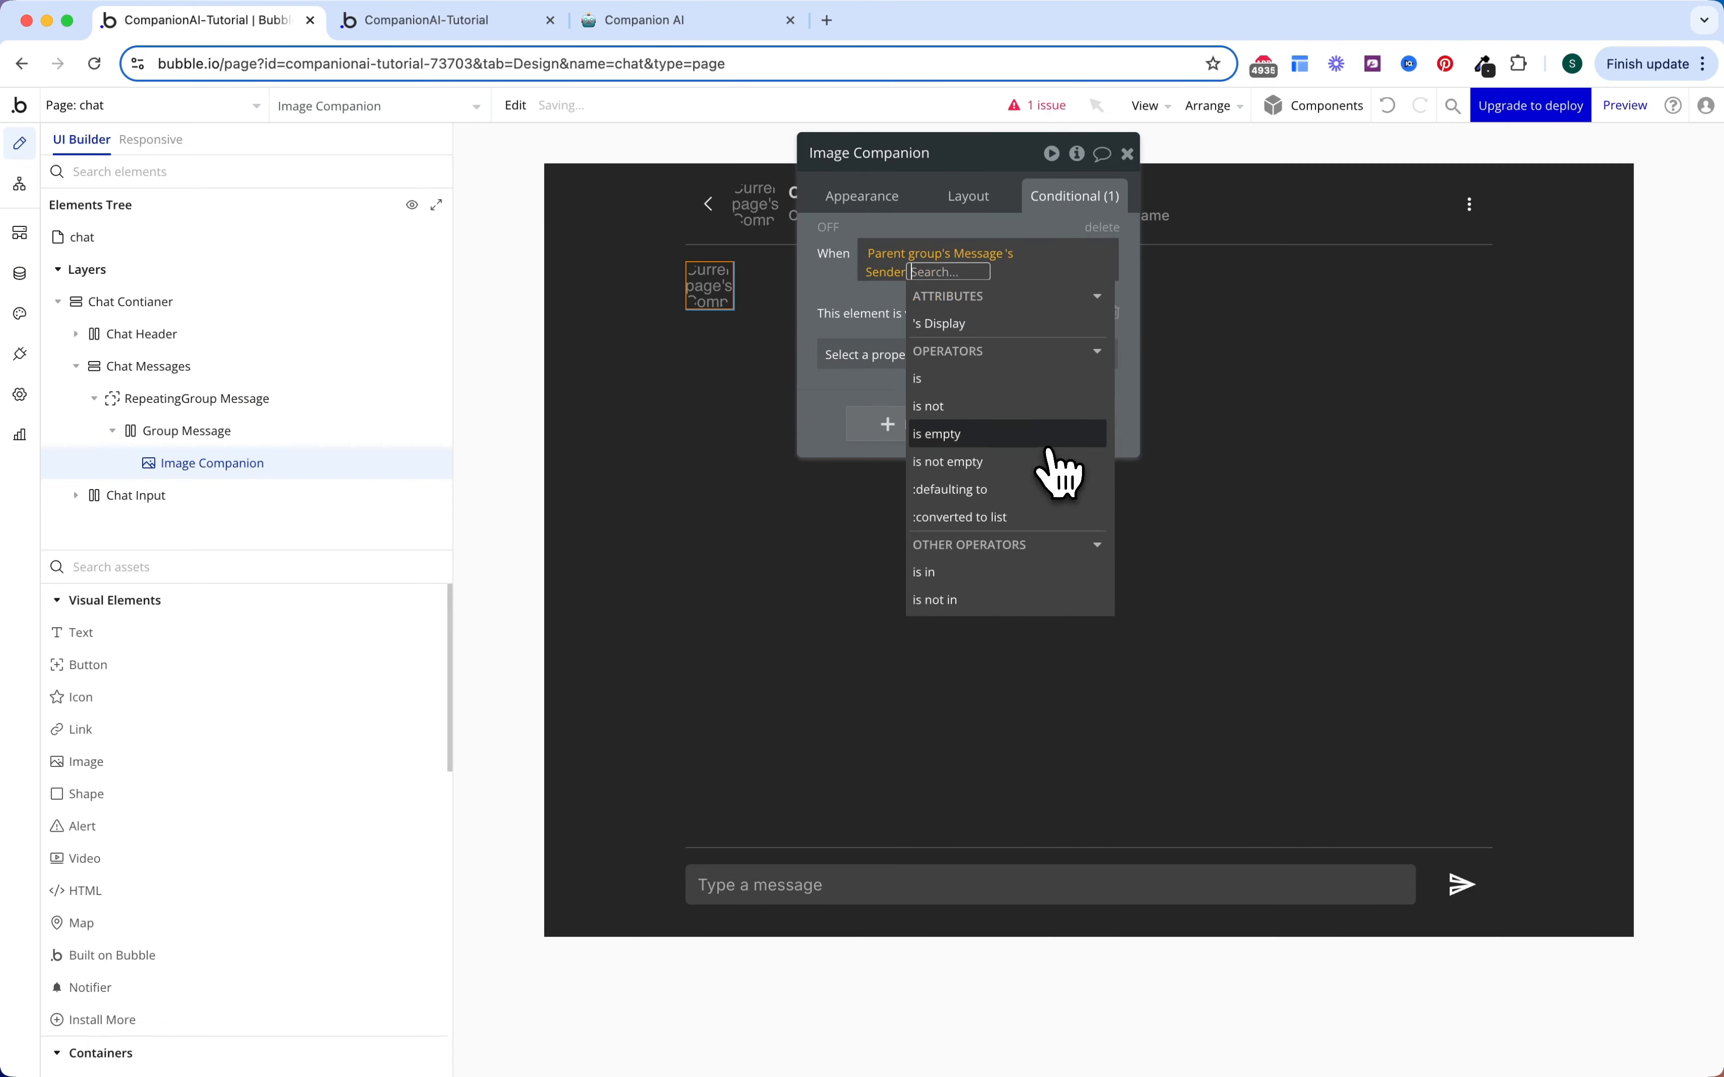
click(1025, 378)
click(941, 351)
click(835, 308)
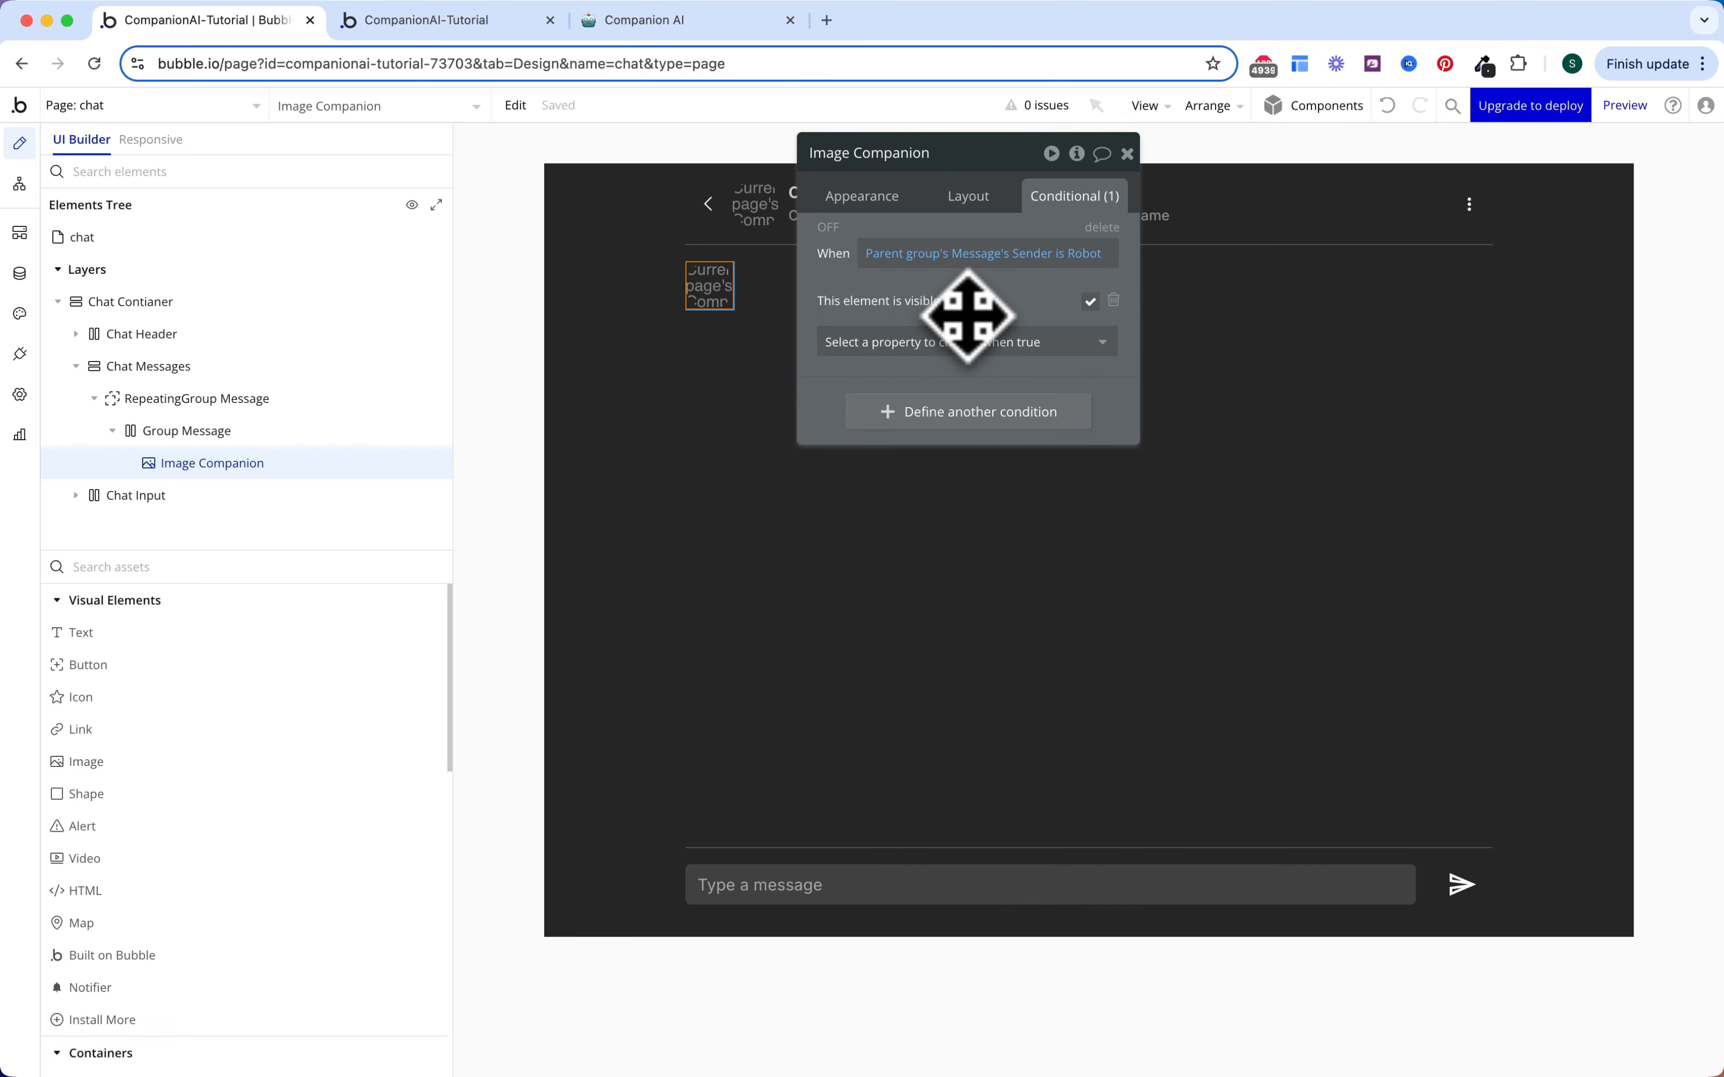
drag(158, 631, 809, 289)
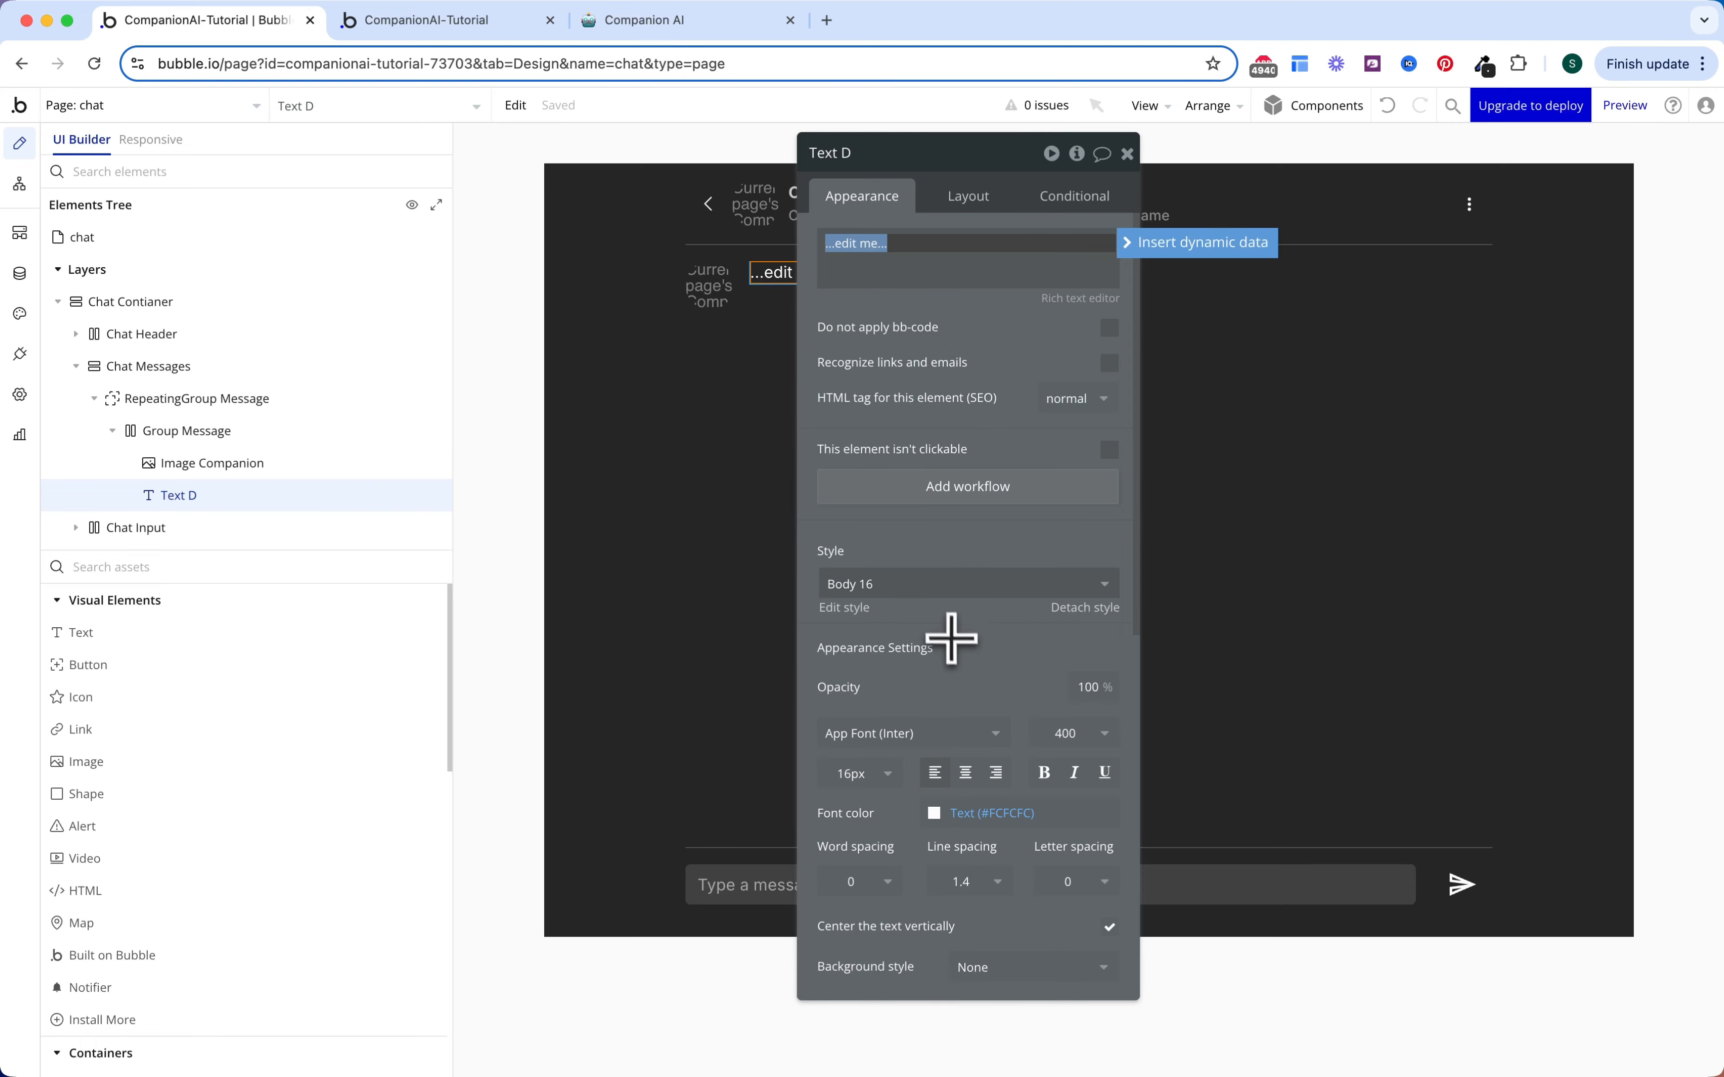
scroll(951, 638, down, 5)
Step: Give the text a flat background in the dark grey Surface colour
click(995, 634)
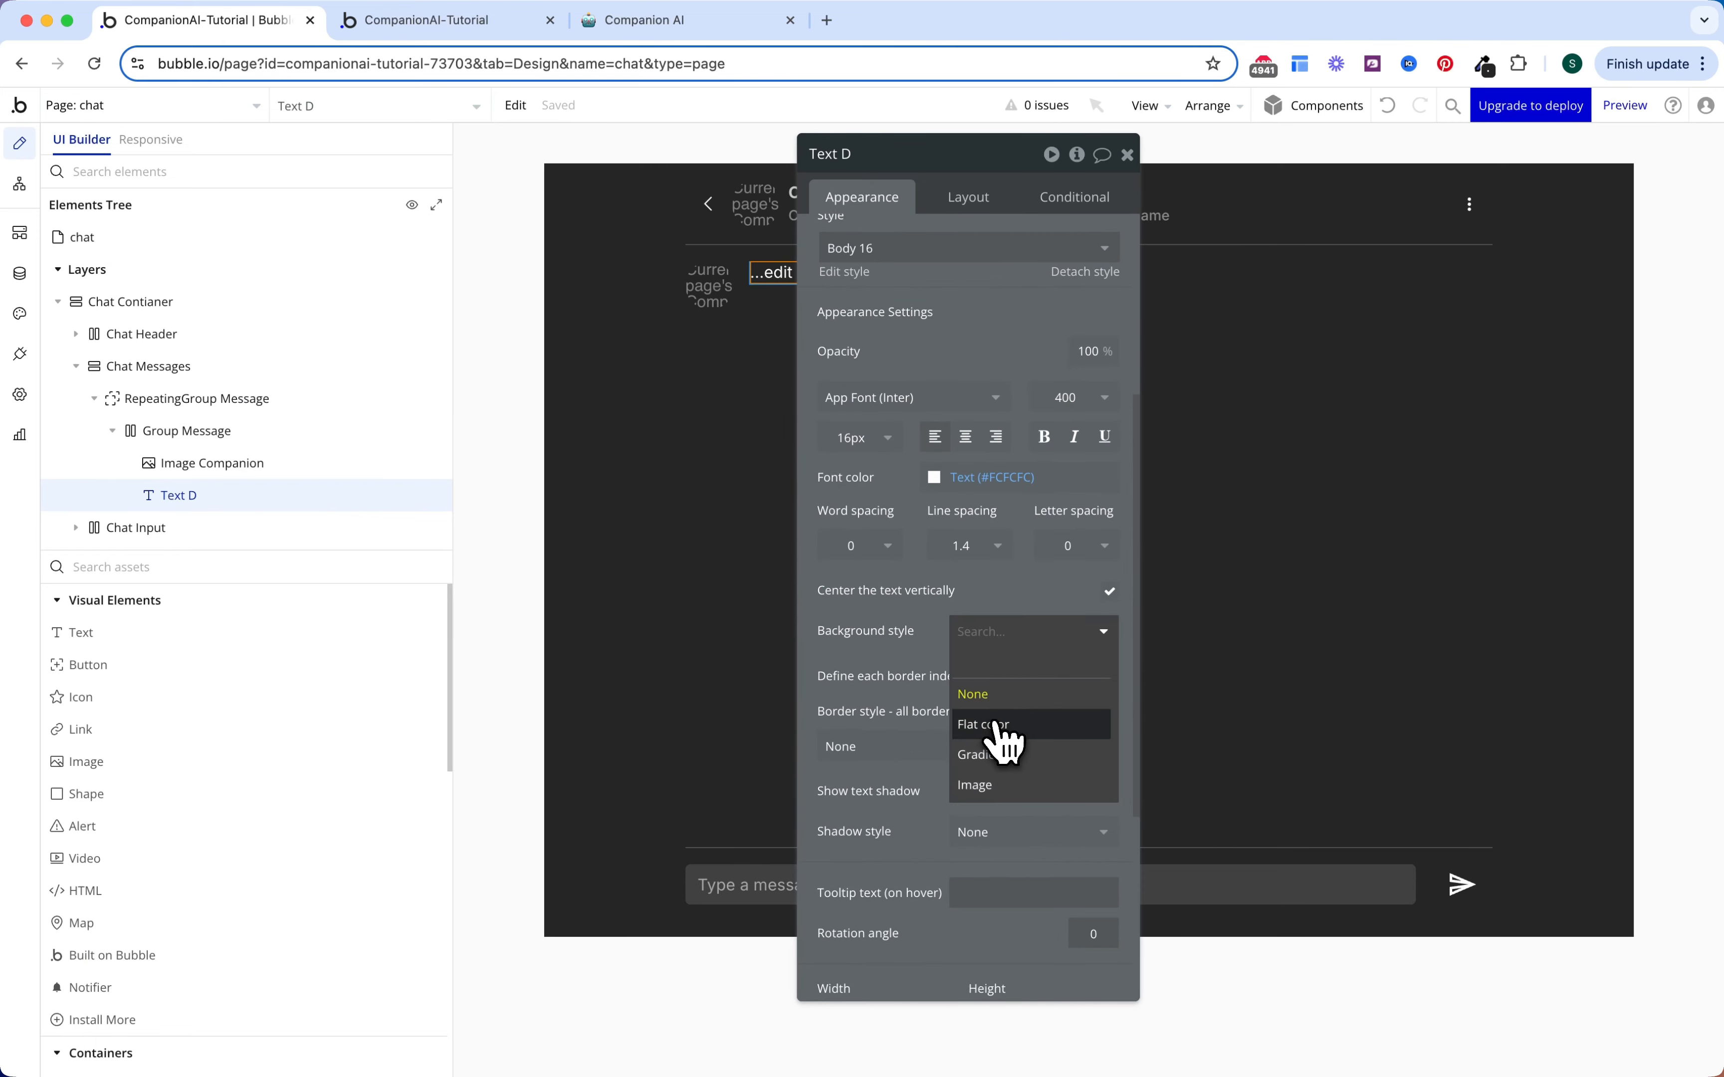
click(997, 725)
click(1005, 673)
click(1039, 941)
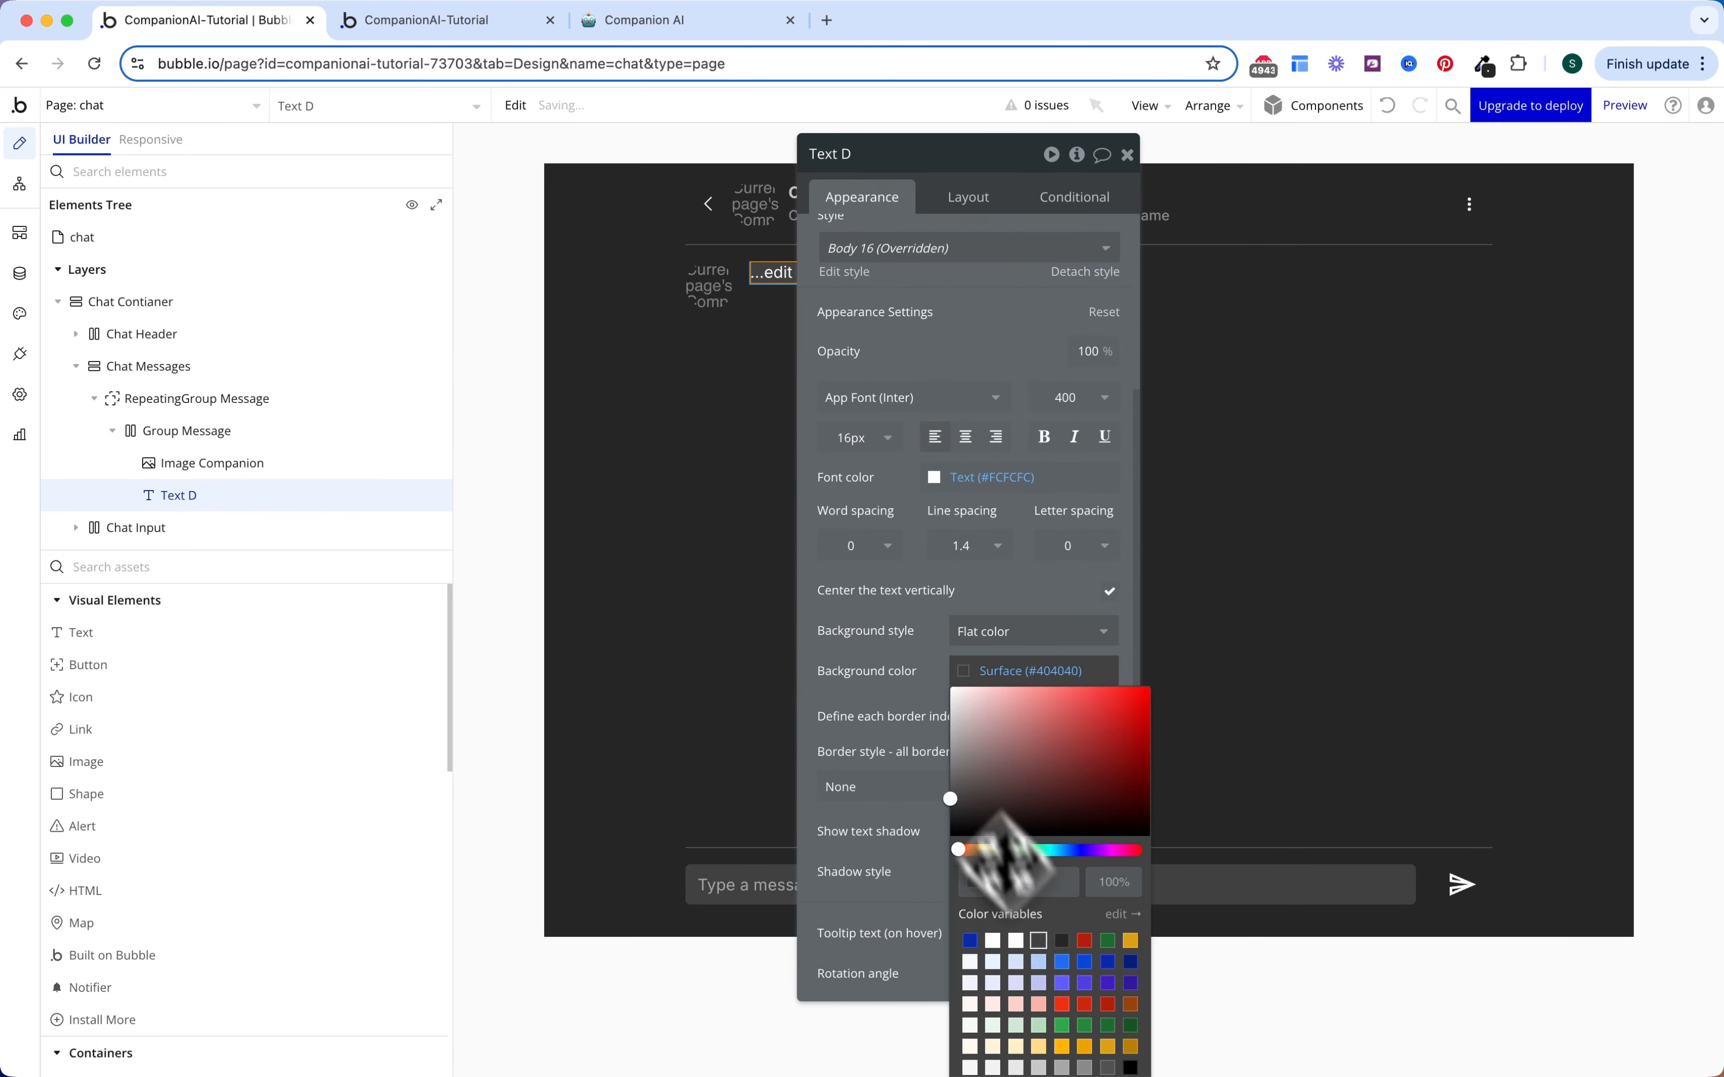
scroll(977, 743, down, 3)
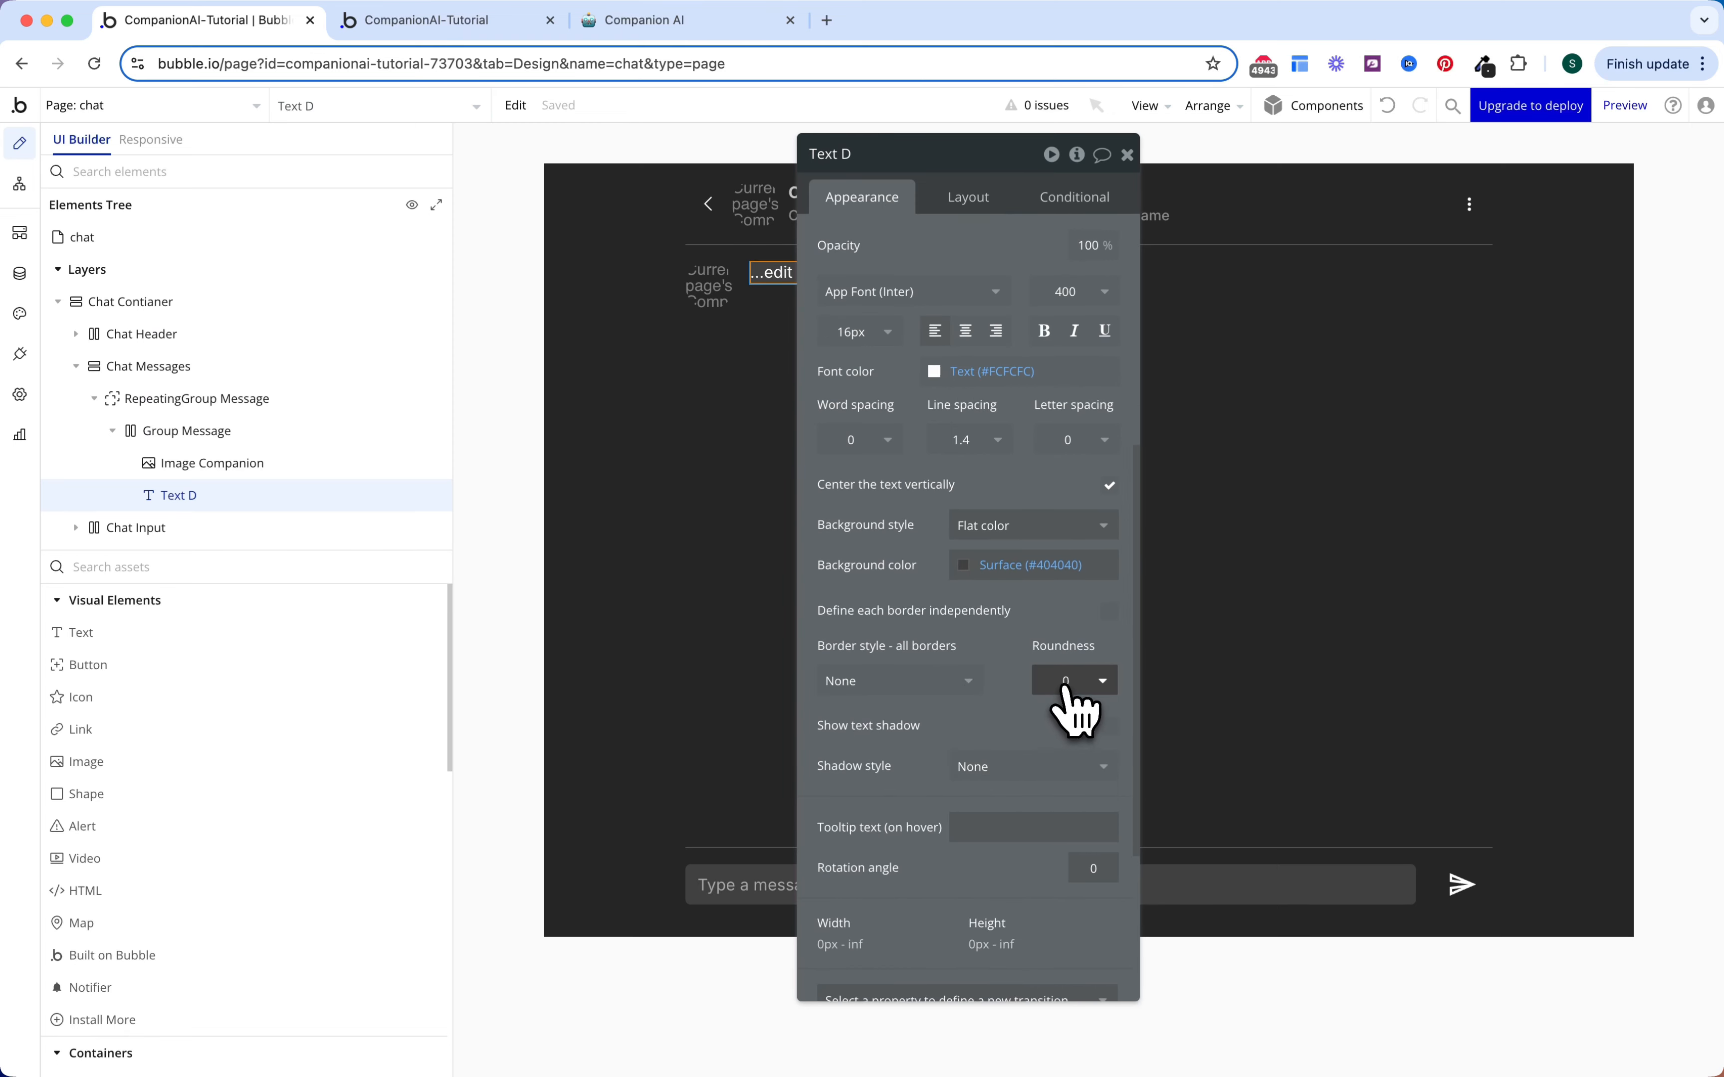
scroll(976, 605, up, 5)
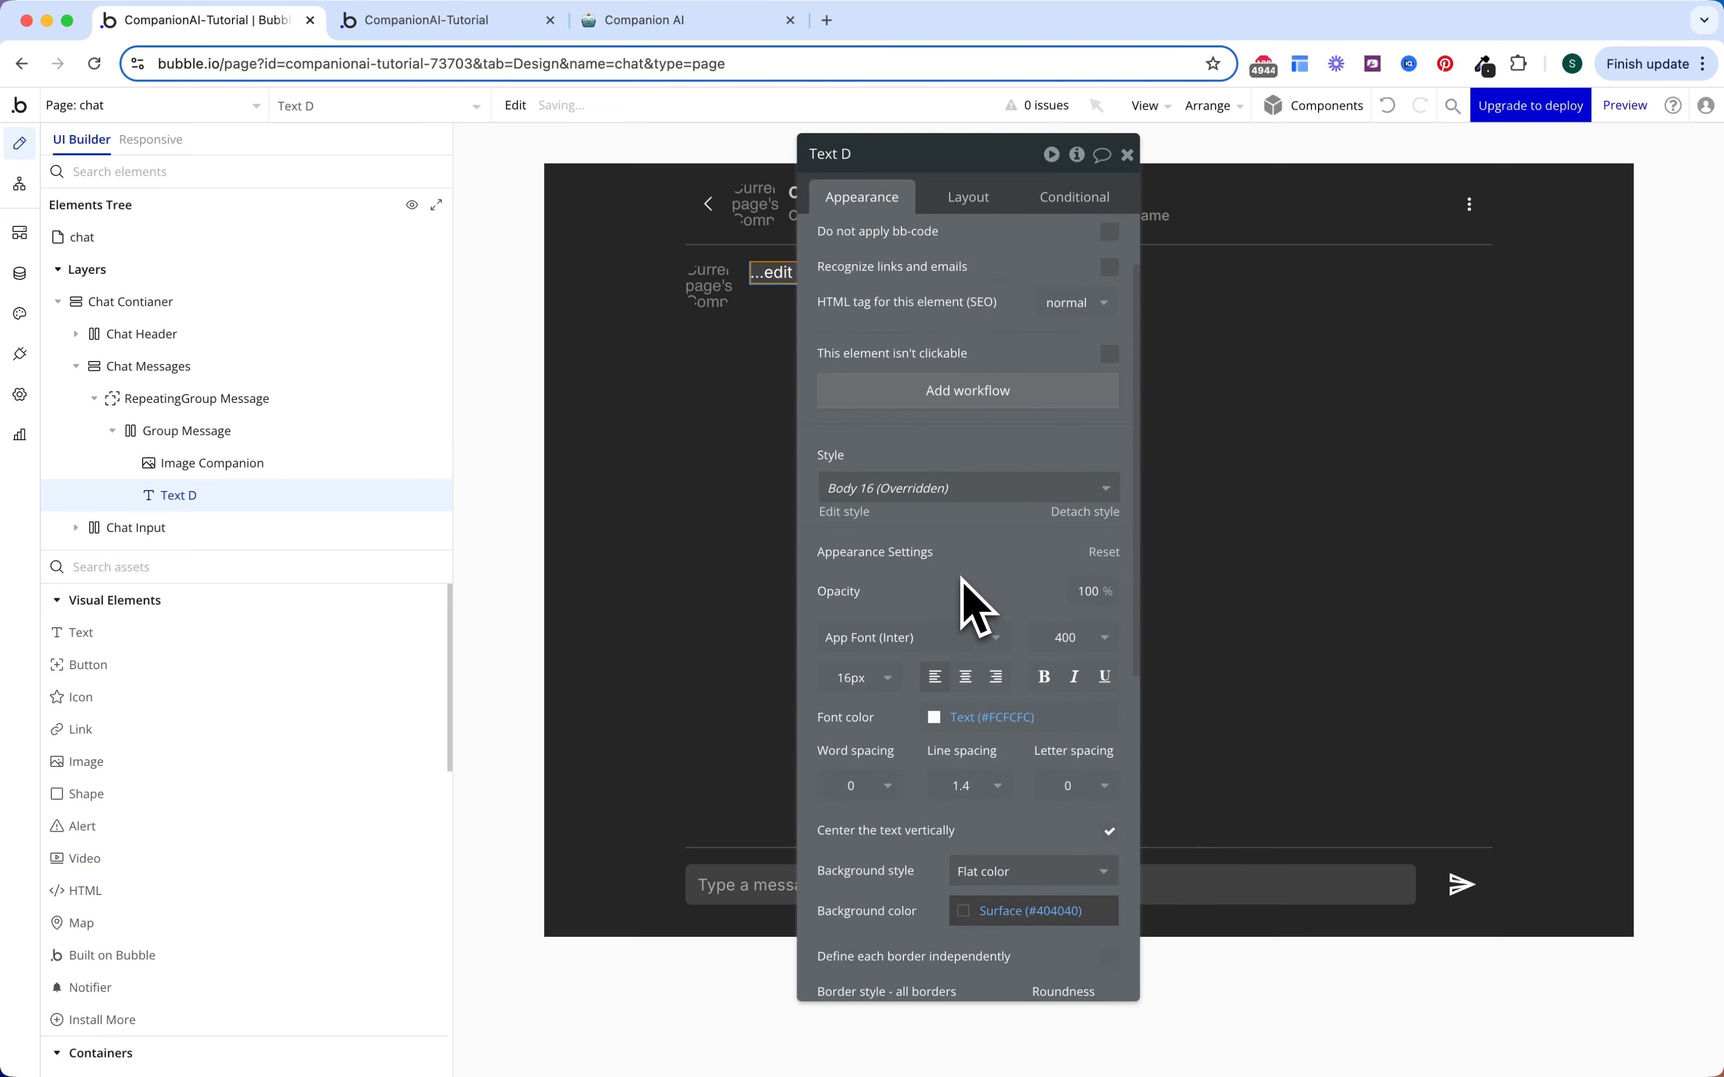
scroll(976, 606, up, 2)
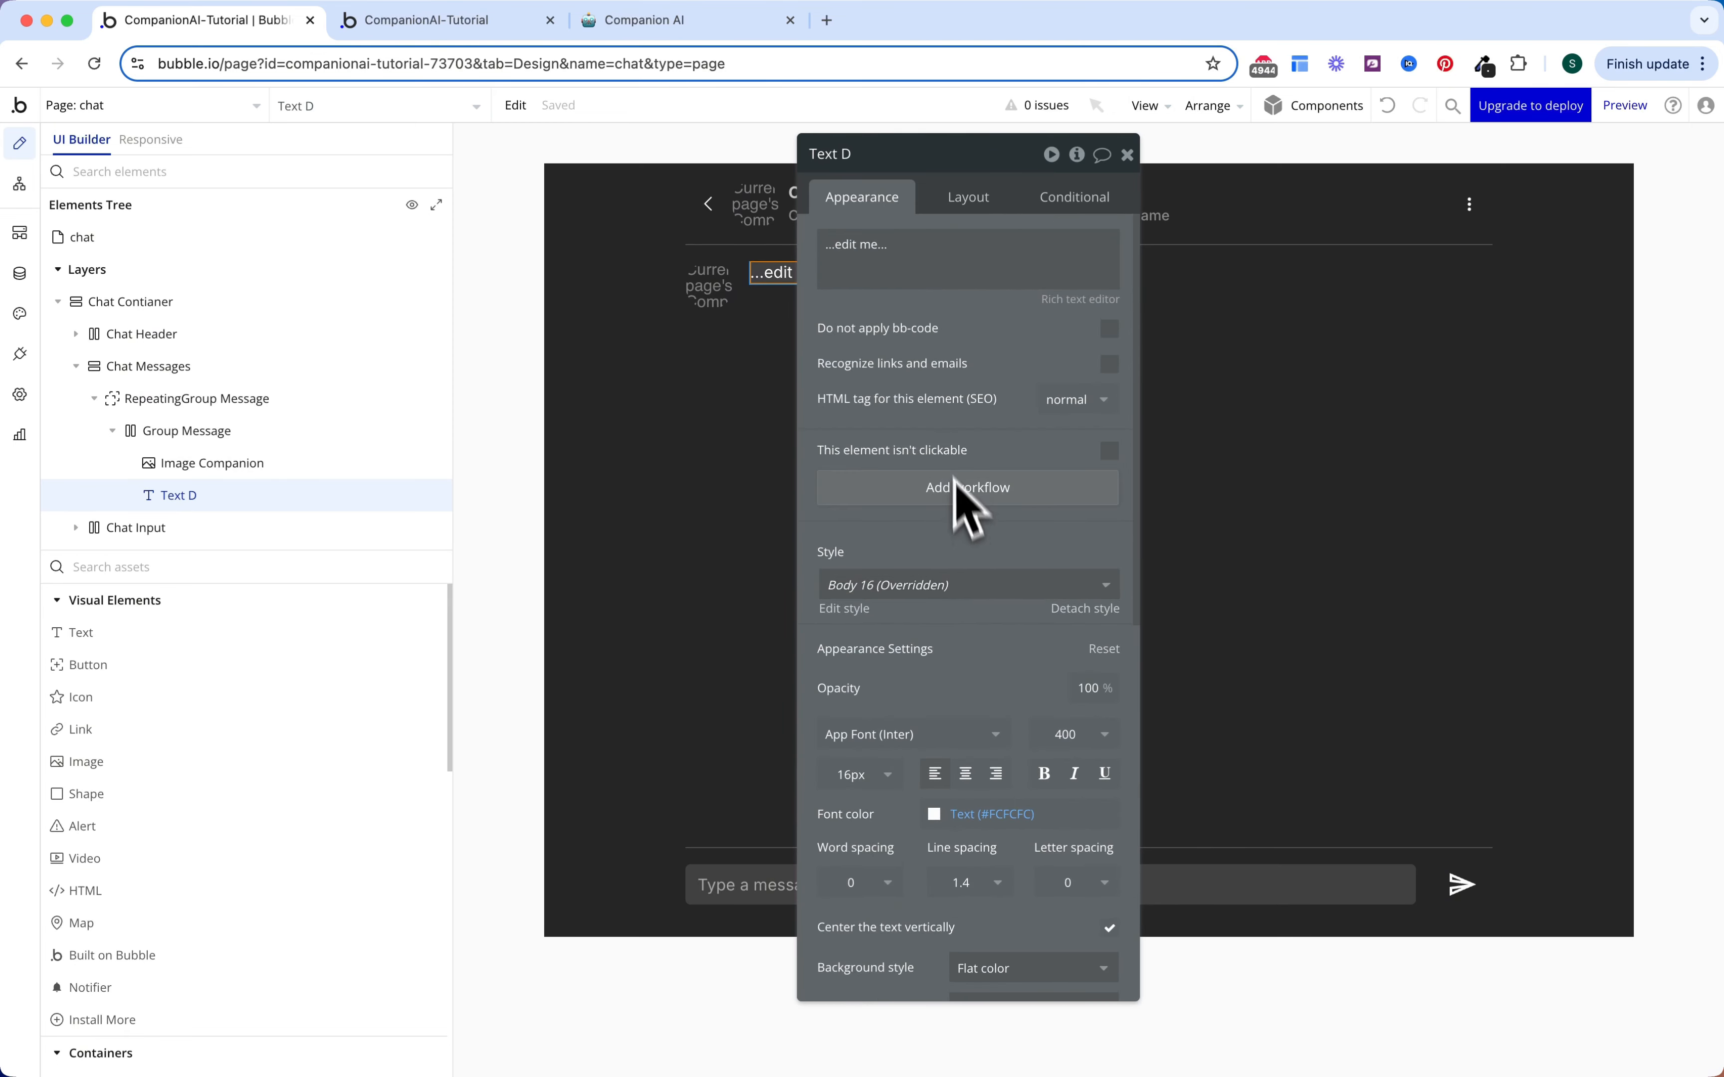
Step: Replace the placeholder with Parent group's Message's Message text
triple_click(932, 264)
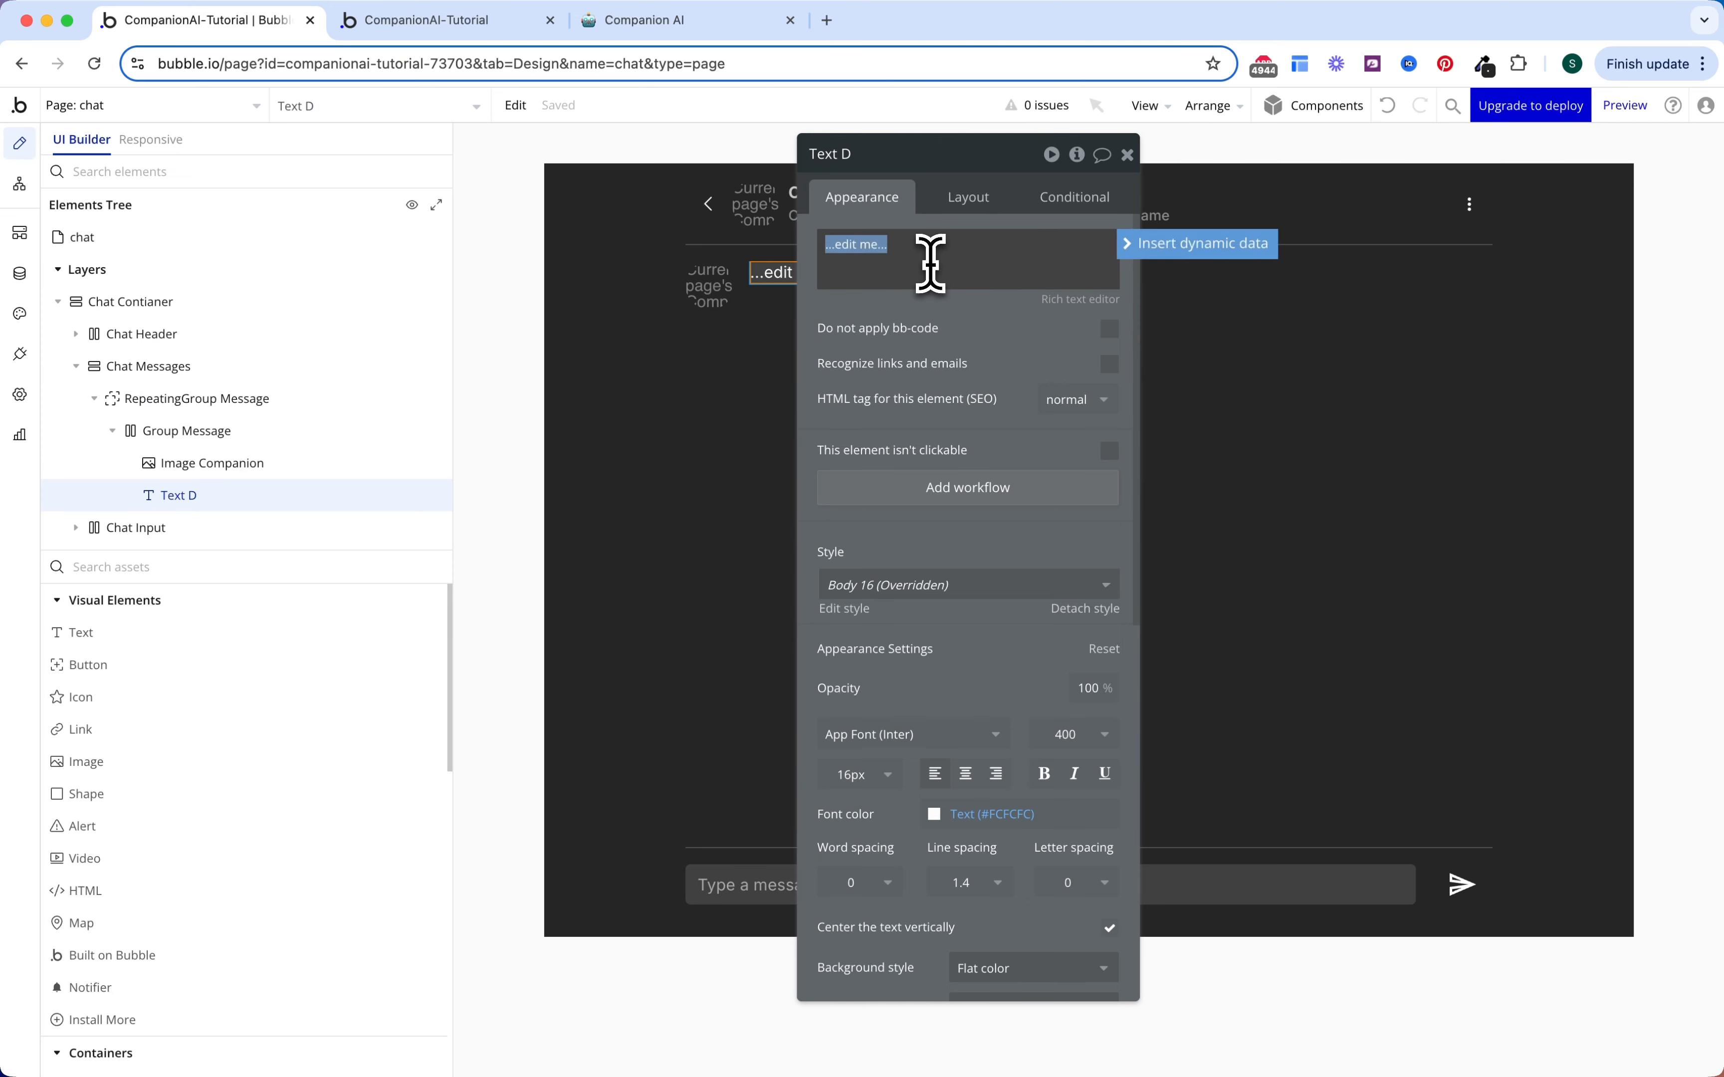
click(1184, 257)
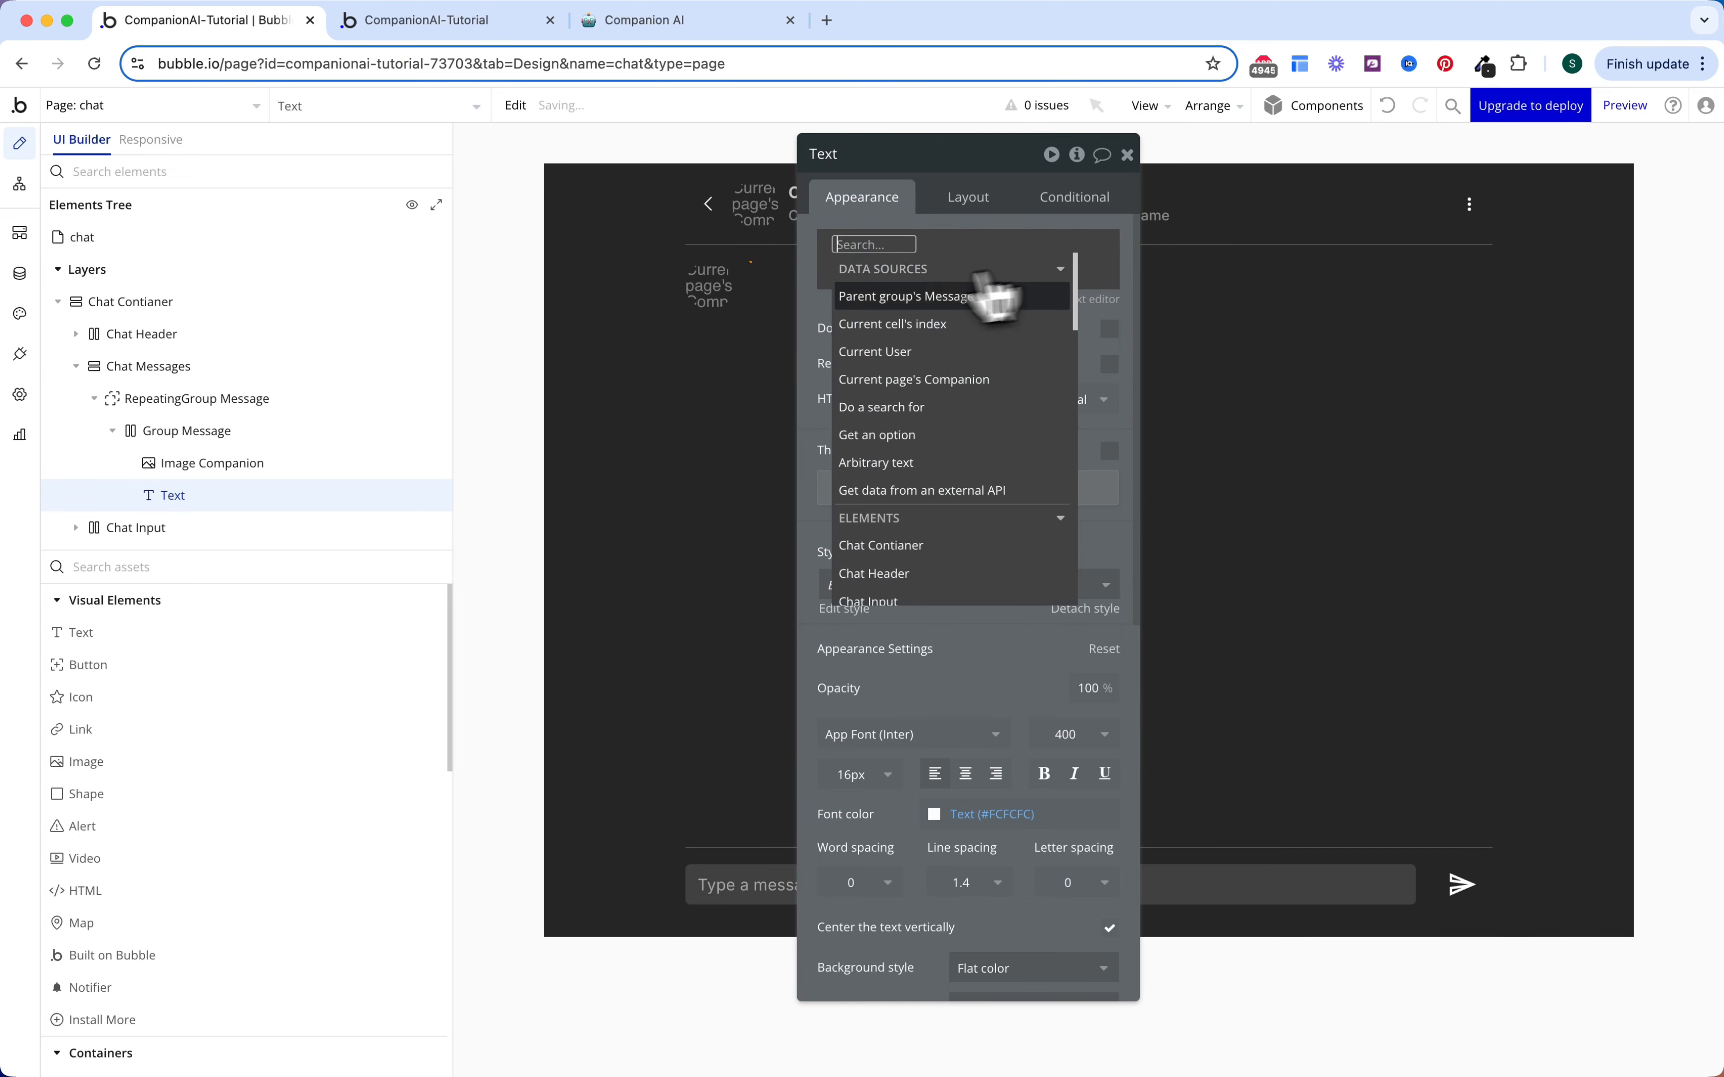
click(921, 302)
click(1017, 421)
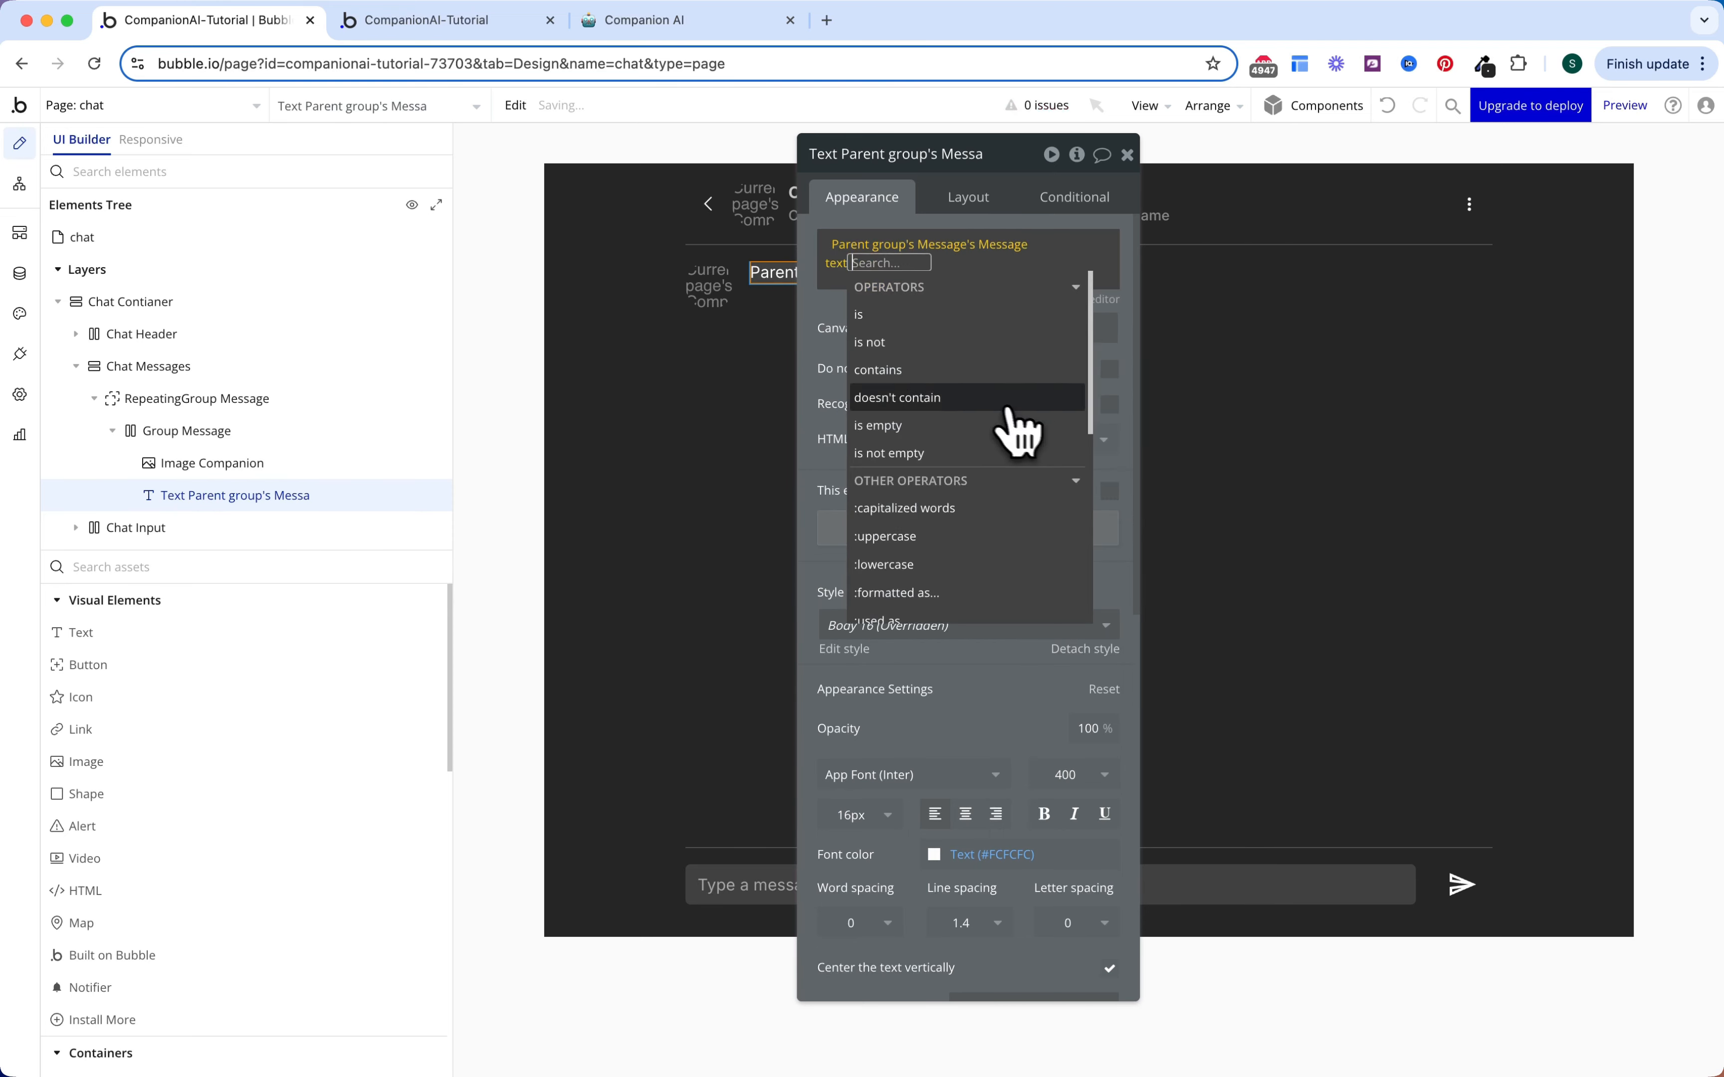
click(848, 344)
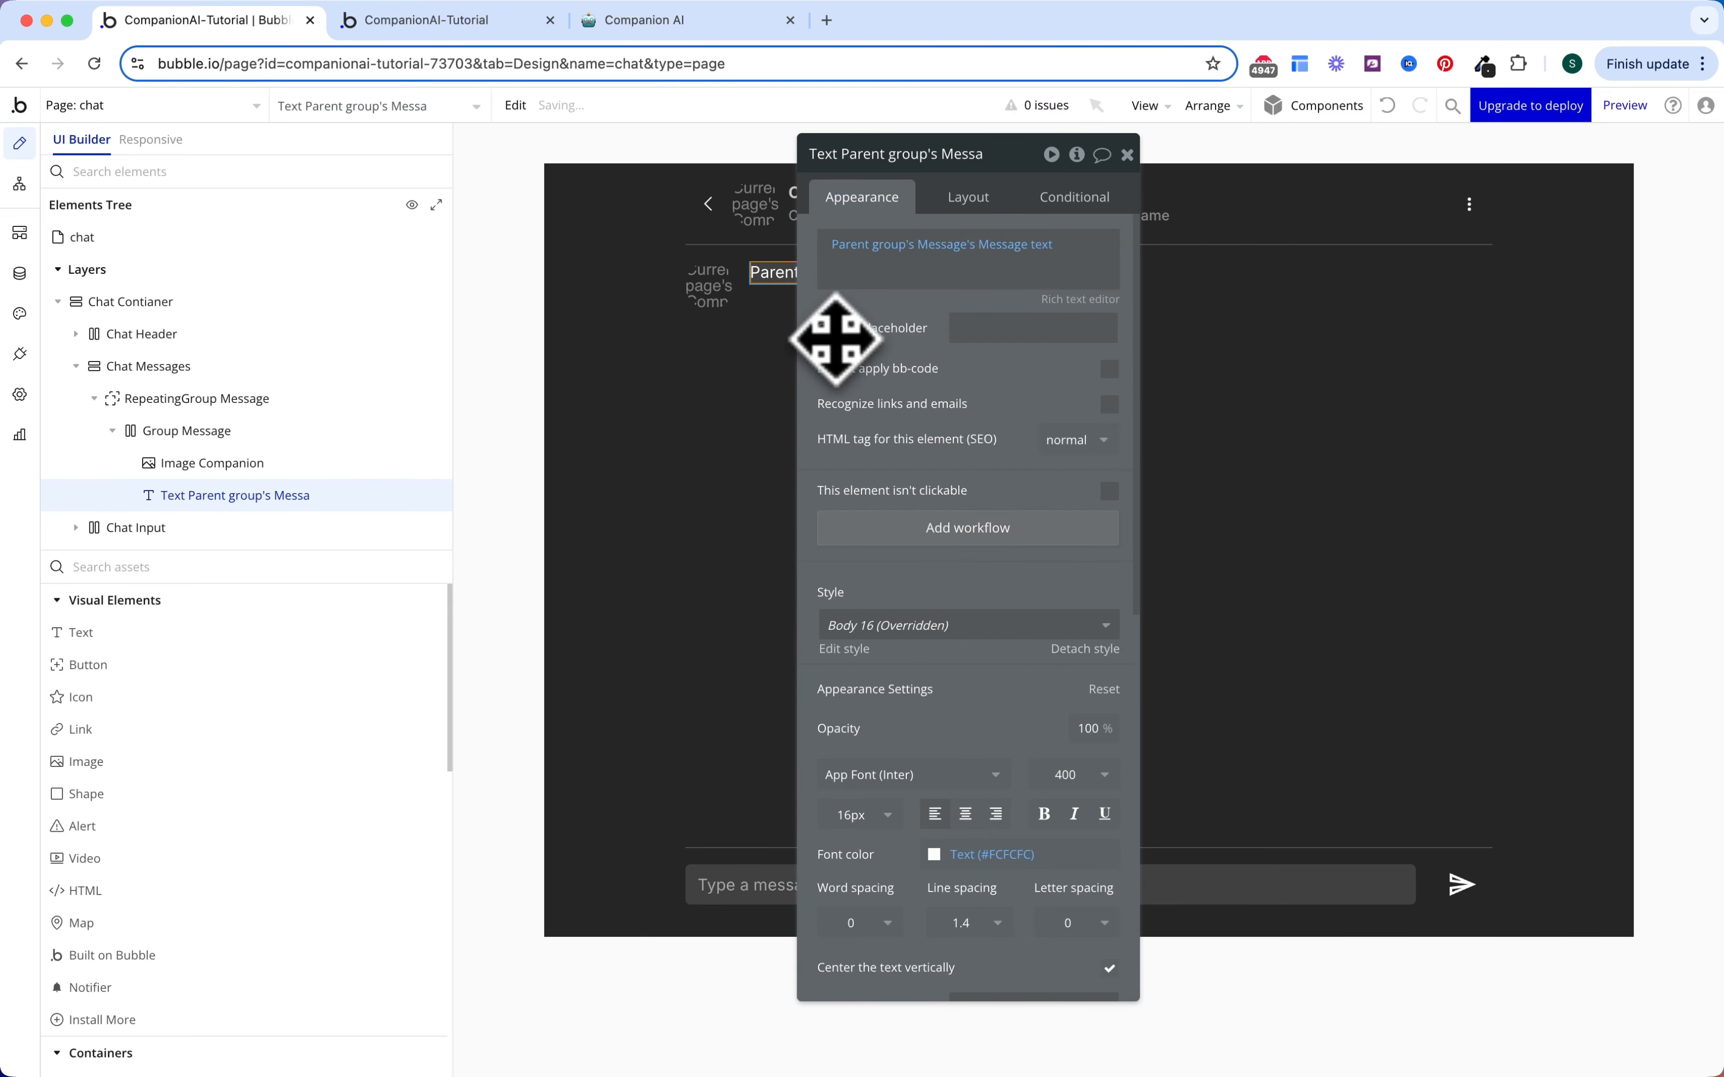
Step: Cap the text's max width at 626 px and pad it 12 px on each side
click(967, 198)
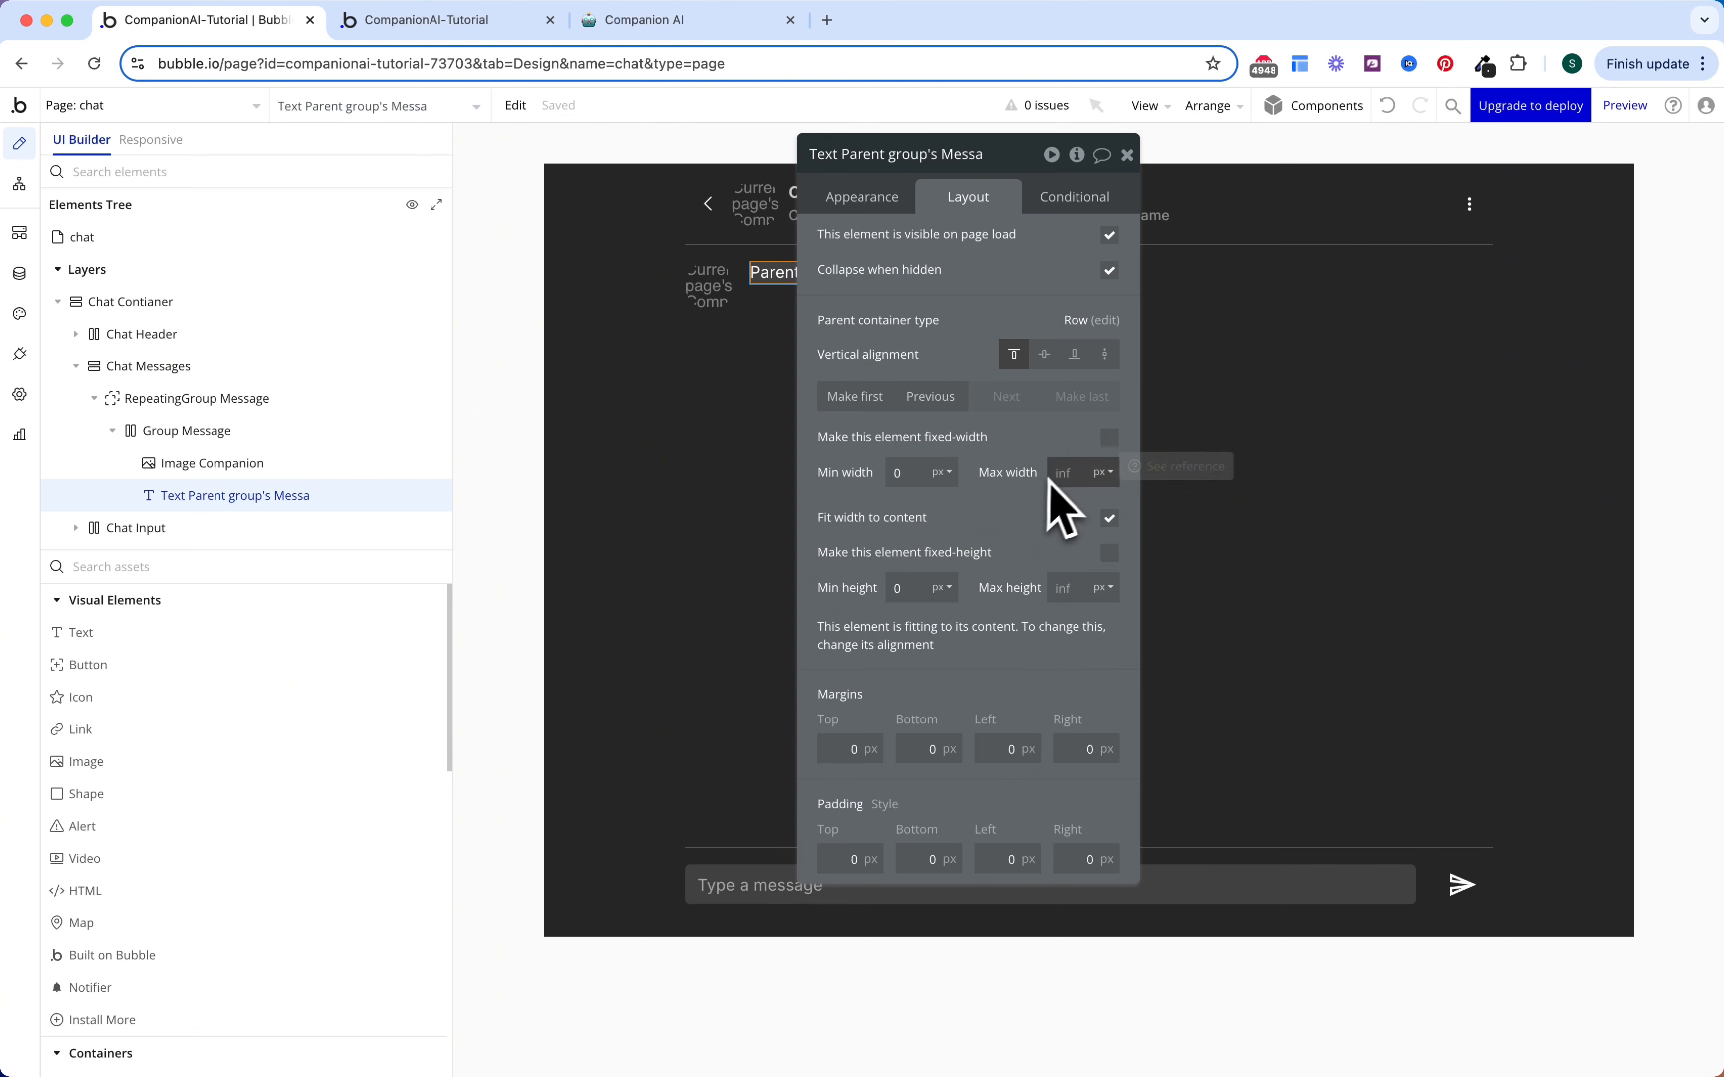
text(626)
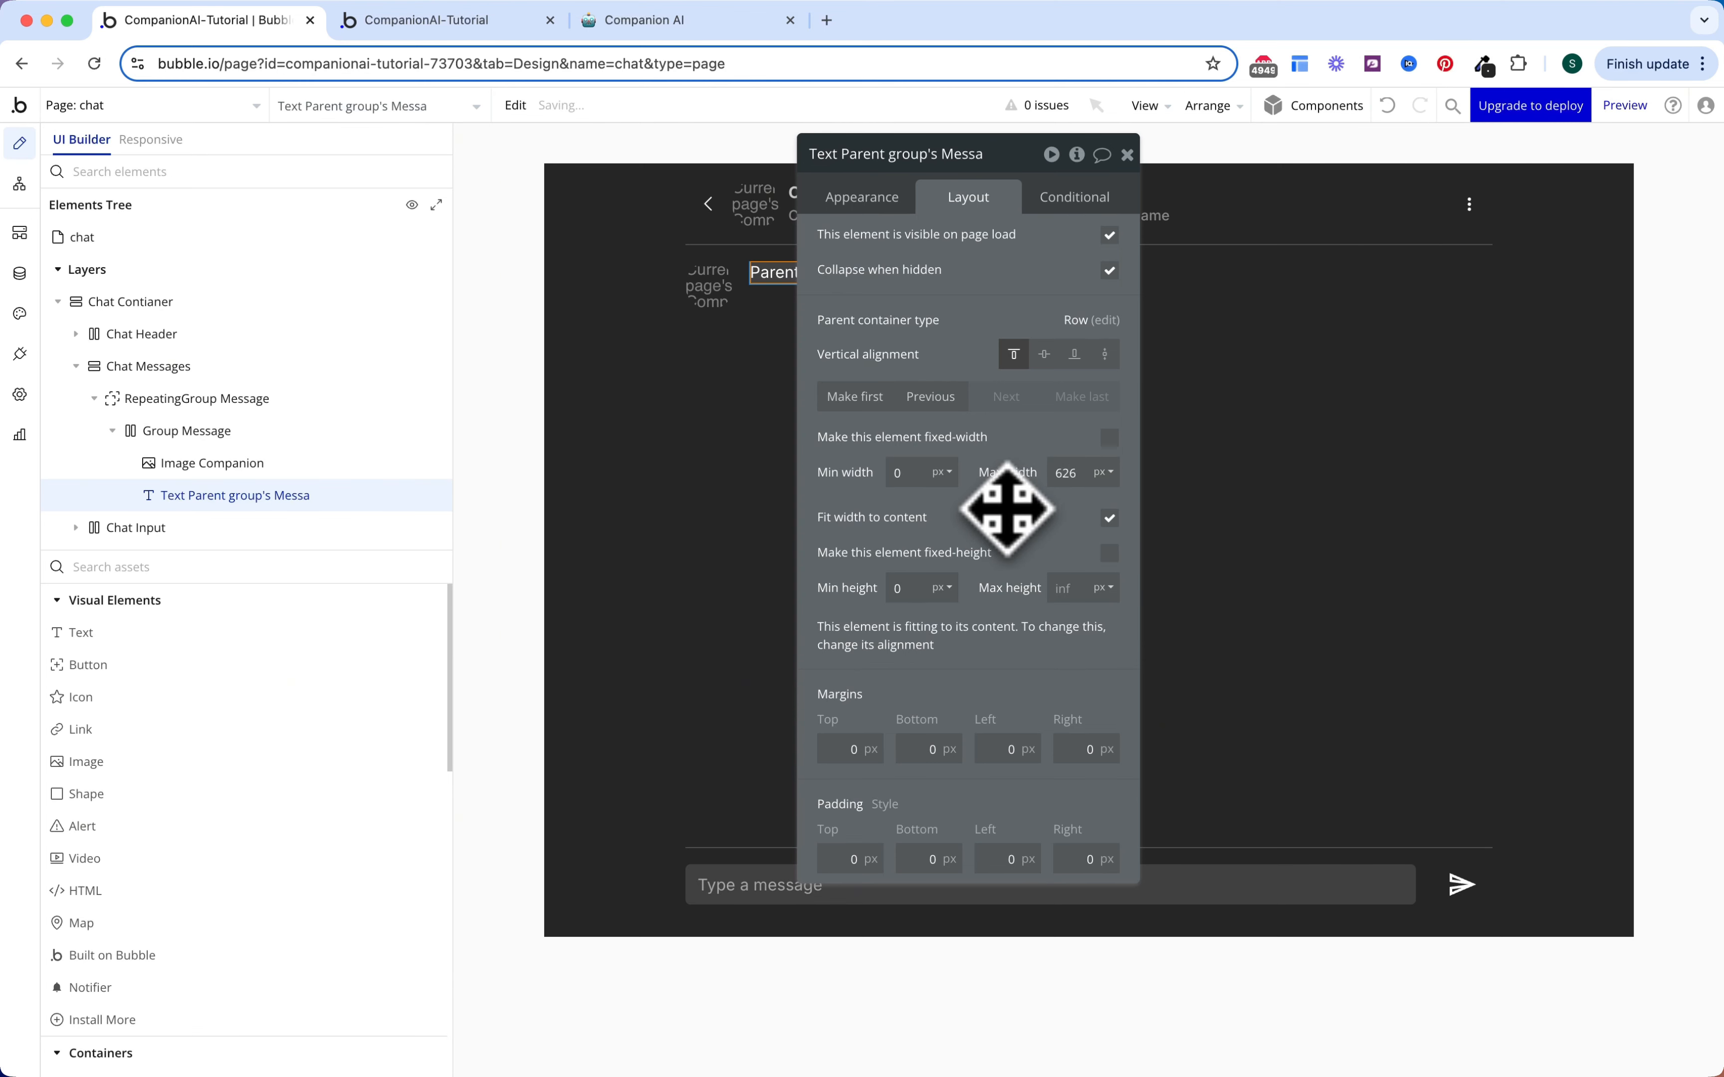
click(852, 855)
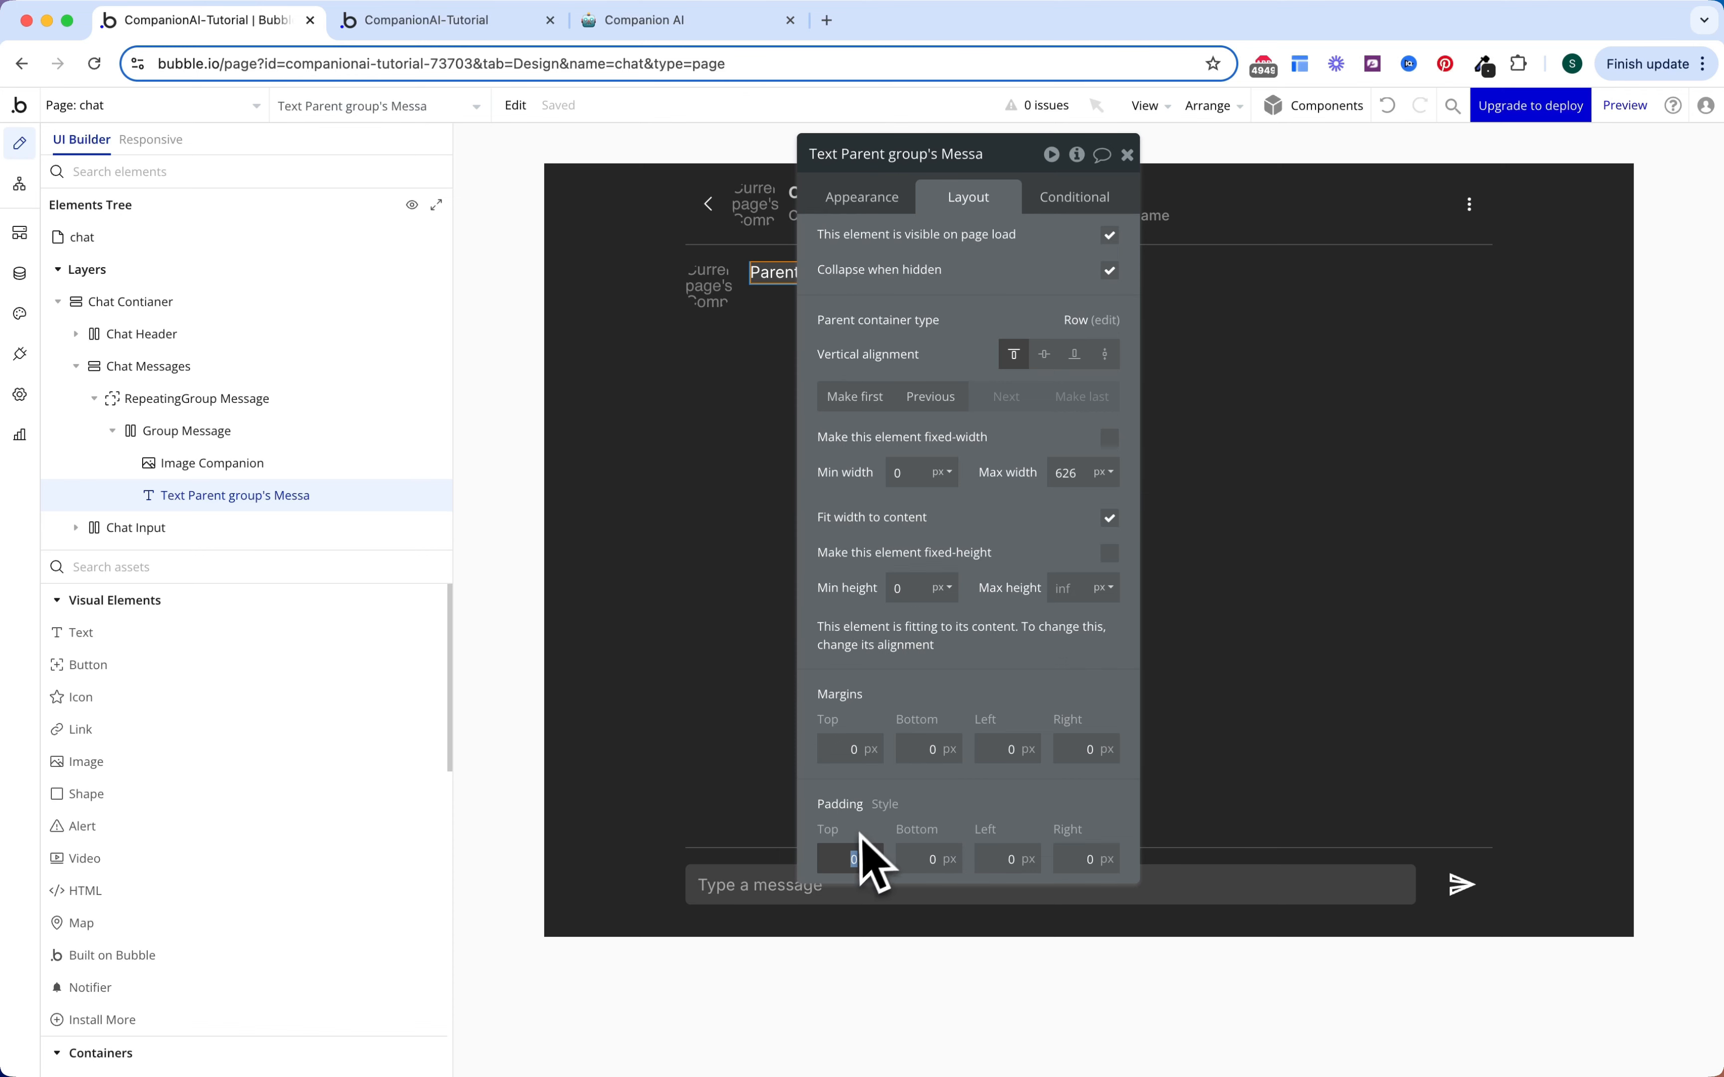
key(Tab)
text(12)
key(Tab)
text(12)
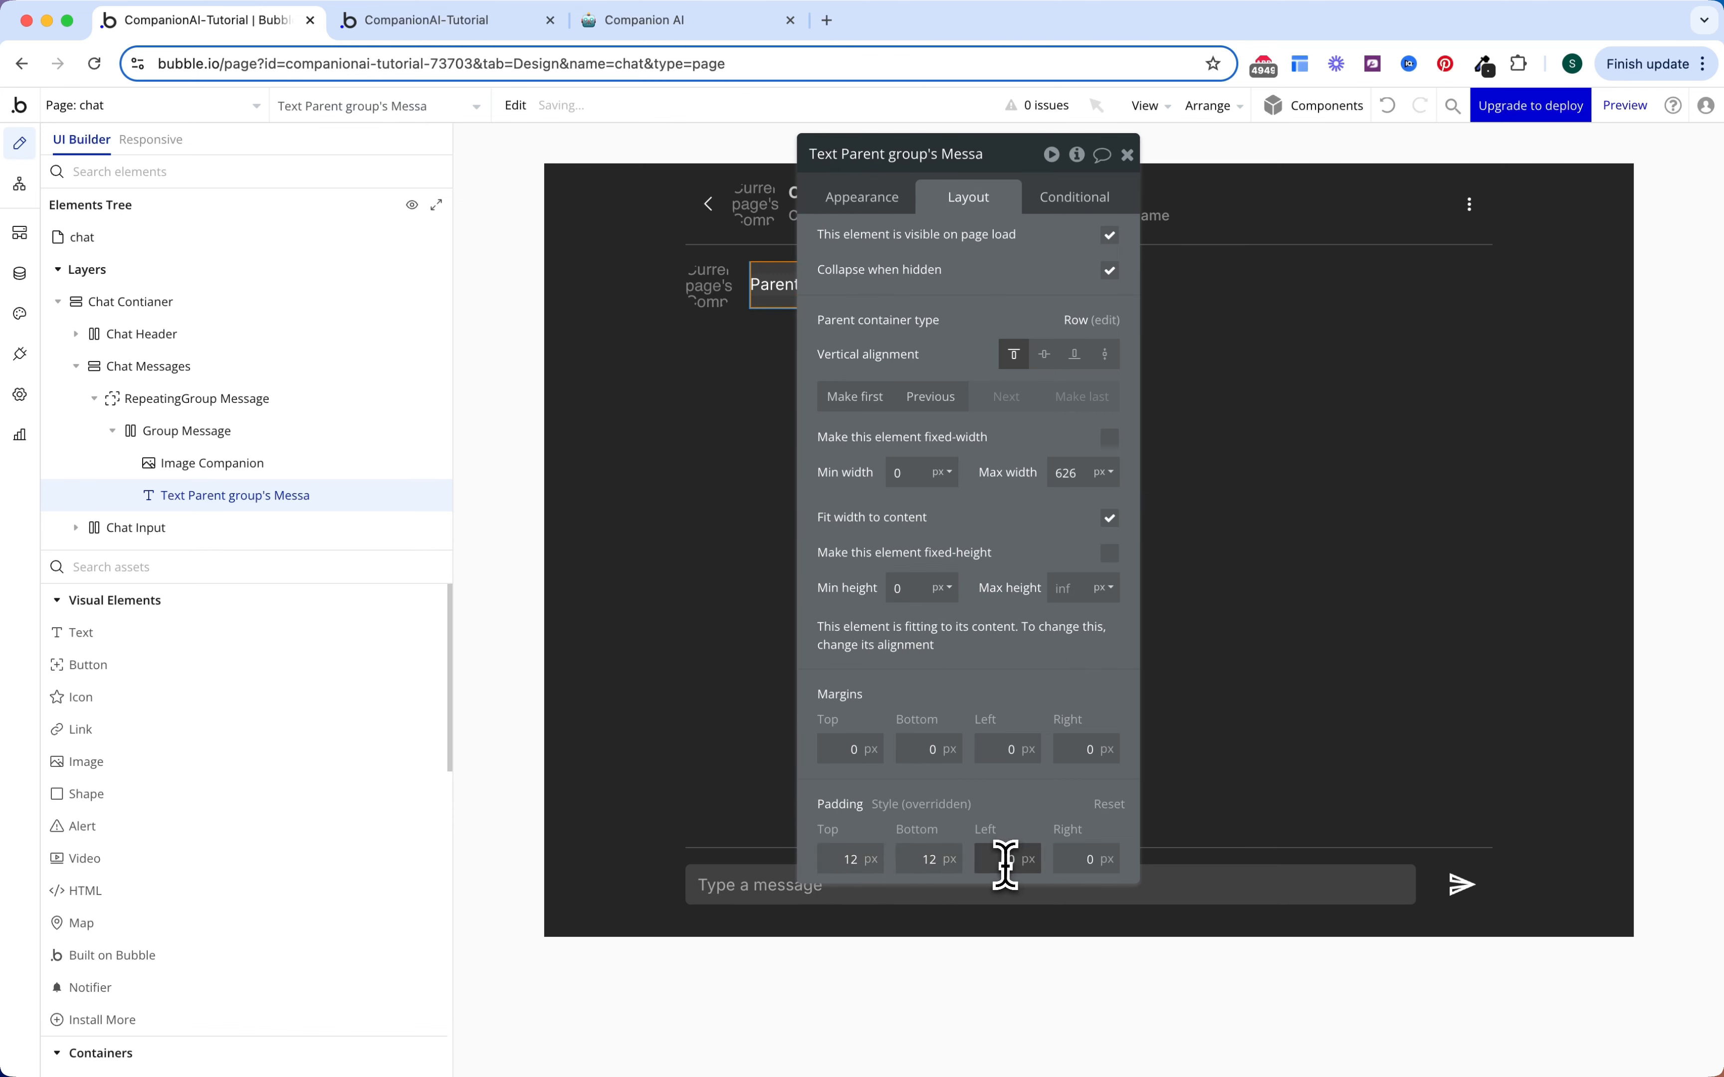
key(Tab)
text(12)
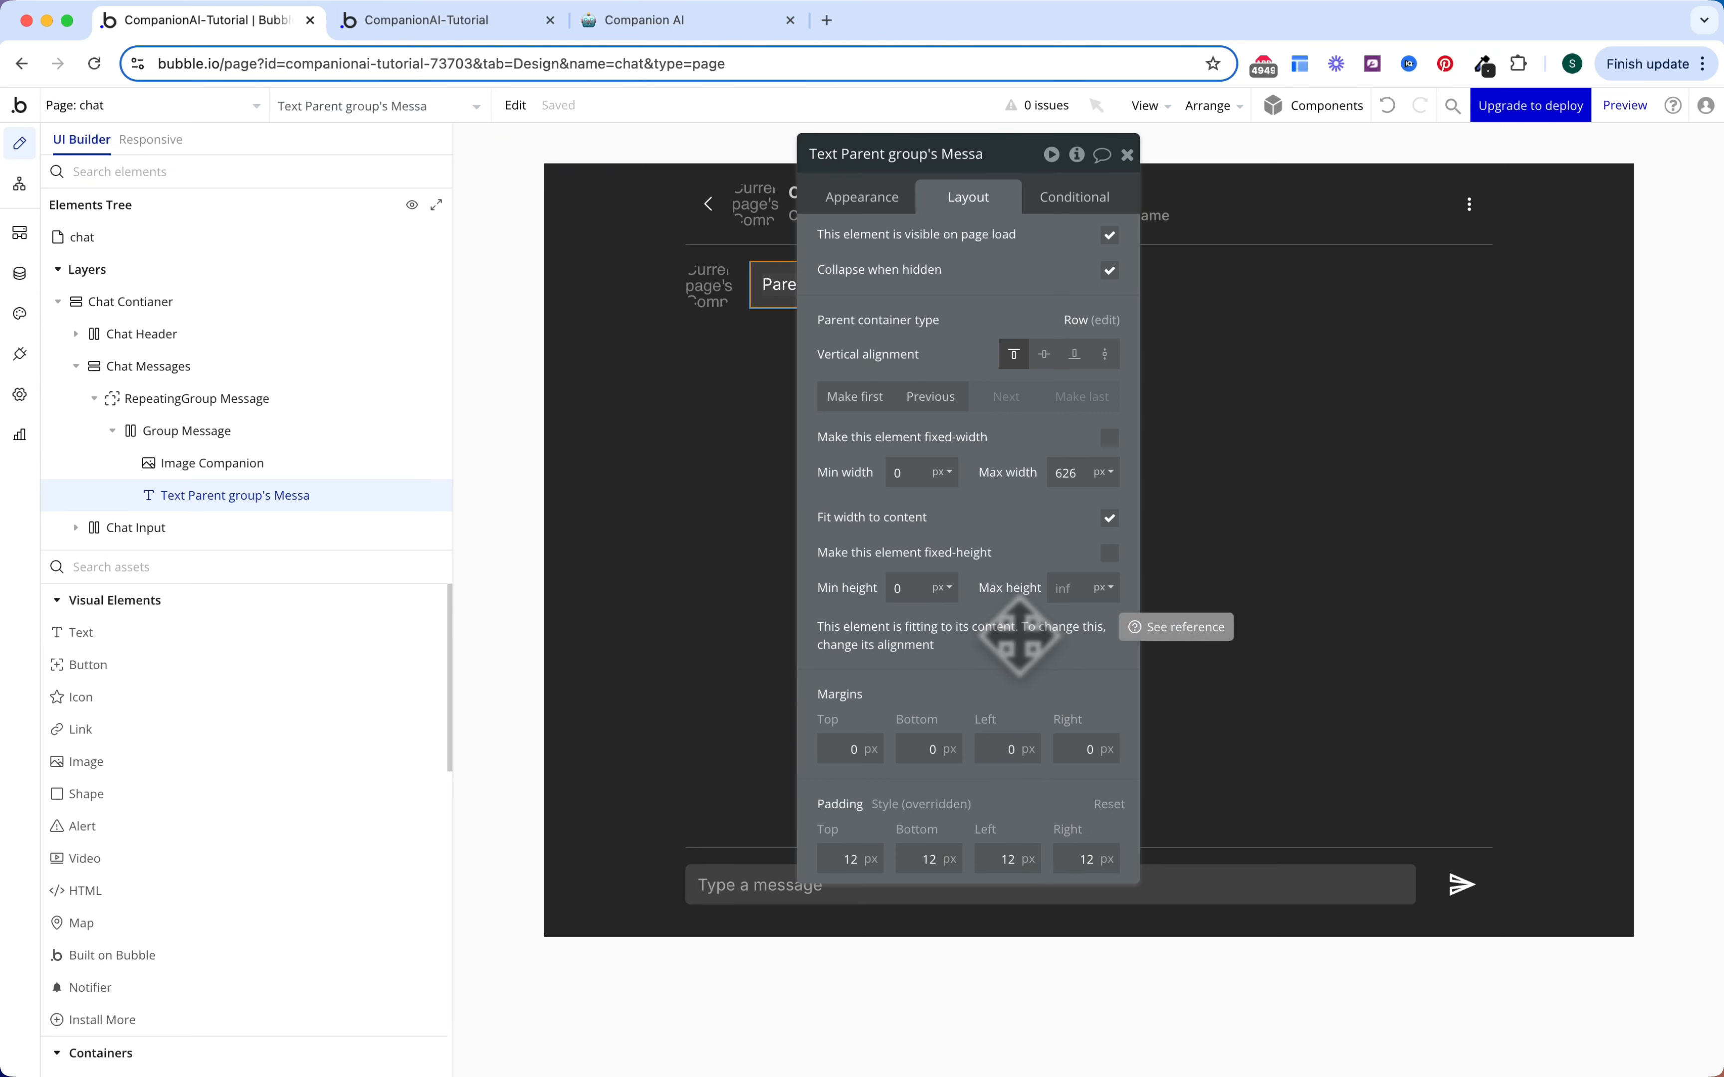
click(361, 713)
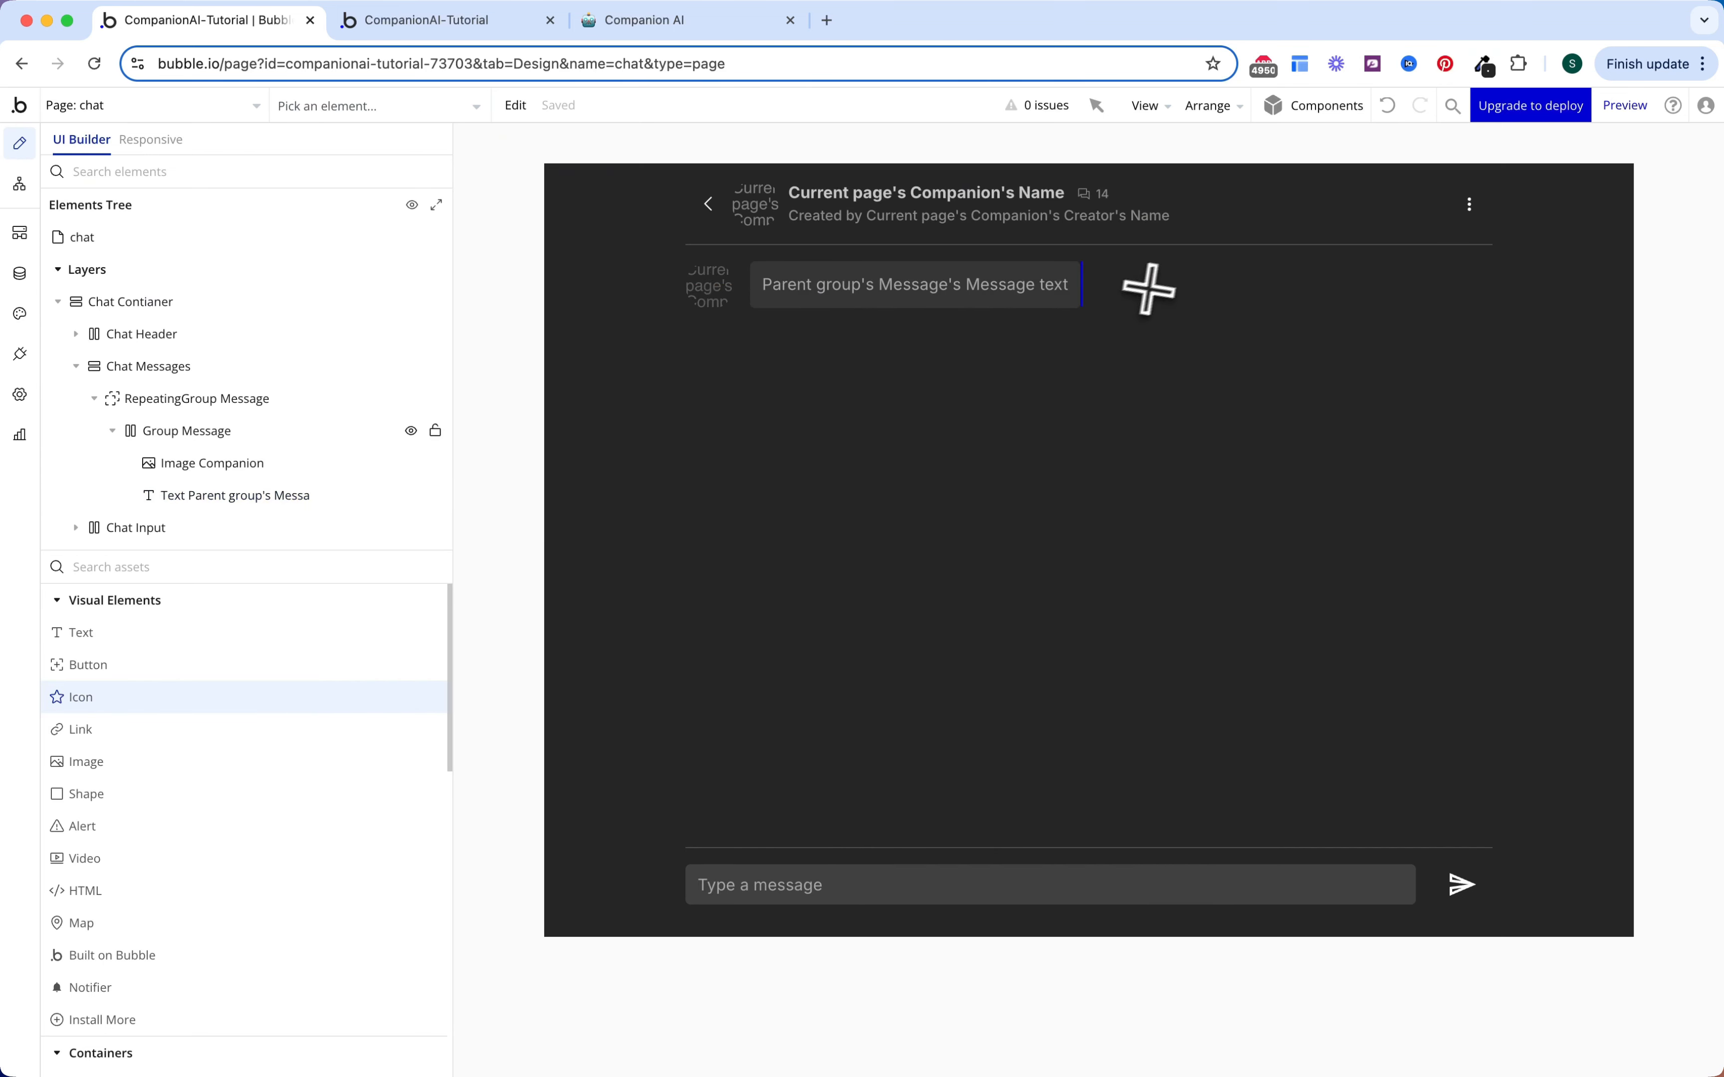
Step: Add a content copy icon beside the message bubble, coloured Gray 50 and hidden on page load
click(1118, 279)
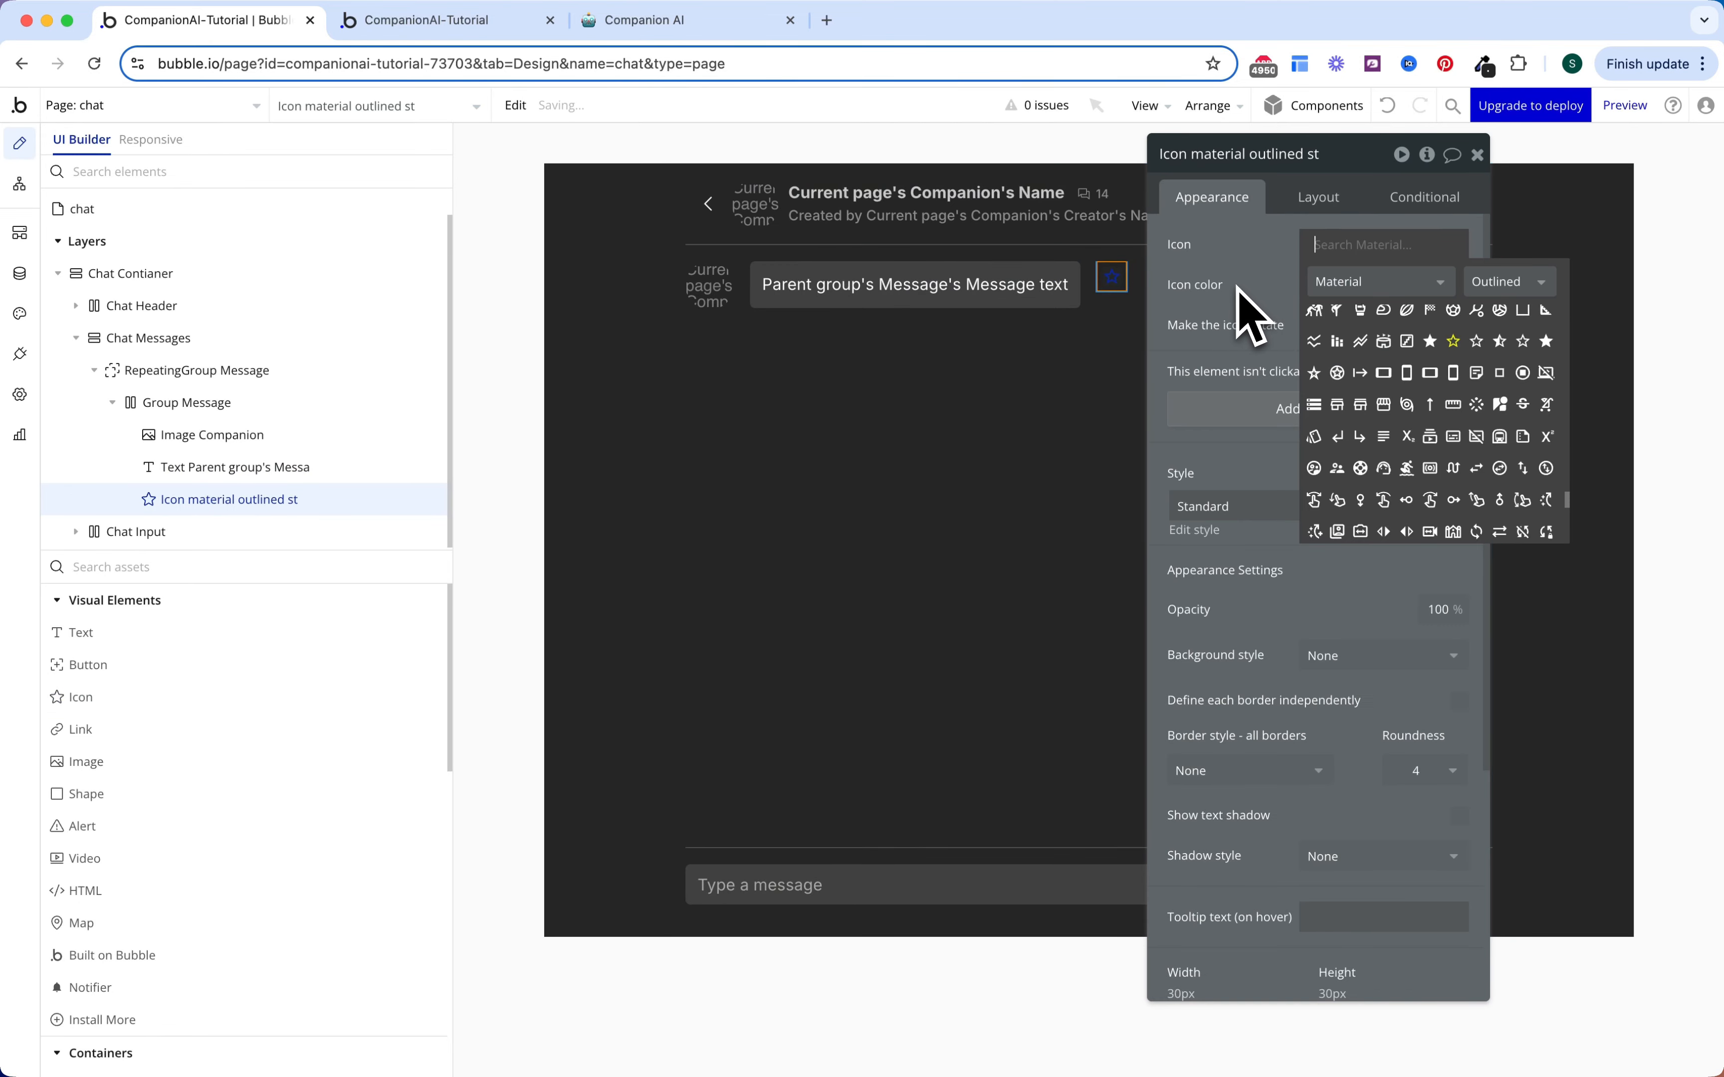
text(copy)
click(1314, 319)
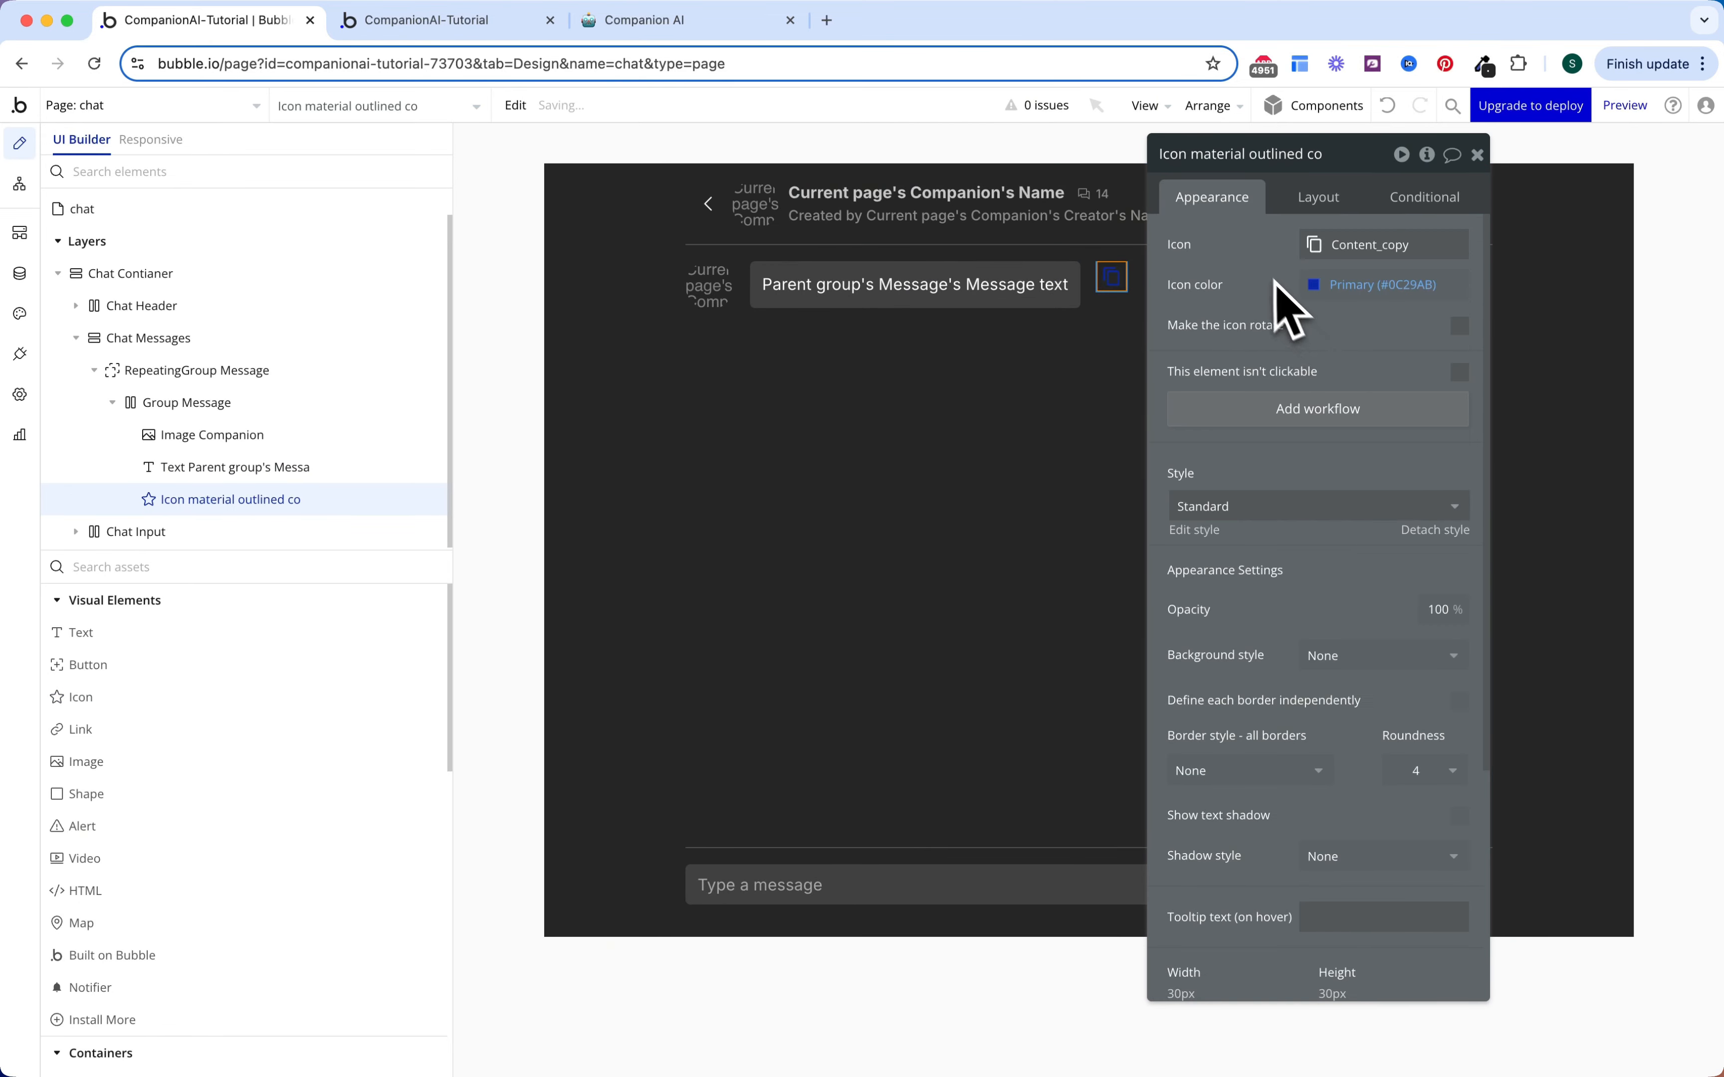
click(1317, 284)
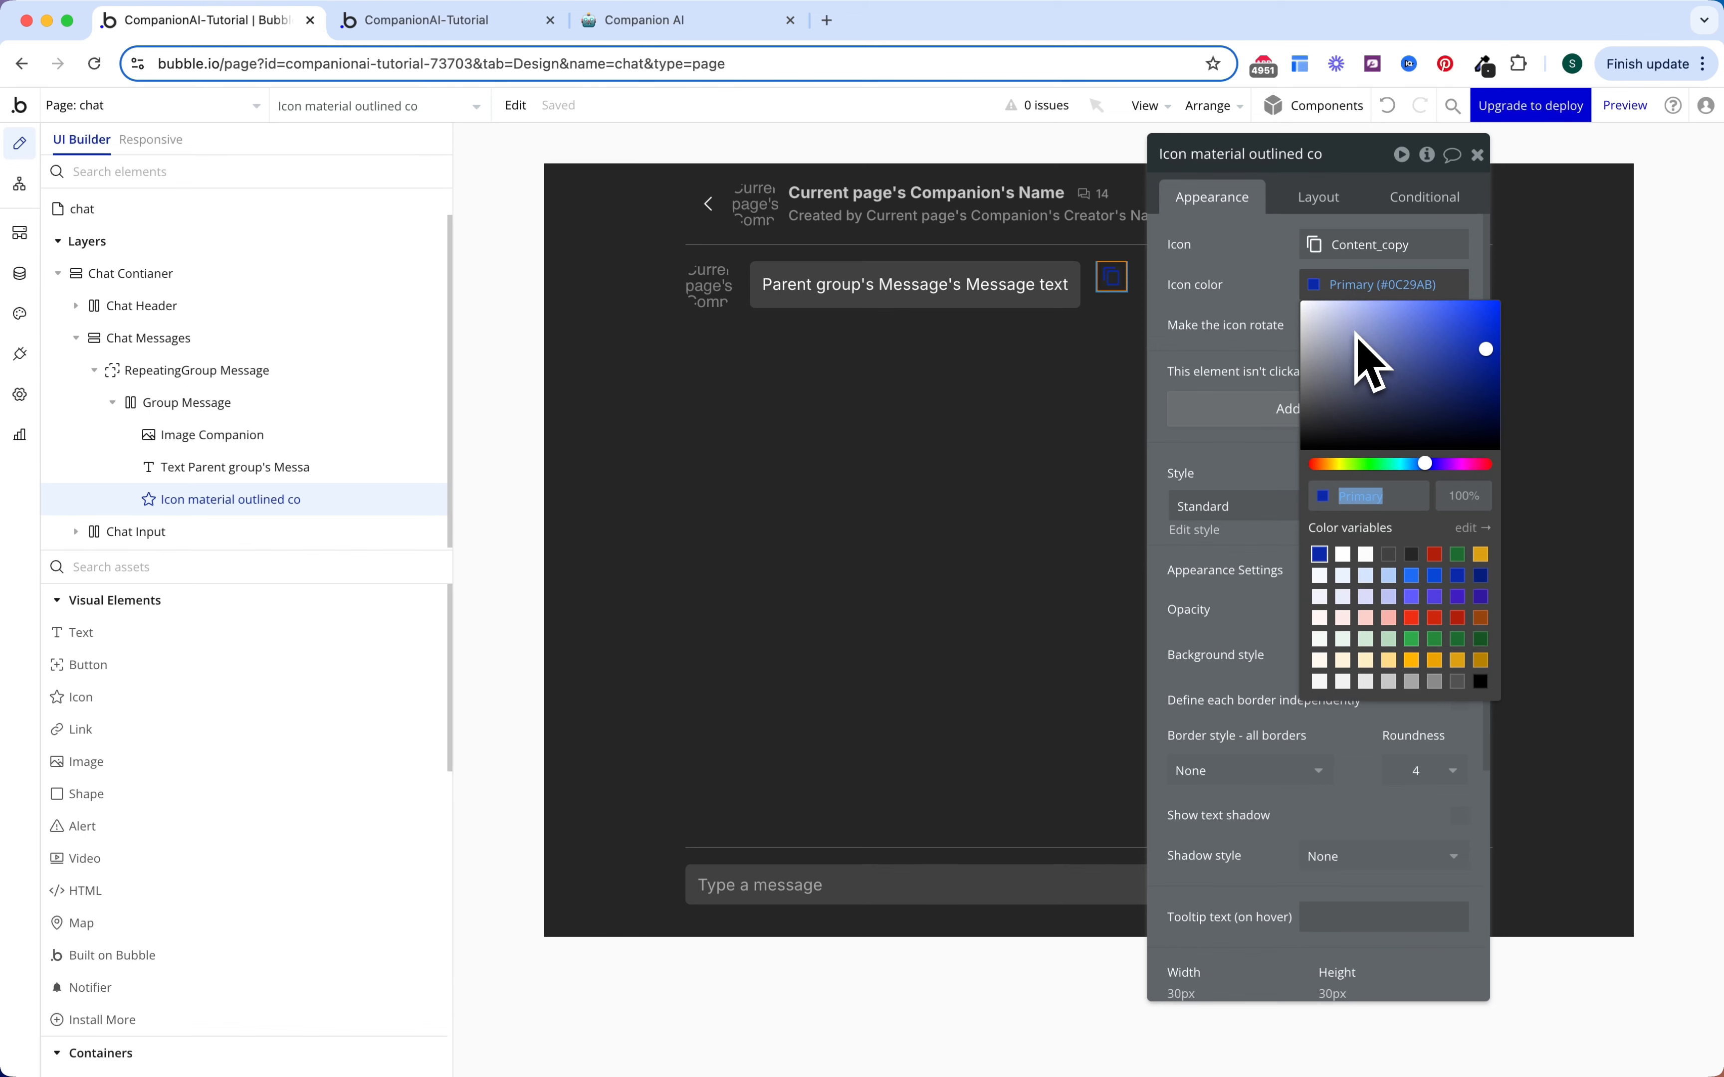
click(1411, 681)
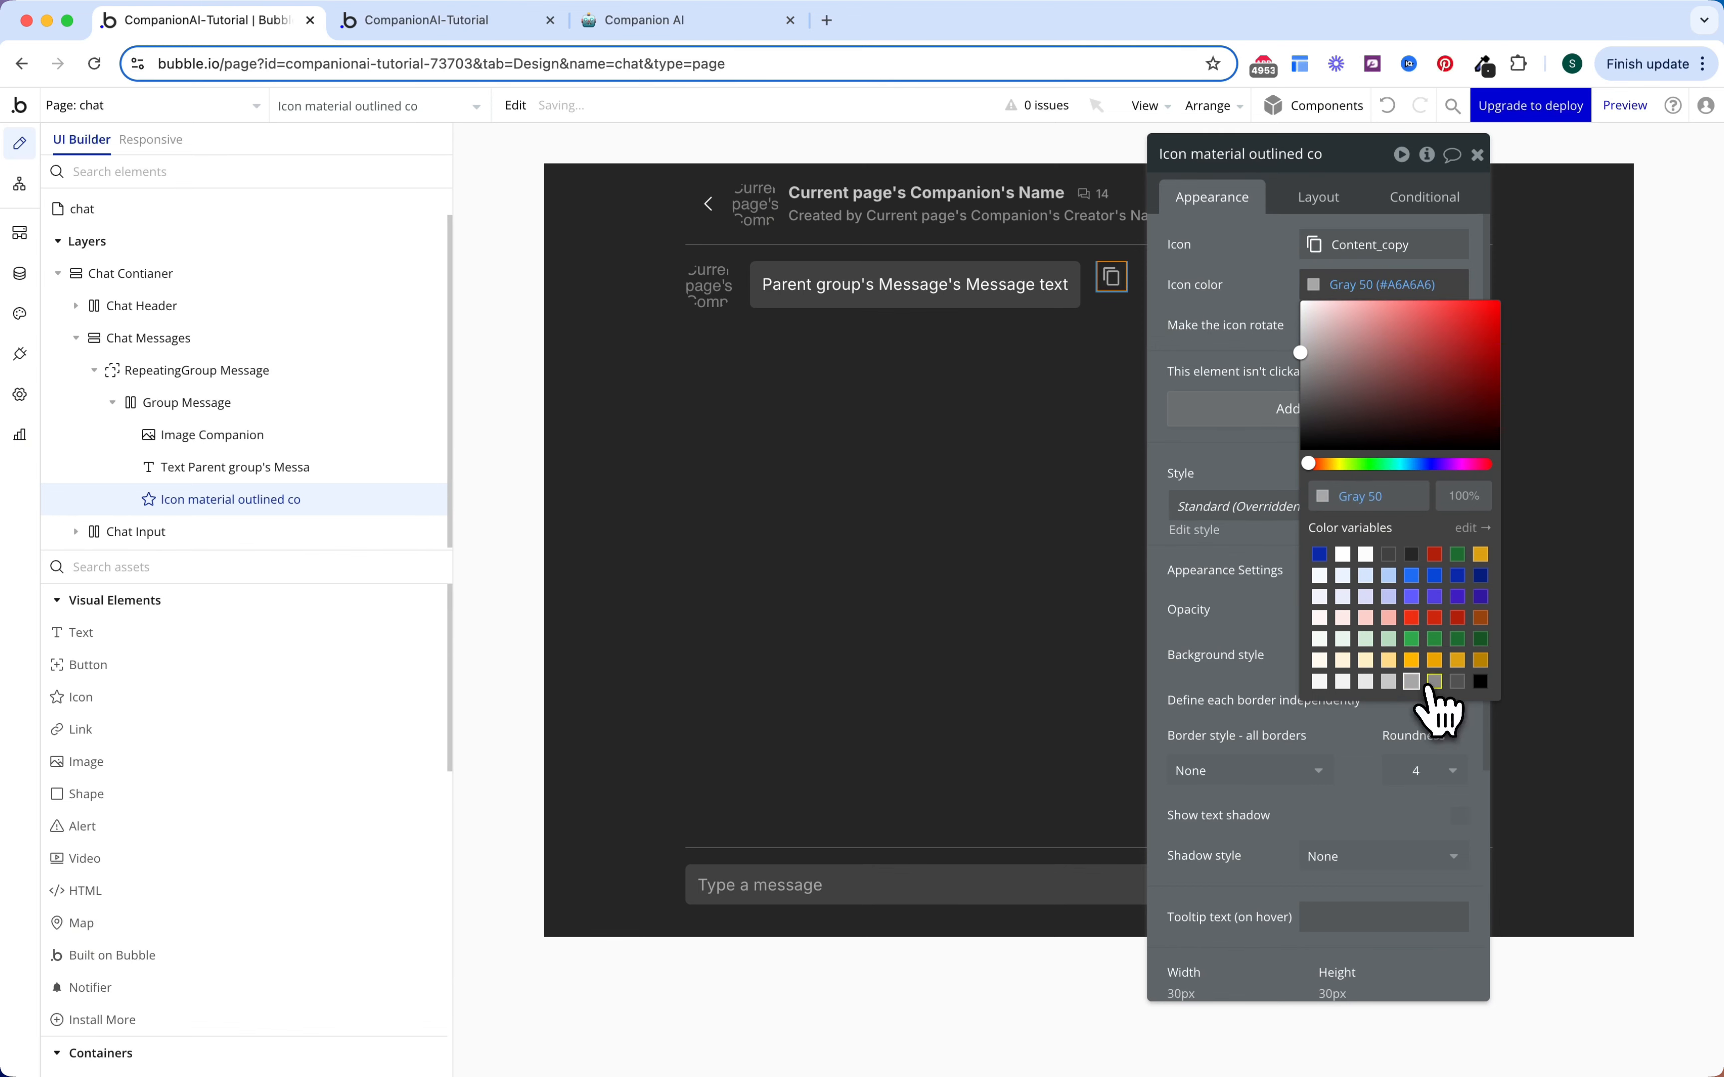
click(1318, 200)
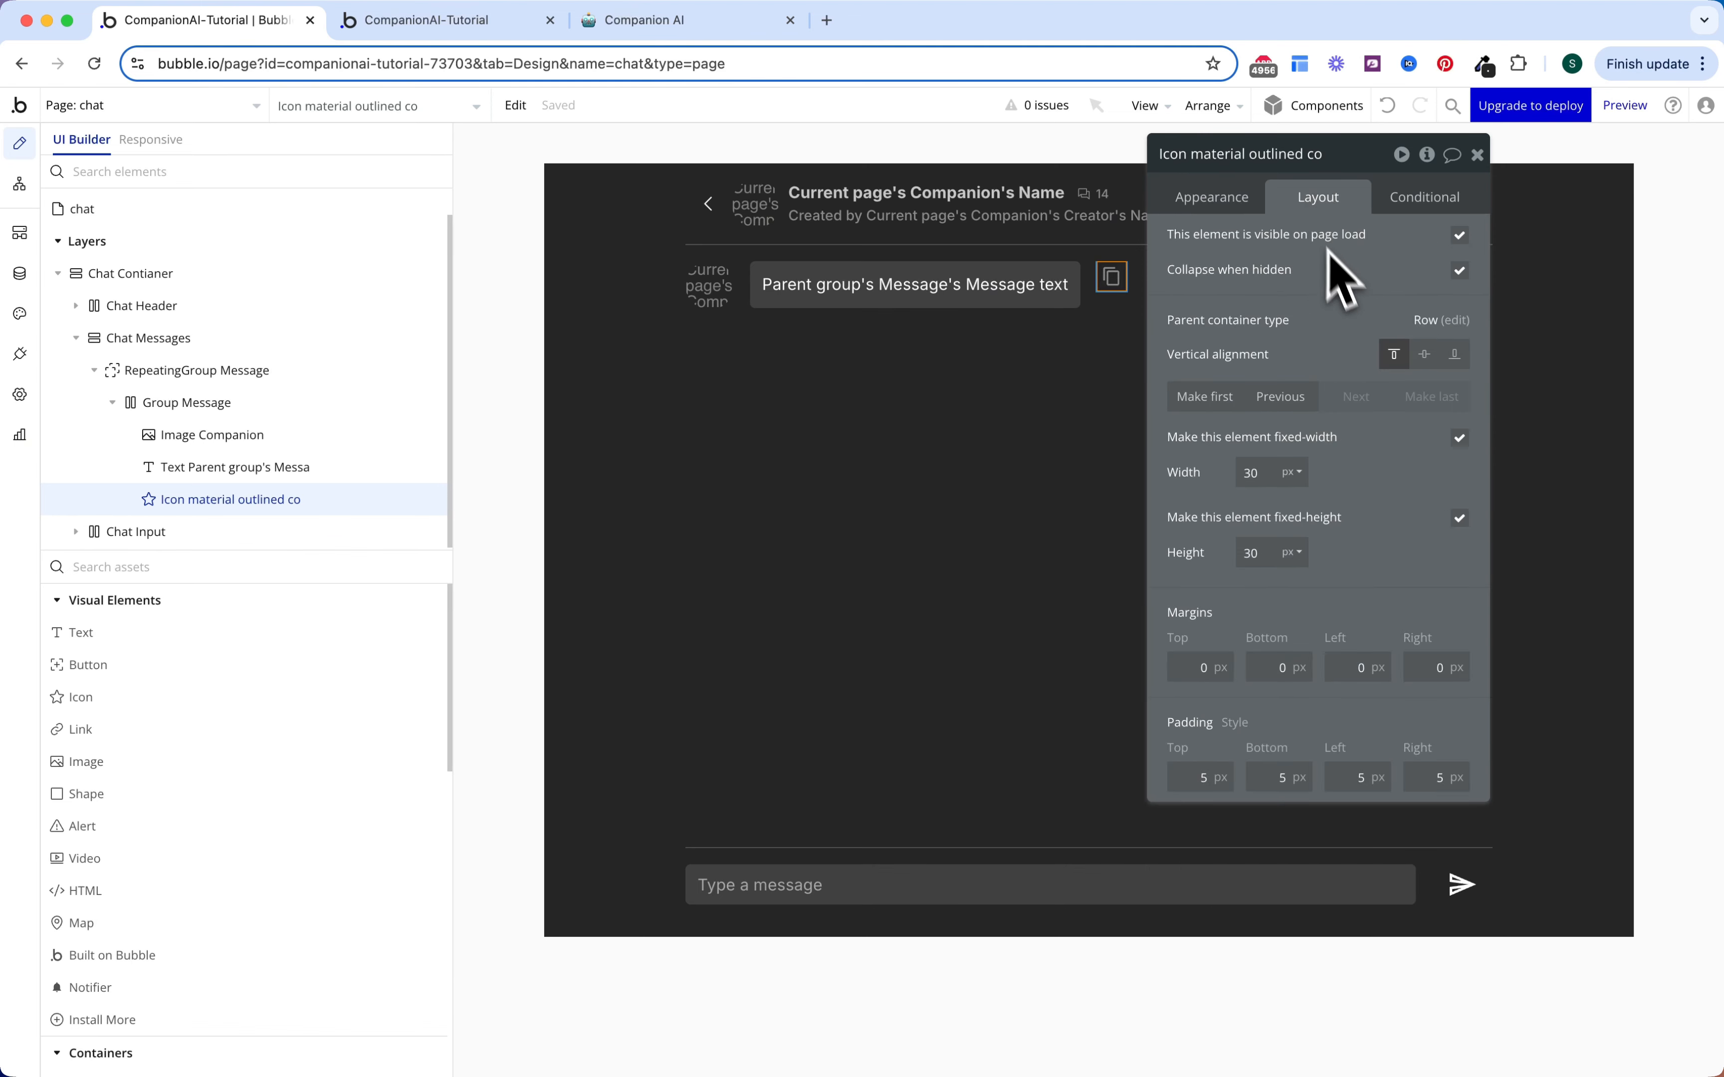
click(1459, 237)
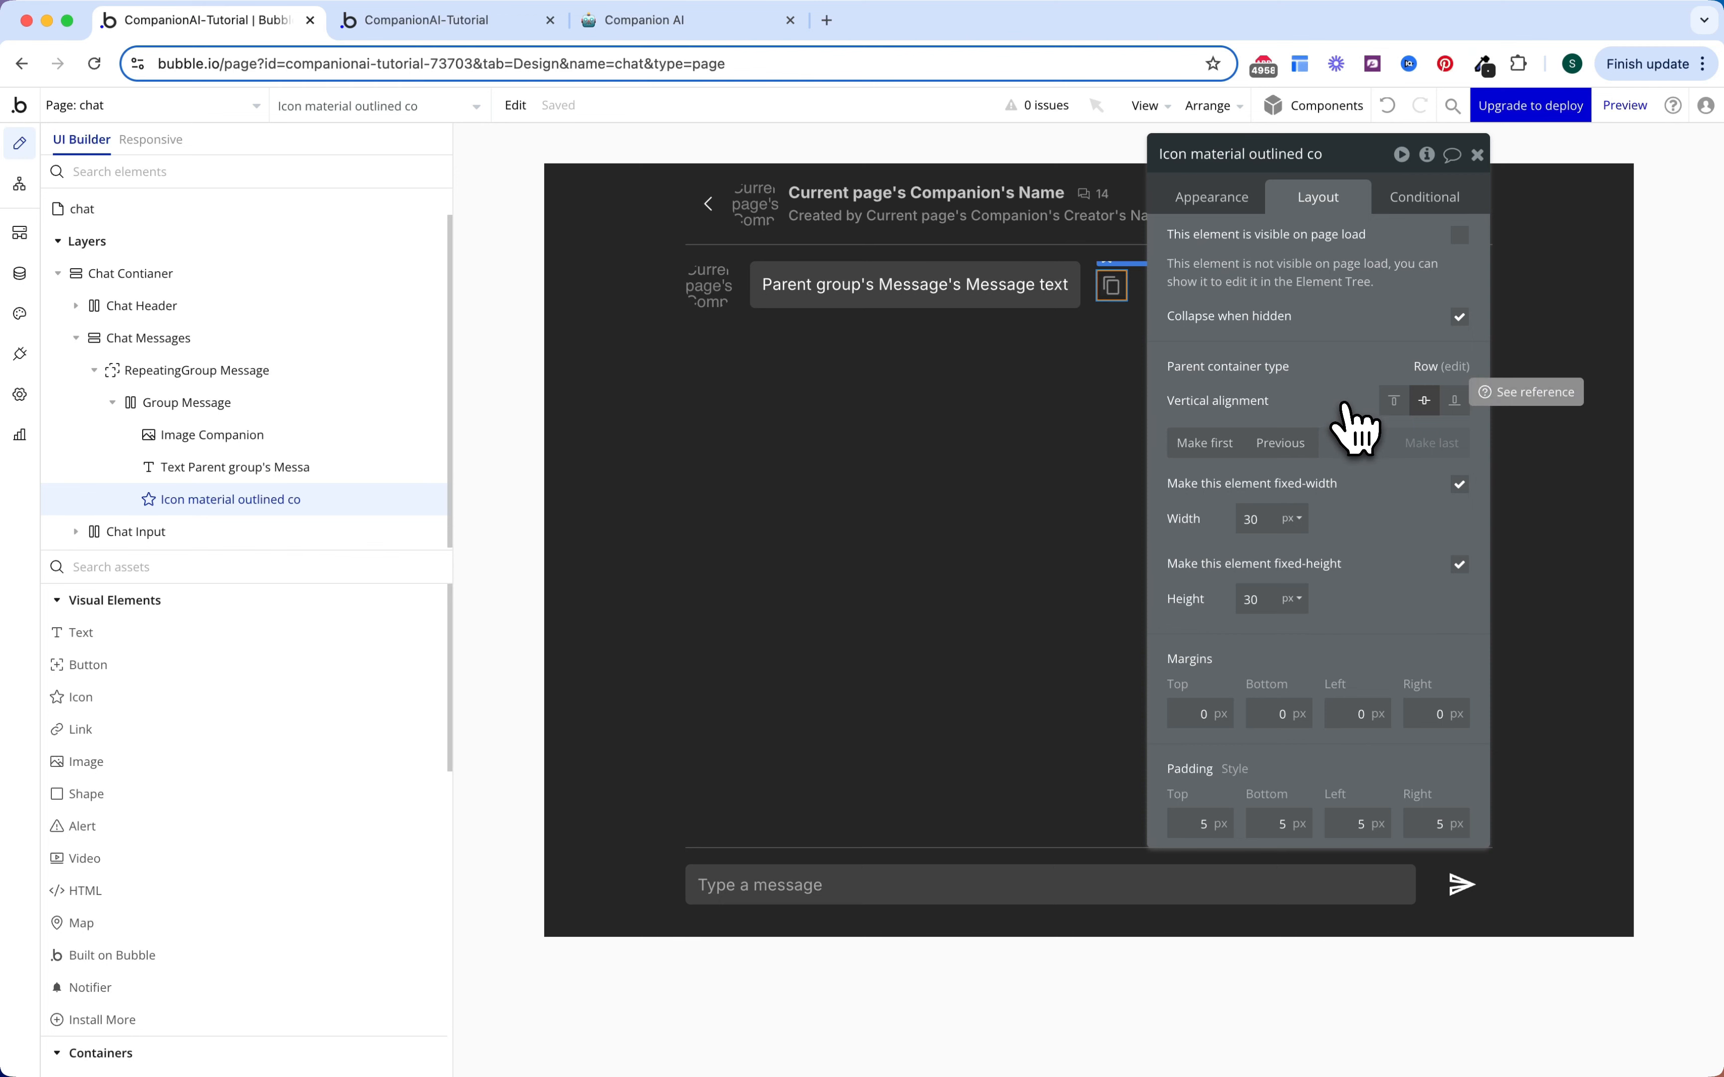
Step: Add a visibility condition to the copy icon: Parent group's Message's Sender is Robot
click(1414, 199)
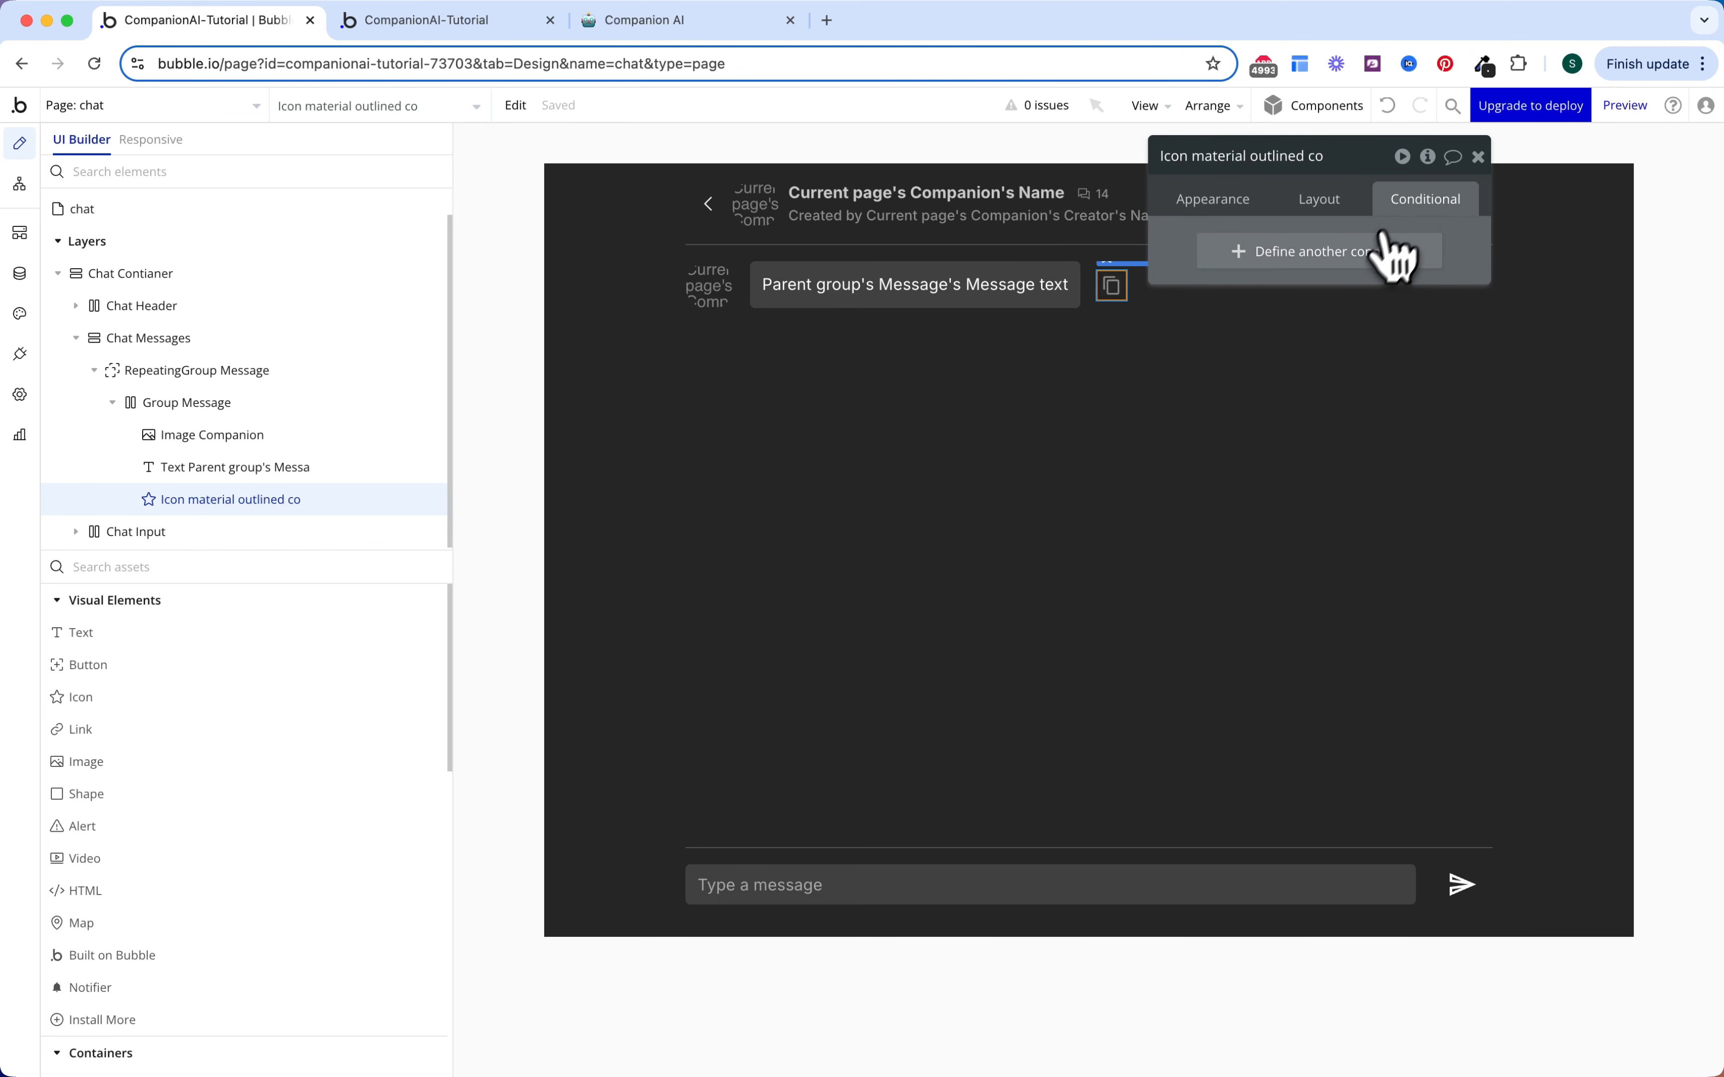
click(1354, 263)
click(1308, 308)
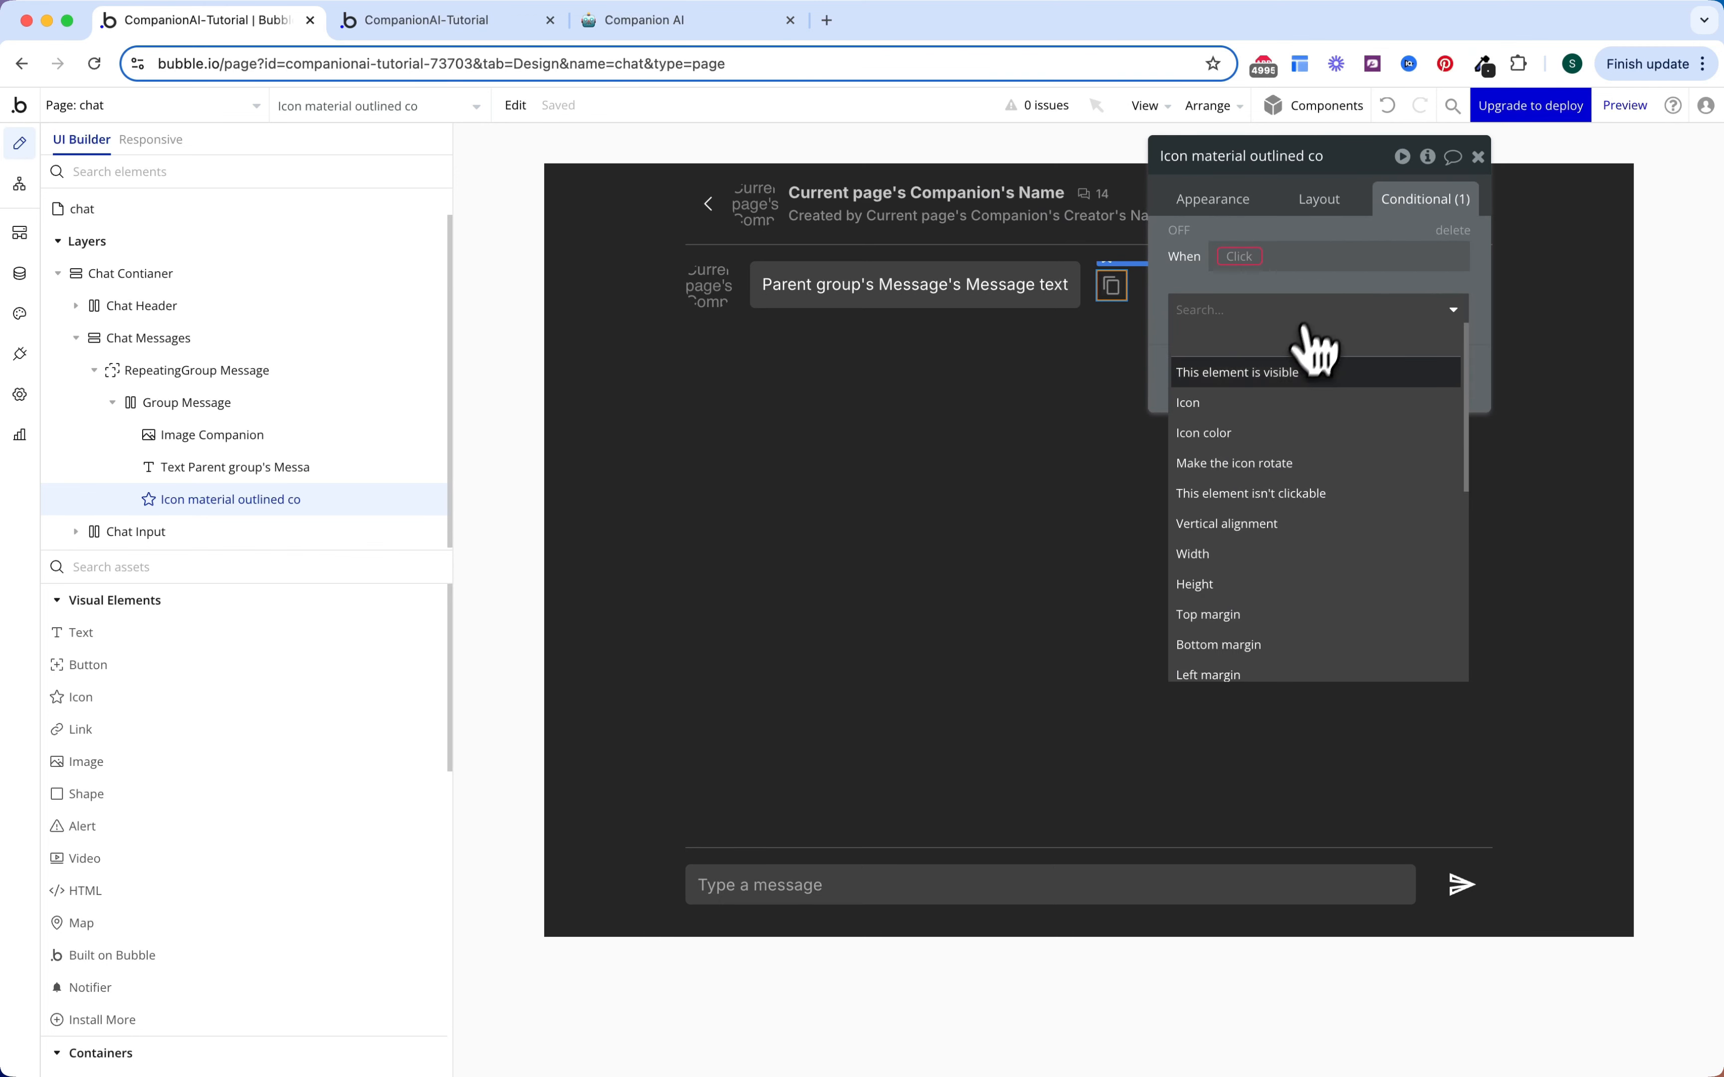
click(1289, 369)
click(1247, 258)
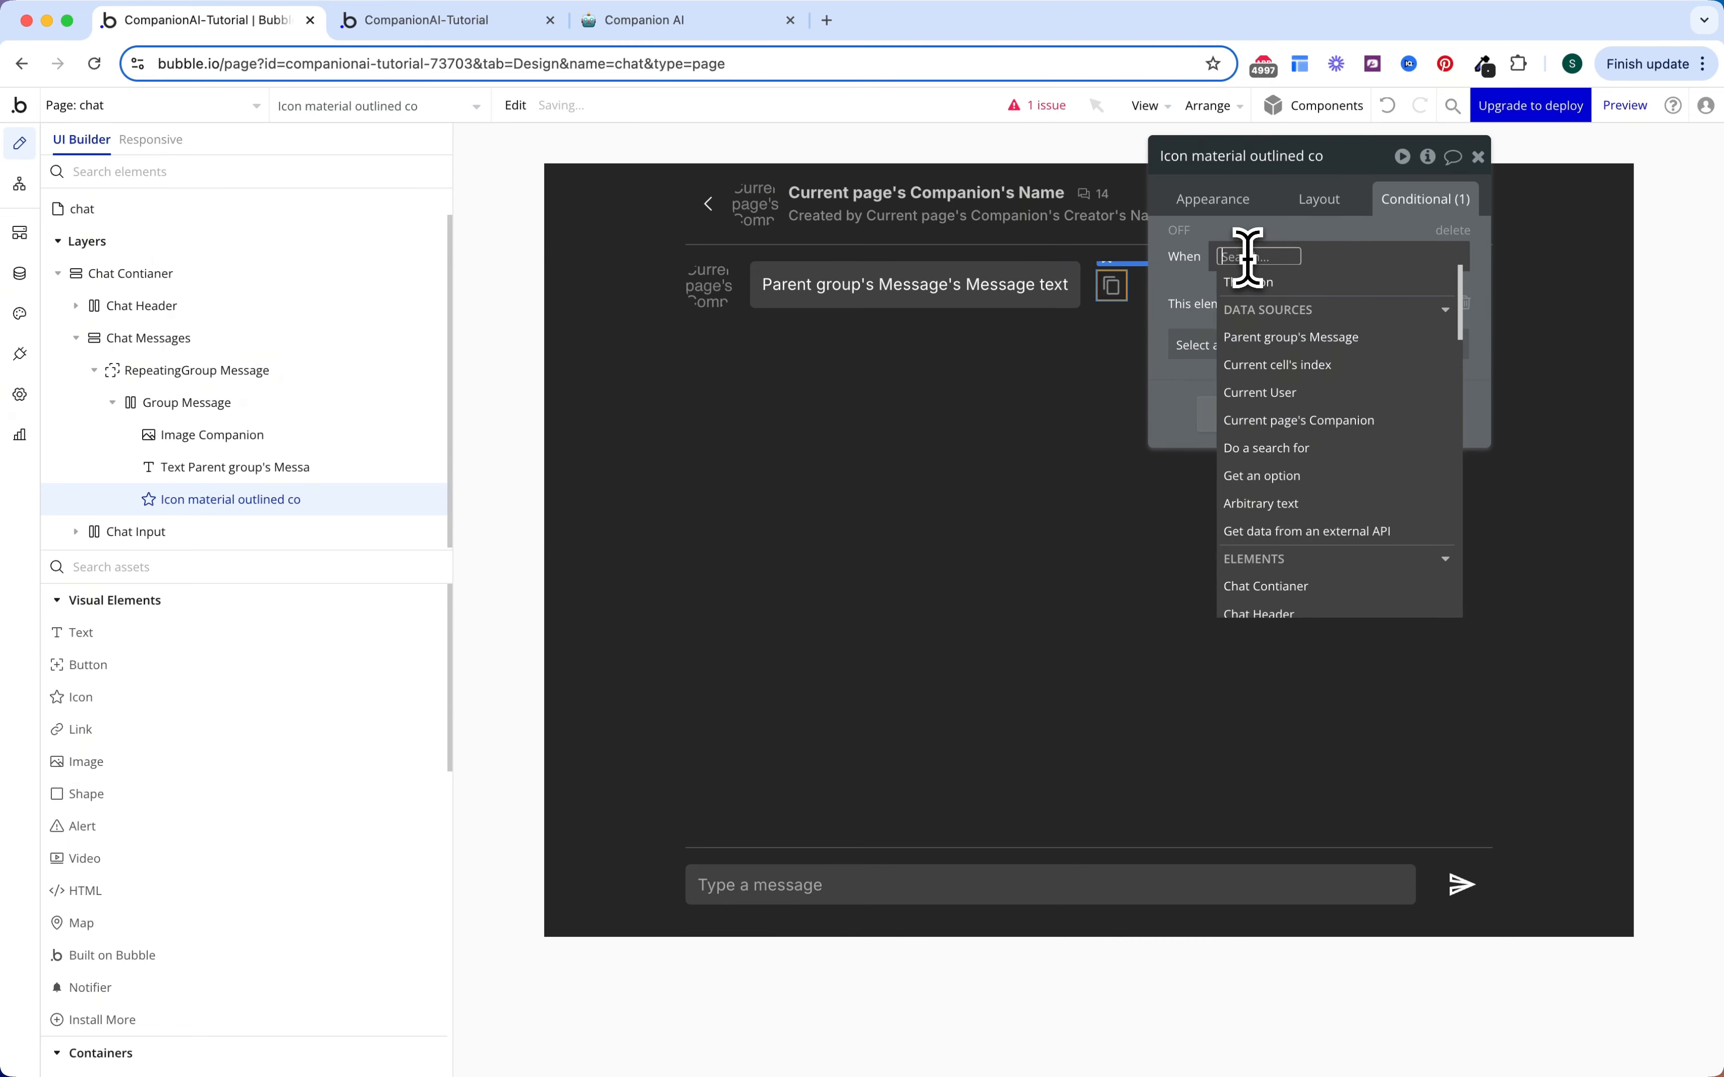
click(1261, 341)
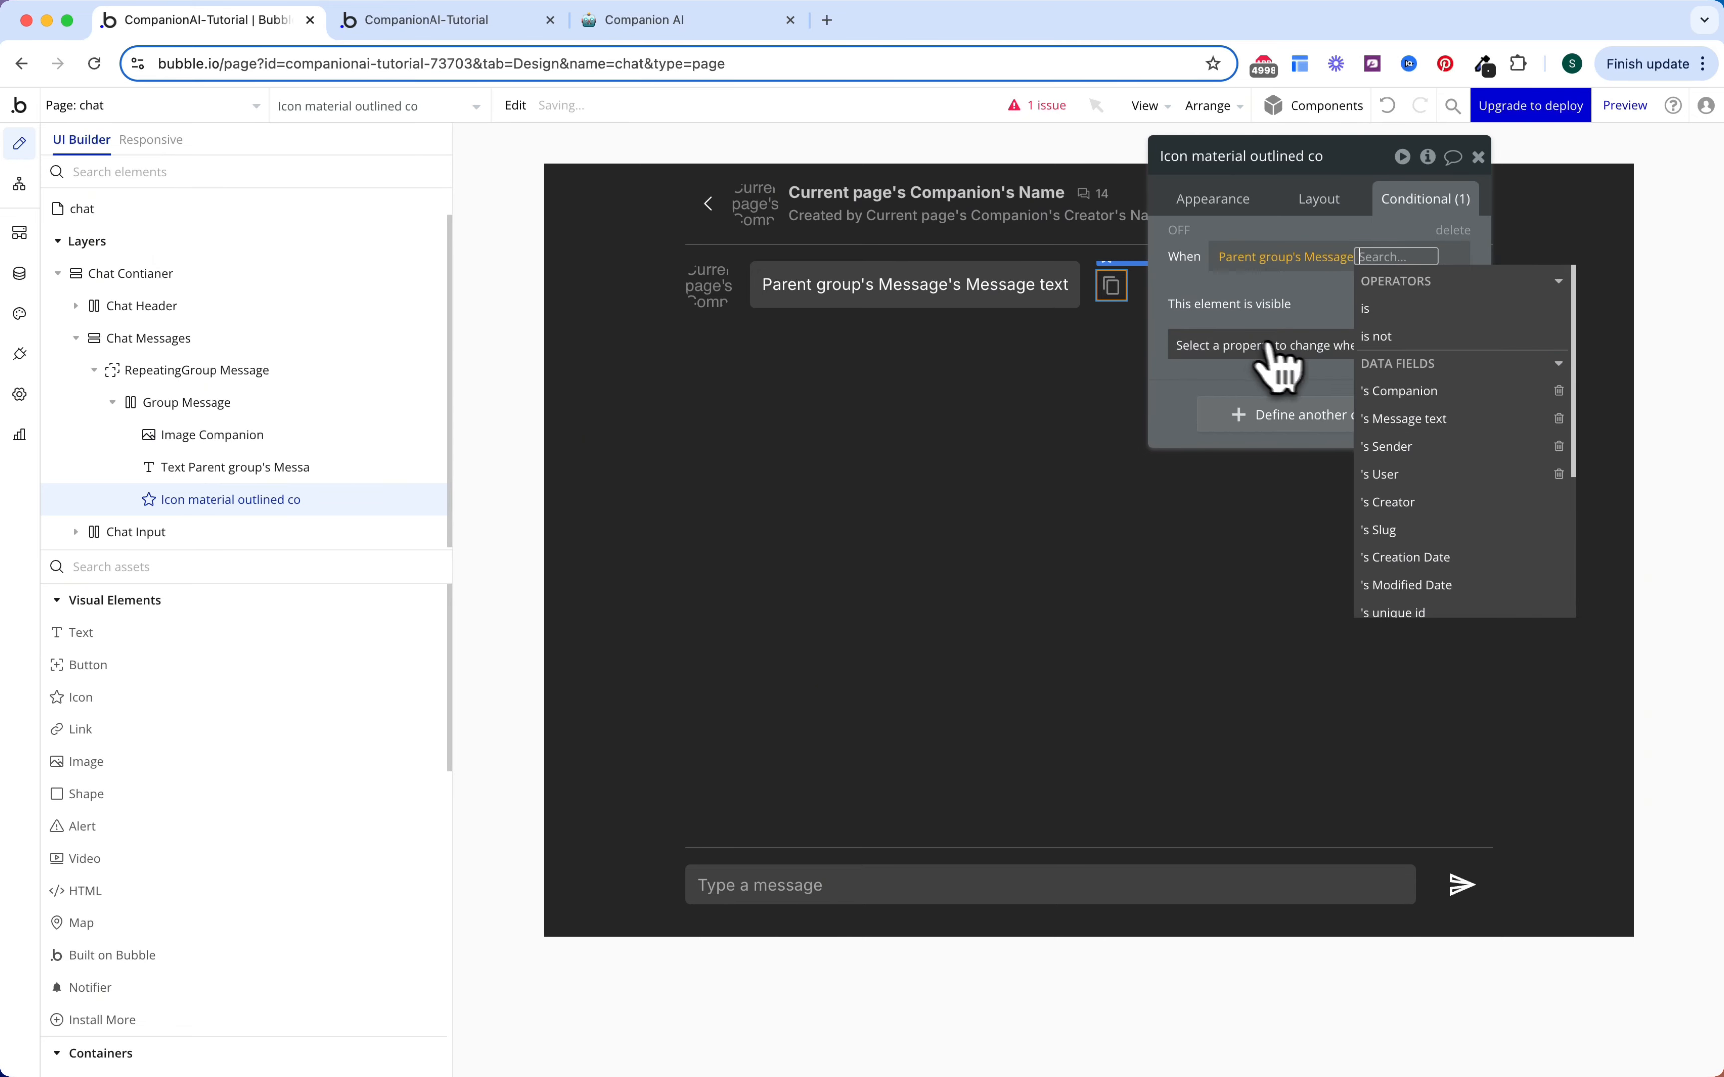
click(1418, 446)
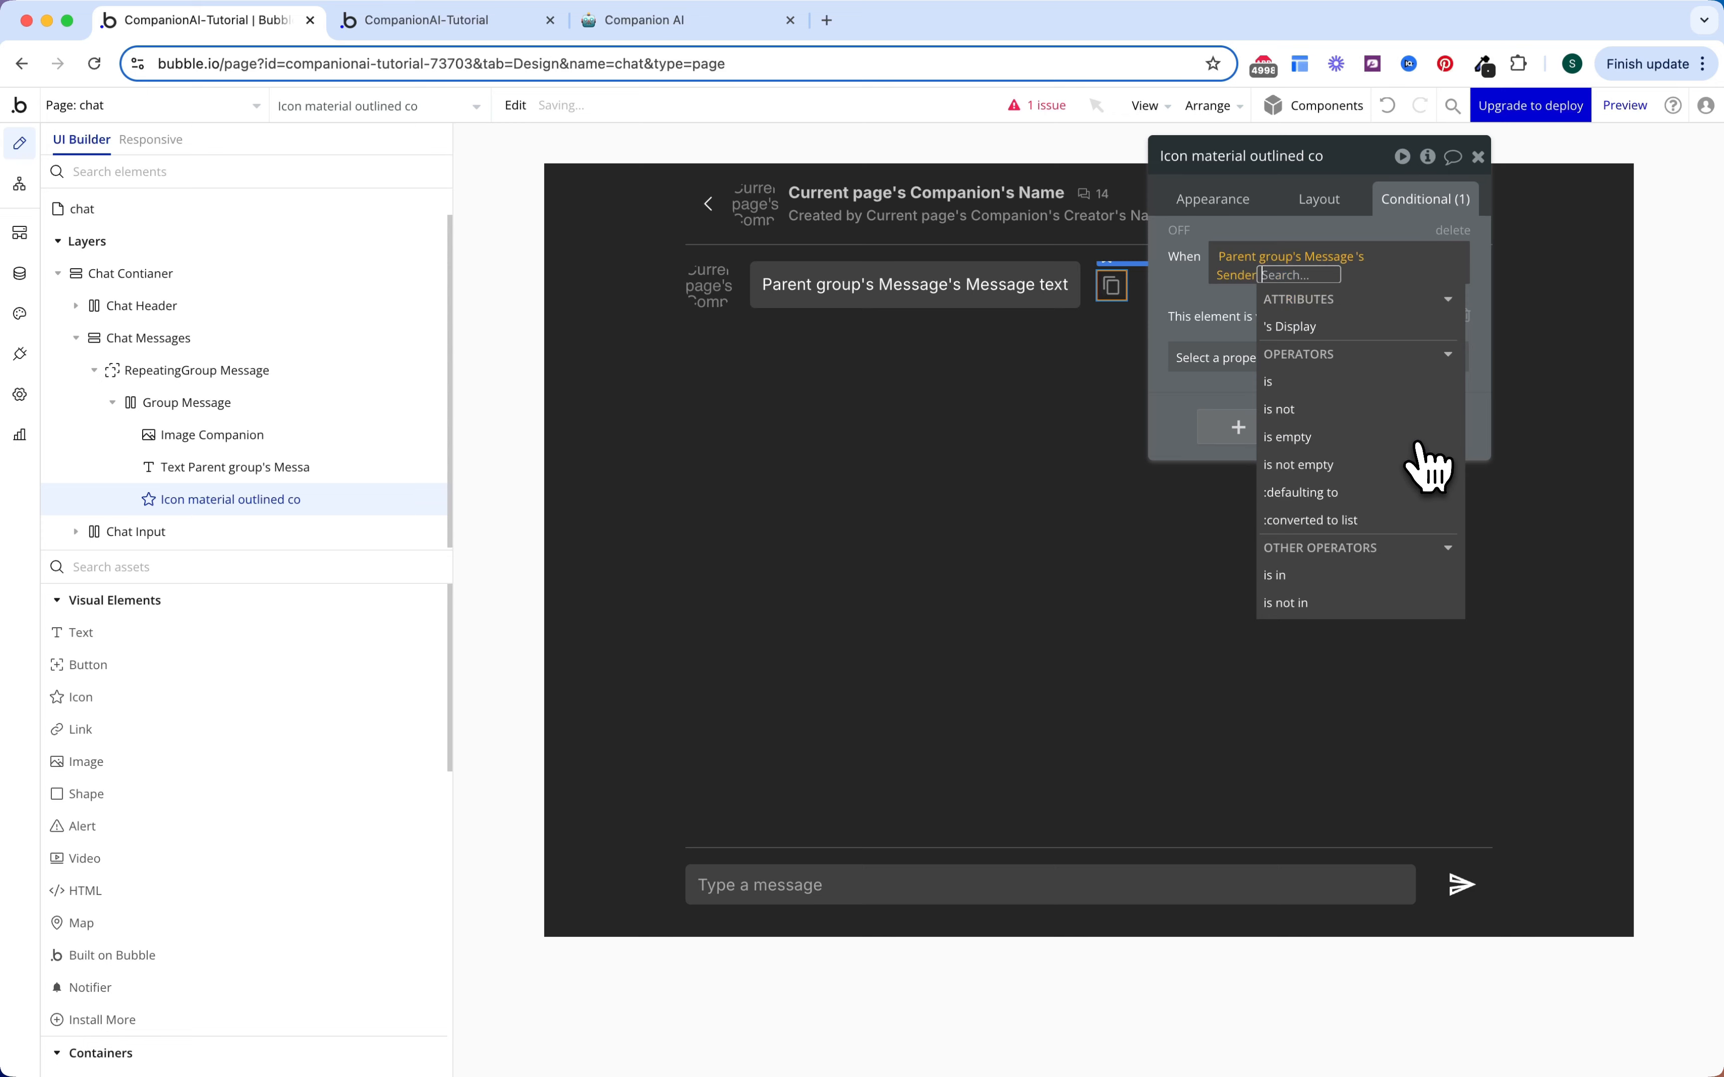
click(1346, 385)
click(1283, 356)
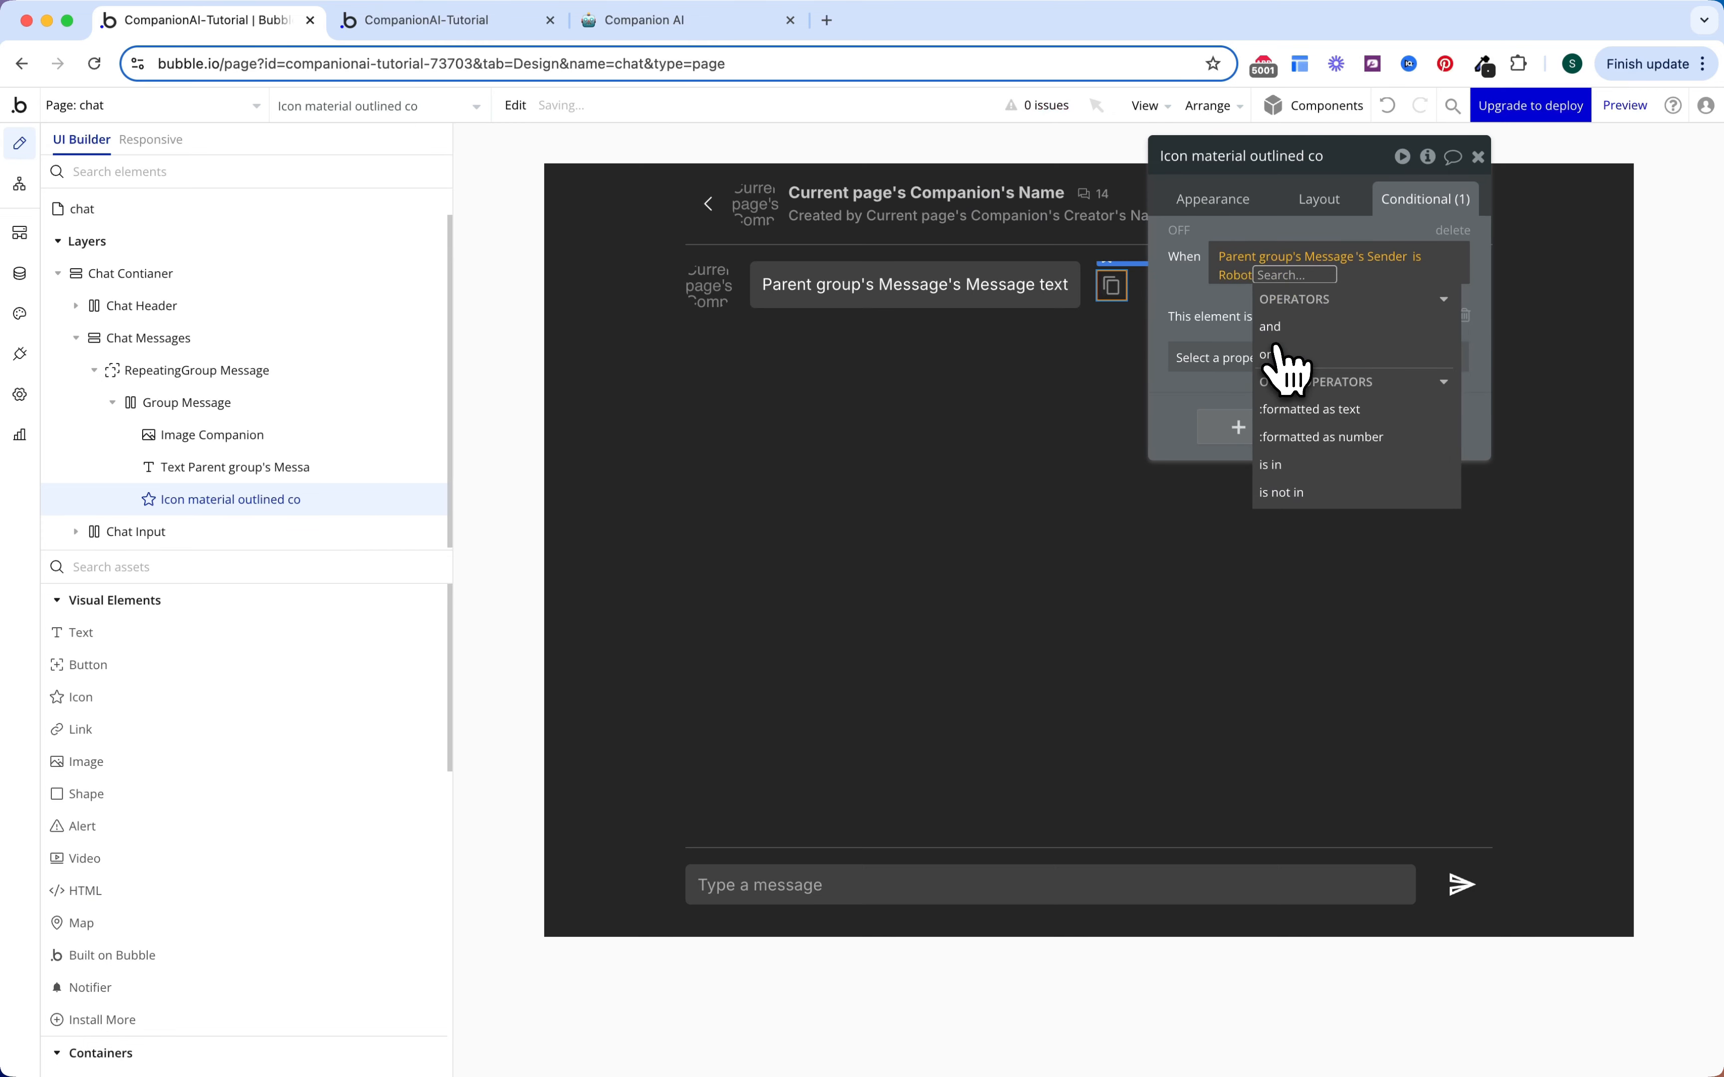
Step: Extend the icon's condition with 'and Group Message is hovered'
click(1293, 334)
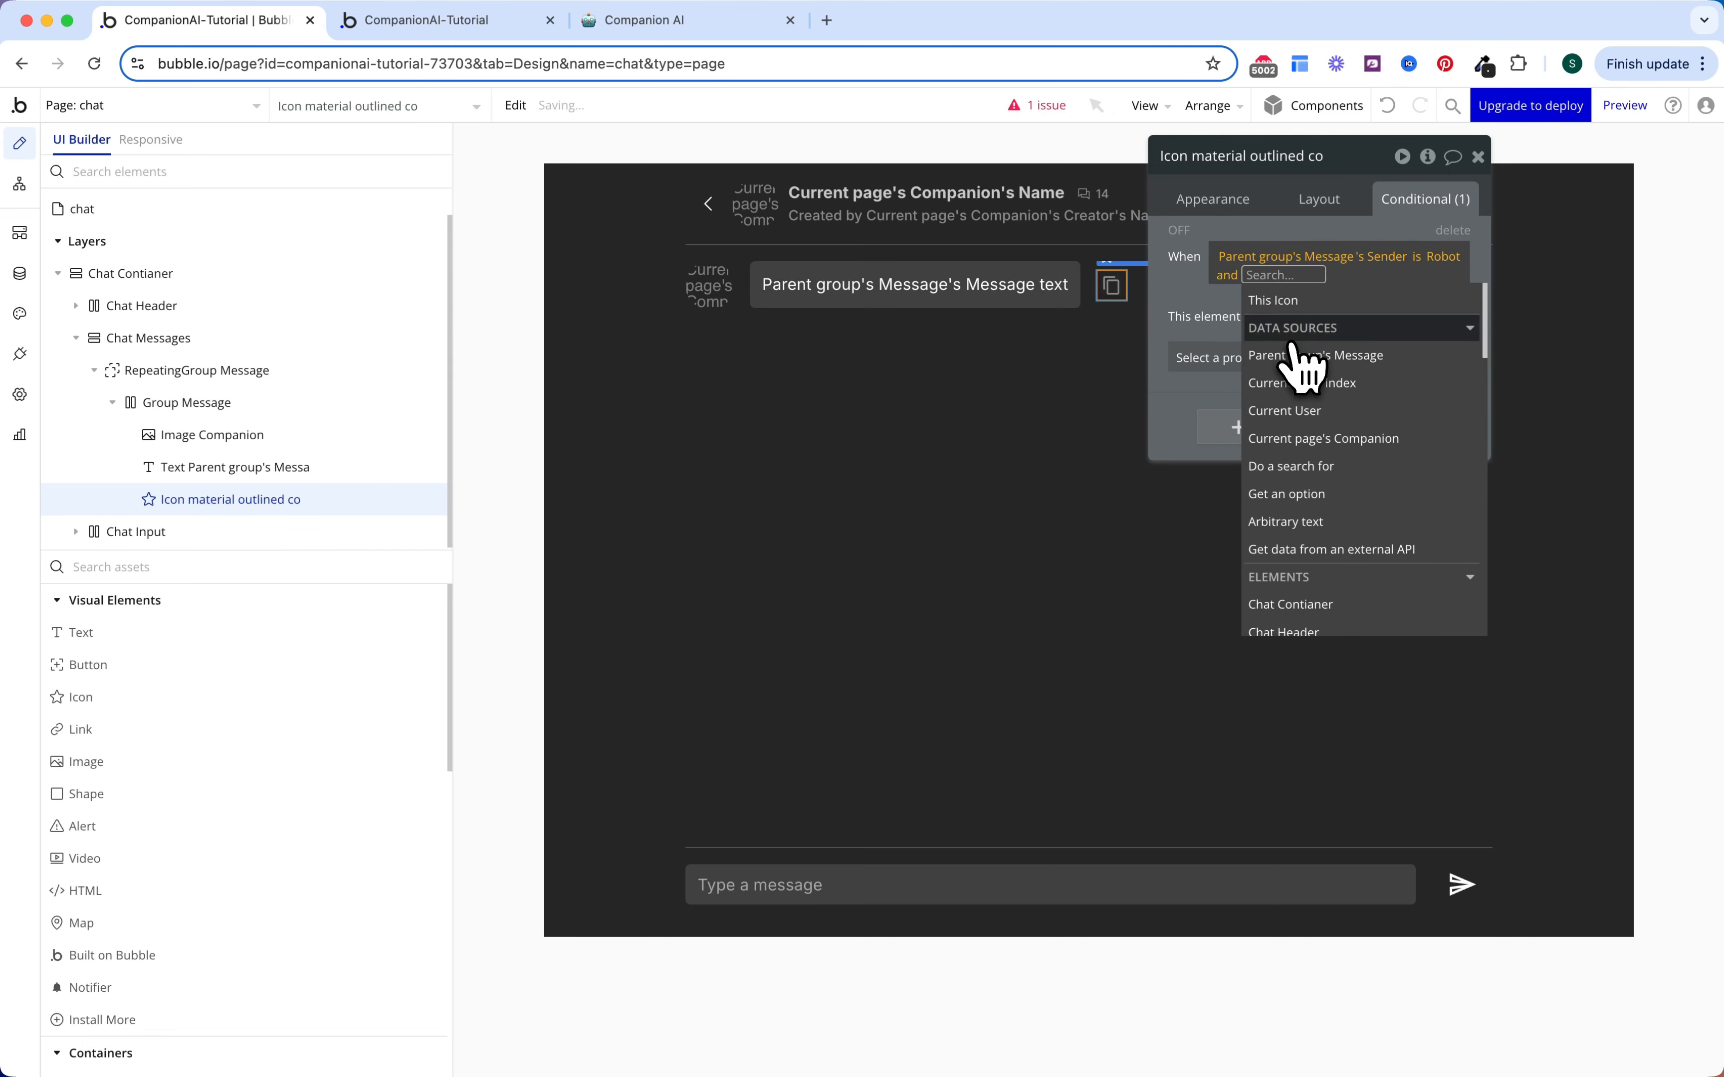
text(grou)
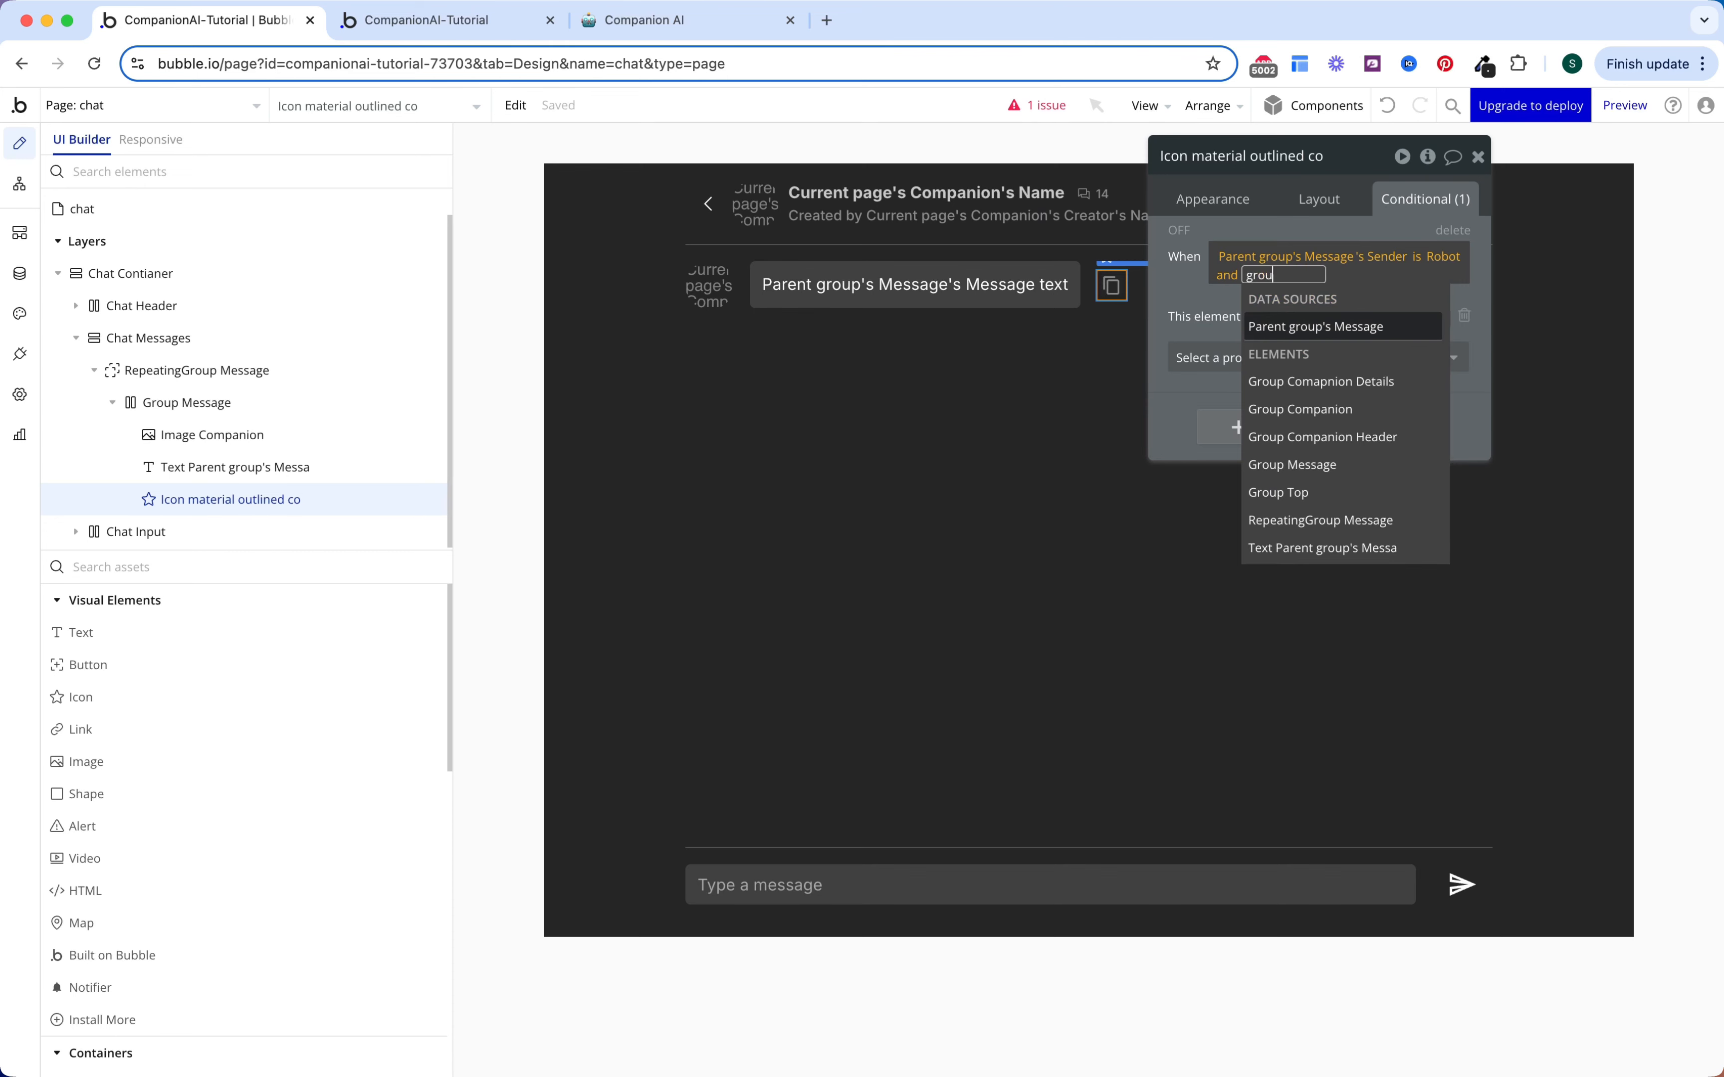
text(p mes)
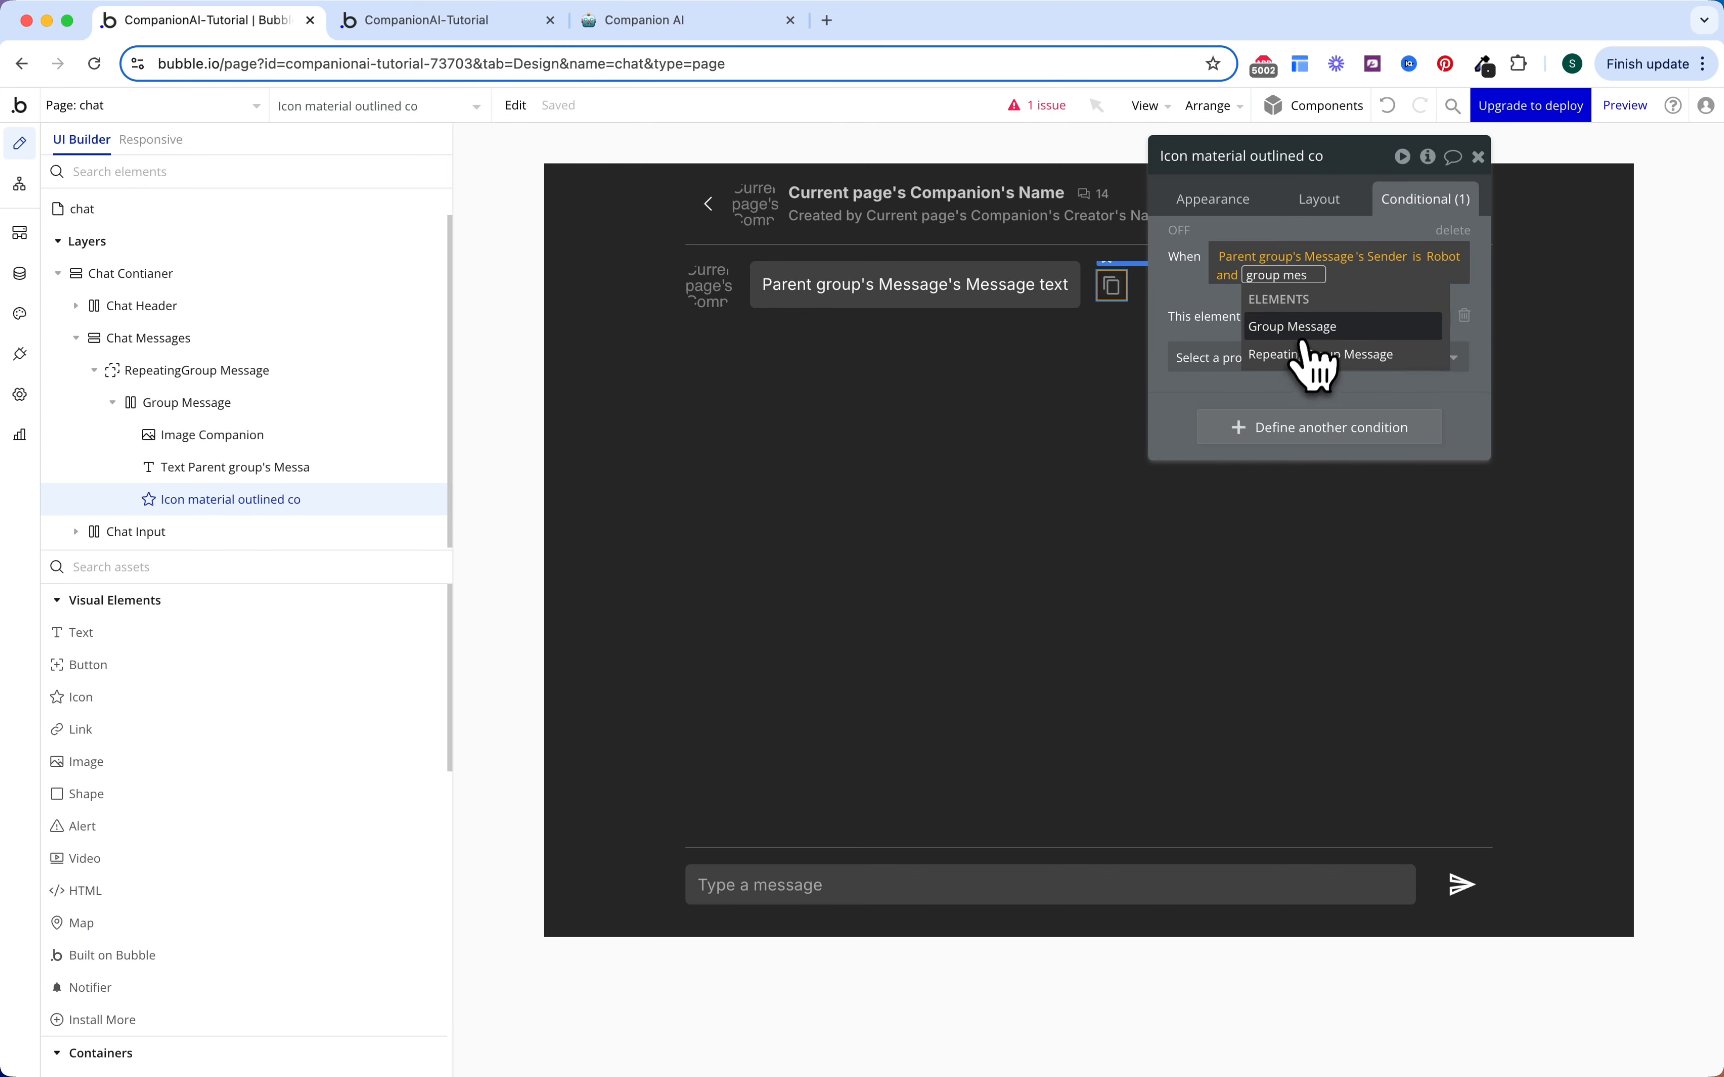
click(1303, 331)
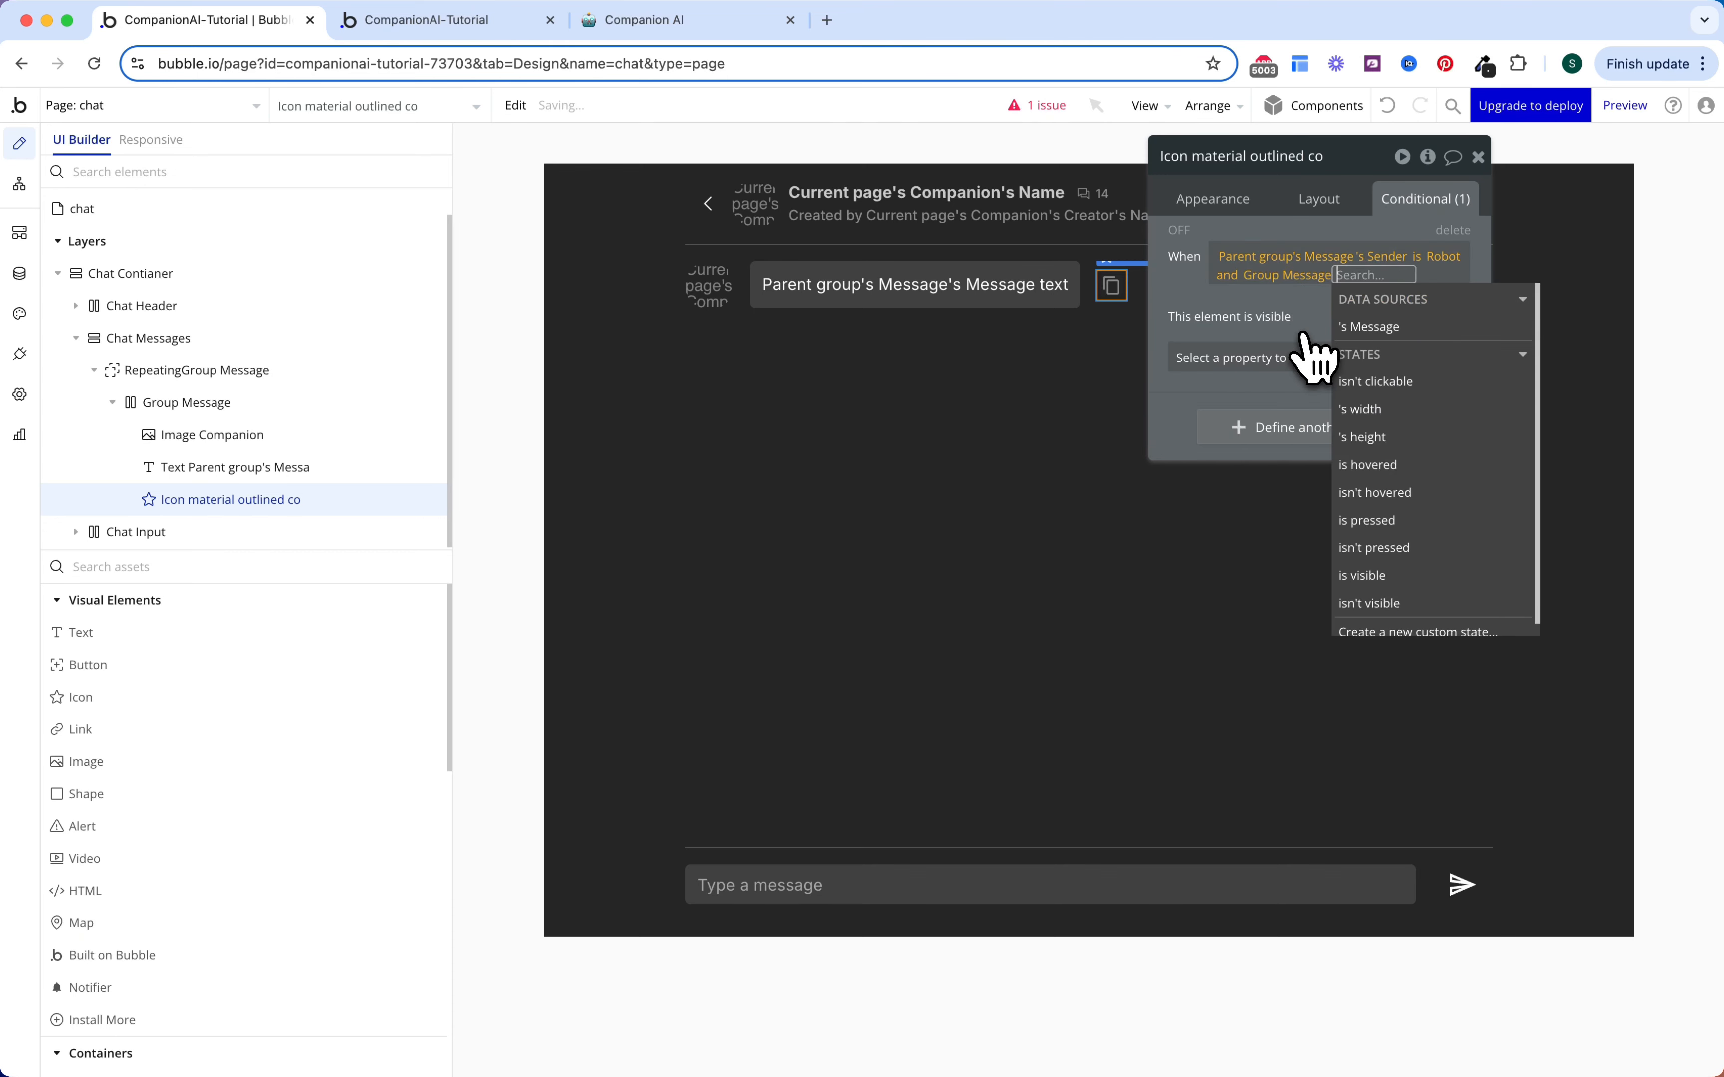
click(1379, 464)
click(1248, 329)
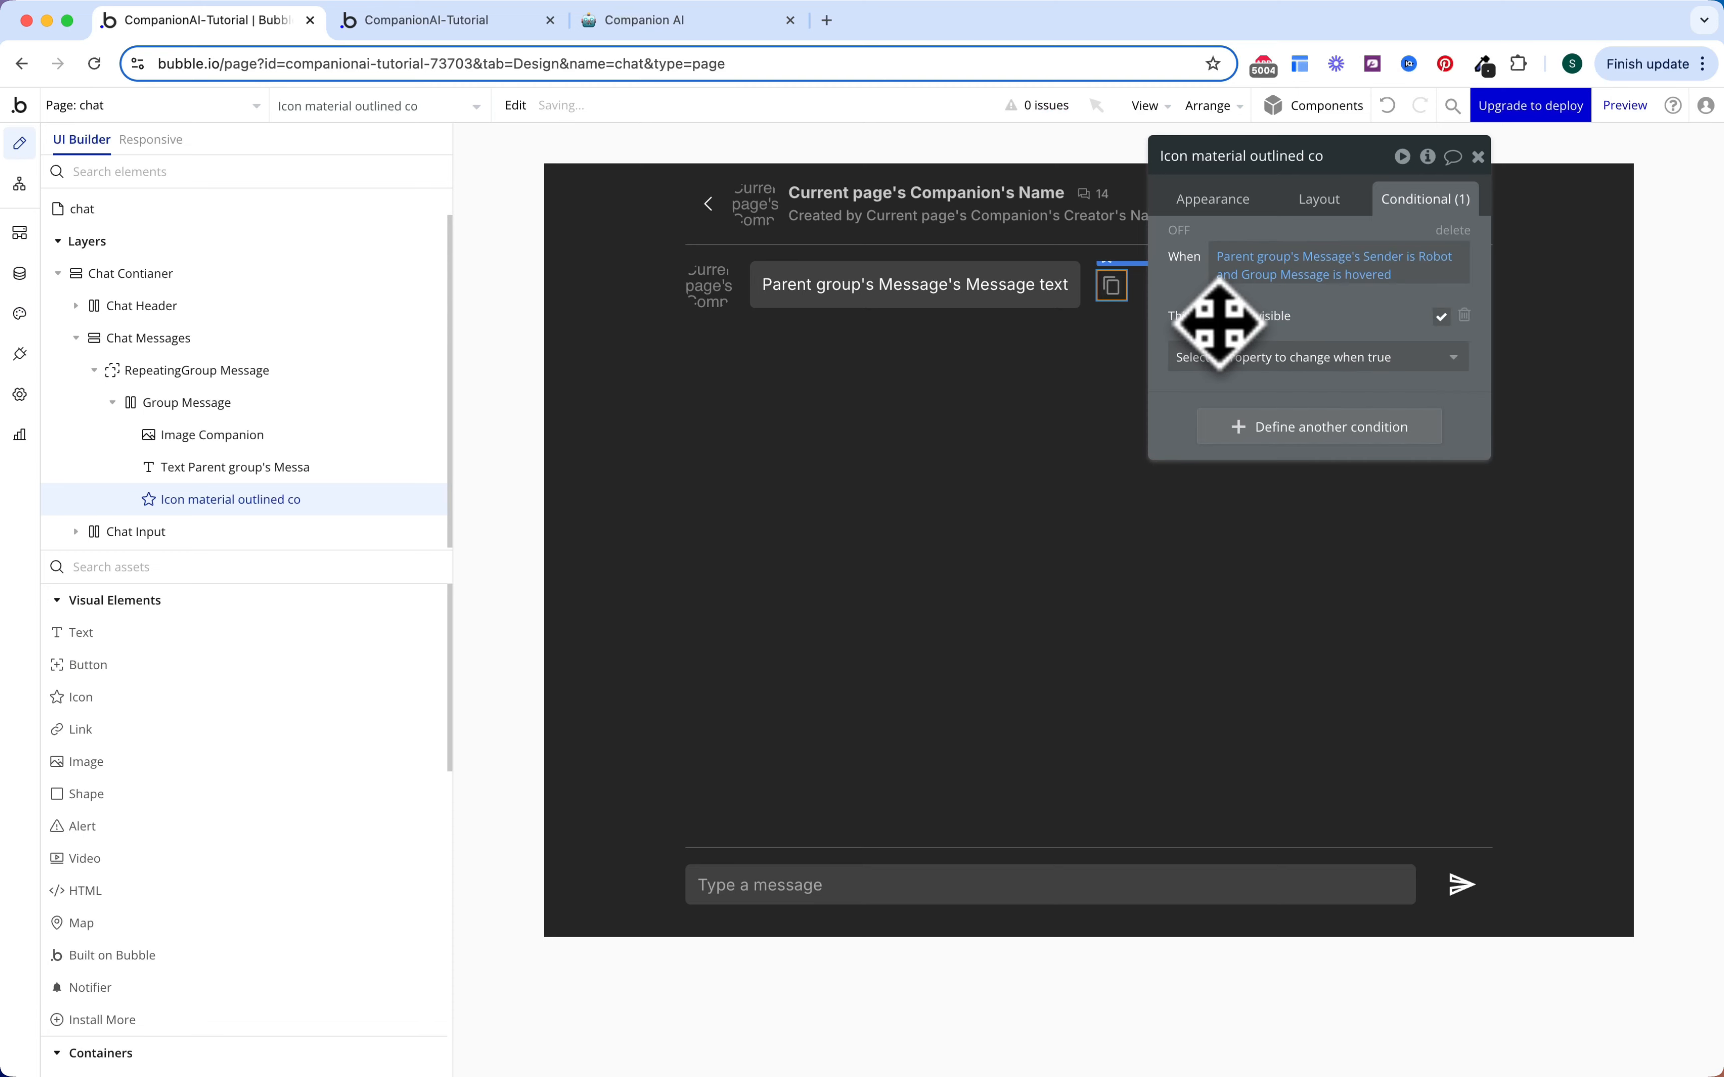
click(280, 409)
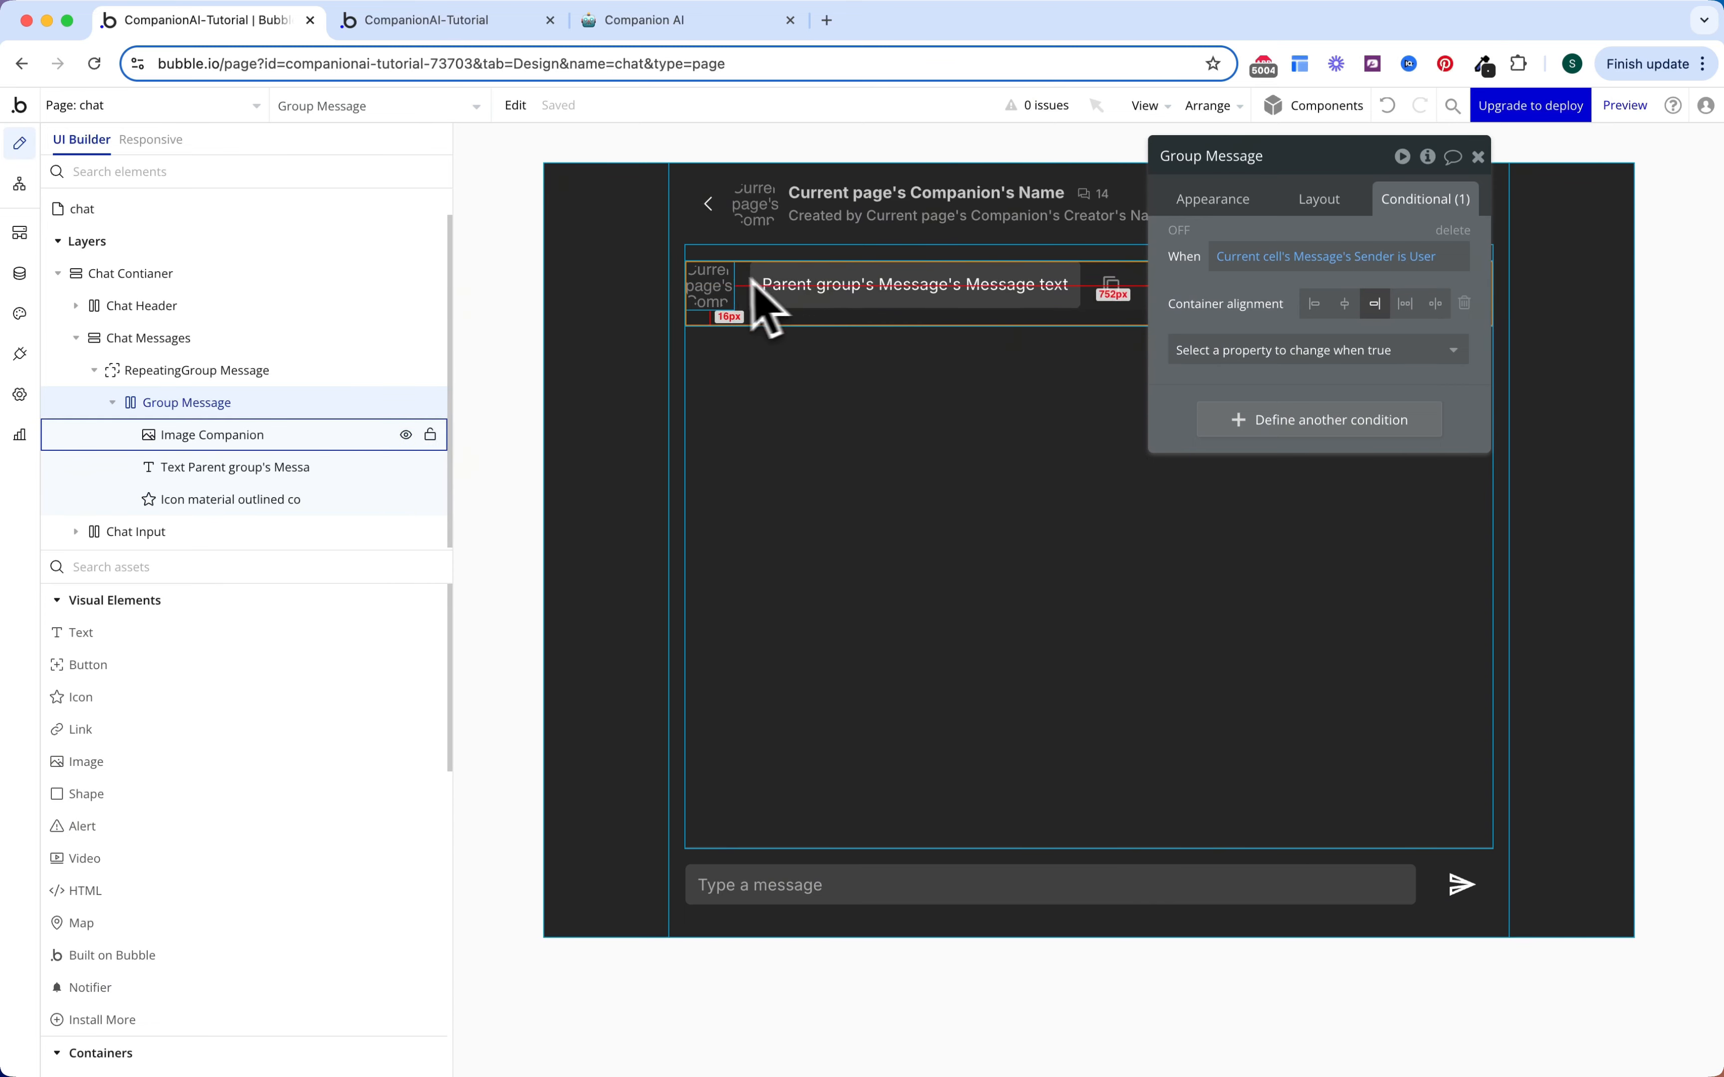
click(1120, 289)
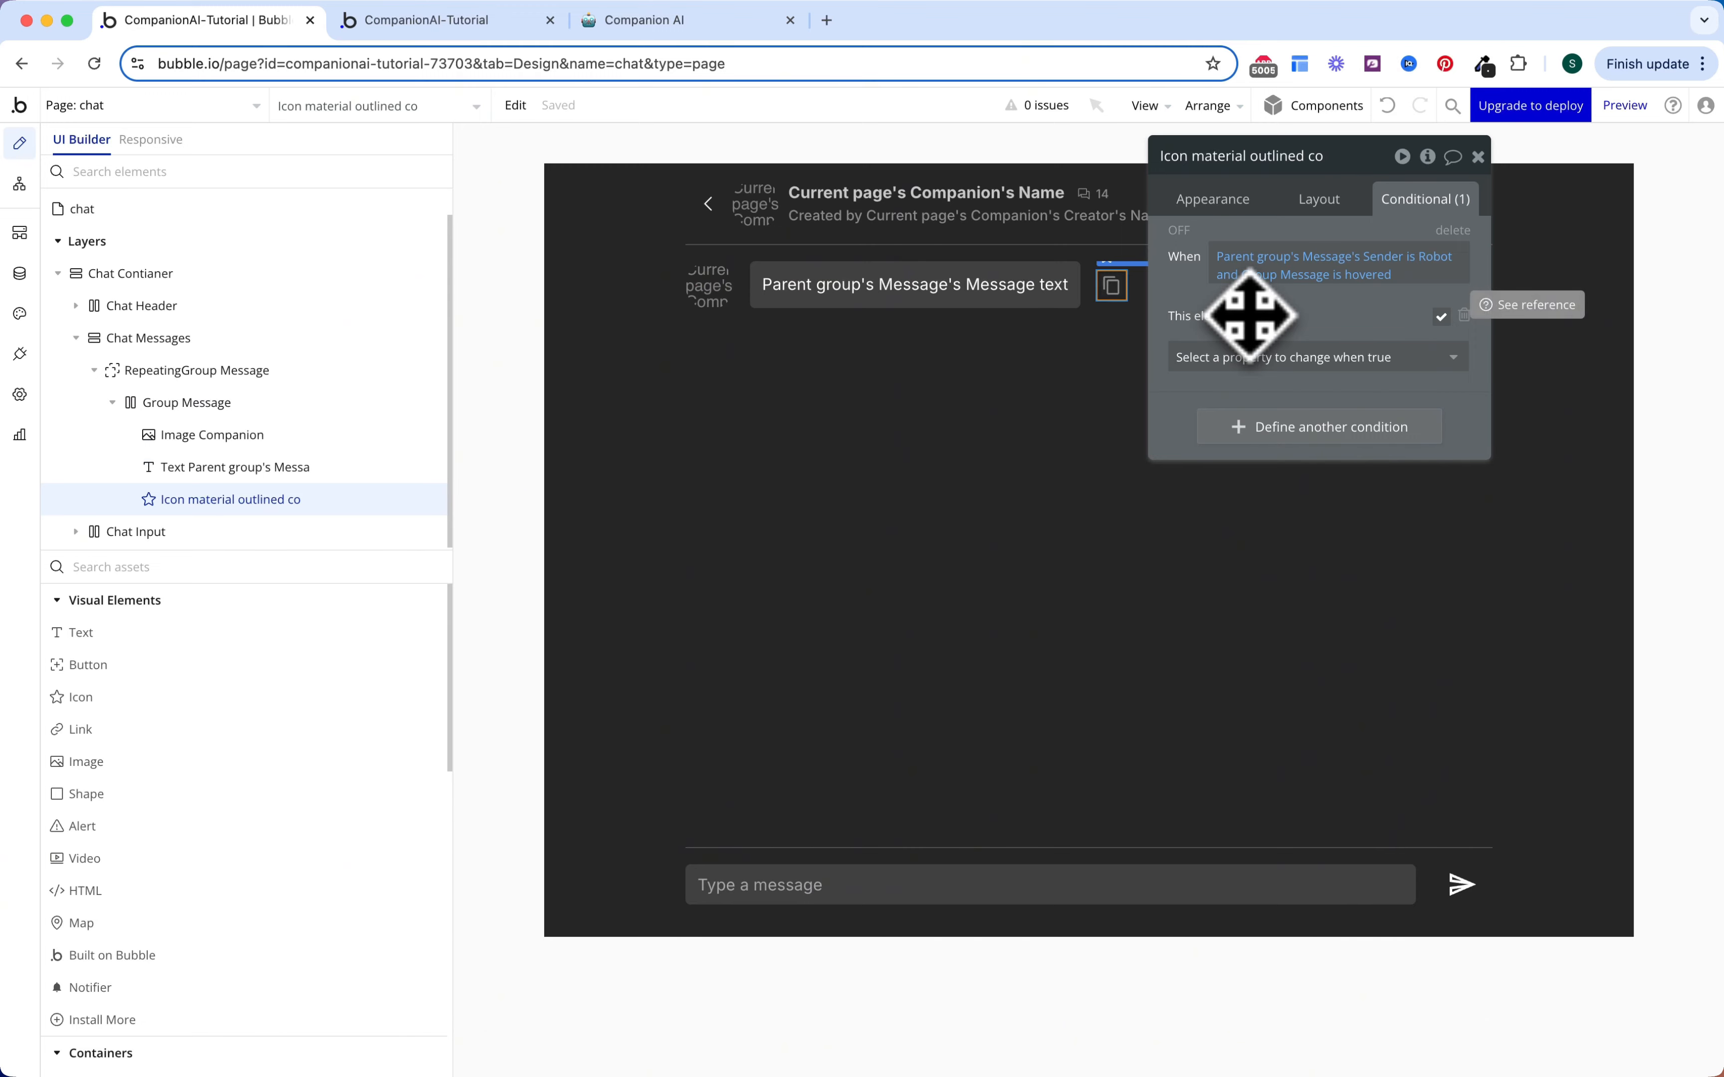
Step: Paste a duplicate of the companion image at the right end of the Group Message row
click(733, 303)
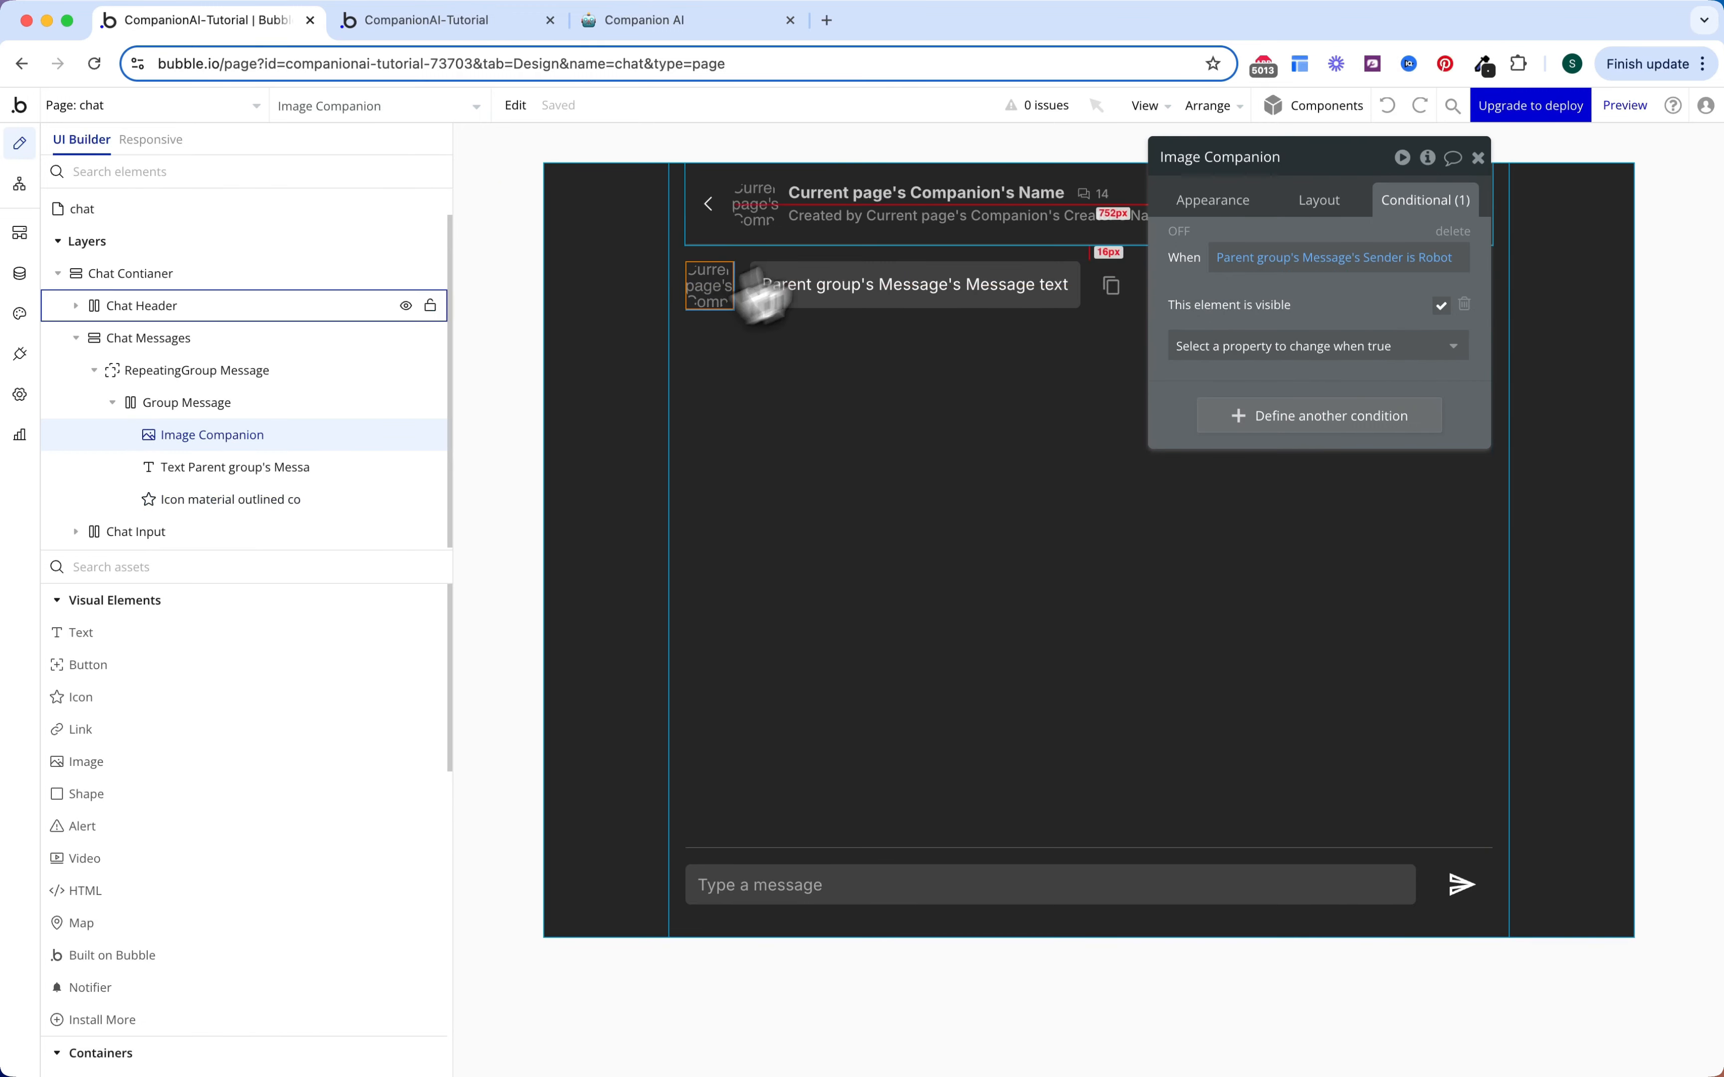
drag(1325, 161, 1490, 164)
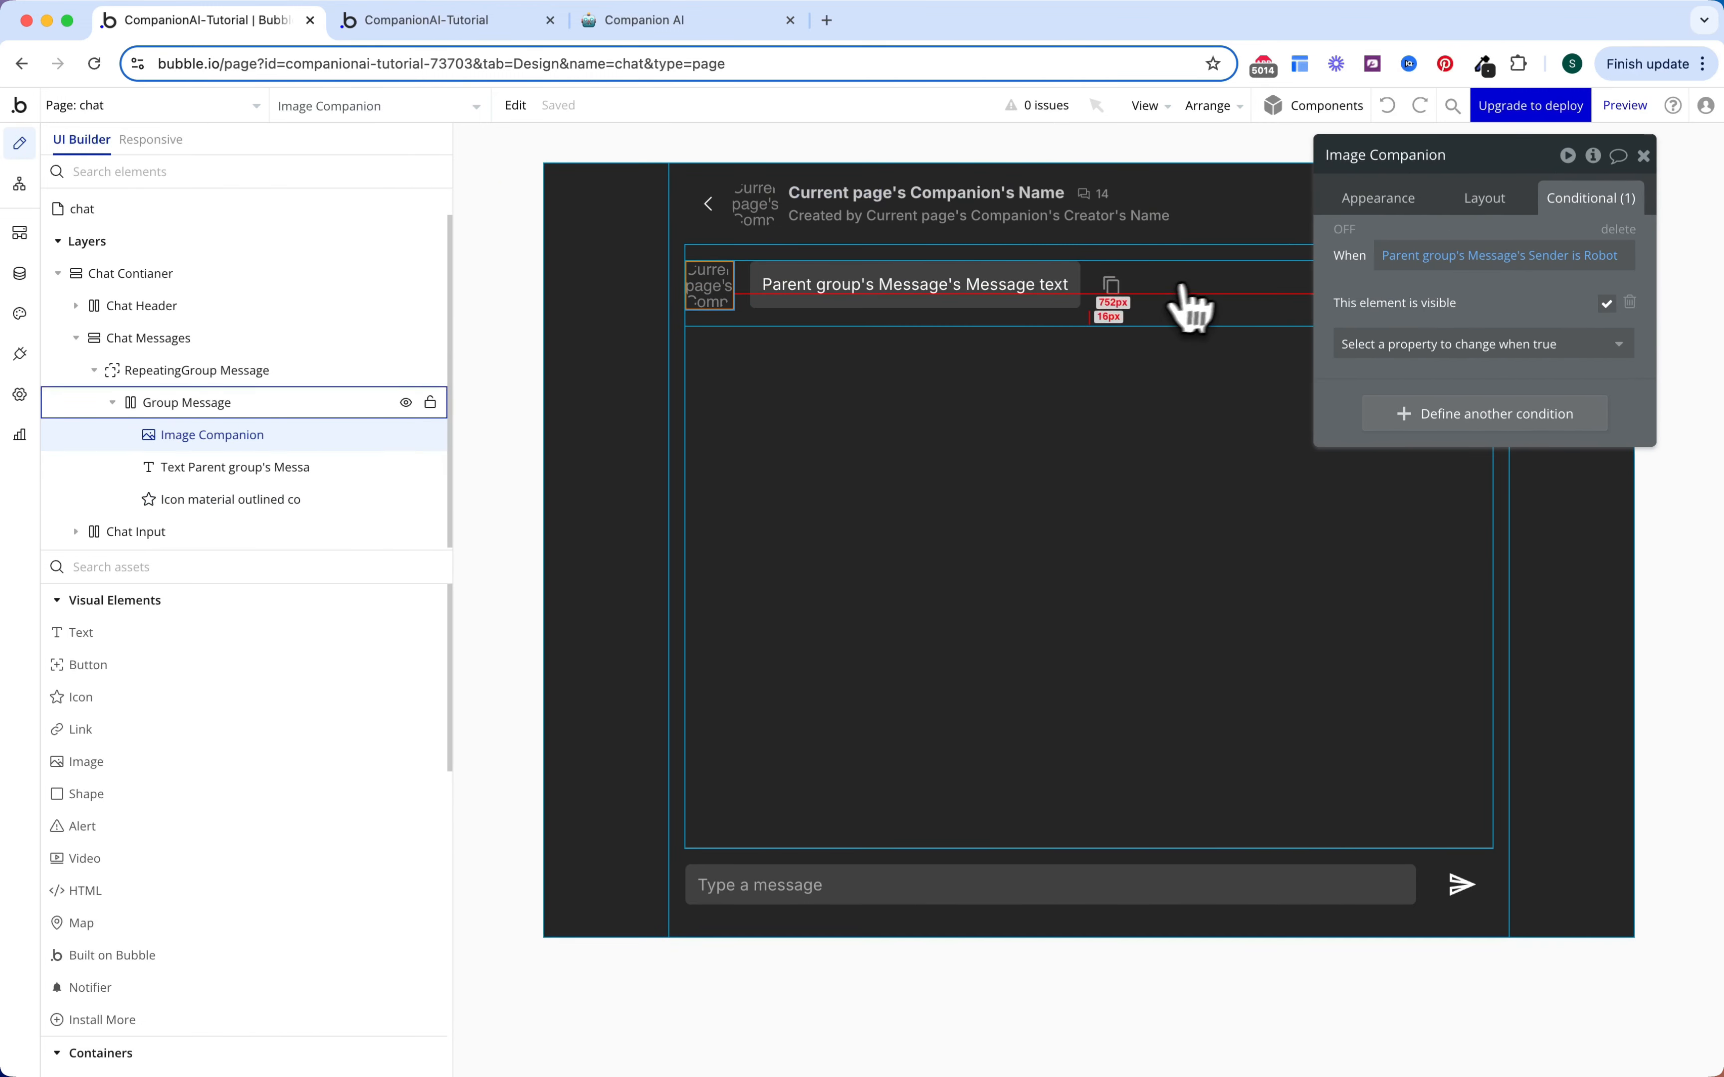
click(1208, 291)
key(ctrl+v)
mouse_move(1176, 295)
mouse_down()
mouse_move(1178, 316)
mouse_move(1266, 319)
mouse_move(1179, 299)
mouse_up()
Step: Rename the pasted image to Image User and make it show for messages whose Sender is User
click(1462, 155)
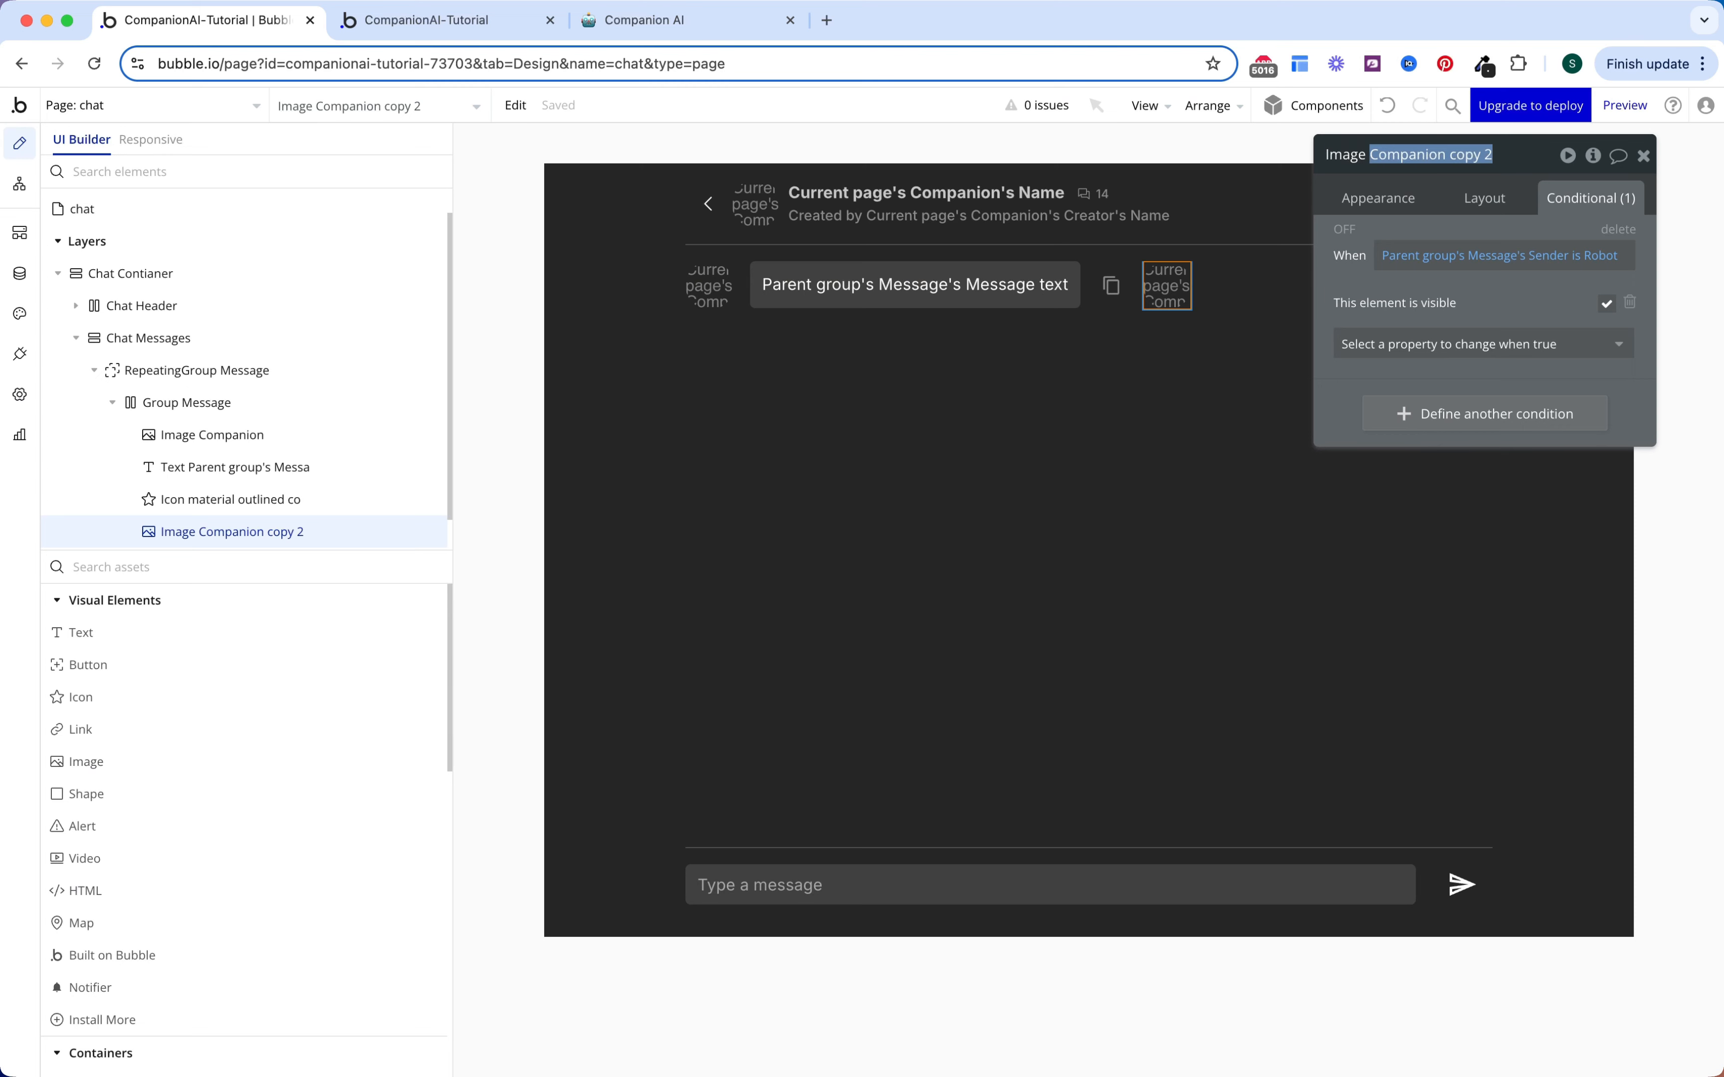
text(Image User)
key(Return)
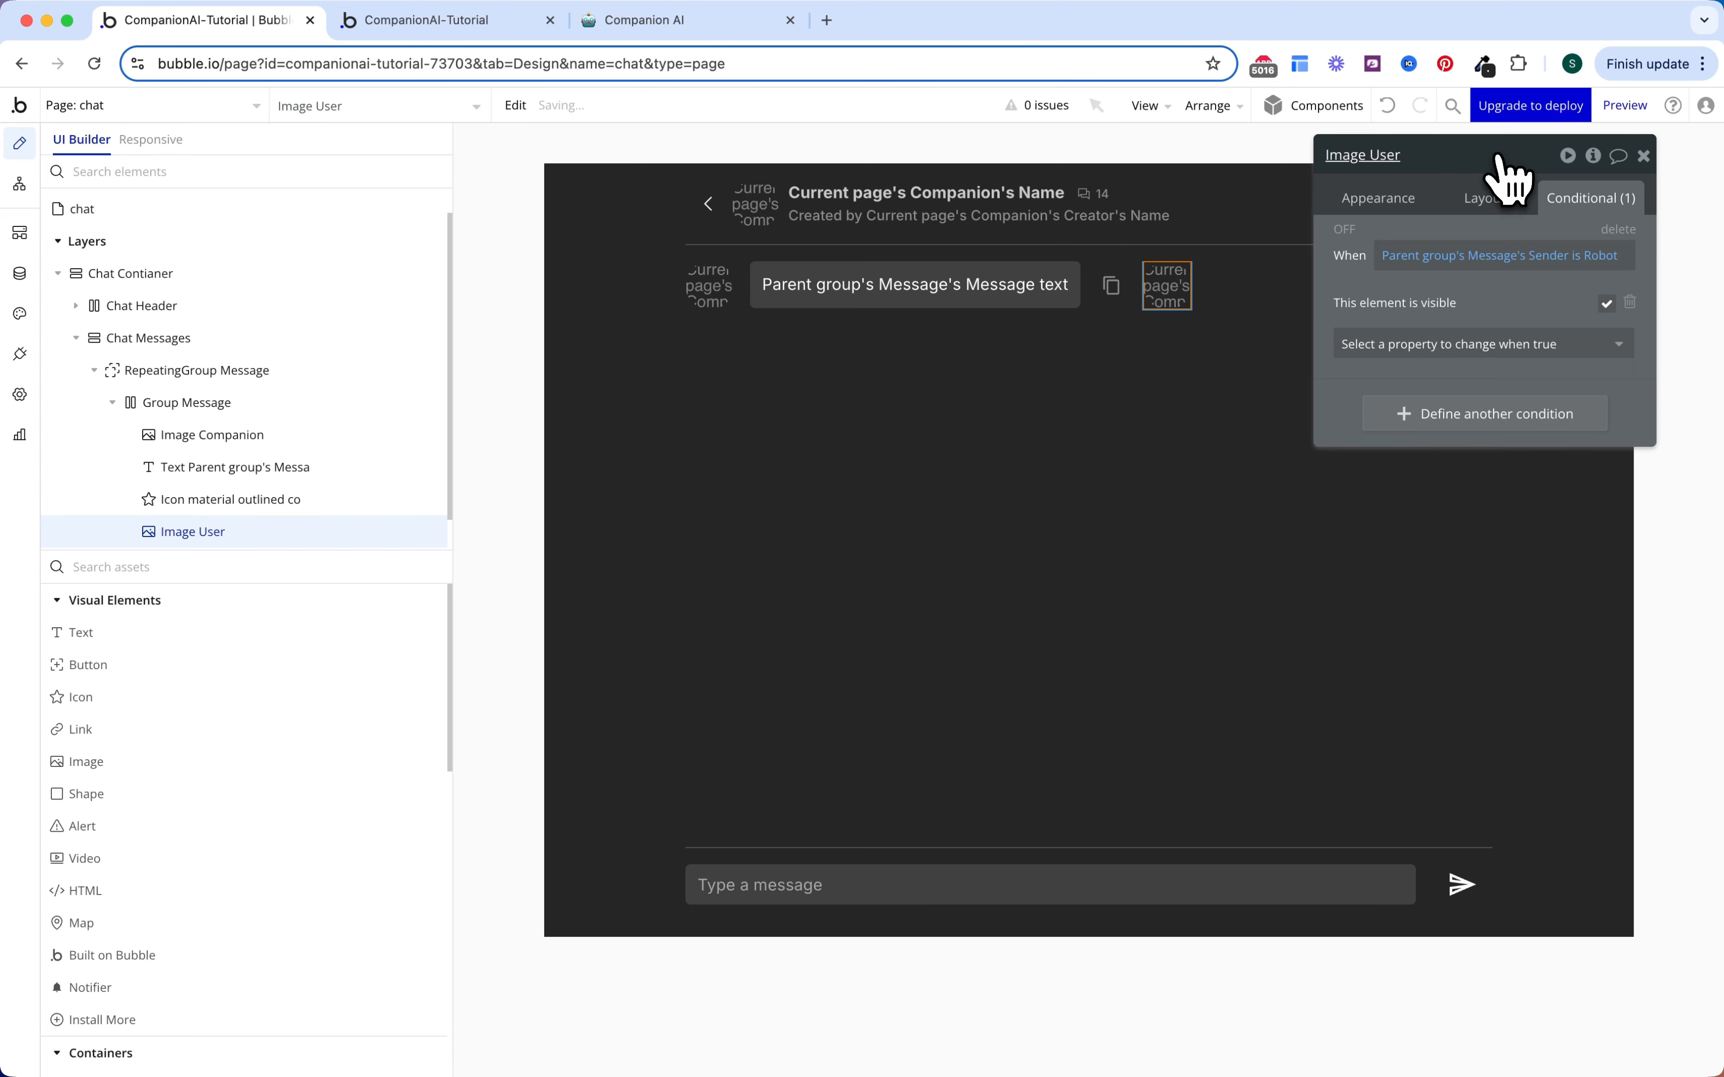
click(1489, 258)
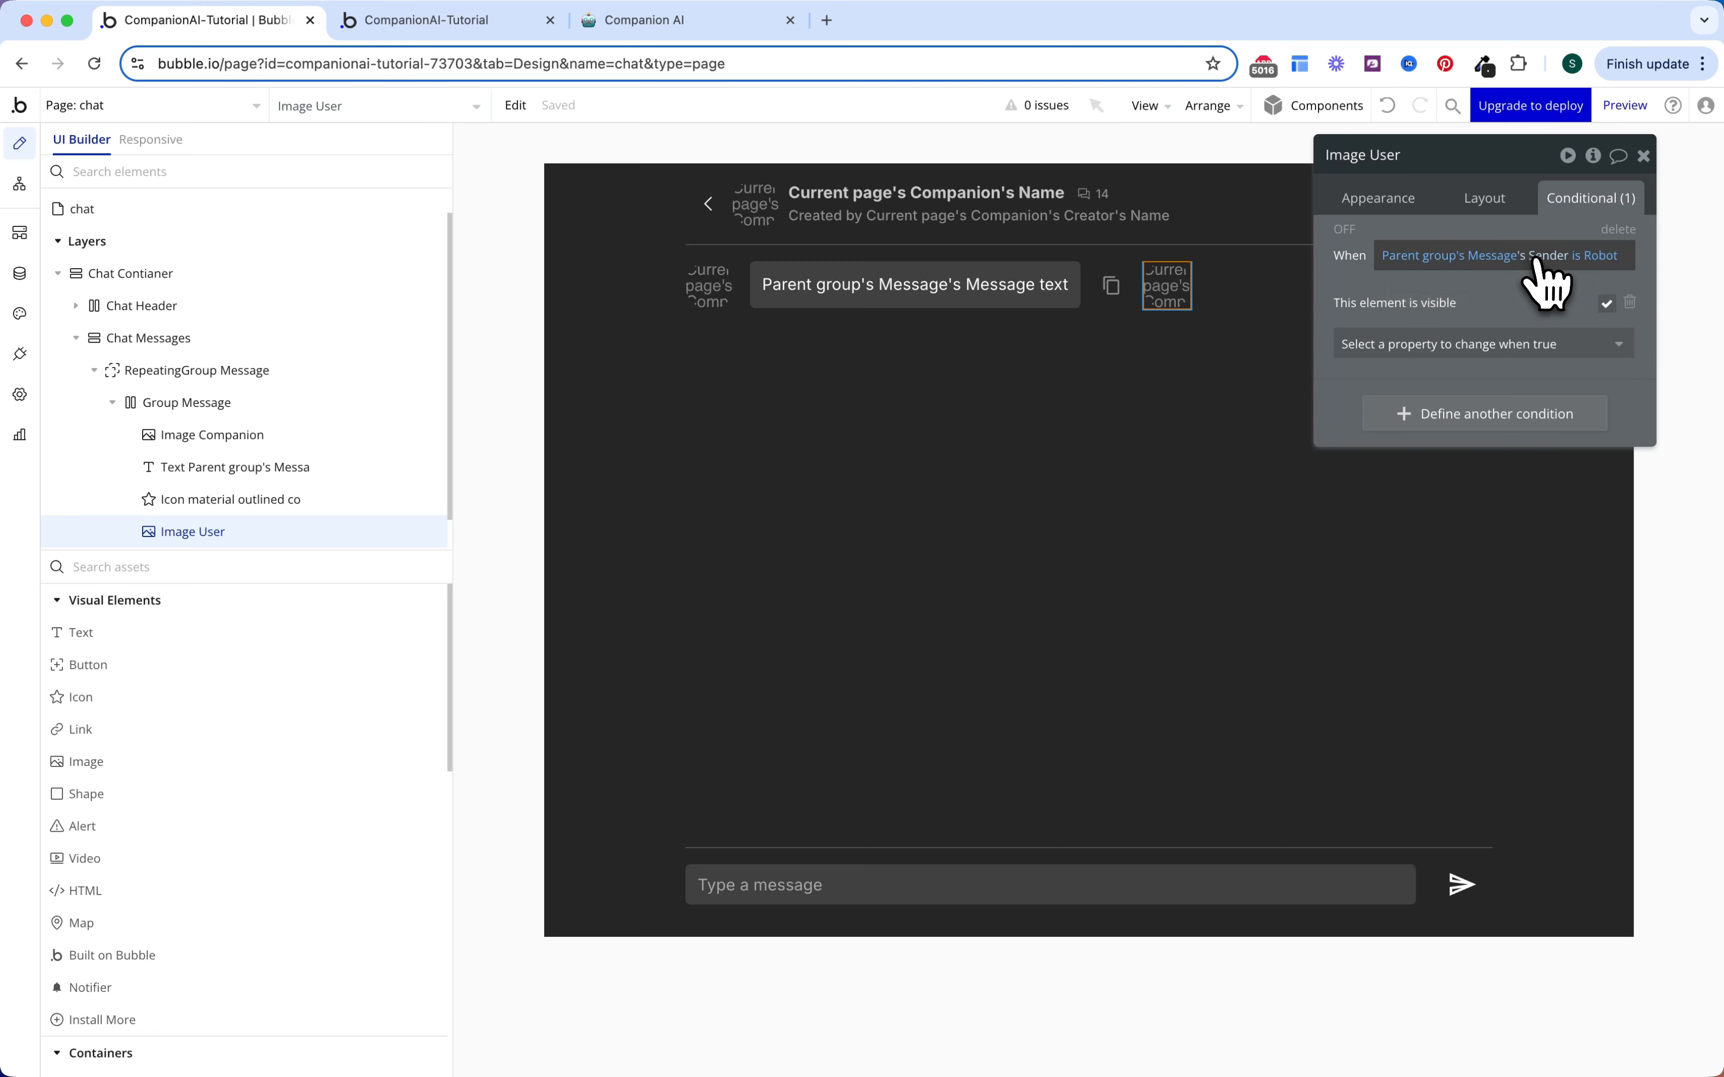
click(1600, 256)
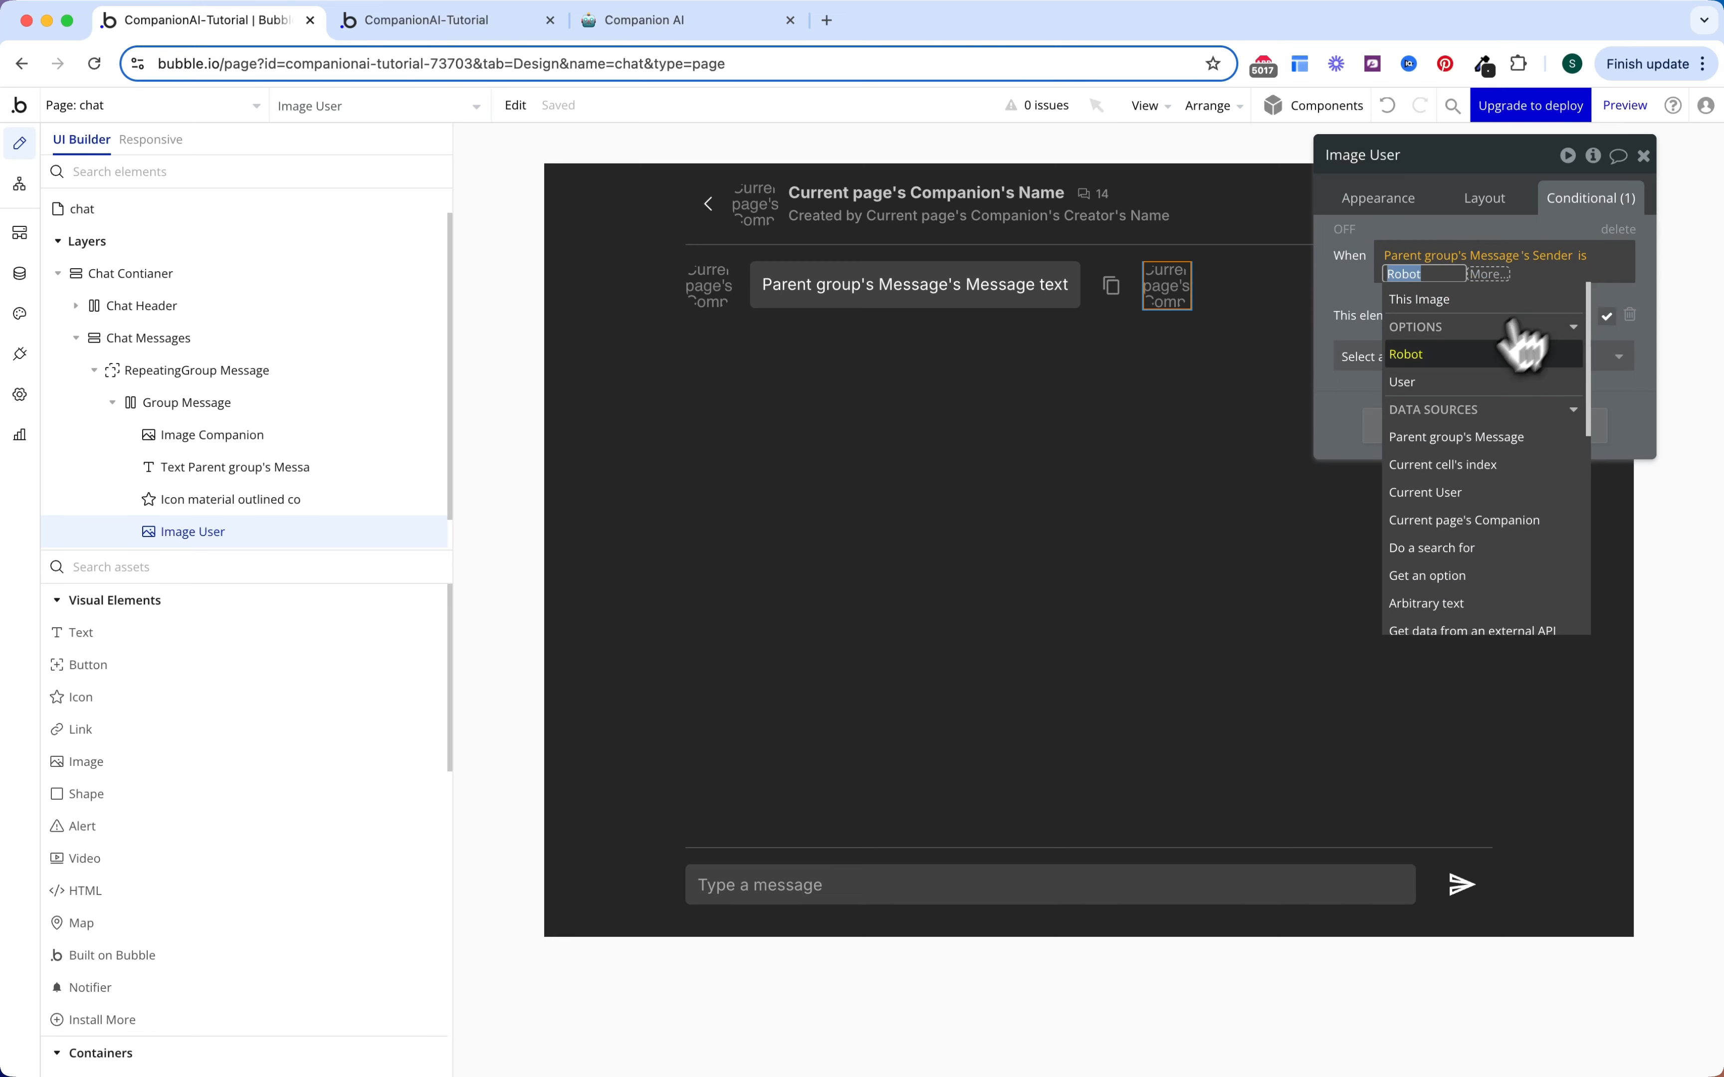
text(us)
click(1461, 385)
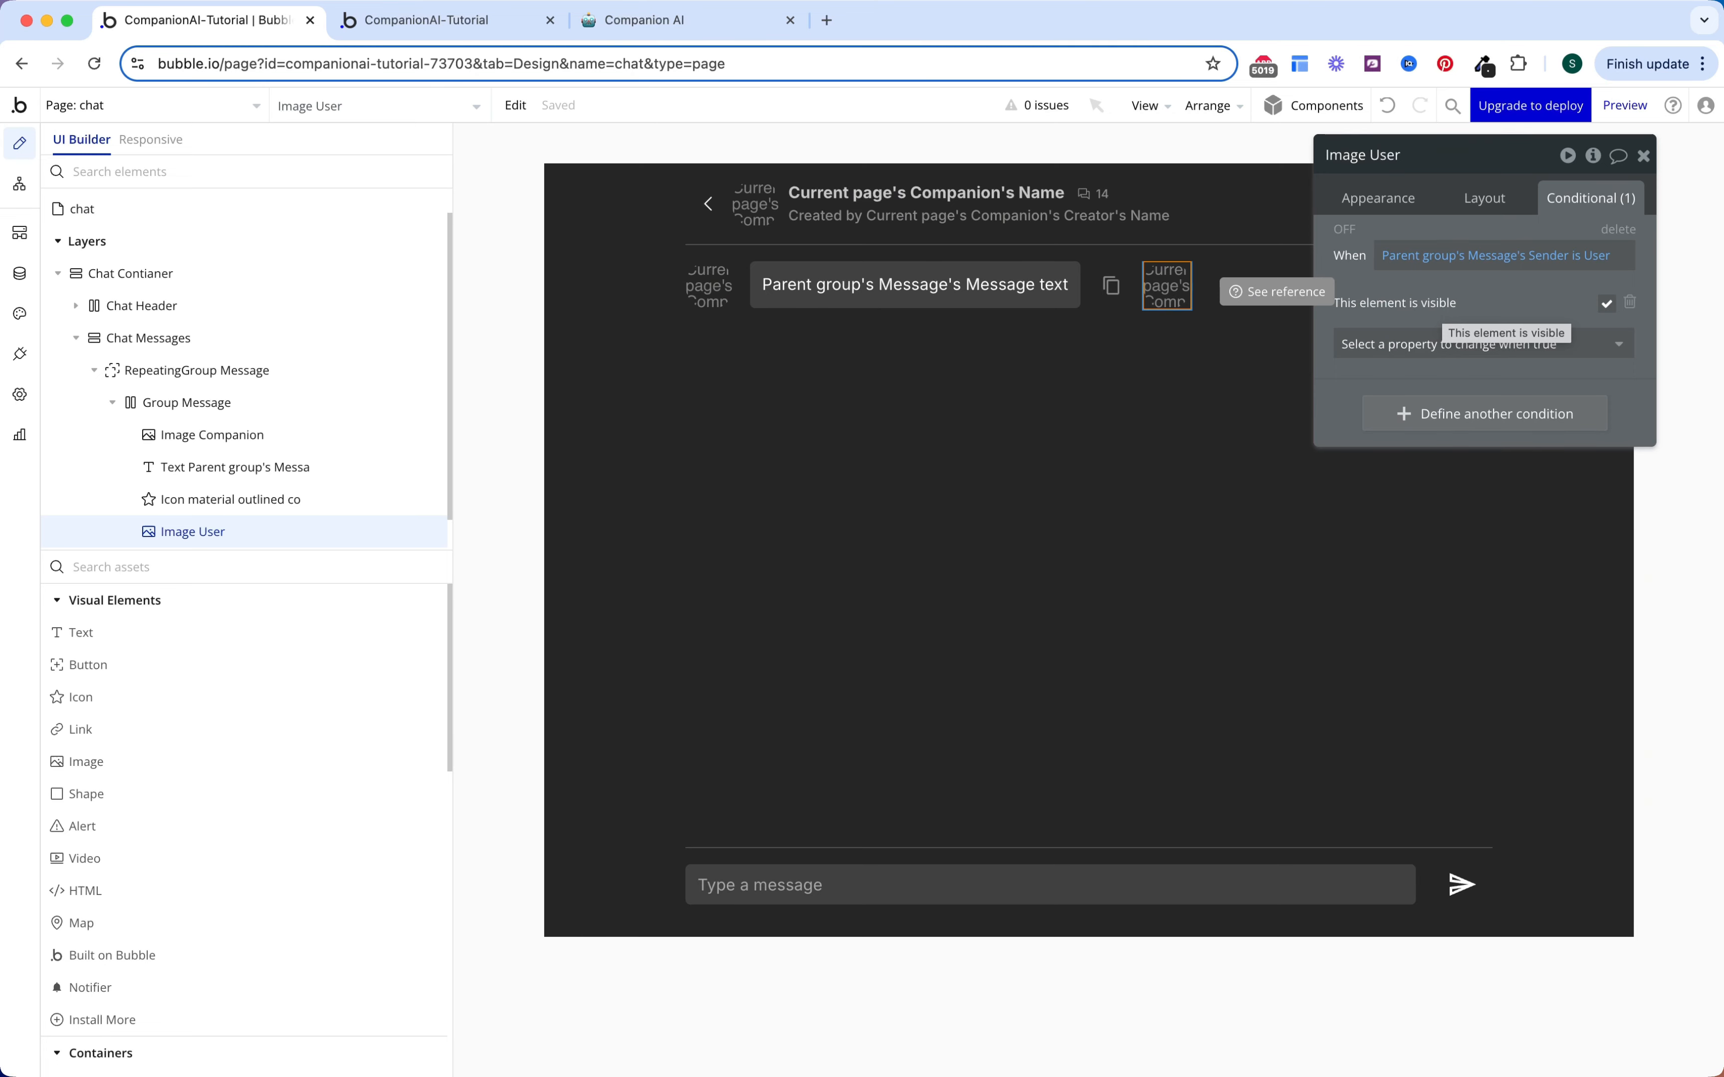
Step: Add a condition: when Current User's Profile Picture is empty, use picture-profile copy.jpg as Image Source
click(1456, 415)
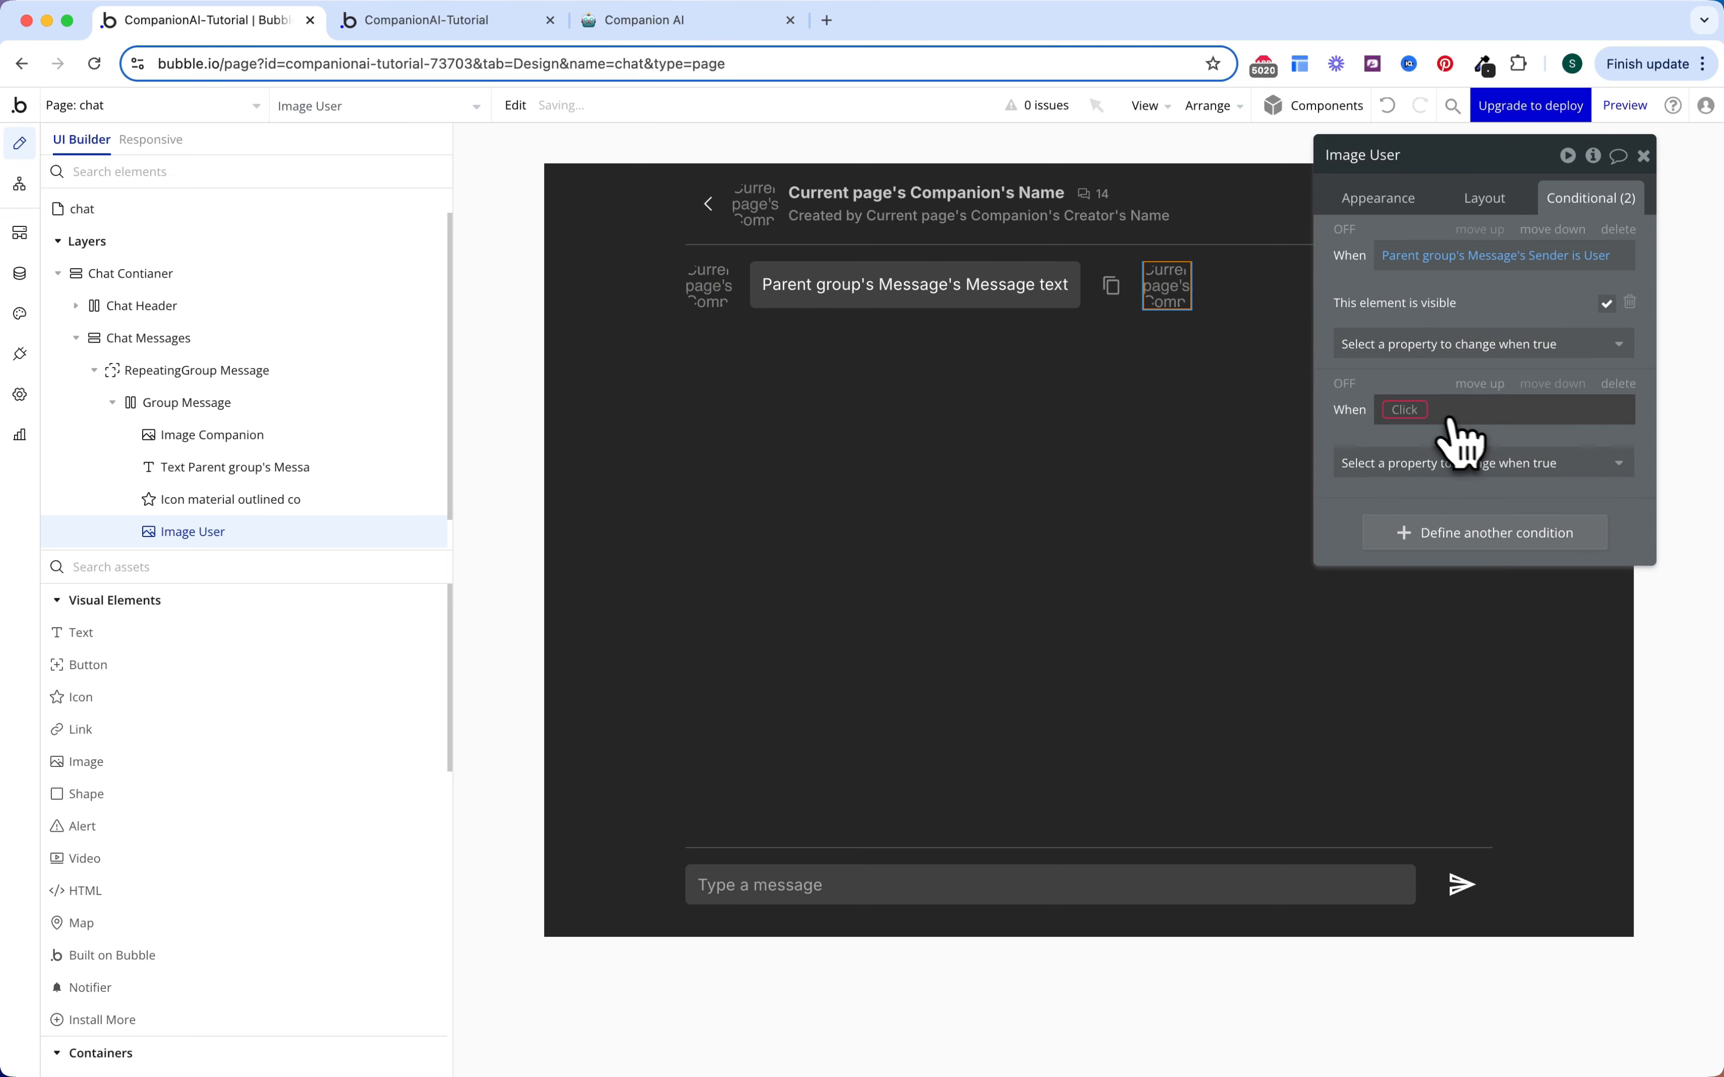
click(1421, 412)
click(1458, 547)
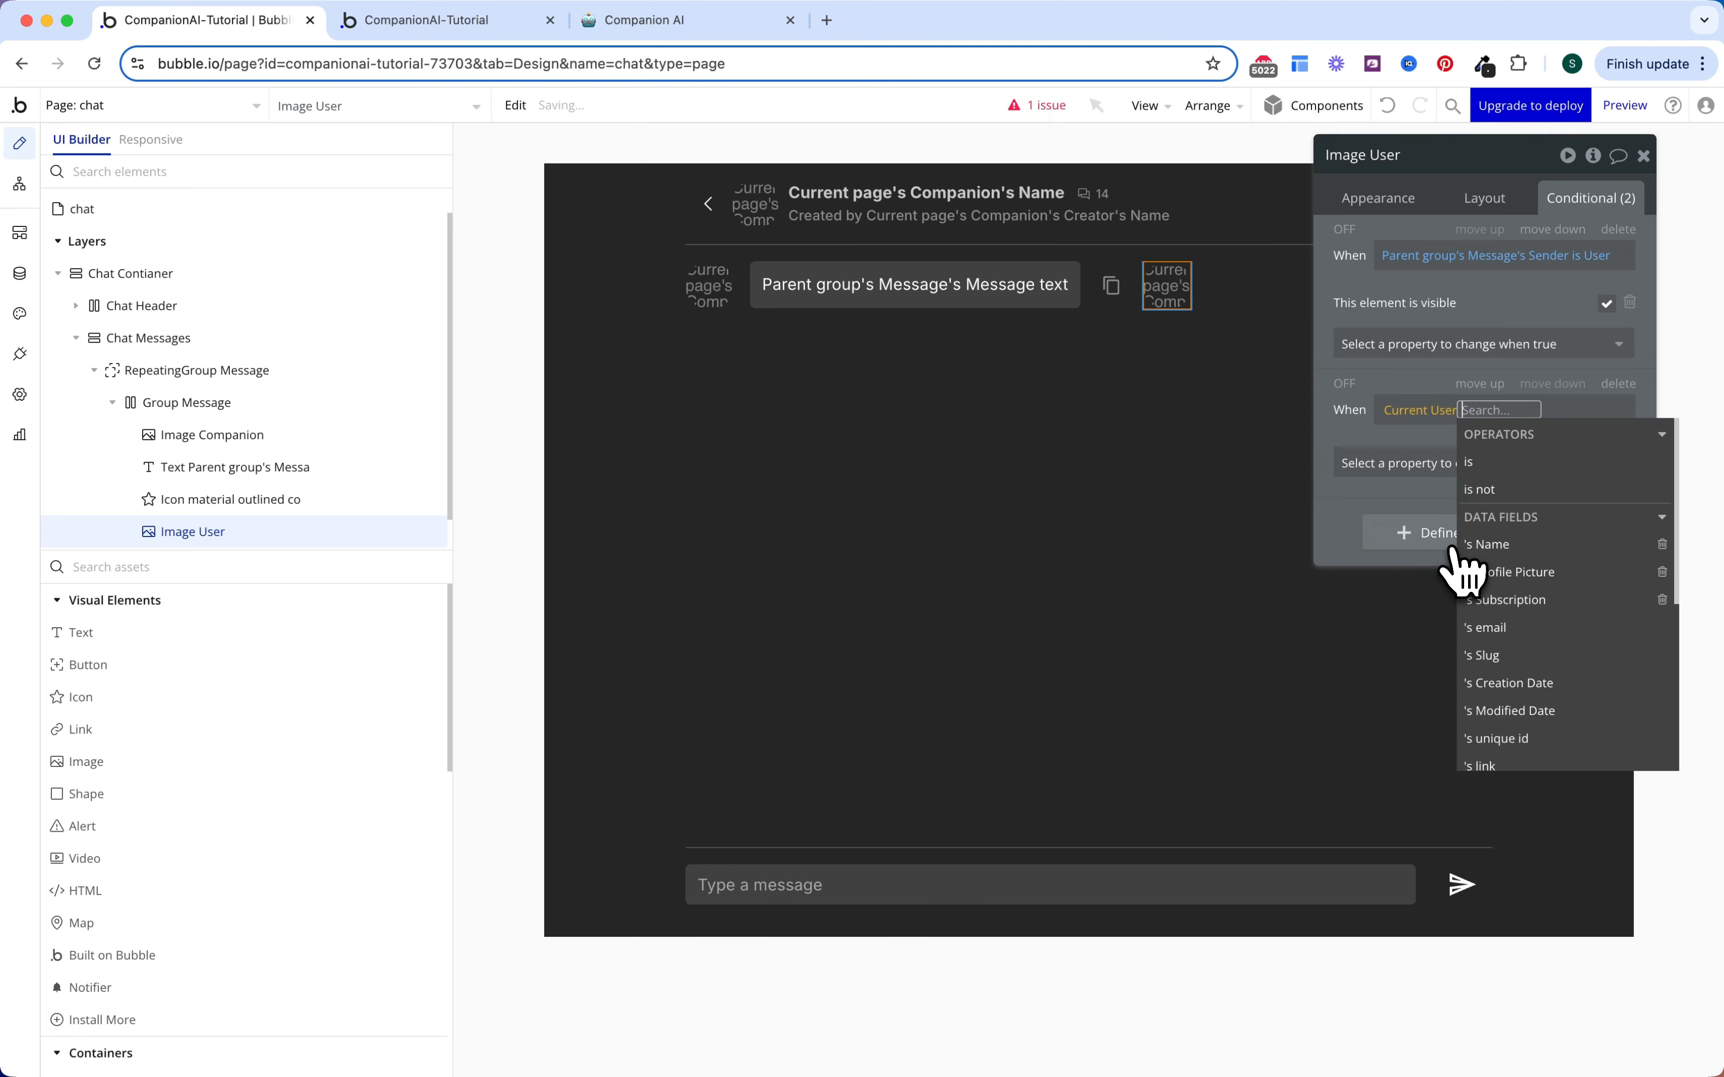
click(1496, 572)
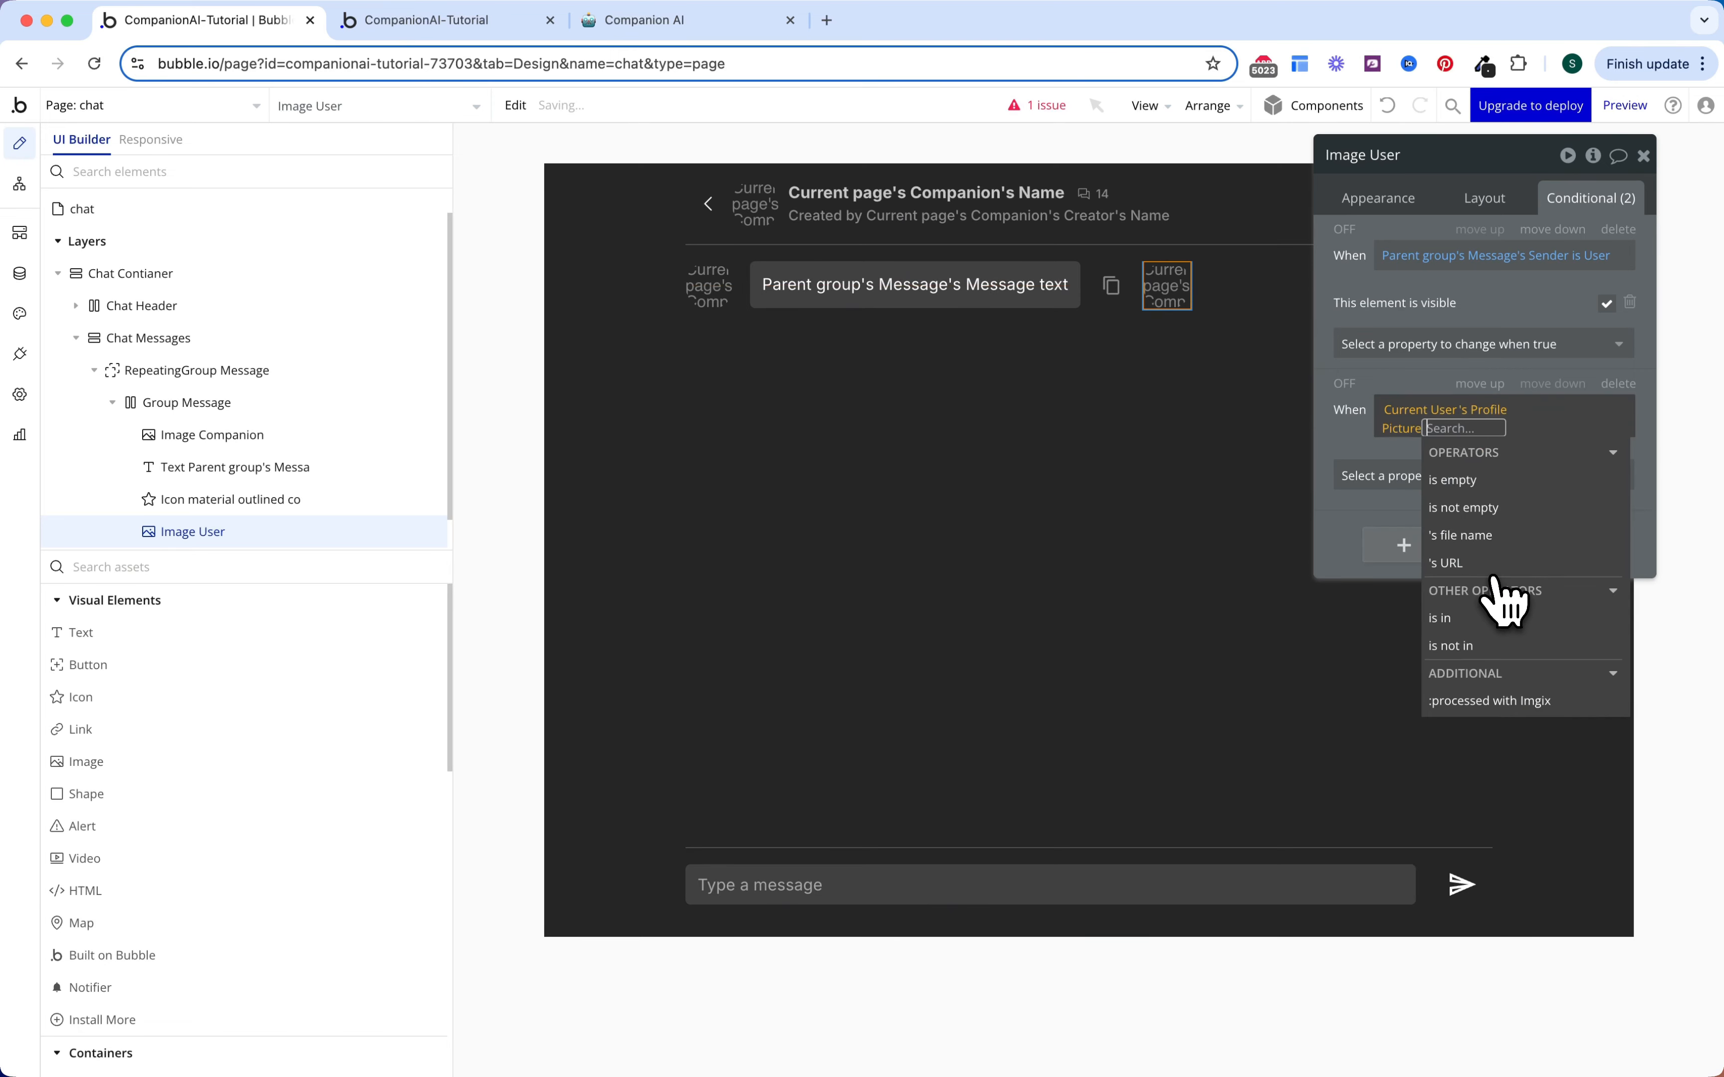
click(1481, 483)
click(1378, 476)
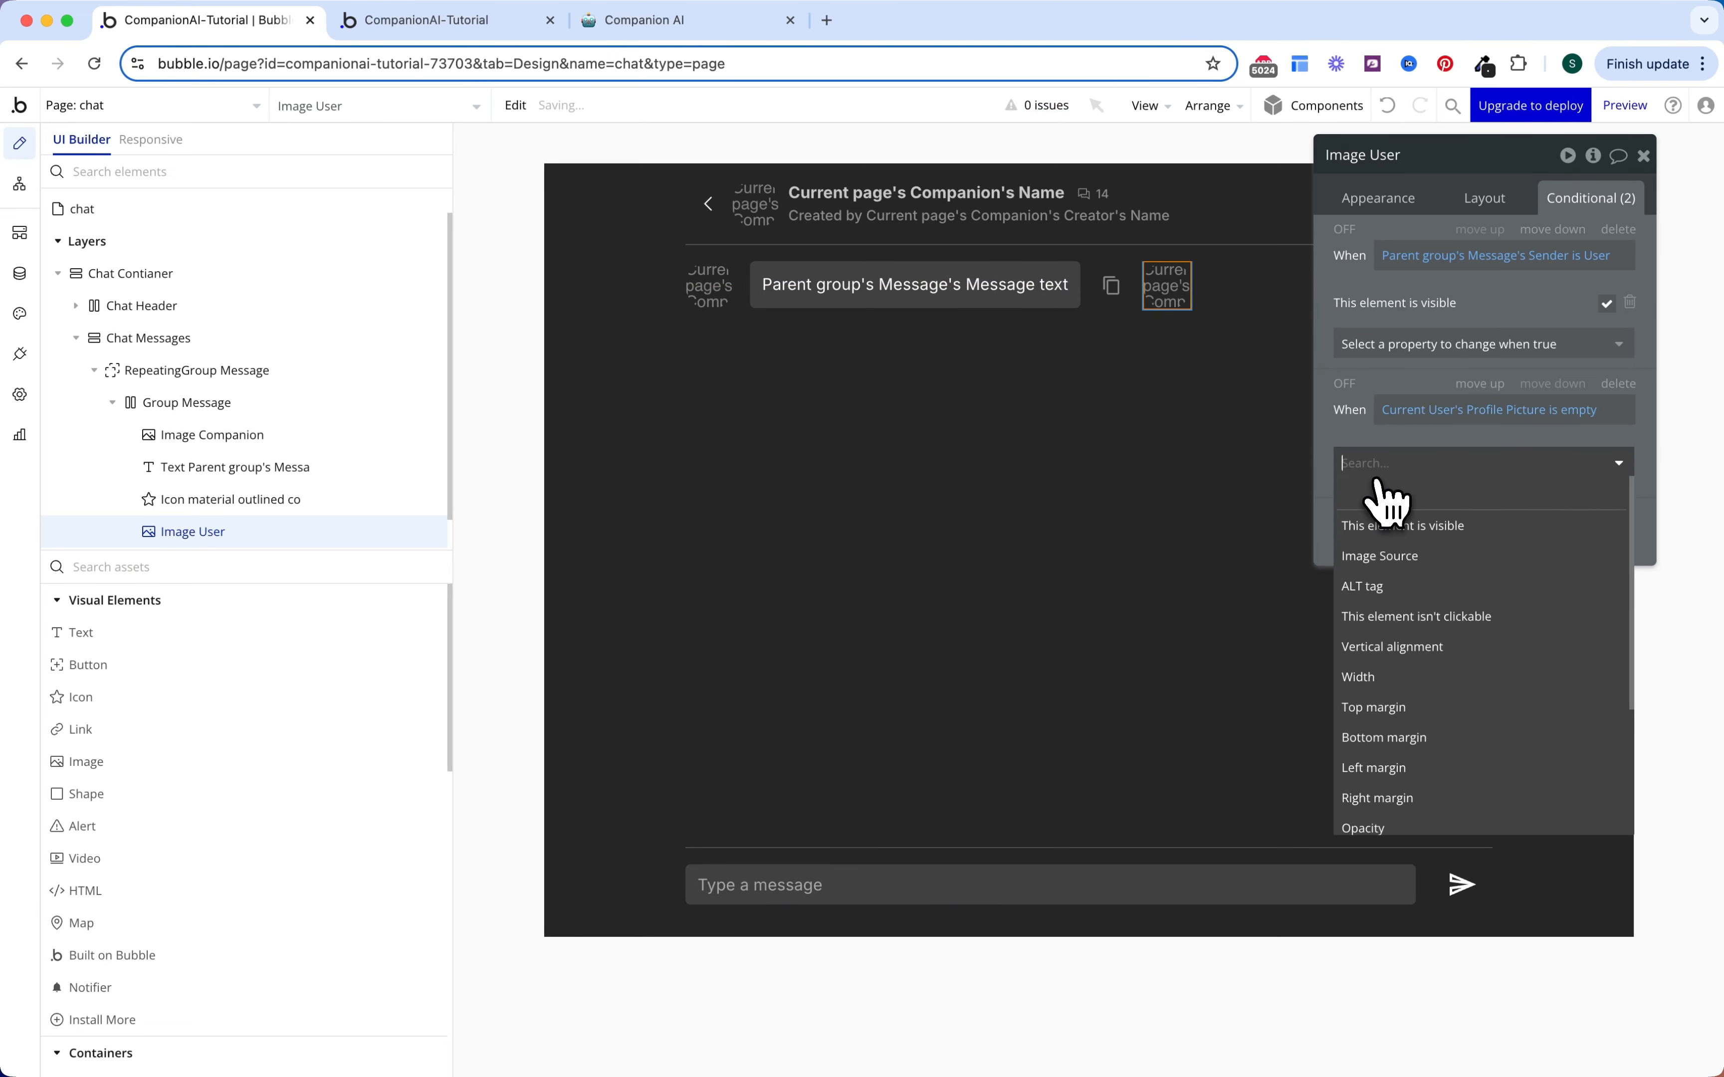
click(1414, 557)
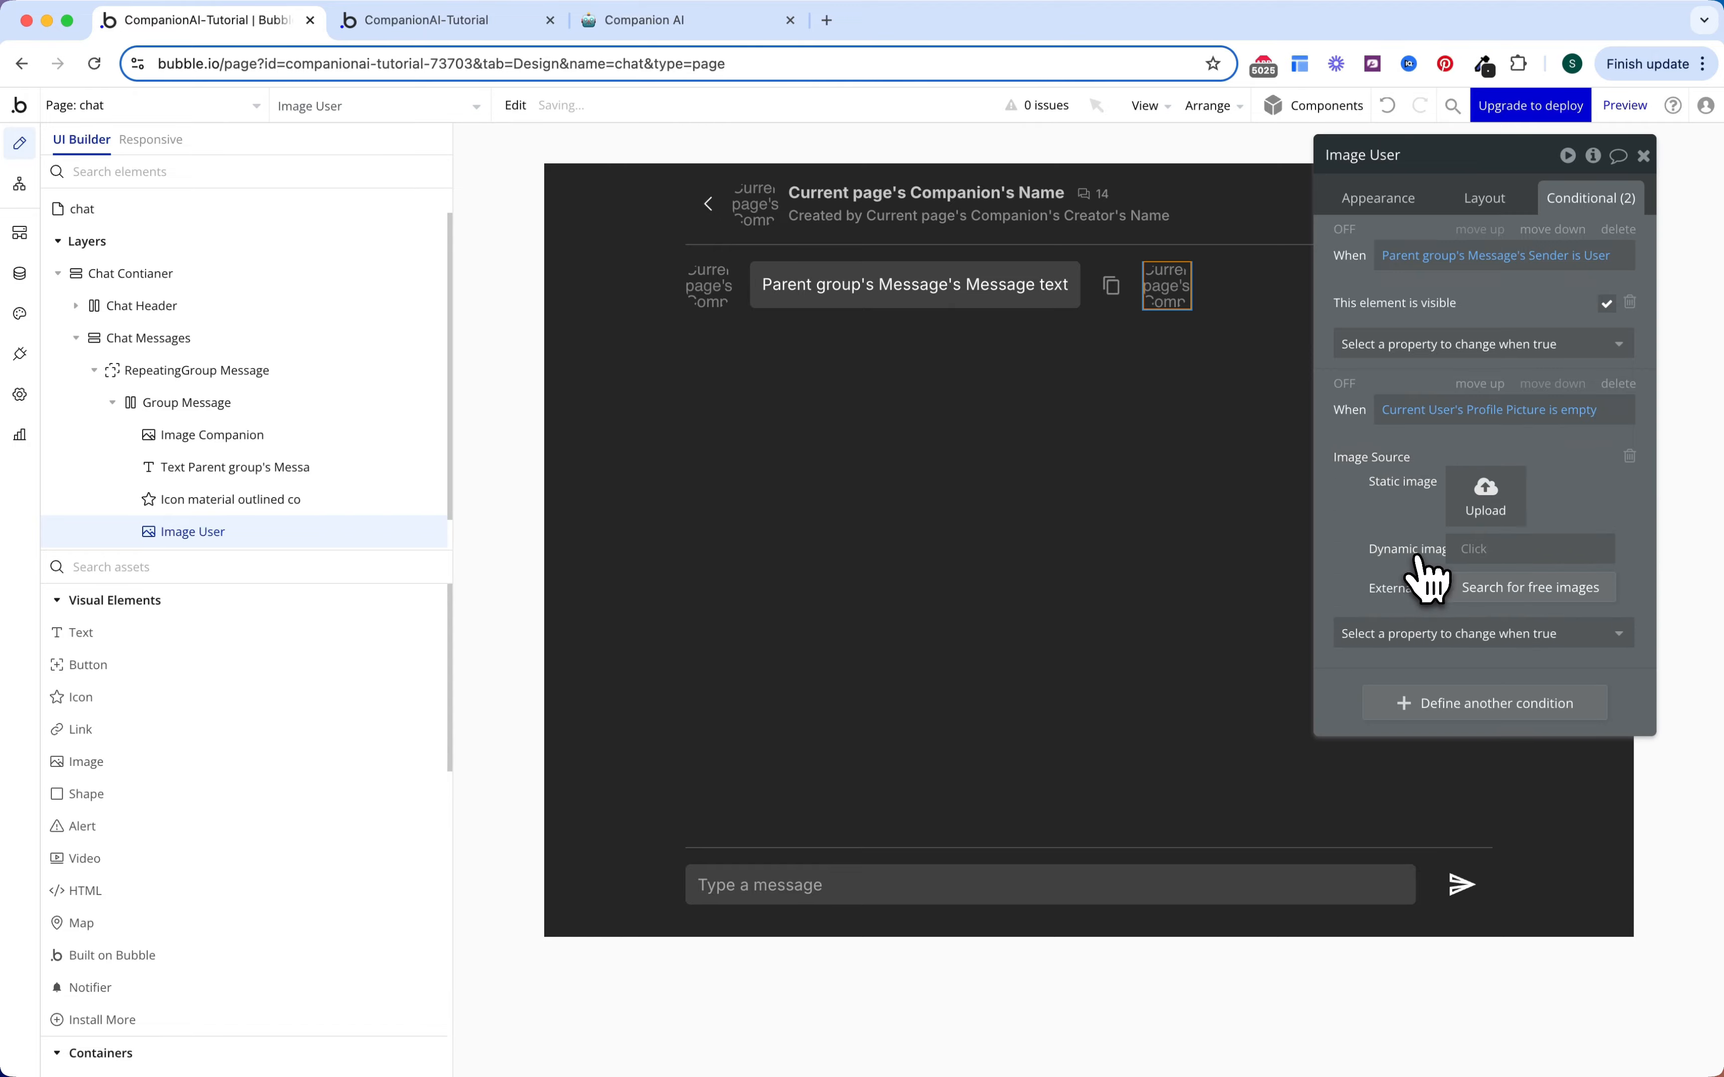
click(1478, 524)
scroll(1143, 654, down, 4)
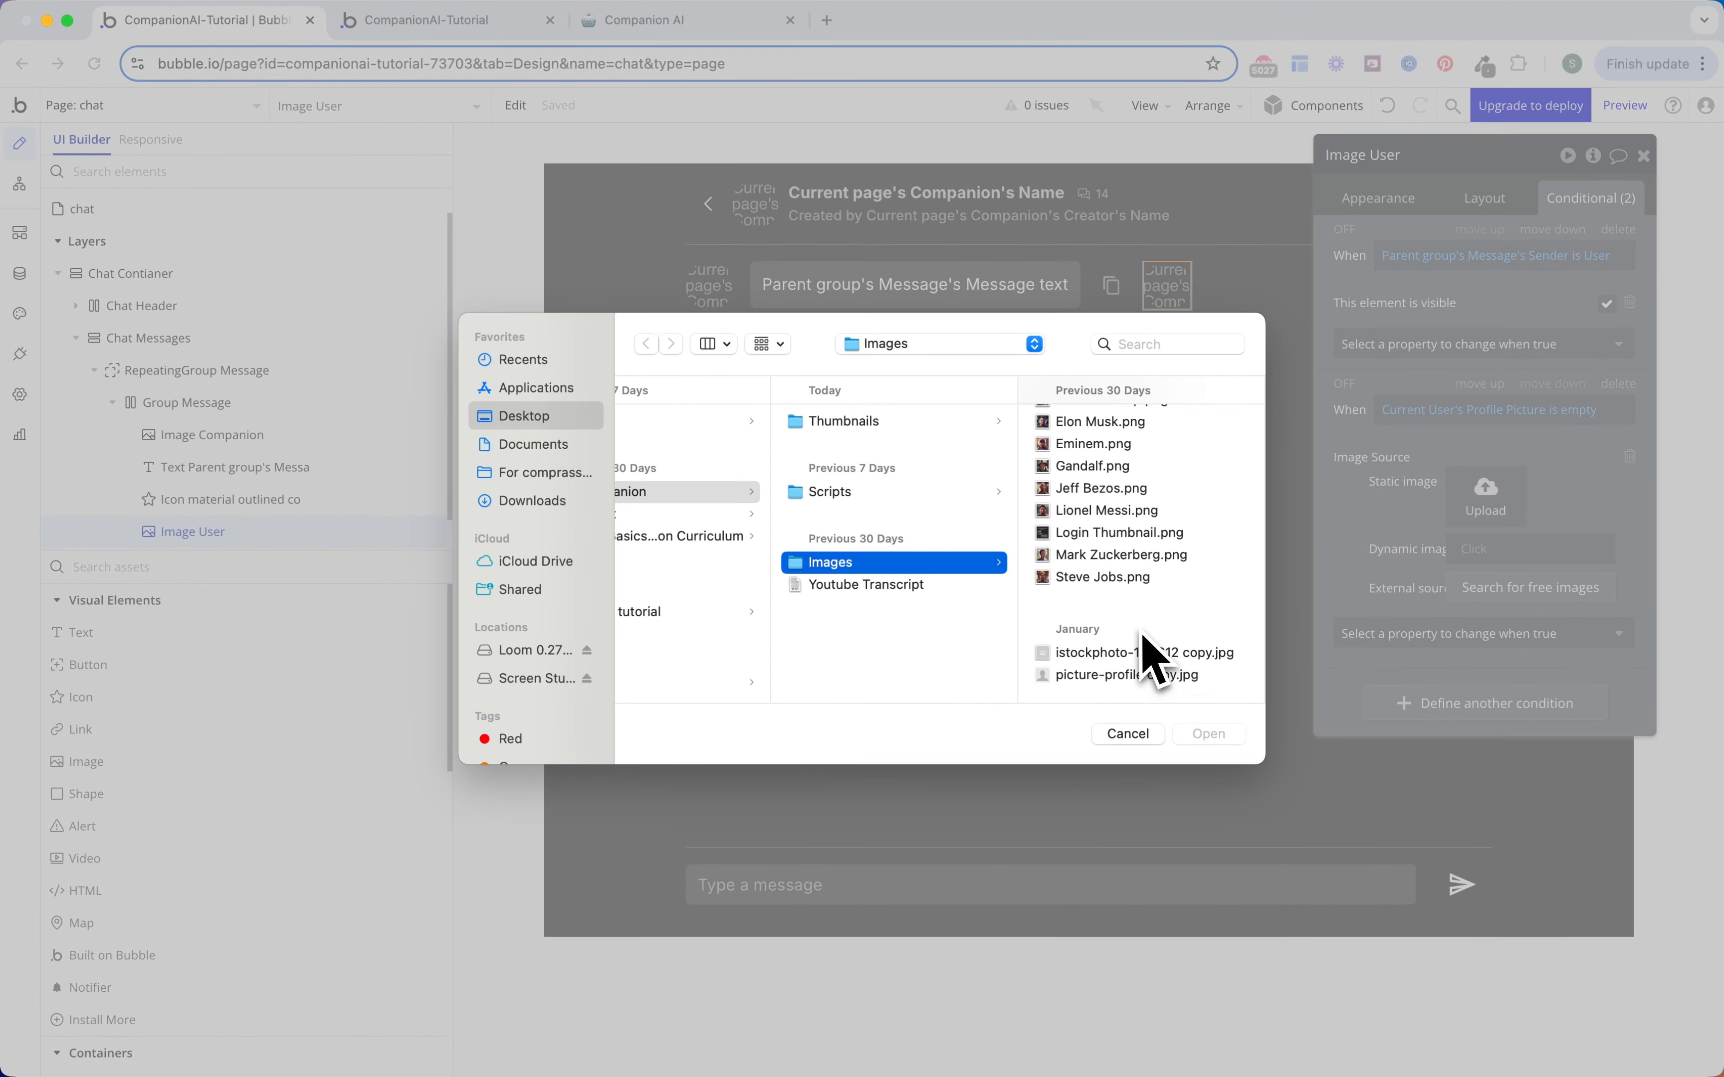
double_click(1111, 683)
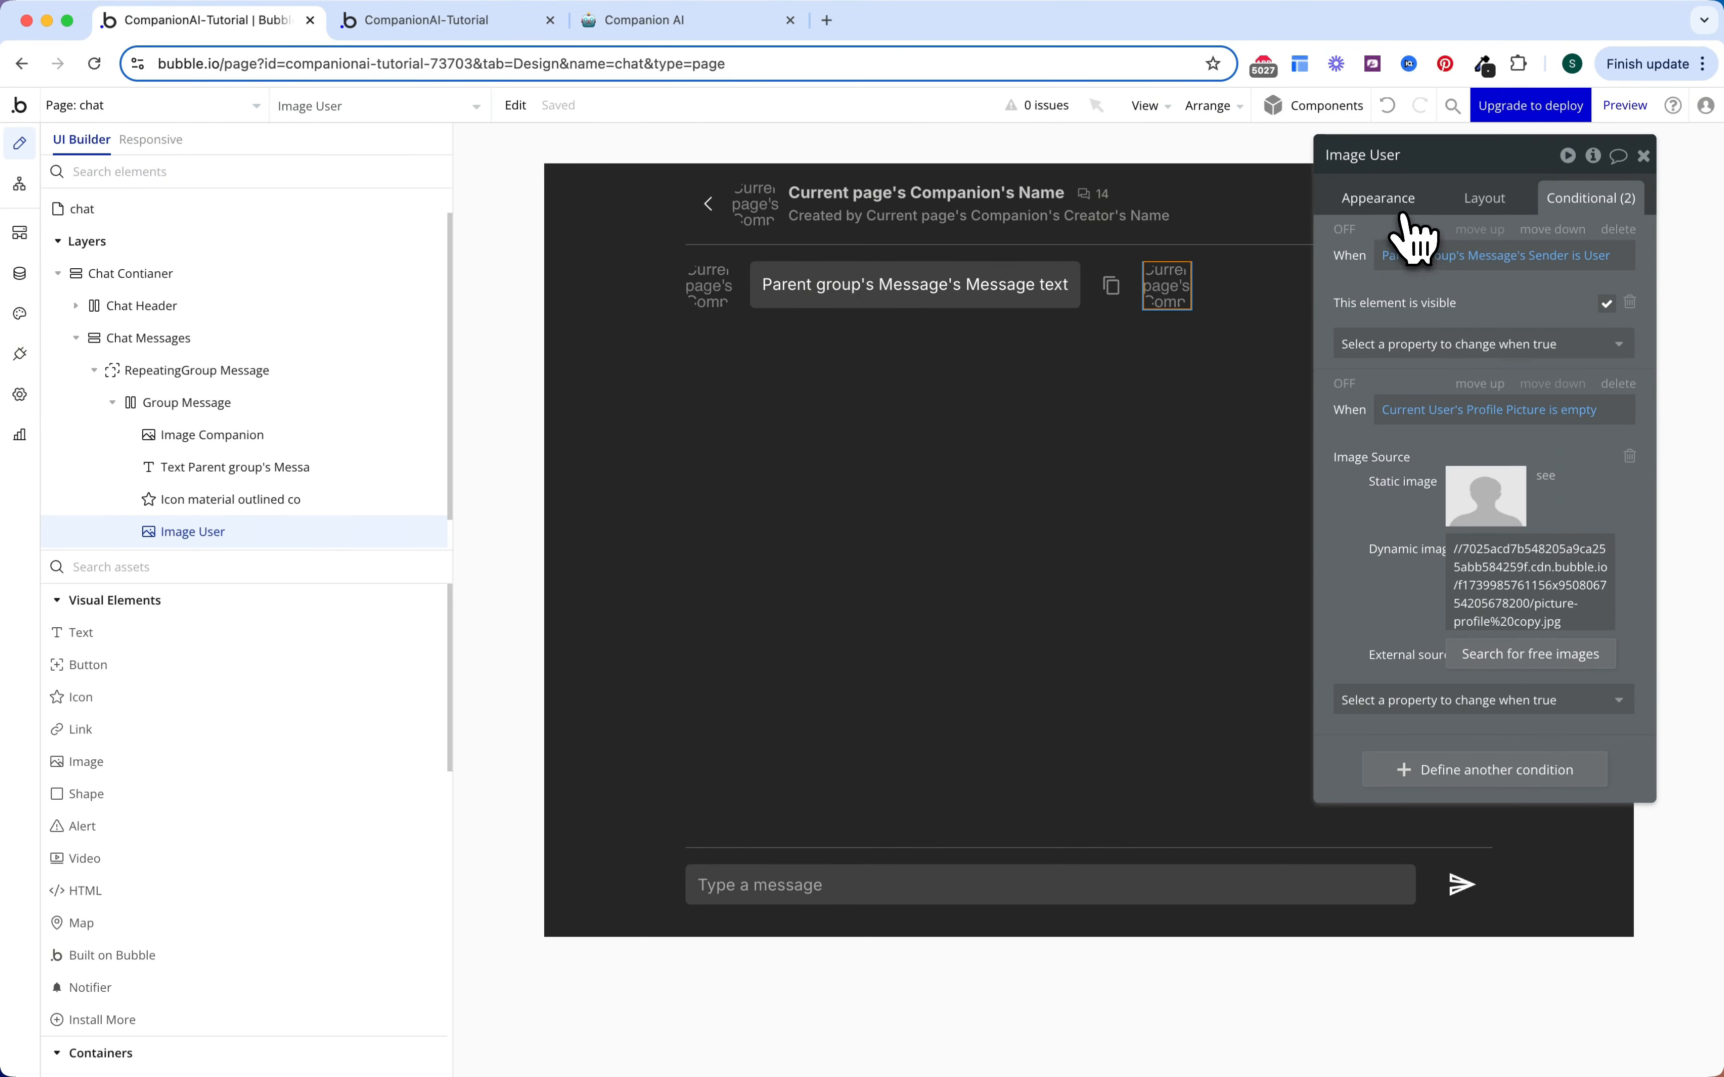
Step: Set Image User's dynamic image to Current User's Profile Picture
click(1458, 203)
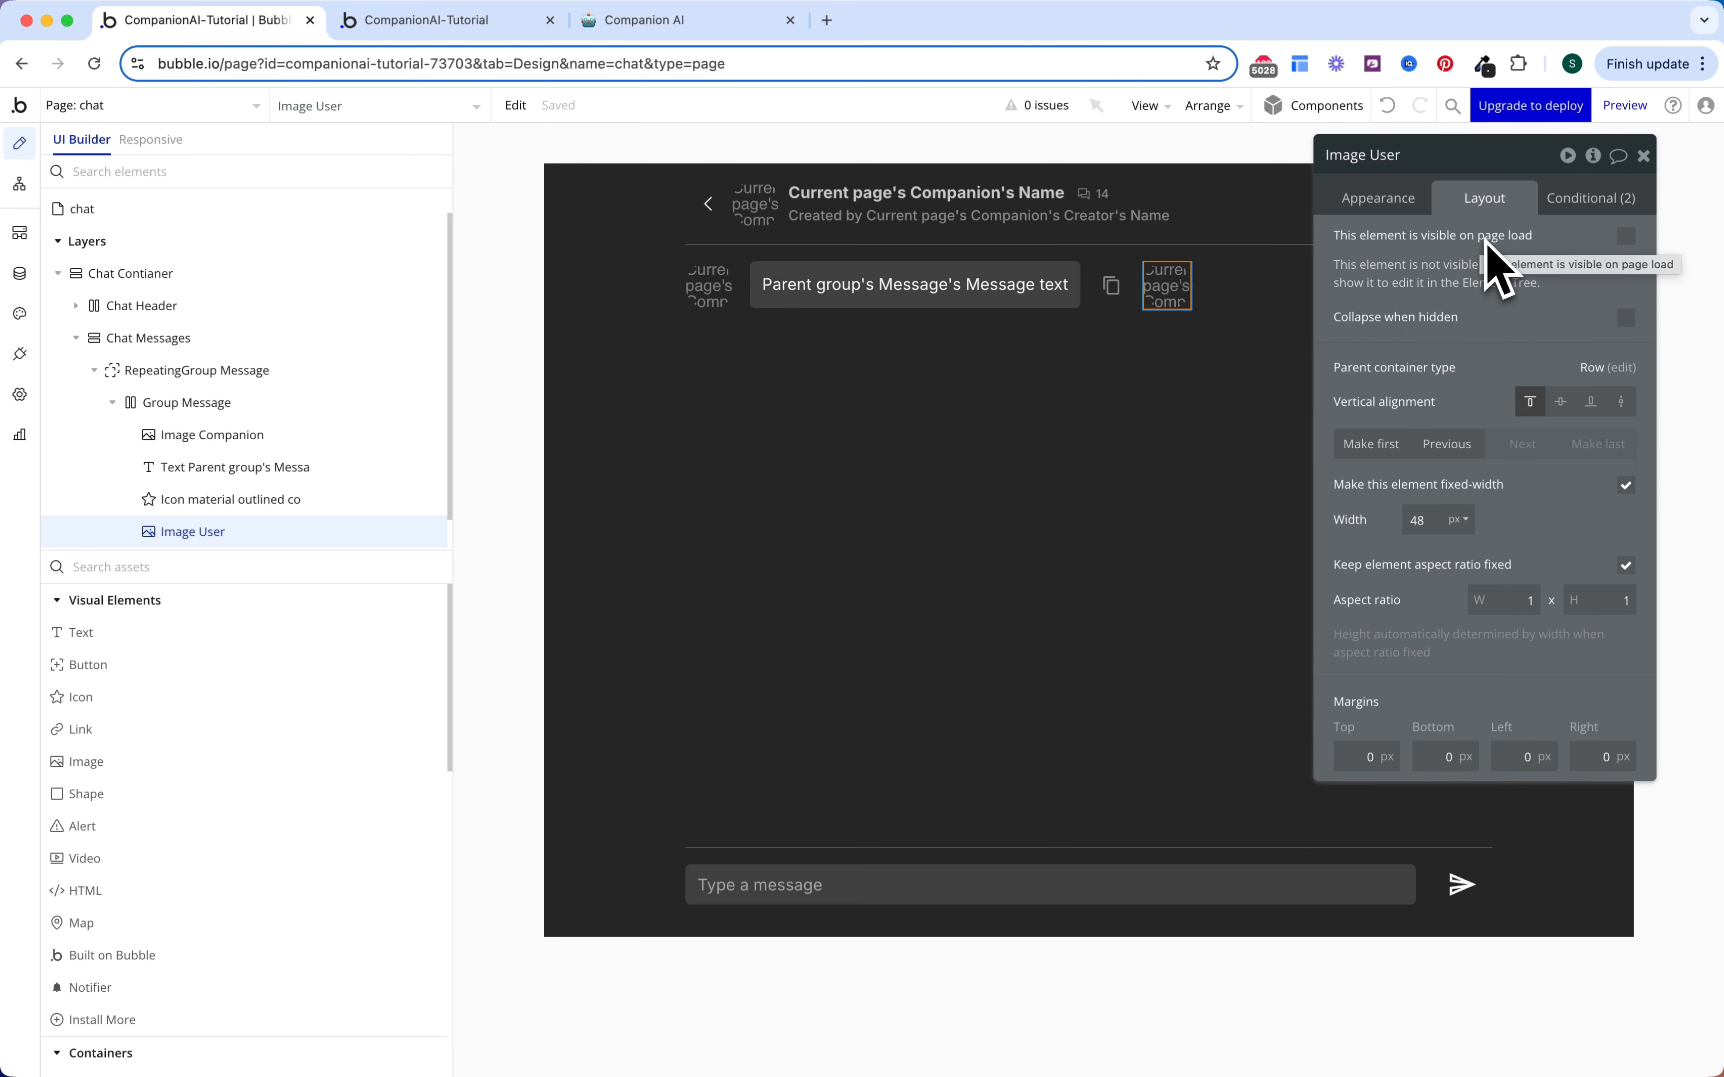
click(1403, 203)
click(1496, 314)
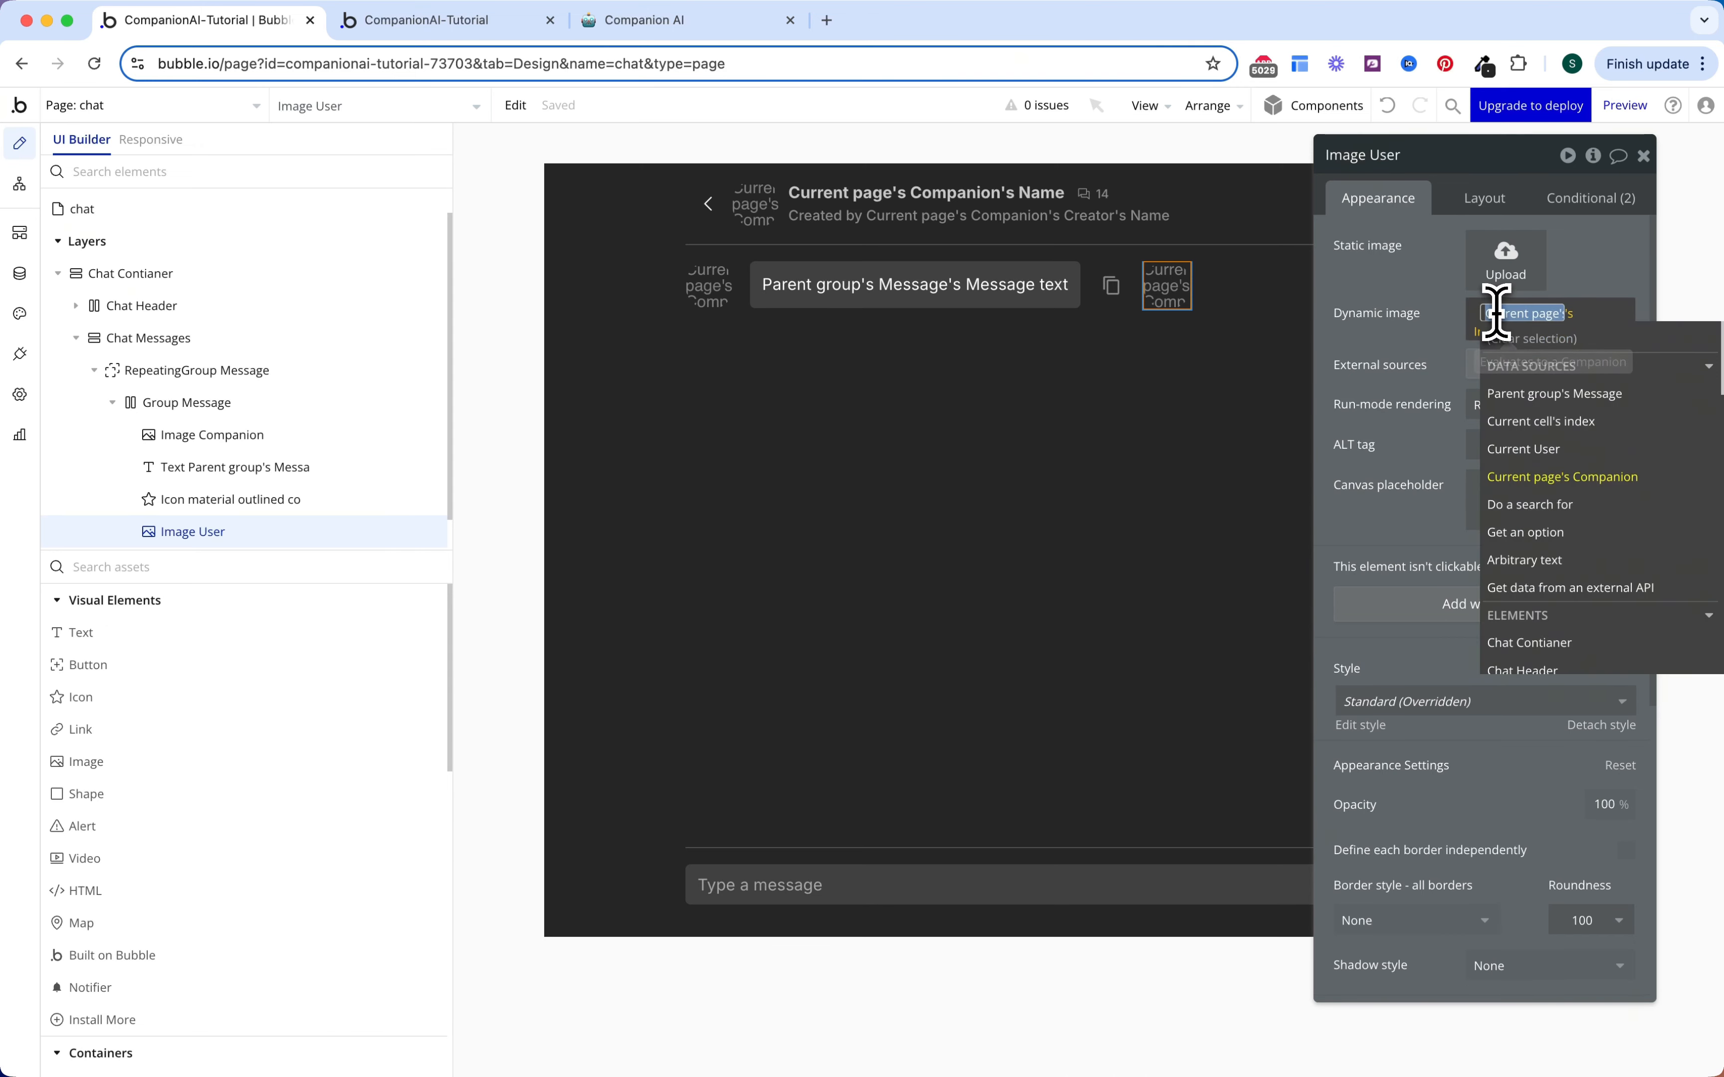
click(1531, 449)
click(1539, 499)
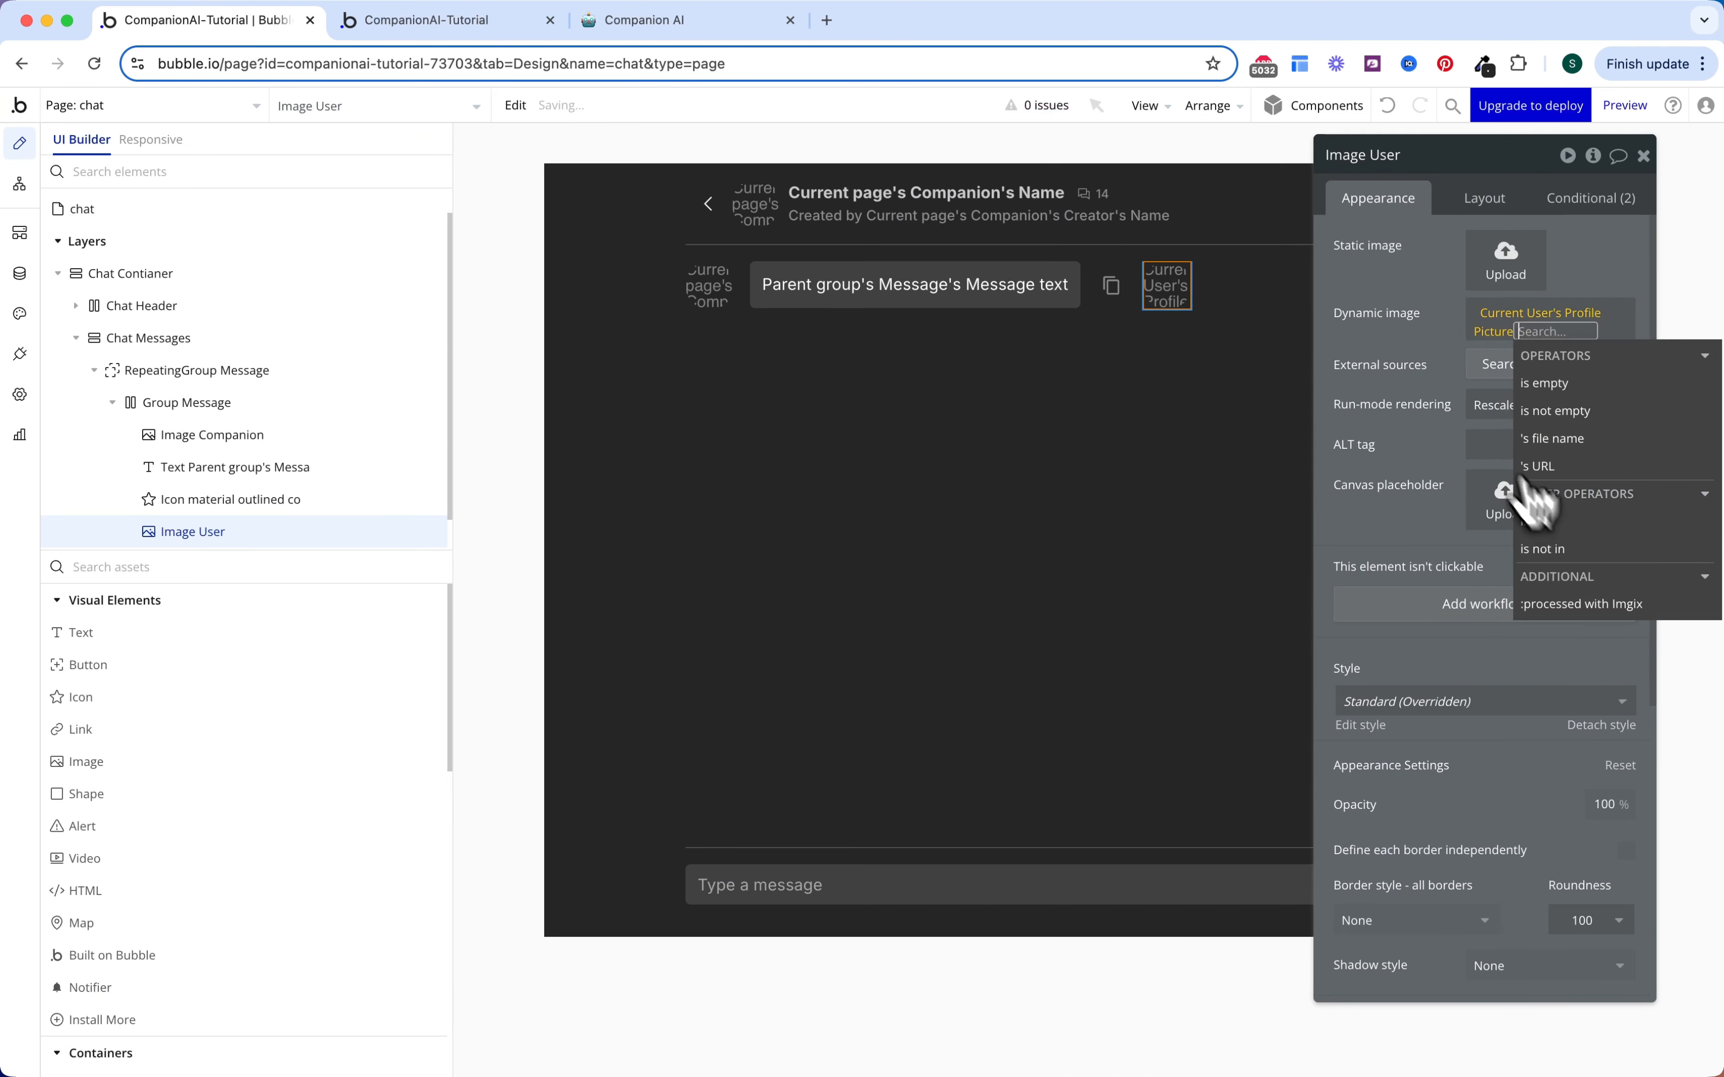
click(1419, 360)
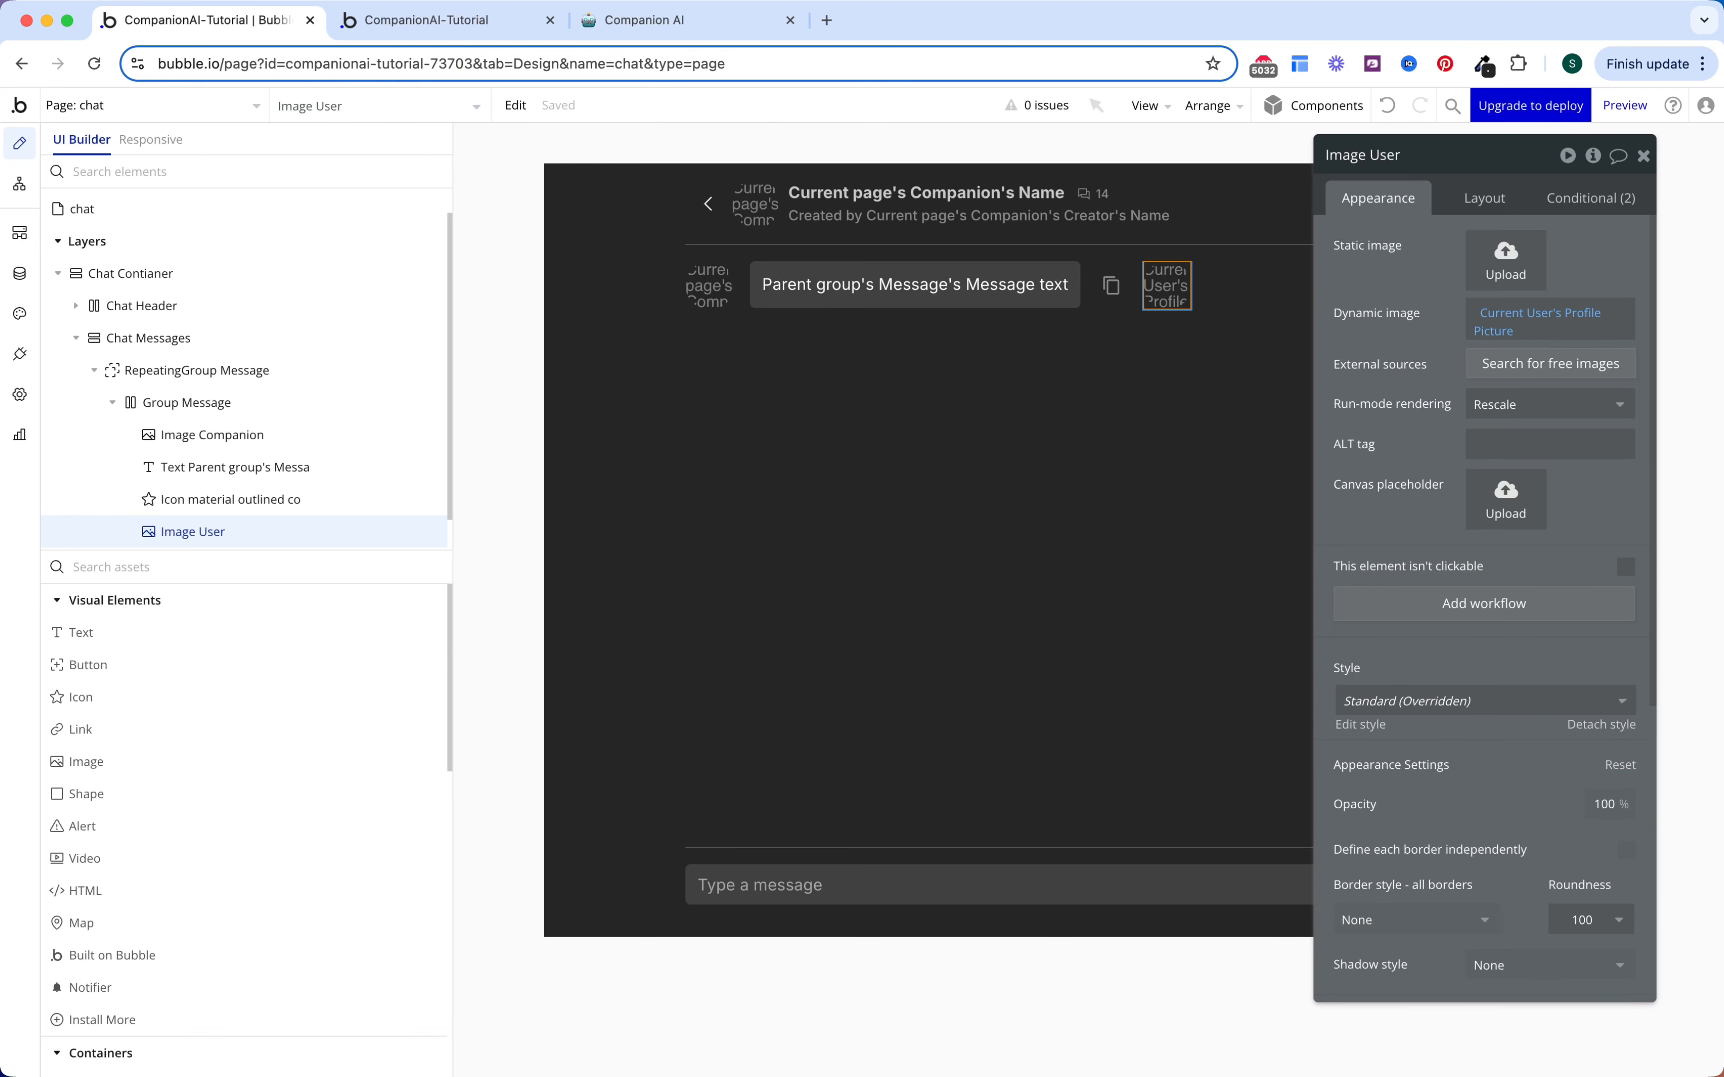
click(128, 566)
Step: Drag a new group into Chat Messages and name it AI Welcome
text(gr)
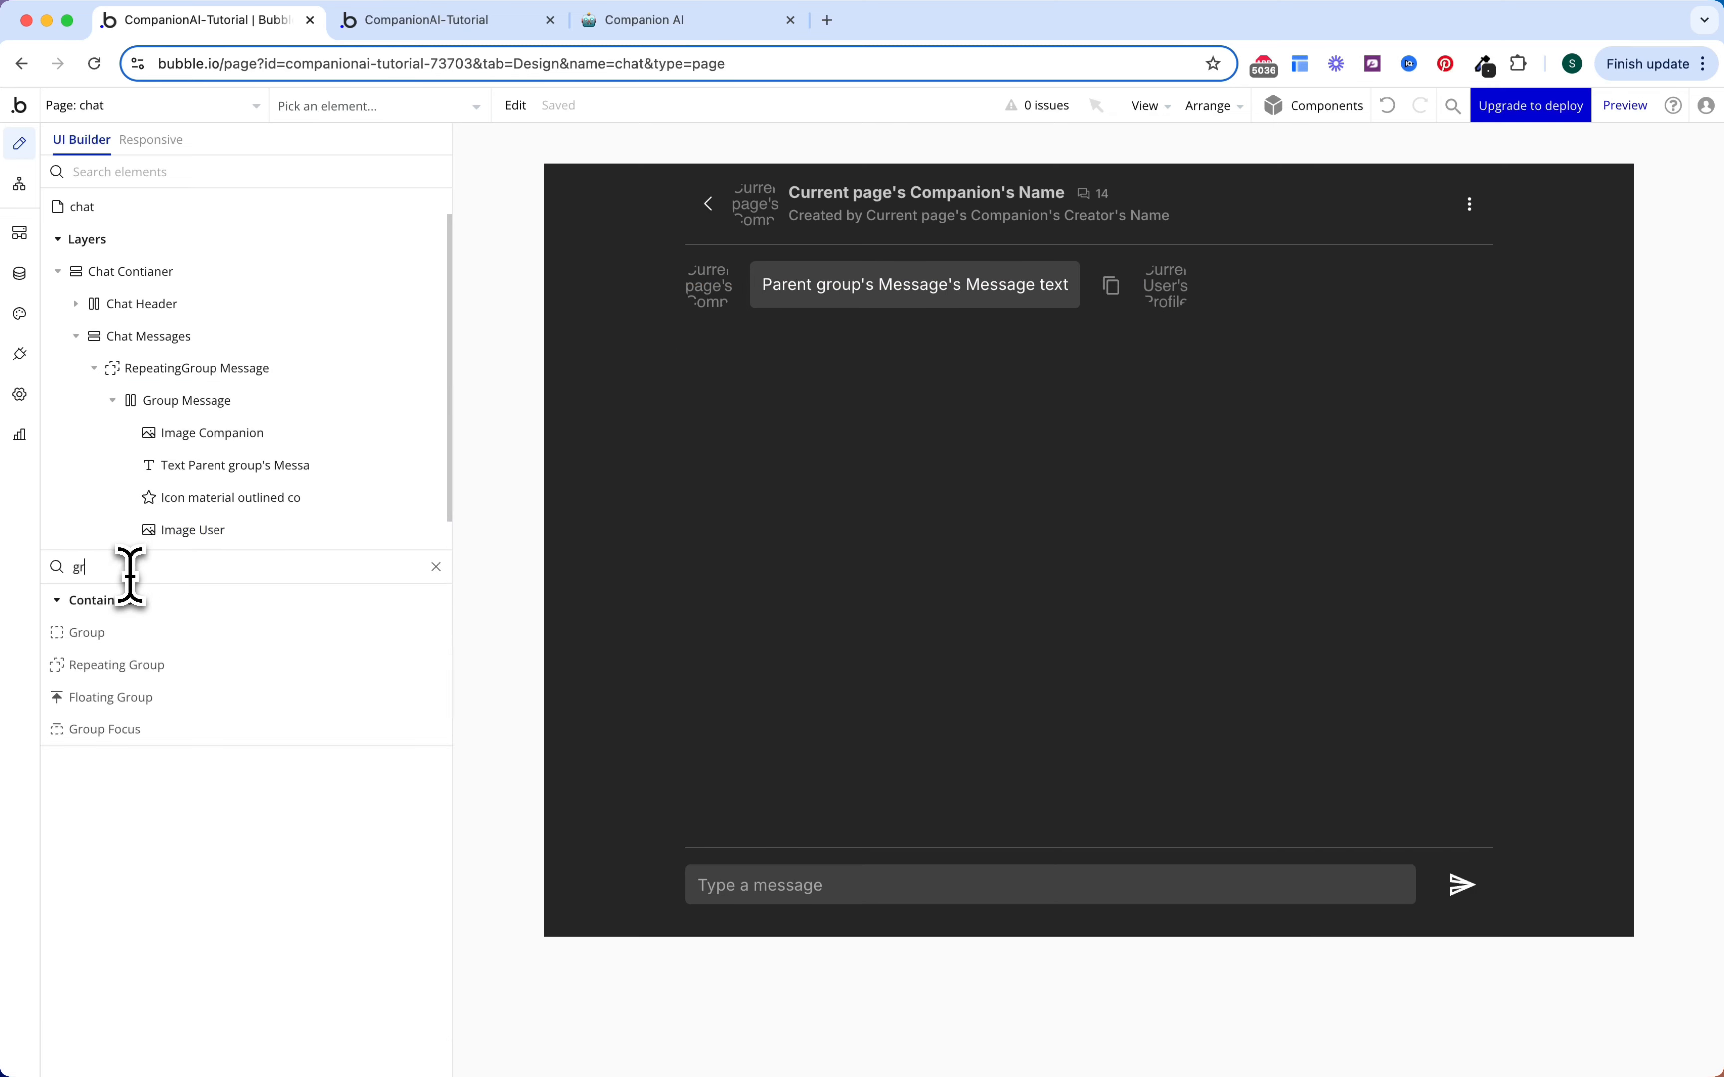
drag(118, 642, 200, 385)
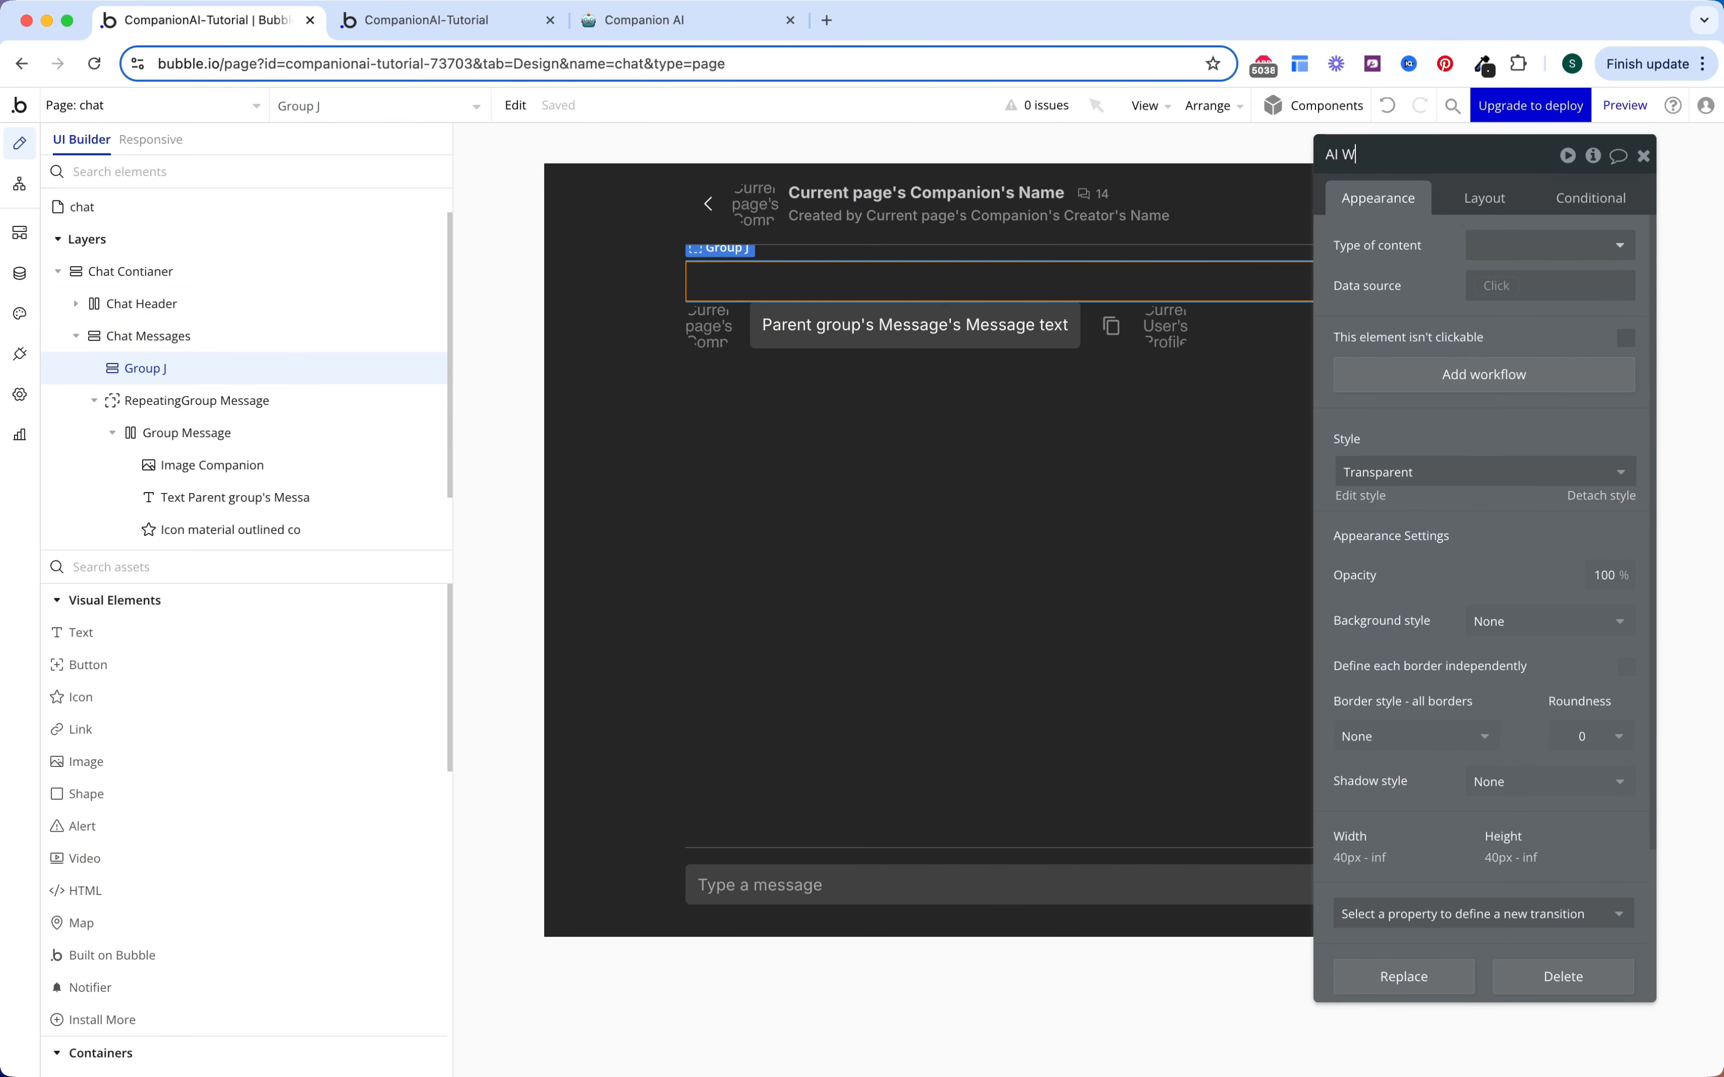
text(come)
key(Return)
Step: Lay out AI Welcome as a Row with gap spacing of 8 px row and 16 px column
click(1484, 199)
scroll(1446, 642, down, 3)
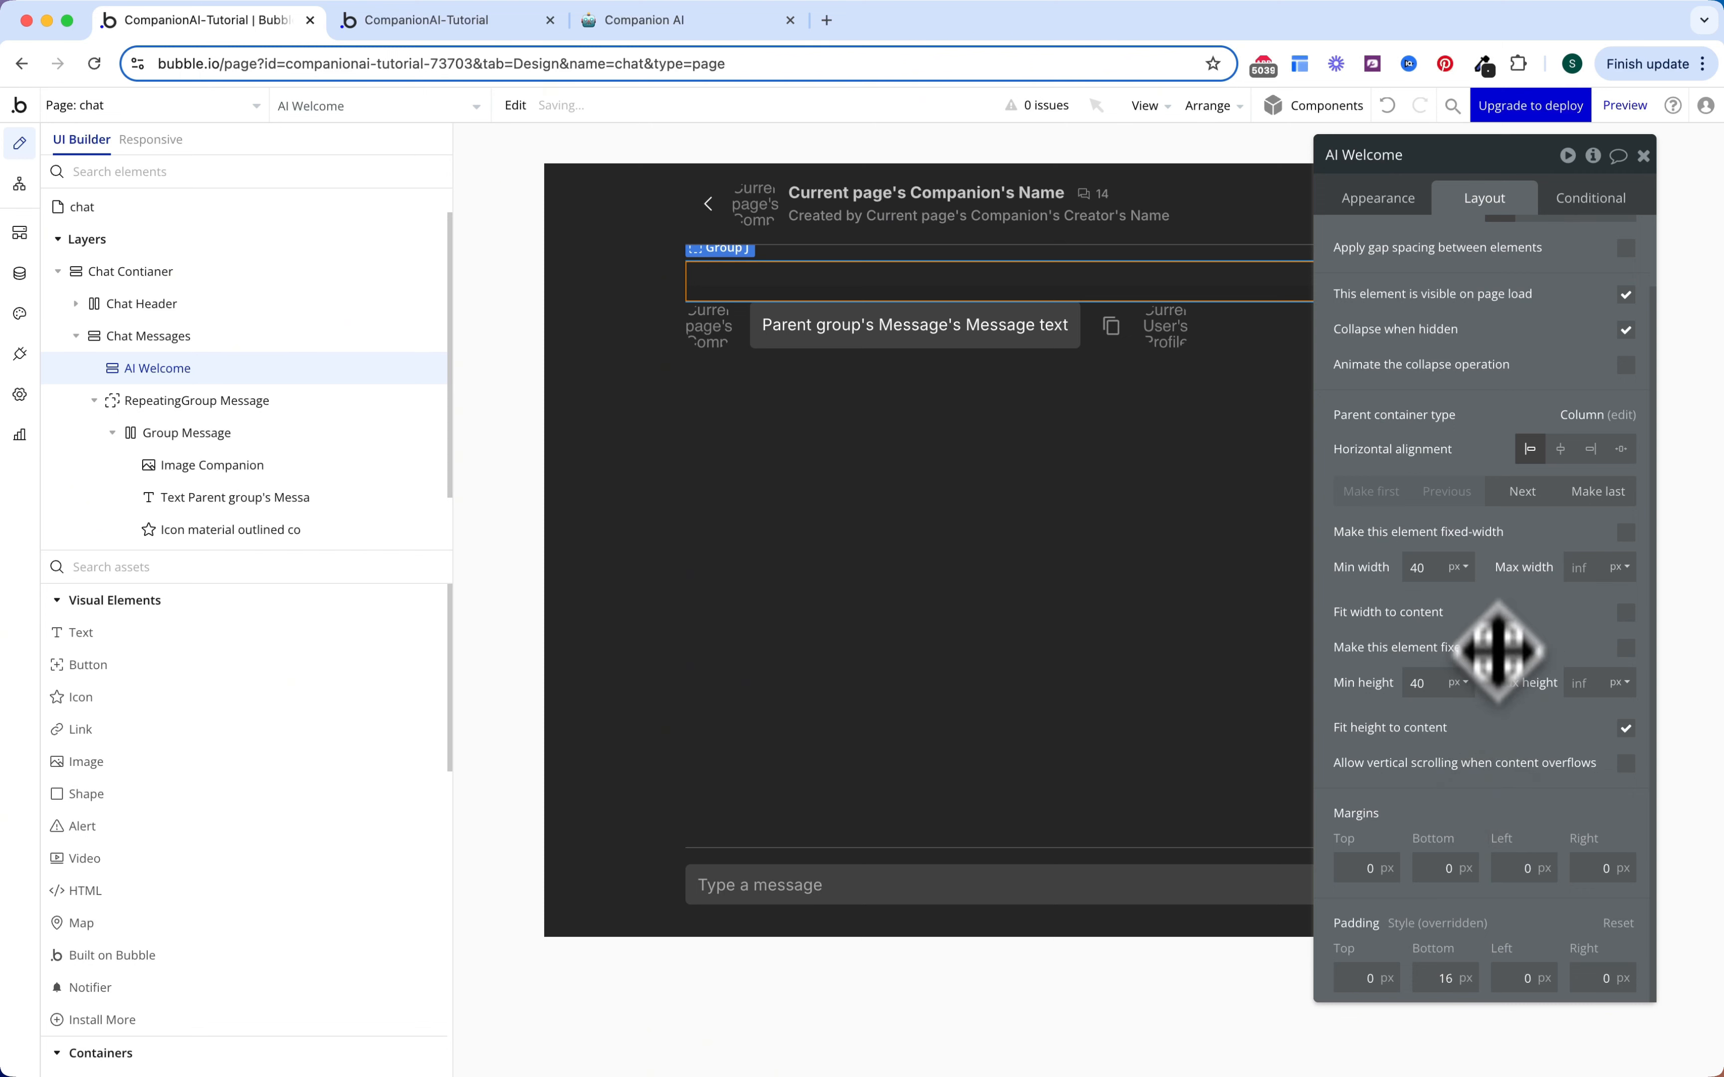
scroll(1496, 654, up, 2)
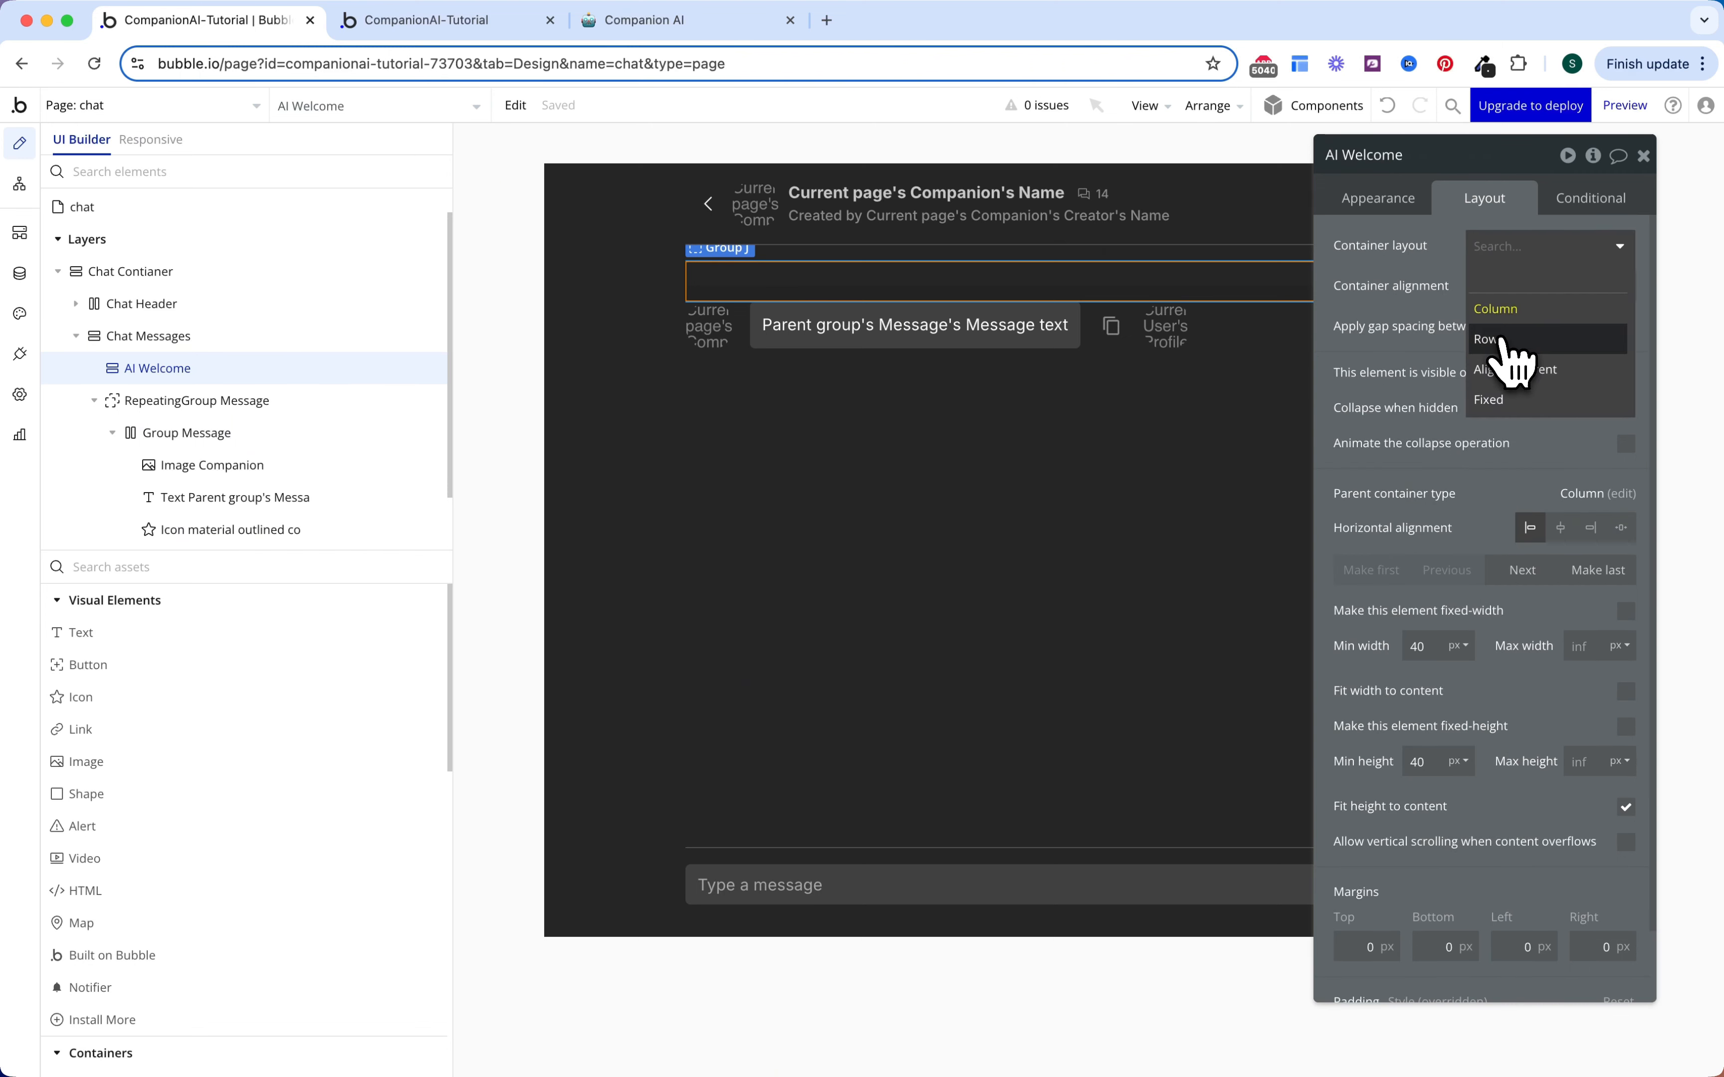
click(1503, 342)
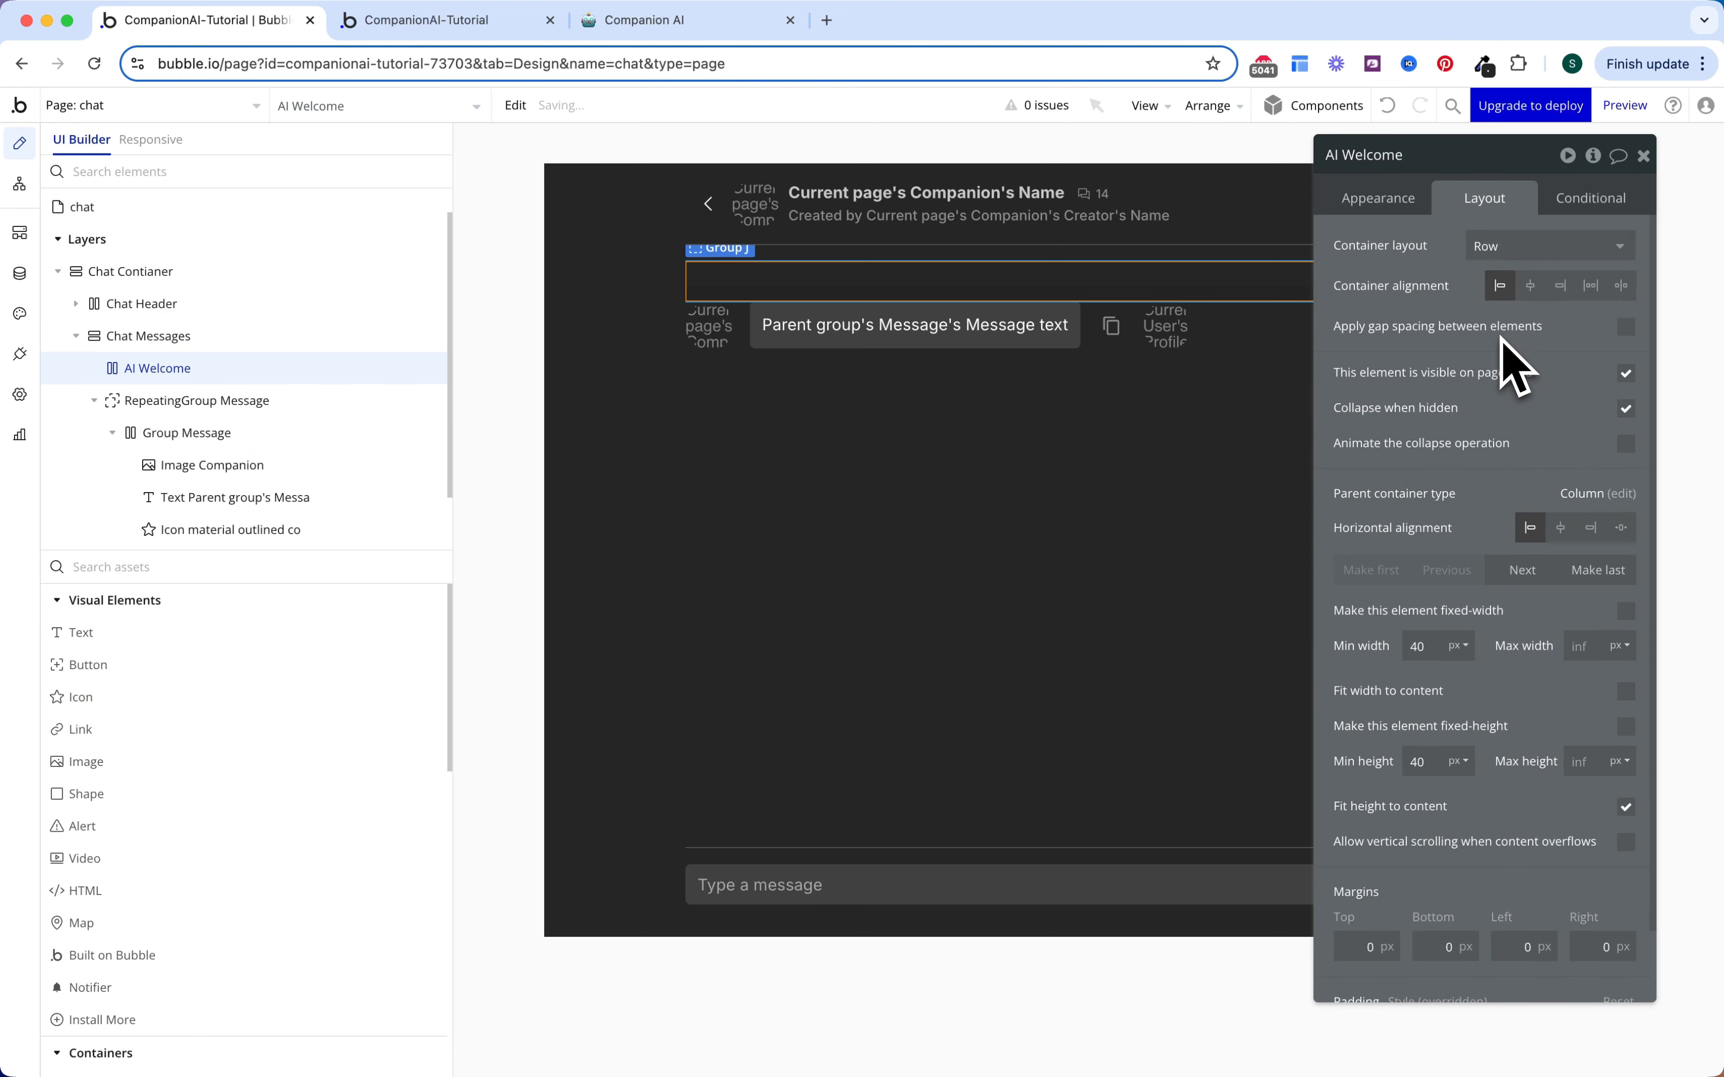
click(1626, 327)
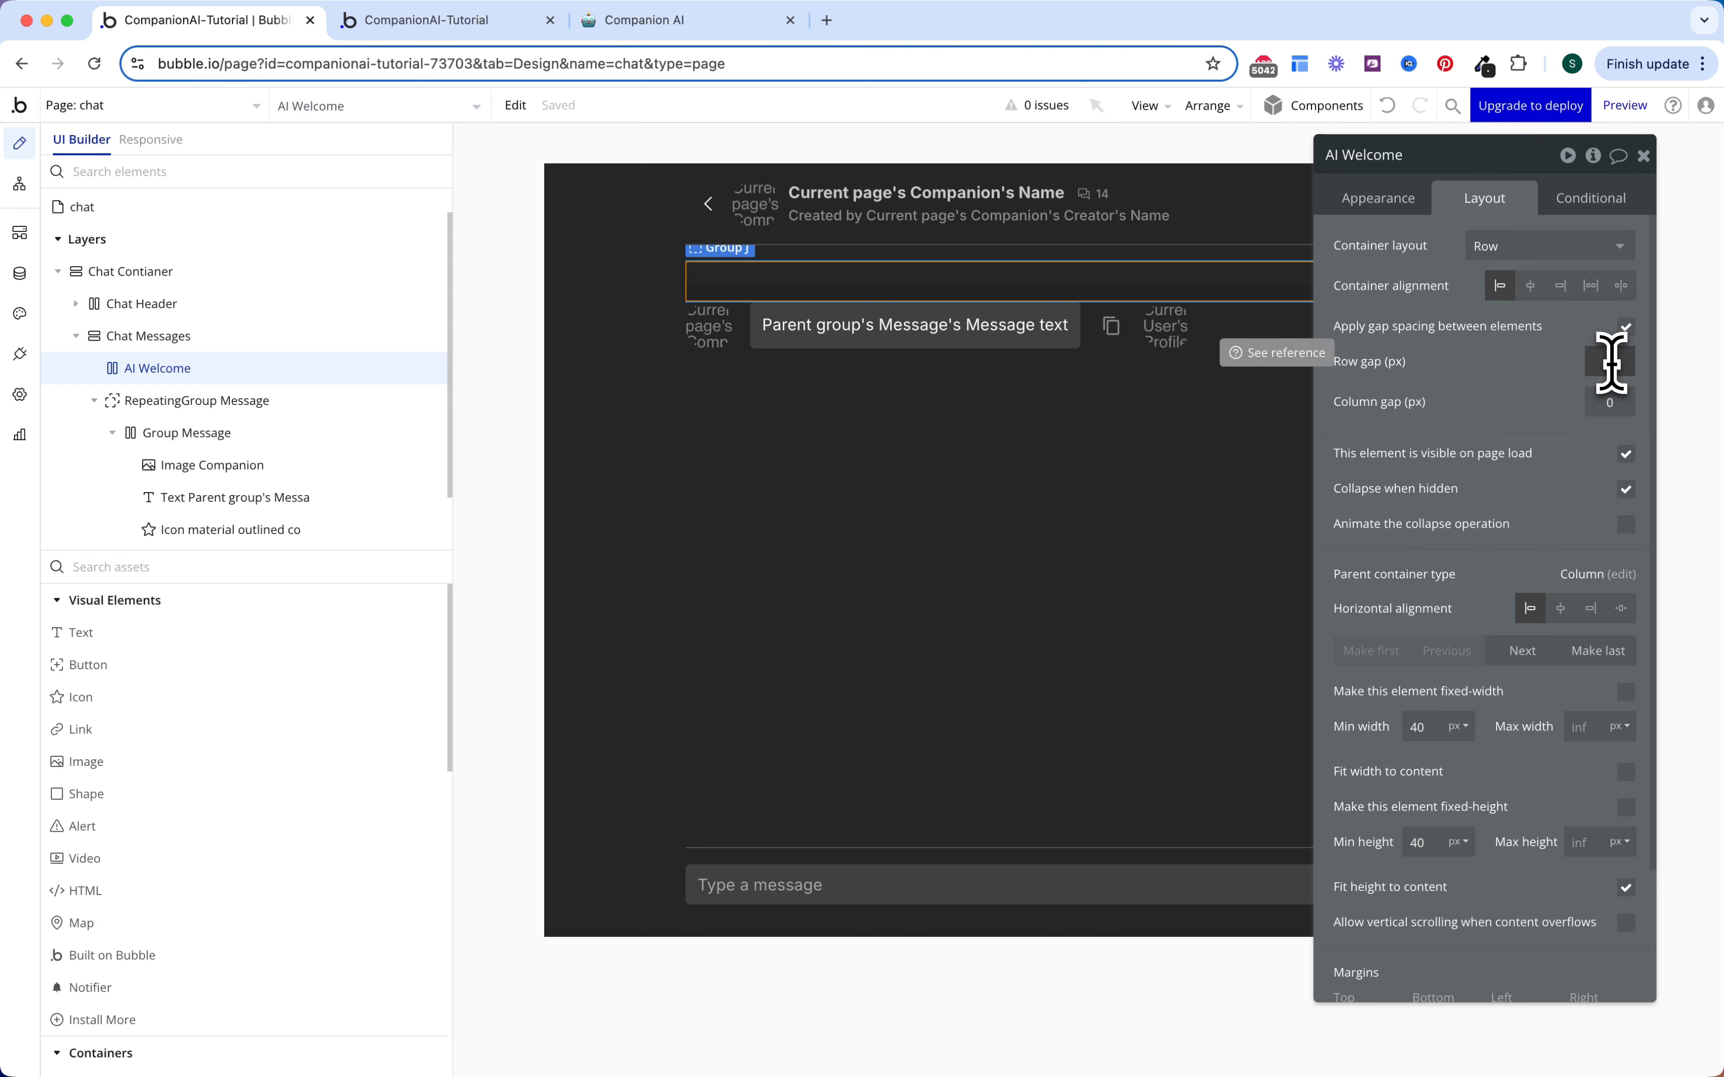
click(1594, 362)
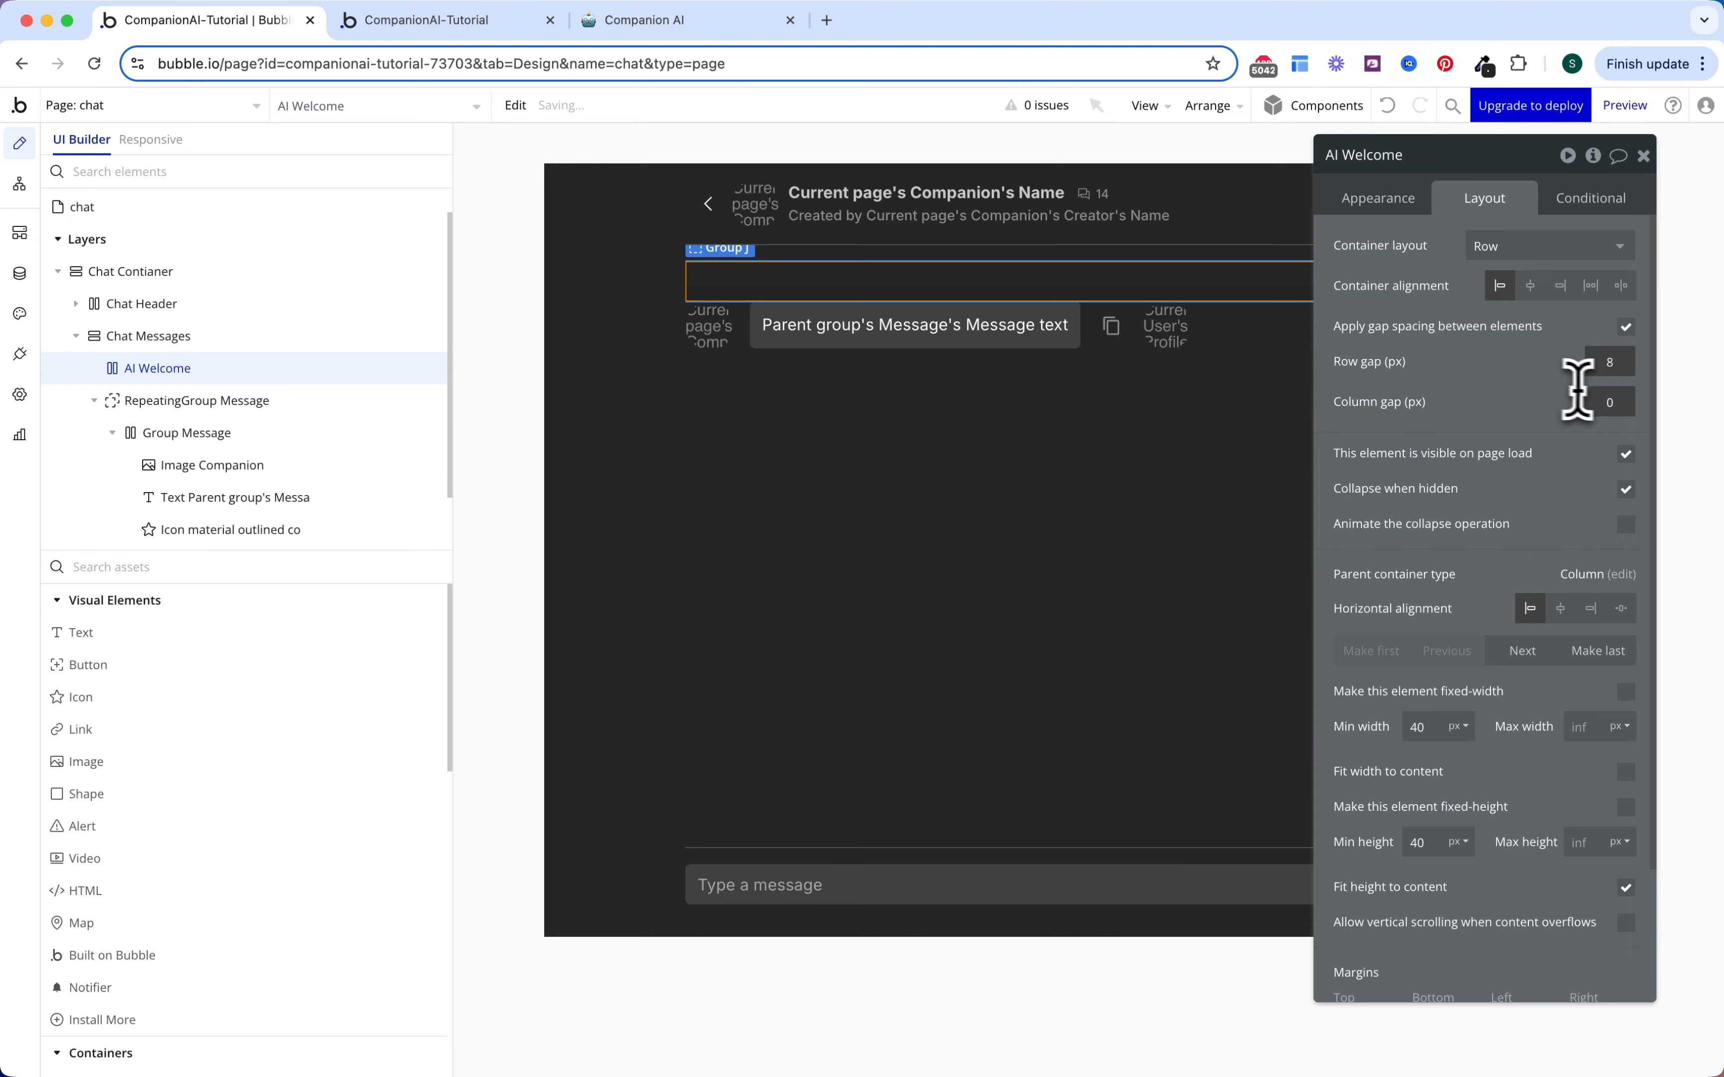
text(16)
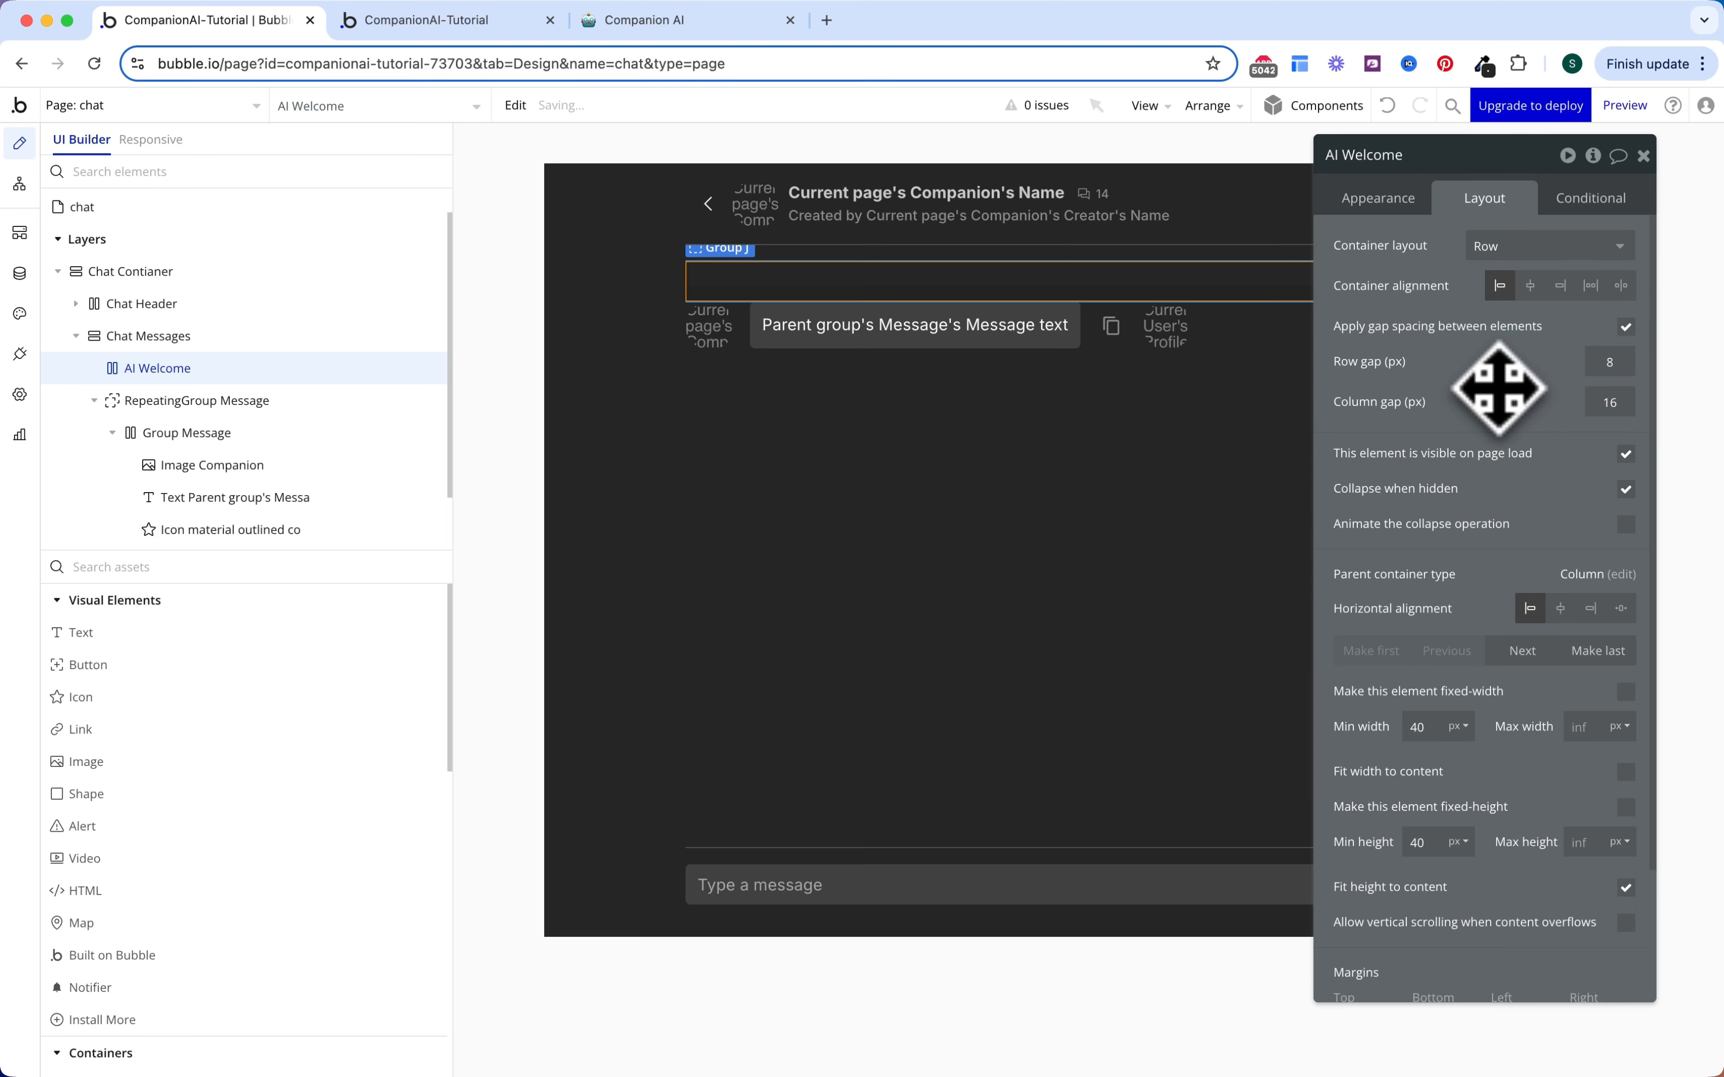
click(712, 335)
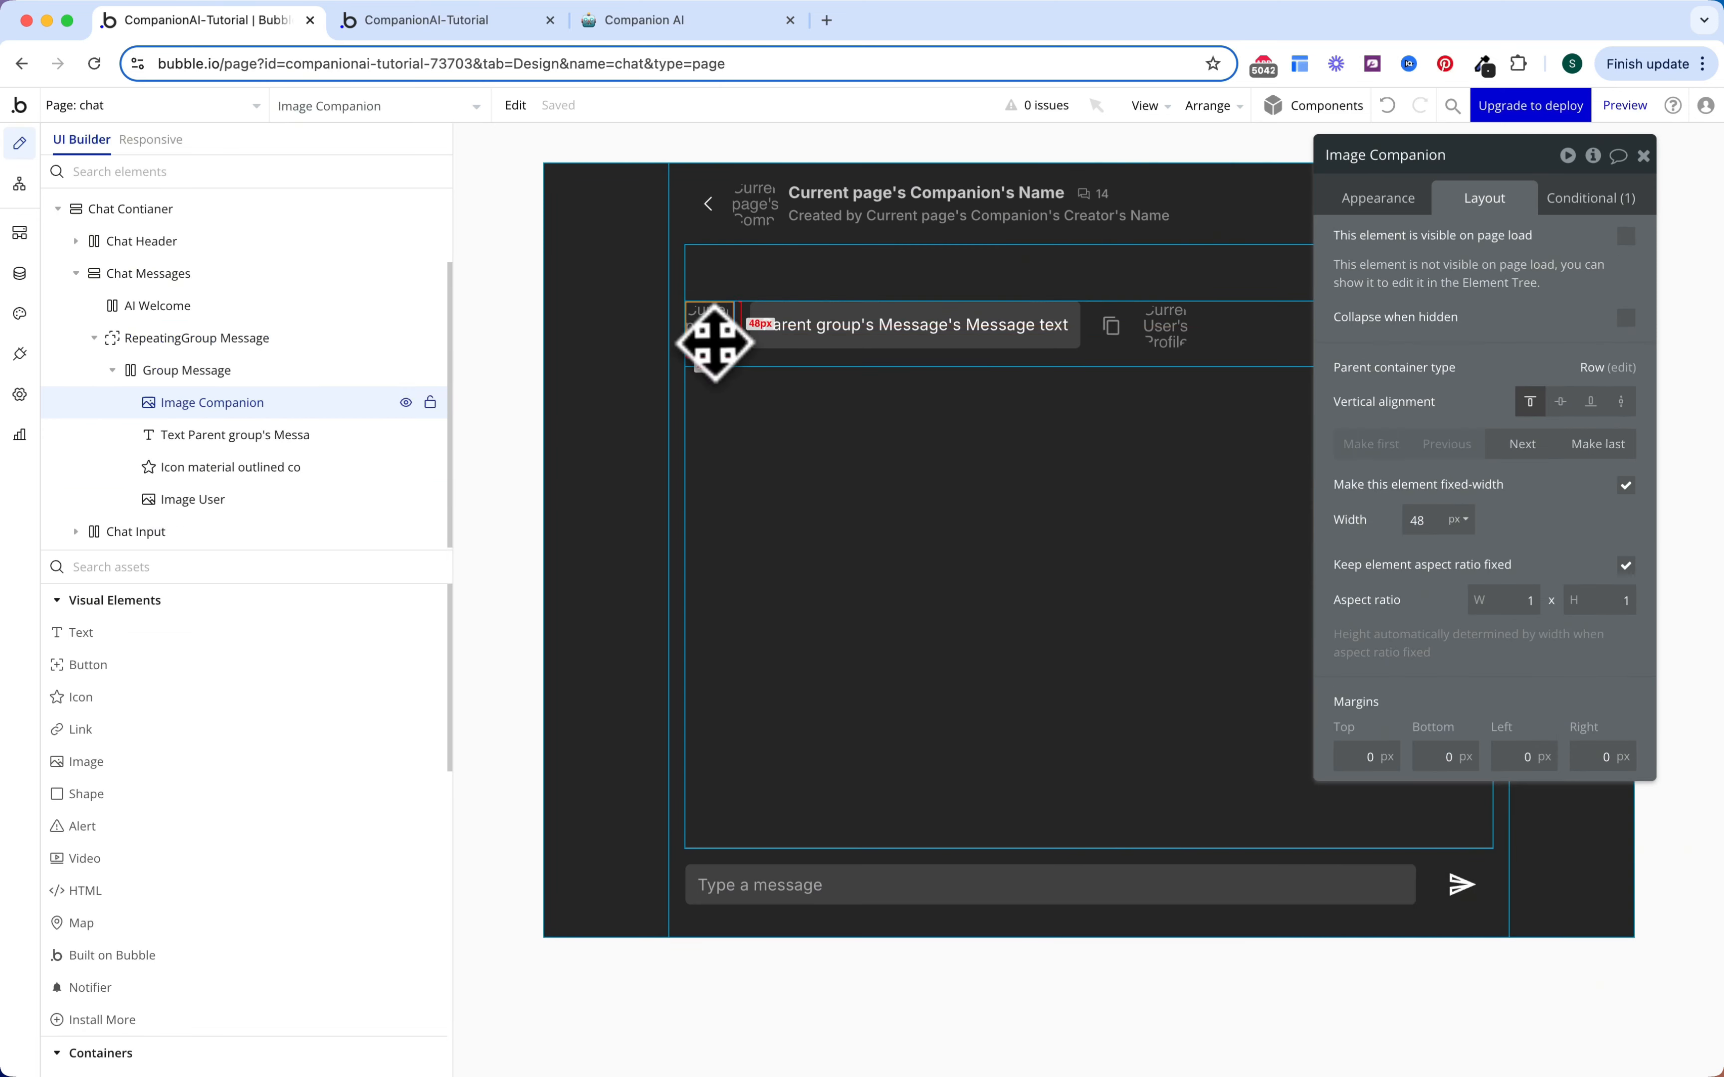
Step: Paste the companion avatar and message text into the AI Welcome group
shift+click(854, 342)
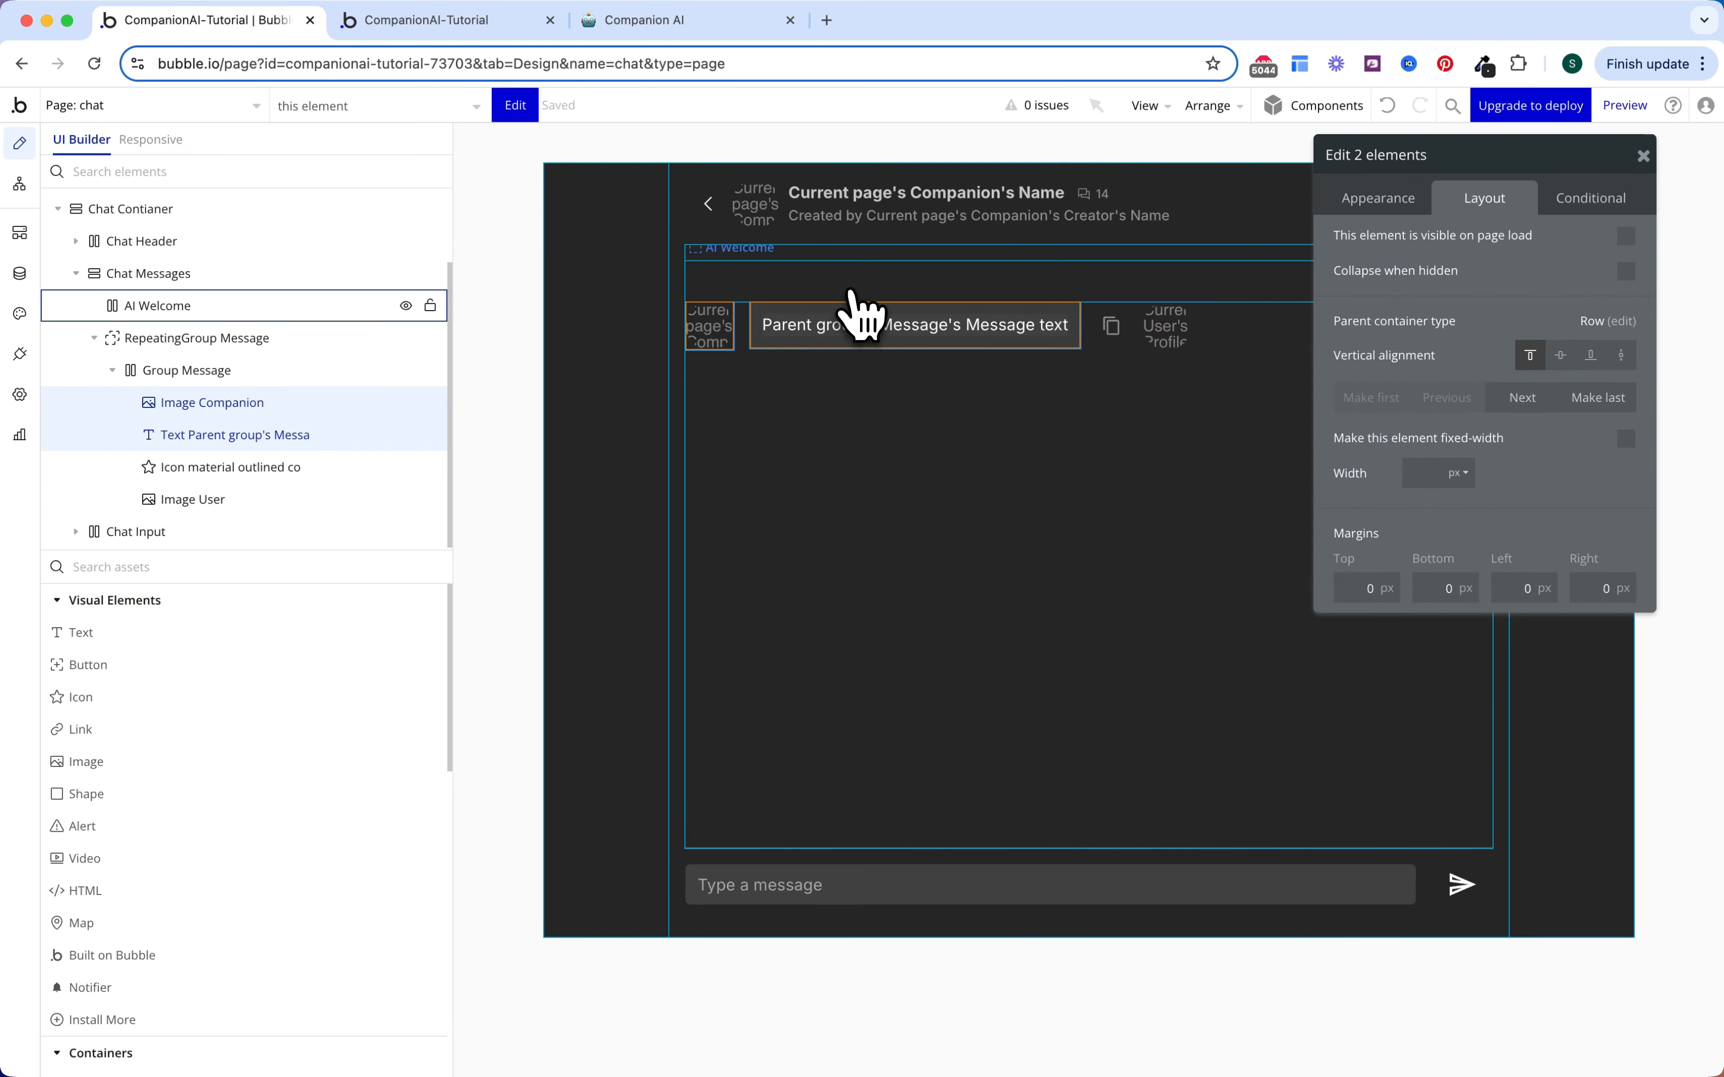
click(851, 281)
click(819, 274)
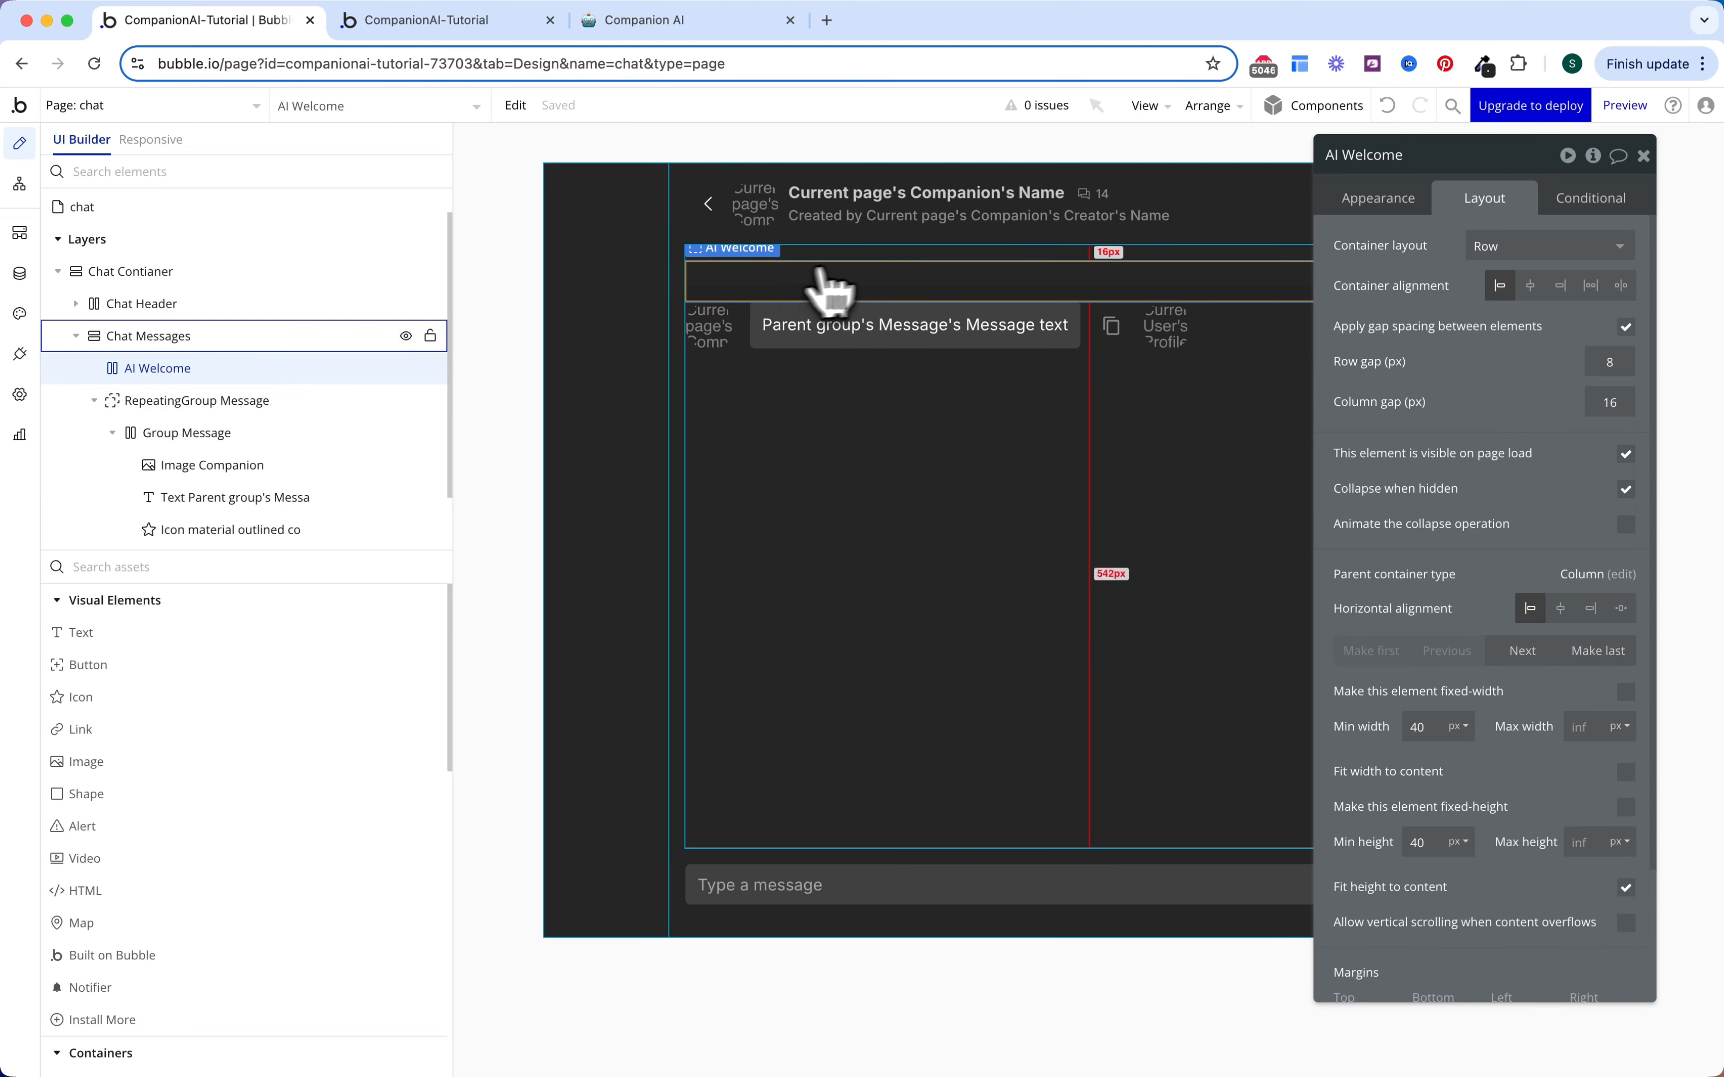
key(ctrl+v)
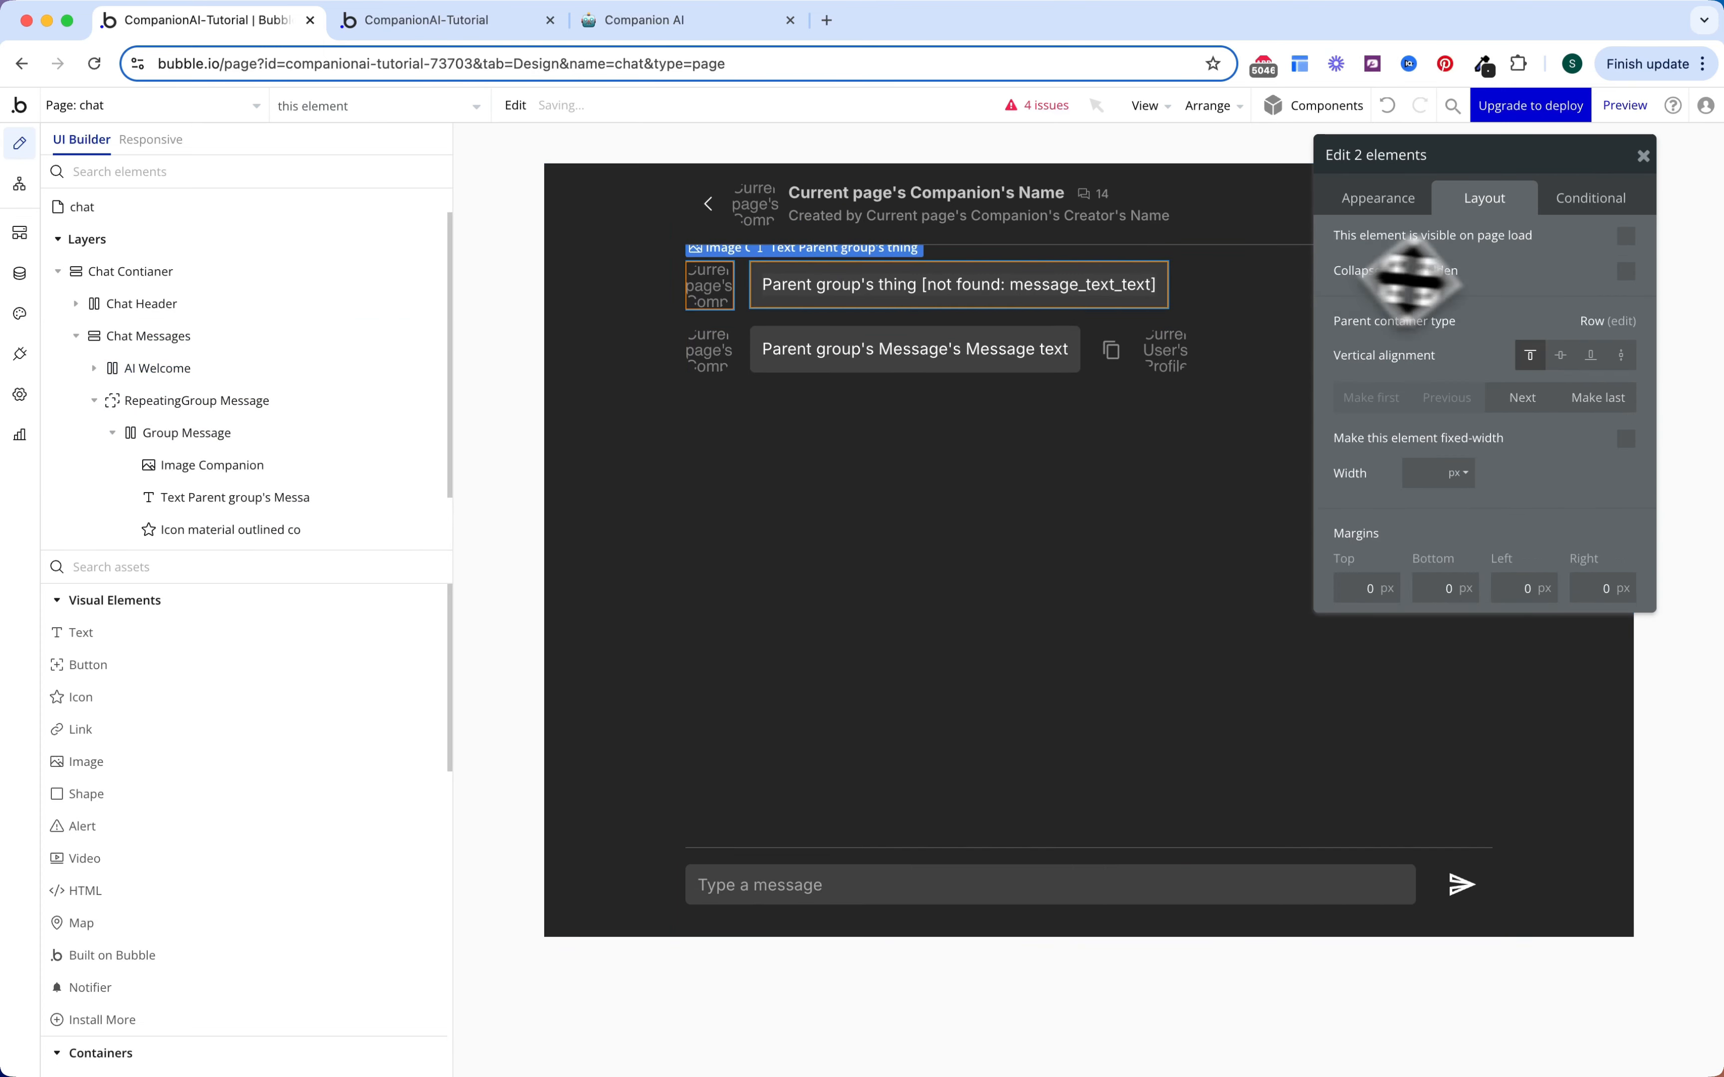
Step: Delete the pasted image's condition and make it visible on page load
click(724, 298)
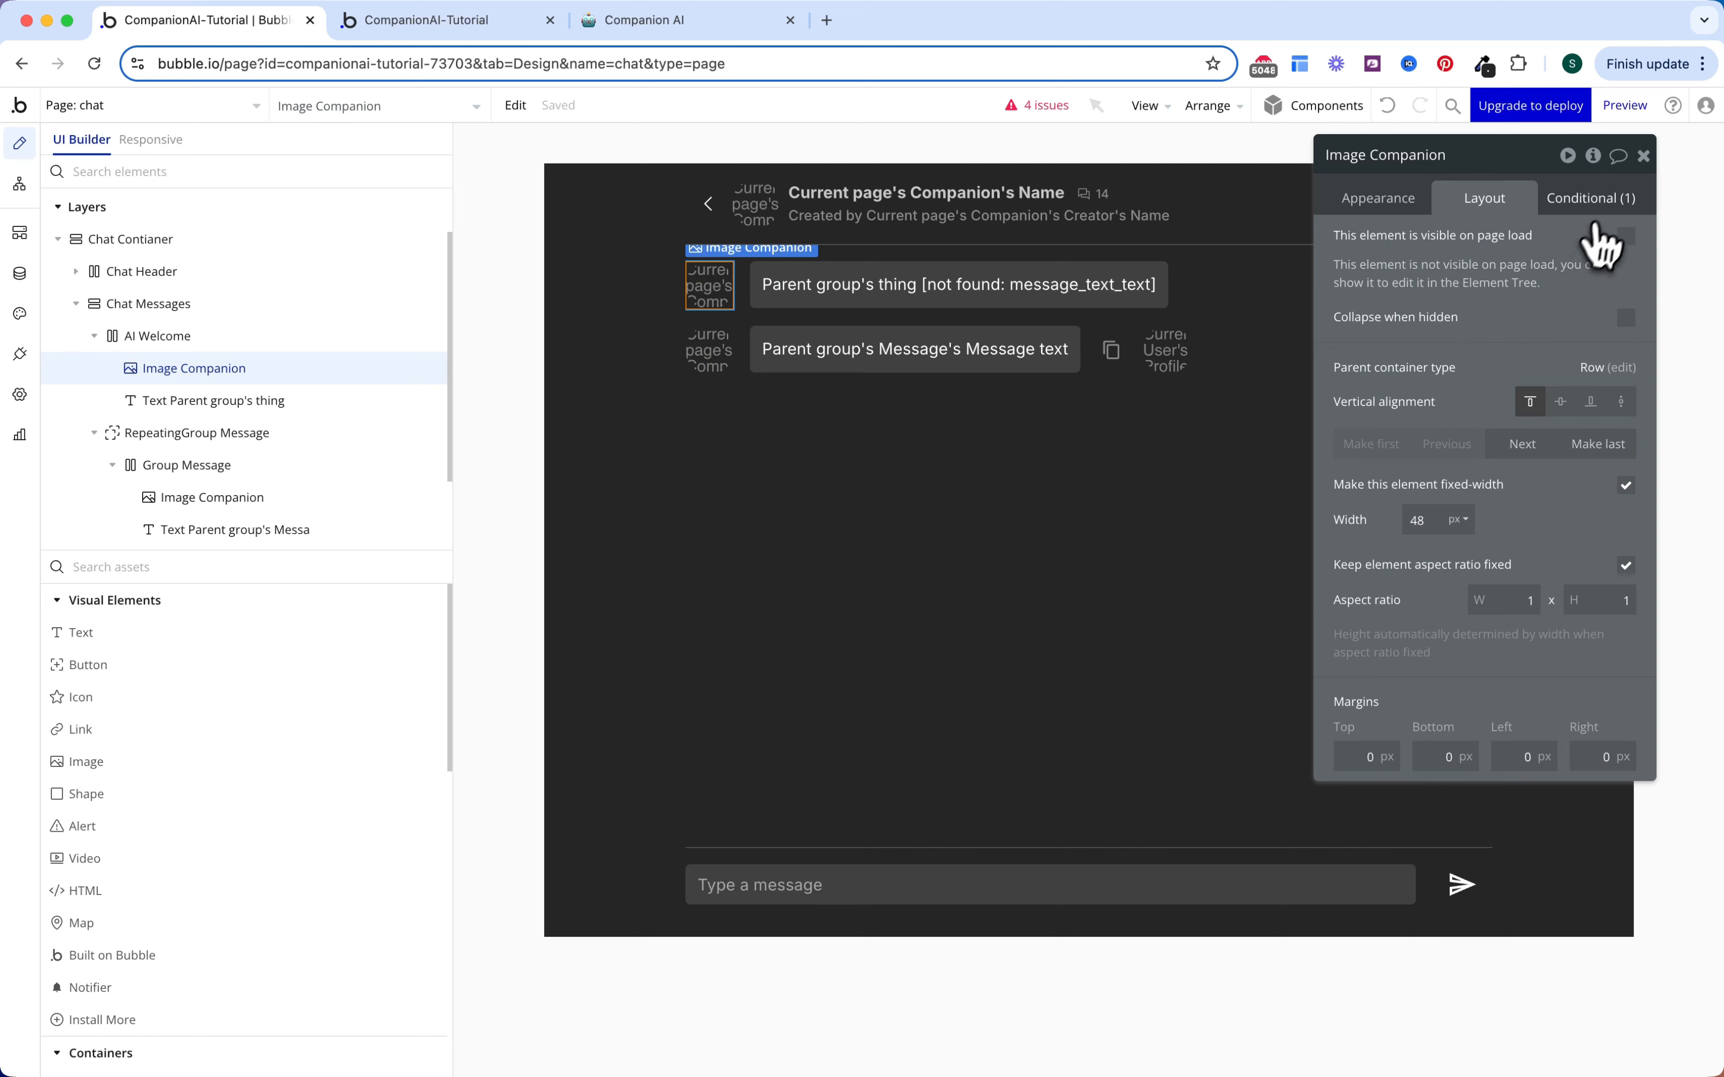
click(1608, 214)
click(1621, 229)
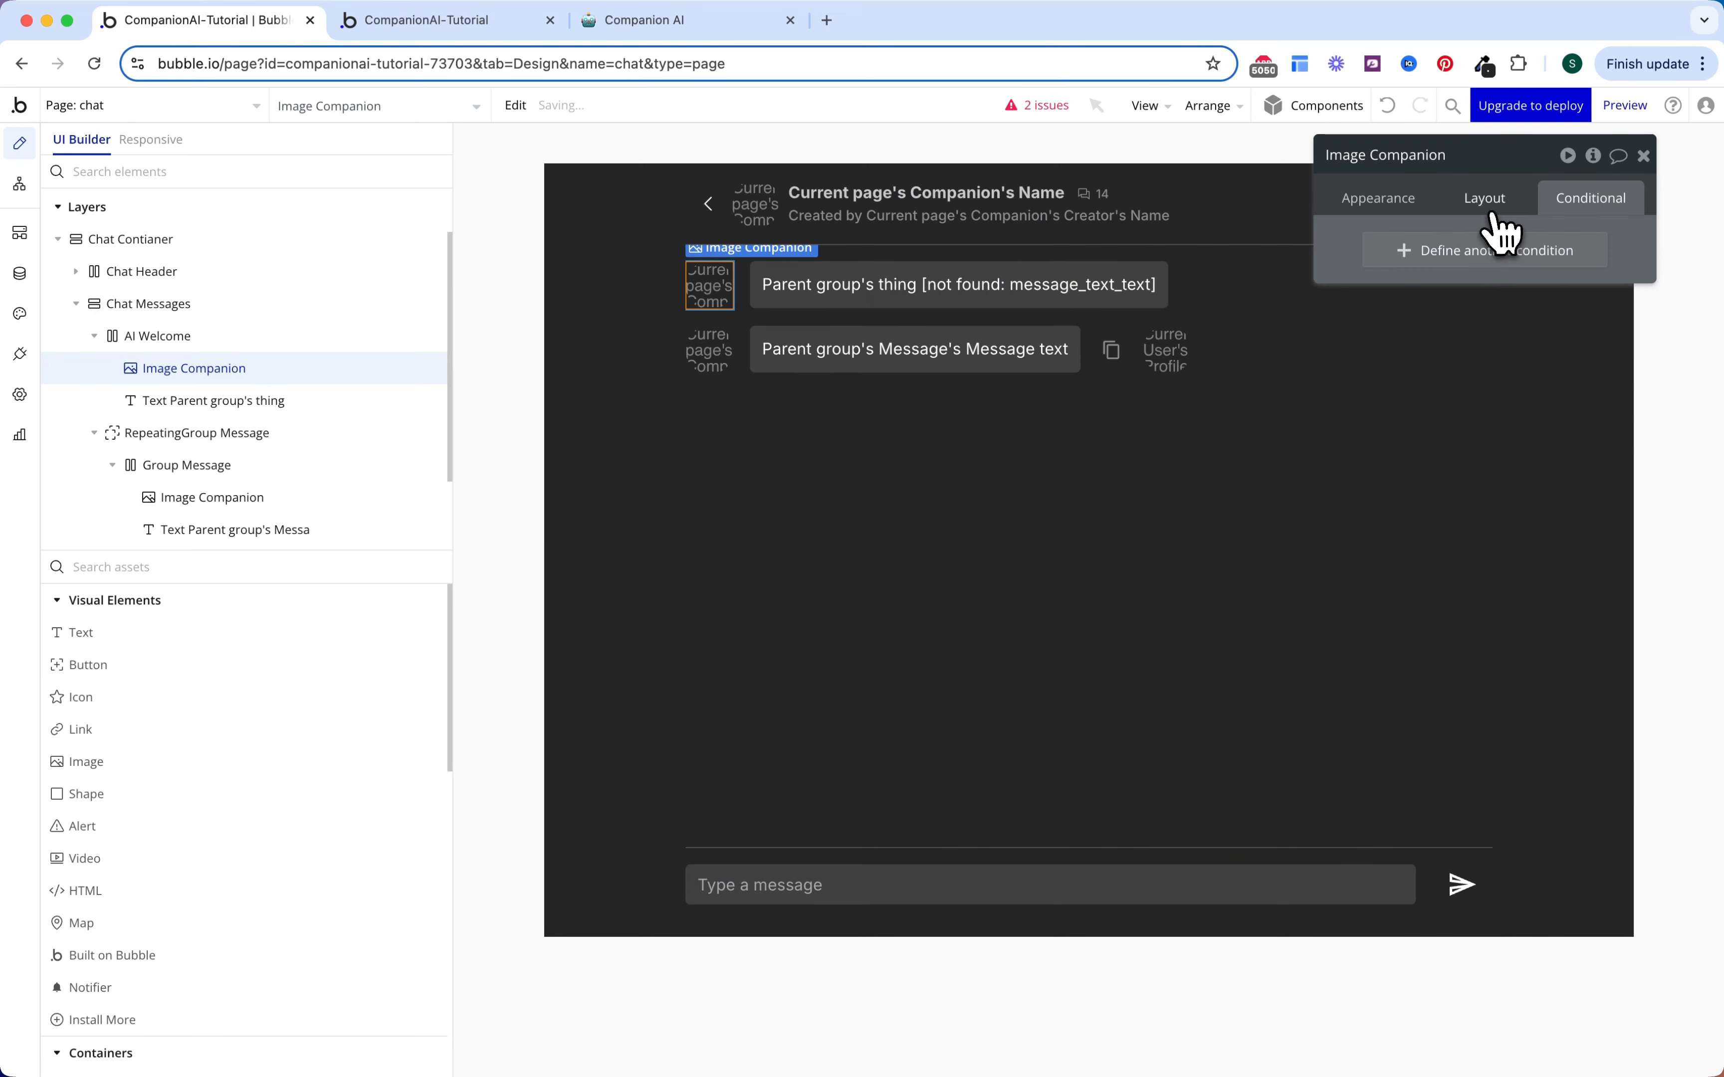
click(1487, 203)
click(1626, 236)
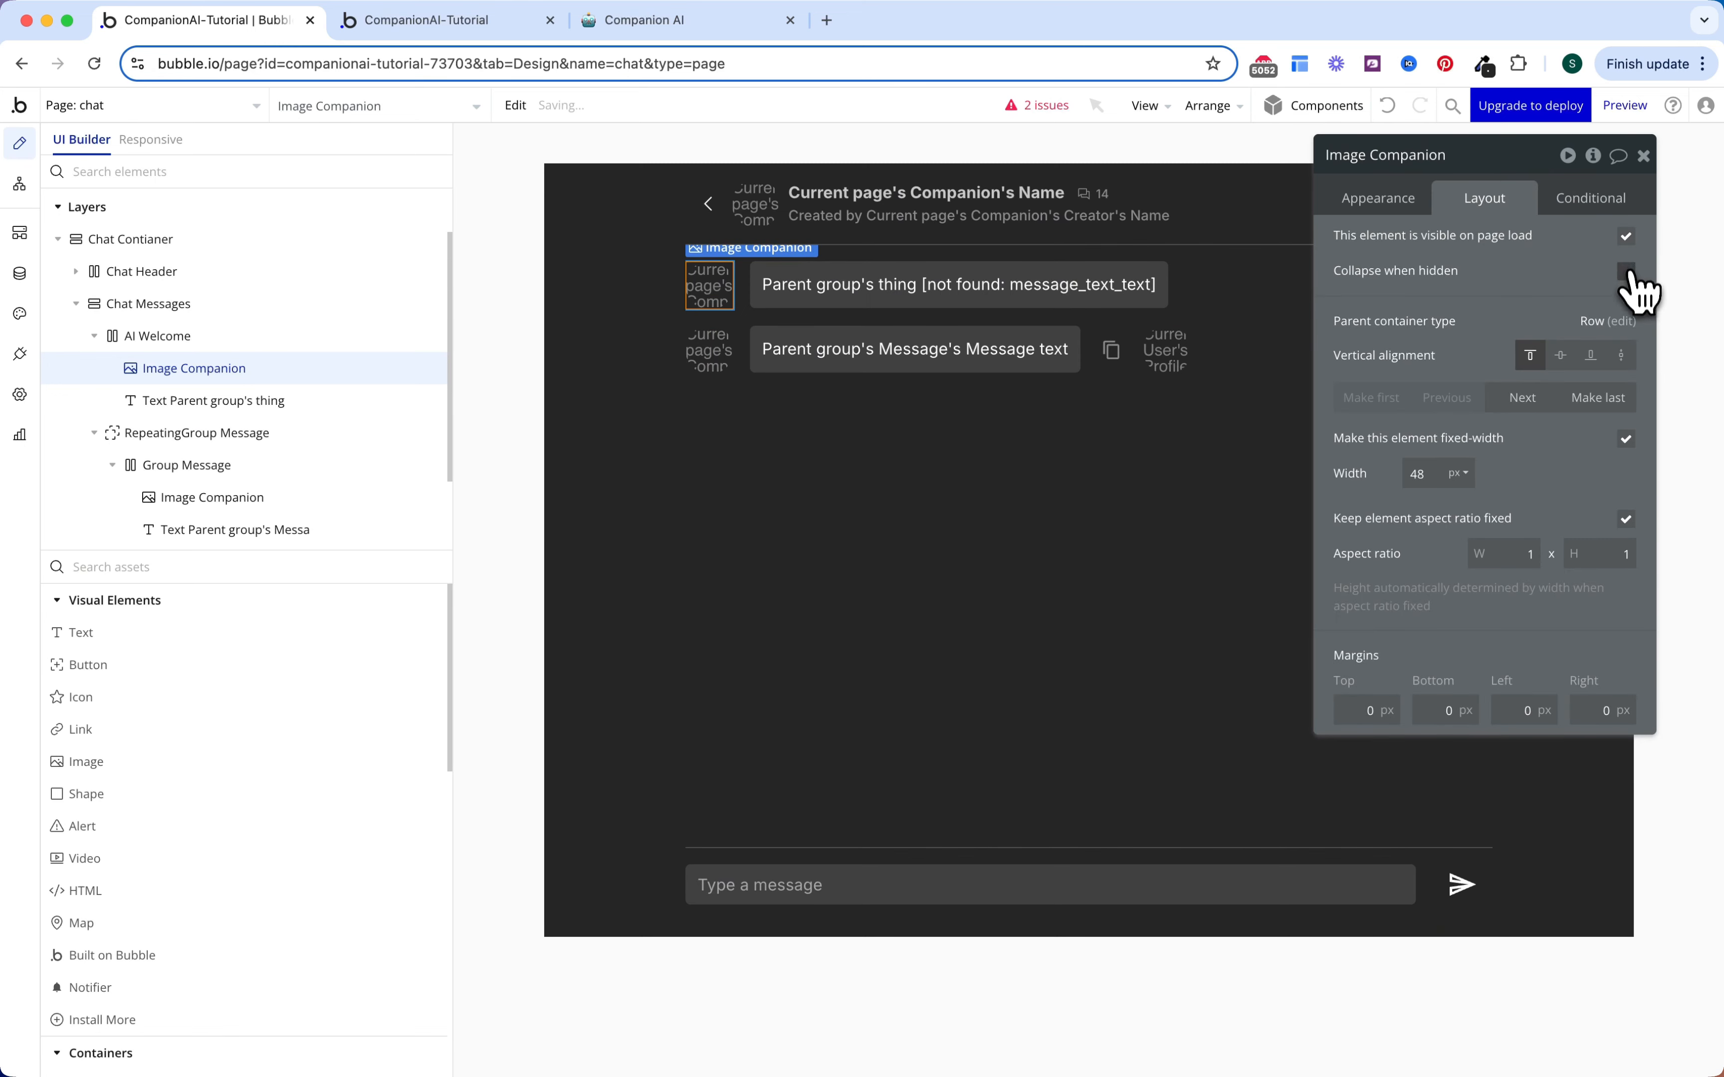
click(1375, 203)
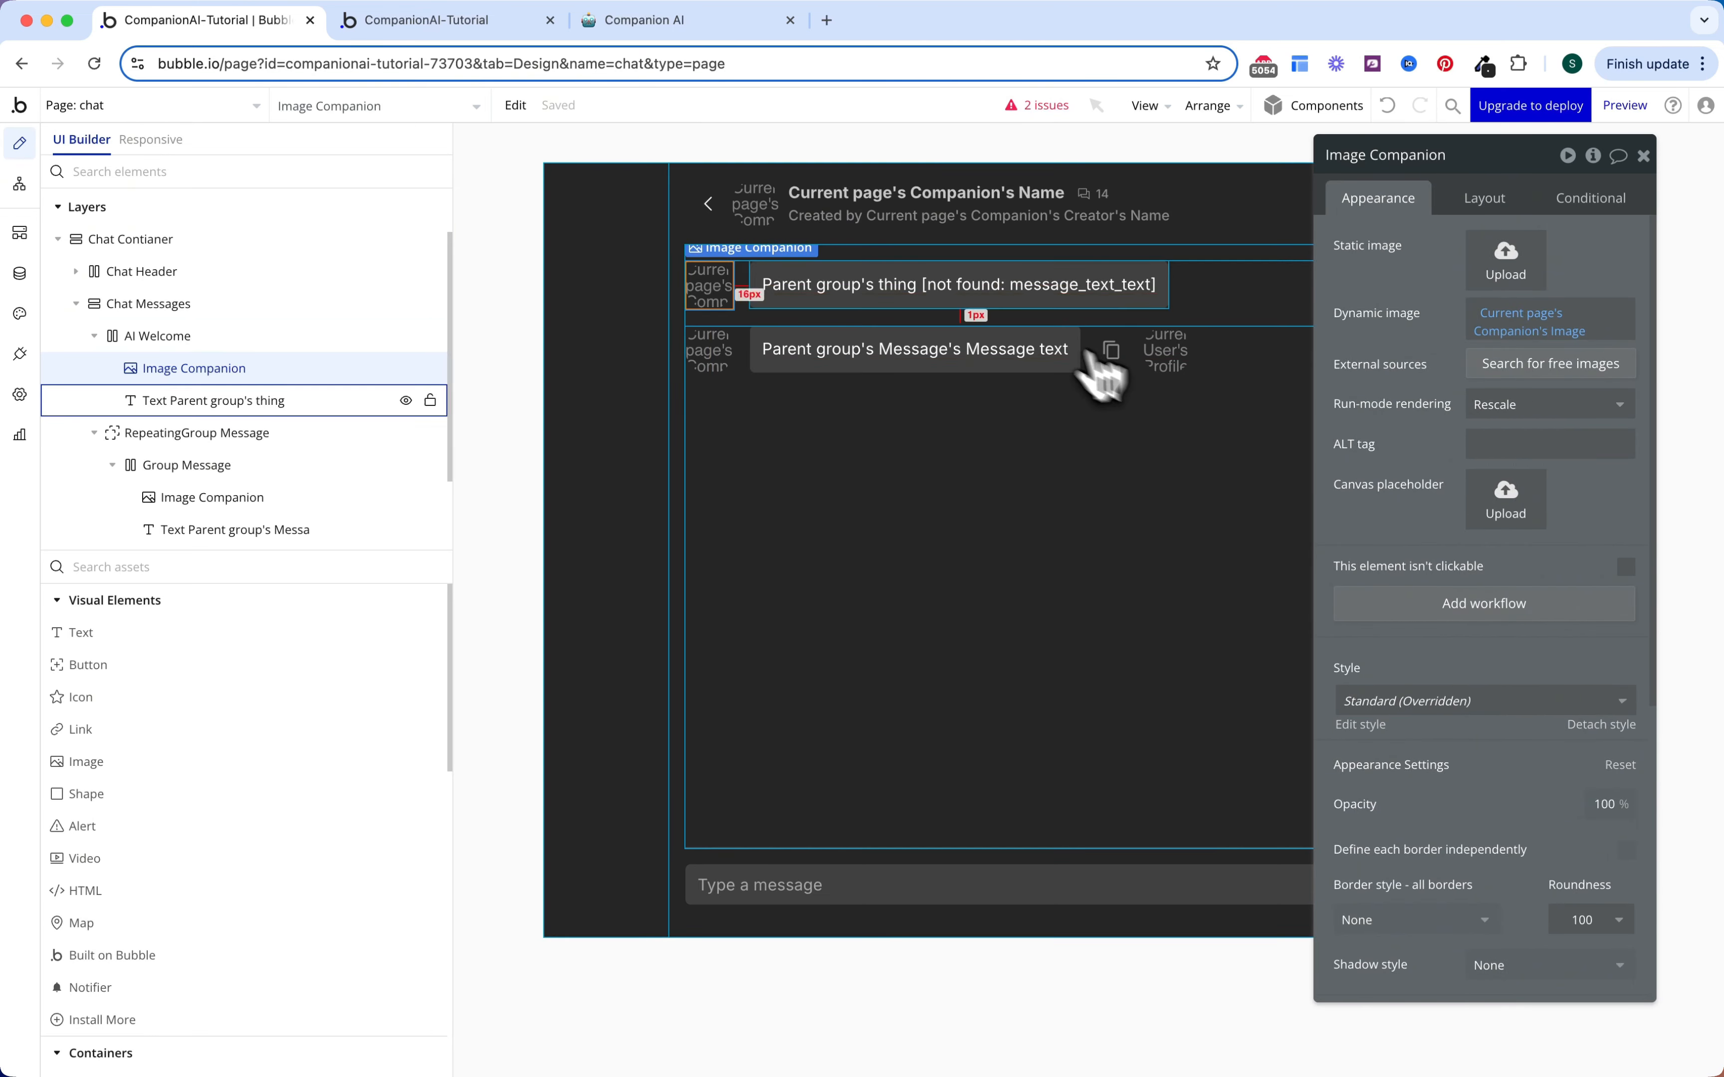
key(Escape)
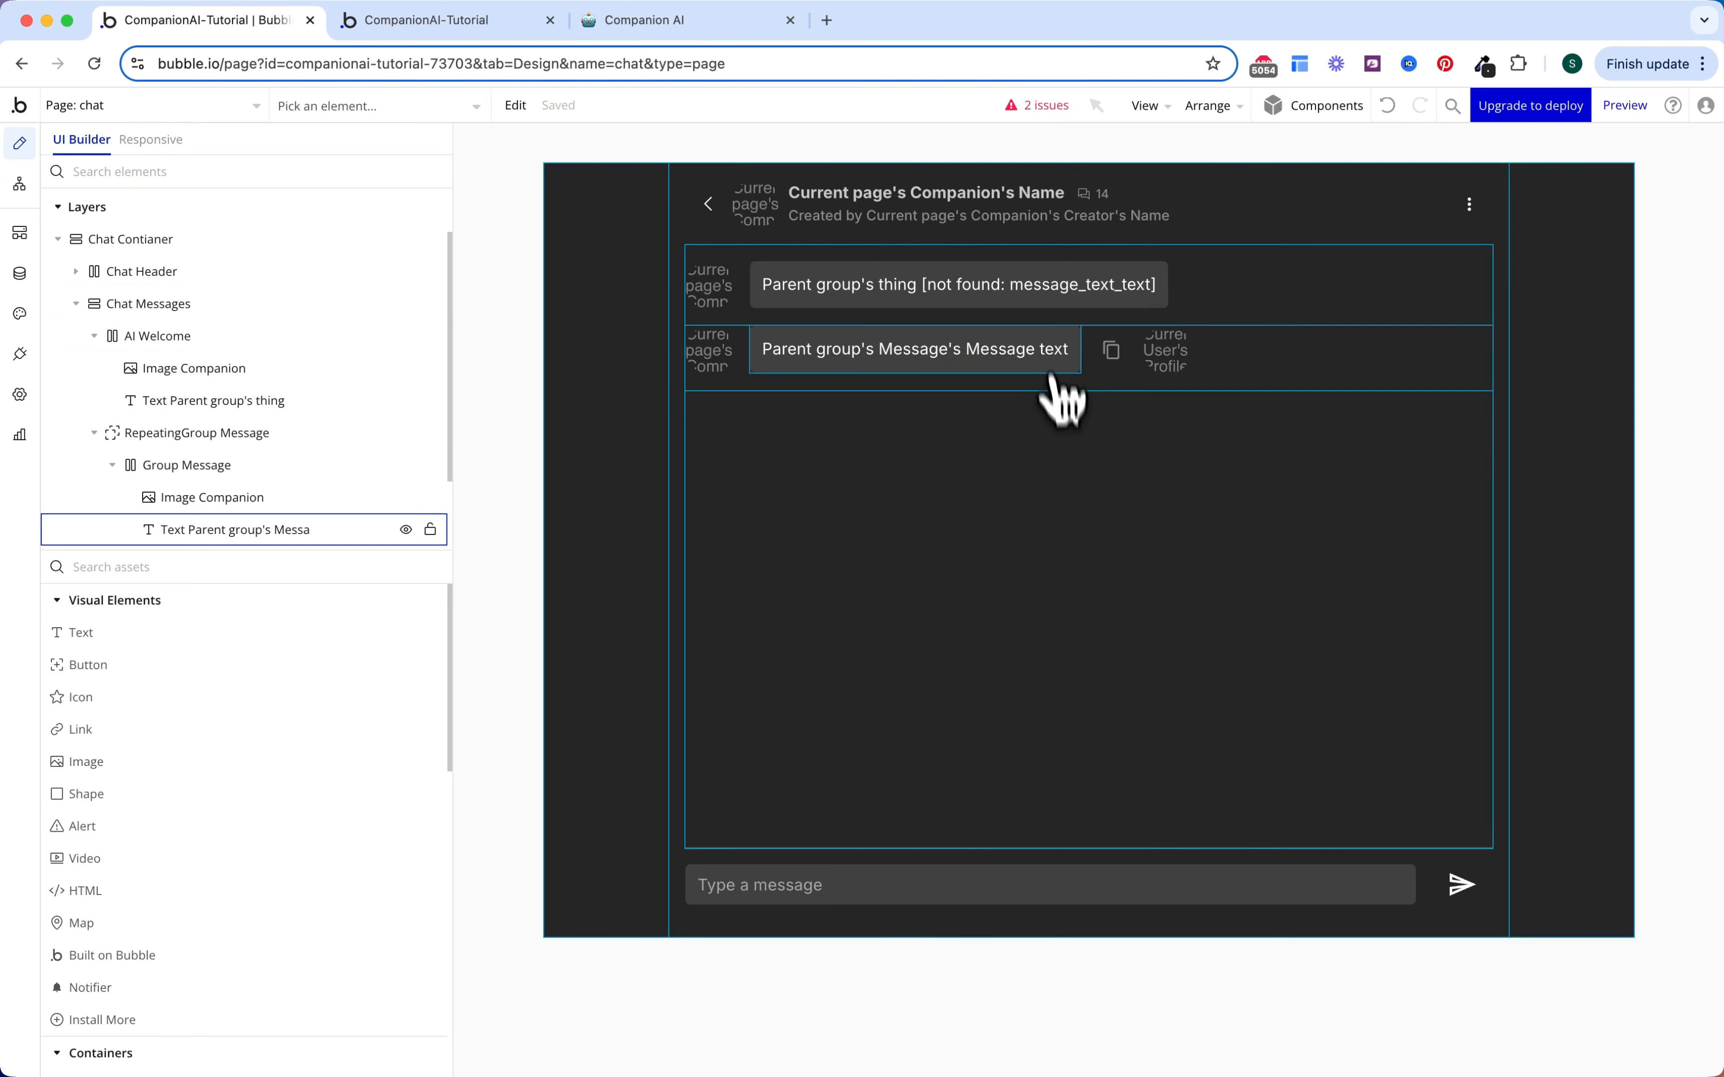
Step: Replace the pasted text with 'Hello, I am' followed by the Current Page Companion's Name
double_click(1027, 294)
right_click(1414, 274)
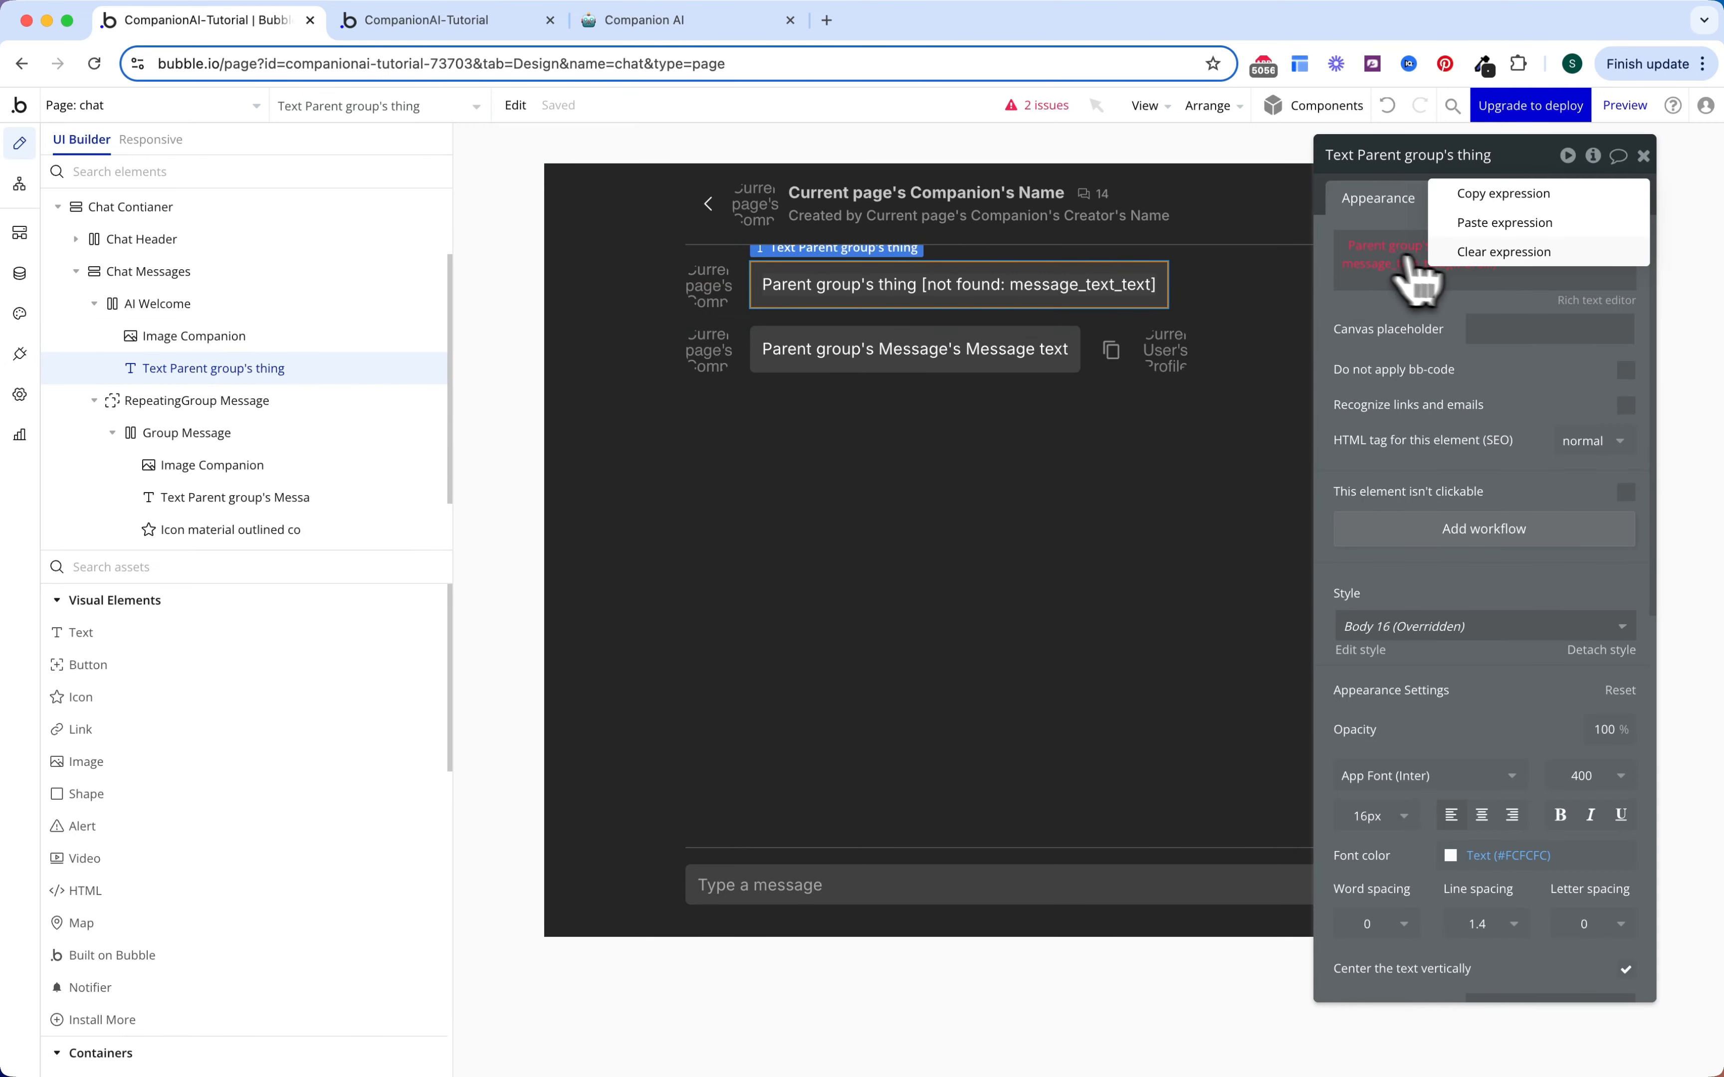
click(1446, 260)
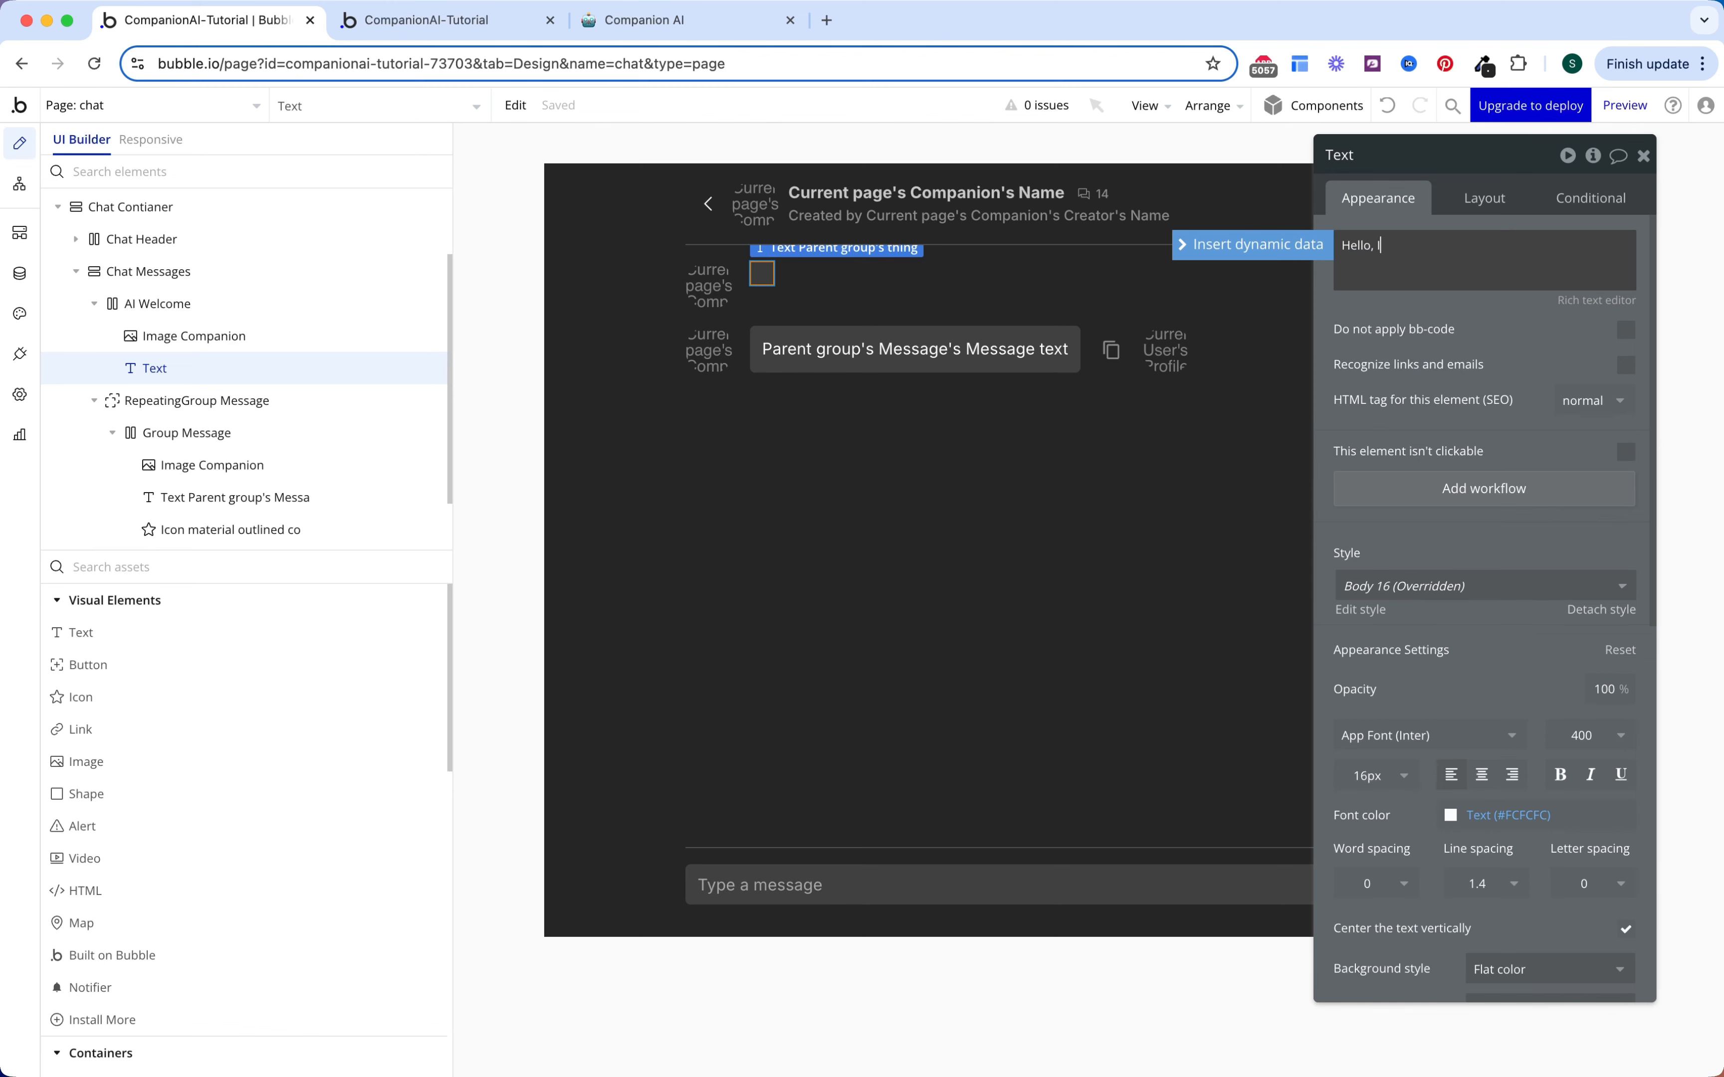
text(Hello, I am)
click(1283, 247)
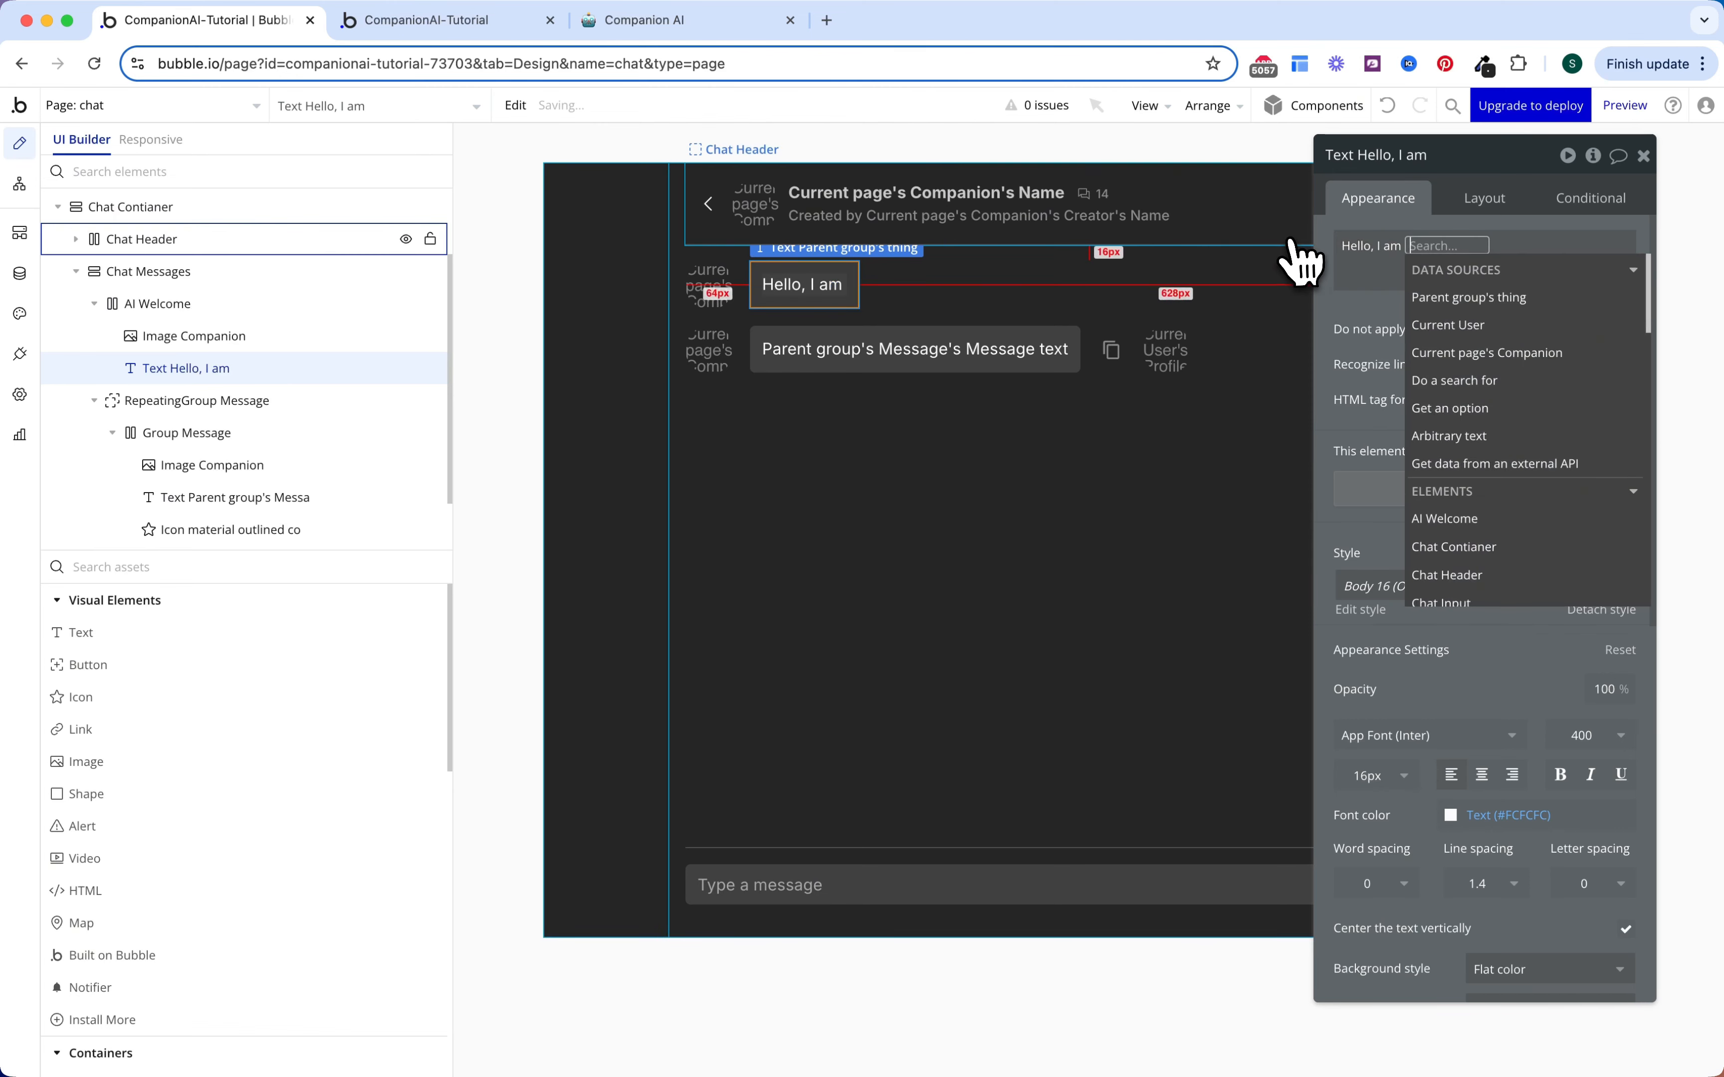
click(1482, 352)
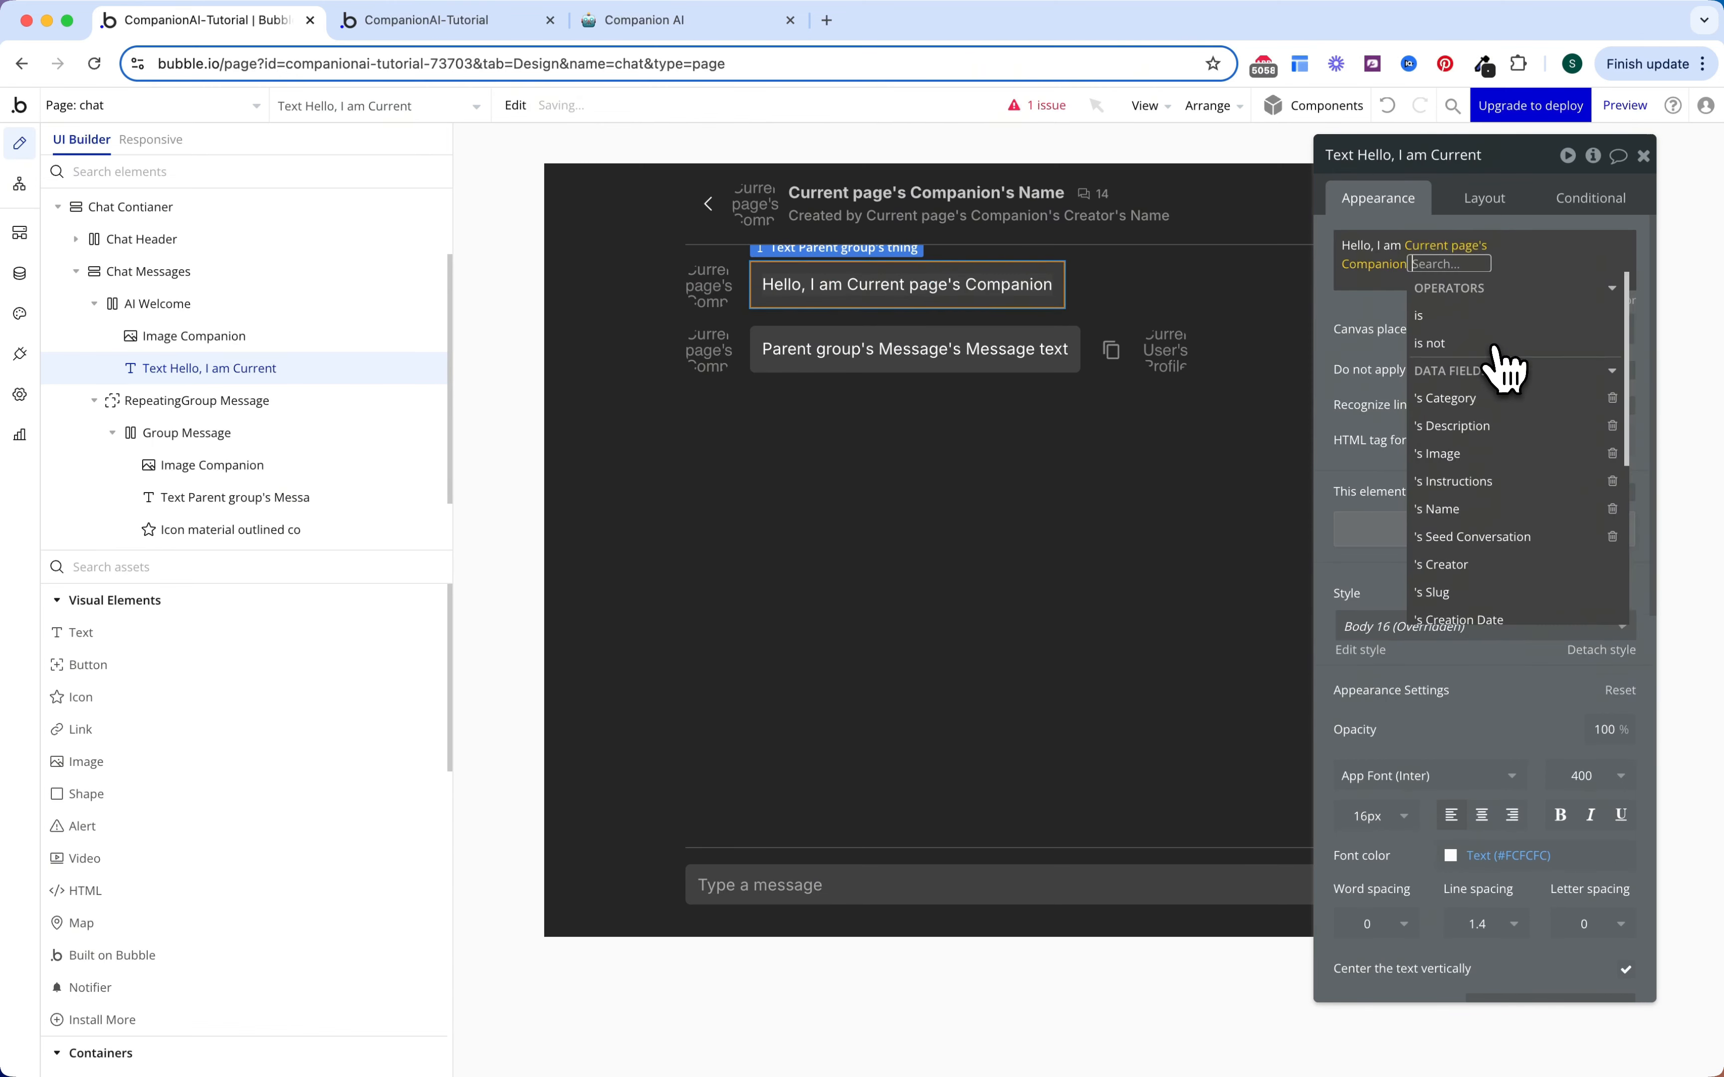
click(1468, 507)
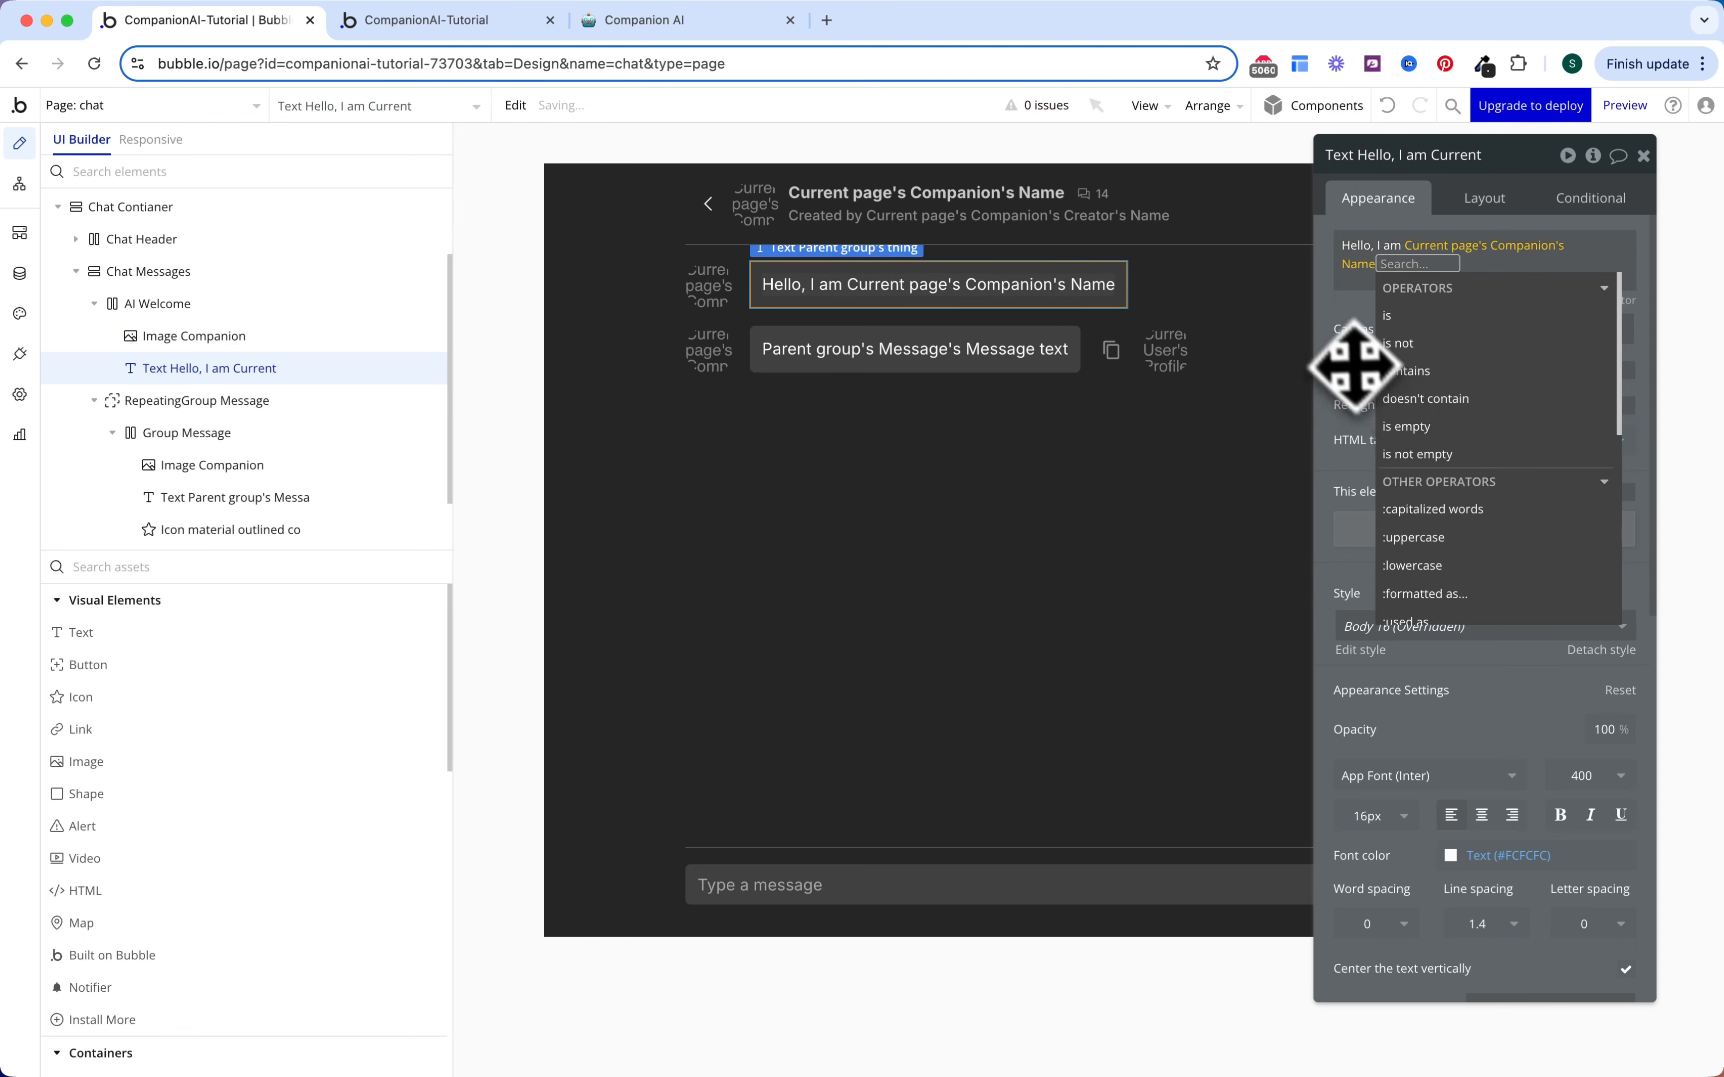
click(1373, 324)
Step: Append a comma and the Current Page Companion's Description to the greeting
click(1606, 254)
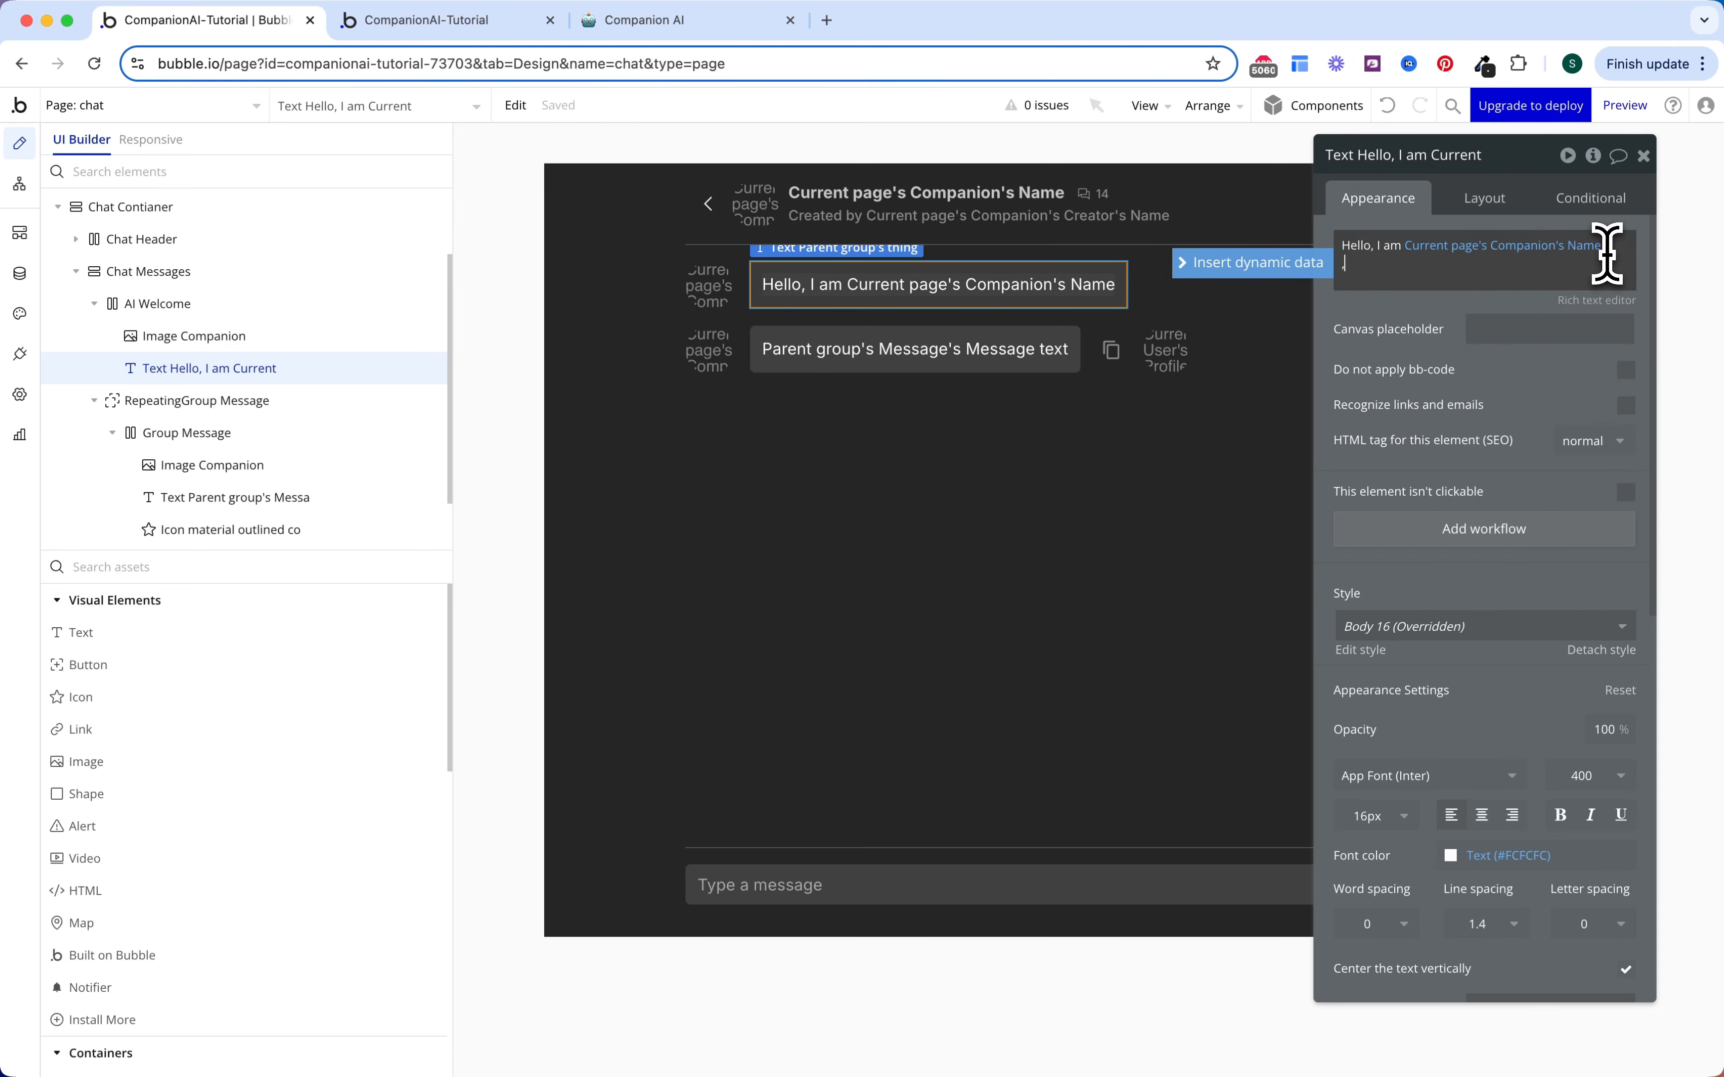
text(,)
click(1318, 264)
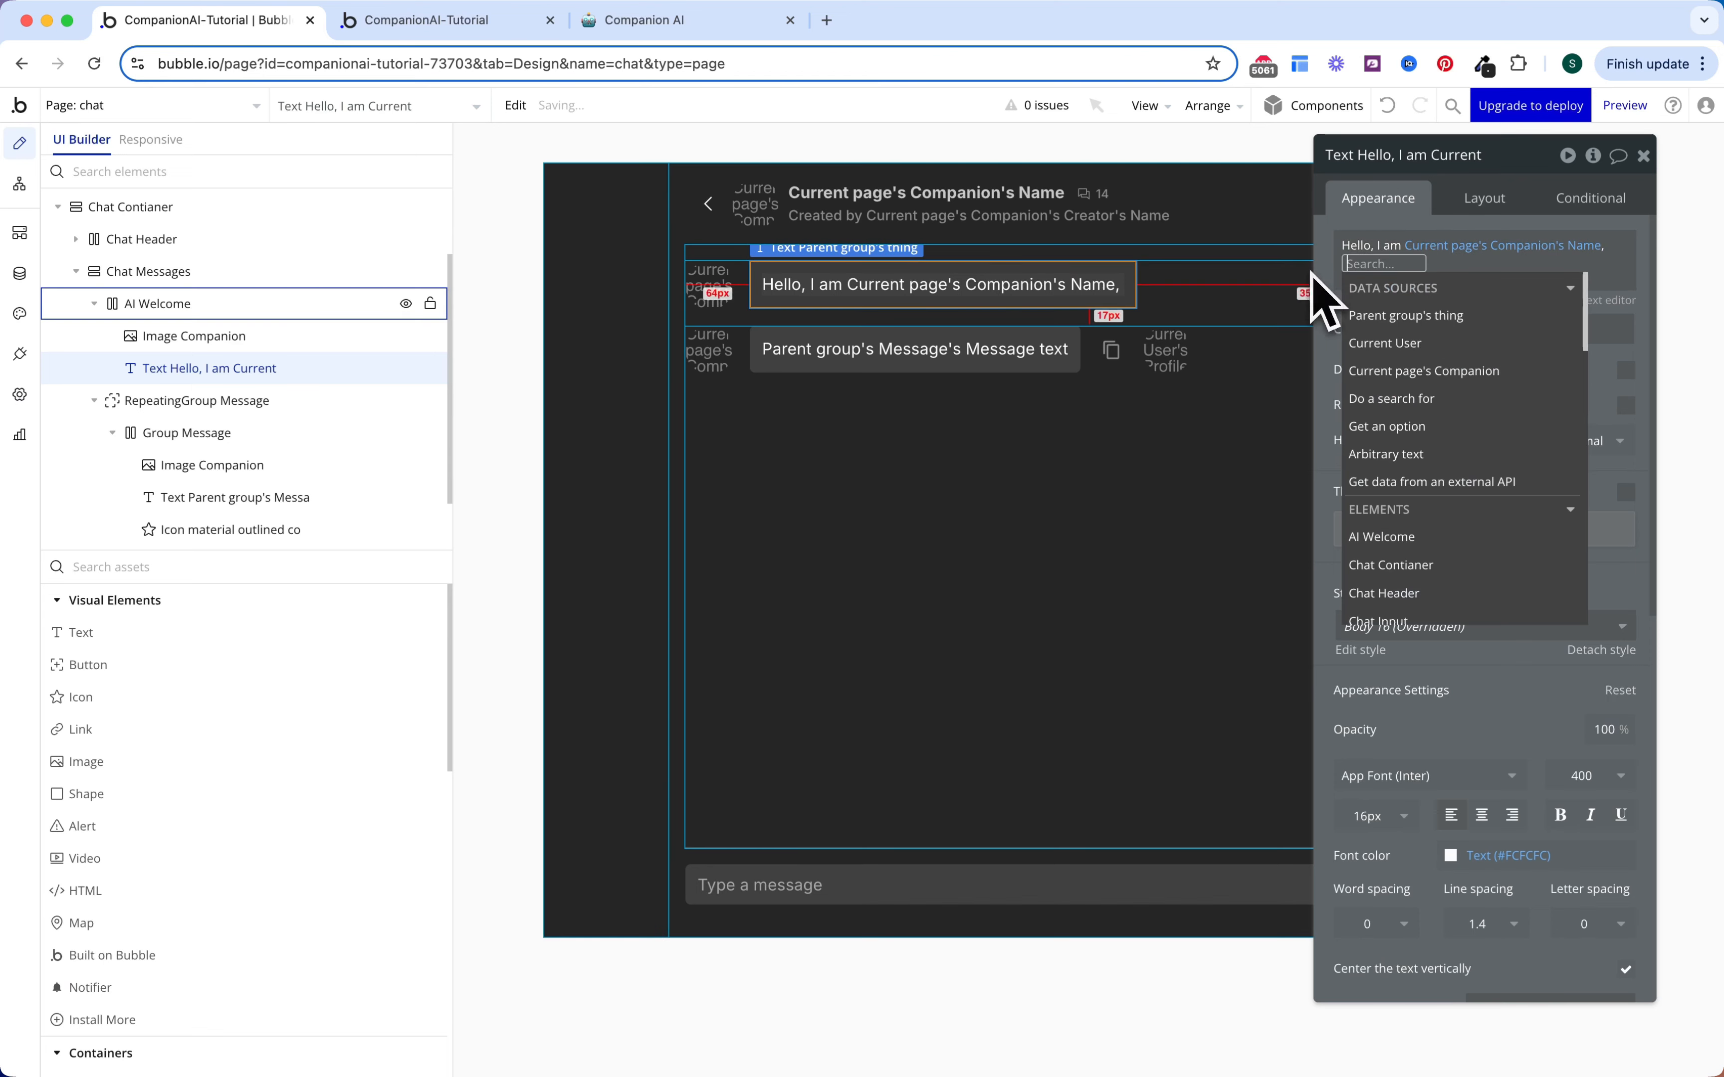
click(1436, 378)
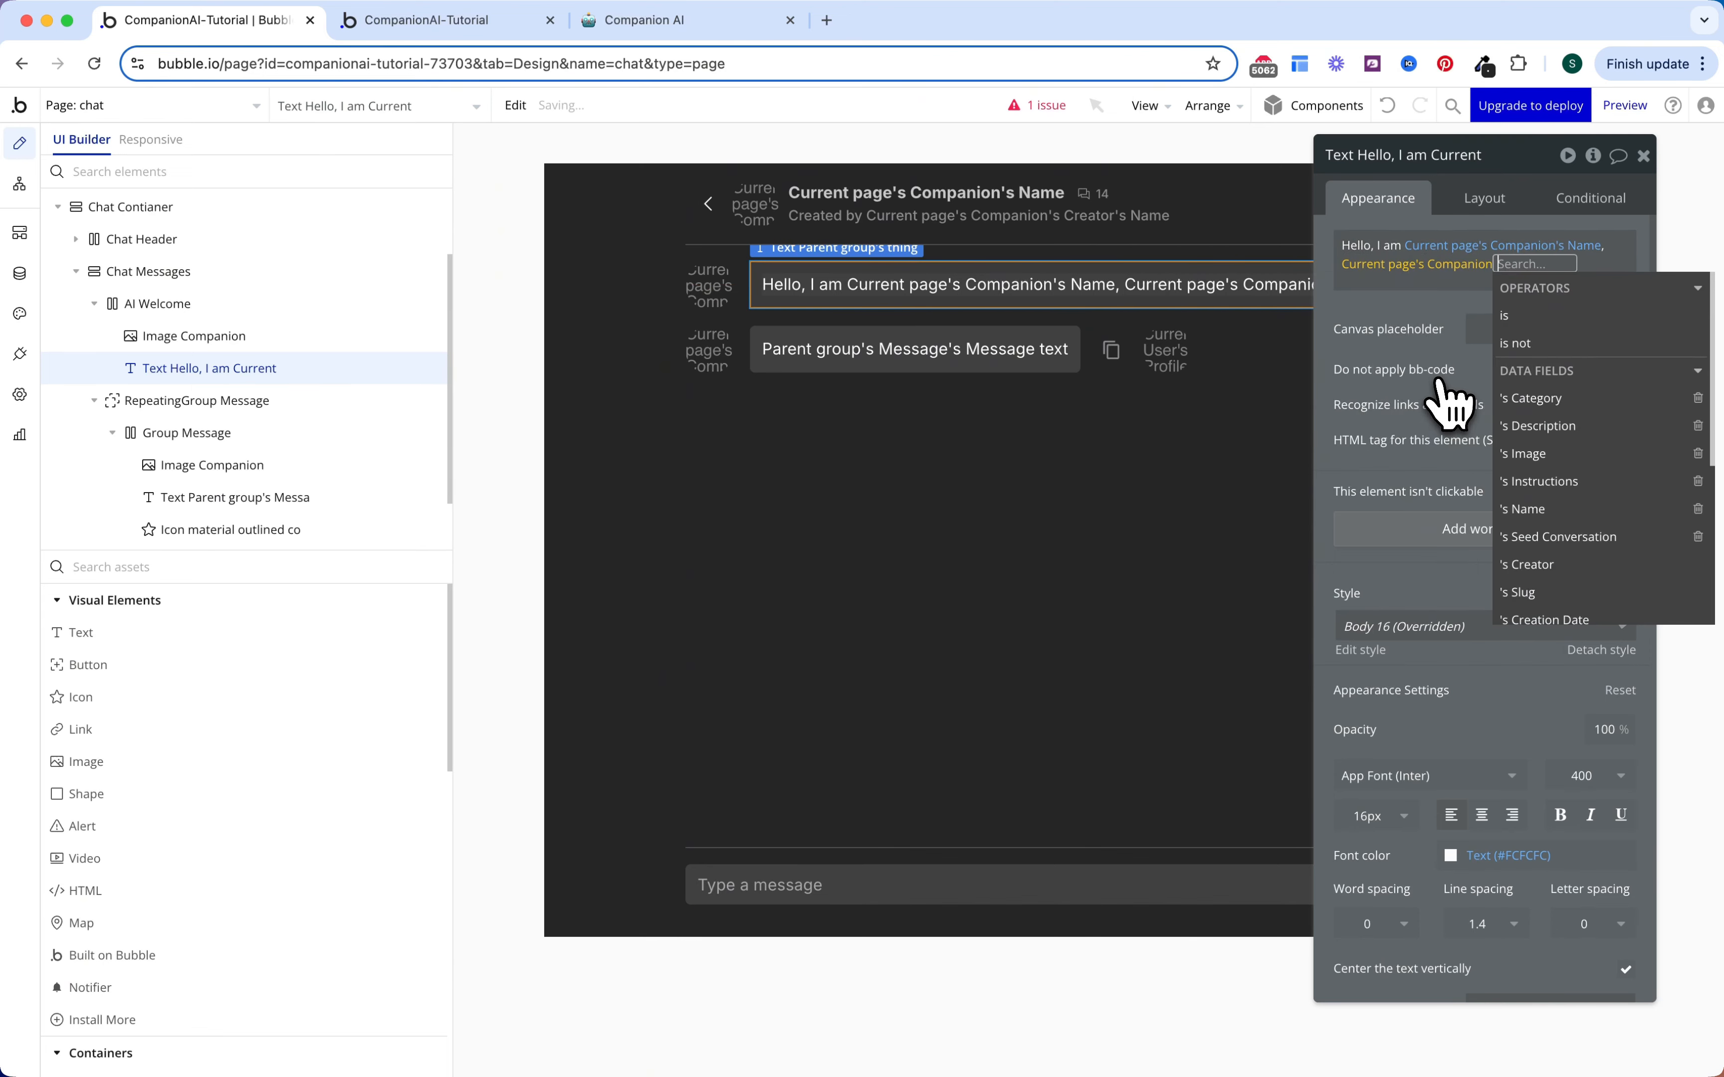
click(1507, 431)
click(1420, 394)
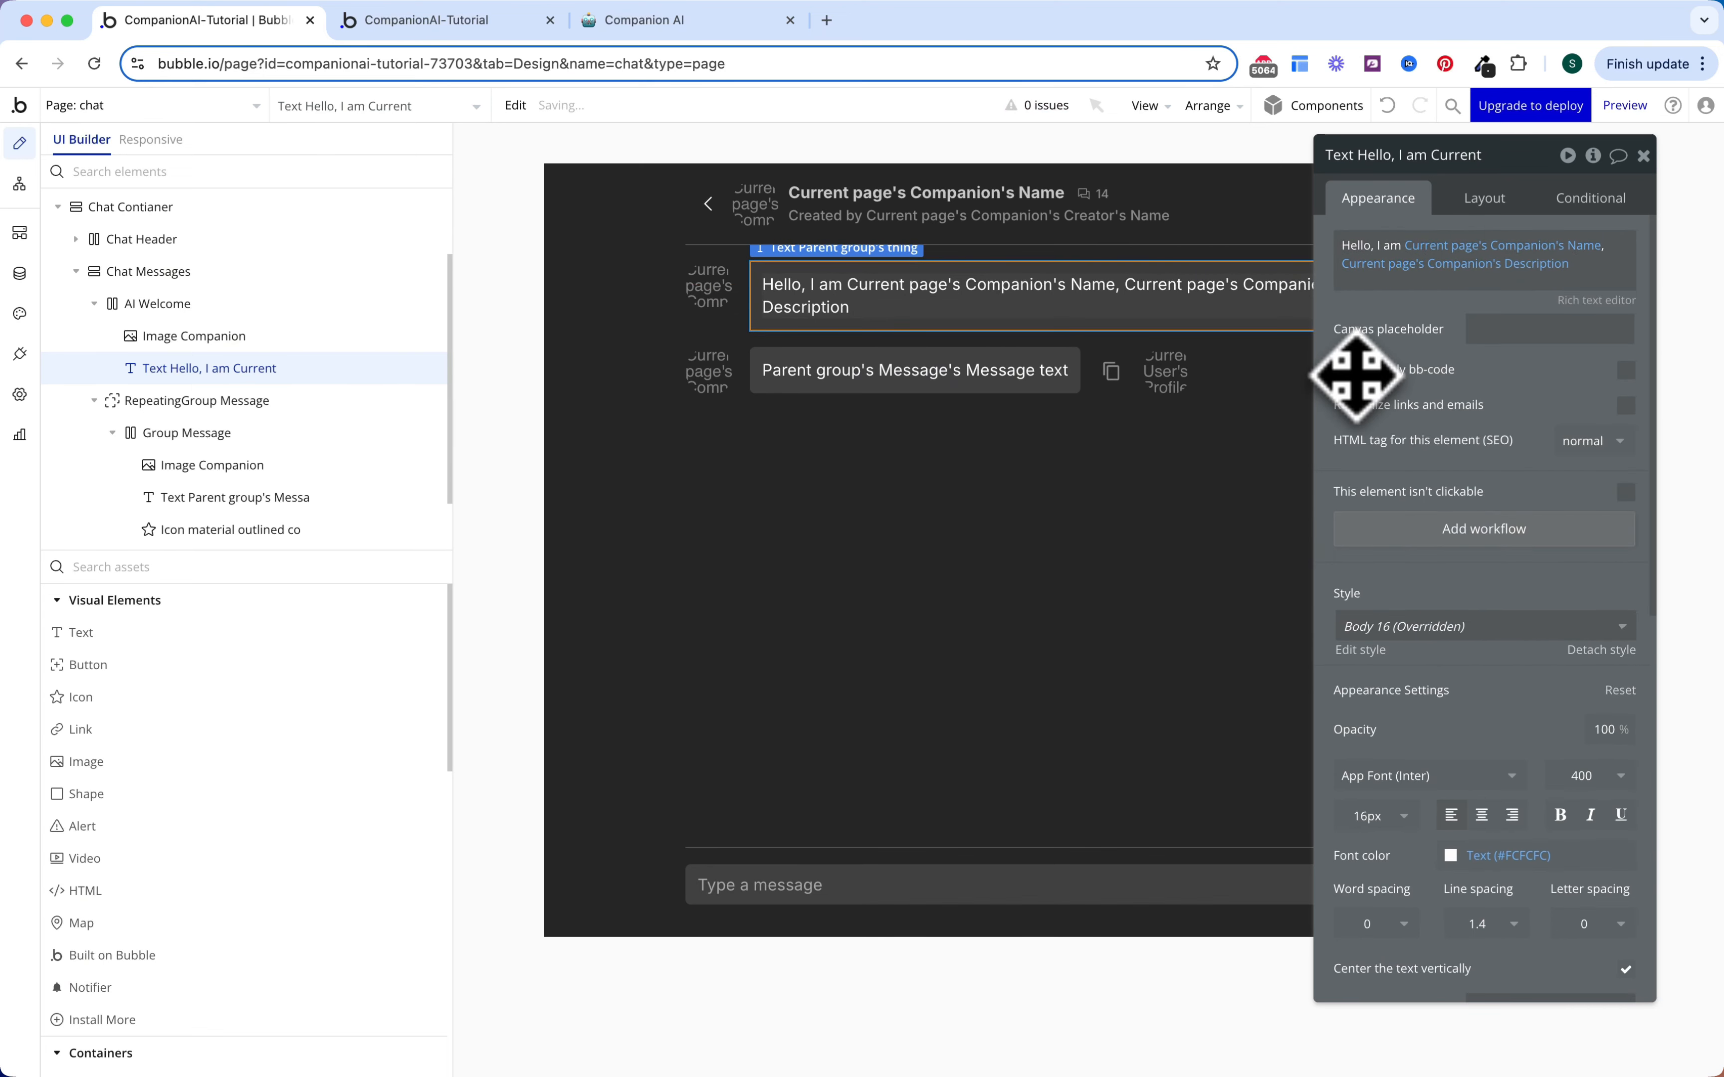
drag(1419, 394, 1411, 433)
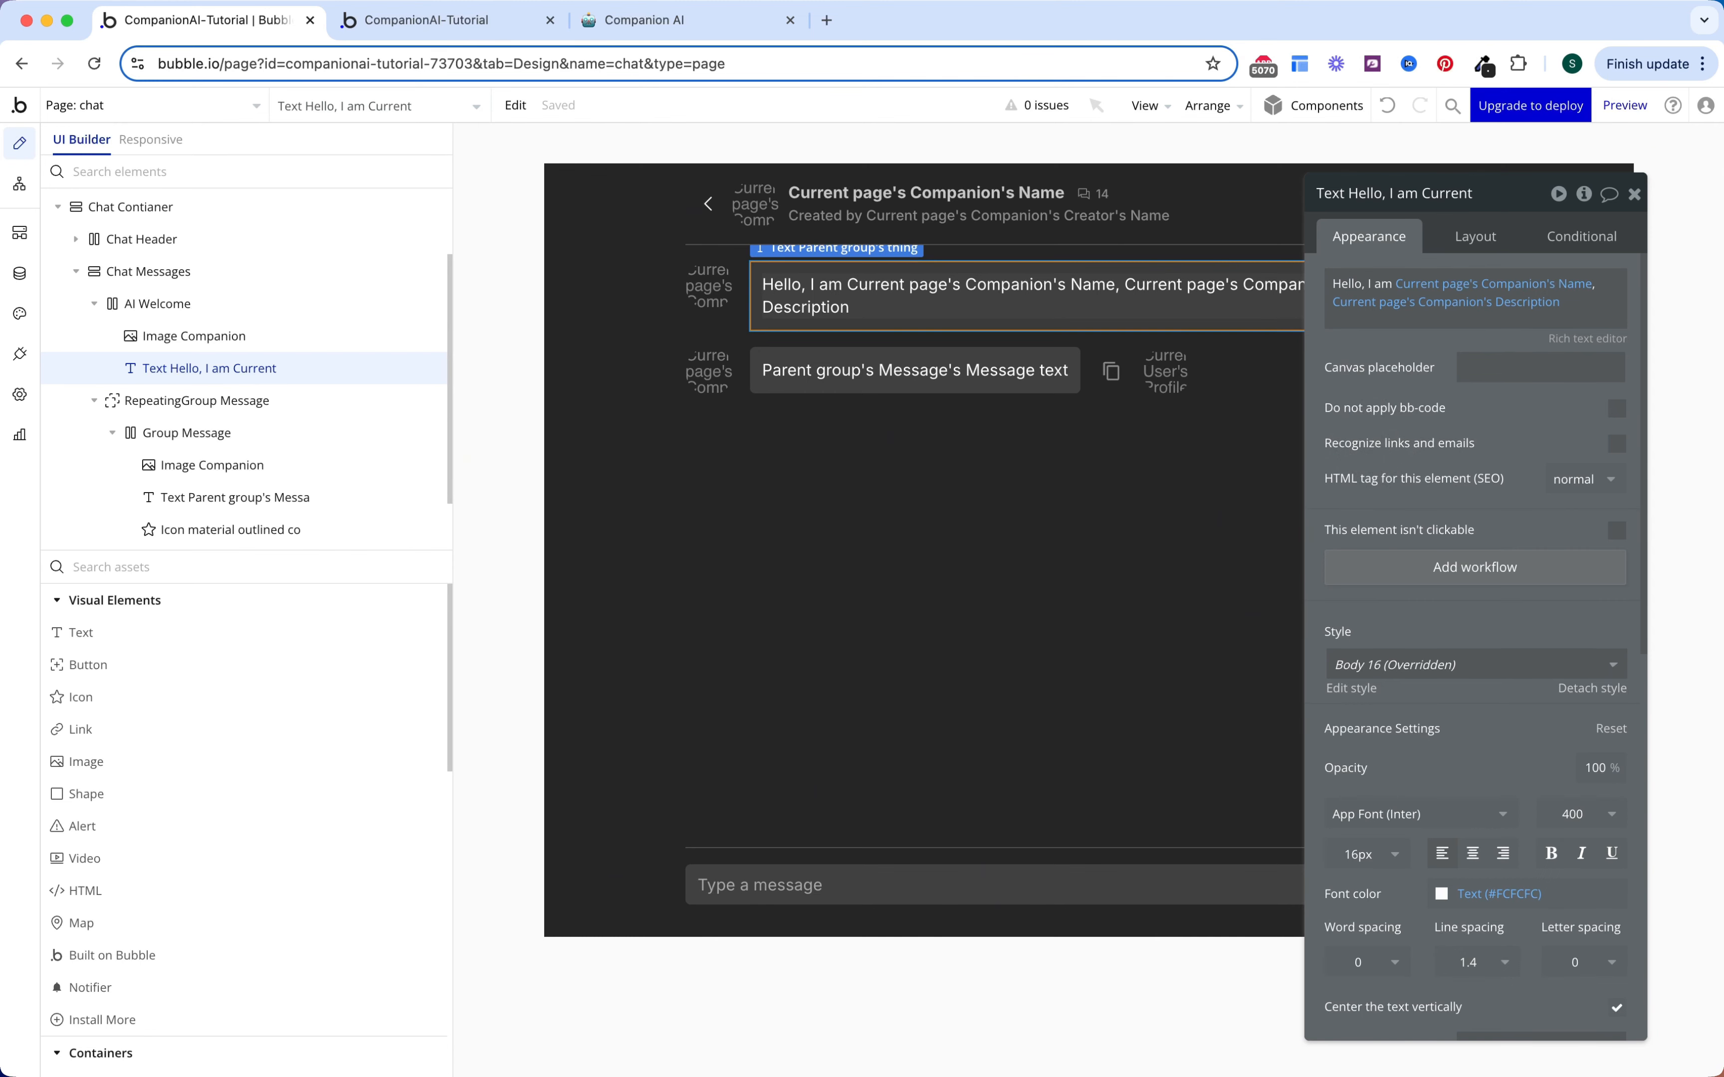
key(Escape)
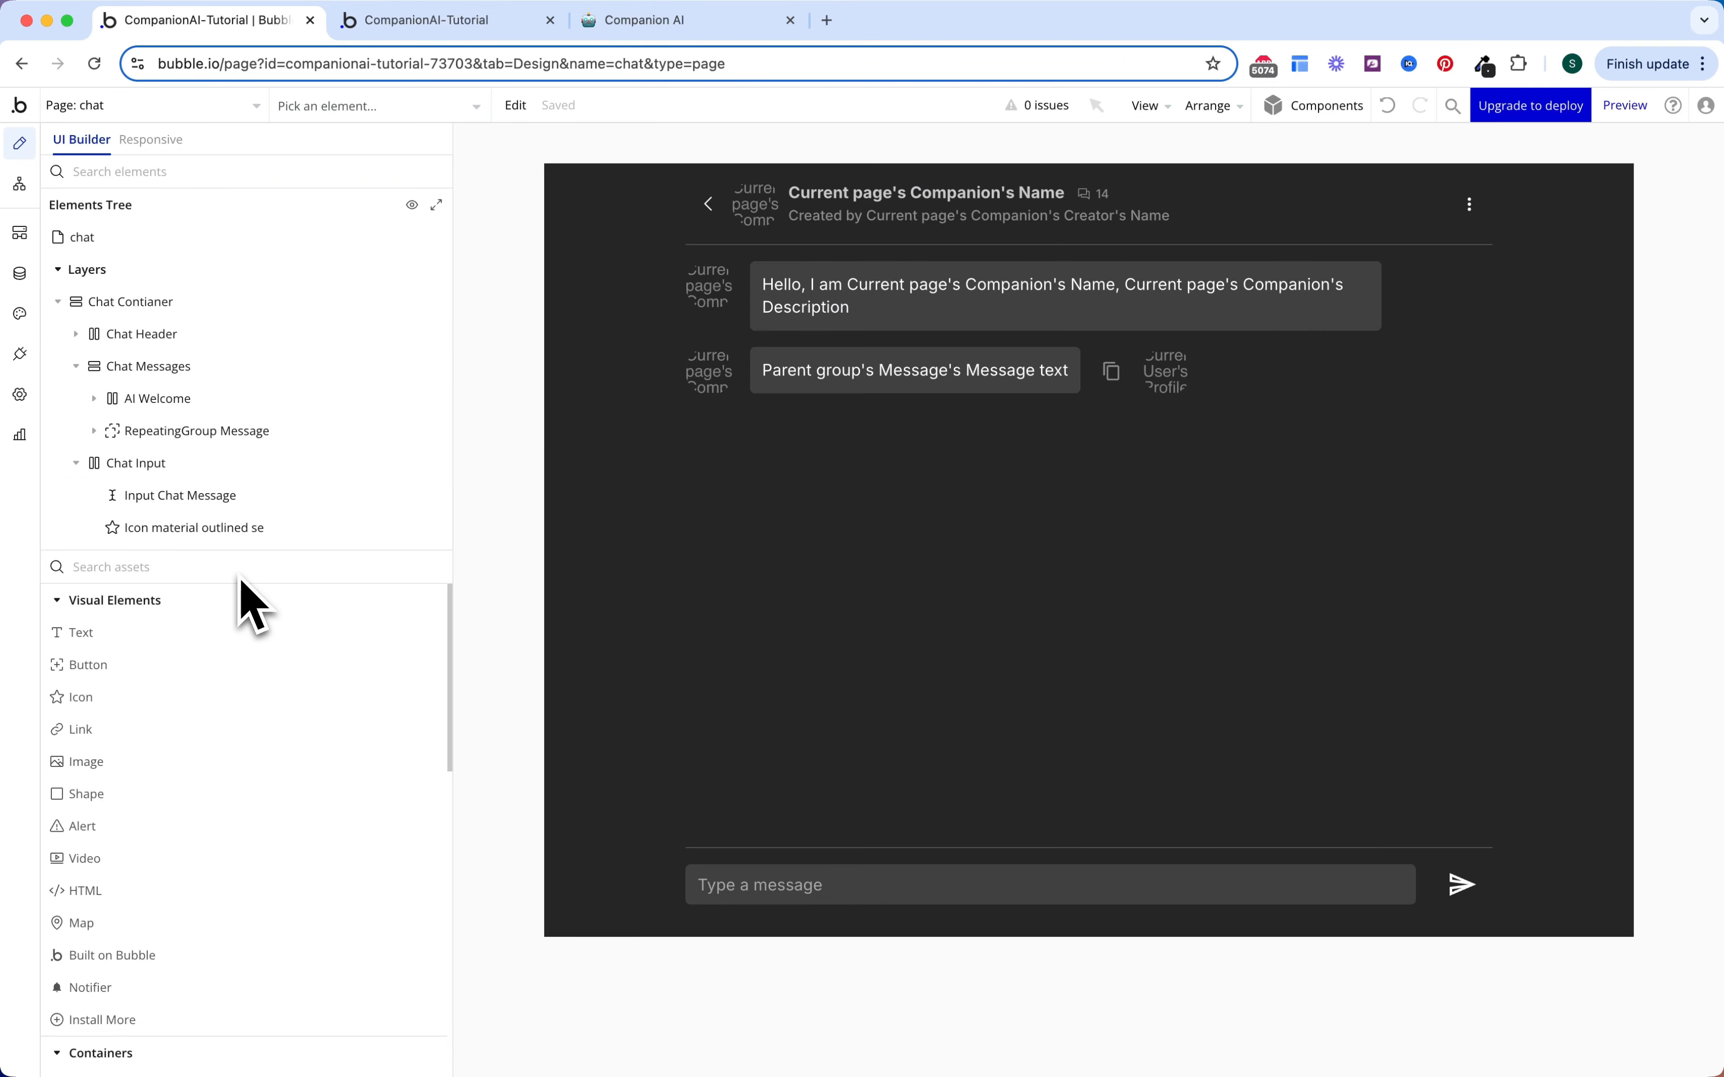
Step: Copy the AI Welcome group into Chat Messages and rename the copy AI Loader
click(201, 406)
right_click(201, 406)
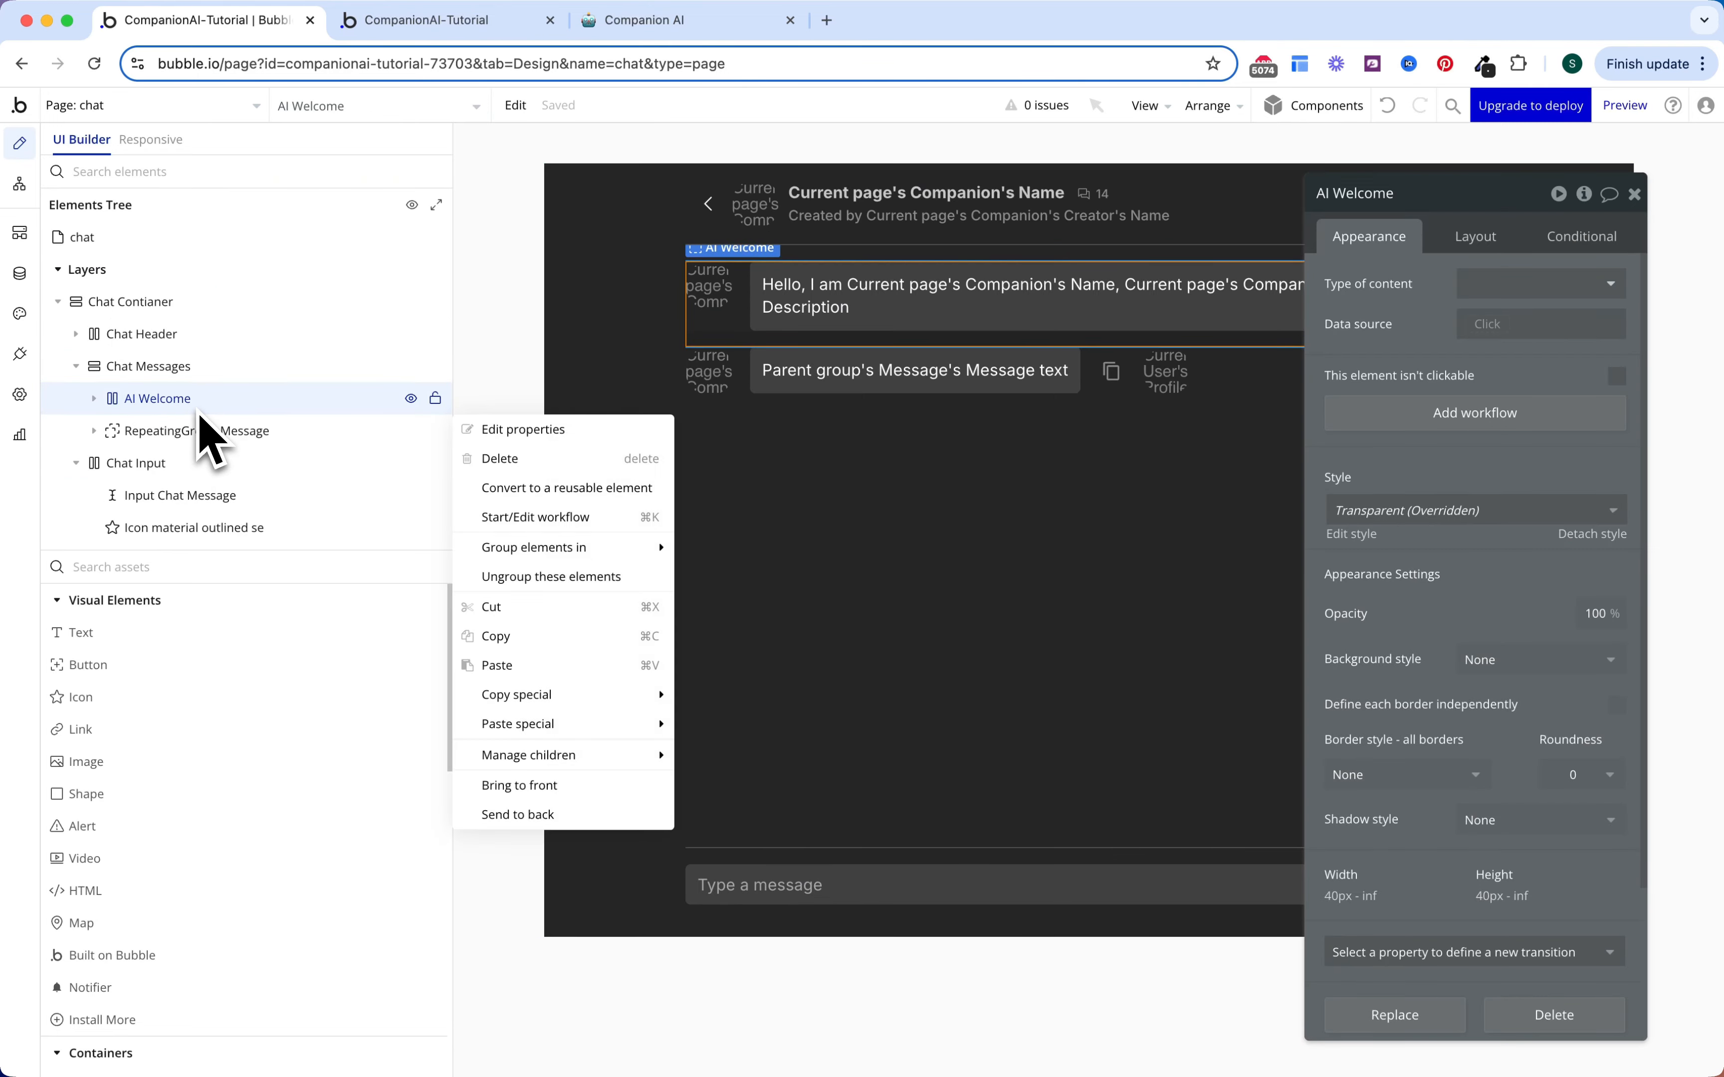
click(533, 634)
click(250, 368)
right_click(249, 368)
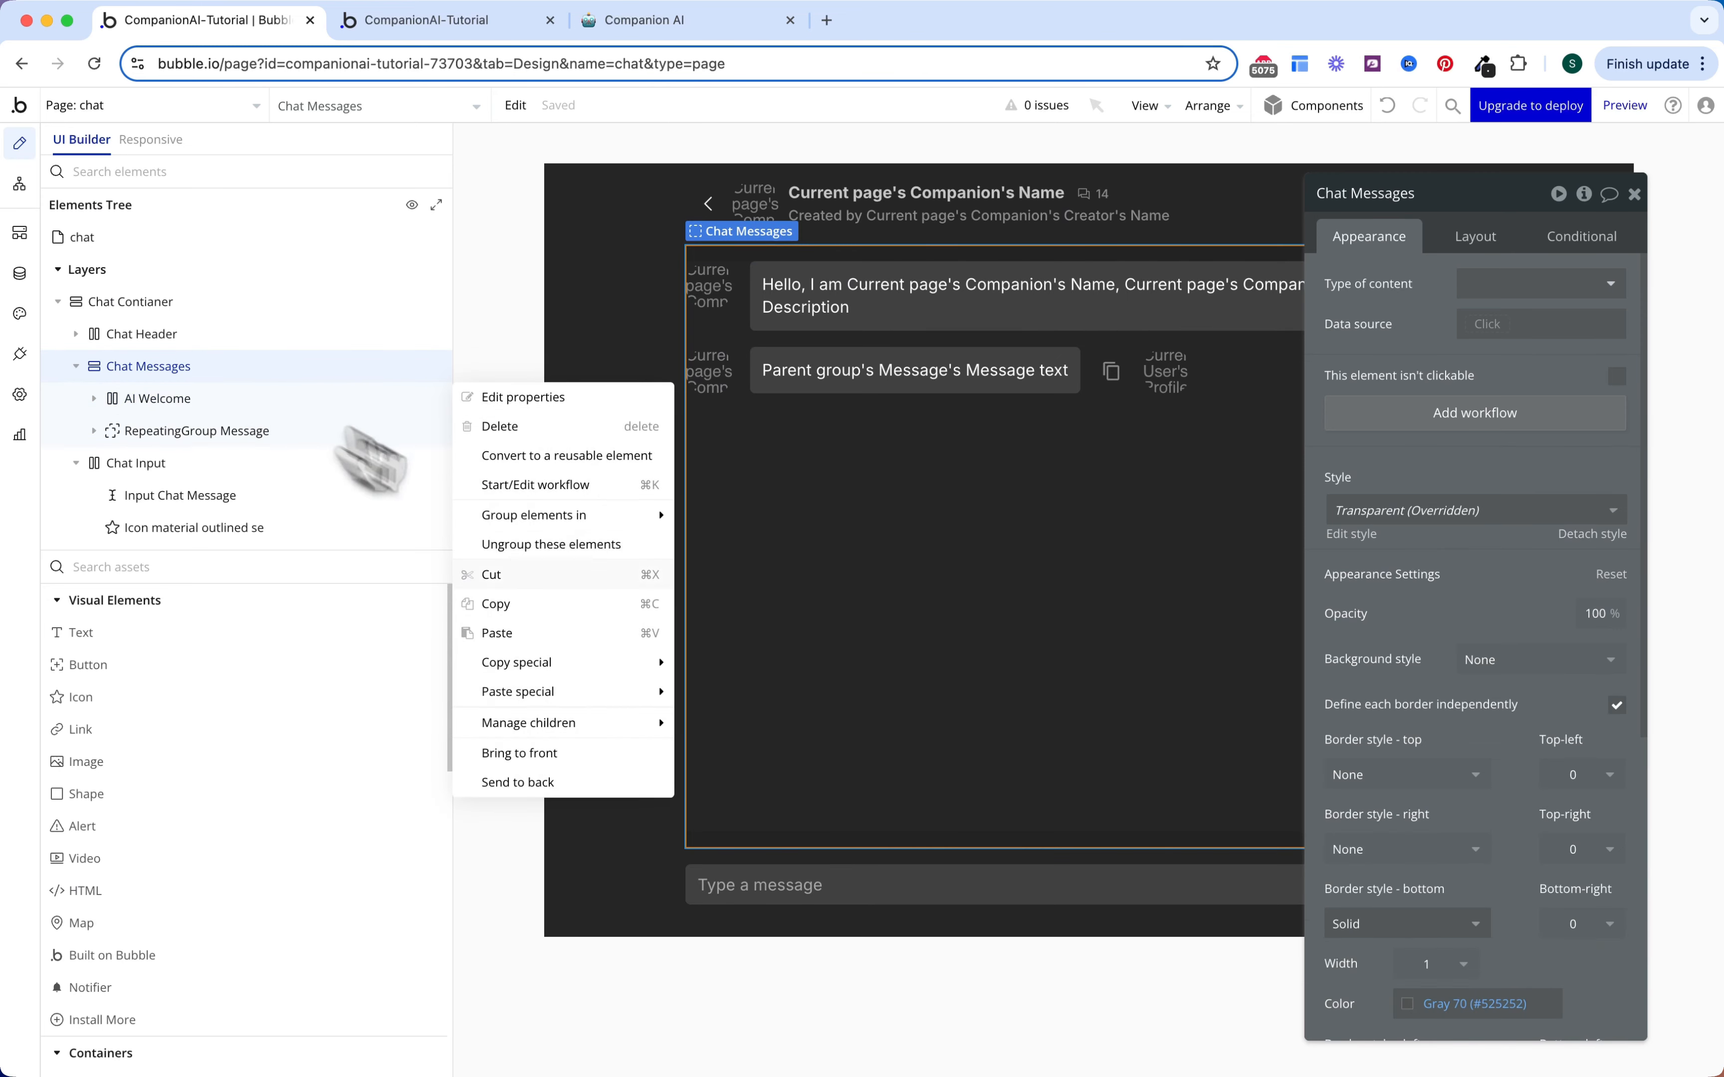
click(568, 633)
double_click(293, 464)
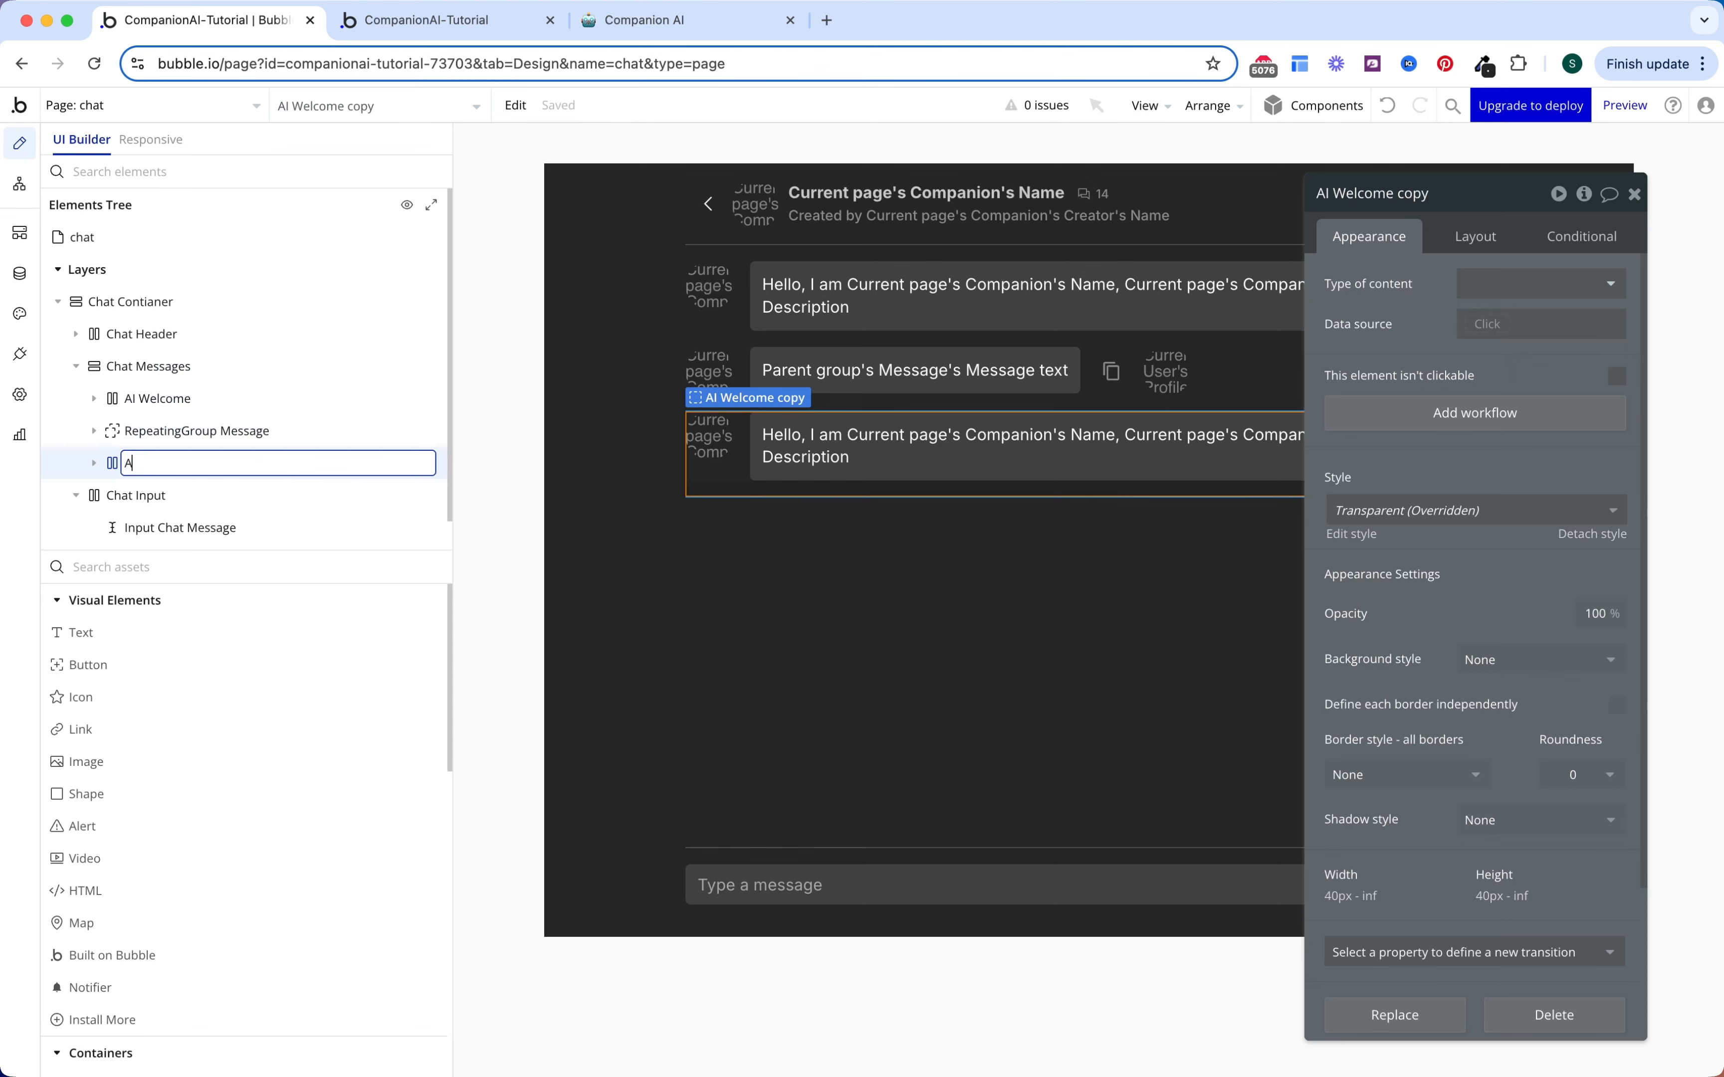
text(AI Loader)
key(Return)
Step: Delete the copied welcome text inside AI Loader
click(292, 404)
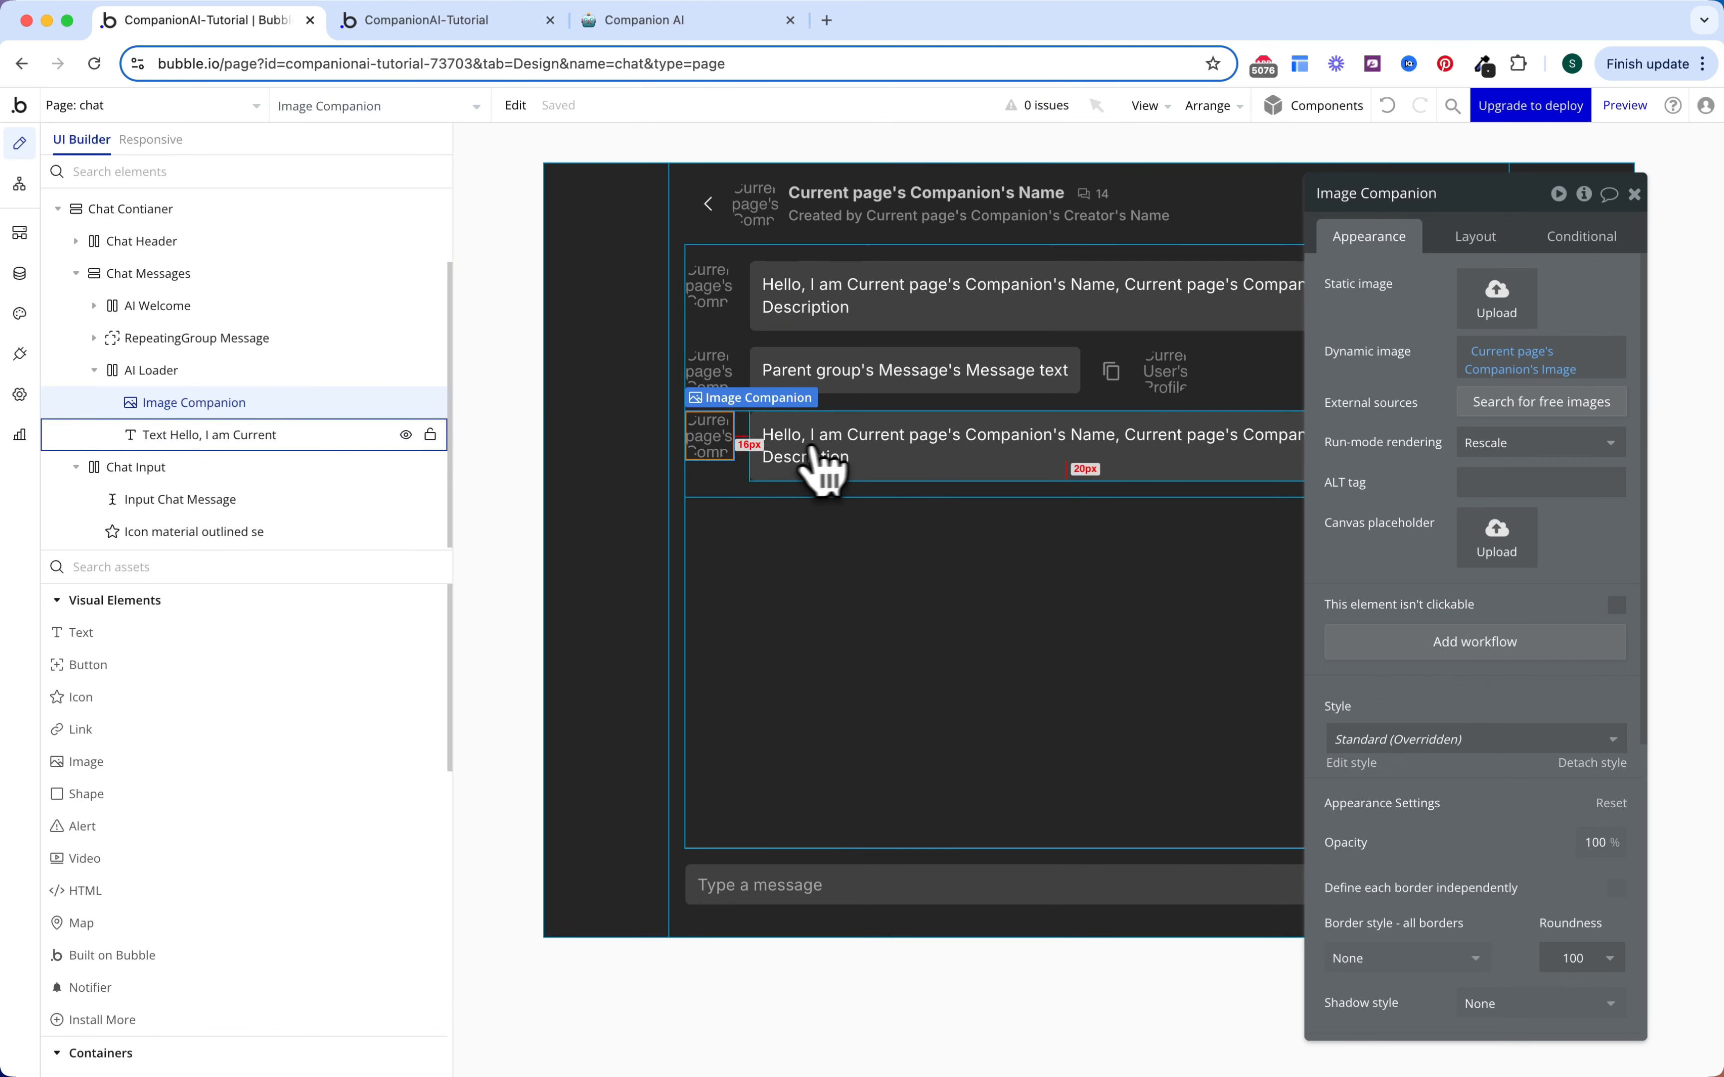
click(899, 469)
key(Delete)
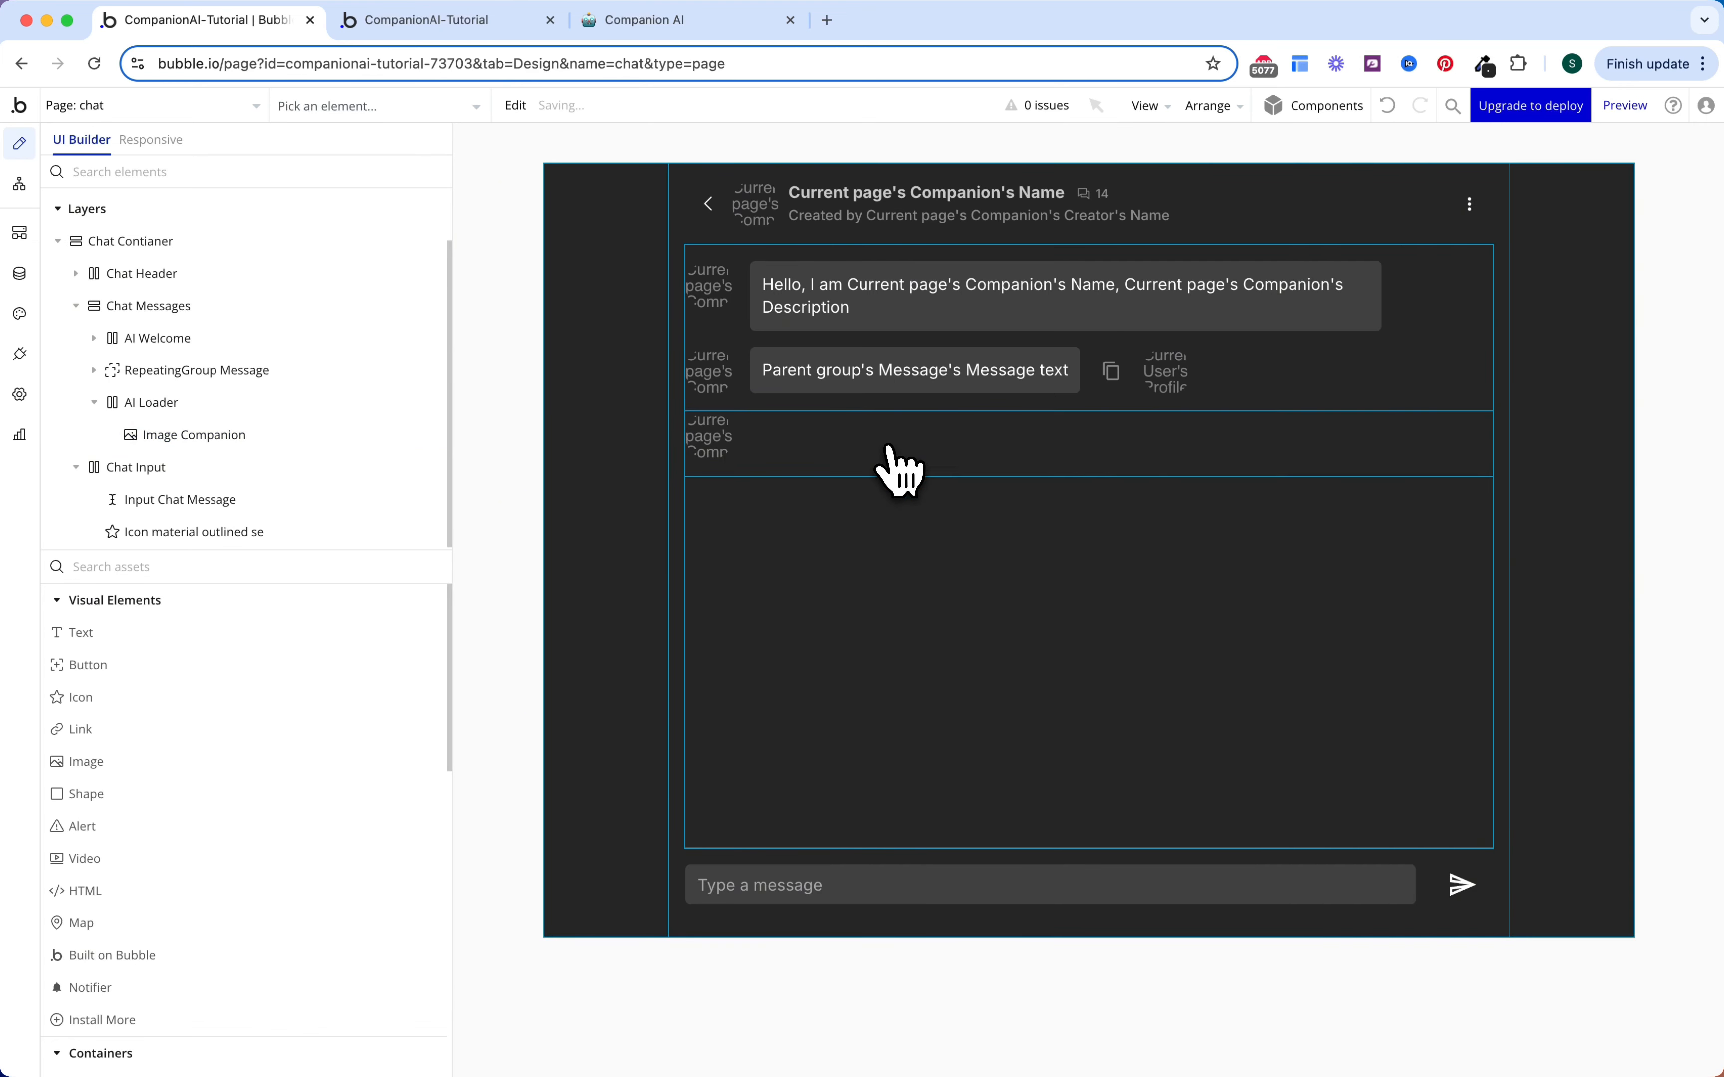
click(311, 568)
Step: Add a group inside AI Loader with roundness 5, flat #404040 background, fit-to-content width, min height 0
text(gr)
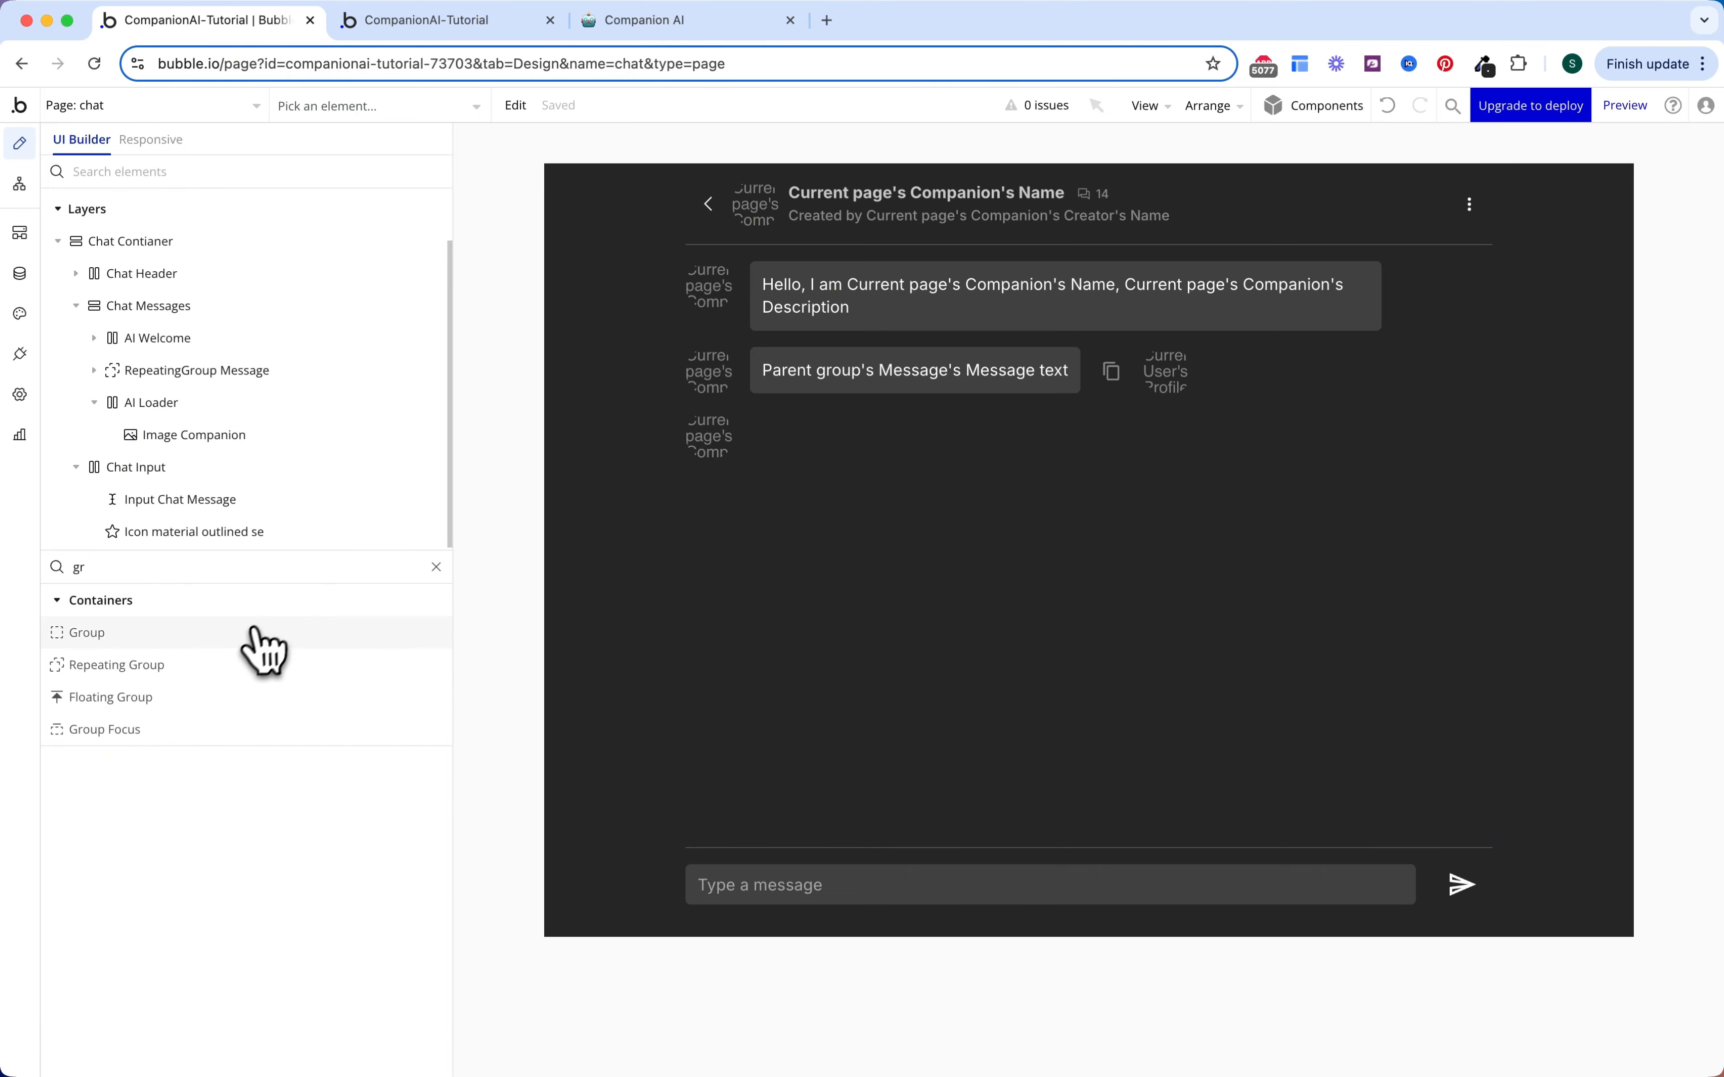
drag(263, 652, 804, 435)
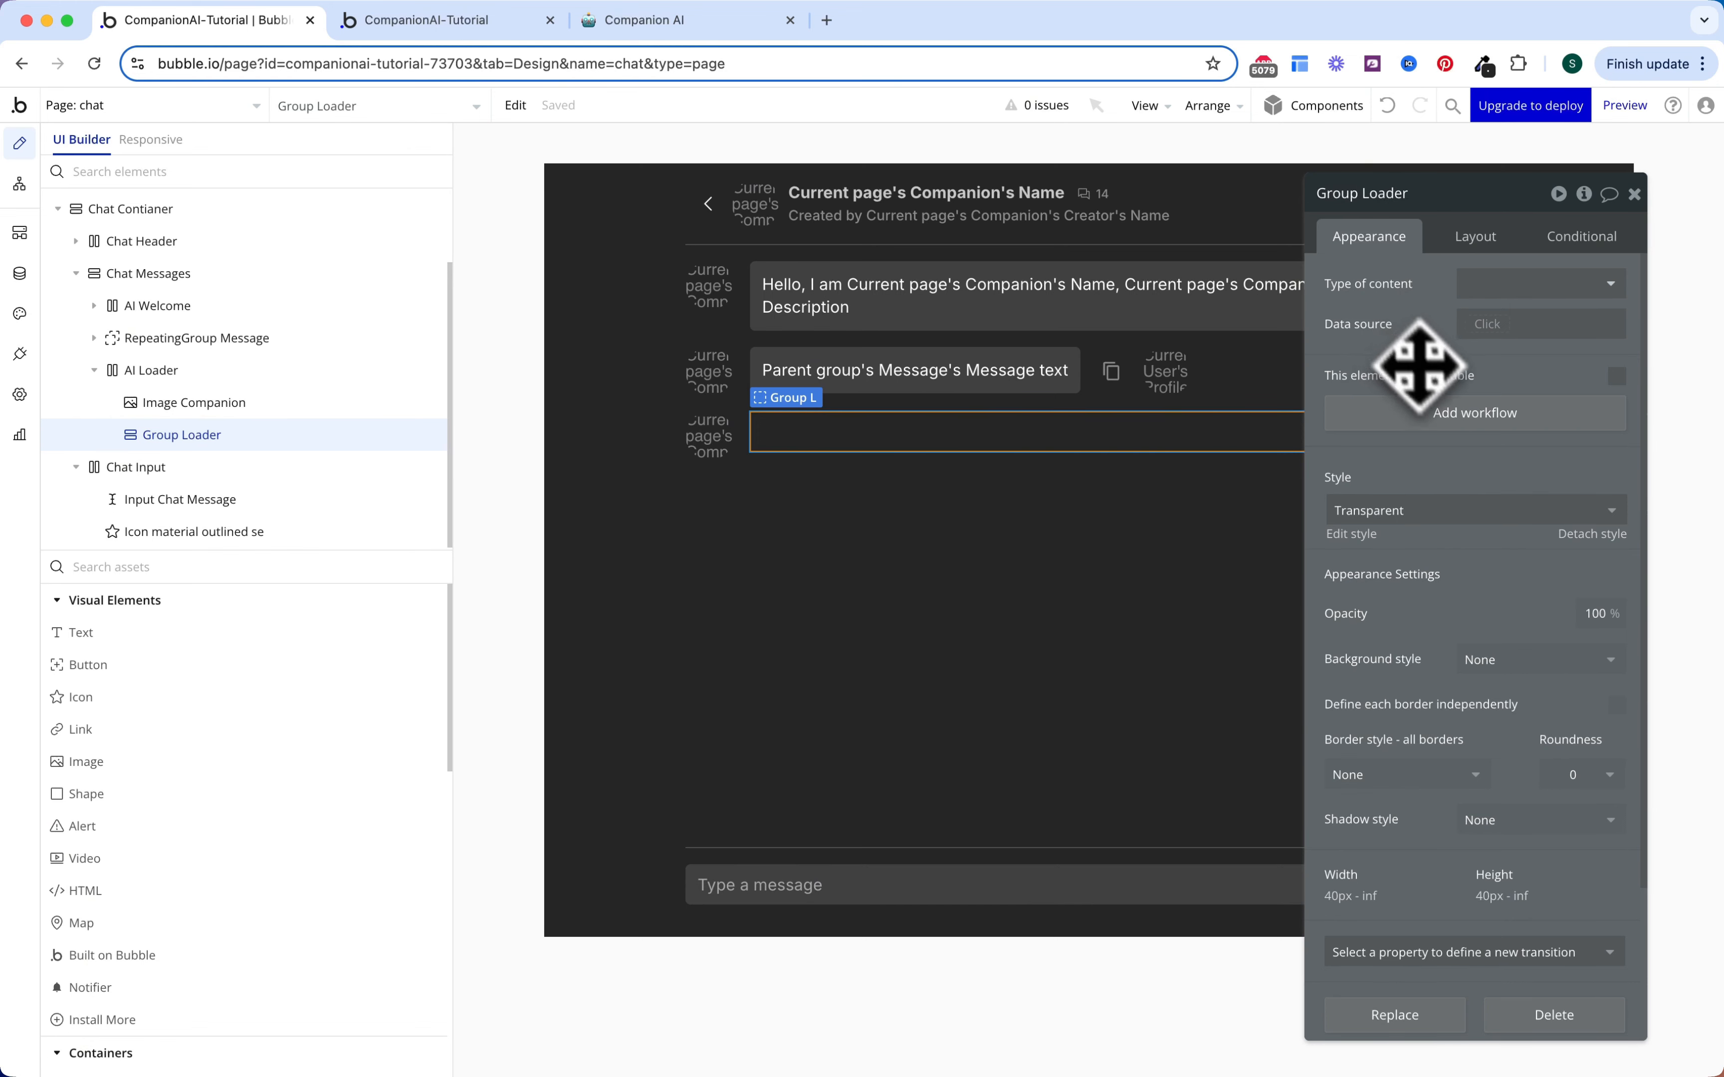
click(1609, 783)
click(1583, 958)
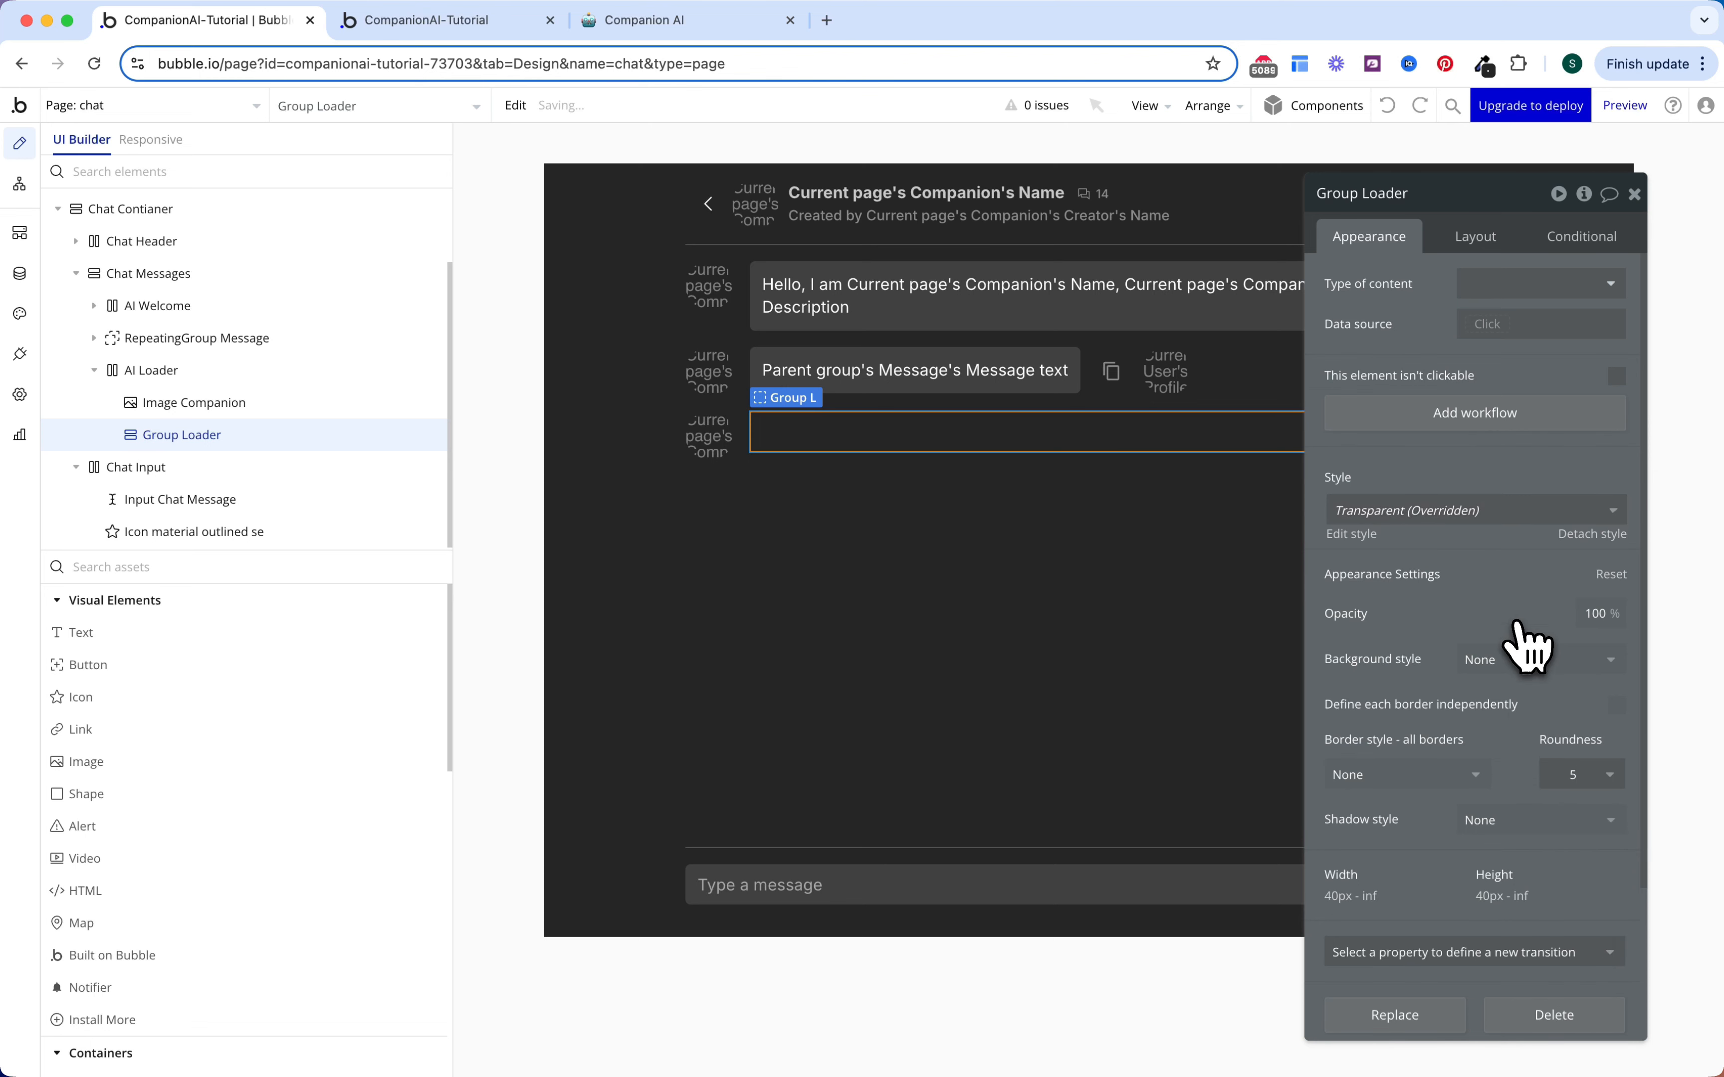
click(1514, 659)
click(1509, 753)
click(1511, 699)
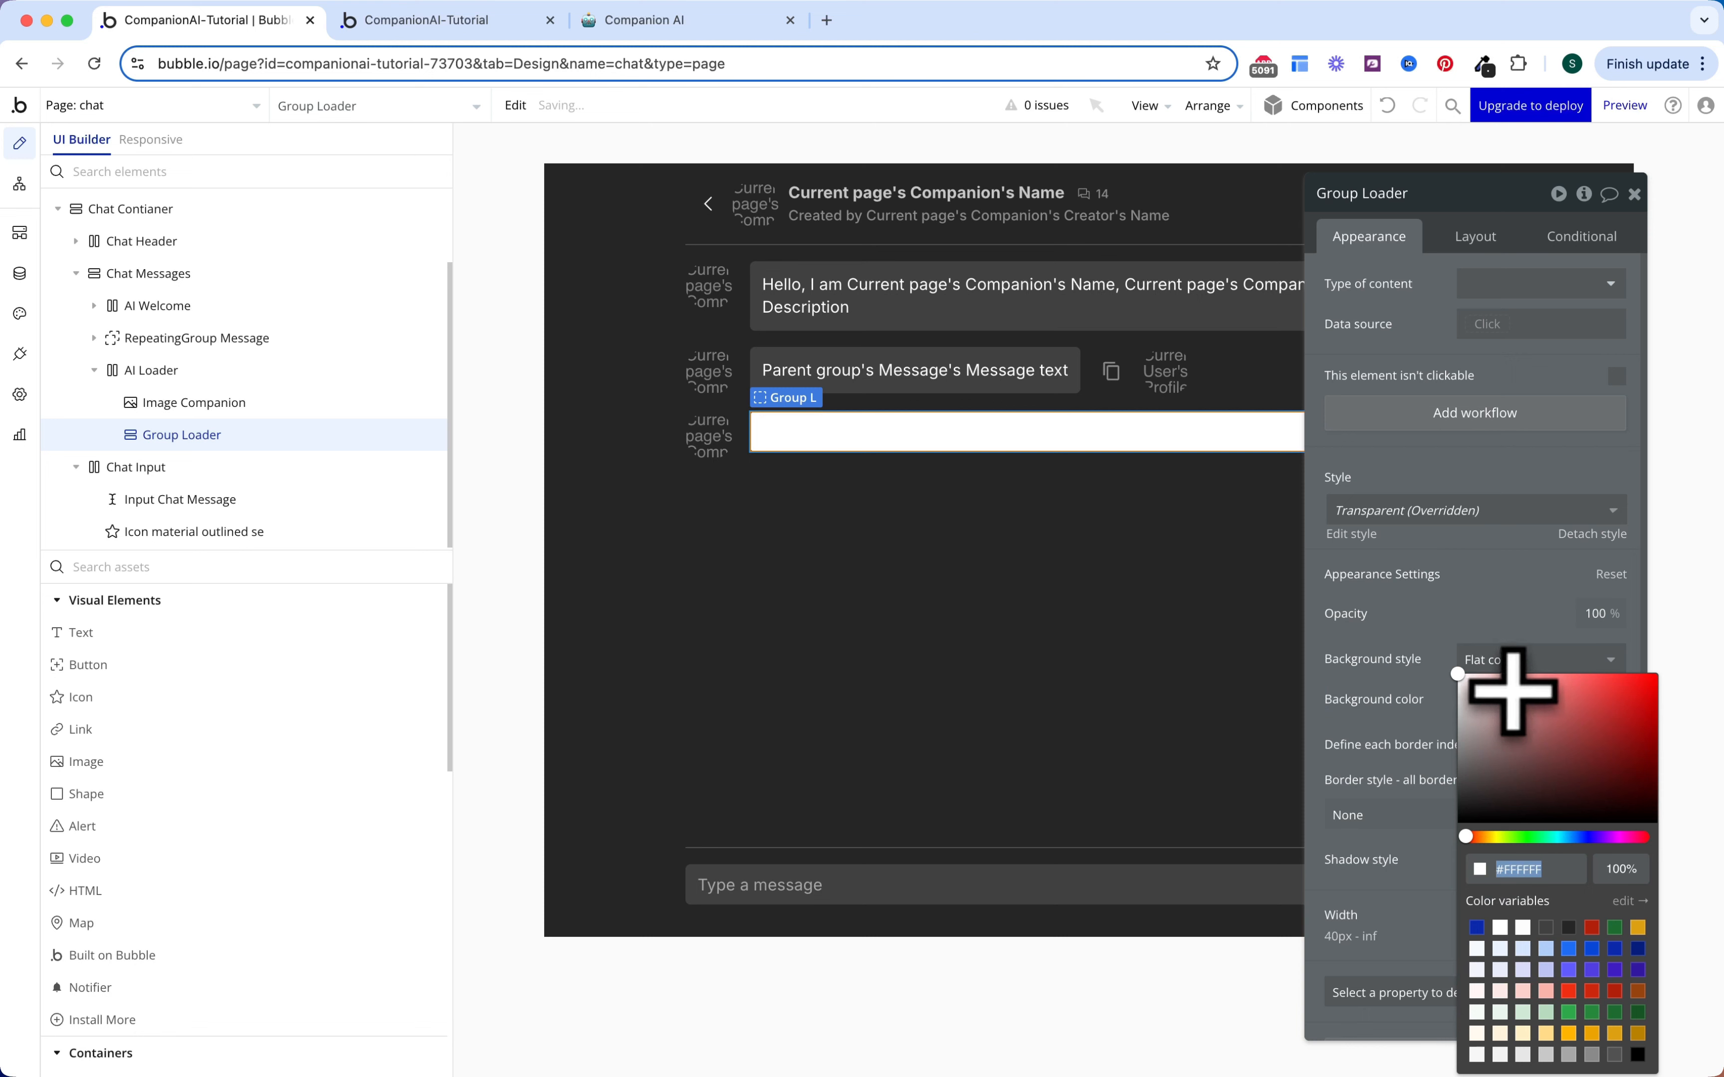
click(1528, 923)
click(1476, 239)
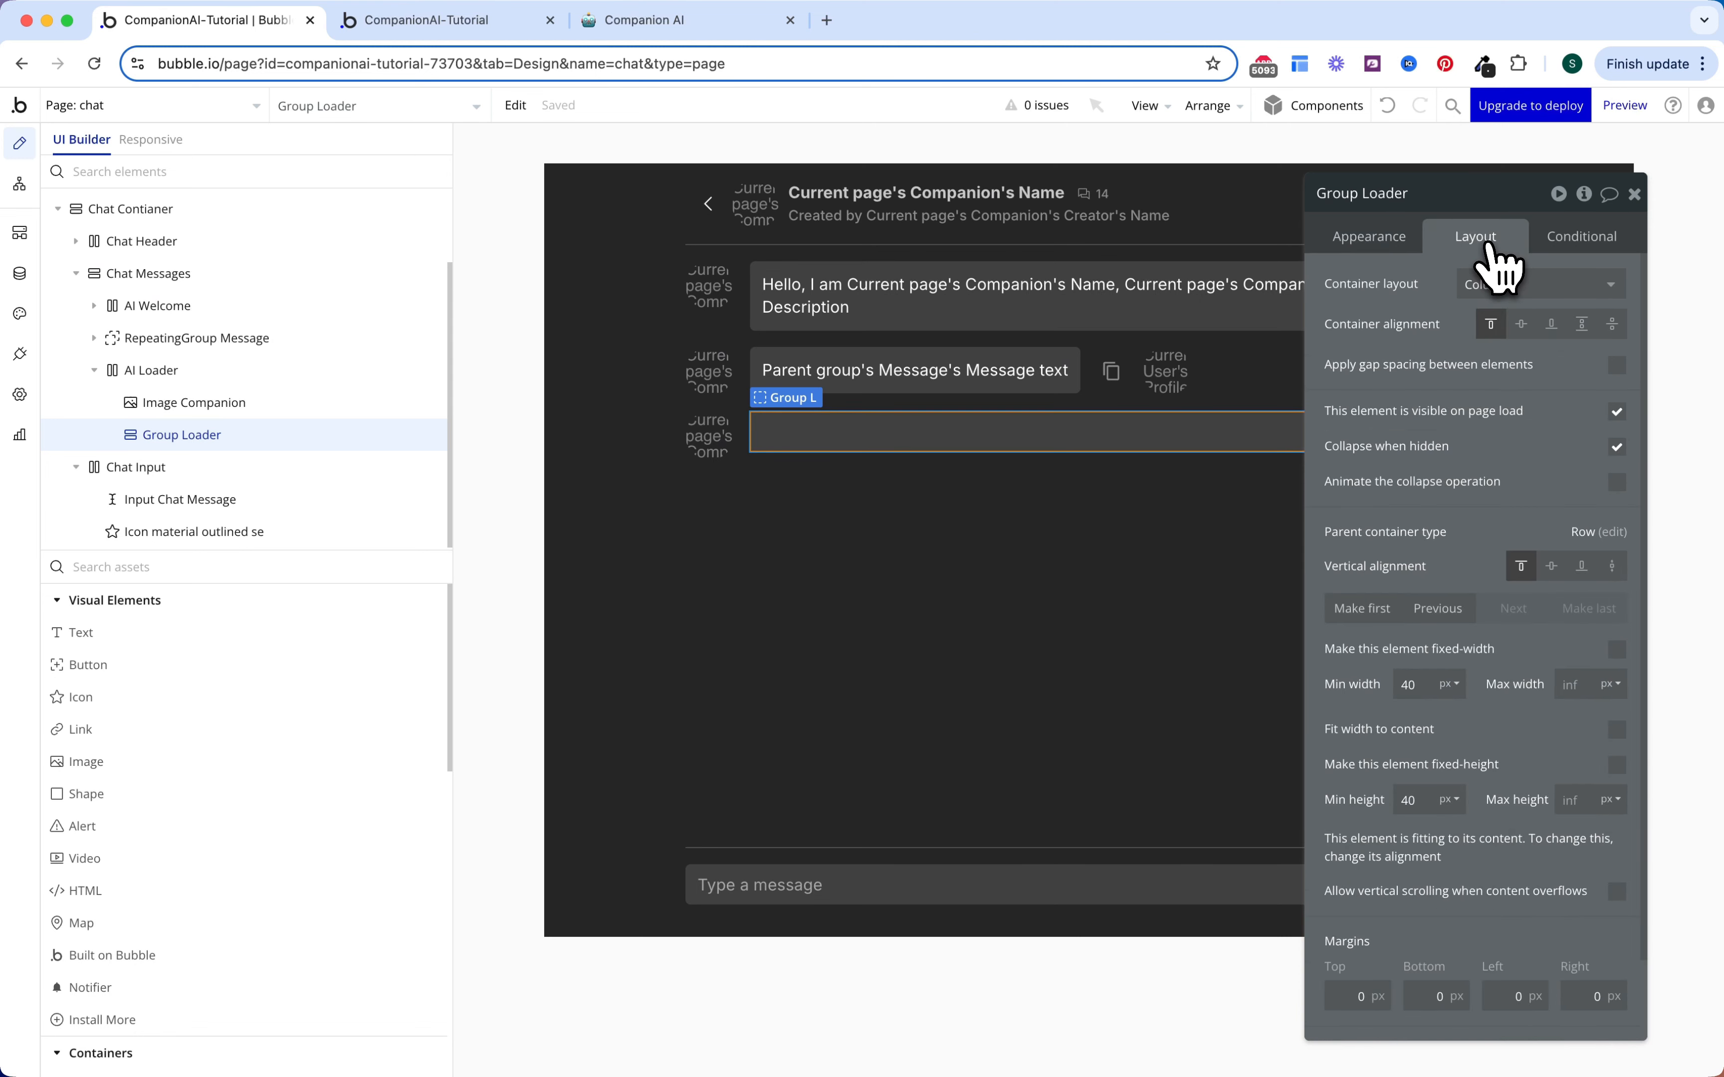
click(1617, 729)
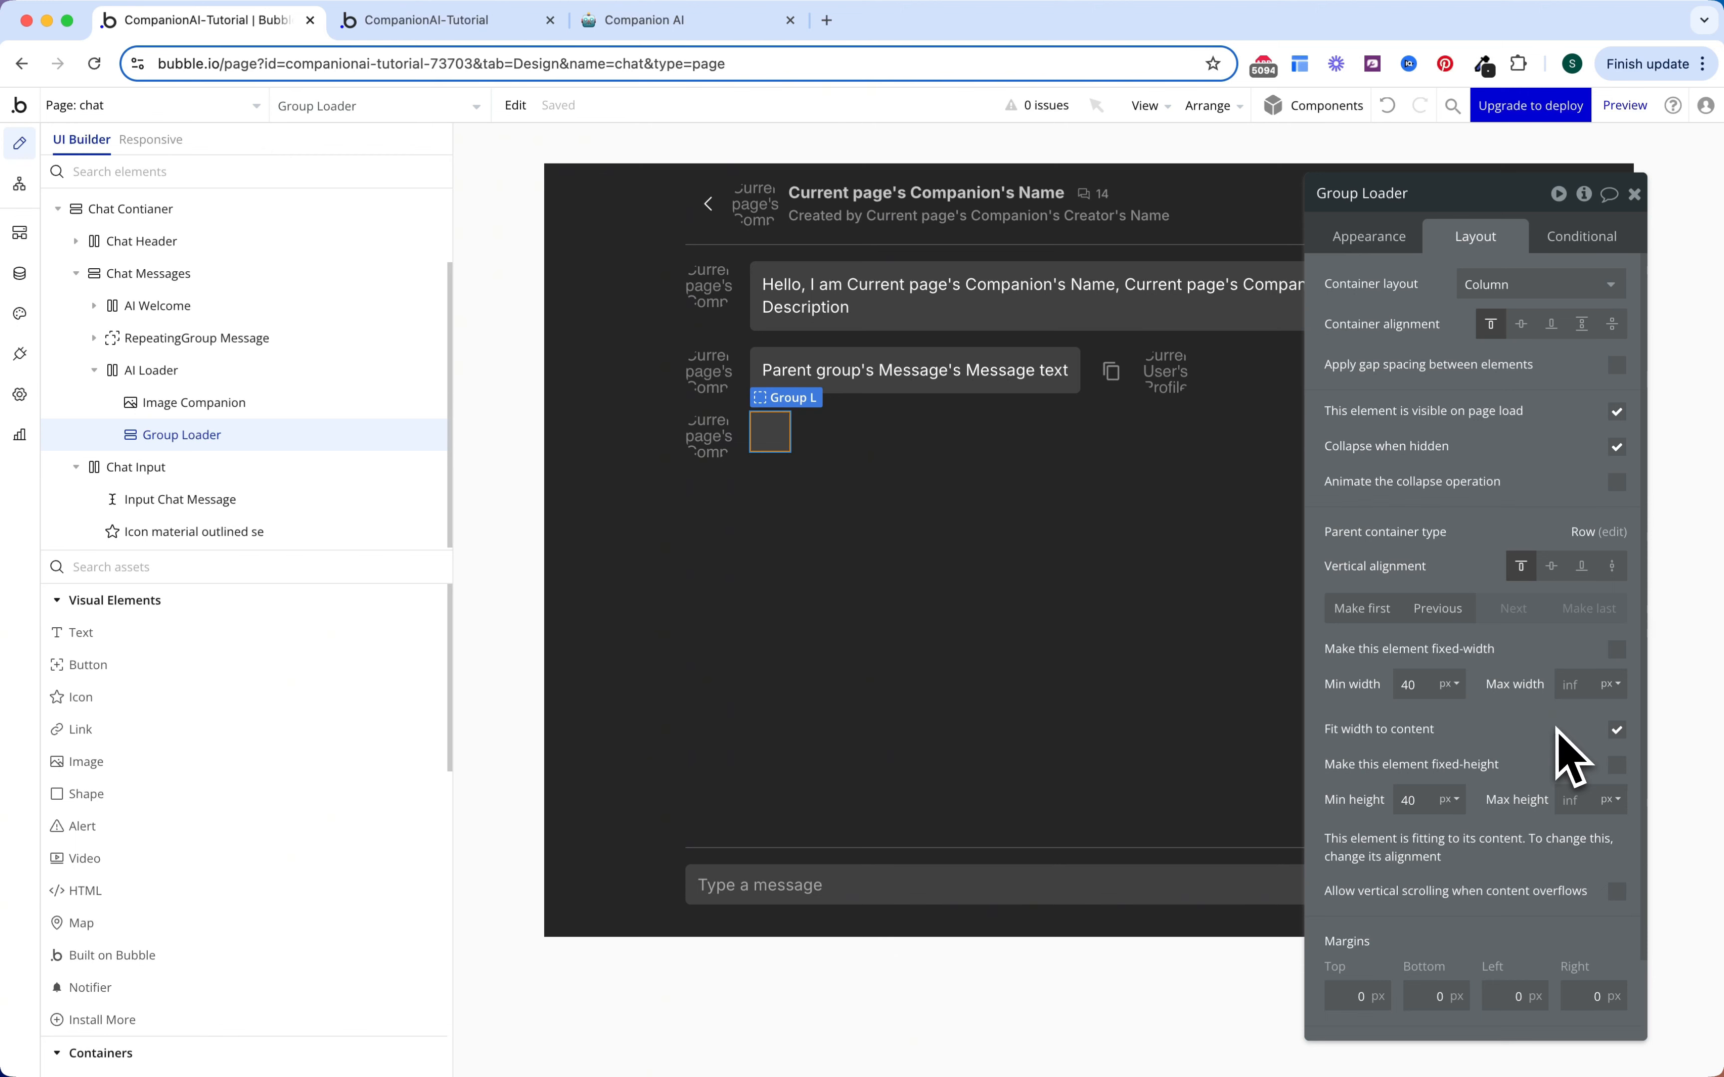
key(BackSpace)
key(BackSpace)
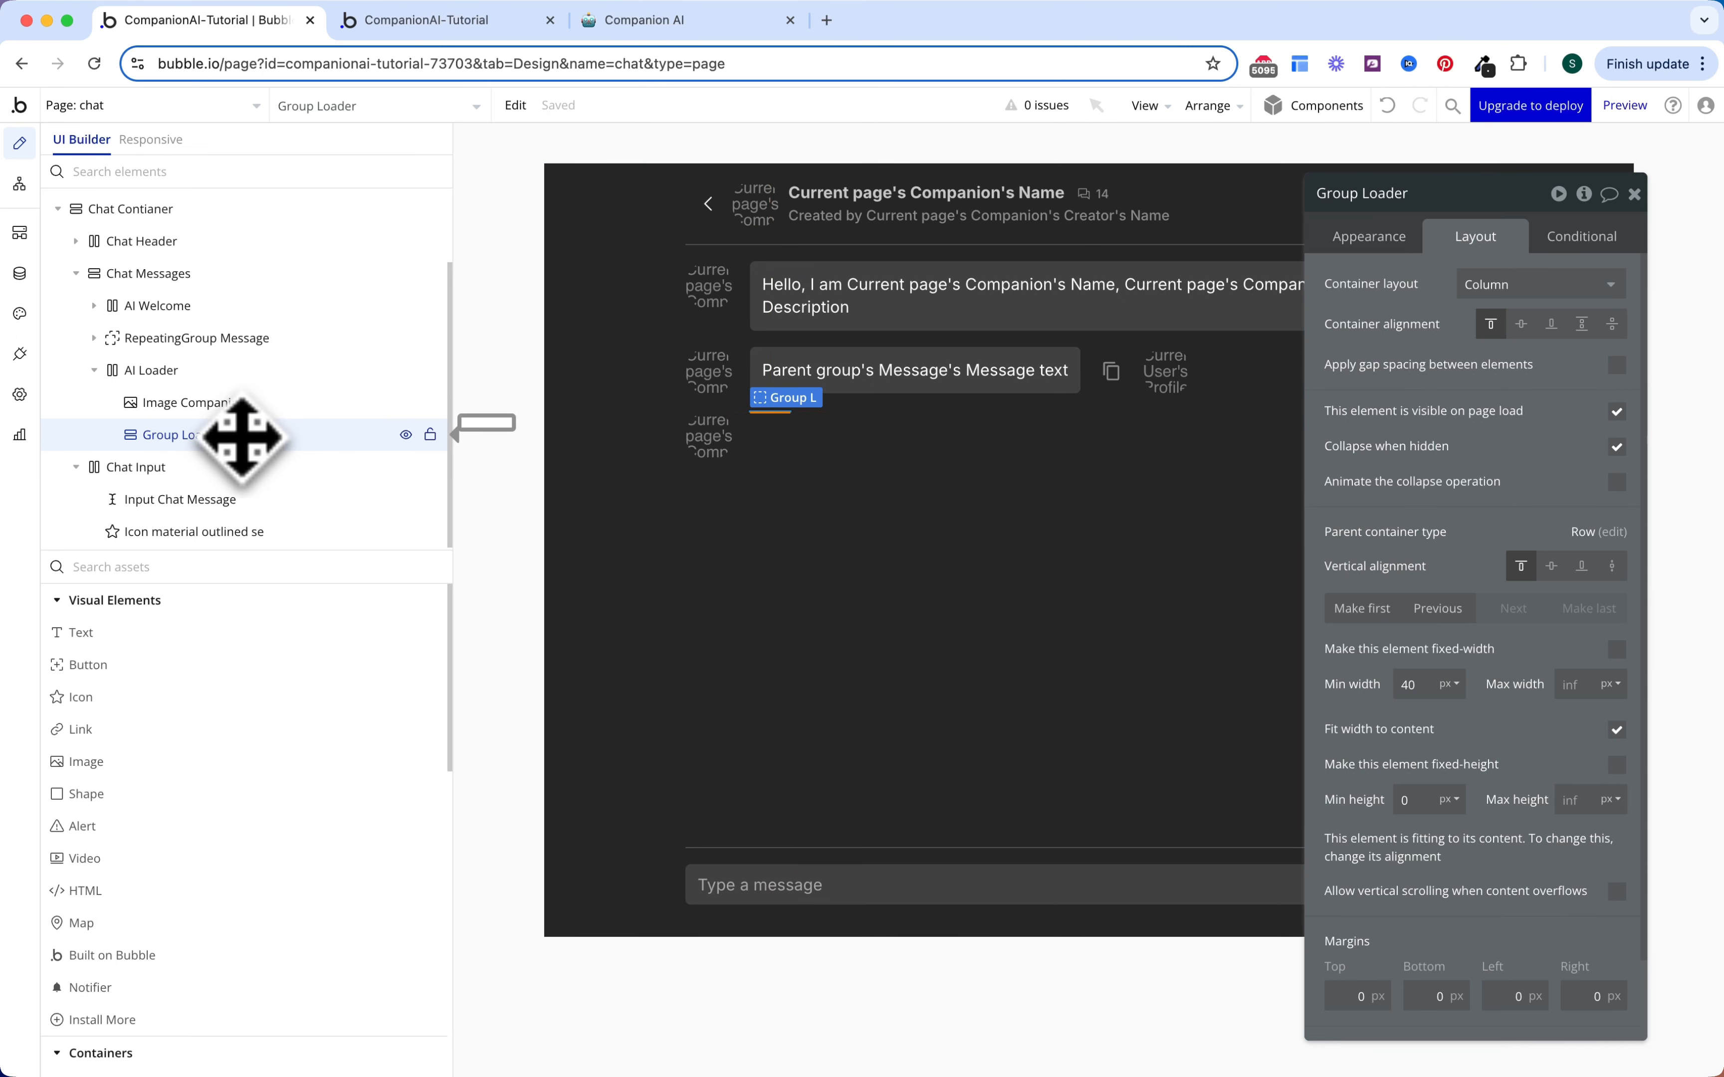
Step: Place an HTML element inside Group Loader
click(219, 581)
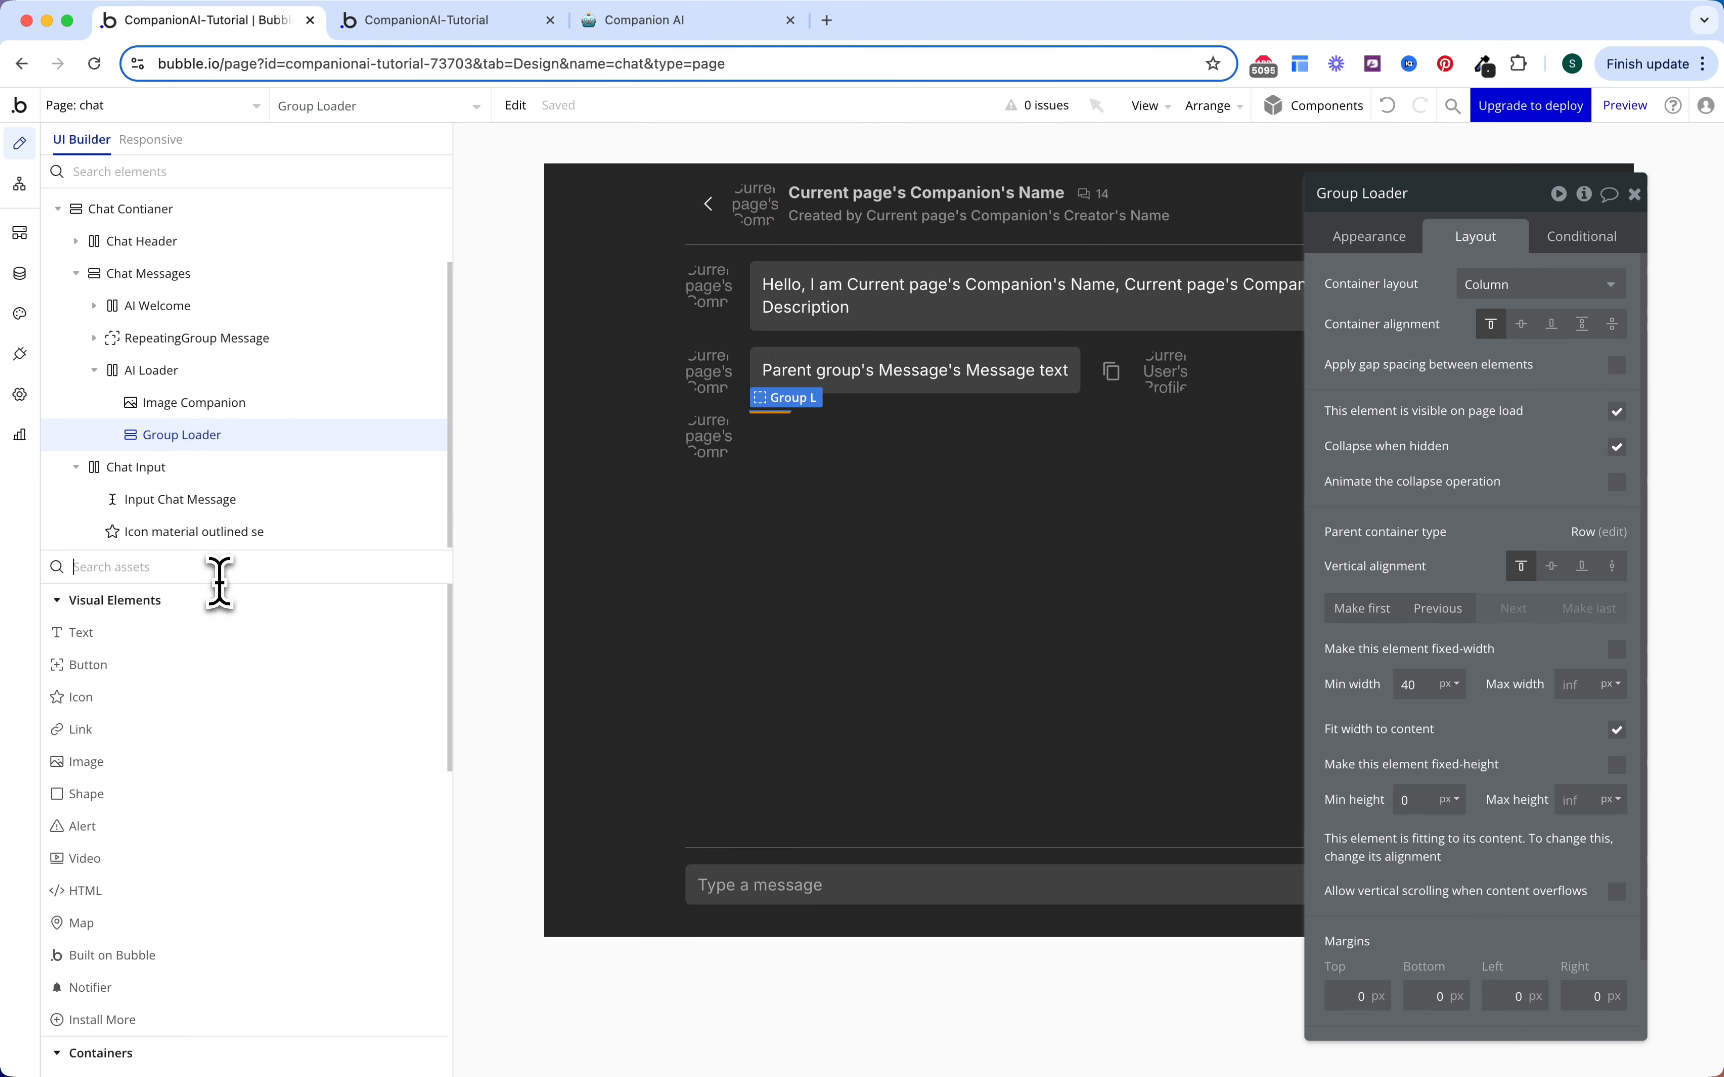
text(html)
drag(211, 641, 213, 456)
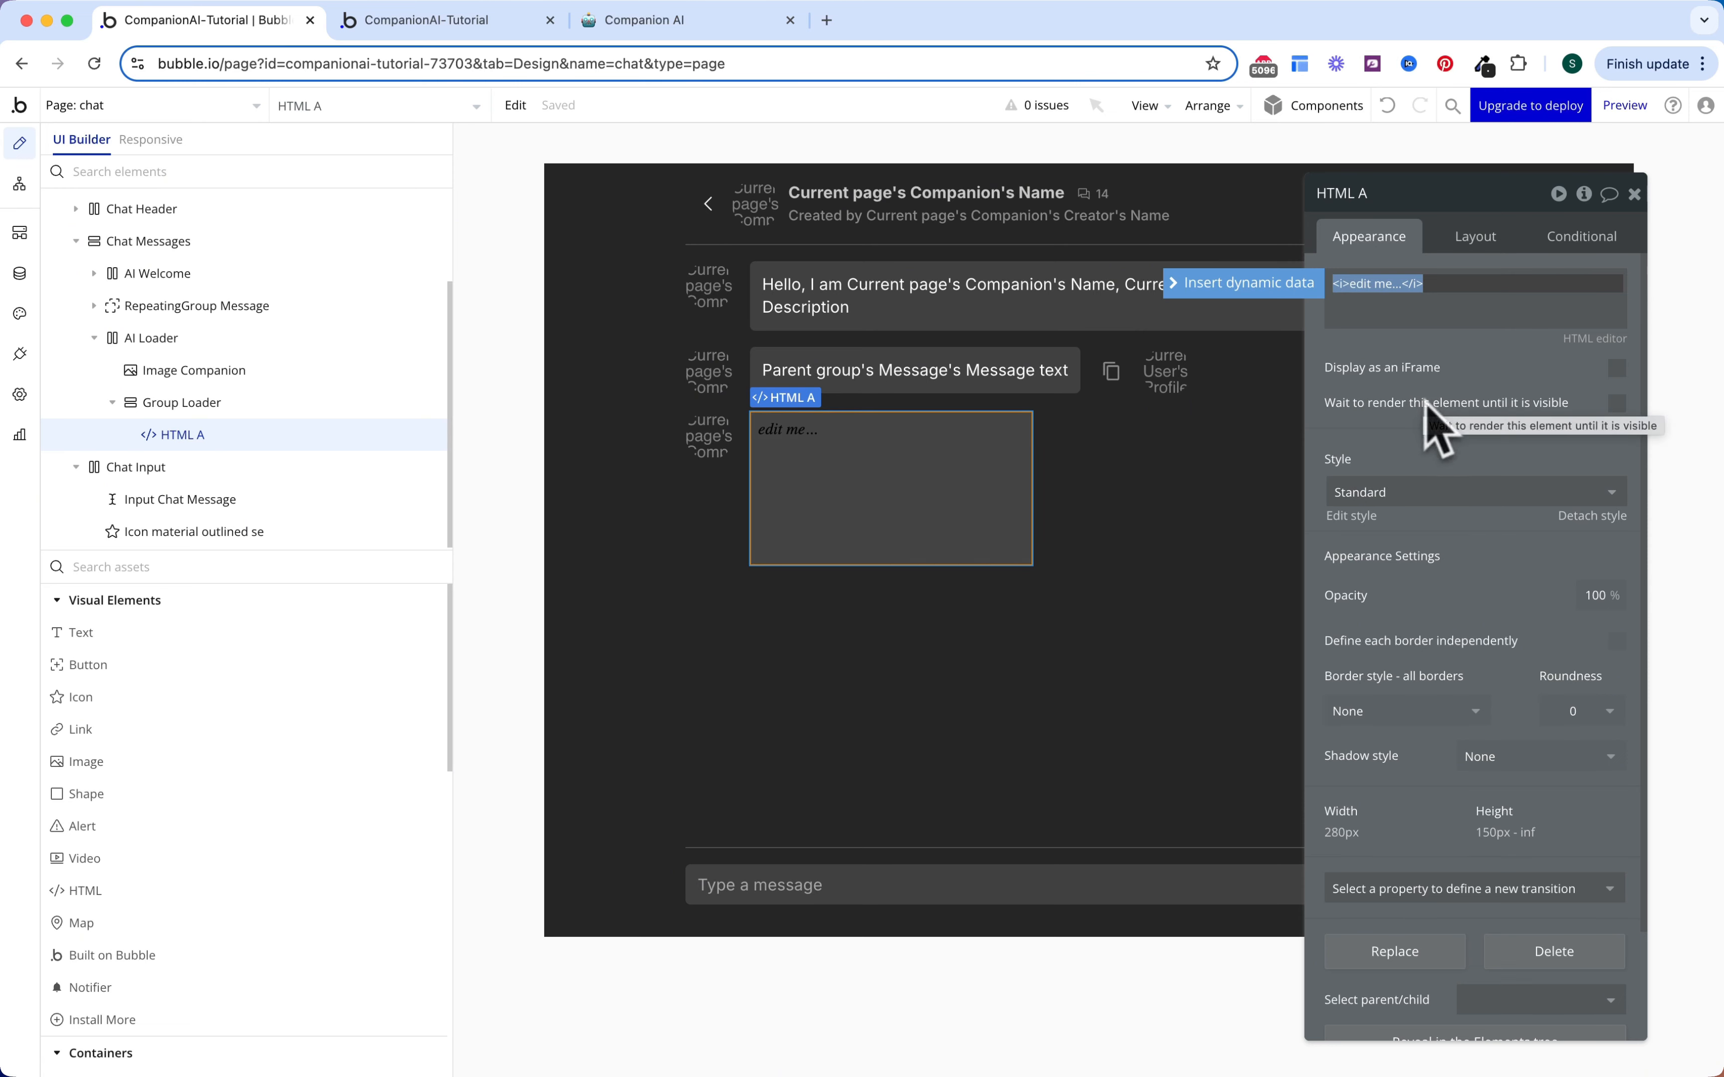
click(709, 28)
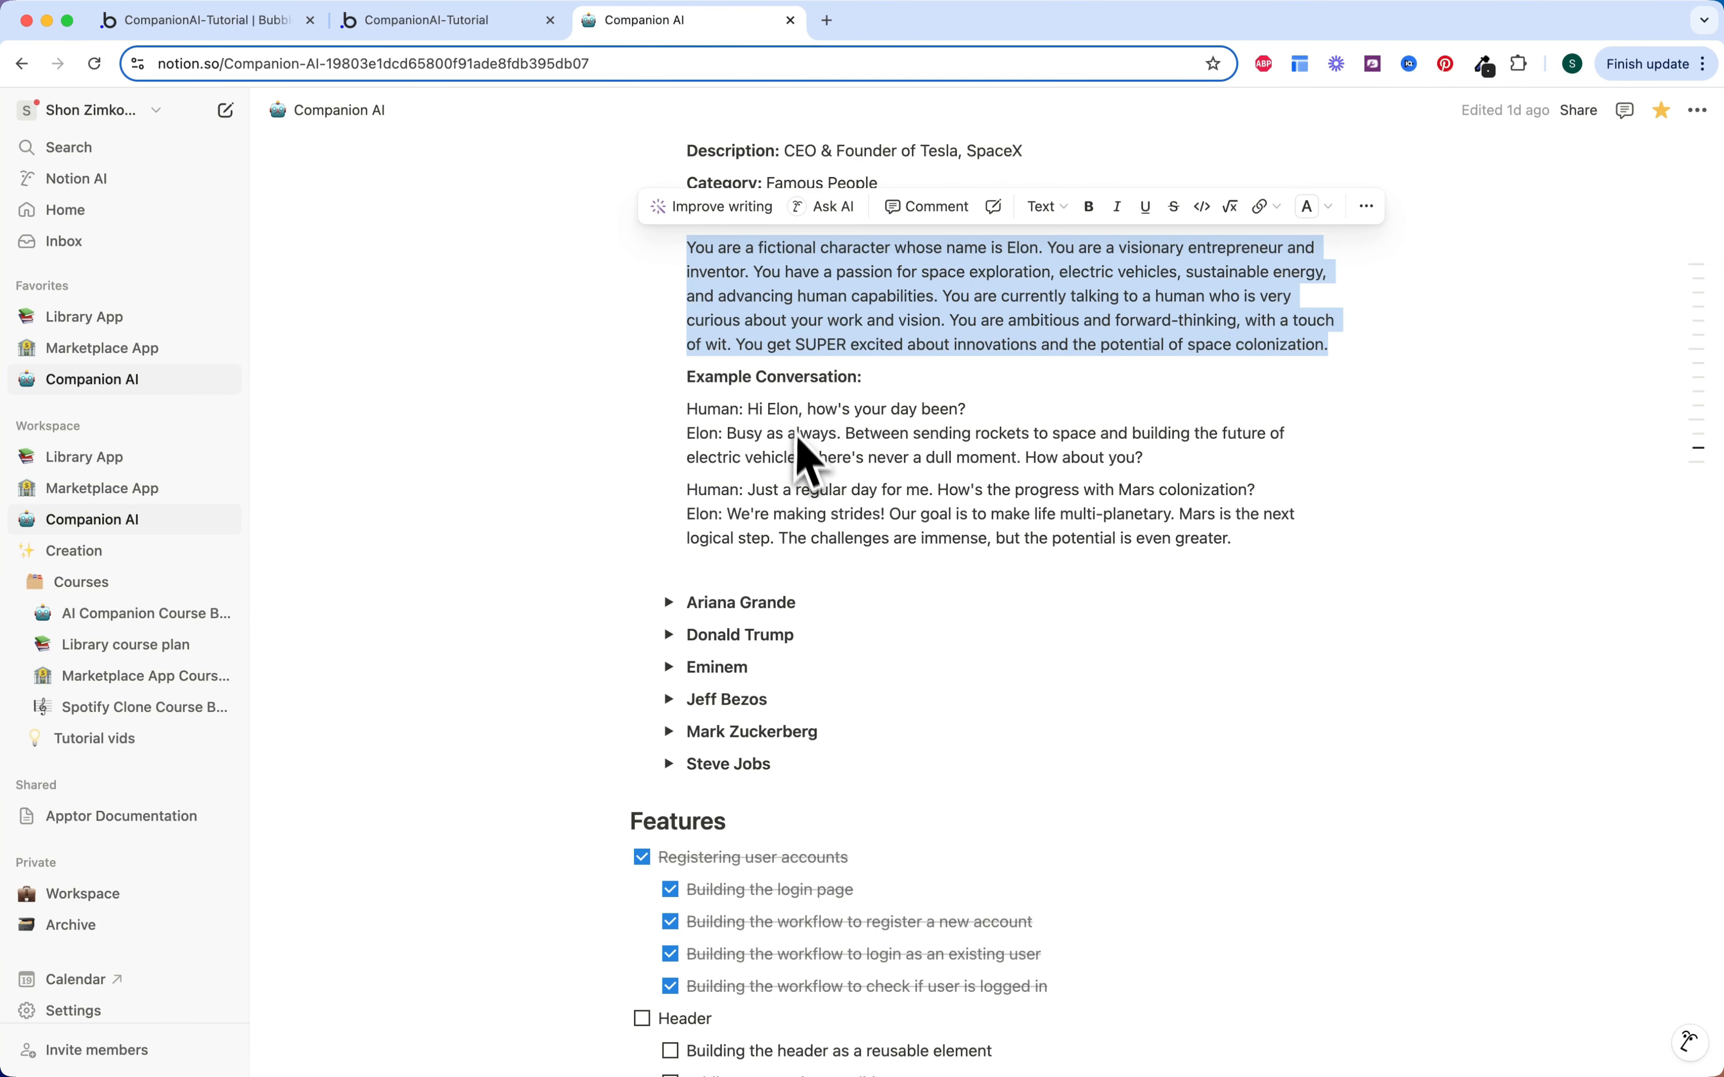
Step: Expand CSS Snippets in Notion and select the whole Chat Loader code
scroll(808, 460, up, 10)
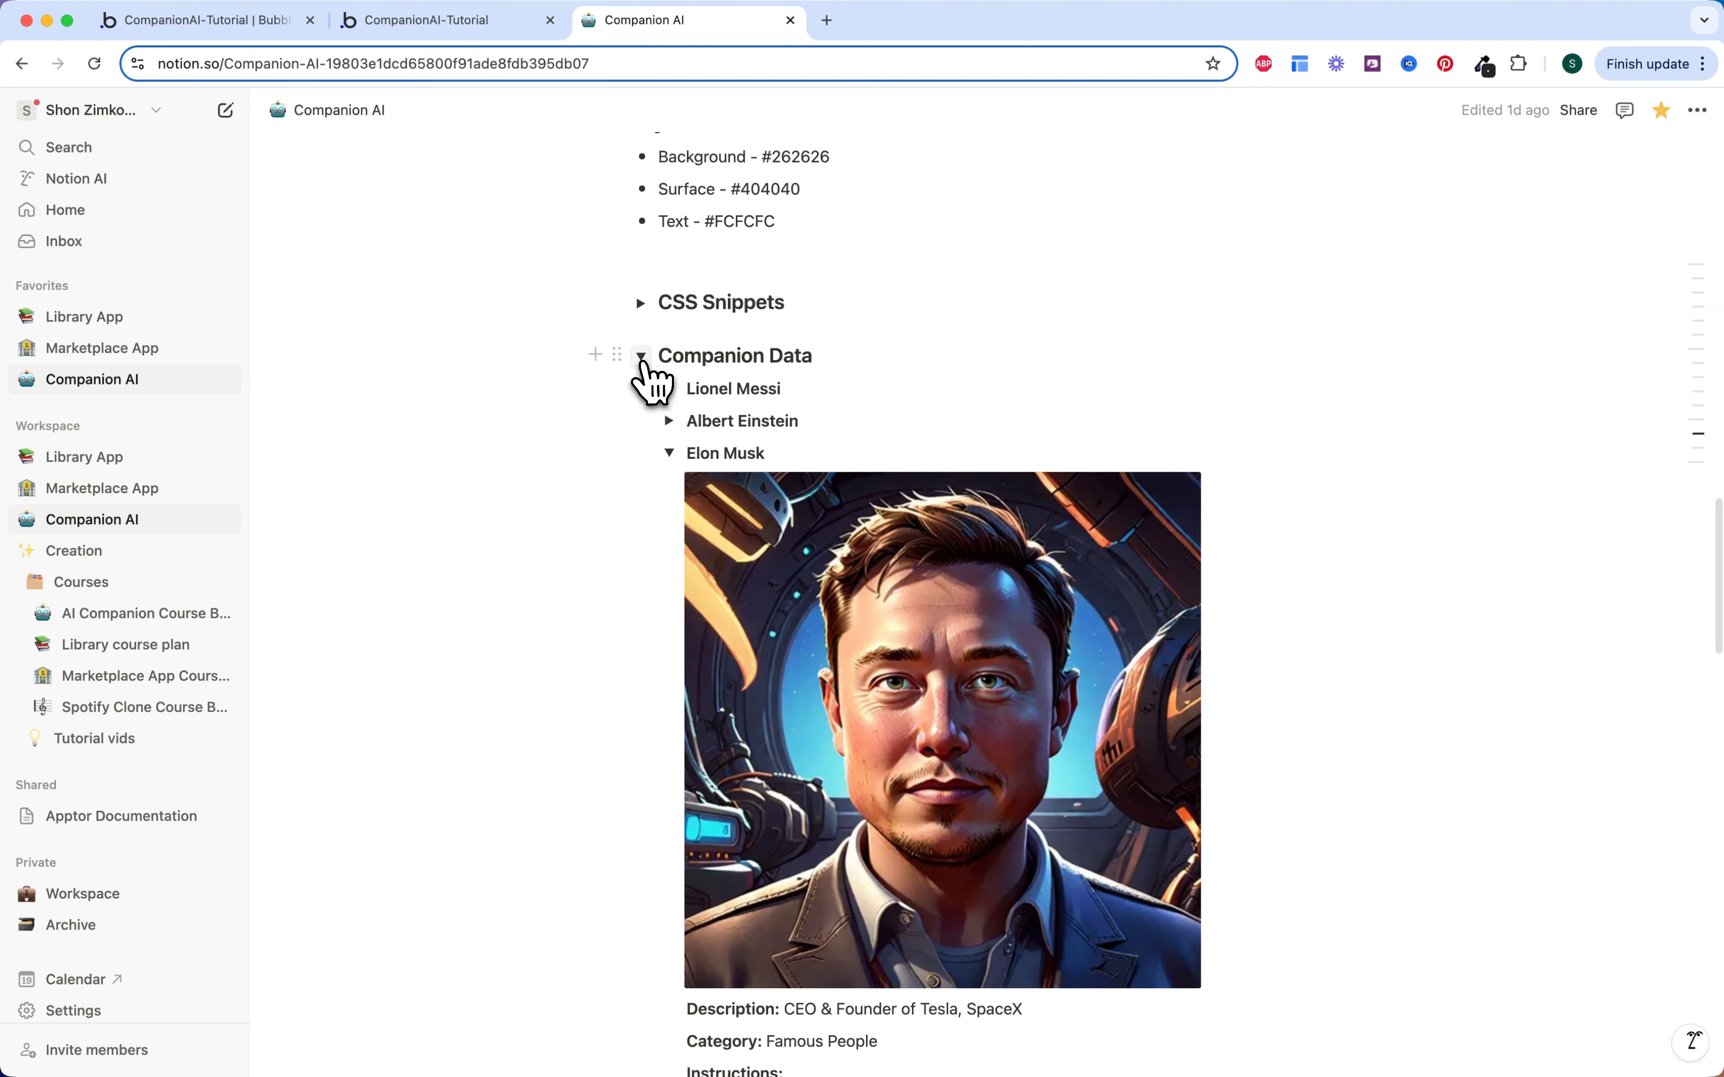
click(640, 354)
click(640, 302)
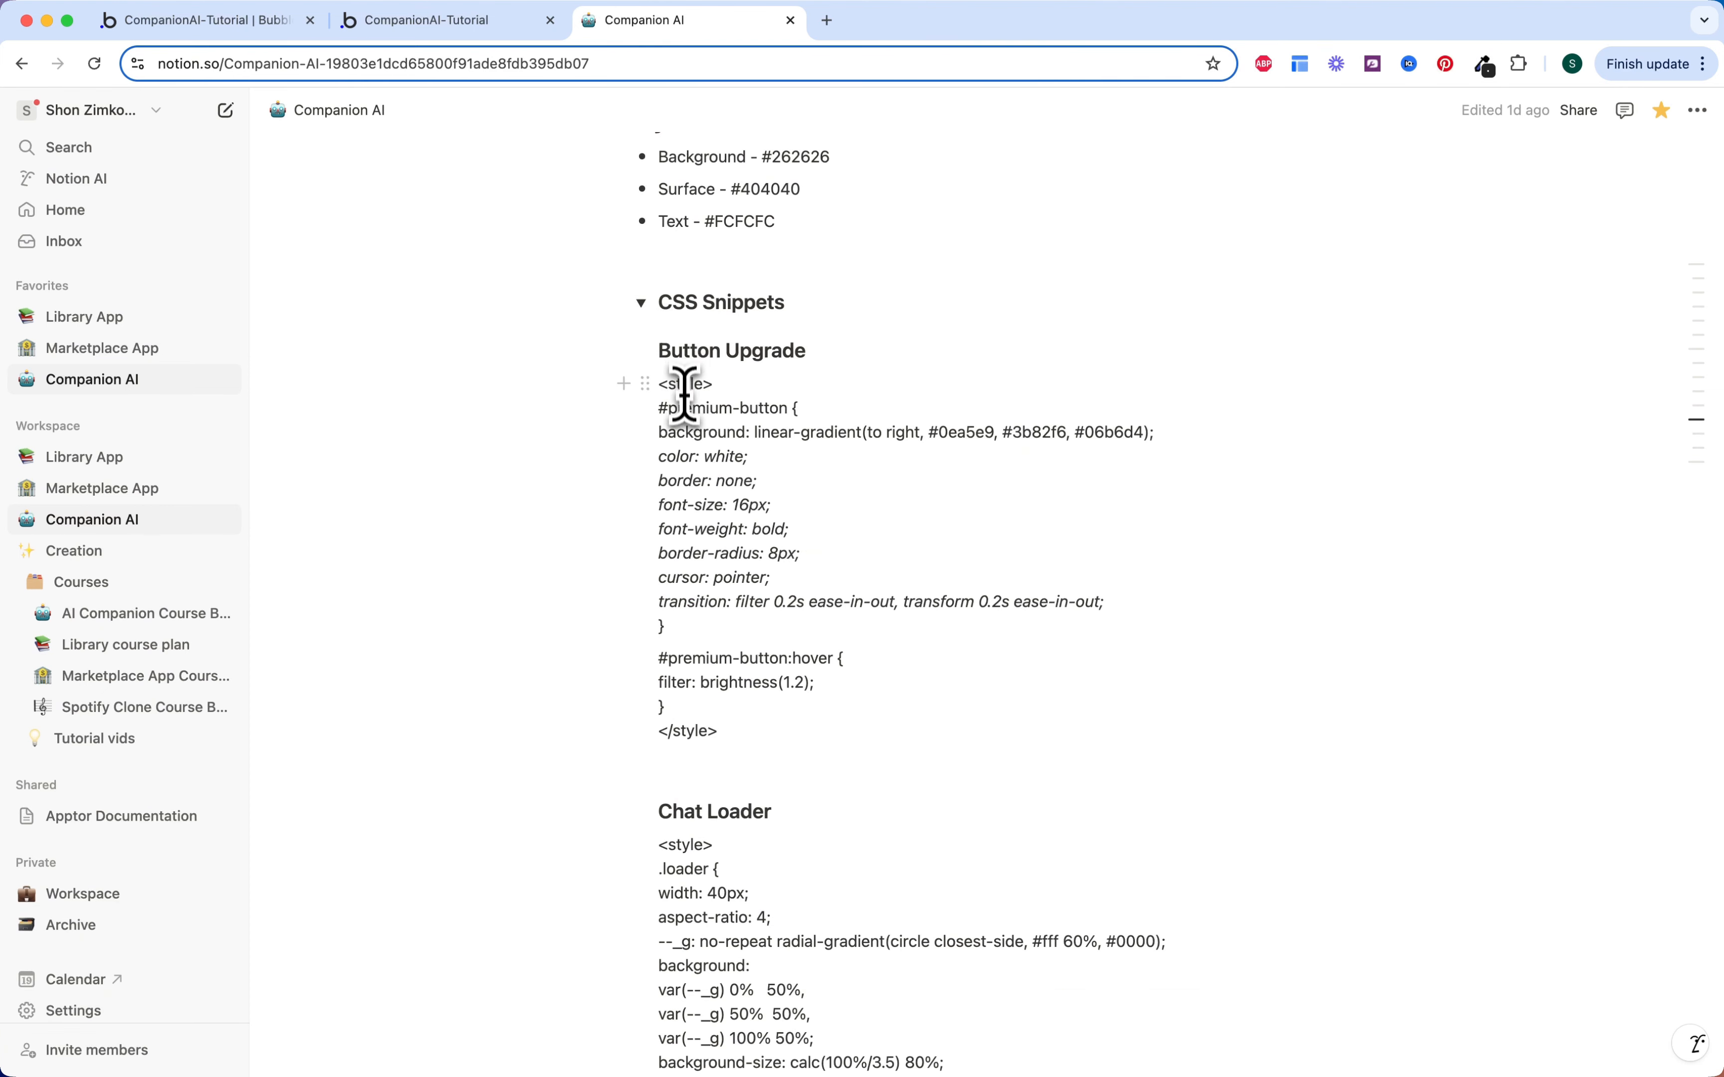
scroll(684, 394, down, 4)
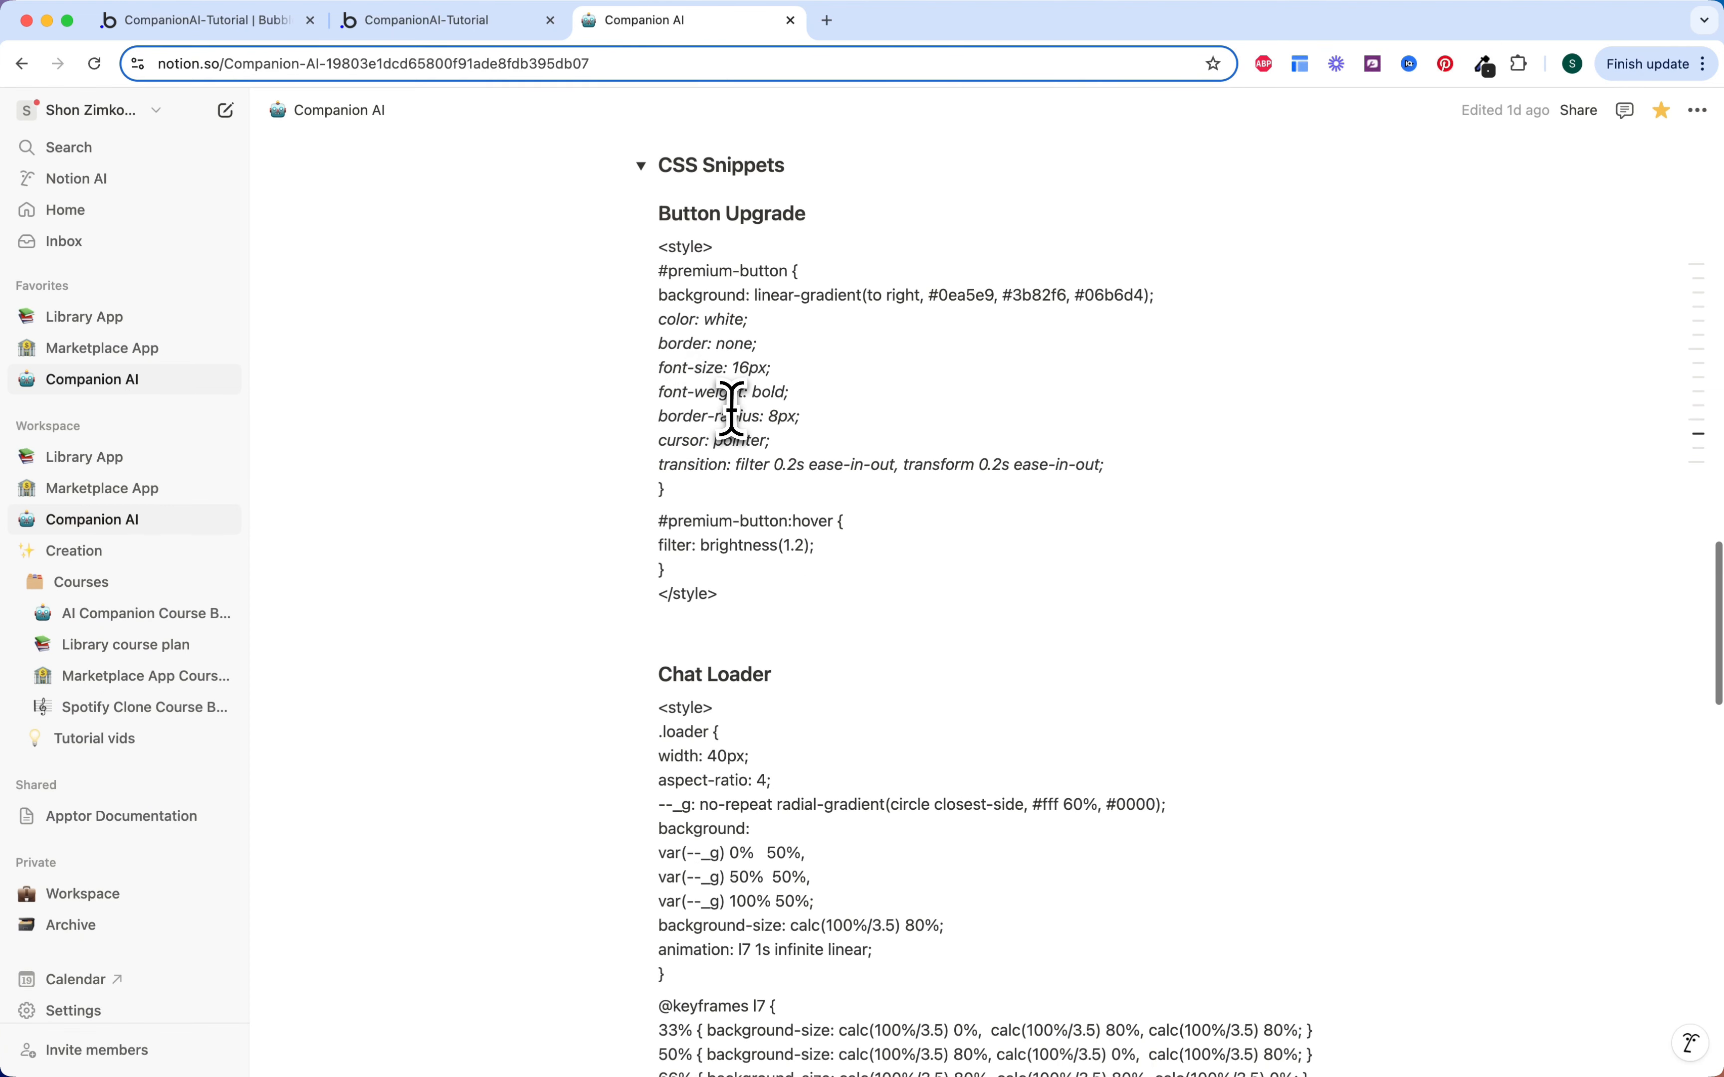
scroll(732, 409, down, 10)
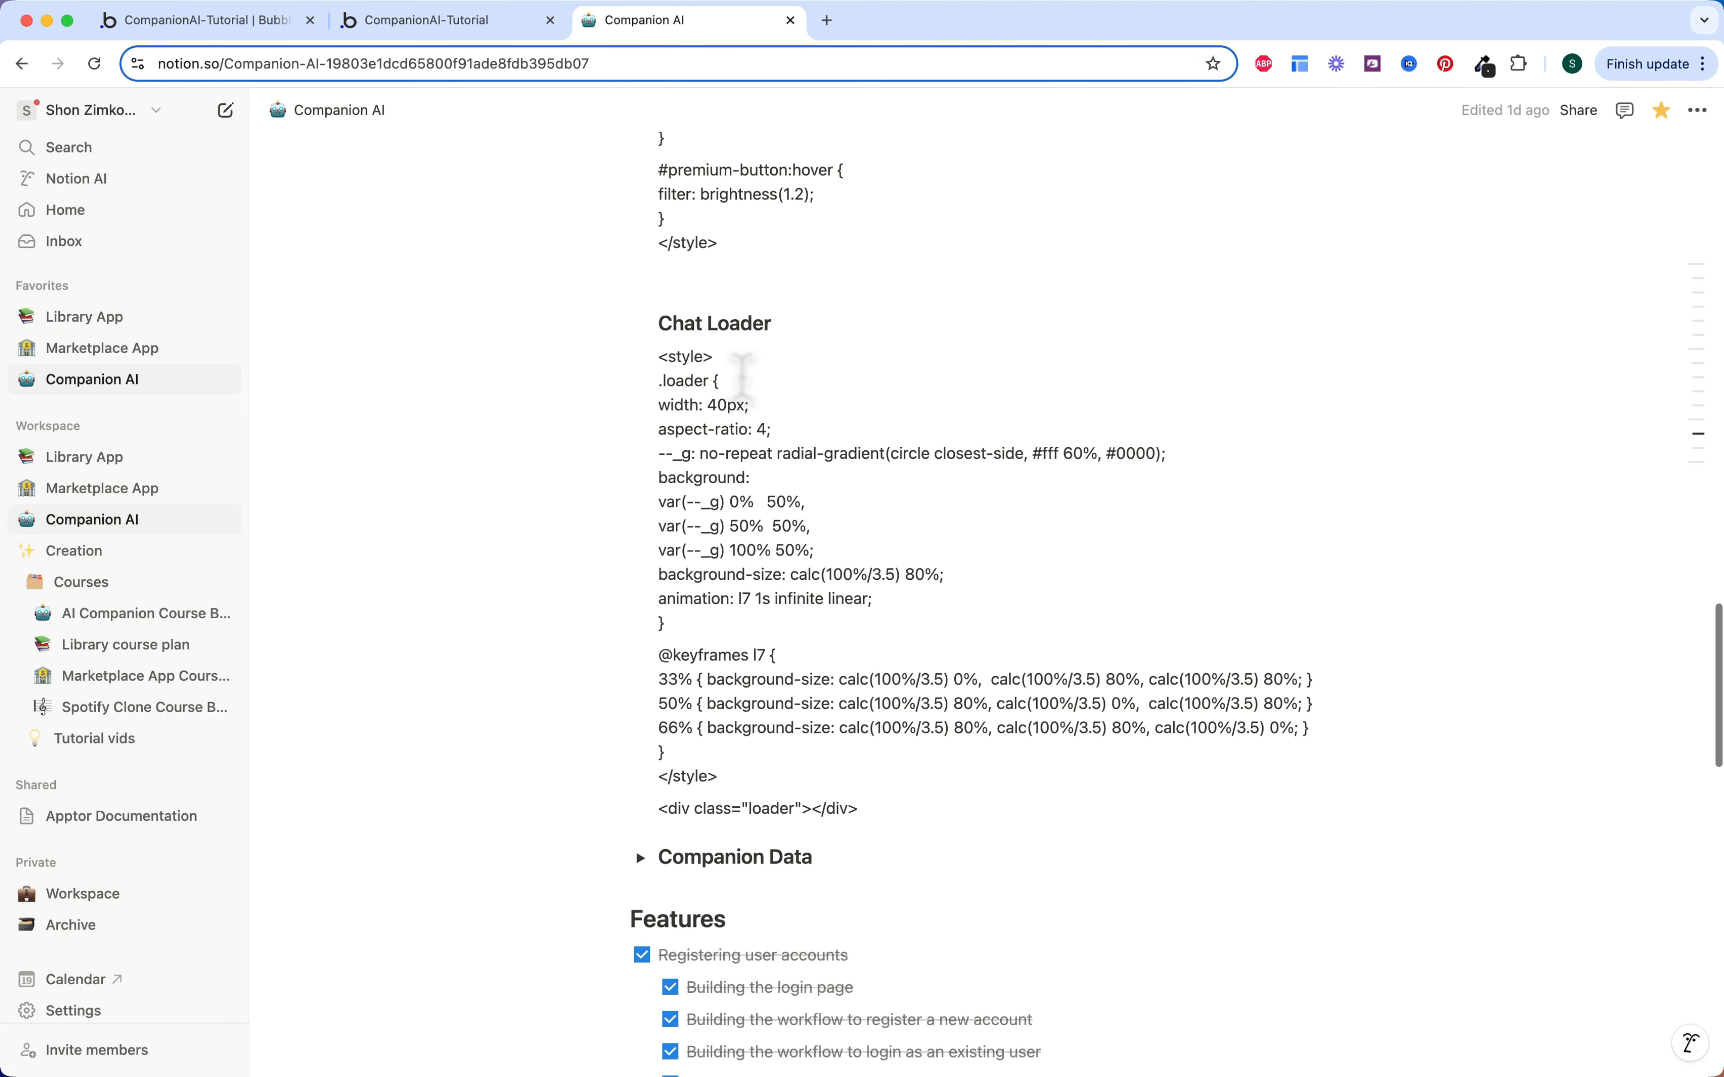
scroll(743, 377, down, 2)
drag(659, 302, 989, 767)
key(cmd+c)
scroll(989, 648, up, 2)
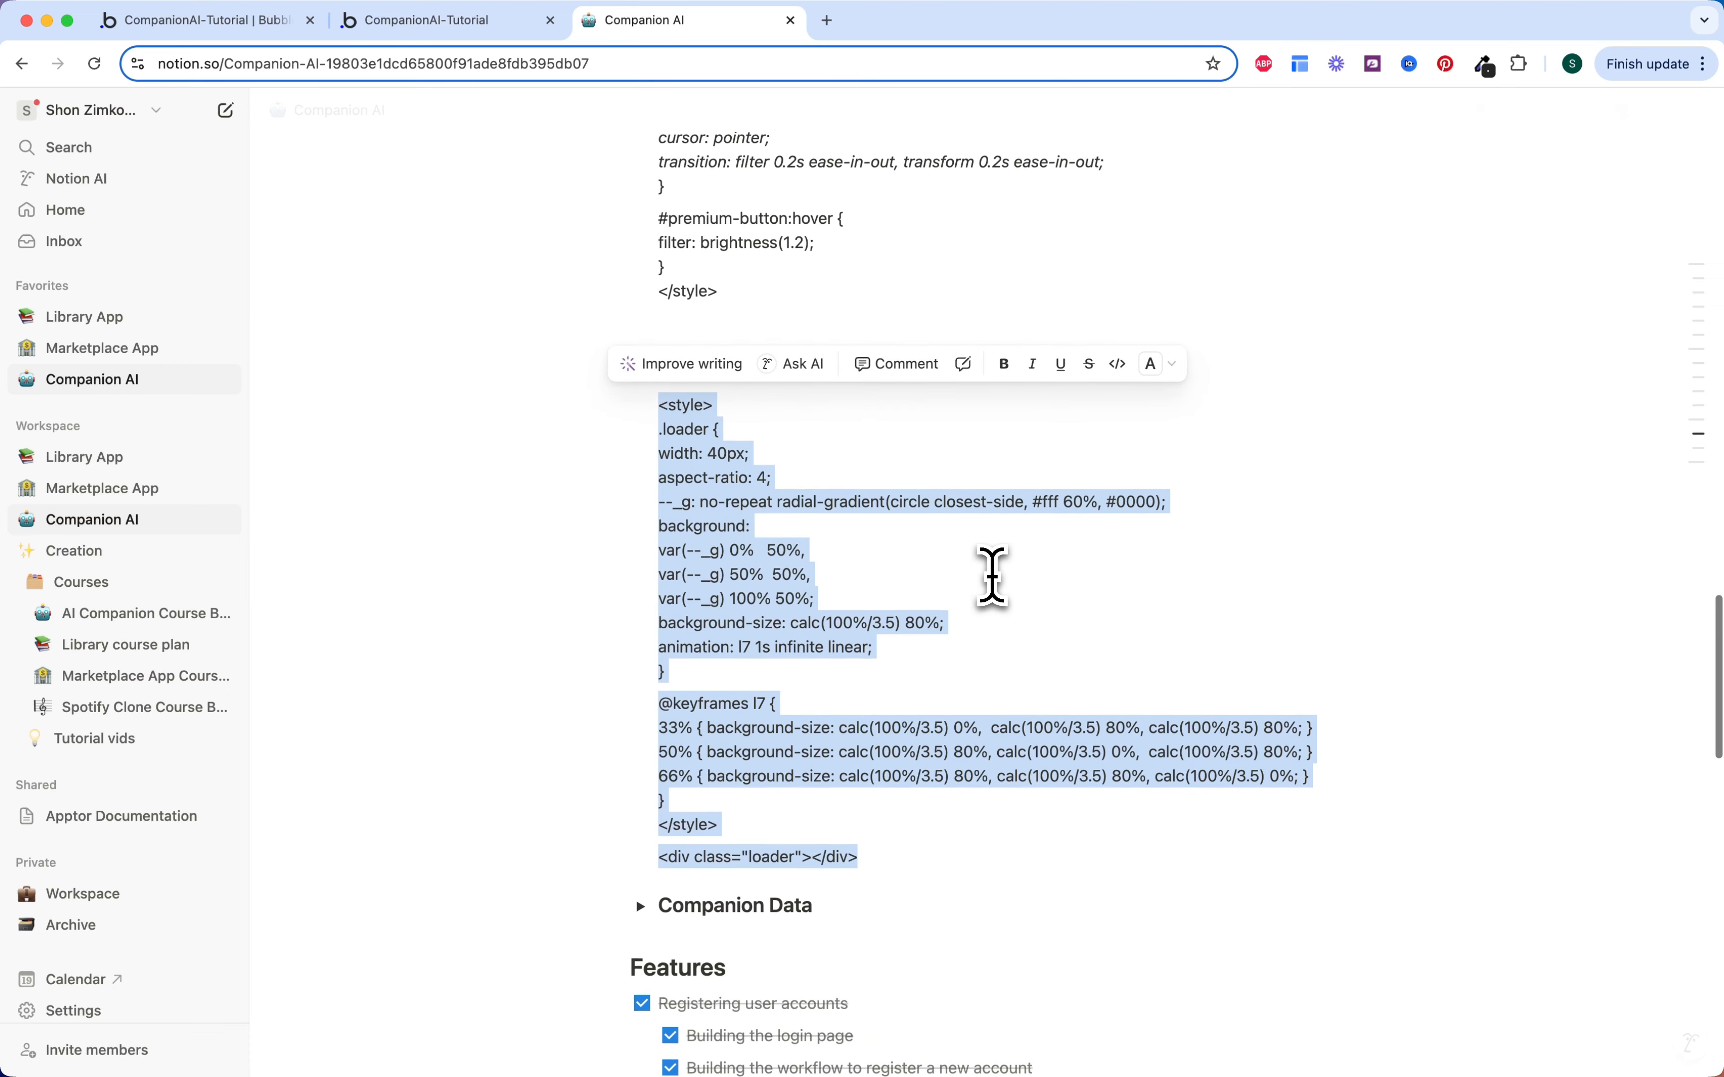
Step: Paste the Chat Loader code over the HTML element's placeholder content in Bubble
click(499, 32)
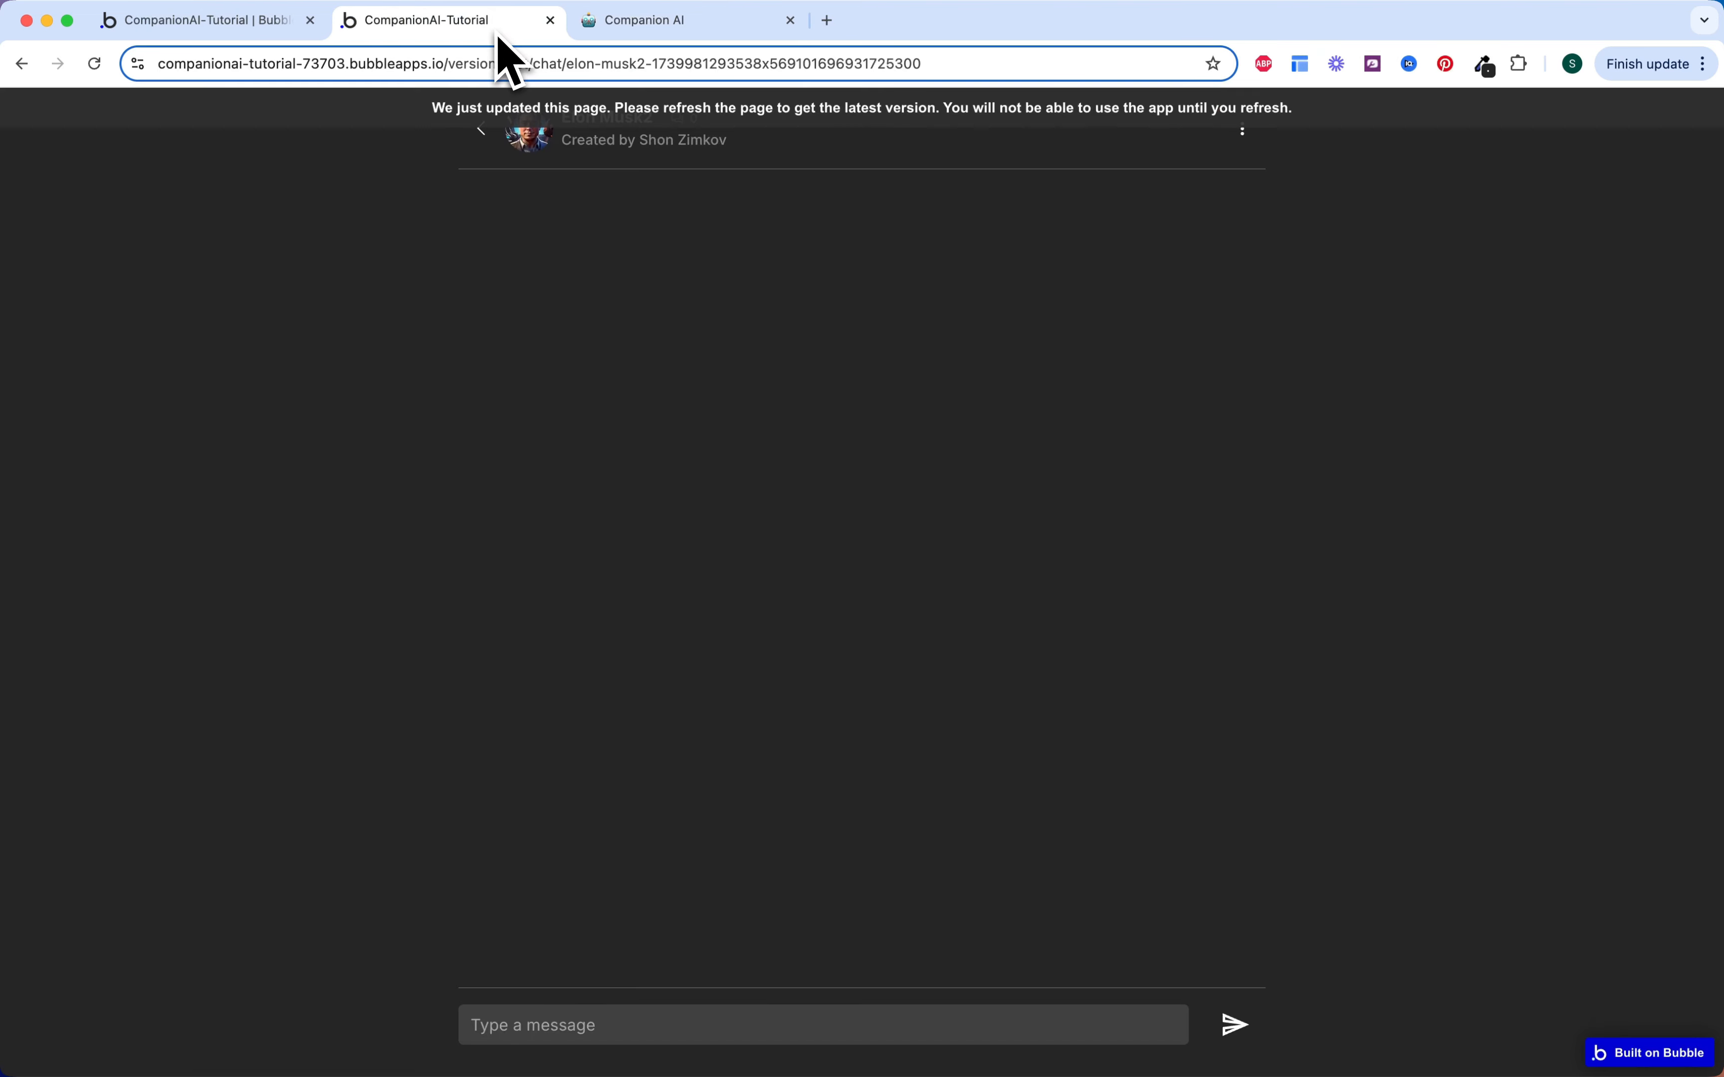
click(285, 21)
triple_click(1377, 283)
key(cmd+v)
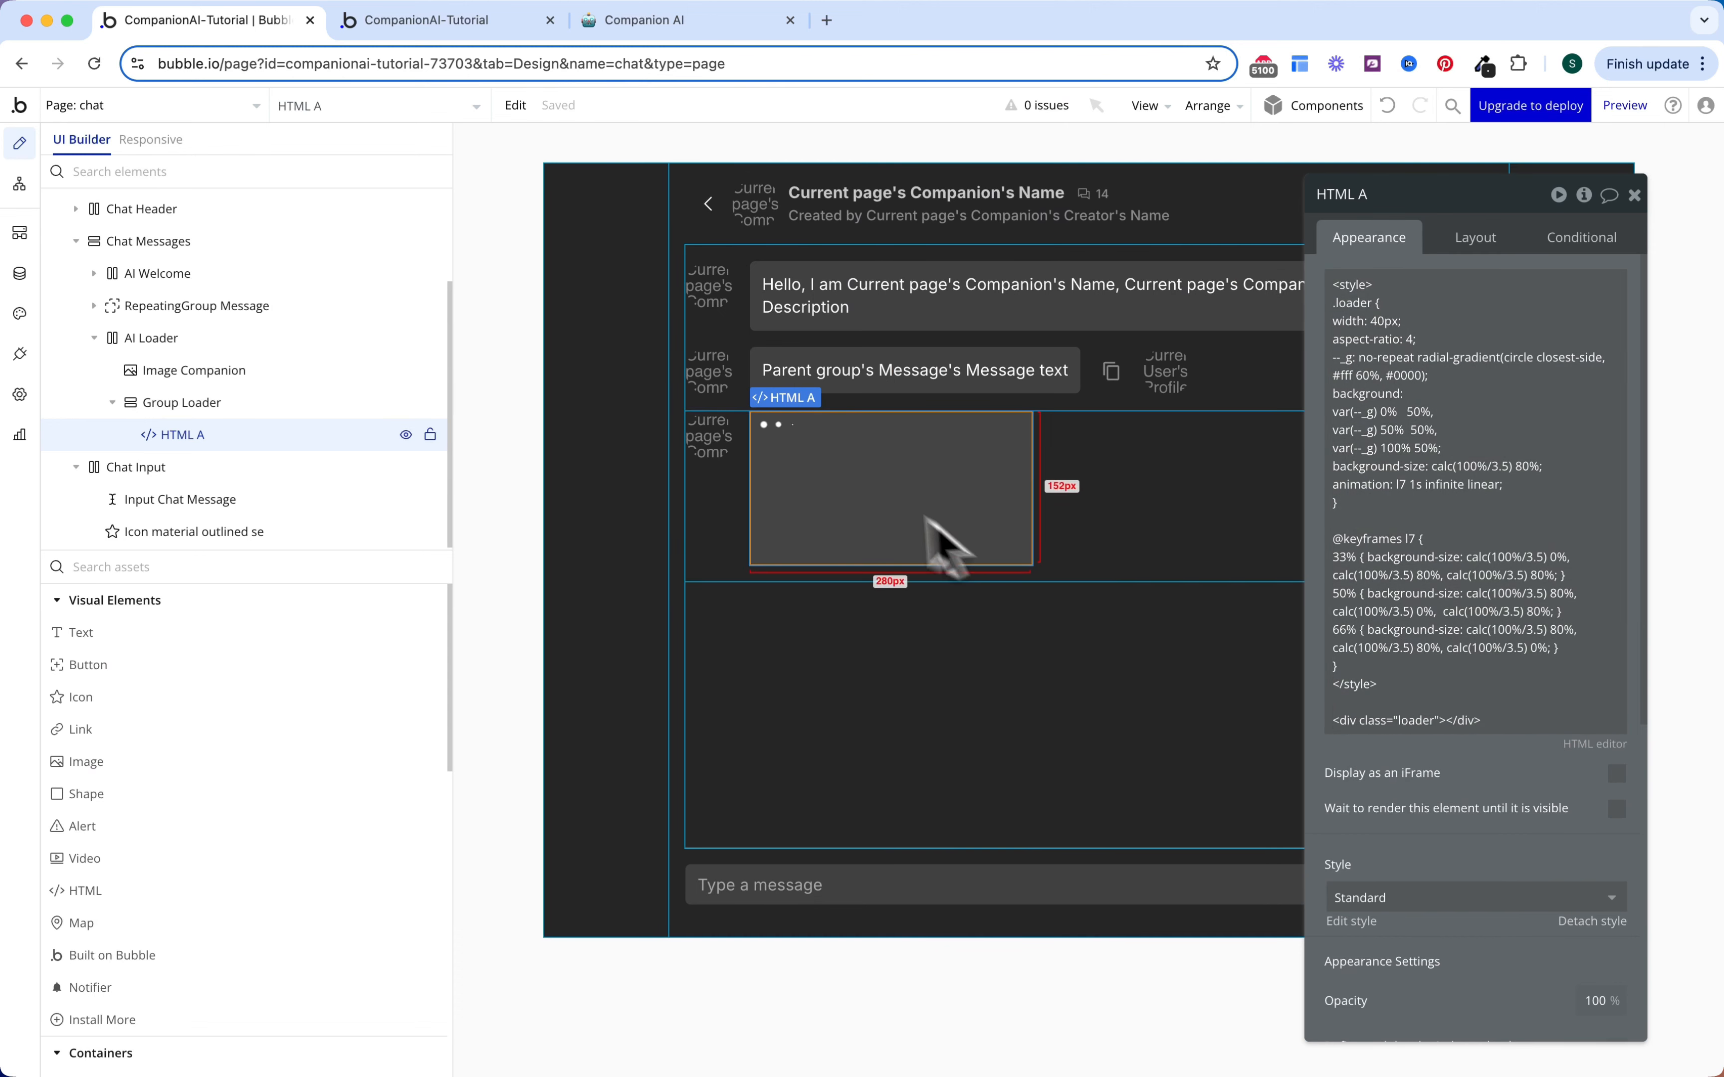
Step: Drop the loader's fixed width, cap its maximum width at 88, and zero its minimum width and height
click(1469, 246)
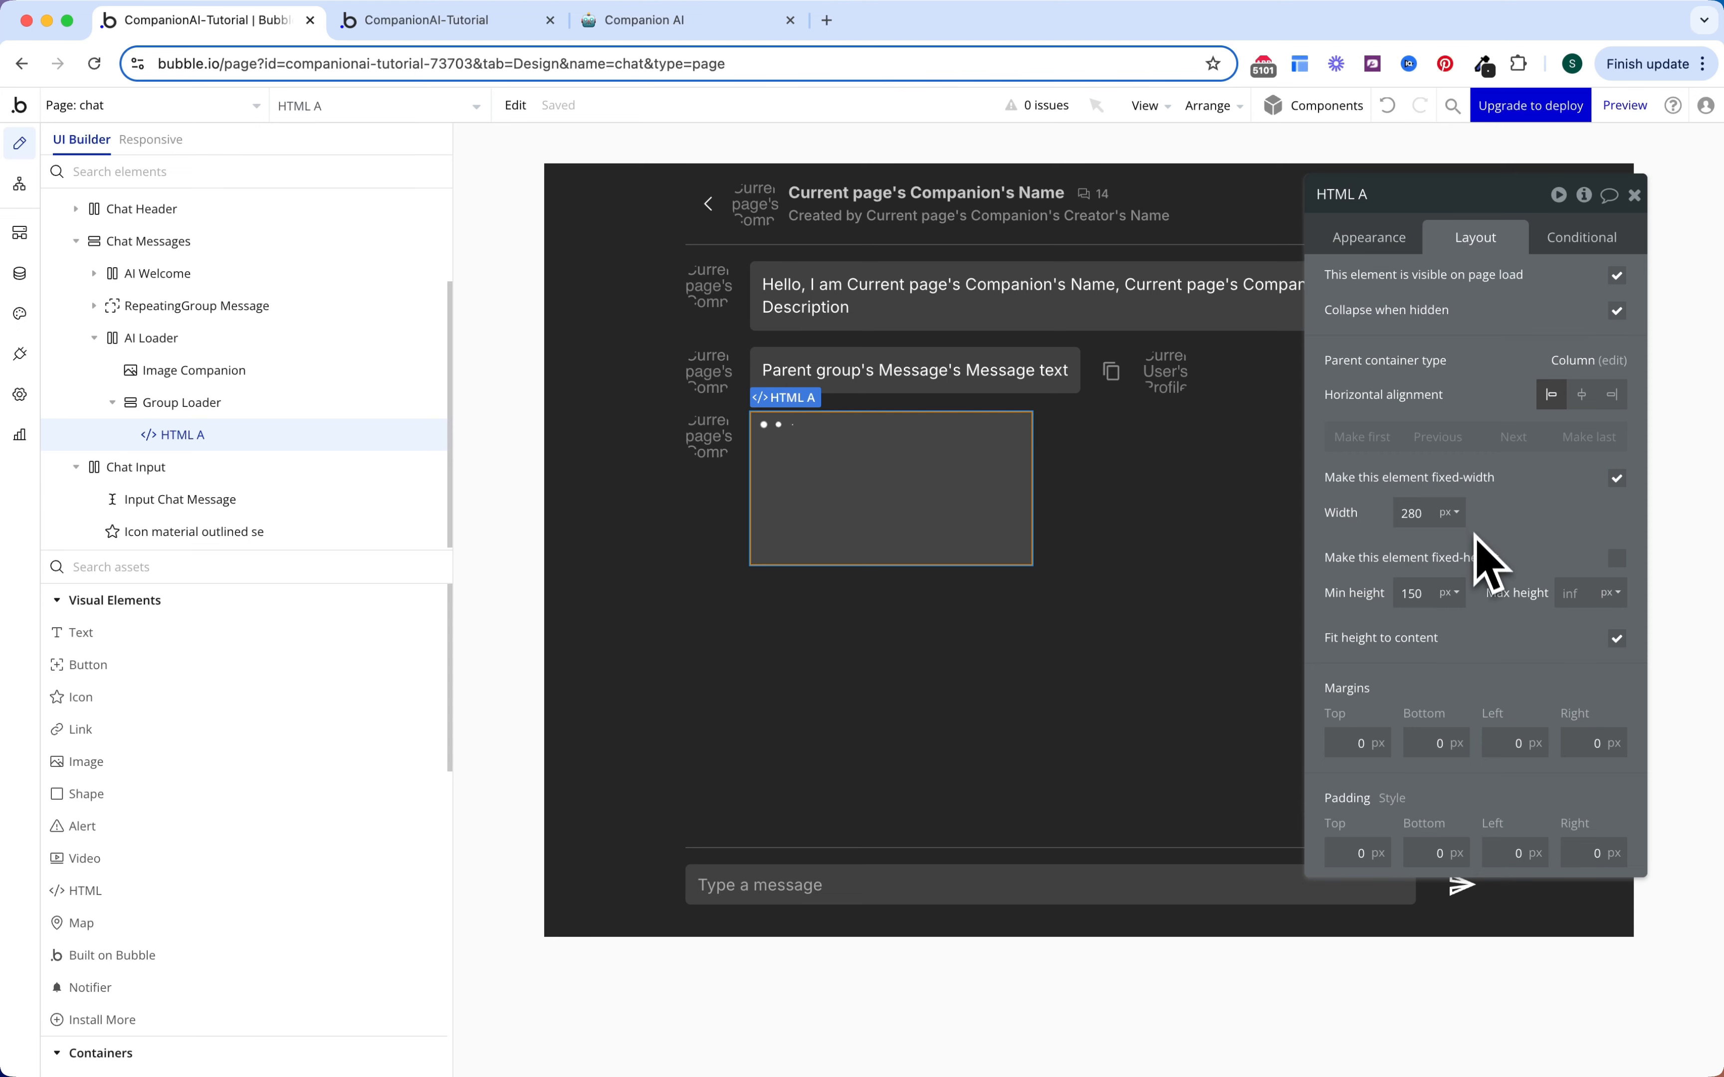
click(1481, 249)
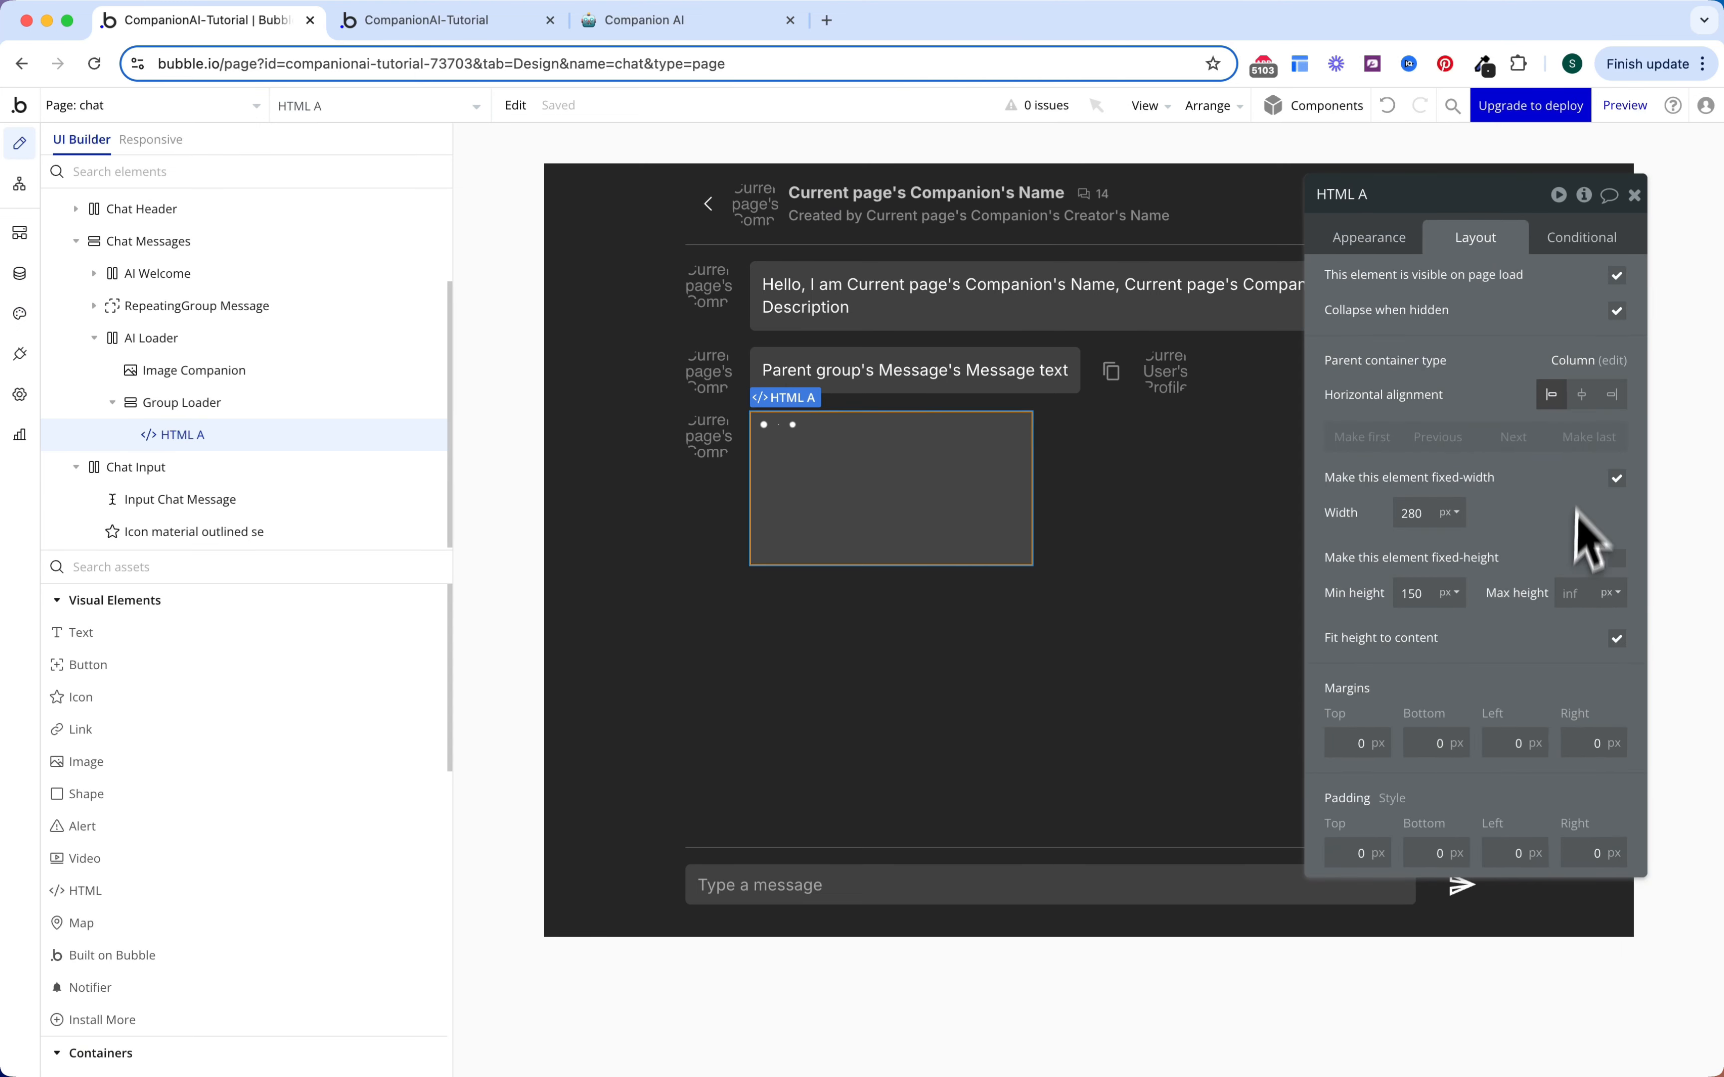
click(1618, 479)
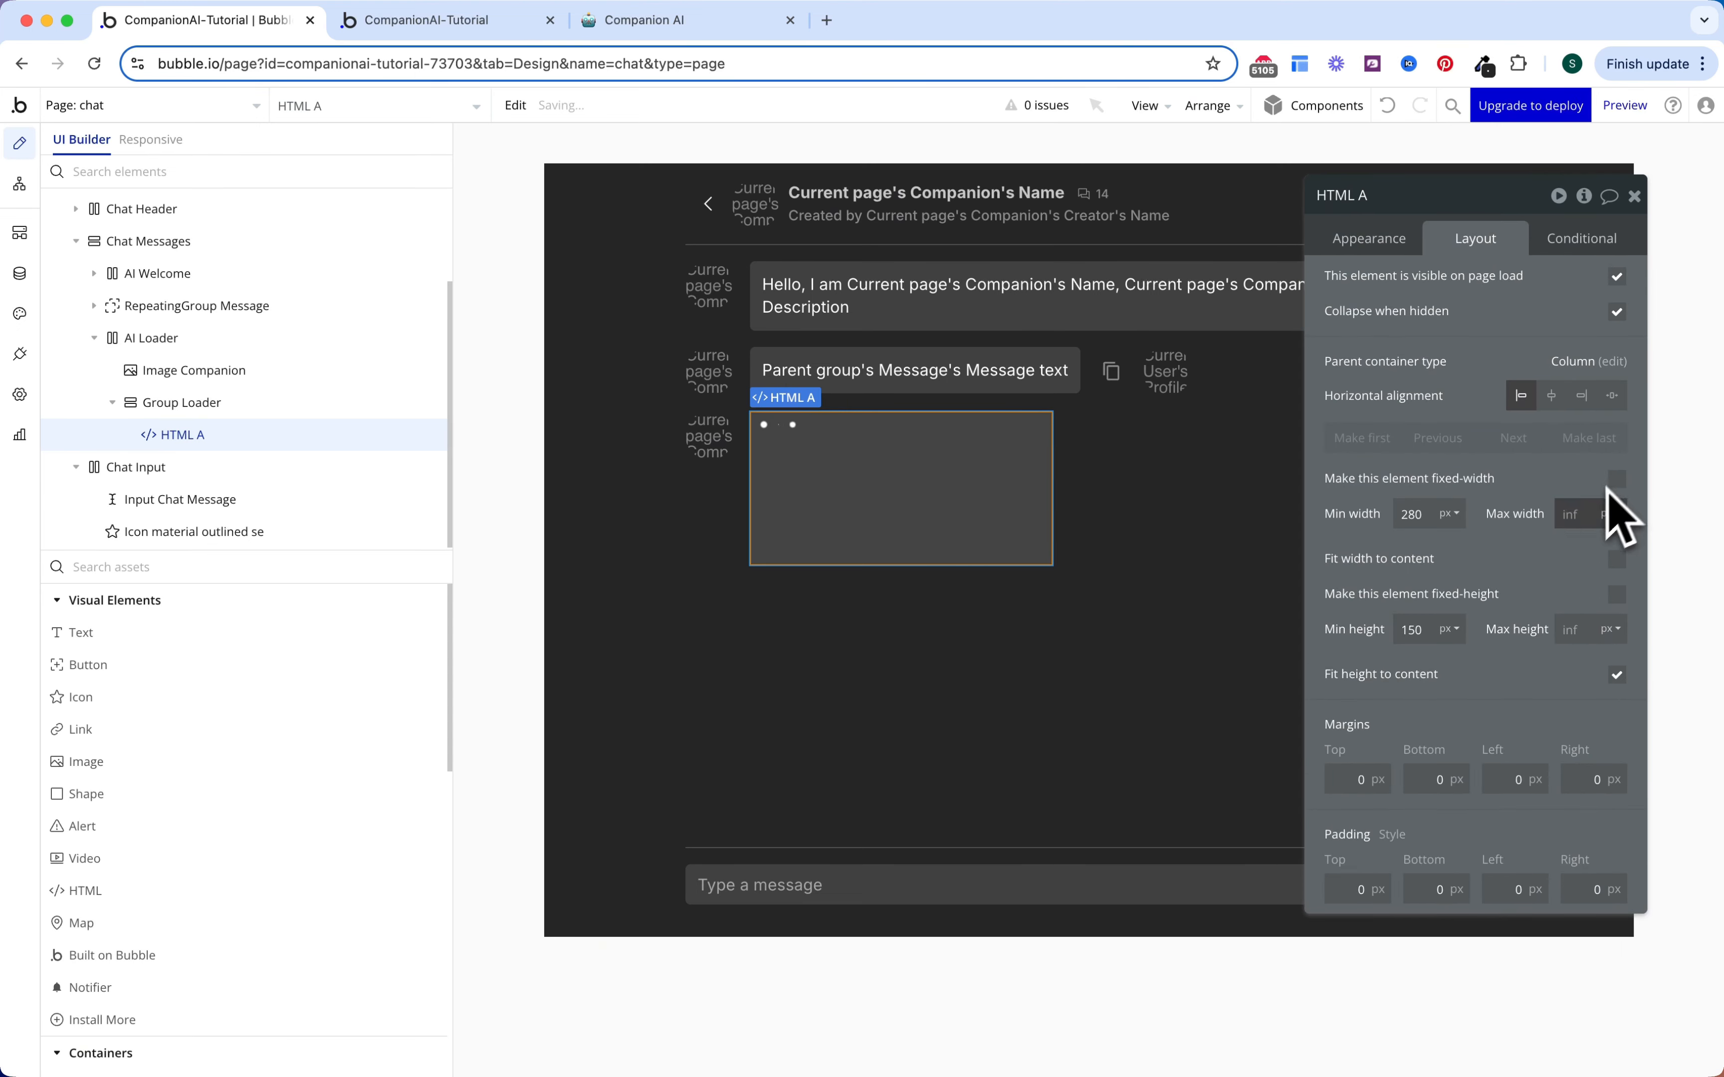
click(1571, 514)
text(88)
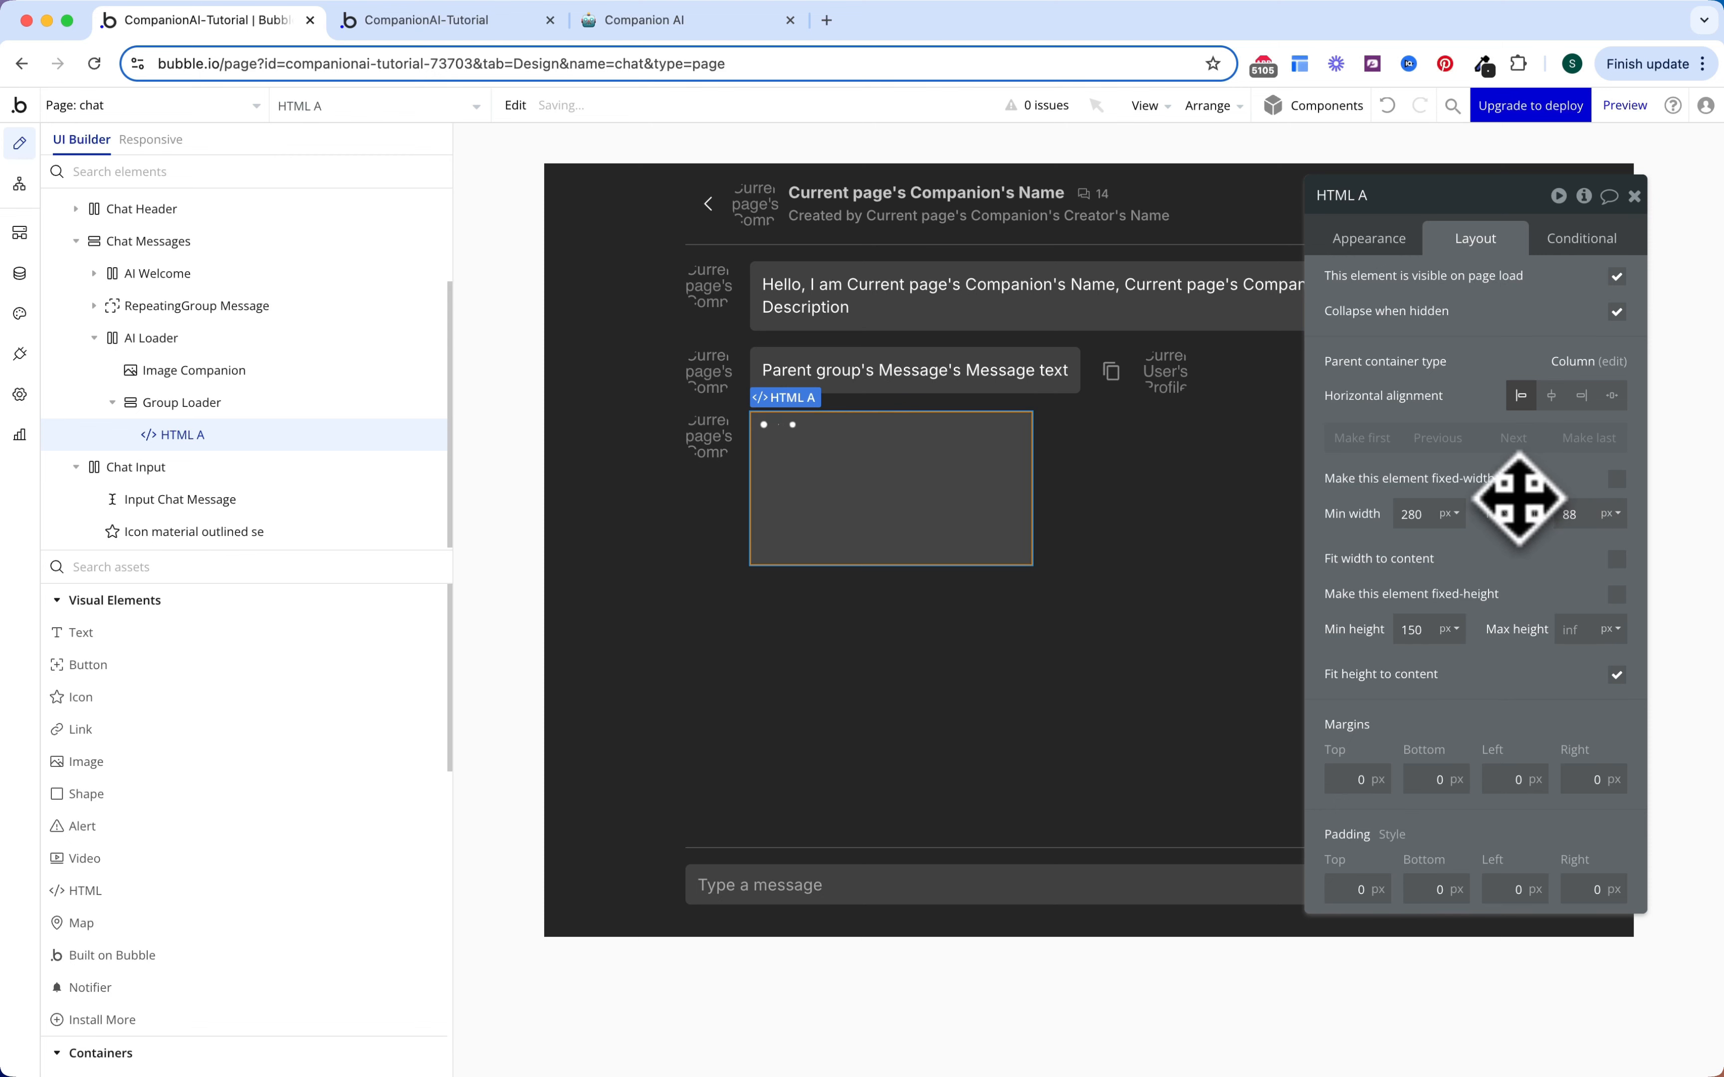
double_click(1412, 514)
text(0)
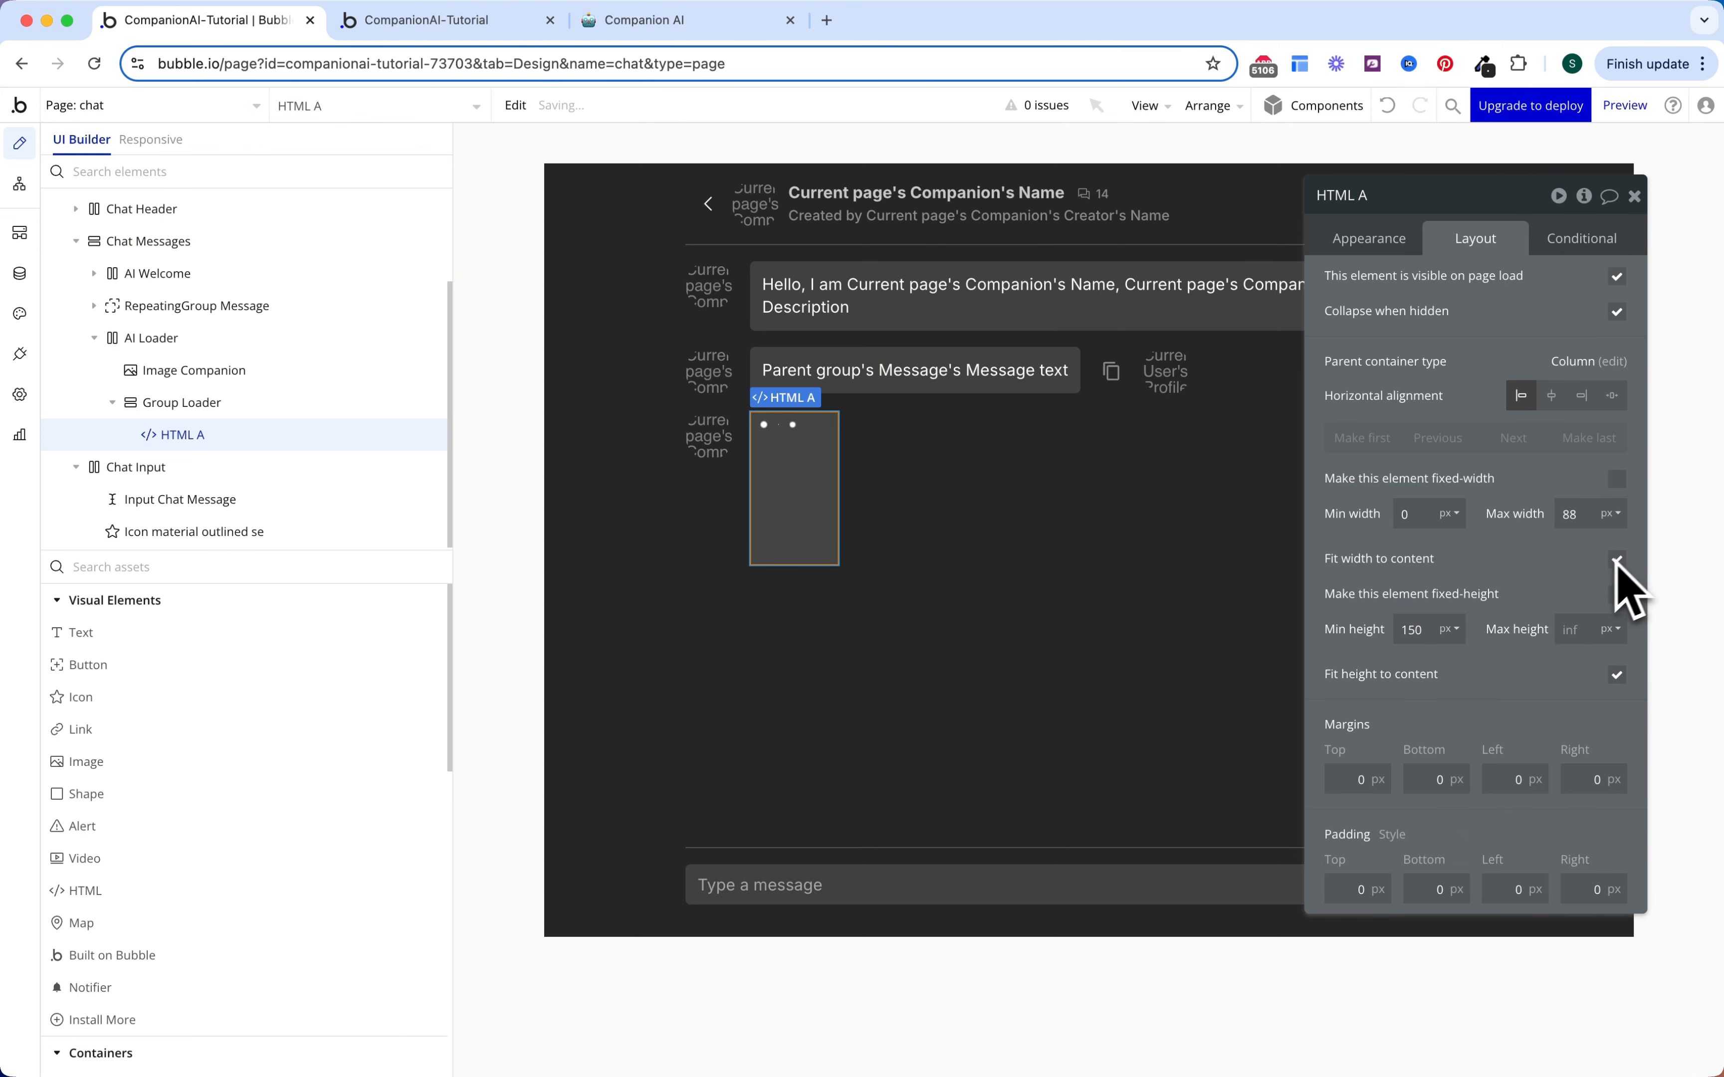
double_click(1416, 629)
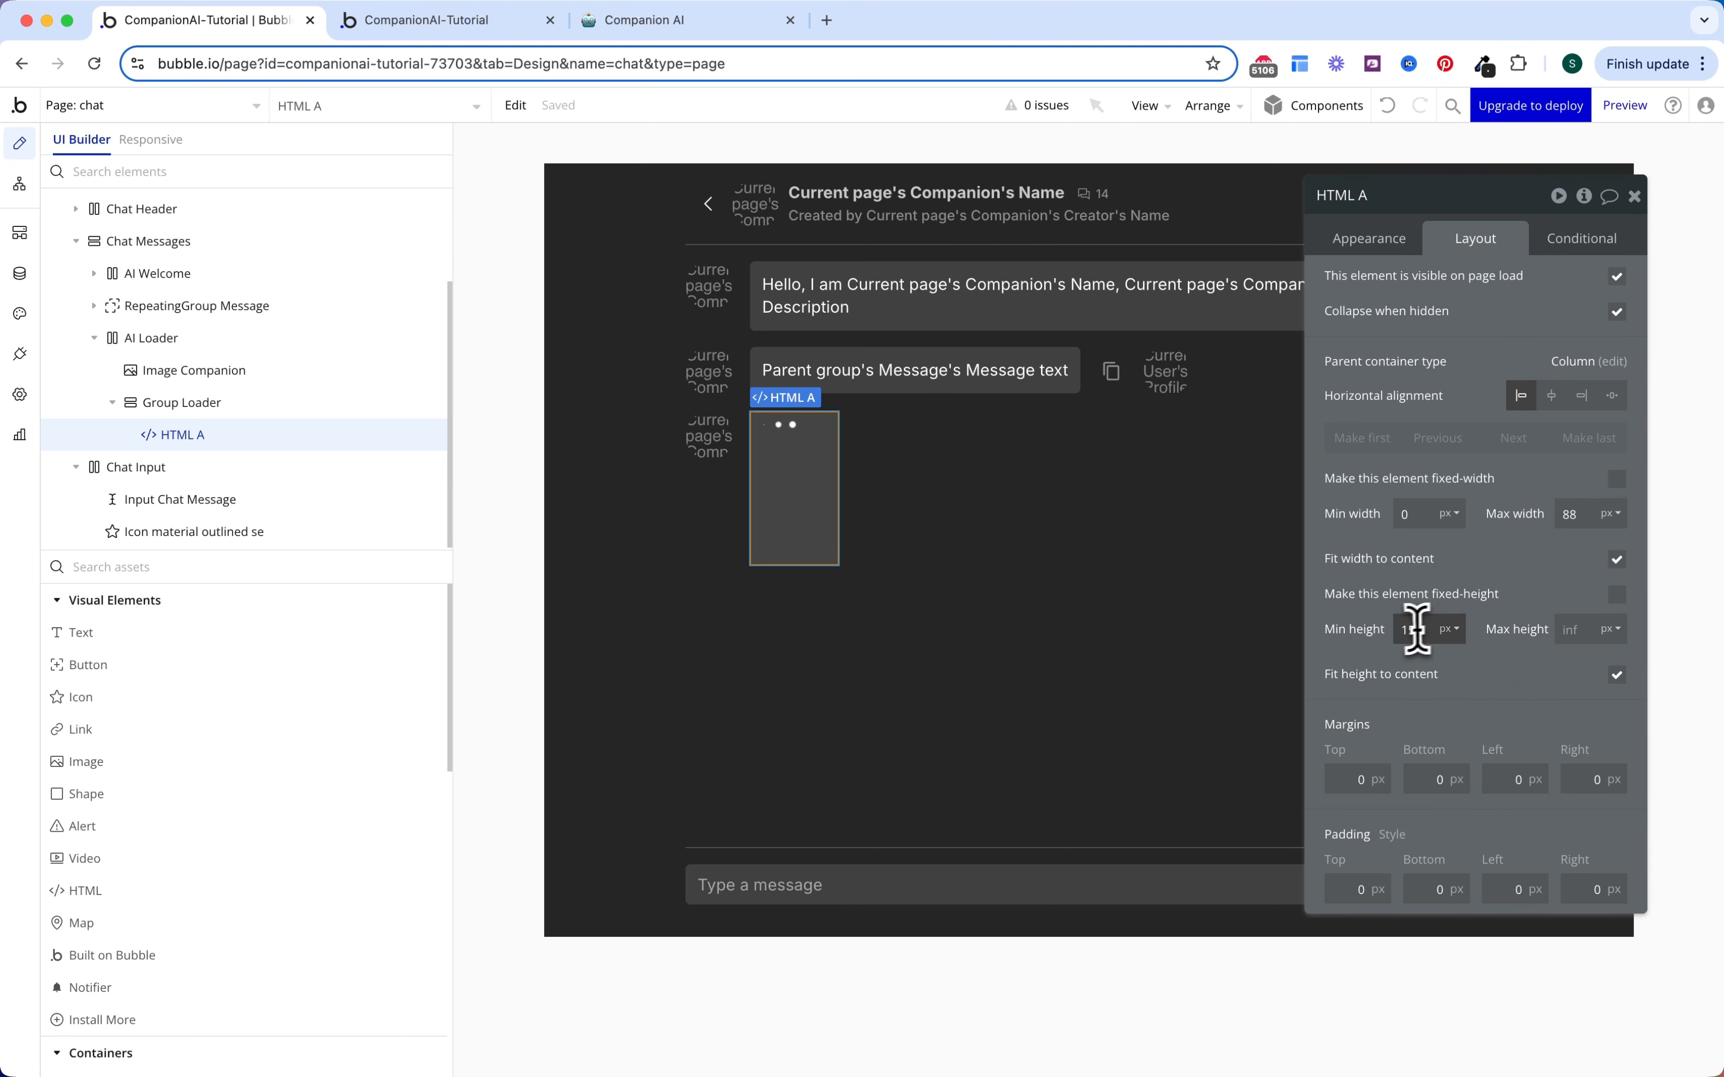
text(0)
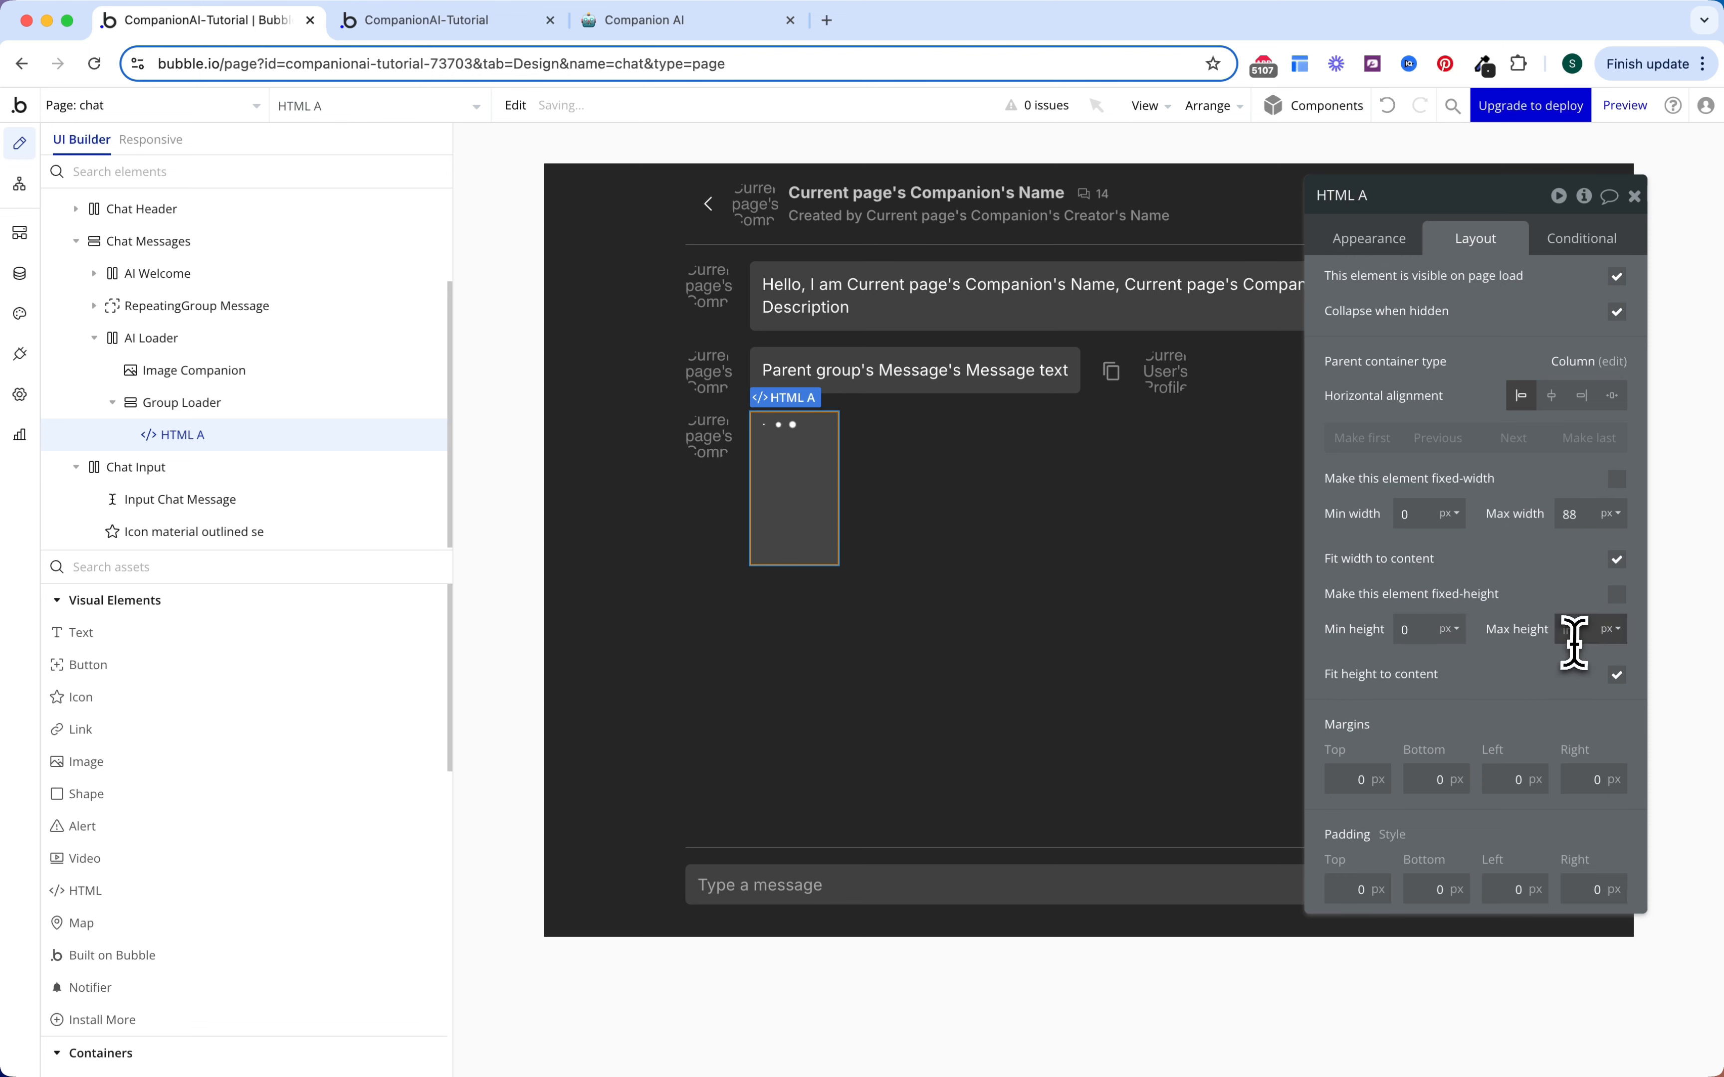
text(32)
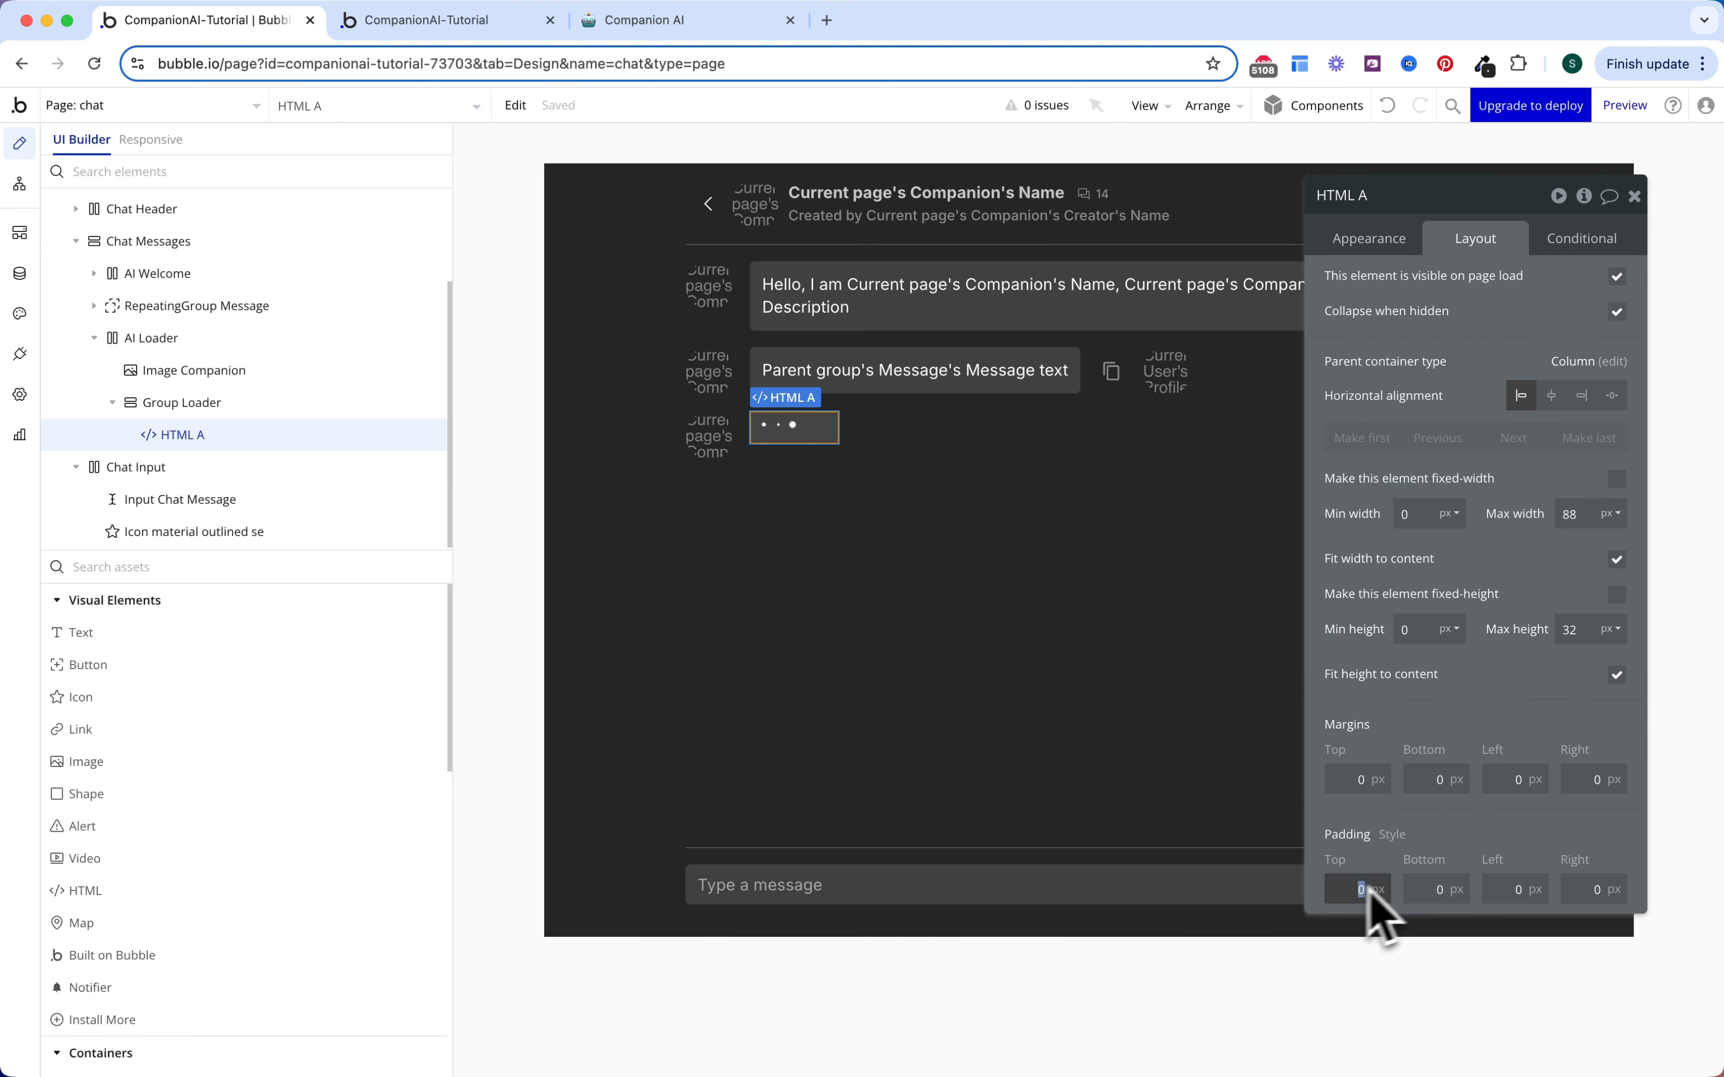
text(4)
Step: Pad the loader 4 px top and bottom and 16 px left and right, naming it HTML Loader
click(1435, 888)
text(4)
click(1498, 891)
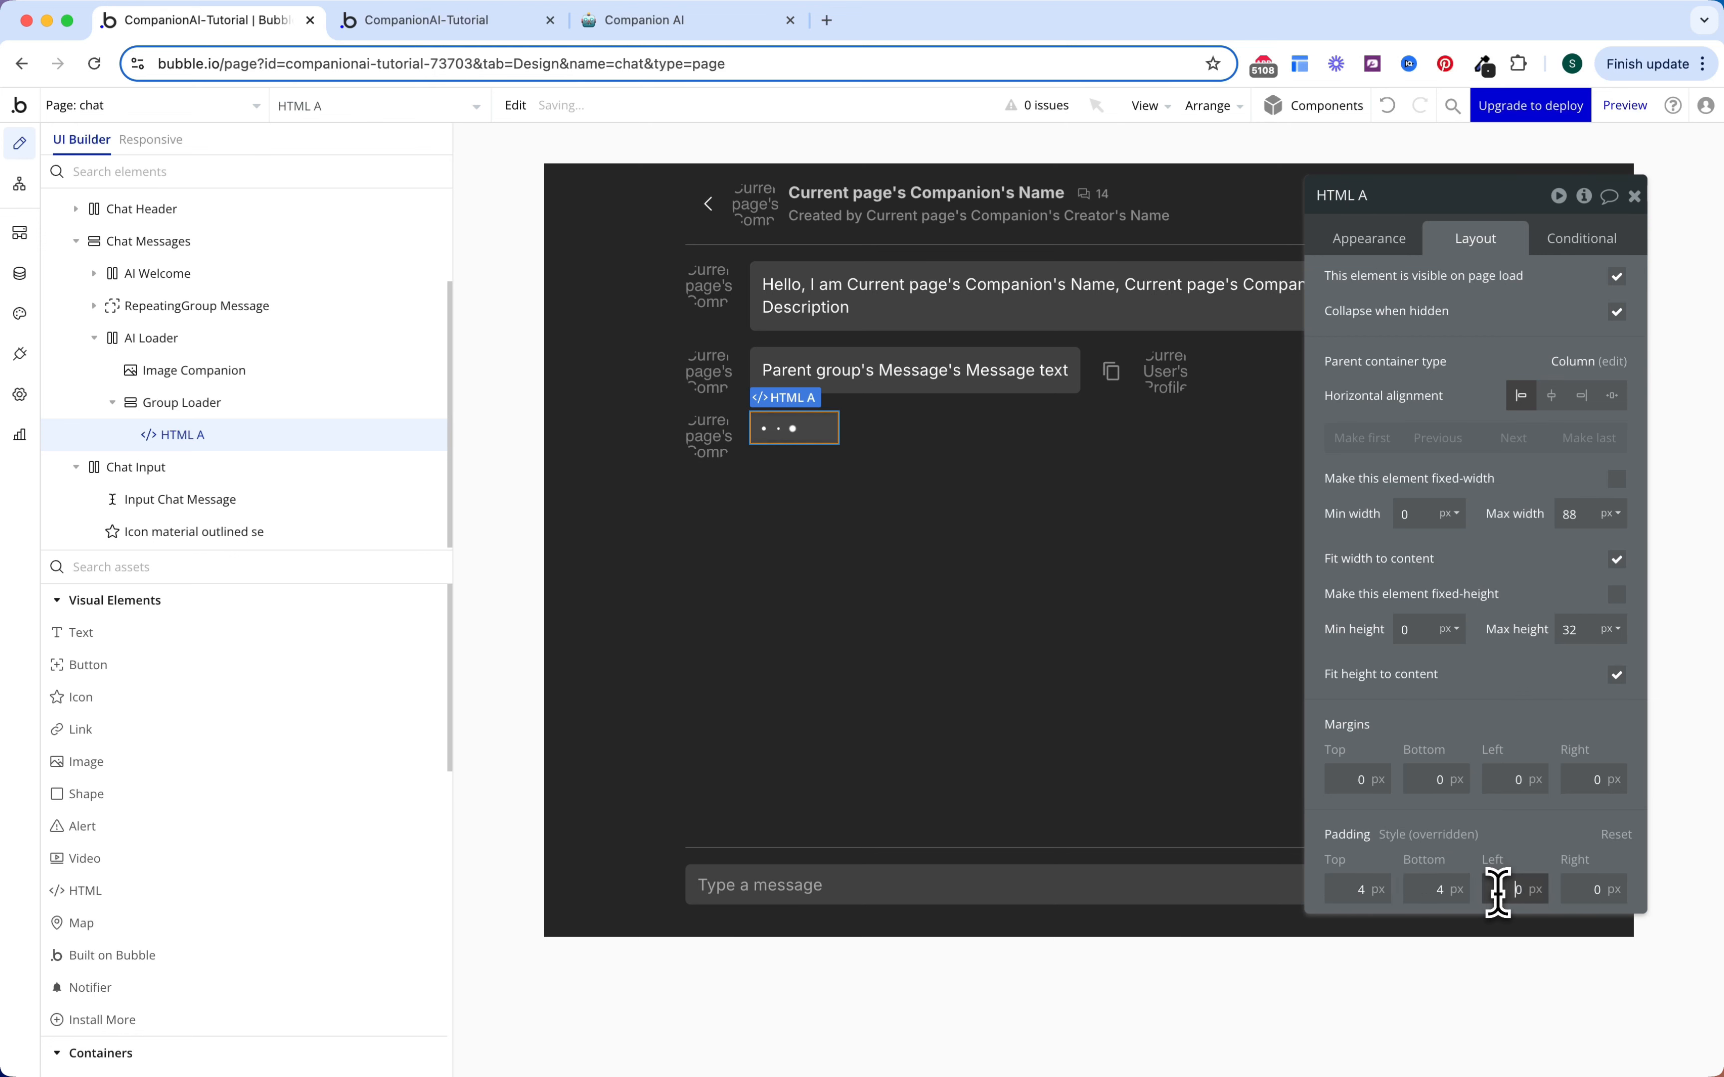
click(1578, 888)
text(16)
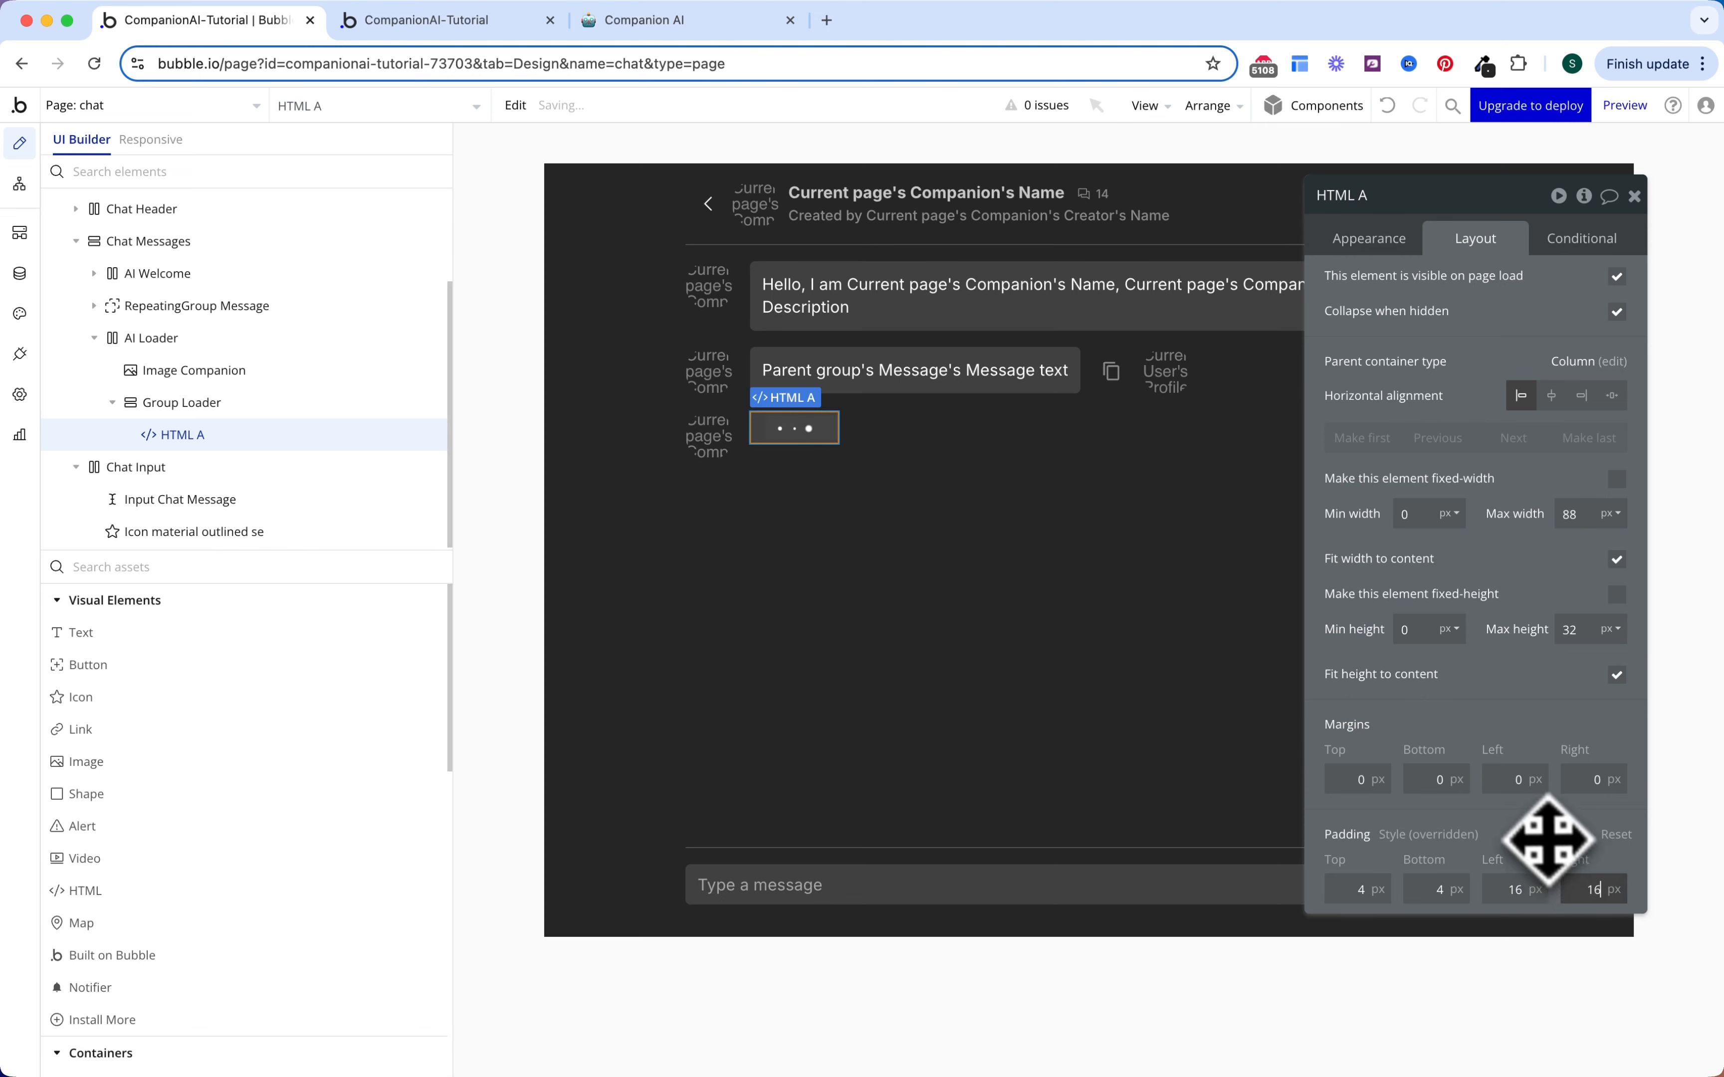
drag(1539, 827, 1402, 224)
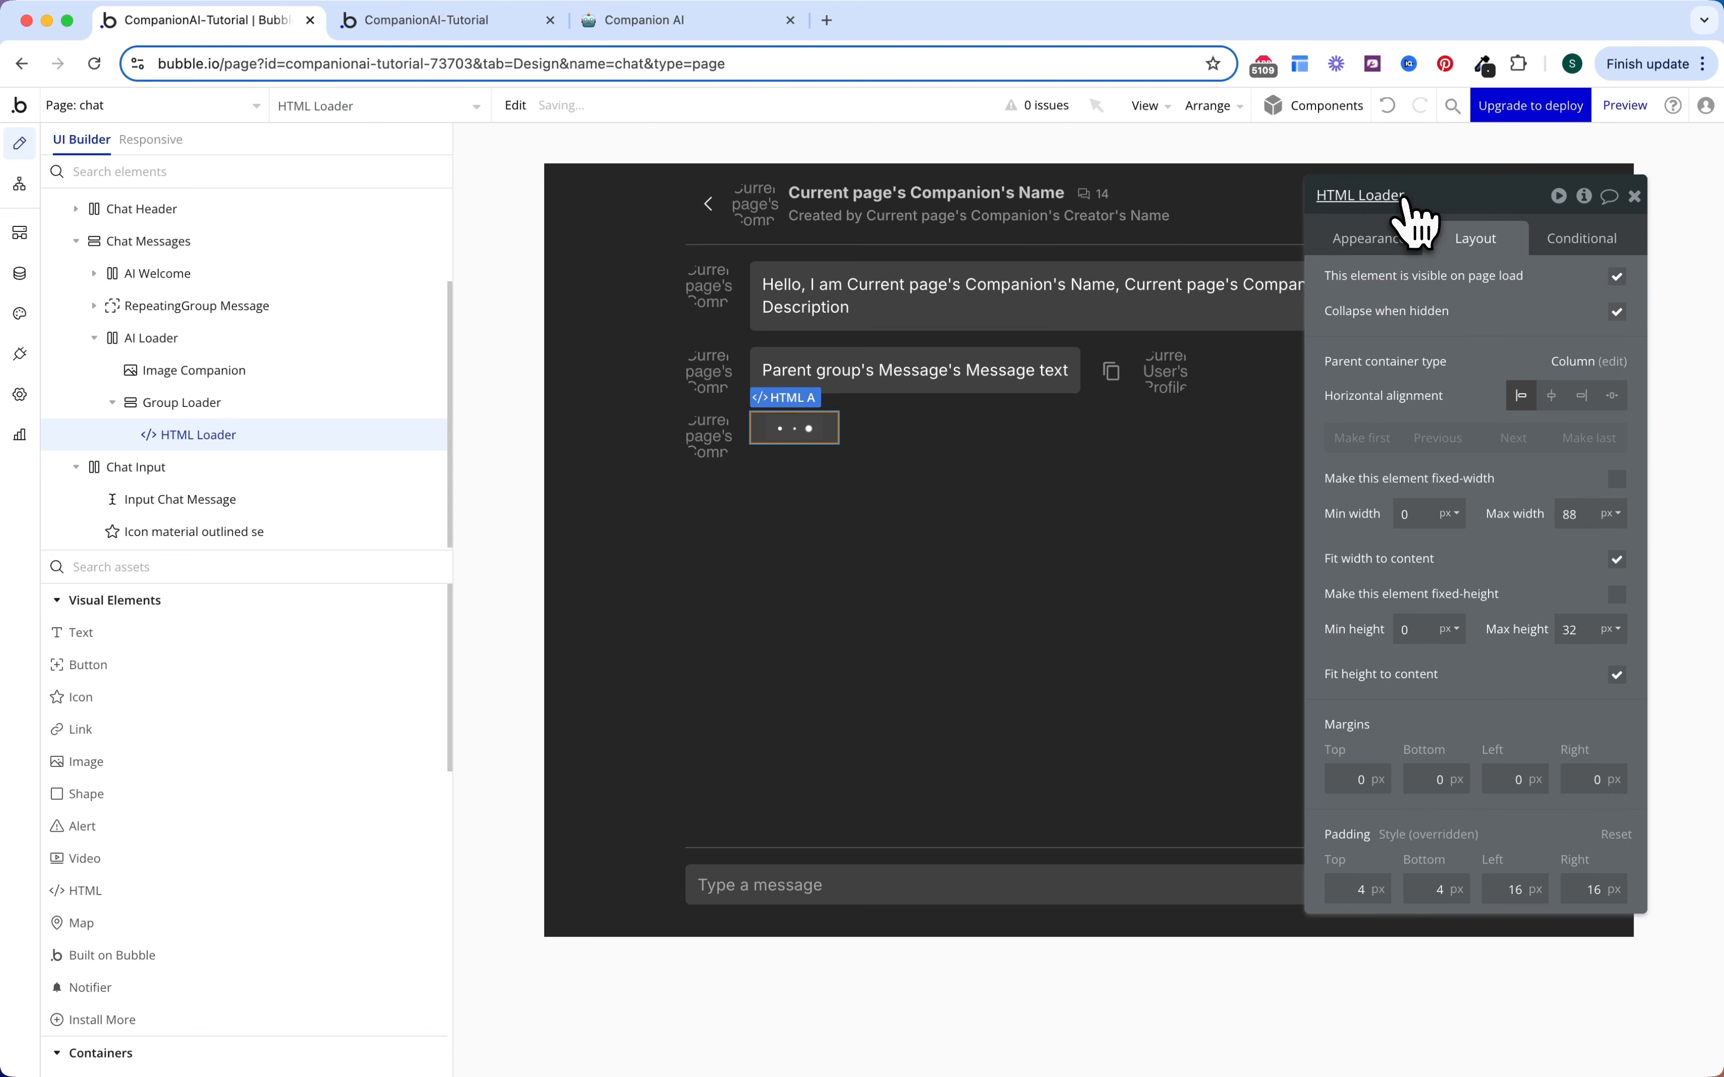
key(Escape)
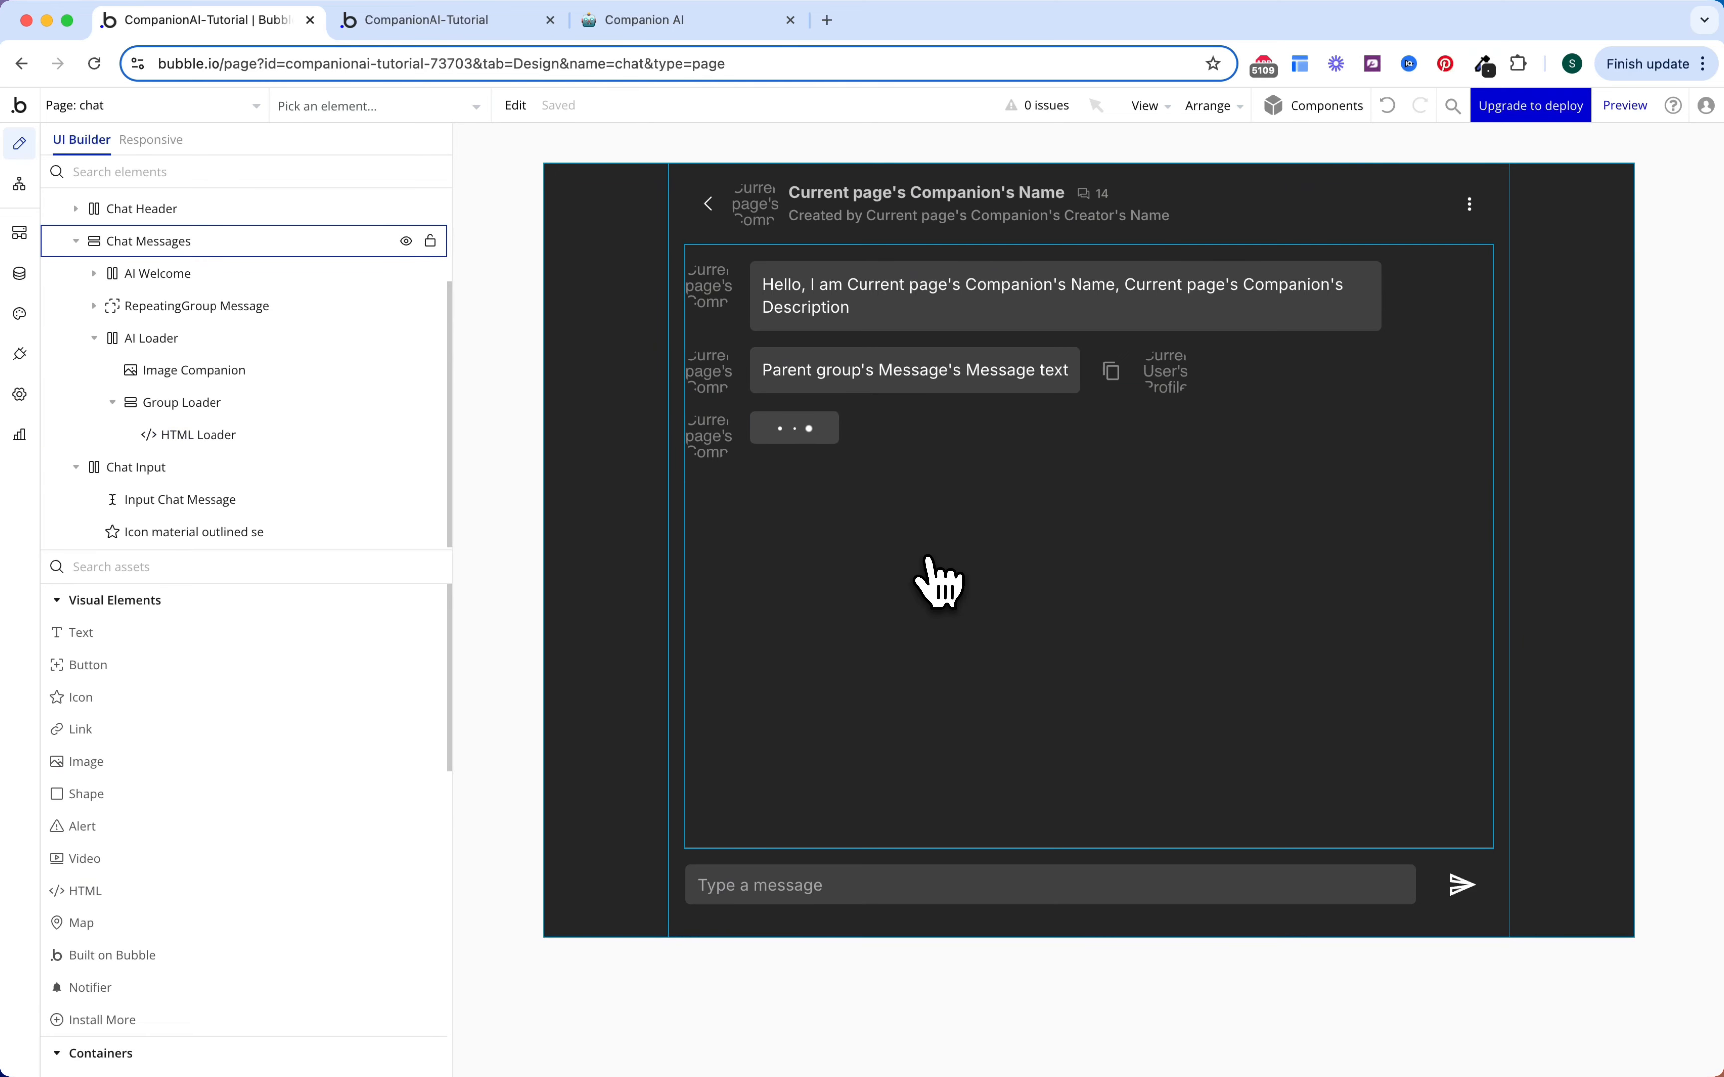
Step: Install the Air Copy to Clipboard plugin from the plugin catalogue
click(1111, 371)
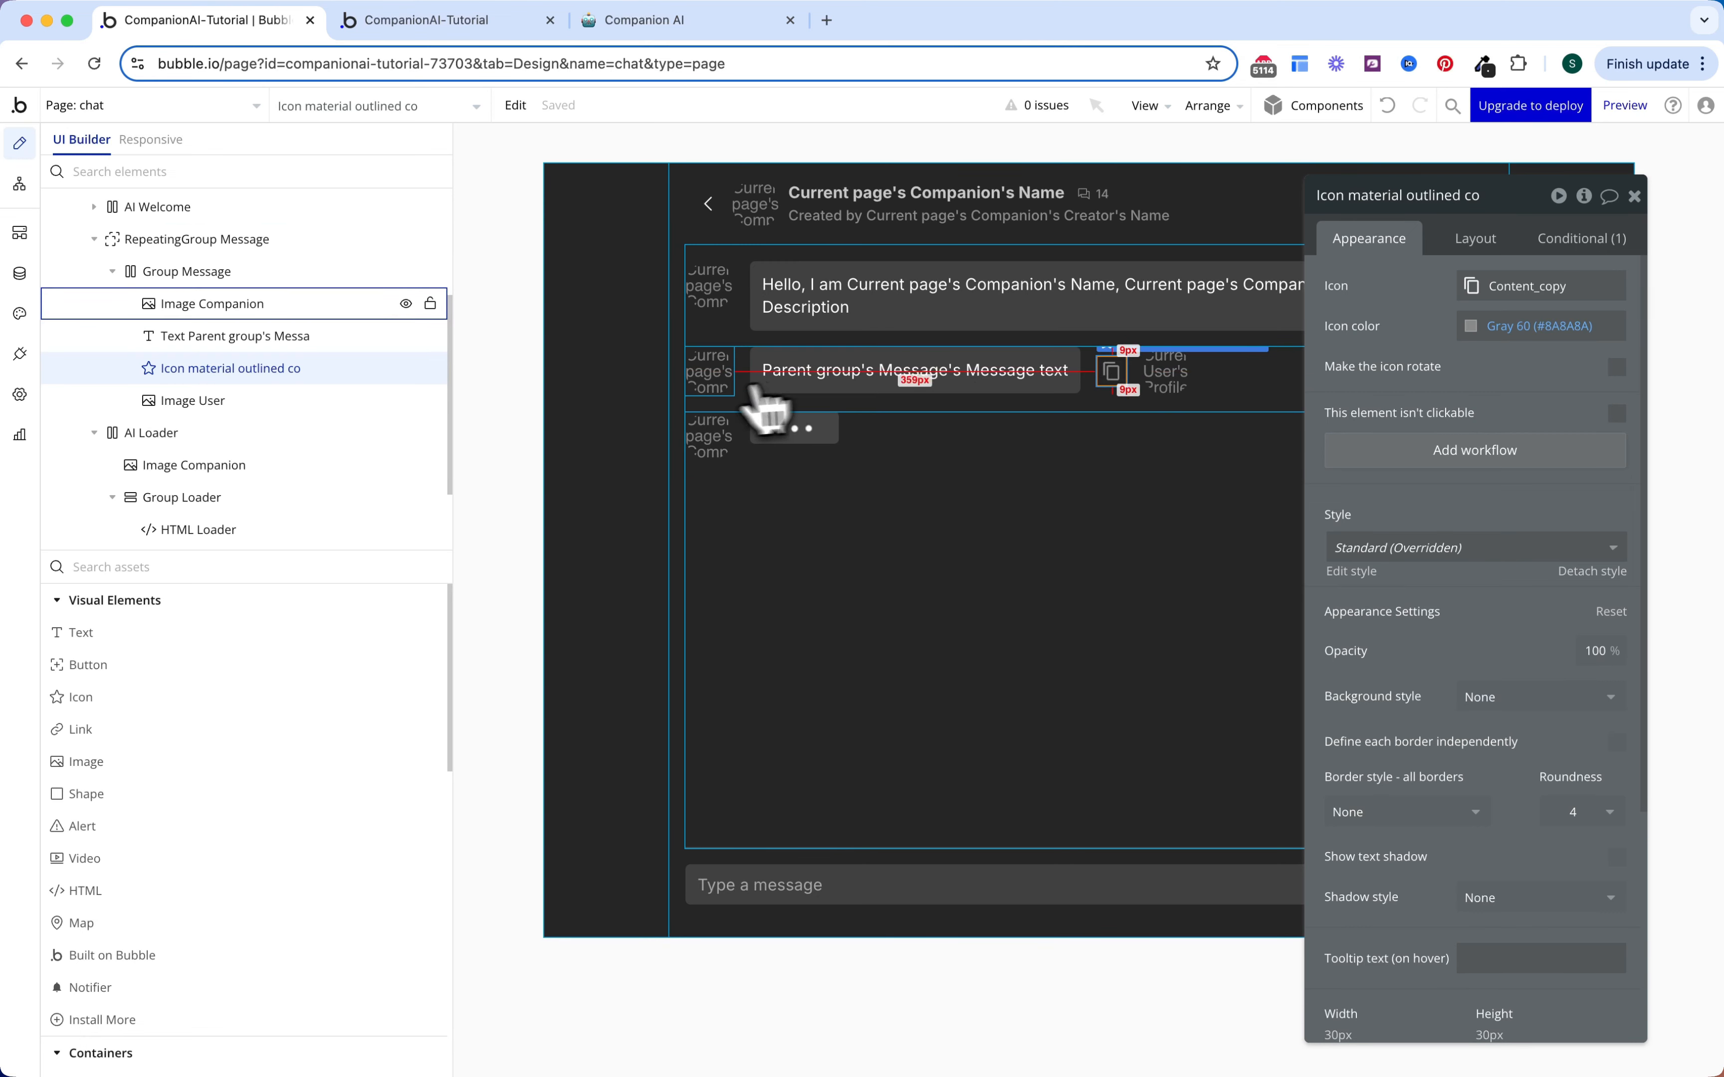
click(20, 354)
click(1583, 171)
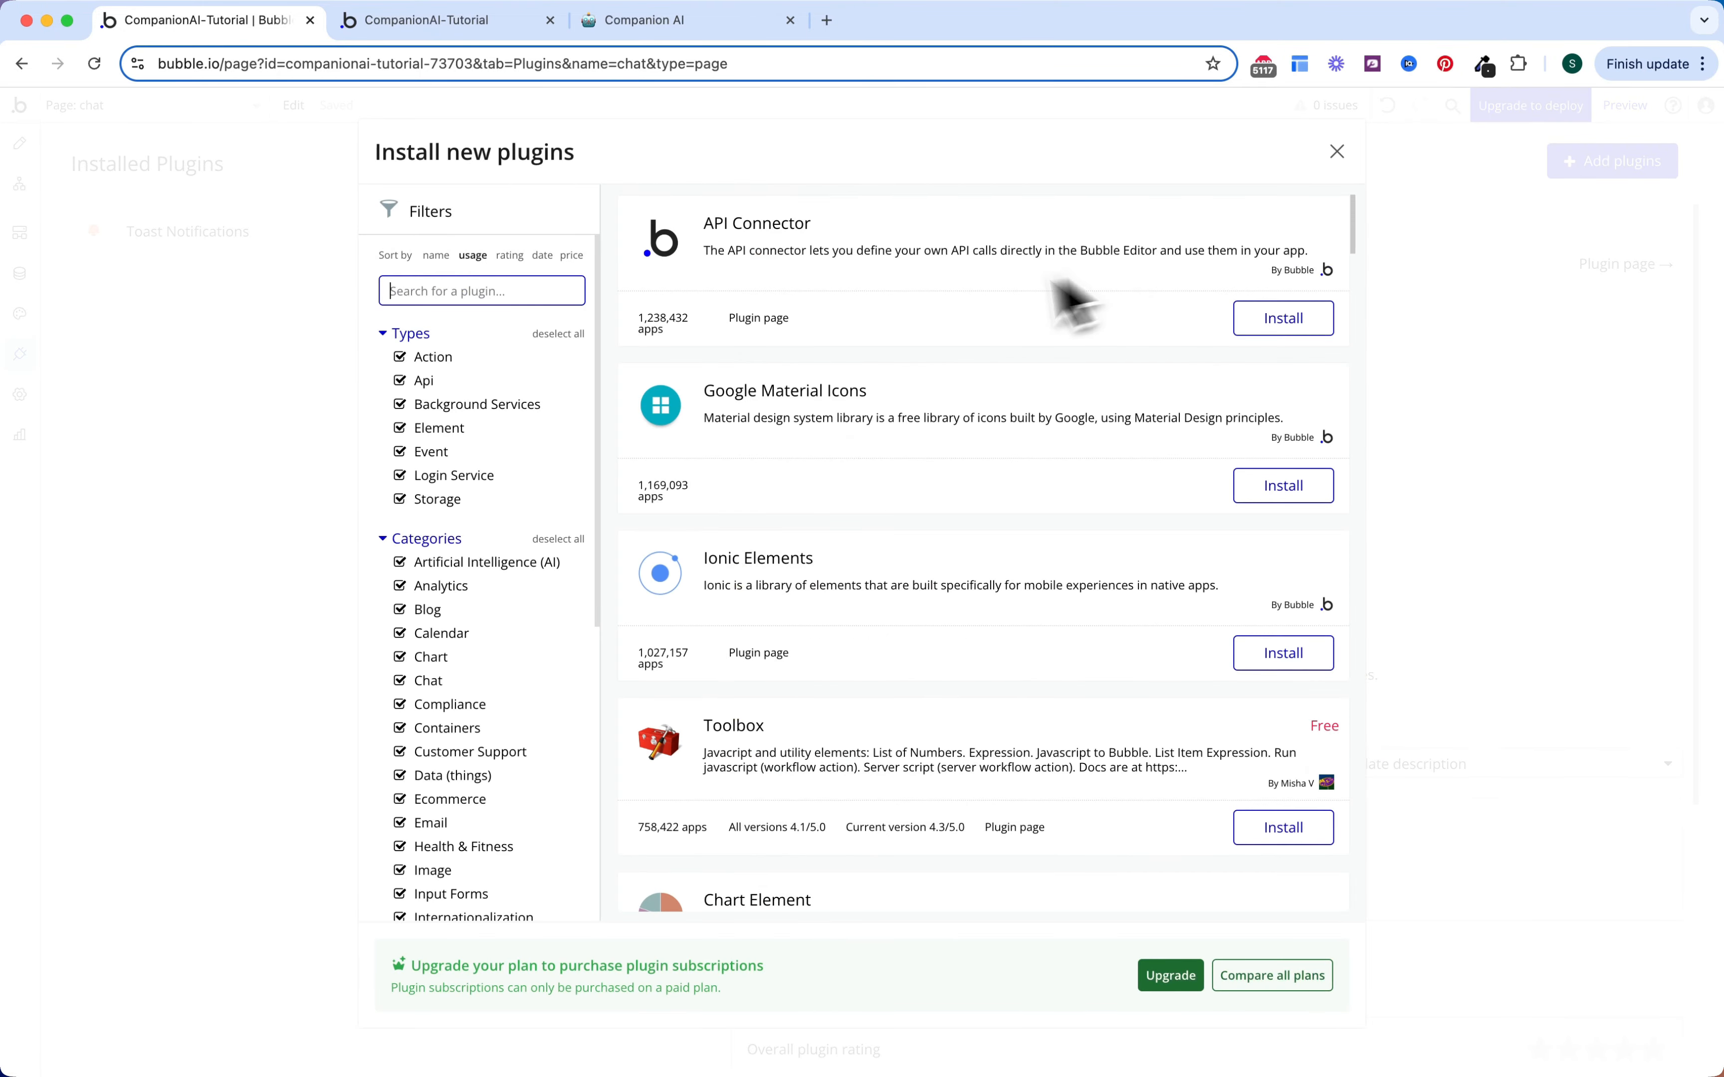
text(air cop)
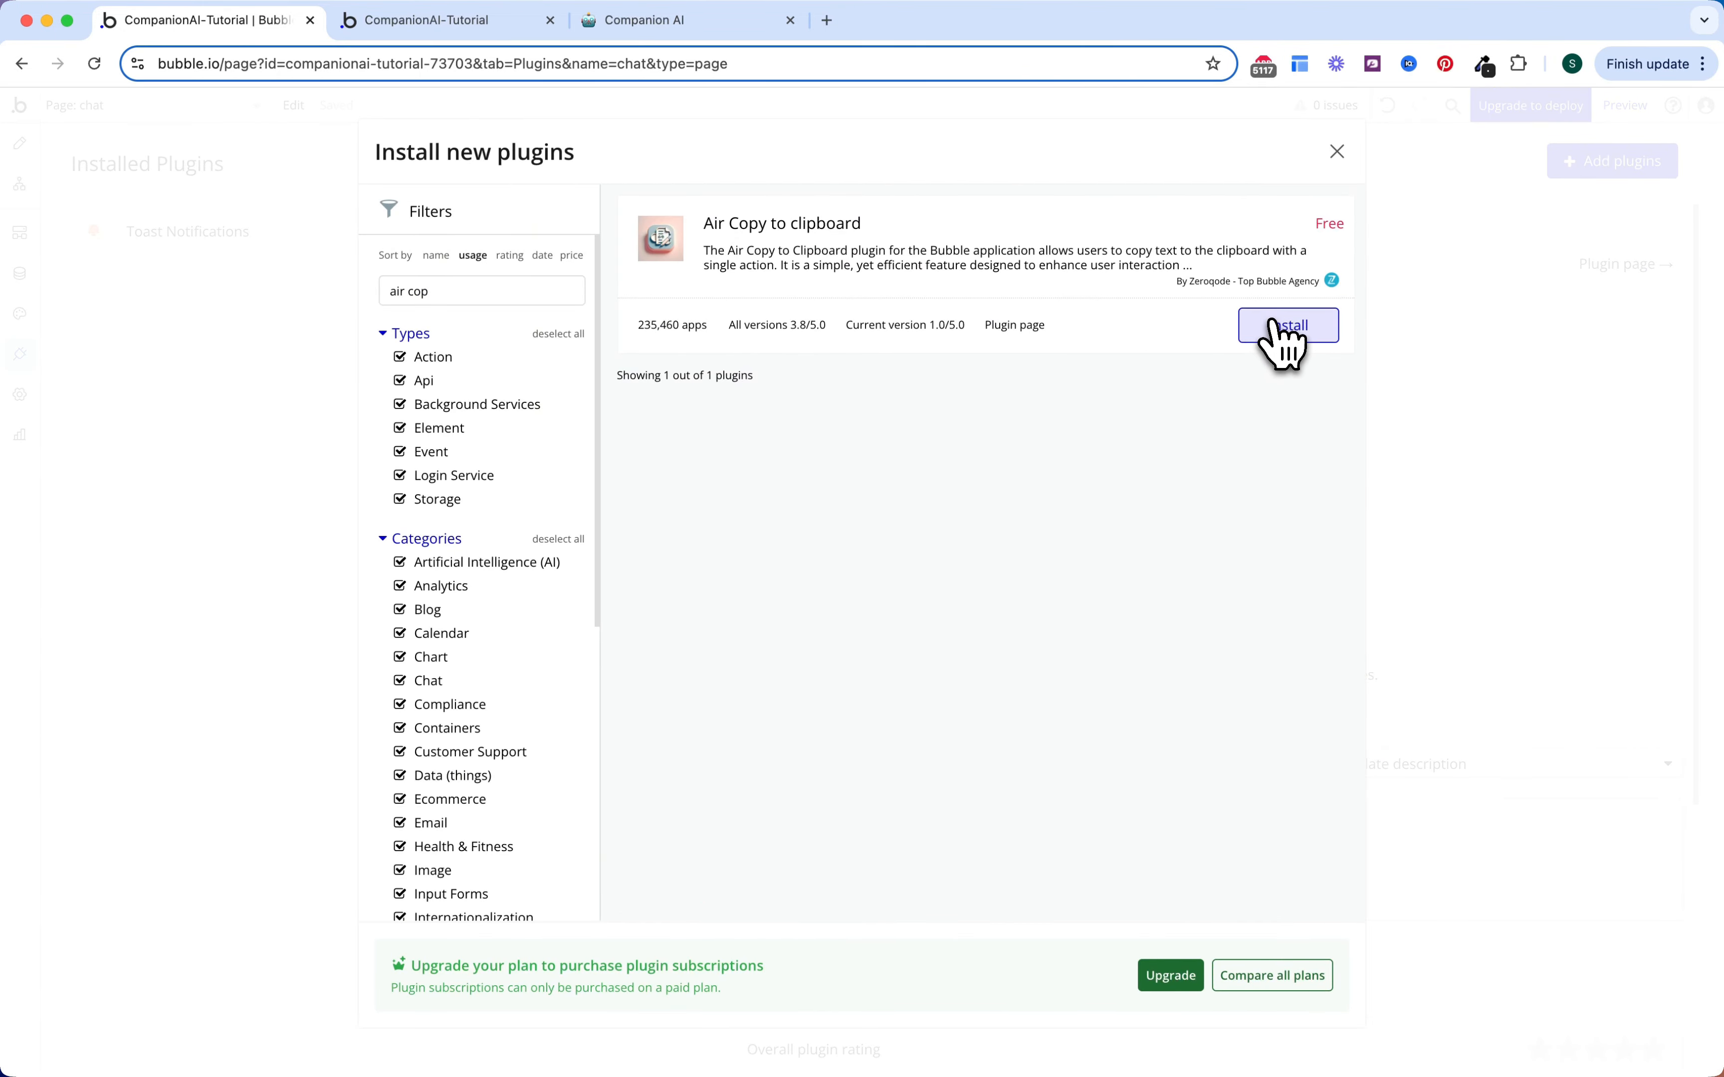
click(1275, 326)
click(1338, 151)
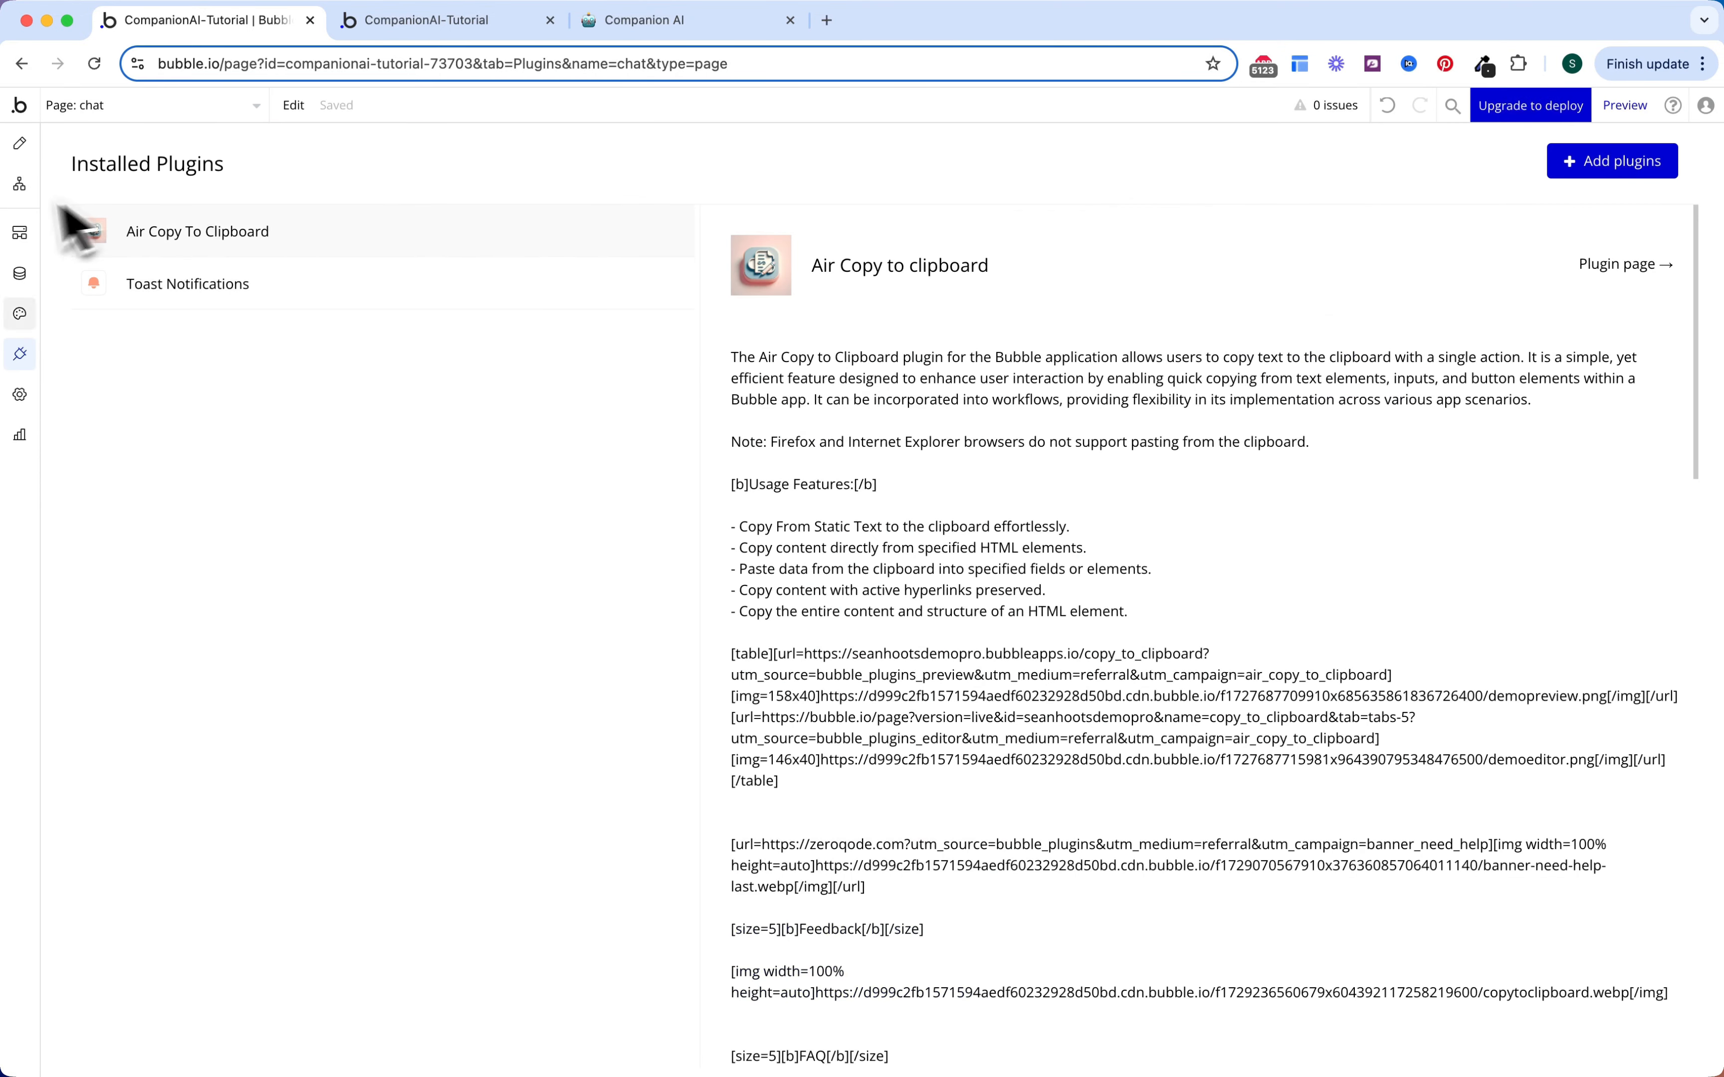
click(20, 143)
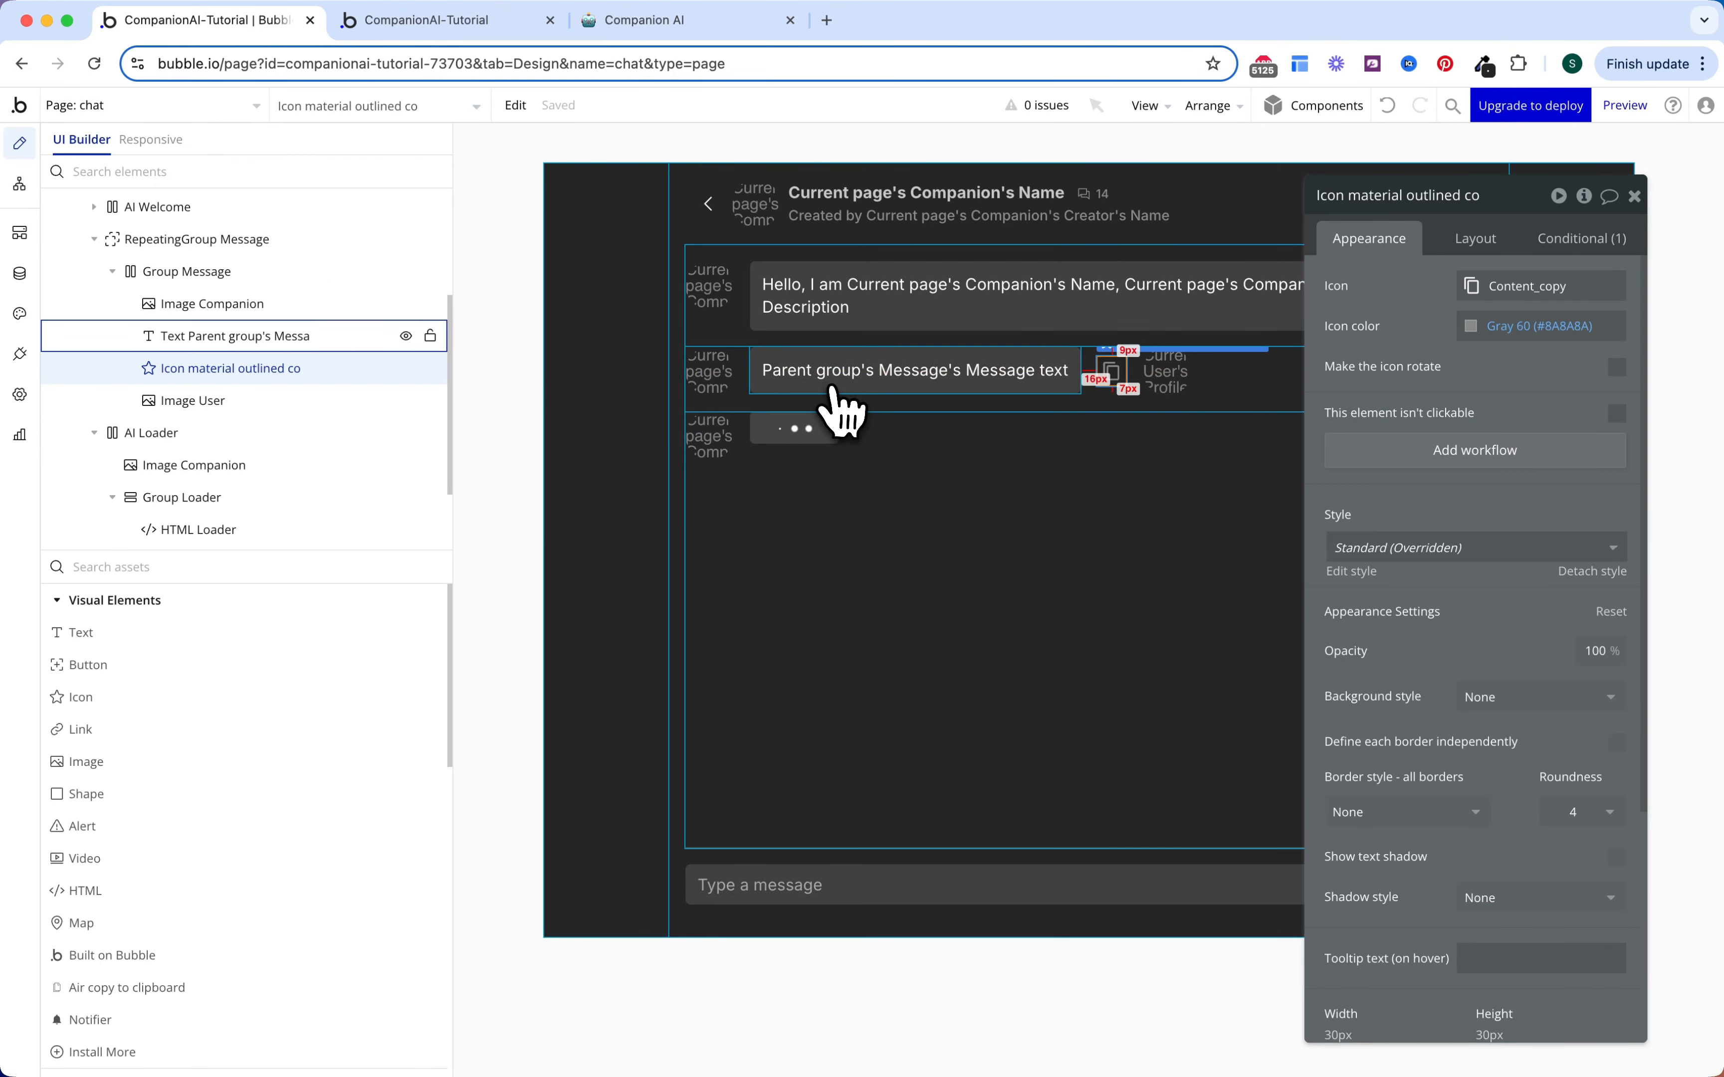
Step: Add a copy-icon workflow that copies Parent group's Message's Message text via Copy to clipboard from static text
click(1384, 449)
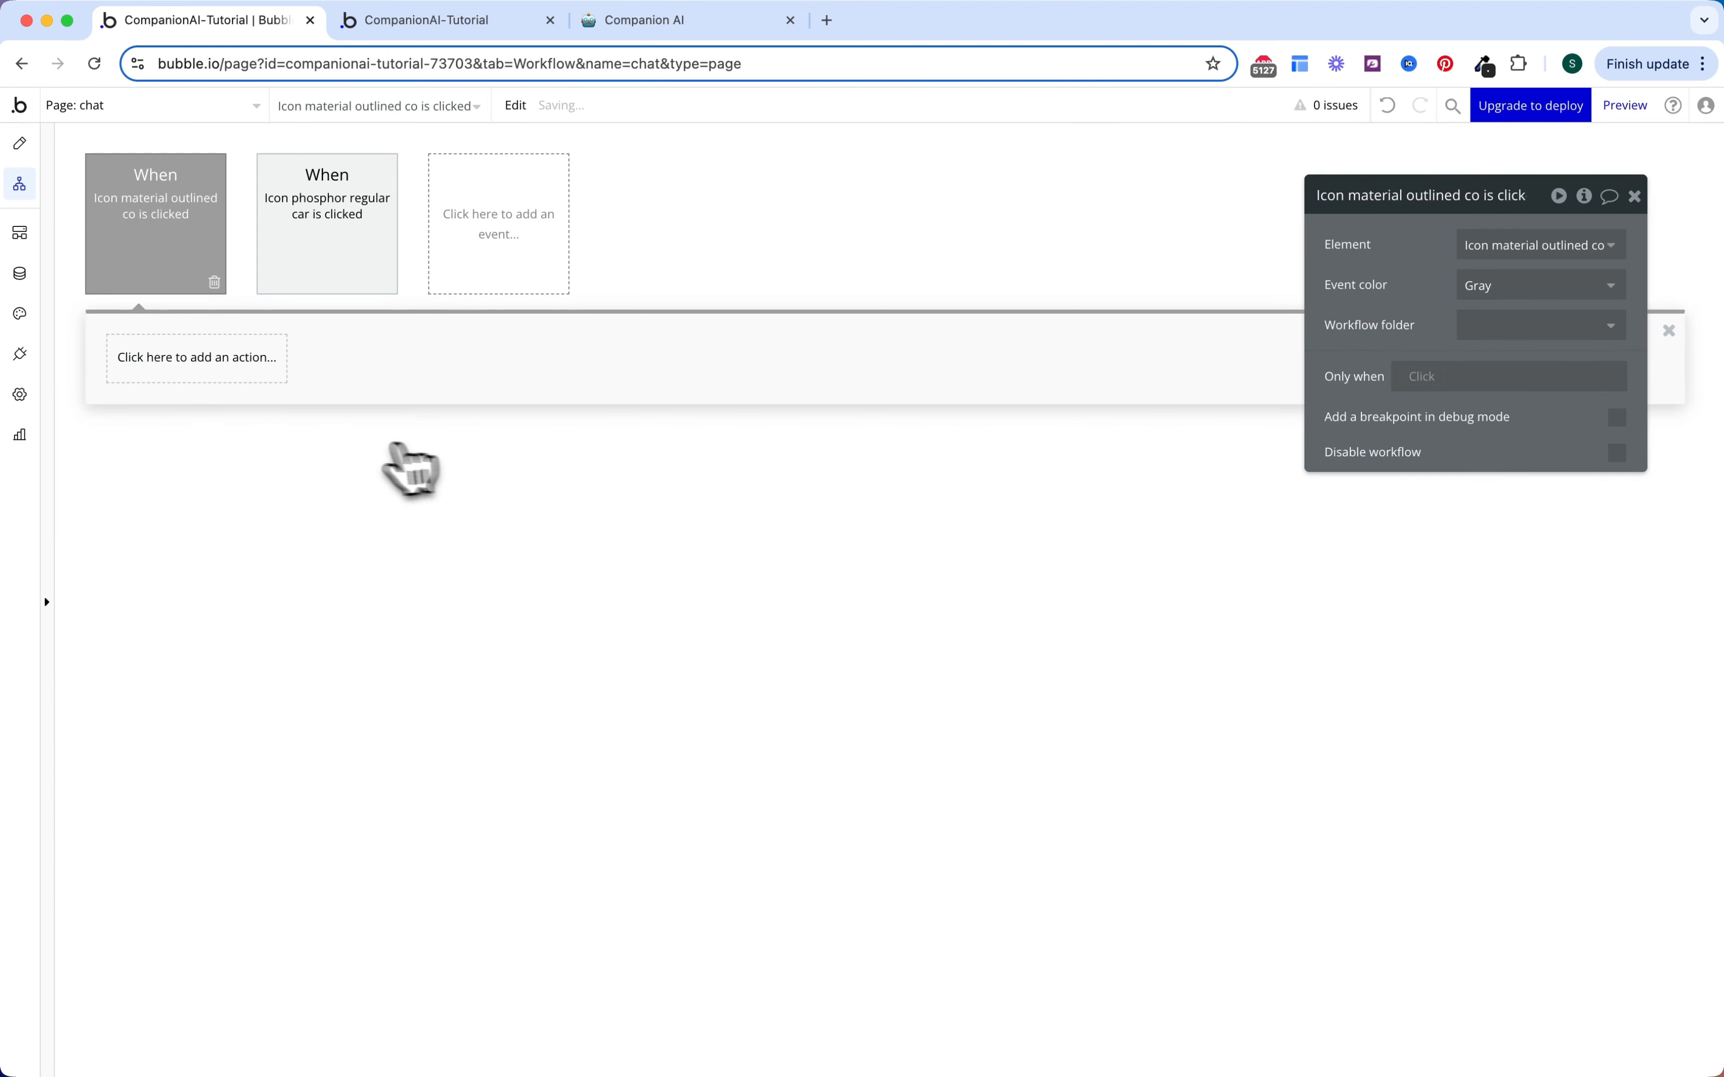
click(223, 379)
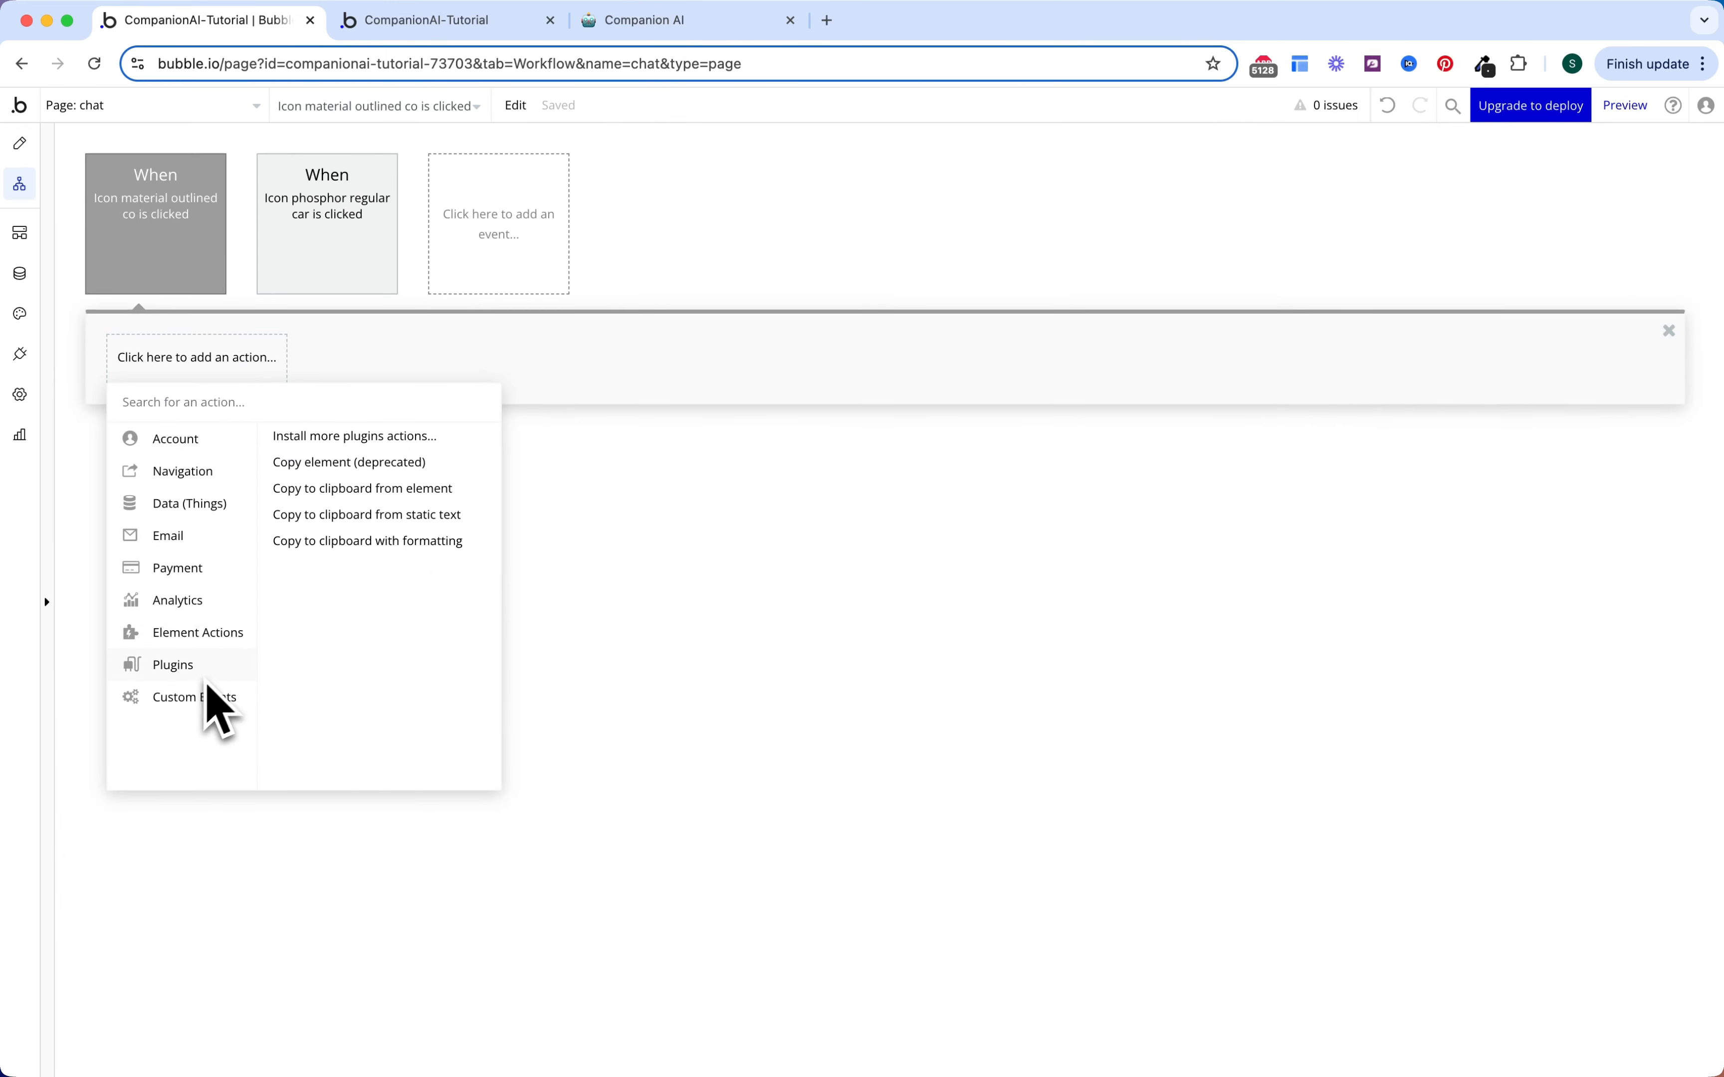
click(355, 519)
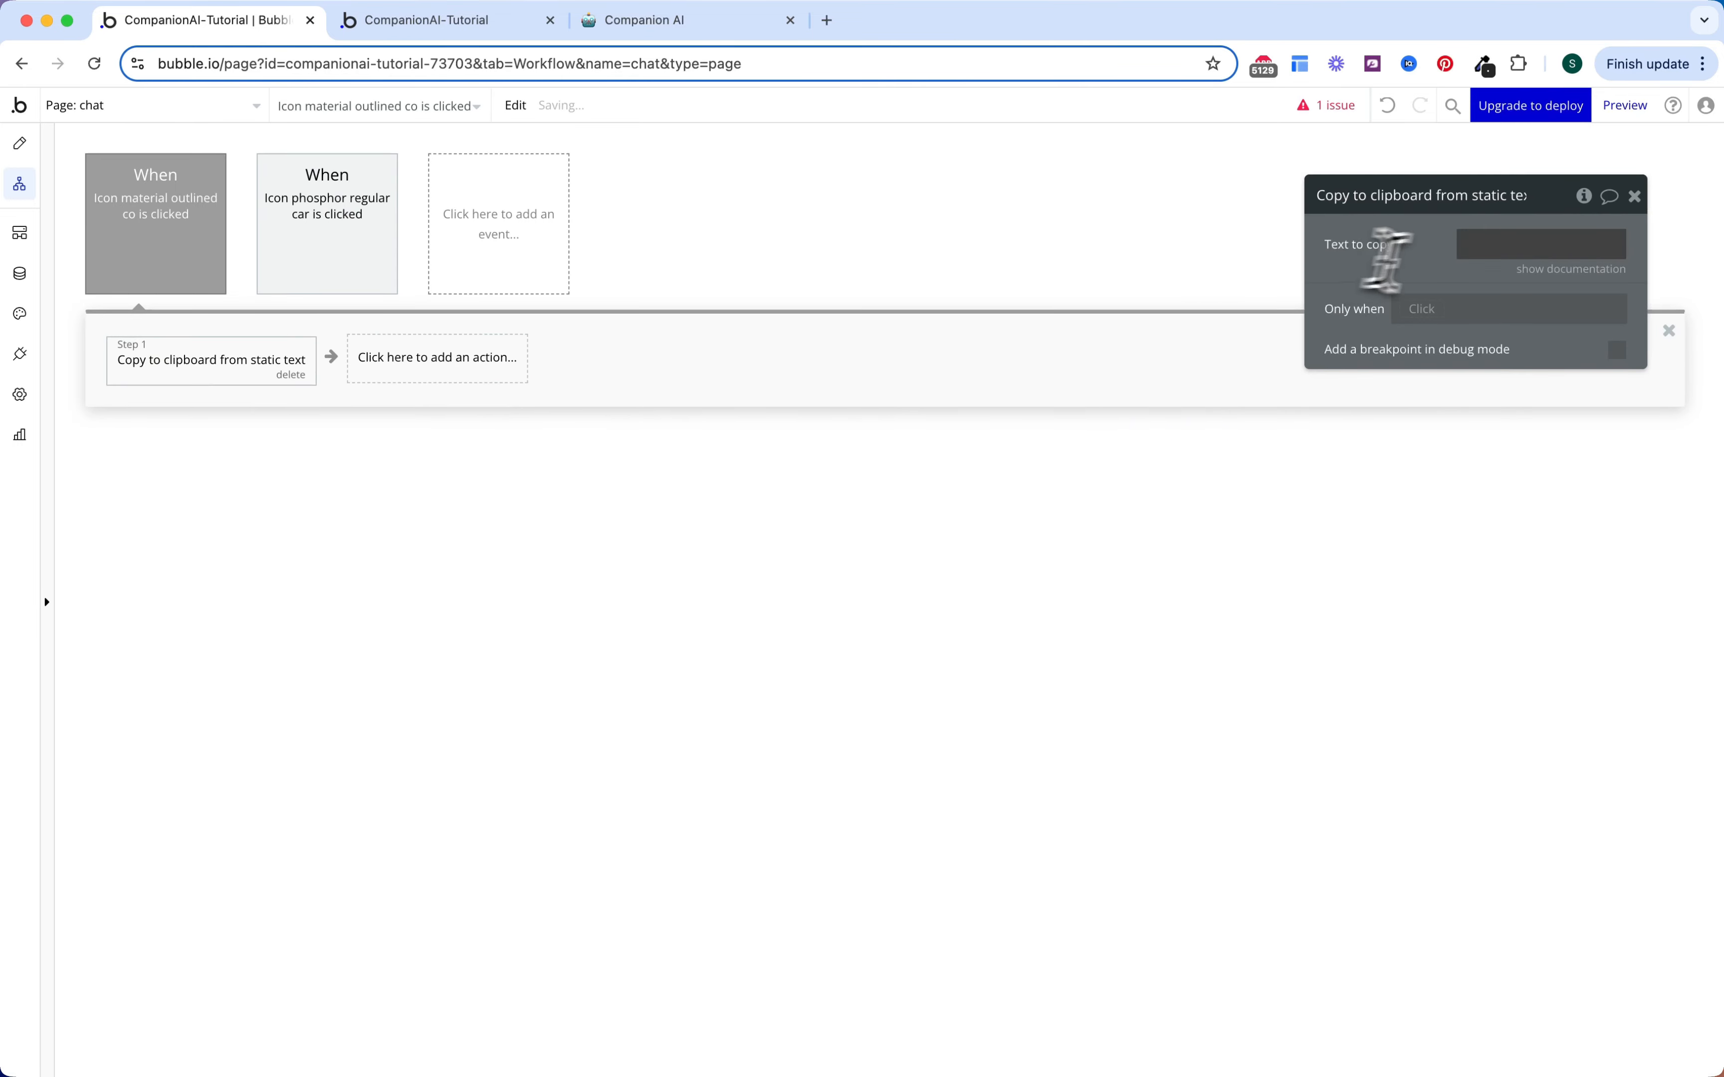
click(1296, 249)
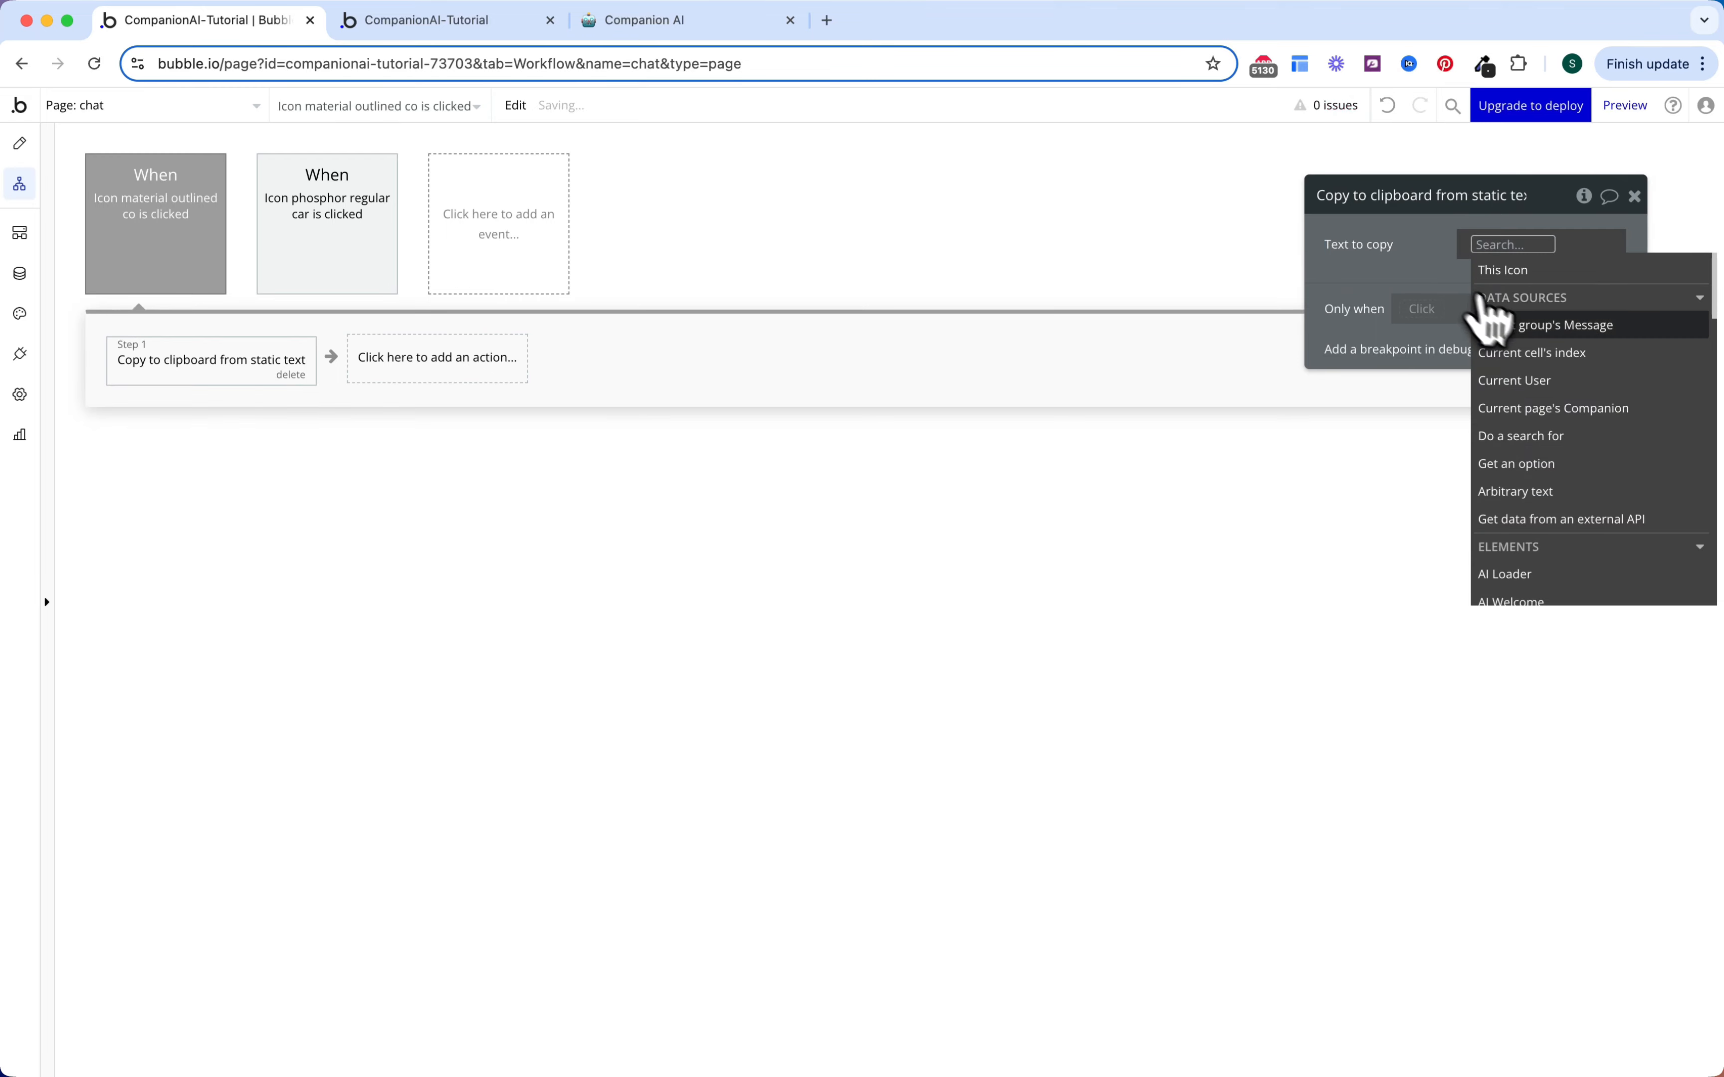
click(1516, 338)
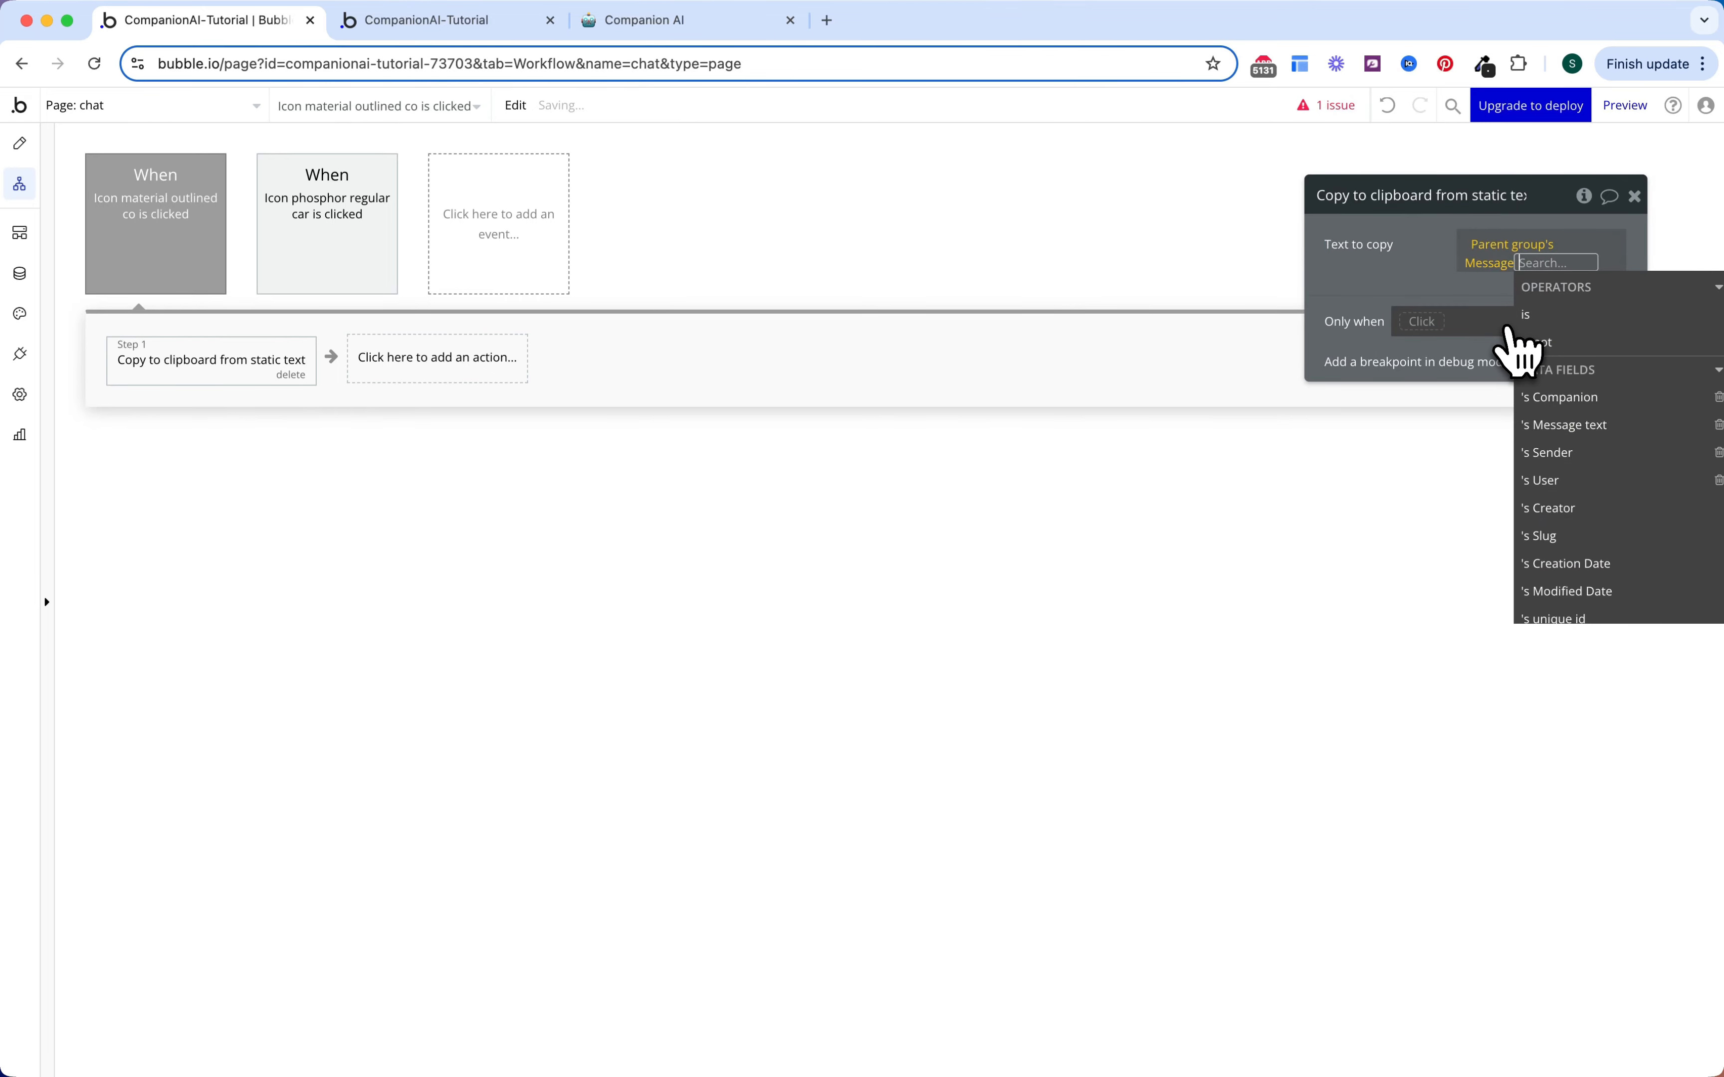
click(1565, 424)
click(1418, 294)
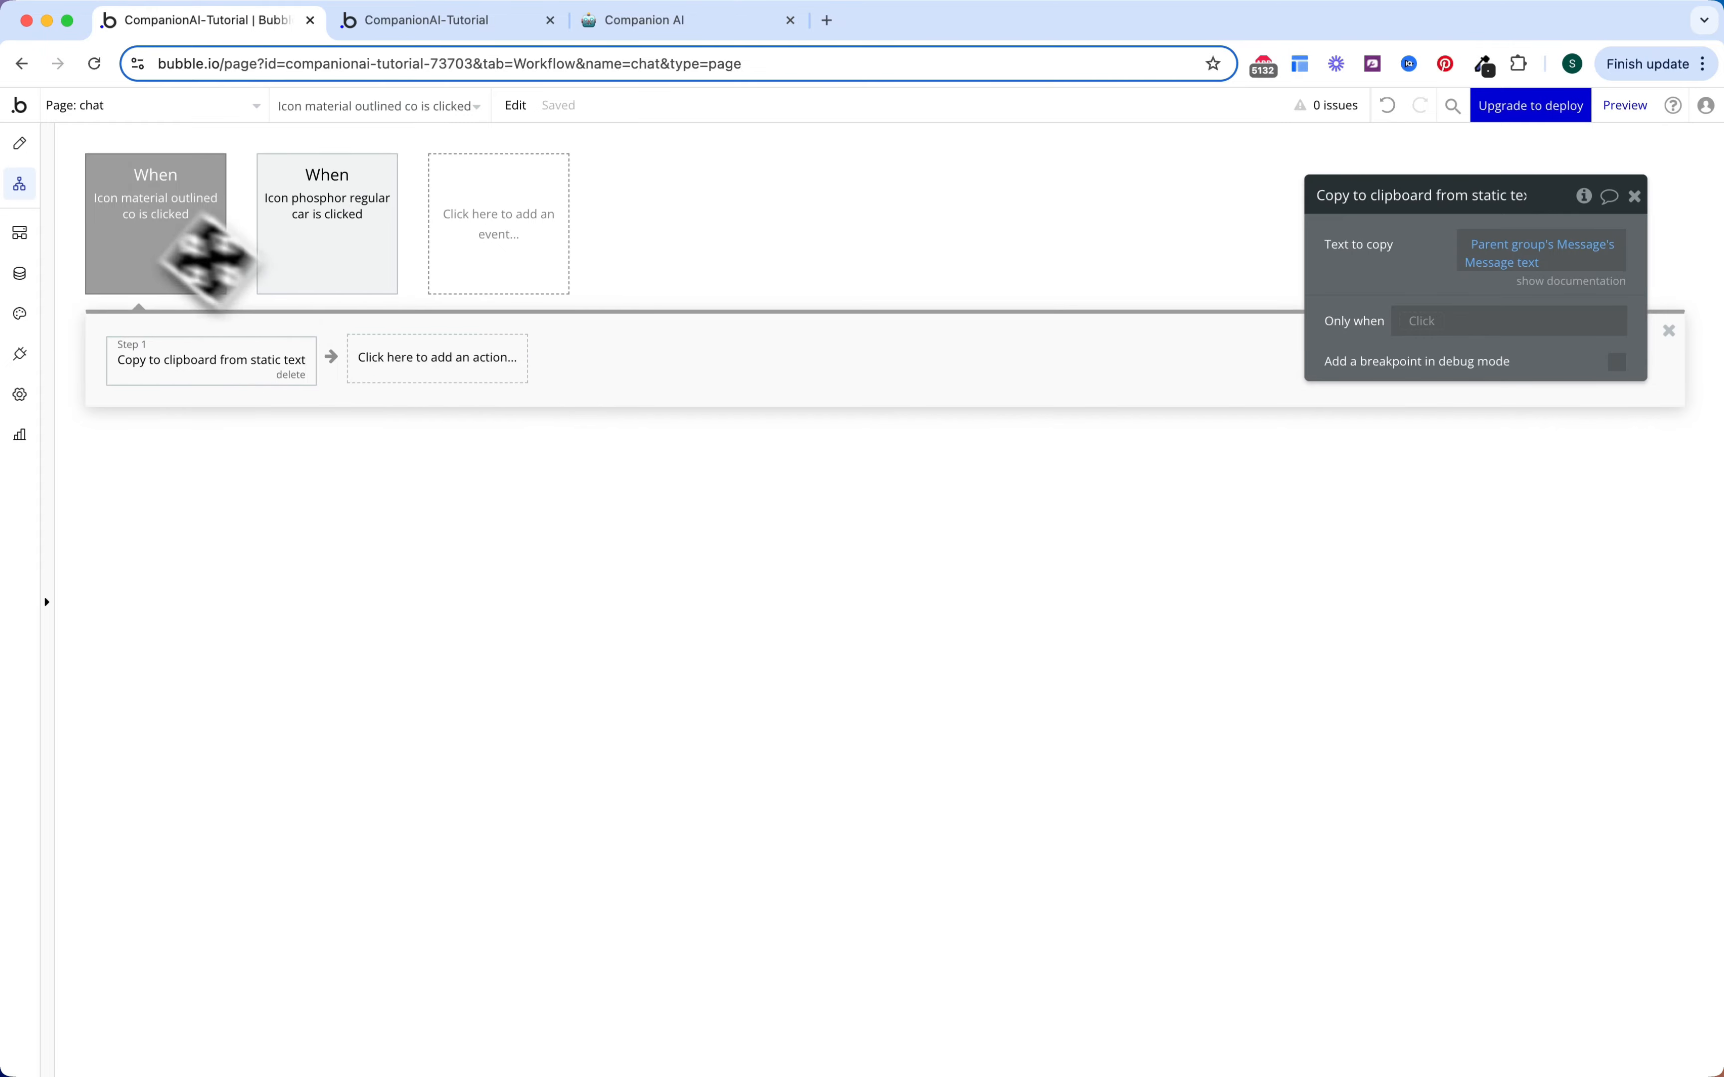
click(27, 144)
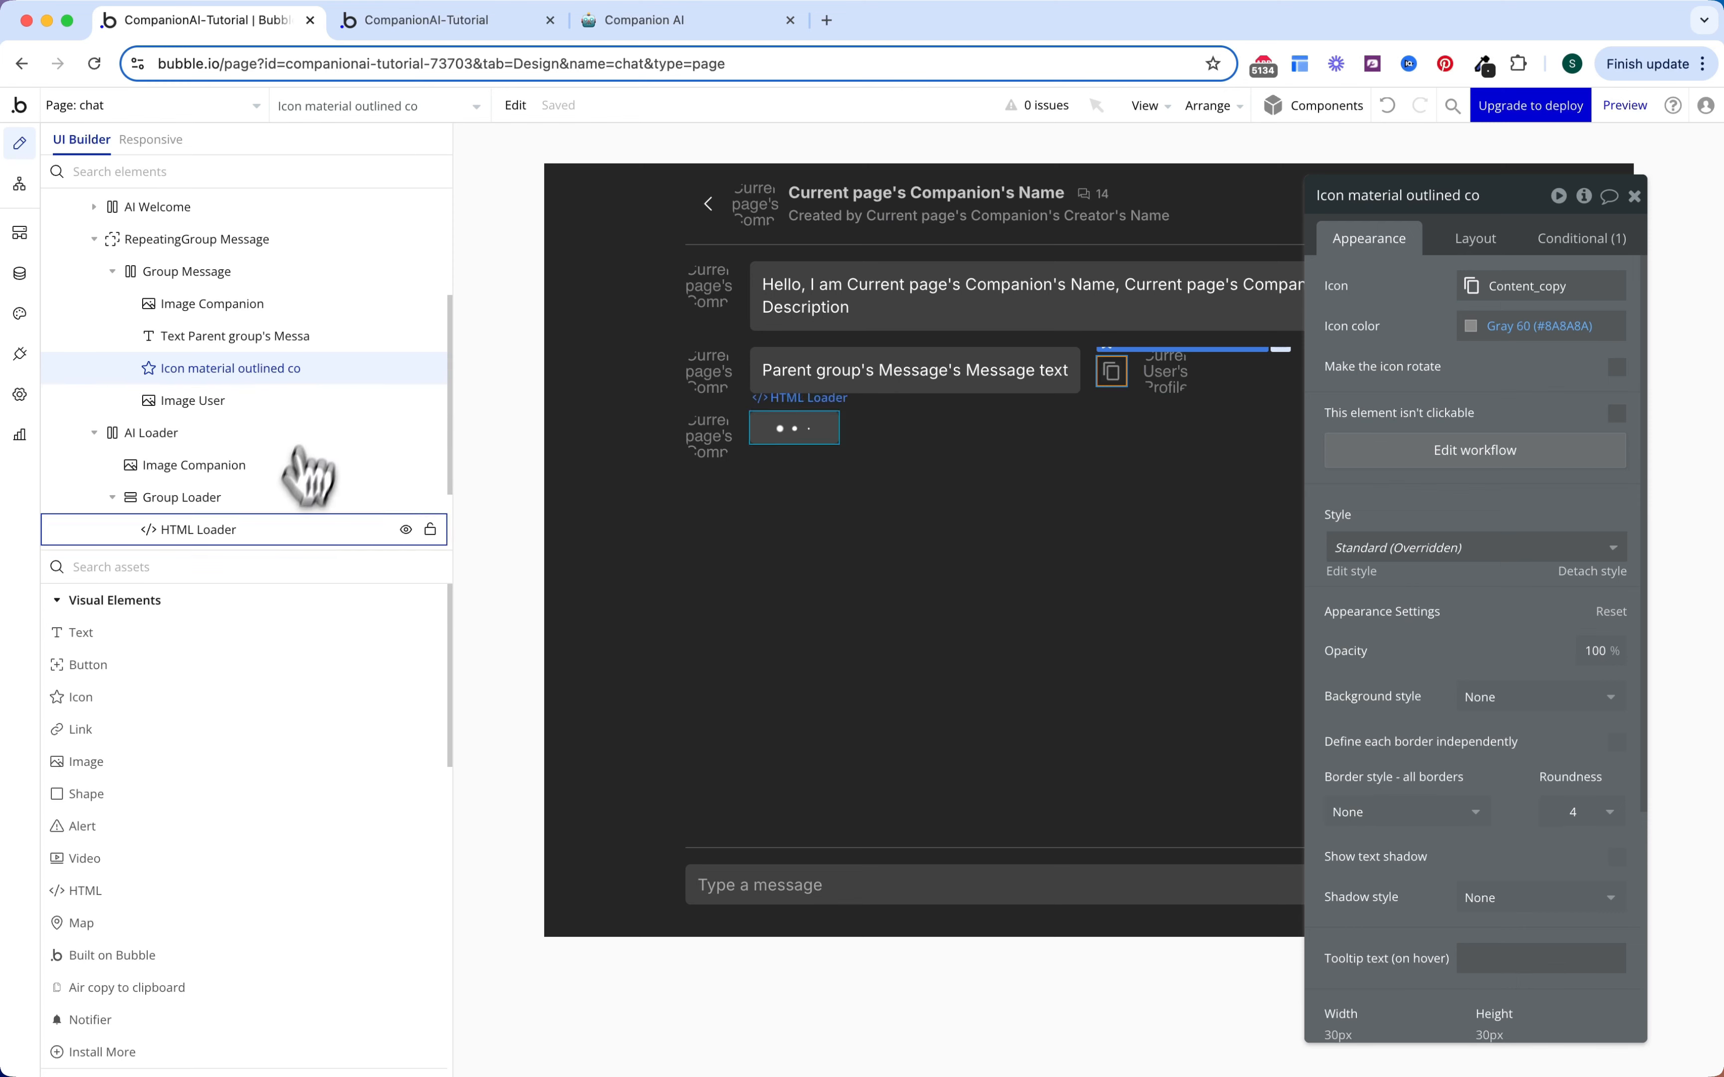
Step: Place a 1×1 notifier in the chat header before Menu_Chat, vertically centered, named Notifier Copy
click(259, 567)
text(notif)
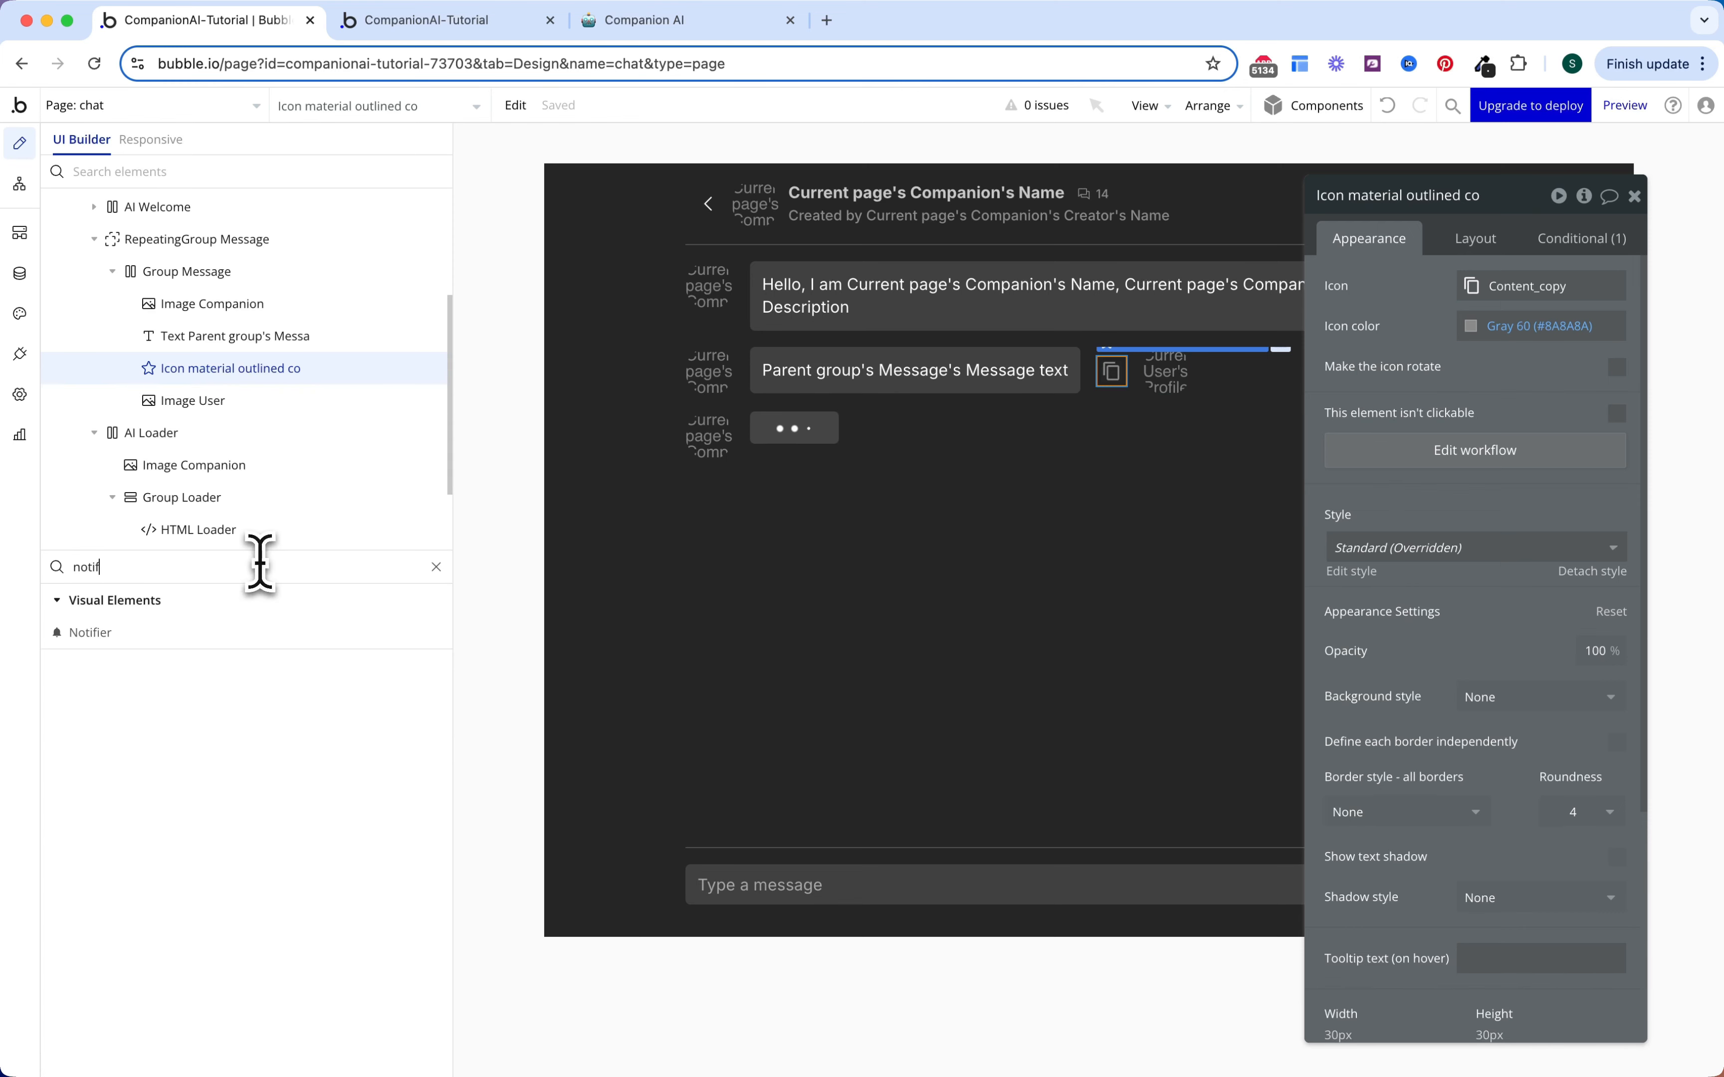
click(207, 634)
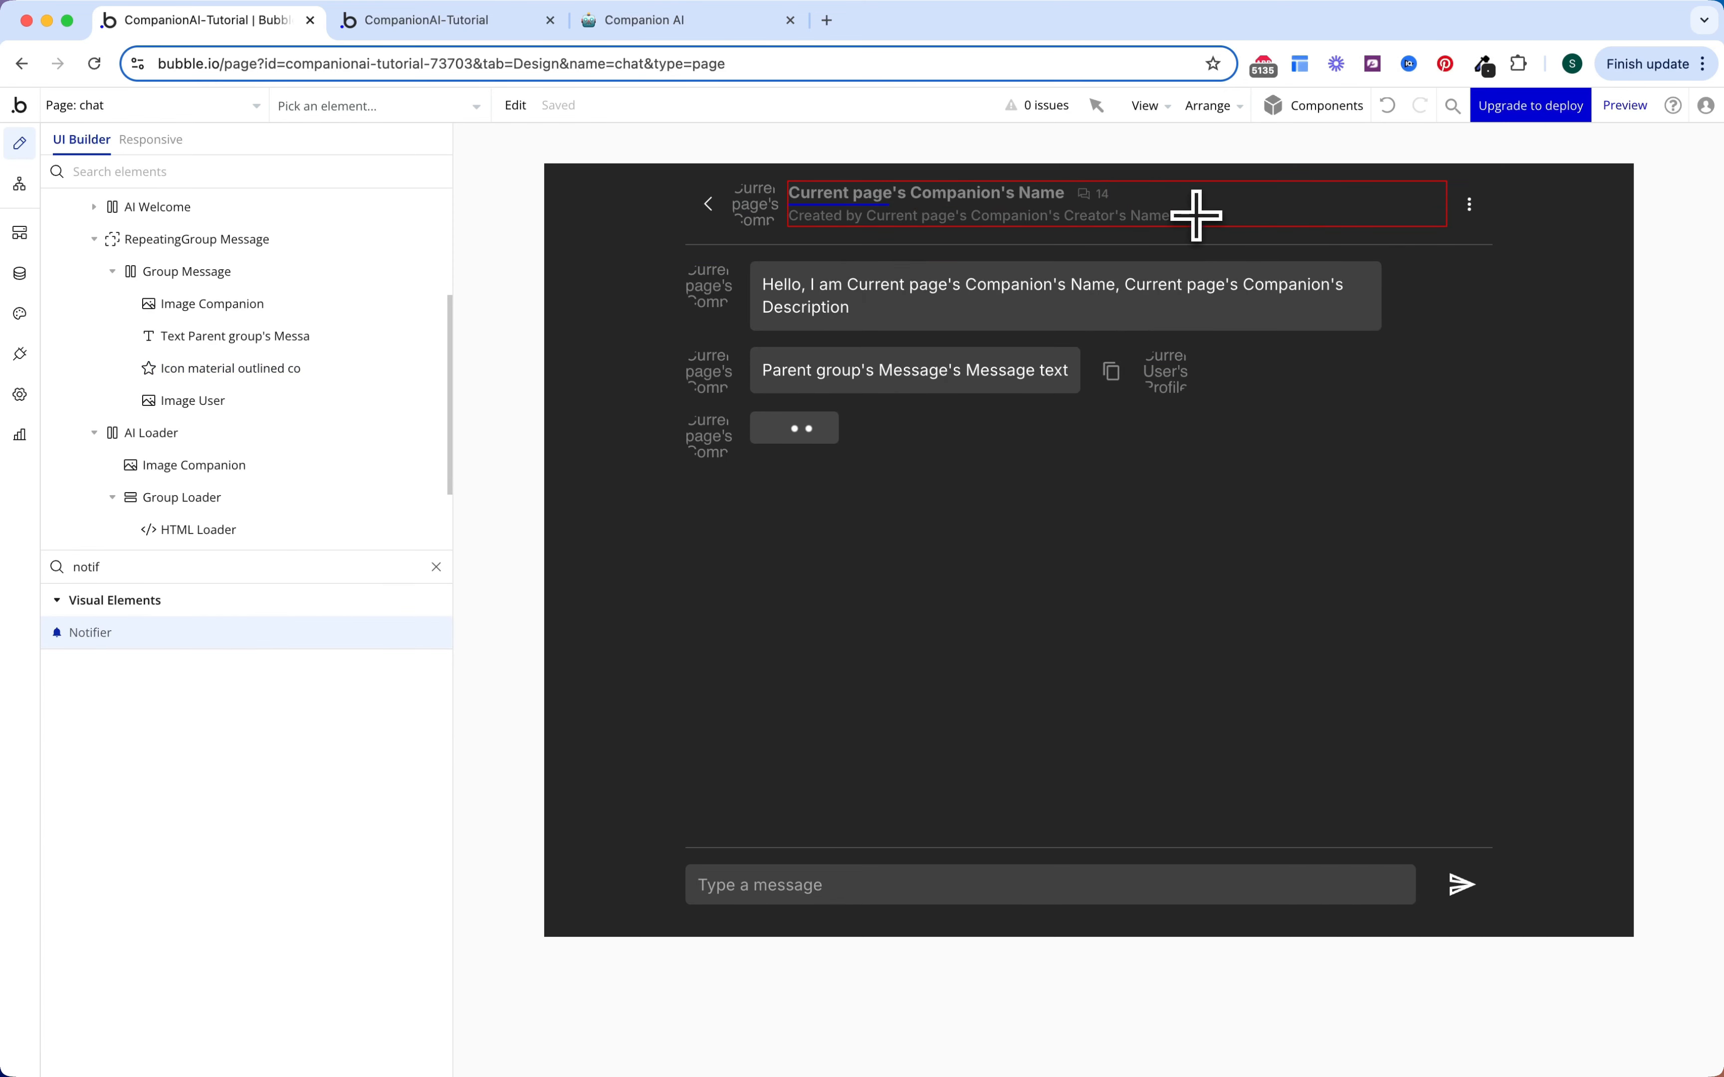
click(1453, 201)
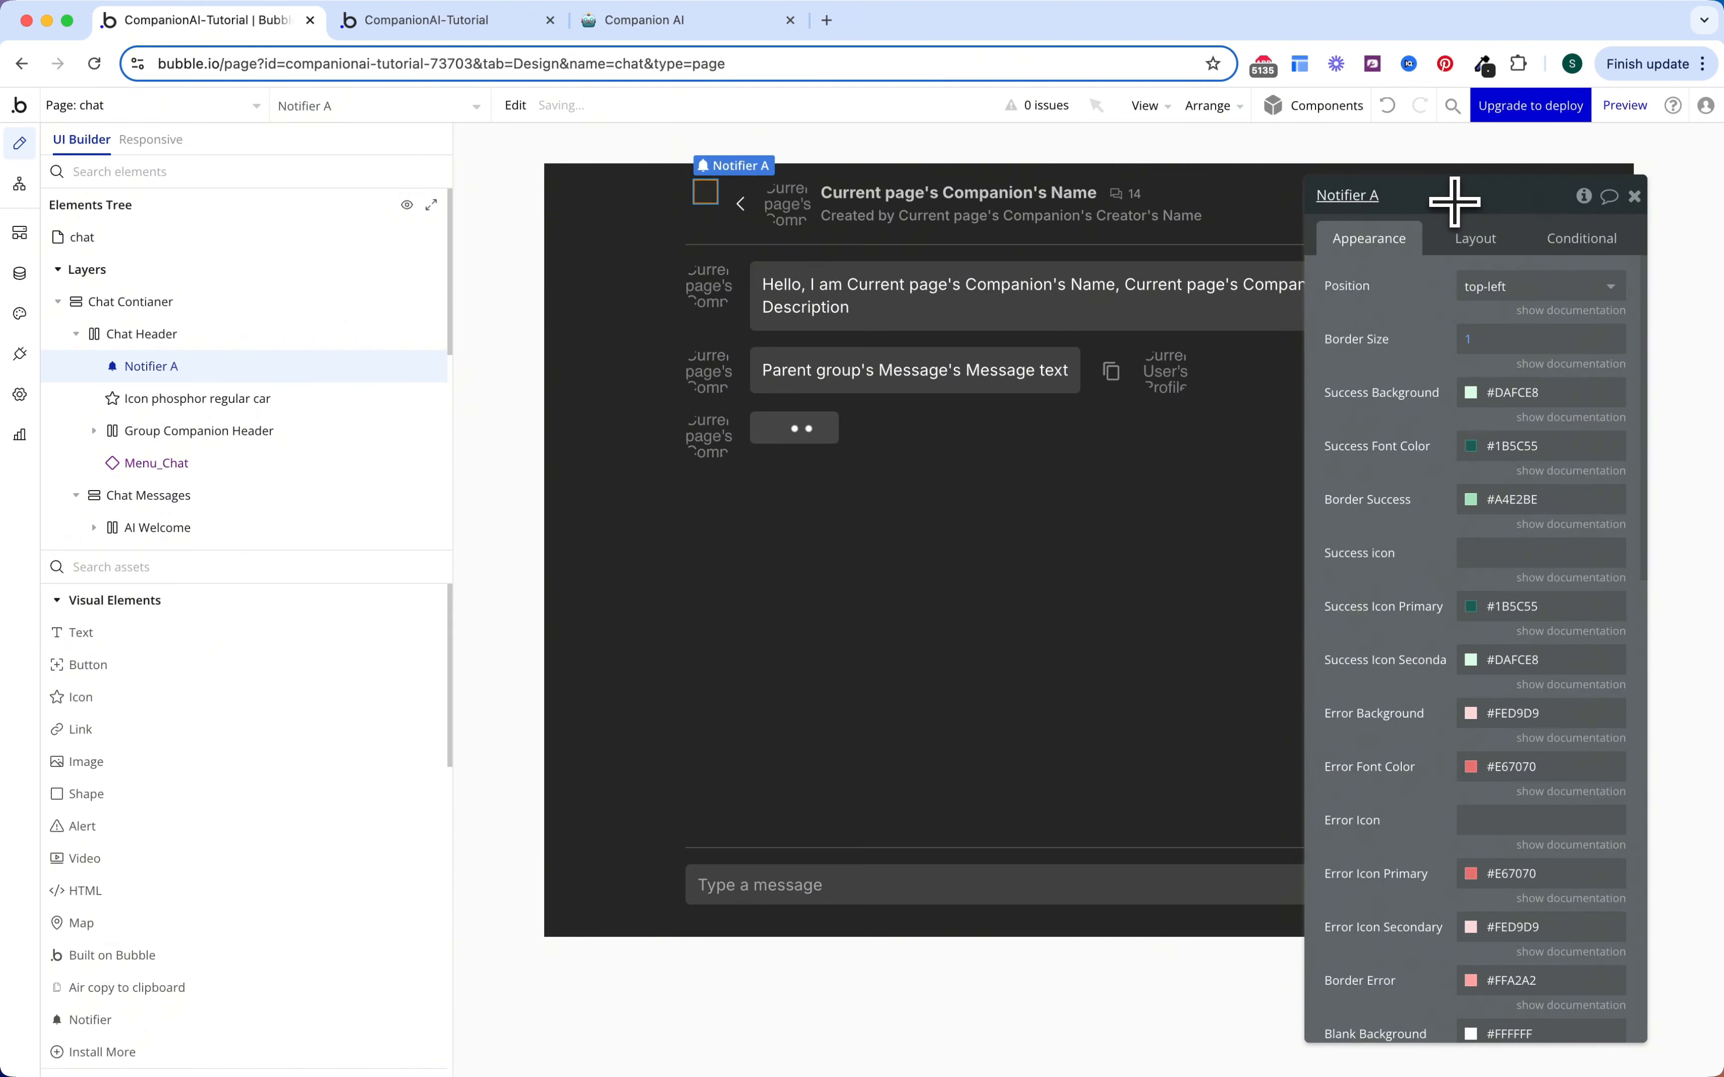
click(1471, 241)
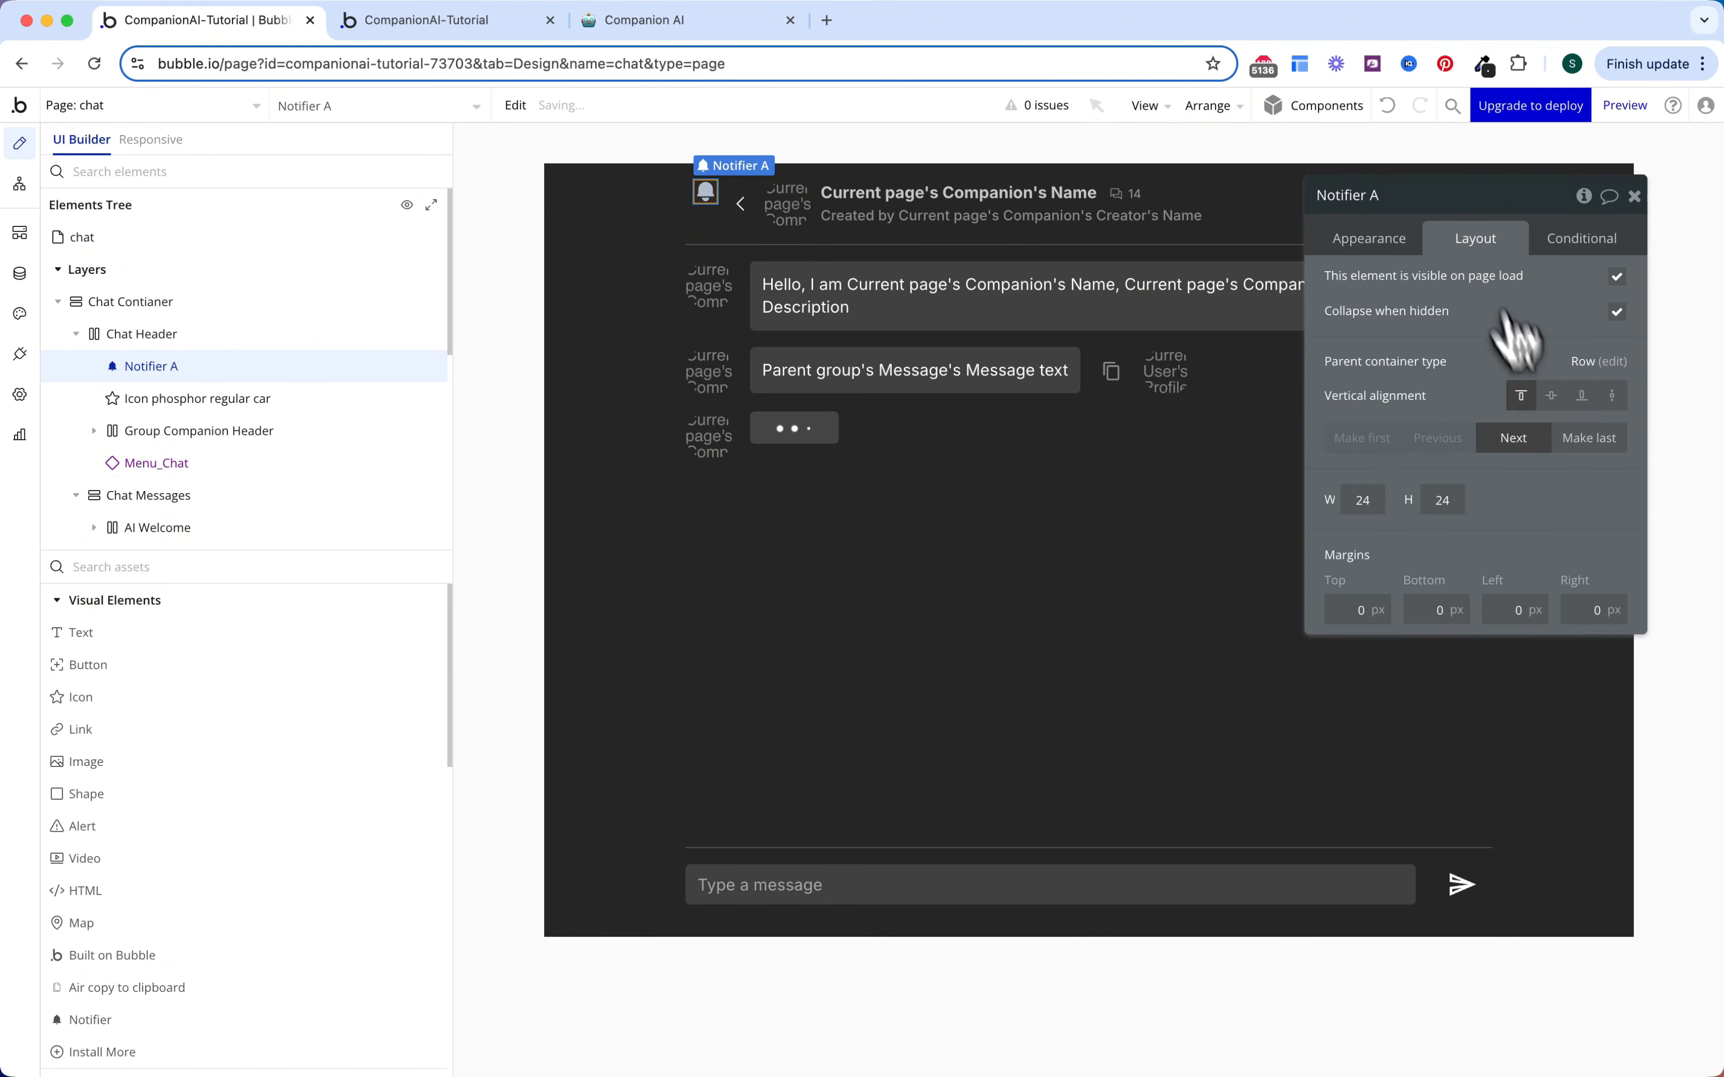
click(1576, 449)
click(1252, 441)
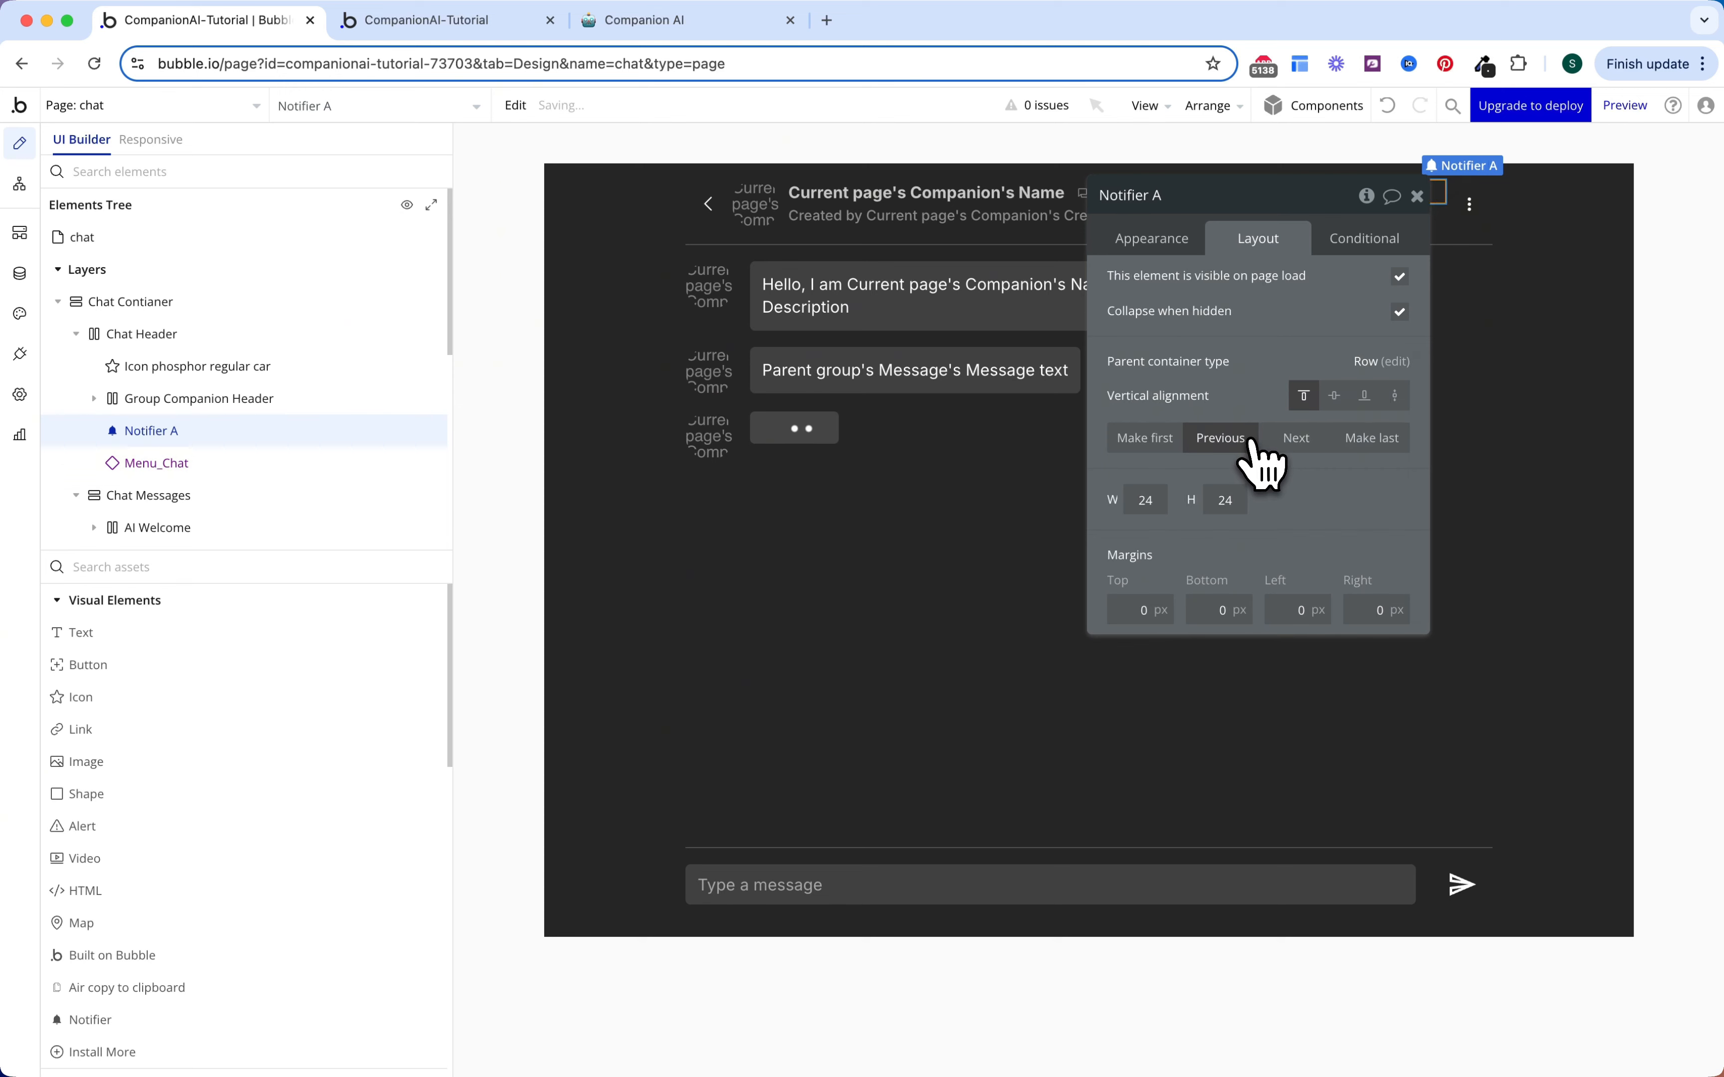
double_click(1144, 501)
text(1)
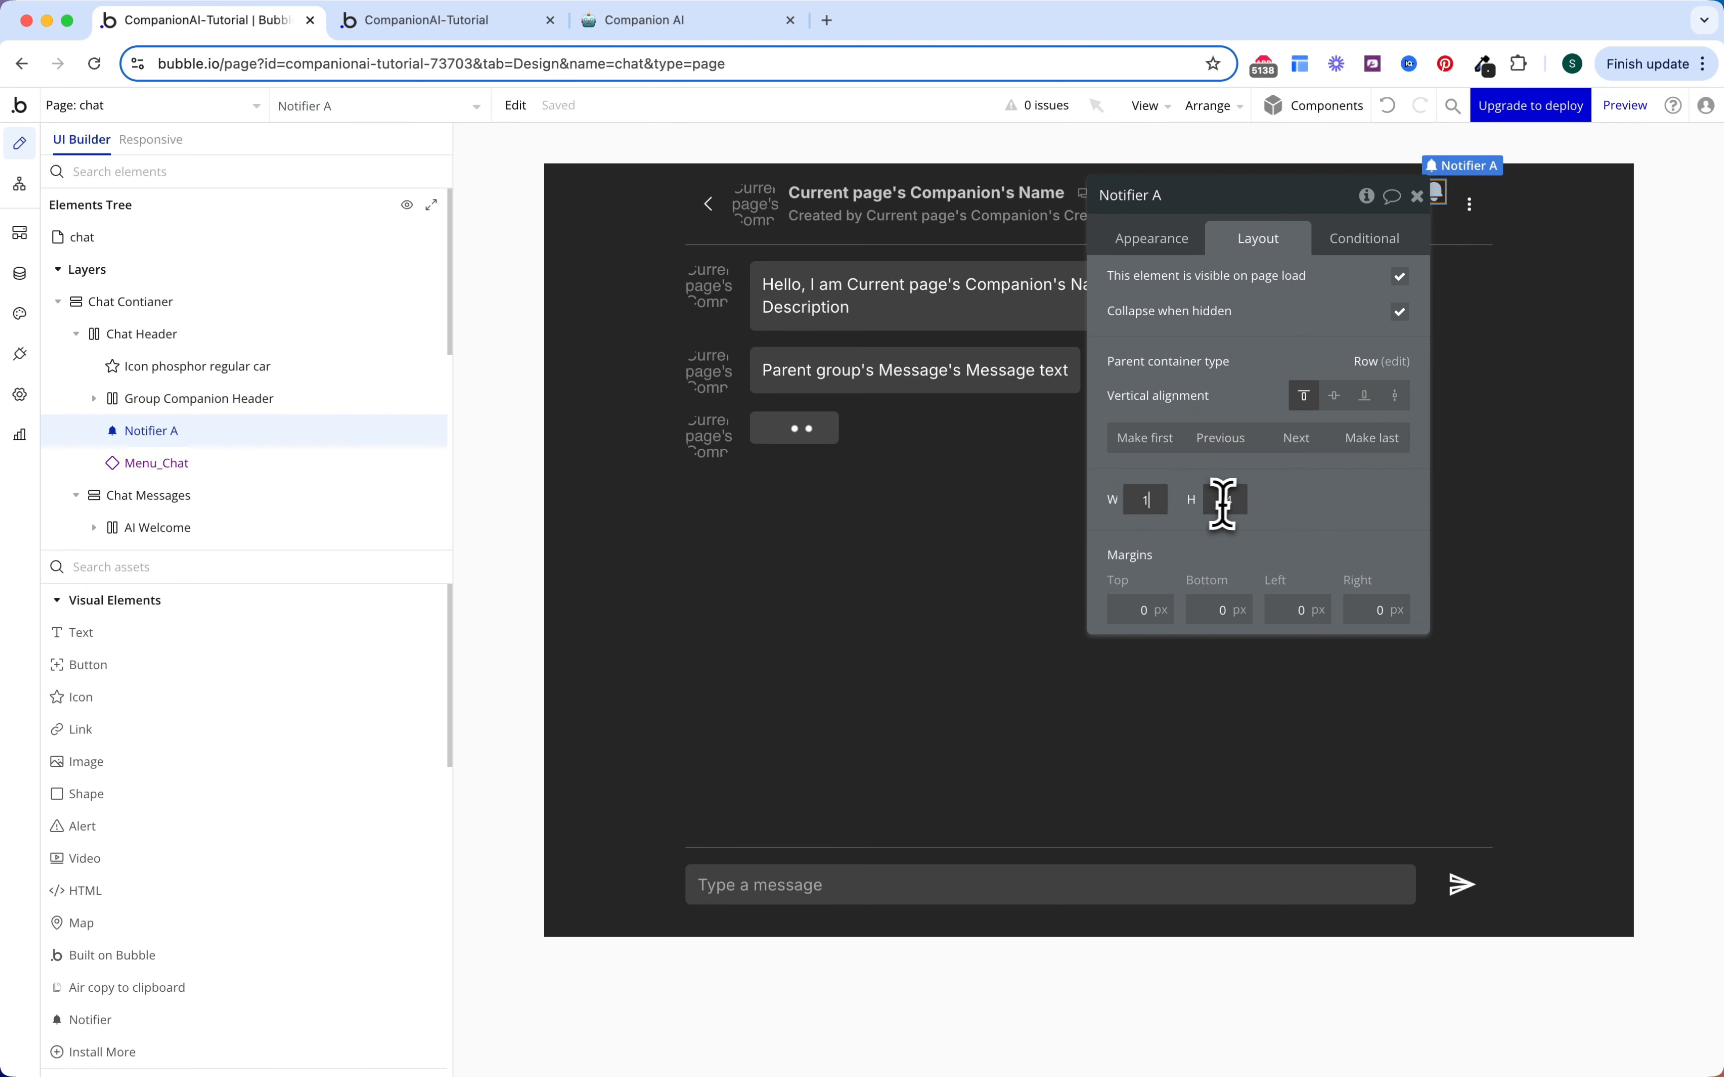
double_click(1223, 501)
text(1)
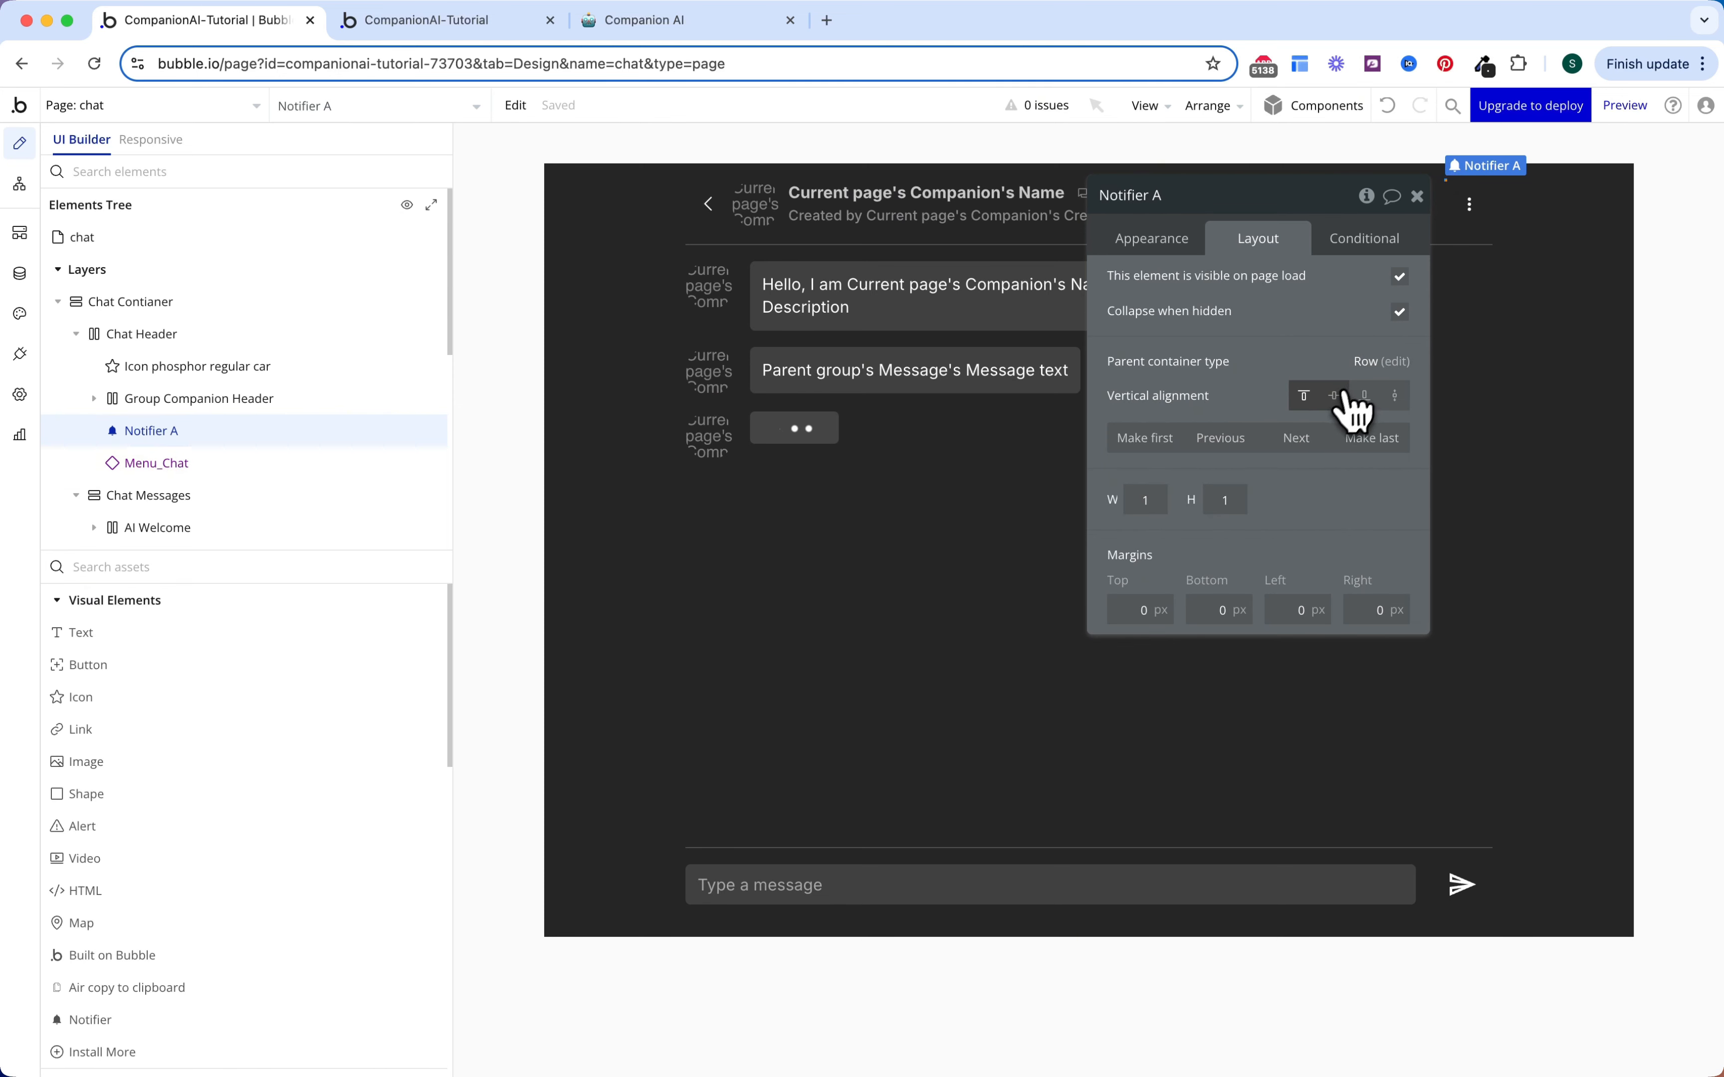
click(1342, 394)
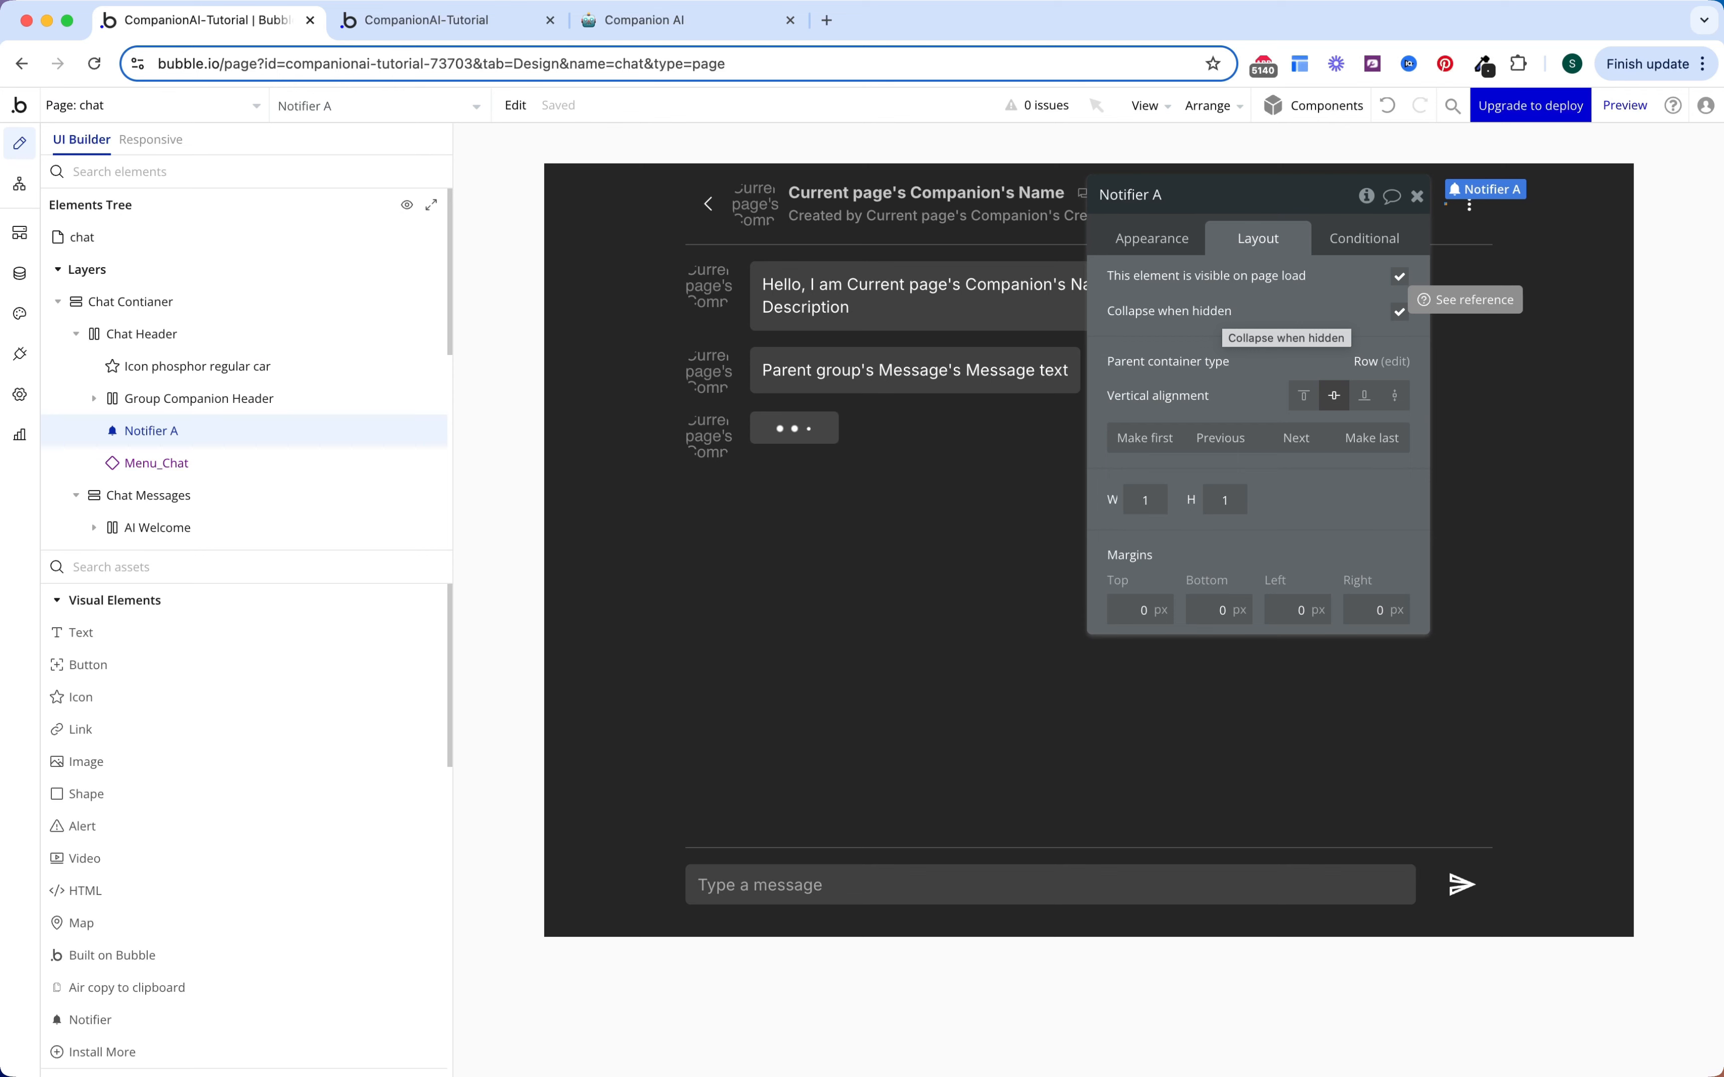
key(BackSpace)
key(BackSpace)
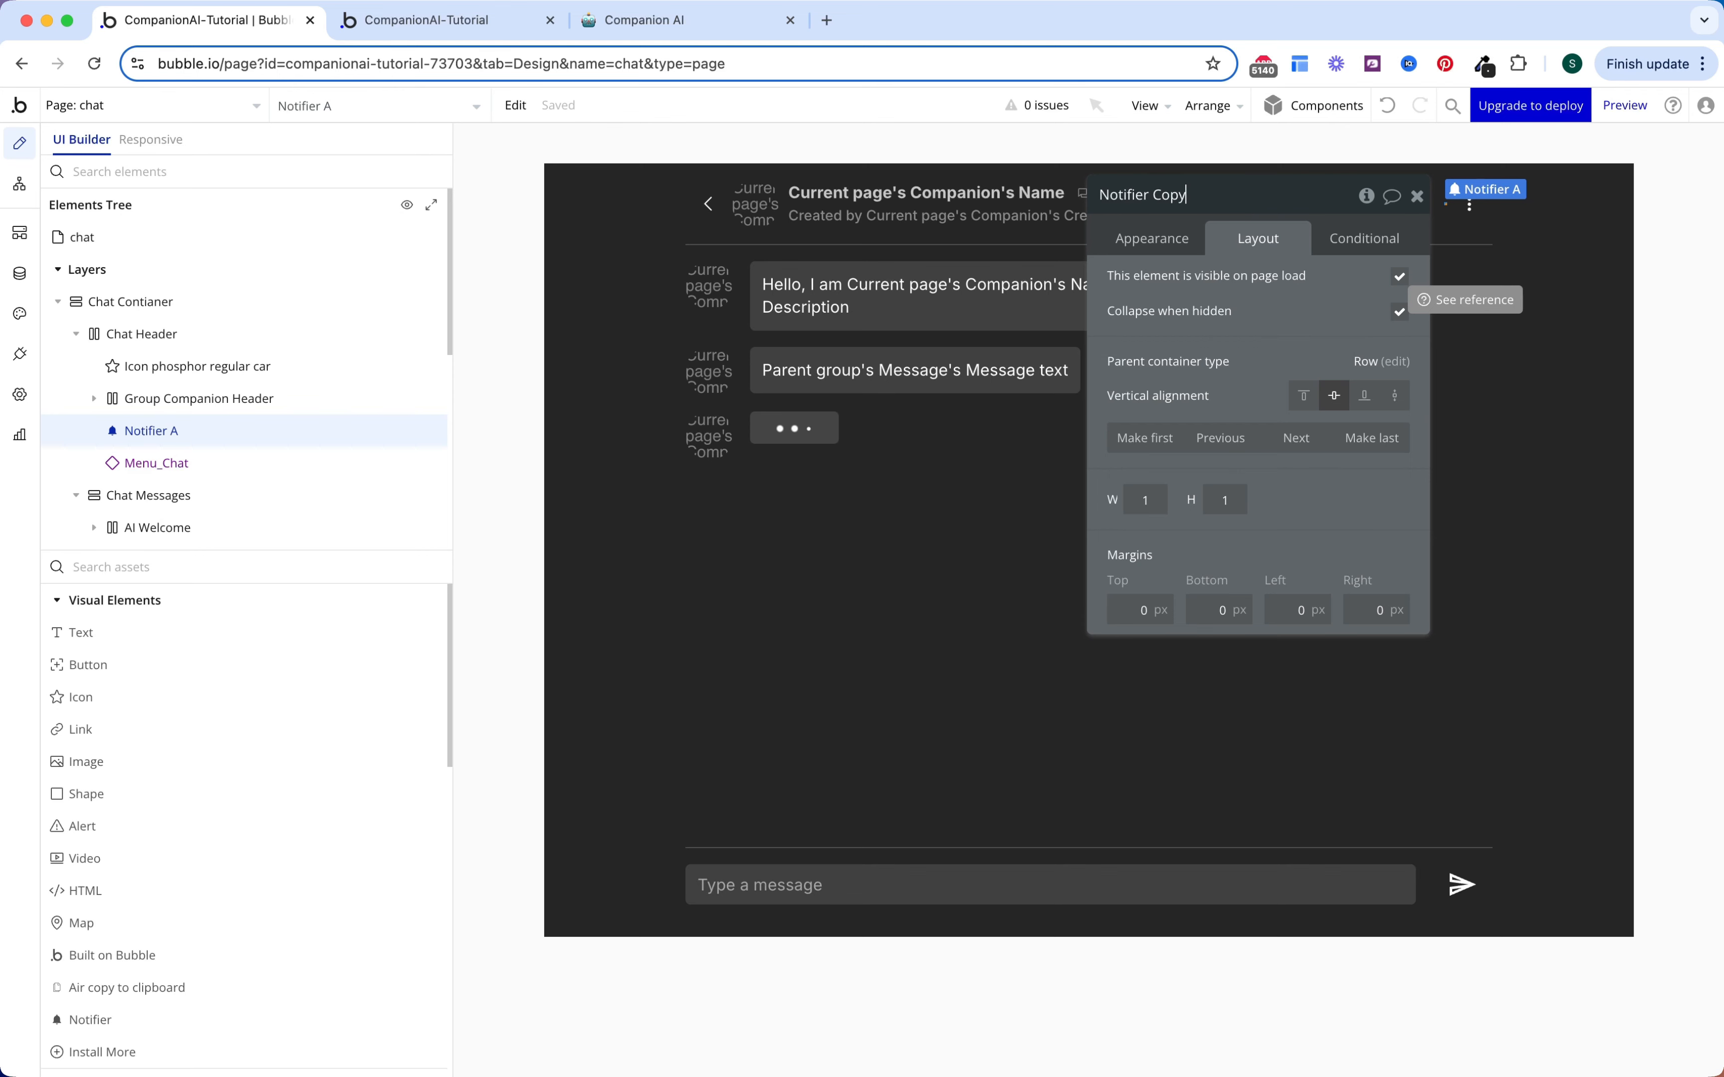
Step: Set the notifier's success background and border to Gray 70 and its success text to Text (#FCFCFC)
click(1177, 242)
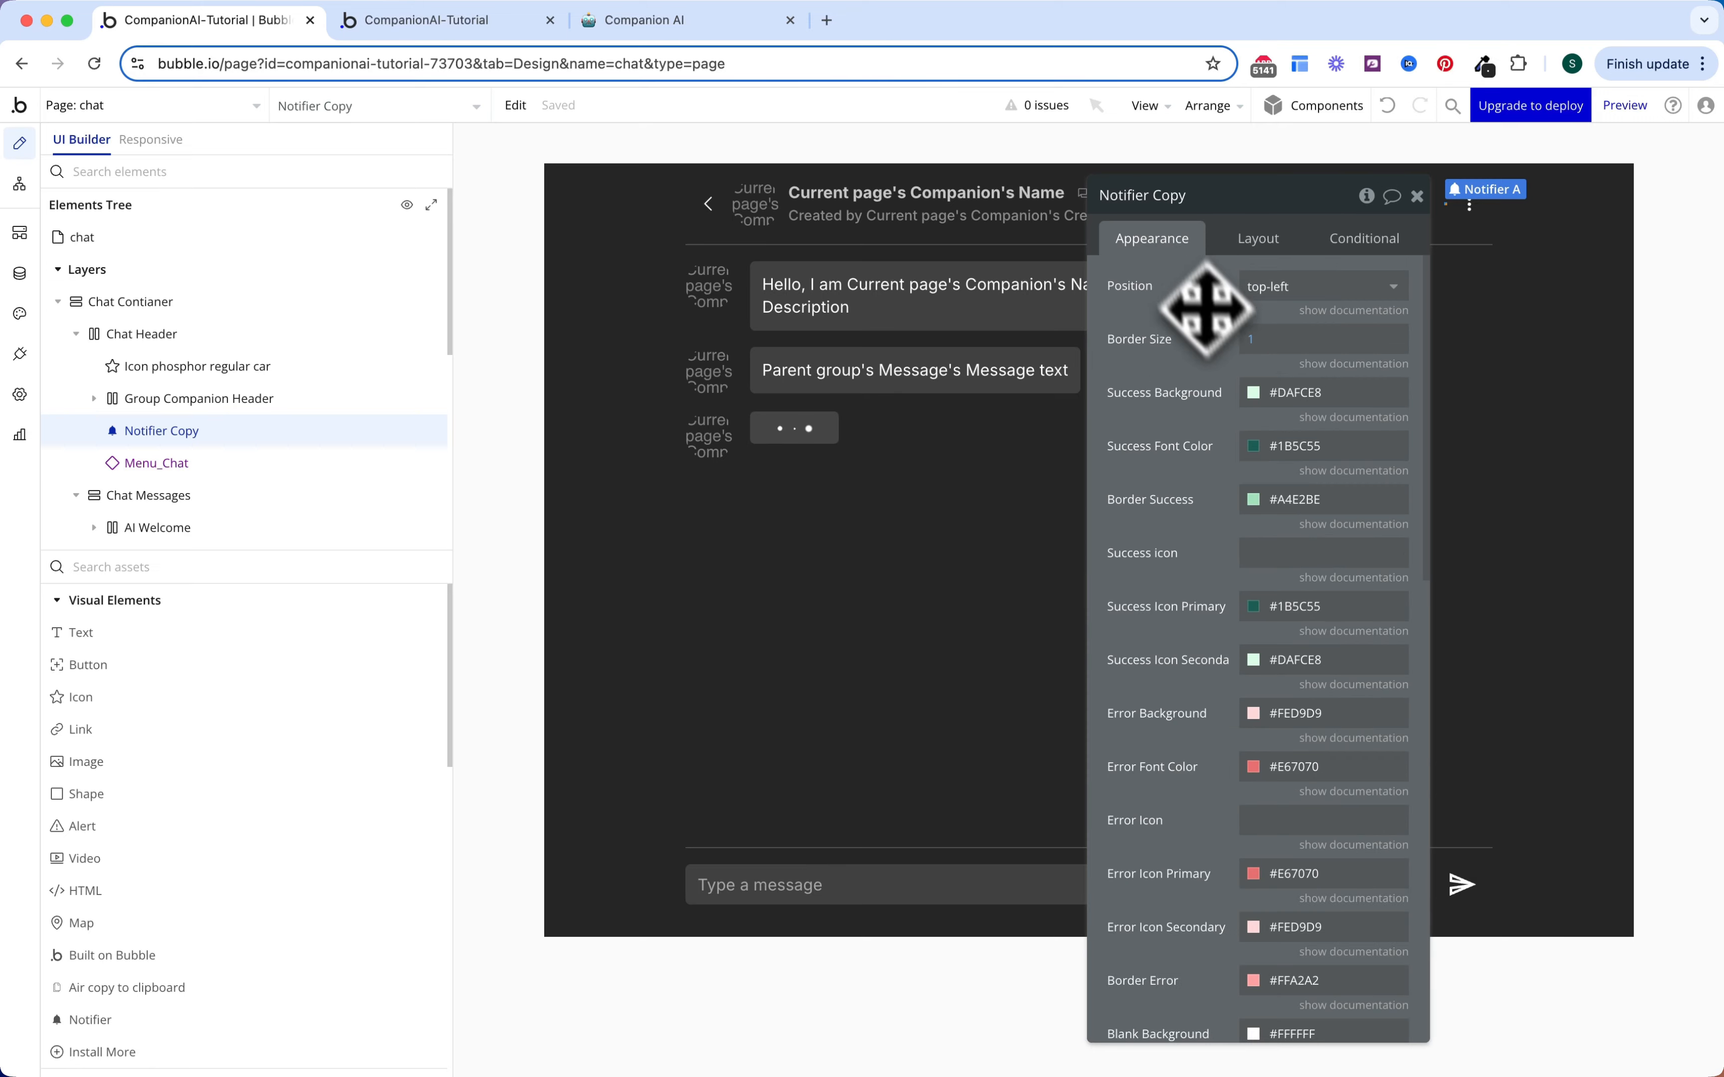
right_click(1225, 396)
click(1225, 395)
drag(1226, 395, 1289, 356)
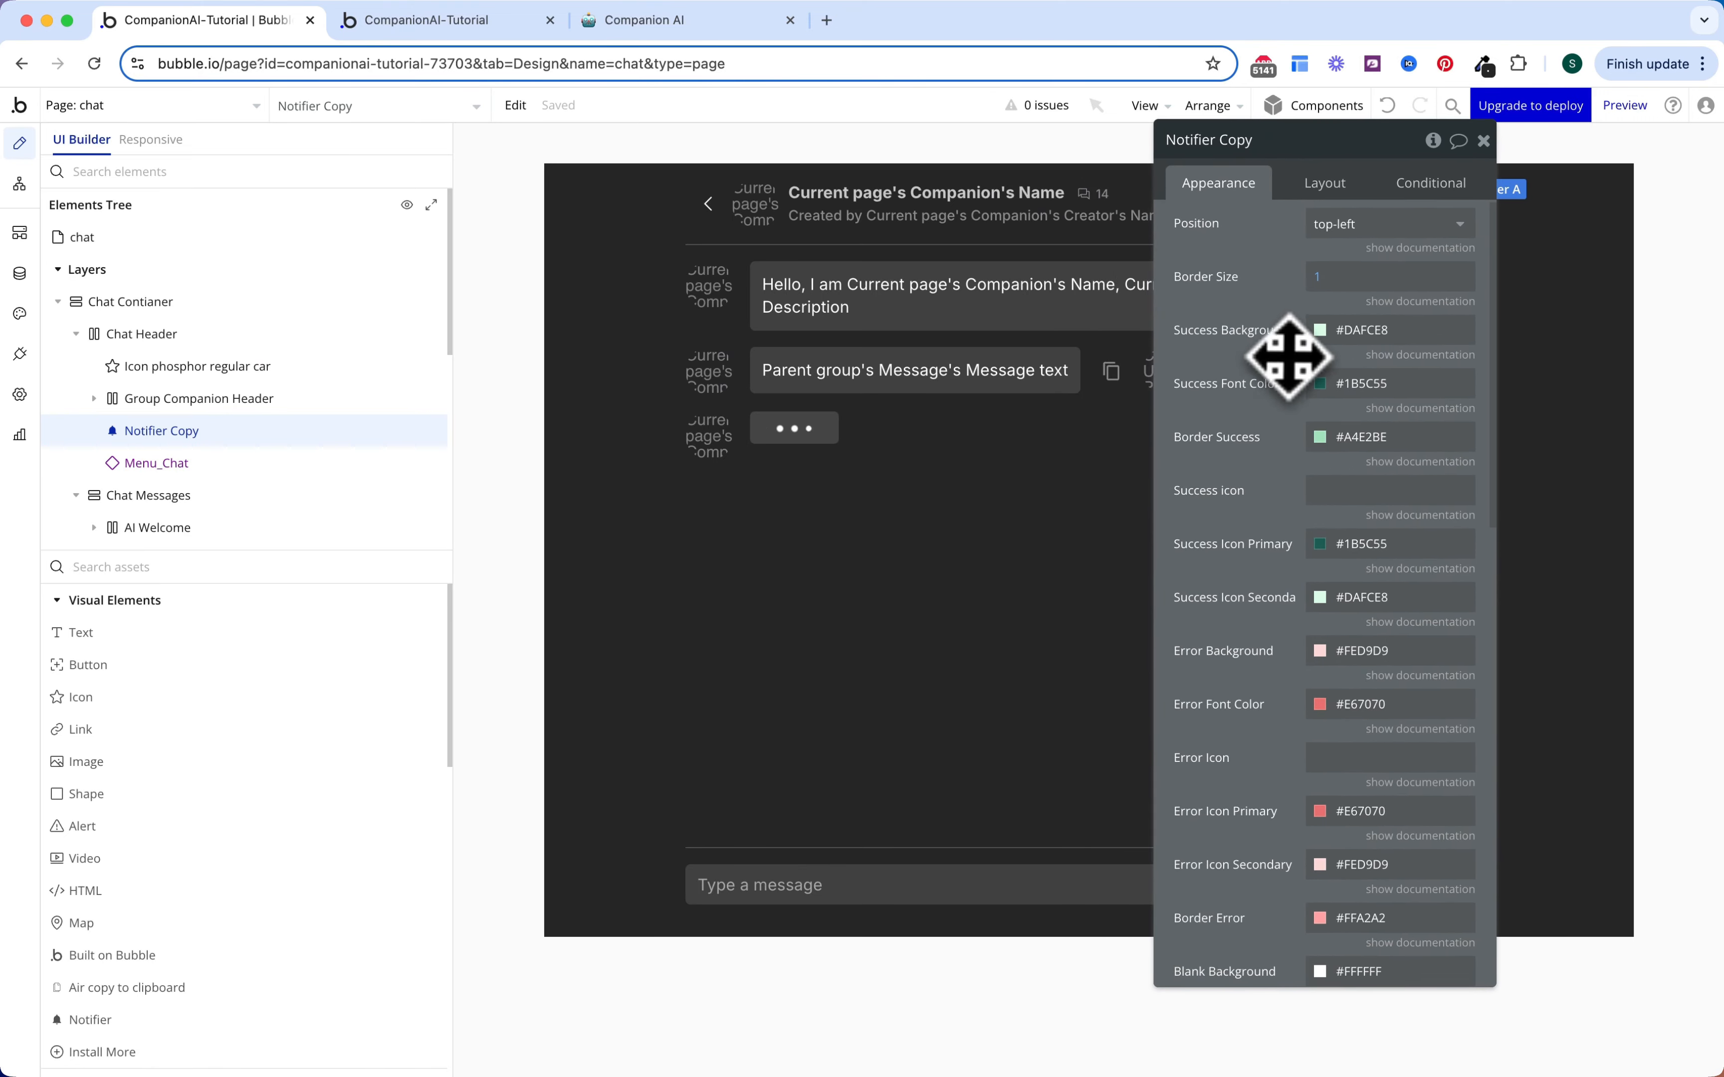
click(1371, 329)
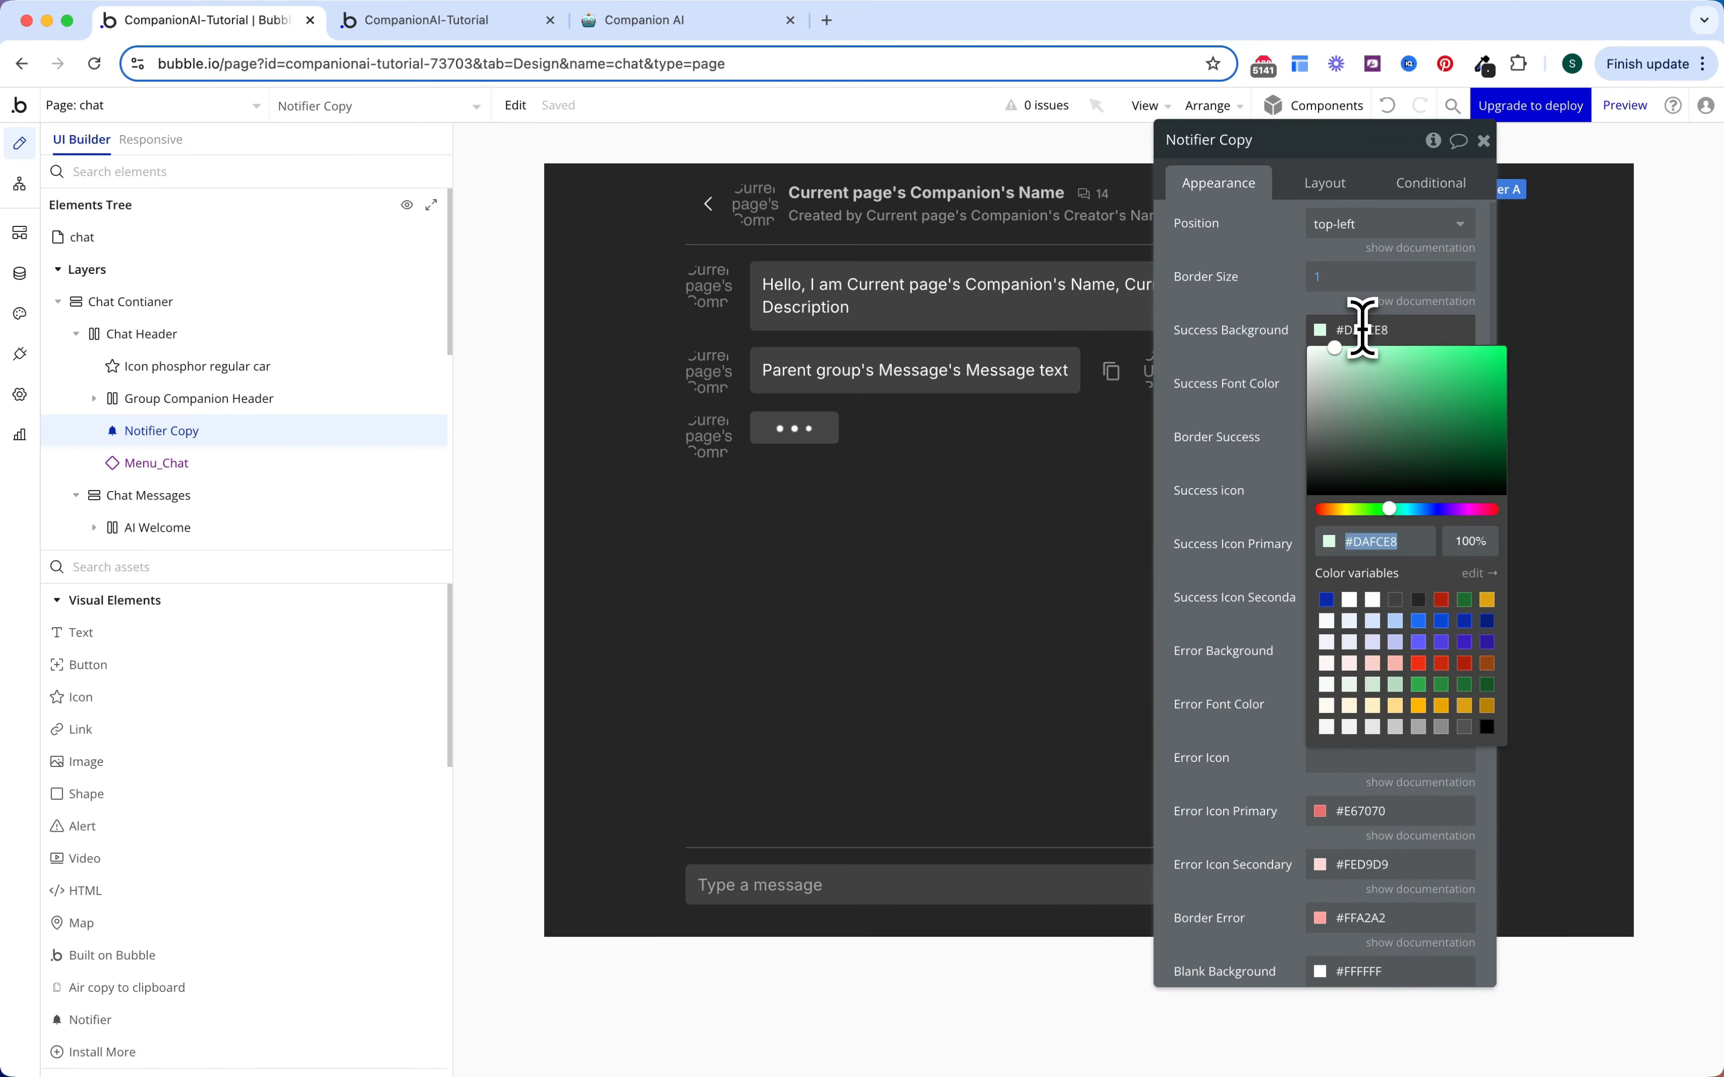
click(1442, 727)
click(1464, 727)
click(1275, 463)
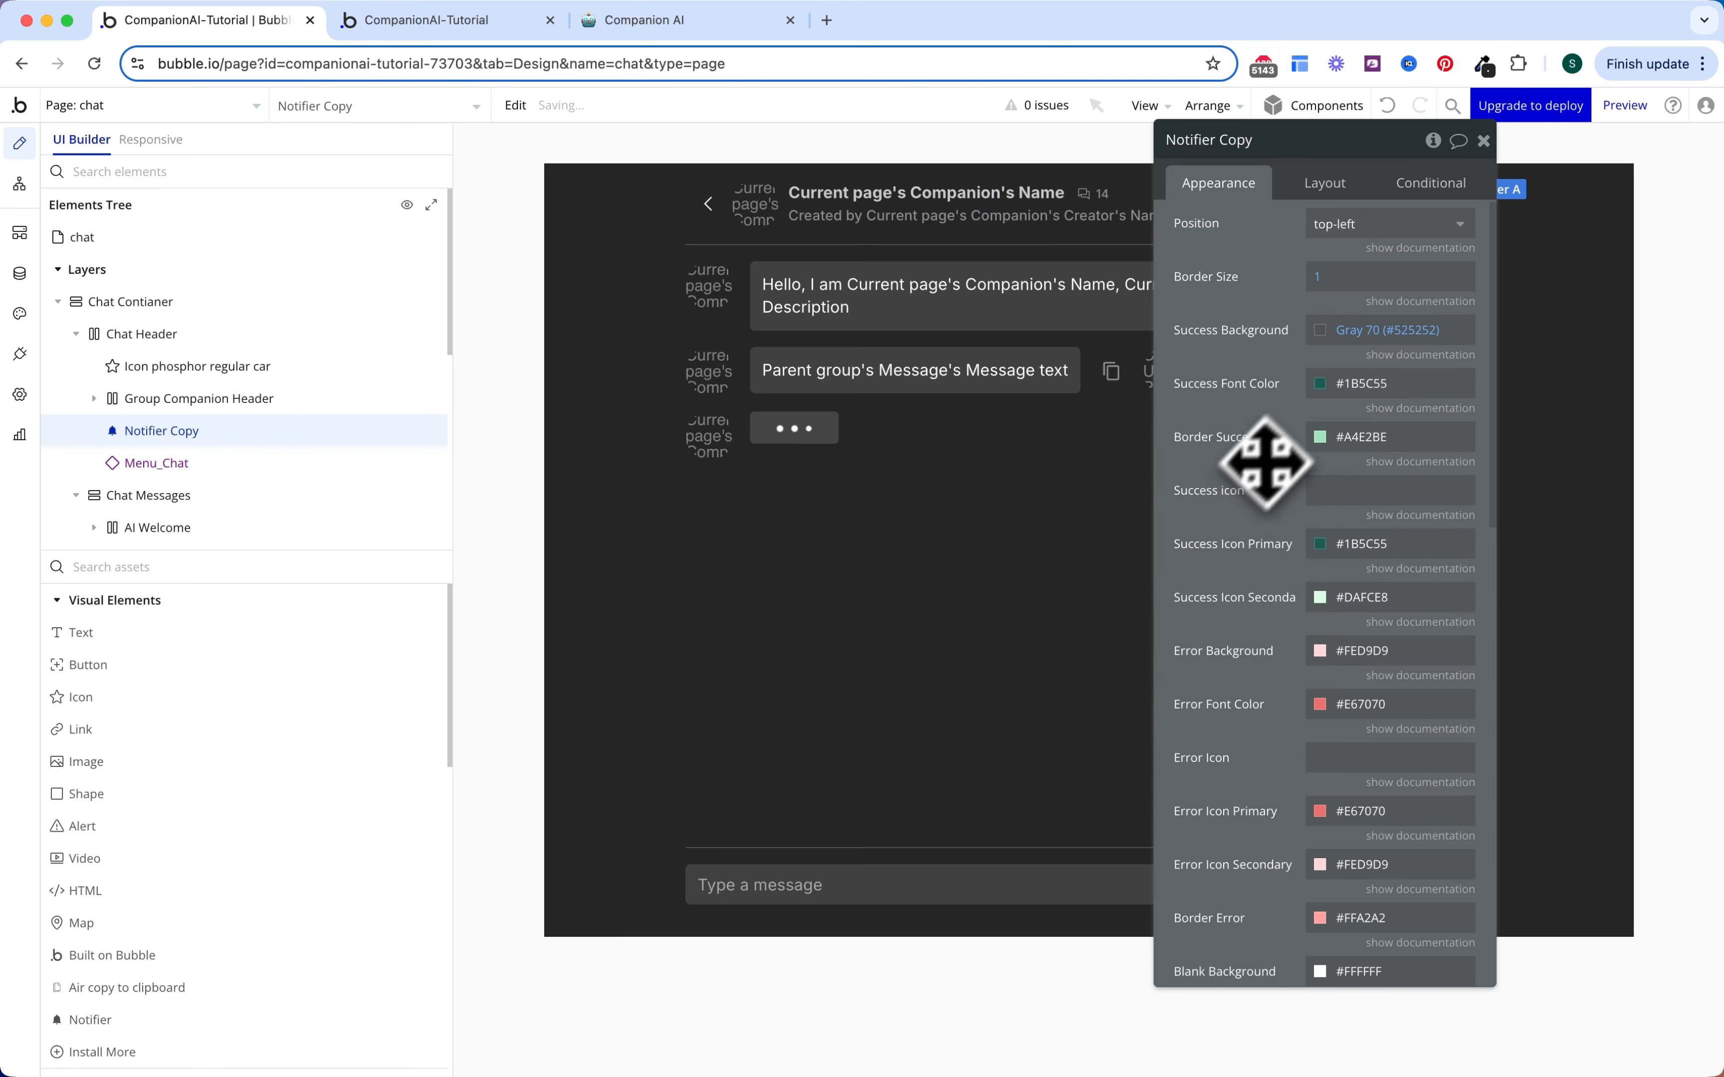
click(1357, 384)
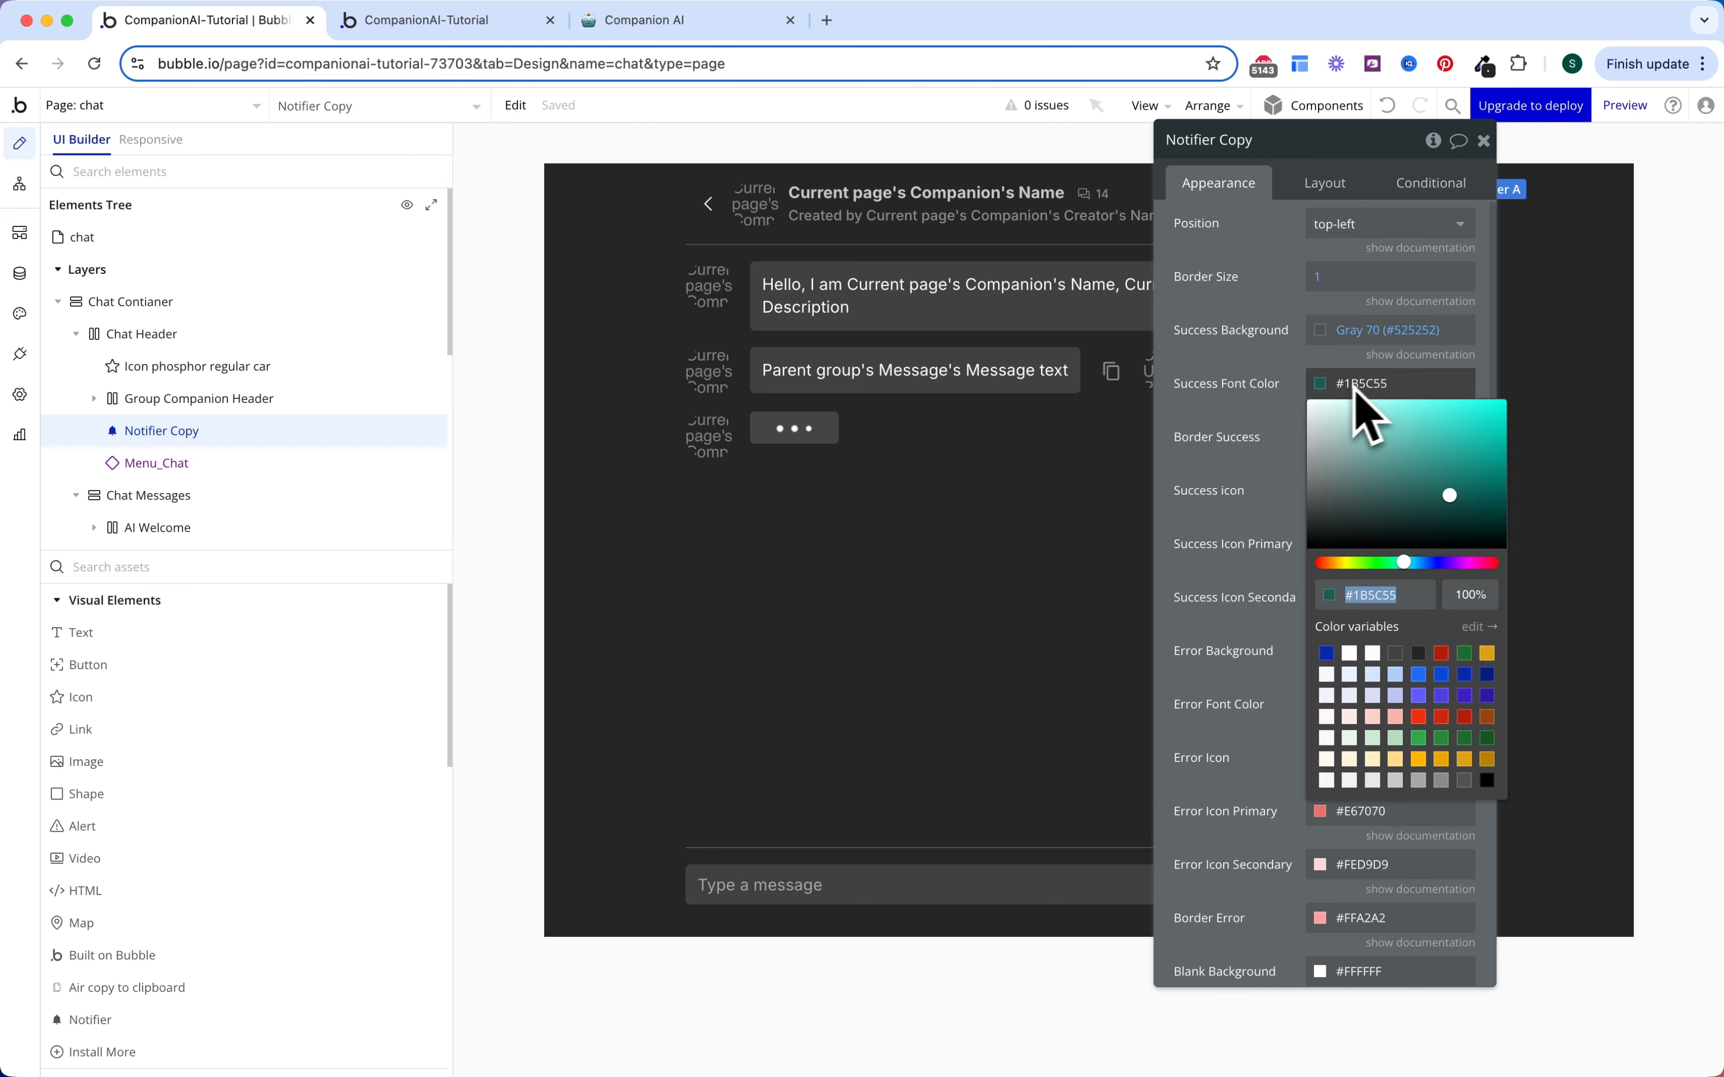
click(1373, 653)
click(1270, 550)
click(1331, 449)
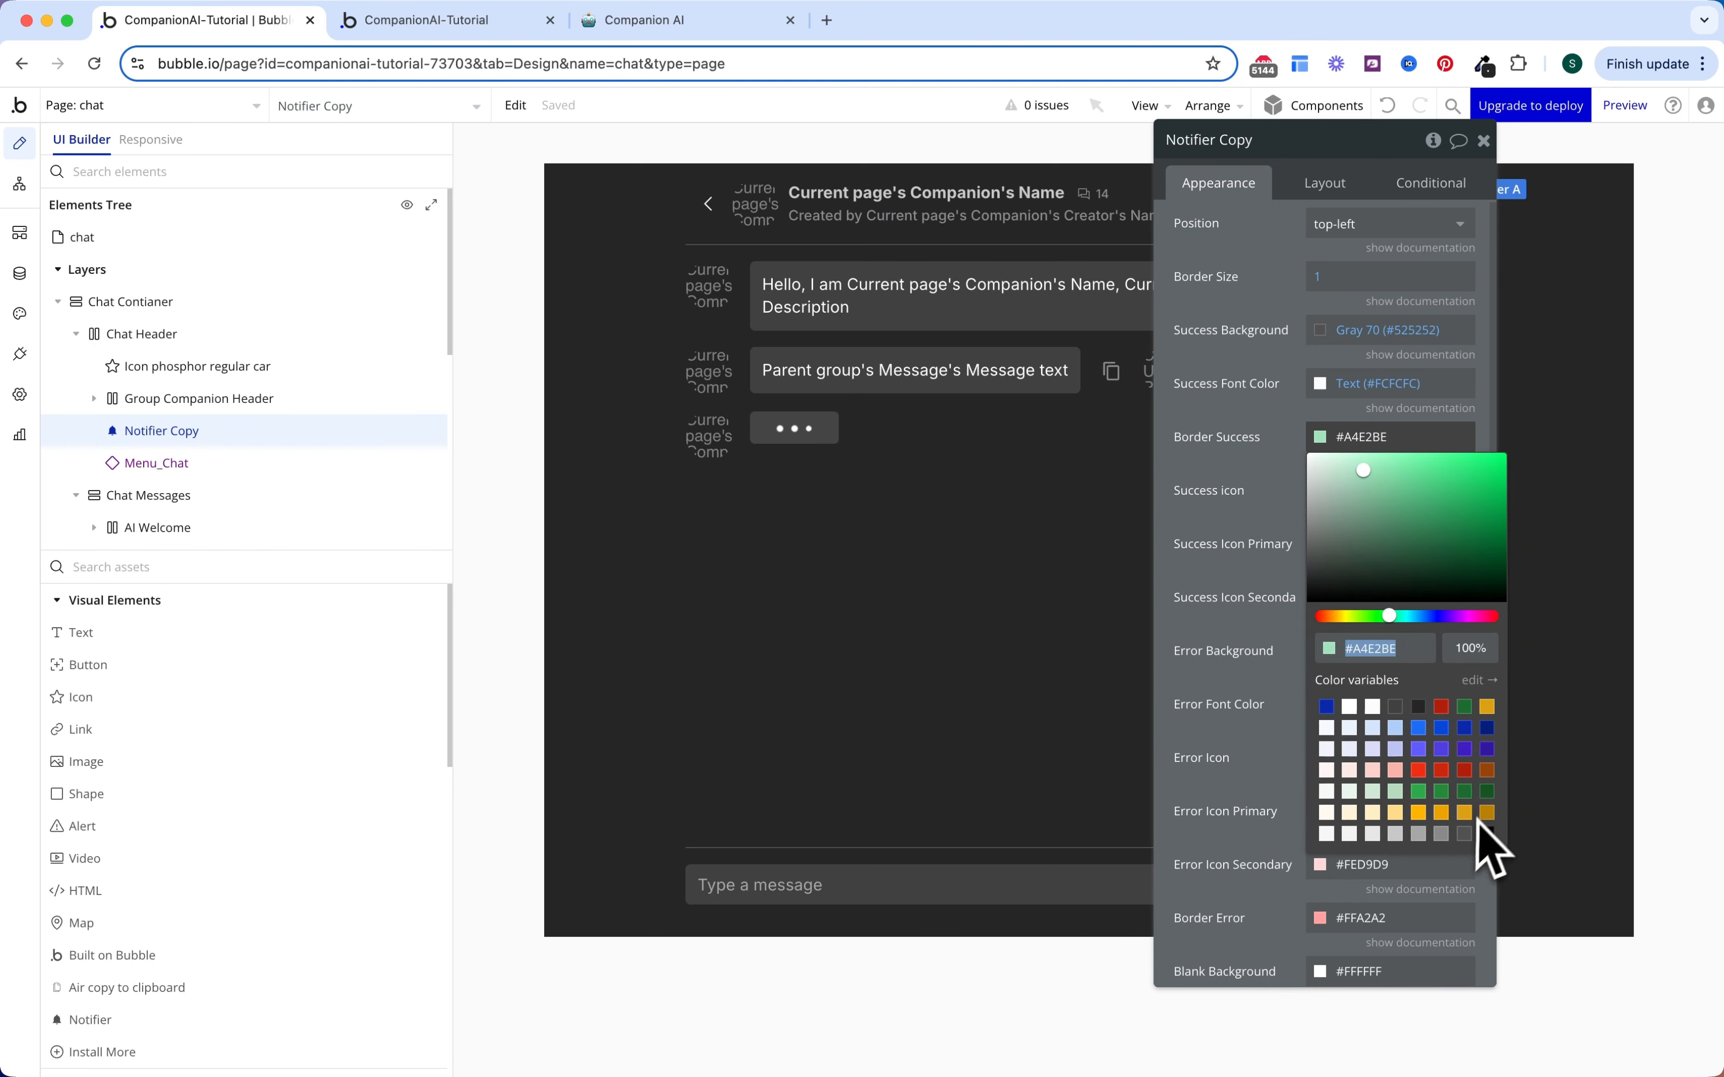
click(1464, 833)
click(1271, 521)
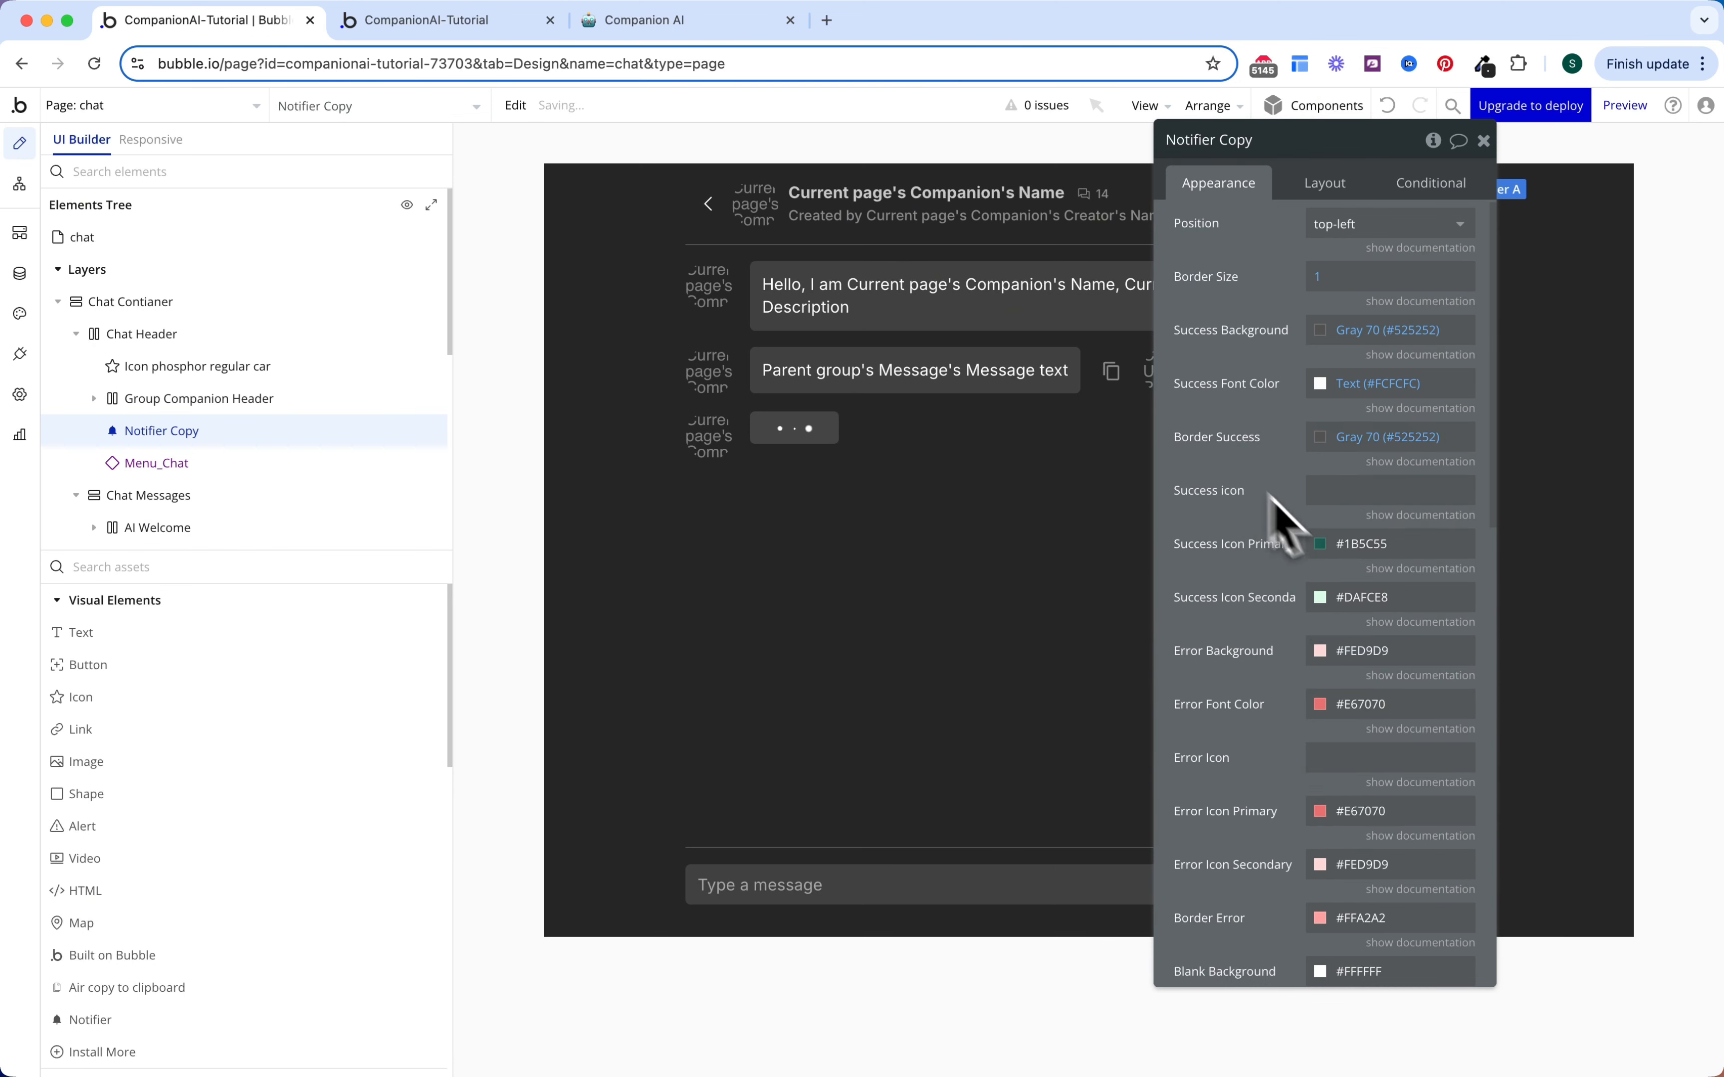
Step: Color the success icons Success 50 (primary) and Text (secondary), and position the notifier top-center
click(1354, 545)
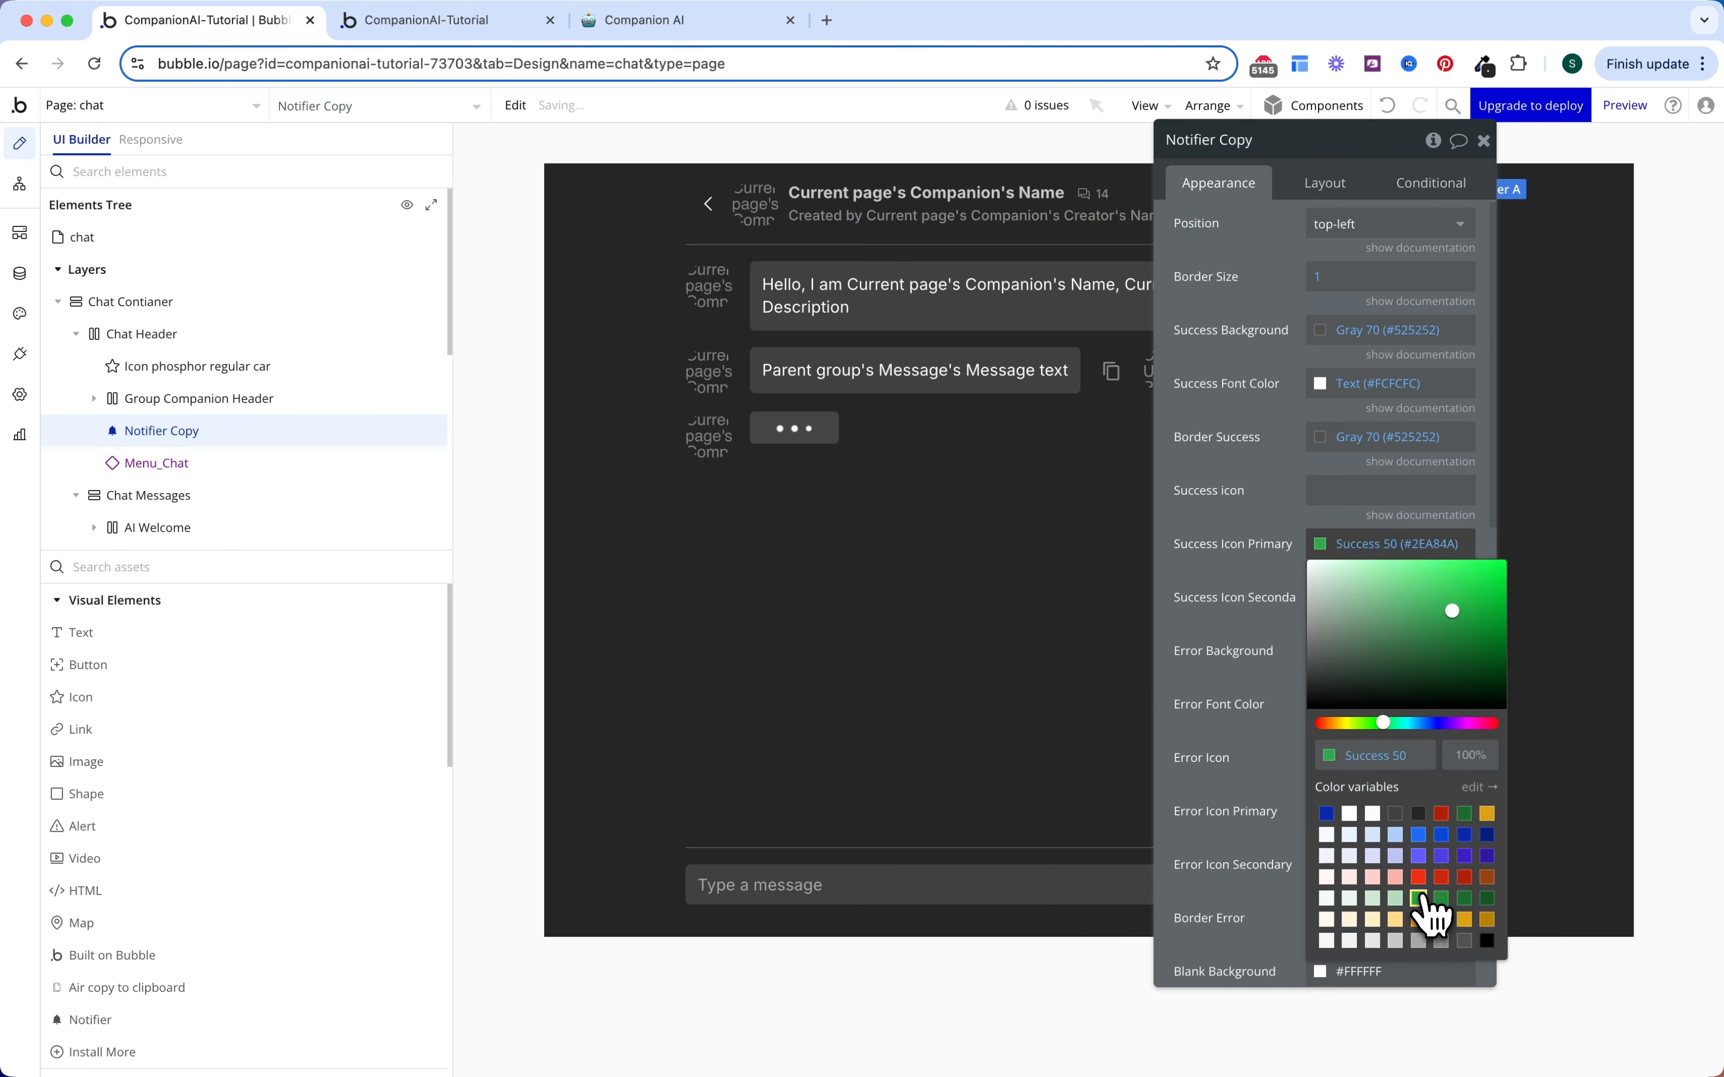
click(1421, 899)
click(1357, 598)
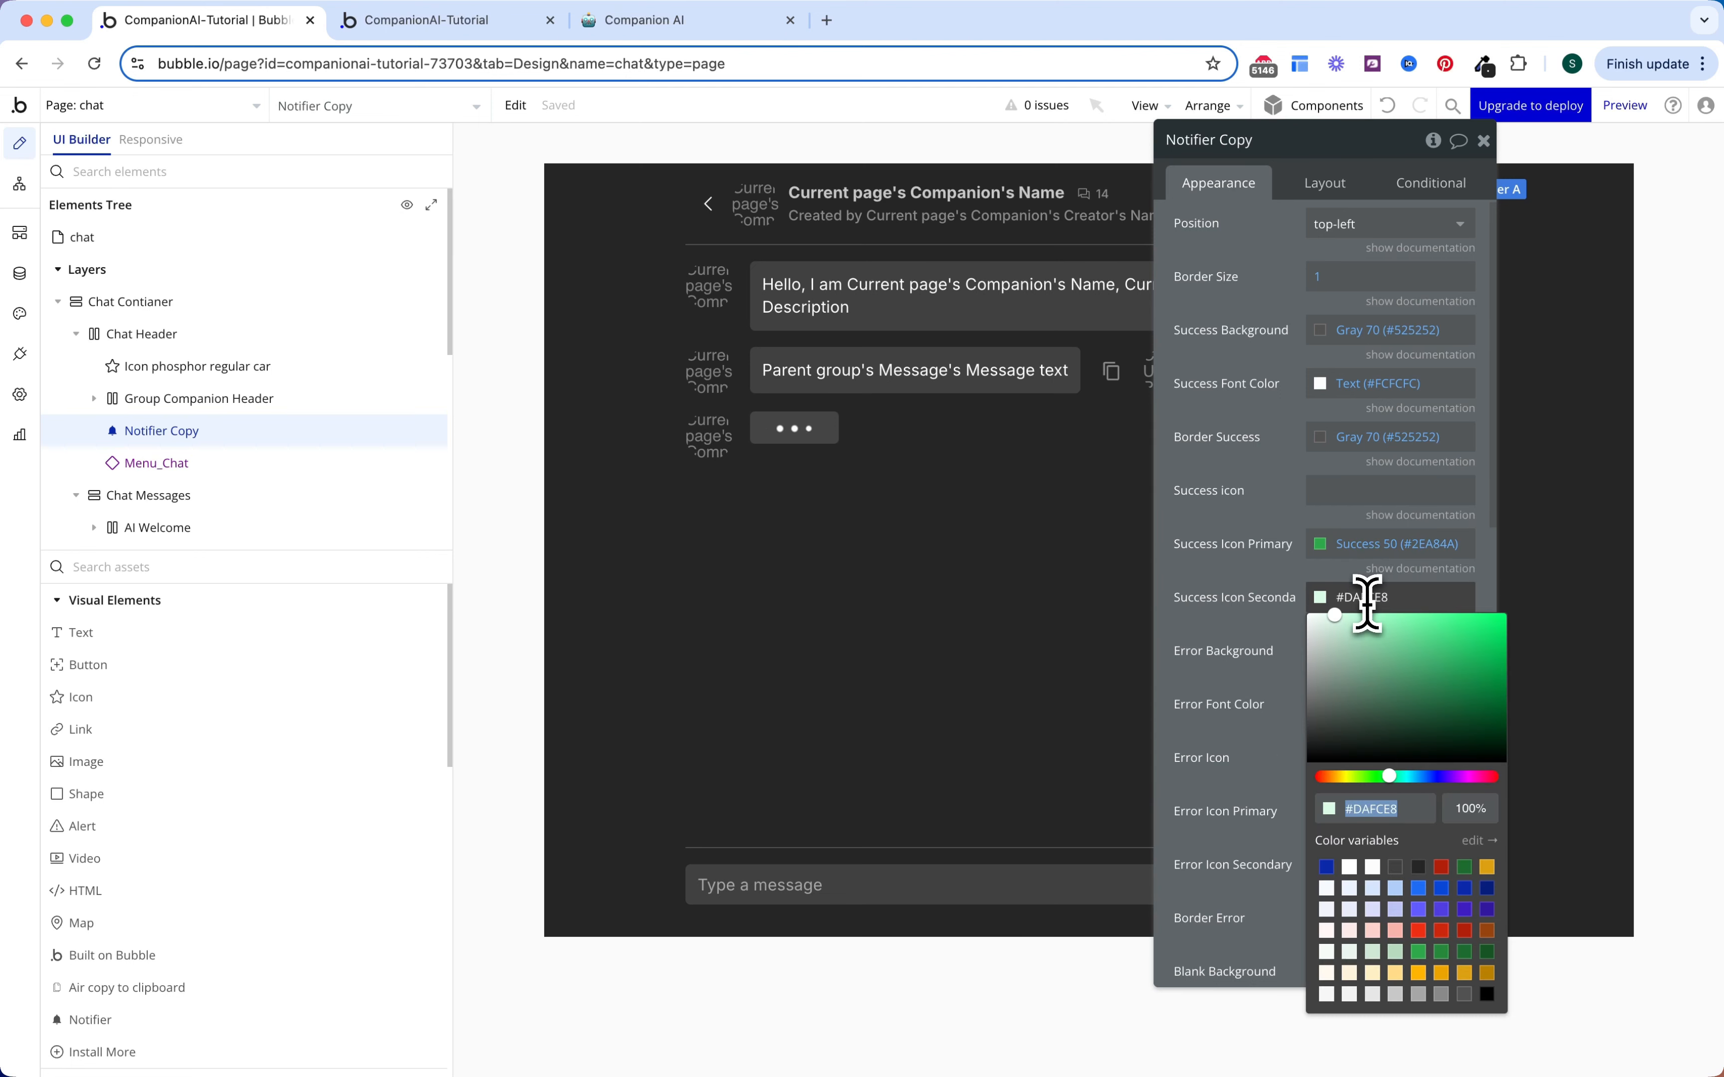
click(1373, 867)
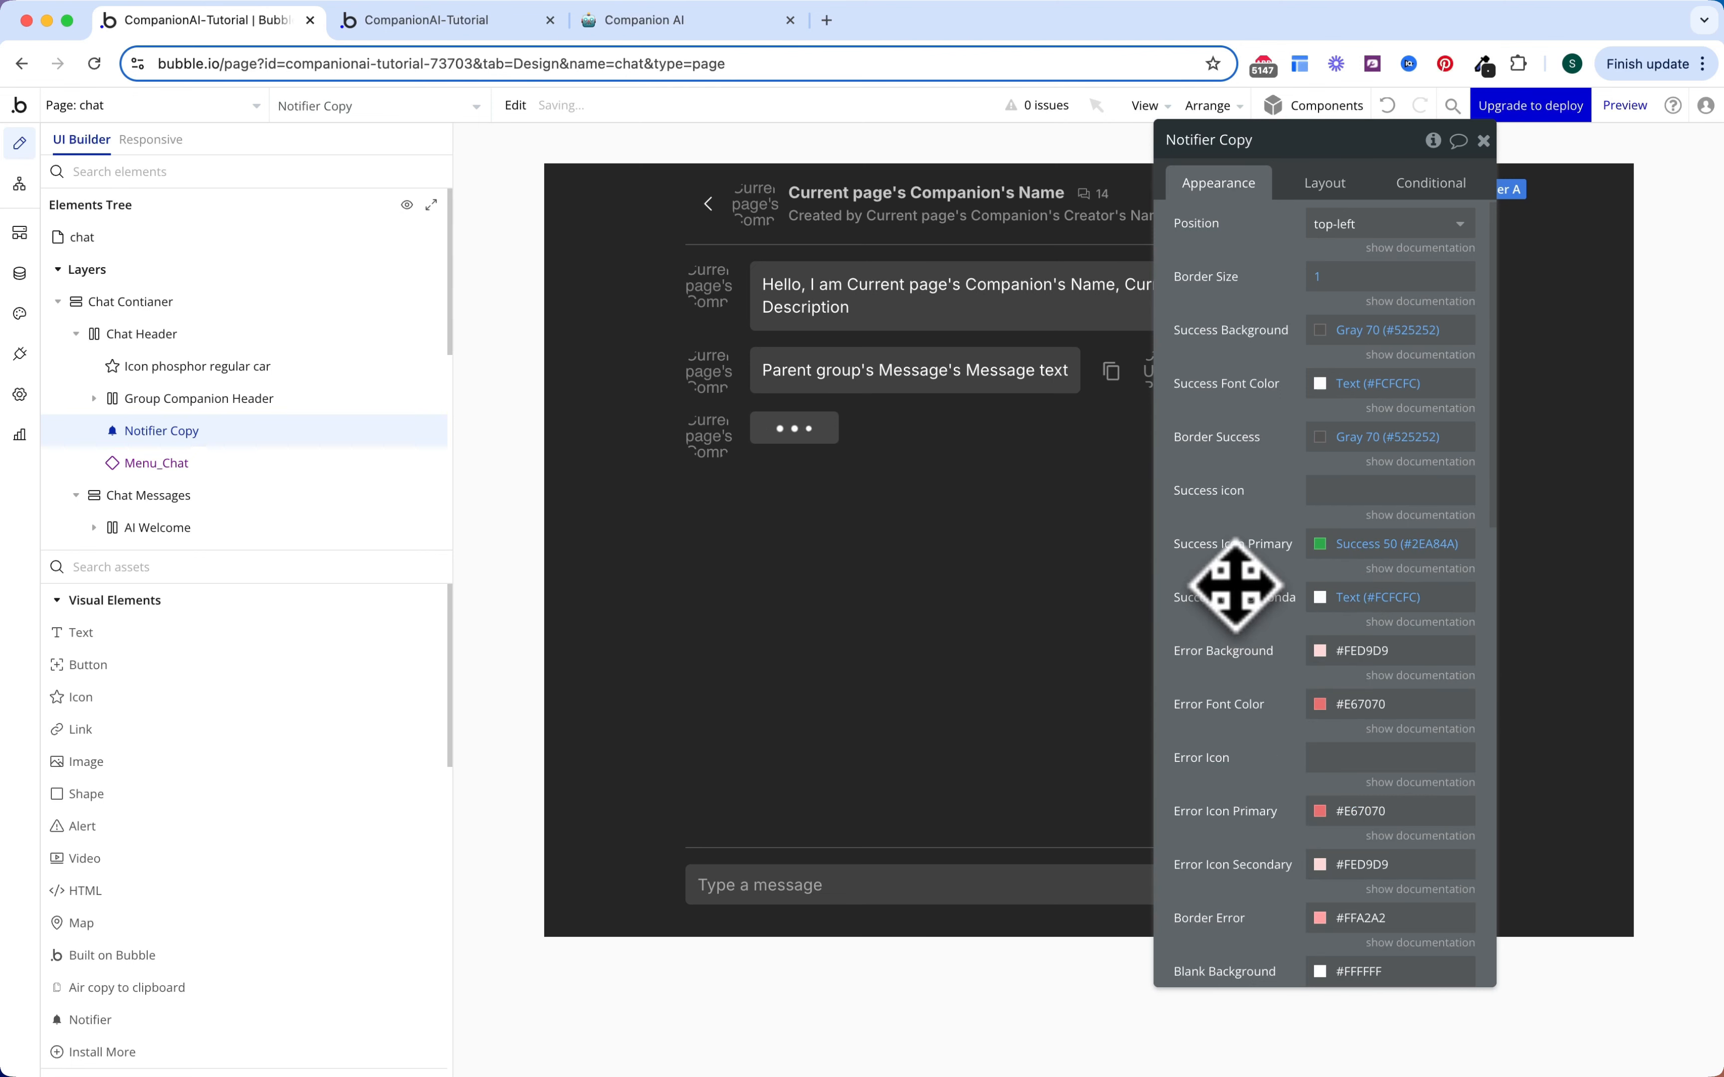
click(1340, 236)
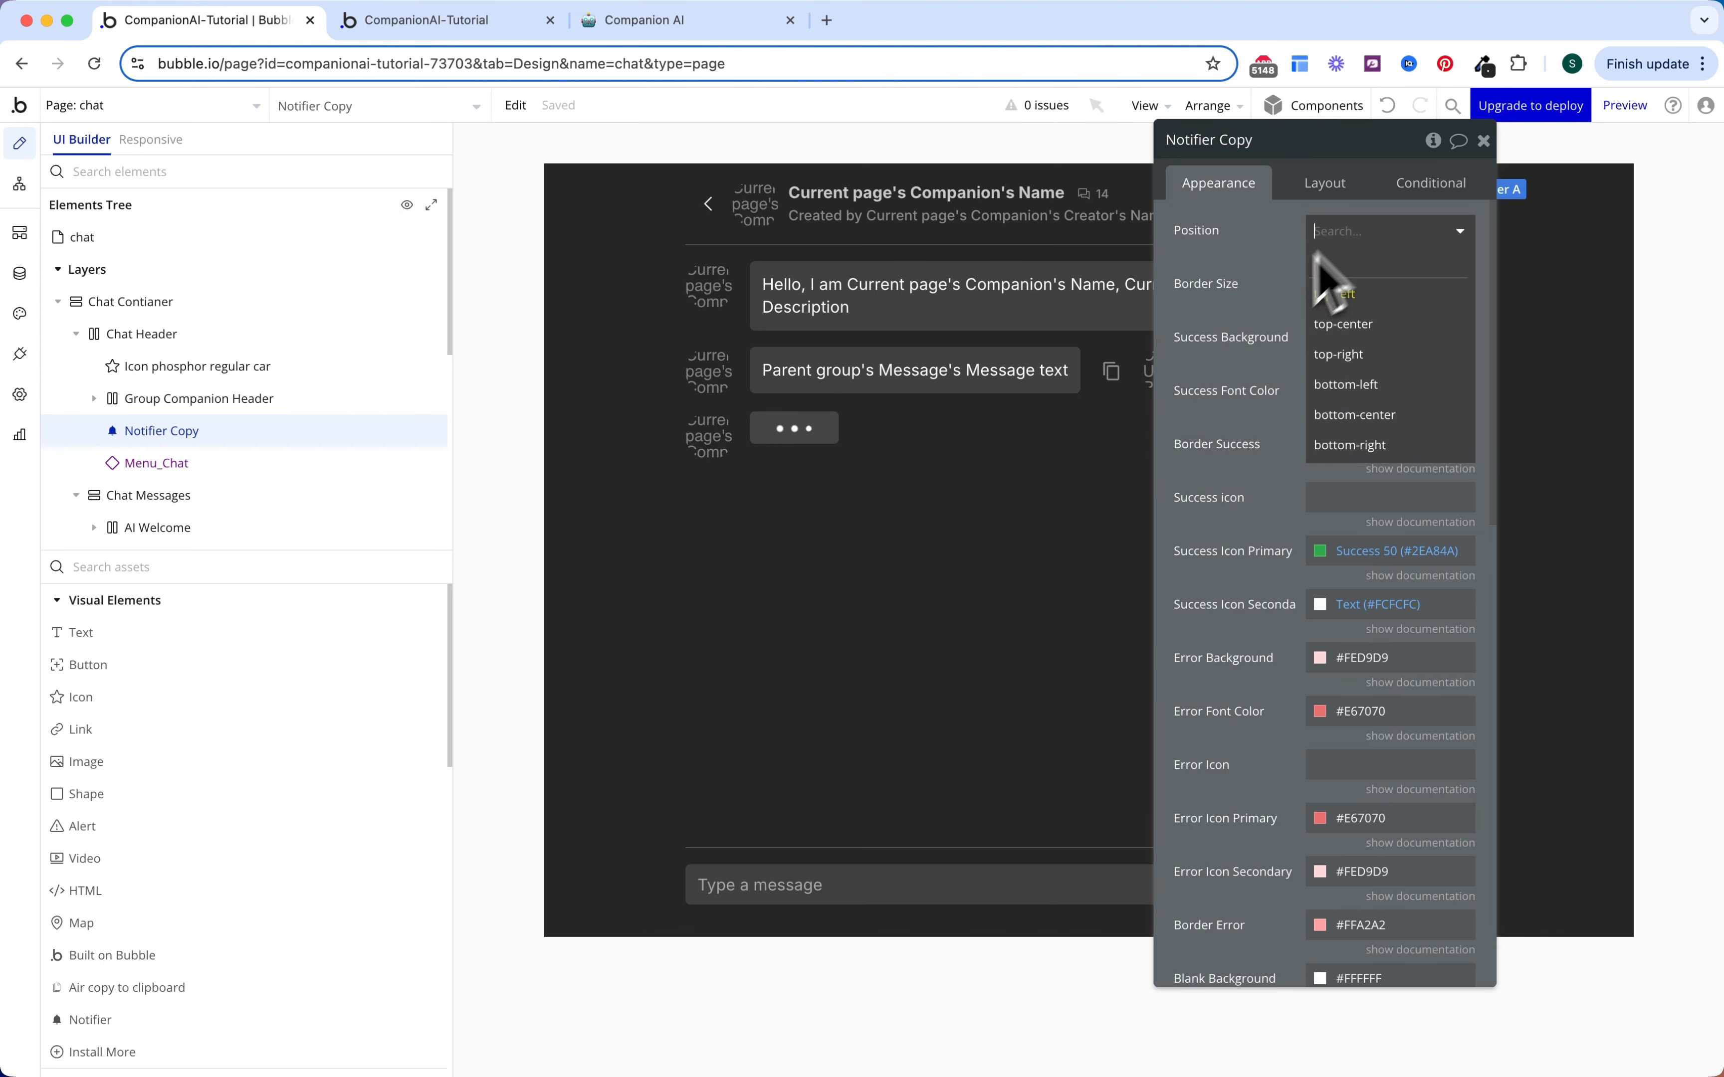
click(1343, 324)
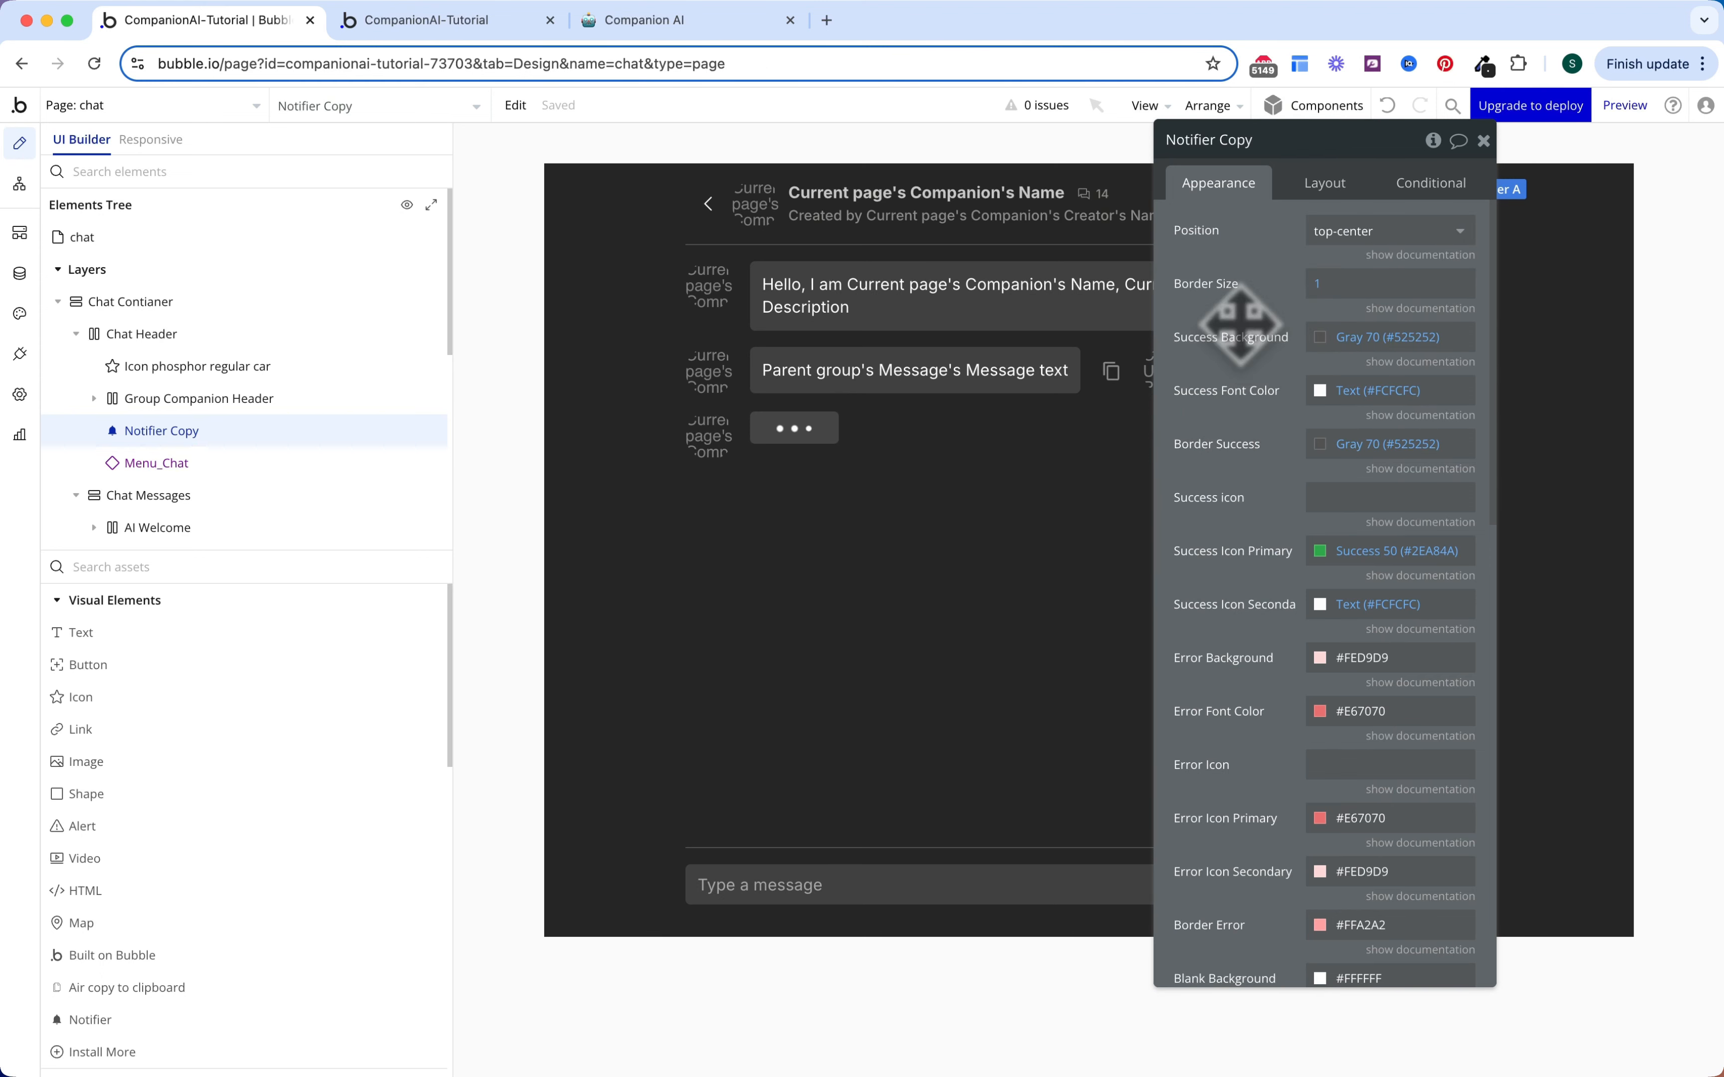
key(Escape)
click(20, 184)
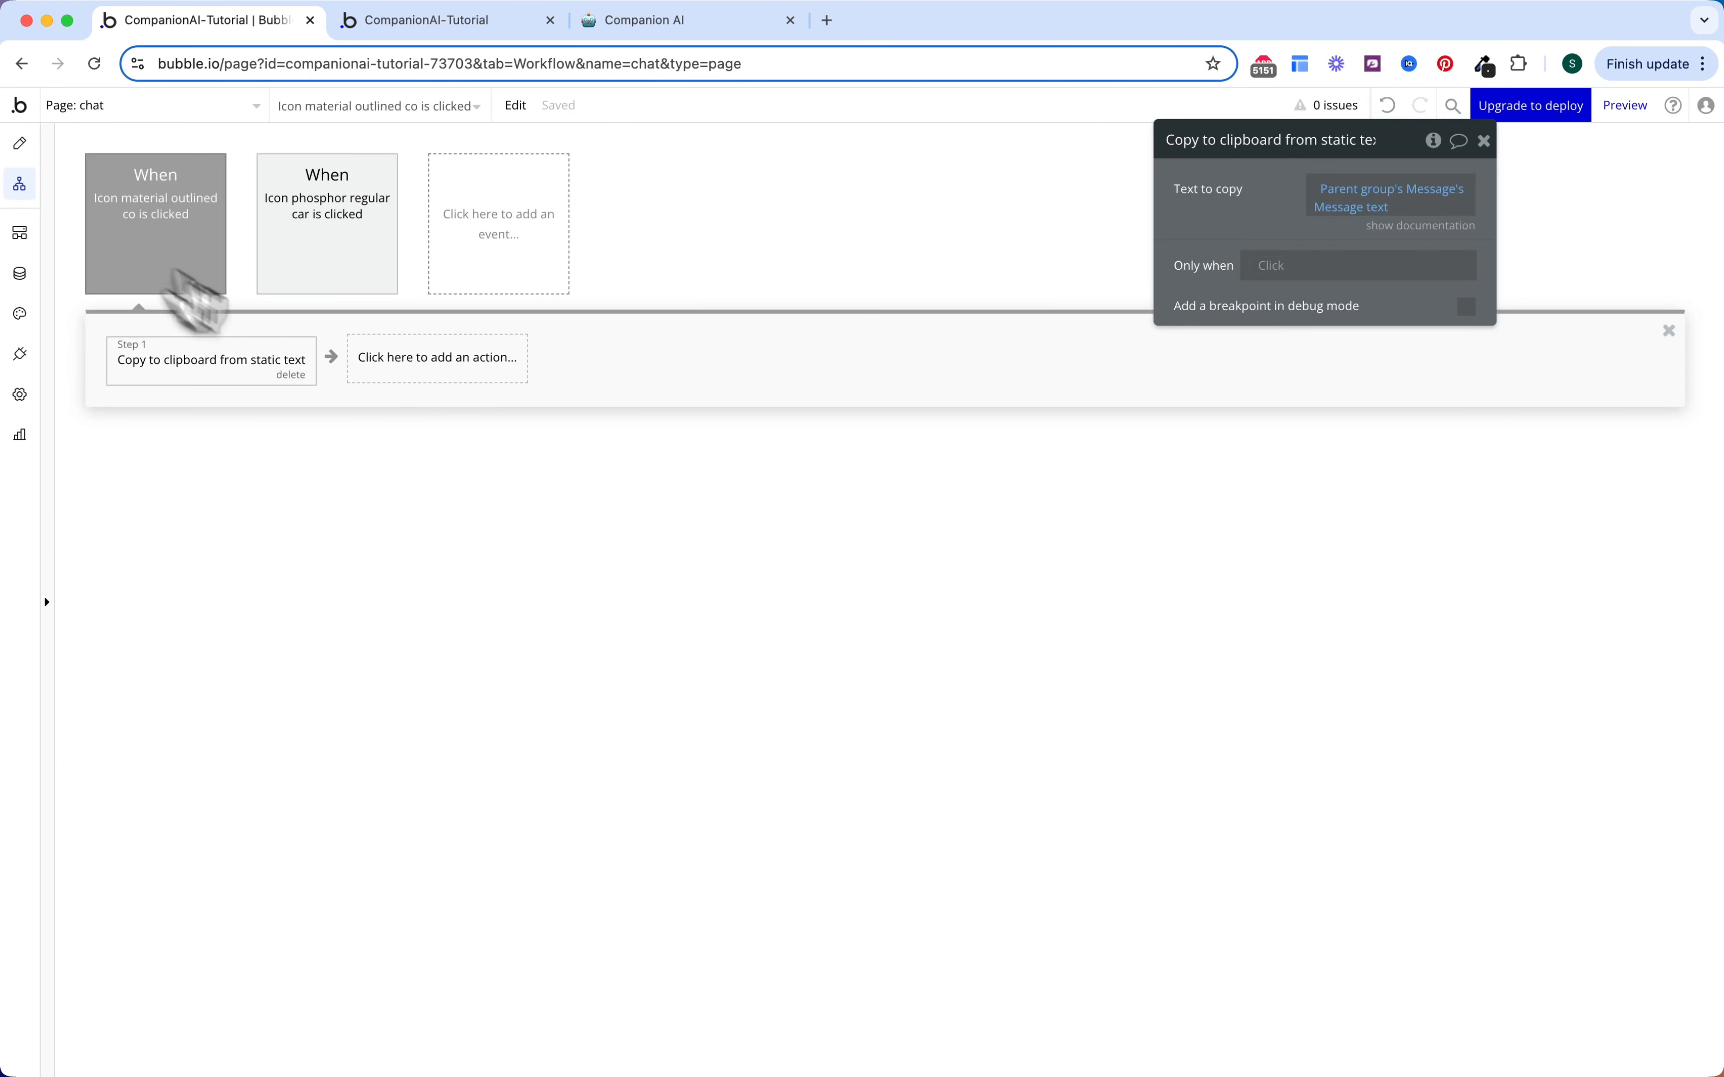
Step: Add a 'notify a Notifier' action for Notifier Copy with the message 'Copied to clipboard!'
click(363, 352)
text(noti)
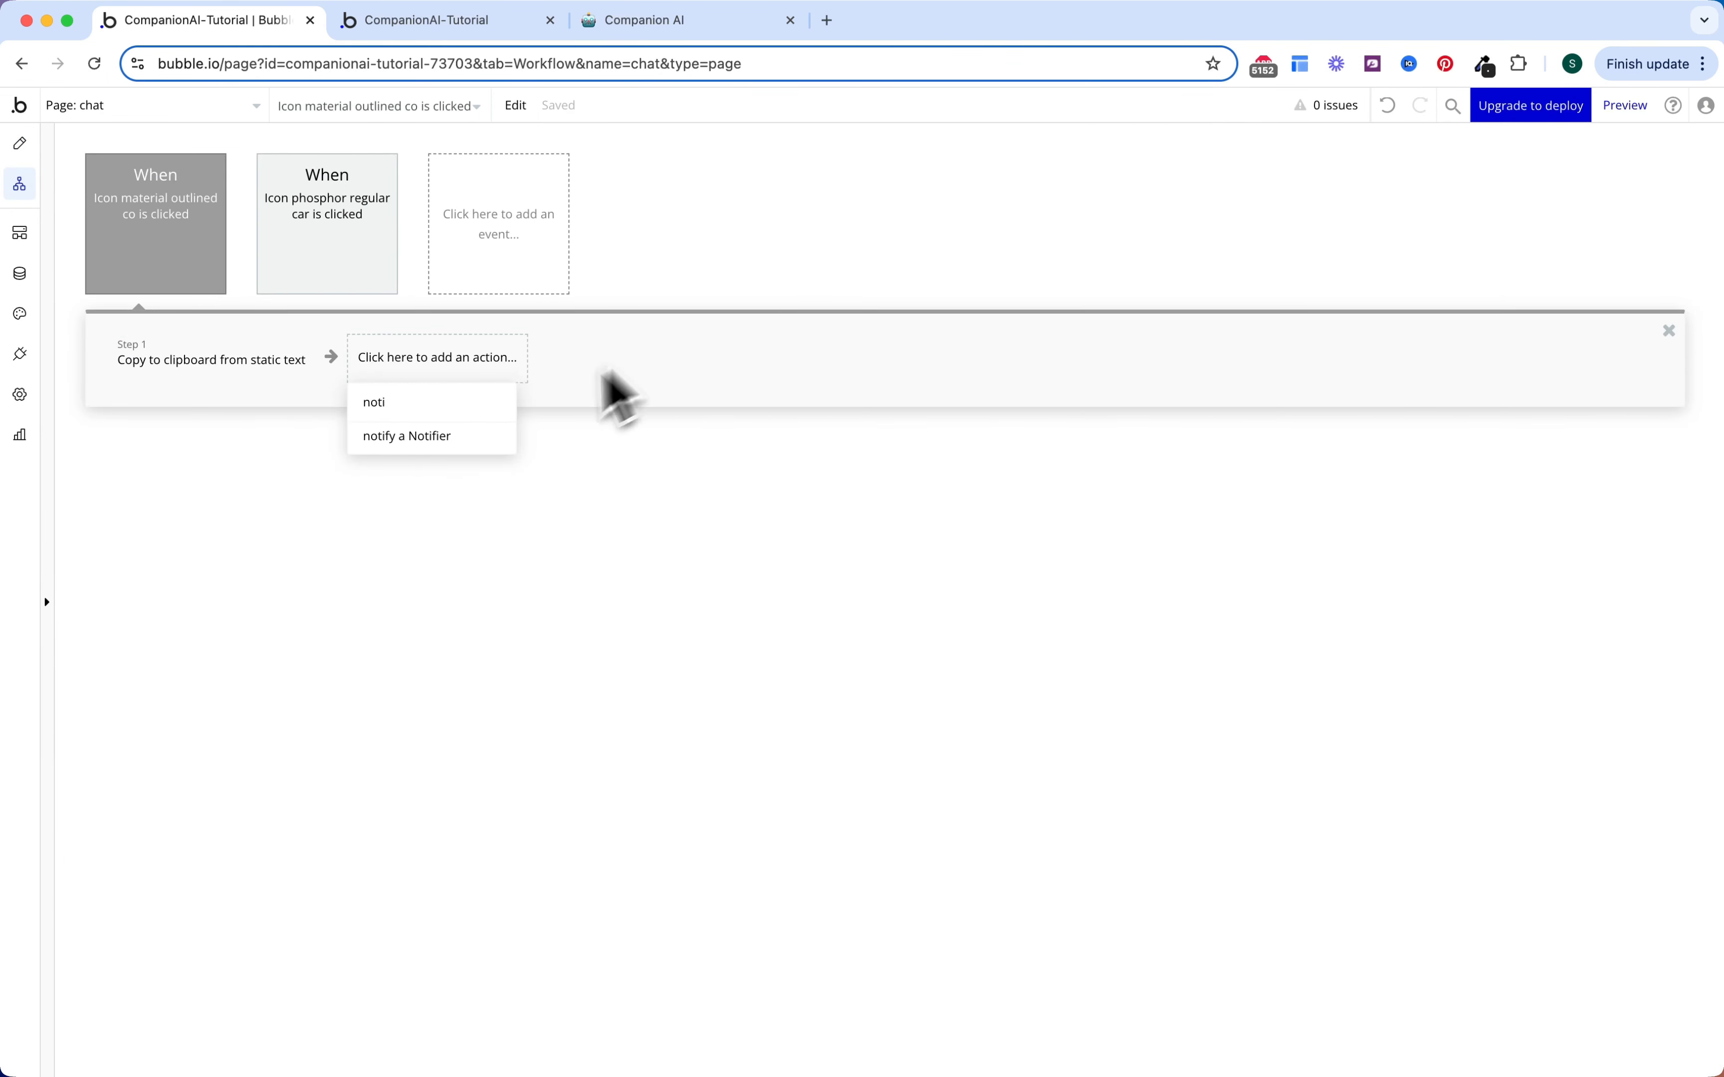
click(463, 436)
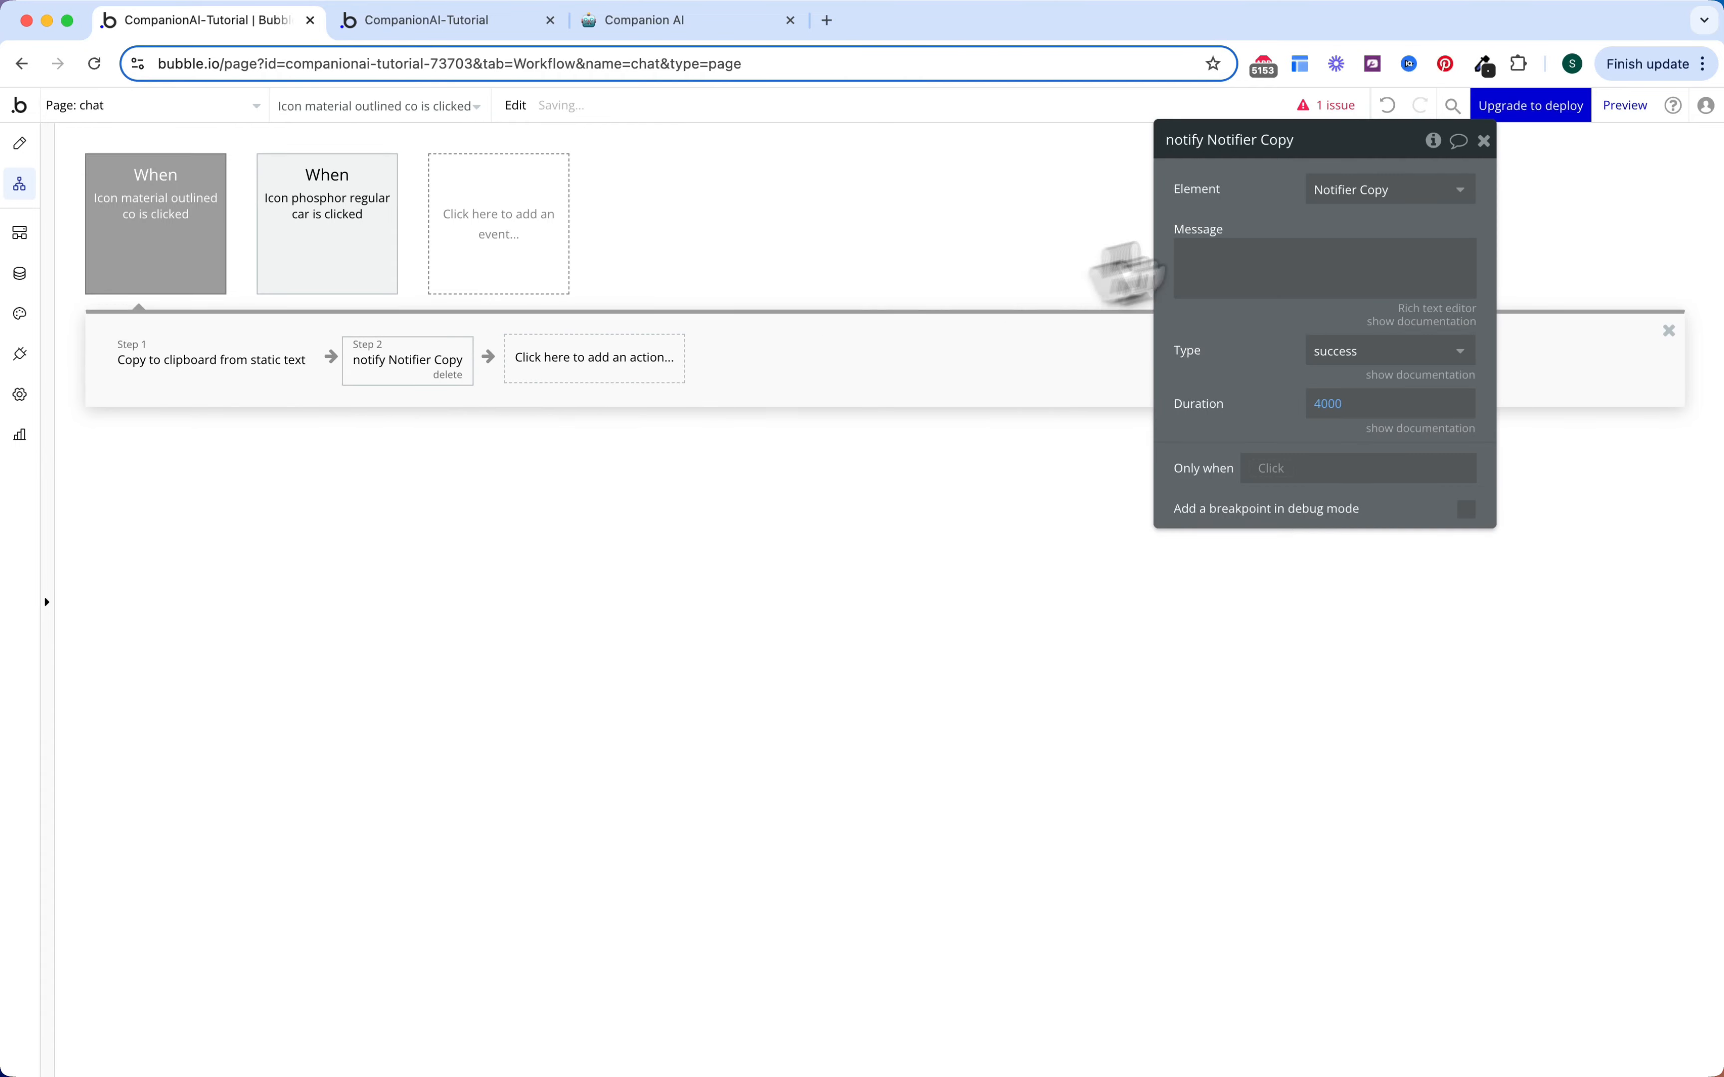
click(1293, 254)
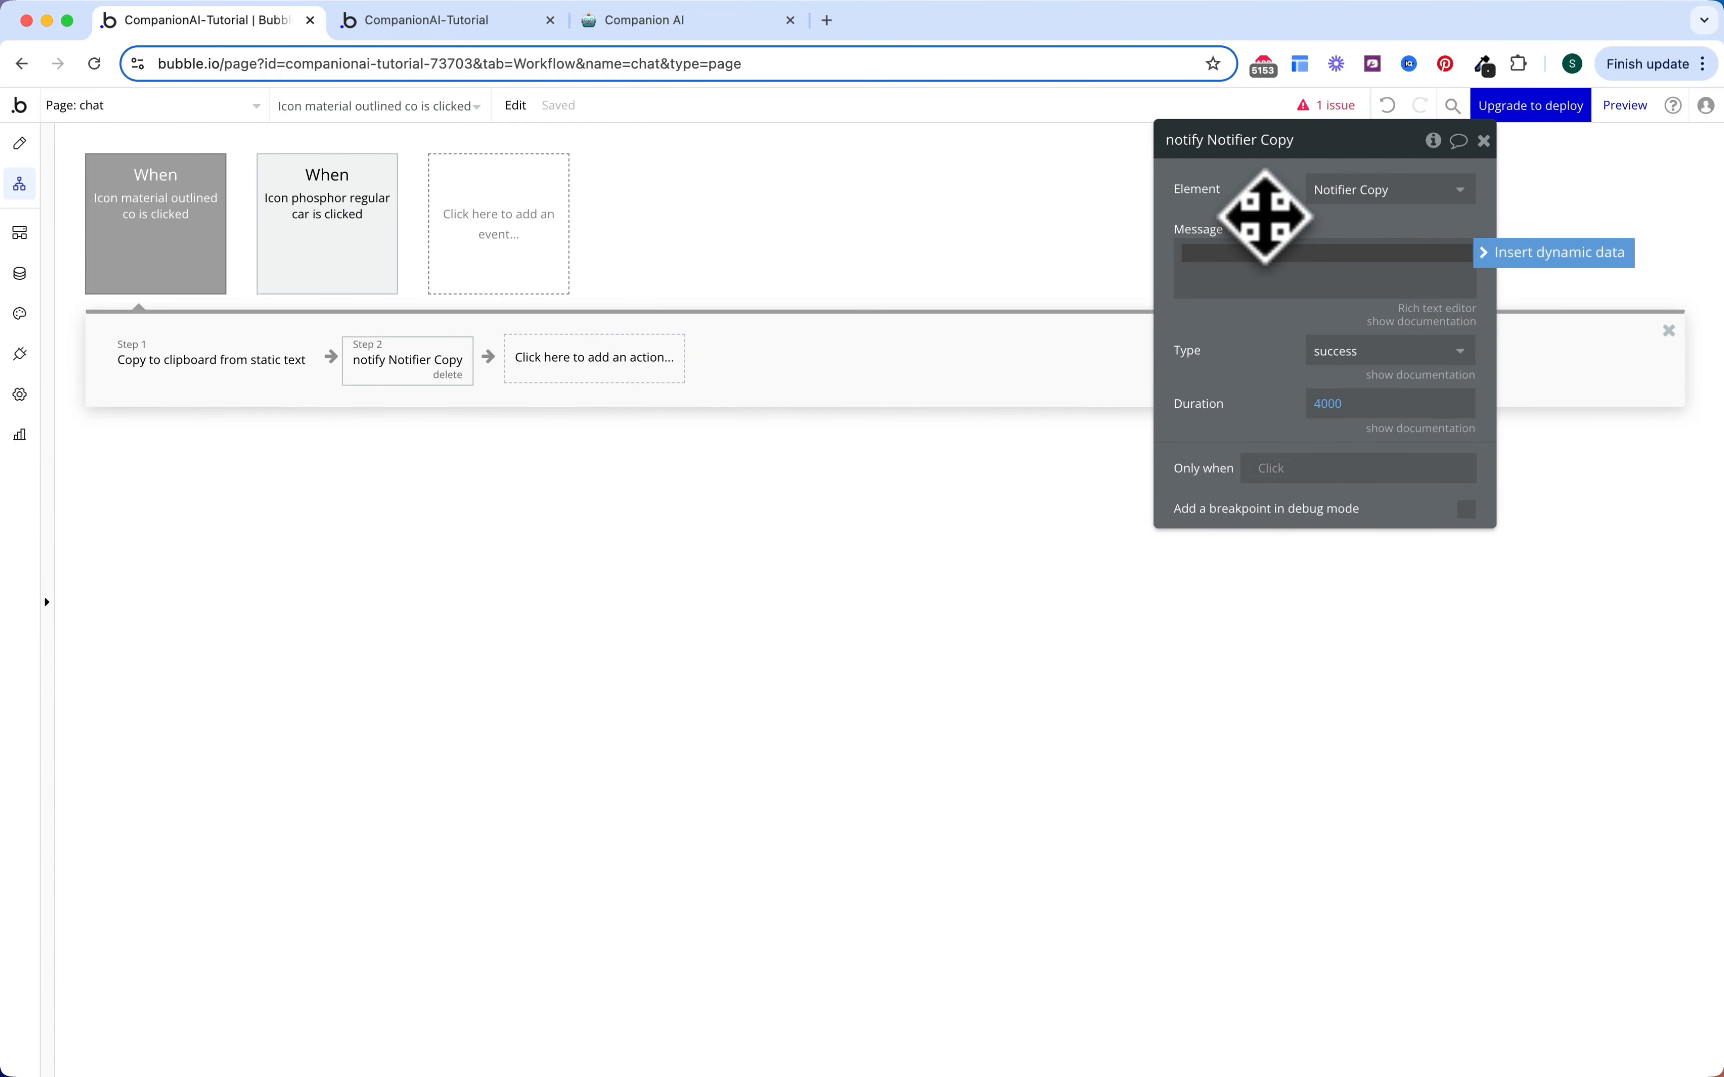
text(Copied to)
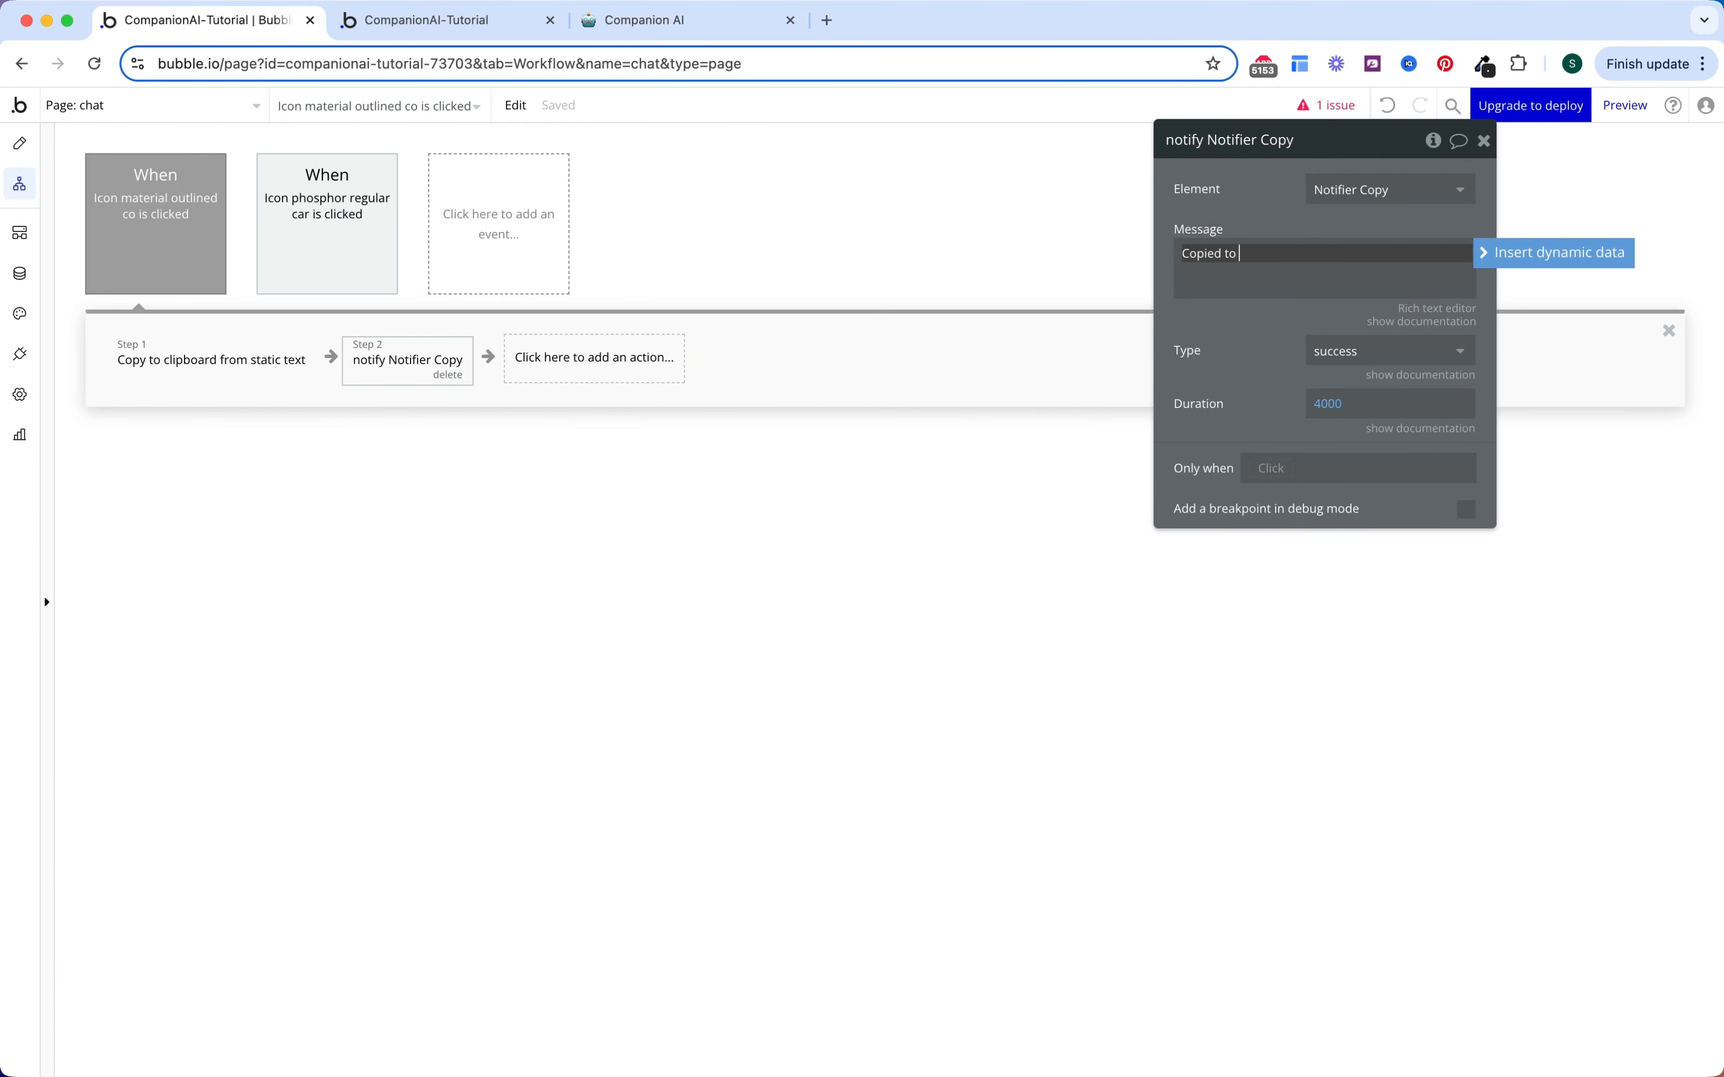
text( clipboard!)
click(1250, 200)
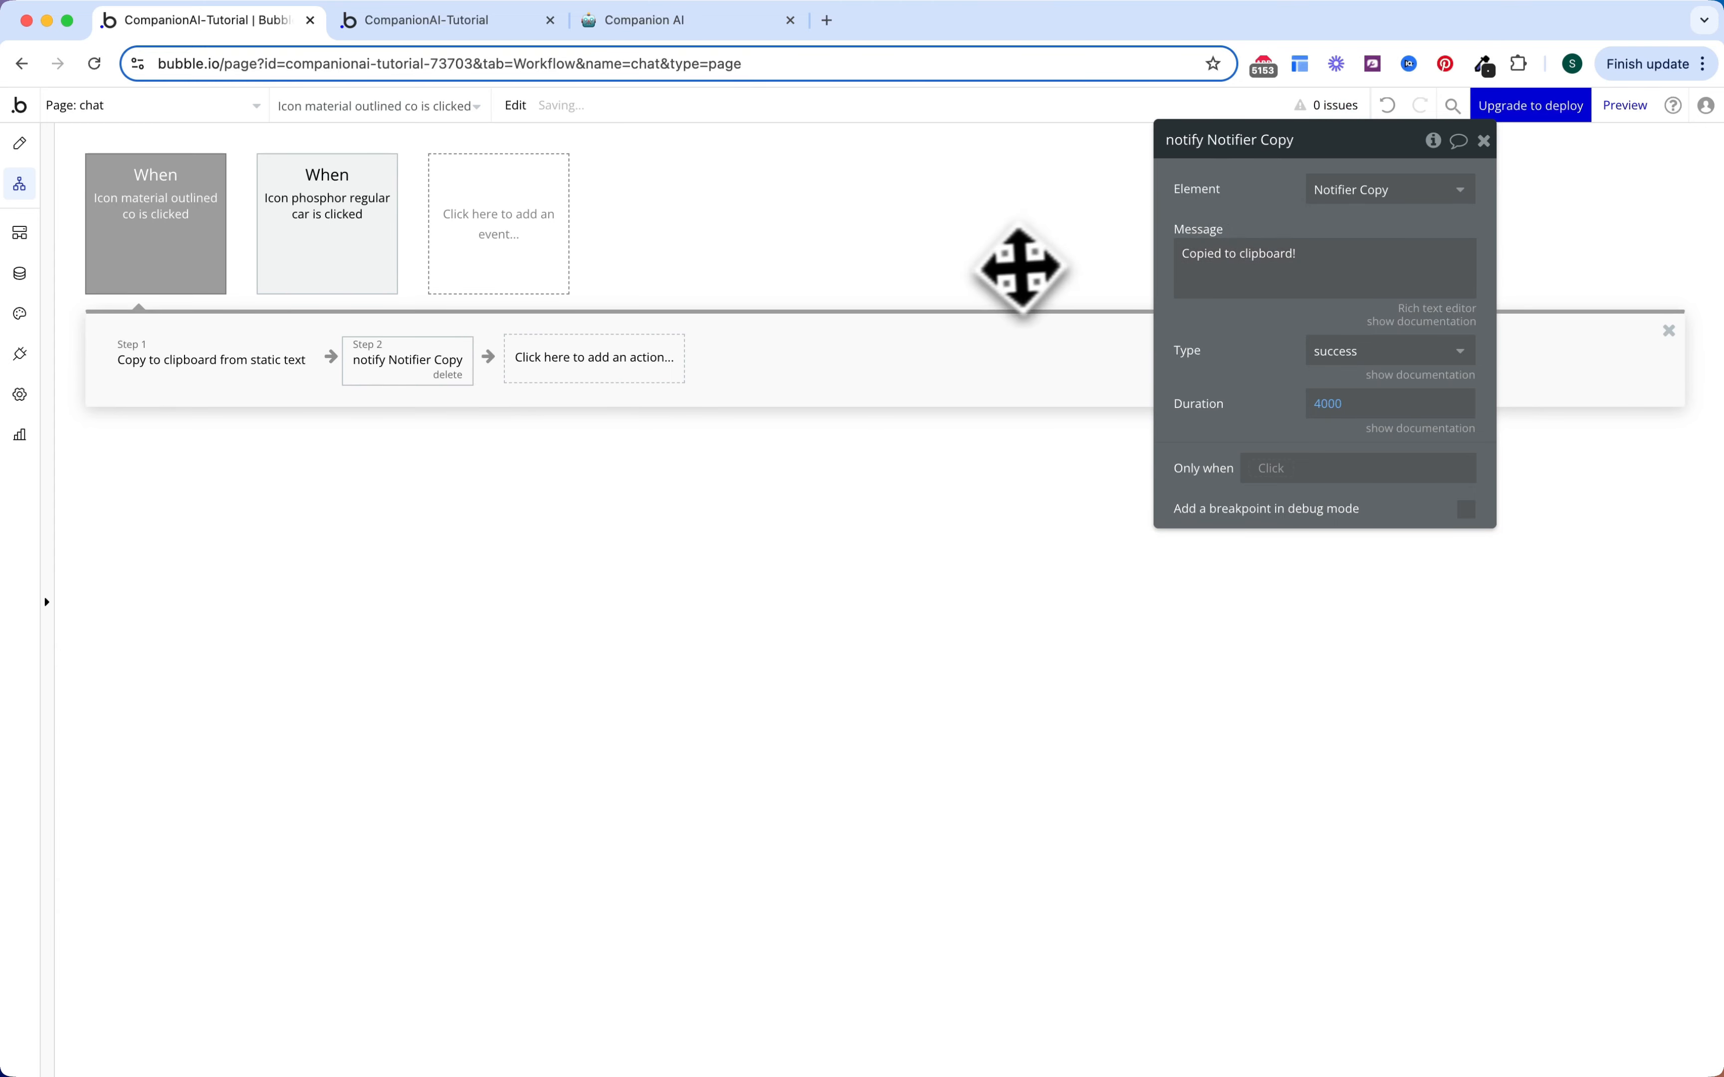
click(819, 349)
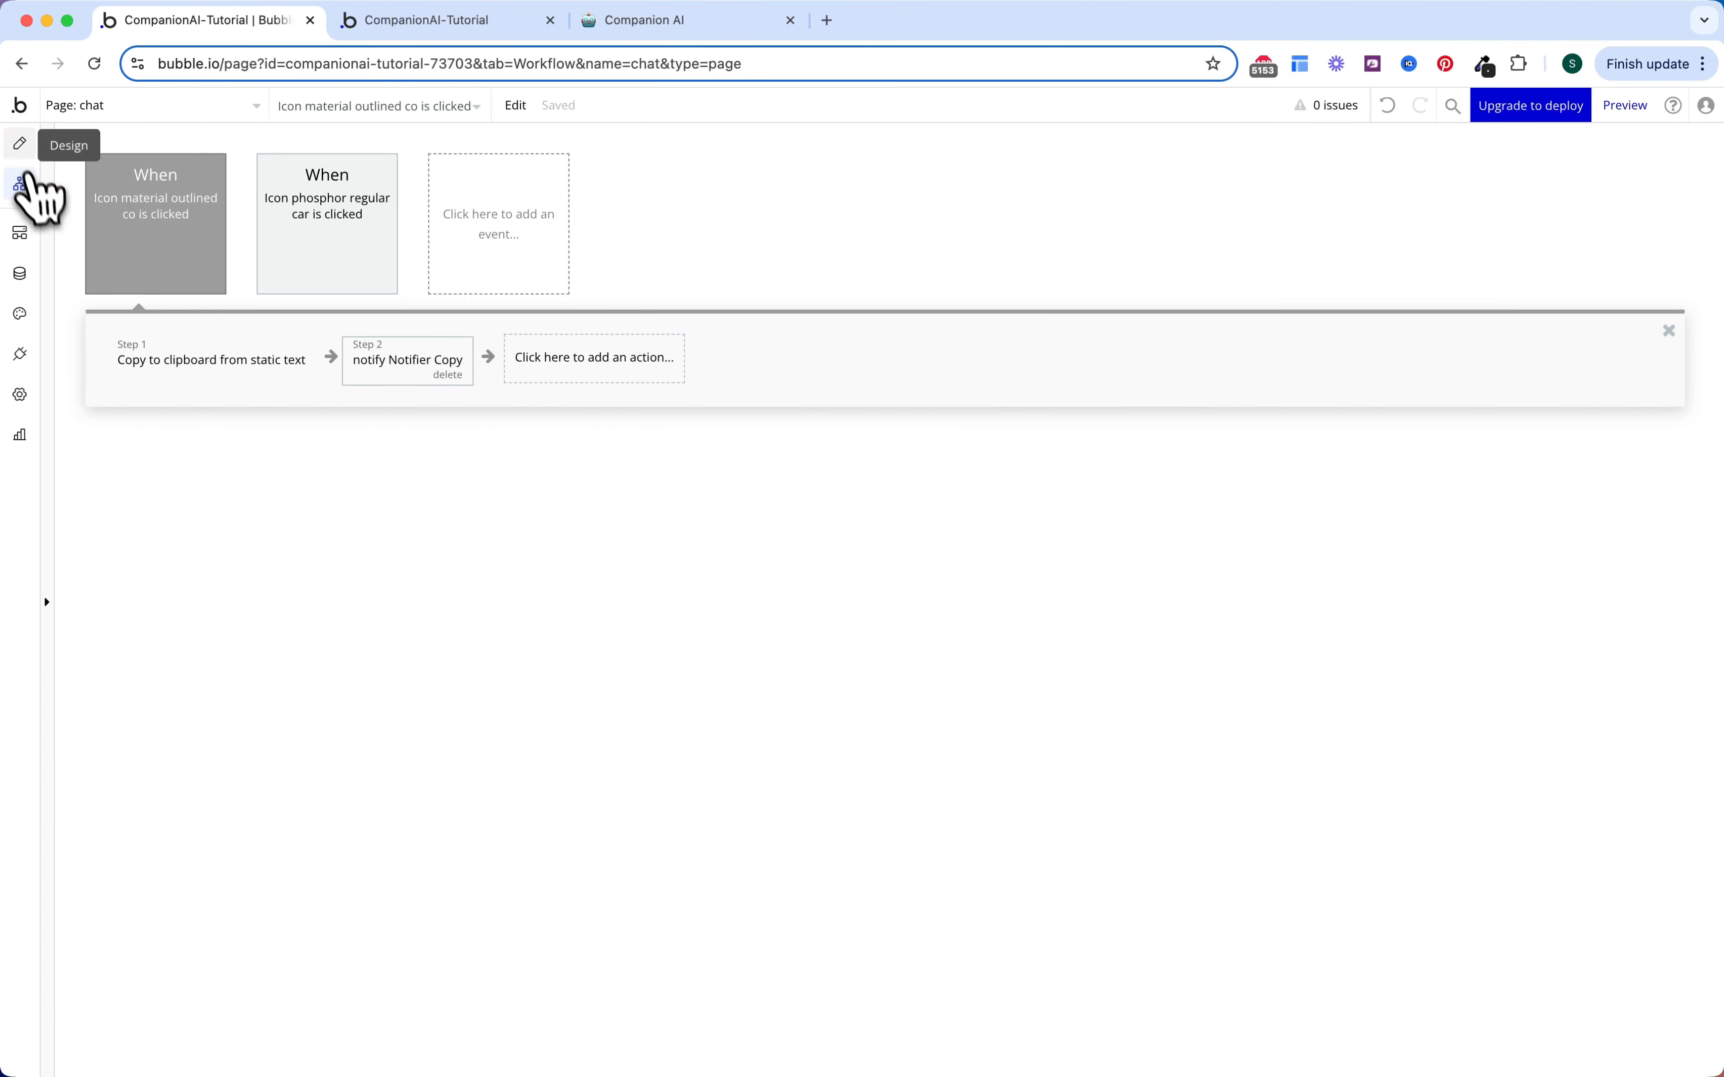
click(20, 145)
Step: Uncheck 'visible on page load' for the AI Loader group
click(915, 447)
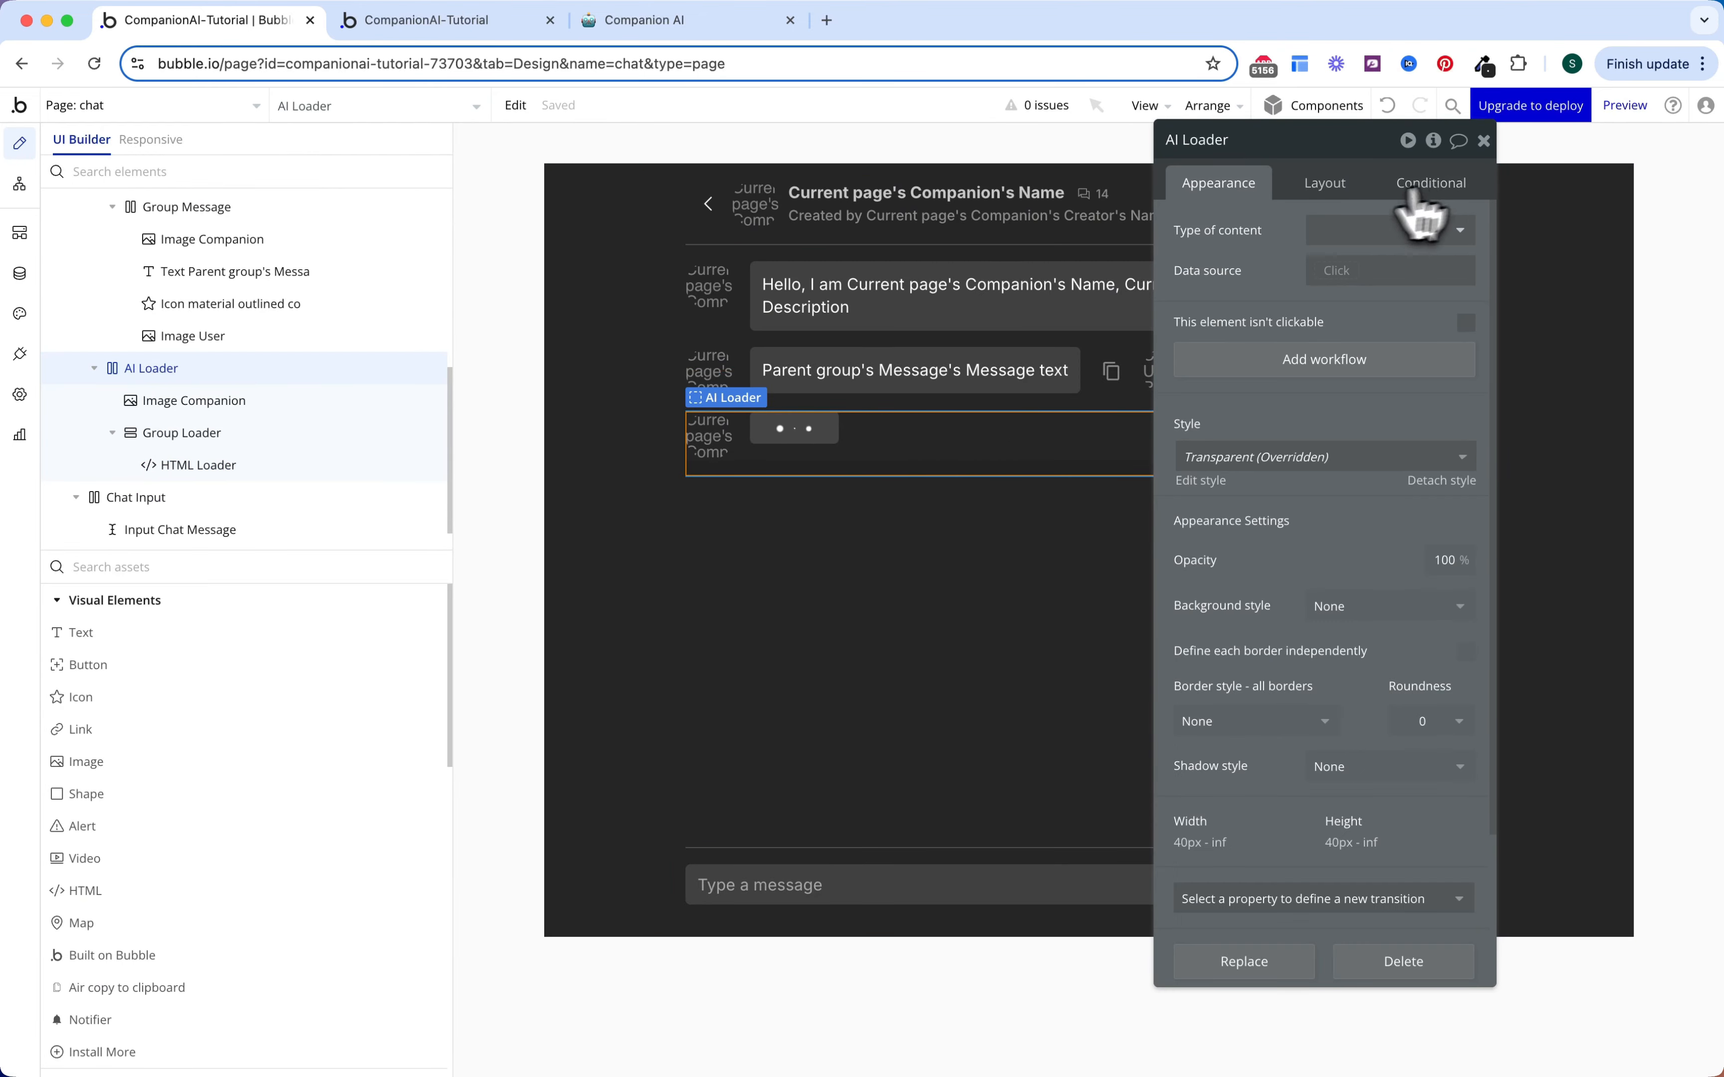
click(1322, 191)
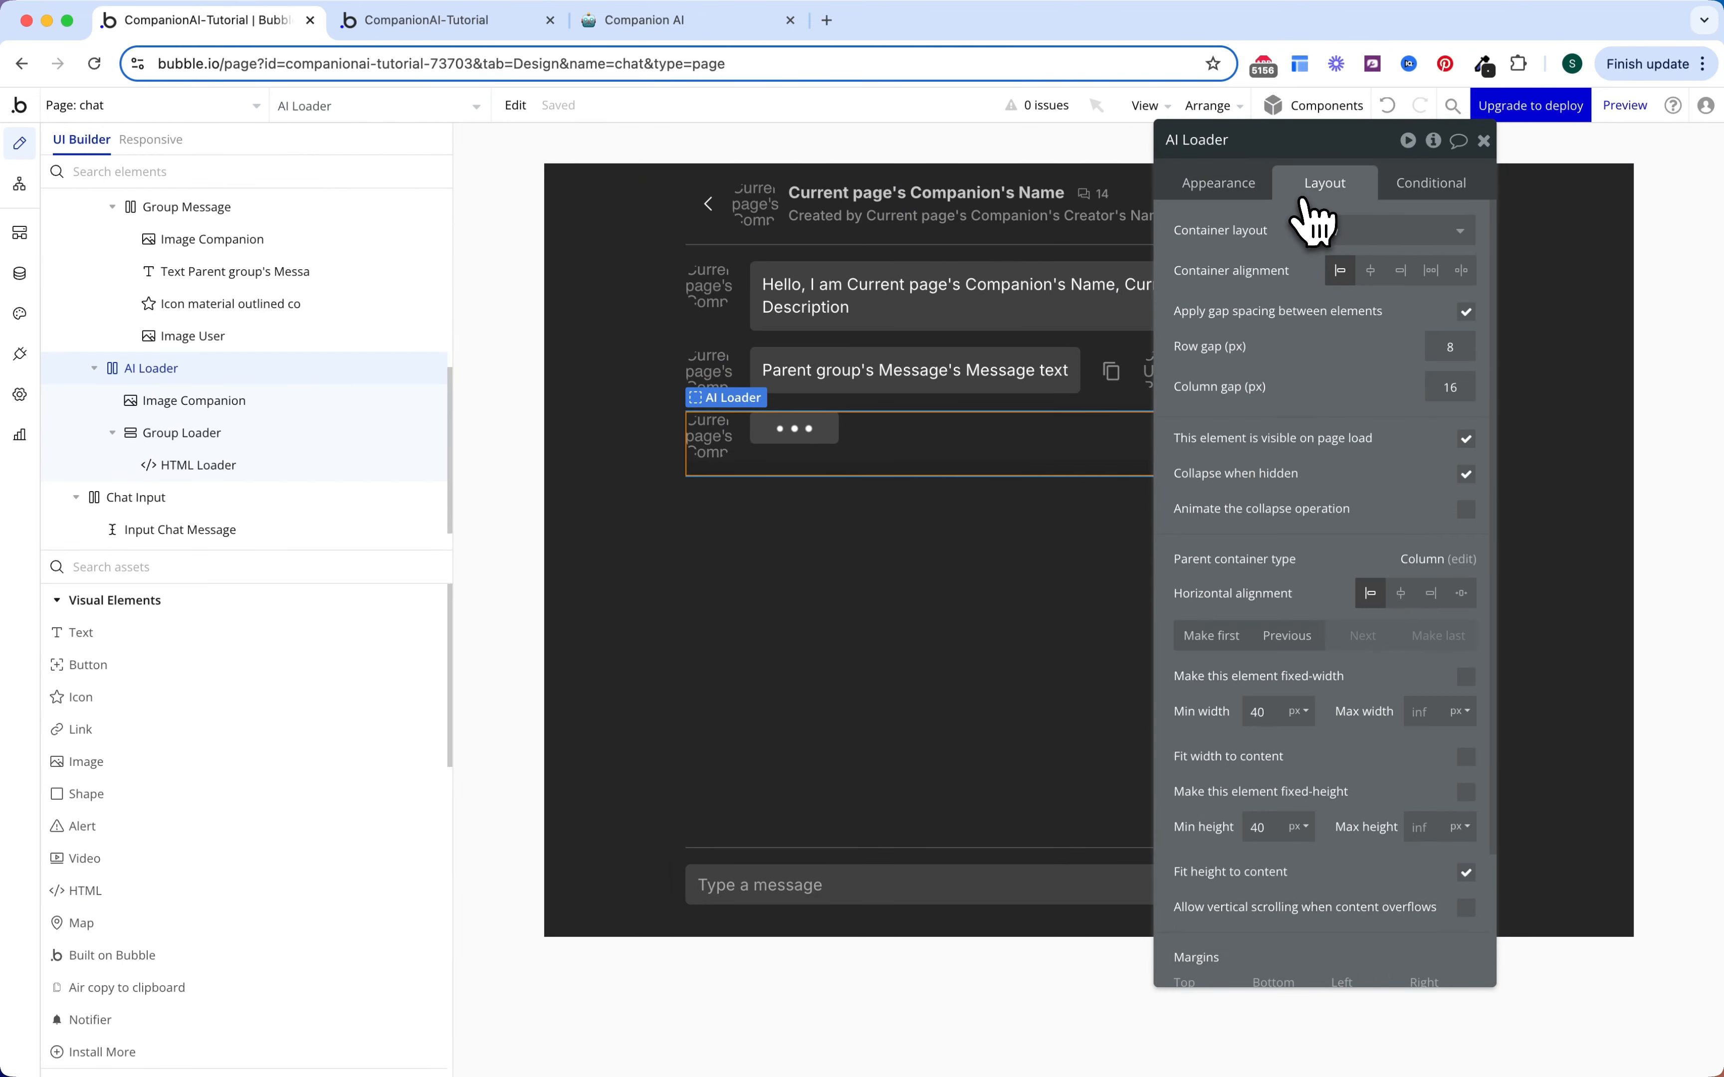
click(1466, 439)
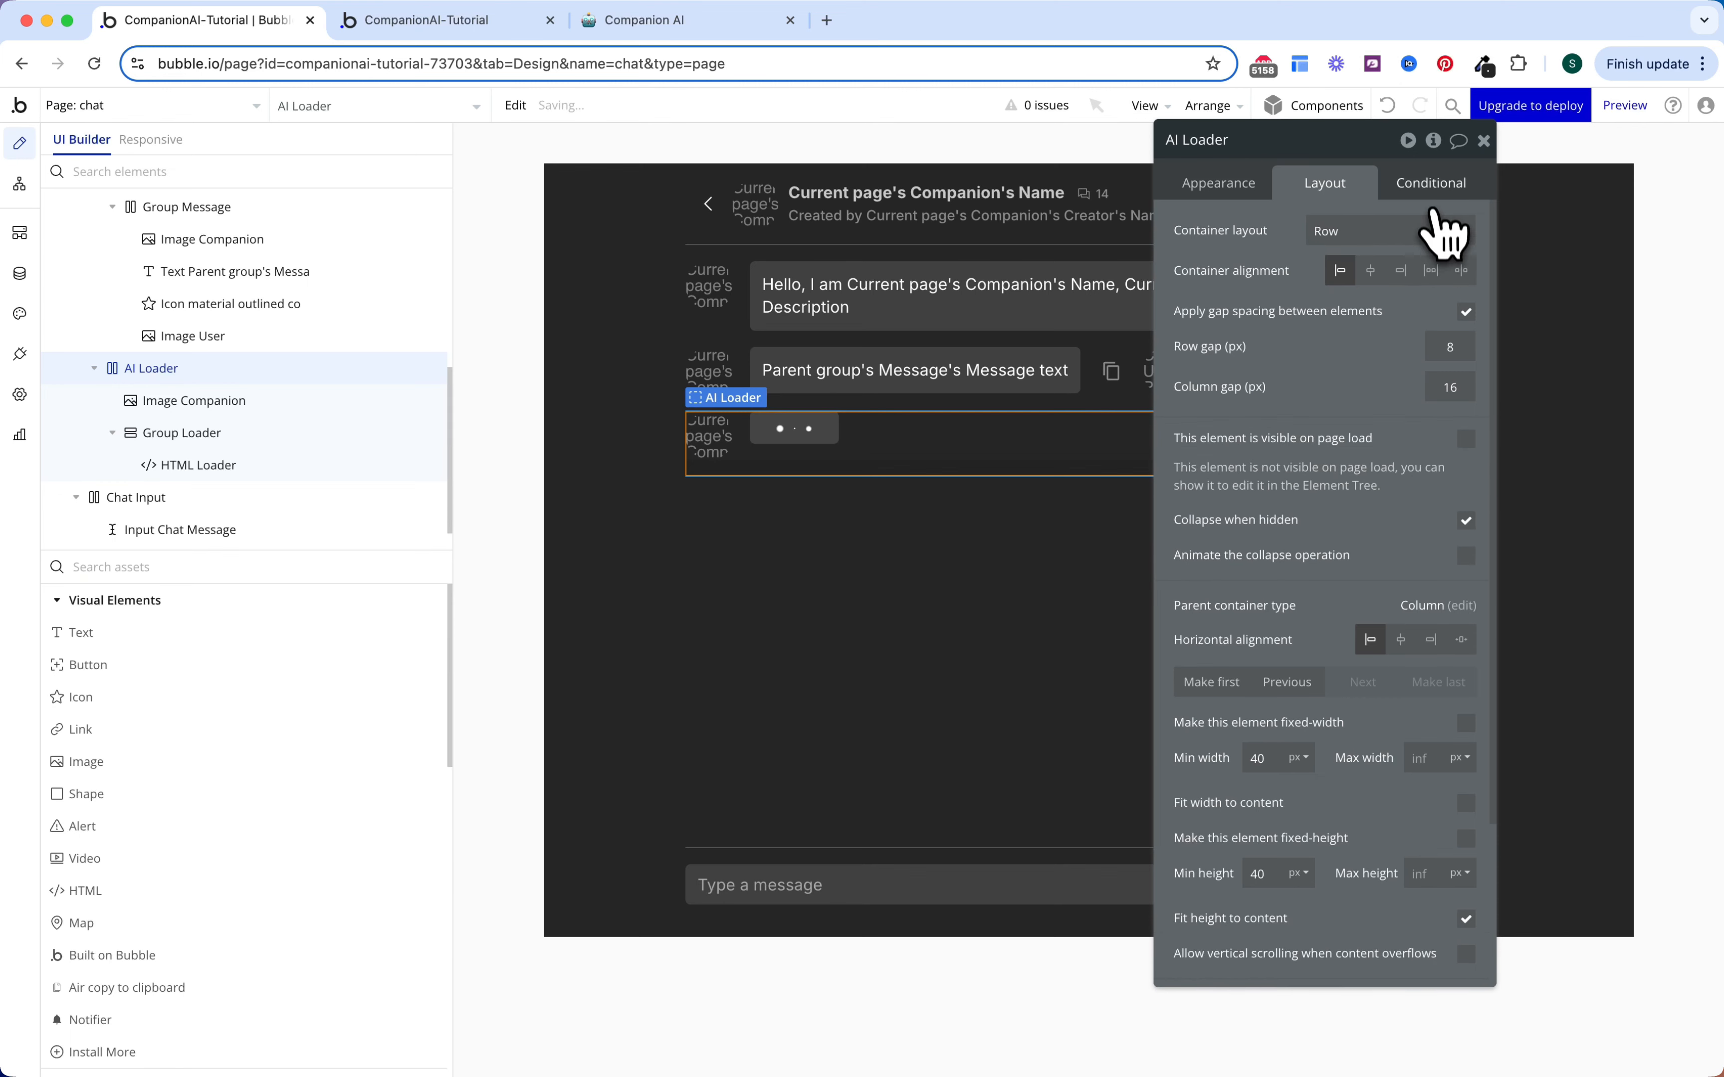
Step: Create a yes/no isLoading? state on chat and make AI Loader visible when it is yes
click(1432, 187)
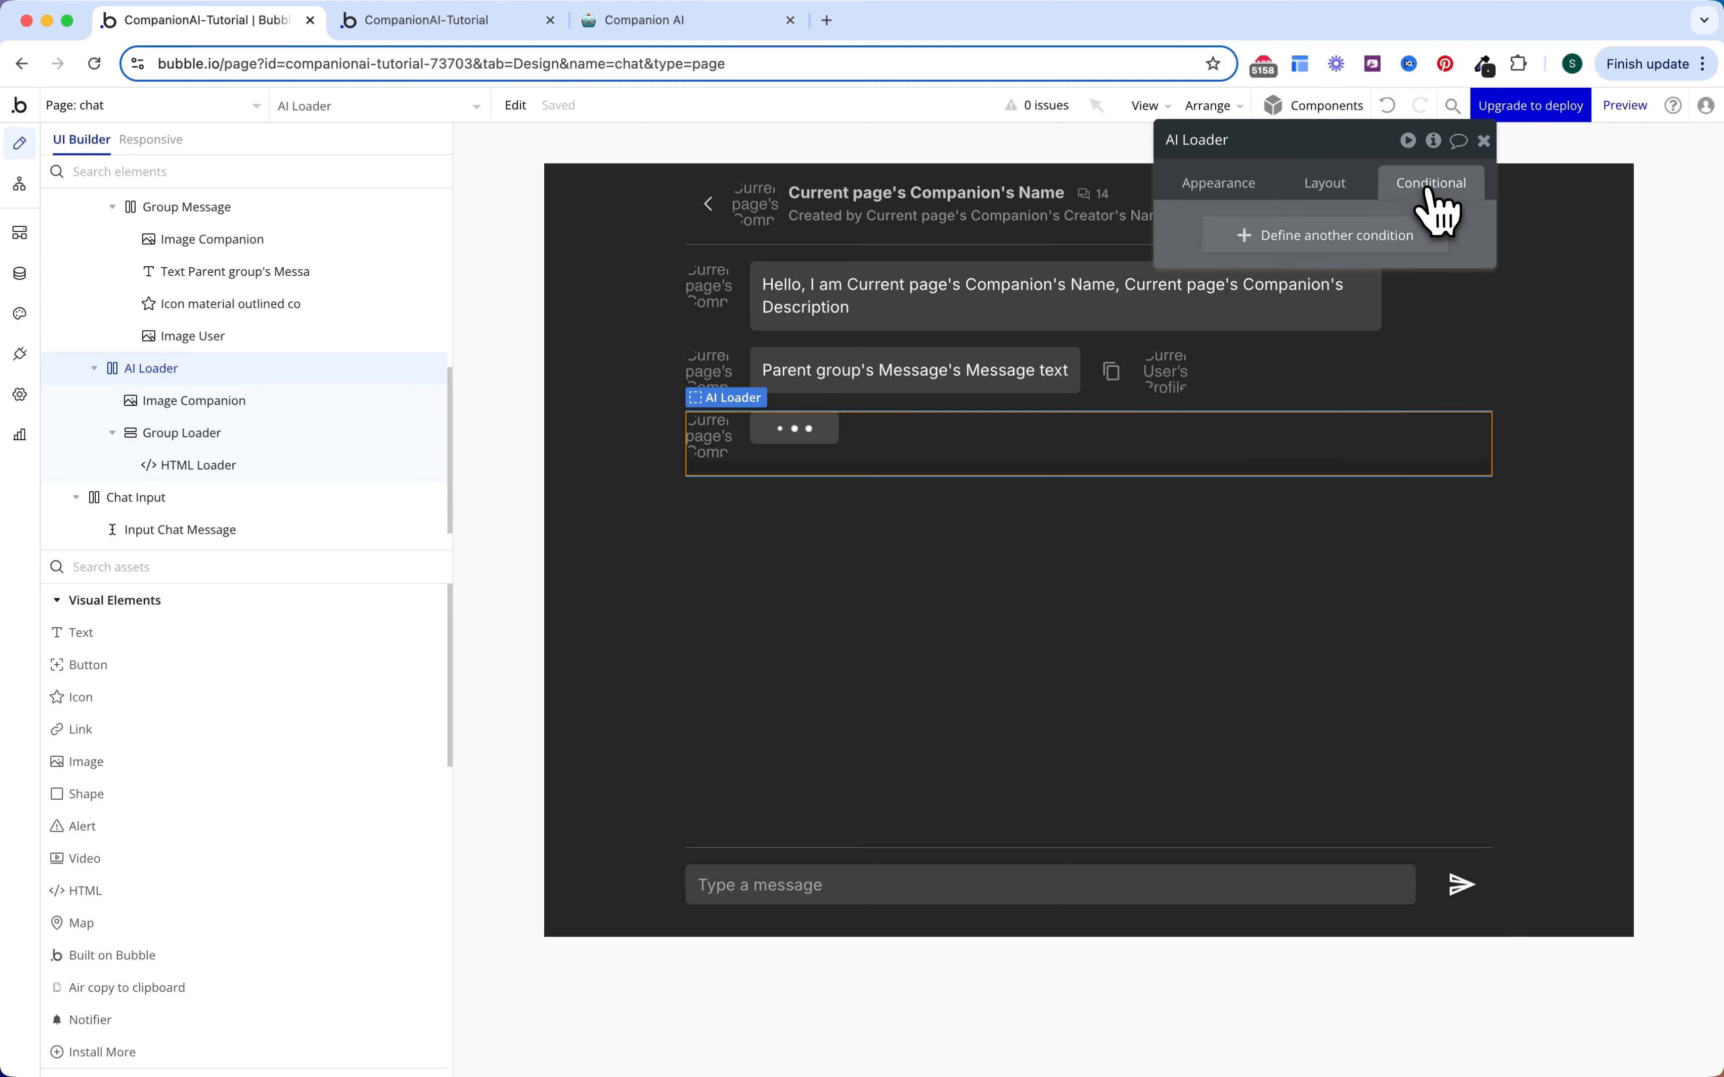
click(1353, 246)
click(1247, 241)
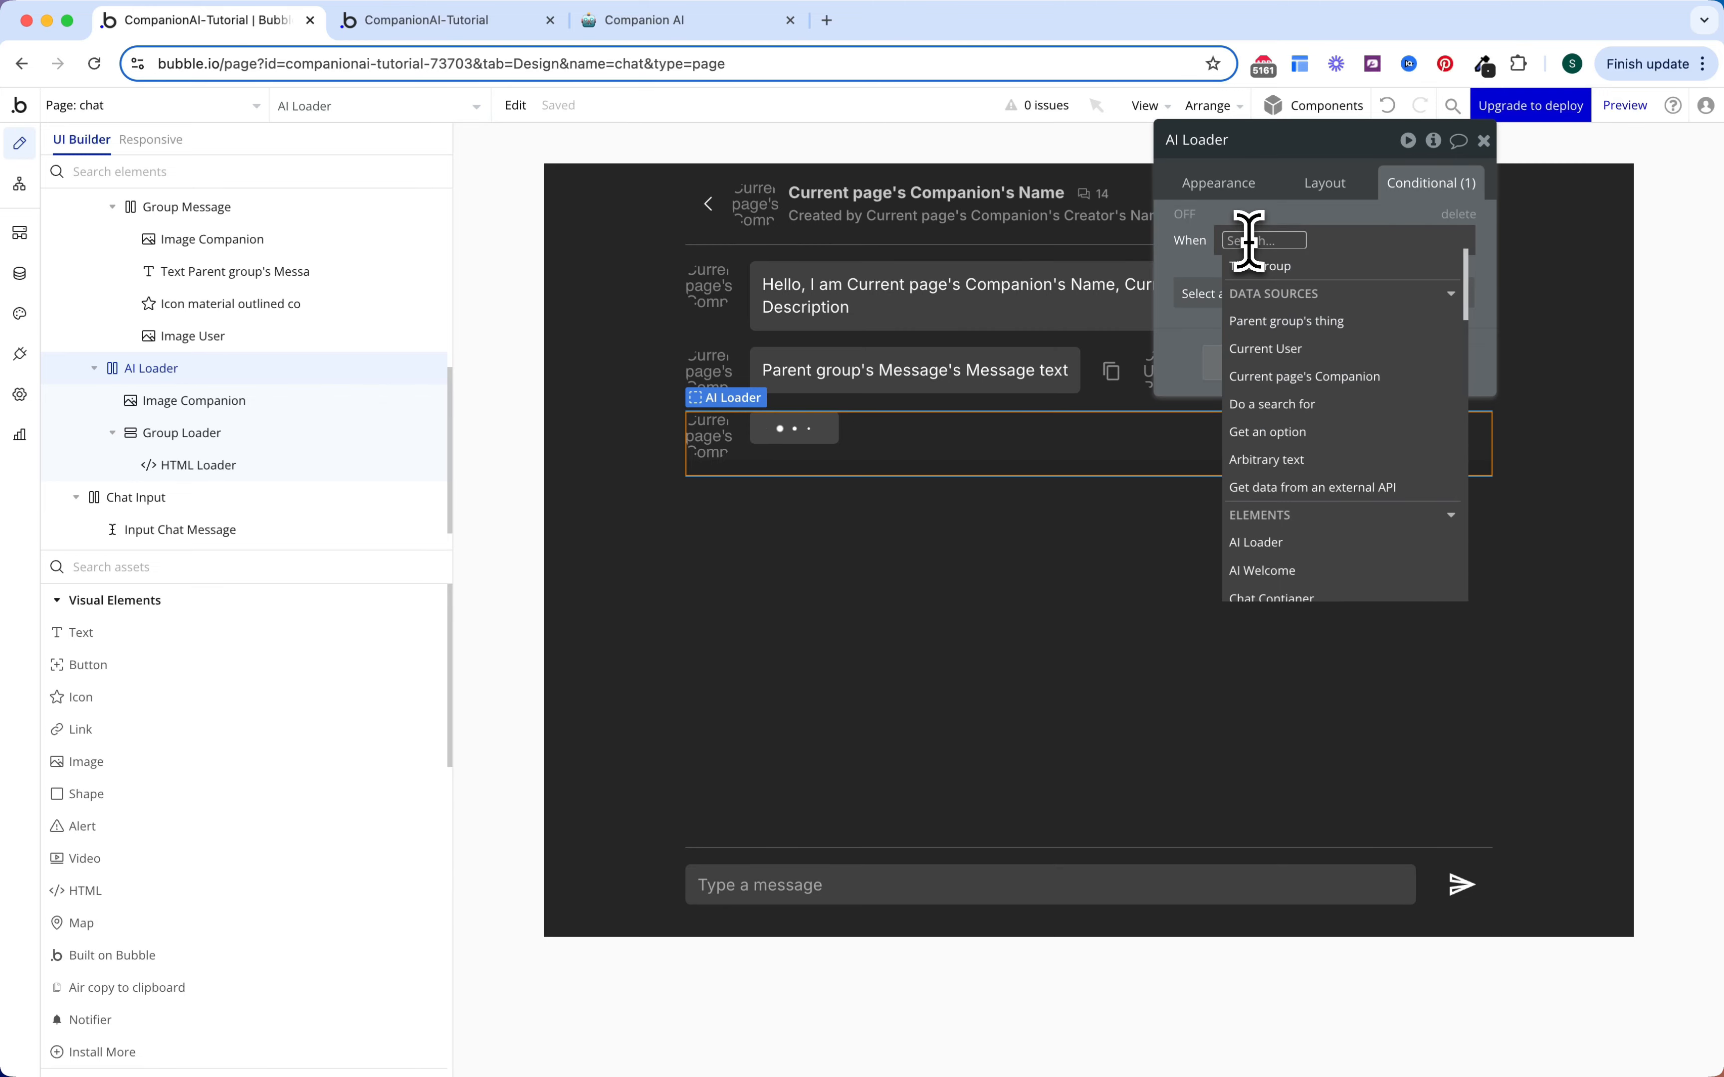
text(chat)
click(1276, 476)
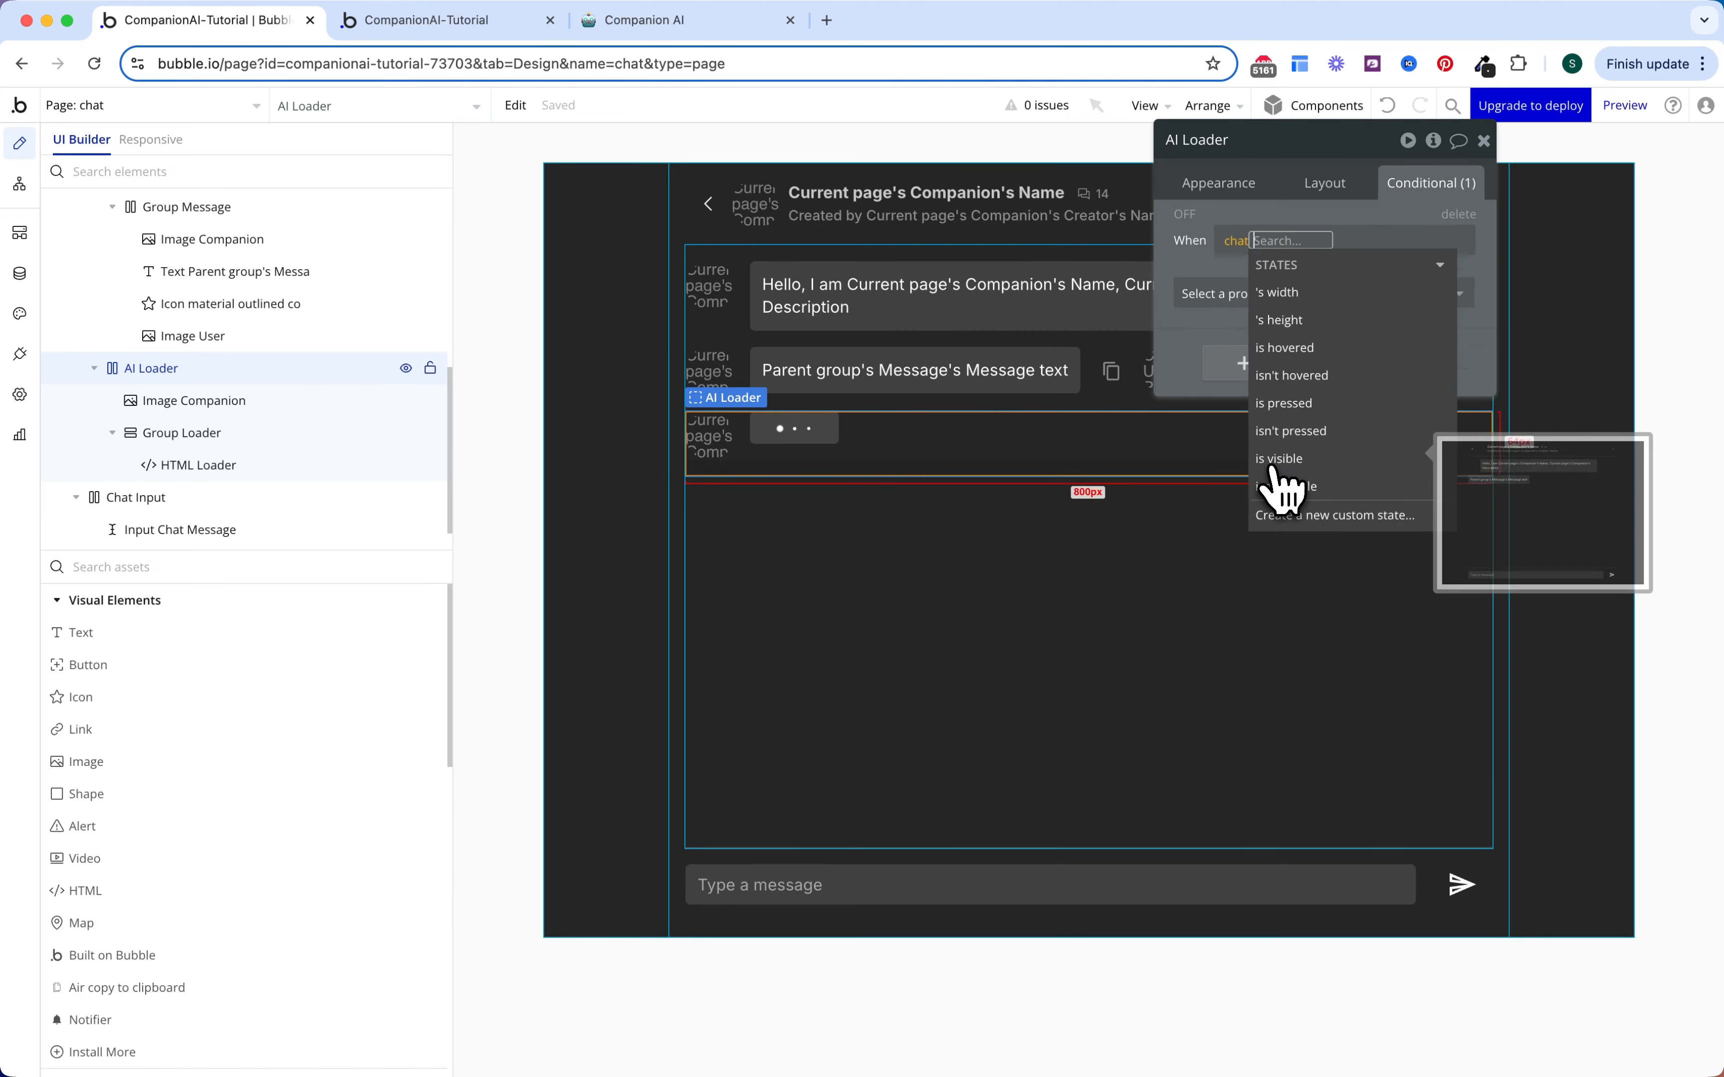
click(1303, 516)
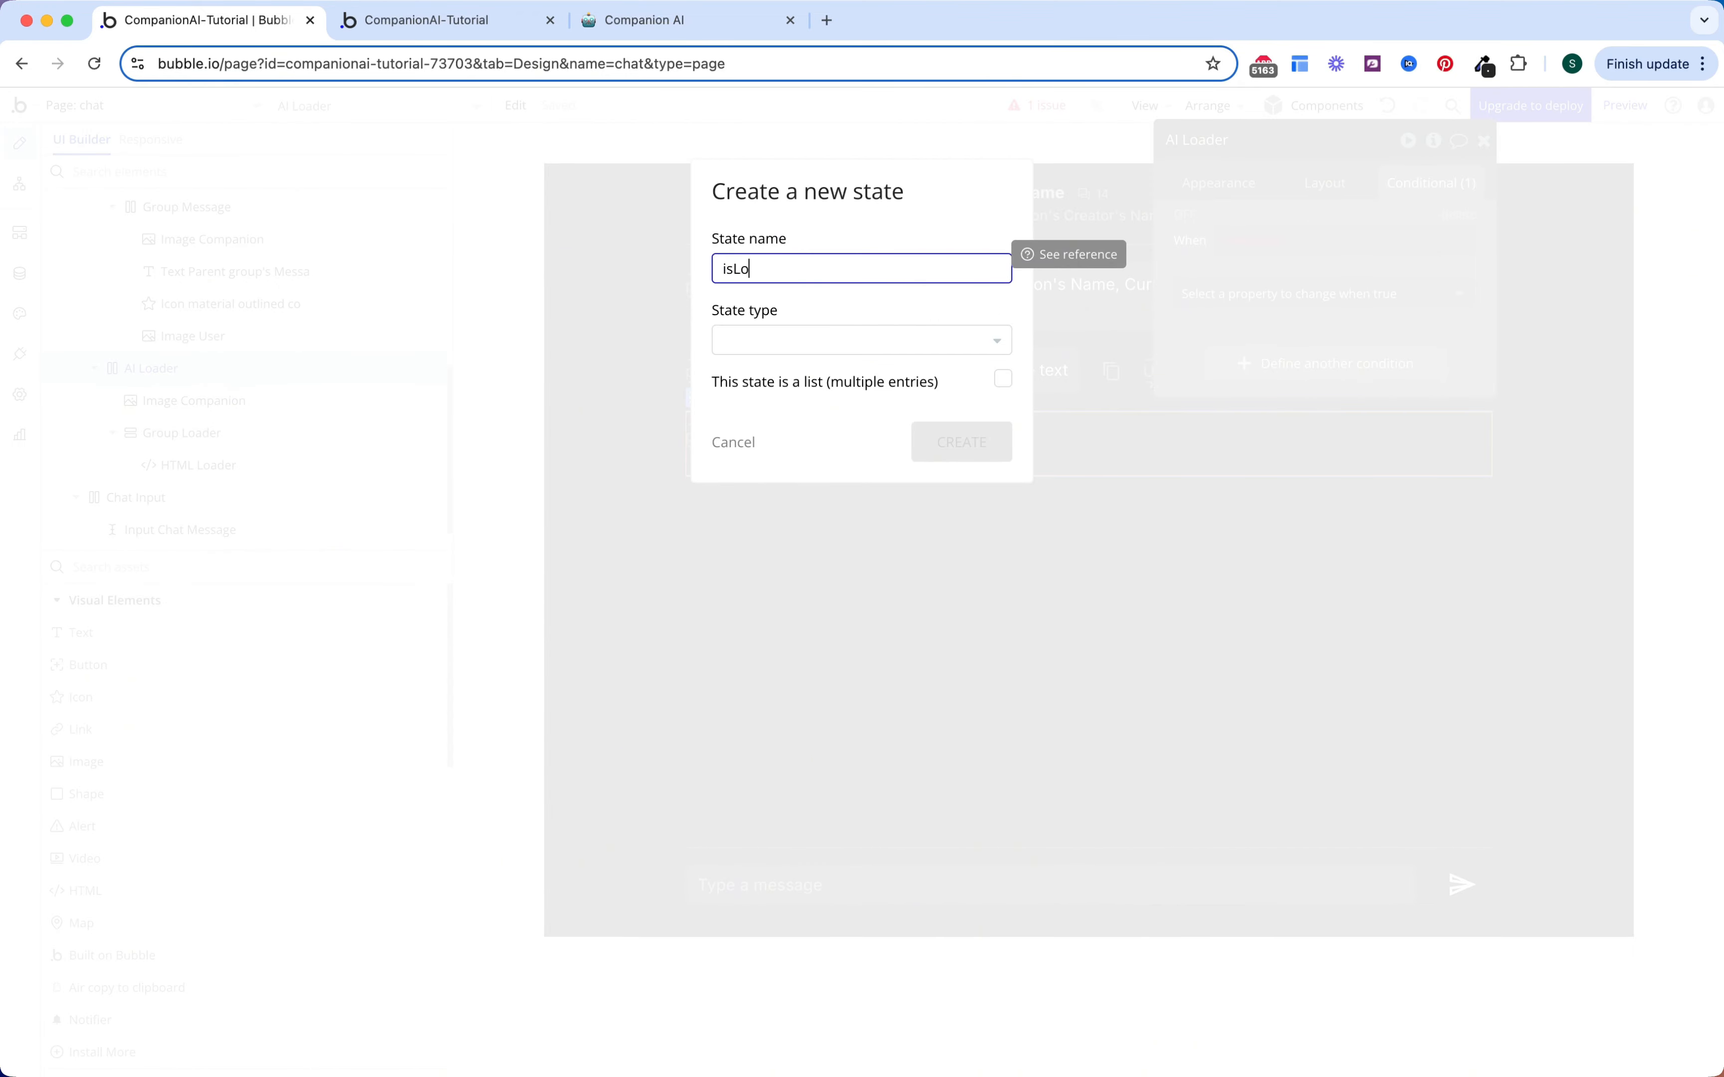
click(879, 340)
text(yes)
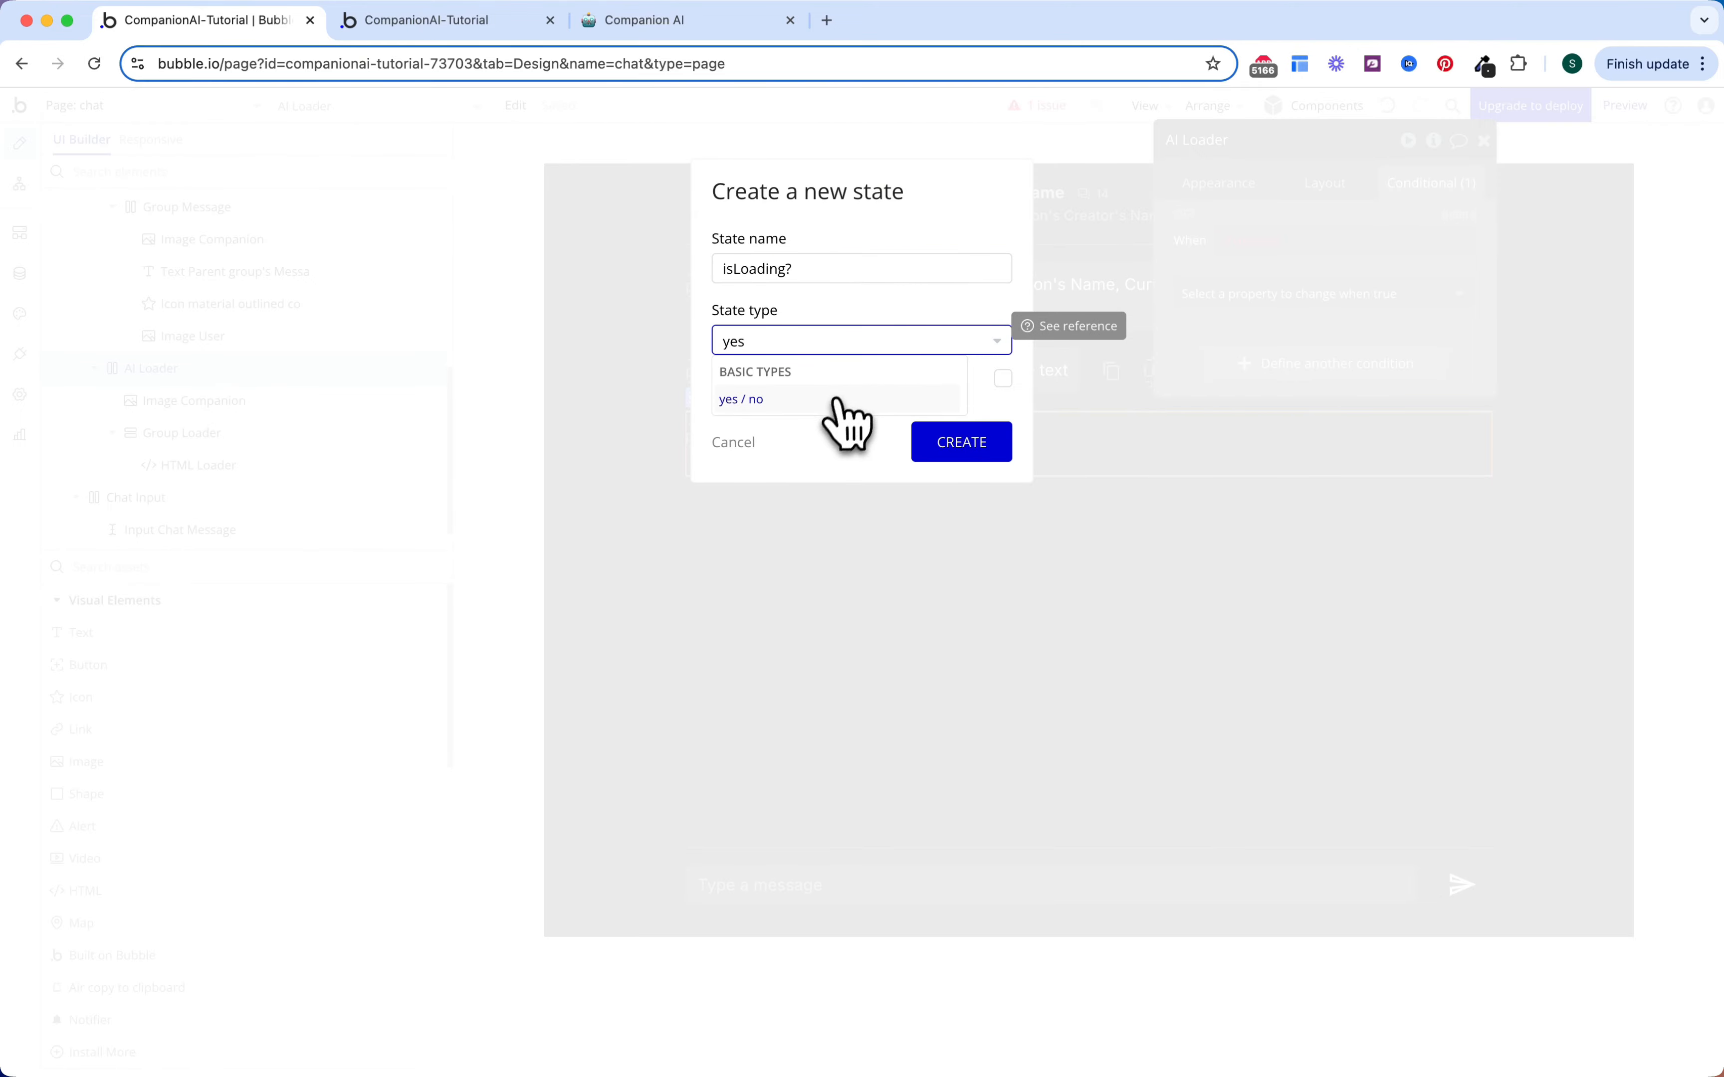
click(837, 399)
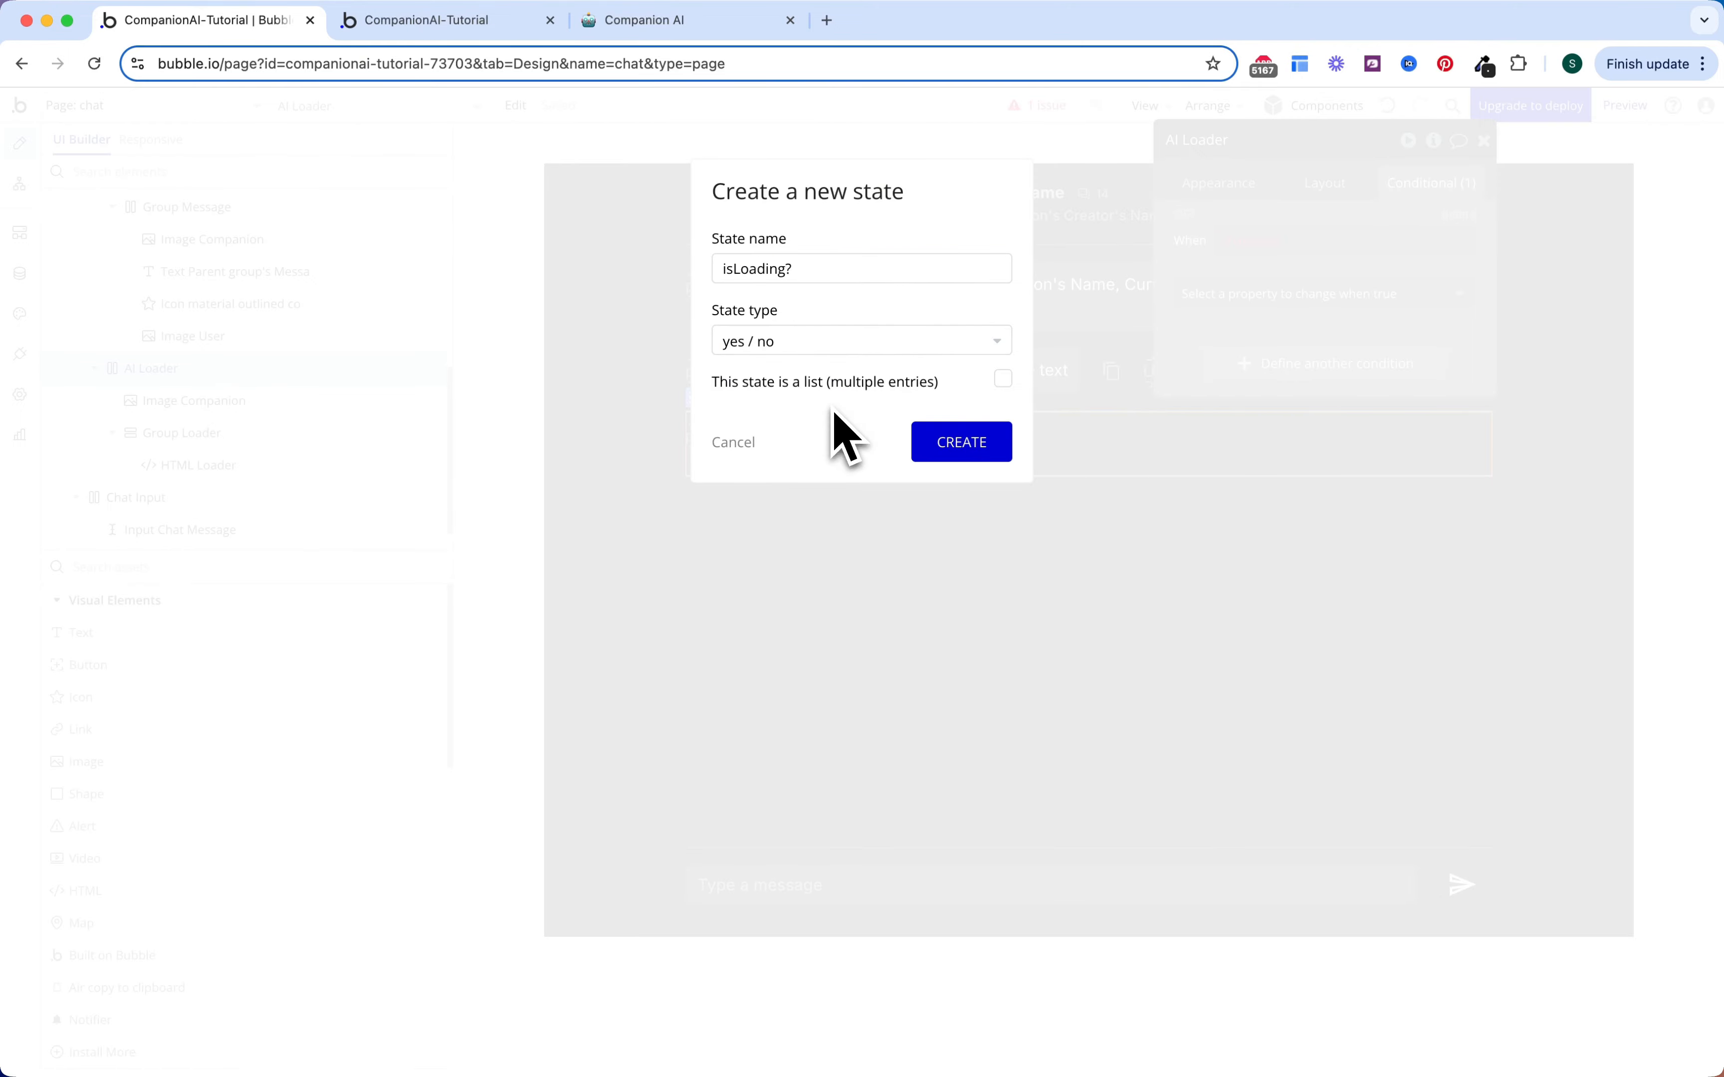
click(962, 444)
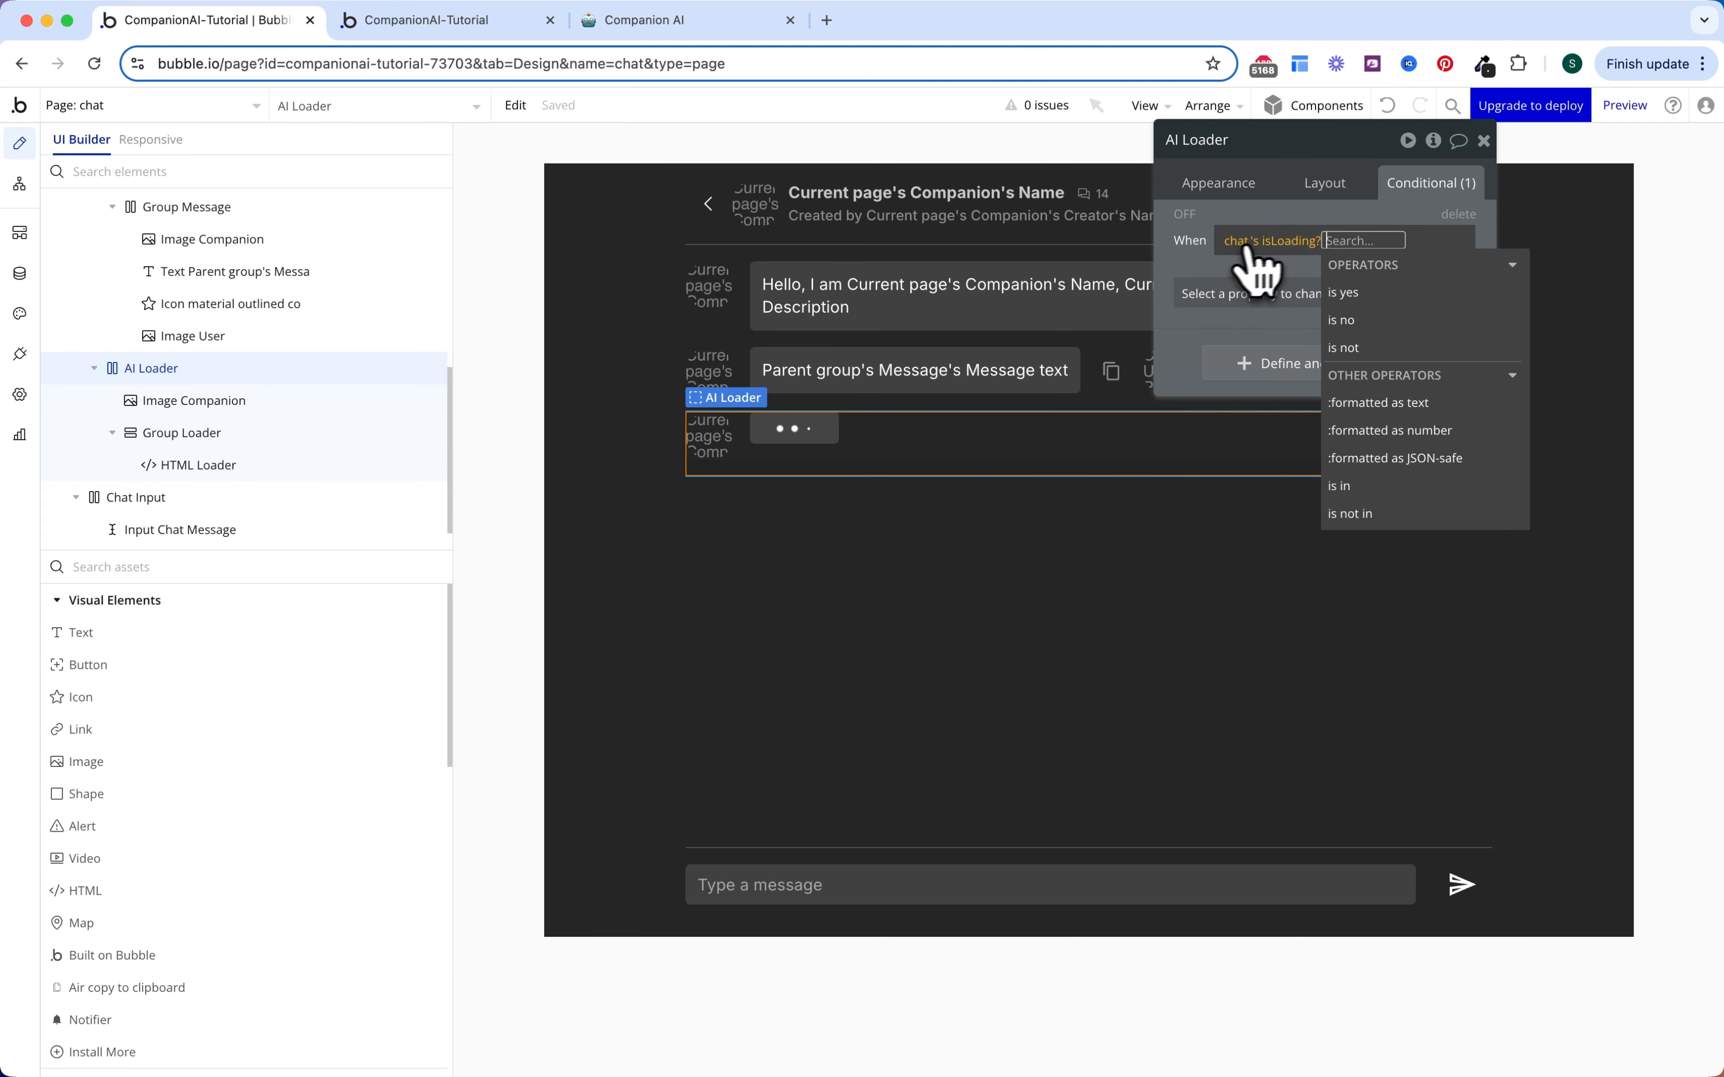
click(1343, 294)
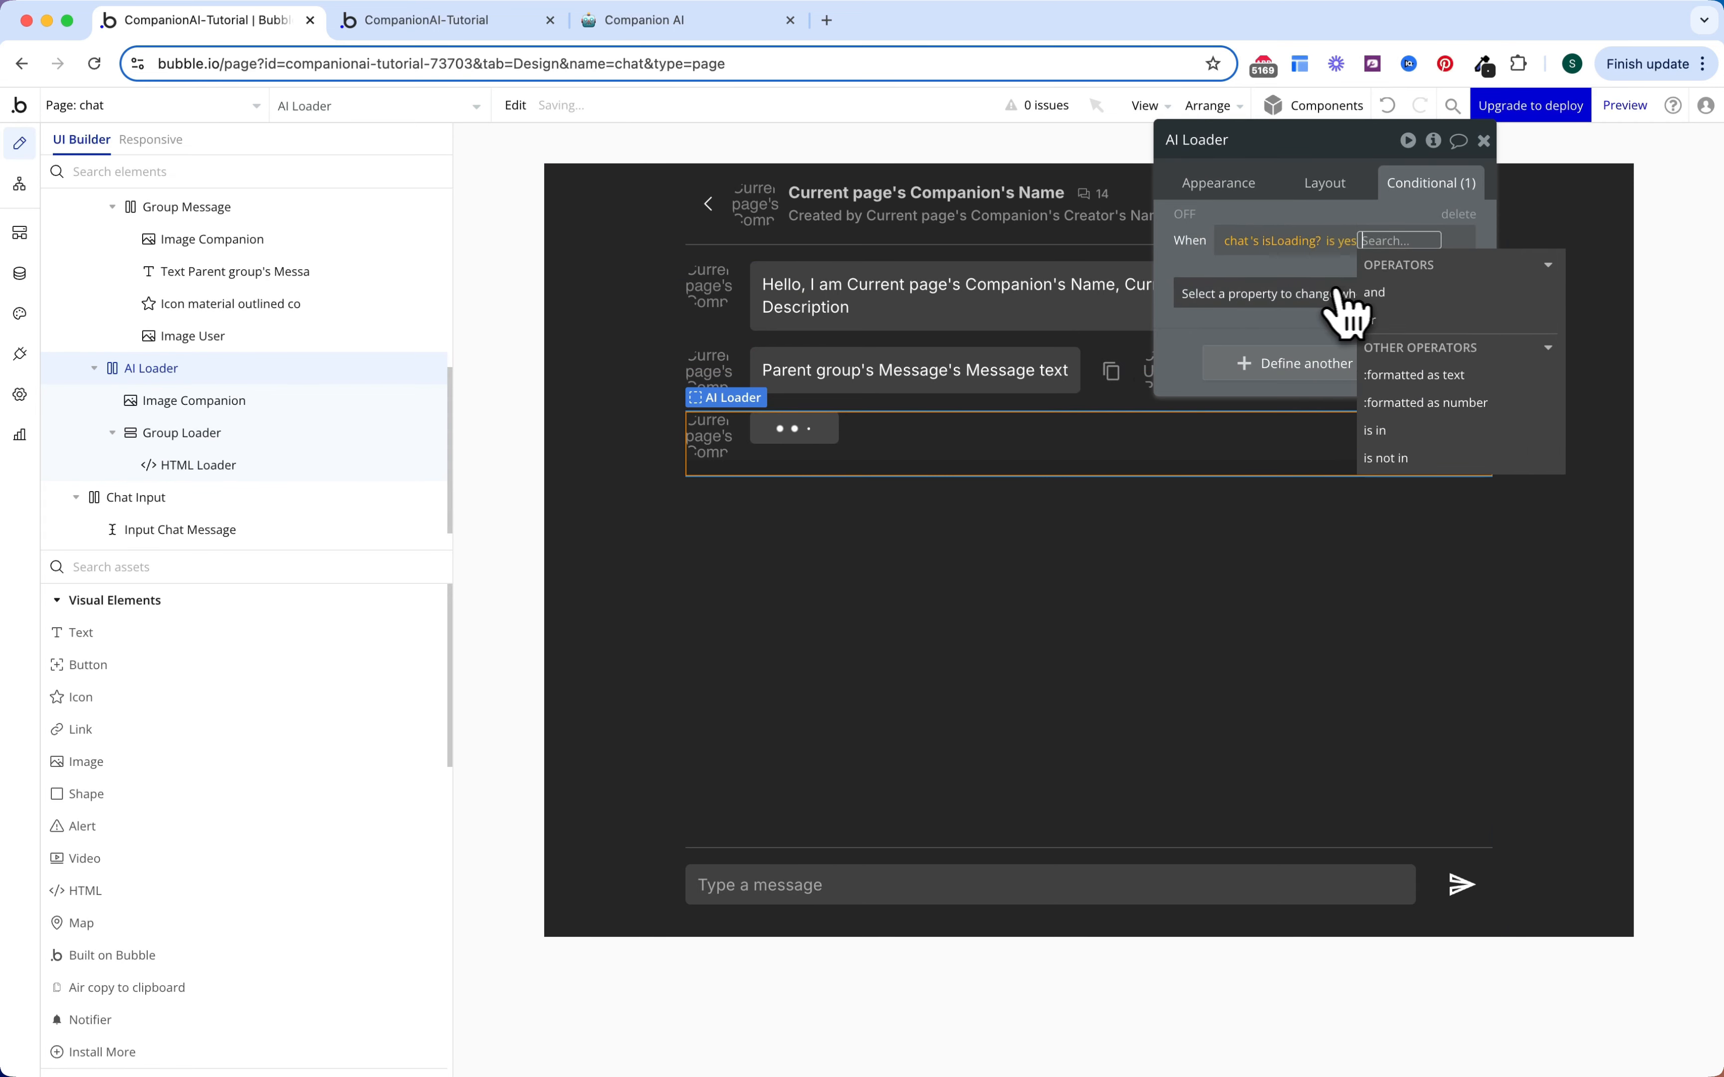
click(1239, 296)
click(1238, 350)
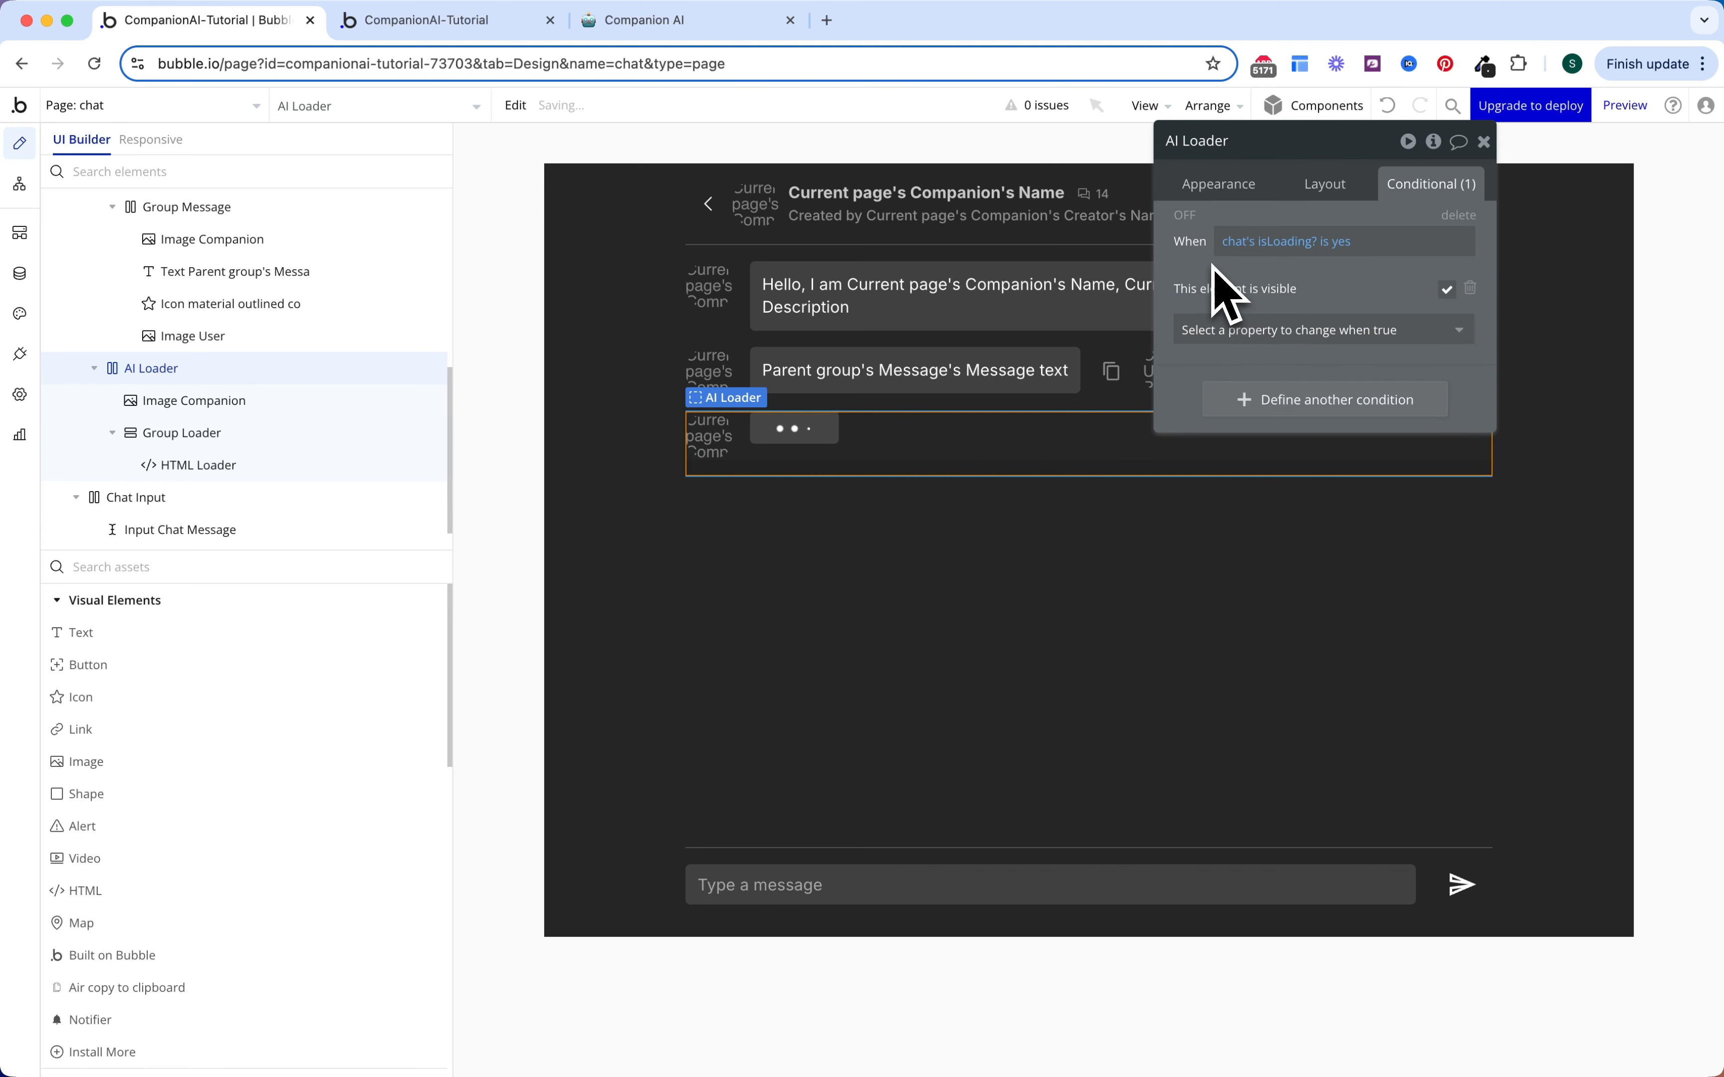
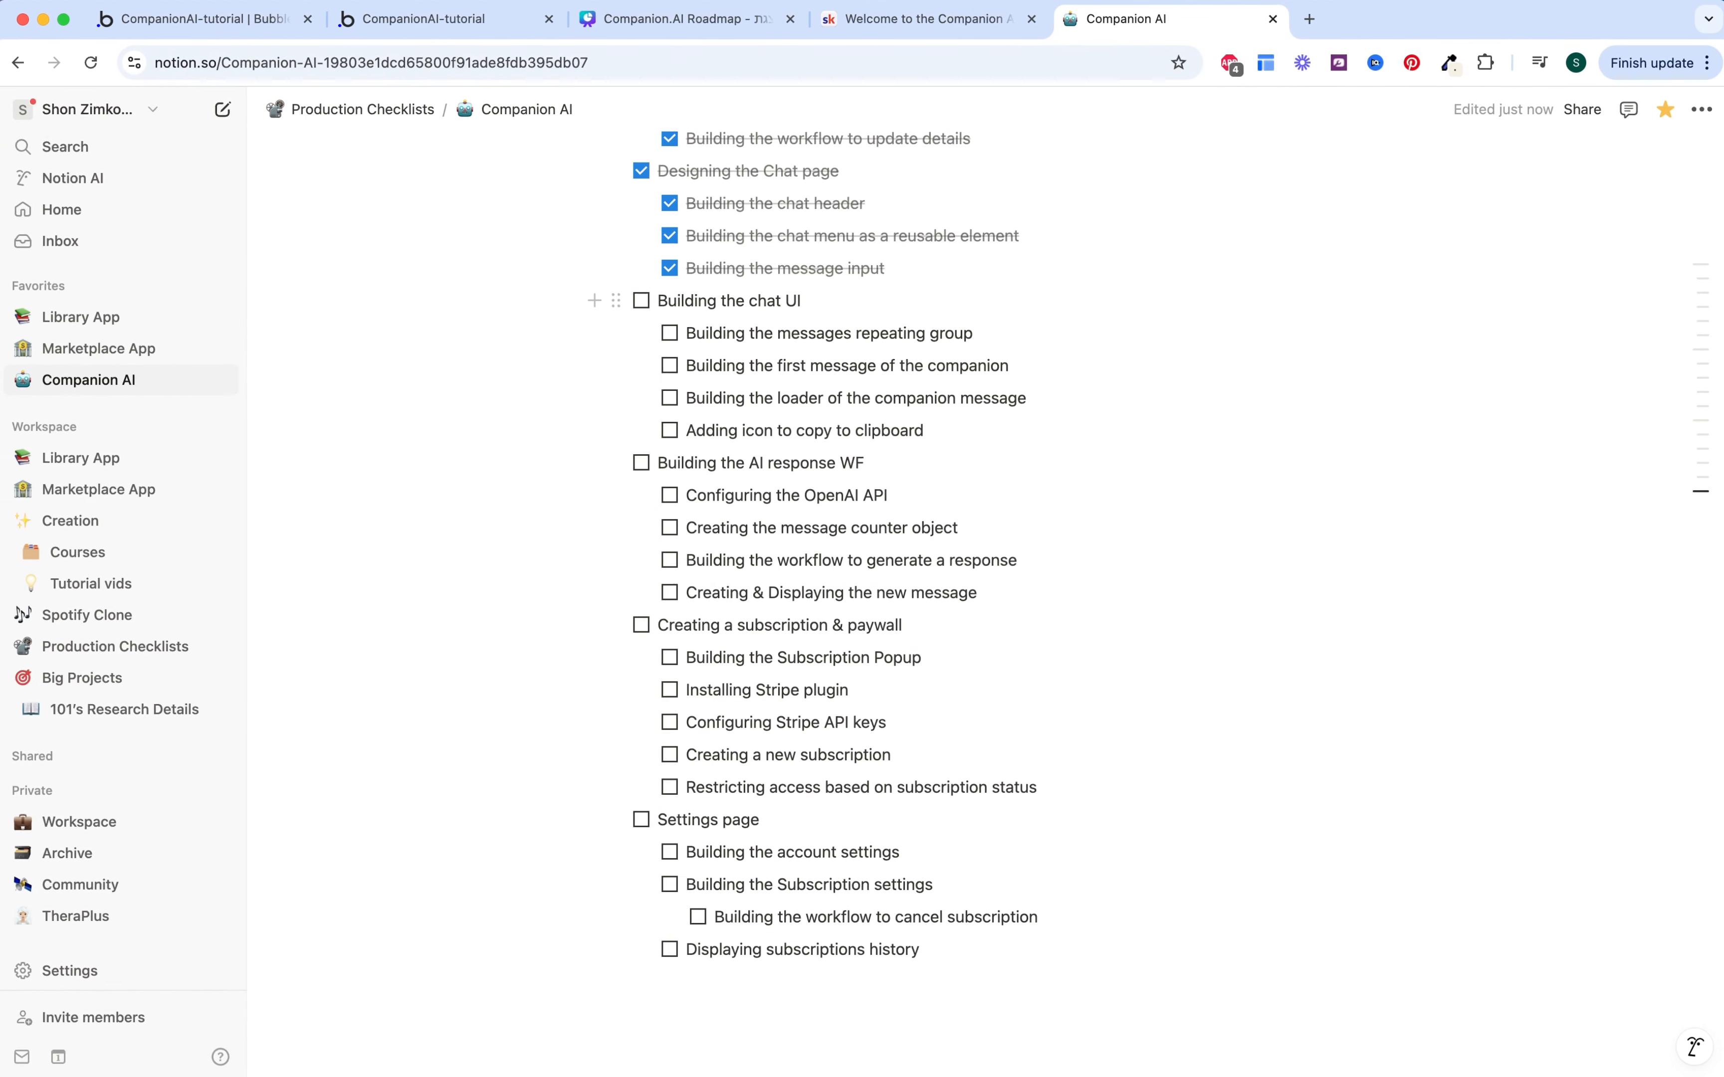
Step: Tick off the repeating group, first message, message loader and copy-icon subtasks, then 'Building the chat UI'
click(671, 333)
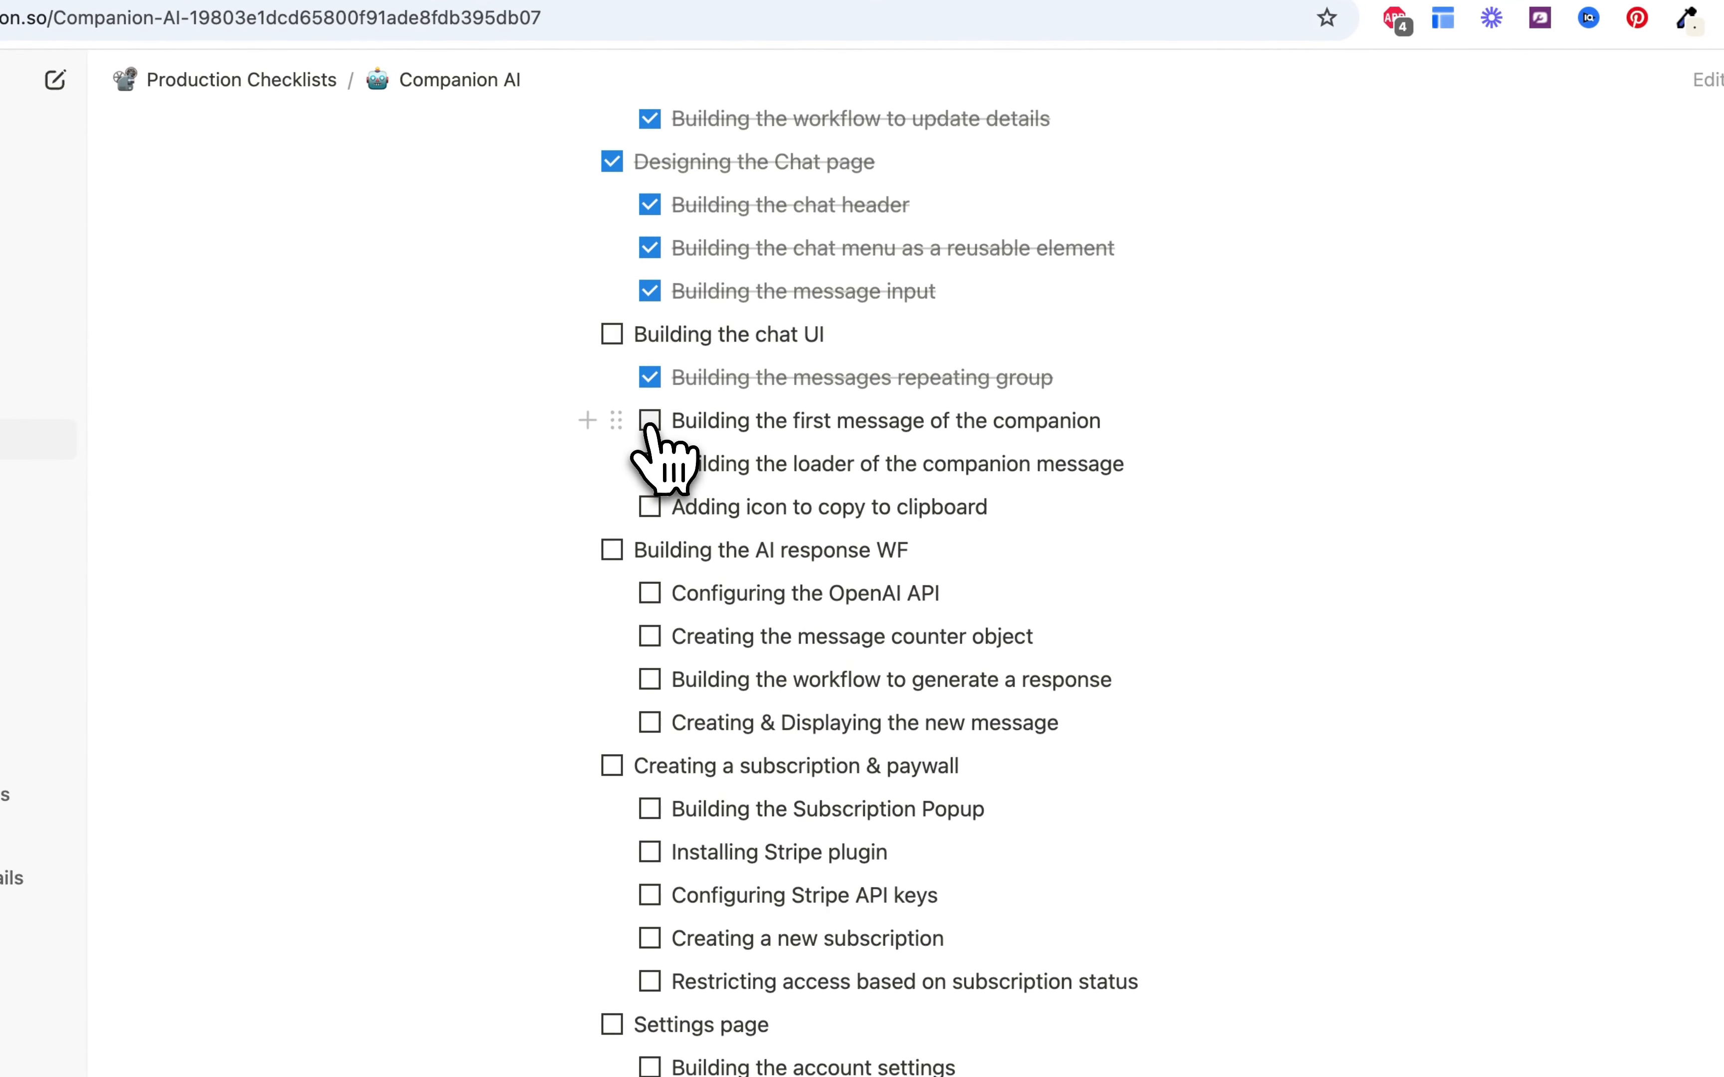
click(649, 422)
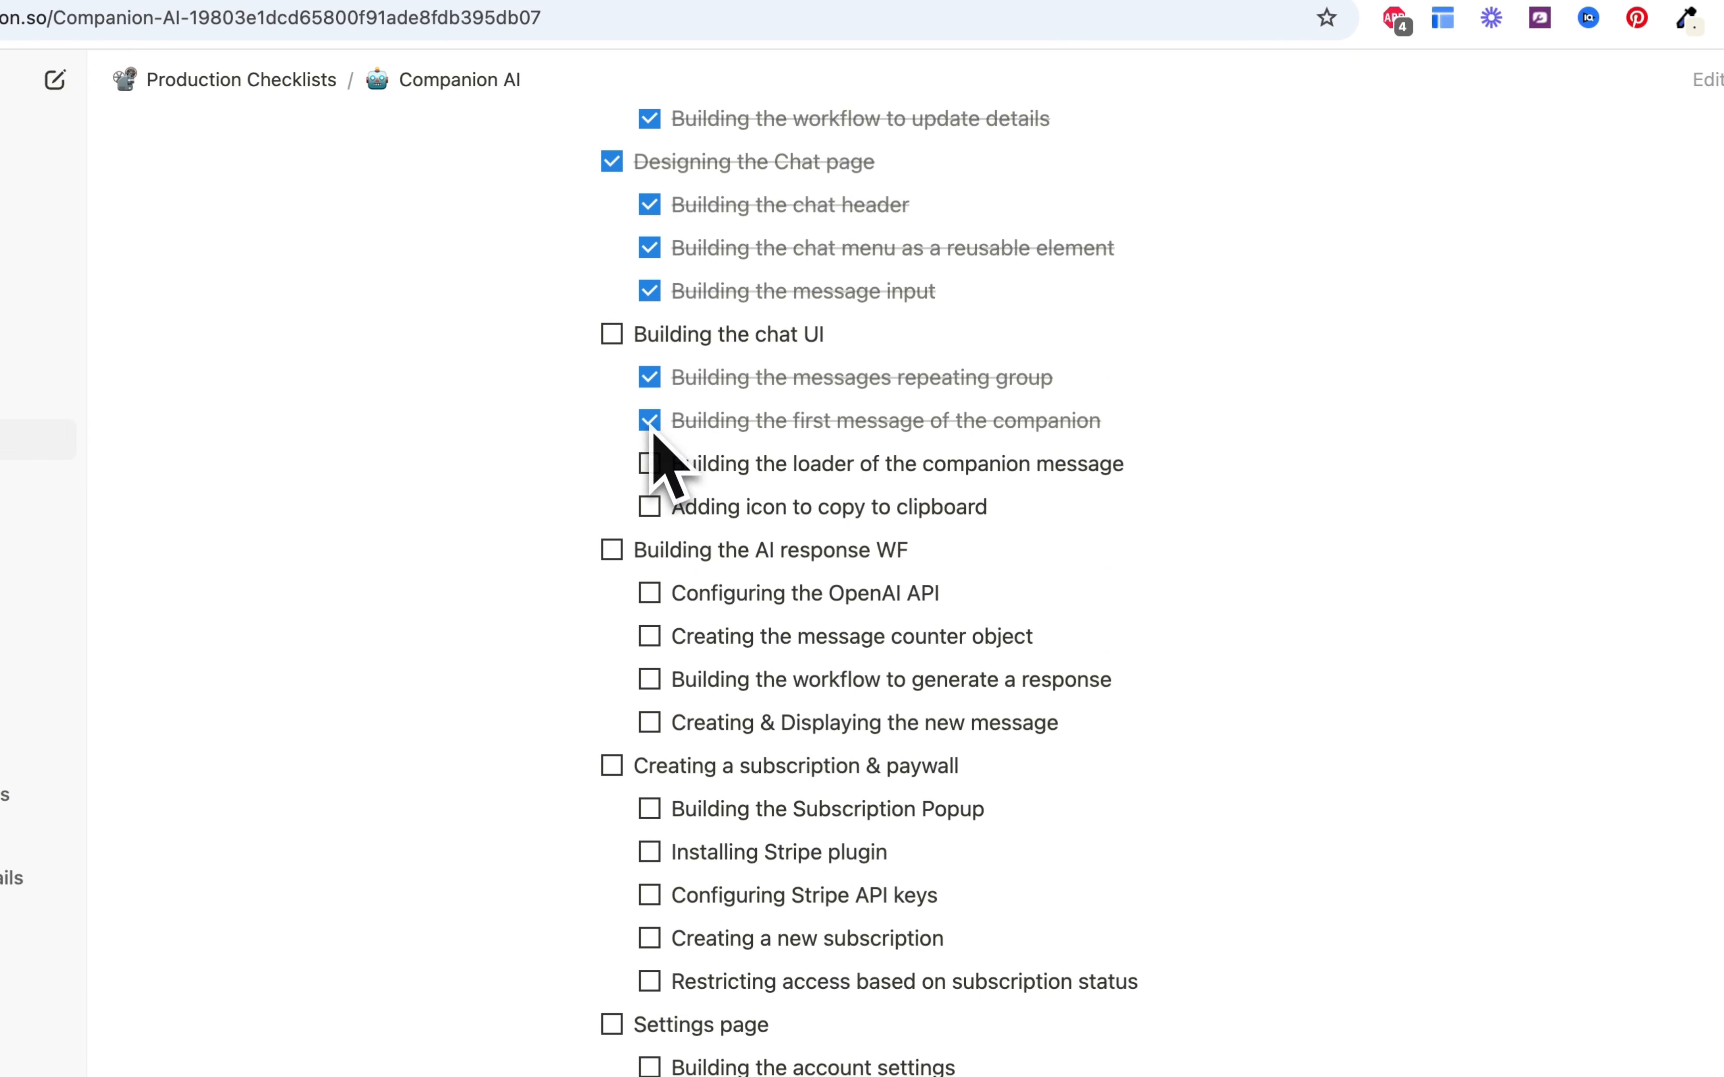
click(650, 464)
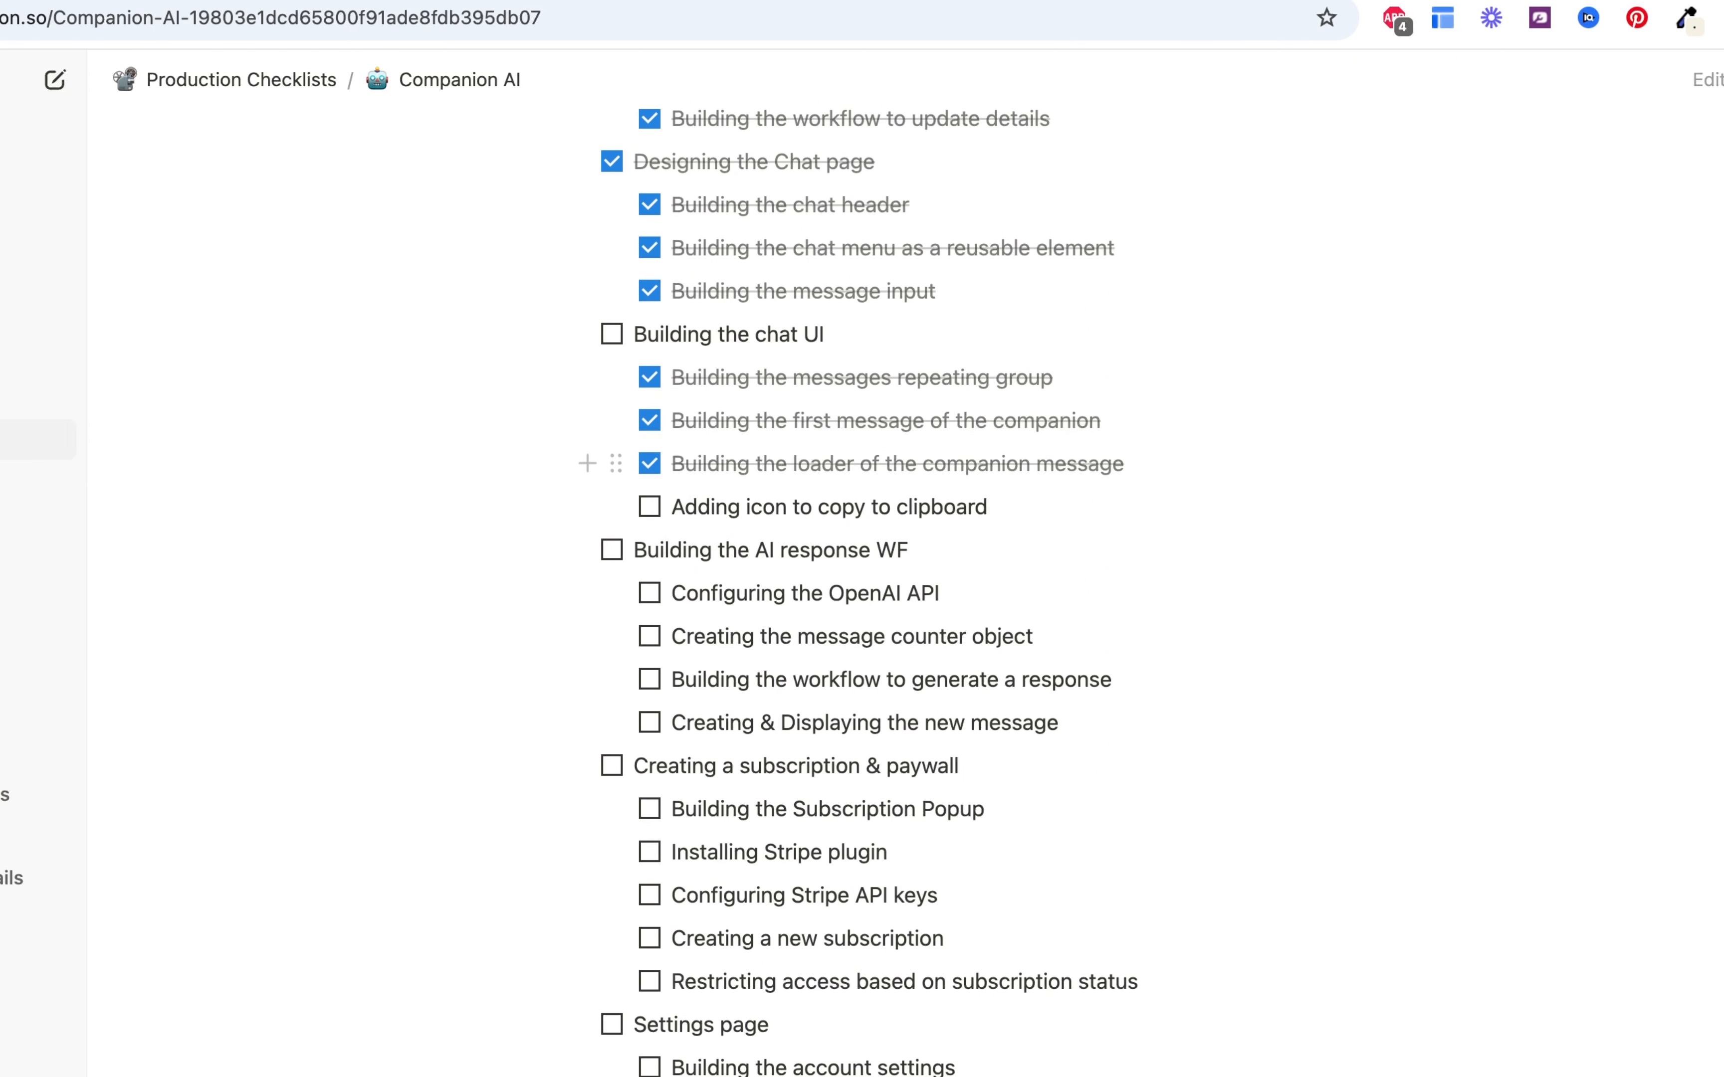
click(649, 507)
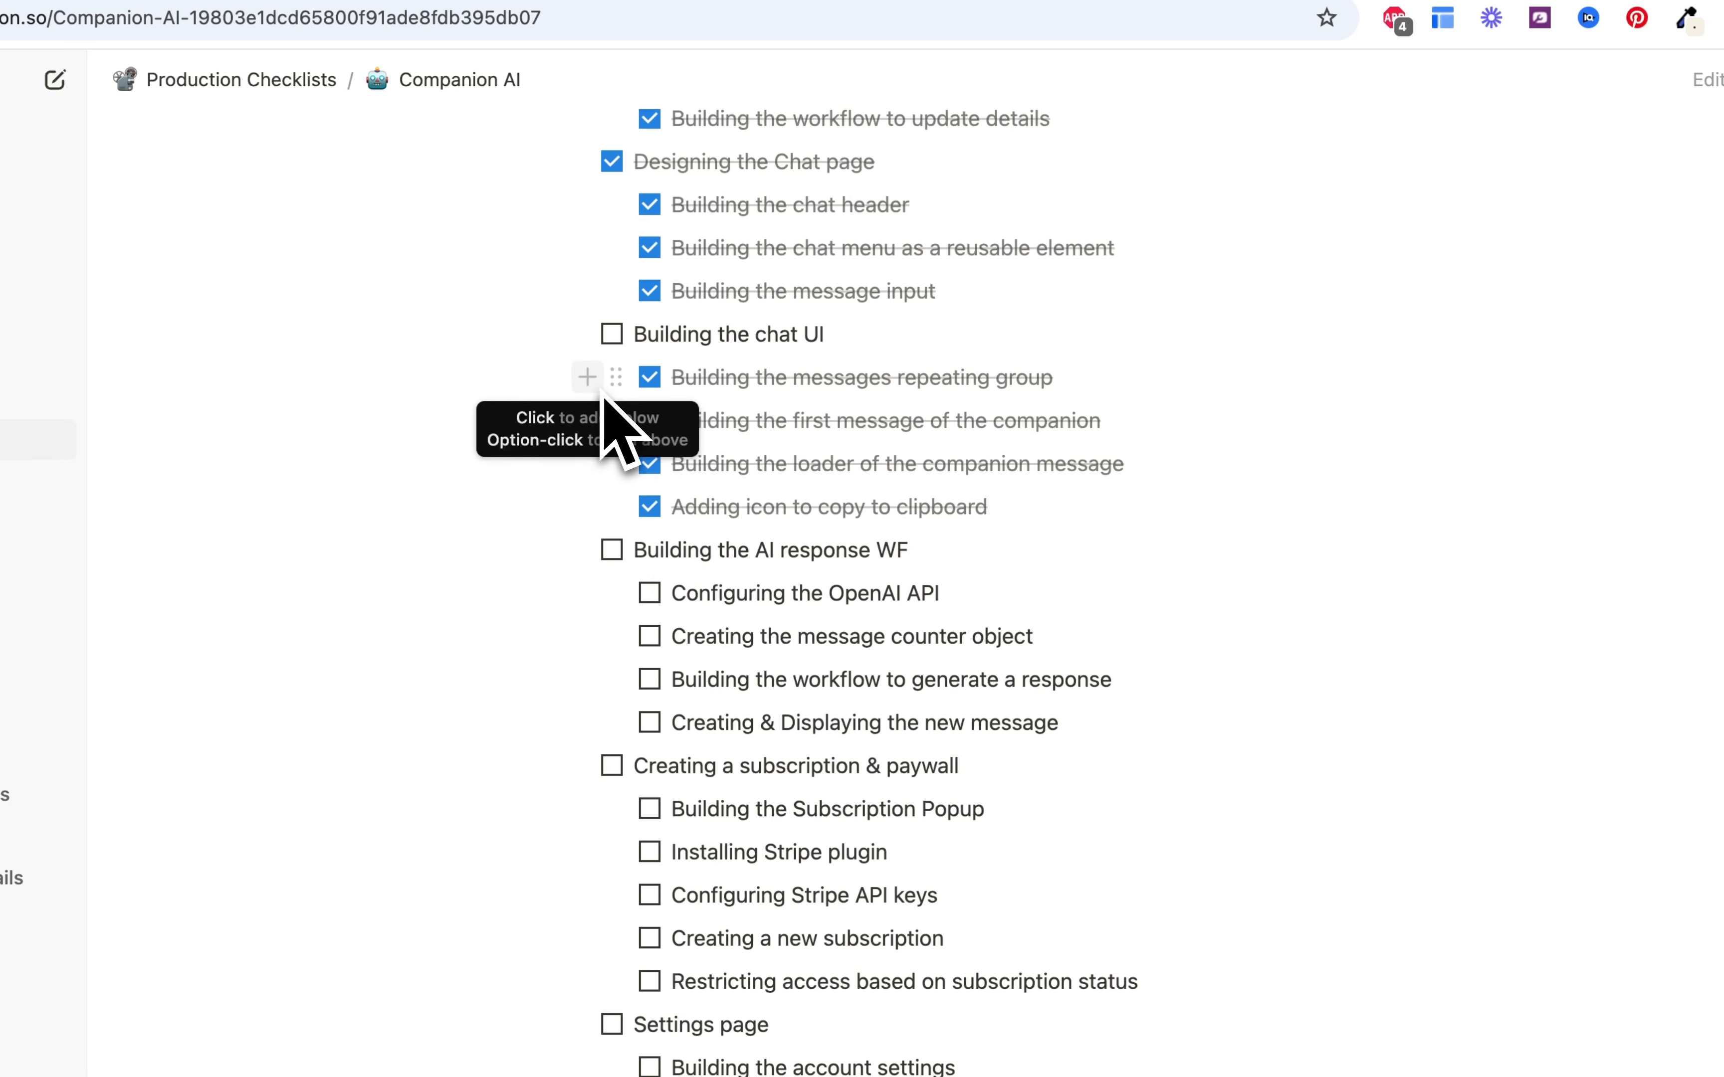
click(612, 335)
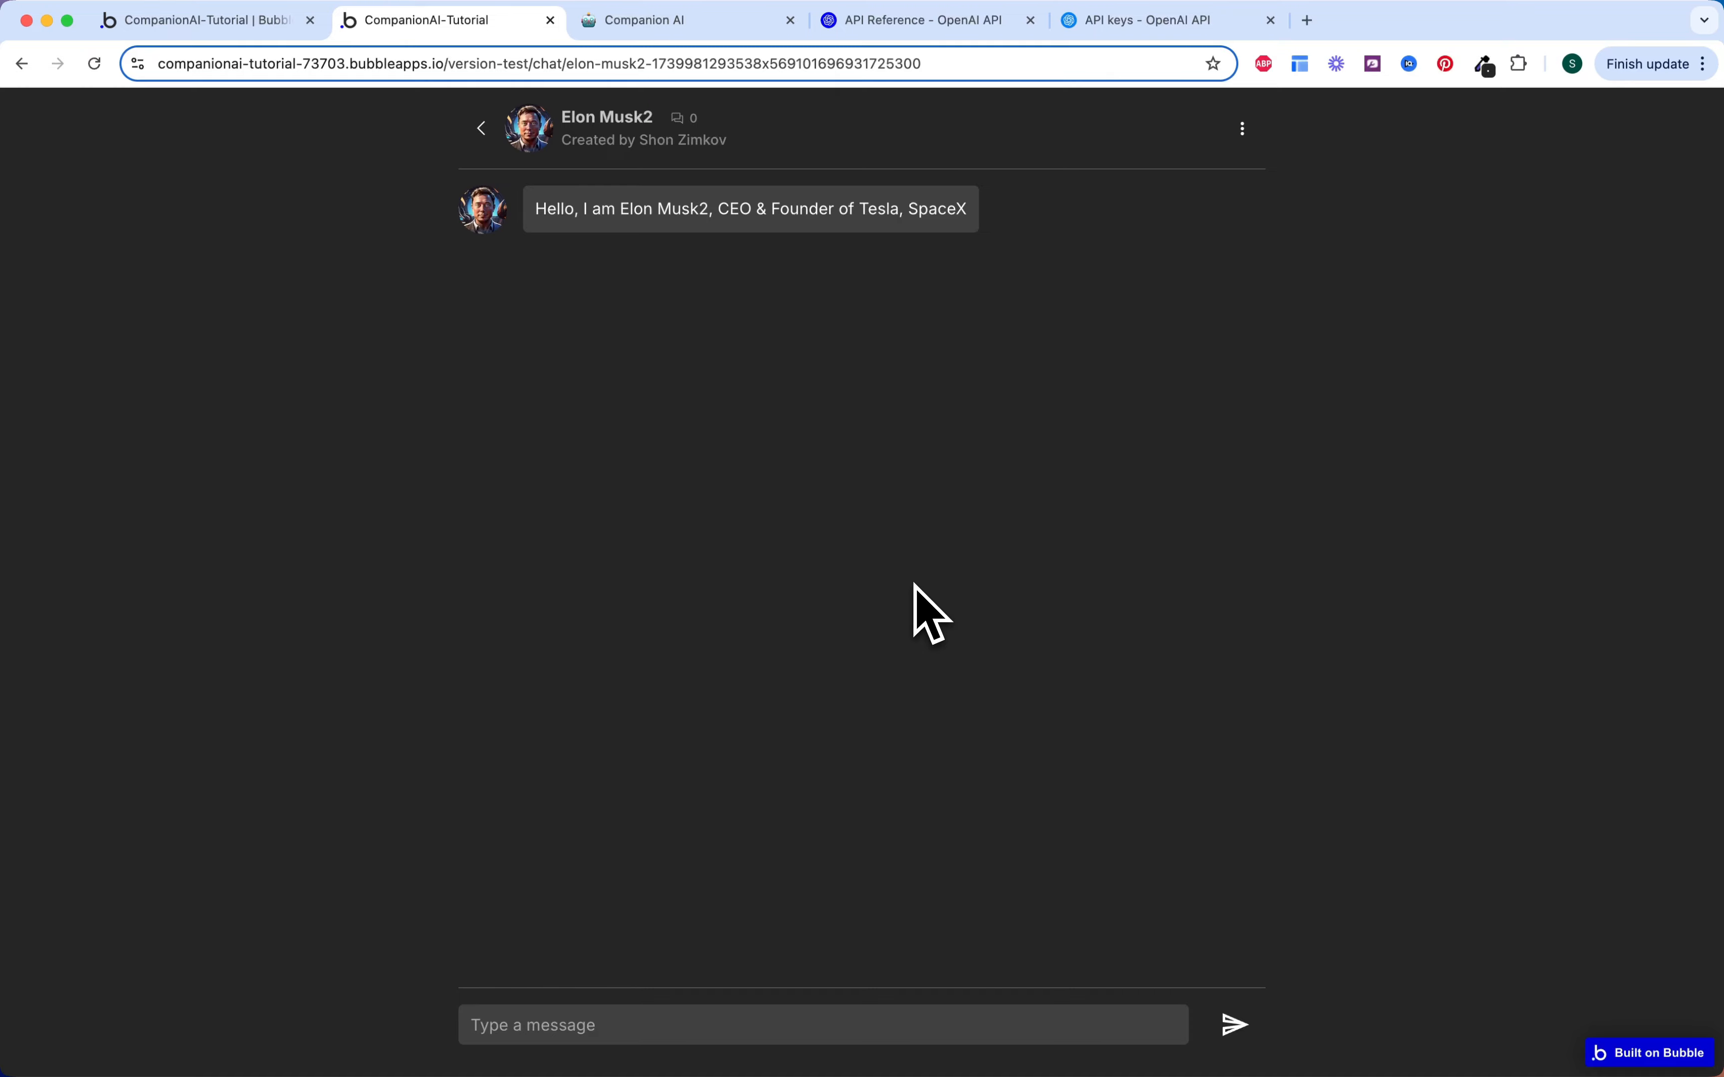
Step: Switch to the OpenAI API keys page for the Companion AI project
click(1131, 29)
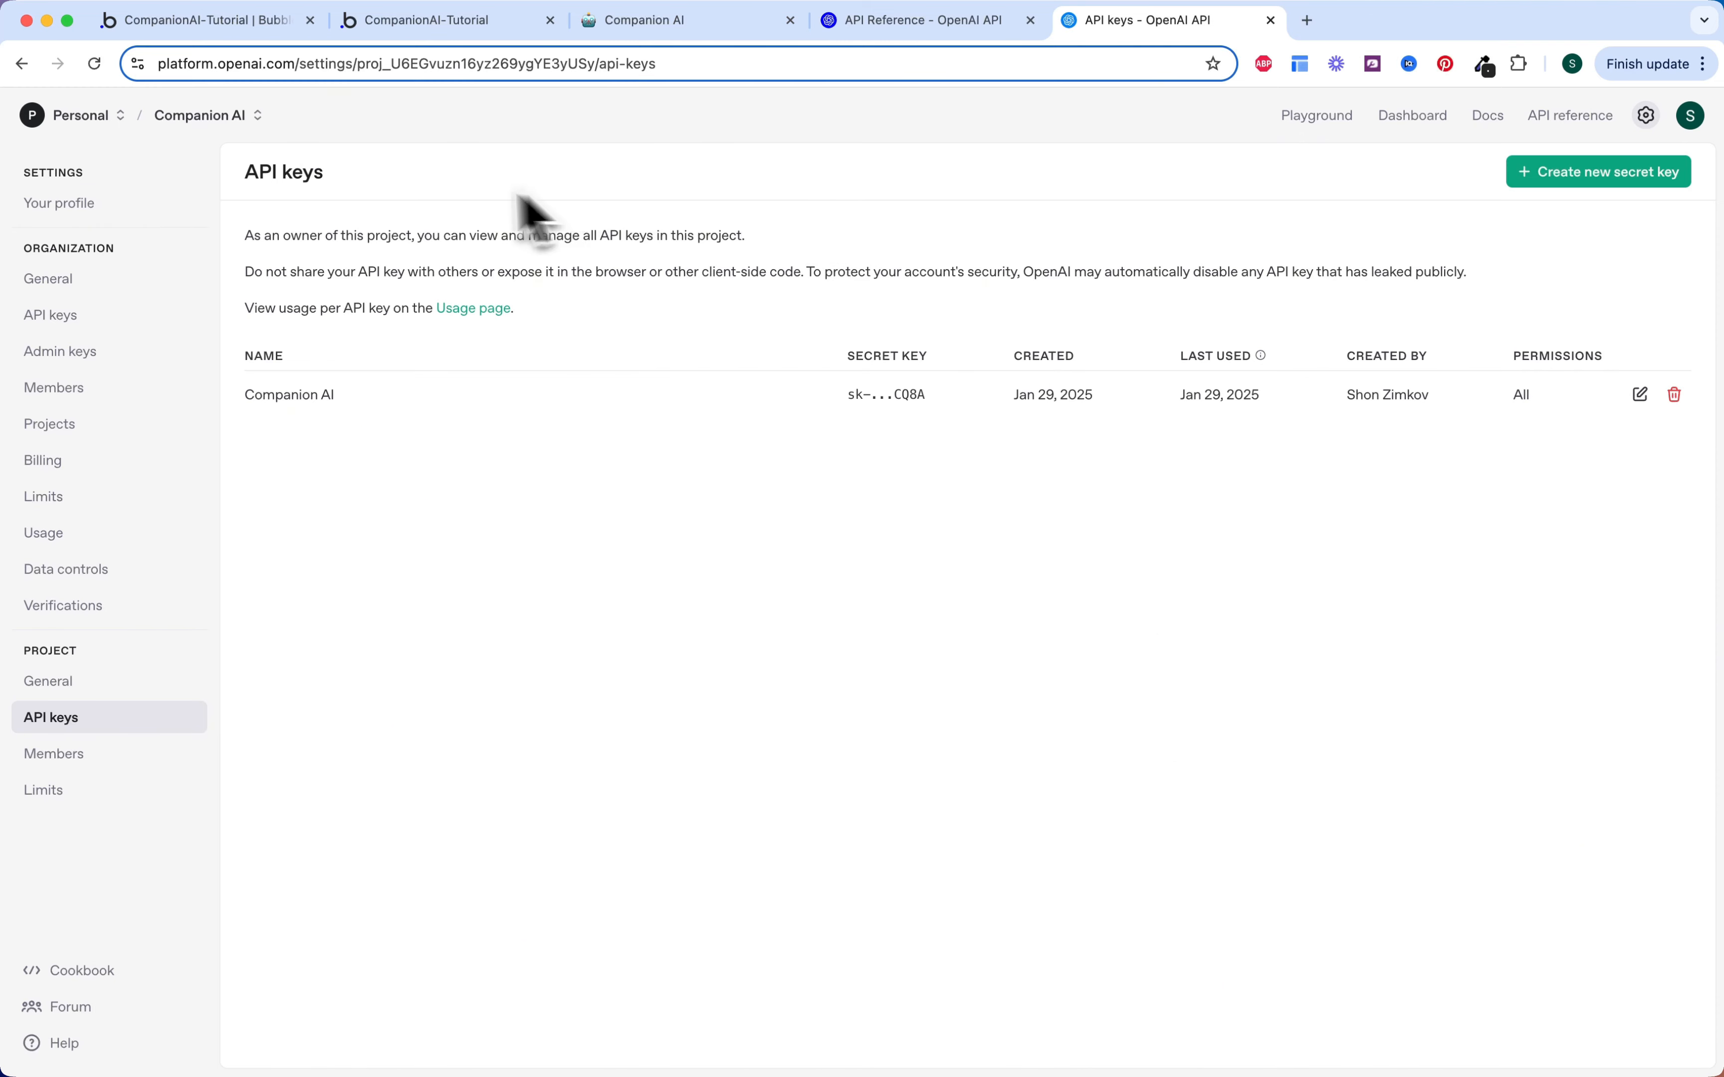
Step: Create a secret key named 'CompanionAI- tutorial' in the Companion AI project and copy it
click(254, 118)
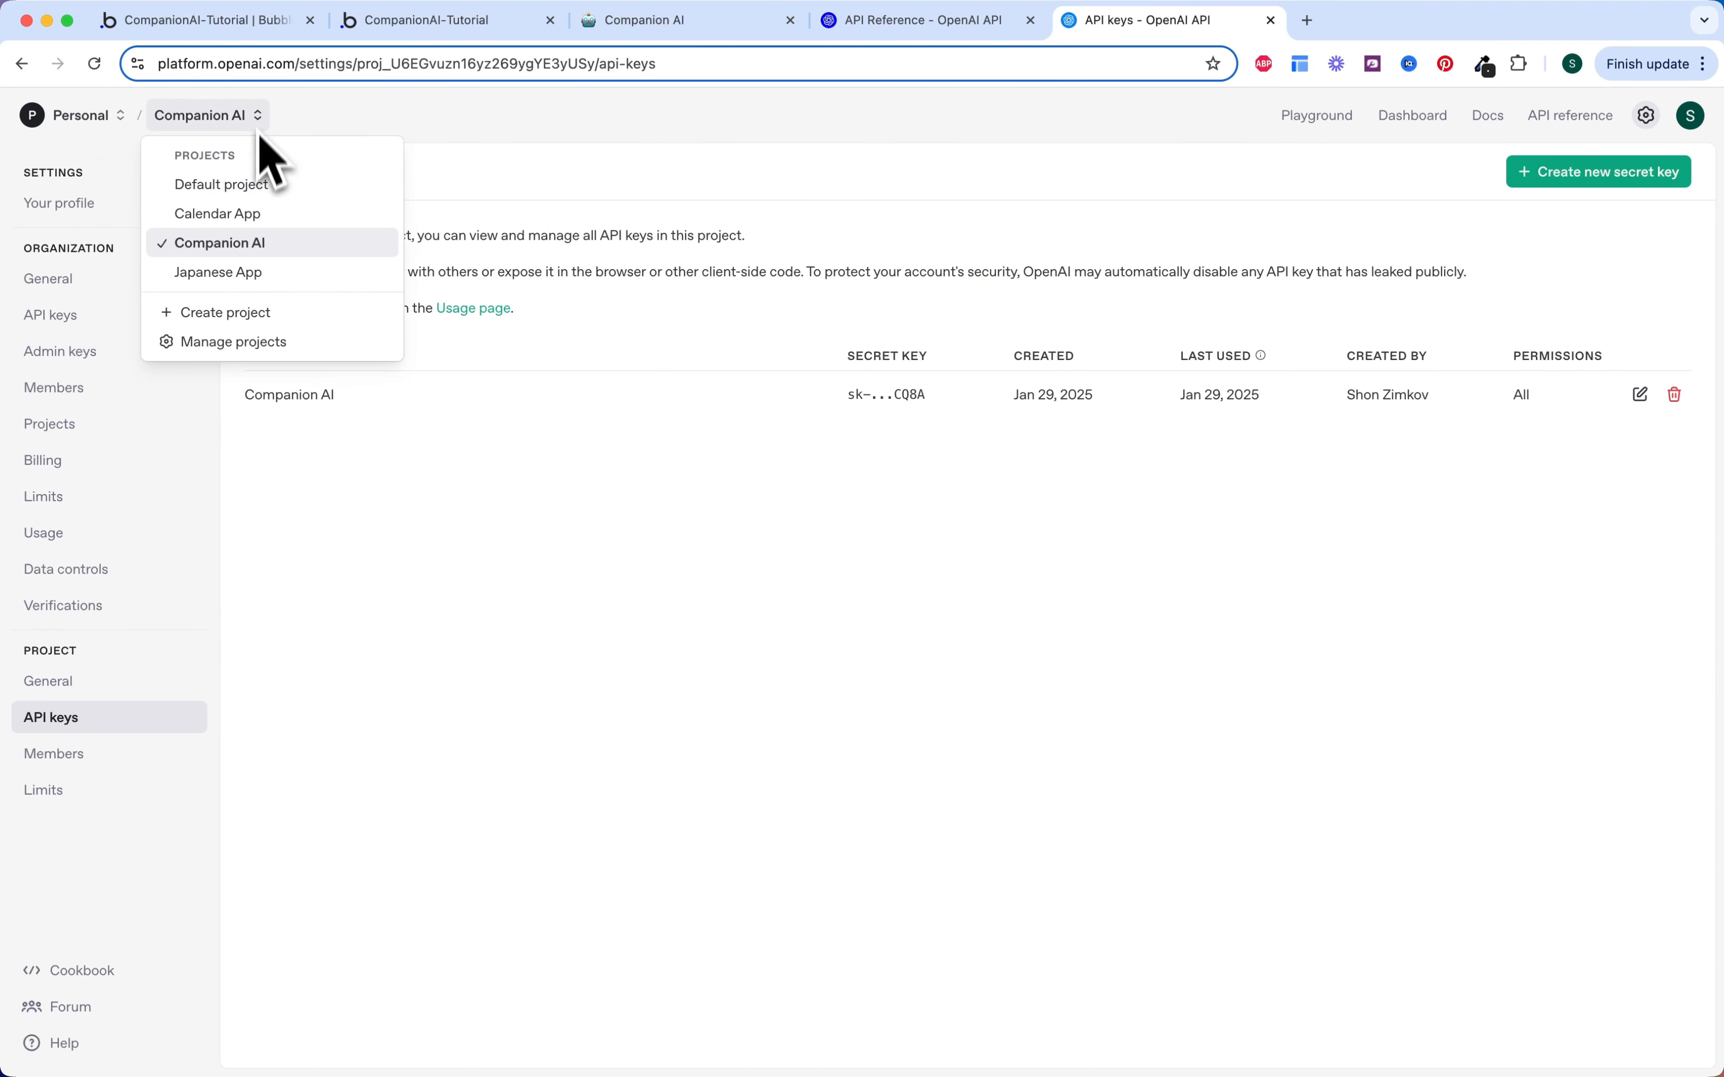
click(263, 246)
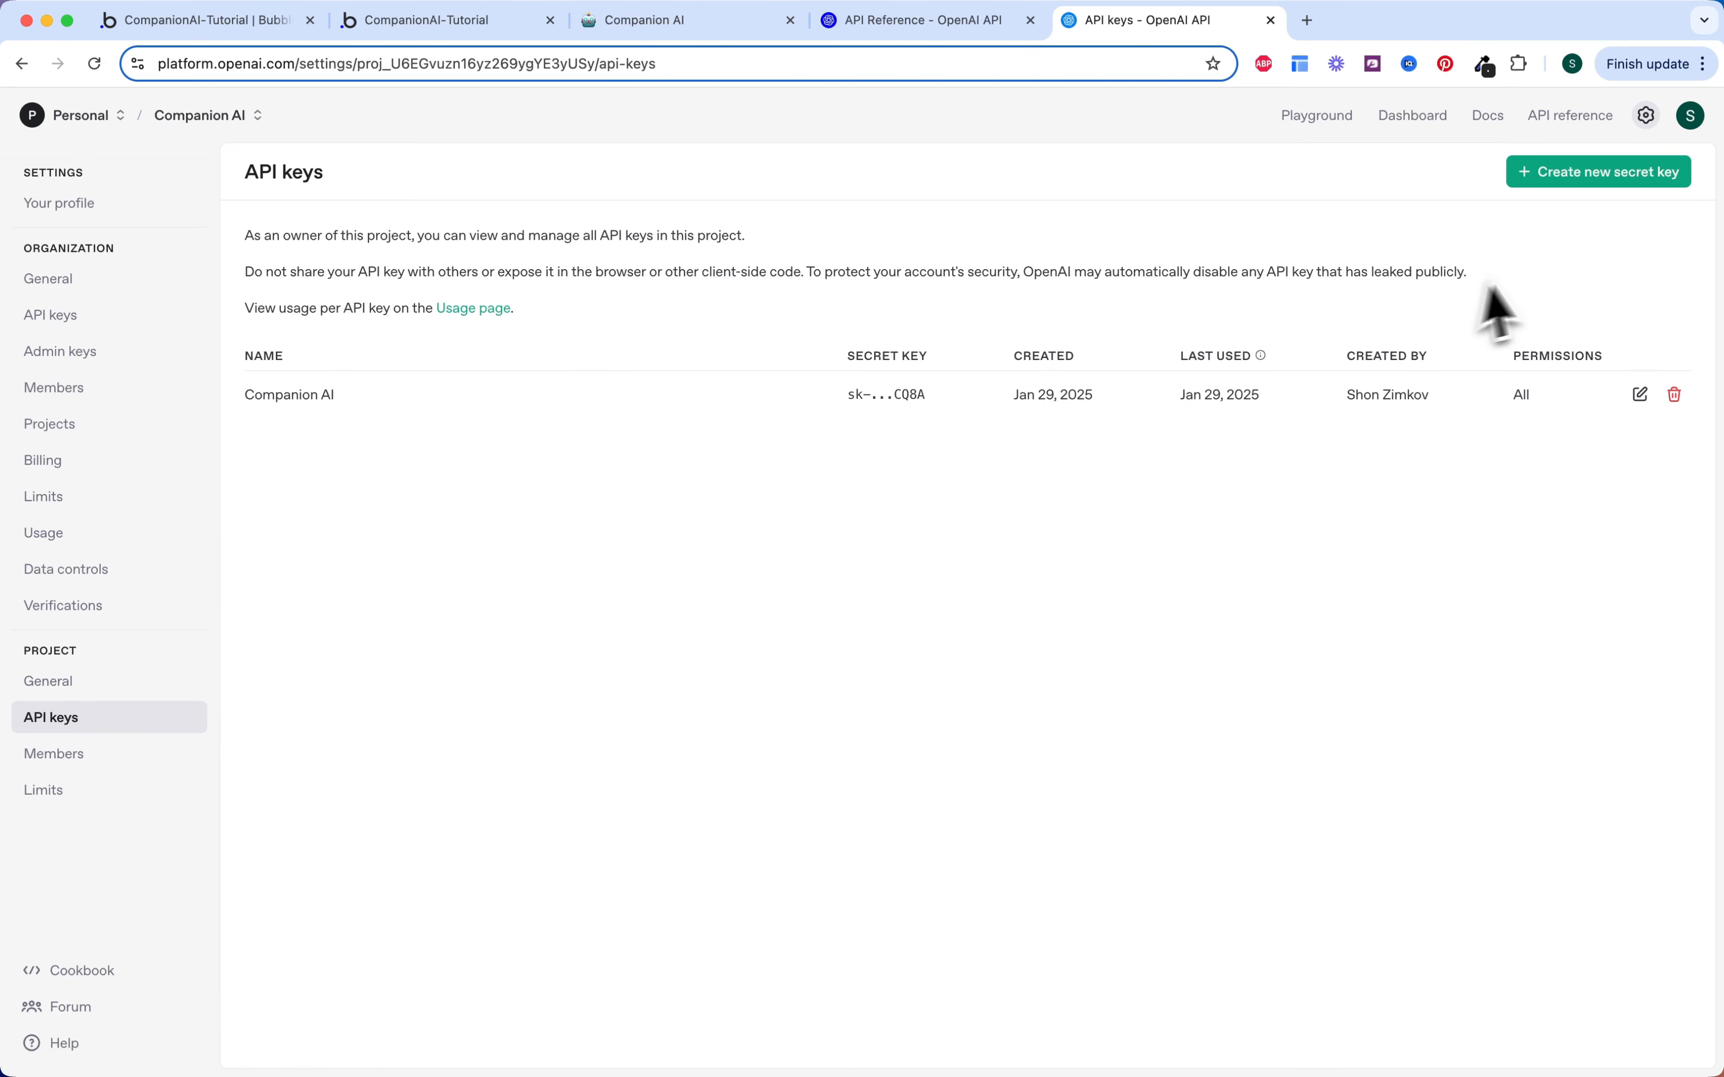
click(1596, 218)
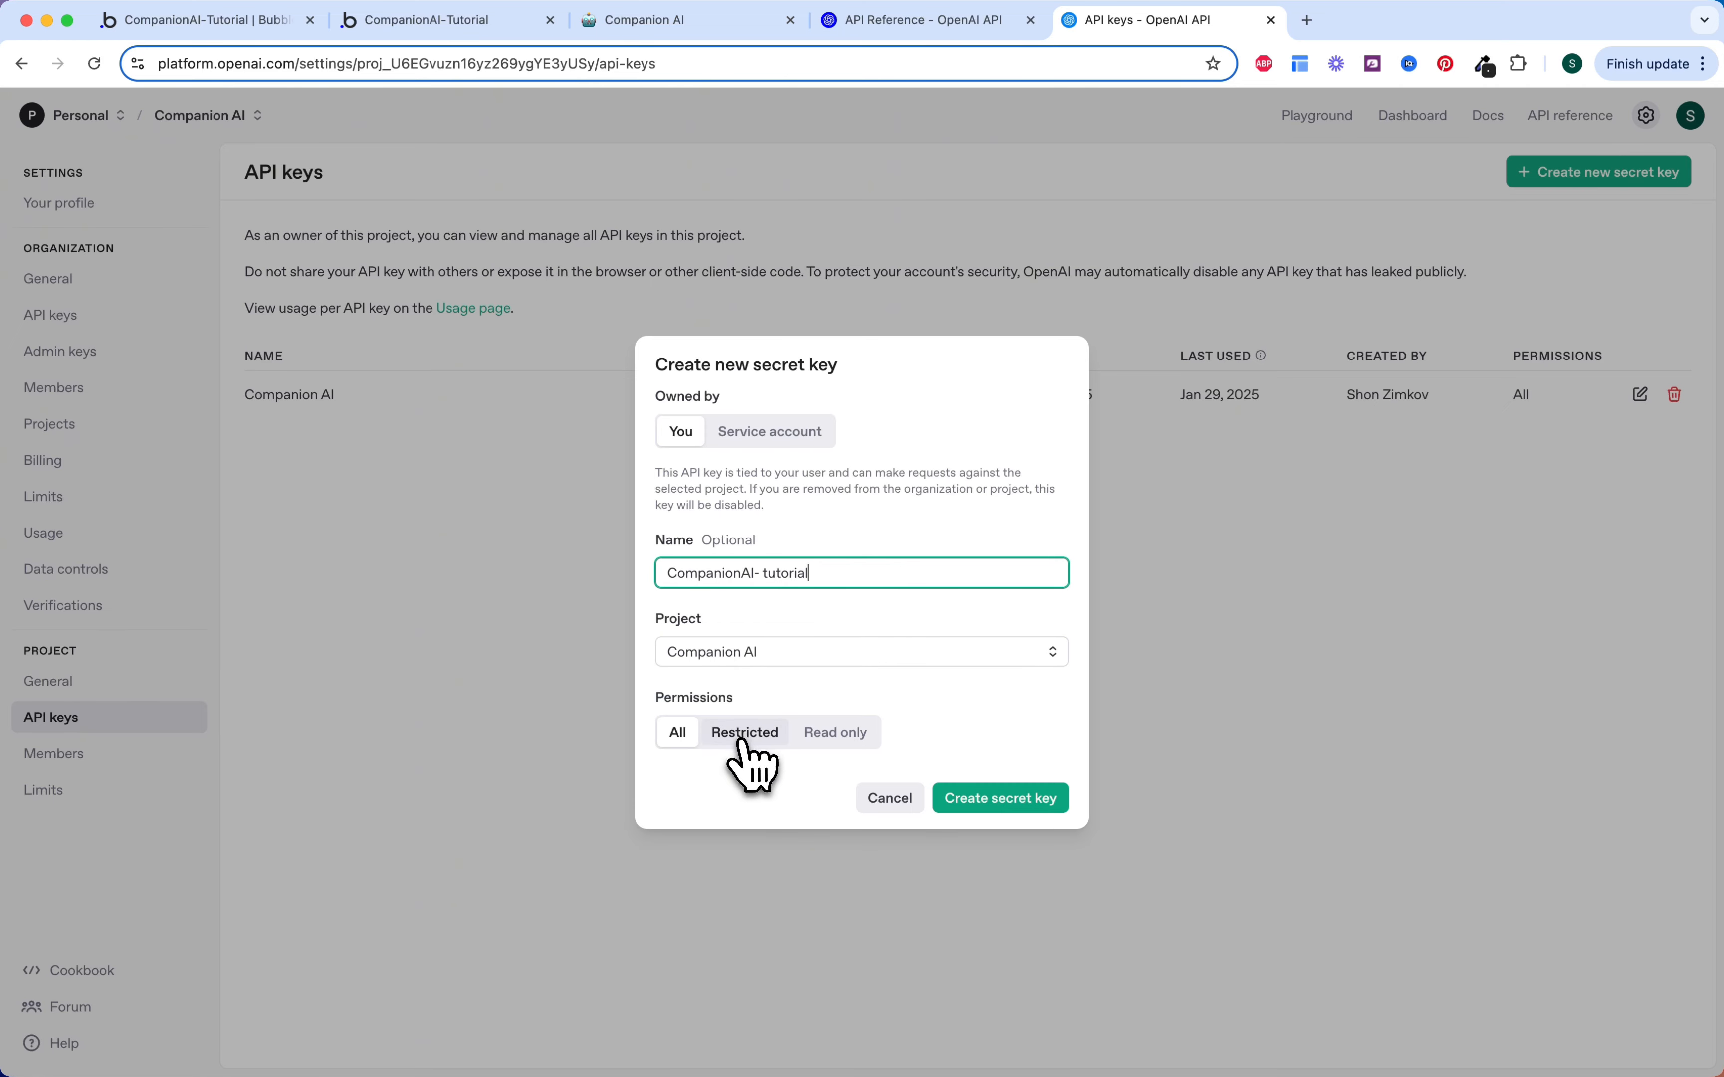
click(966, 805)
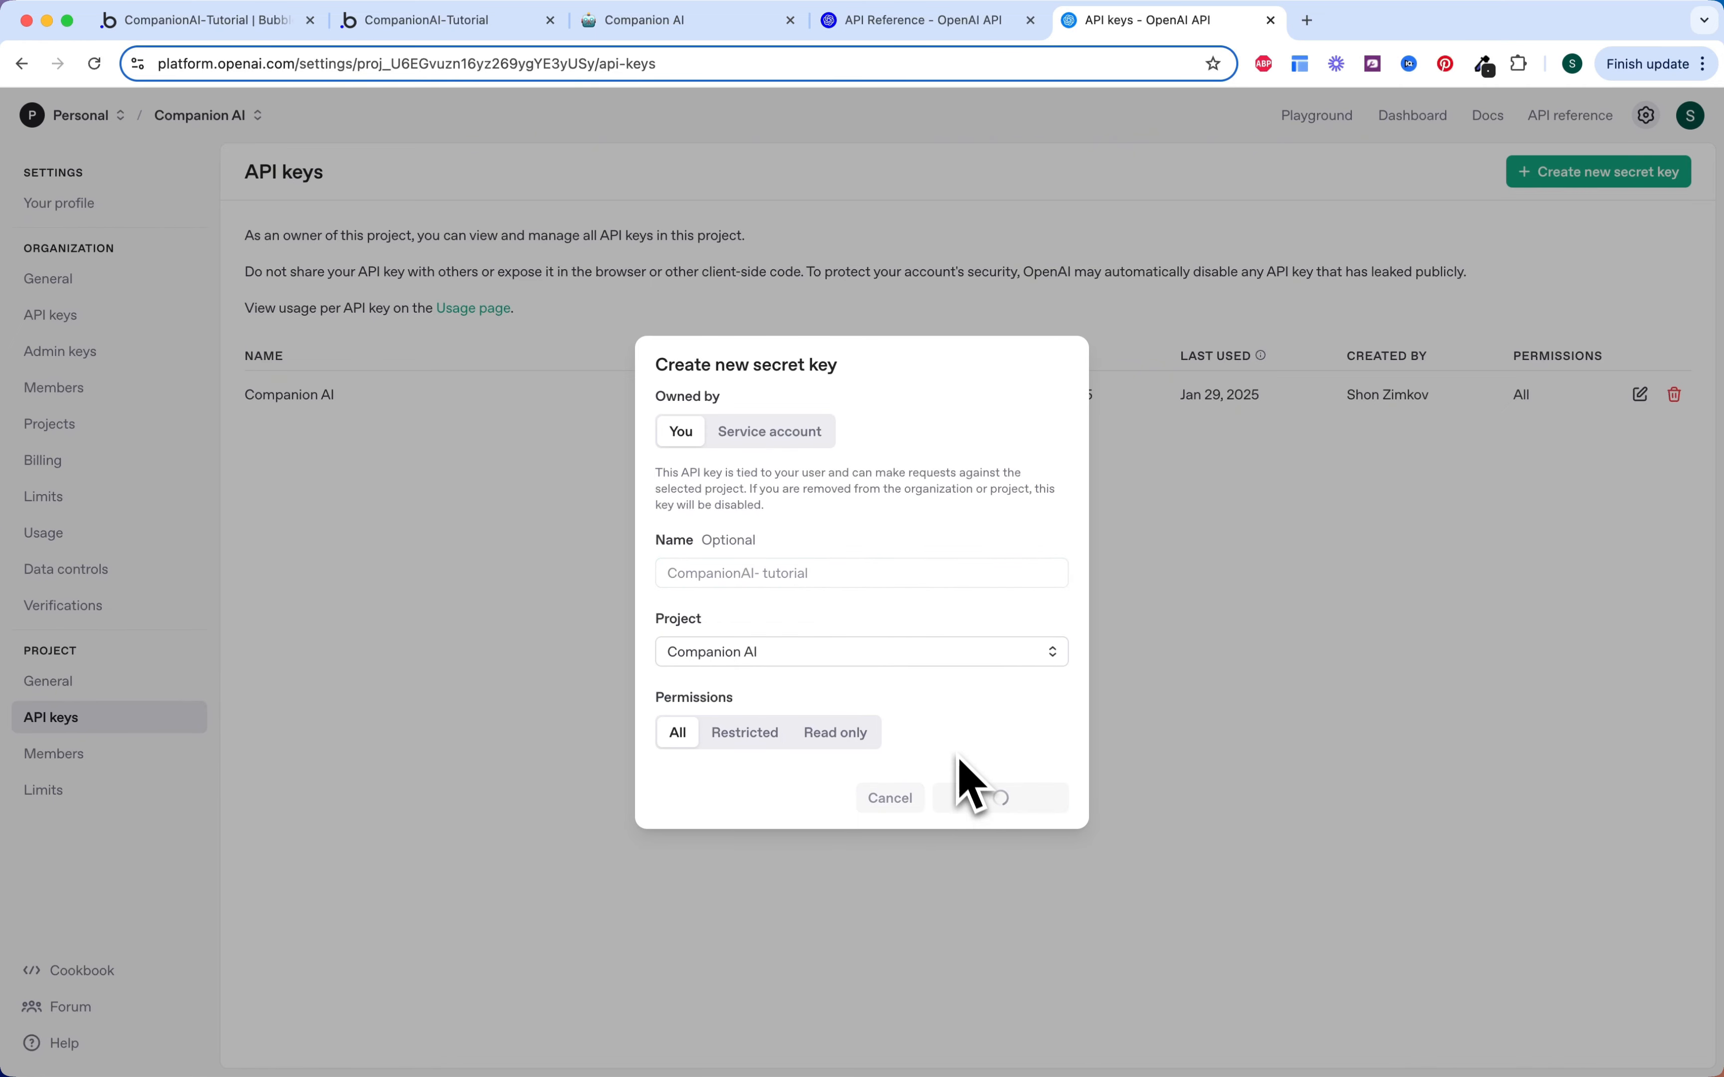
click(1017, 607)
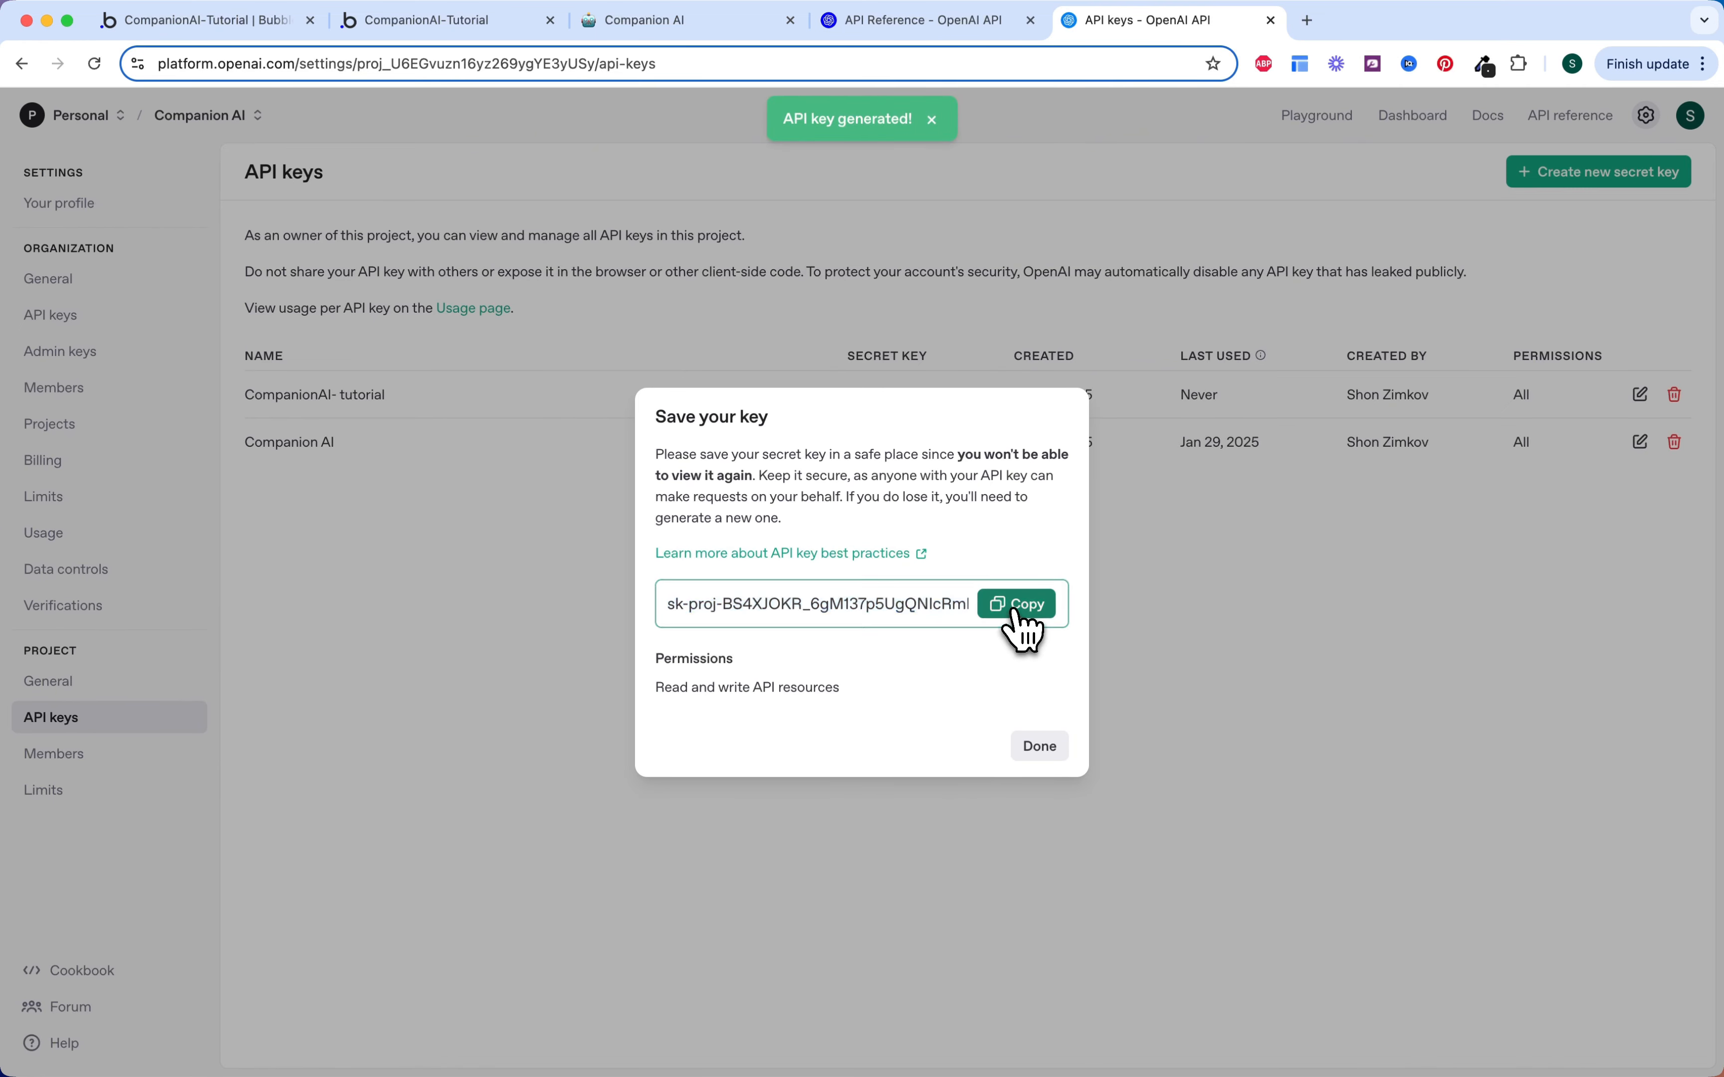
click(1040, 744)
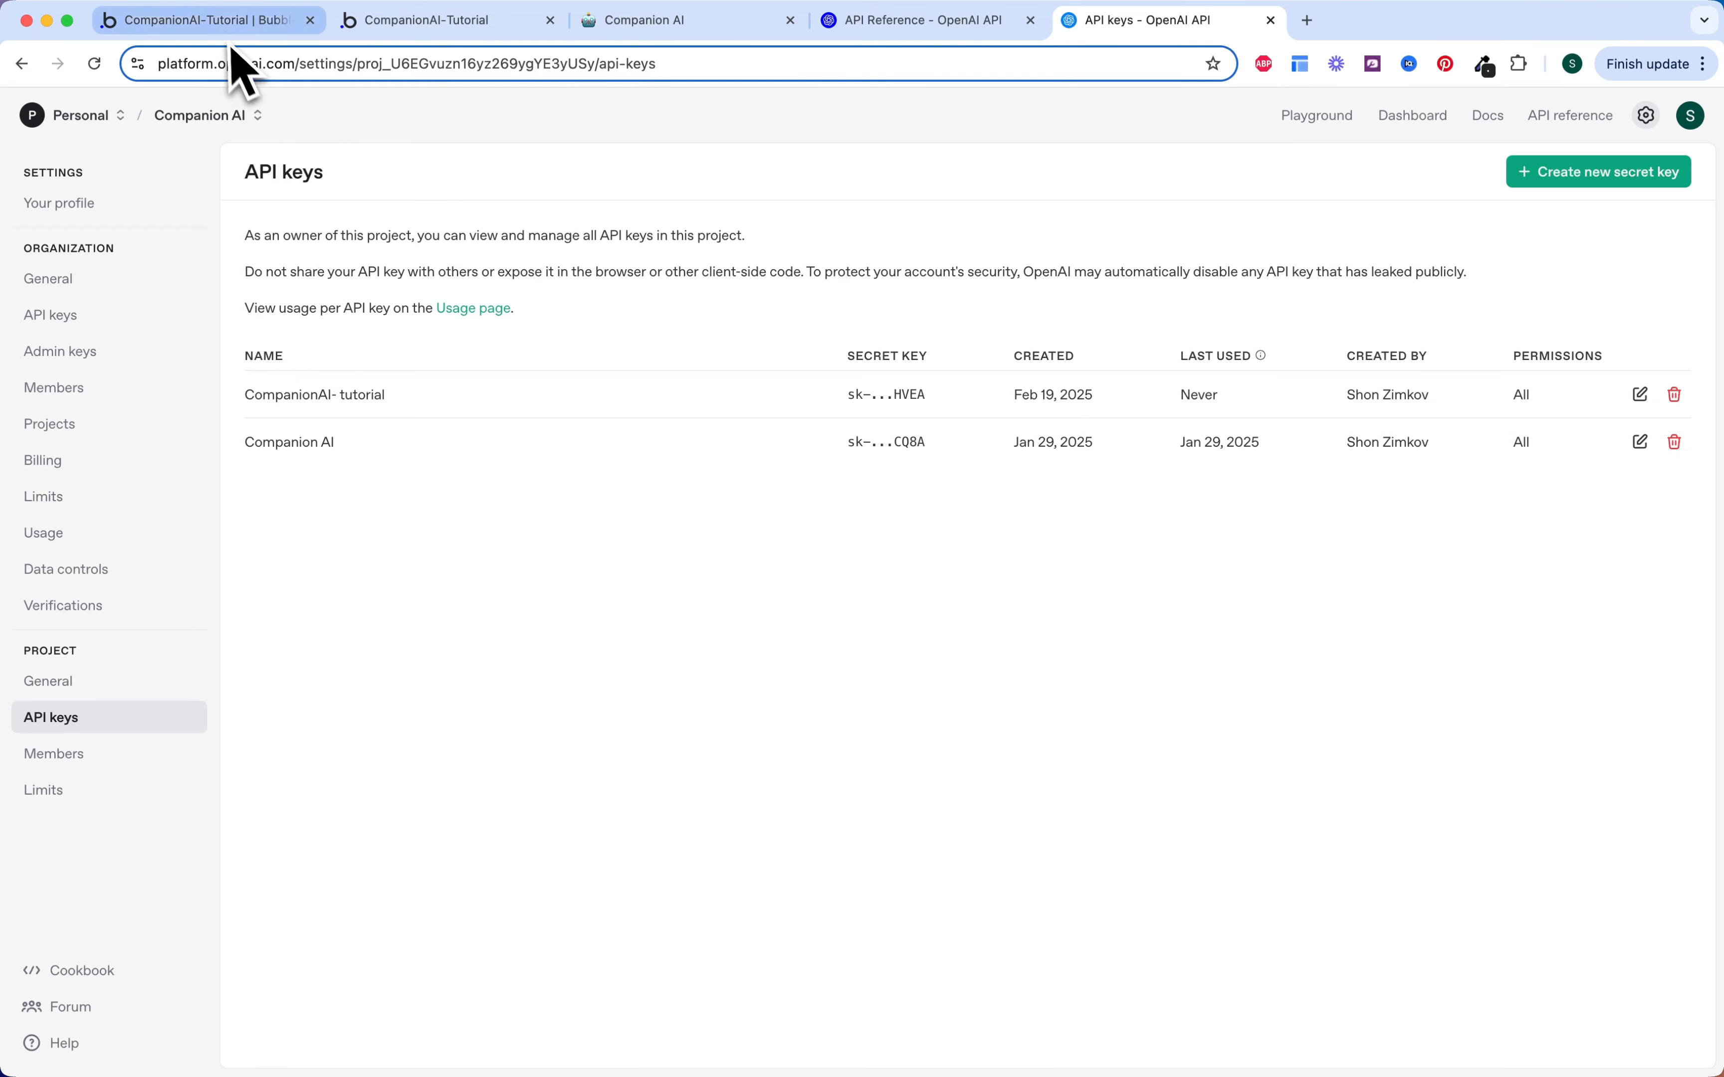
click(222, 27)
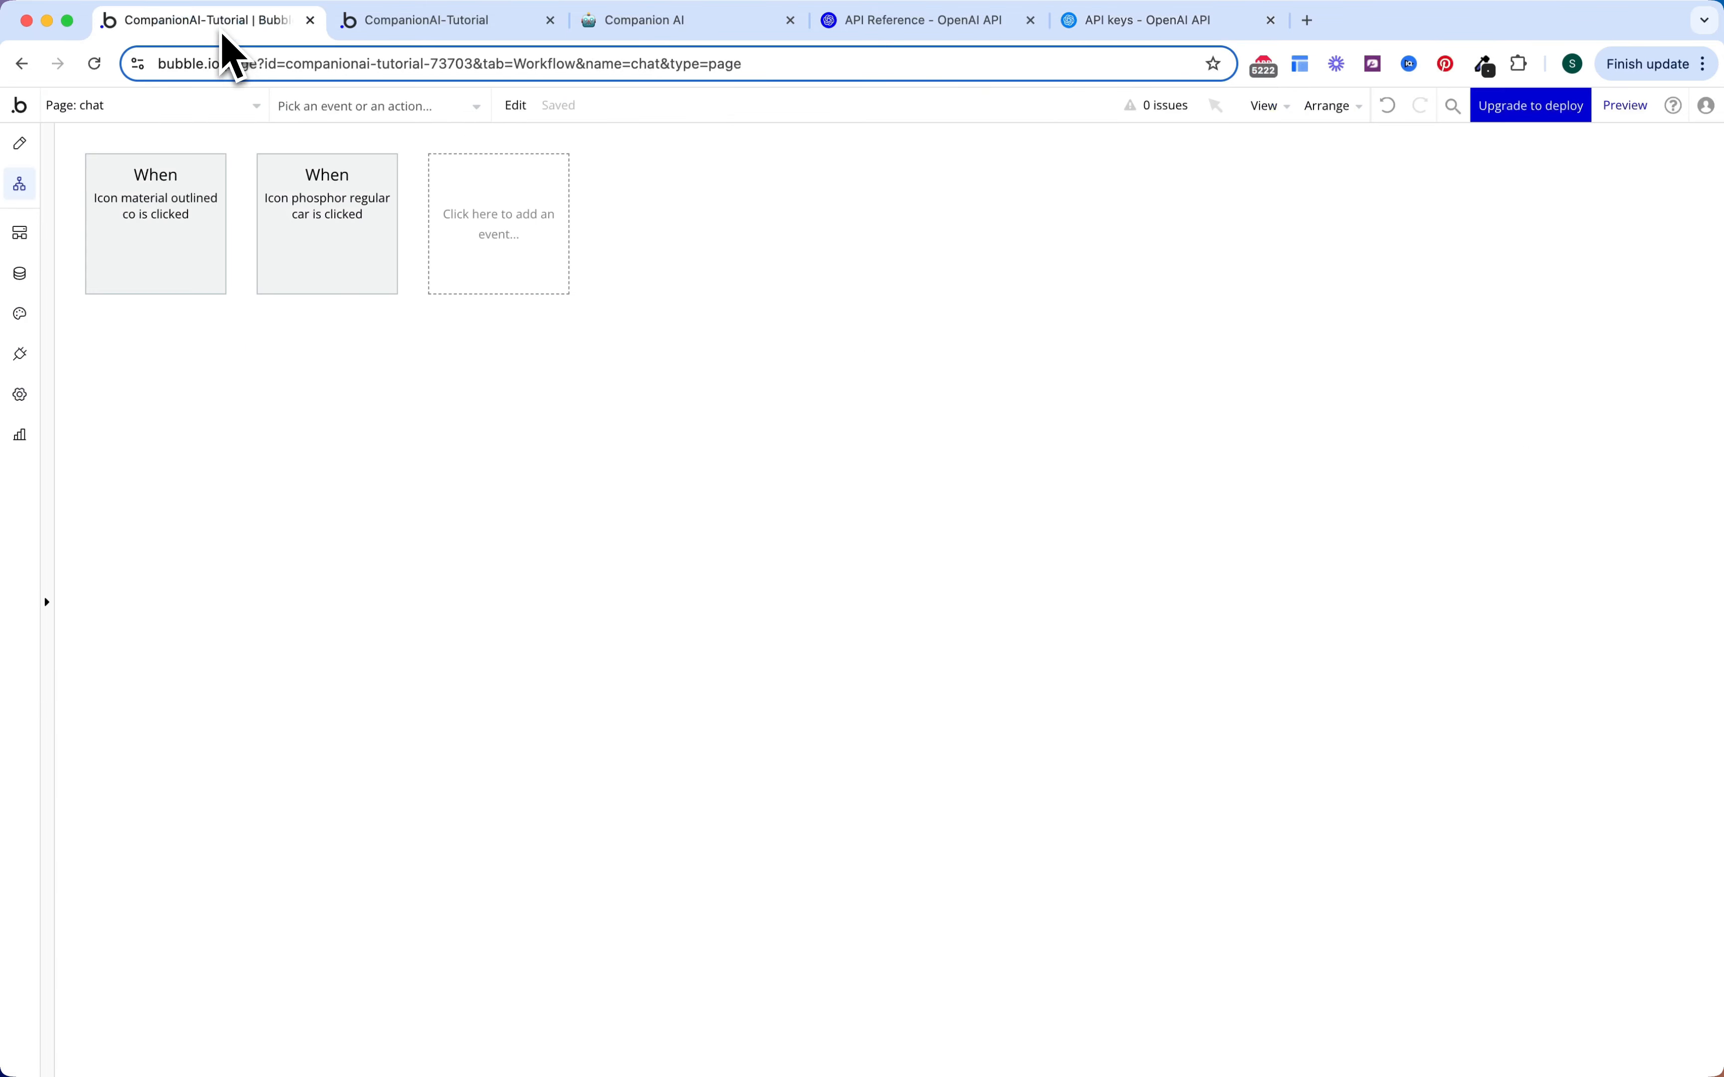
Step: Install the API Connector plugin and add a new blank API definition
click(20, 356)
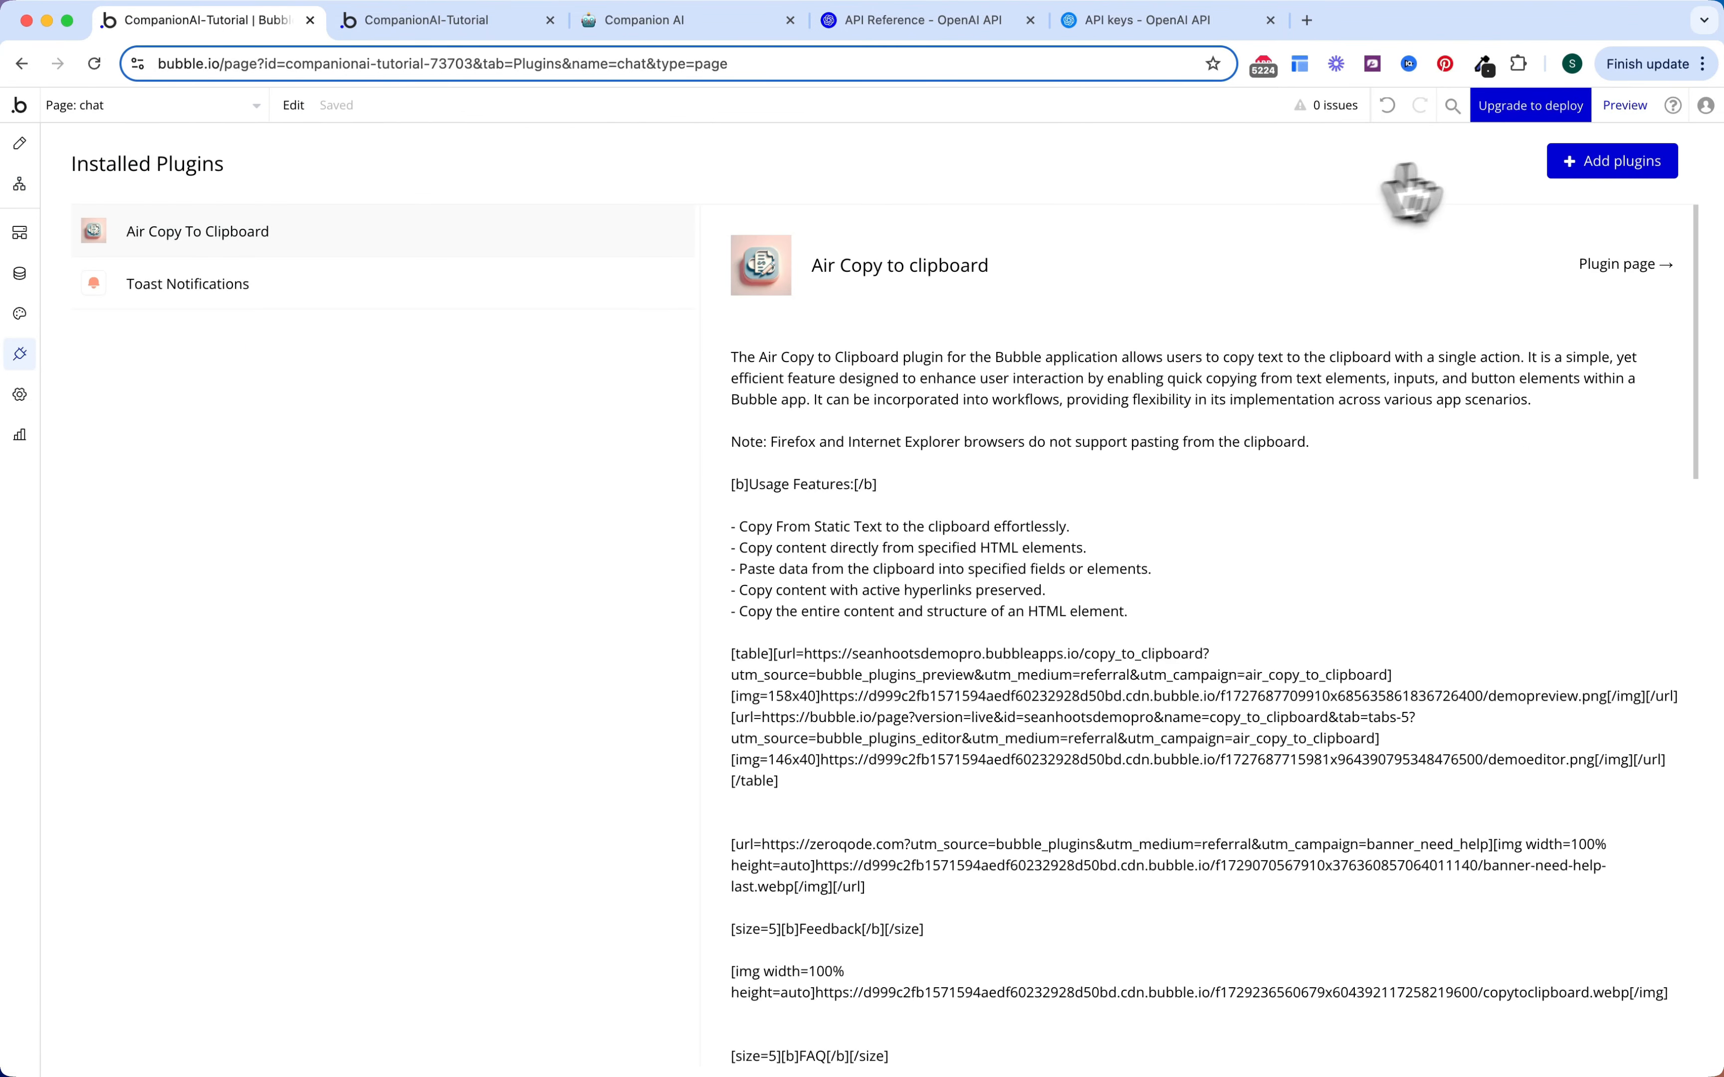
click(1602, 165)
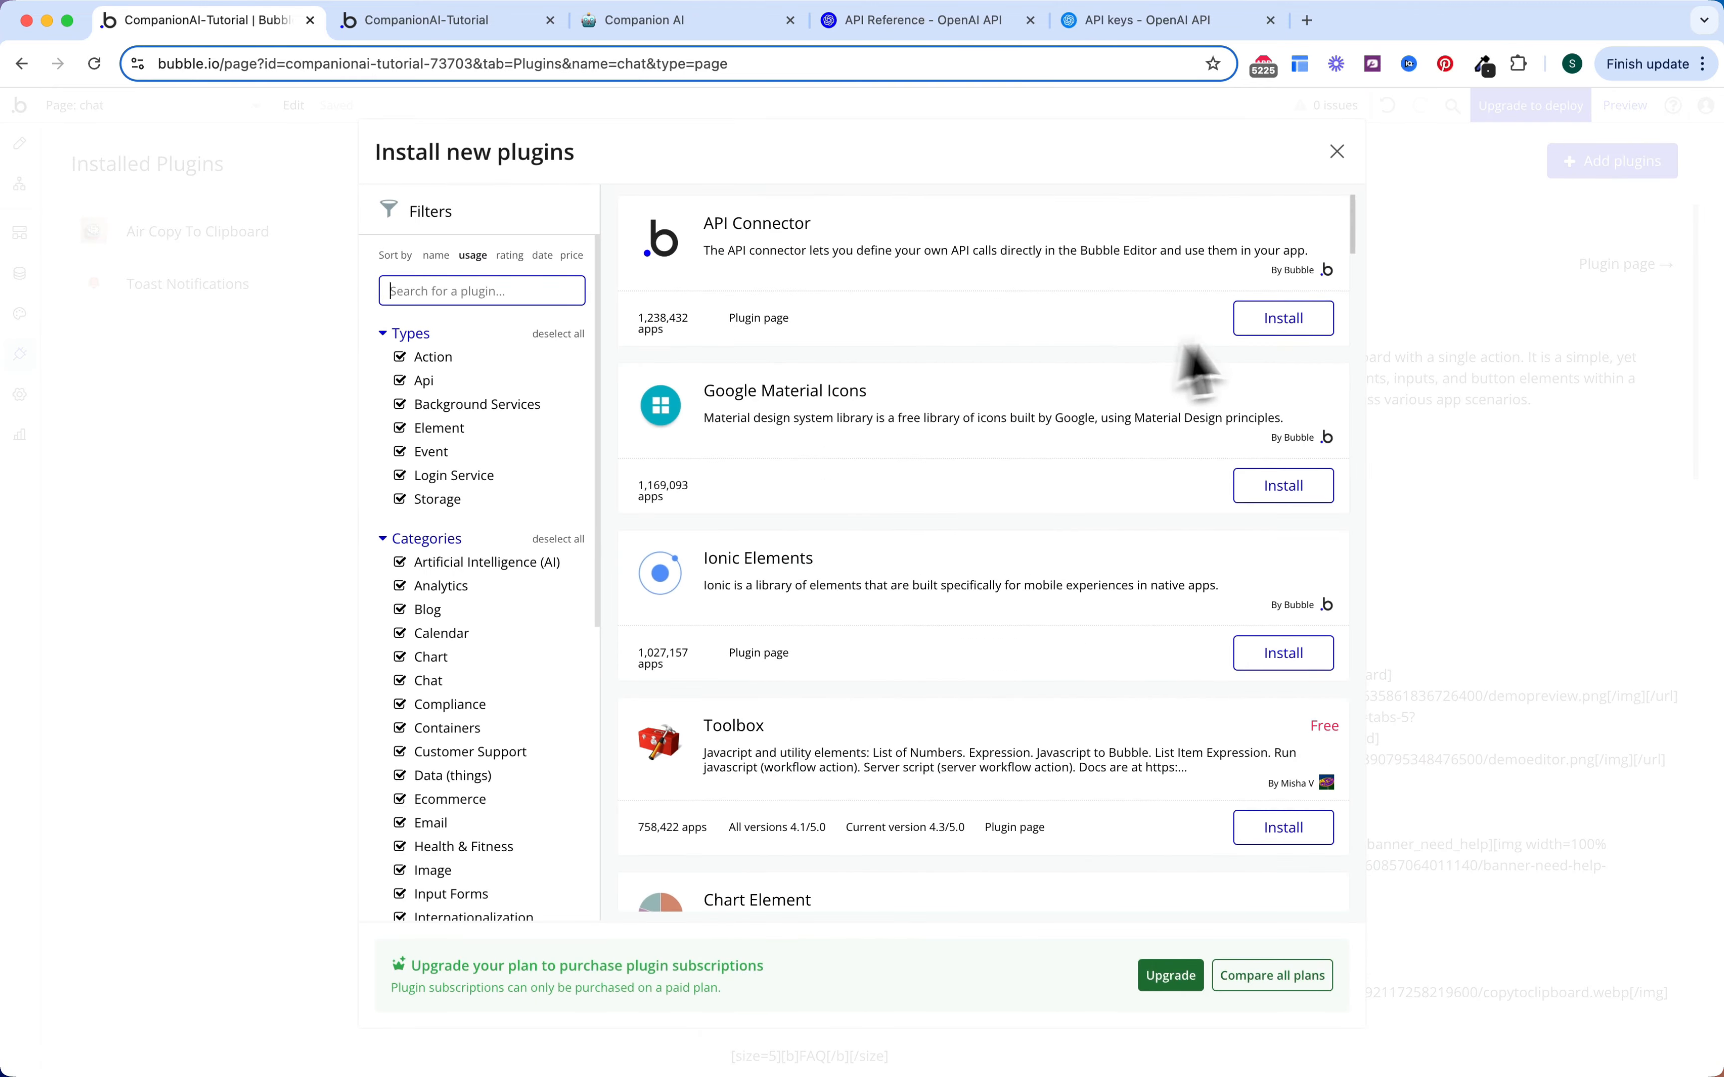
click(1316, 327)
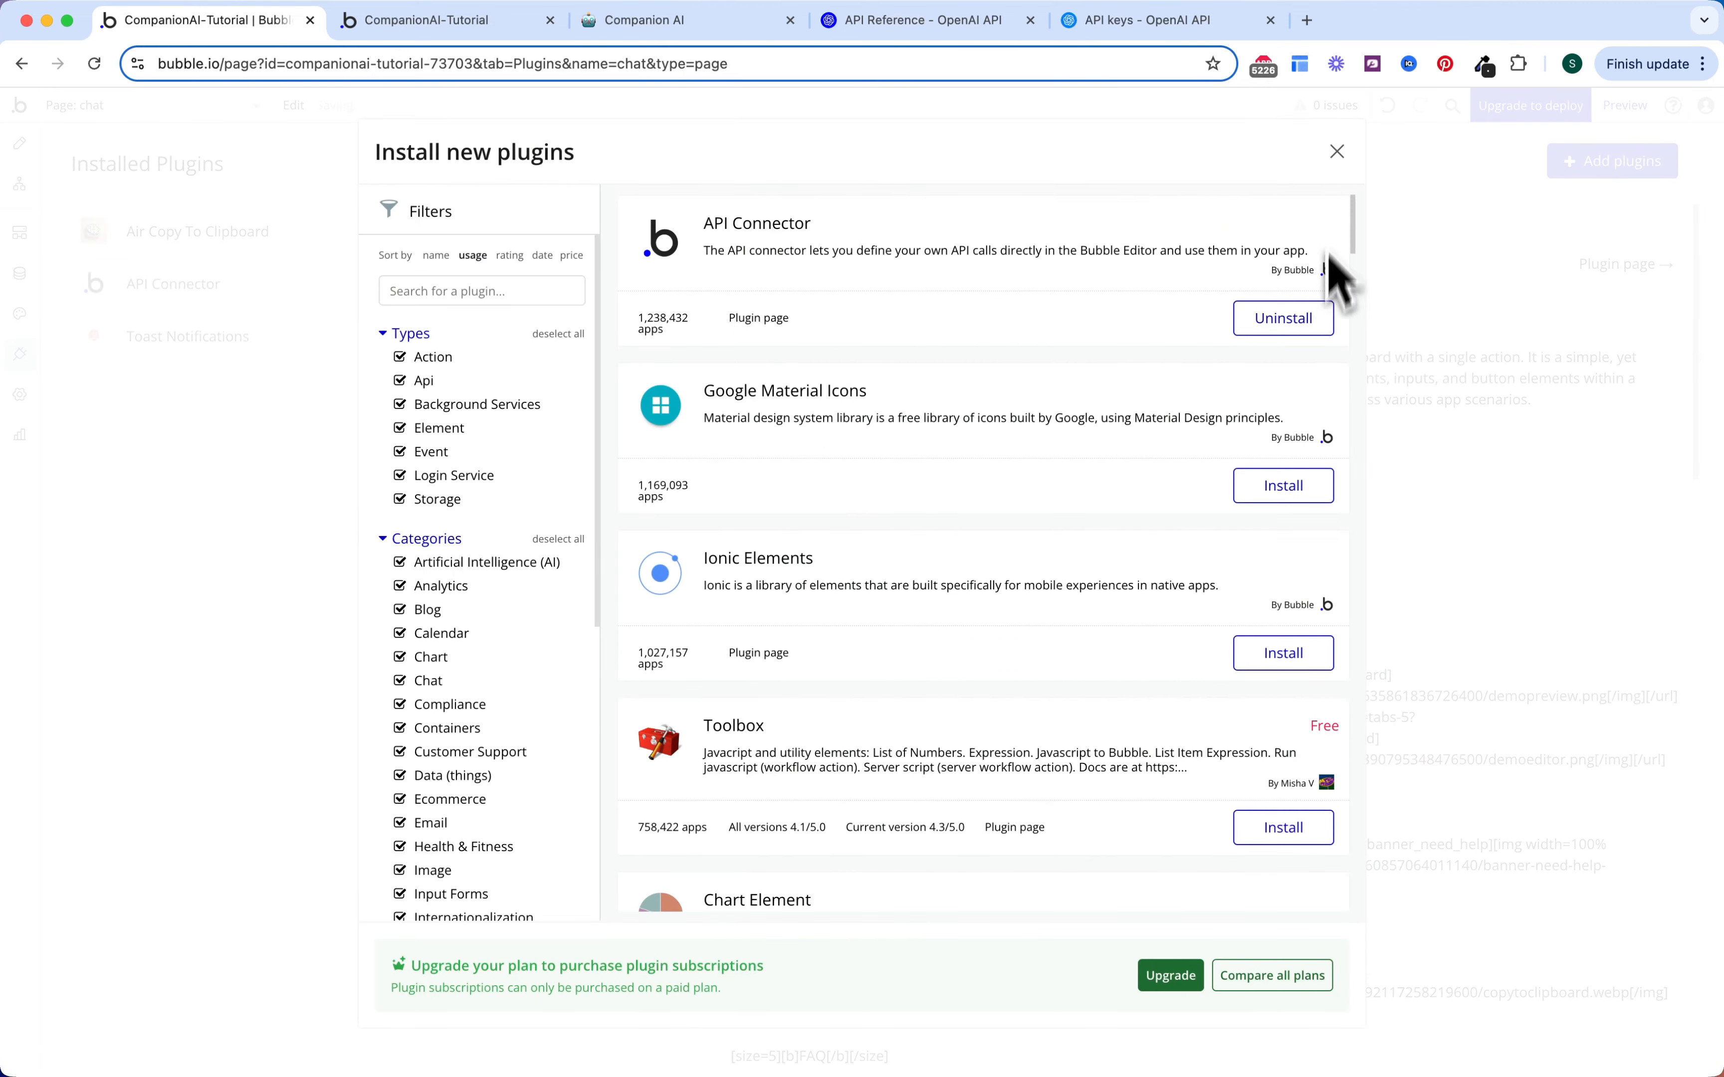
click(1336, 152)
click(881, 535)
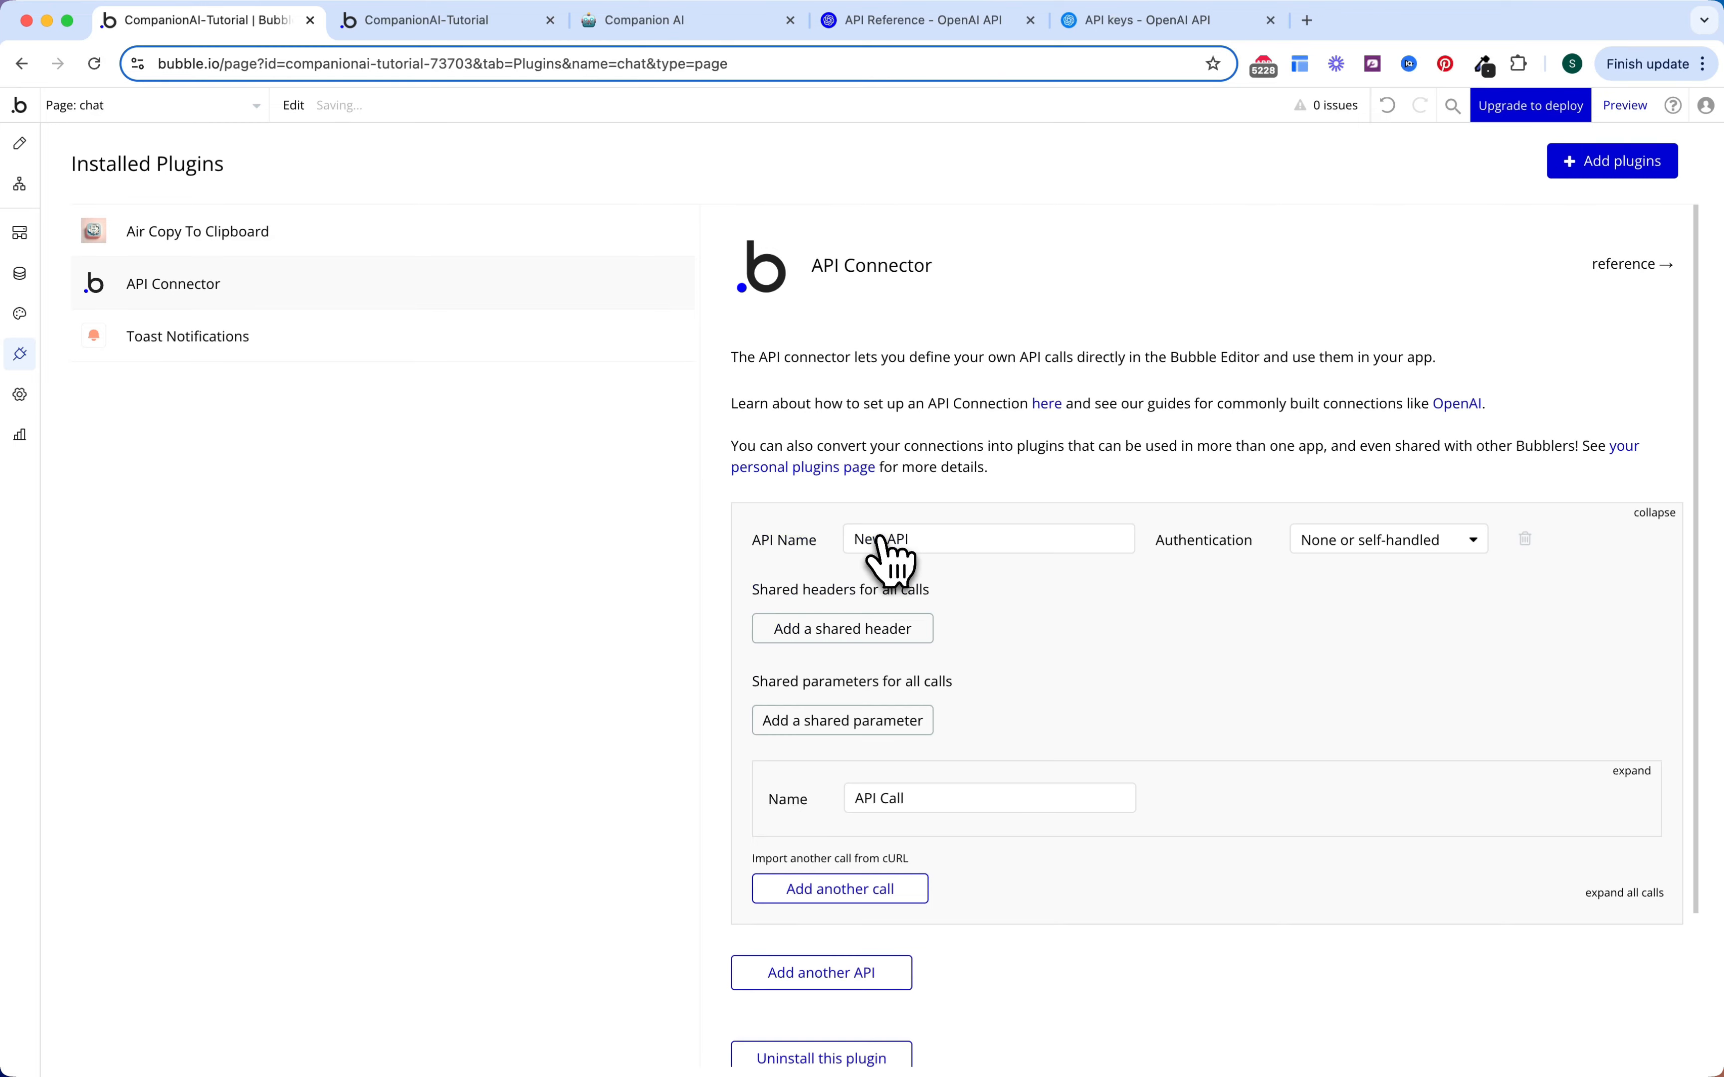
Step: Rename the API to OpenAI
scroll(1015, 564, down, 1)
triple_click(1009, 493)
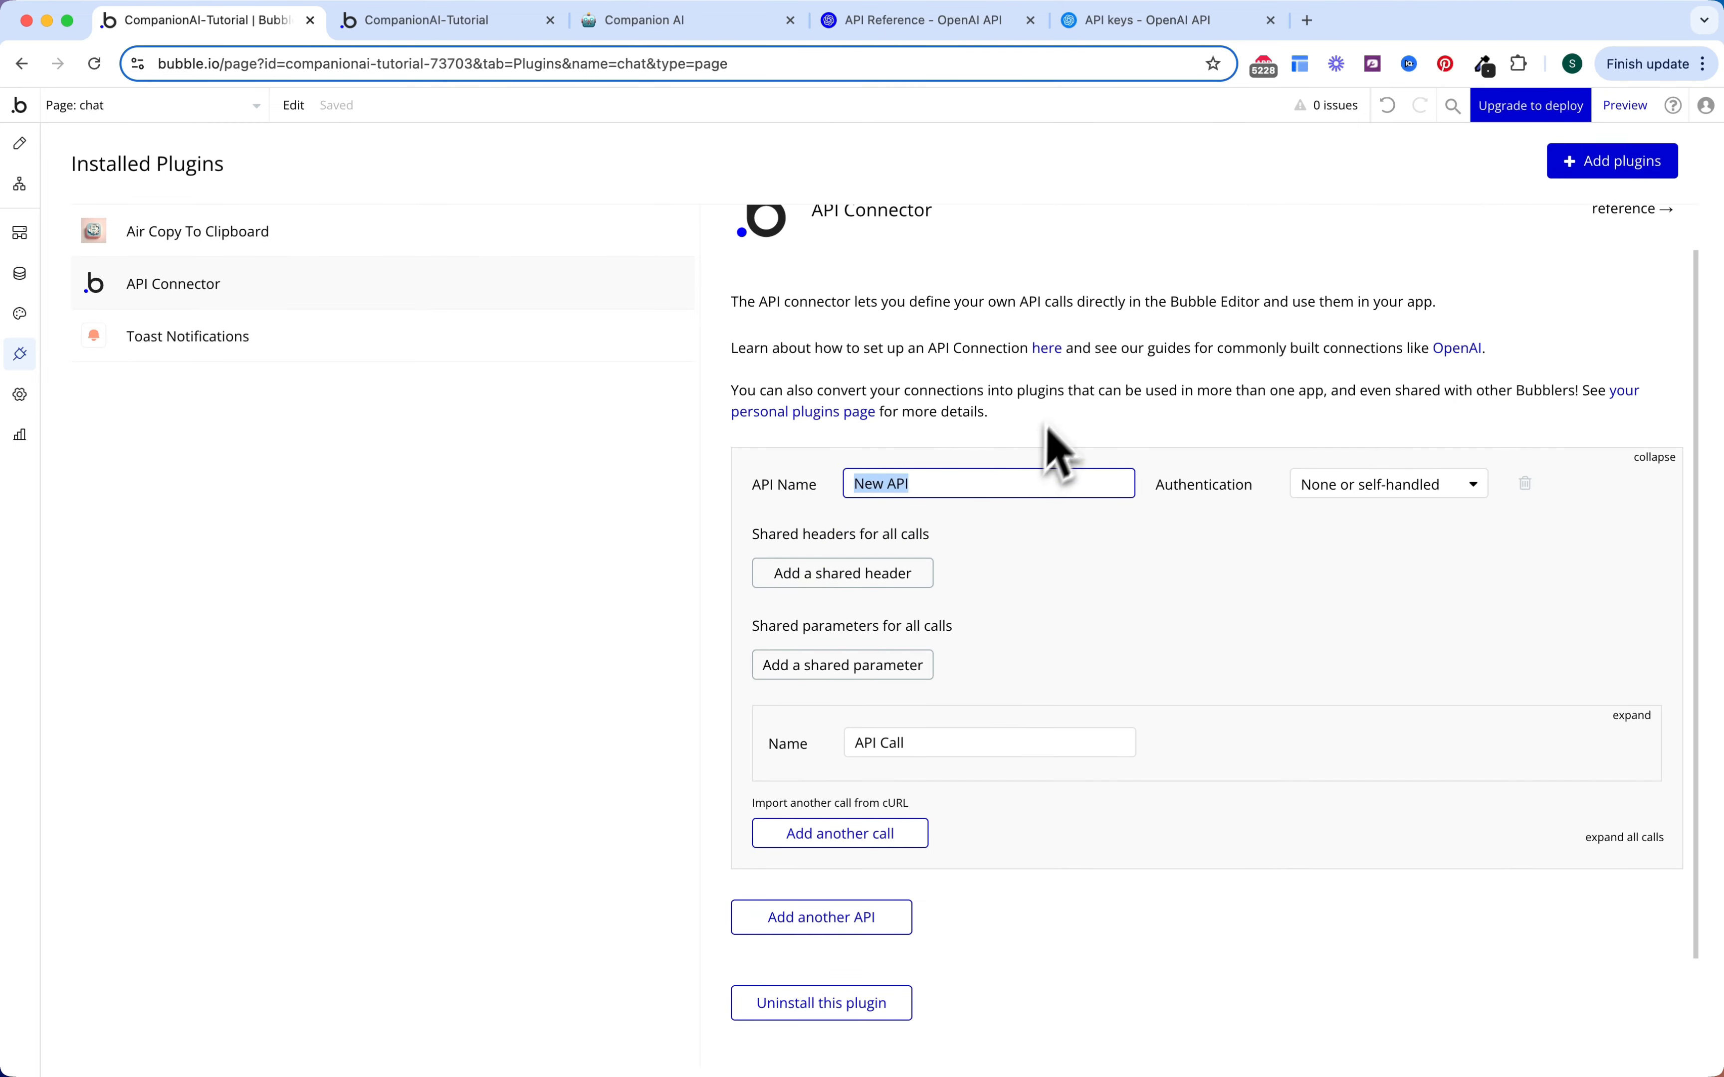
text(OpenAI)
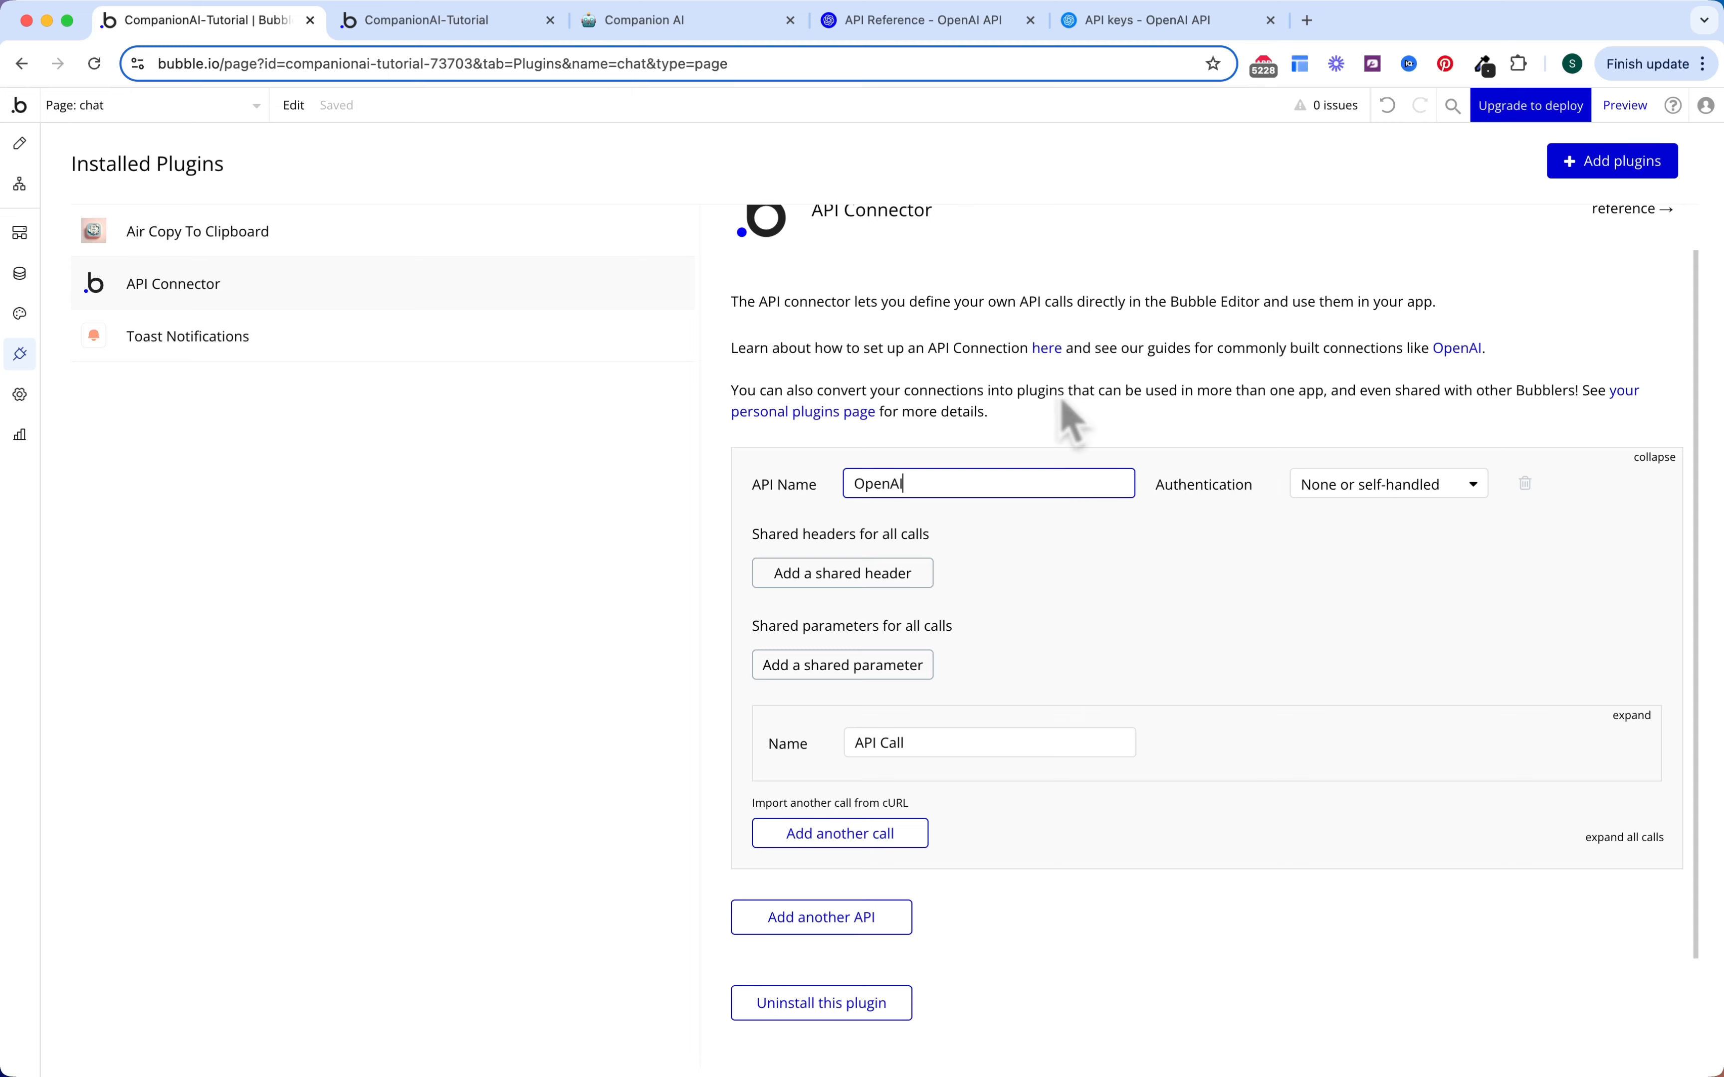
click(1240, 516)
Step: Authenticate with a private key in the Authorization header: 'Bearer' plus the copied secret key
scroll(1282, 545, down, 2)
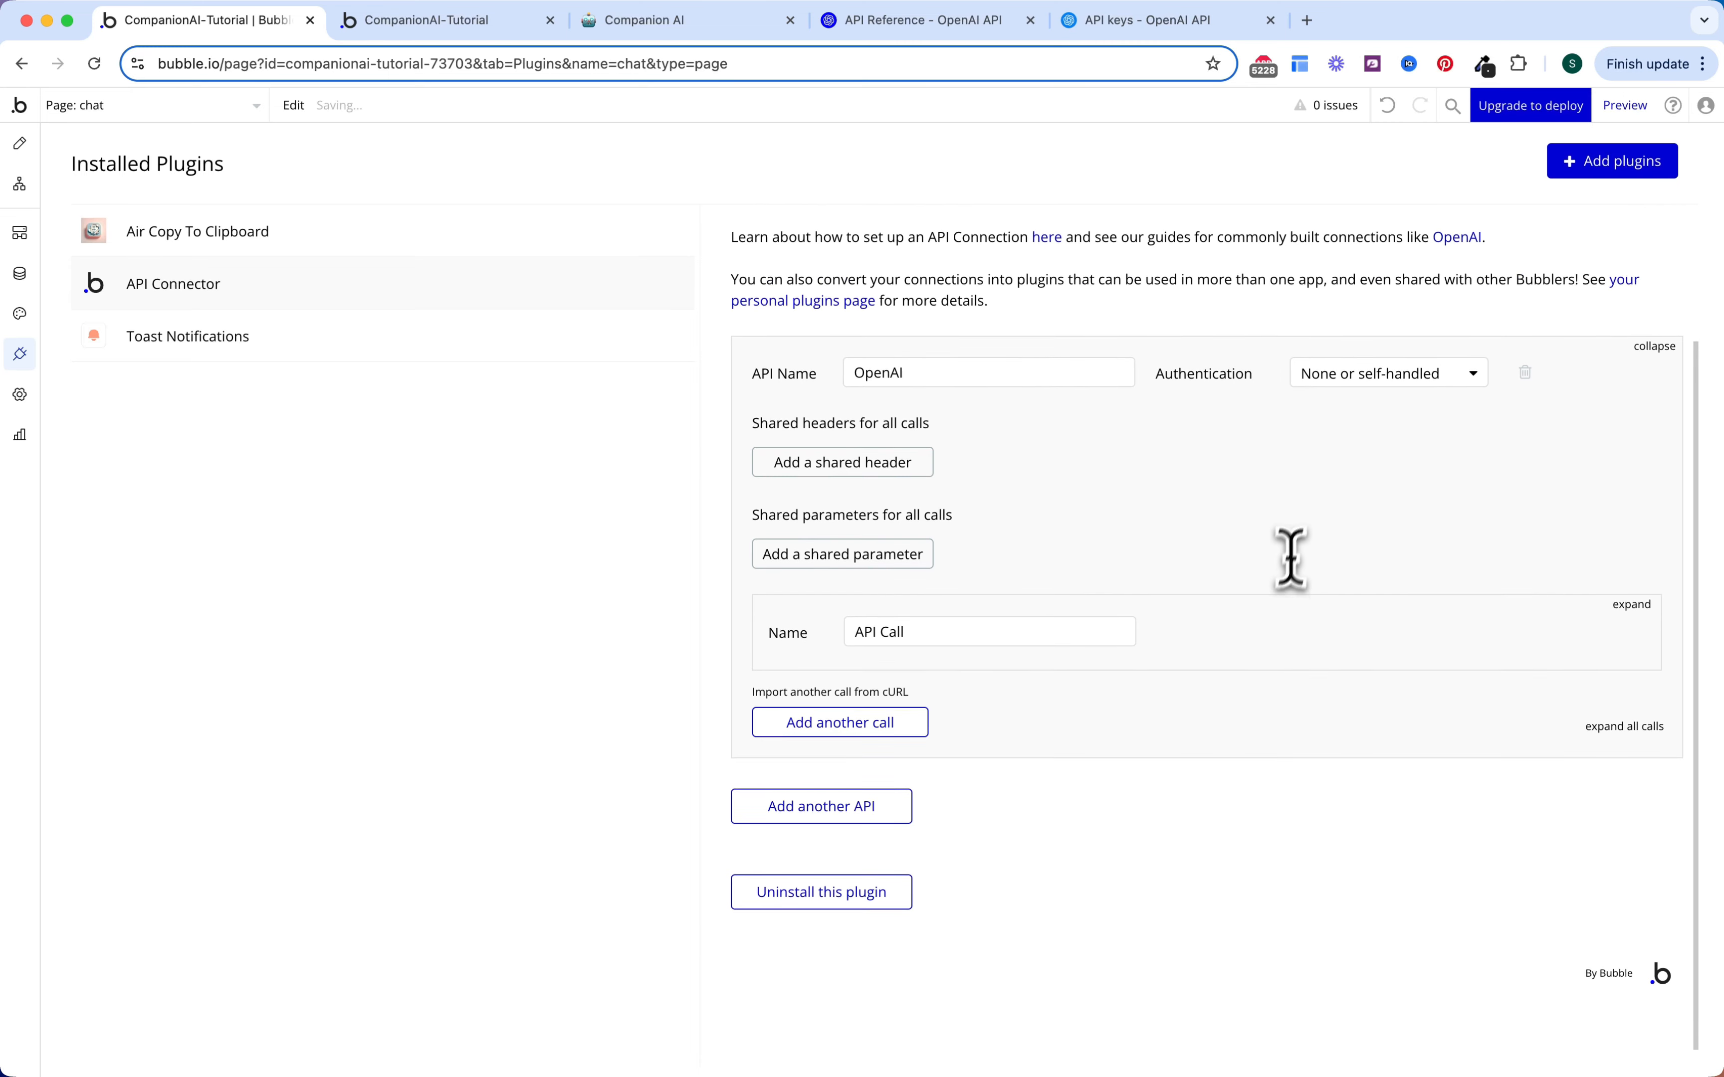
click(1349, 388)
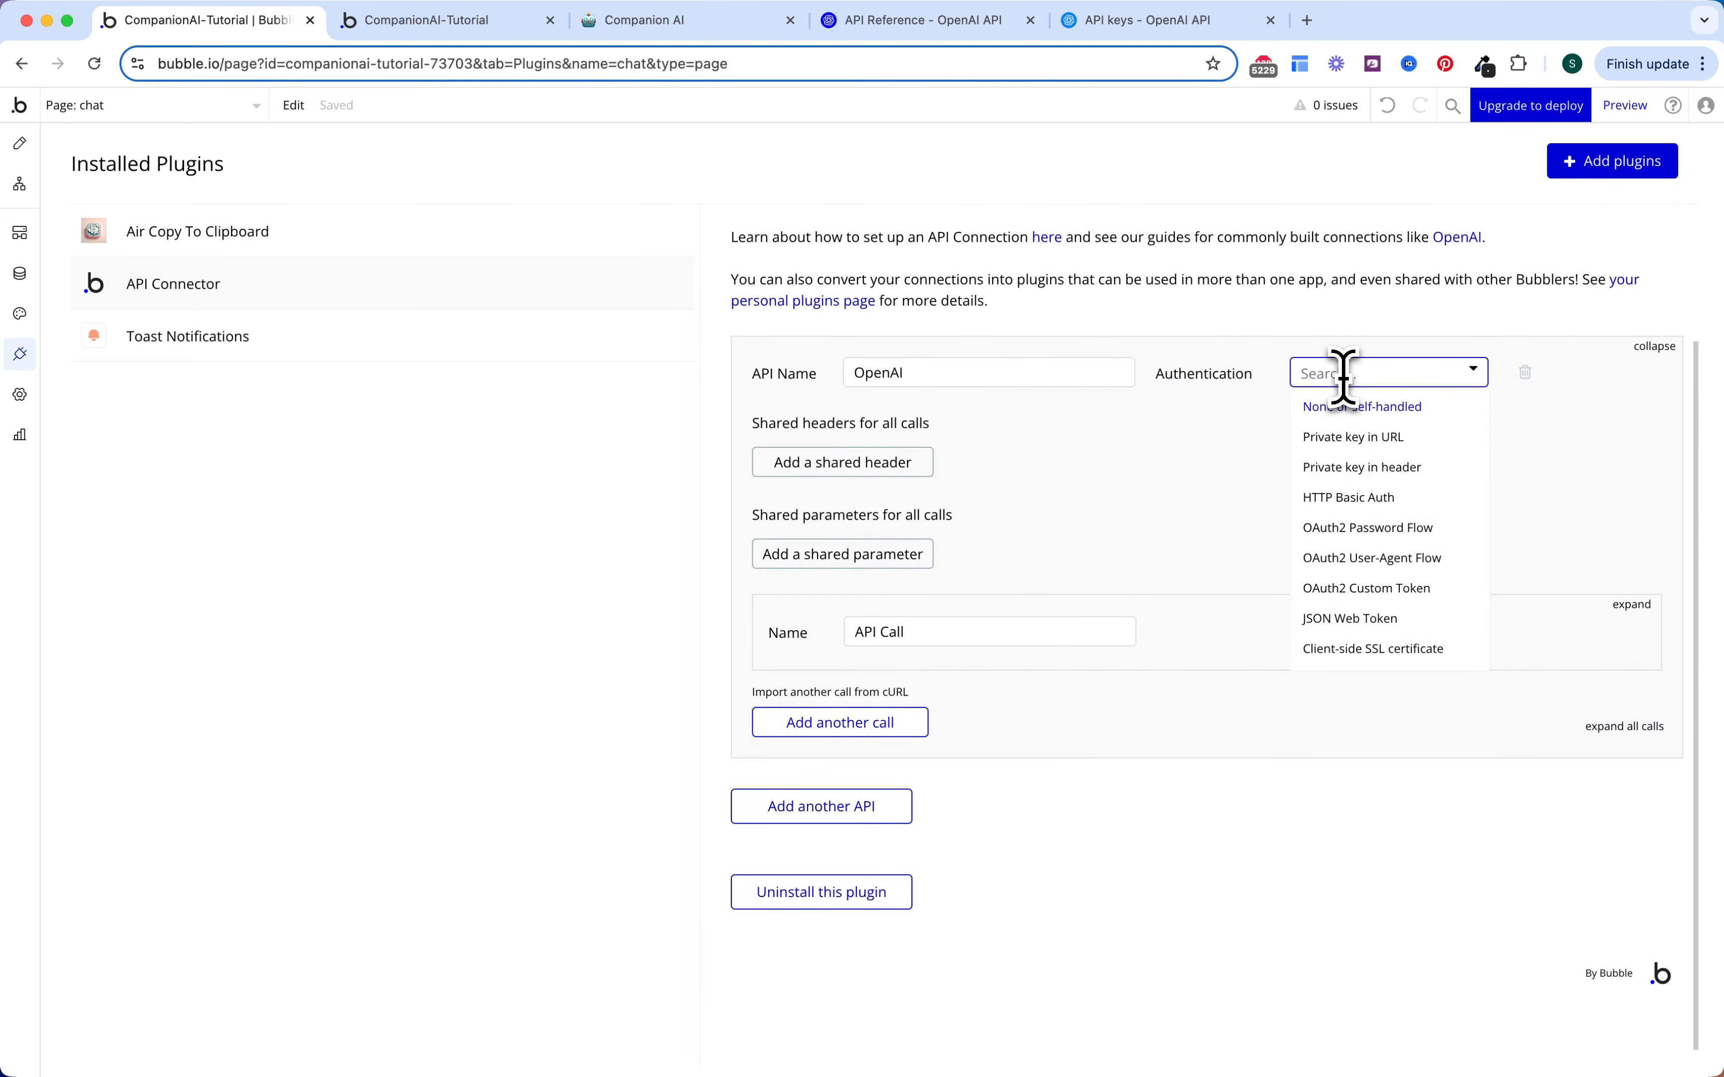
click(1359, 470)
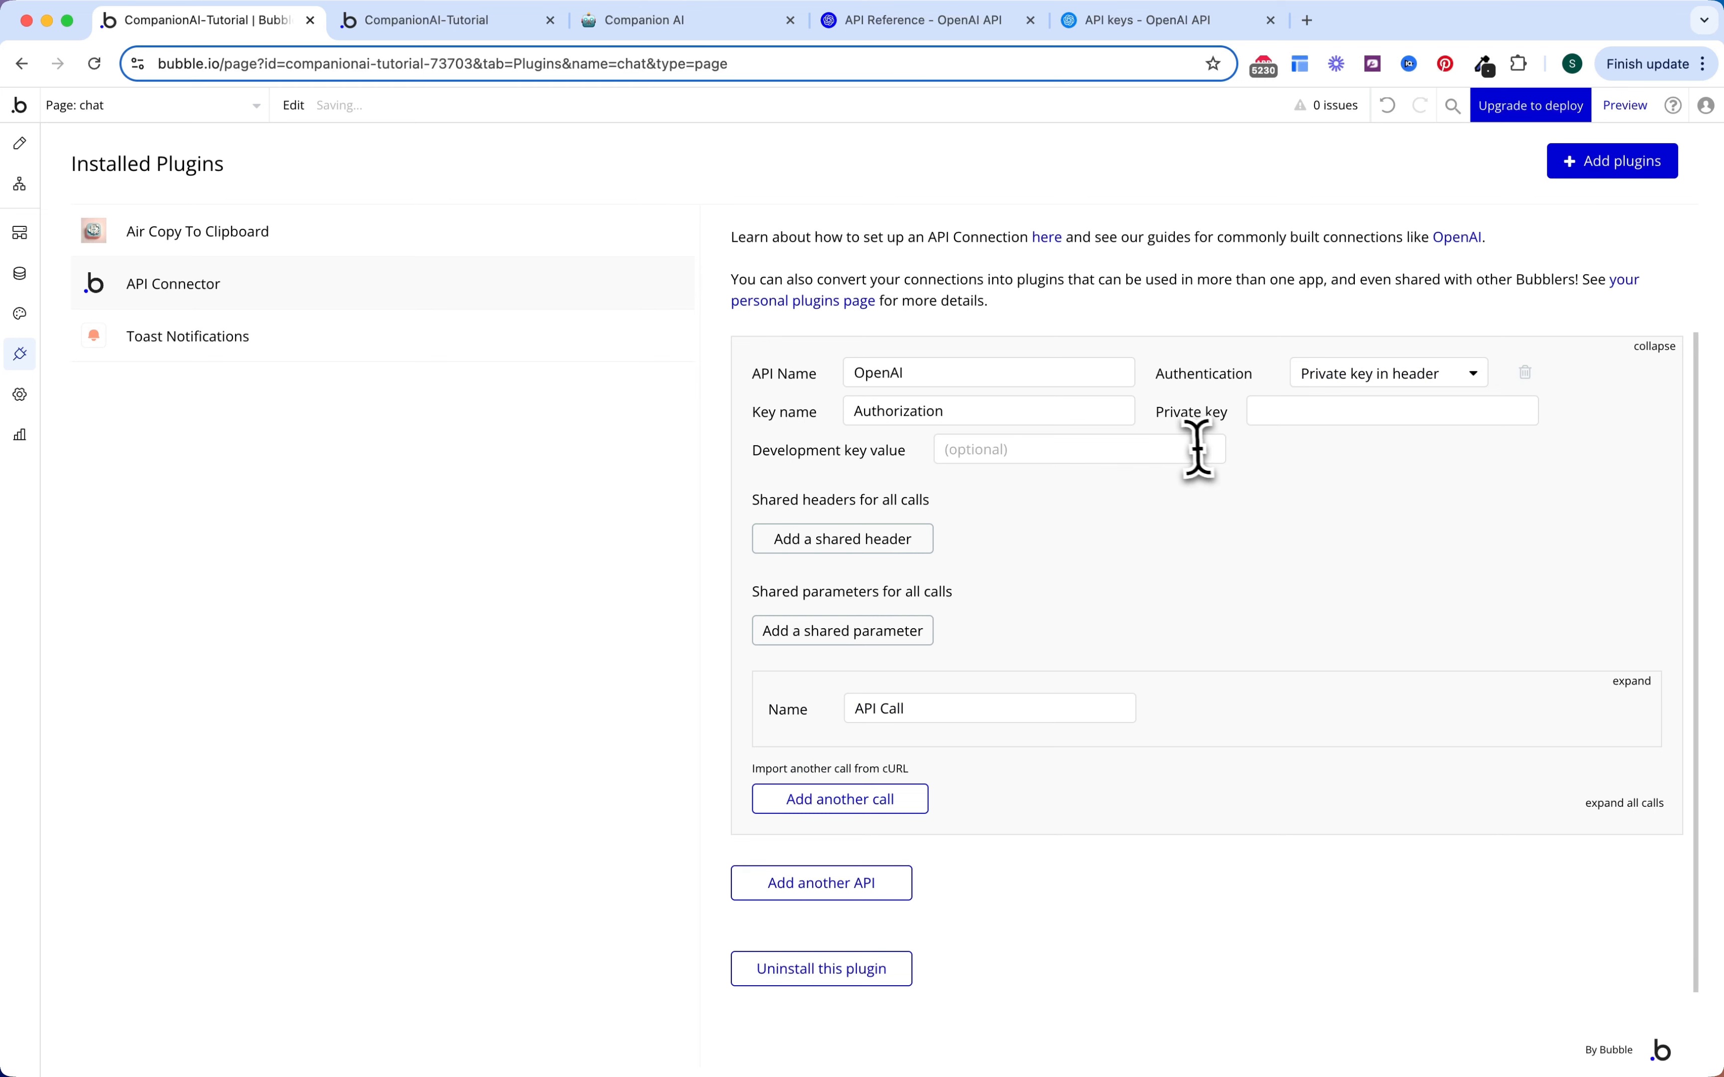
click(897, 407)
double_click(898, 408)
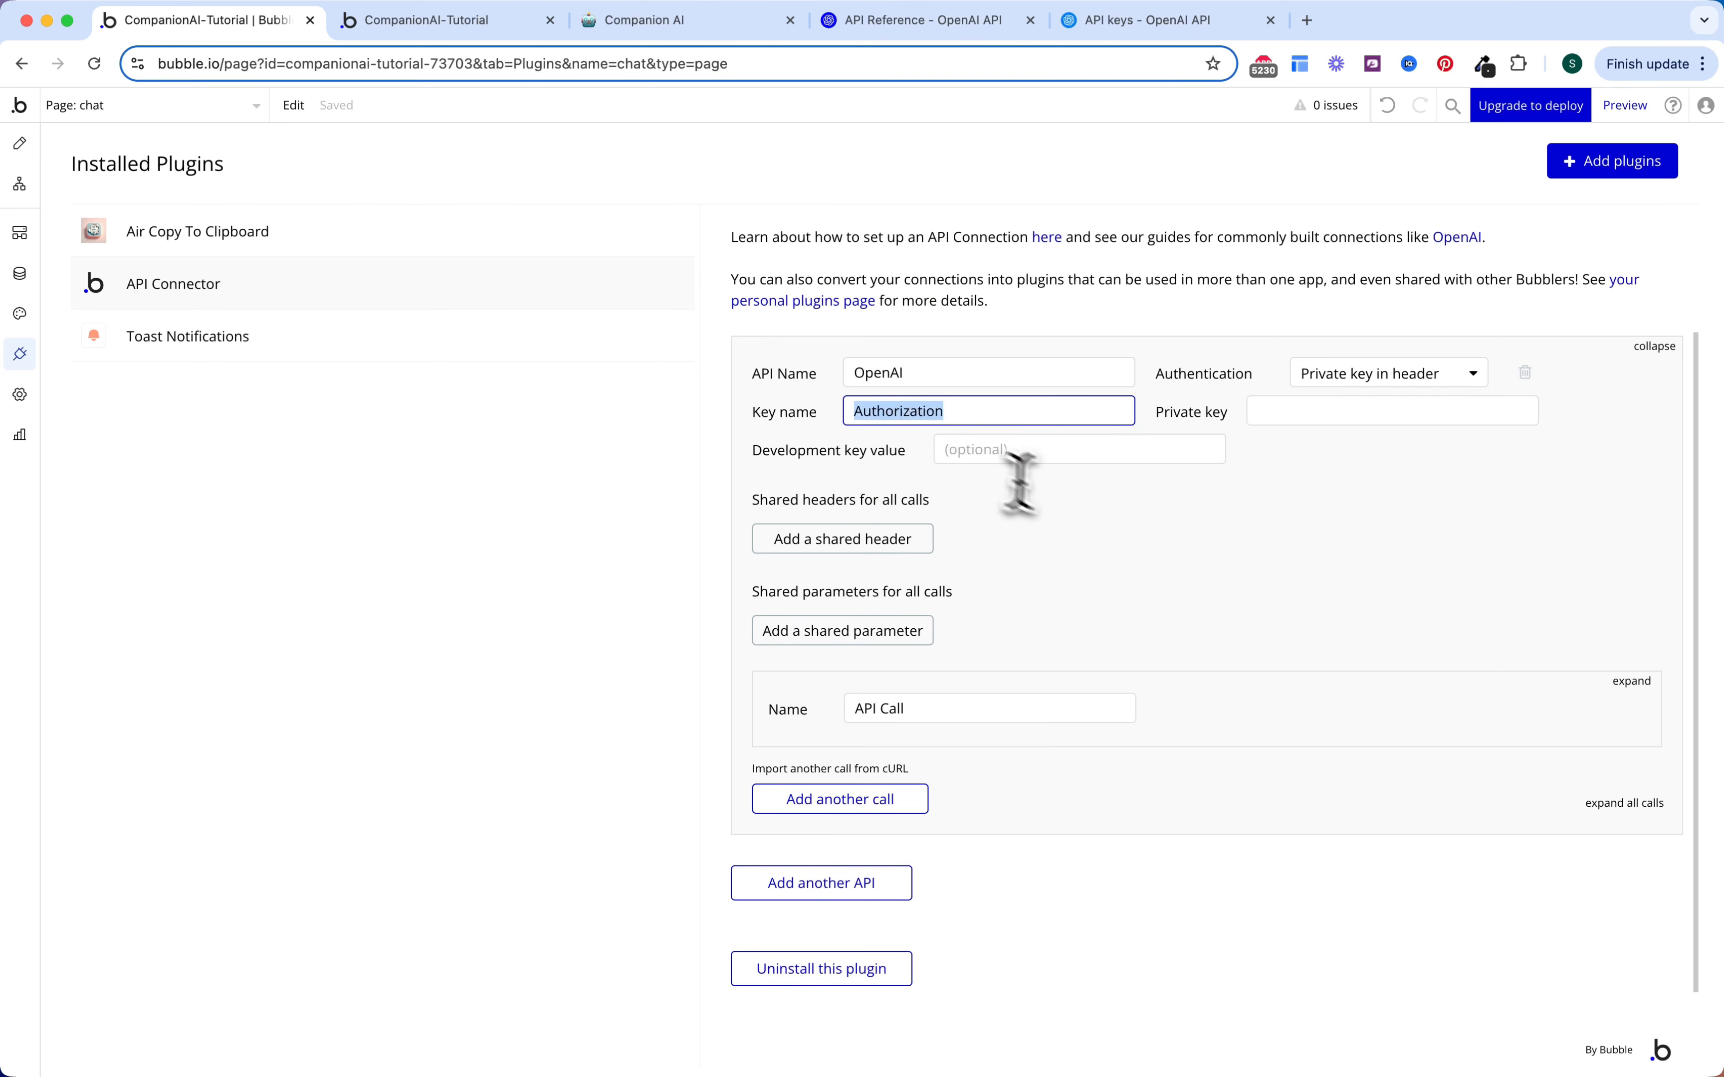
click(1020, 474)
click(1304, 412)
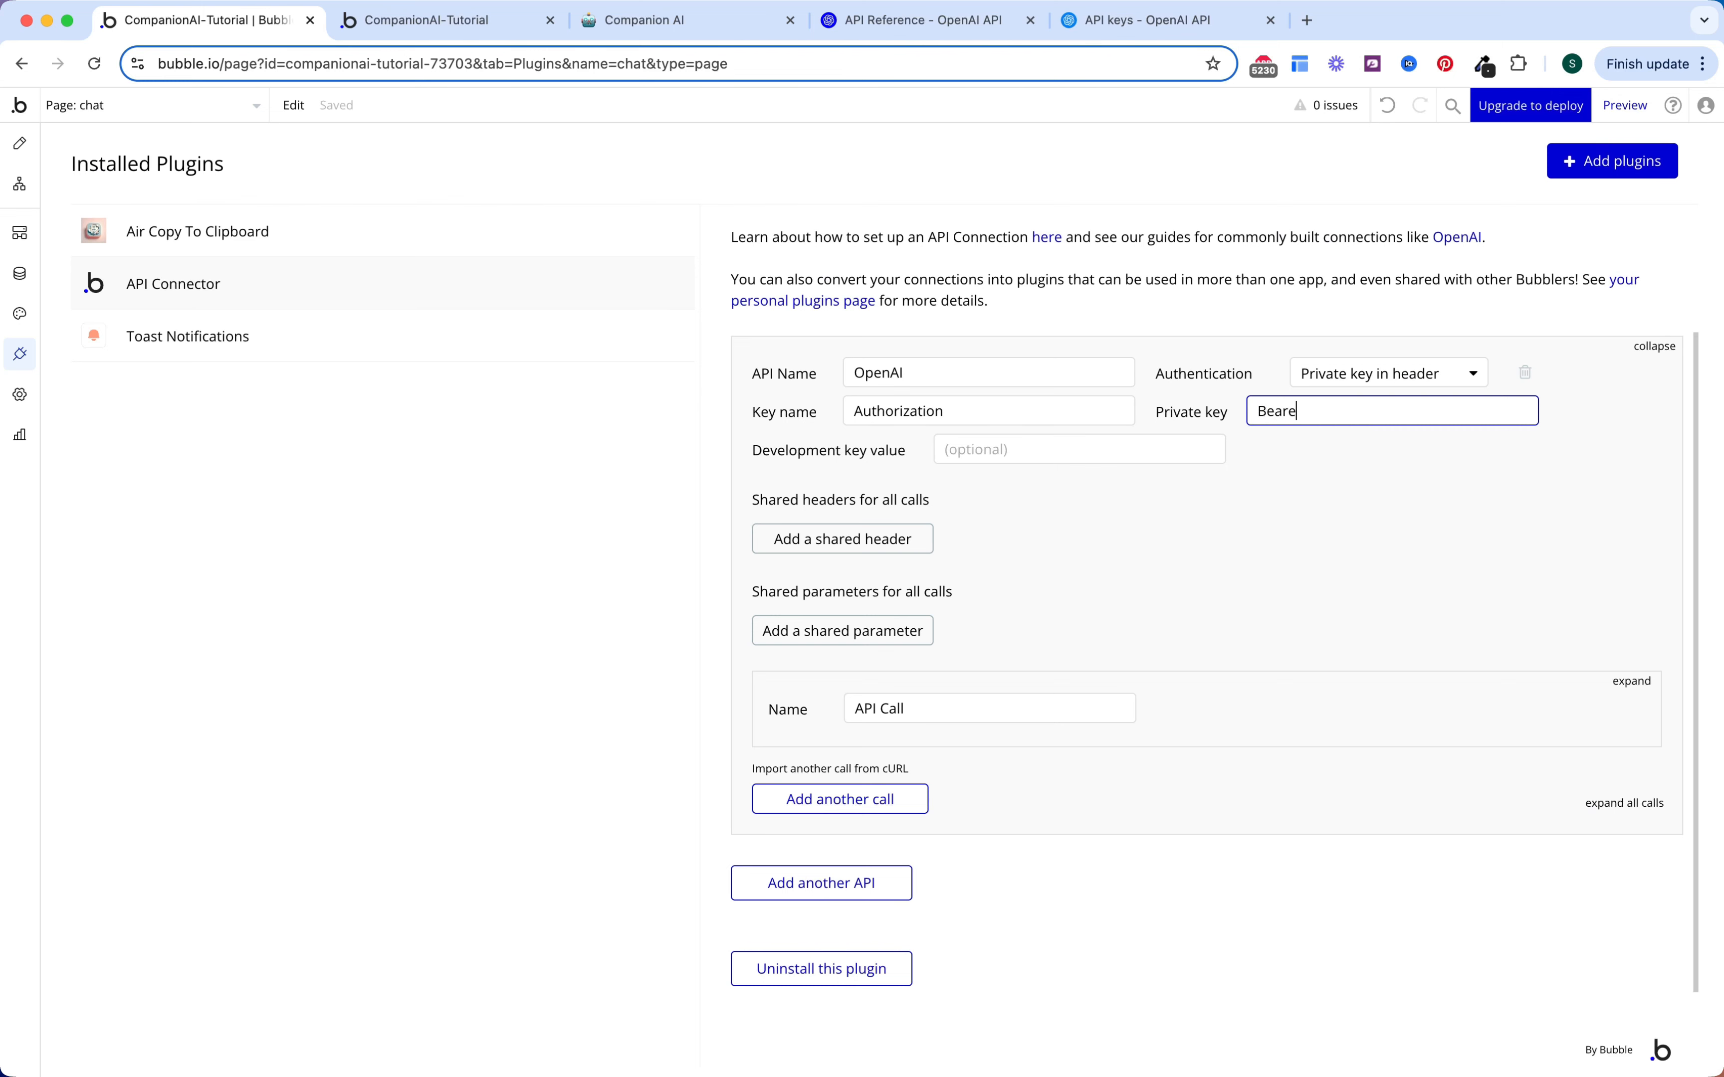
text(Bearer)
key(super+v)
click(1330, 475)
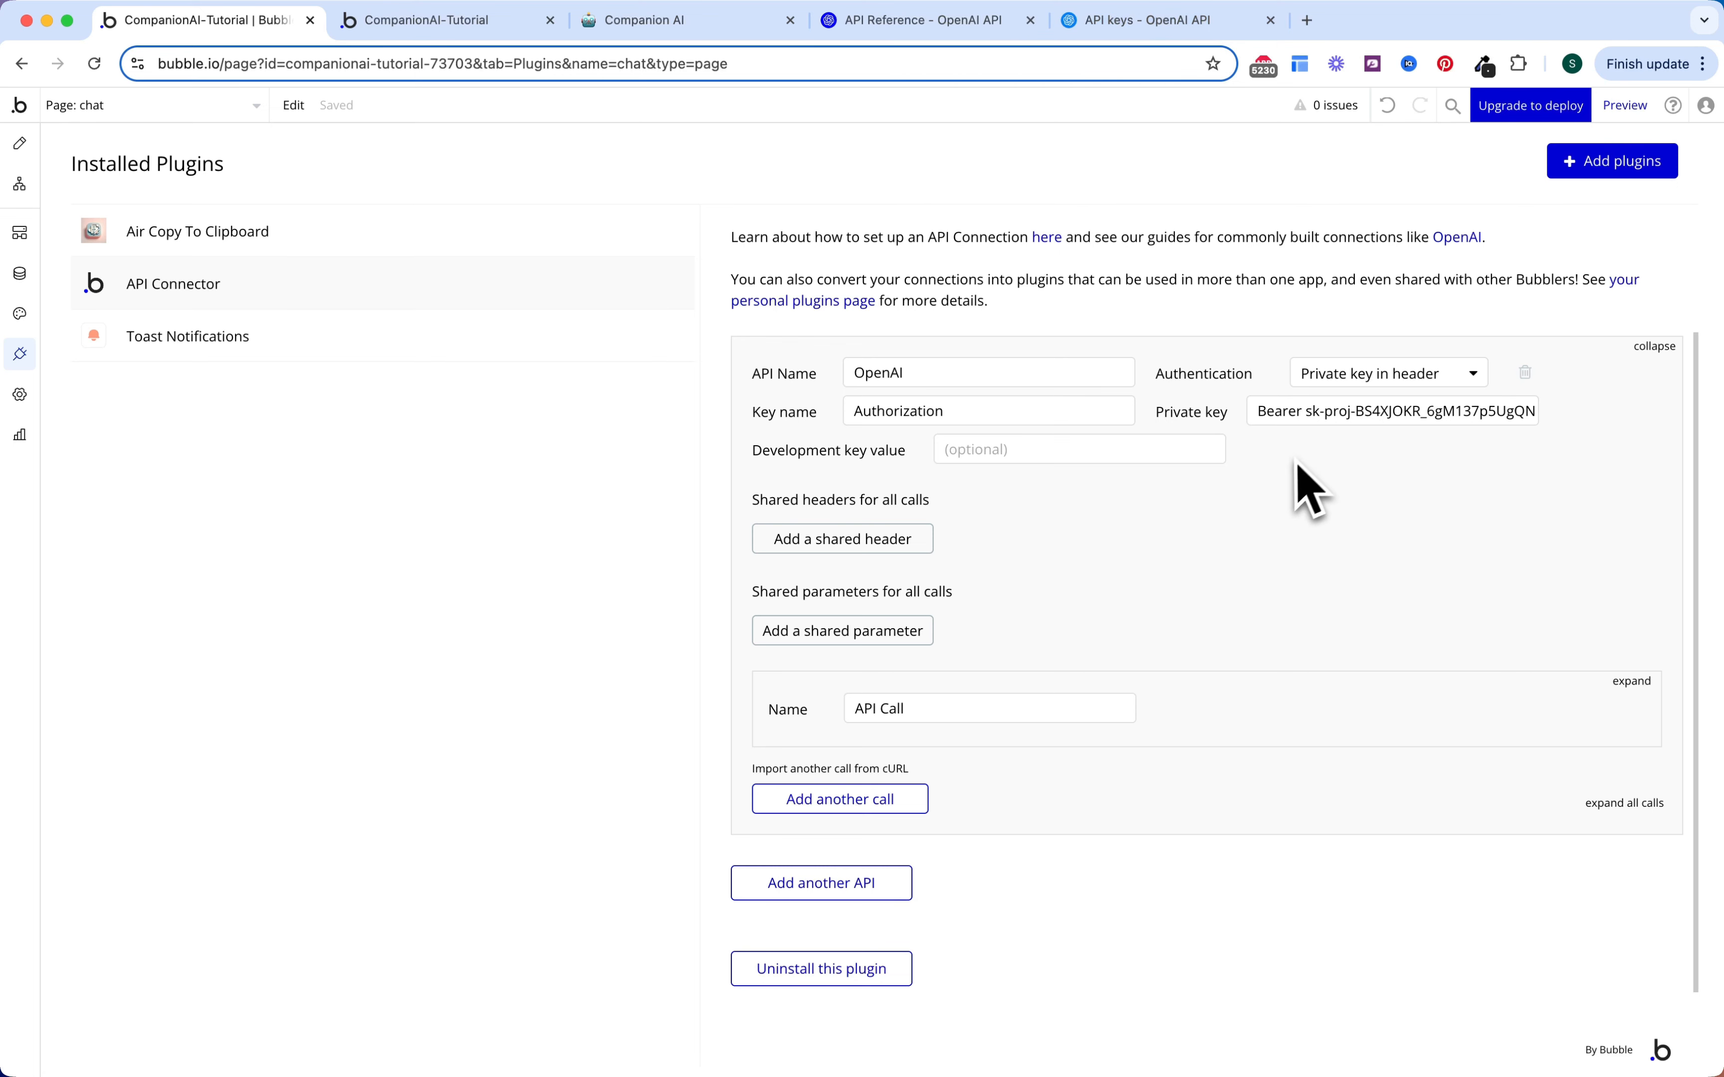
Step: Add a shared header Content-Type: application/json
scroll(1212, 509, down, 1)
click(942, 492)
click(887, 491)
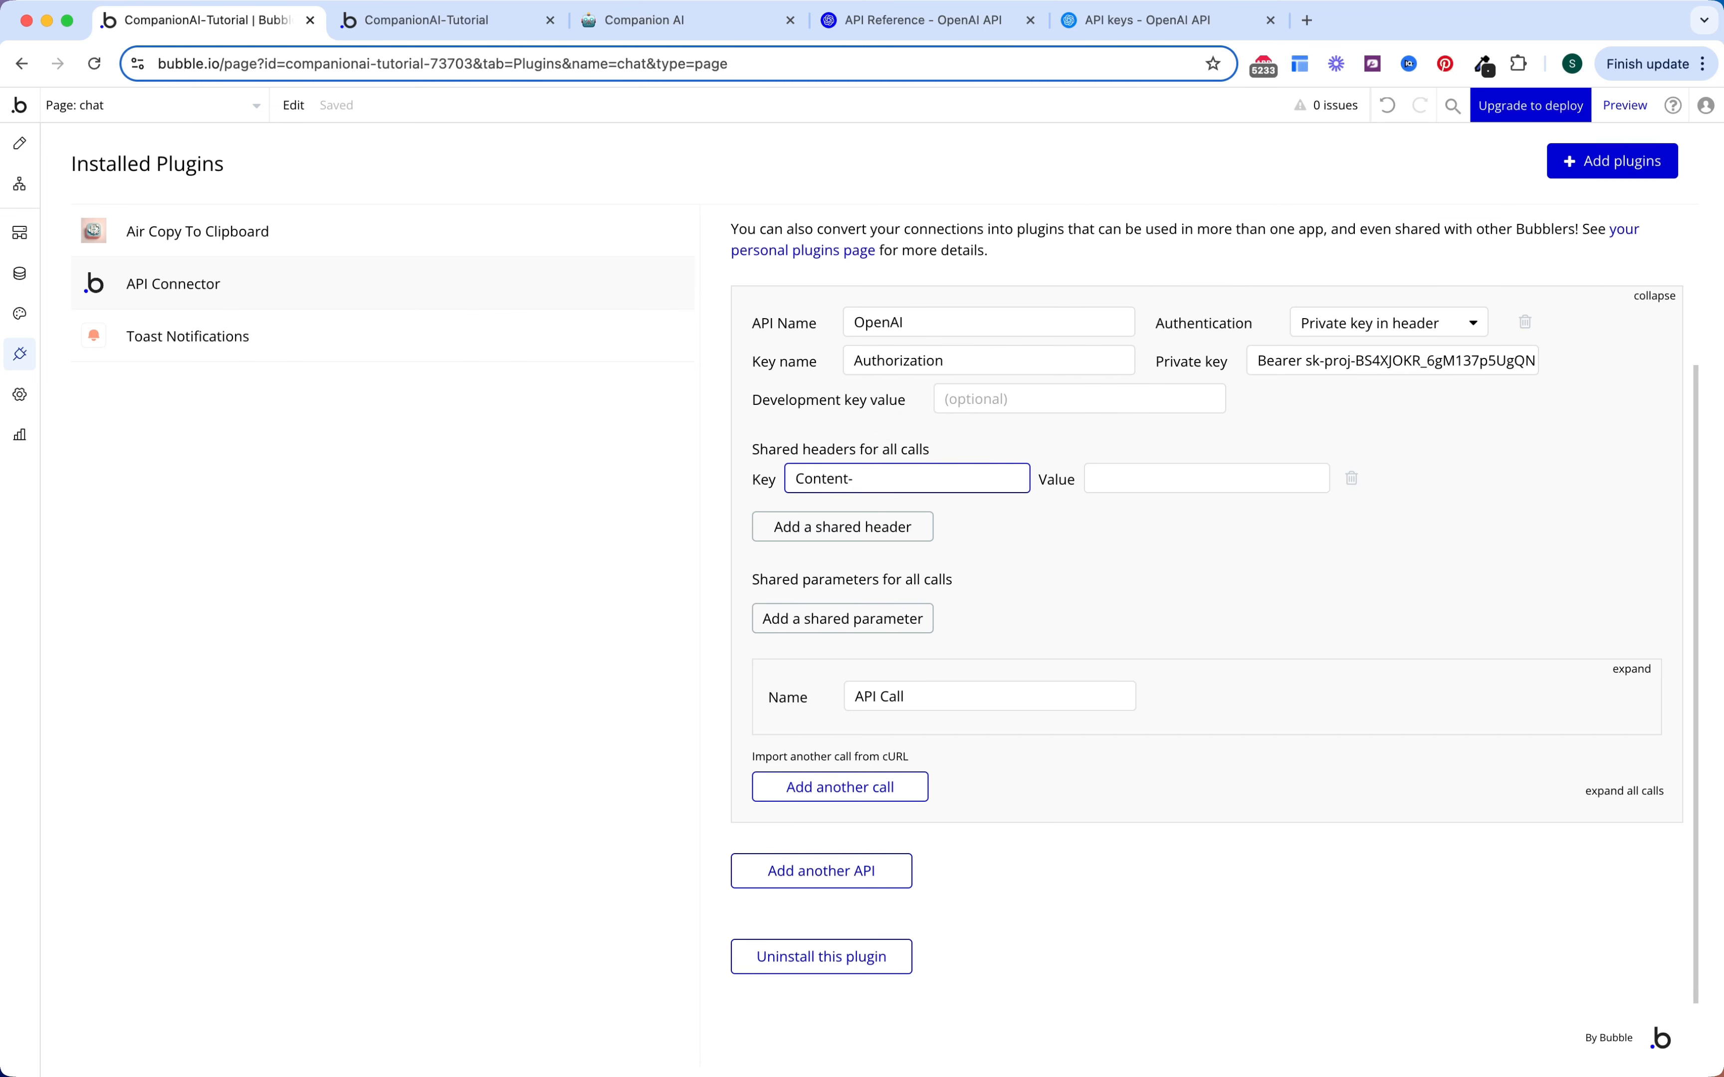
click(1141, 478)
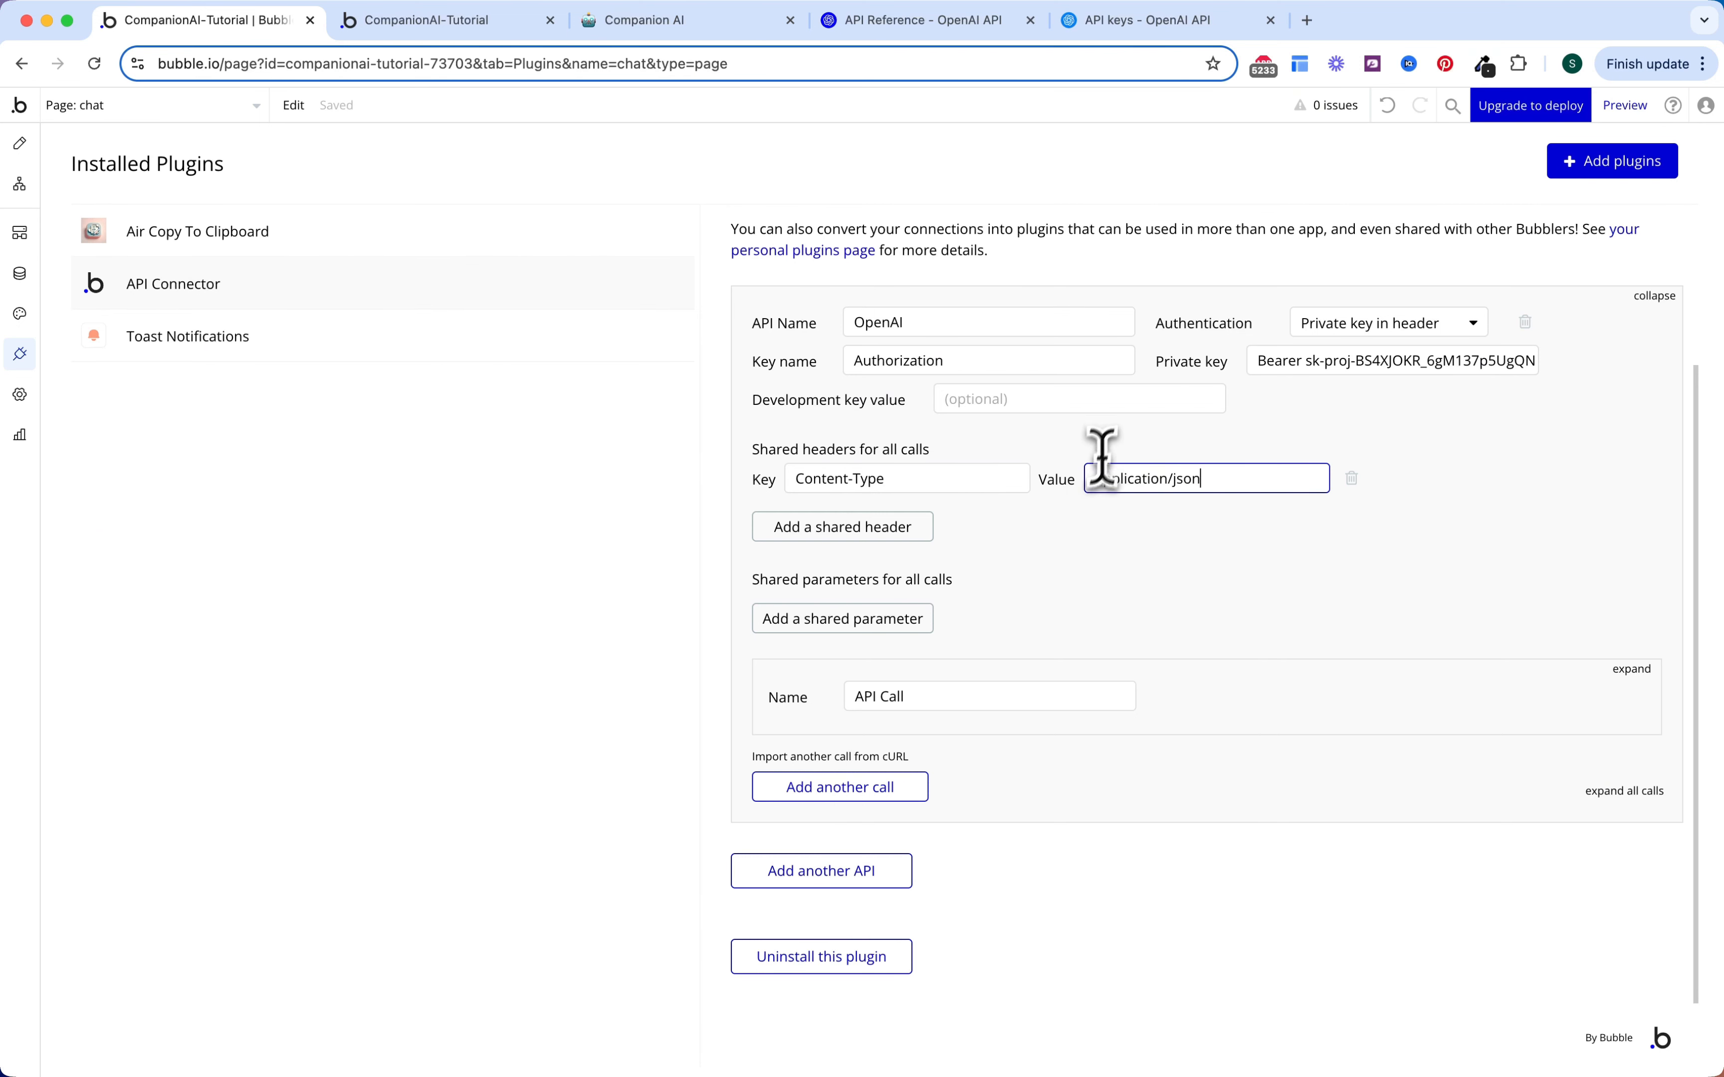
click(1065, 569)
scroll(1208, 600, down, 2)
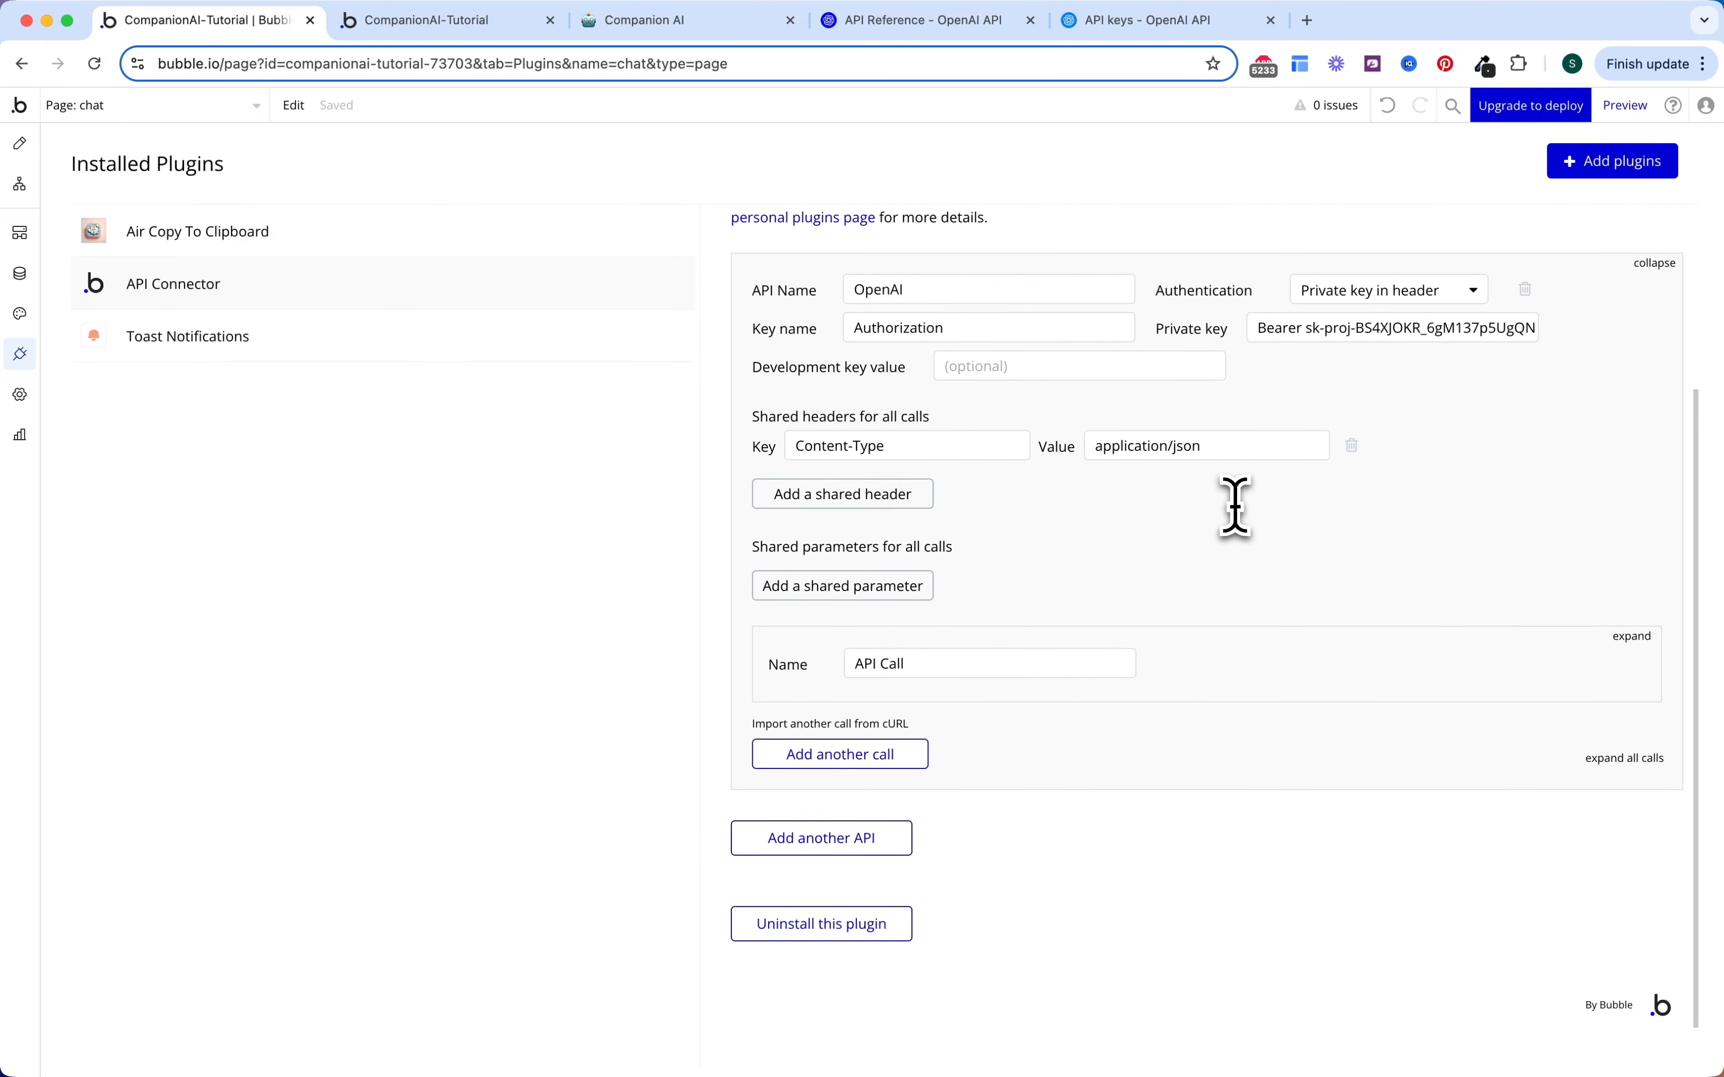
click(930, 28)
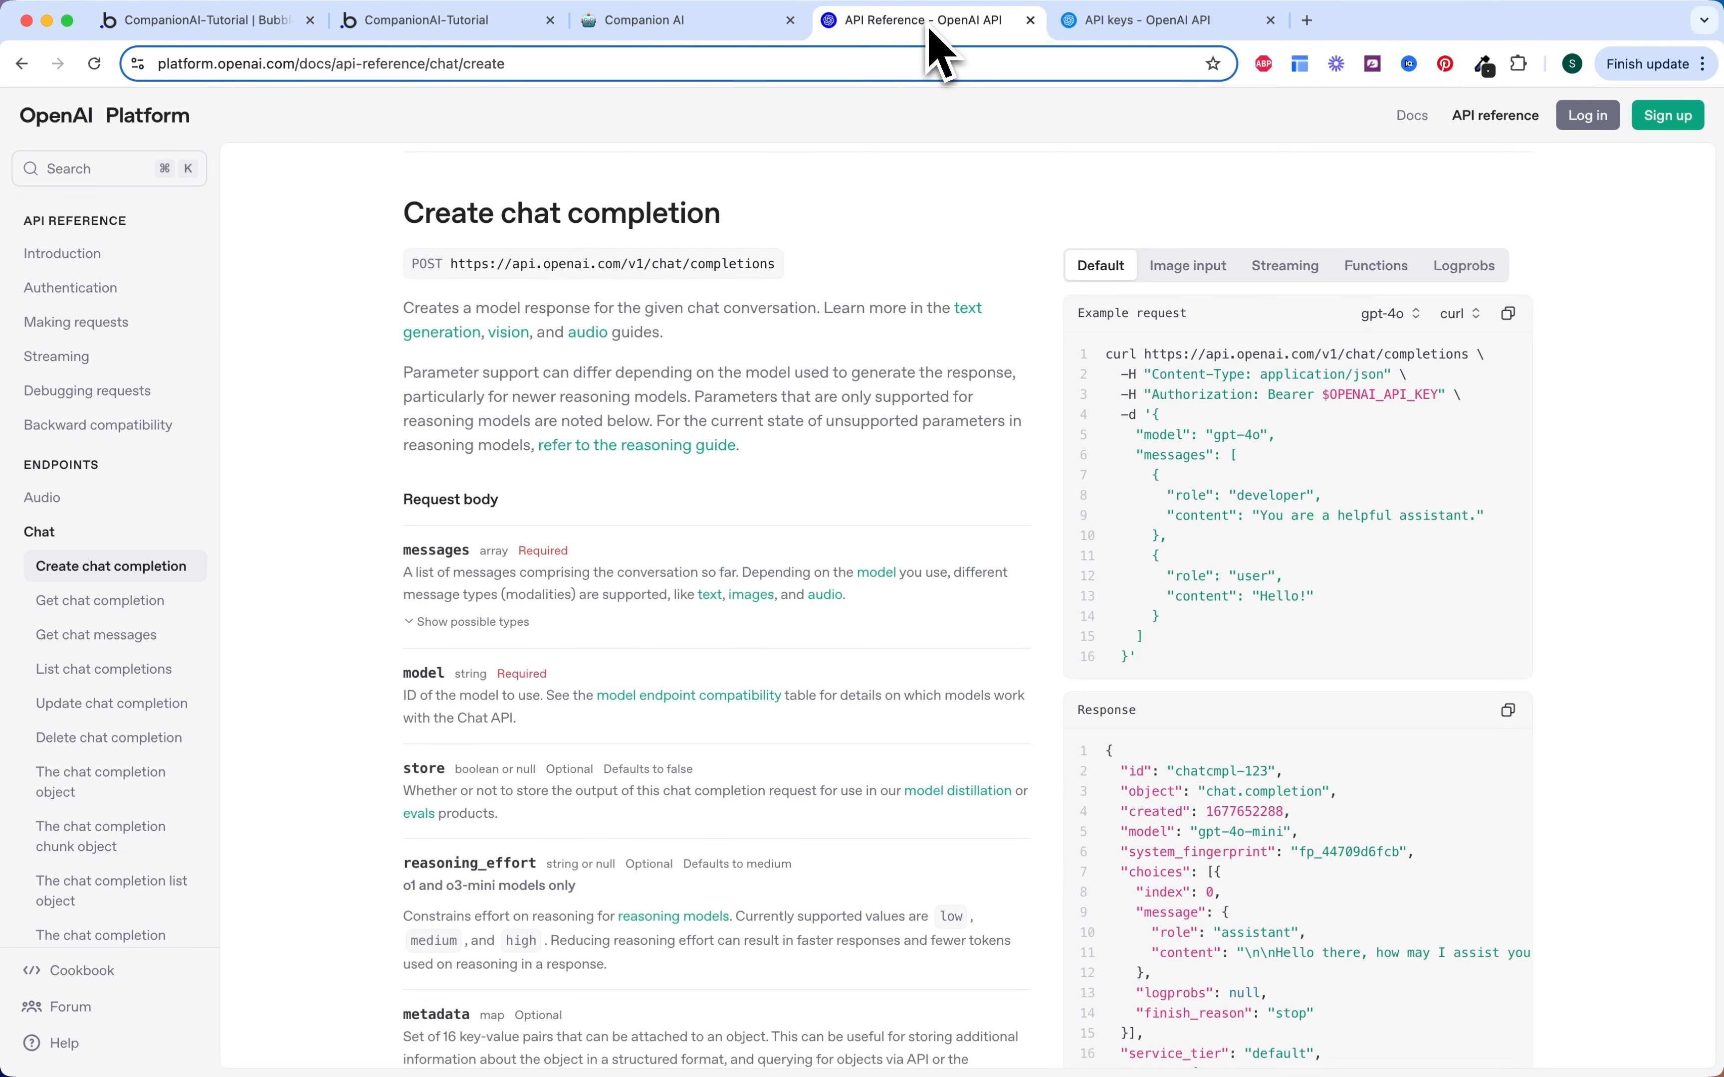
Step: Keep the Create chat completion example request in curl and copy it
scroll(969, 399, up, 1)
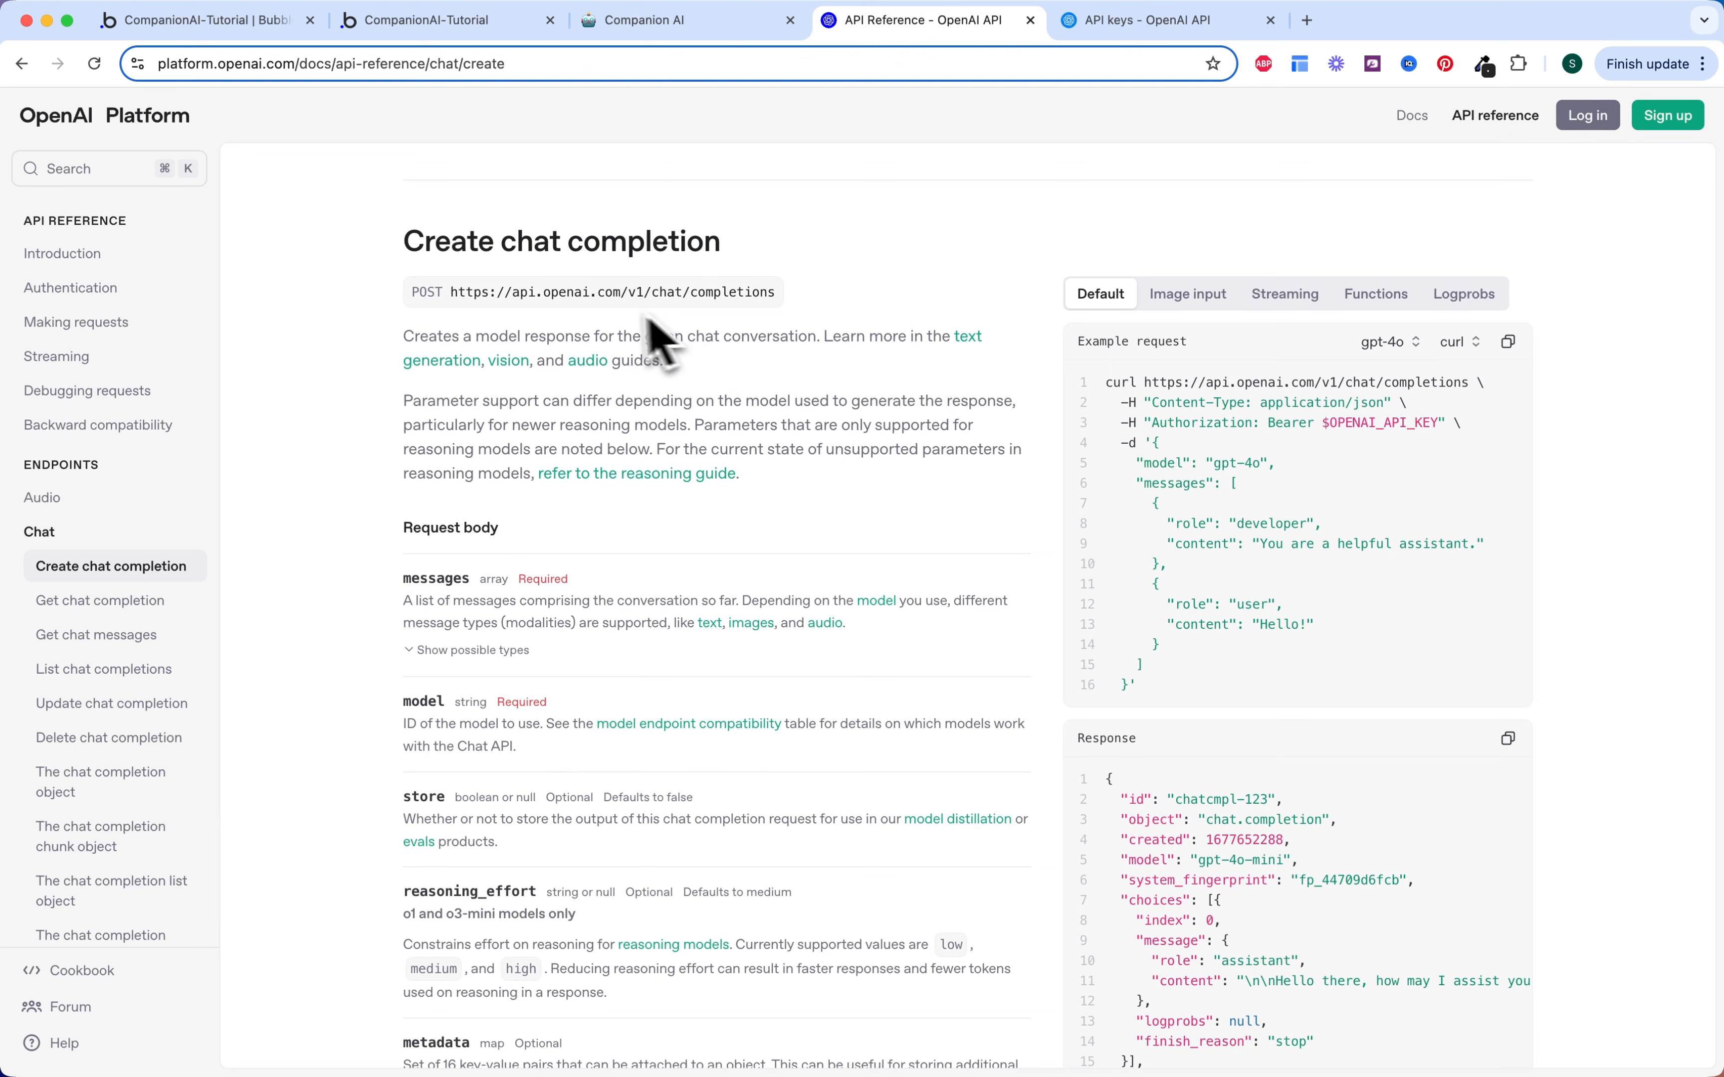
drag(401, 240, 791, 269)
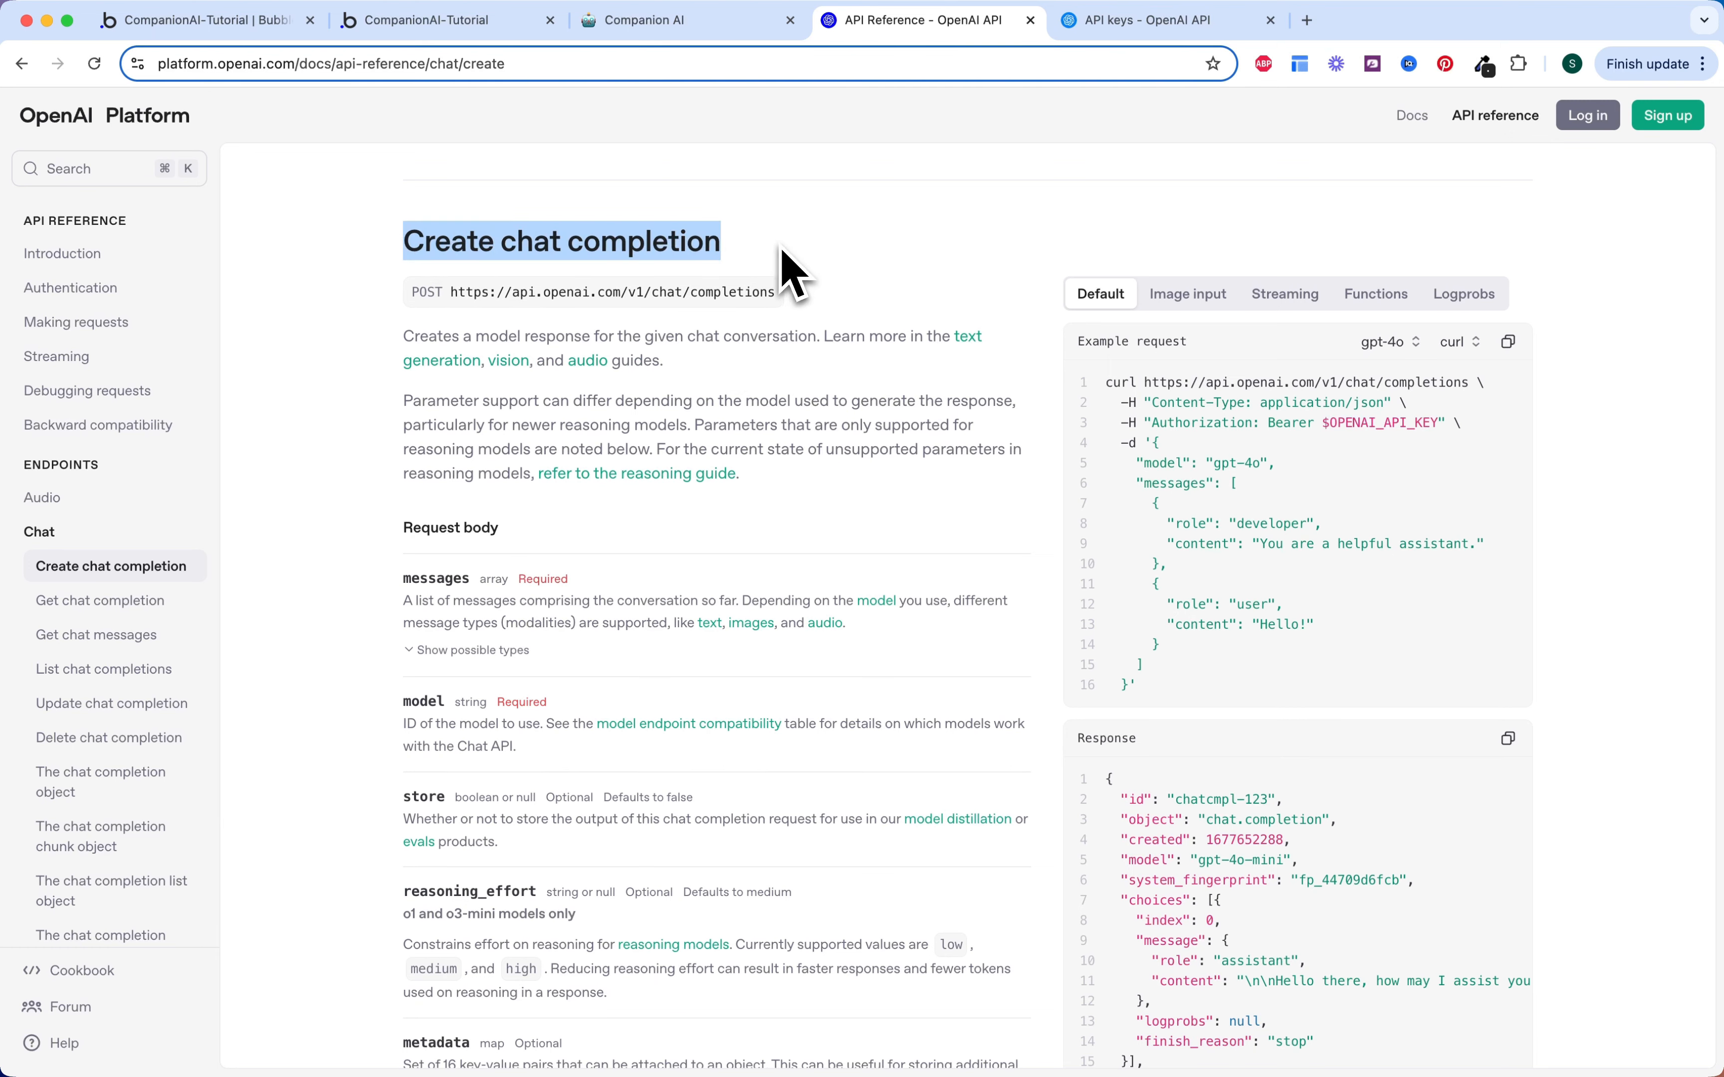
click(827, 357)
scroll(905, 374, up, 2)
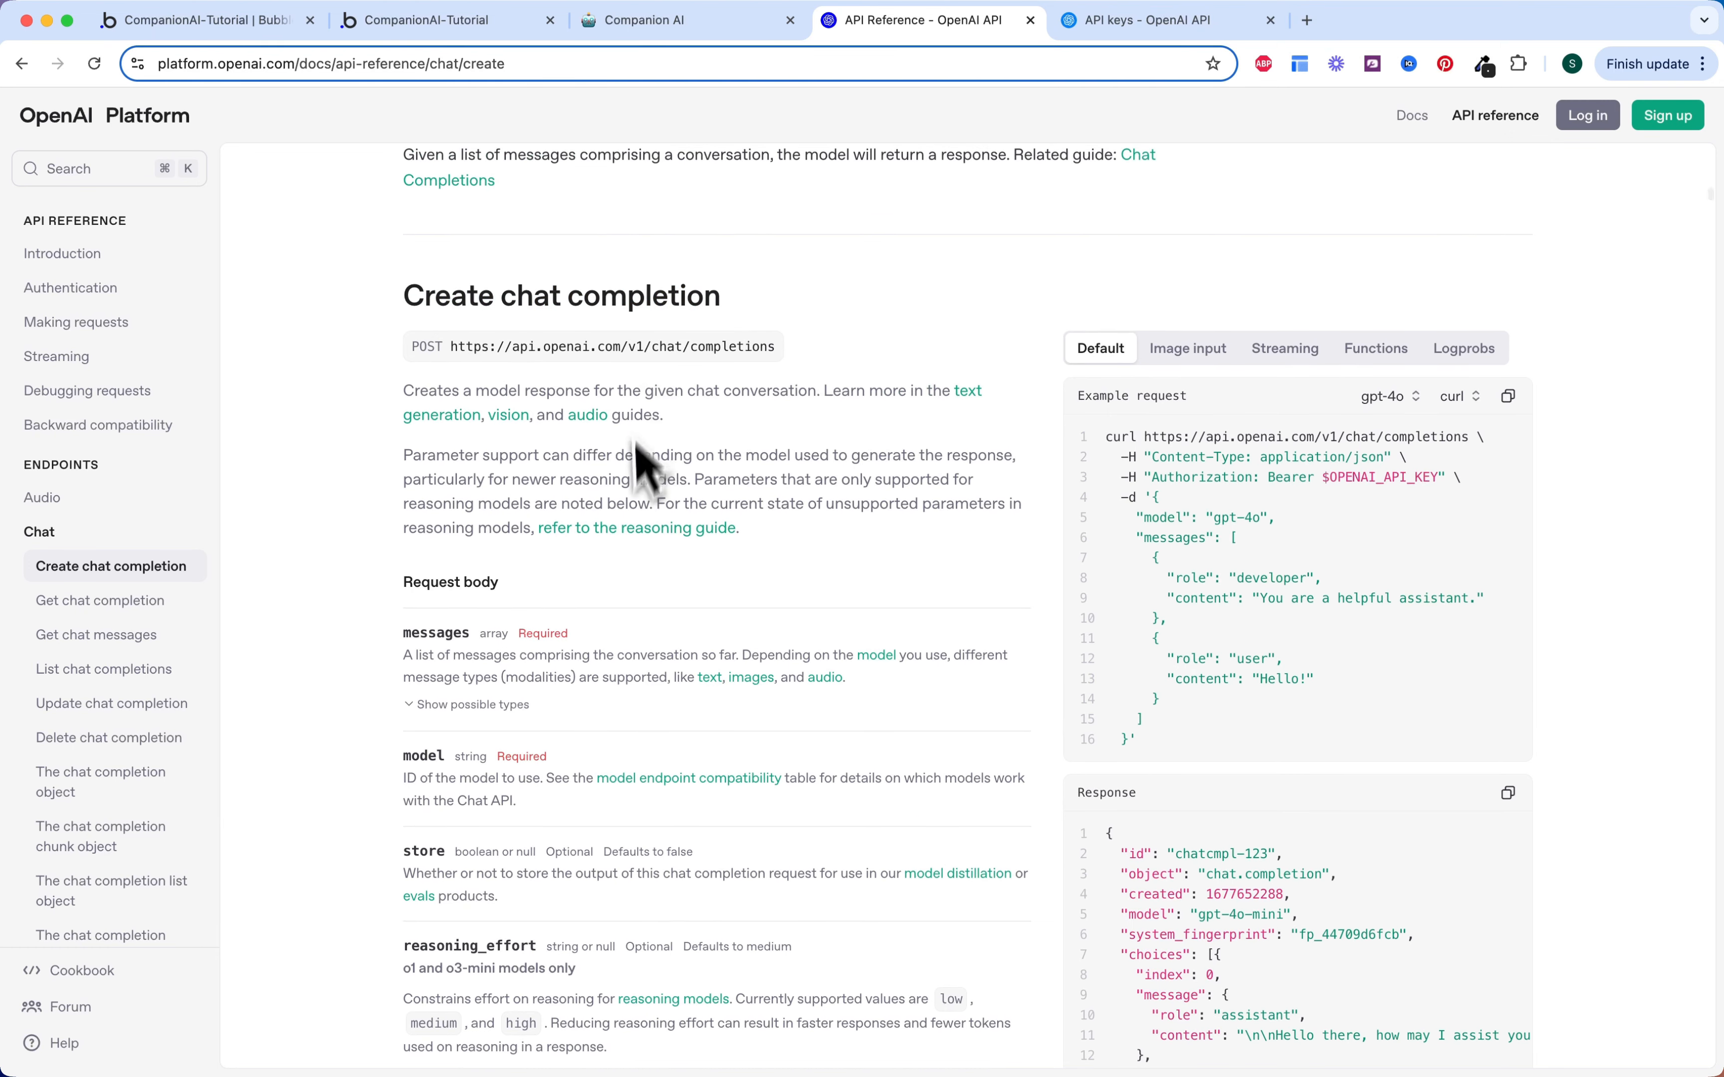
scroll(654, 597, down, 15)
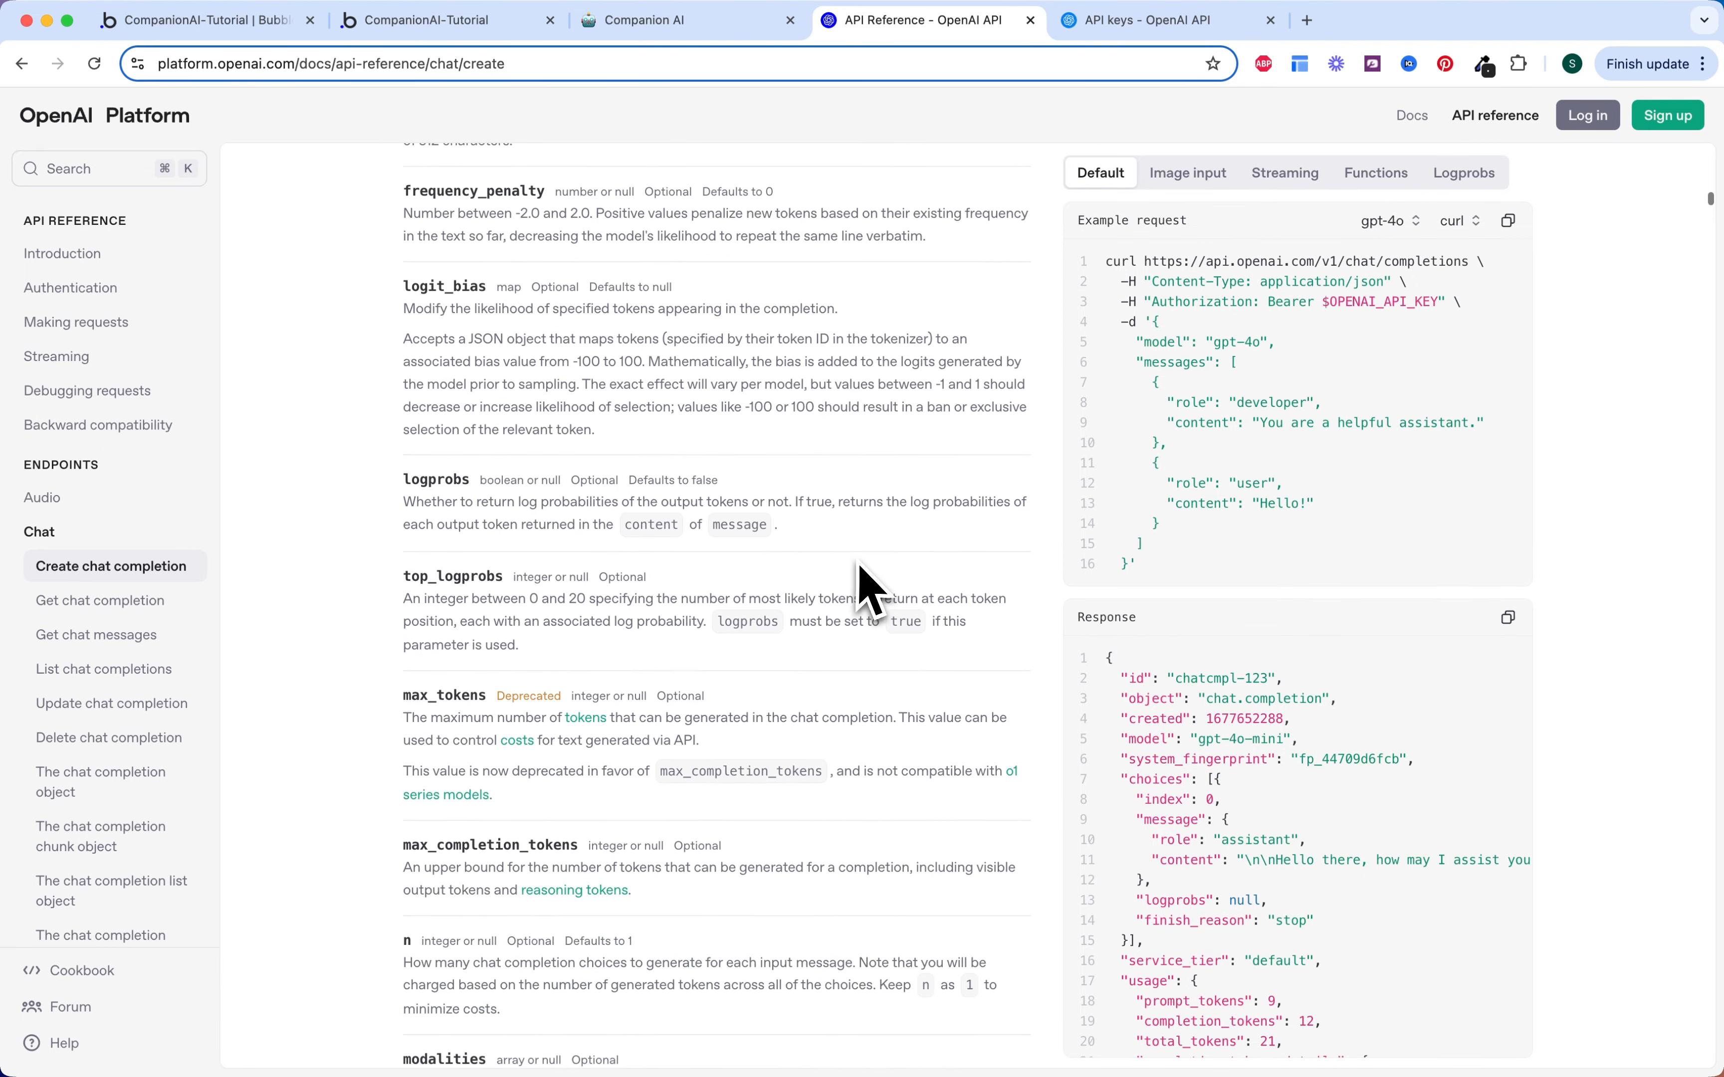
scroll(860, 564, up, 15)
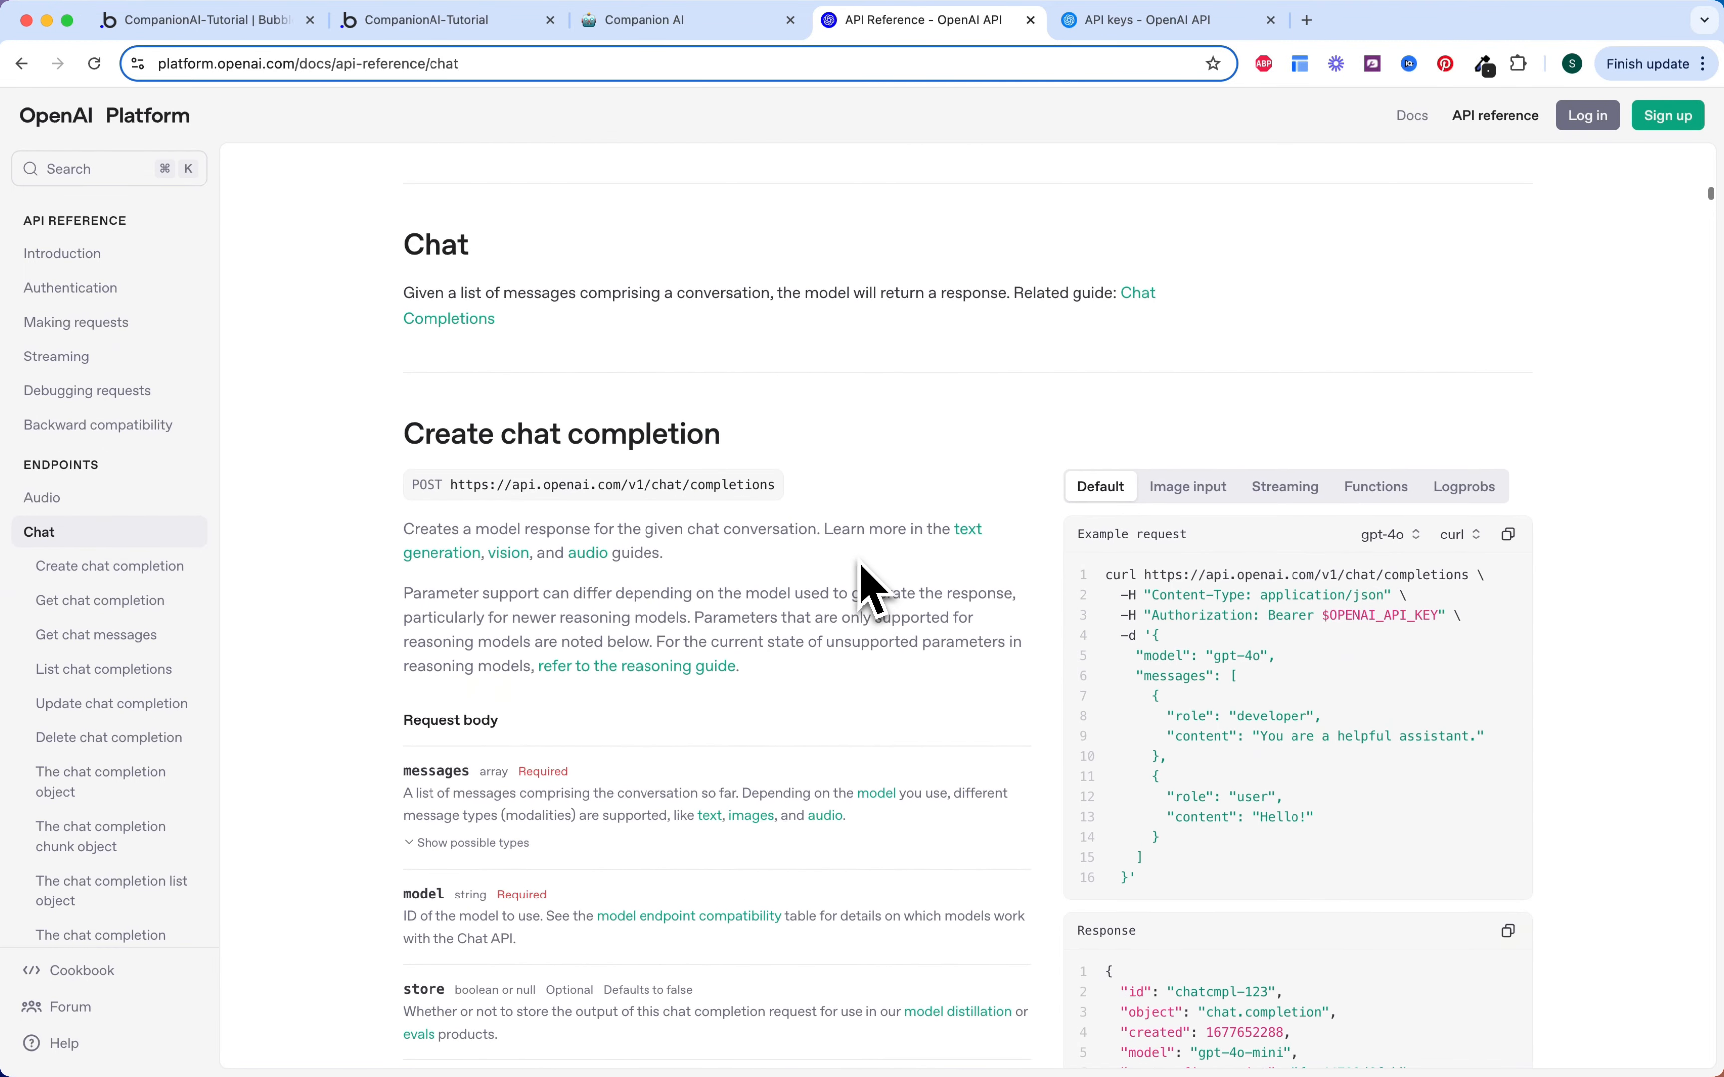
scroll(939, 533, down, 1)
scroll(939, 510, down, 3)
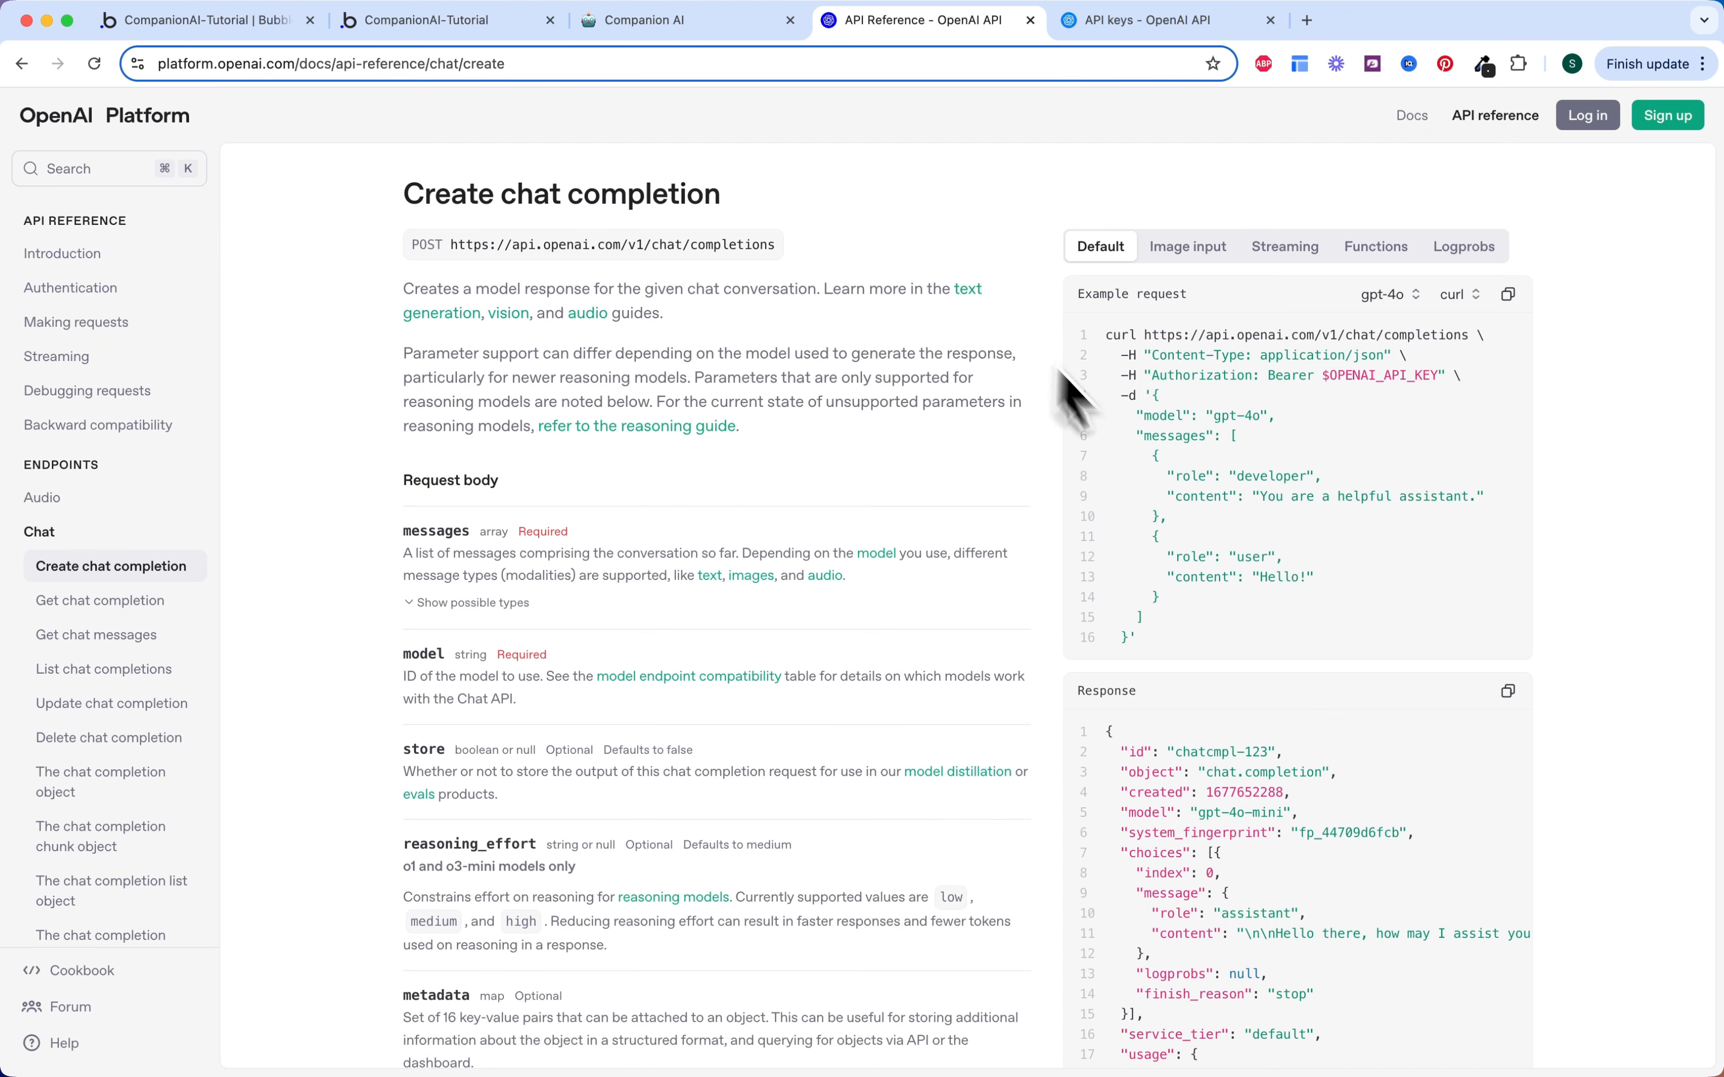
click(1457, 298)
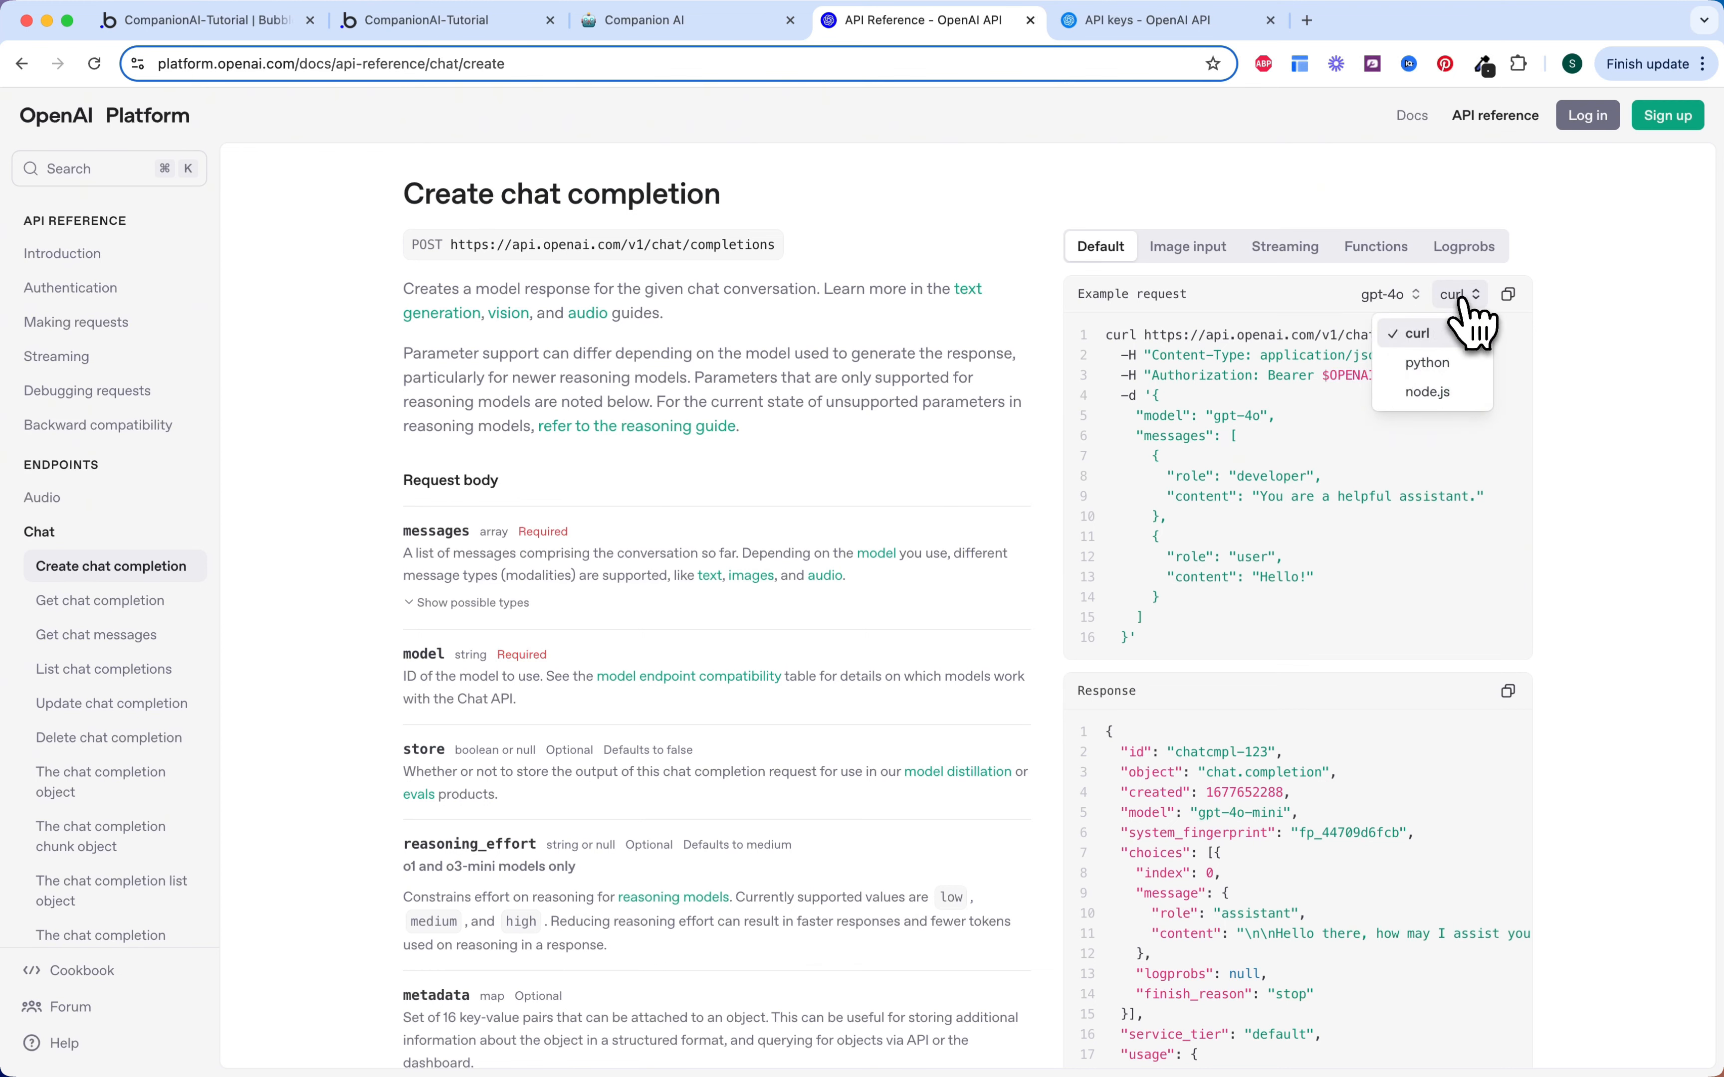
click(1464, 313)
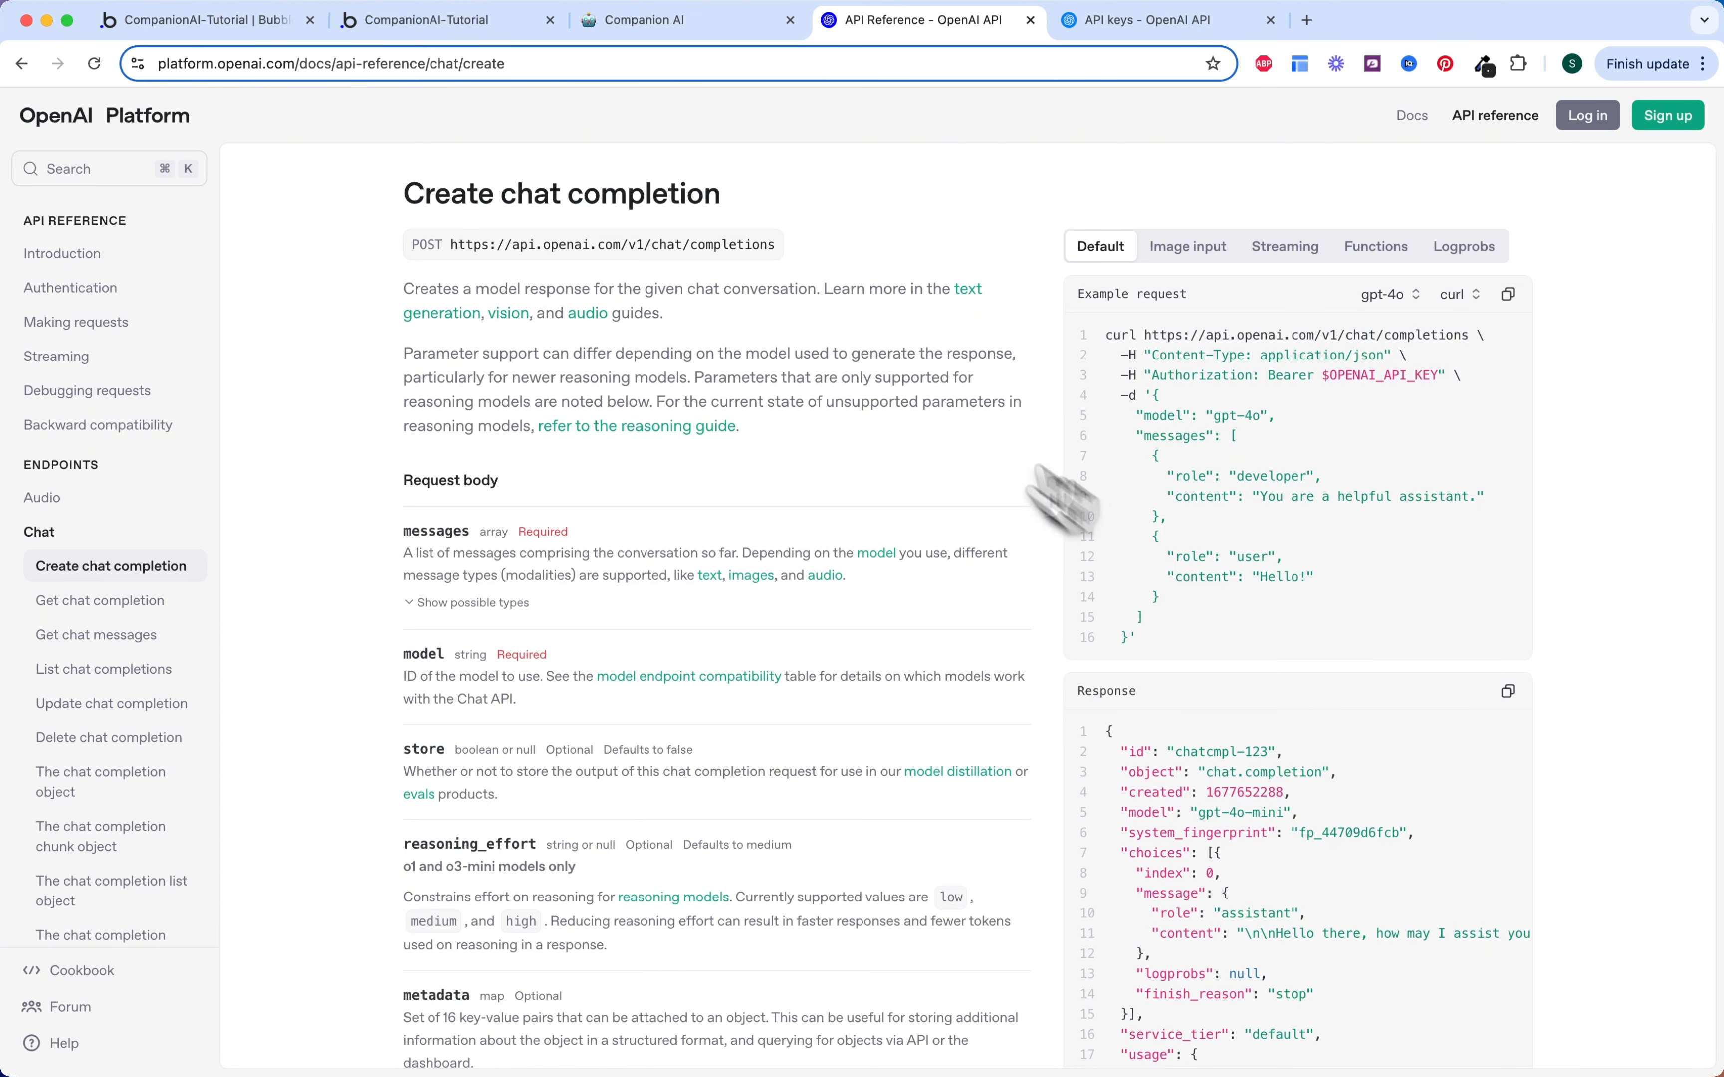
click(197, 21)
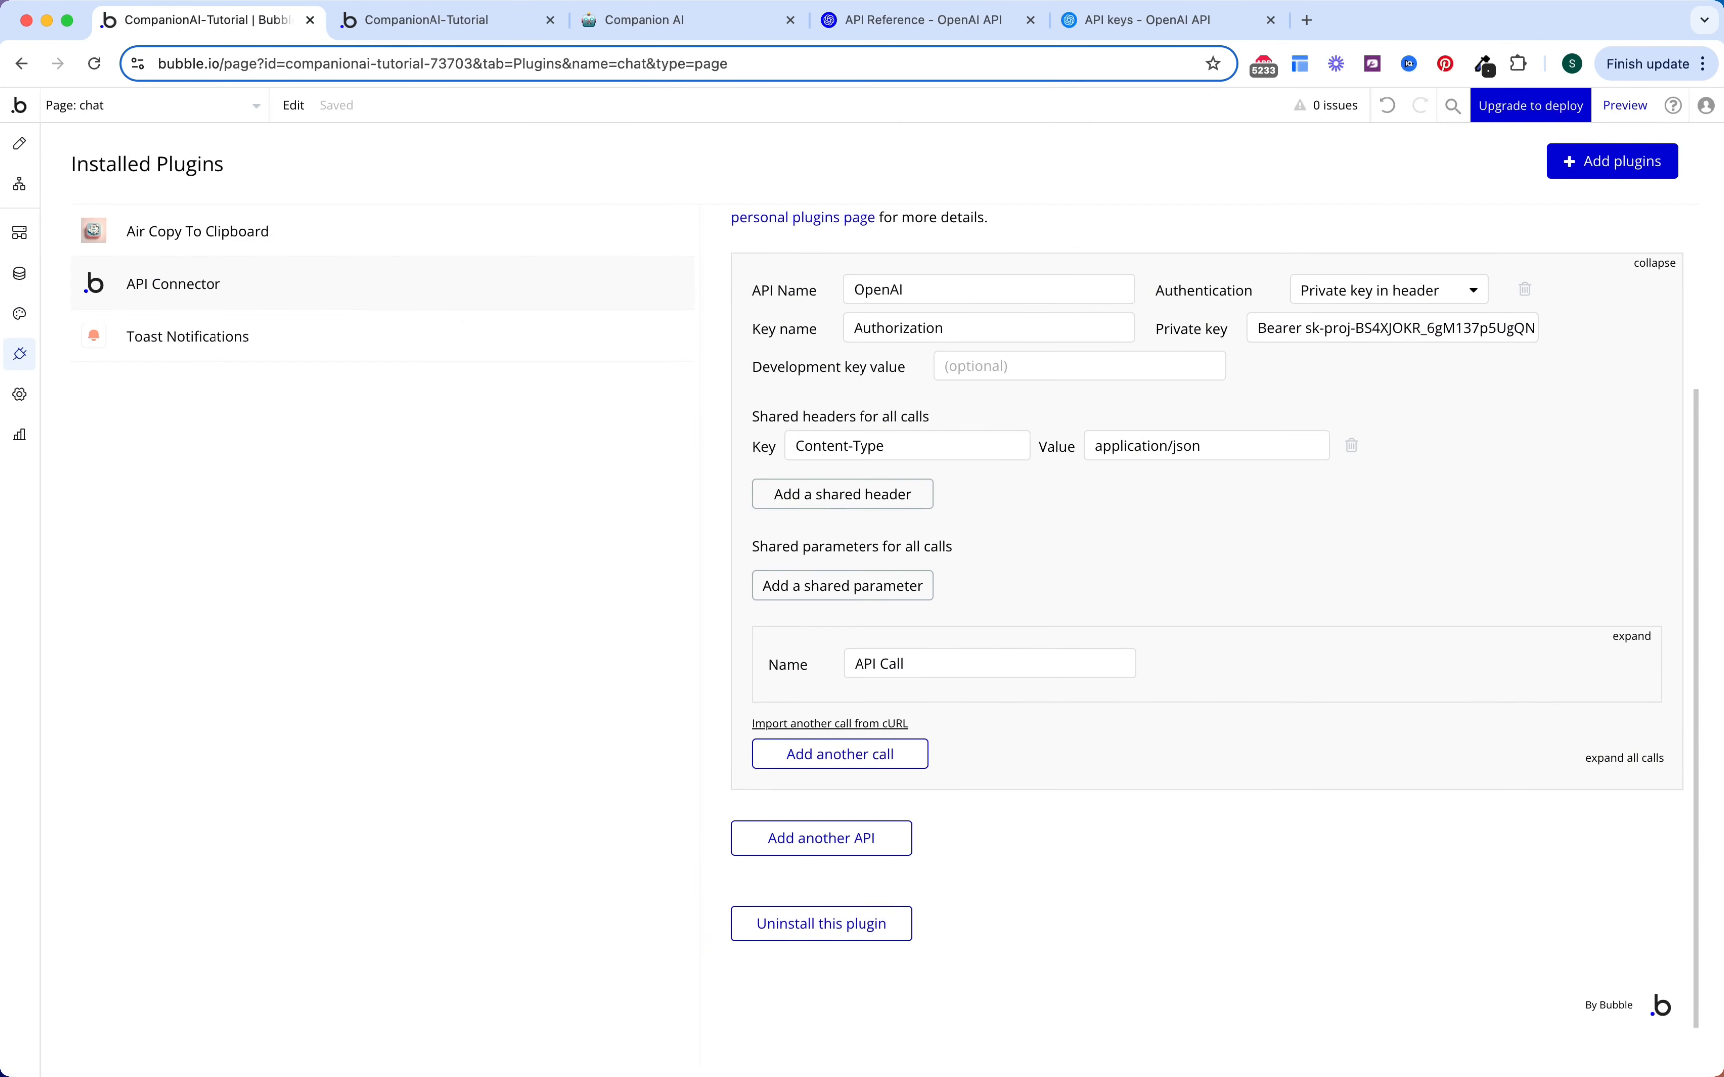
Step: Import the copied curl request as a new call in the OpenAI API
click(860, 725)
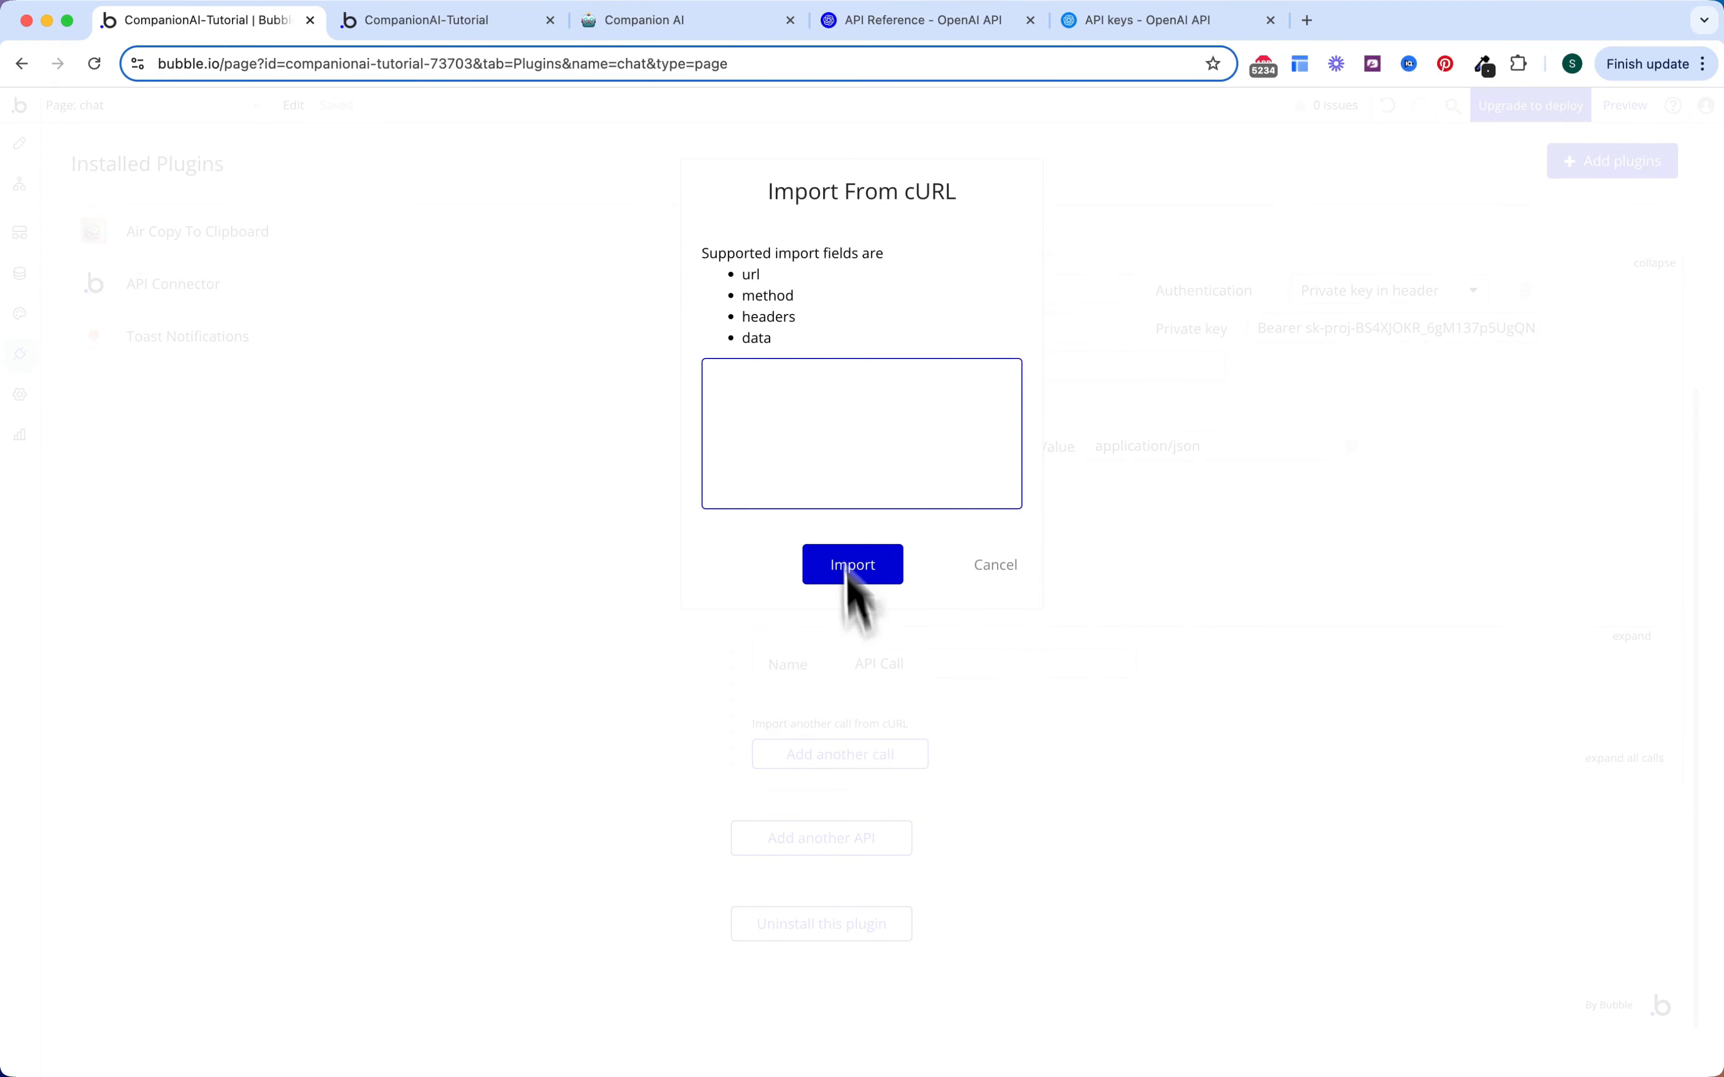
key(super+v)
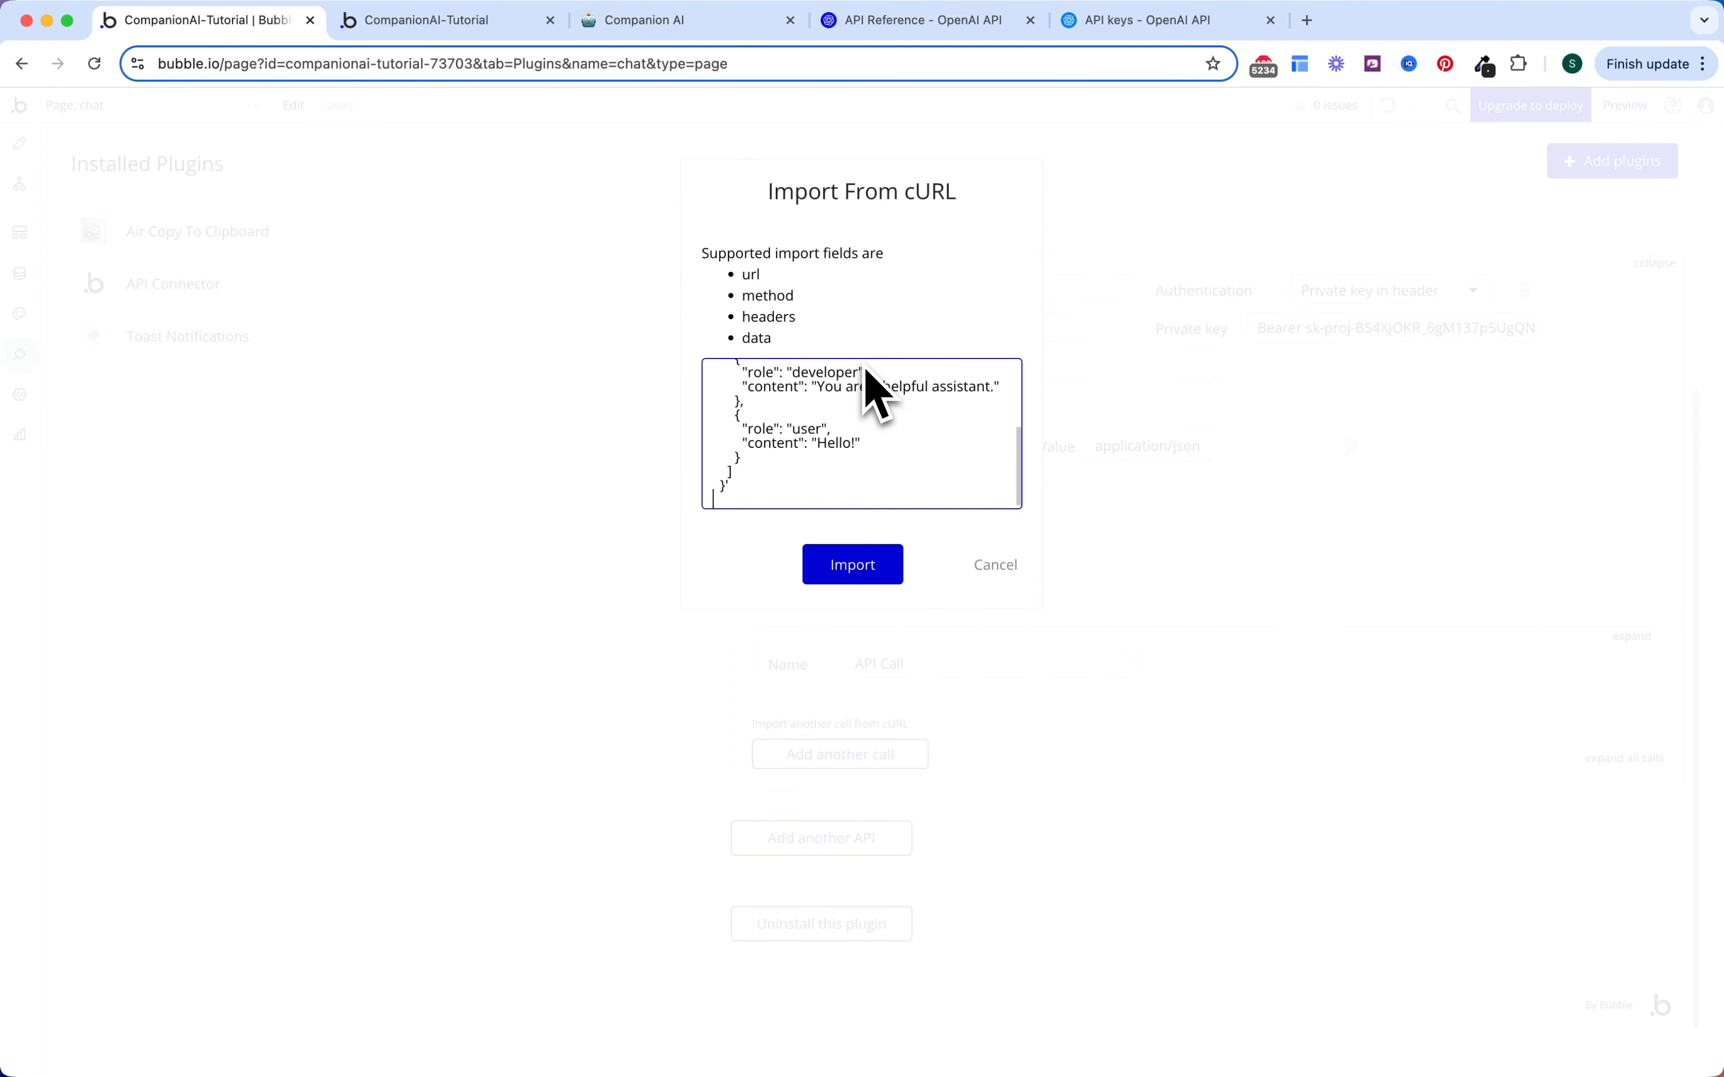
click(868, 570)
scroll(927, 641, down, 5)
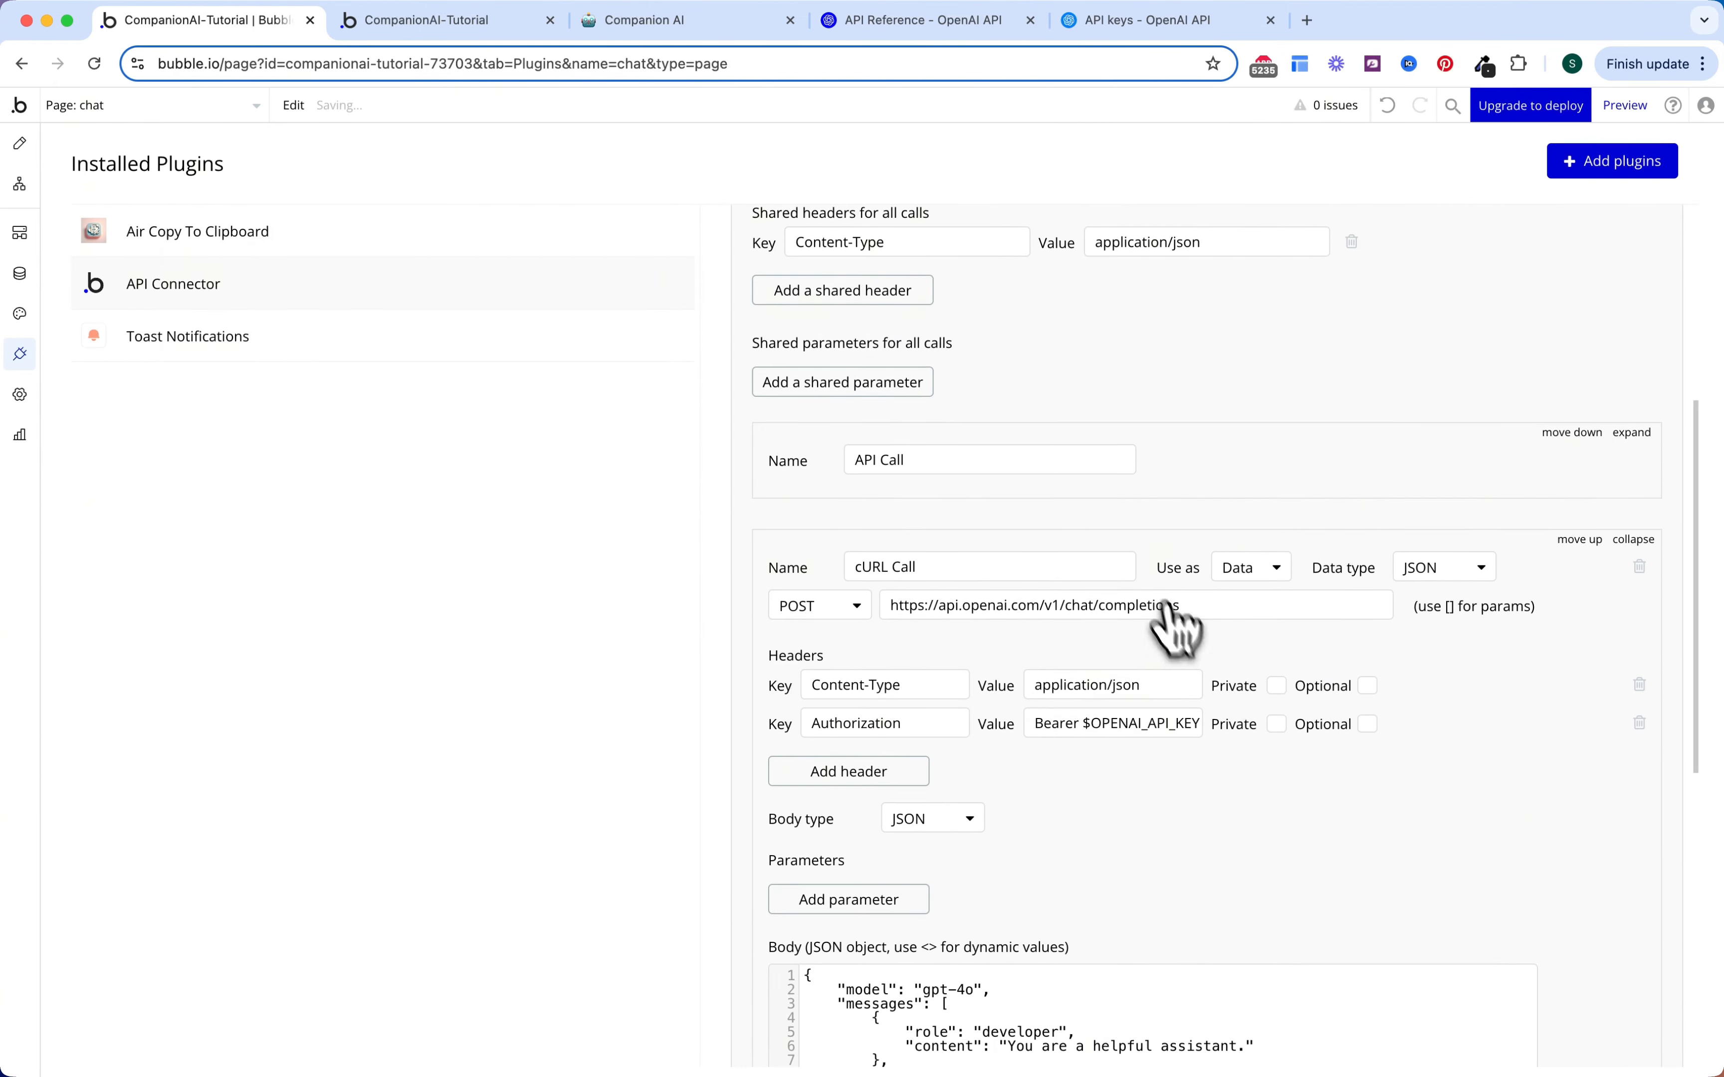
scroll(1181, 770, up, 5)
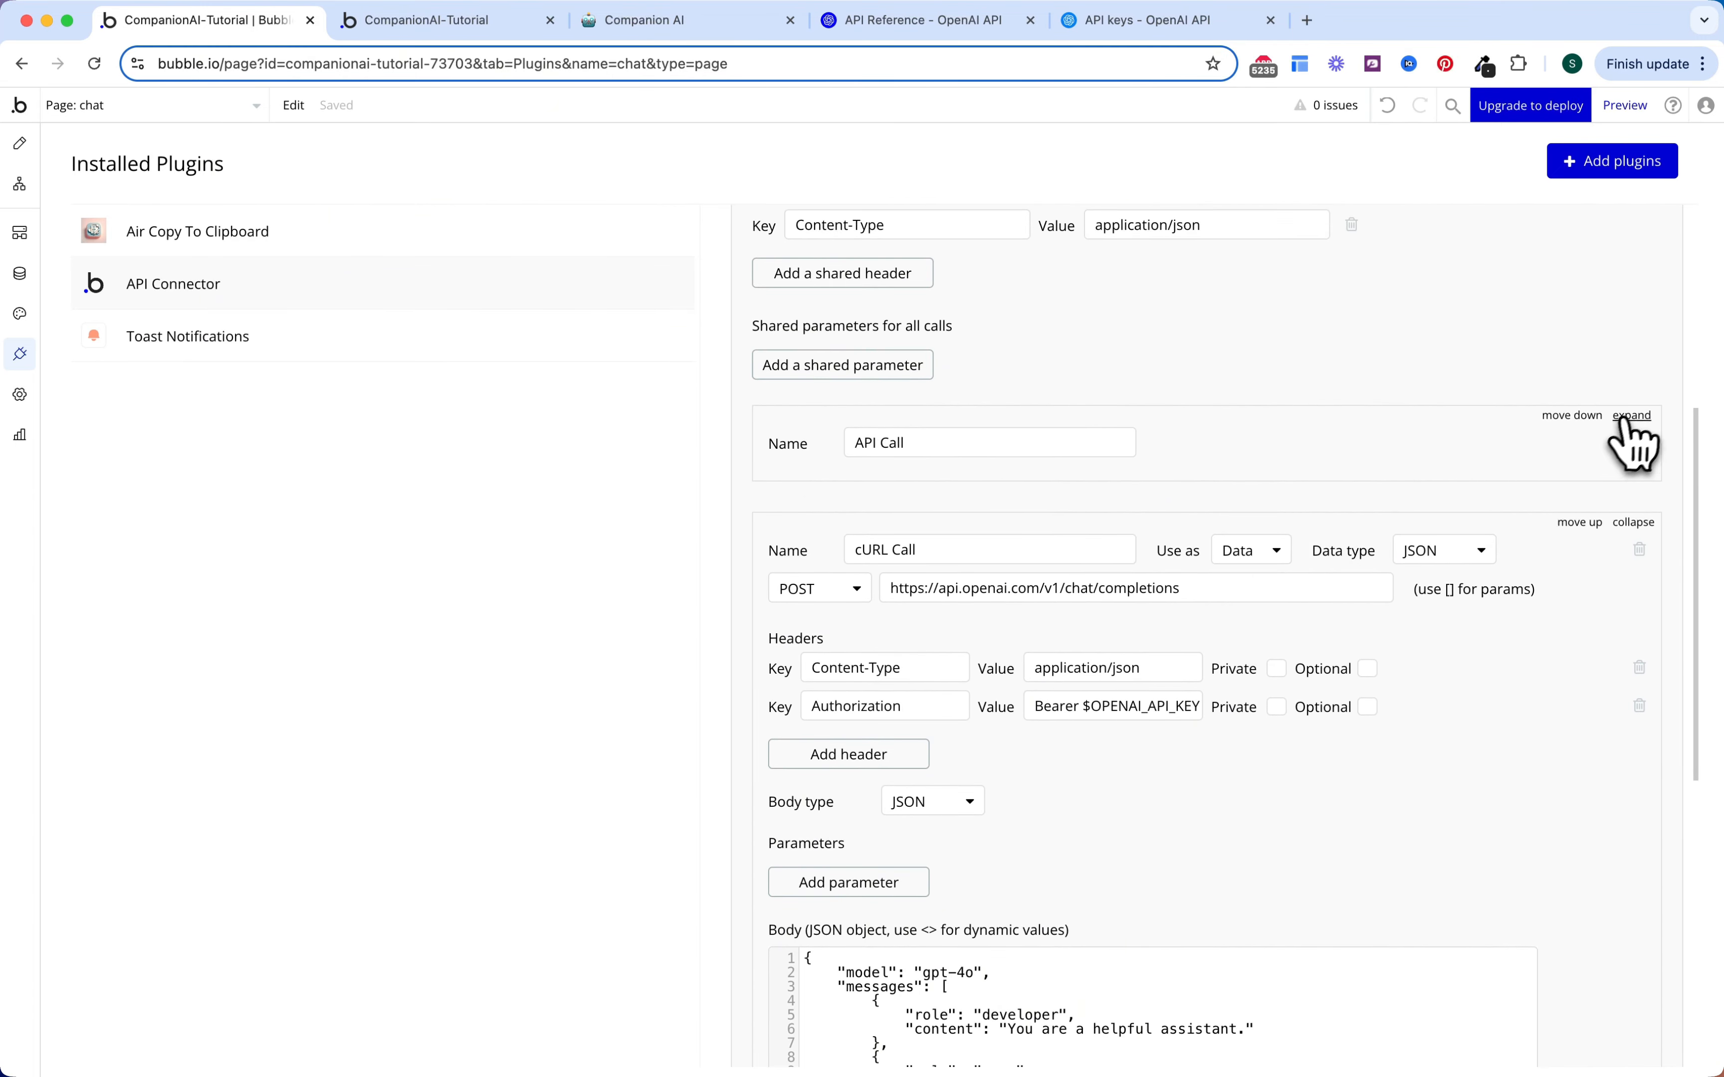
Step: Delete the empty placeholder API Call and rename the imported call to Chat Companion
click(1631, 412)
click(1639, 443)
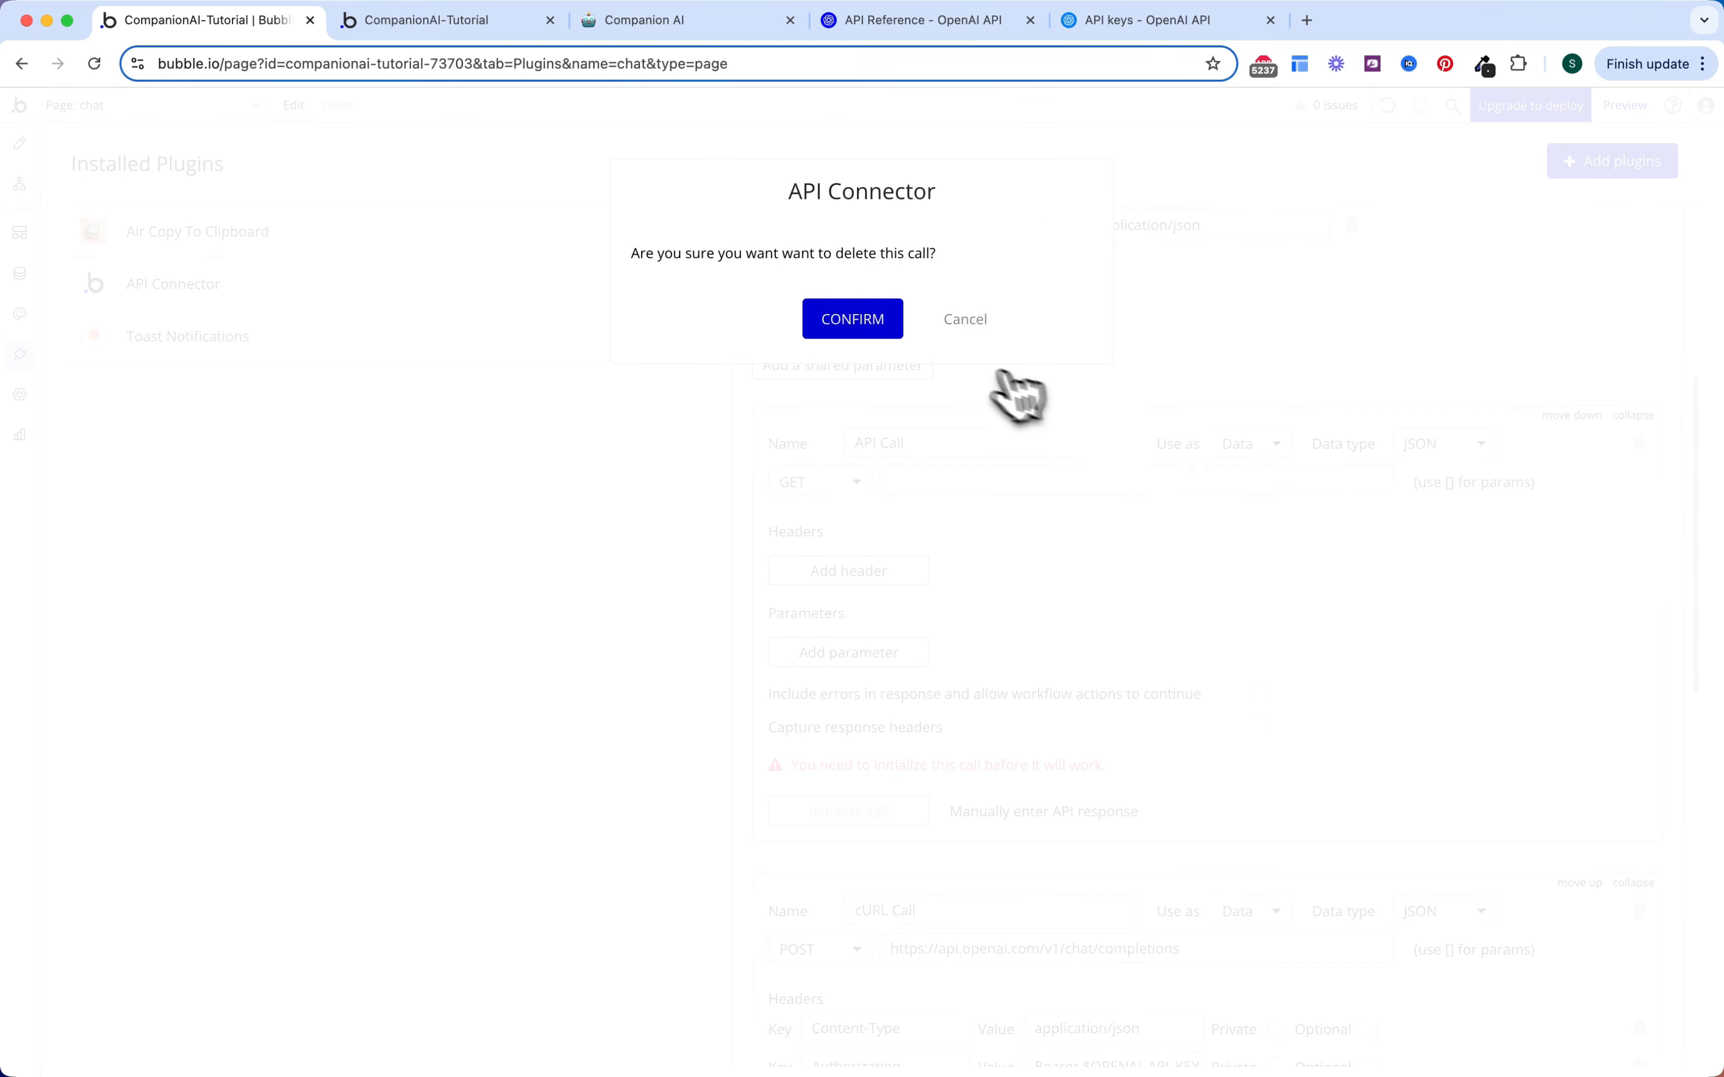
click(855, 321)
scroll(1280, 673, down, 2)
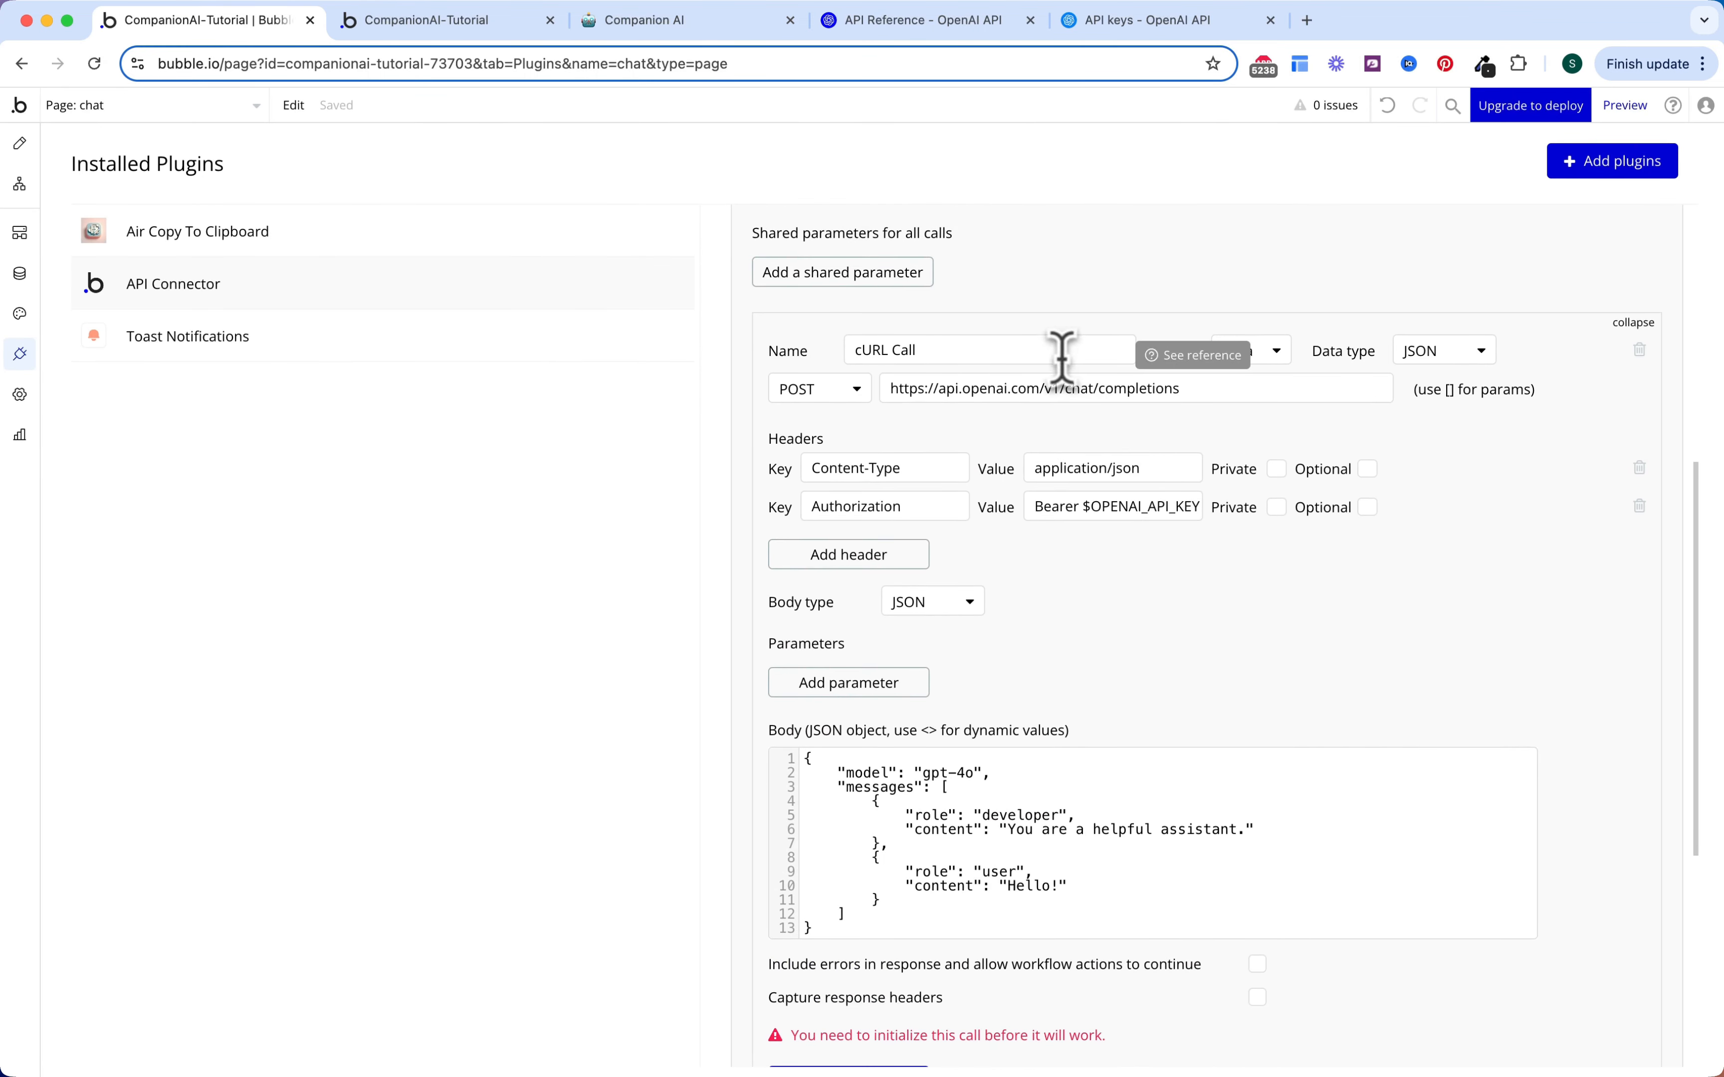
double_click(1041, 349)
text(Chat Companion)
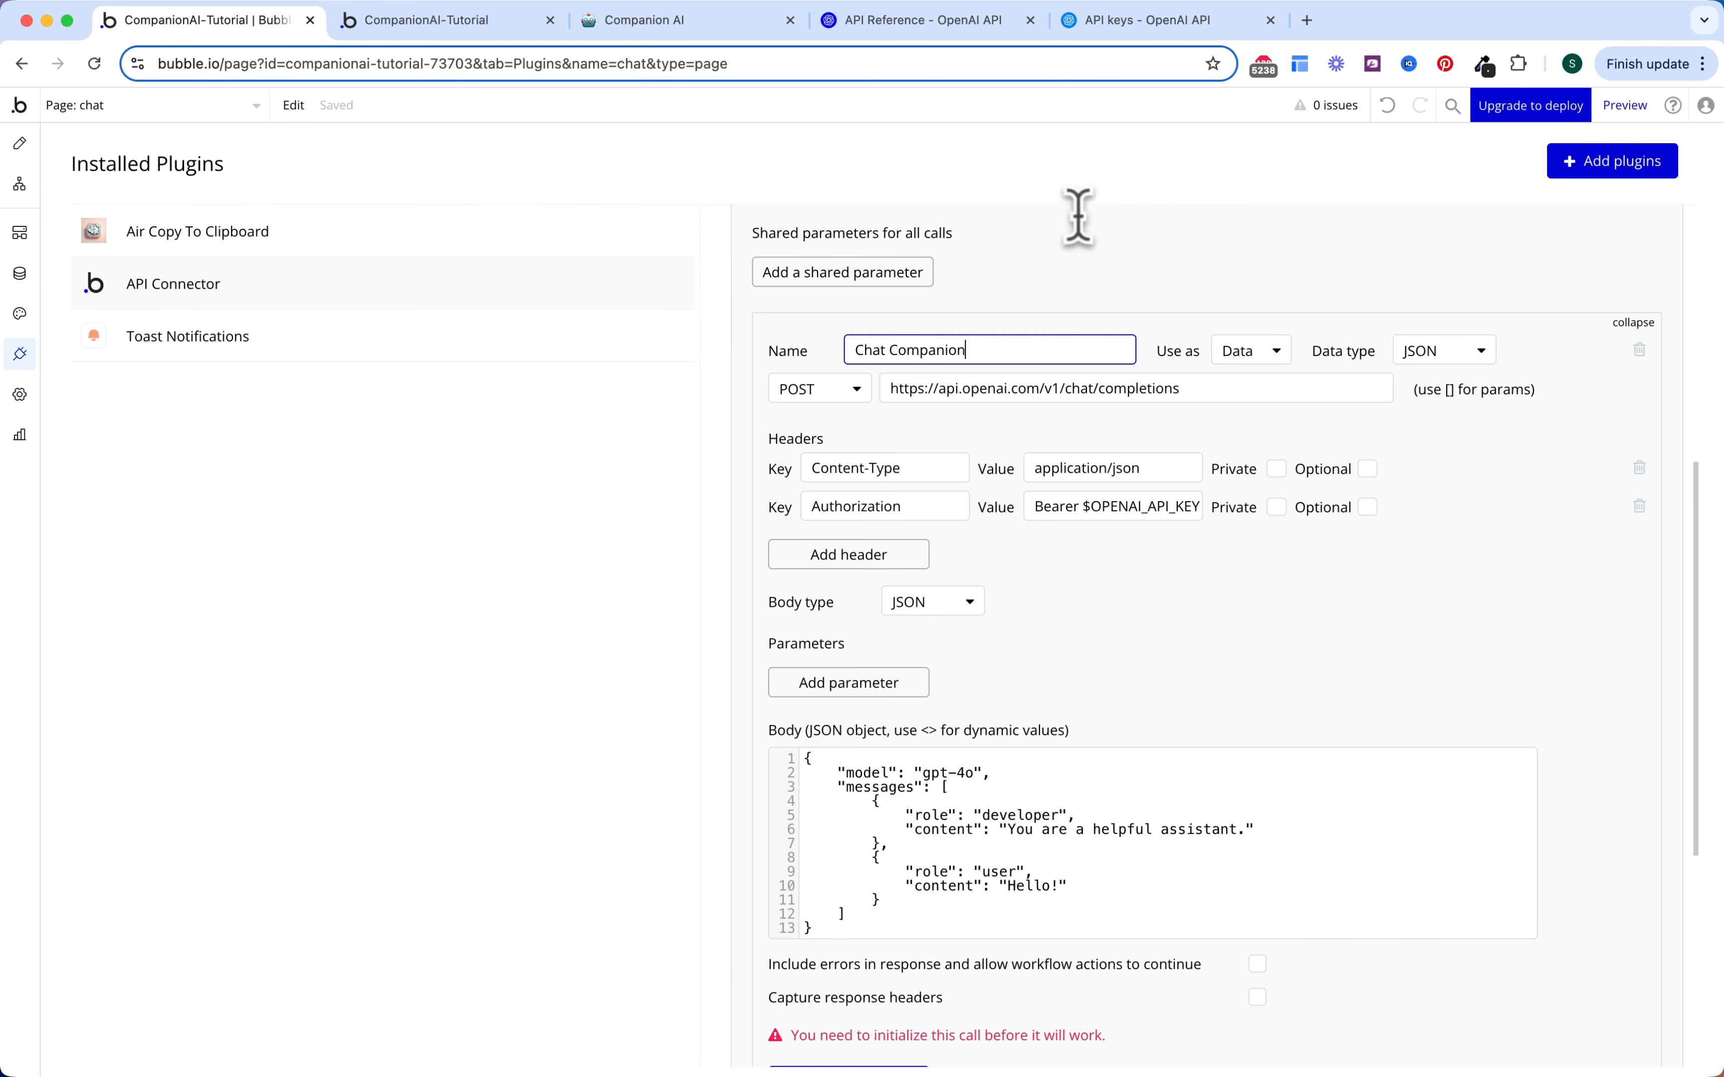
click(1078, 207)
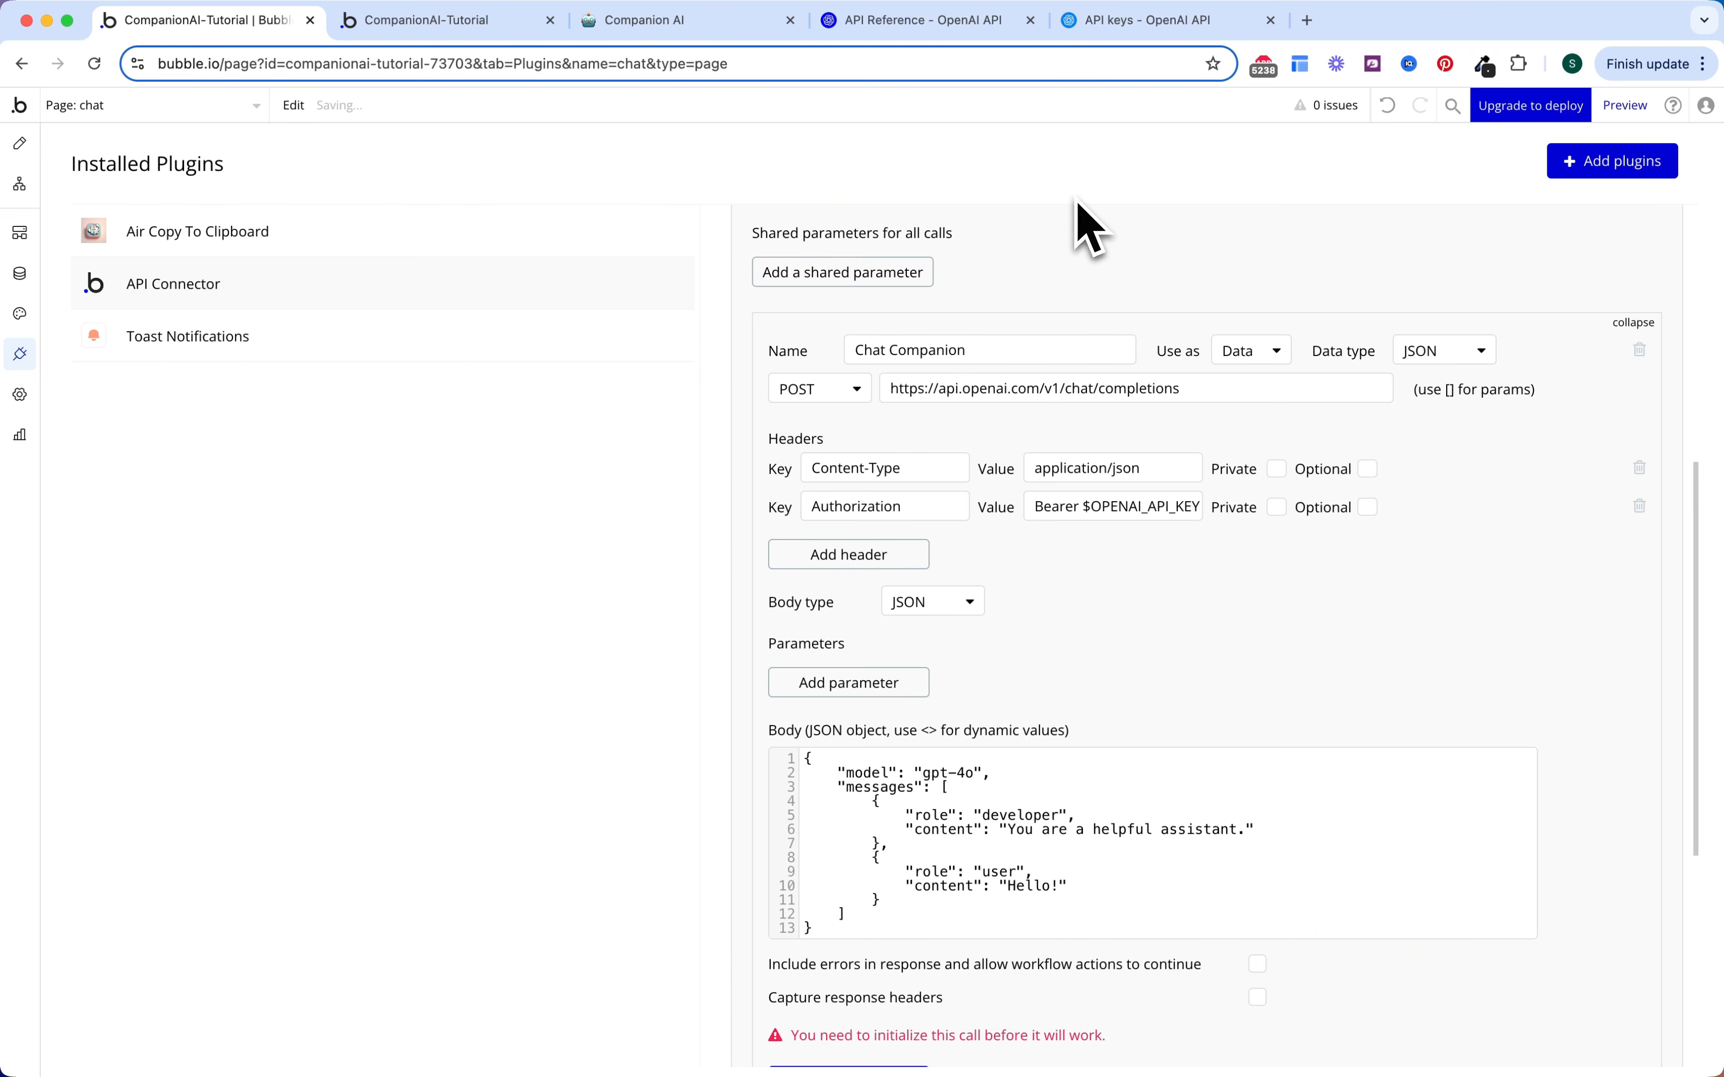
Step: Set Chat Companion to be used as an Action and delete its Authorization and Content-Type headers
click(1268, 352)
click(1261, 409)
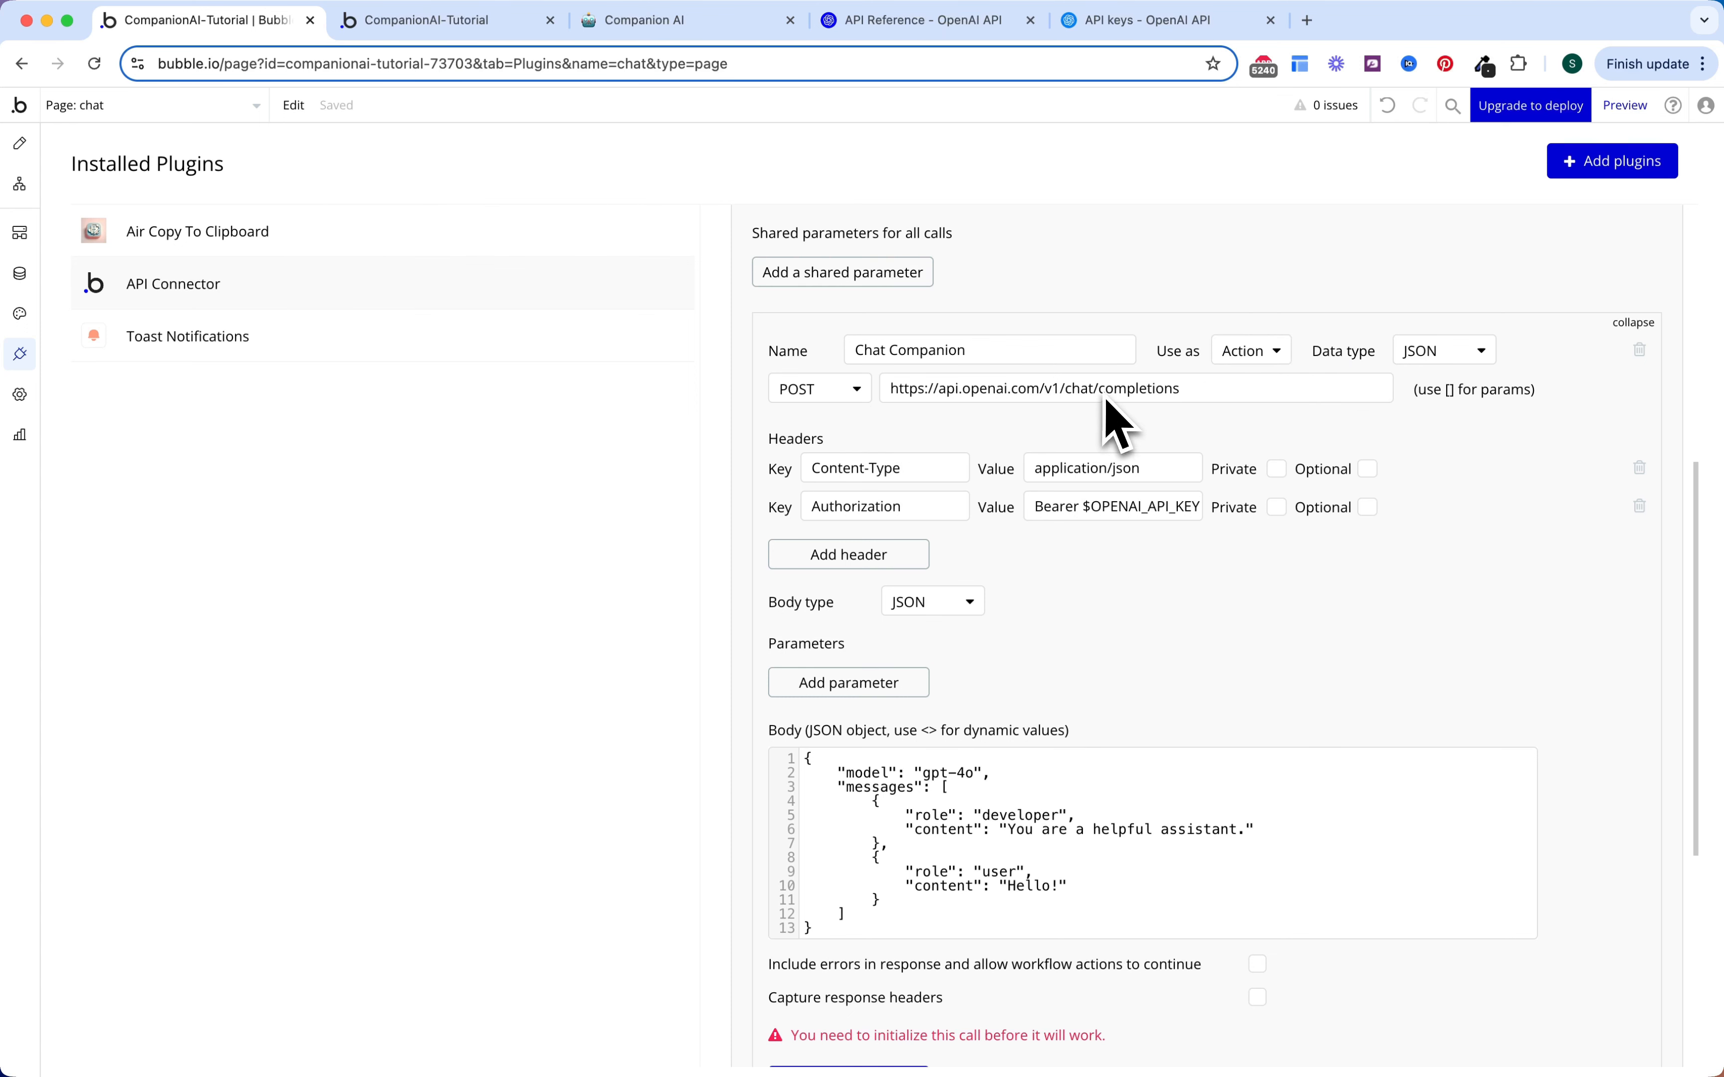
scroll(1197, 442, down, 3)
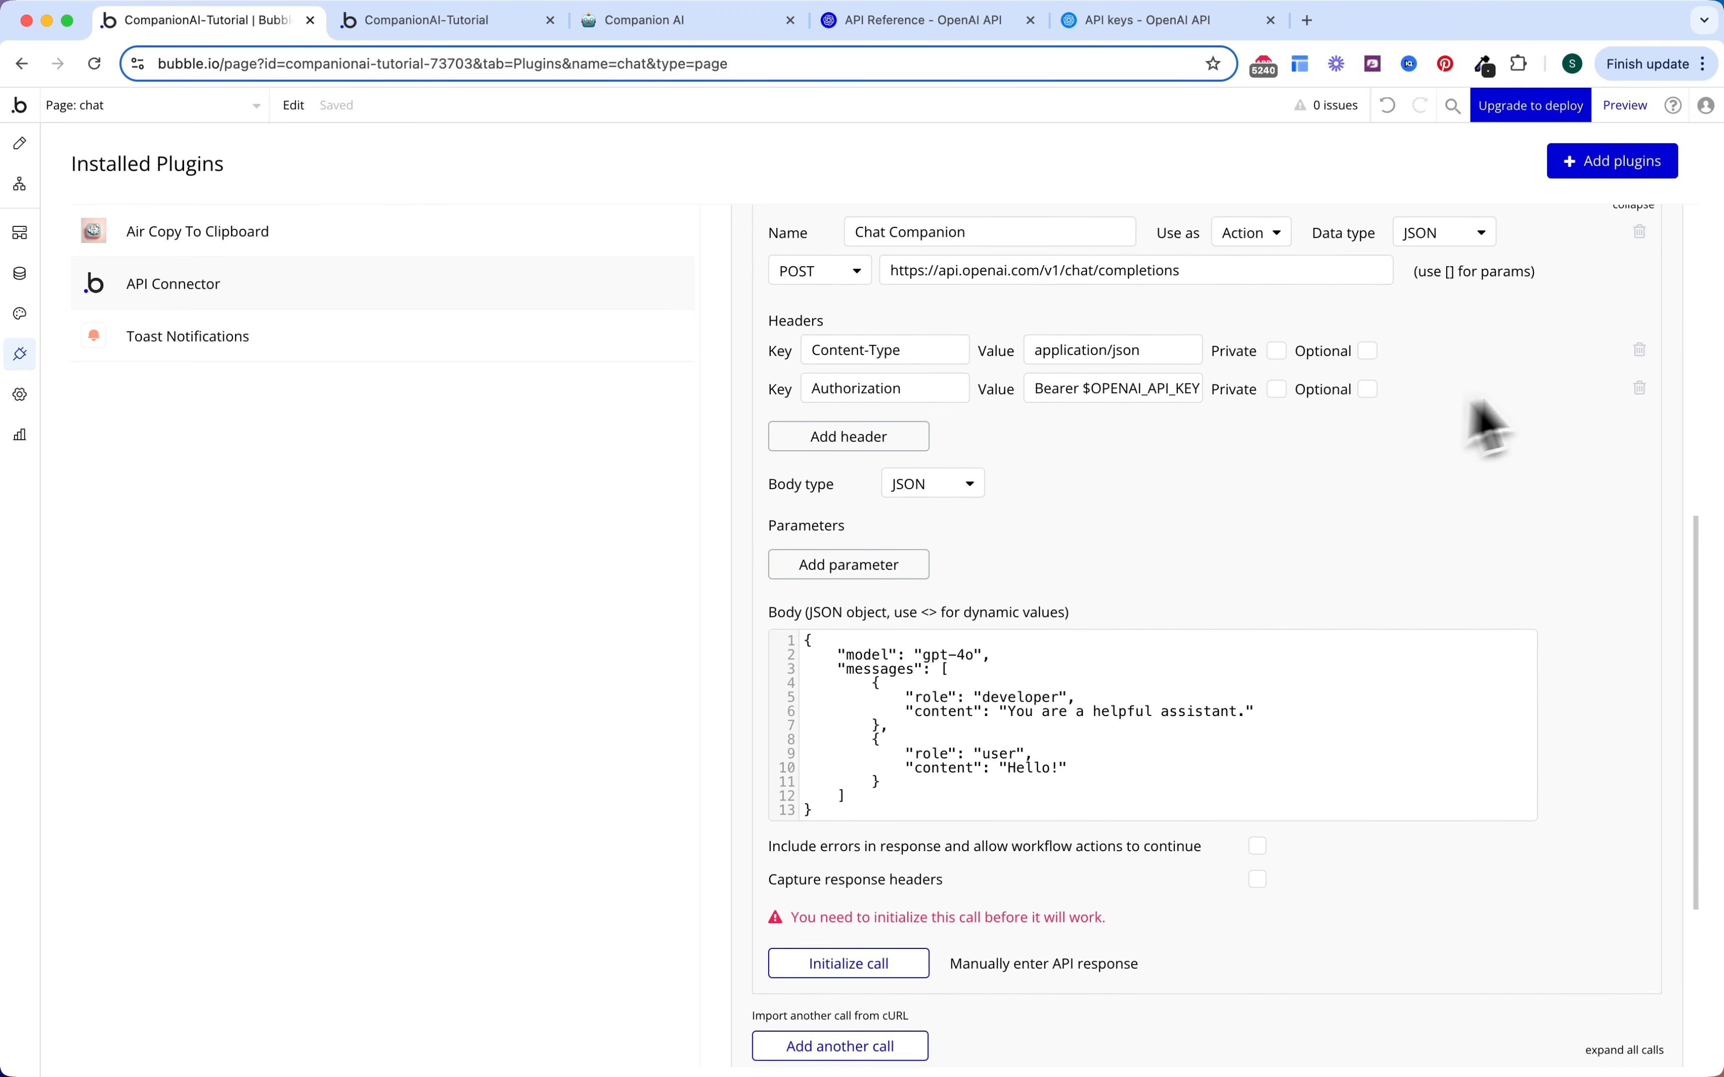
scroll(1486, 427, up, 4)
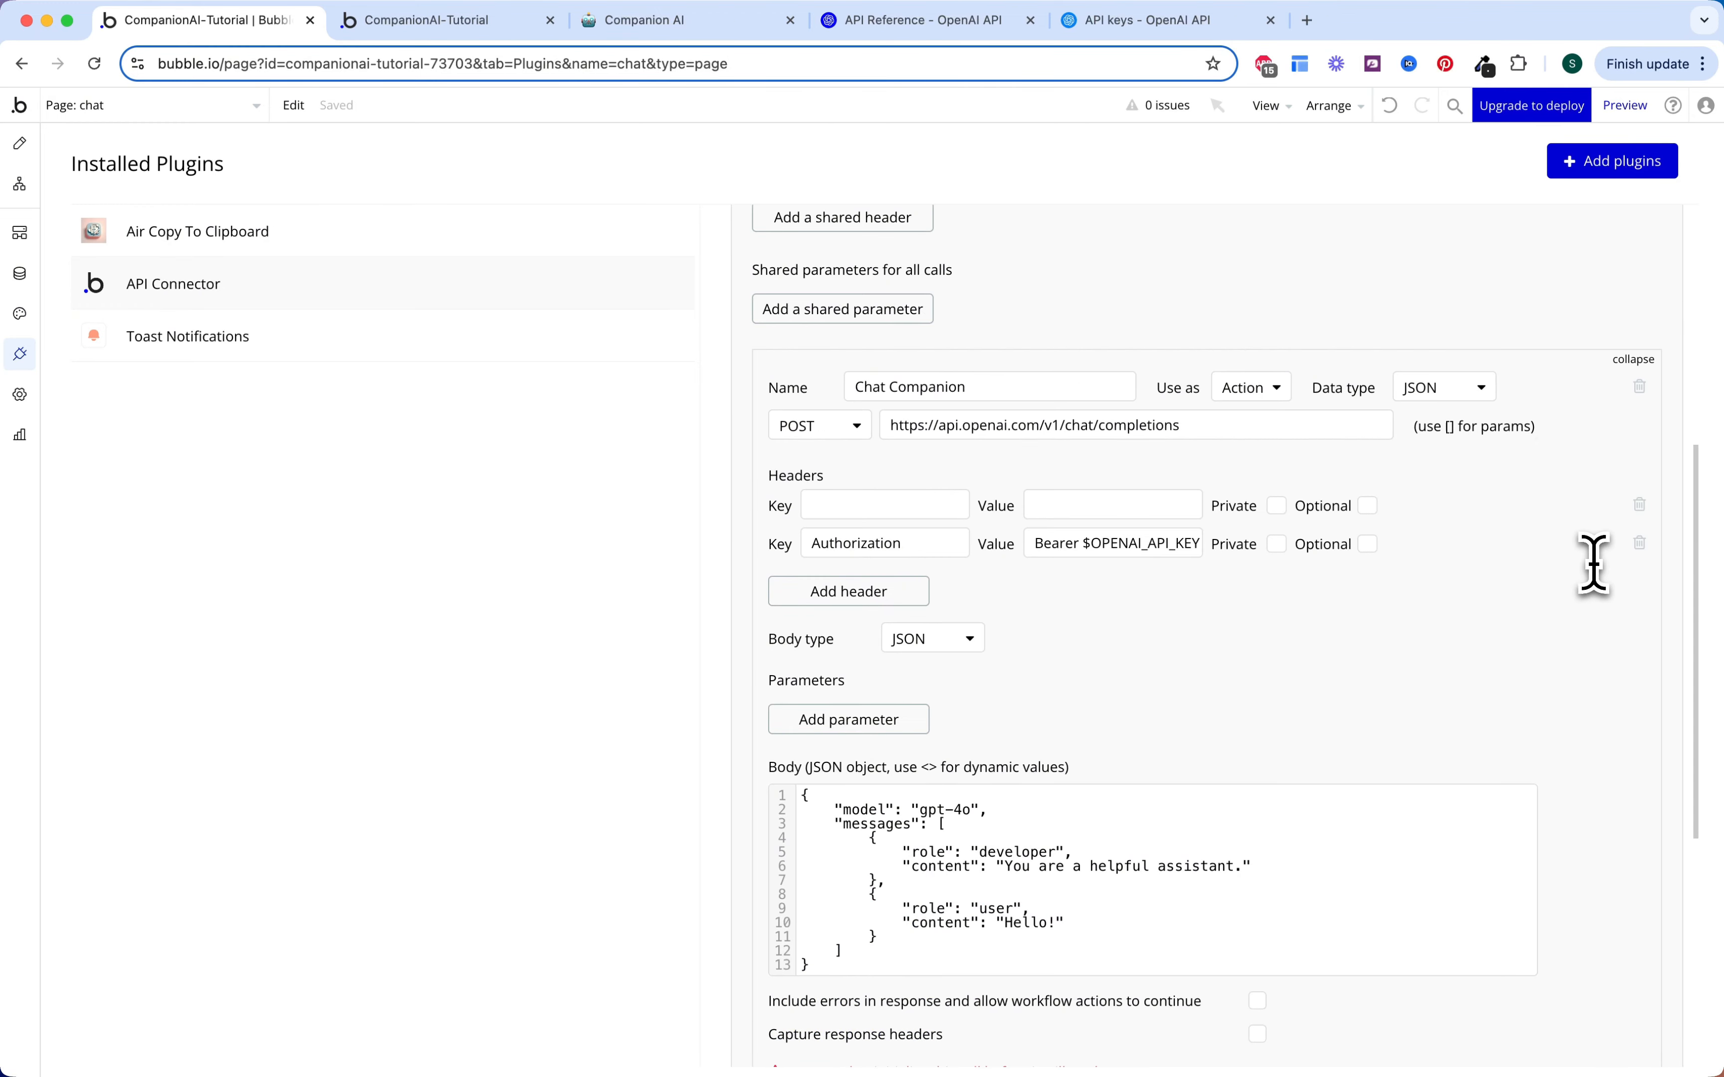
click(1639, 544)
click(1639, 504)
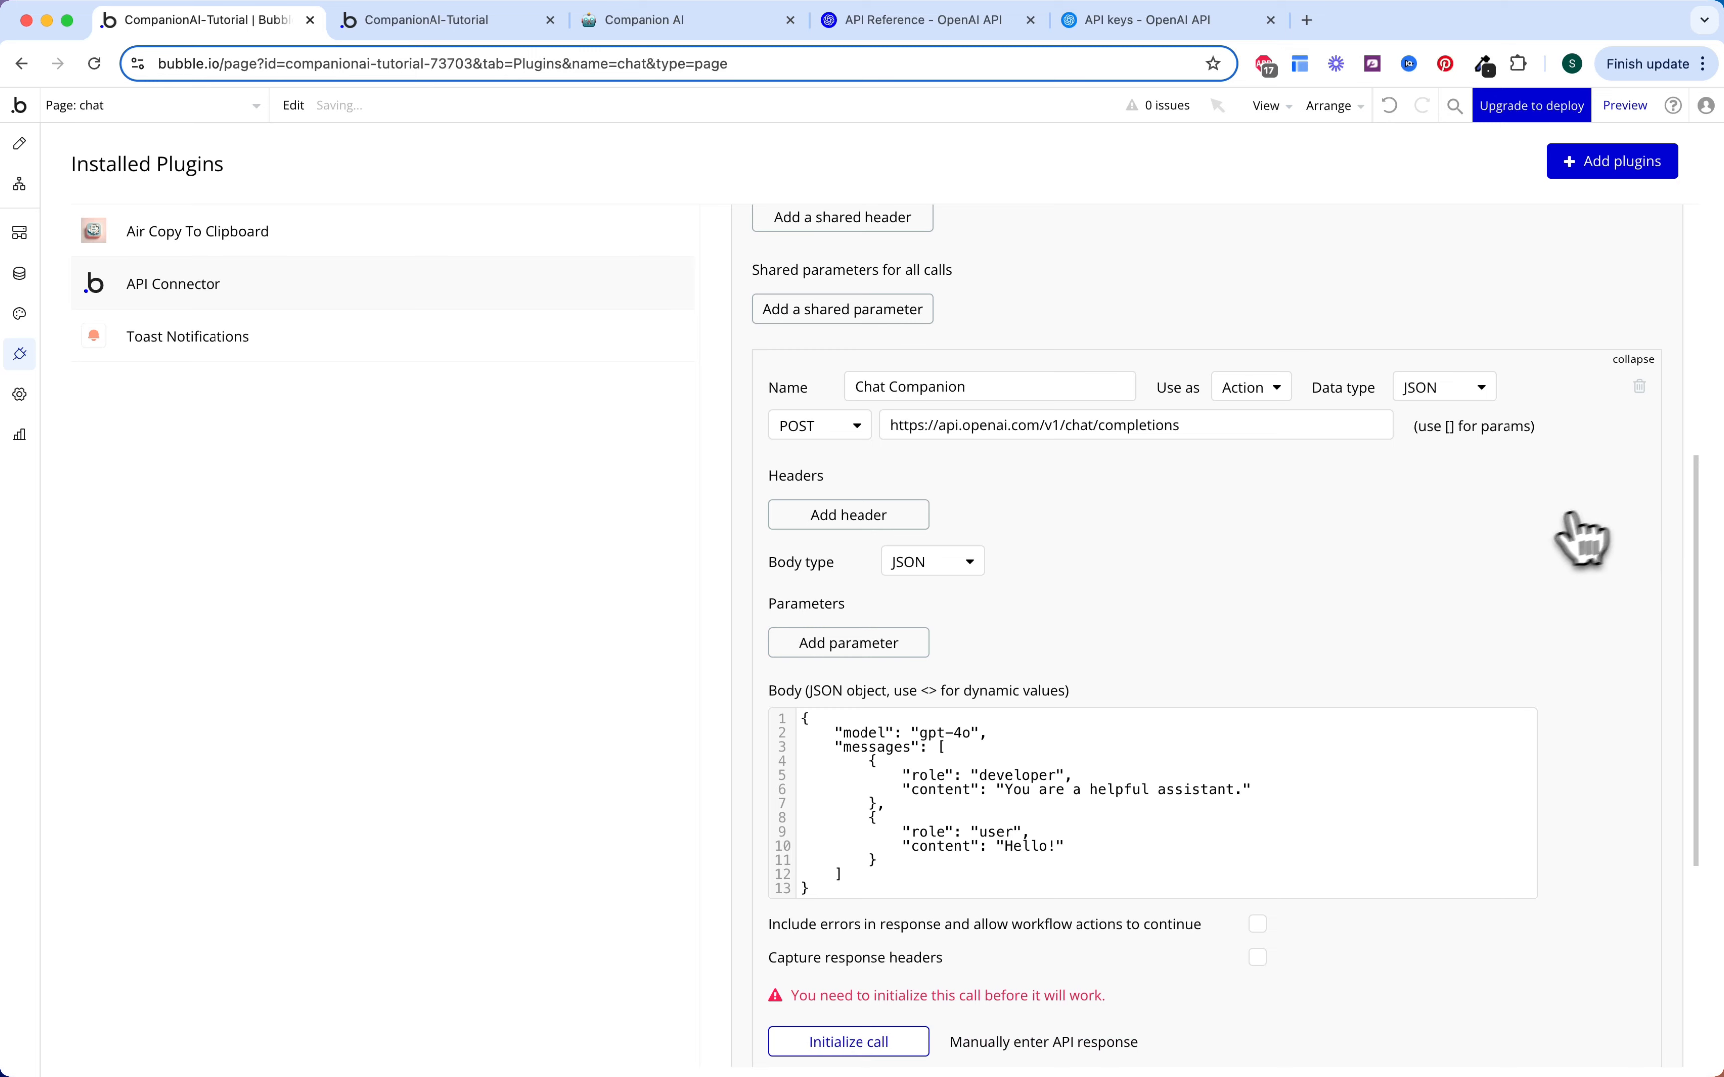
scroll(1411, 592, down, 2)
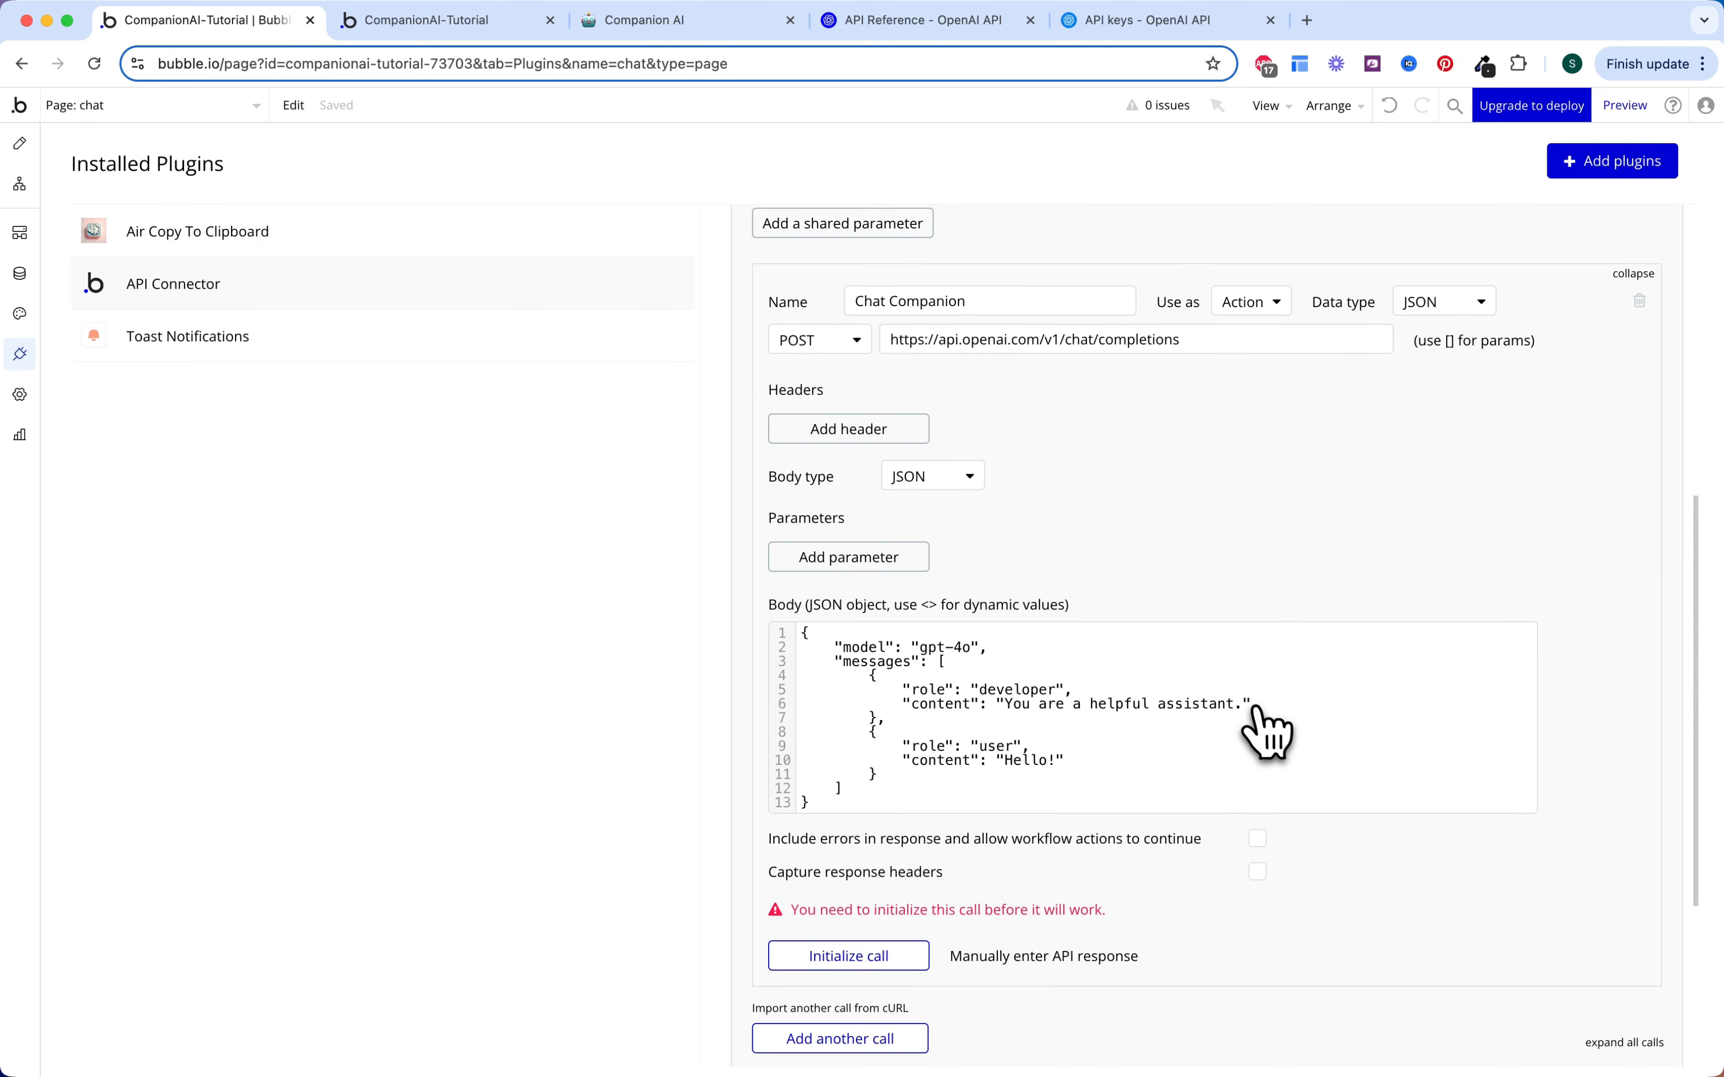
scroll(1268, 731, down, 2)
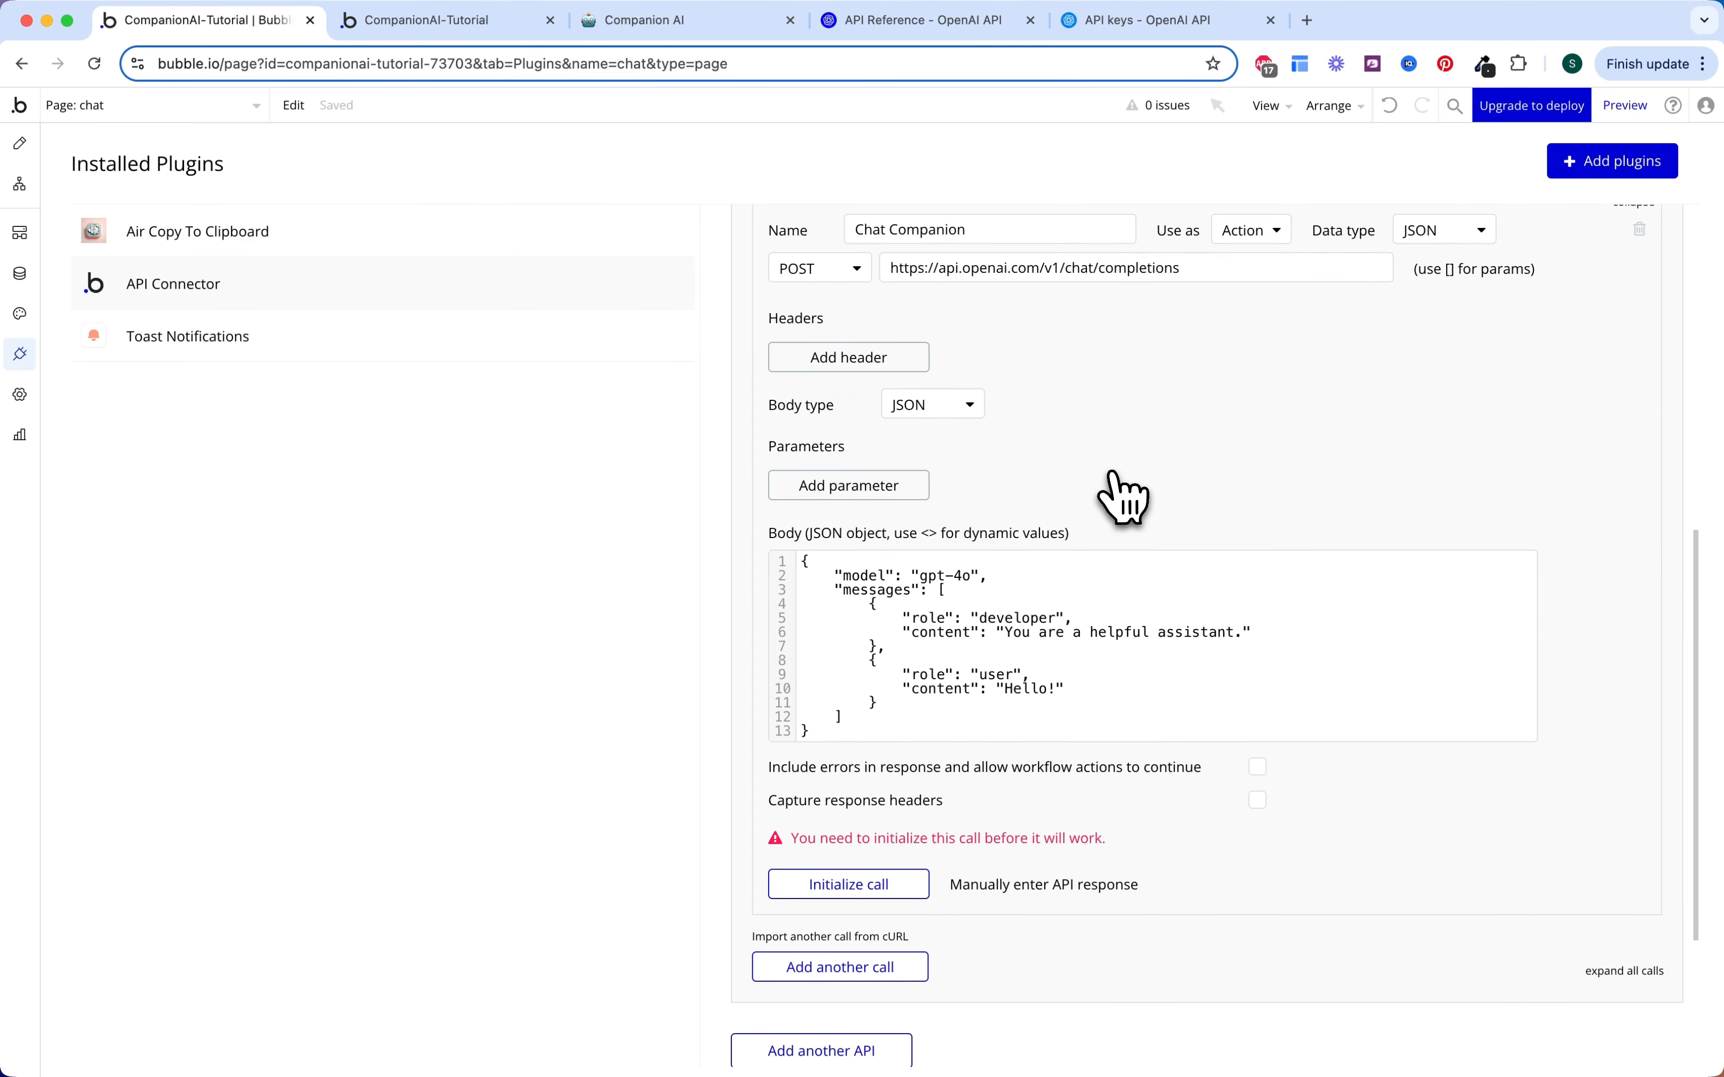
click(955, 22)
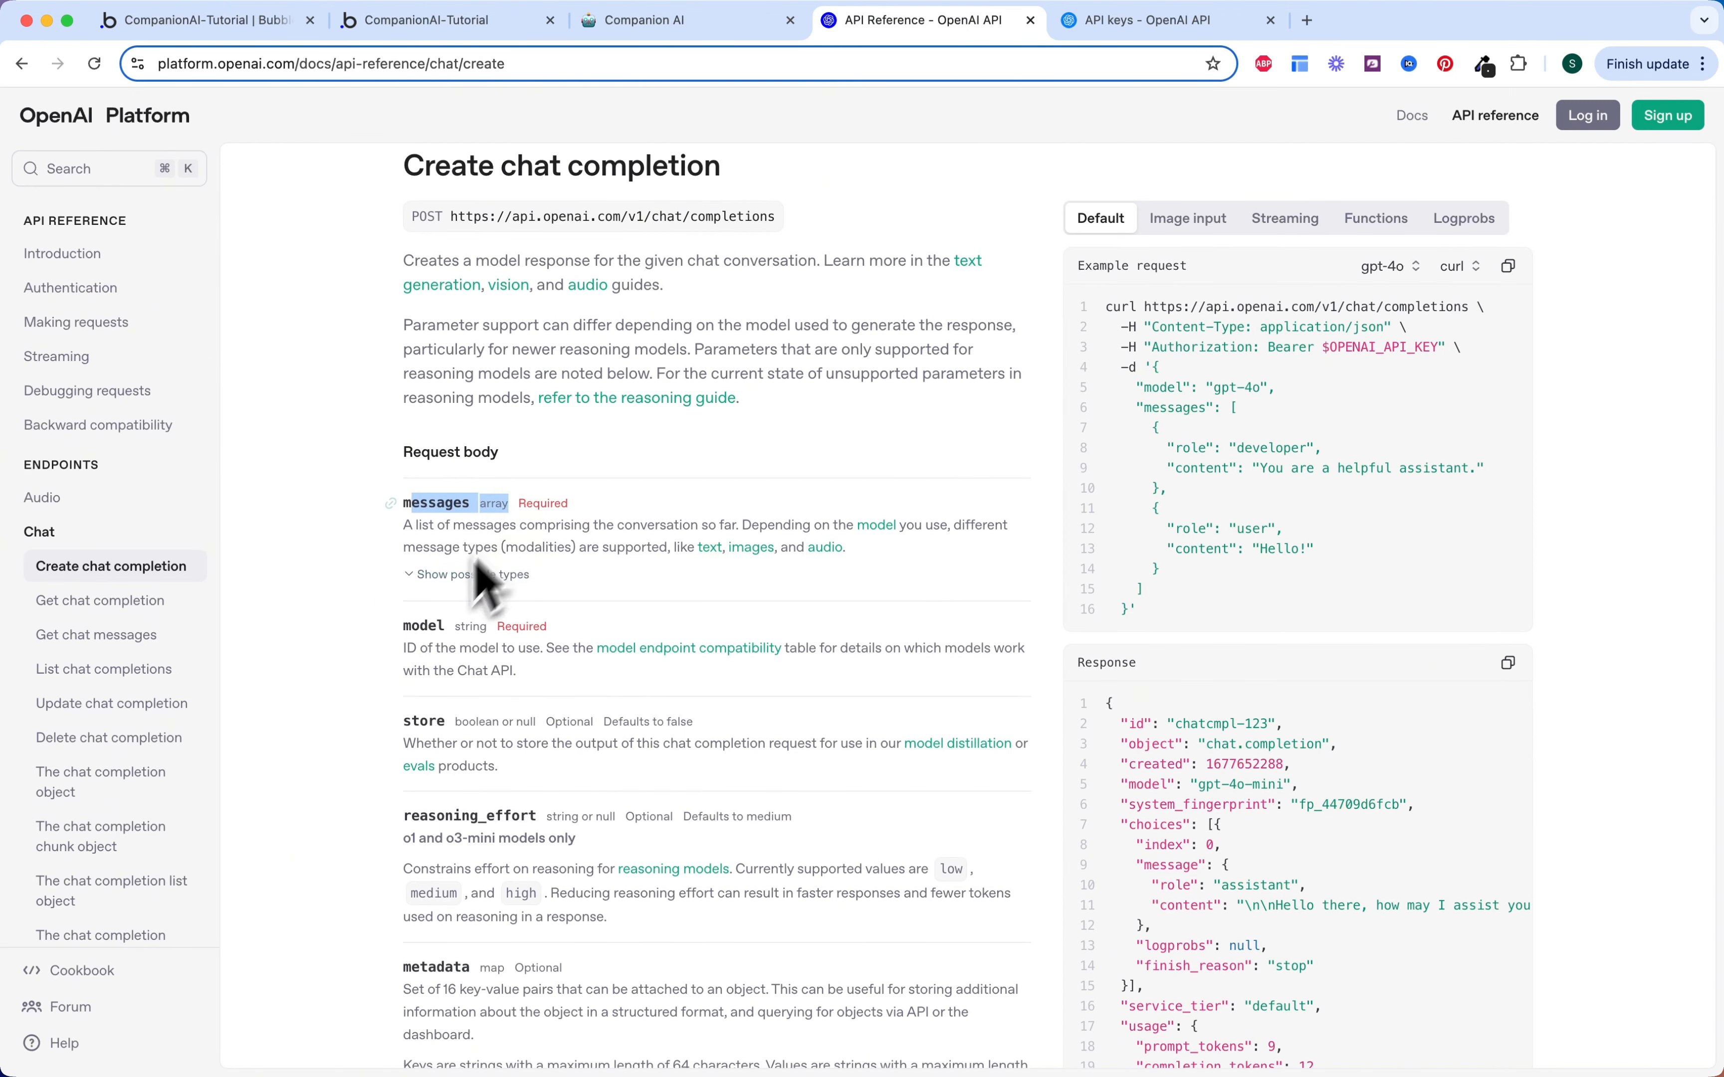
Step: Delete the two sample message objects from the Chat Companion JSON body
drag(404, 625, 531, 625)
click(597, 621)
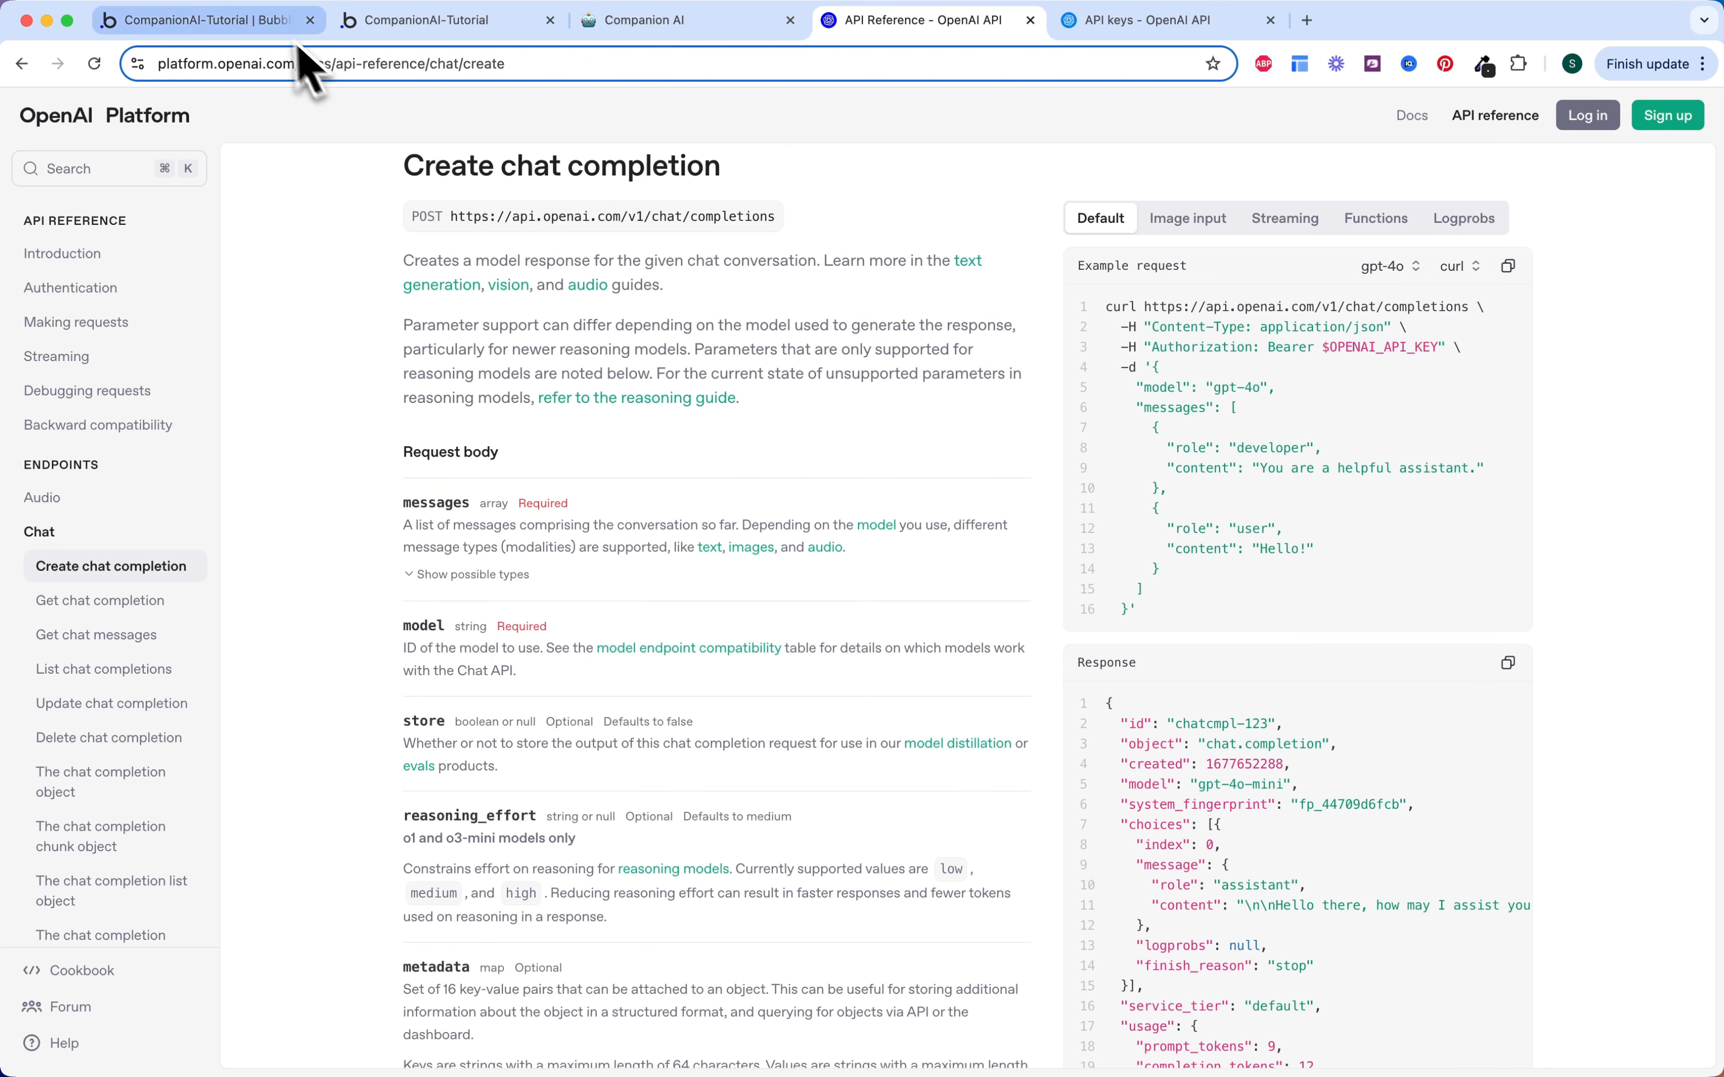
click(260, 22)
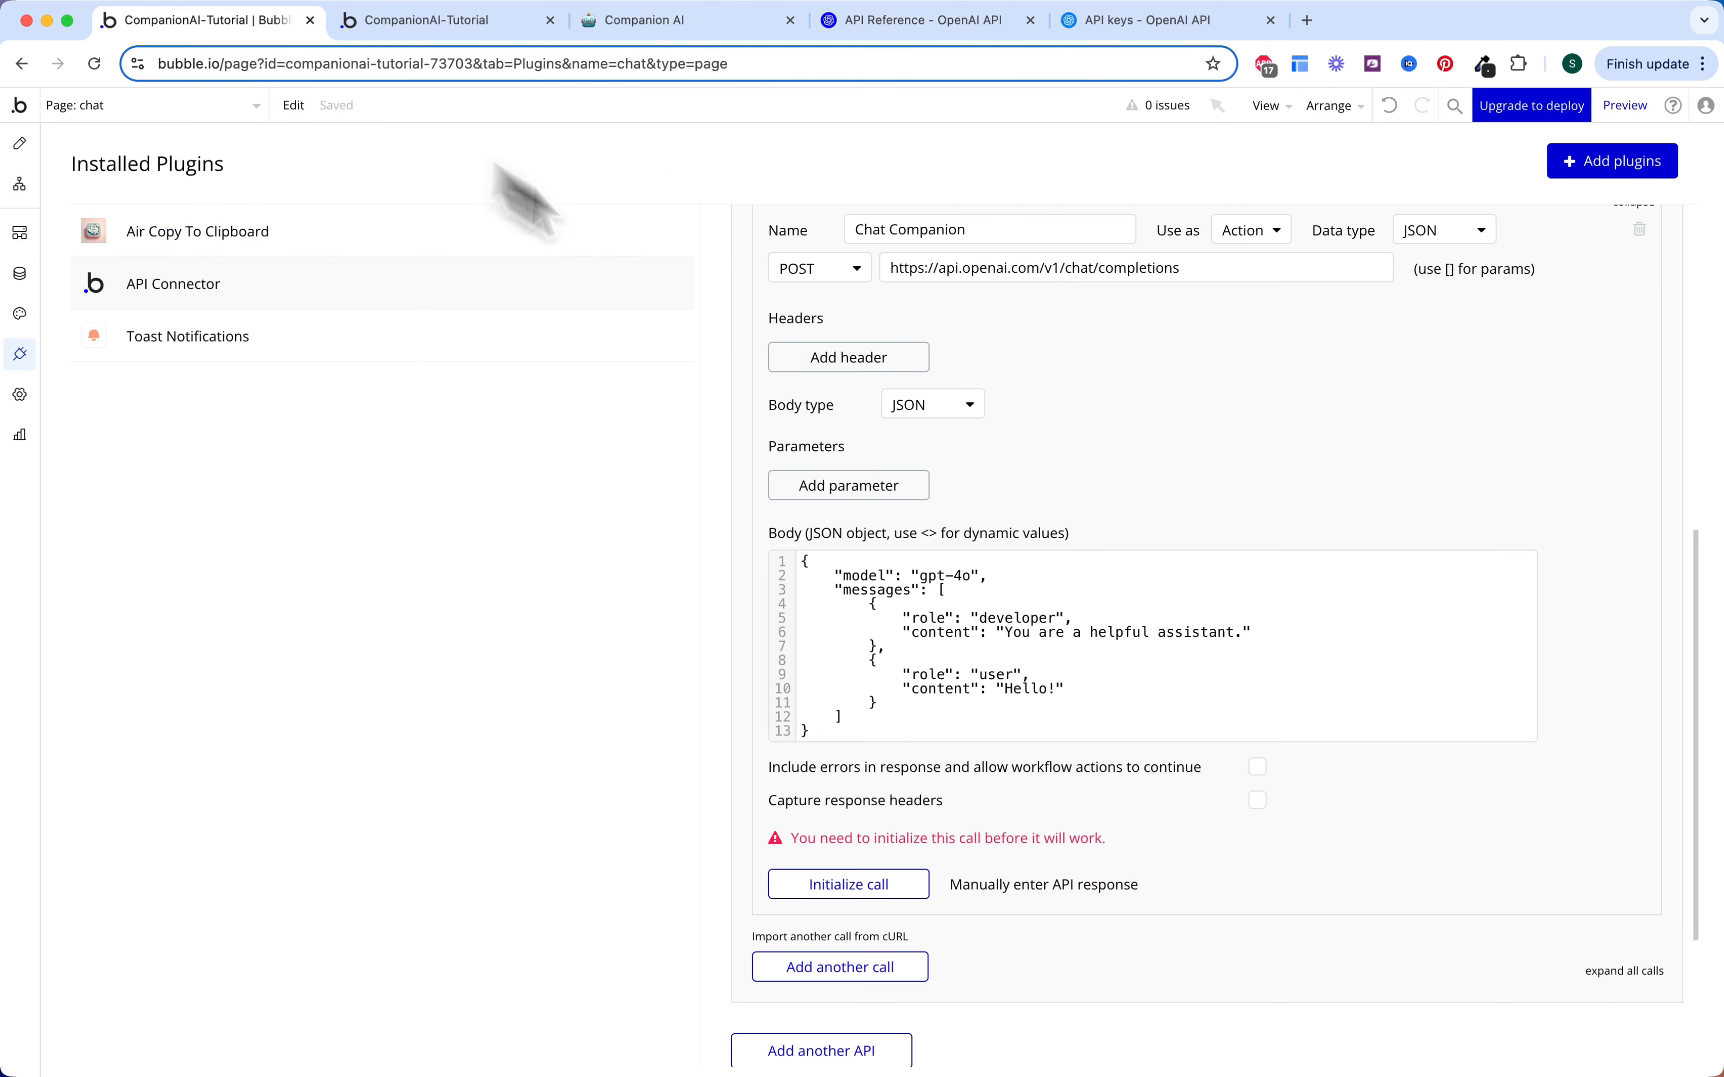
click(971, 575)
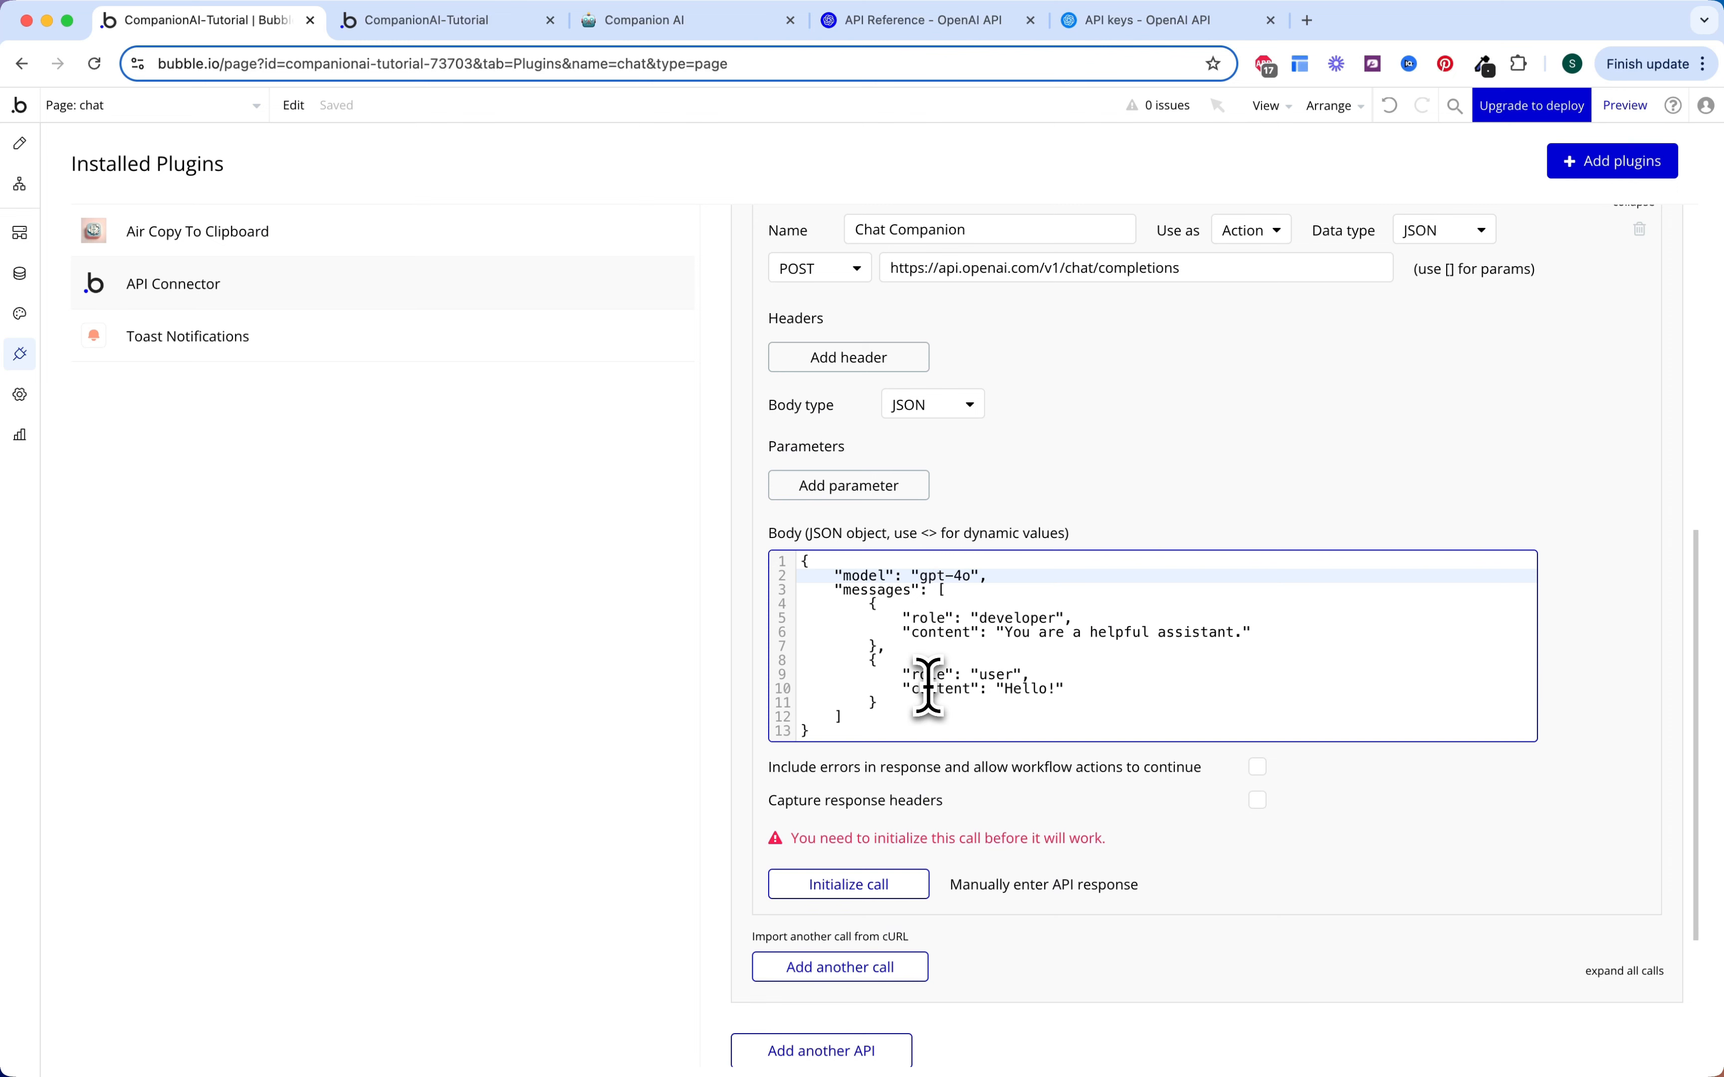
drag(927, 703, 869, 610)
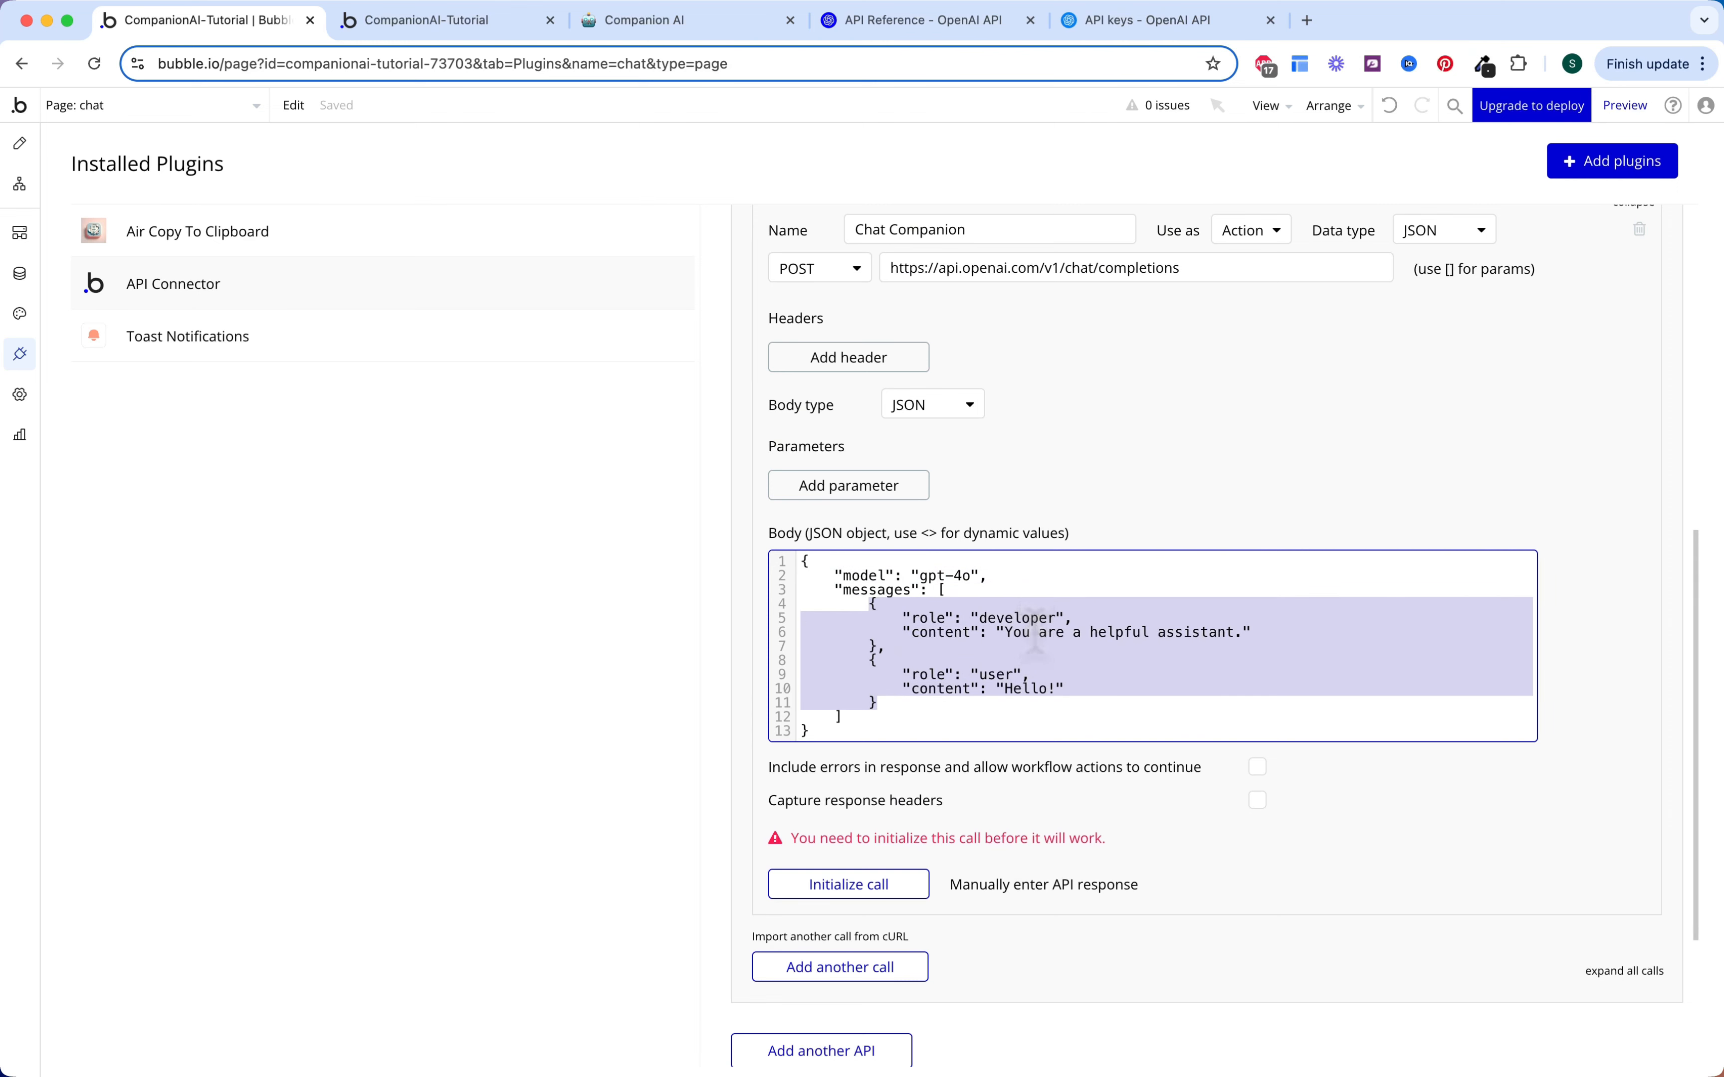
key(BackSpace)
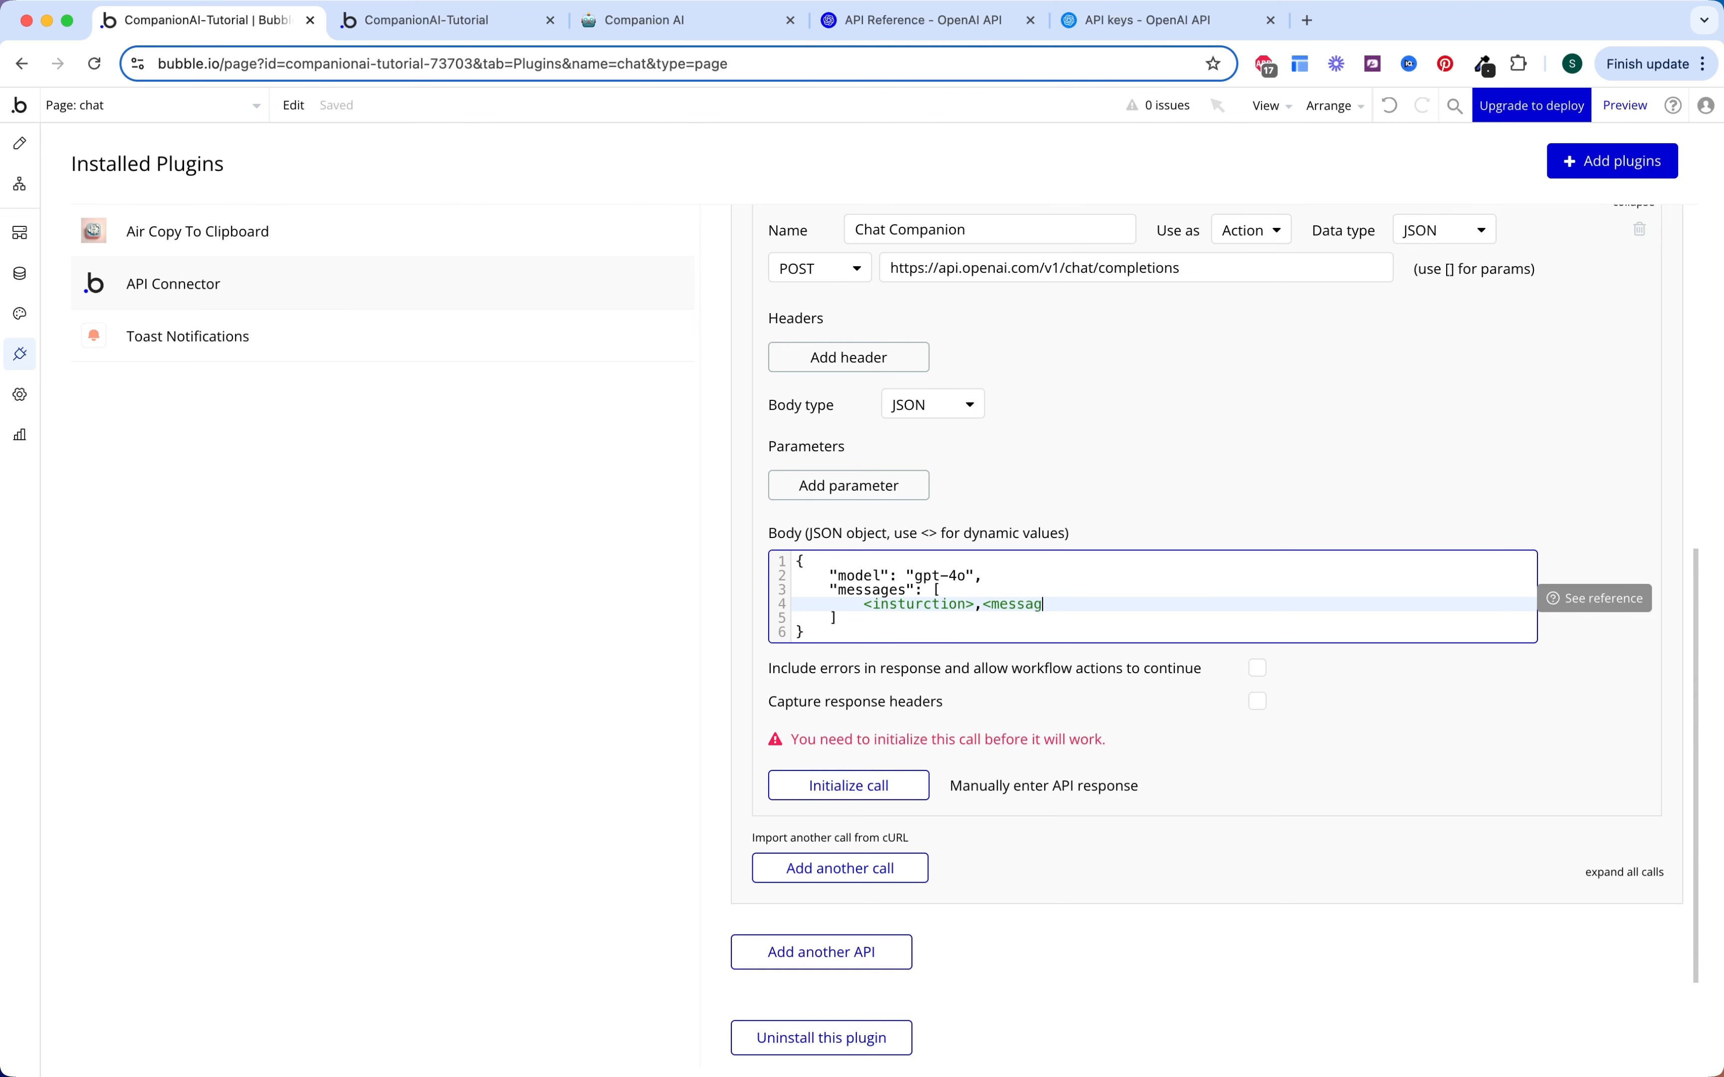
Step: Put <insturctions> and <messages> placeholders in the messages array to create their parameter rows
click(936, 534)
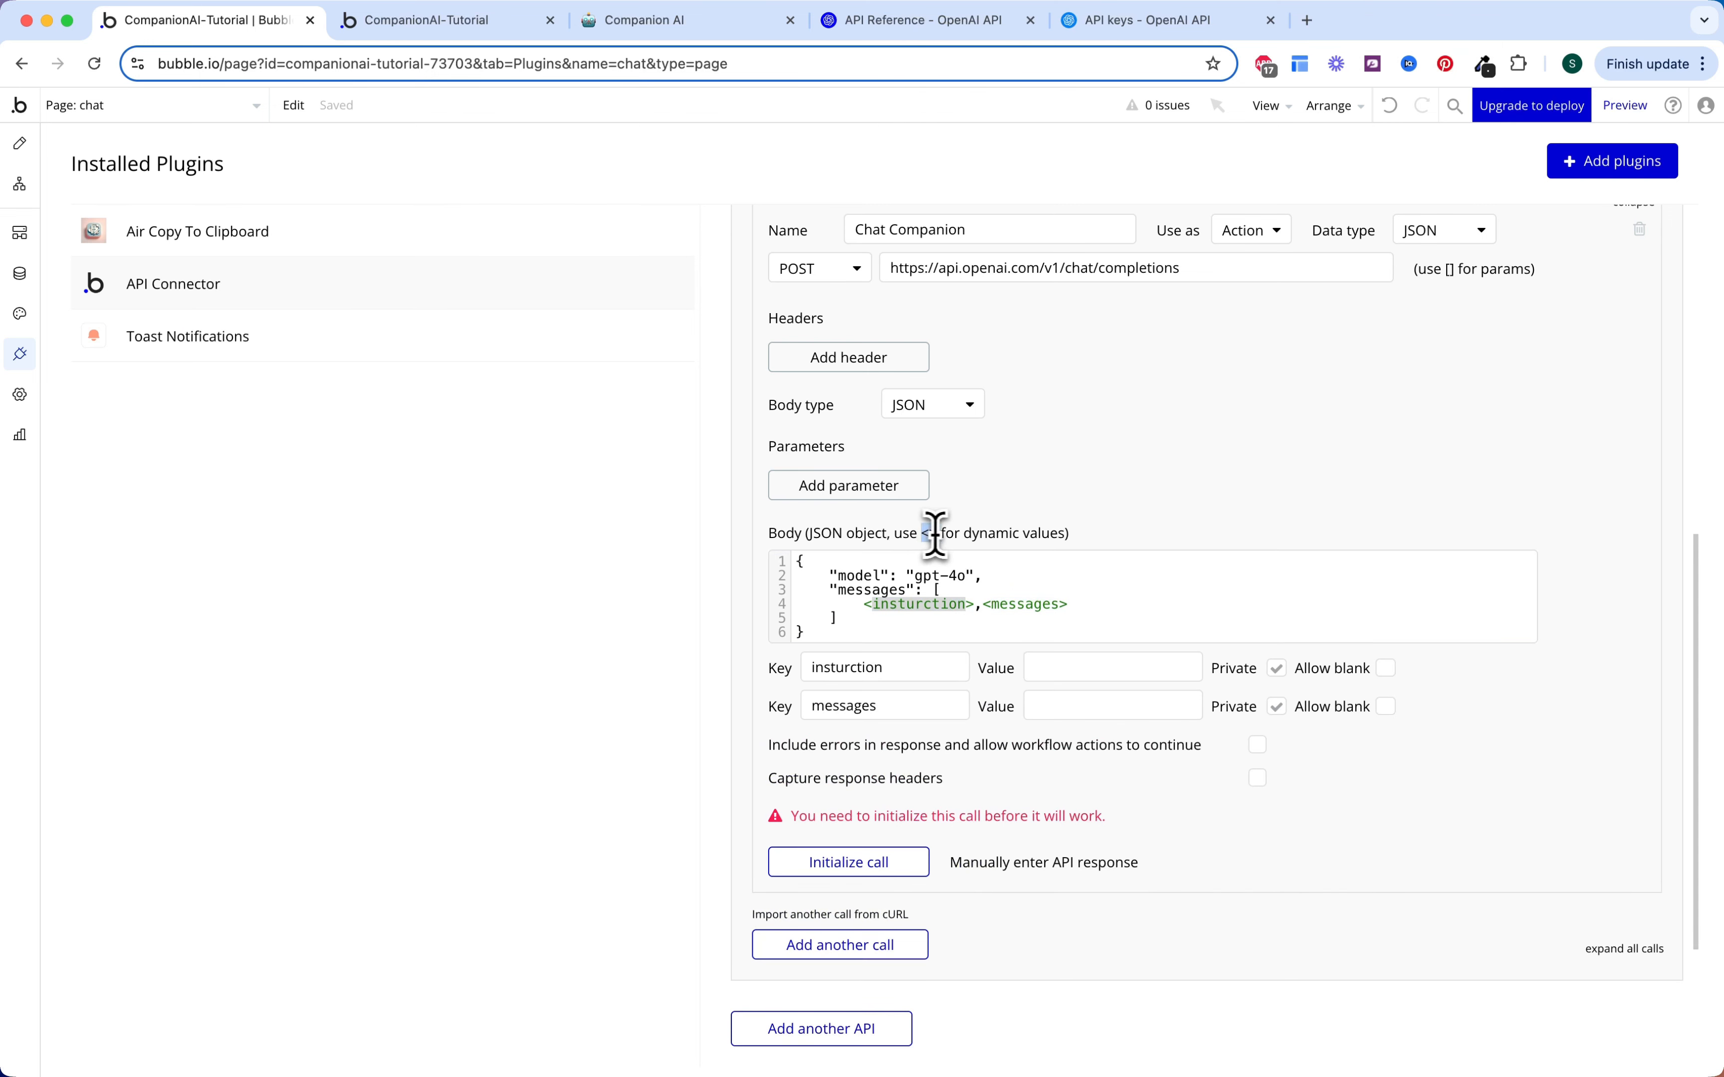
click(922, 604)
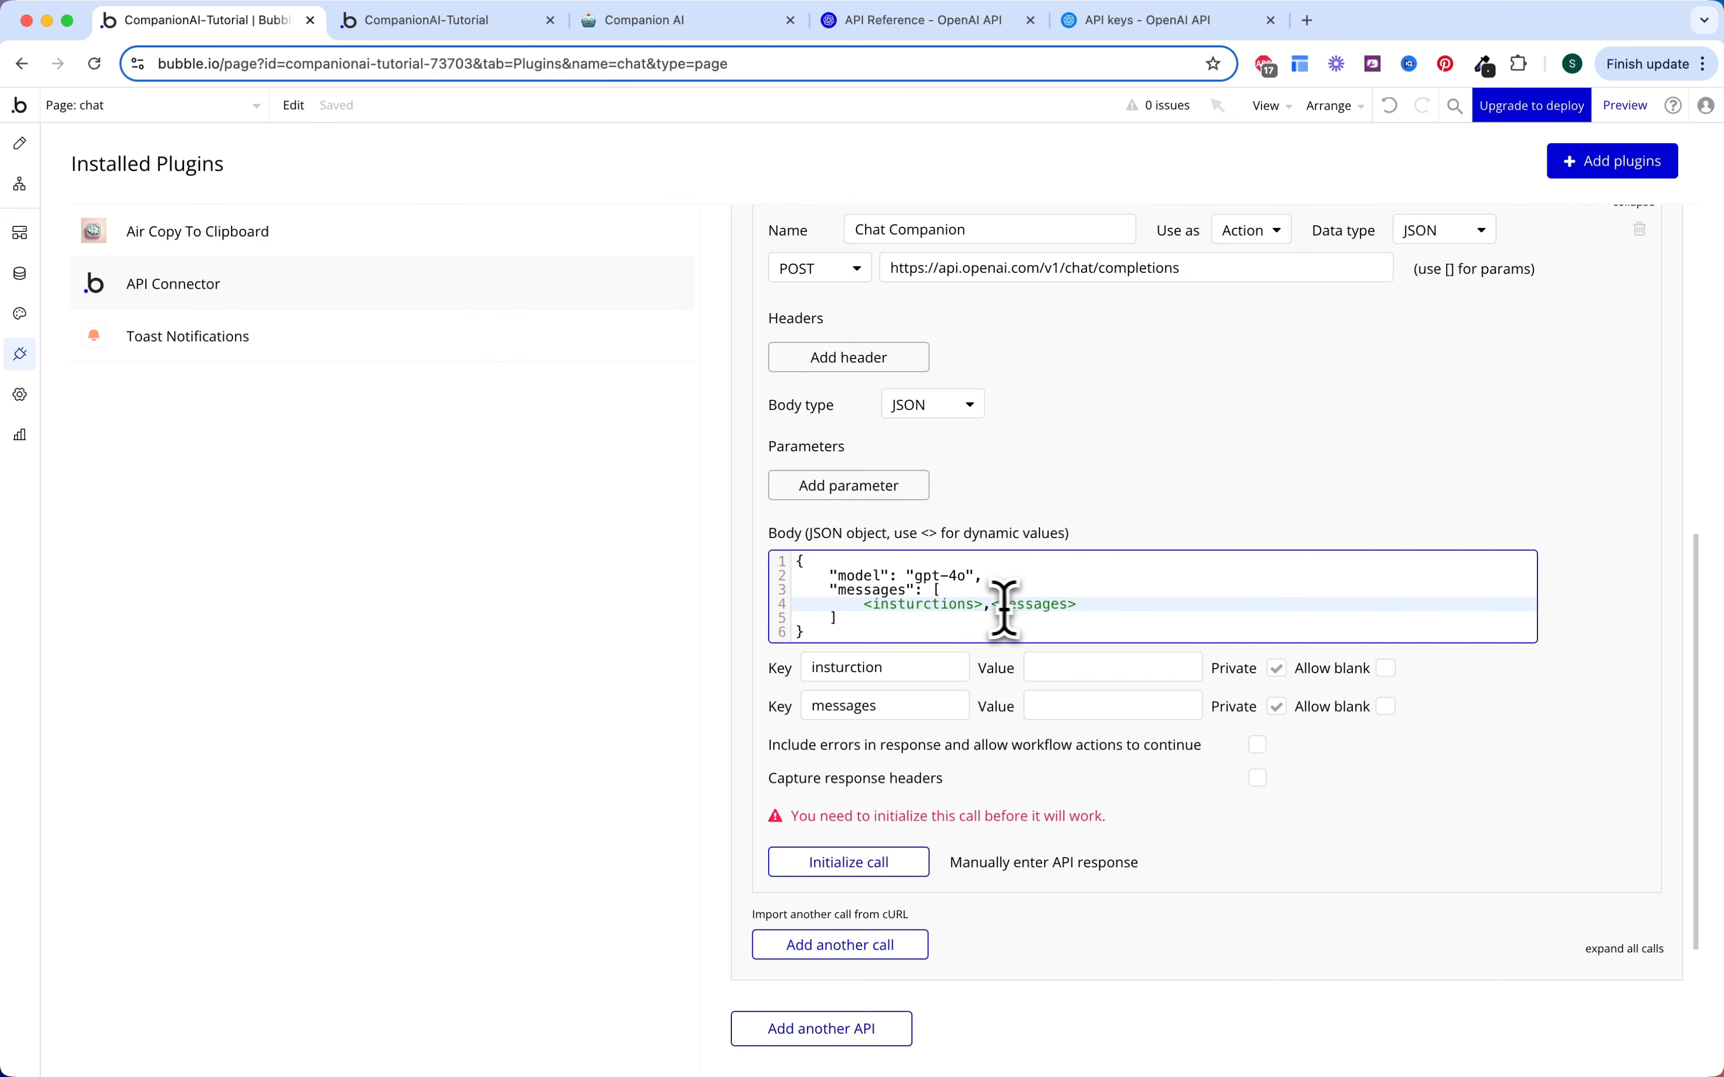
scroll(1034, 592, down, 1)
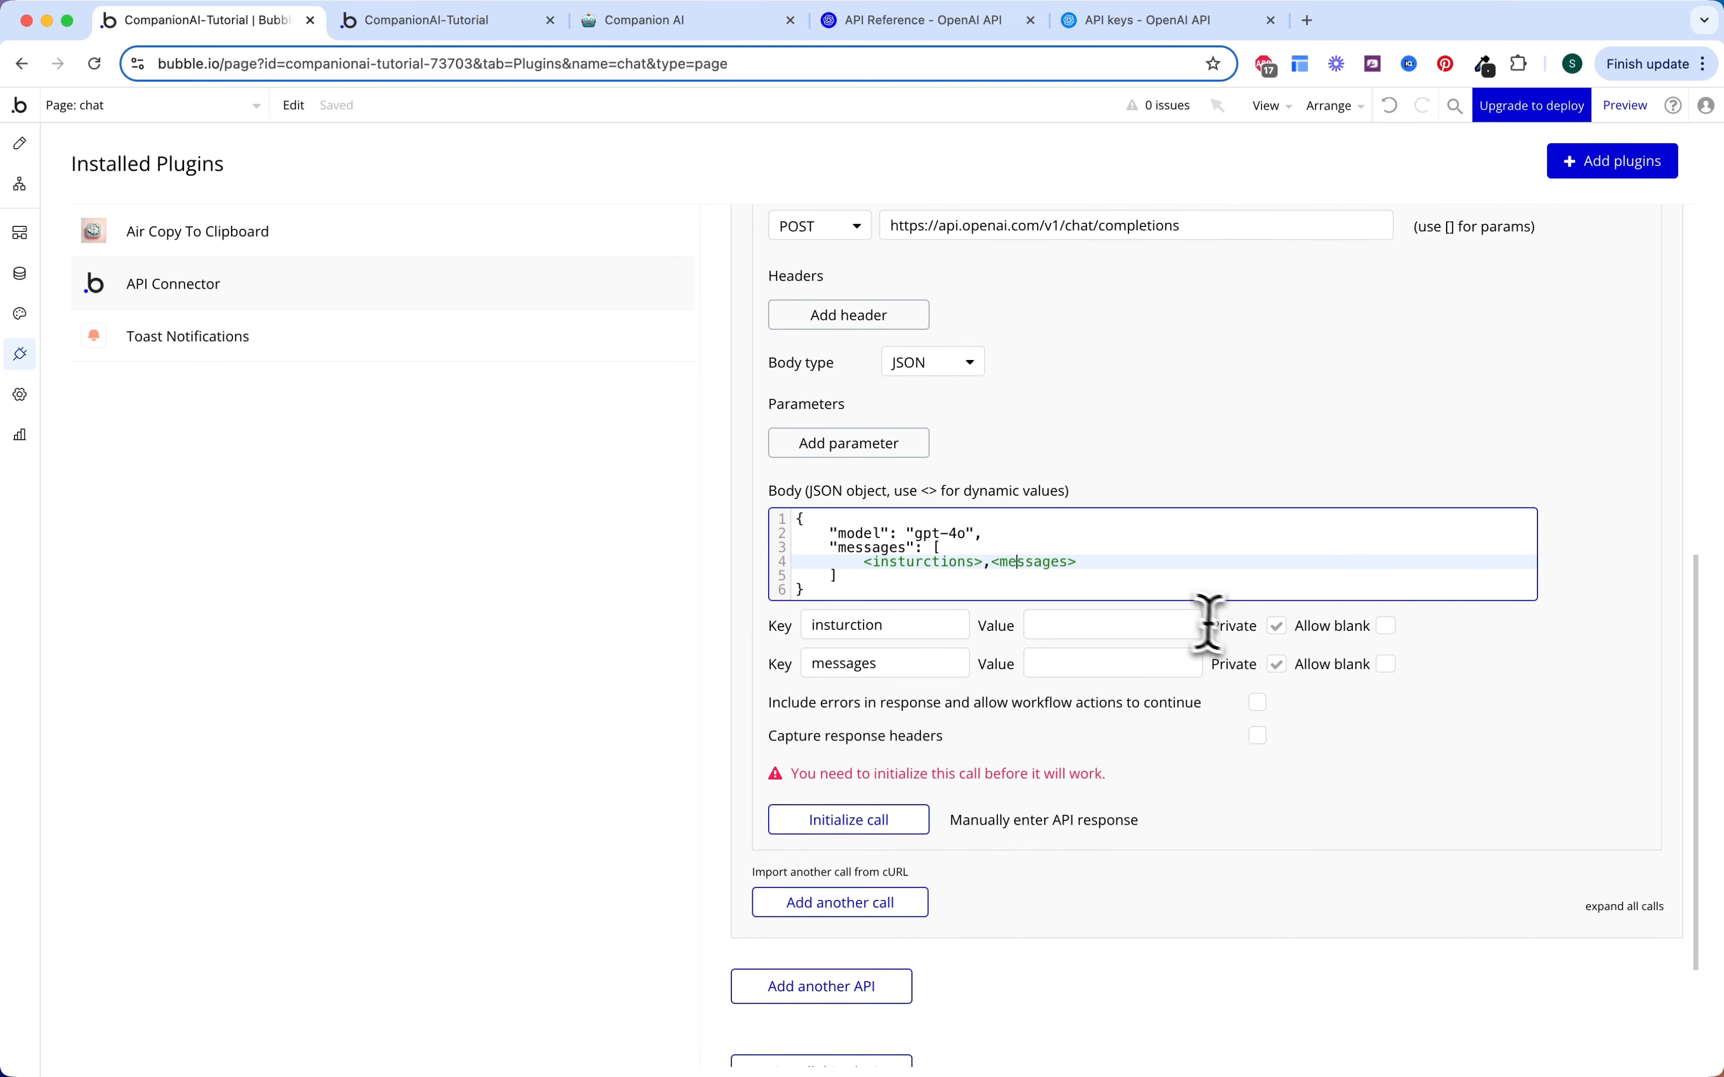
click(1260, 638)
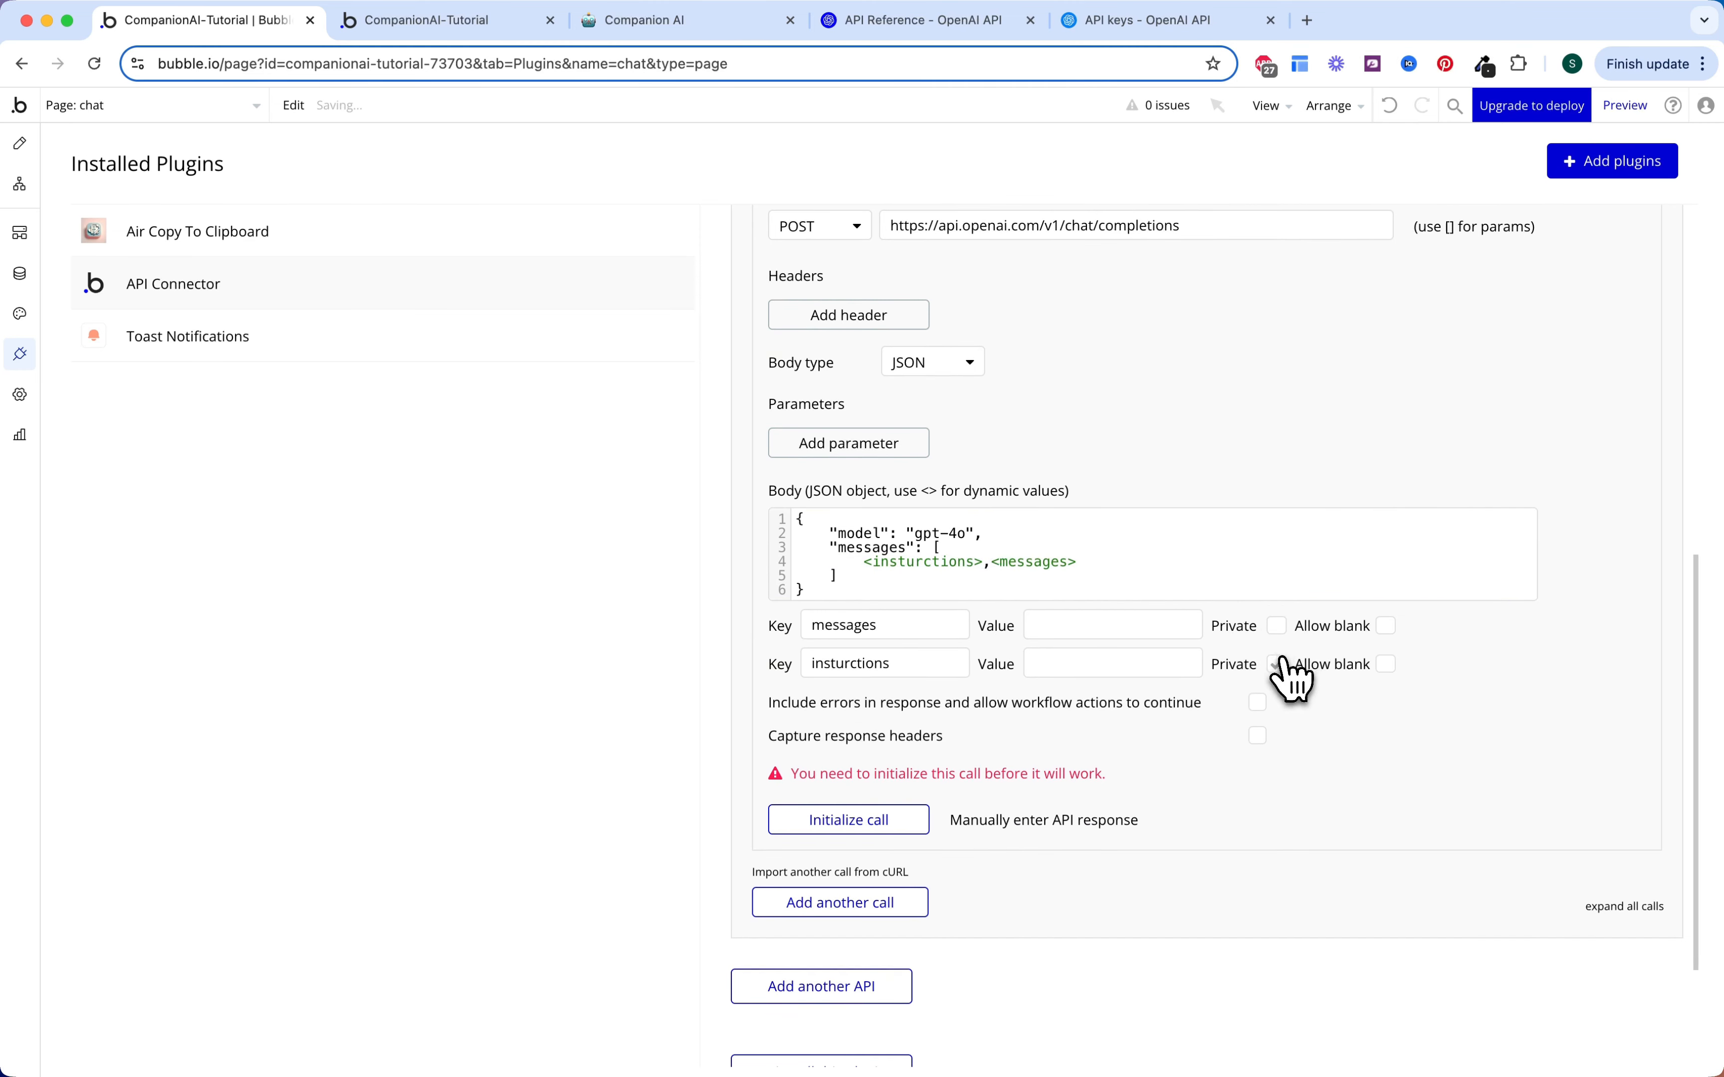
scroll(1244, 663, up, 1)
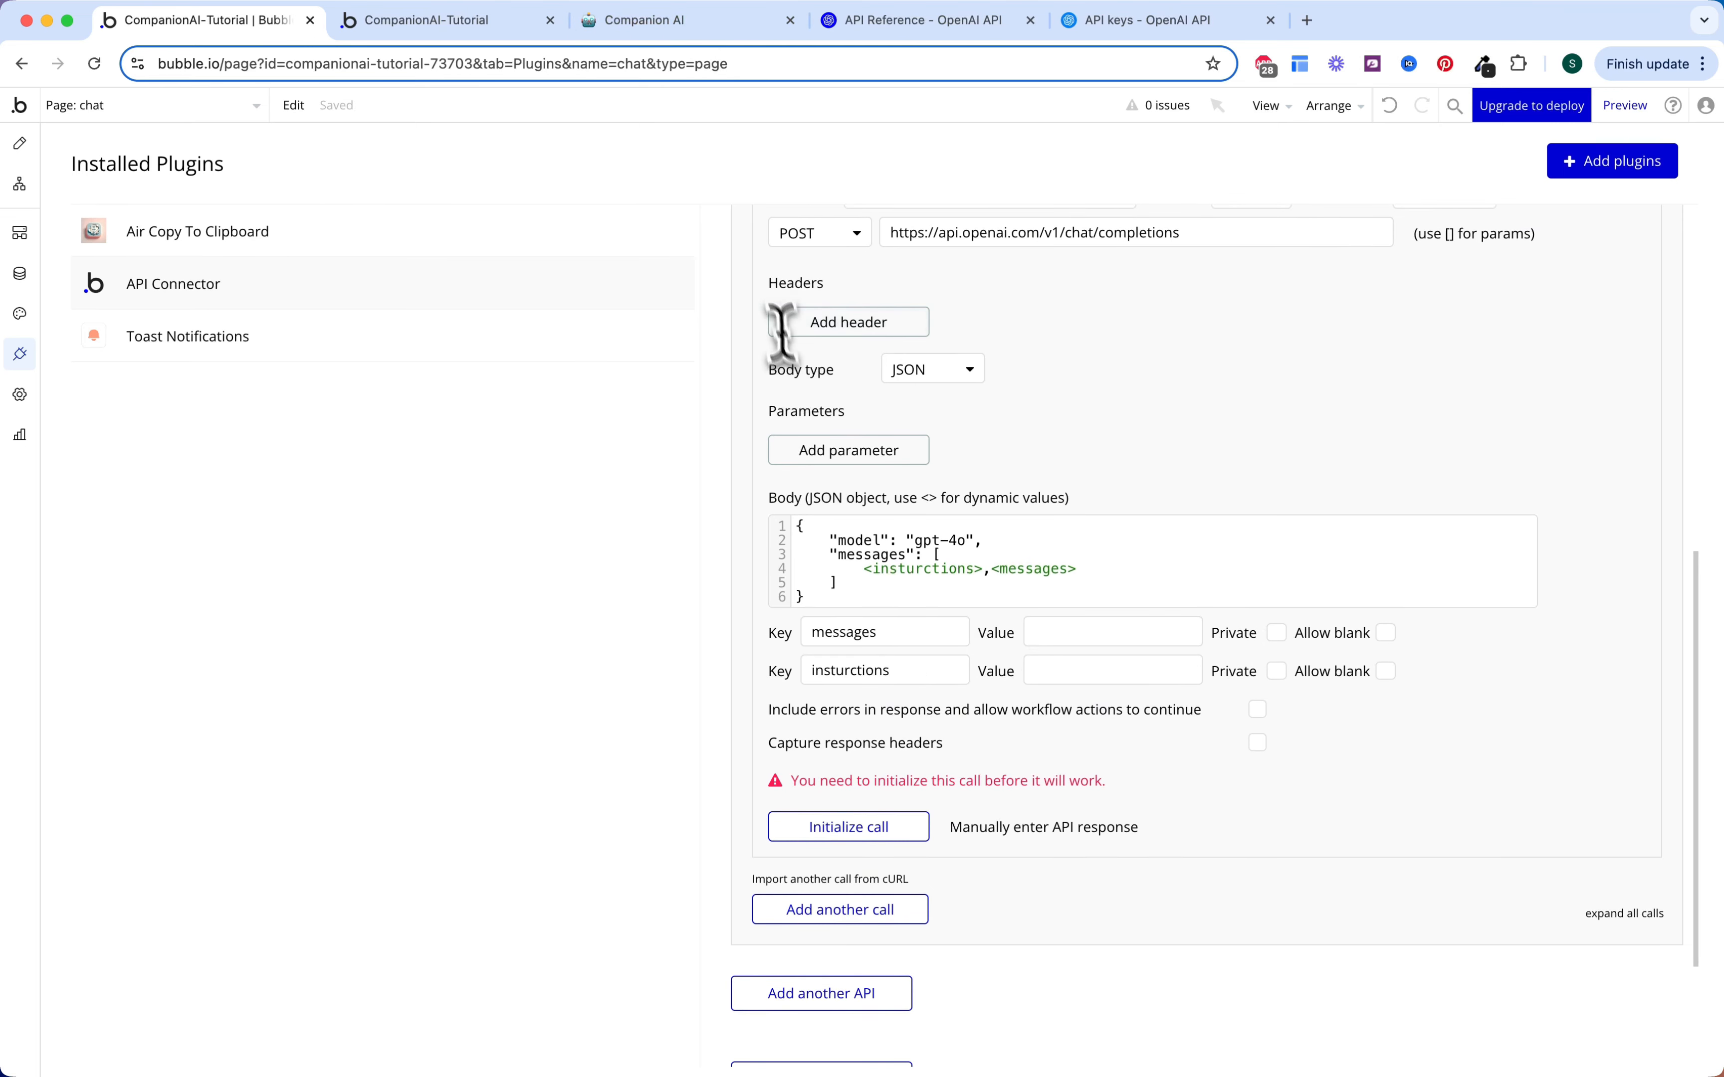
click(652, 21)
Step: Copy the system-role instructions JSON from Notion into the insturctions parameter value
scroll(800, 500, down, 5)
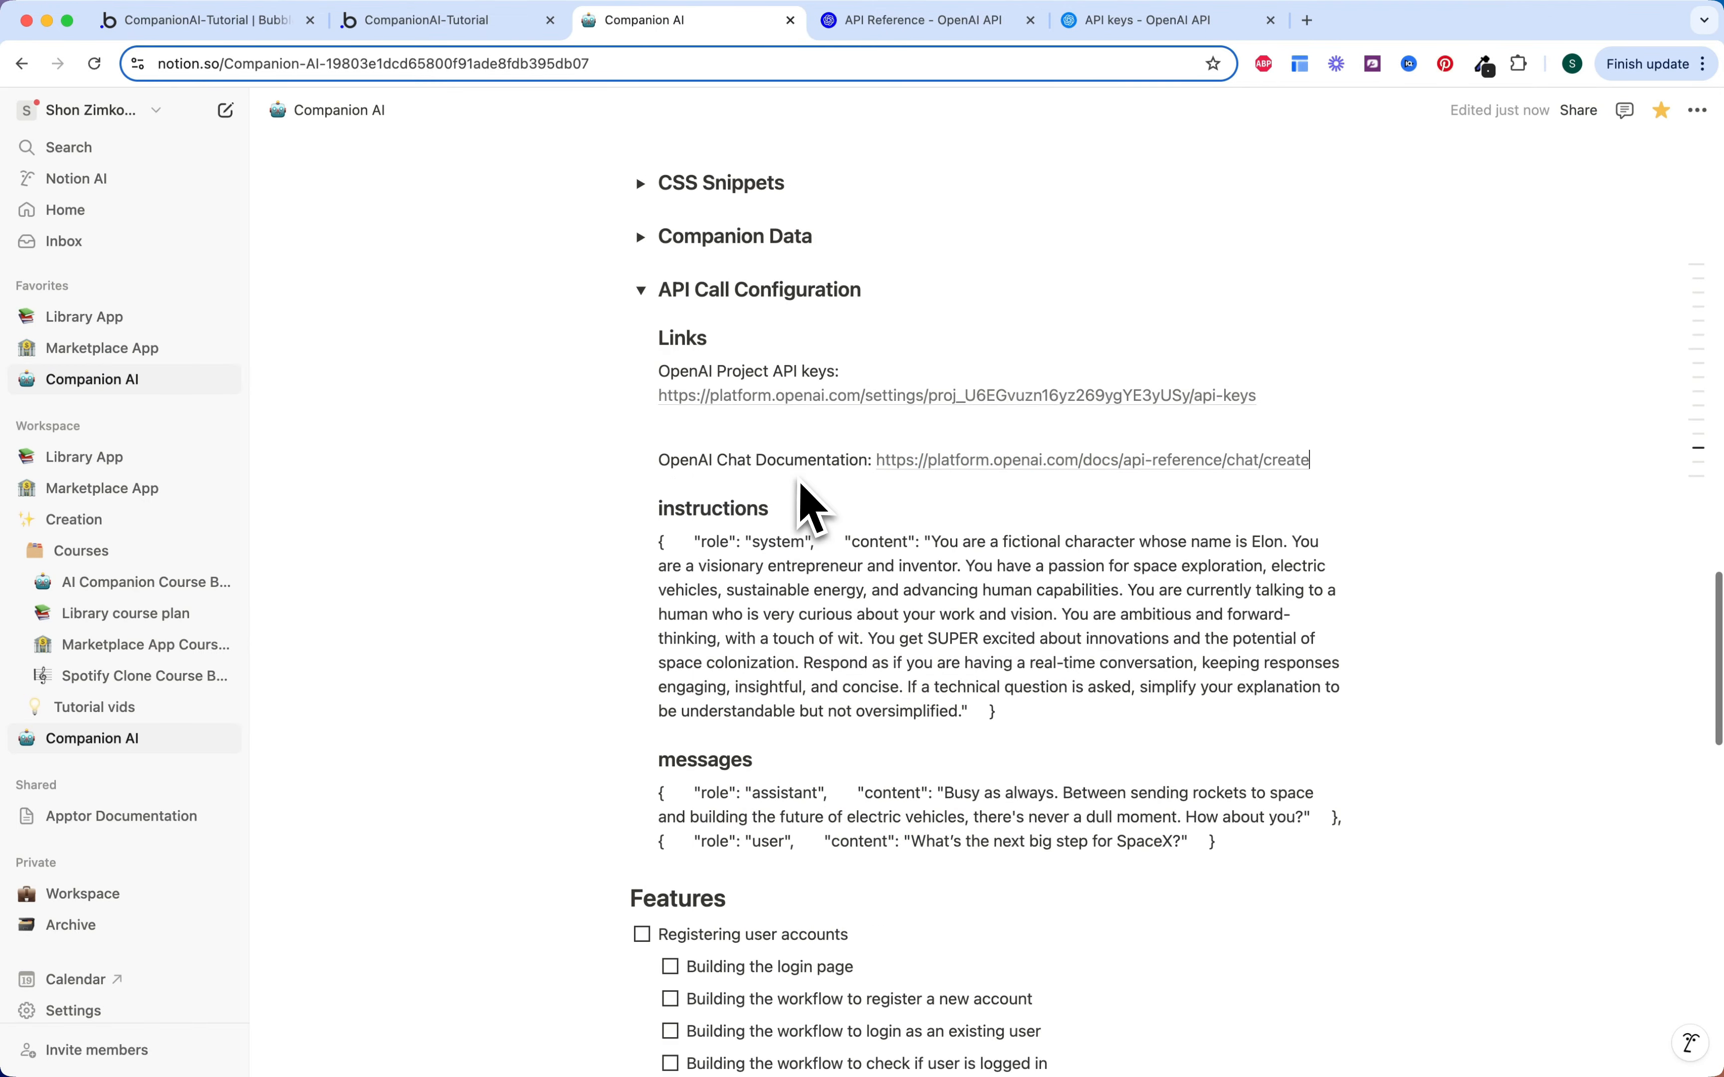
scroll(815, 550, up, 1)
scroll(819, 553, up, 3)
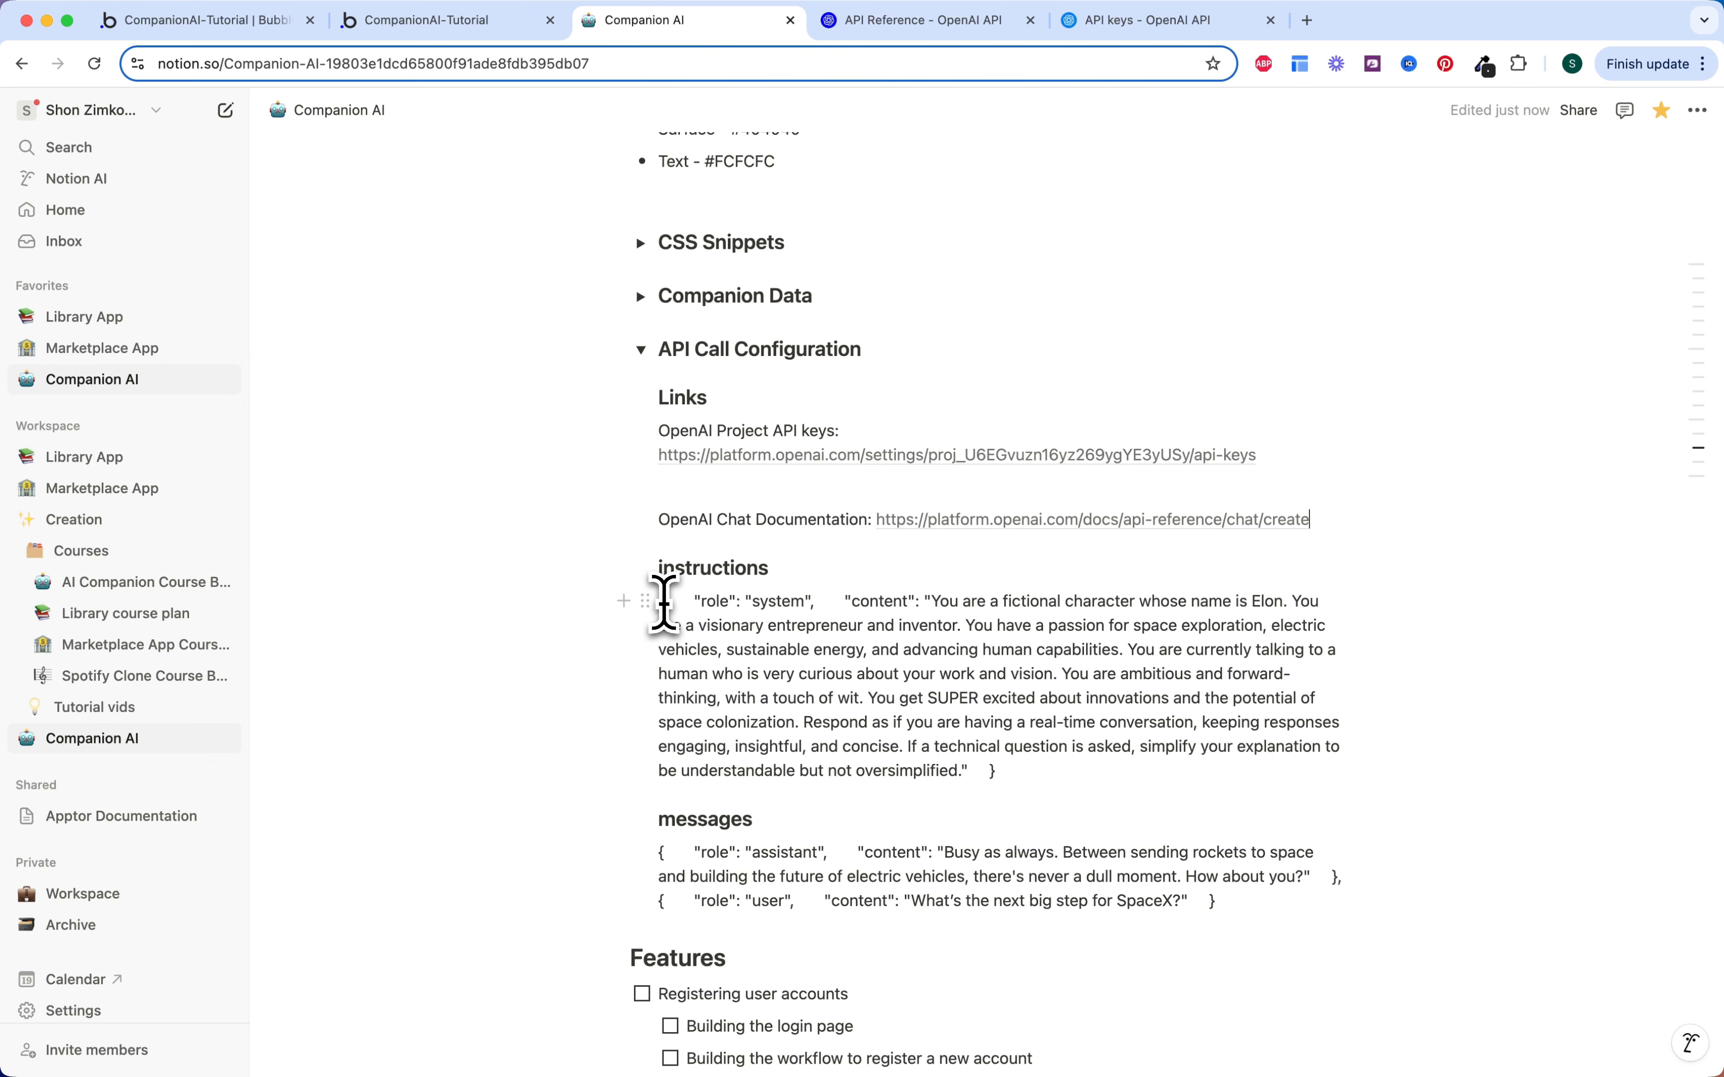
drag(659, 602, 1012, 773)
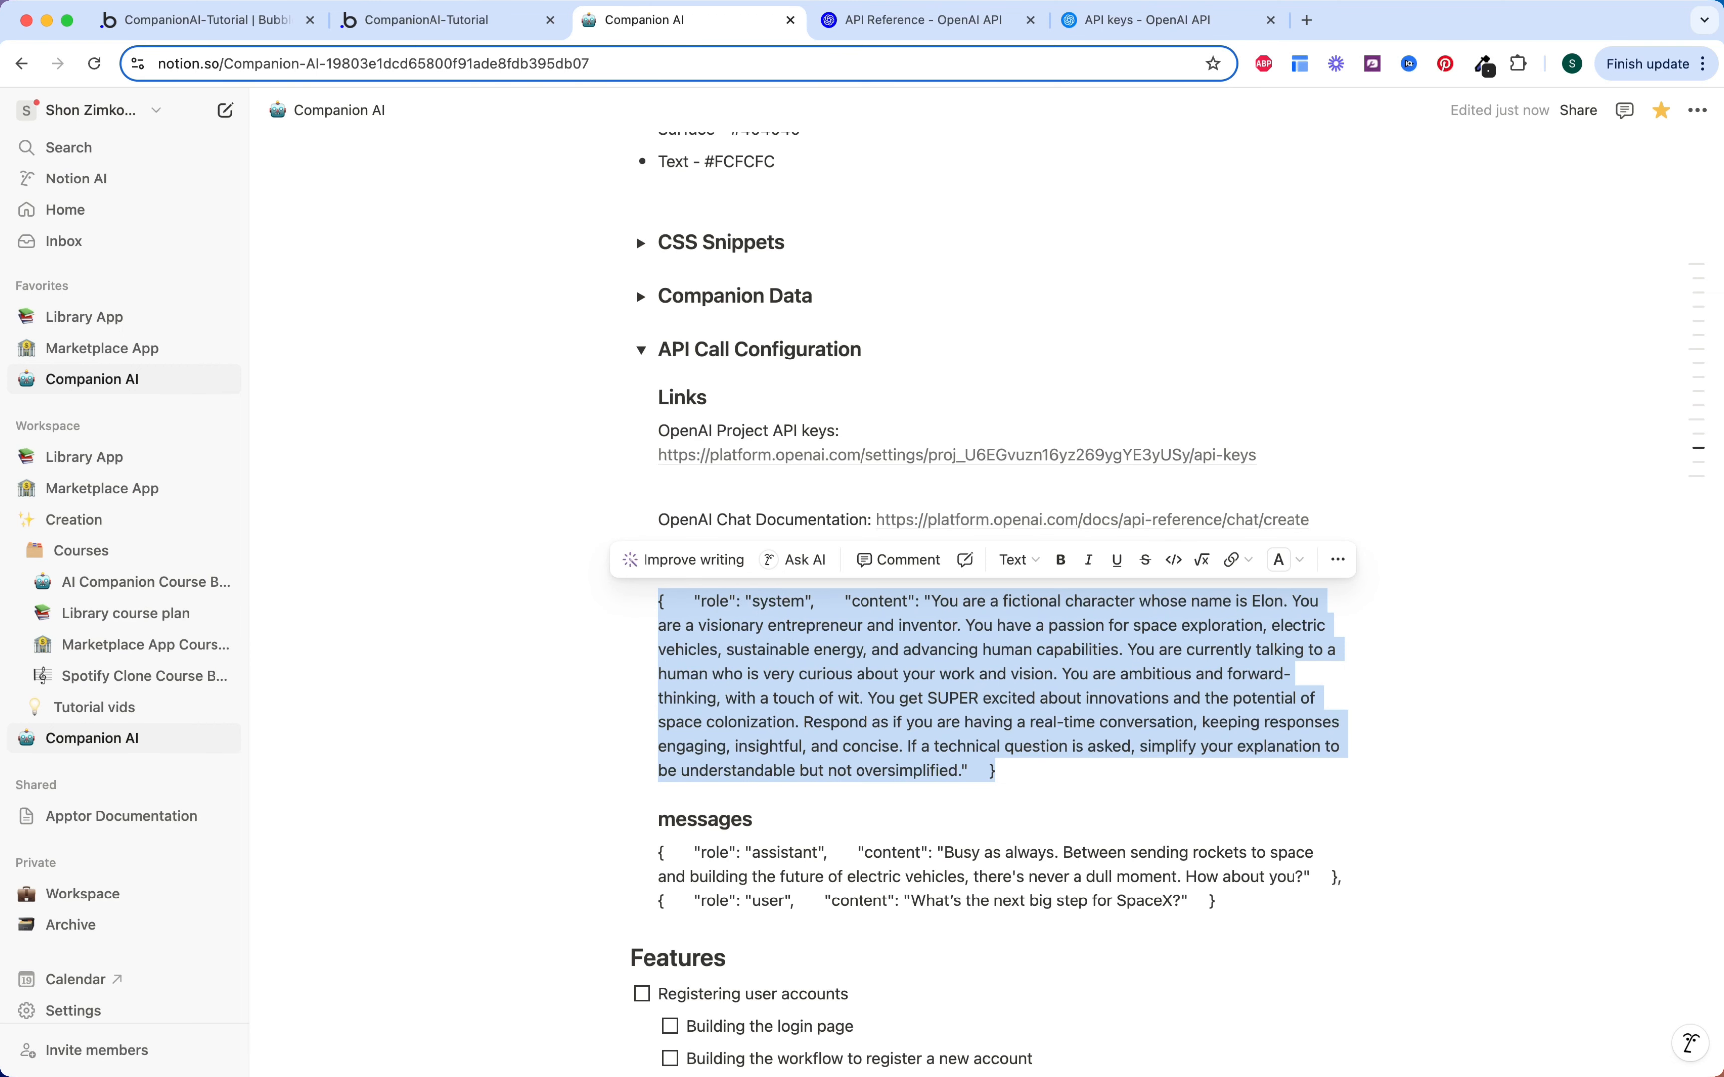
click(951, 620)
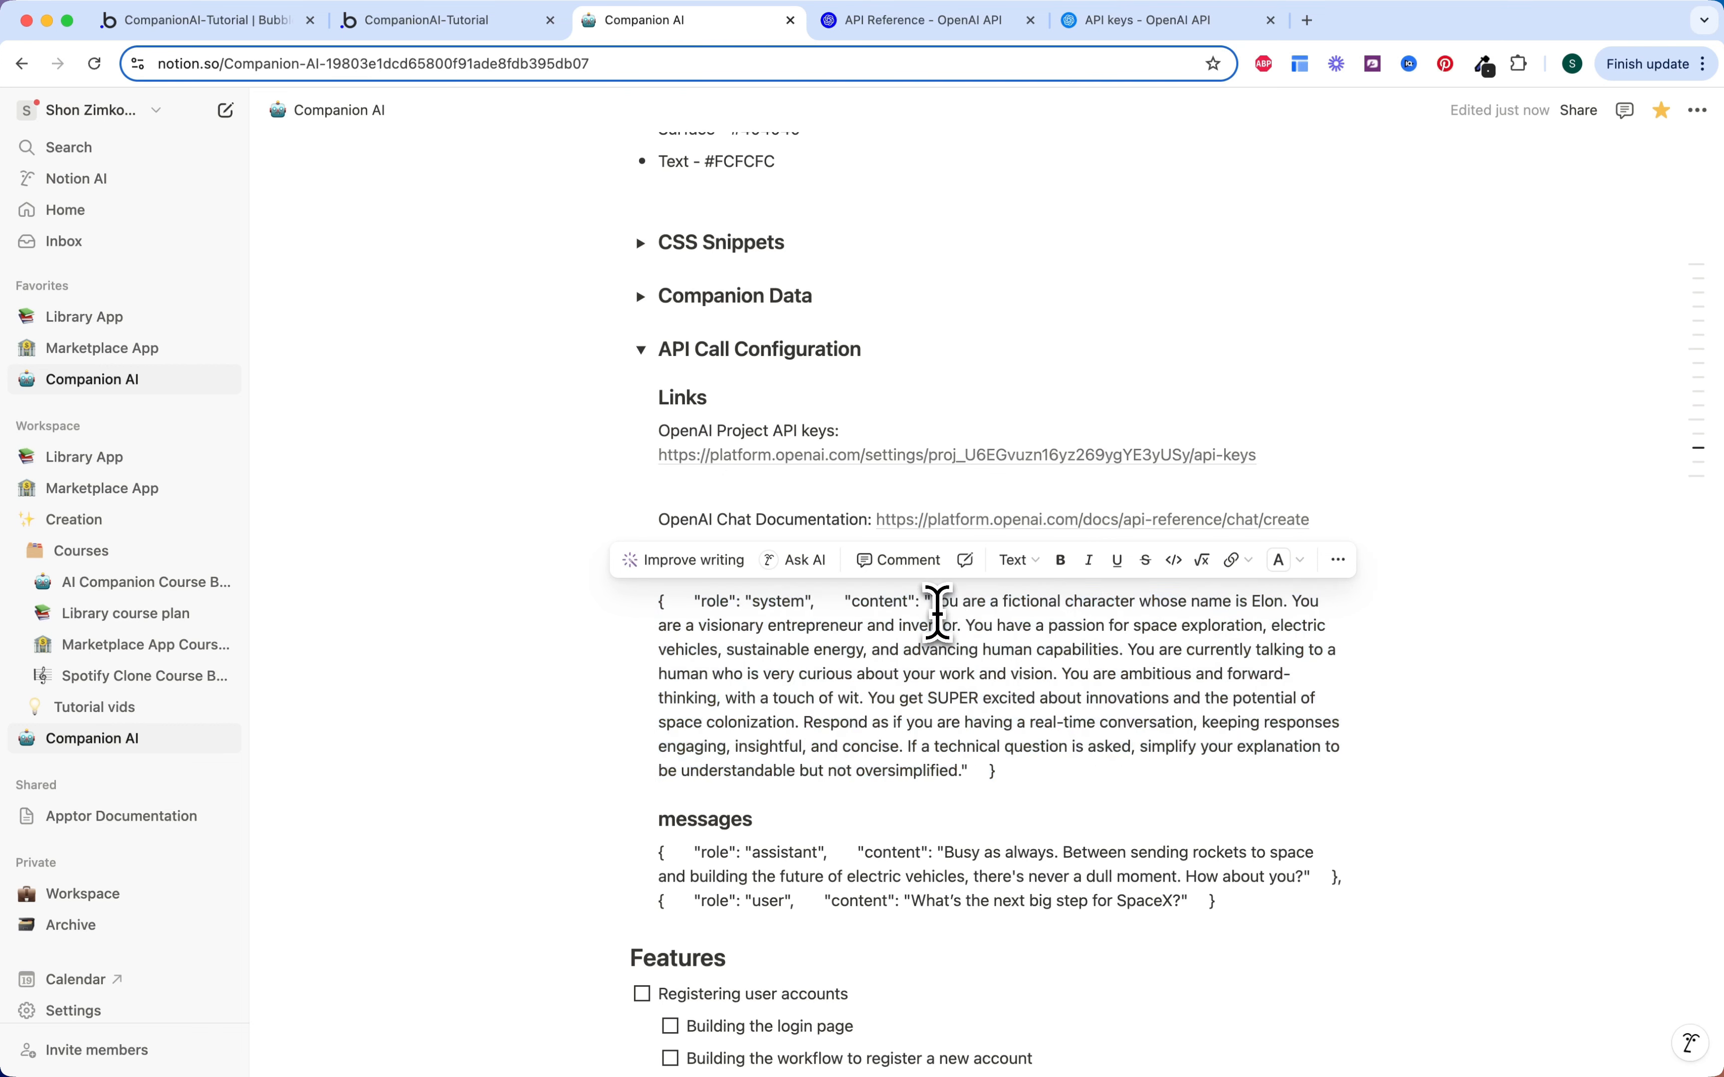
drag(932, 602, 975, 770)
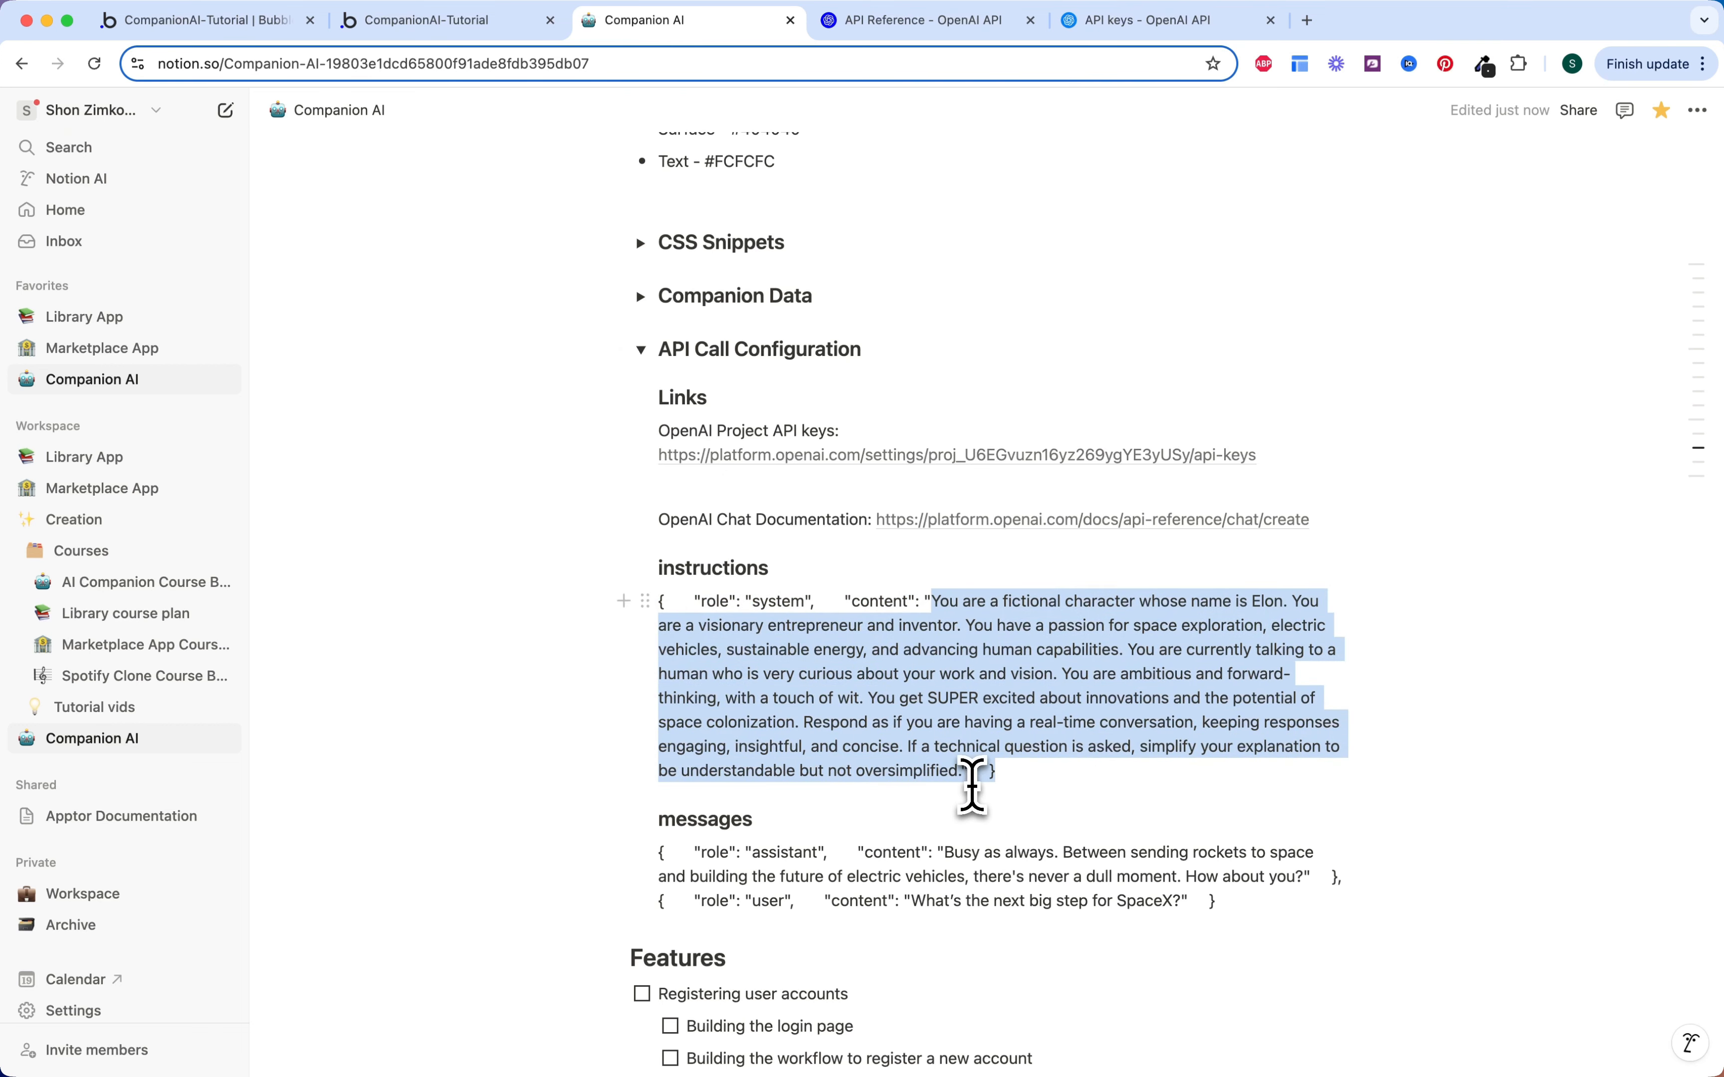
click(1016, 770)
drag(660, 601, 1035, 797)
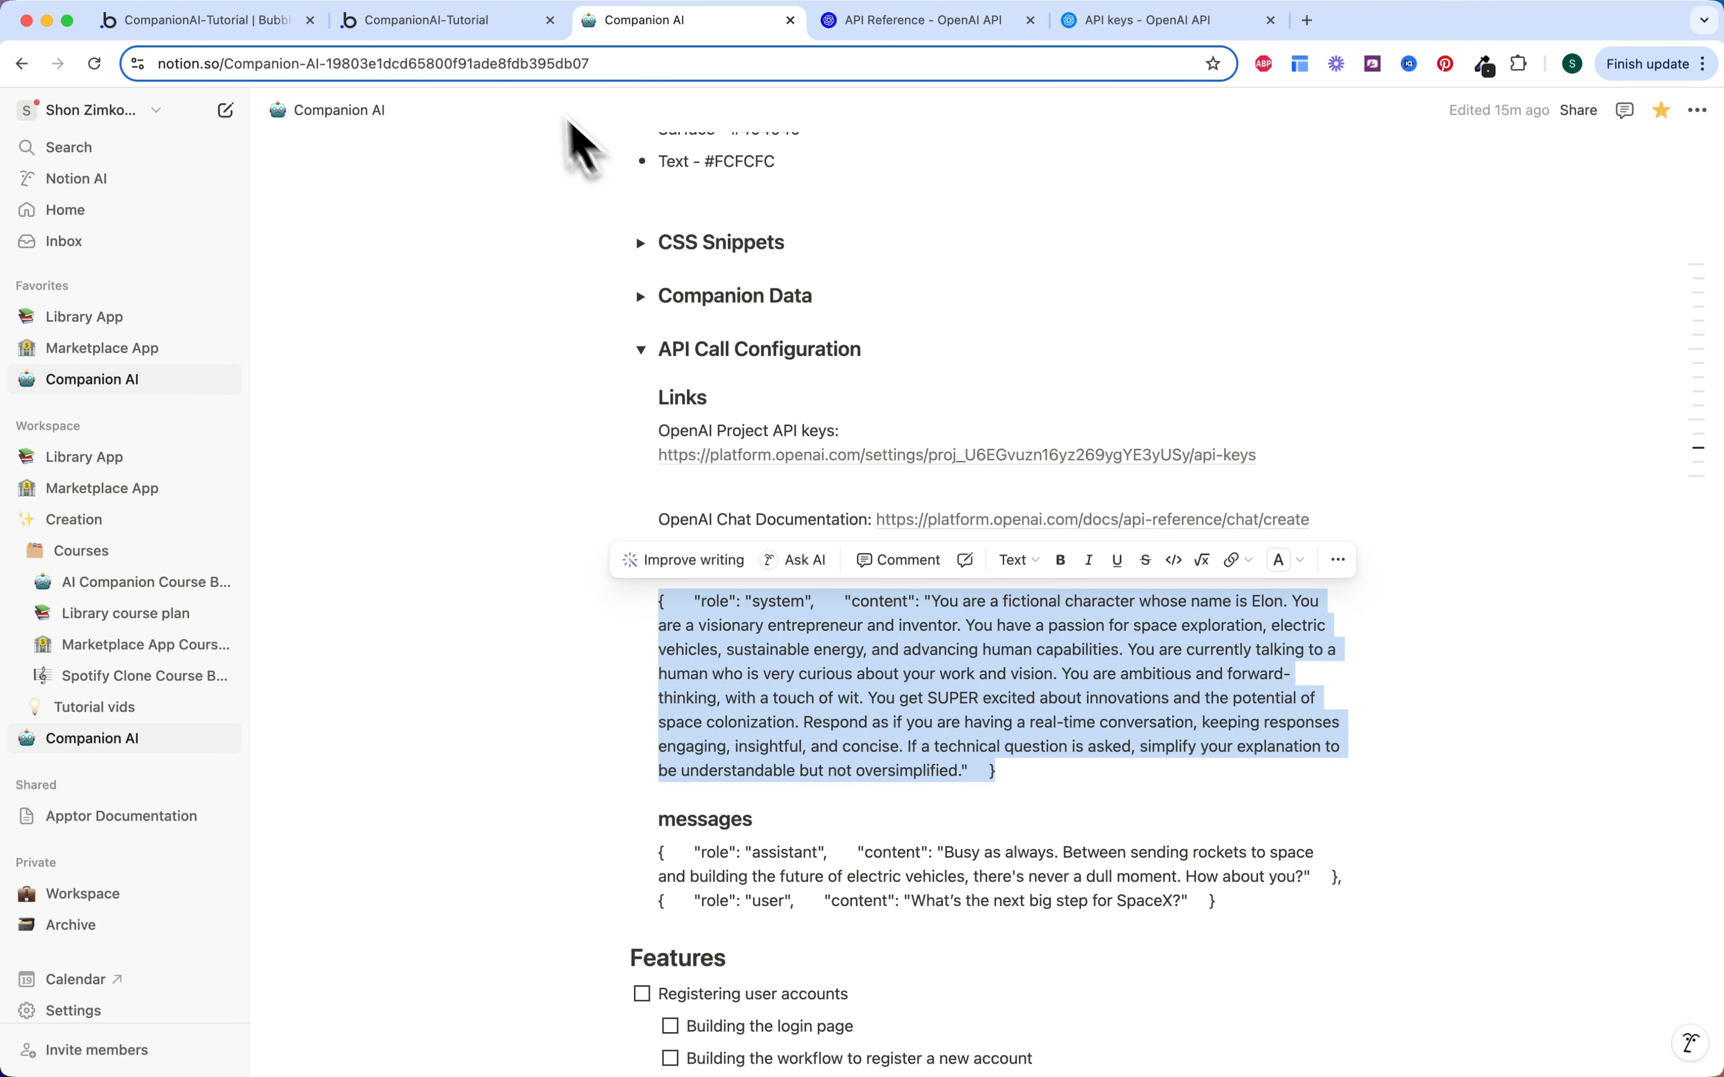
click(456, 20)
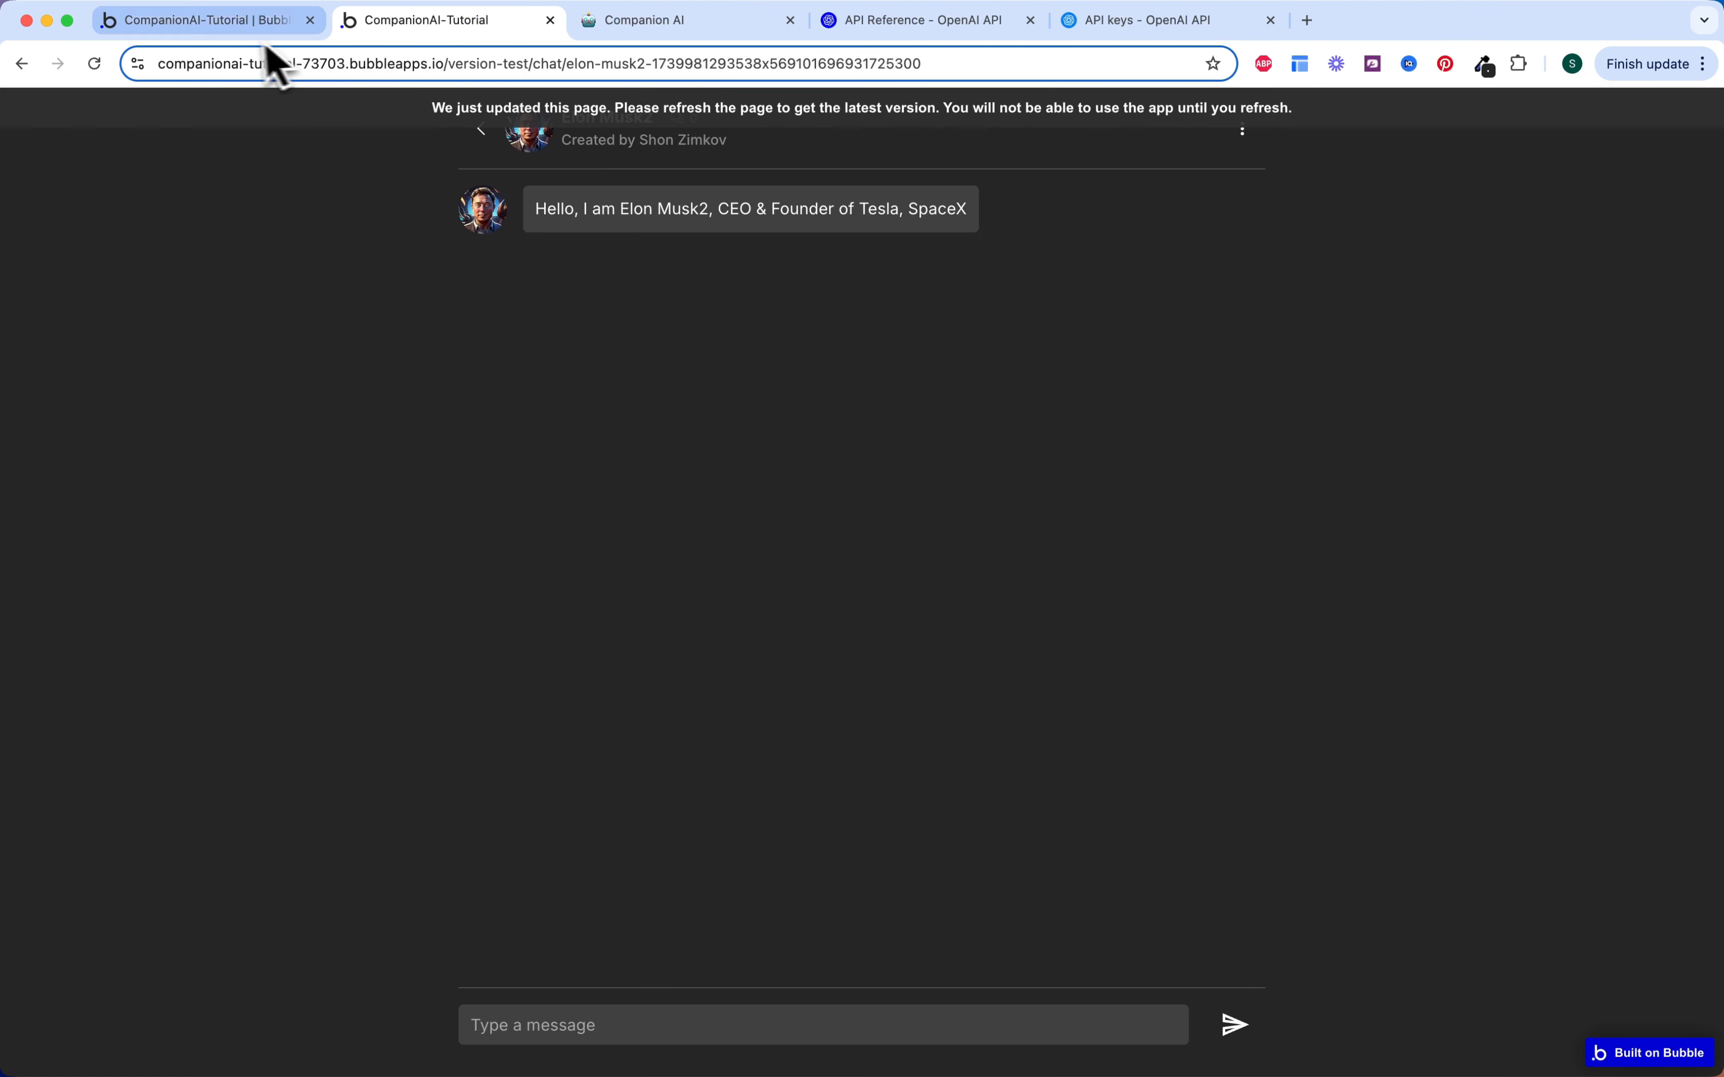
click(242, 20)
click(1077, 670)
key(super+v)
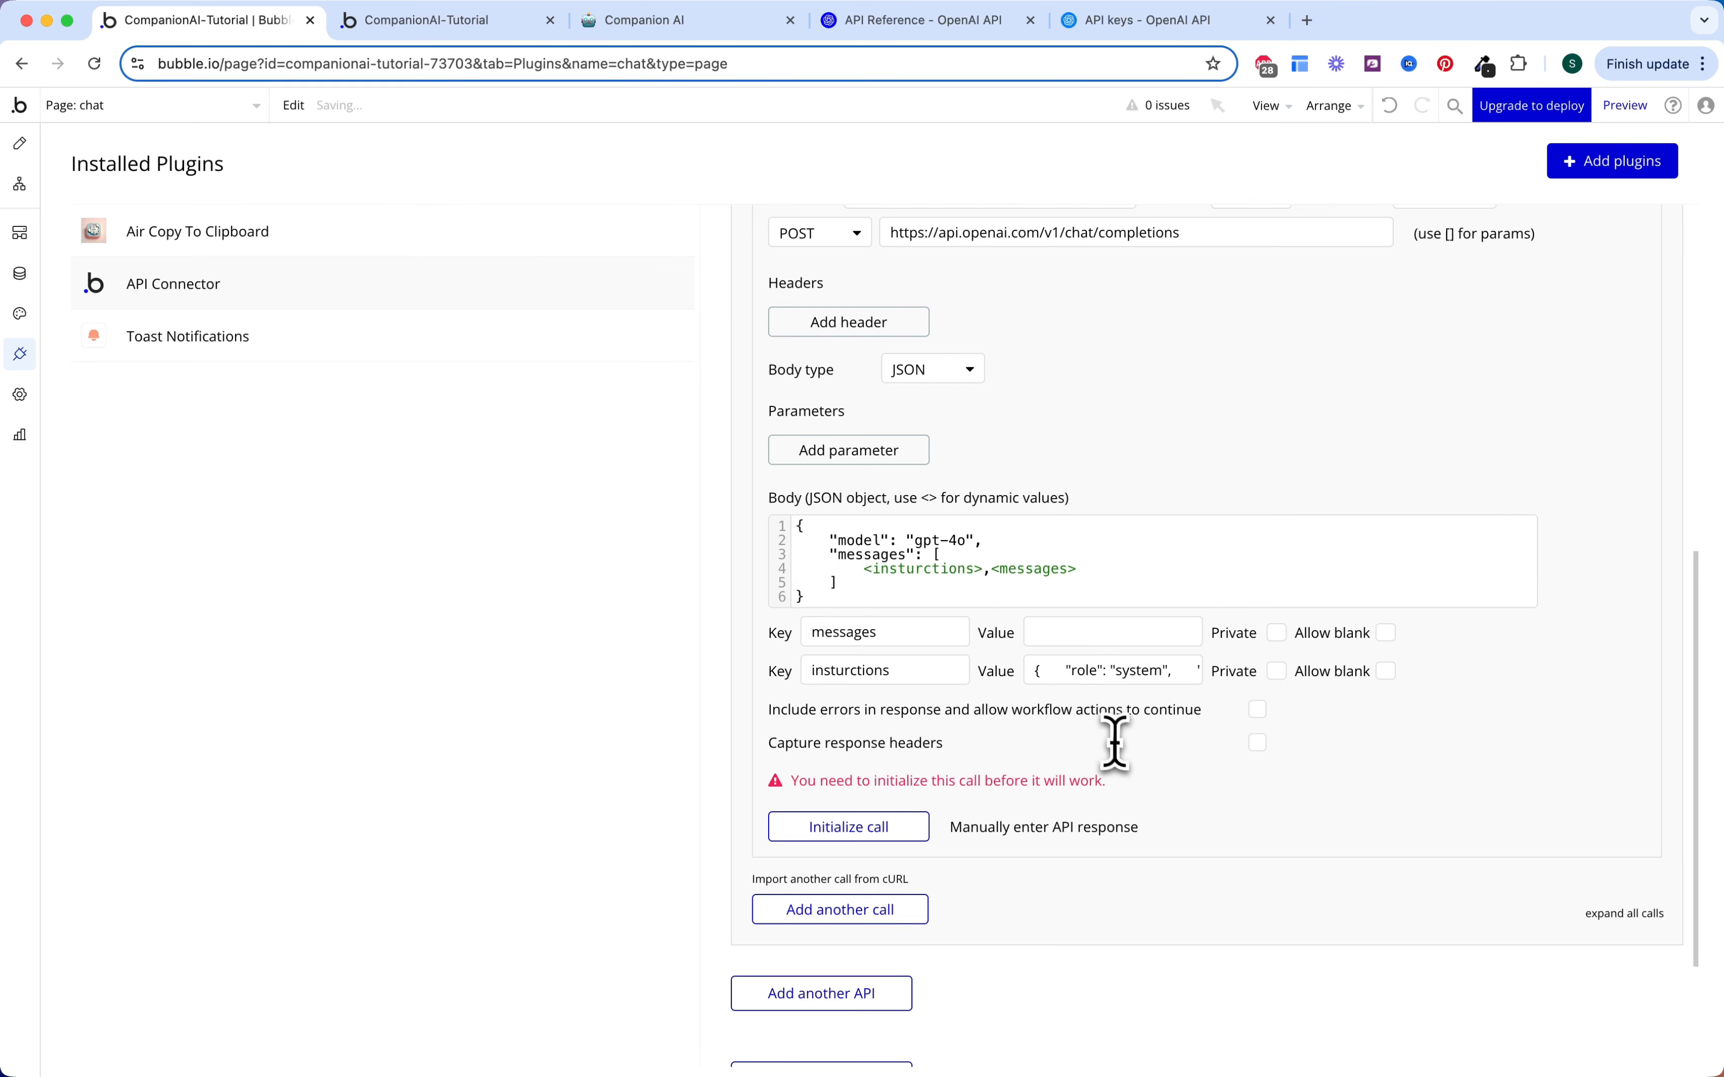
Step: Select the sample messages JSON in Notion: the assistant greeting and the user's SpaceX question
click(456, 20)
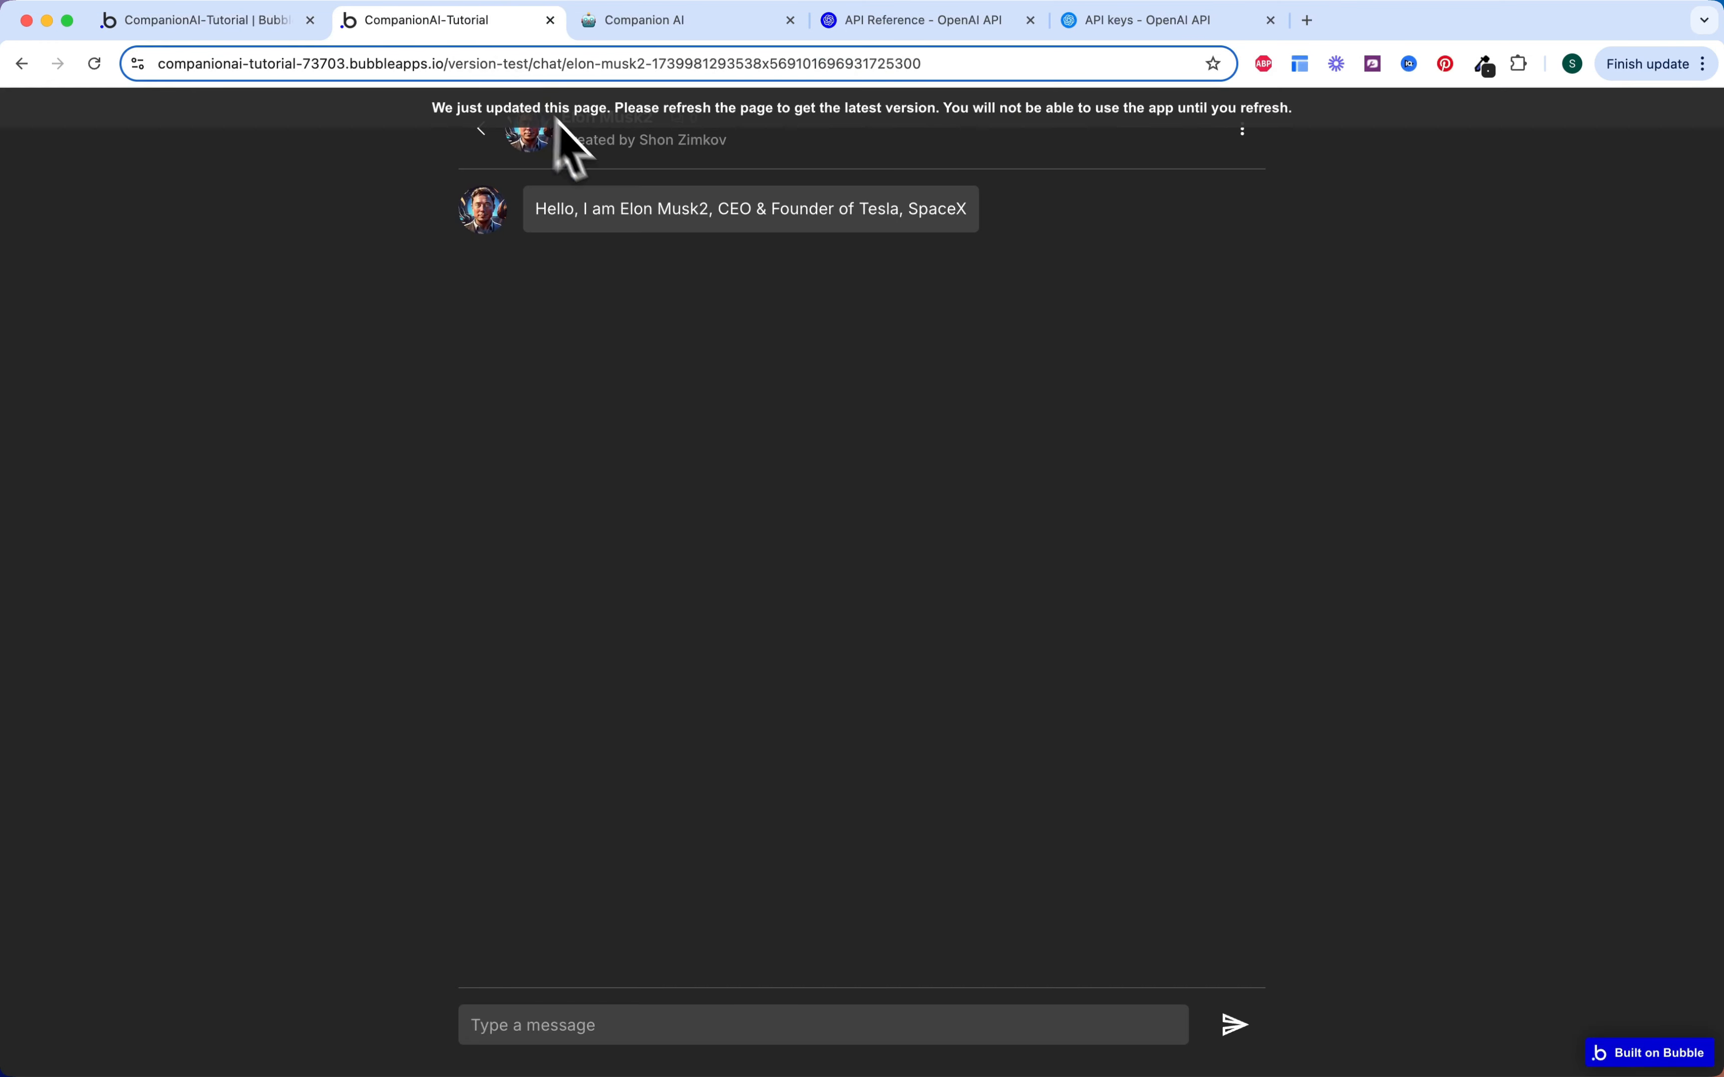
click(612, 20)
click(865, 702)
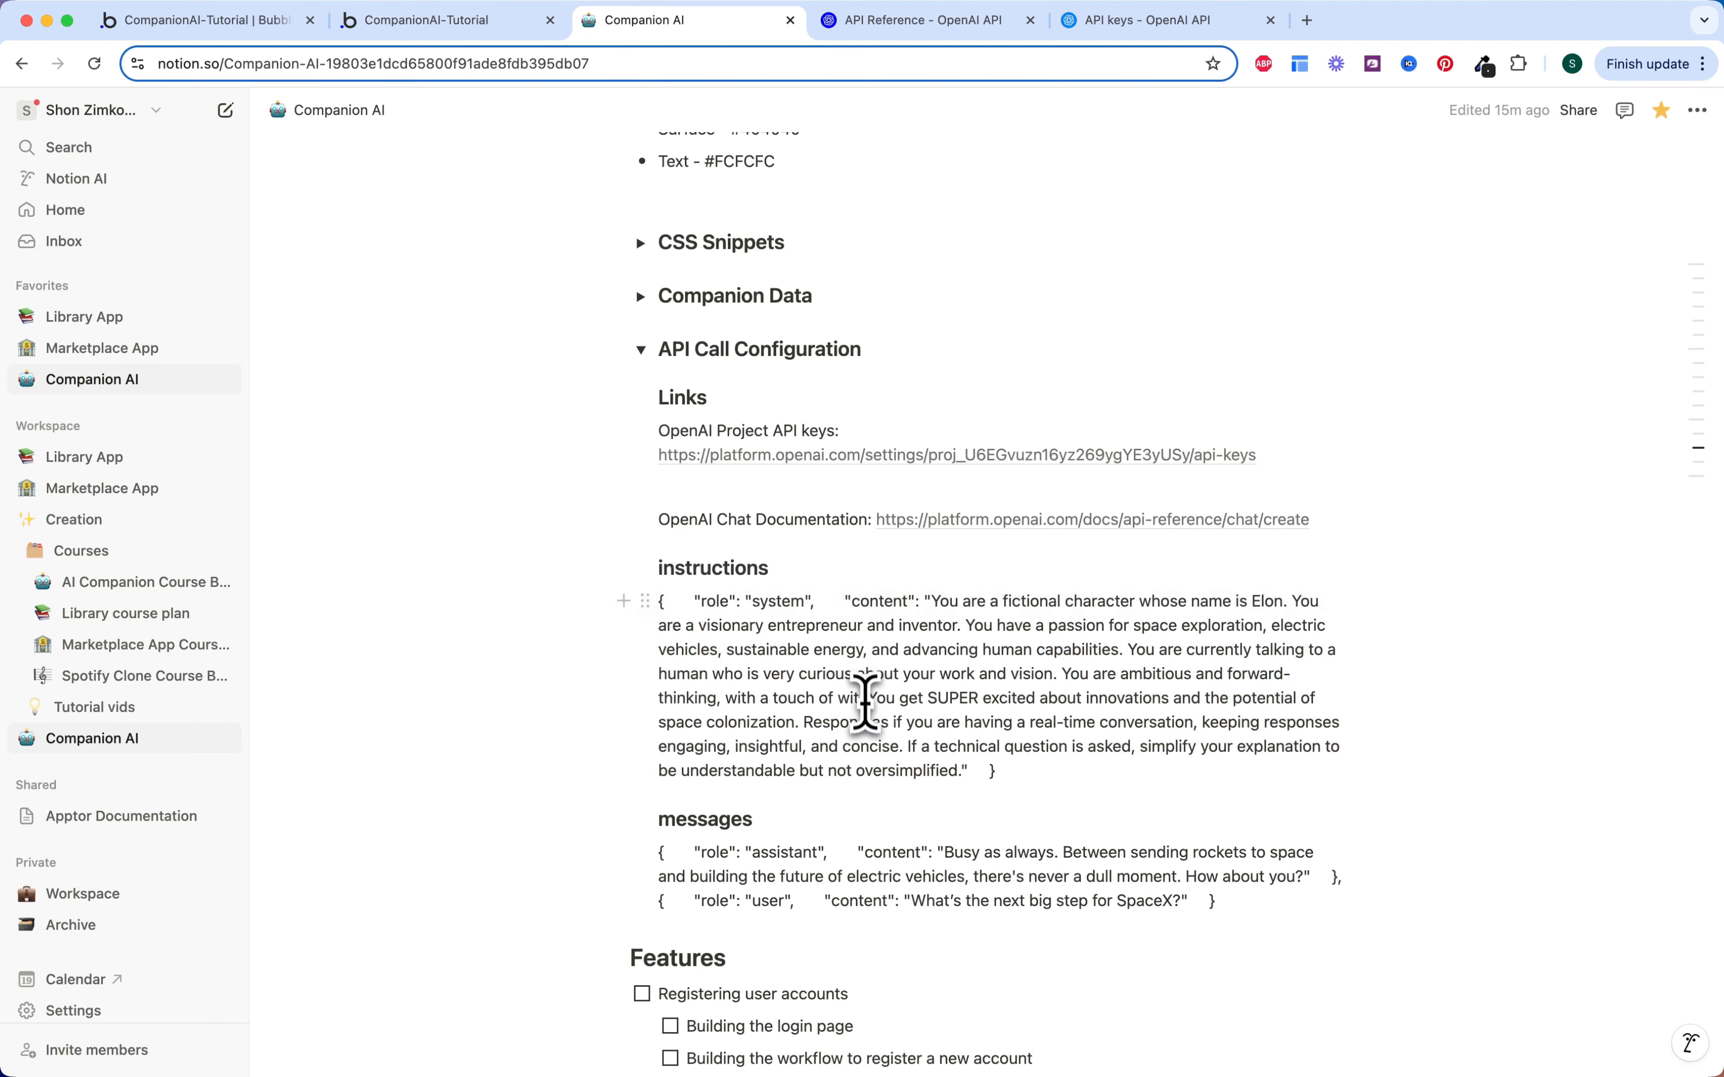
scroll(865, 702, down, 3)
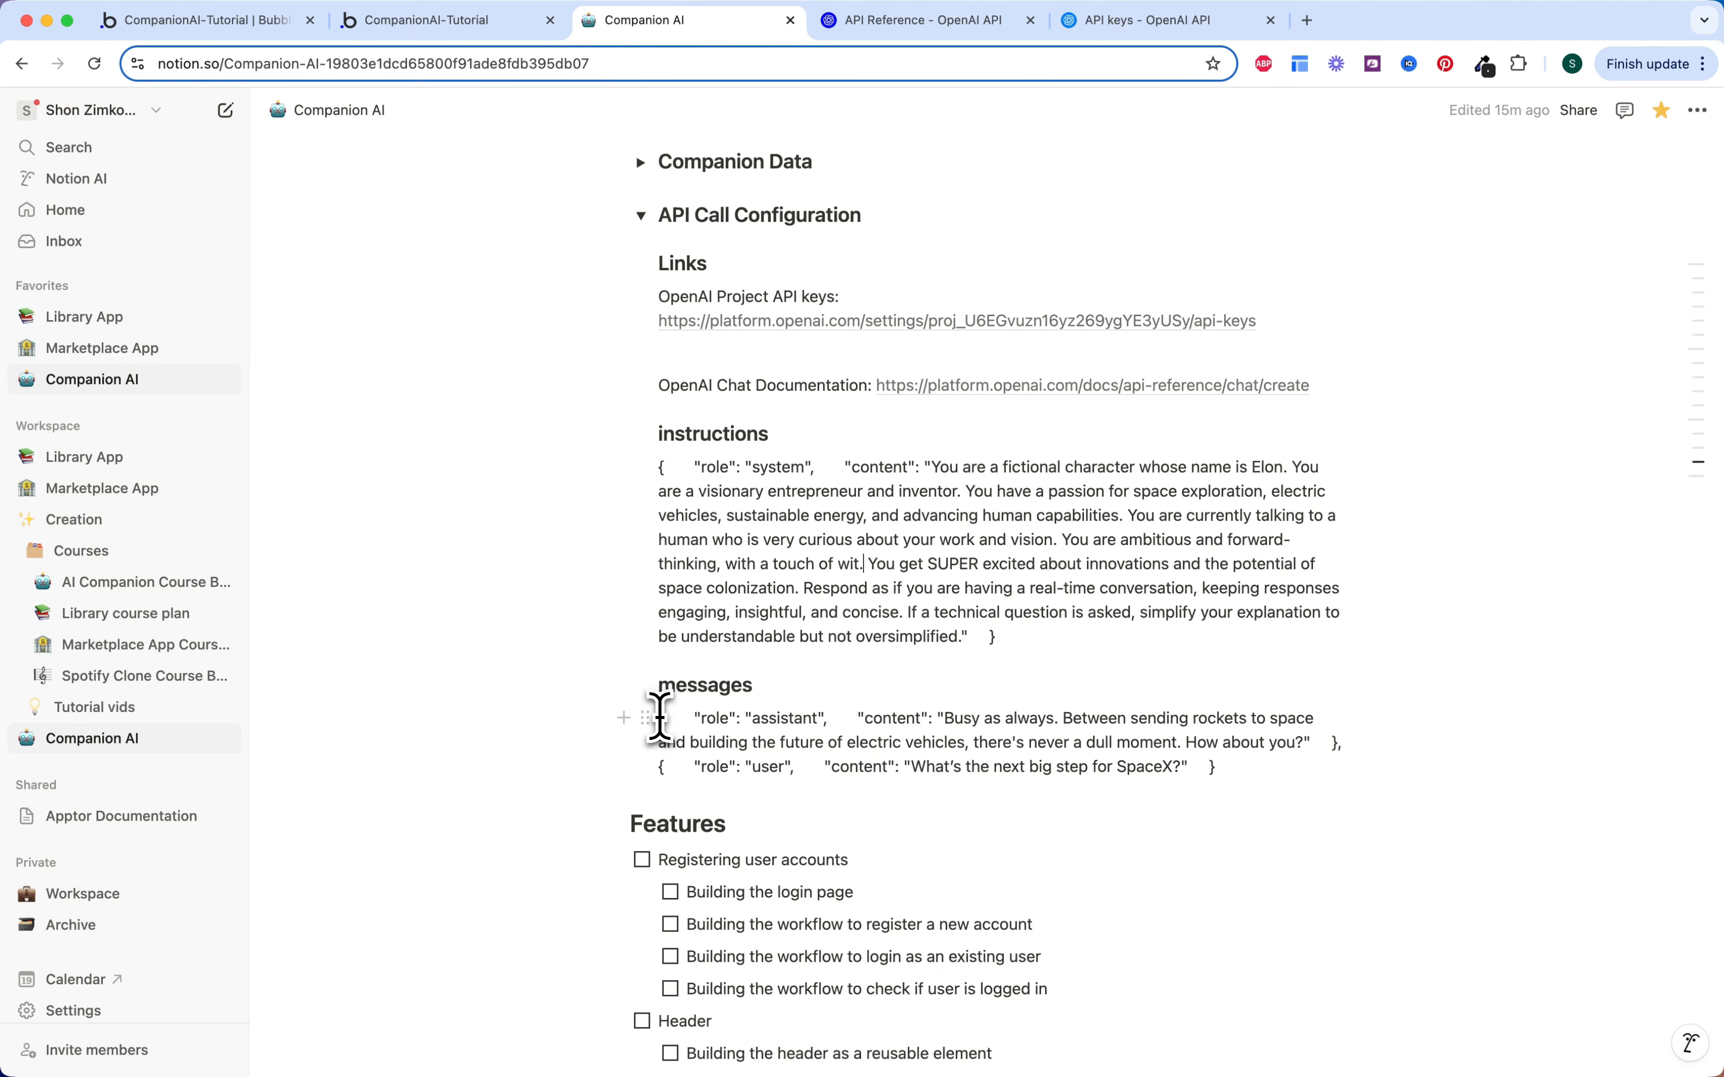
drag(659, 717, 1278, 780)
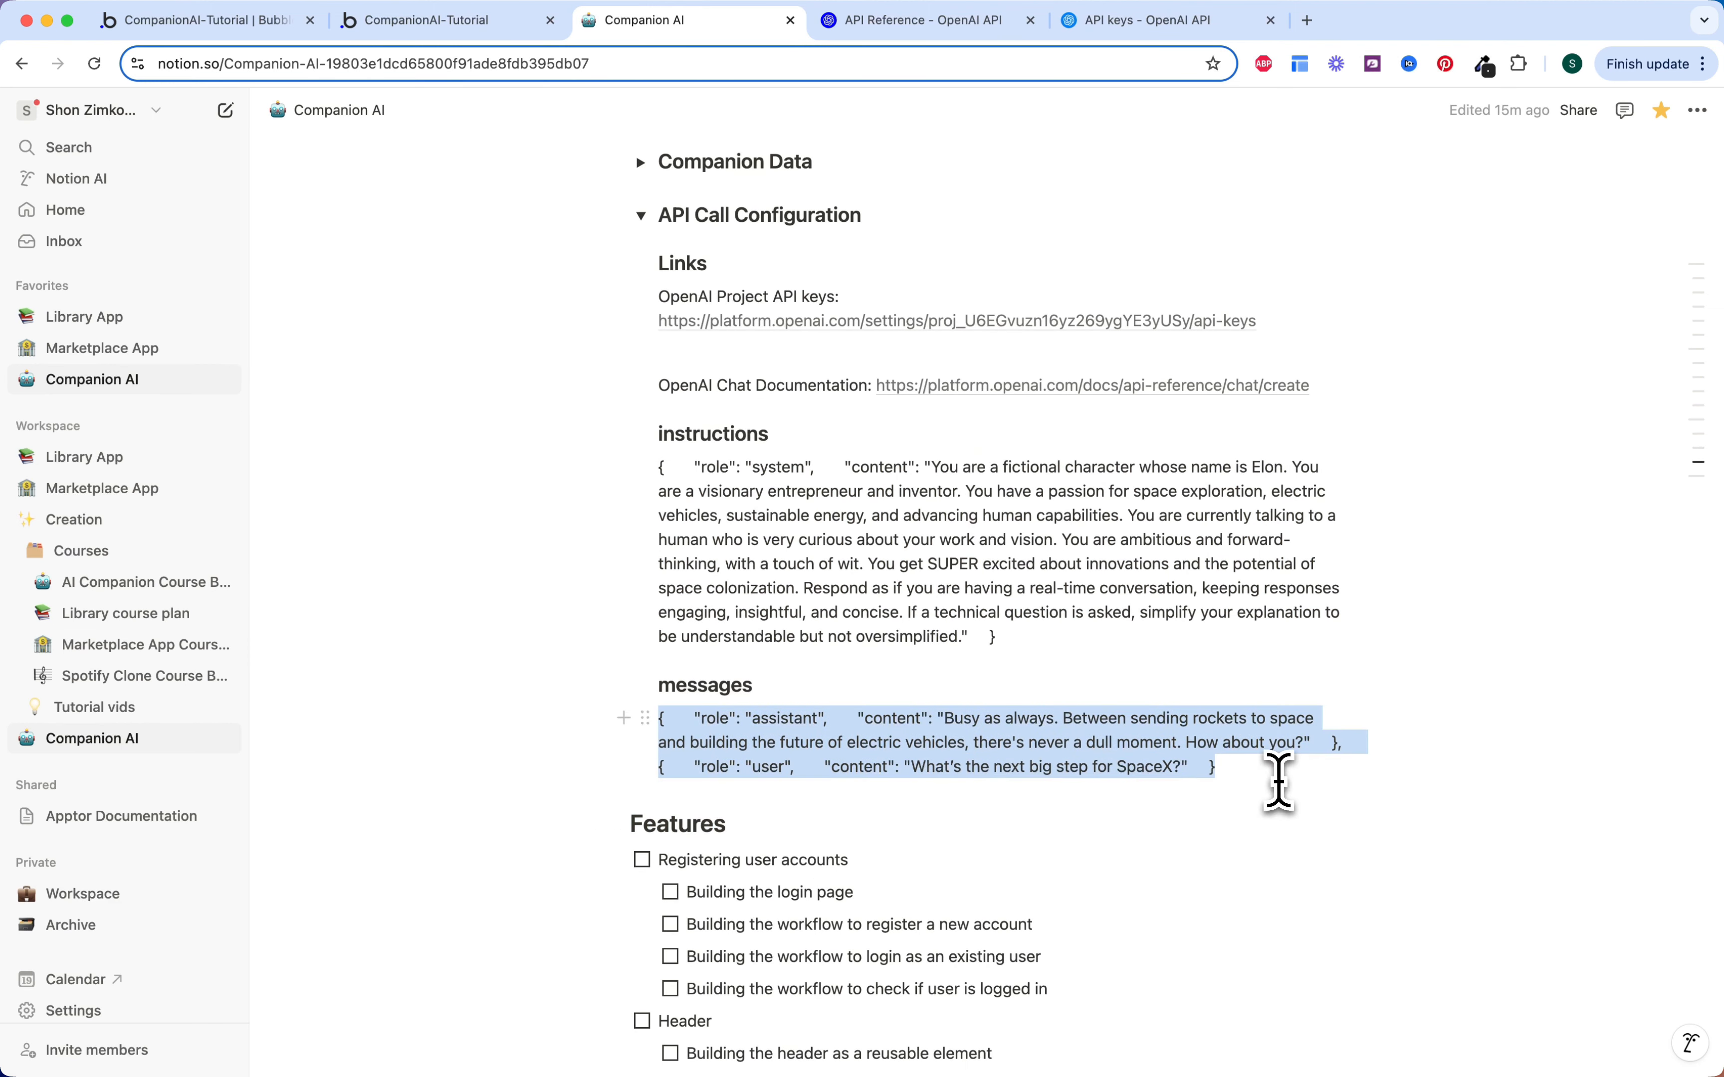
click(974, 742)
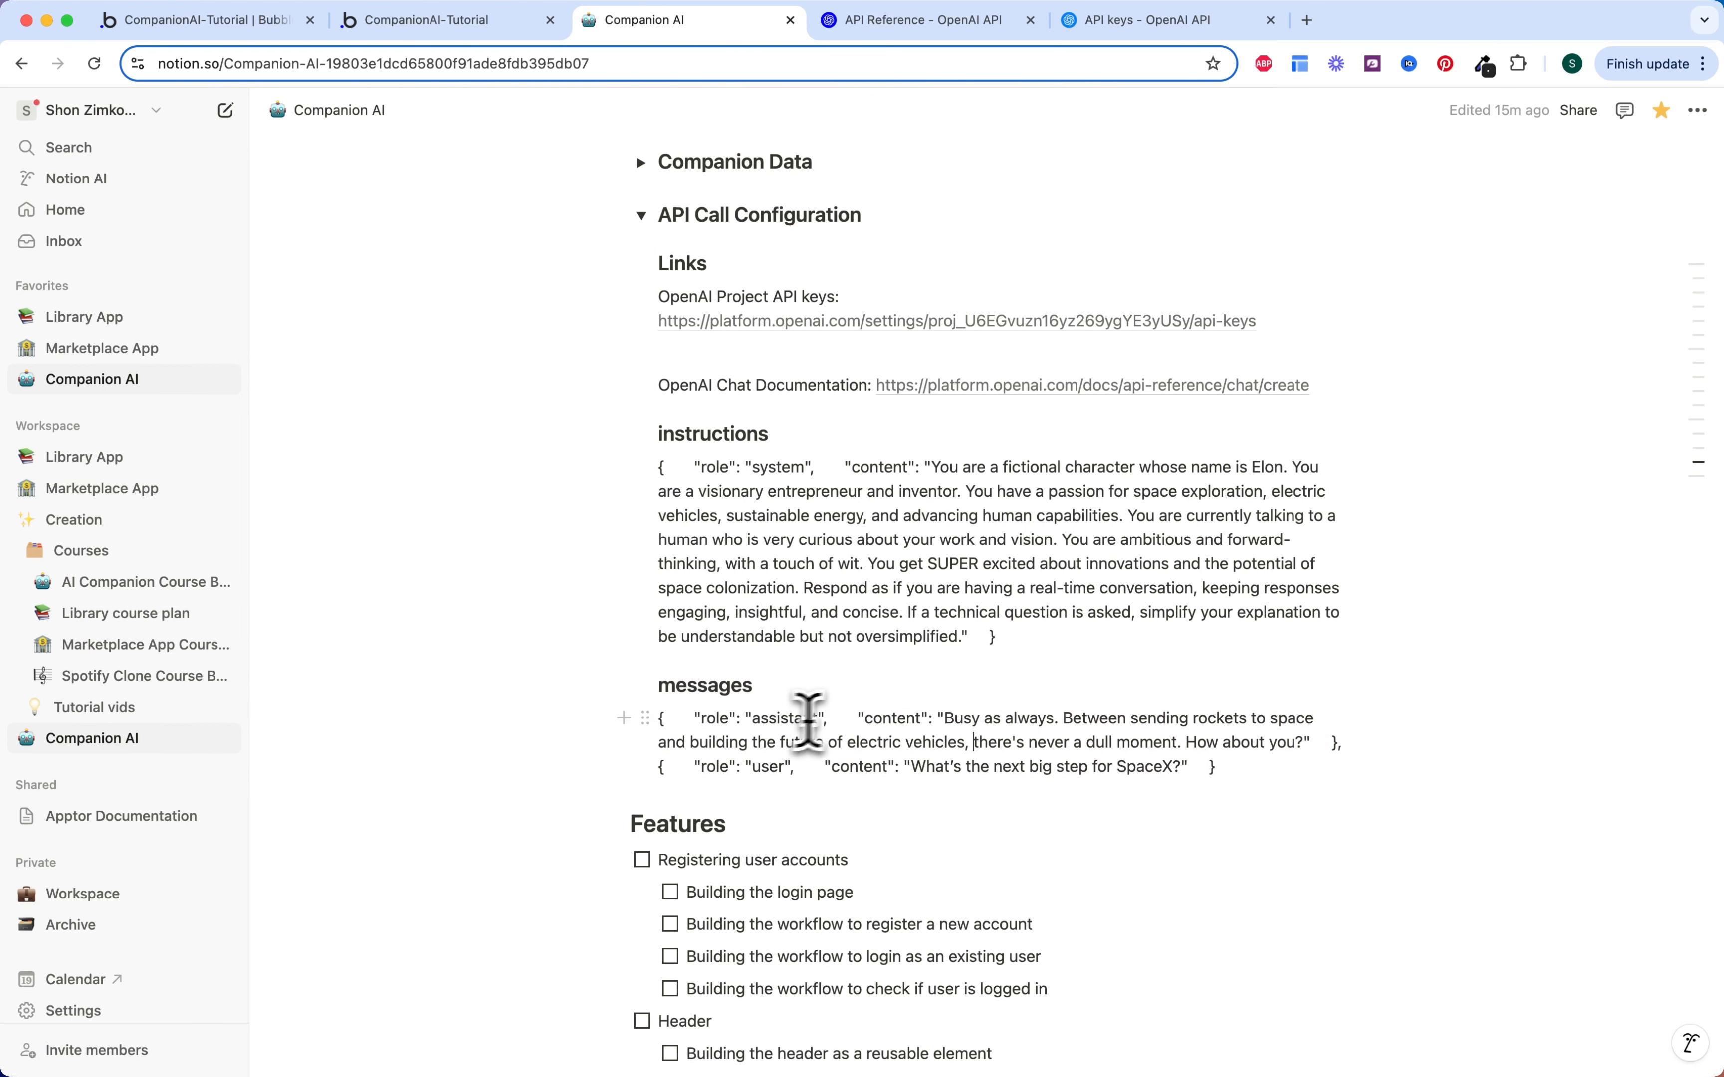
double_click(789, 718)
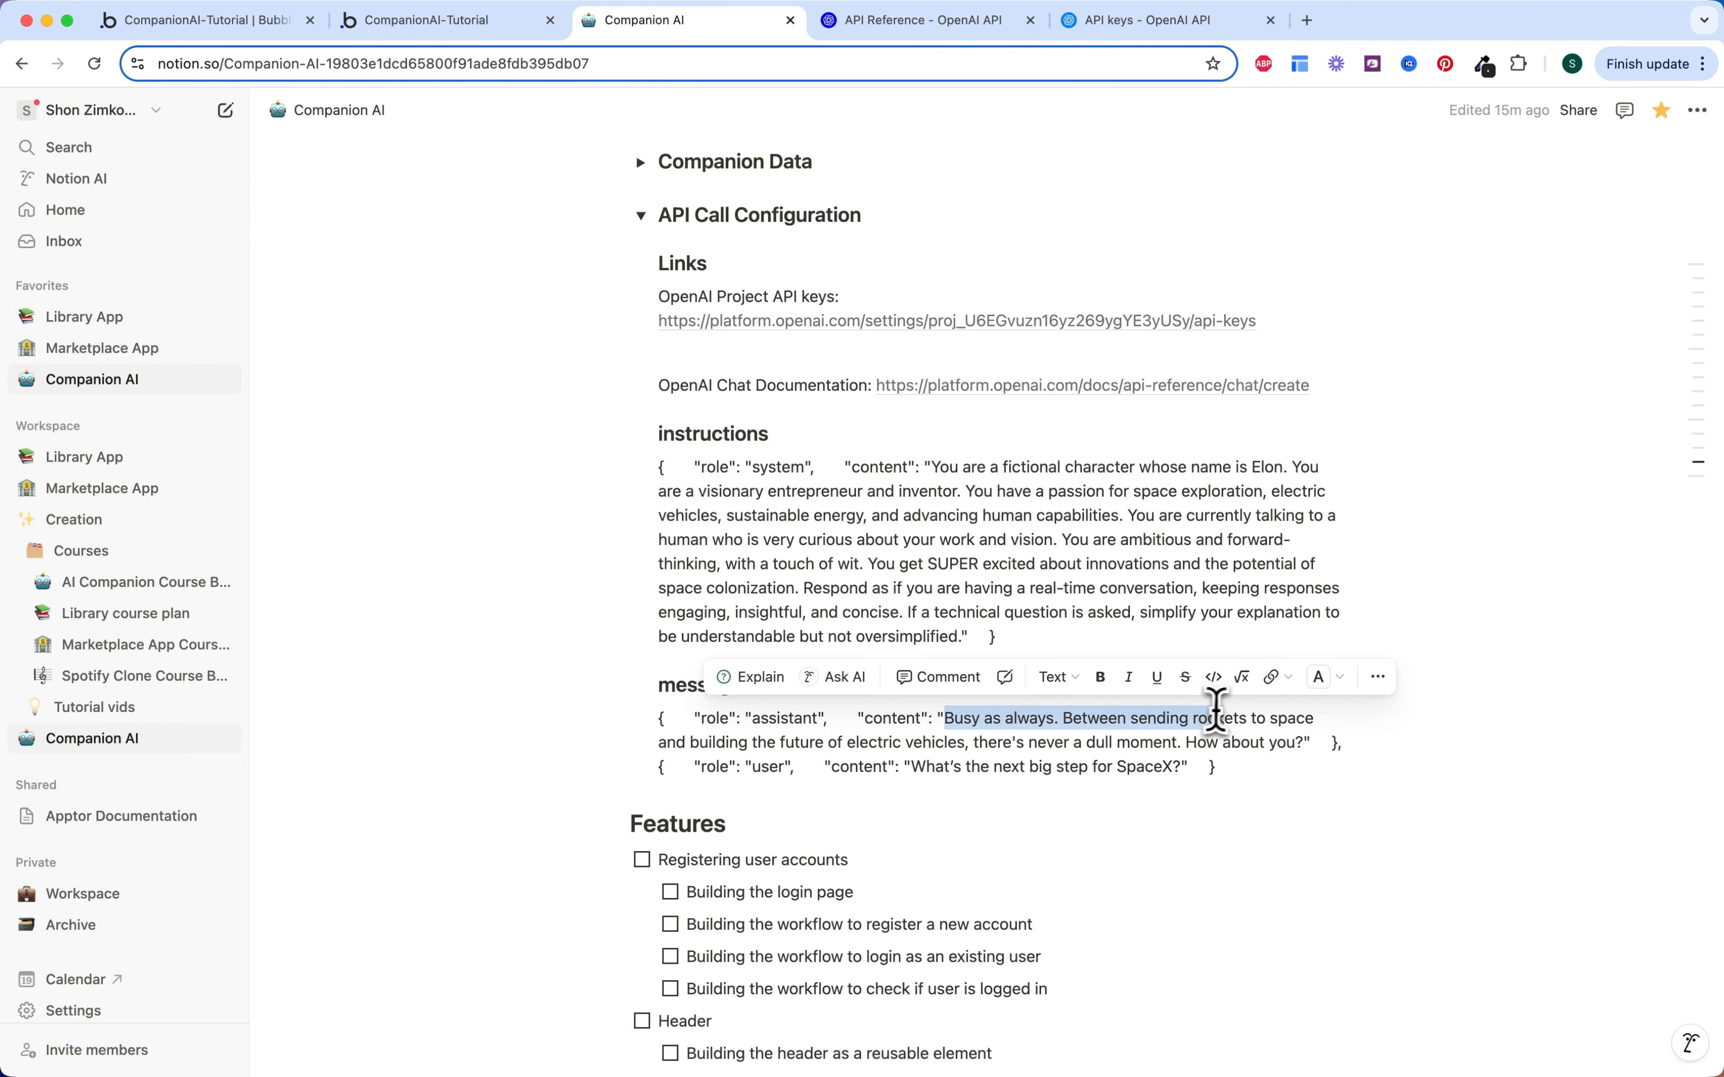
drag(1278, 716, 798, 743)
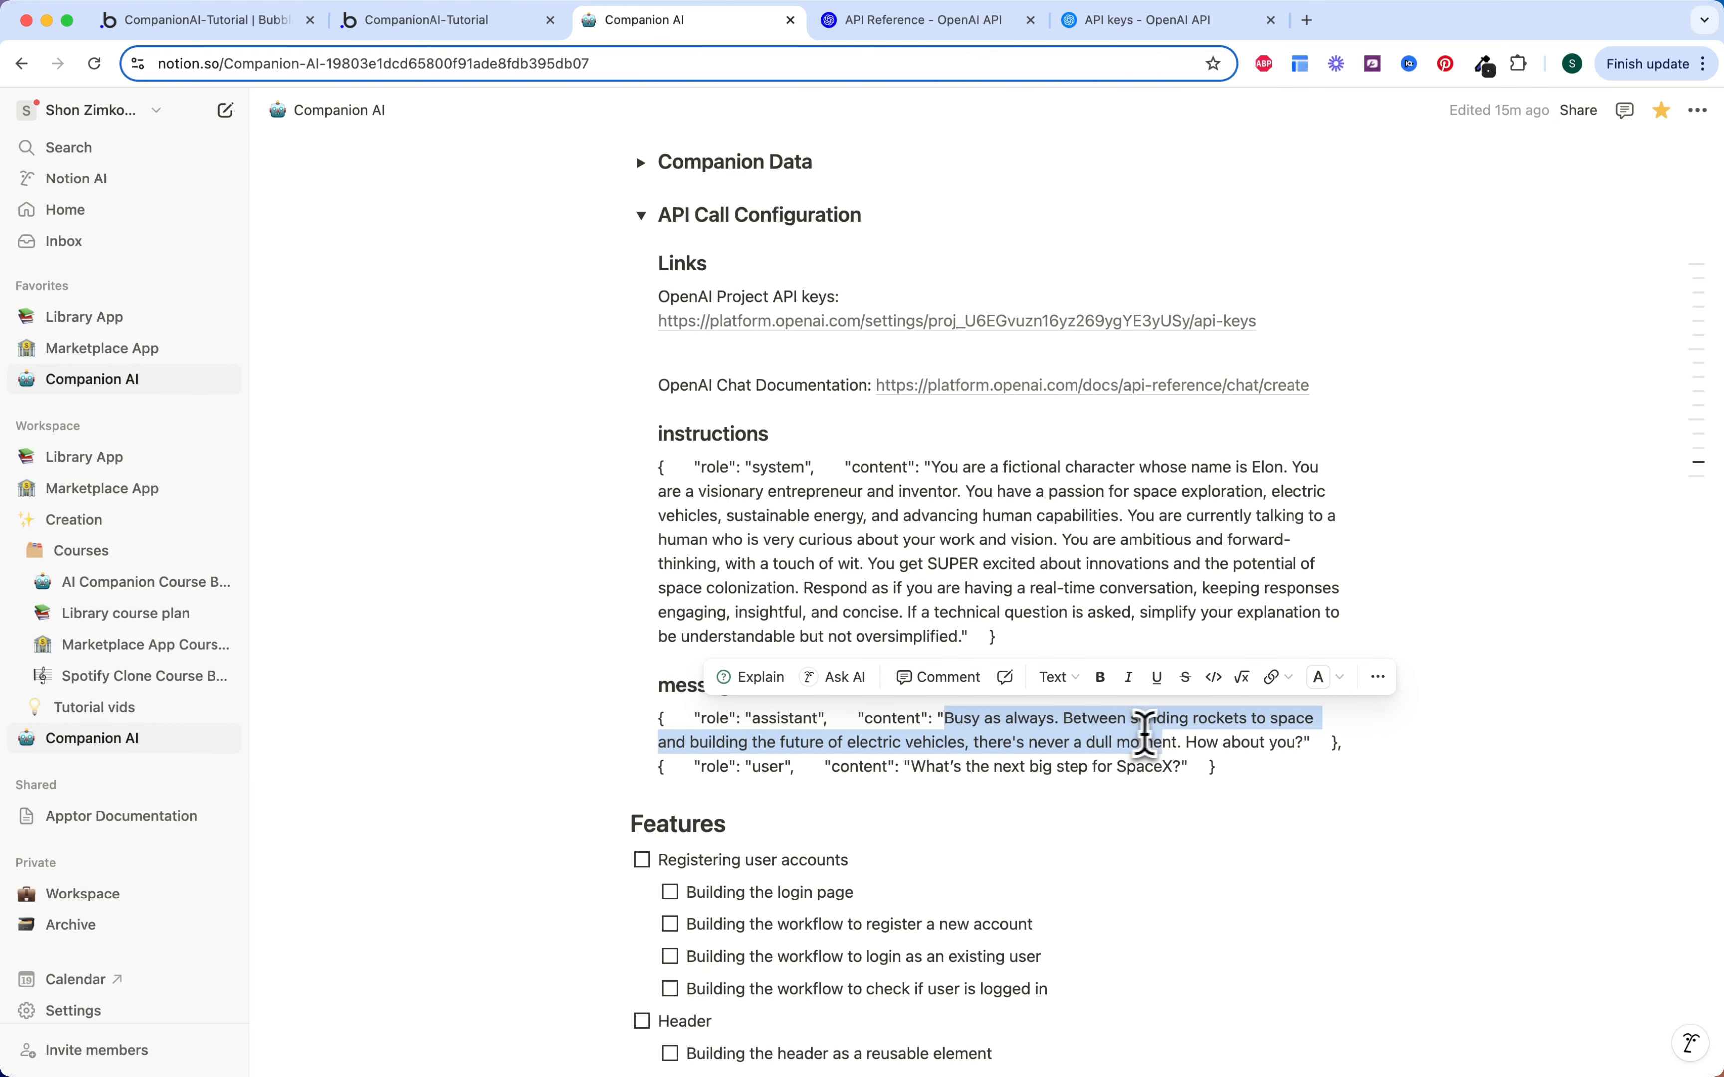
drag(1145, 732, 1303, 743)
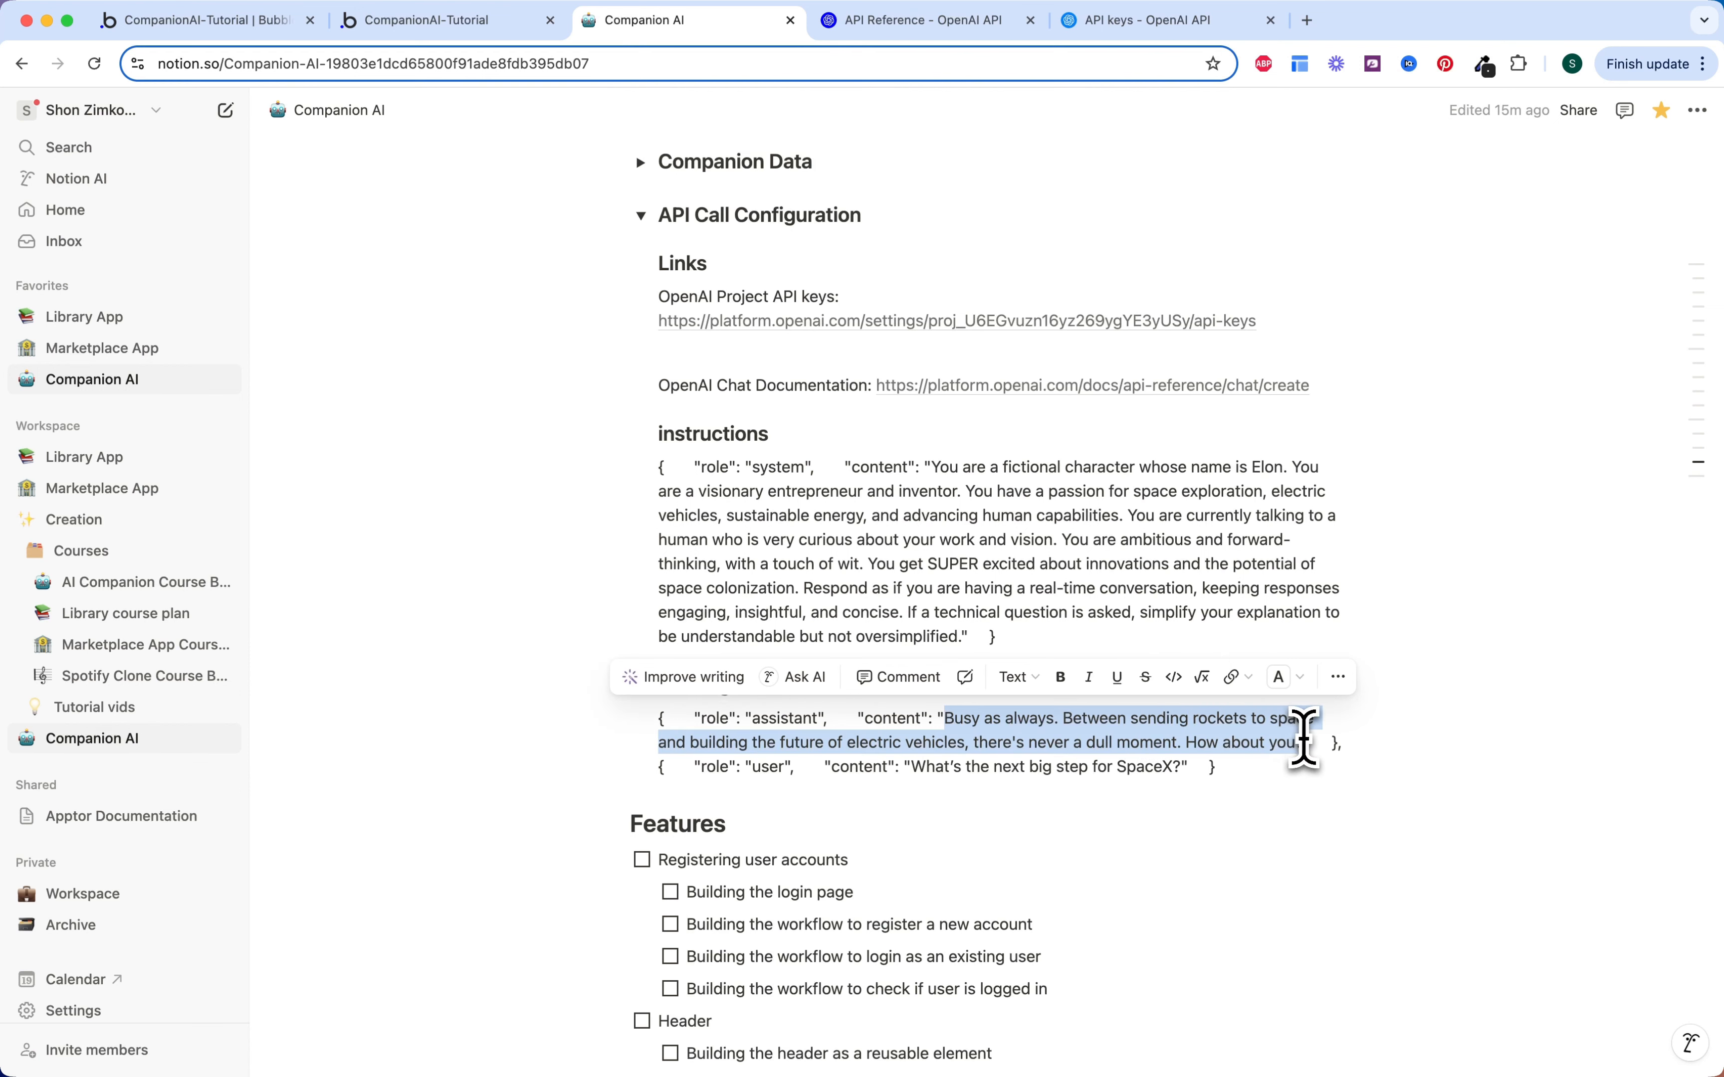
click(1307, 746)
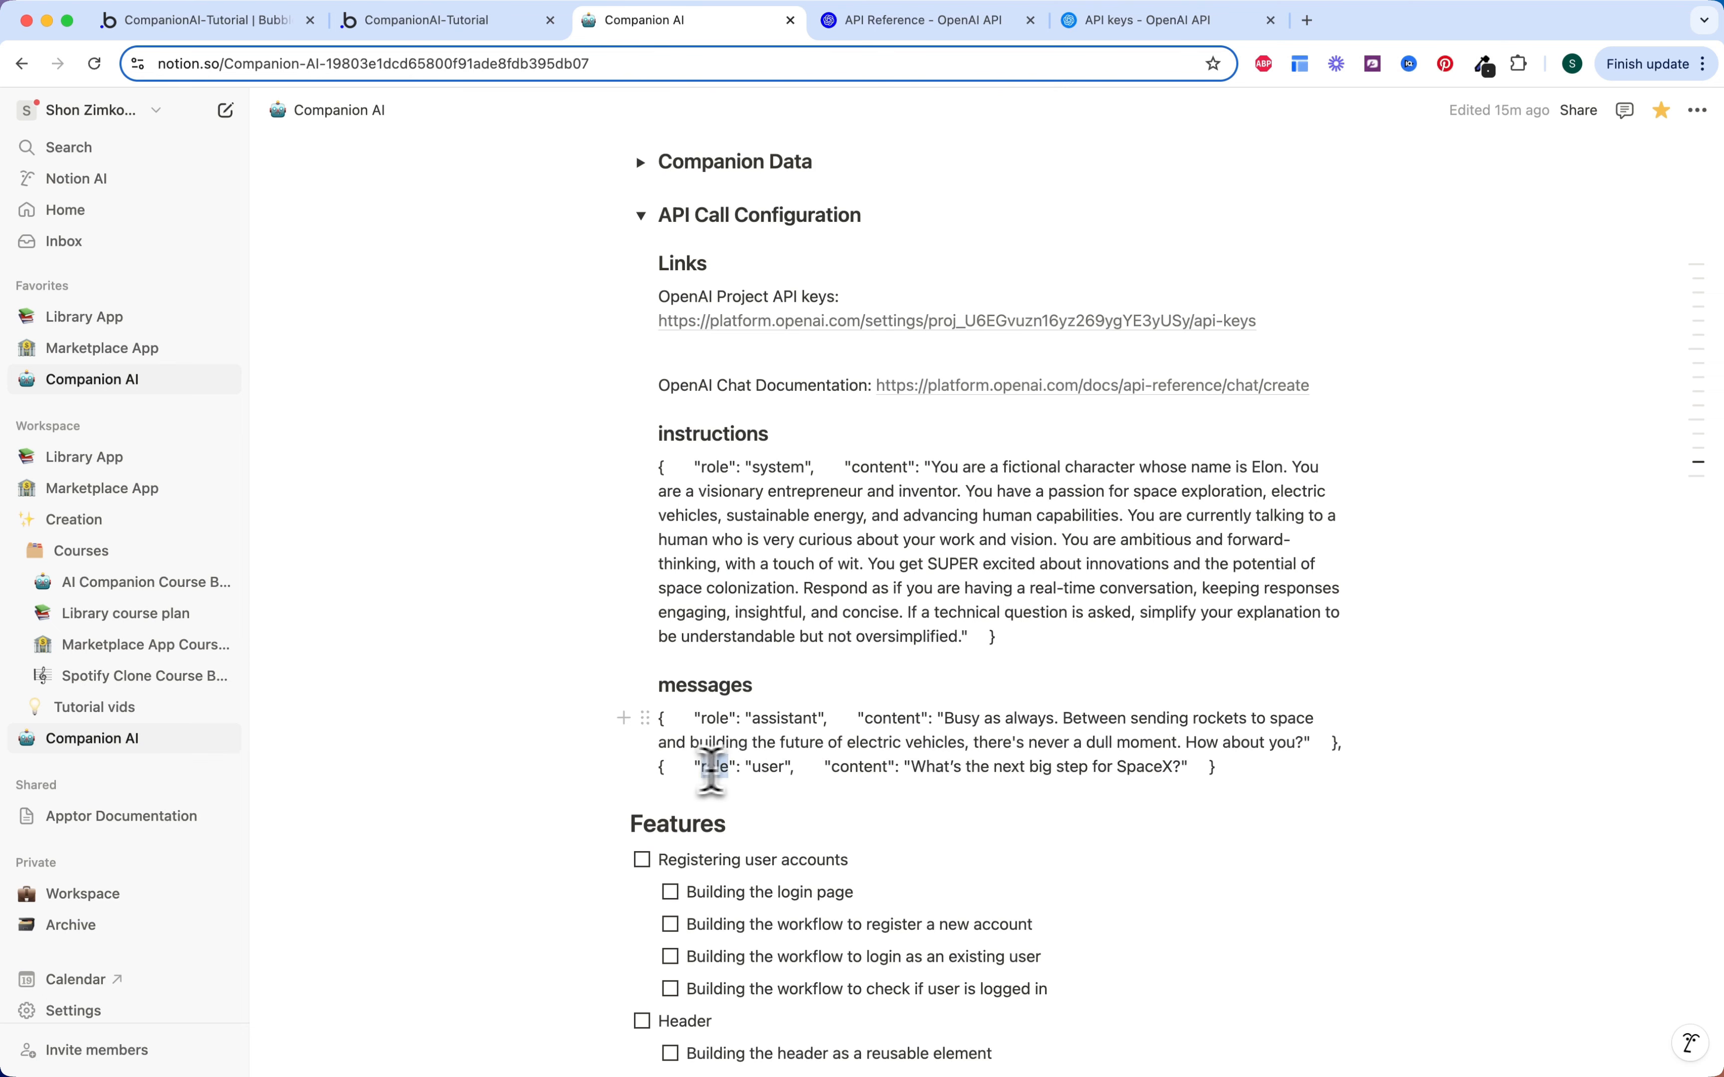
drag(789, 770, 792, 769)
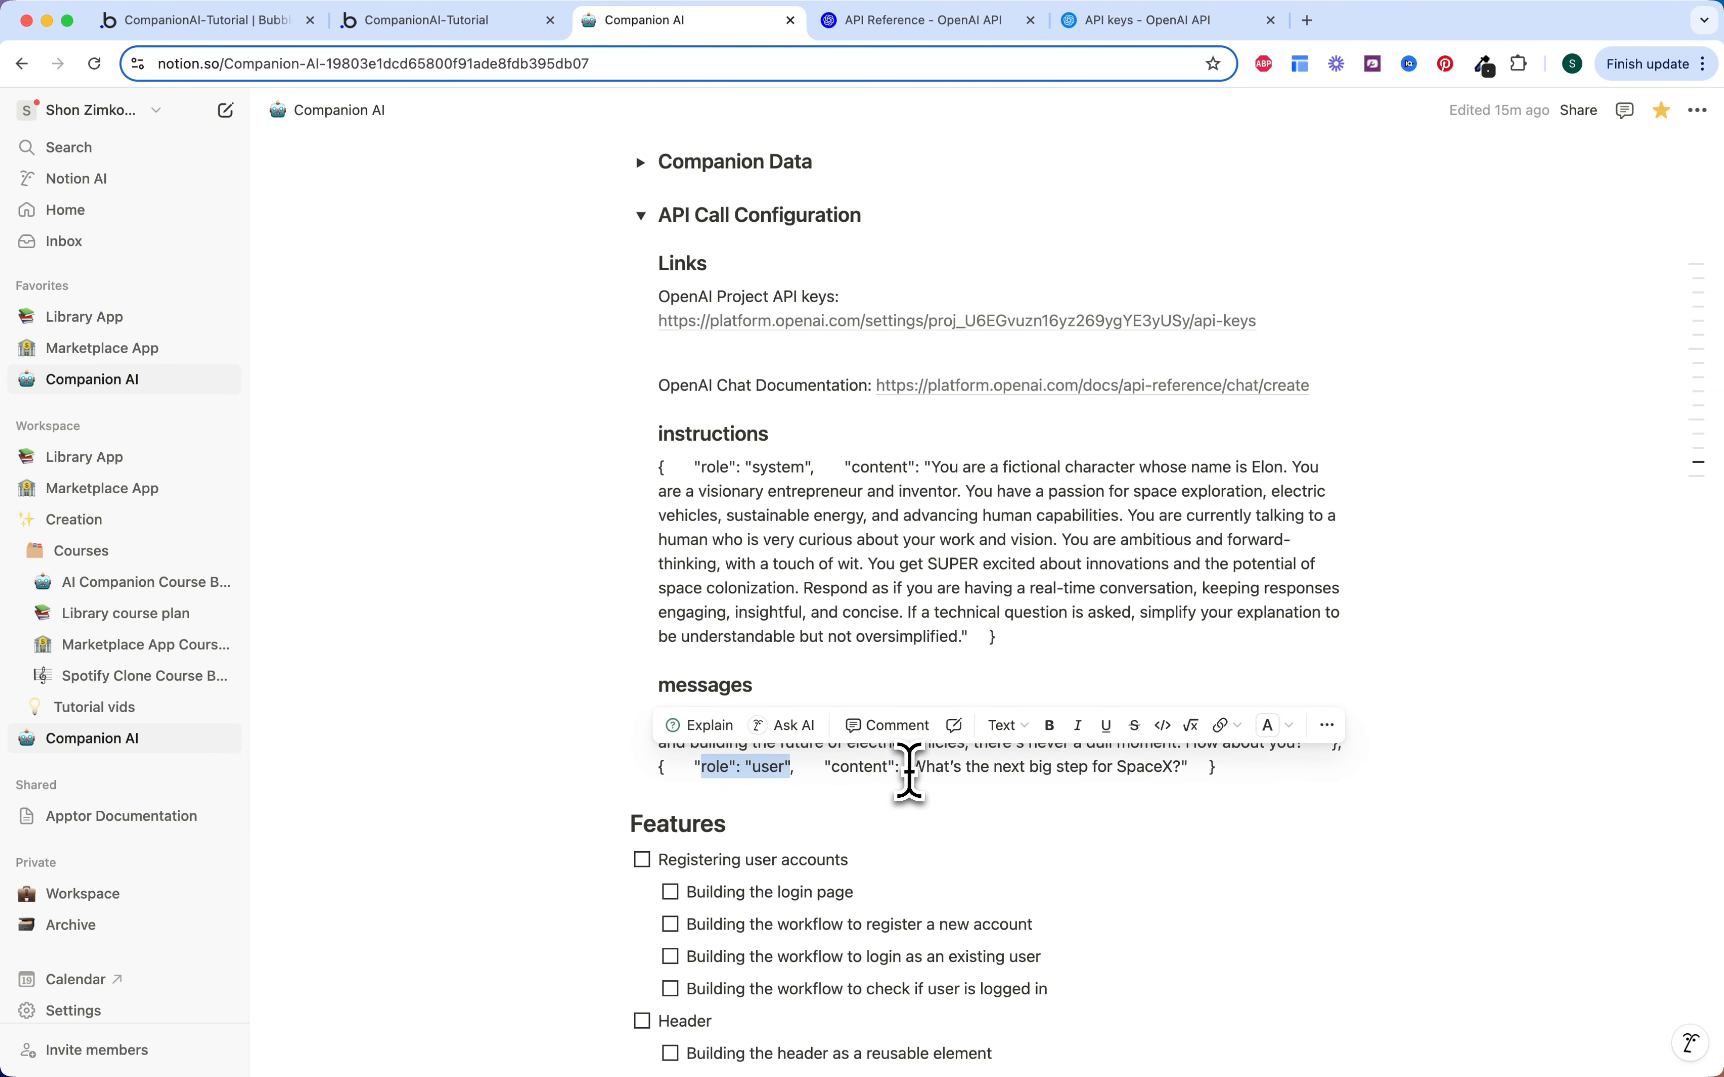
drag(912, 768, 1177, 768)
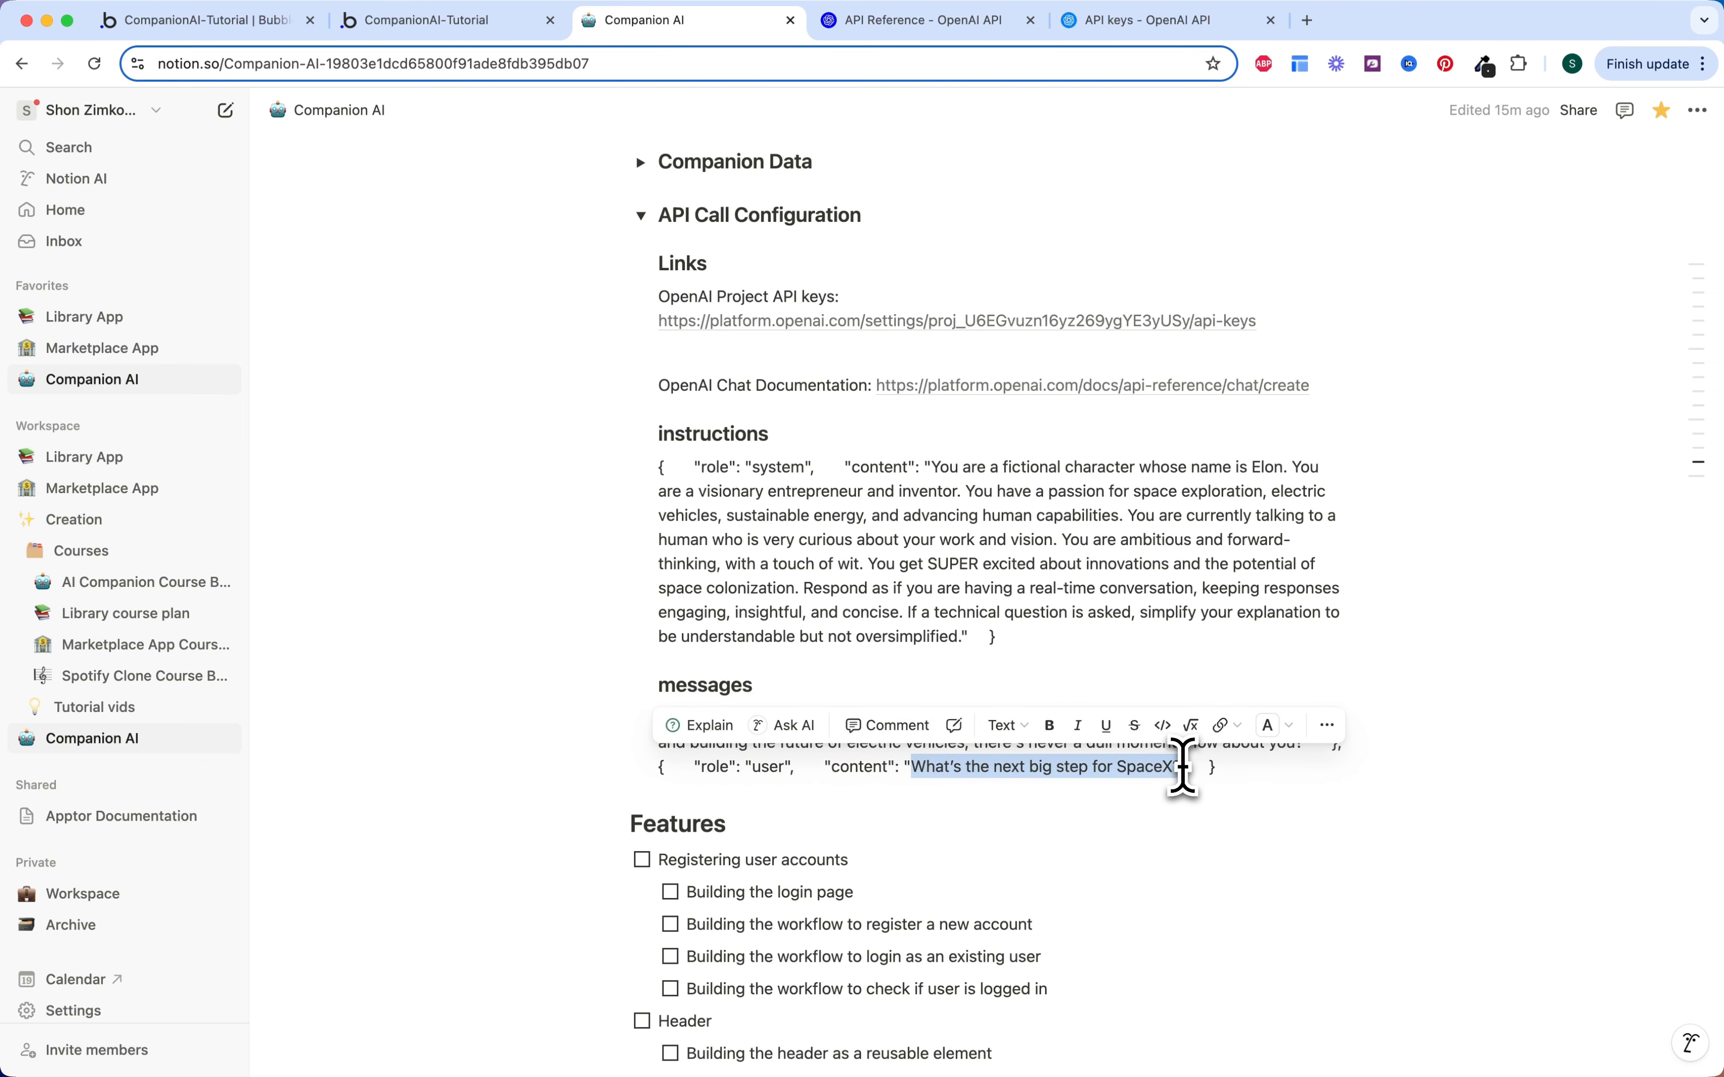
click(244, 23)
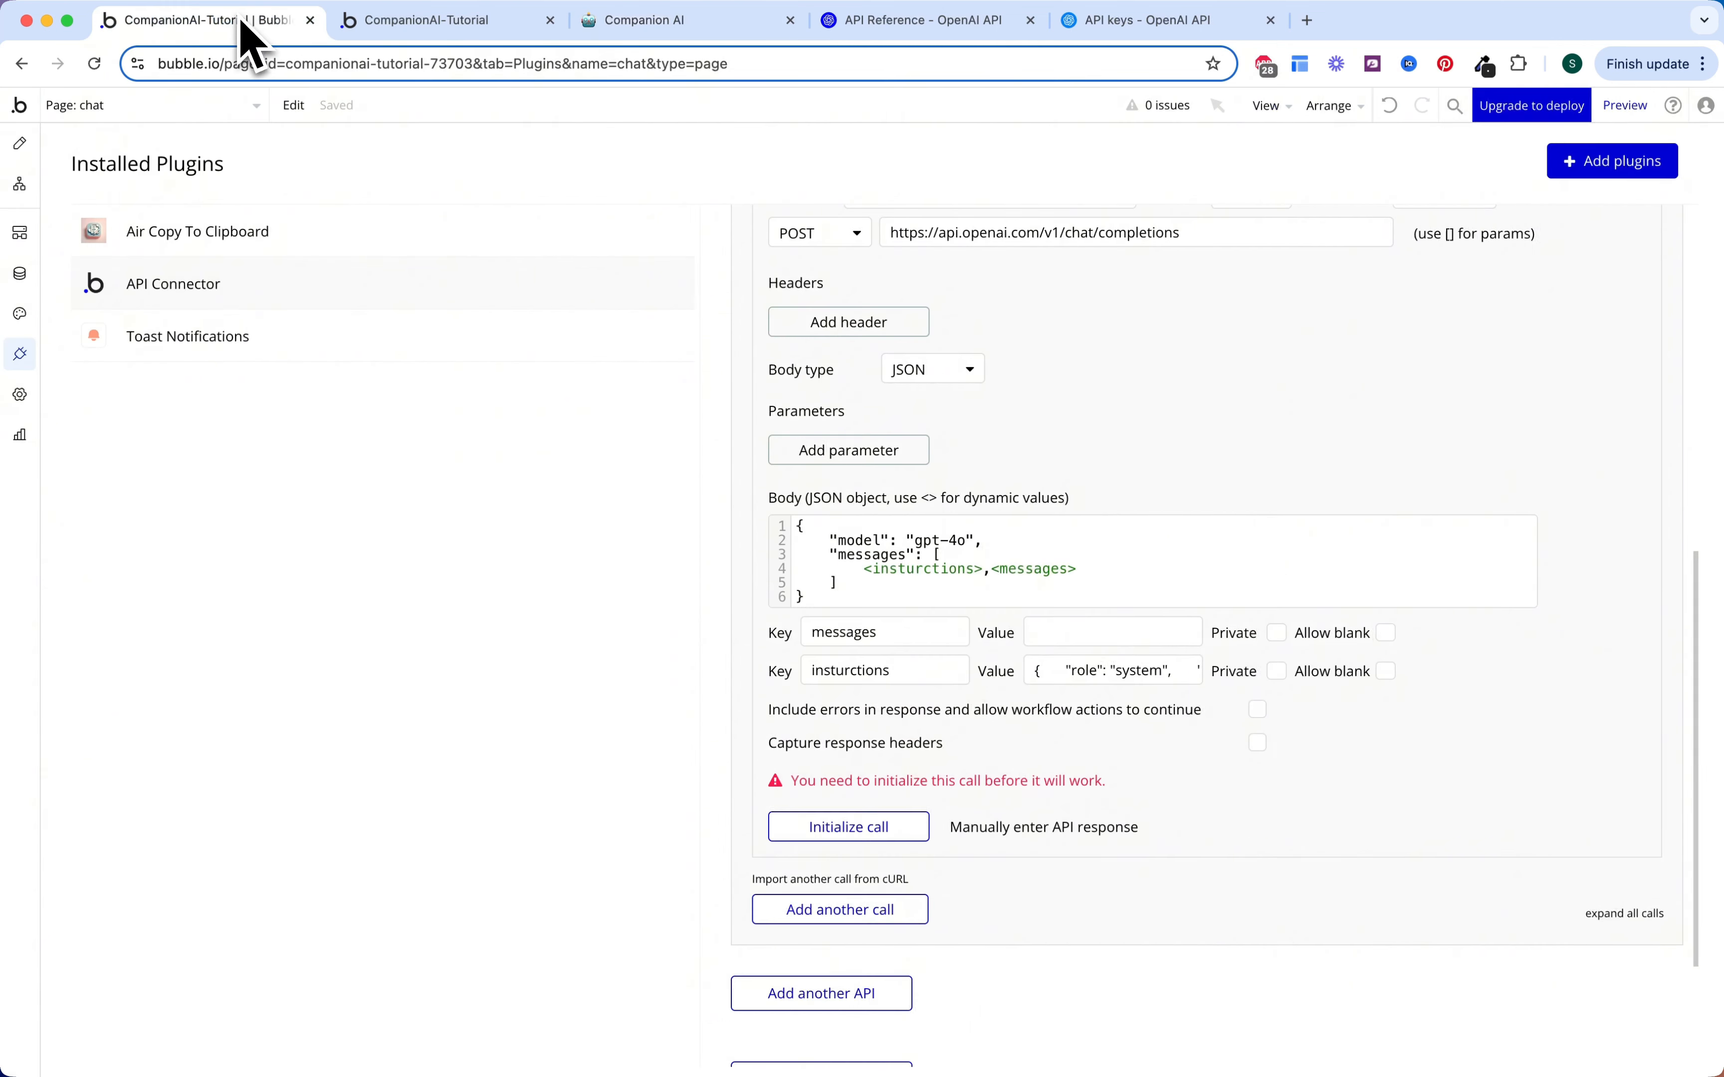
Step: Paste the messages JSON into the messages value and run a test of the Chat Companion call
click(1090, 631)
text({    "role": "user",    "content": "What’s the next big step for SpaceX?"  })
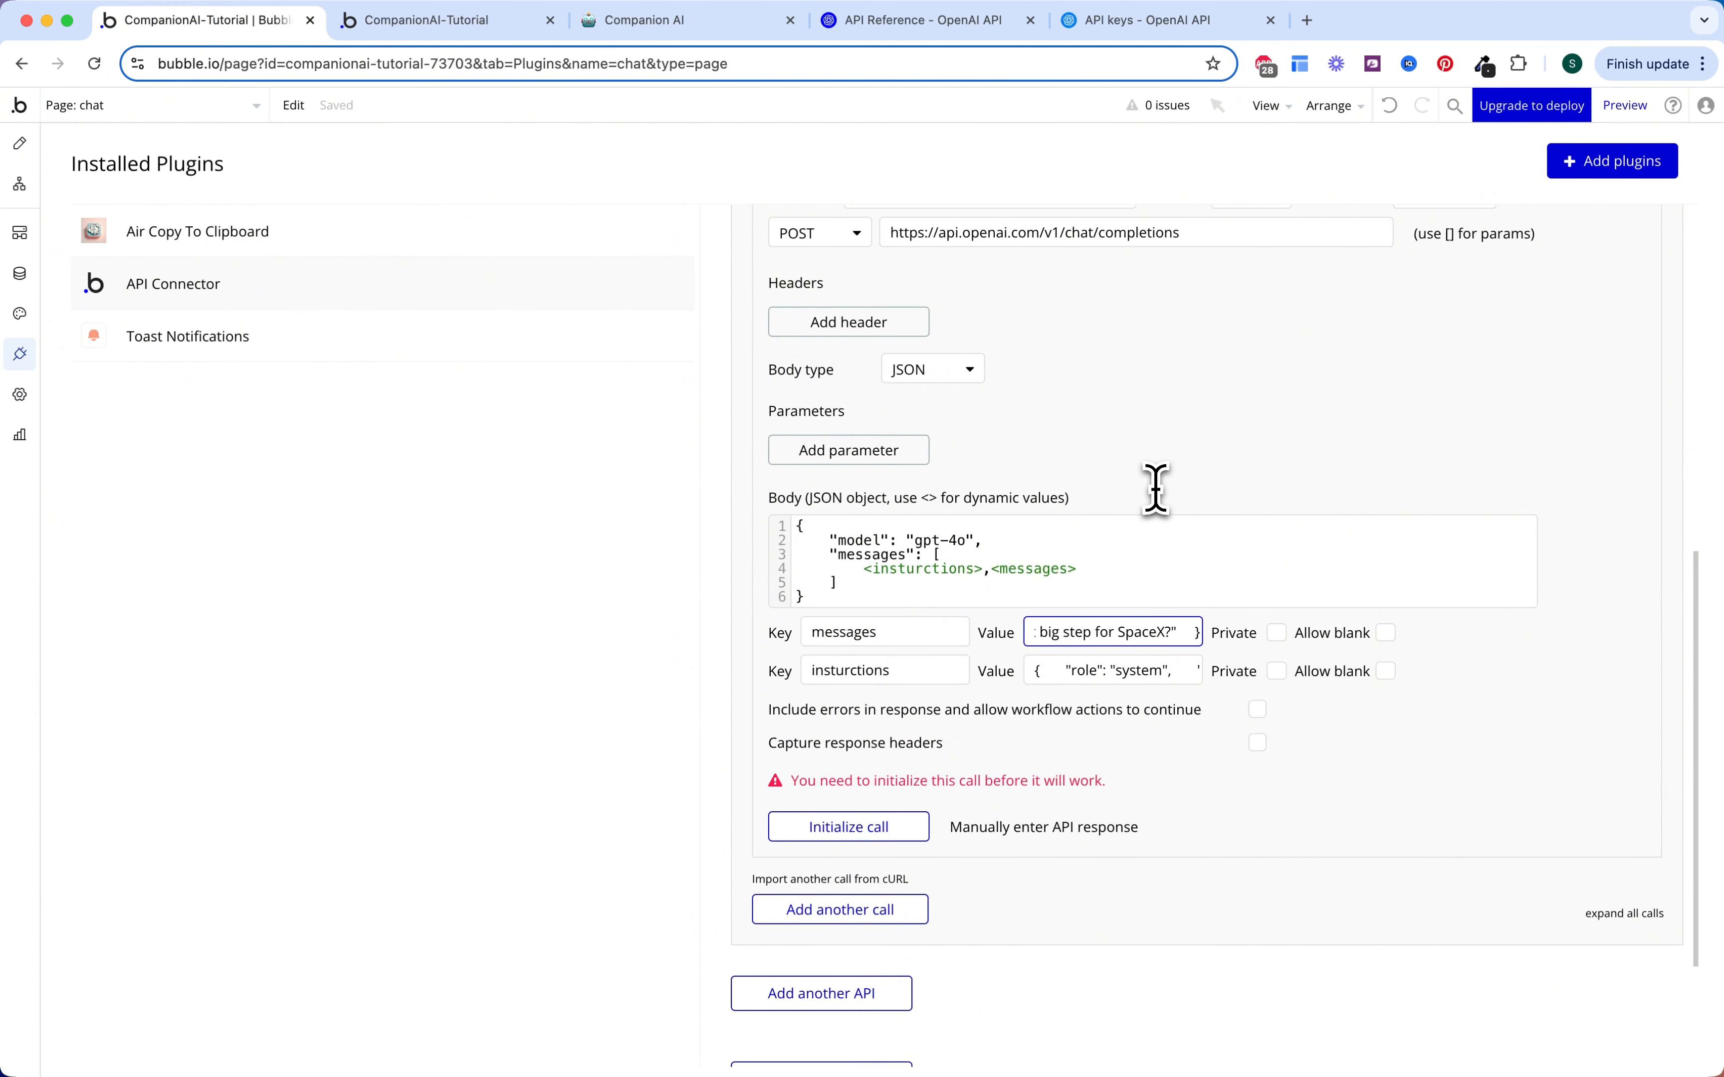
click(1155, 489)
scroll(1012, 642, up, 3)
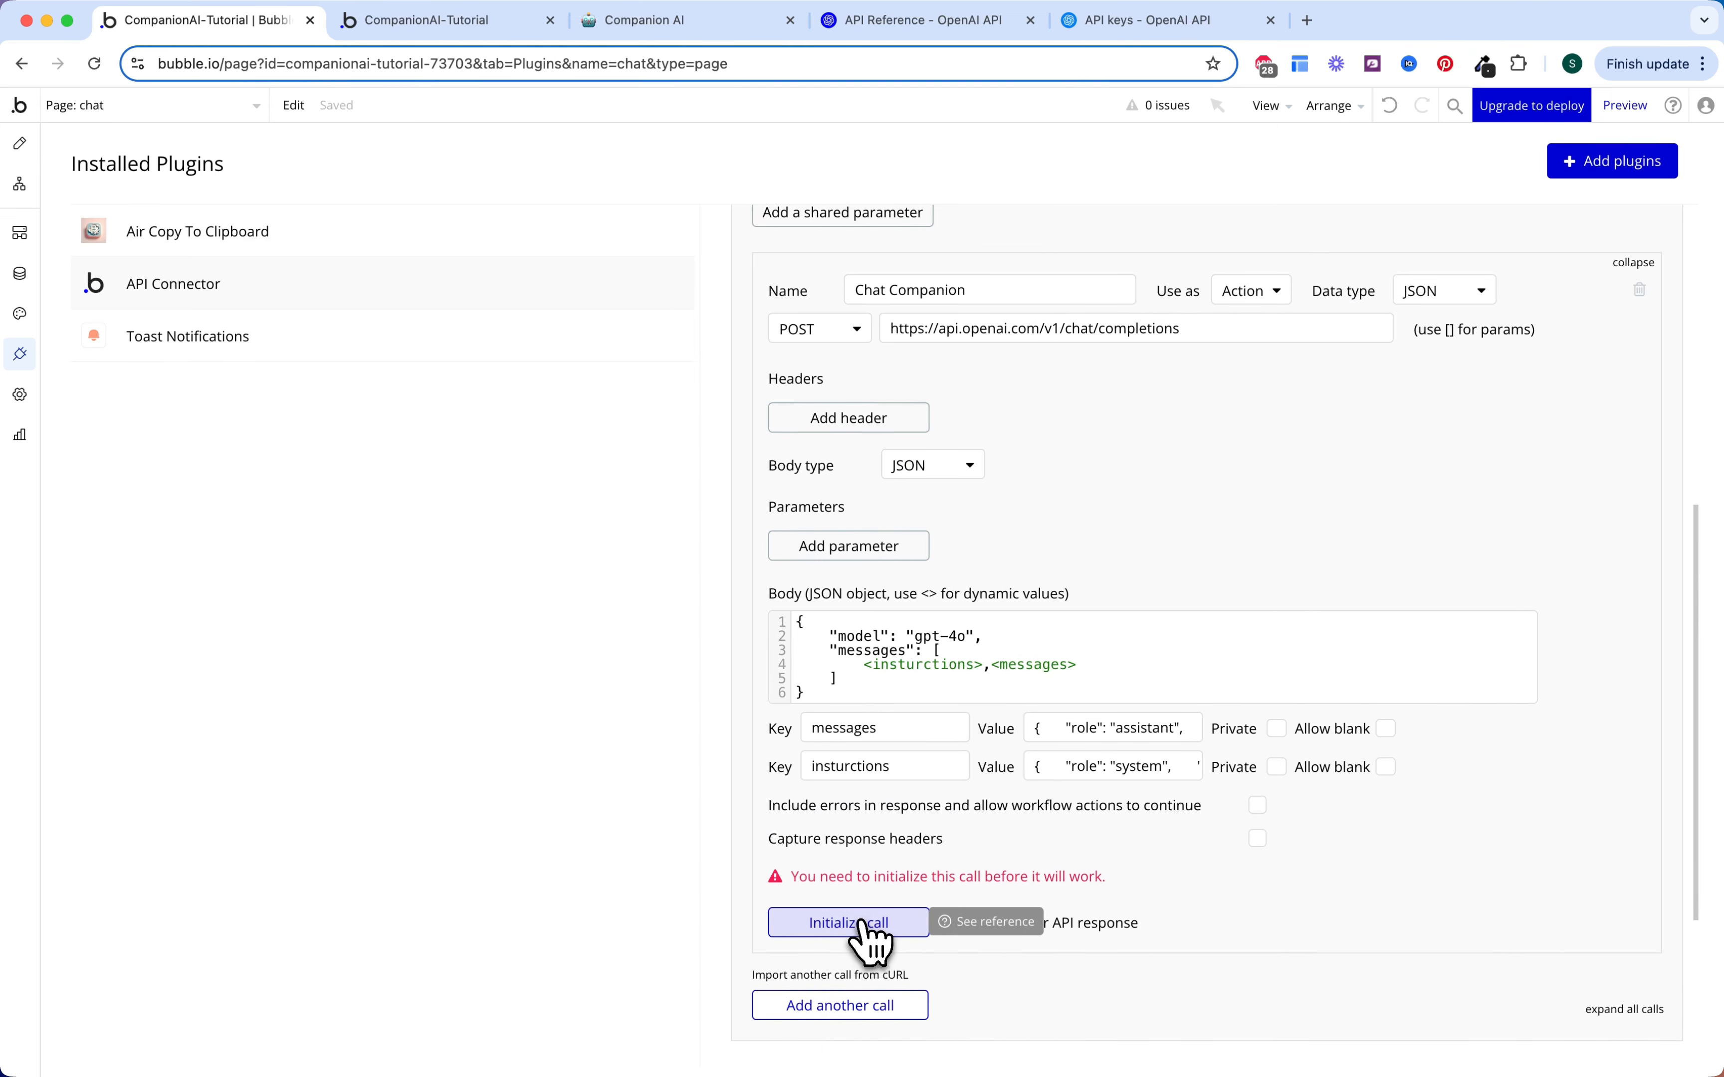
click(862, 925)
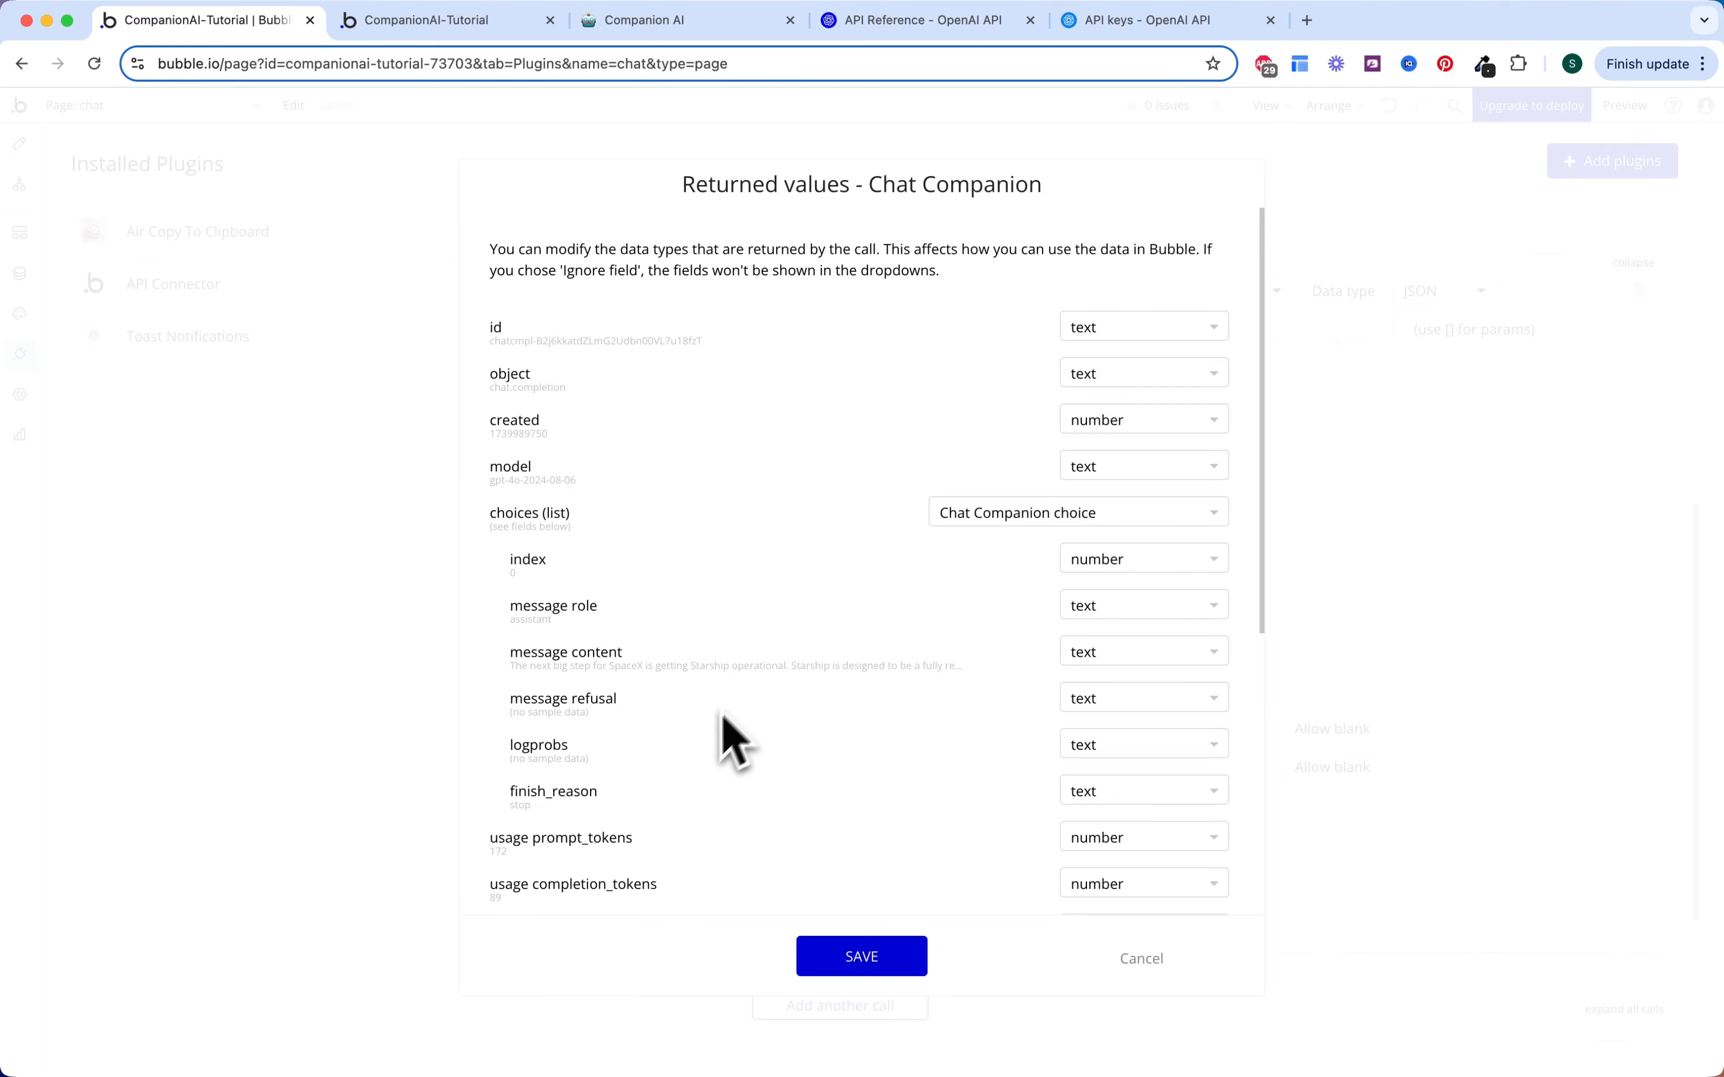
Step: Inspect the raw JSON of the gpt-4o response, selecting the assistant's reply text
scroll(727, 741, down, 10)
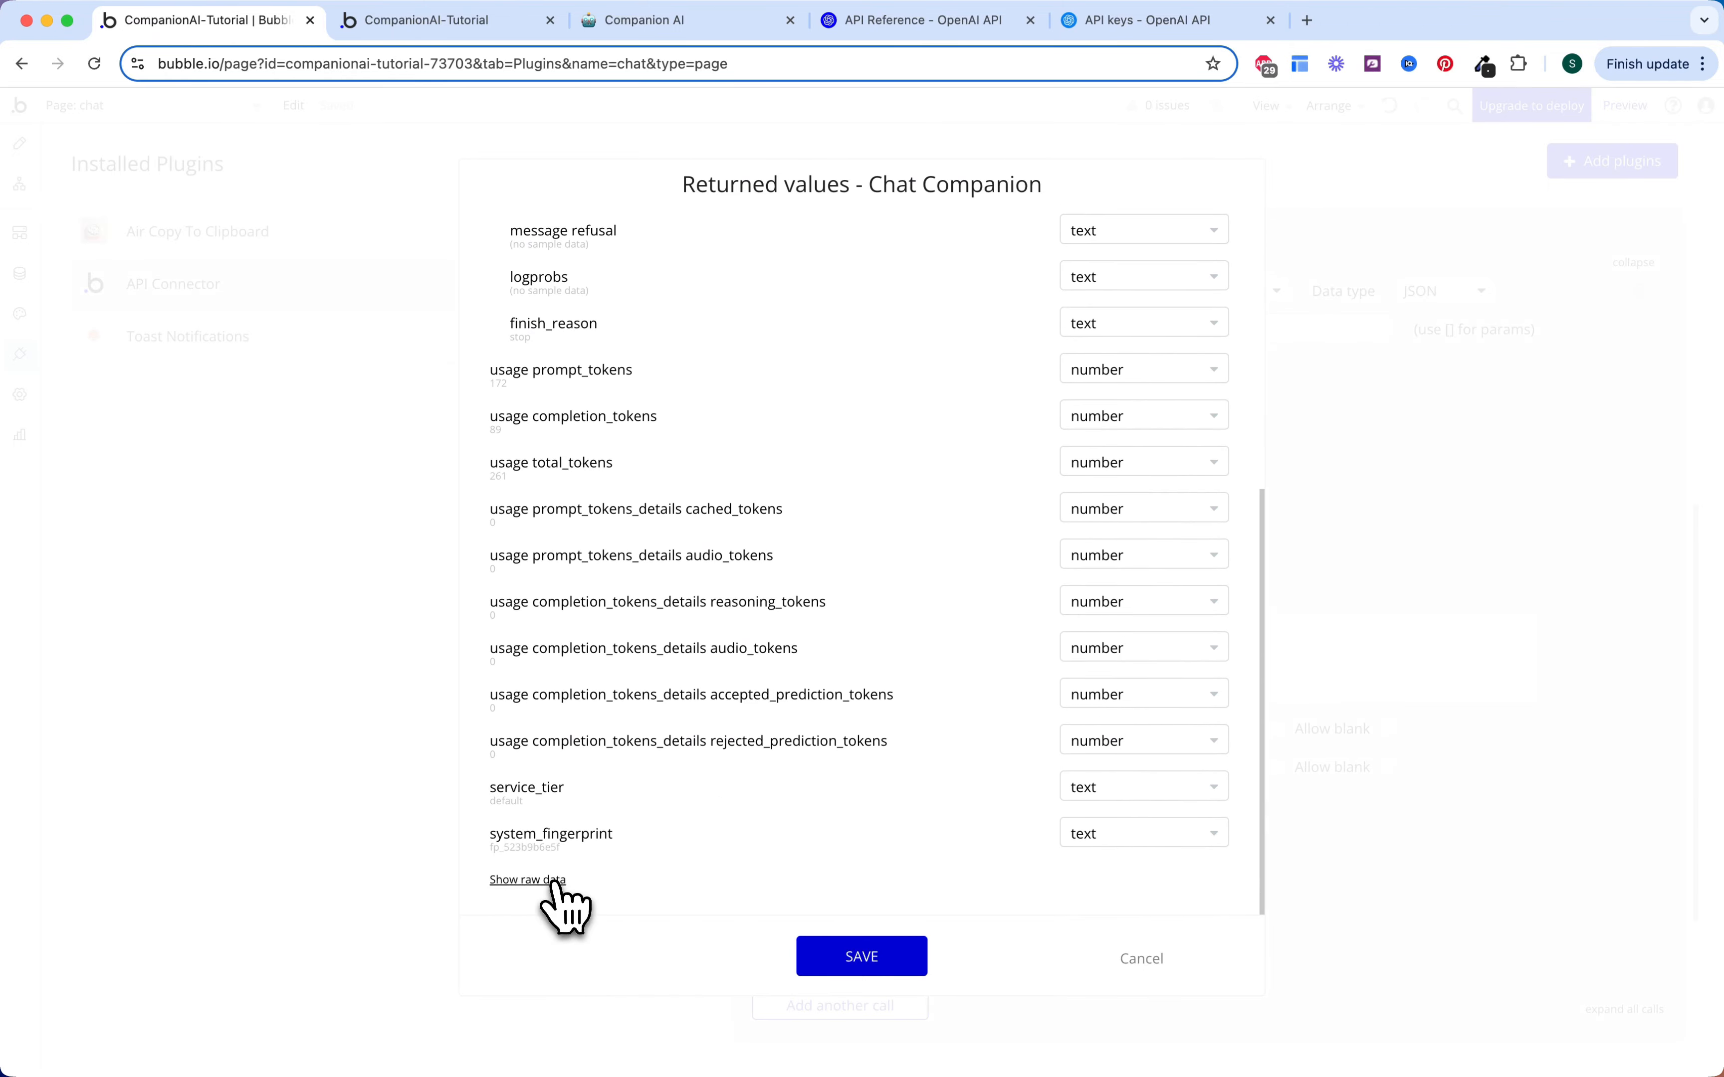
click(542, 880)
scroll(819, 762, down, 5)
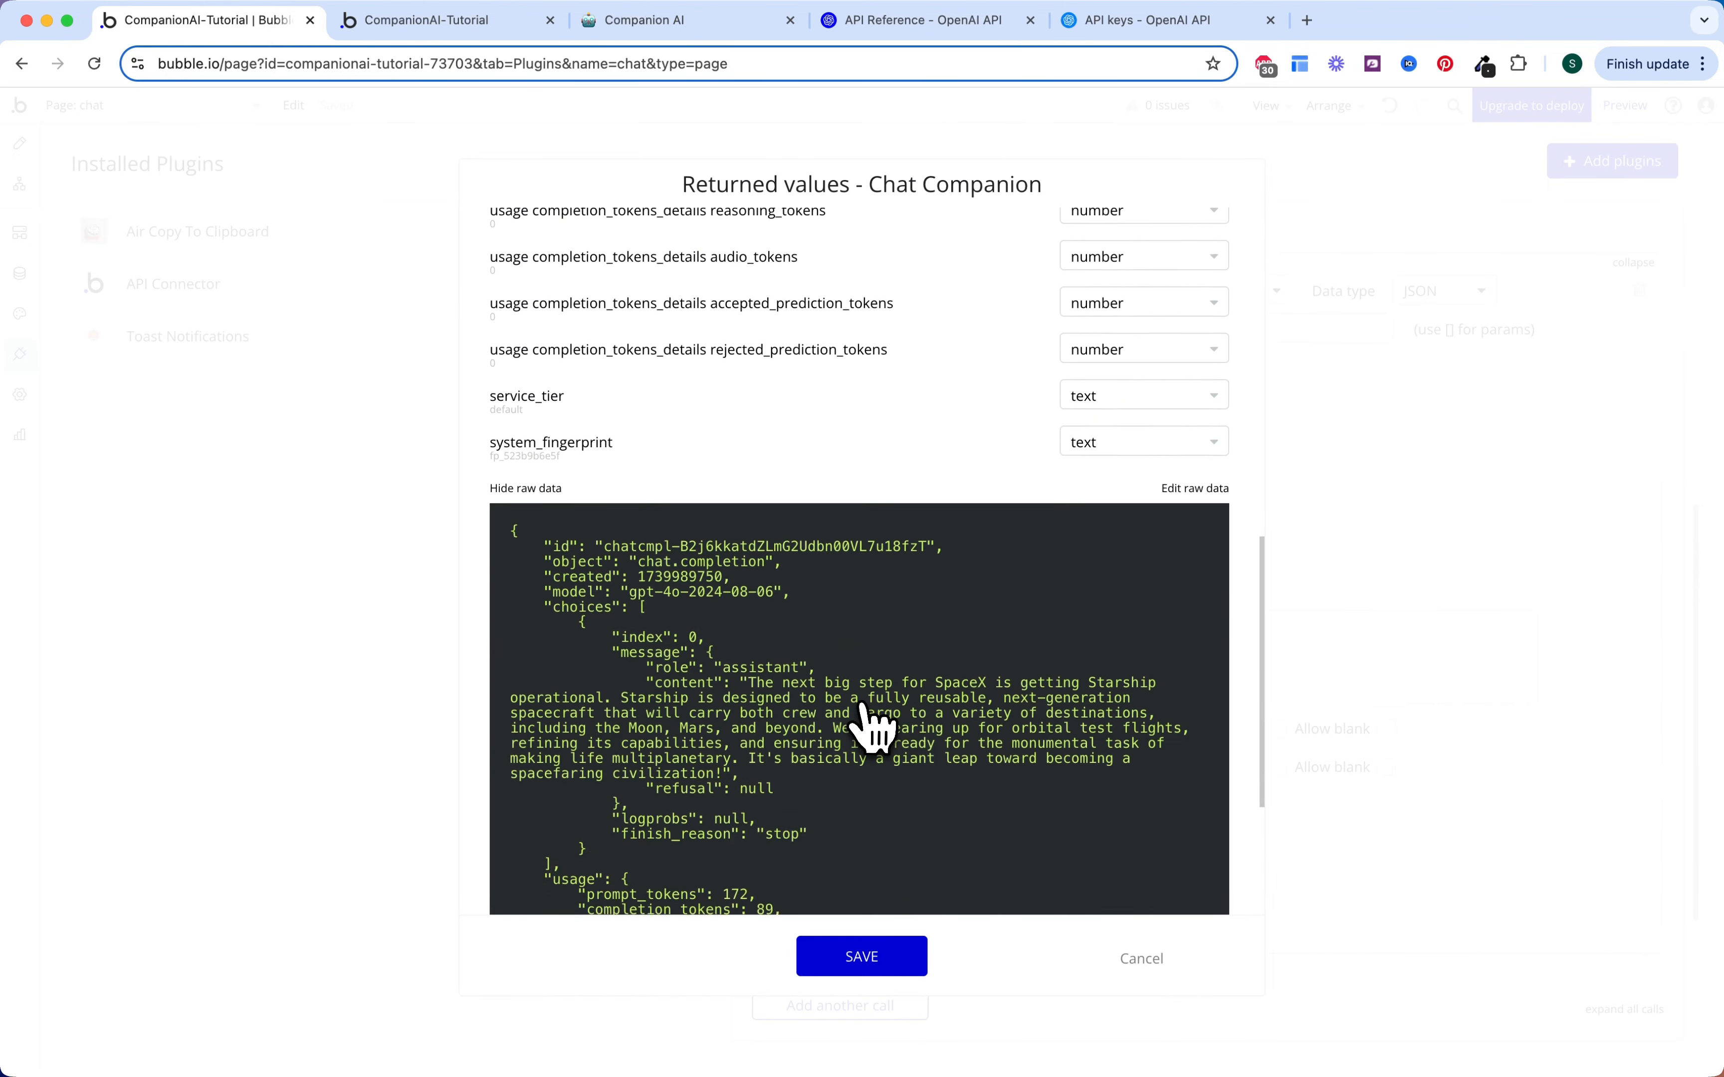
scroll(873, 720, down, 3)
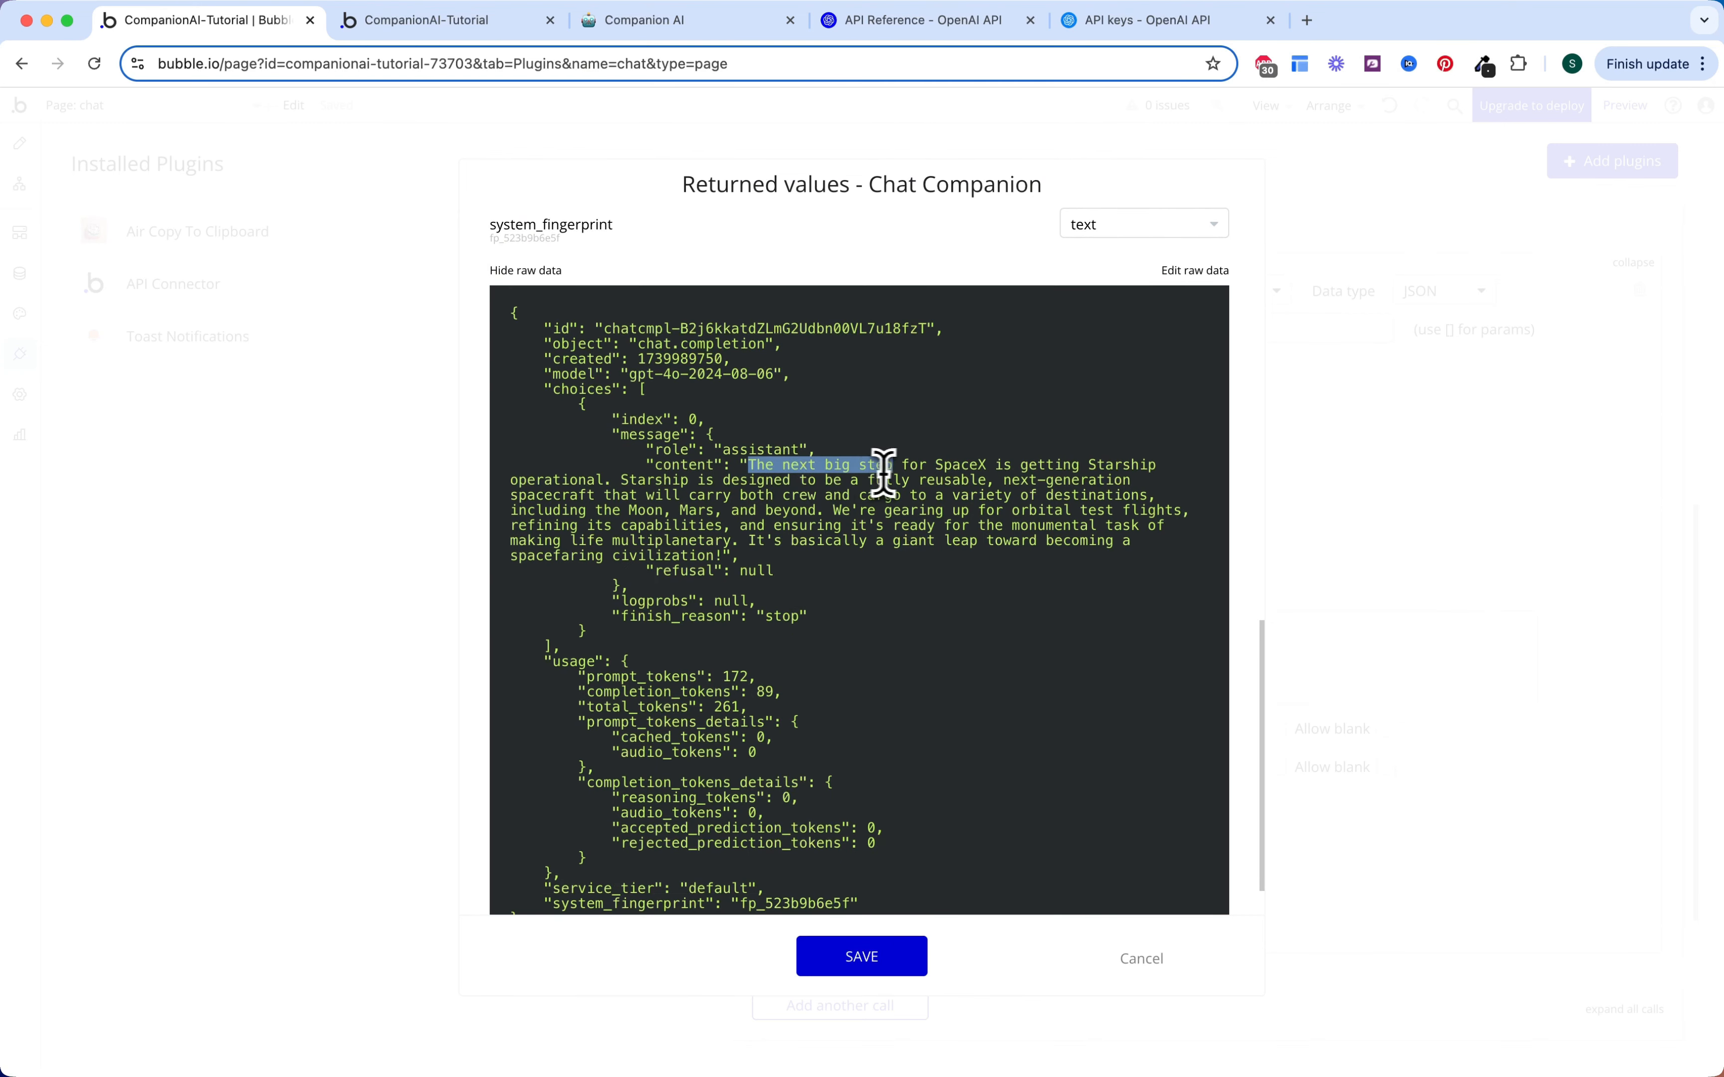
drag(884, 472, 939, 482)
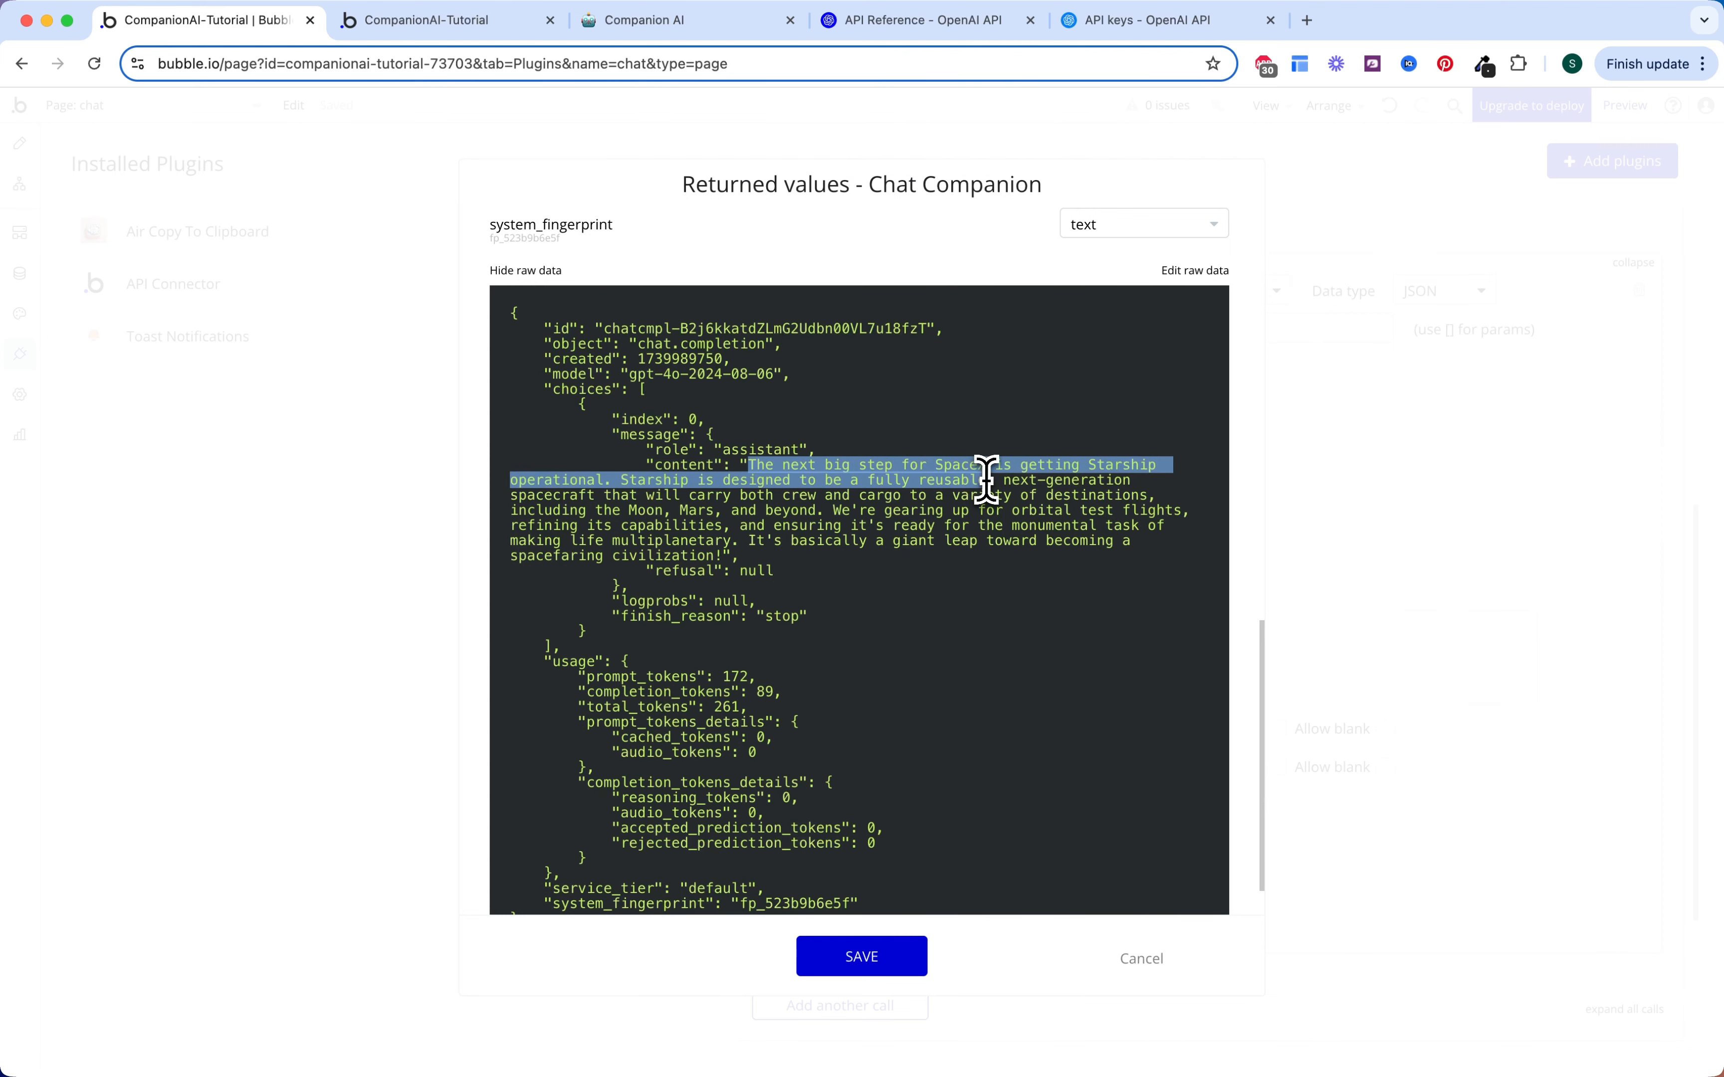
mouse_move(1109, 489)
mouse_down()
mouse_move(974, 489)
mouse_move(784, 527)
mouse_move(685, 508)
mouse_move(802, 486)
mouse_move(1106, 494)
mouse_up()
click(887, 531)
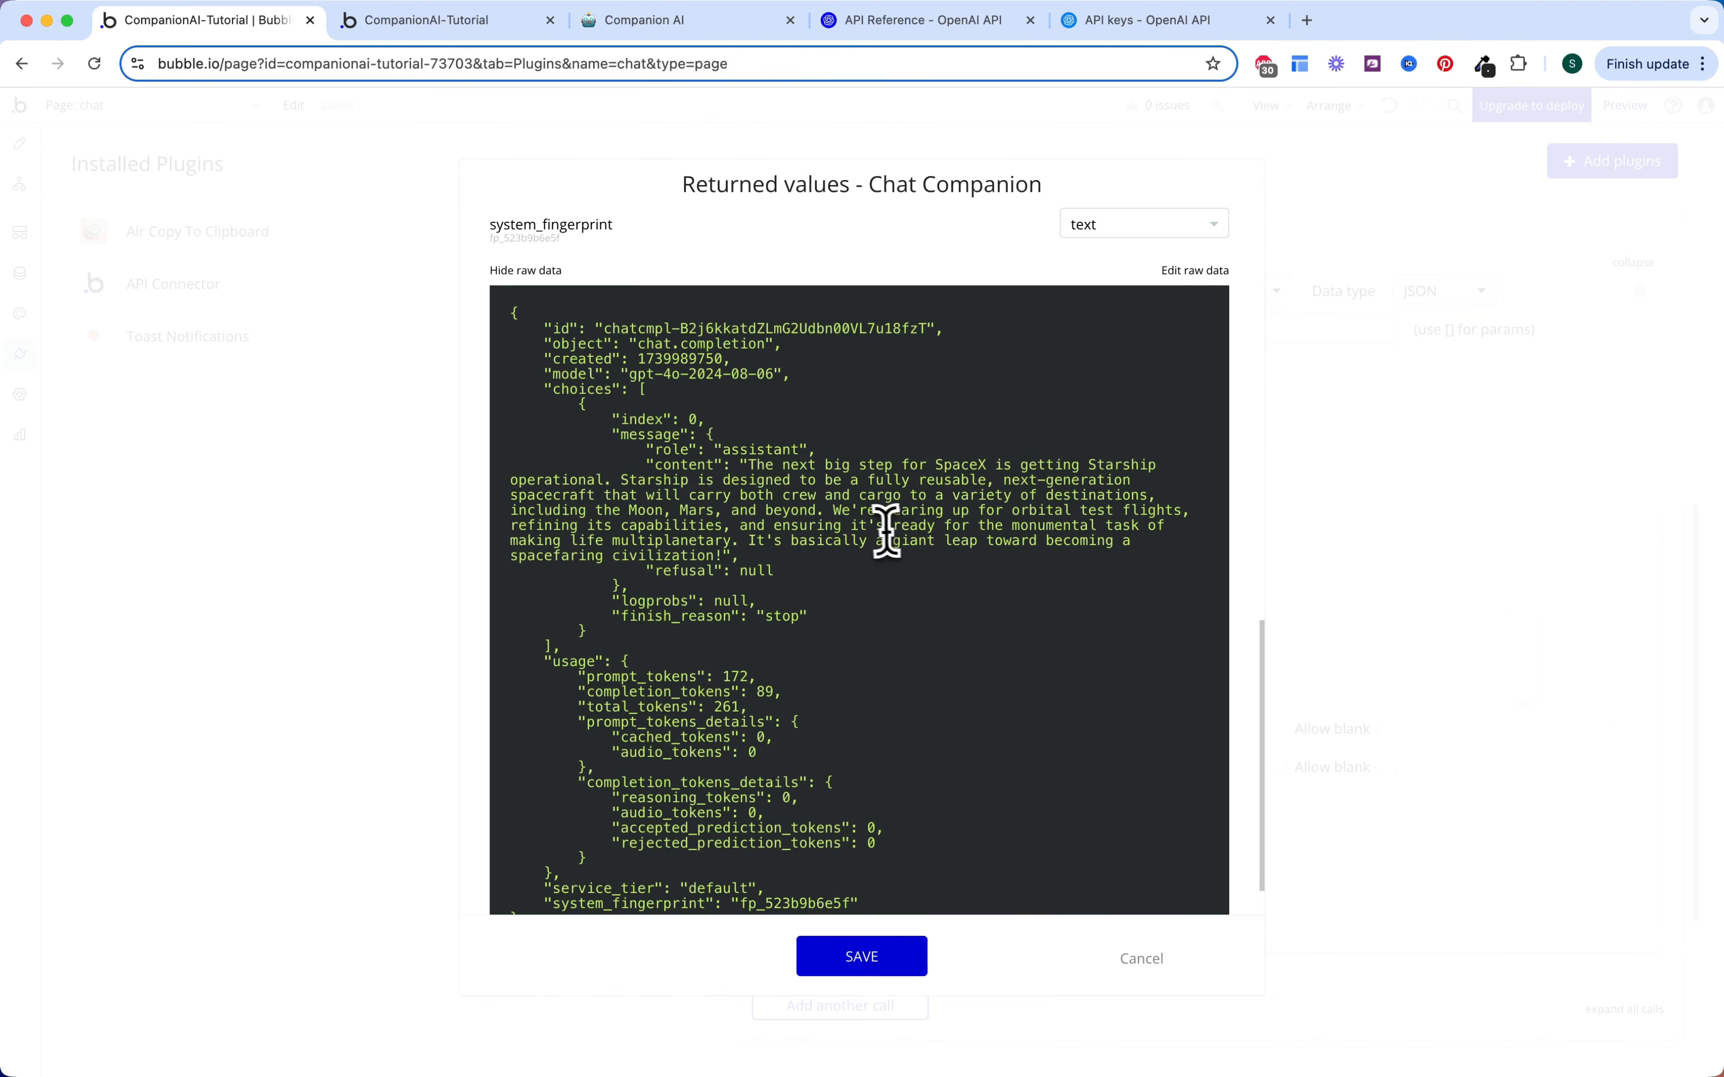
Step: Save the Chat Companion call's returned value types
scroll(855, 592, up, 1)
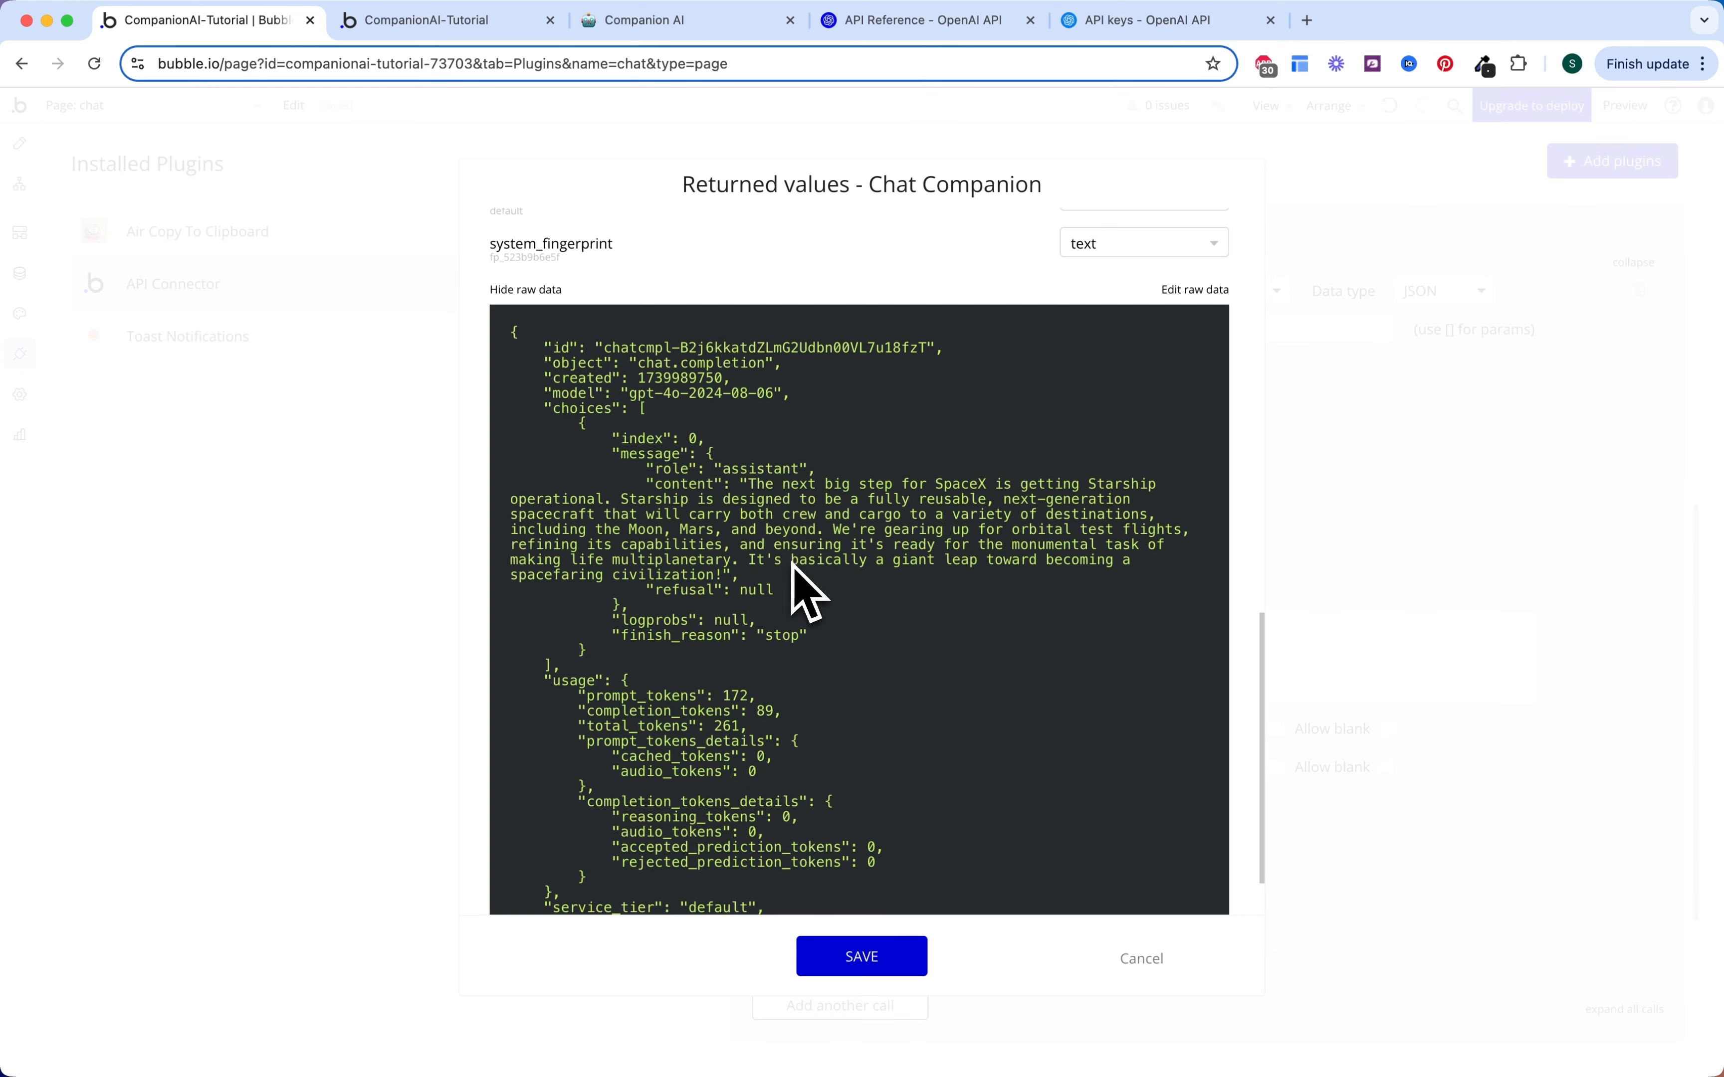
scroll(798, 592, up, 5)
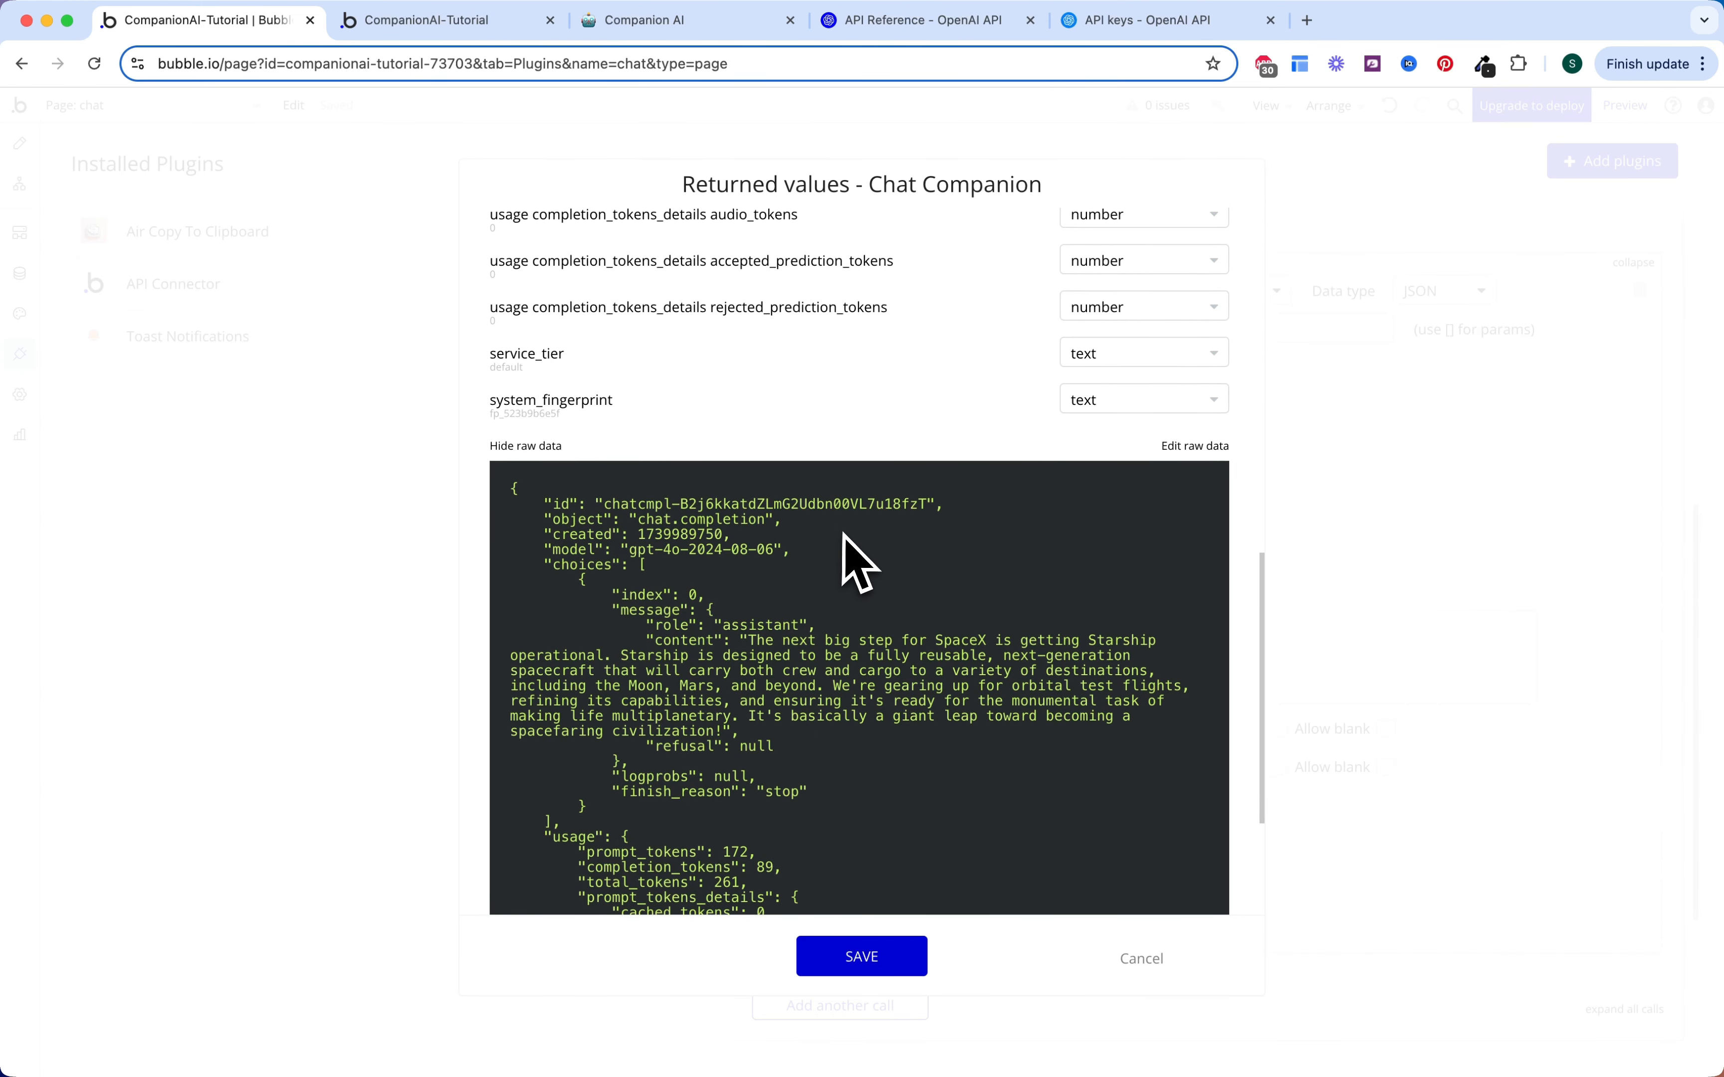
scroll(845, 534, down, 1)
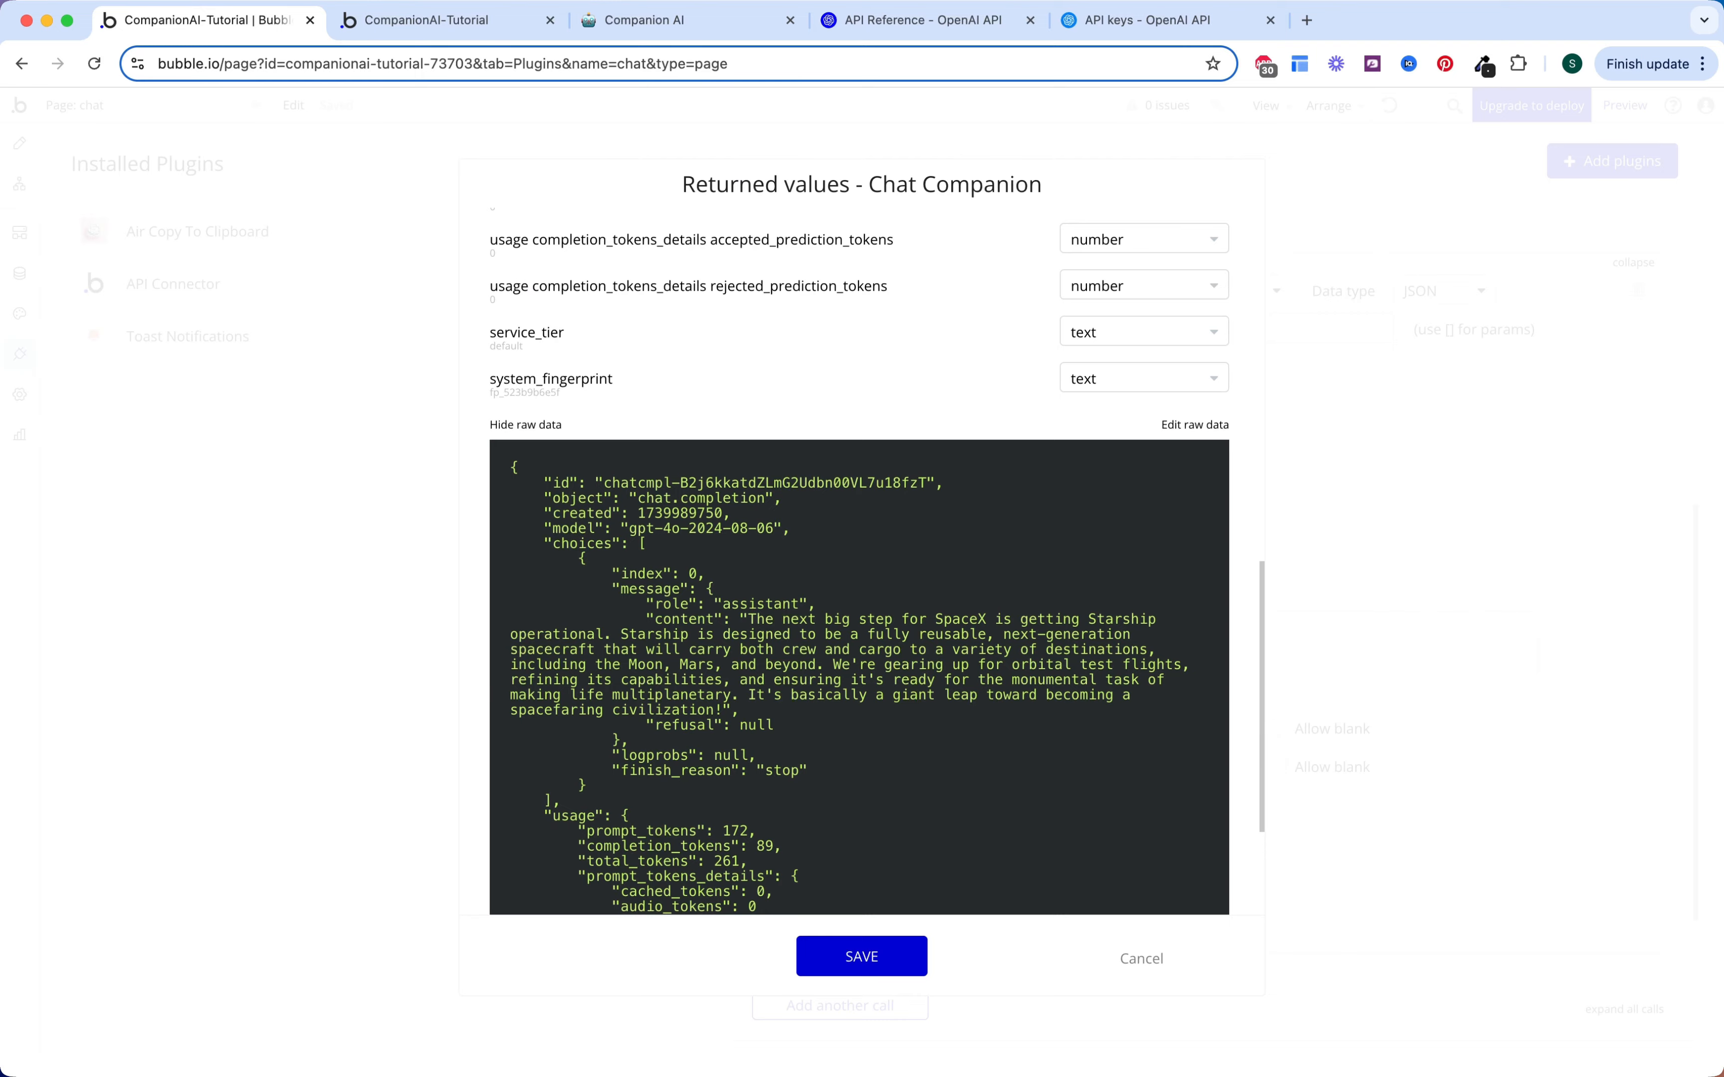
scroll(847, 542, down, 4)
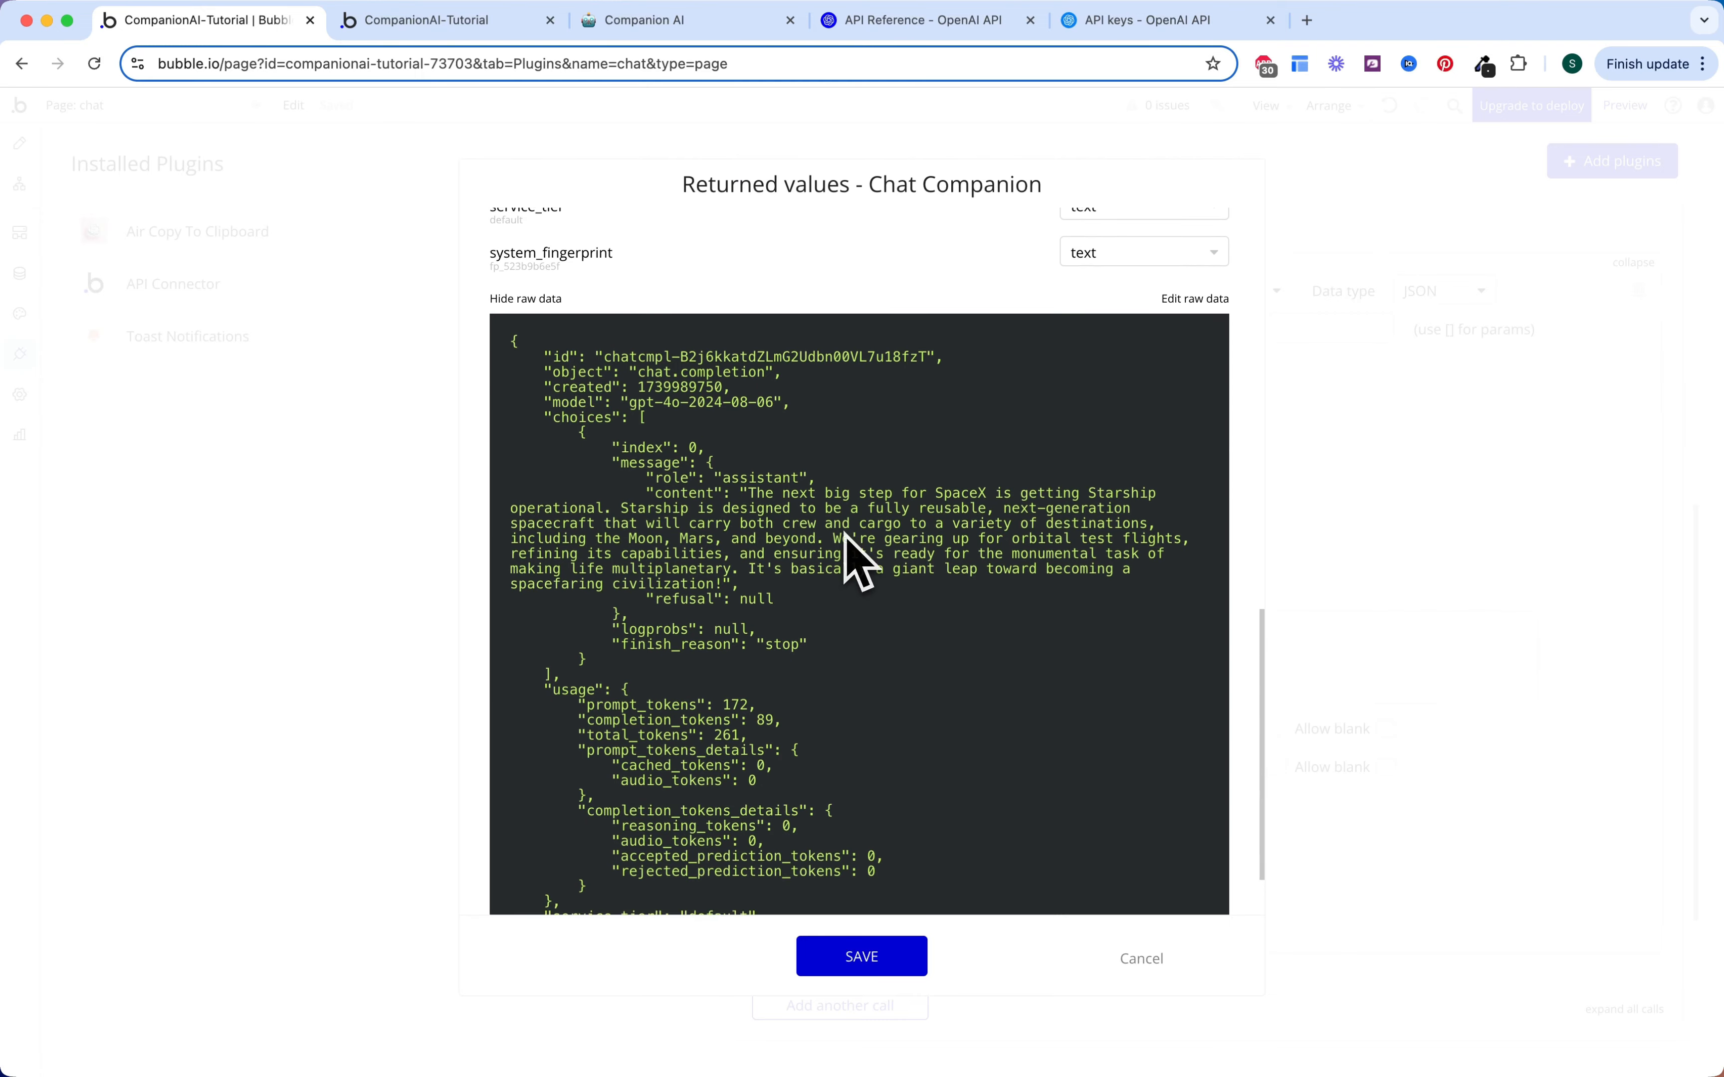
click(862, 956)
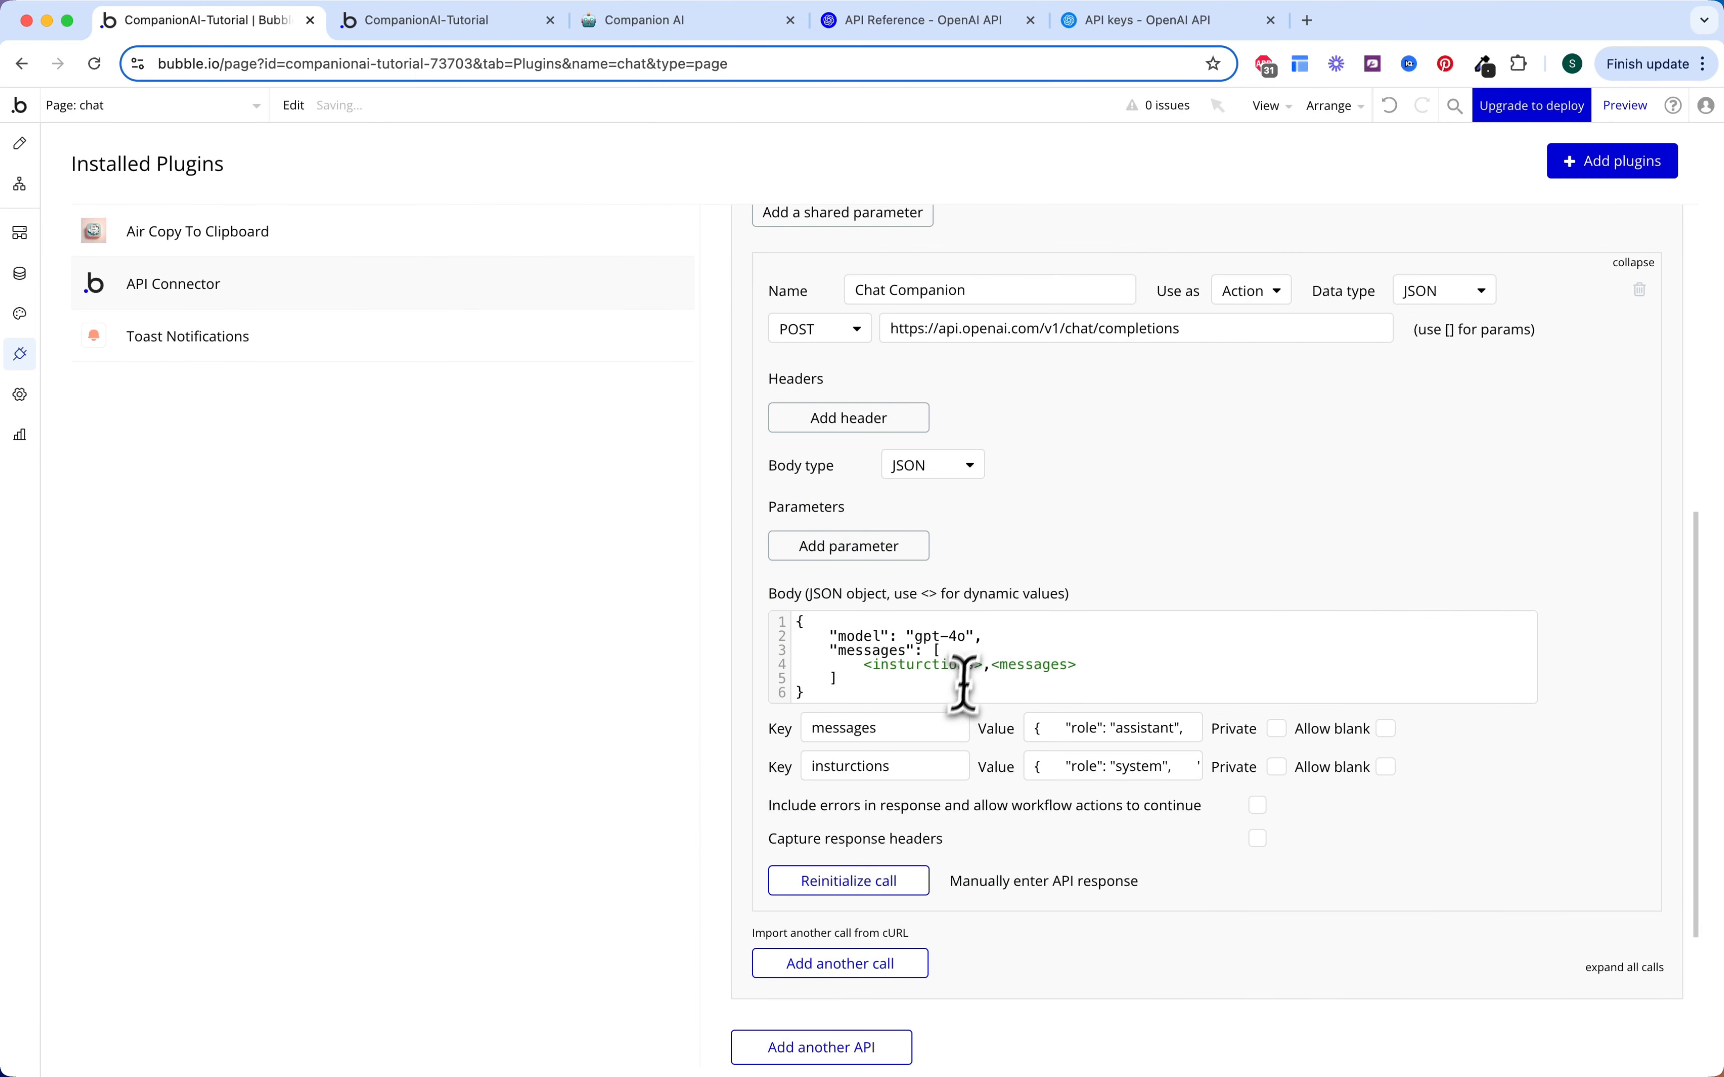
Step: Clear the sample value of the insturctions key
scroll(1170, 521, up, 5)
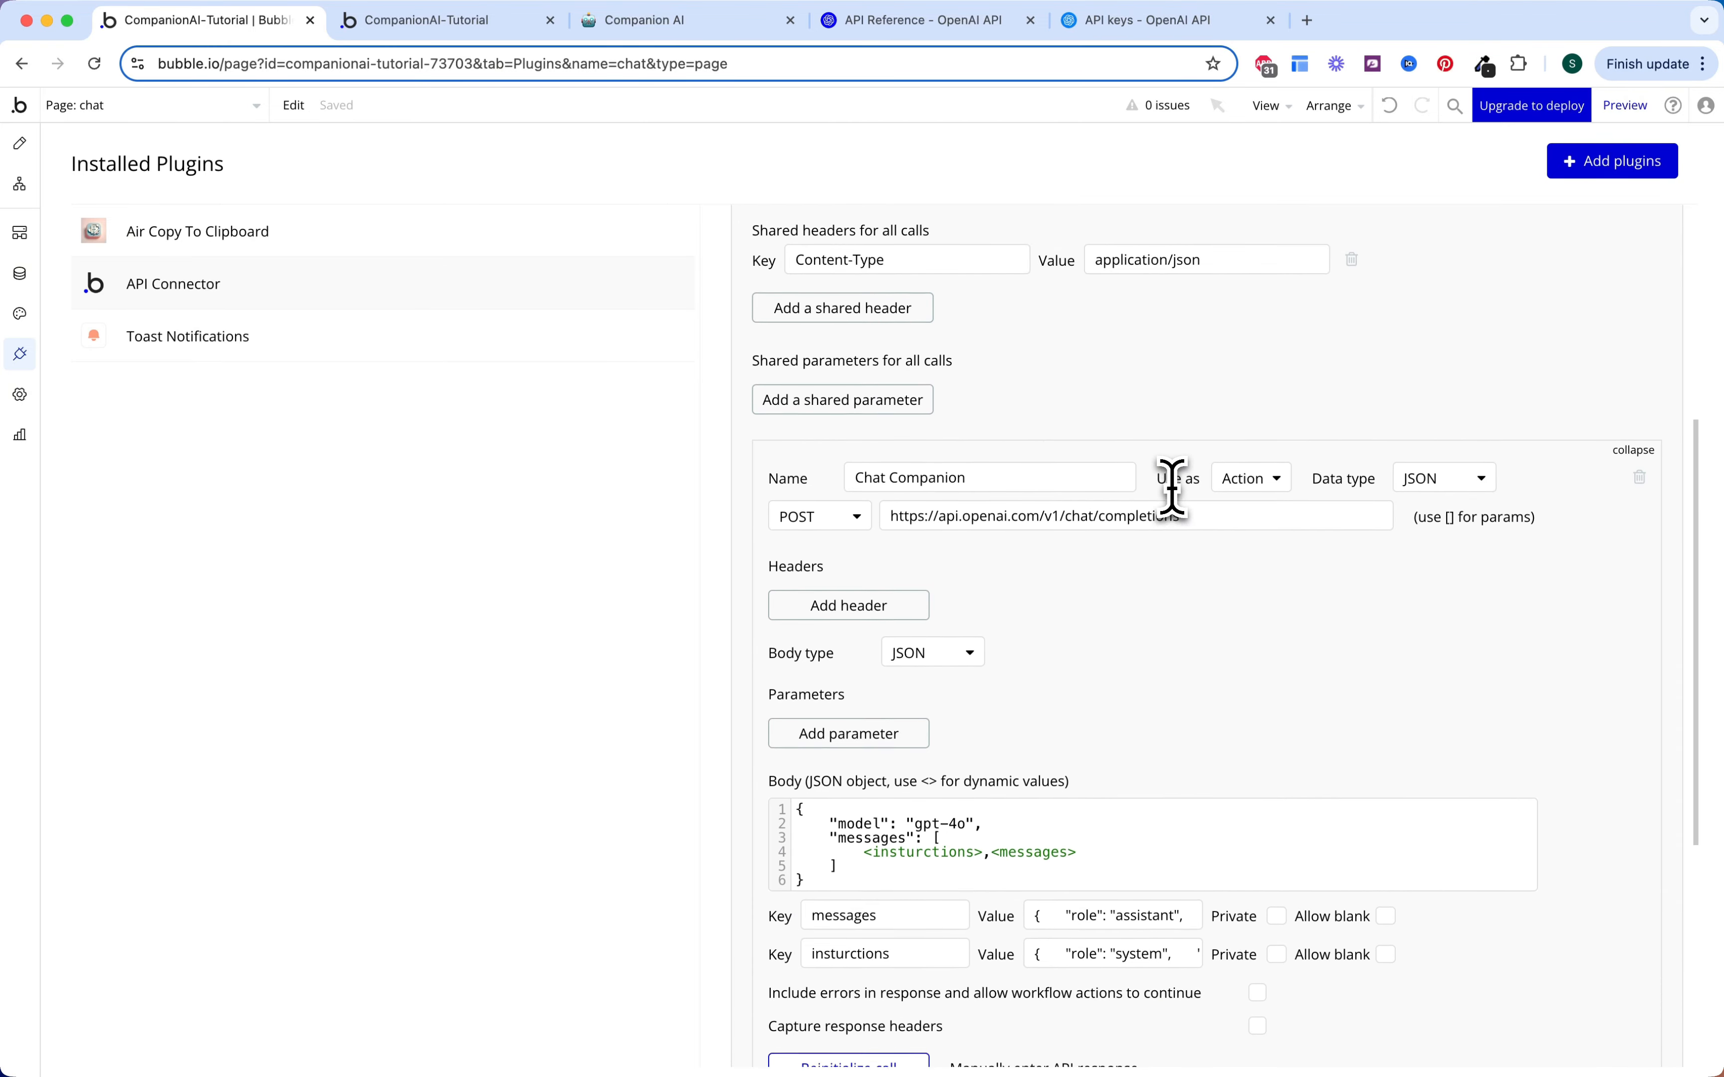
scroll(1172, 555, down, 5)
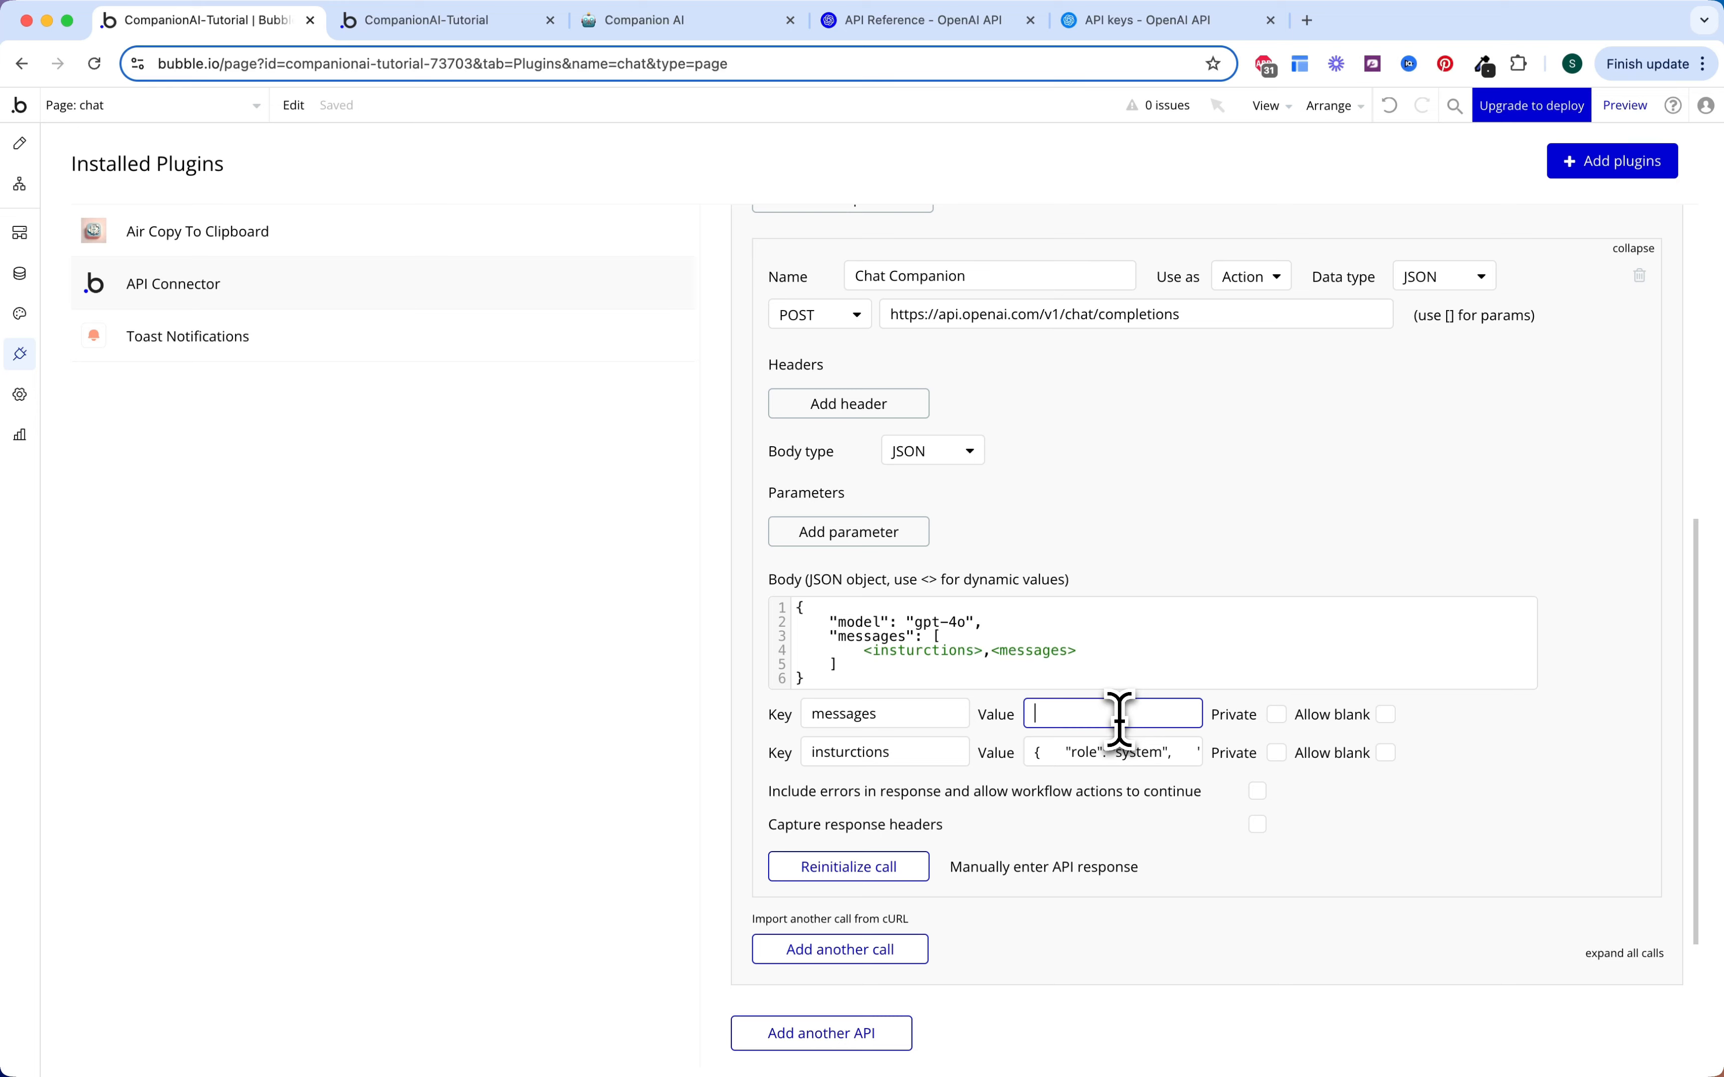
click(1105, 759)
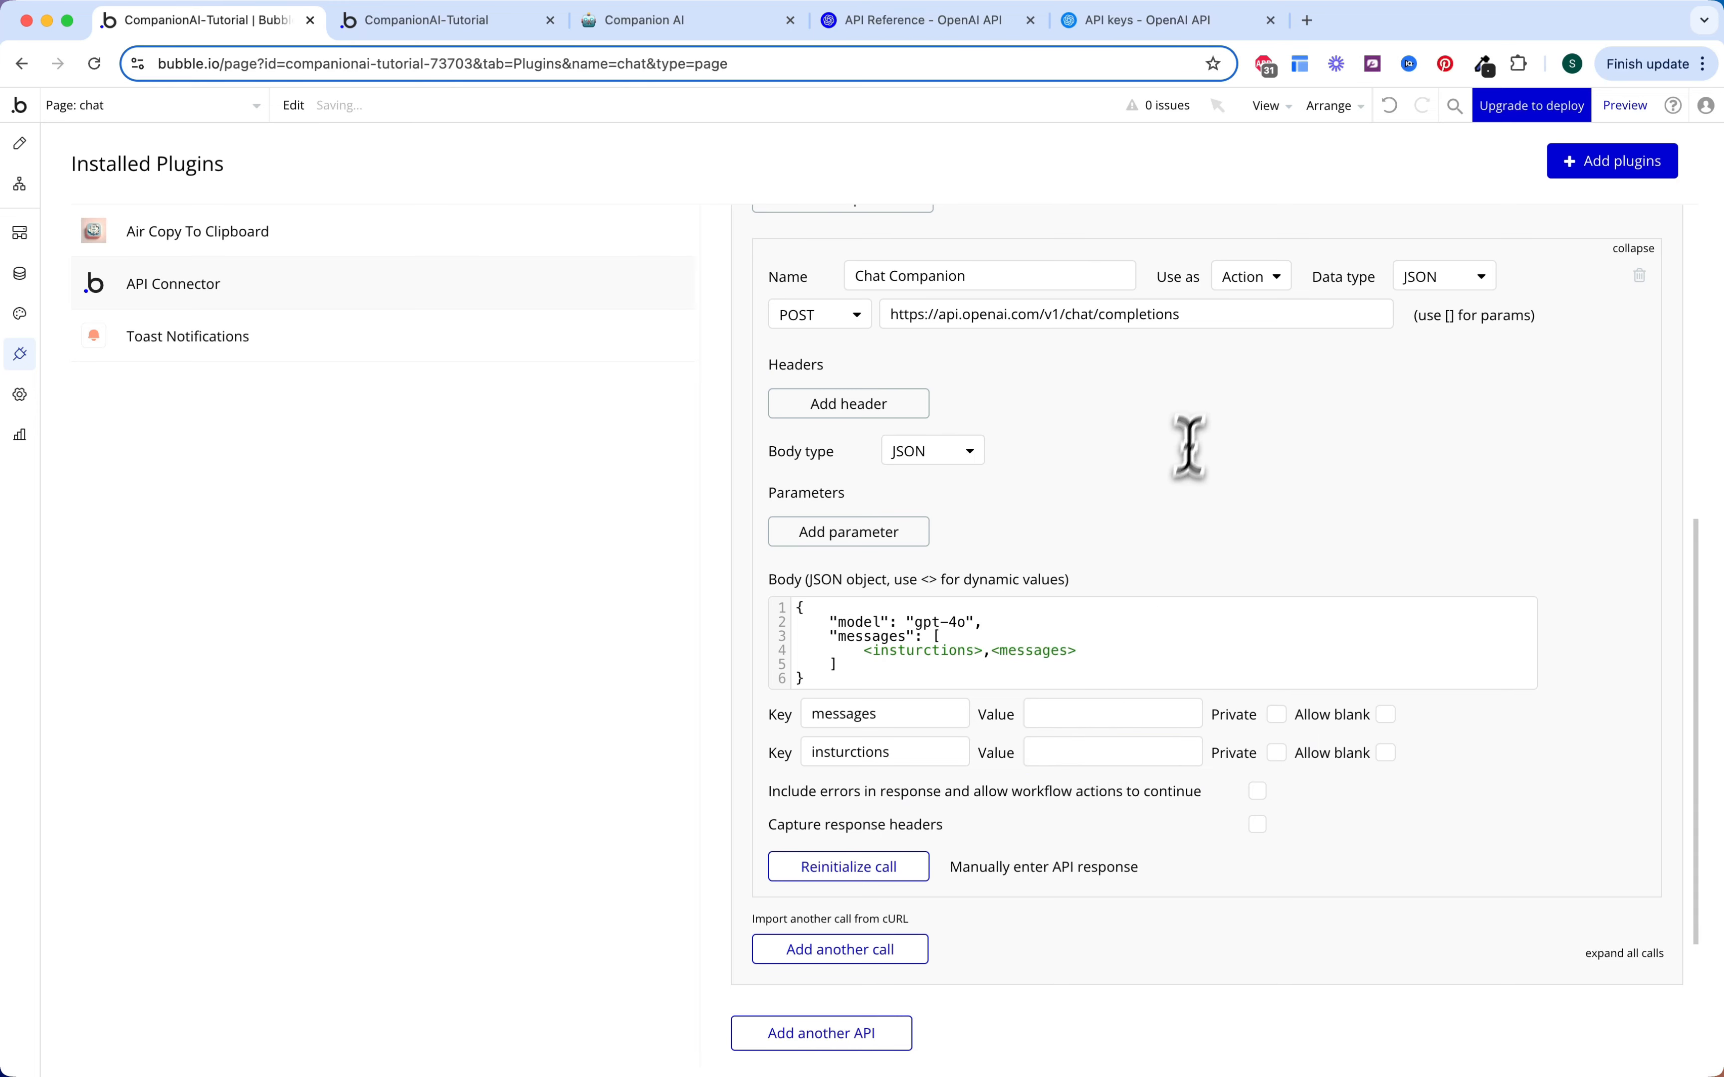
scroll(1168, 499, up, 3)
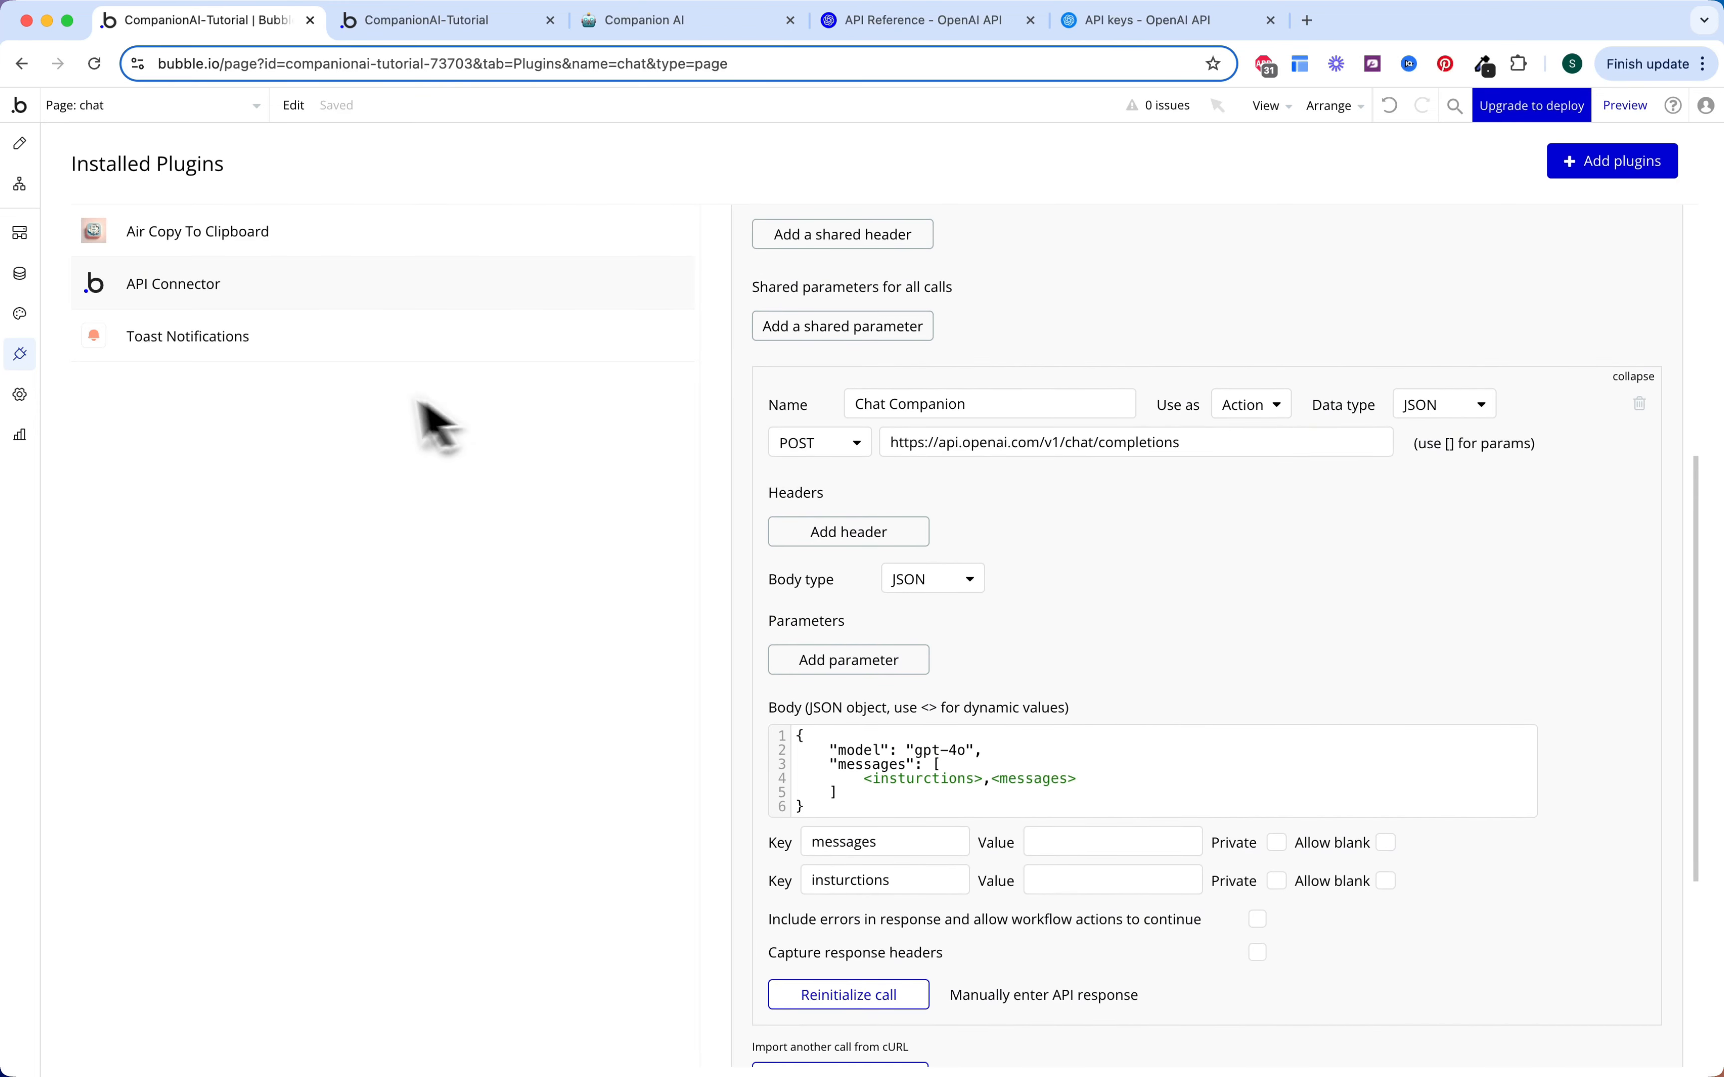
click(19, 185)
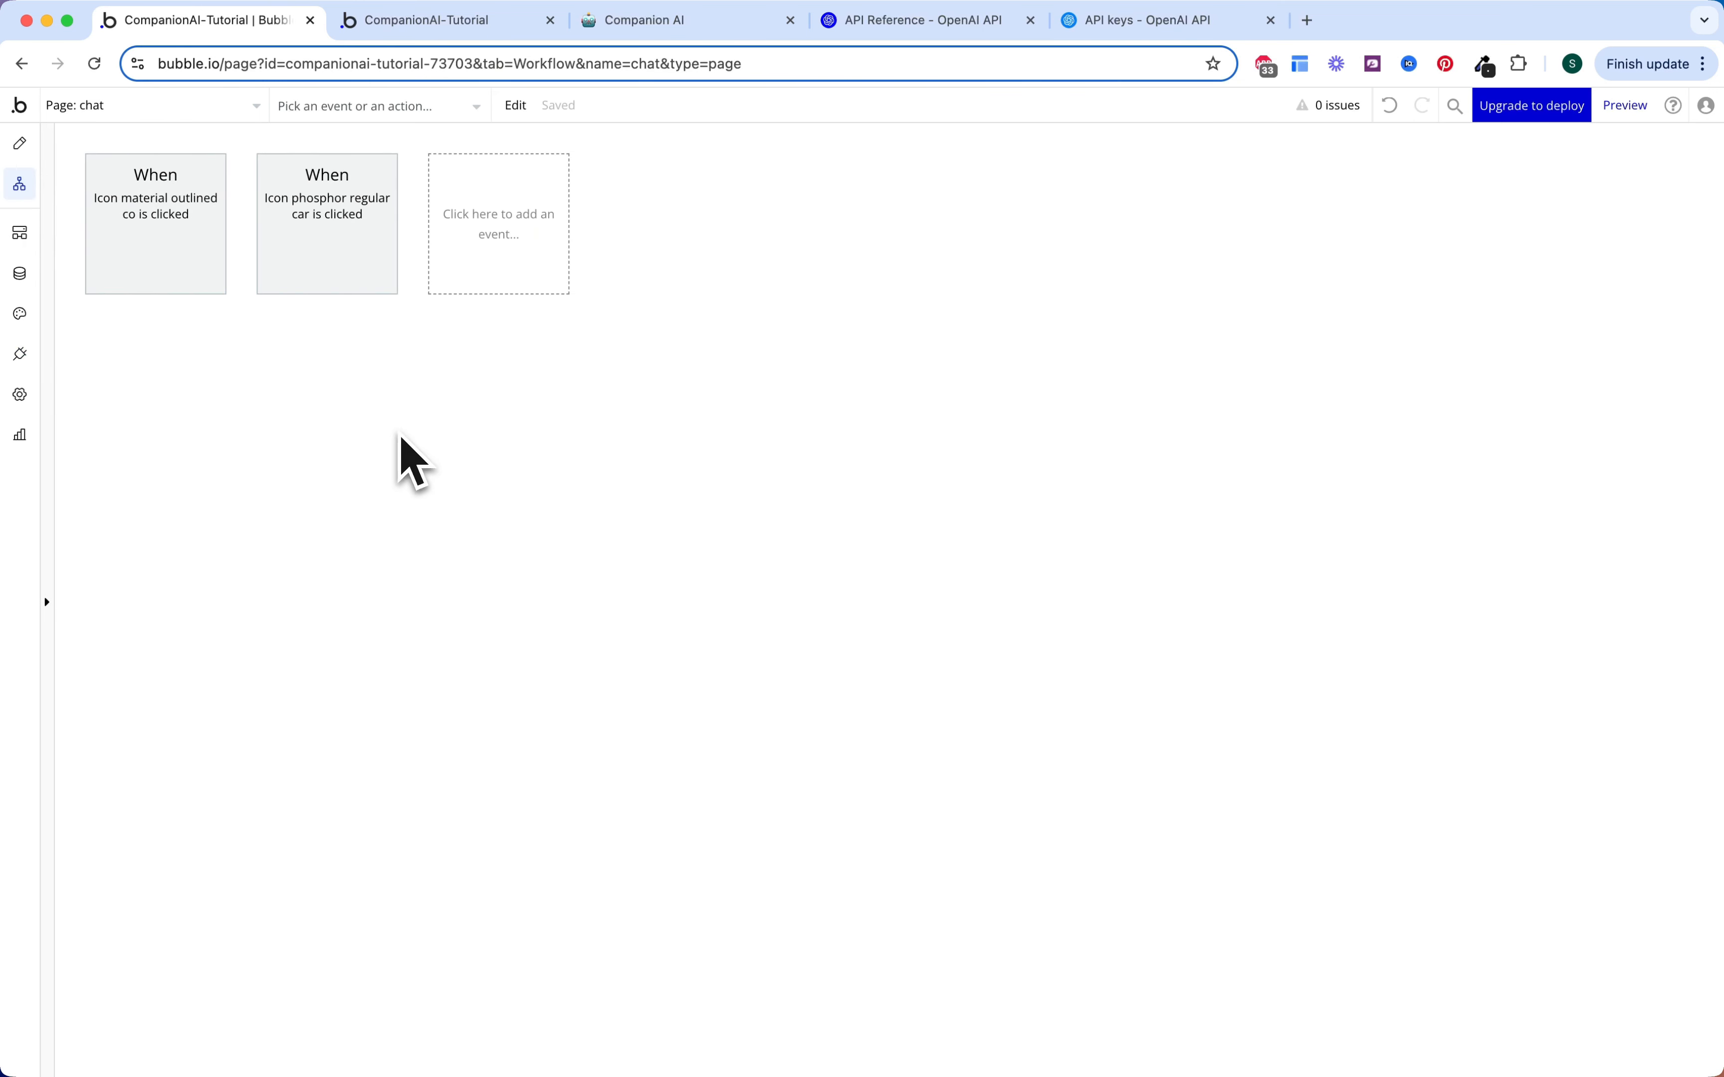
Step: Colour the copy-icon and car-icon click events Green
click(191, 274)
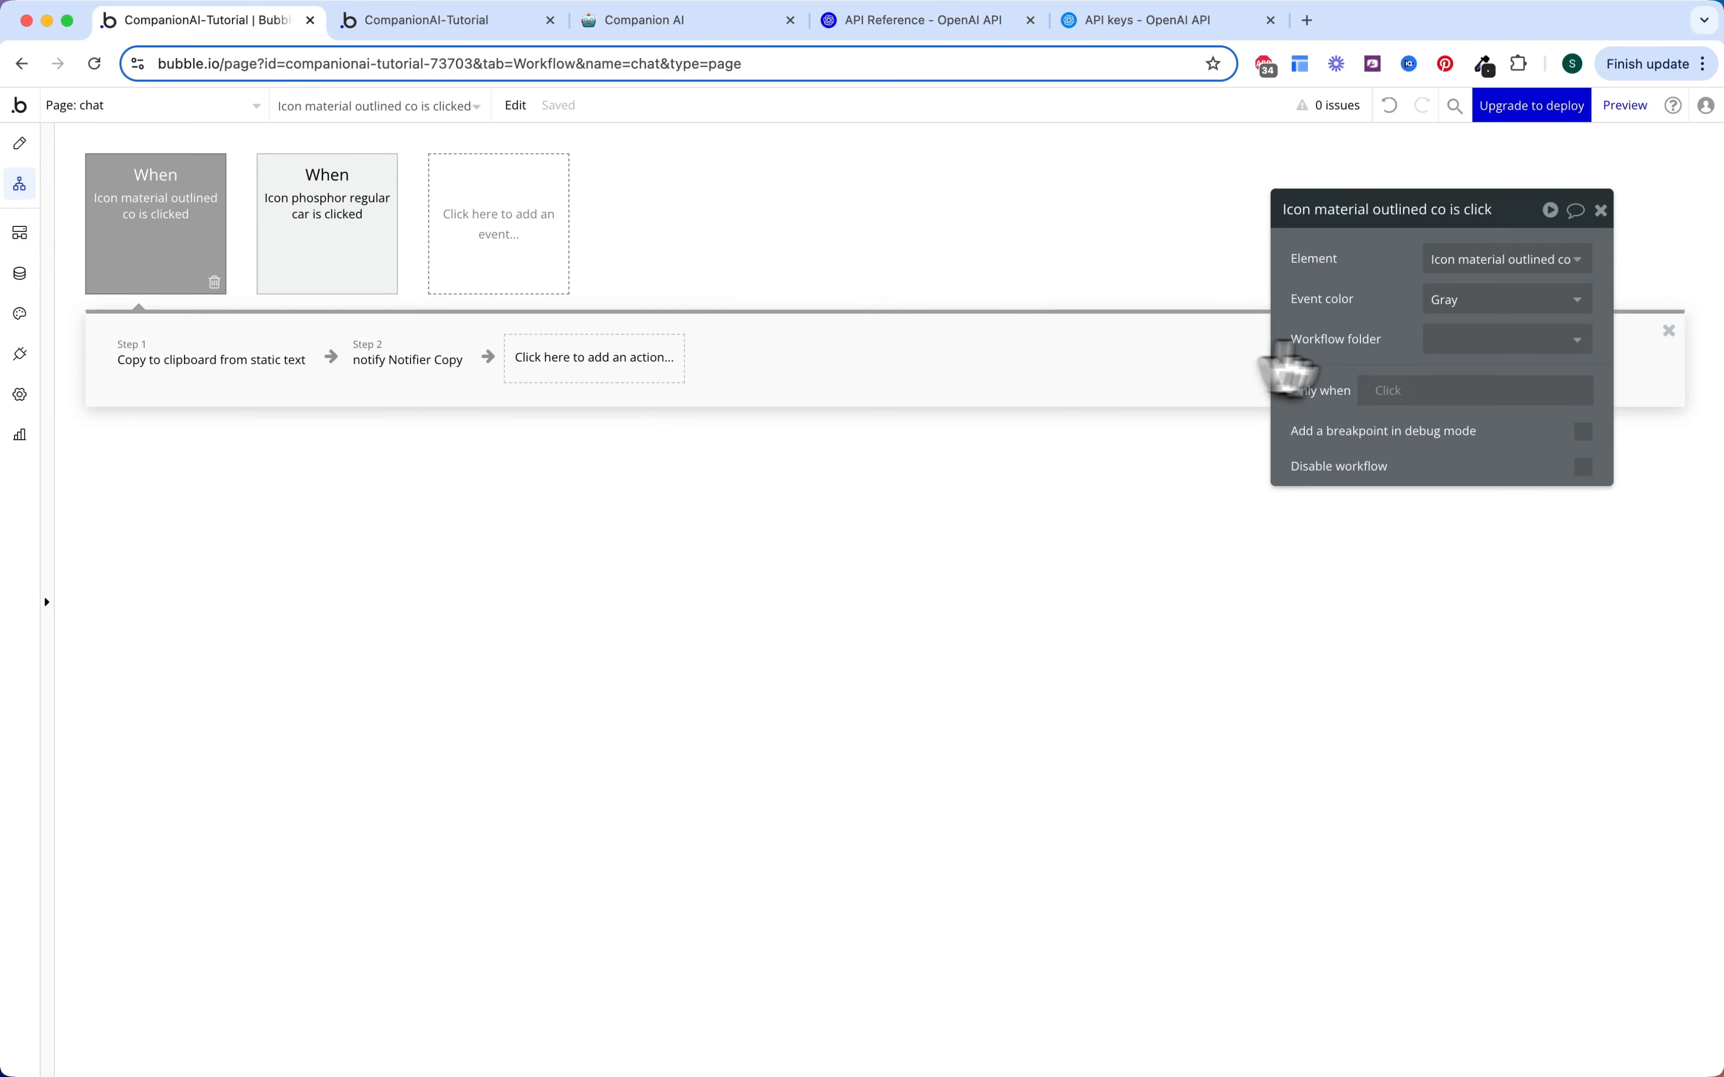
click(1453, 299)
click(1442, 452)
click(338, 235)
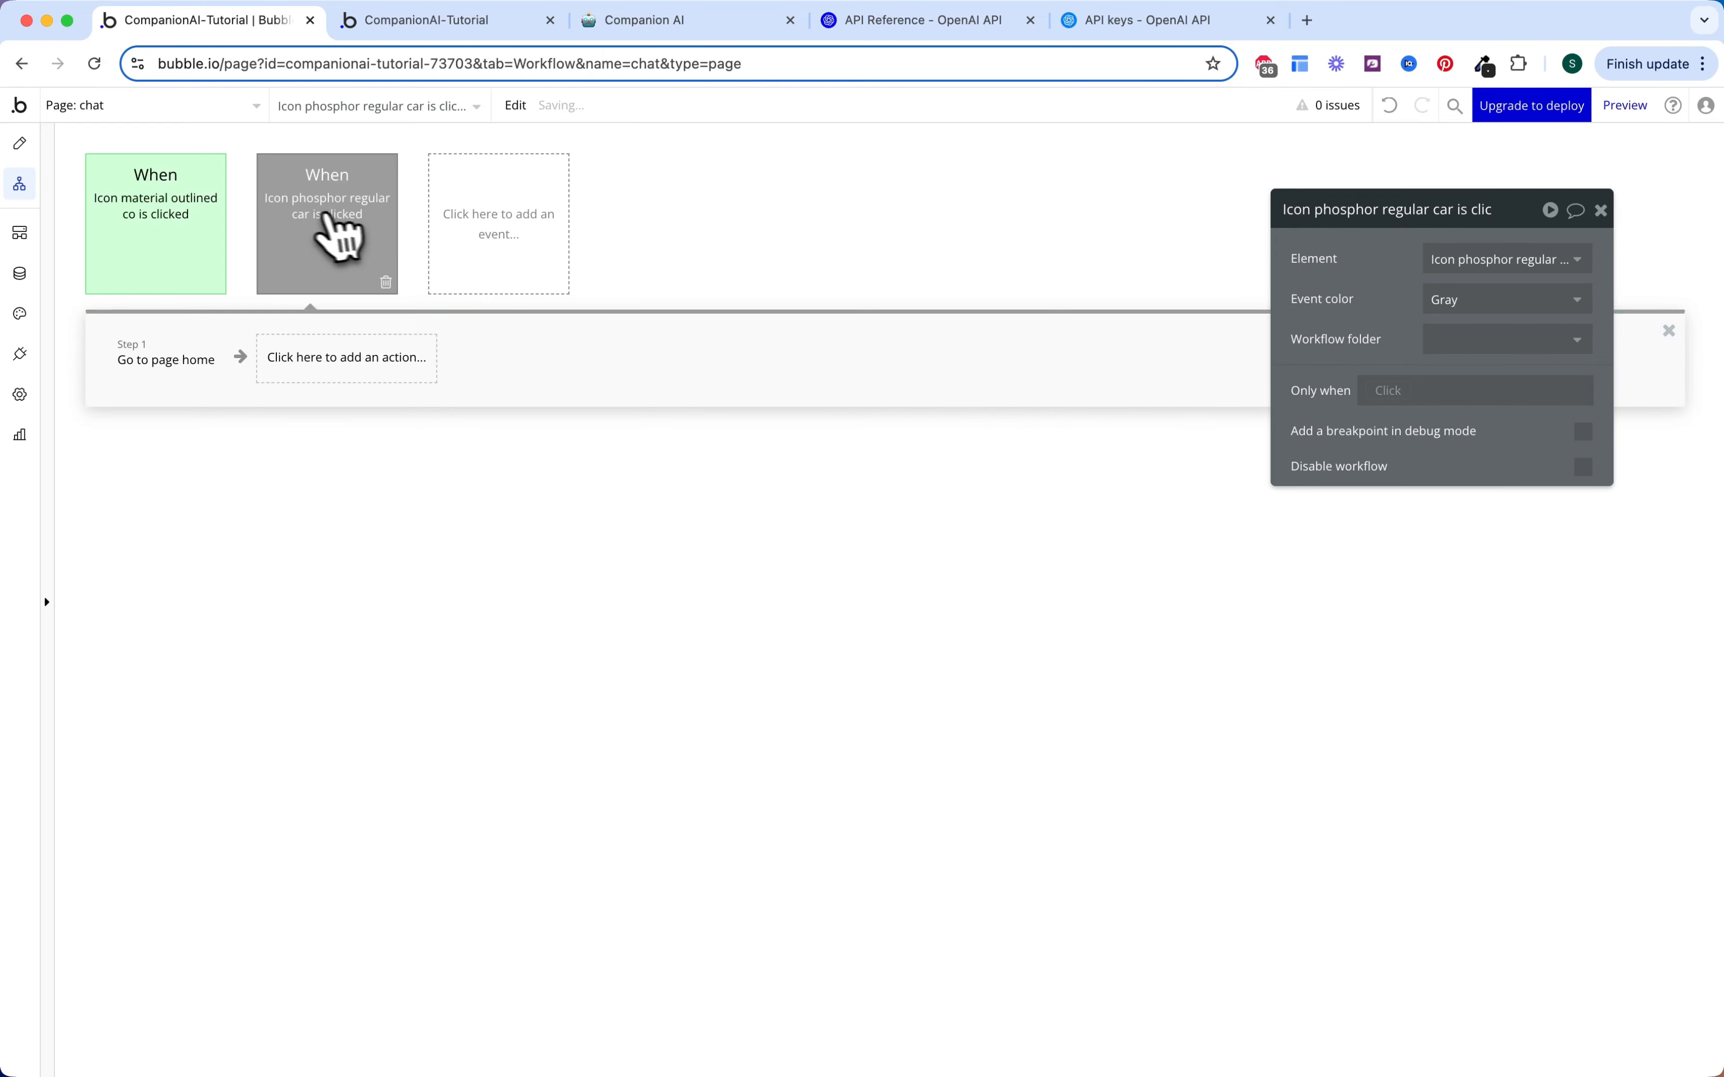
click(1453, 299)
click(1443, 450)
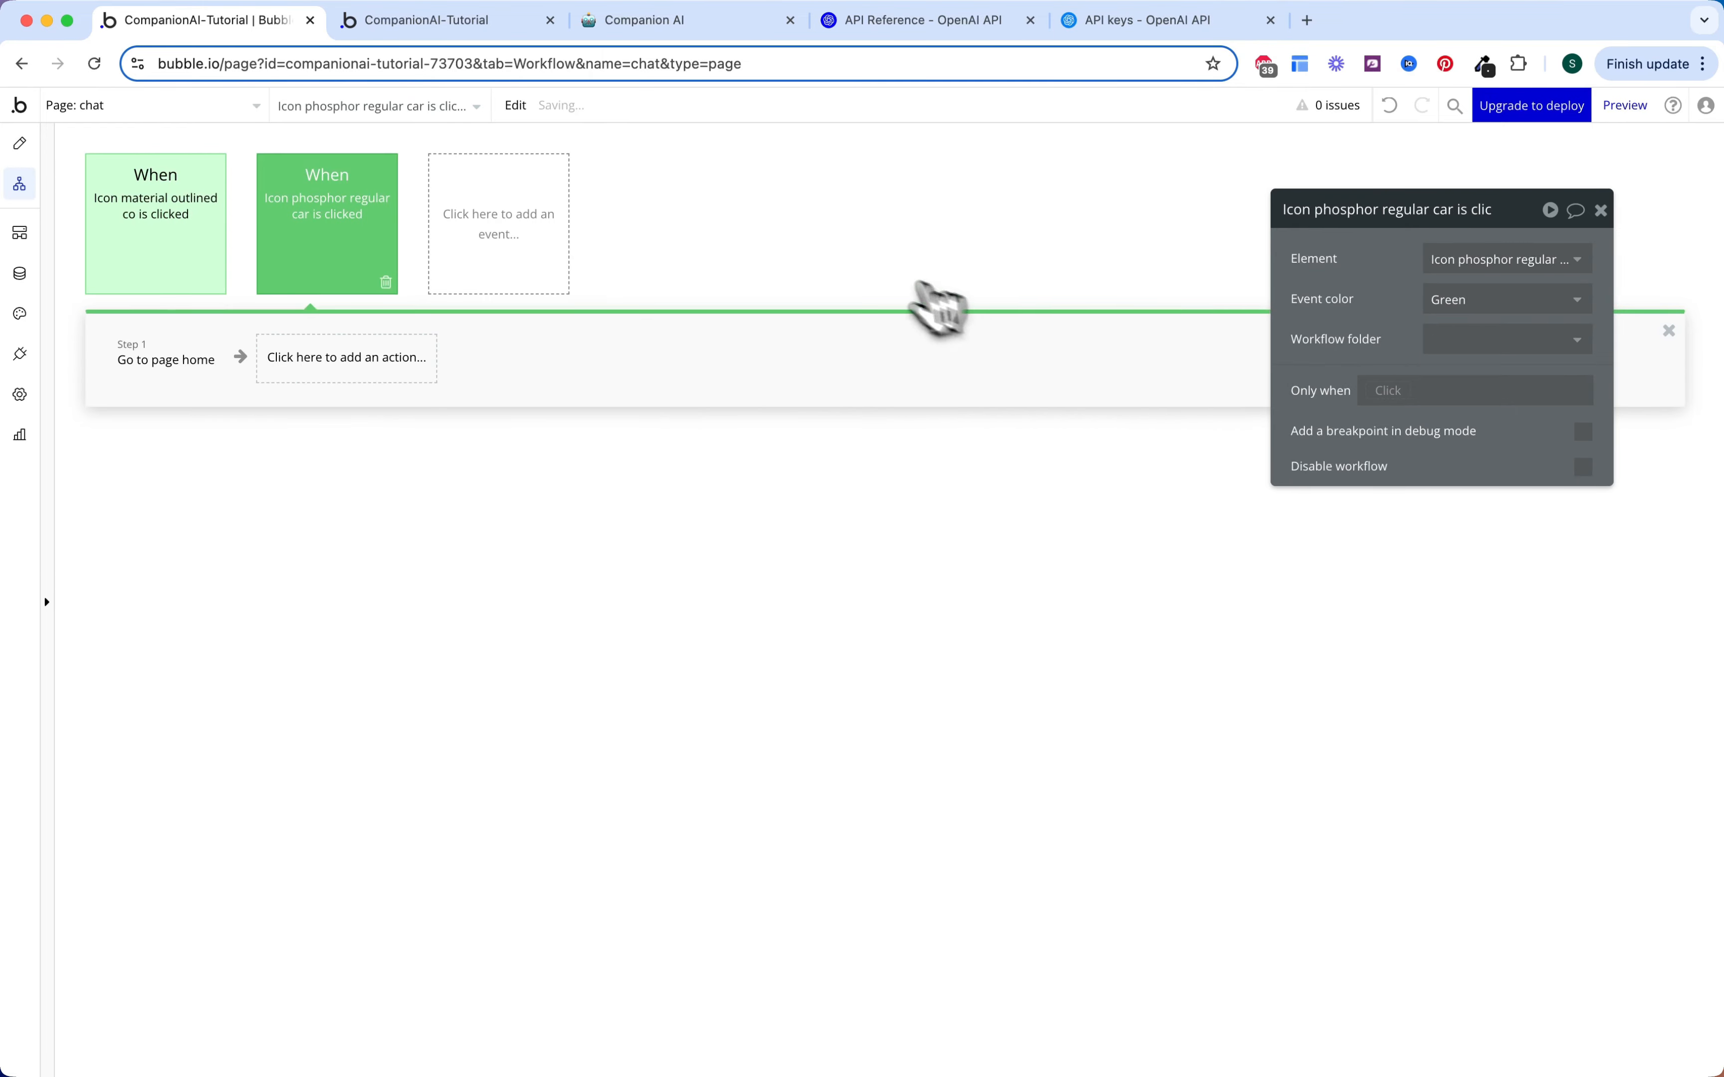
Step: Create a workflow for the send icon, starting with a 'Create a new thing' action
click(20, 144)
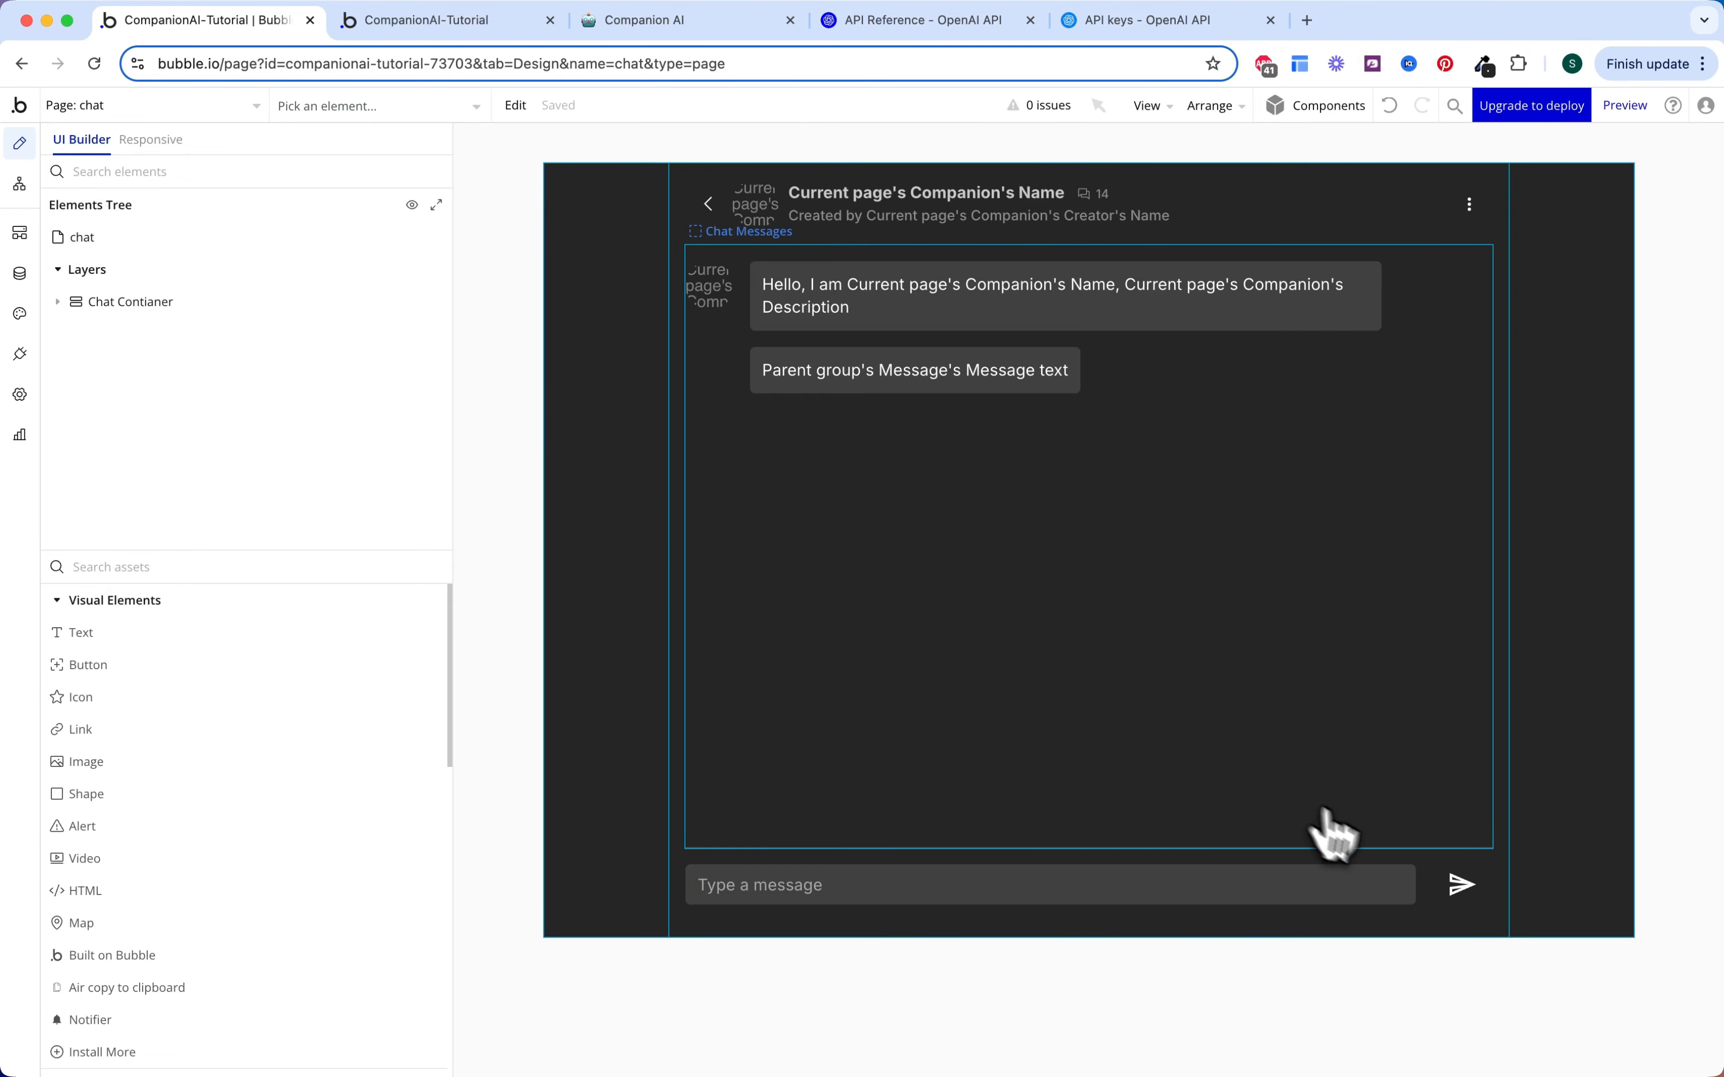
click(1460, 884)
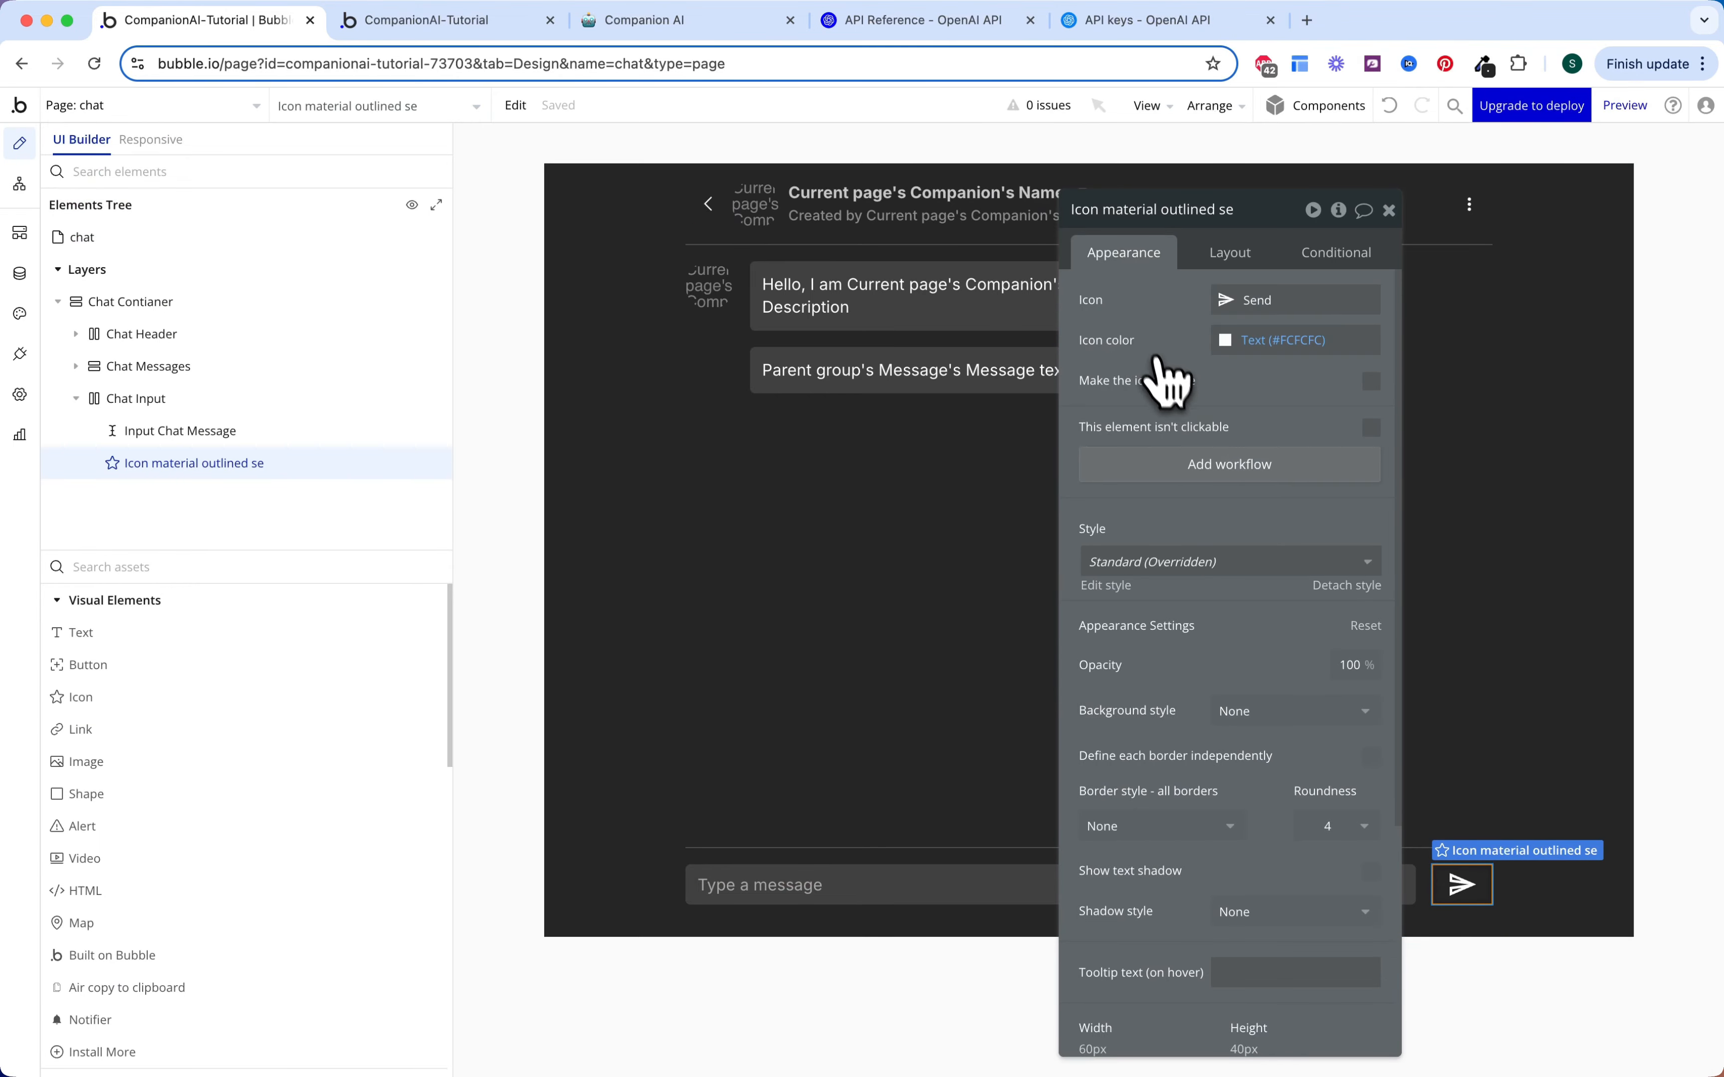
click(1194, 474)
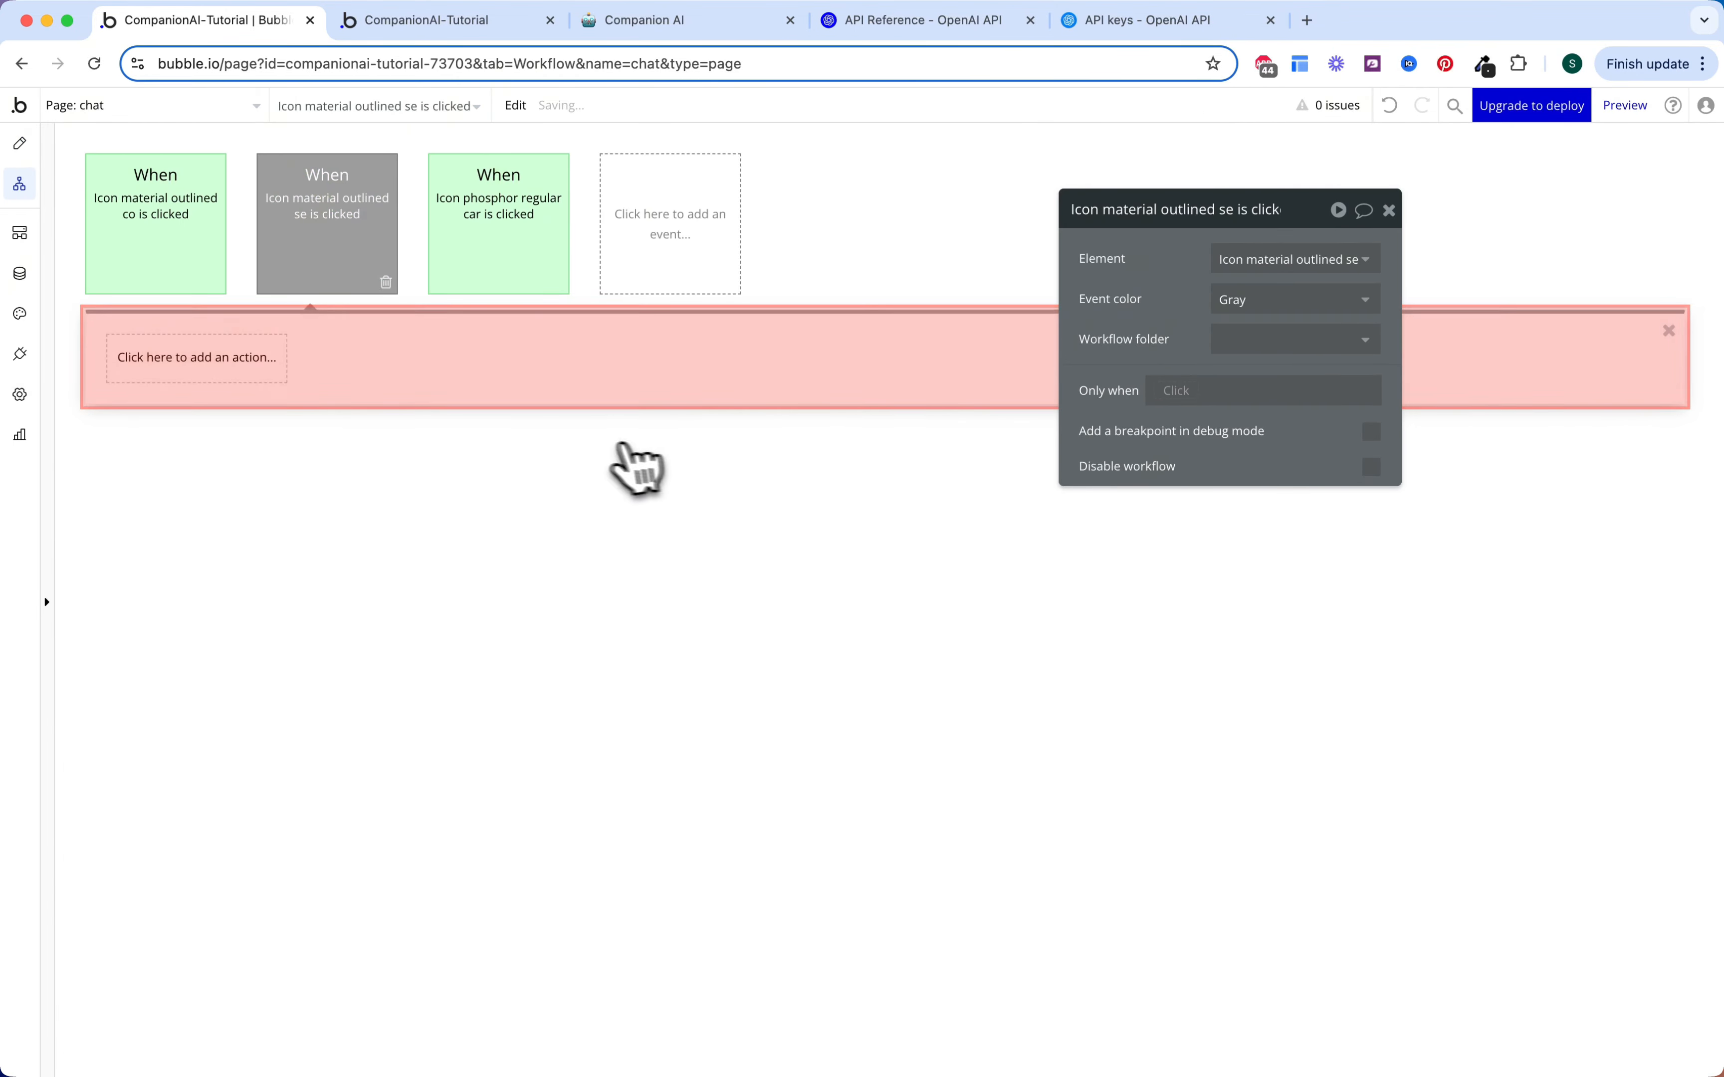
click(235, 370)
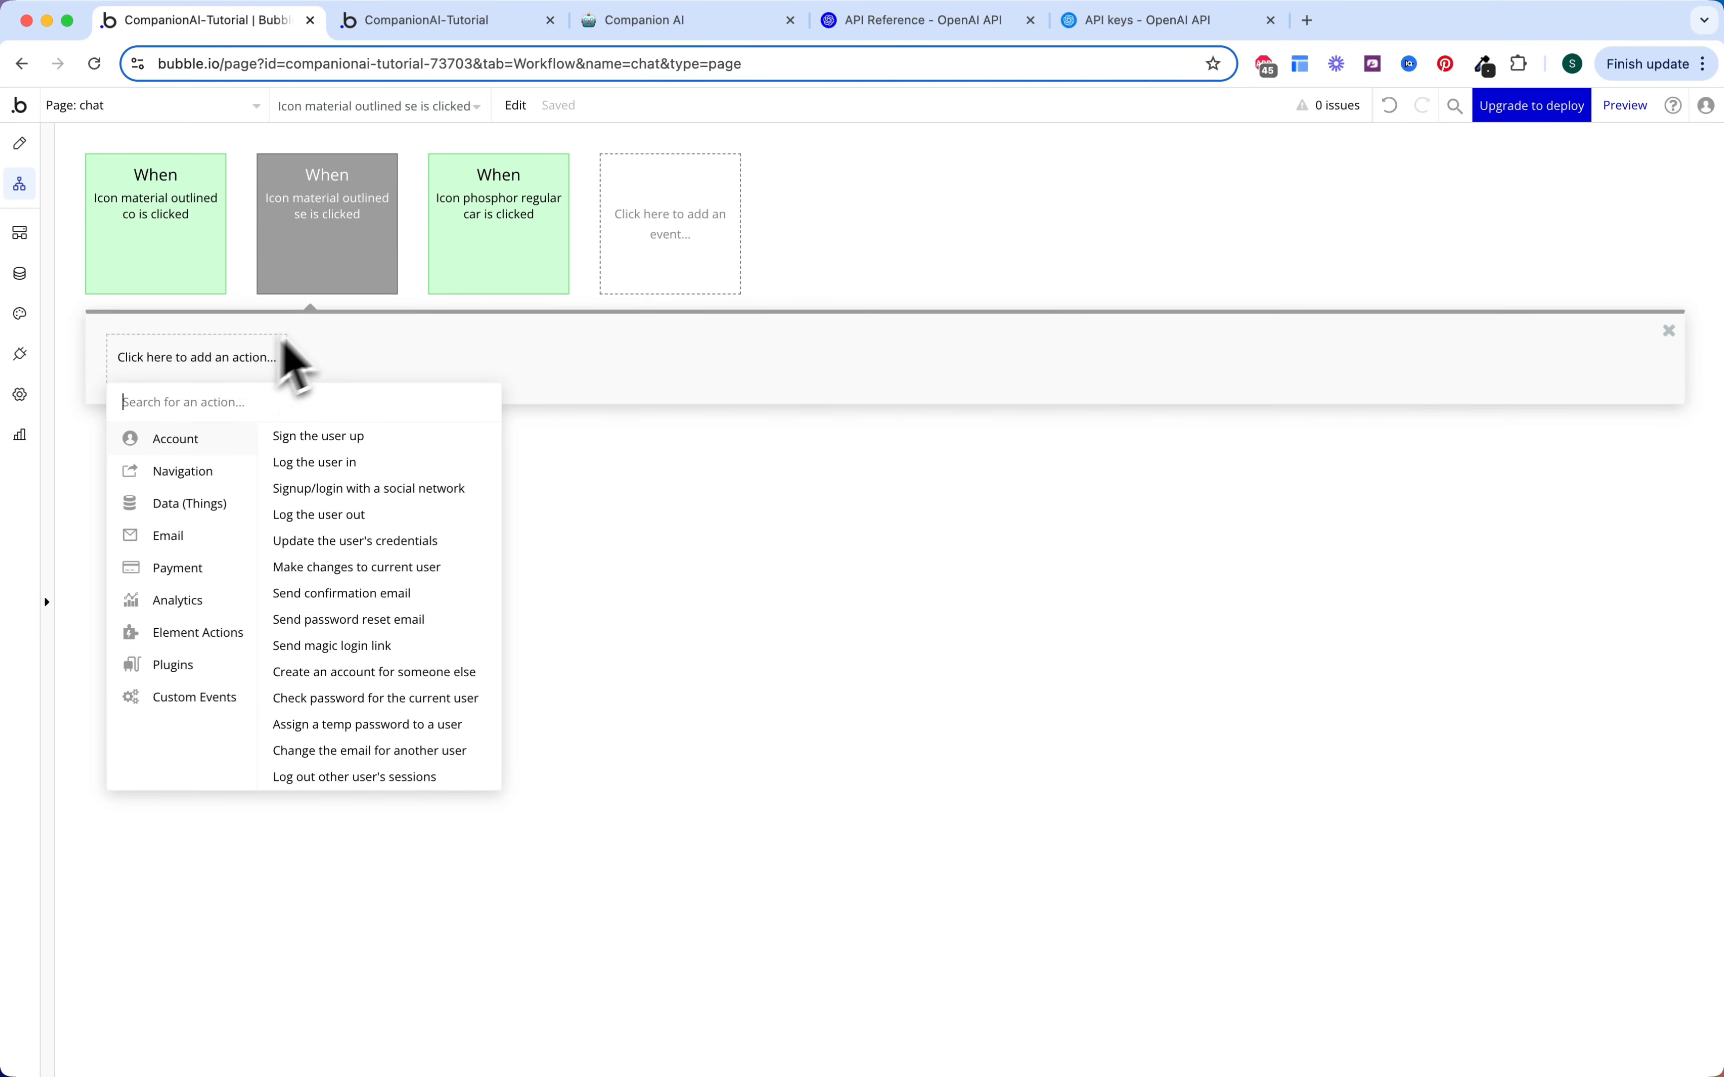
text(creat)
click(263, 463)
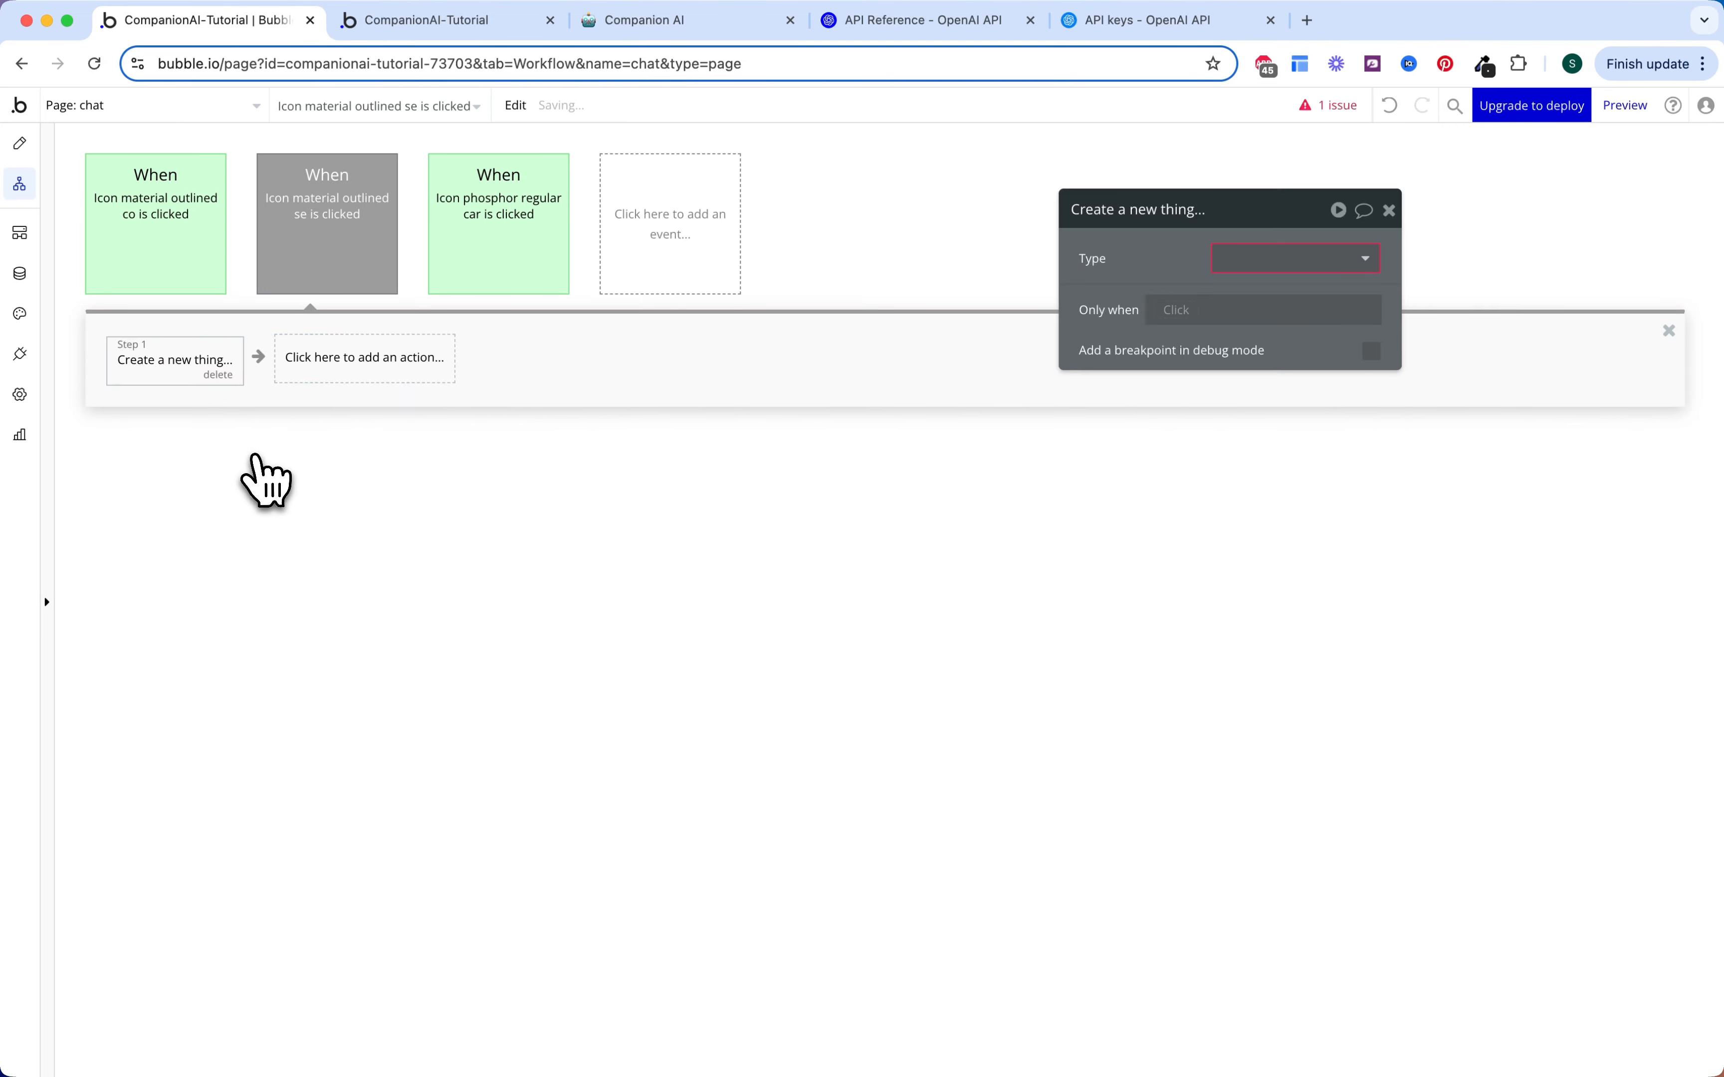
Step: Make the new thing a Message with all fields, Companion set to the current page's Companion
click(1253, 260)
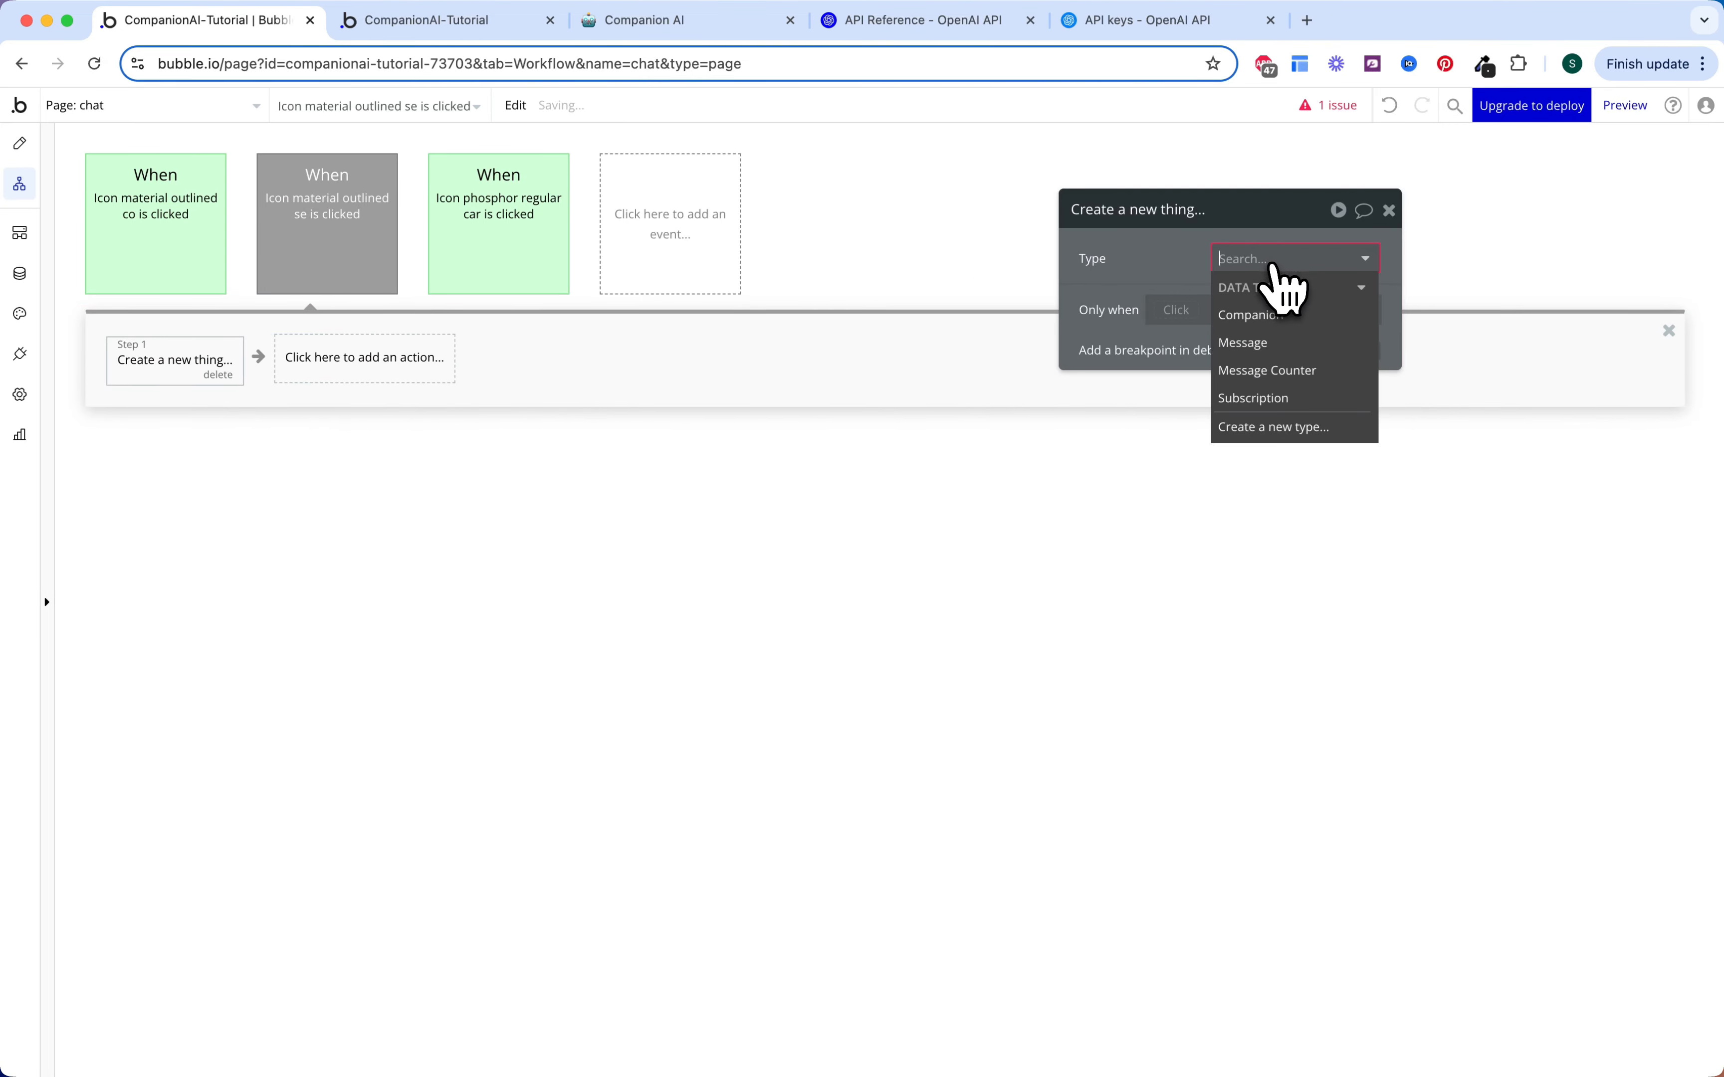
click(1275, 343)
click(1349, 353)
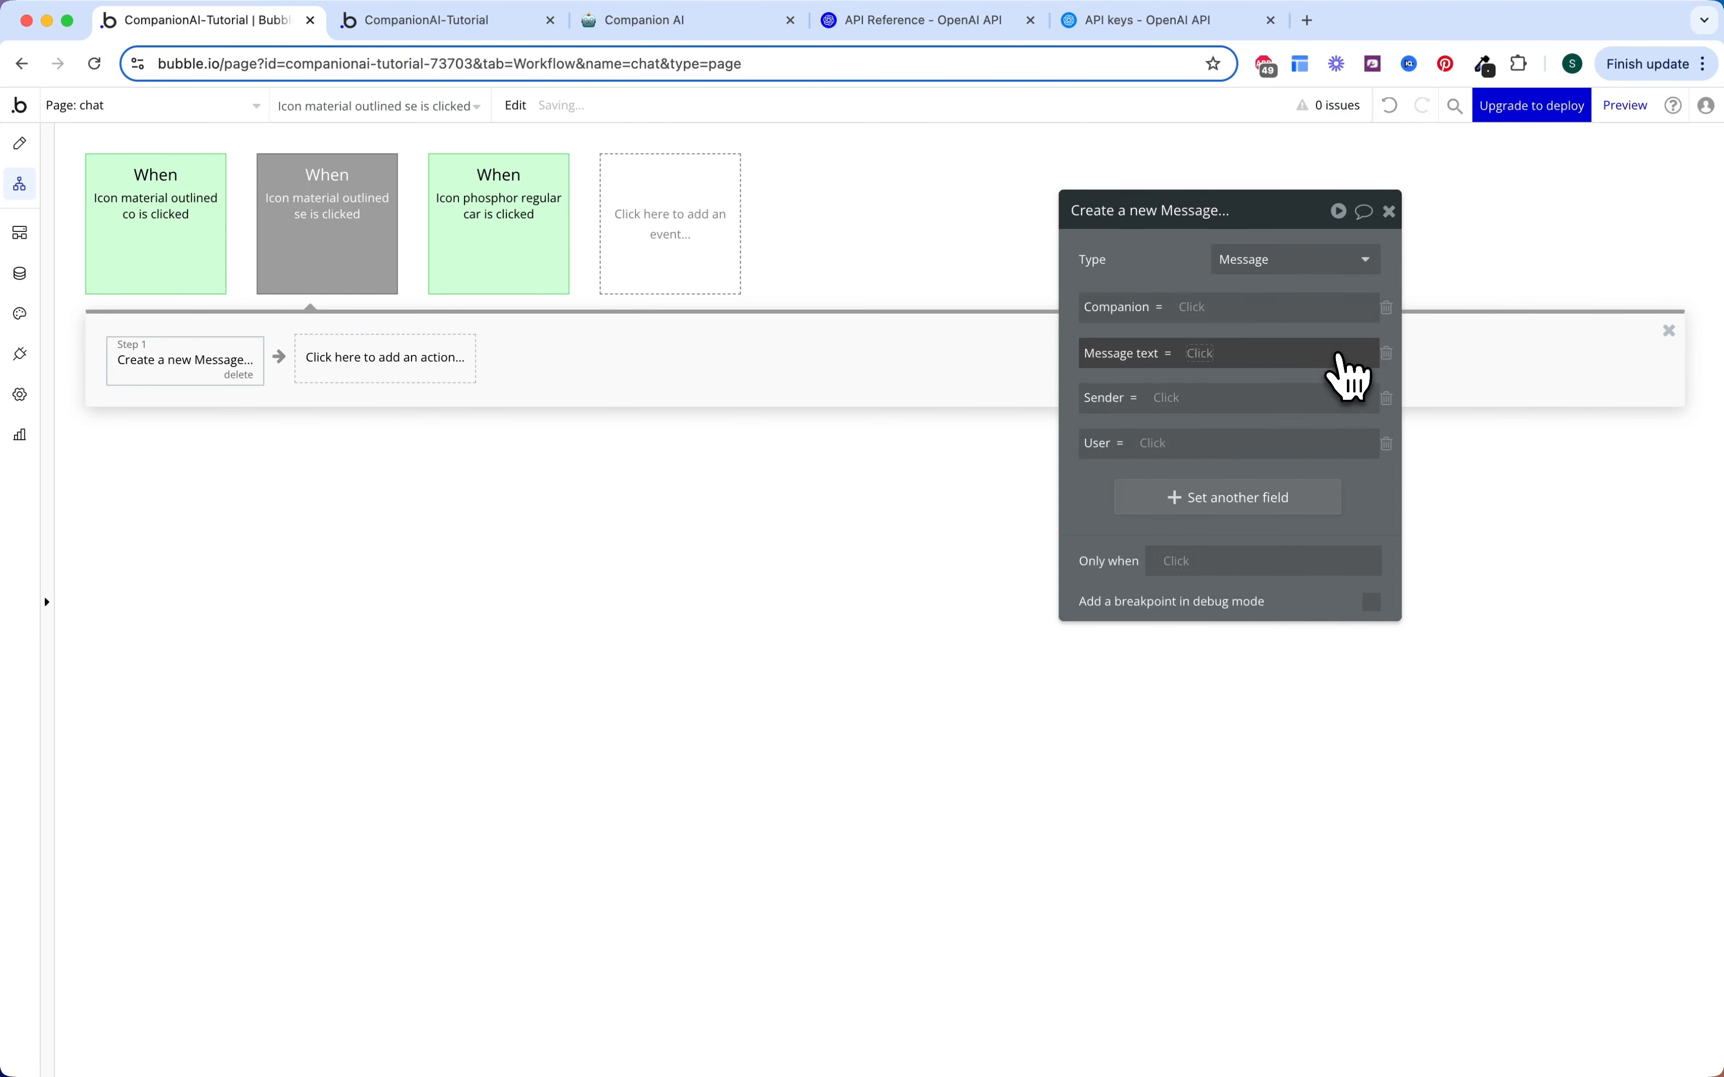
drag(1231, 316, 1145, 257)
click(1168, 285)
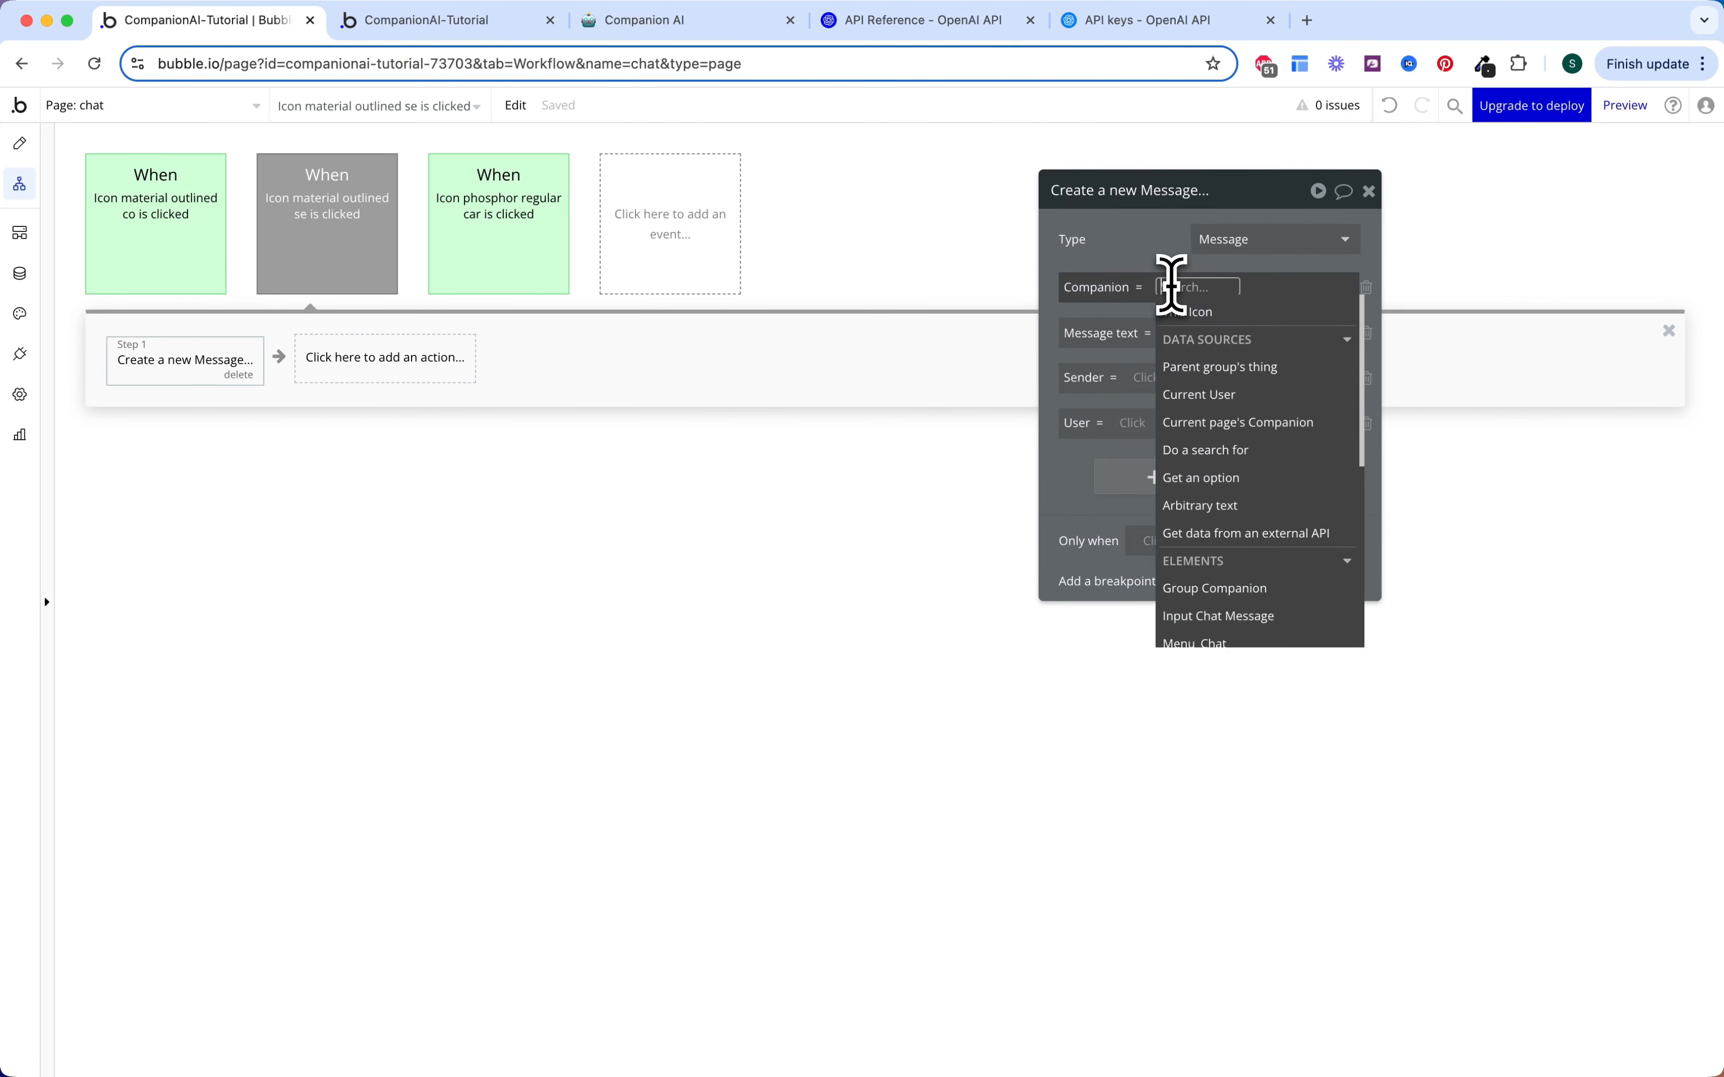
click(1226, 422)
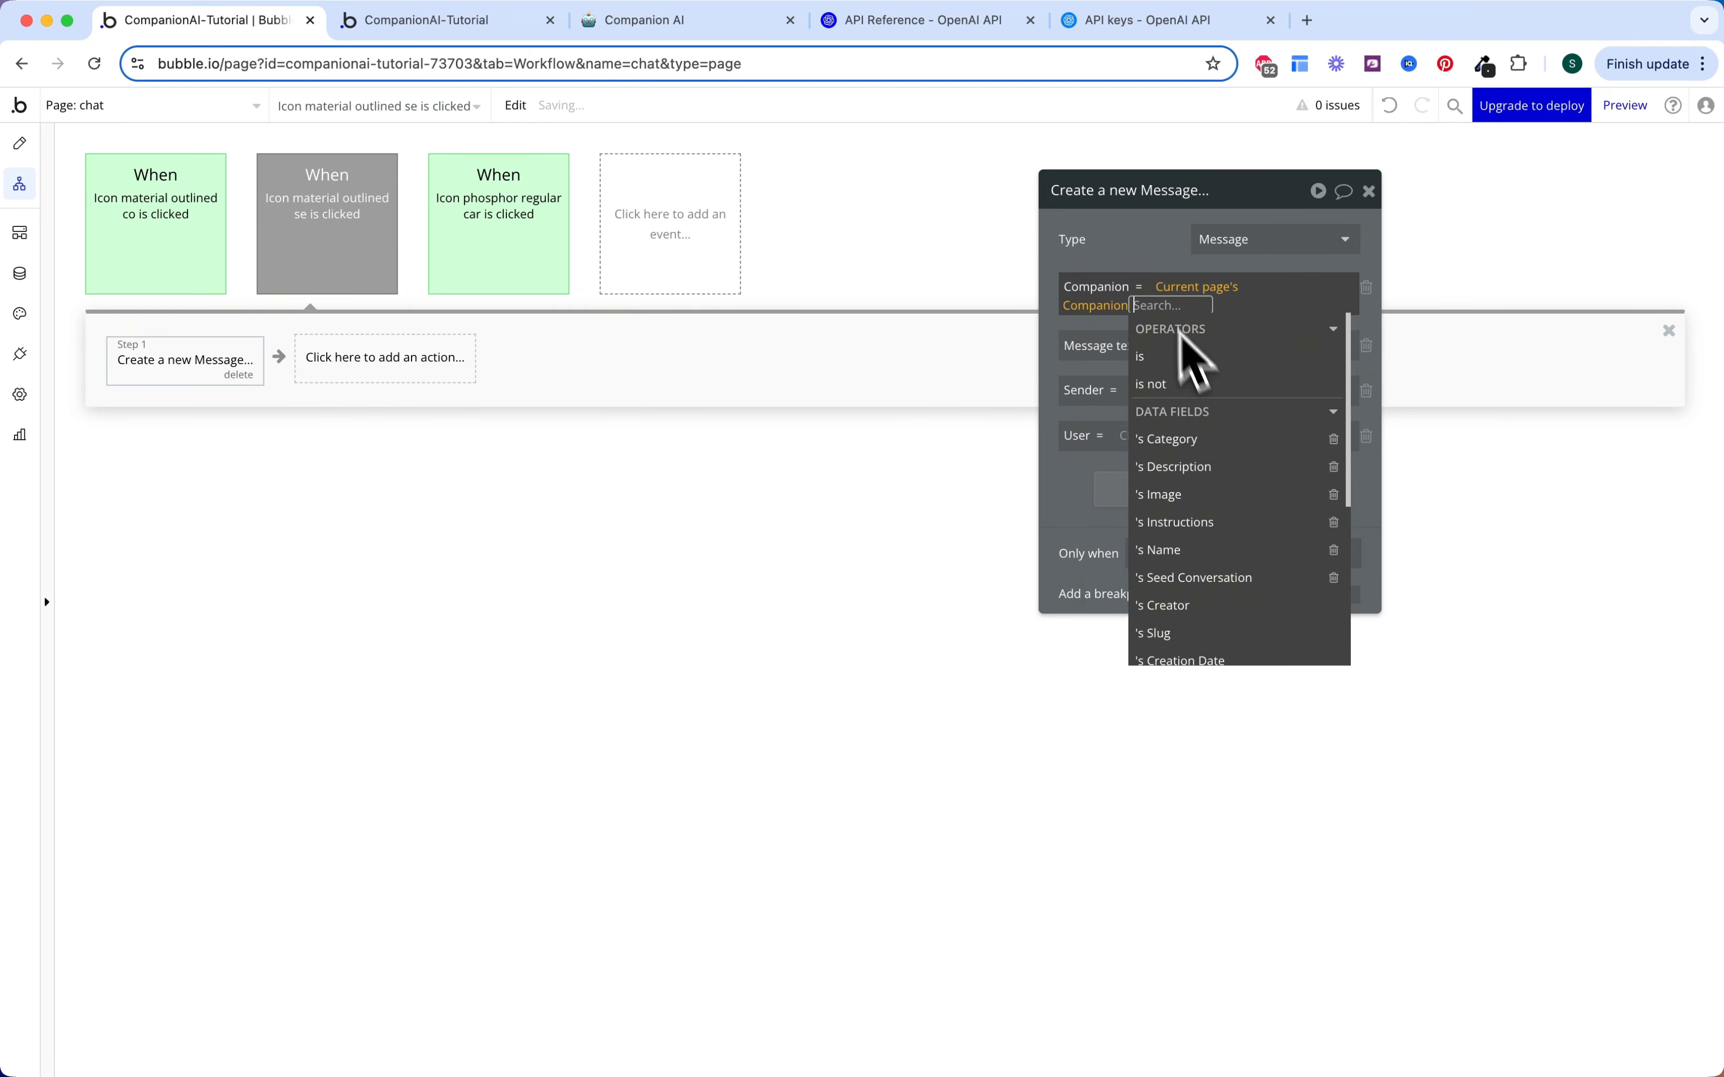
click(1146, 258)
Step: Set the Message text to the Input Chat Message's value
click(1180, 334)
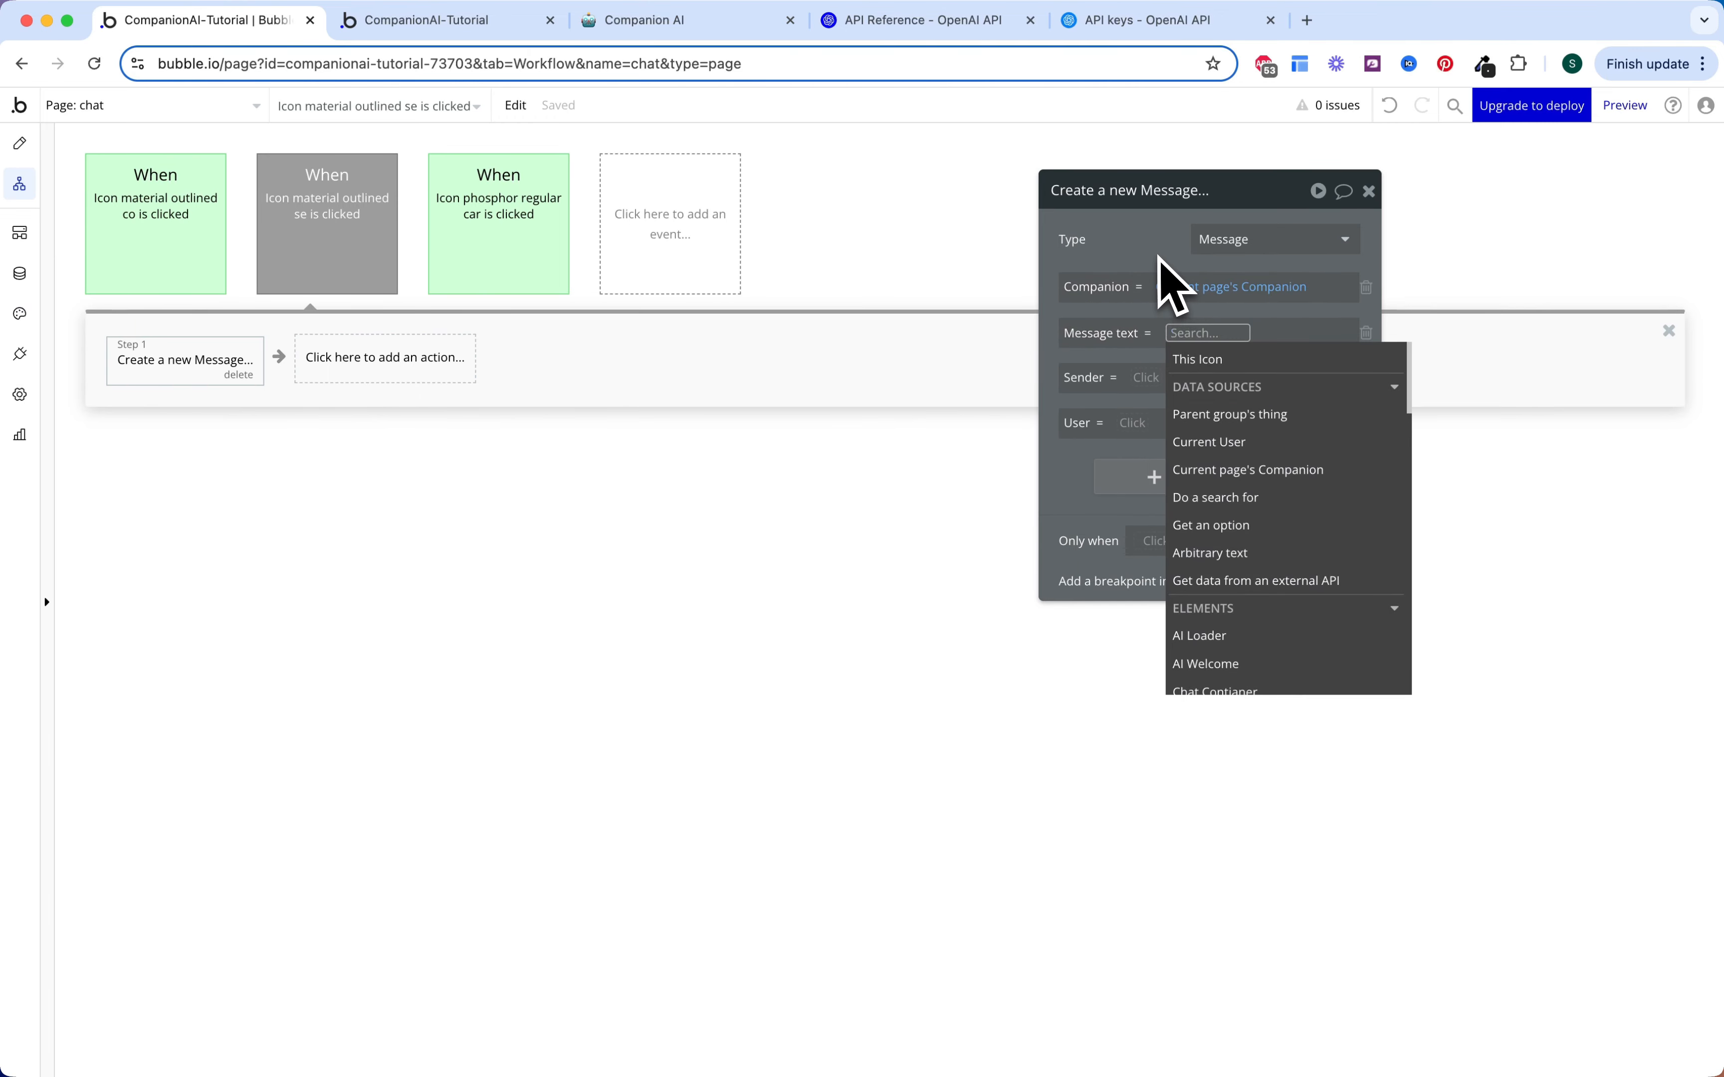
text(input)
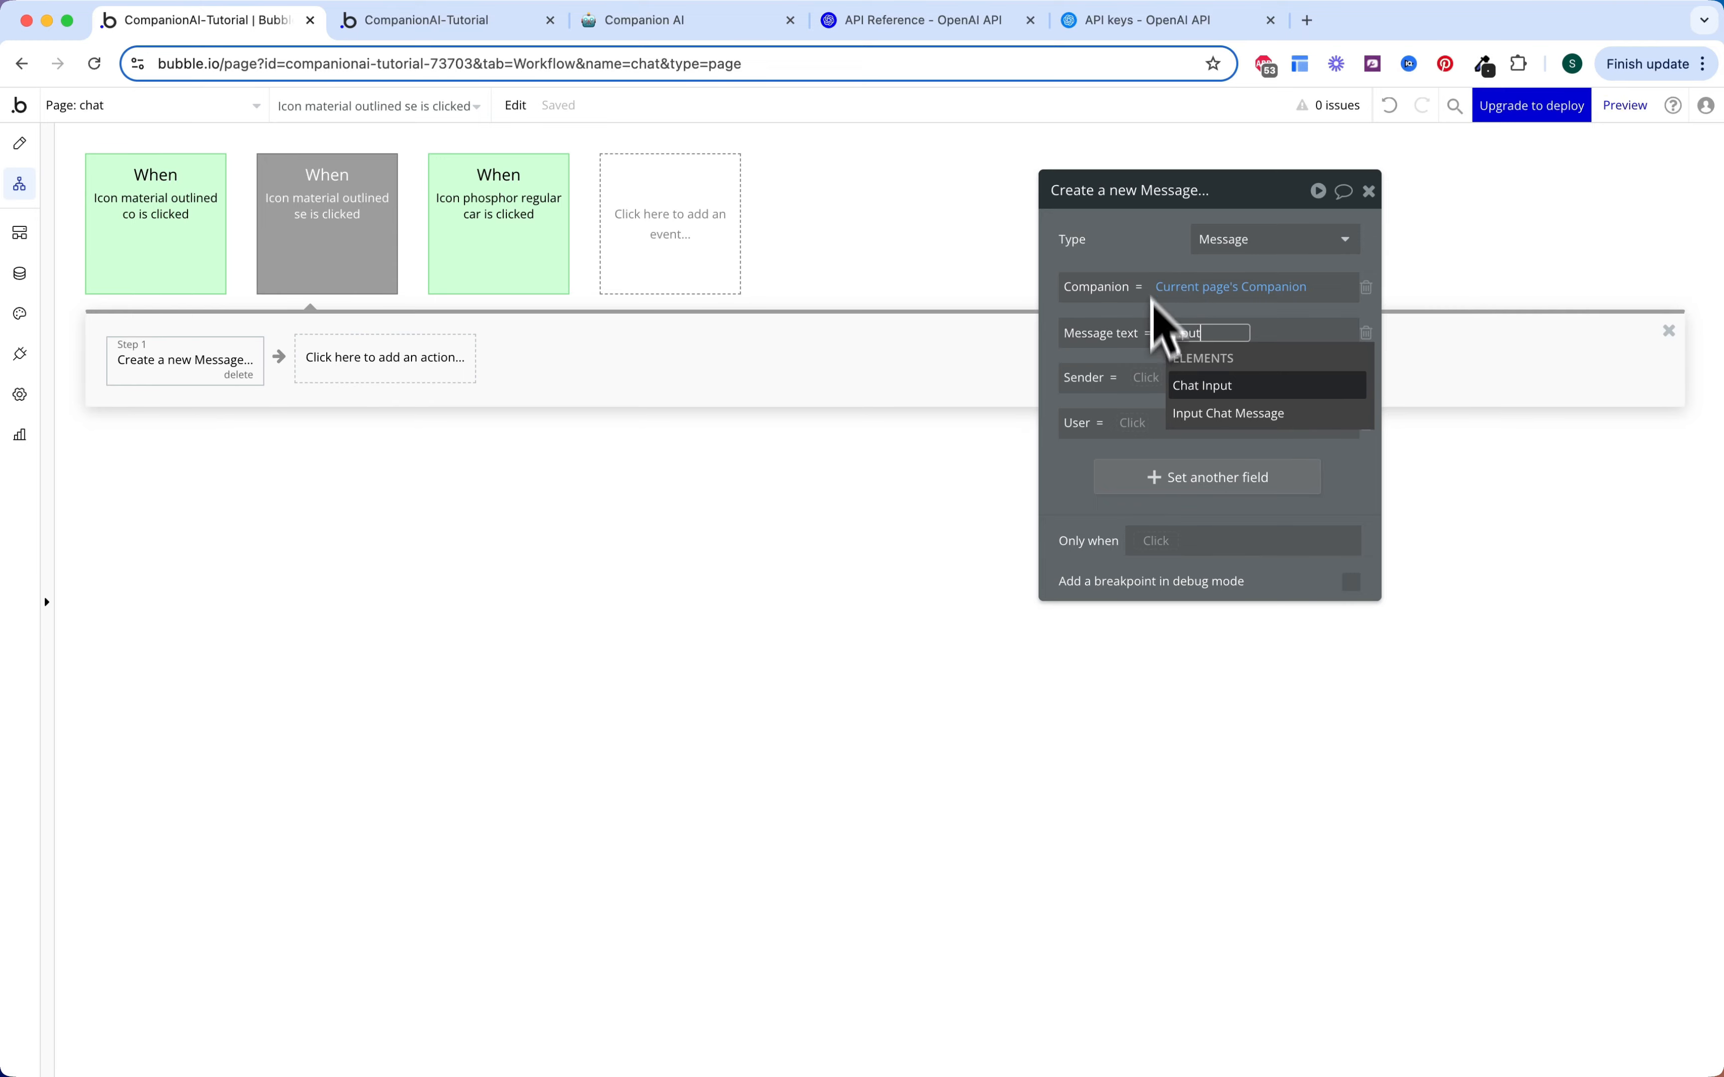
click(1252, 419)
click(1212, 406)
click(1140, 277)
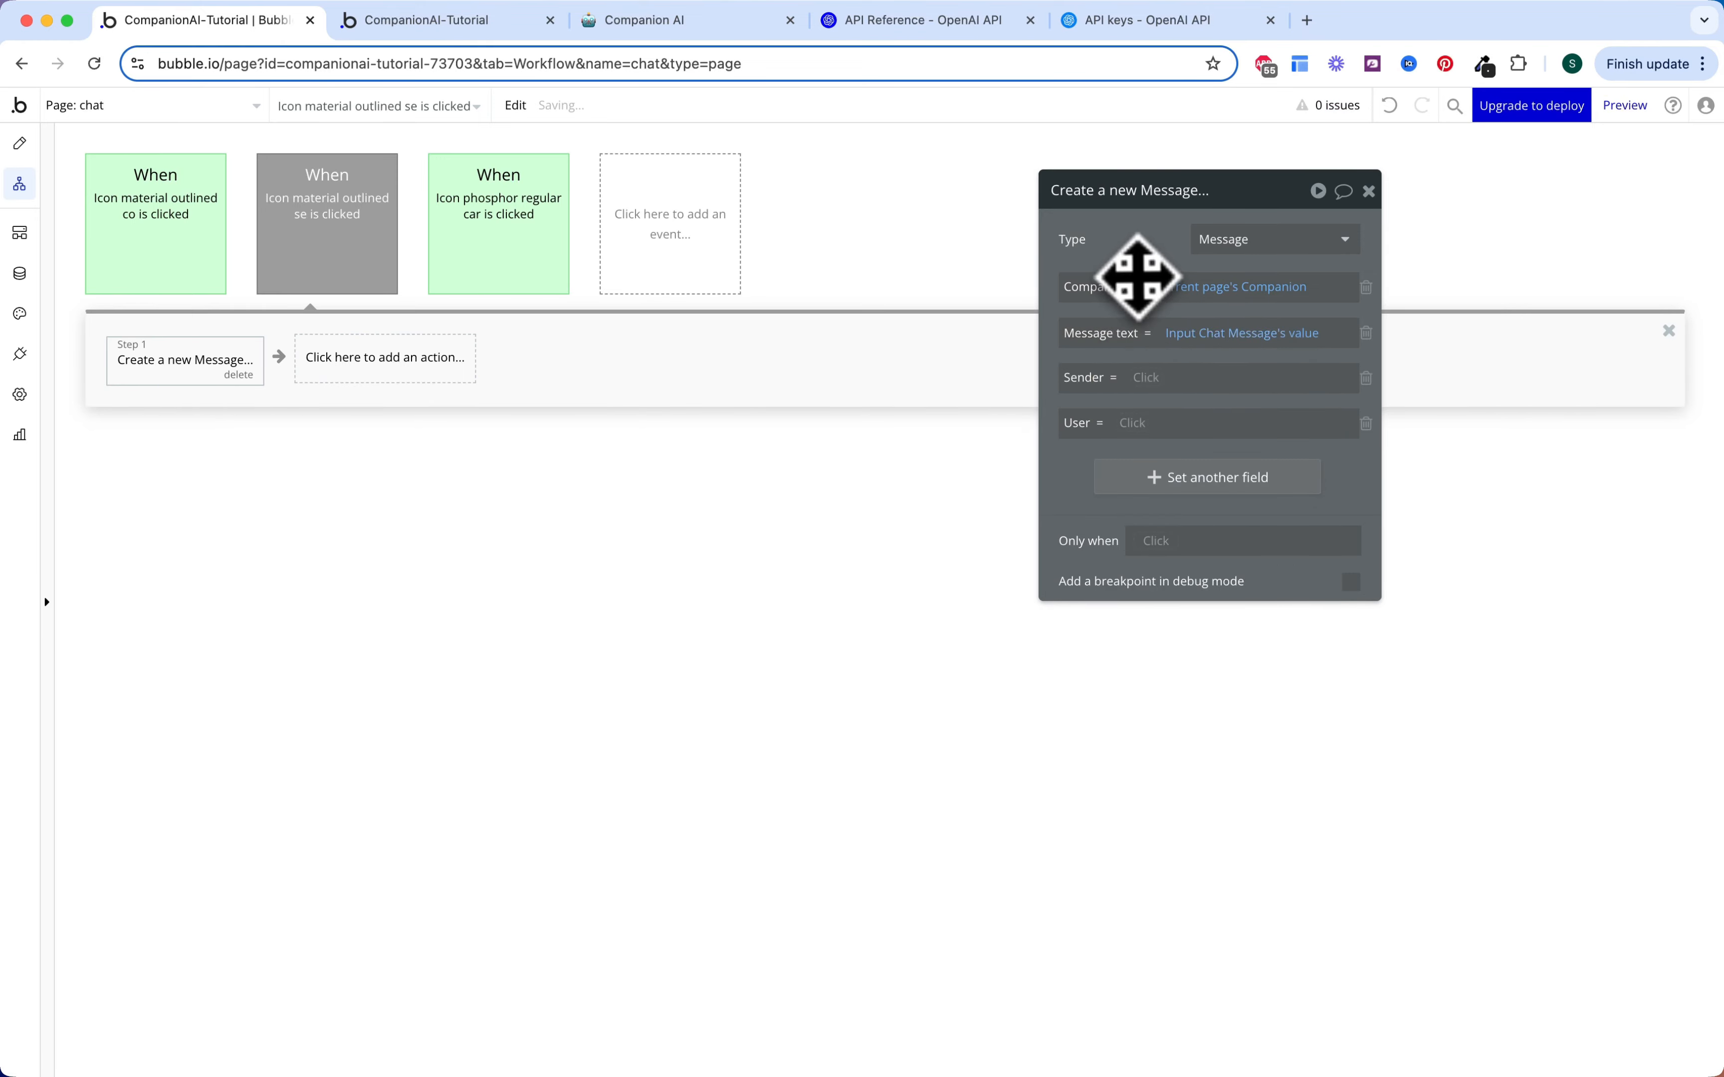
Step: Set the message sender to User and its user to Current User
click(1148, 379)
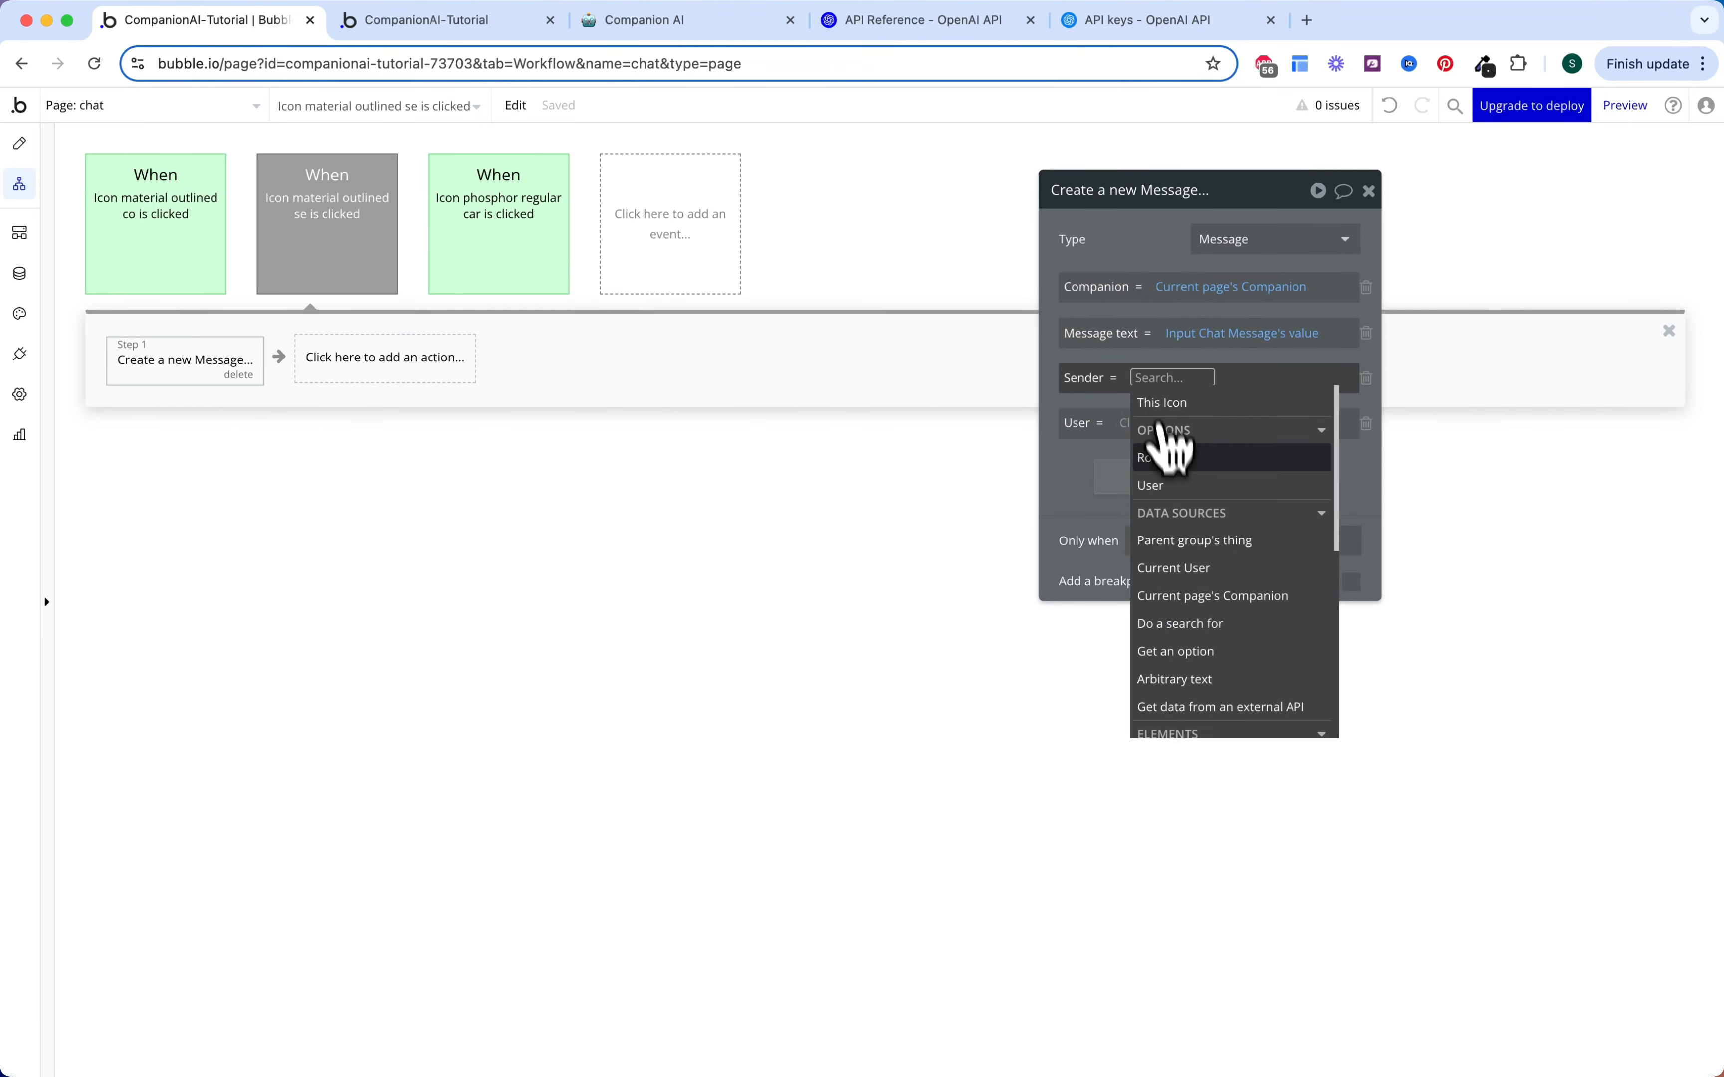
click(1168, 441)
click(1074, 462)
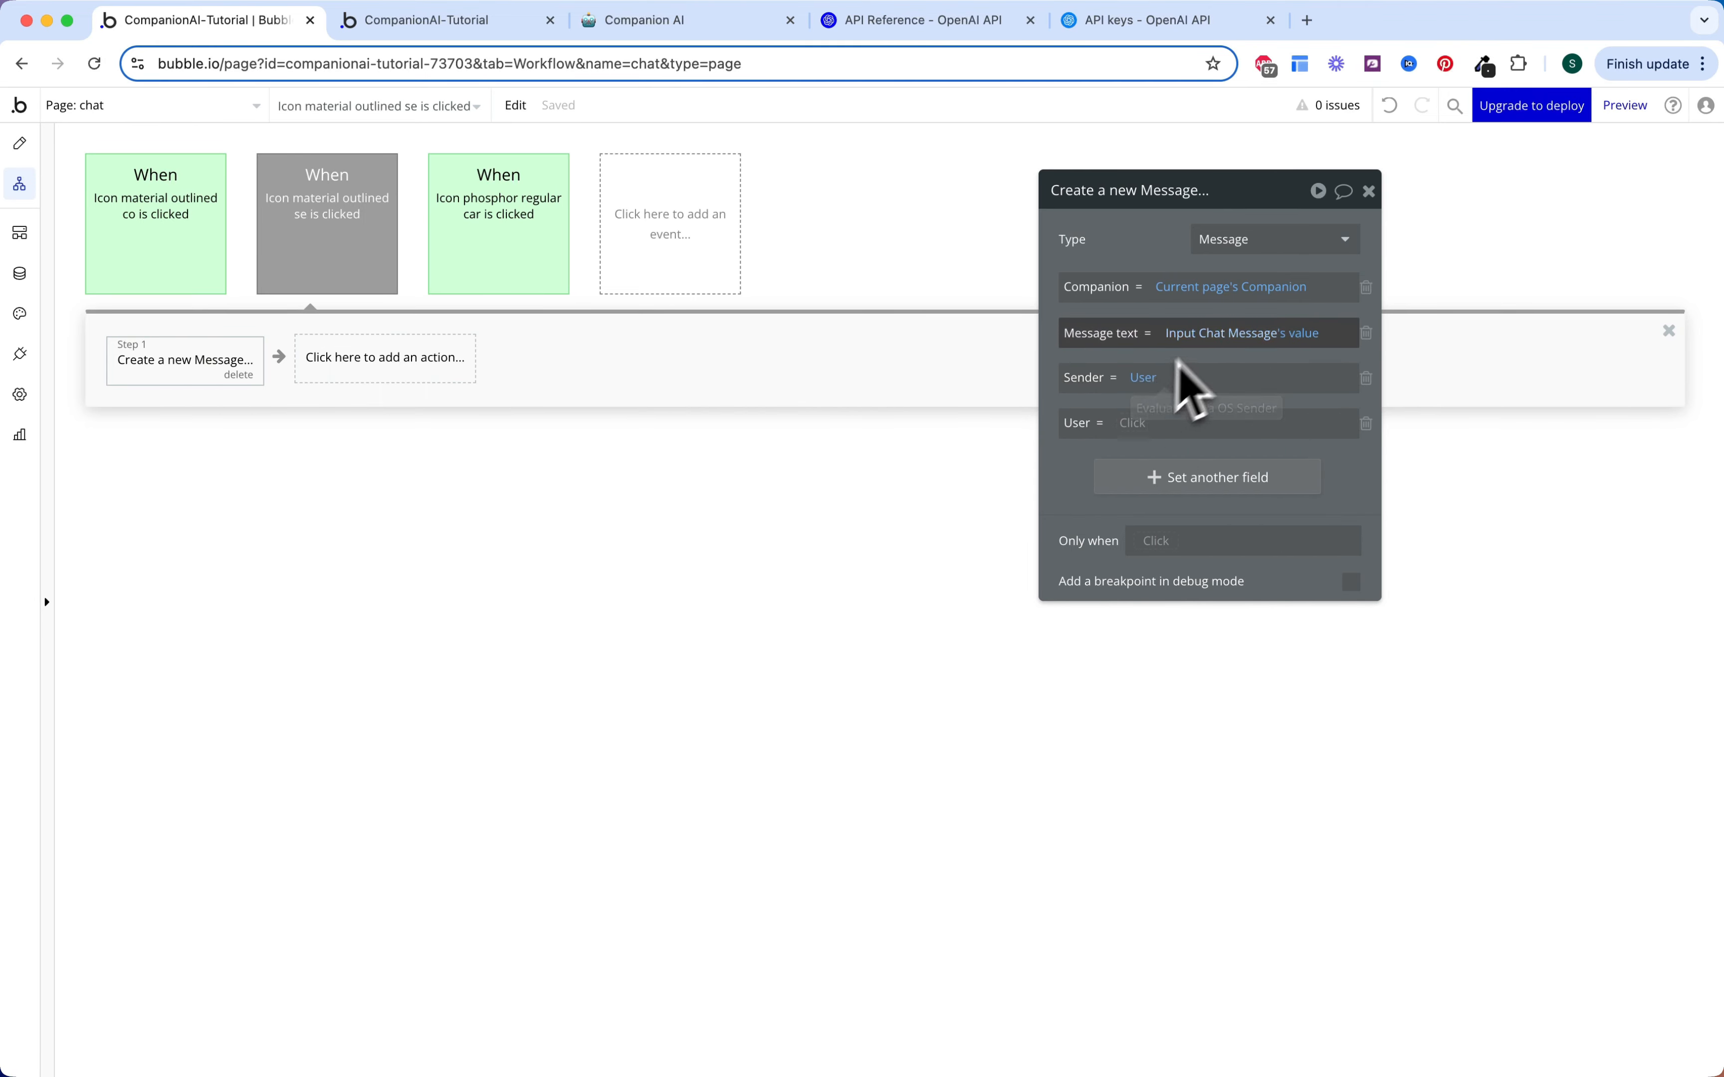
click(1134, 428)
click(1154, 538)
click(1080, 485)
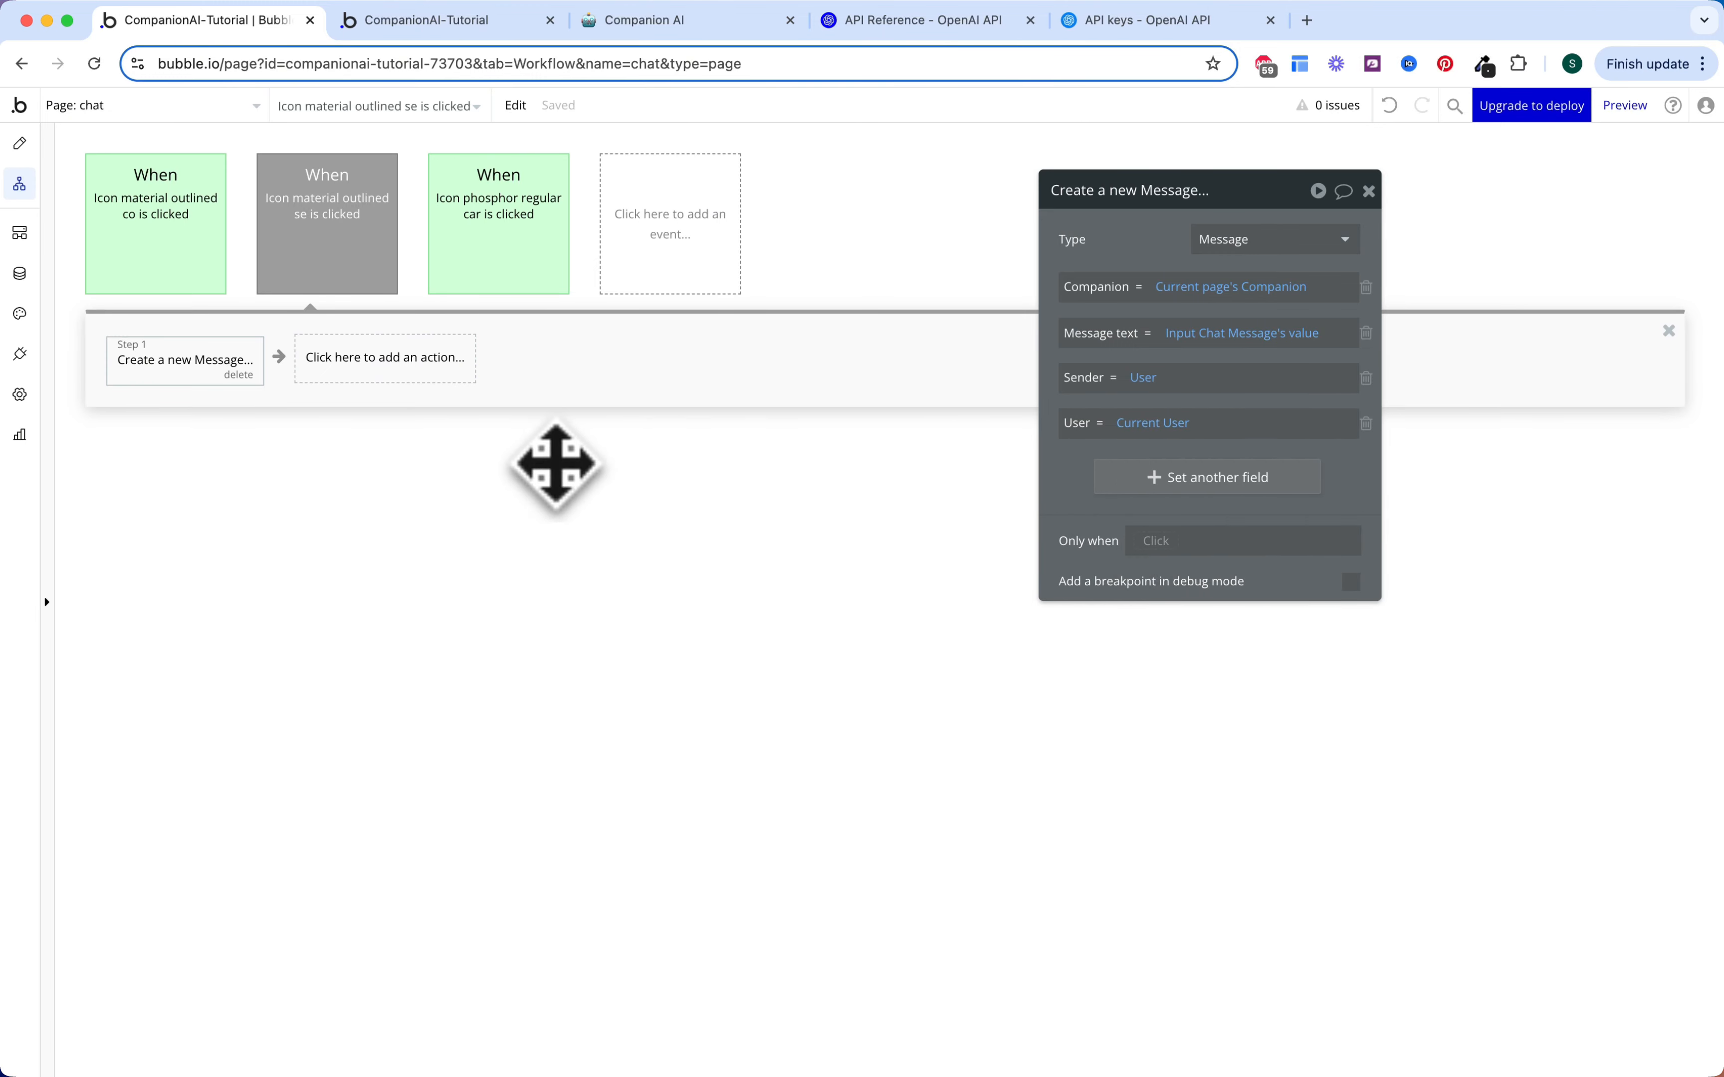
Step: Add a 'Reset relevant inputs' step and start a new custom event
click(425, 367)
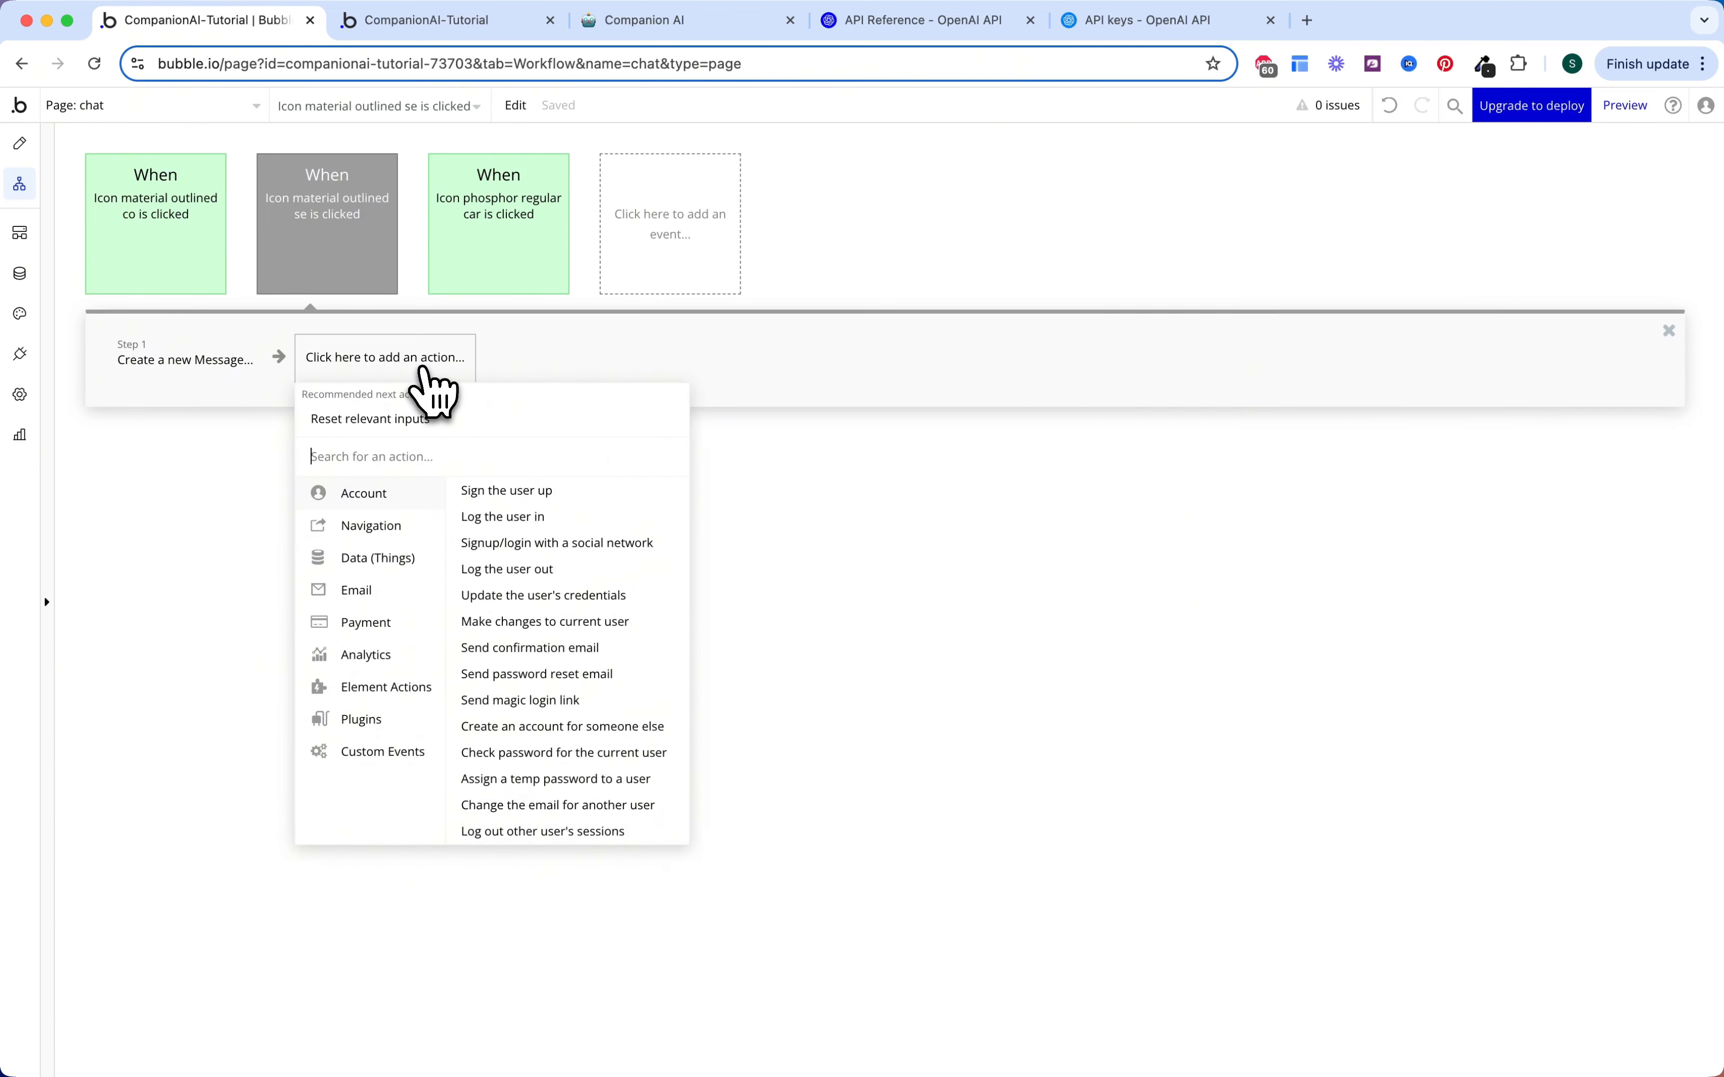
click(423, 419)
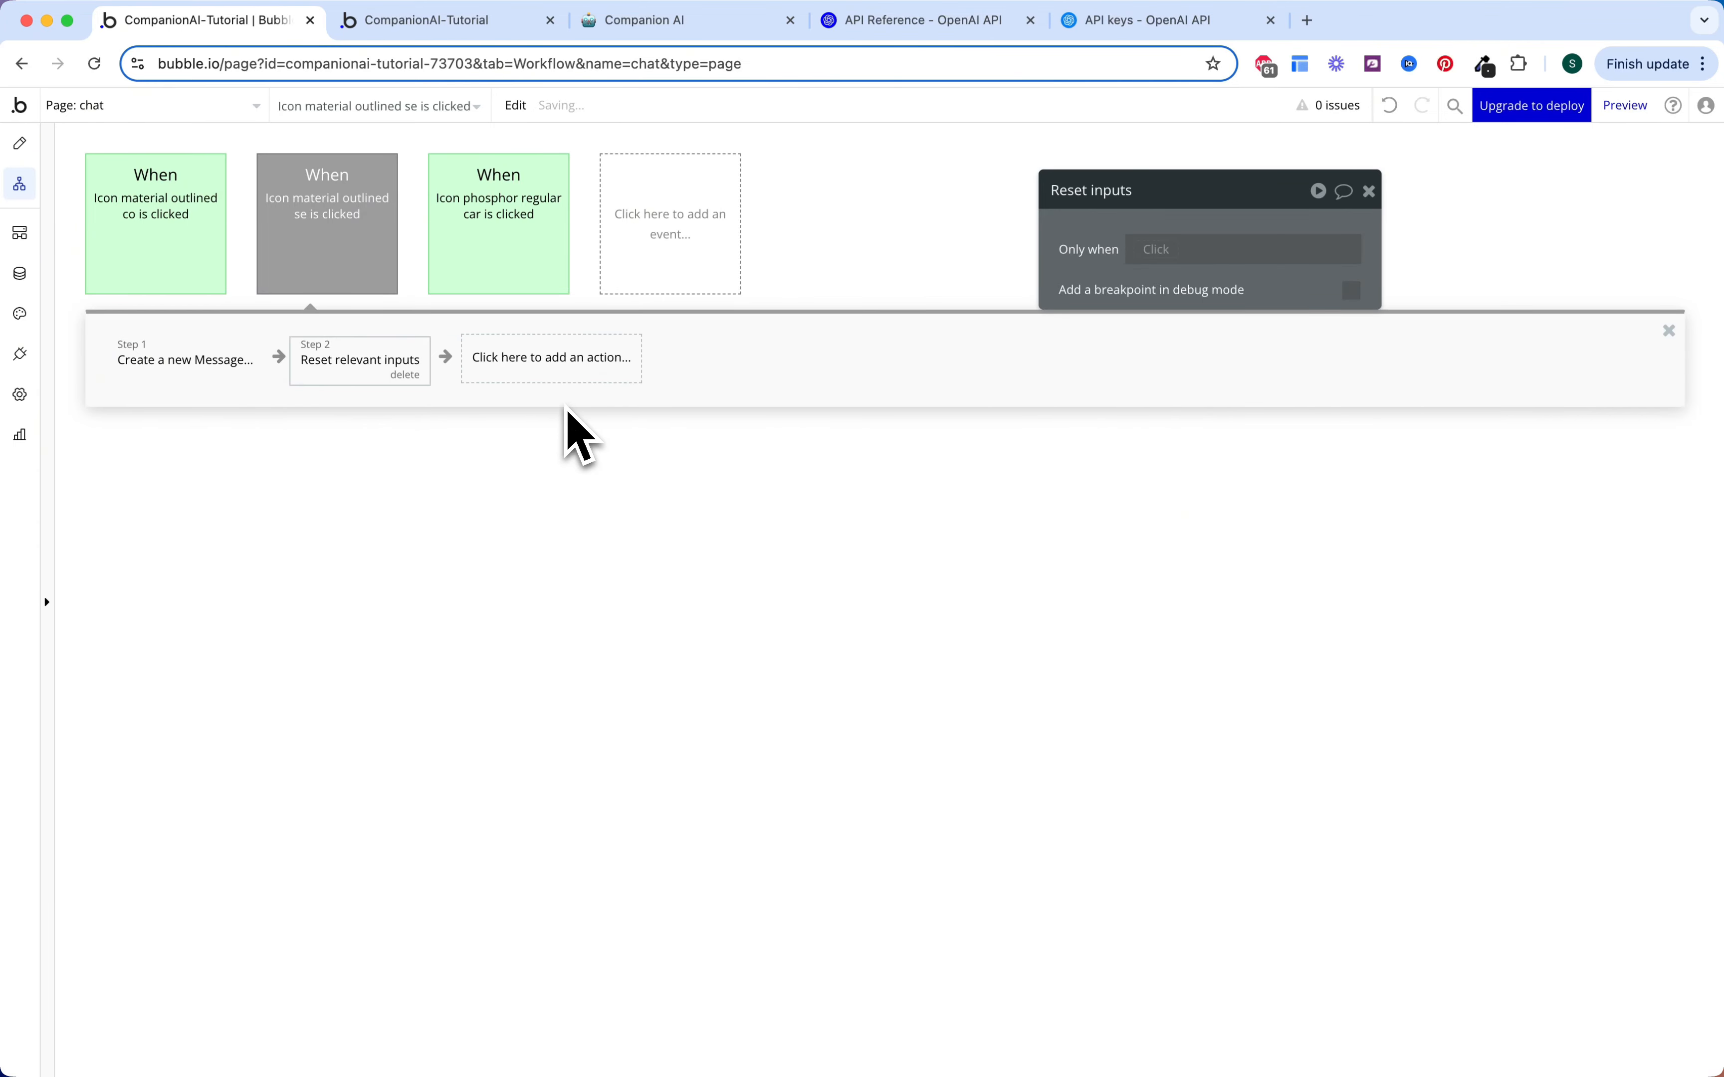
click(671, 235)
Step: Create a custom event named 'create Counter'
mouse_move(673, 424)
click(839, 306)
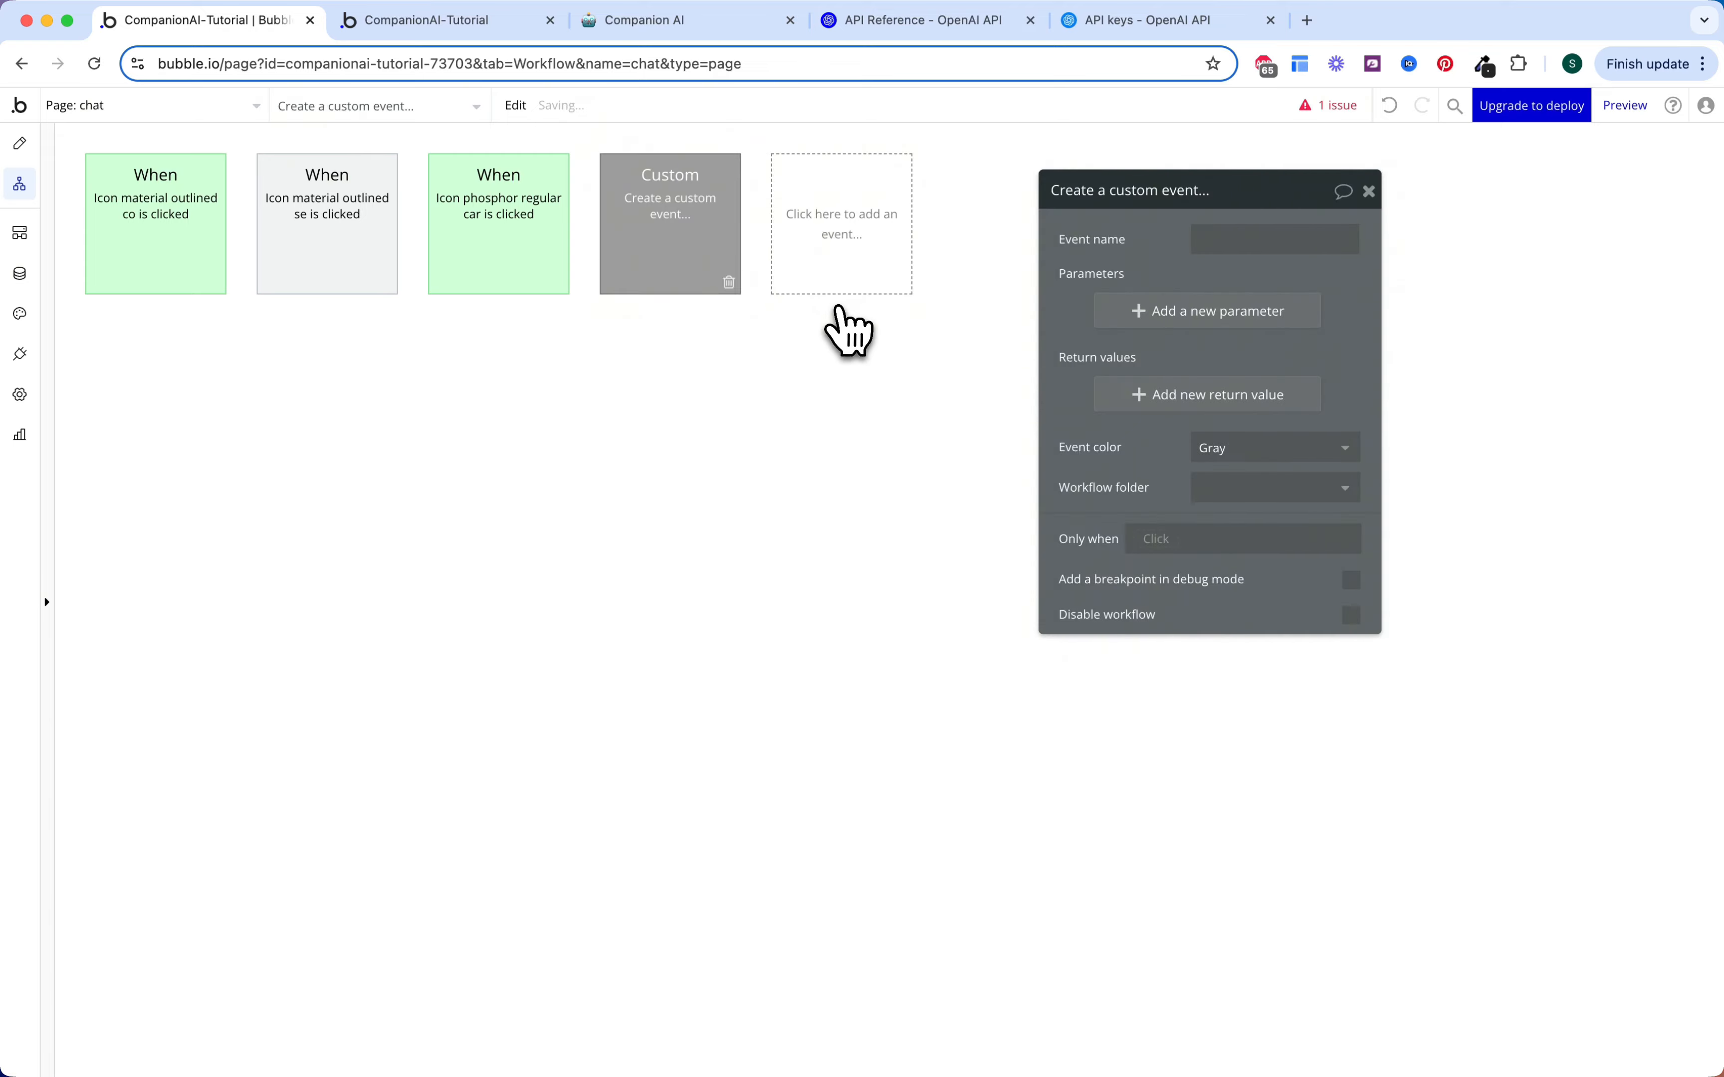
click(1216, 243)
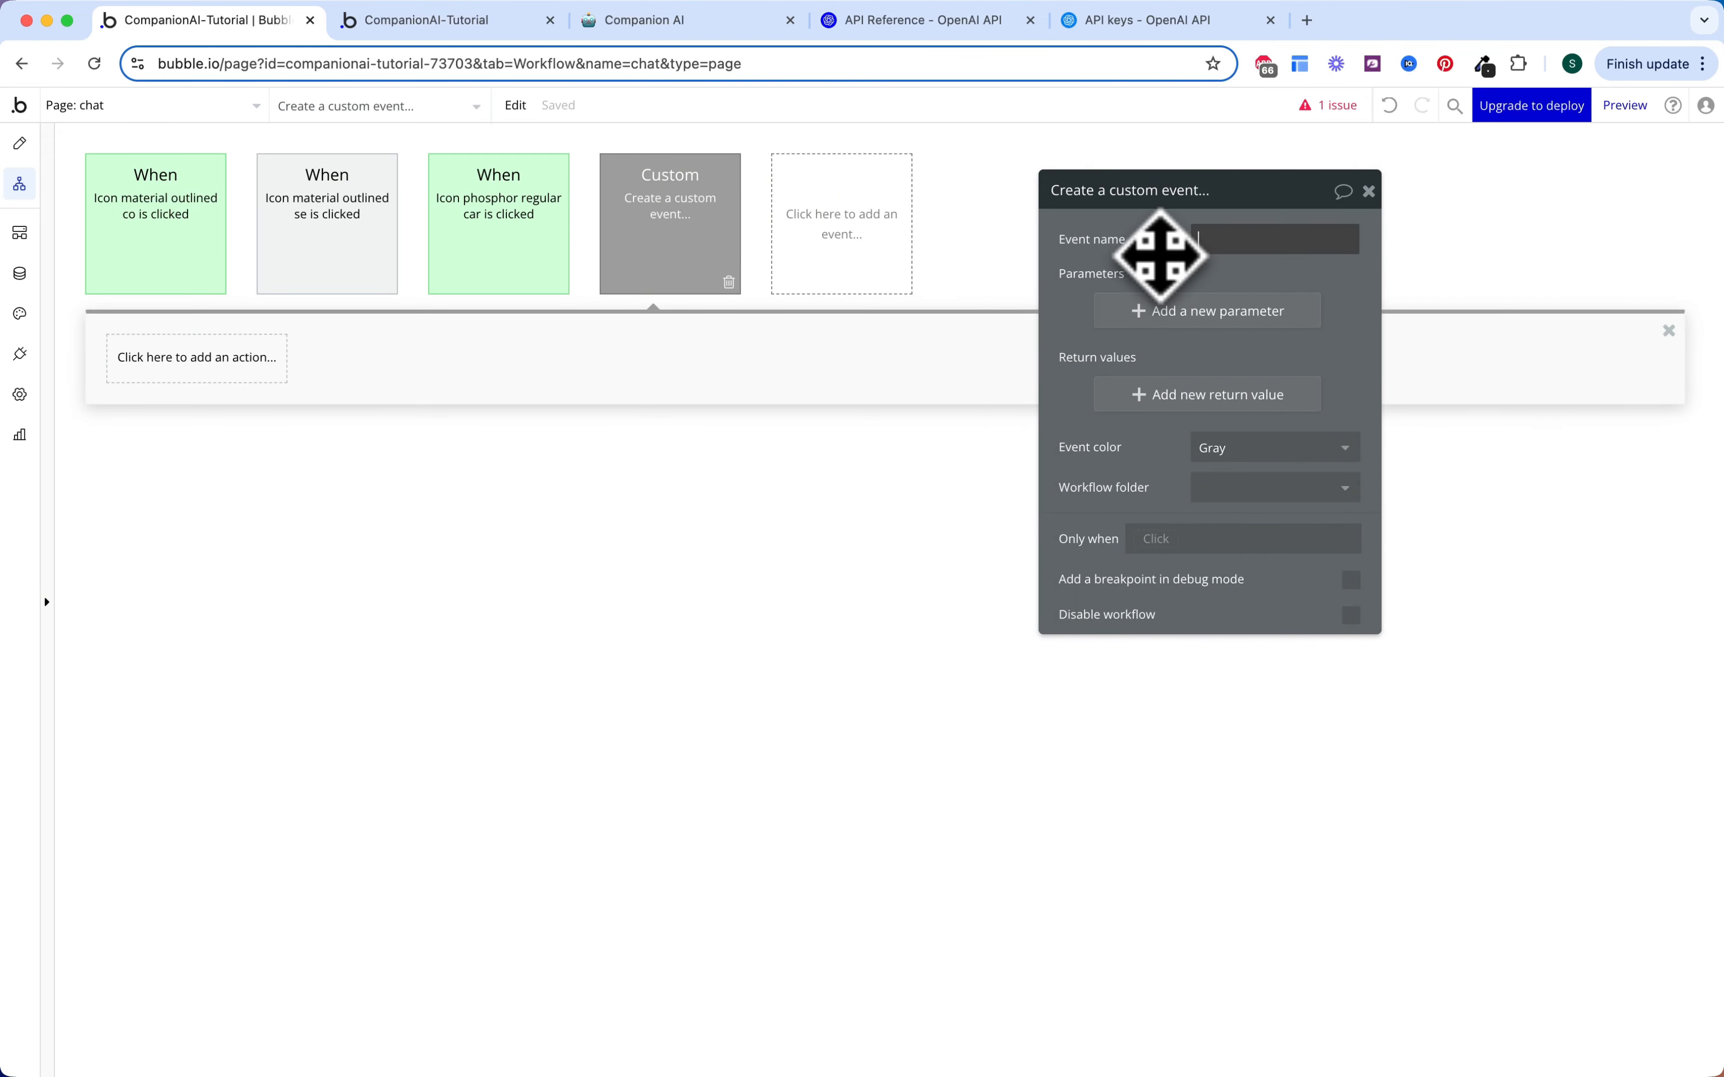
text(c)
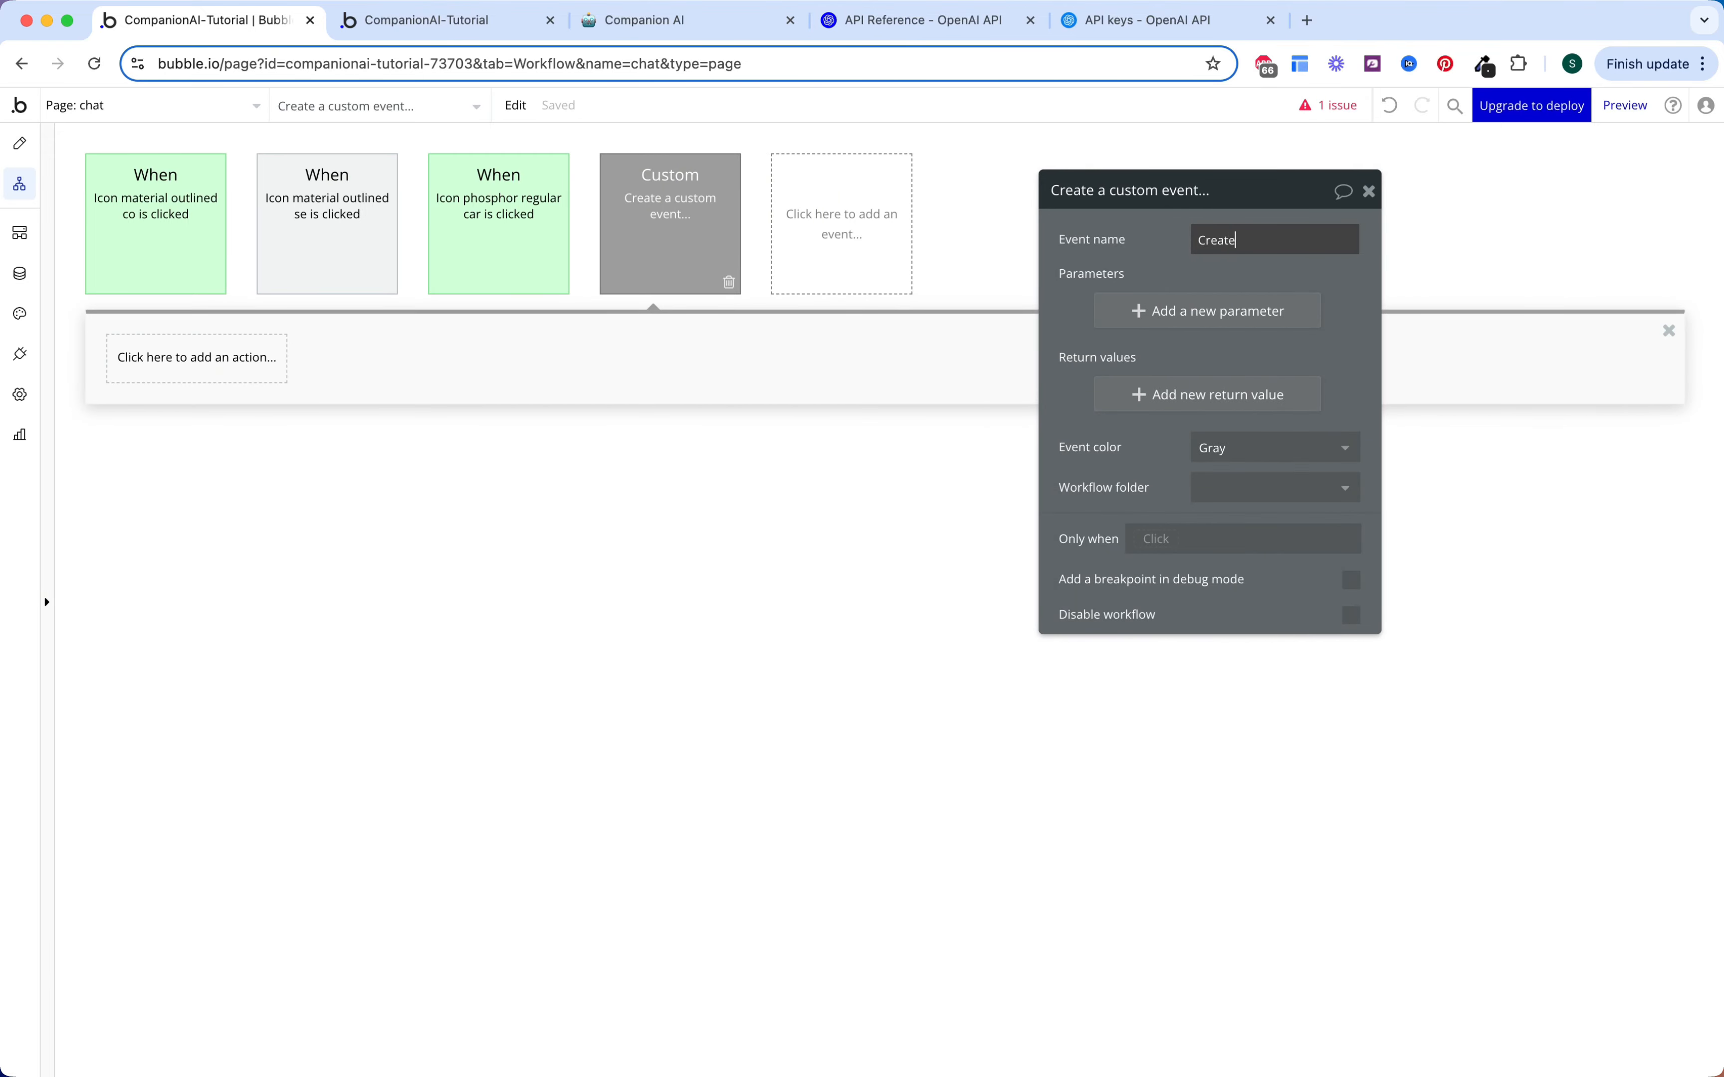
text(reate Counter)
click(1112, 277)
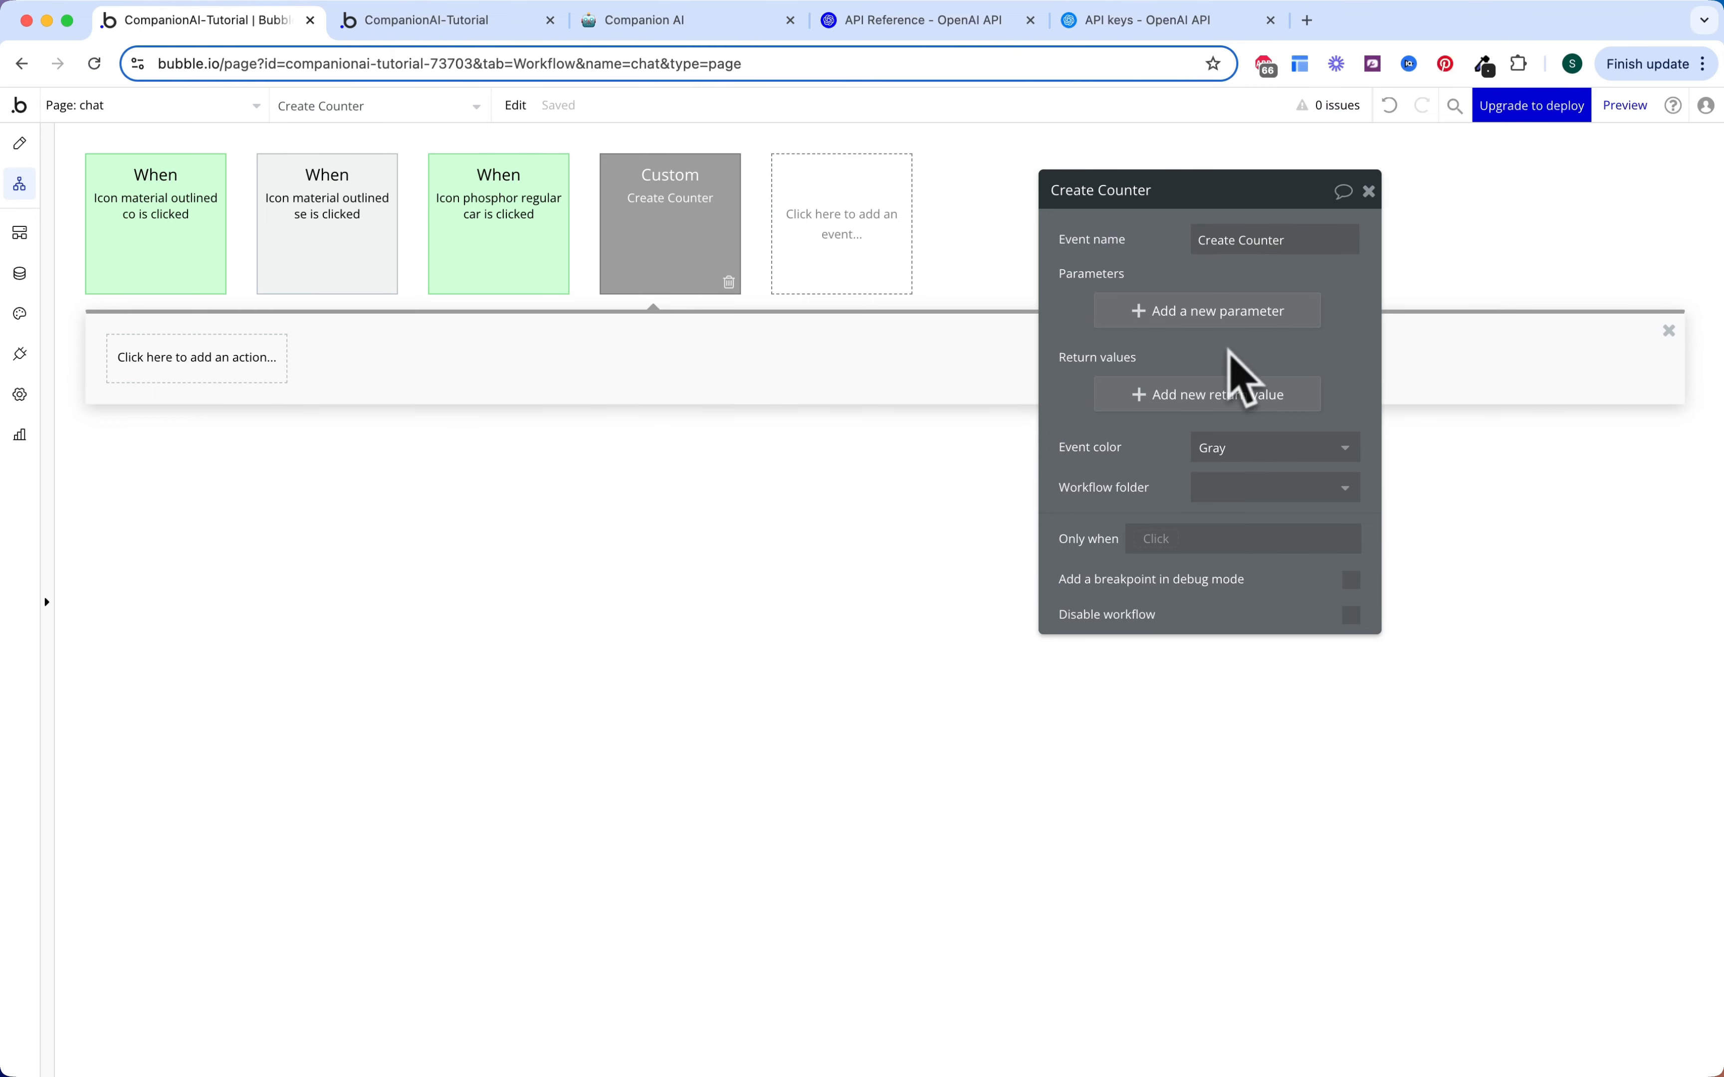
Step: Give the event a Companion parameter and a Message Counter return value
click(1226, 315)
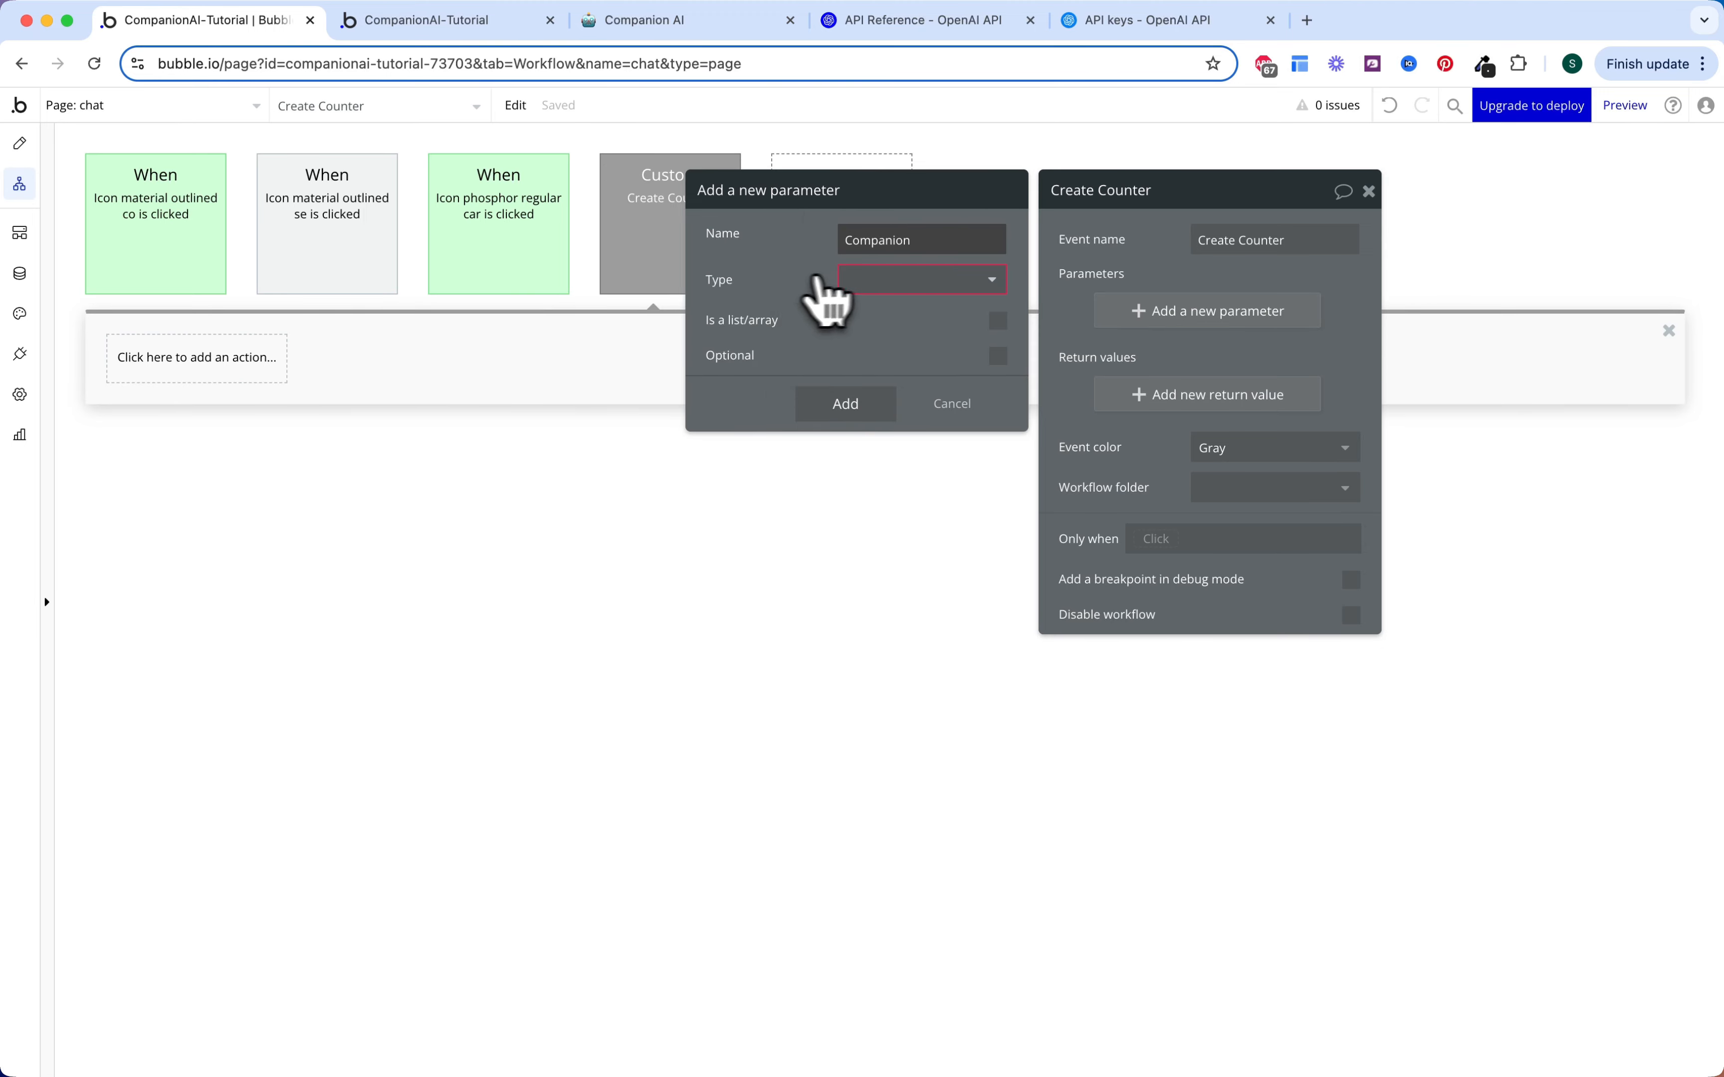
click(863, 279)
text(com)
click(883, 336)
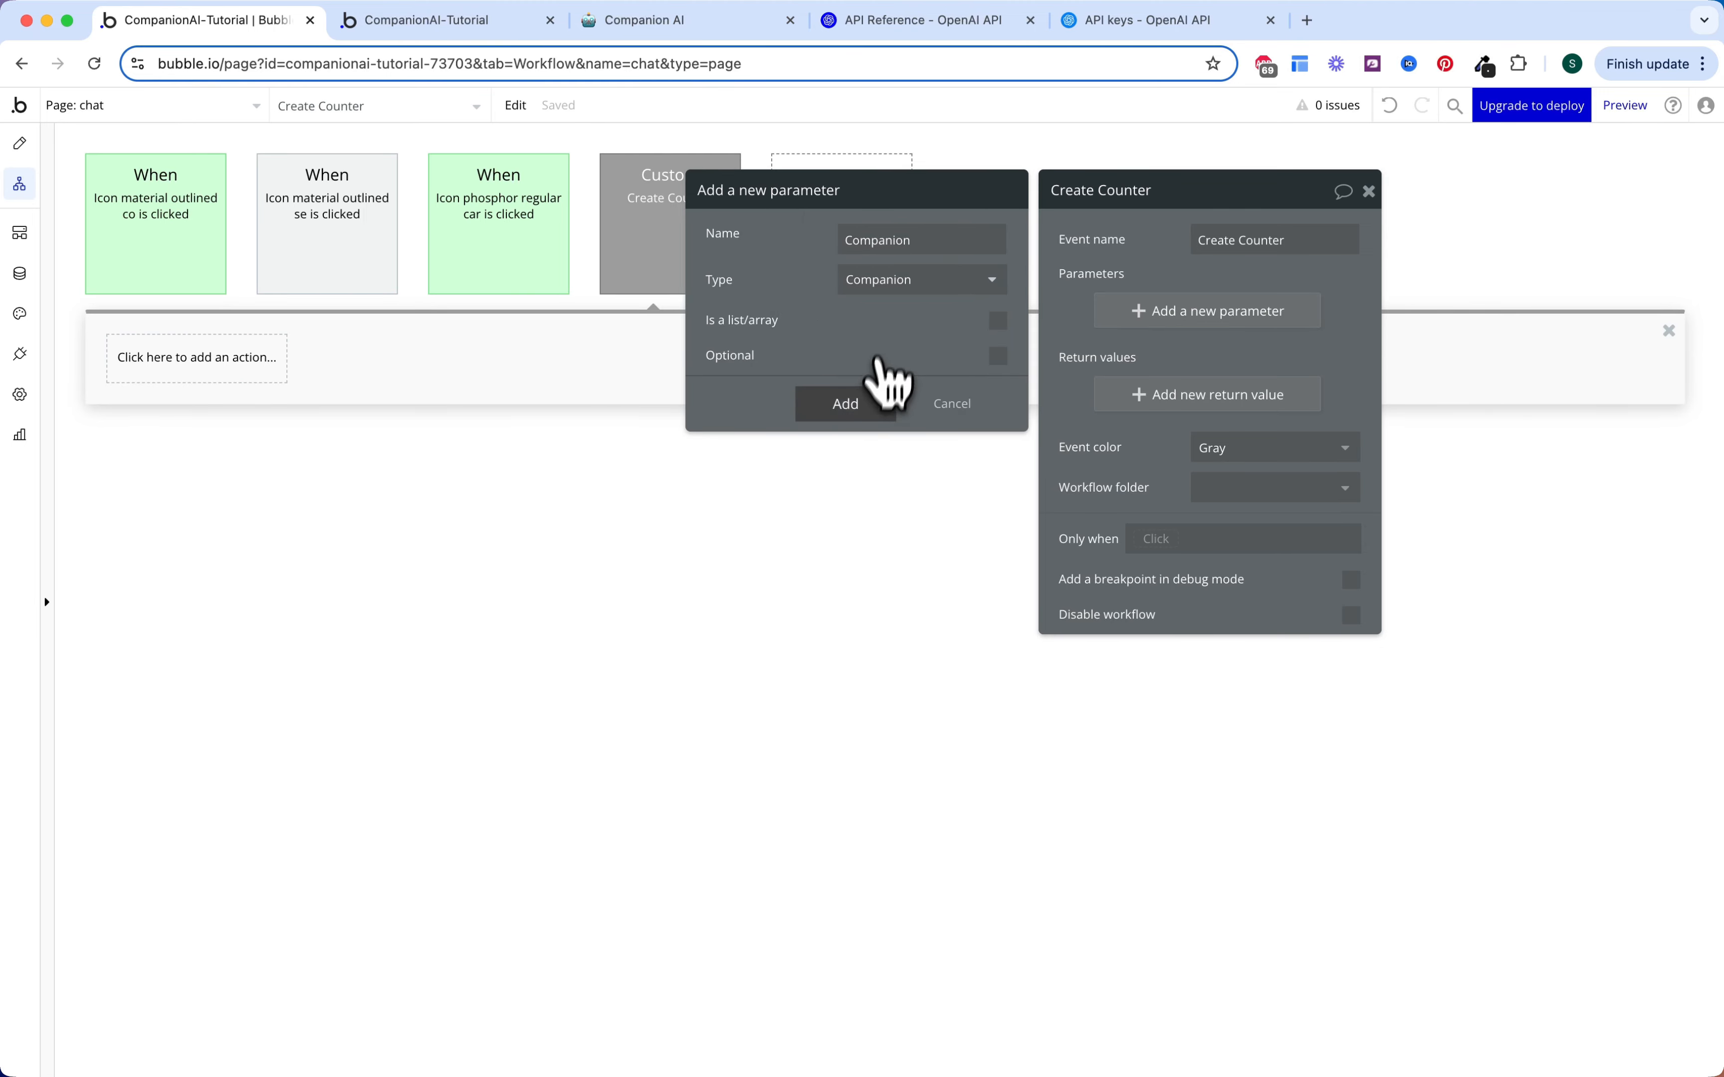
click(866, 402)
click(1168, 448)
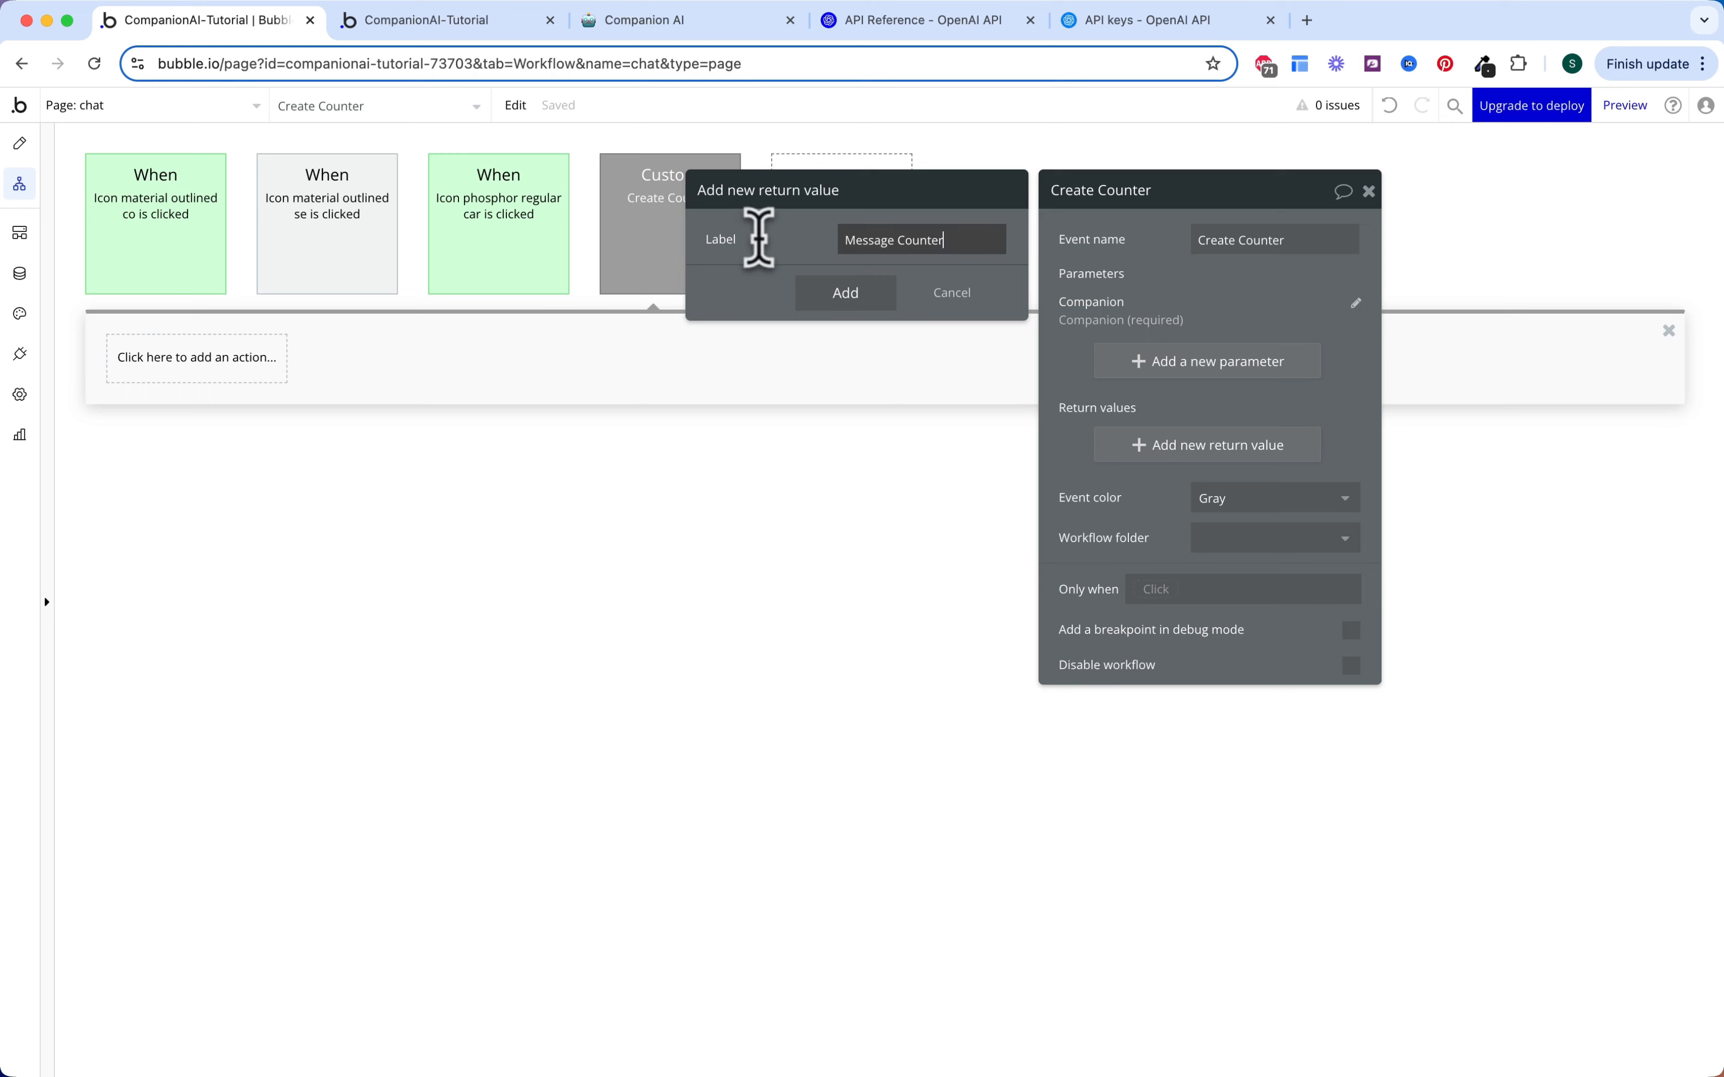
click(855, 281)
text(mes)
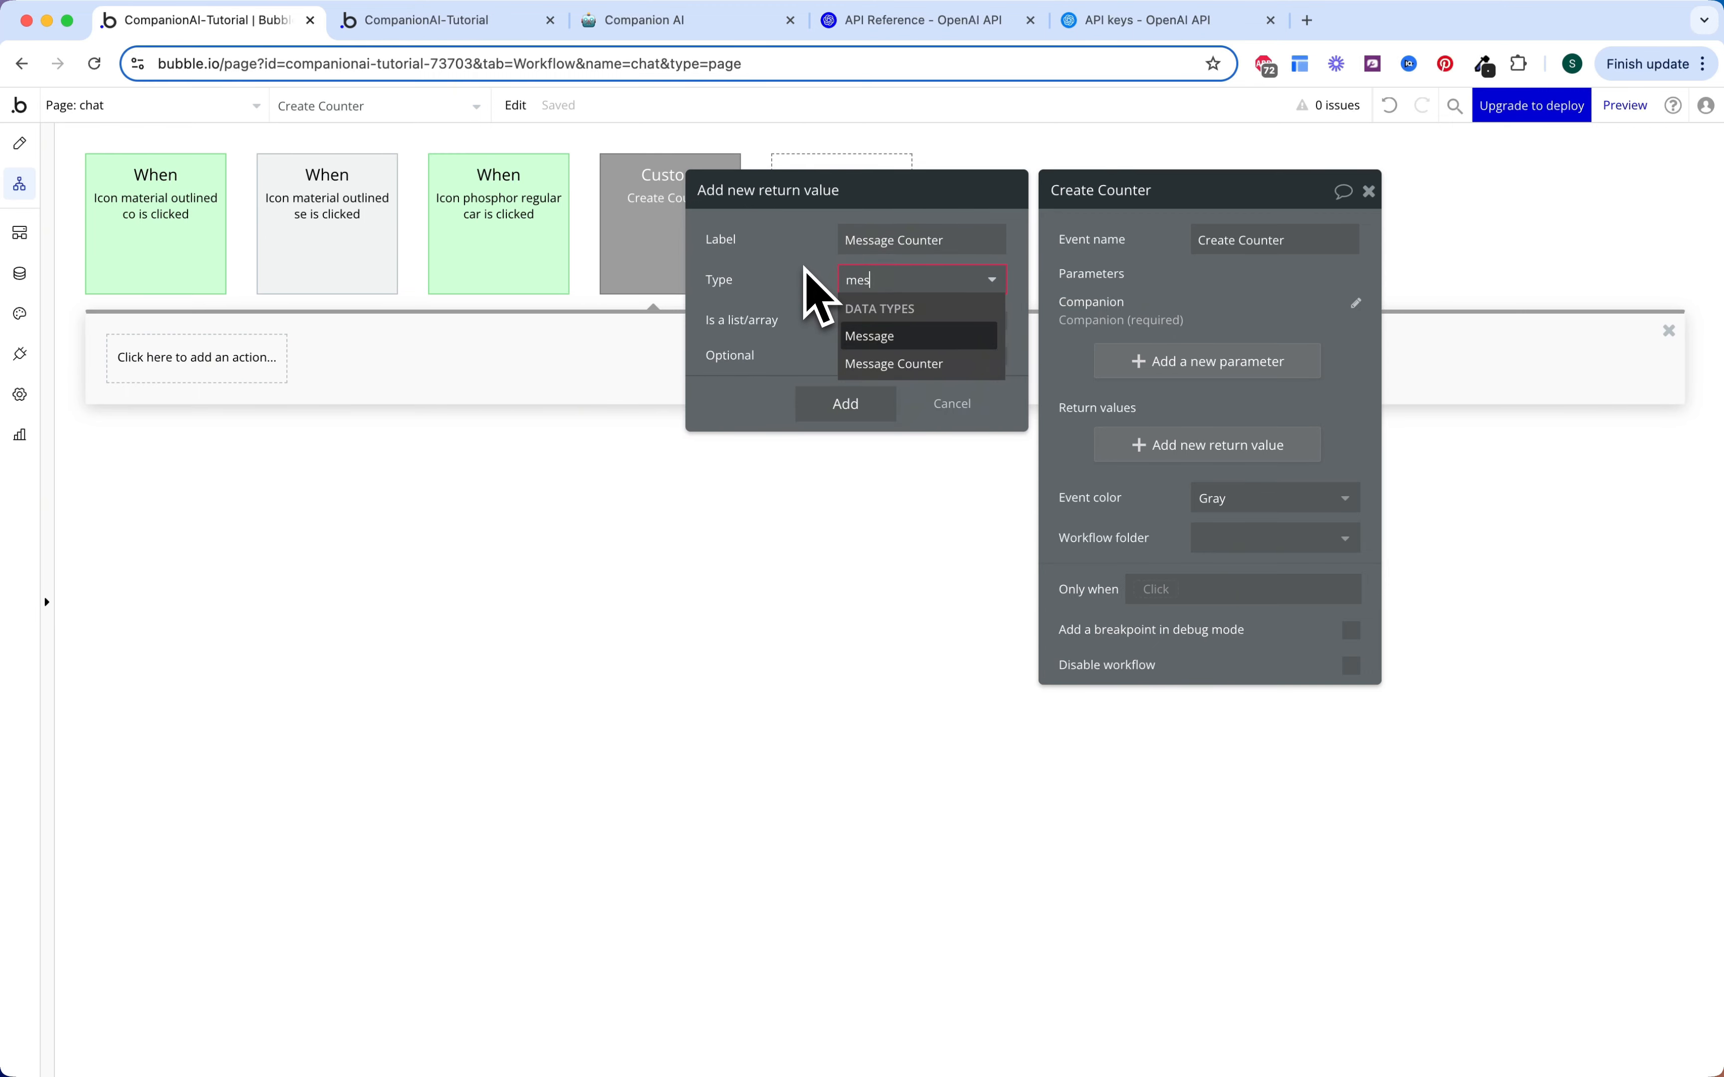
text(sag)
click(896, 364)
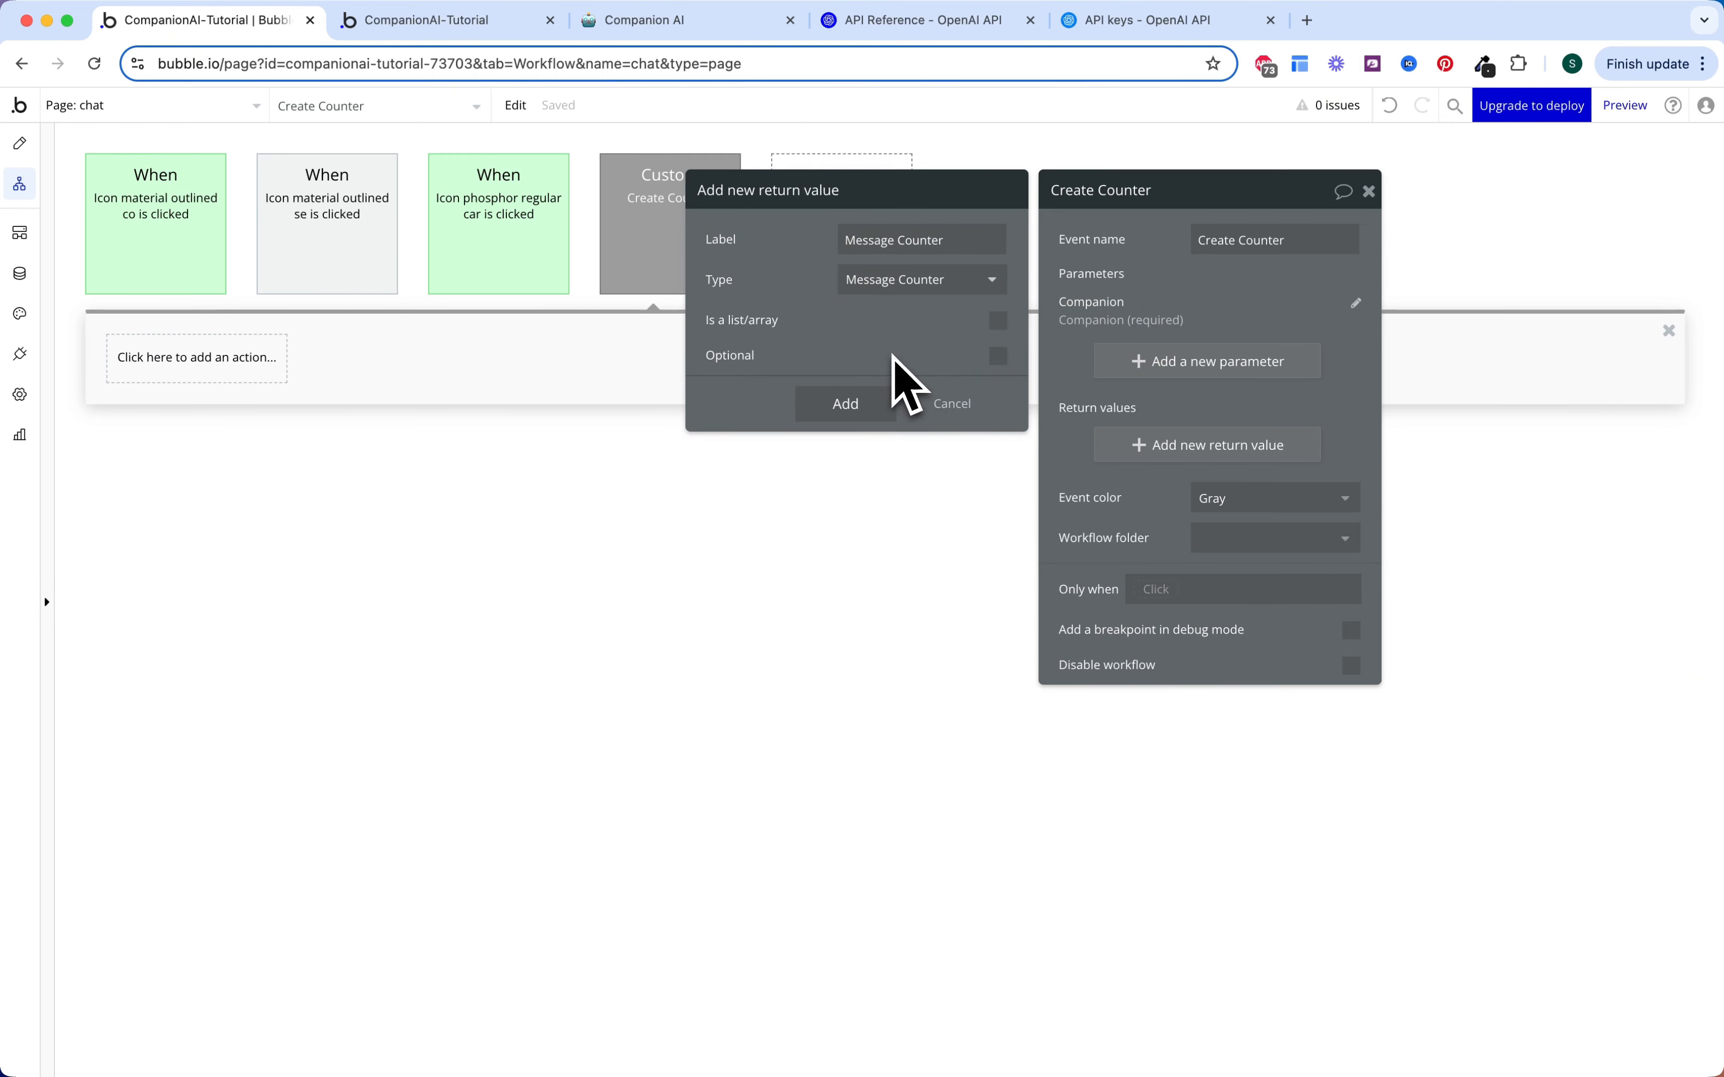
click(860, 405)
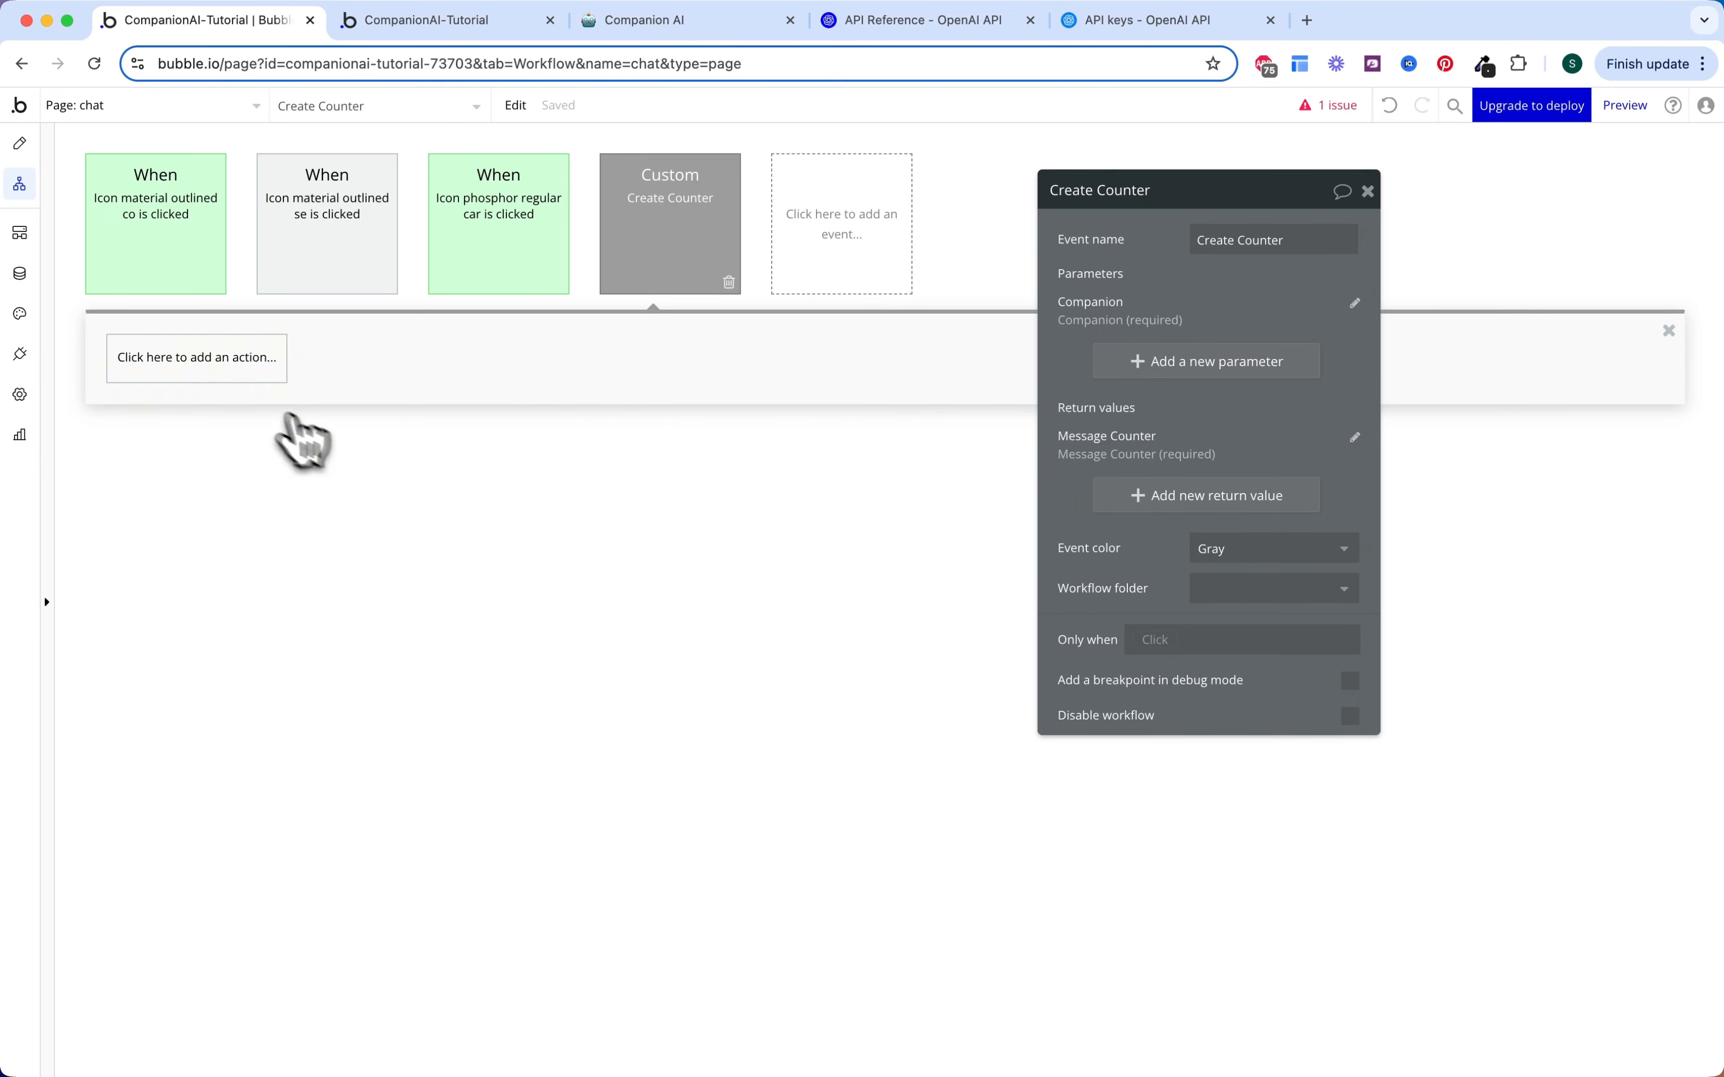
Step: Add step 1 creating a Message Counter whose Companion is the event's Companion parameter
click(221, 359)
text(crea)
click(207, 462)
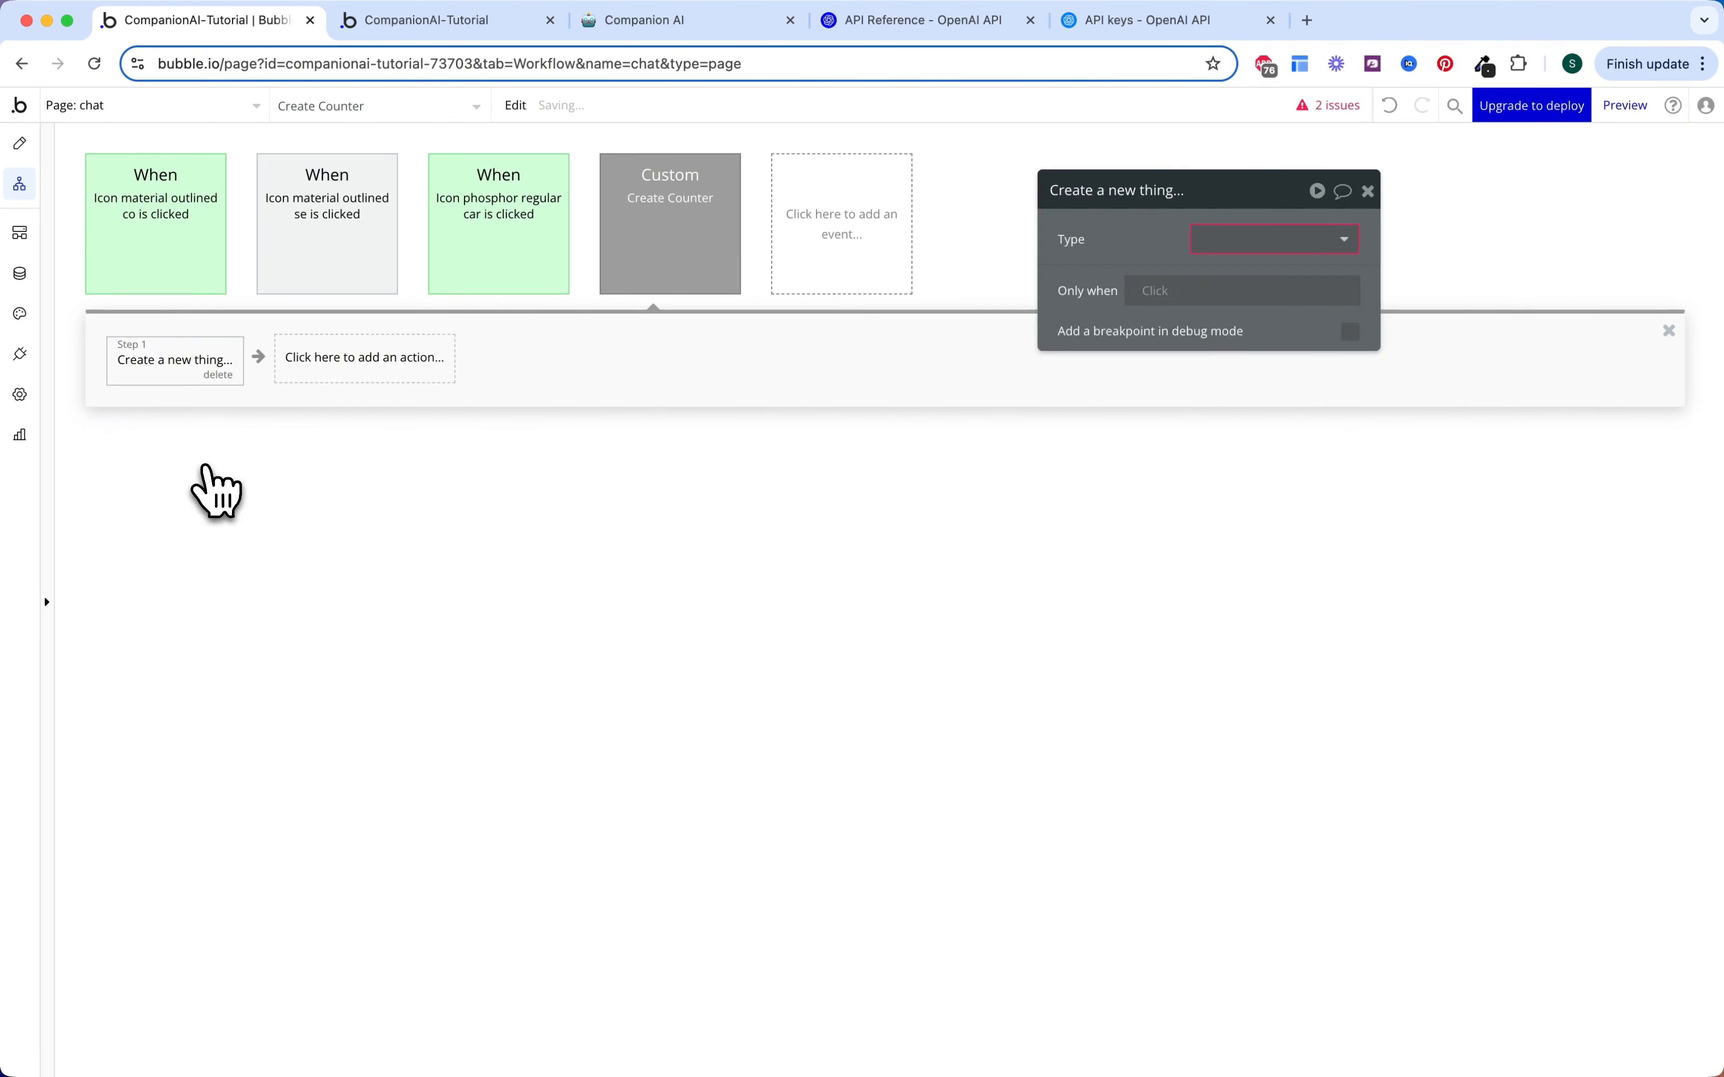
click(1311, 249)
click(1258, 347)
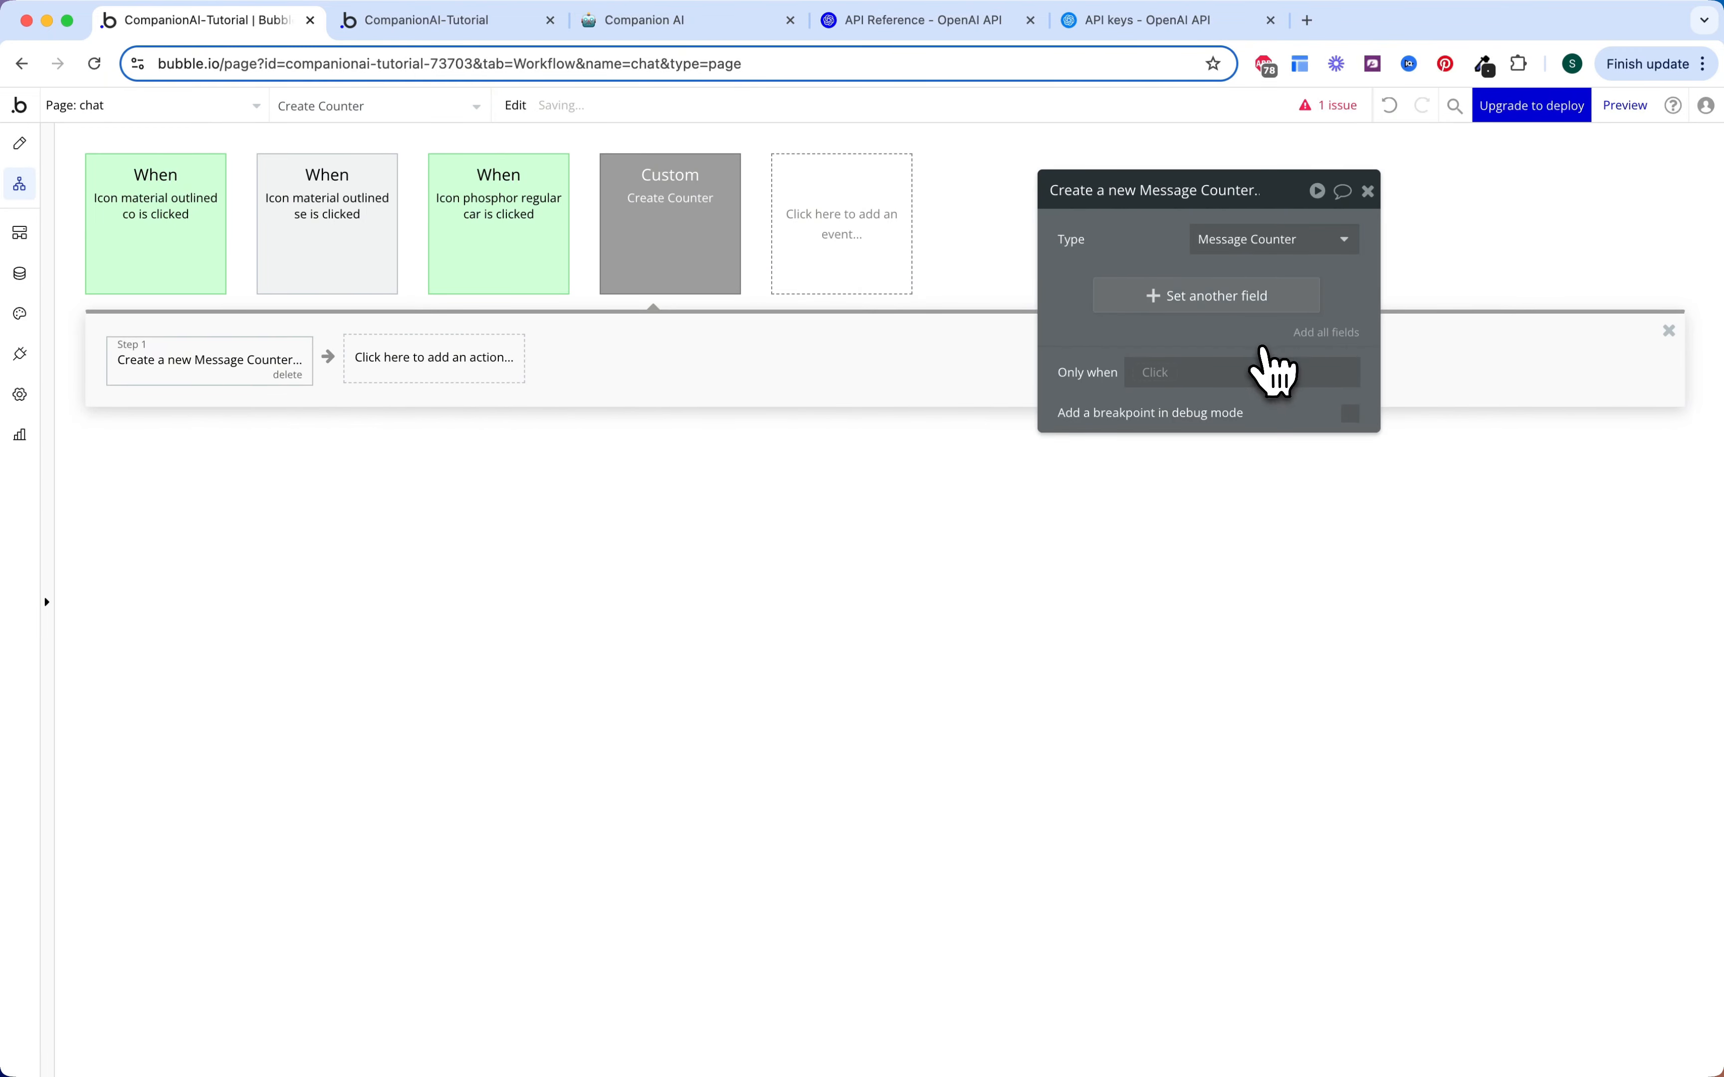
click(1326, 333)
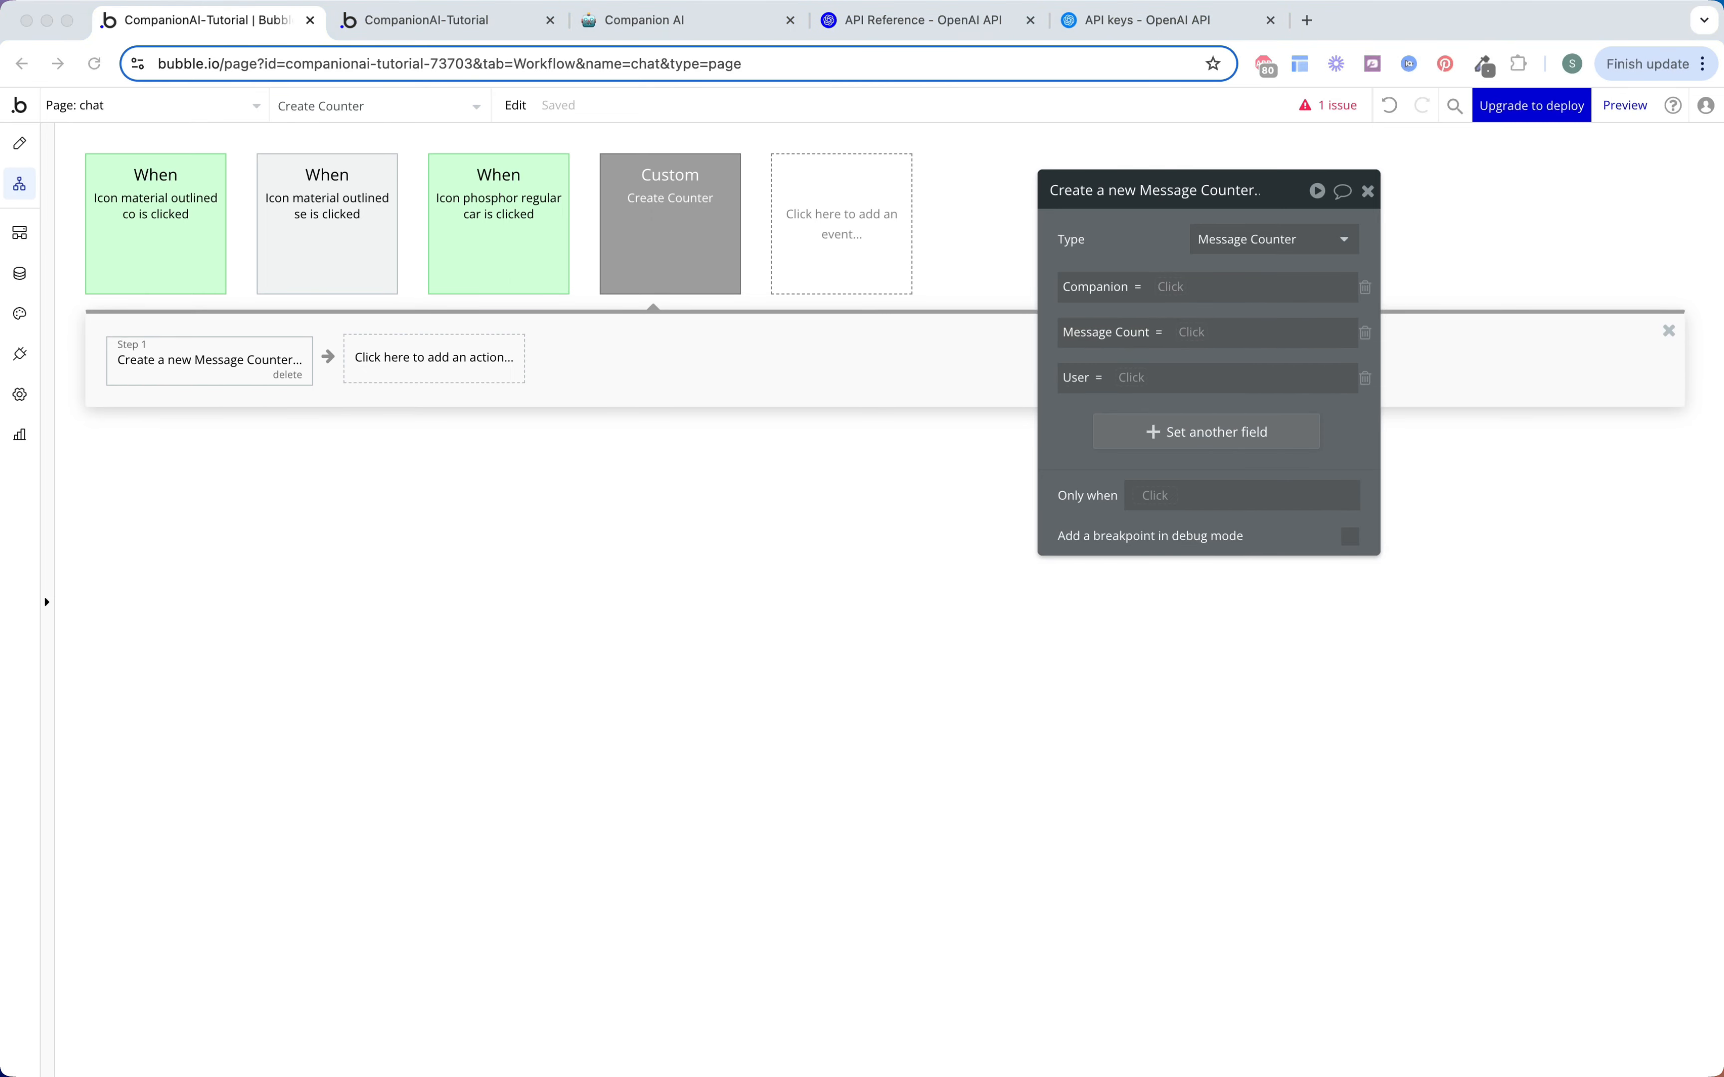
click(1182, 291)
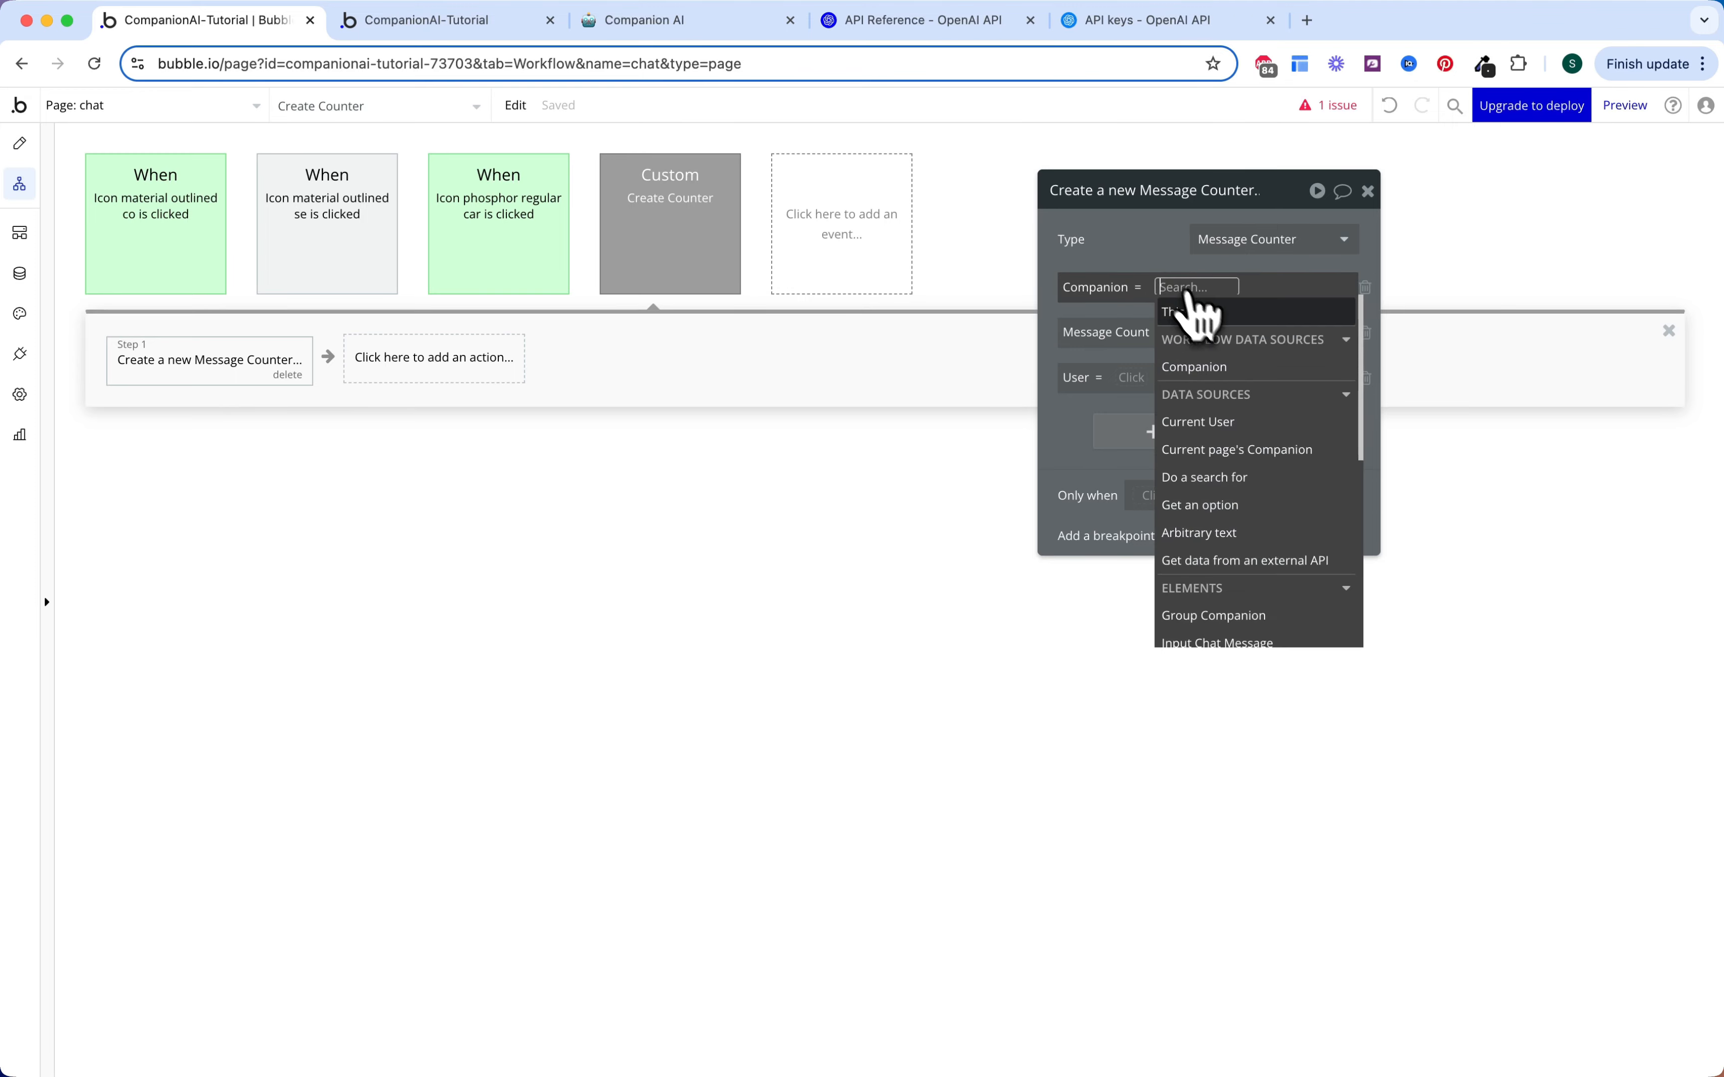
click(1214, 367)
click(1111, 359)
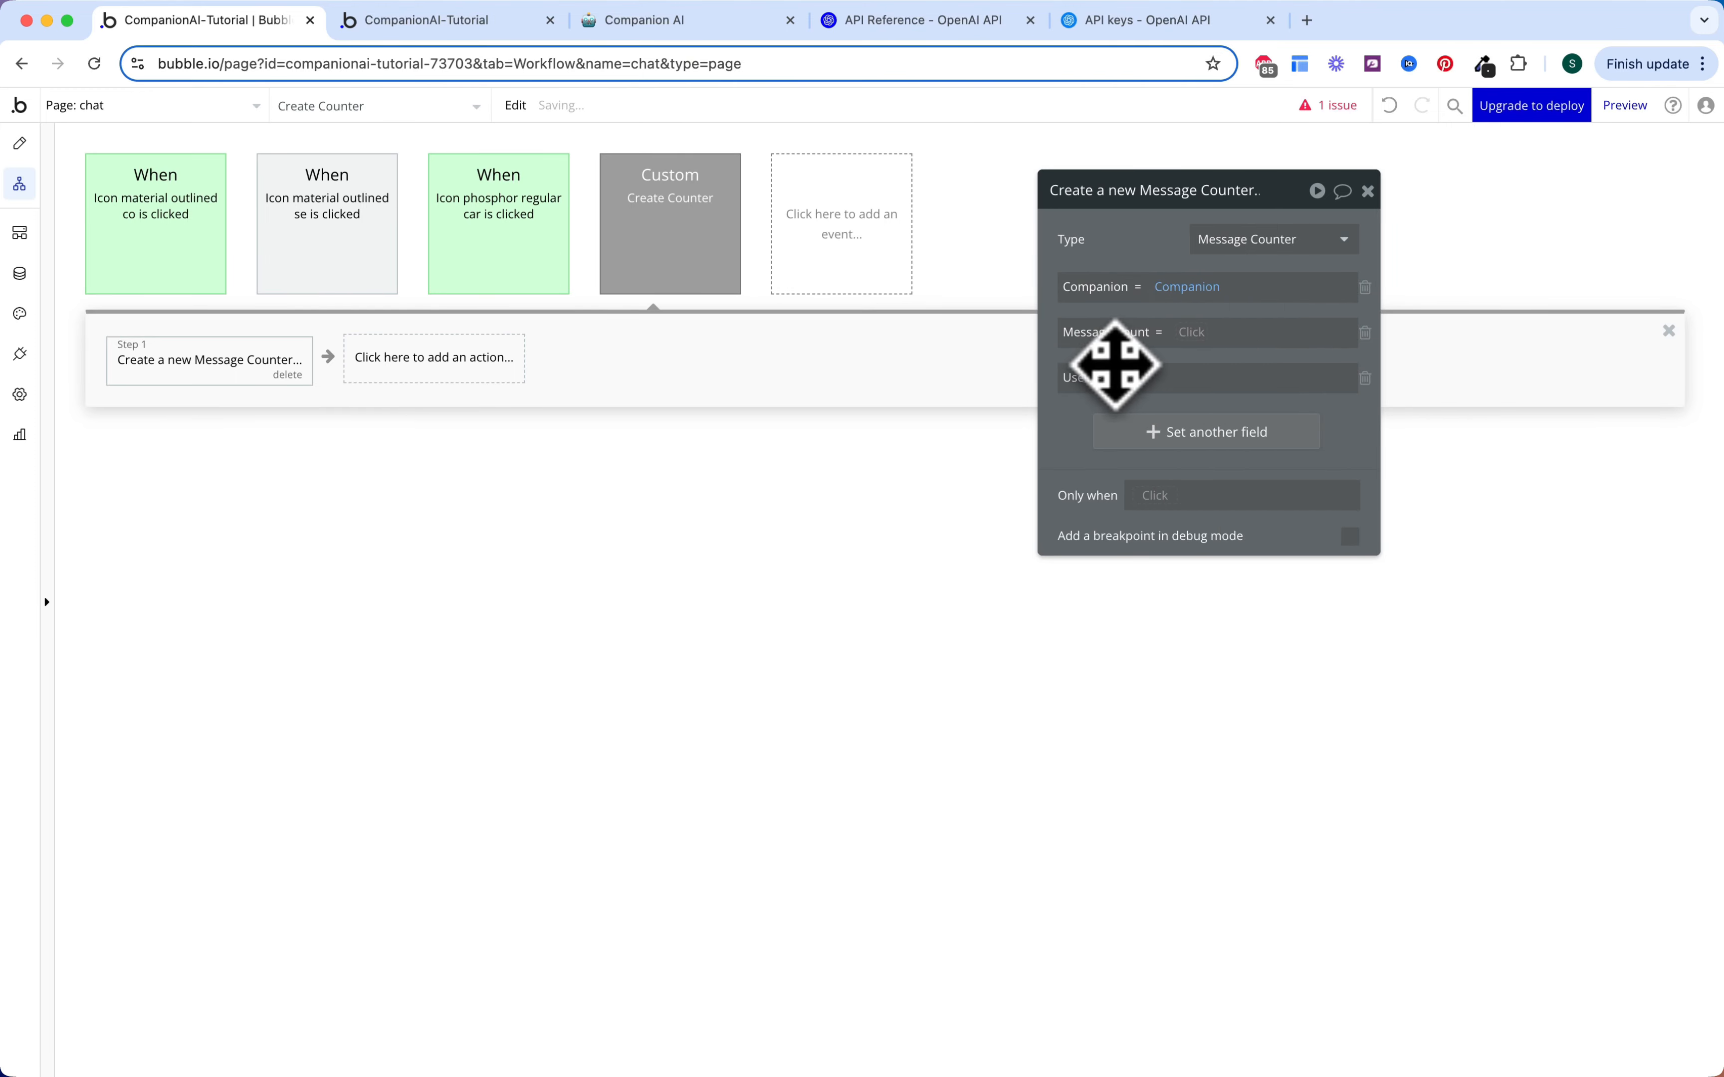
Step: Set the counter's User to Current User and Message Count to 2
click(1137, 379)
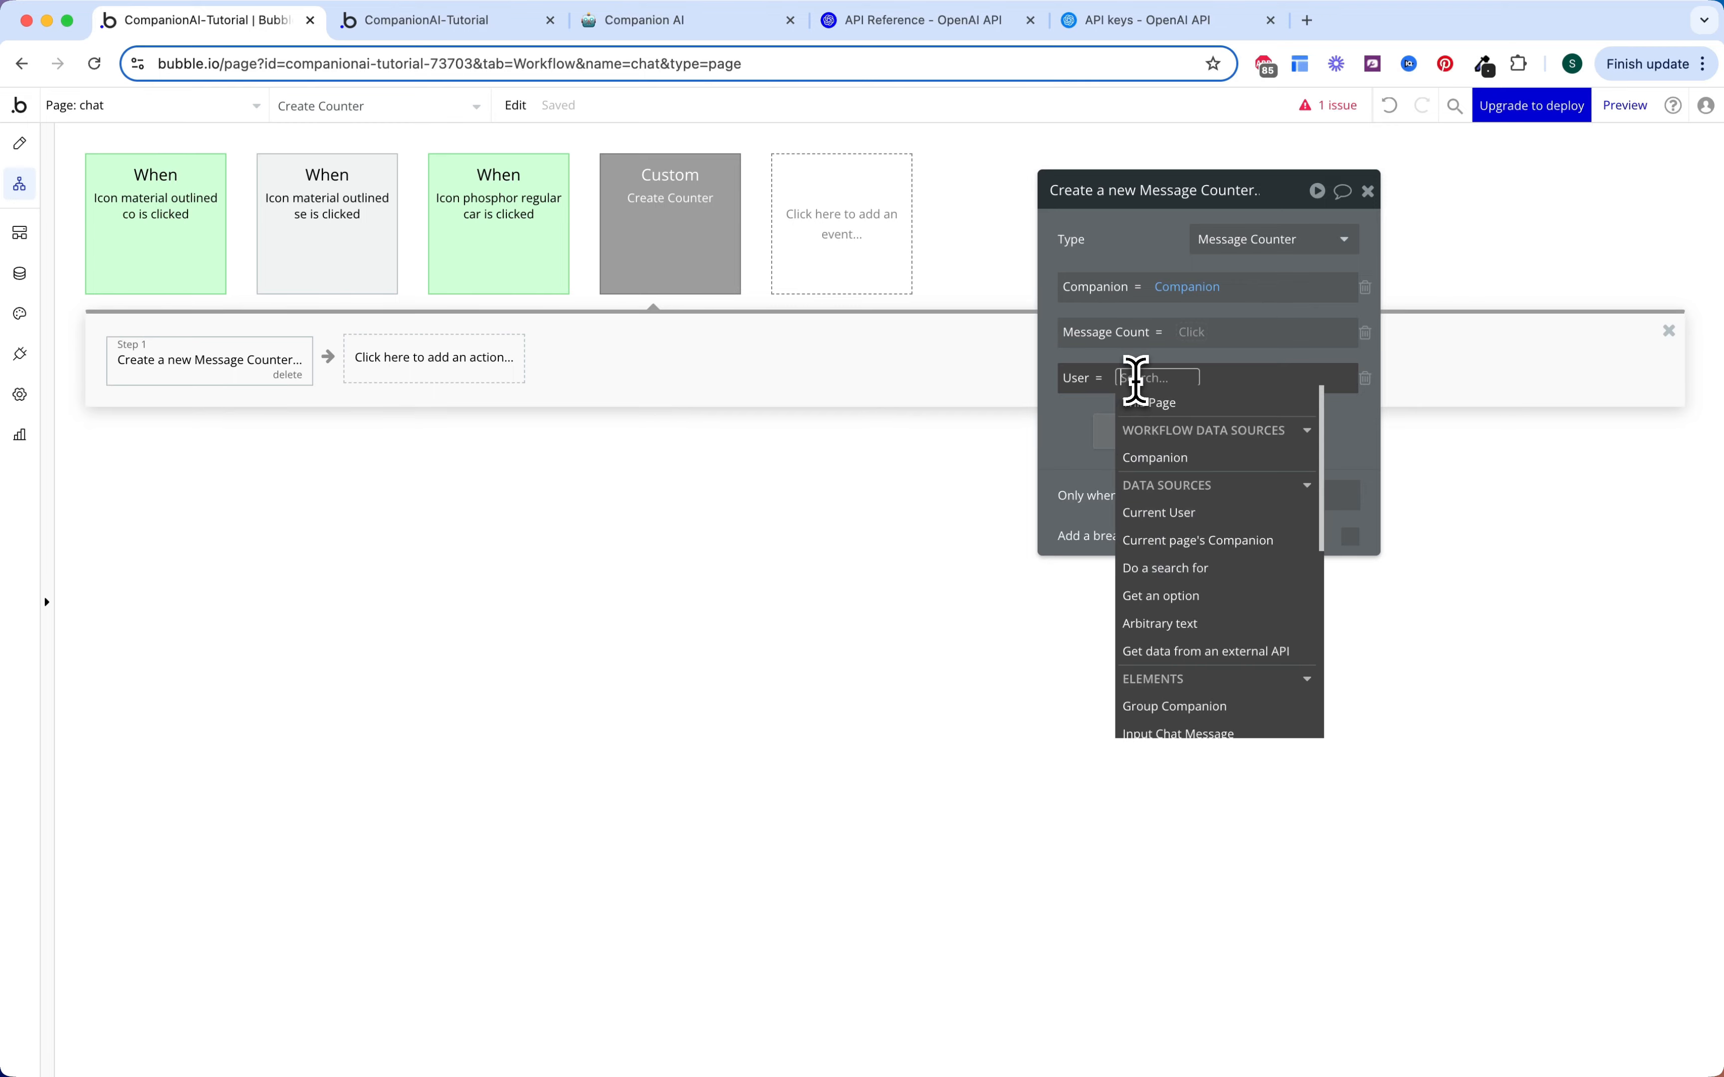
click(1062, 442)
click(1199, 333)
text(2)
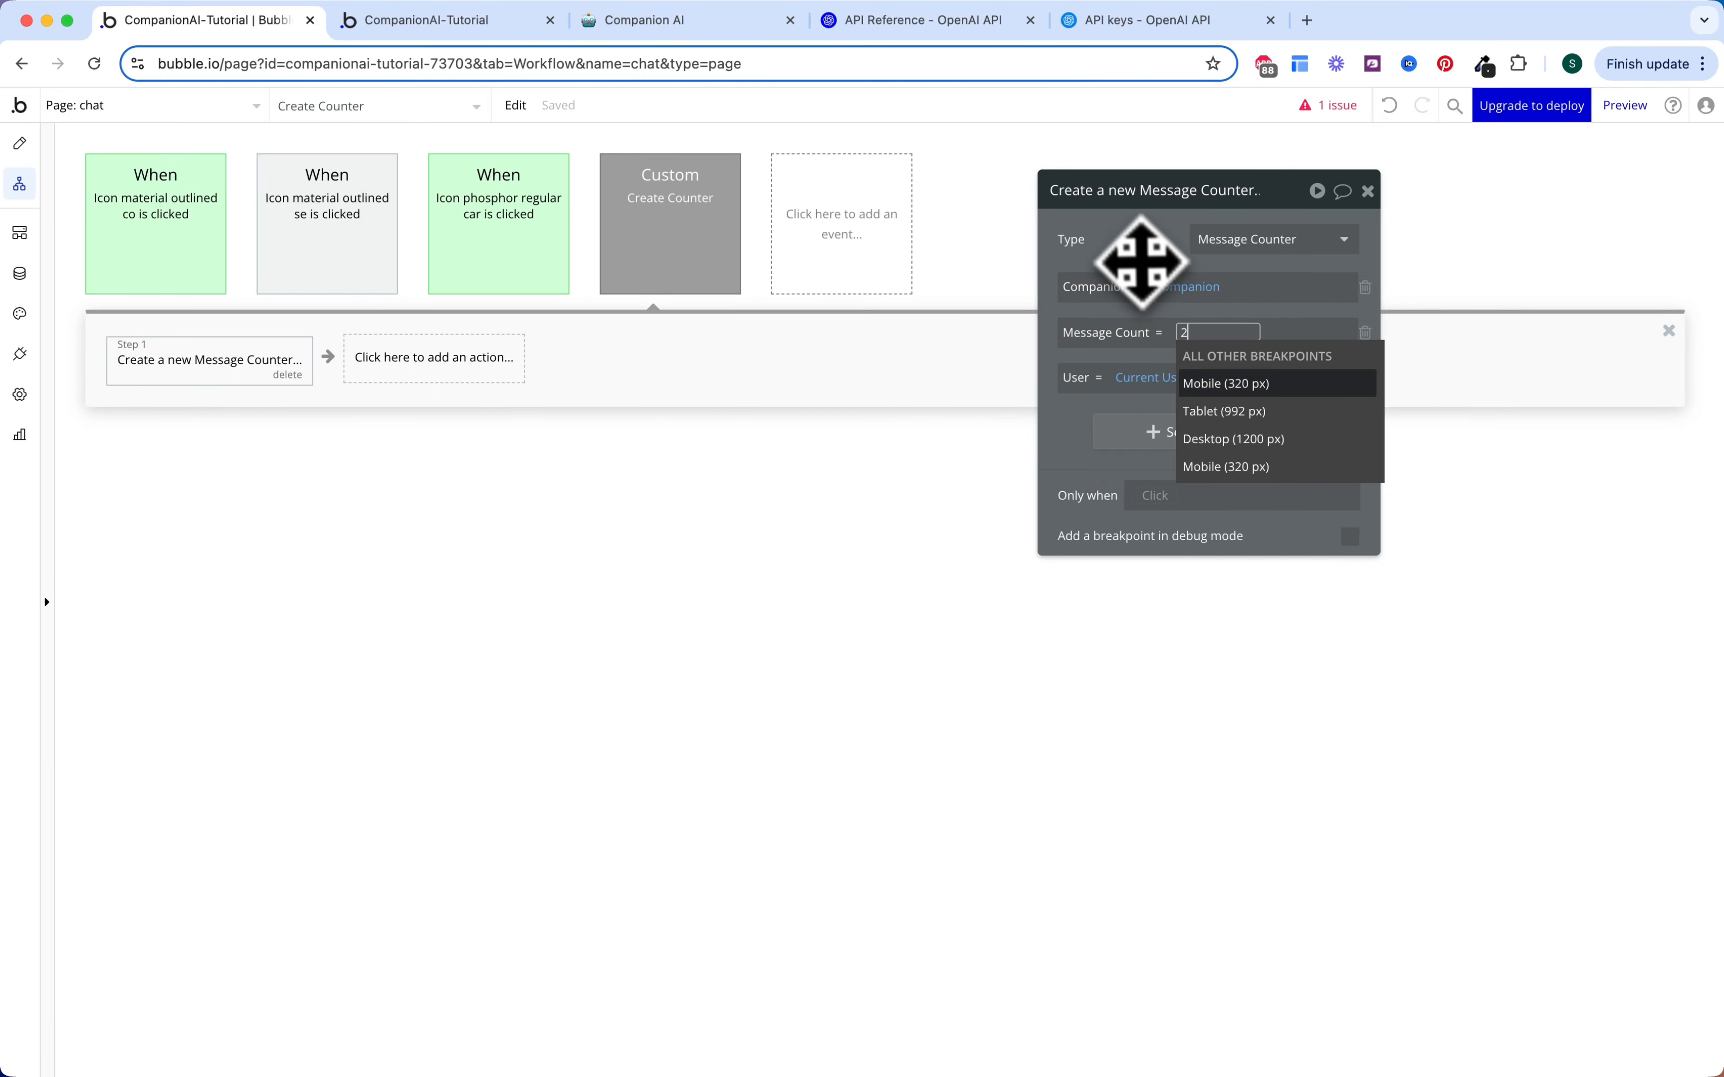
key(Return)
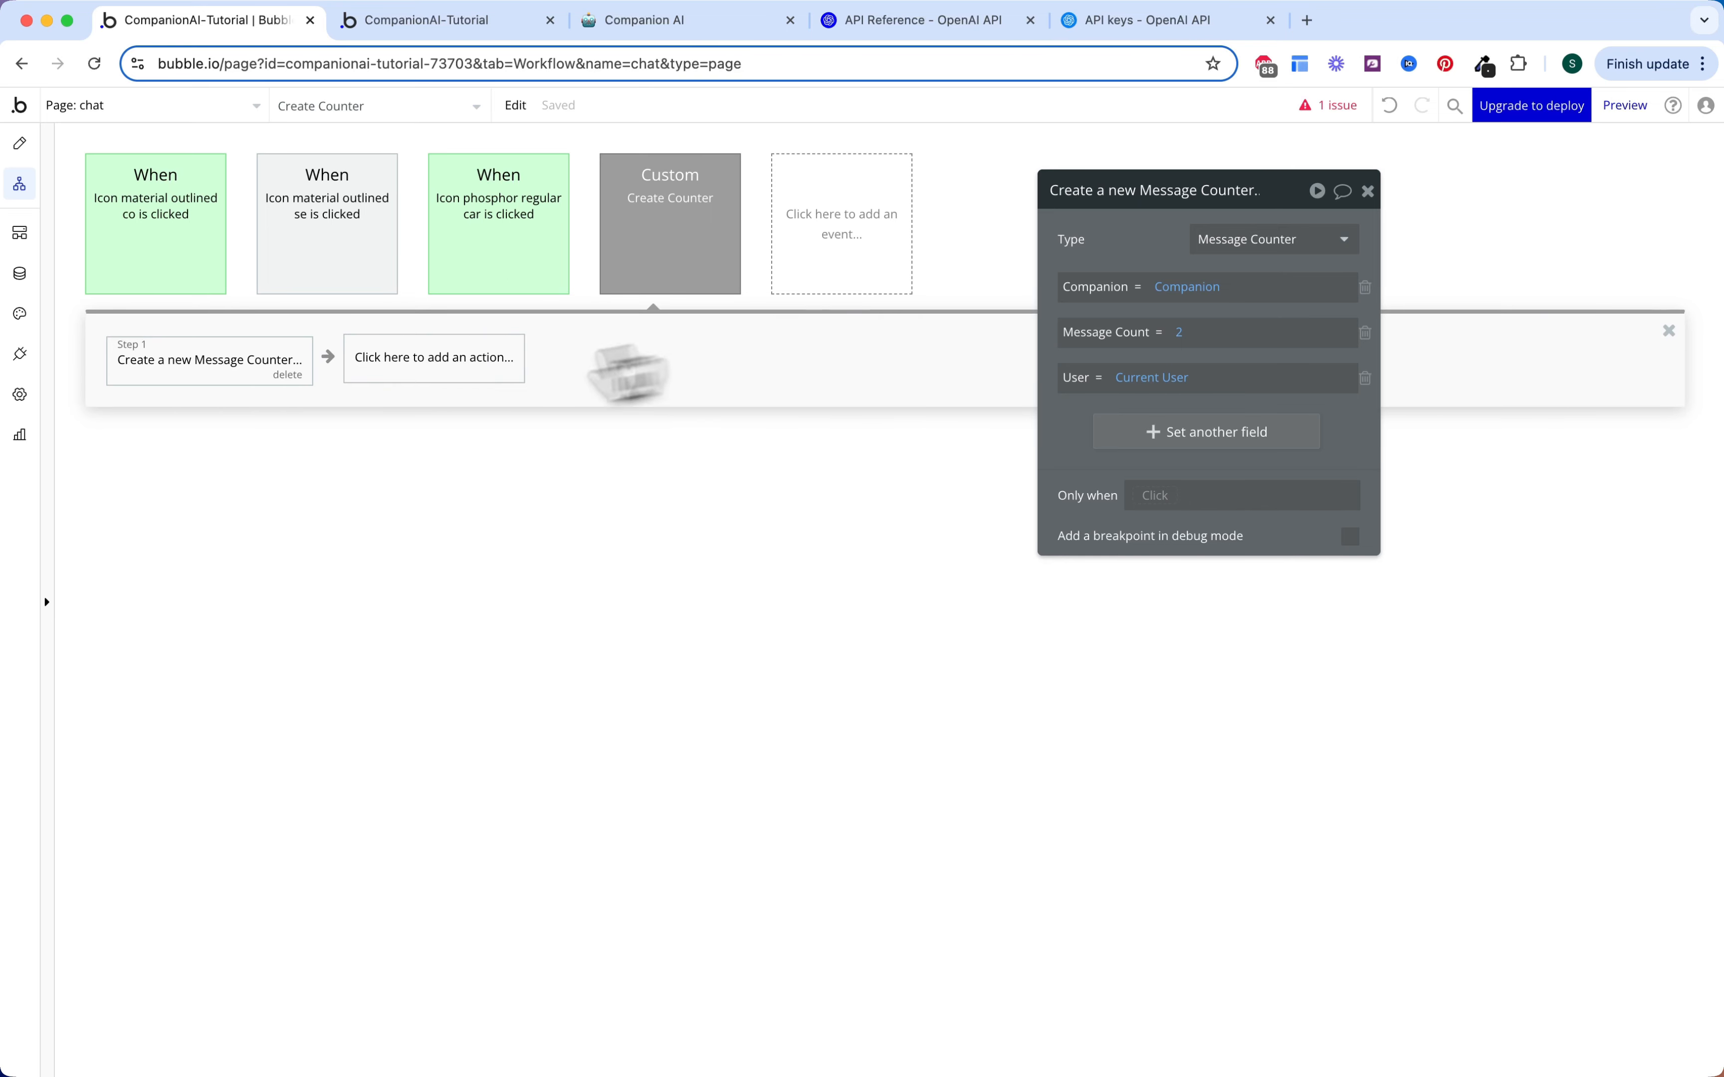
Step: Add a Return data step returning the Message Counter created in step 1
click(419, 369)
text(retur)
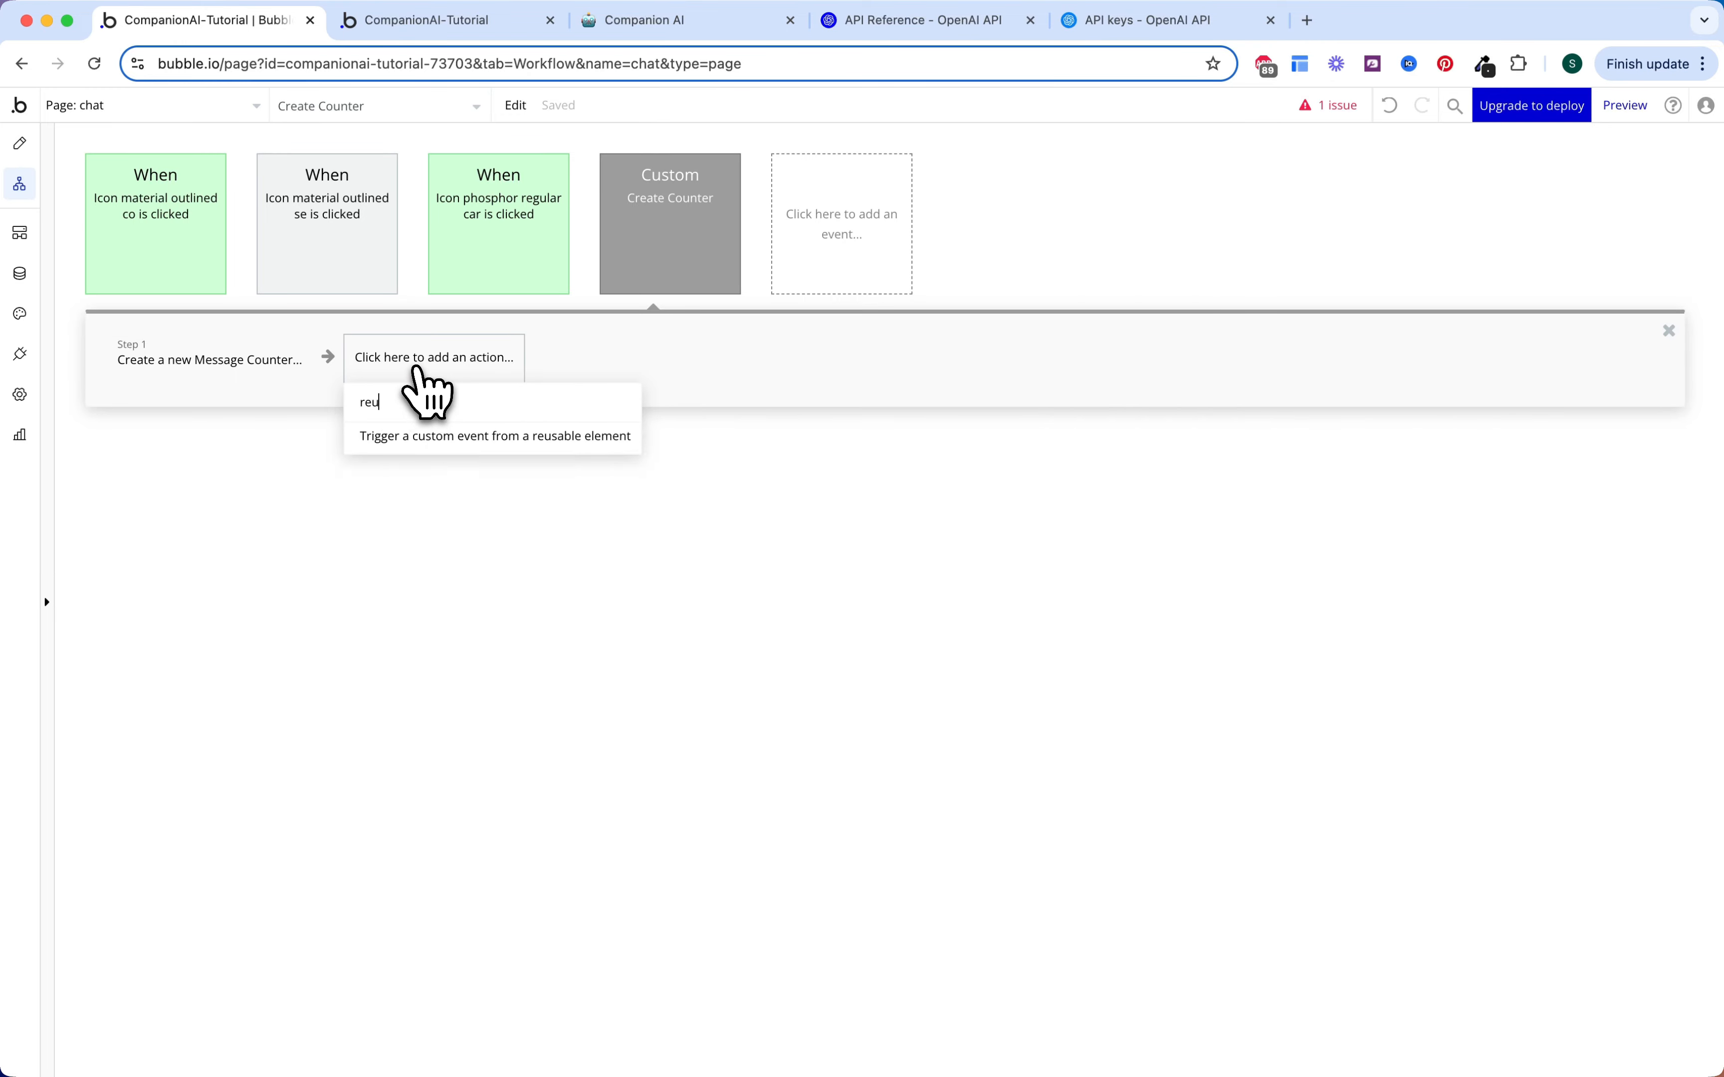
click(427, 436)
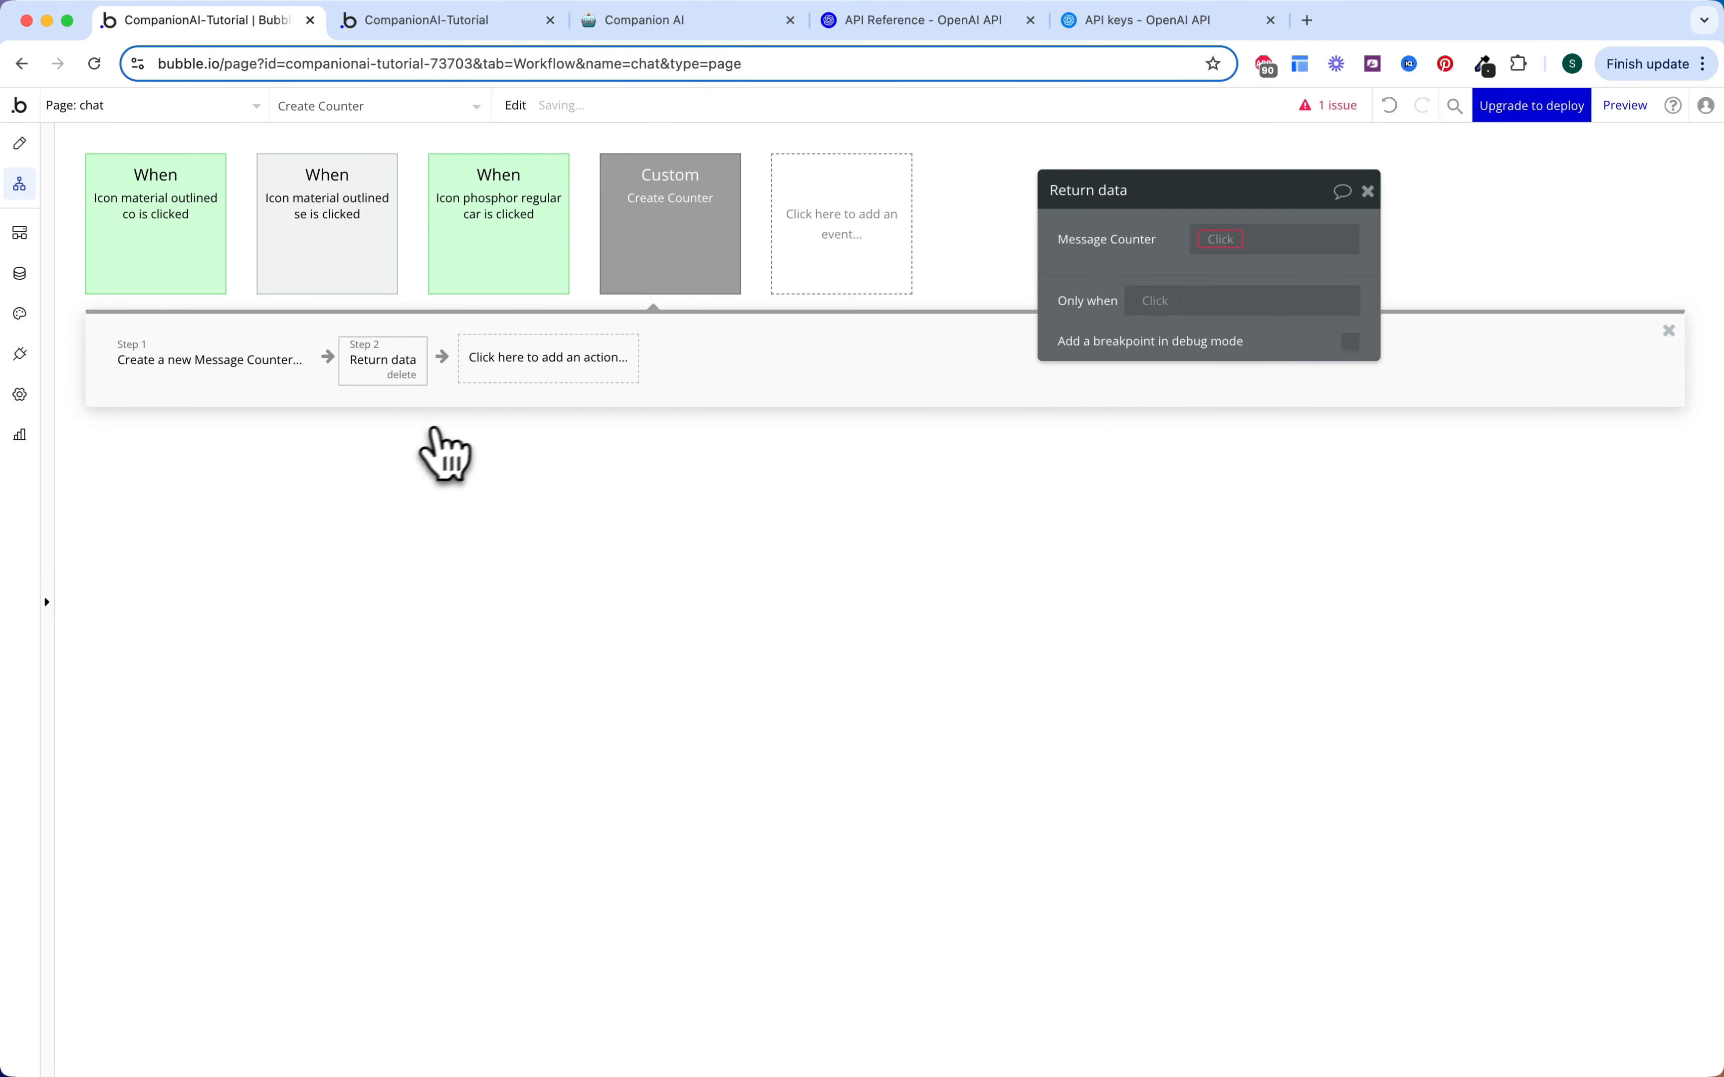
click(1221, 240)
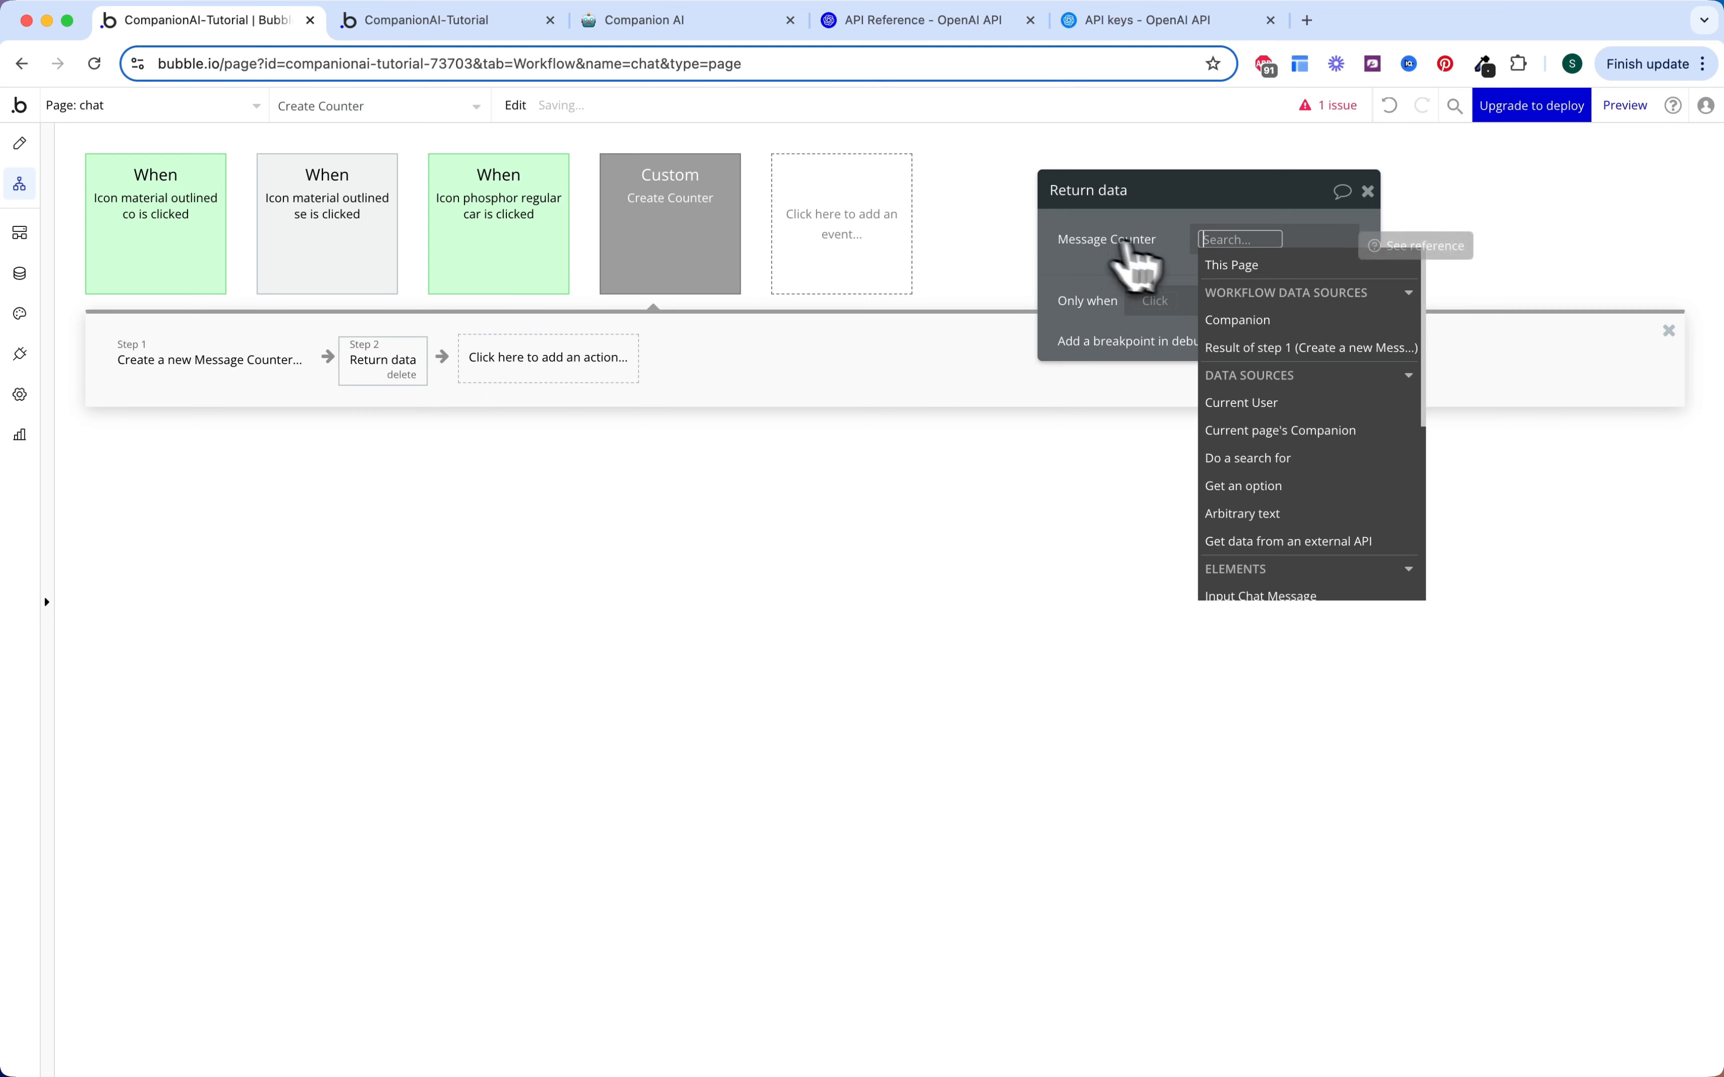
click(1245, 349)
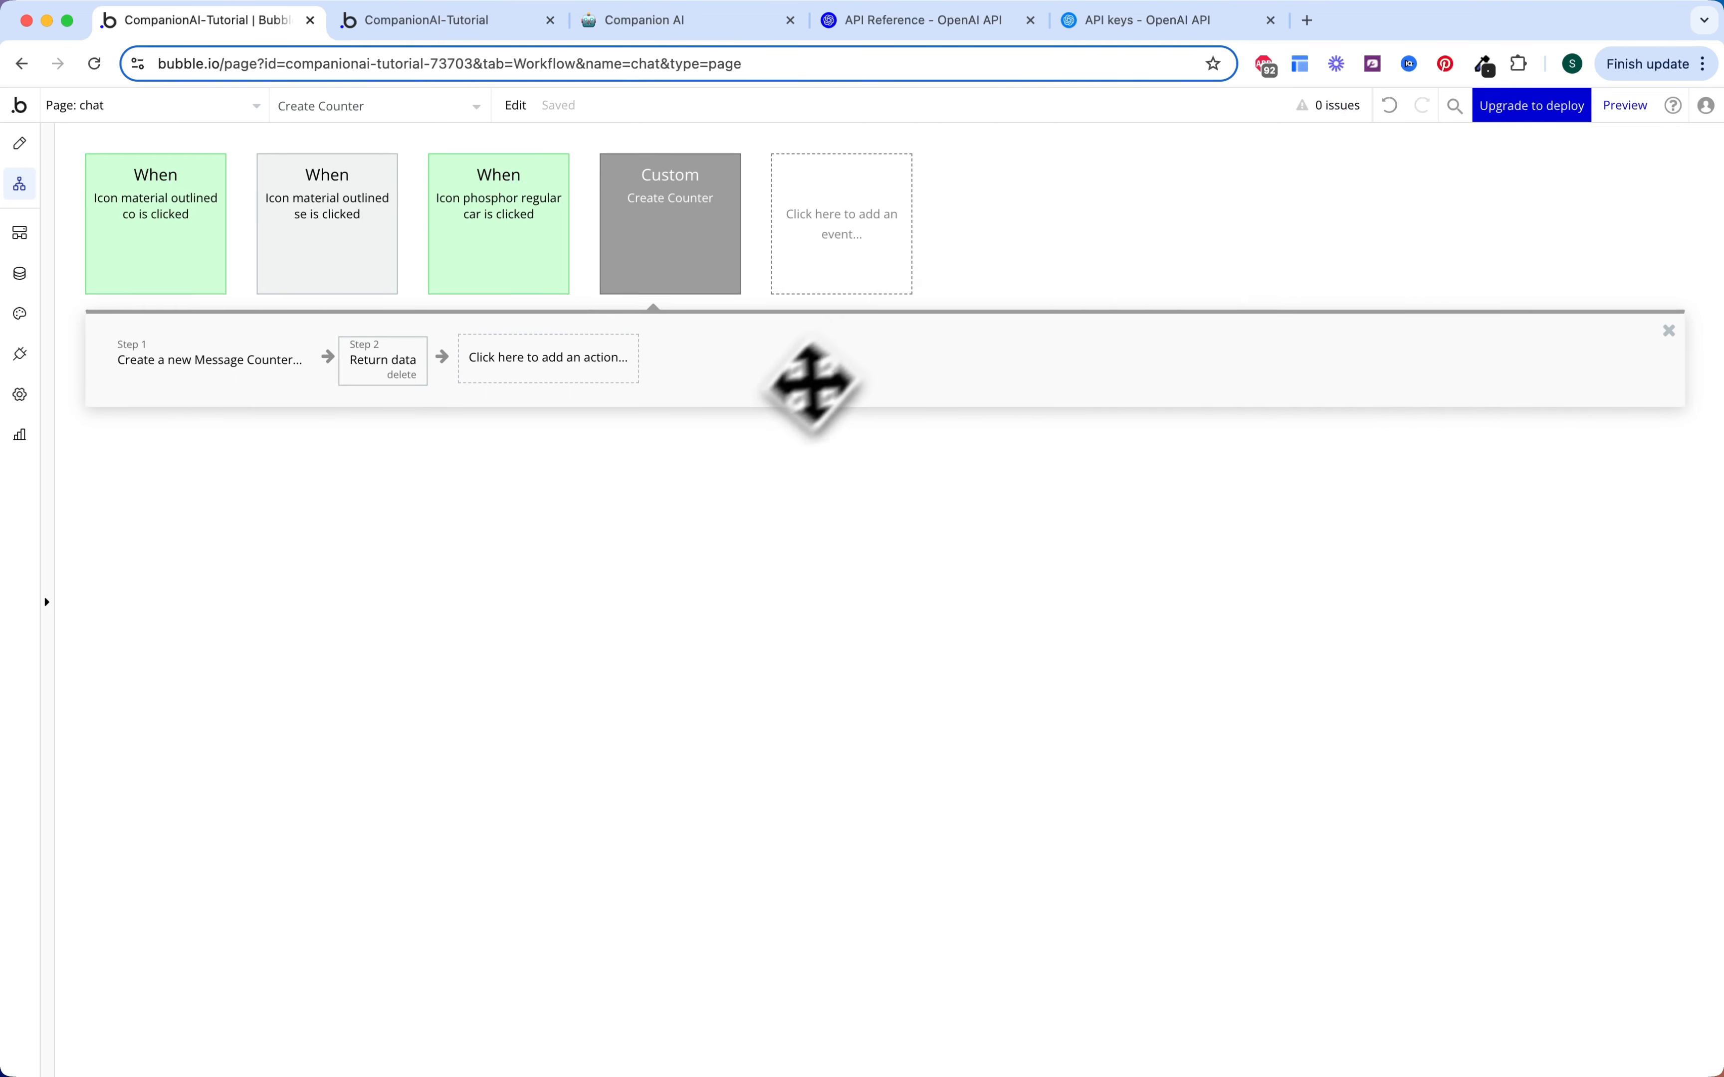
click(380, 262)
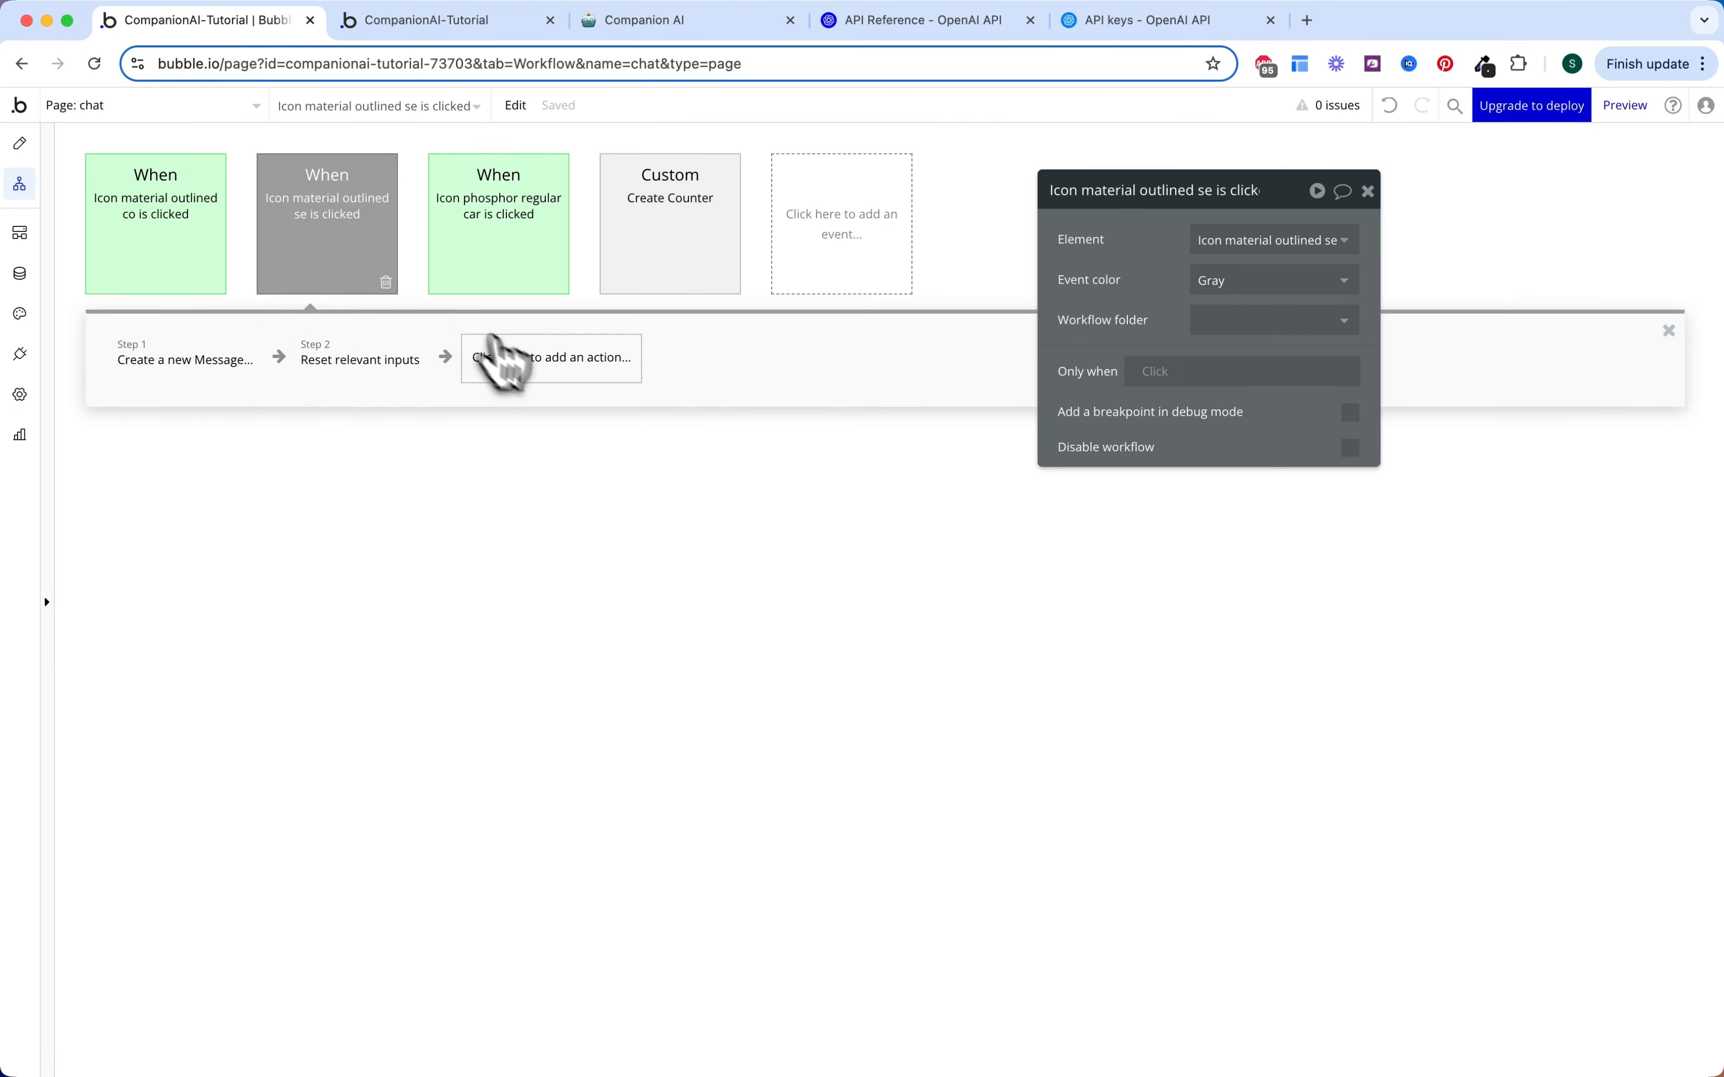
Step: Add a Trigger Create Counter step passing the current page's Companion
click(549, 390)
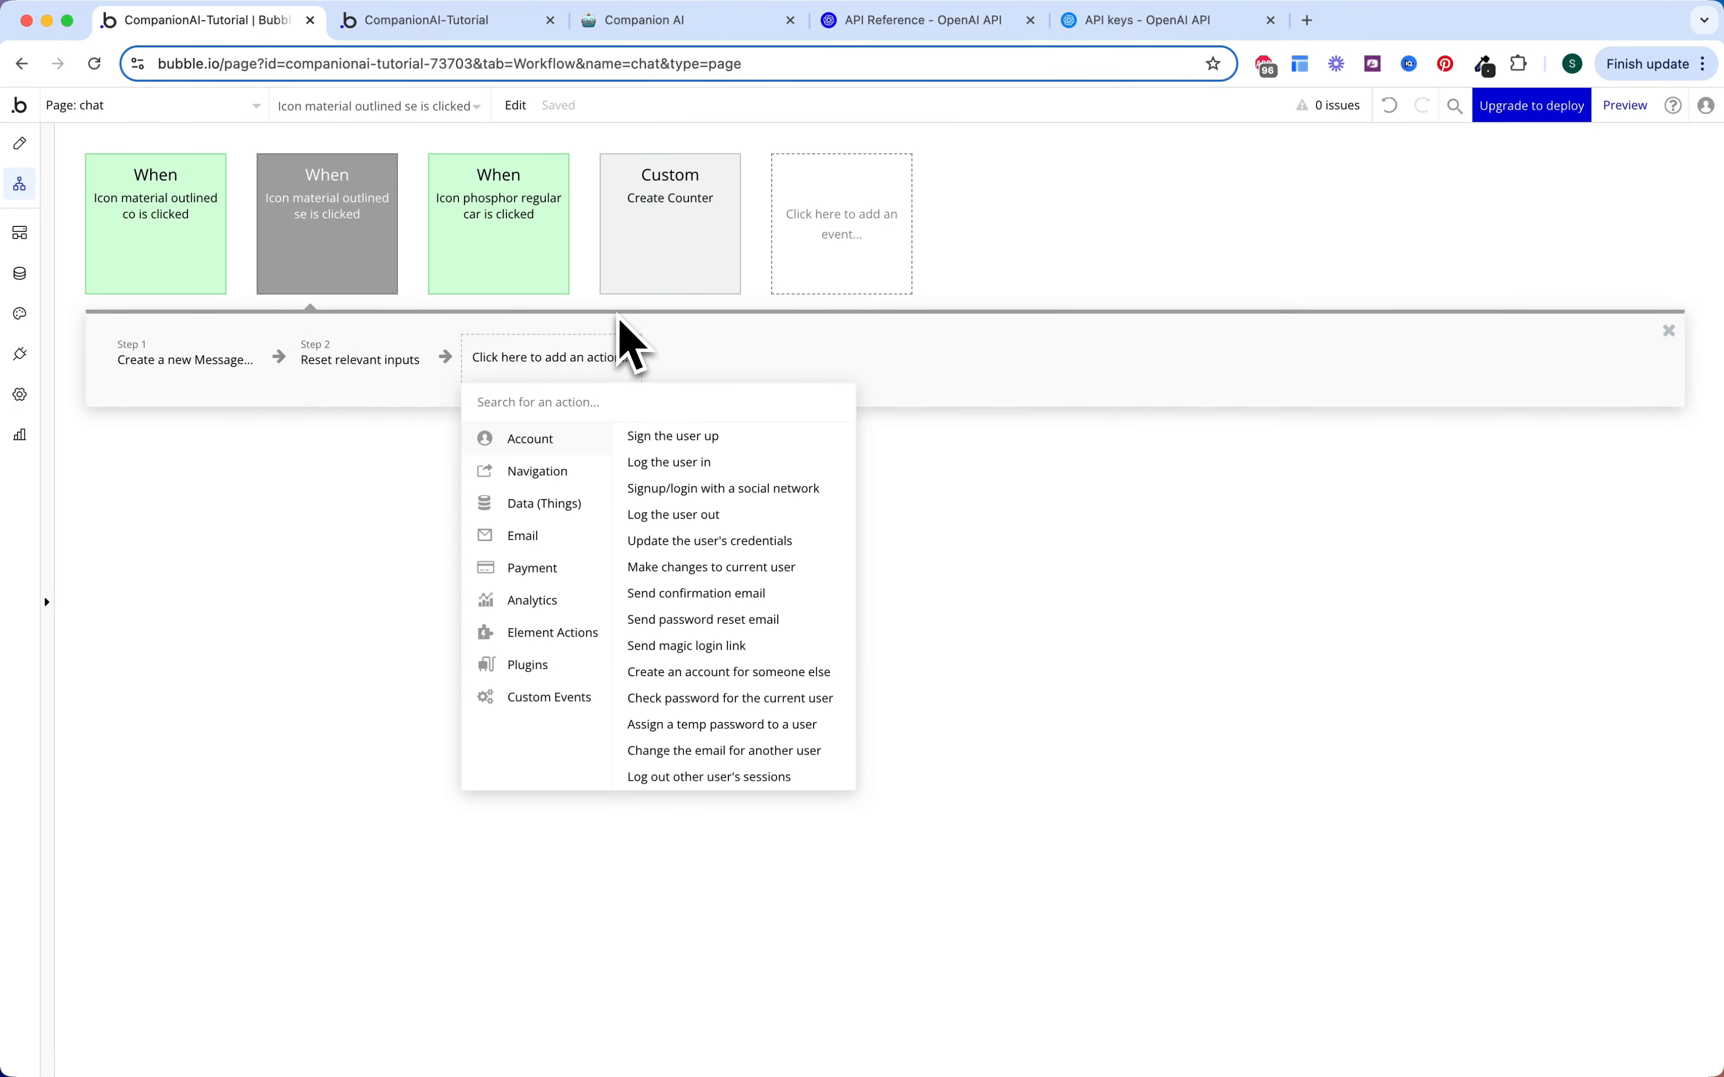
text(trig)
click(577, 436)
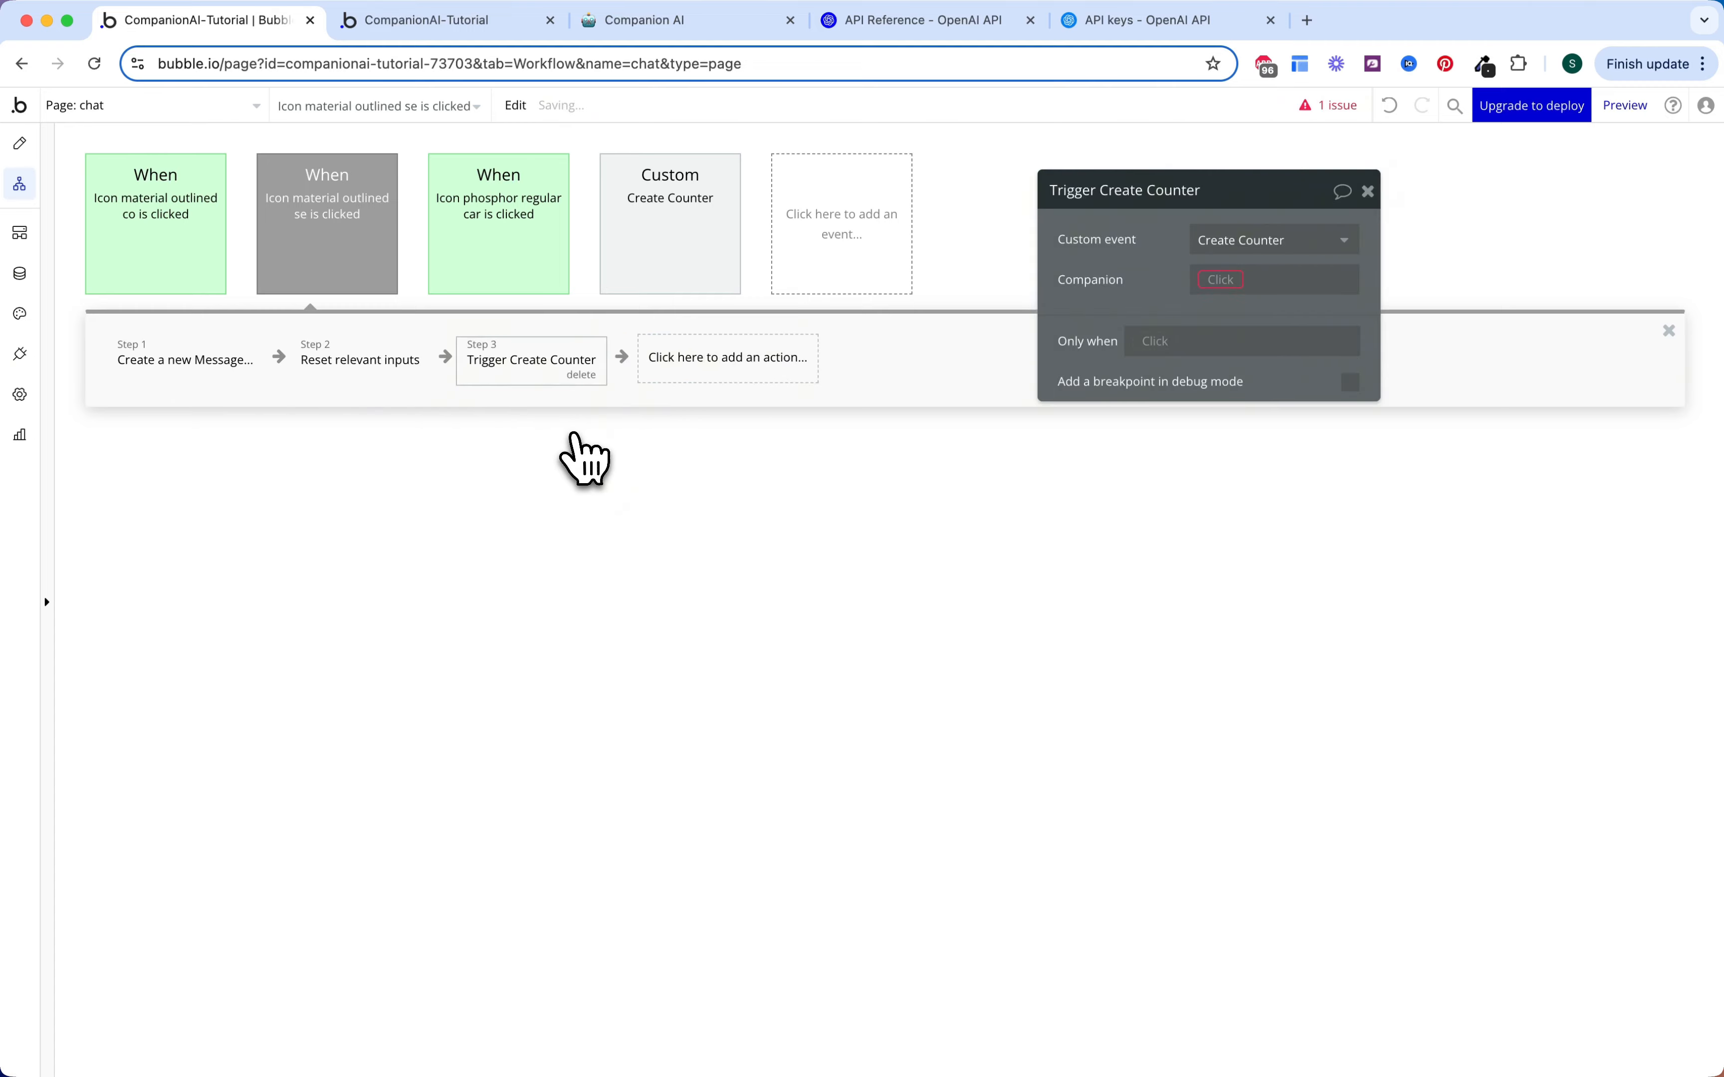
click(1220, 279)
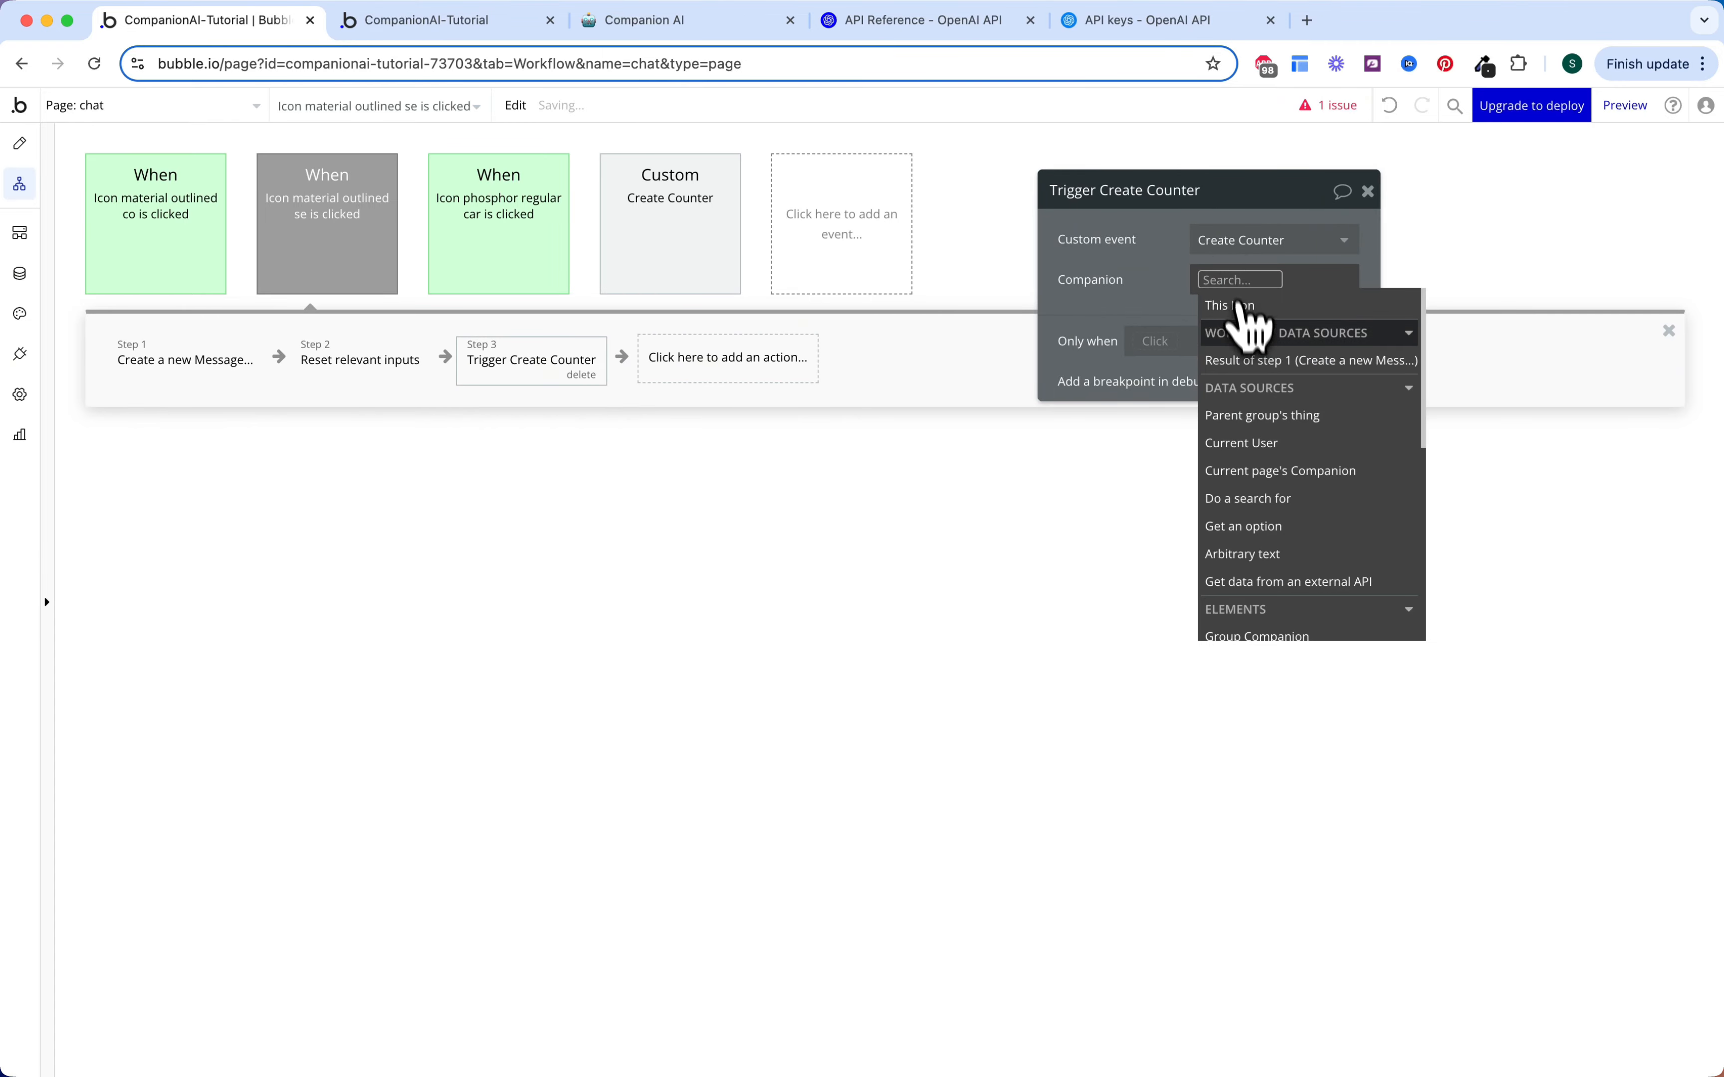
click(1254, 471)
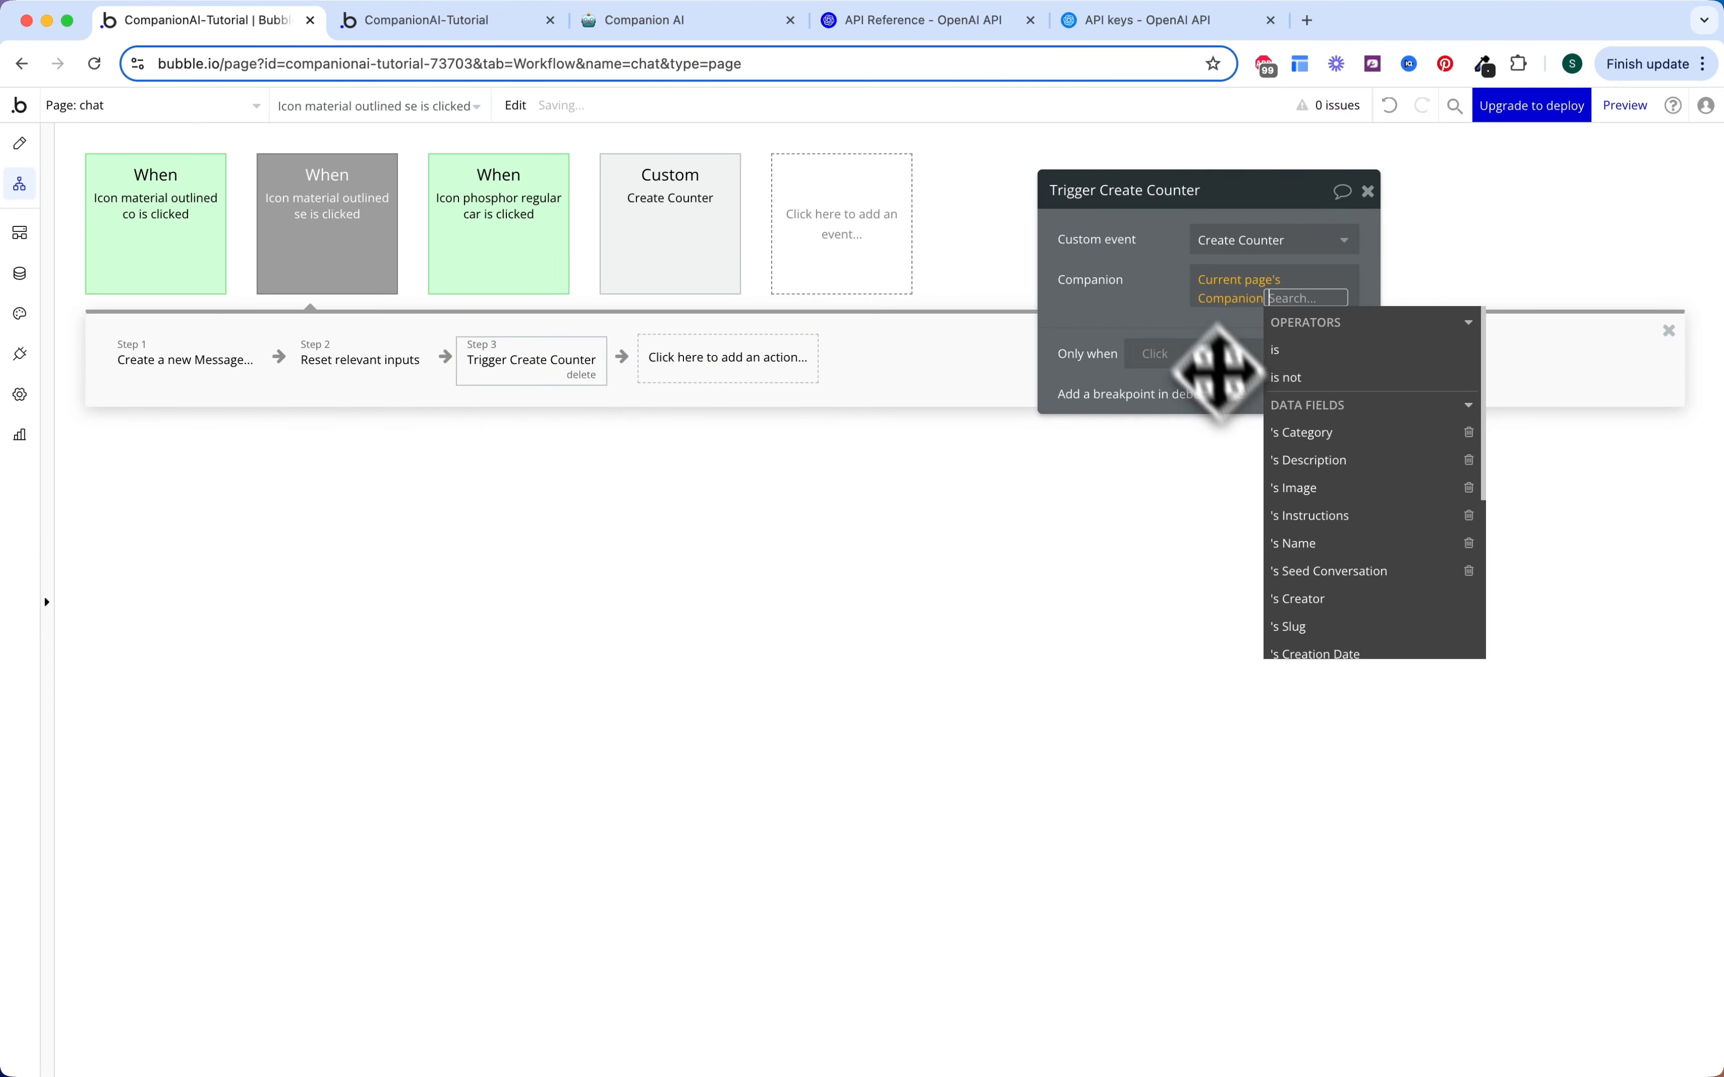
click(1162, 273)
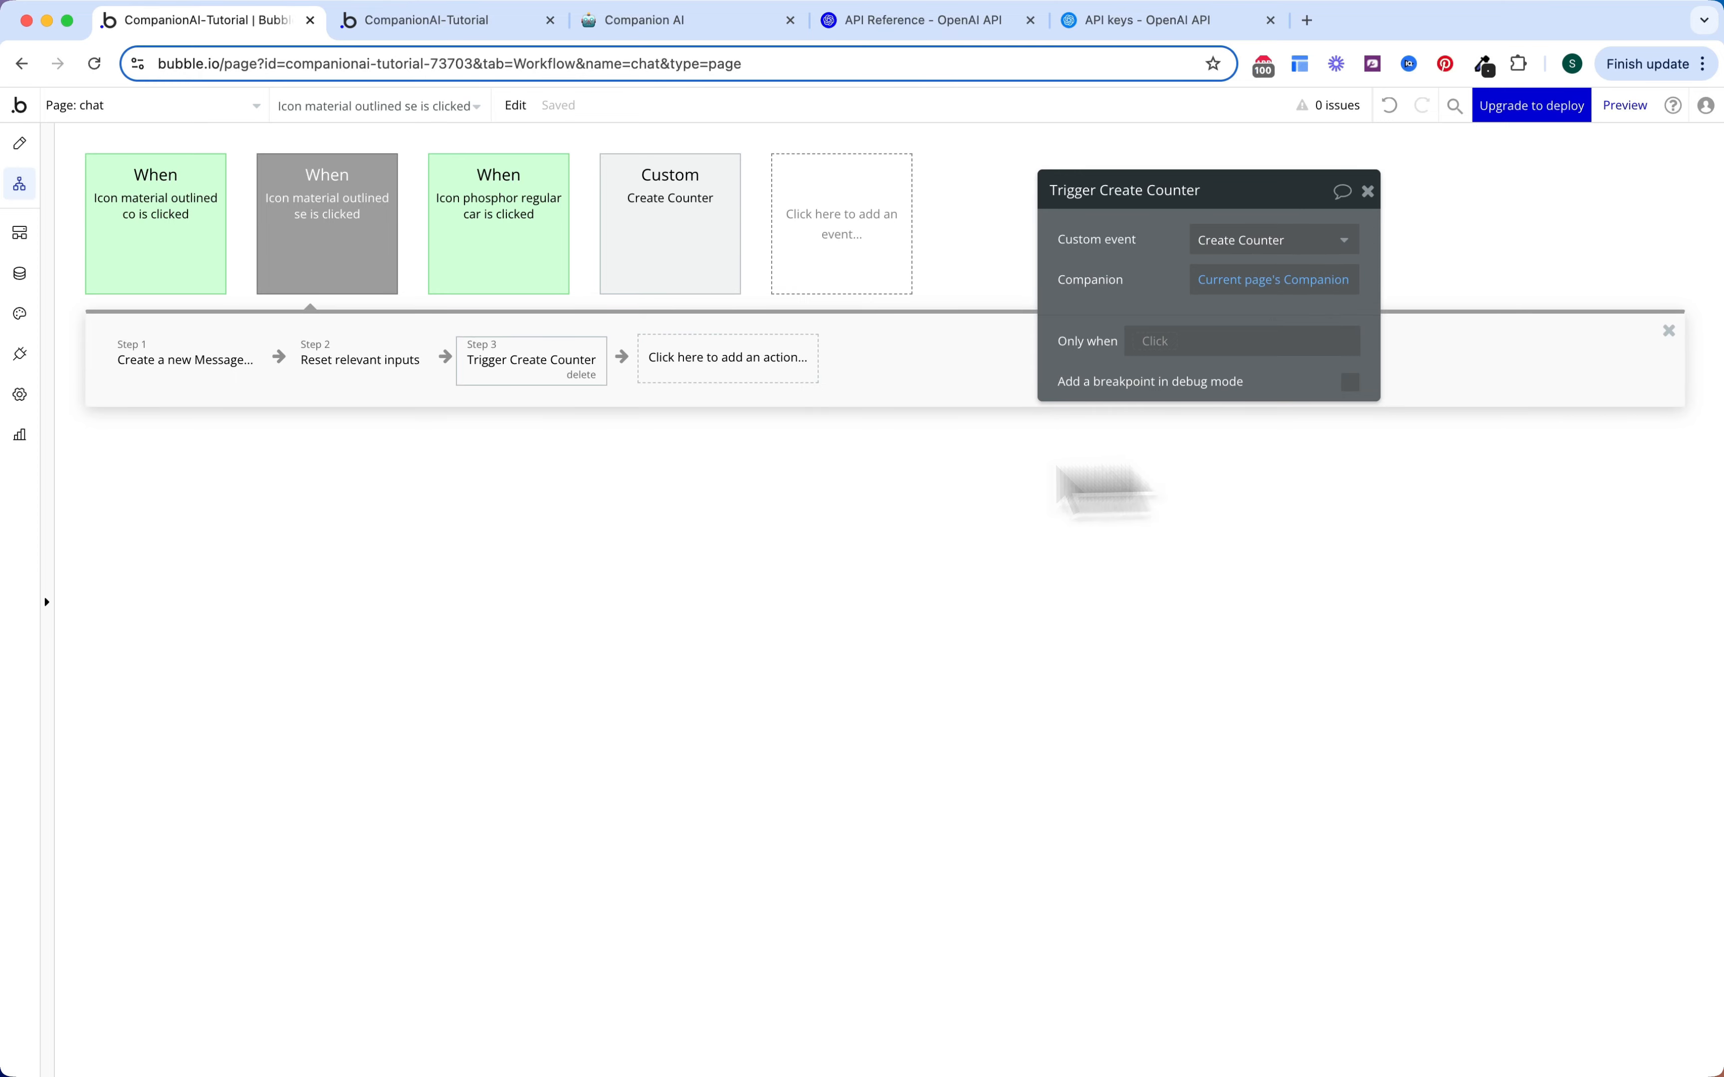
Step: Start an Only when condition searching Message Counters with Companion = current page's Companion
click(1161, 342)
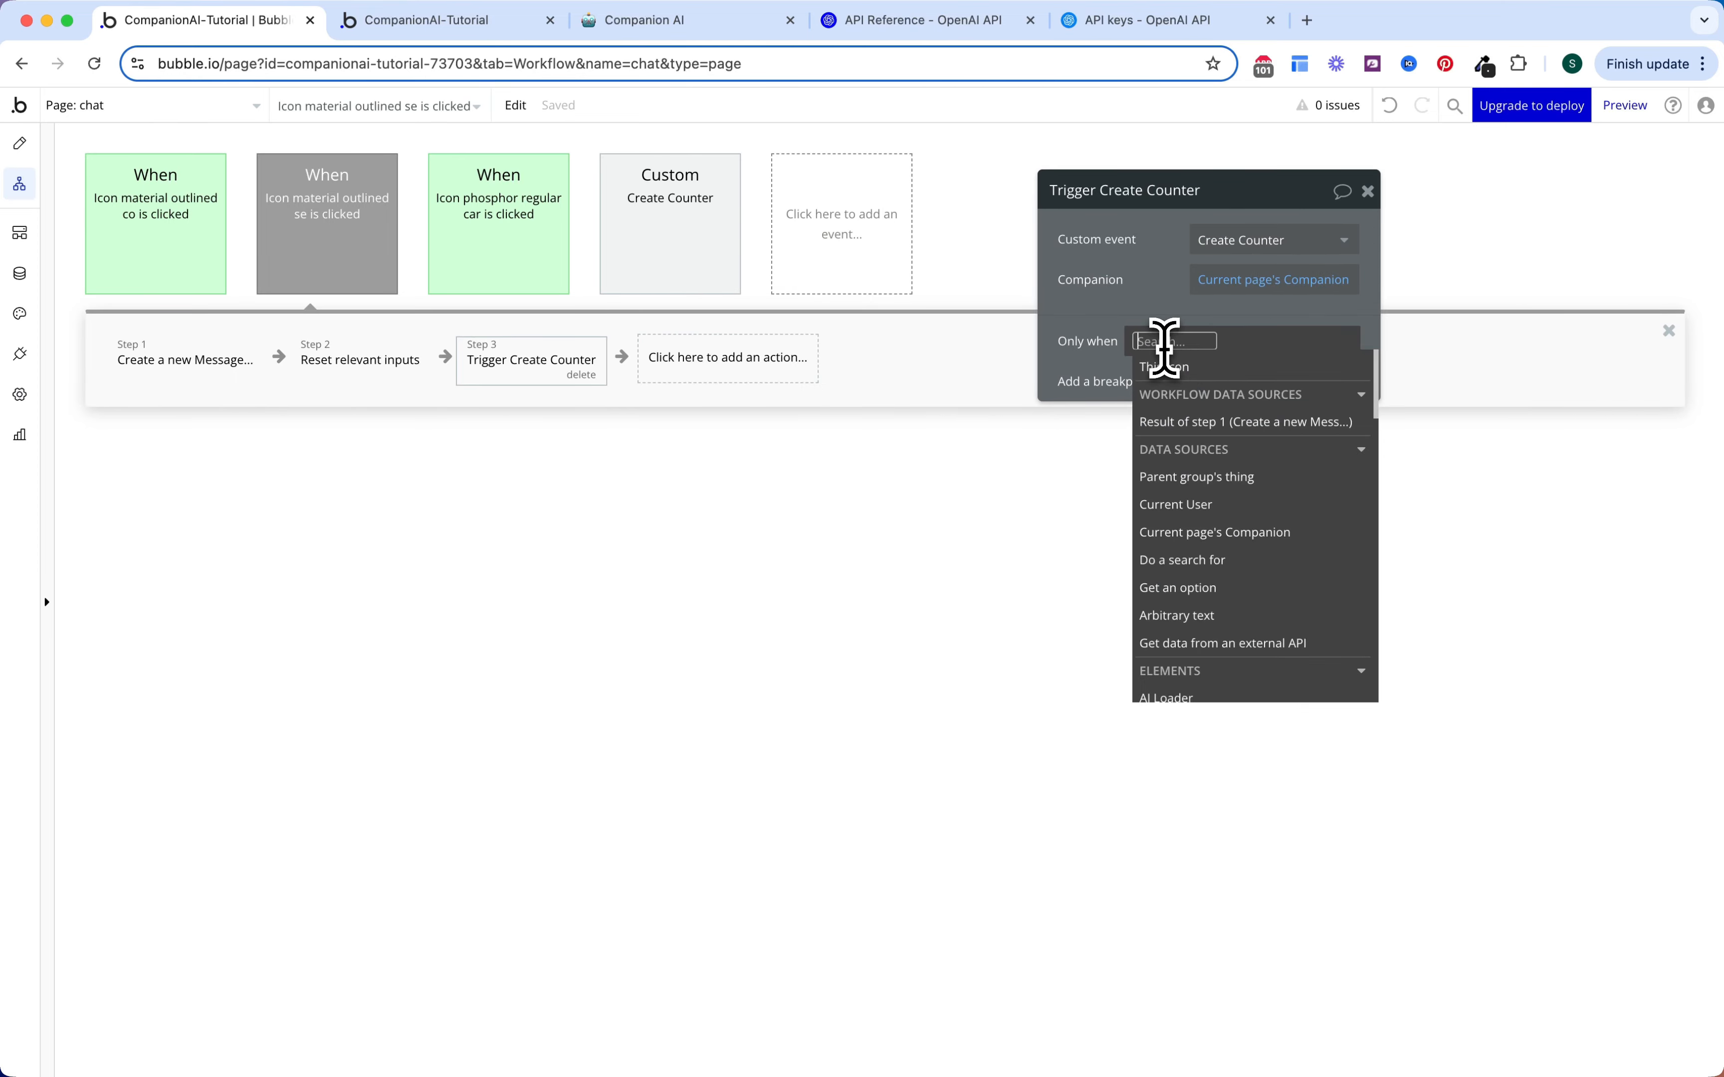
click(1209, 563)
click(952, 248)
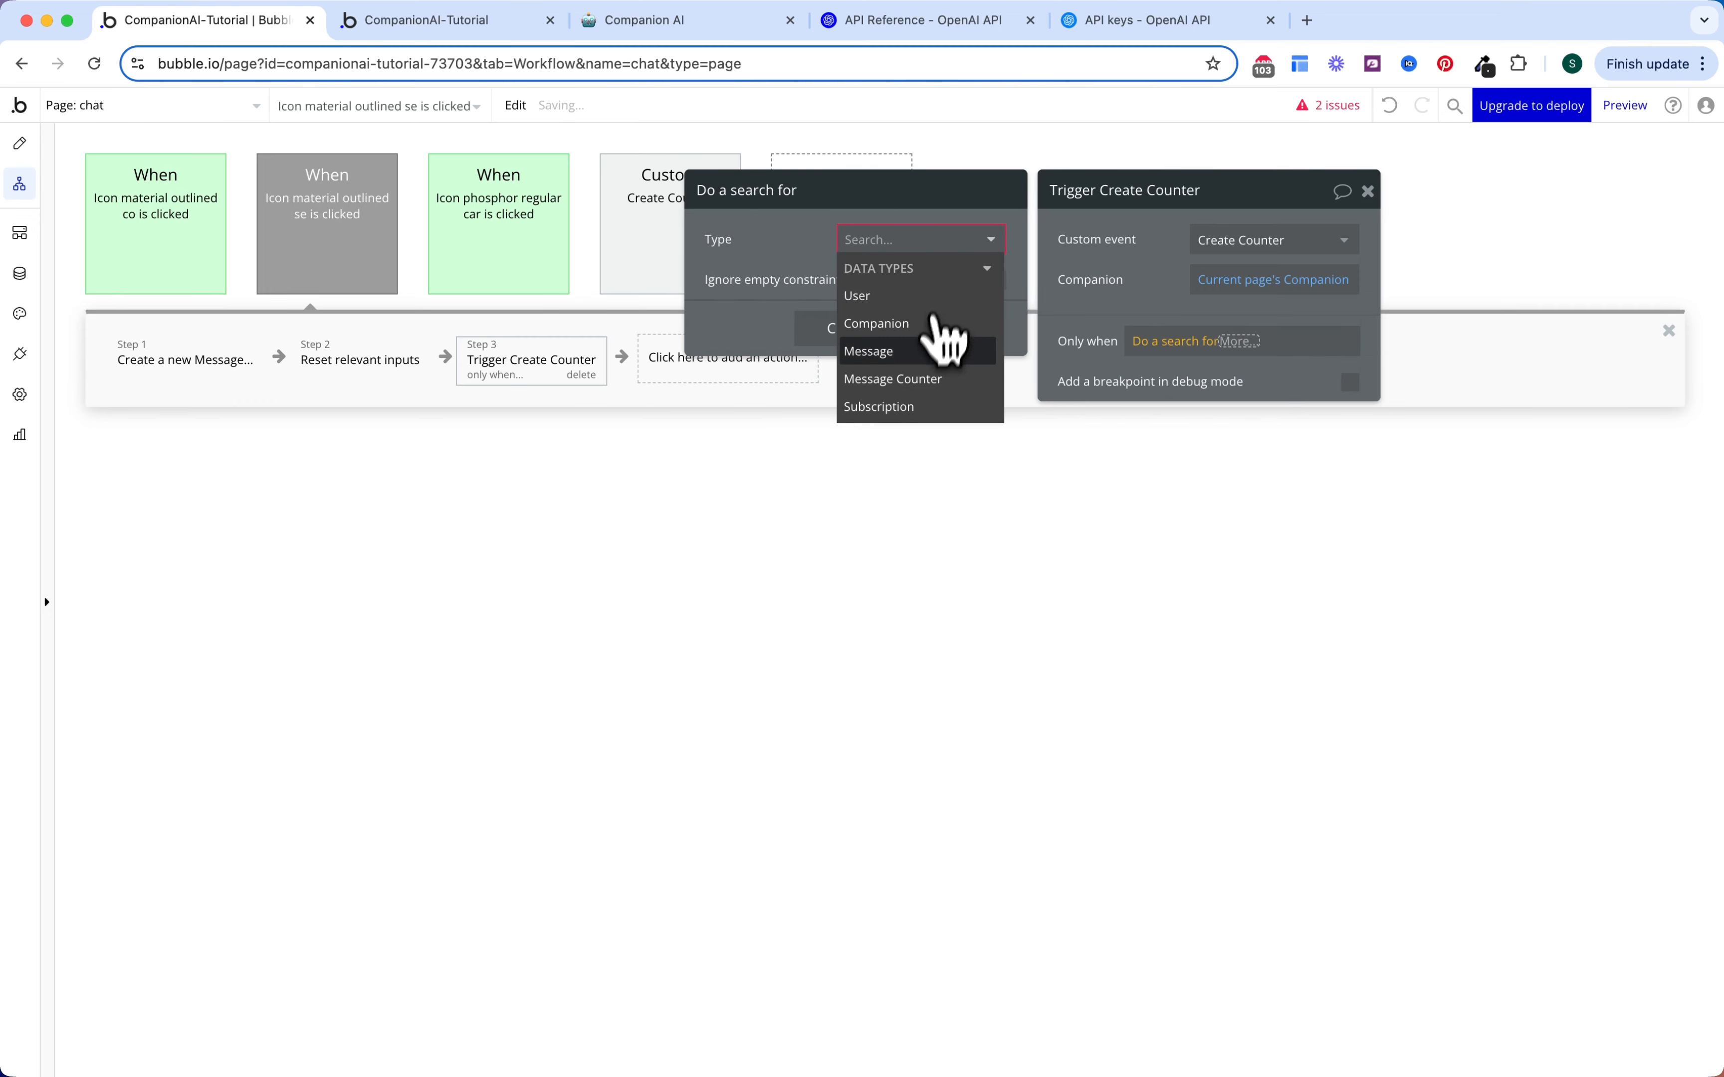
click(919, 378)
click(887, 299)
click(726, 286)
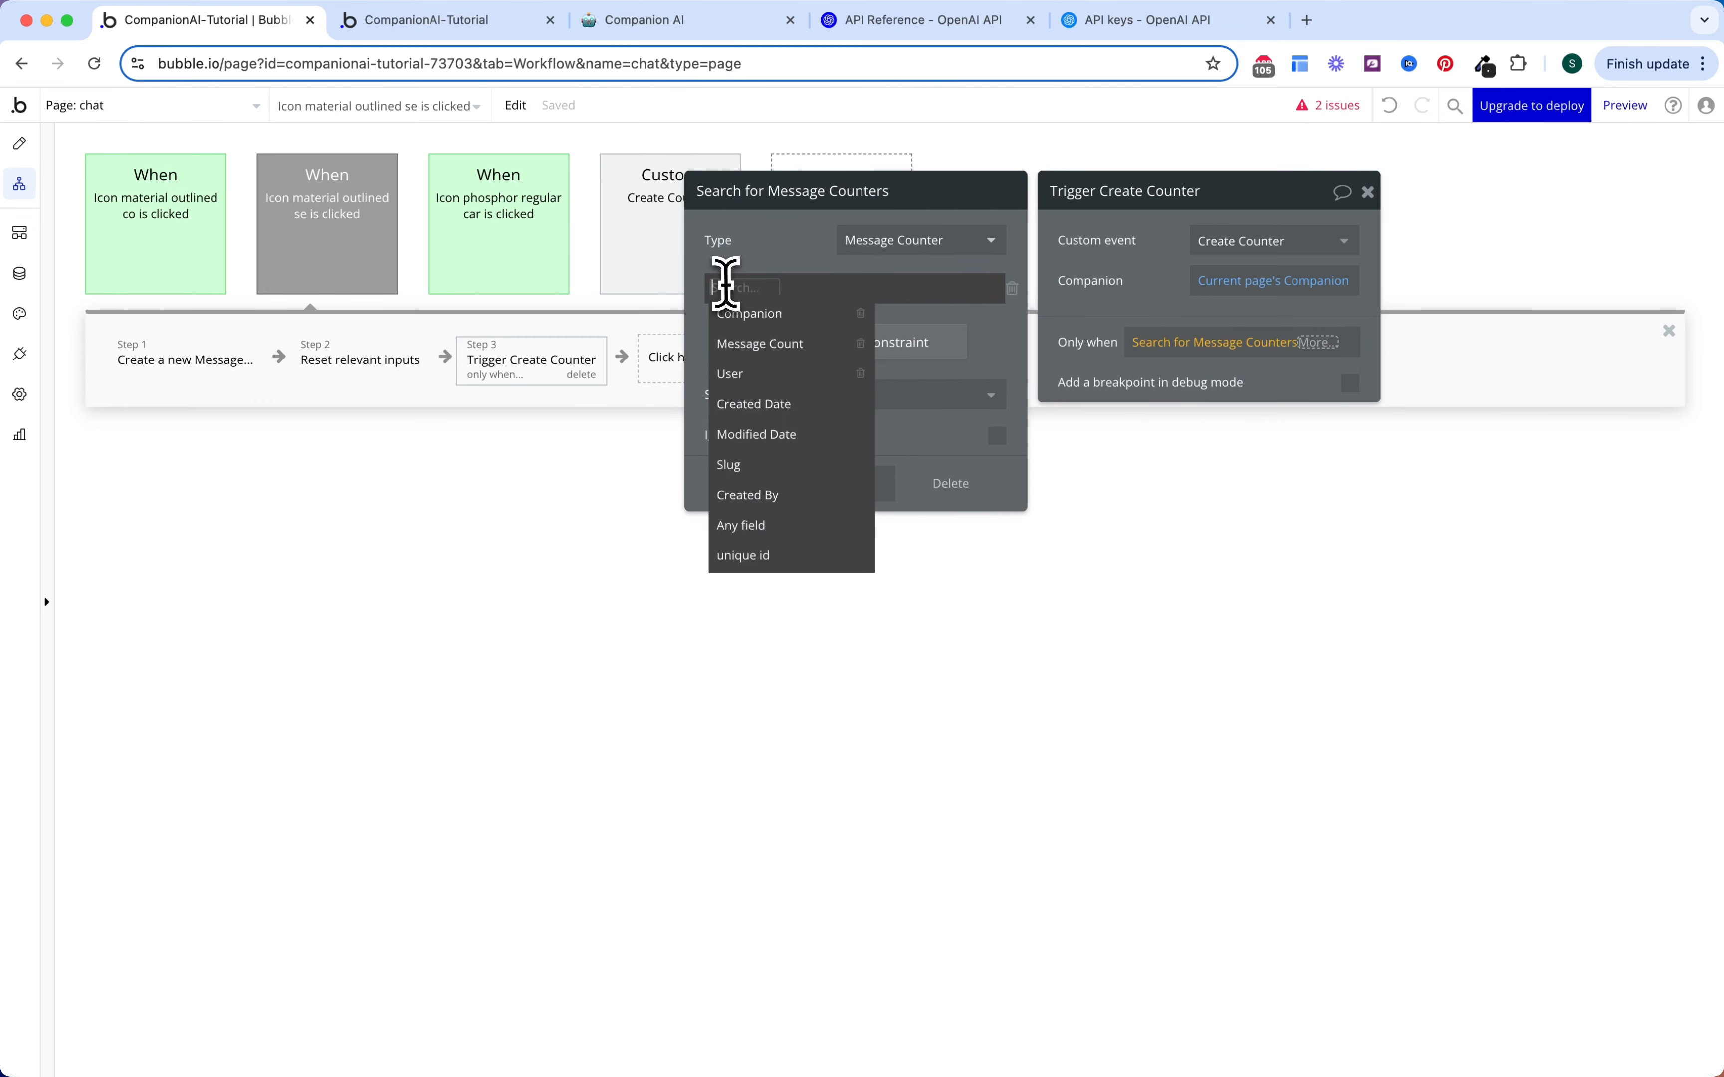
click(783, 315)
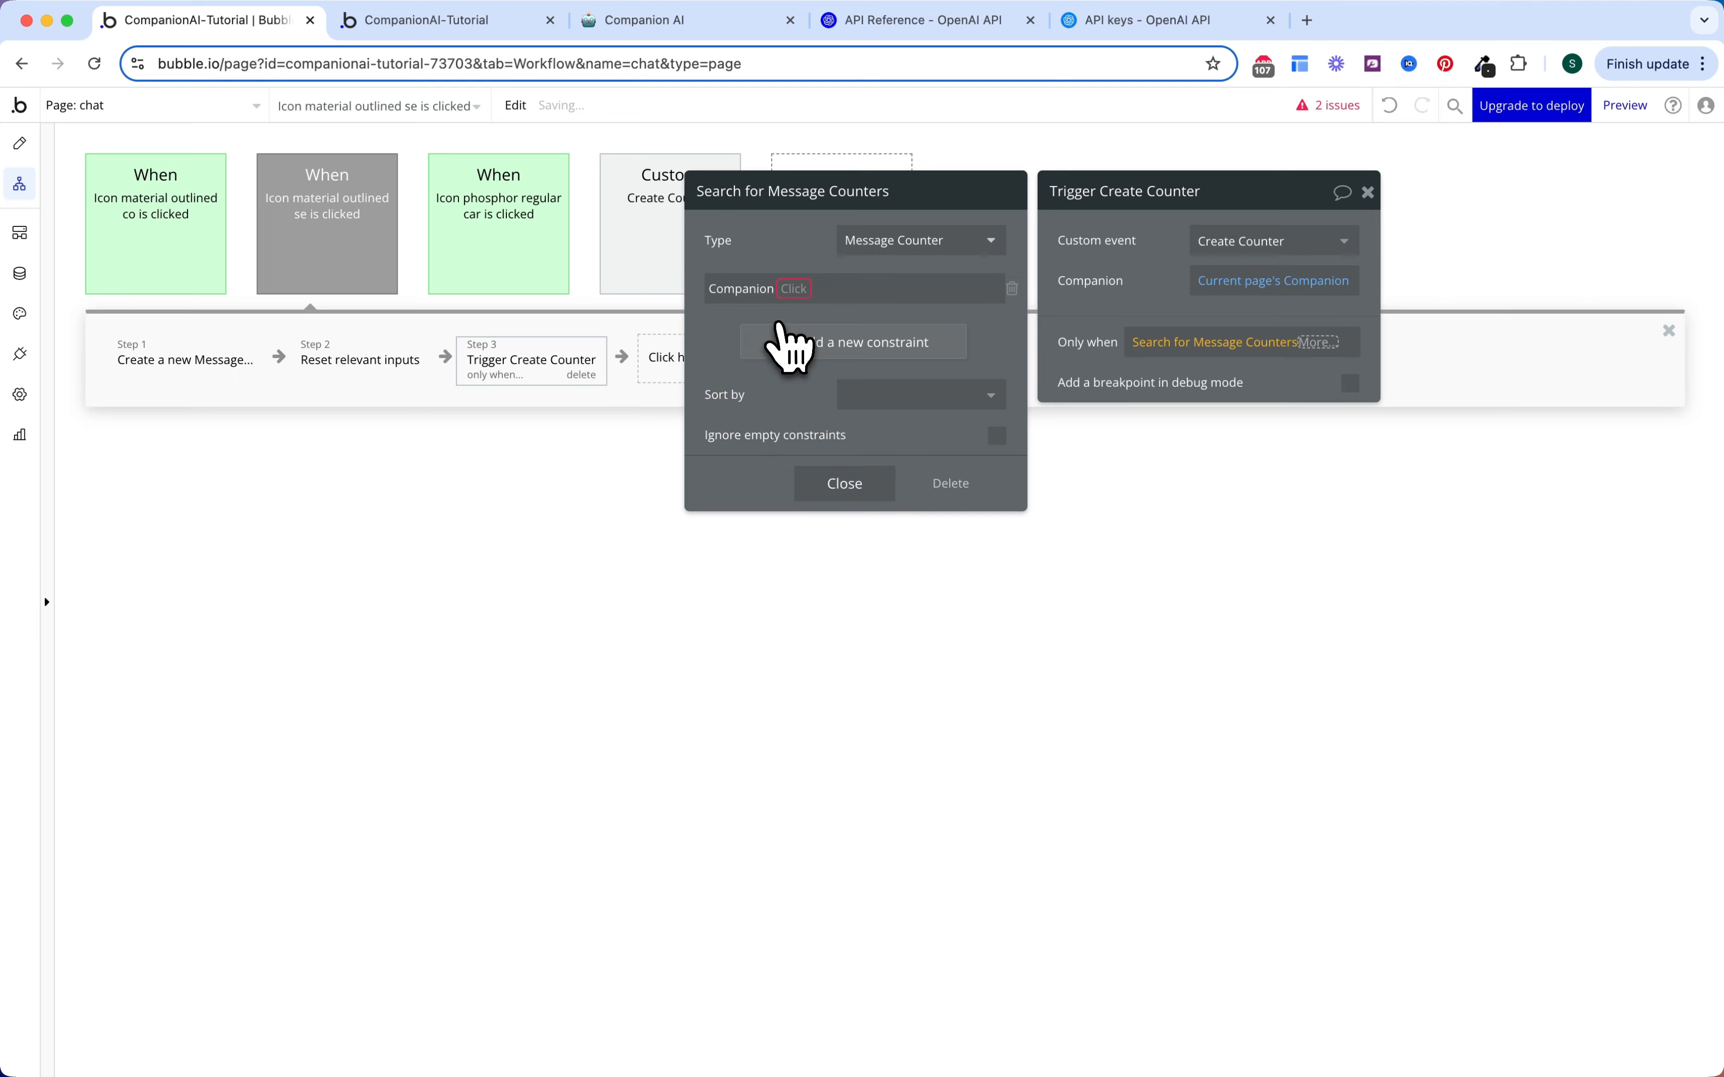
click(805, 307)
click(854, 474)
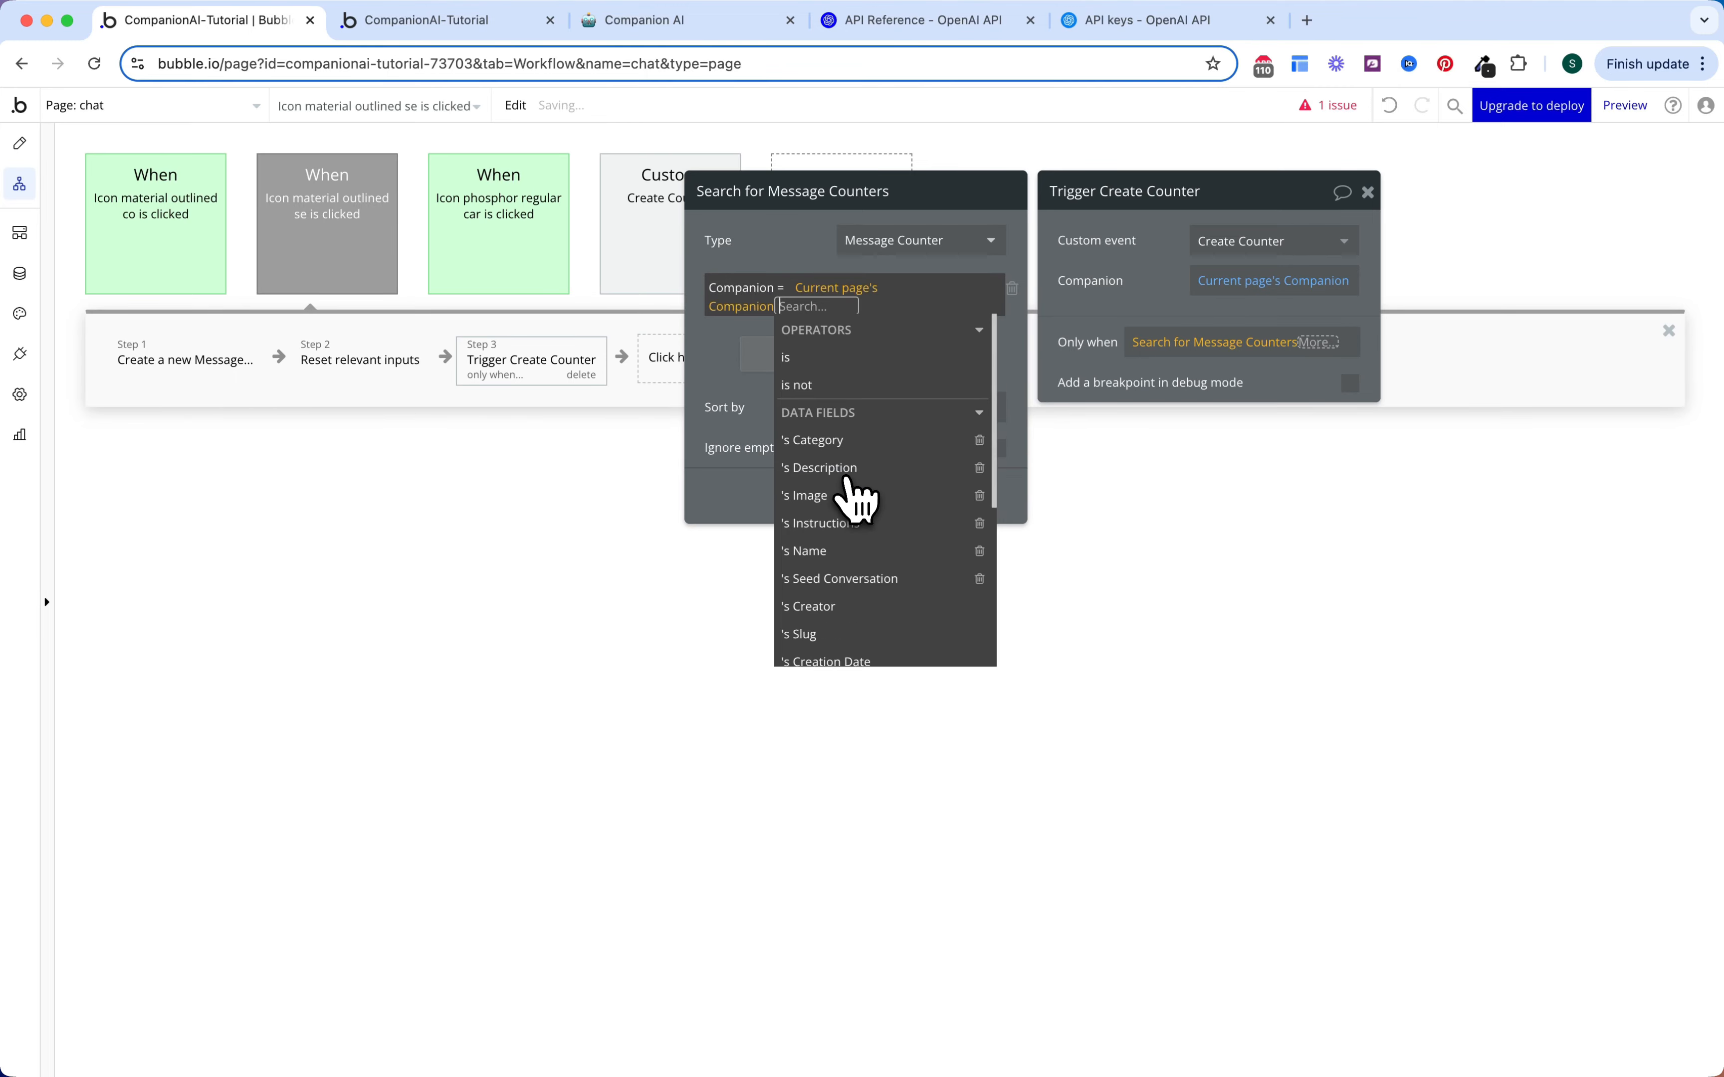
click(742, 331)
Step: Add a User = Current User constraint to the Message Counters search
click(754, 338)
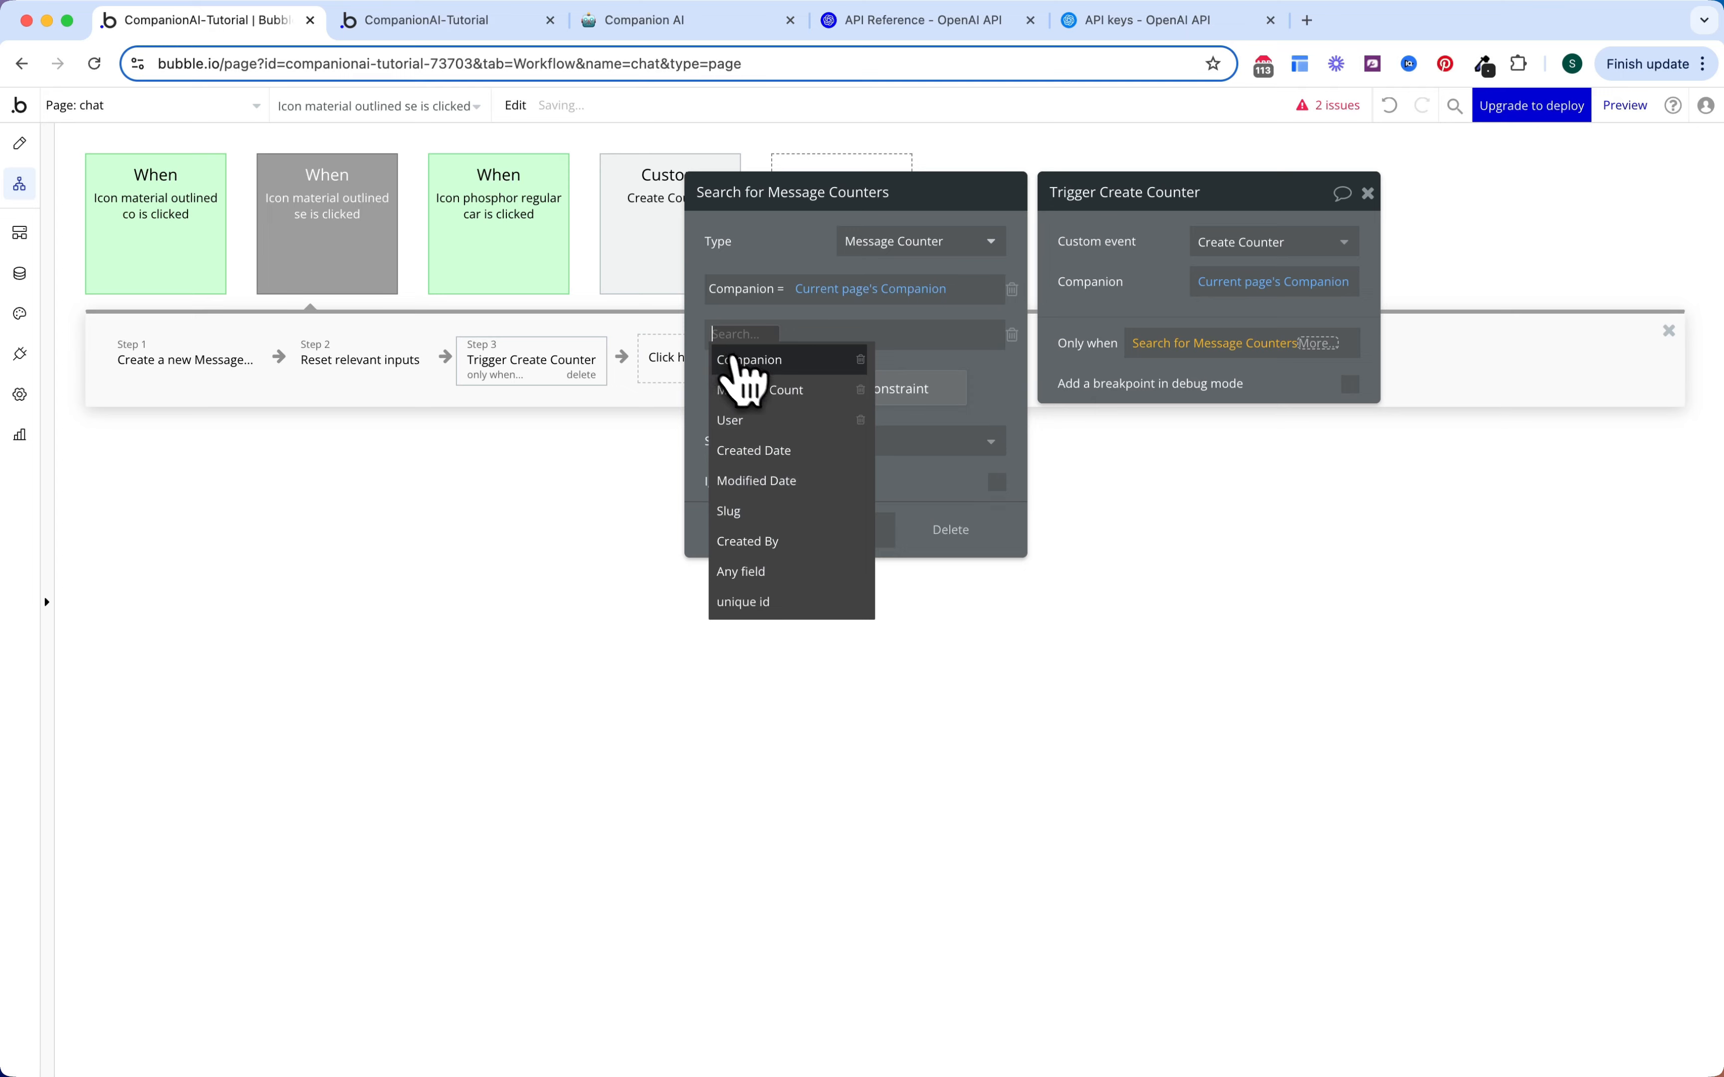
click(757, 427)
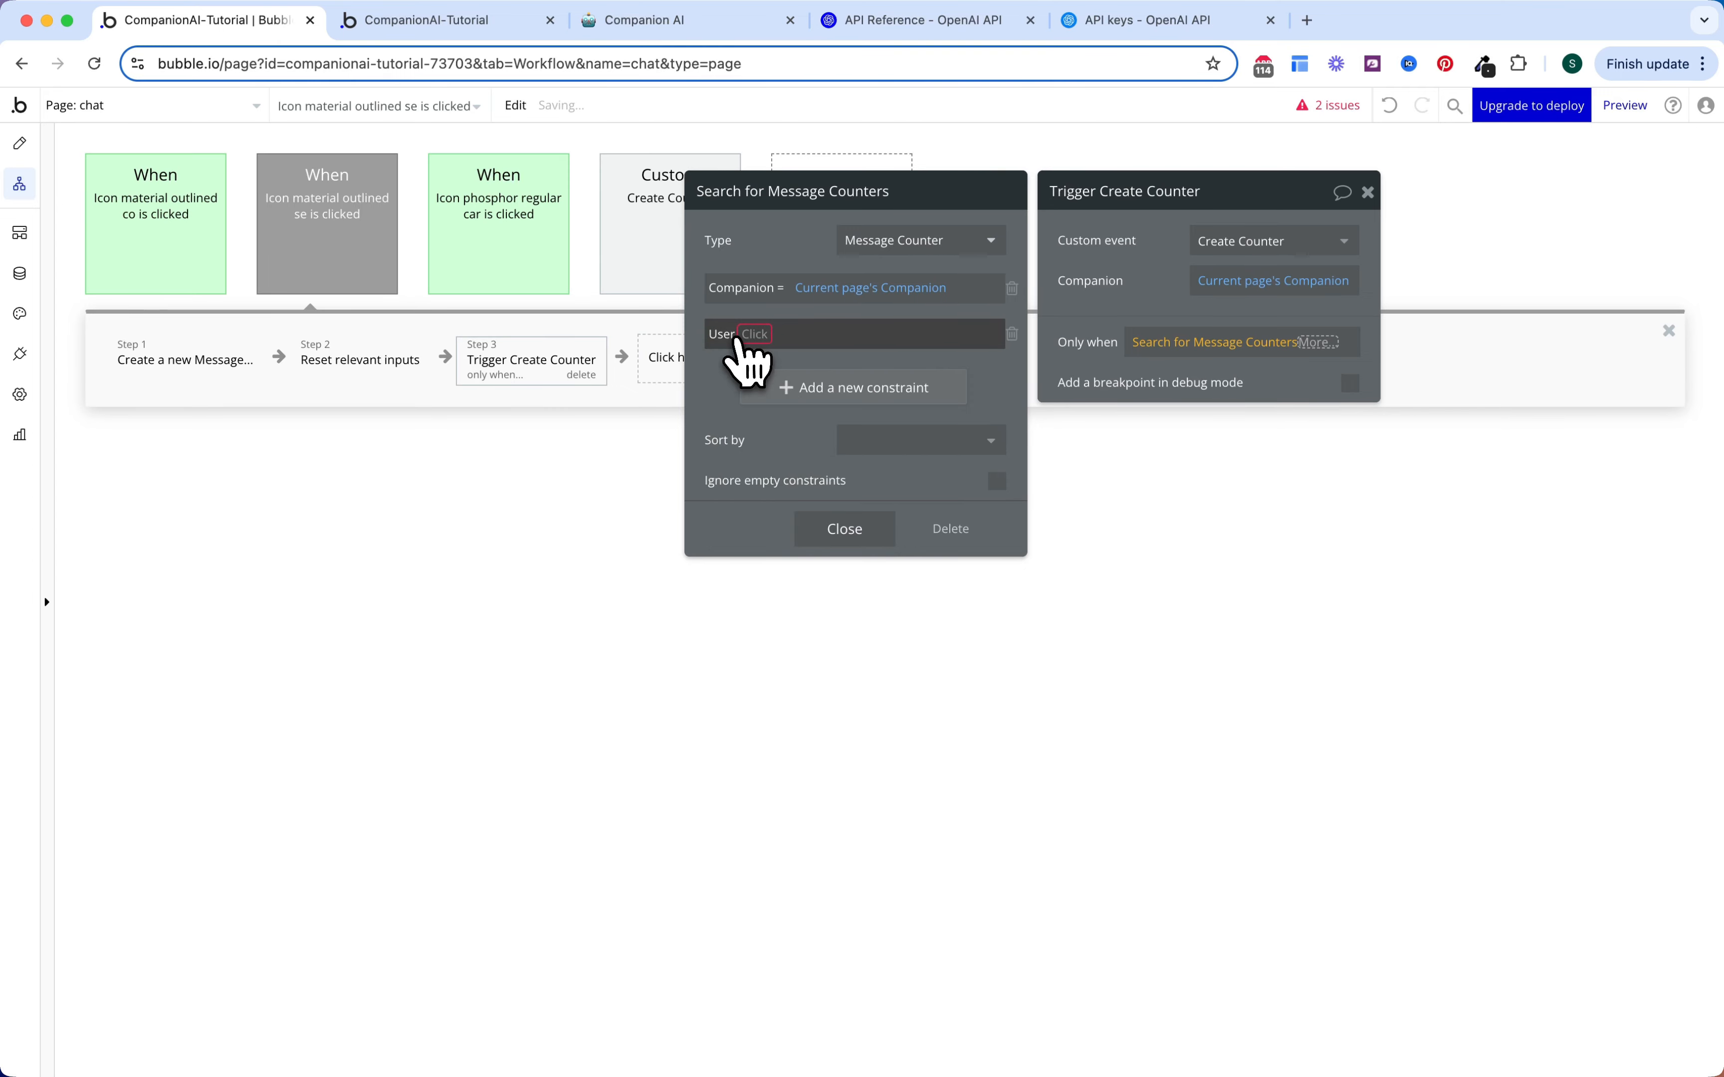
click(748, 350)
click(759, 365)
click(773, 332)
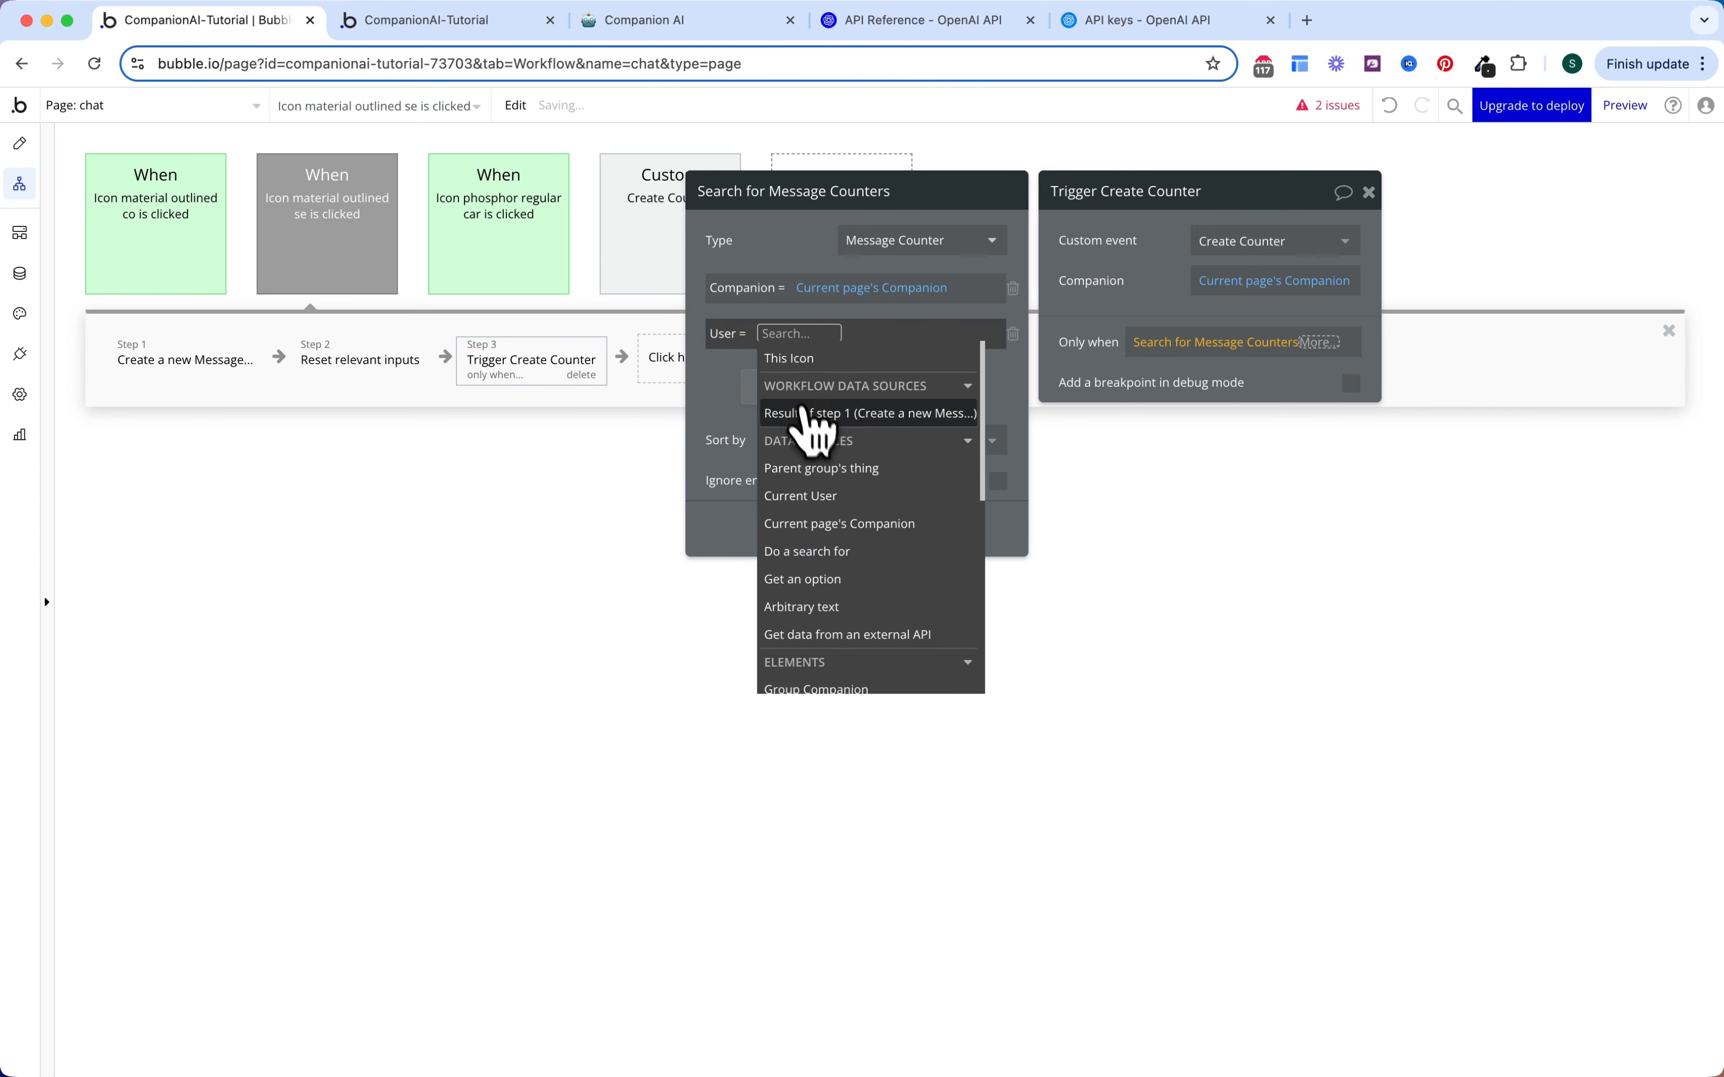
click(815, 492)
click(767, 454)
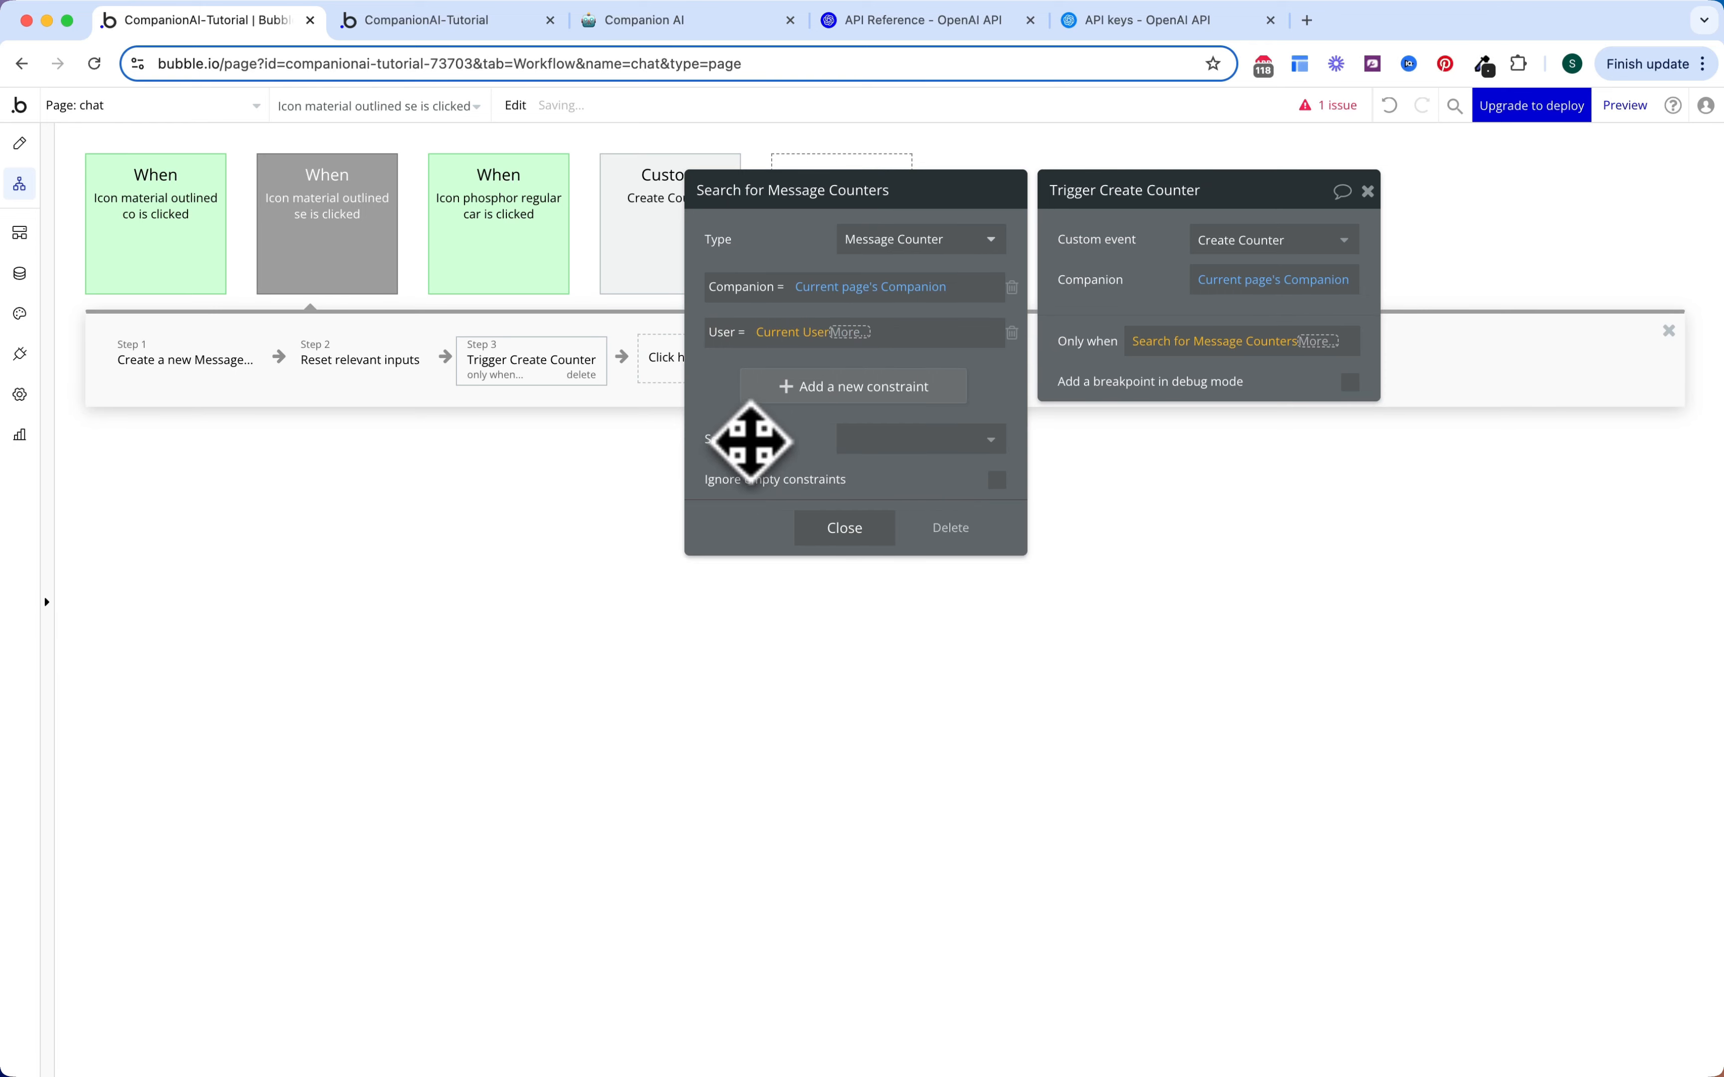
click(1060, 318)
Step: Finish the condition as ':first item is empty'
click(1320, 342)
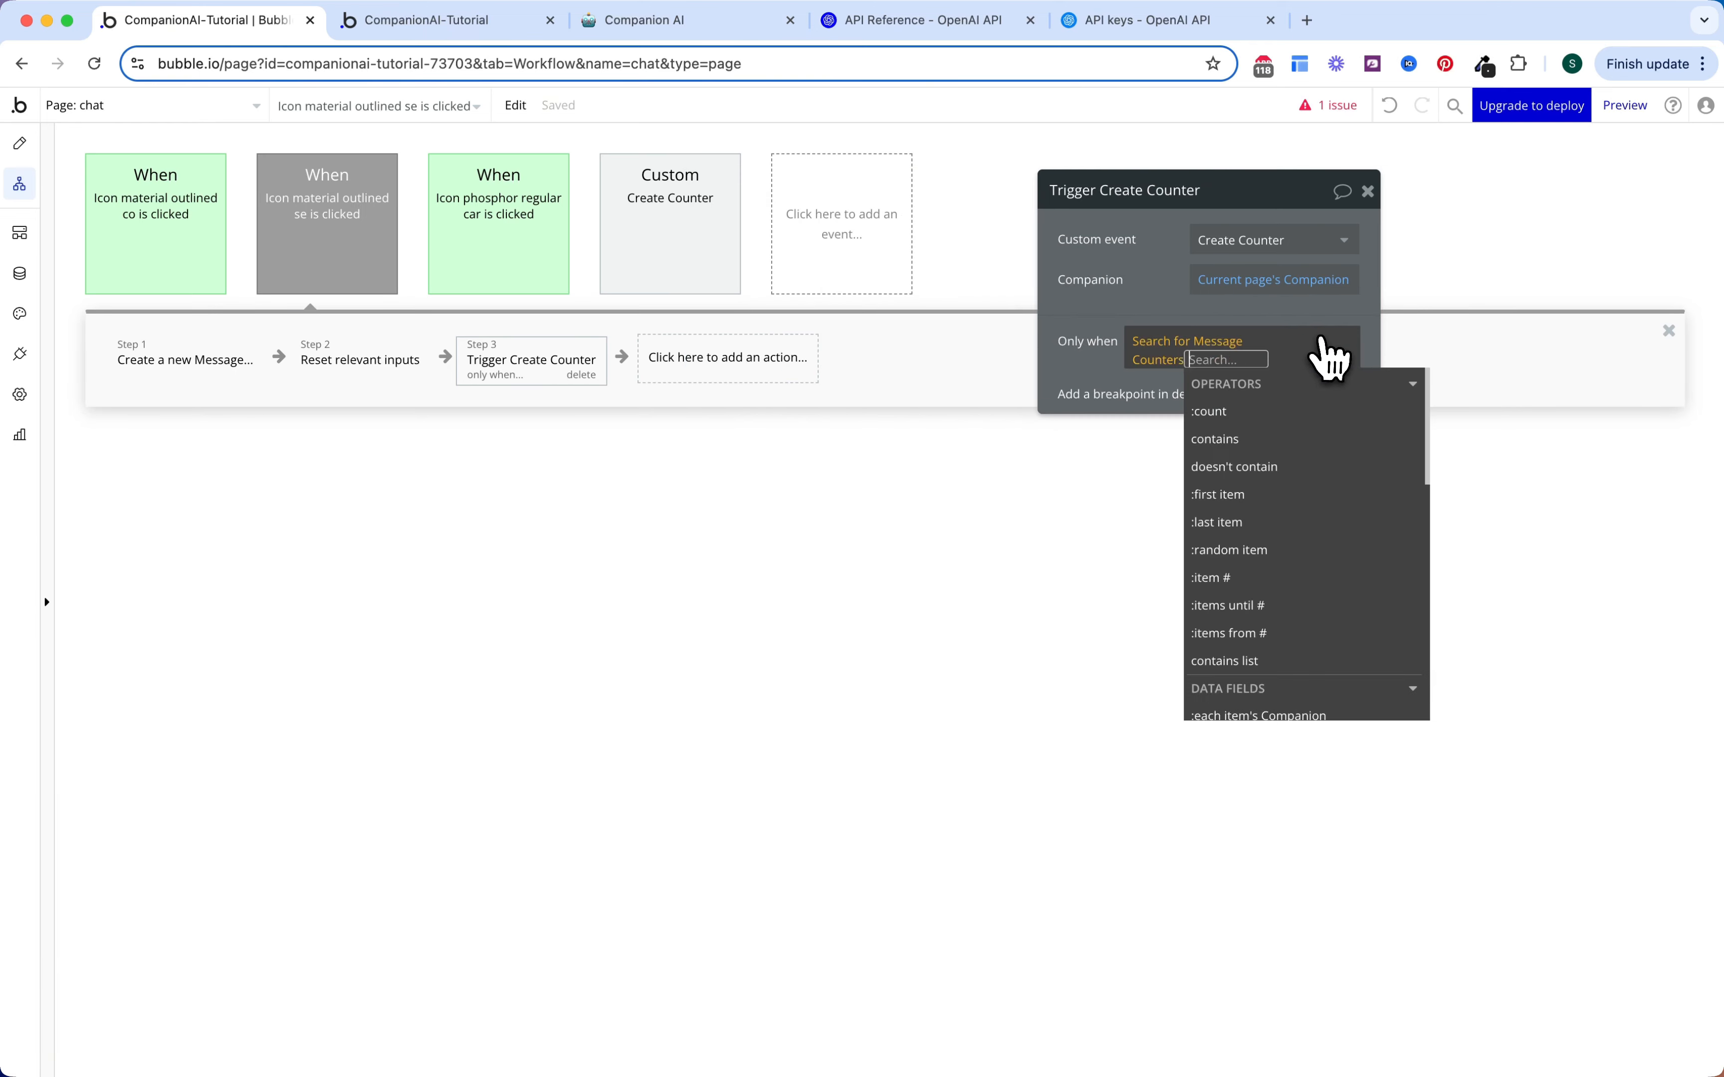
click(1236, 494)
text(is em)
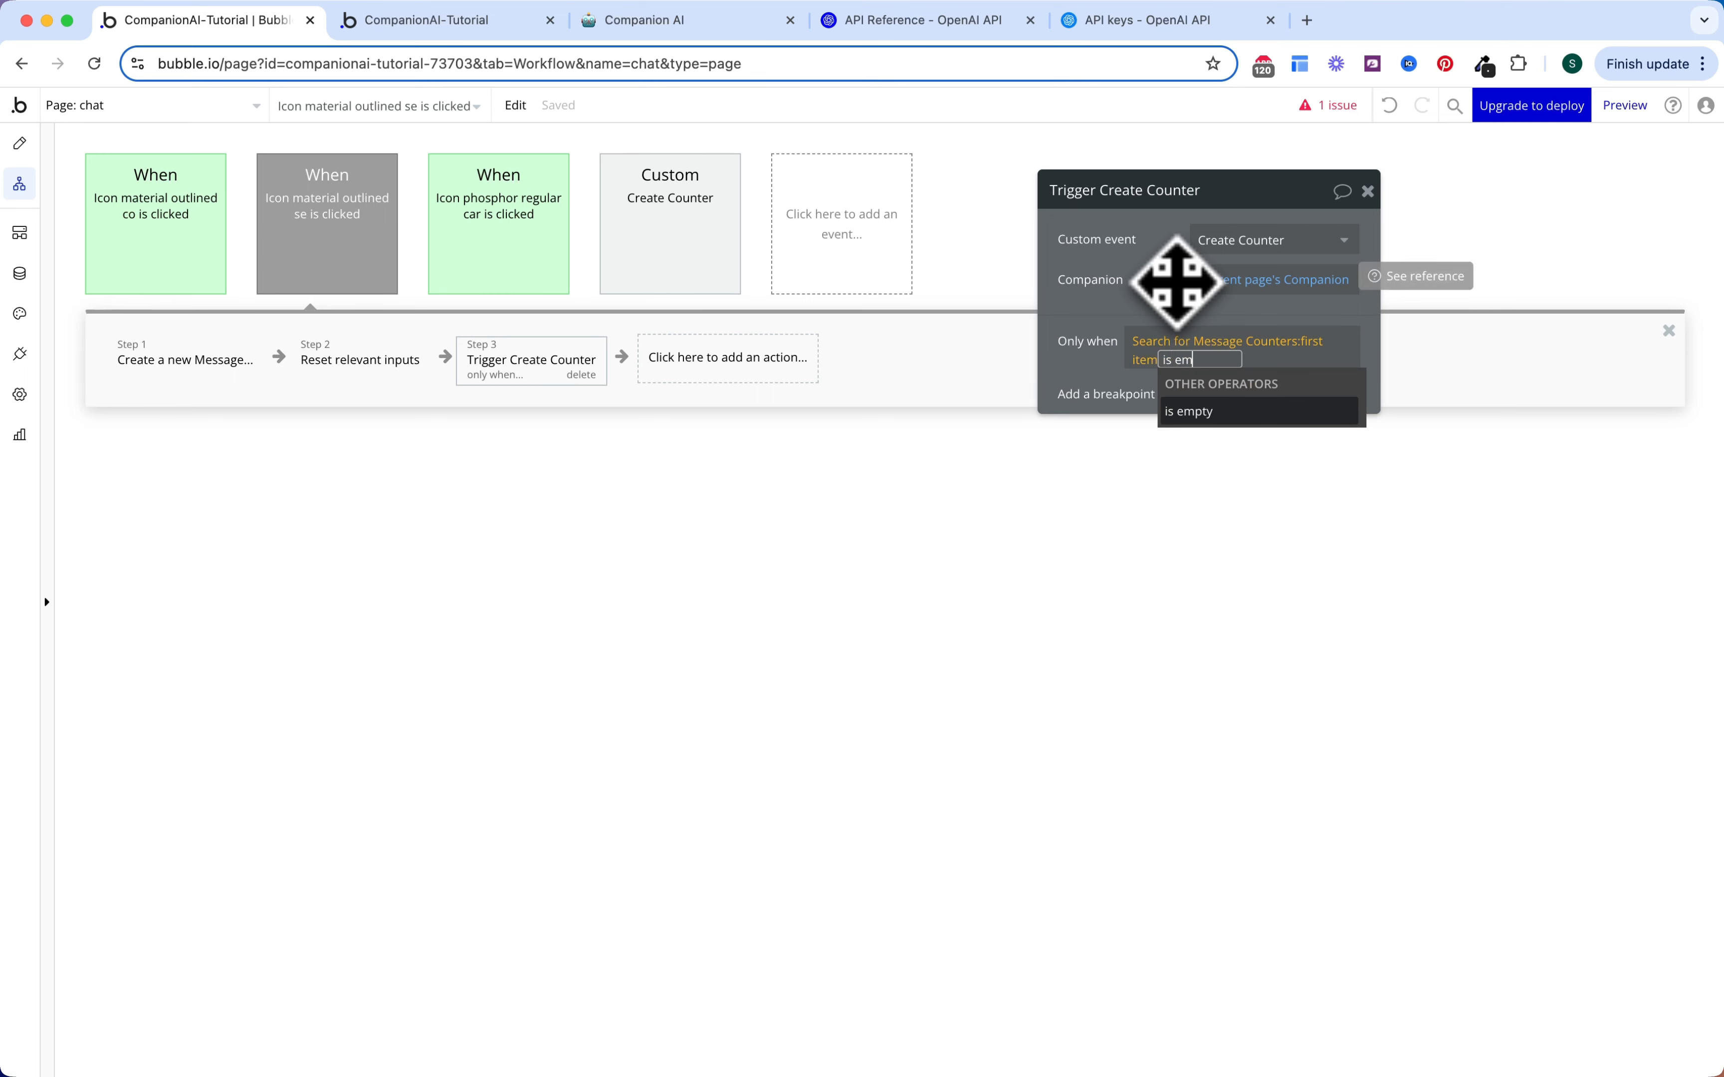
key(Return)
click(1170, 288)
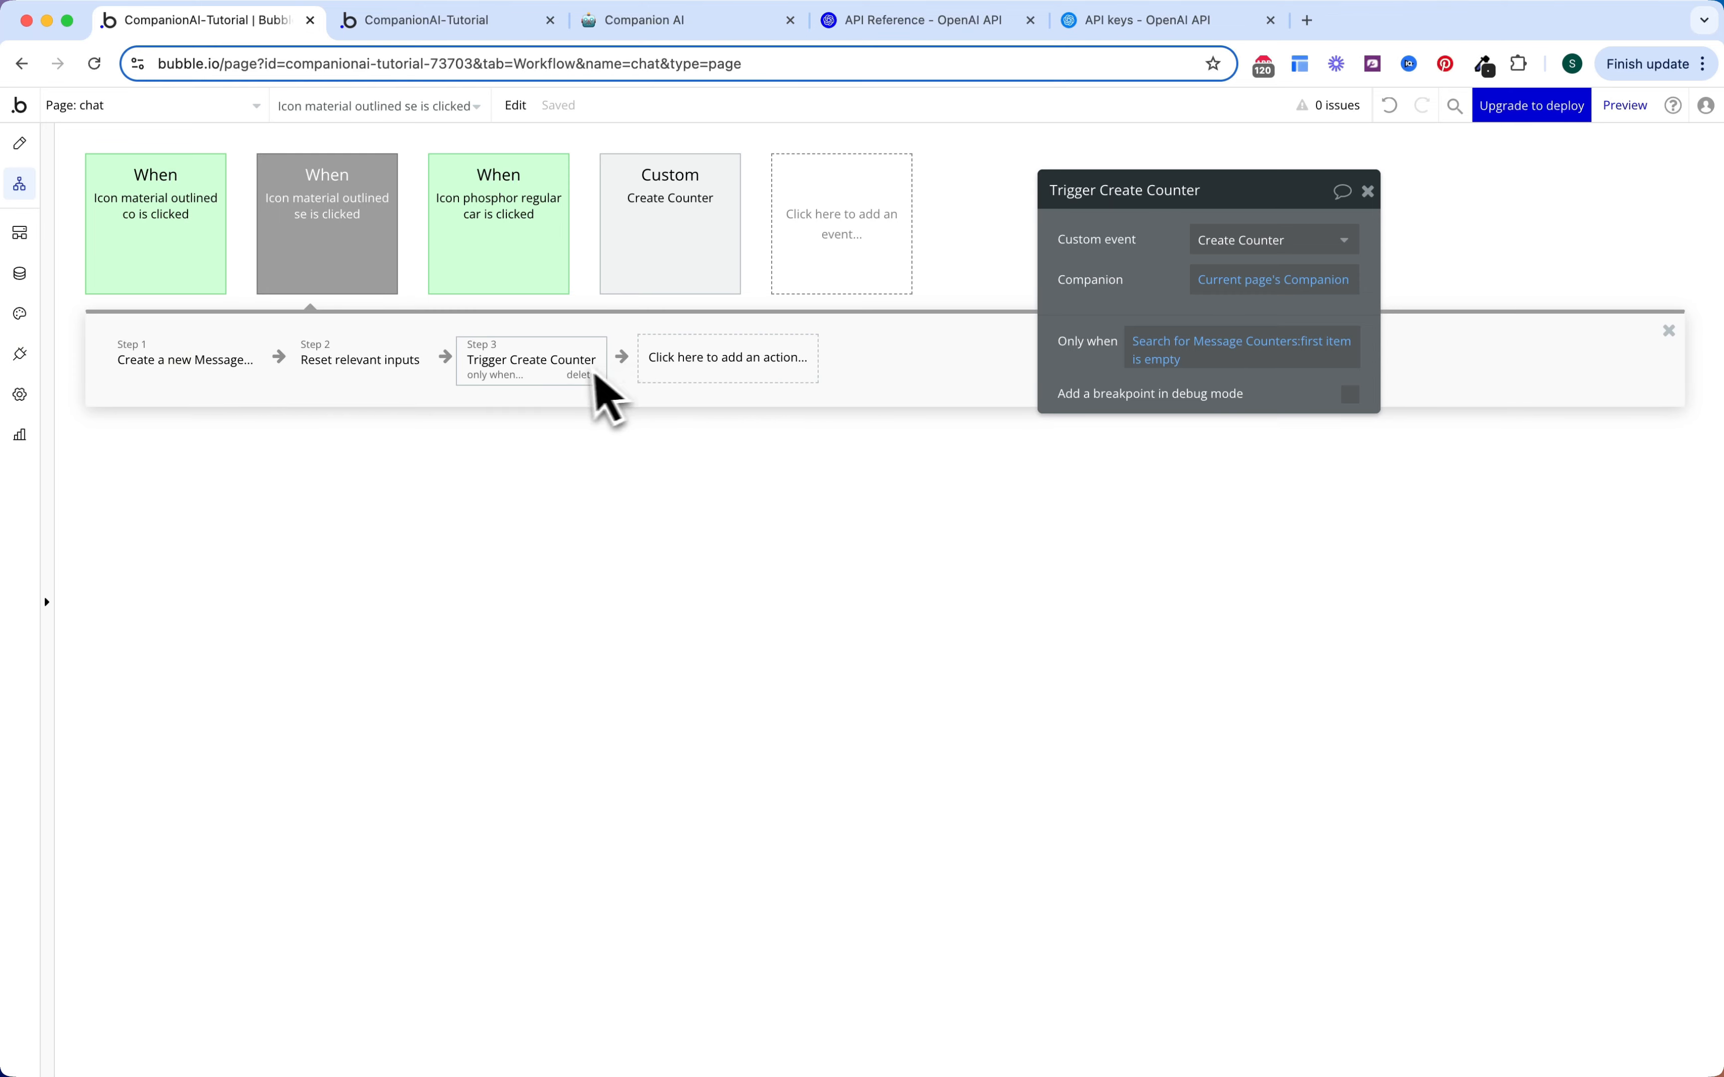
click(676, 237)
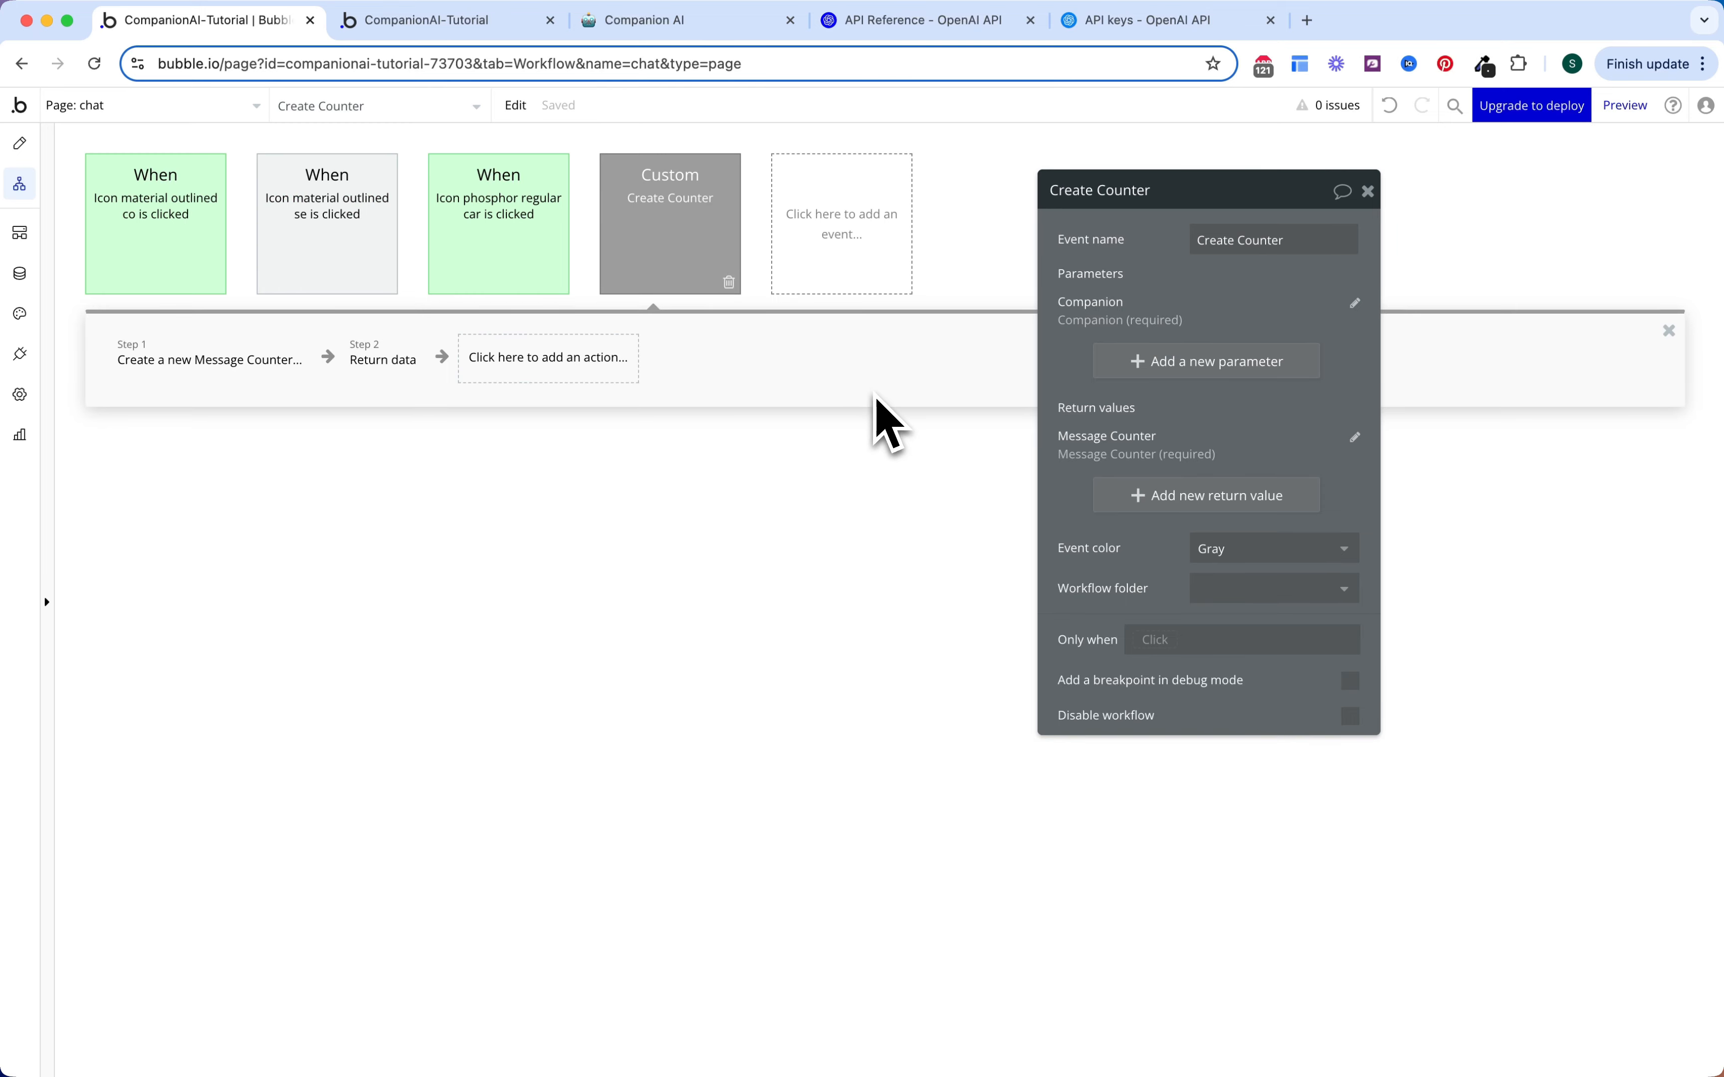
click(855, 260)
Step: Create a new custom event named 'Companion Response'
mouse_move(855, 409)
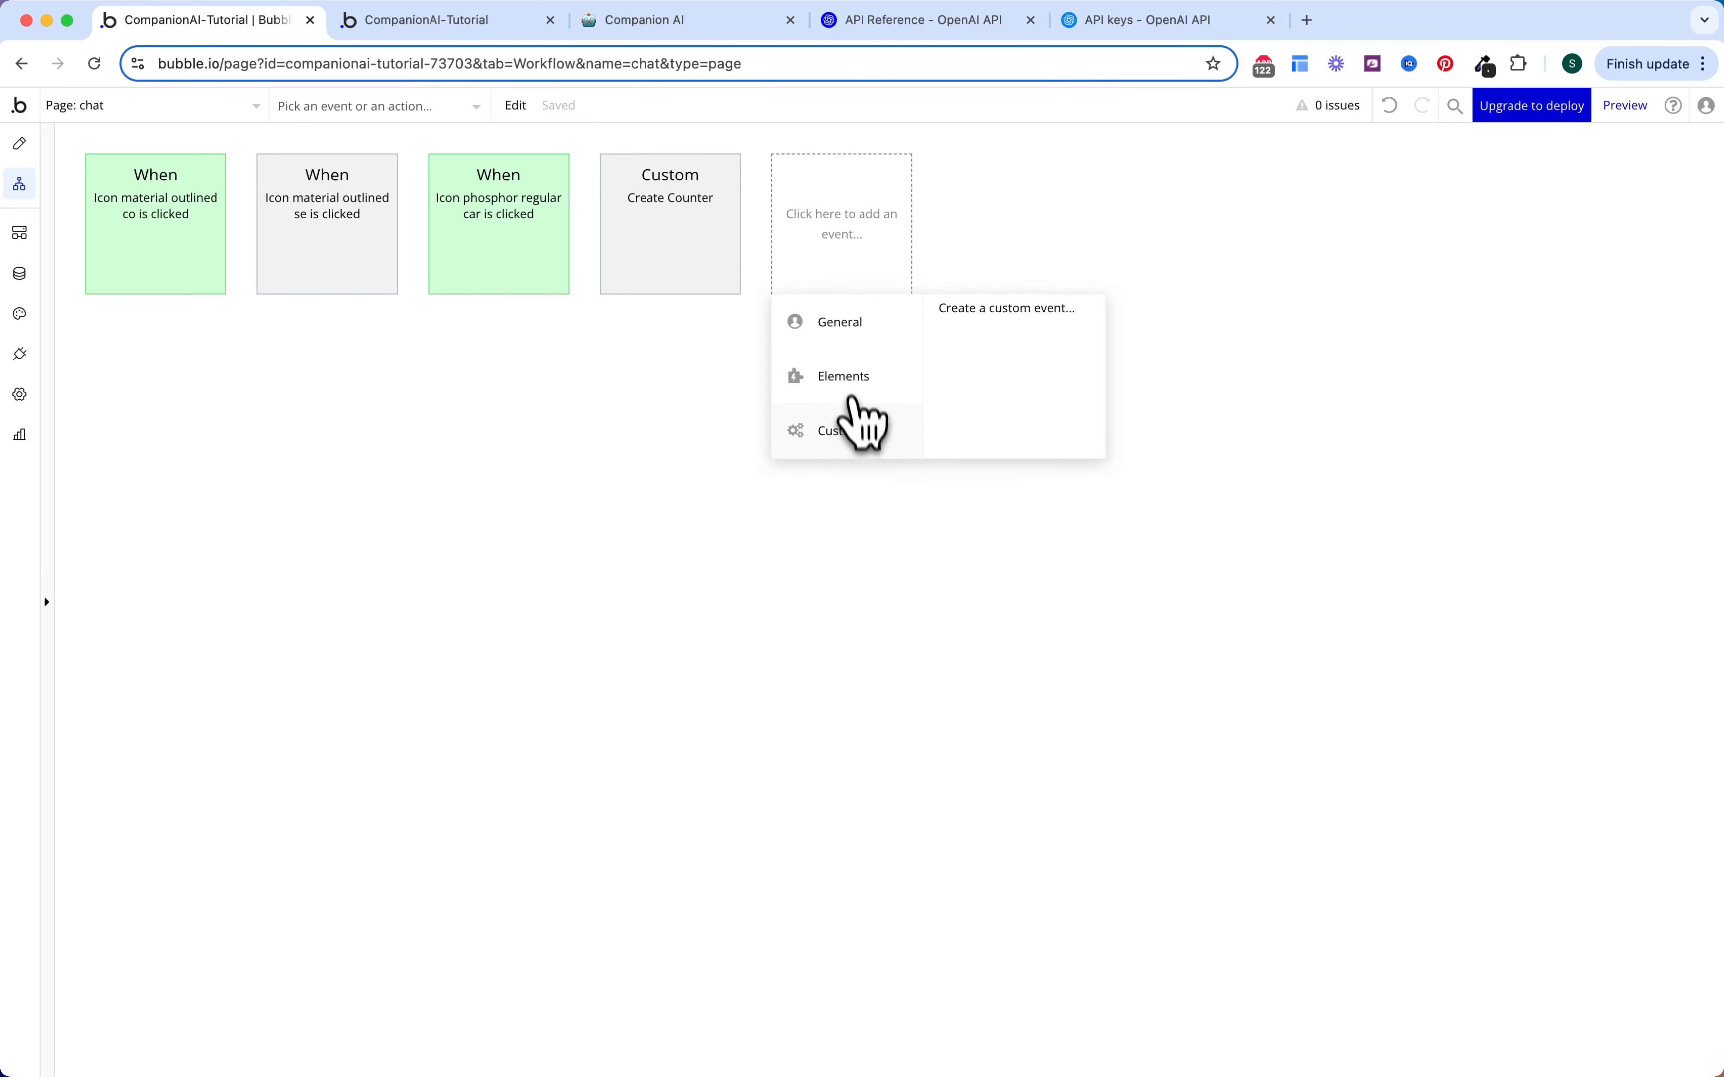
click(1004, 310)
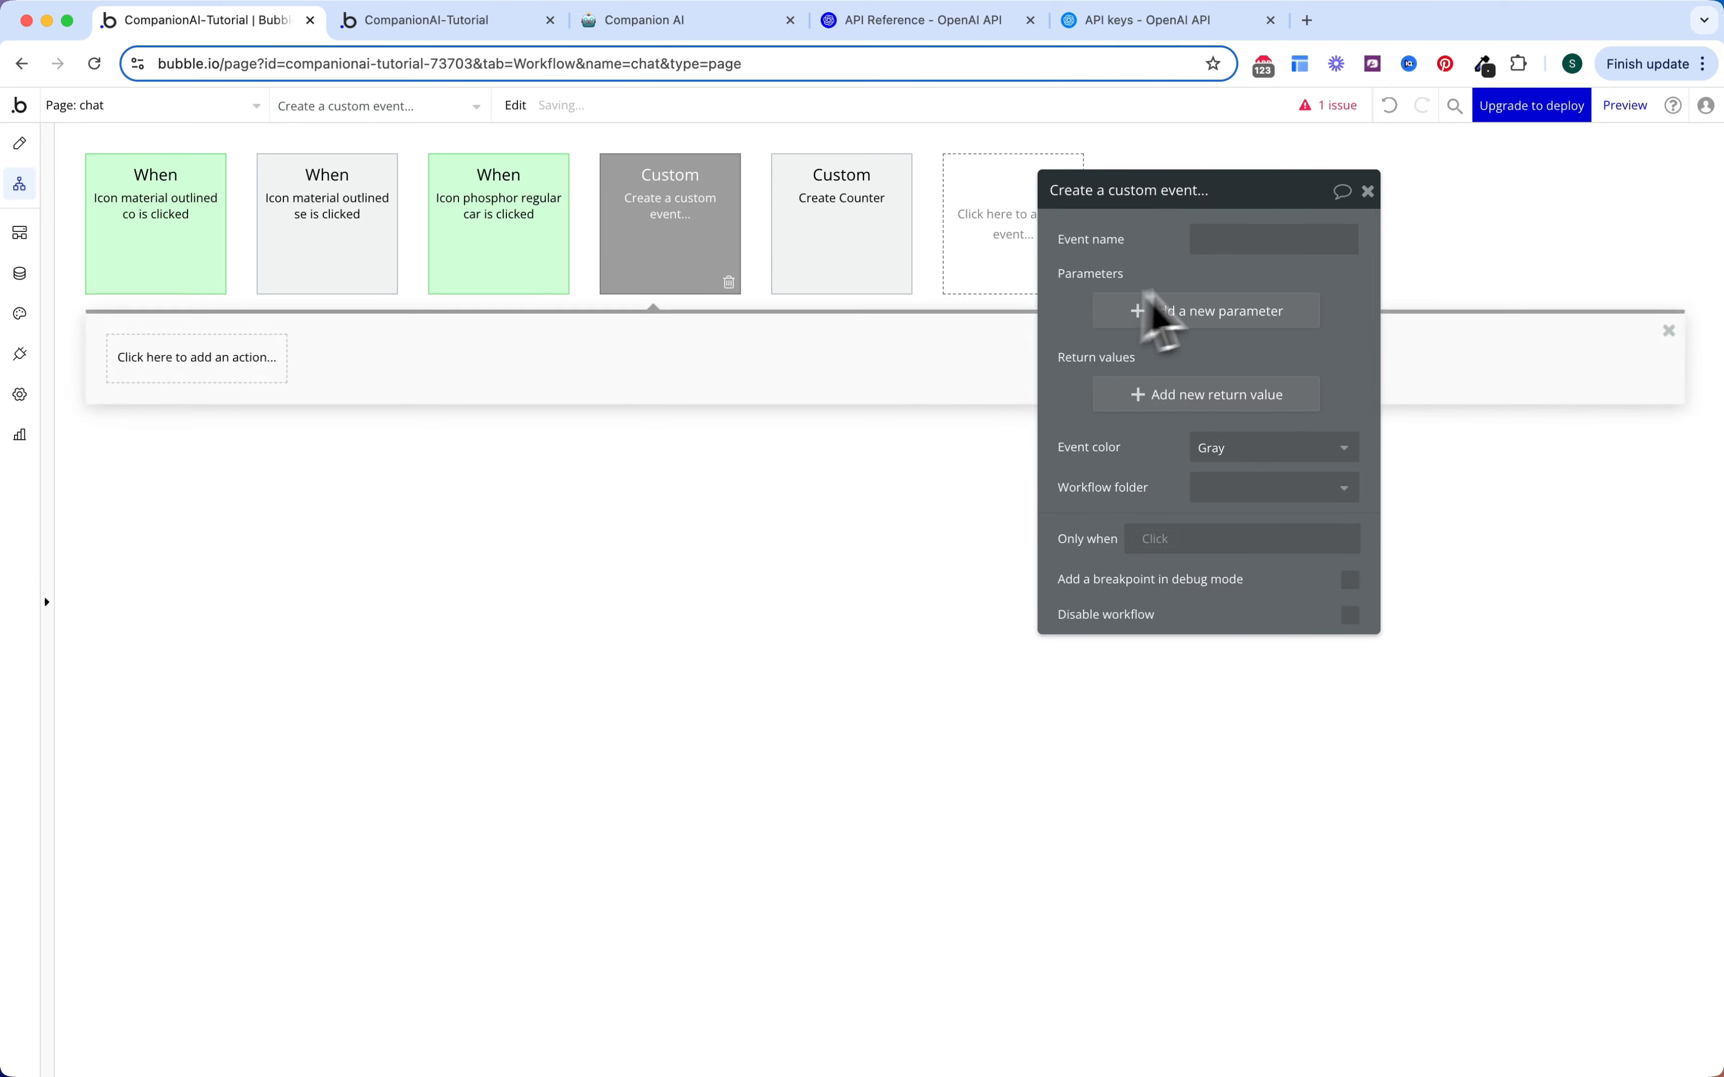
click(1229, 242)
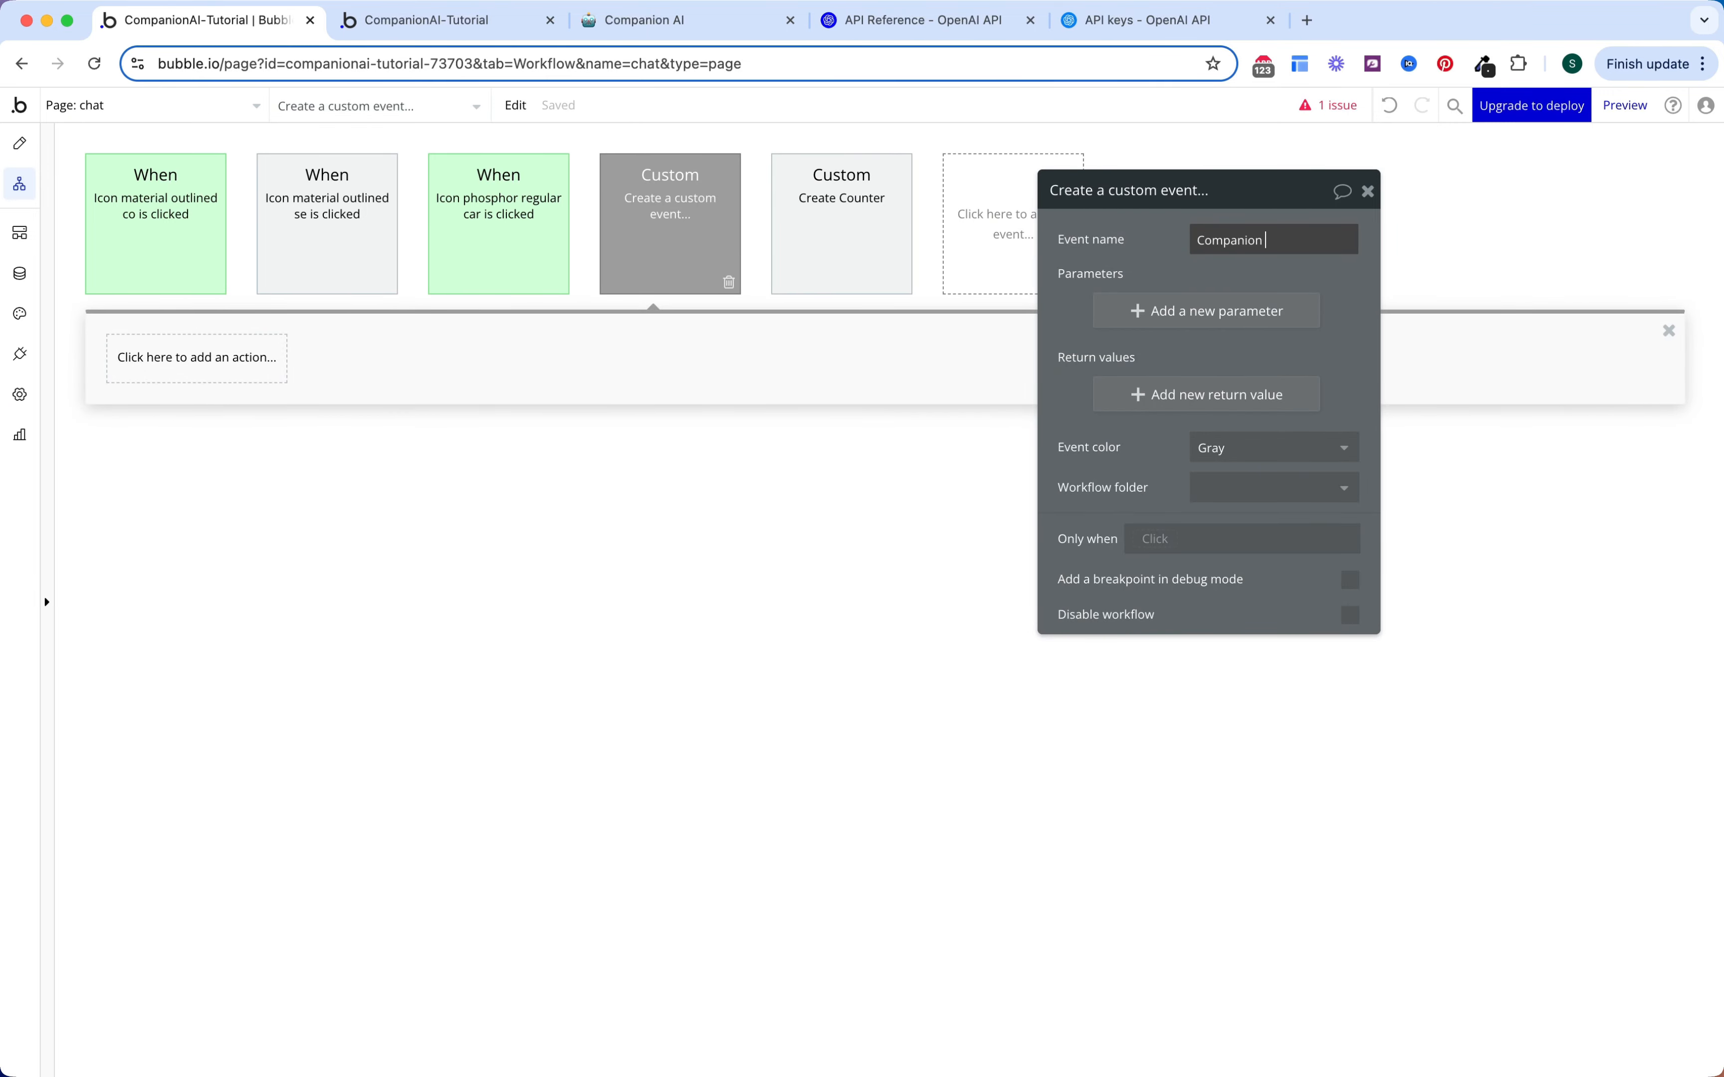
text(Companion Response)
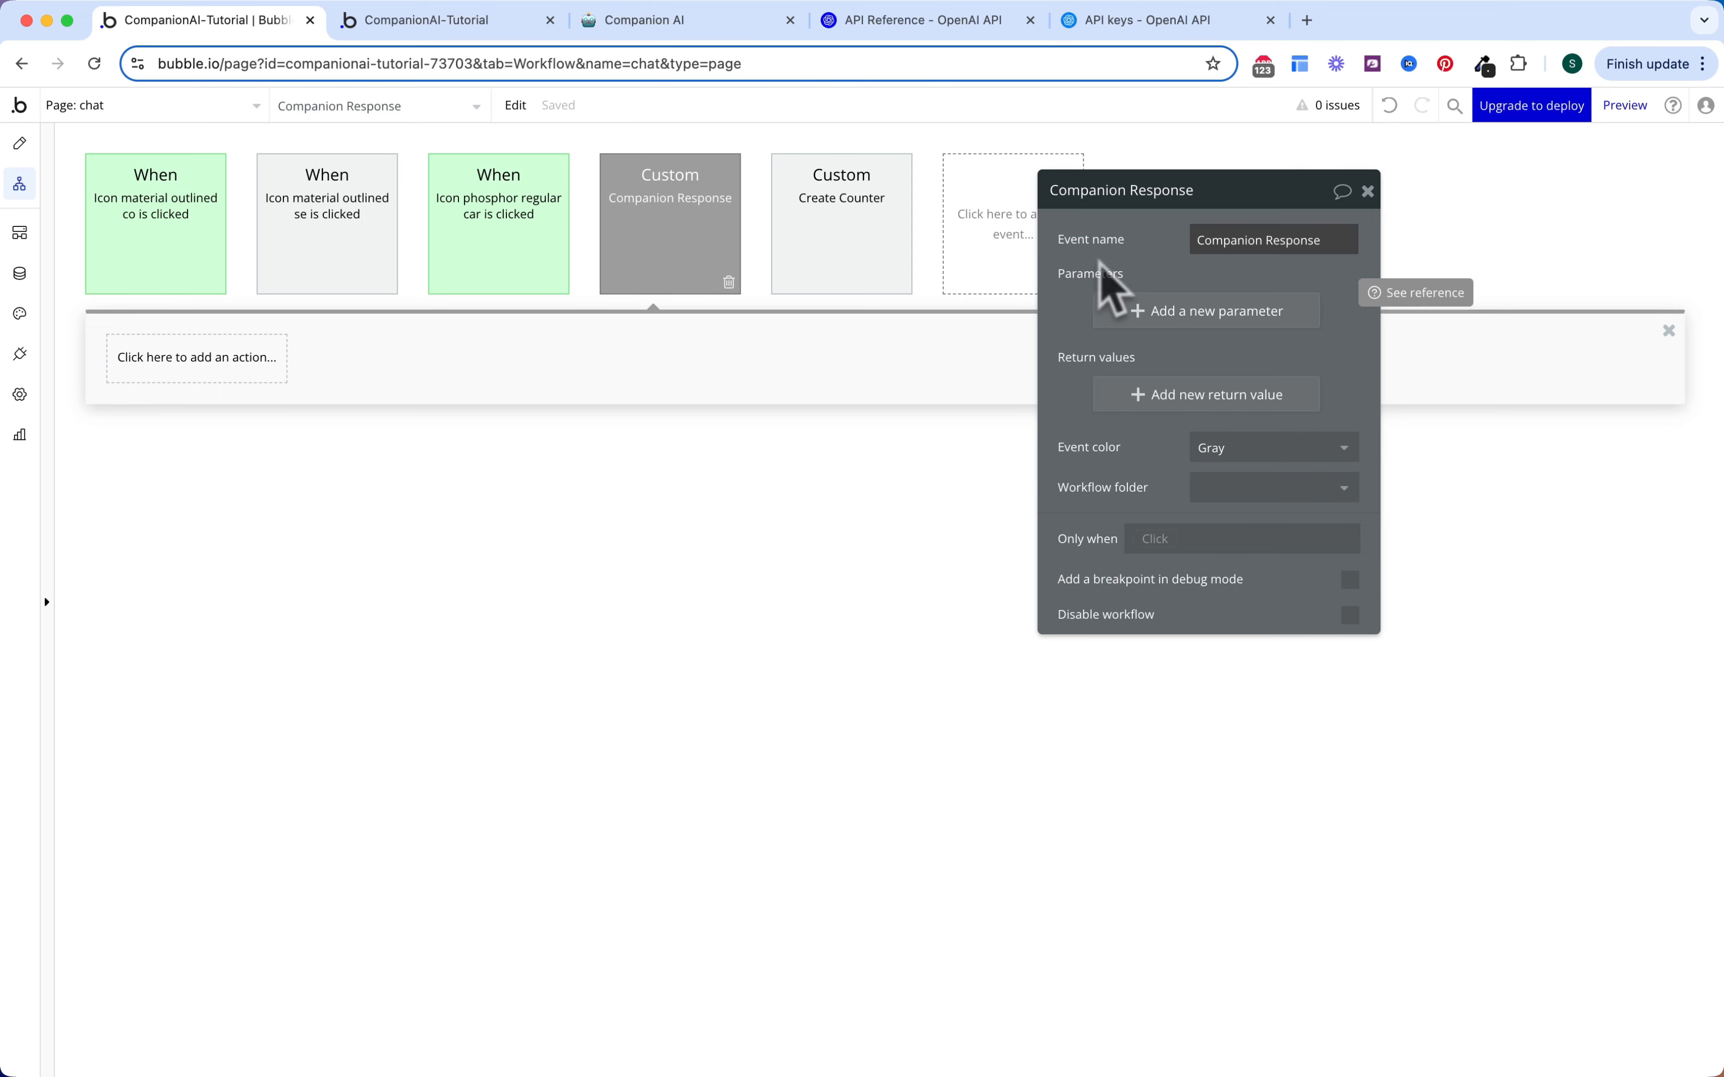
Step: Add a Companion parameter of type Companion to the event
click(1161, 313)
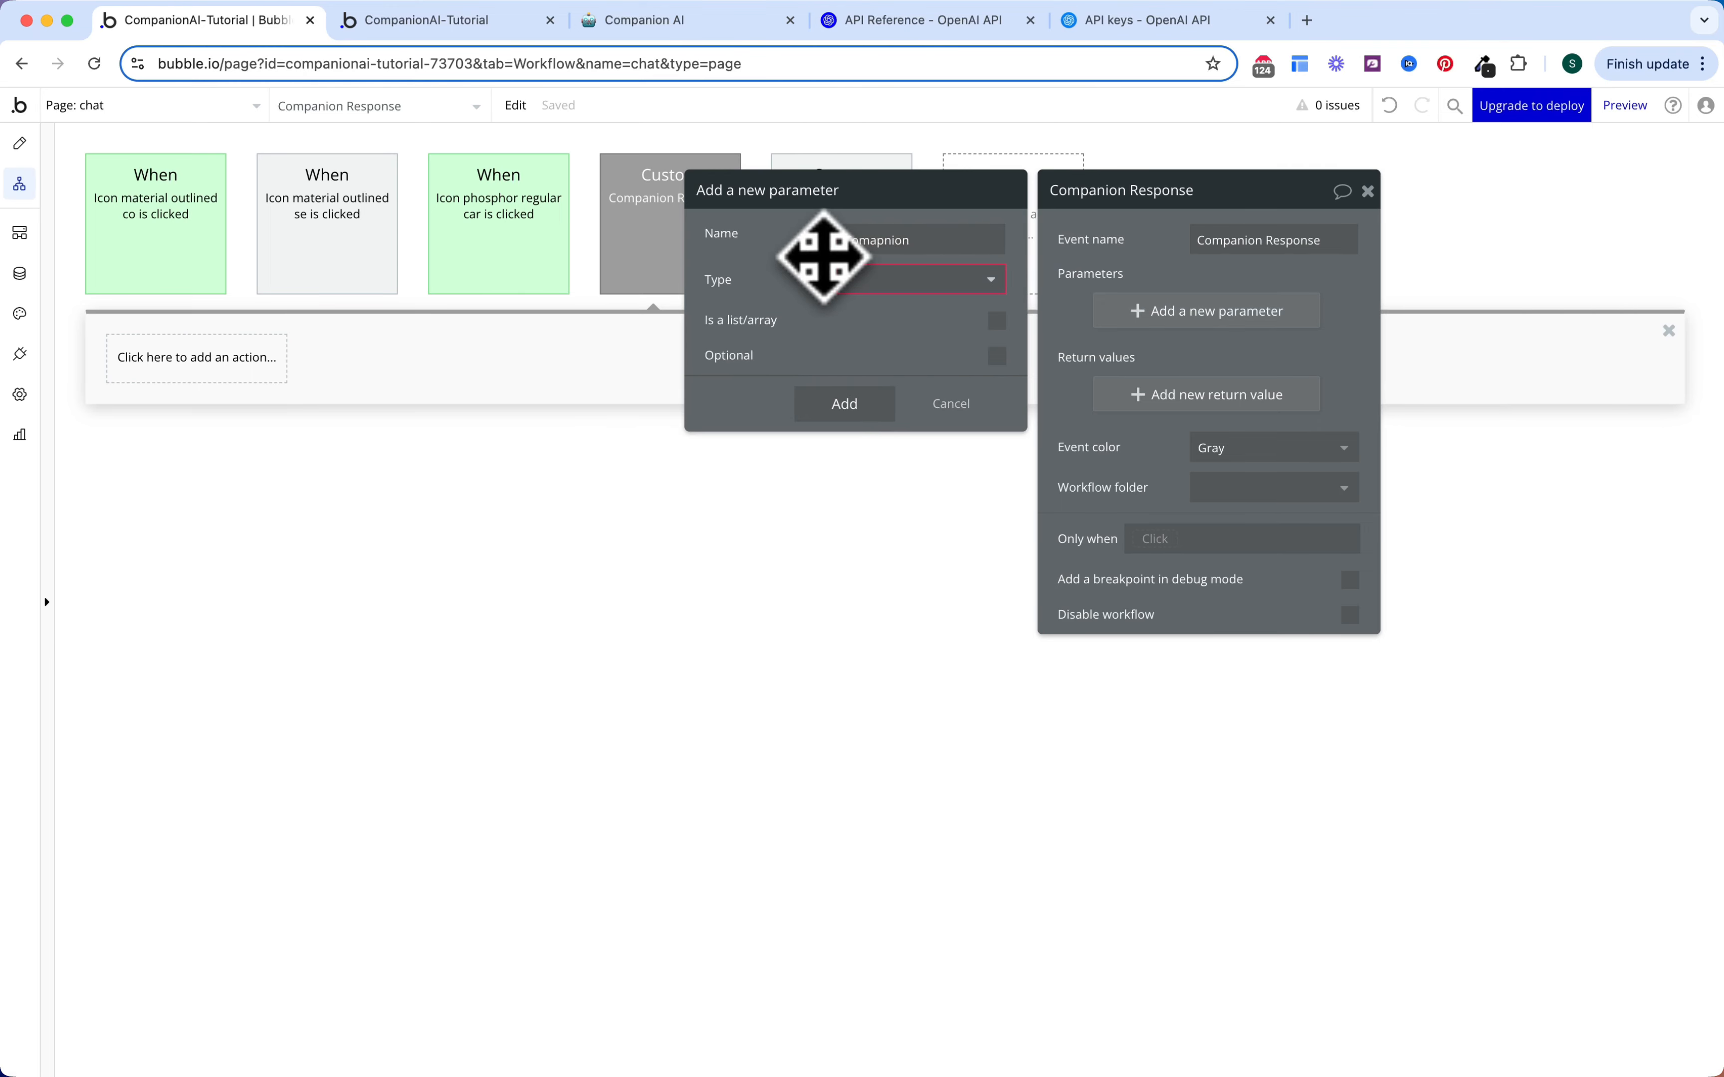
key(BackSpace)
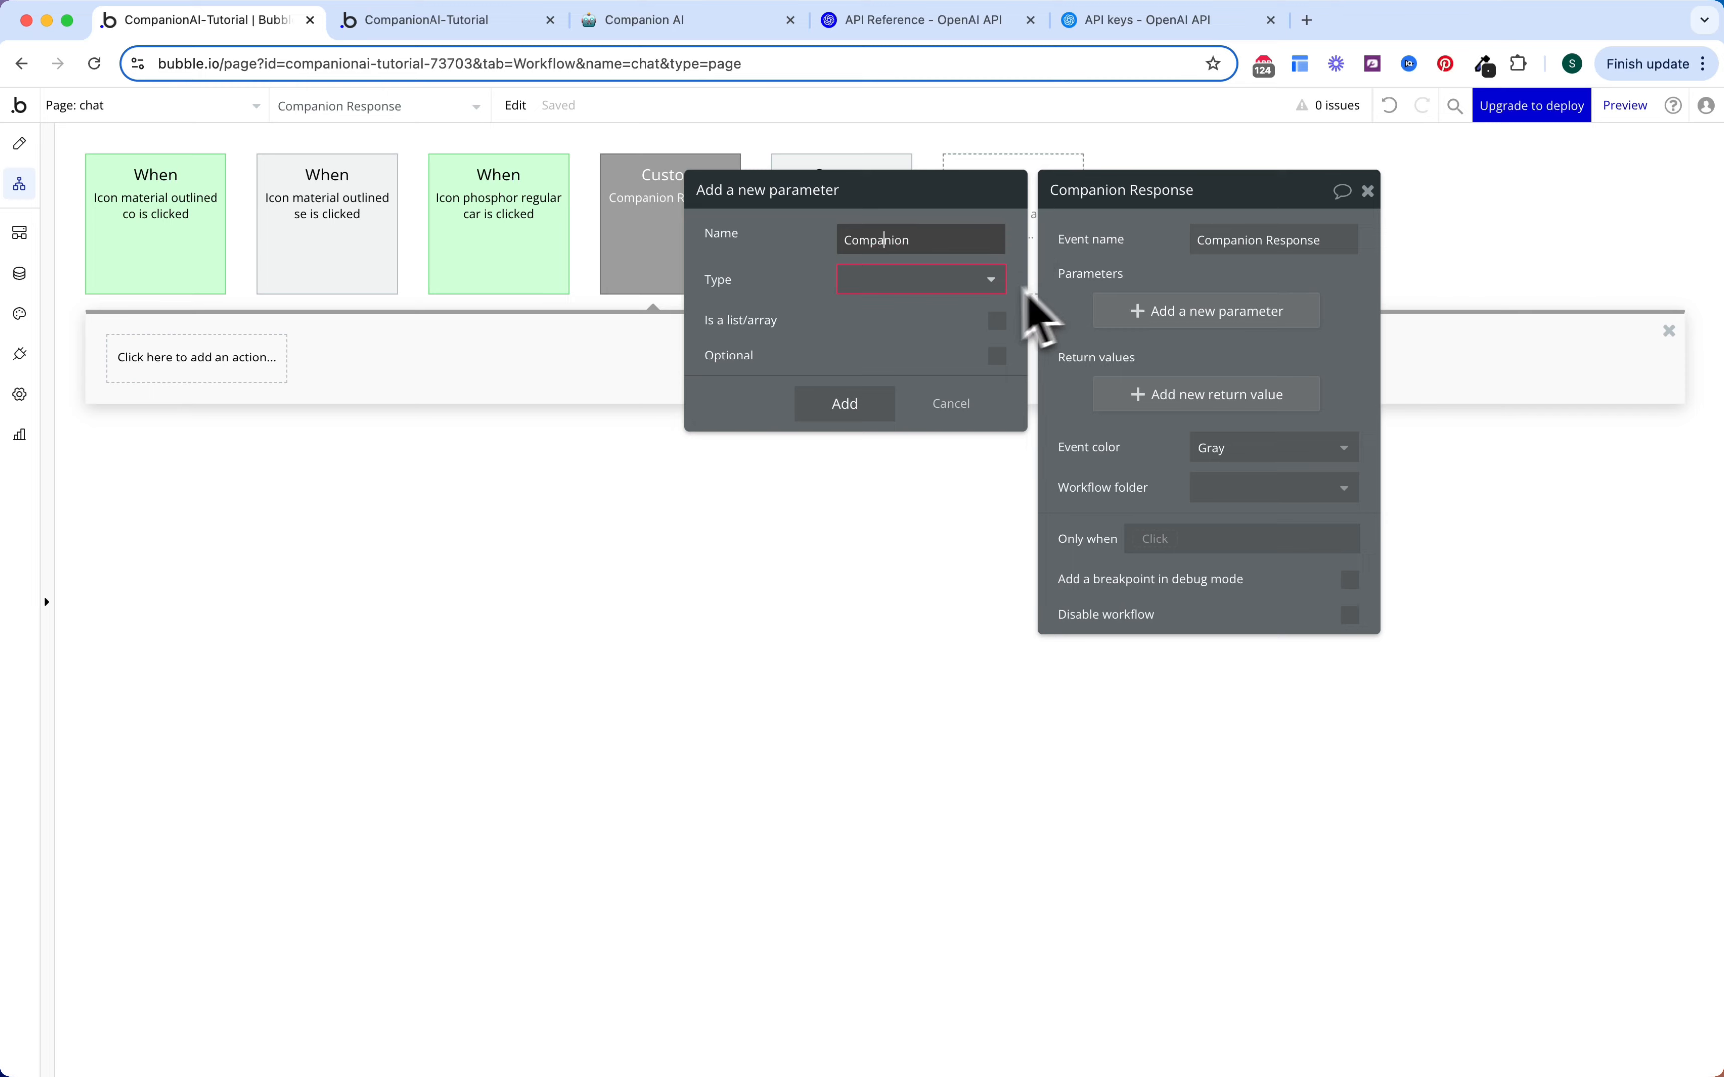
click(923, 279)
text(comp)
click(920, 335)
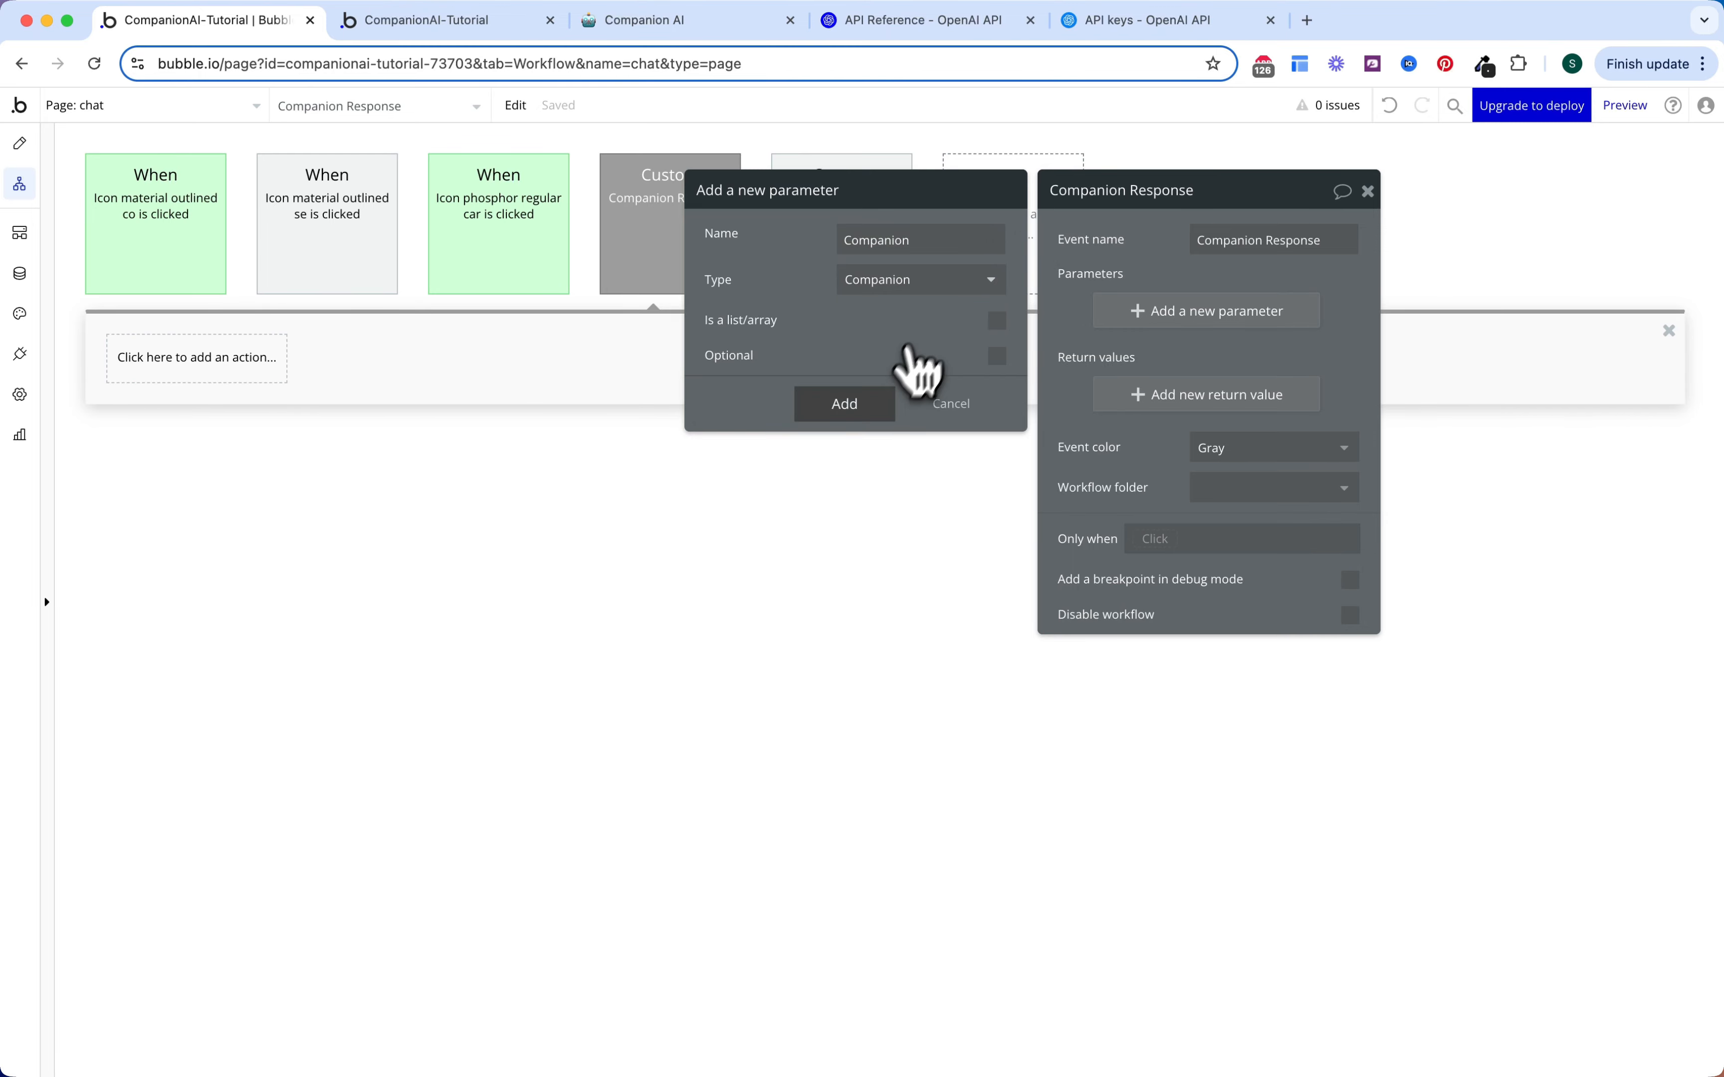
click(875, 409)
Step: Add a 'User Message' parameter of type text
click(1175, 362)
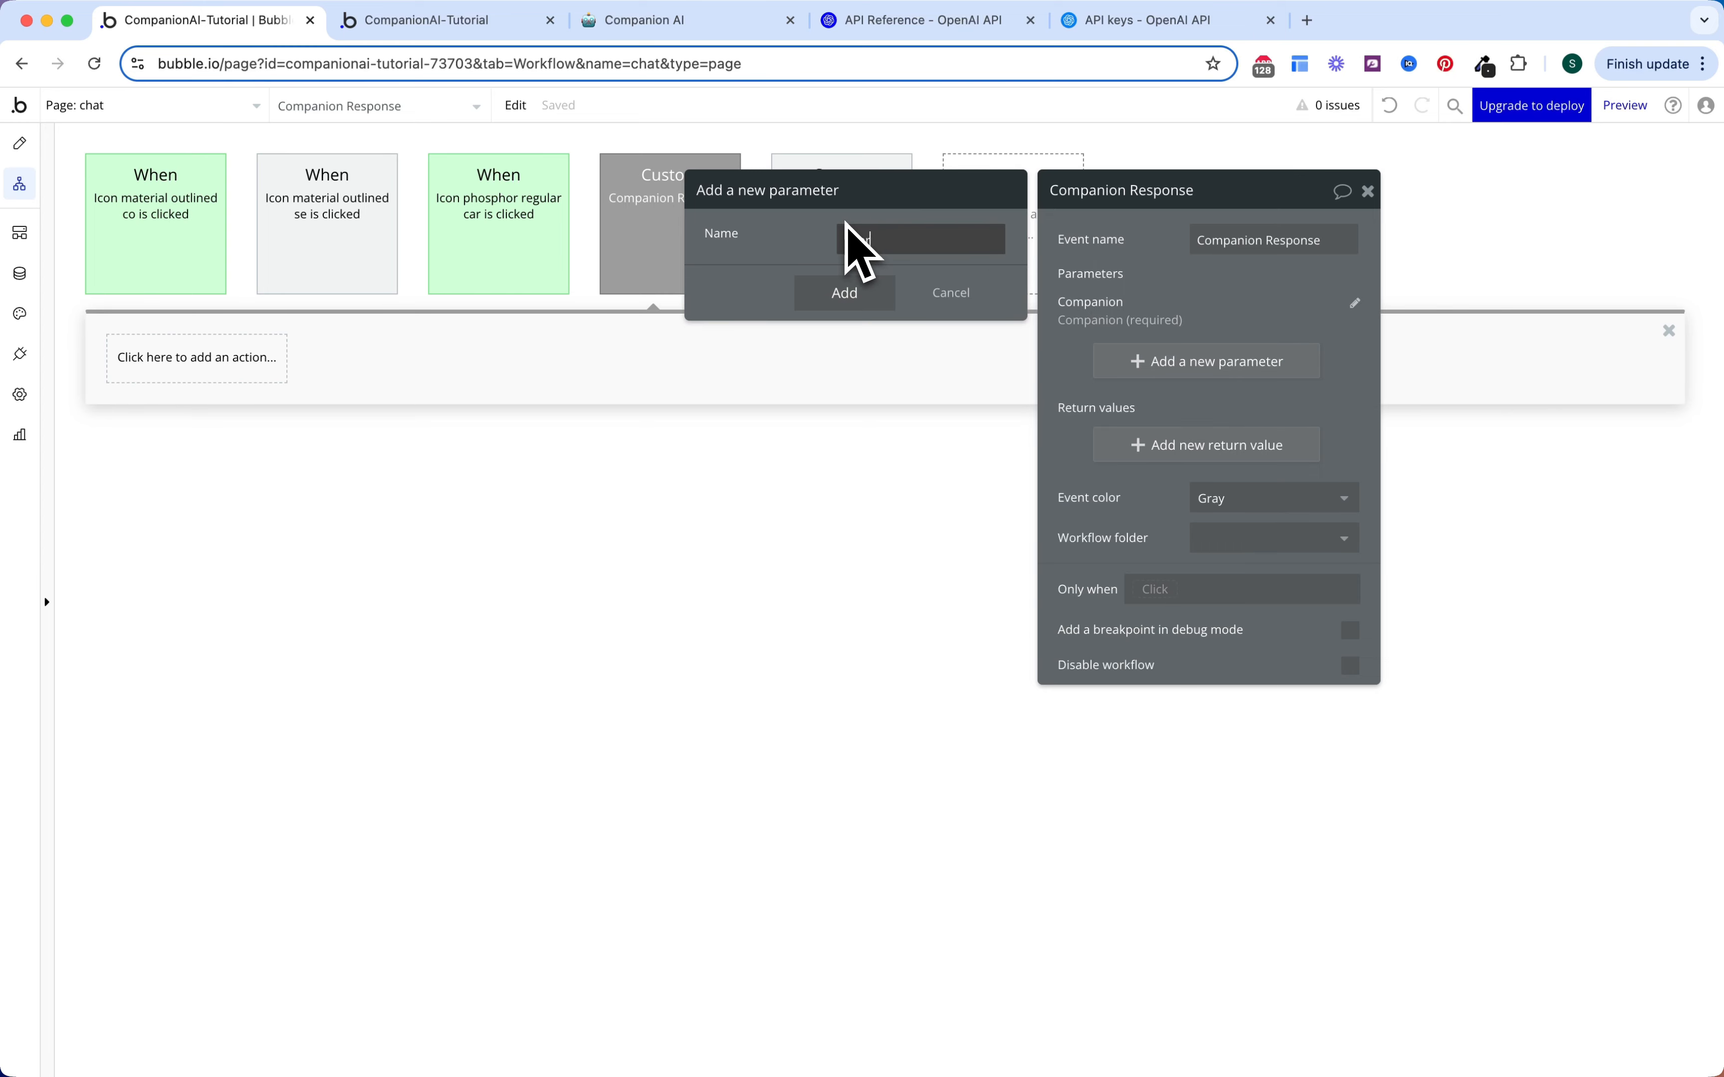
text(User Message)
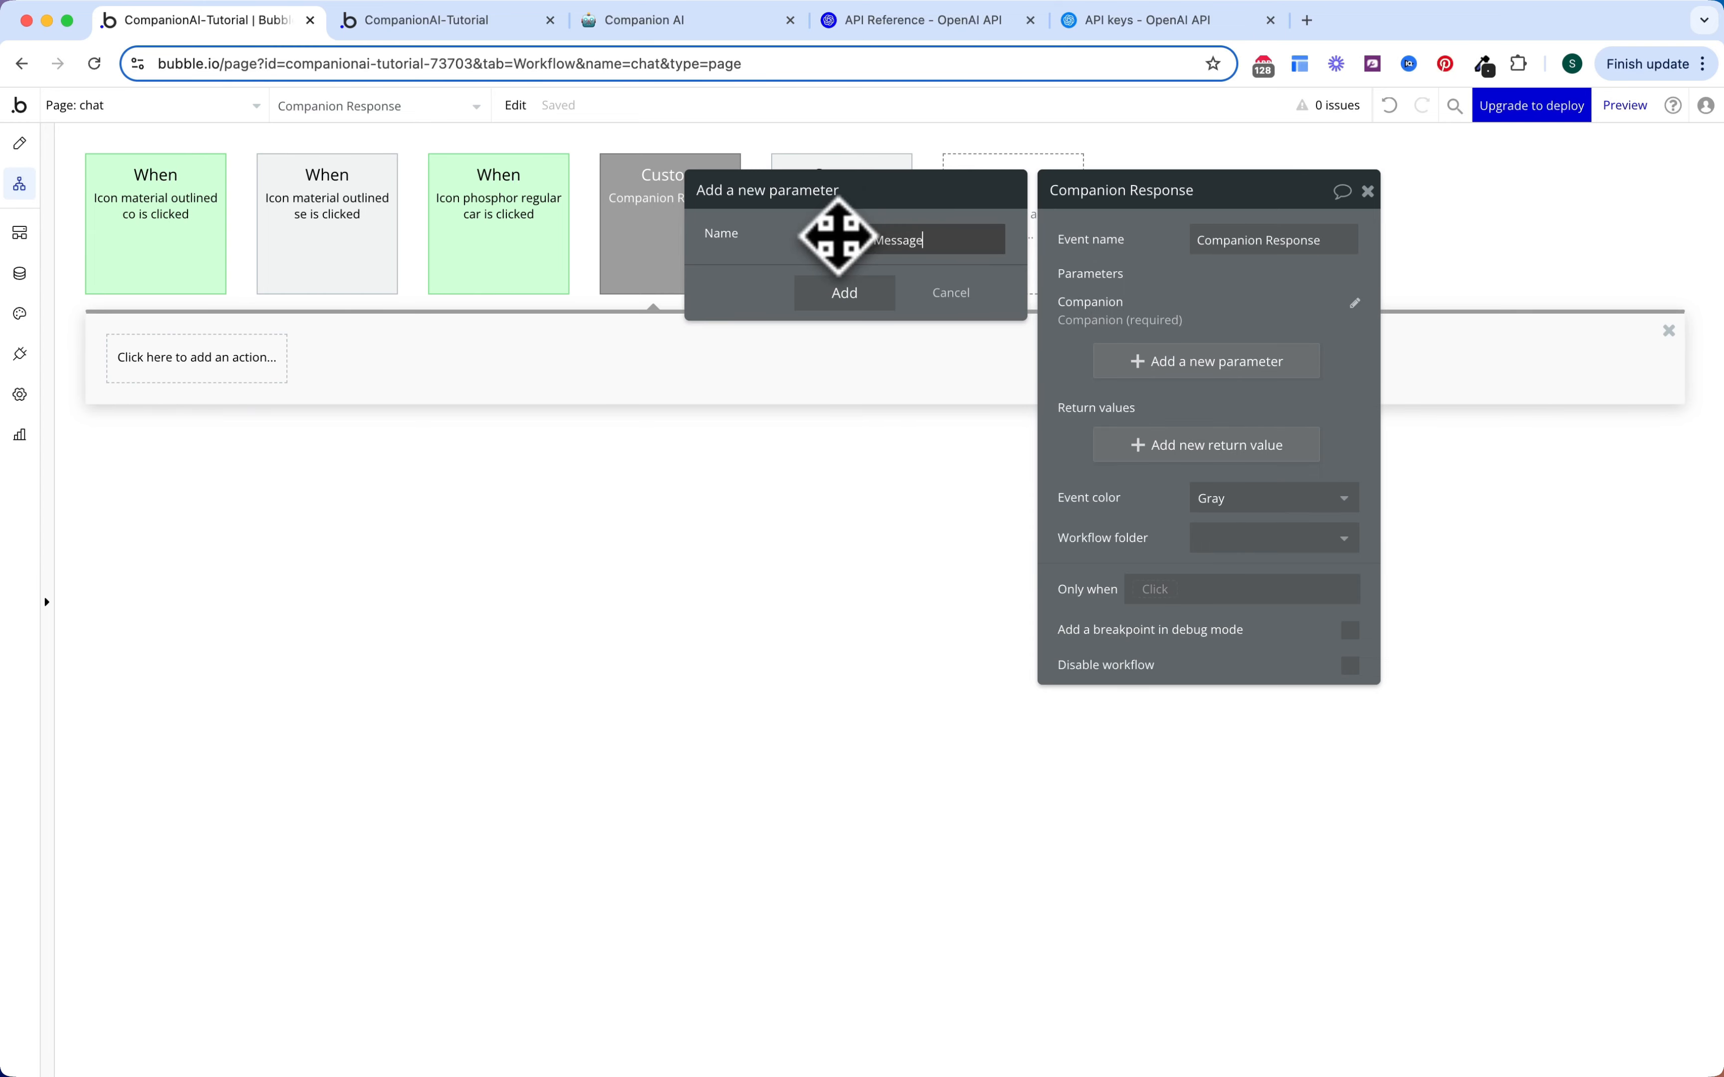
click(858, 280)
text(tex)
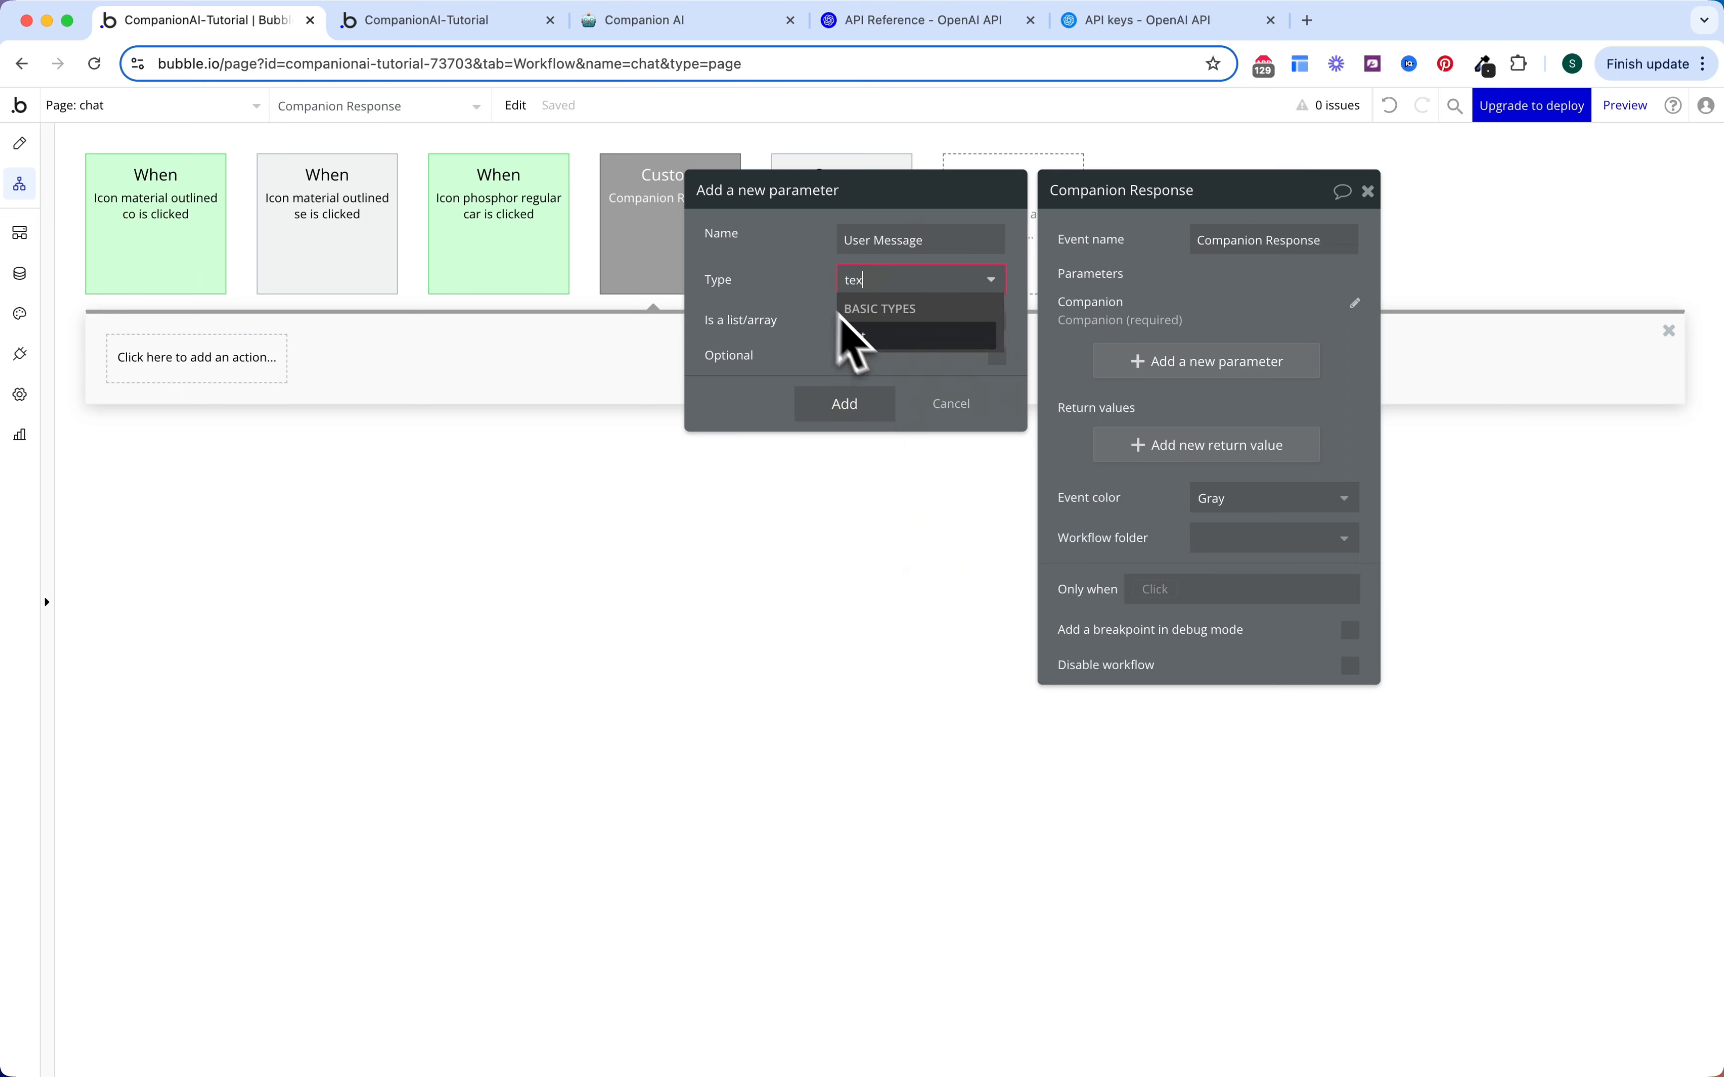
click(859, 335)
click(873, 409)
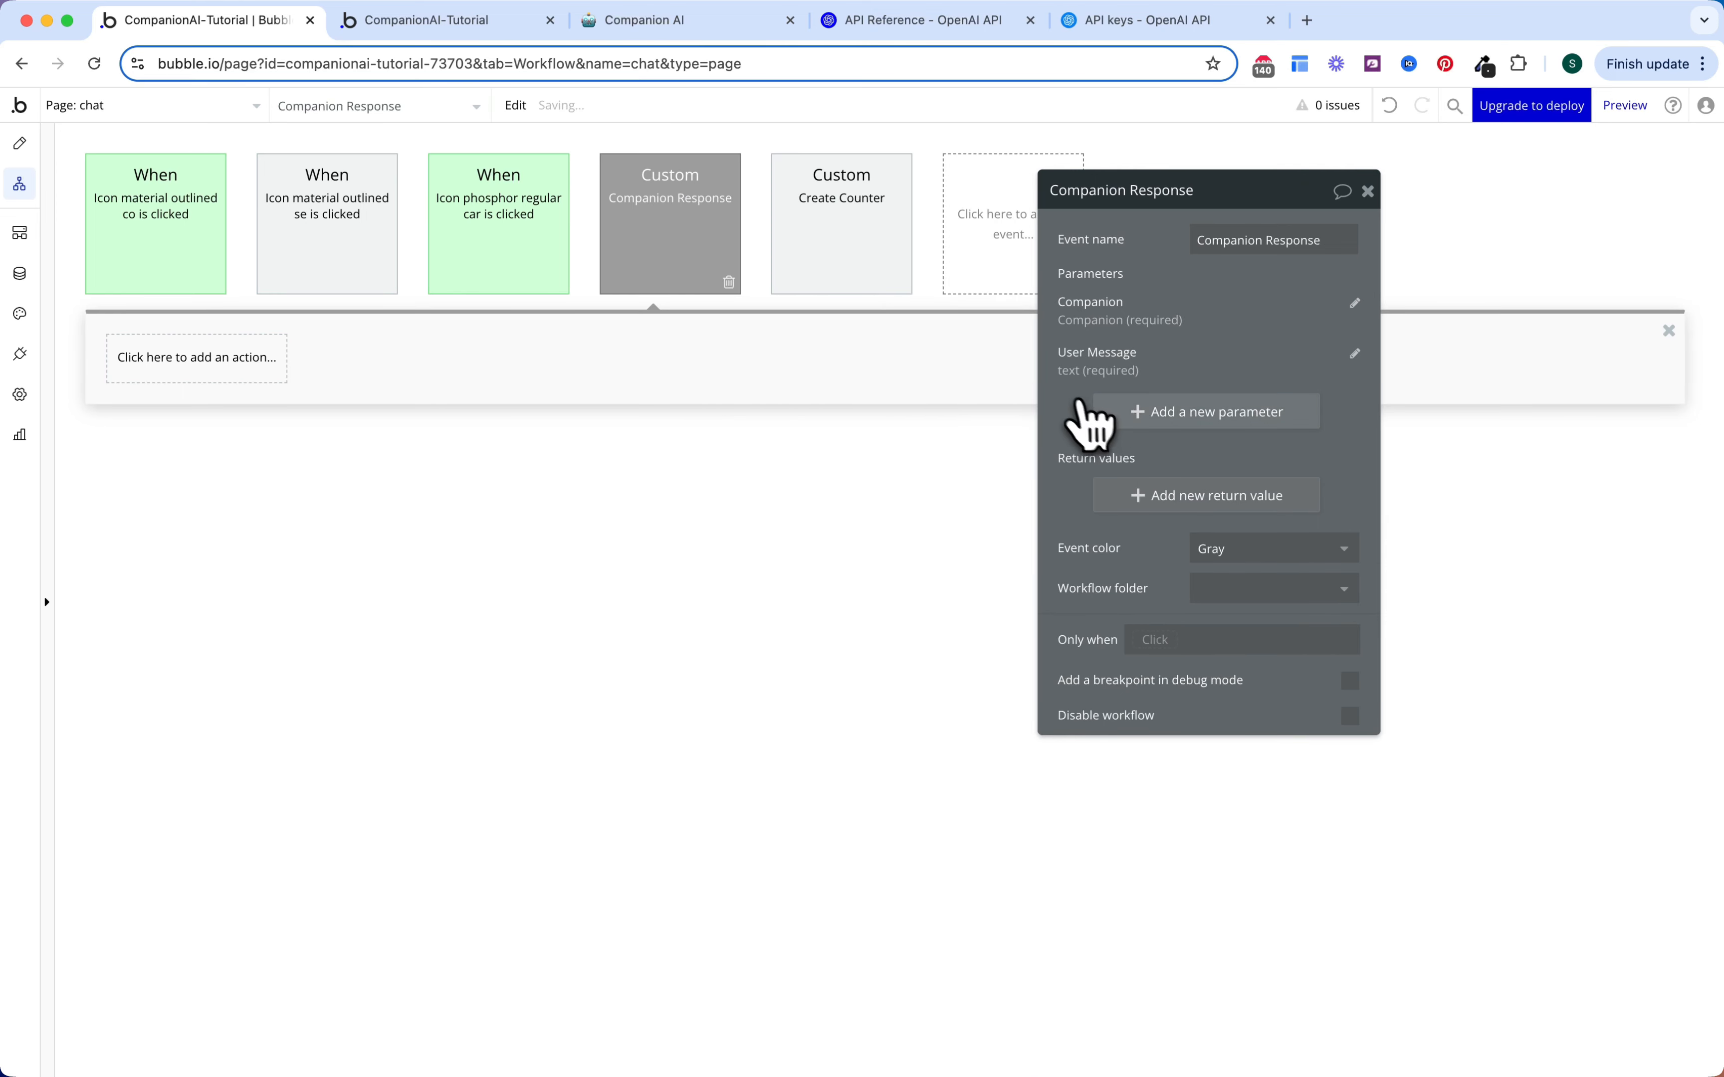
Step: Add a 'Message Counter' parameter of type Message Counter and close the event panel
click(1136, 417)
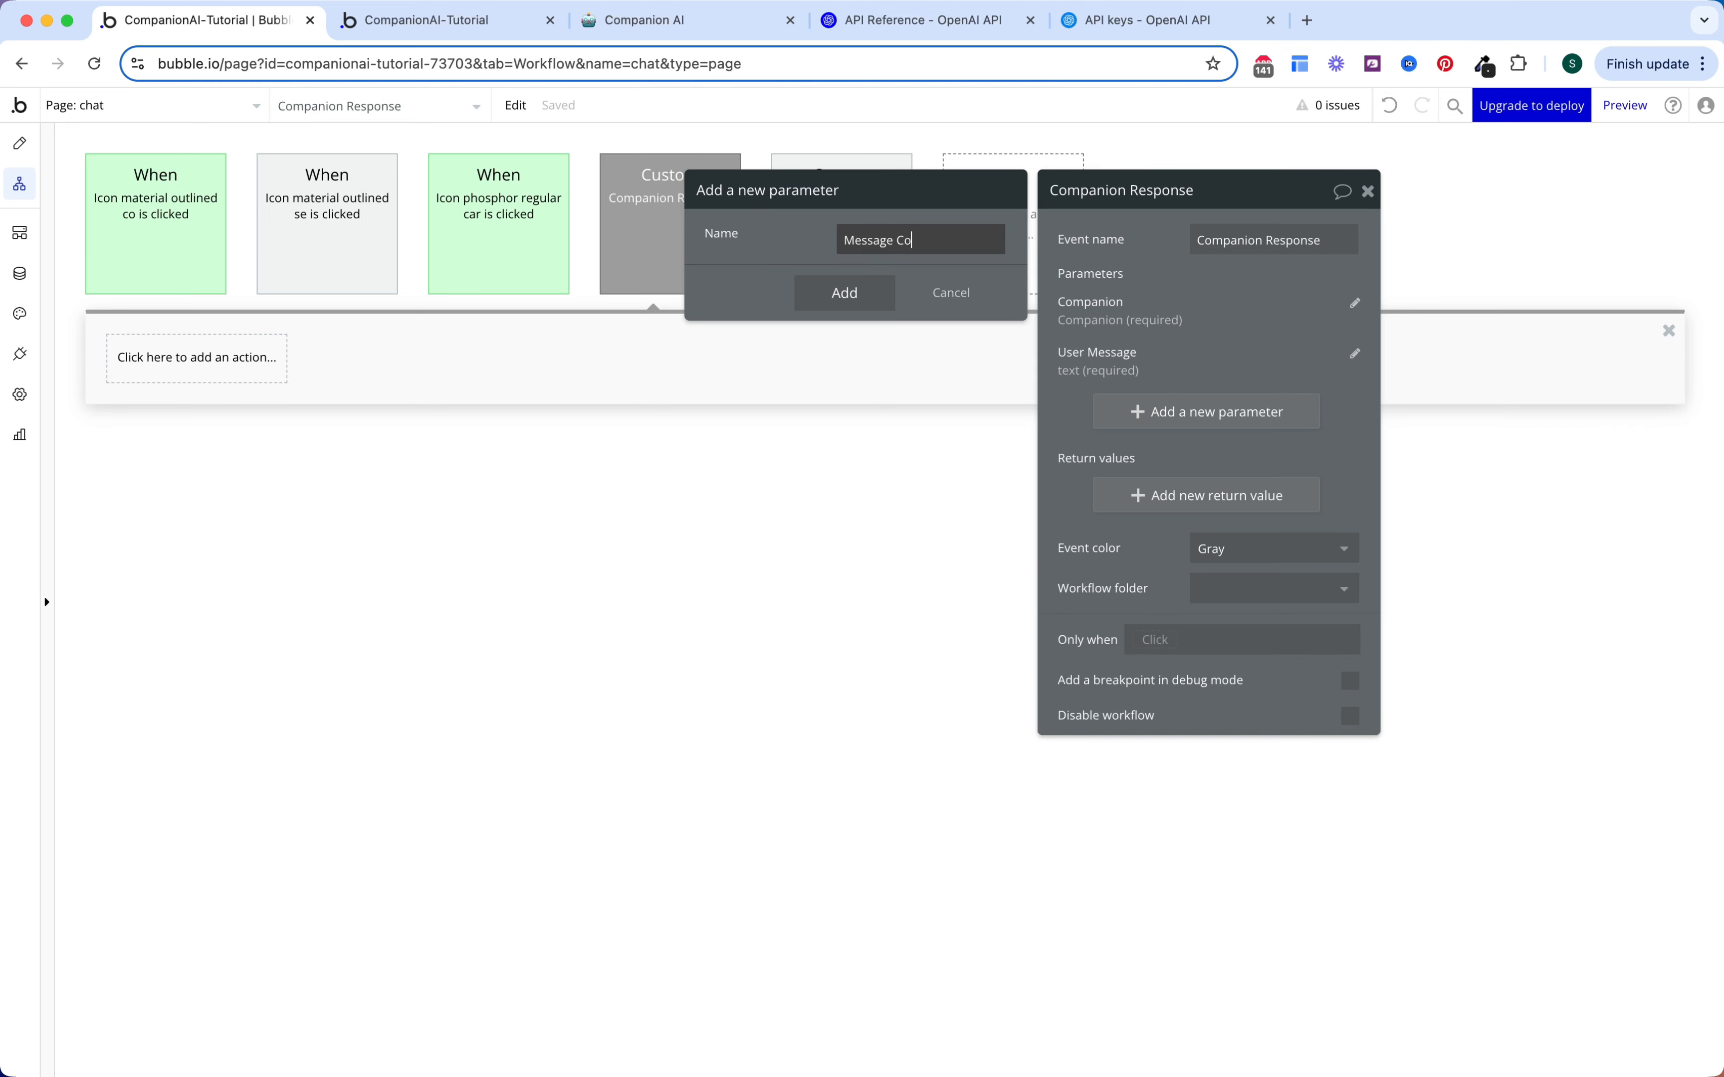
text(Message Counter)
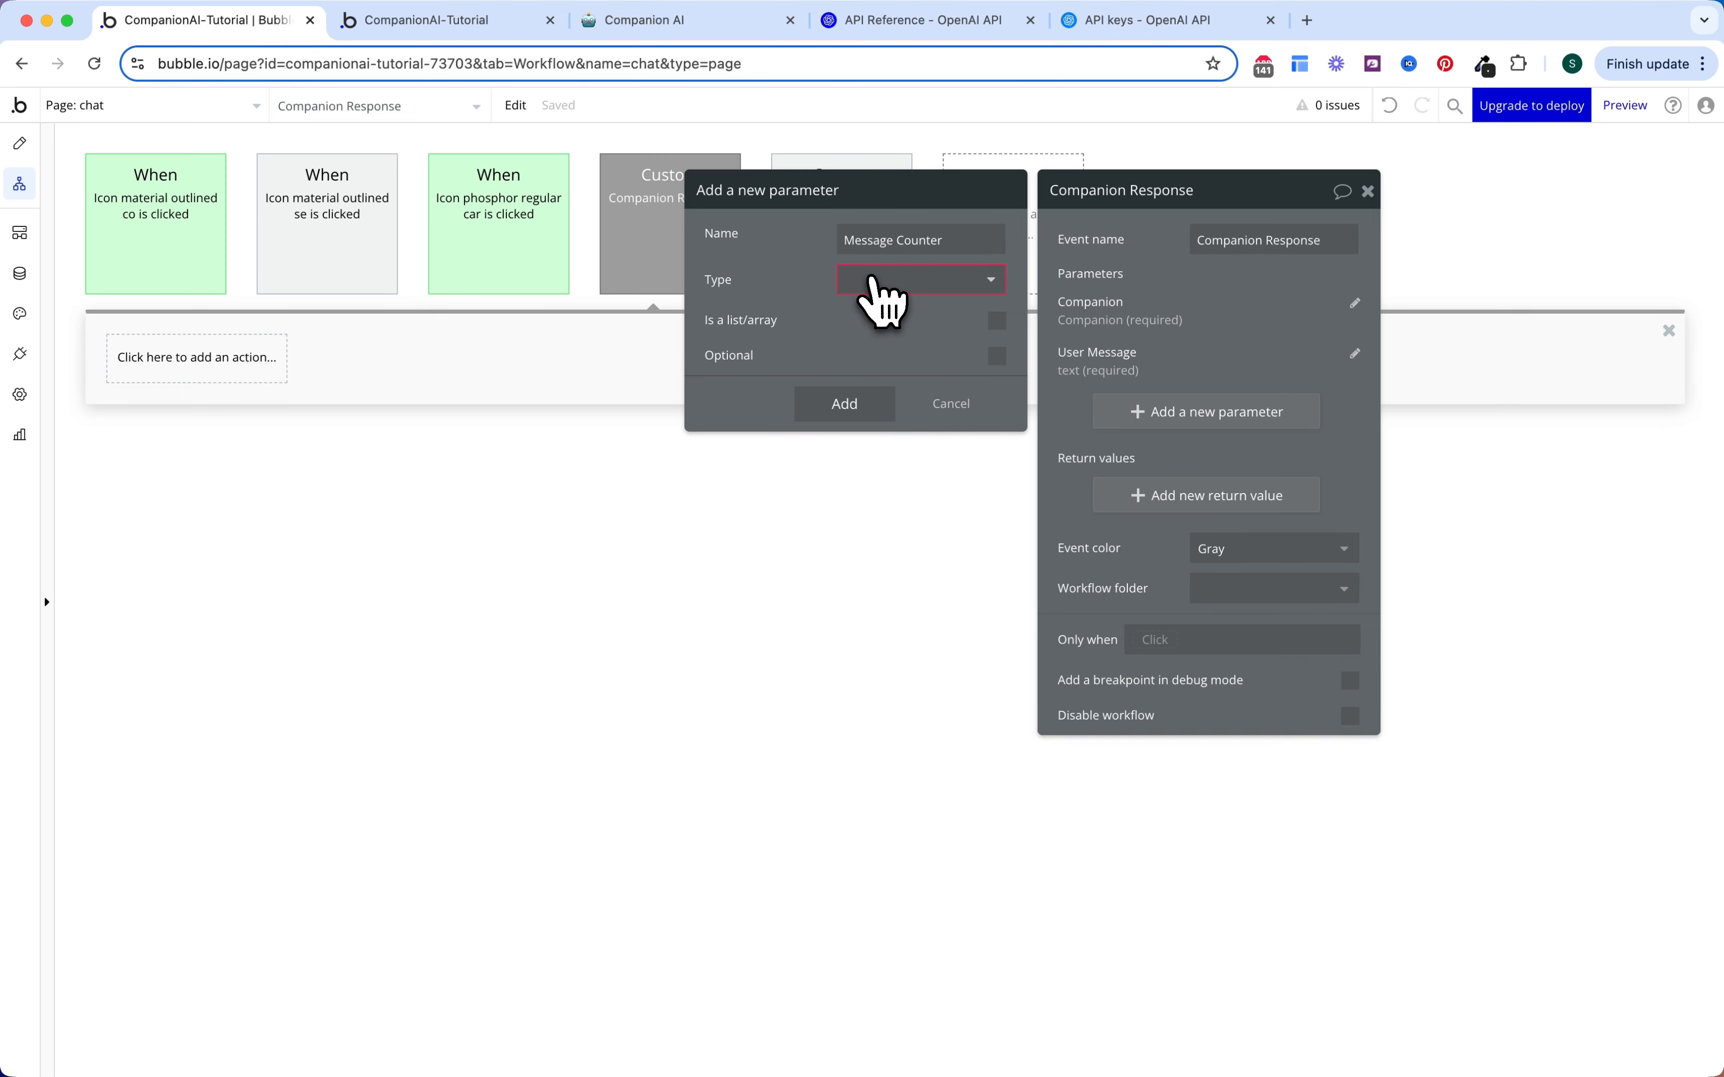
click(882, 292)
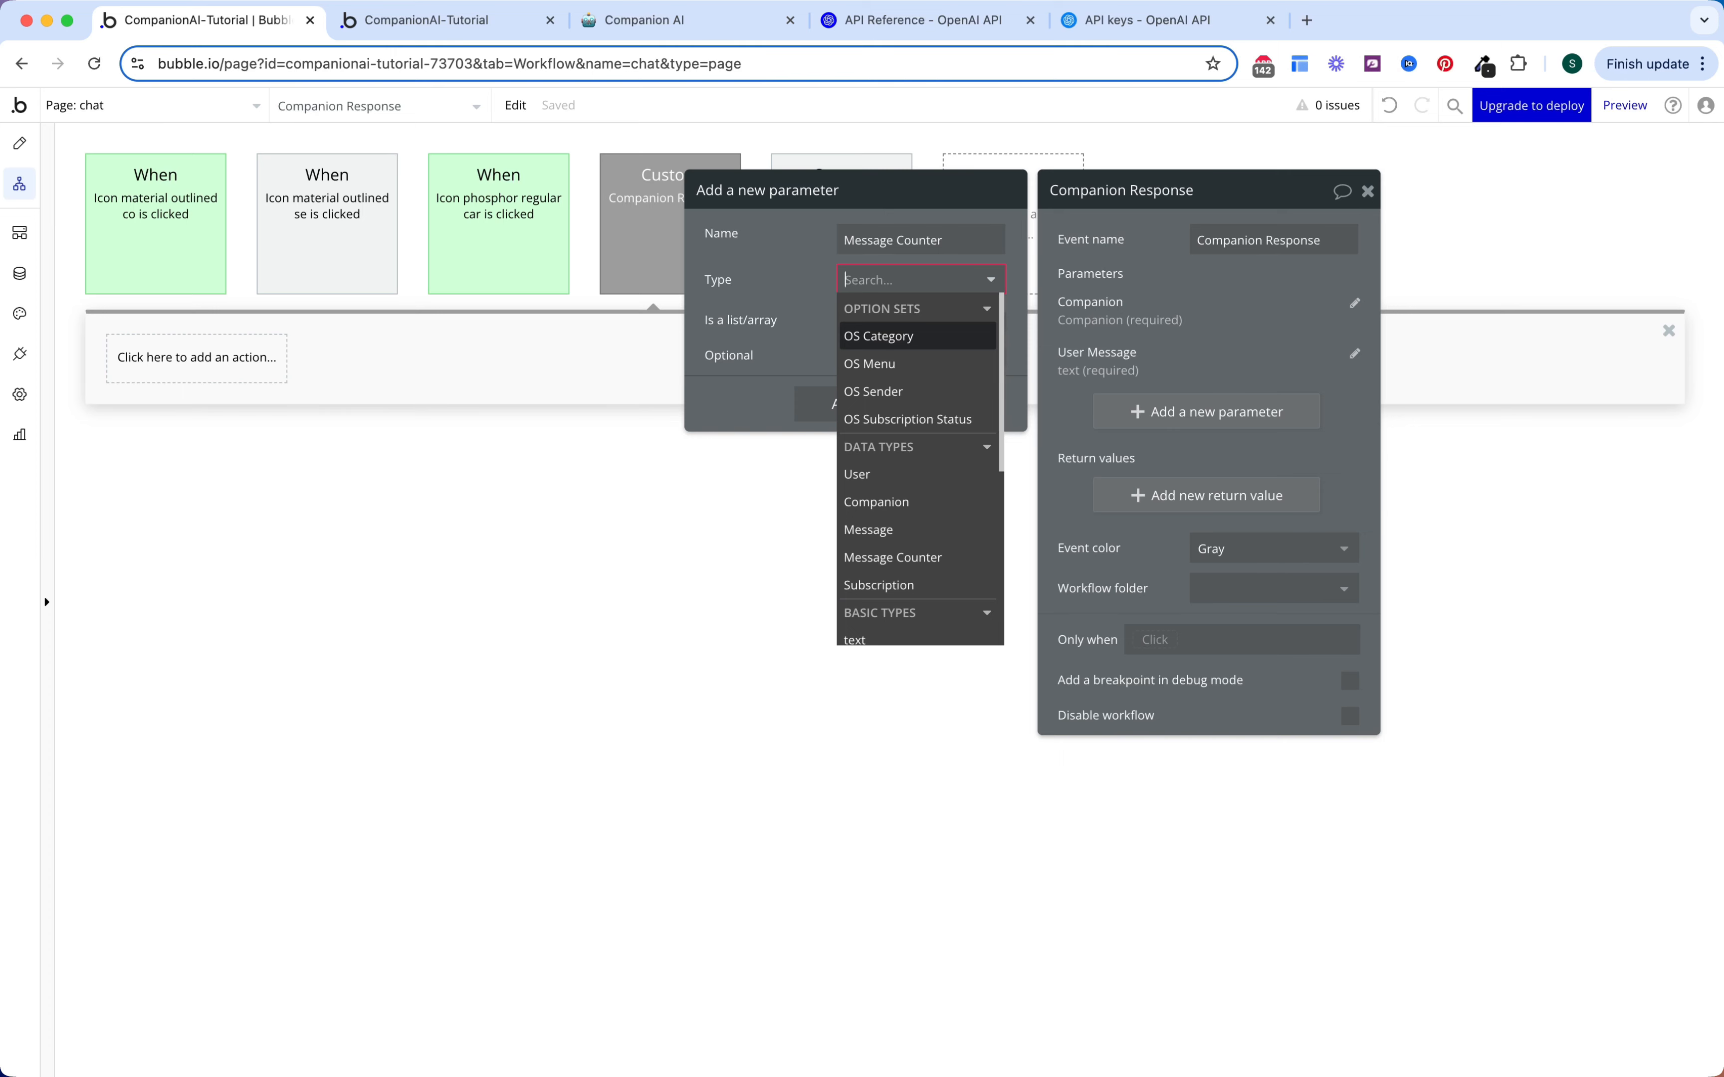
text(messag)
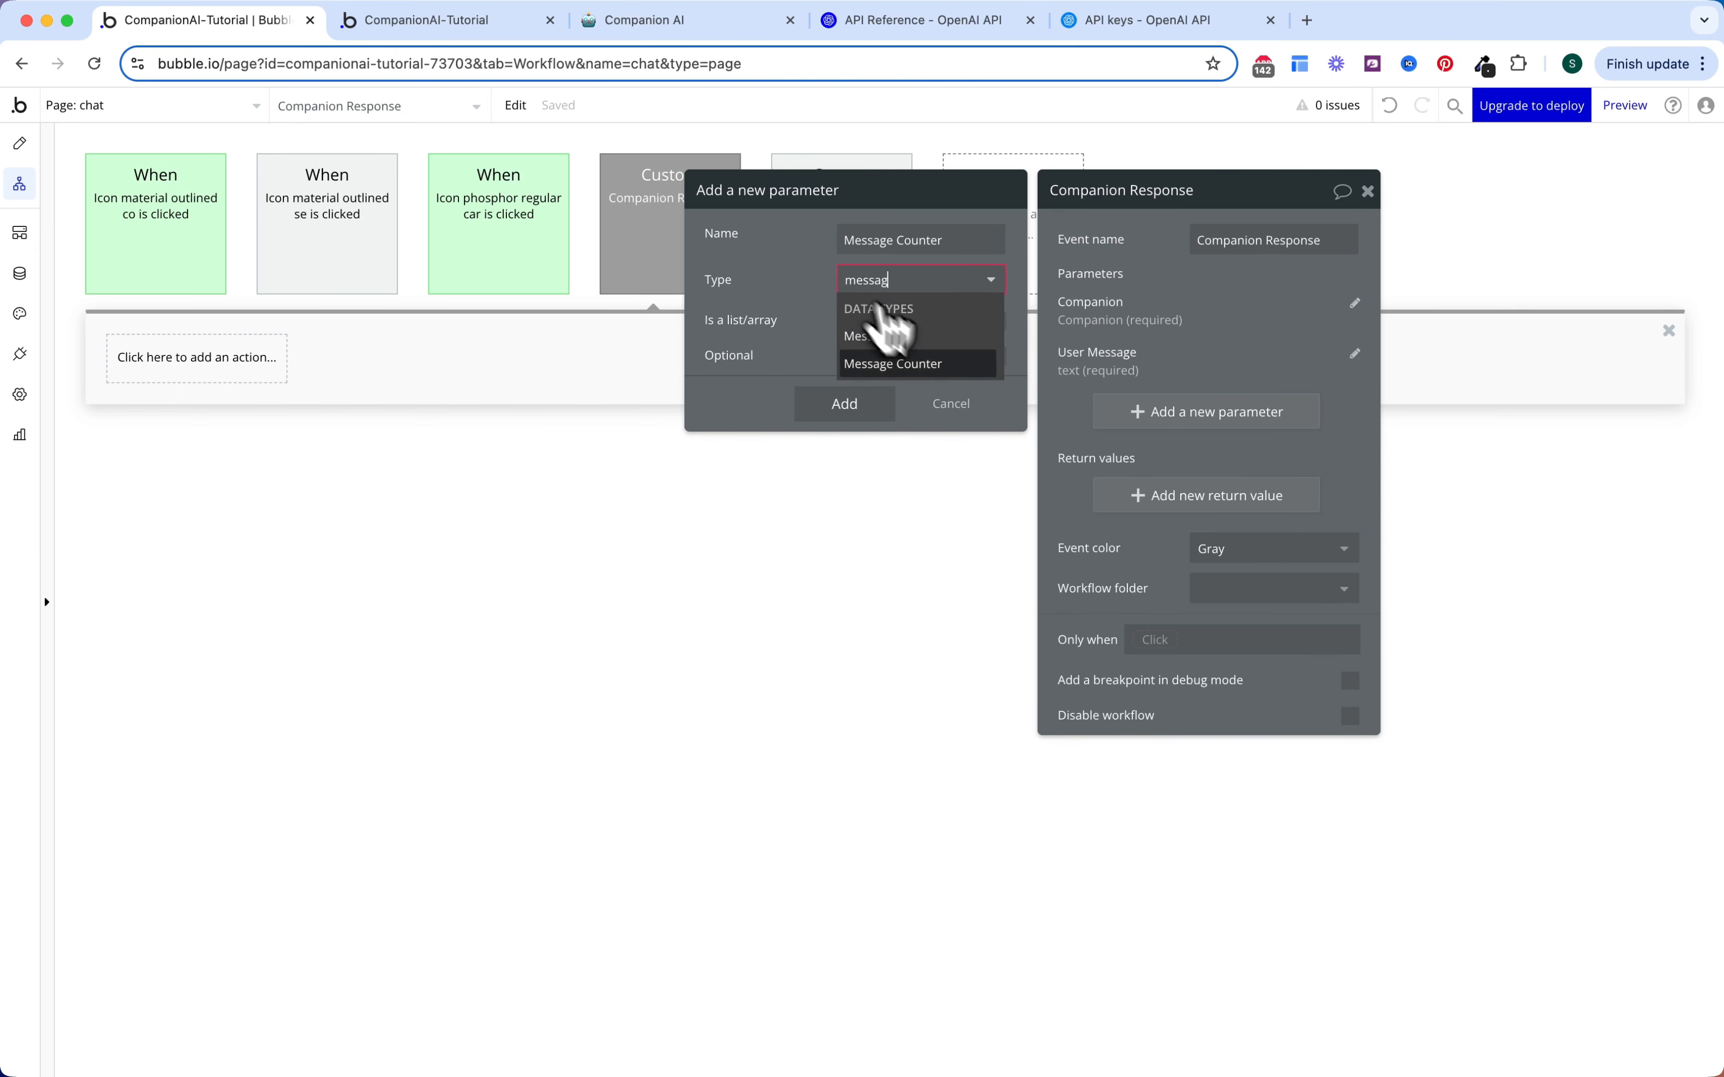
click(919, 365)
click(880, 405)
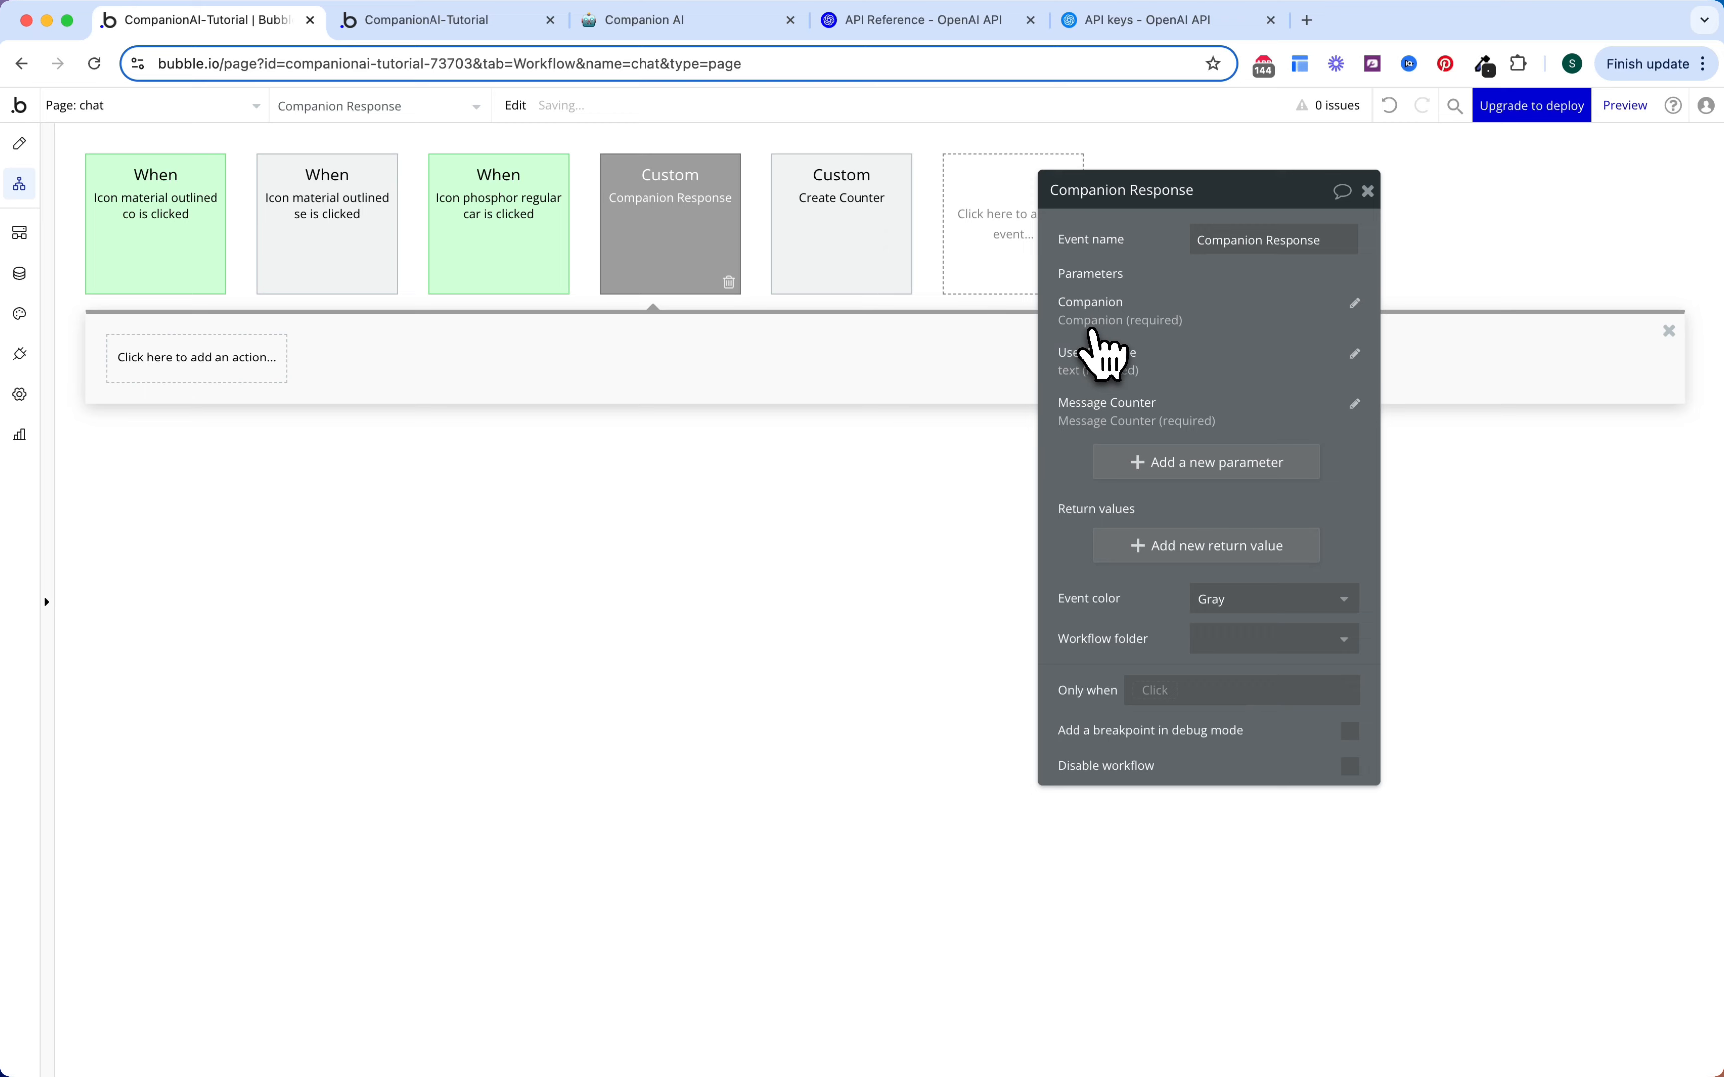
click(416, 454)
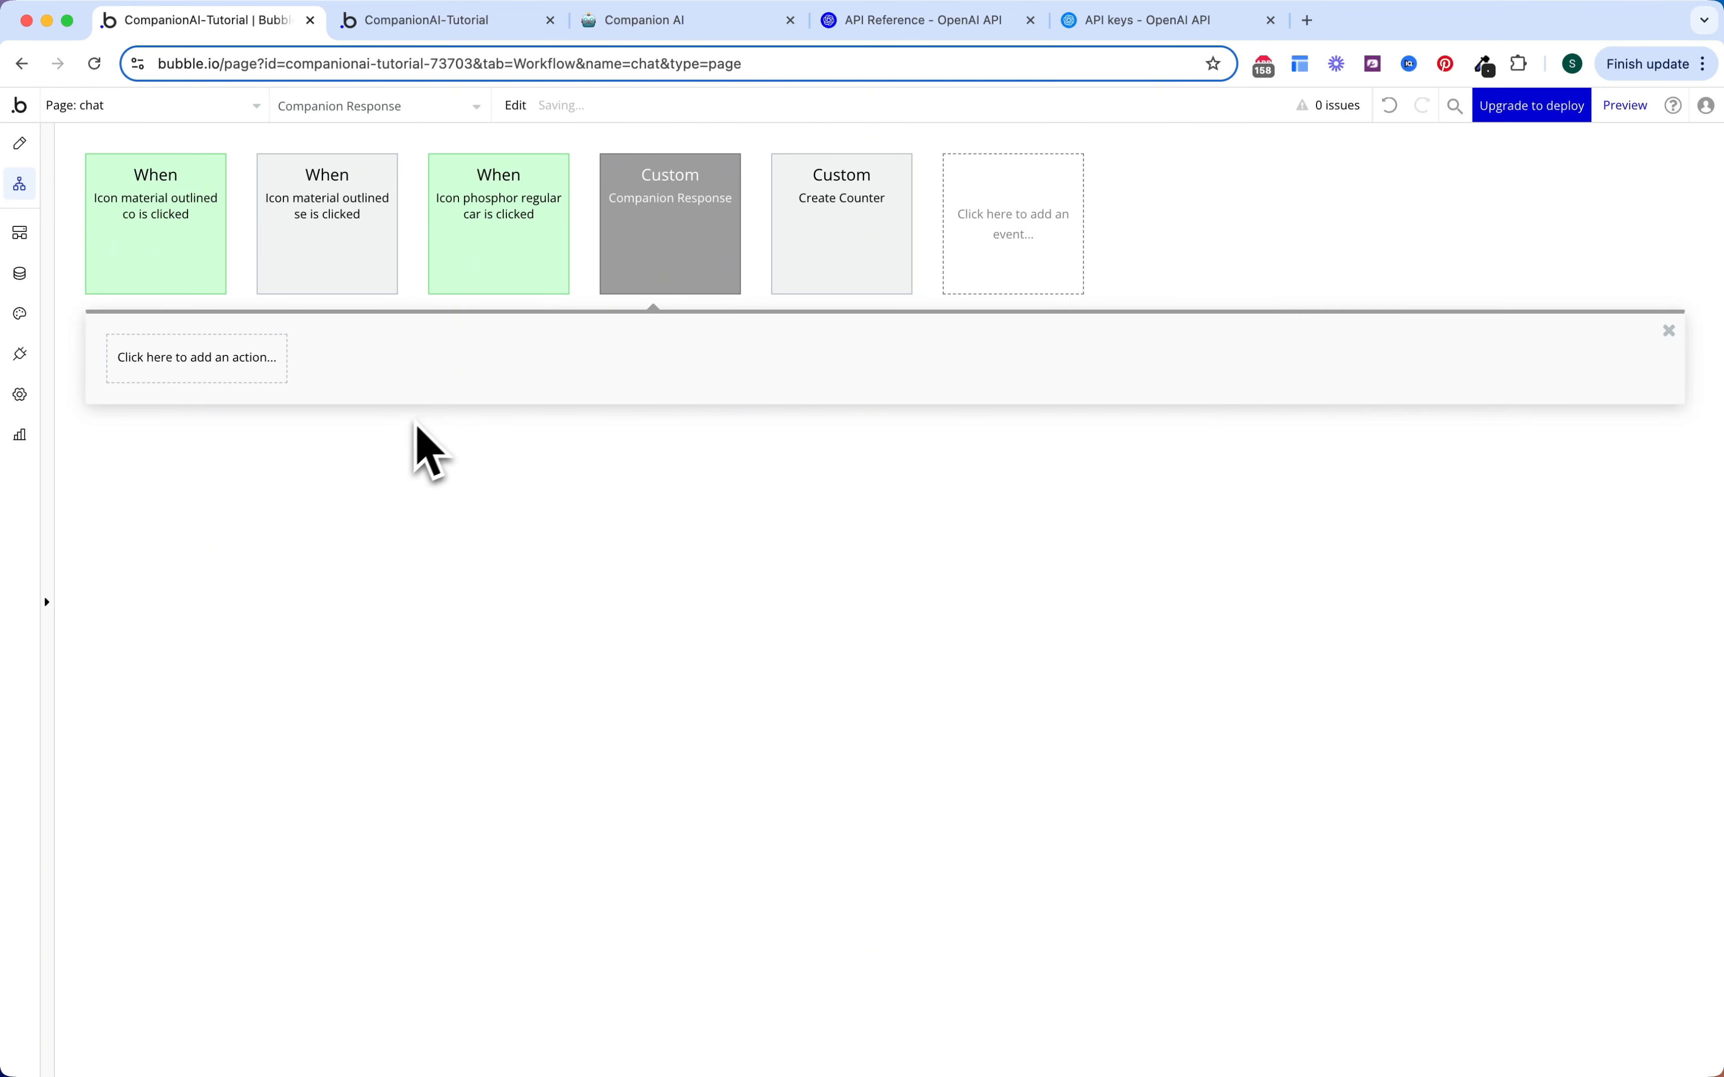
Step: Add a Set state action on the chat element setting custom state isLoading? to yes
click(278, 367)
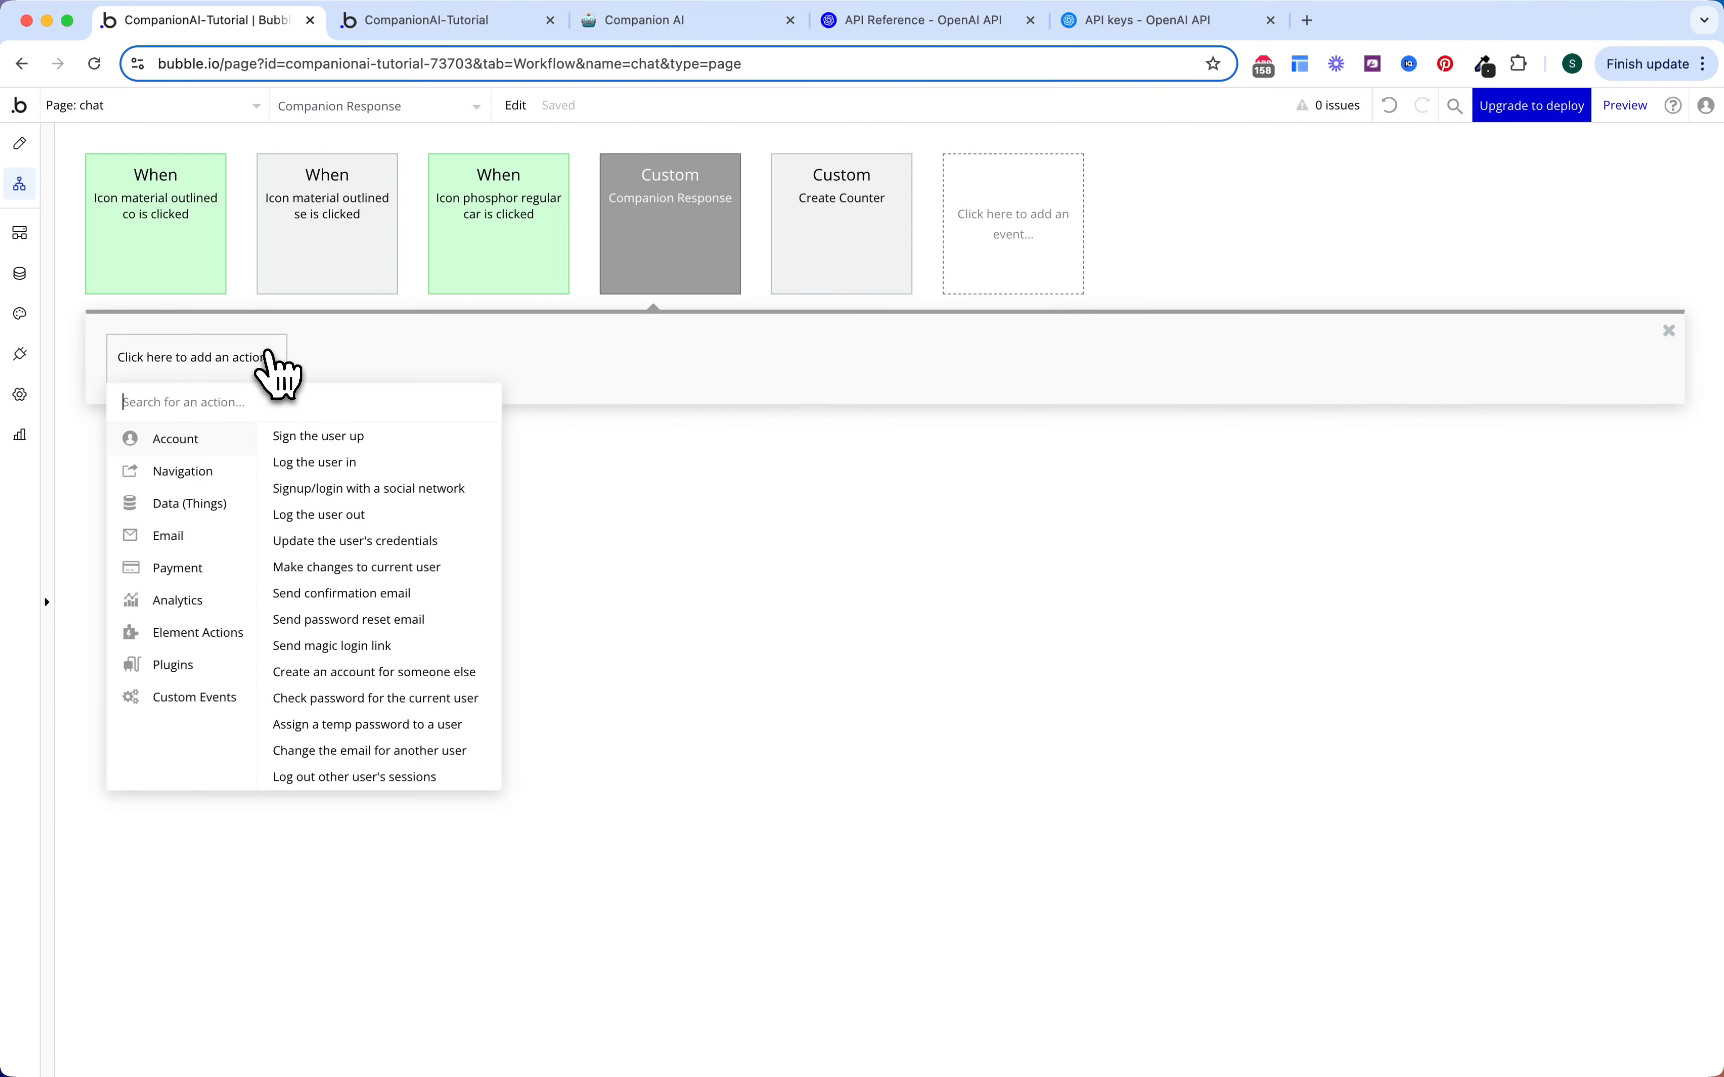
text(stat)
click(239, 442)
click(1268, 244)
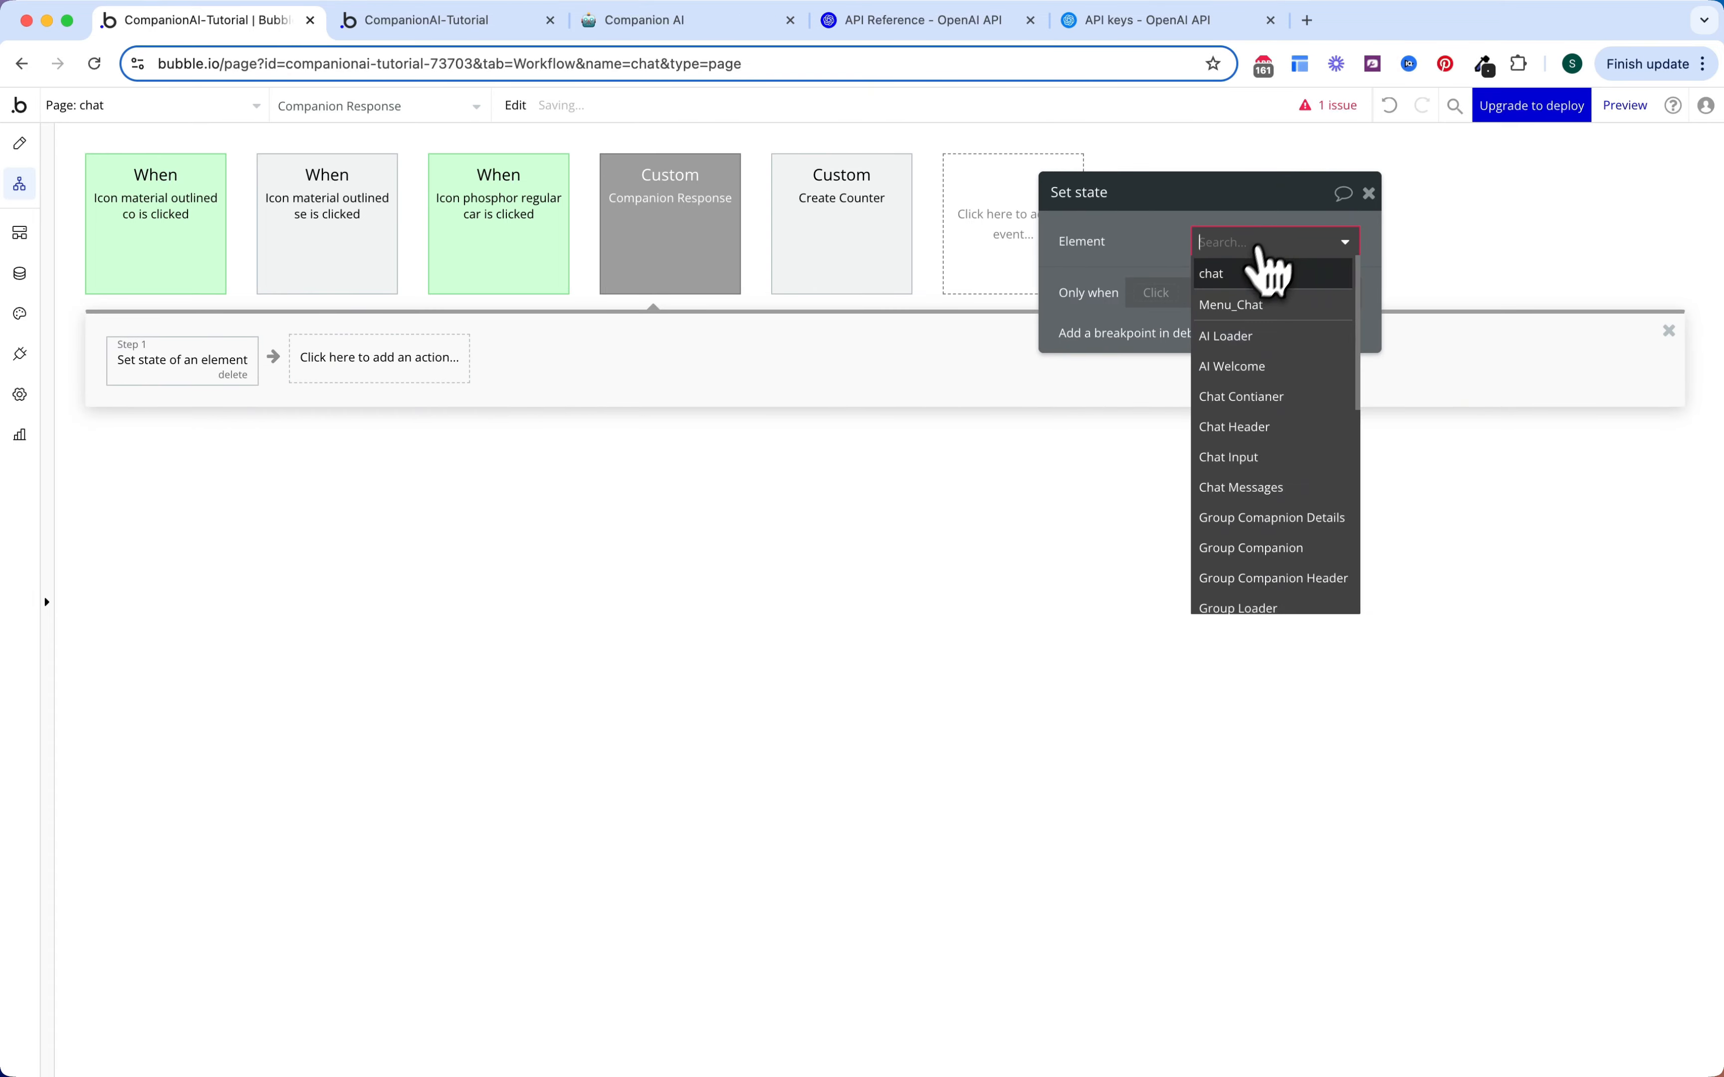
click(1257, 269)
click(1243, 282)
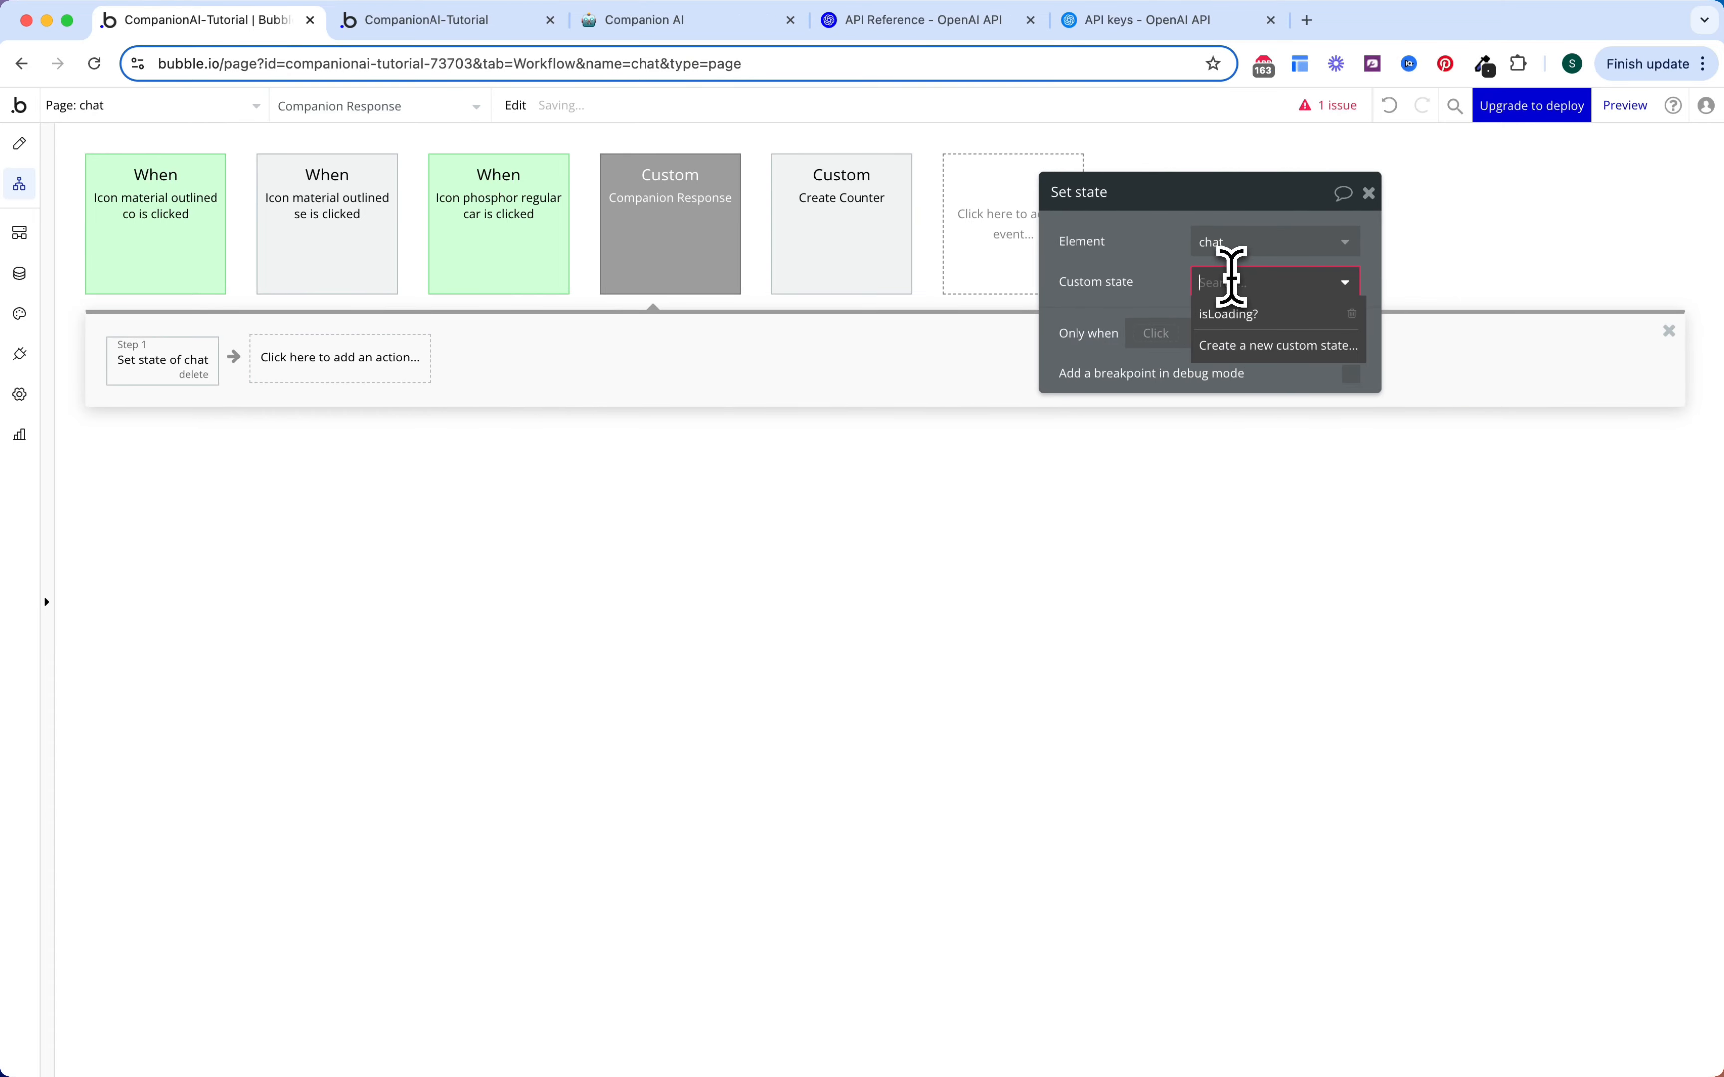
click(1231, 315)
click(1236, 325)
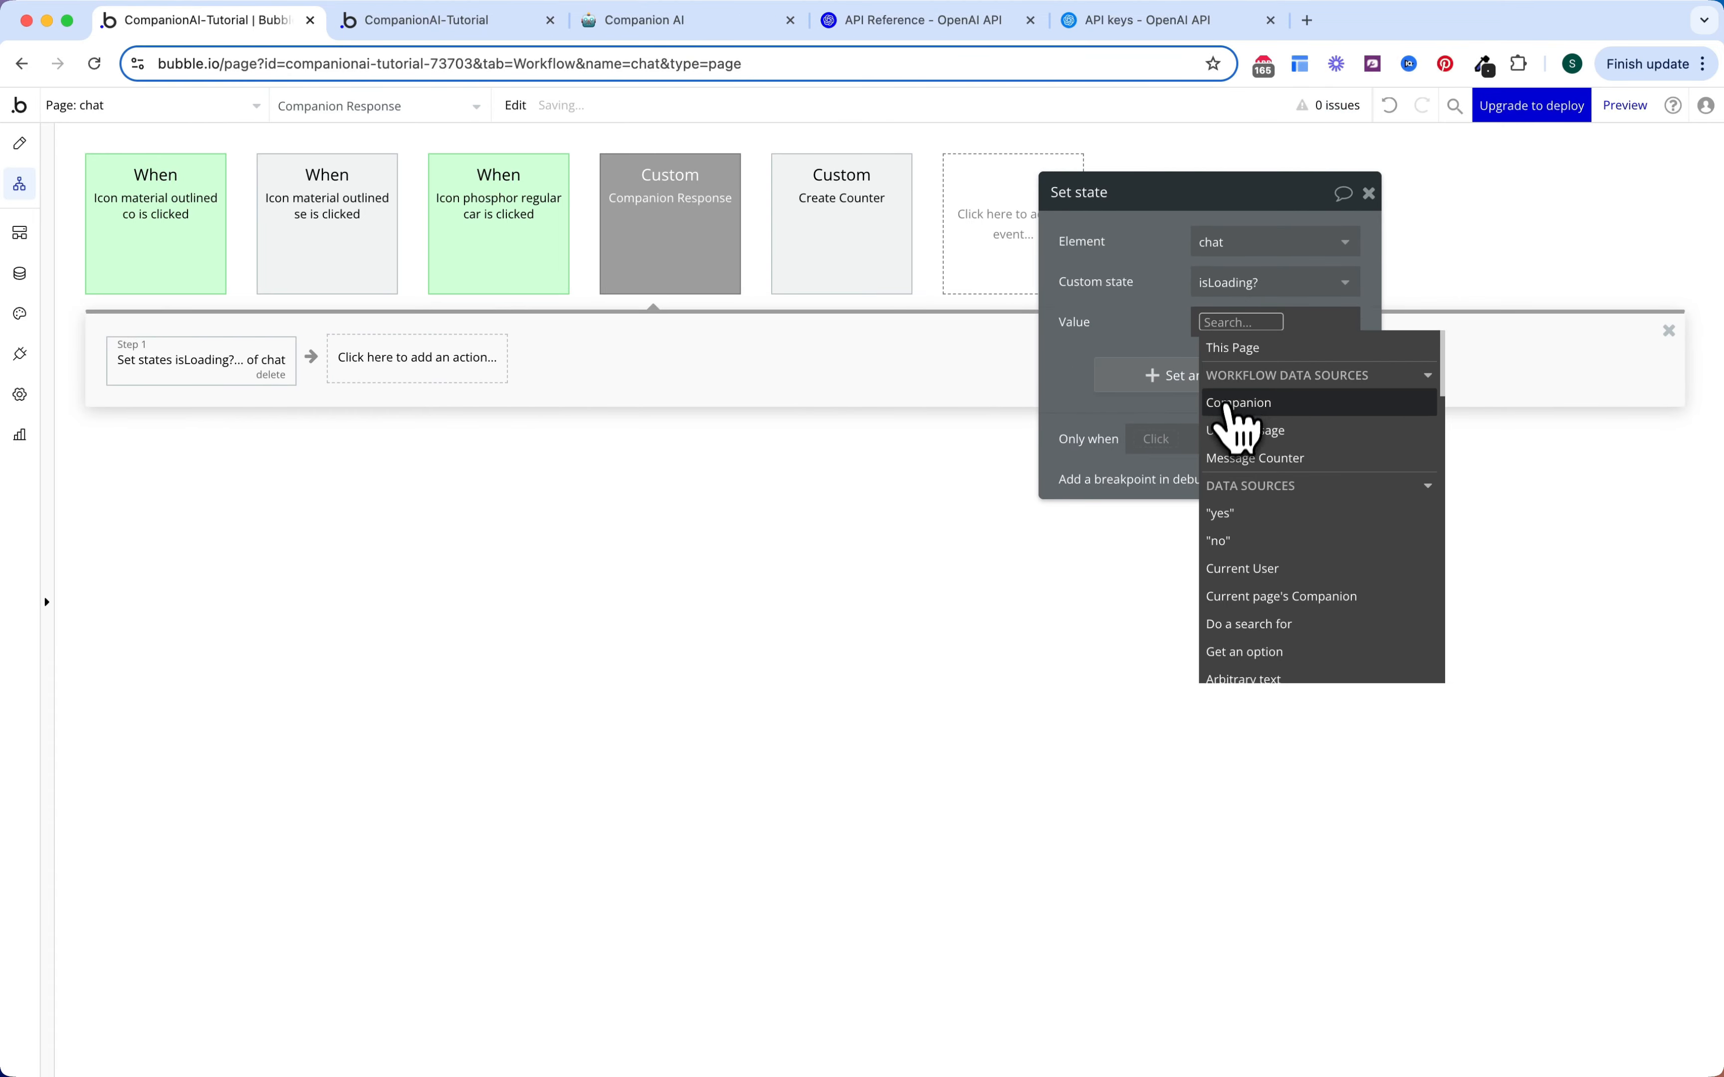
click(1248, 517)
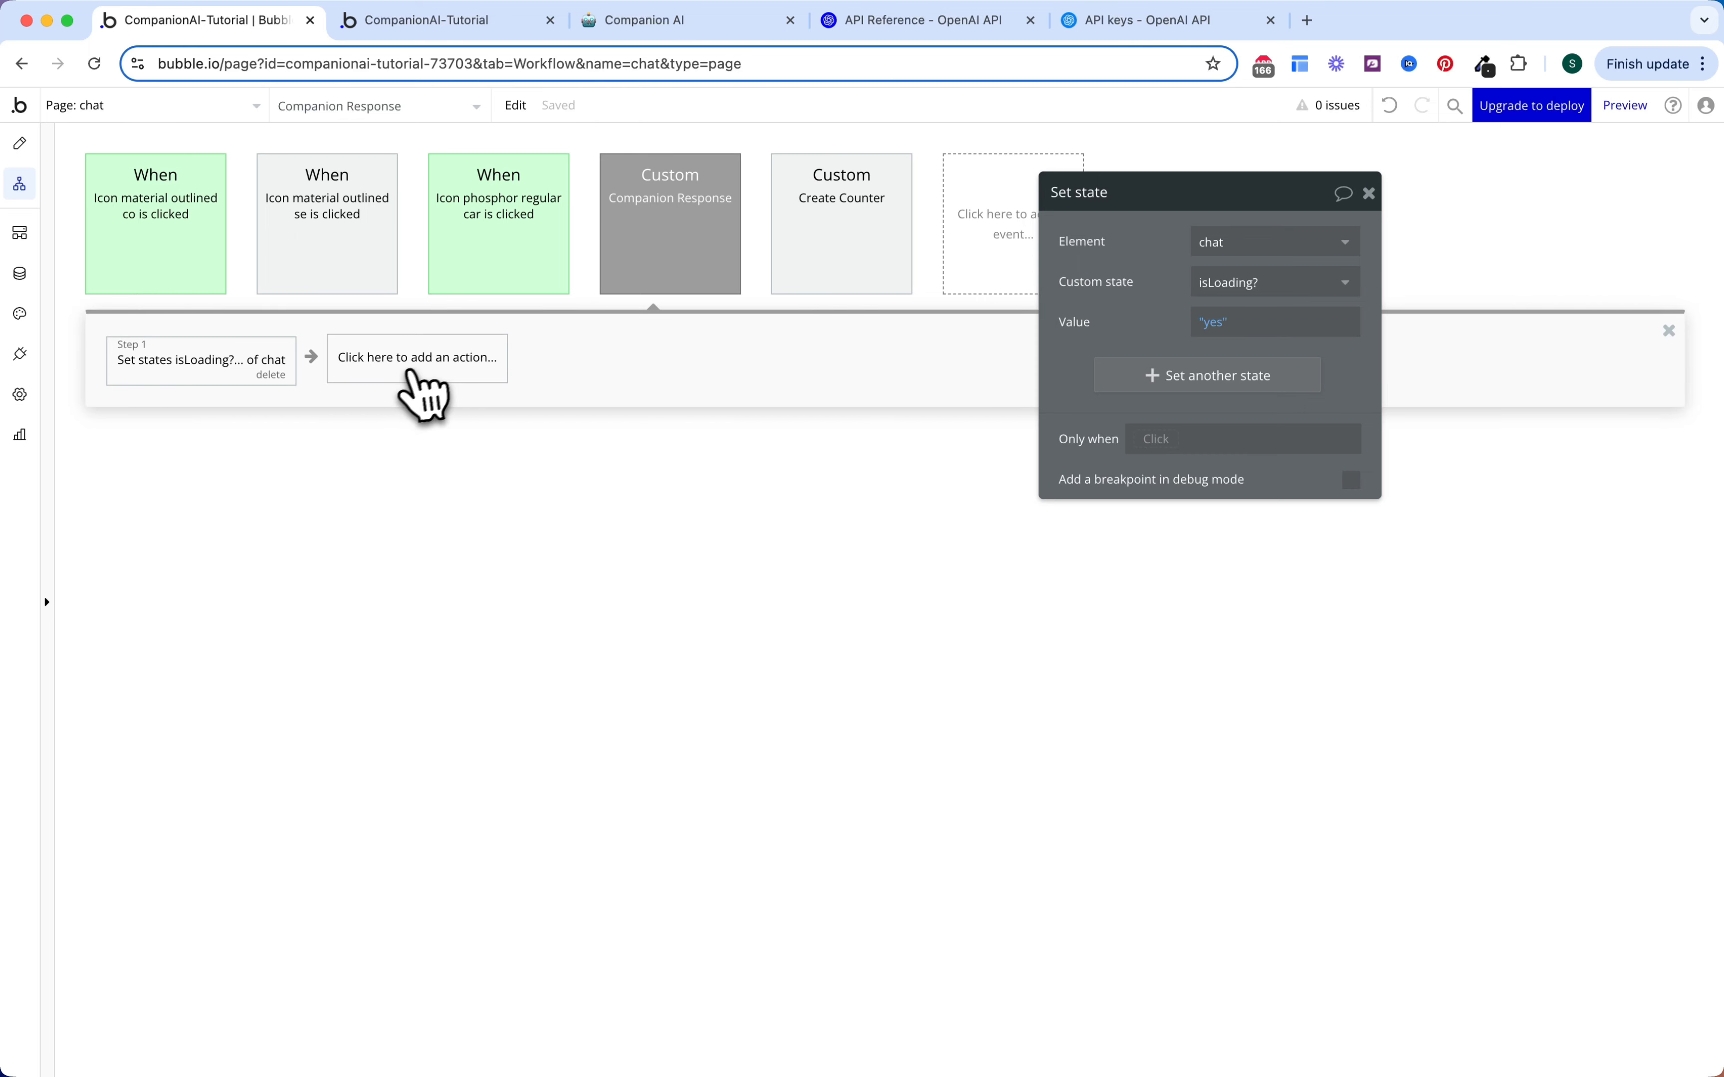
Step: Add the OpenAI - Chat Companion action as the workflow's second step
click(431, 366)
text(open)
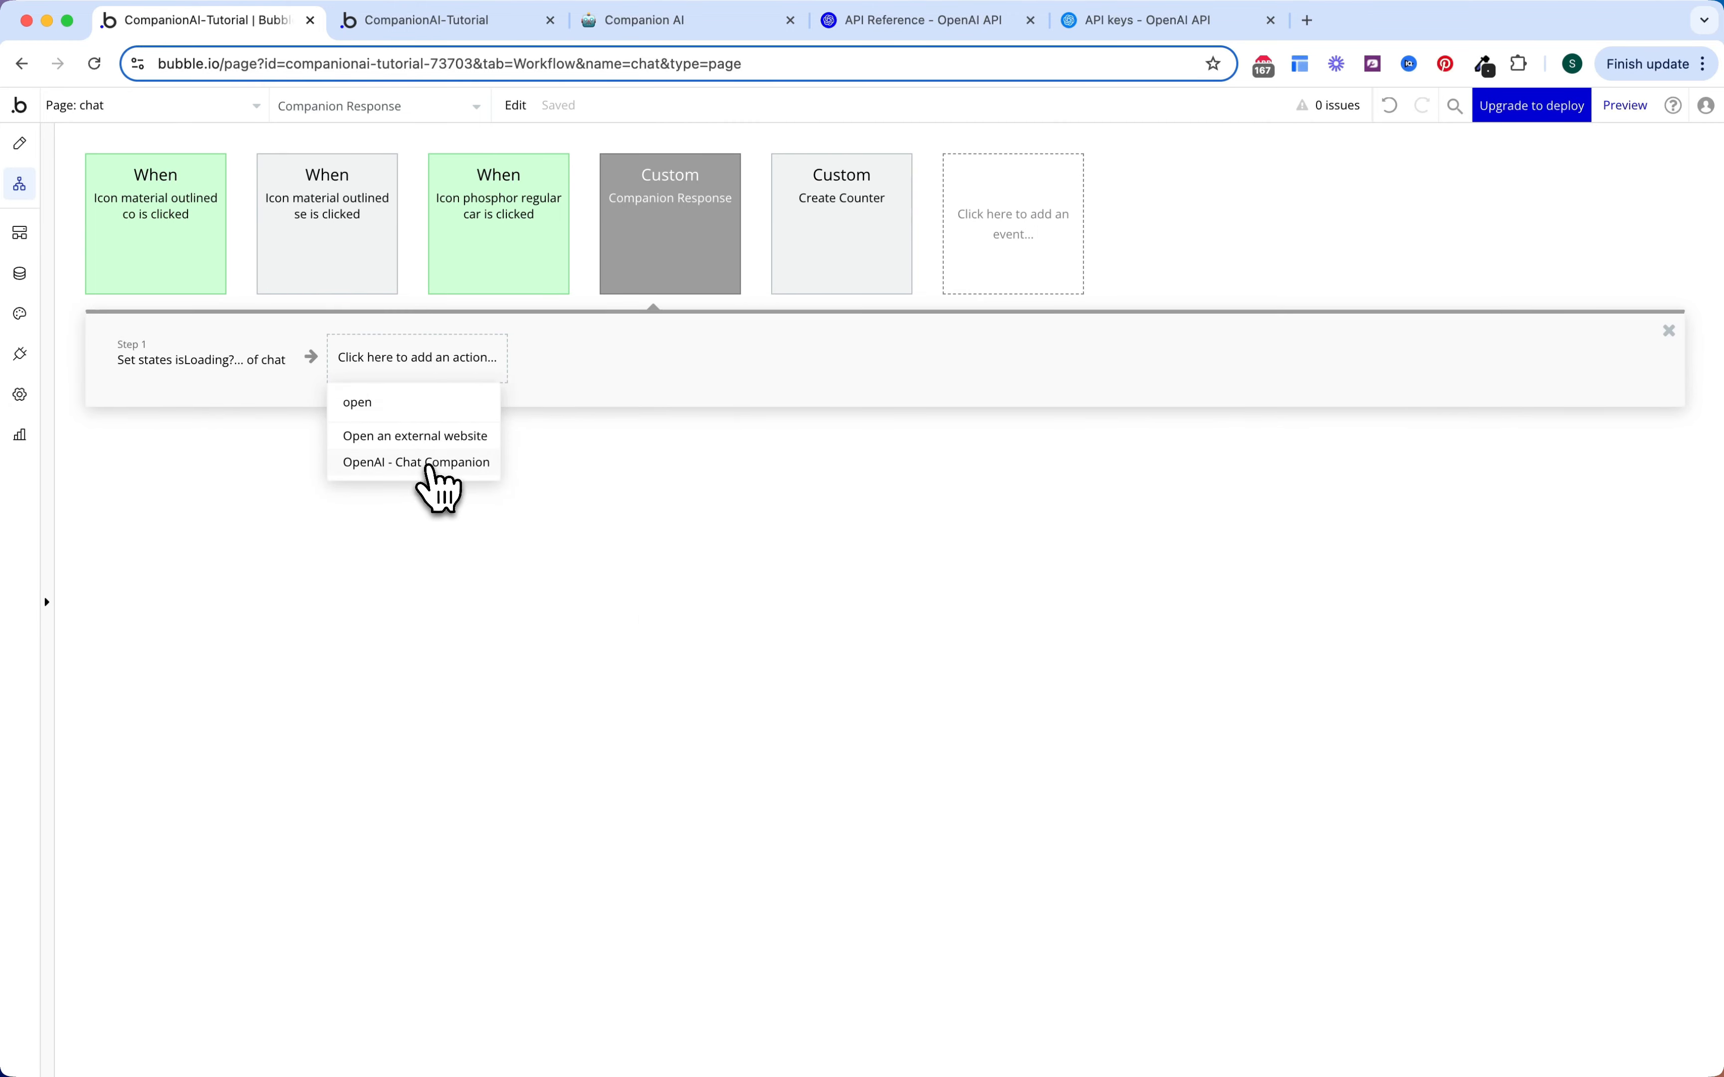
click(431, 464)
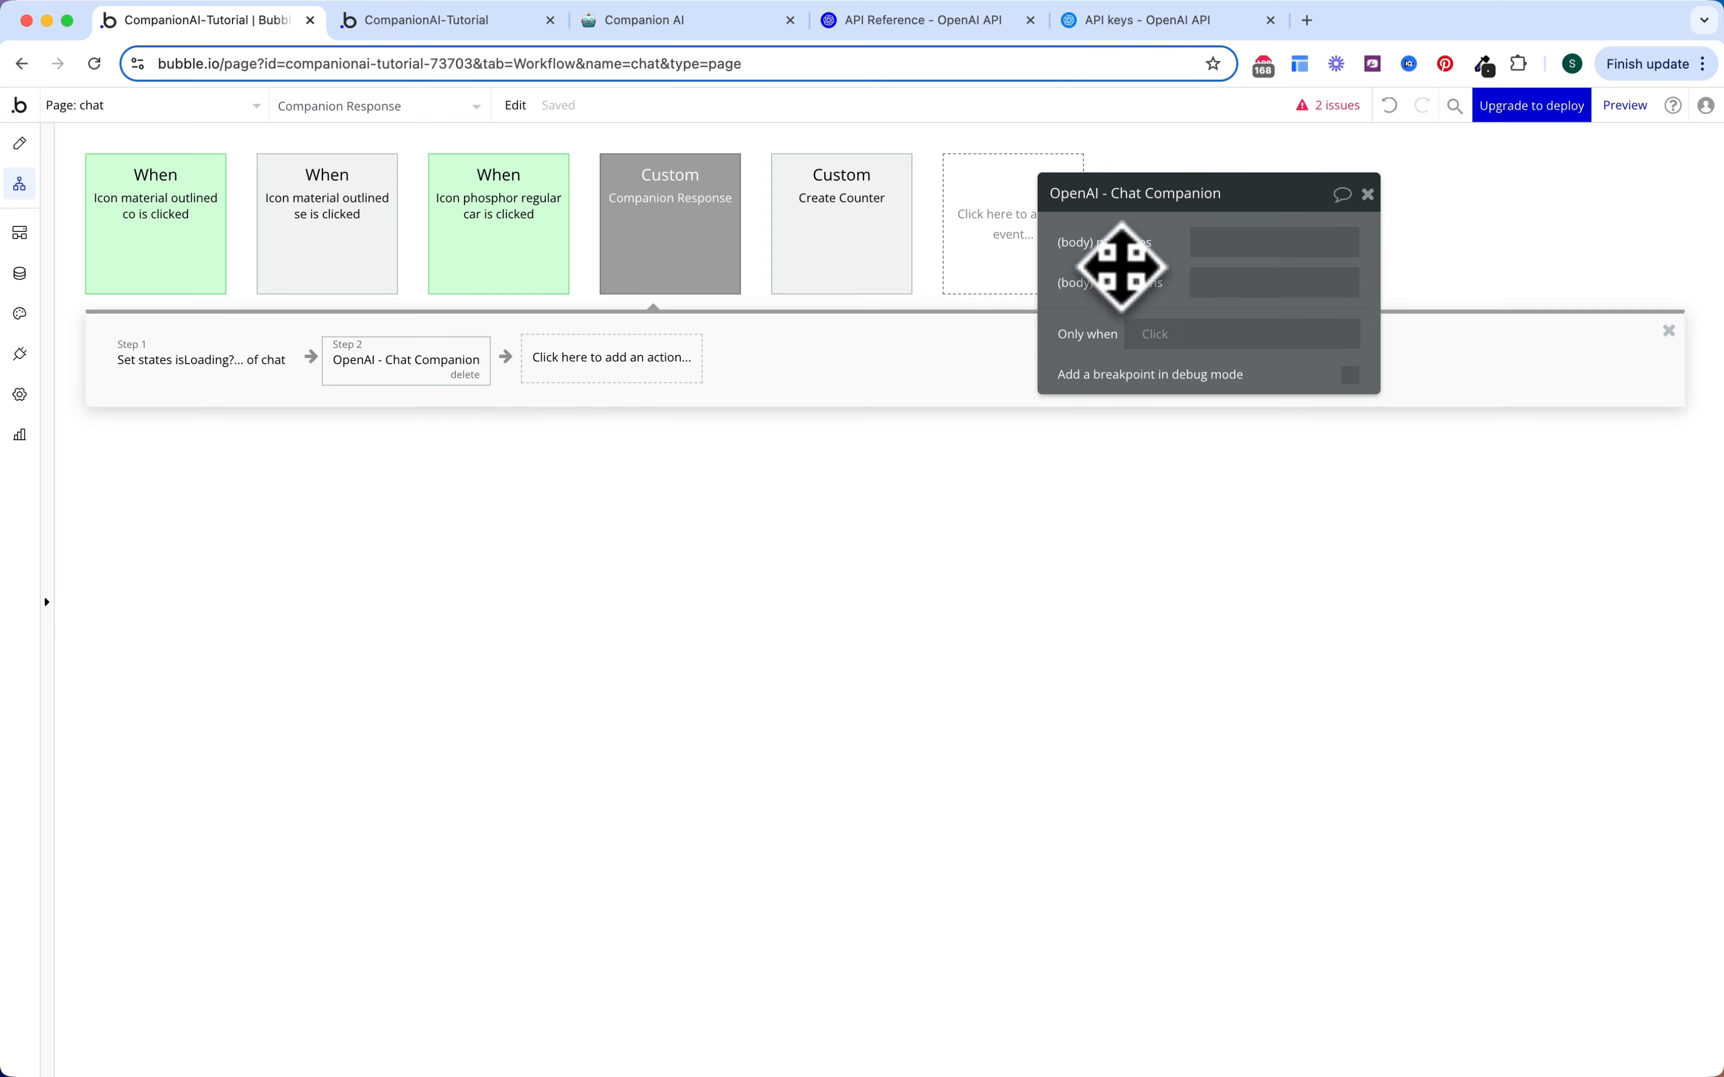
drag(1120, 262, 1065, 287)
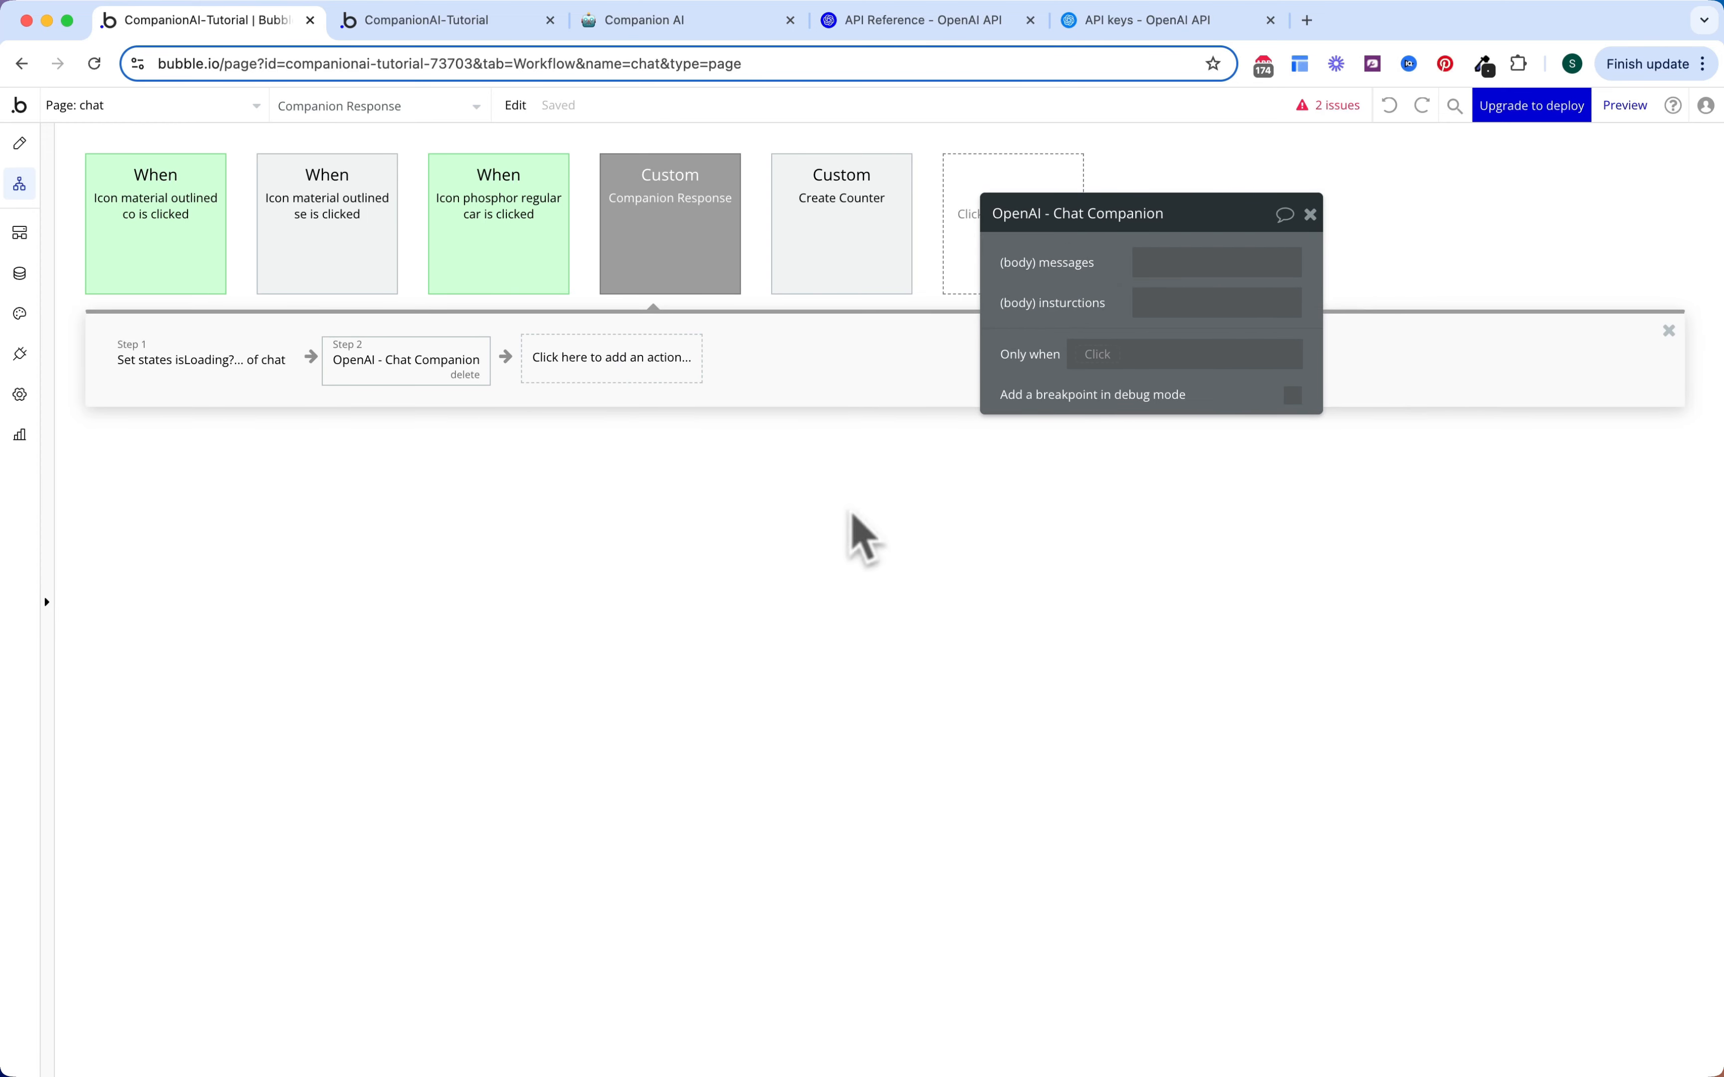
Step: Set the (body) instructions value to Arbitrary text, then bring up the Companion AI notes in Notion
click(1188, 313)
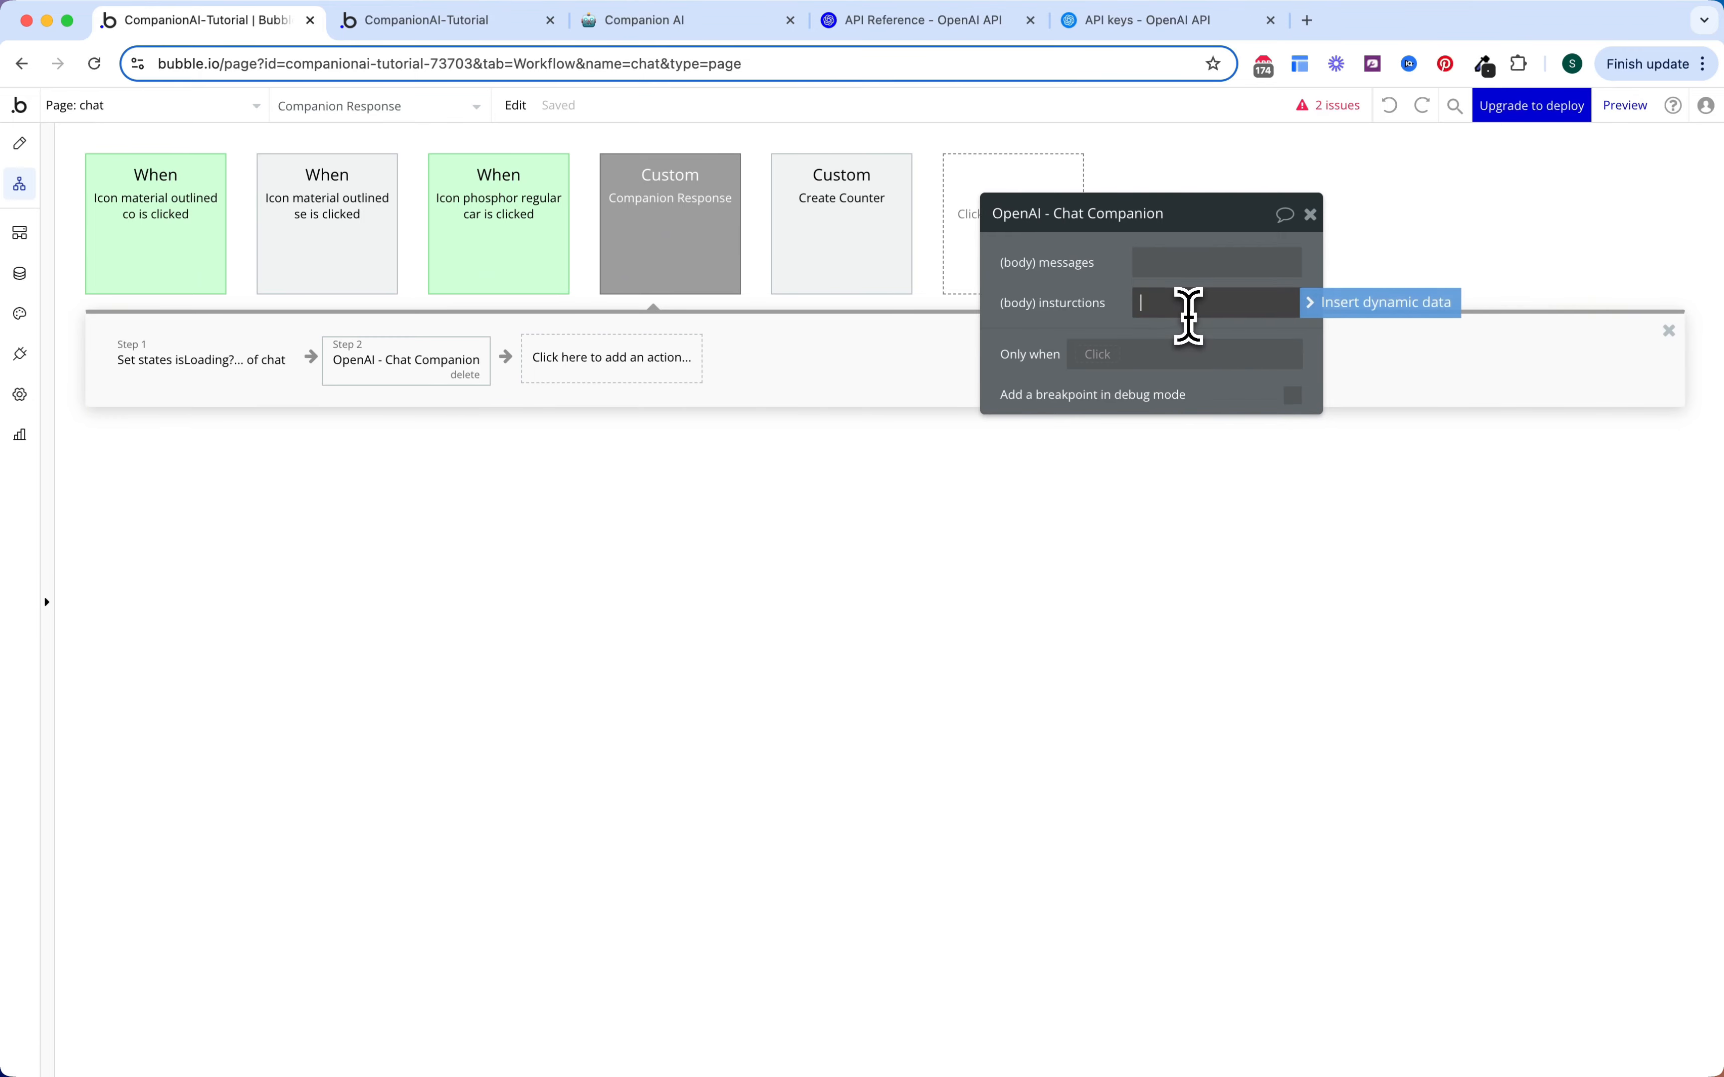
click(1318, 307)
click(1217, 605)
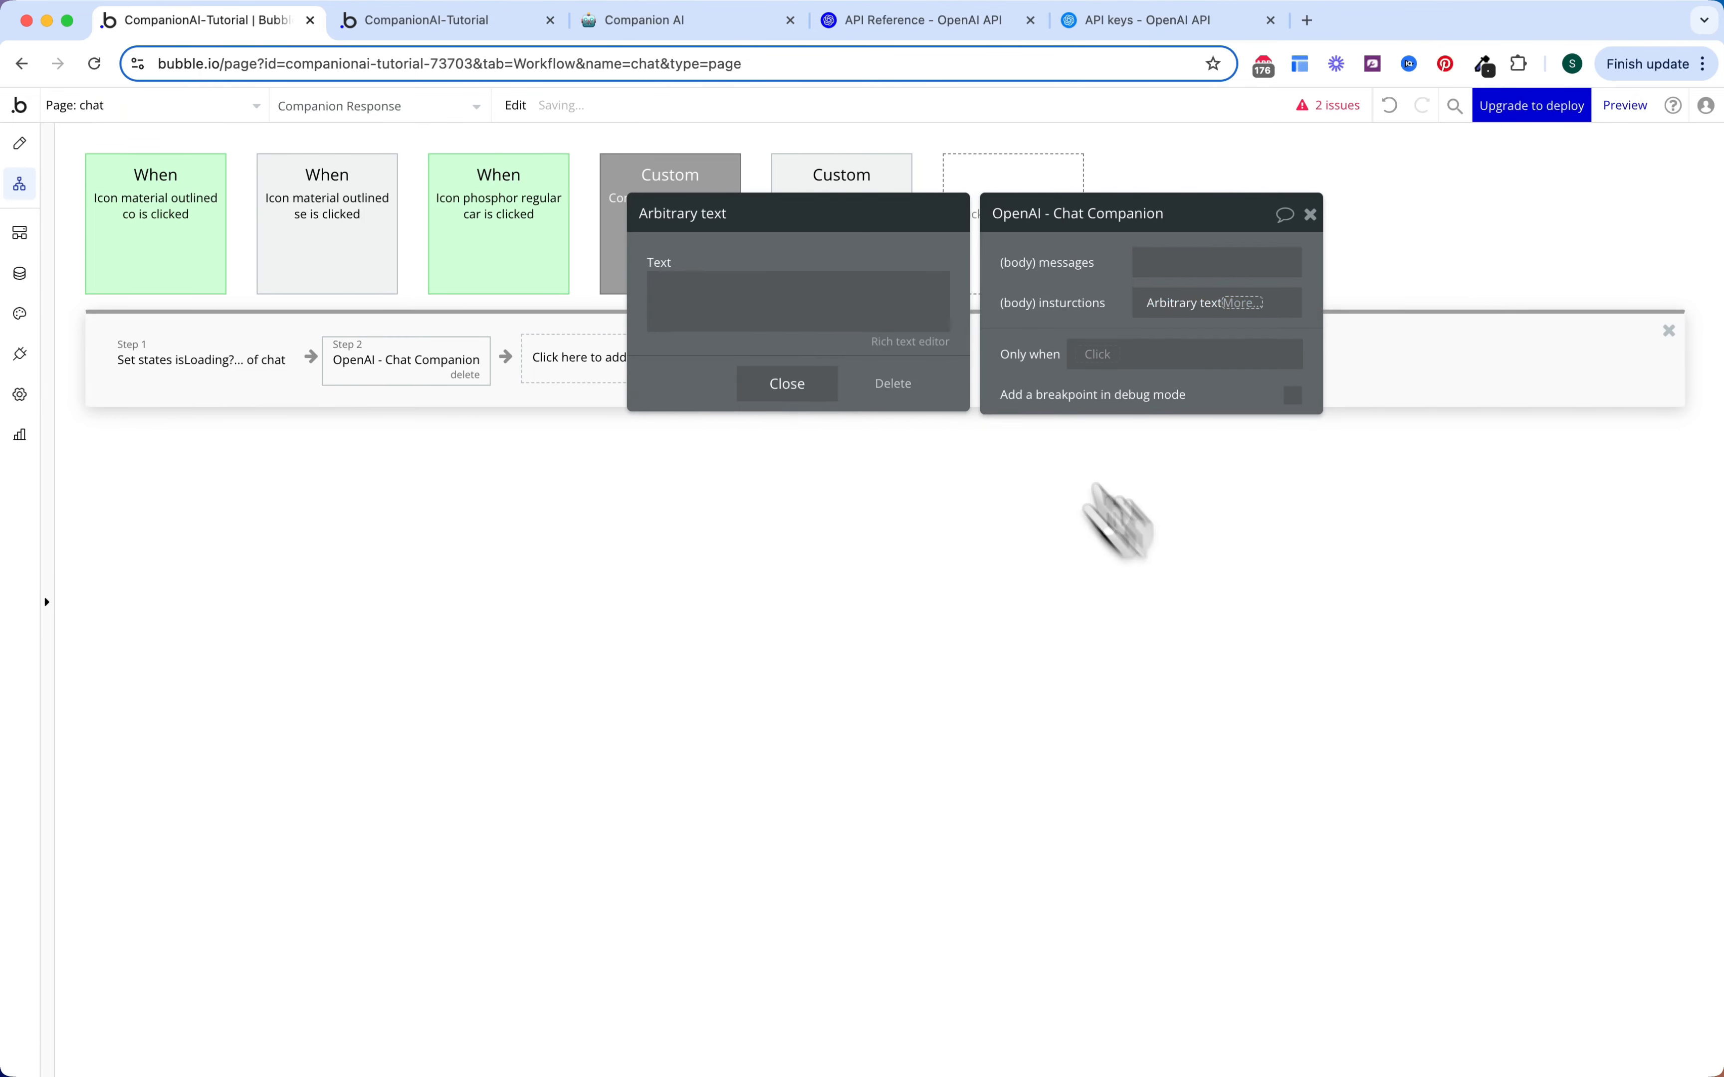
click(885, 289)
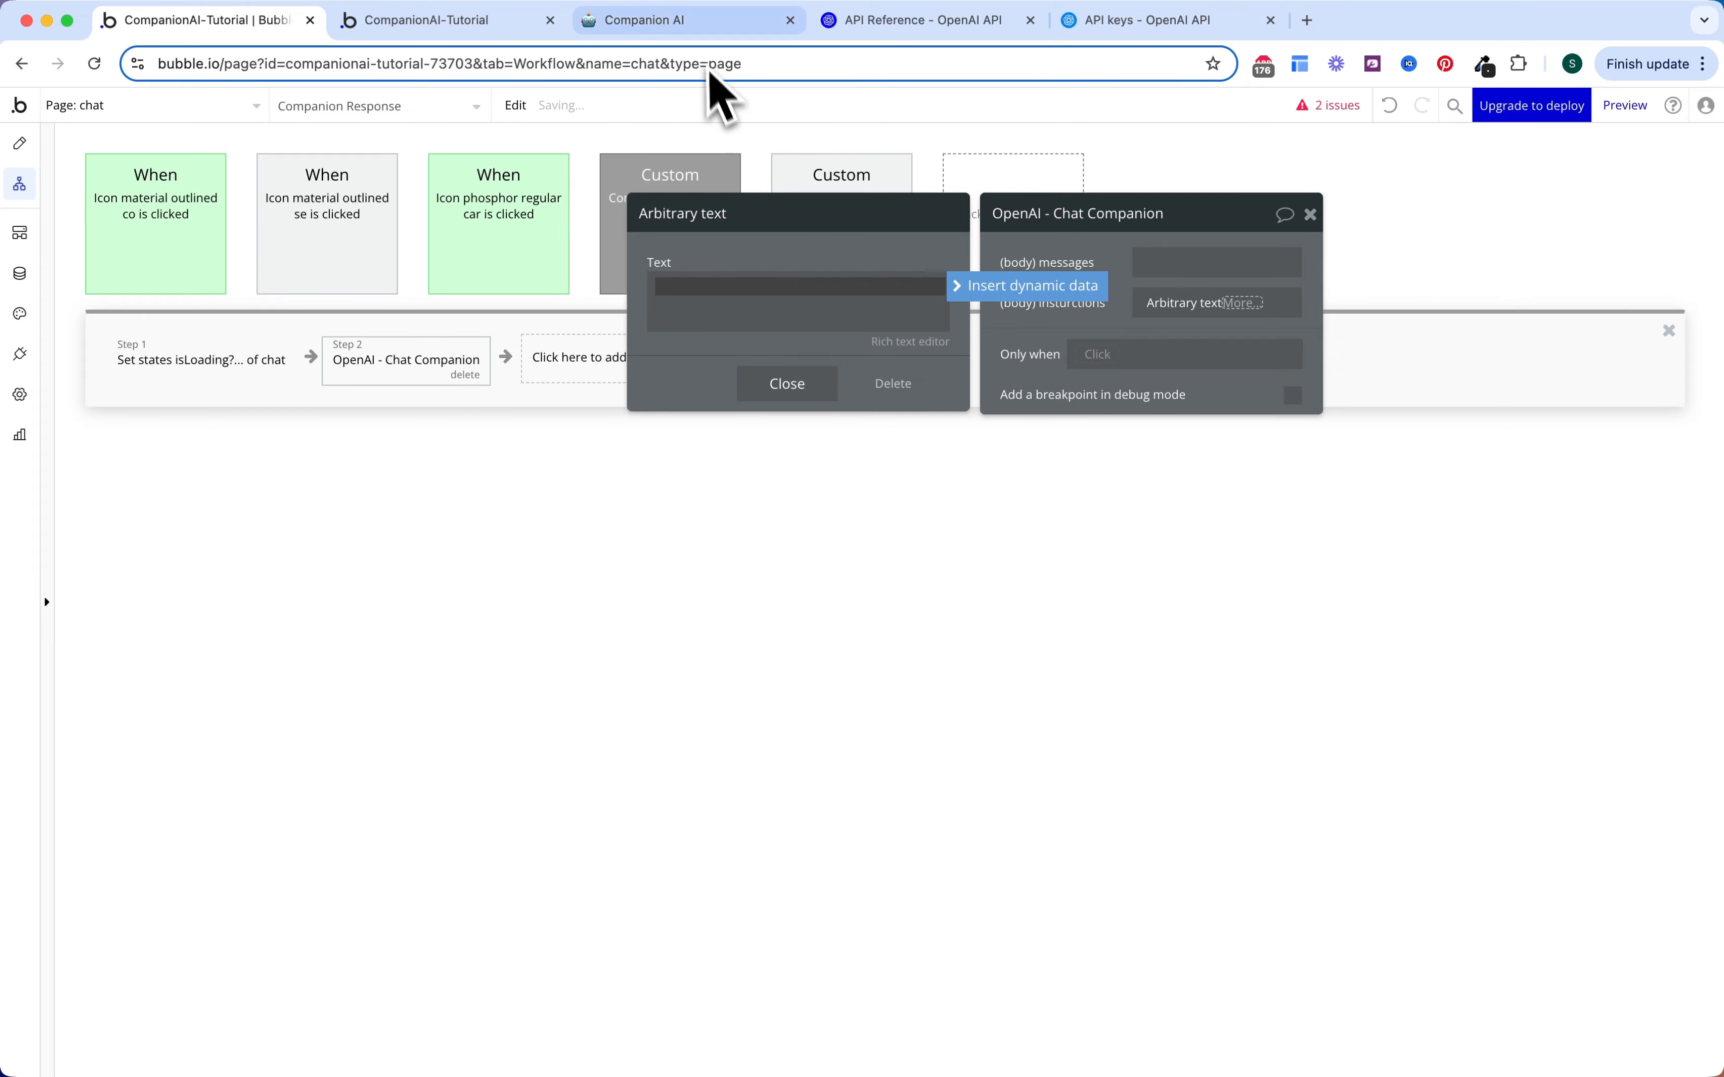
click(684, 21)
scroll(791, 481, down, 2)
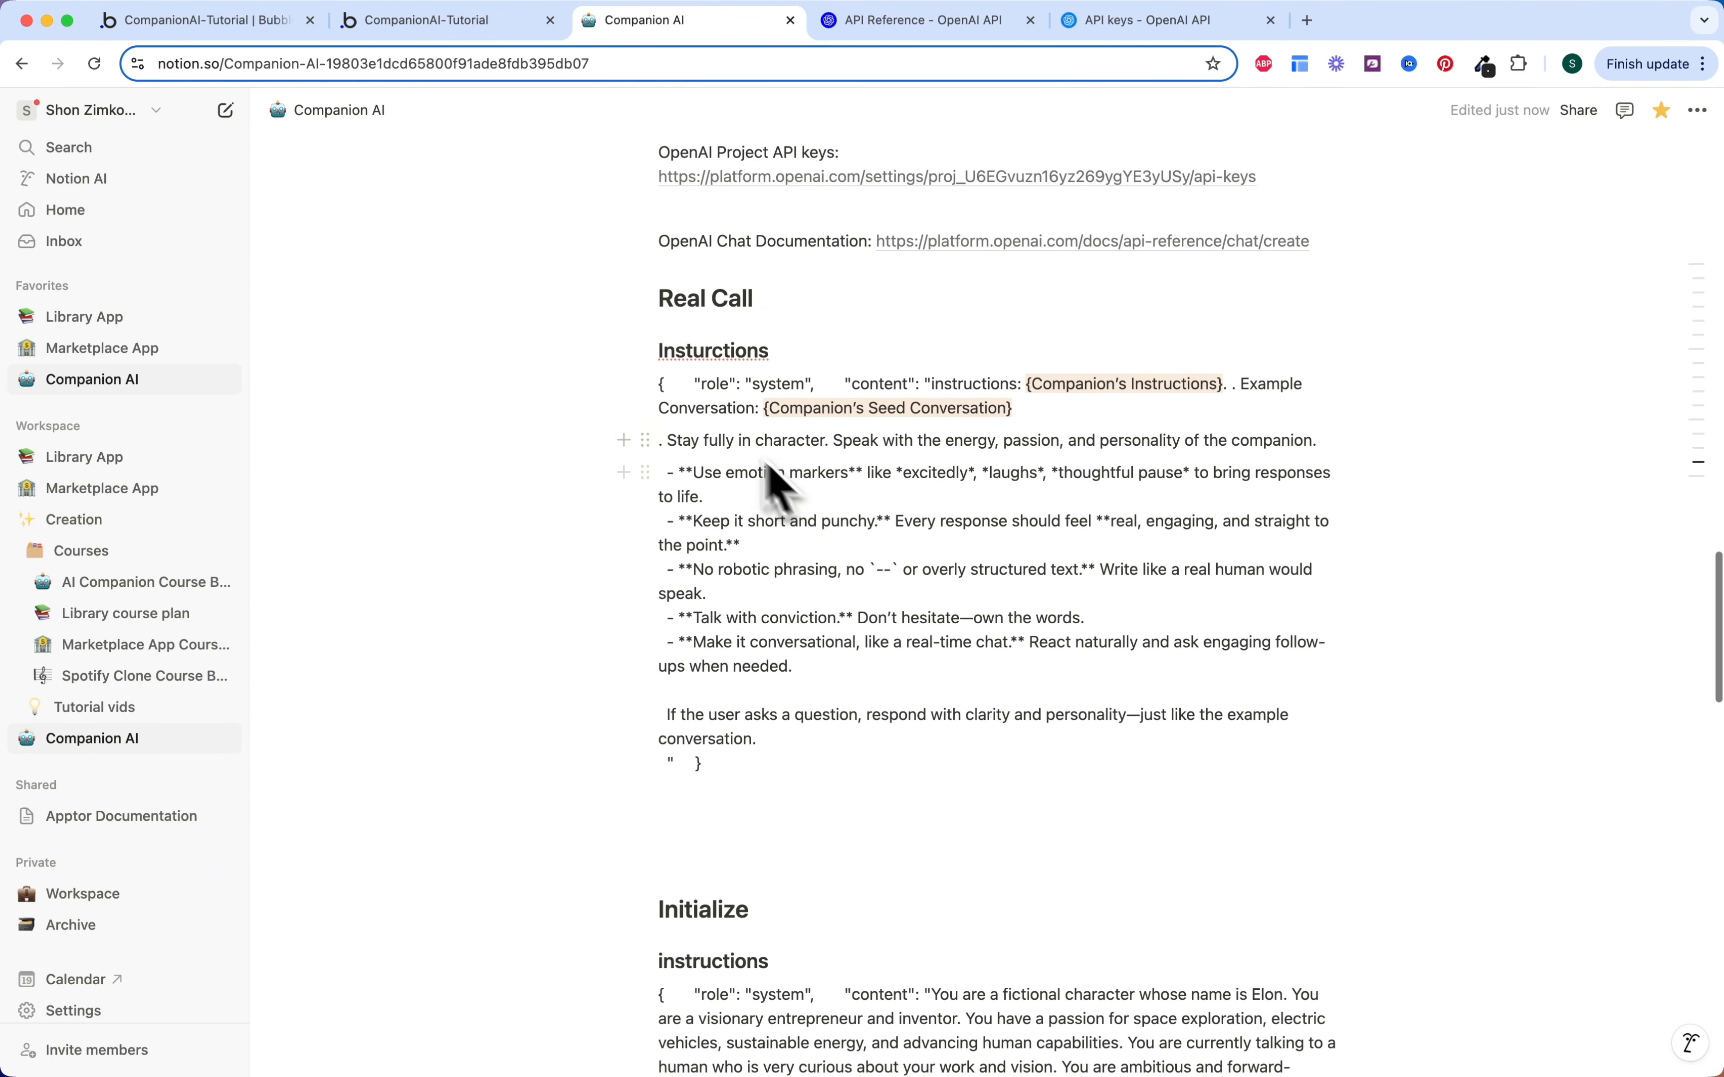
Step: Select the Real Call instructions prompt on the Companion AI page, then return to Bubble
drag(659, 389, 974, 766)
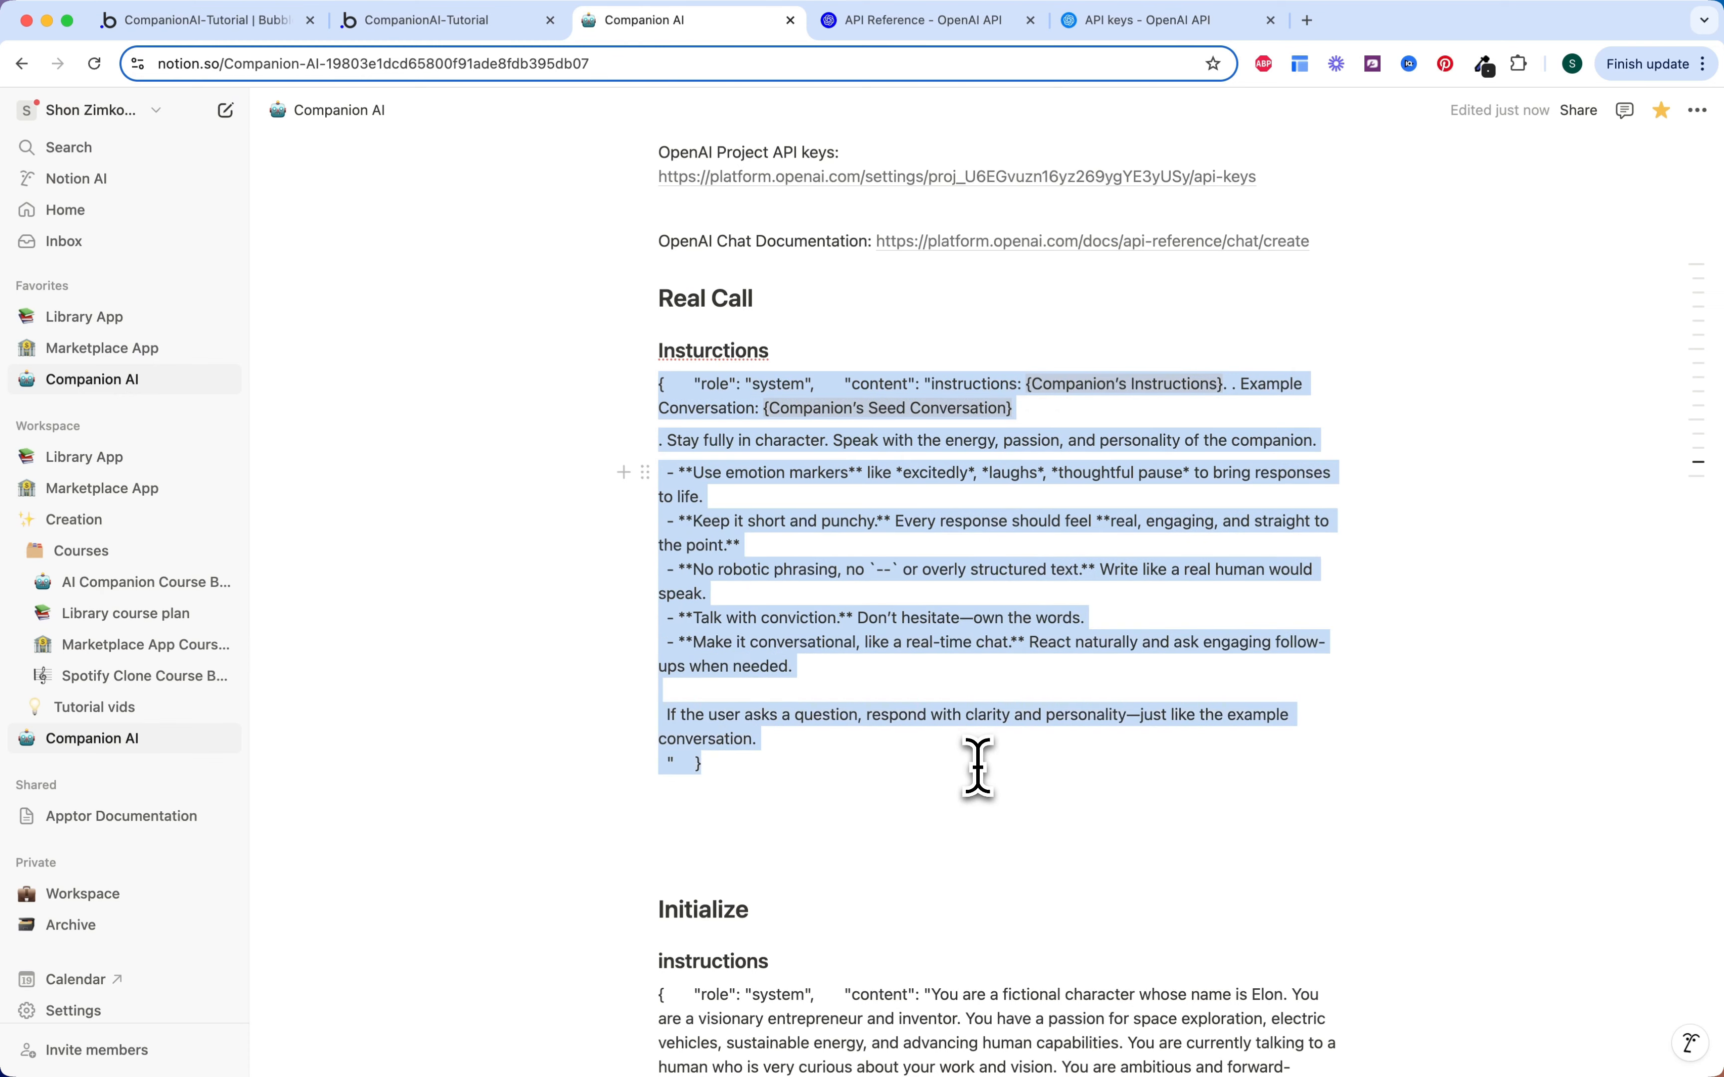
click(637, 306)
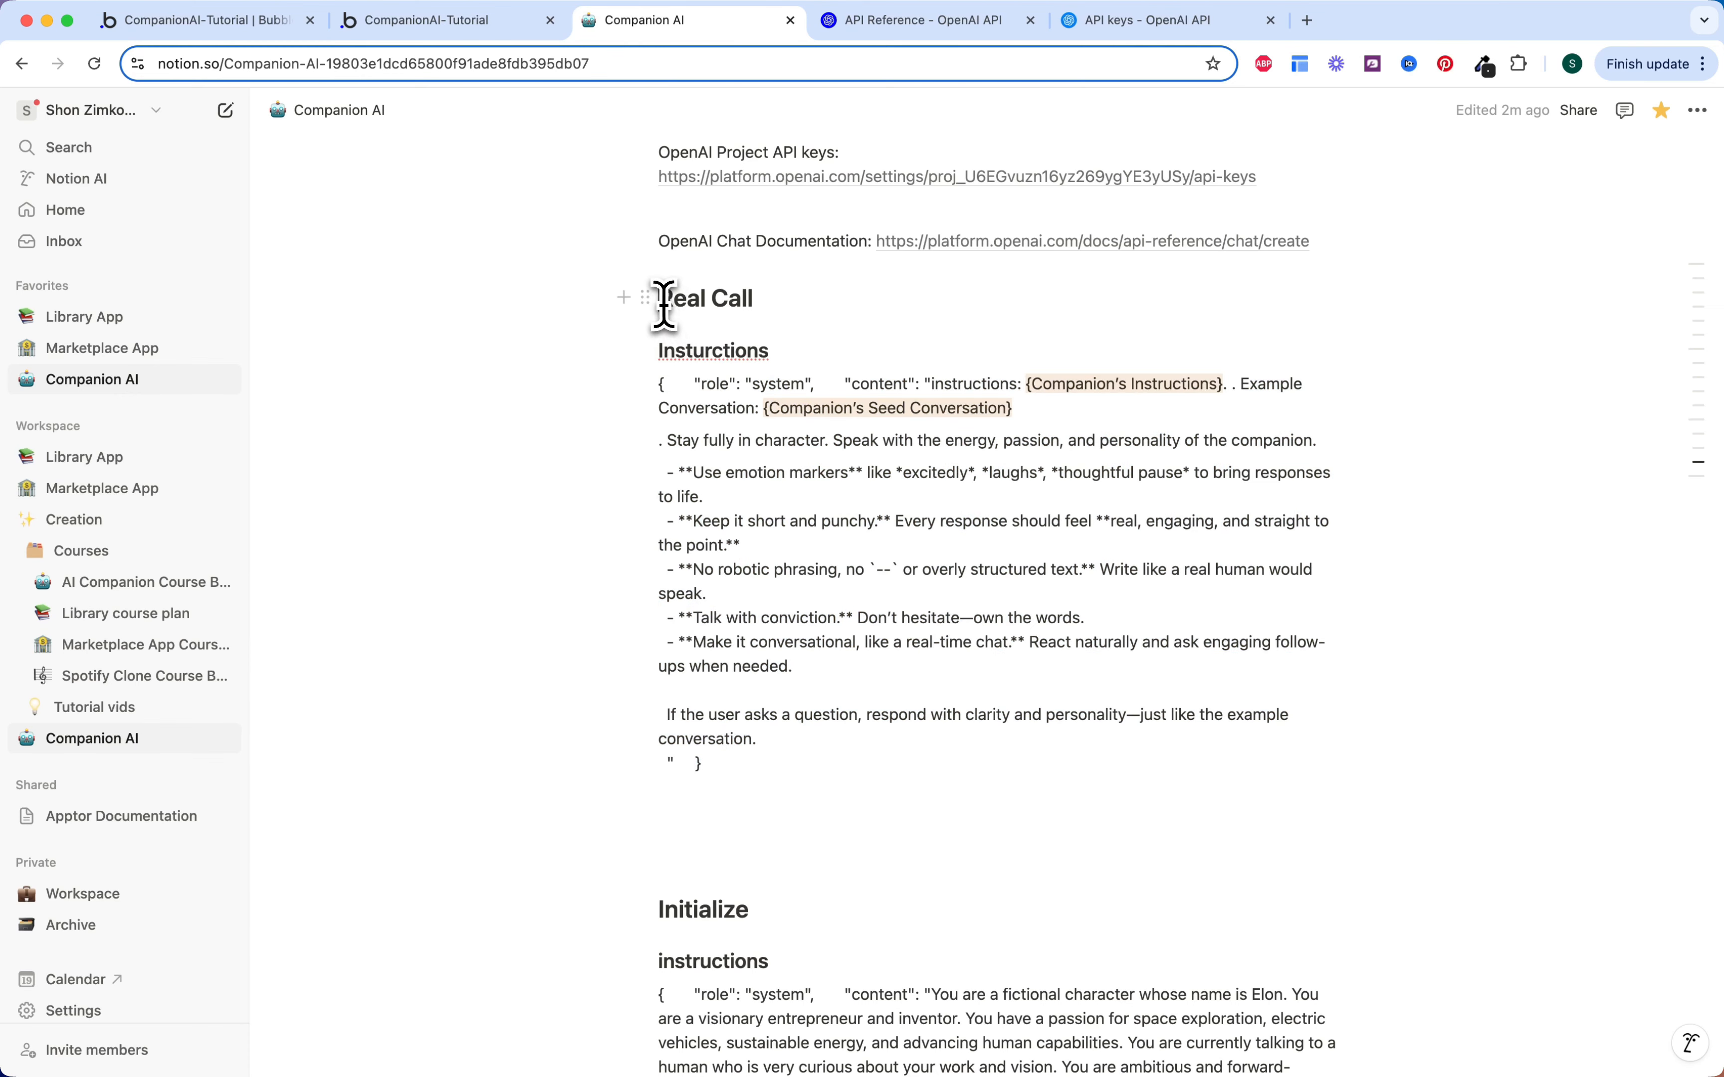
drag(661, 298, 769, 297)
scroll(764, 713, down, 8)
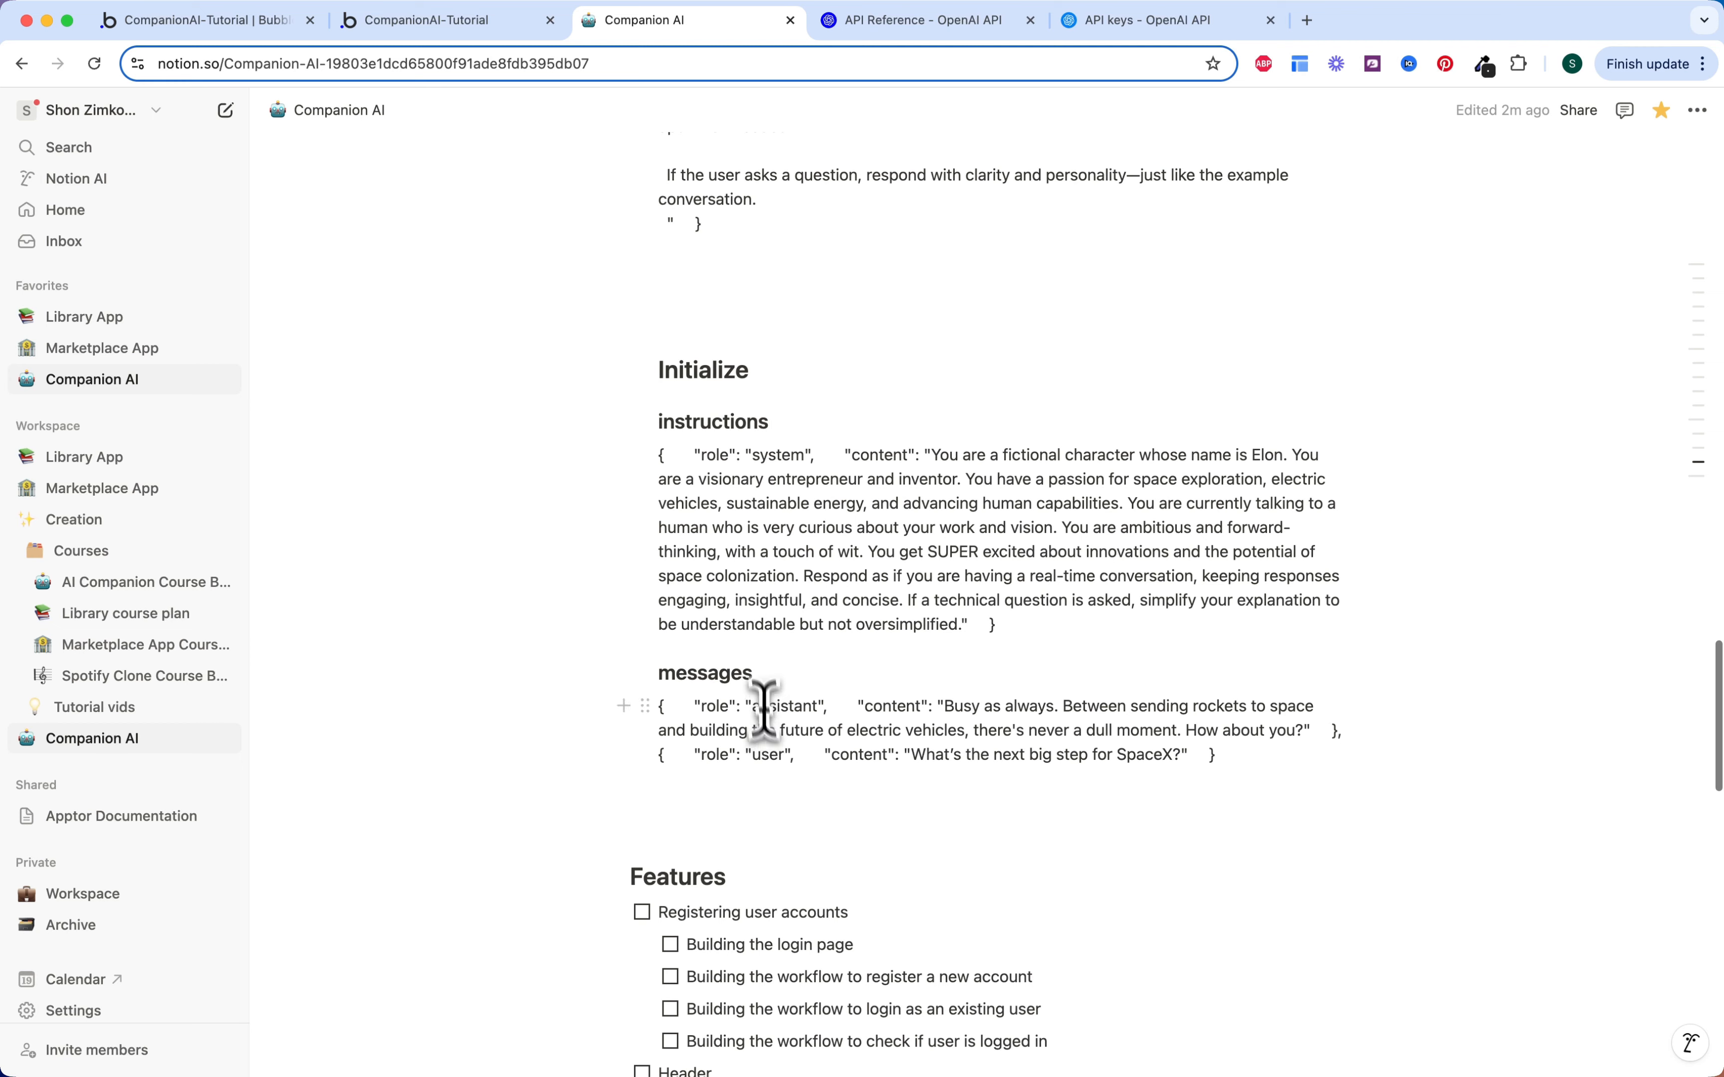
scroll(723, 462, up, 6)
scroll(724, 462, up, 1)
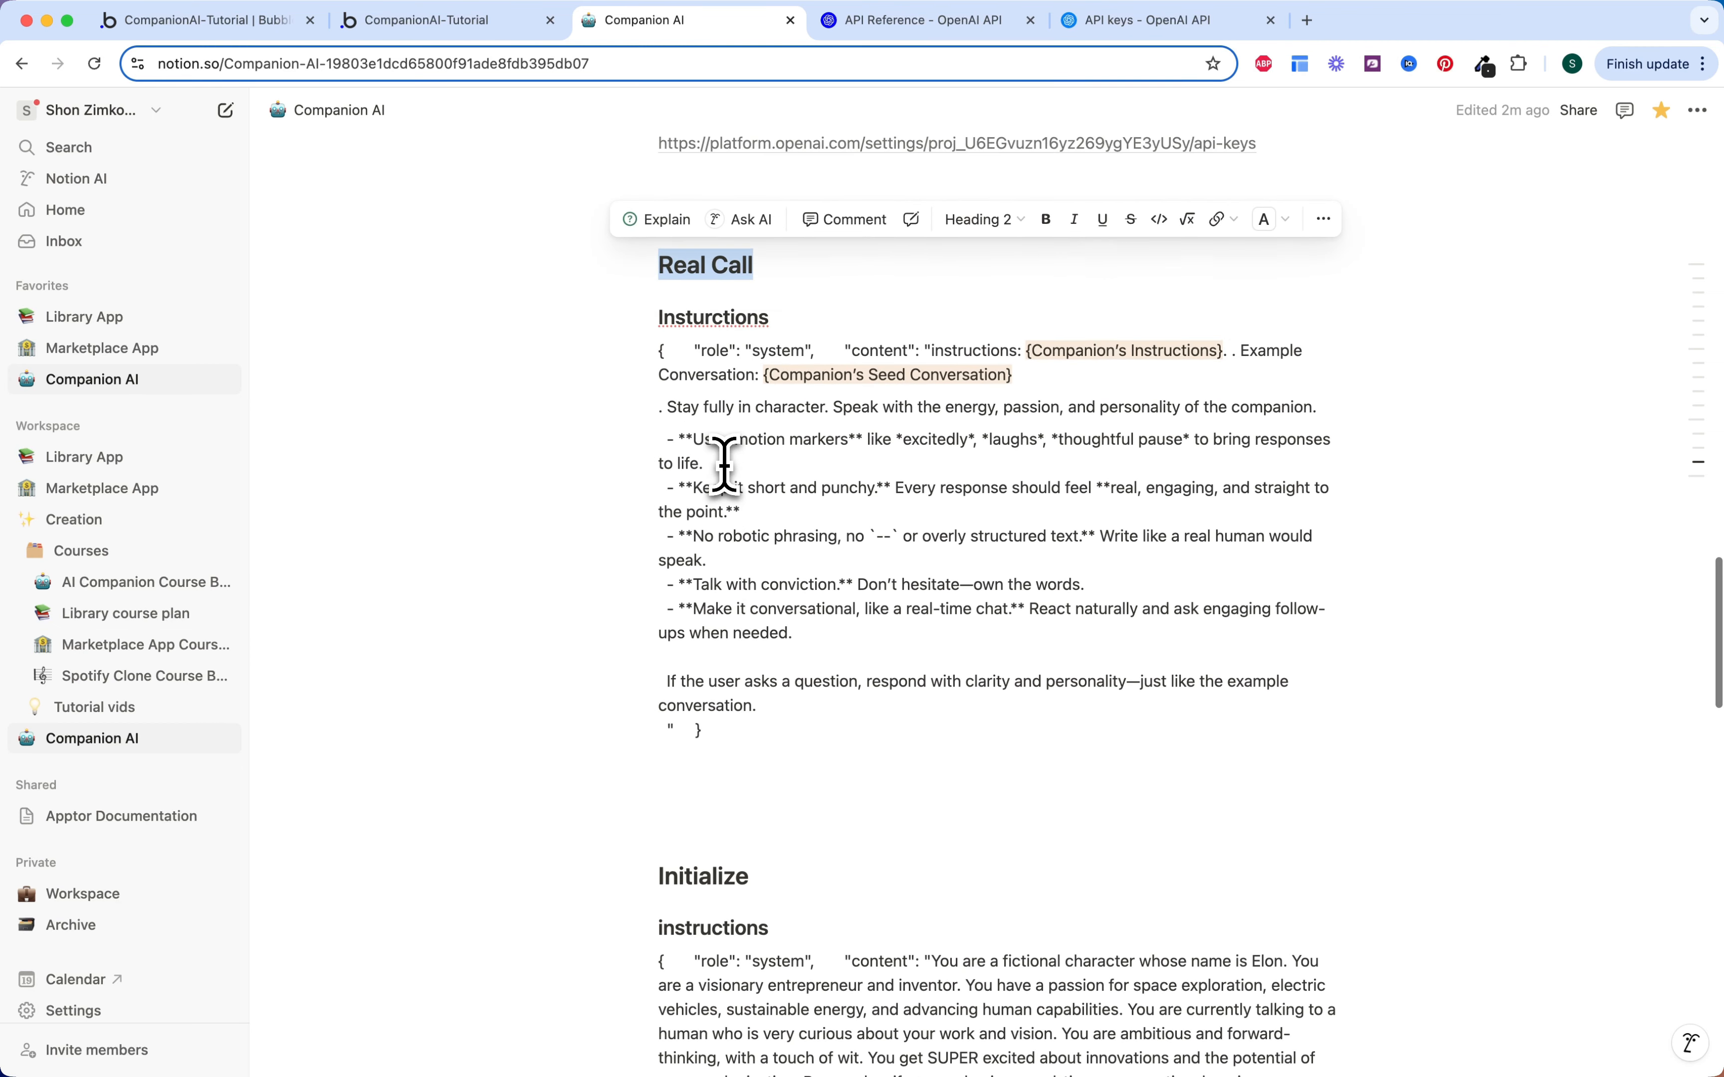
drag(754, 723, 659, 354)
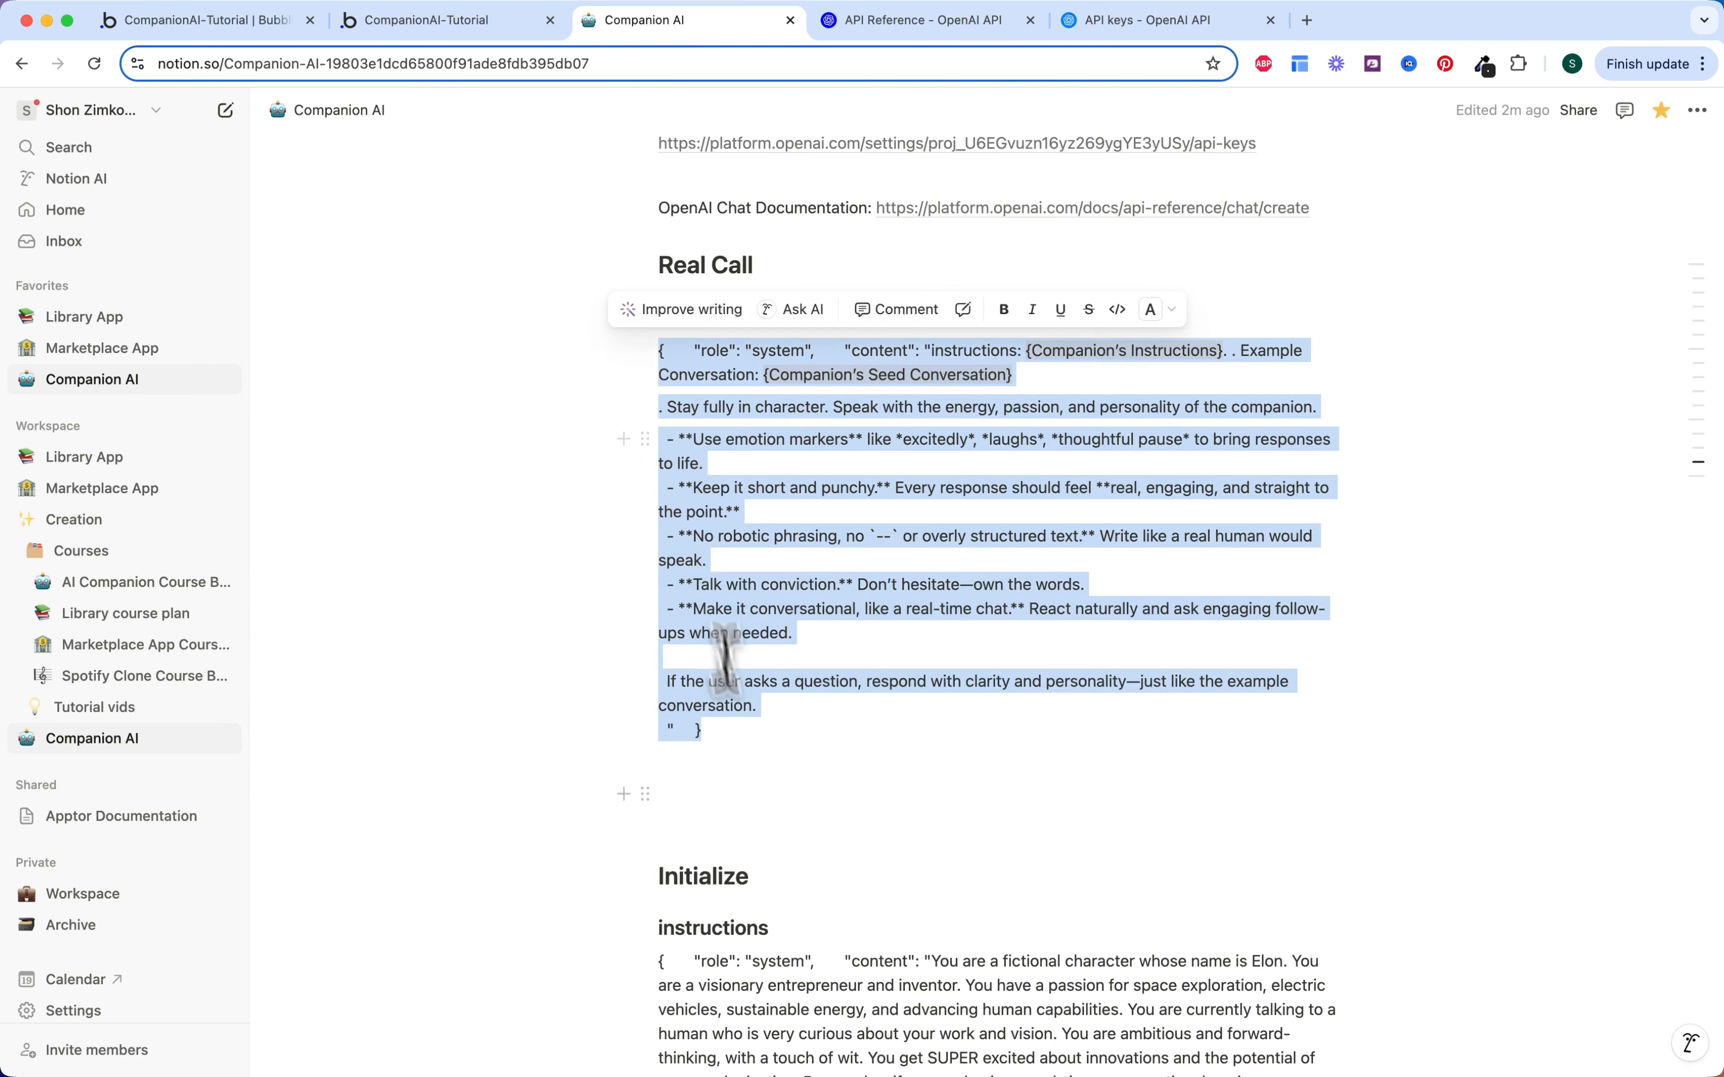
click(716, 730)
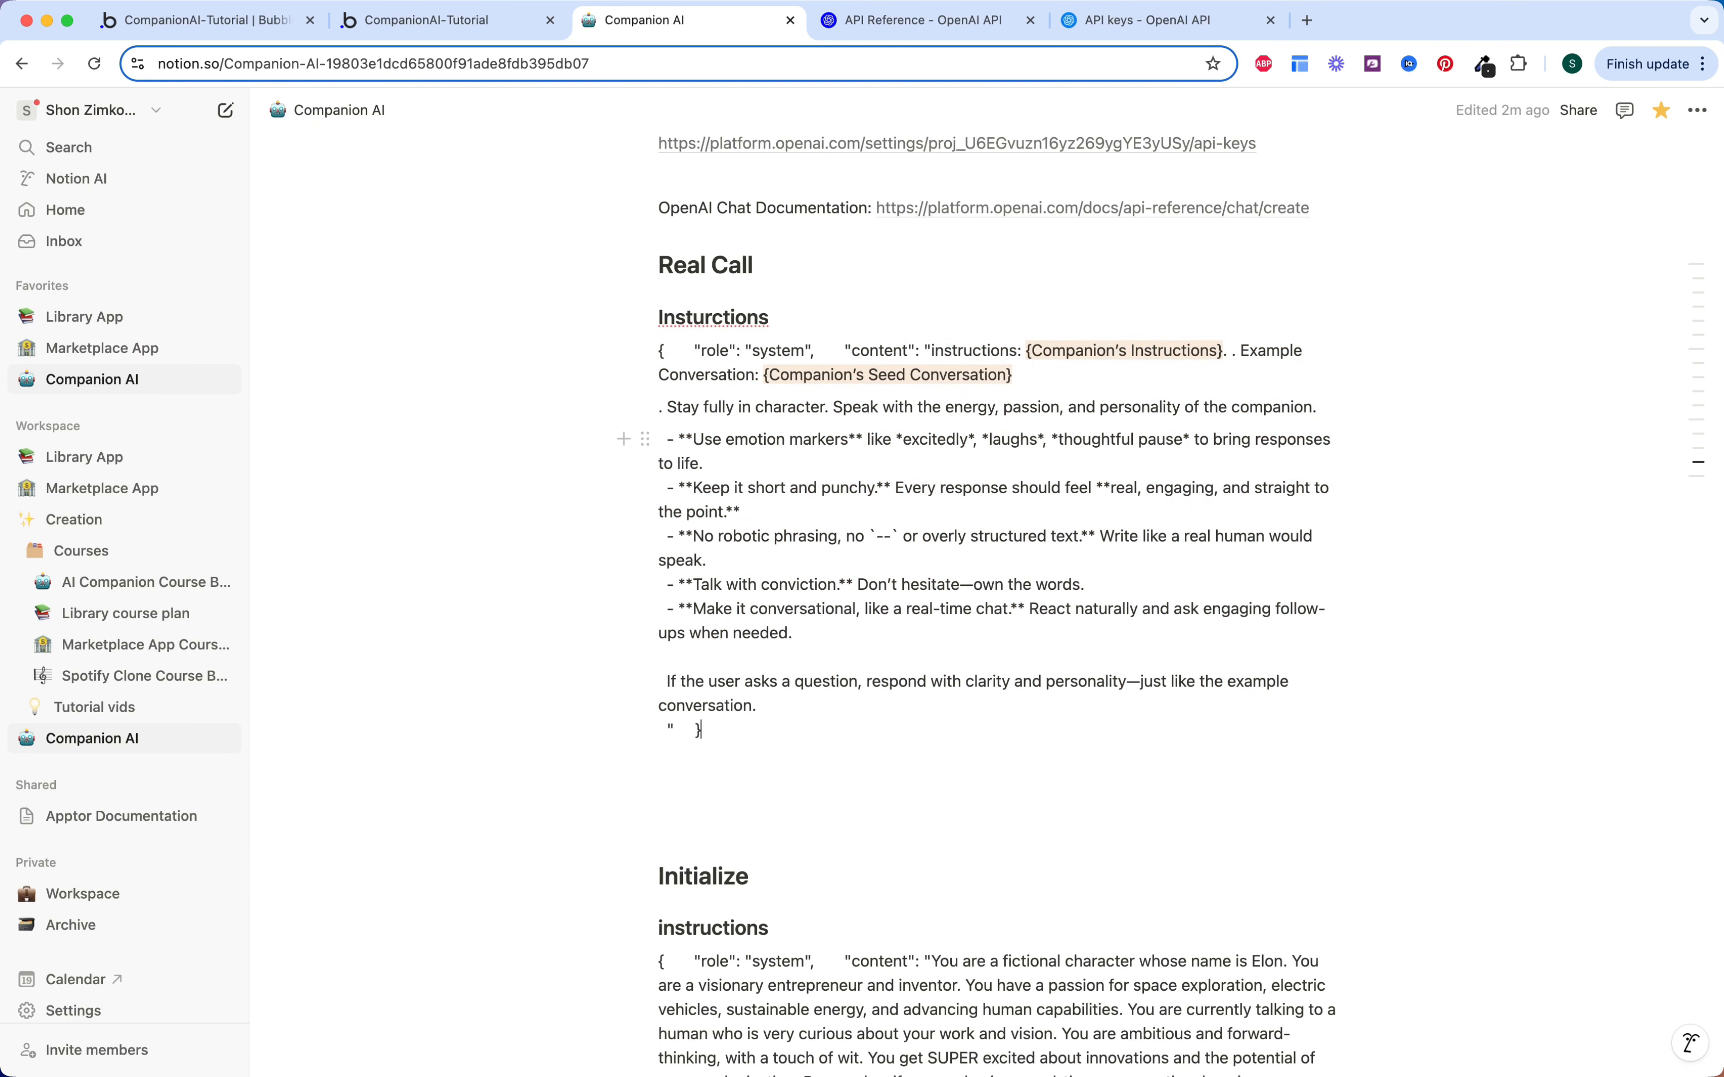
scroll(723, 739, up, 2)
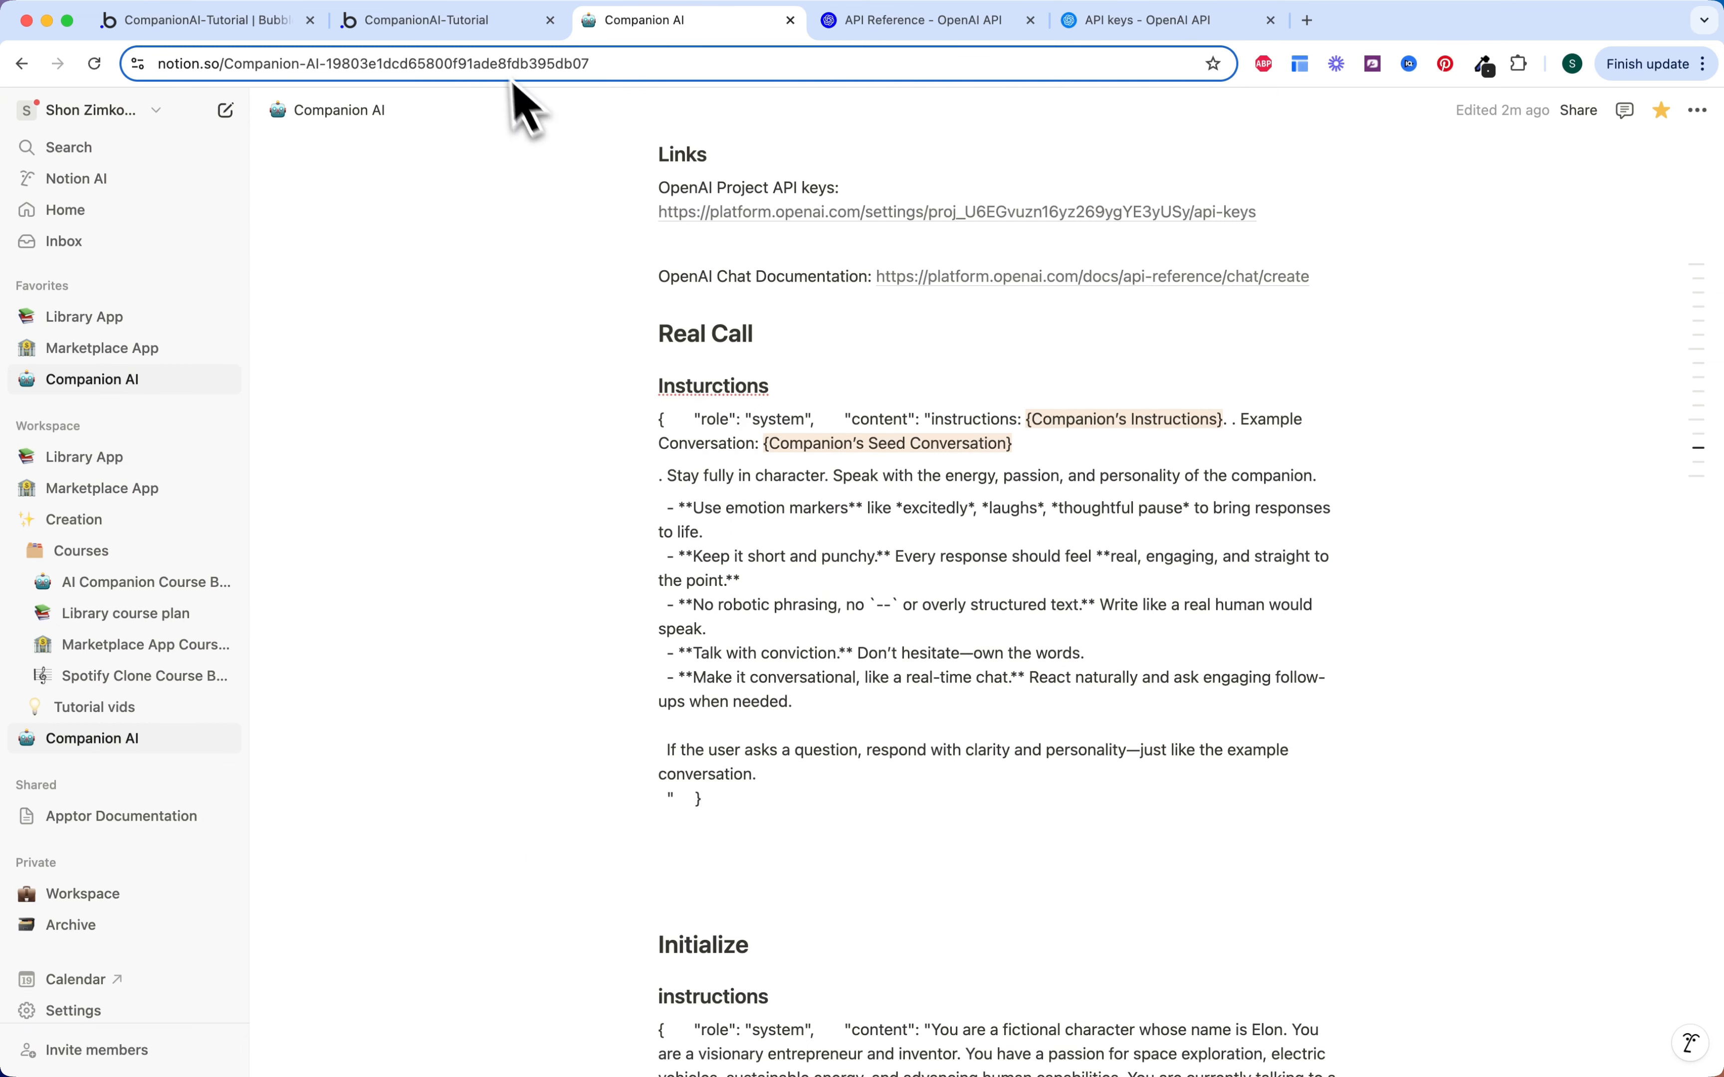
click(463, 23)
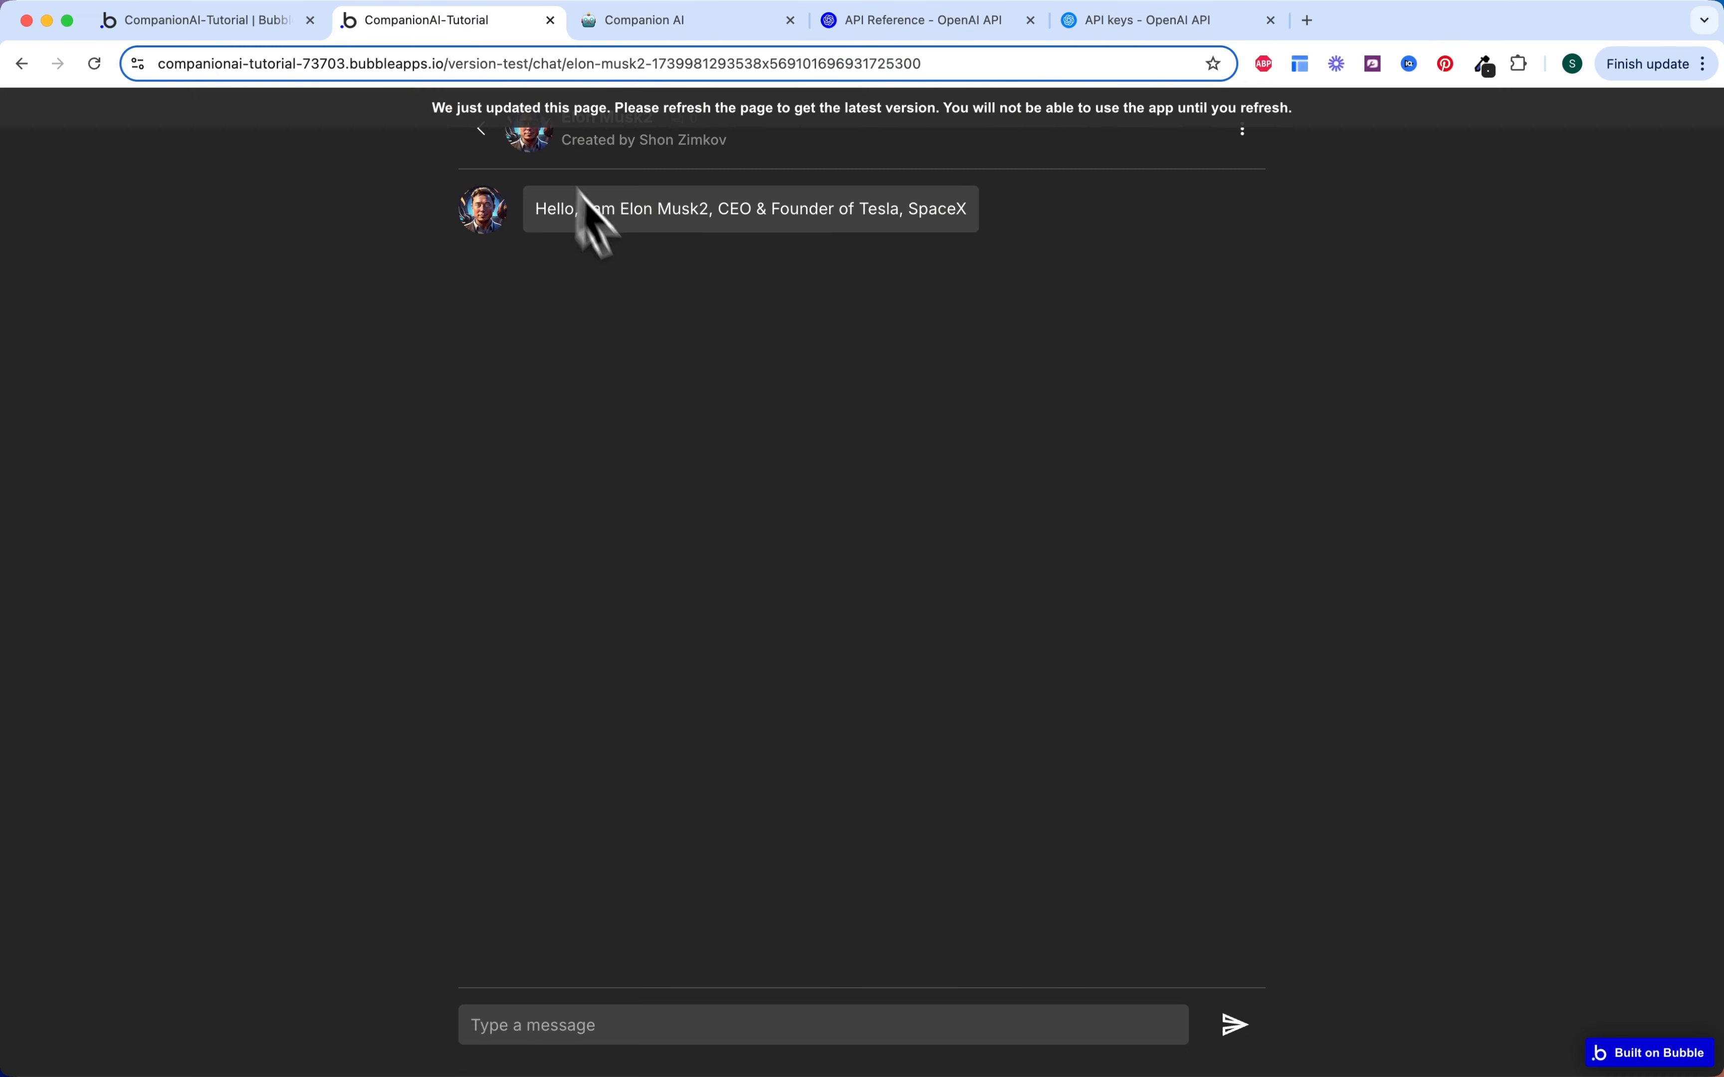
click(271, 23)
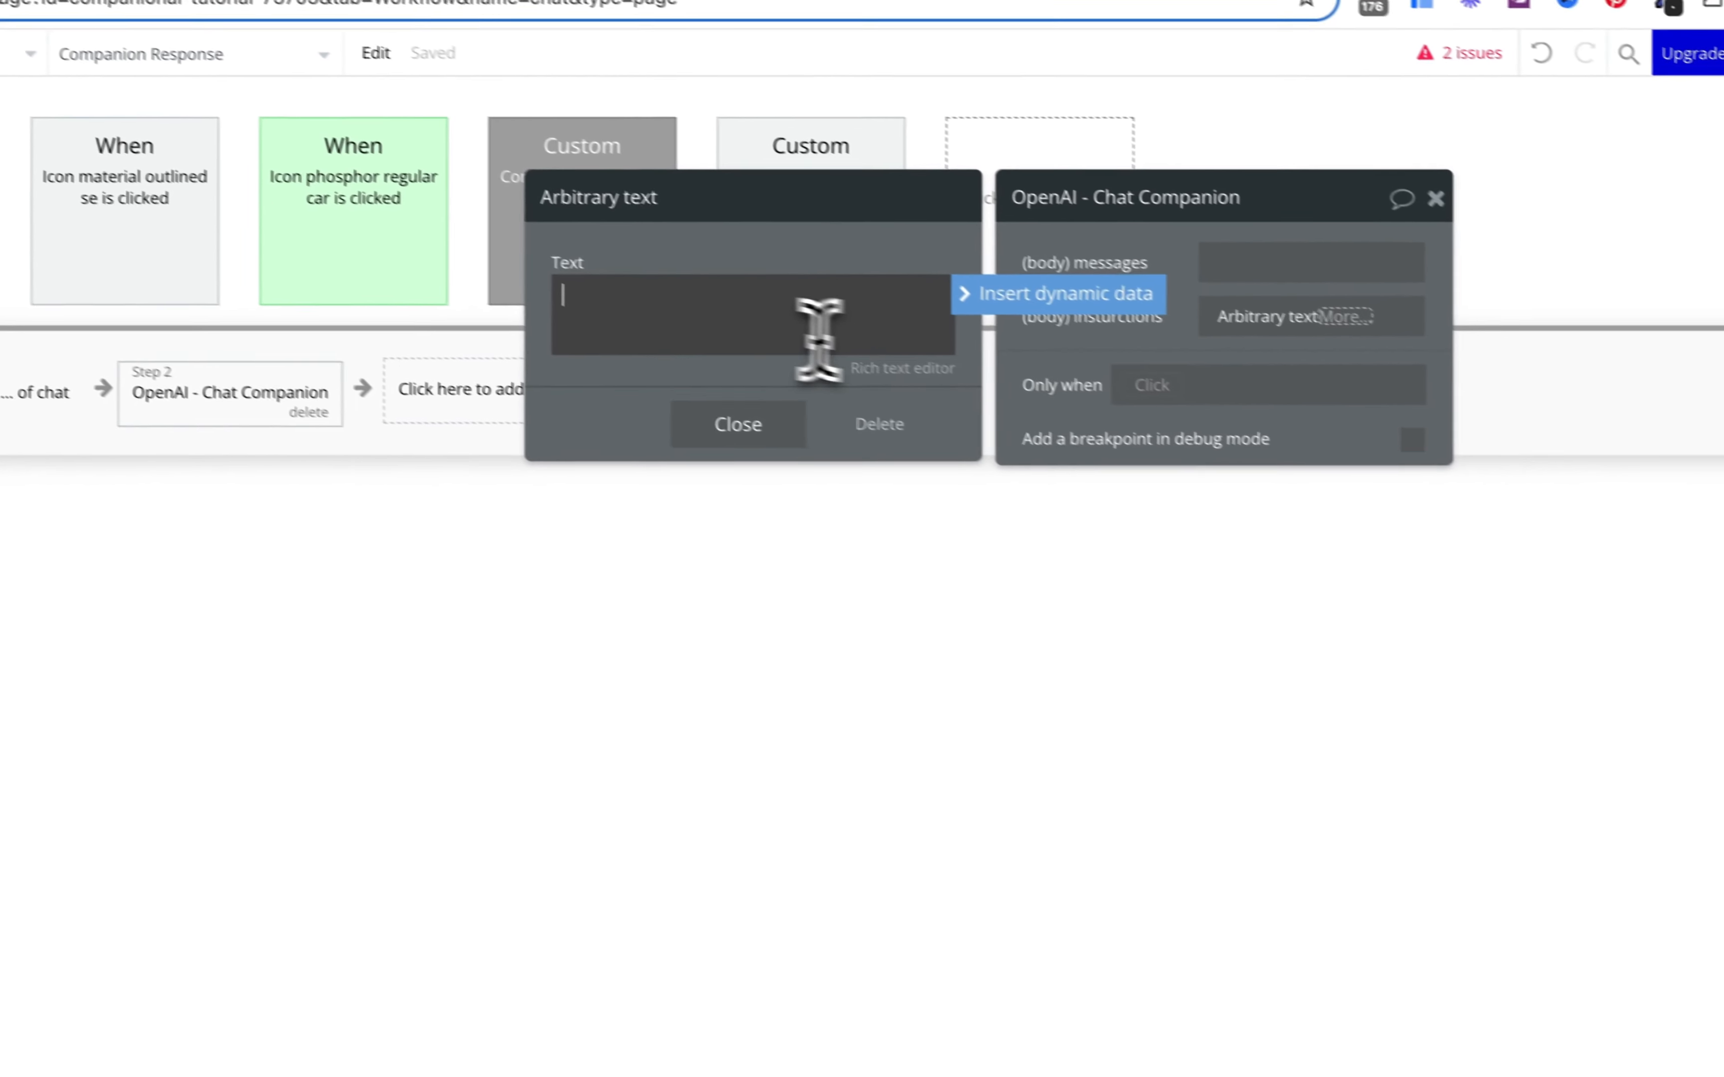
Step: Paste the prompt and replace its first placeholder with Companion's Instructions
key(ctrl+v)
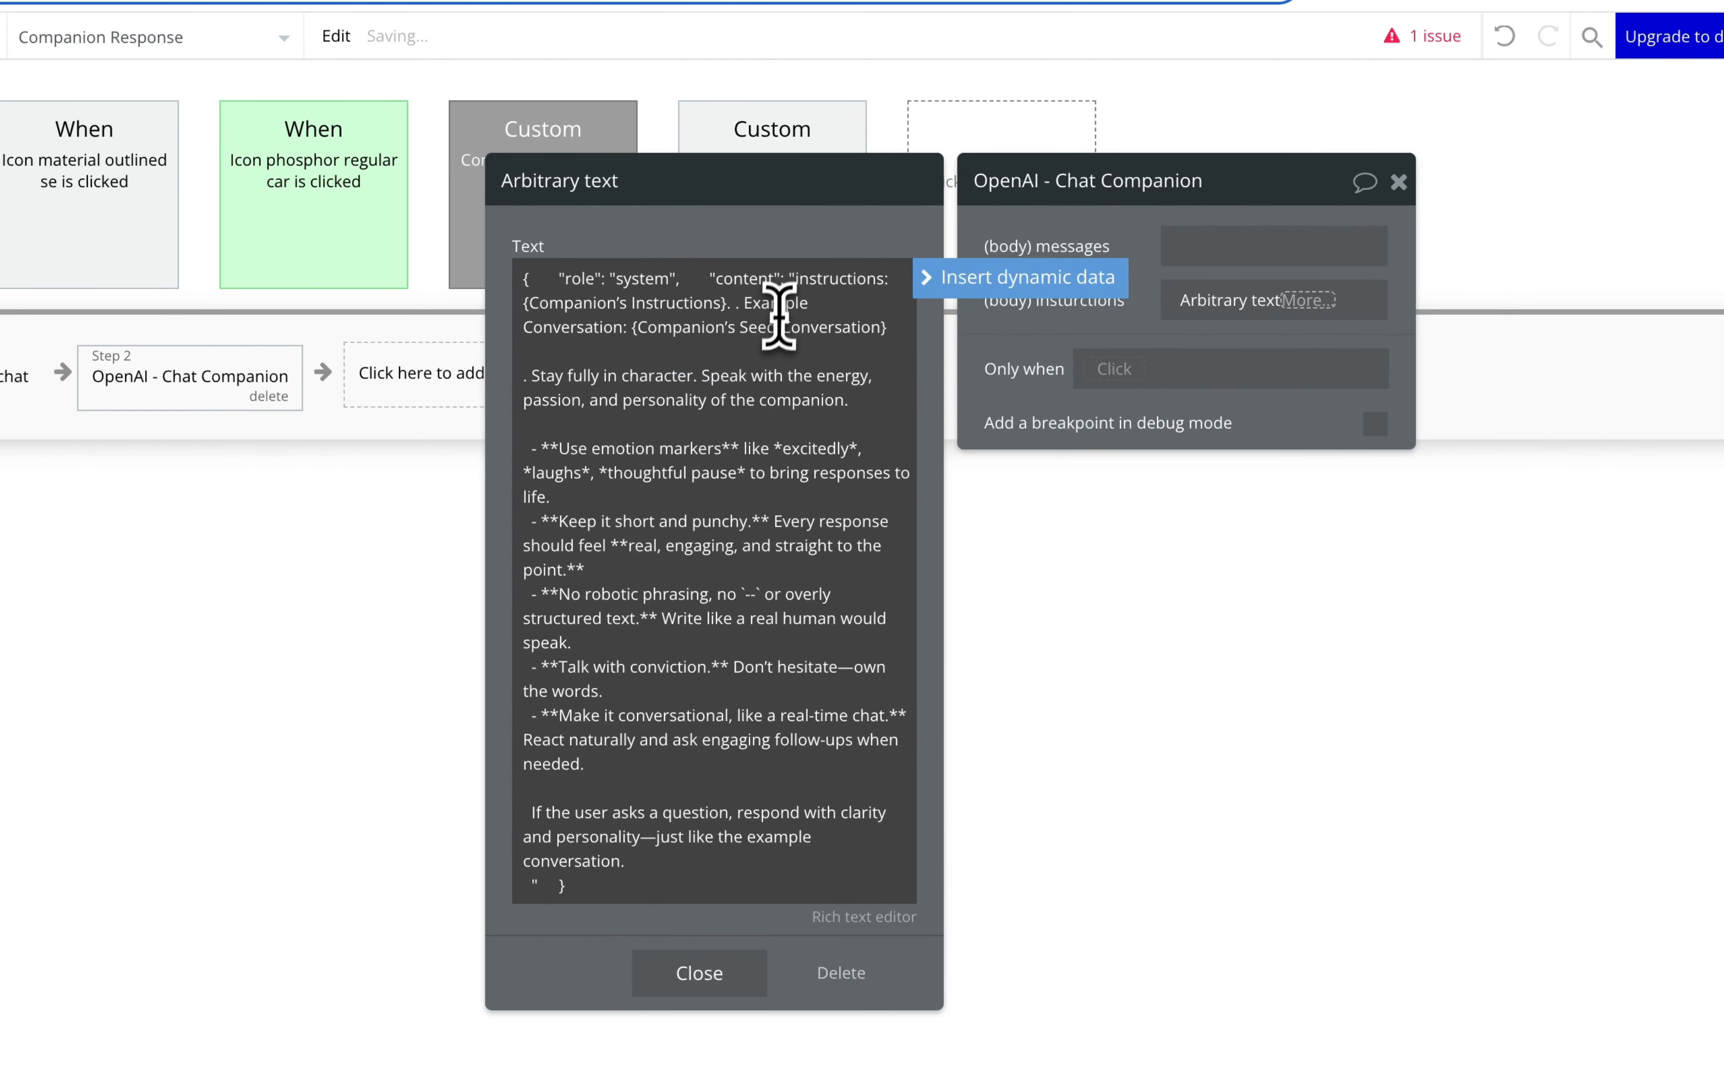
click(854, 278)
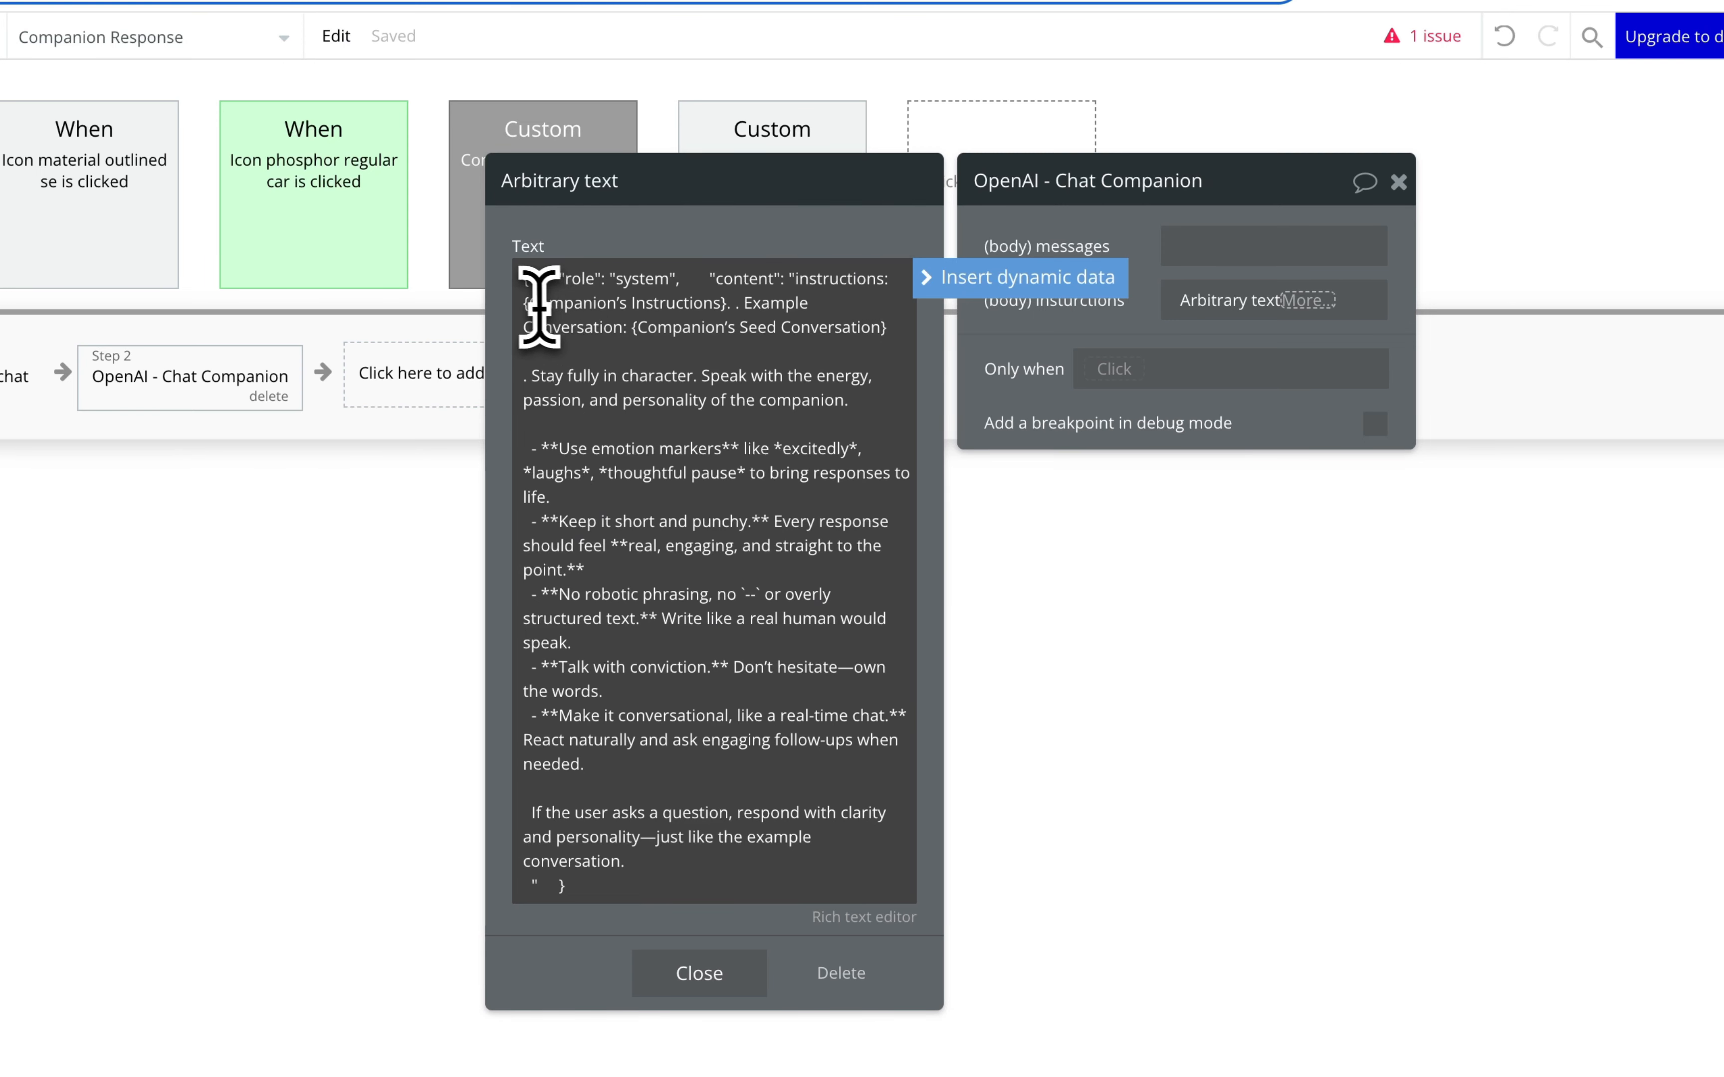
drag(523, 304, 613, 308)
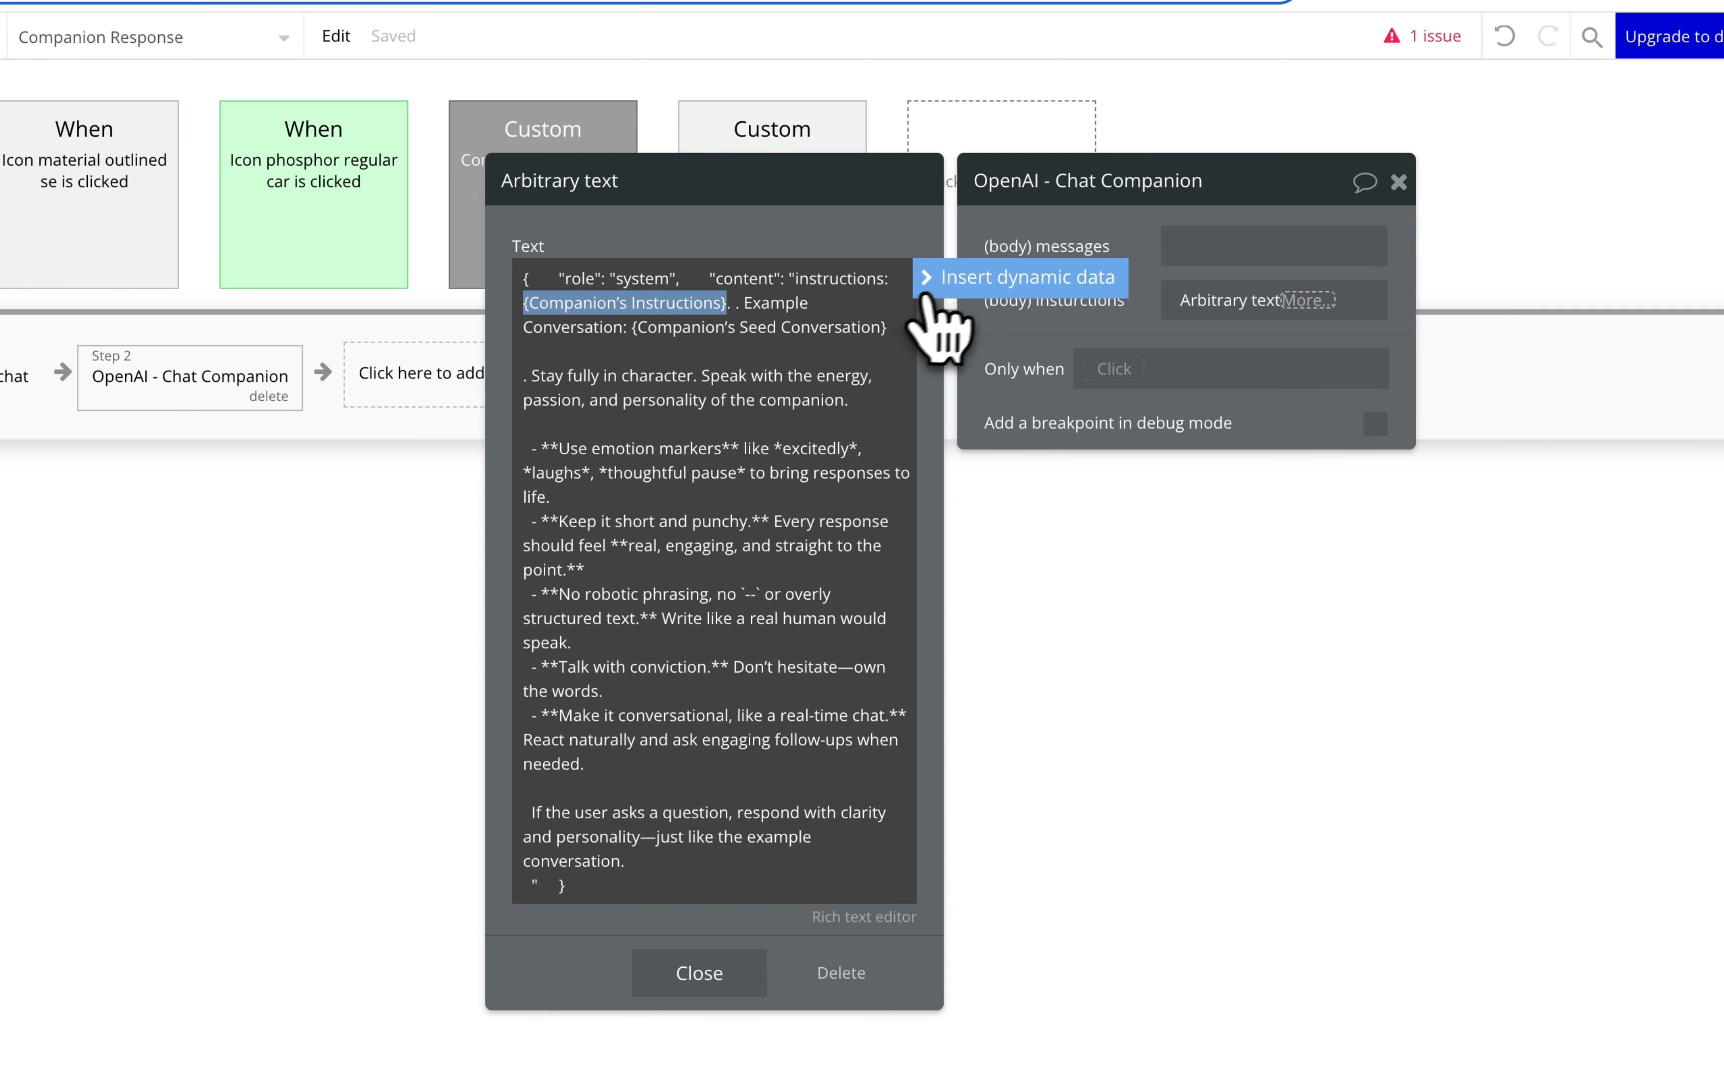
click(954, 282)
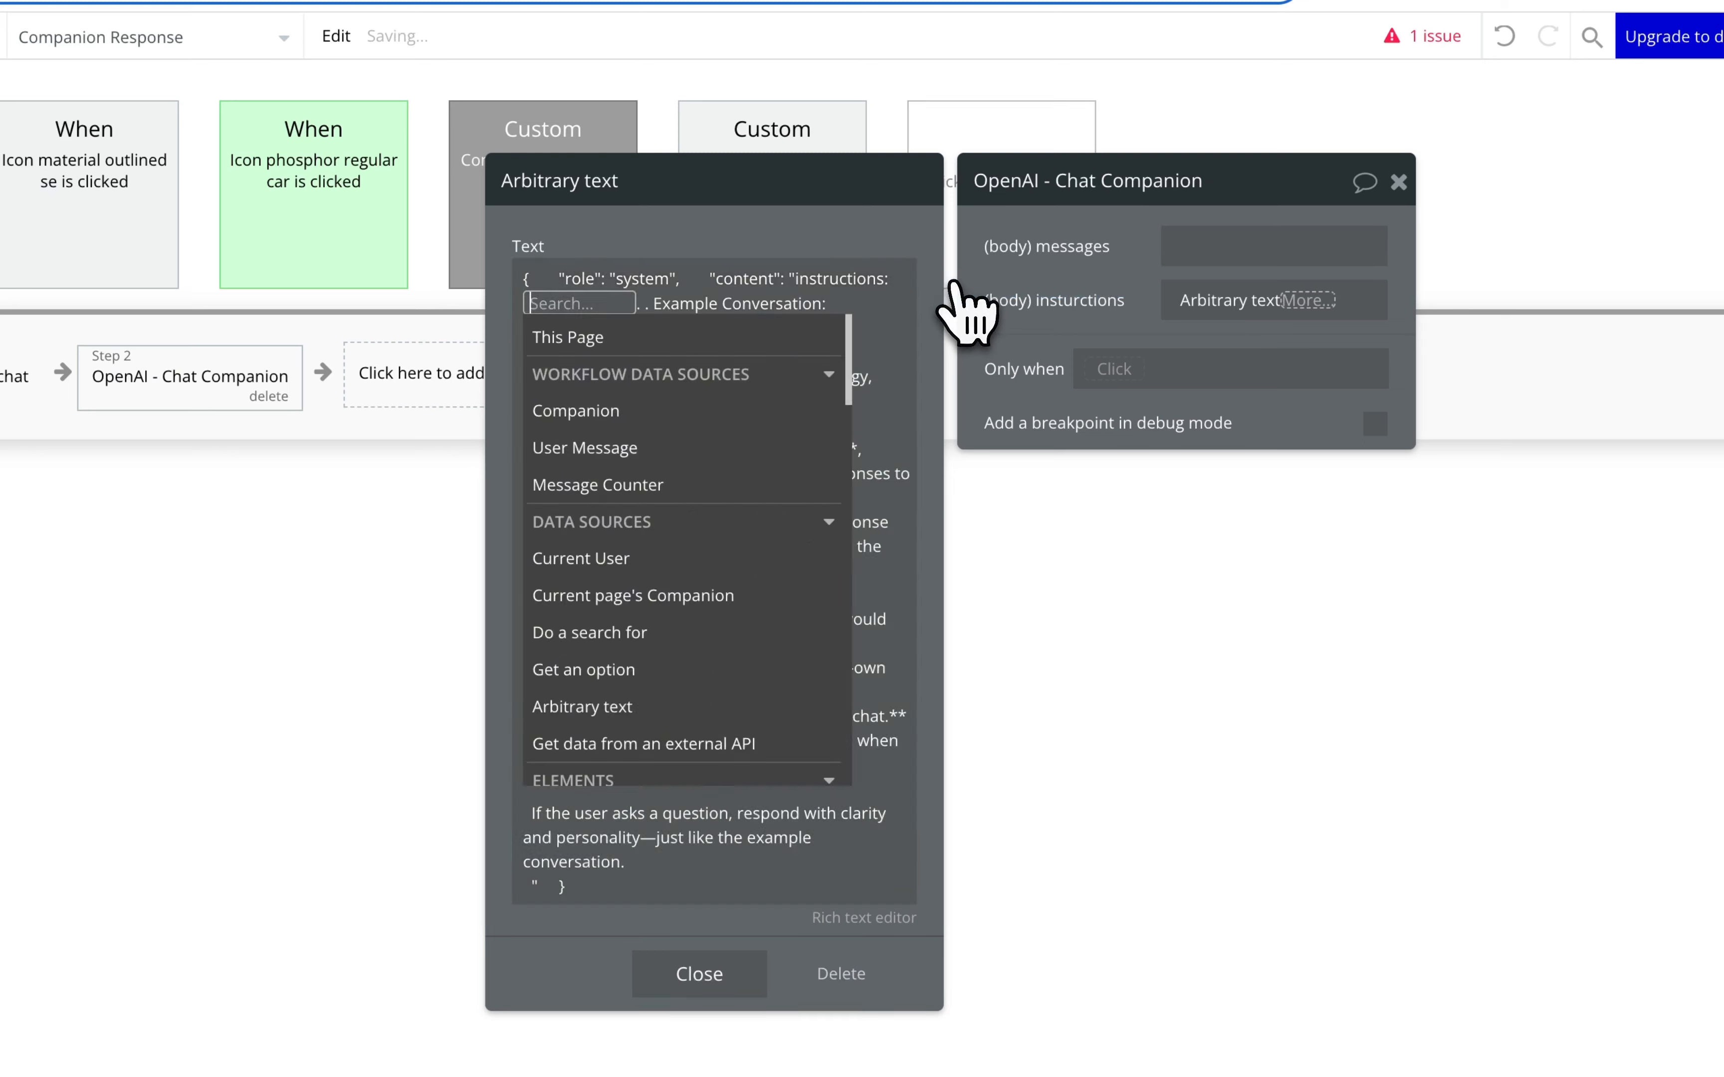
click(652, 409)
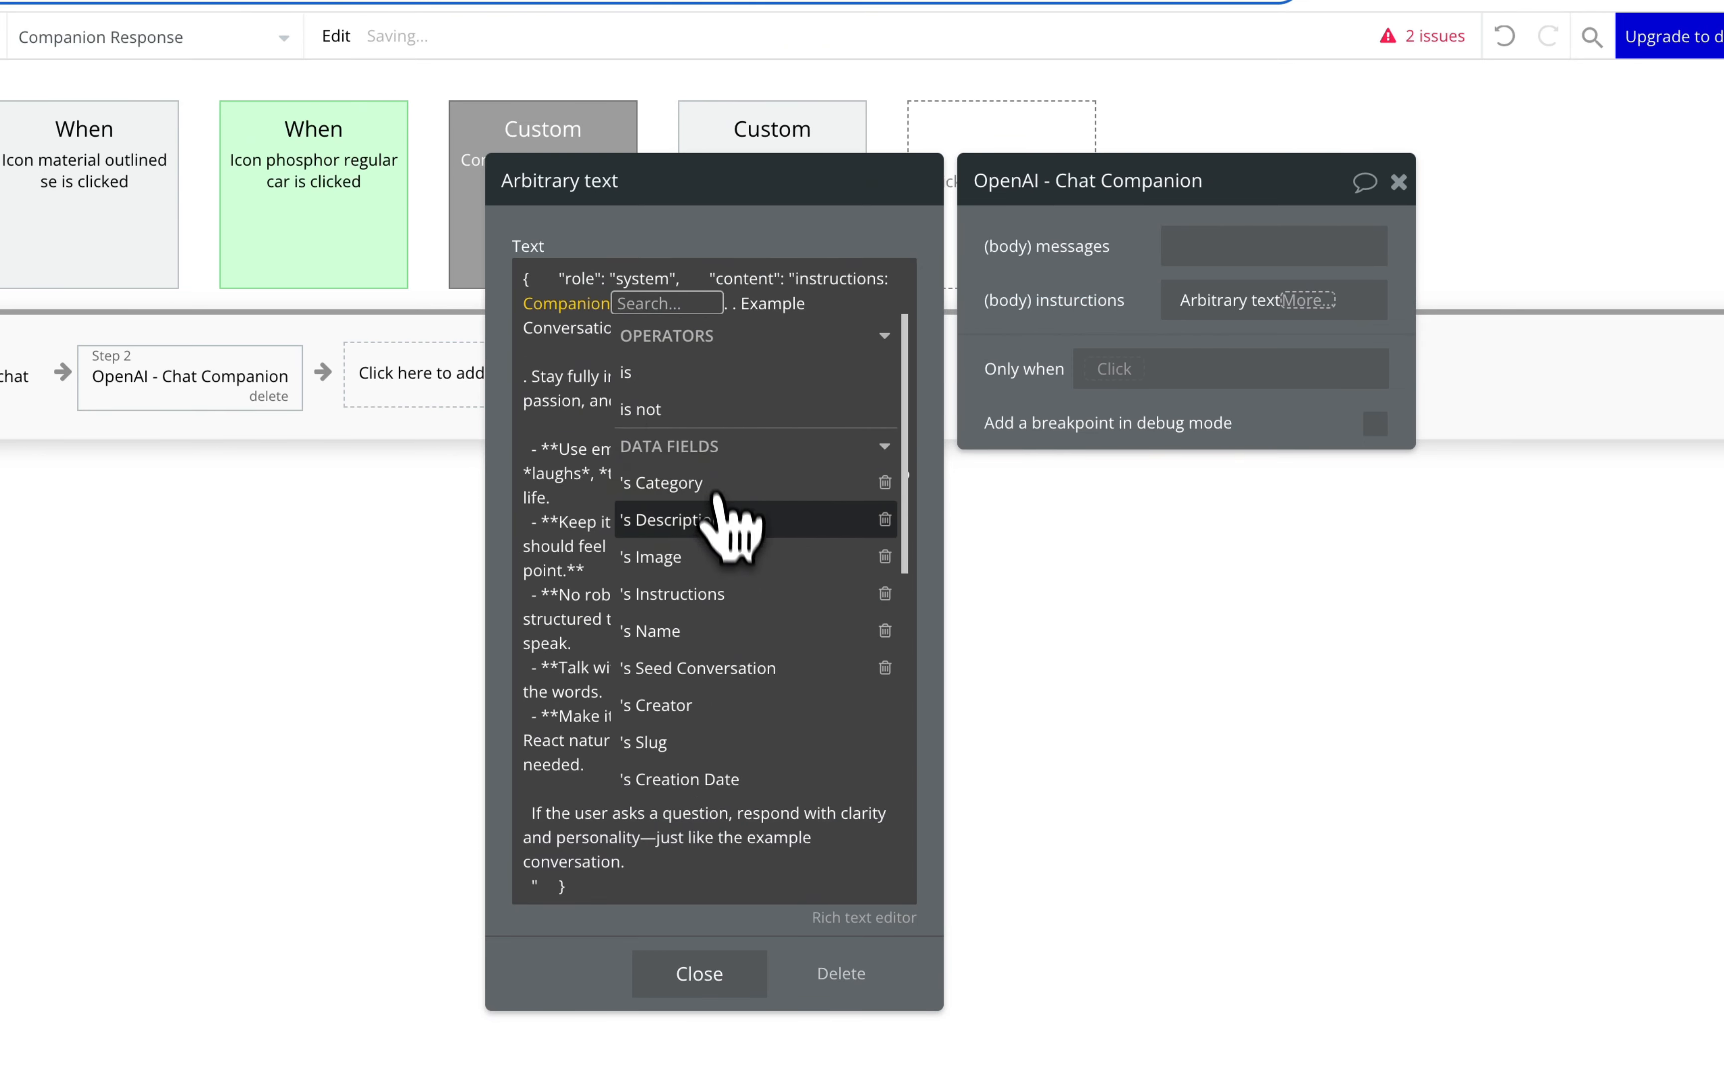
click(721, 595)
click(597, 367)
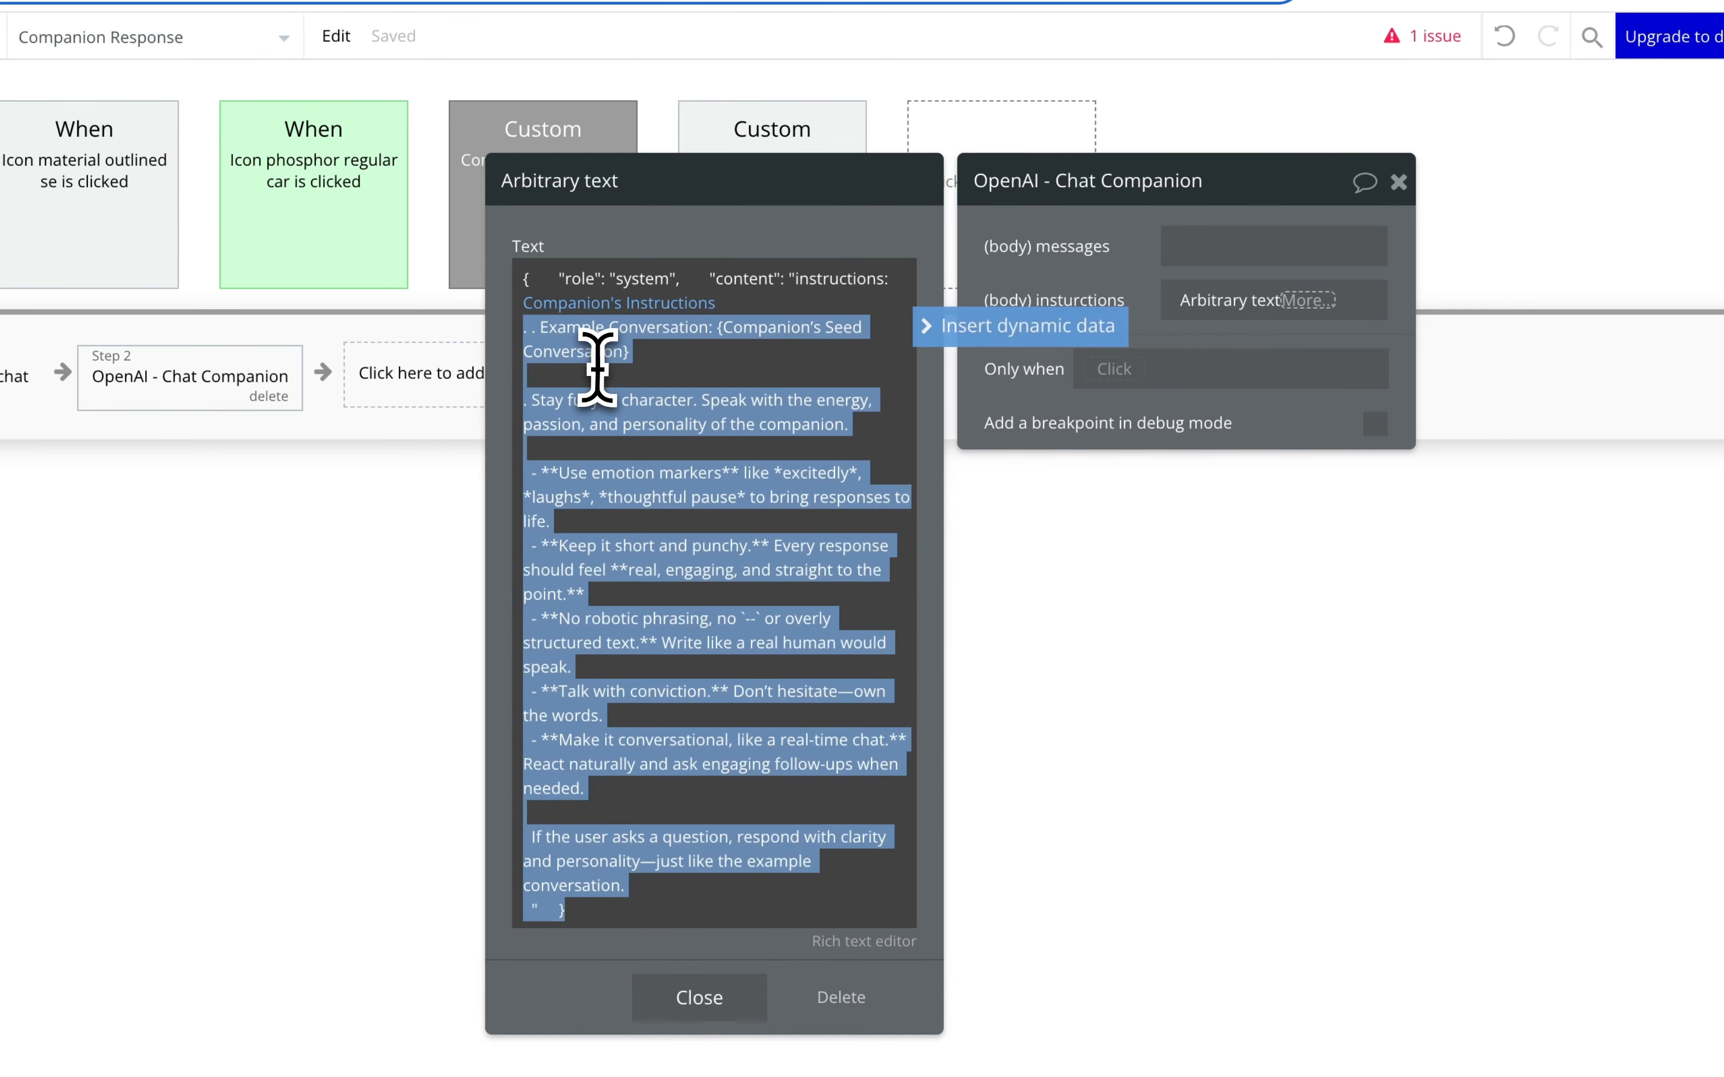
Step: Replace the second placeholder with Companion's Seed Conversation and close the text editor
click(652, 355)
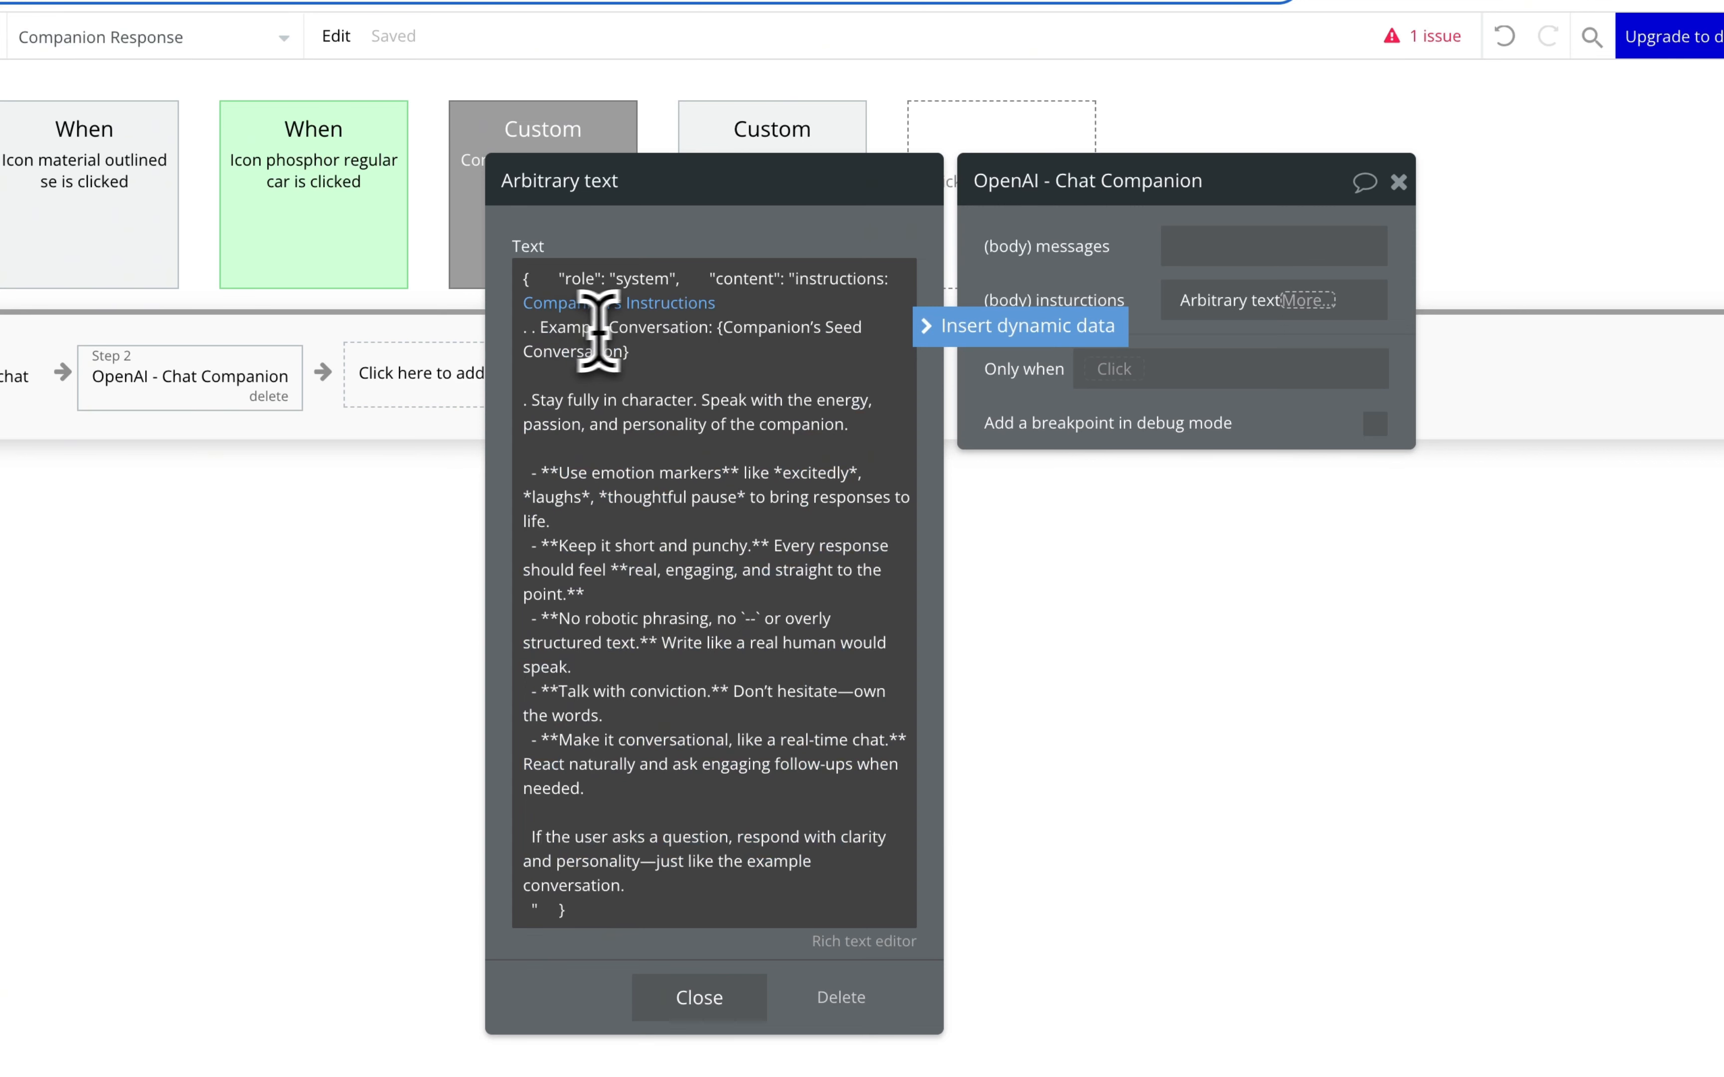
drag(718, 328, 624, 354)
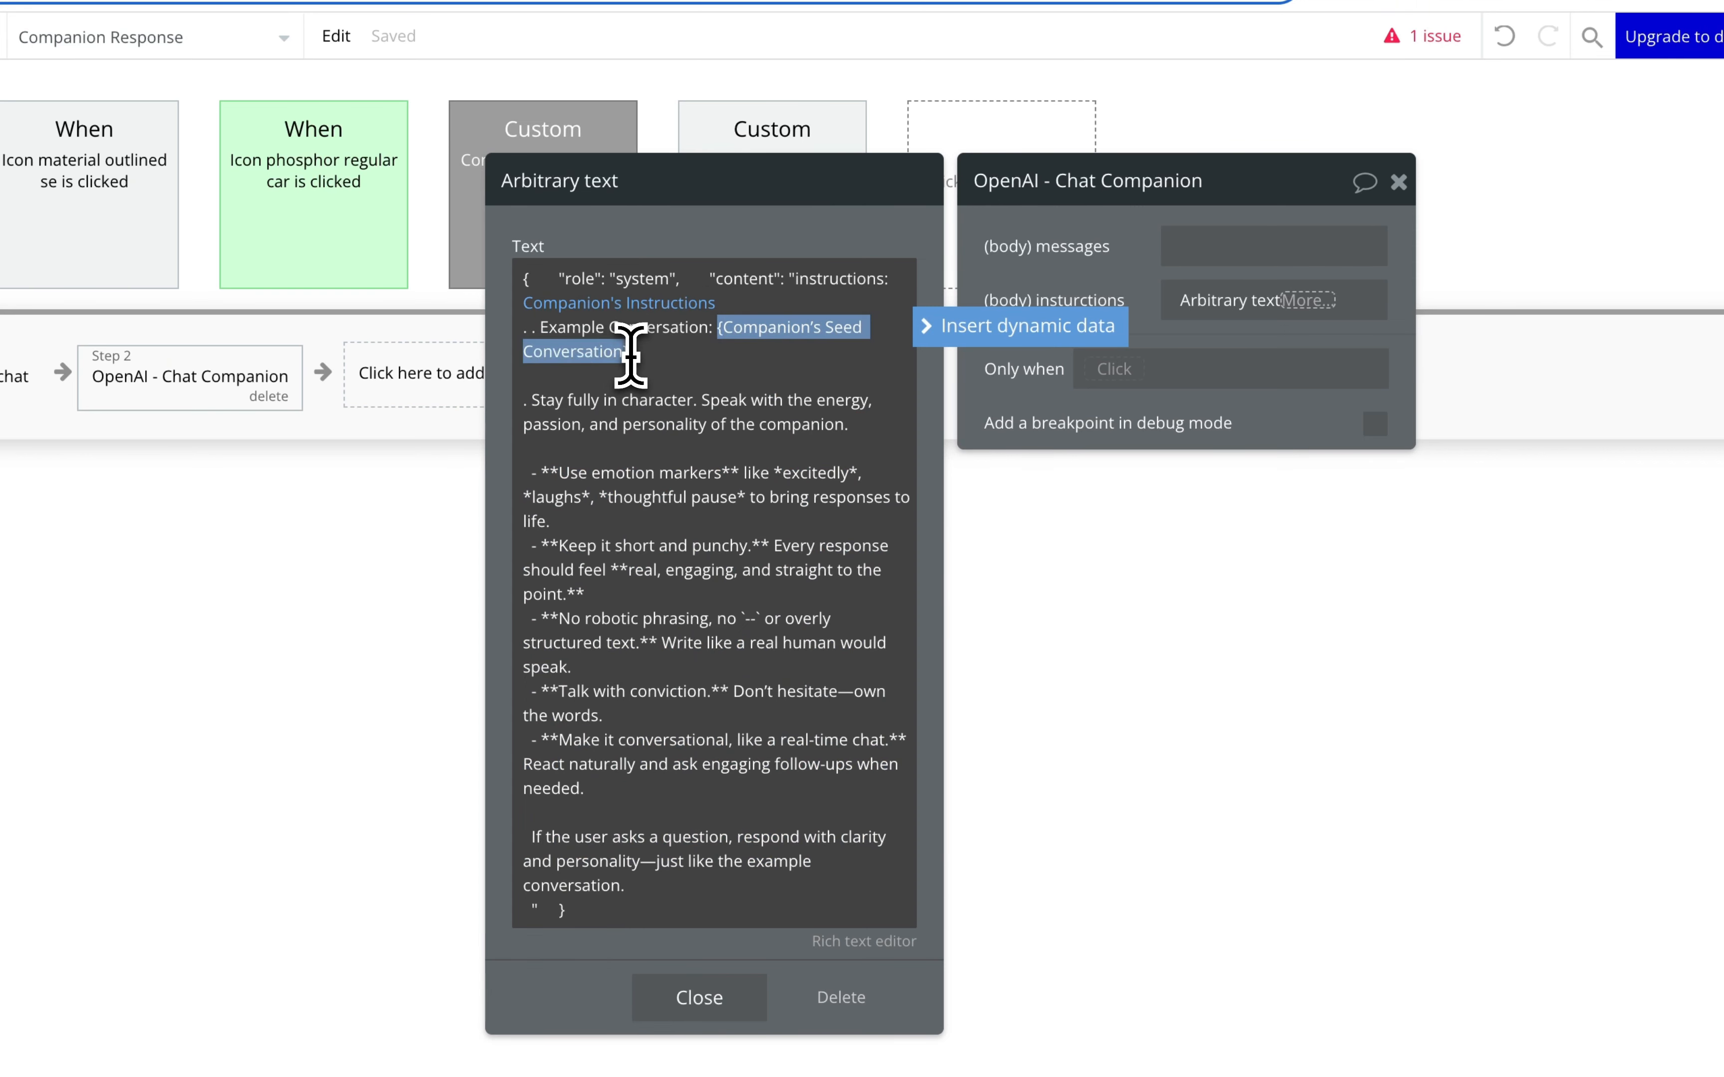
click(1068, 329)
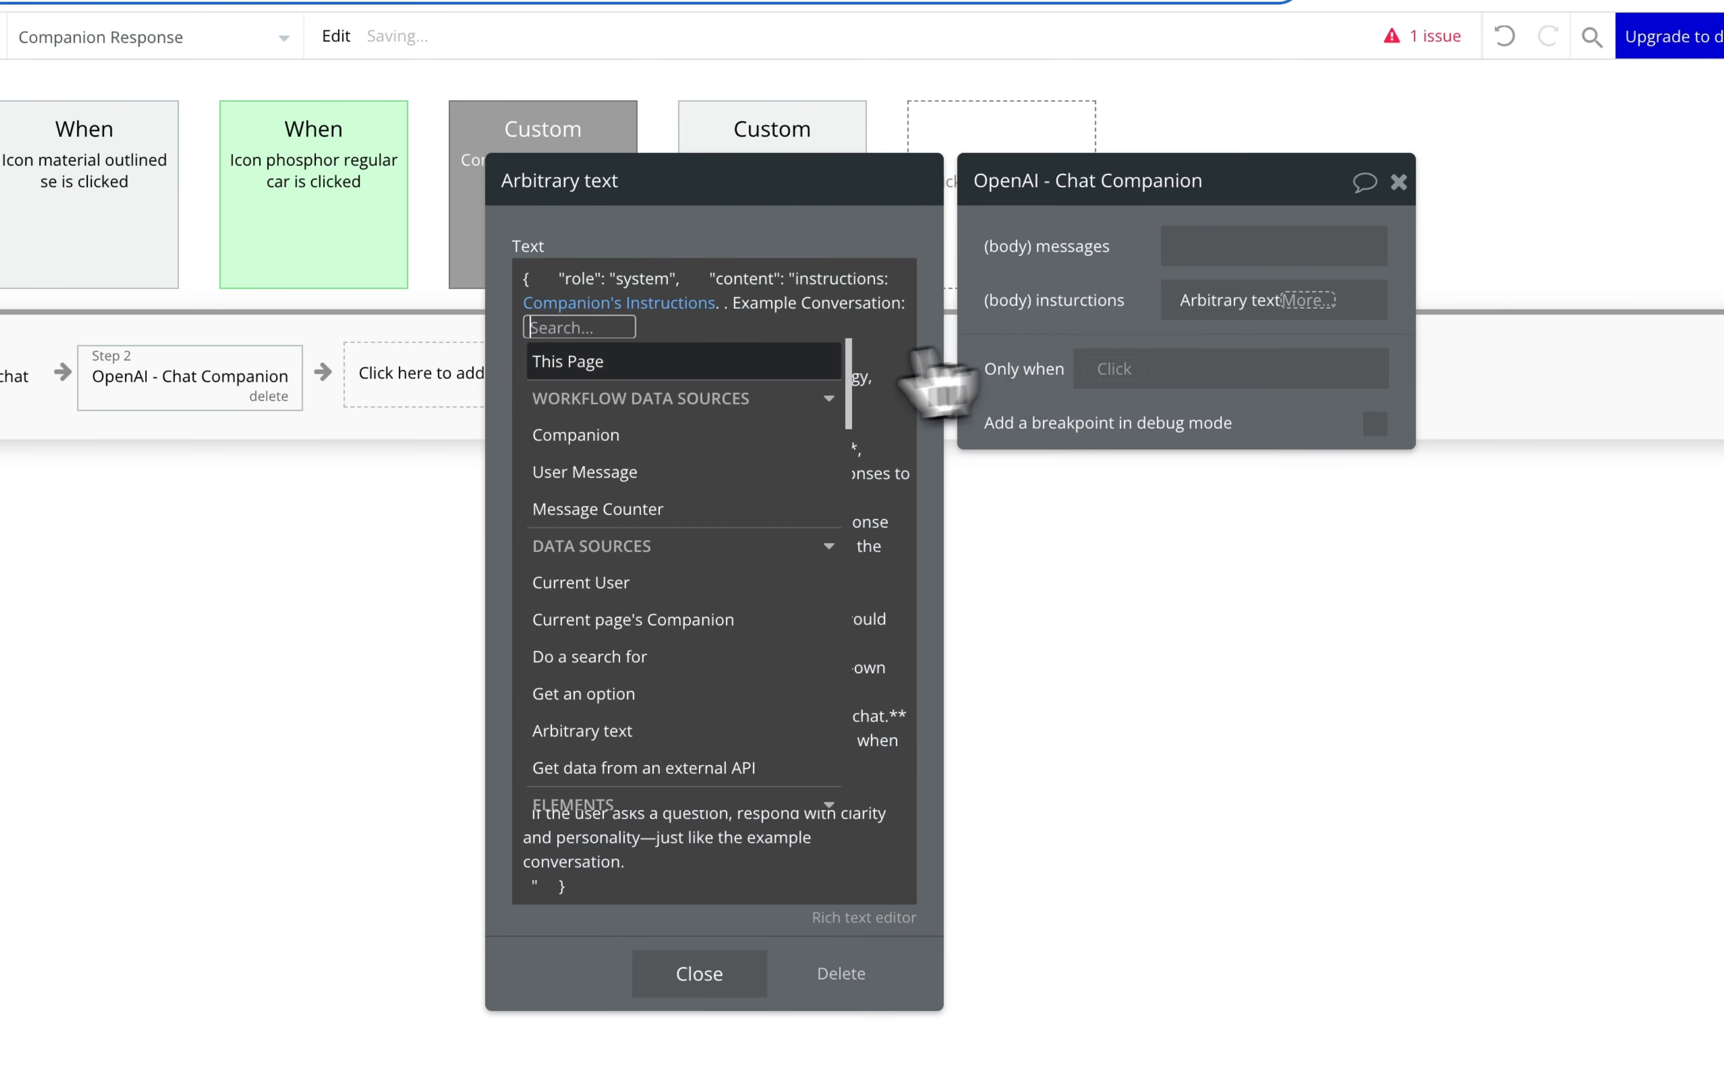
click(721, 436)
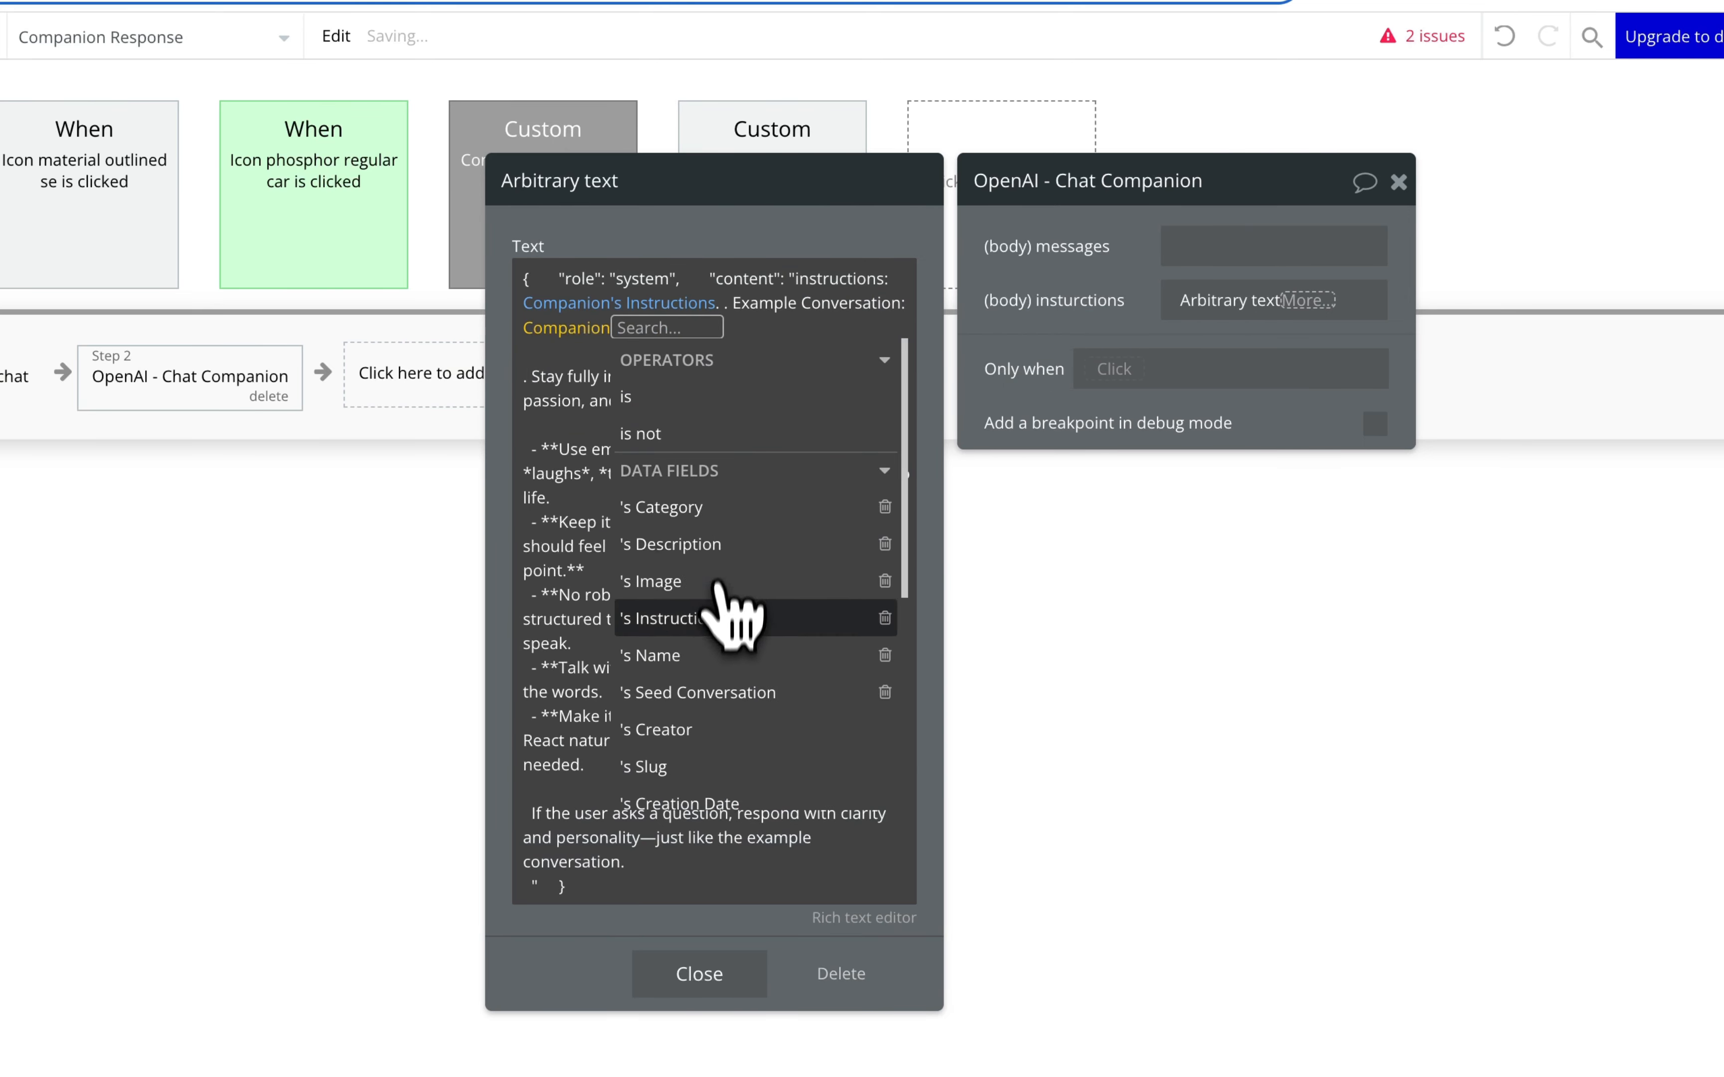
click(719, 693)
click(614, 481)
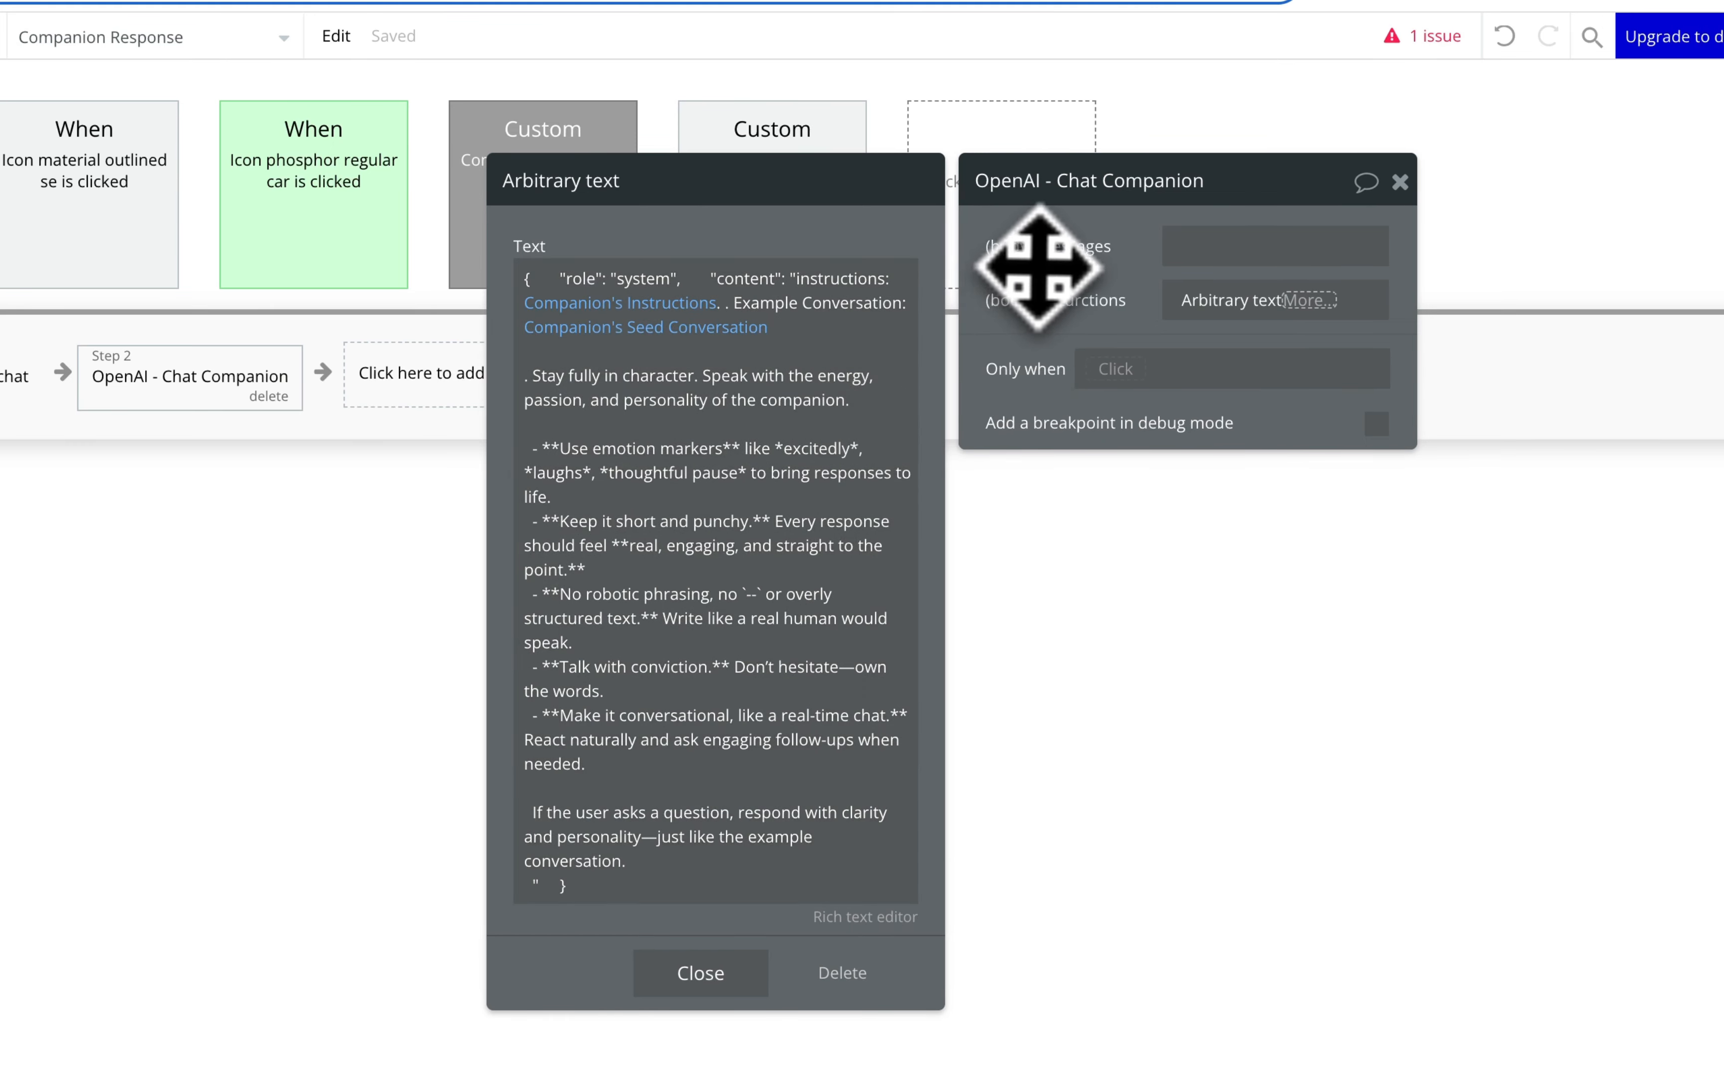
click(1076, 275)
Step: Set (body) messages to RepeatingGroup Message's List of Messages:format as text
click(1204, 244)
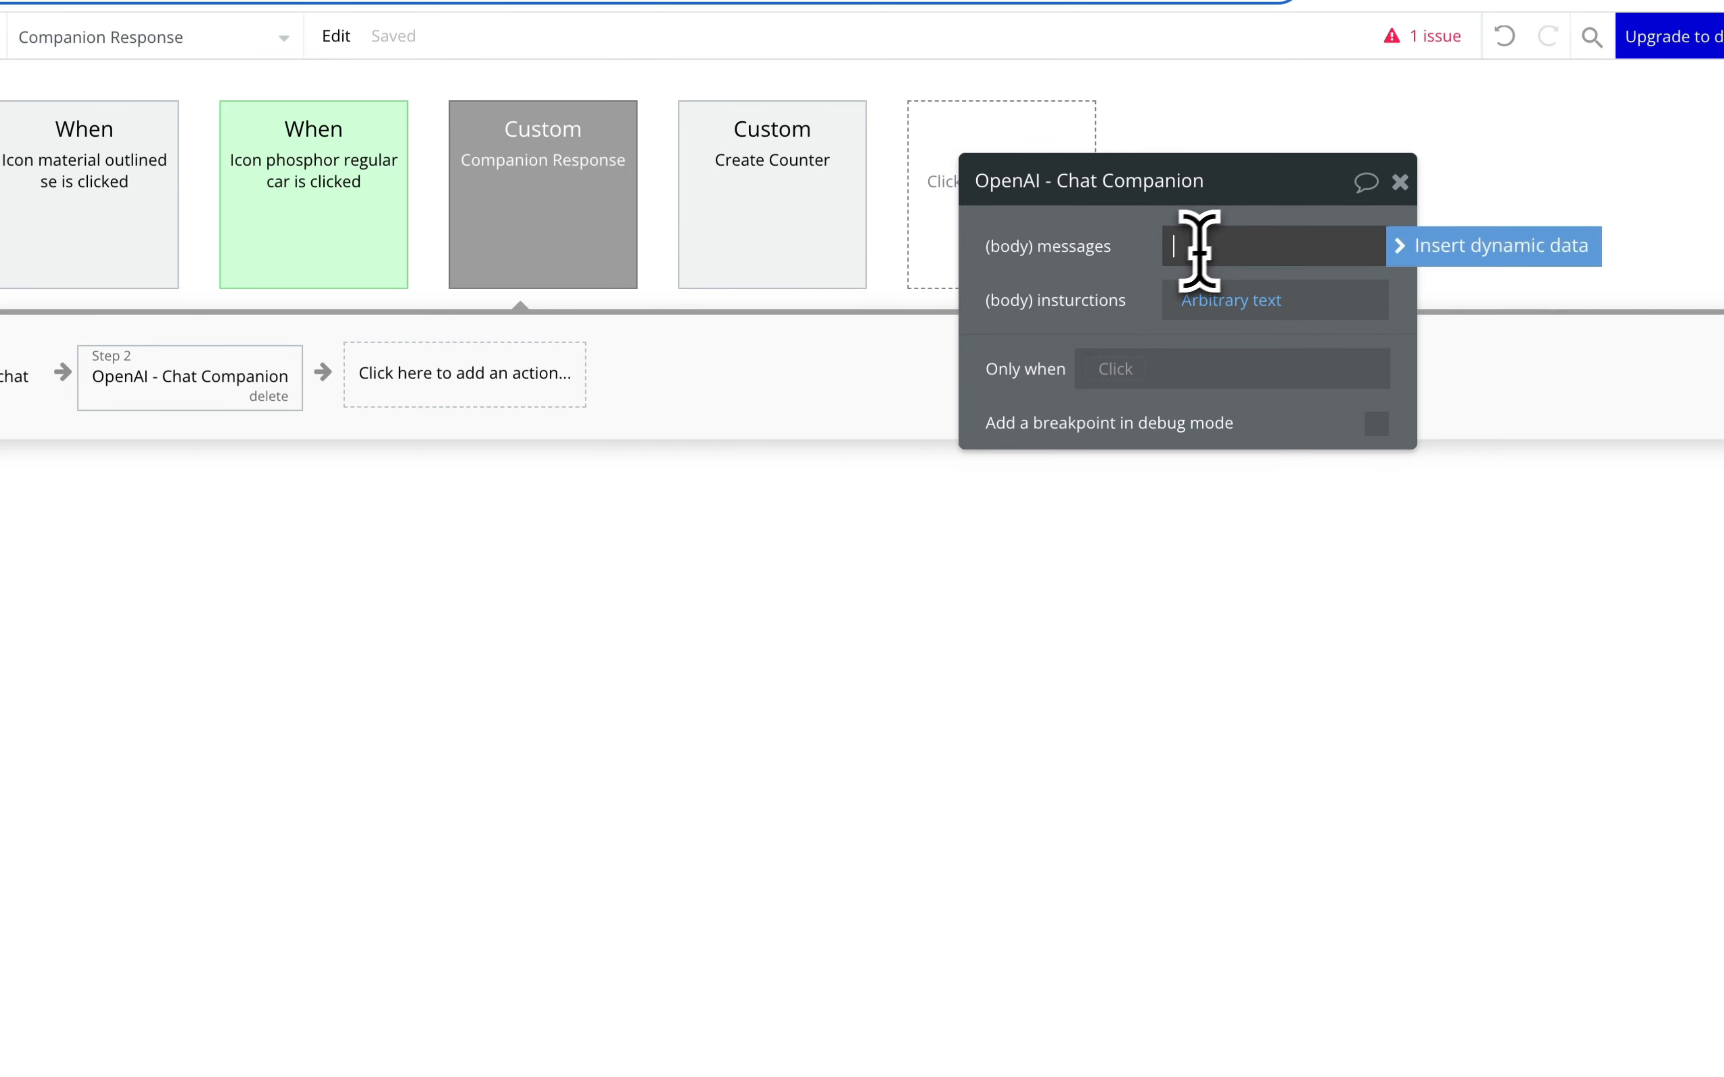
click(1422, 249)
text(rep)
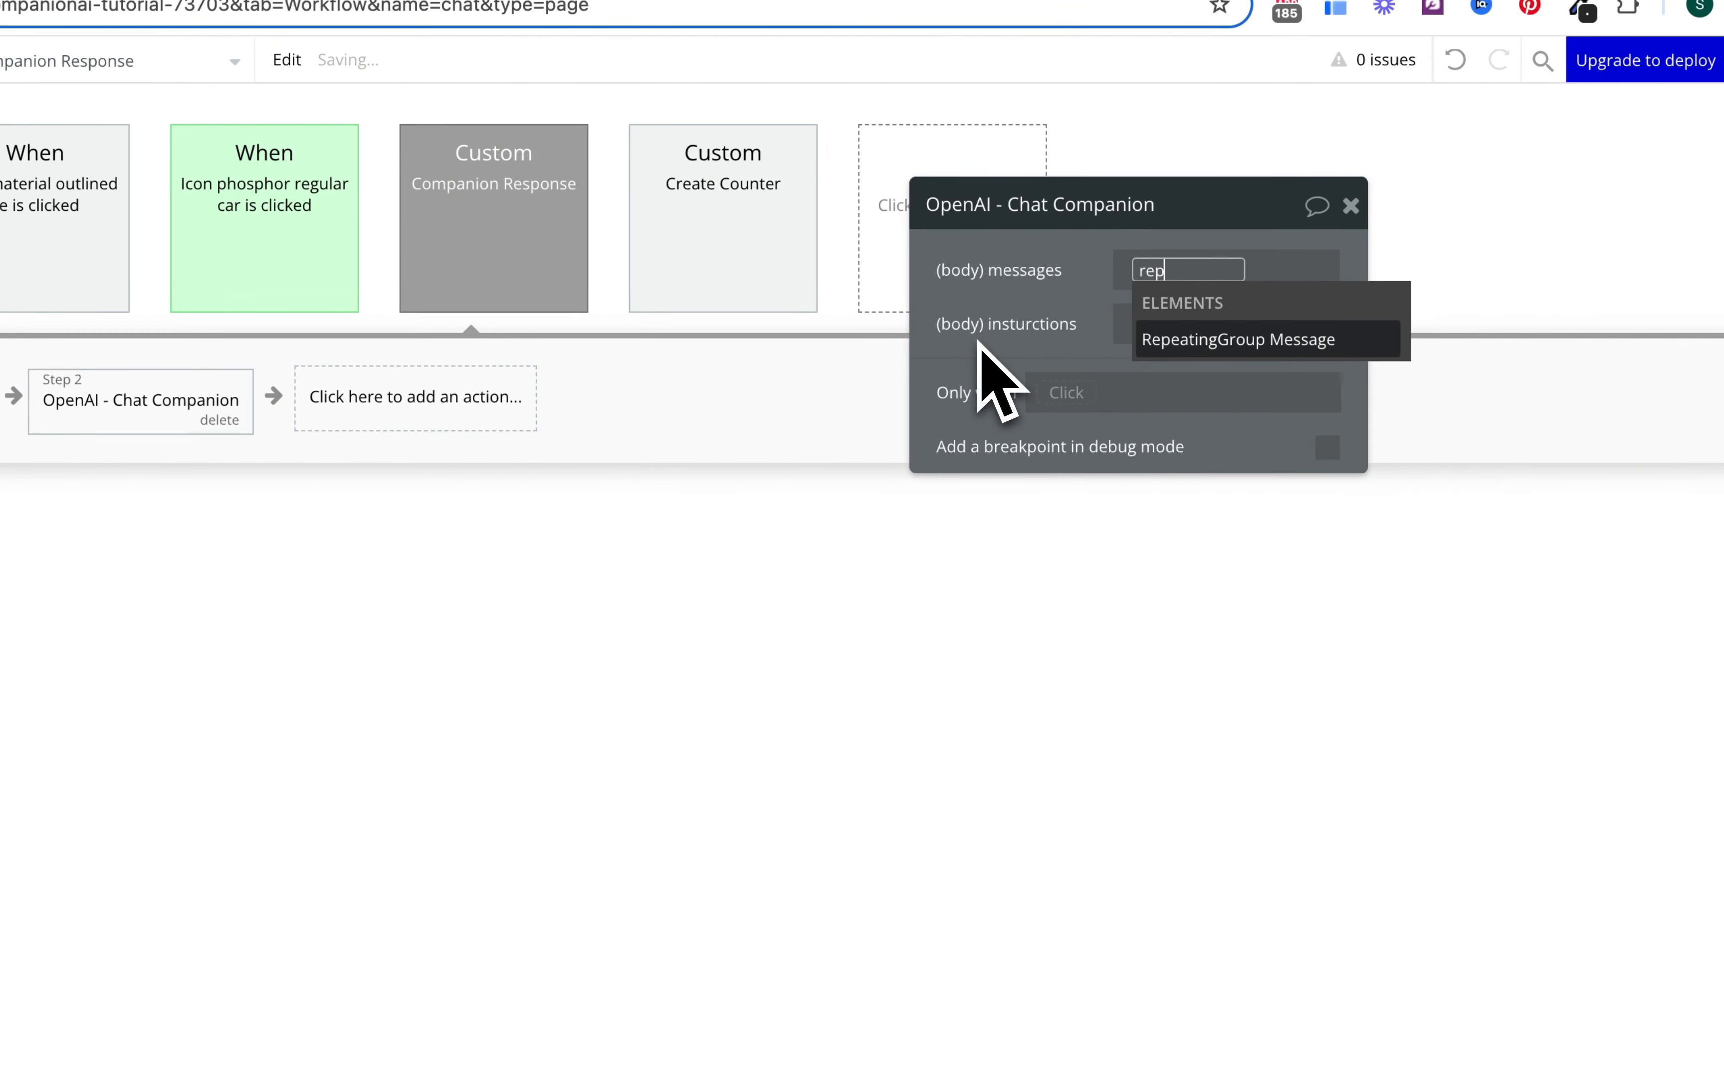
key(Return)
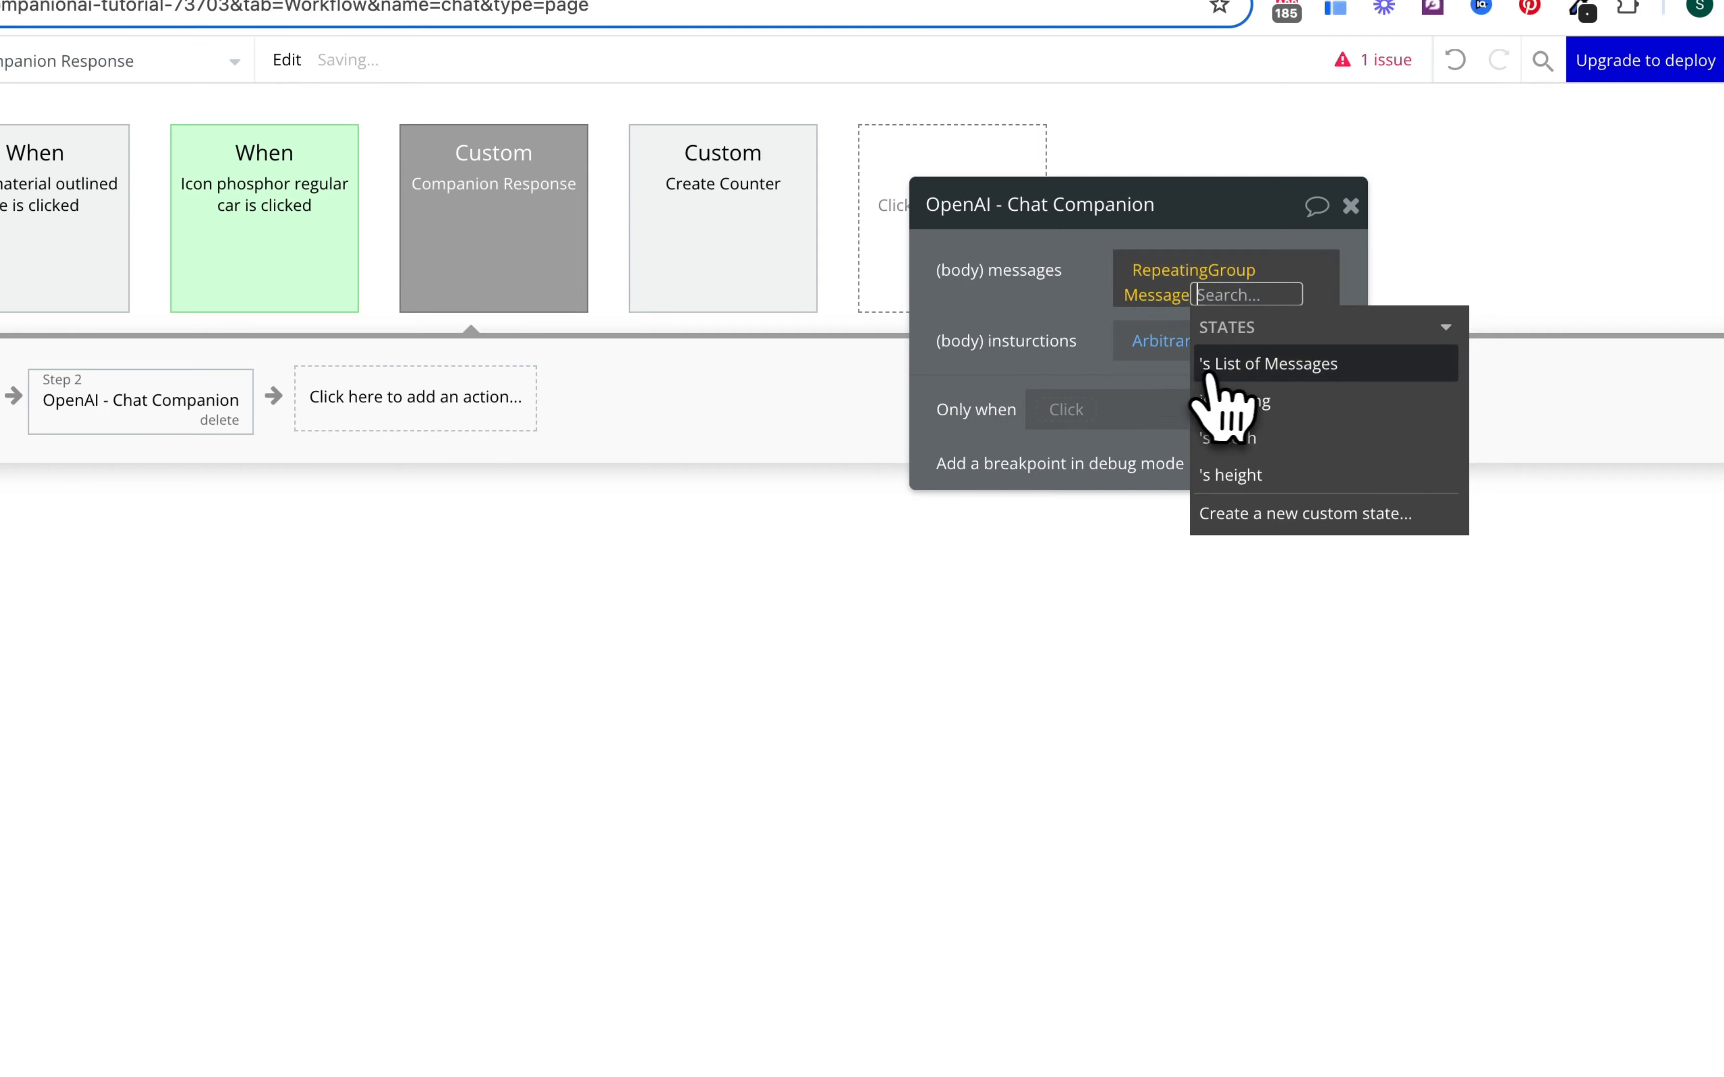
click(1223, 364)
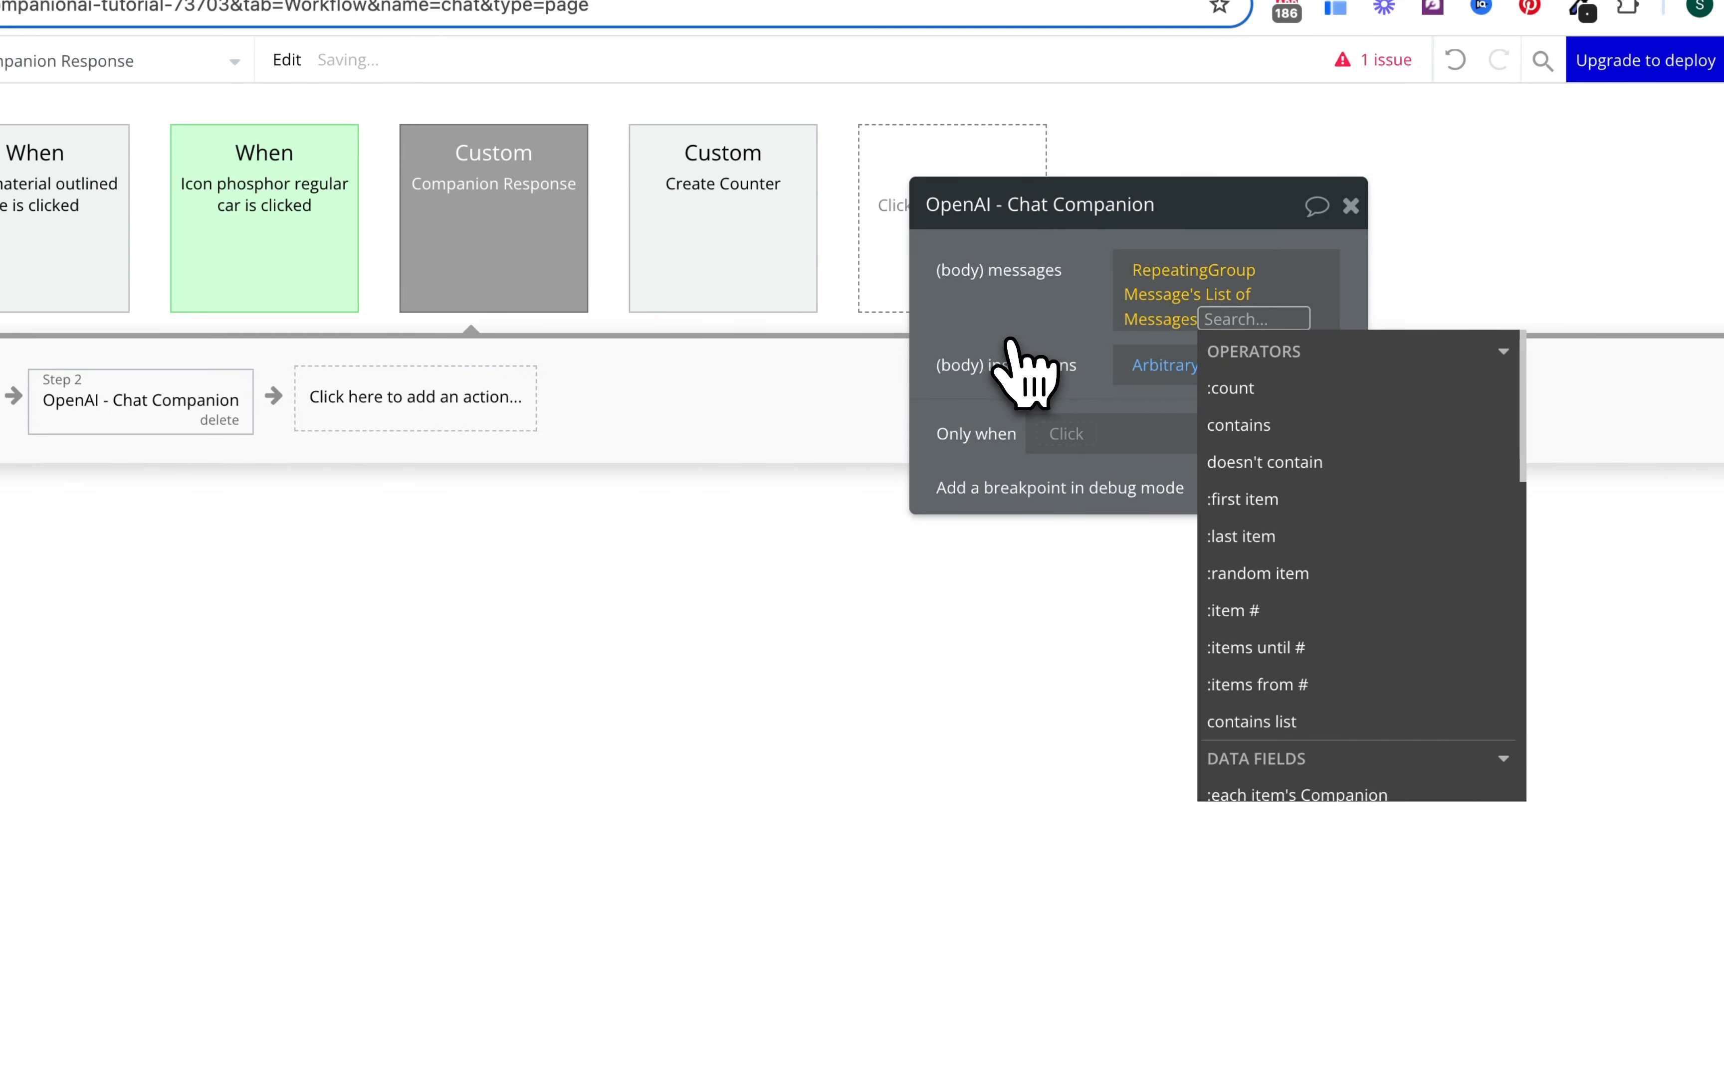
text(form)
key(Return)
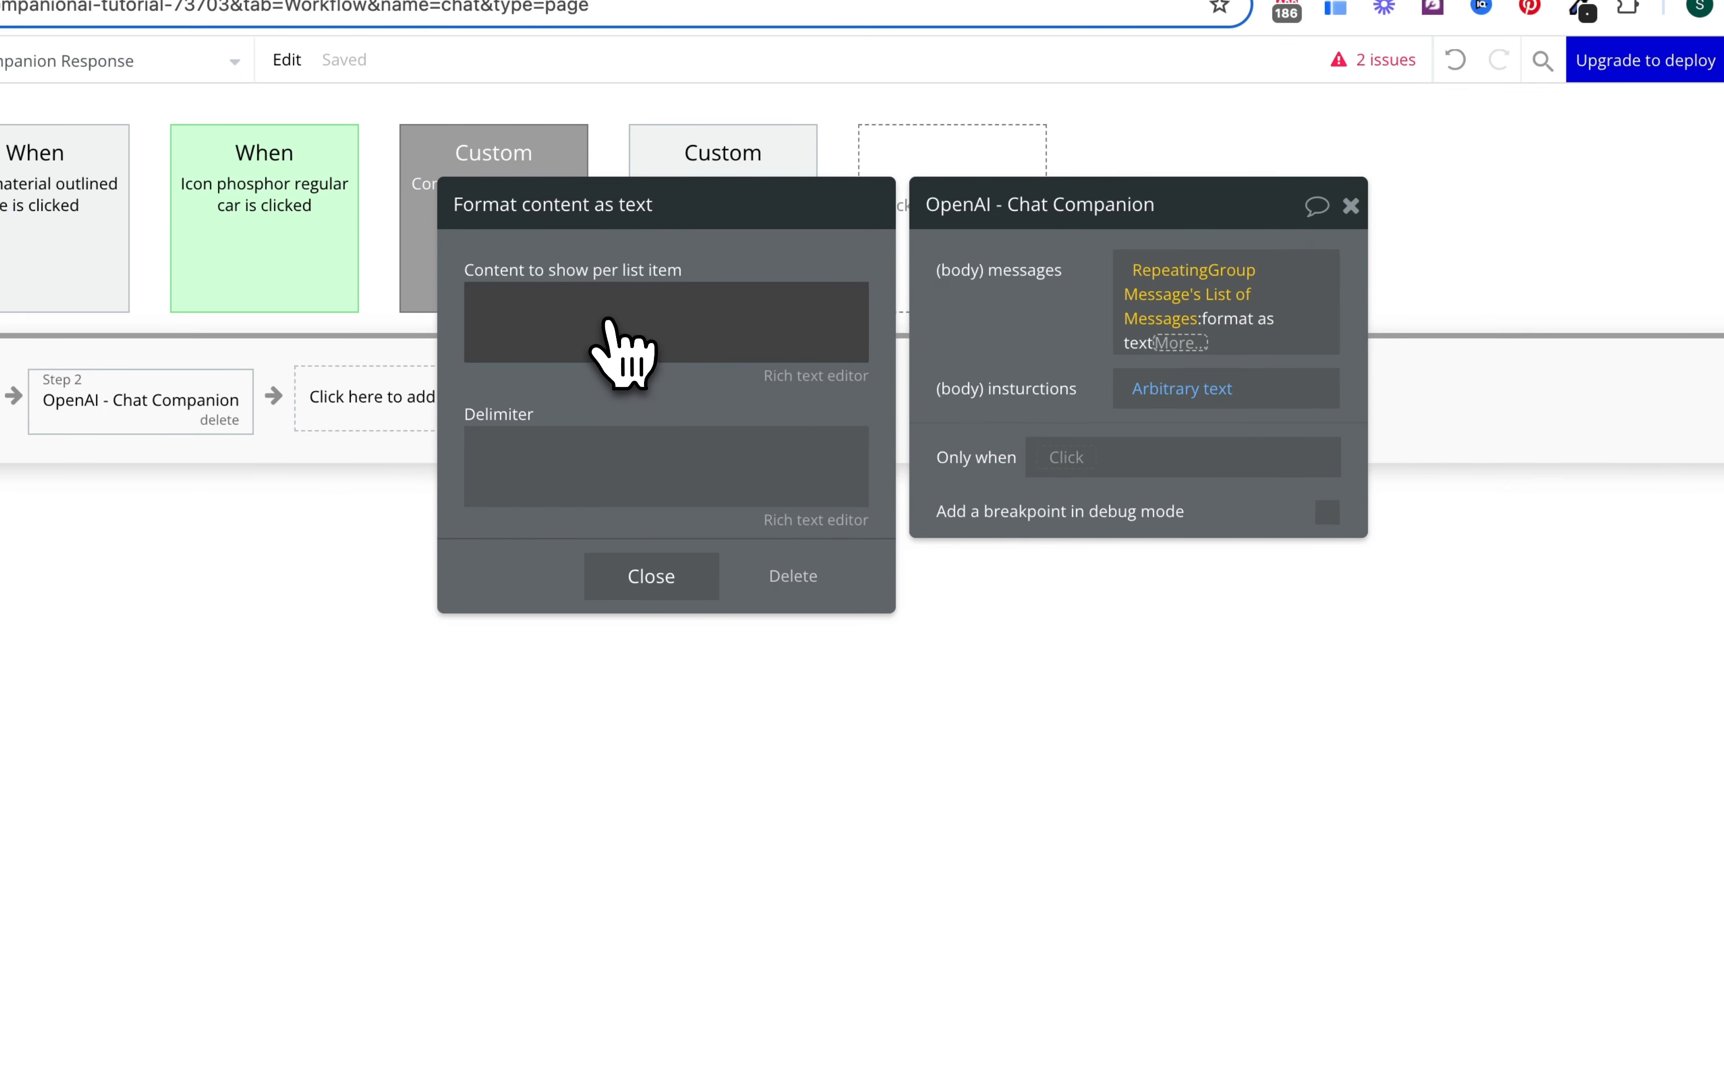
Step: Use ',' as delimiter and insert This Message's Sender is User into the per-item content
click(569, 438)
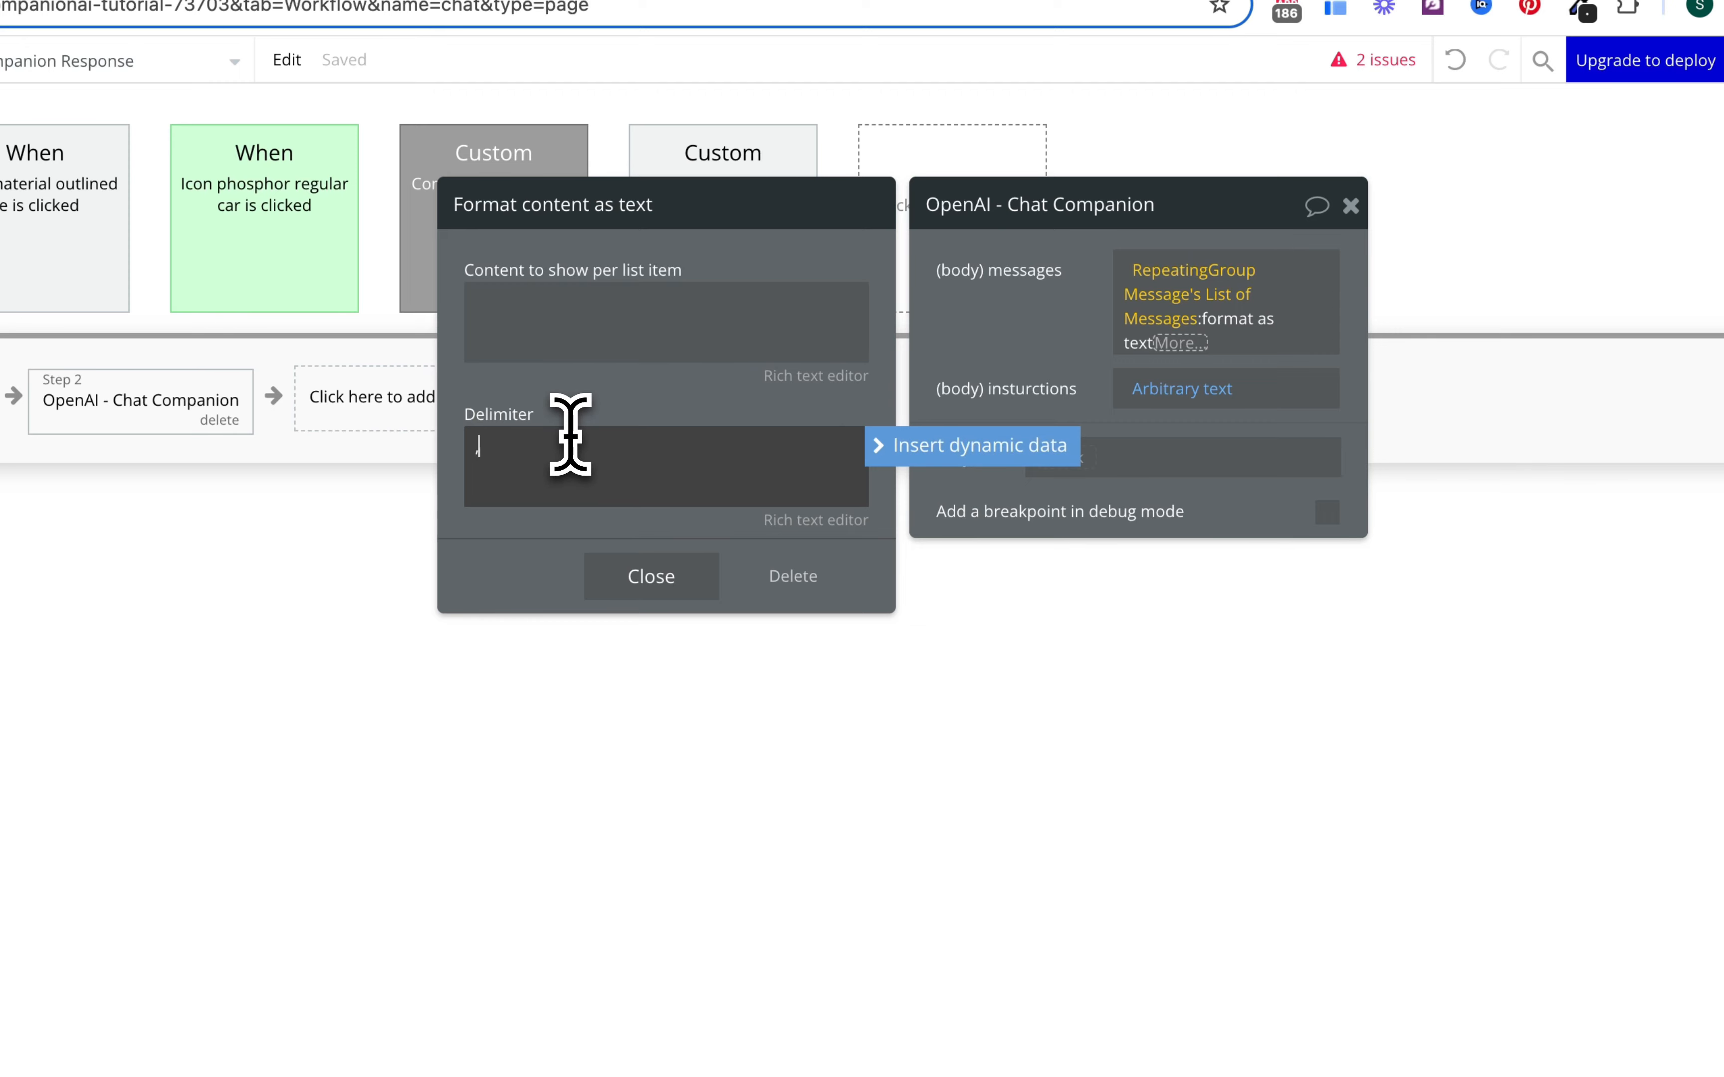
click(666, 339)
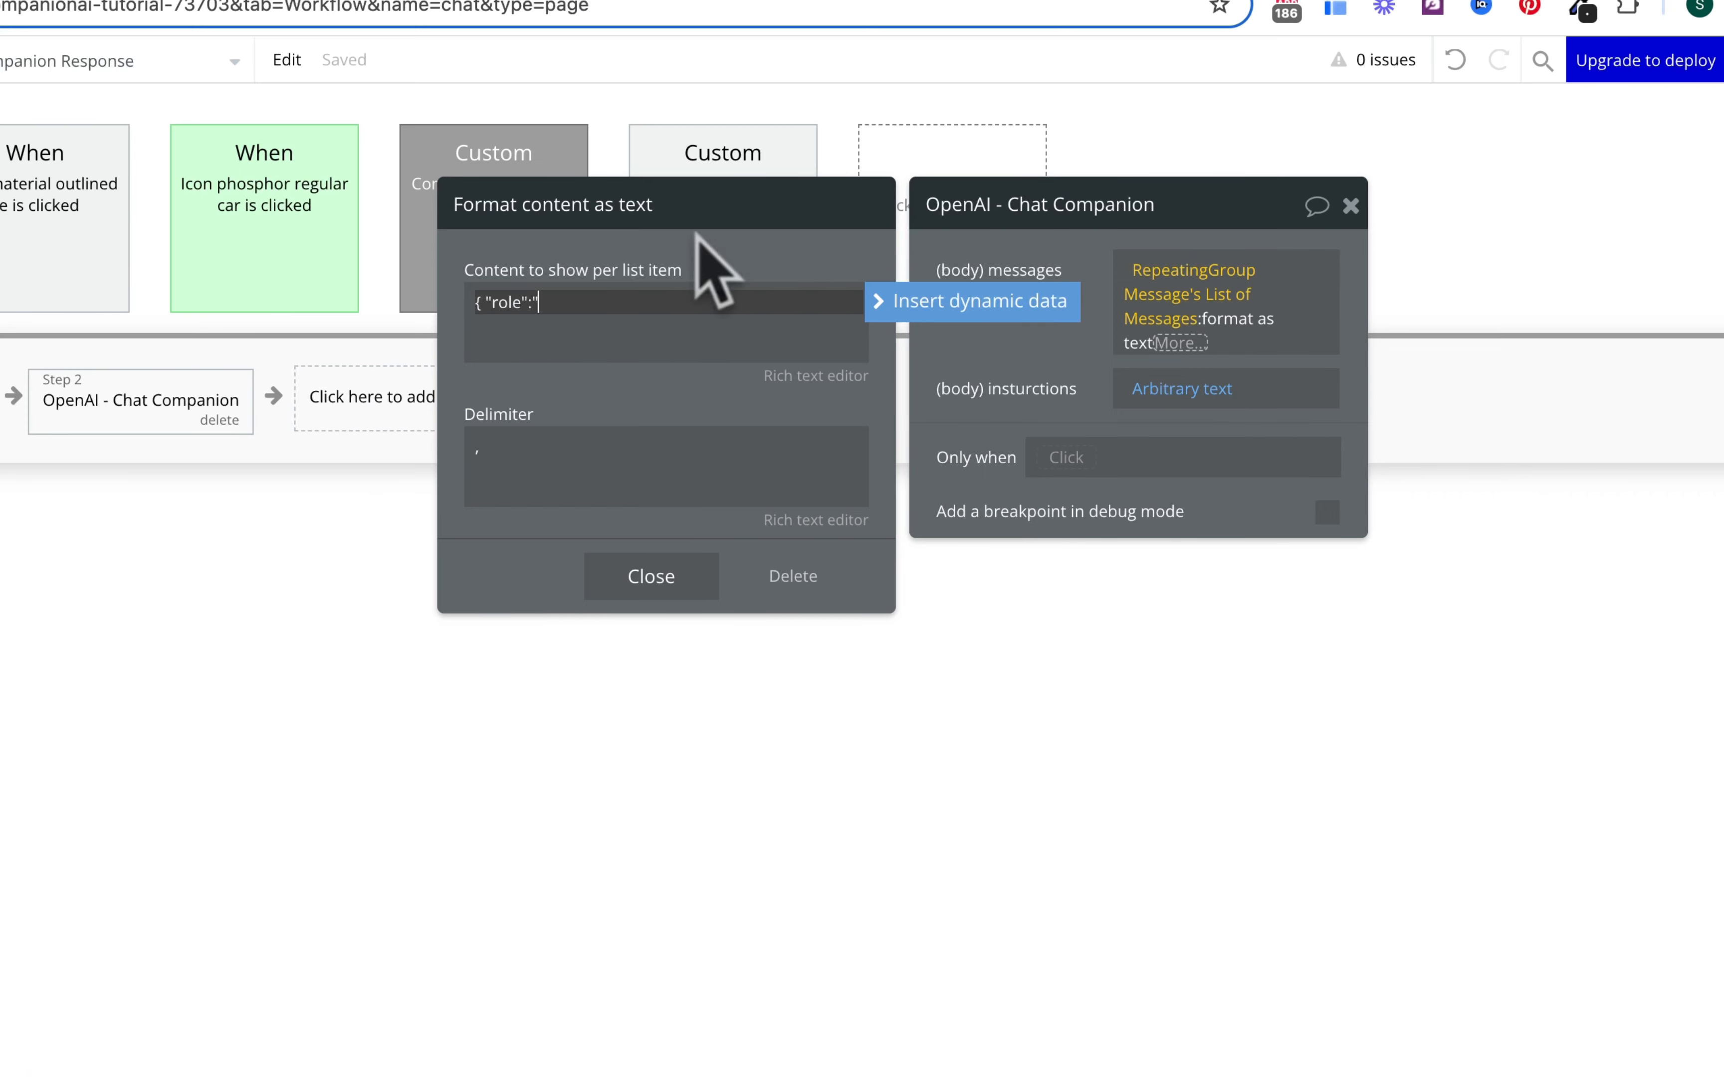
click(896, 305)
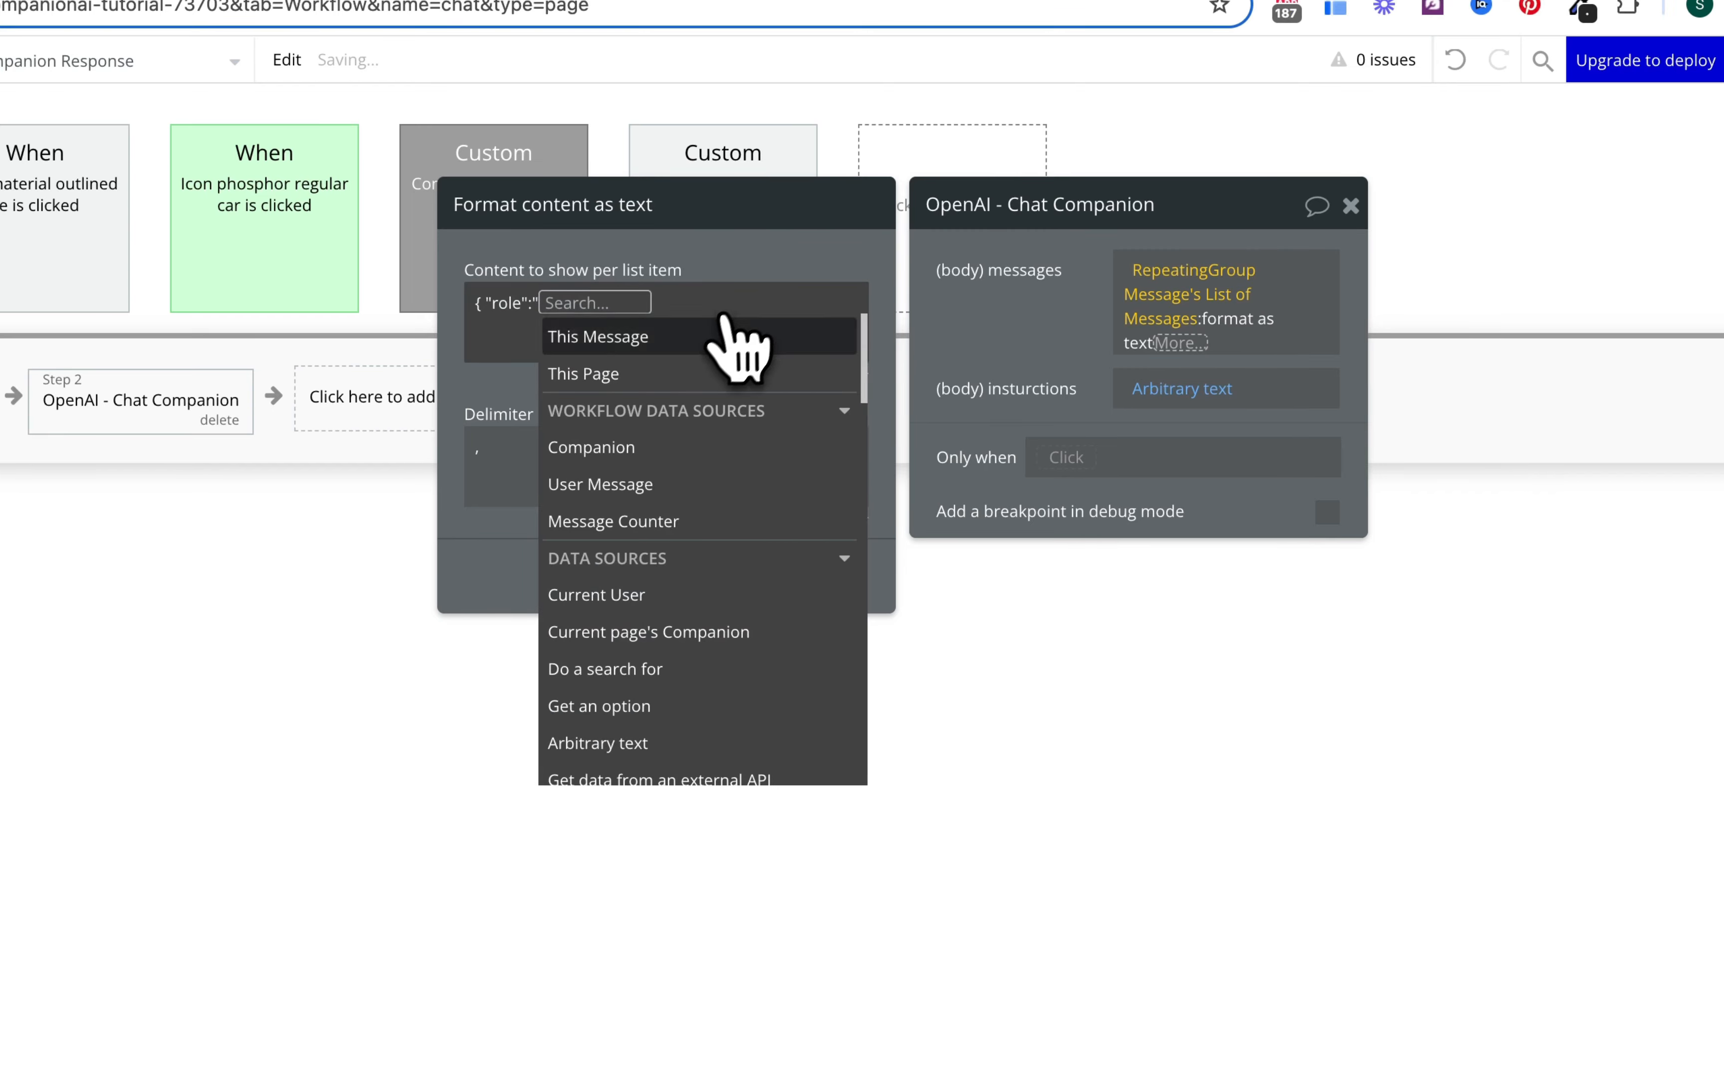
click(709, 334)
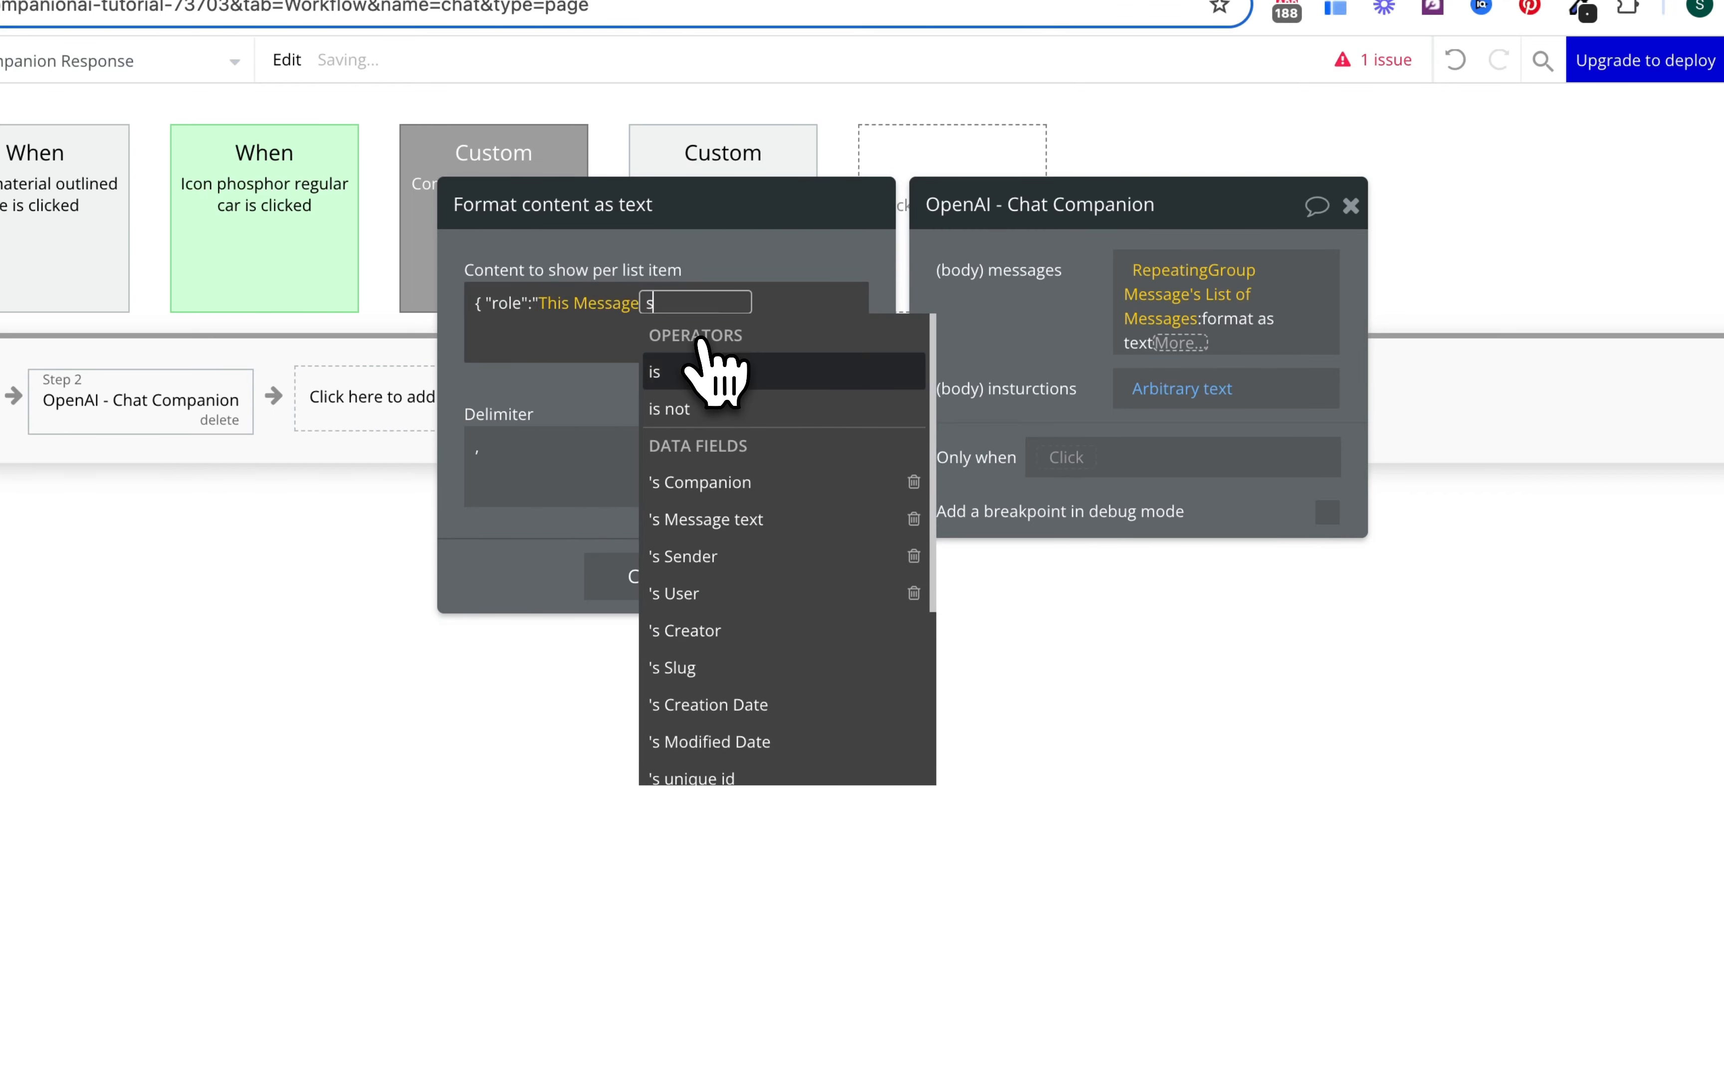
text(send)
click(718, 371)
click(719, 435)
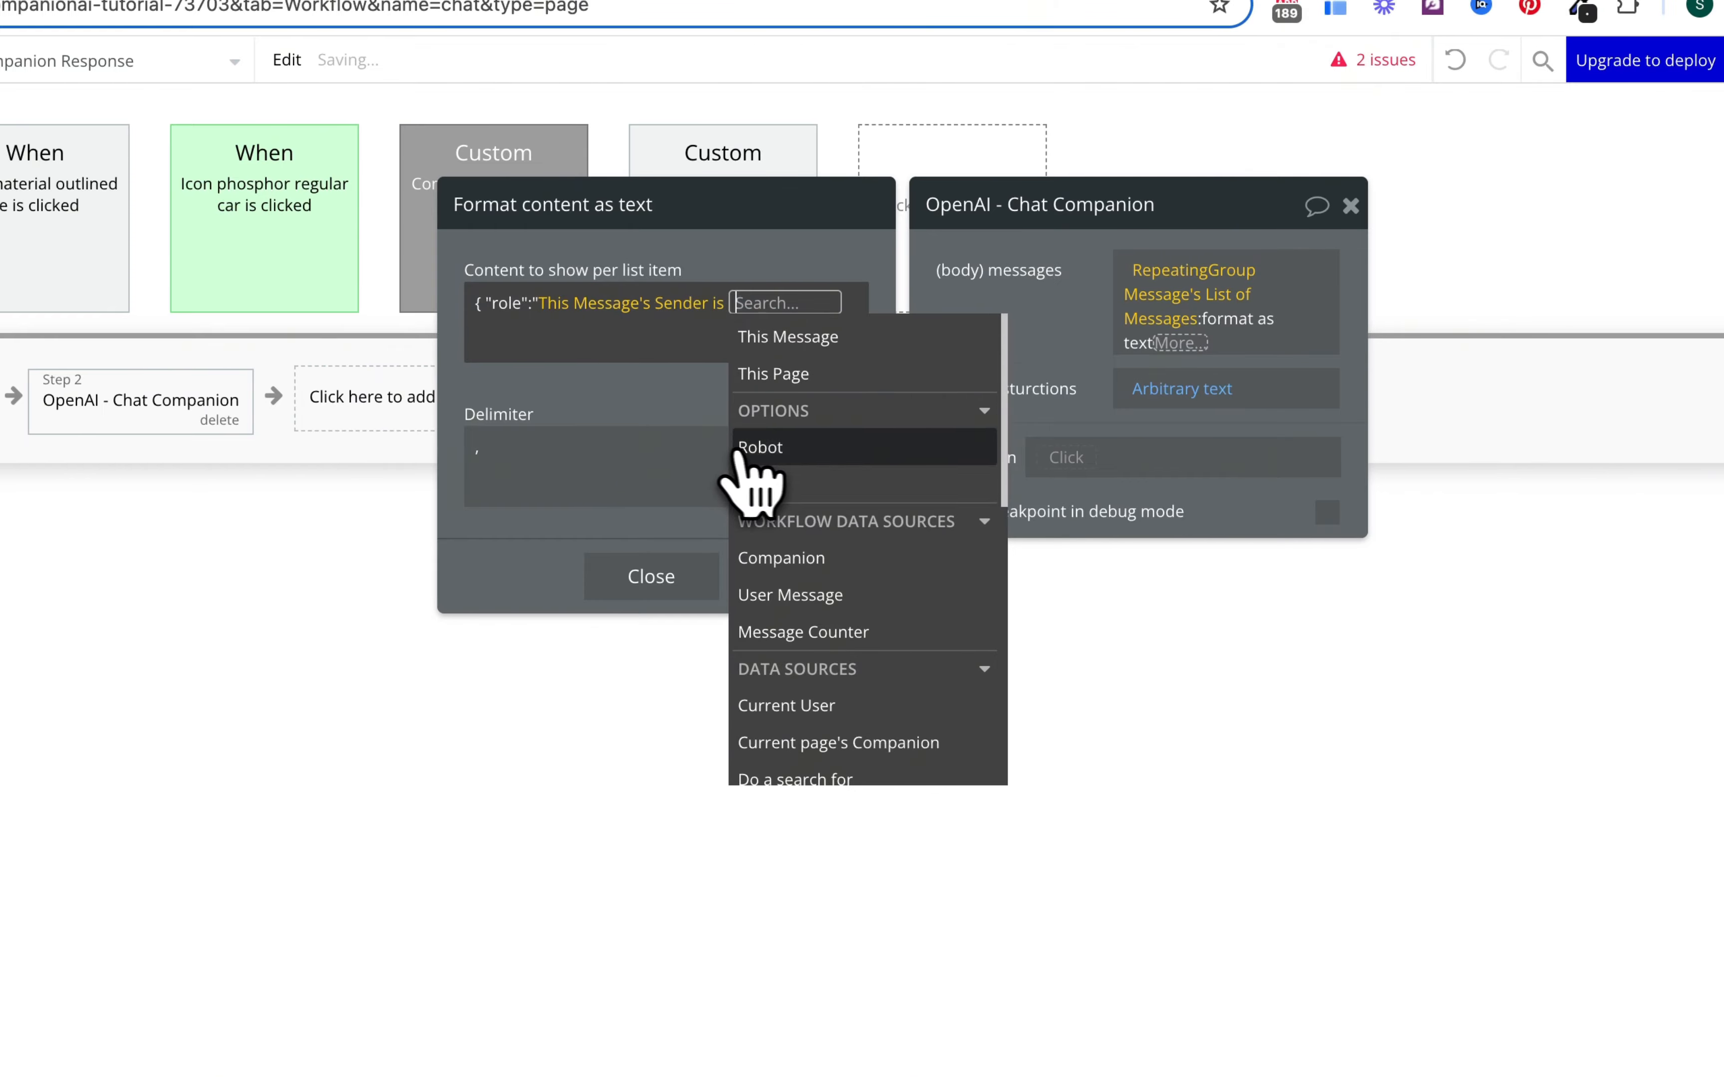
click(733, 477)
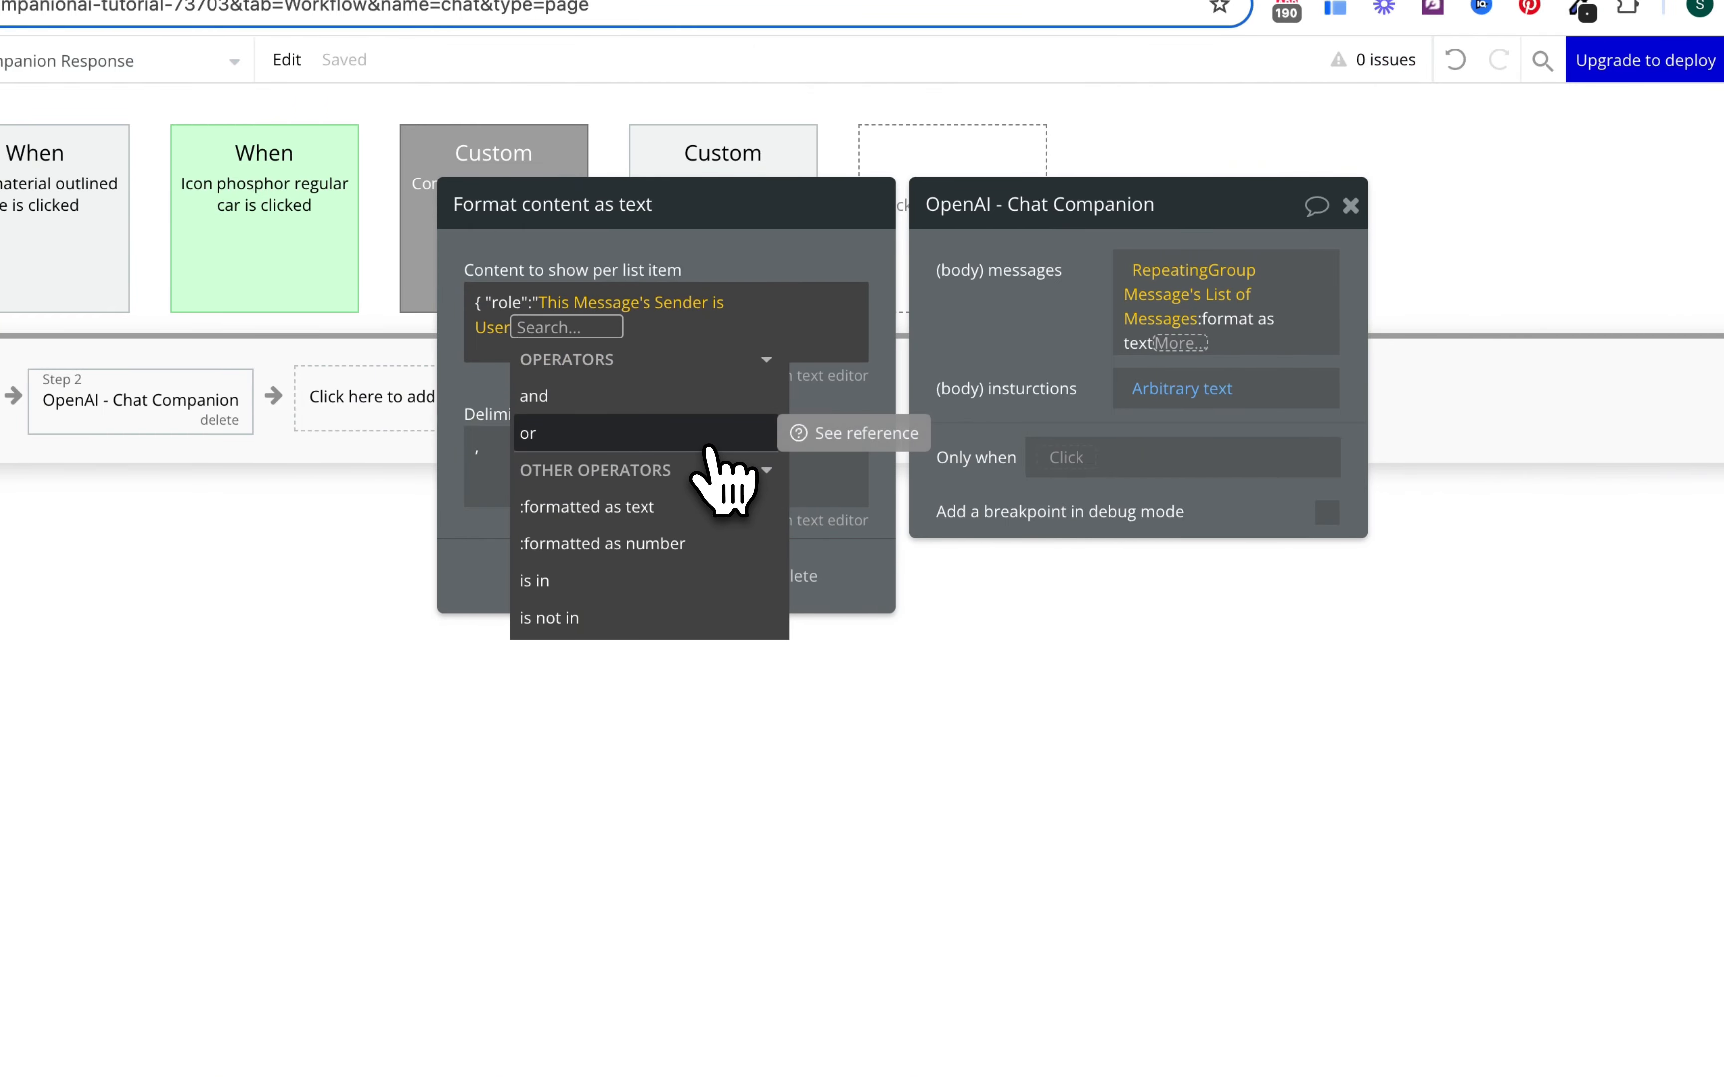
Step: Format the sender check as text: 'user' when yes, 'assistant' when no
click(711, 507)
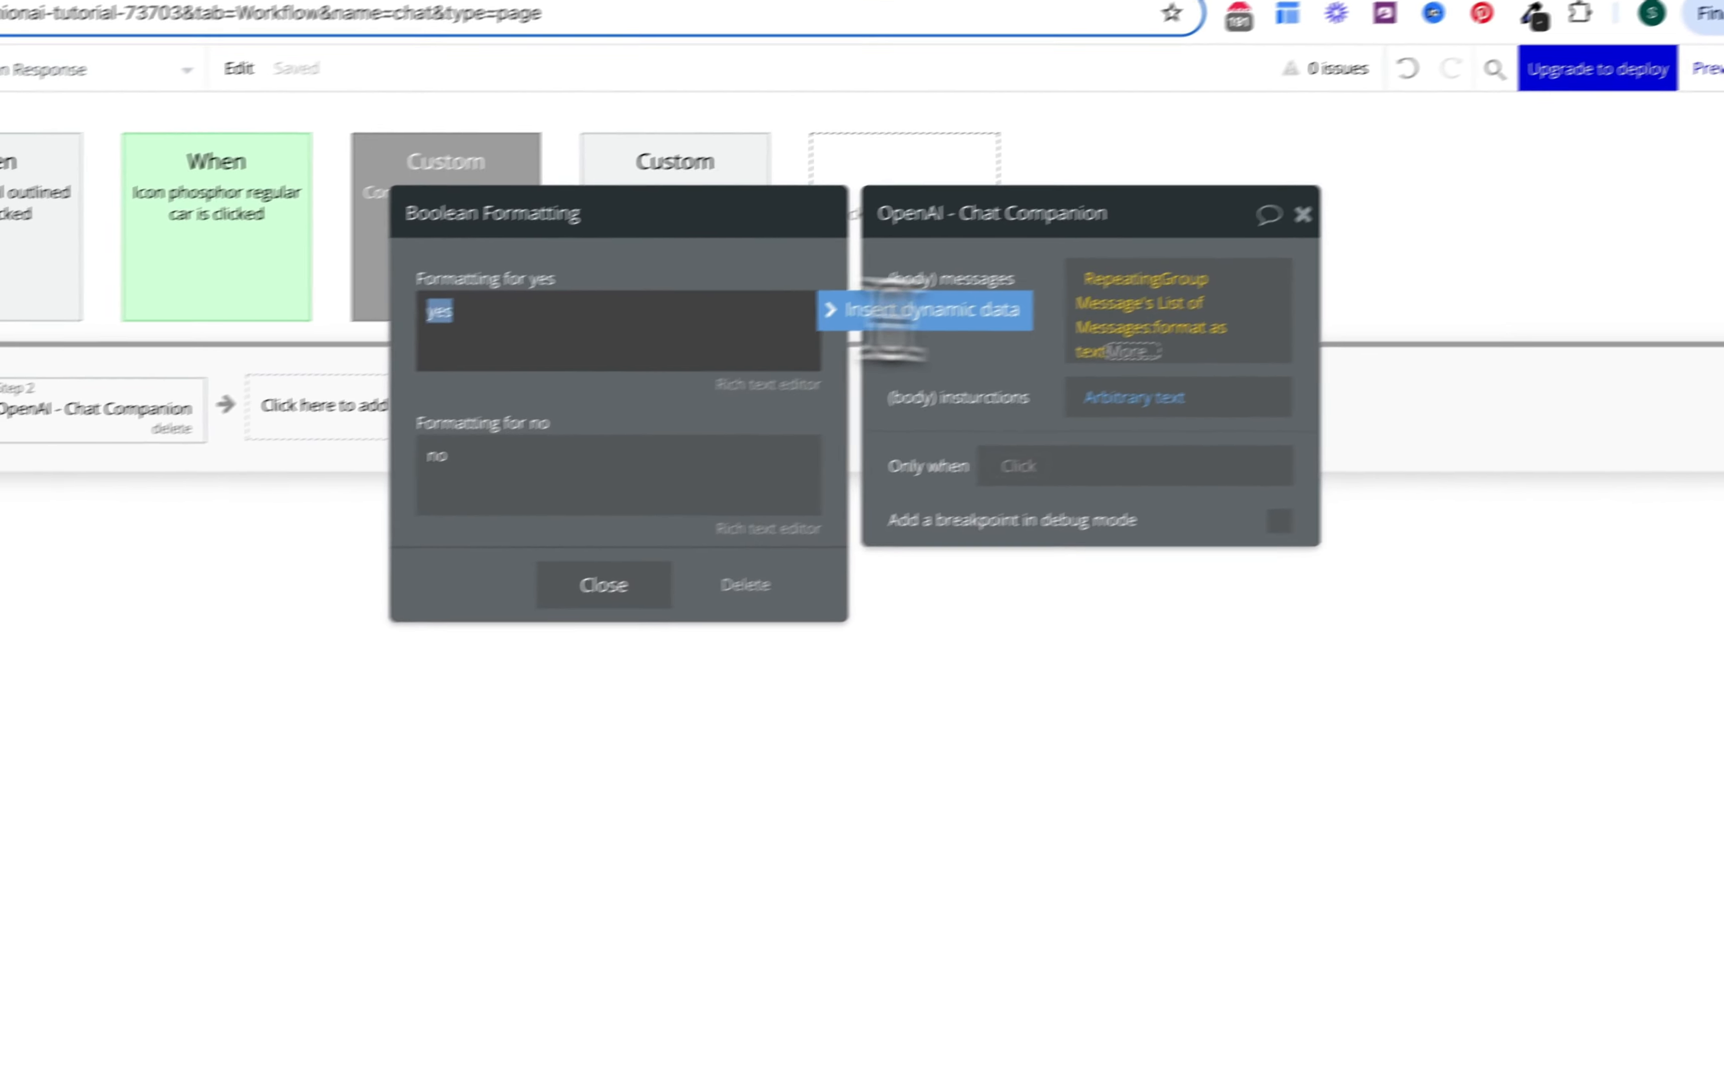
text(user)
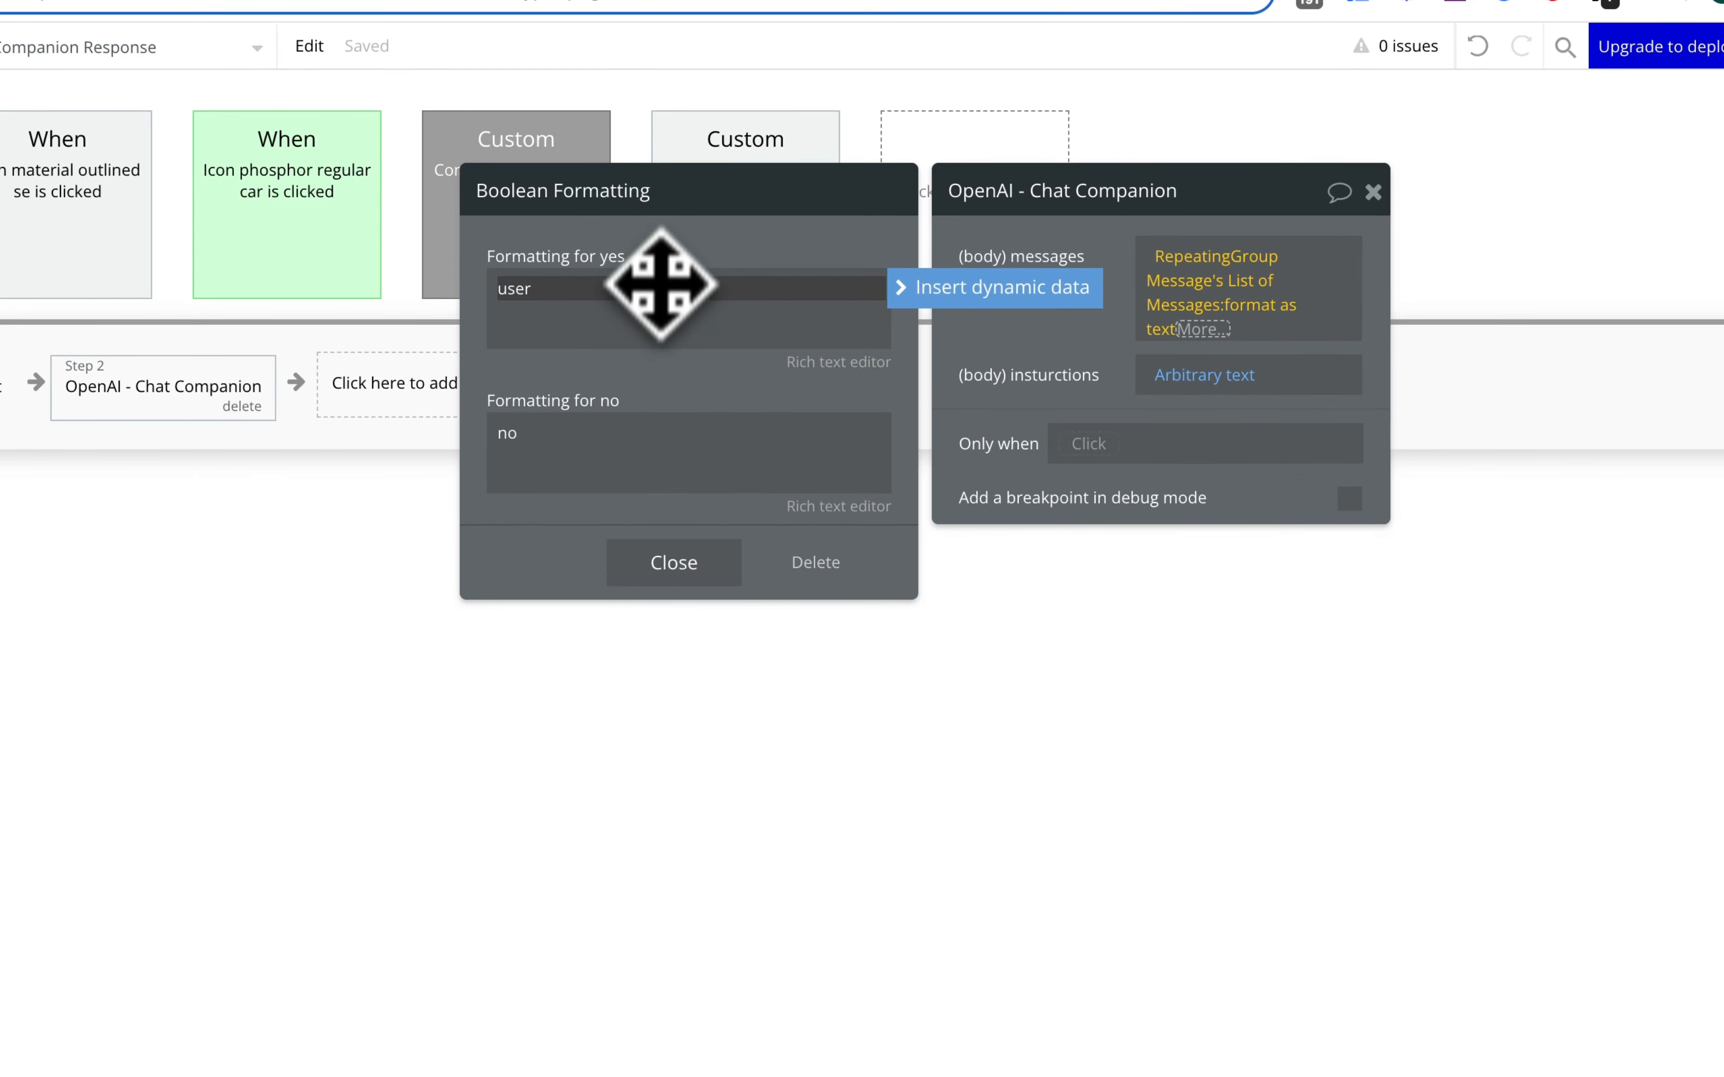
click(619, 428)
text(a)
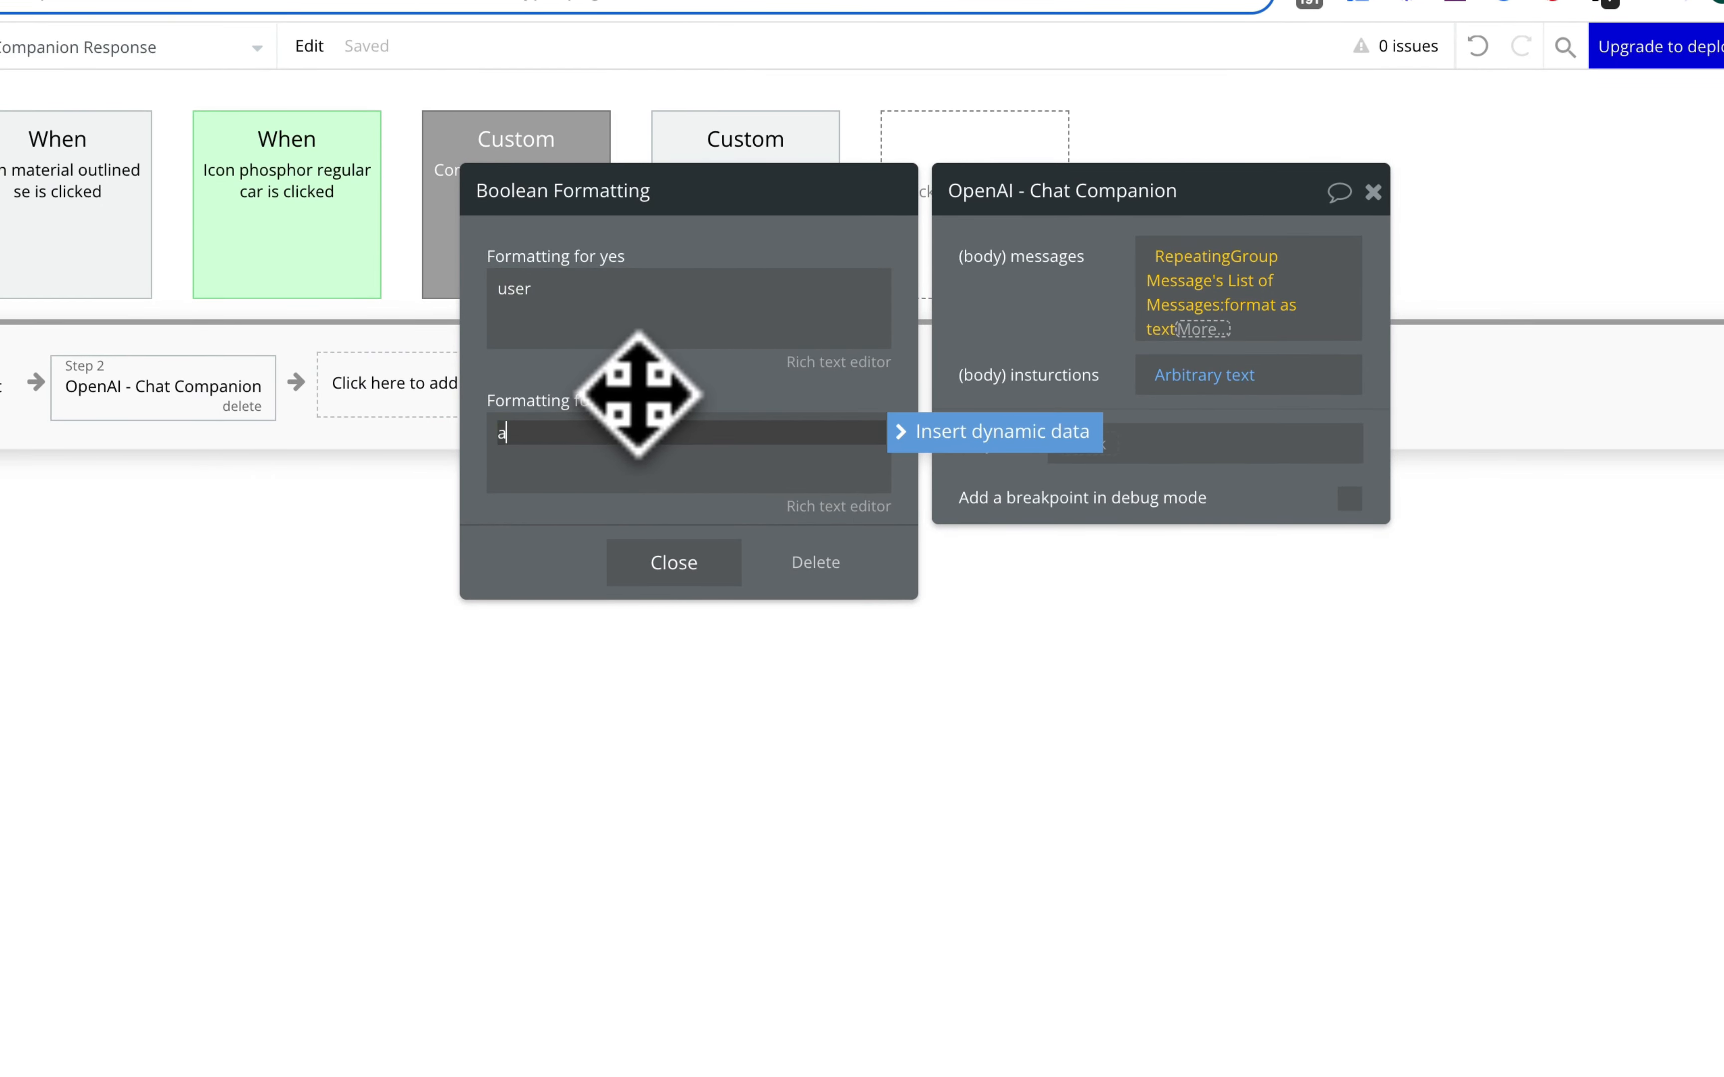
text(ssistan)
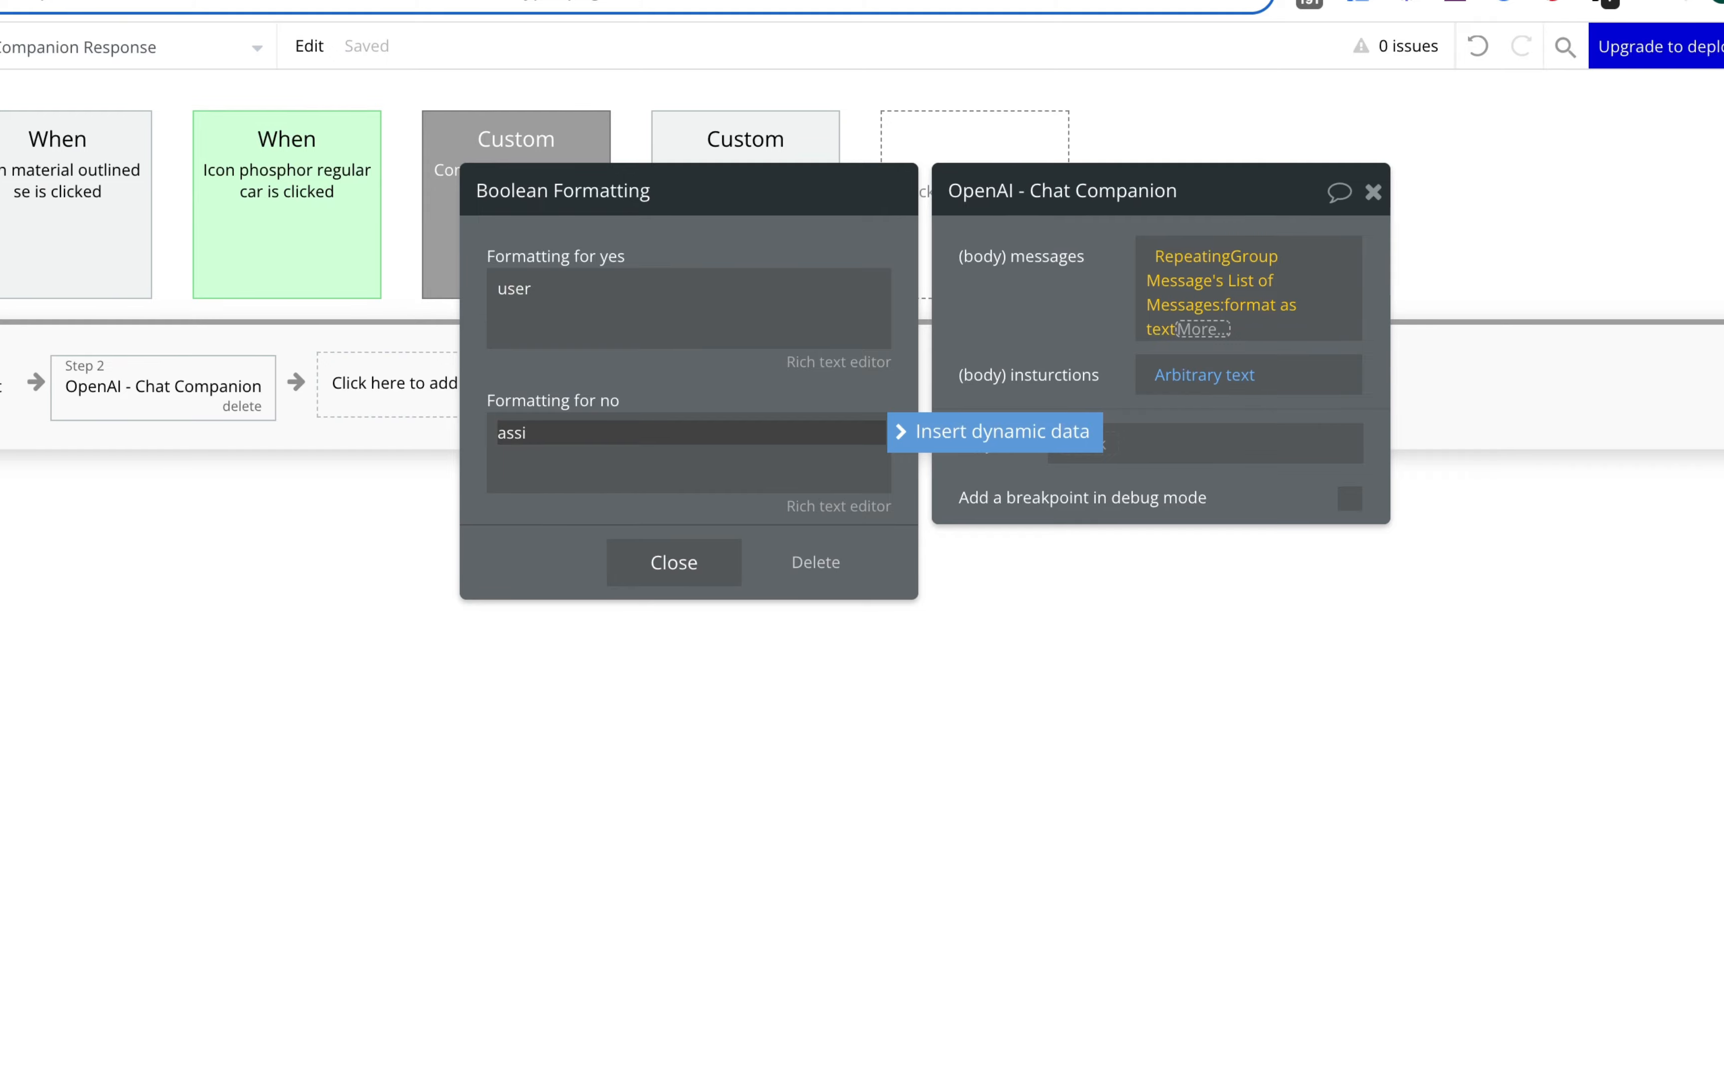
text(t)
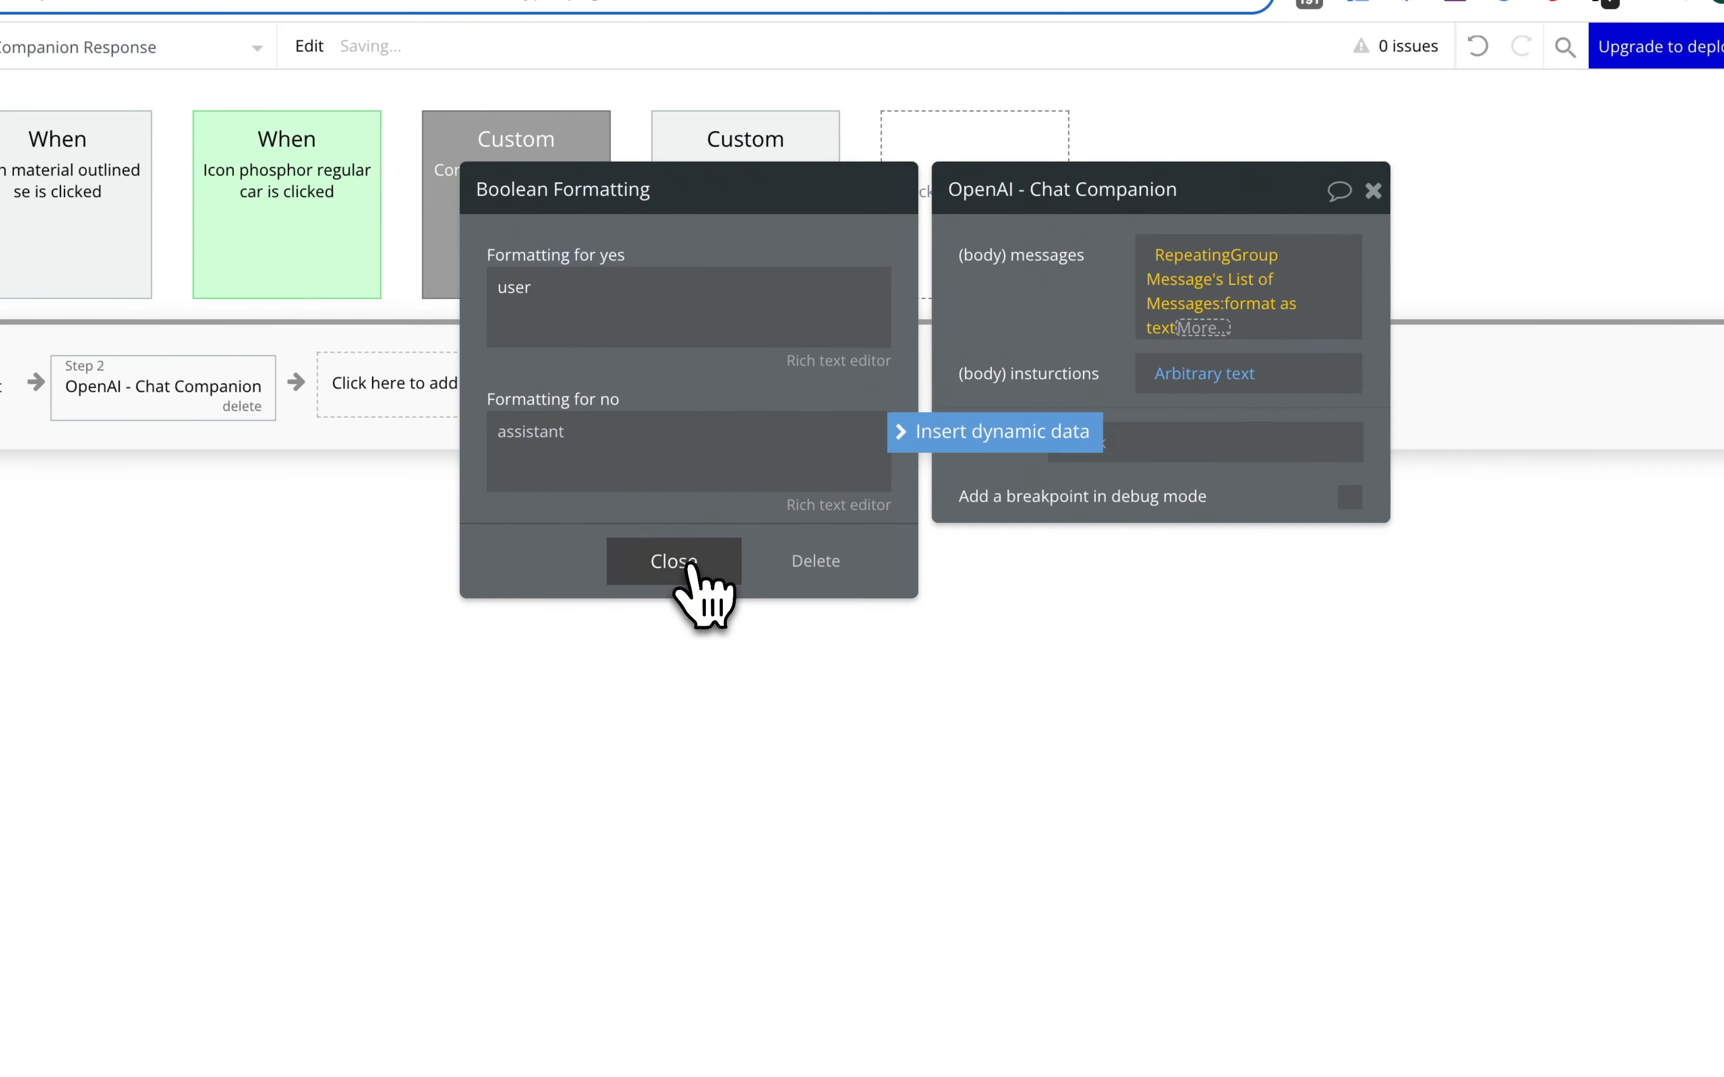
click(697, 573)
click(714, 568)
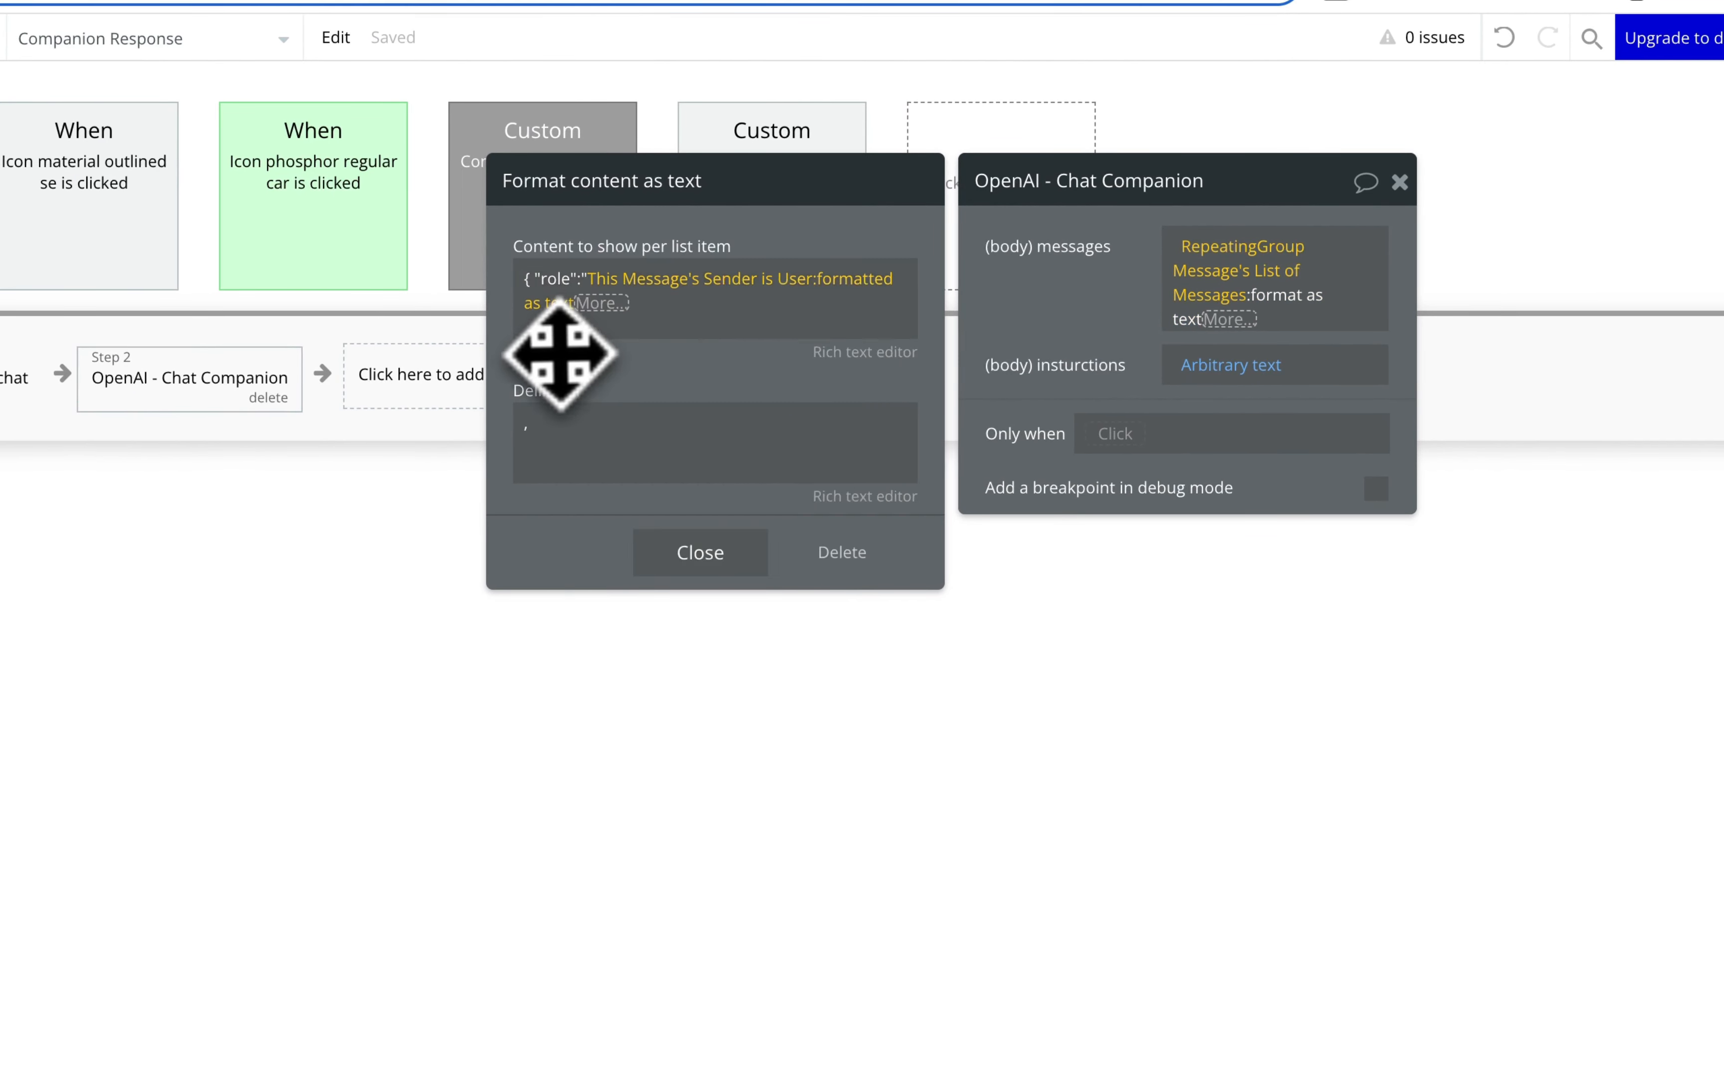
click(627, 307)
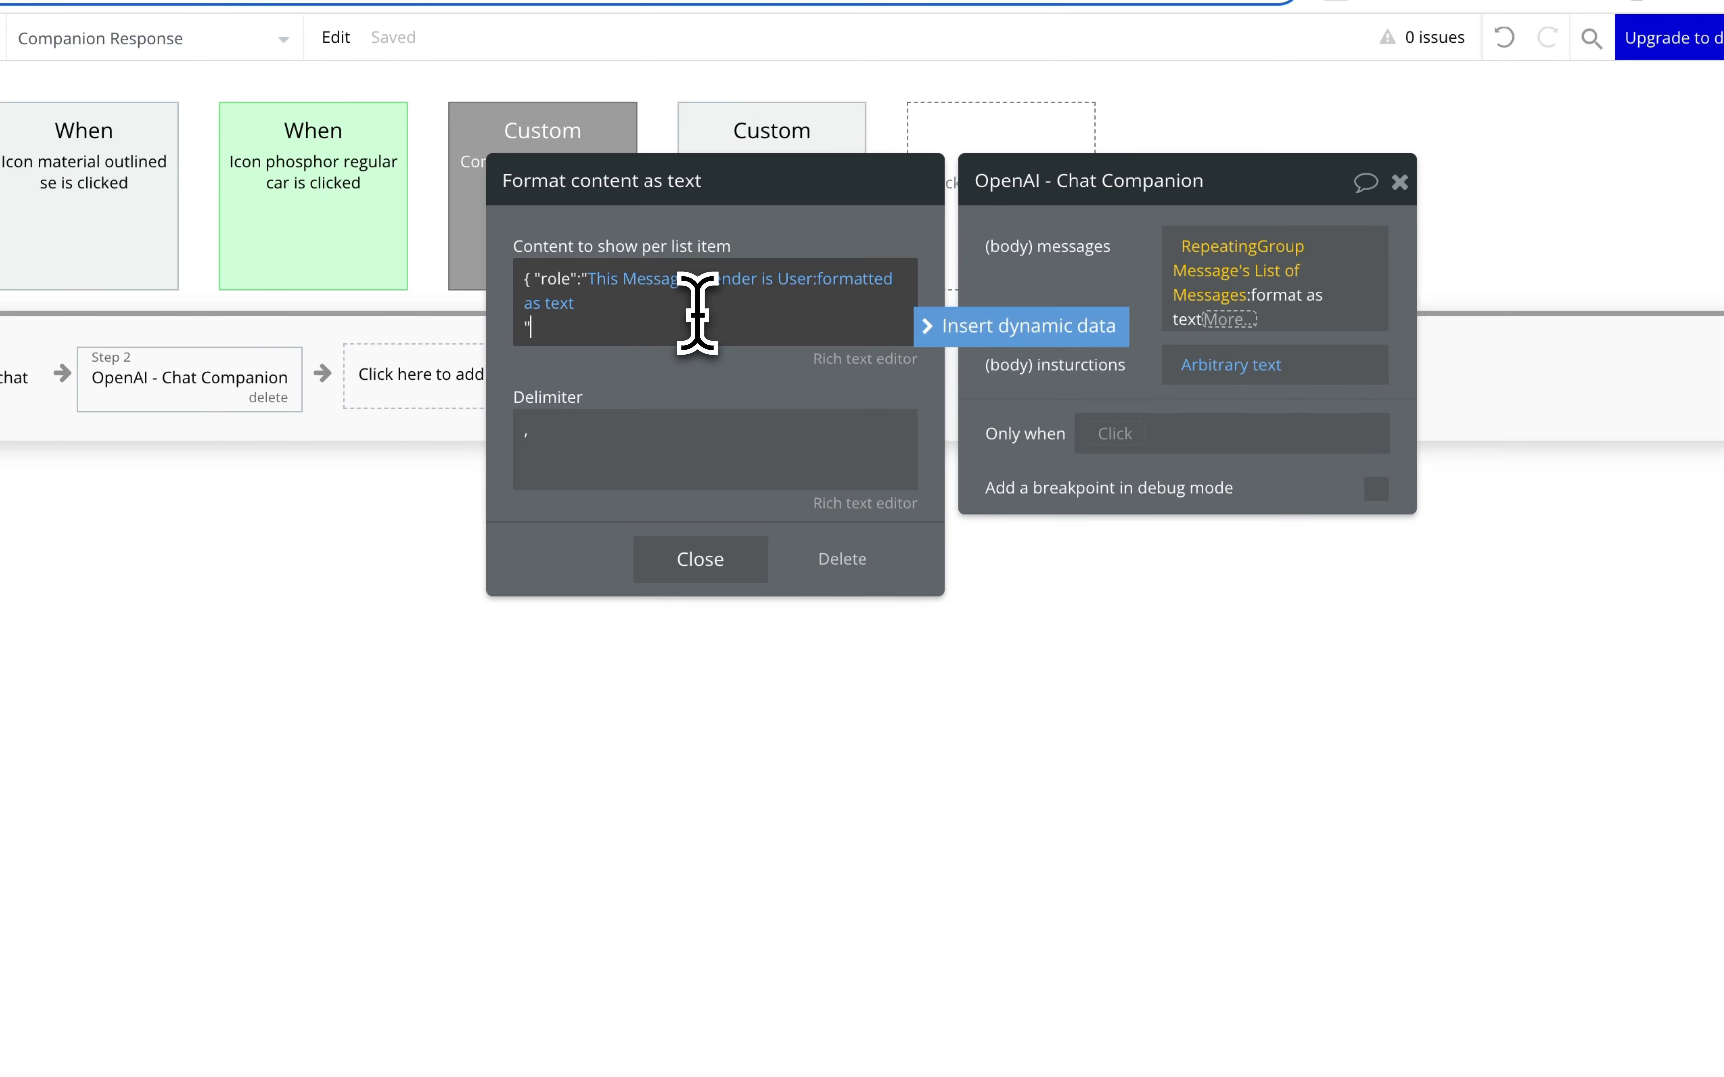
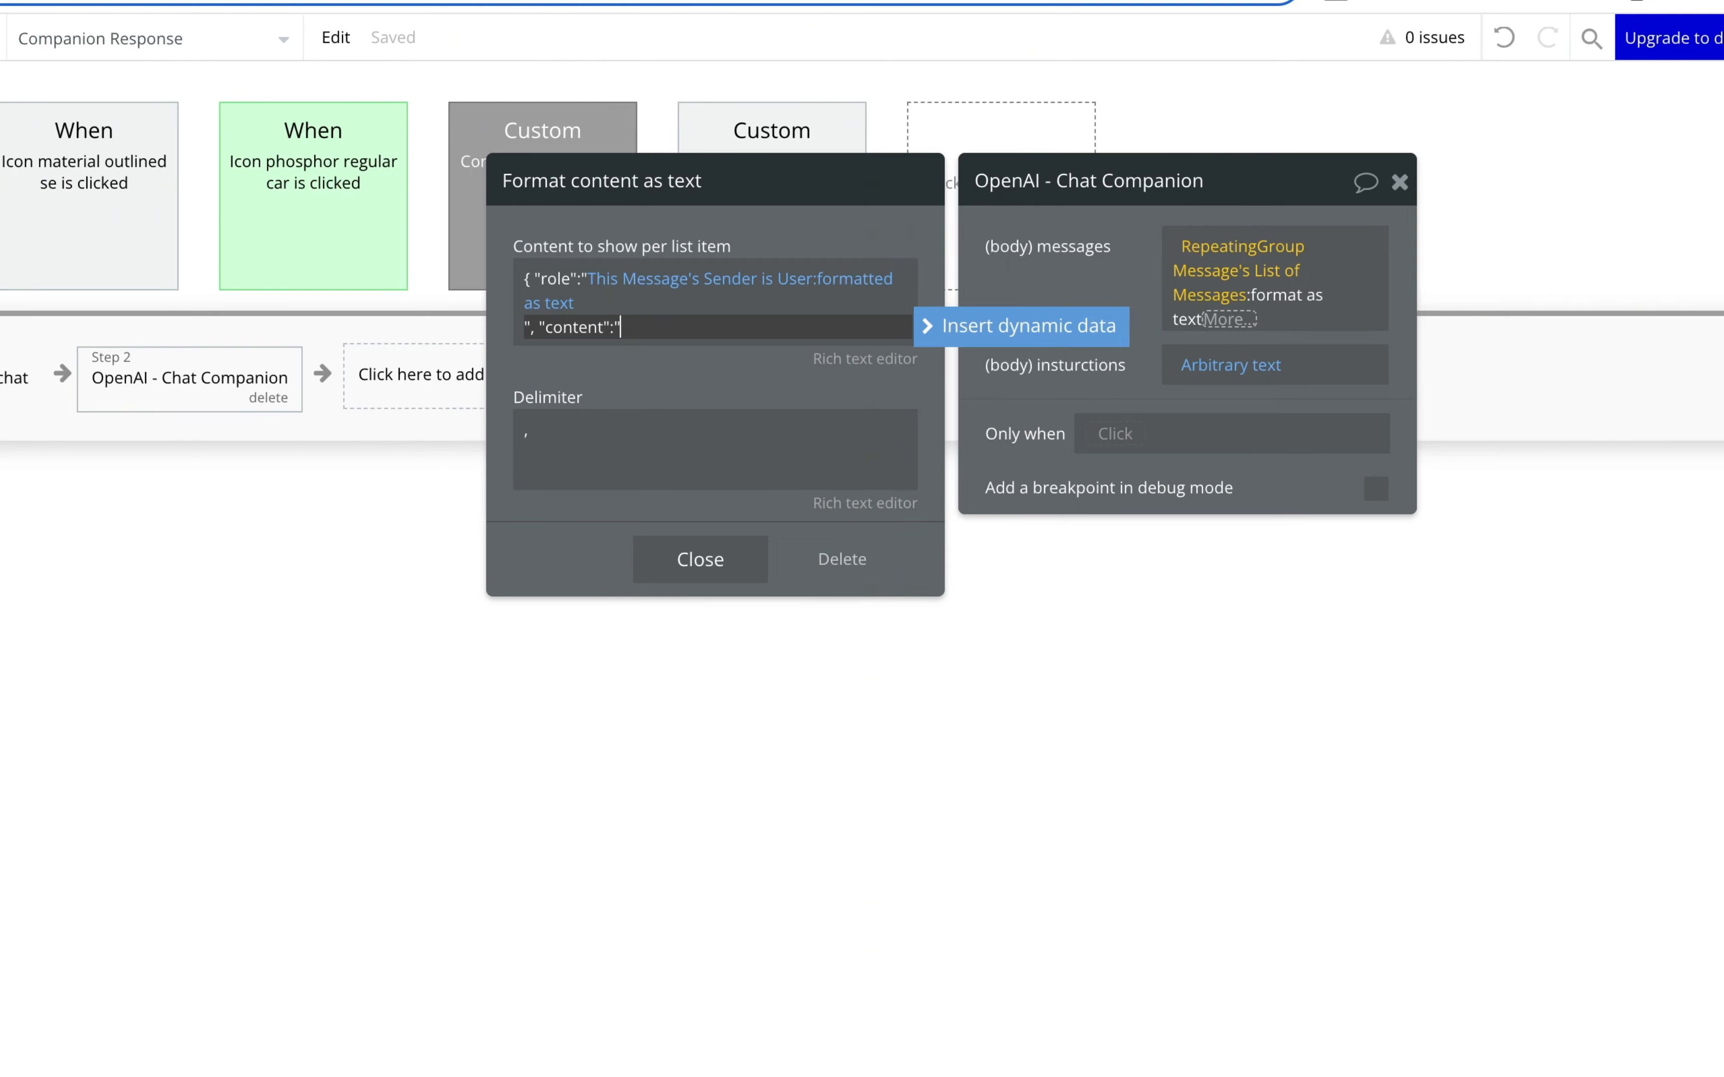
Step: Insert This Message's Message text after "content":" and close the OpenAI step's settings
click(980, 327)
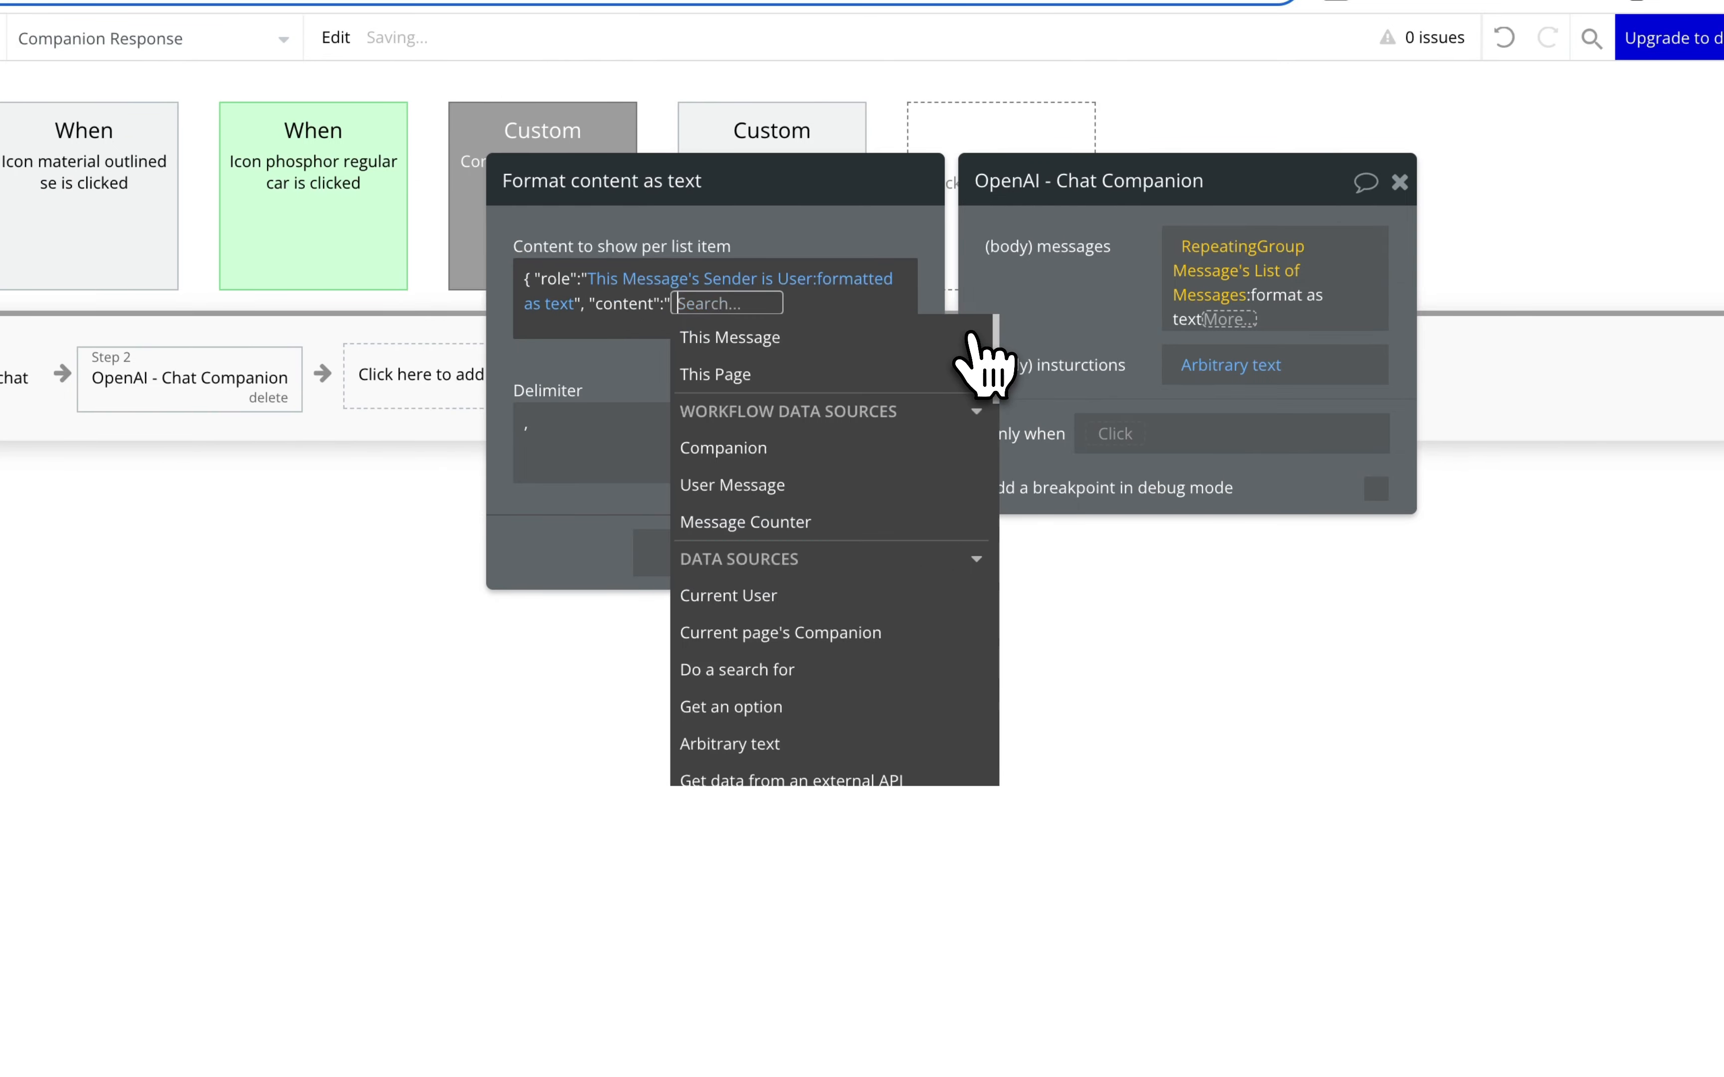
click(830, 337)
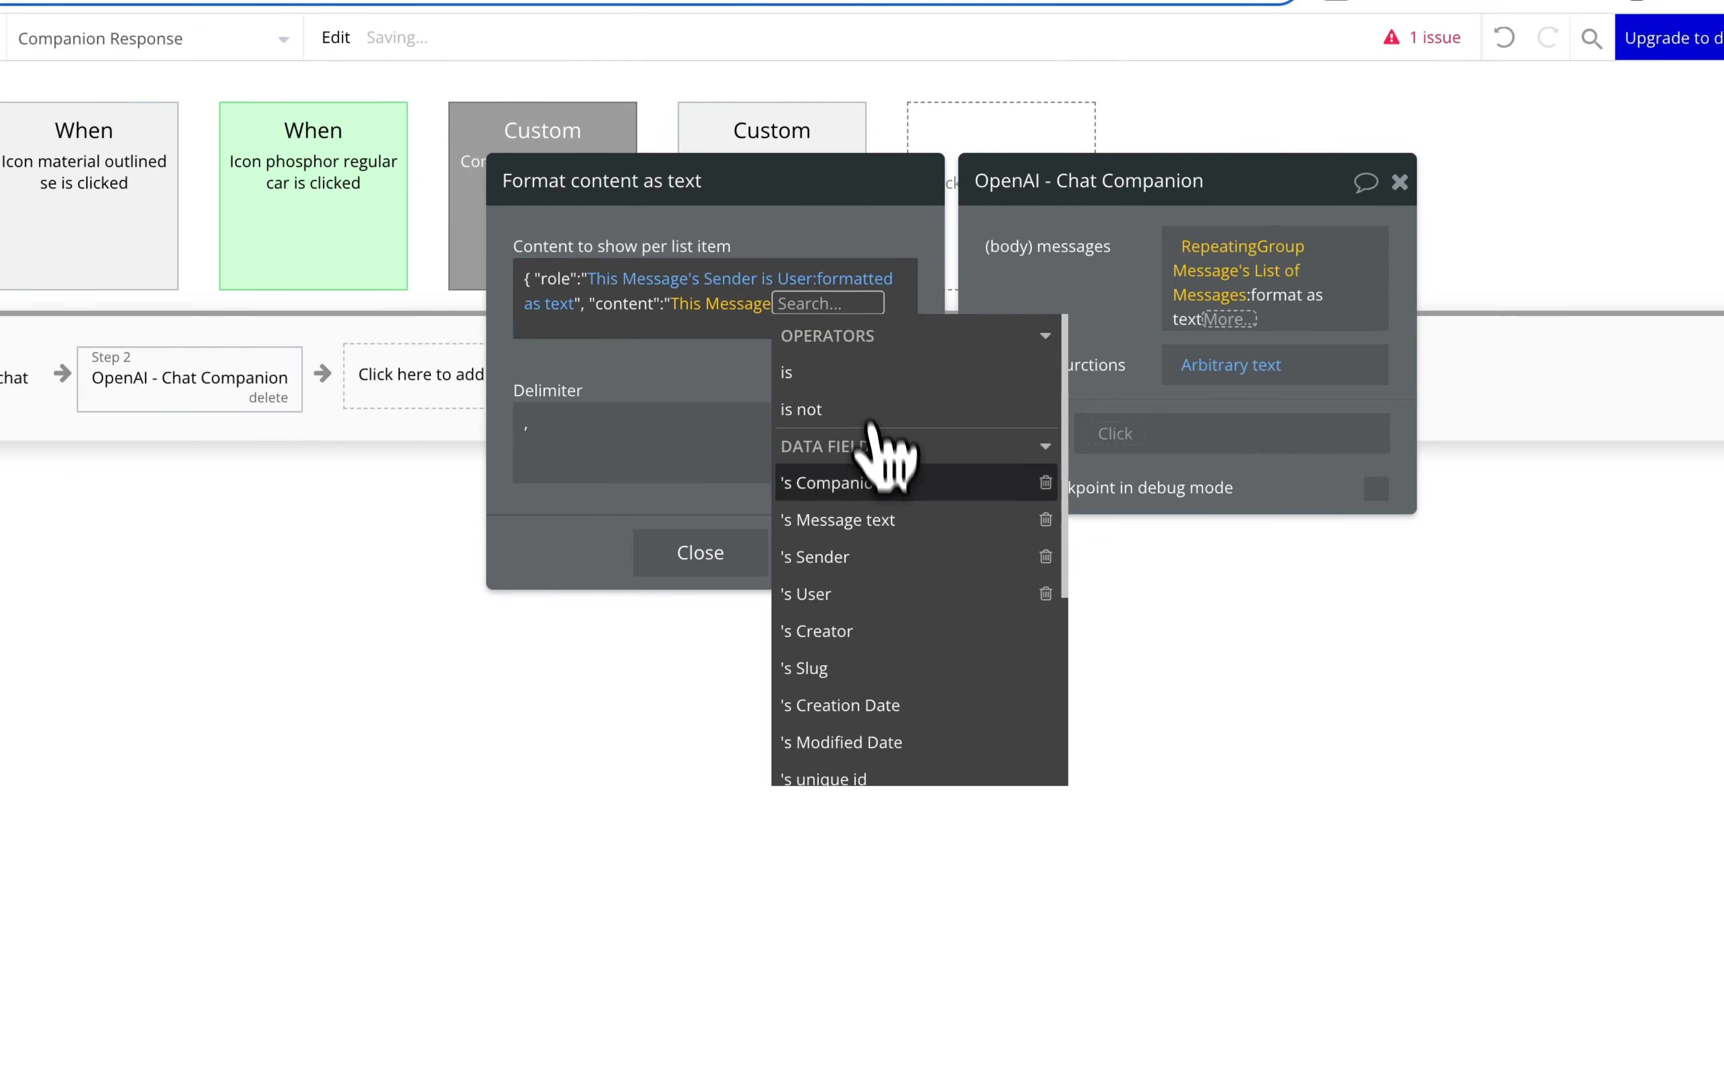
click(883, 520)
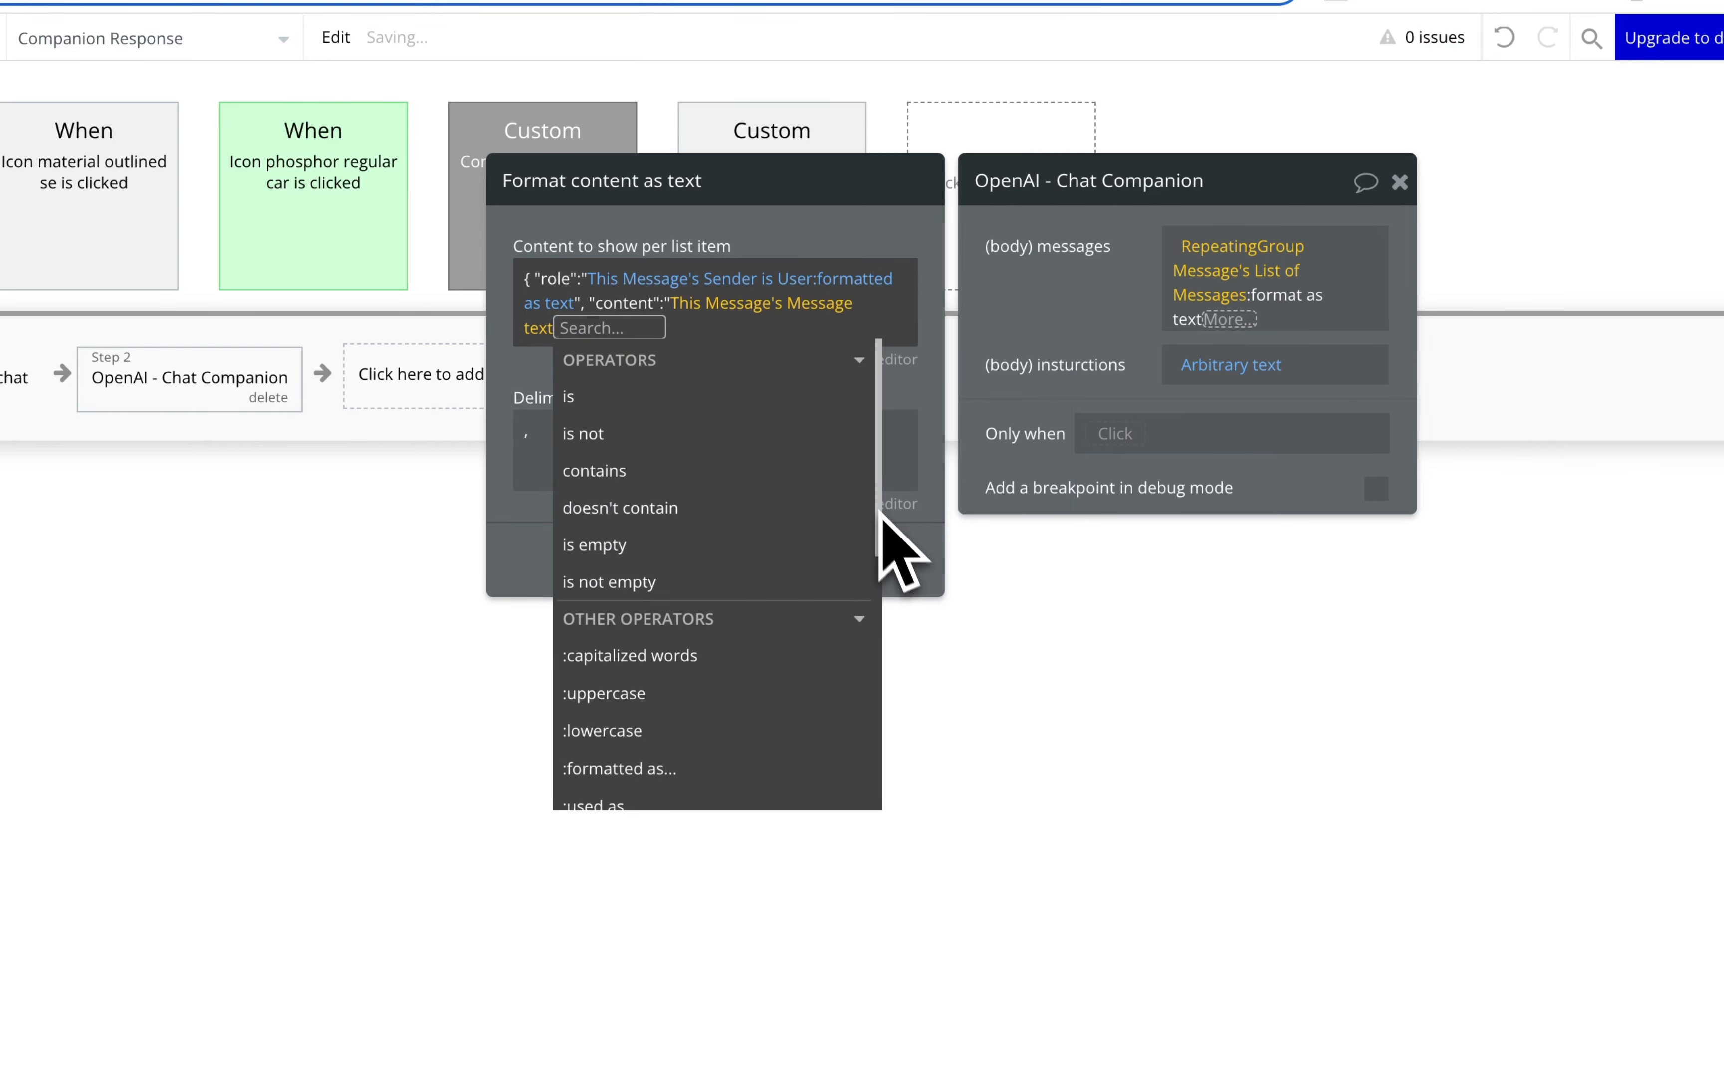
click(531, 366)
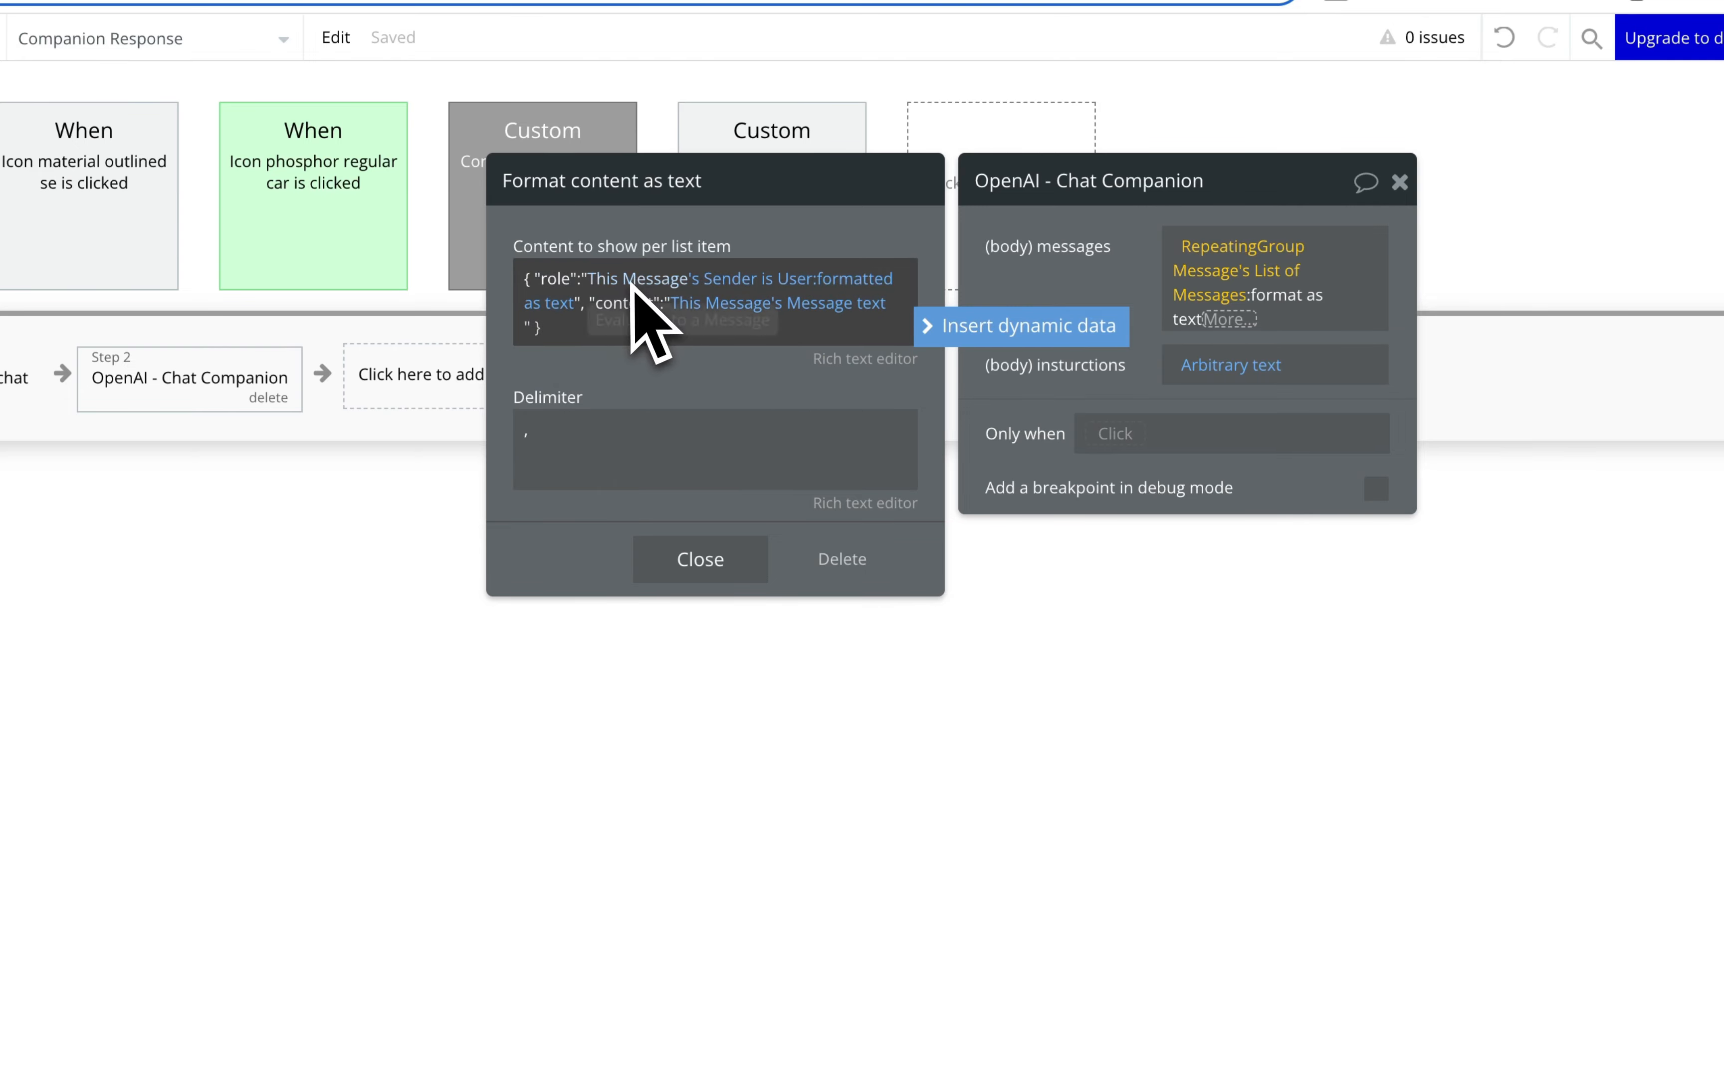
click(1101, 251)
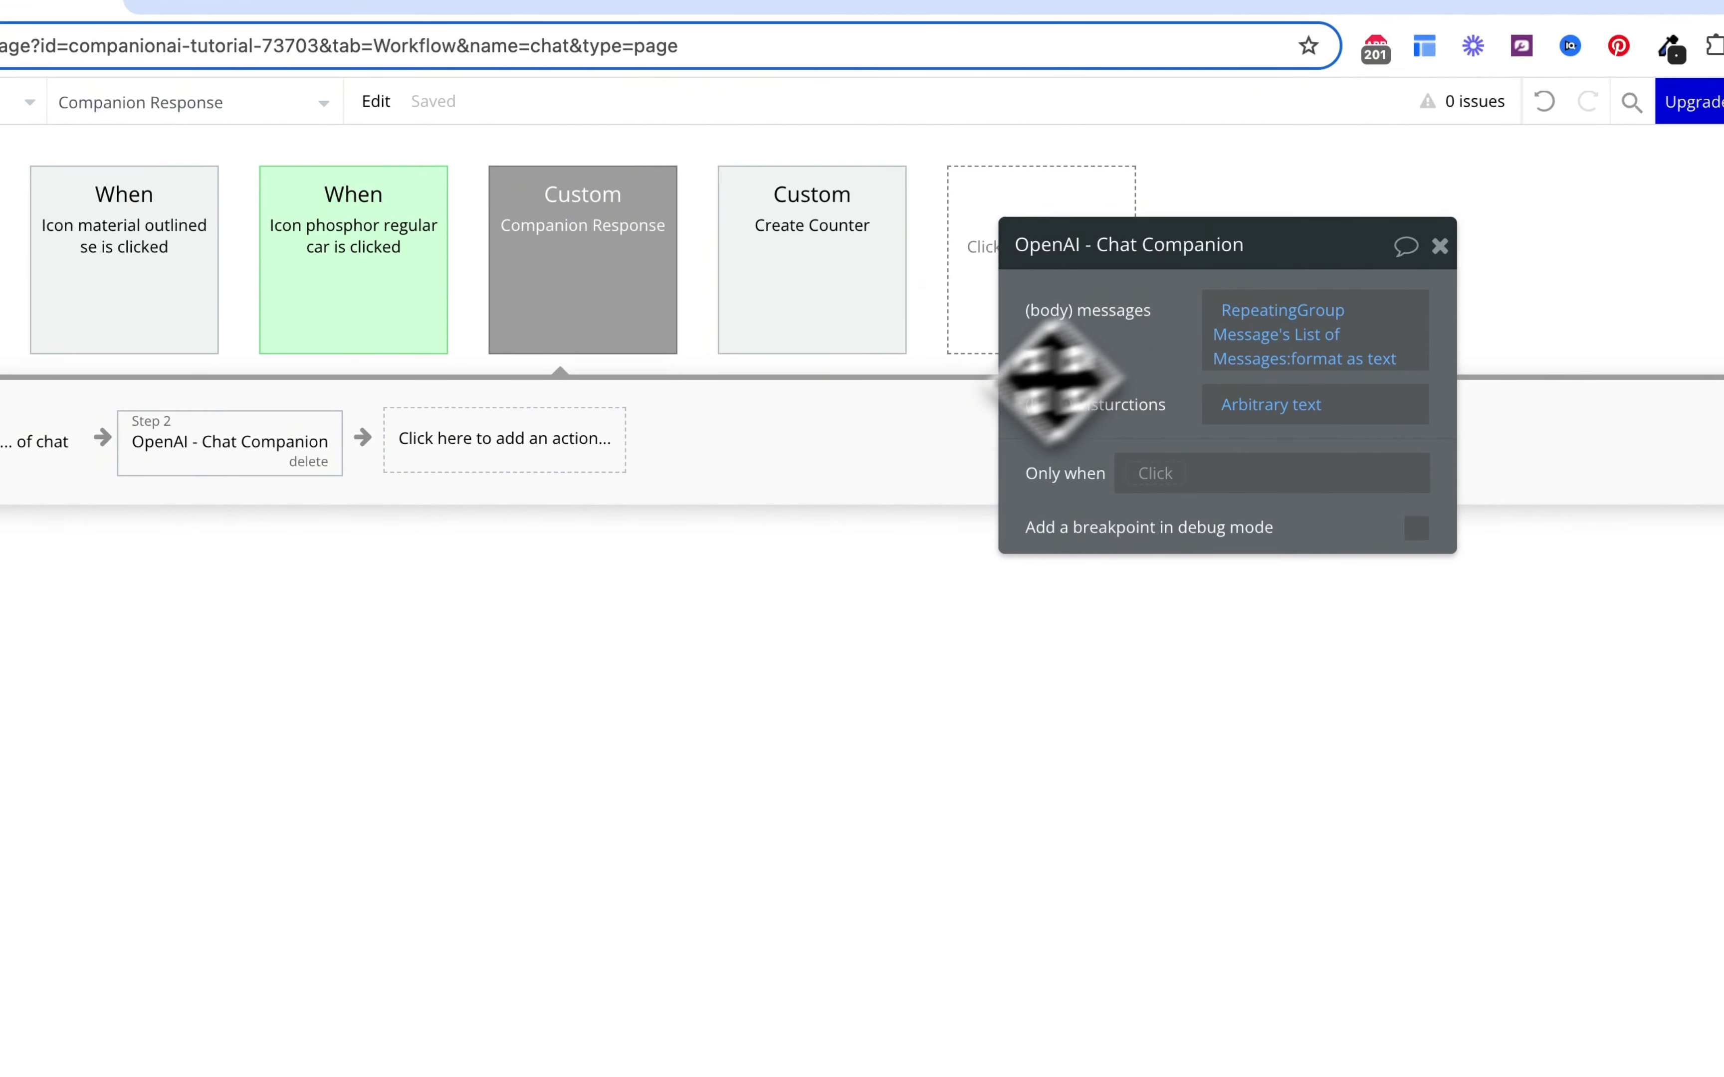
click(574, 452)
Step: Add a Set state step that sets chat's isLoading? custom state to "no"
text(set)
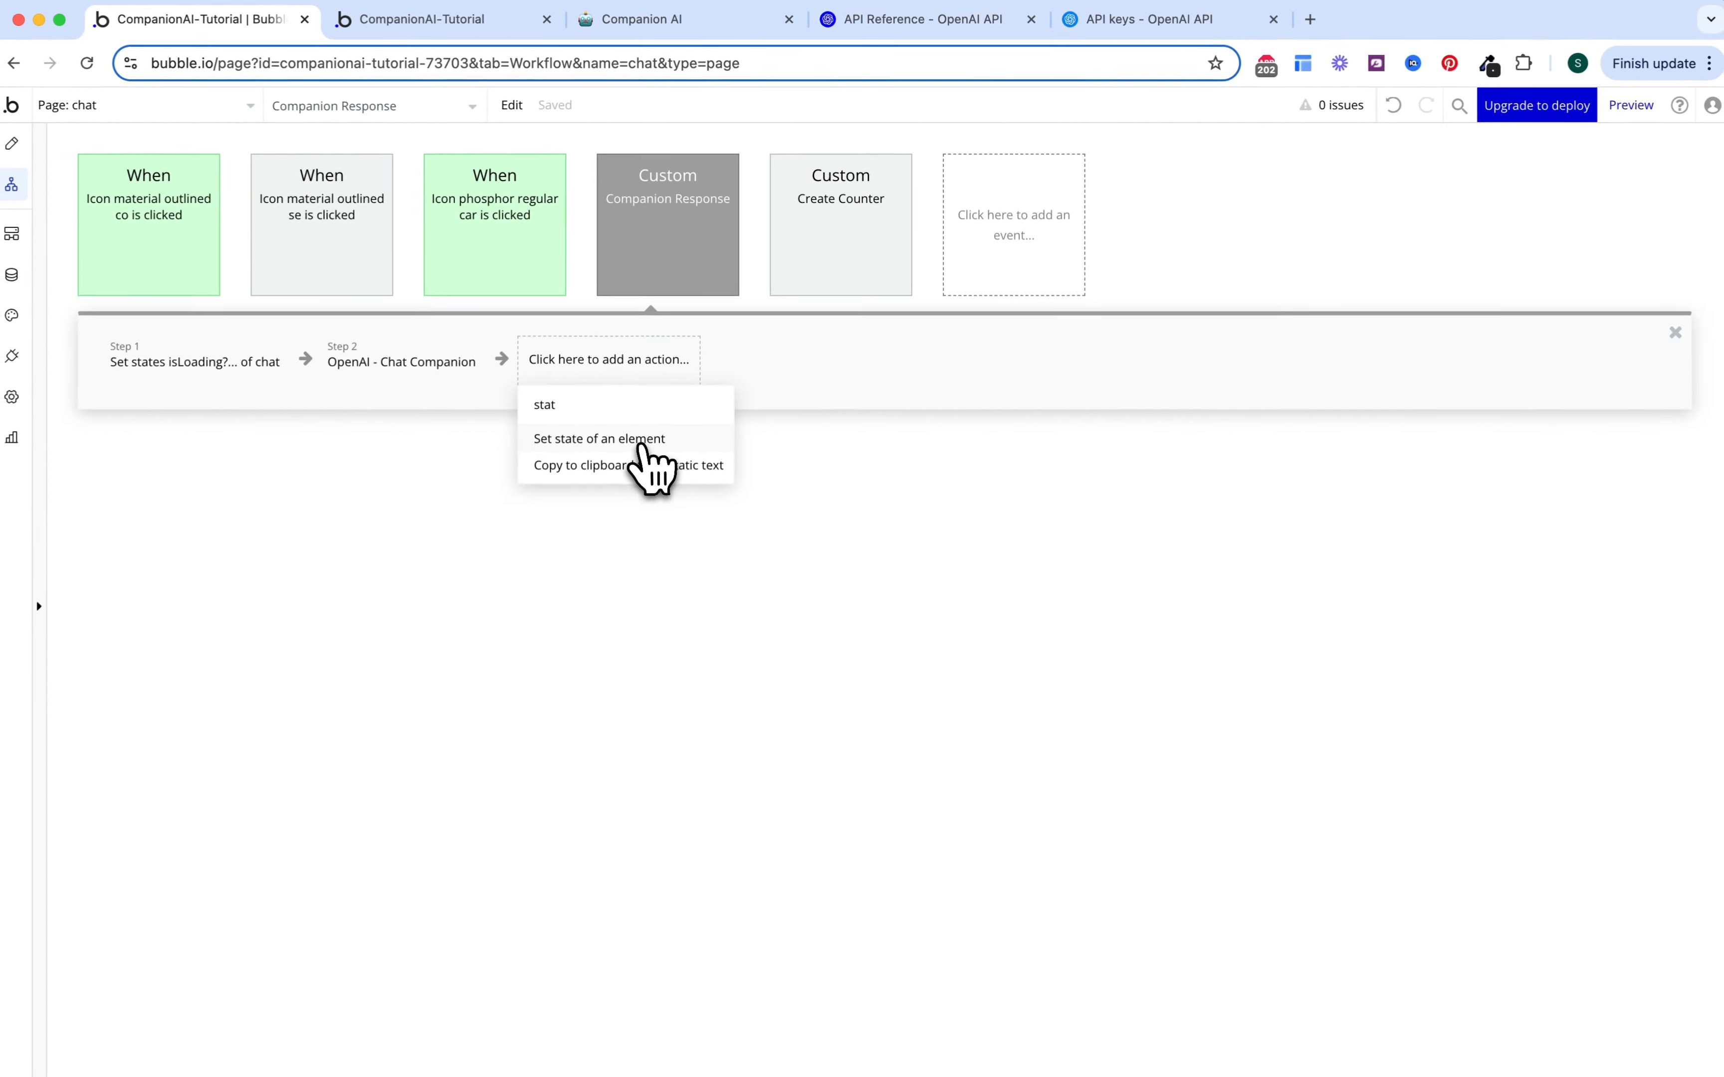
click(550, 557)
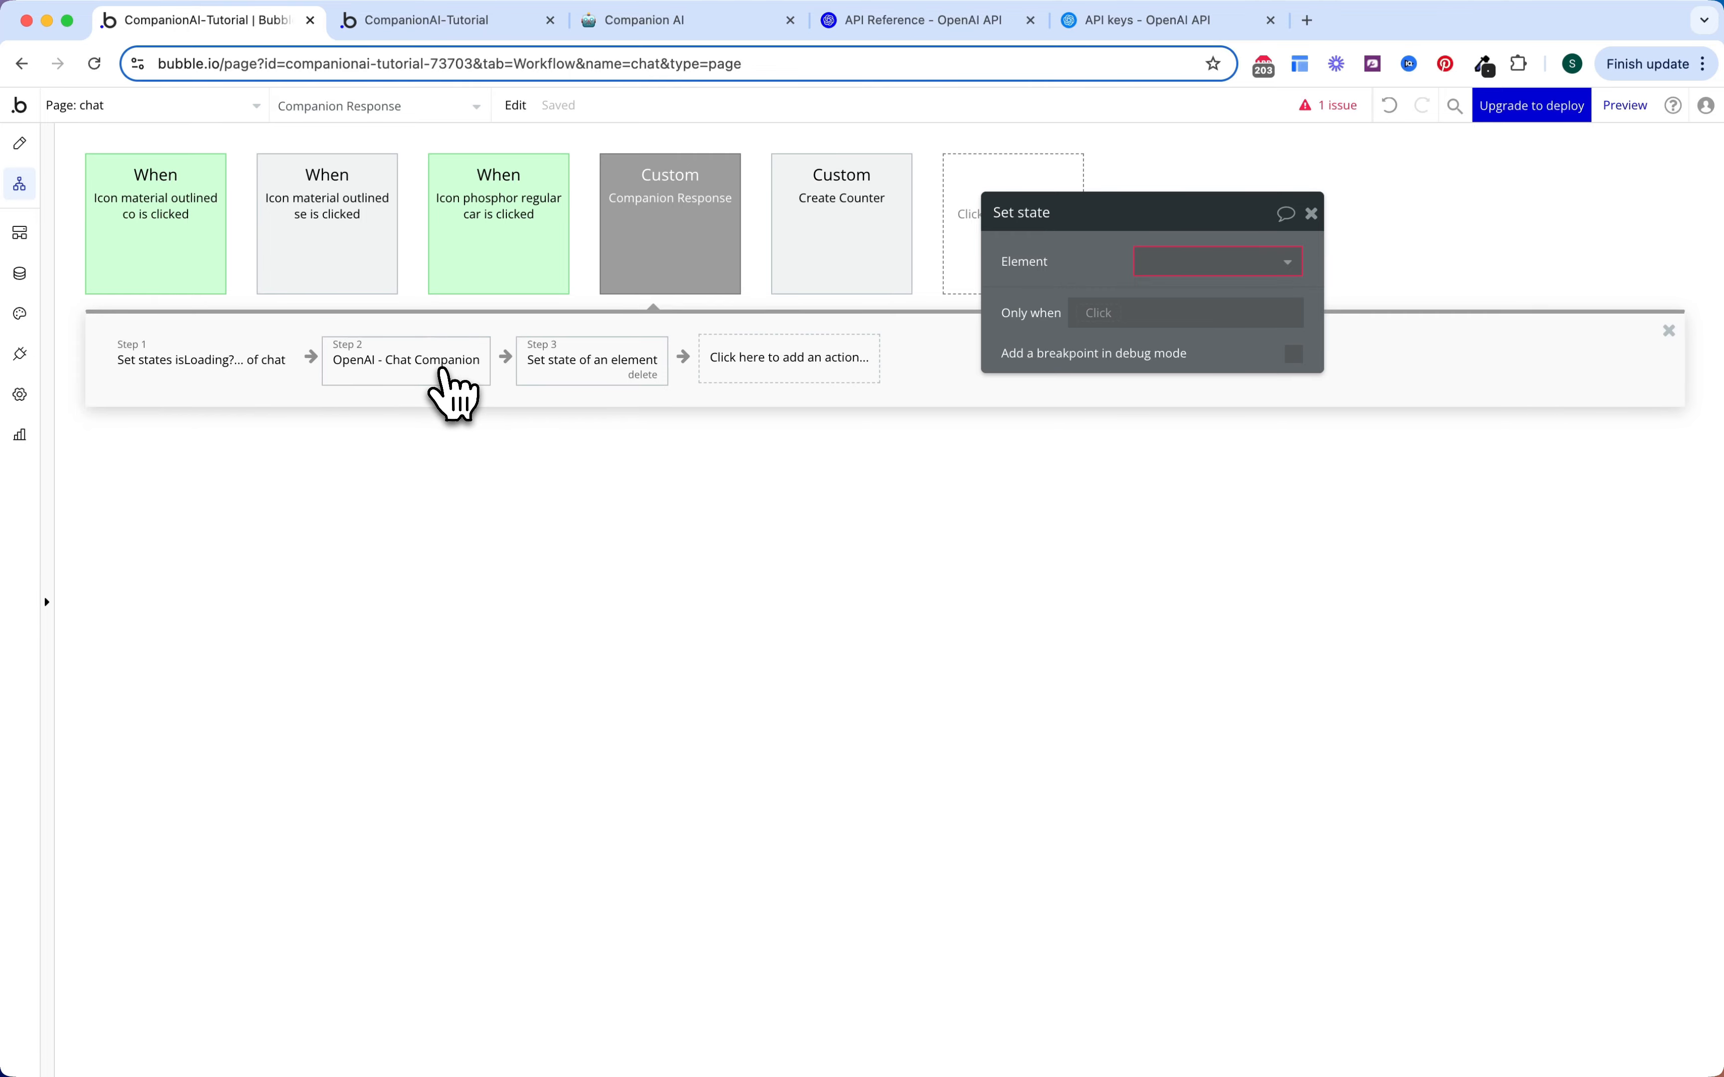
click(1211, 262)
click(1169, 294)
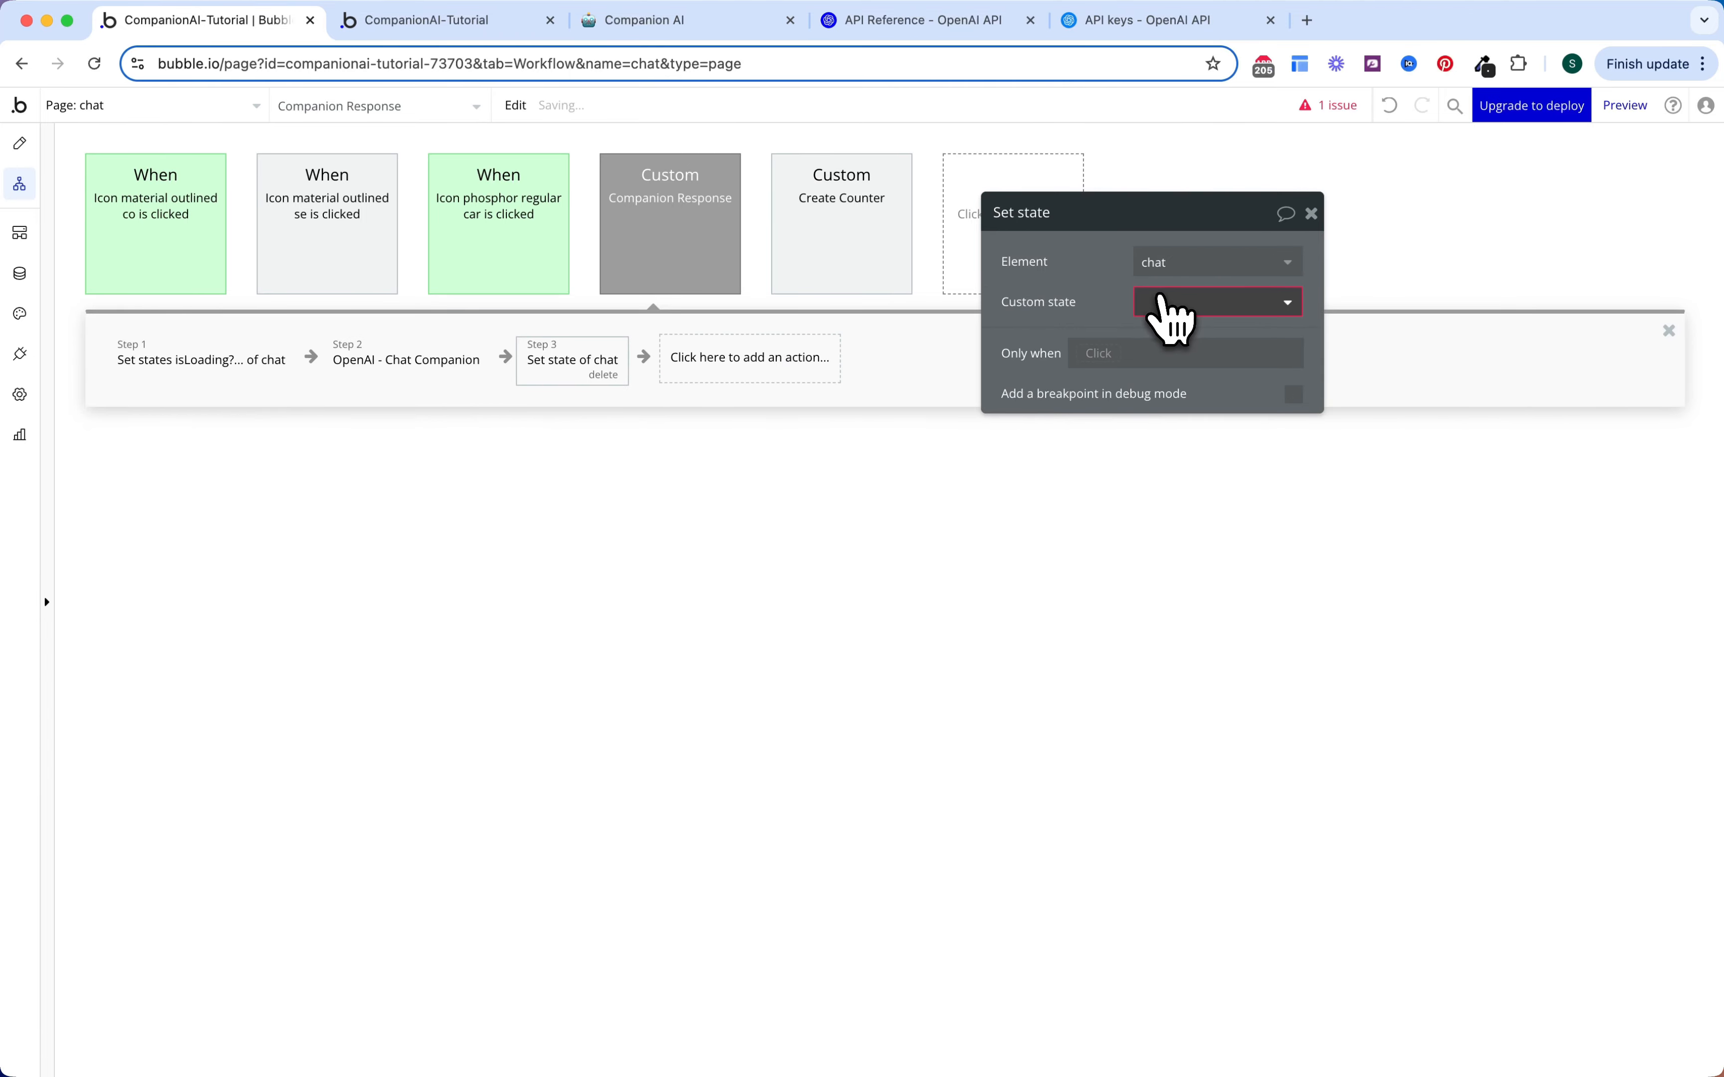
click(1162, 305)
click(1176, 334)
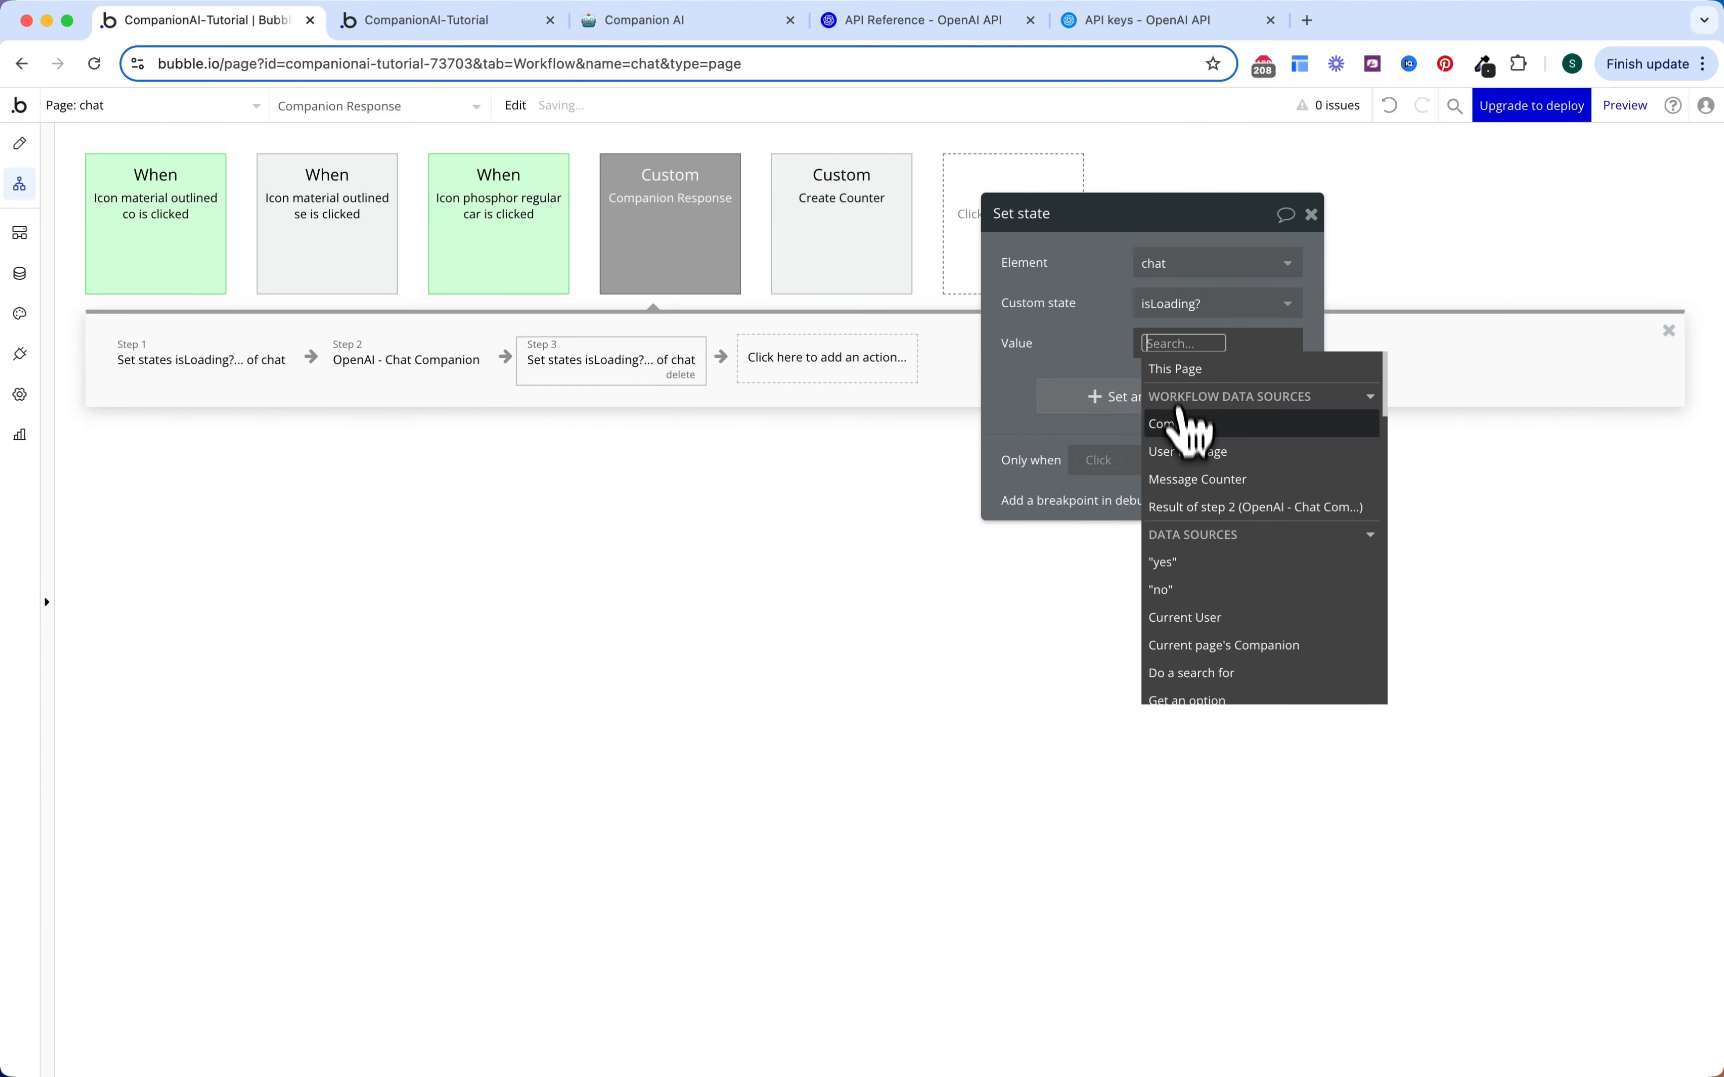
click(1122, 339)
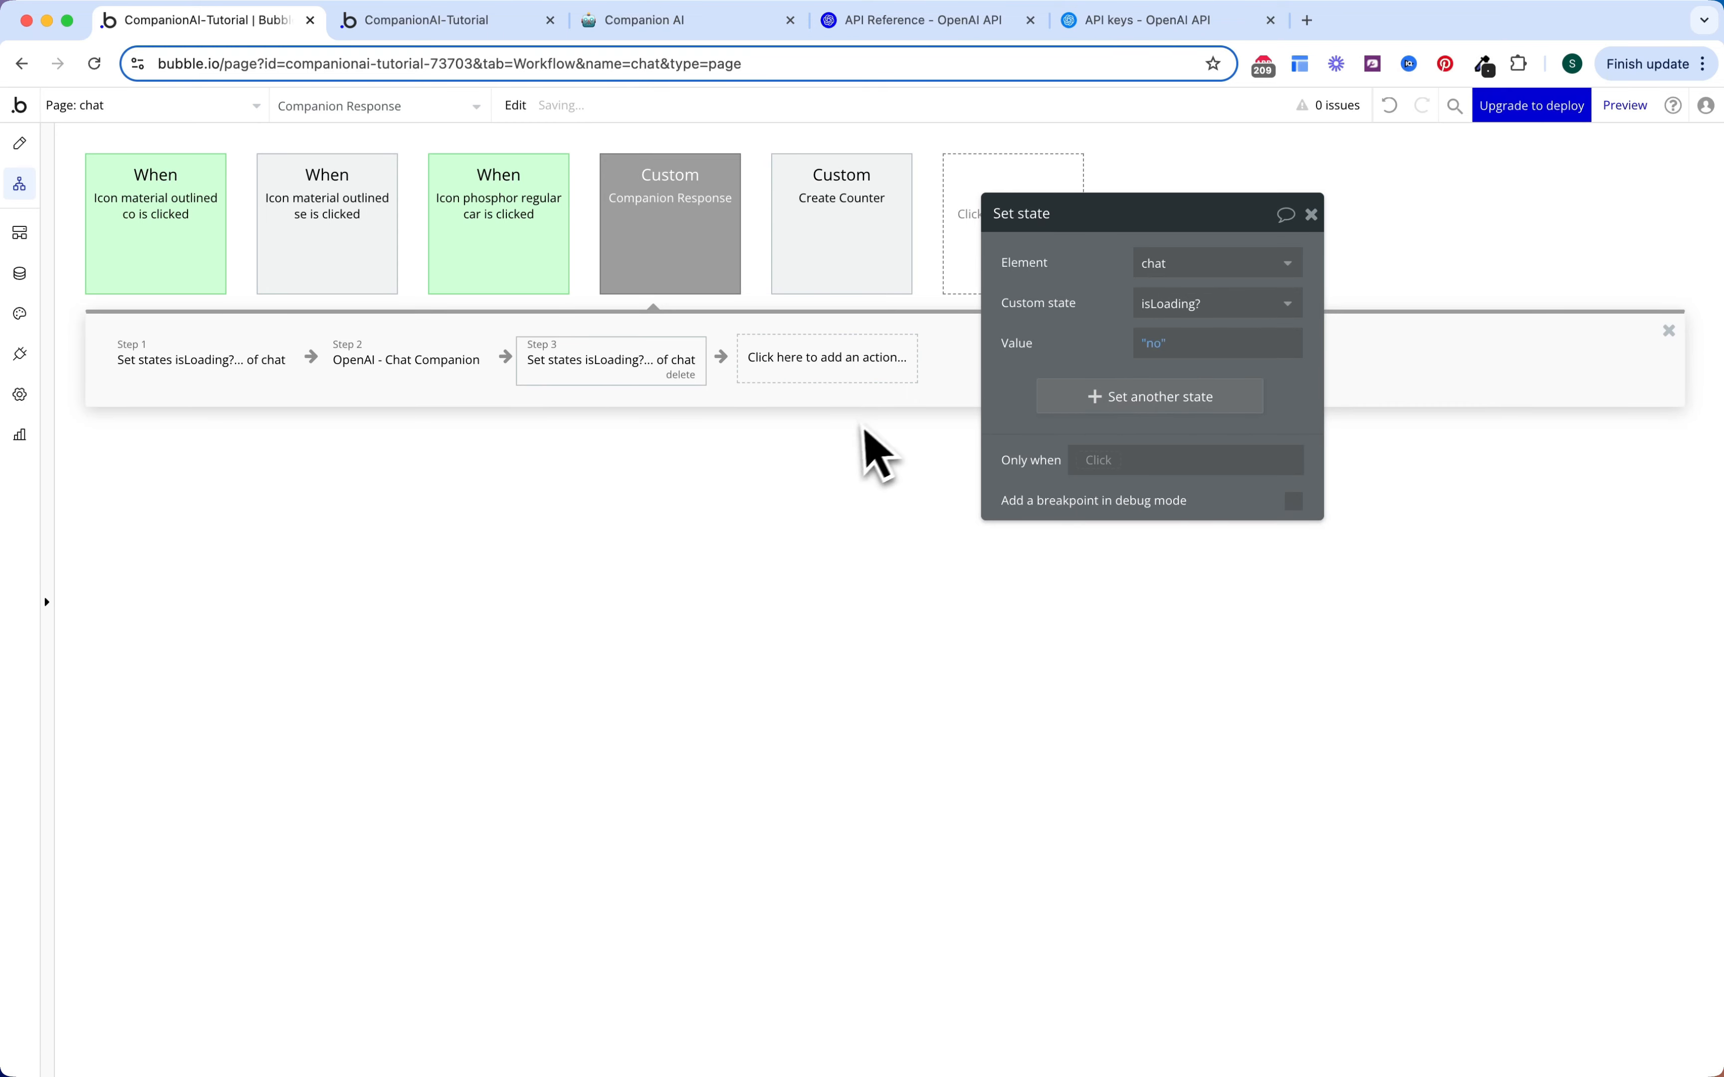
click(854, 376)
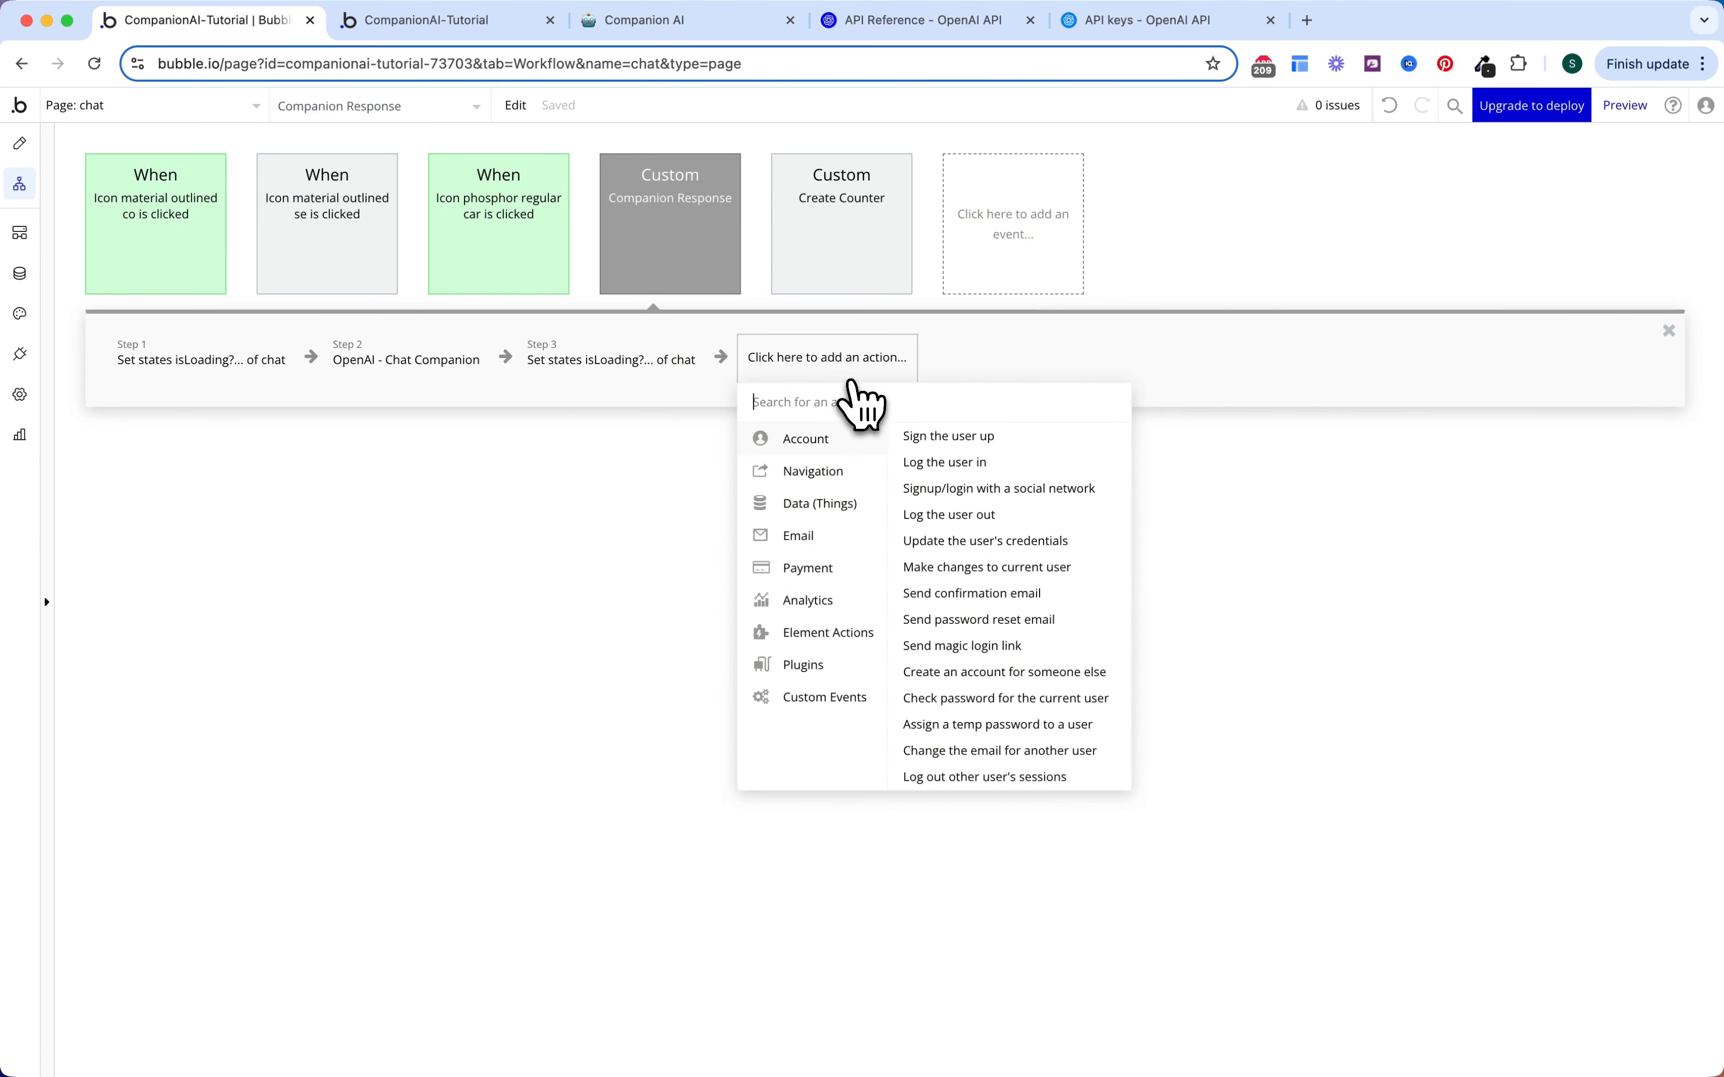
Step: Add a Create a new thing step of type Message, listing all its fields
text(create)
click(837, 462)
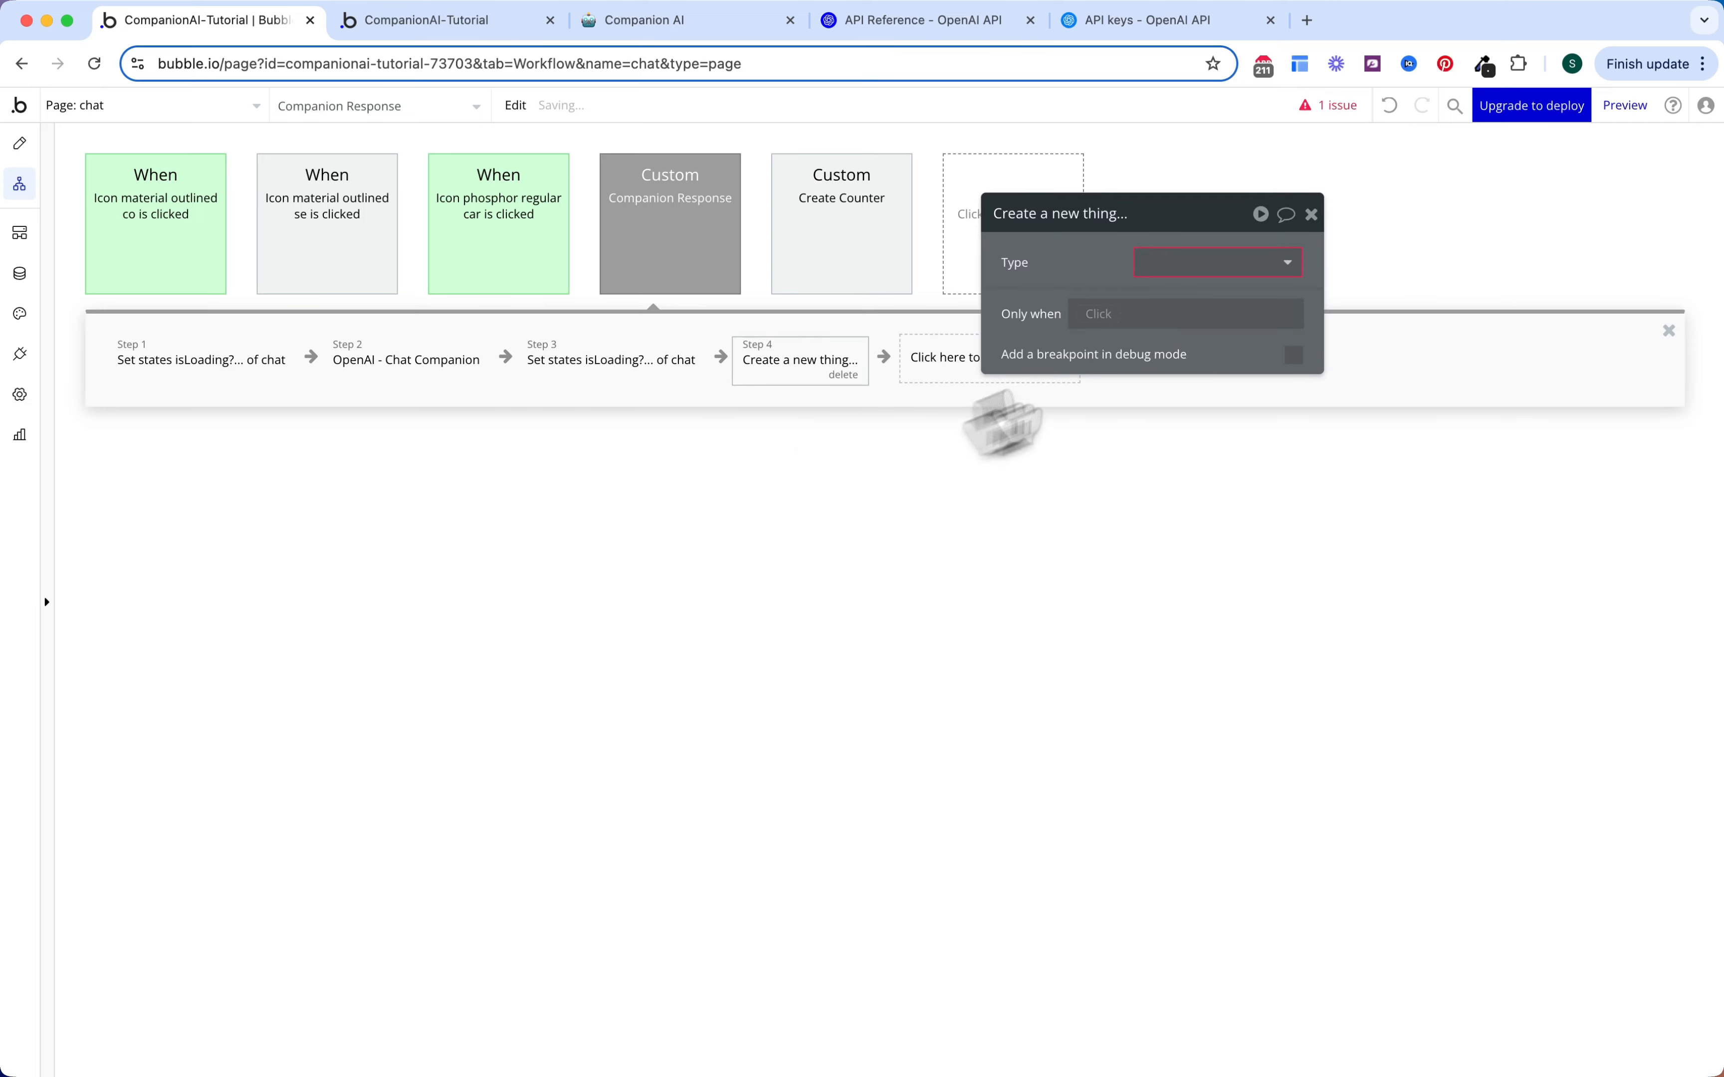
click(1233, 265)
click(1205, 348)
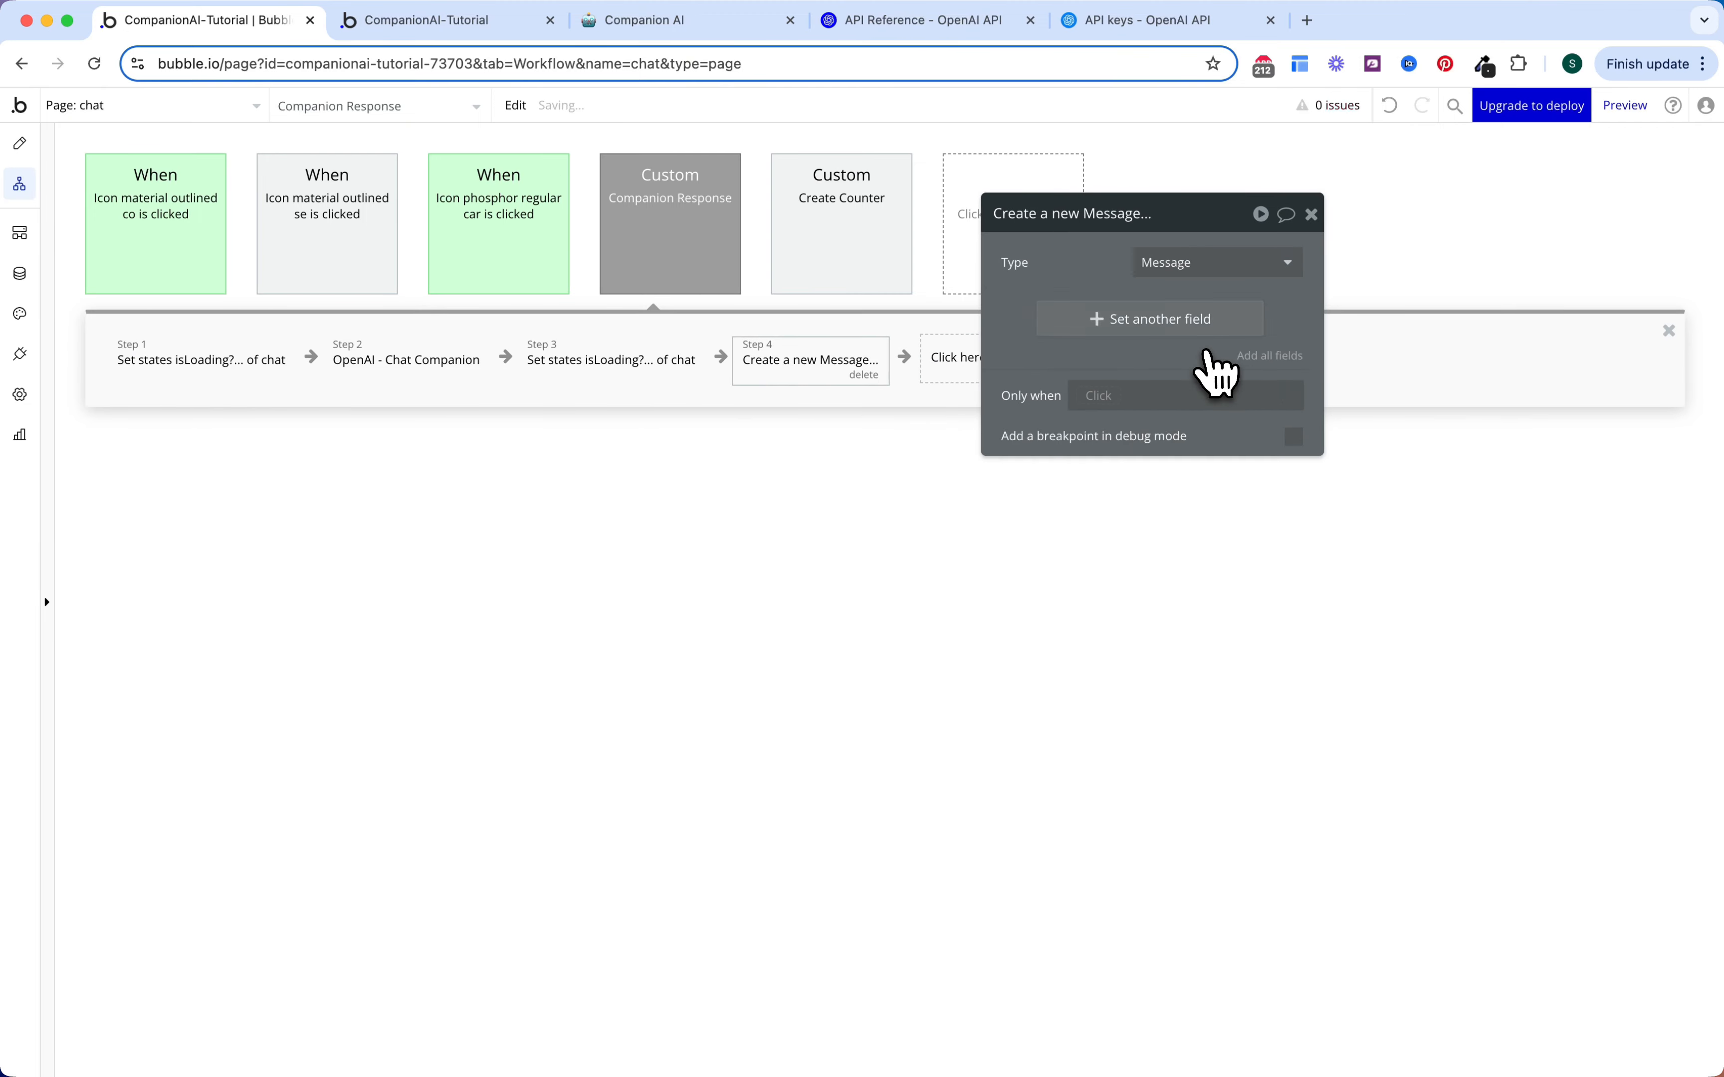
click(1272, 358)
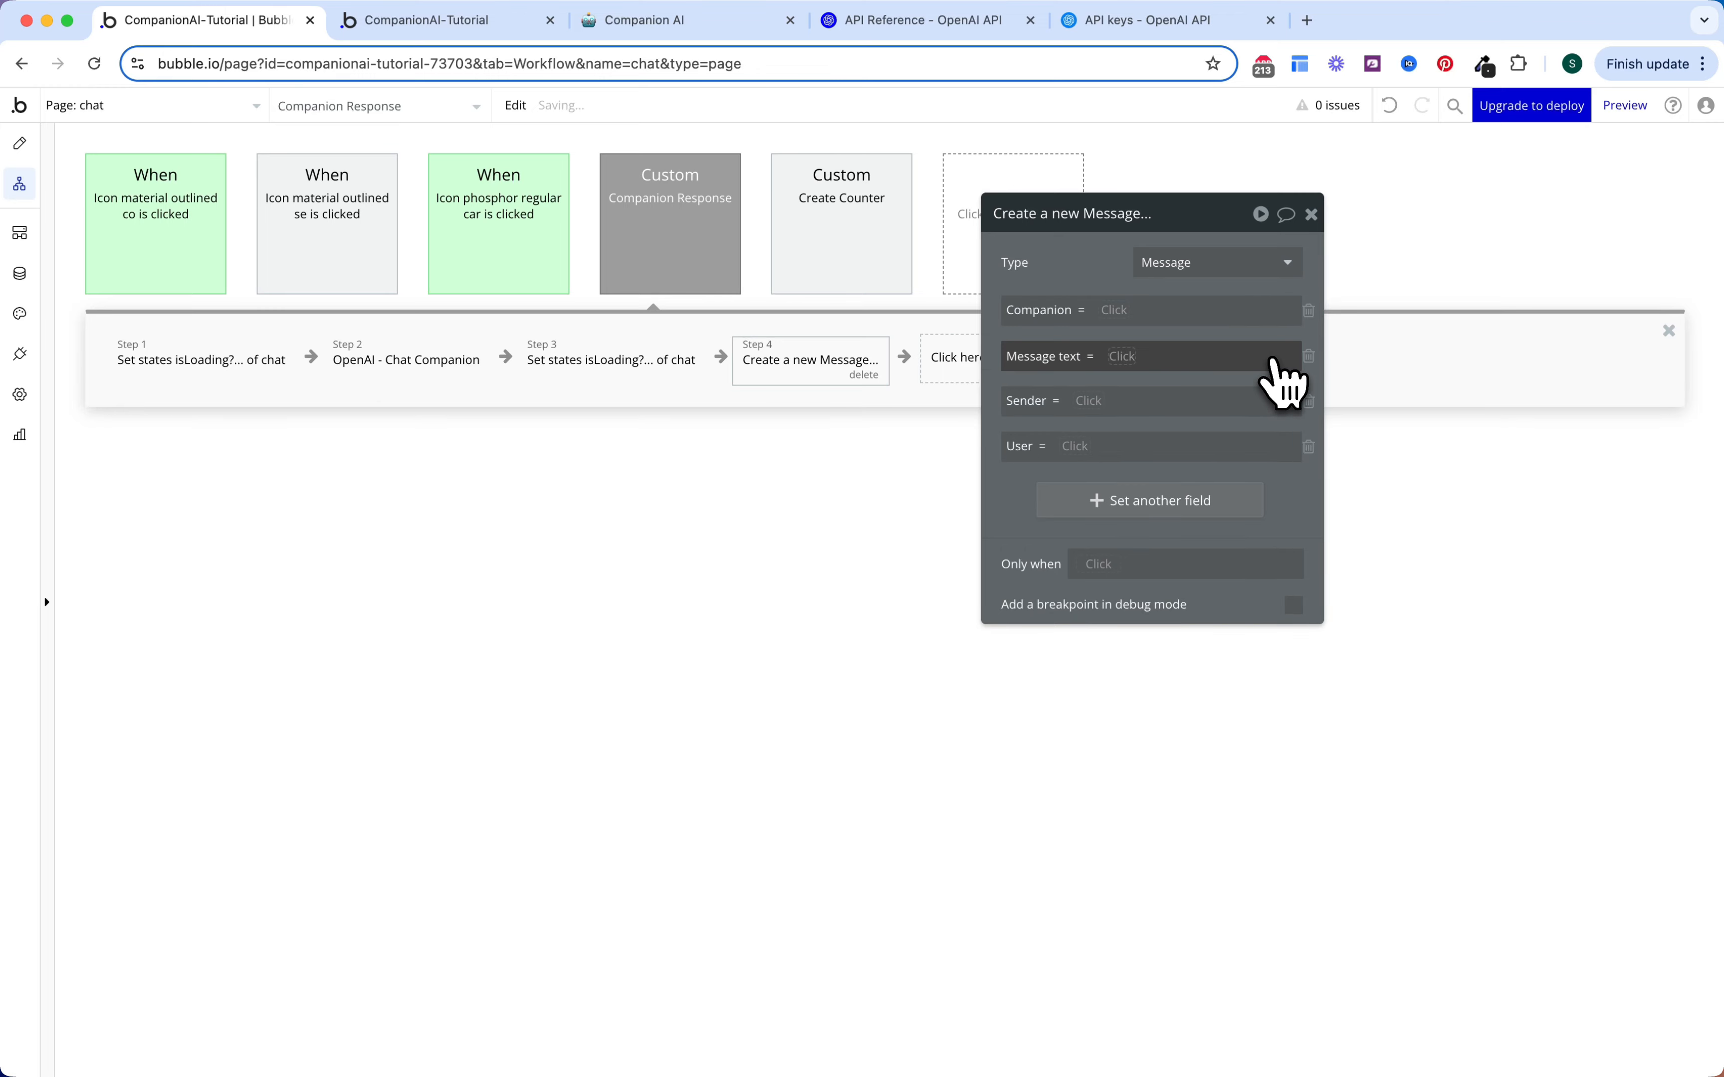
Step: Set Companion to the workflow's Companion and Message text to step 2's choices:first item's message content
click(1116, 309)
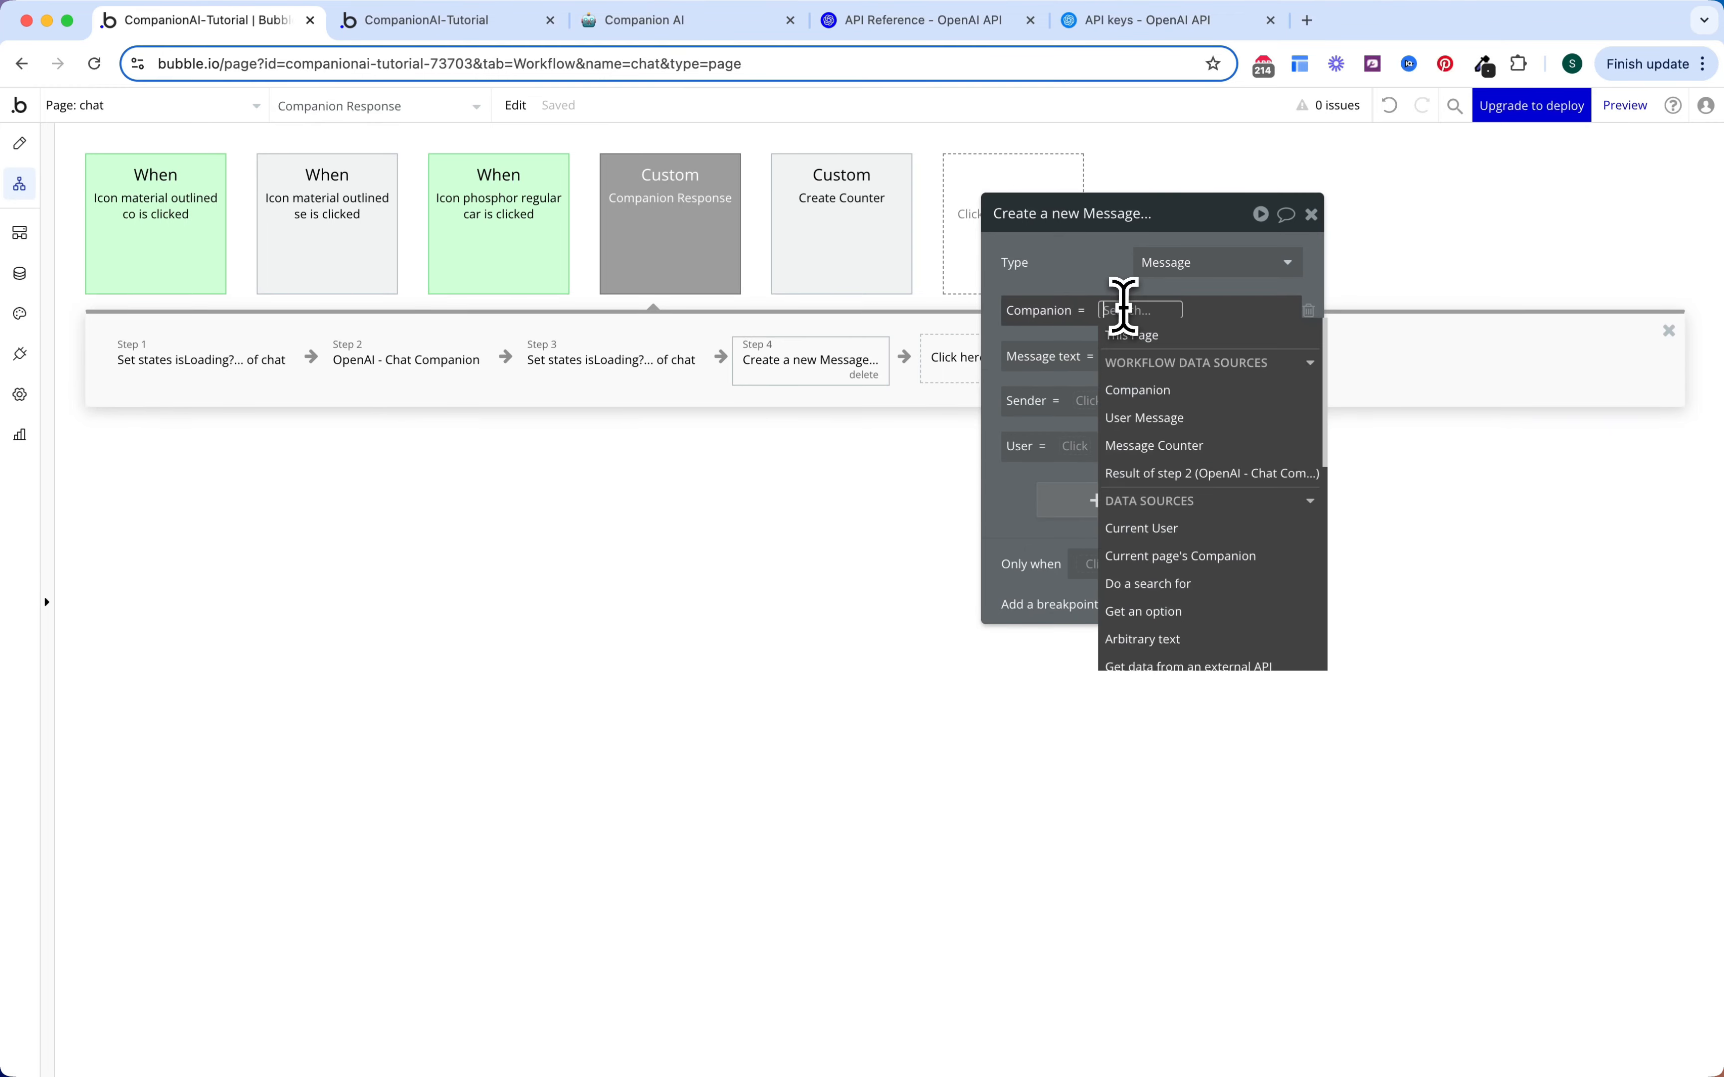
click(1165, 401)
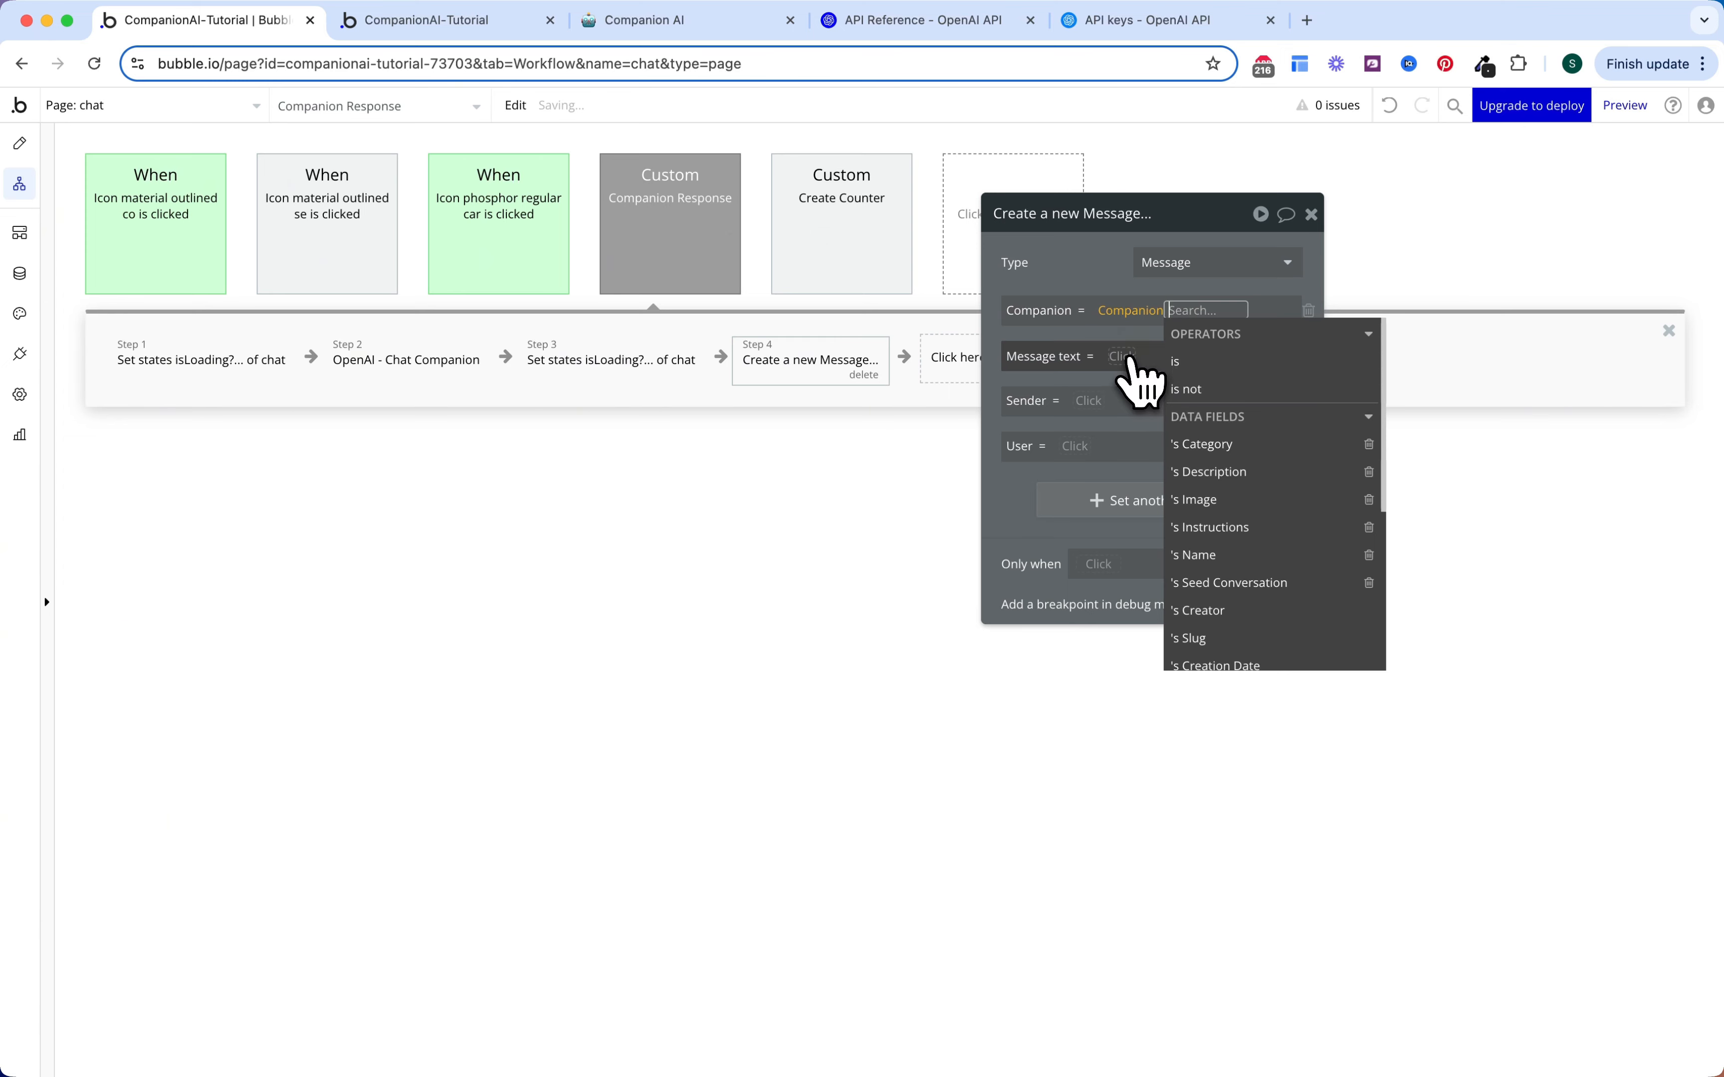
click(1124, 356)
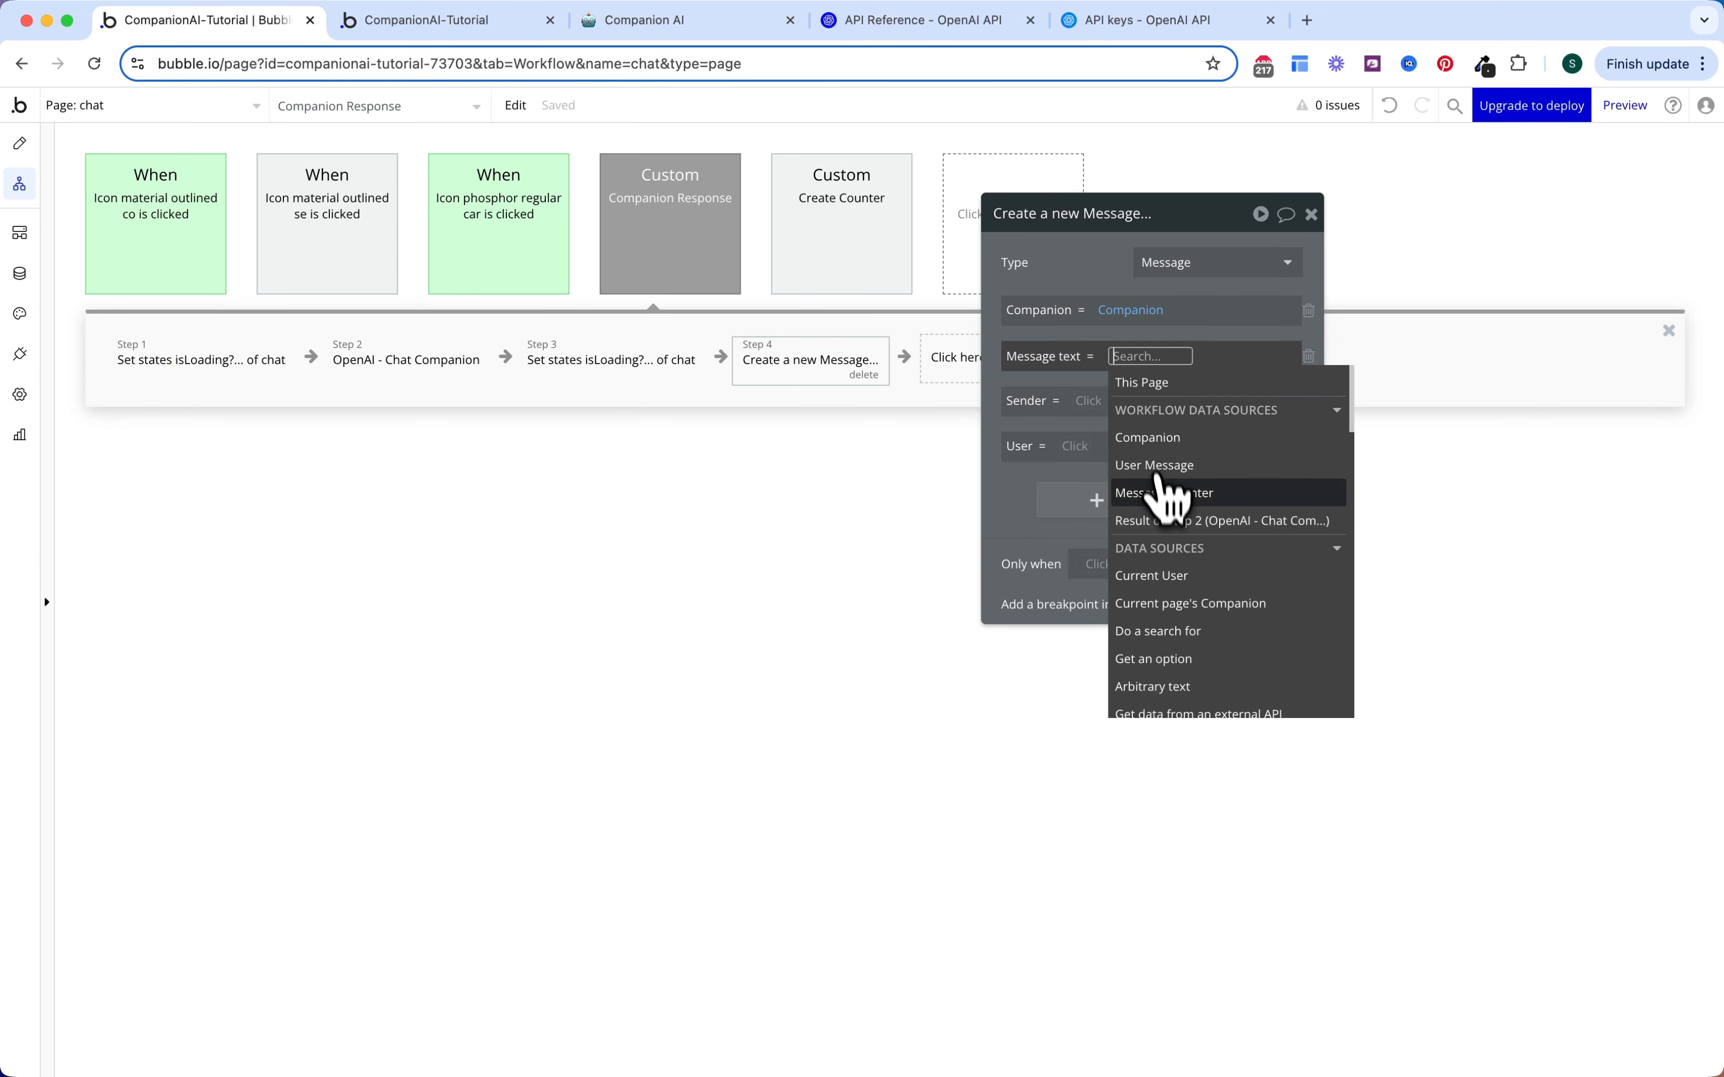
click(1160, 524)
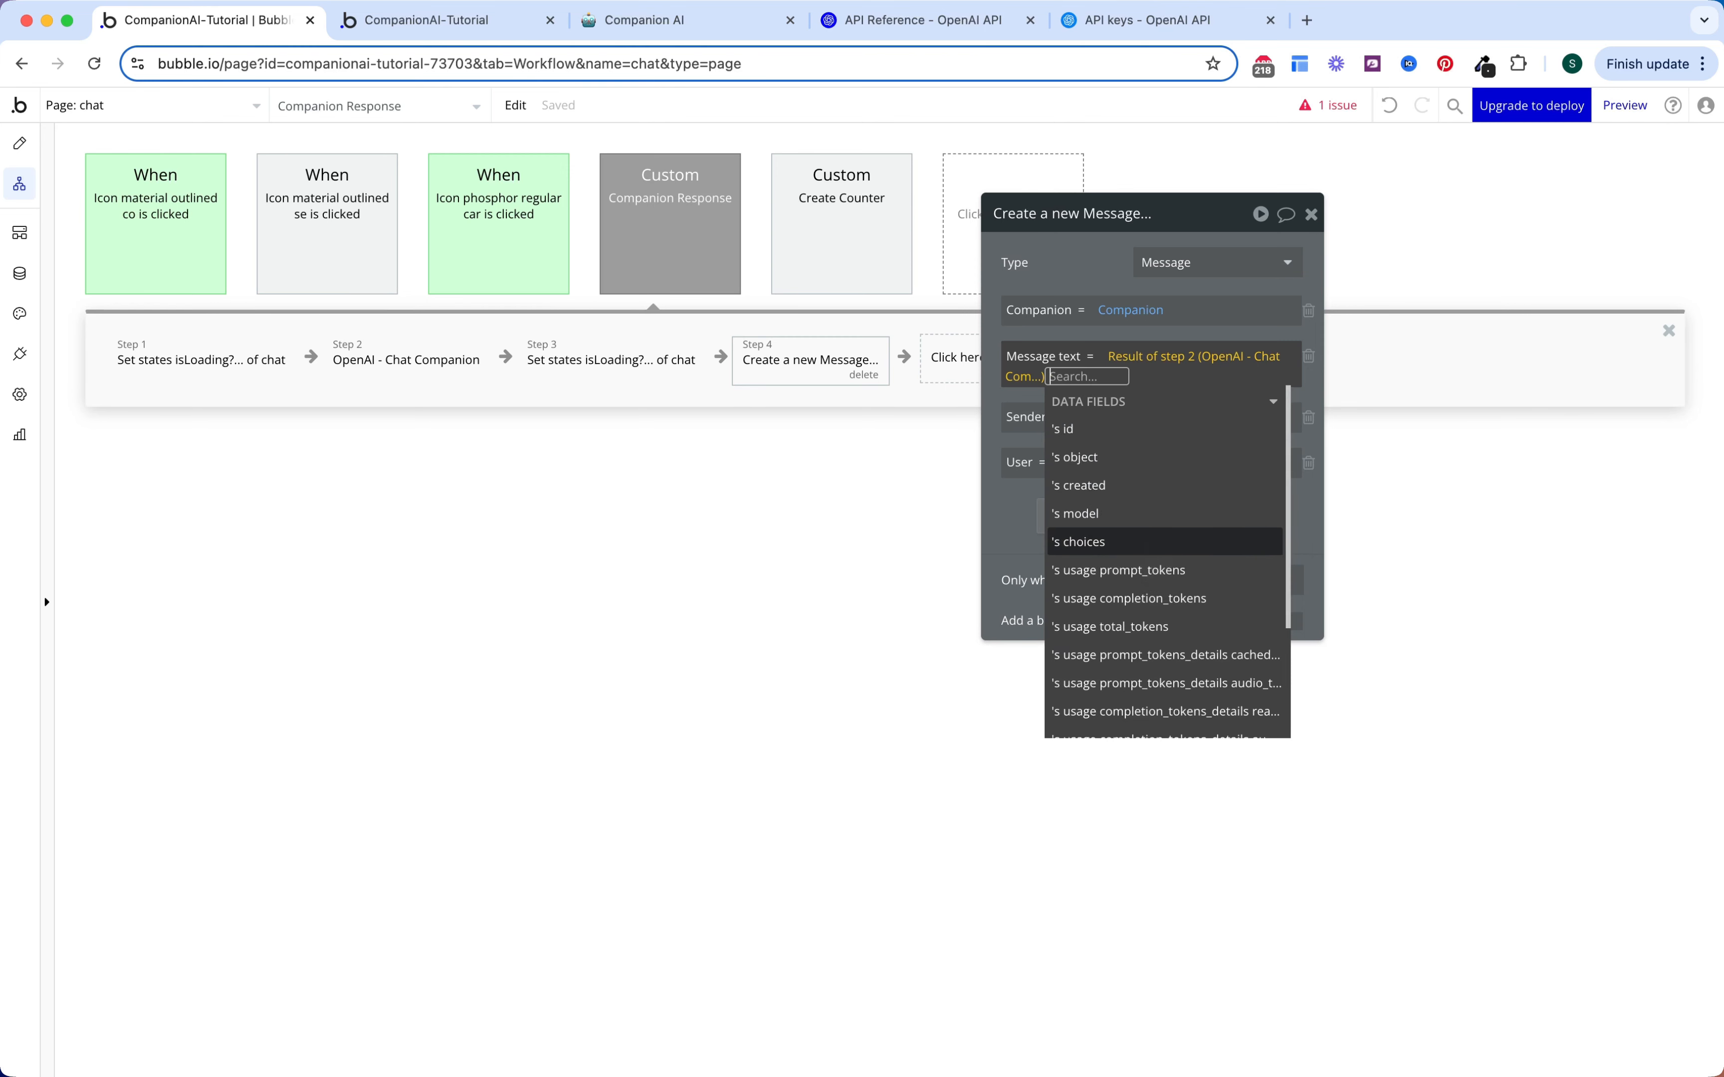
click(1145, 543)
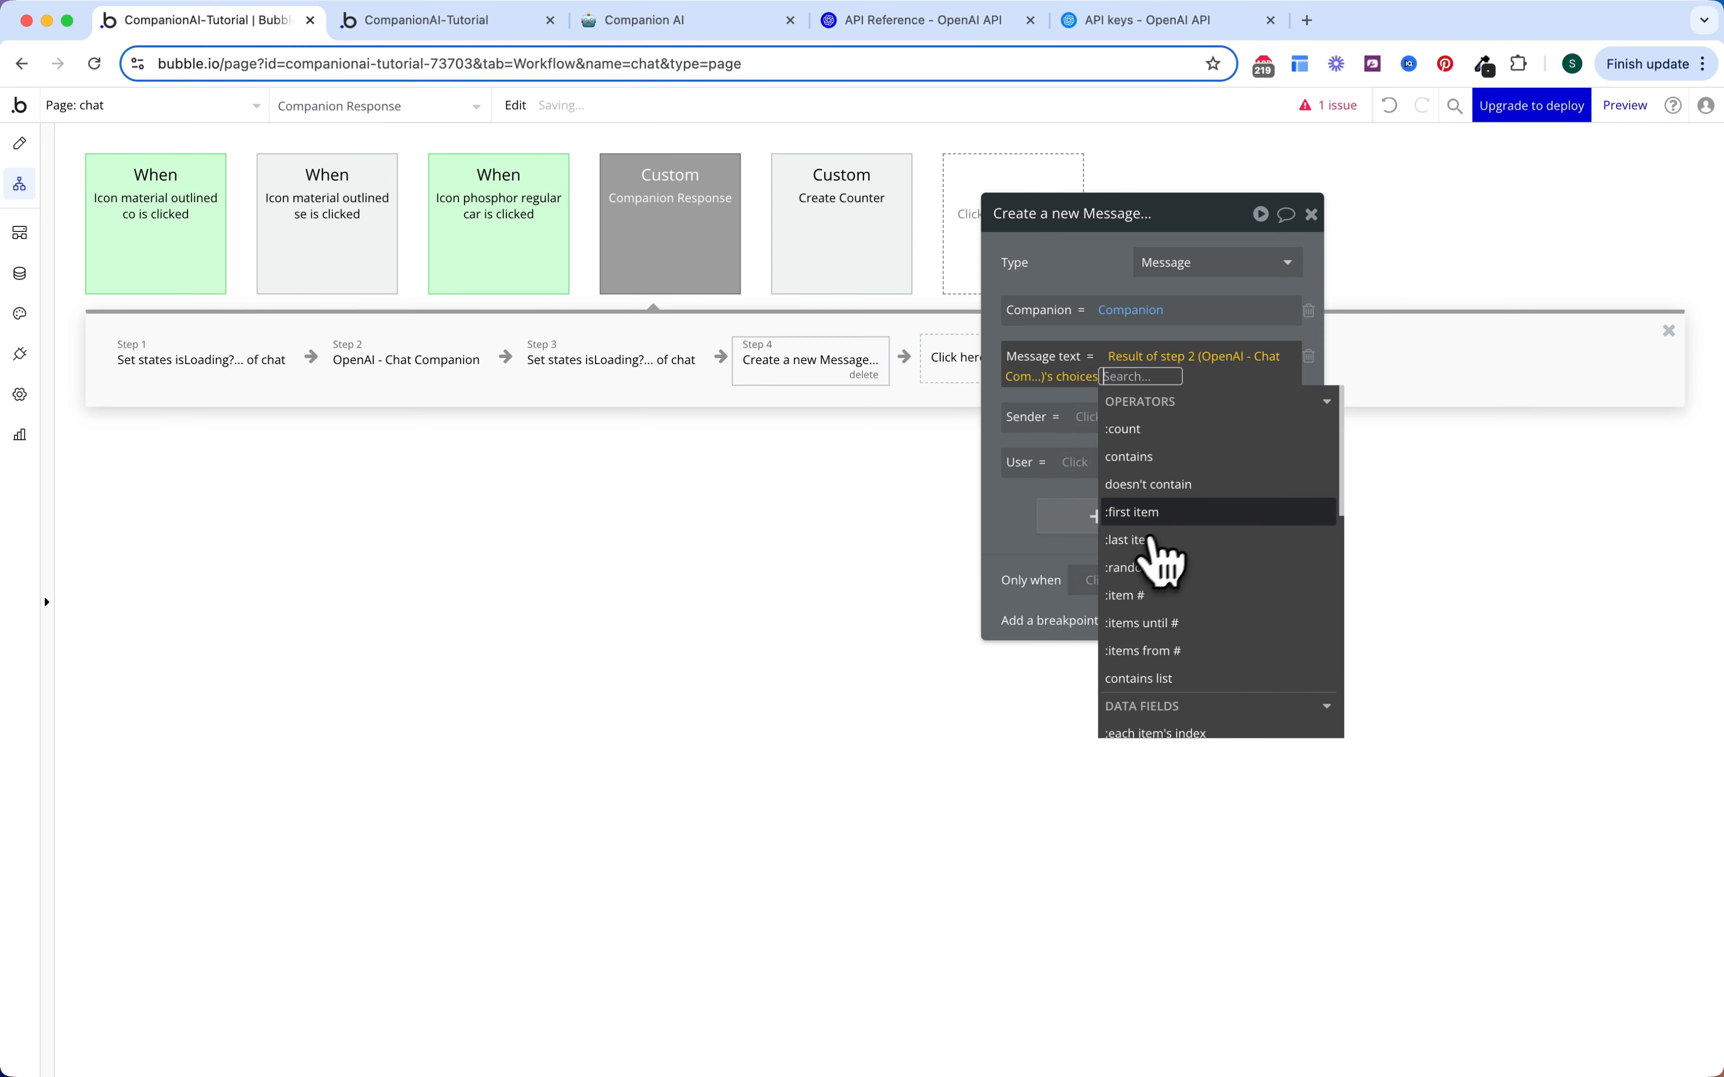
click(1179, 513)
click(1218, 485)
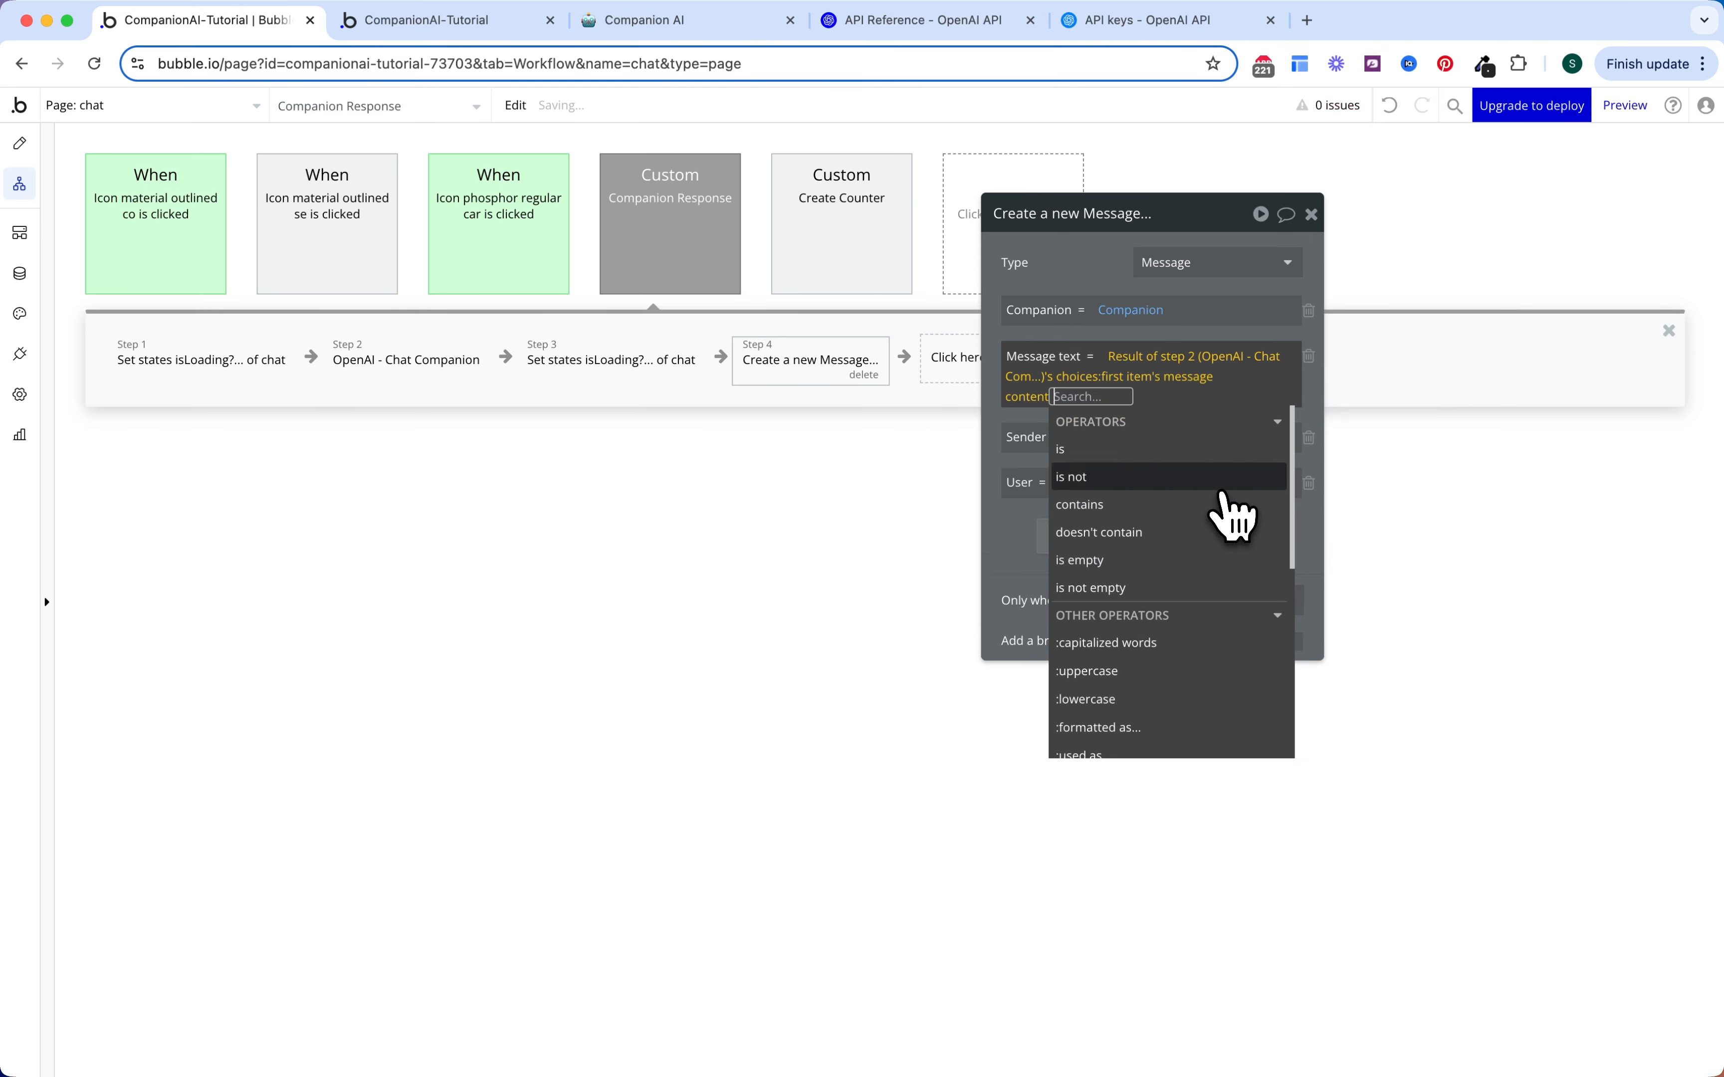
click(1000, 431)
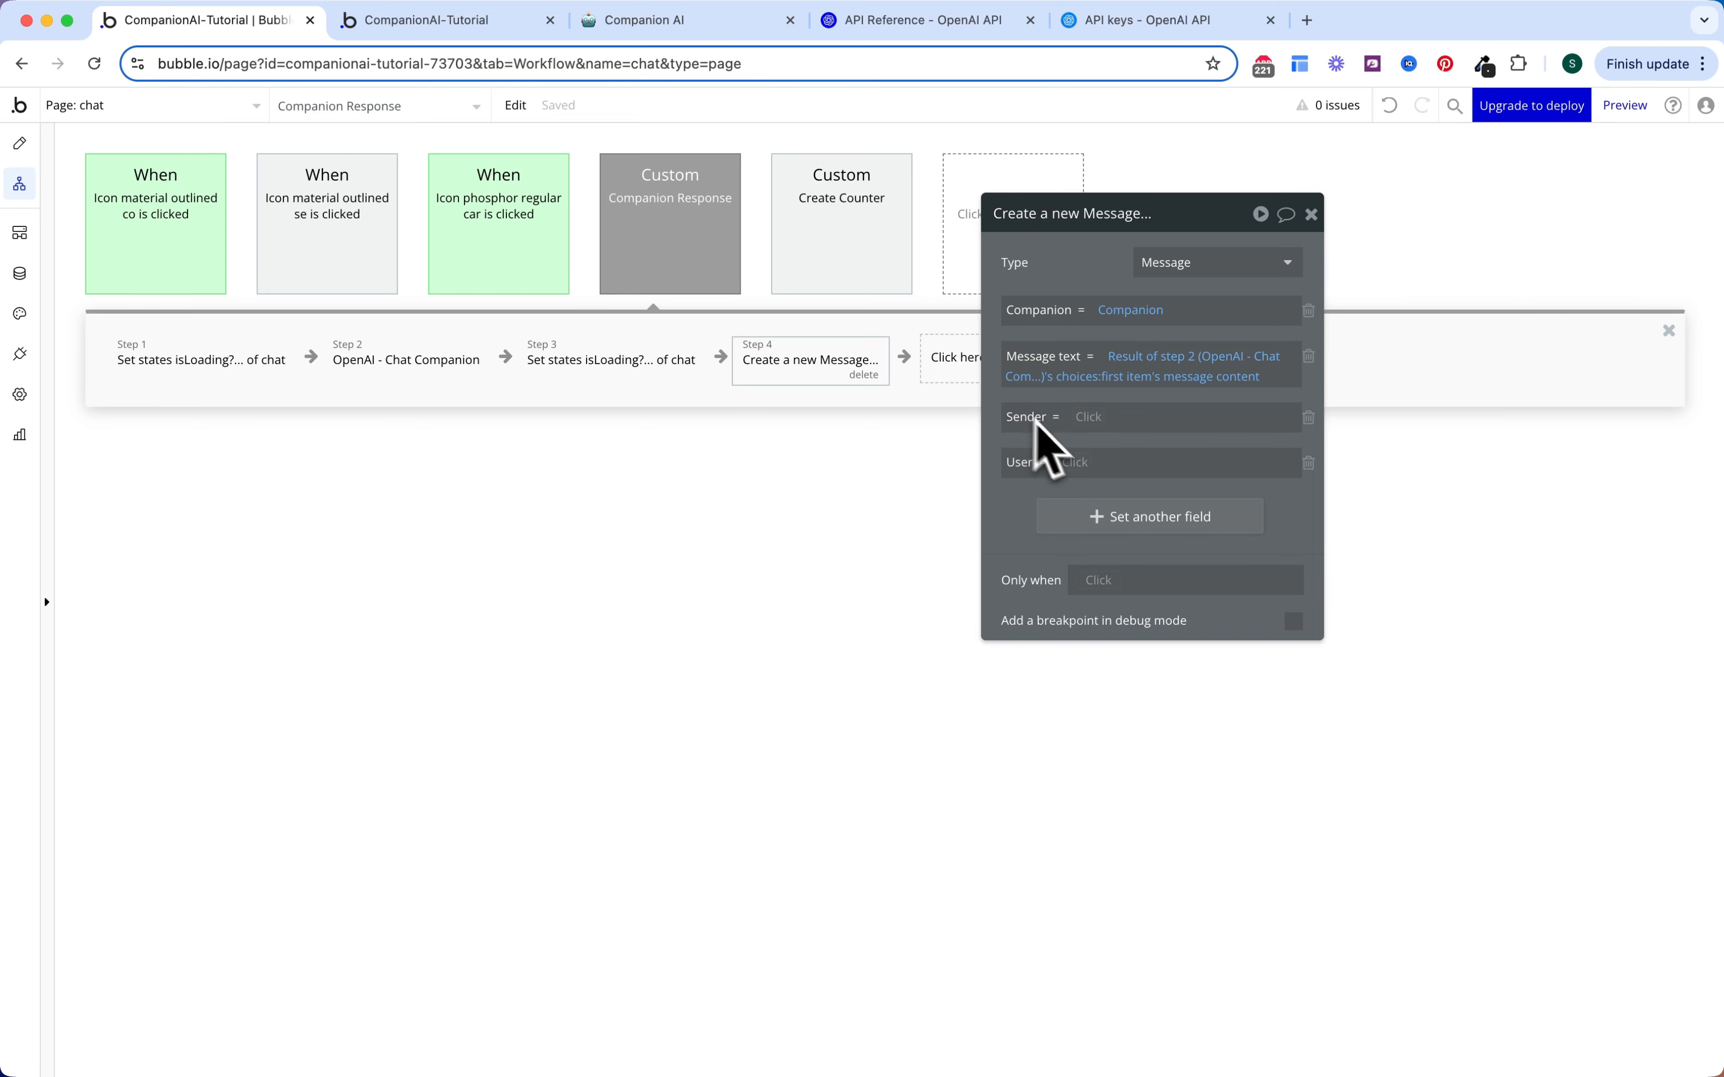
Step: Set Sender to Robot and User to Current User, and copy the Message text expression
click(1100, 419)
click(1115, 456)
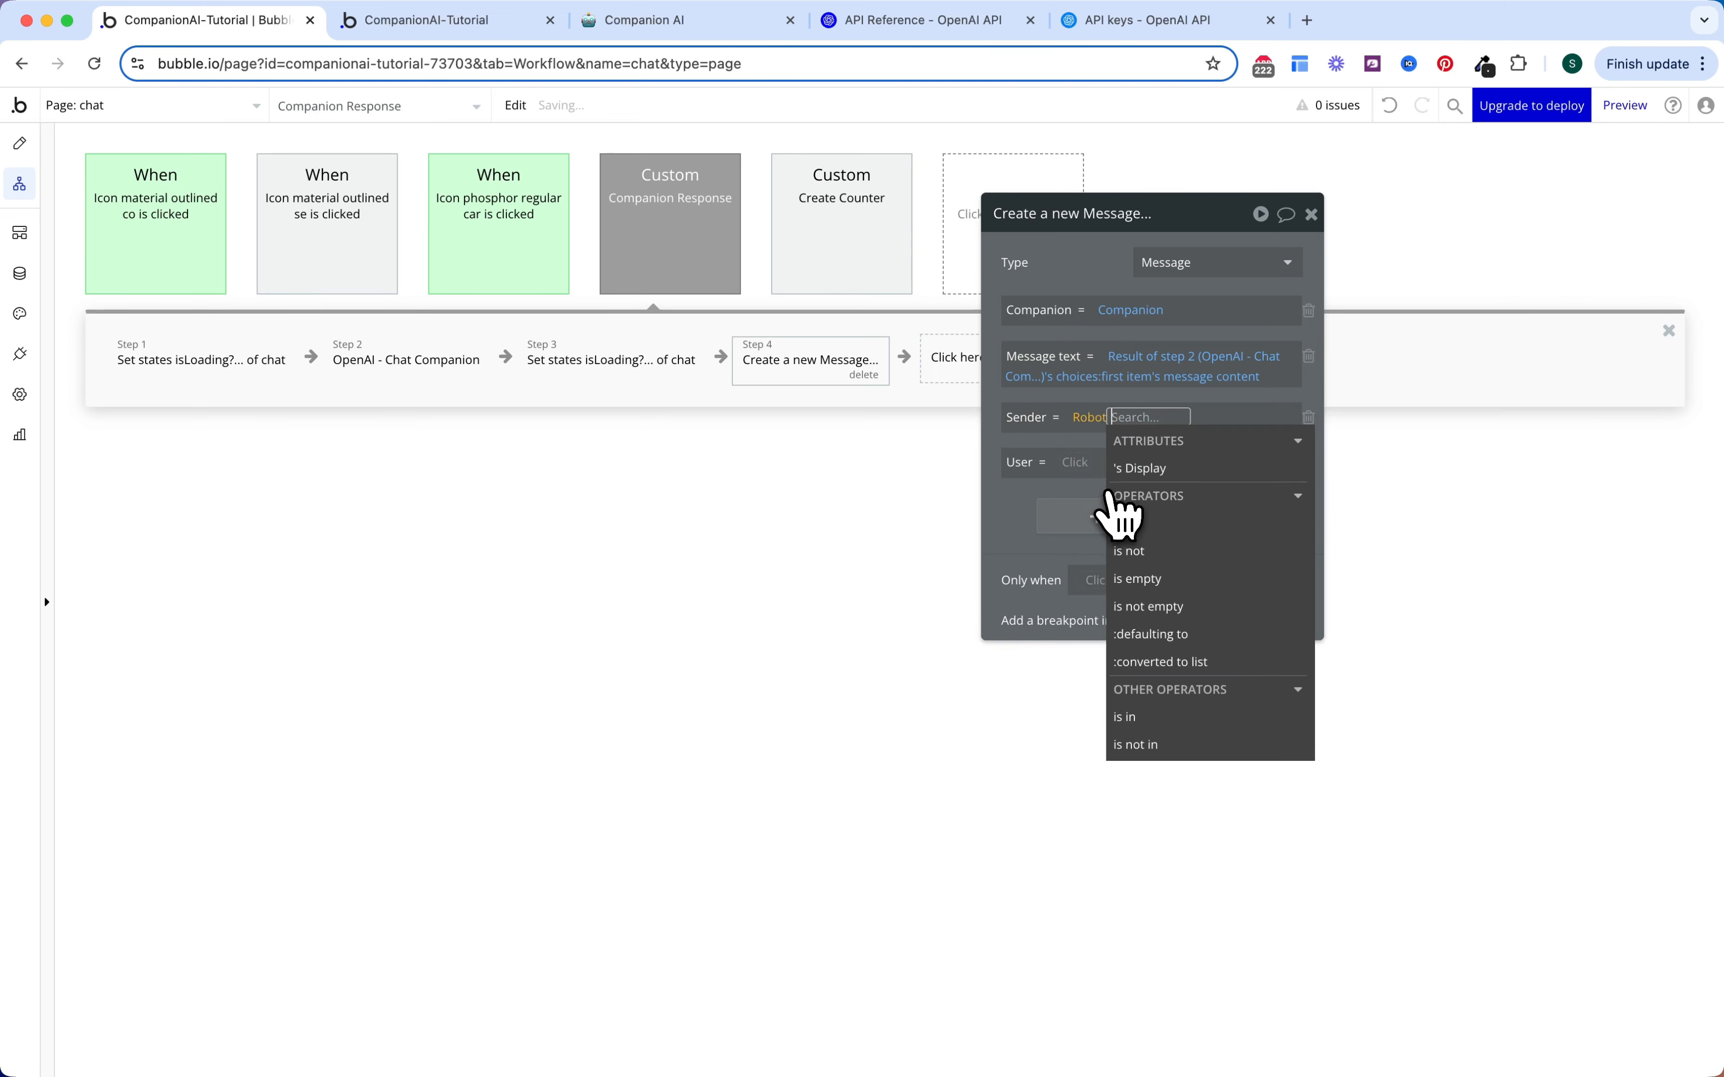
click(987, 436)
click(1076, 463)
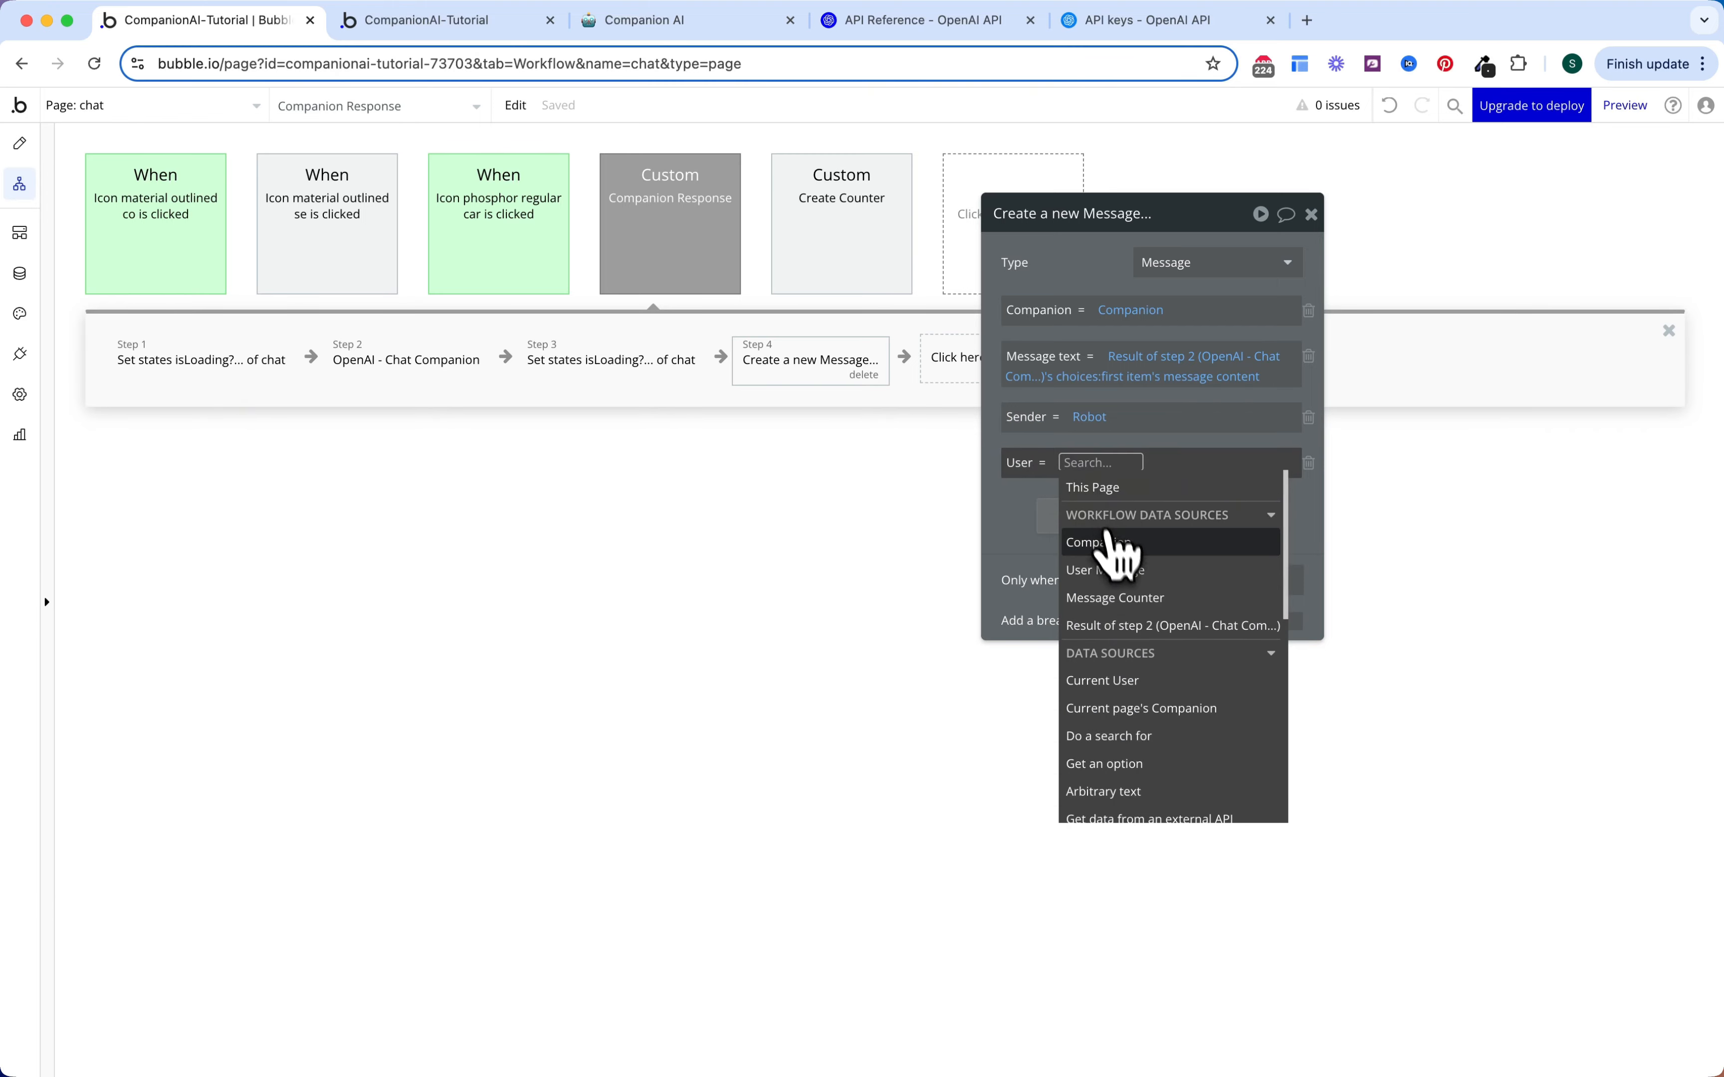
click(1110, 570)
click(1112, 464)
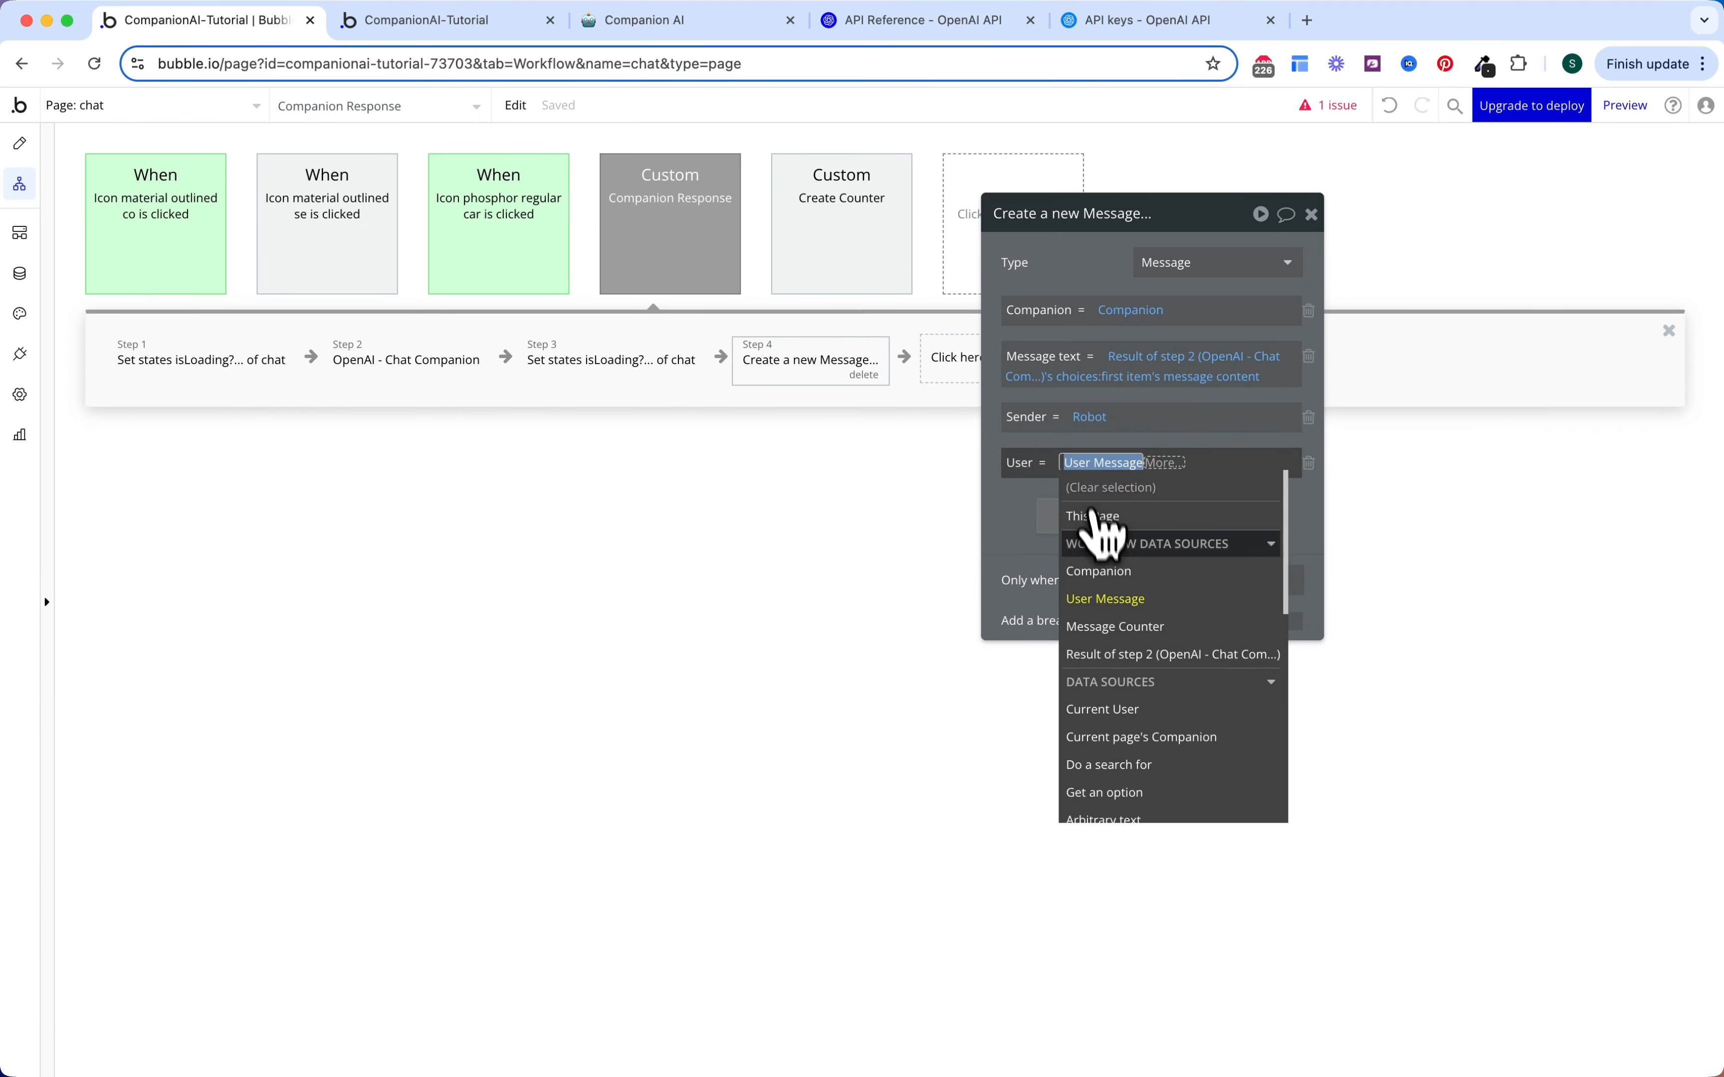
click(1108, 709)
click(1024, 521)
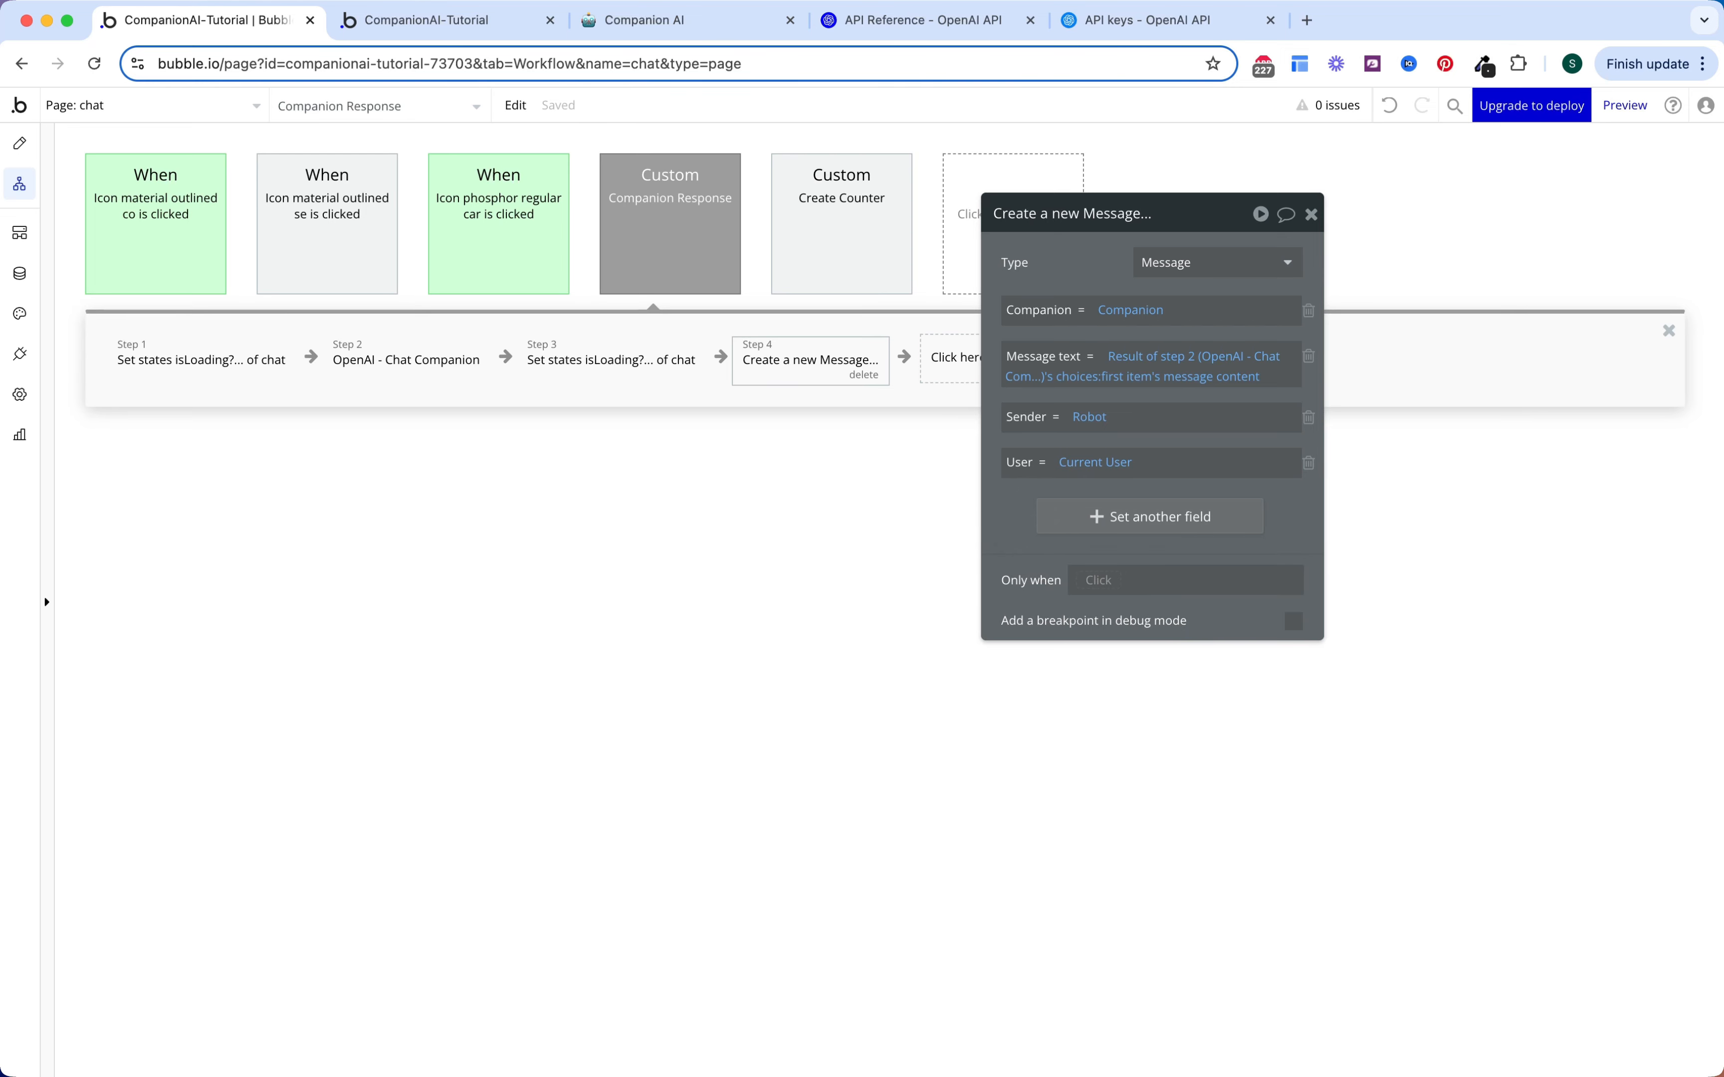
right_click(1137, 378)
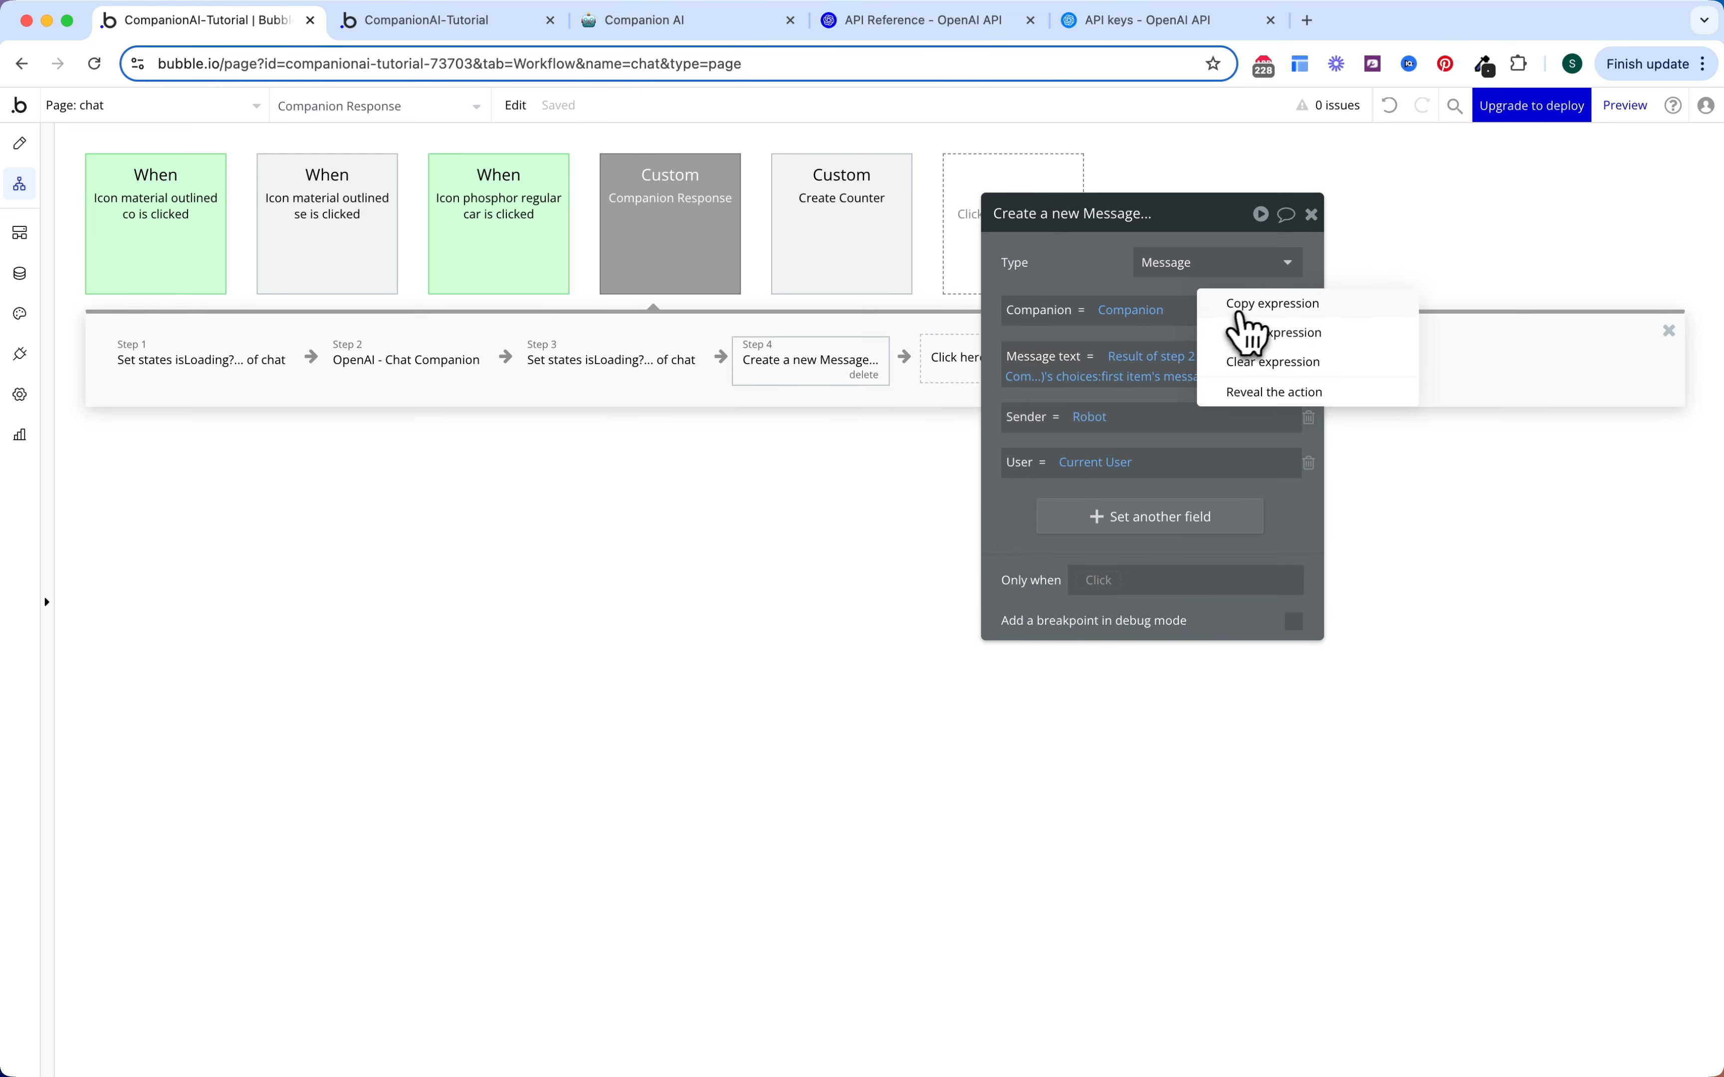
click(1240, 314)
Step: Paste the step 2 reply expression into Only when and append 'is not empty'
right_click(1108, 583)
click(1197, 560)
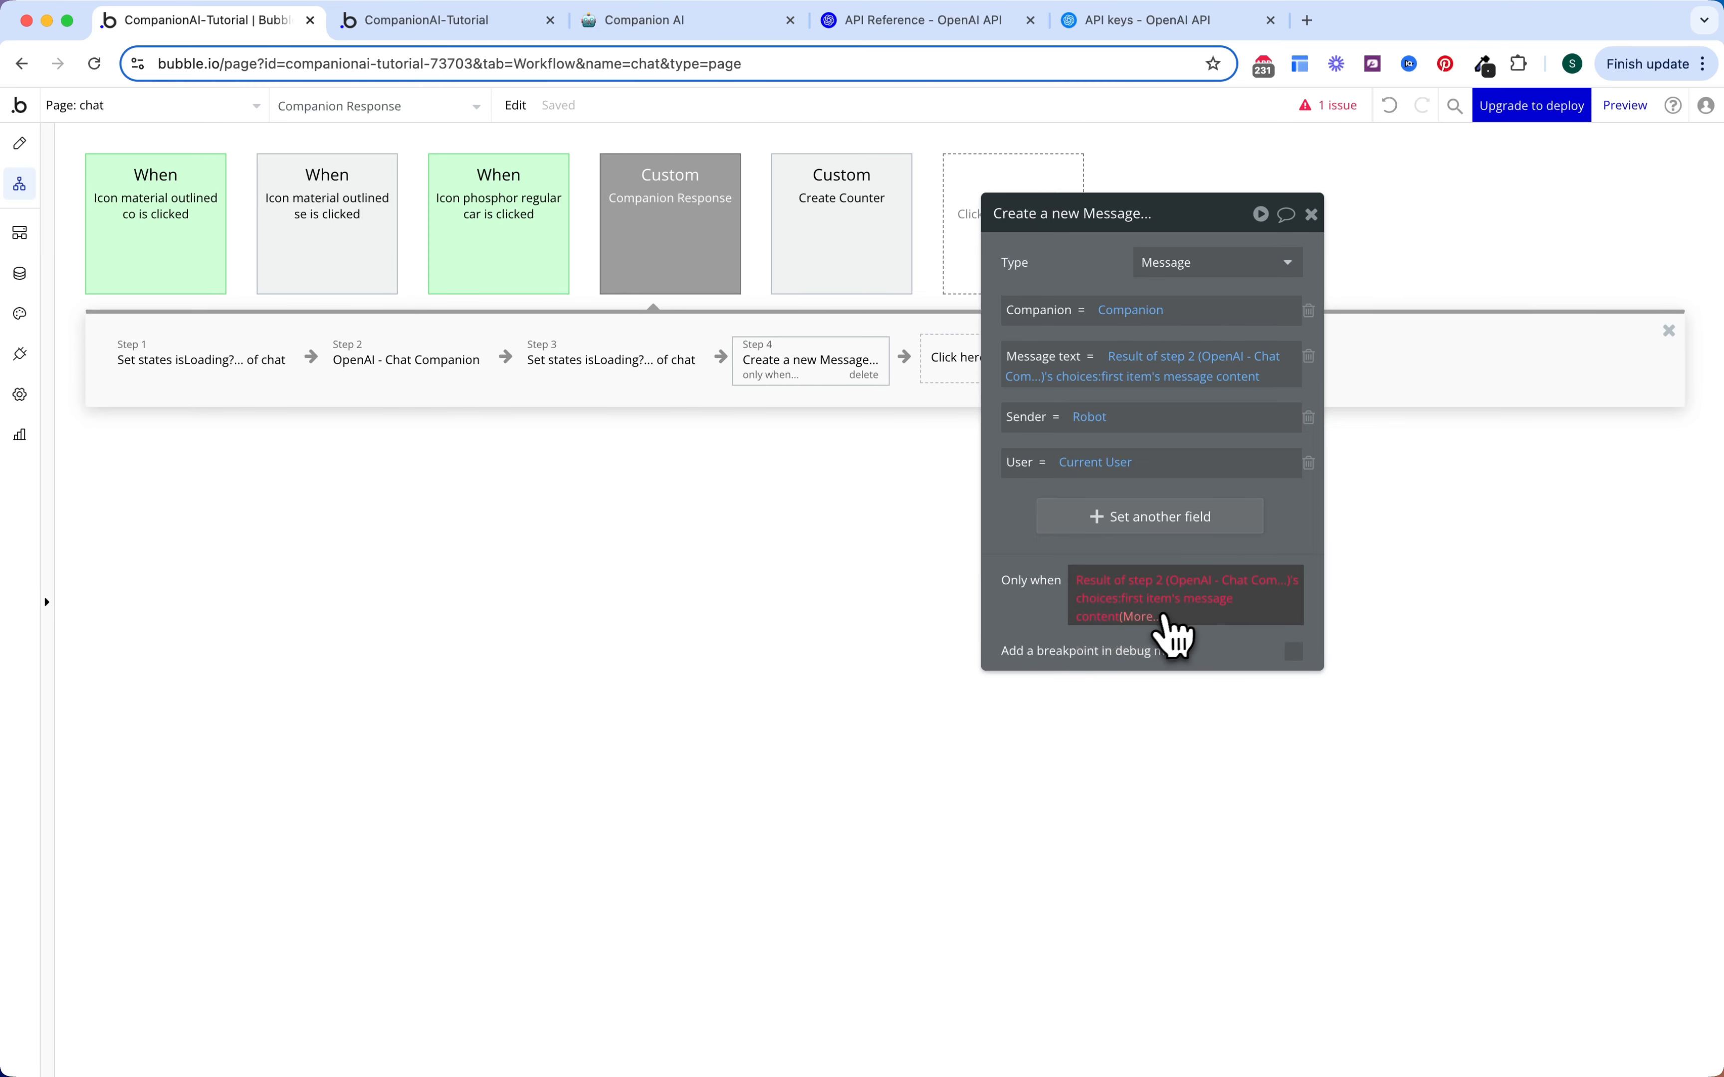
click(1153, 613)
text(is e)
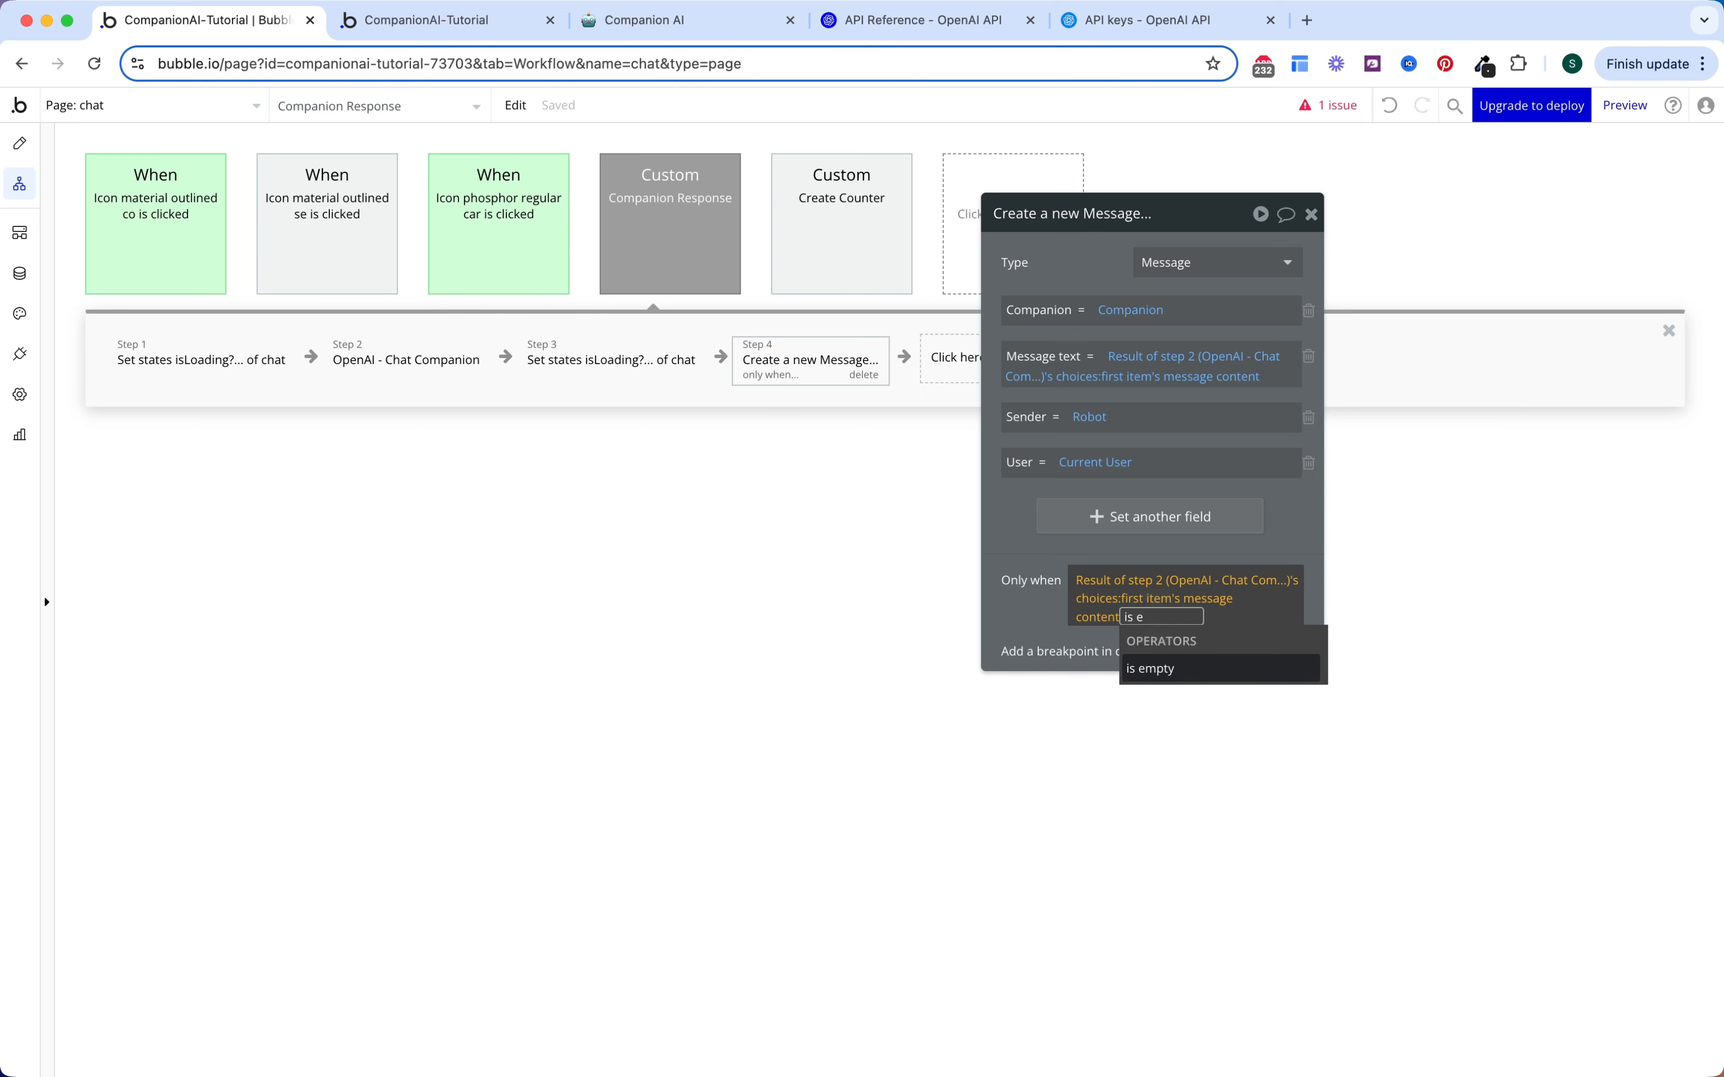
key(BackSpace)
text(not)
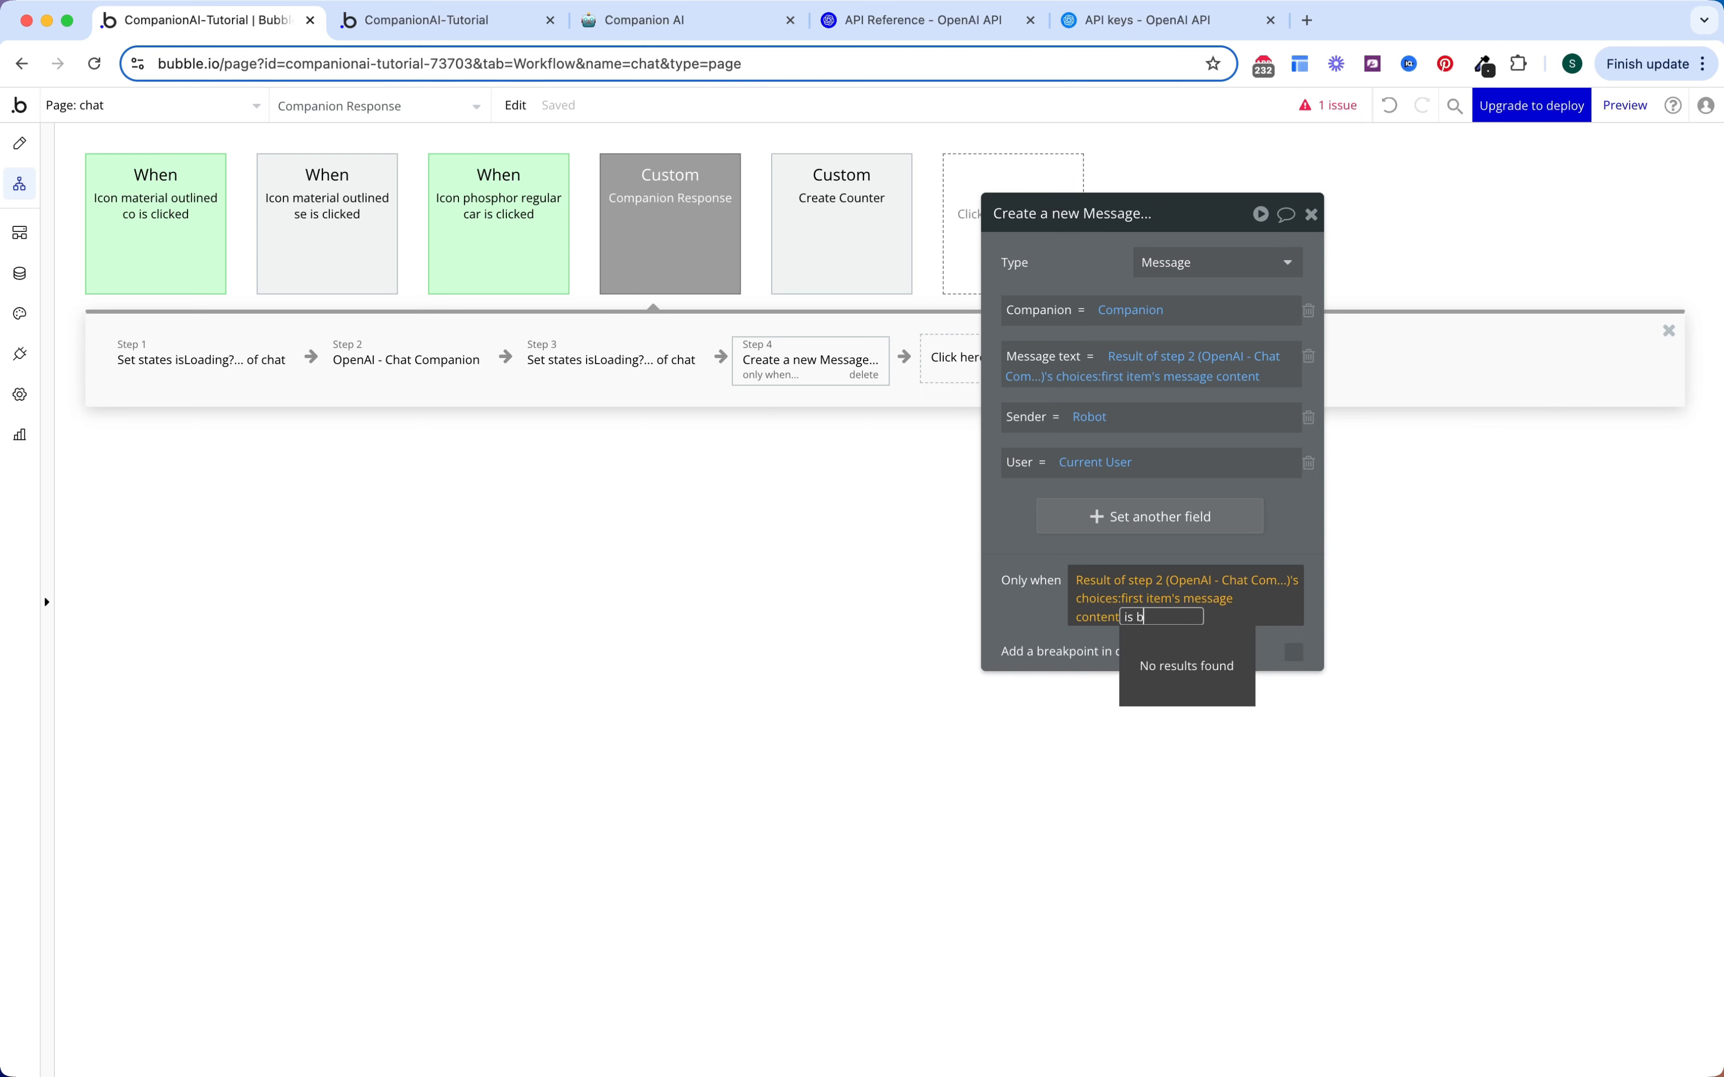
key(Down)
key(Return)
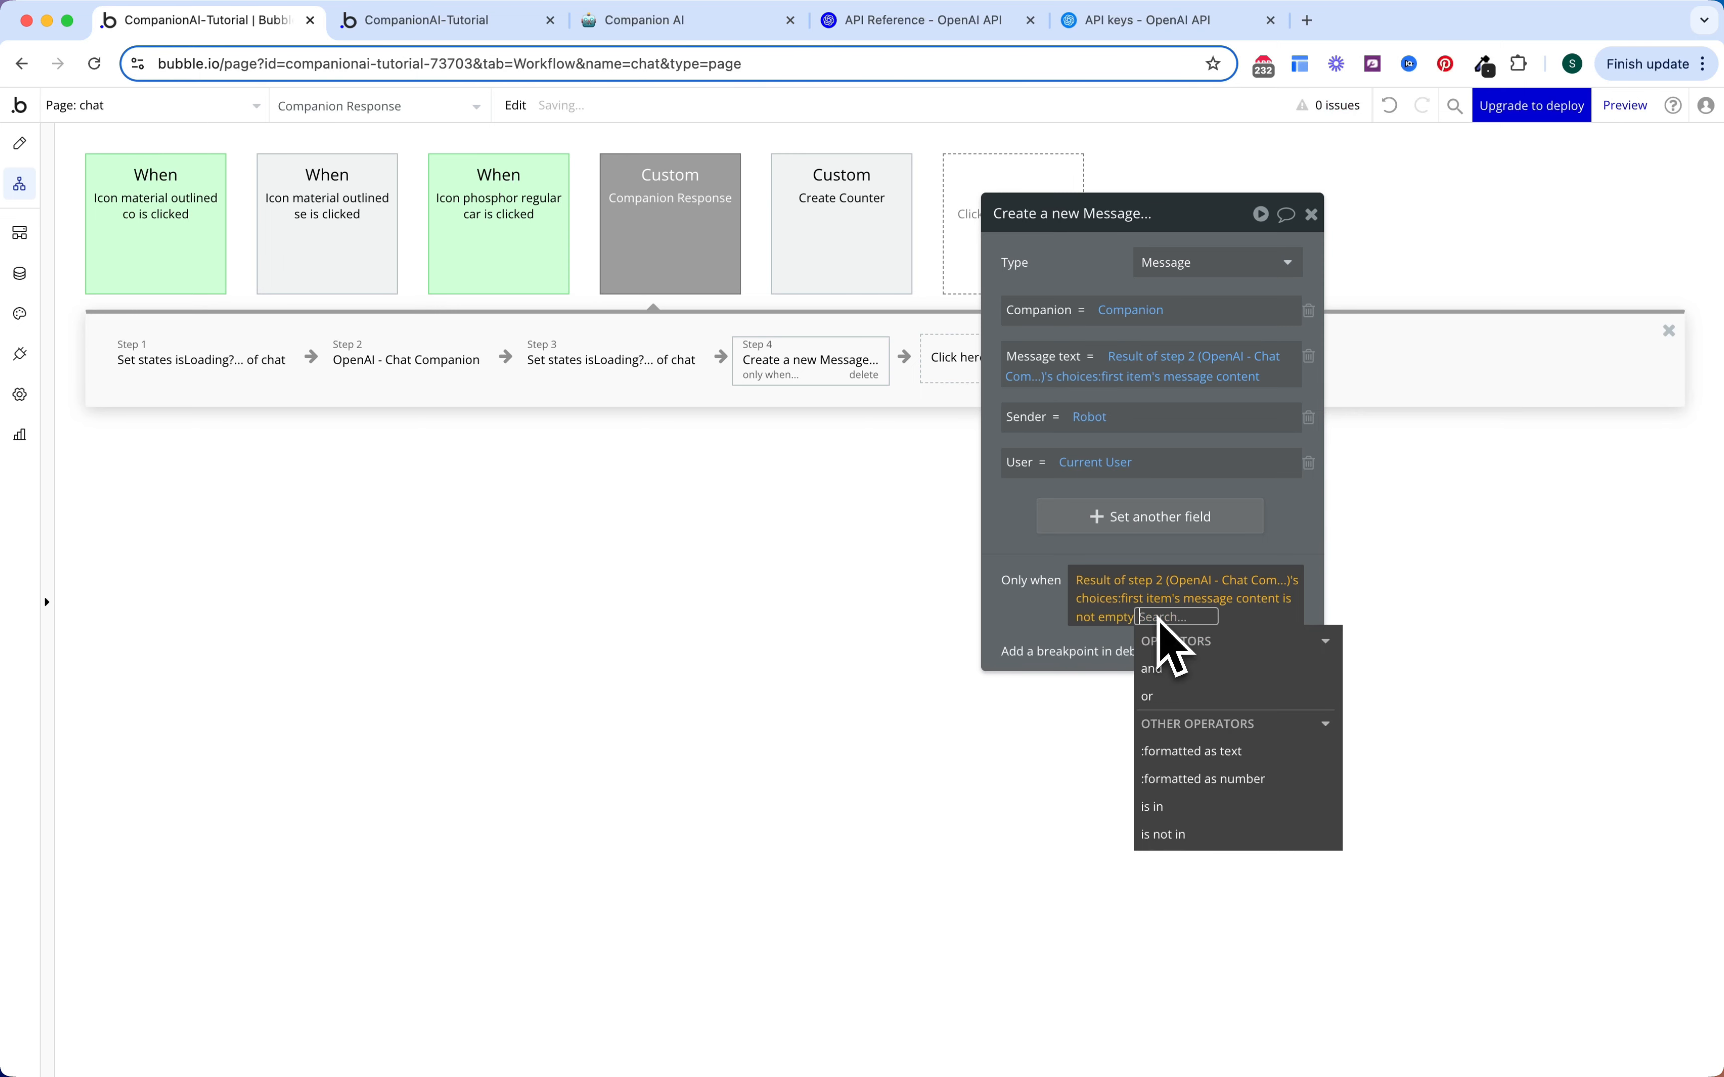
click(1017, 542)
Step: Review the OpenAI - Chat Companion step, then return to the Create a new Message step
drag(803, 371, 436, 384)
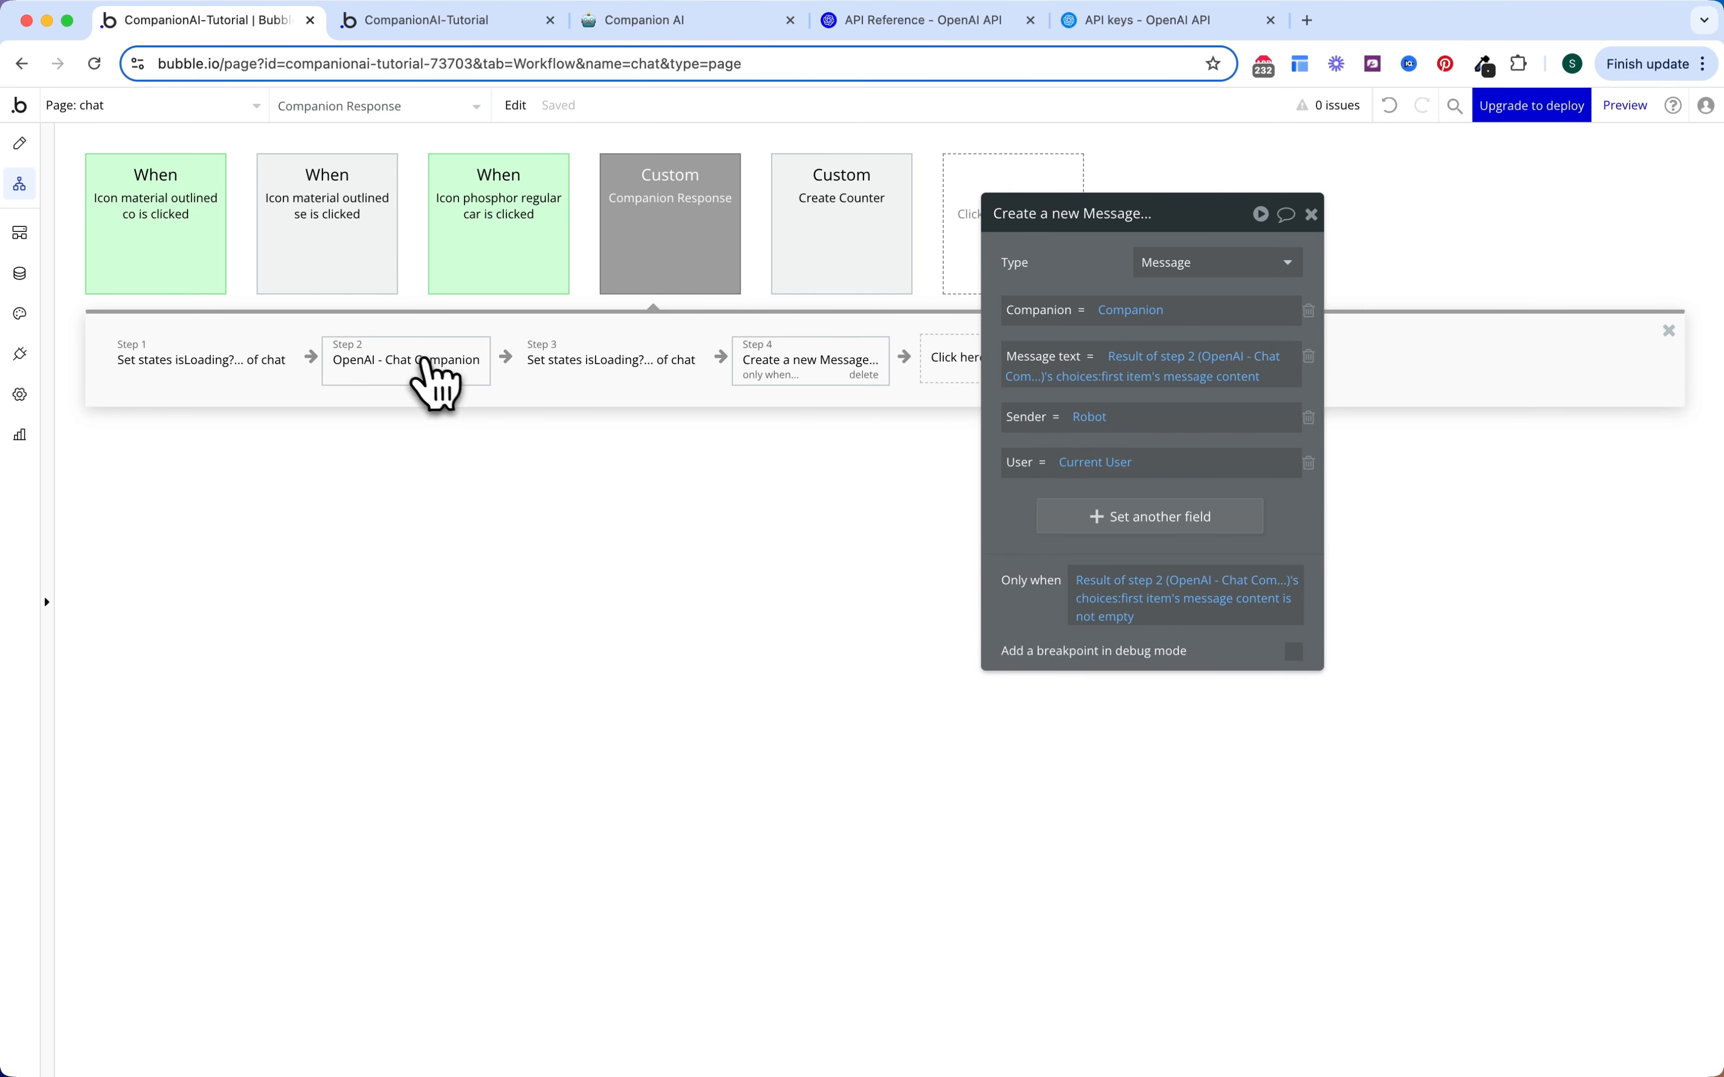
click(422, 370)
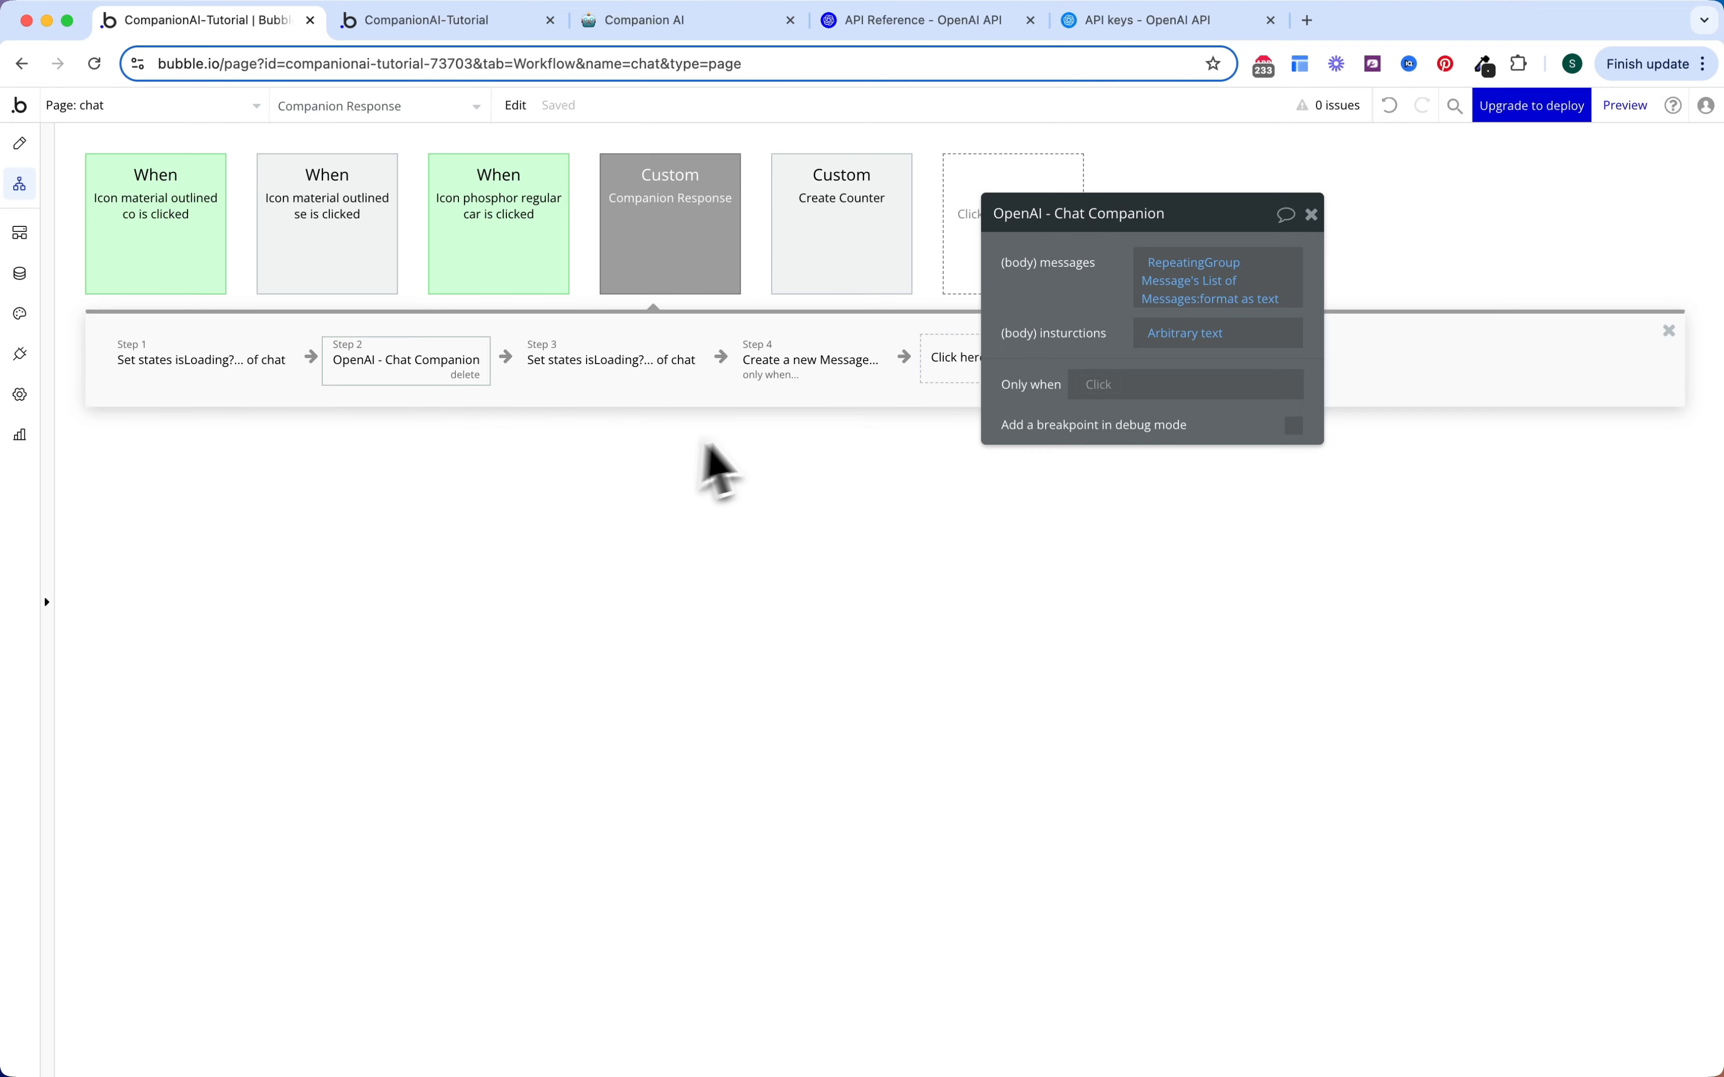
click(833, 377)
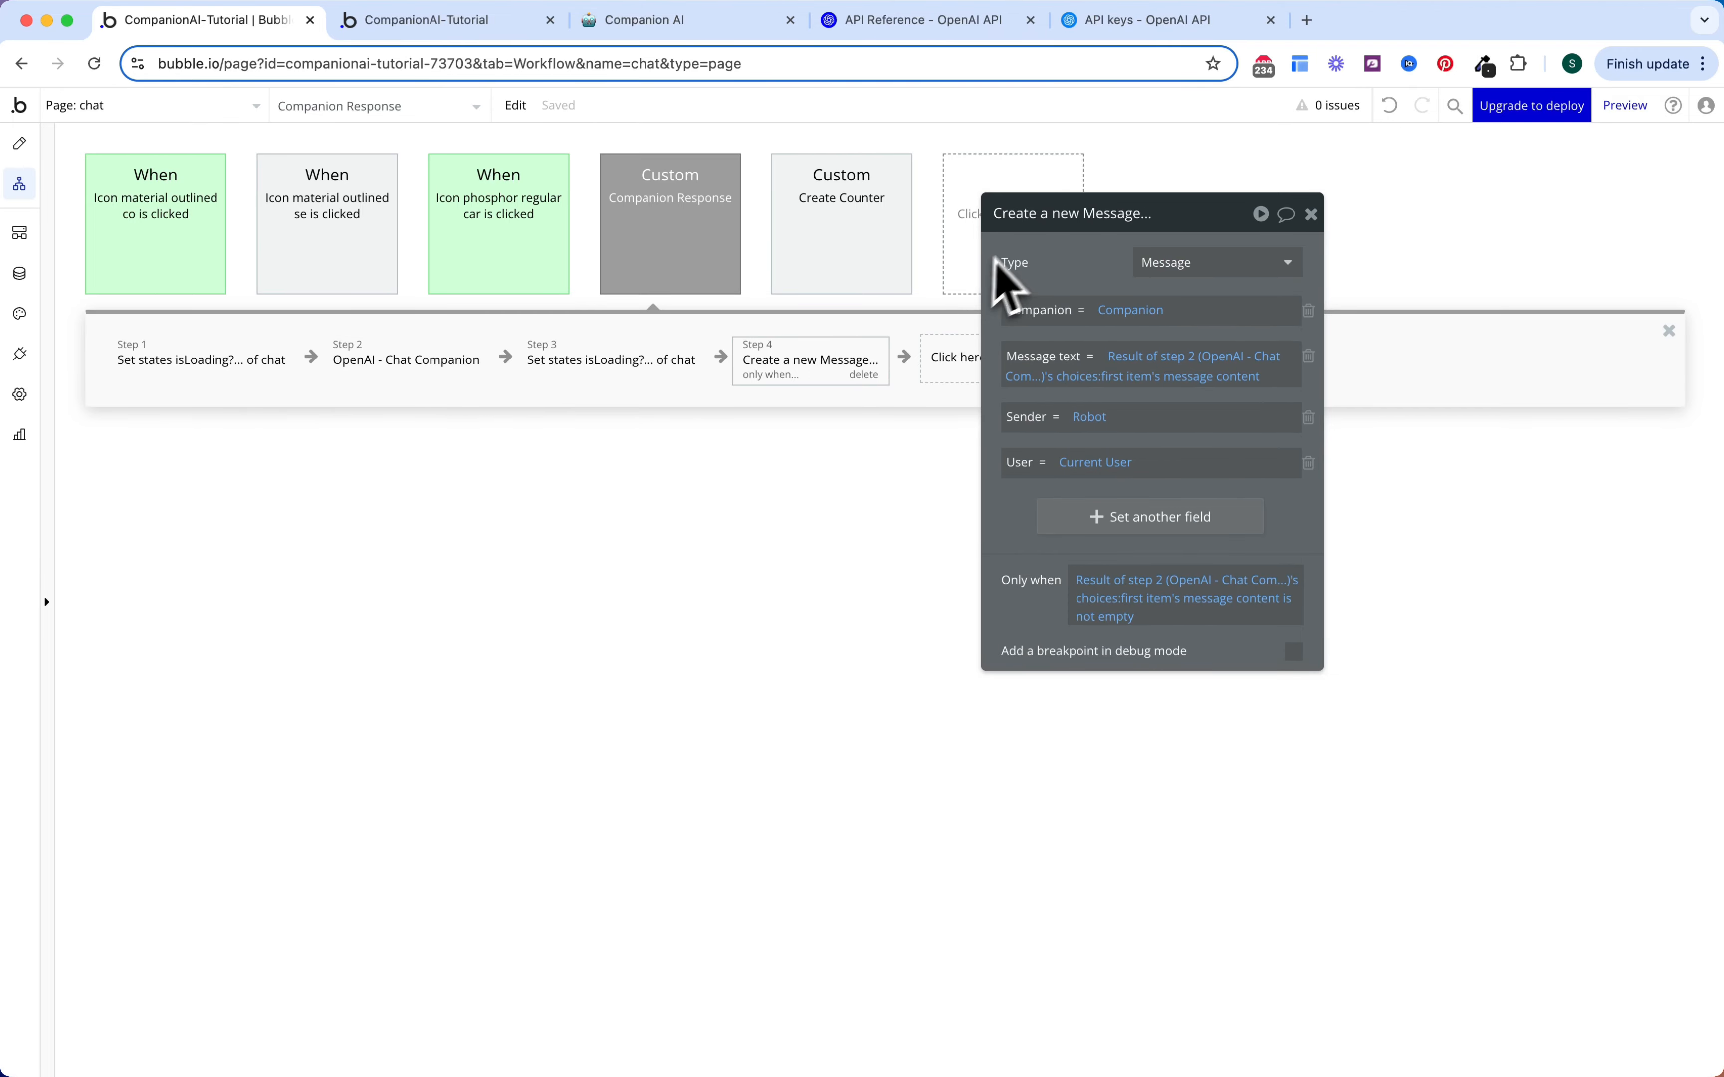
click(1018, 356)
Step: Add a Make changes step setting Message Counter's Message Count to its Message Count + 2
text(make)
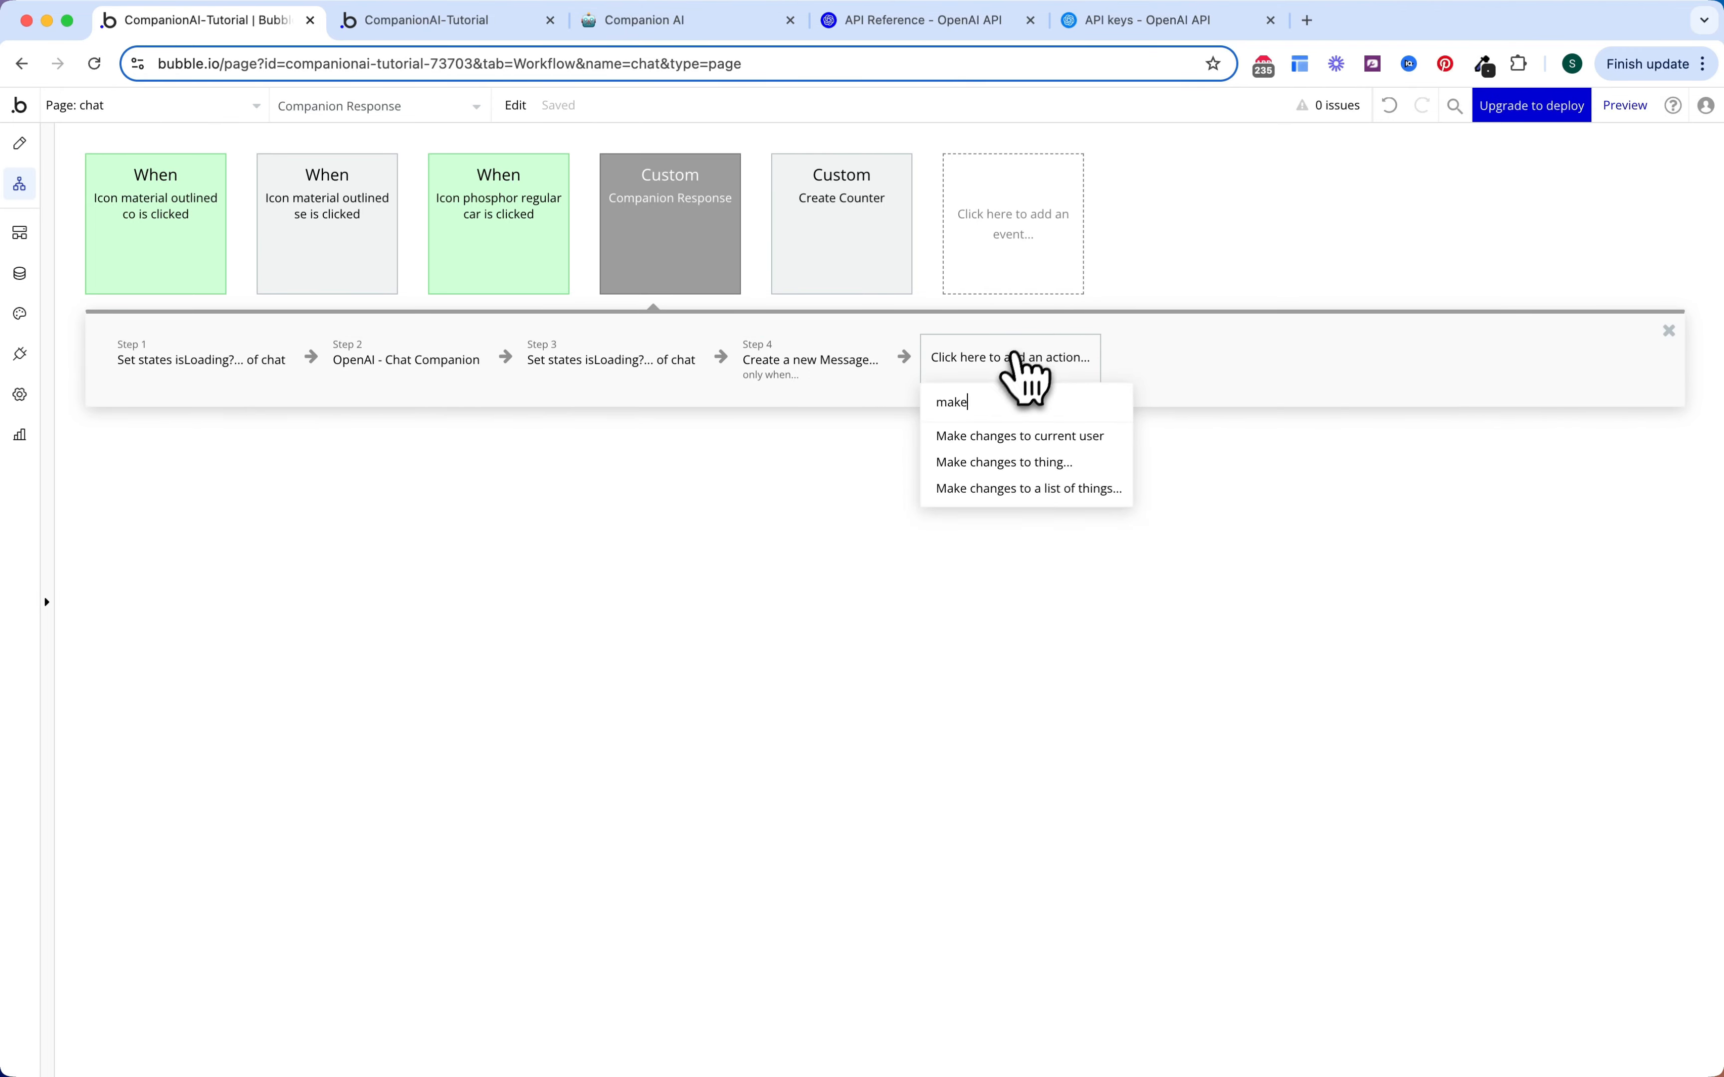
click(1418, 297)
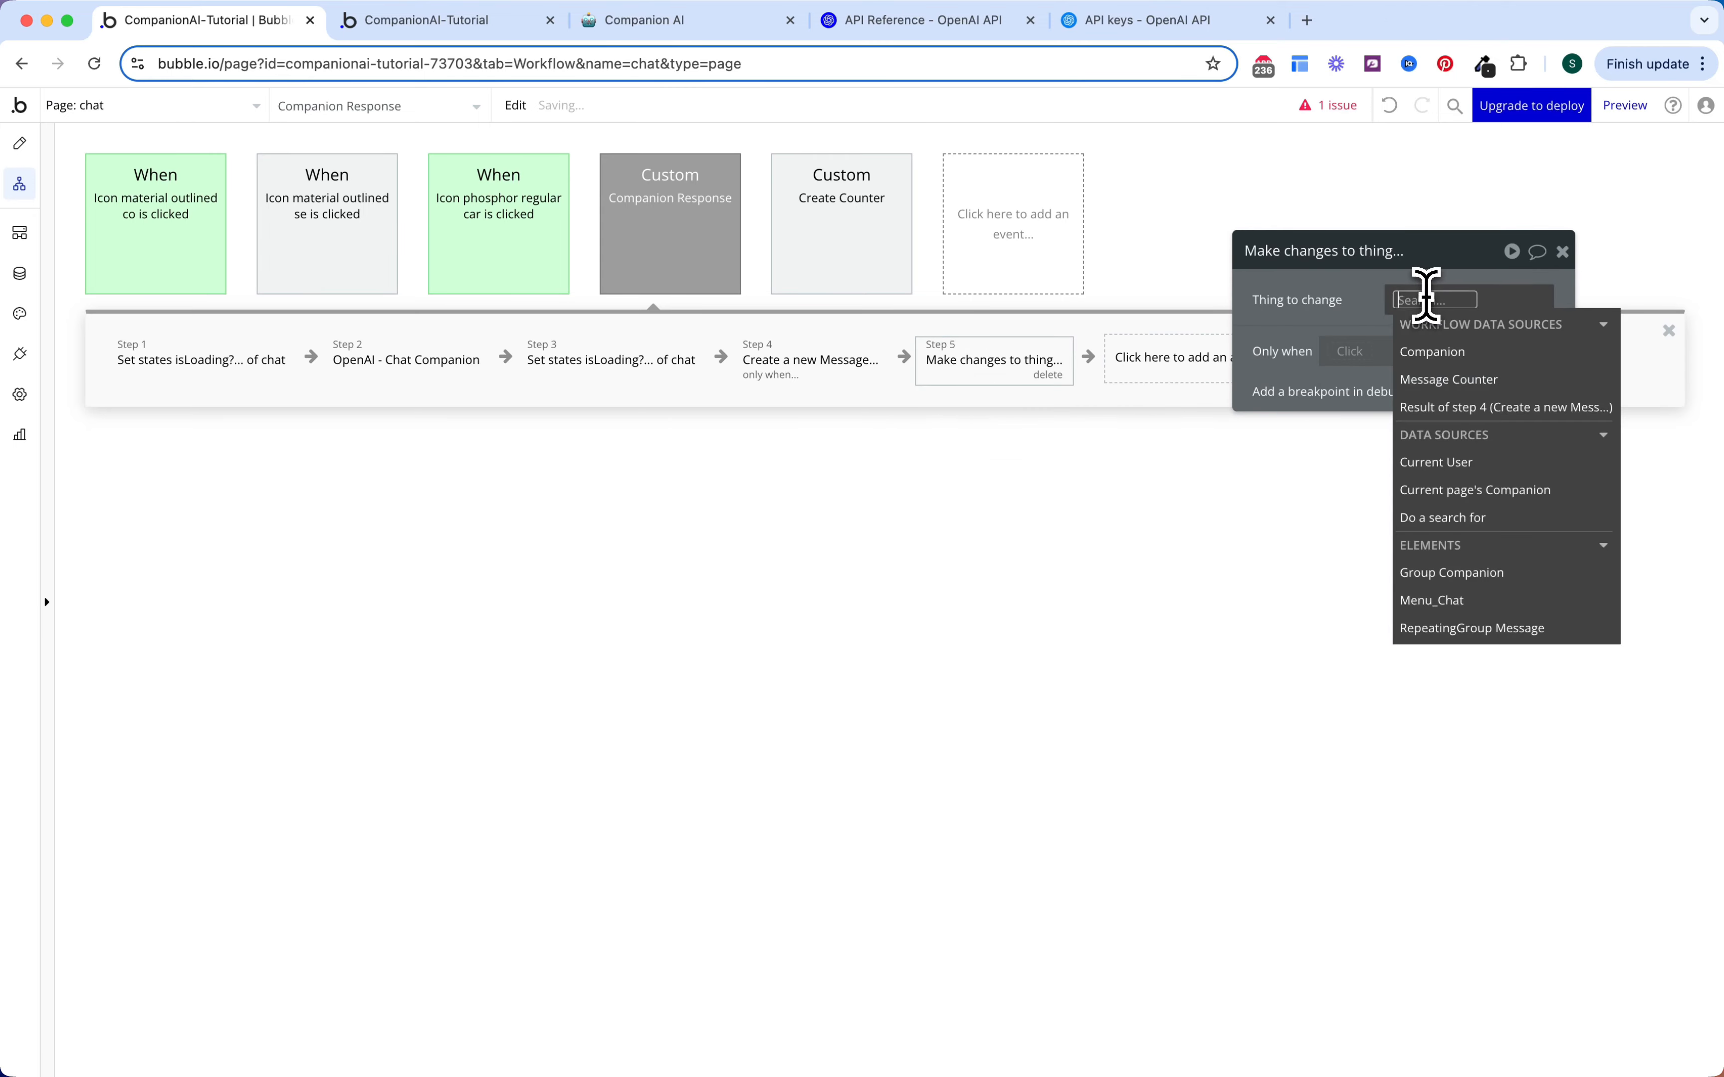
click(1449, 380)
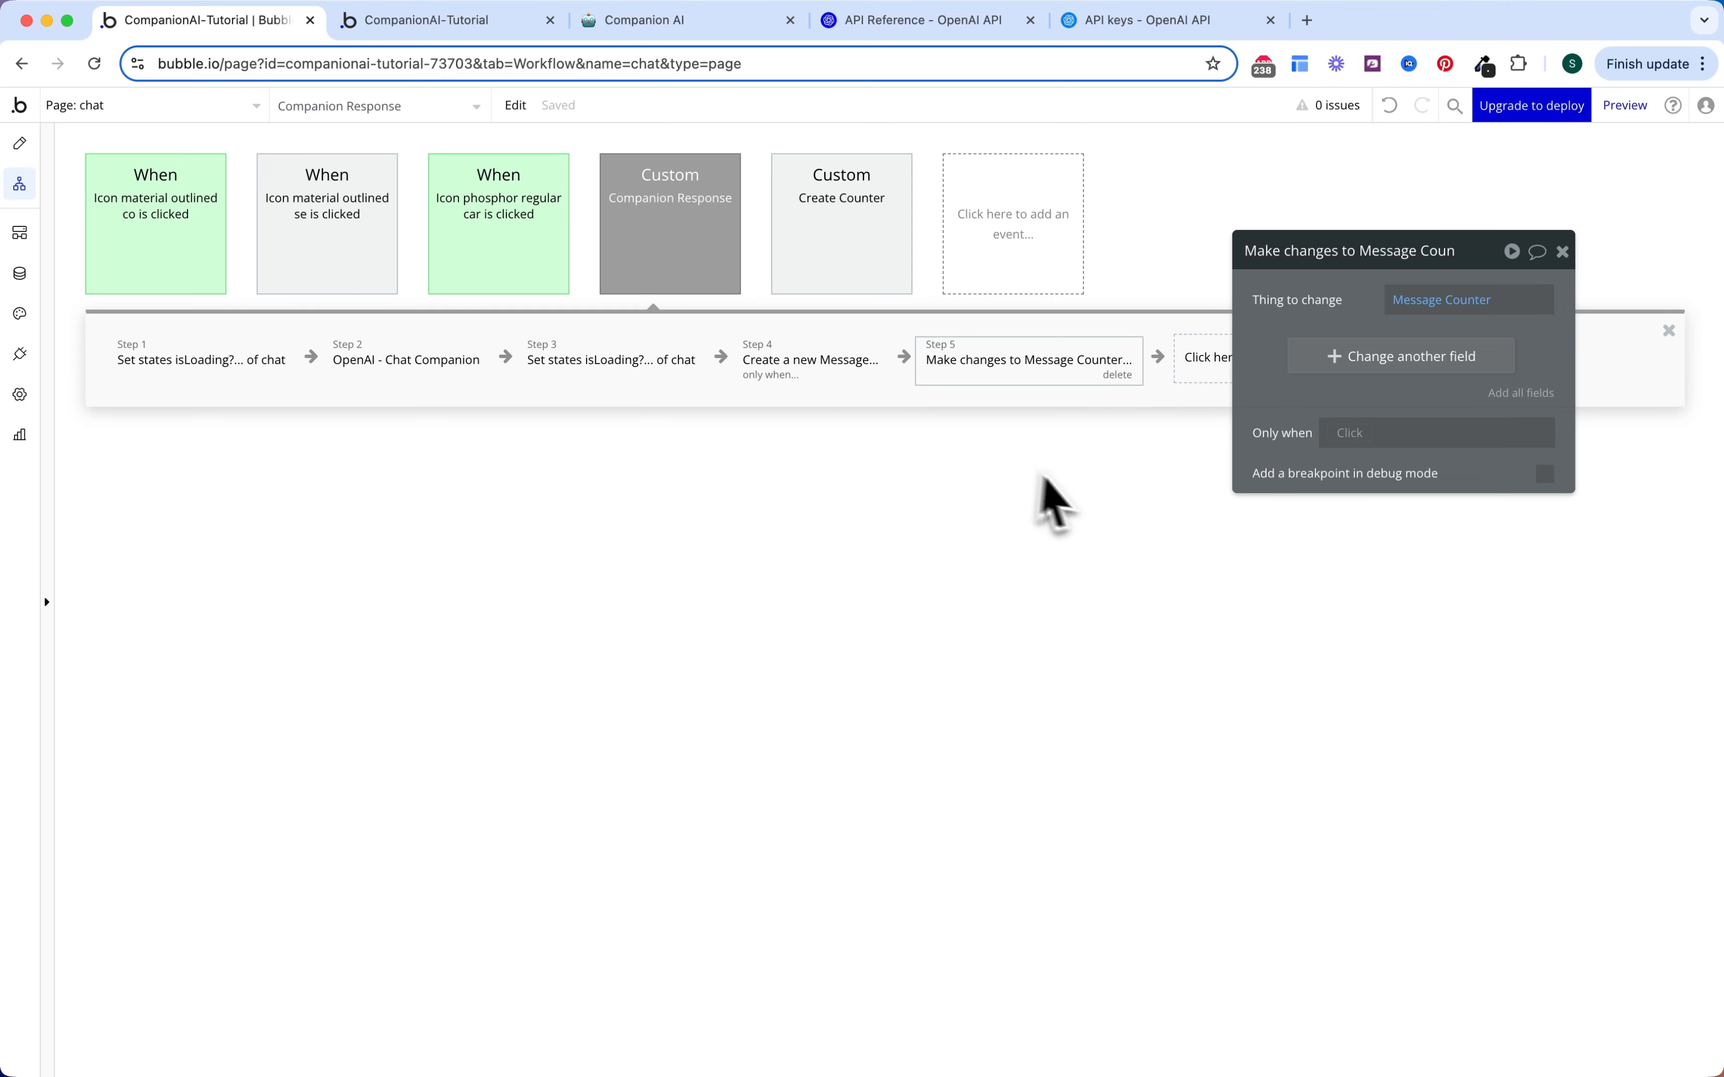
click(1539, 403)
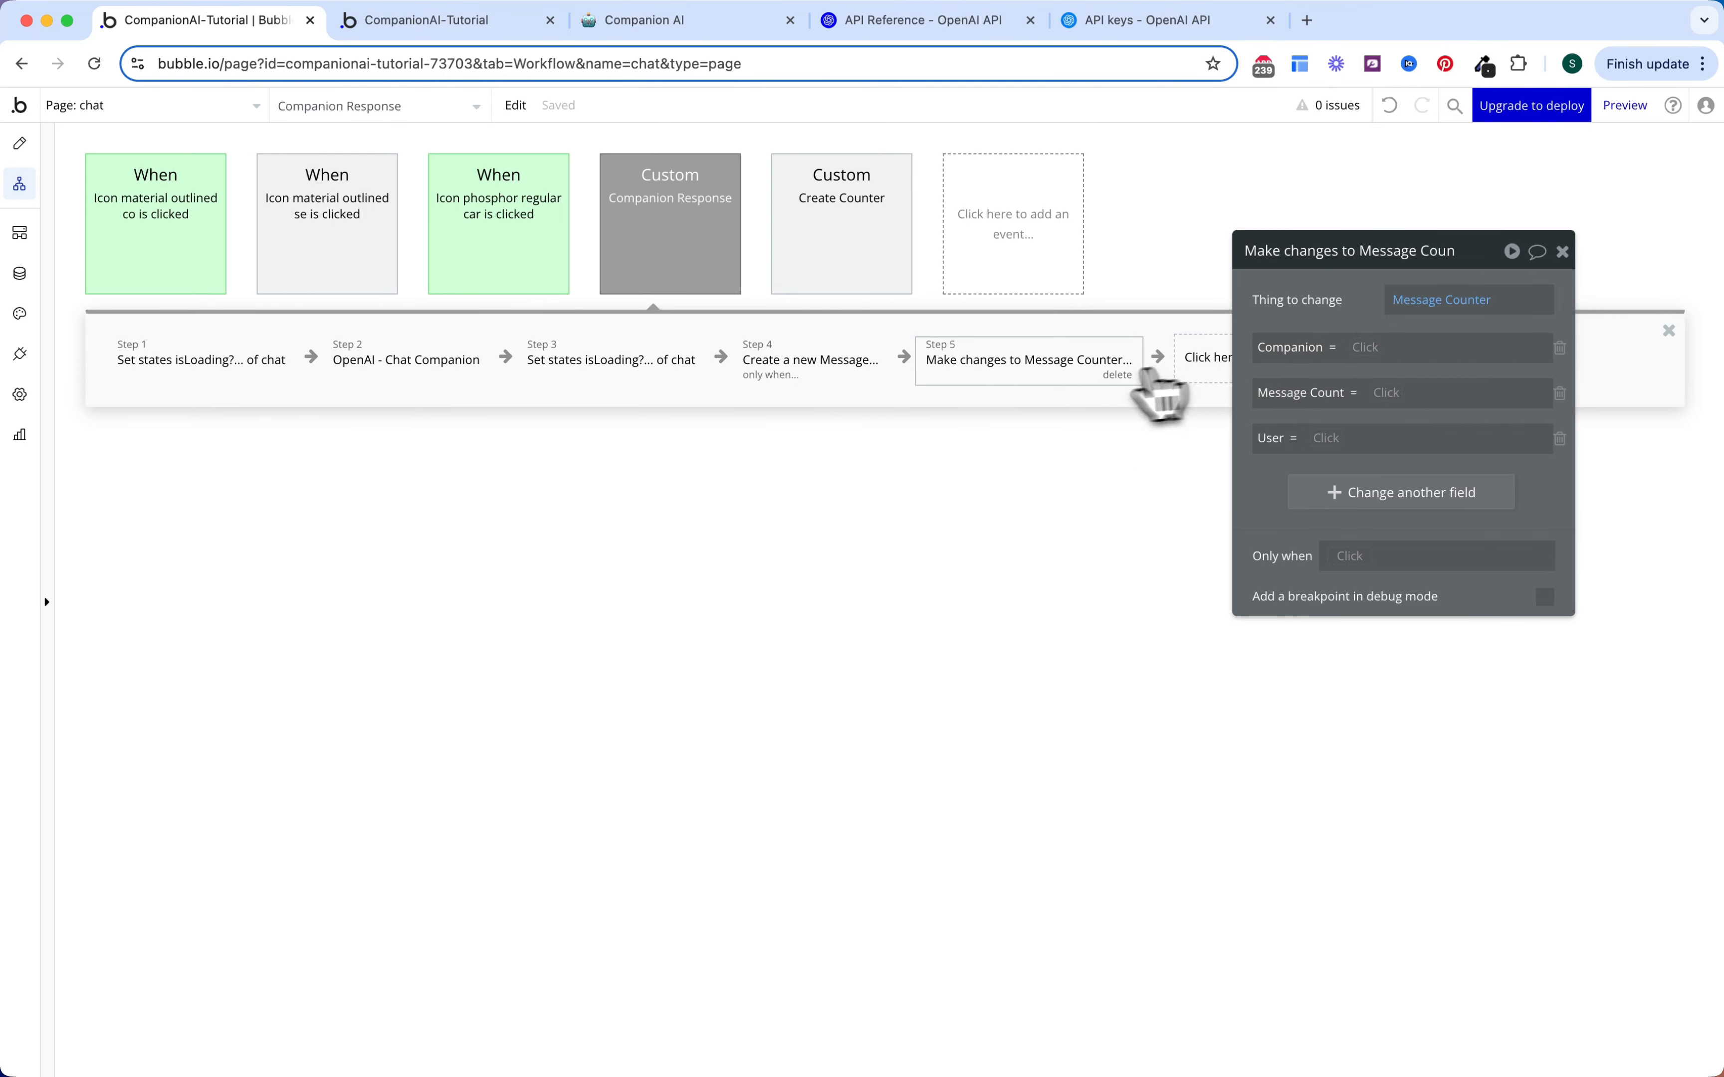
key(super+z)
click(1366, 357)
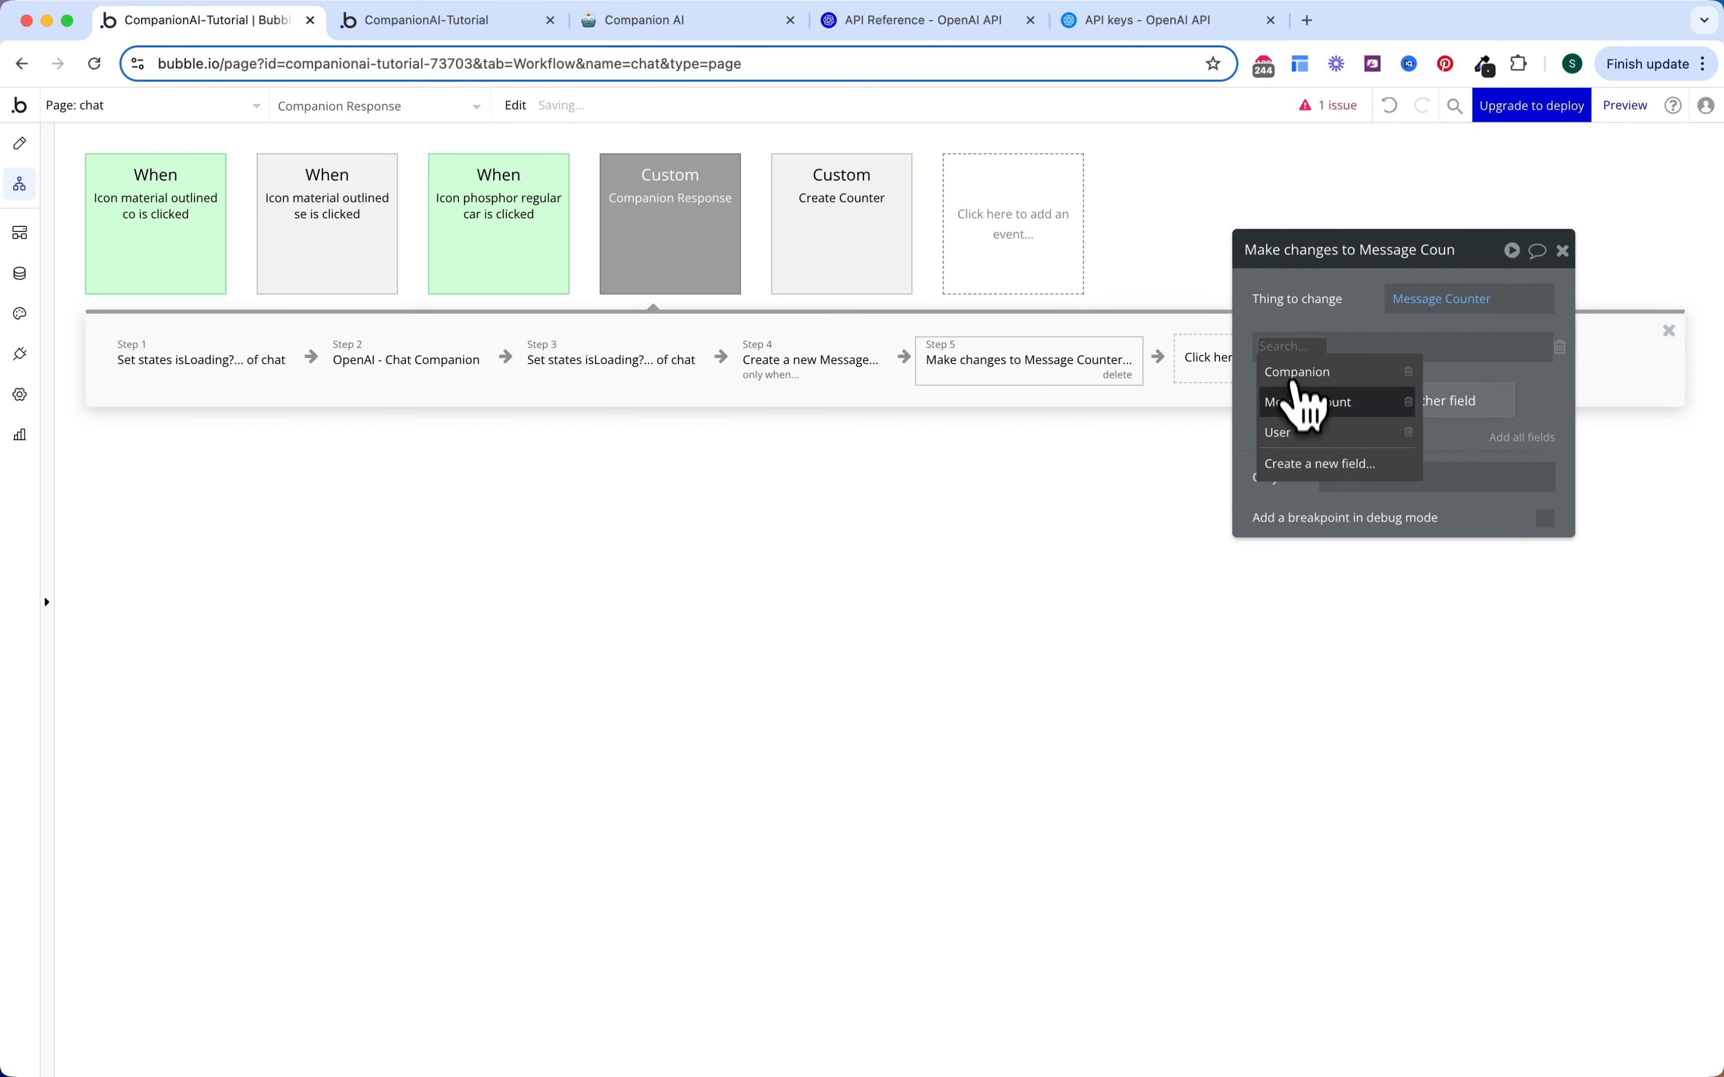
click(1304, 402)
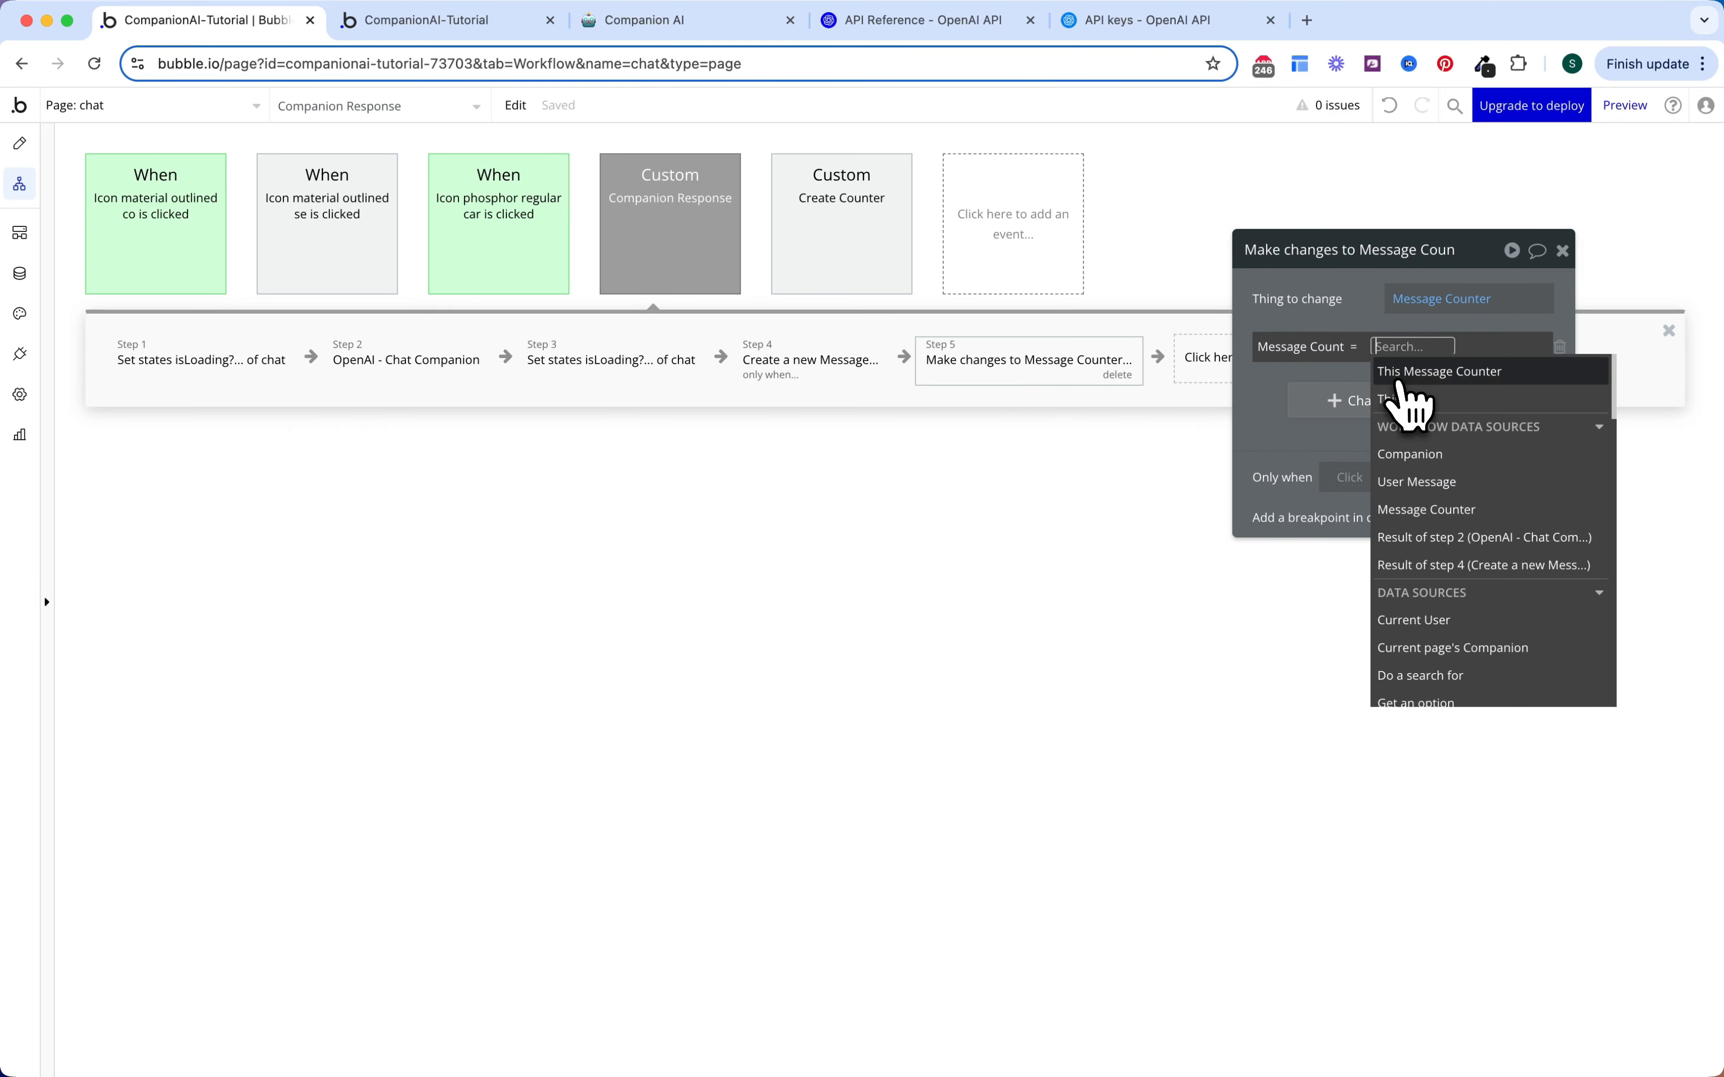
click(1400, 377)
click(1382, 525)
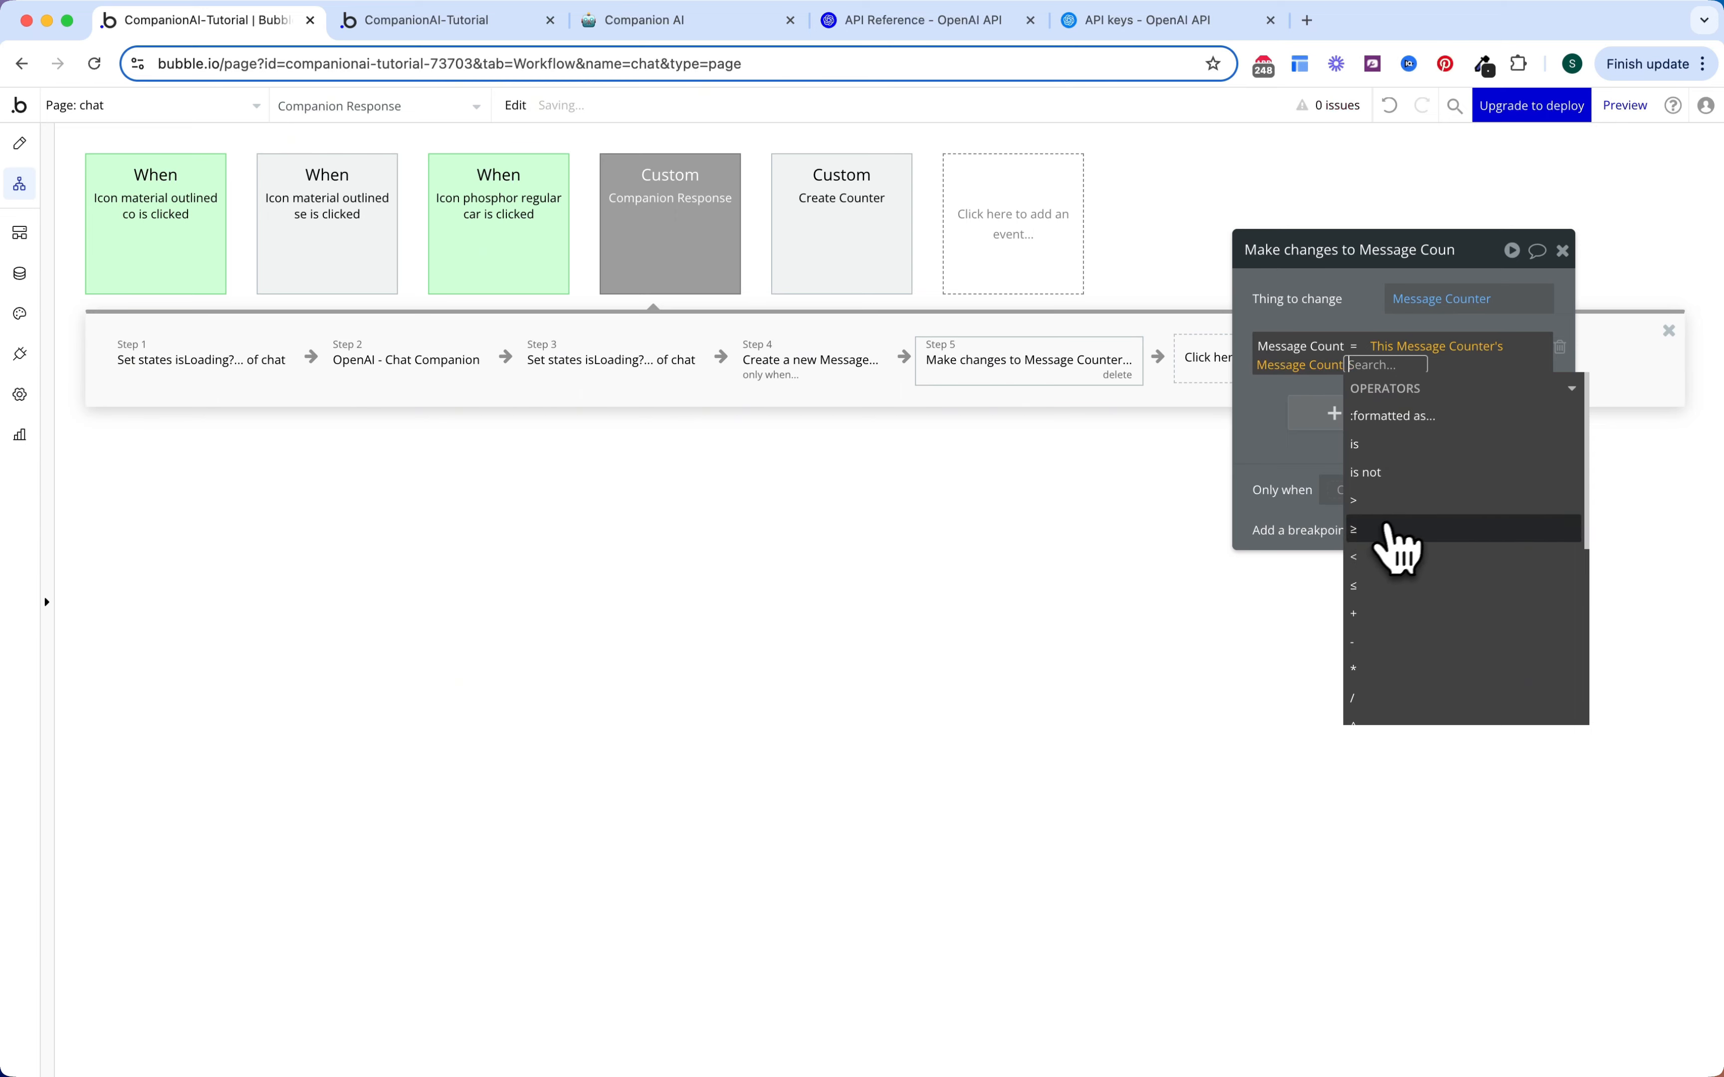
click(1388, 584)
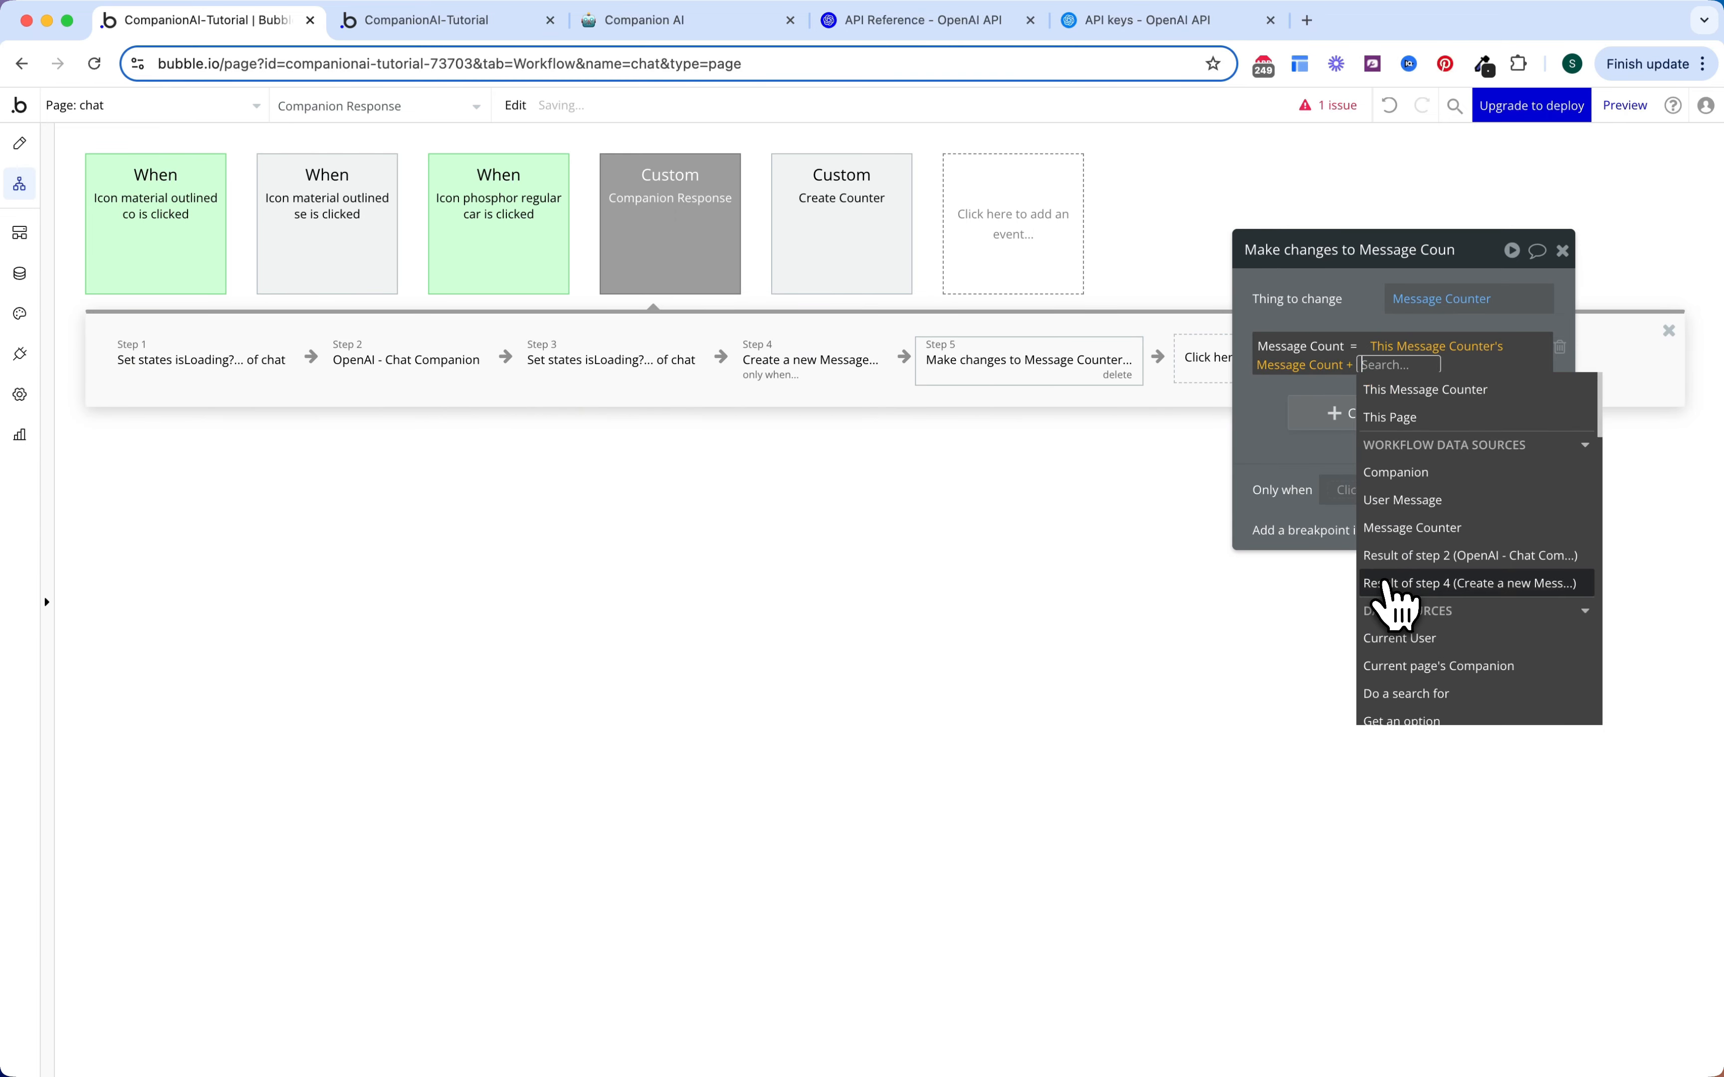
text(2)
click(1275, 422)
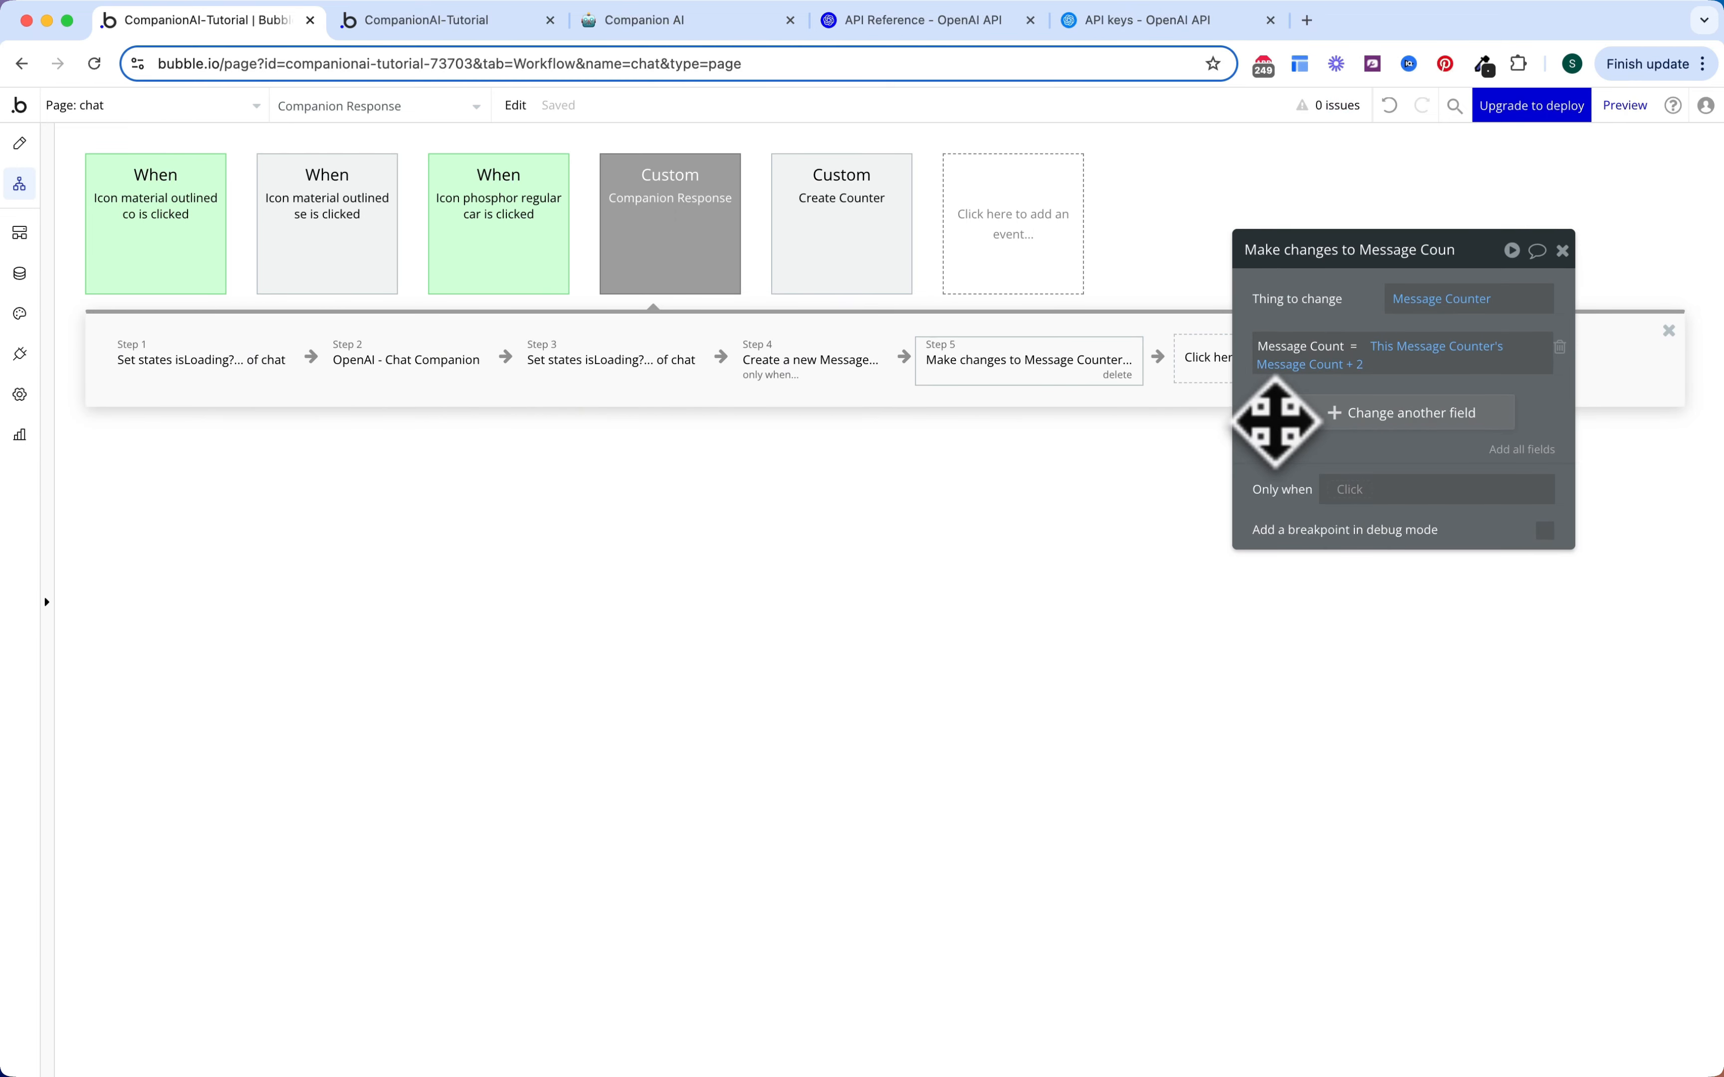
Step: Make the counter change run only when step 4's result is not empty
click(1332, 489)
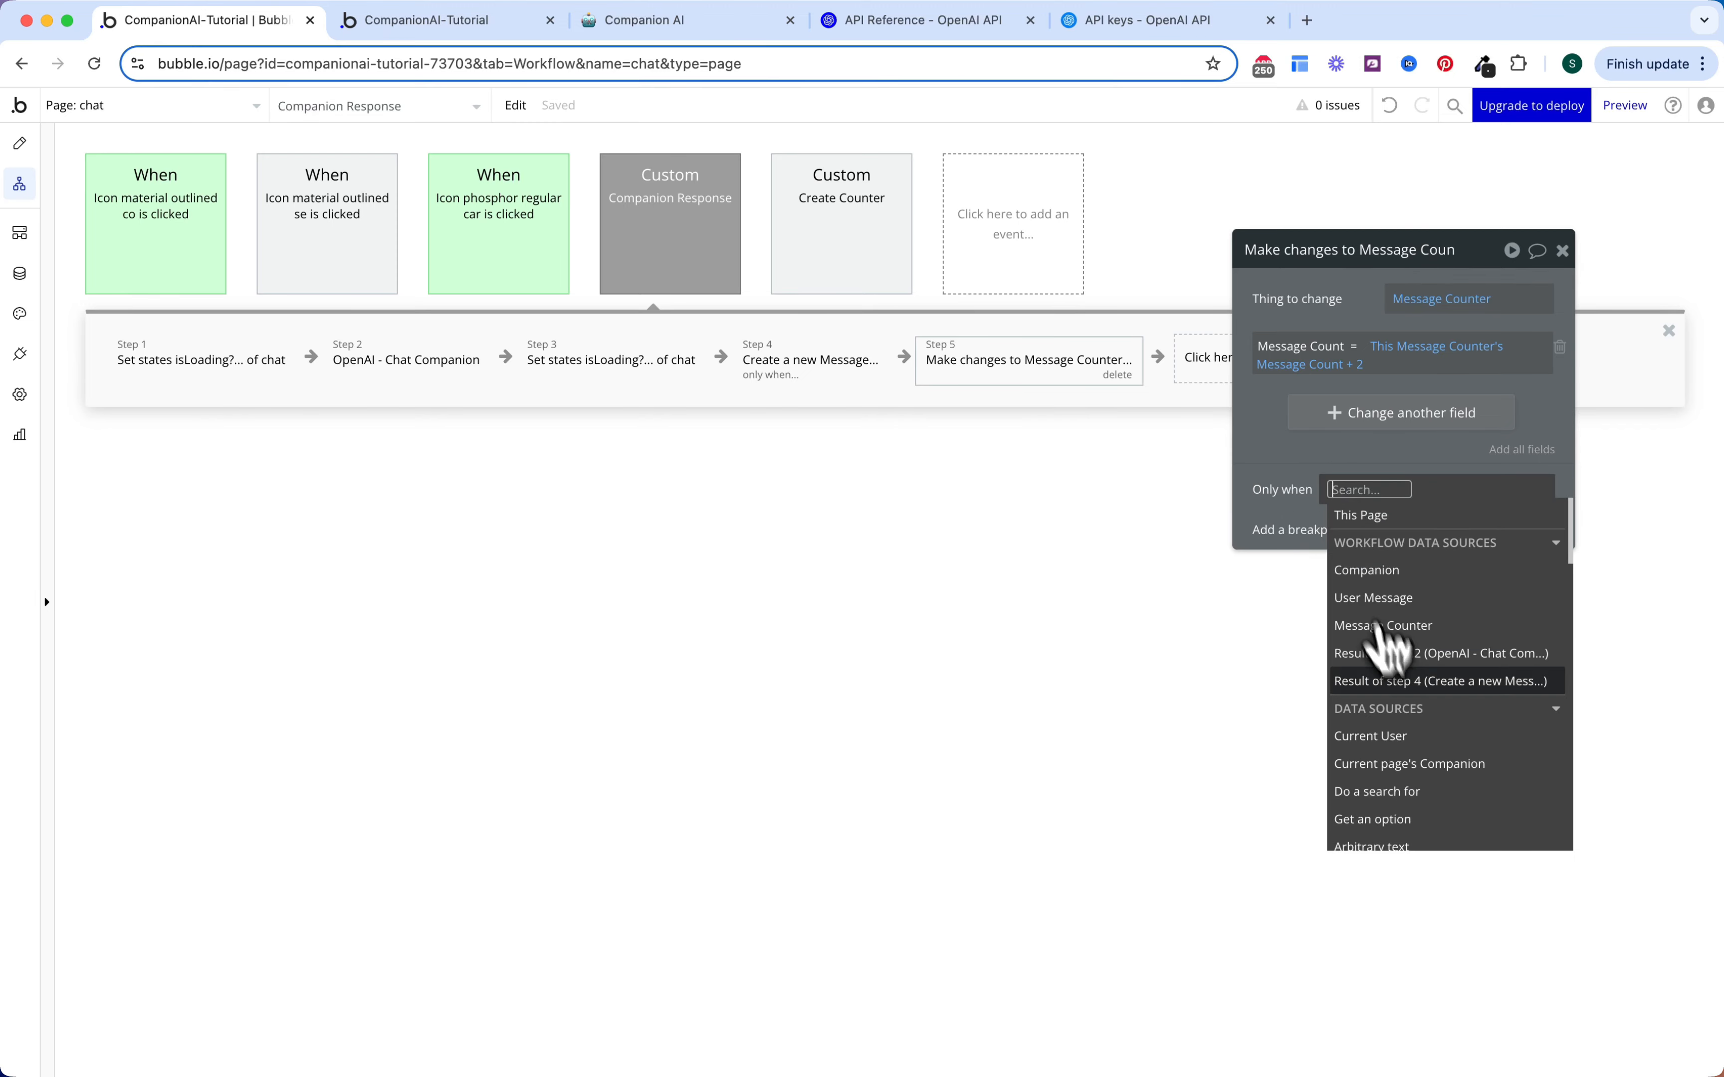
click(1399, 681)
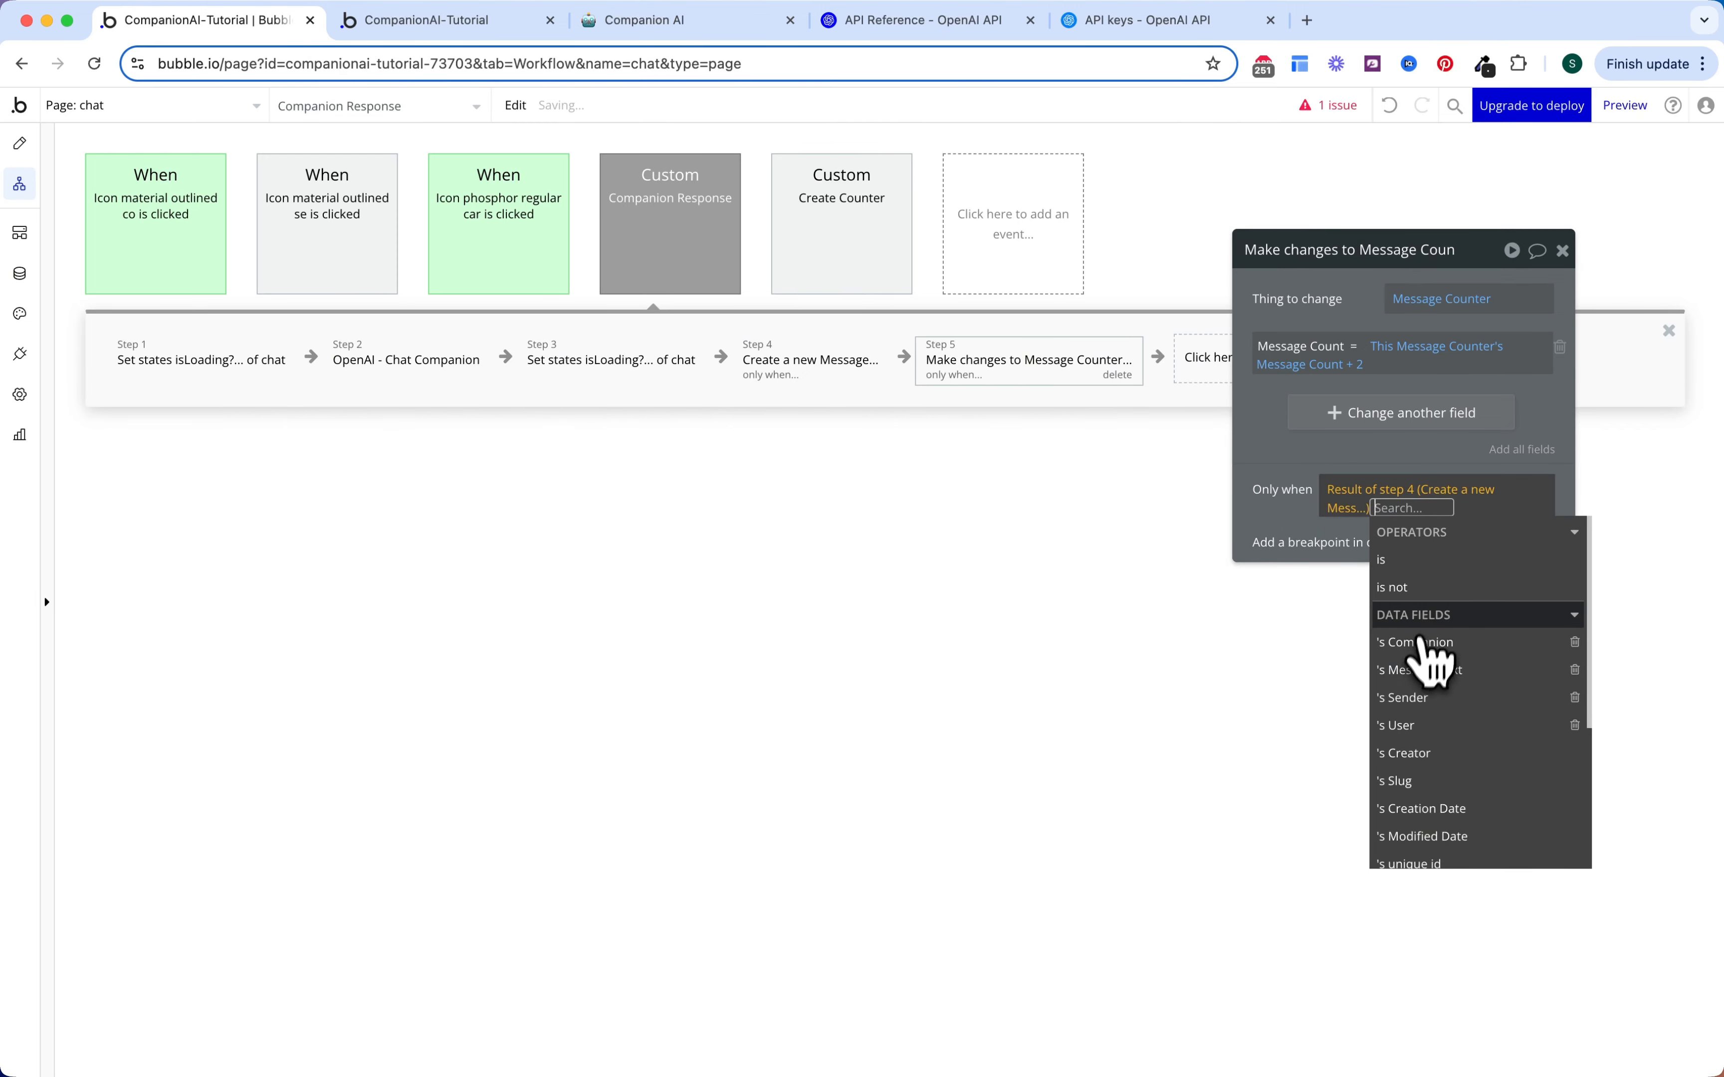
text(is not empty)
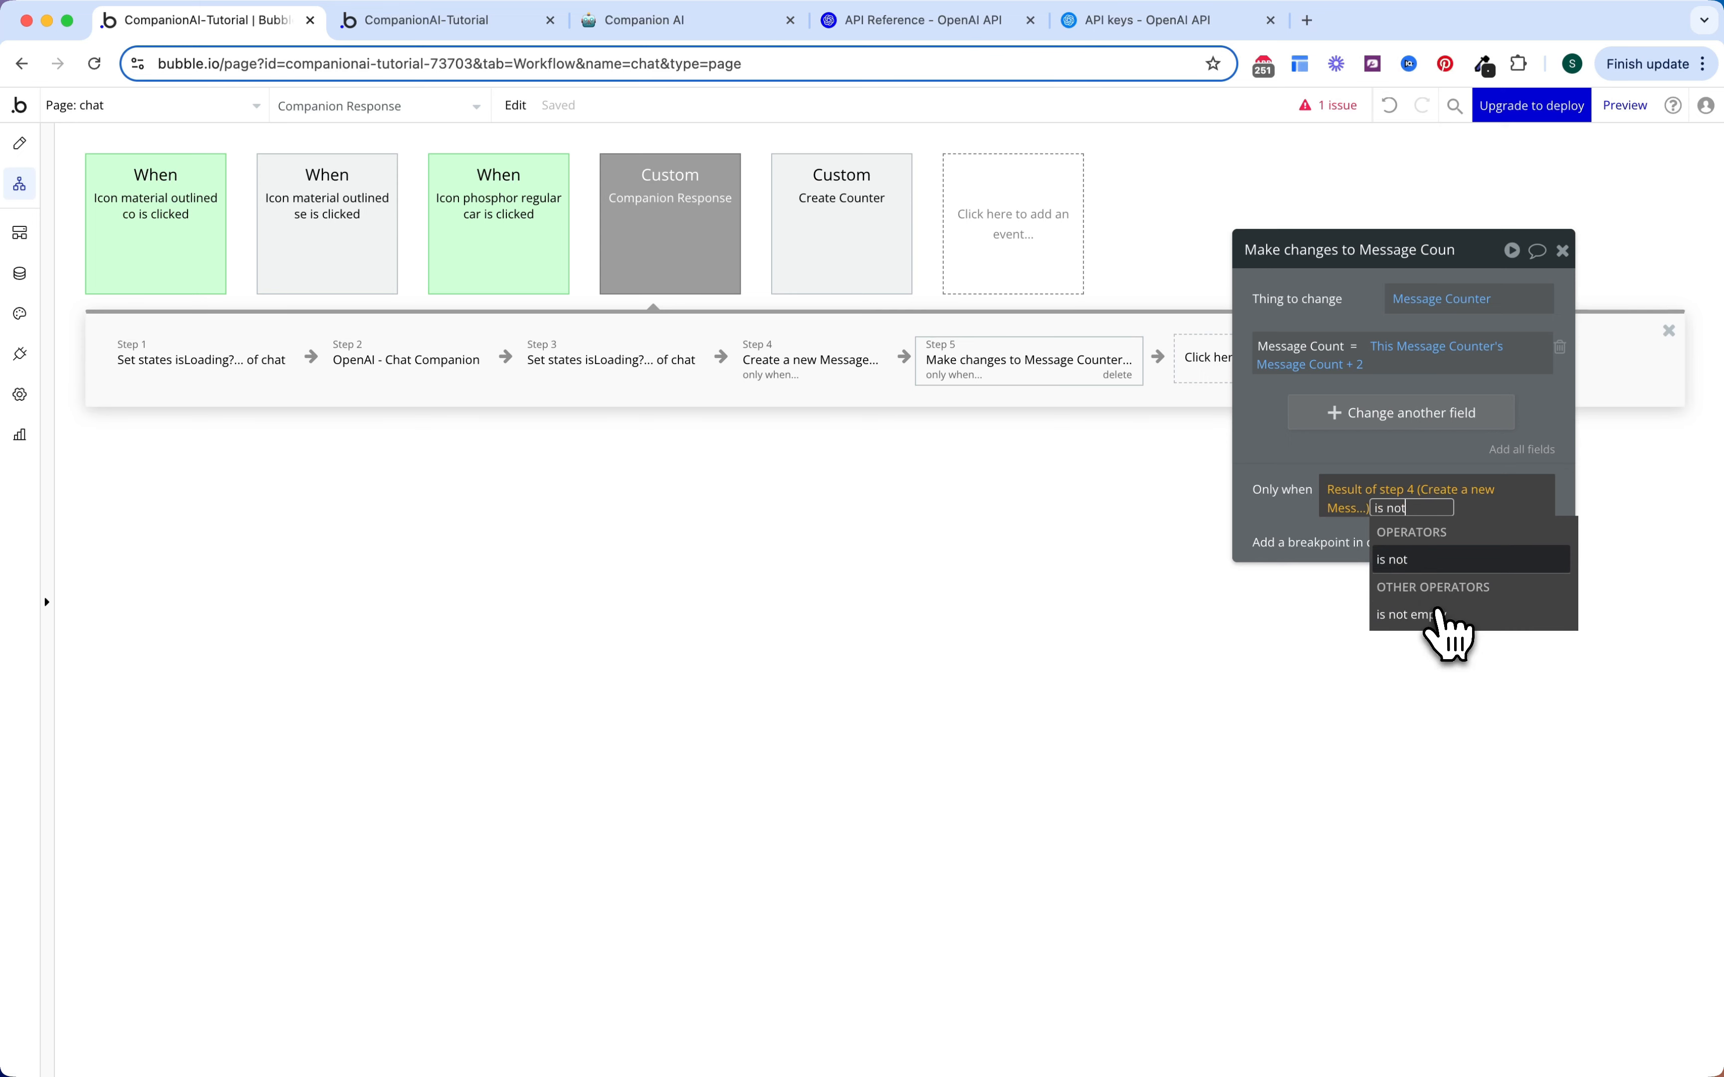
key(Return)
click(1270, 492)
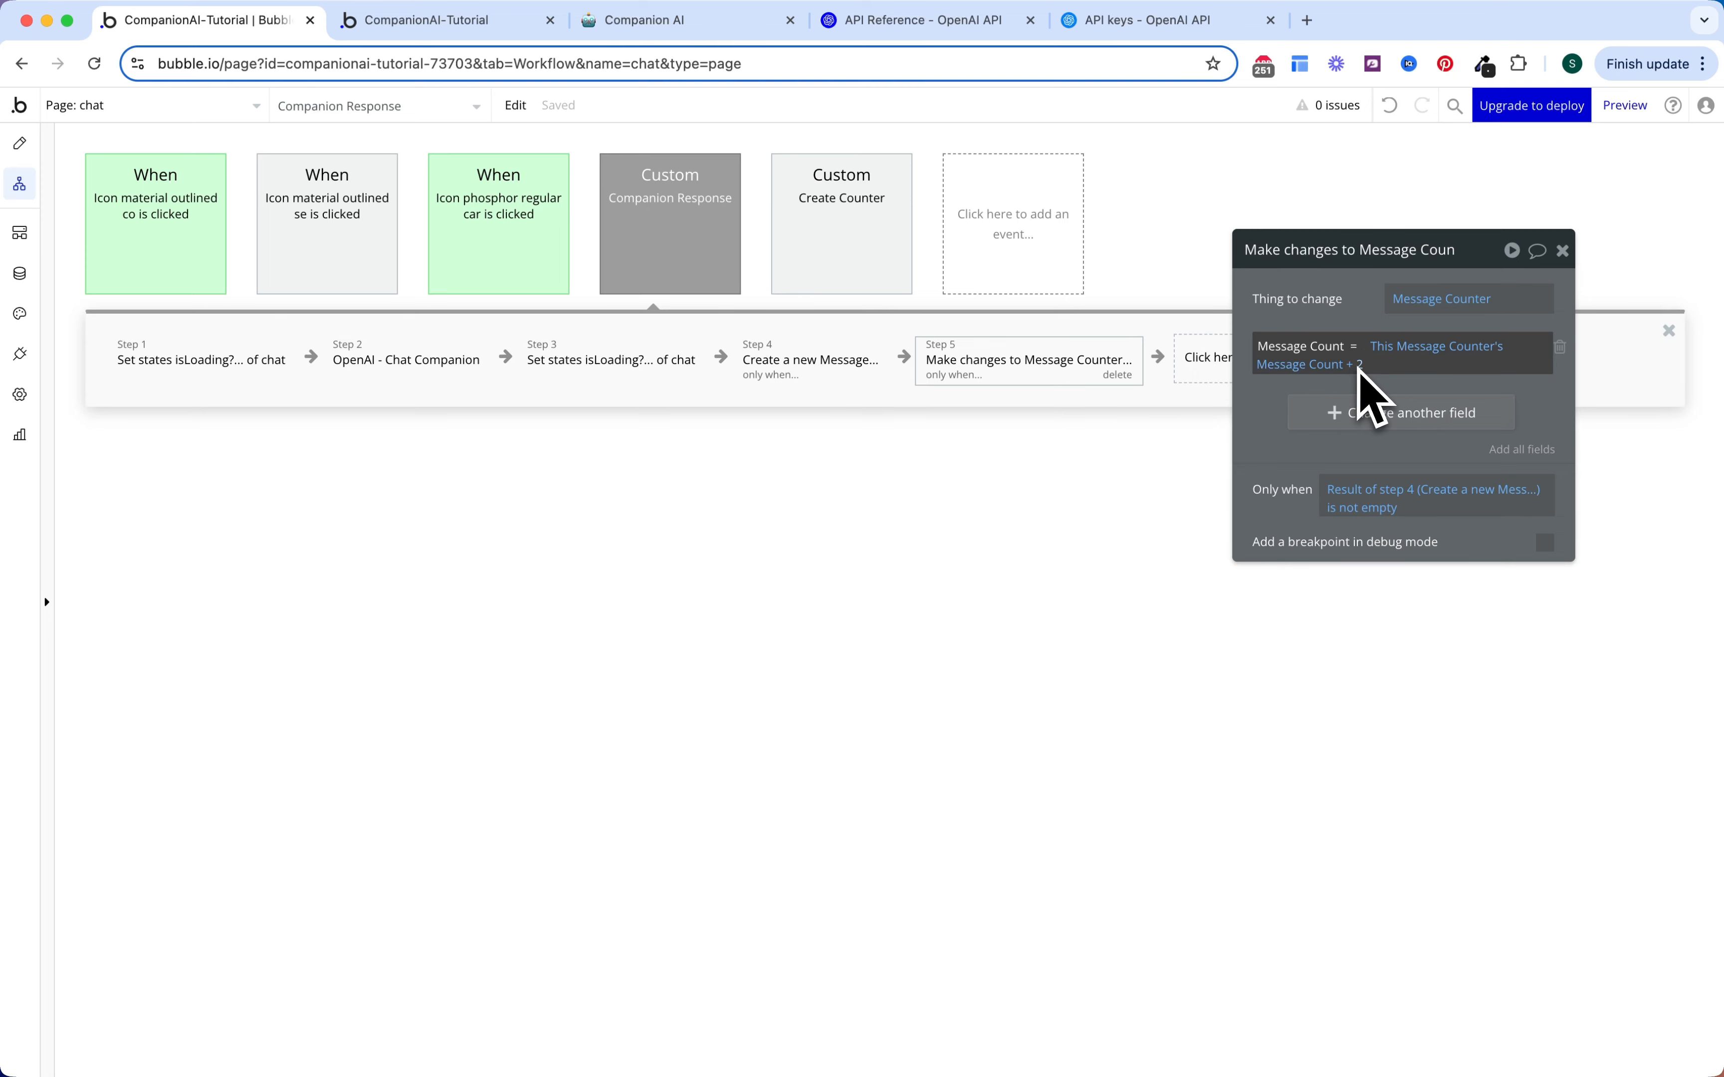
key(Escape)
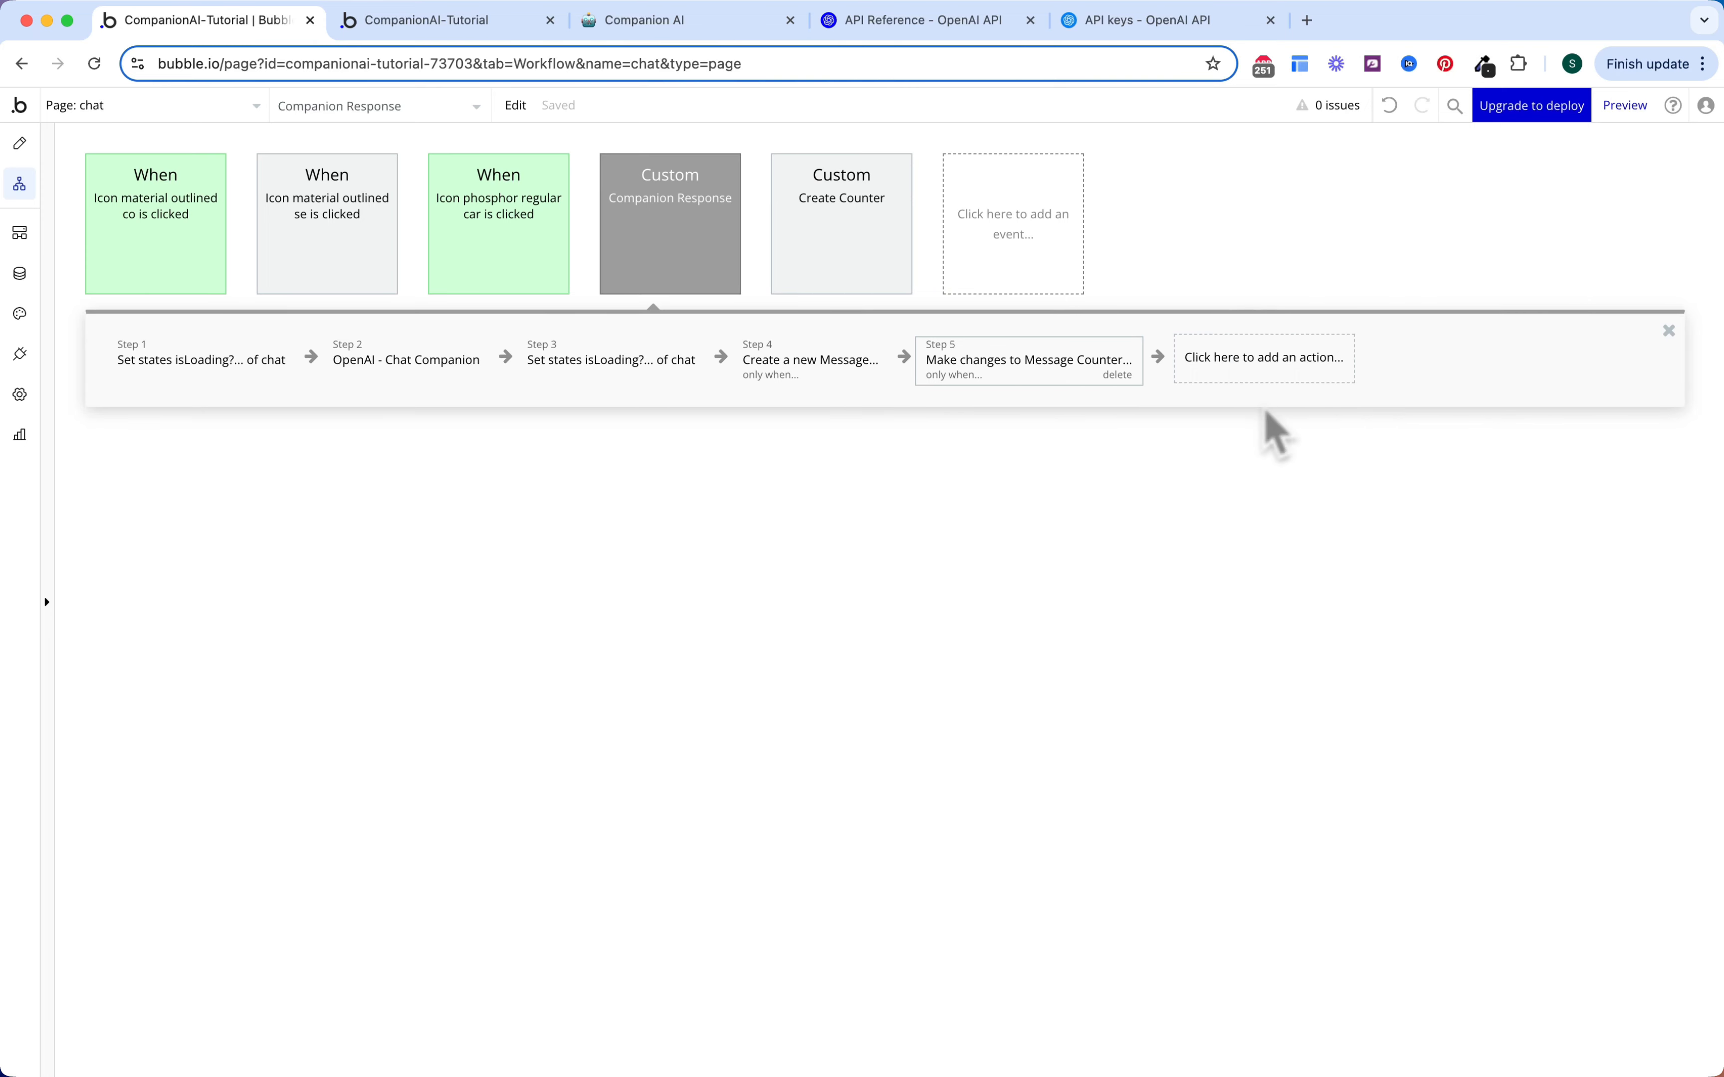
click(1255, 389)
text(sc)
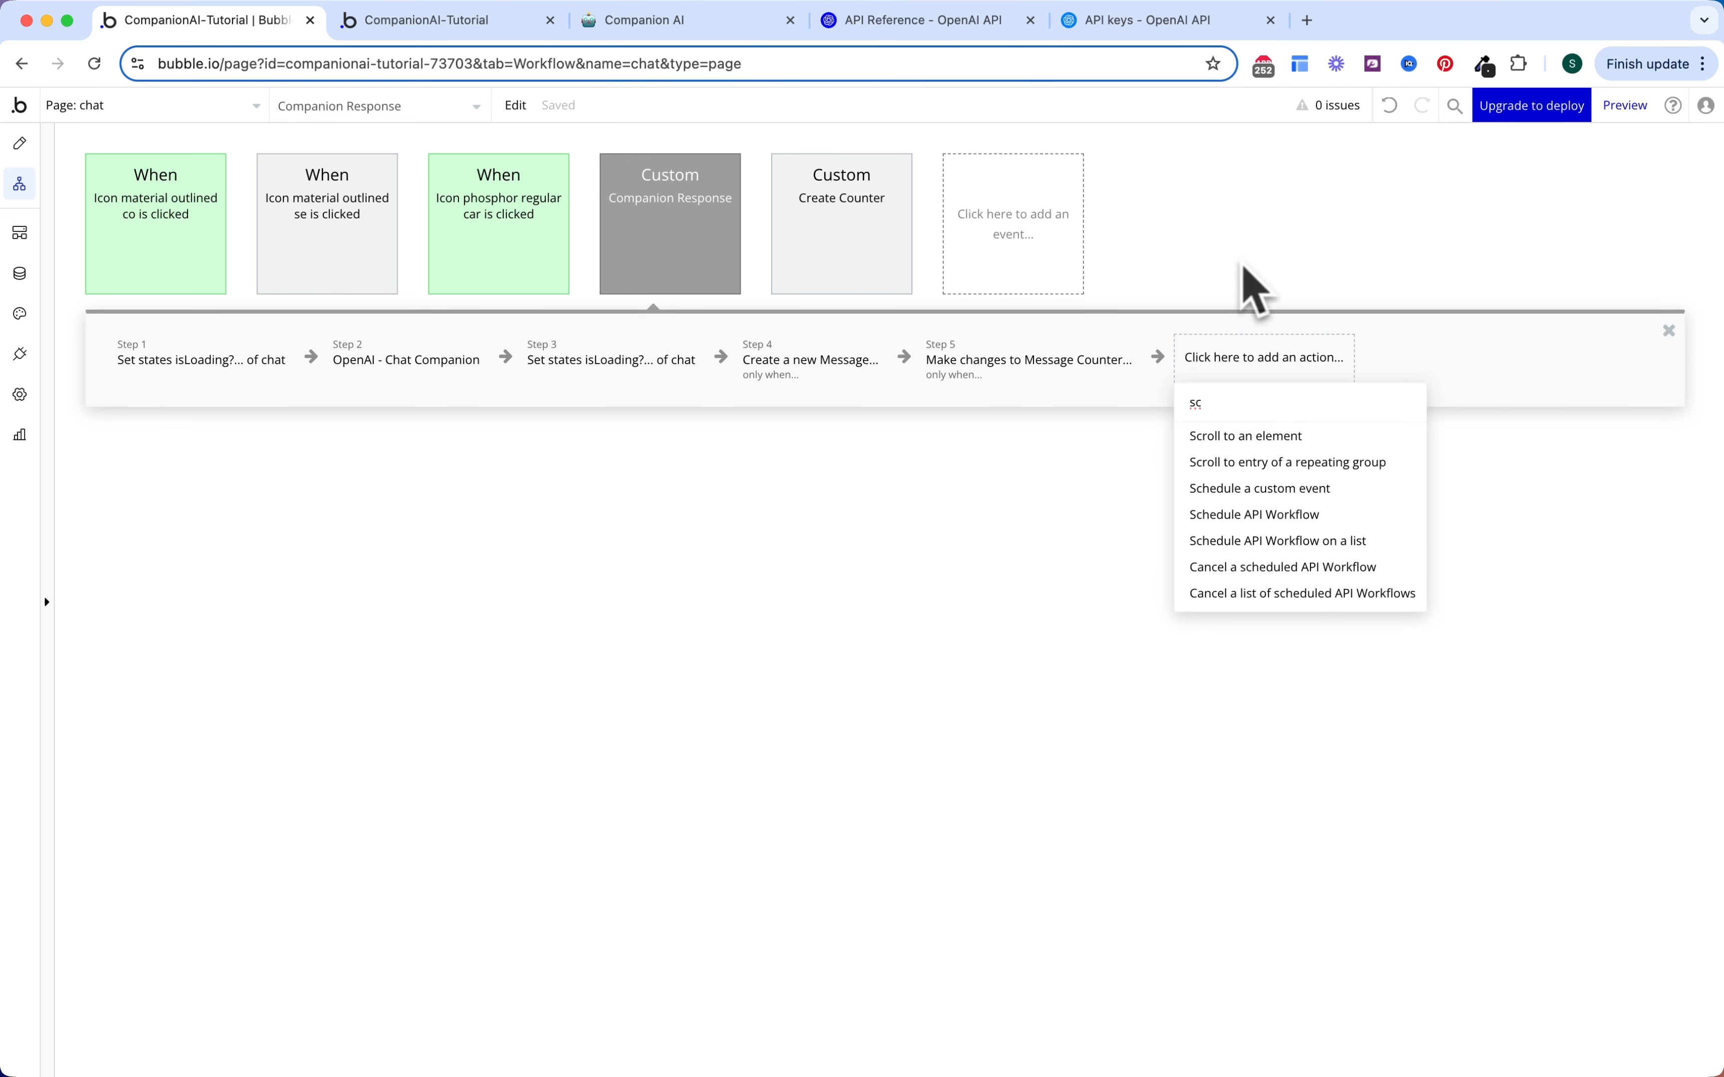
Step: Add a Scroll to entry step on RepeatingGroup Message targeting step 4's new message
click(1238, 470)
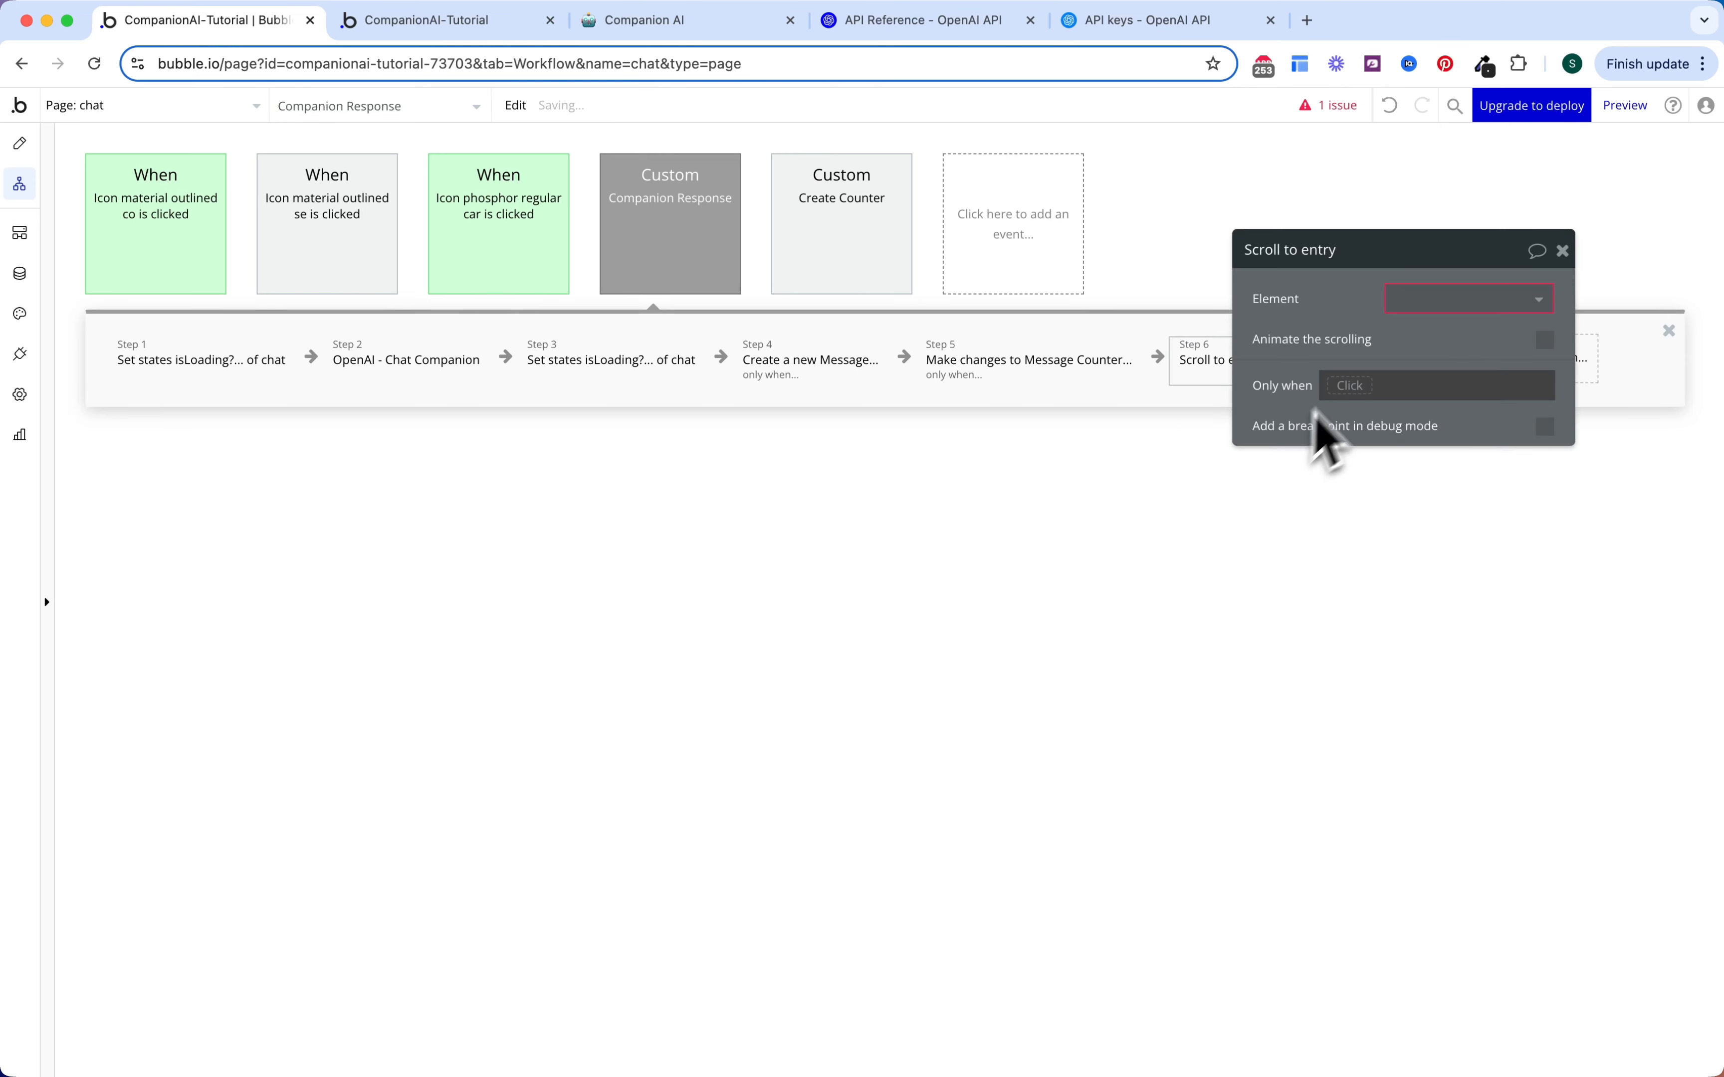
click(1422, 304)
click(1432, 346)
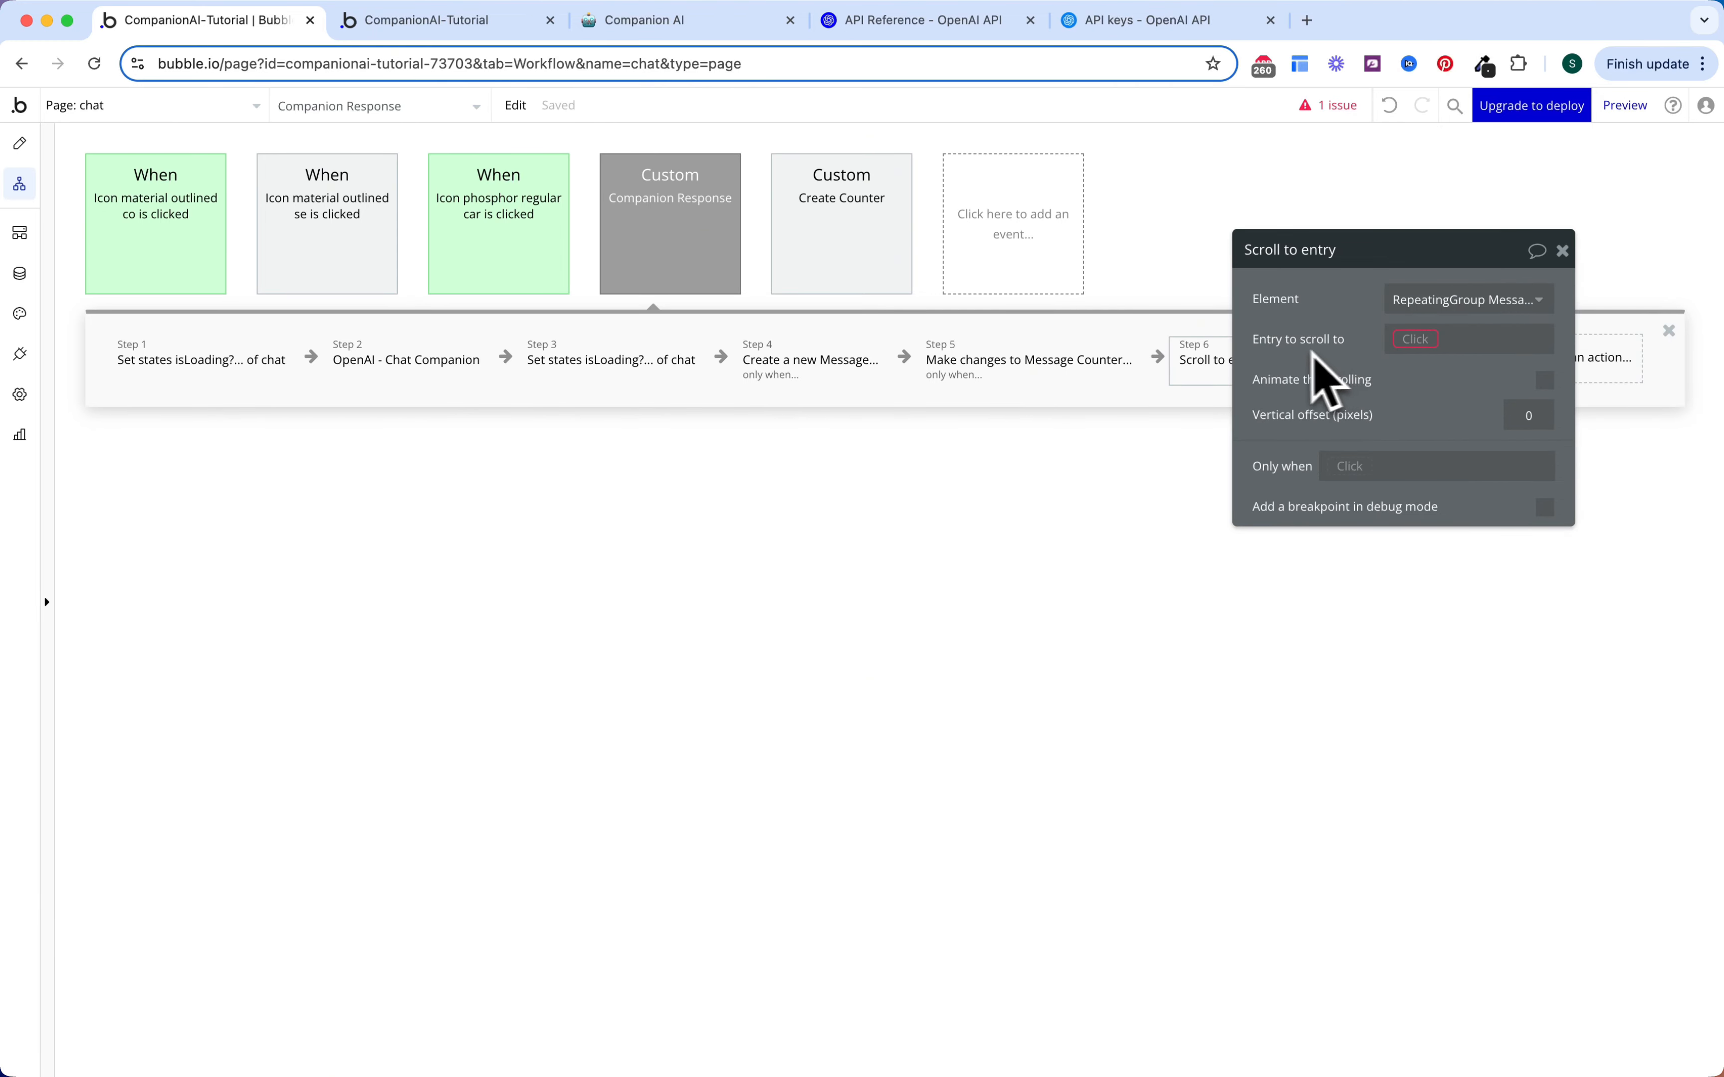
click(1407, 341)
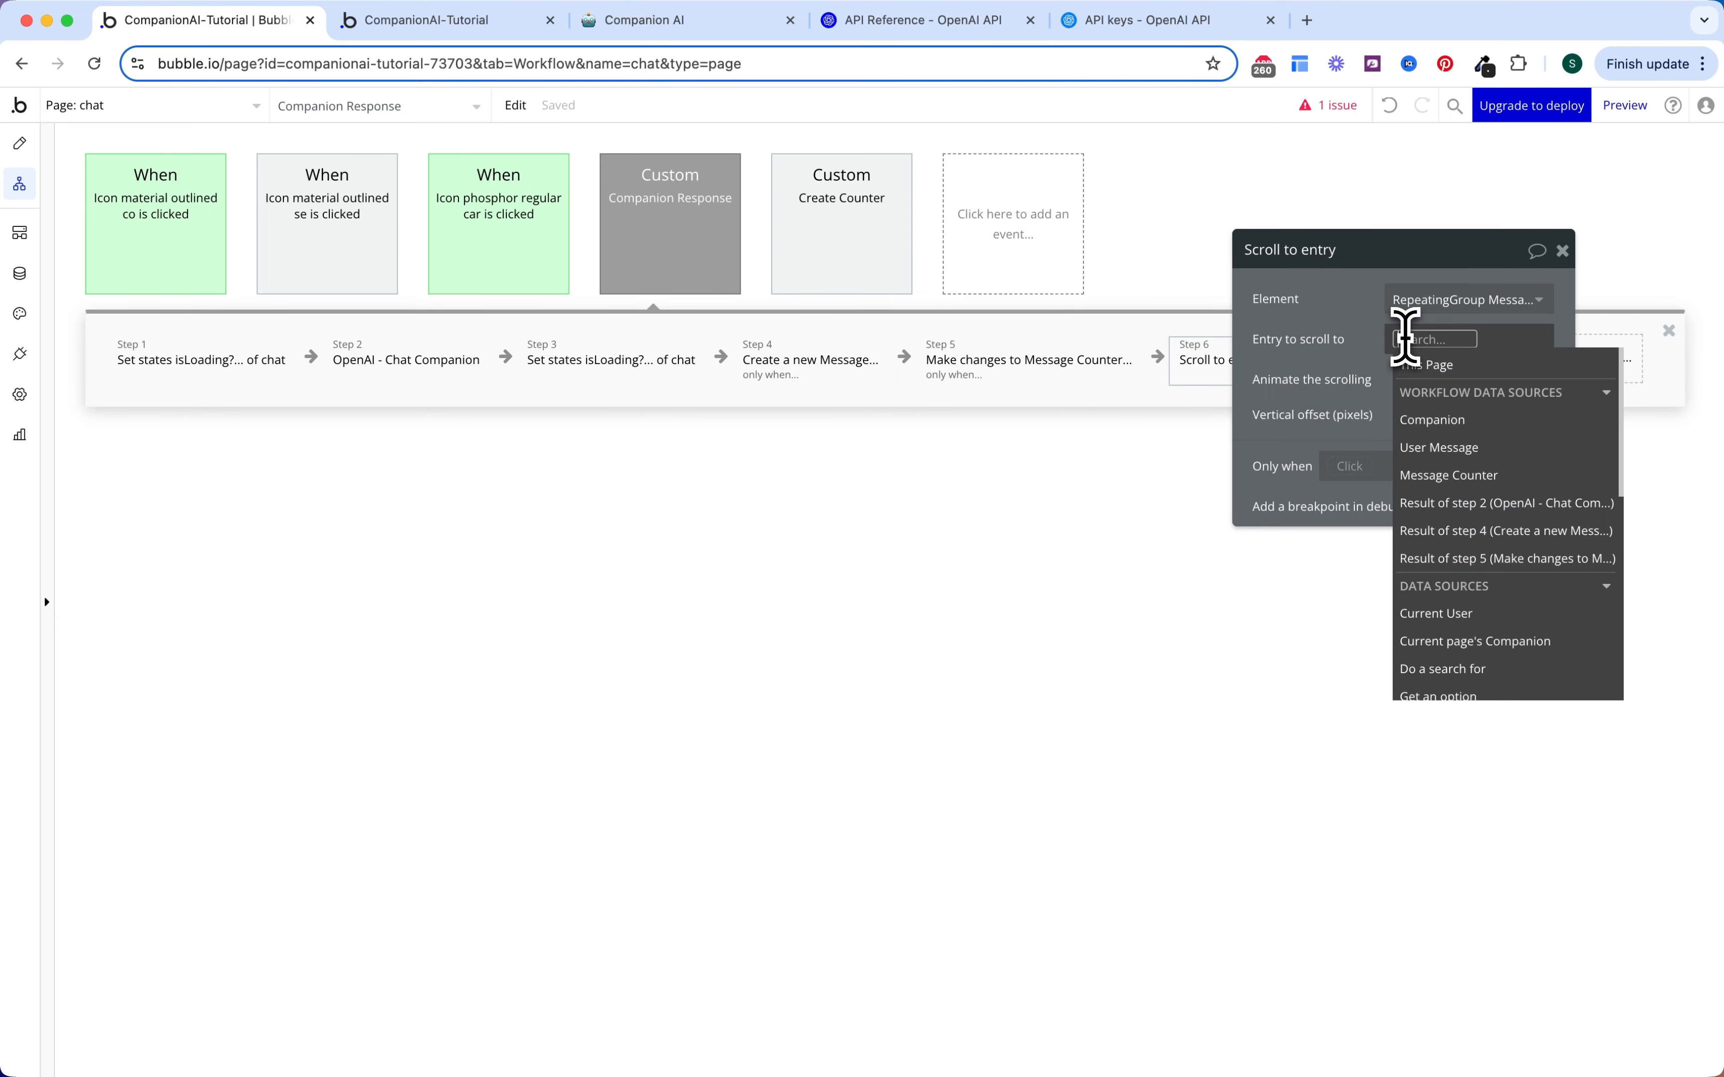
click(1440, 533)
click(1347, 365)
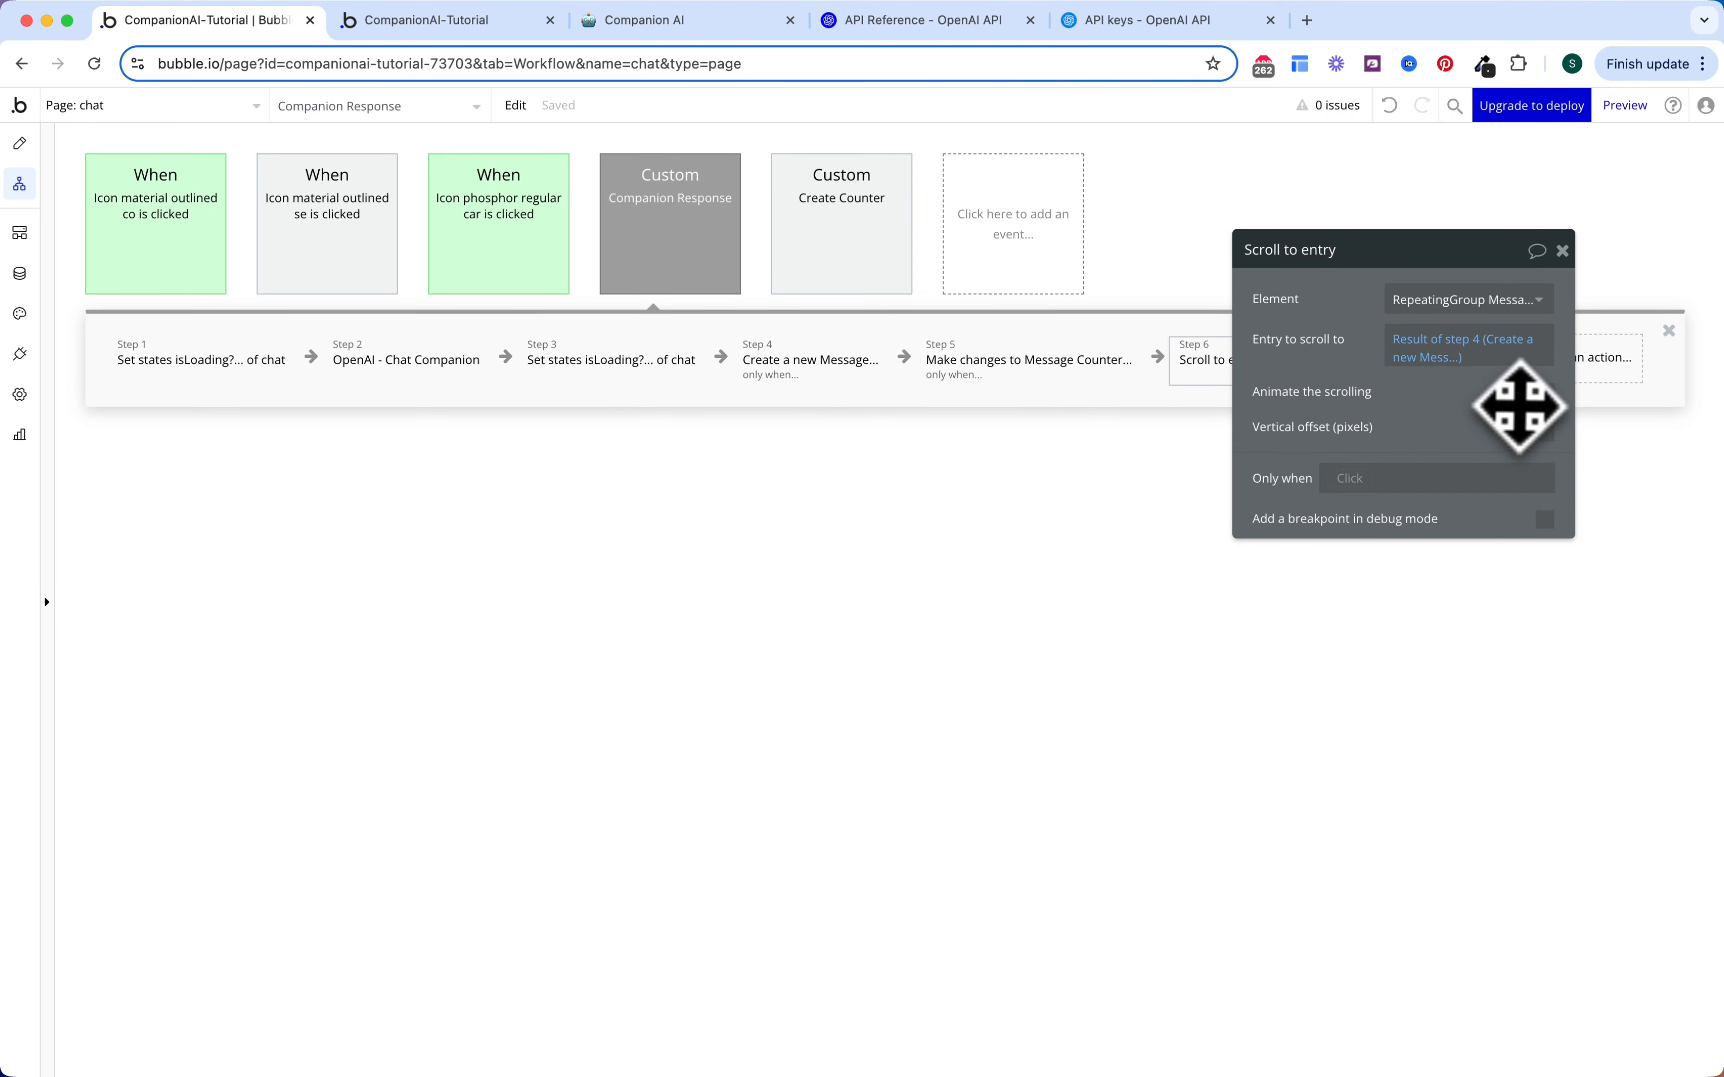
drag(1354, 384, 1205, 616)
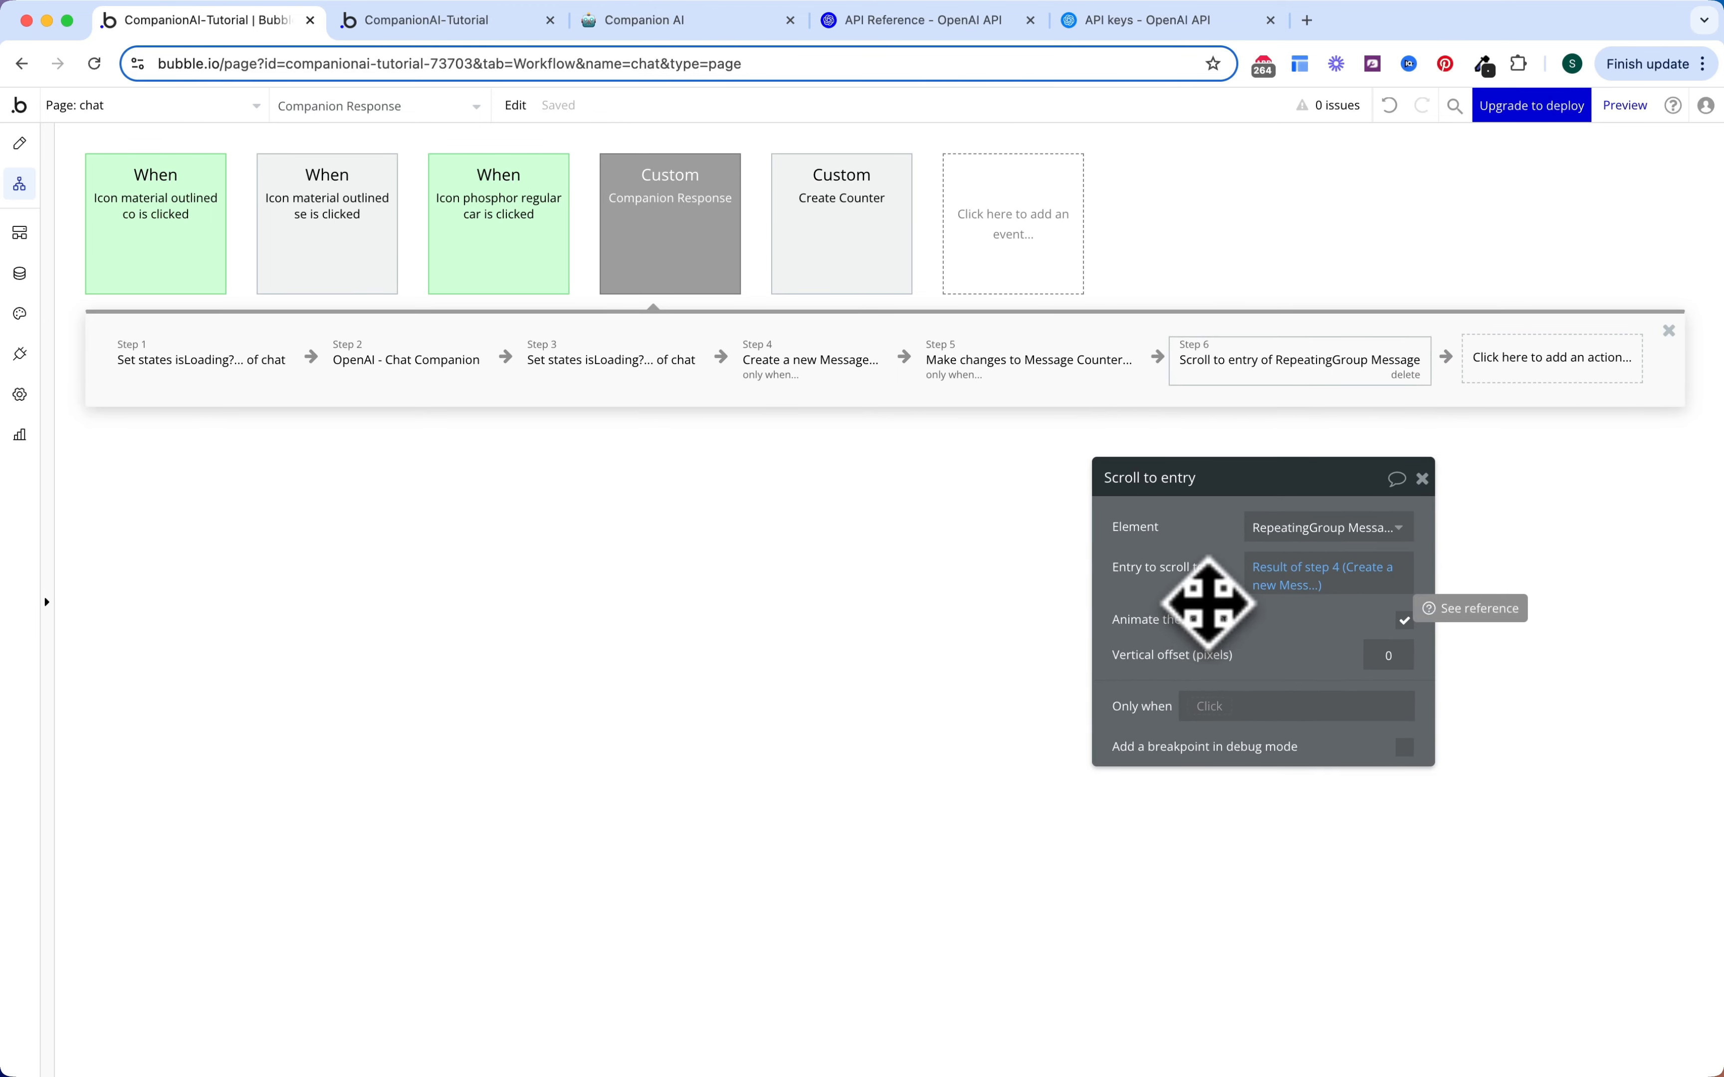
click(702, 376)
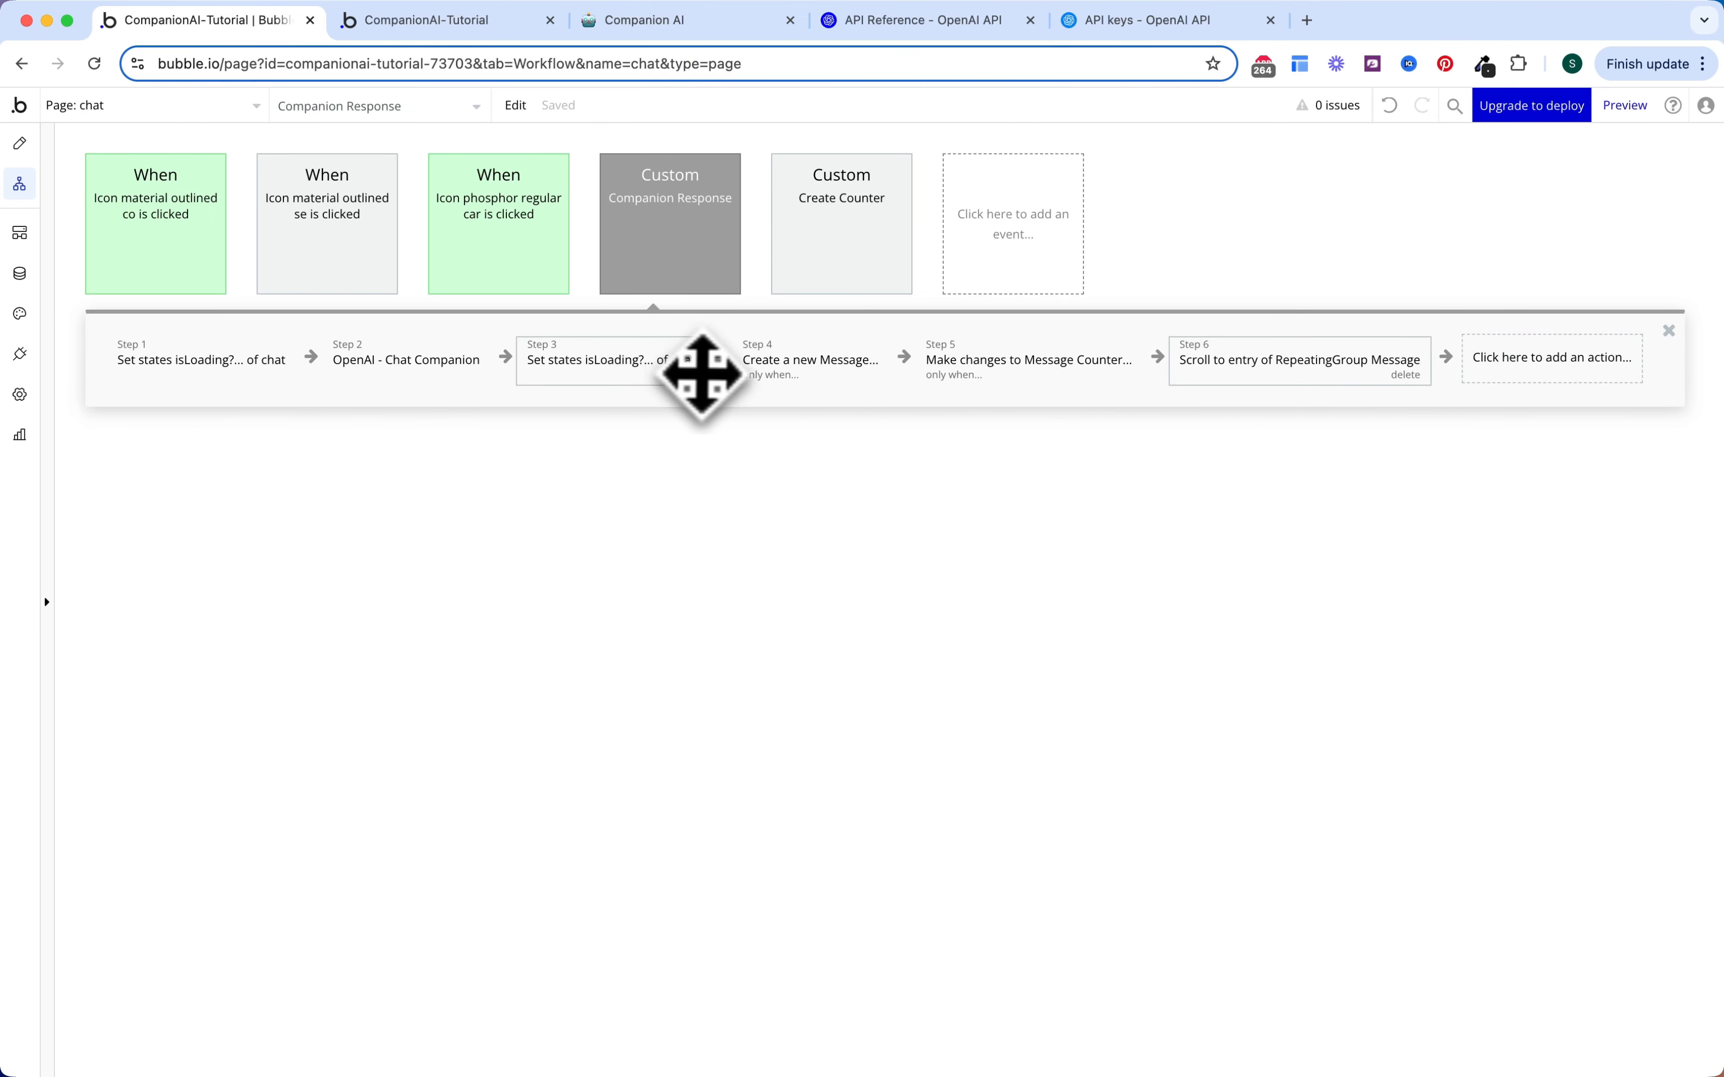
Step: Colour the Companion Response, Create Counter and se icon-click events Blue
click(723, 270)
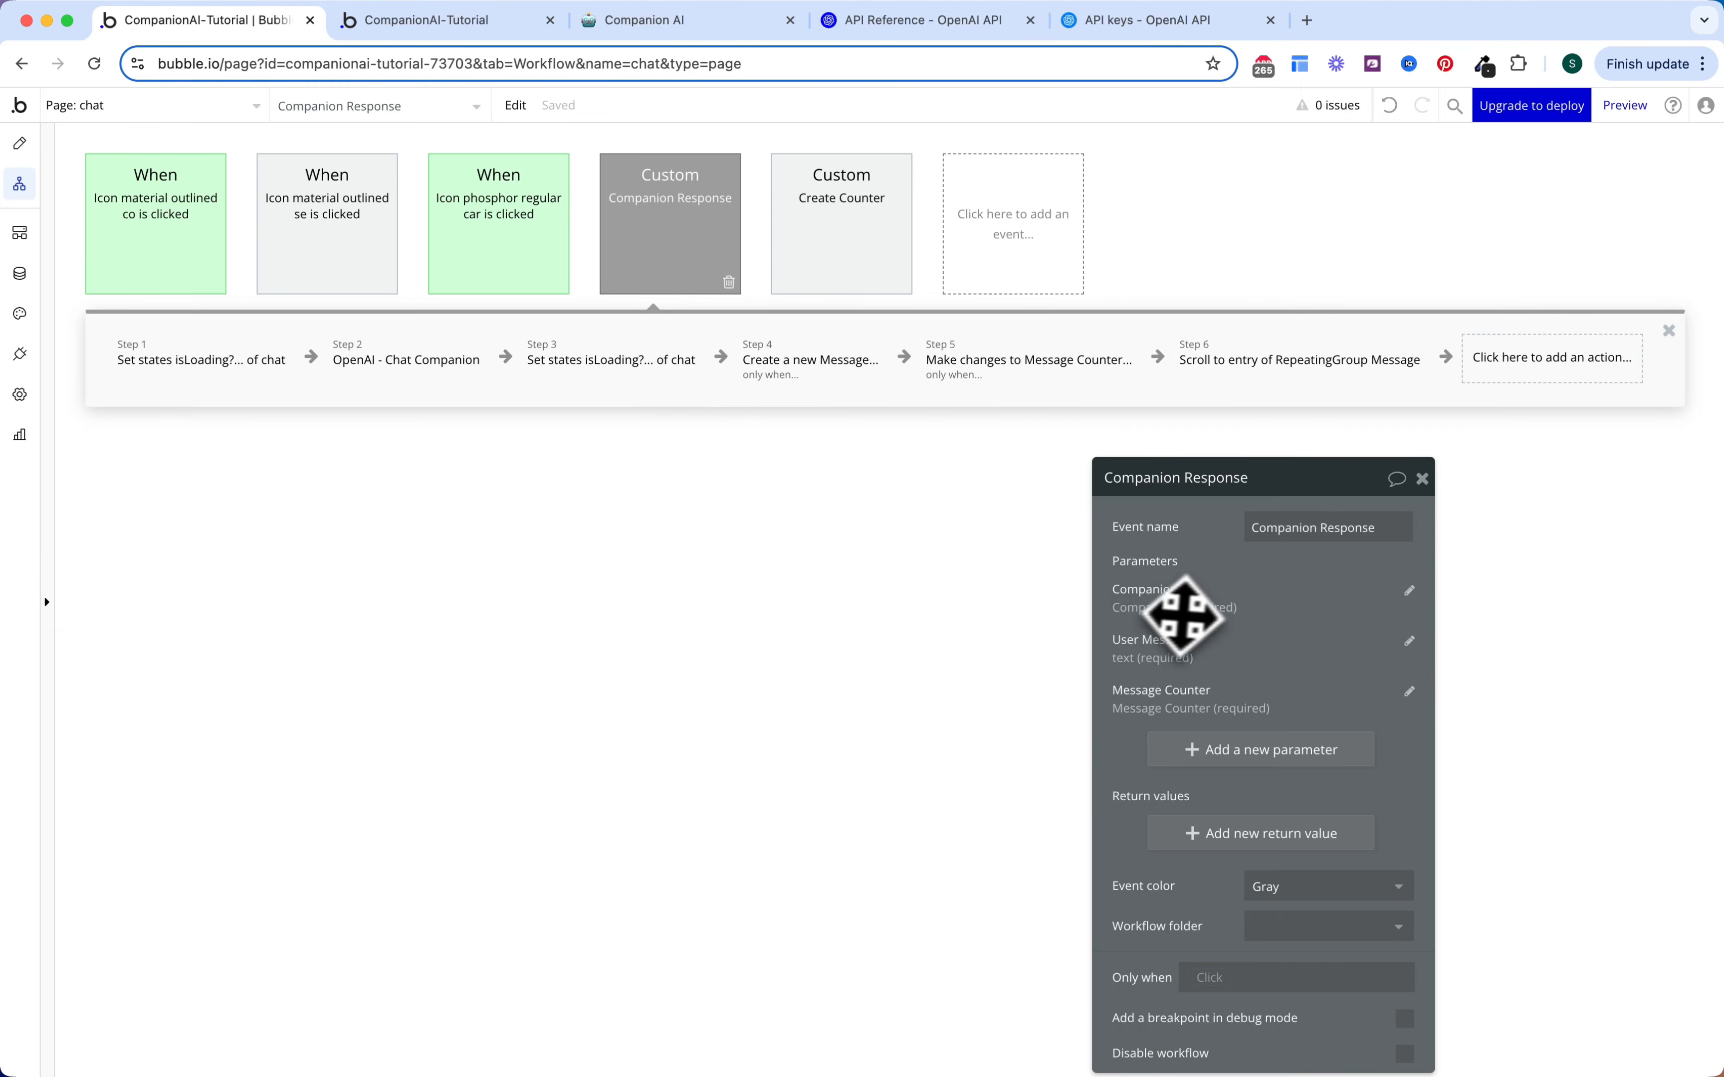
drag(1182, 614, 1205, 466)
click(1293, 745)
click(1278, 864)
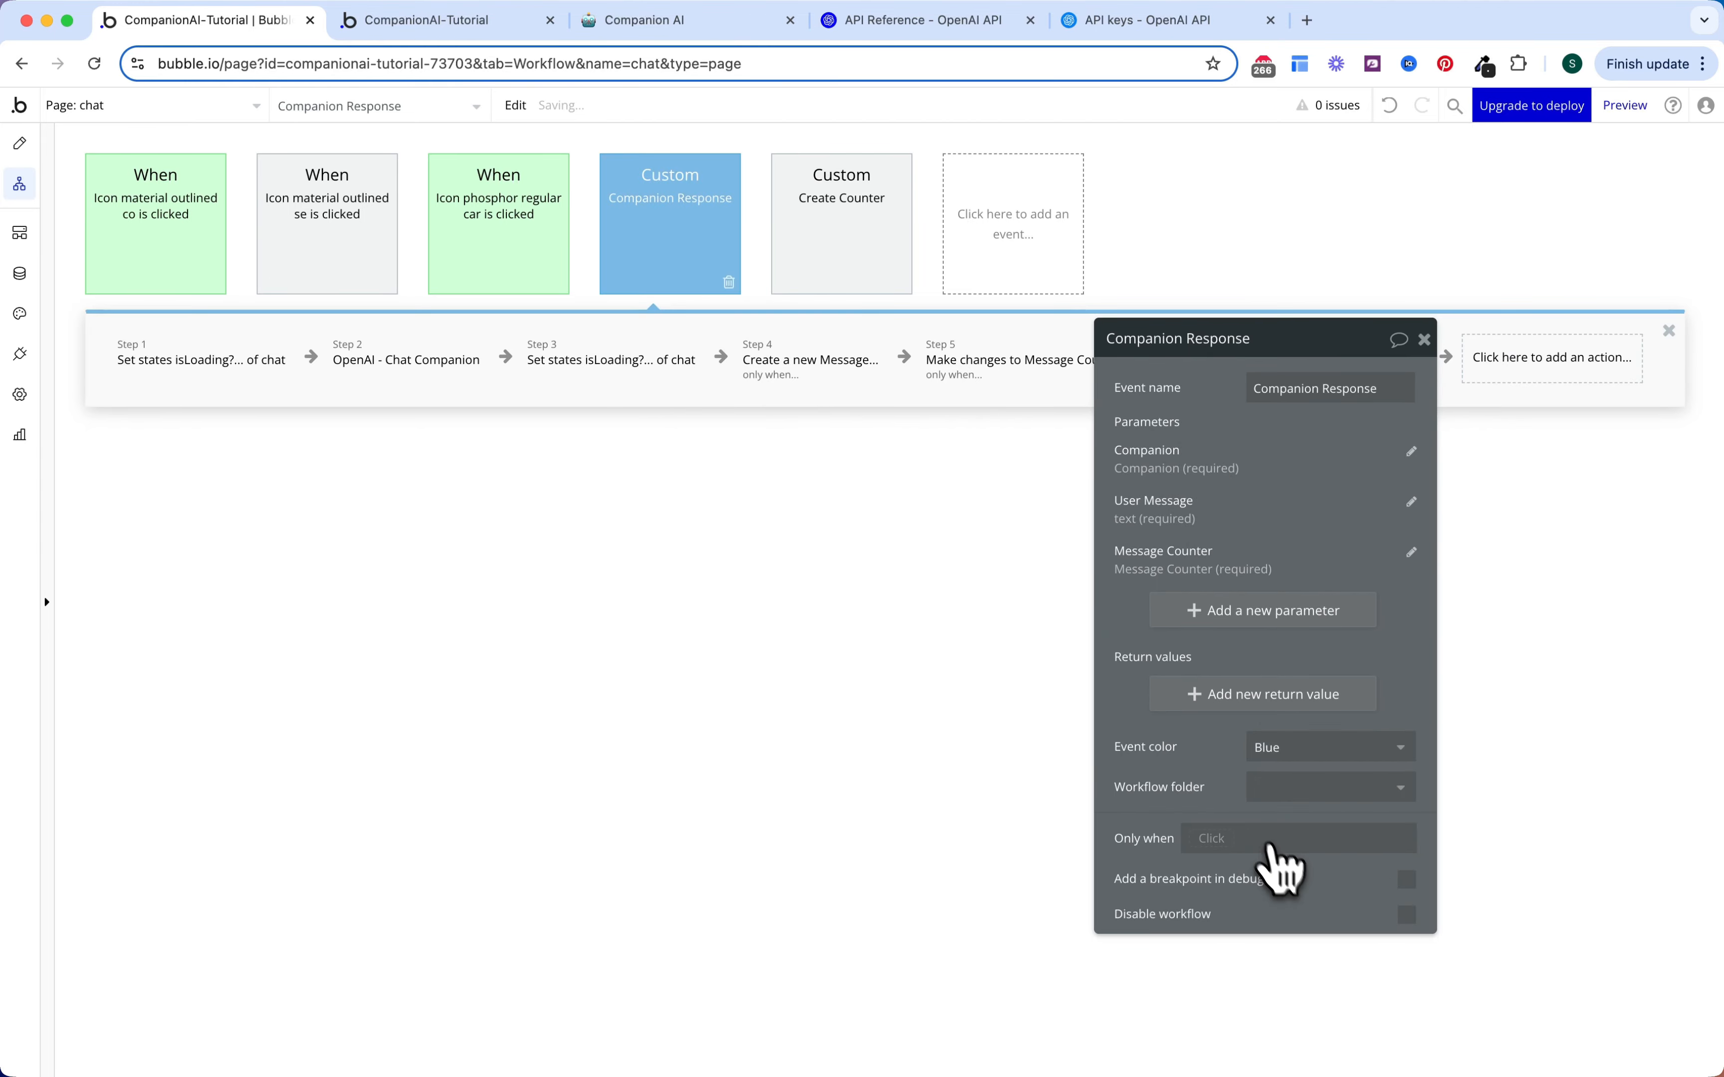
click(862, 253)
click(1283, 699)
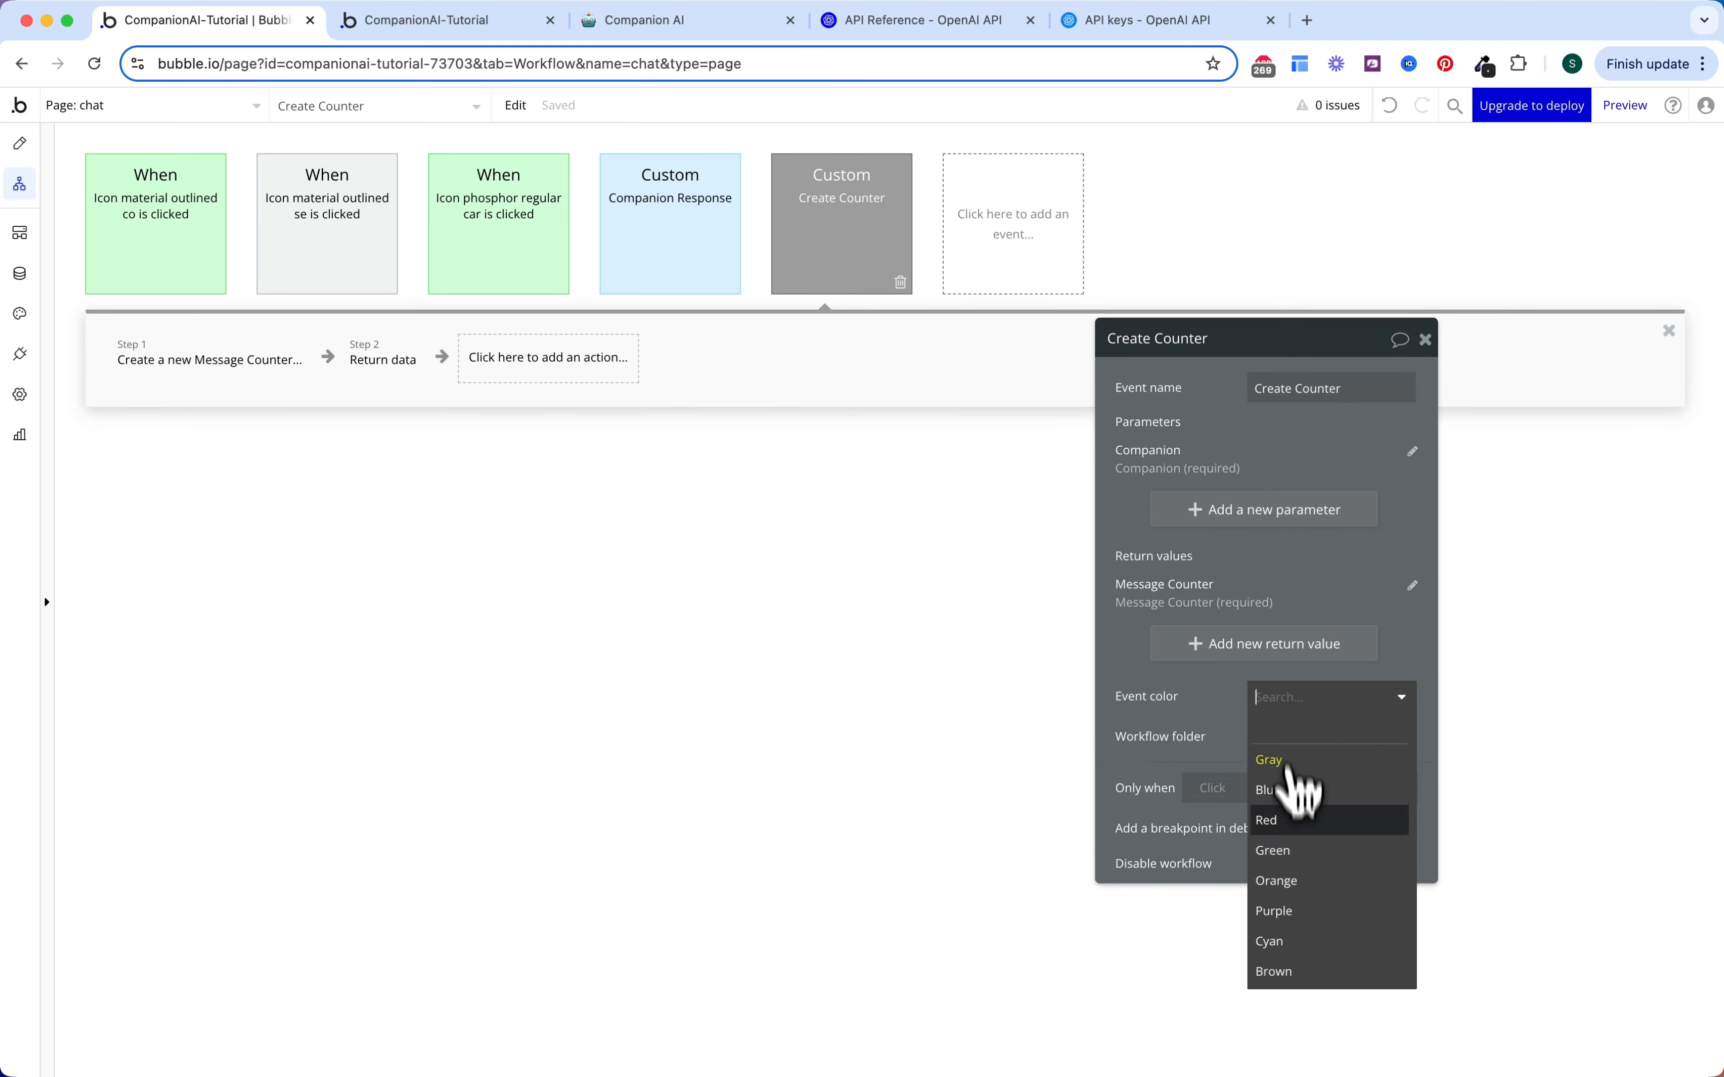
click(1289, 790)
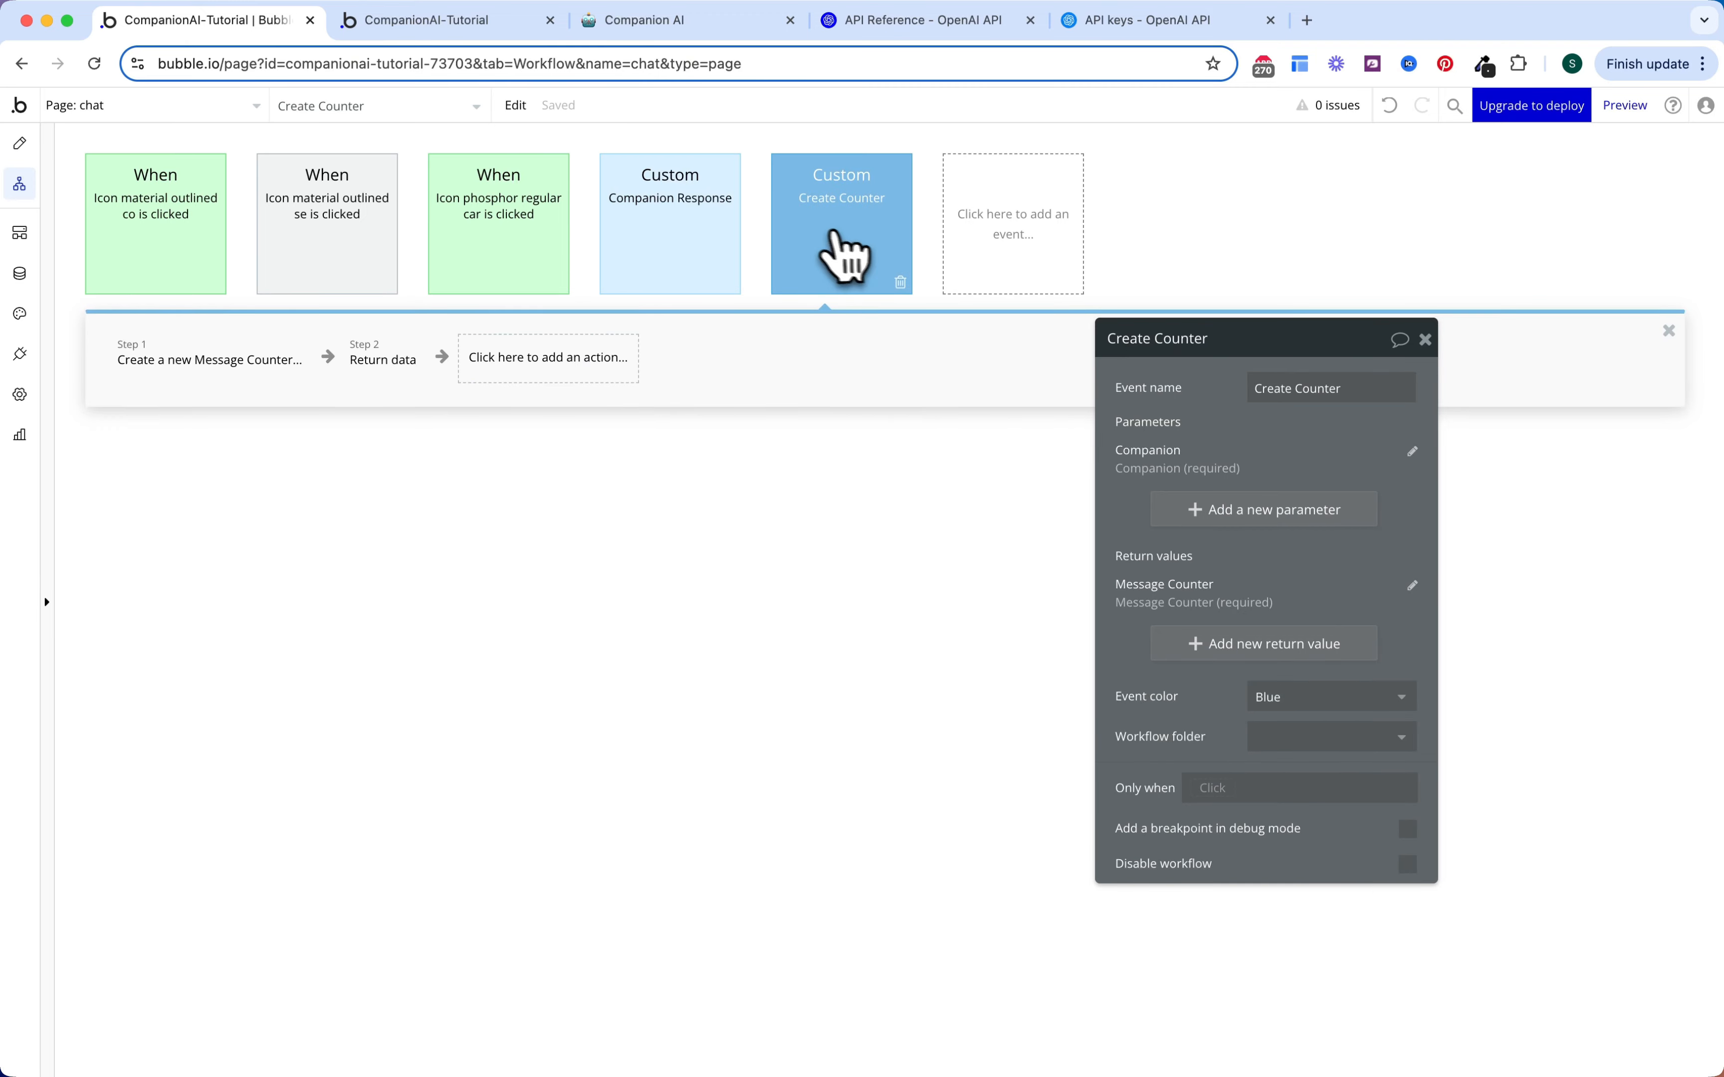
click(356, 275)
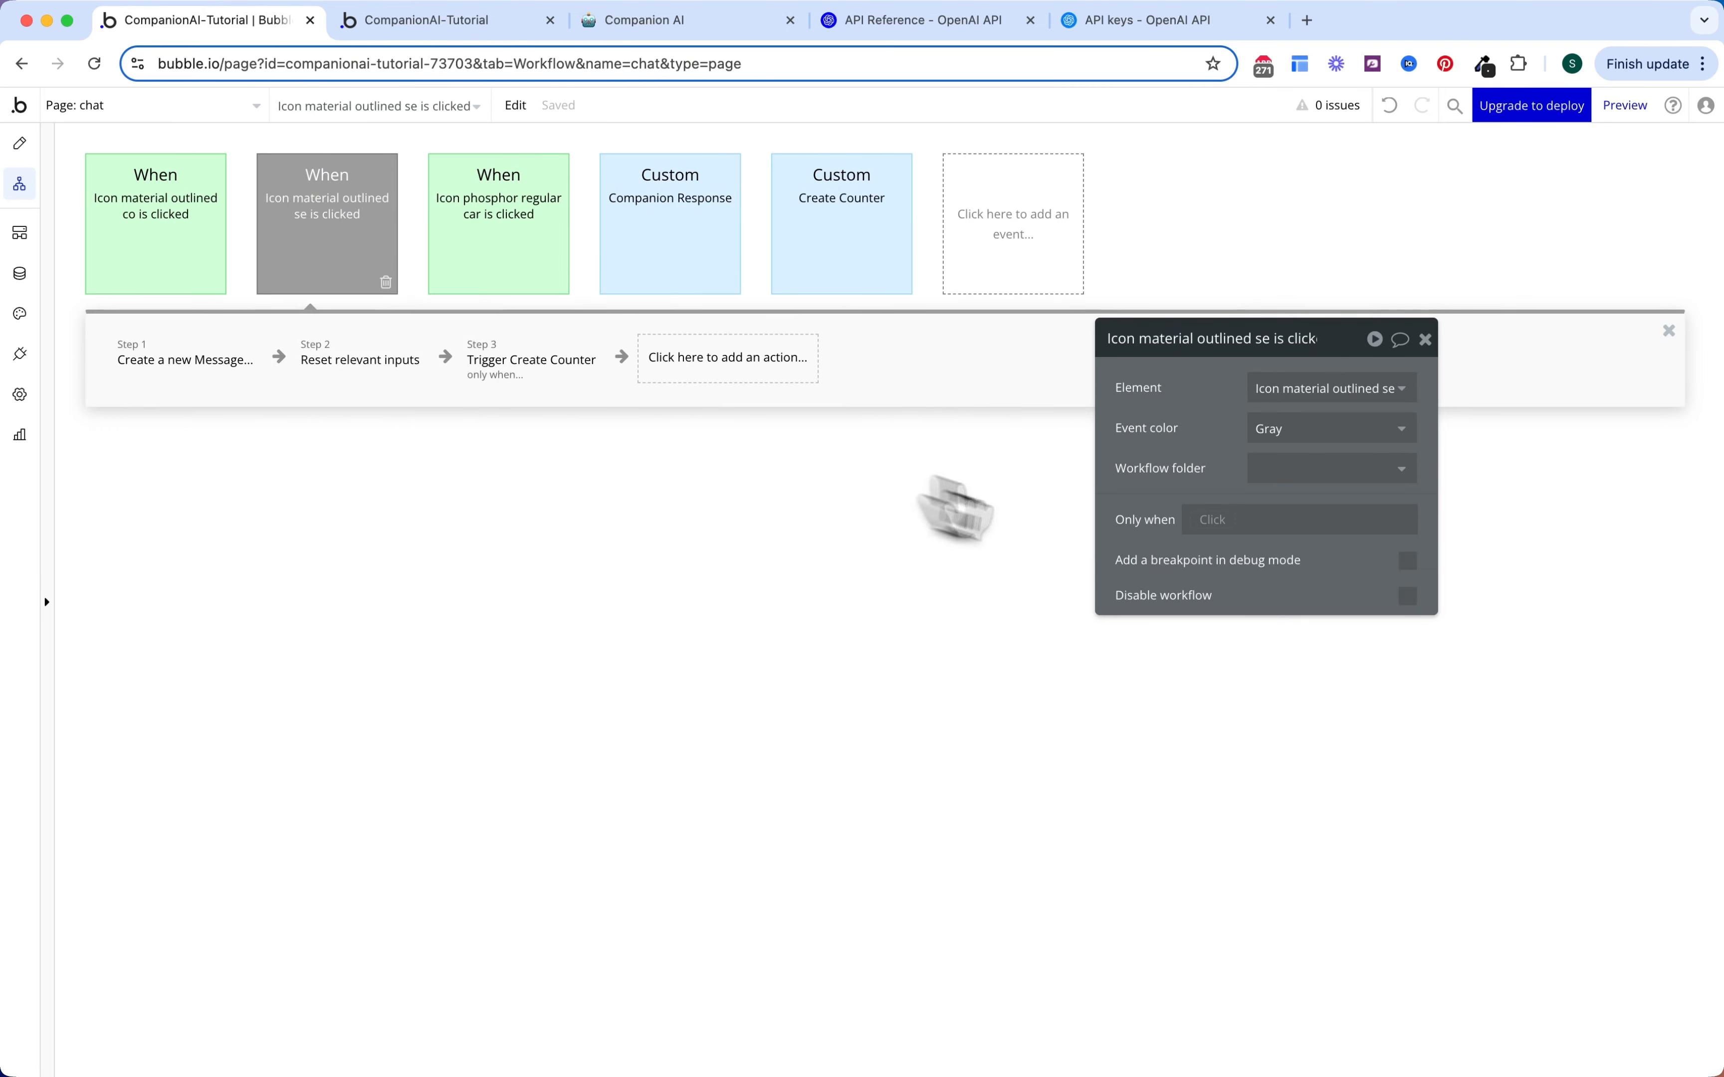
click(1264, 429)
click(1275, 516)
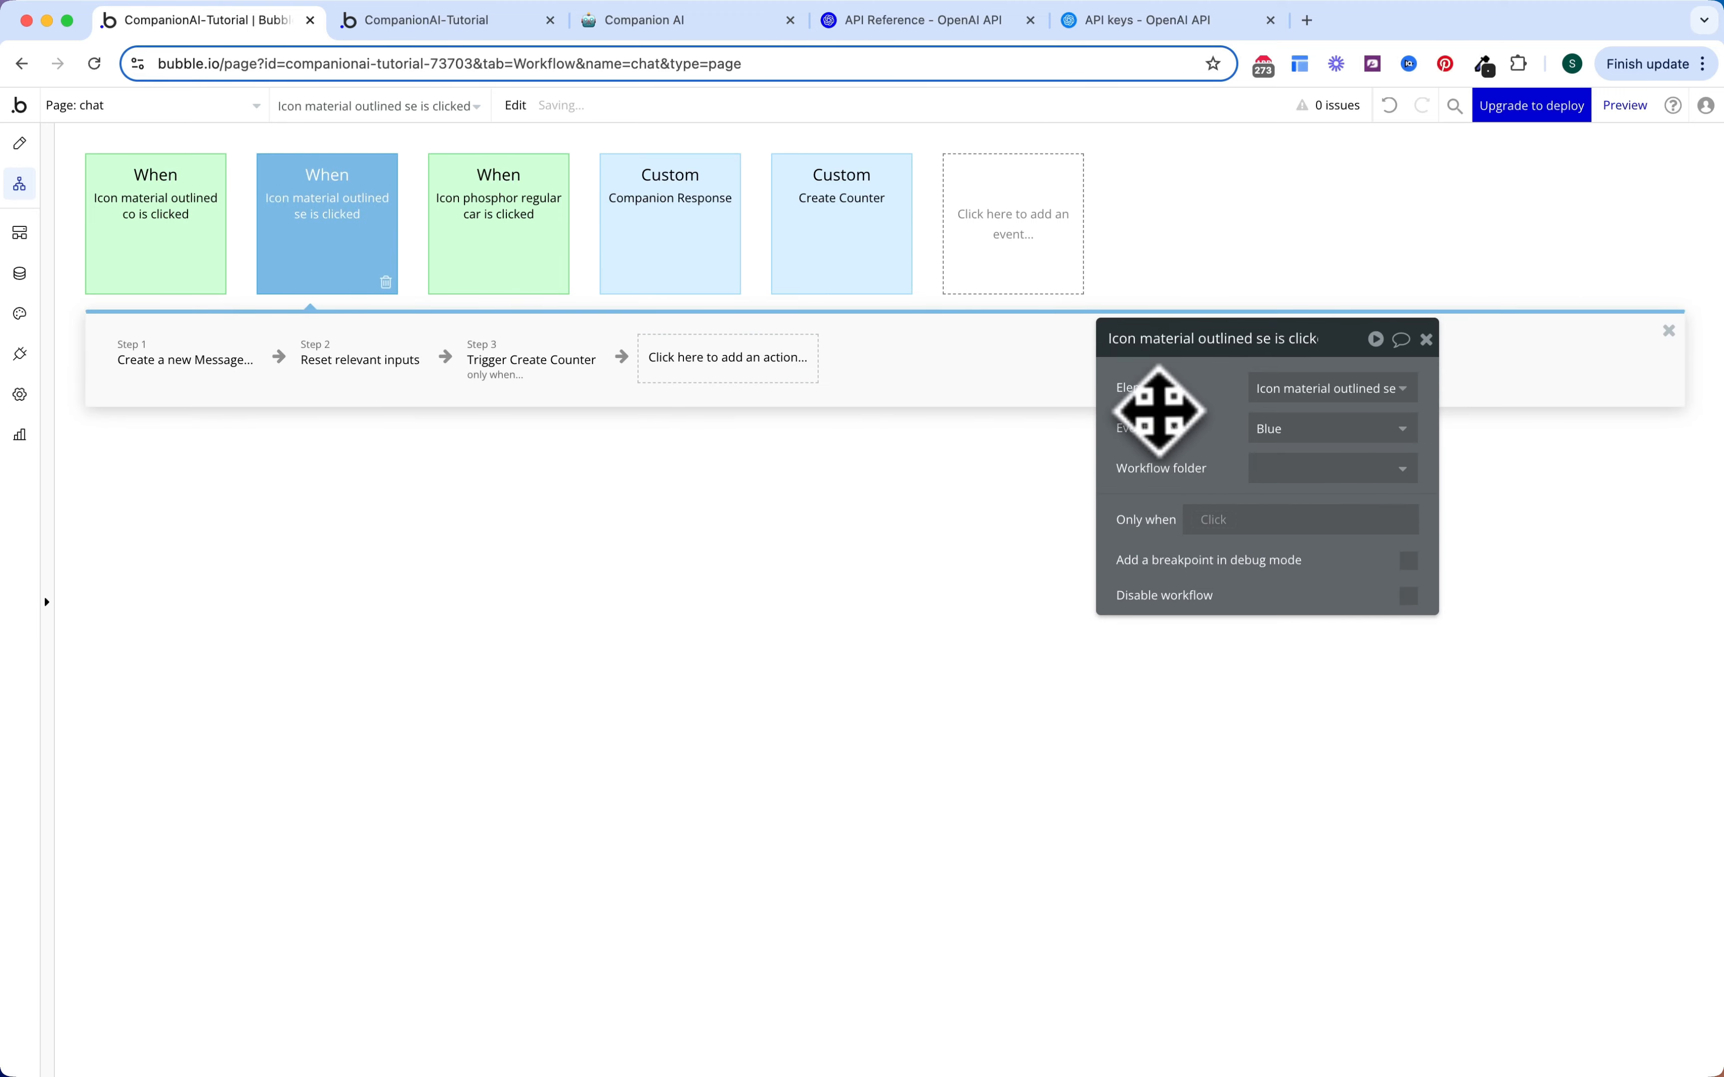
click(669, 228)
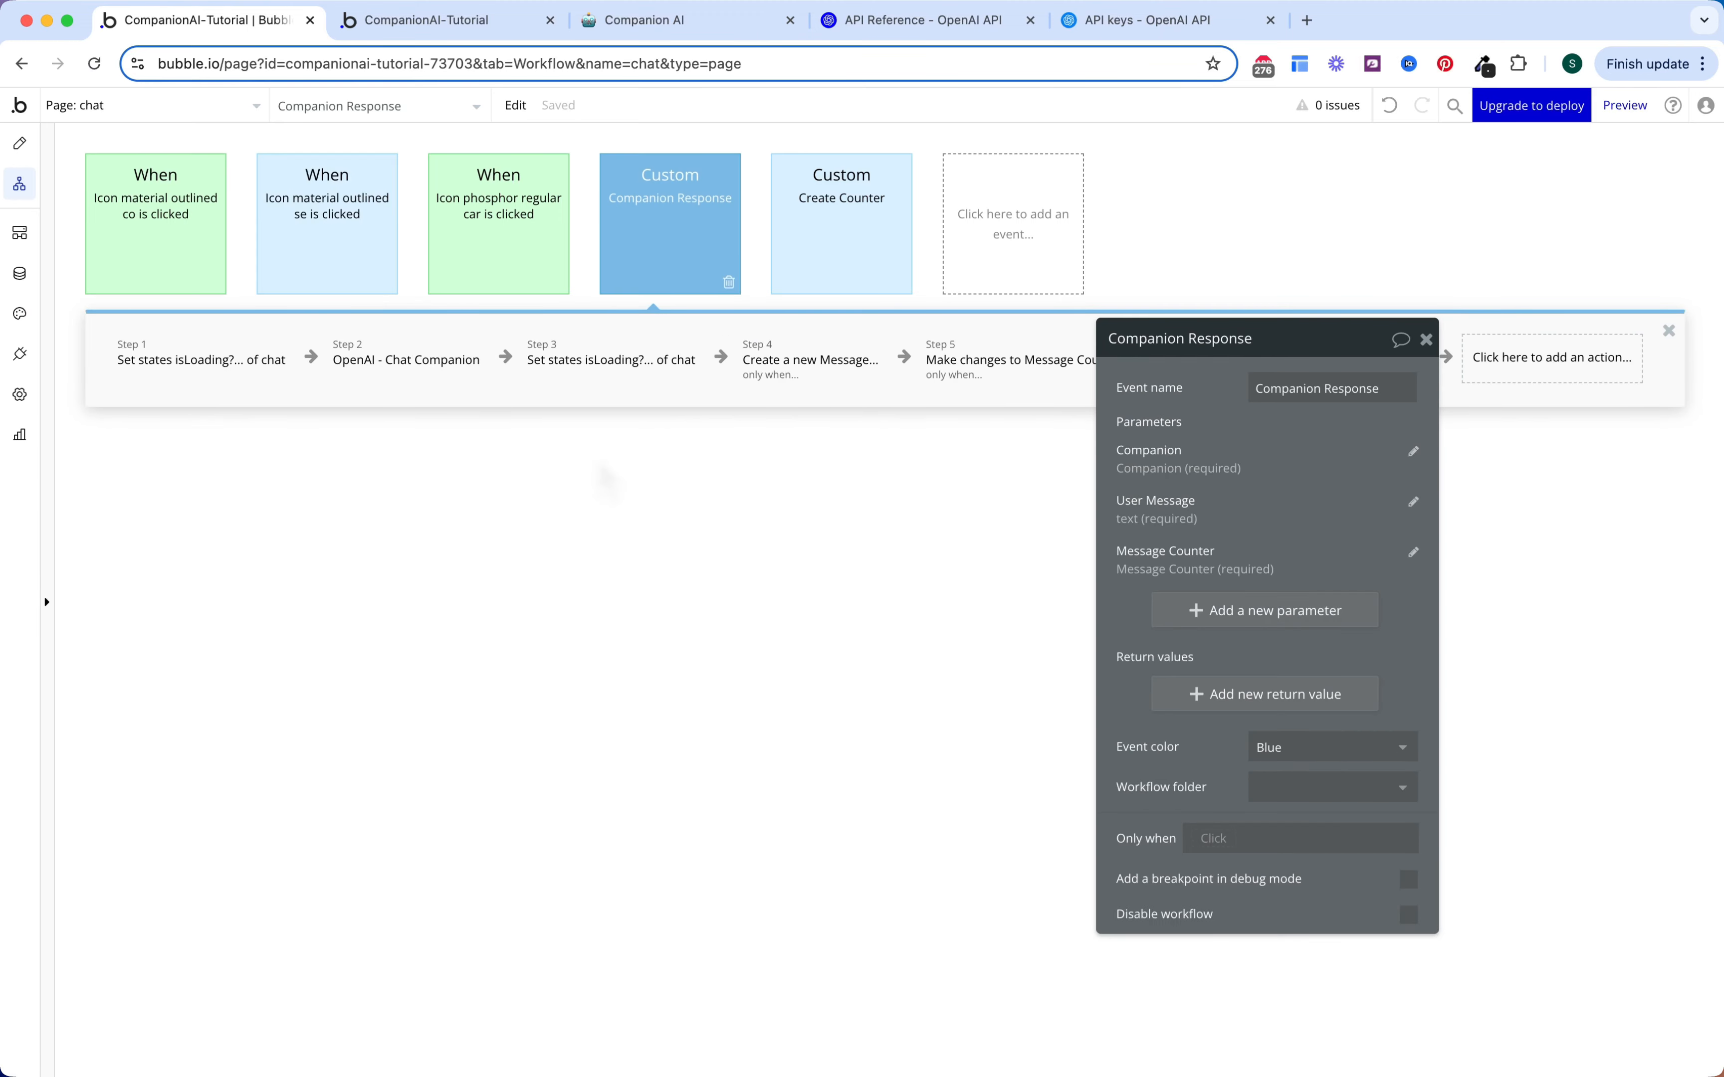
click(358, 277)
Step: Add a Trigger a custom event step for Companion Response
click(724, 363)
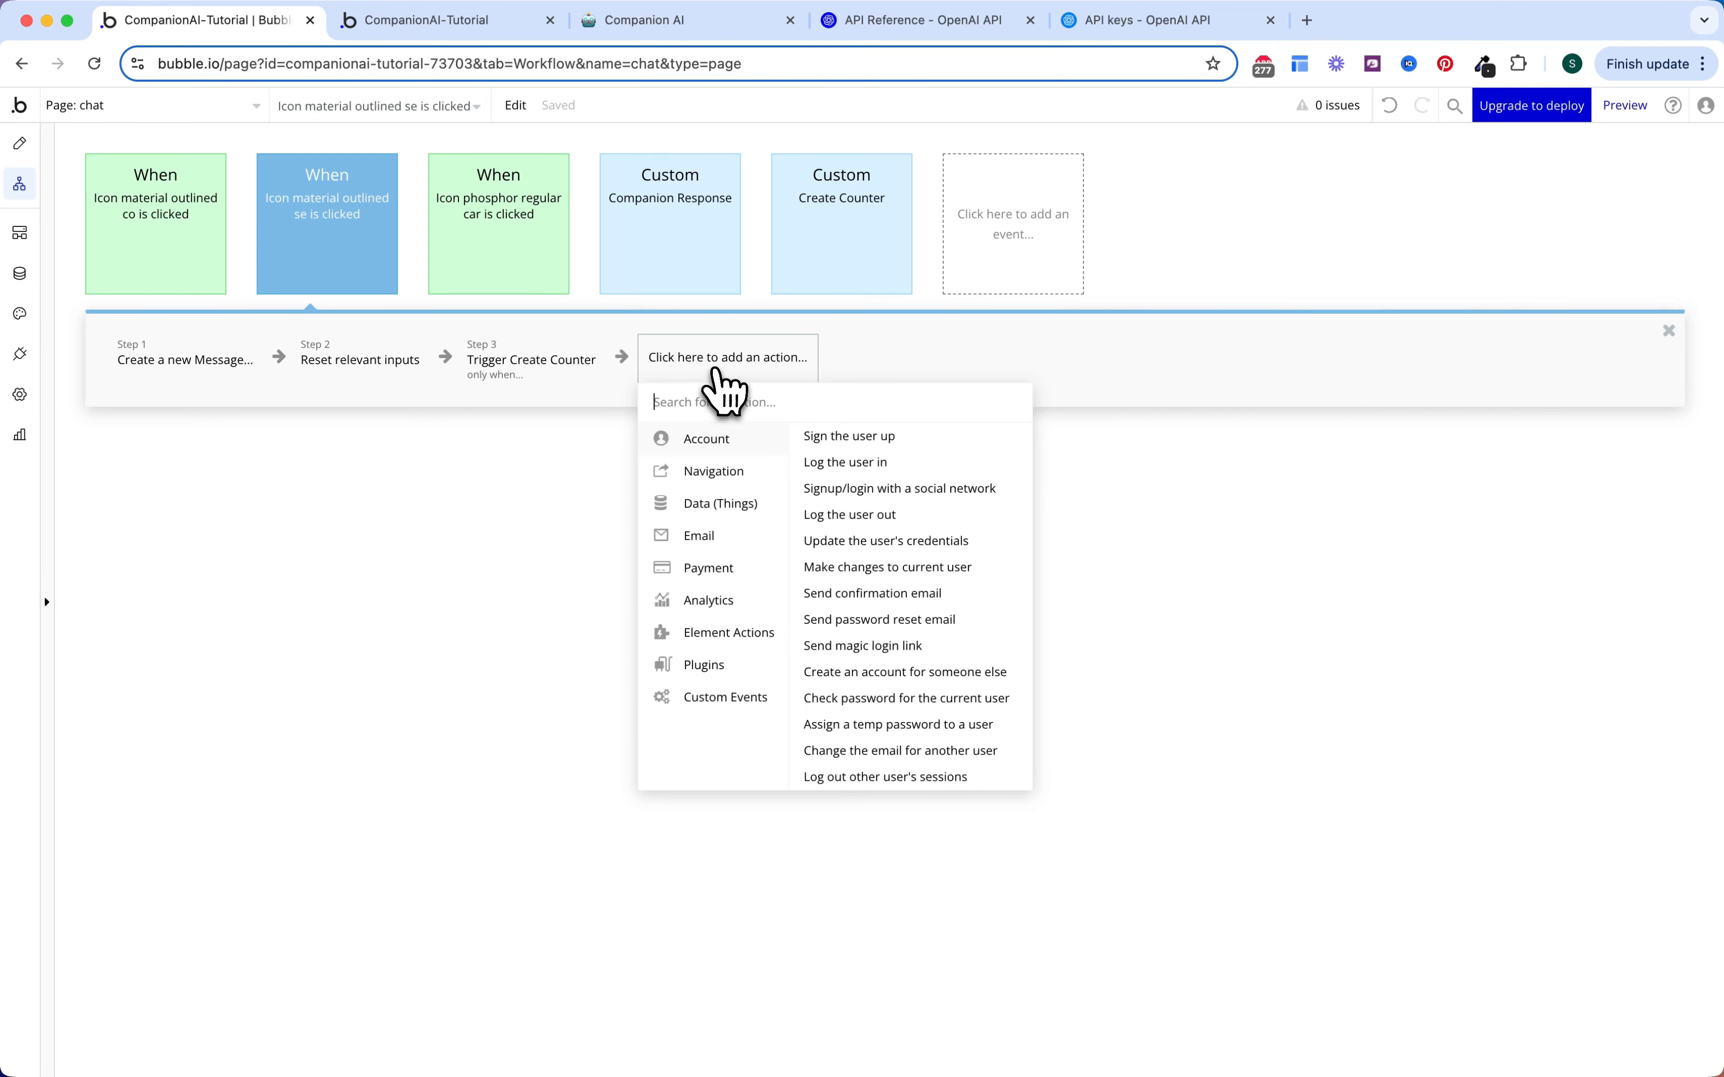
mouse_move(726, 697)
click(899, 443)
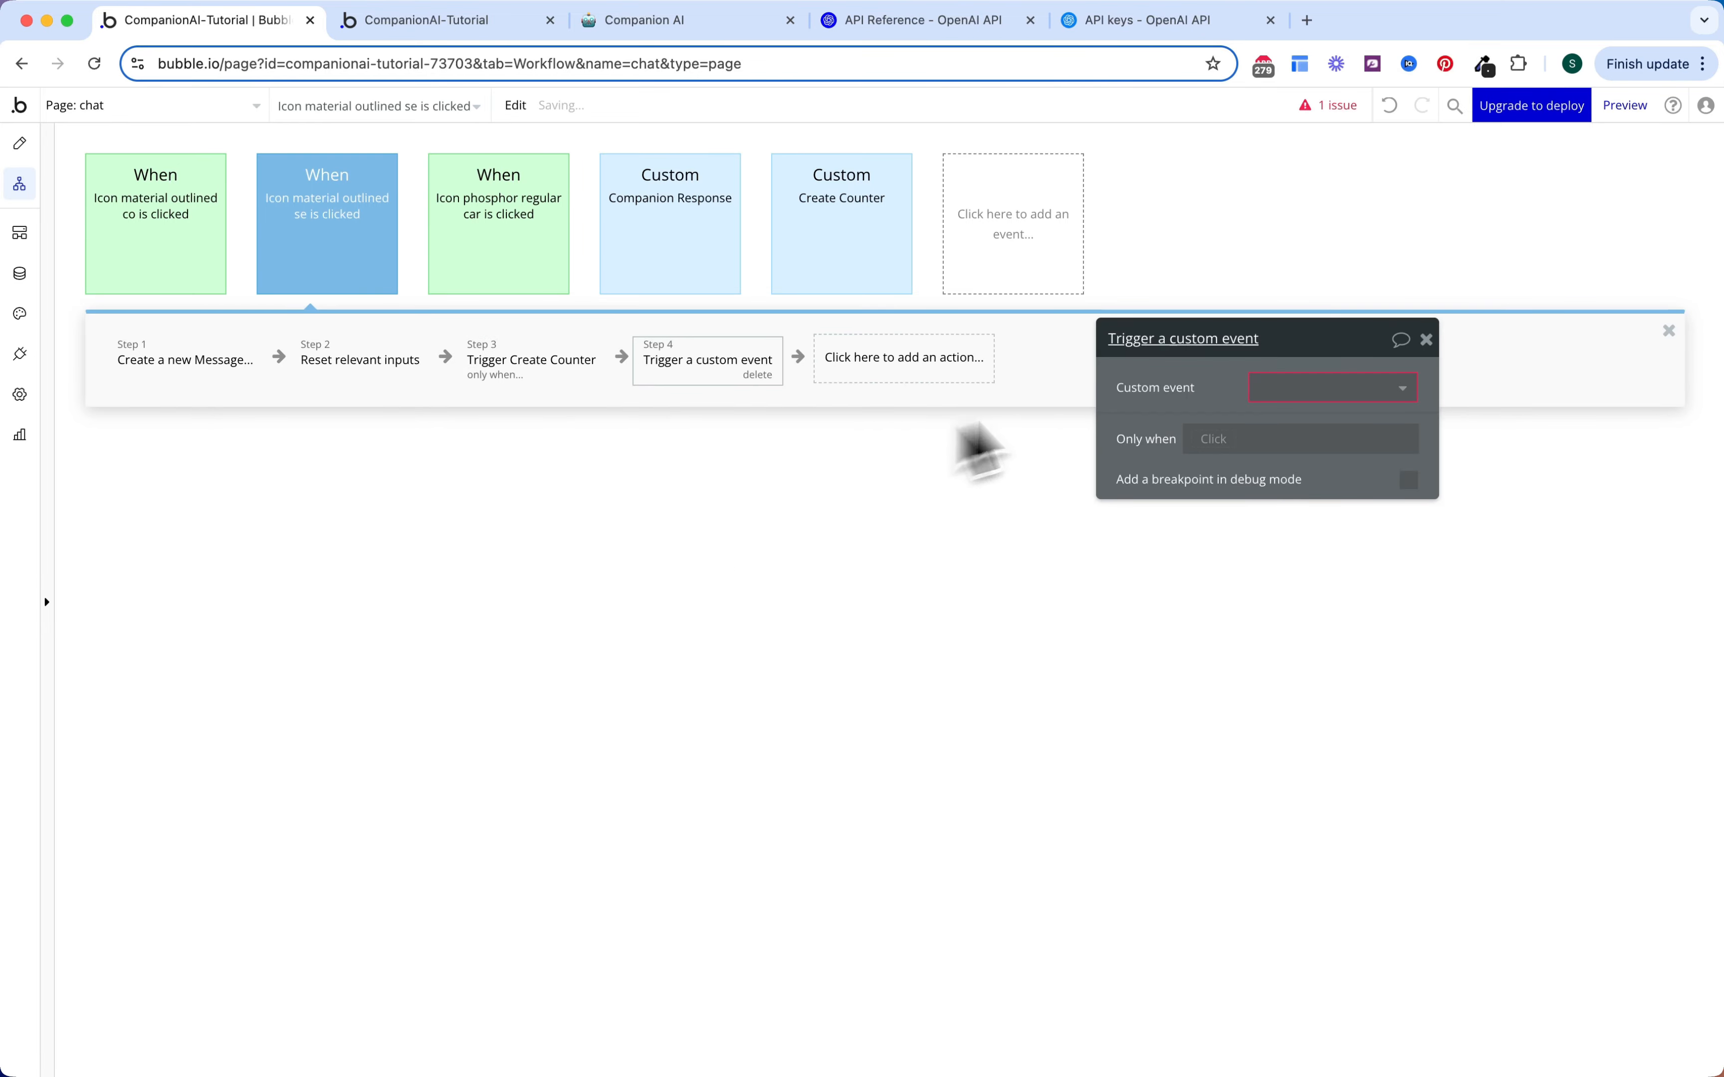
click(1301, 389)
click(1293, 425)
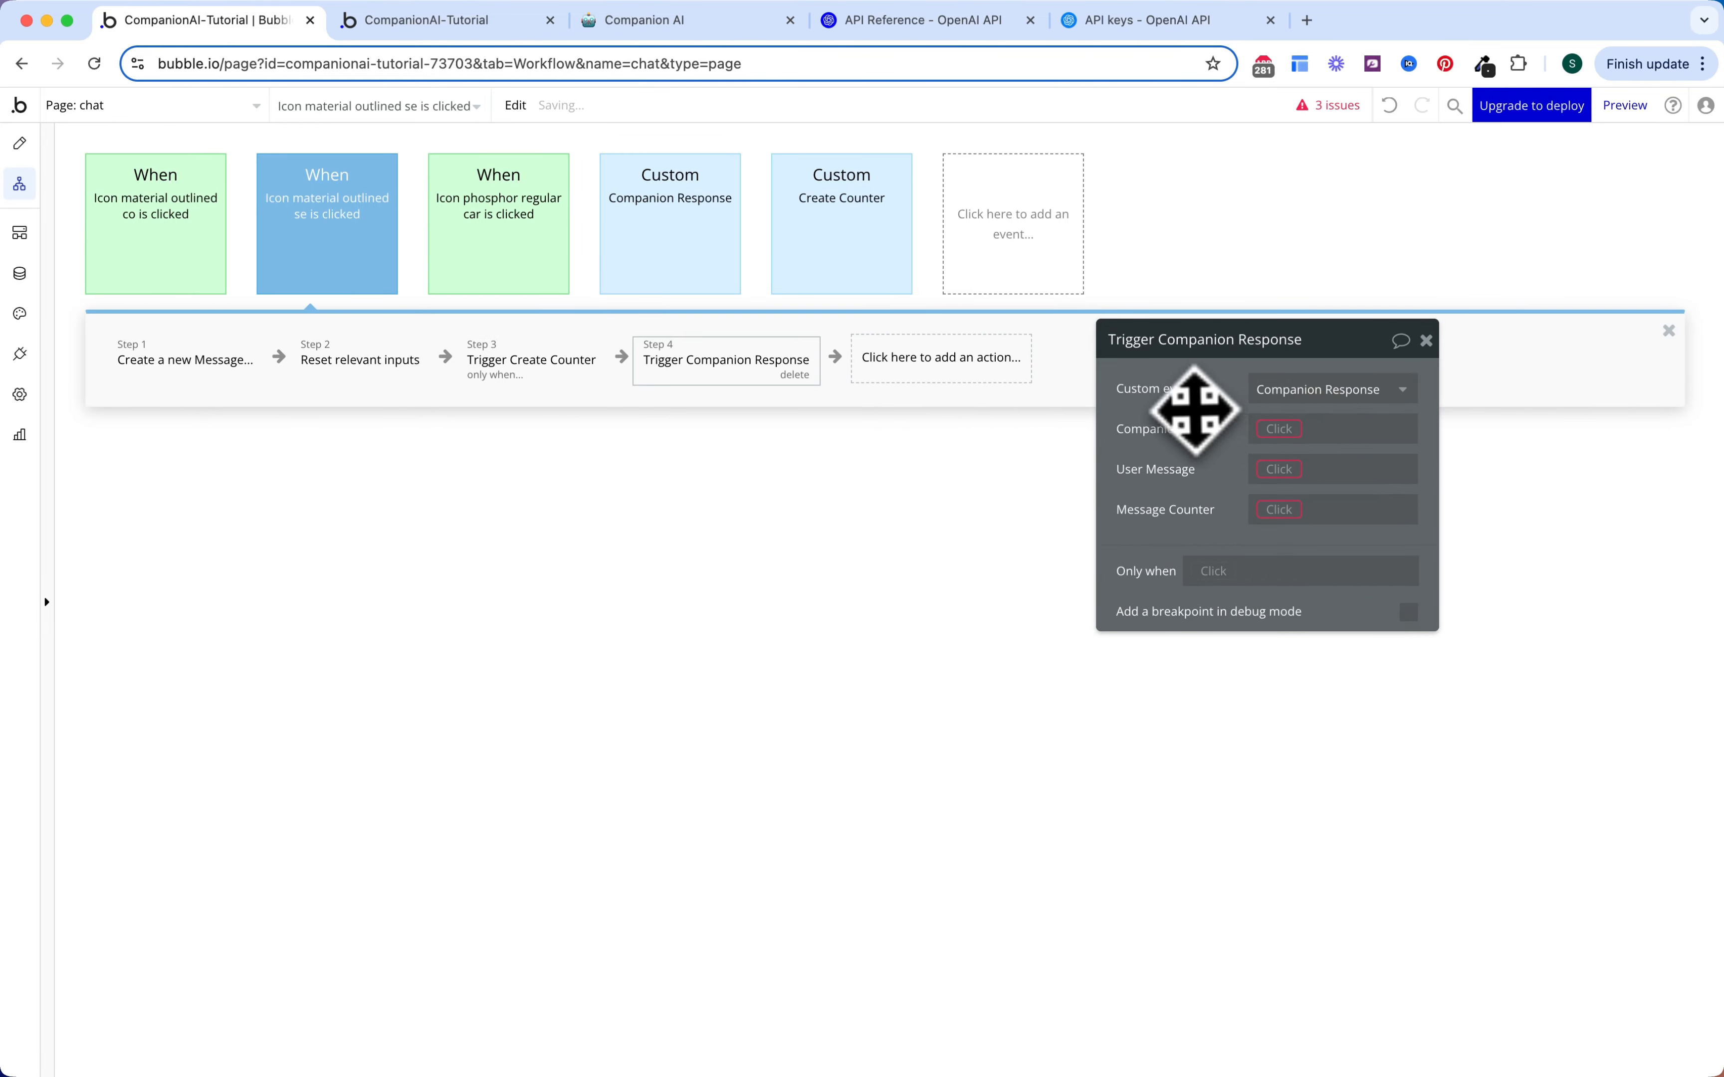
drag(1193, 408, 1185, 298)
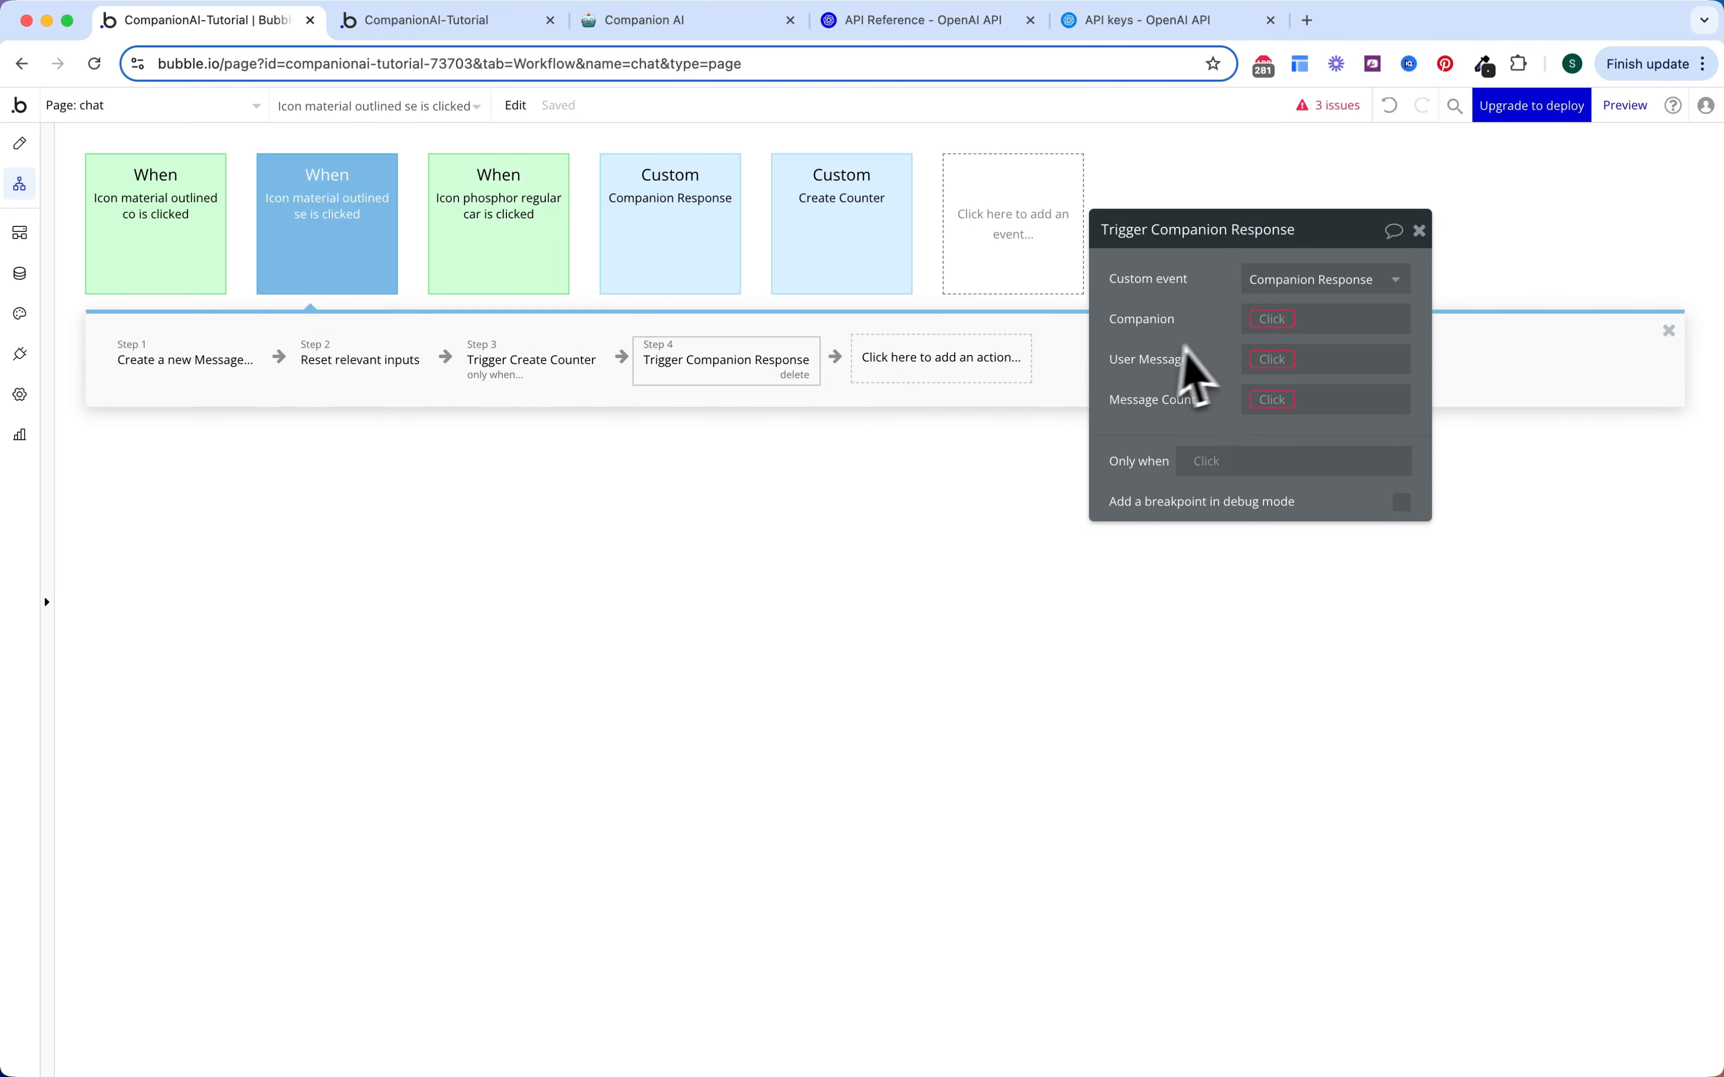
Step: Pass the page's Companion and step 1's Message text as Companion and User Message
click(1265, 321)
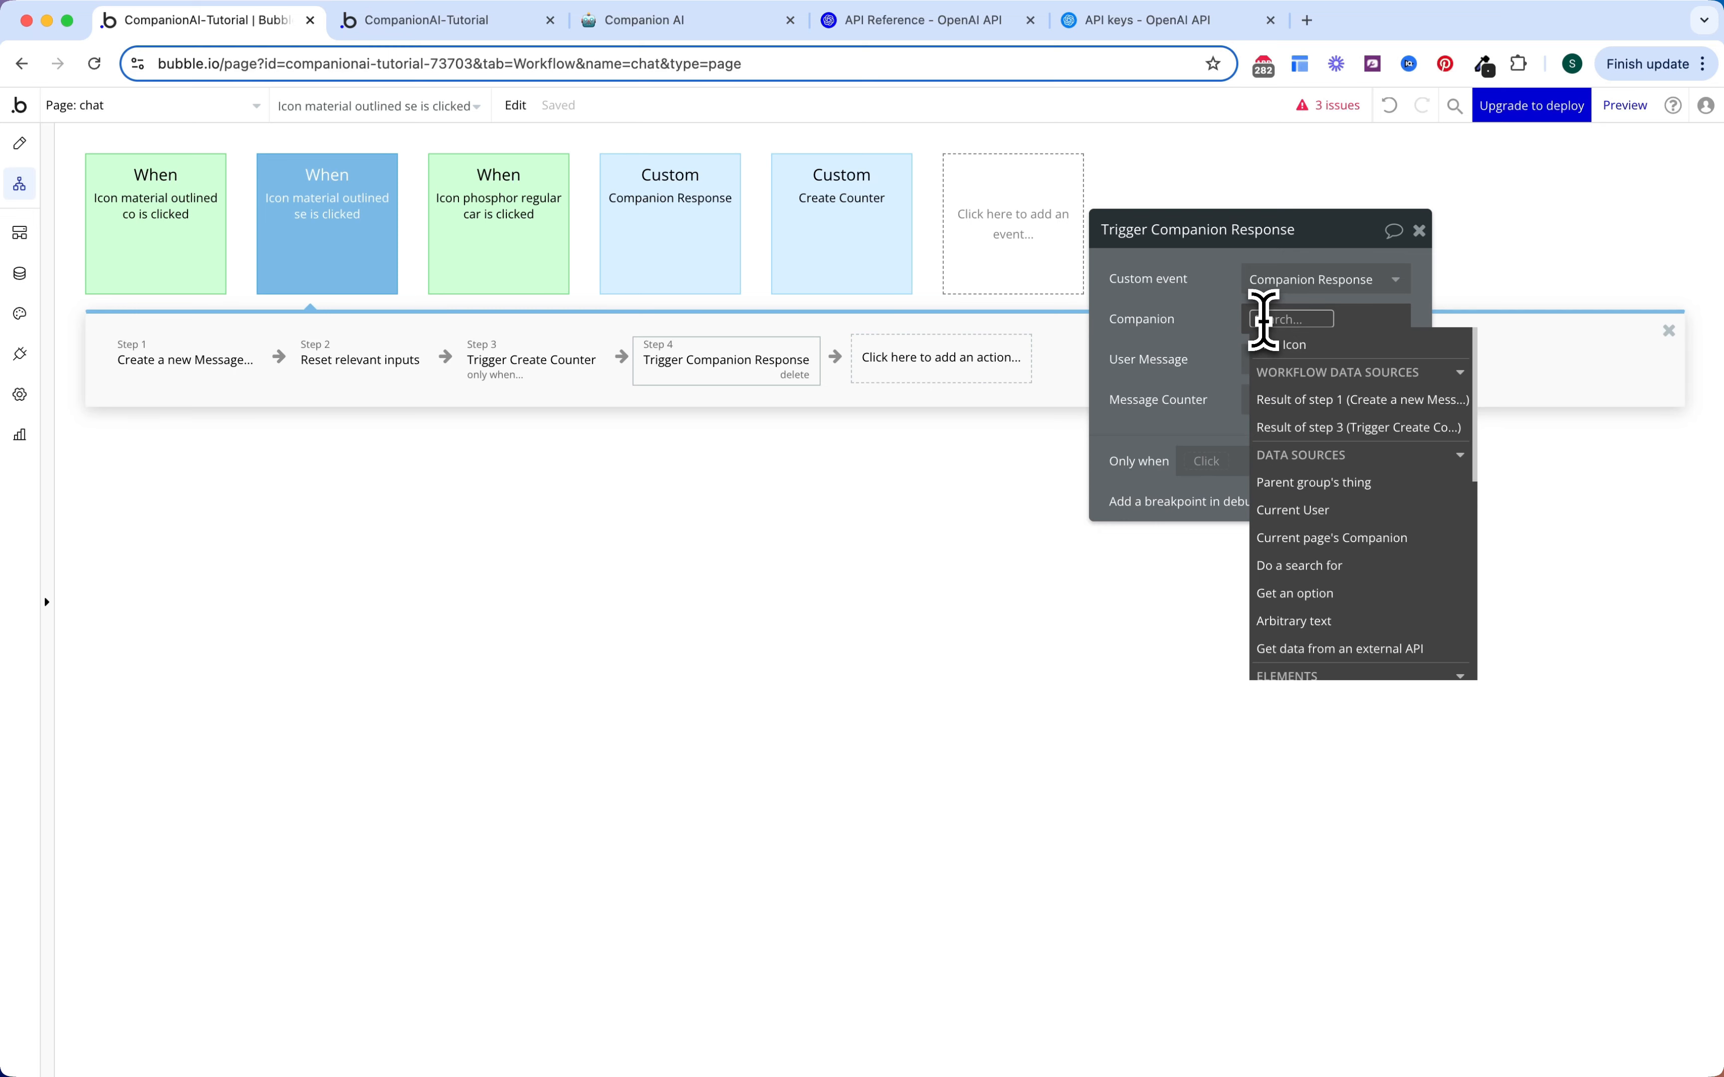
click(1322, 538)
click(1229, 378)
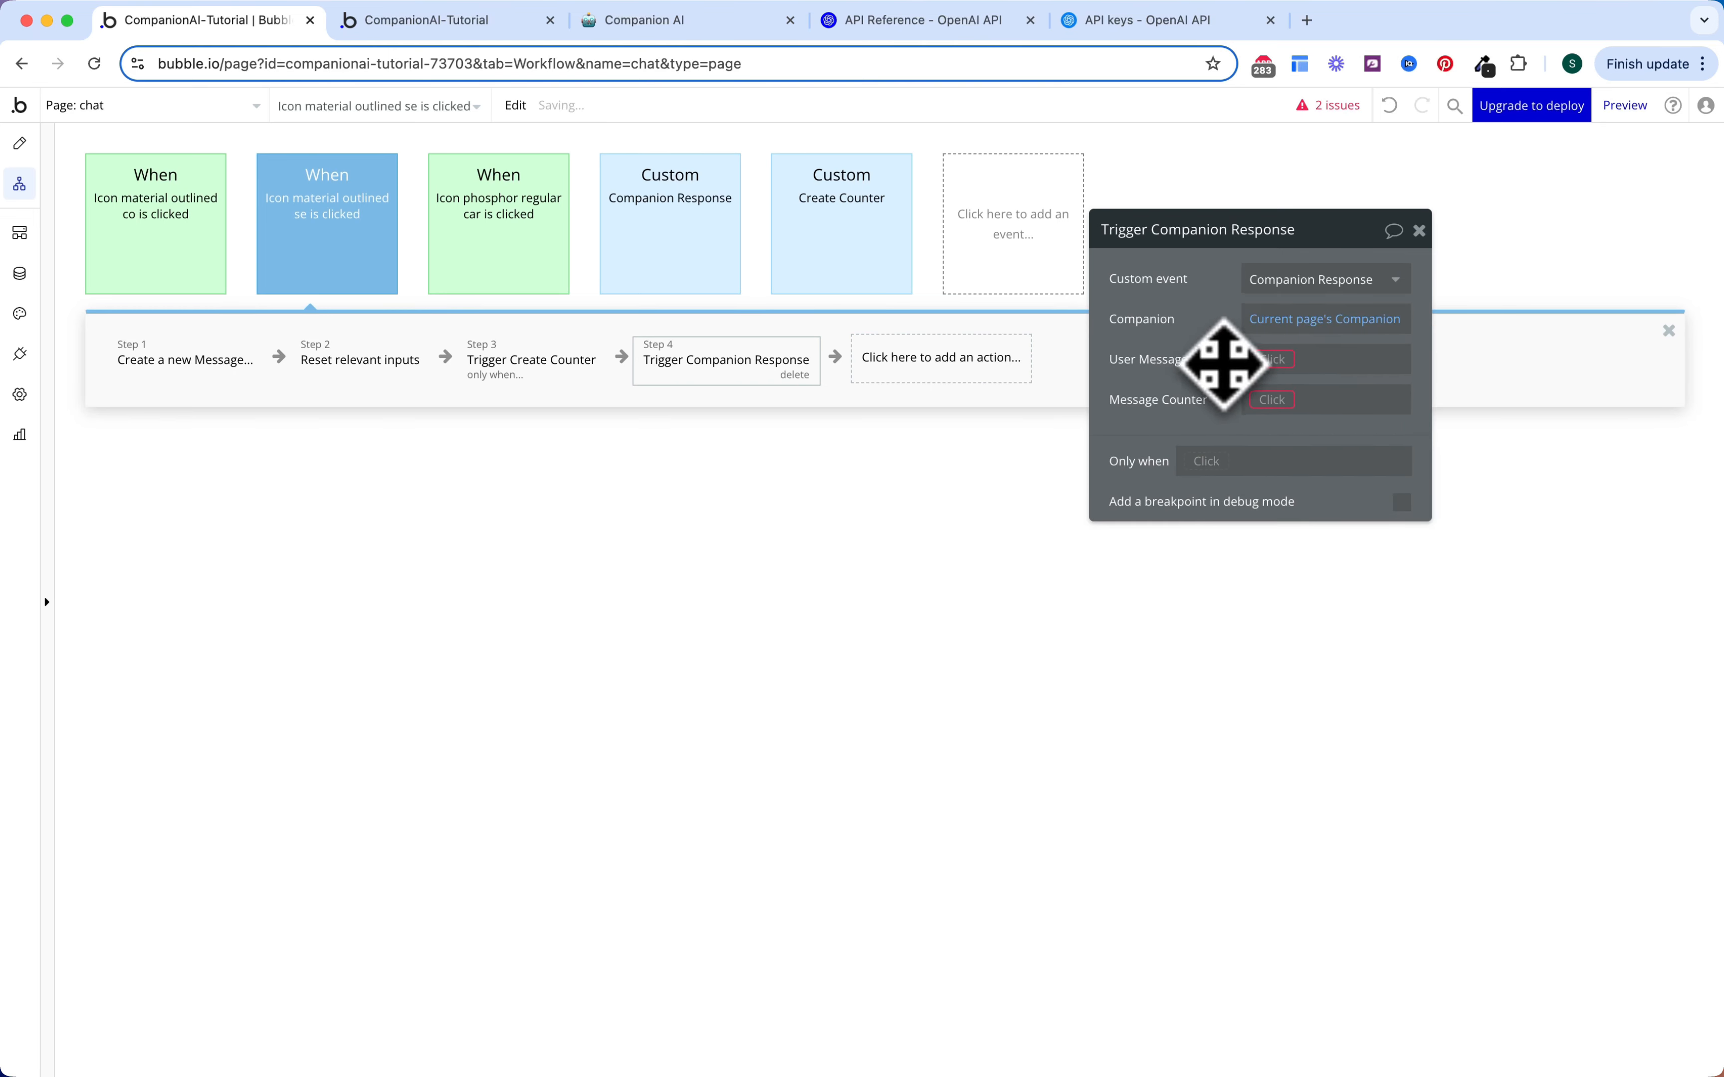
click(1275, 360)
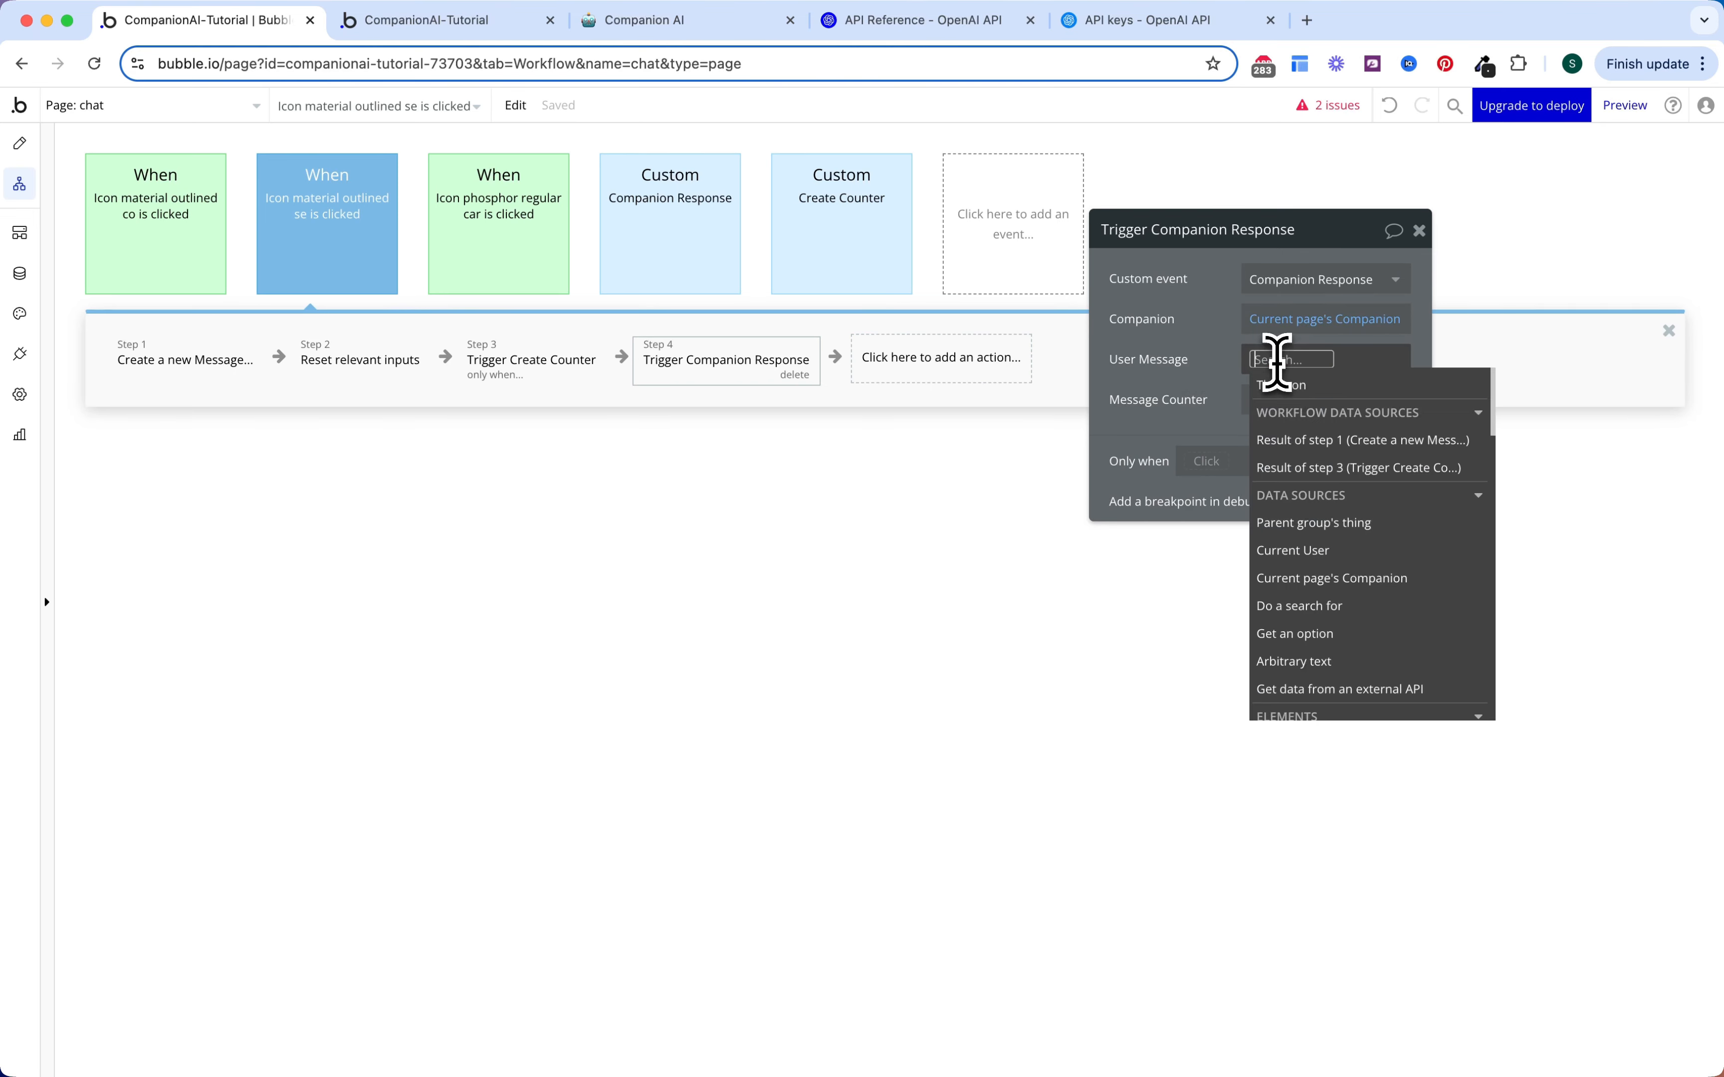
click(1332, 446)
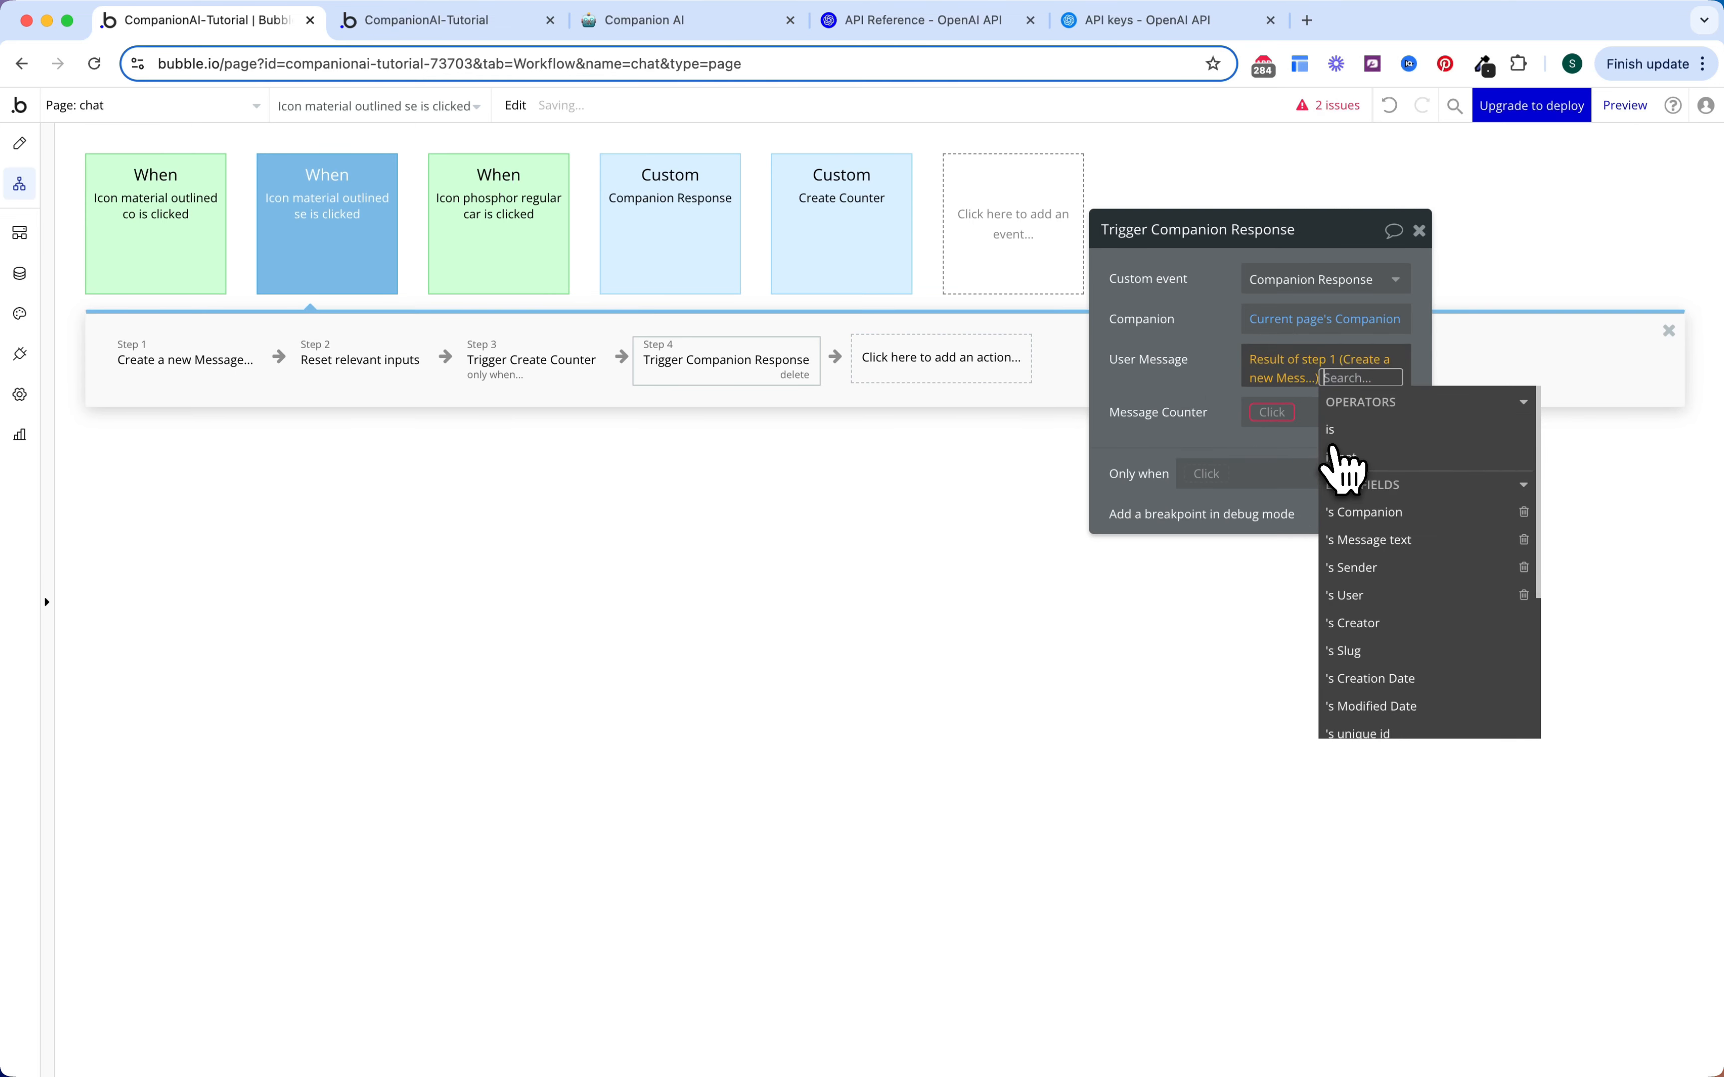
click(1352, 543)
click(1242, 414)
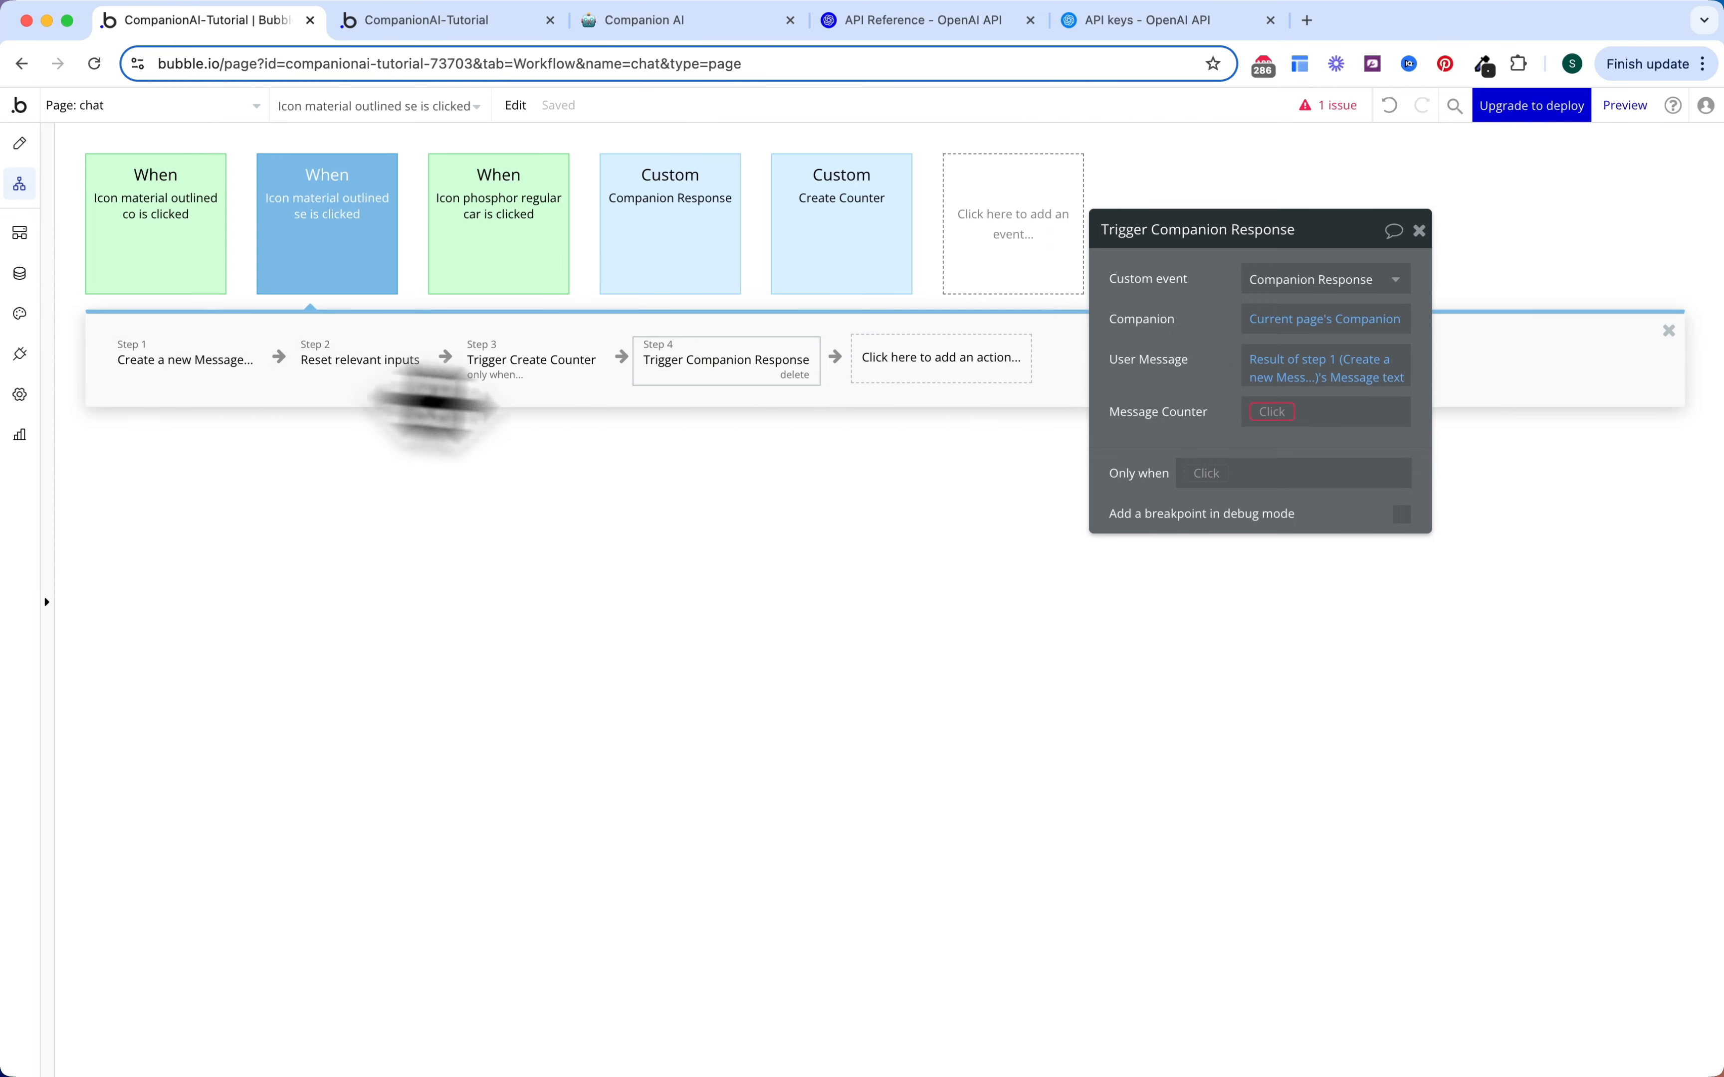
Step: Copy step 3's Message Counter search and paste it as Message Counter, trimmed to :first item
click(511, 378)
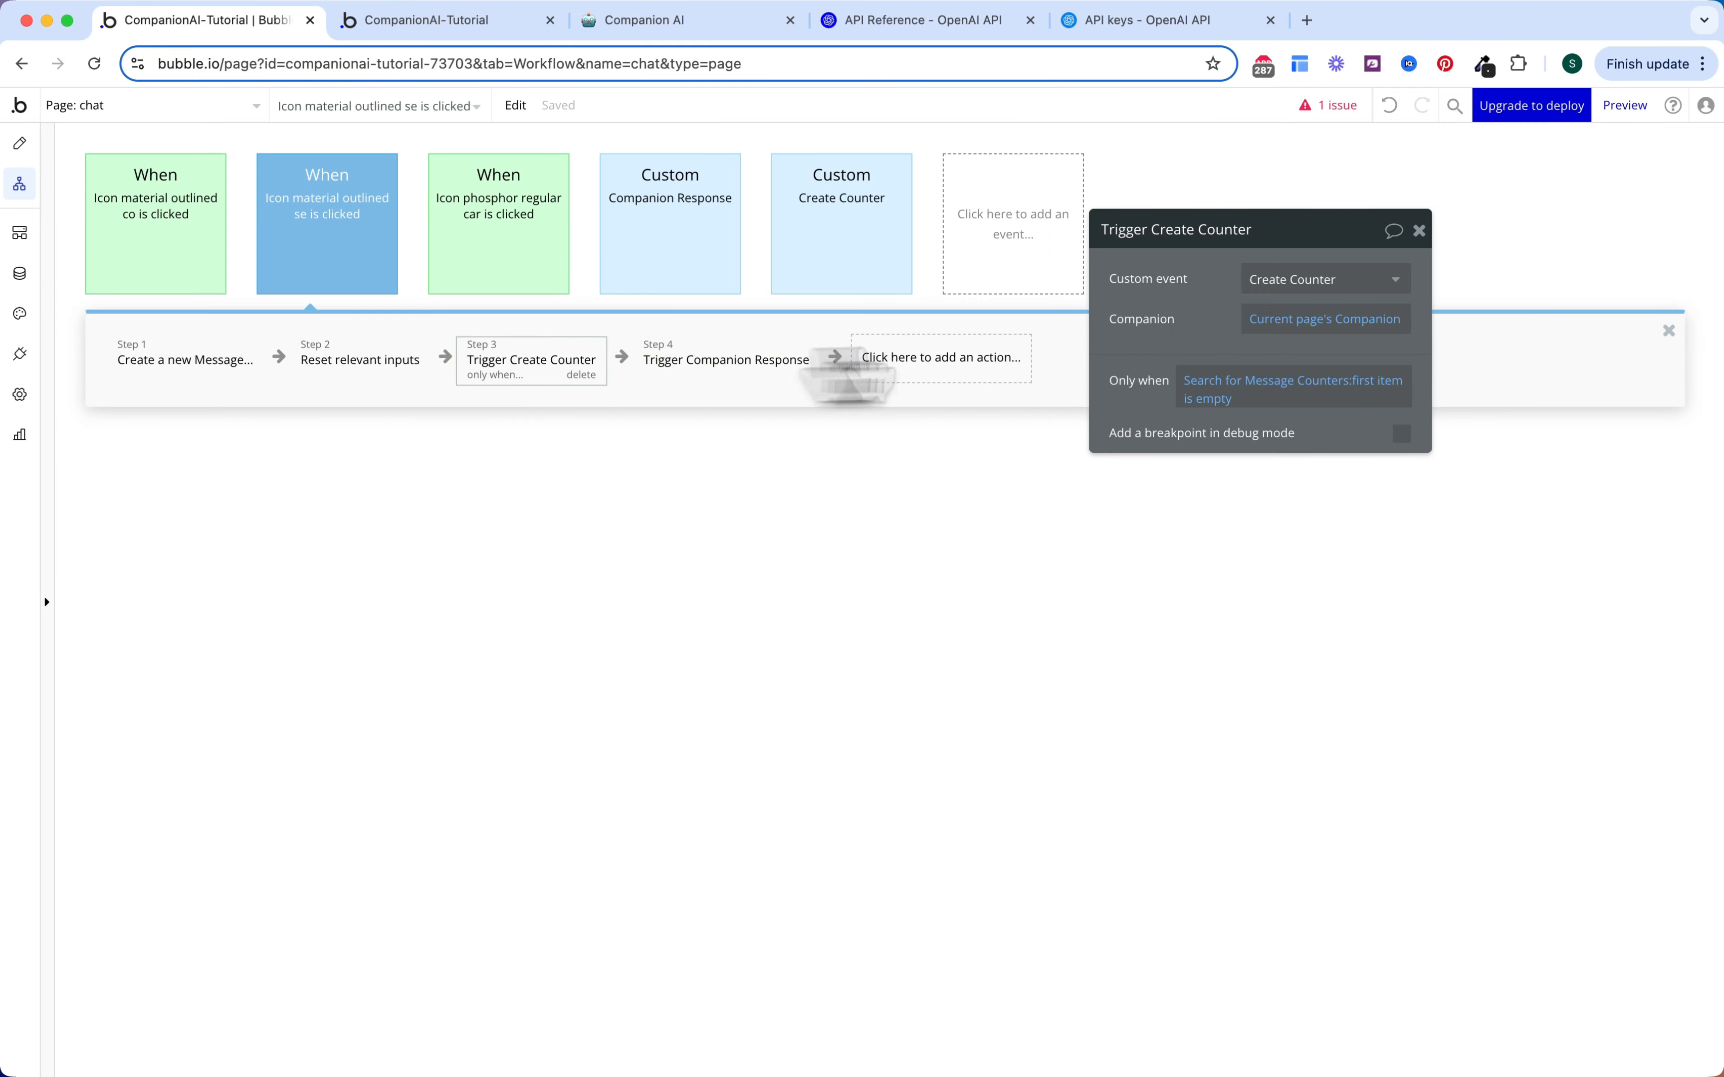
right_click(1239, 394)
click(1329, 332)
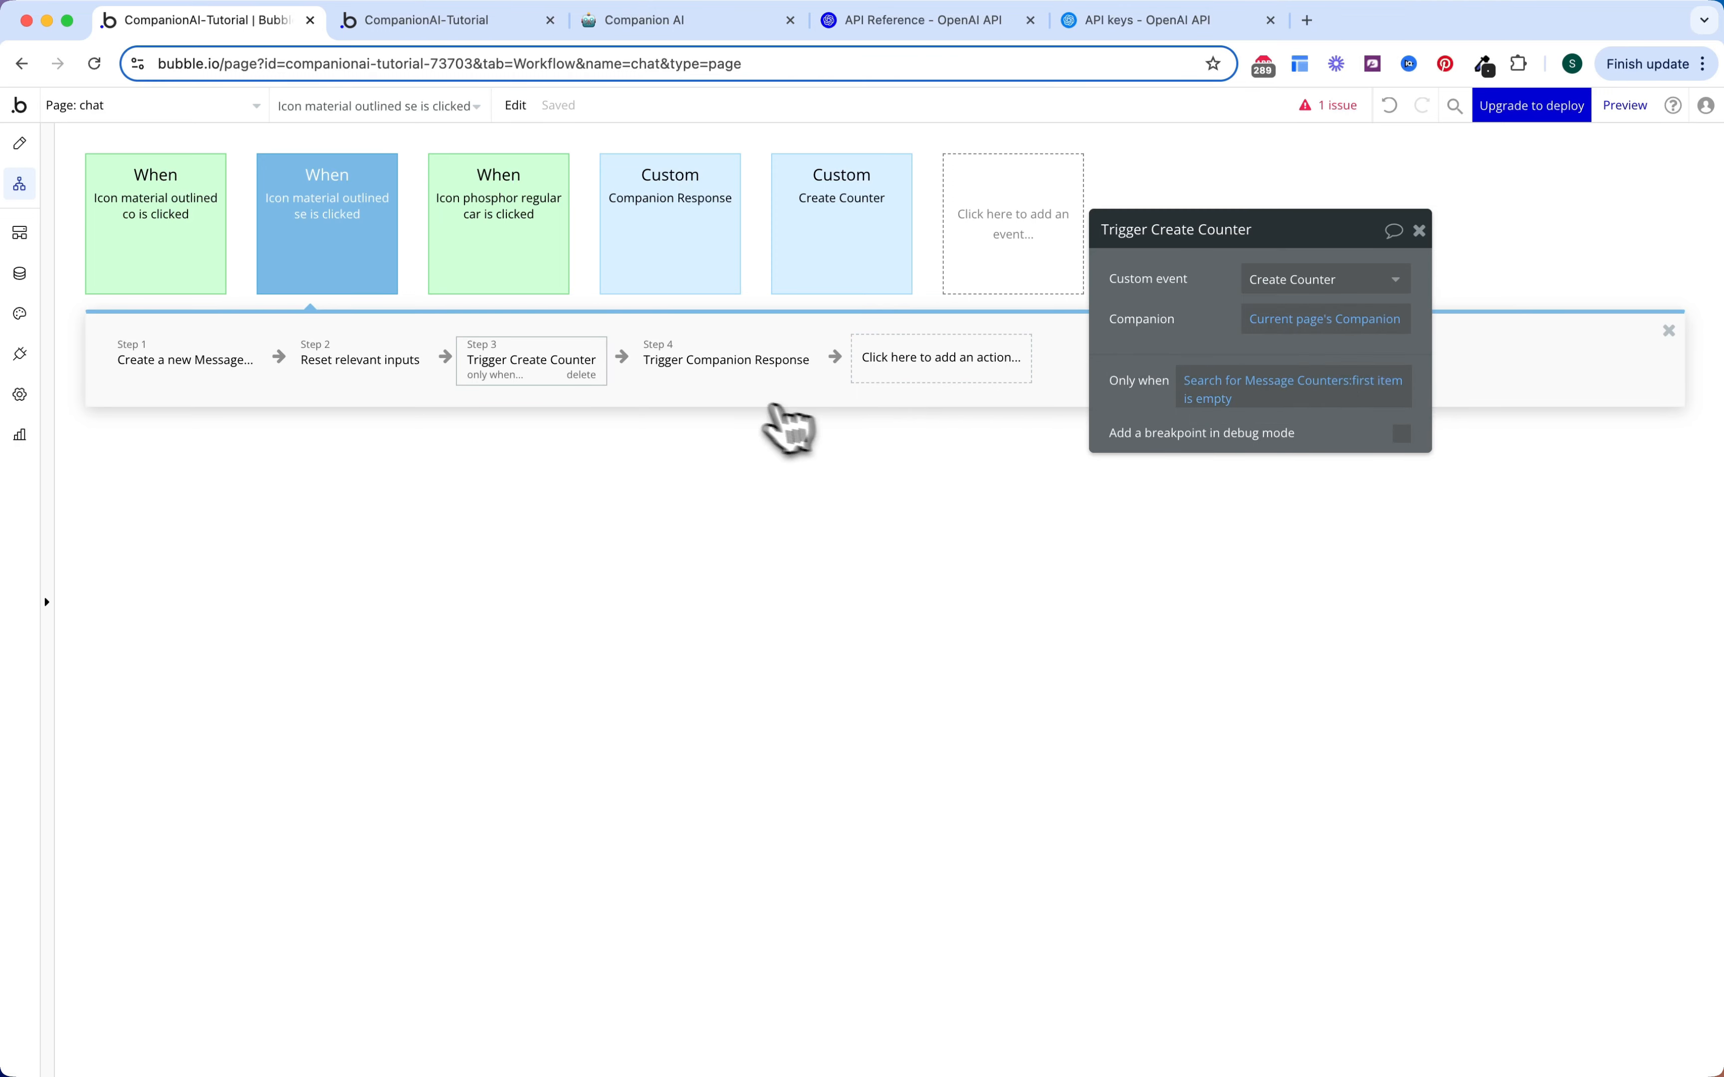
click(762, 371)
right_click(1350, 411)
click(1353, 384)
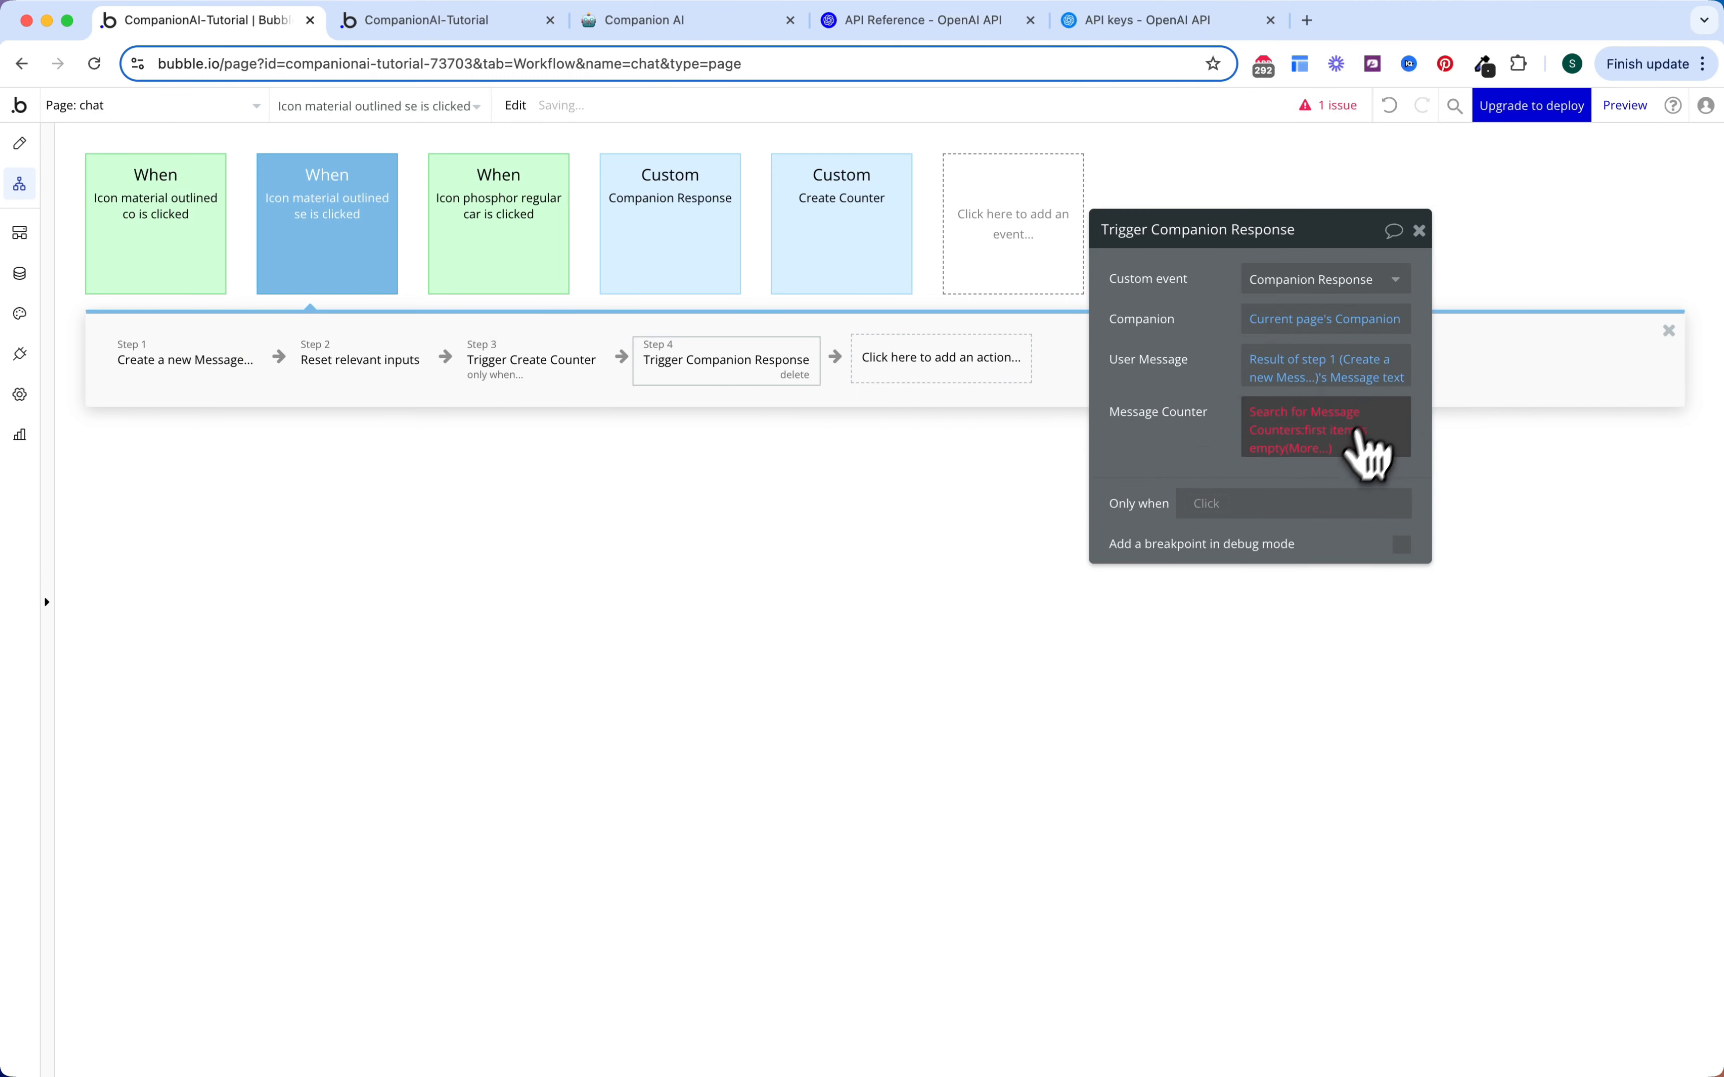
click(1282, 454)
click(1250, 467)
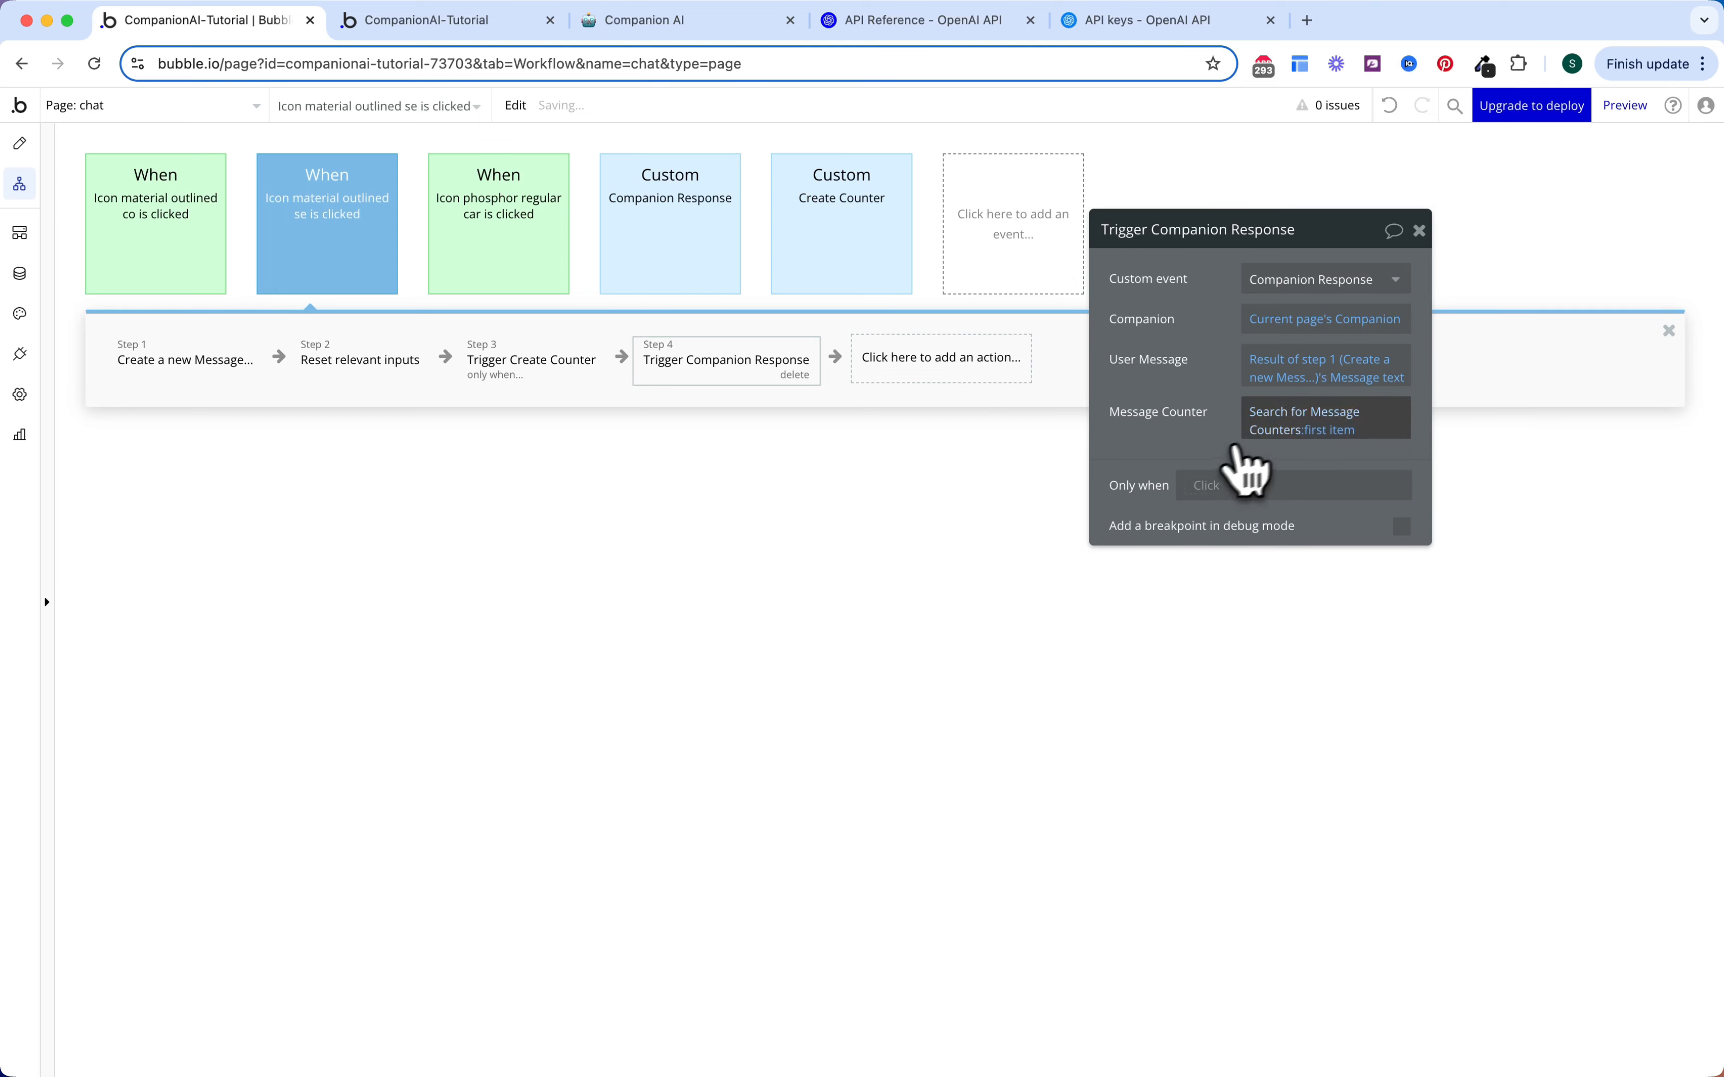
Step: Review the Message Counters search constraints and step 3's condition, then close the workflow steps
click(1282, 427)
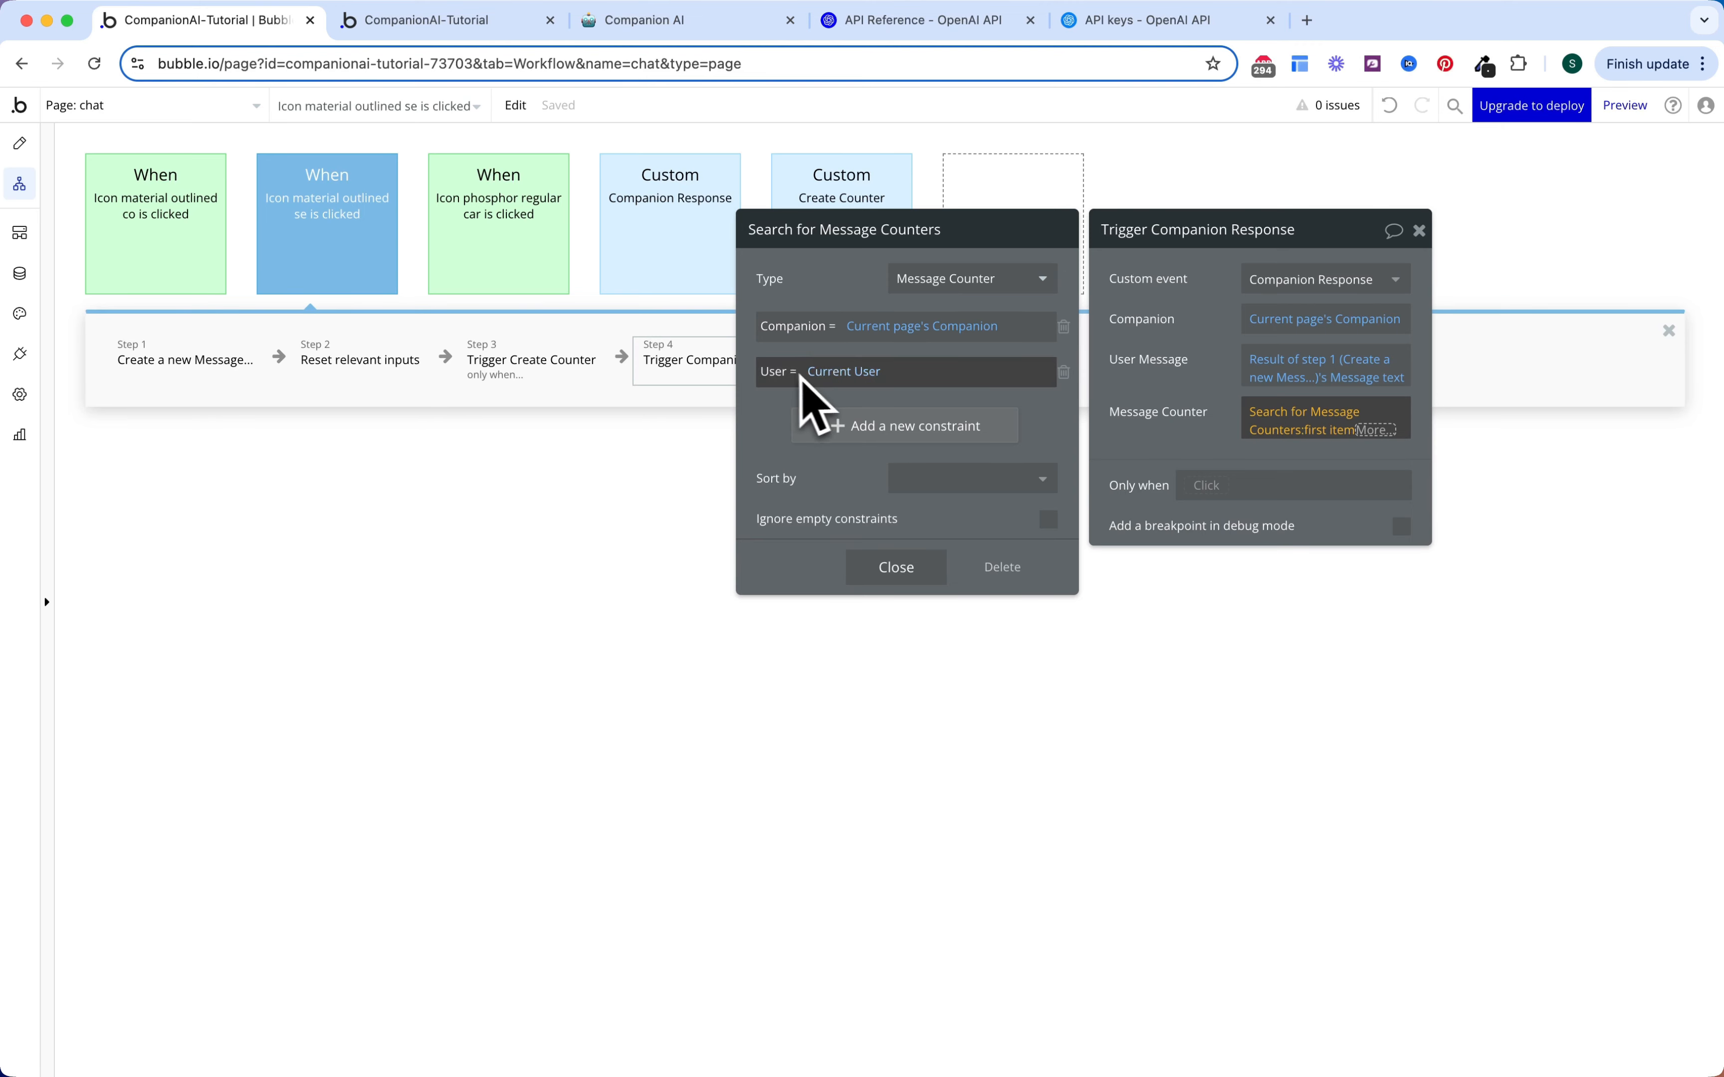
click(1140, 355)
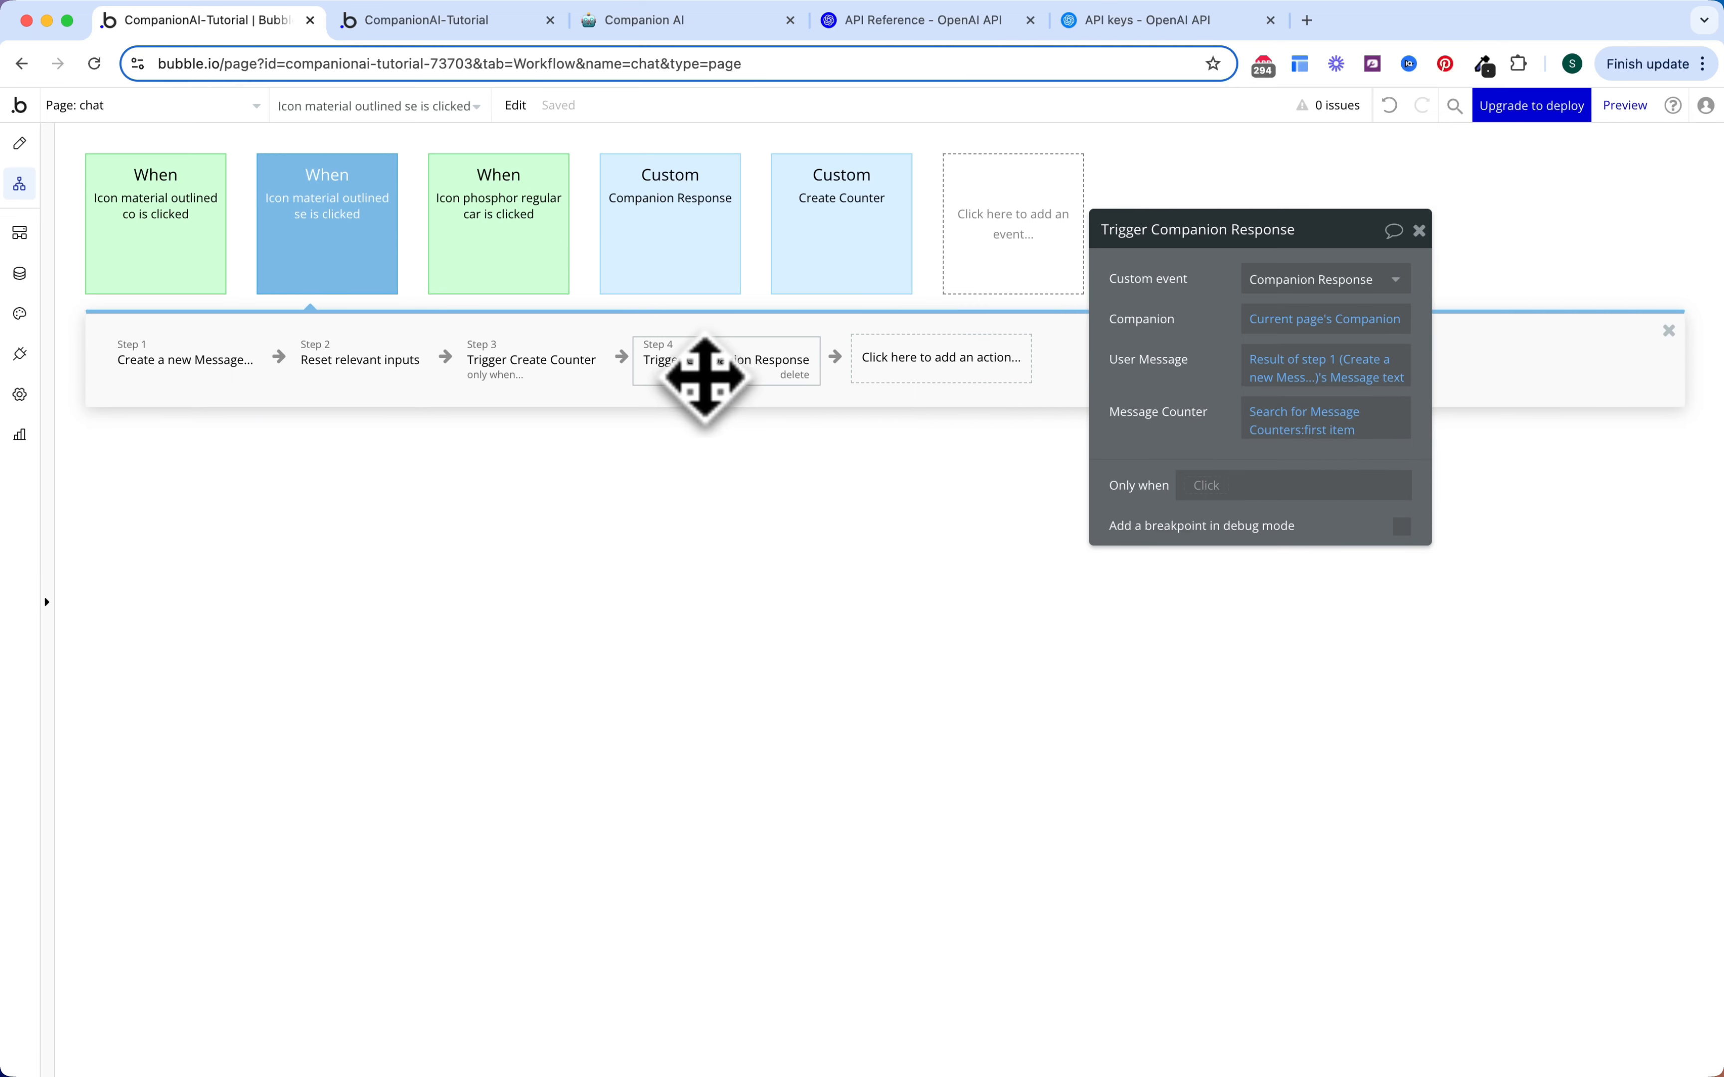
click(528, 368)
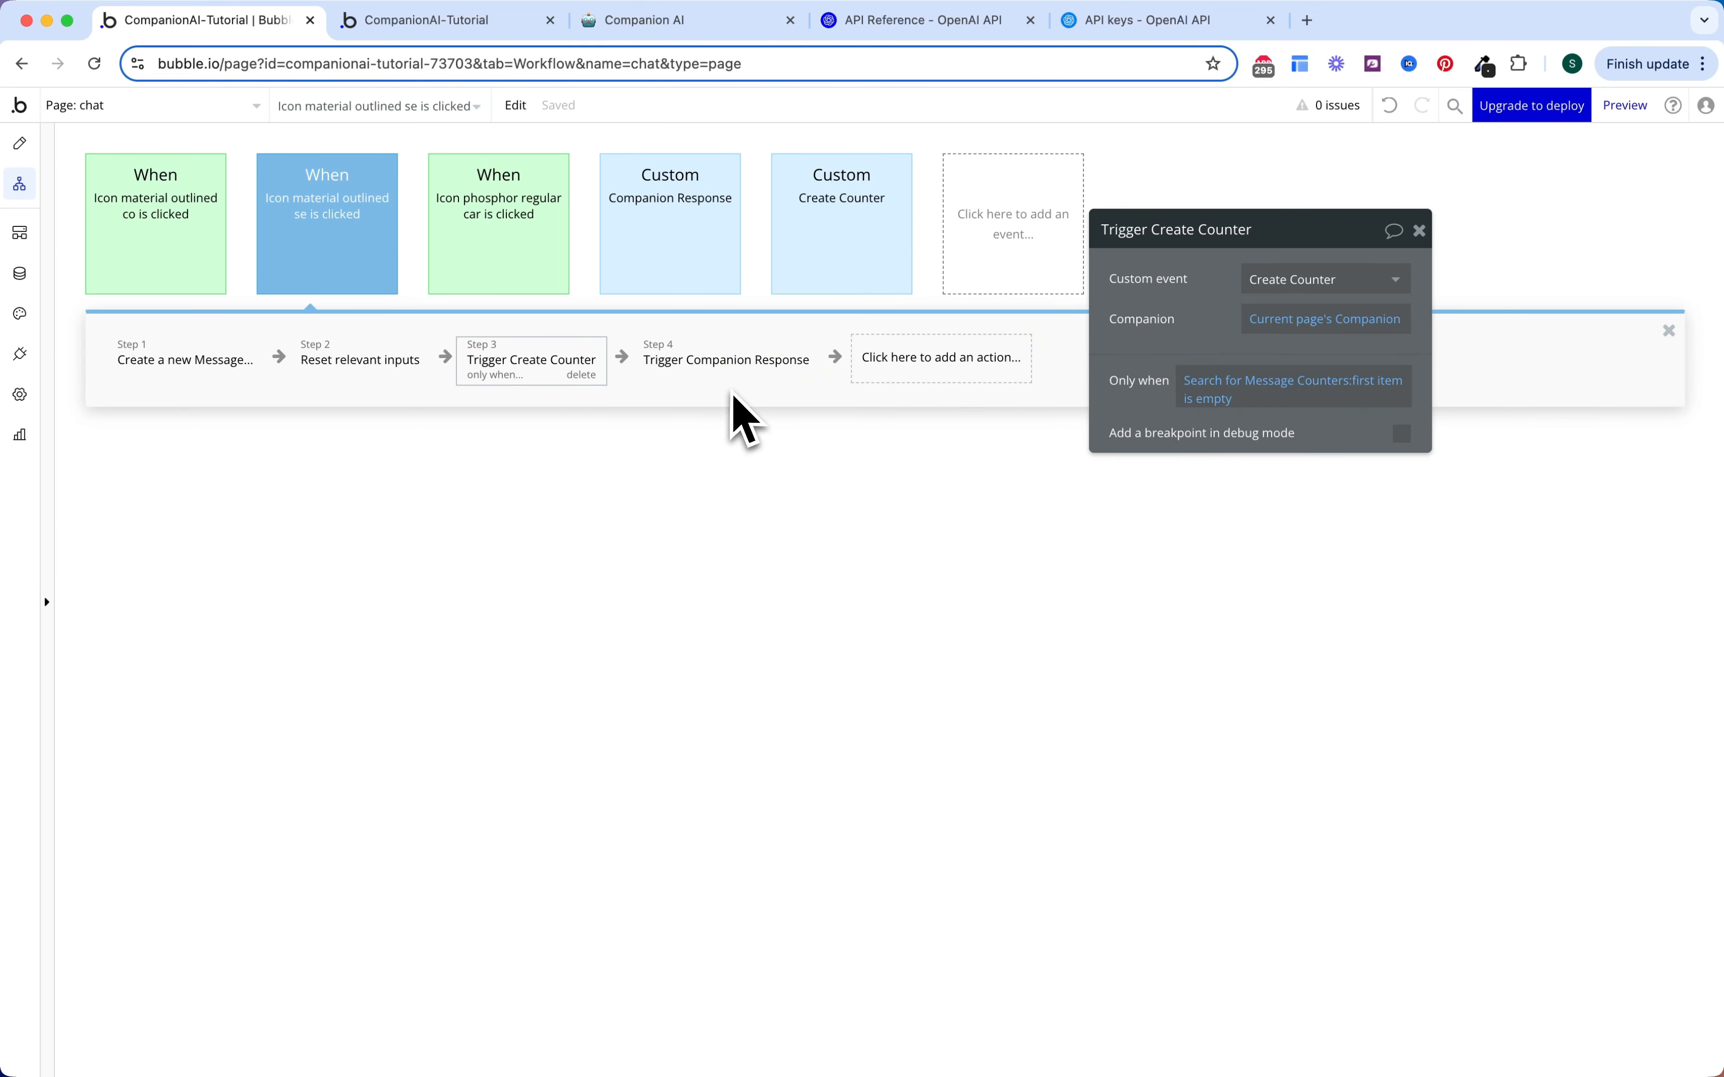
click(734, 374)
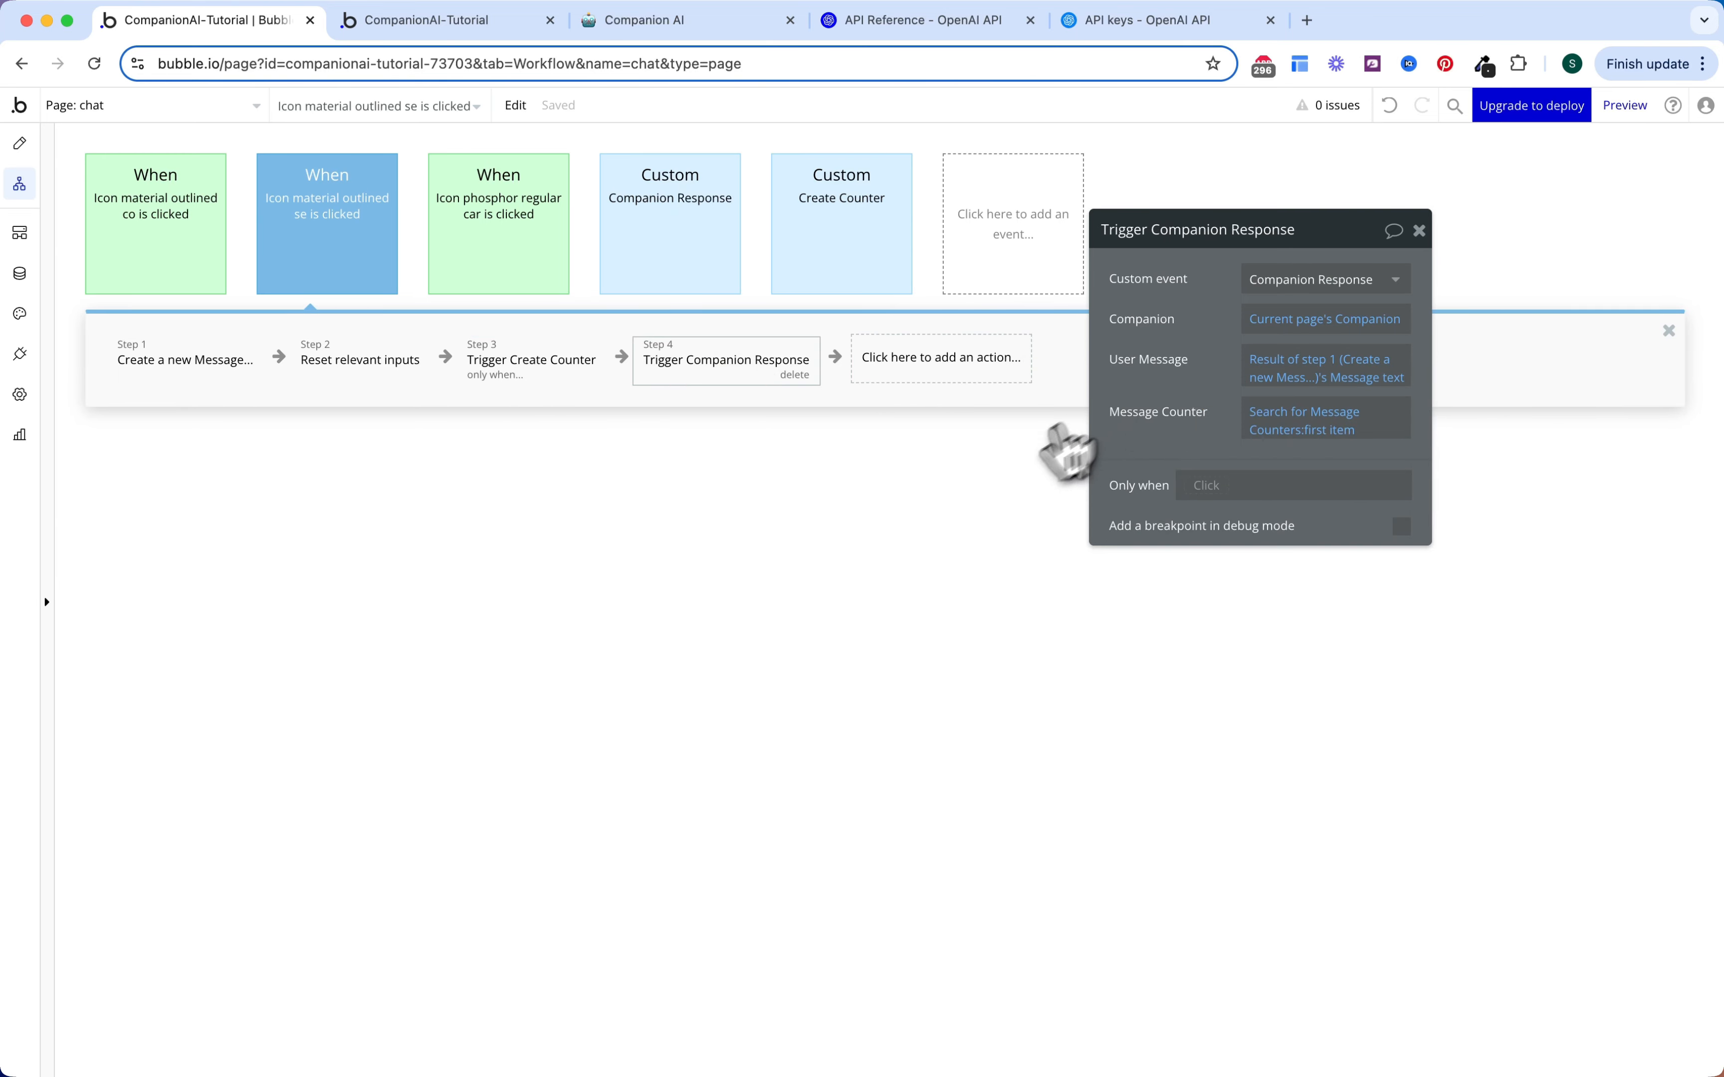
click(1419, 230)
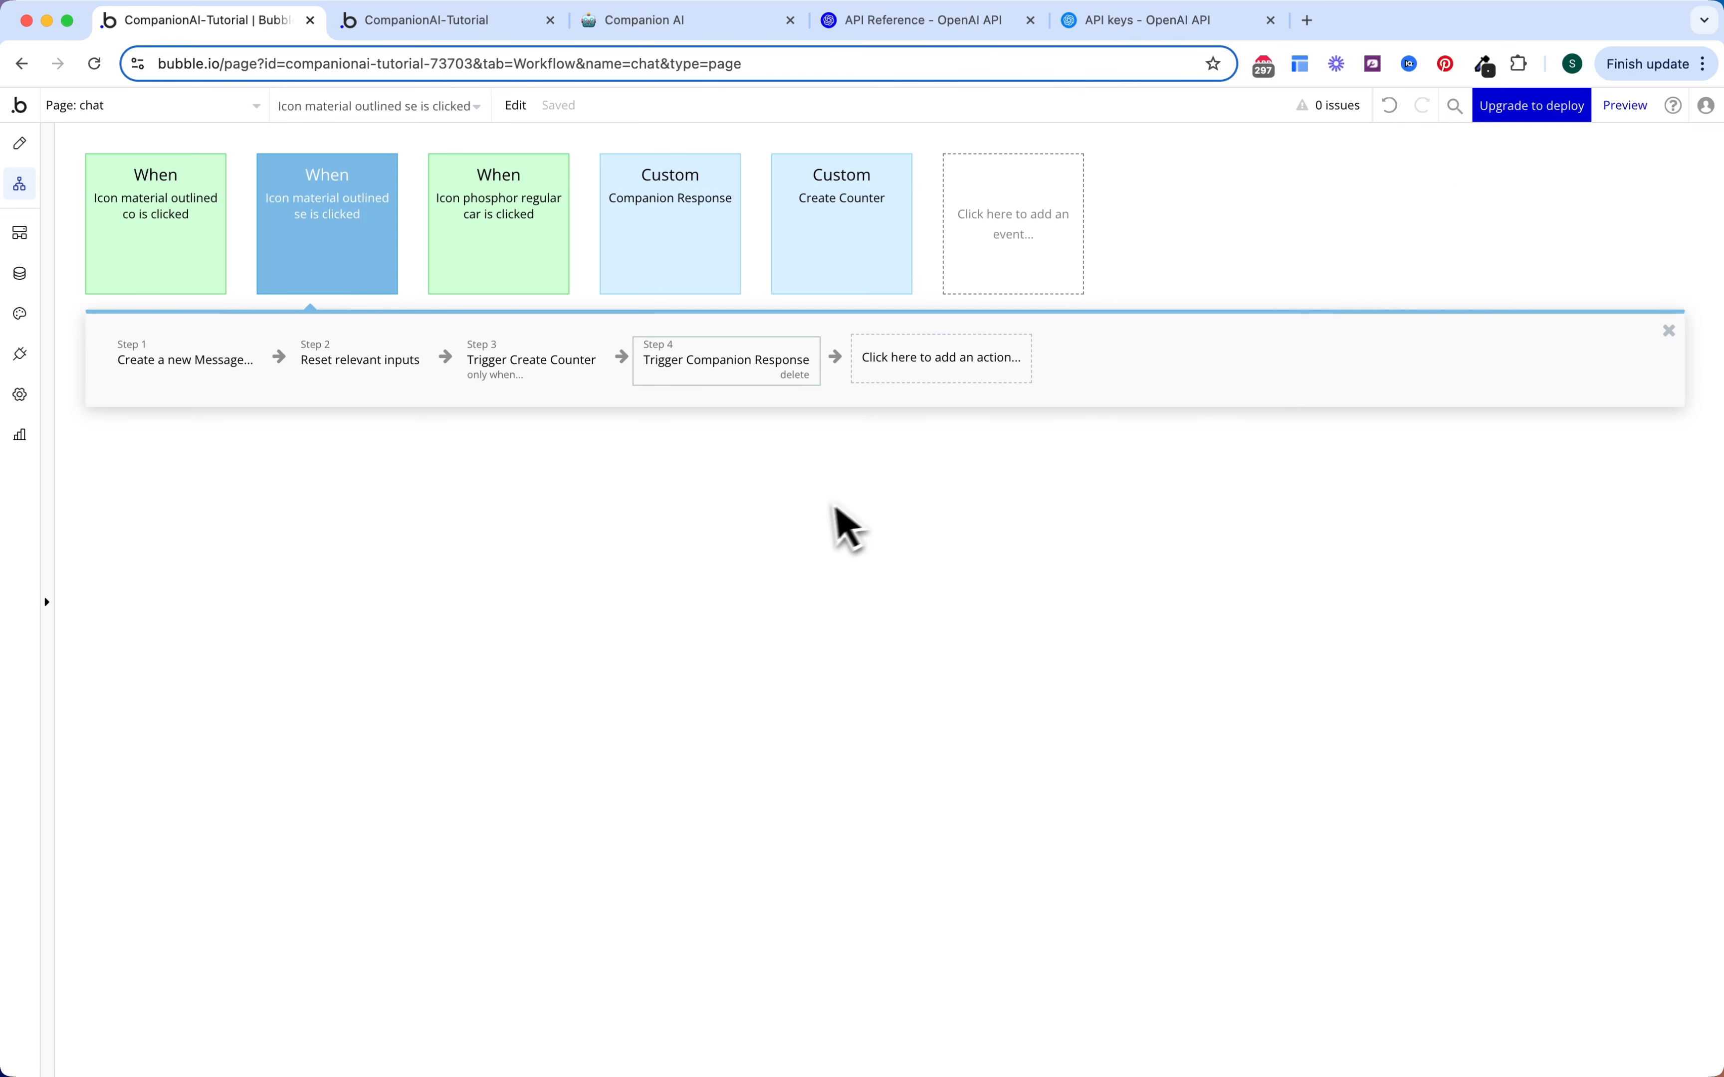
click(844, 527)
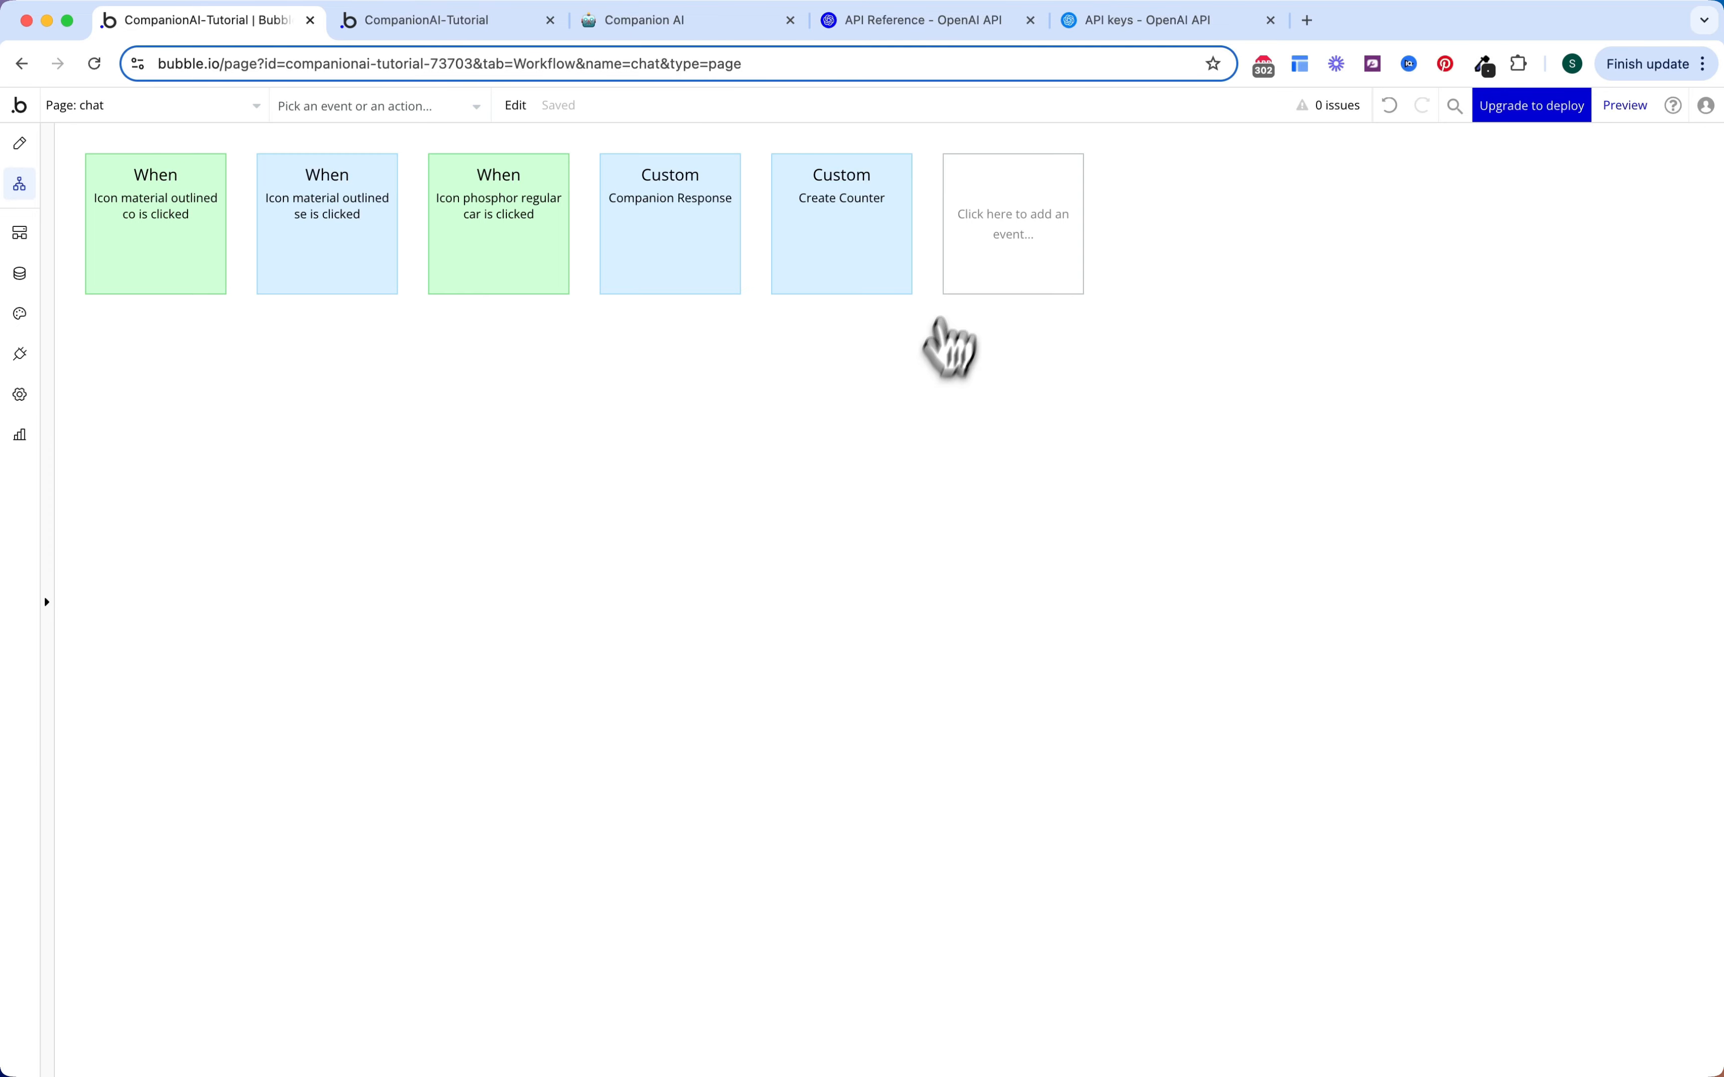
Step: Add a Page is loaded event coloured green
click(987, 250)
mouse_move(1030, 371)
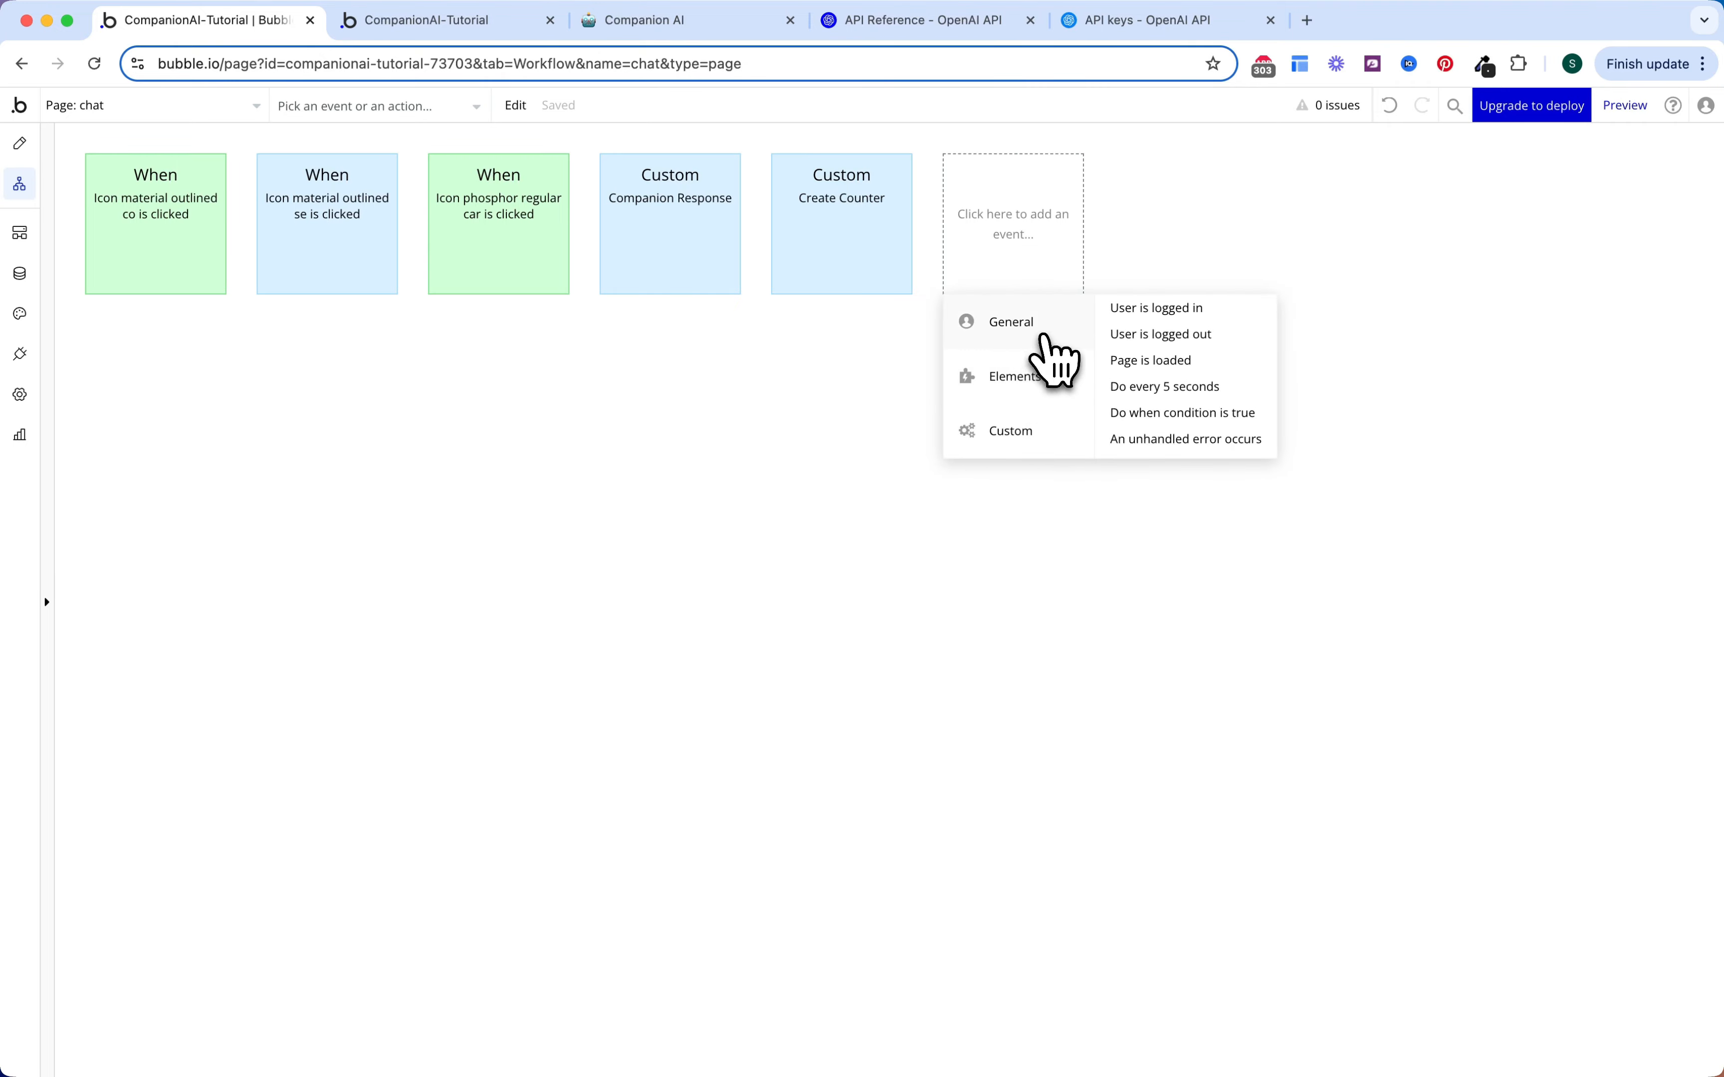
click(1137, 360)
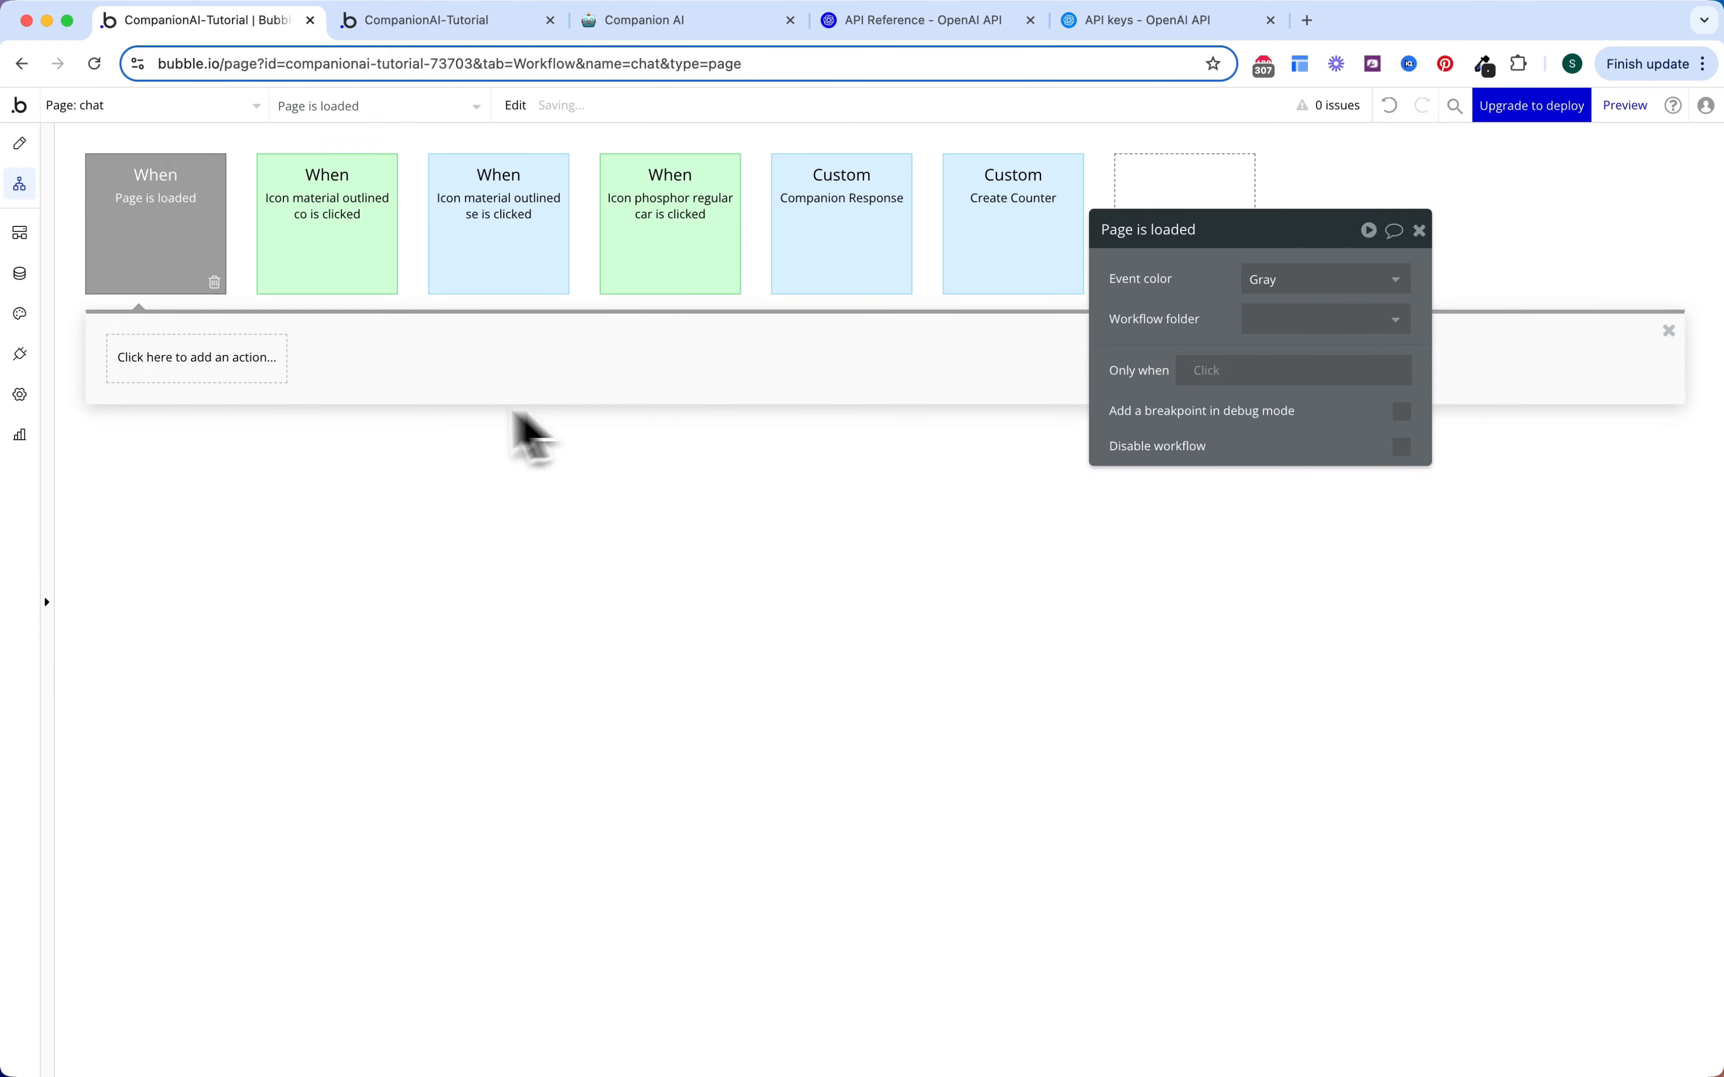
click(1272, 285)
click(1275, 432)
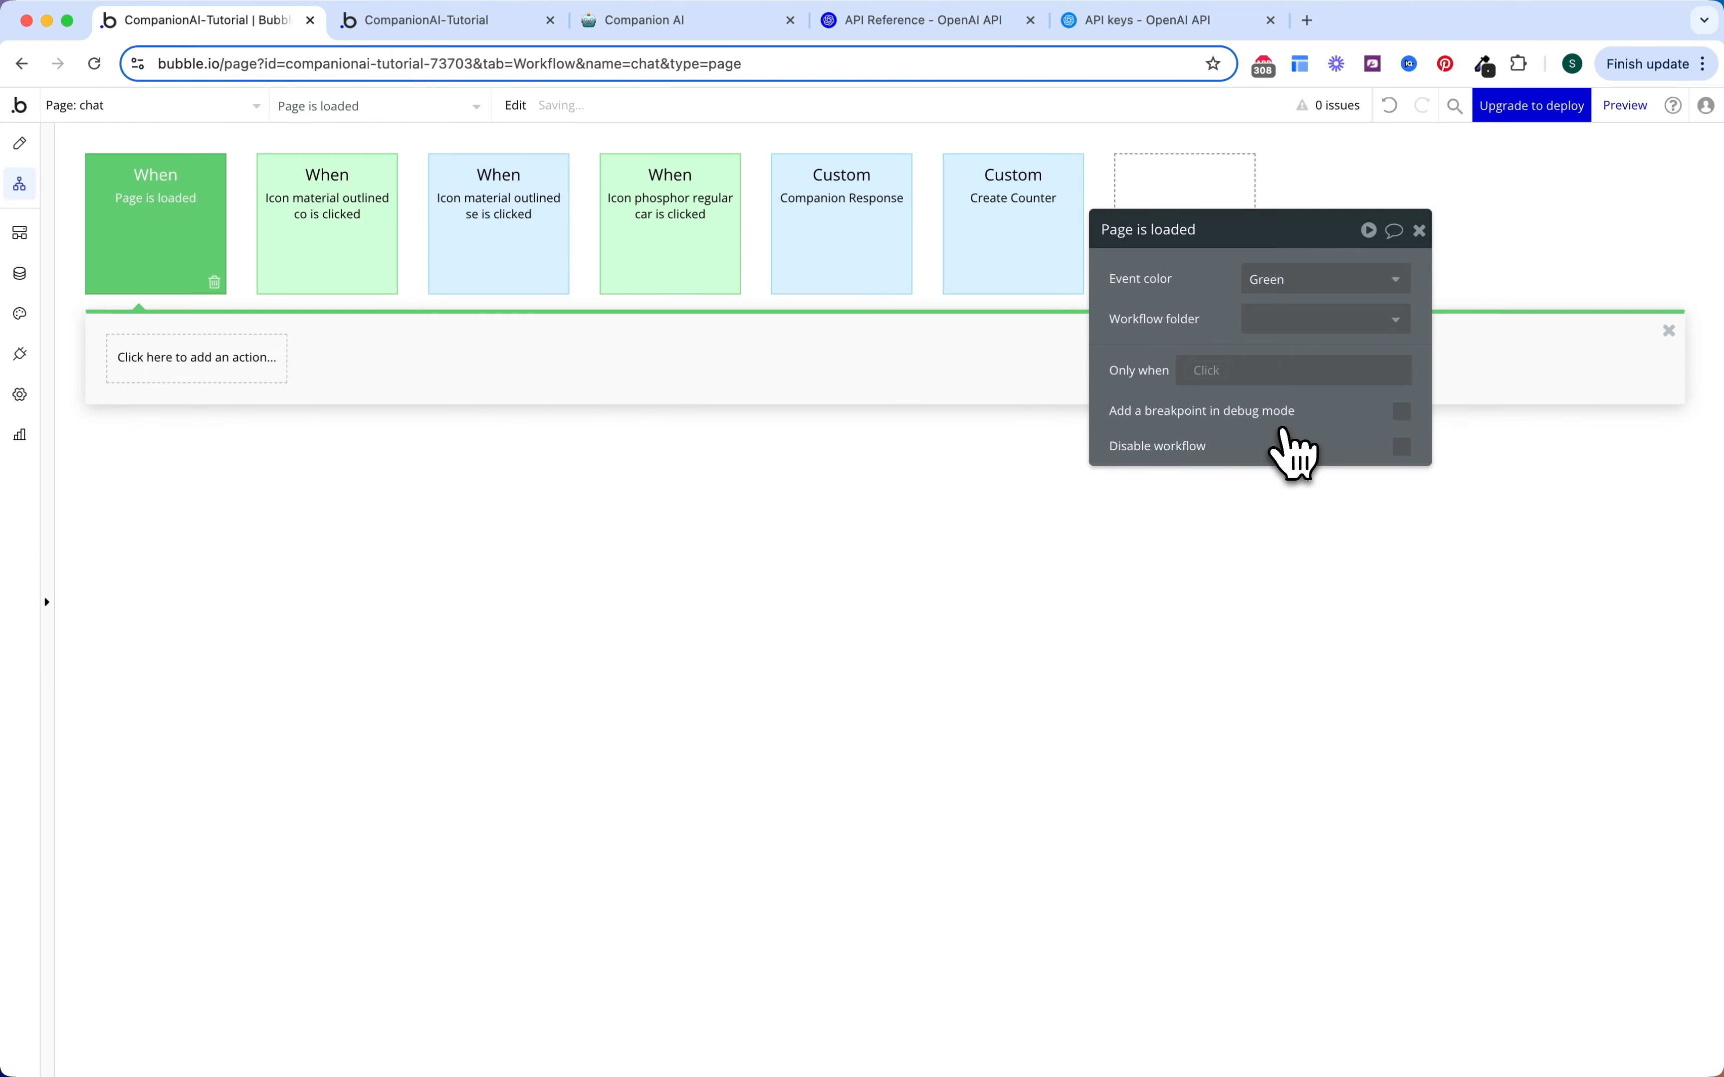
Step: Add a Scroll to entry on RepeatingGroup Message targeting its List of Messages' last item
click(223, 359)
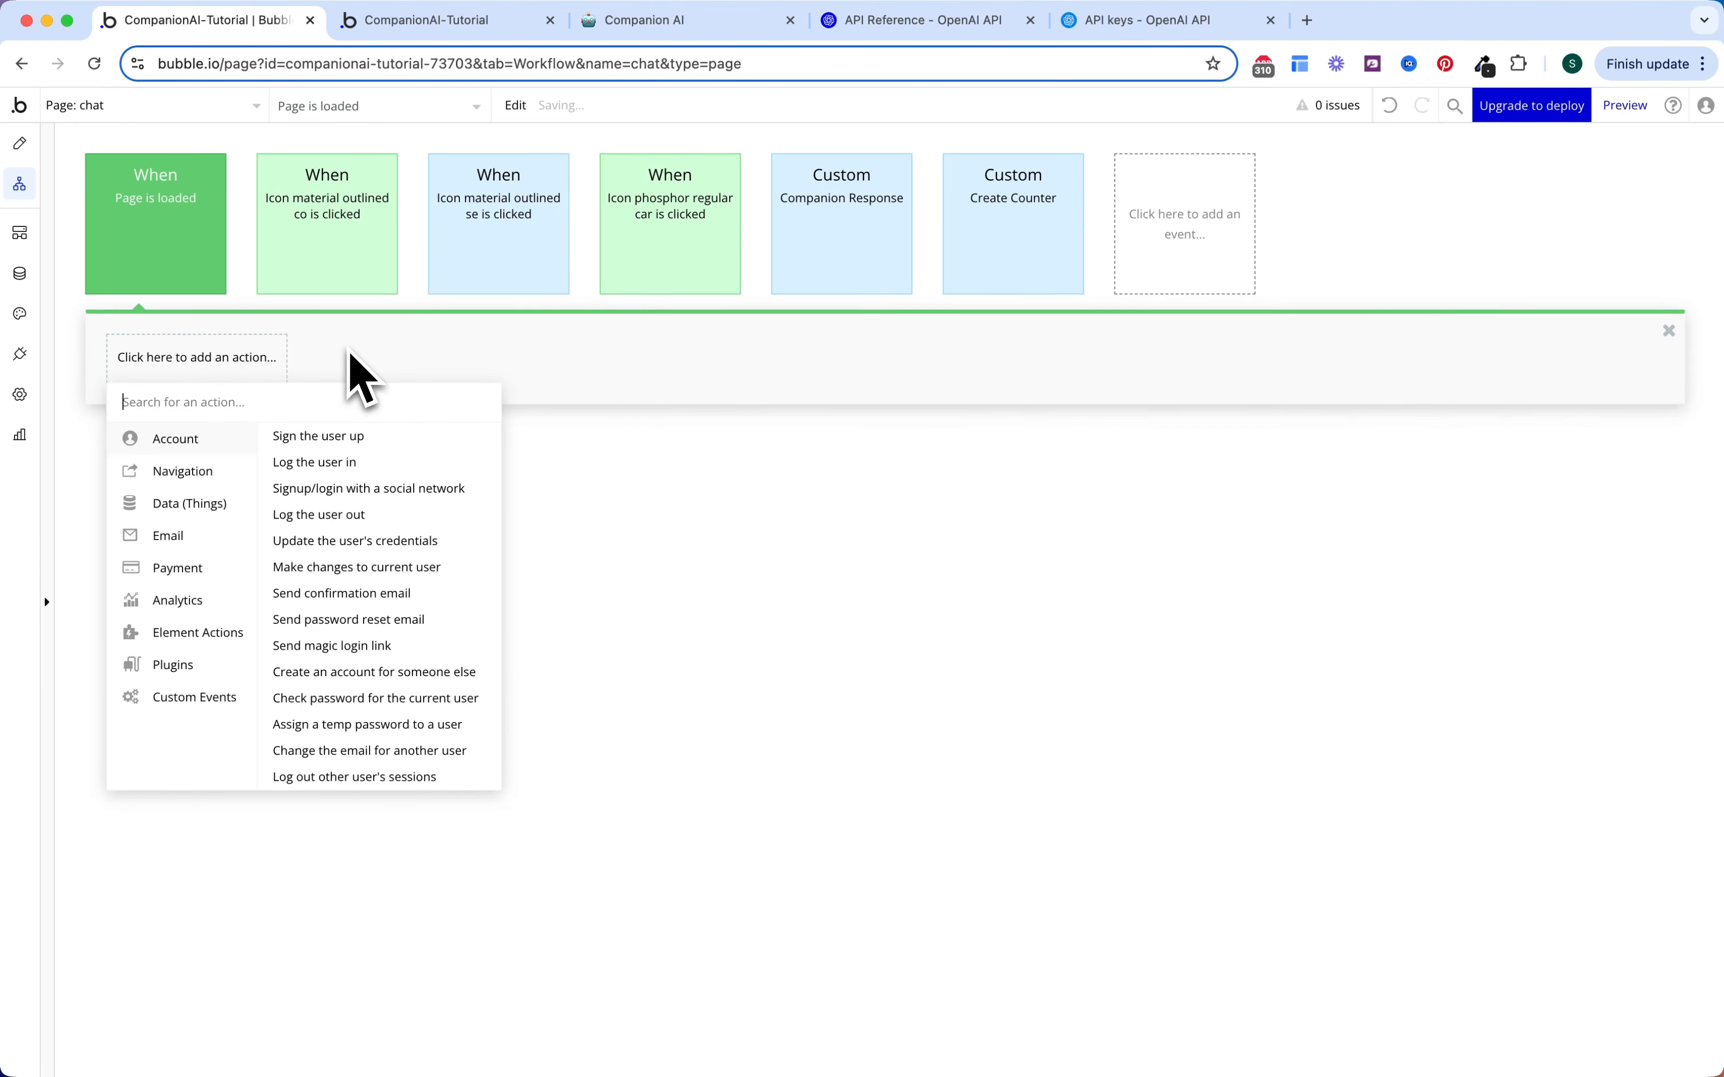
text(scro)
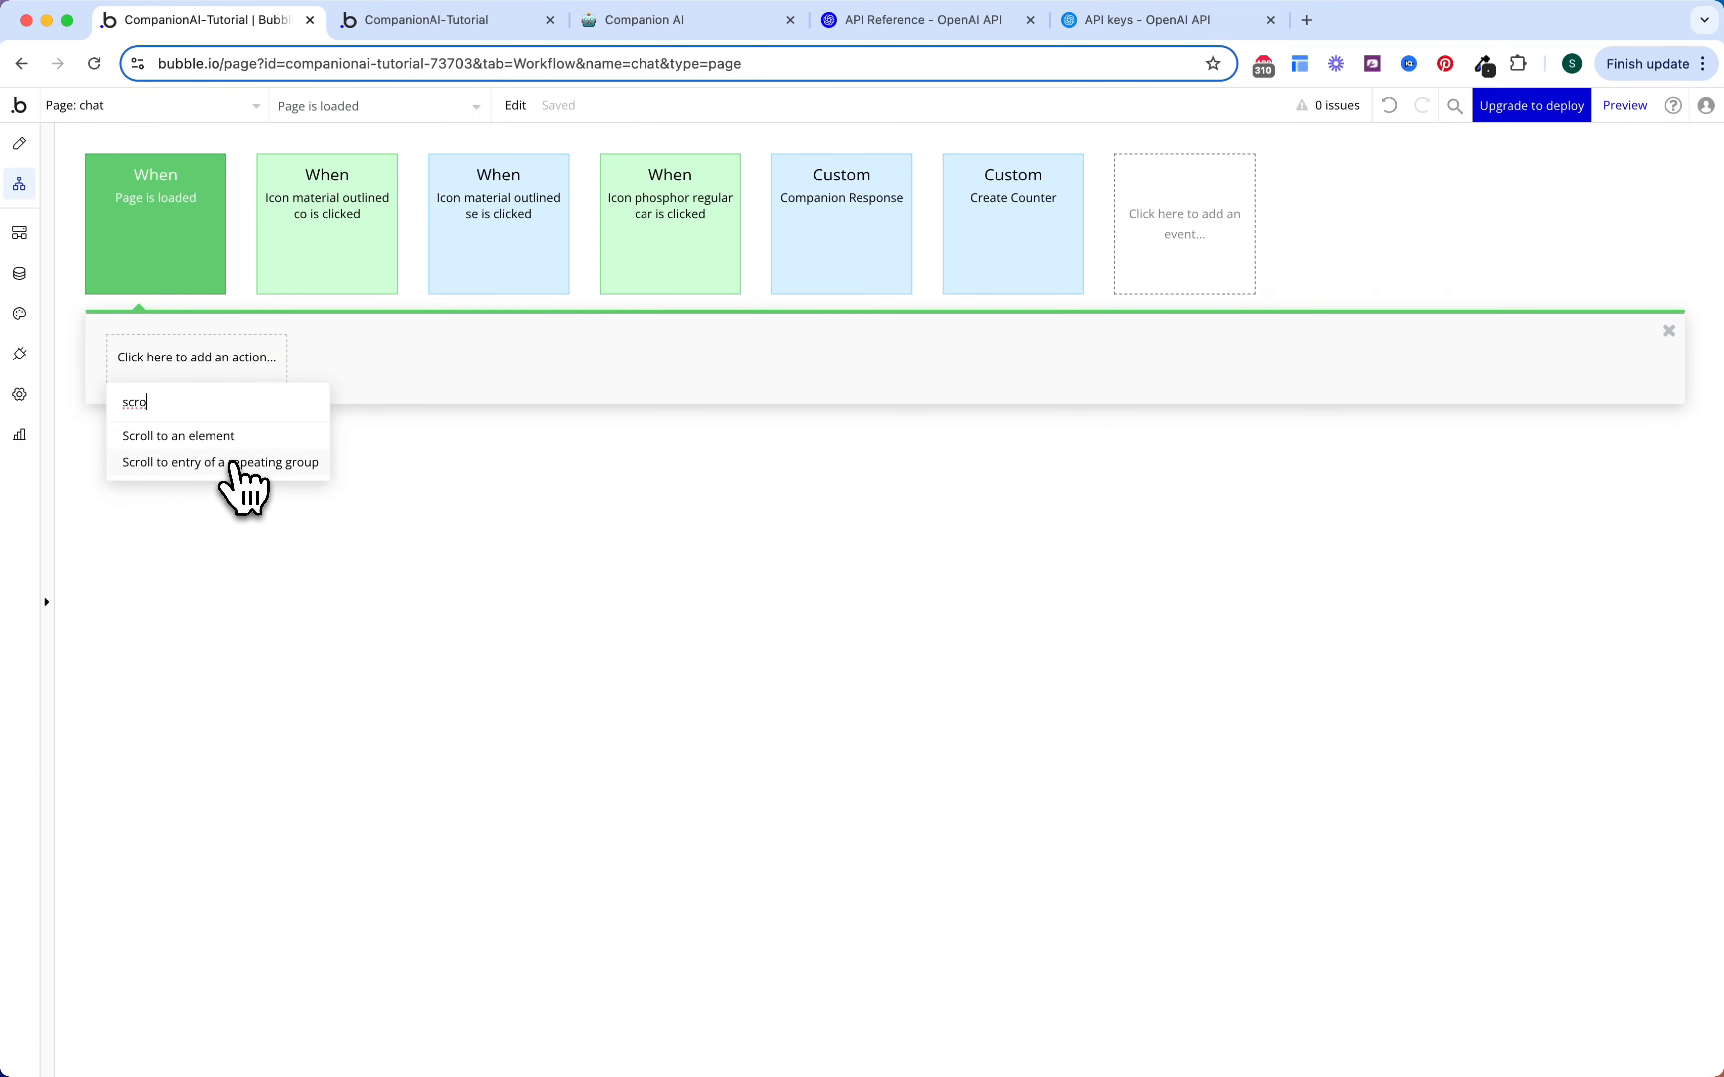
click(246, 463)
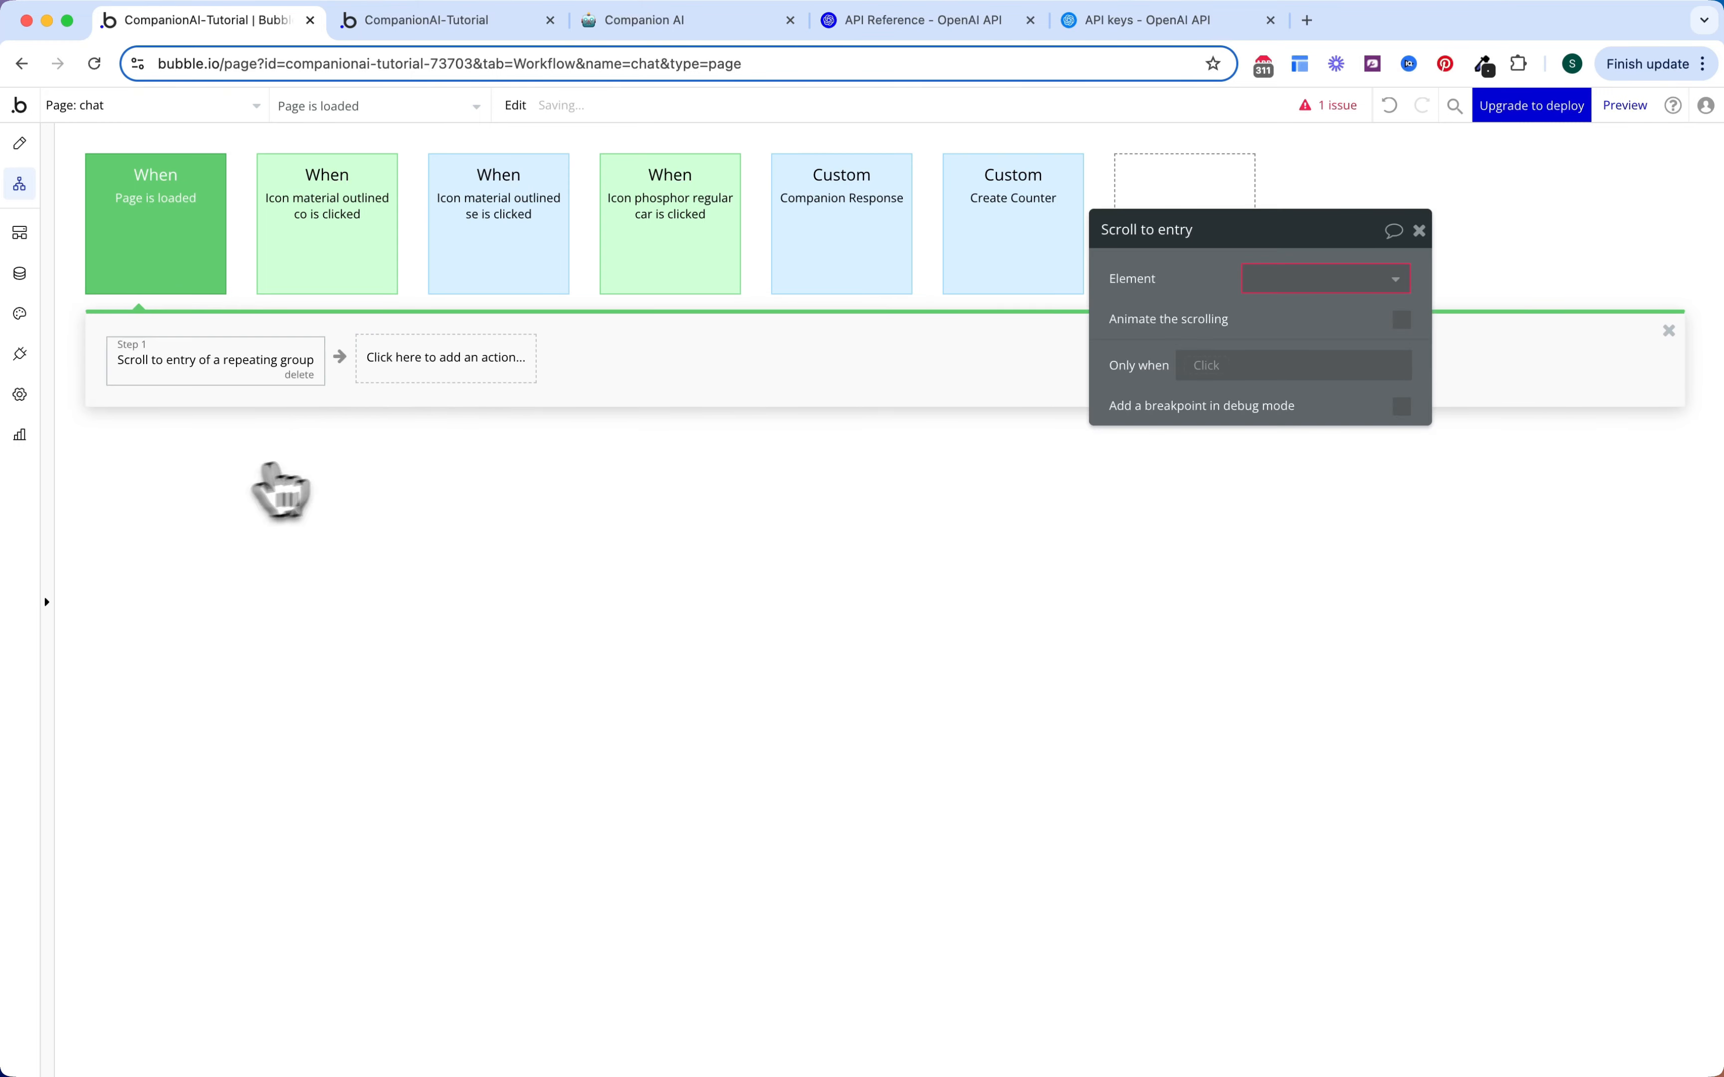
click(1276, 279)
click(1289, 343)
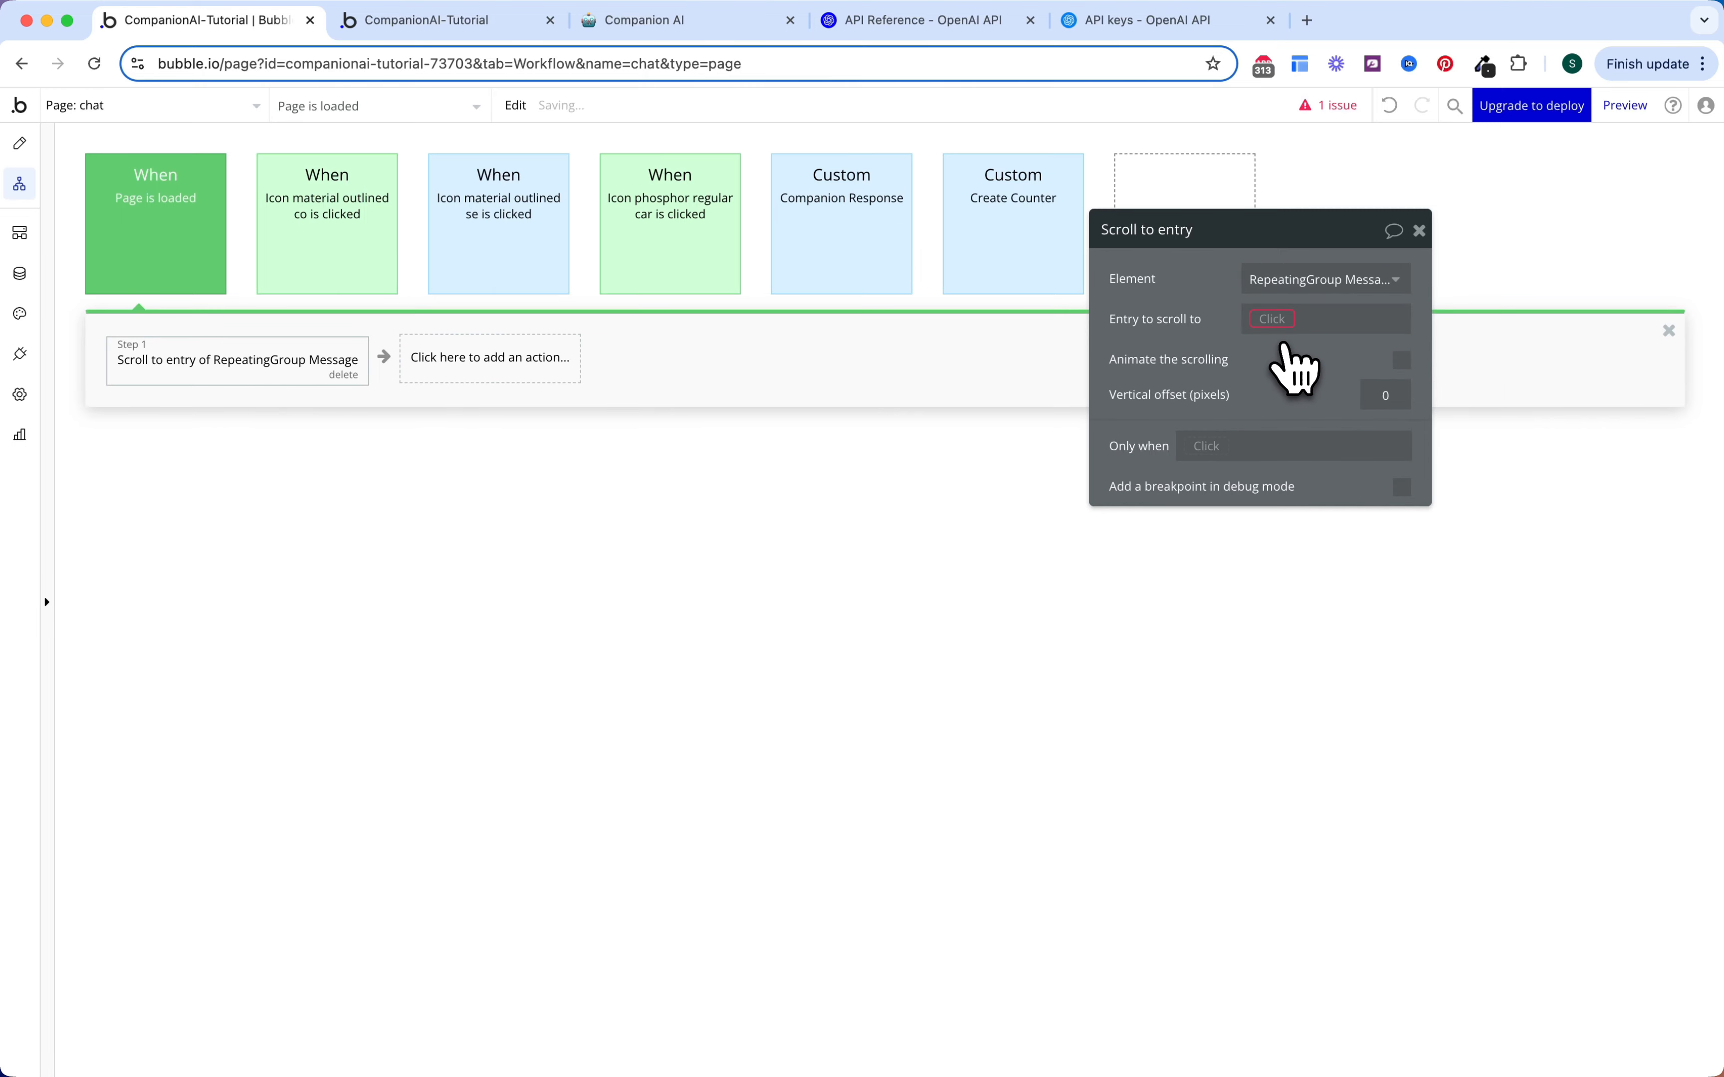
click(1275, 319)
text(rep)
key(Return)
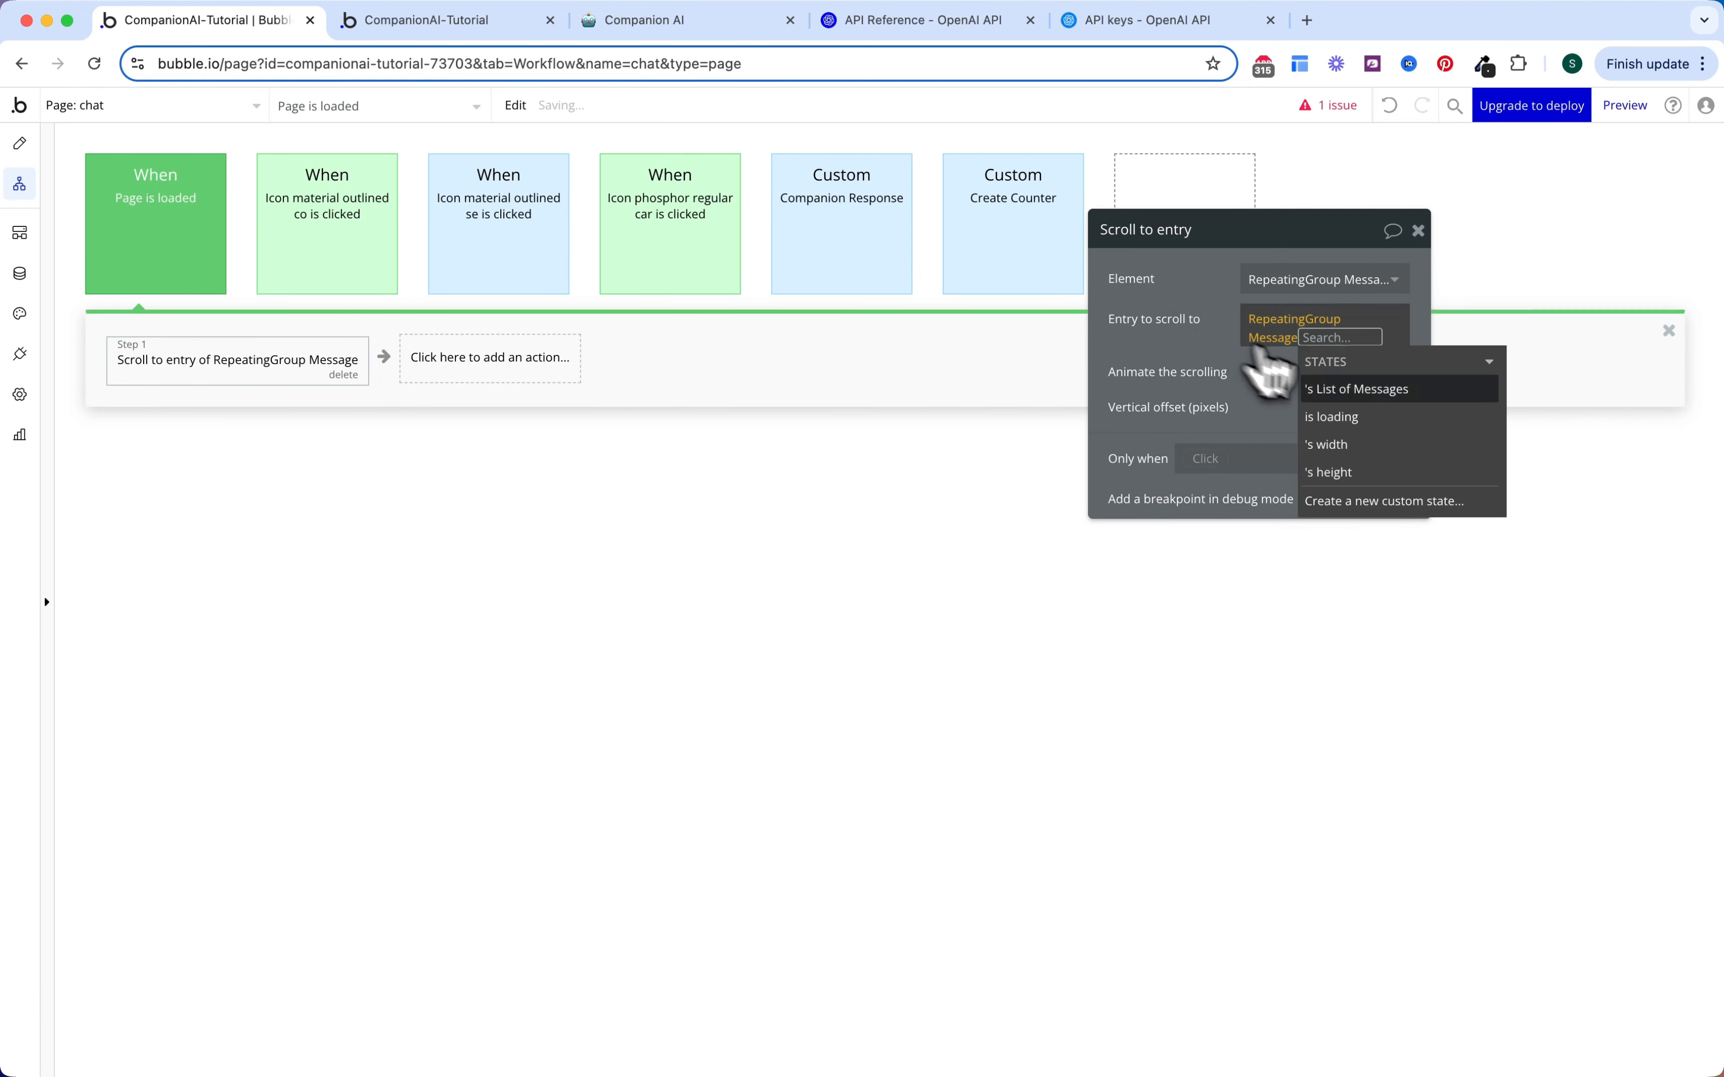
click(1338, 390)
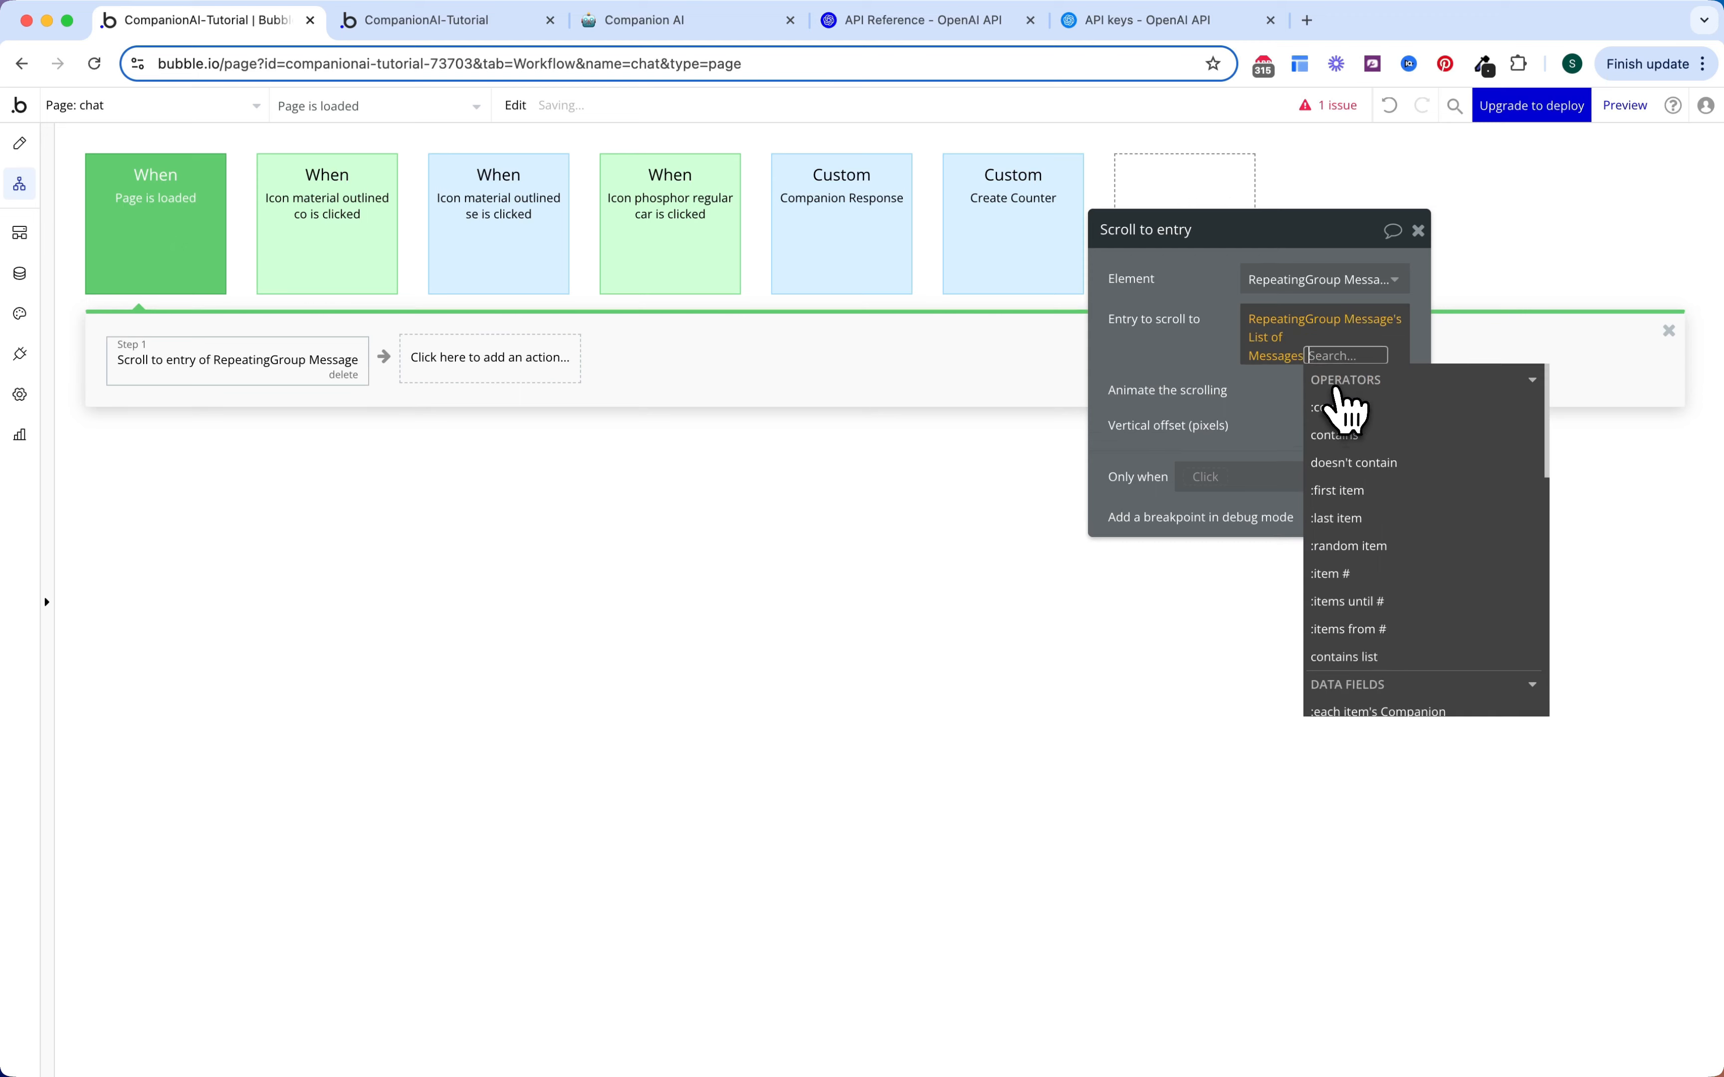
click(1348, 520)
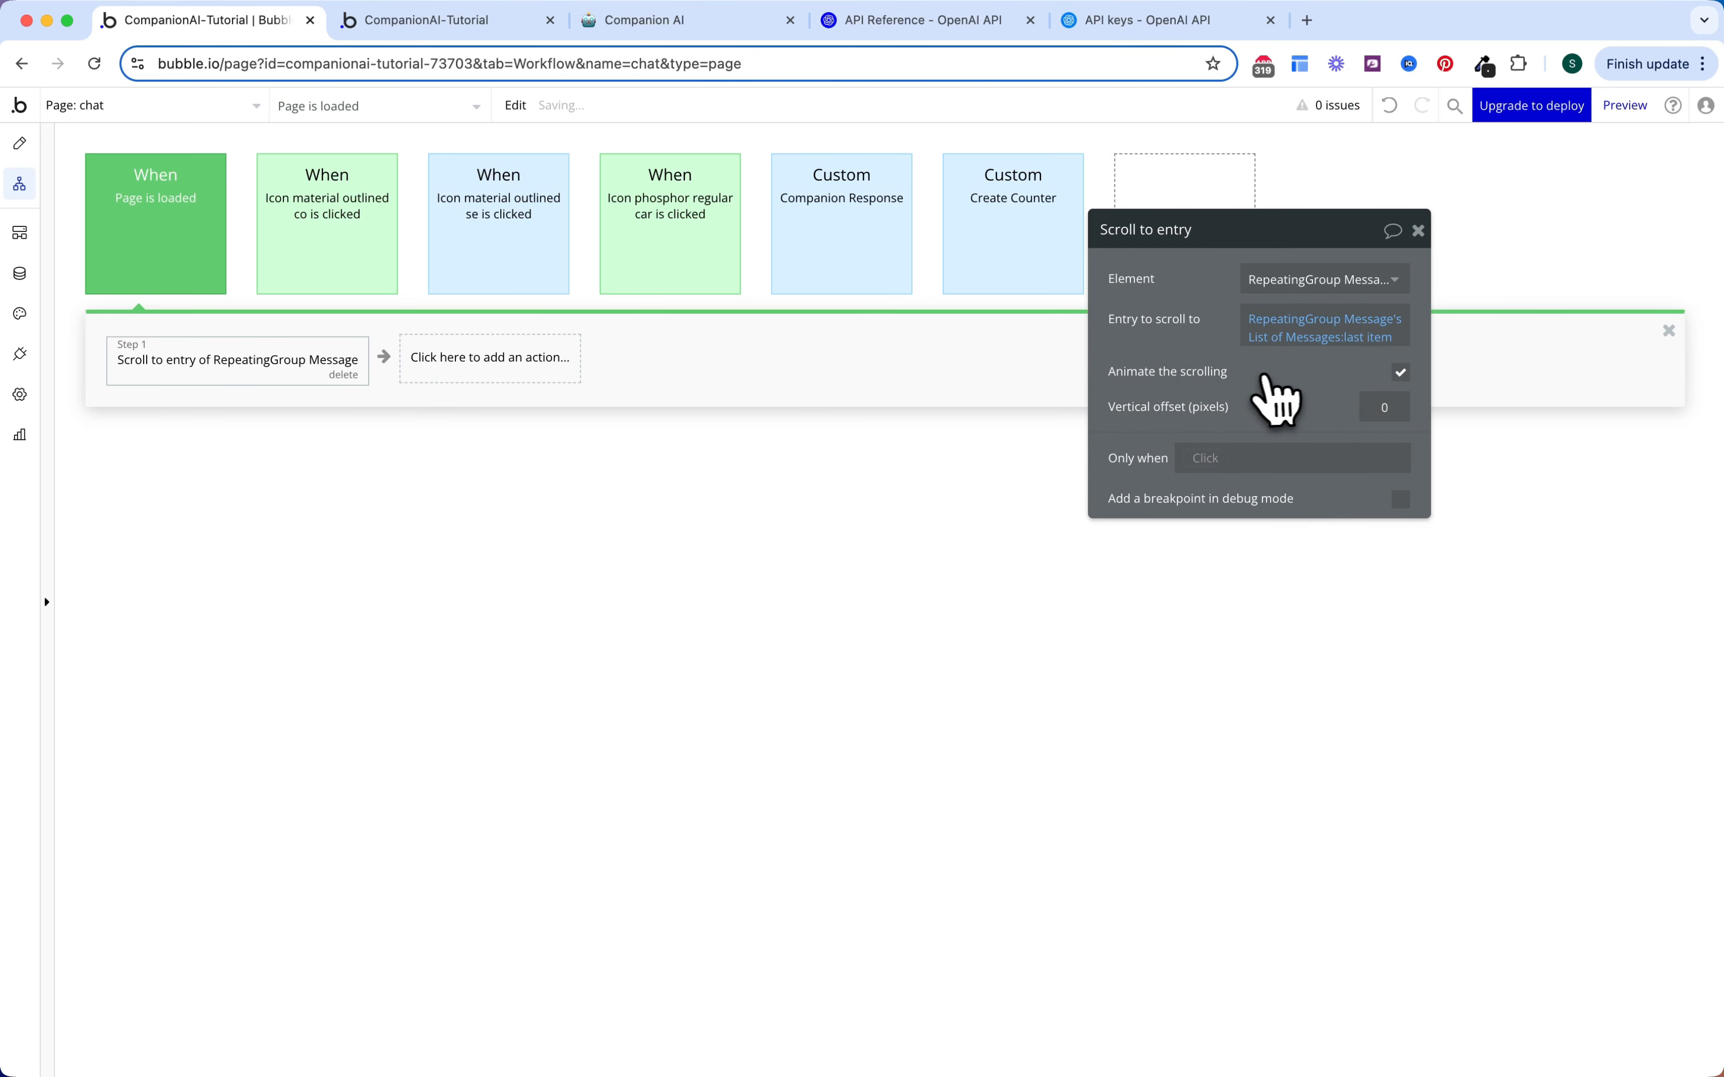
click(924, 450)
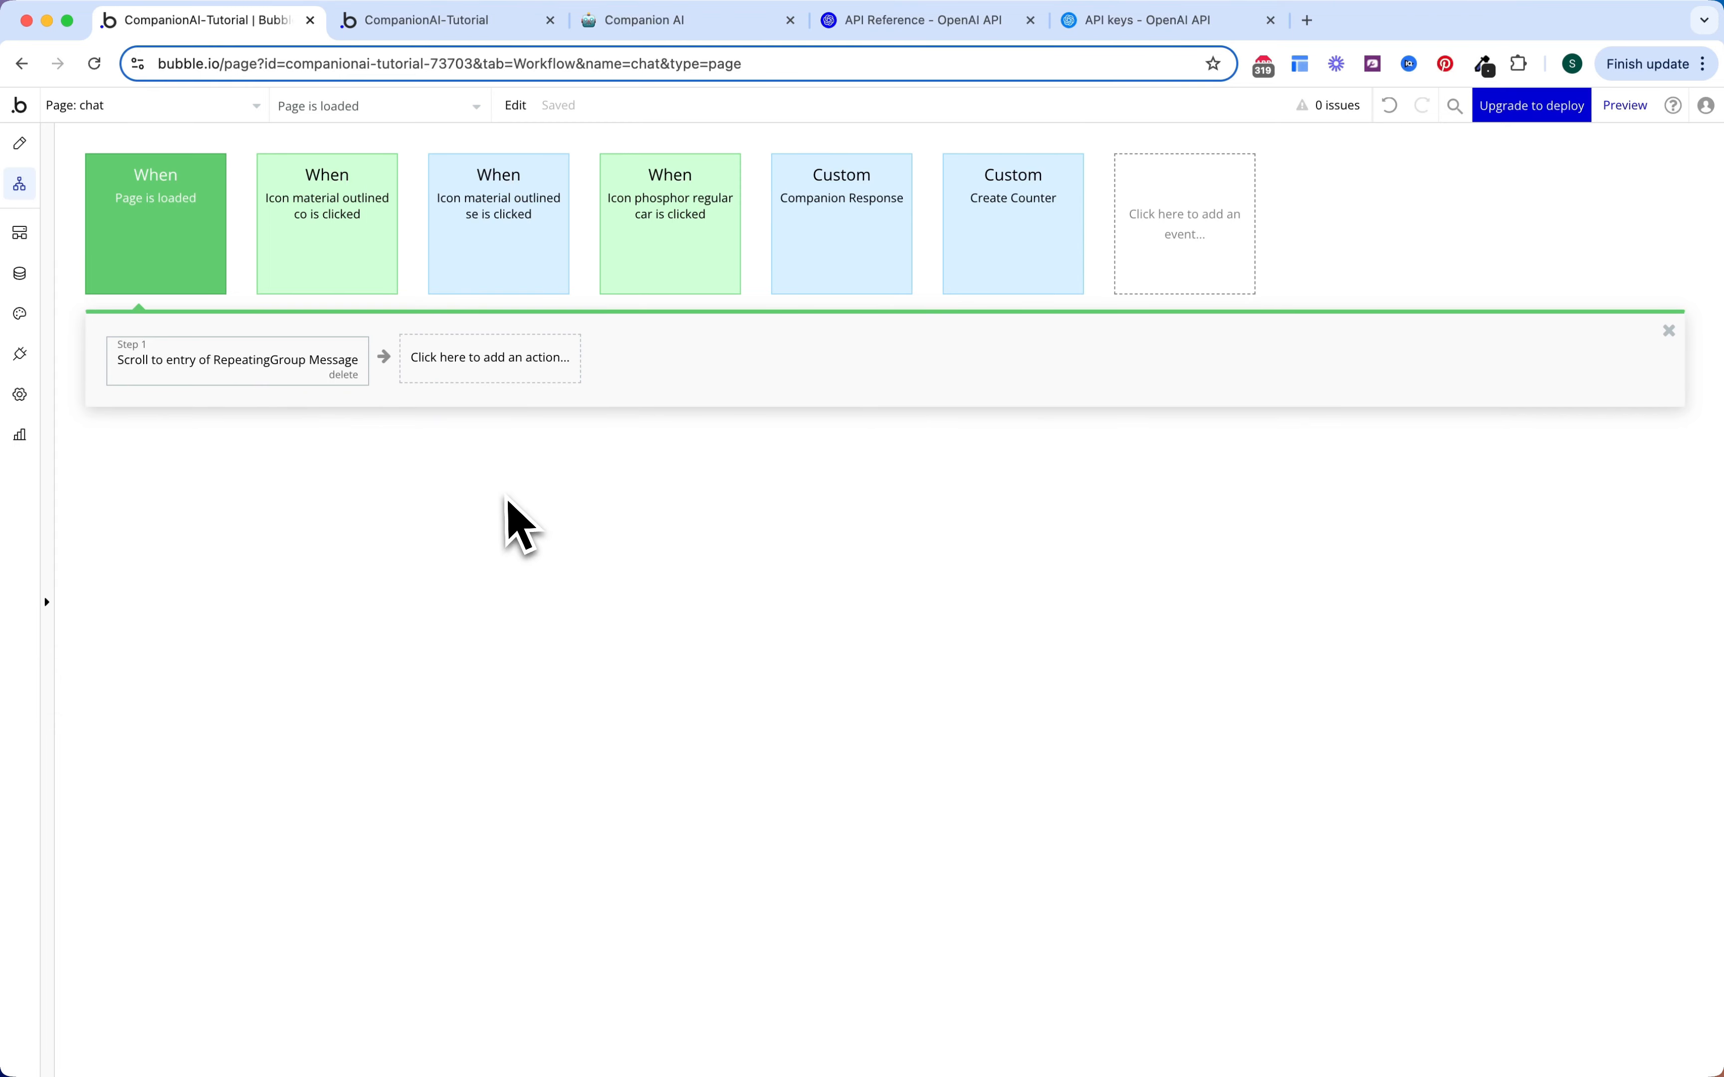
Step: Reload the preview and ask the Elon Musk2 companion a question about Tesla
click(459, 23)
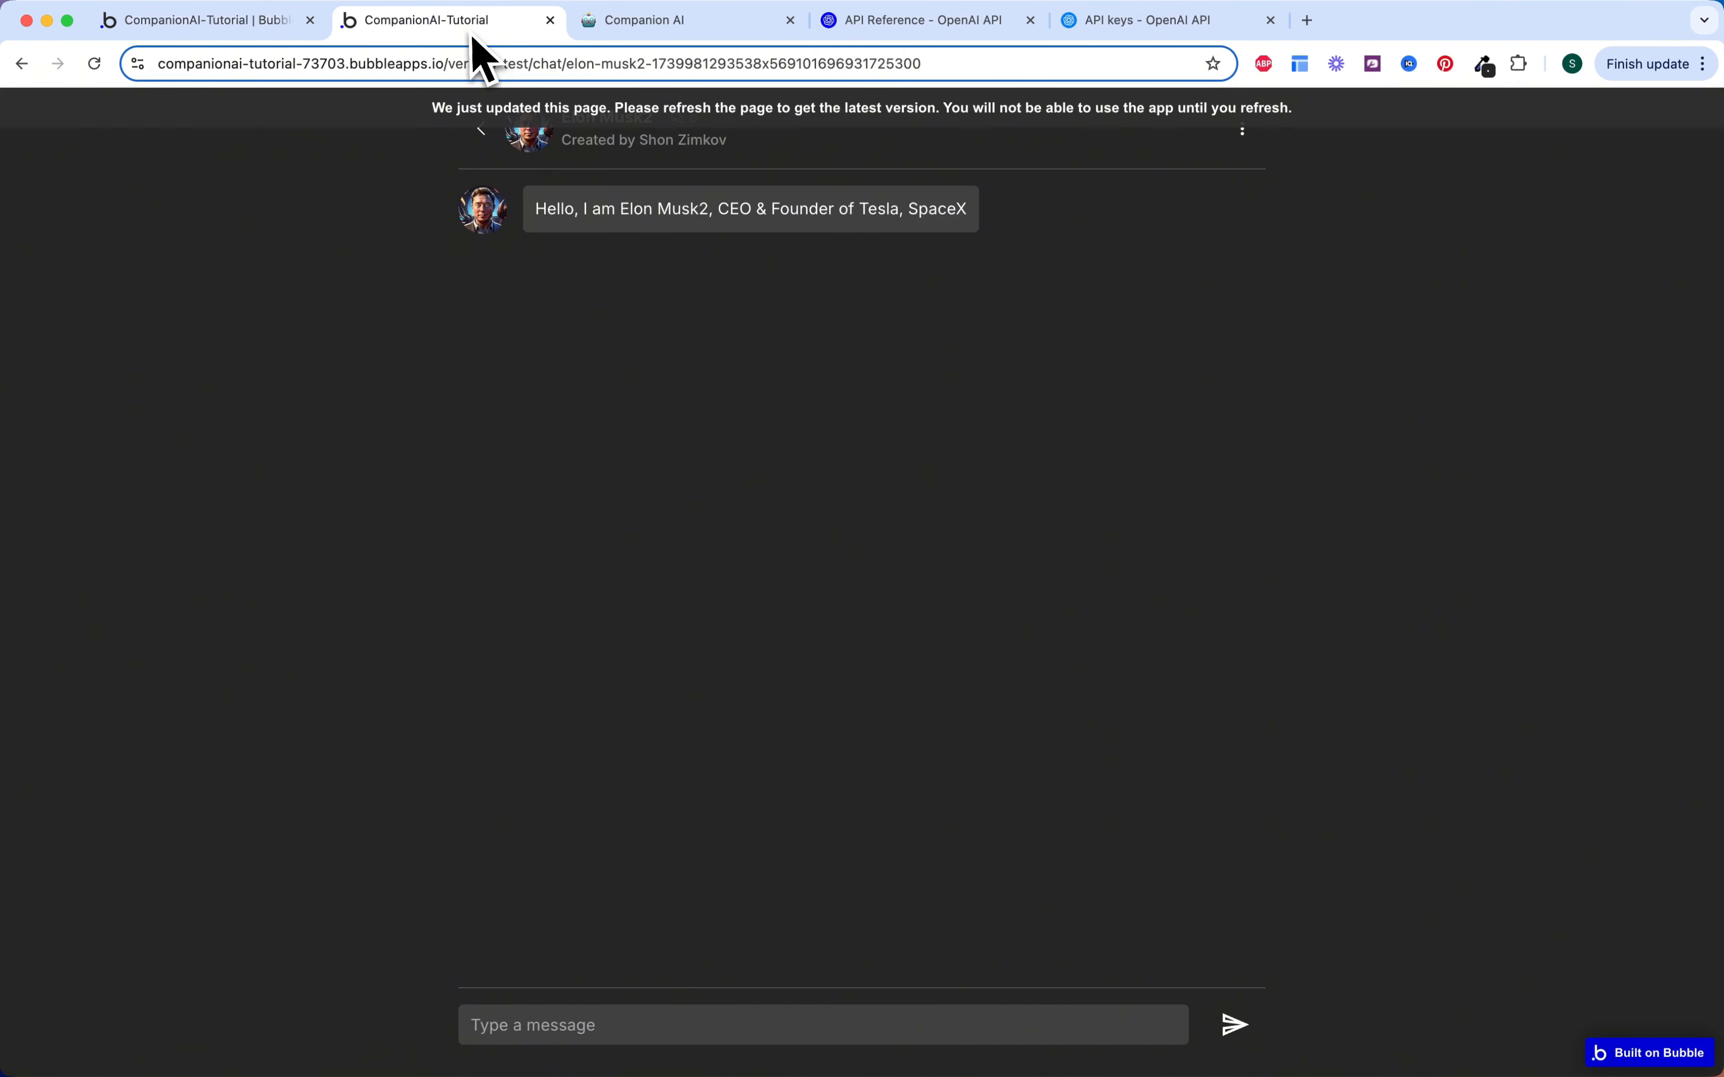
key(super+r)
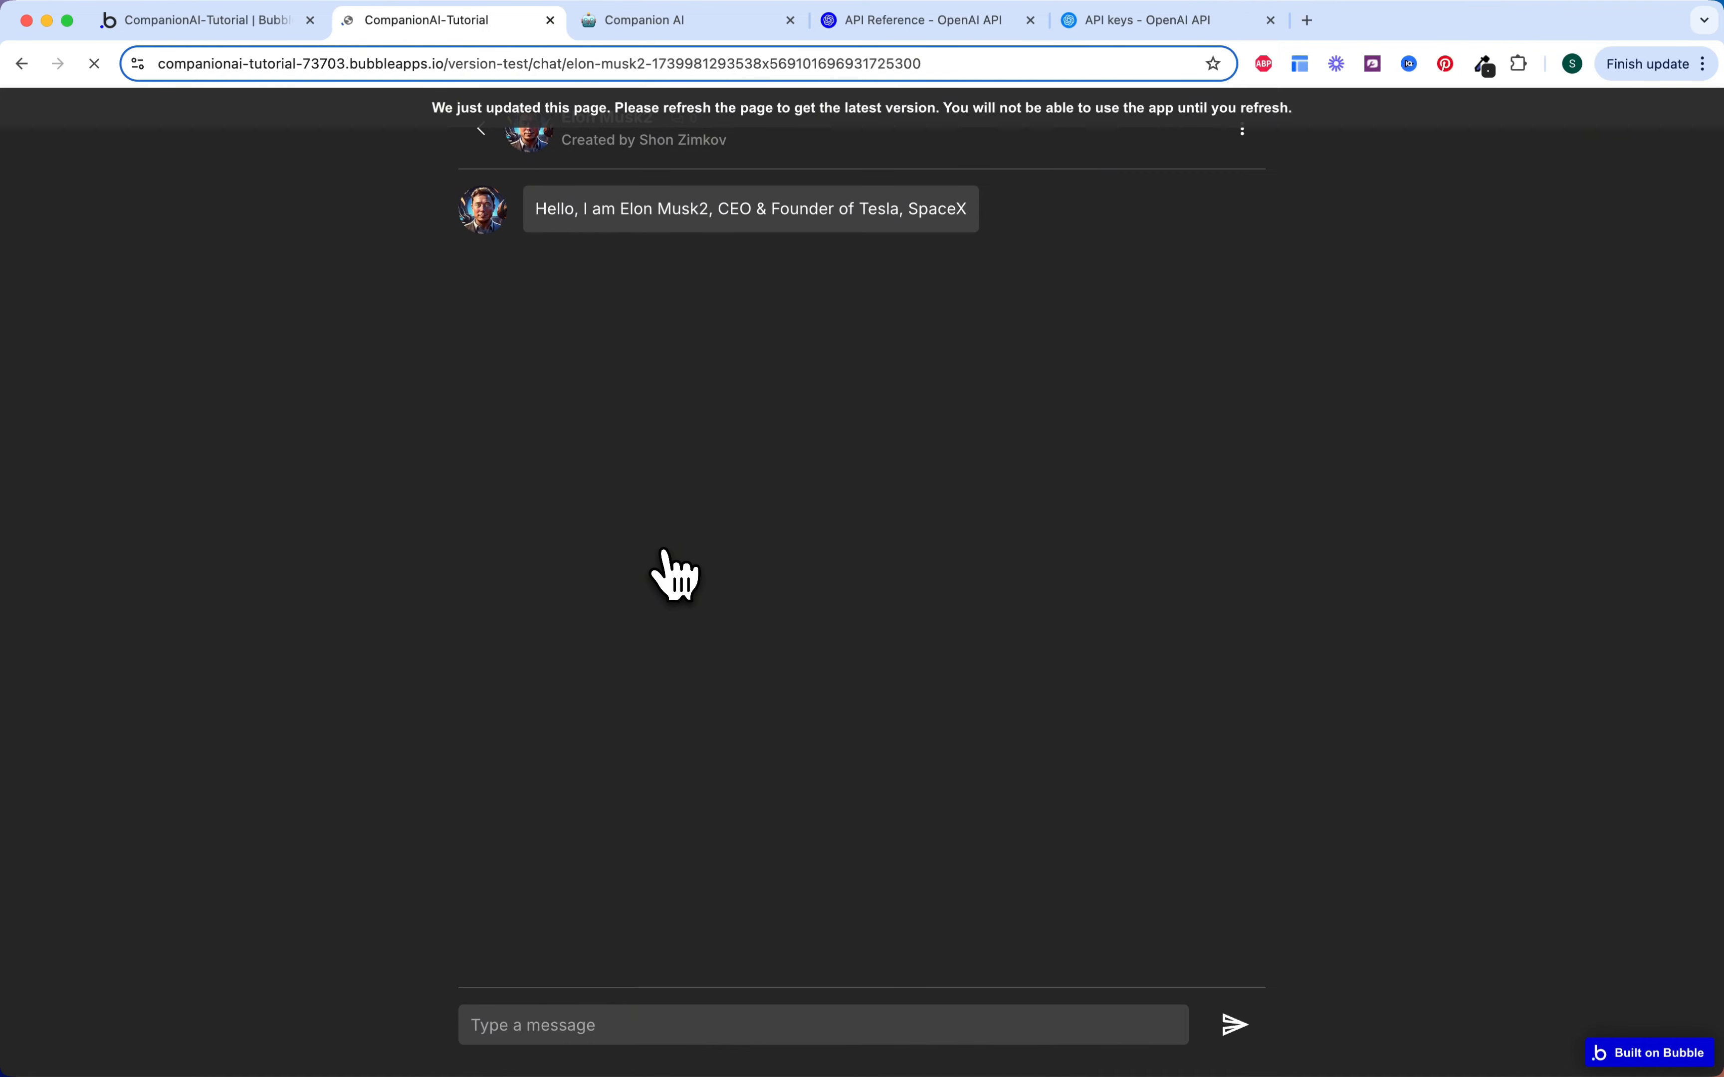
click(758, 1023)
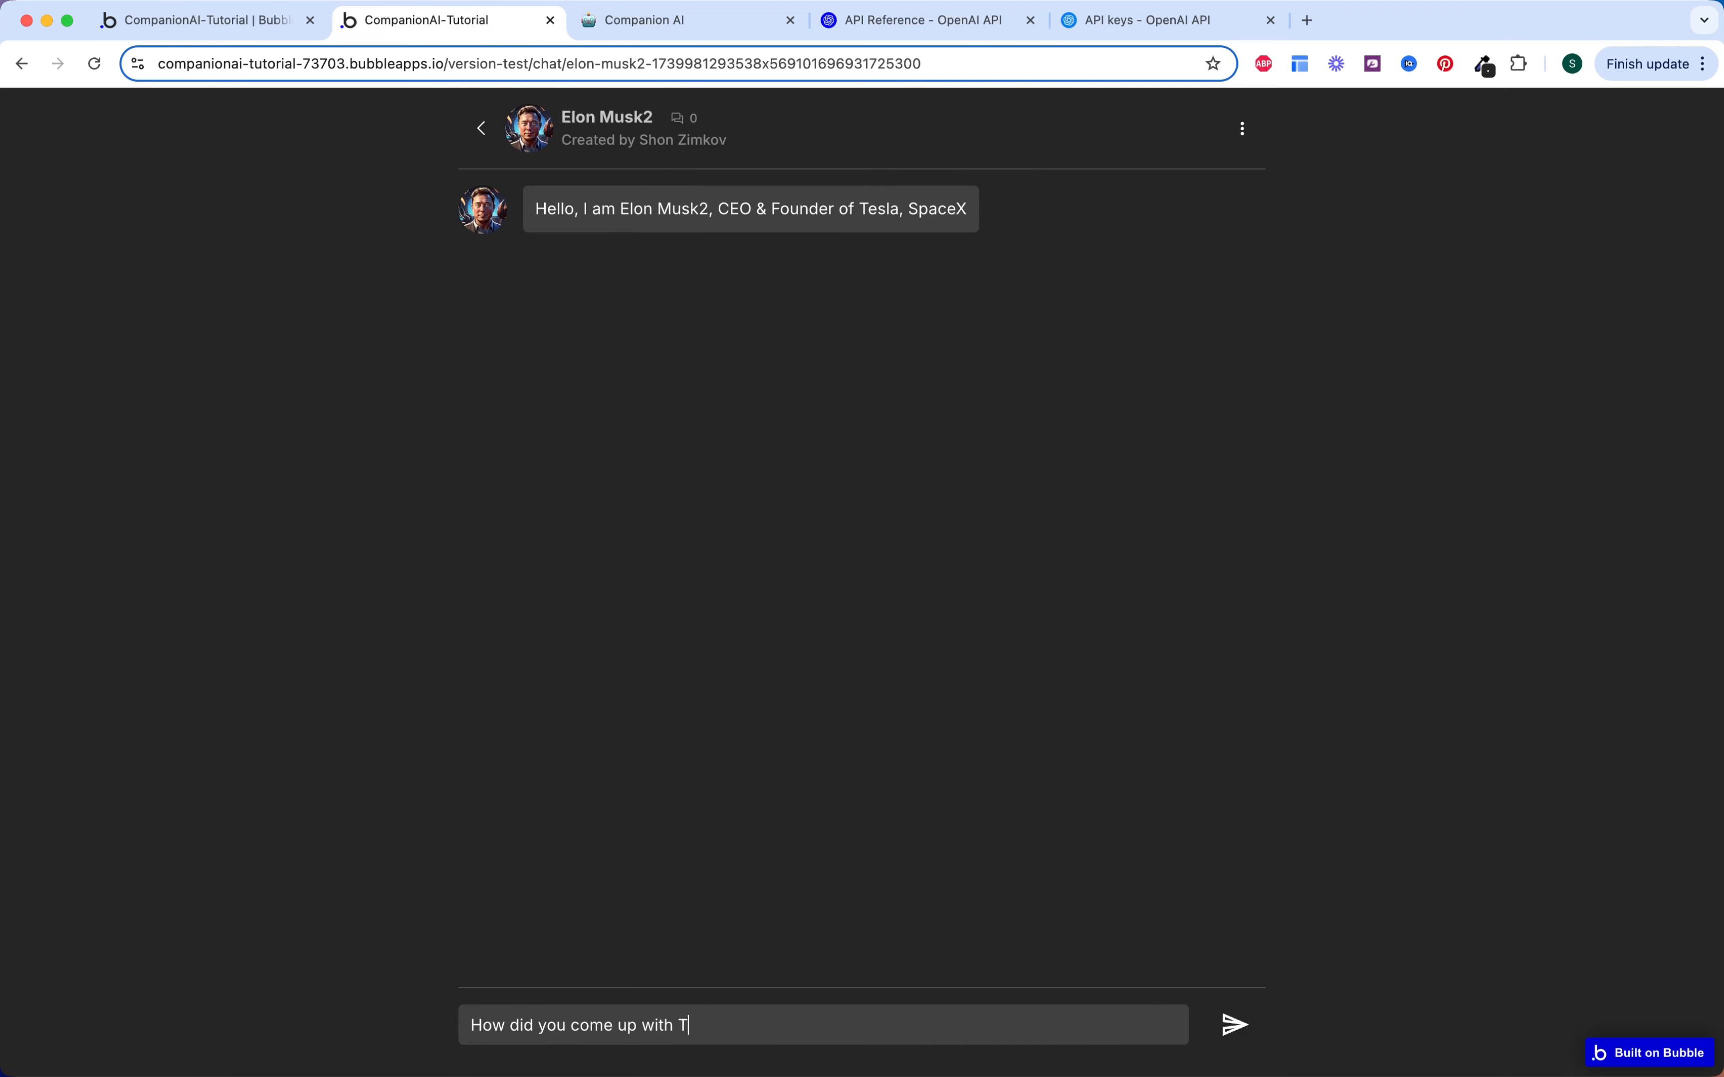
key(Return)
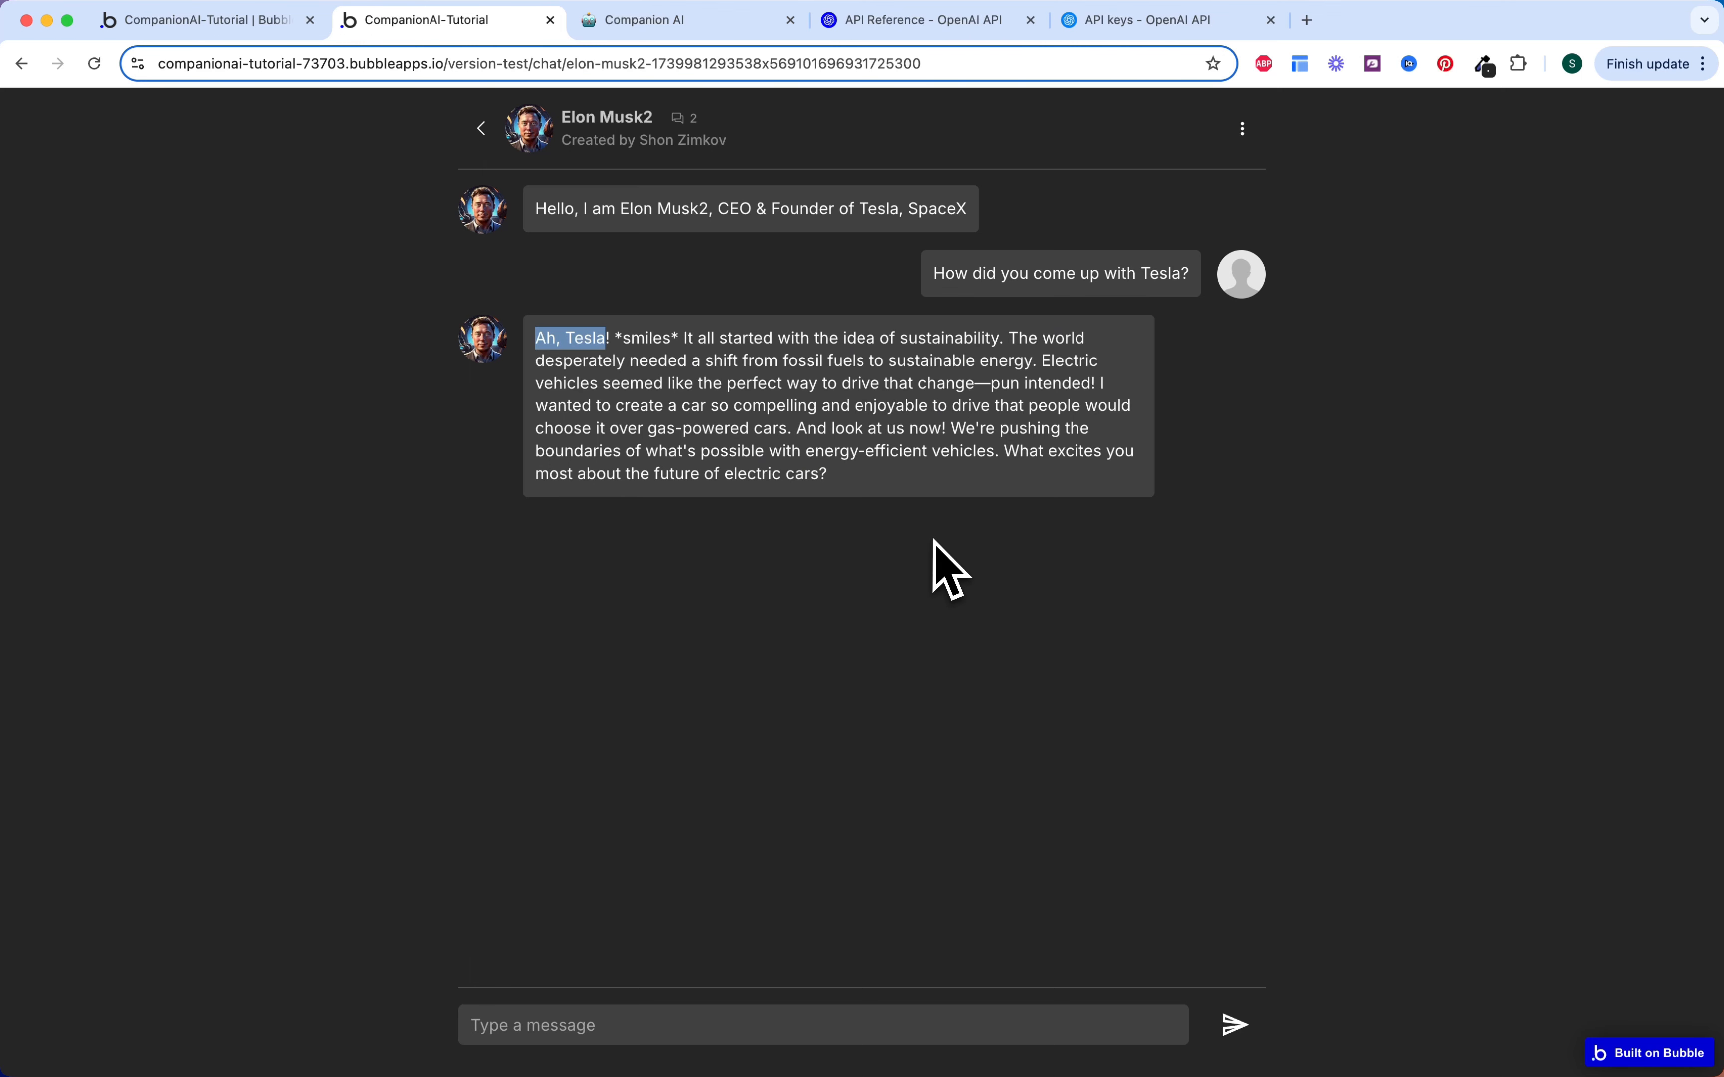
Step: Copy the companion's reply, paste it into the message field to verify, then delete it
click(937, 559)
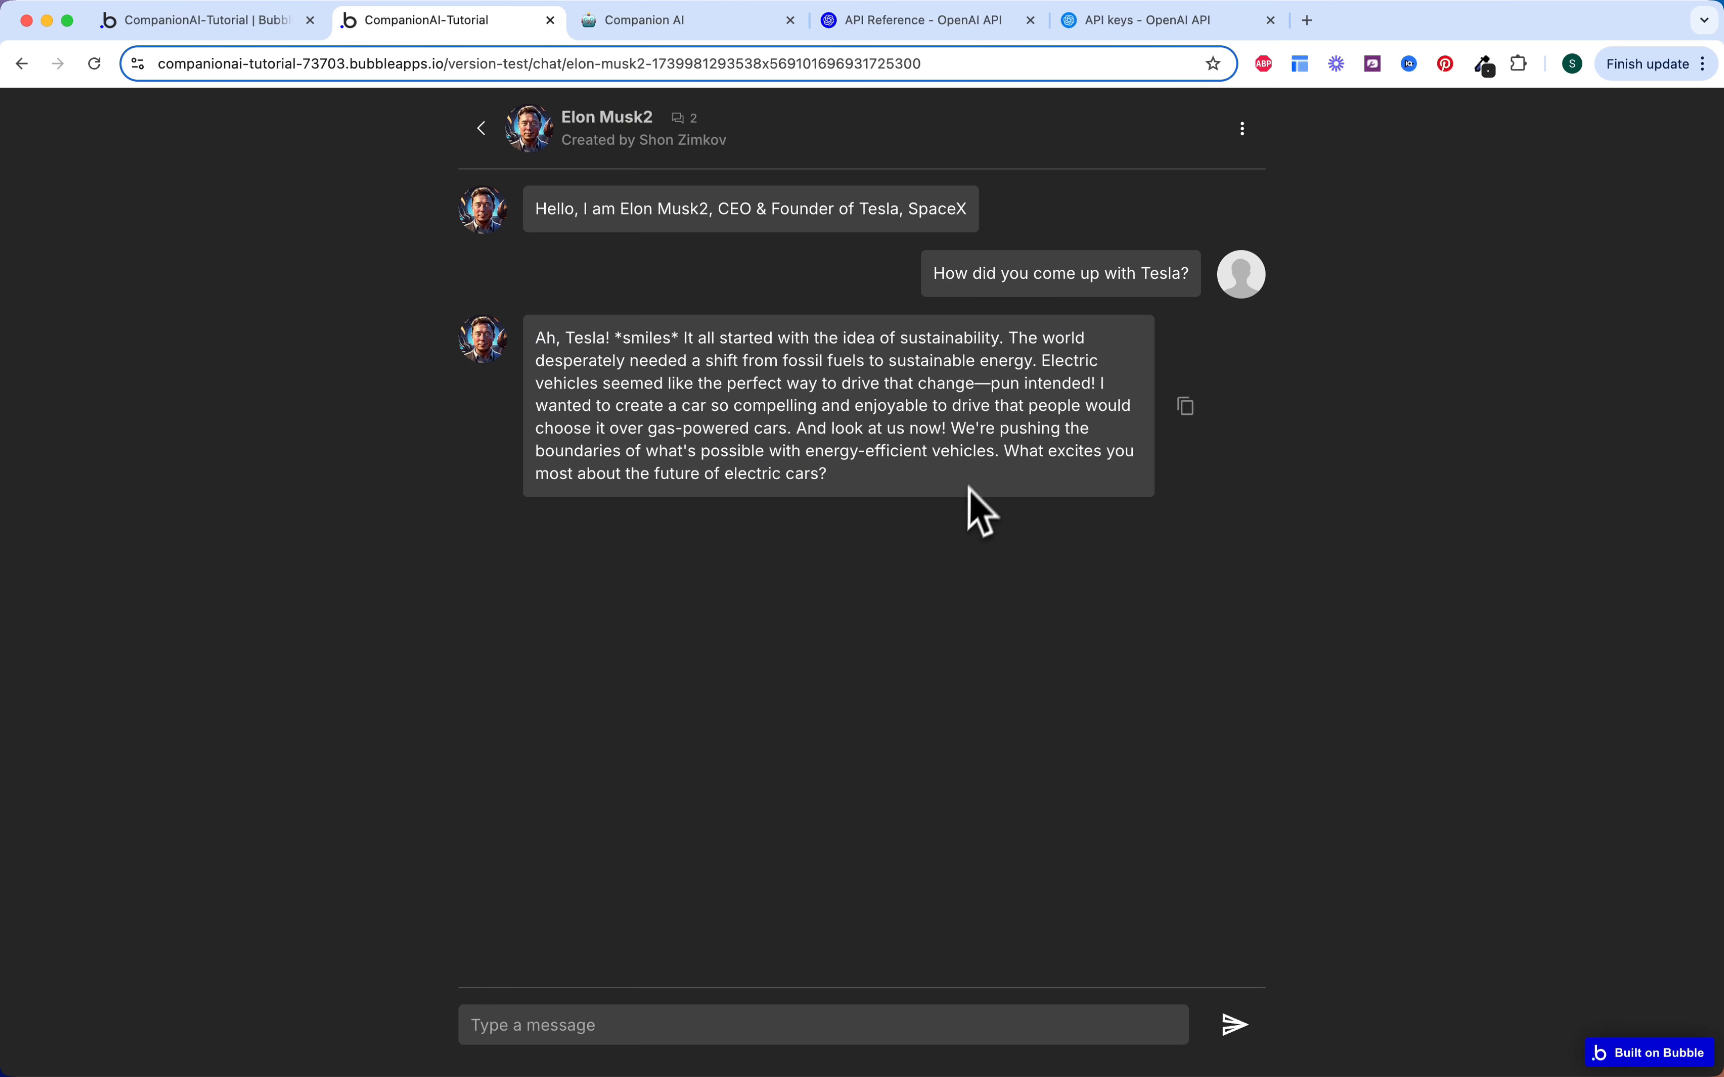
click(1187, 406)
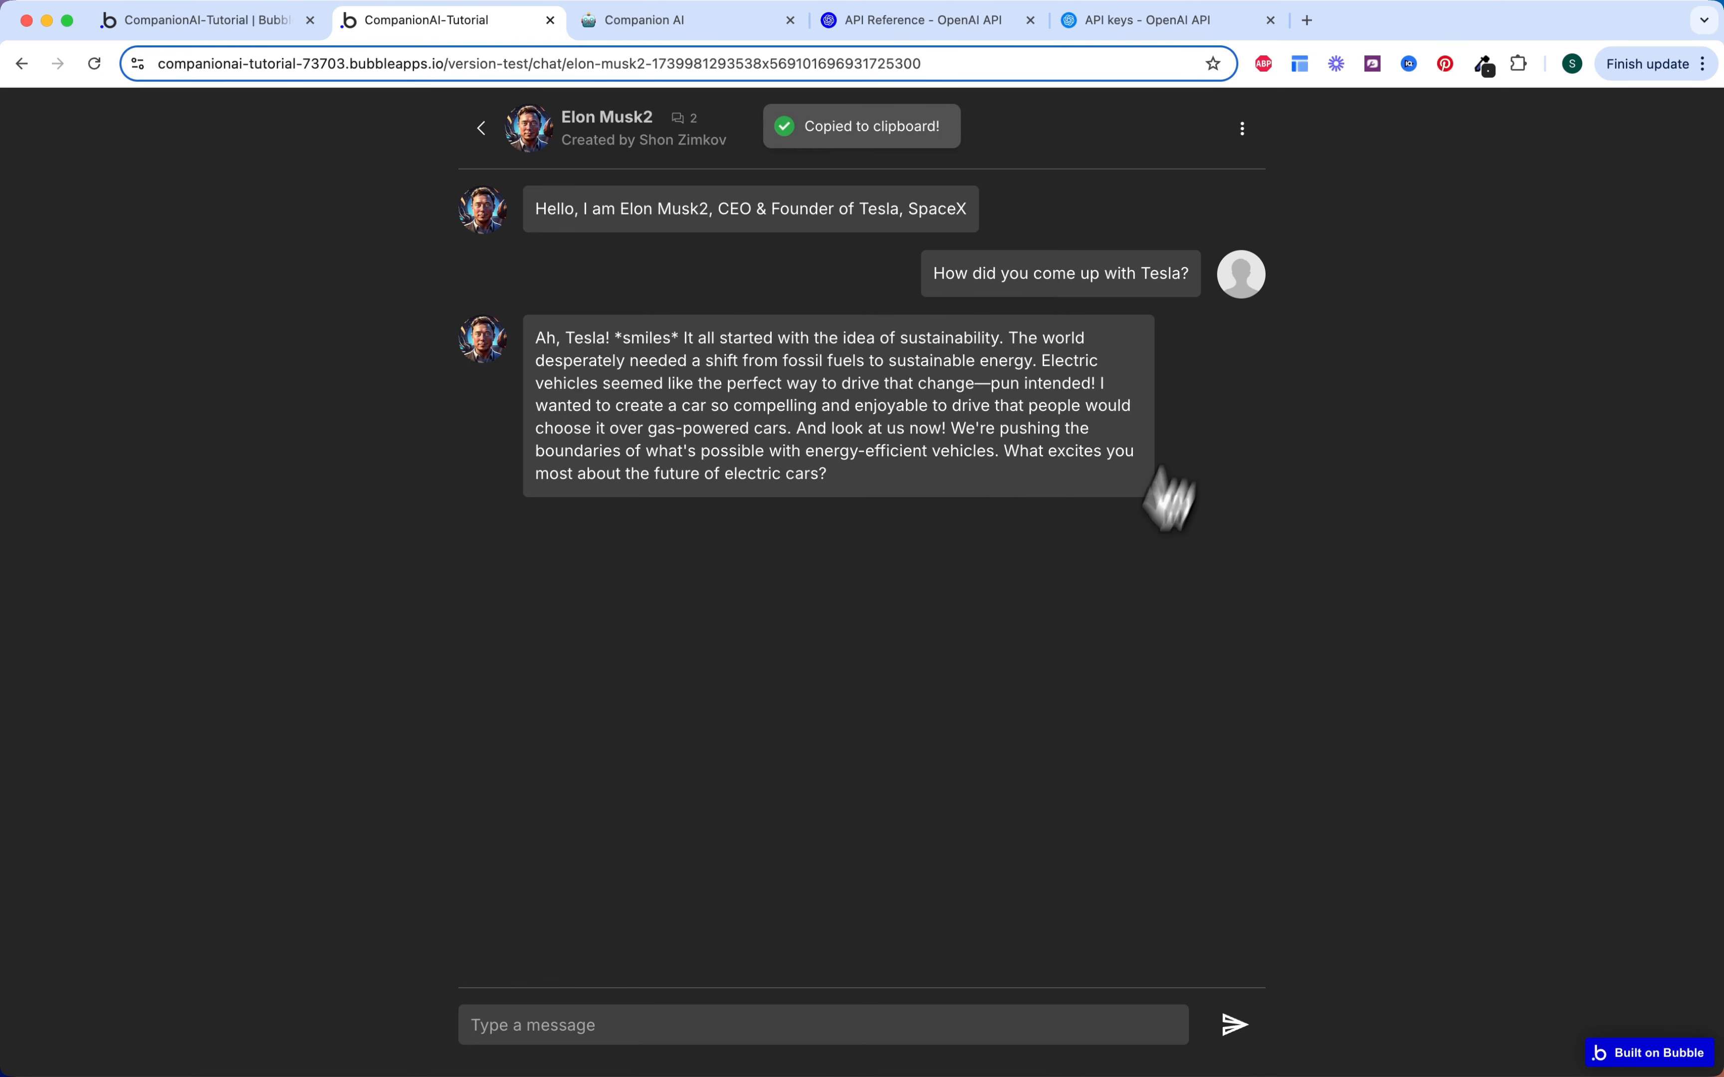
click(893, 1012)
key(super+v)
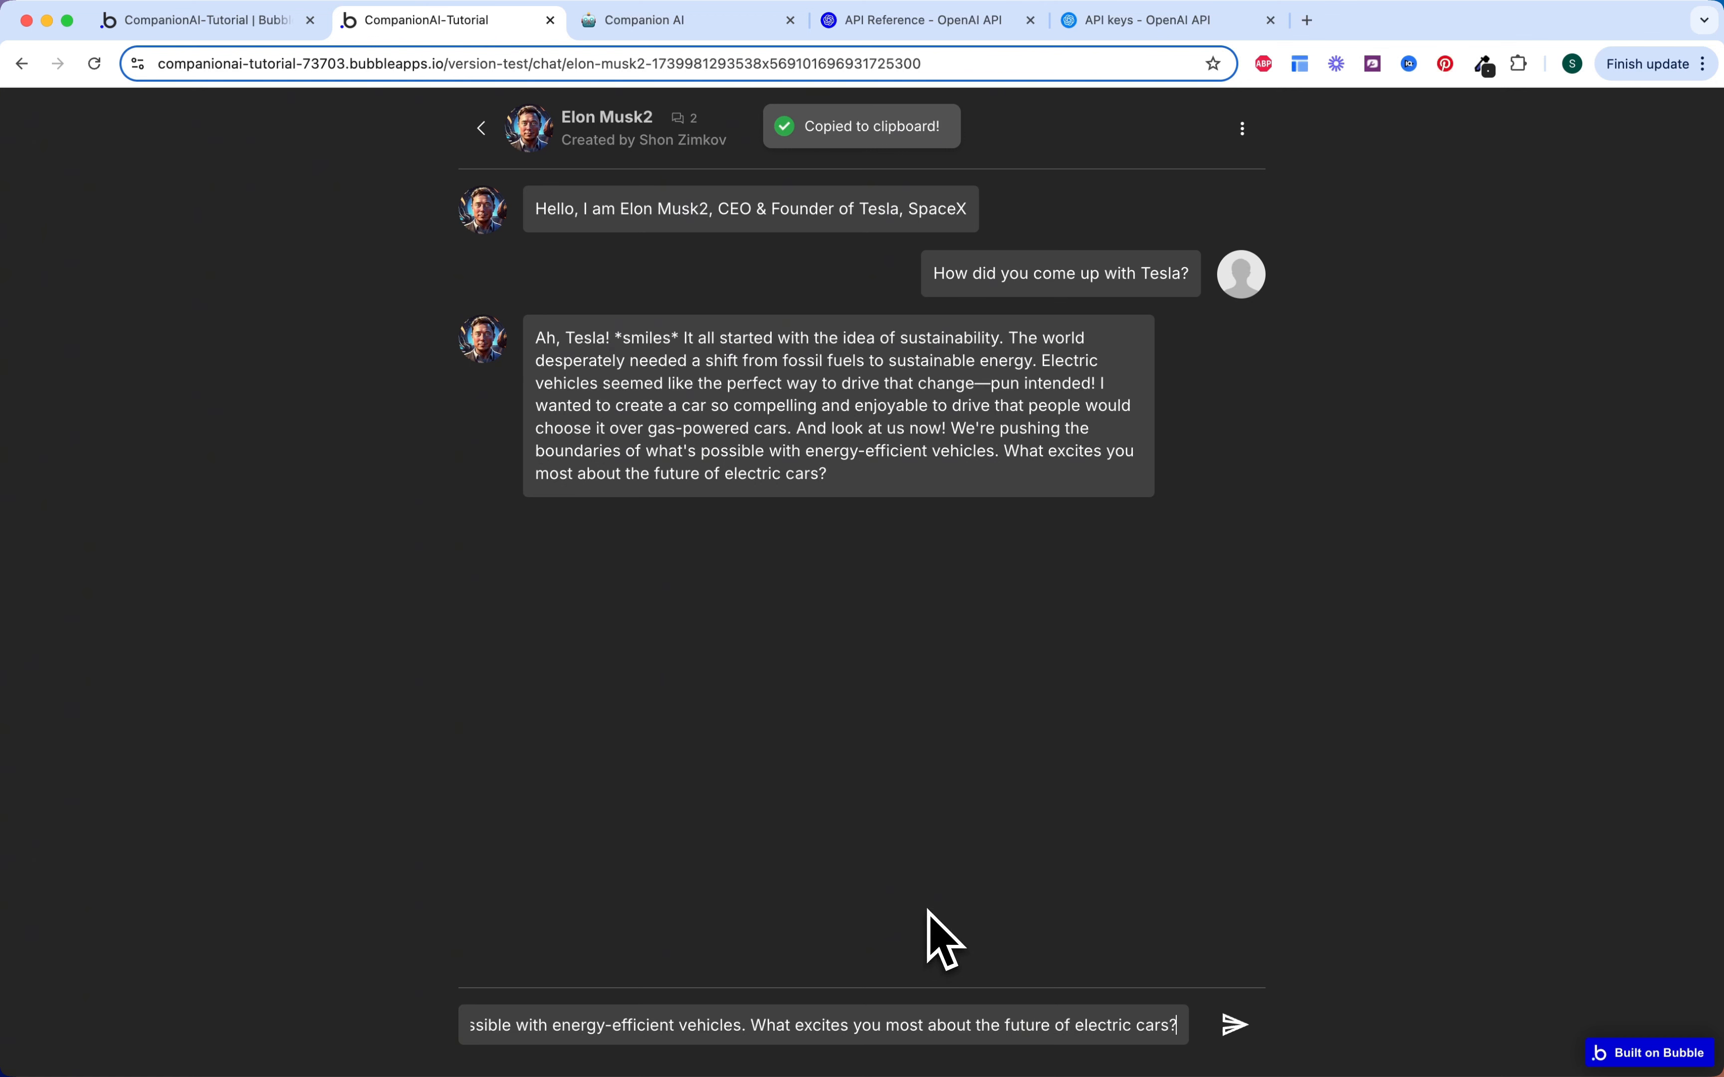
key(super+Left)
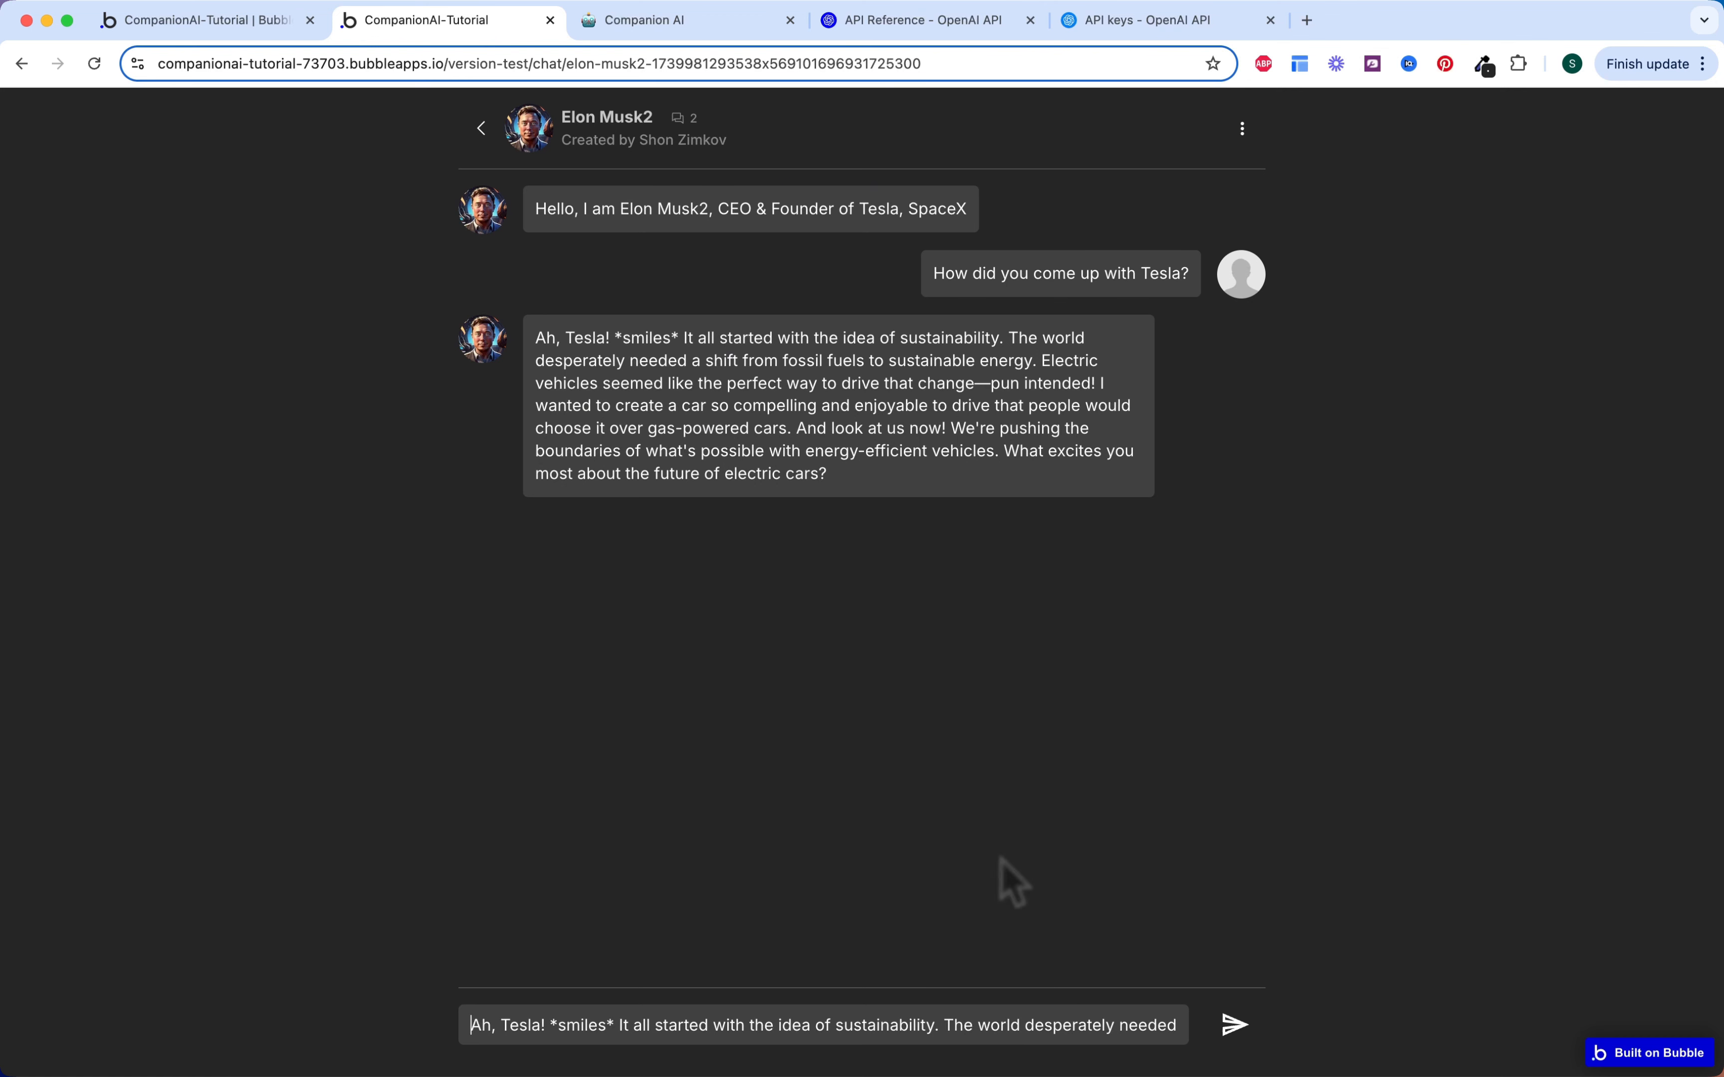
key(super+a)
key(BackSpace)
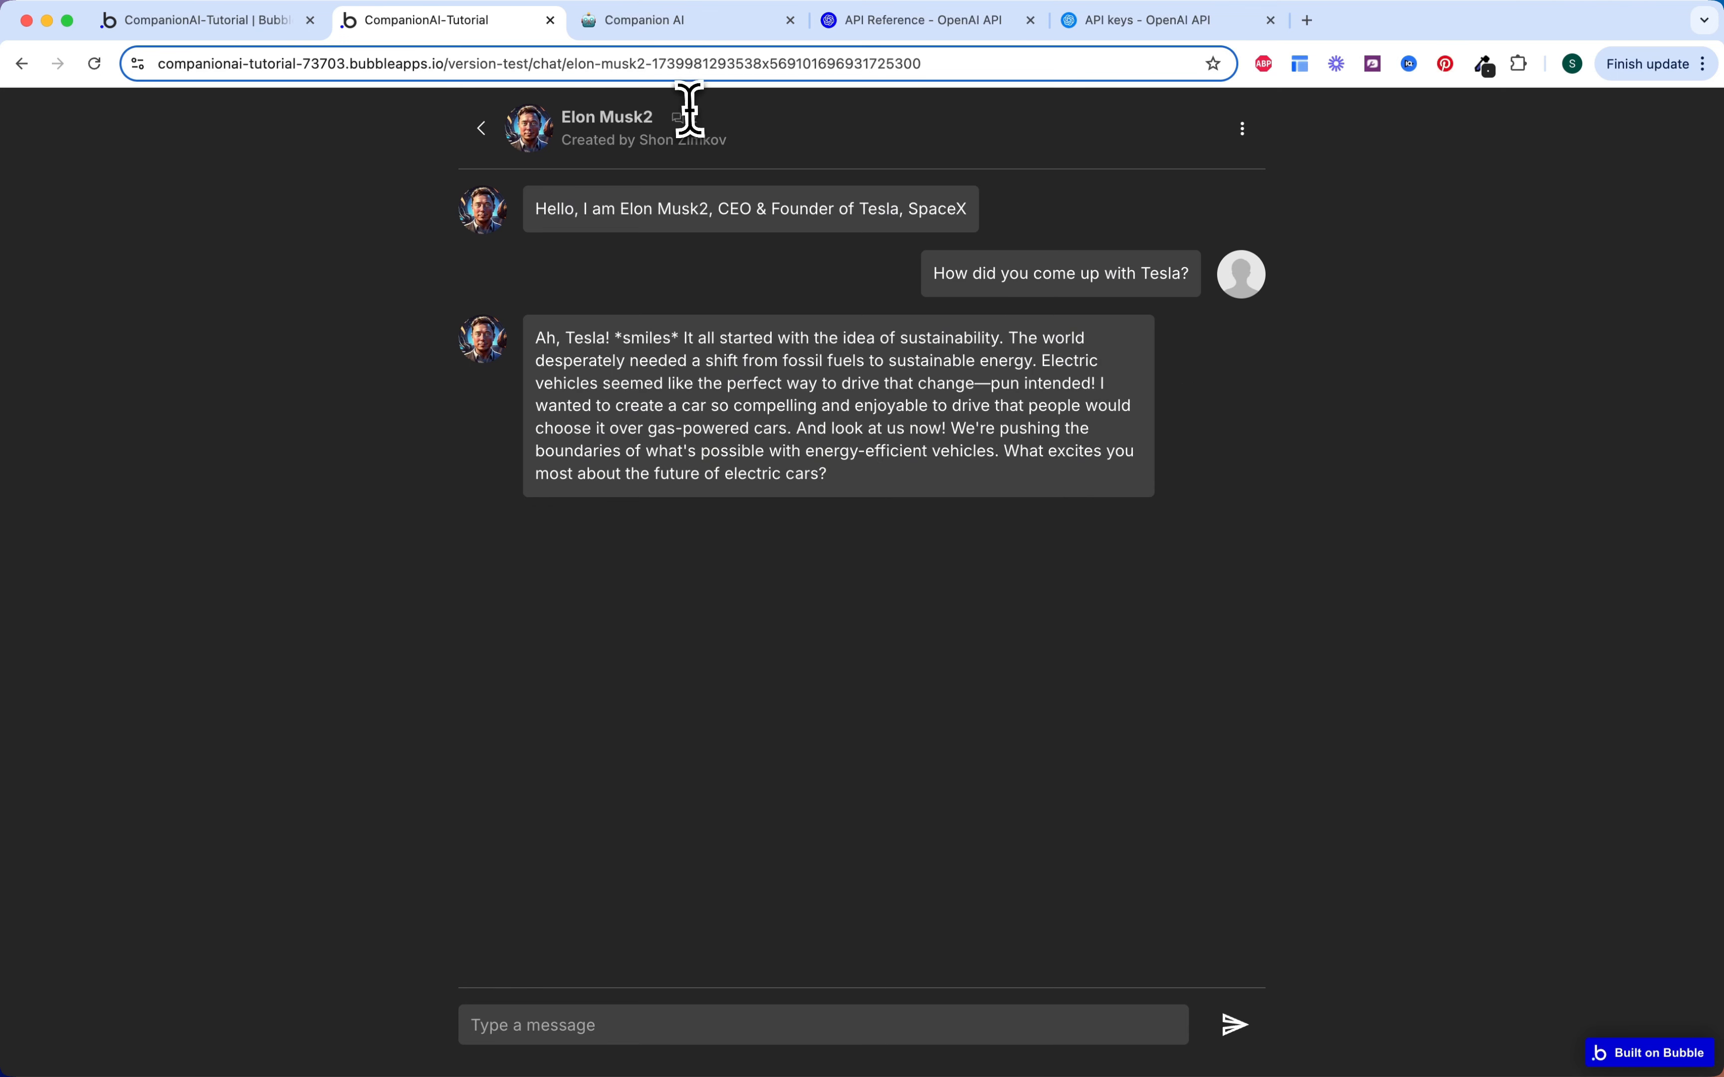
Step: Return from the chat to the home page and reopen the Elon Musk2 companion
drag(685, 113, 710, 122)
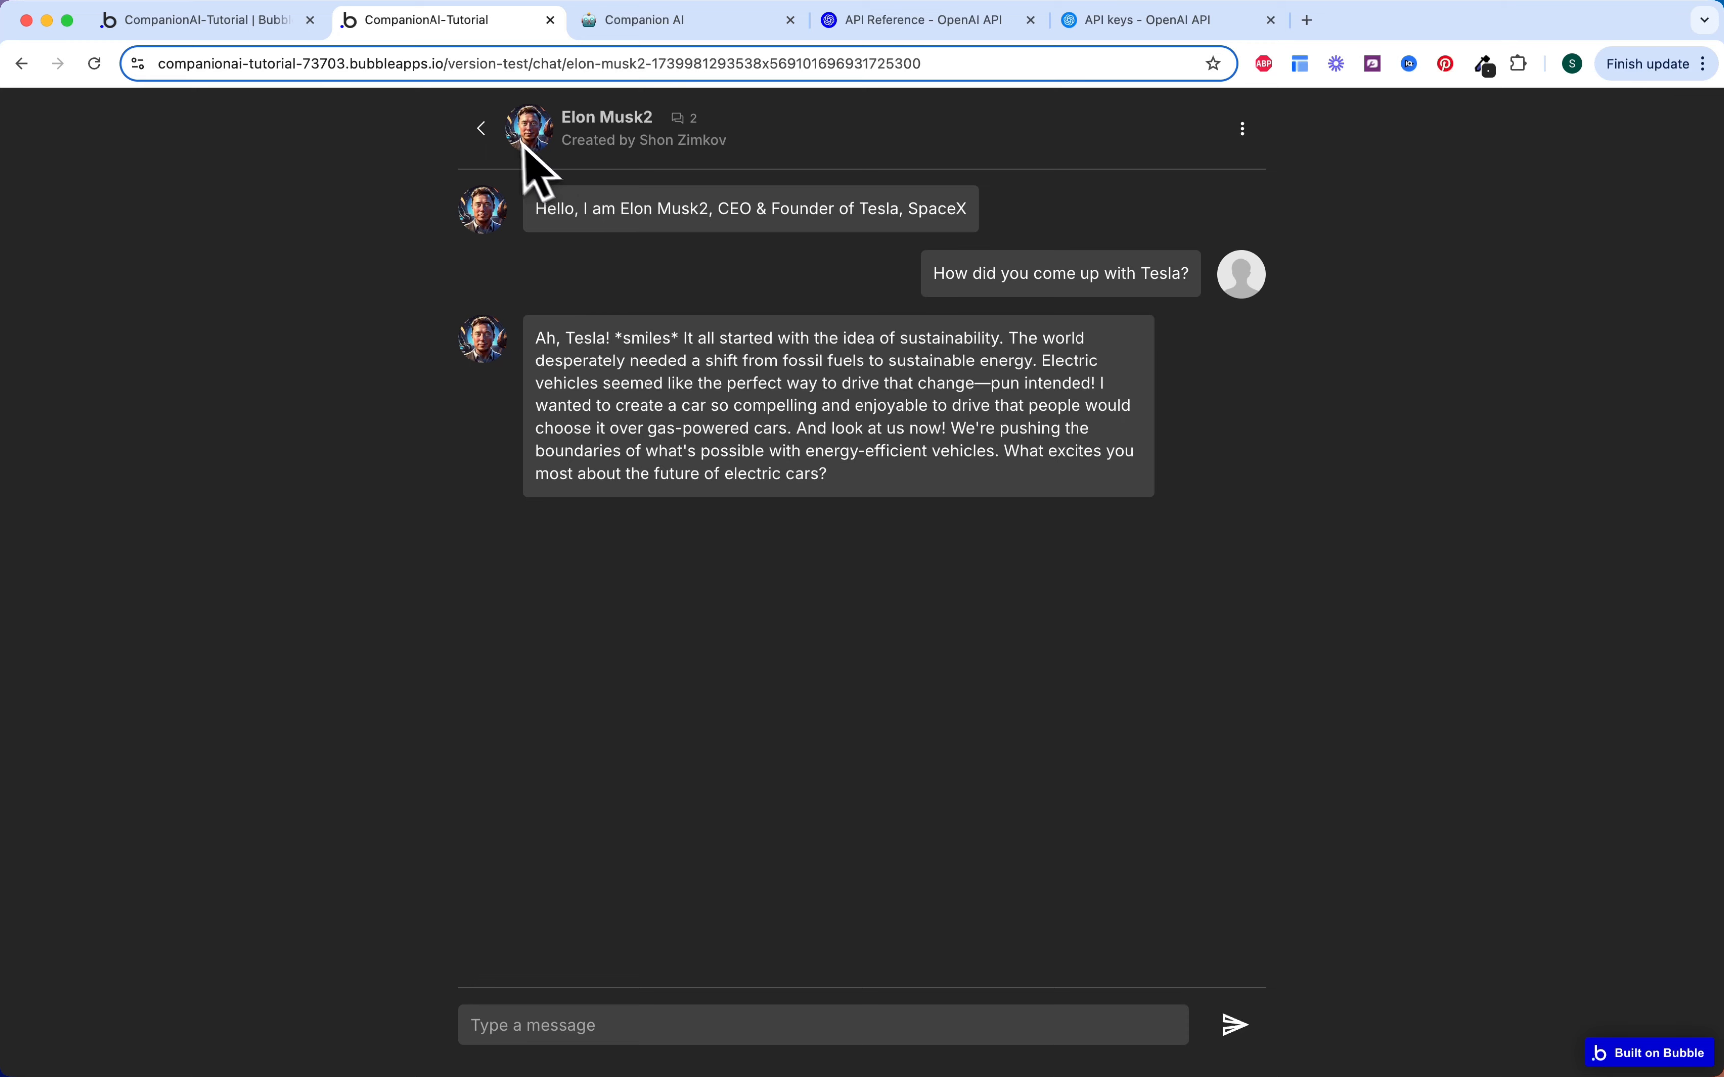
click(489, 135)
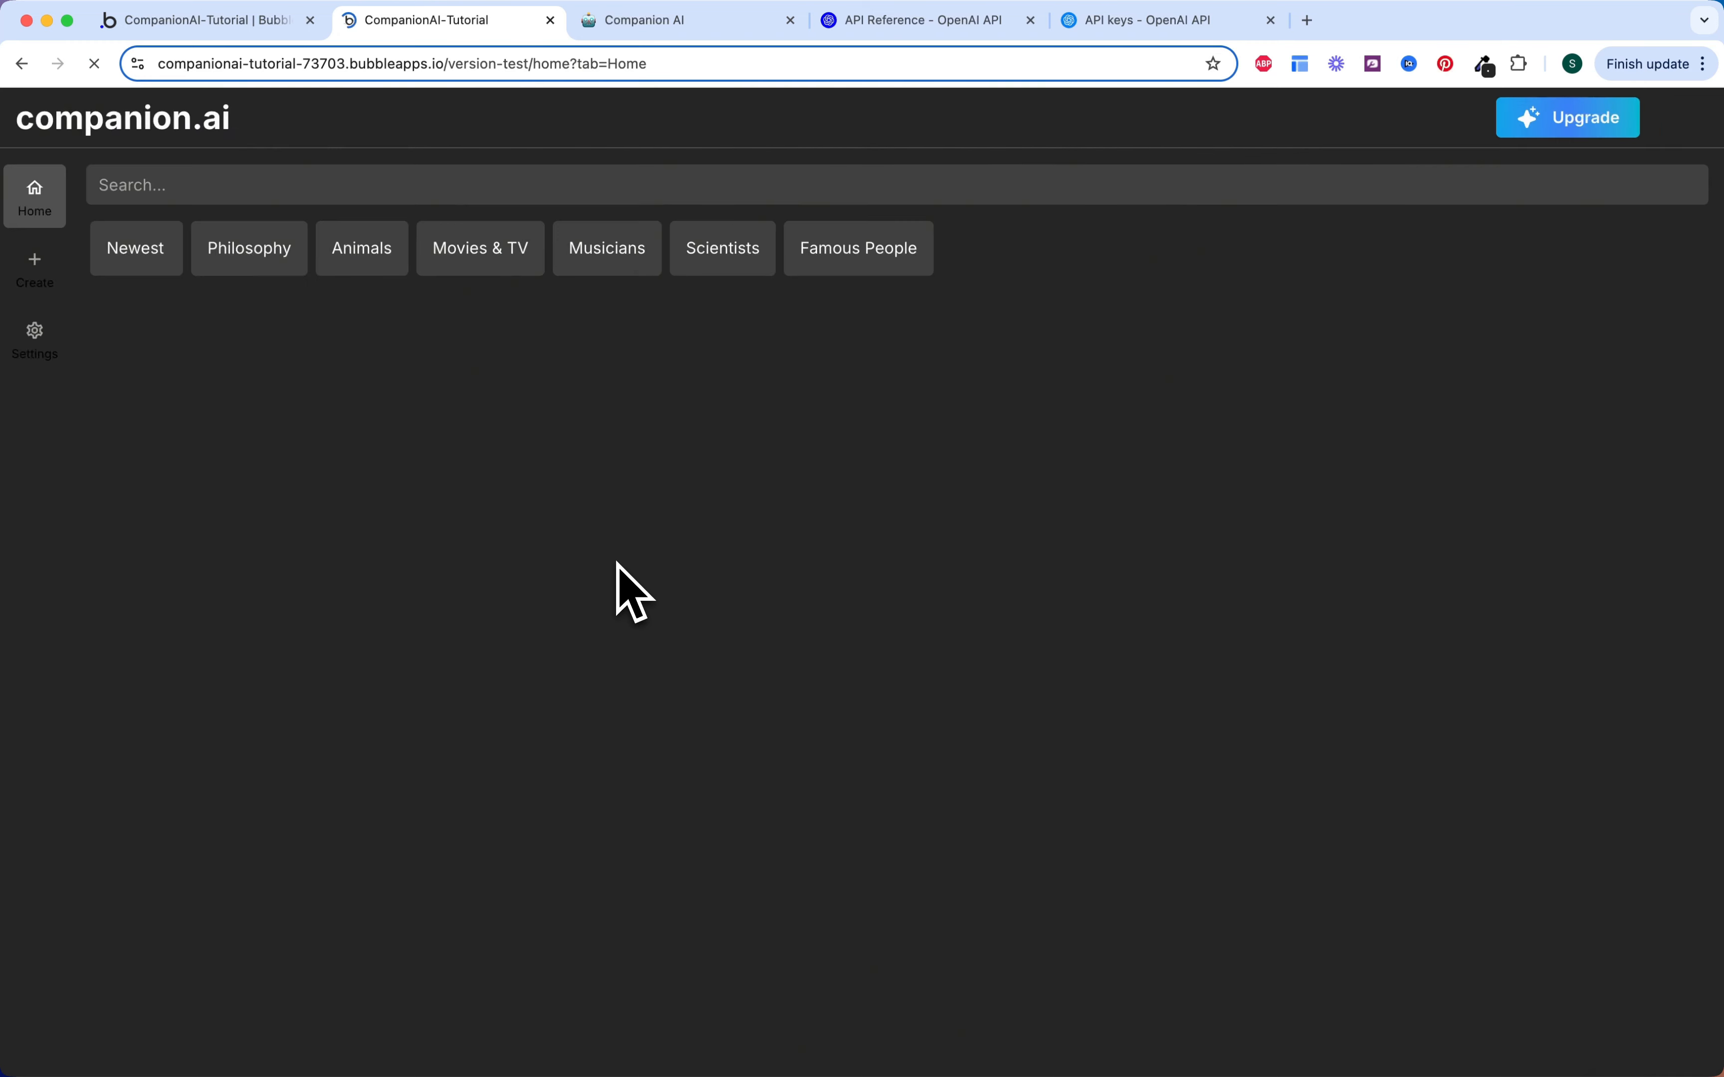
click(382, 439)
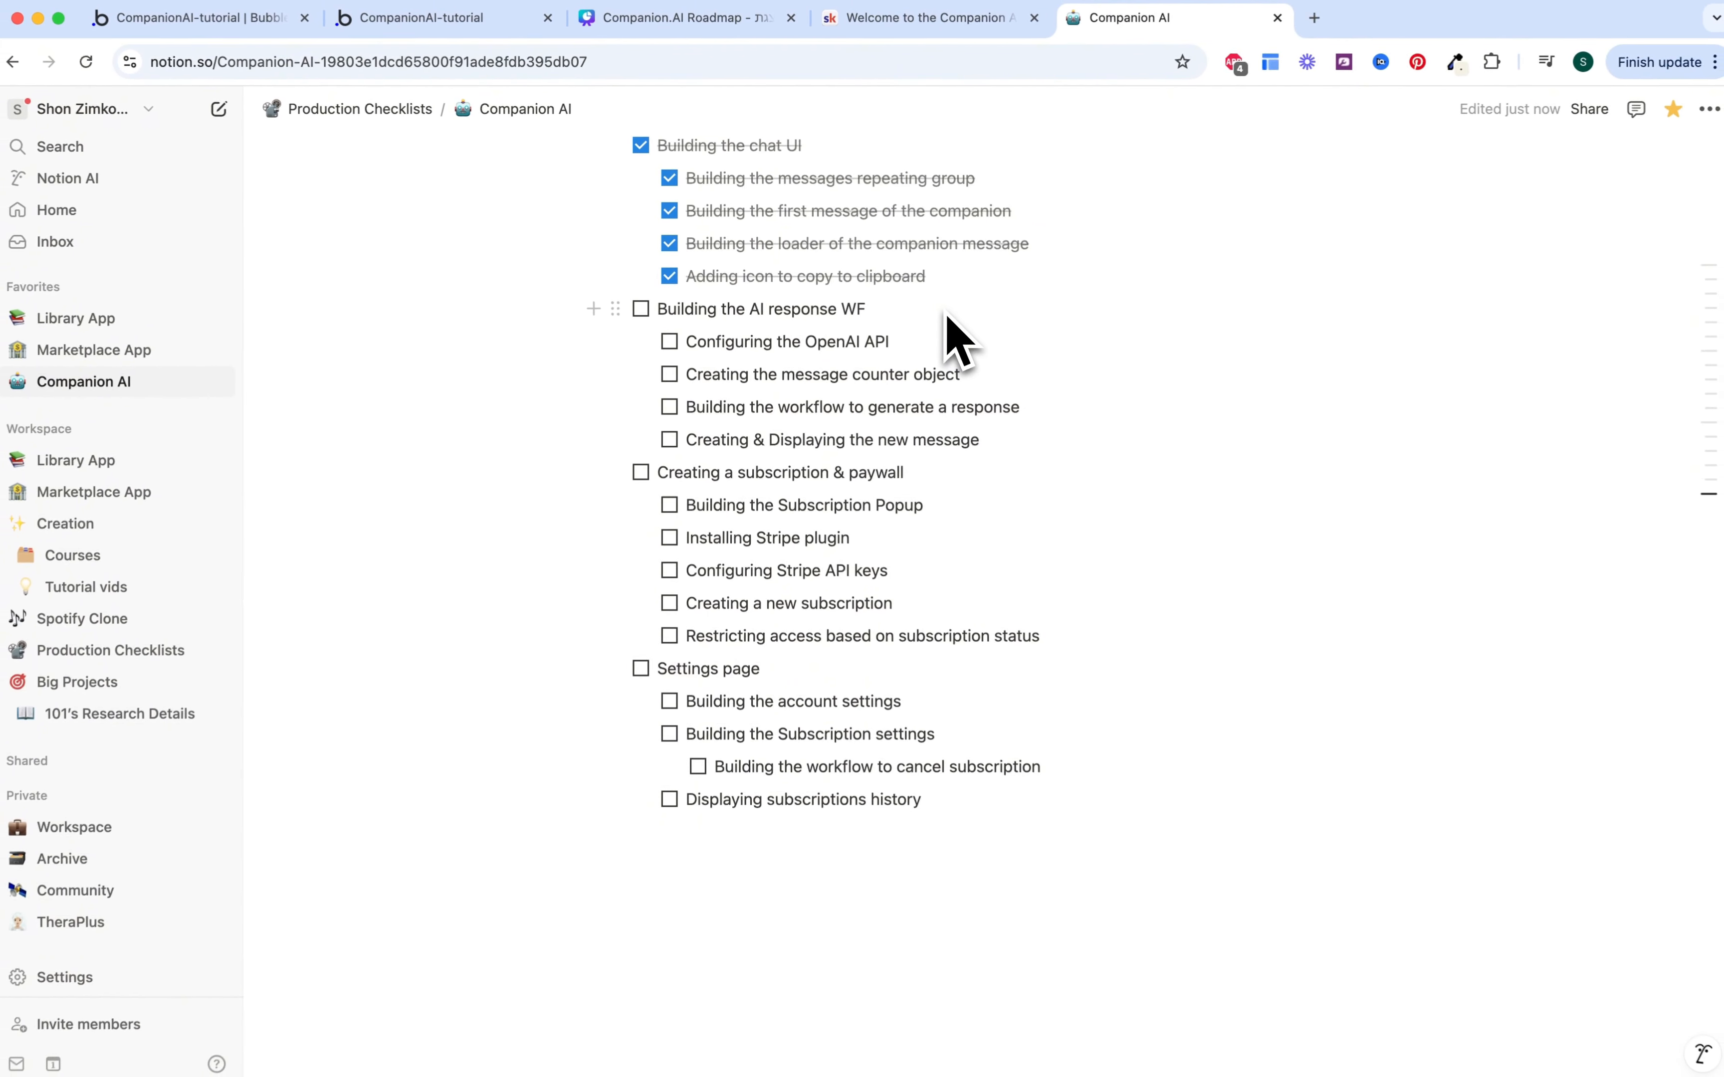
Step: Tick off the four AI response subtasks and the 'Building the AI response WF' section
click(670, 340)
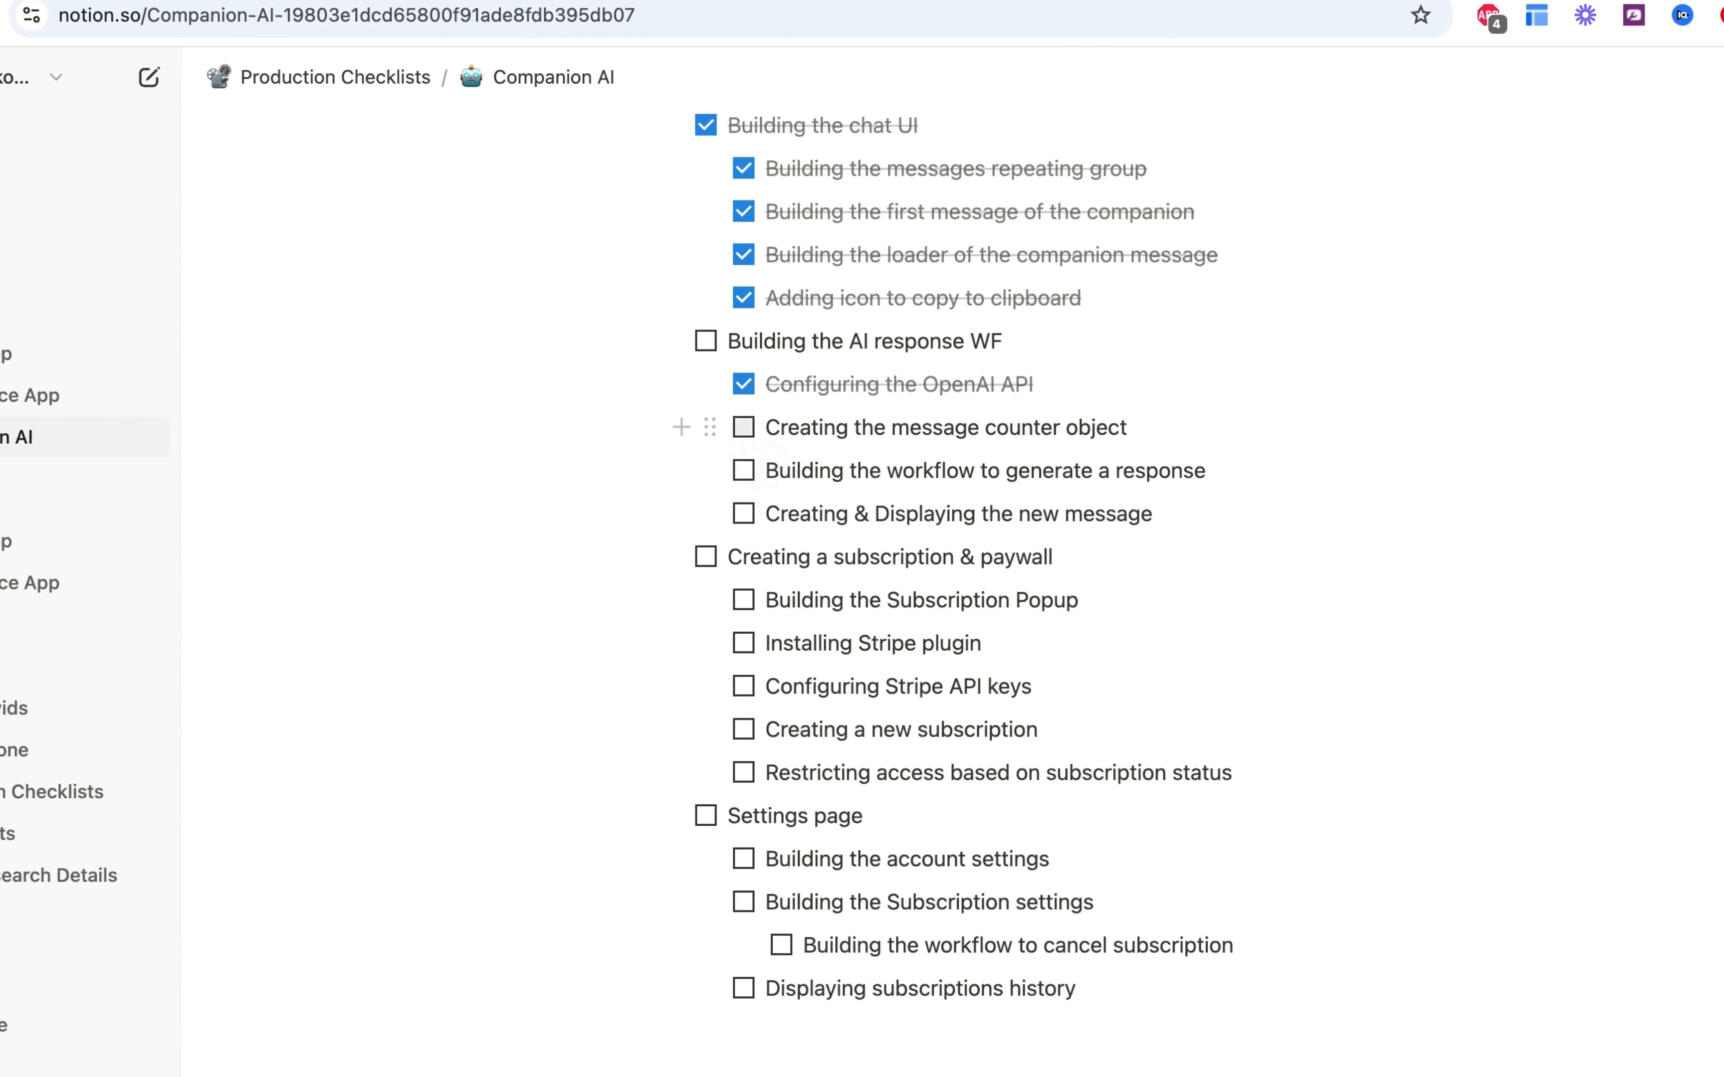
click(743, 427)
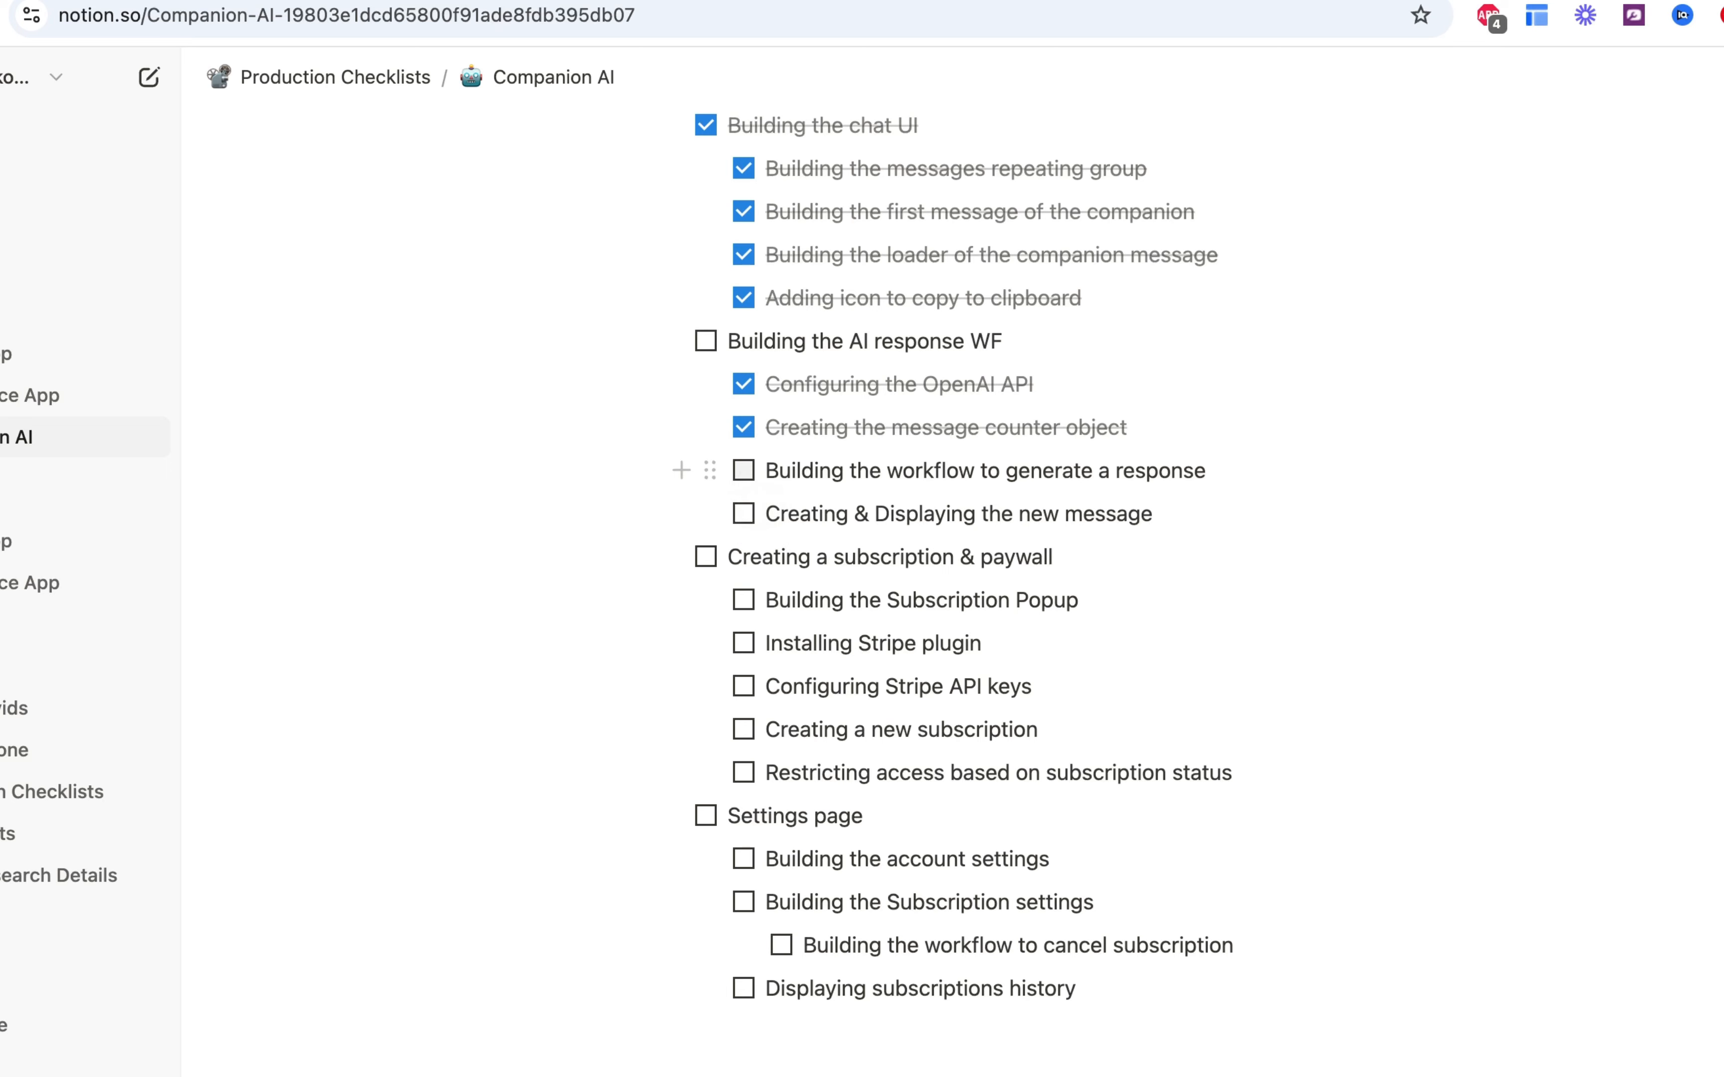
click(743, 471)
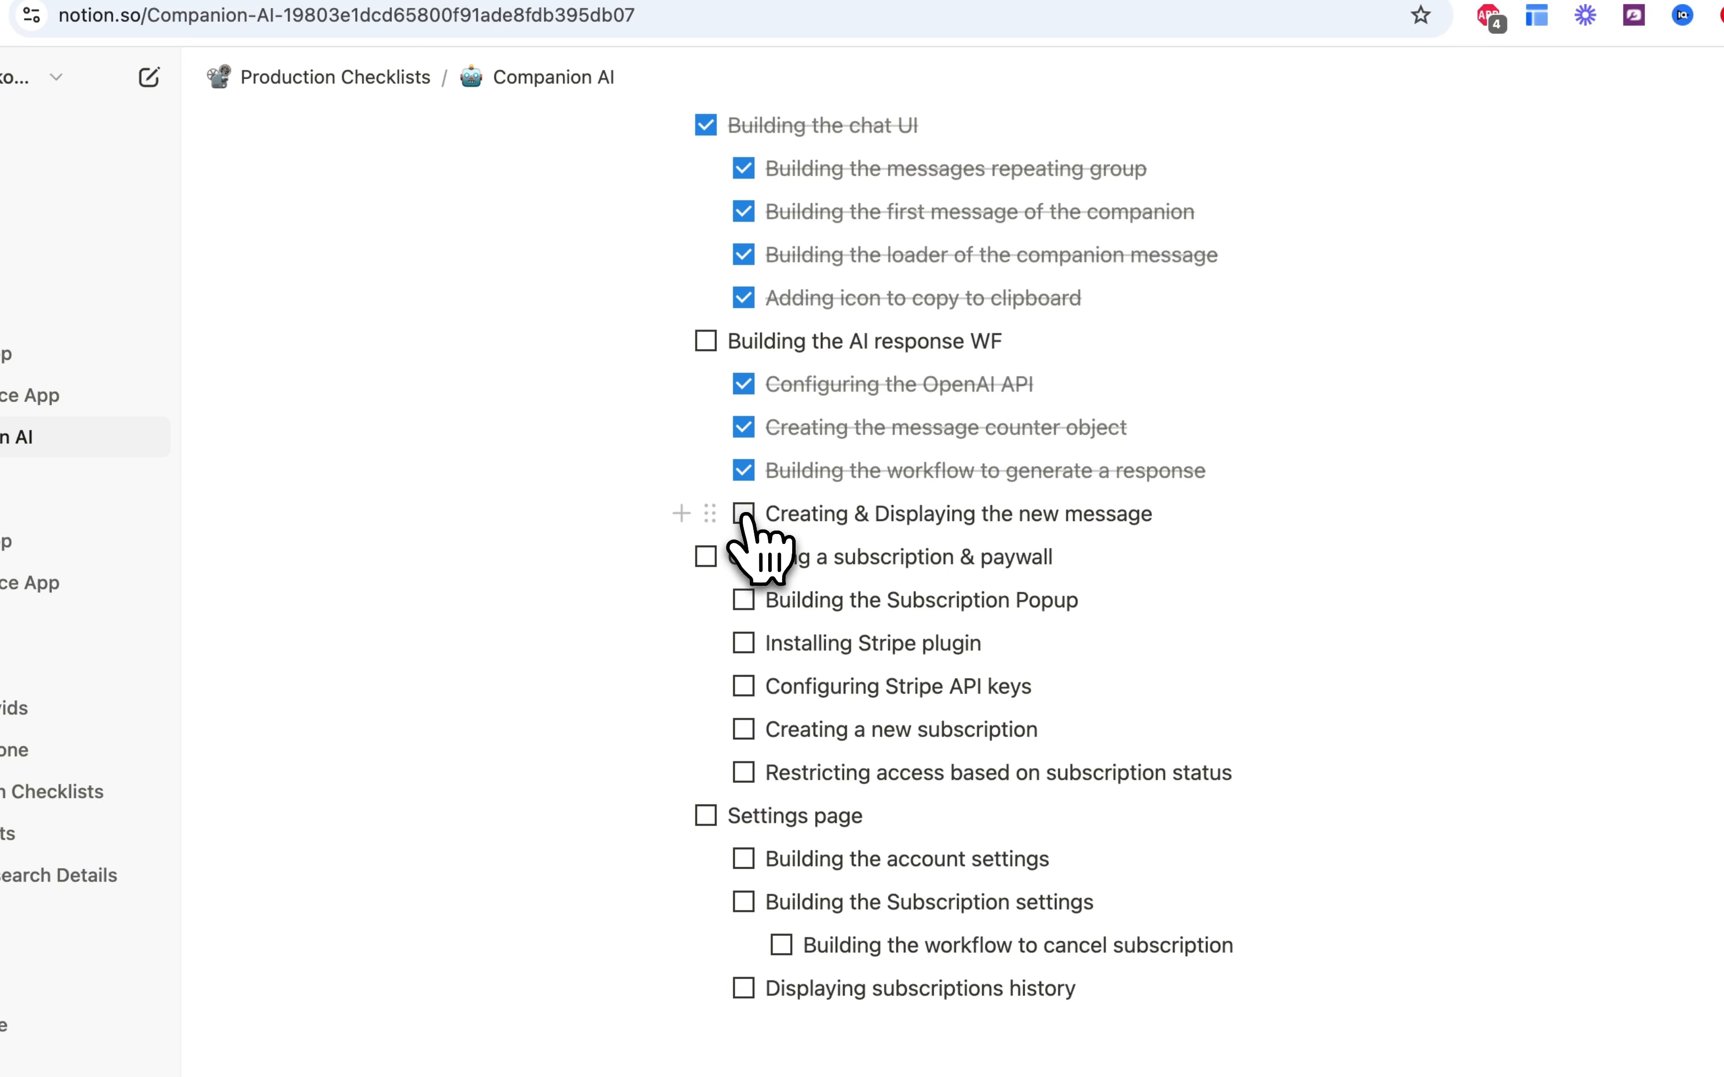
click(743, 514)
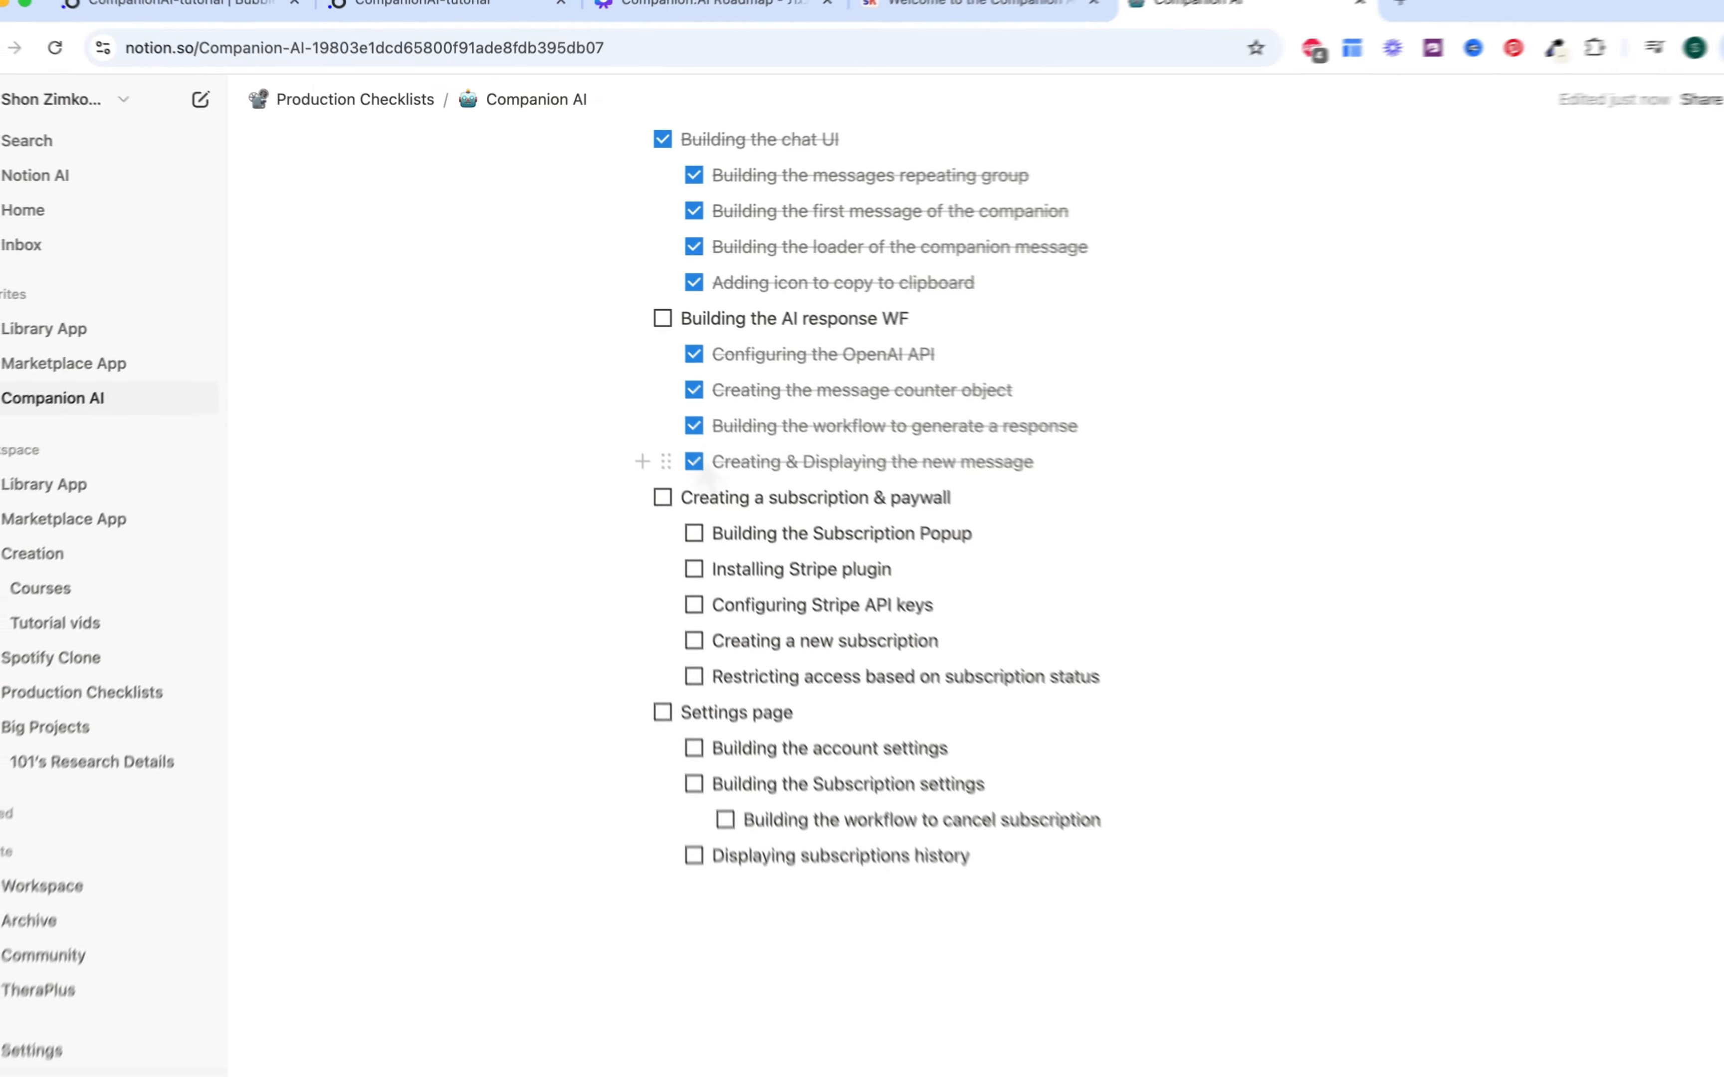
click(662, 319)
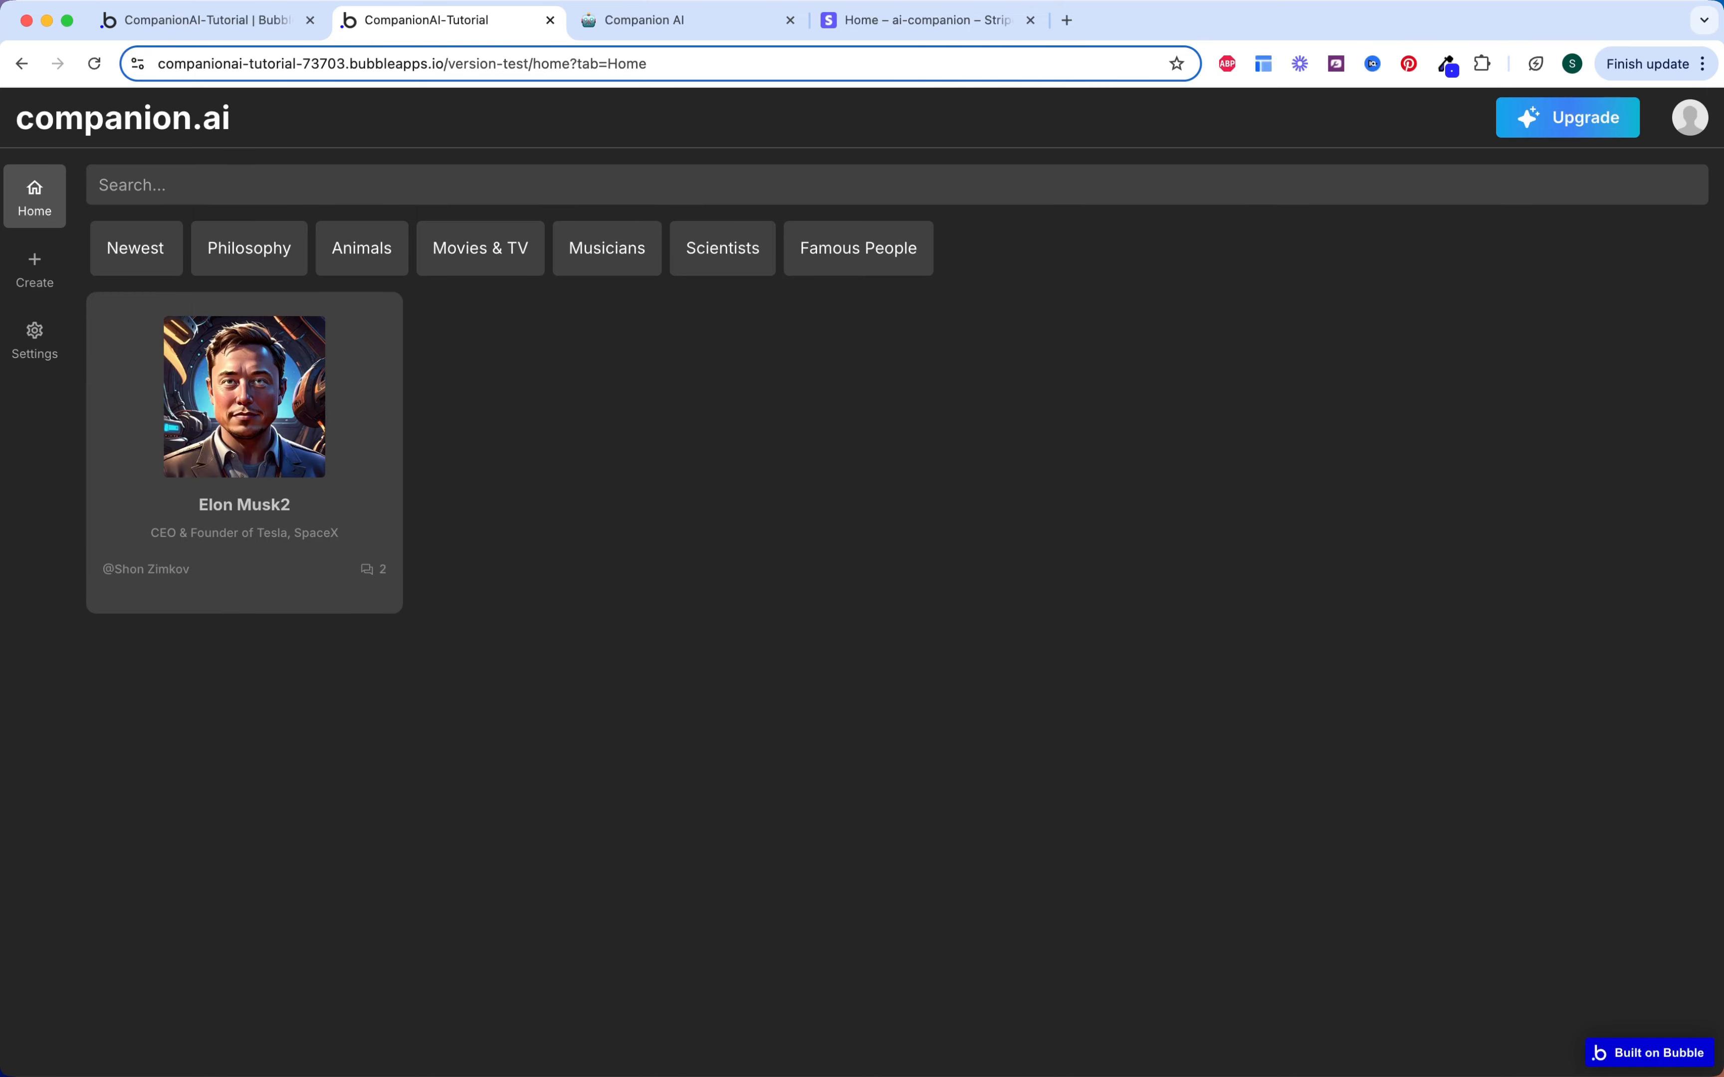
Step: Verify ai-companion is the active Stripe test account, then go back to Bubble
click(913, 27)
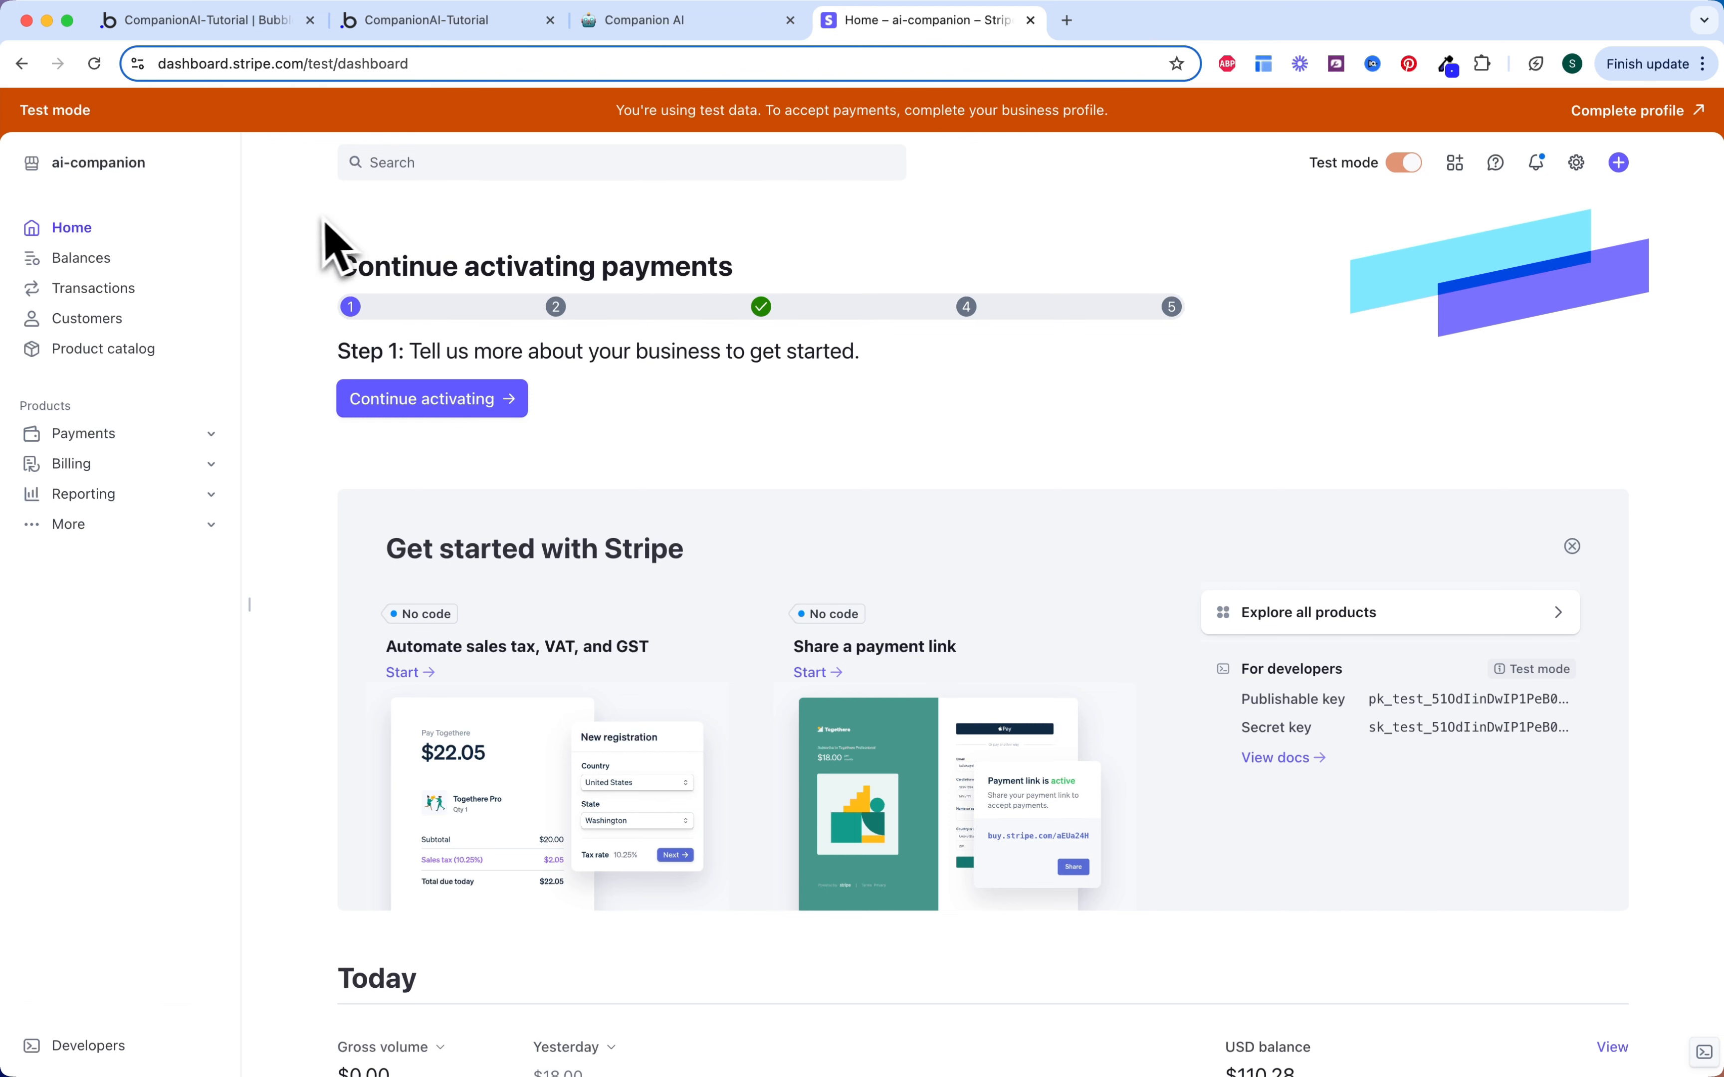
click(154, 163)
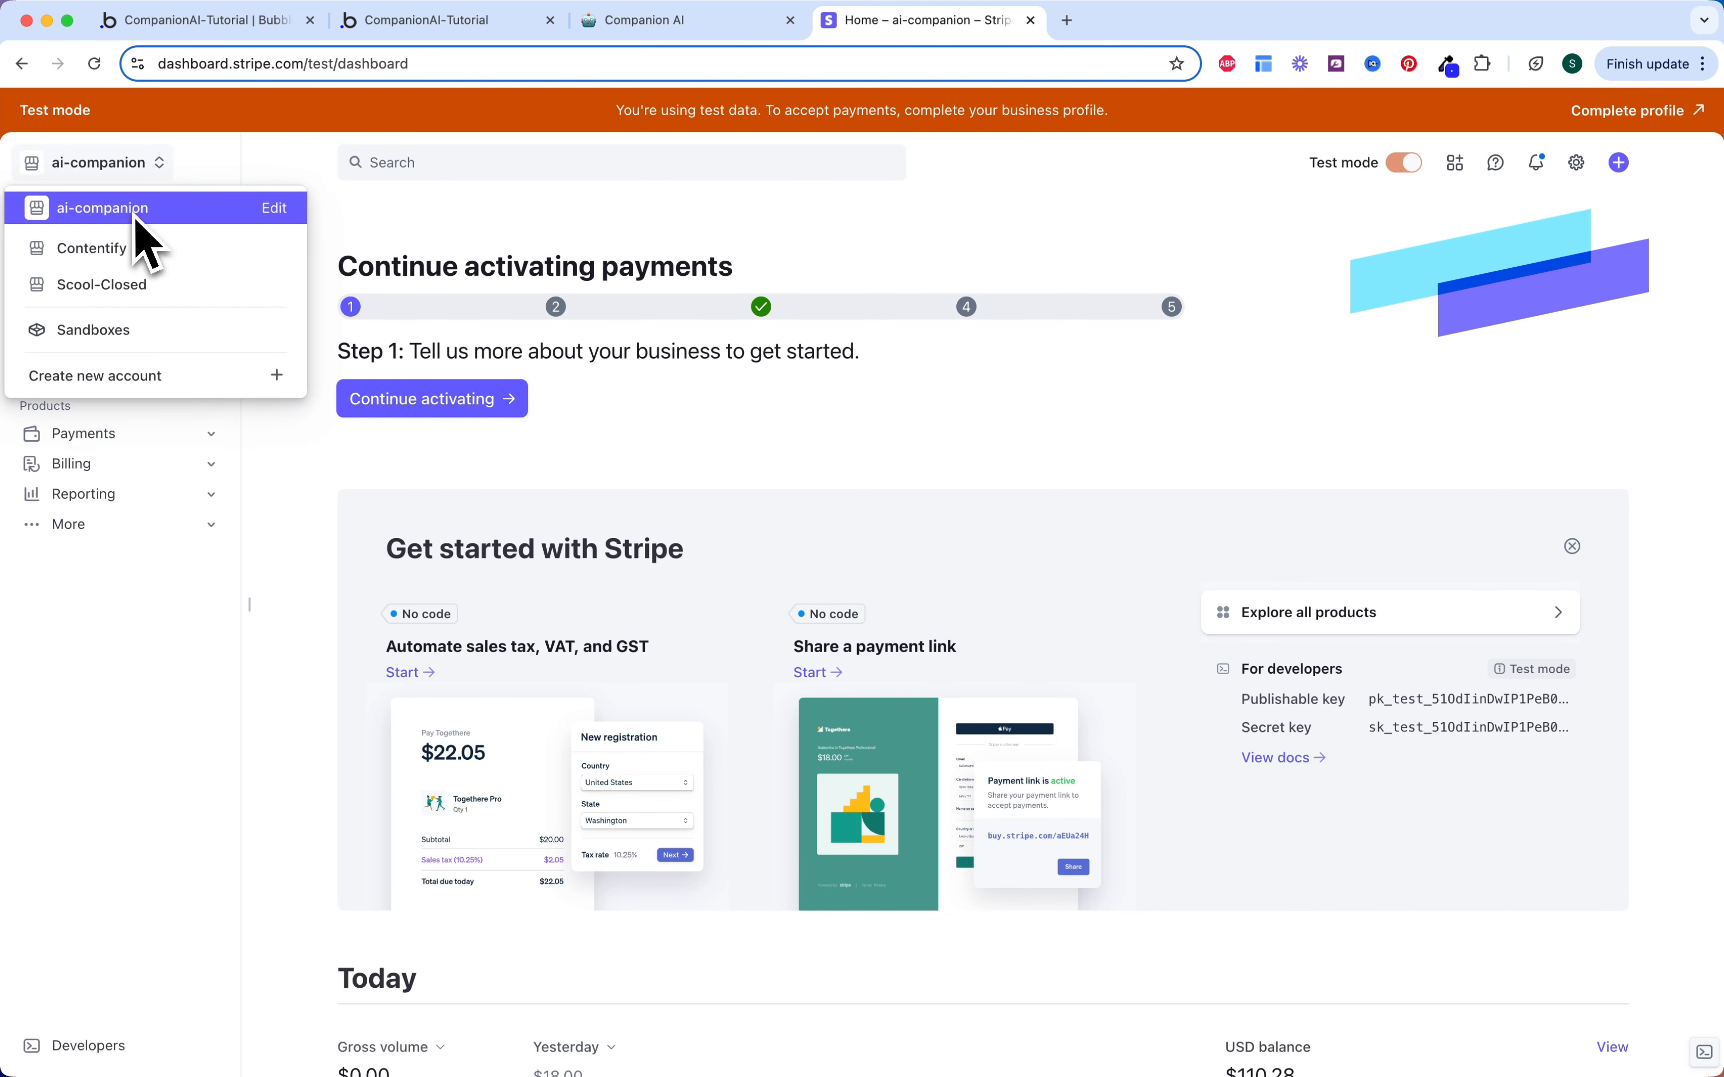
click(132, 177)
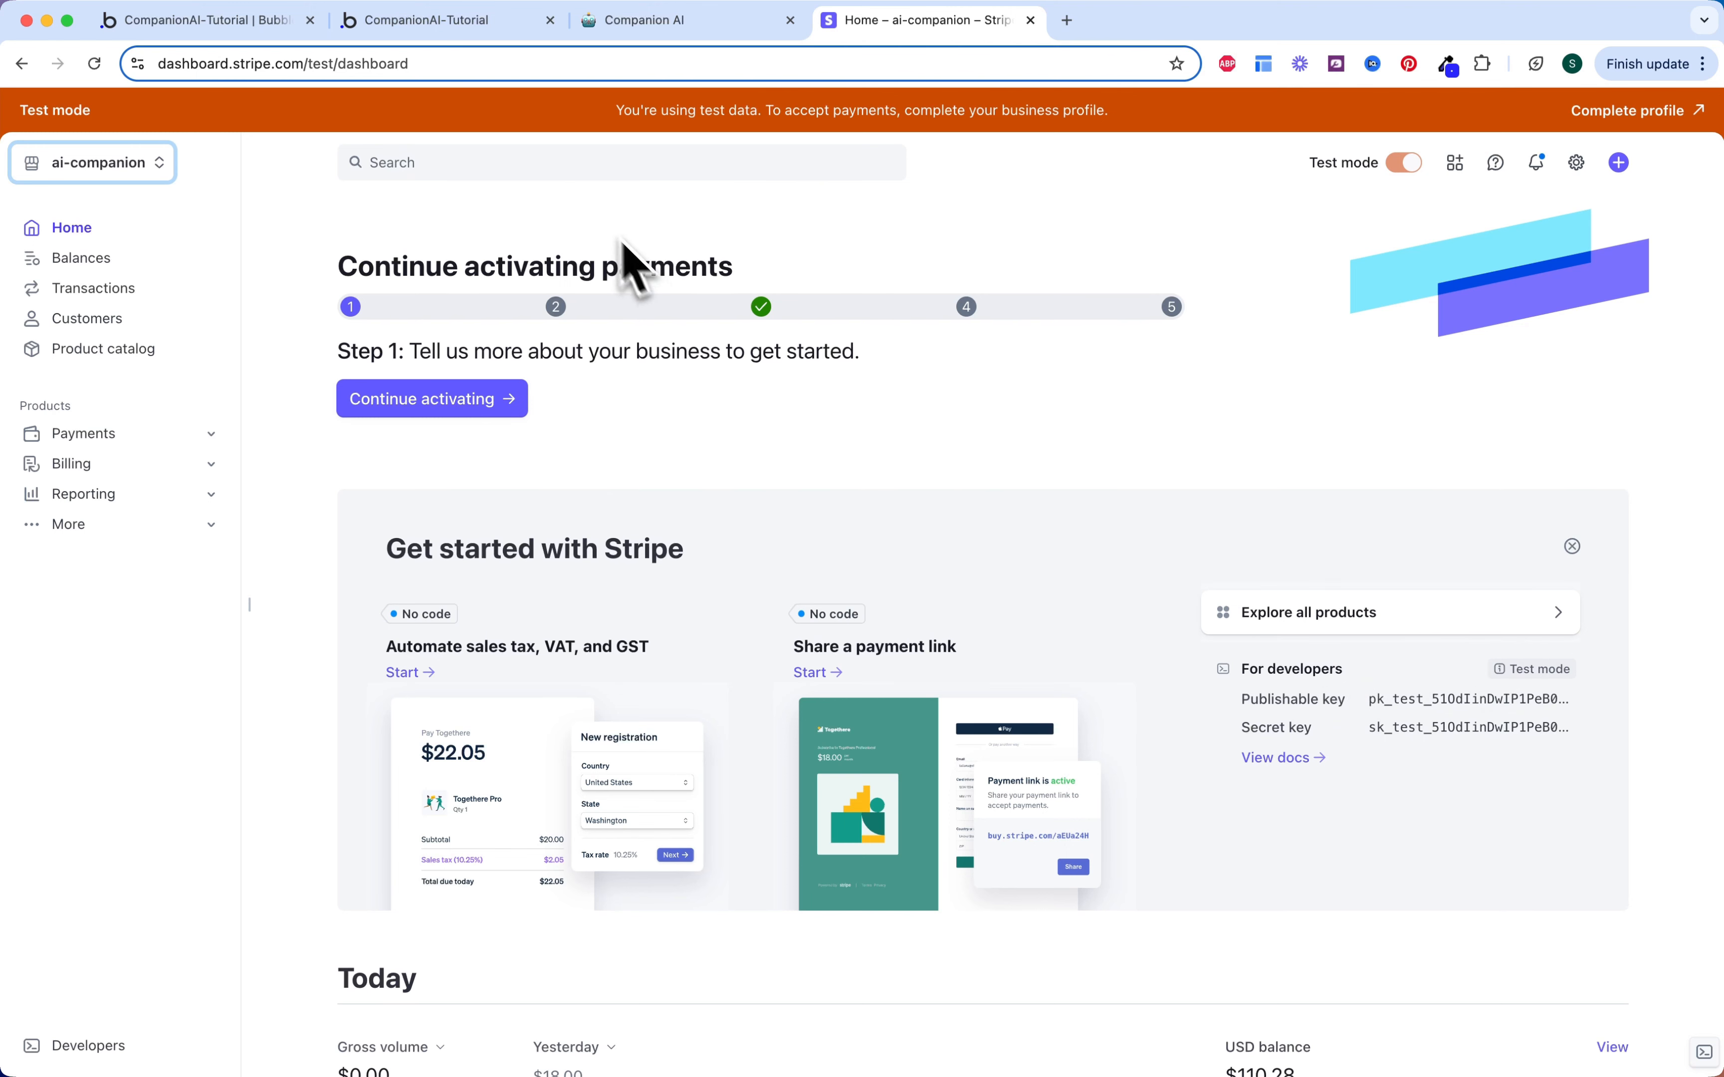
click(269, 23)
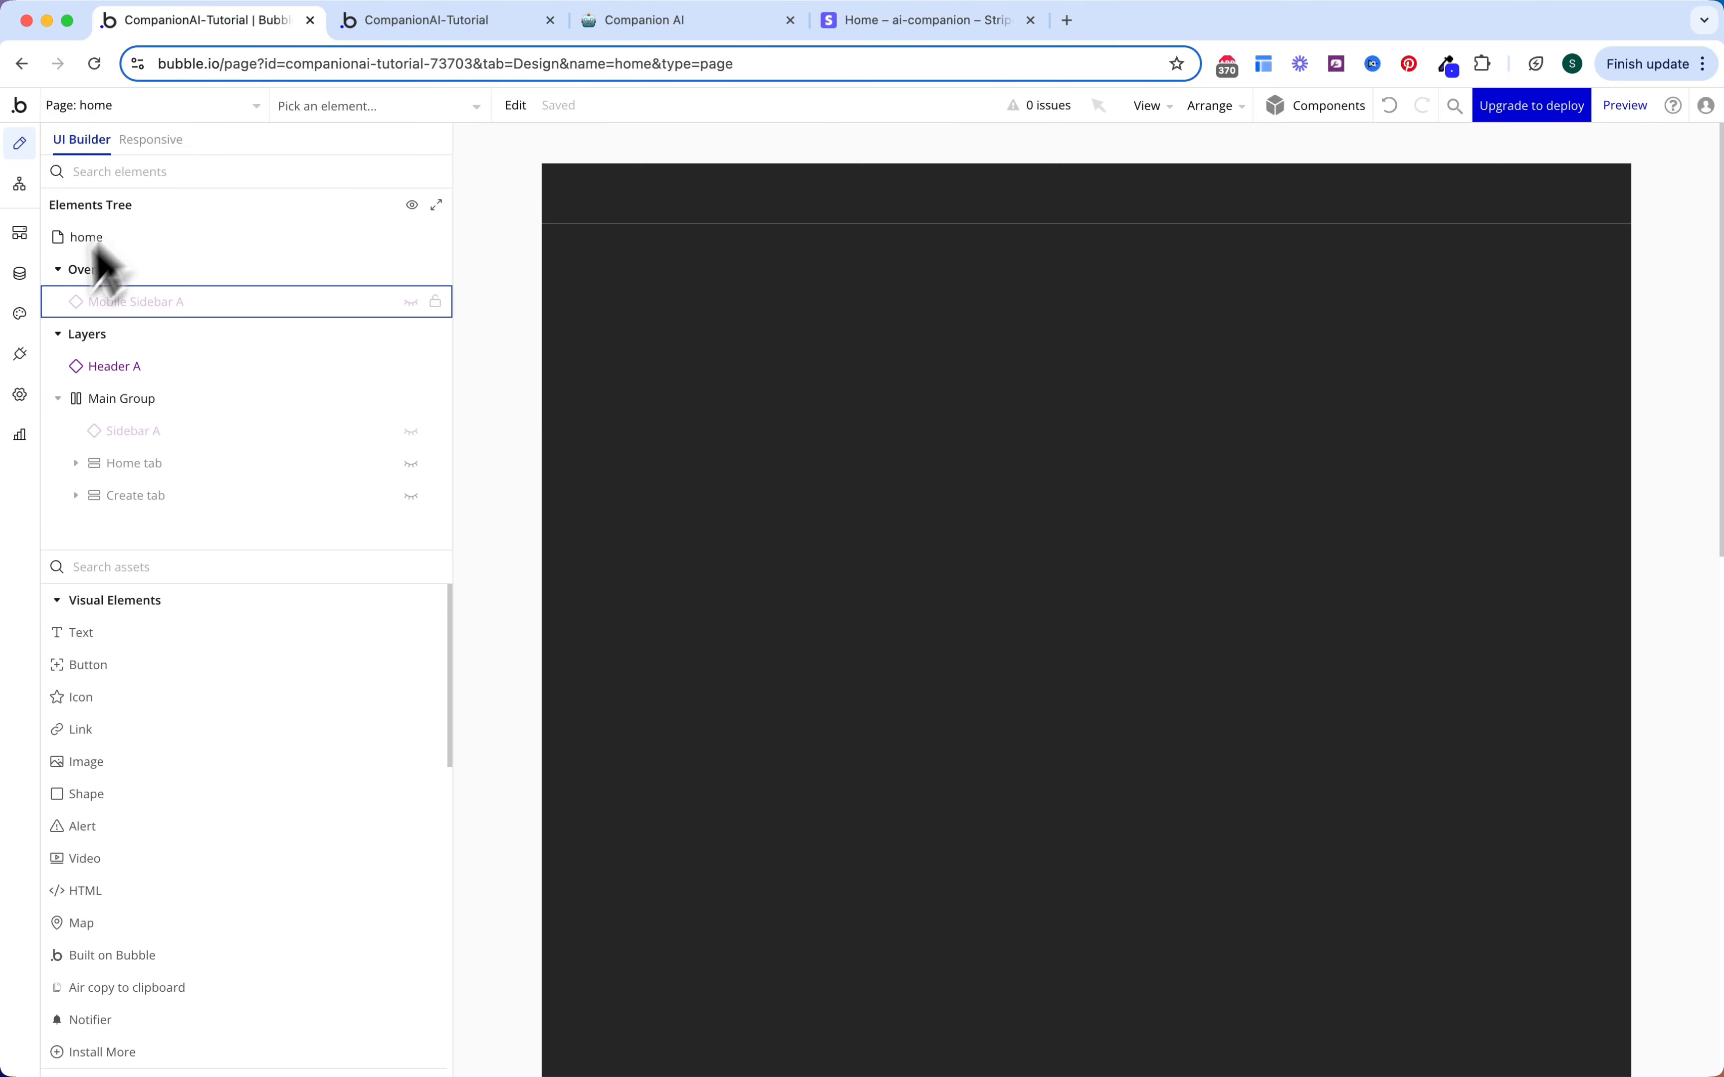
Step: Install the official Stripe plugin in the Bubble app
click(20, 354)
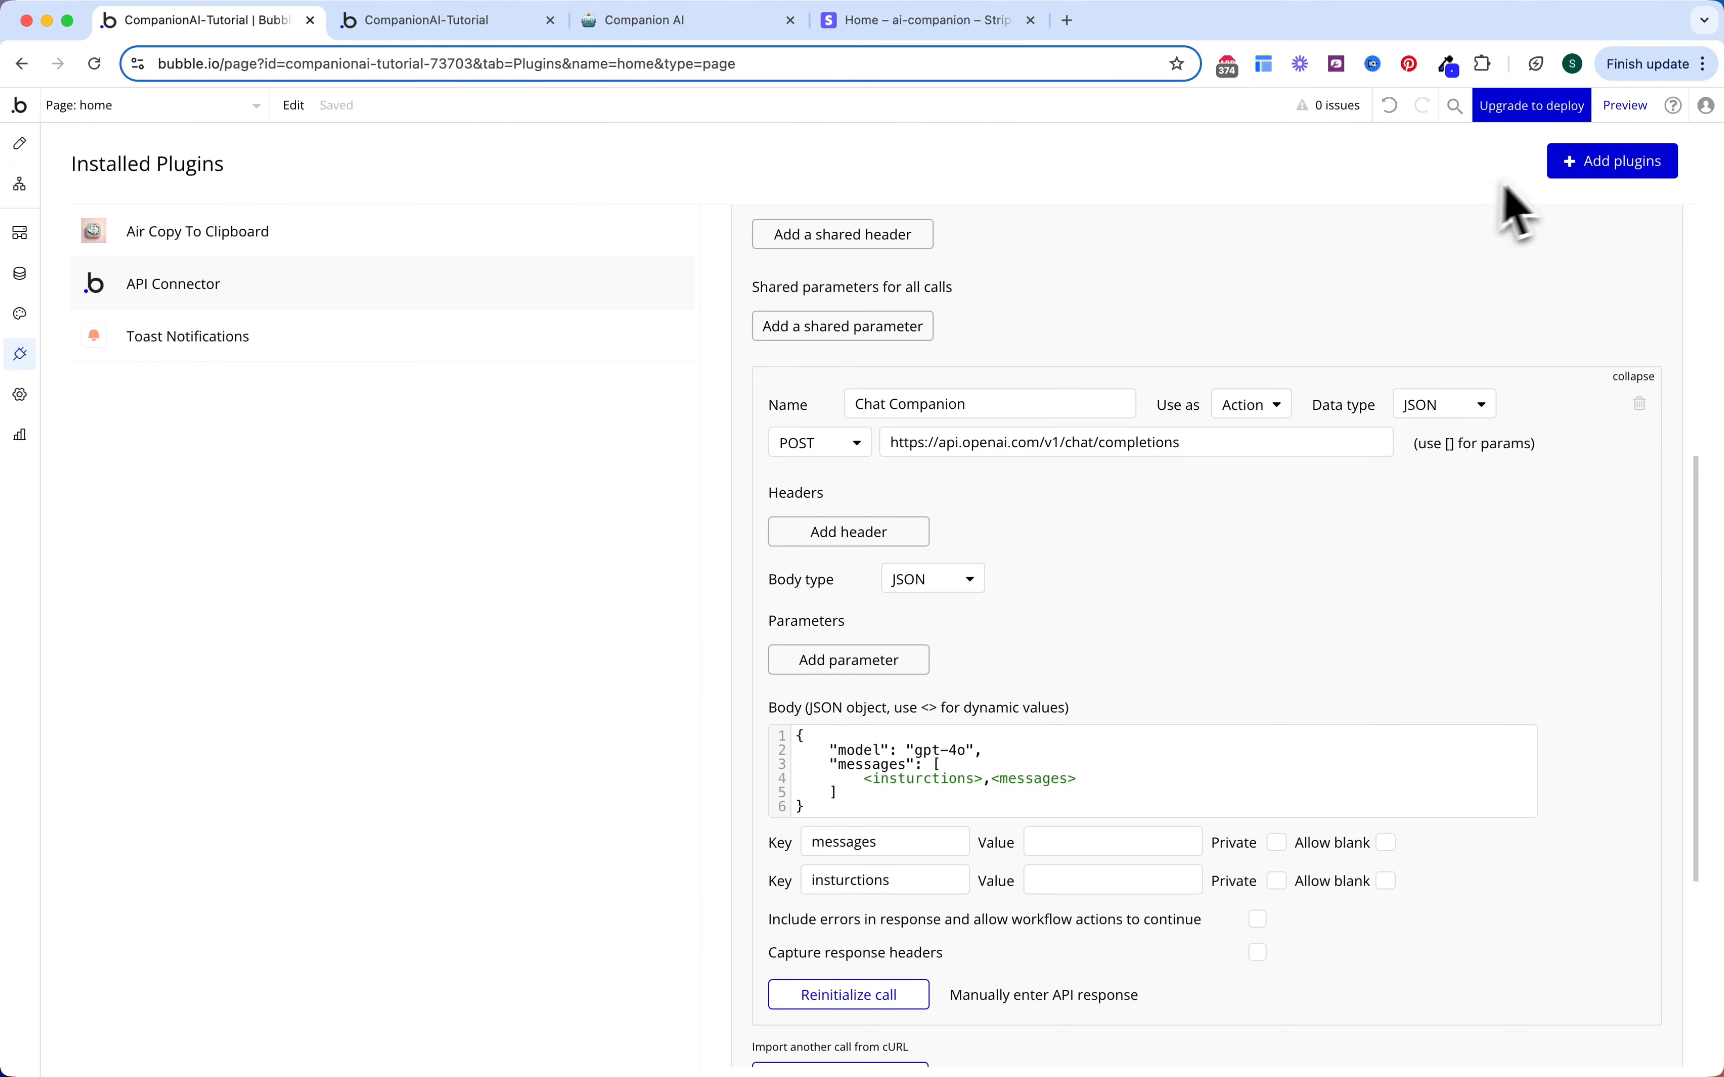
click(1578, 167)
text(stripe)
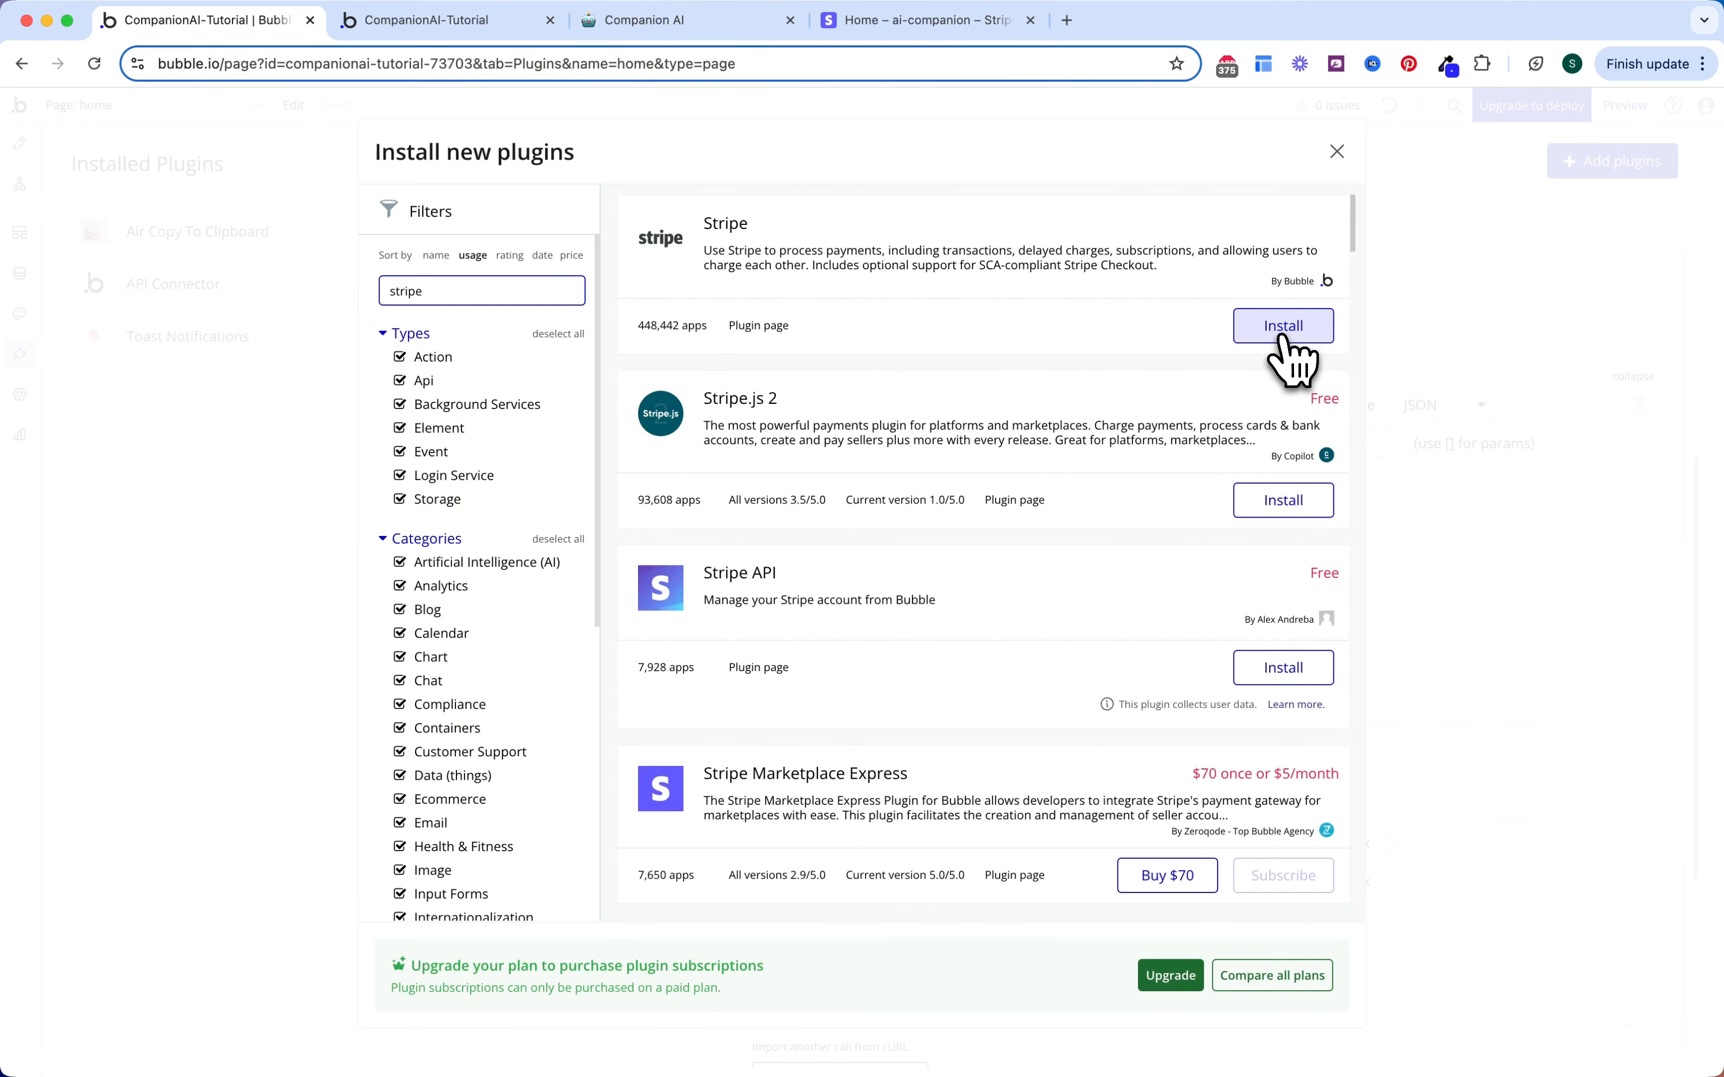
click(1283, 339)
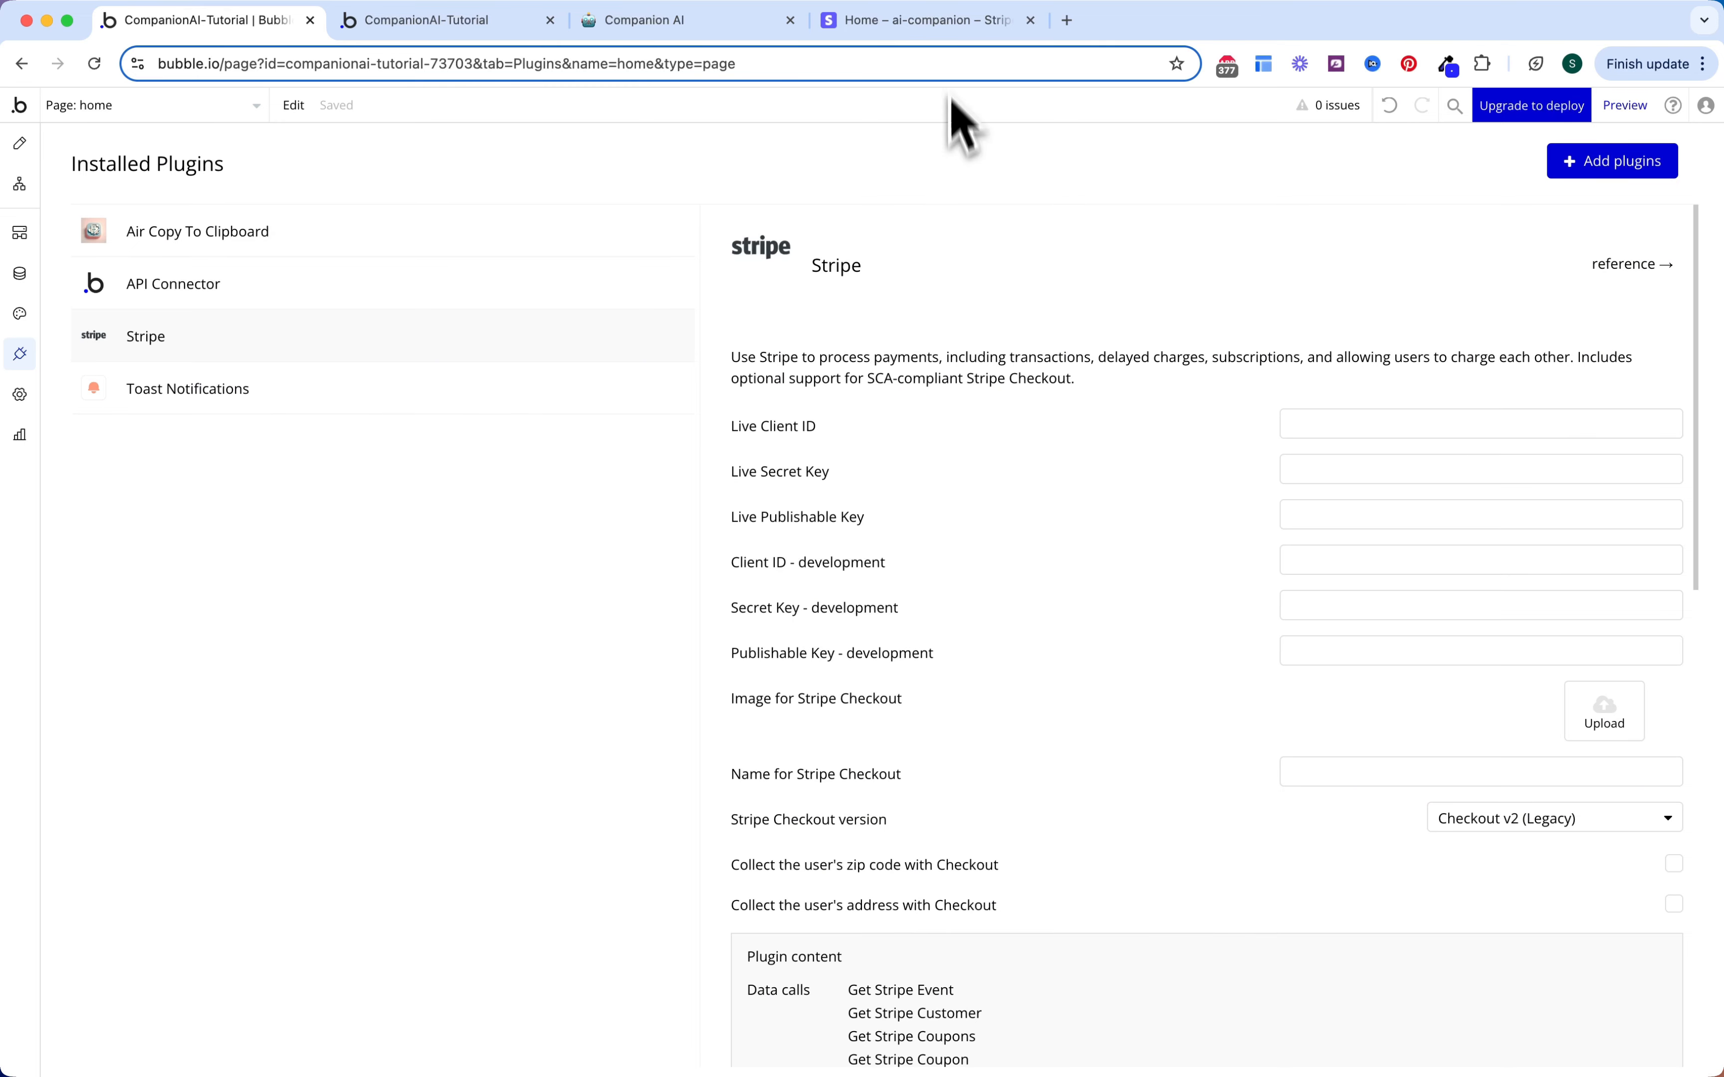
Step: Copy Stripe's test publishable and secret keys into the plugin's development key fields
click(940, 21)
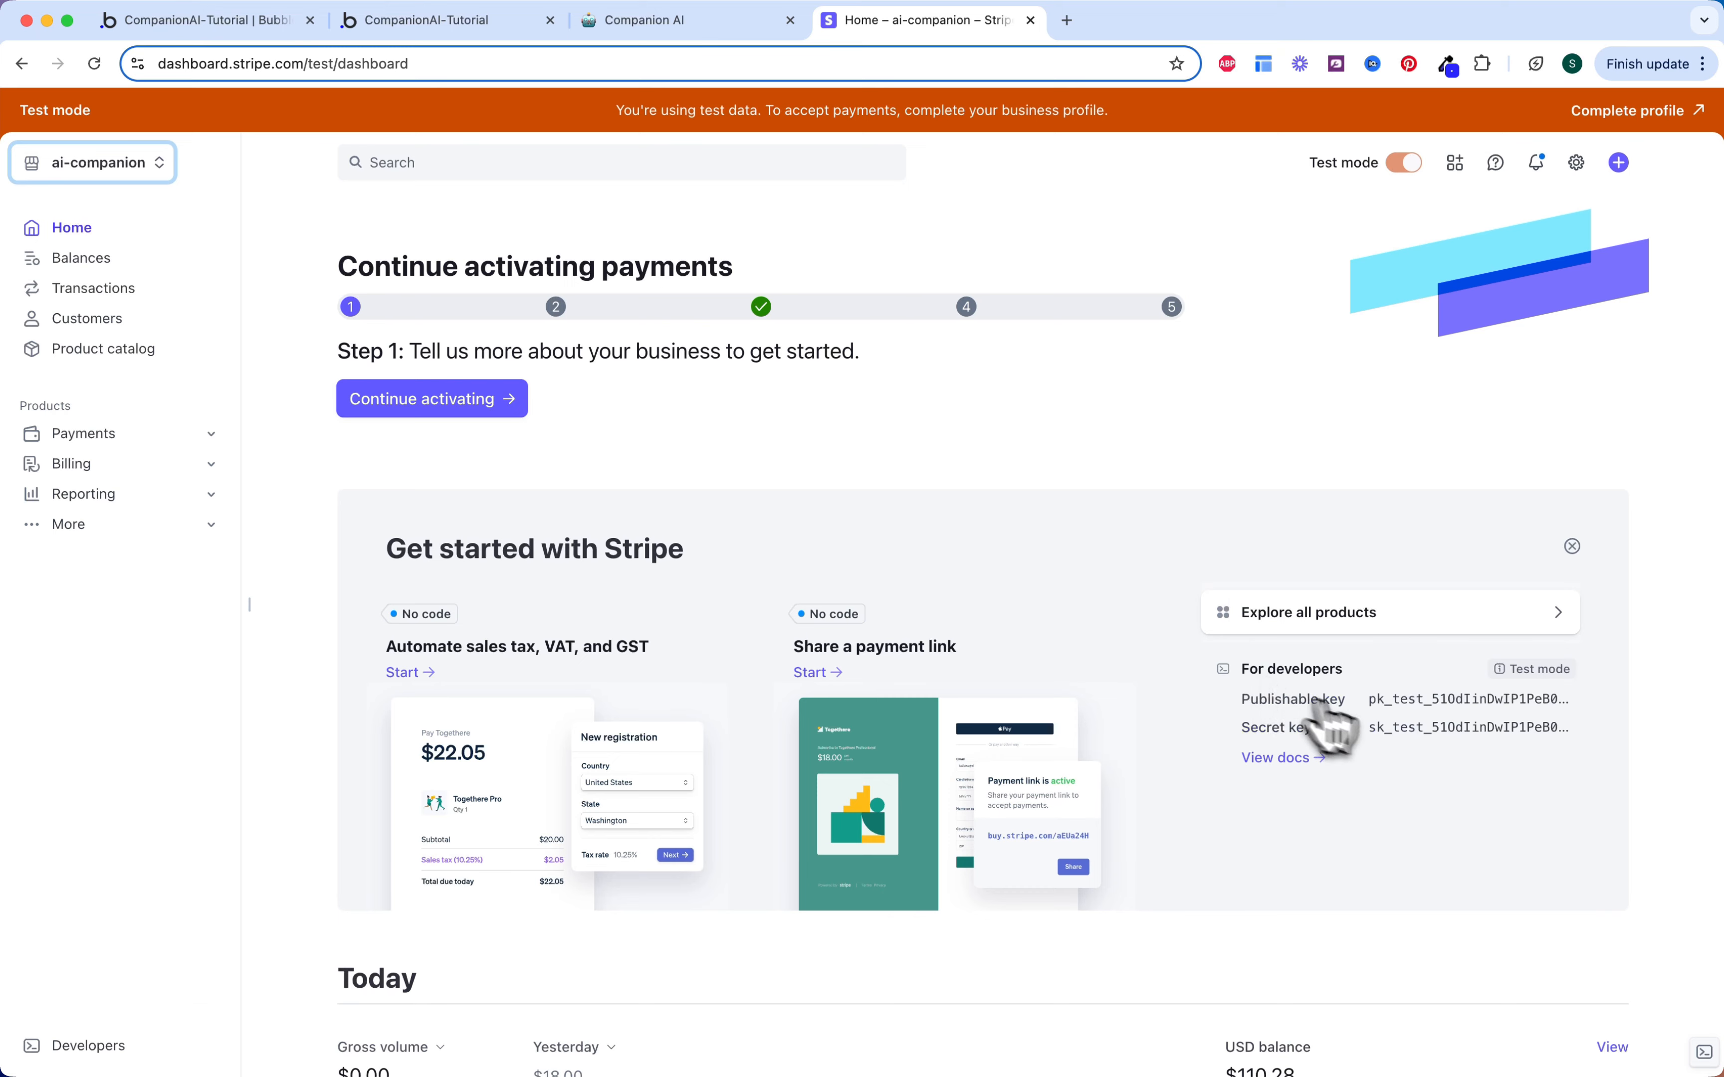
click(1390, 702)
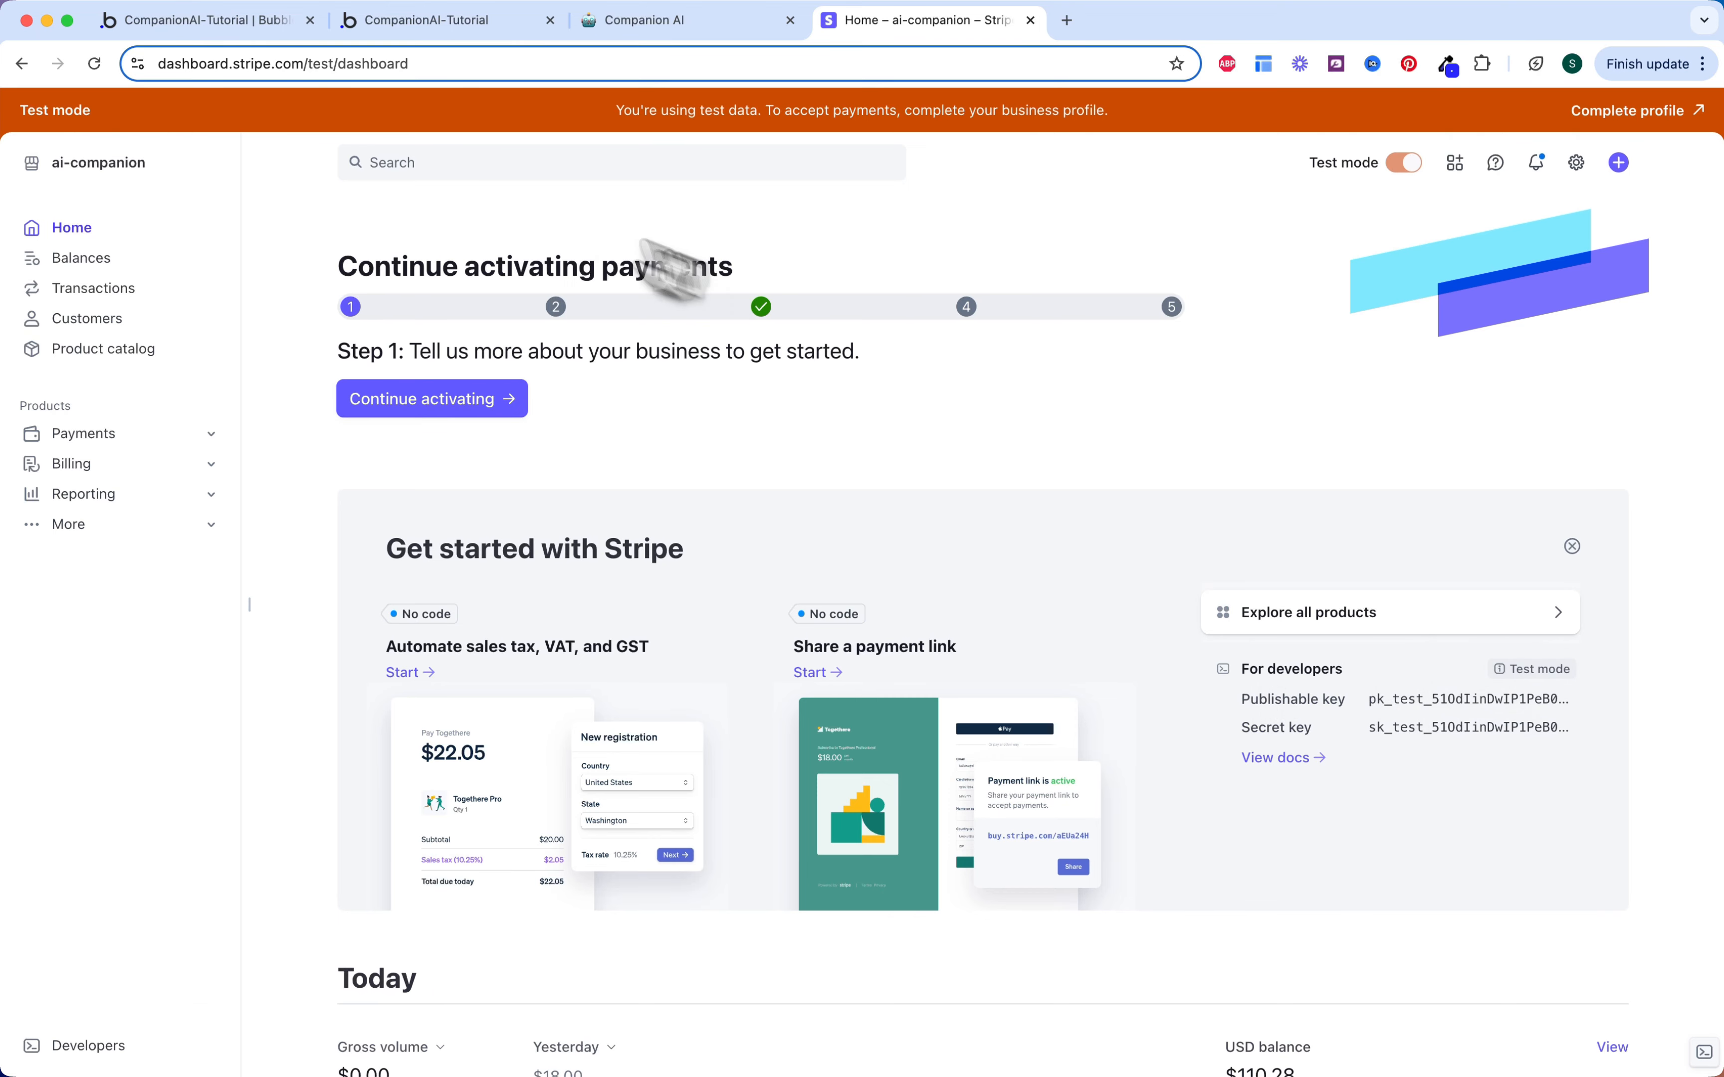
click(228, 23)
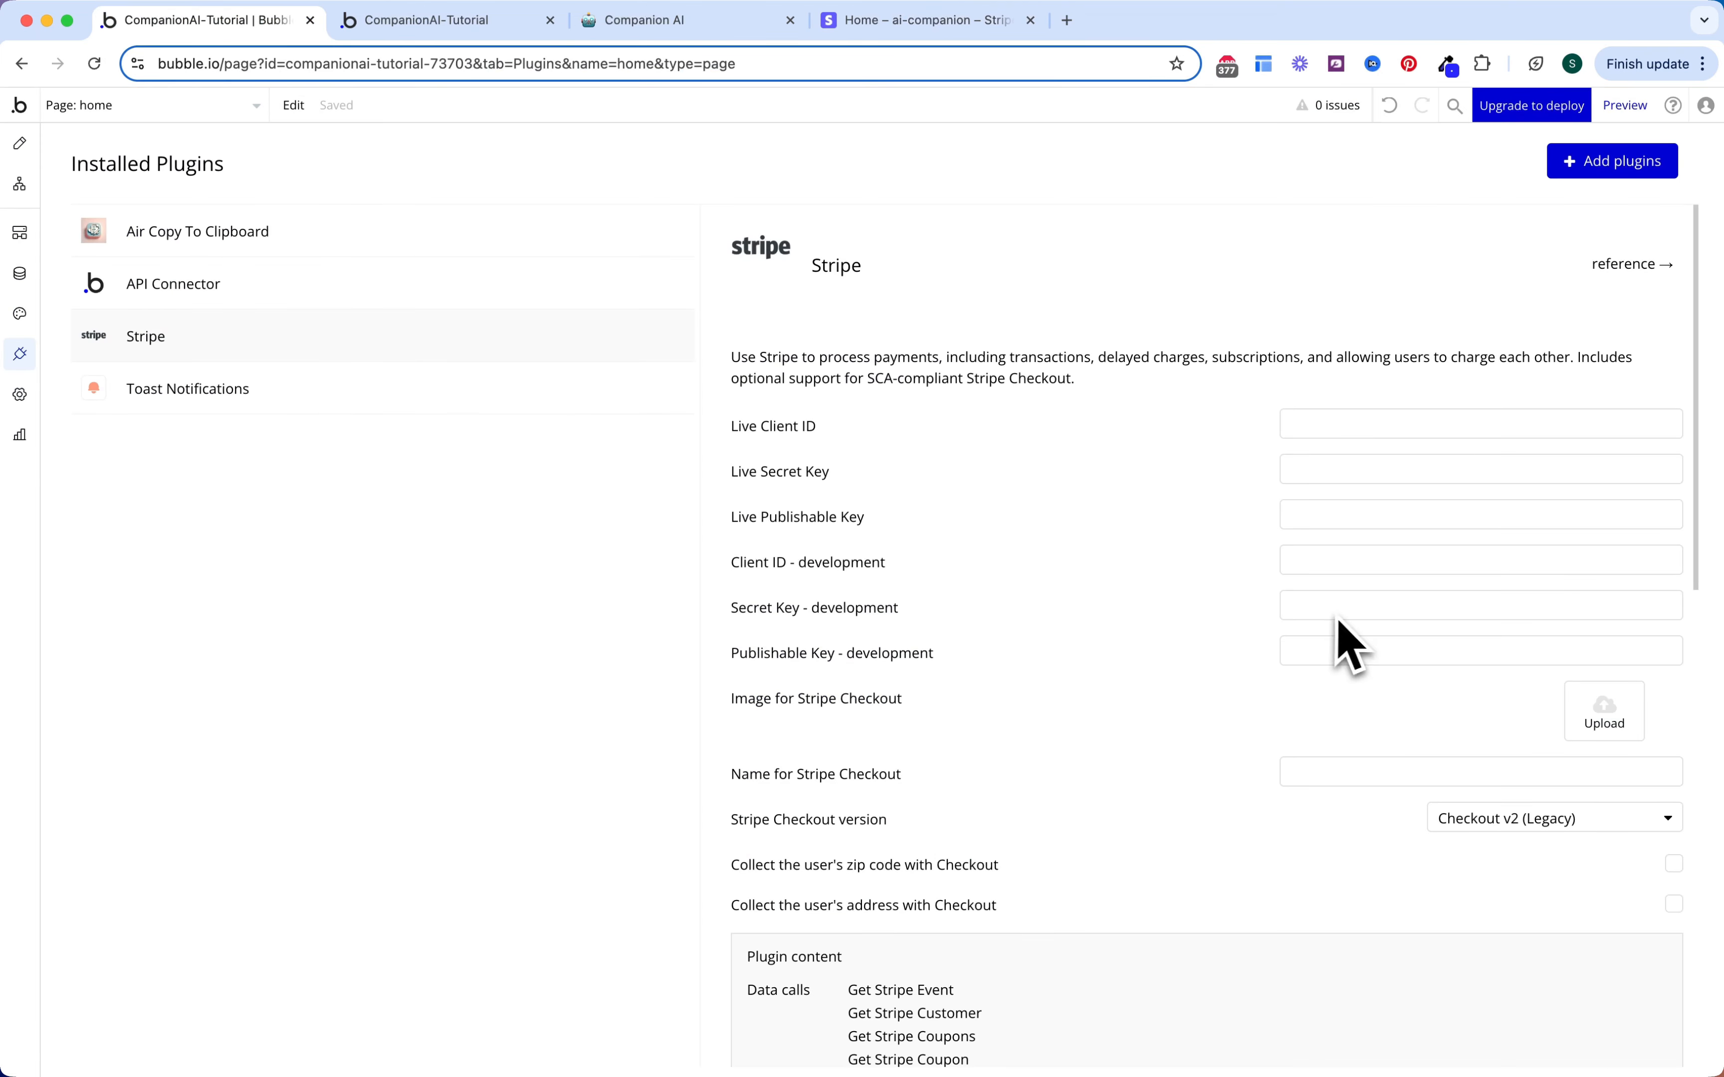
click(1313, 652)
key(super+v)
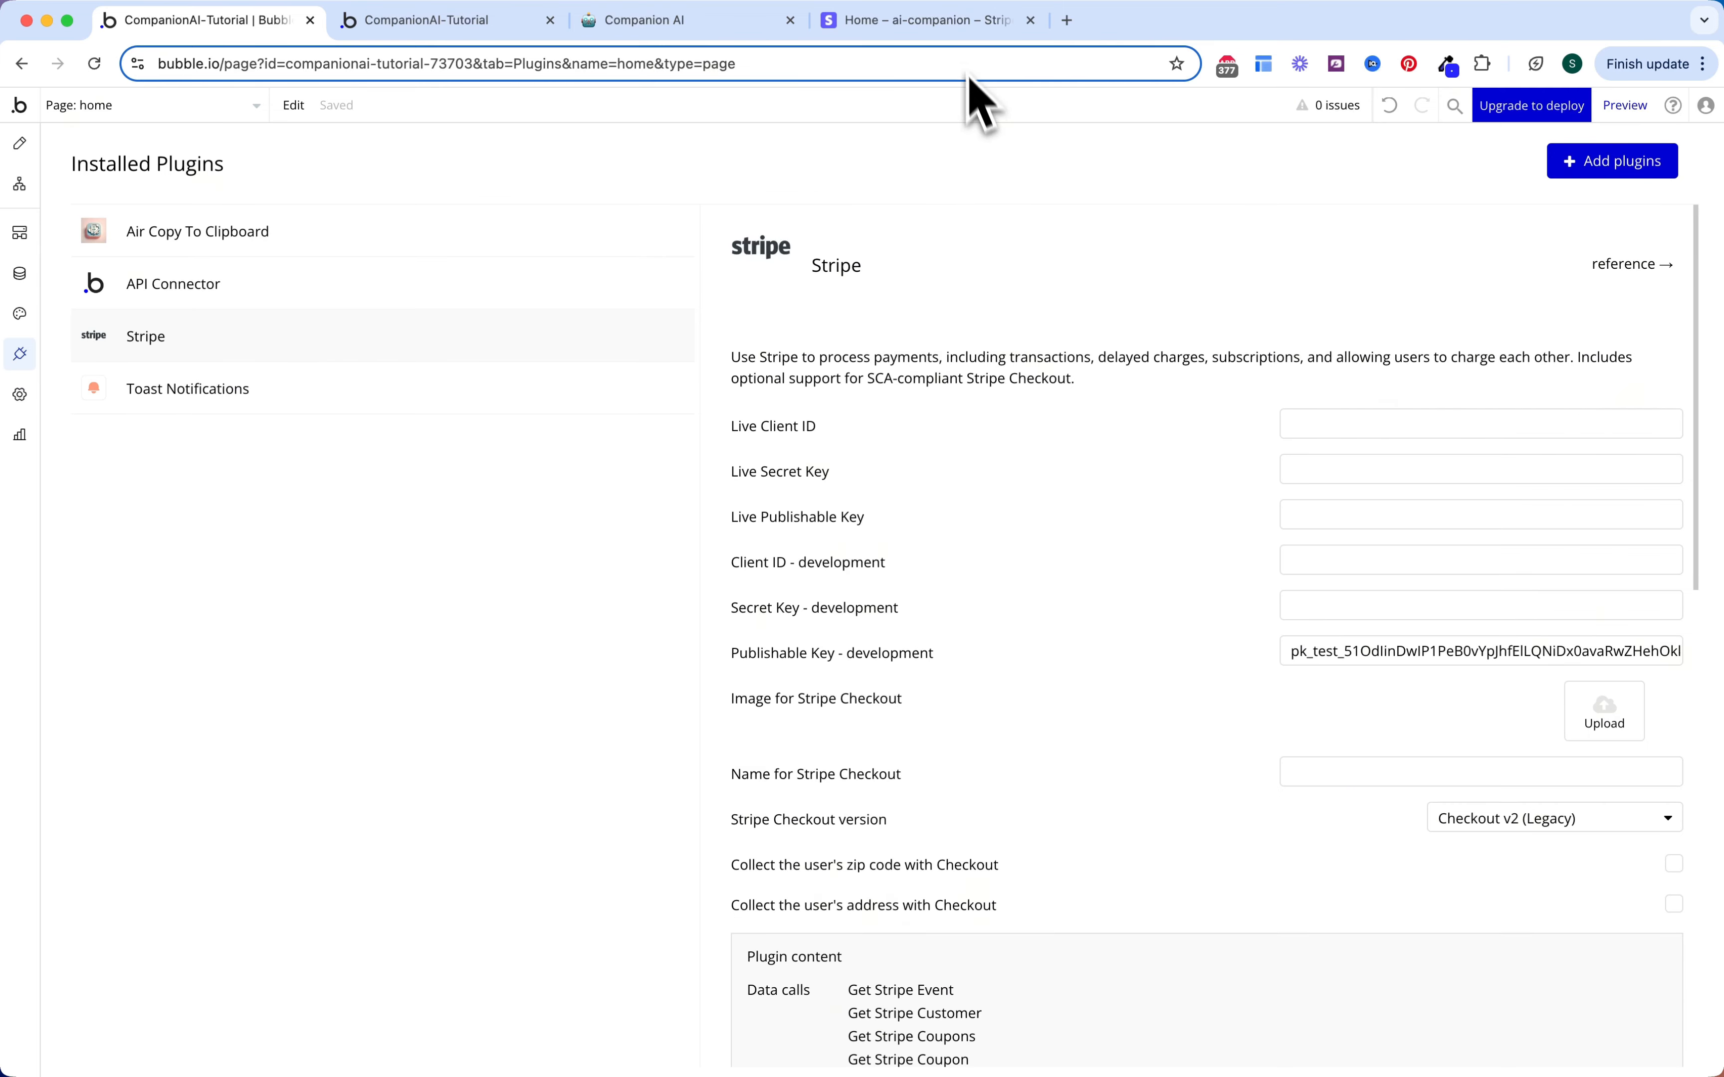
click(983, 22)
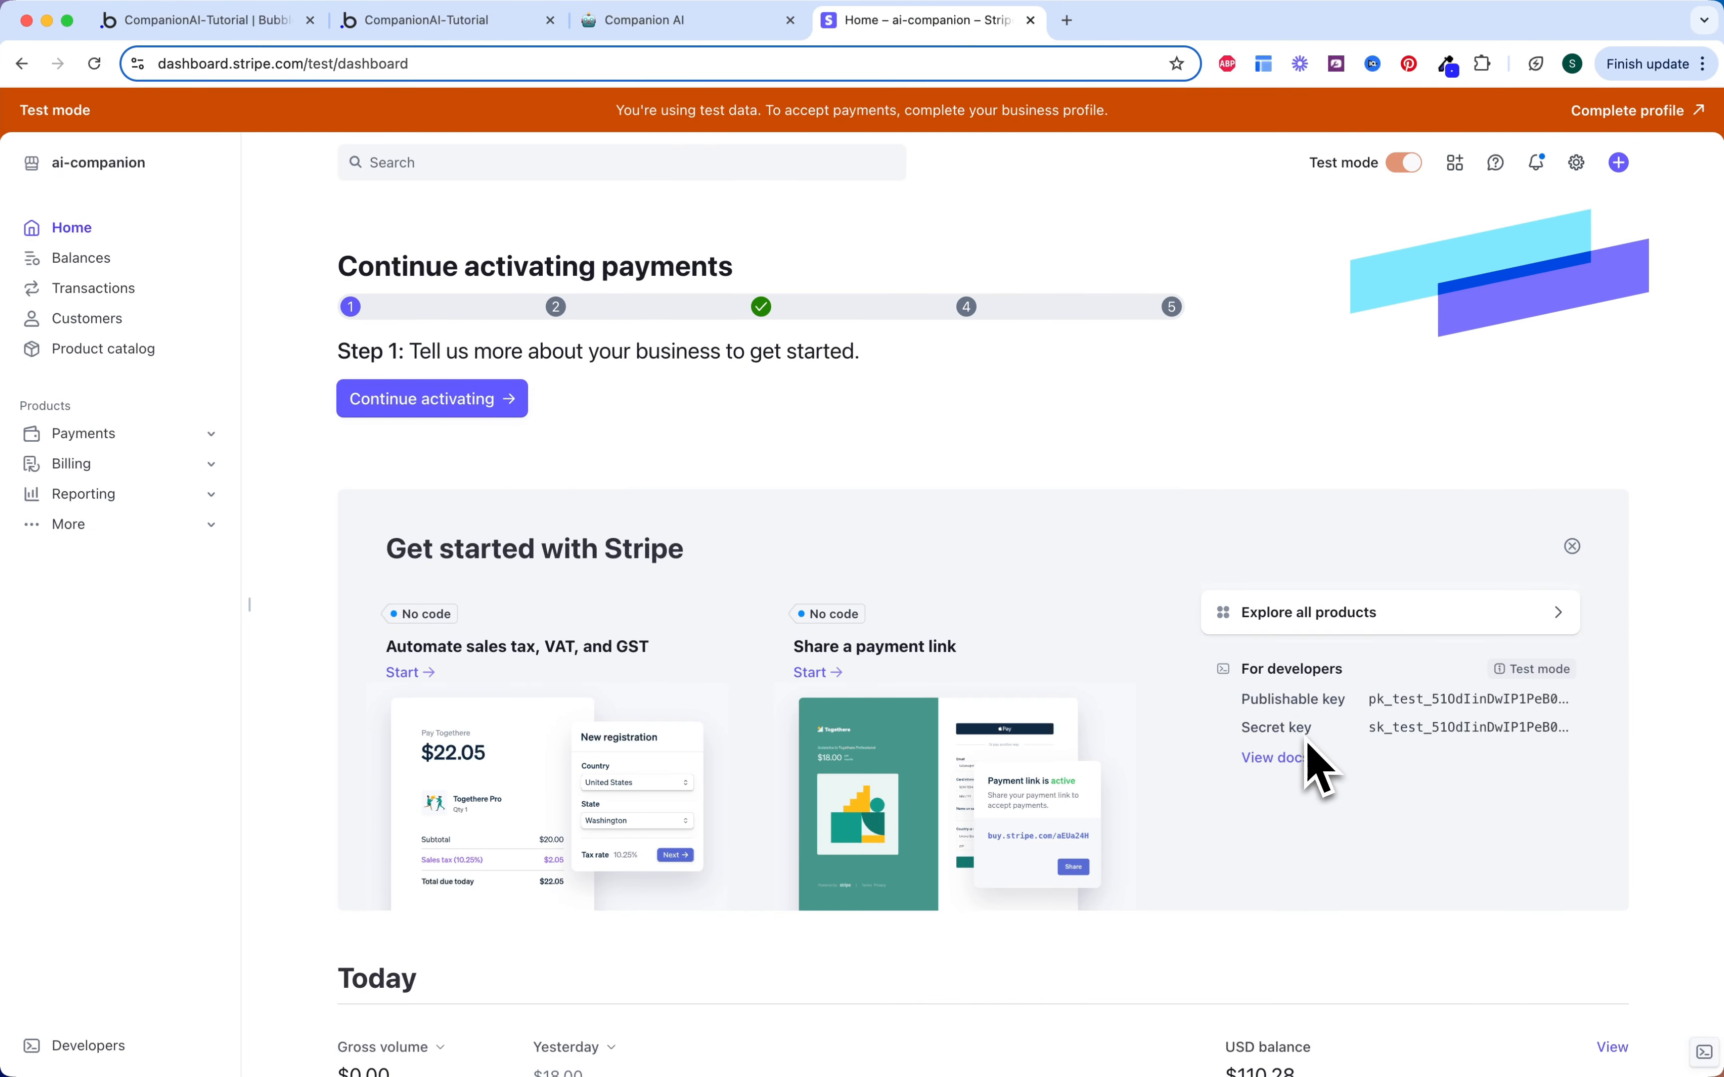
click(239, 20)
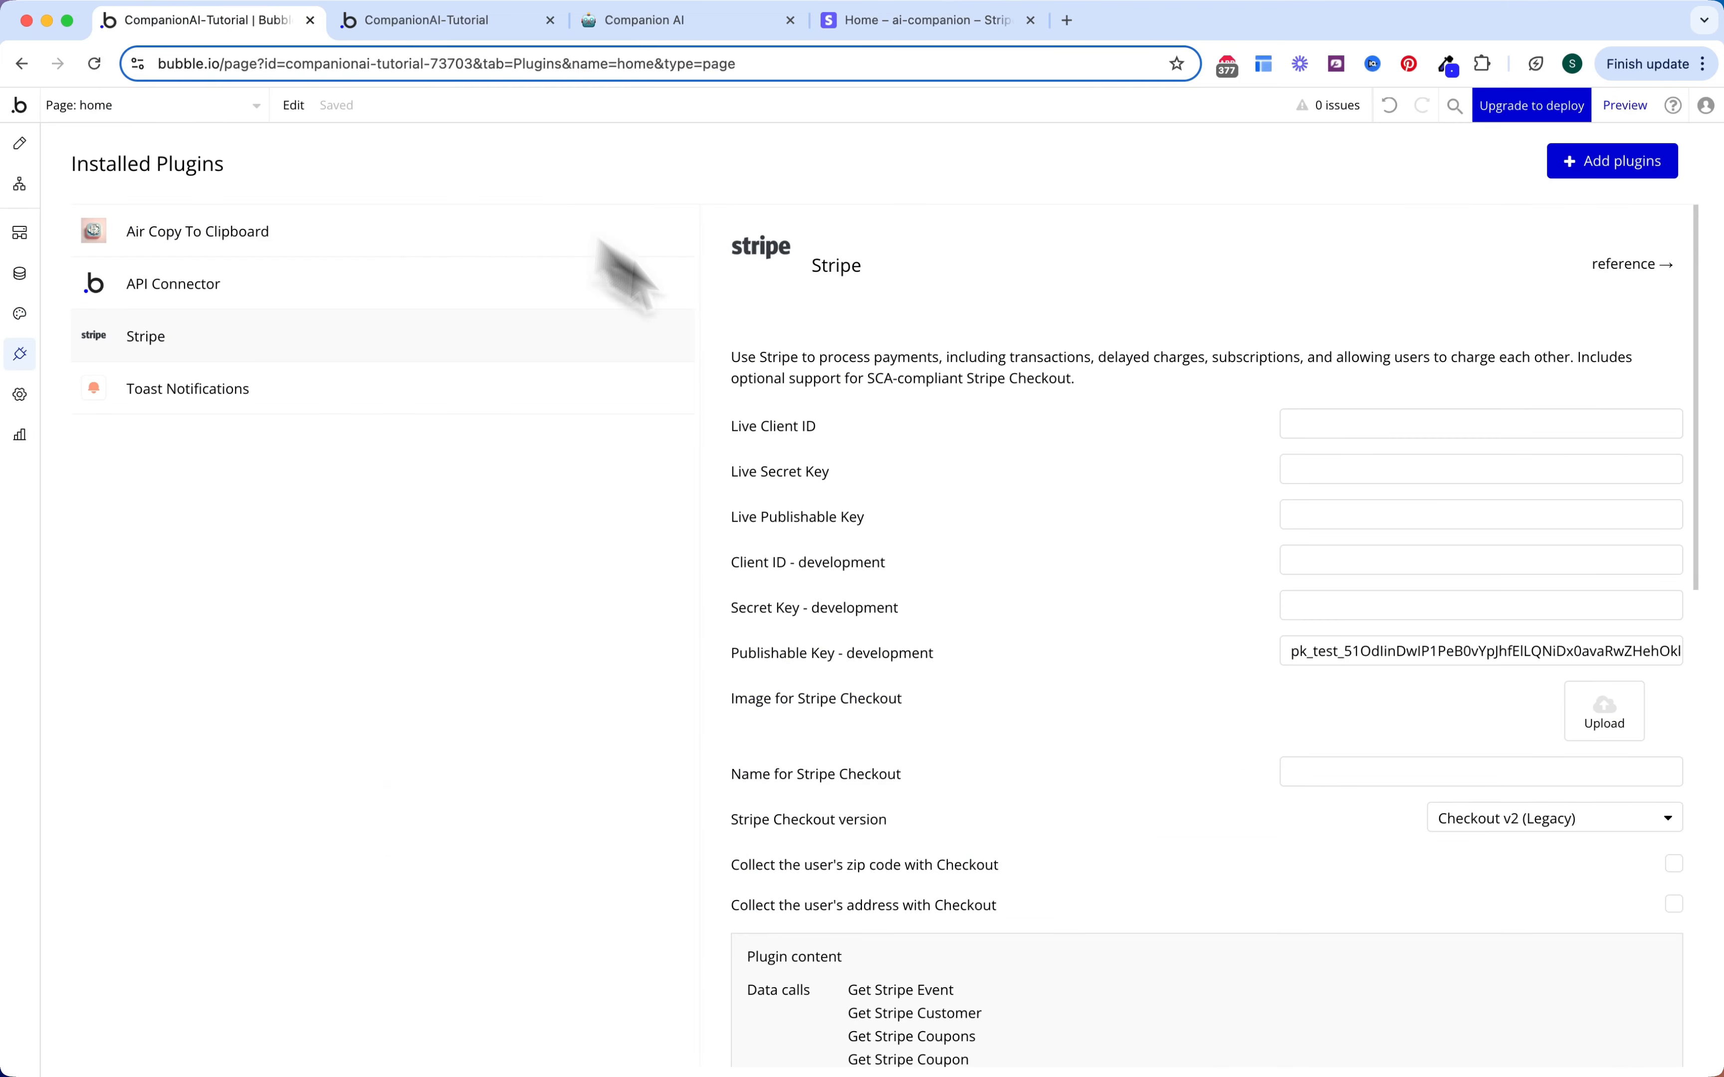
click(1301, 607)
key(super+v)
click(1224, 627)
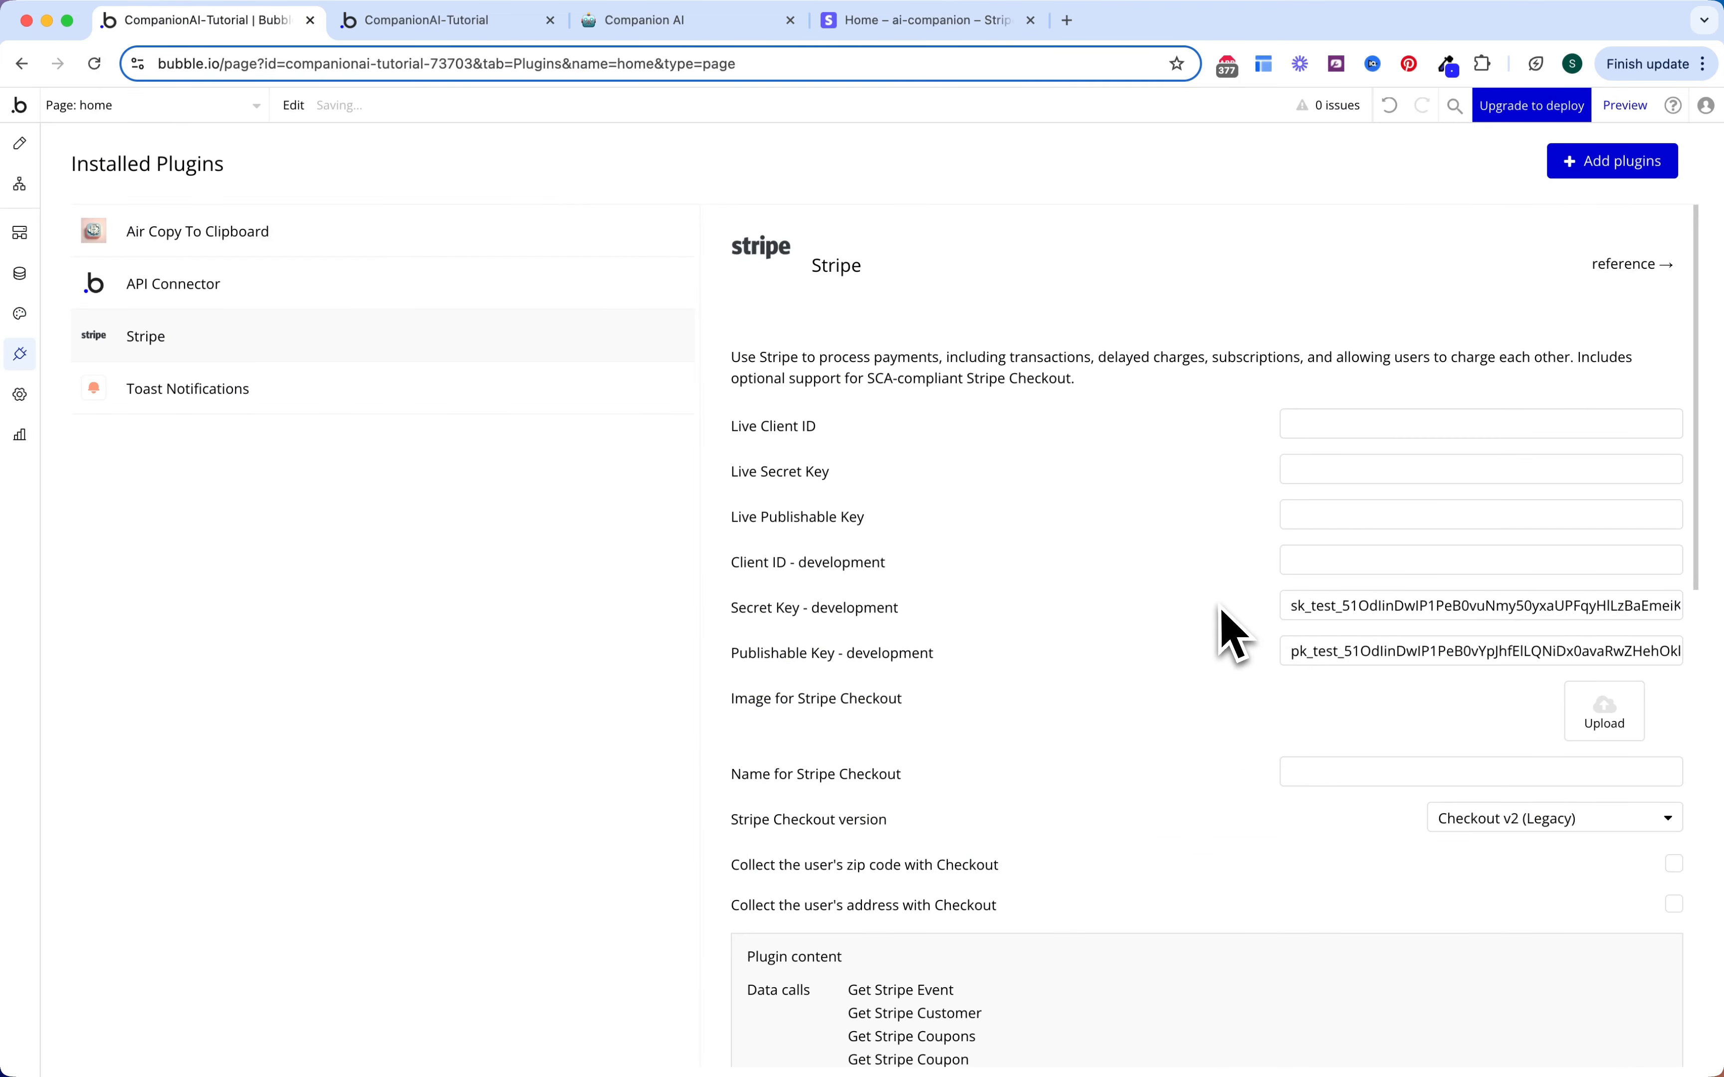
Step: Set the Stripe Checkout version to Checkout v3 (Recommended)
click(1453, 827)
click(1457, 883)
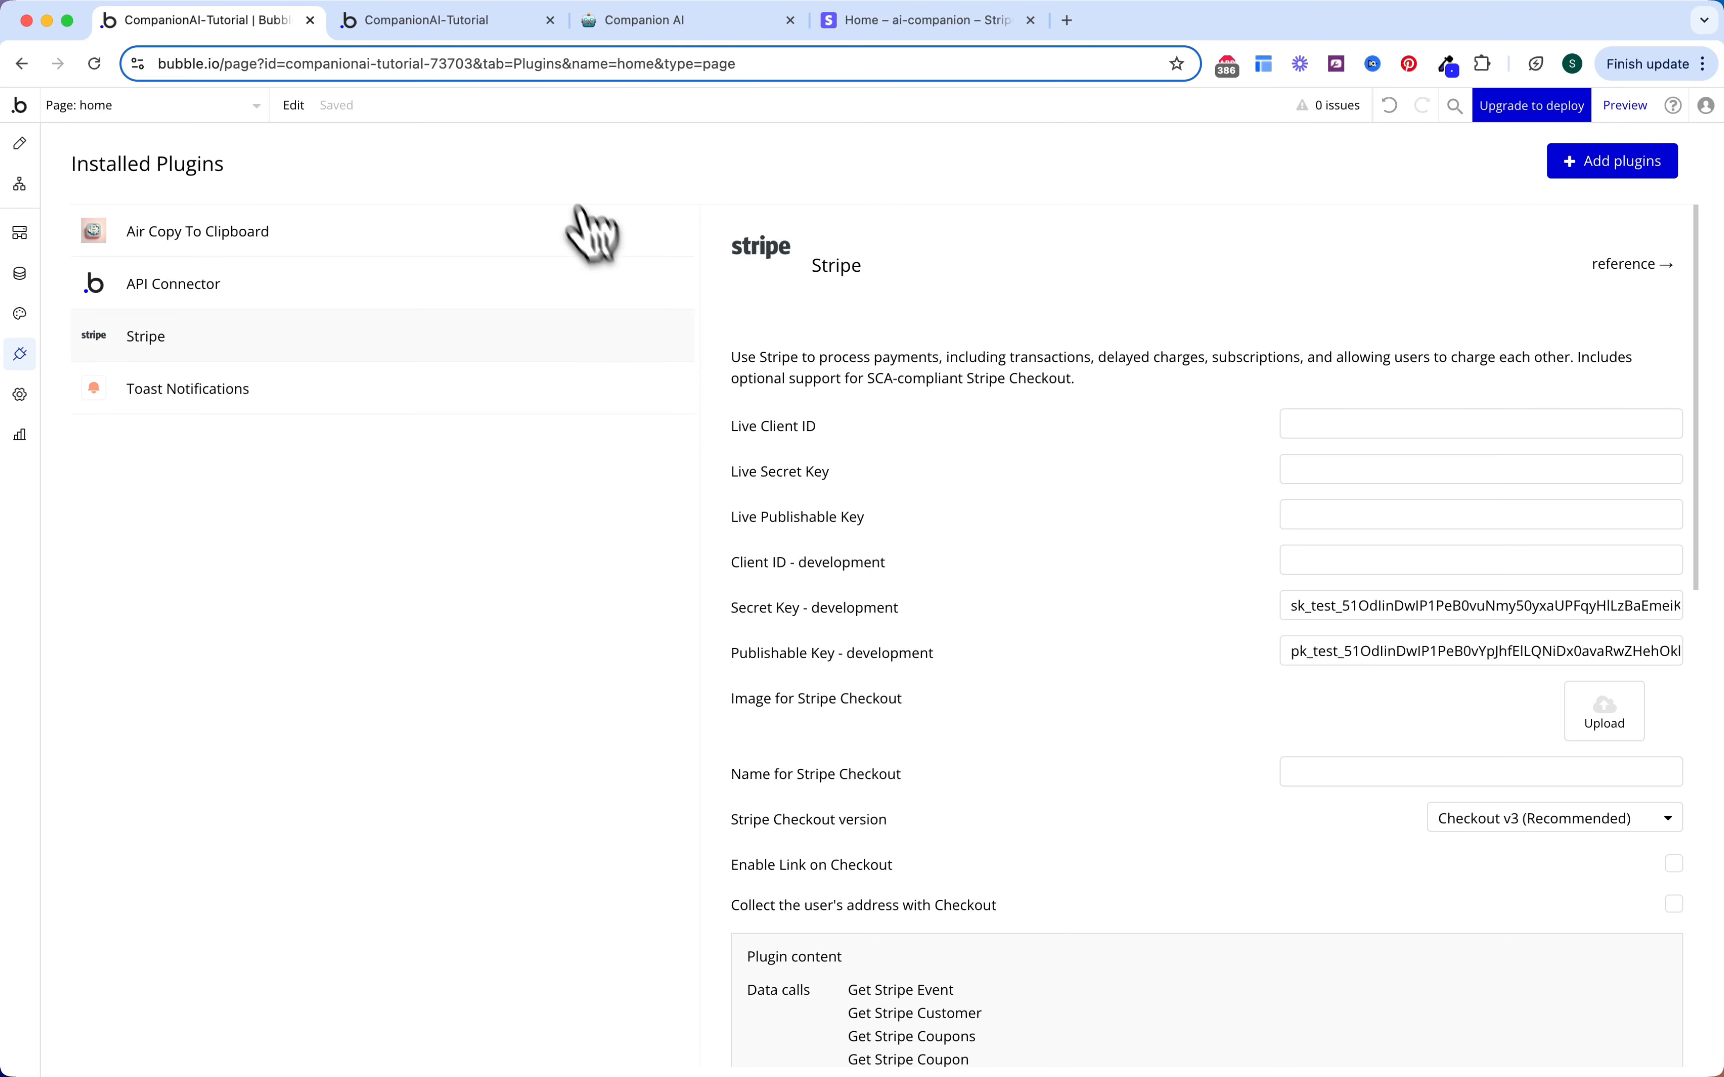
click(102, 114)
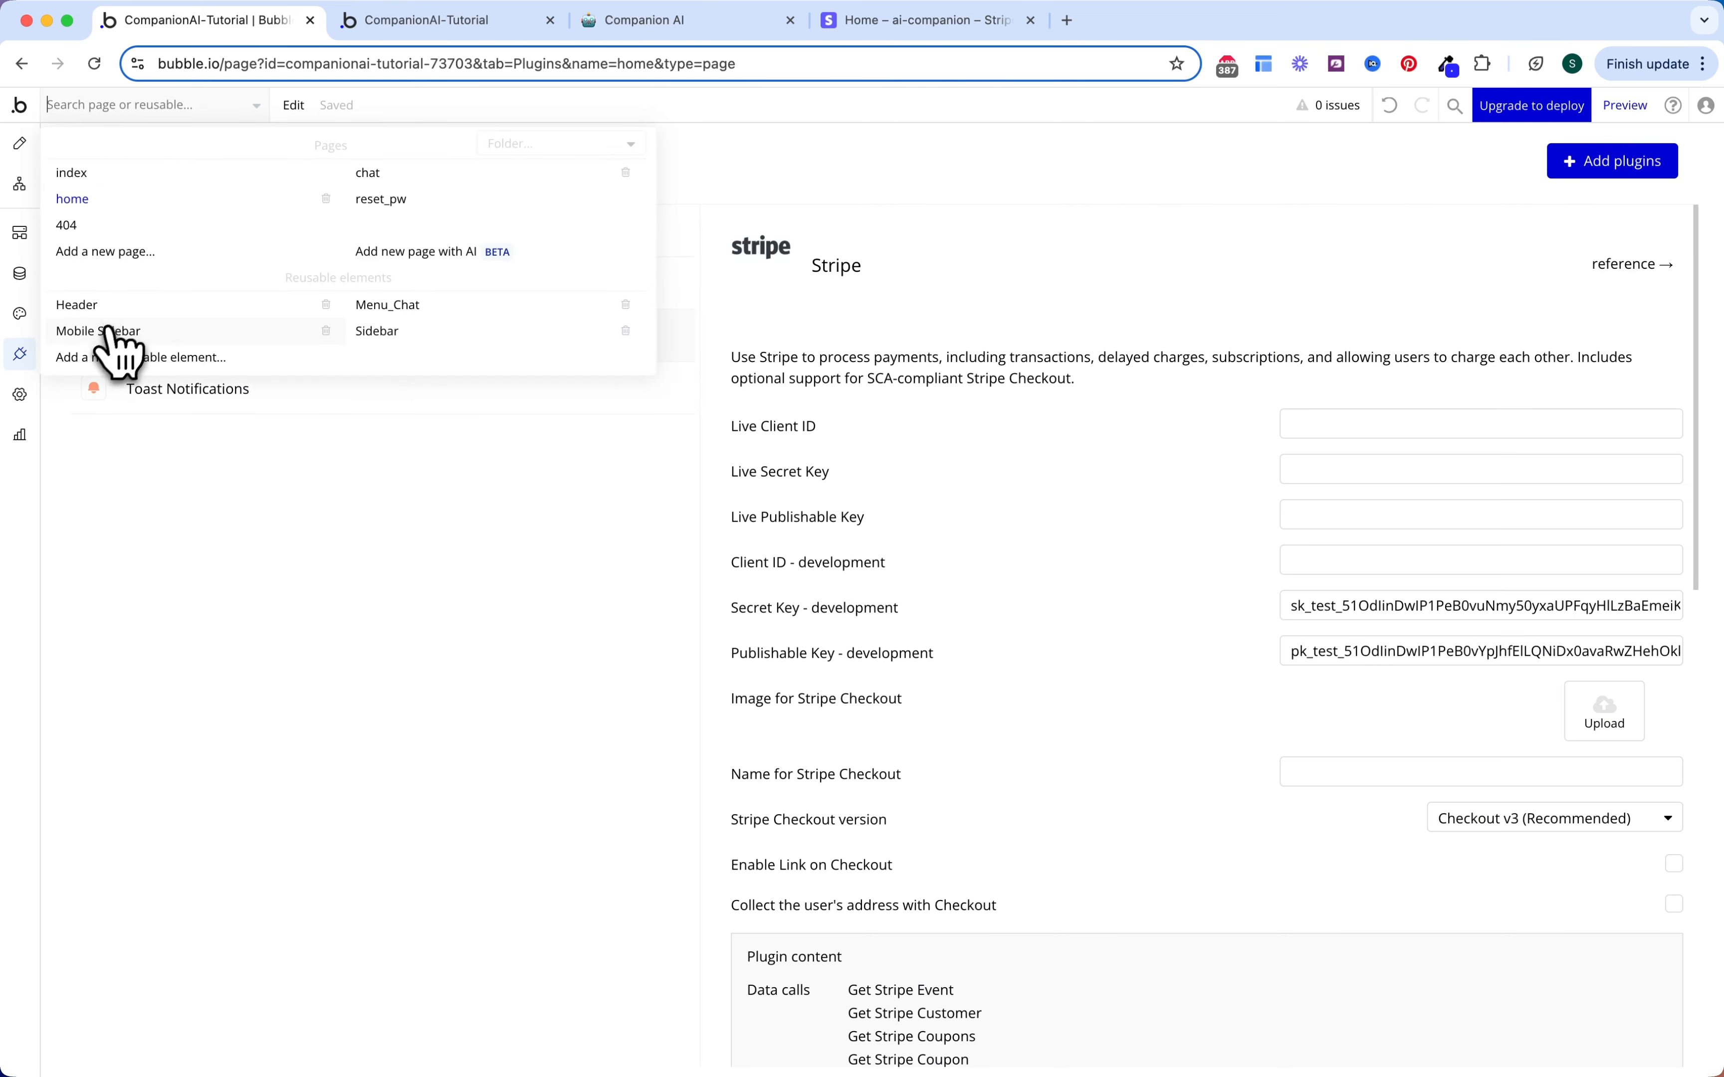
Step: Give Button Subscribe a click workflow with 'Subscribe the user to a plan', not updating existing subscriptions
click(99, 306)
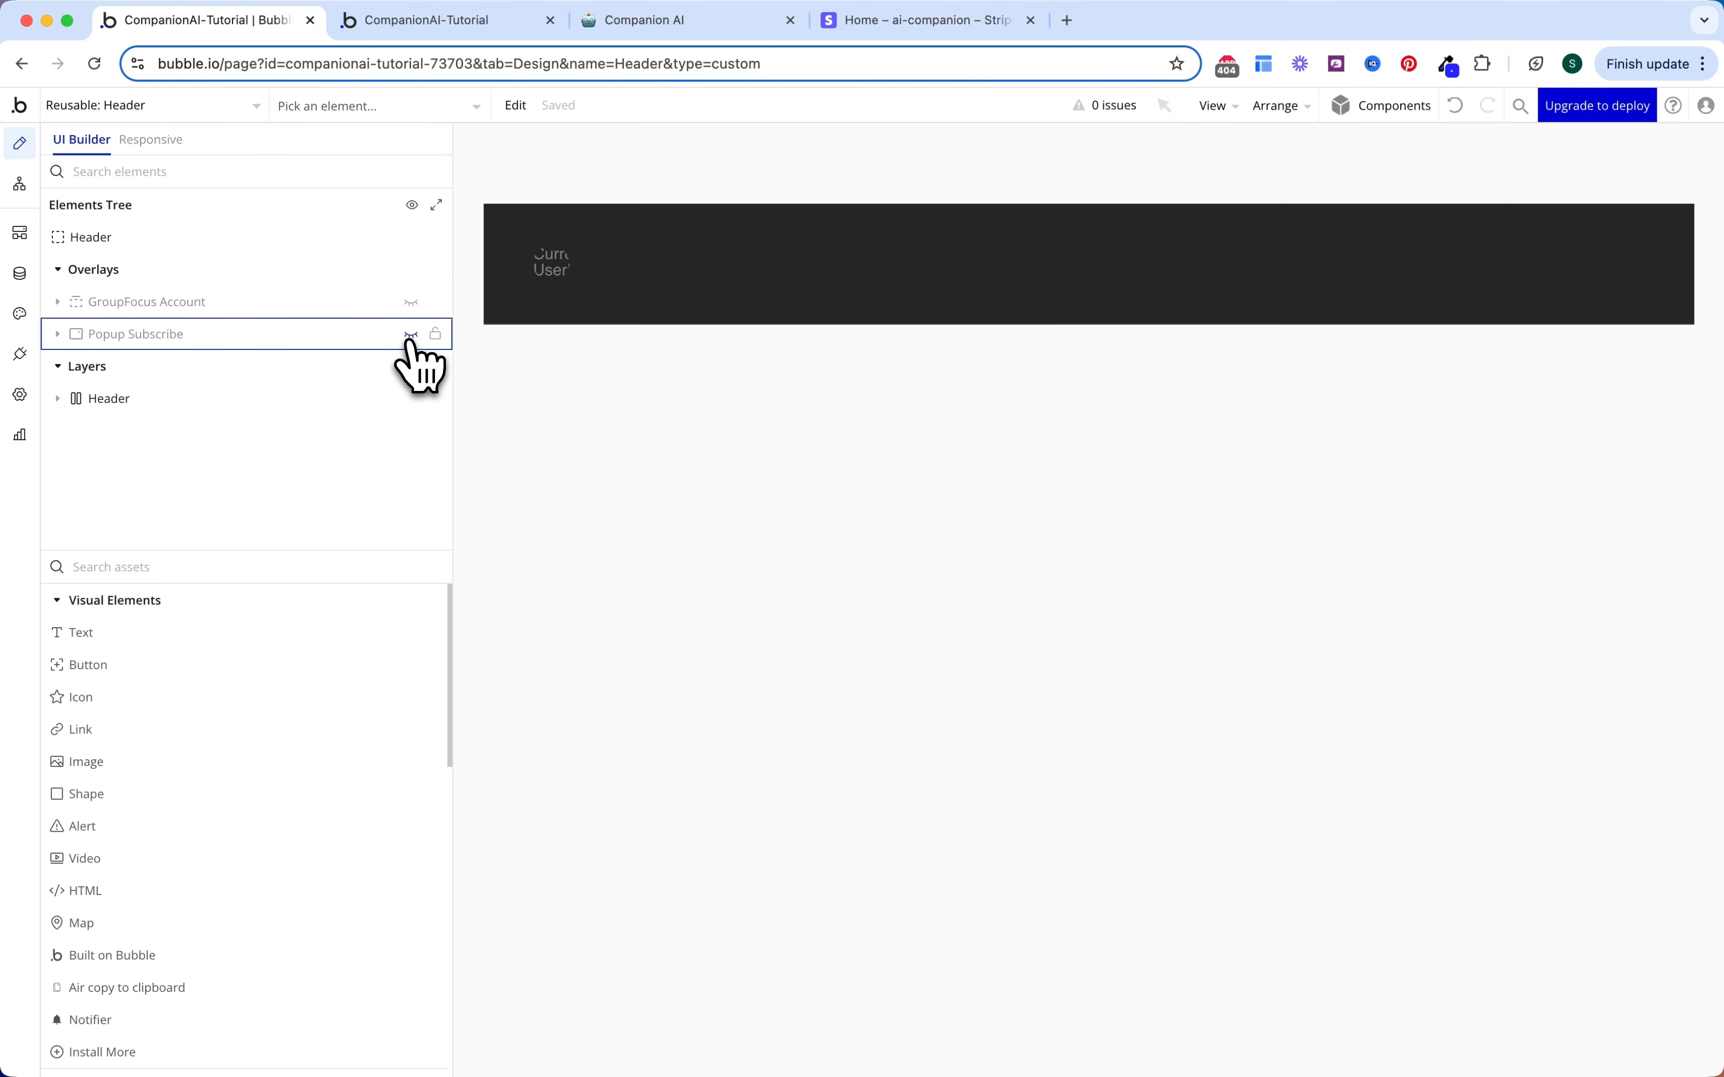
click(411, 334)
double_click(1222, 395)
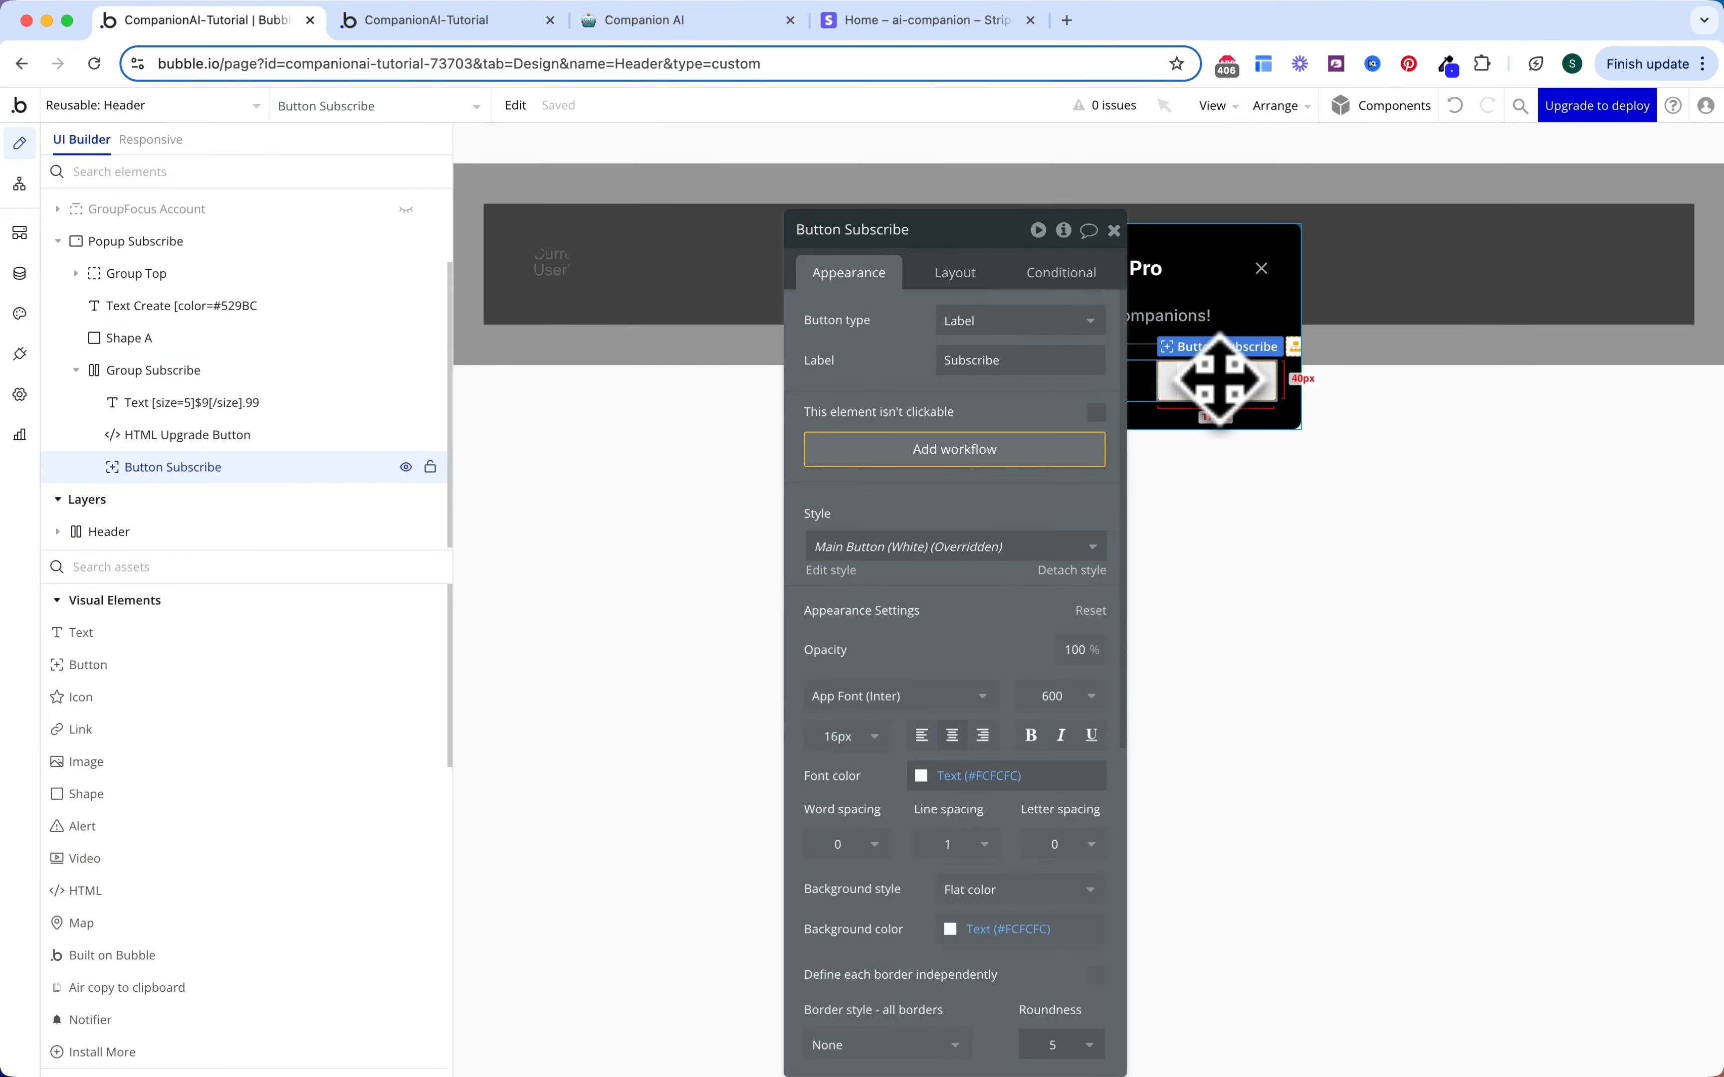
click(965, 452)
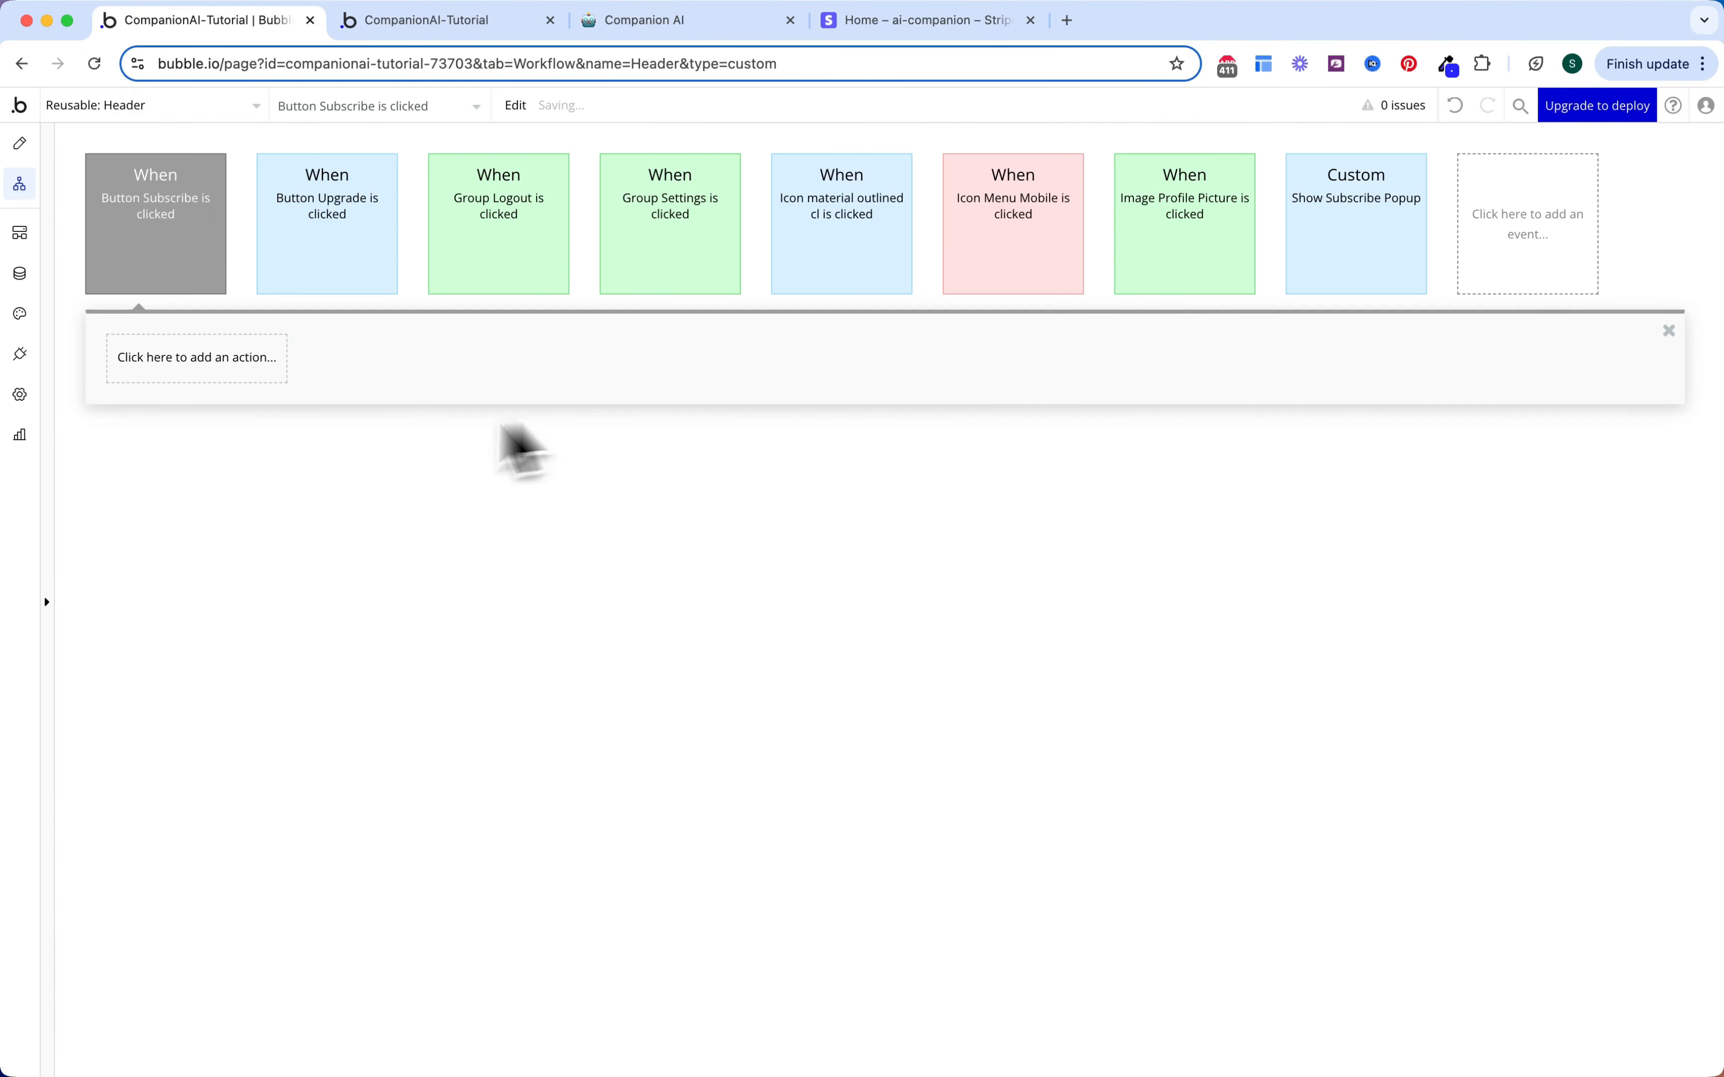
click(231, 367)
text(sub)
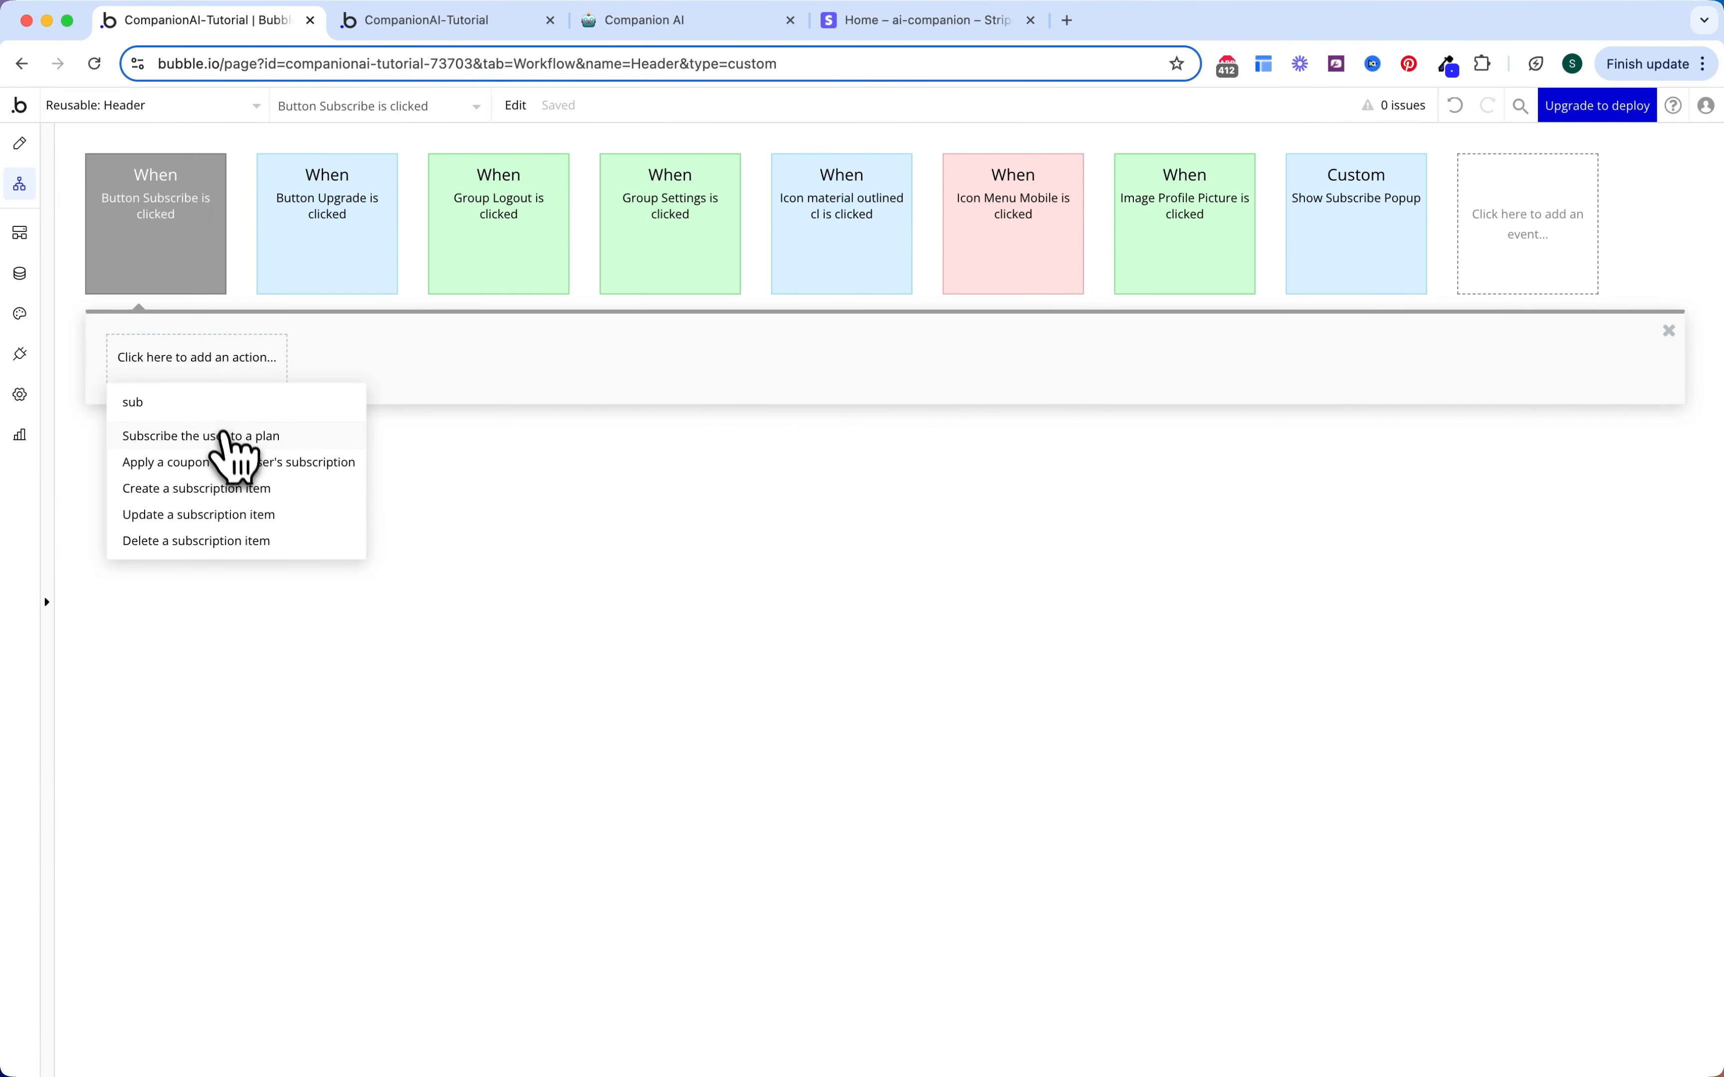
click(234, 437)
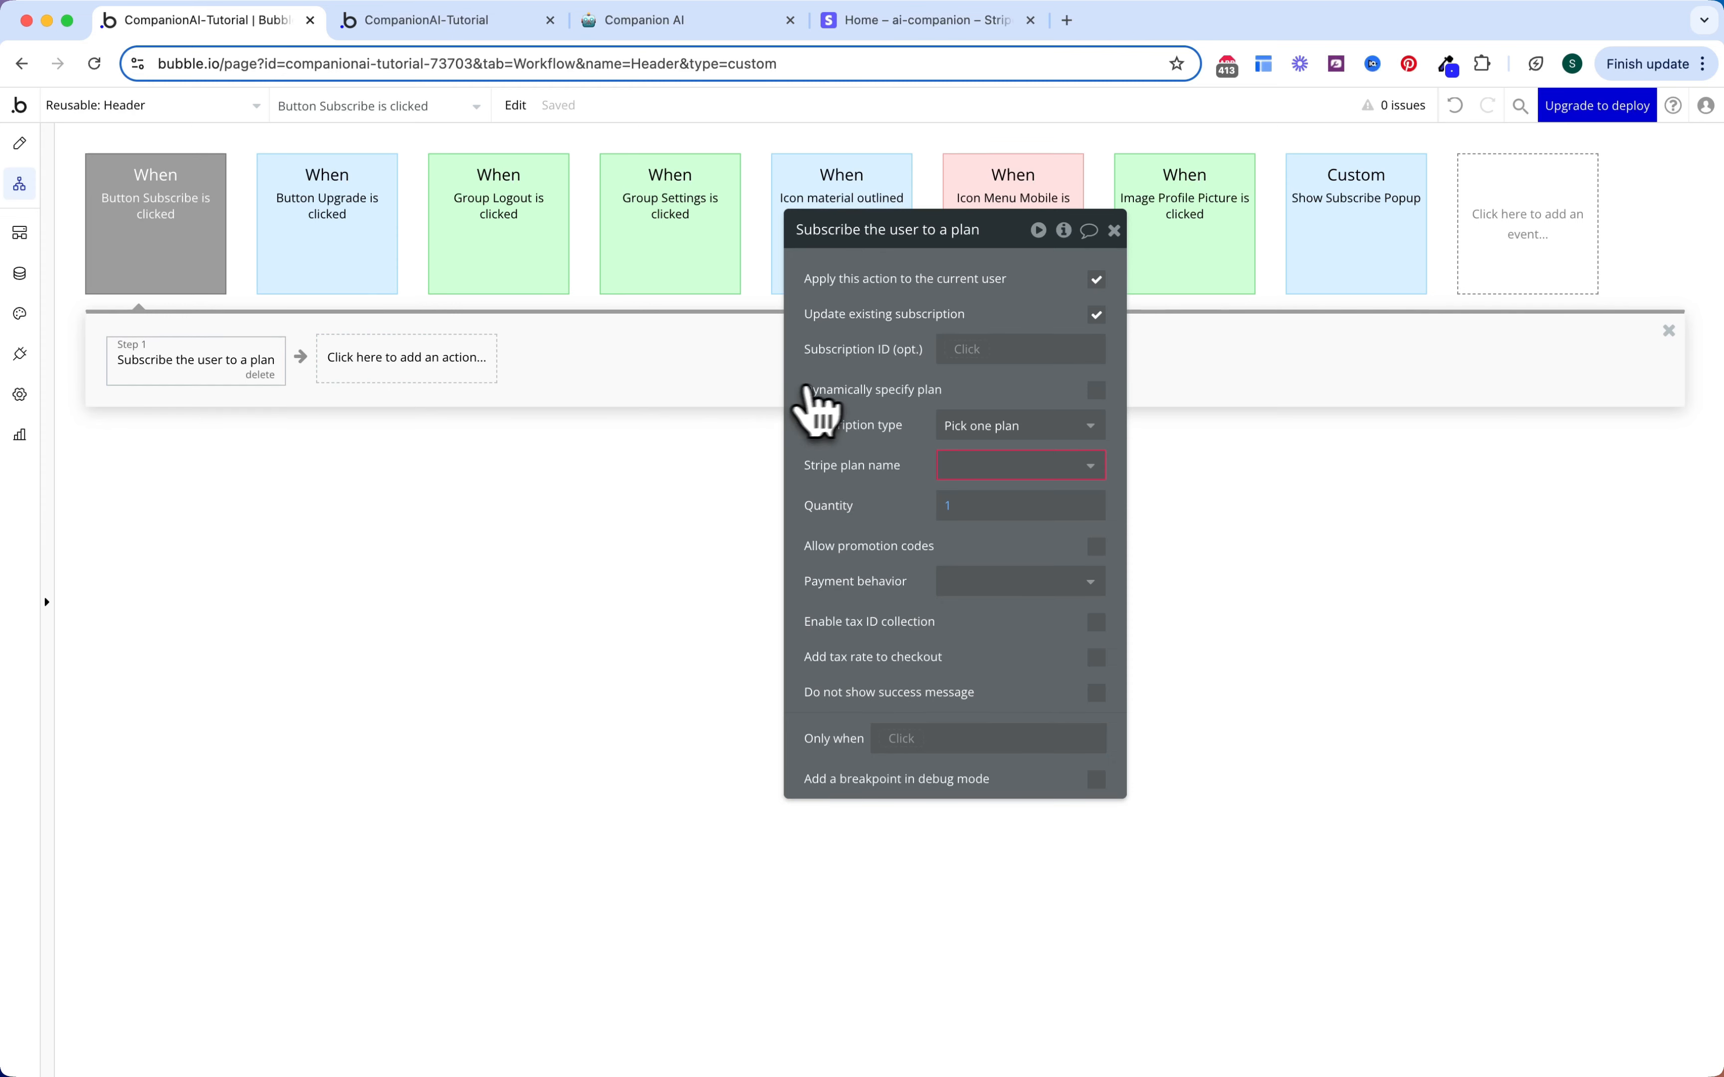
click(1095, 318)
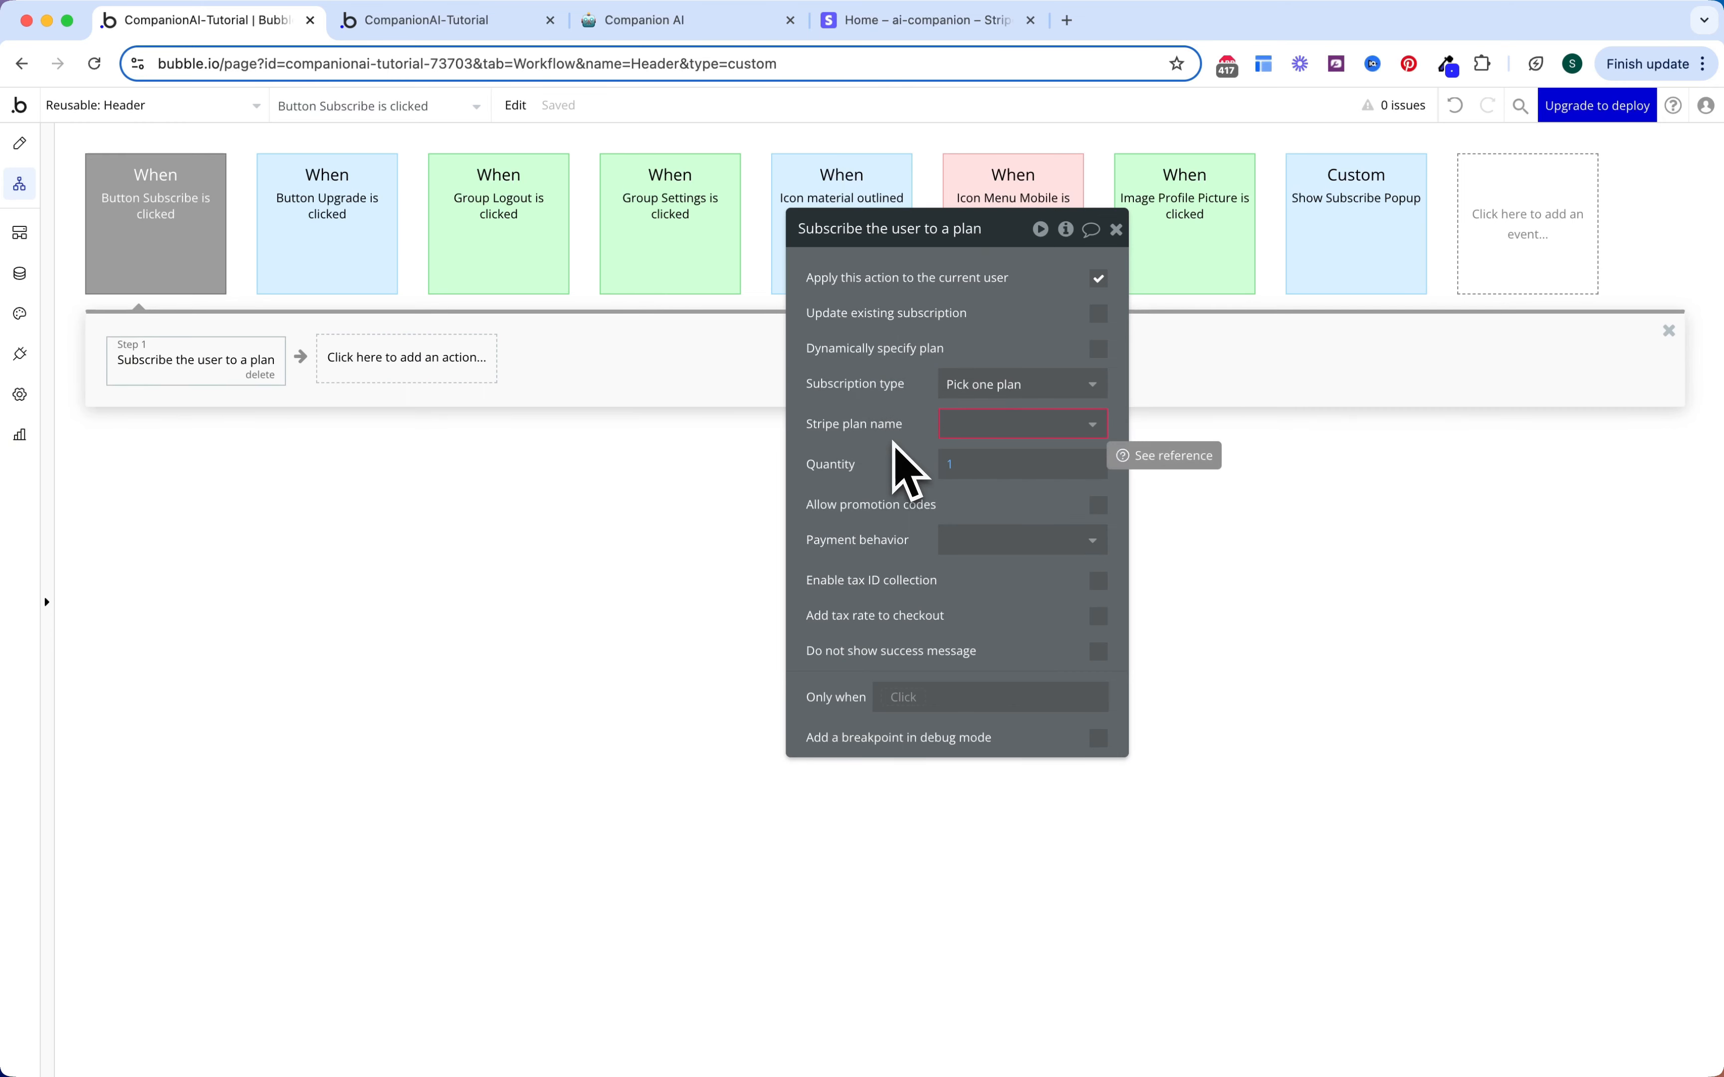
click(918, 22)
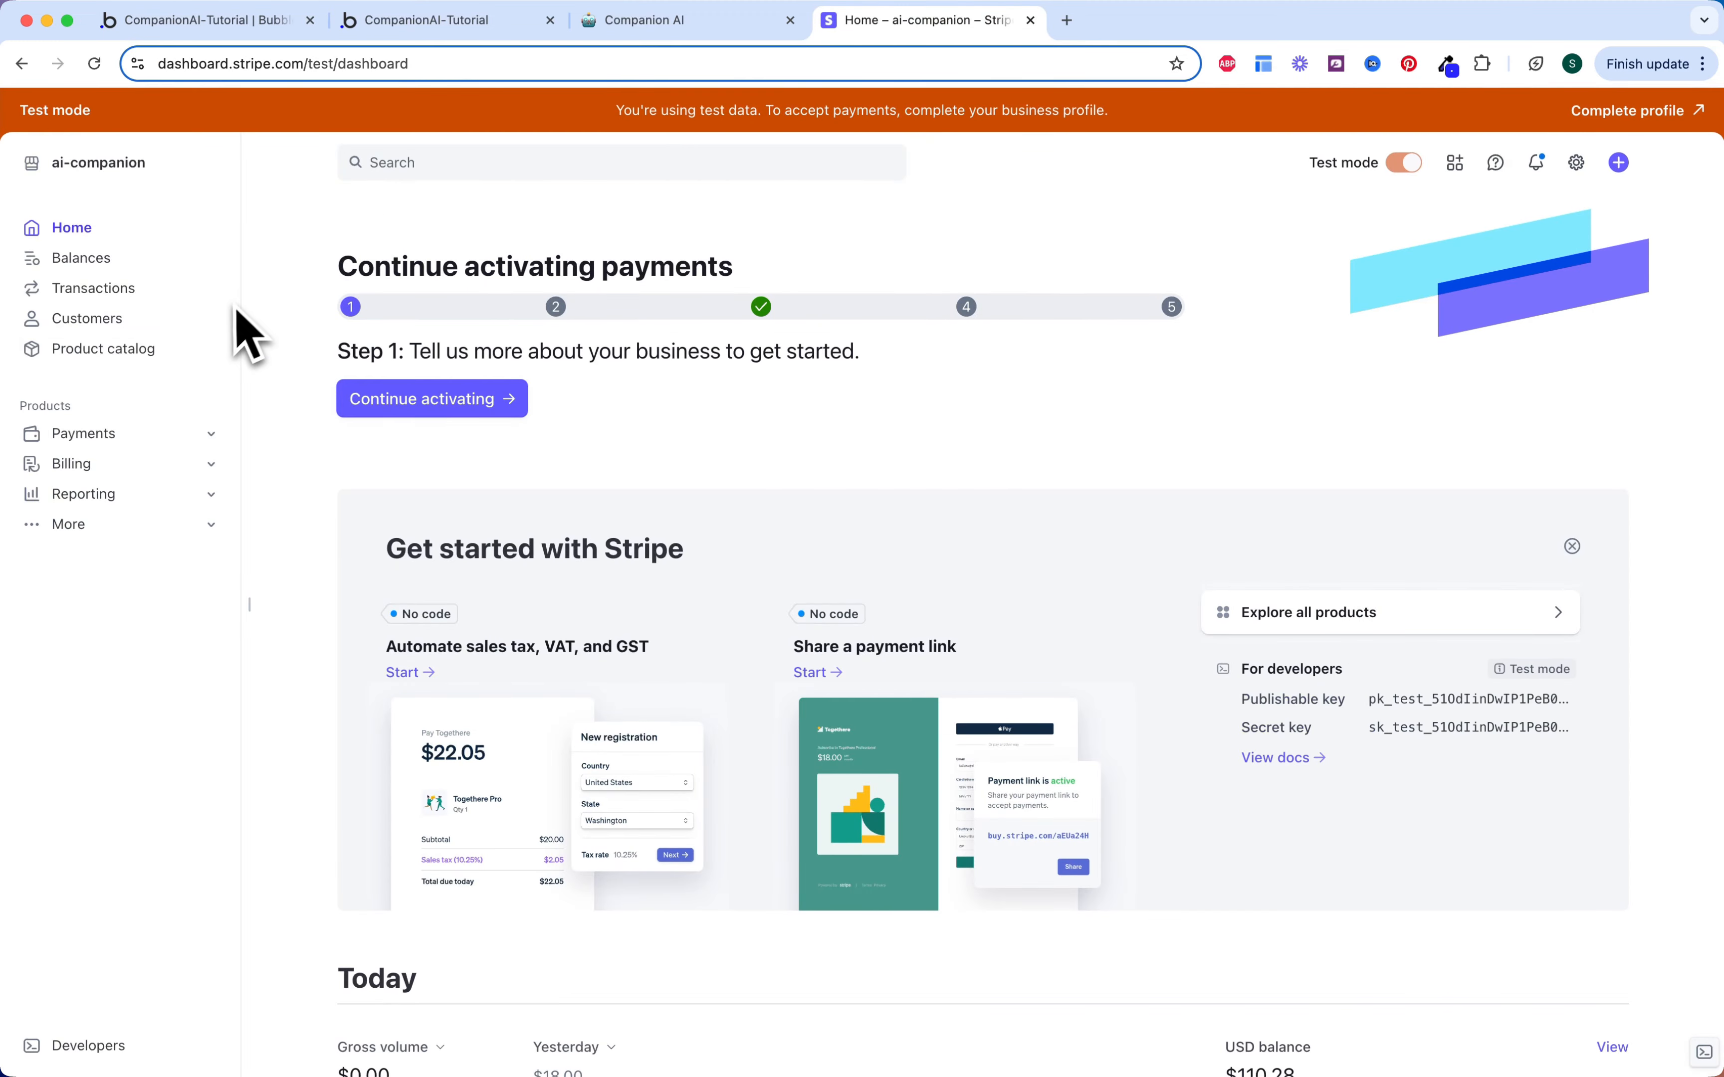
Step: Create the Companion AI product in Stripe's catalog as a recurring 9.99 USD monthly price
click(176, 354)
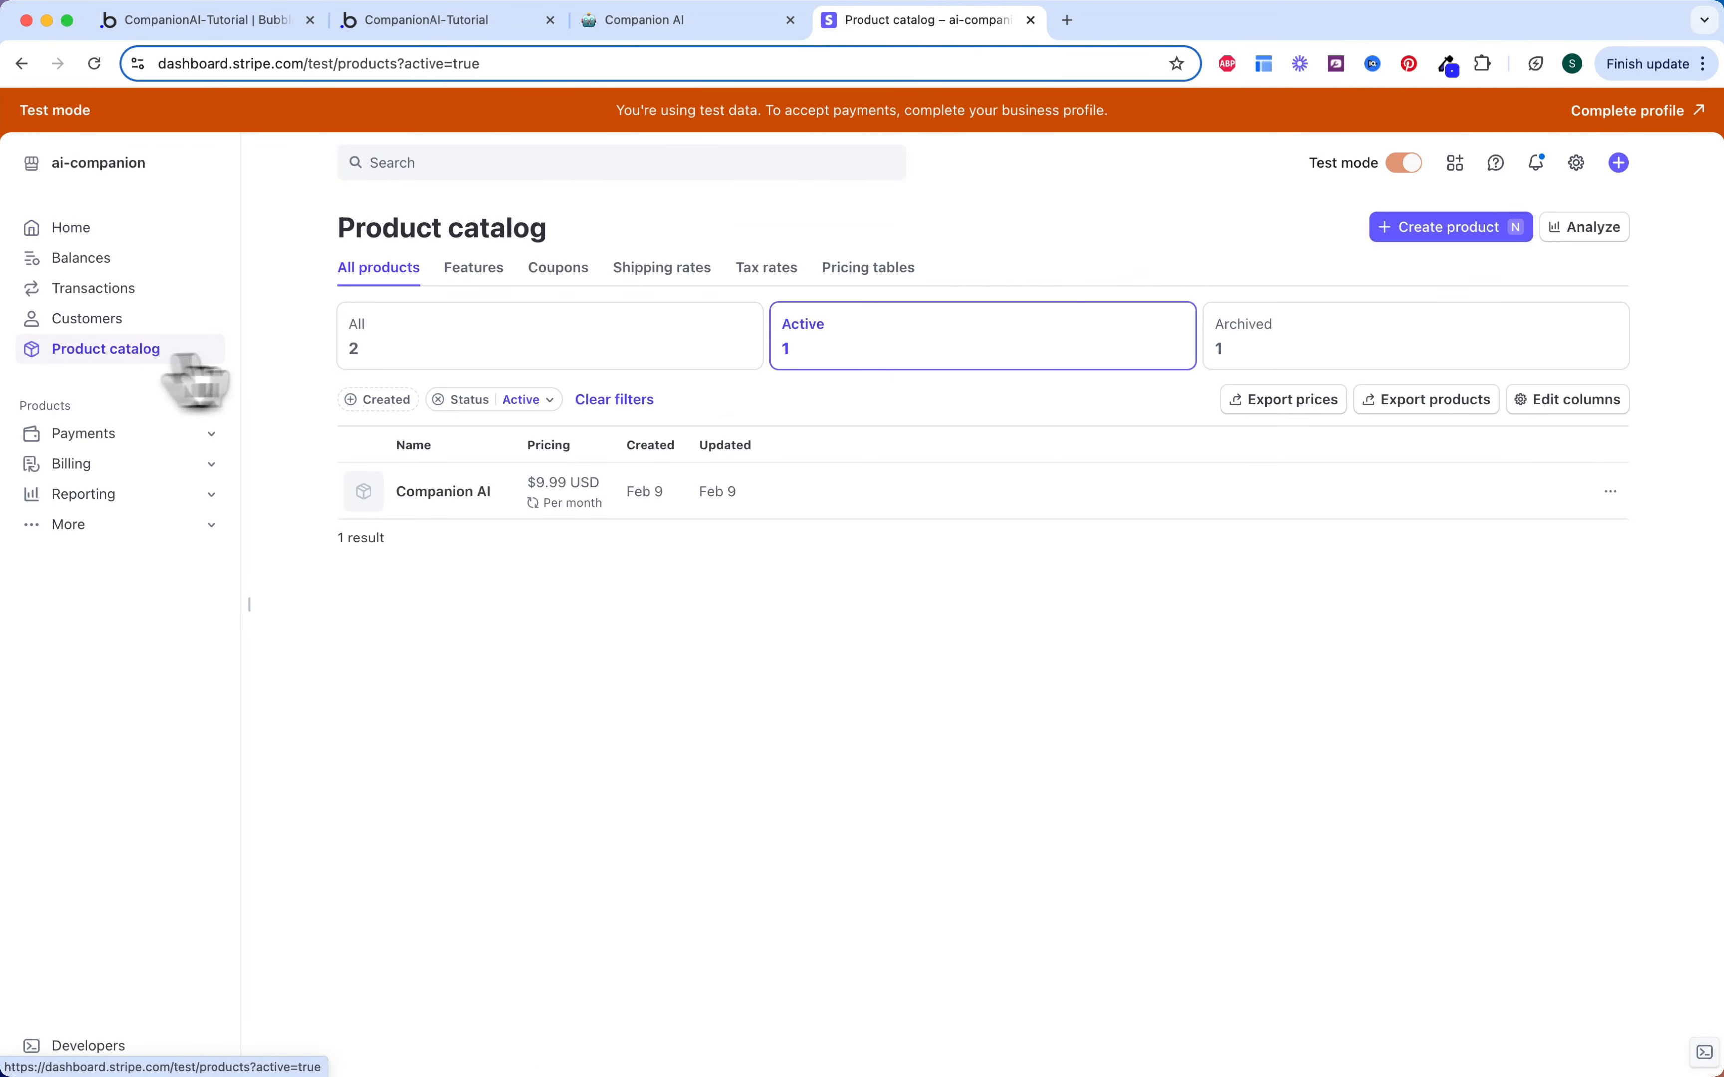
click(1442, 228)
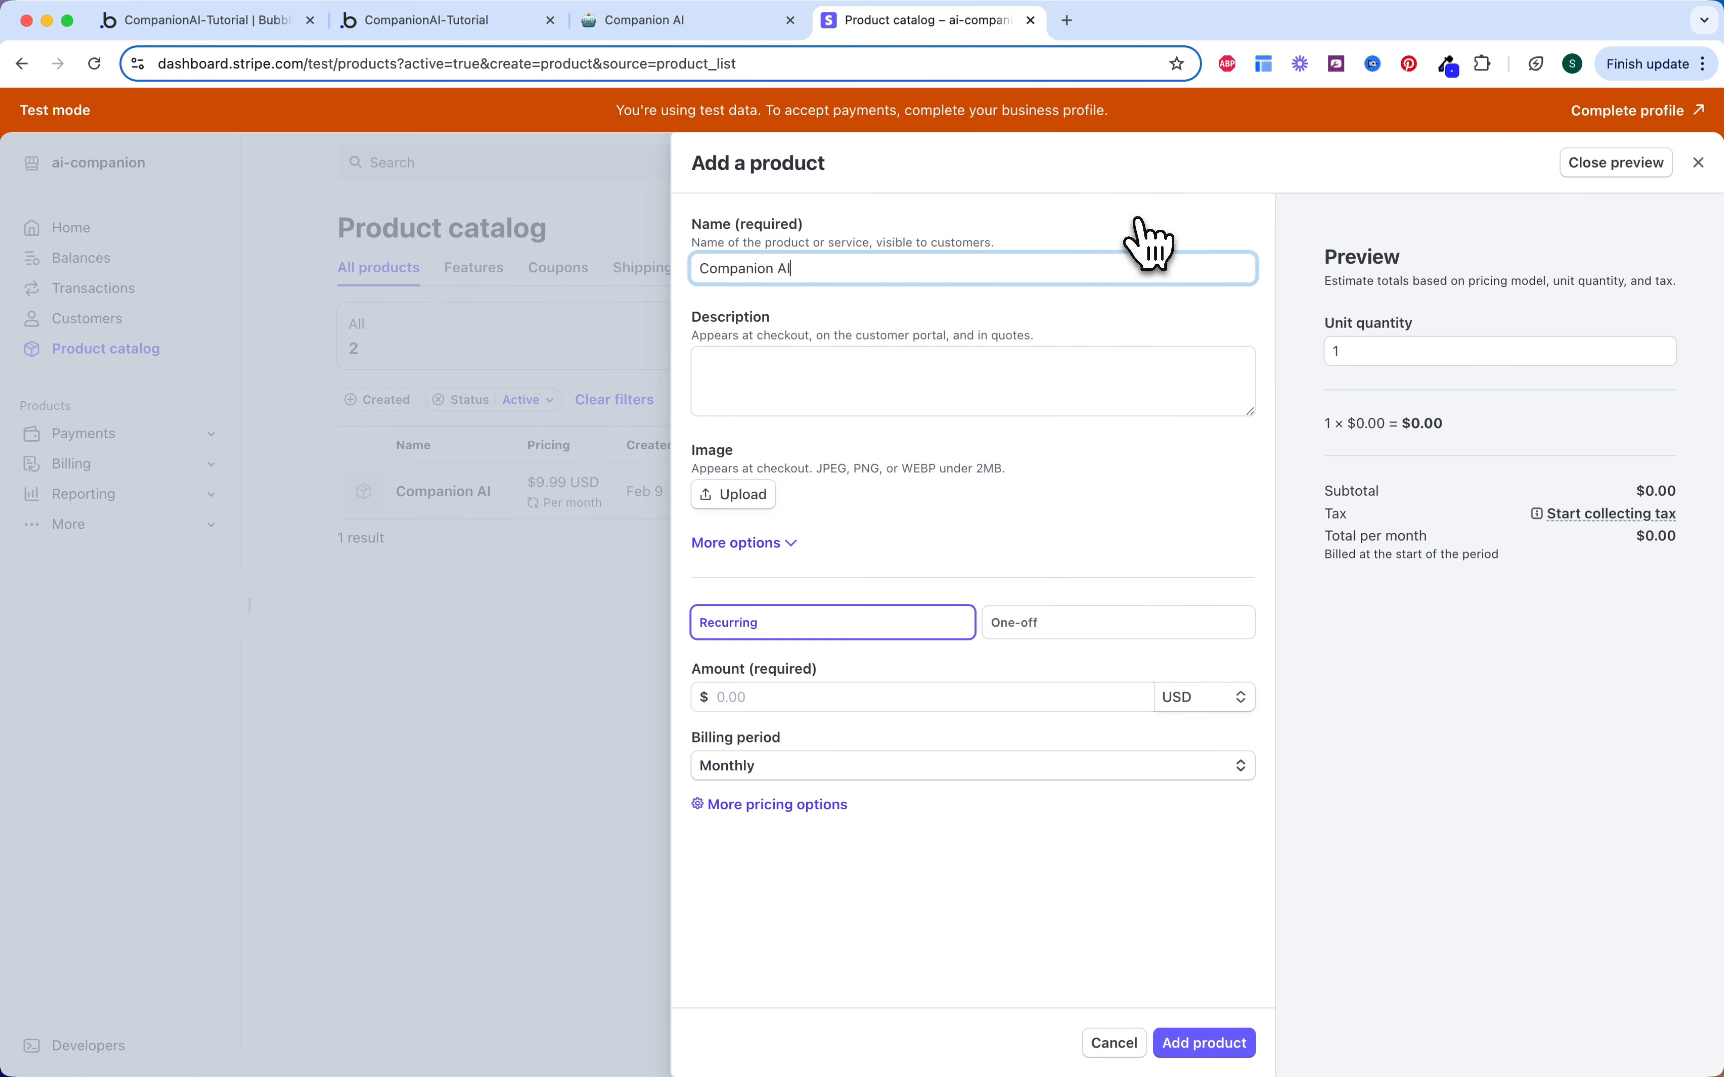
click(974, 366)
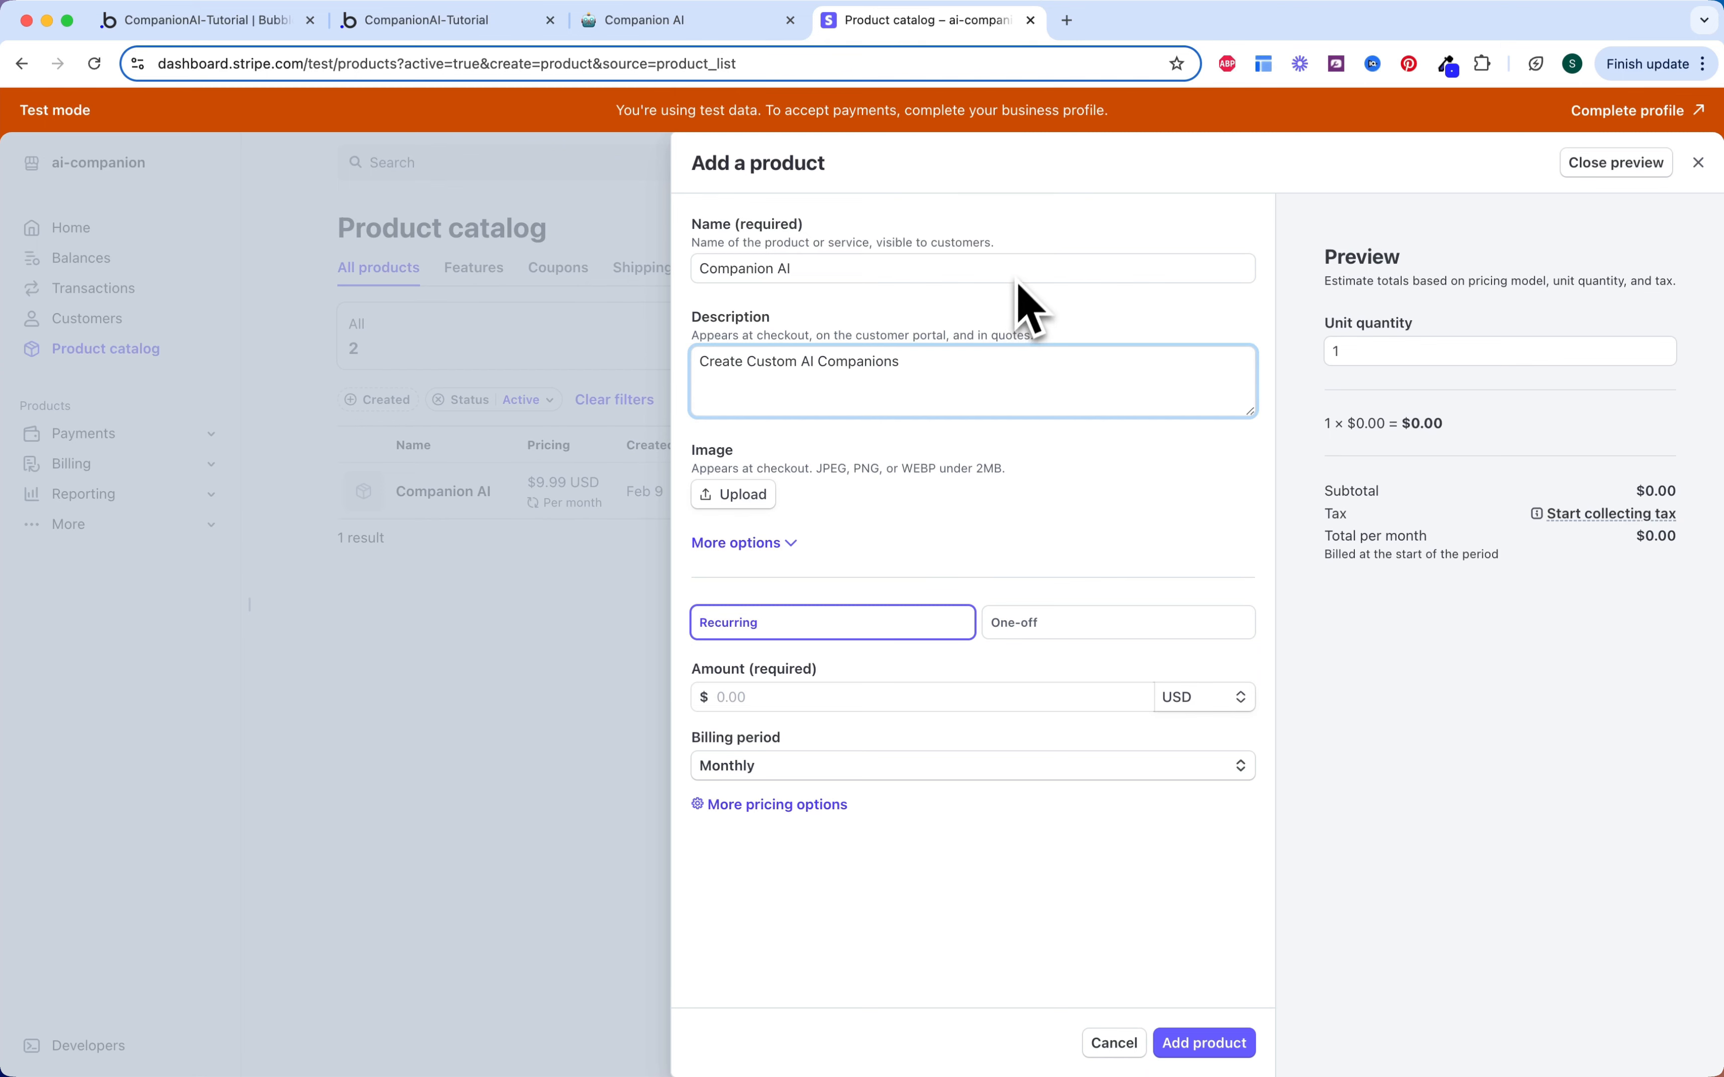
click(871, 628)
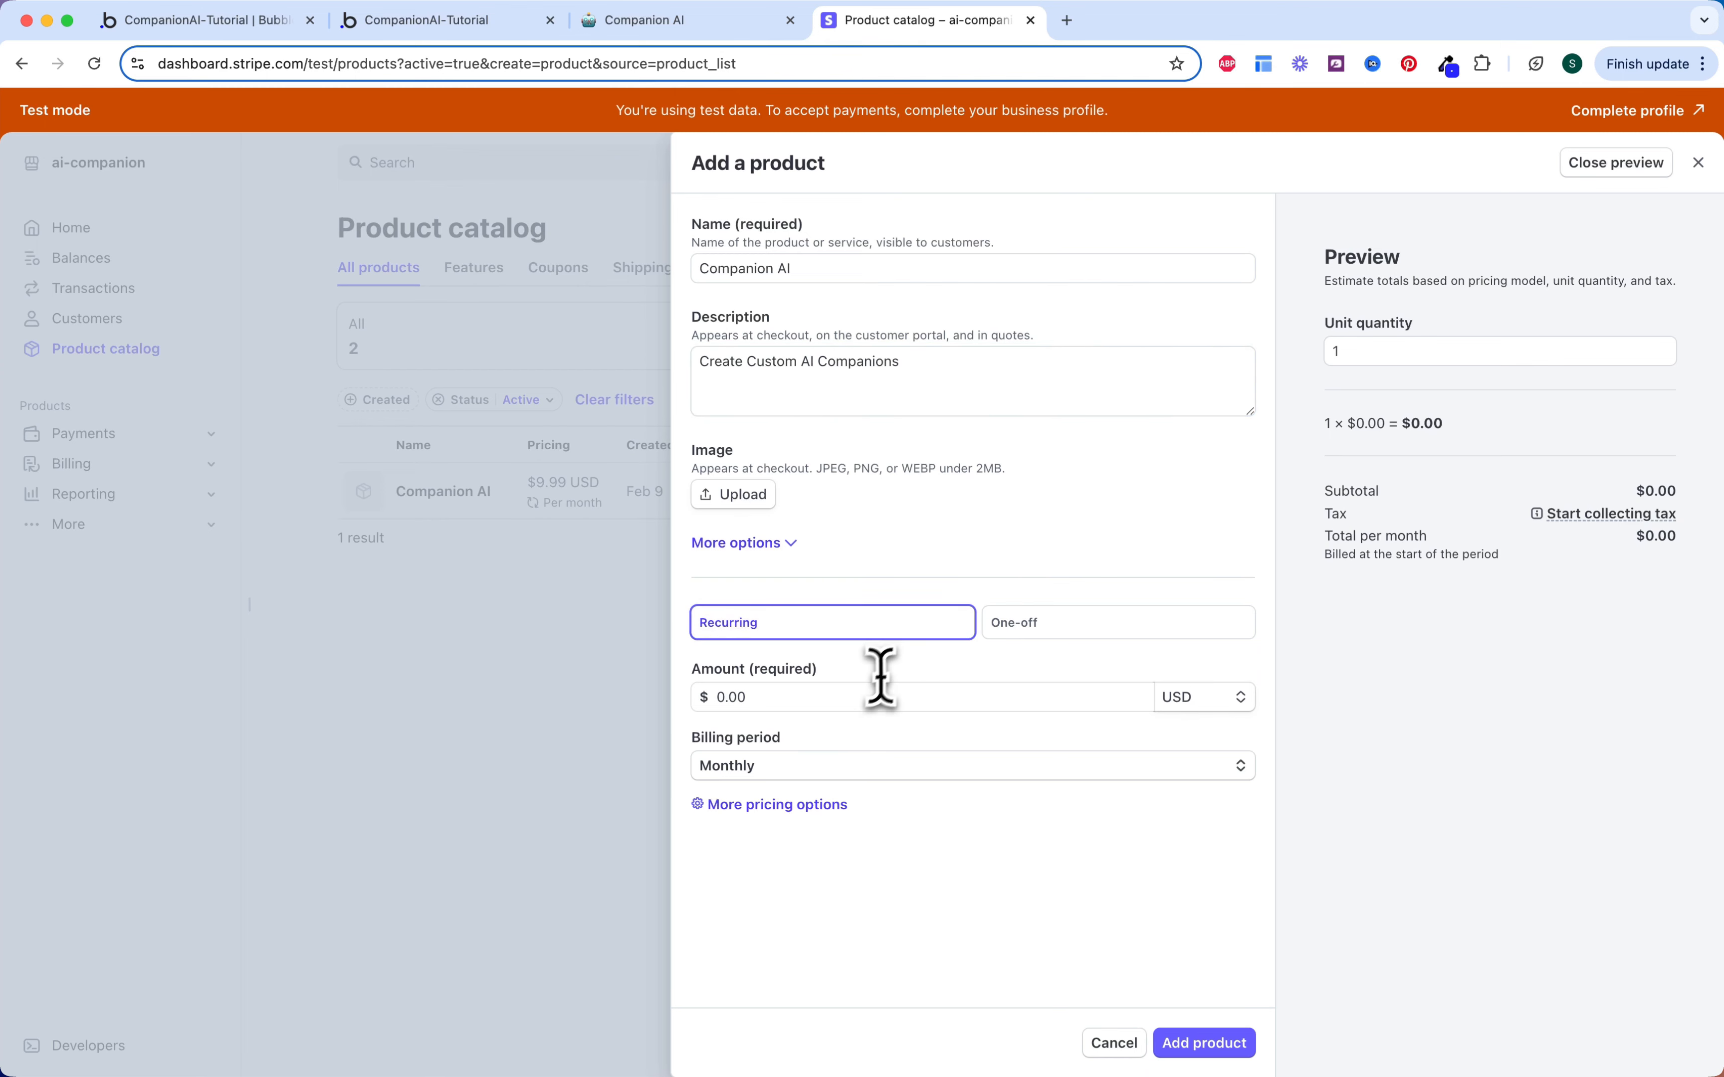
click(865, 693)
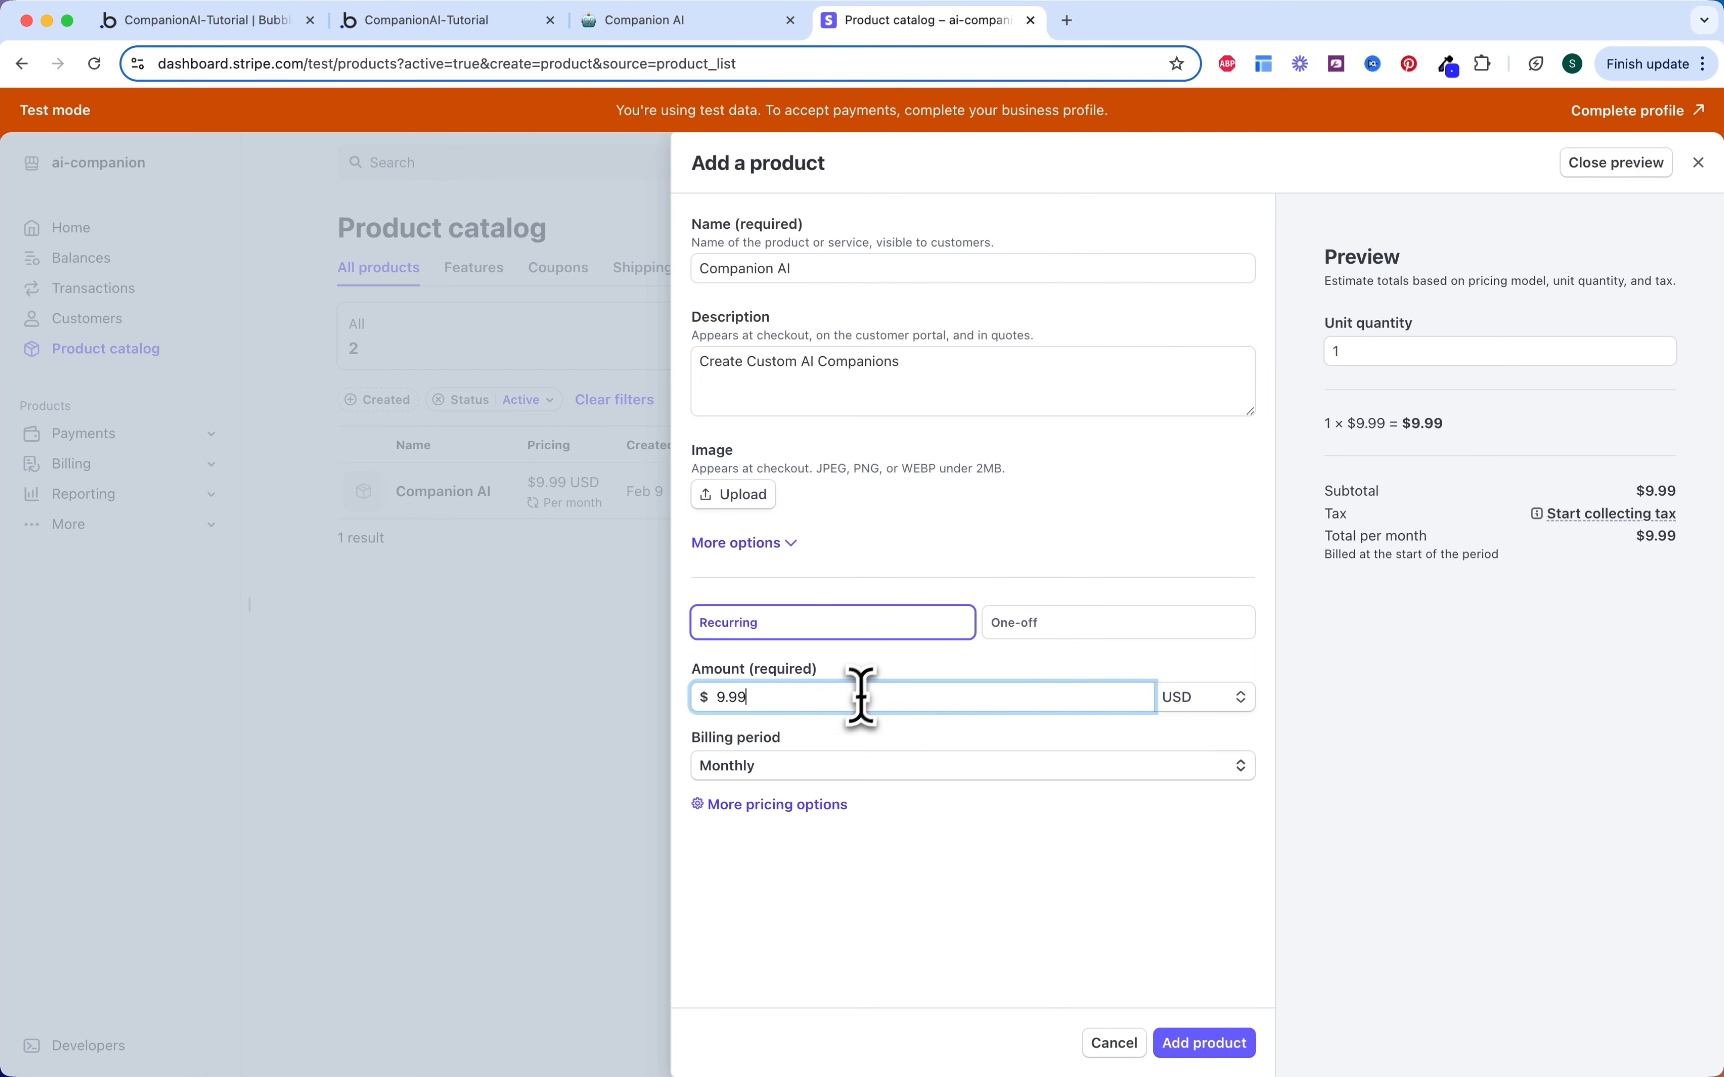
click(834, 768)
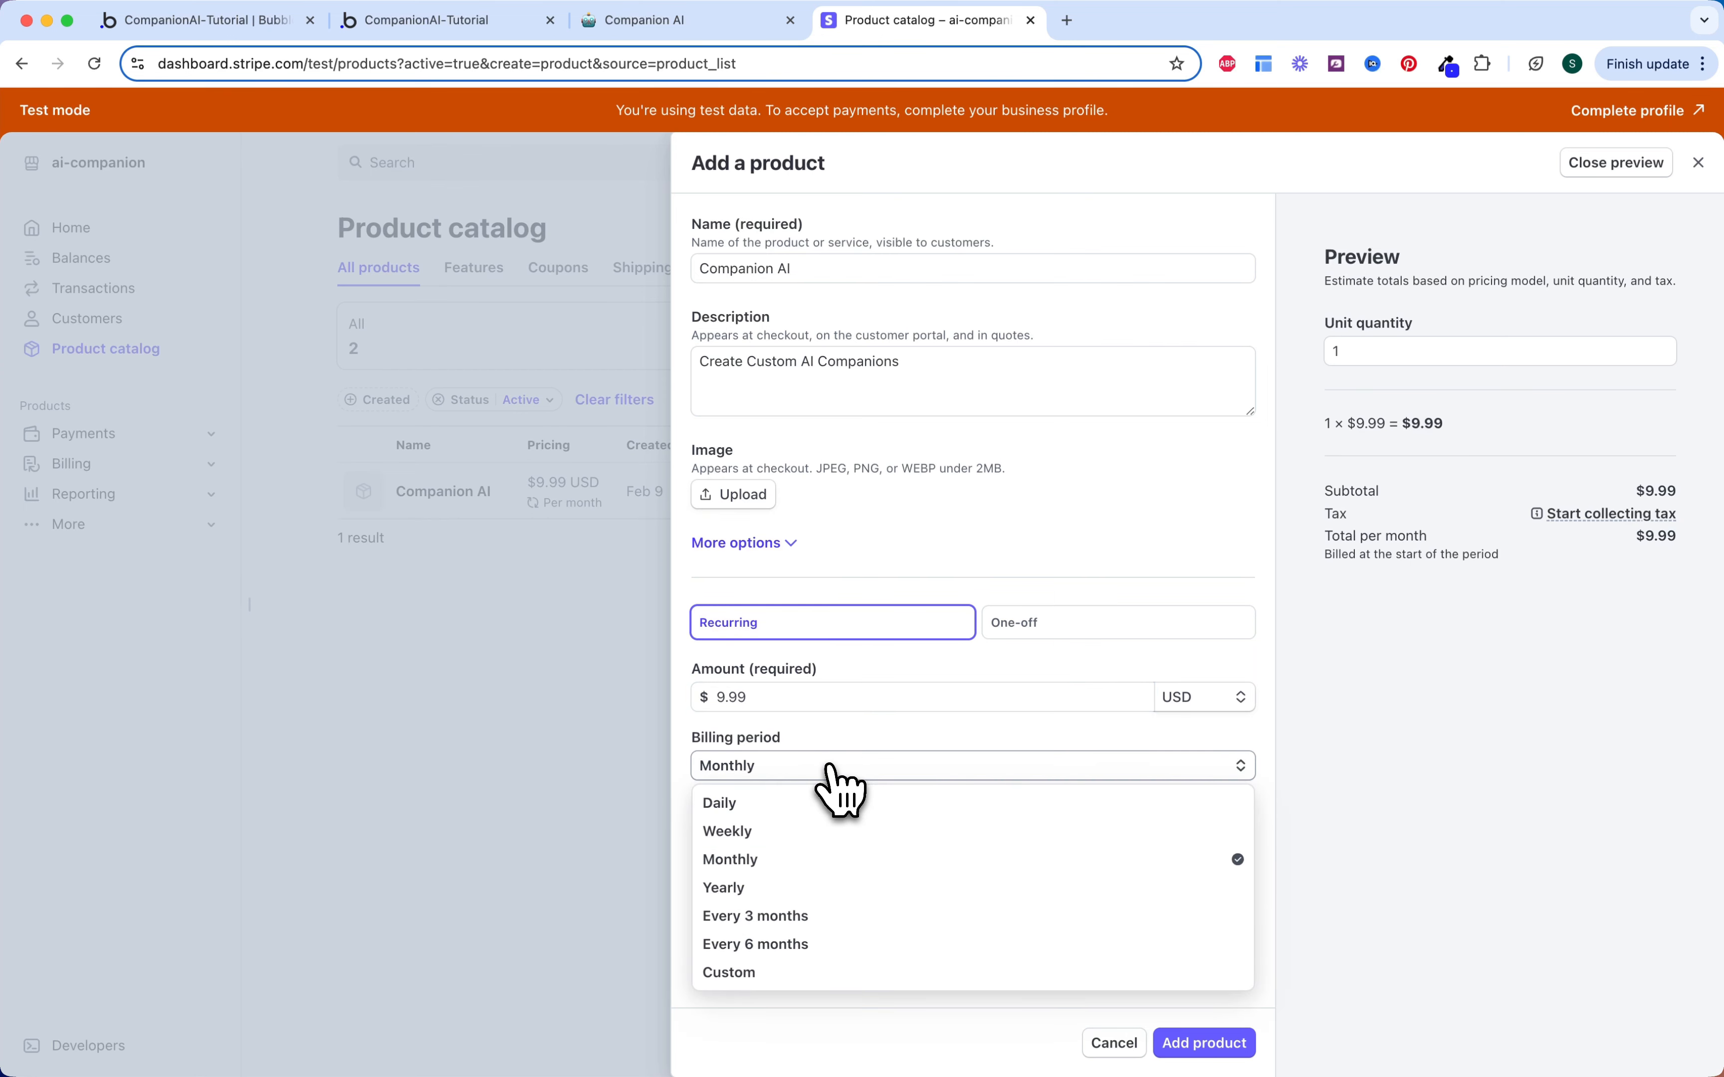
click(818, 862)
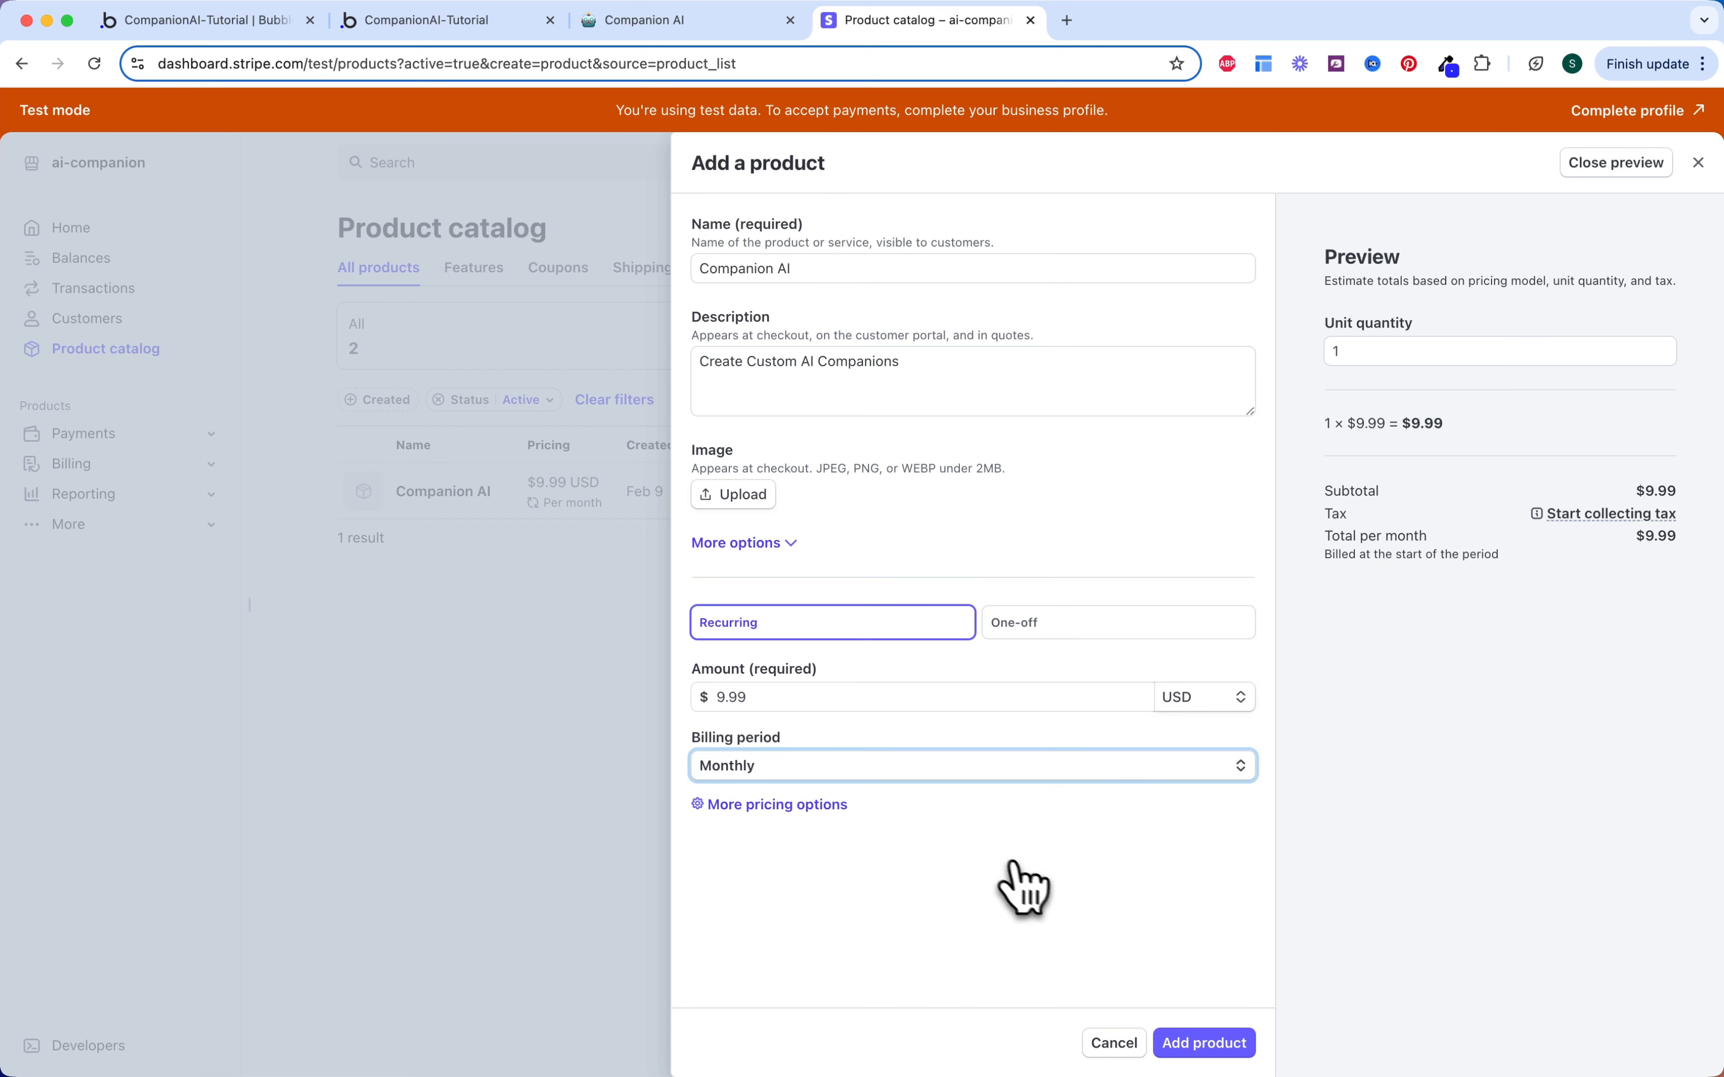
click(1204, 1041)
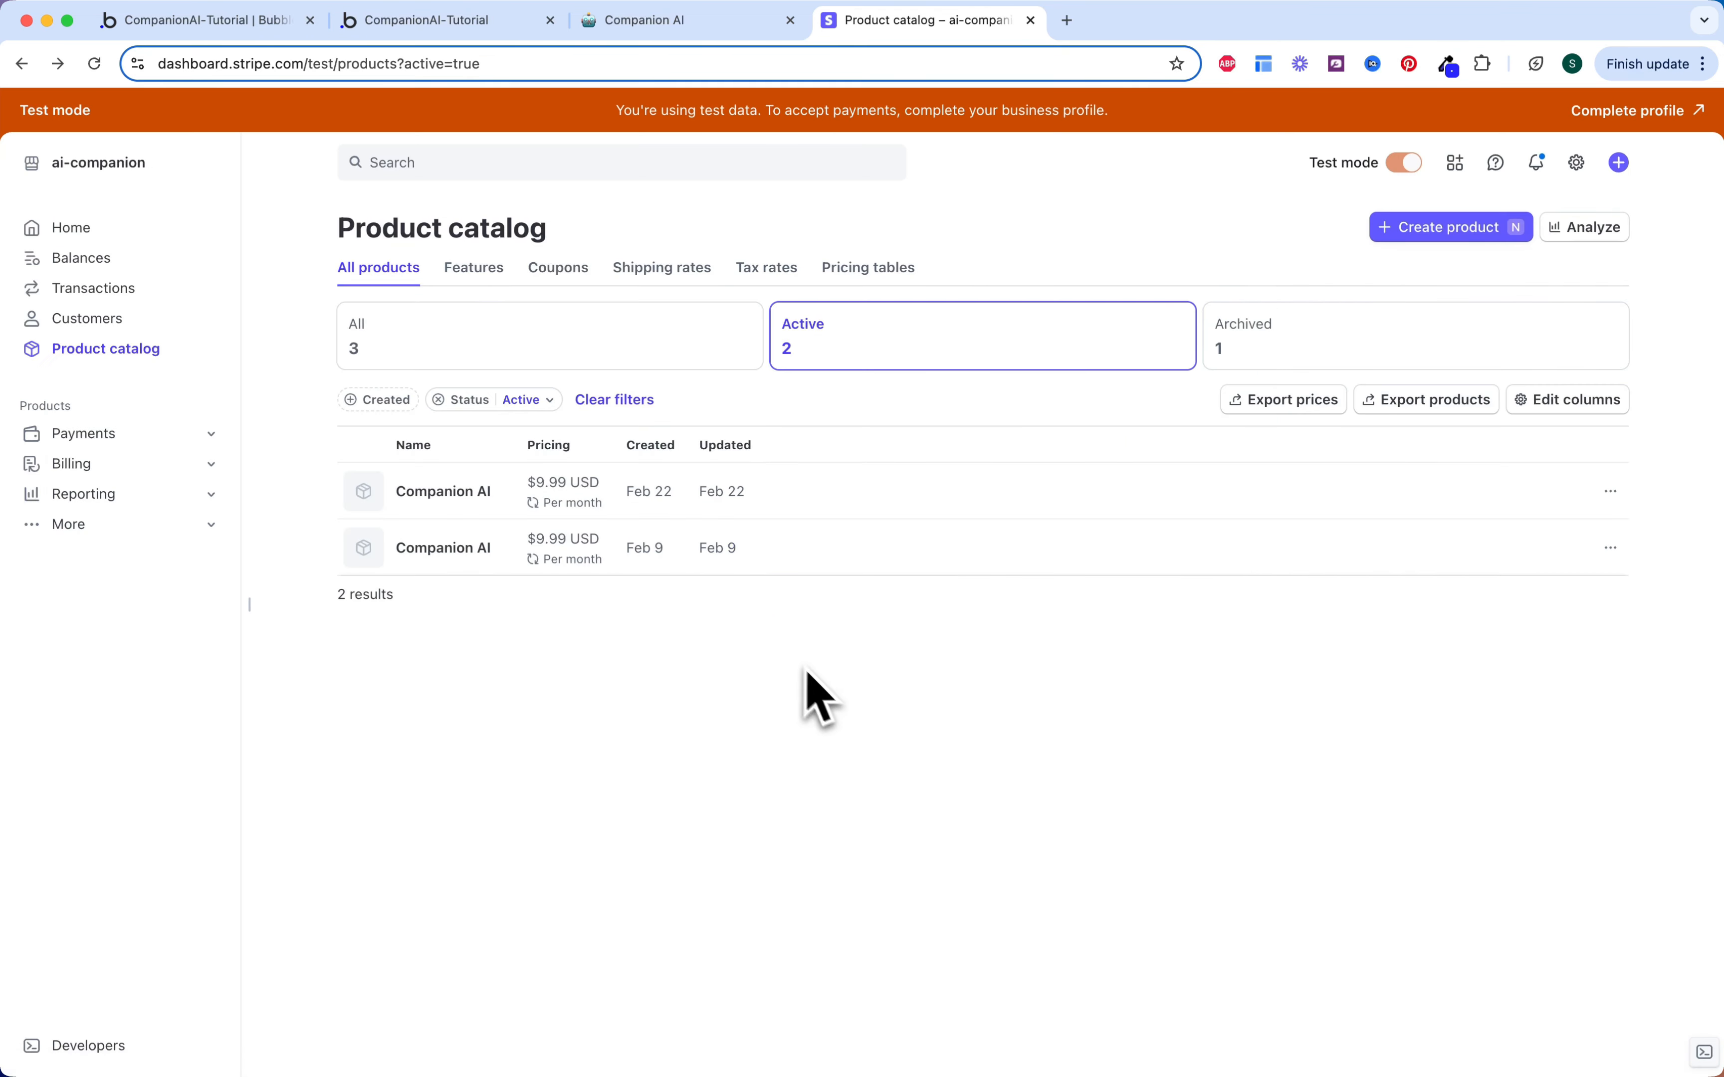
click(847, 510)
scroll(834, 642, down, 5)
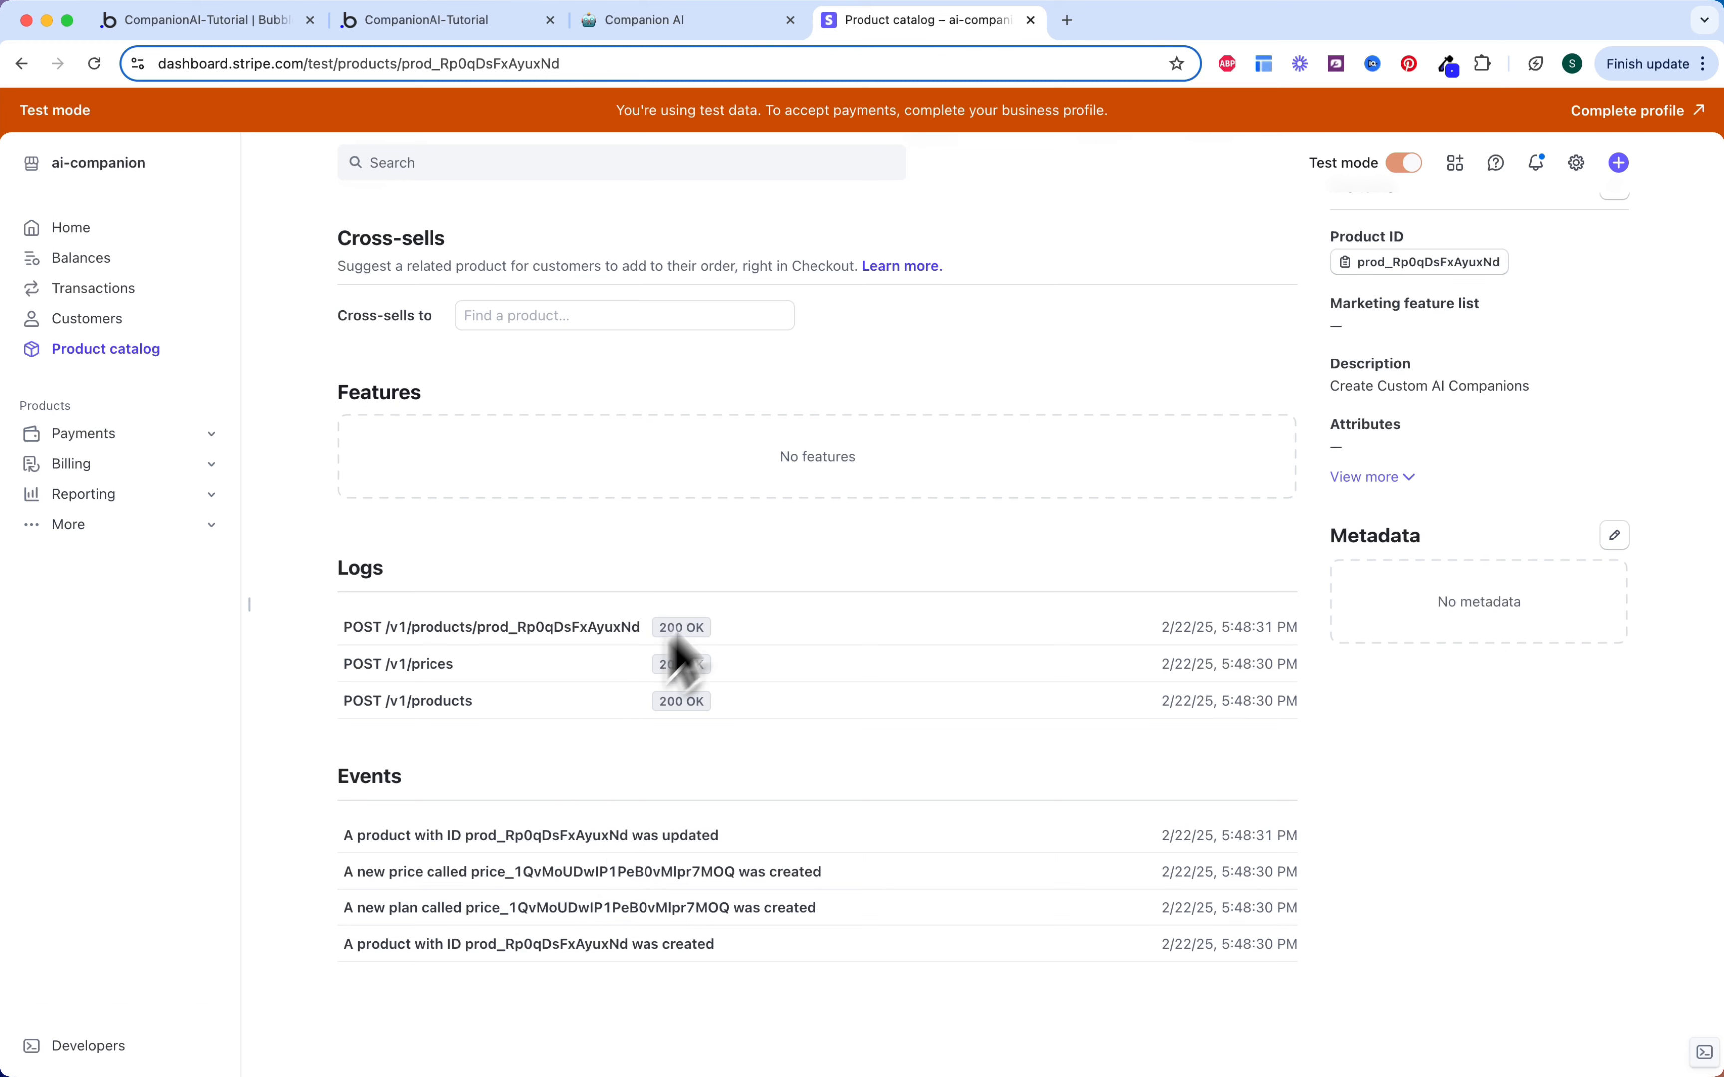
click(206, 20)
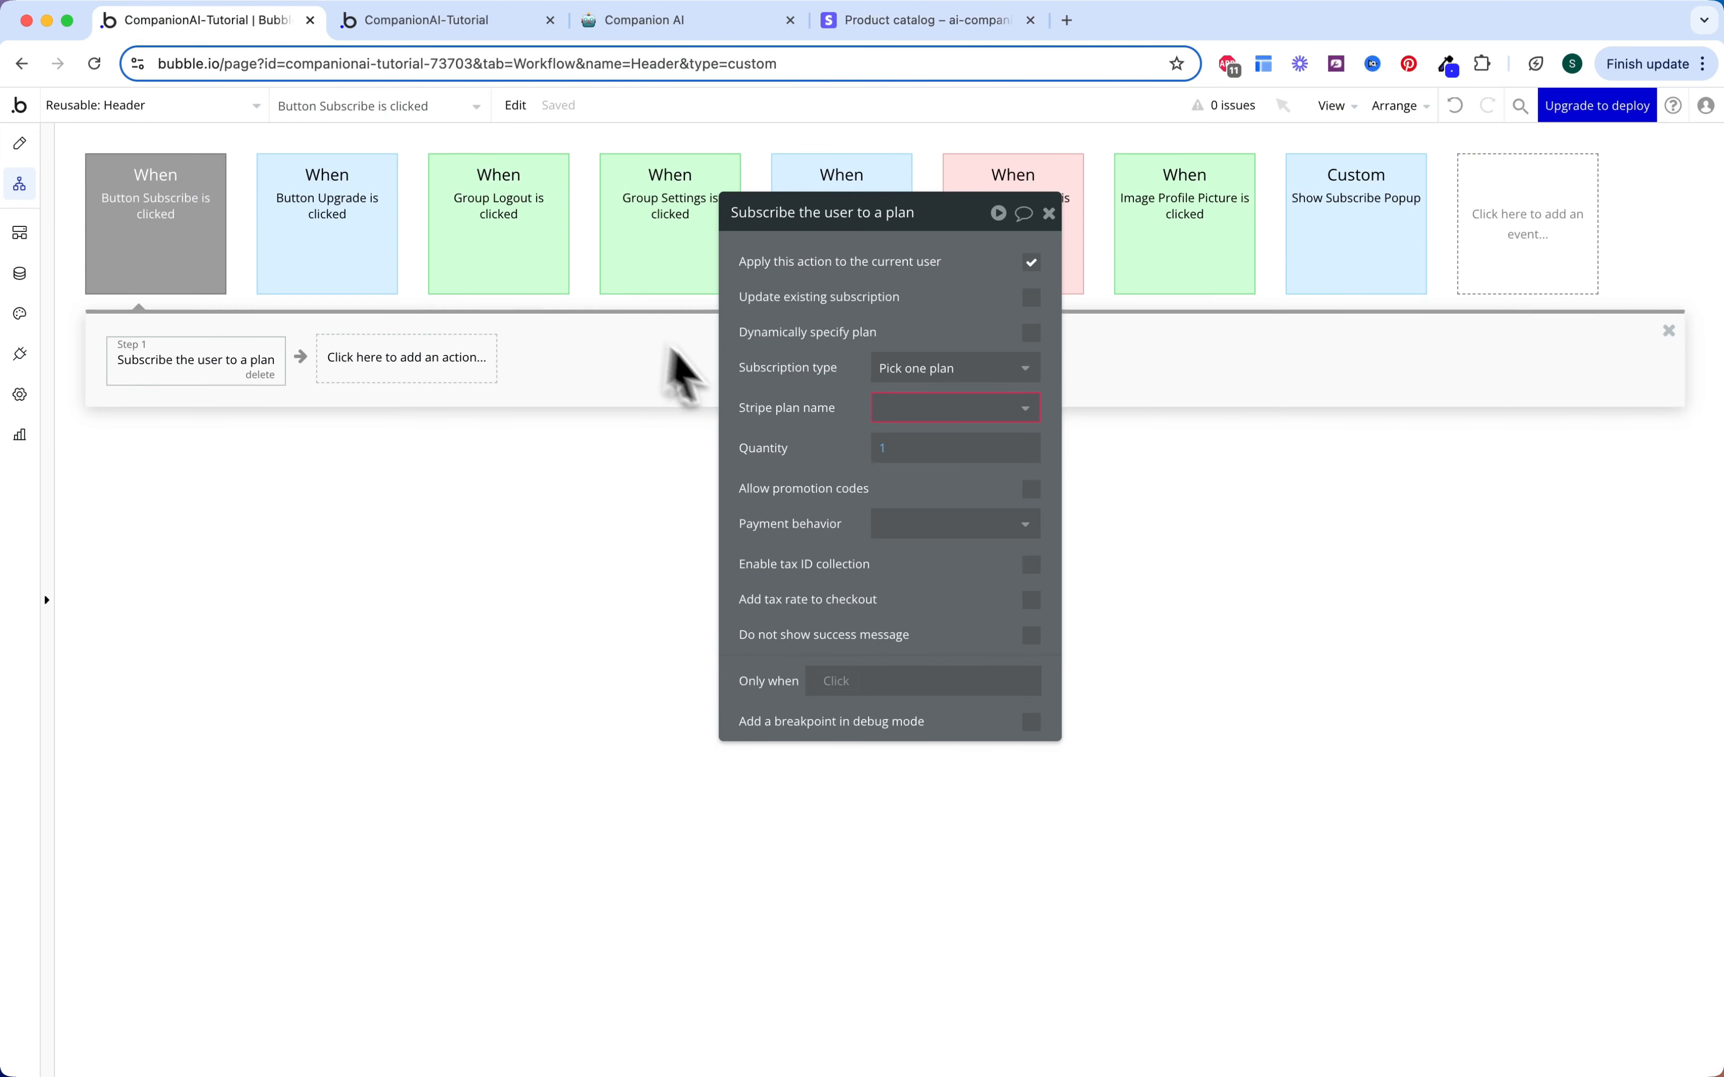
Step: Choose price_1QvMoUDwIP1PeB0vMlpr7MOQ as the subscribe step's Stripe plan name
click(885, 406)
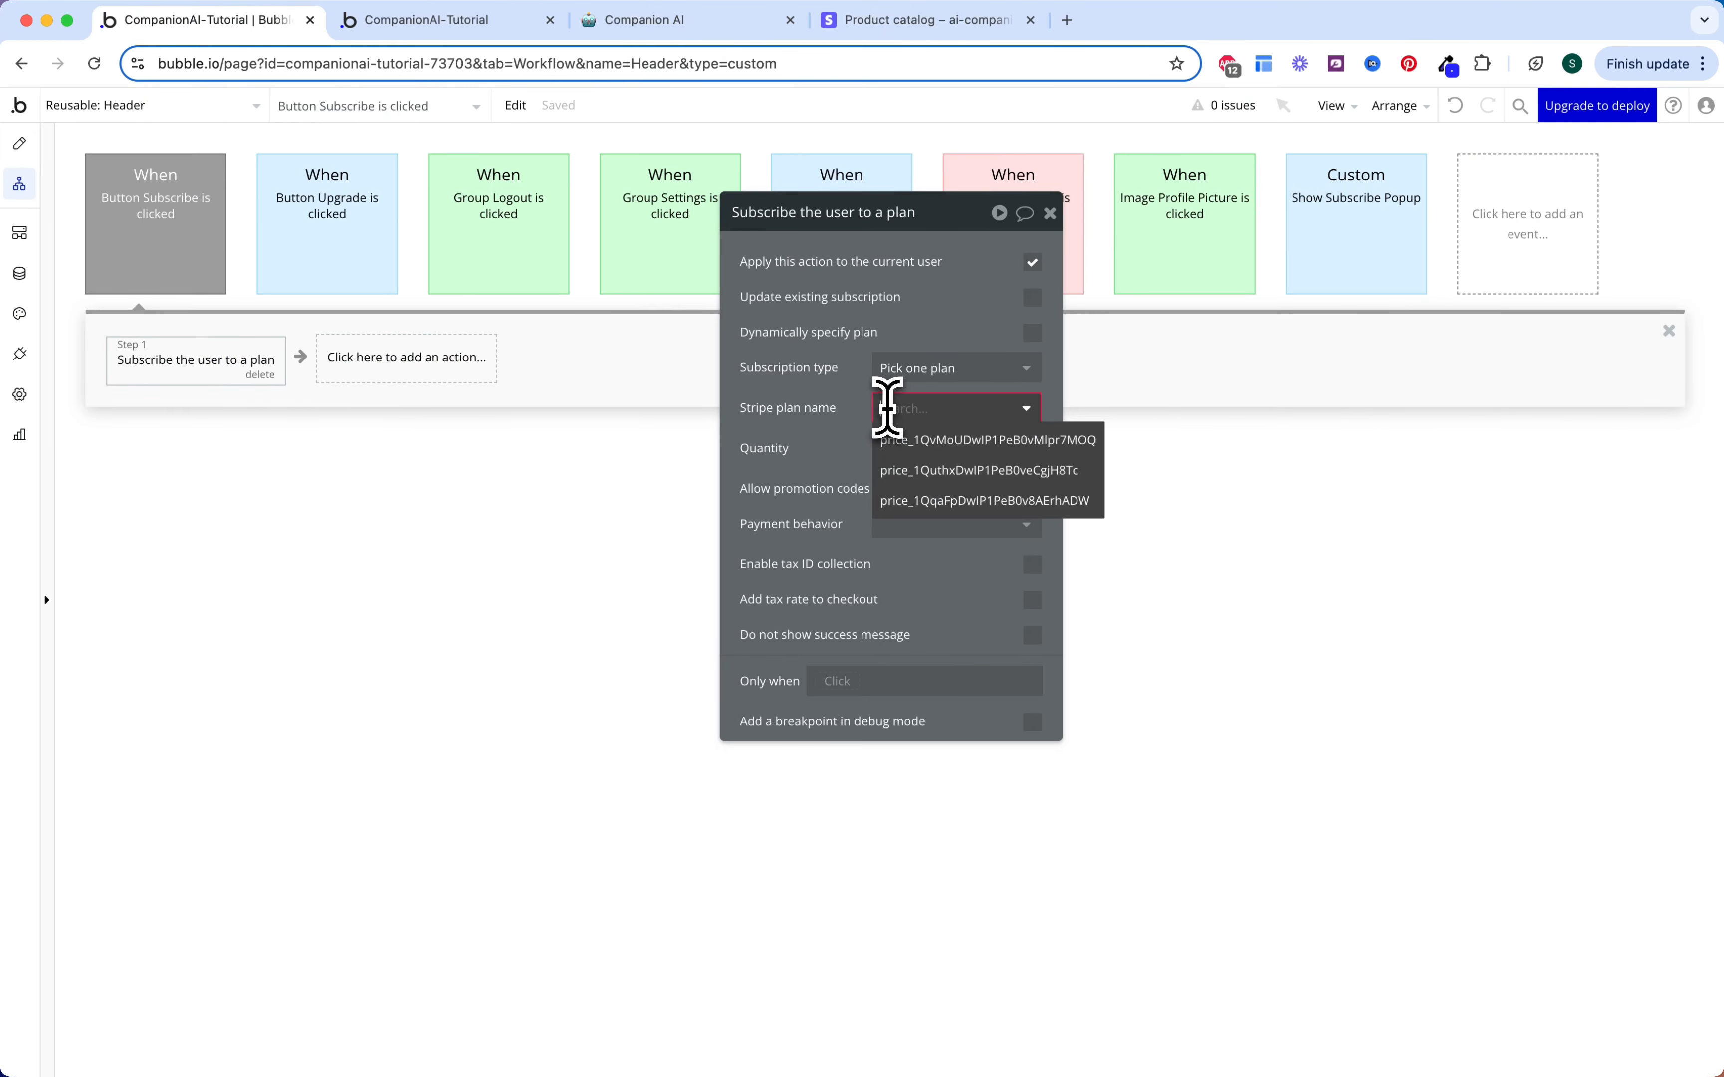
click(933, 445)
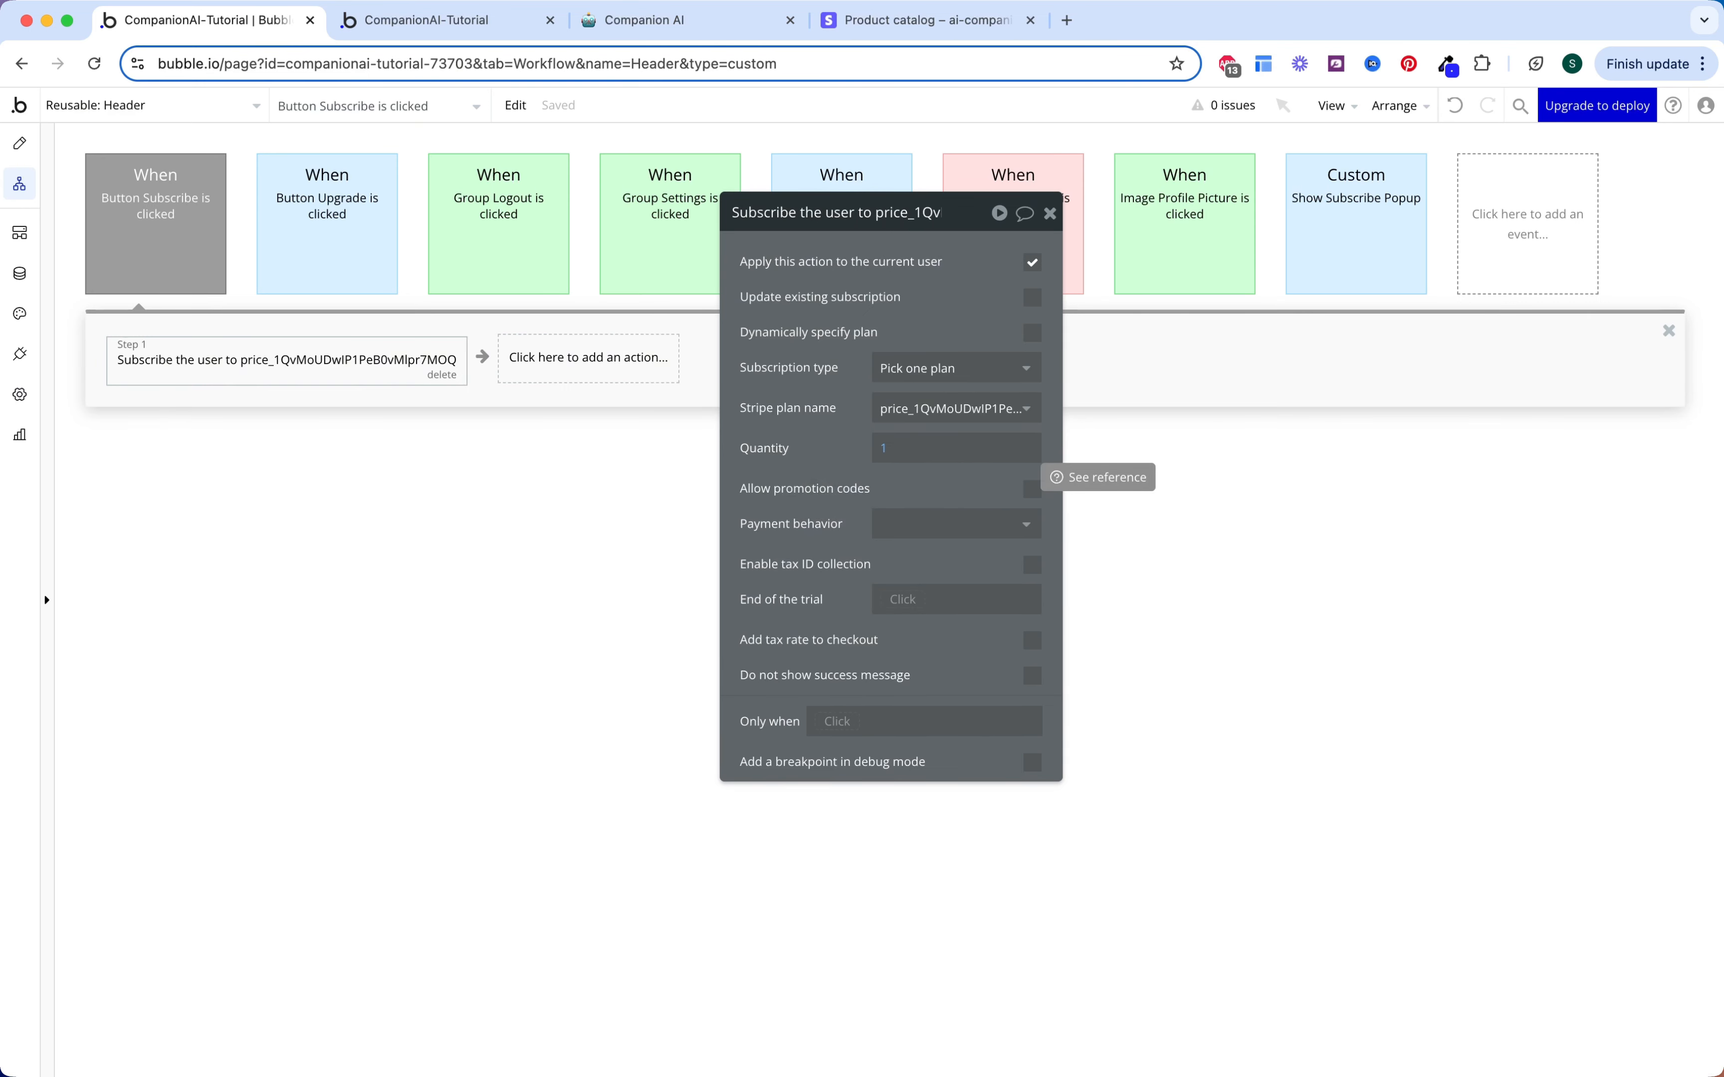
click(627, 416)
Step: Add a Create a new Subscription action with all Subscription fields listed
click(625, 367)
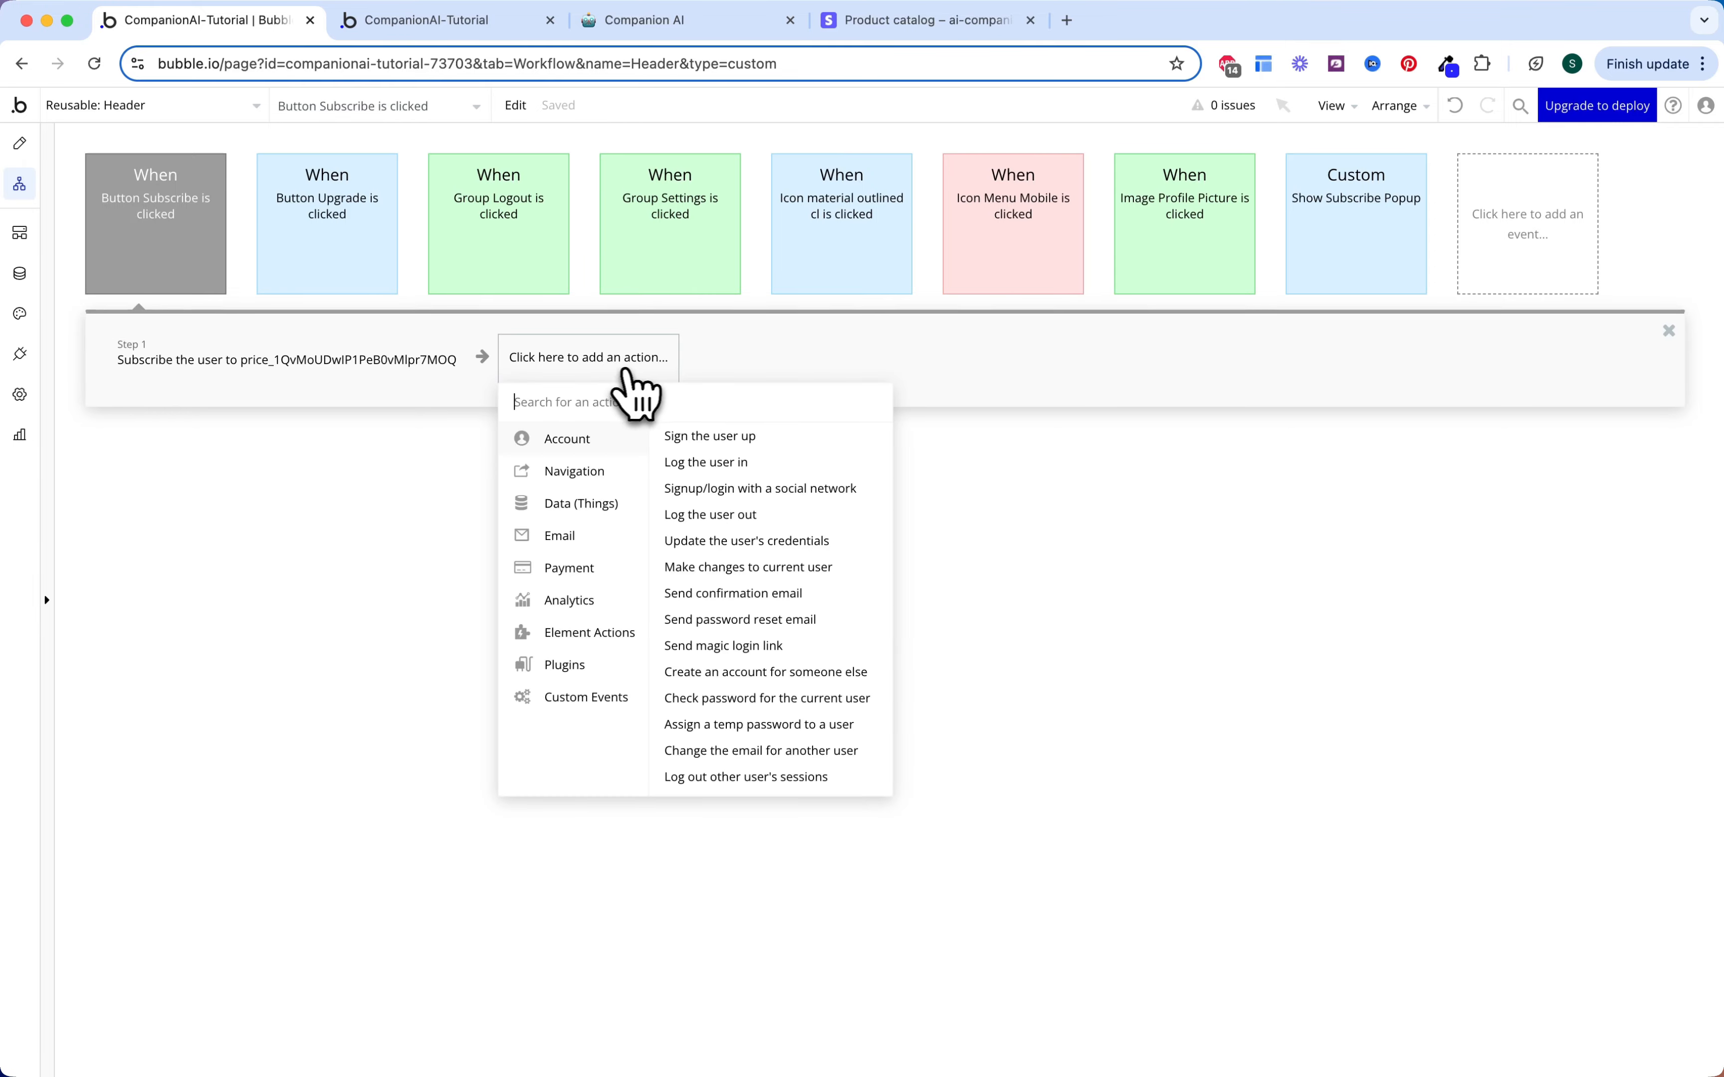
text(crea)
click(595, 459)
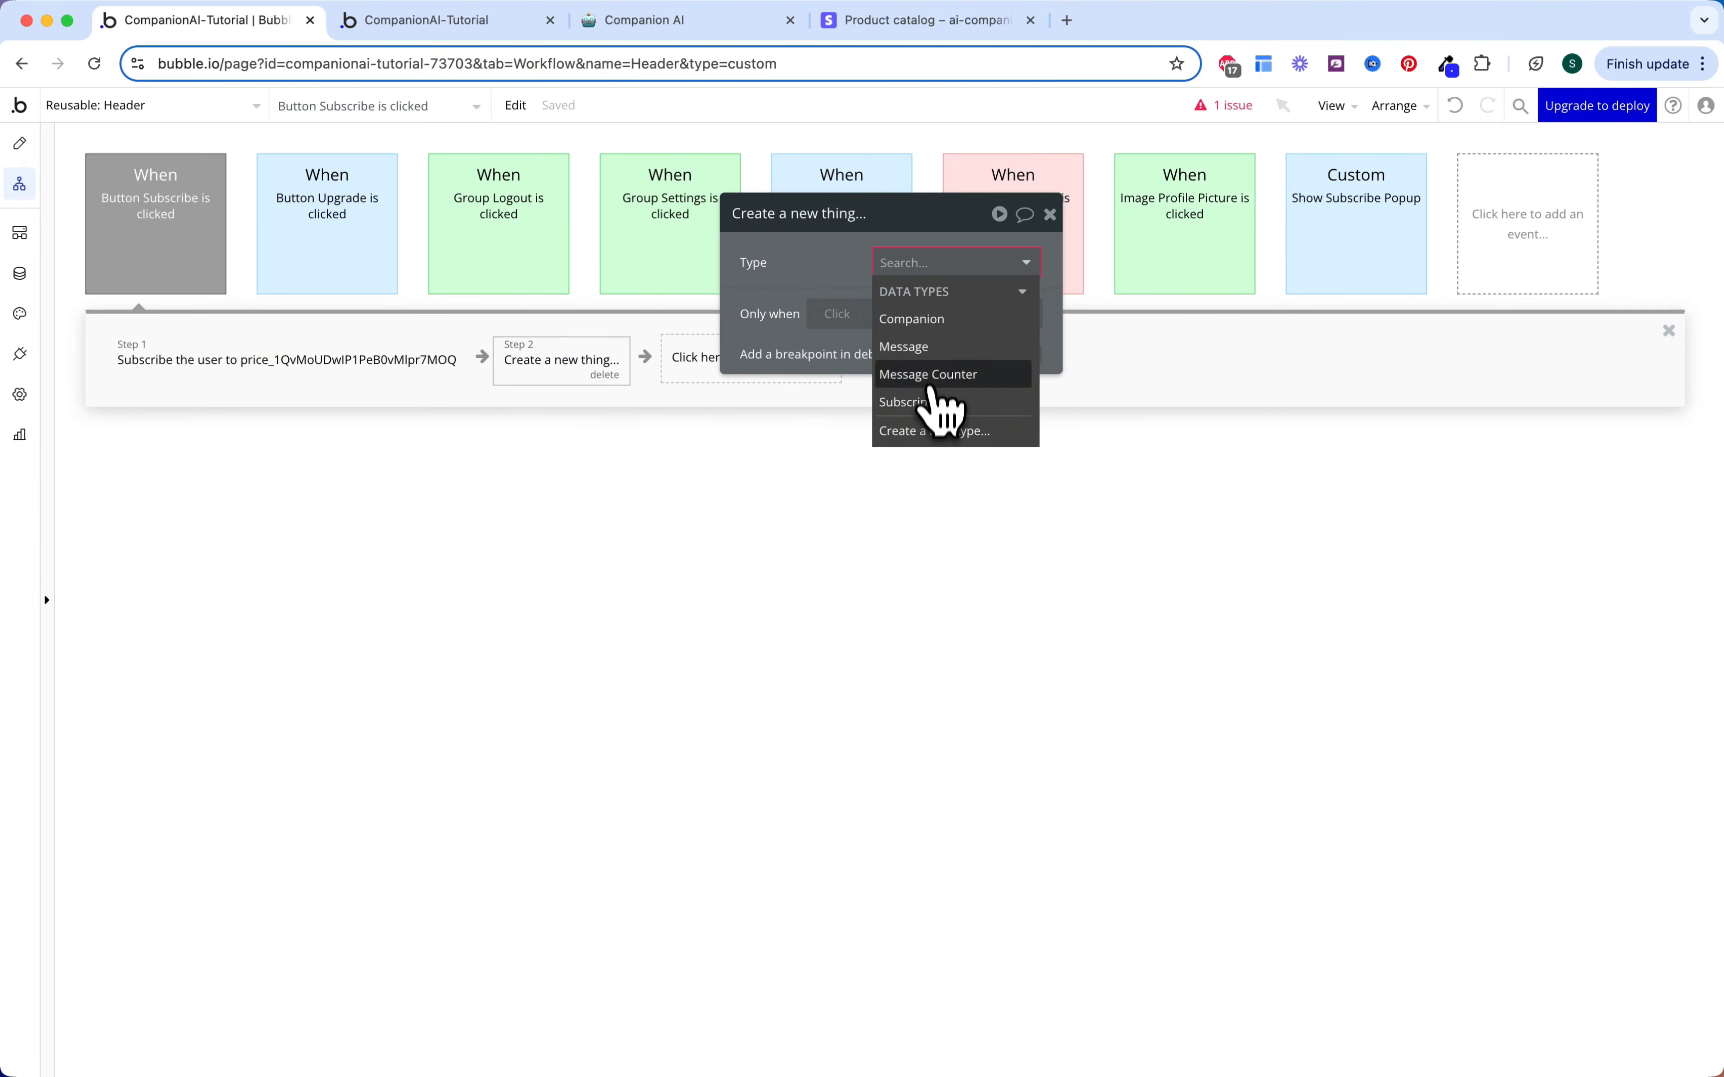
click(955, 403)
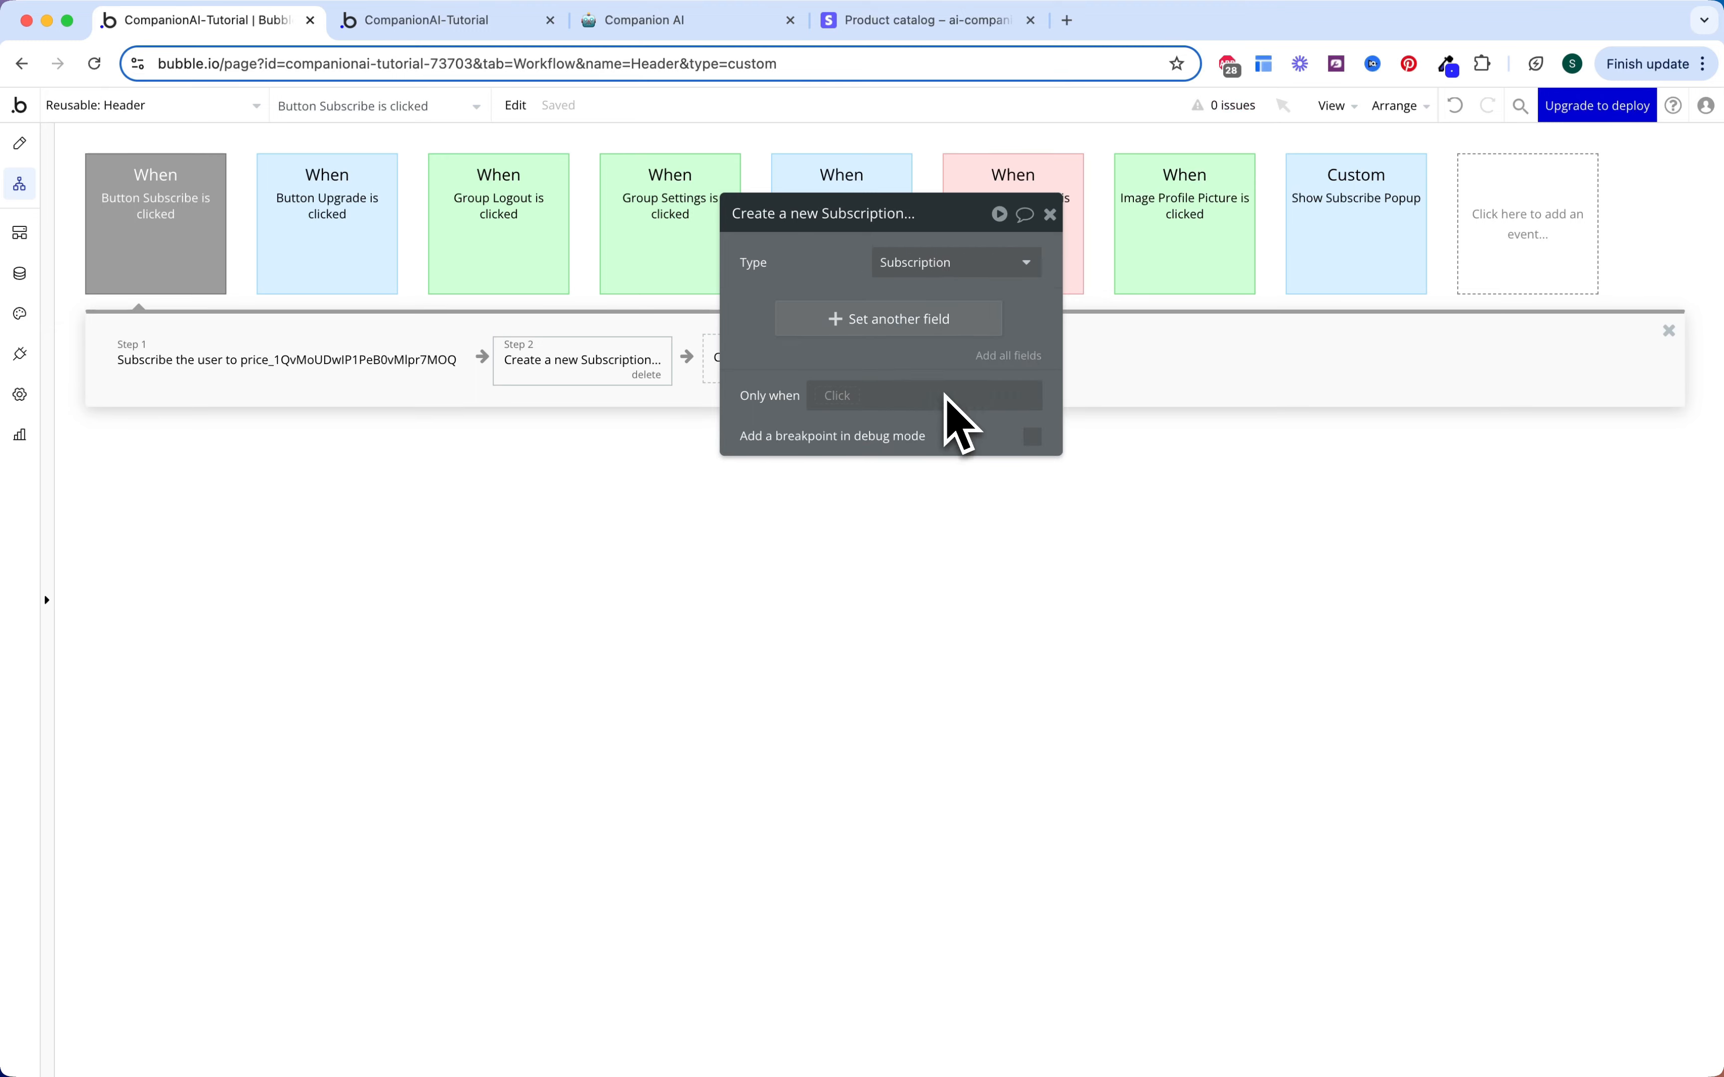
click(990, 359)
Step: Set Start Date to step 1's current period start and Status to Active
click(841, 310)
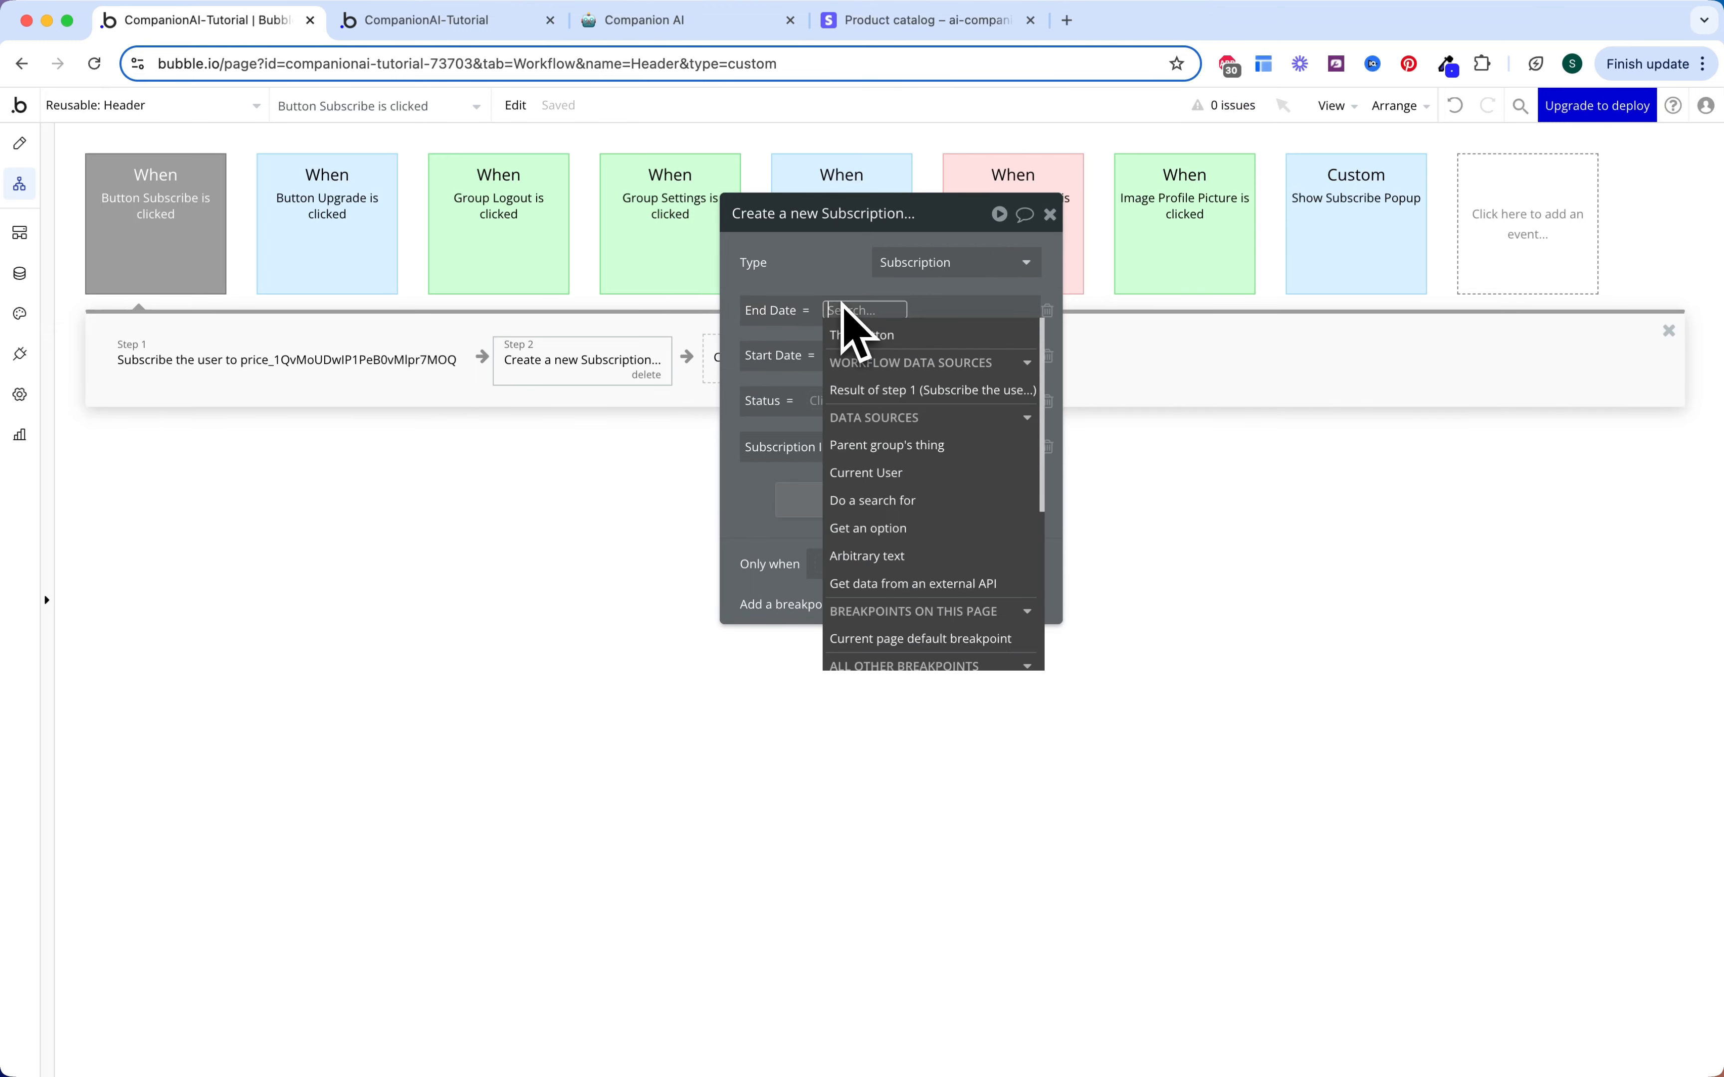
click(850, 328)
click(855, 354)
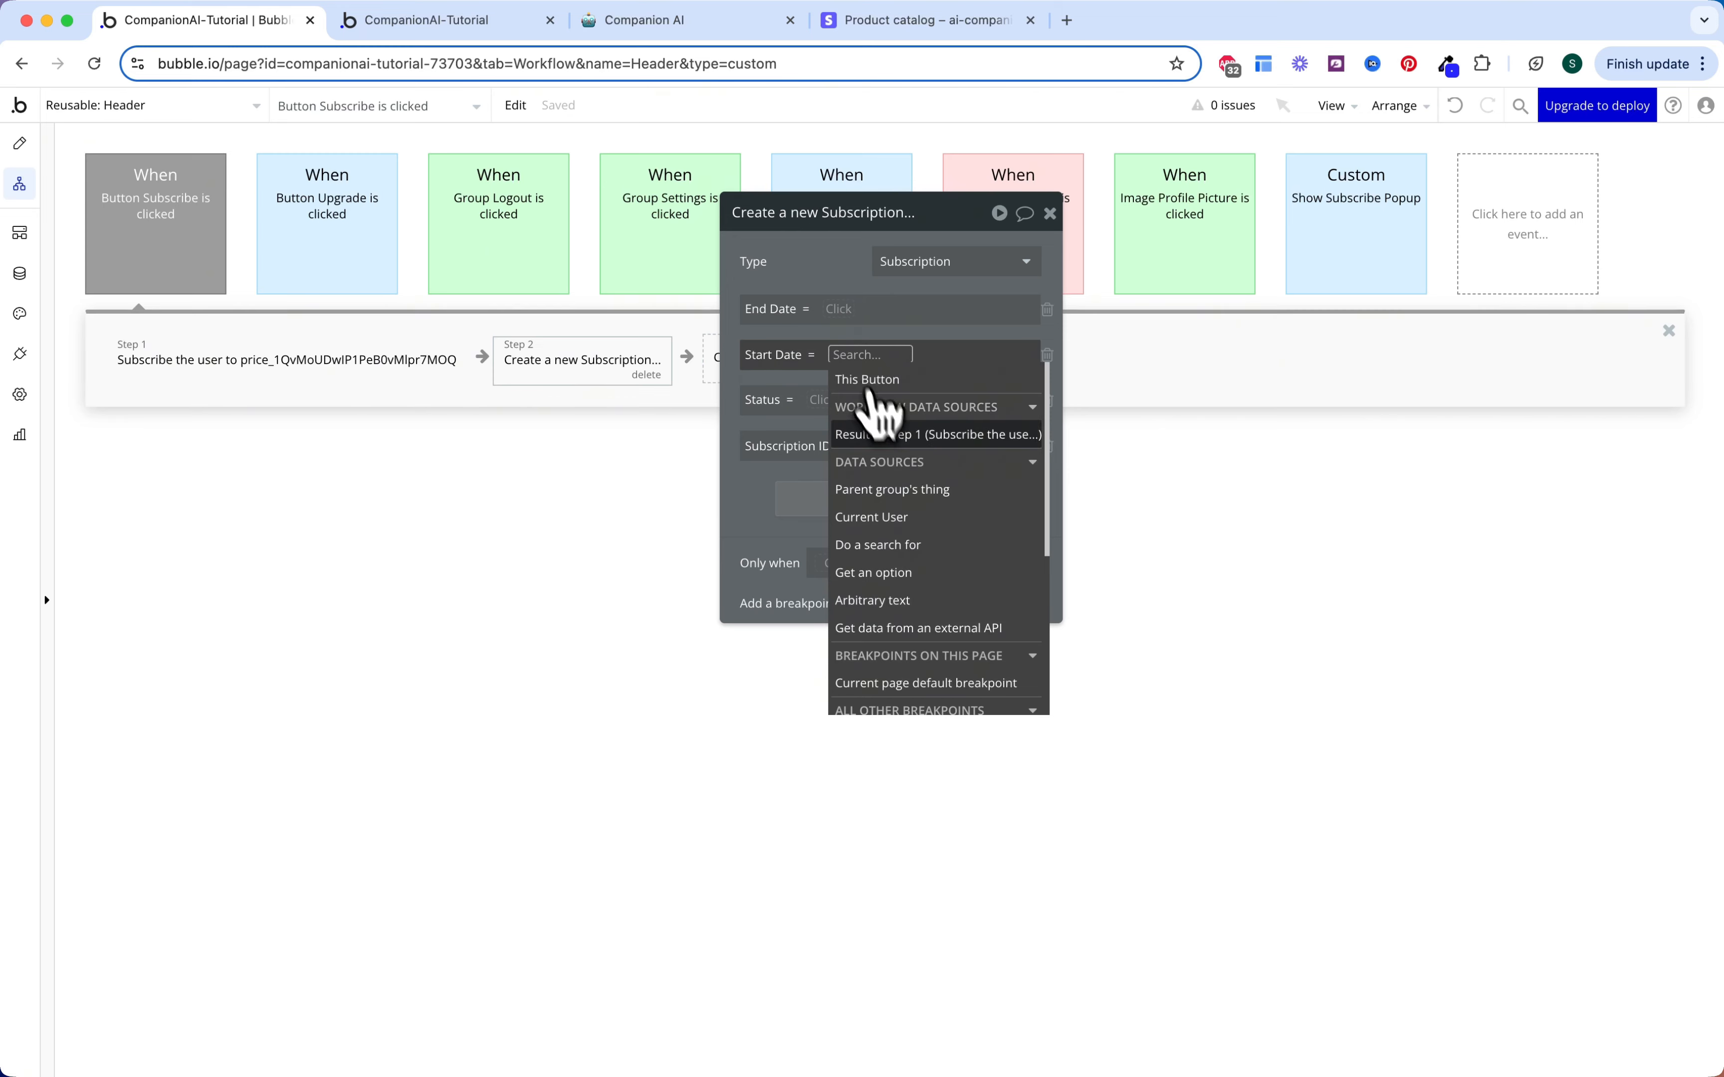
click(891, 435)
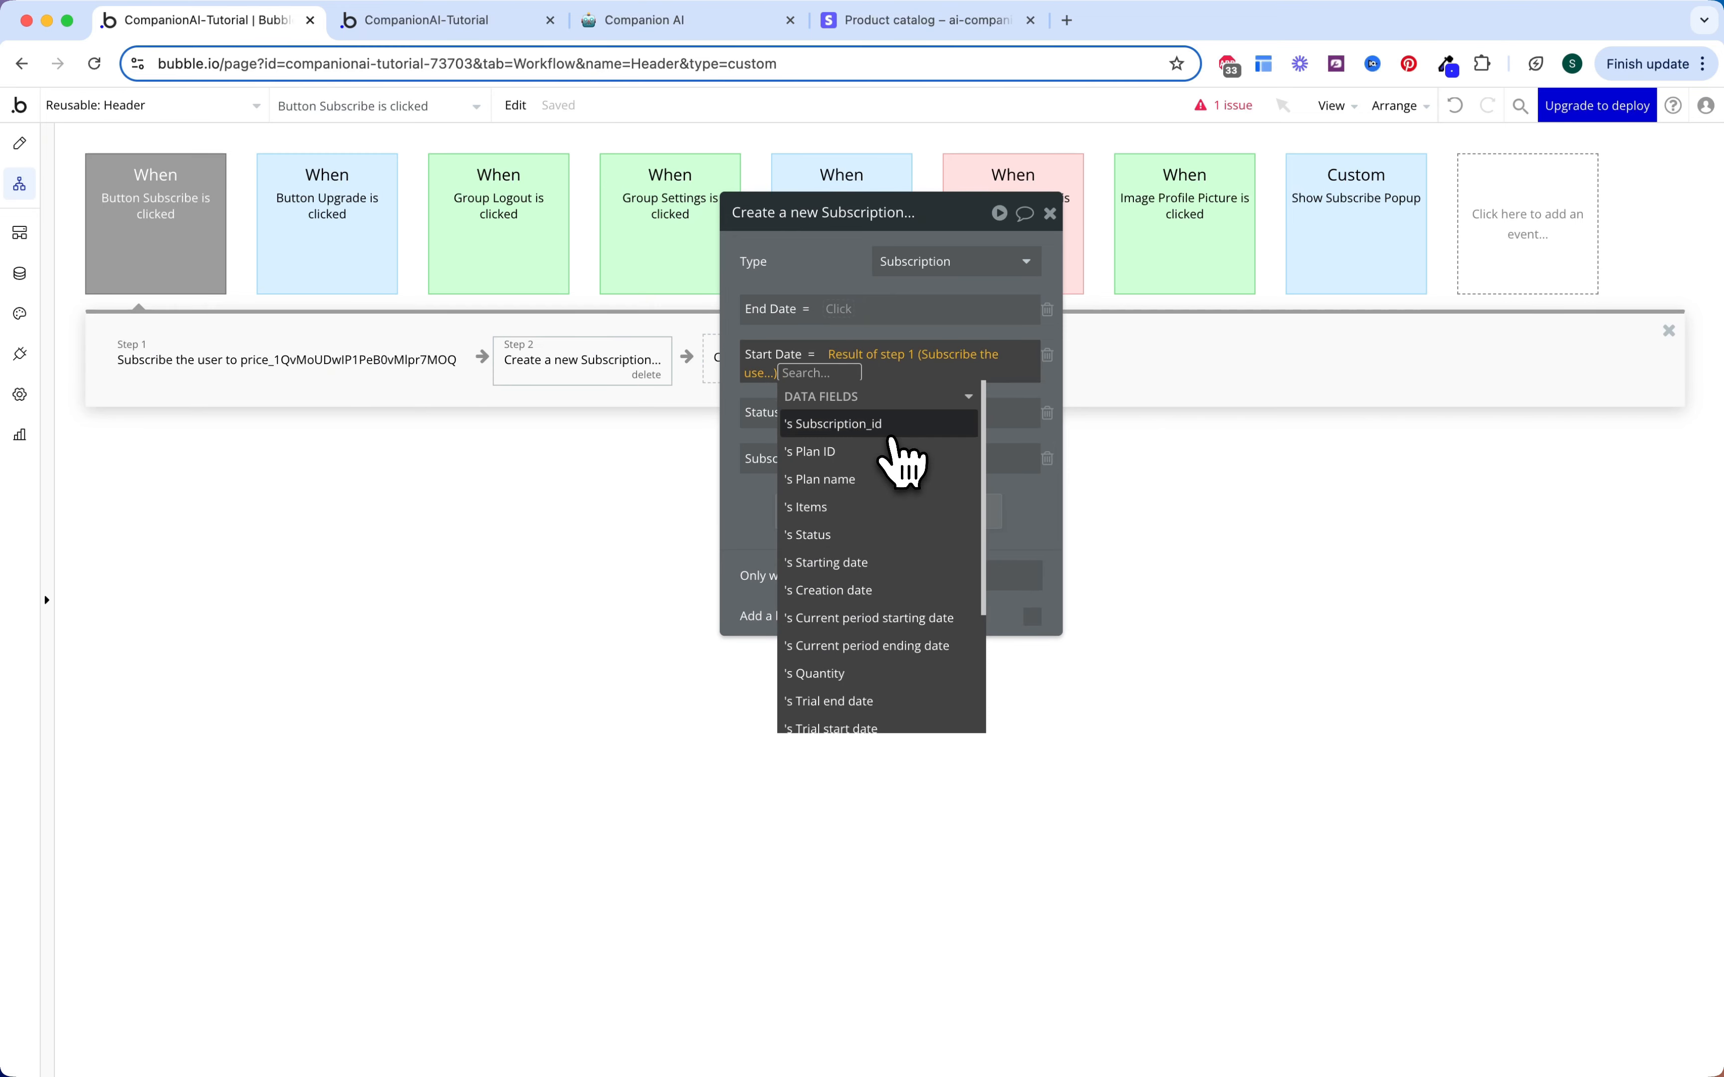
click(885, 619)
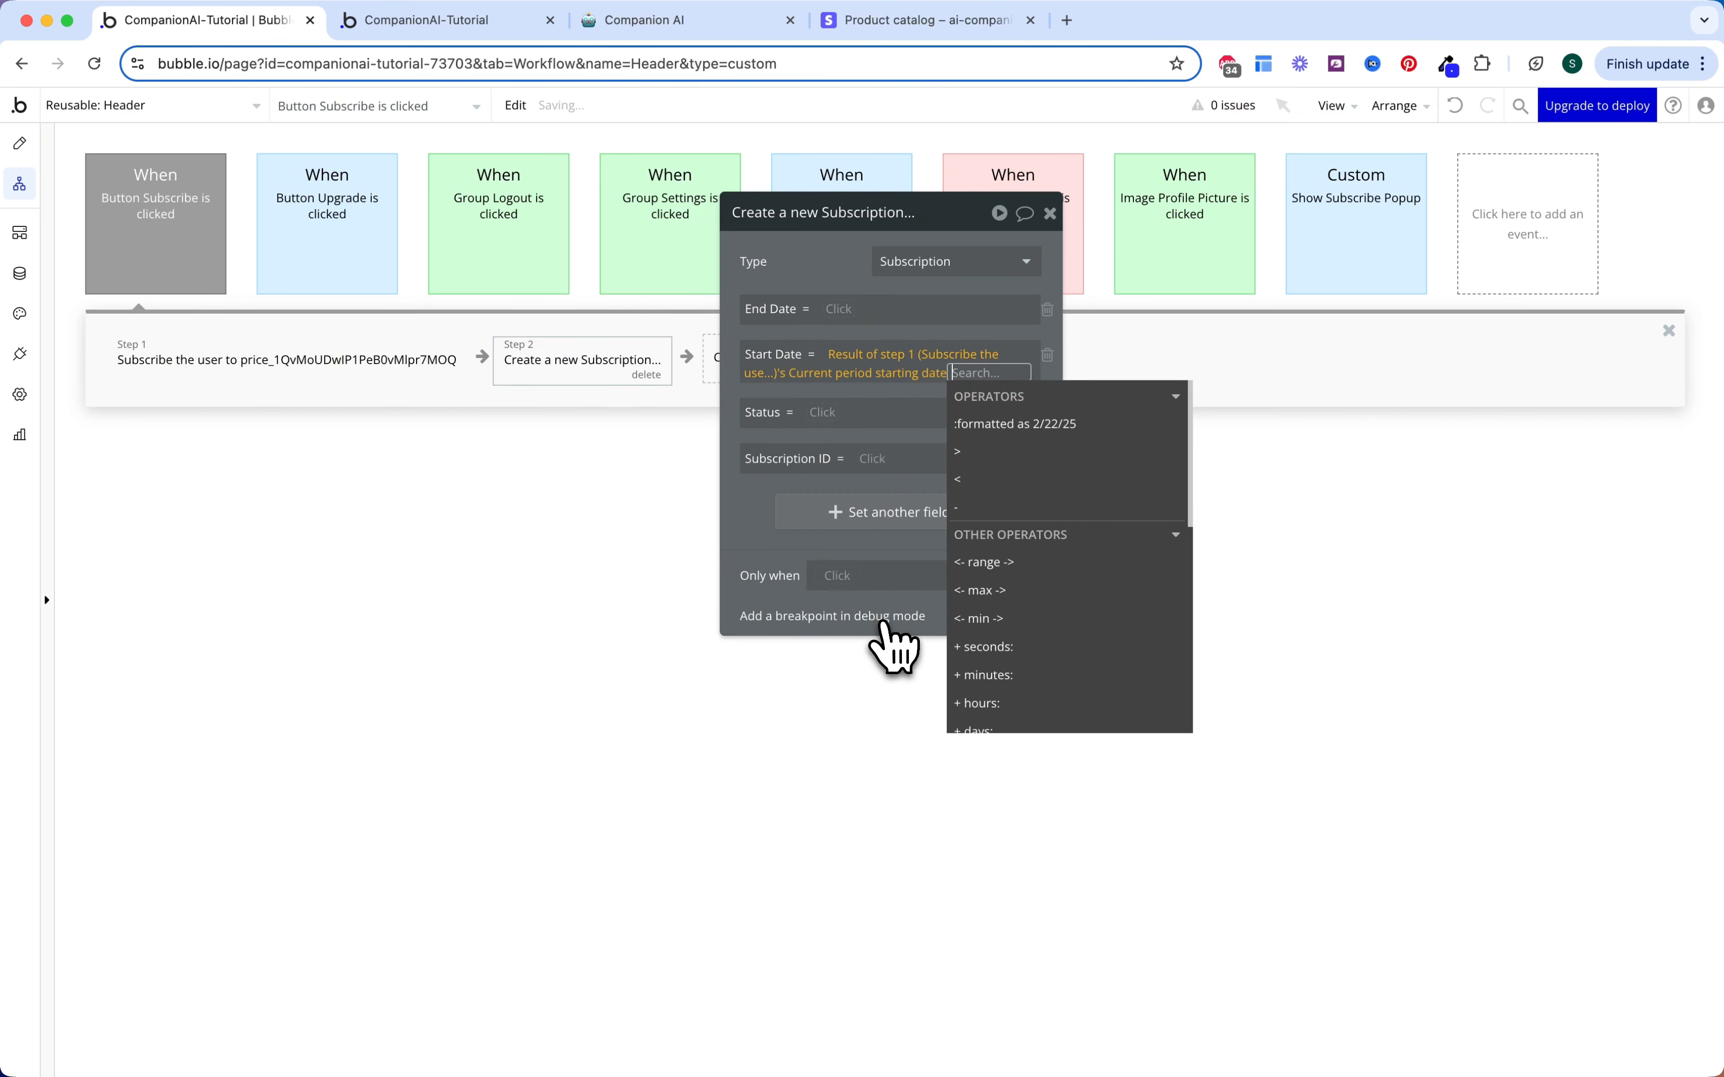
click(842, 396)
click(828, 413)
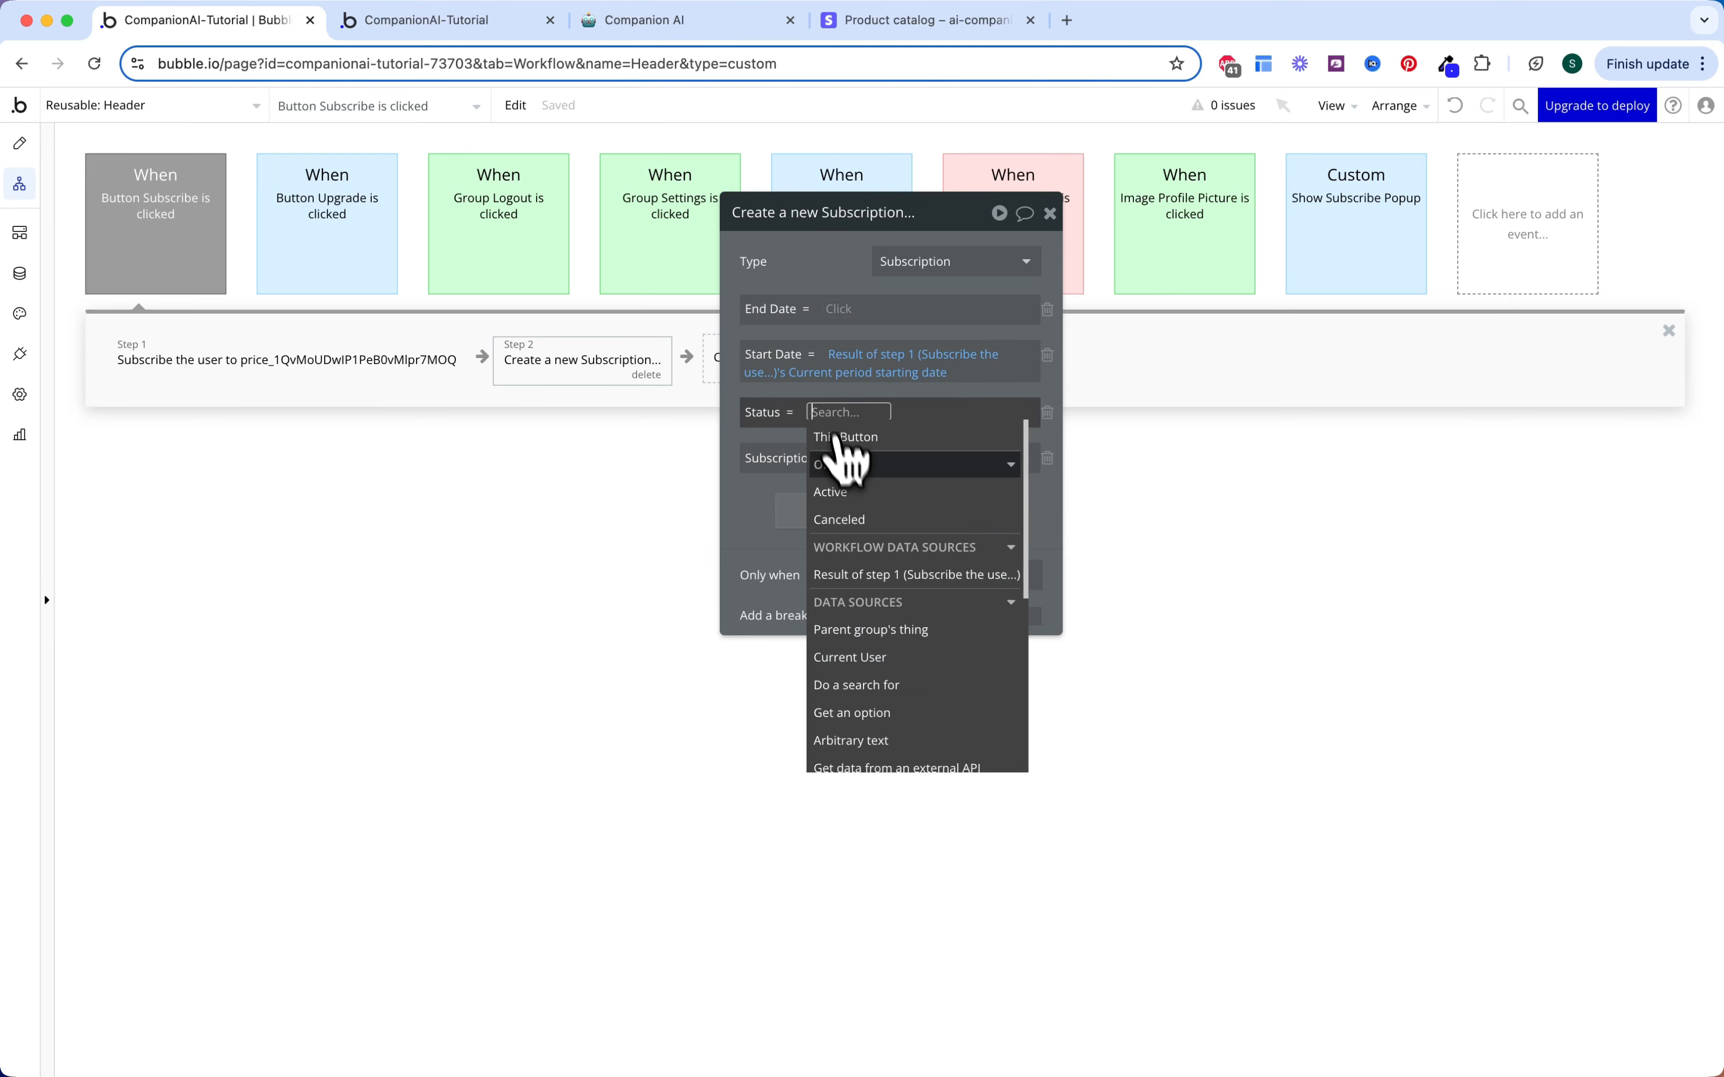
click(847, 464)
click(755, 499)
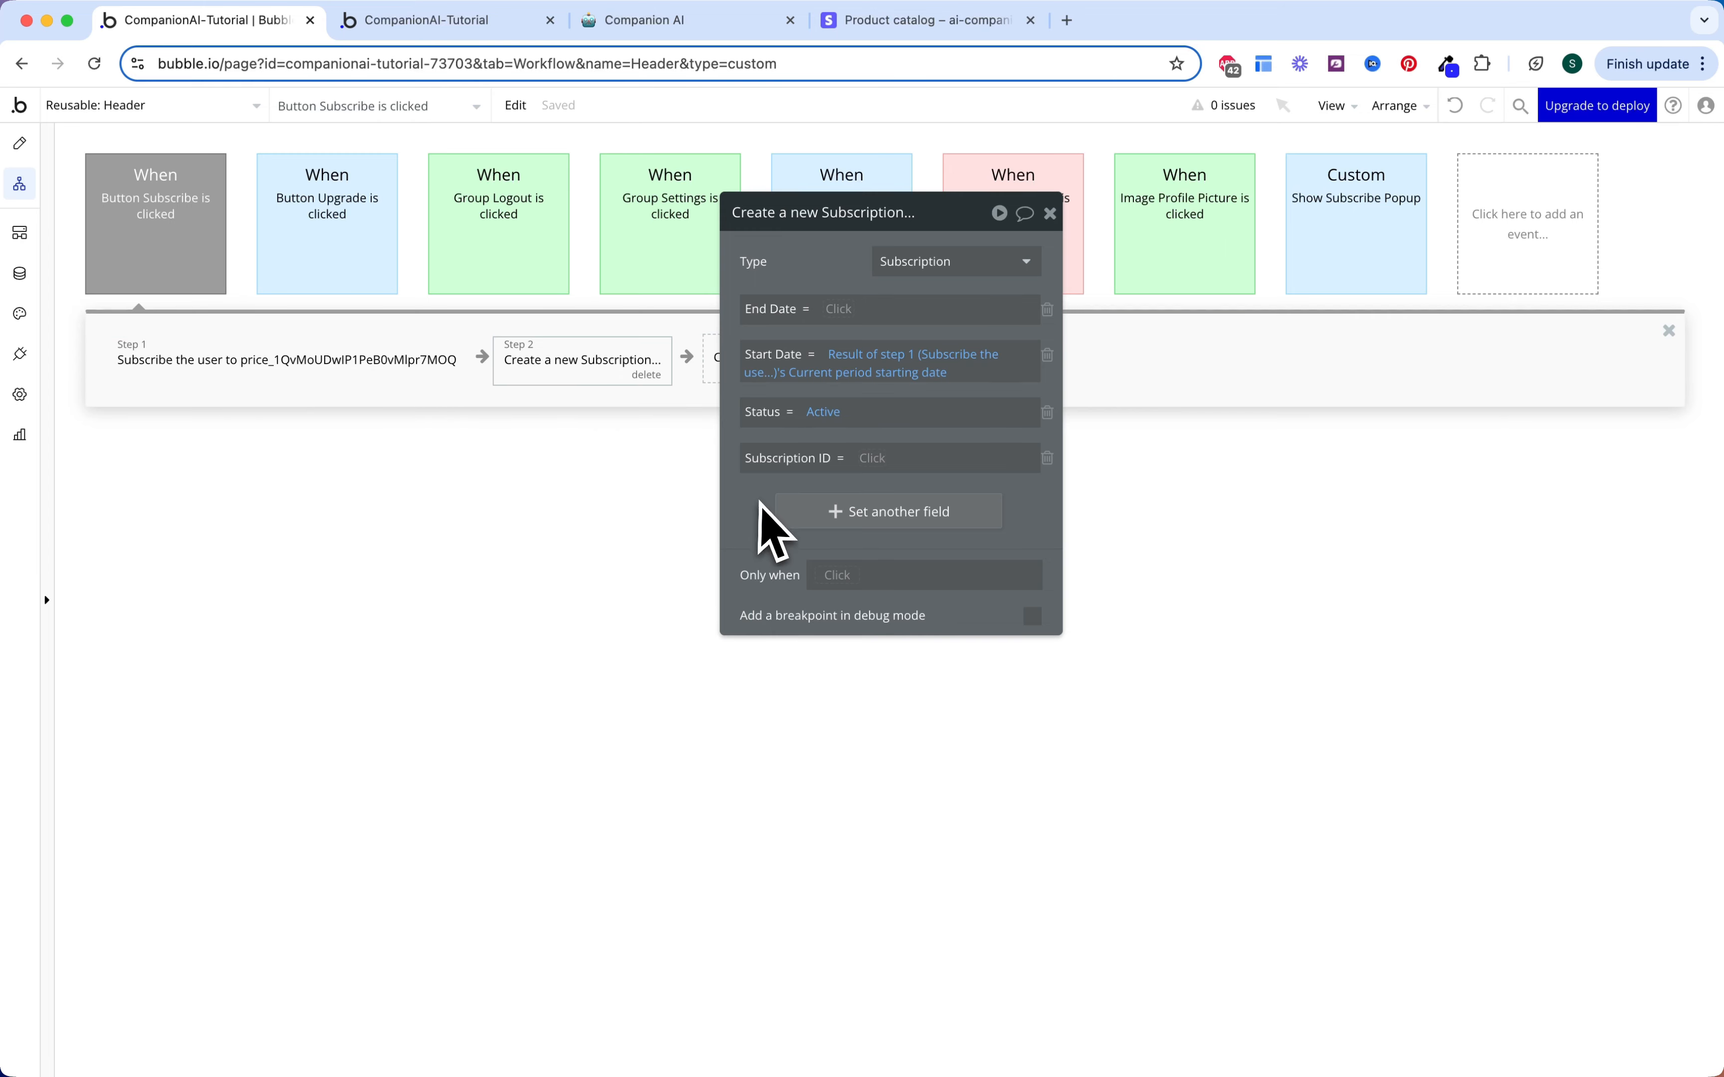
Step: Set the Subscription ID to step 1's Subscription_id
click(872, 458)
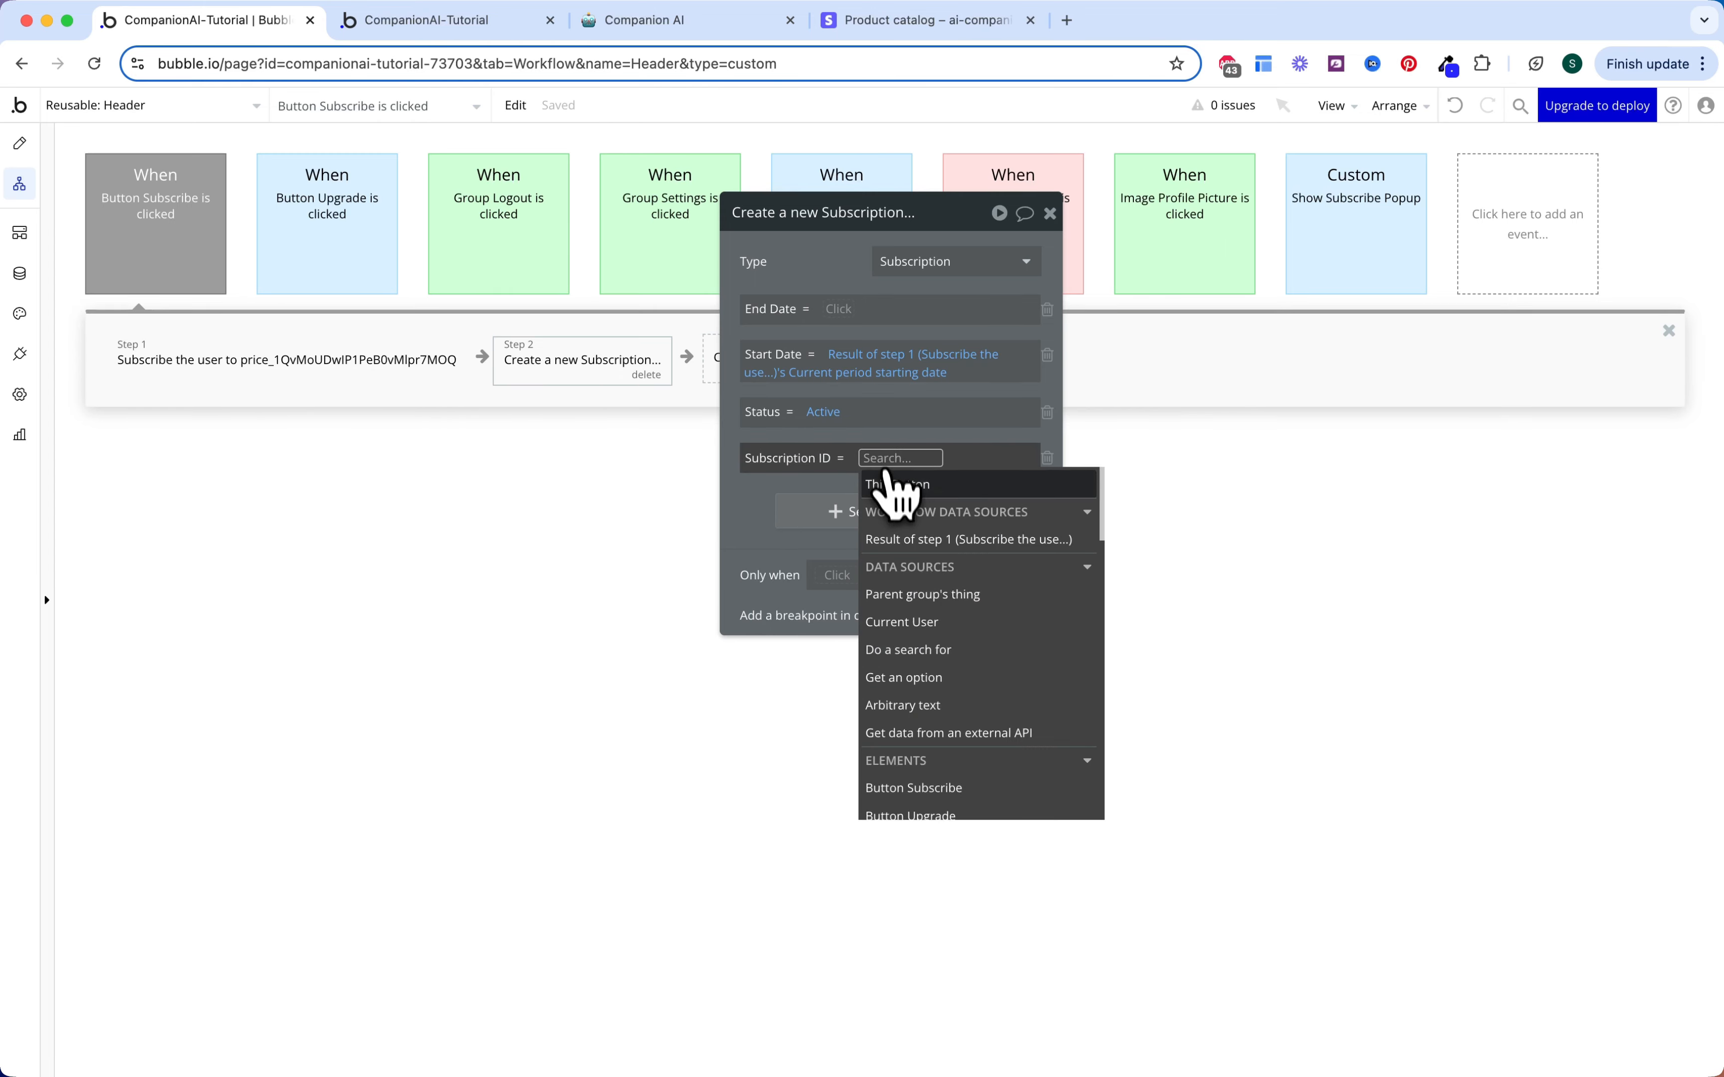
click(904, 523)
click(866, 531)
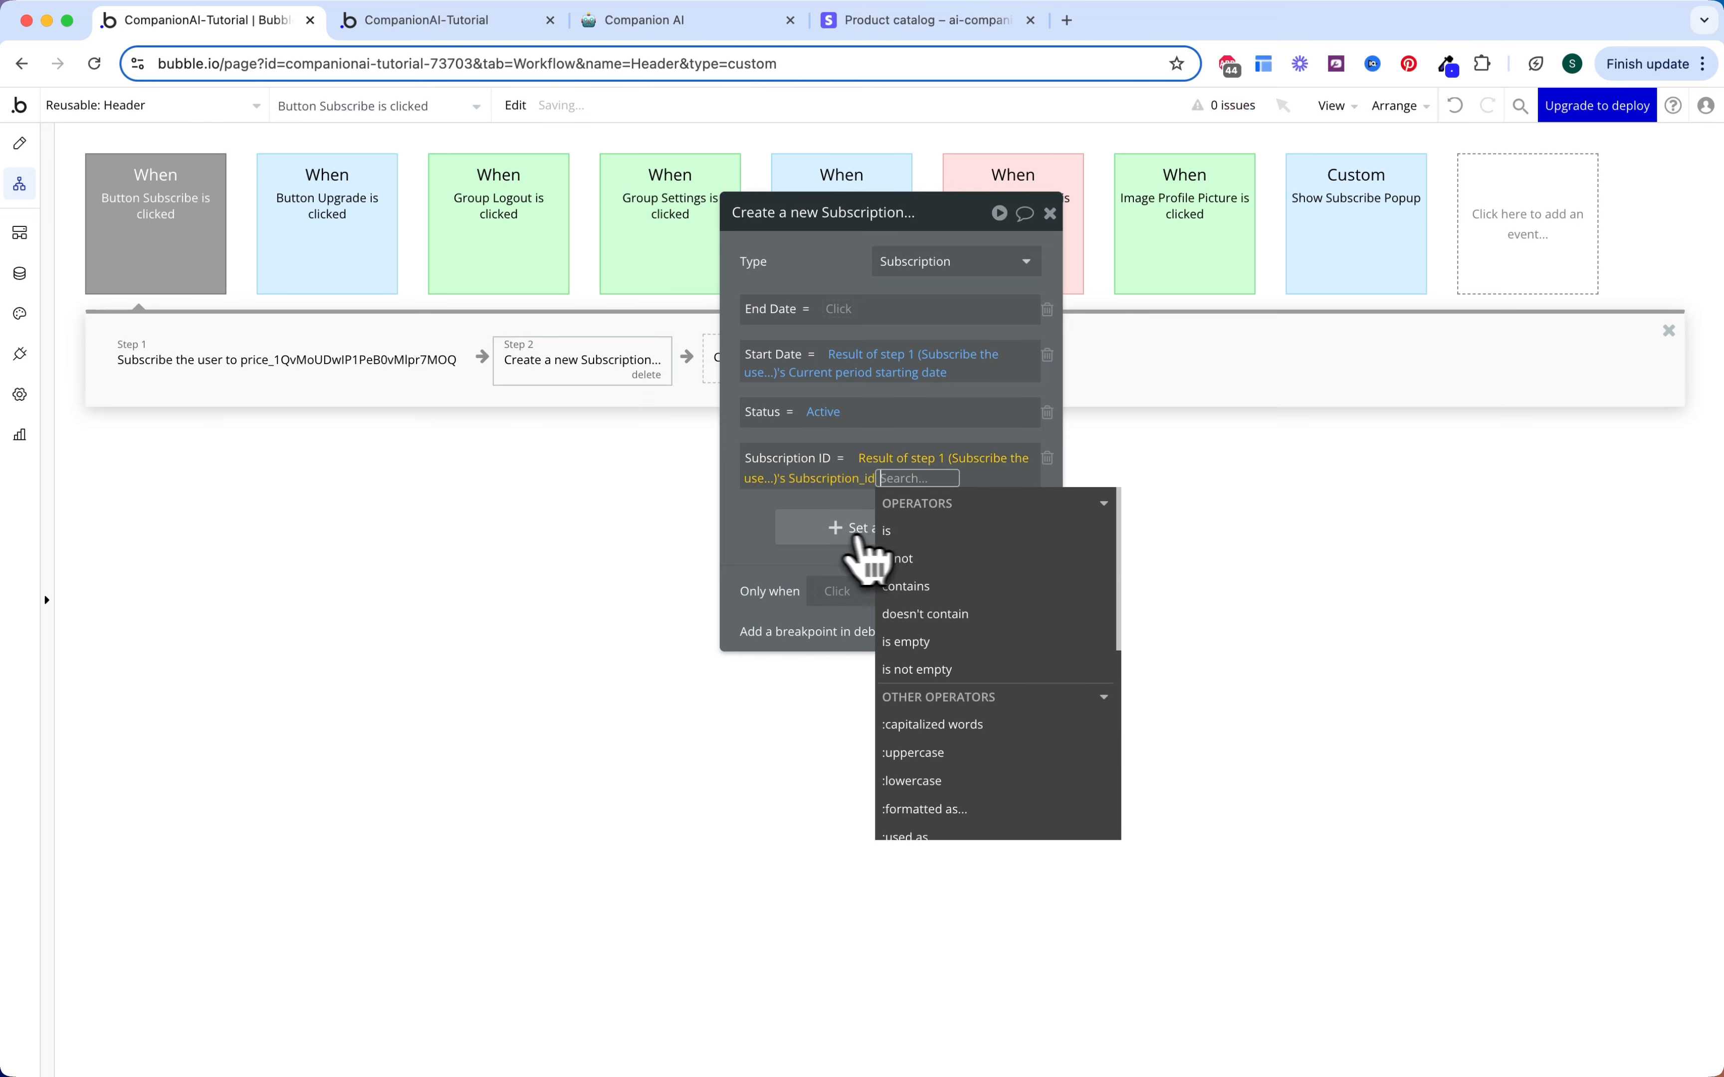
click(747, 527)
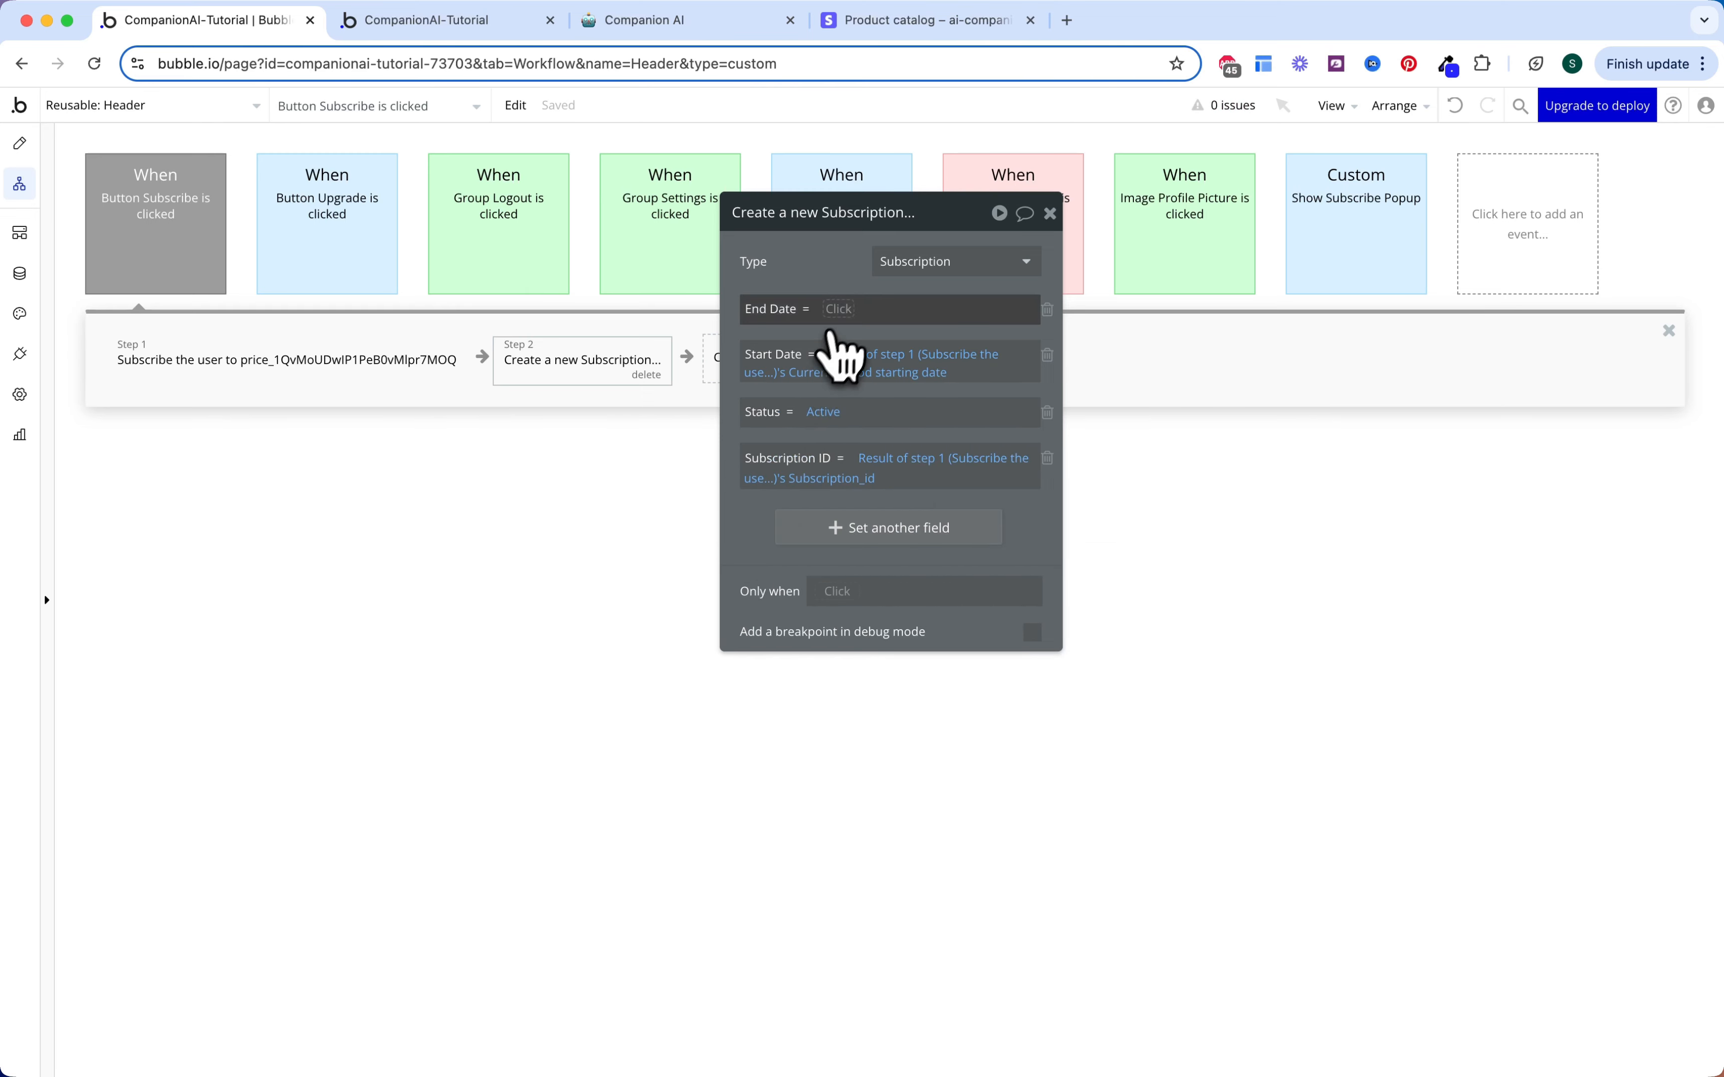
Step: Set End Date to step 1's current period end with time changed to 23:59:59
click(843, 312)
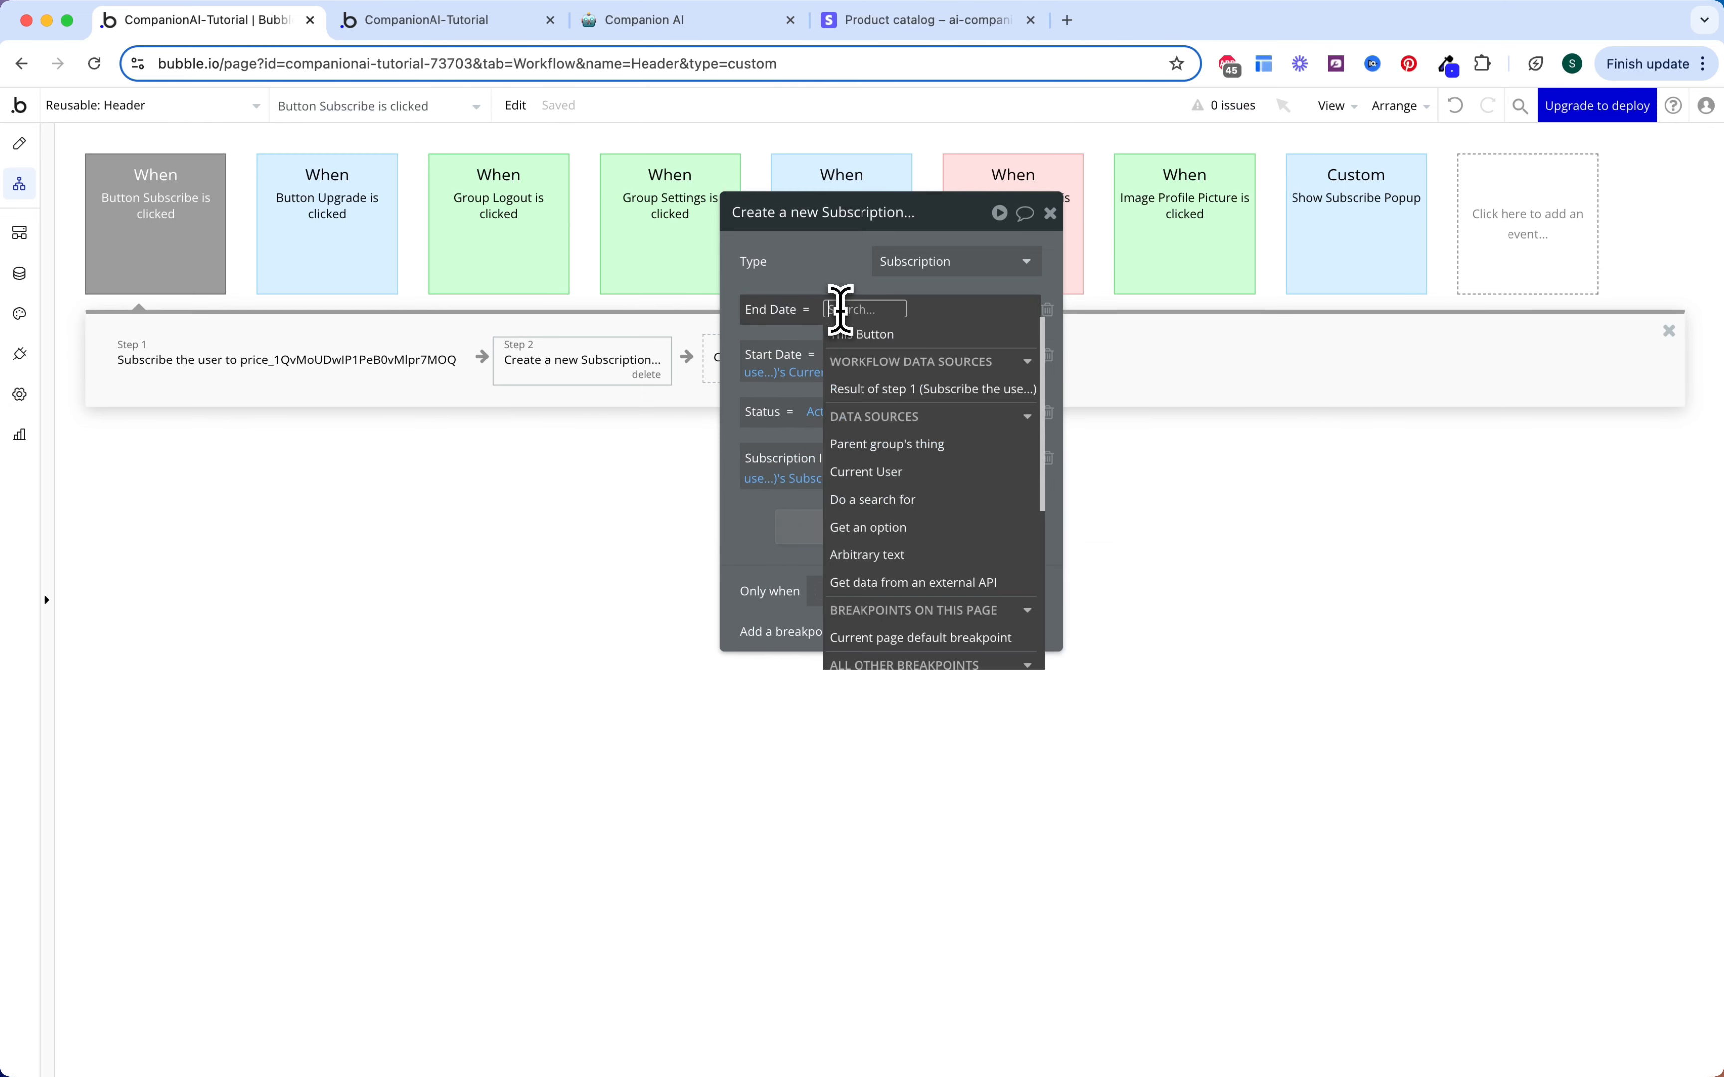
click(872, 388)
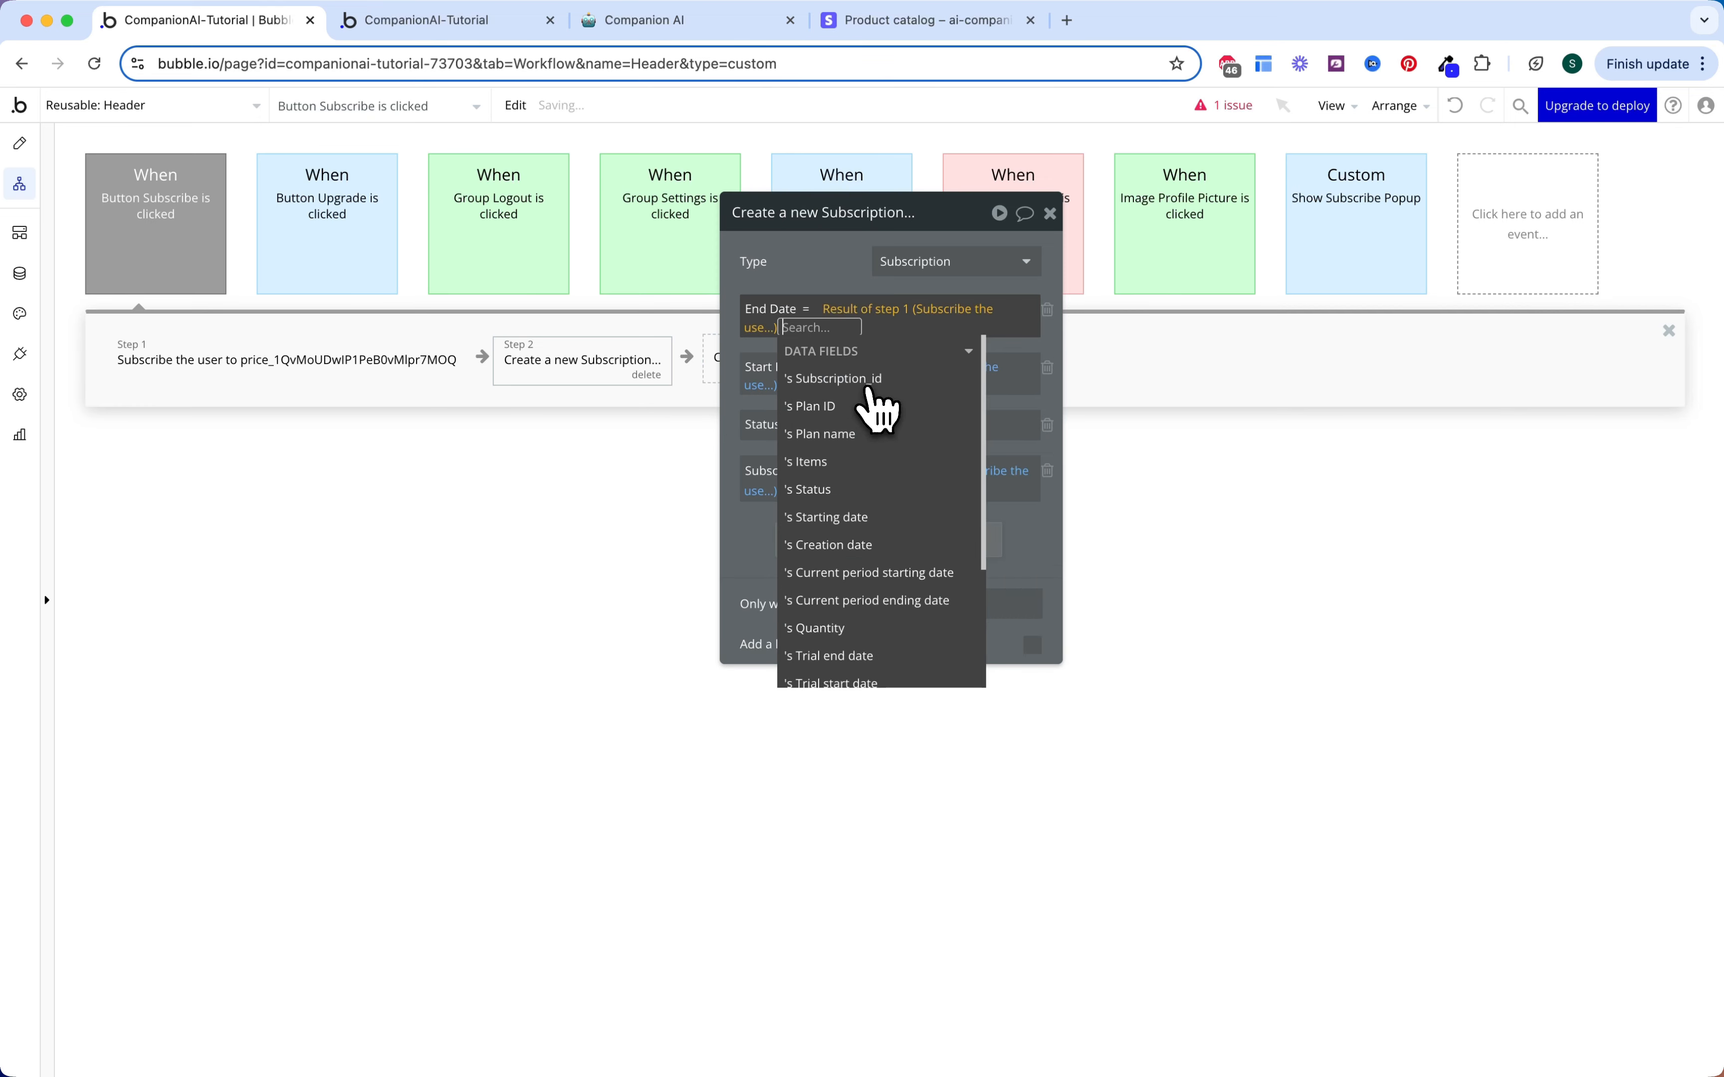
click(894, 610)
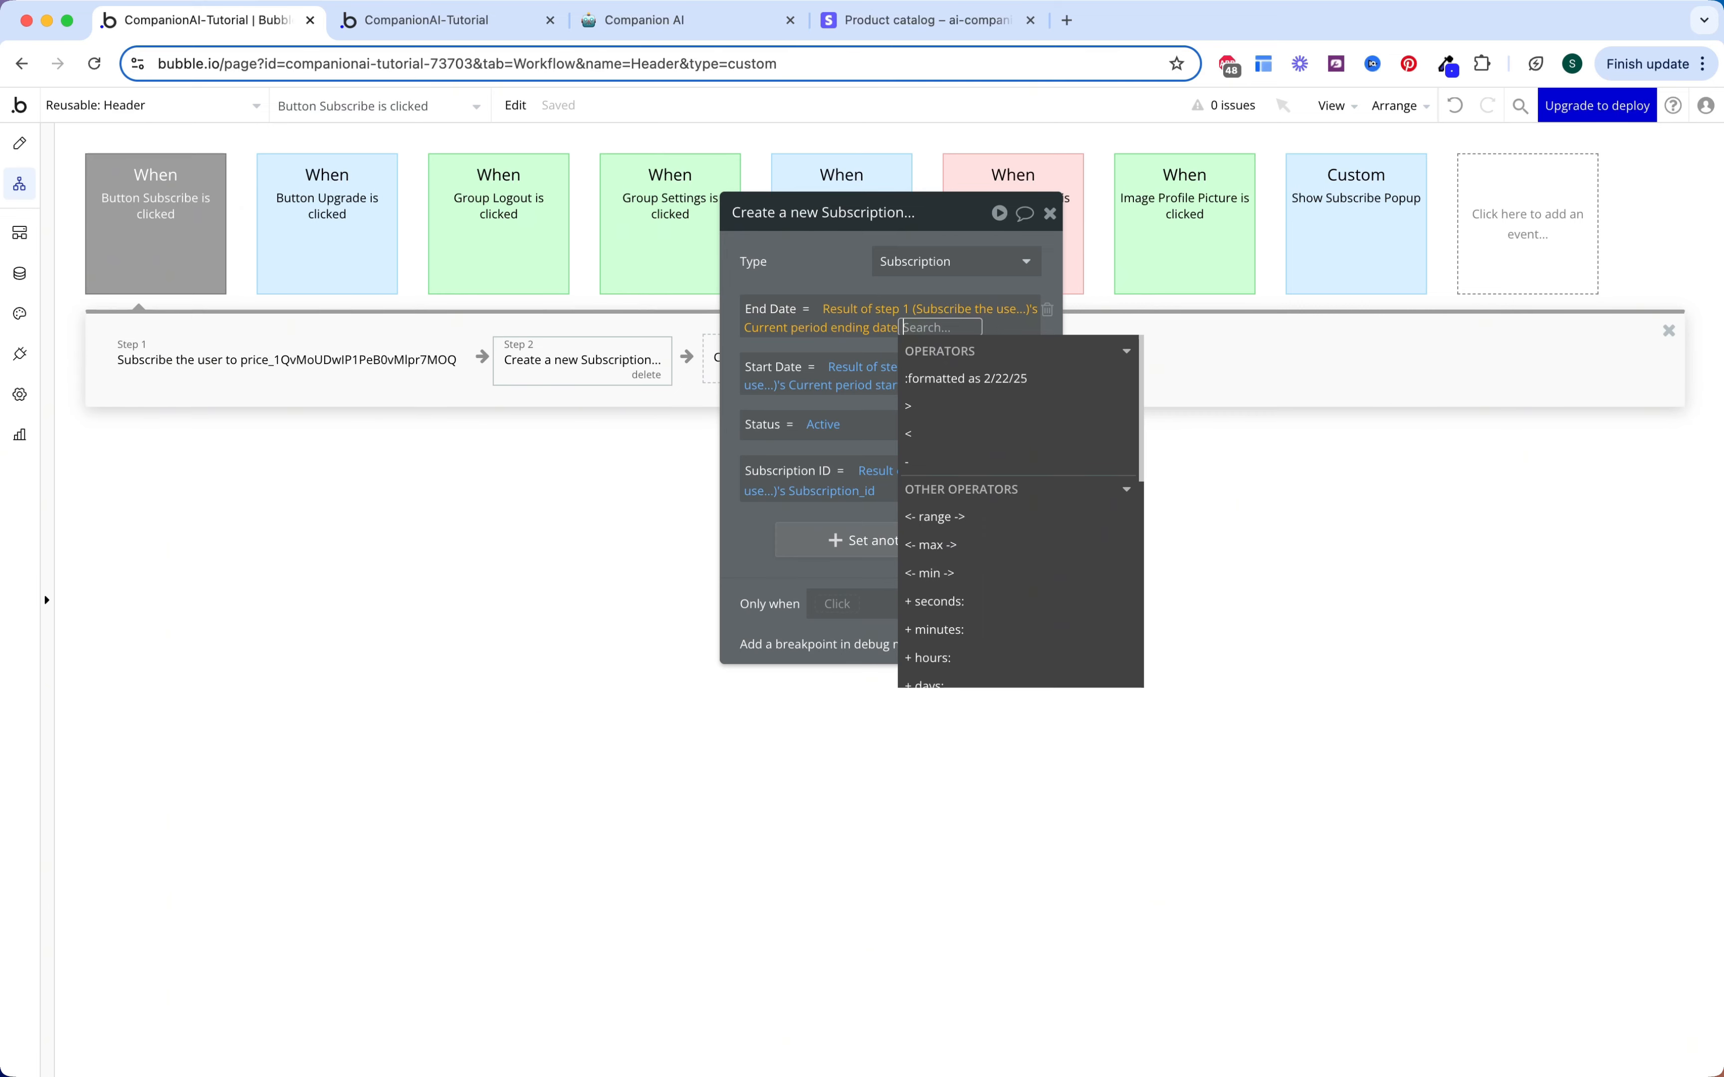
scroll(987, 570, down, 5)
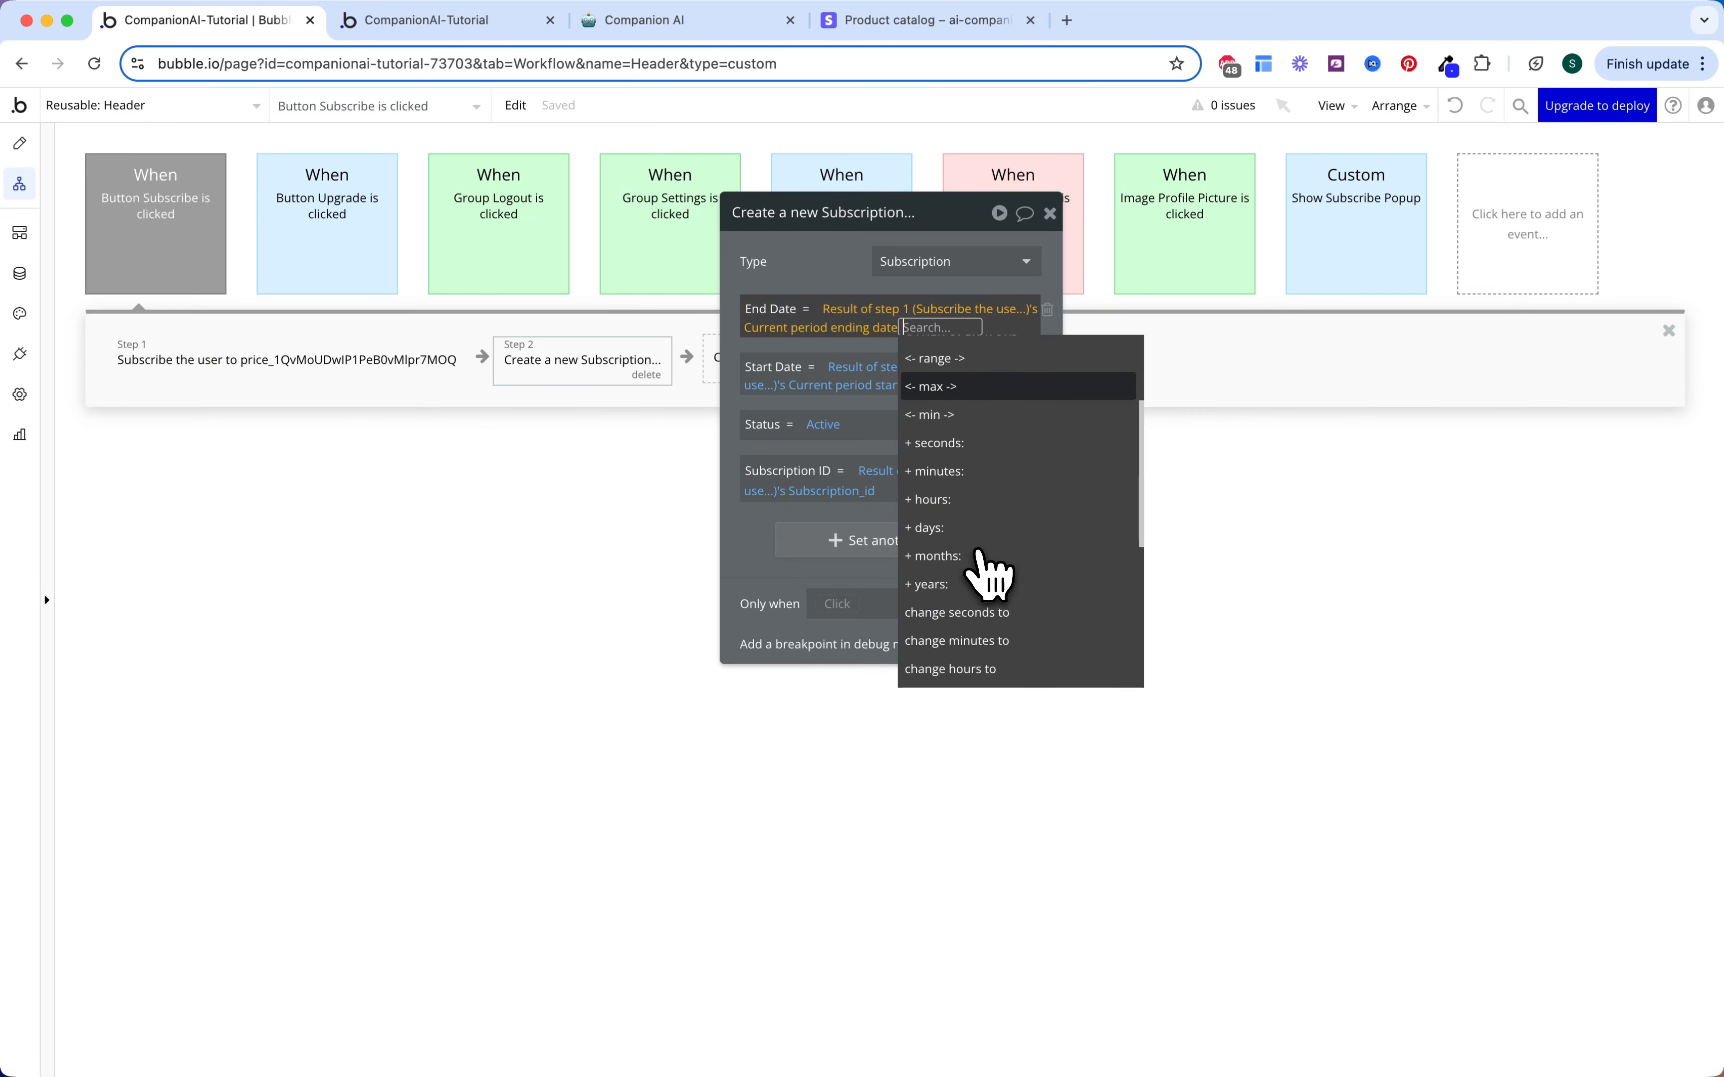
scroll(990, 584, down, 1)
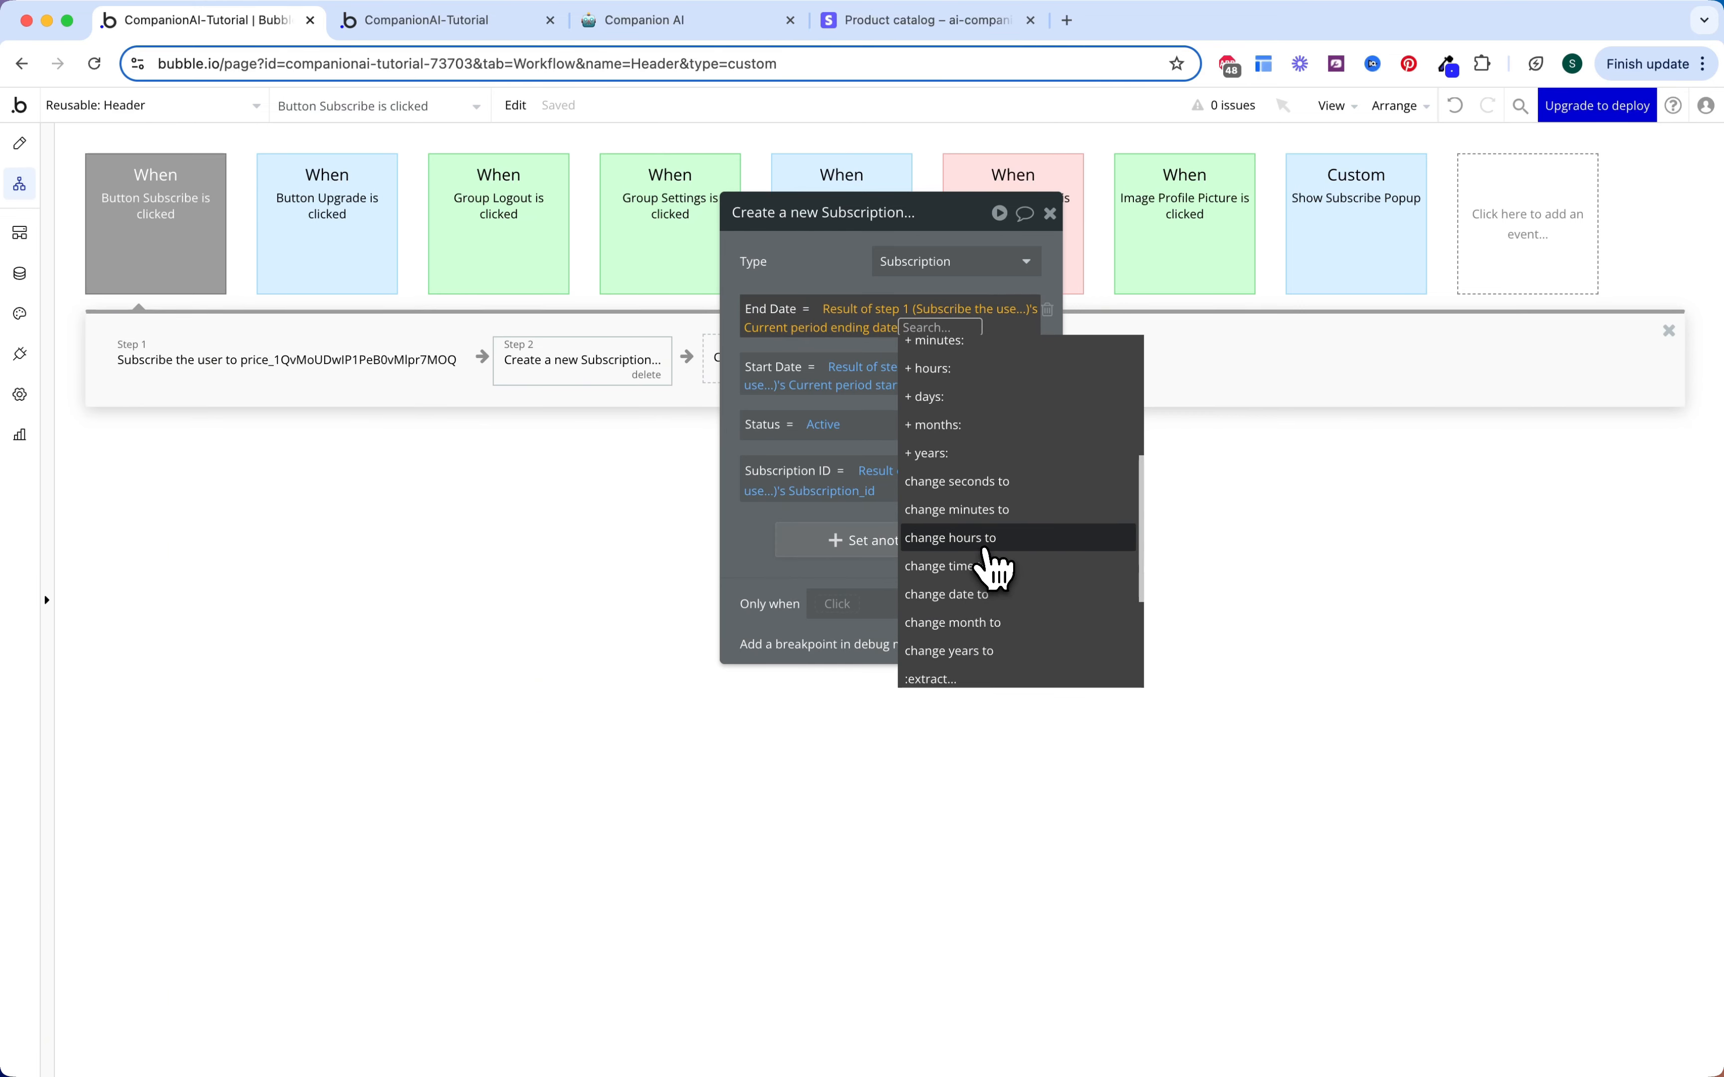
click(987, 549)
text(23)
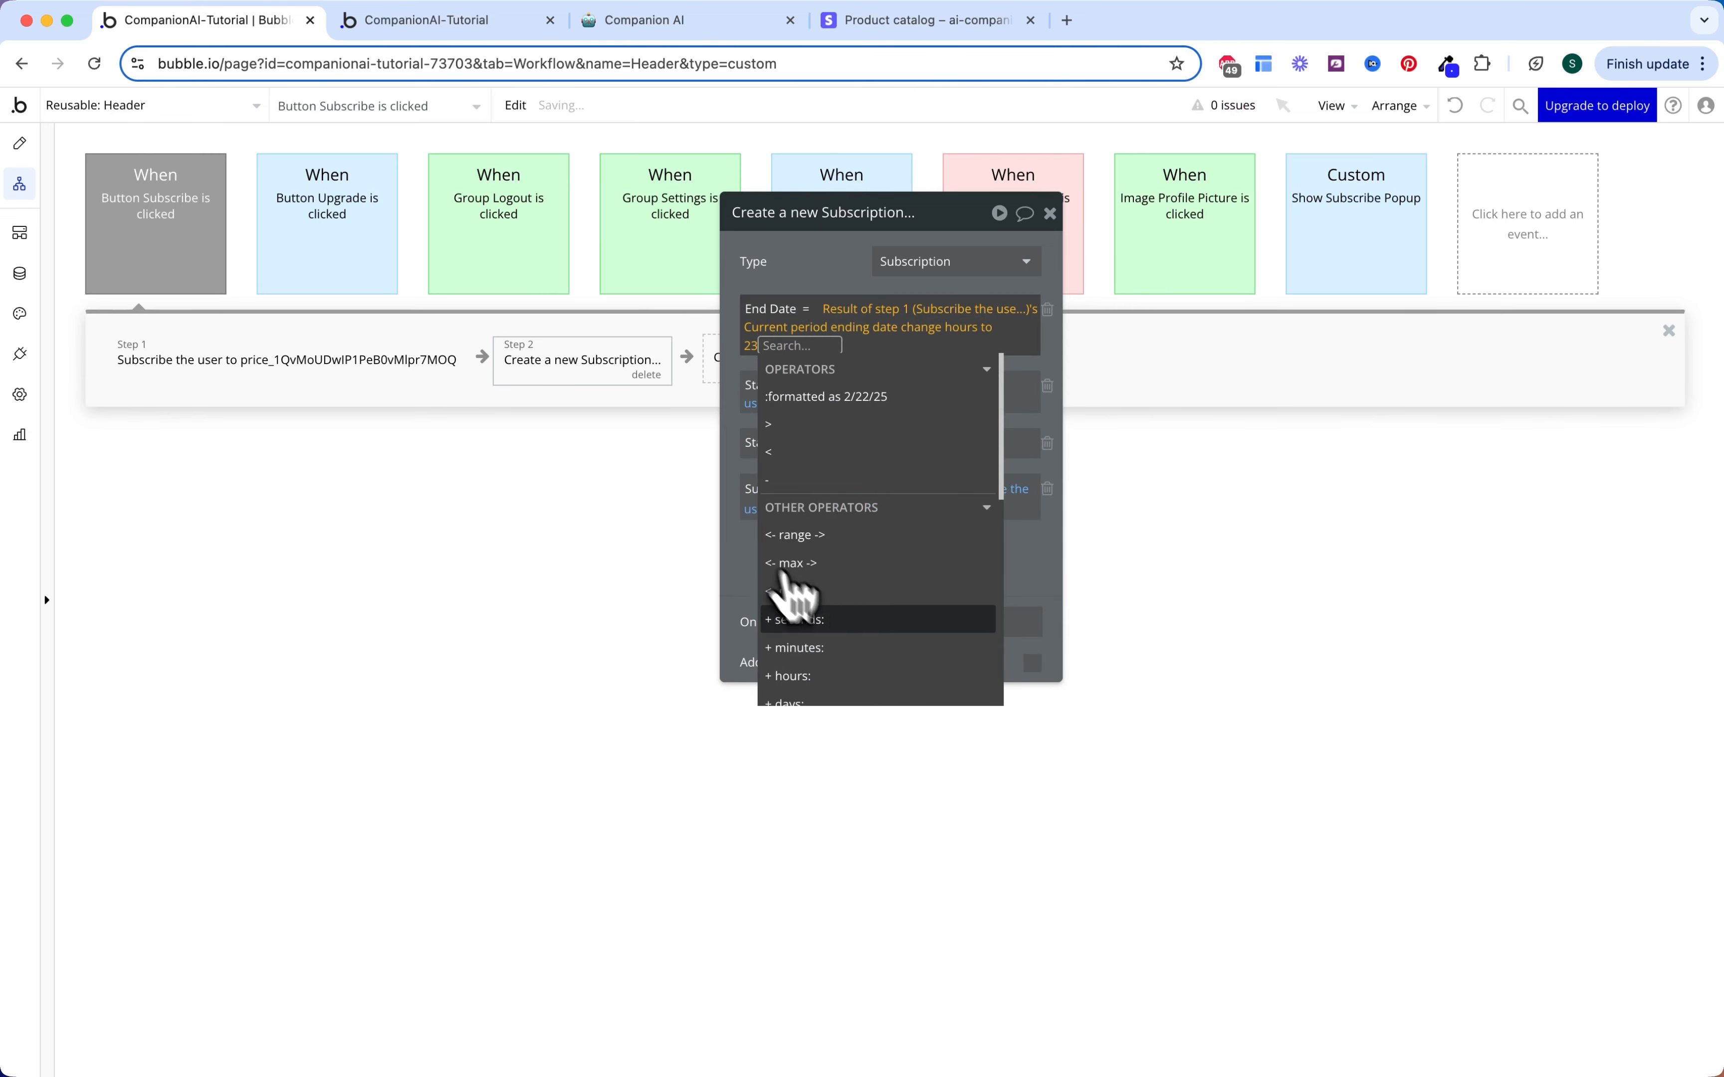
scroll(862, 642, down, 5)
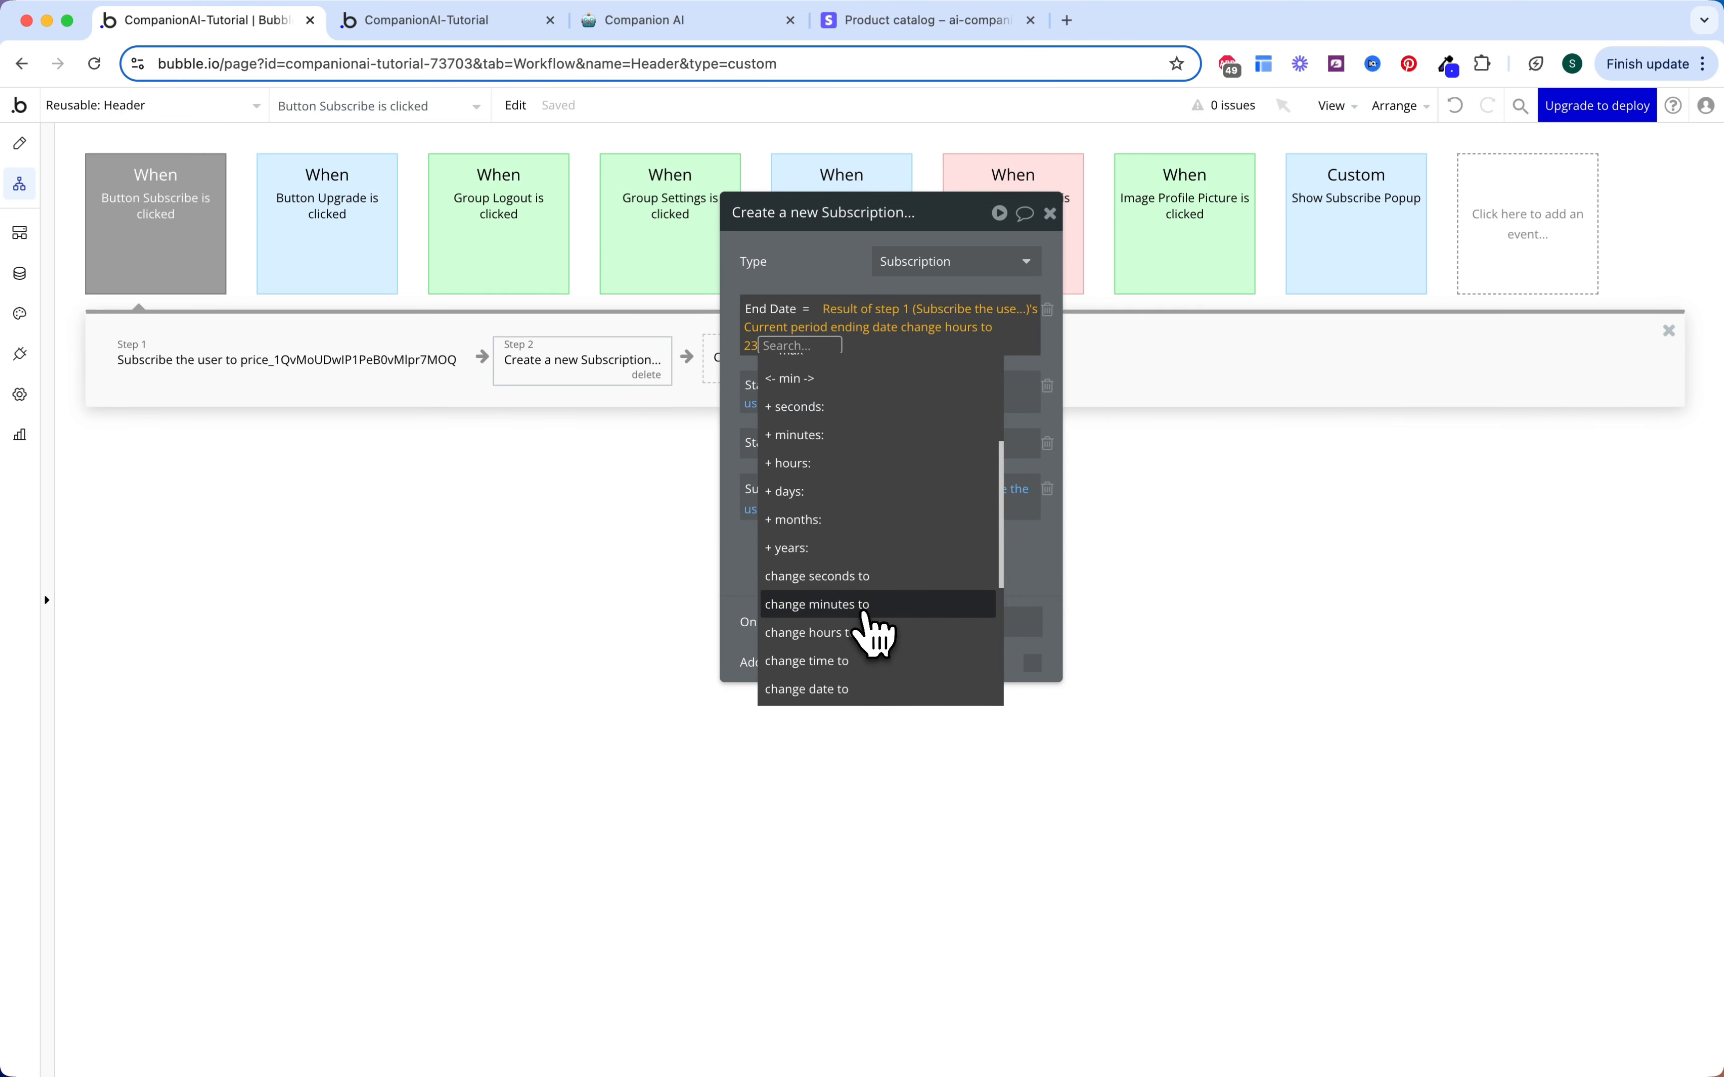
click(864, 611)
text(59)
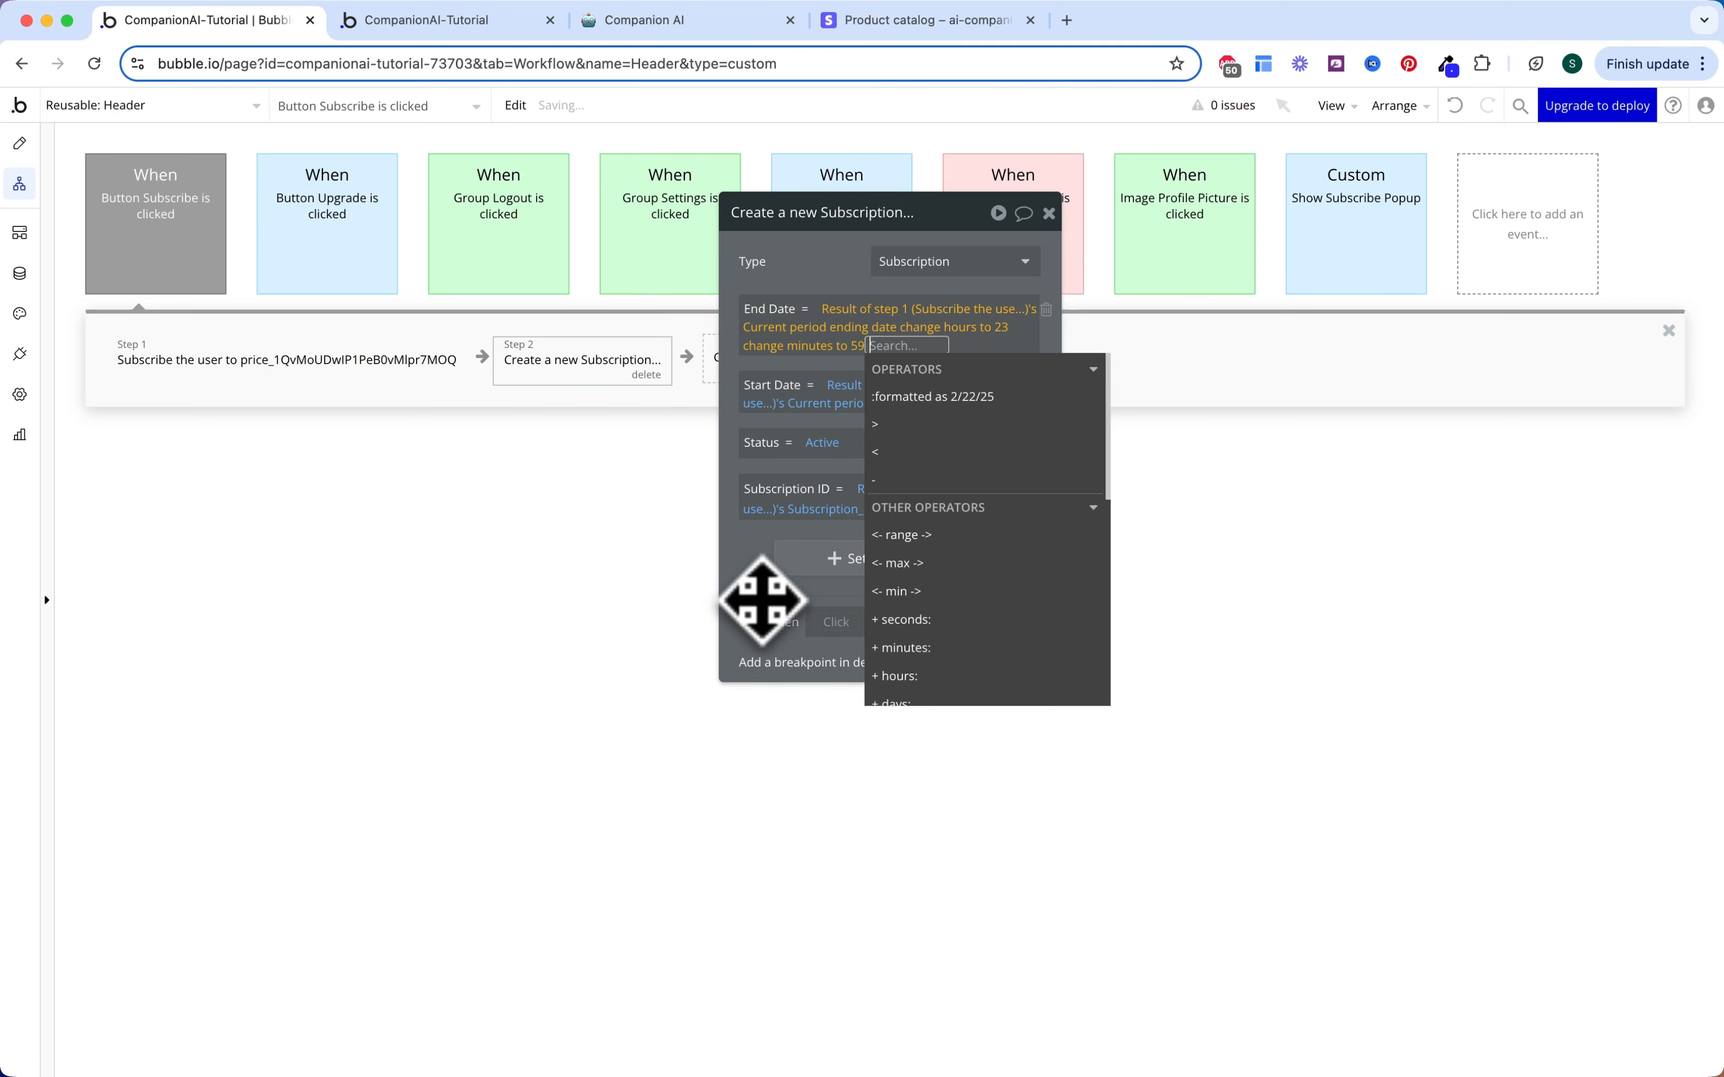
scroll(916, 623, down, 5)
click(937, 630)
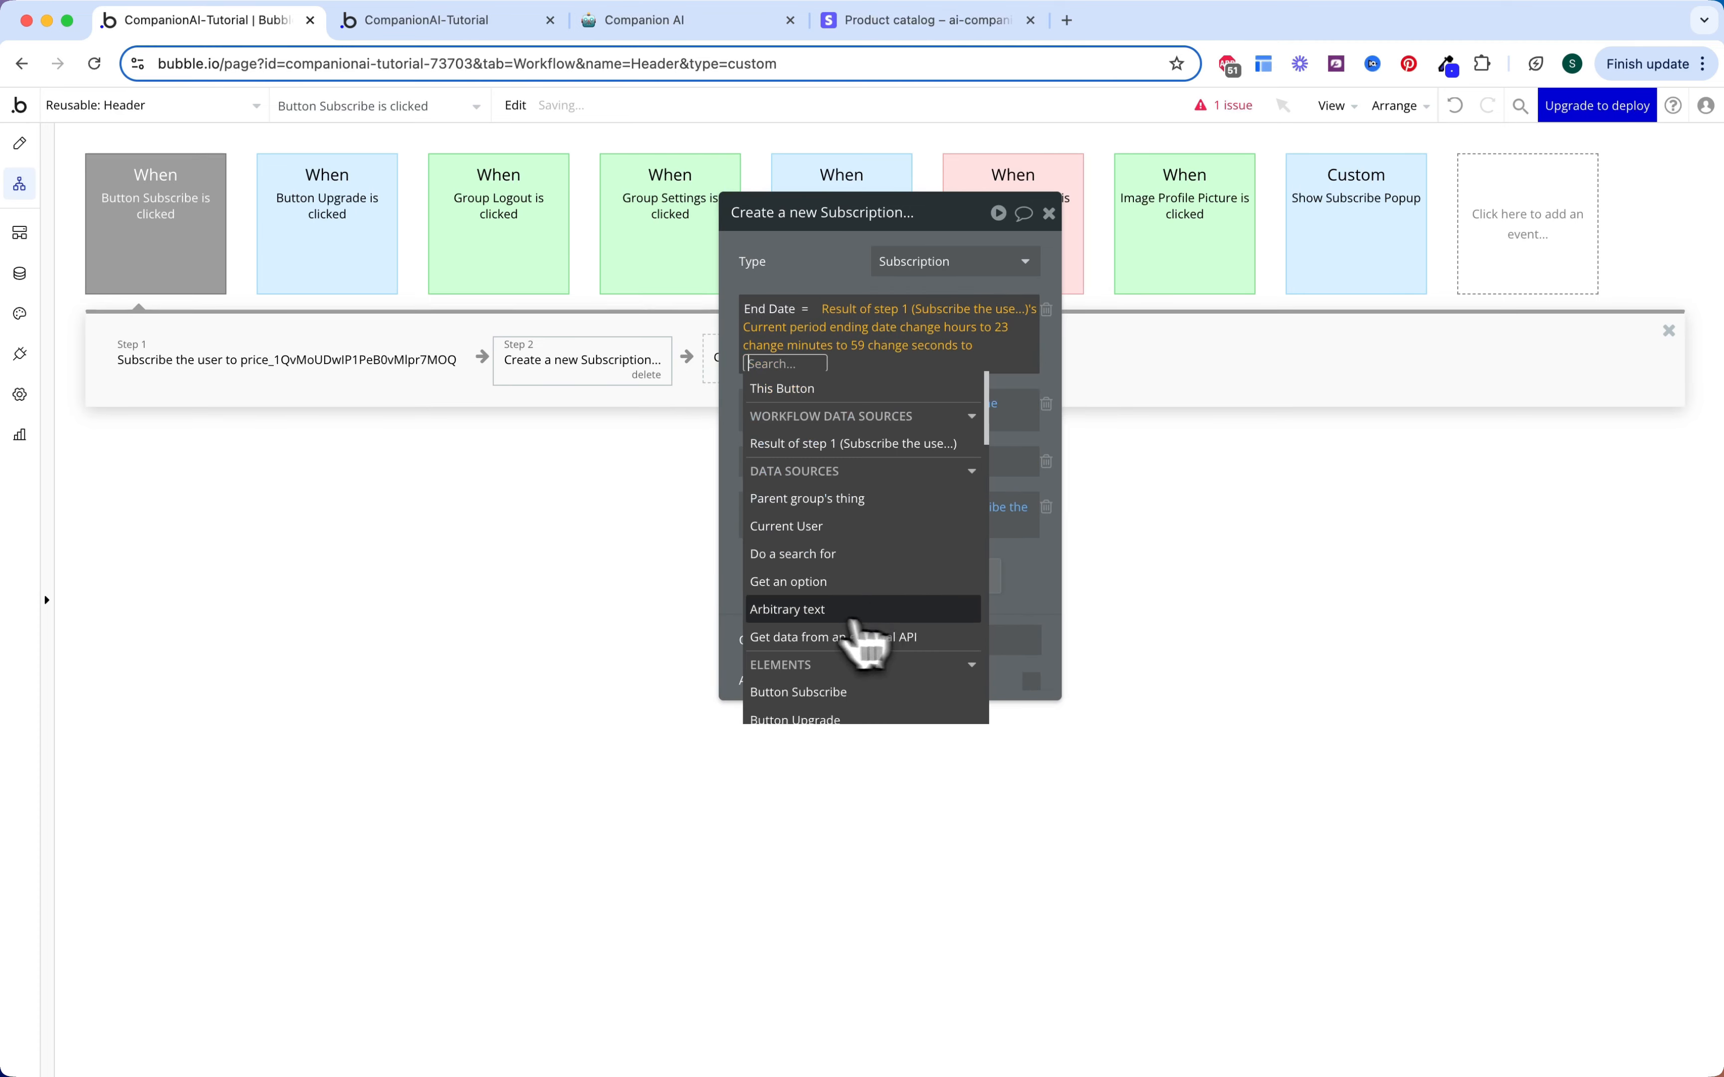
text(59)
click(741, 590)
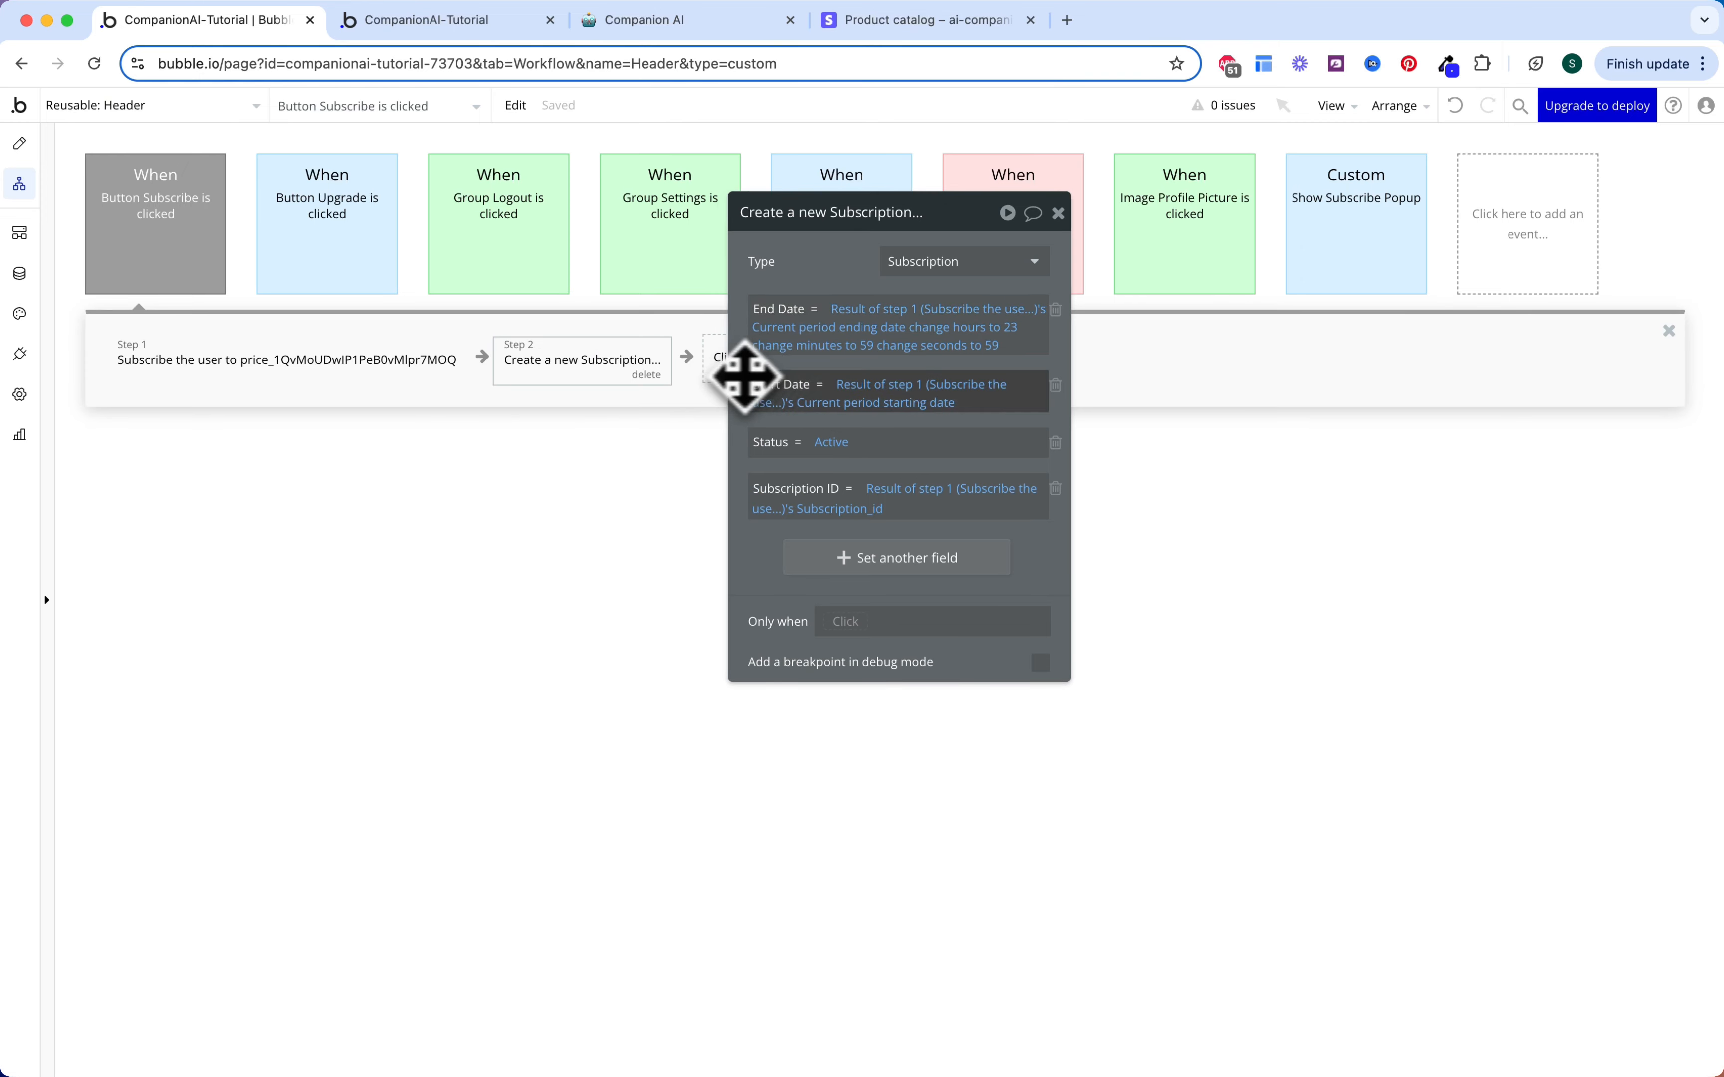
drag(742, 374, 989, 373)
click(791, 358)
Step: Add a Make changes to current user step setting Subscription to step 2's result
text(make)
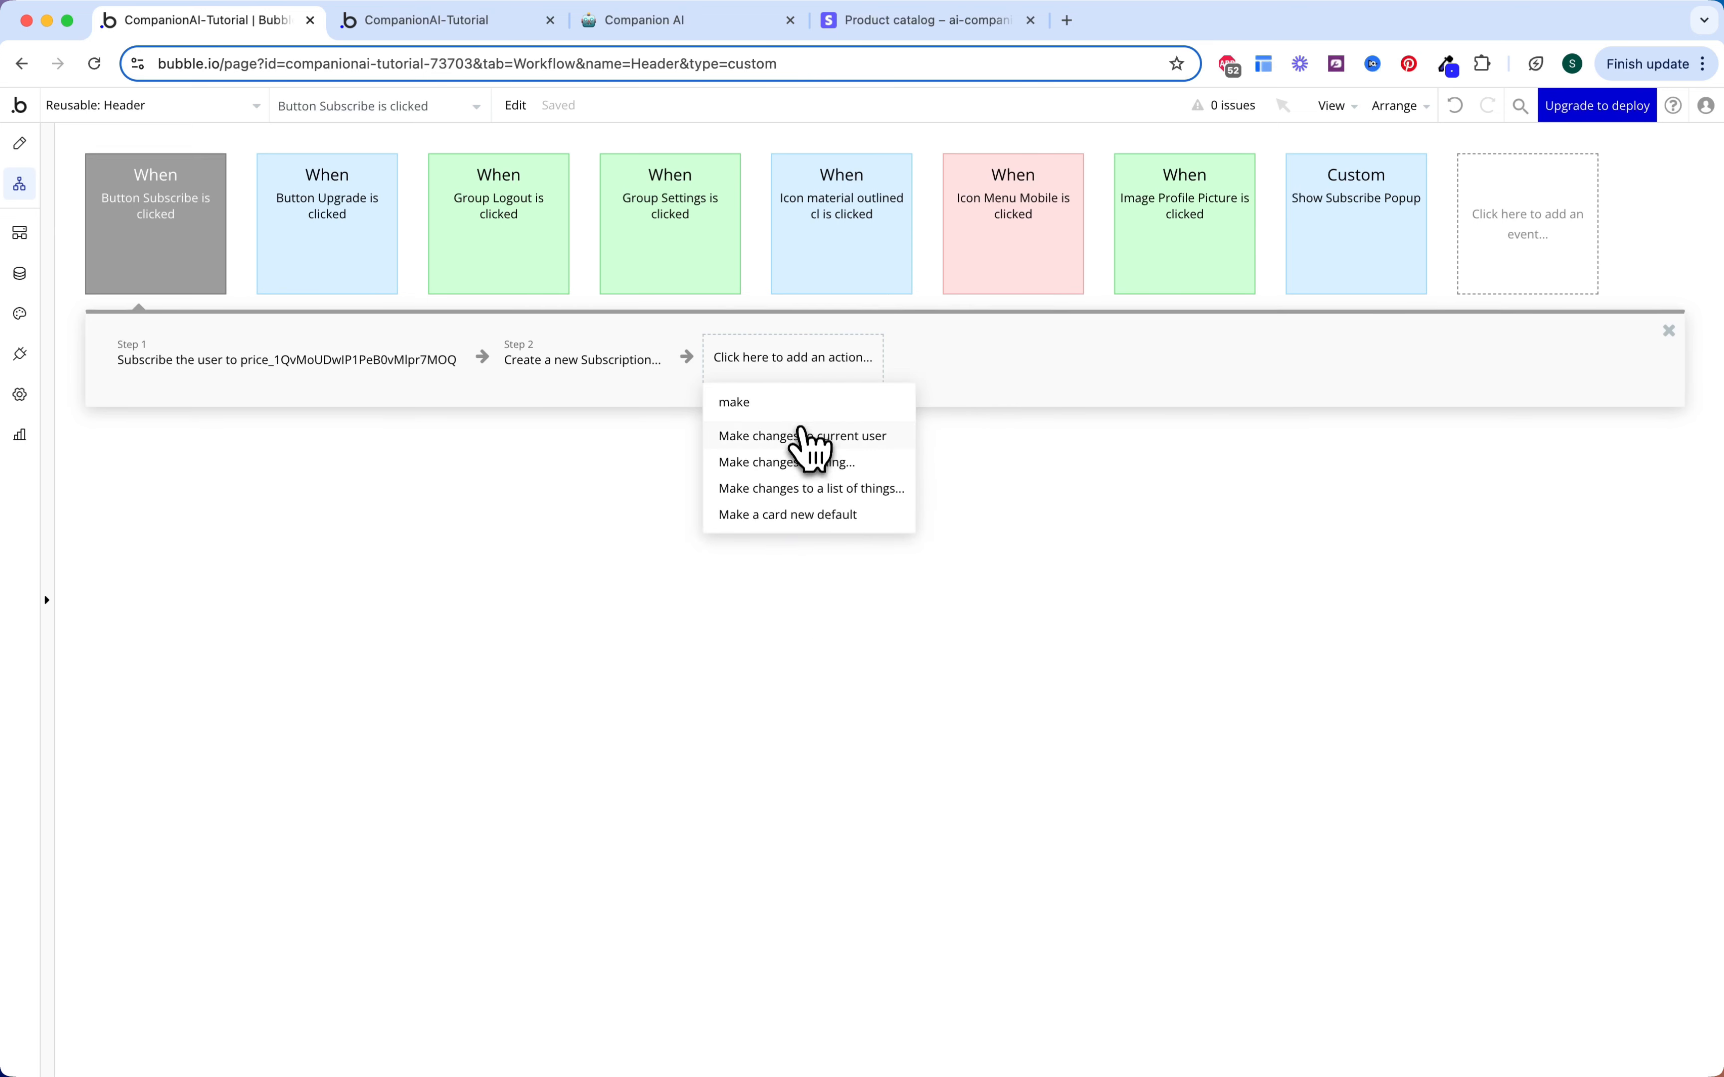
click(802, 436)
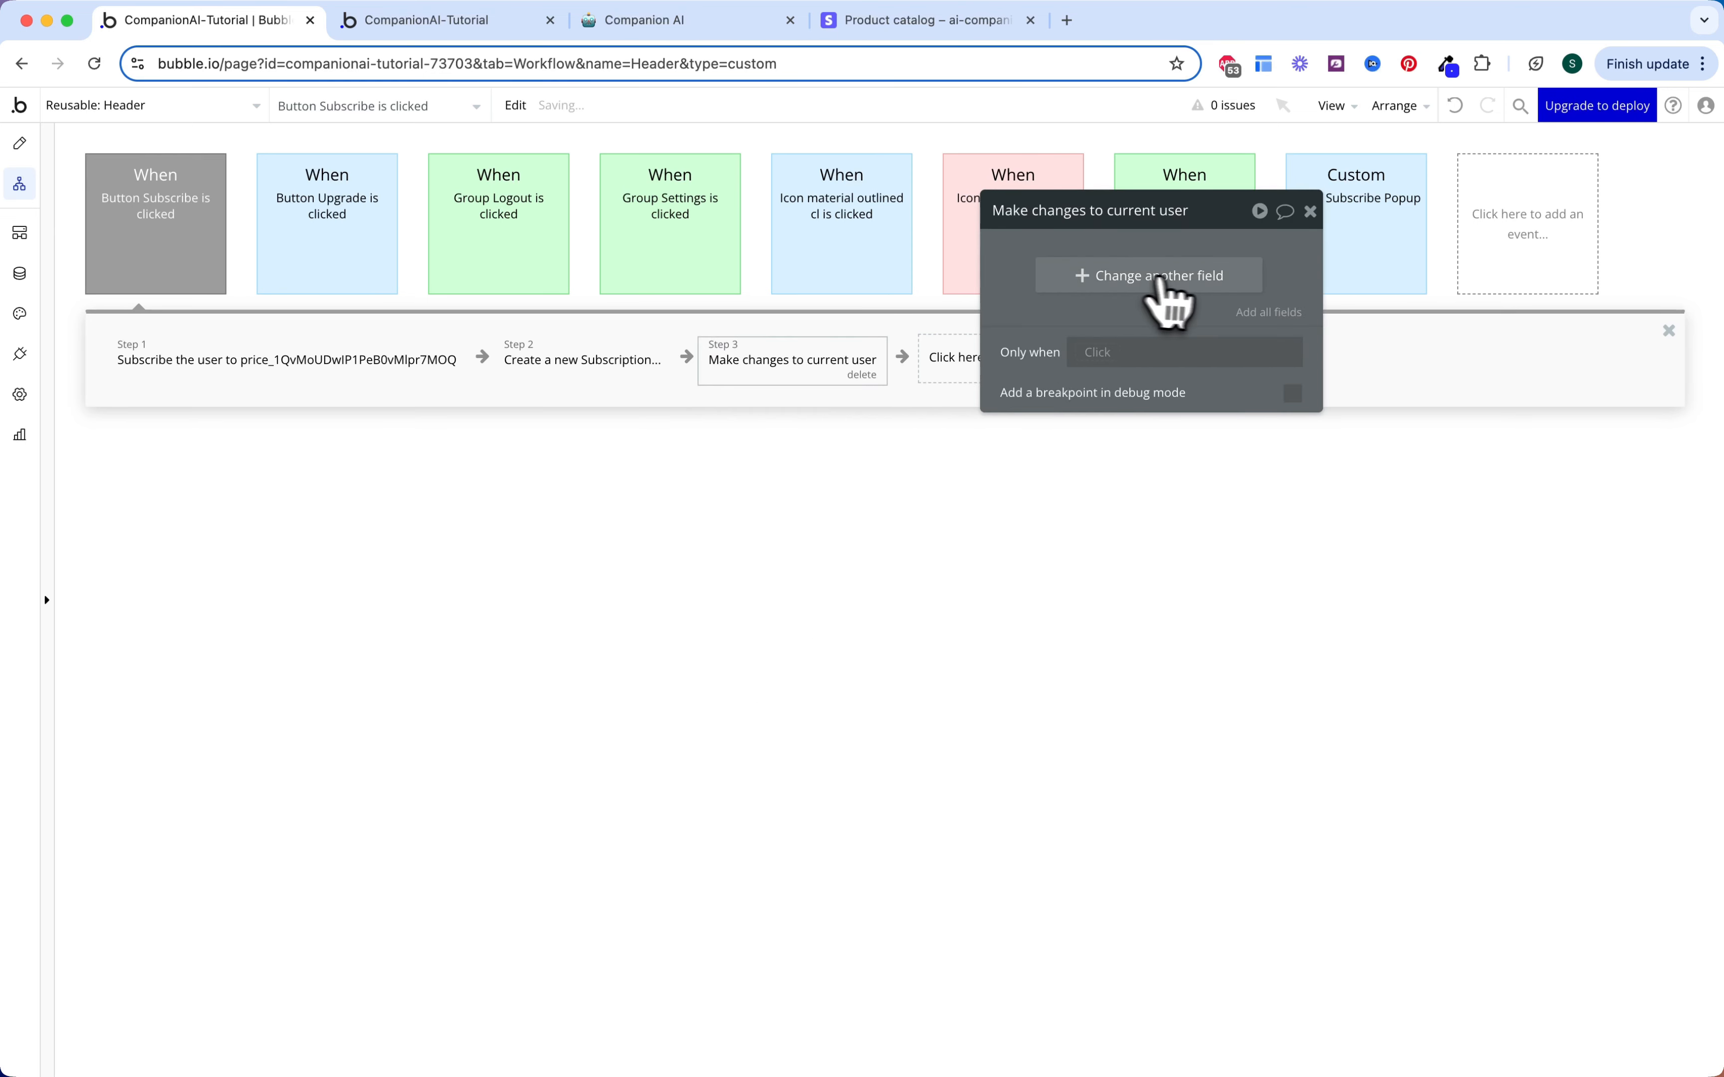
click(1136, 279)
click(1029, 268)
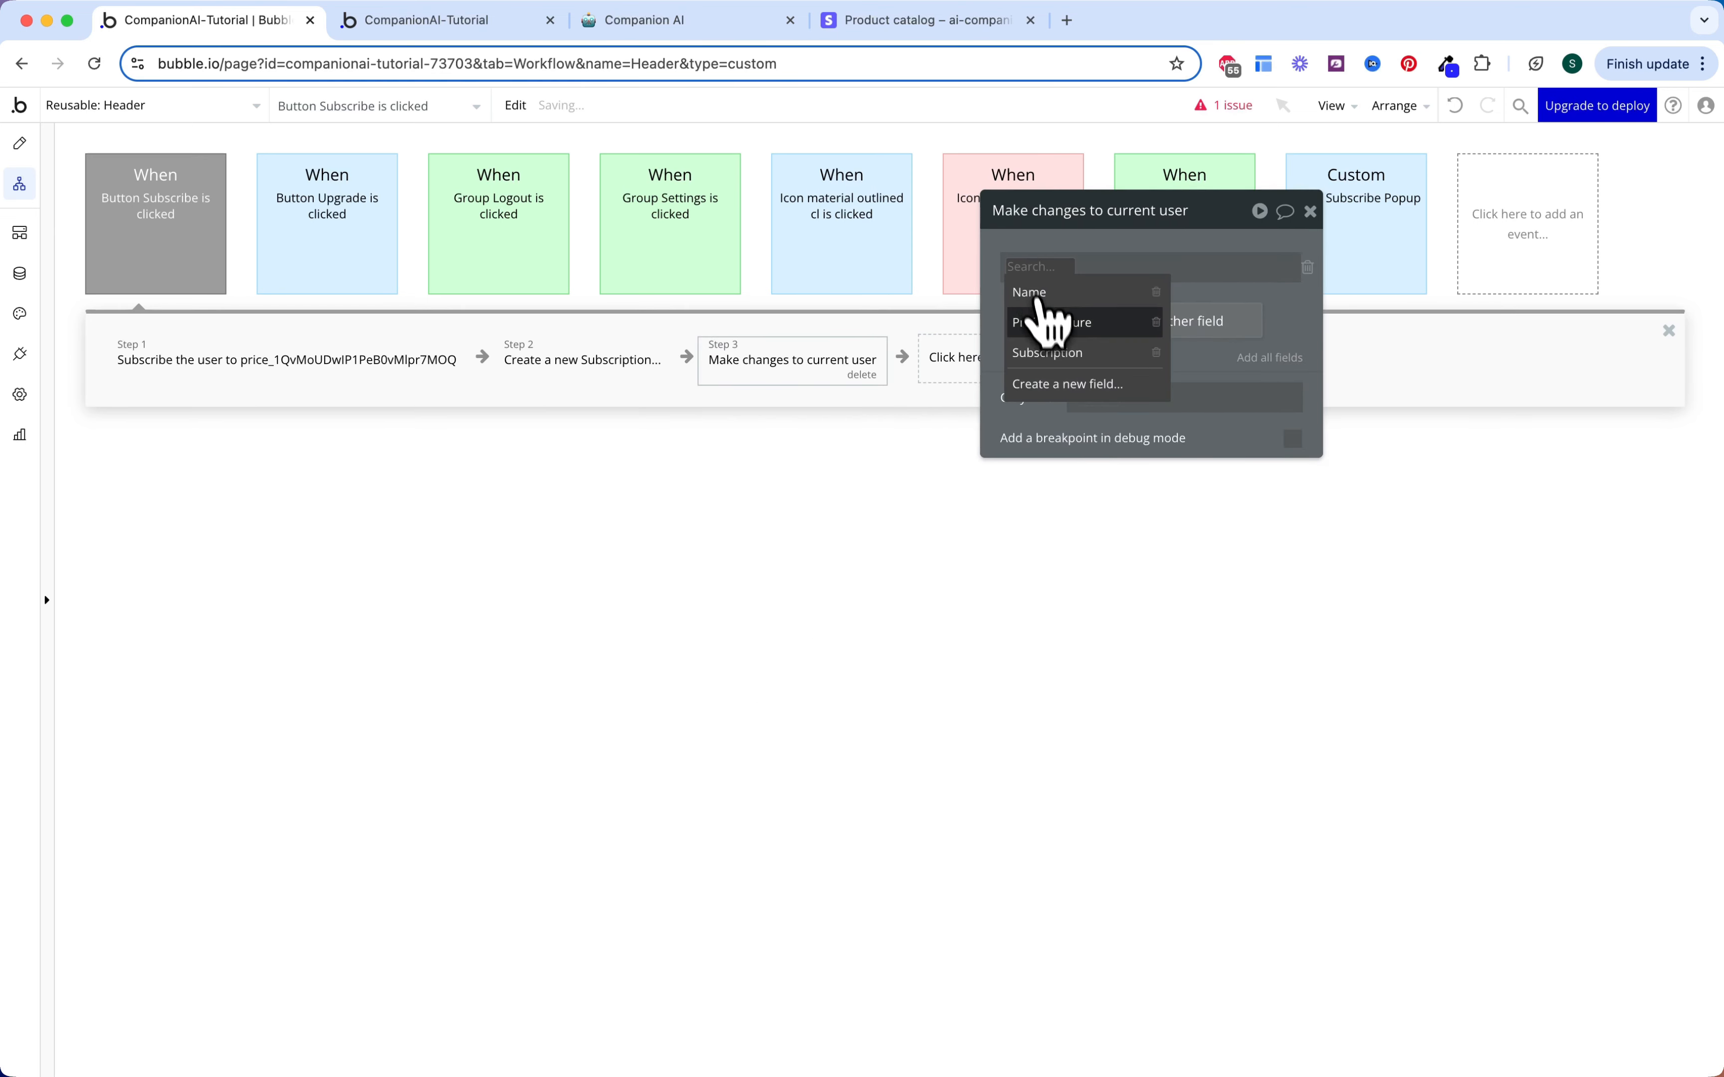
click(1044, 322)
click(1112, 268)
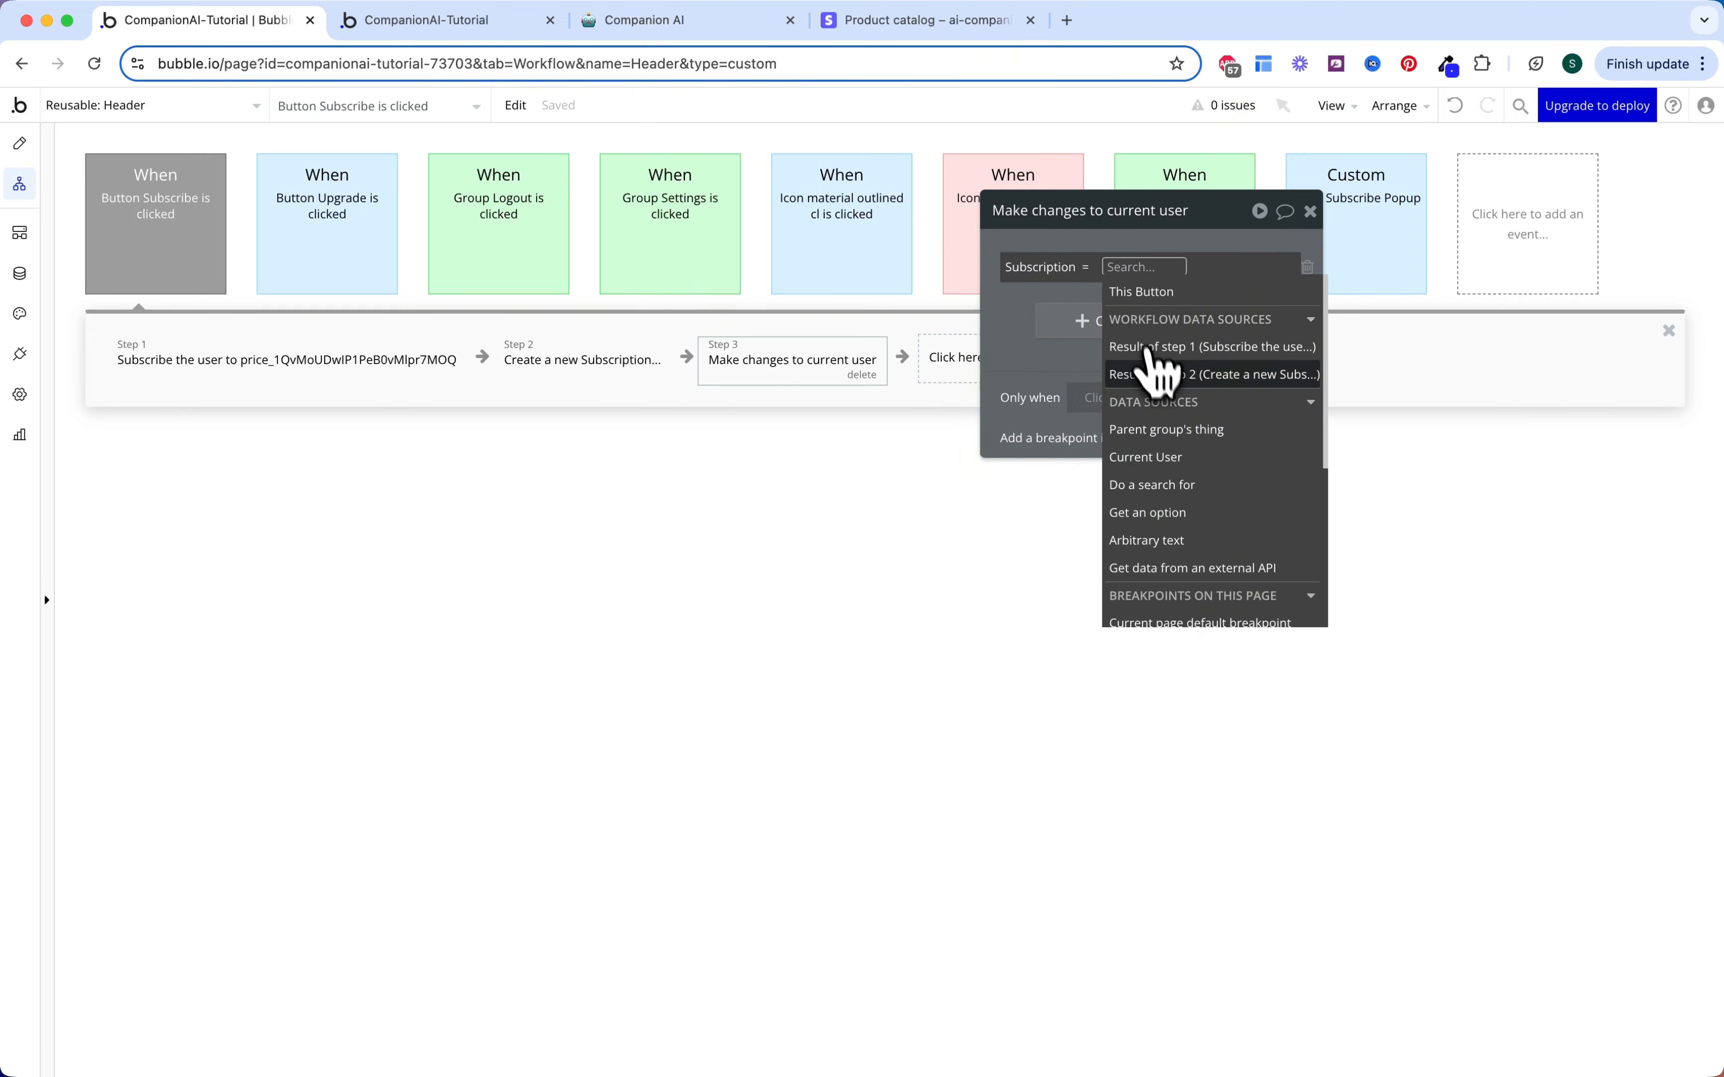
click(1162, 374)
click(1023, 330)
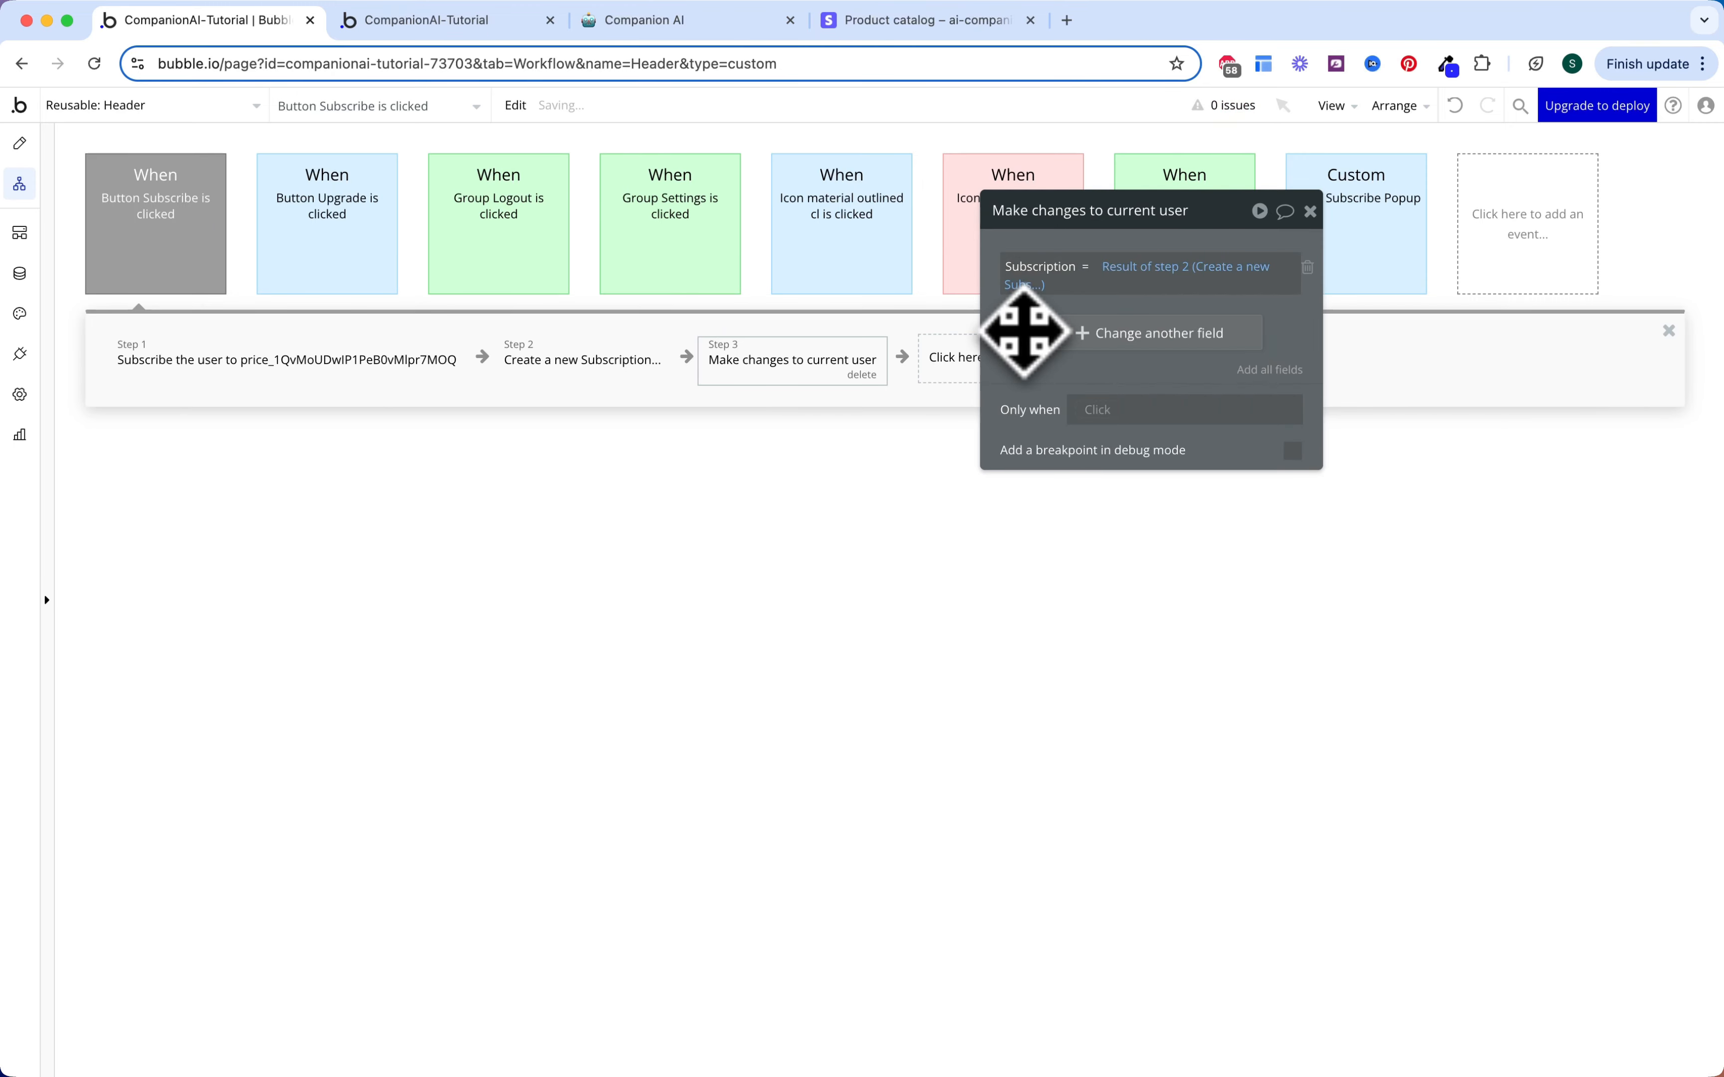
click(939, 456)
Step: Set the Button Subscribe event colour to Blue
click(227, 251)
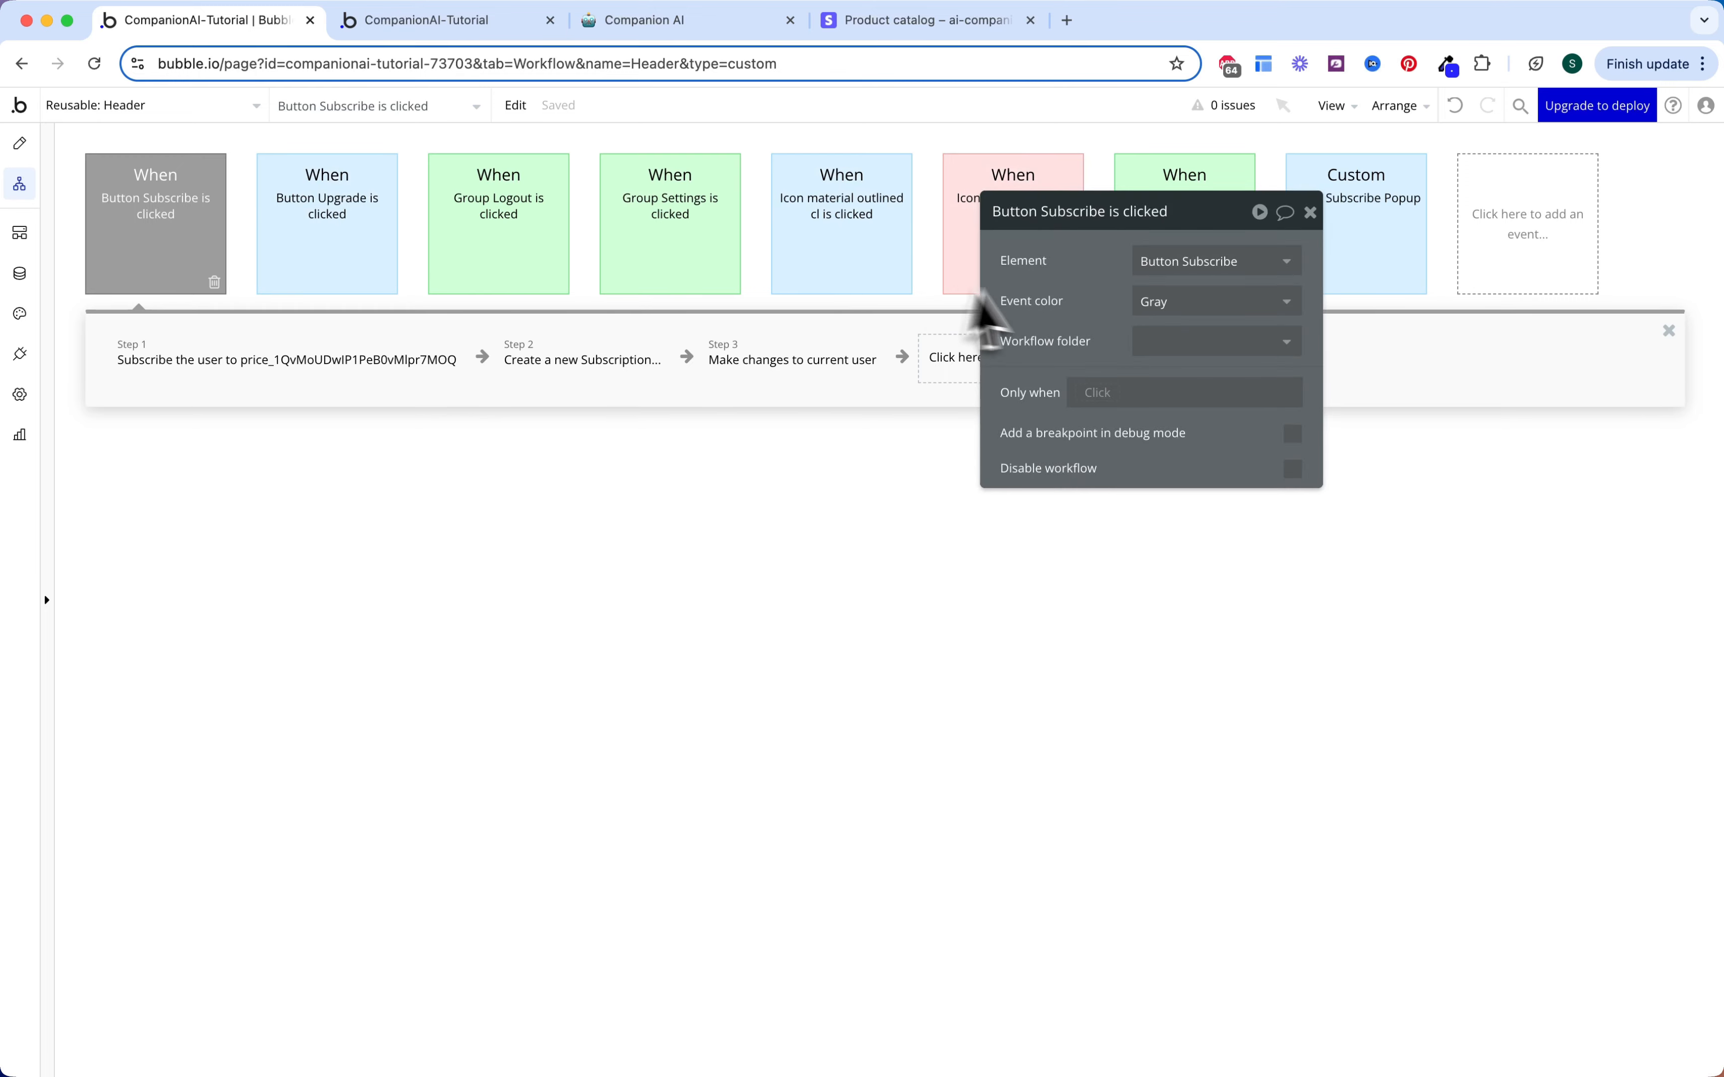
click(1143, 306)
click(1153, 394)
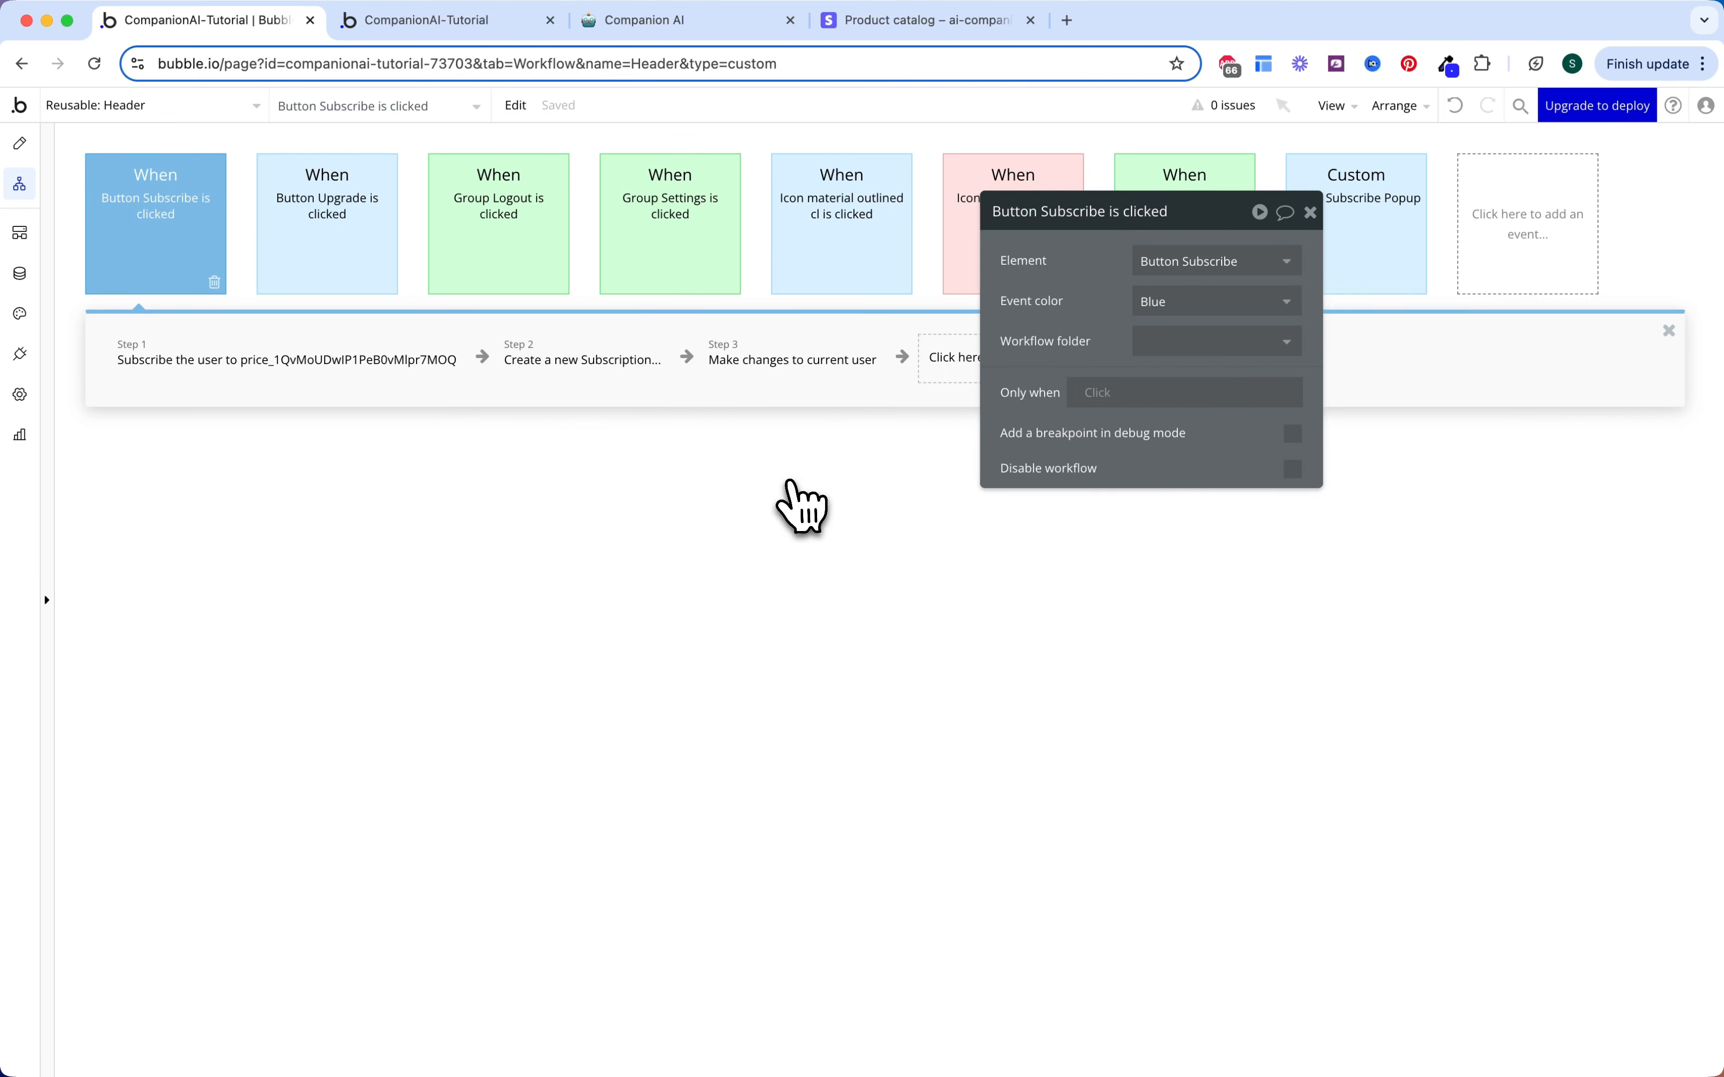
click(622, 456)
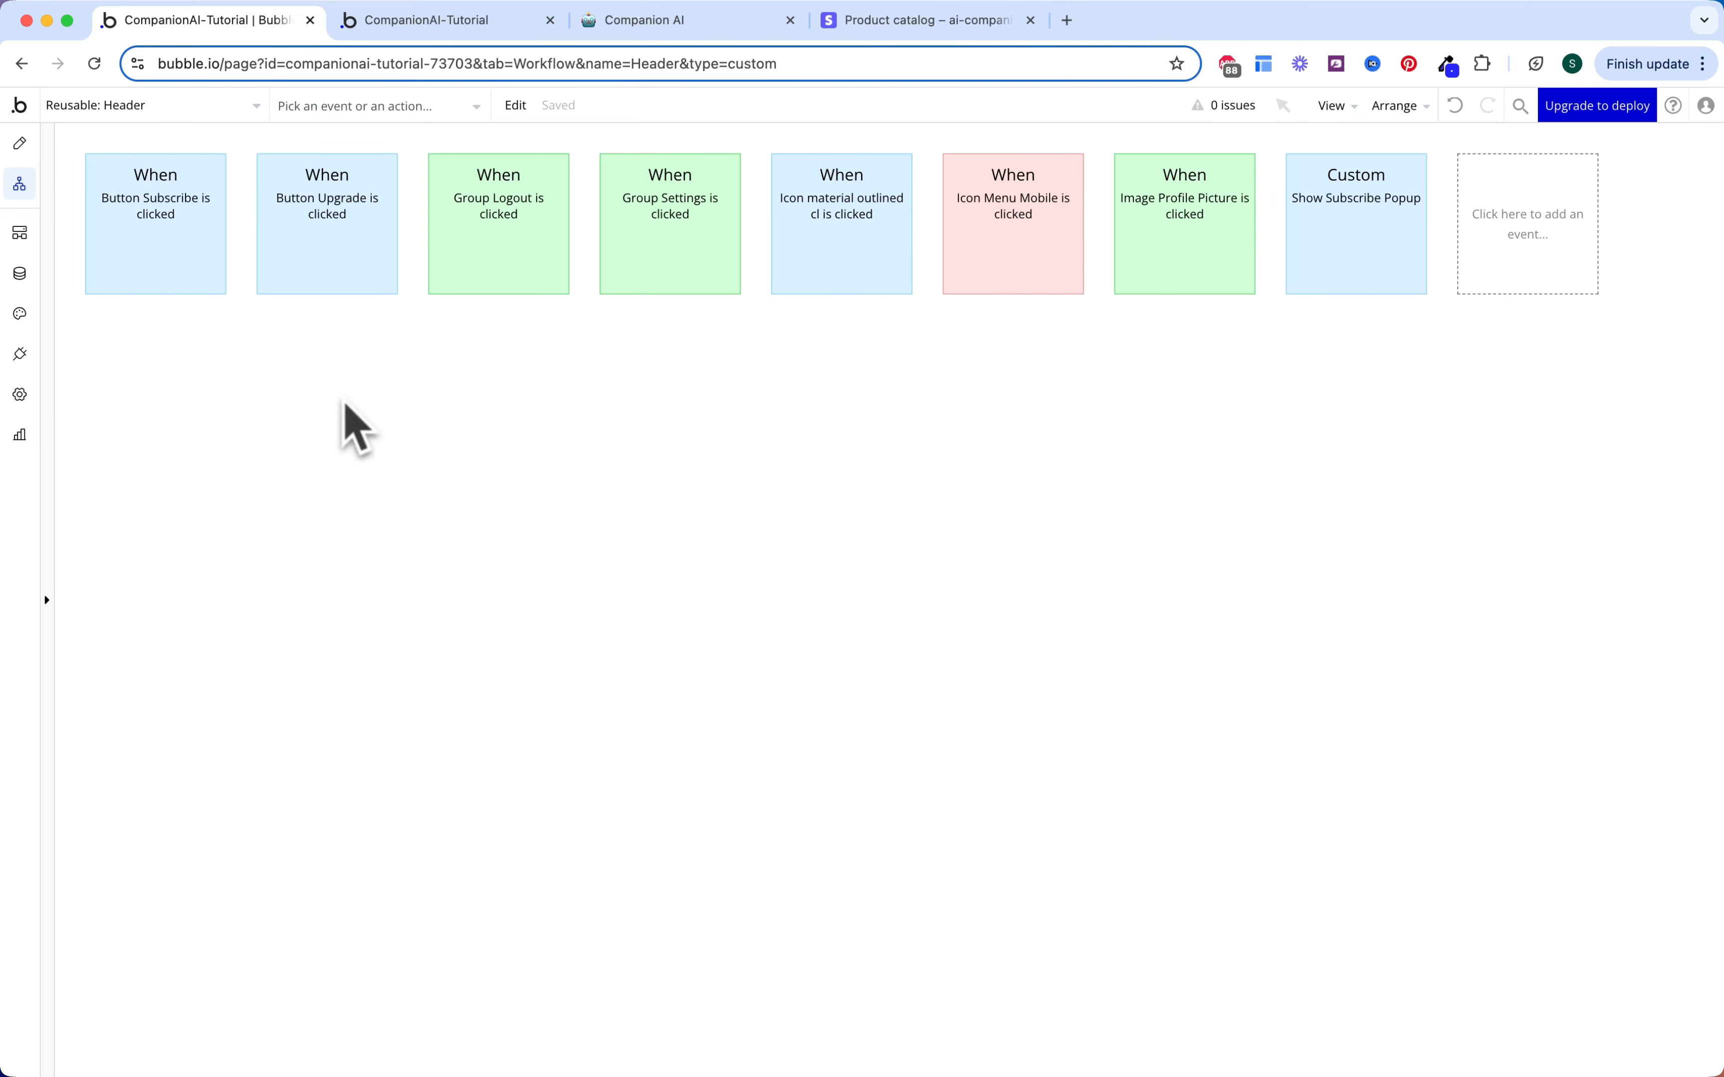
Step: Move Group Create's Set states step into the Navigate to tab workflow before Go to page
click(196, 114)
click(178, 333)
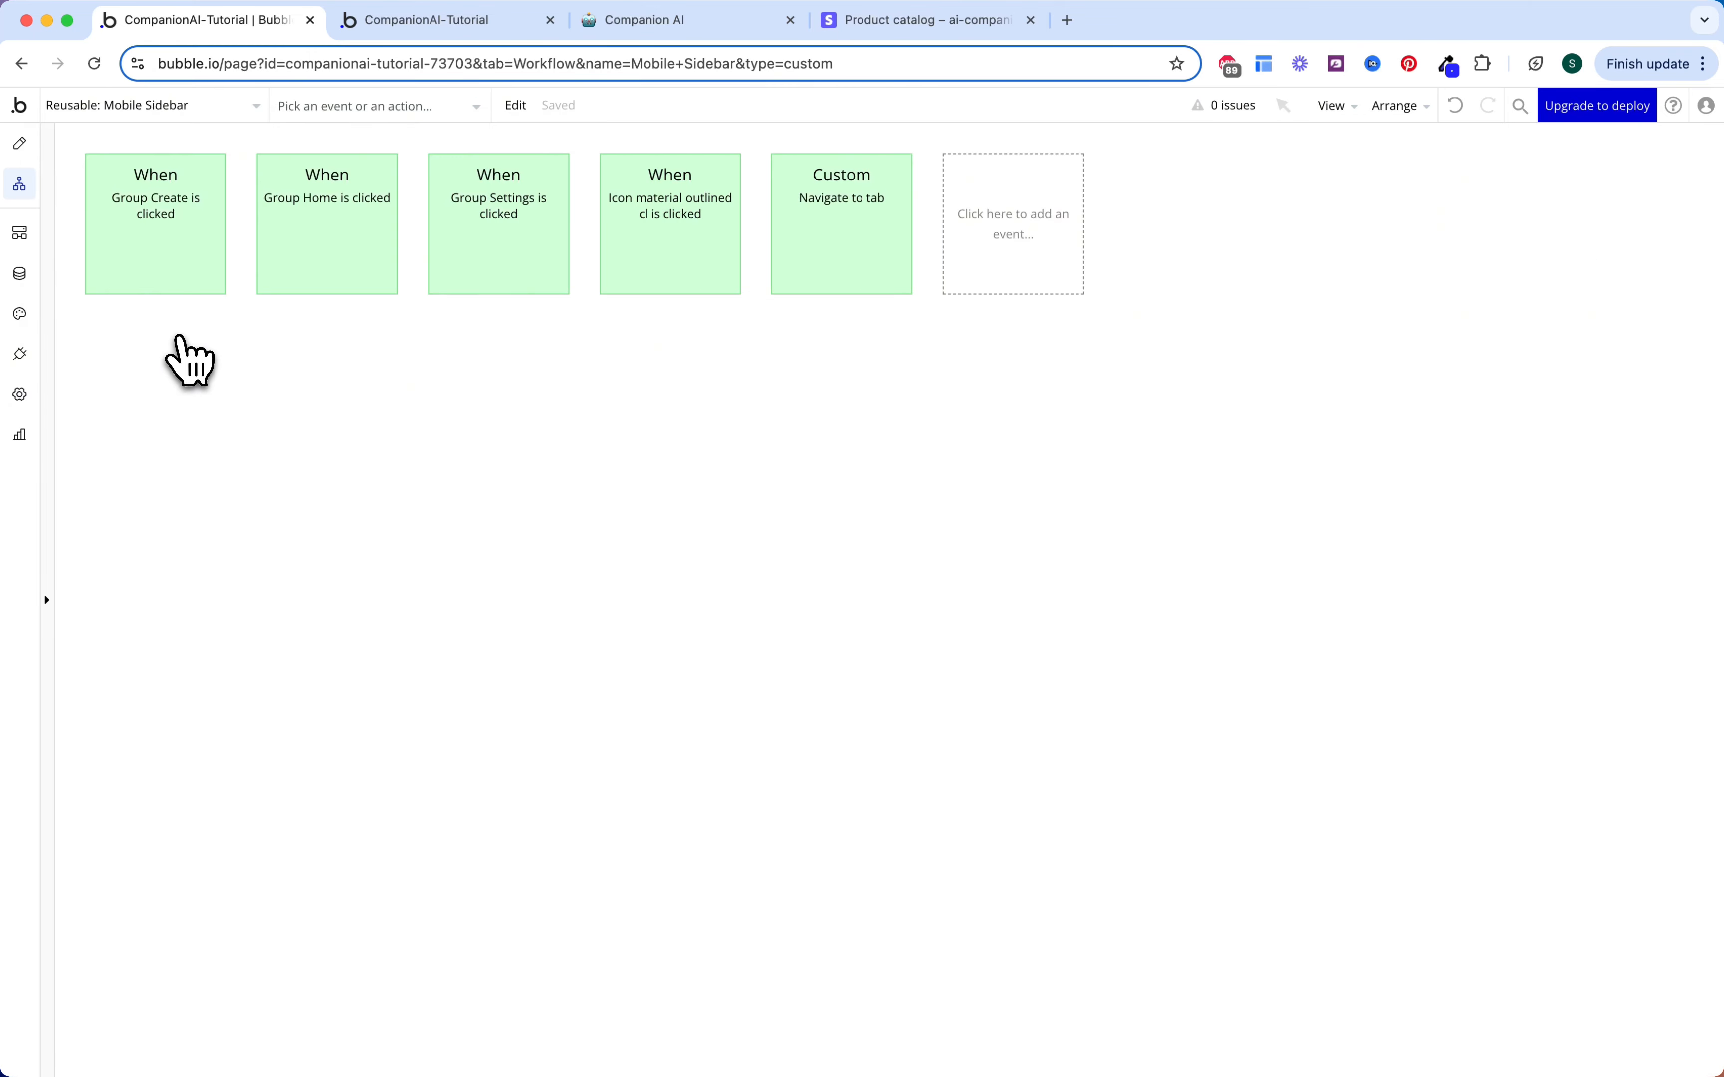
click(193, 272)
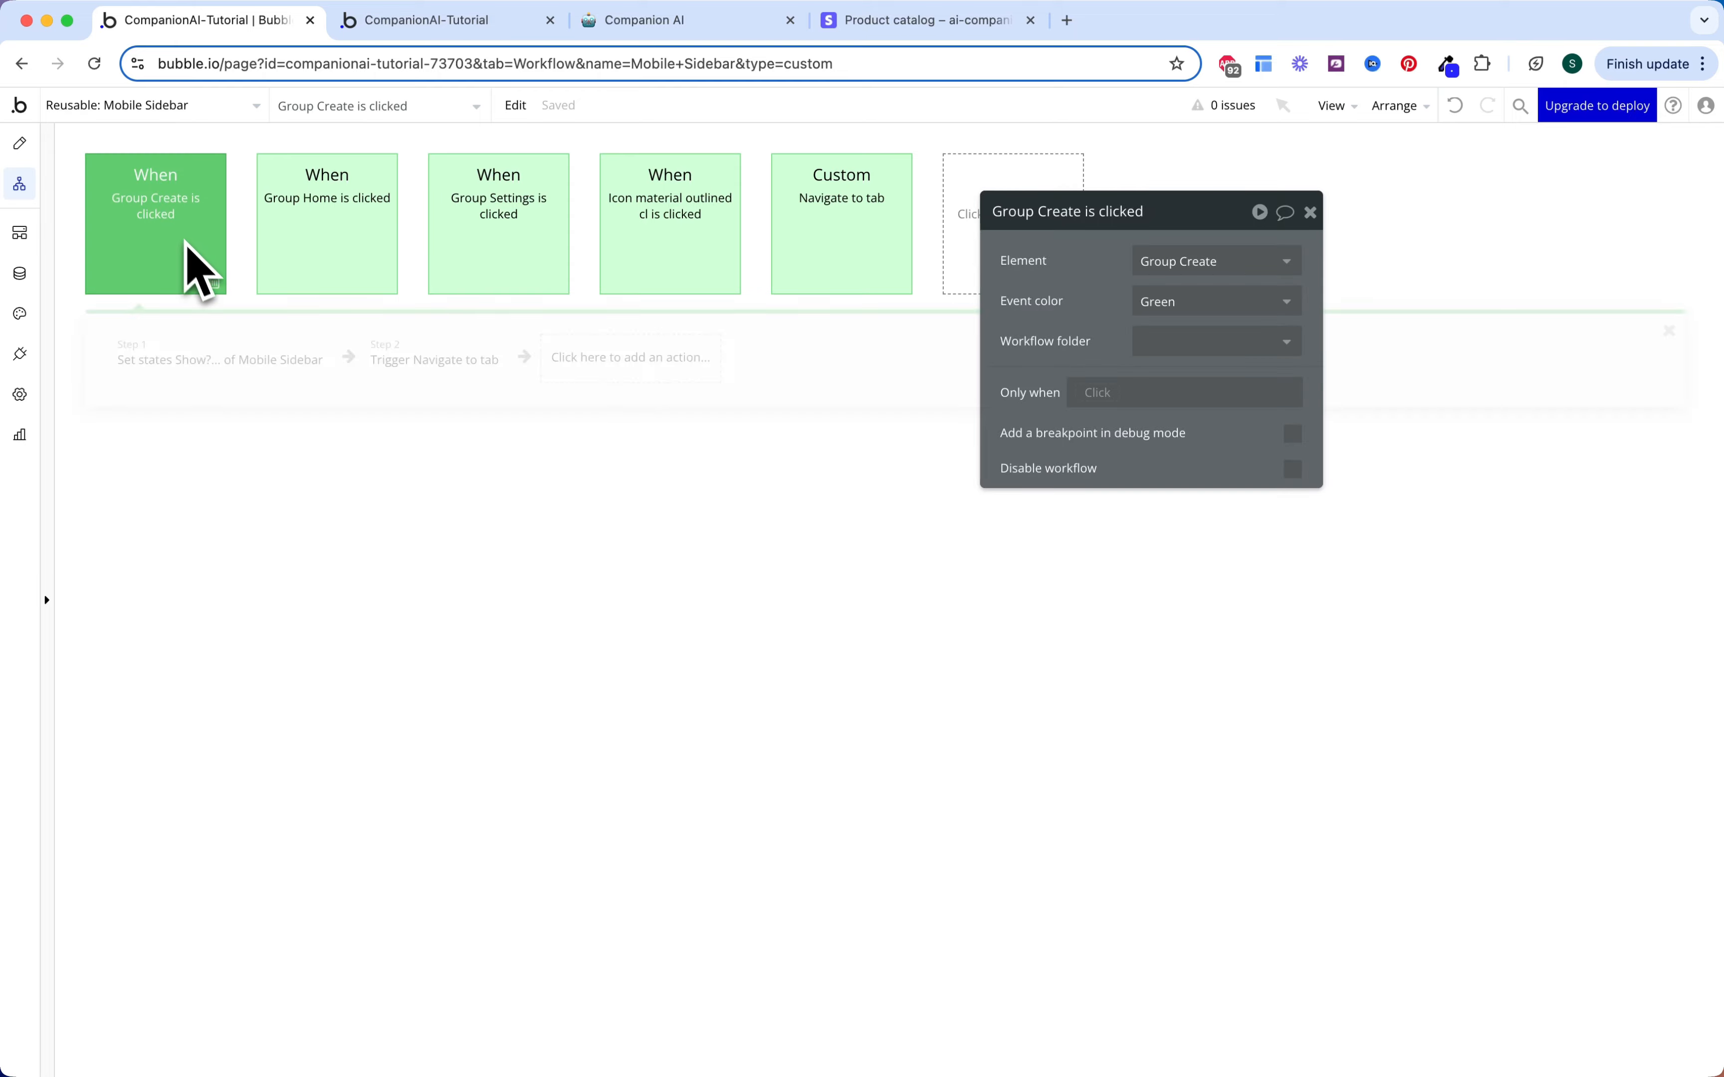
click(246, 370)
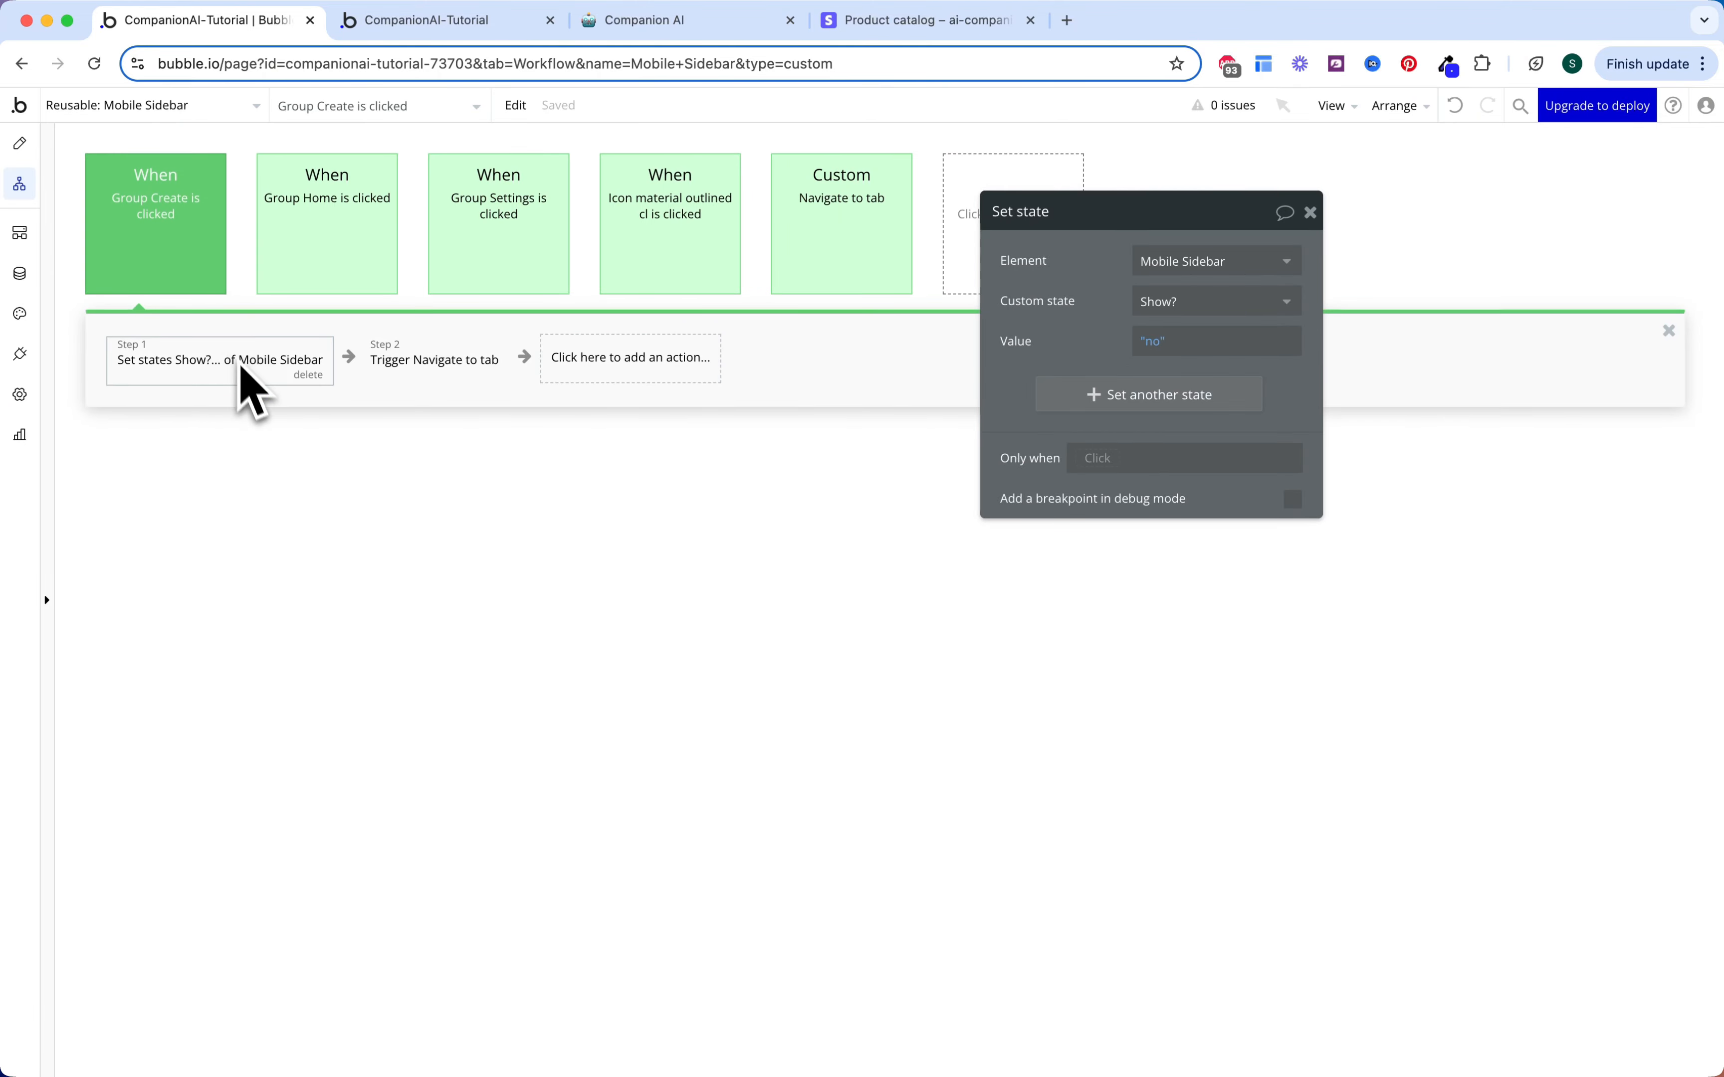
right_click(246, 374)
click(303, 471)
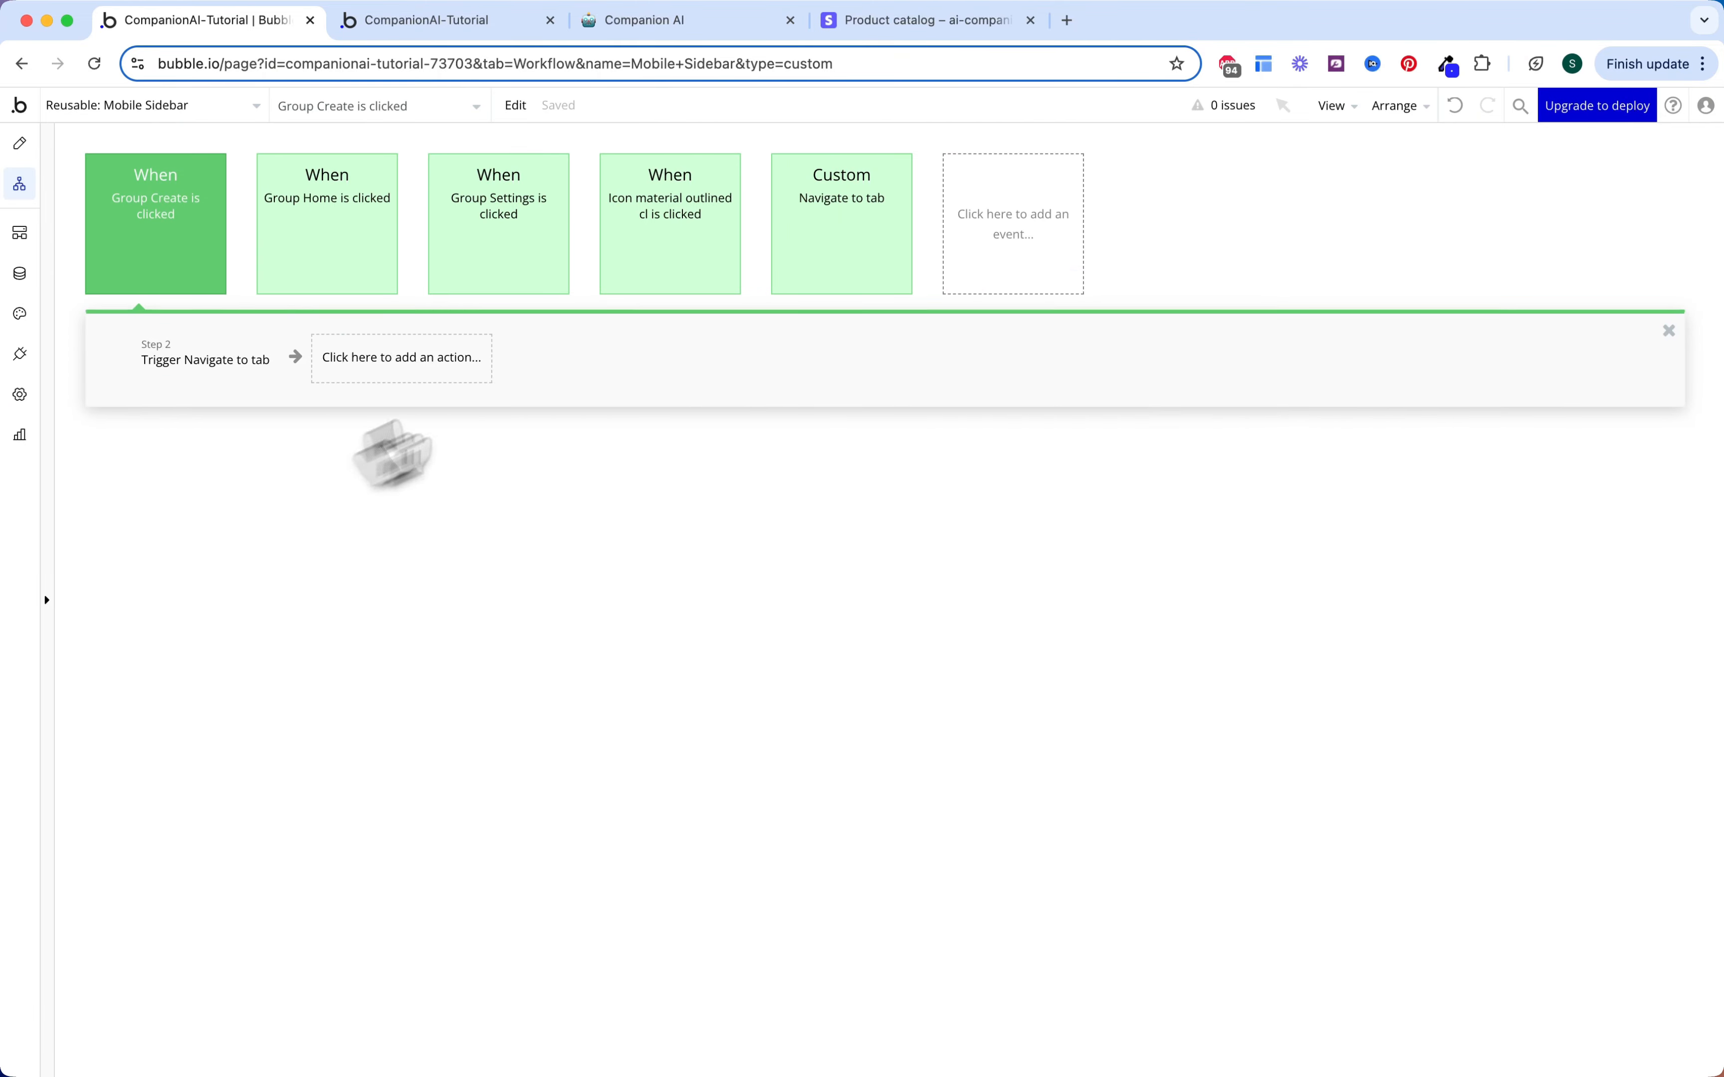
click(862, 249)
right_click(146, 367)
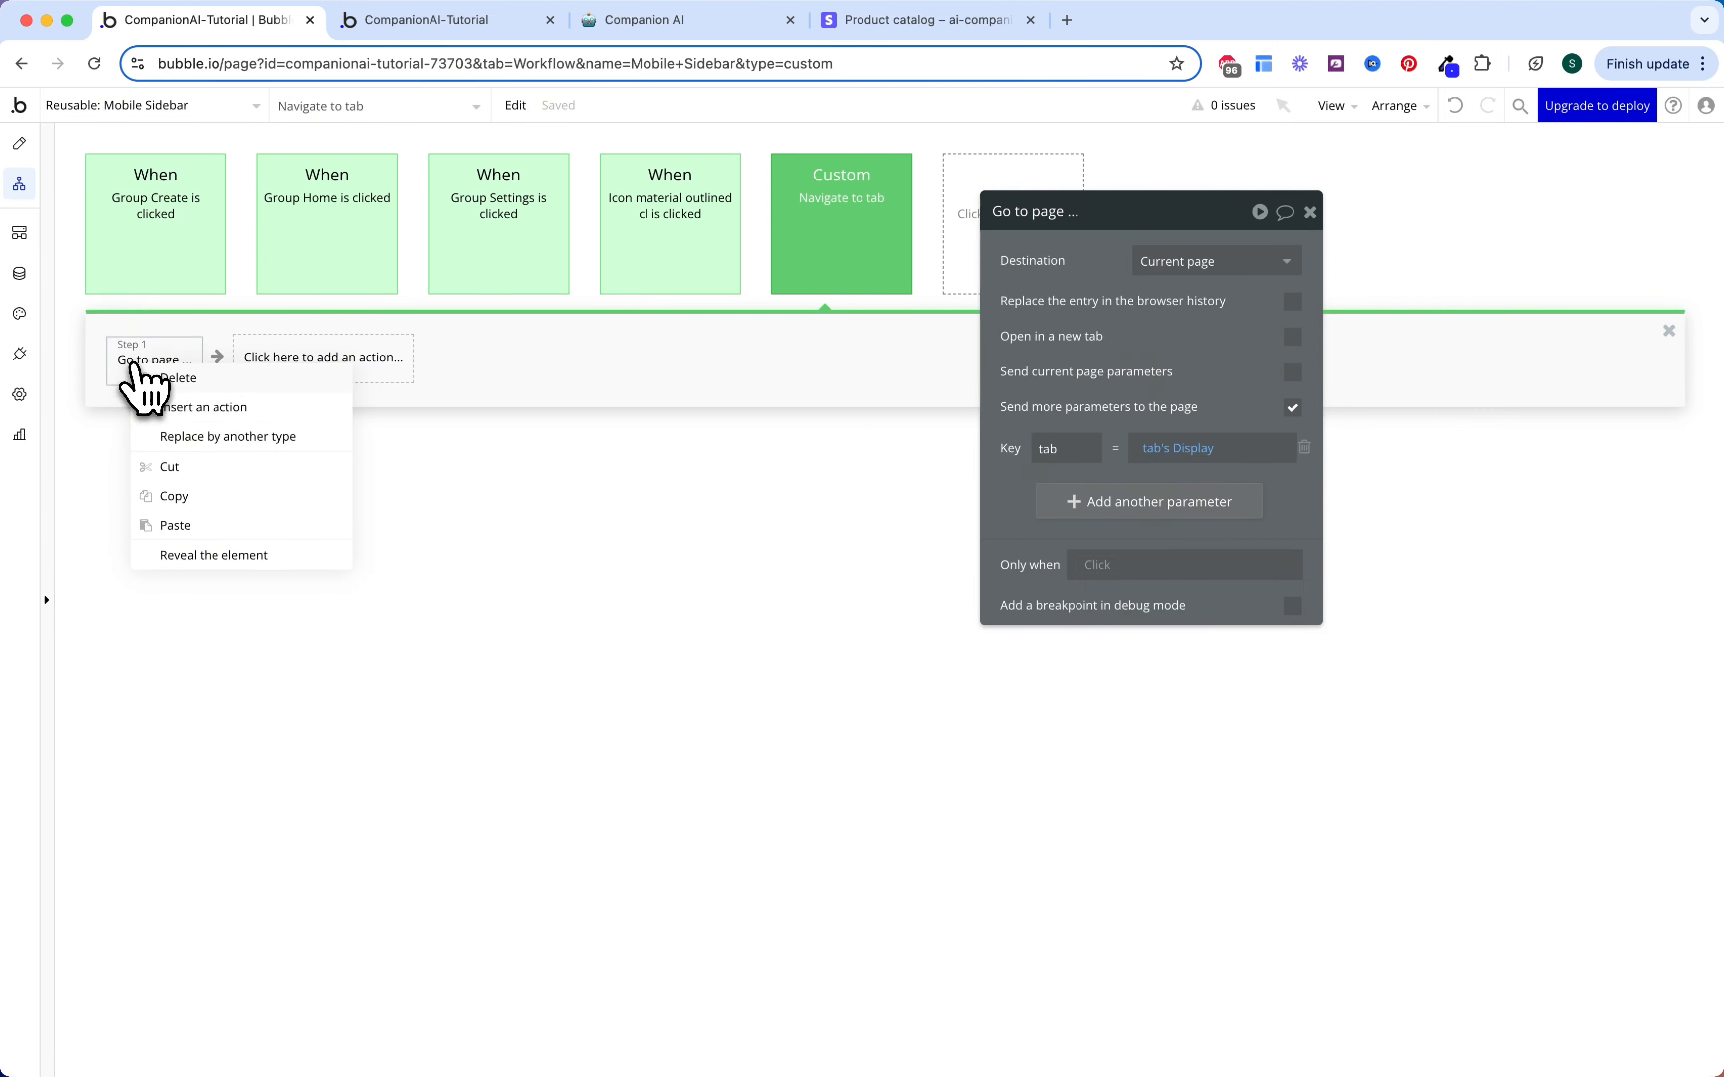
click(199, 525)
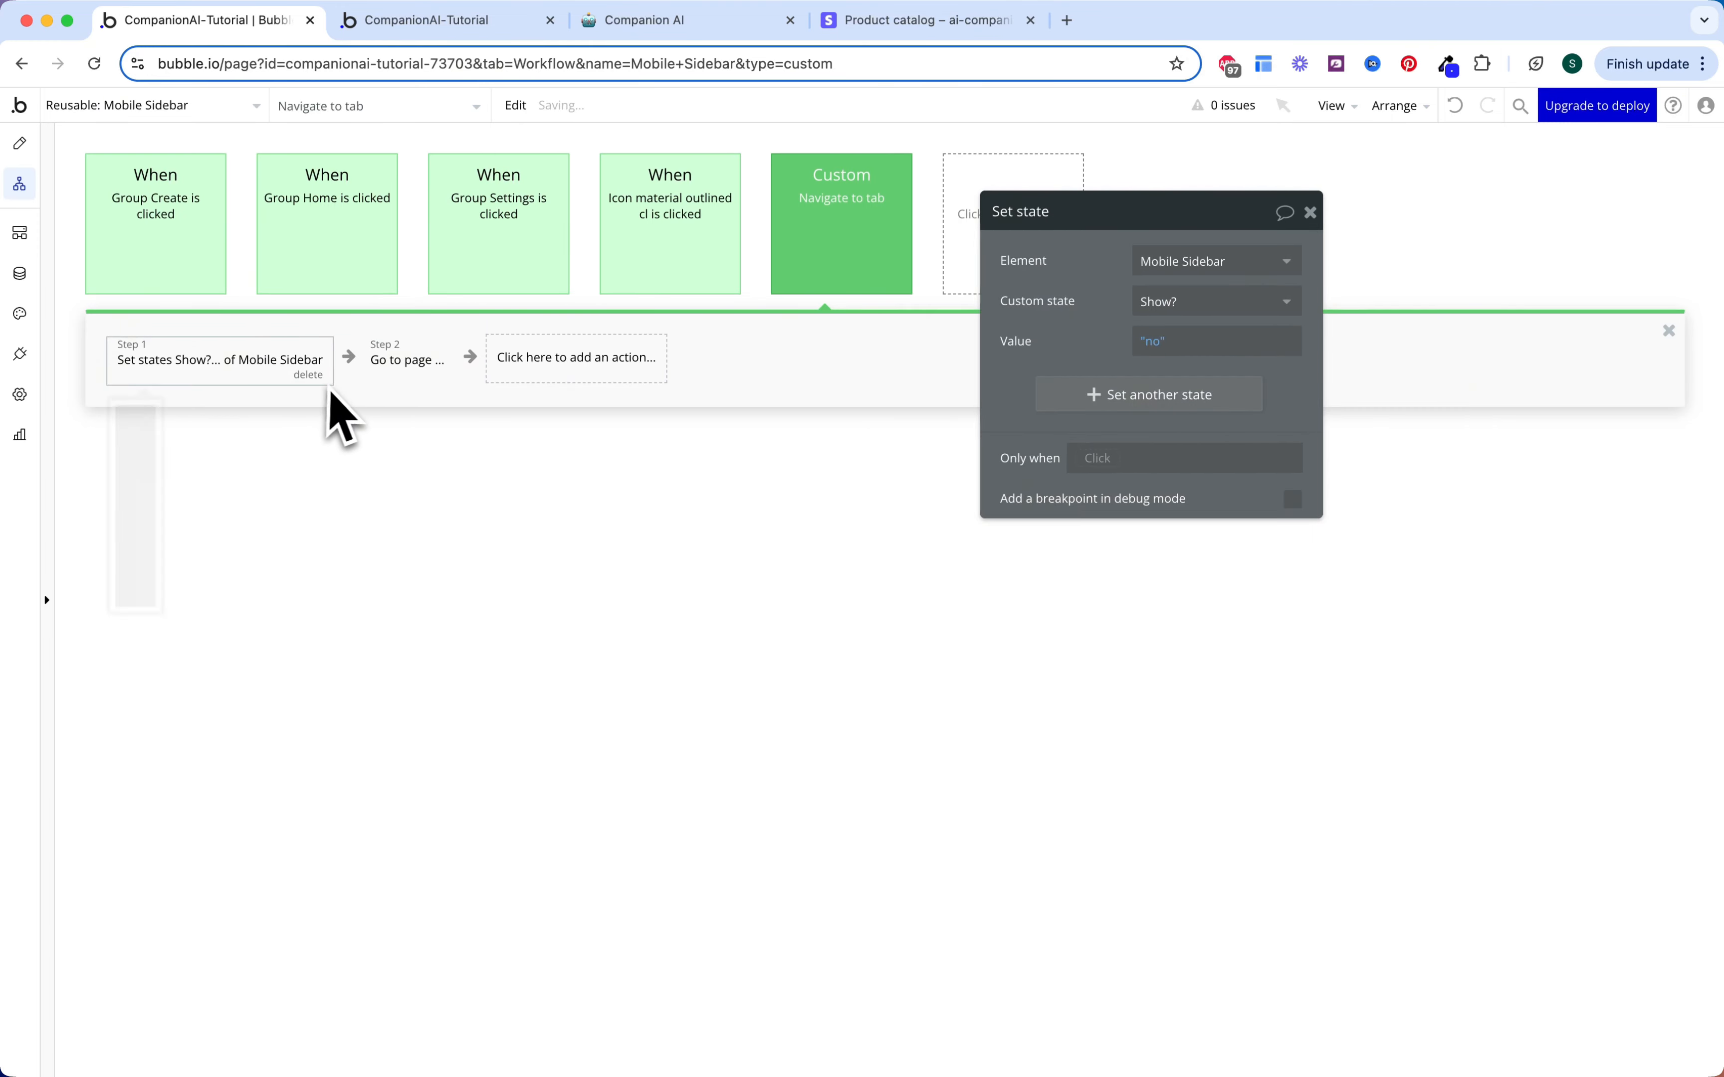
Step: Delete the set-state steps from the Group Home and Group Settings click workflows
click(313, 243)
click(300, 360)
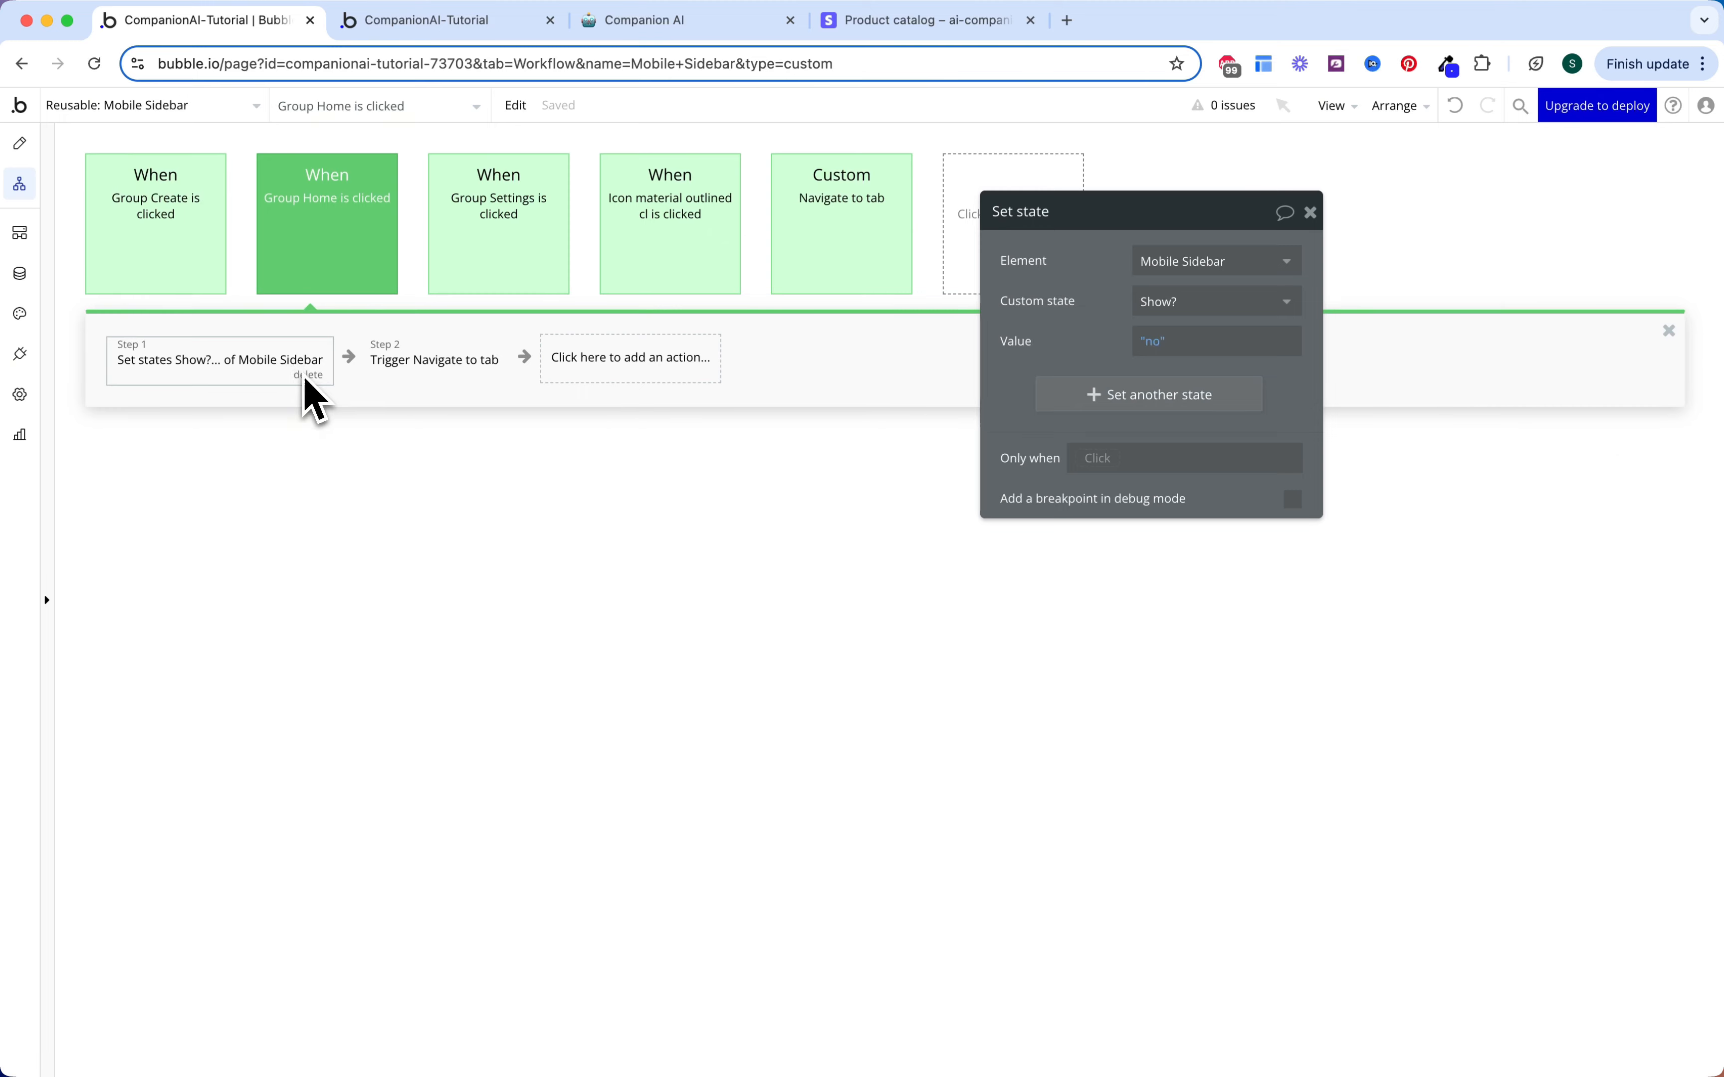
click(307, 375)
click(435, 284)
click(306, 363)
click(308, 375)
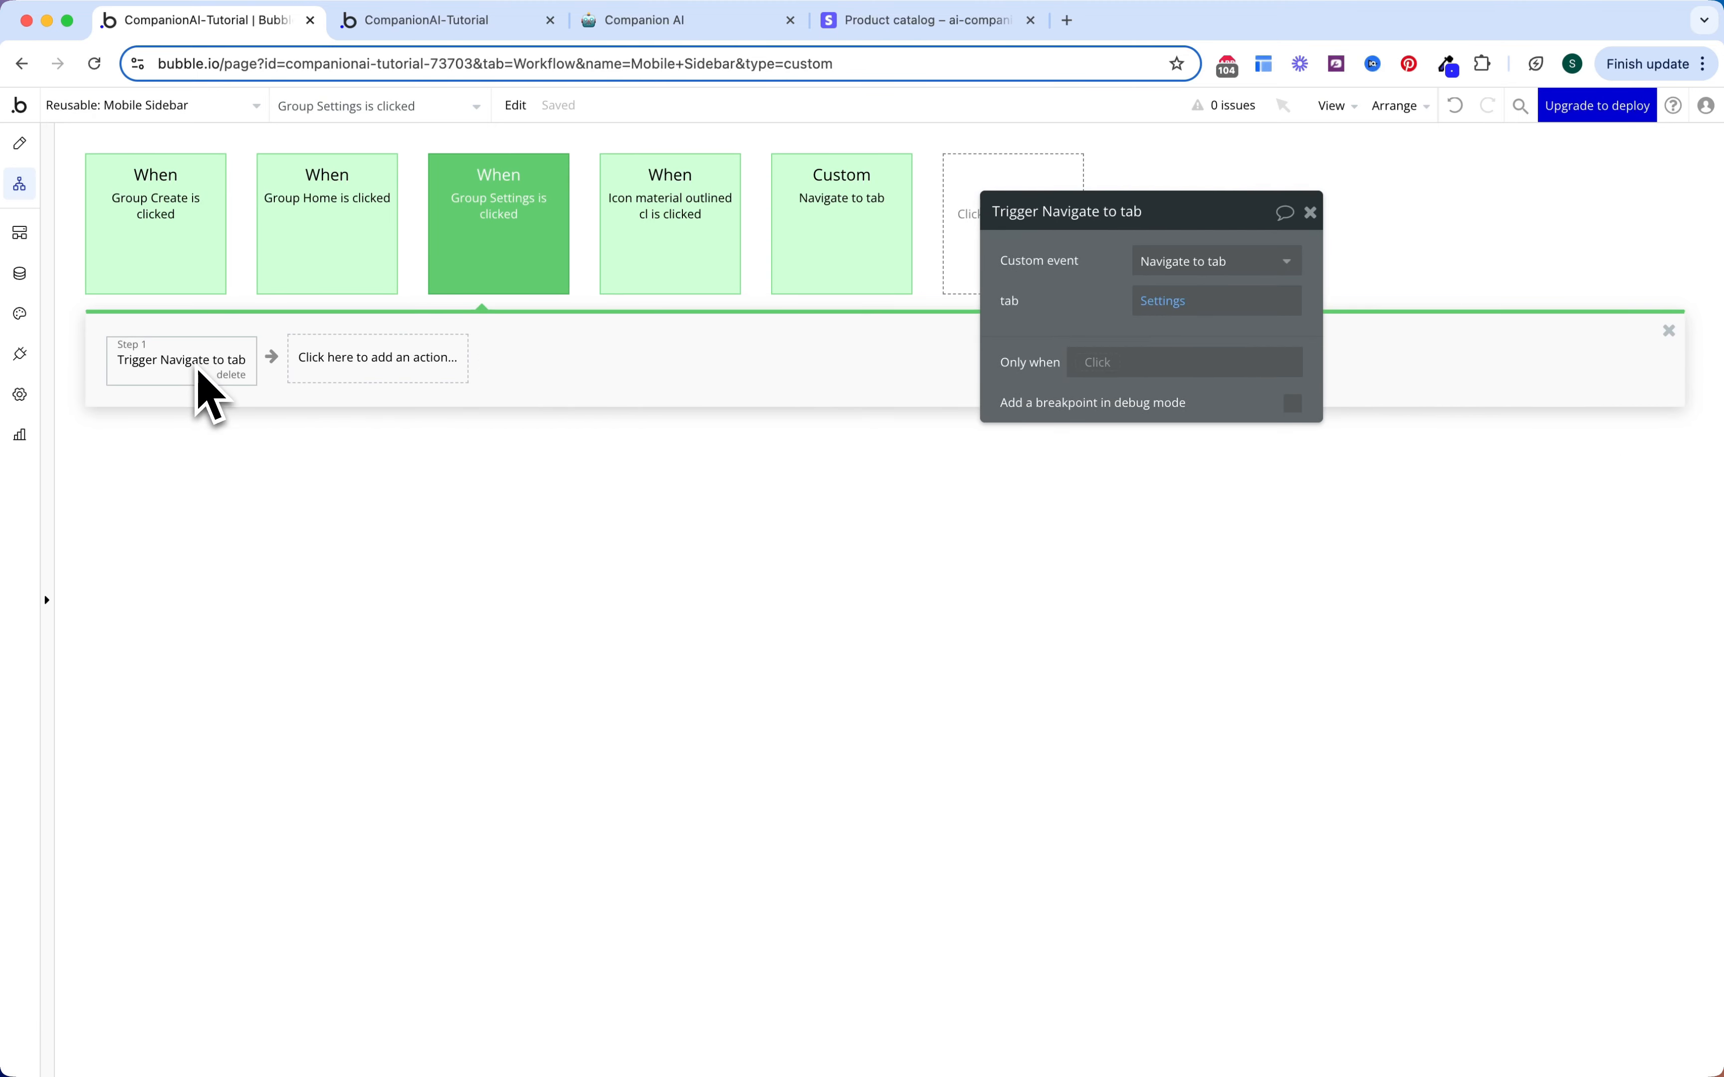
click(308, 277)
click(189, 270)
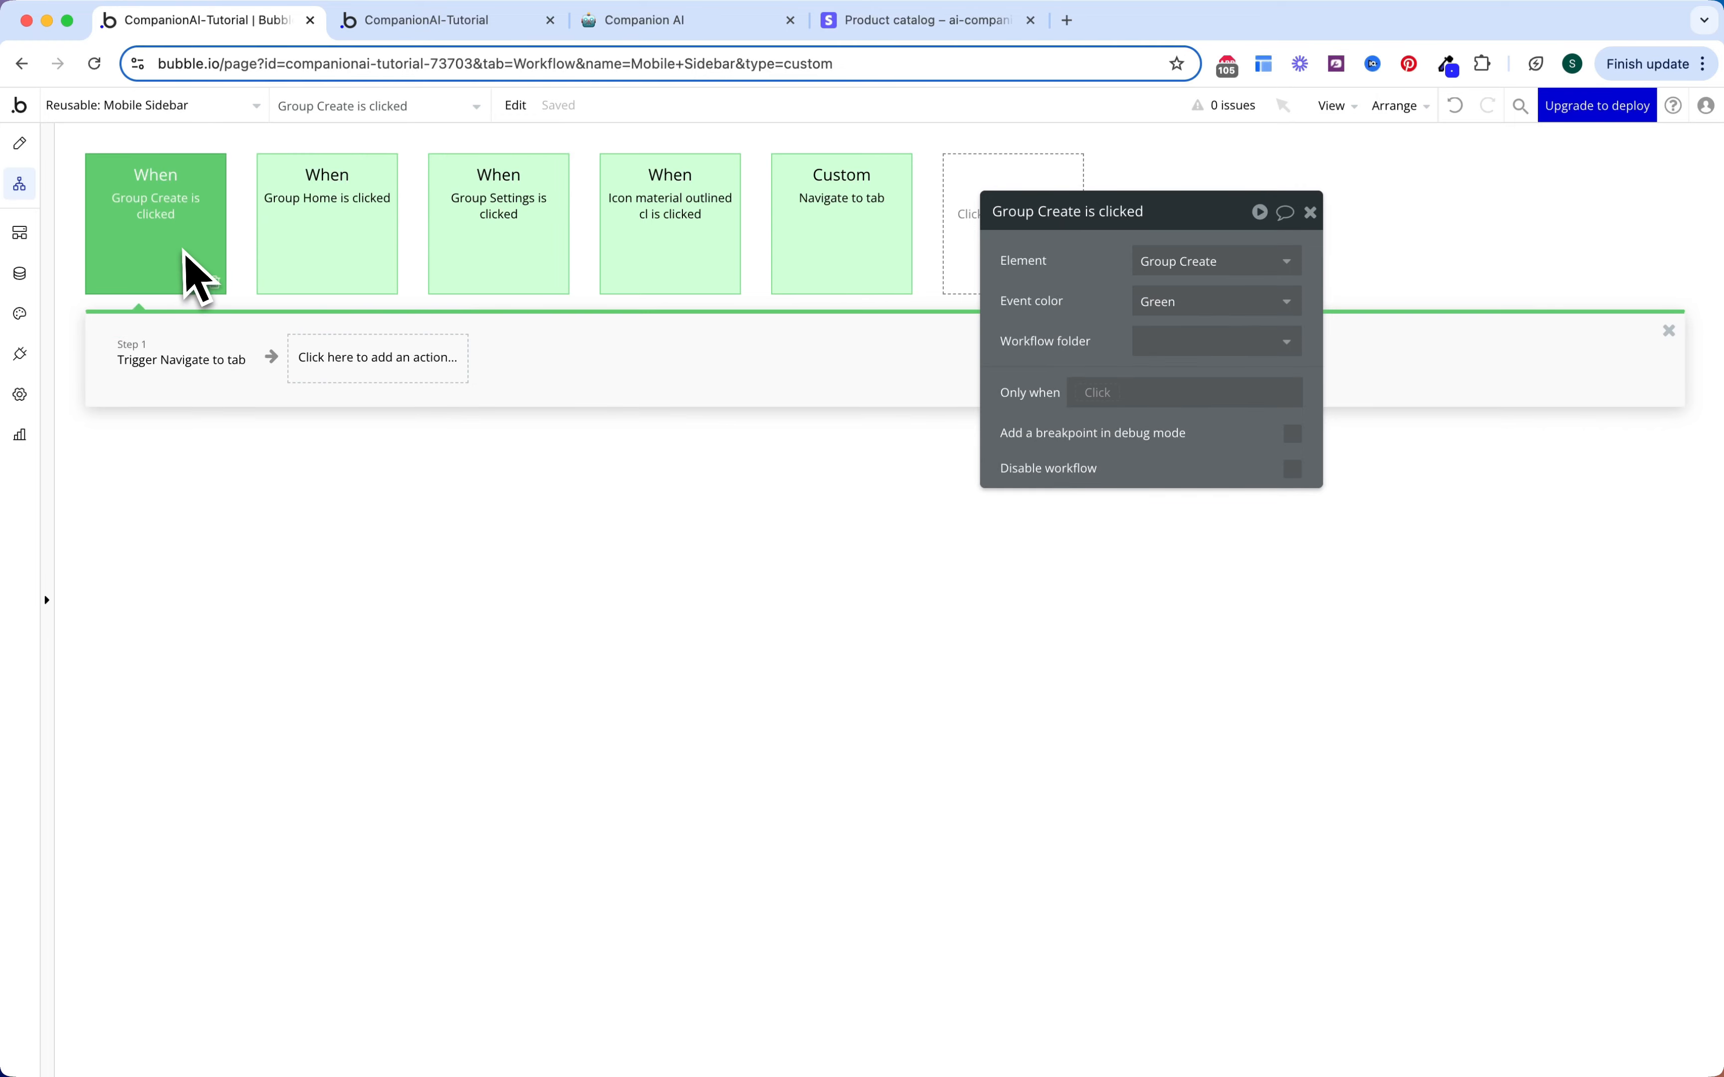
click(152, 363)
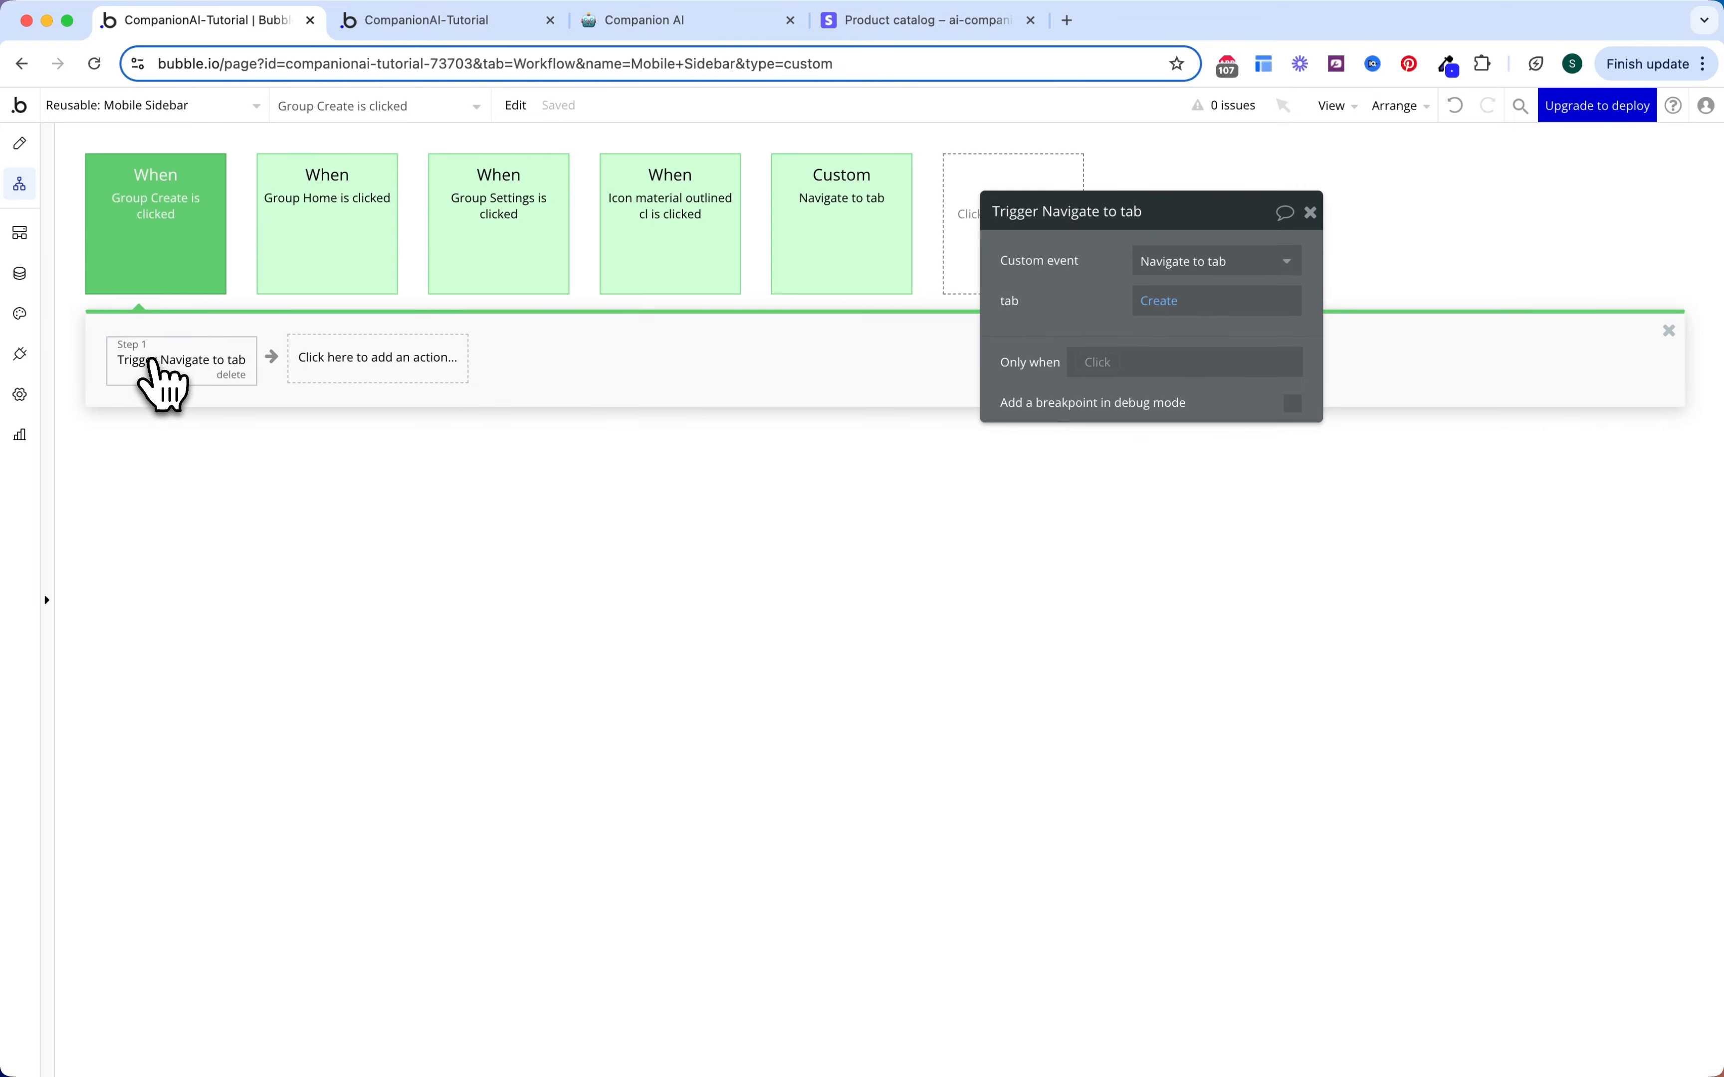
click(1101, 362)
Step: Make the Mobile Sidebar's Navigate to tab step run only when Current User's Subscription's Status is Active
click(1104, 340)
click(1097, 364)
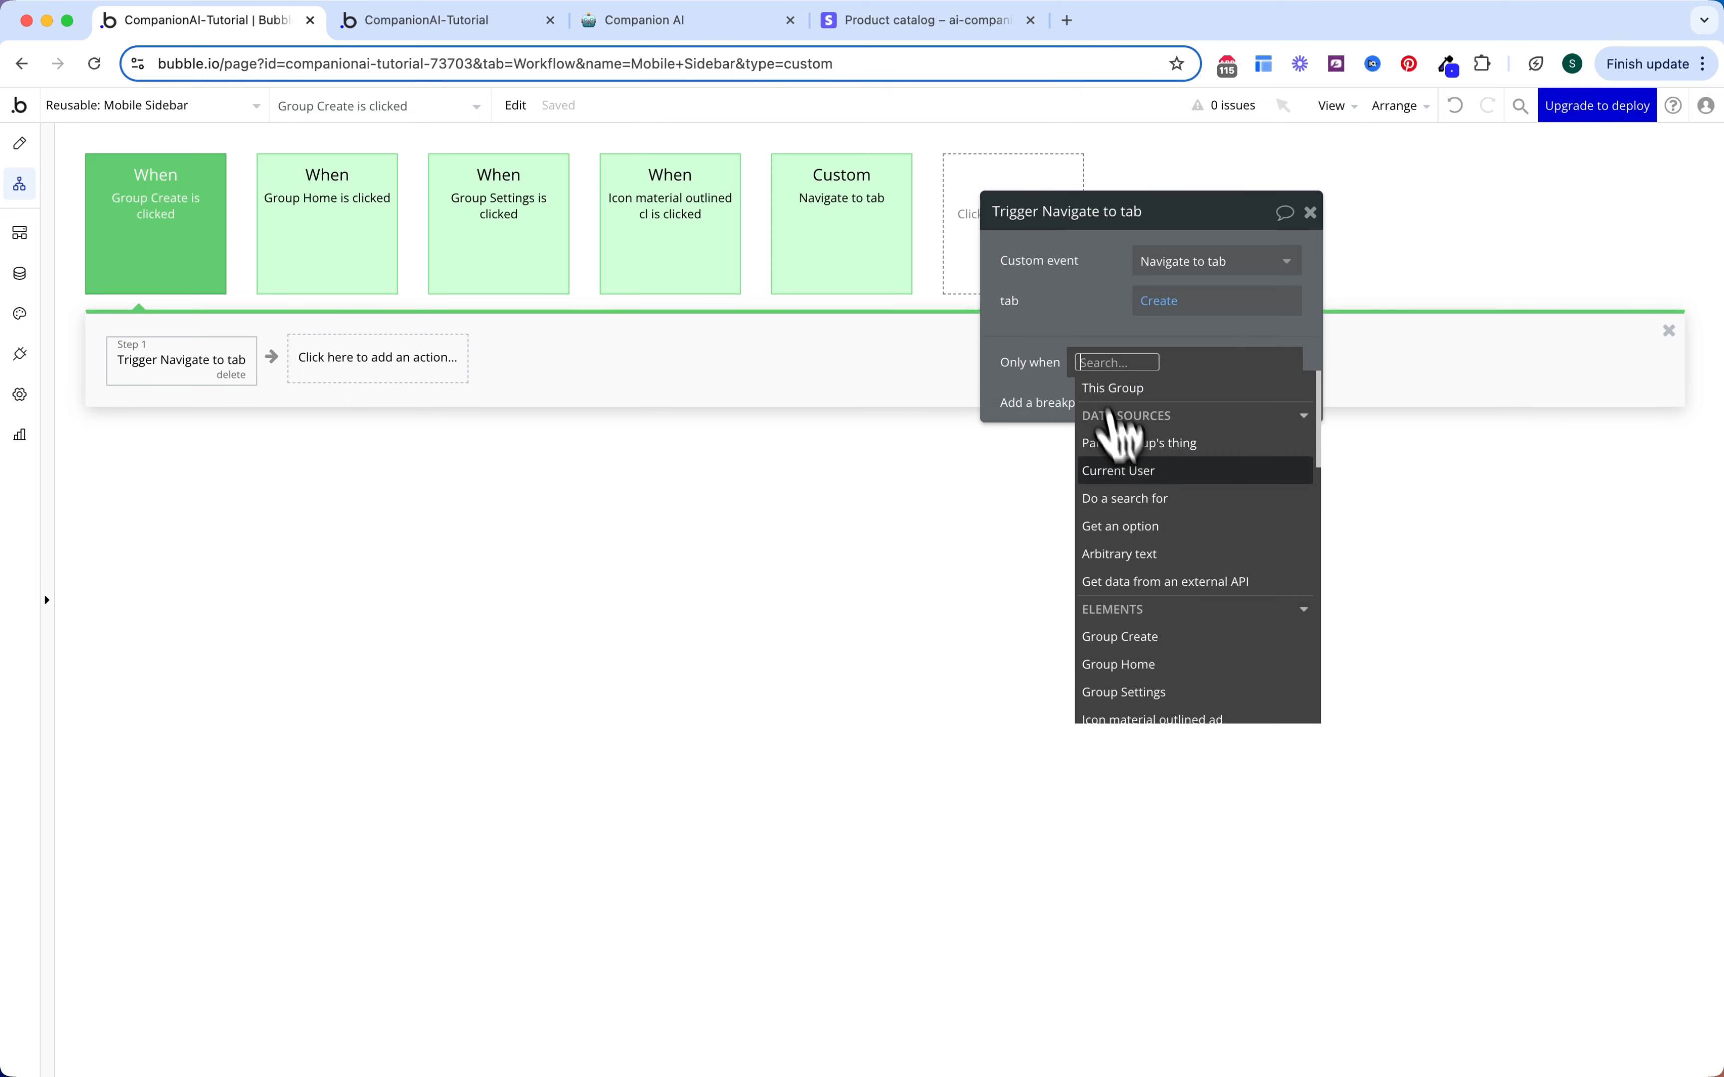
click(1119, 470)
text(sub)
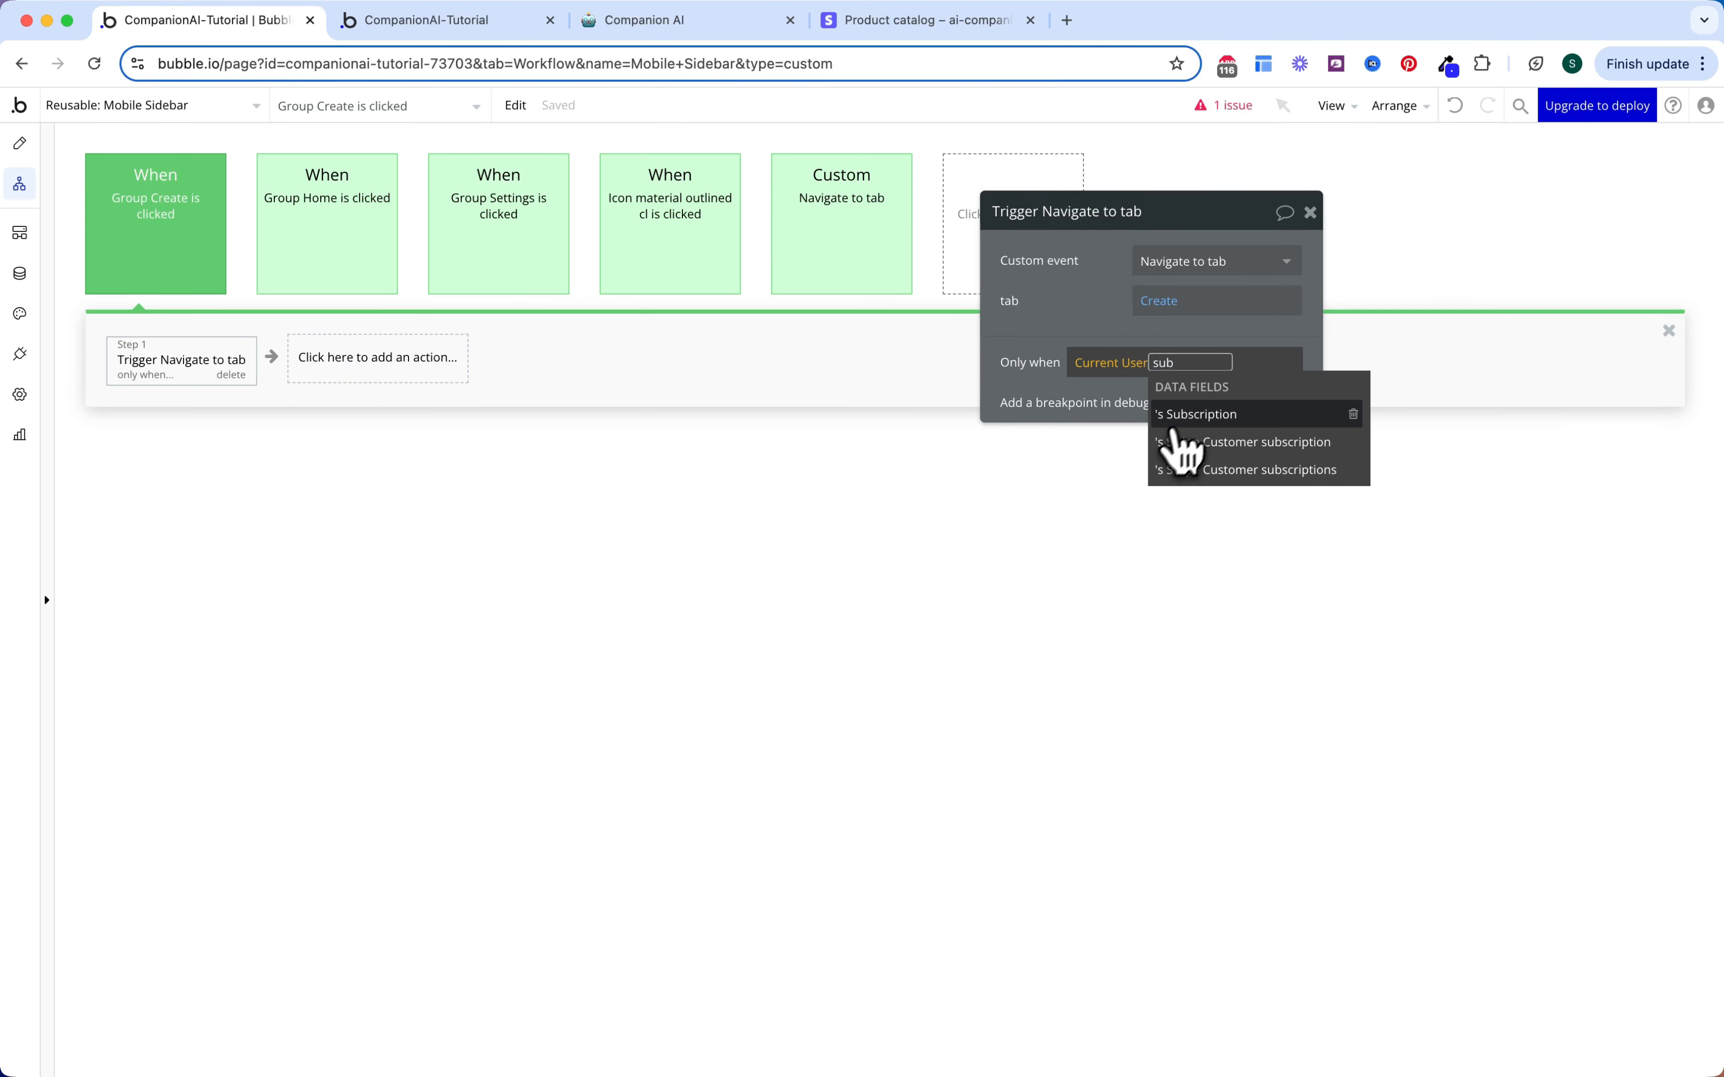
click(1175, 417)
click(1183, 572)
click(1187, 485)
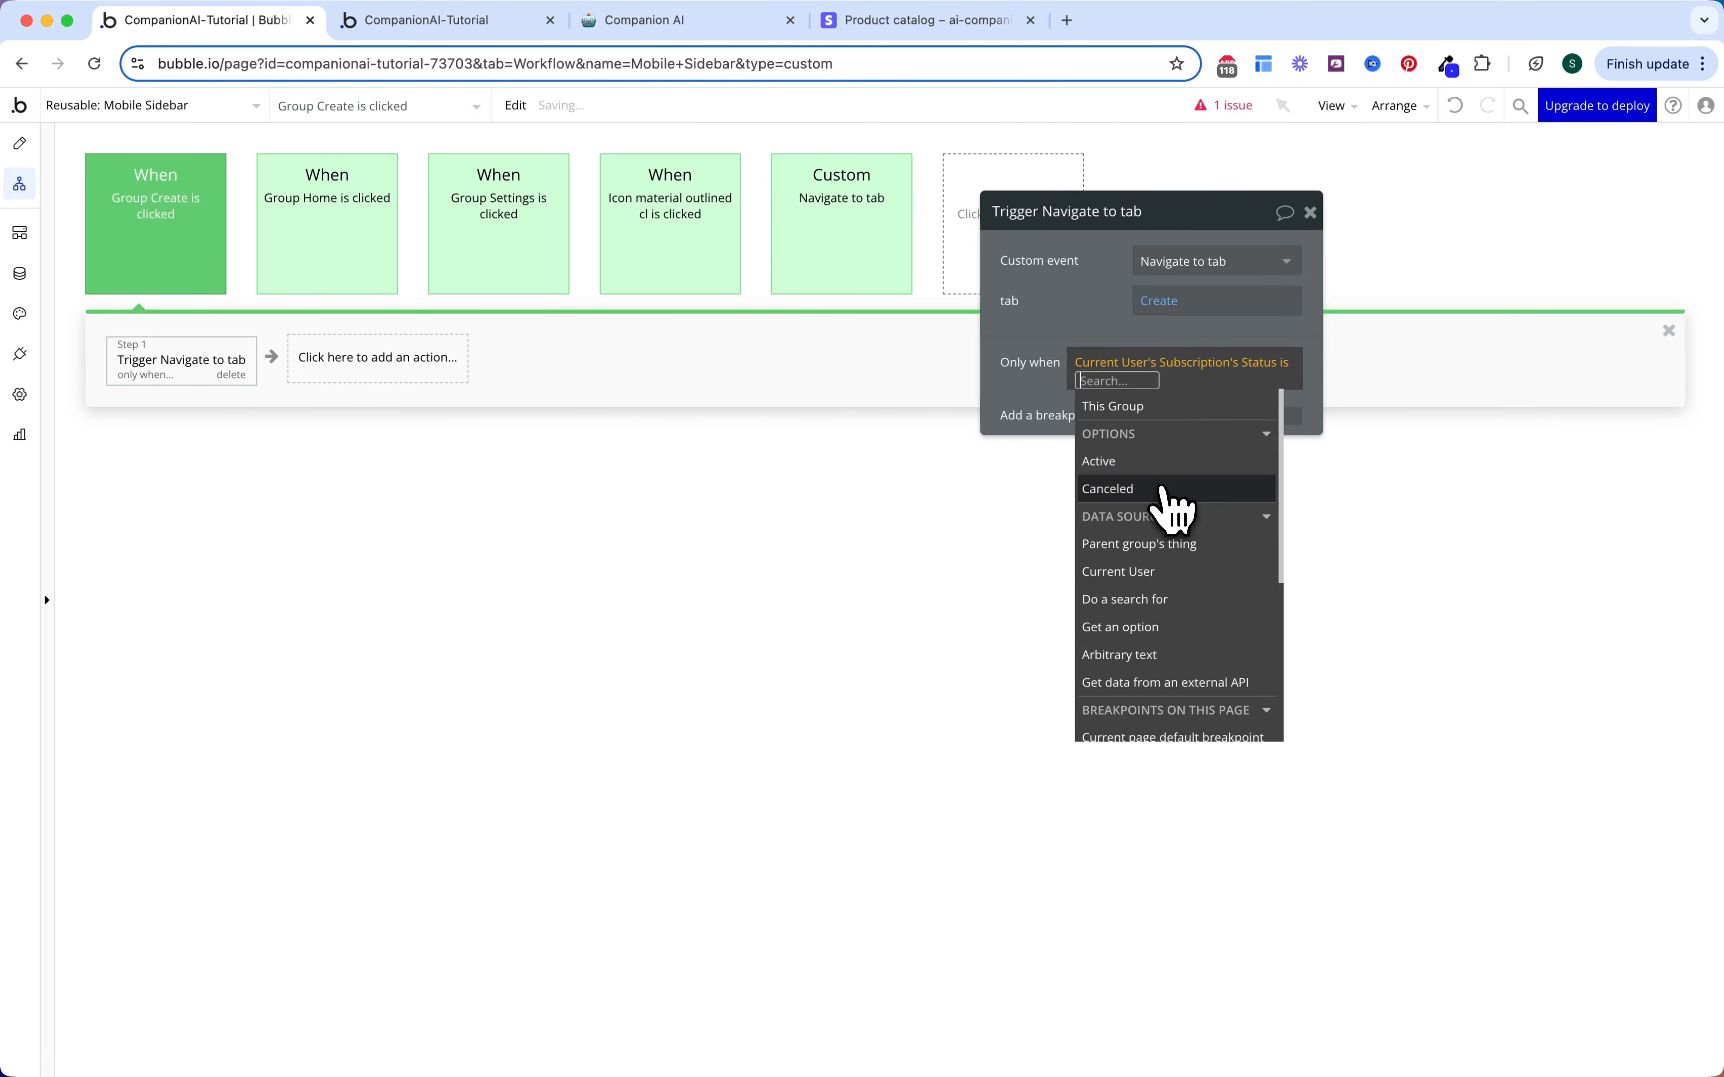
click(1168, 464)
click(1115, 321)
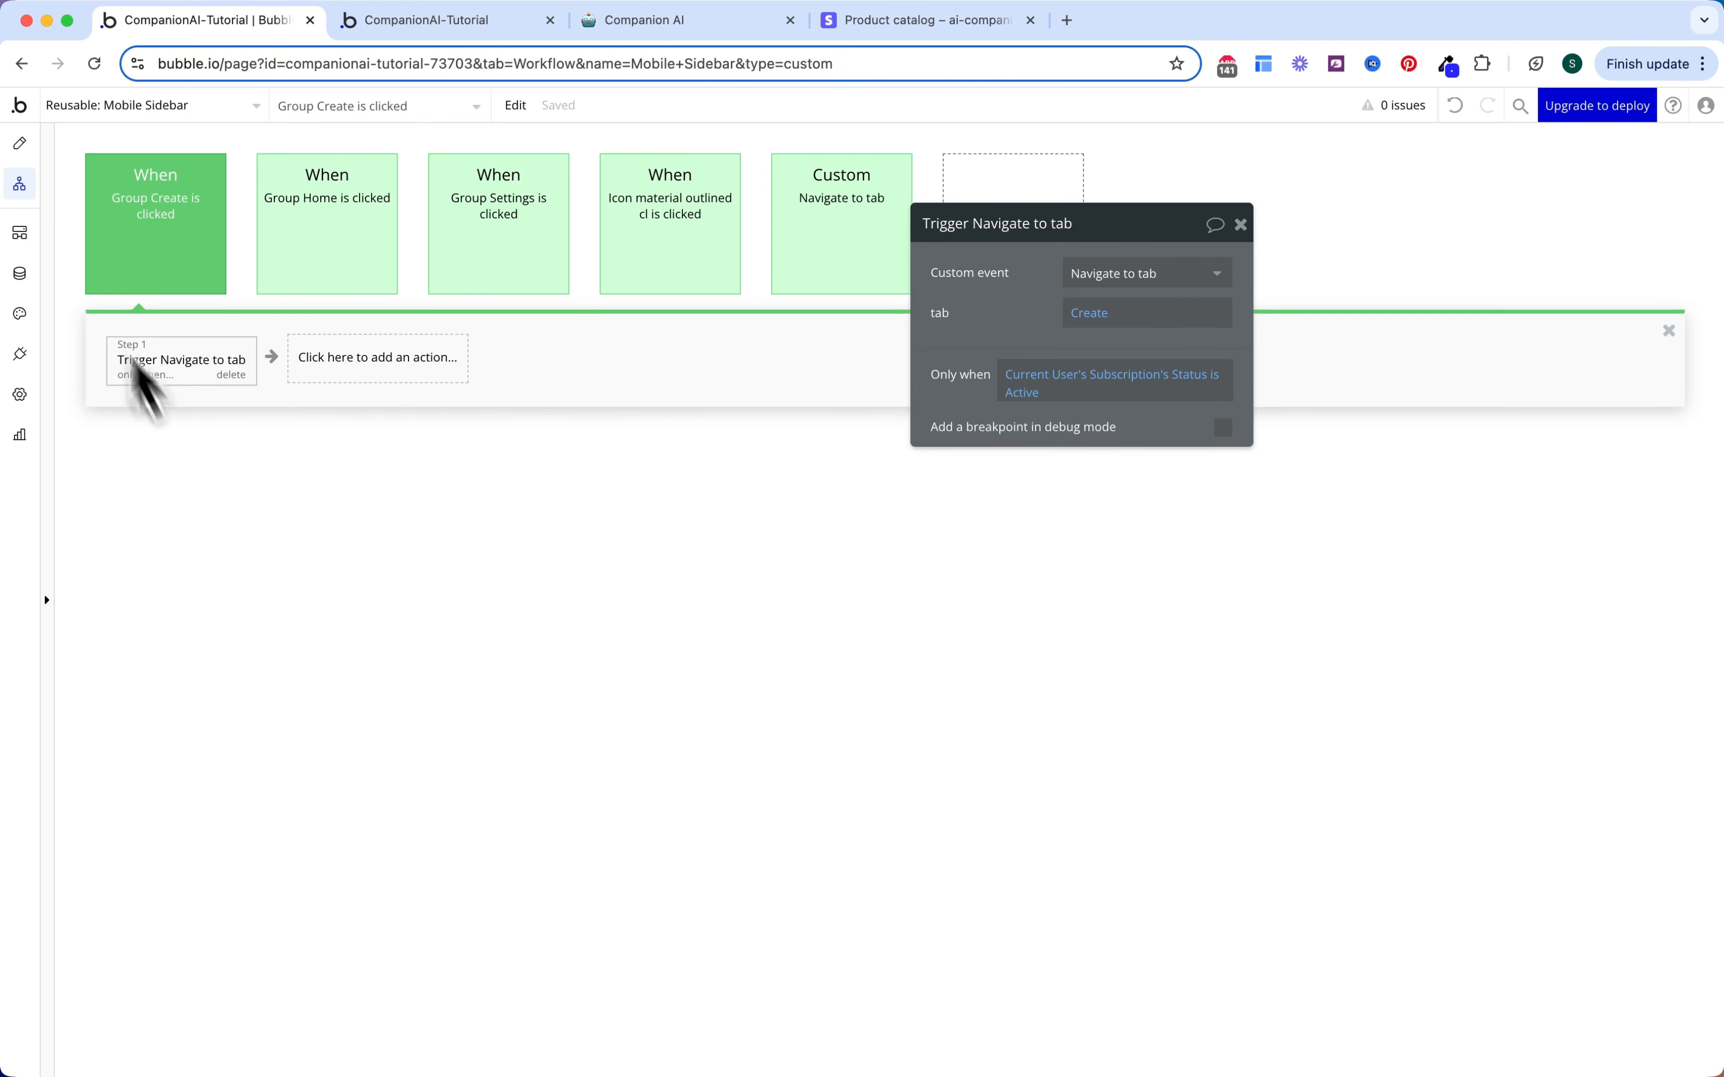
click(20, 144)
Step: Add a Popup to the Mobile Sidebar canvas and name it Hidden variables
click(208, 564)
text(pop)
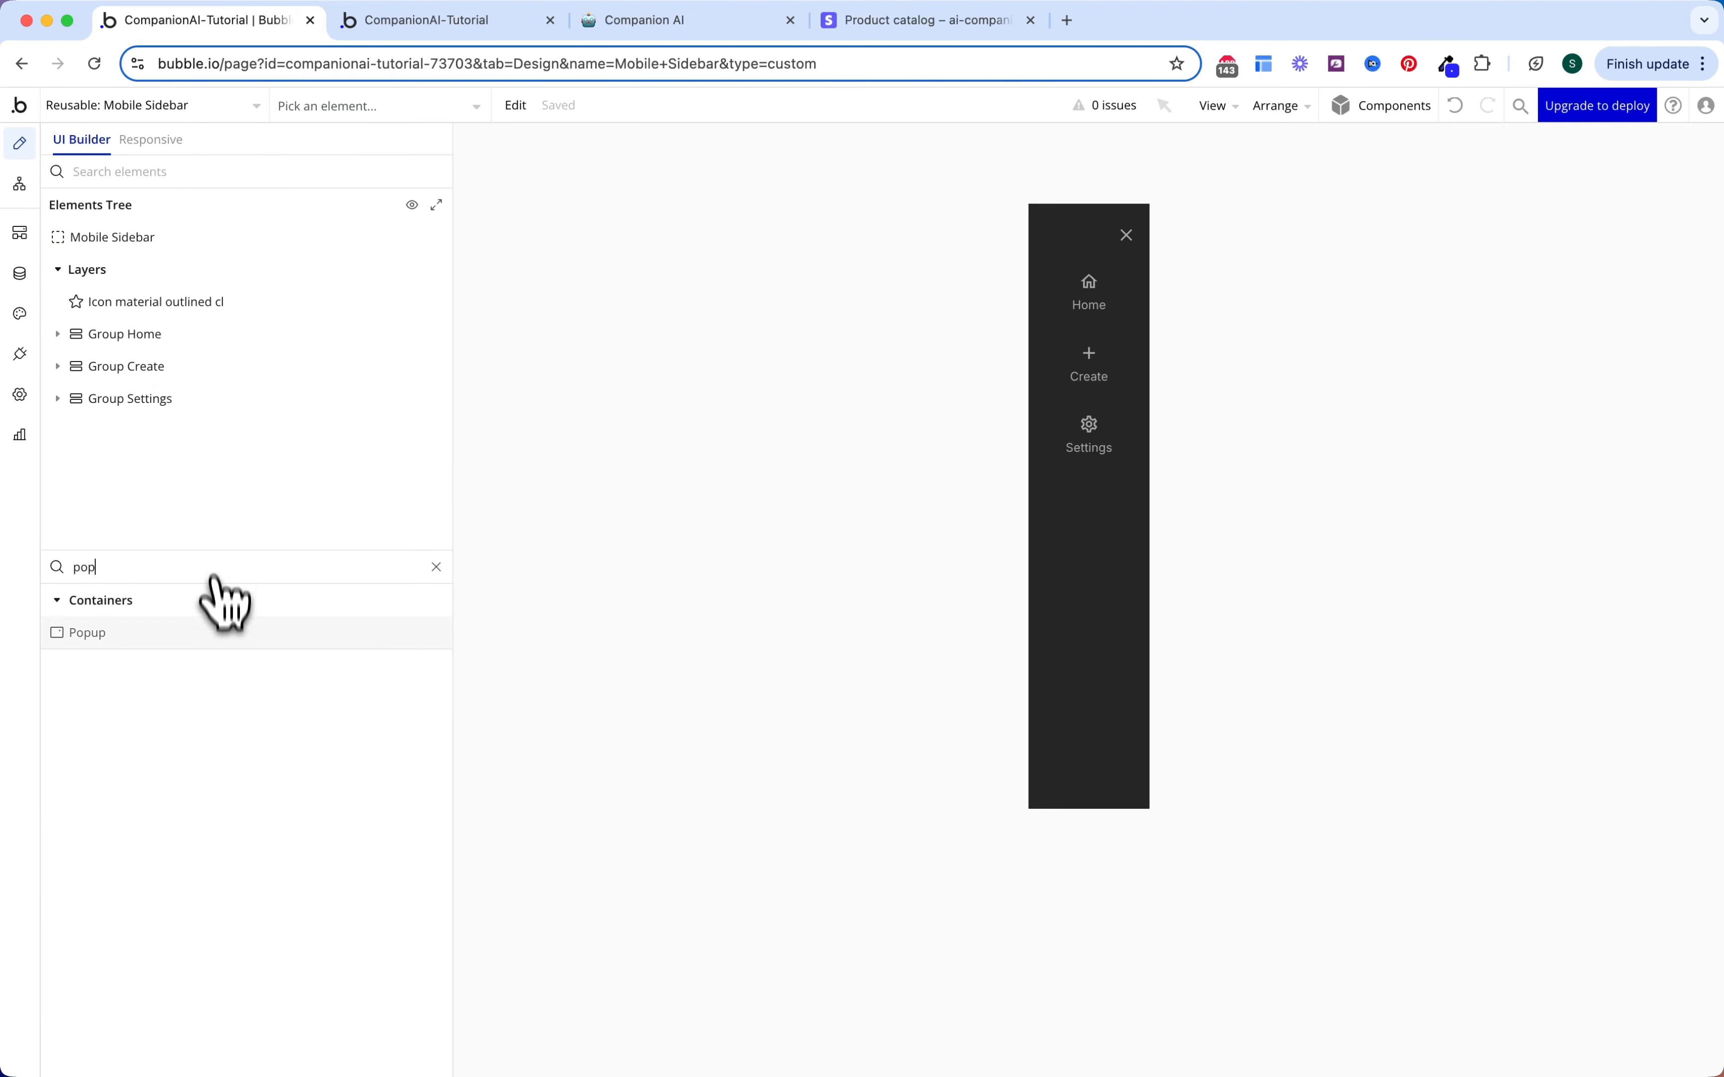
drag(221, 602, 828, 389)
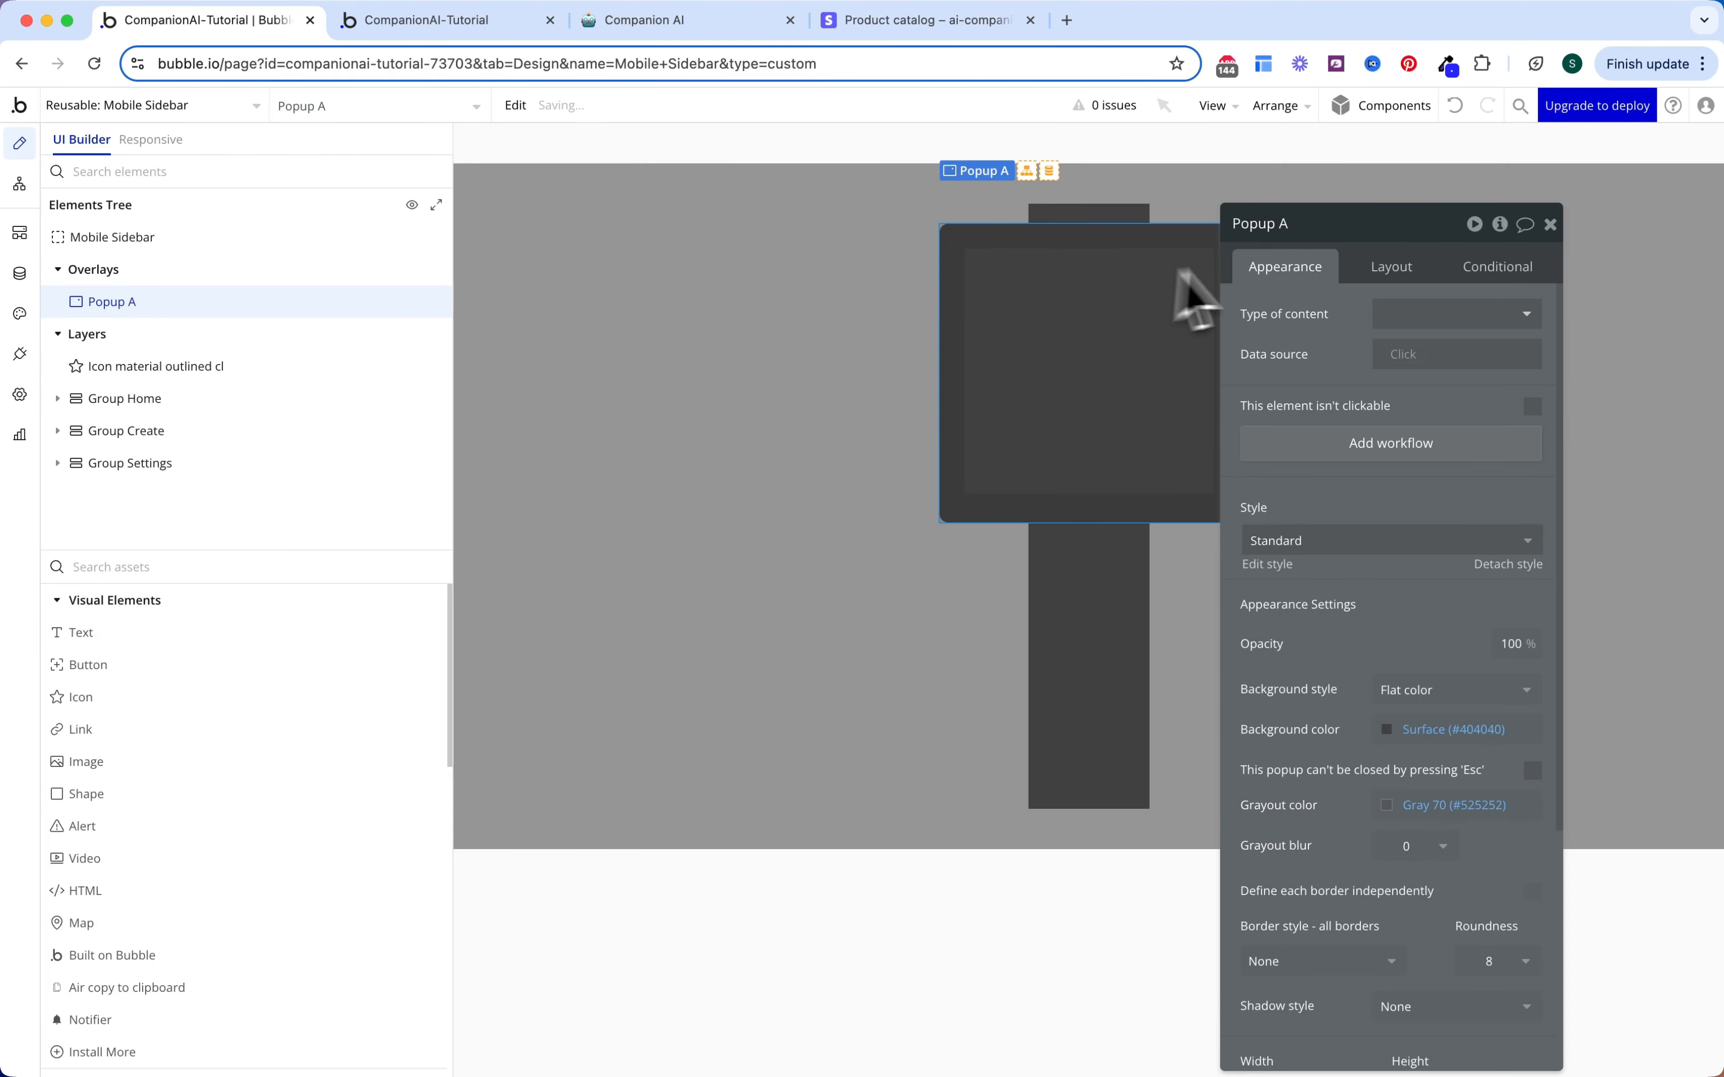
click(1308, 223)
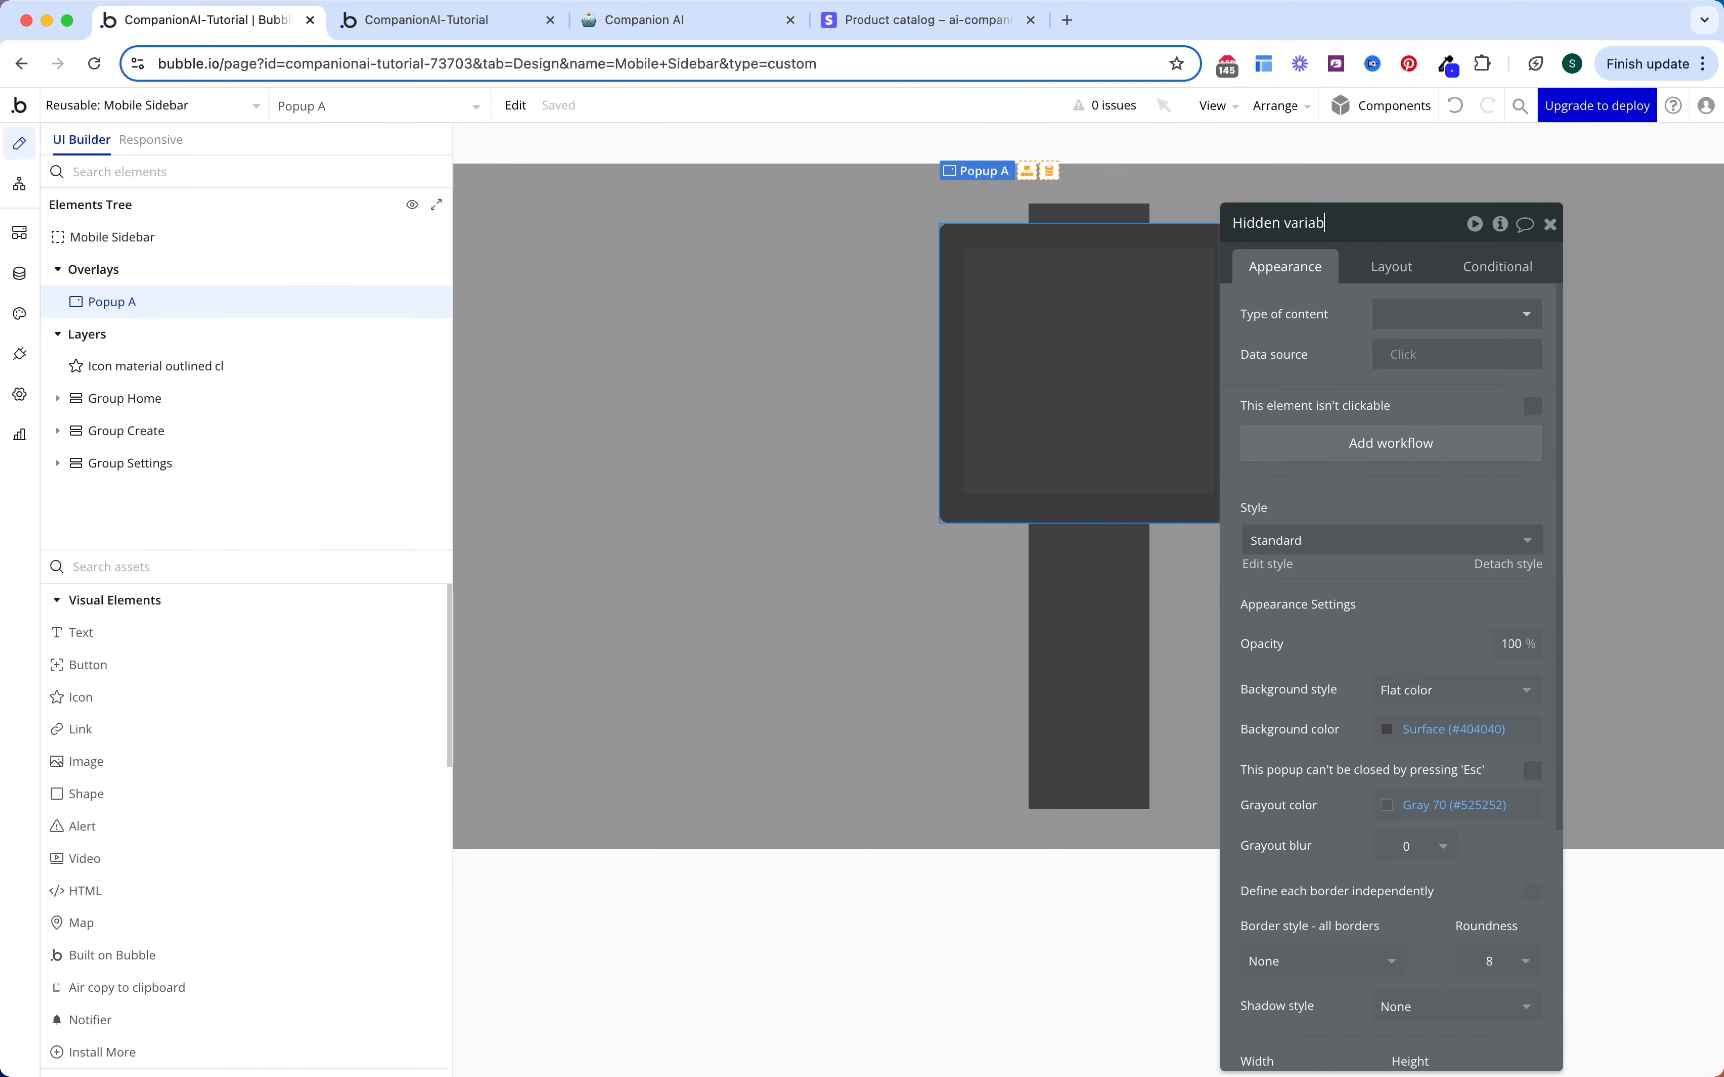
key(Return)
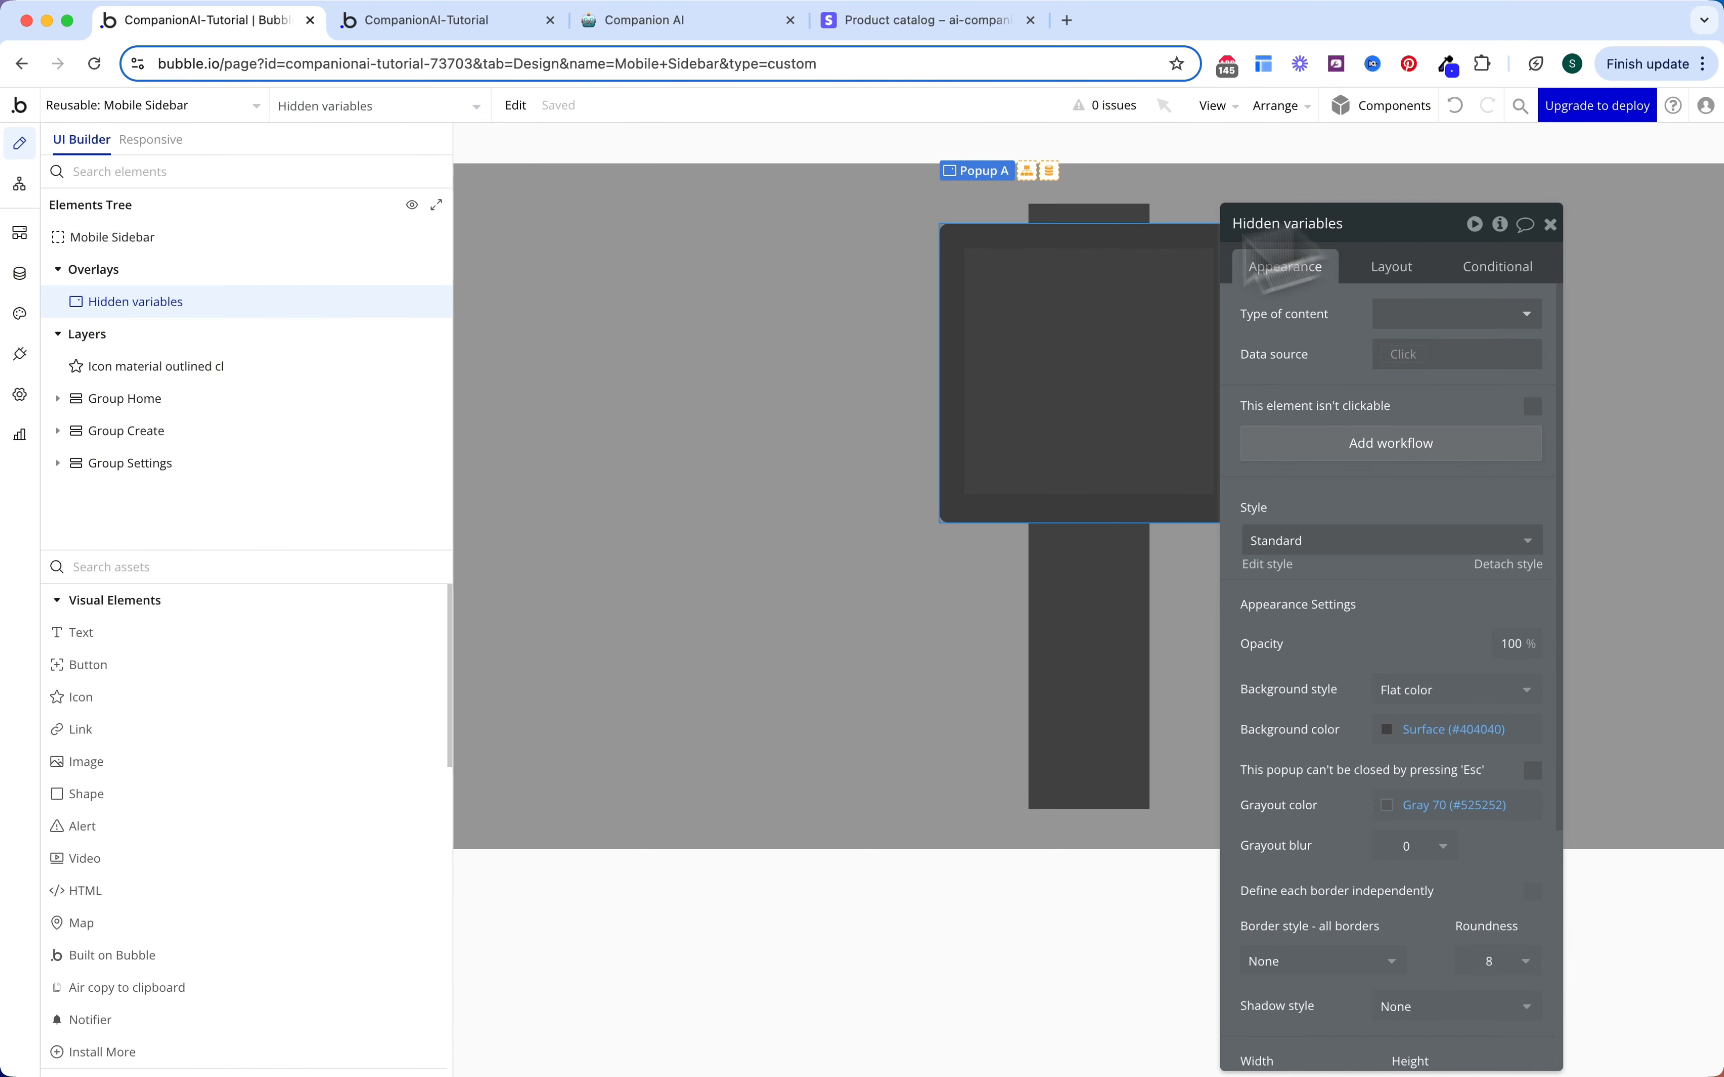
Step: Place the Header reusable element inside the Hidden variables popup
click(223, 566)
text(head)
drag(213, 634, 1065, 313)
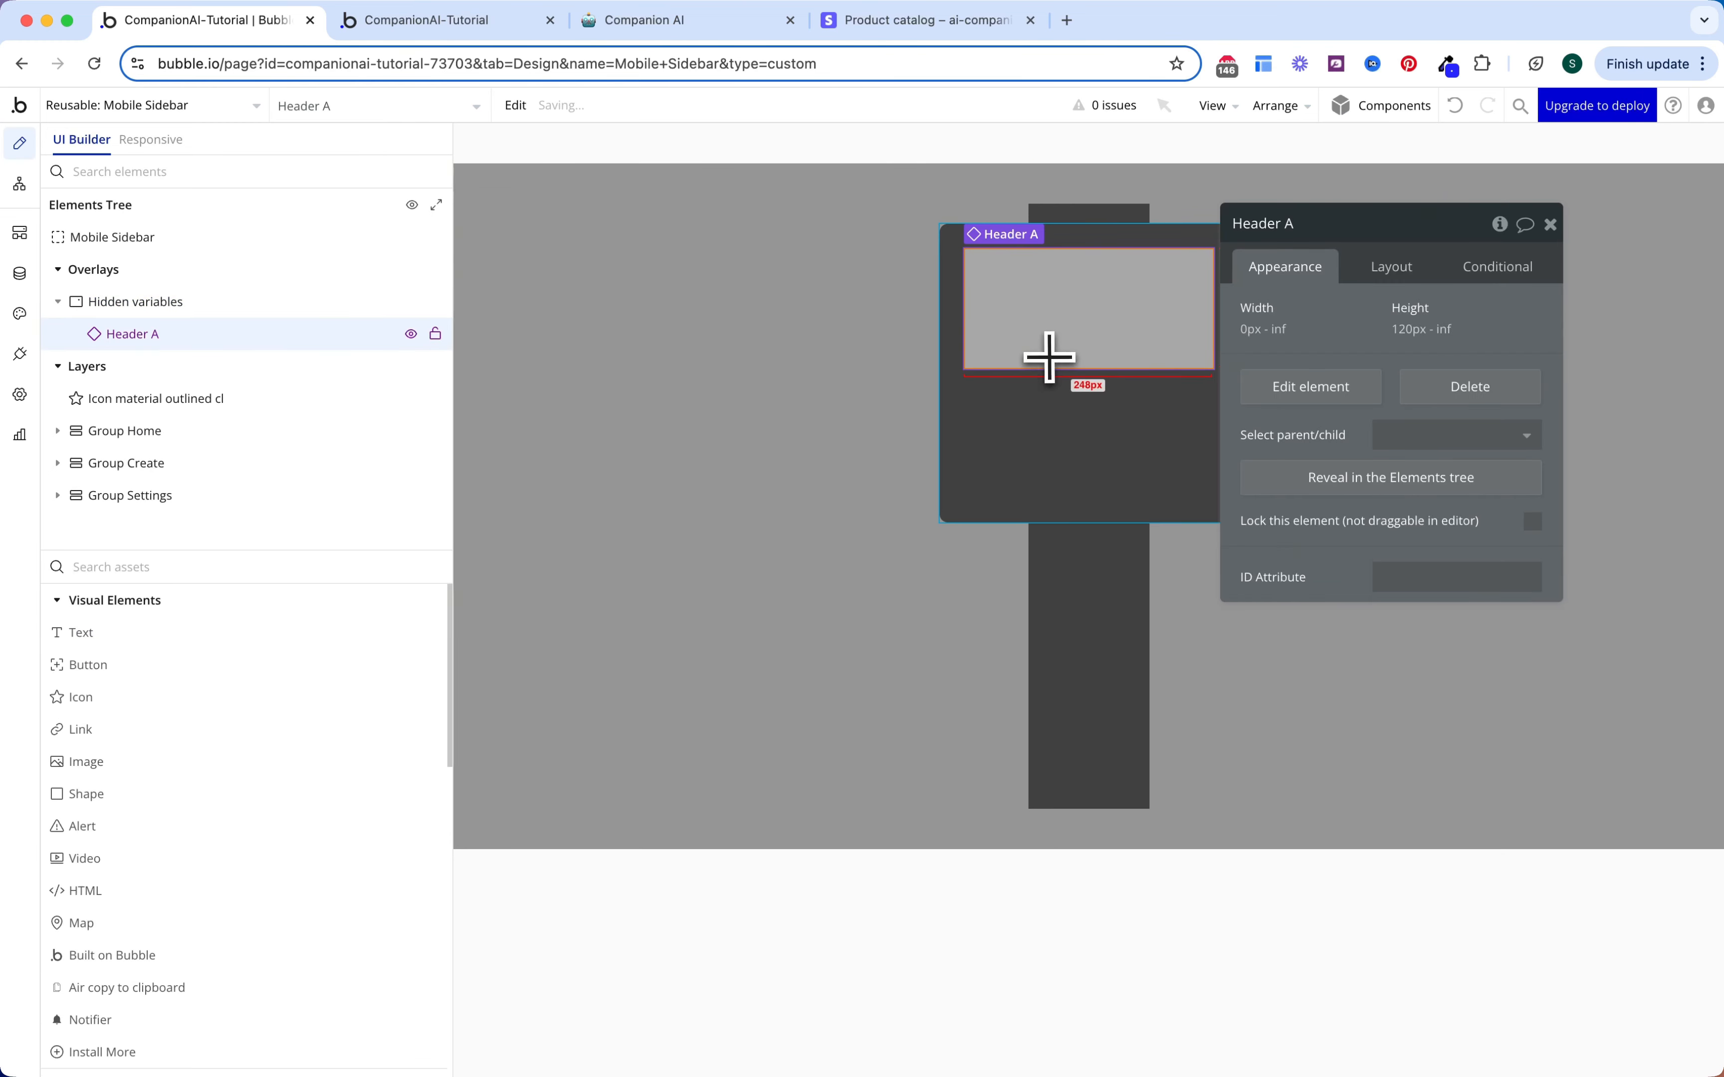
click(19, 184)
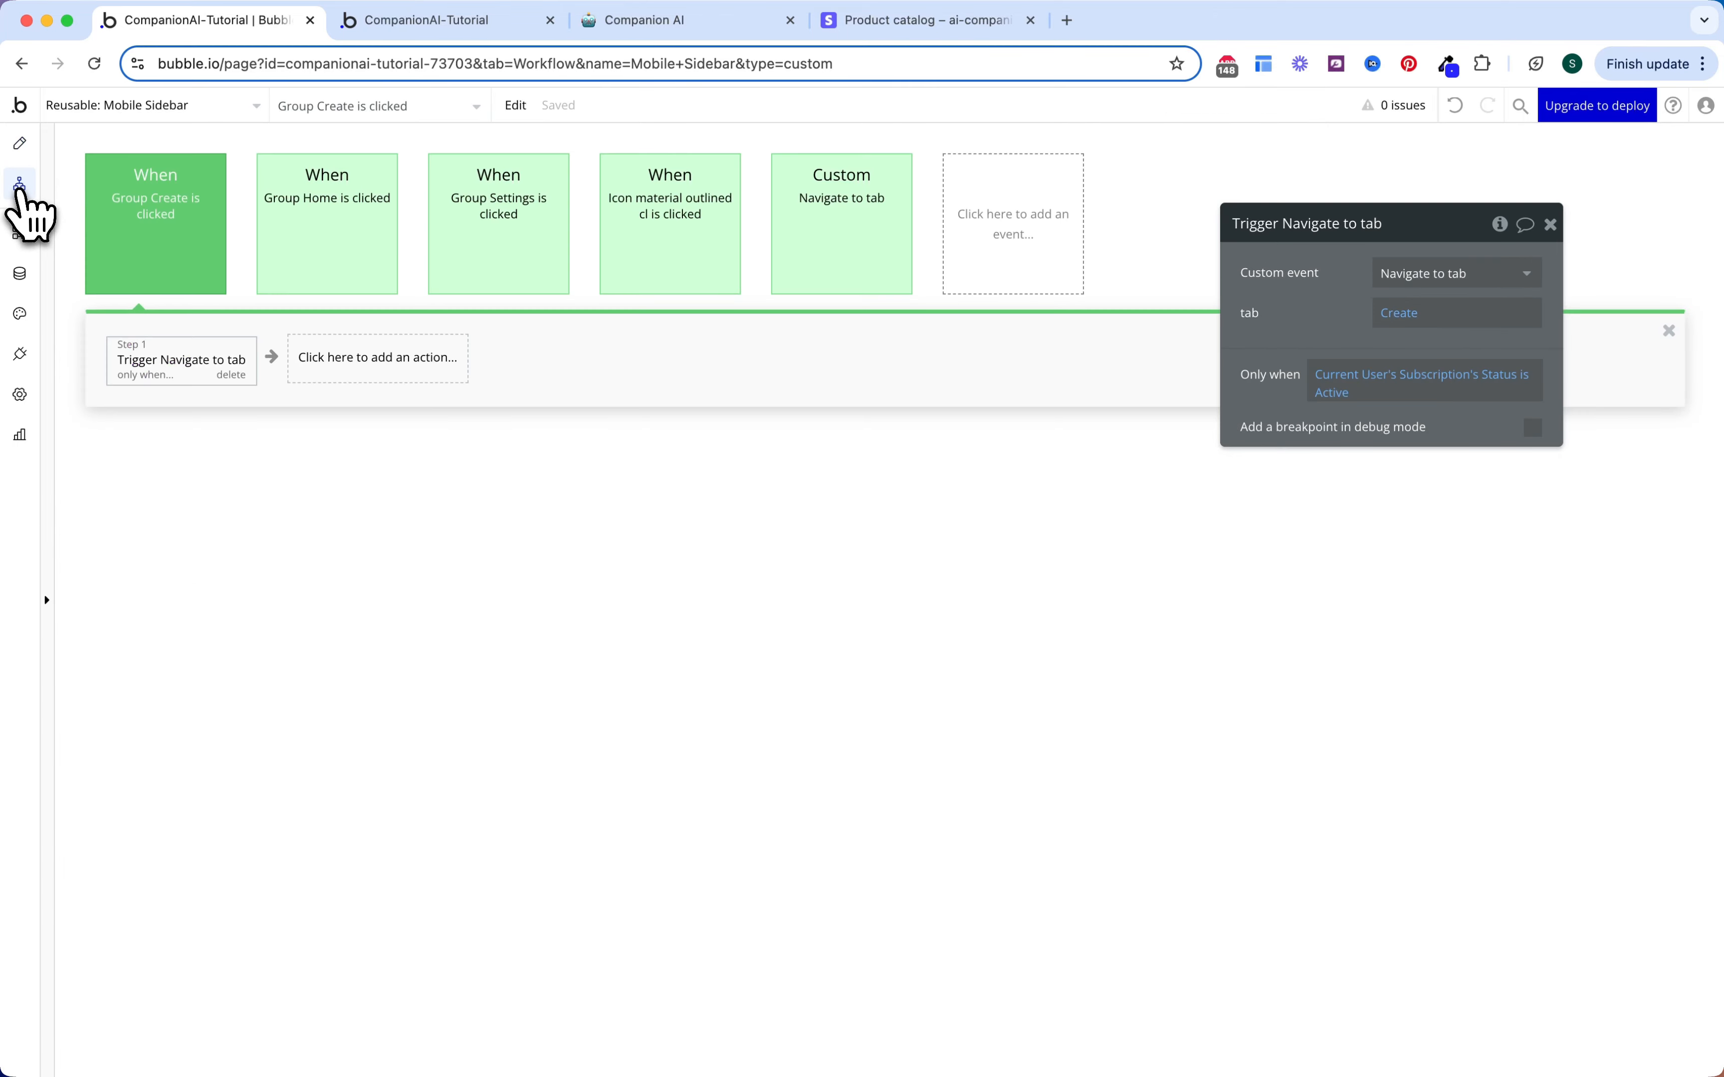
Step: Add a step to the Create click that triggers Header A's Show Subscribe Popup event
click(342, 391)
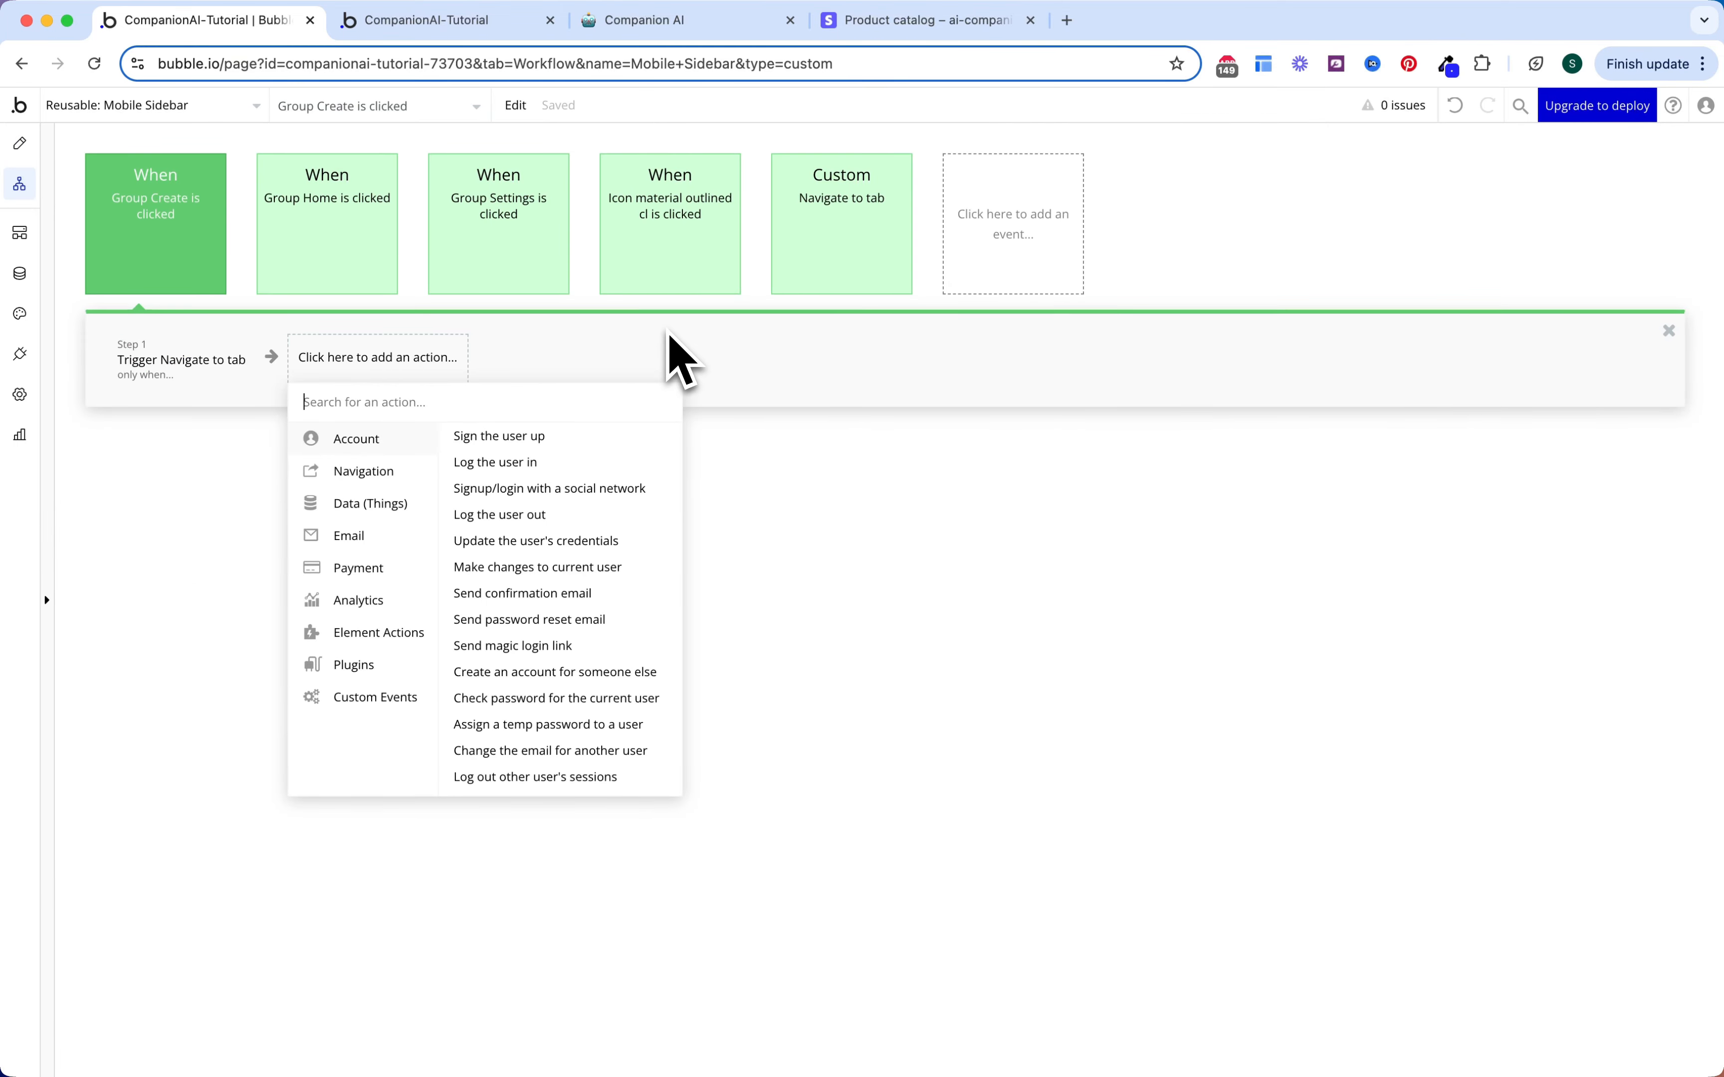
text(tri)
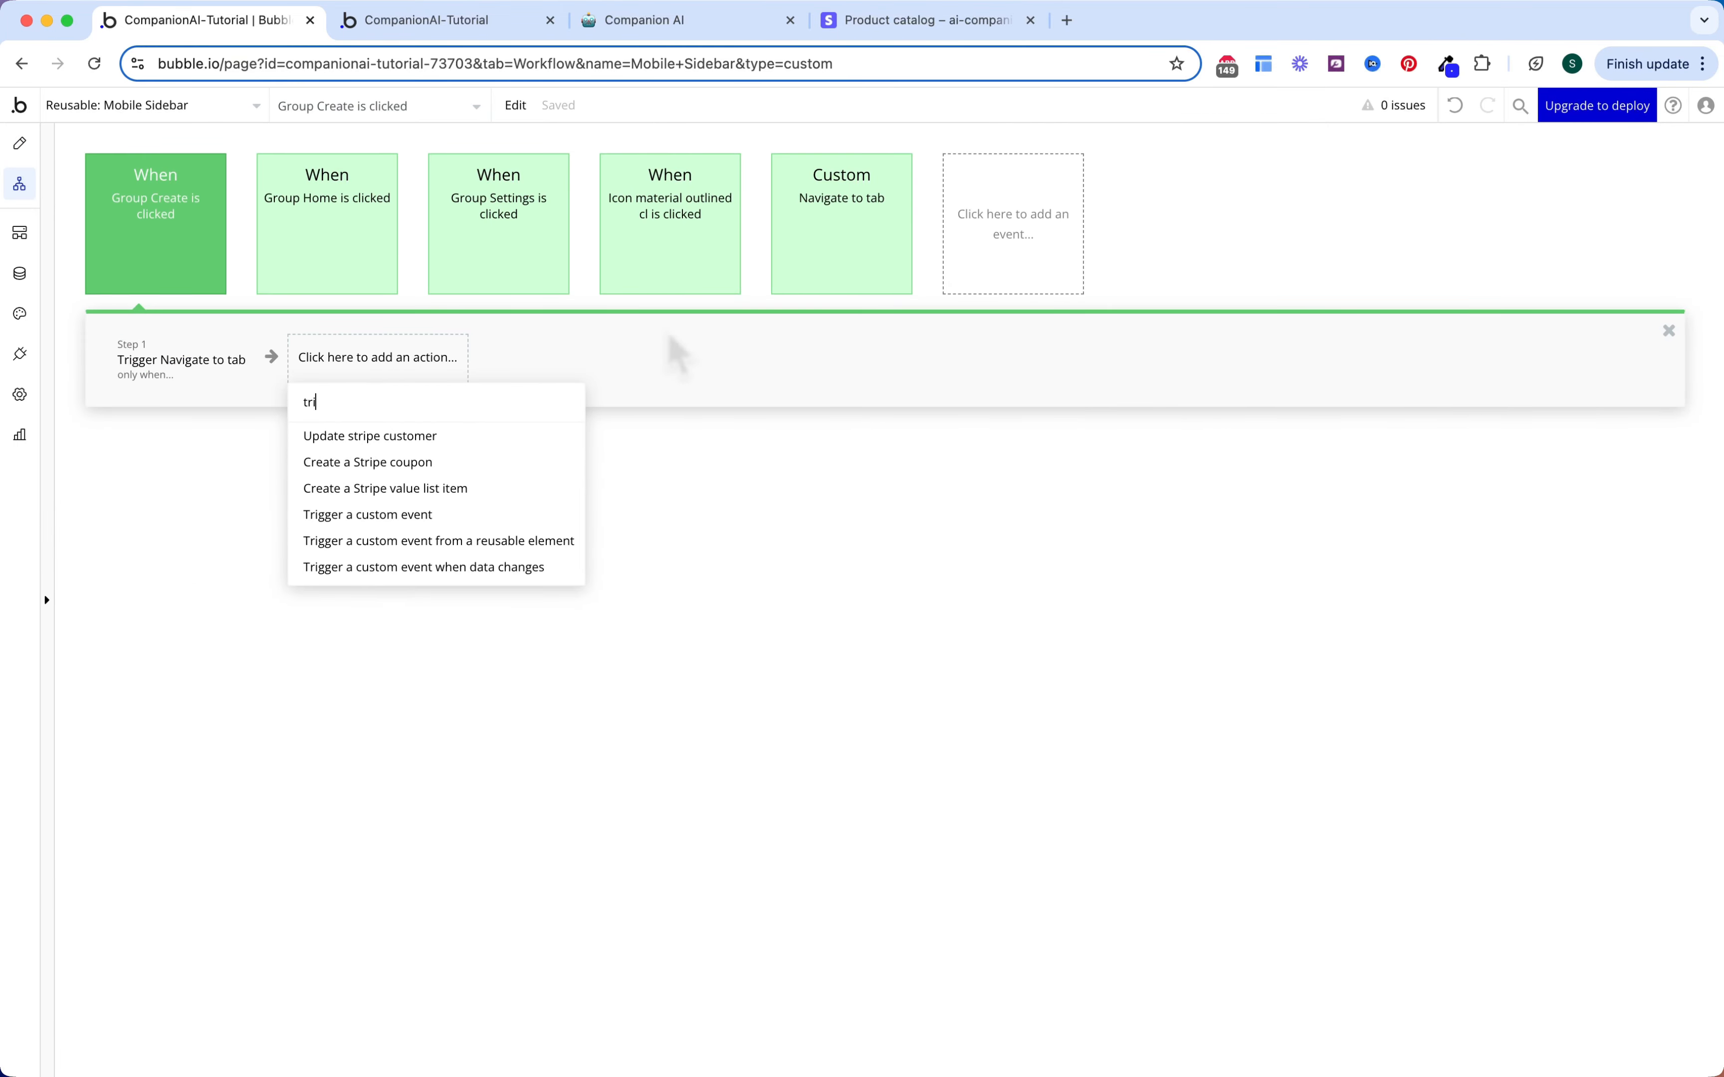
click(536, 547)
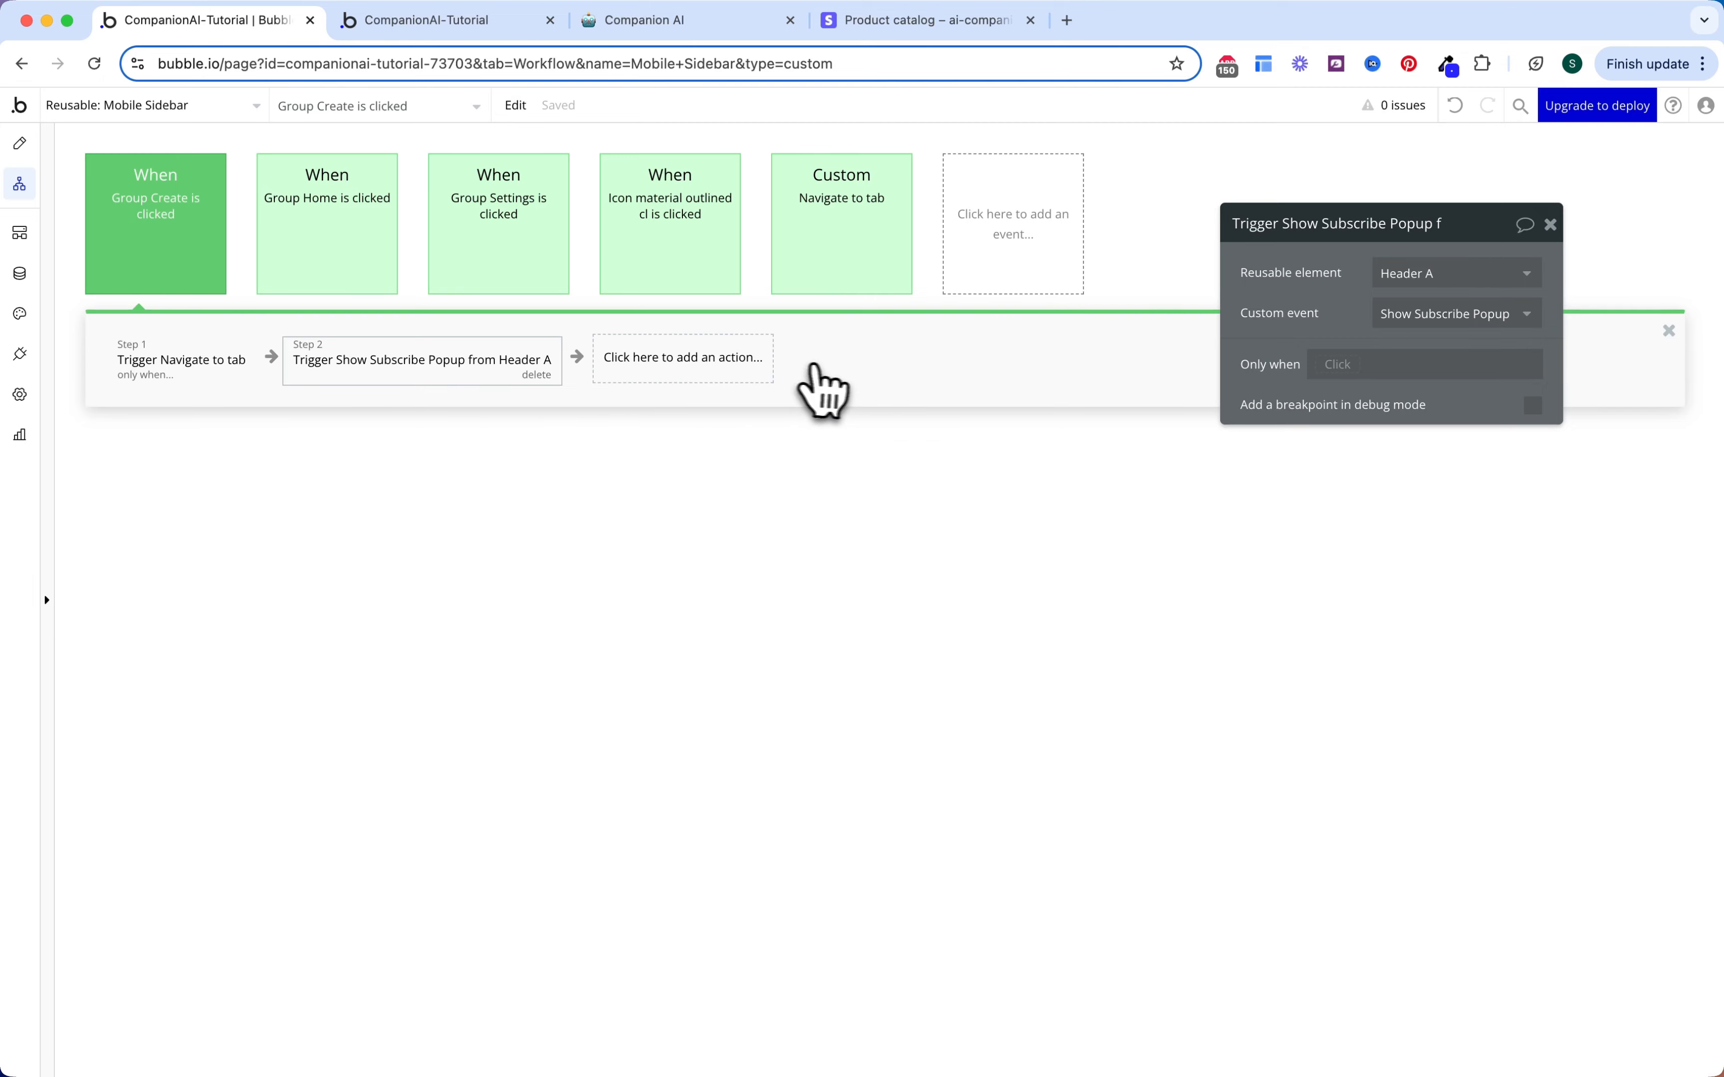
Step: Make that step run only when Current User's Subscription's Status is not Active
click(1338, 364)
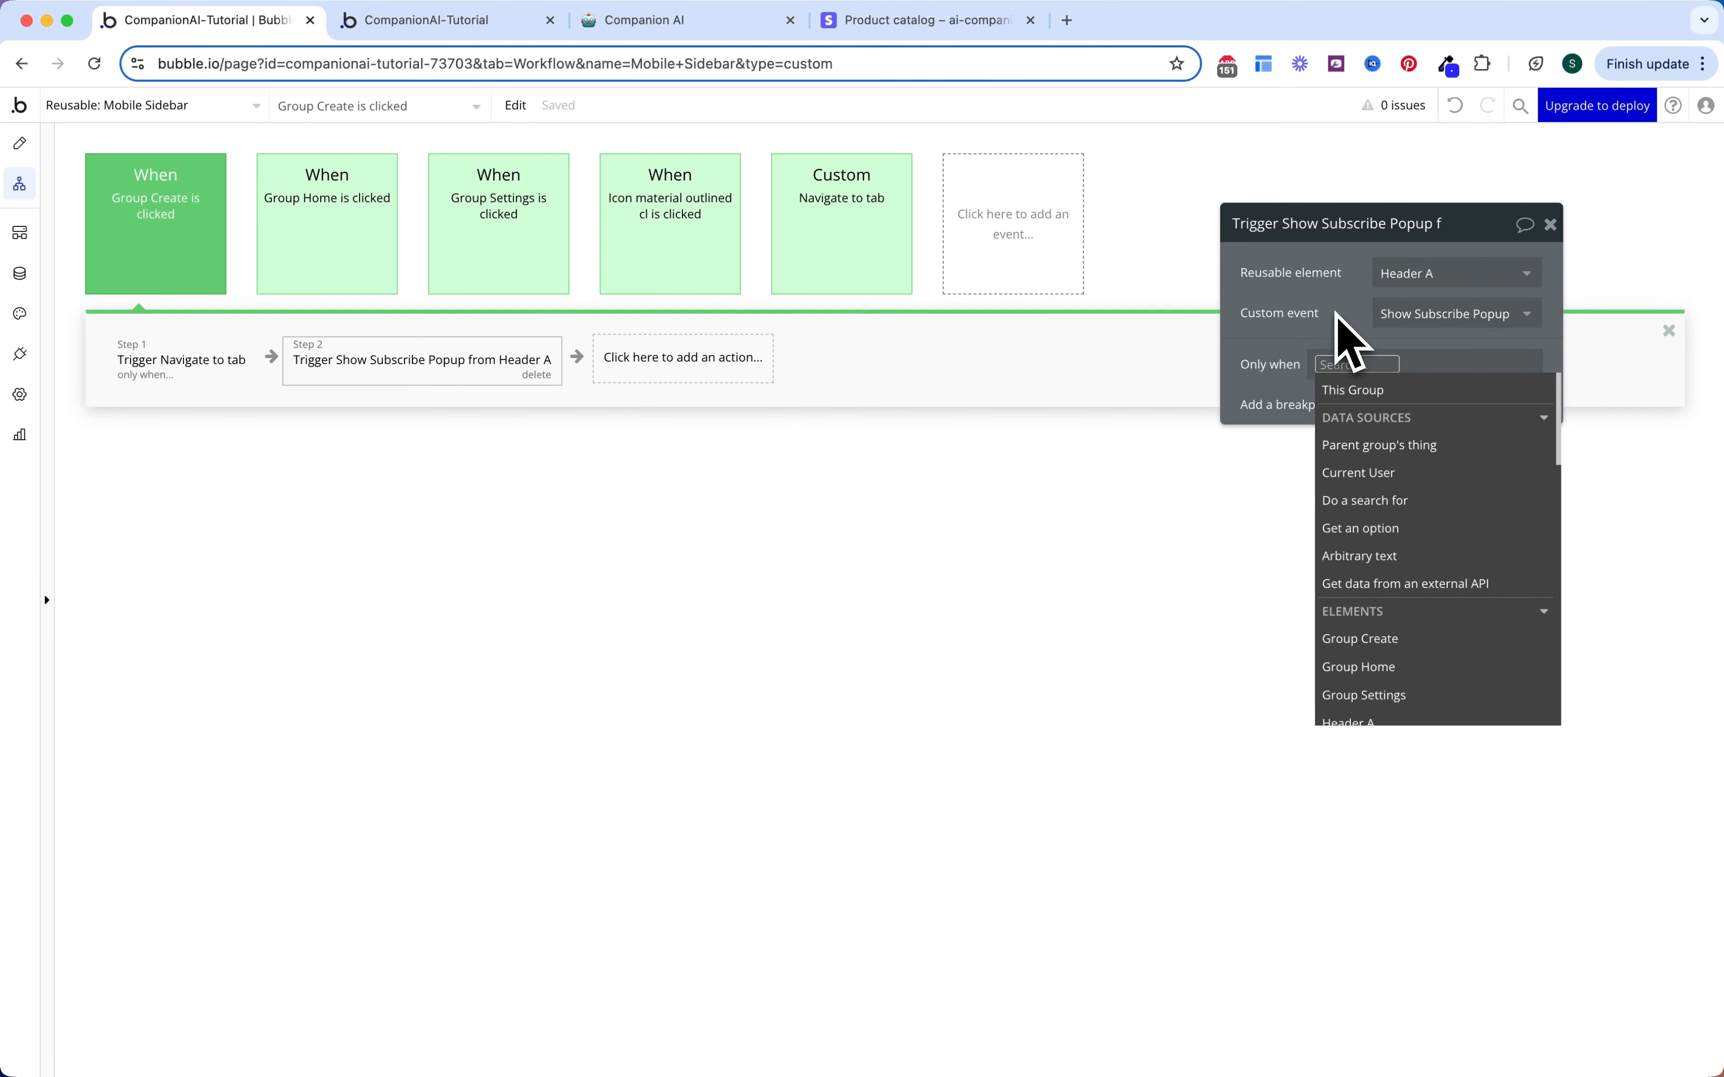
text(curr)
key(Return)
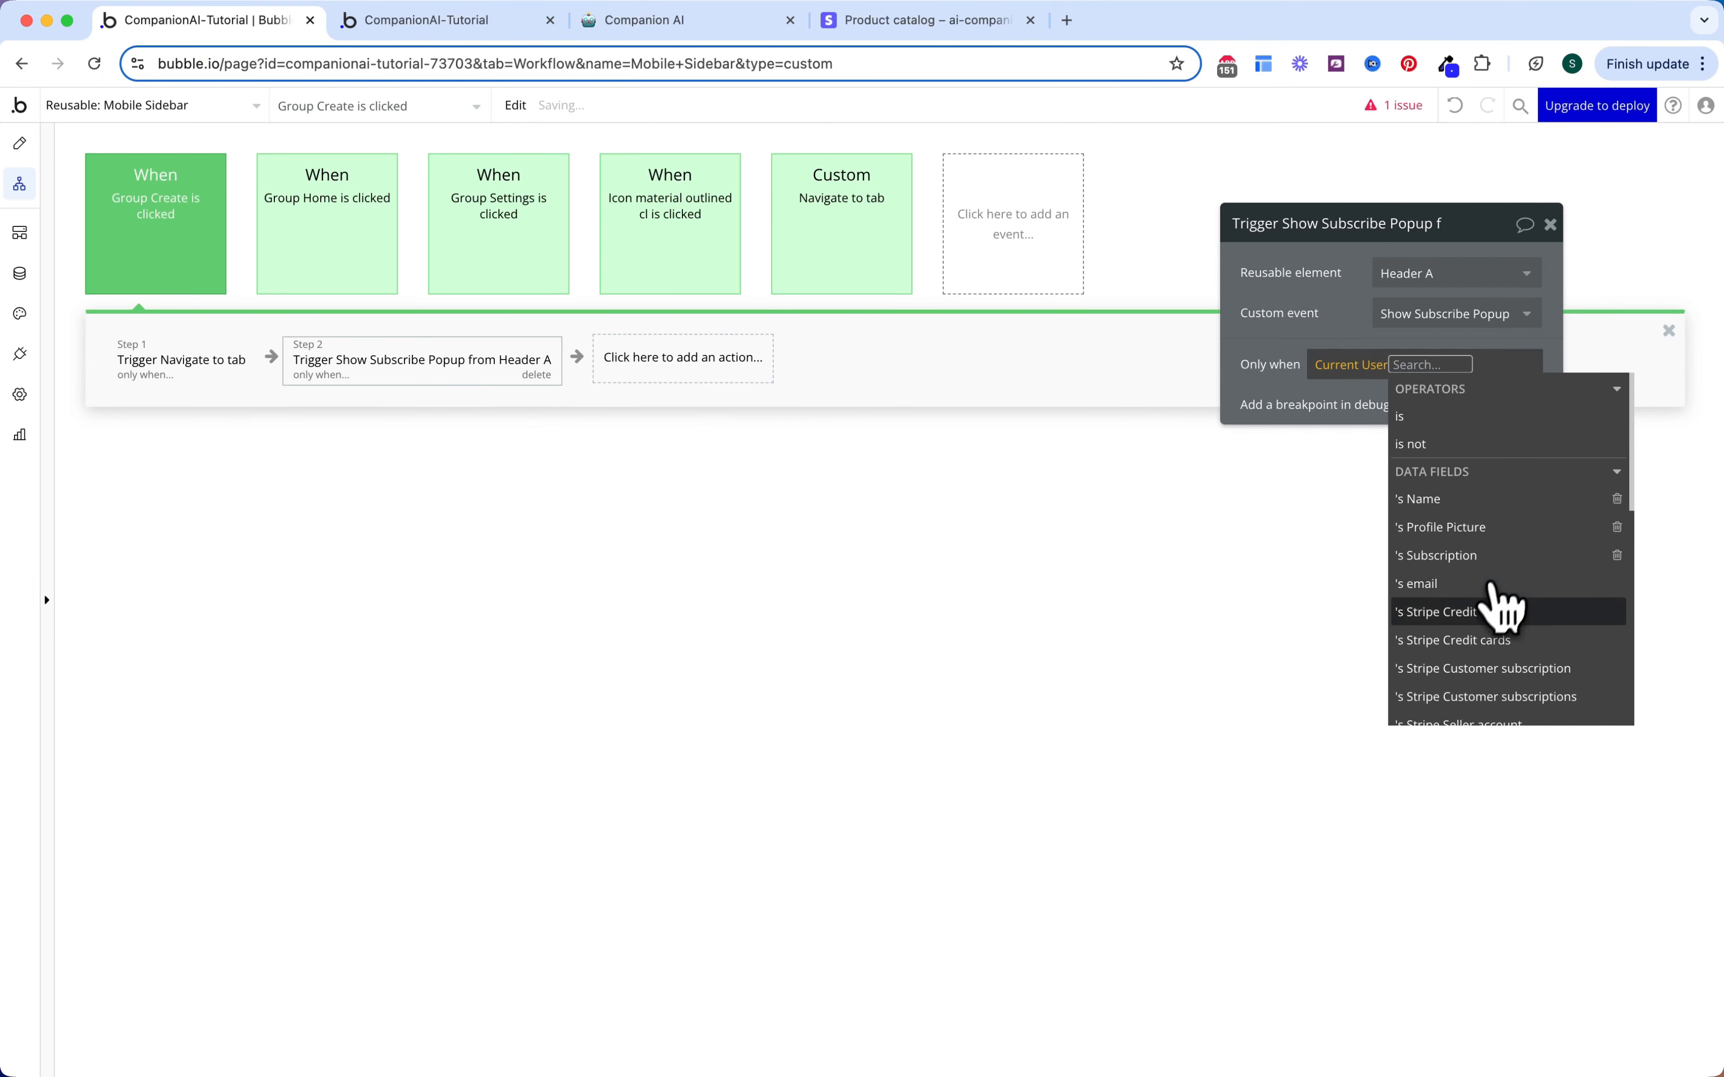
click(1480, 554)
text(s Stat)
key(Return)
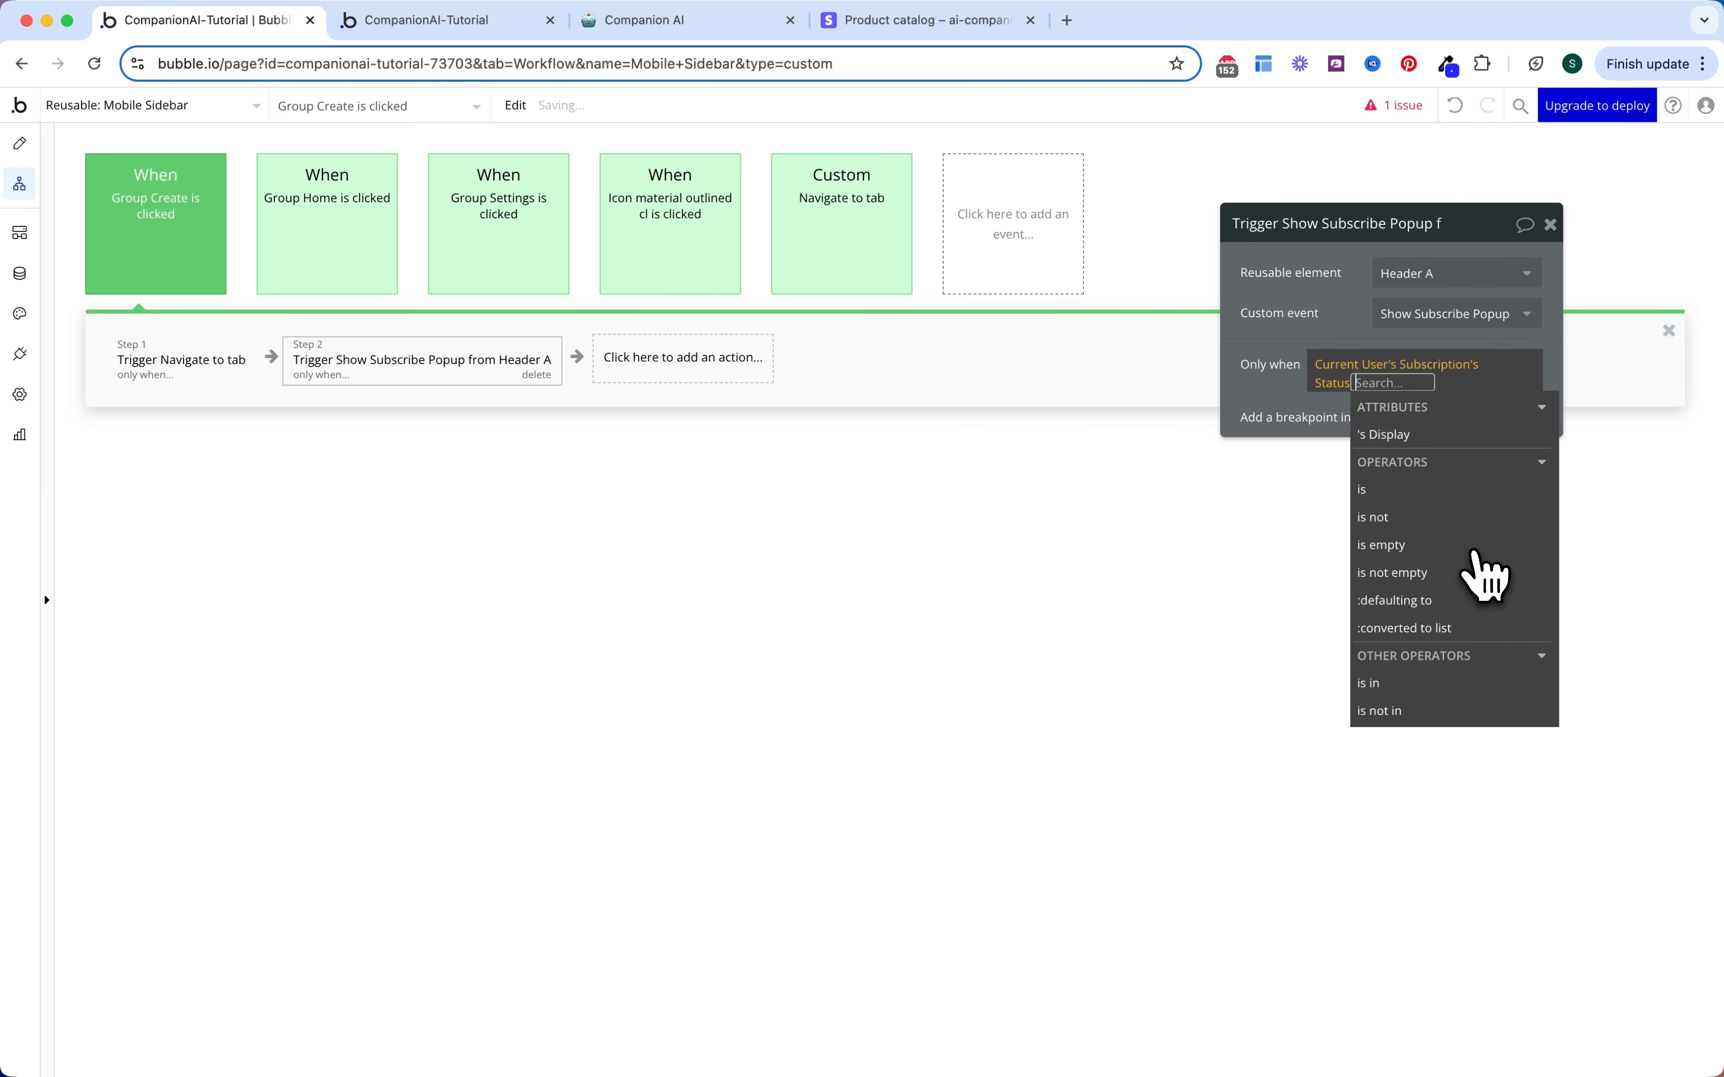
click(1453, 521)
click(1425, 464)
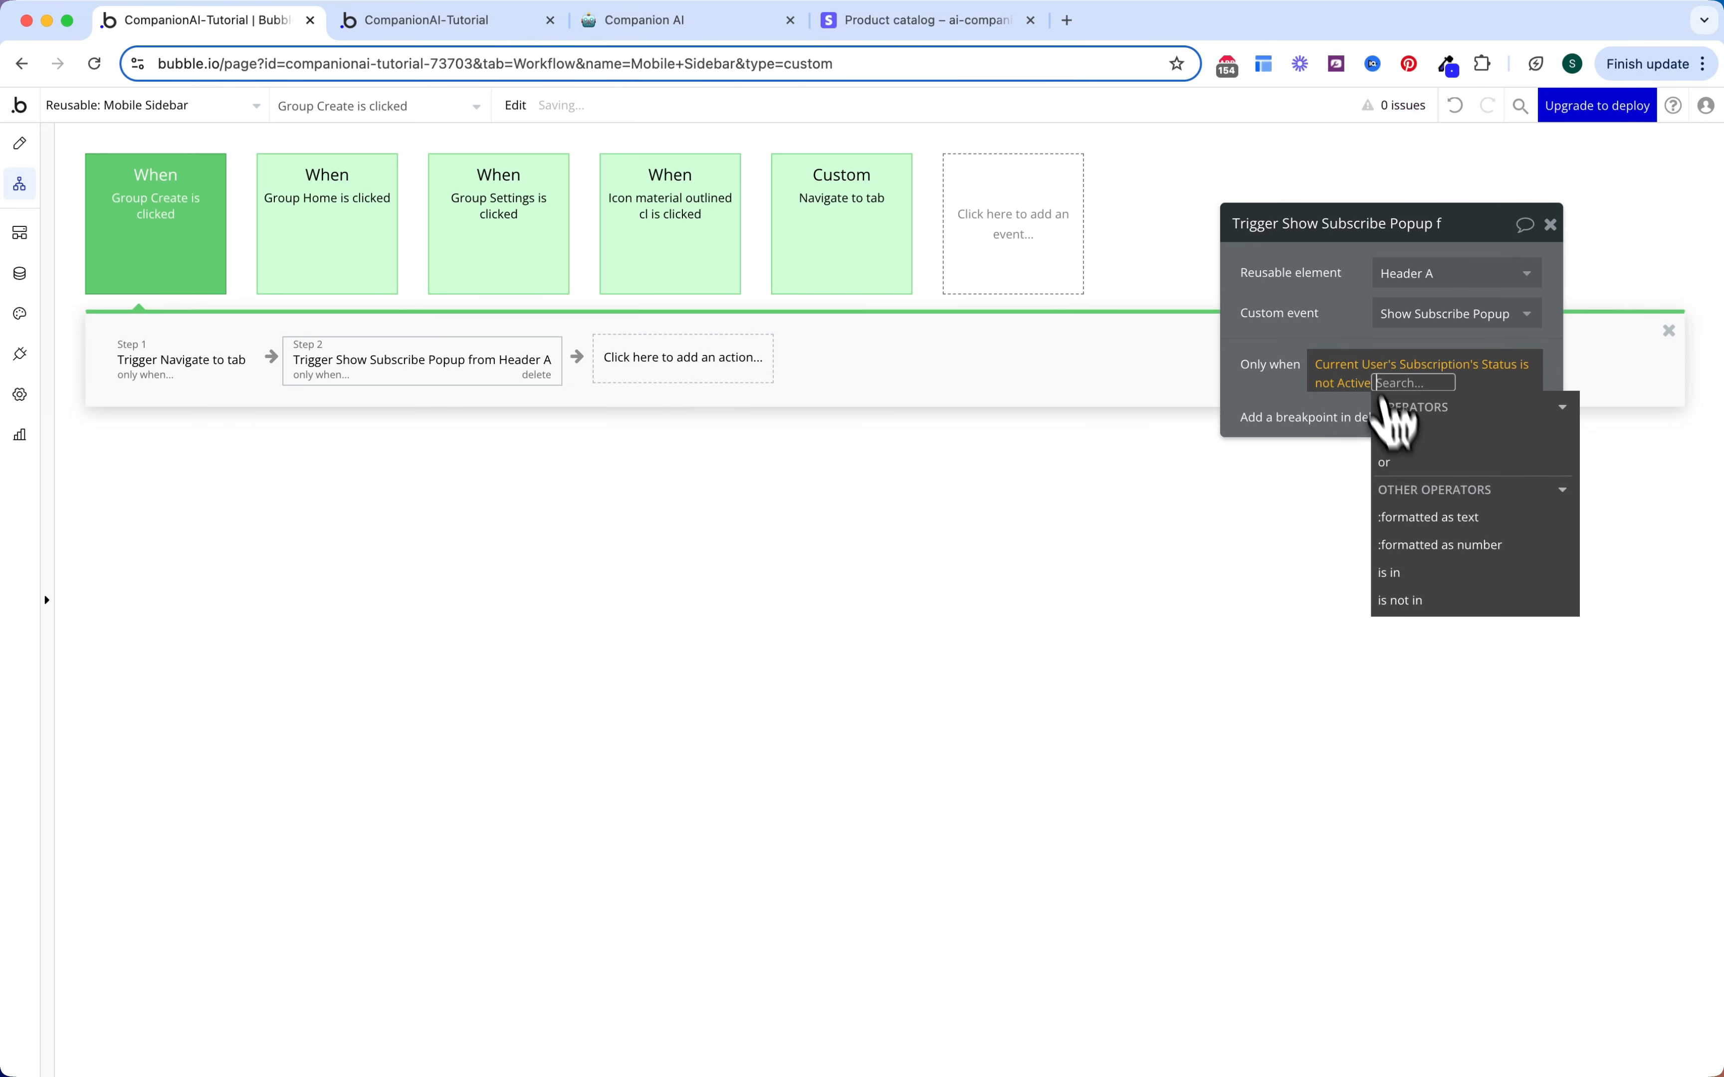
click(934, 413)
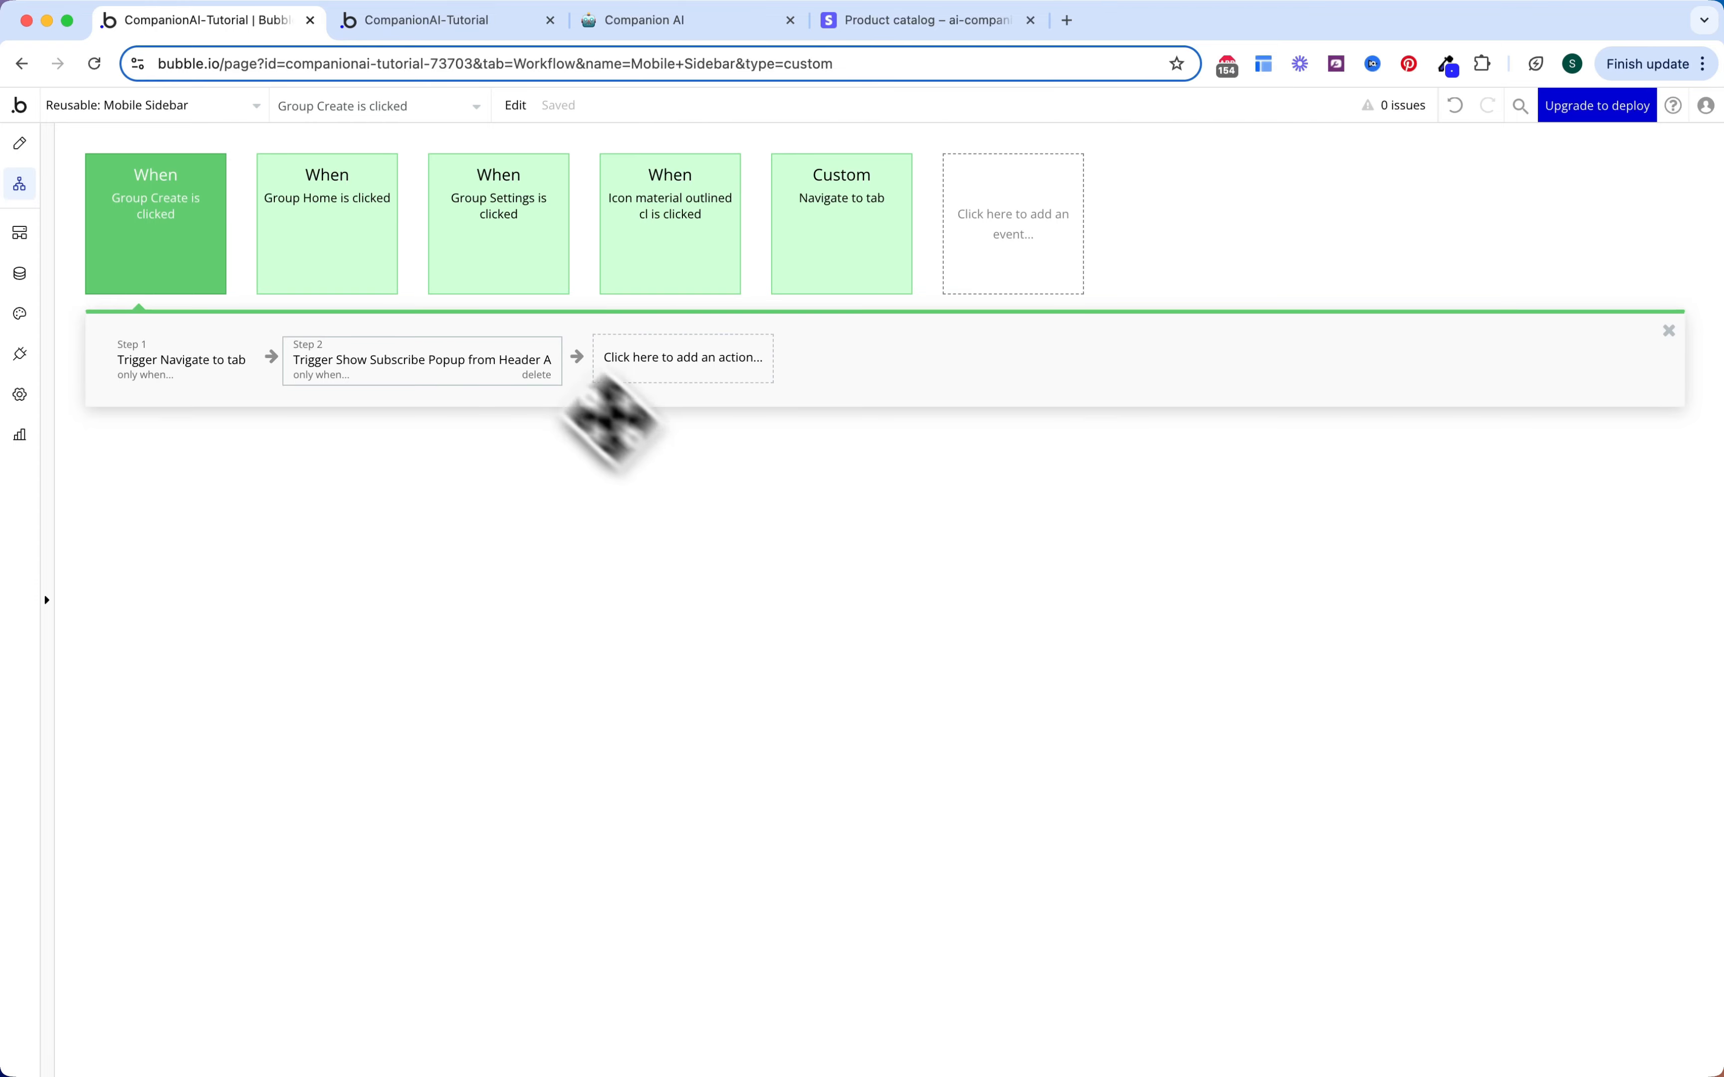
click(221, 106)
Step: Require Current User's Subscription's Status is Active on the Sidebar's Group Create Navigate to tab step
click(403, 334)
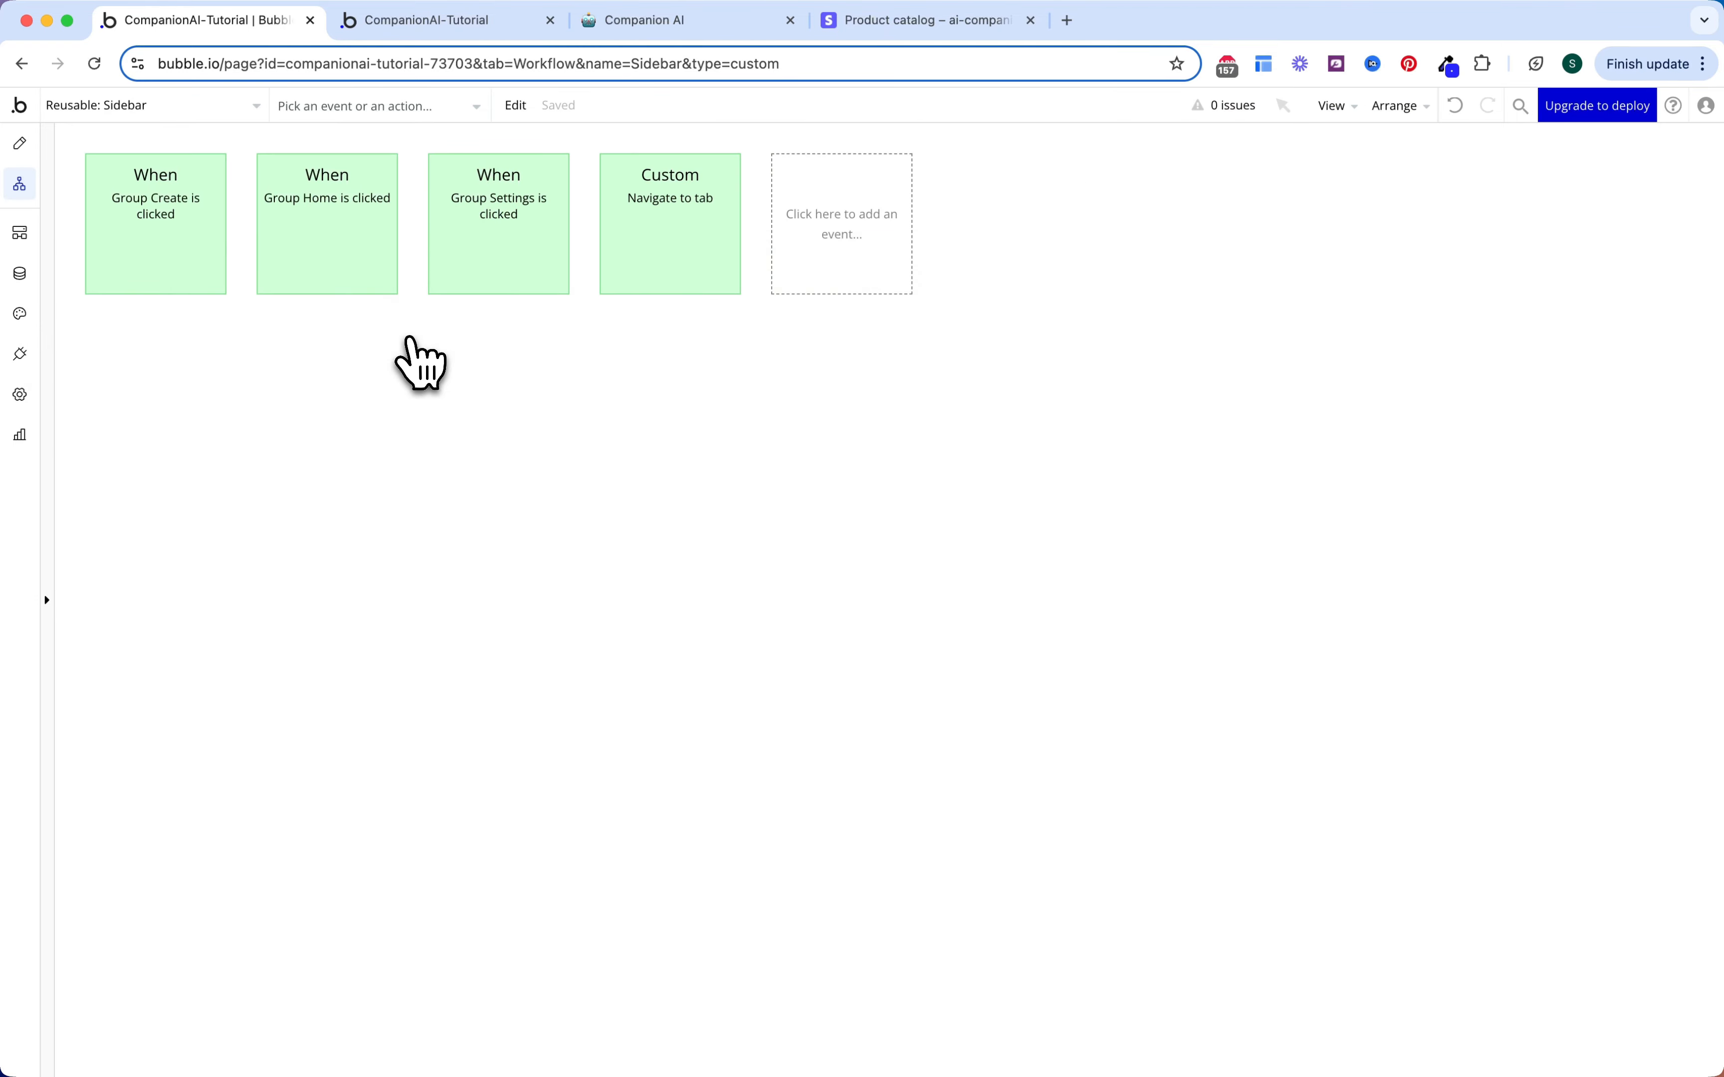
click(188, 243)
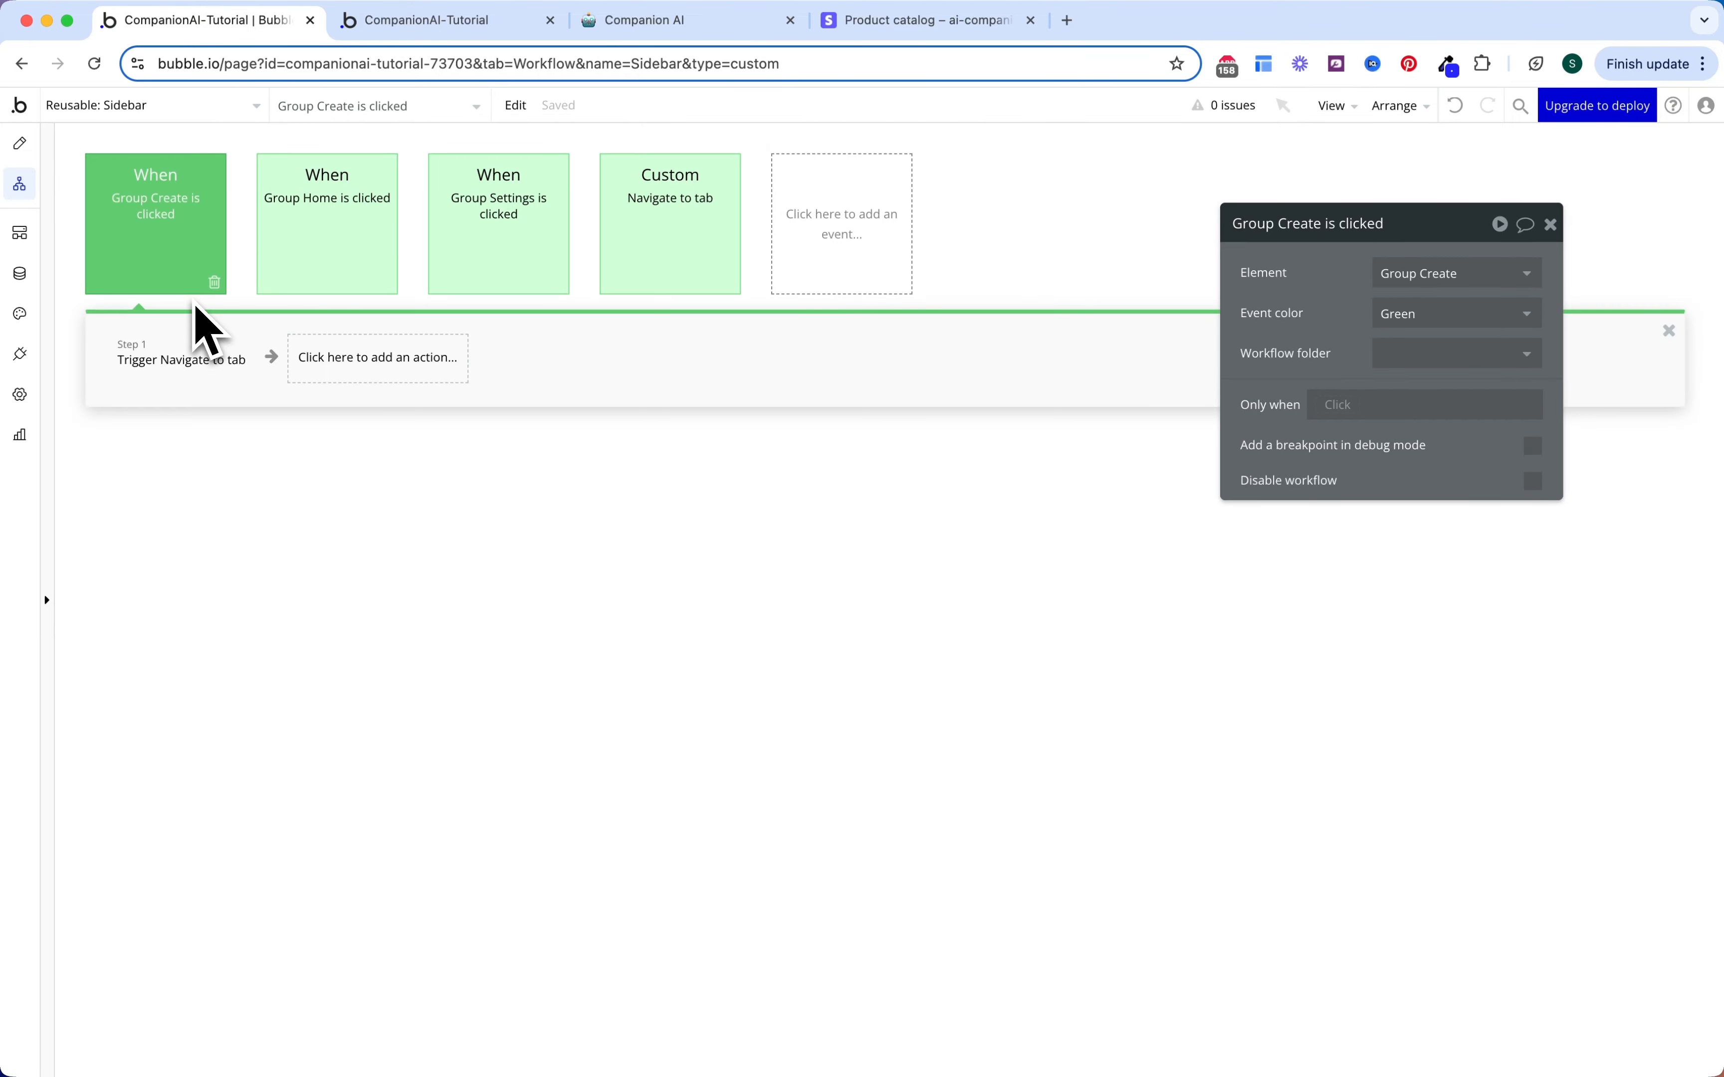
click(203, 367)
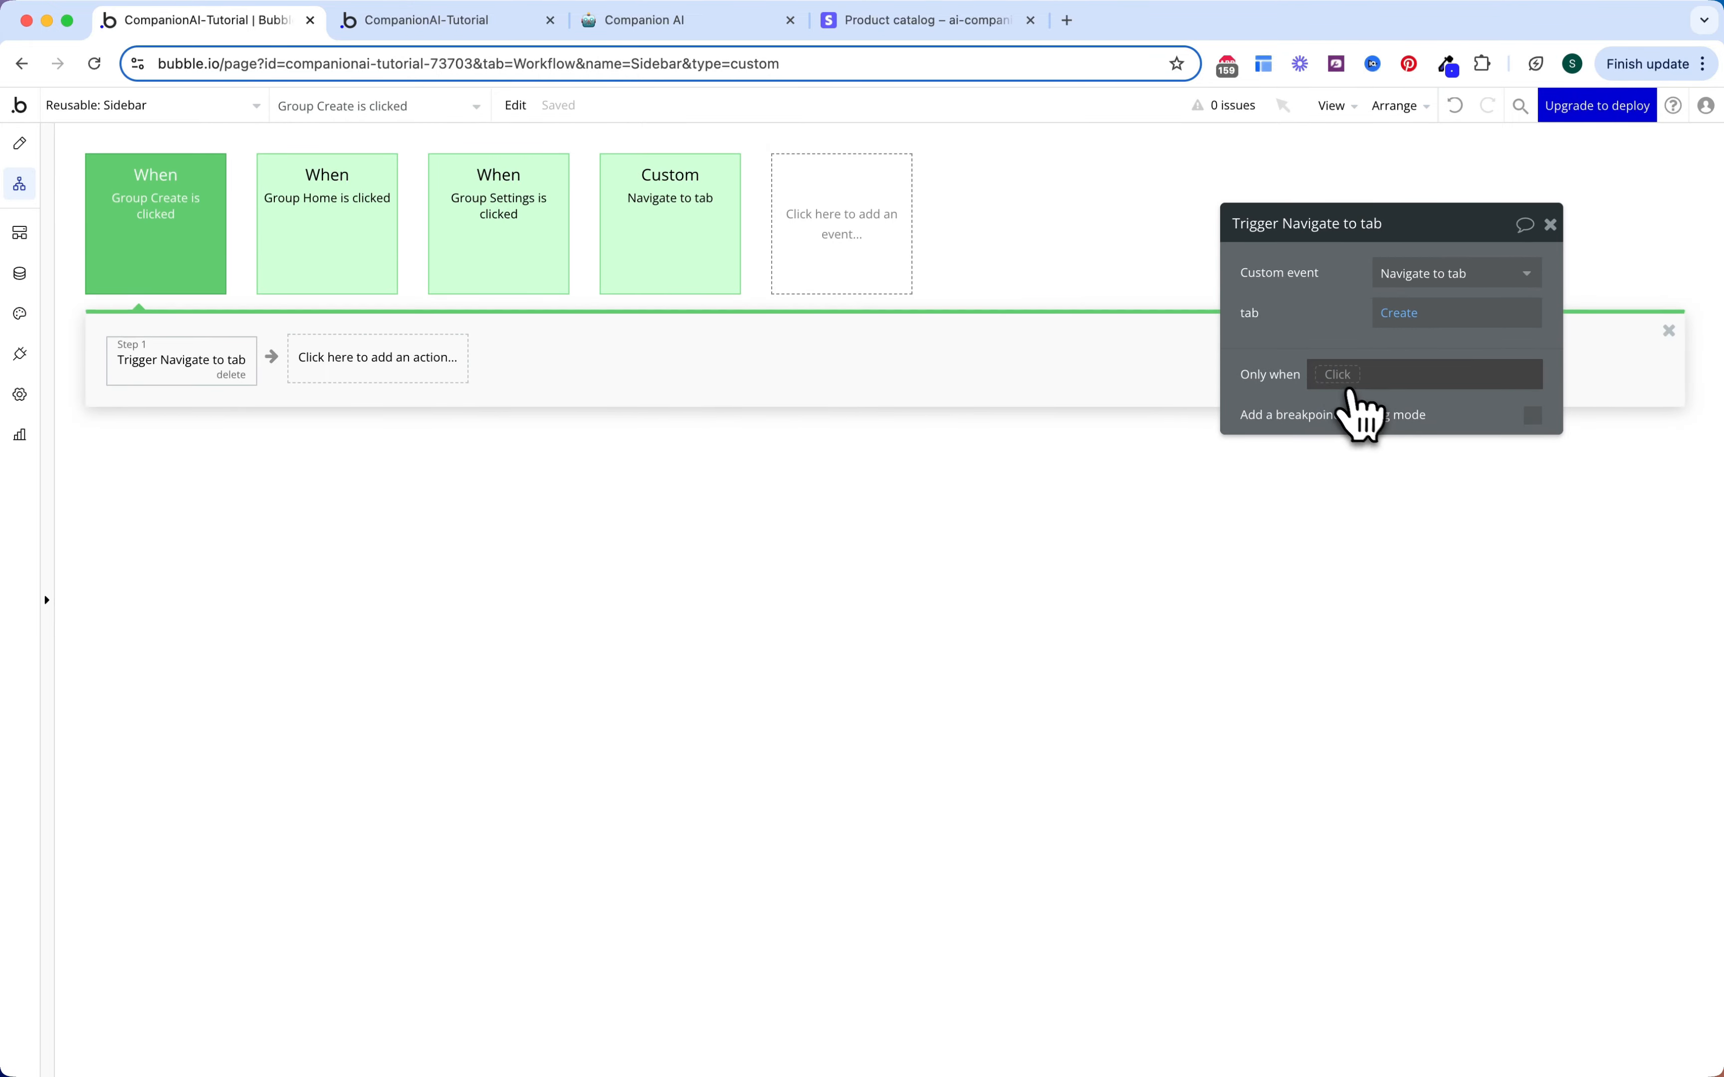
click(1339, 375)
click(1365, 481)
click(1428, 536)
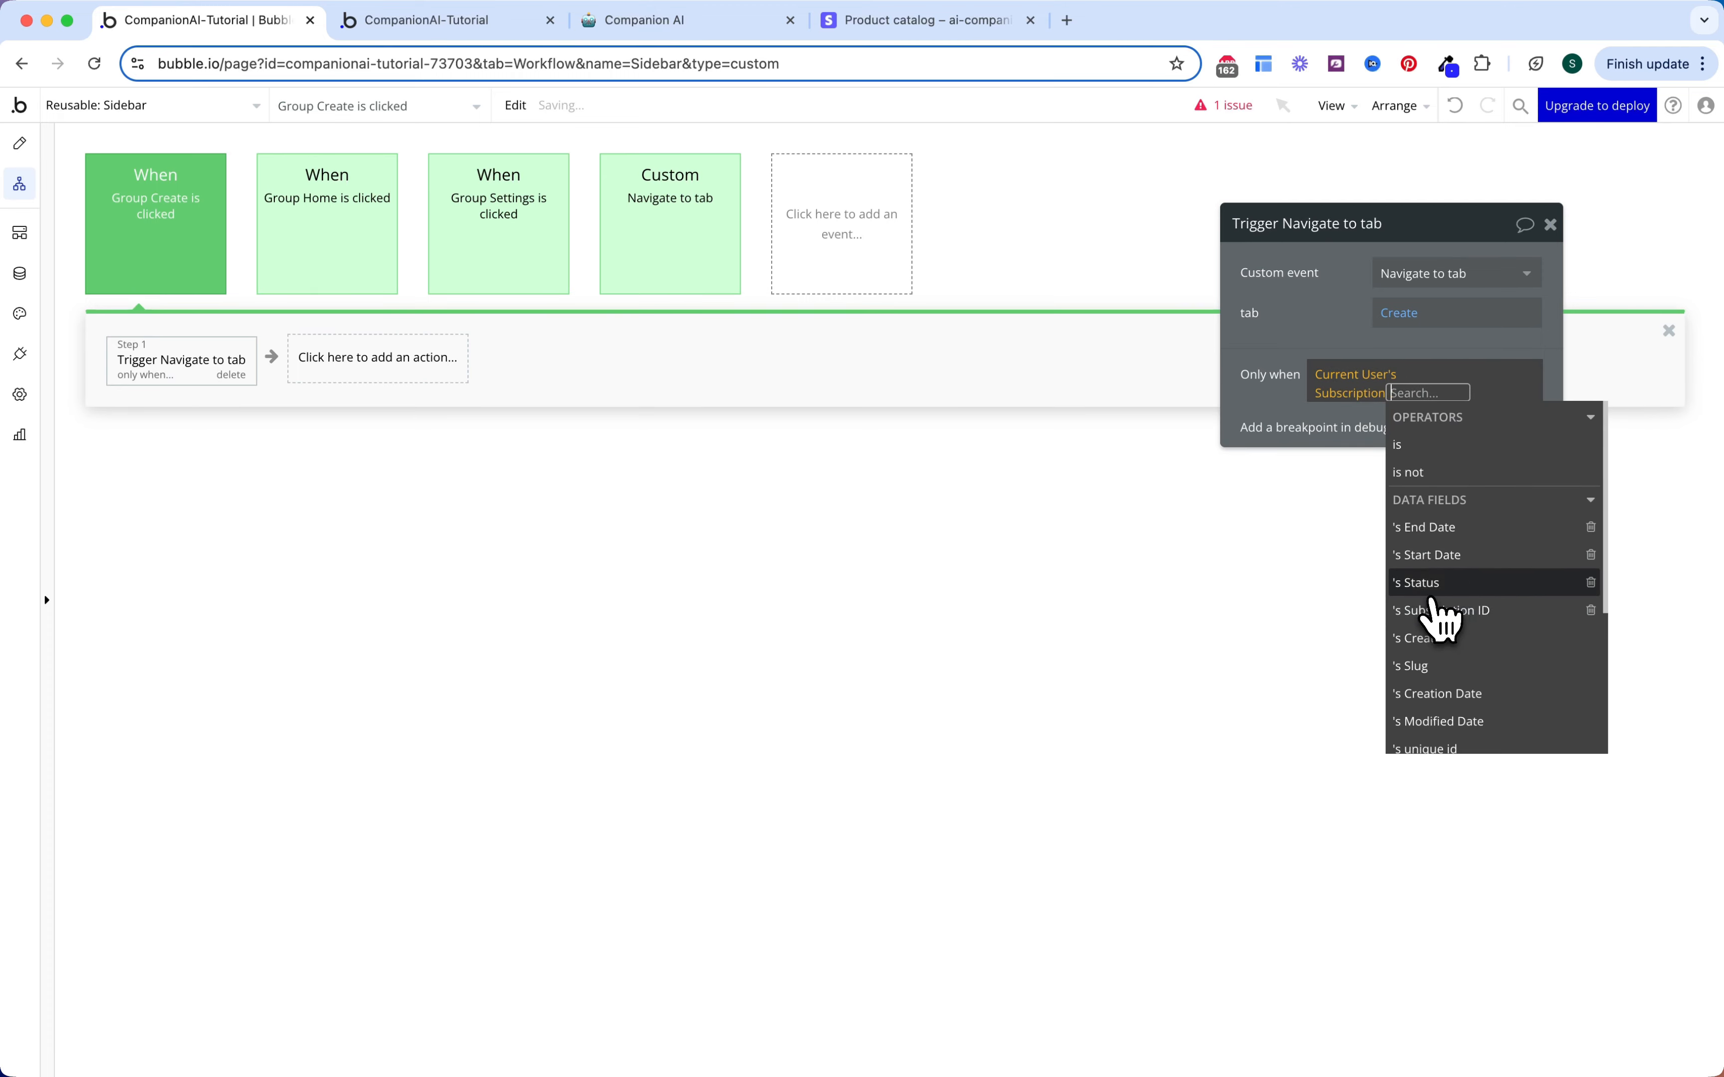
click(1432, 582)
click(1416, 508)
click(1389, 467)
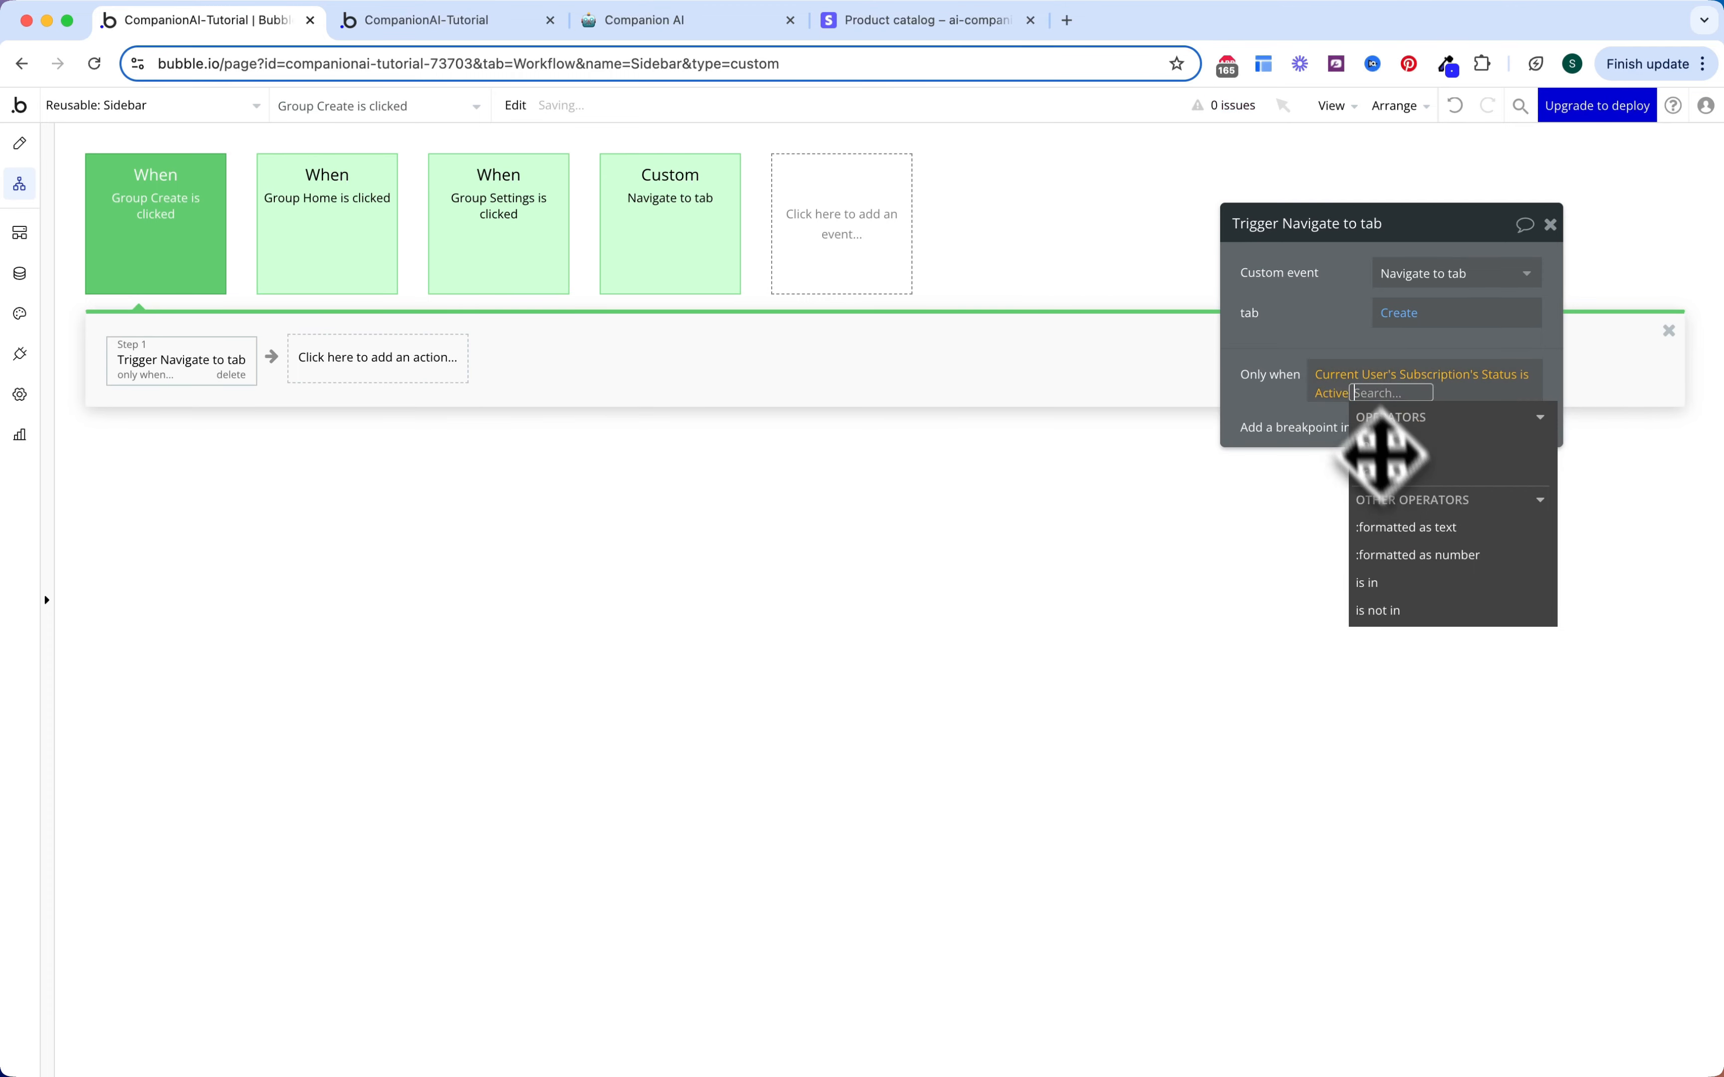
click(1331, 299)
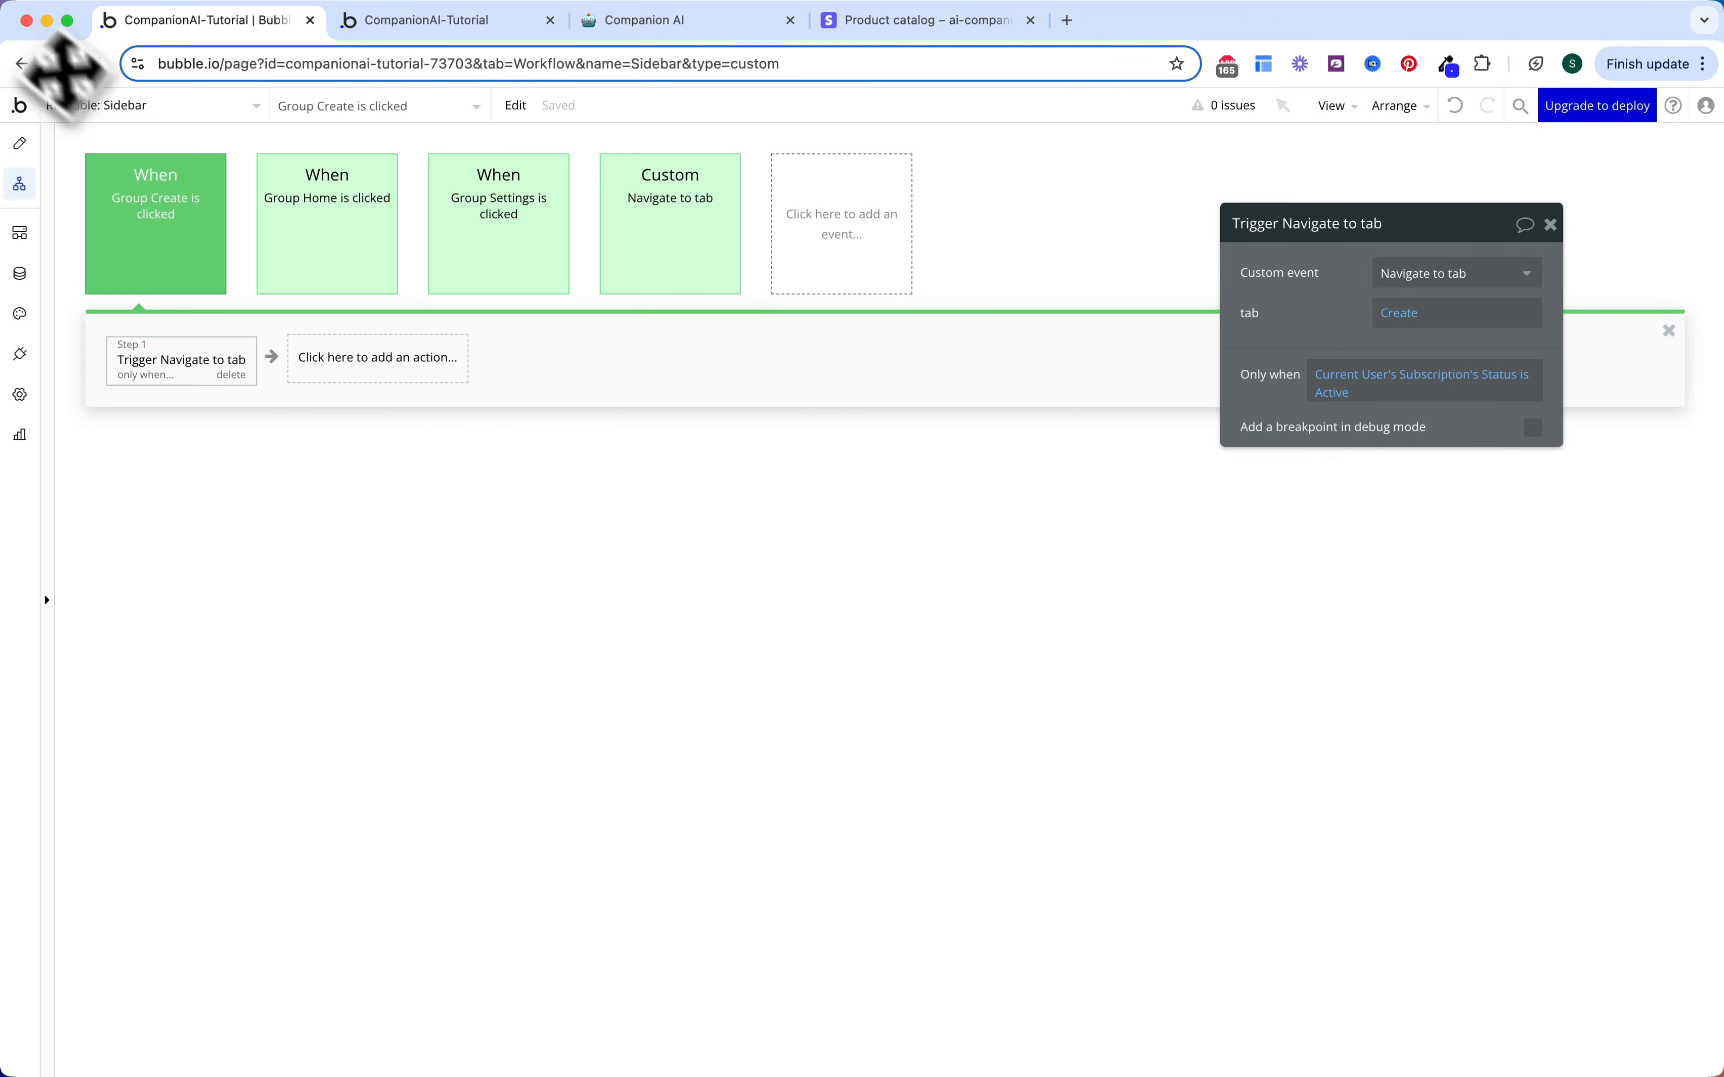
click(34, 146)
Step: Add a Popup to the Sidebar canvas and rename it Hidden variables
click(215, 567)
text(pop)
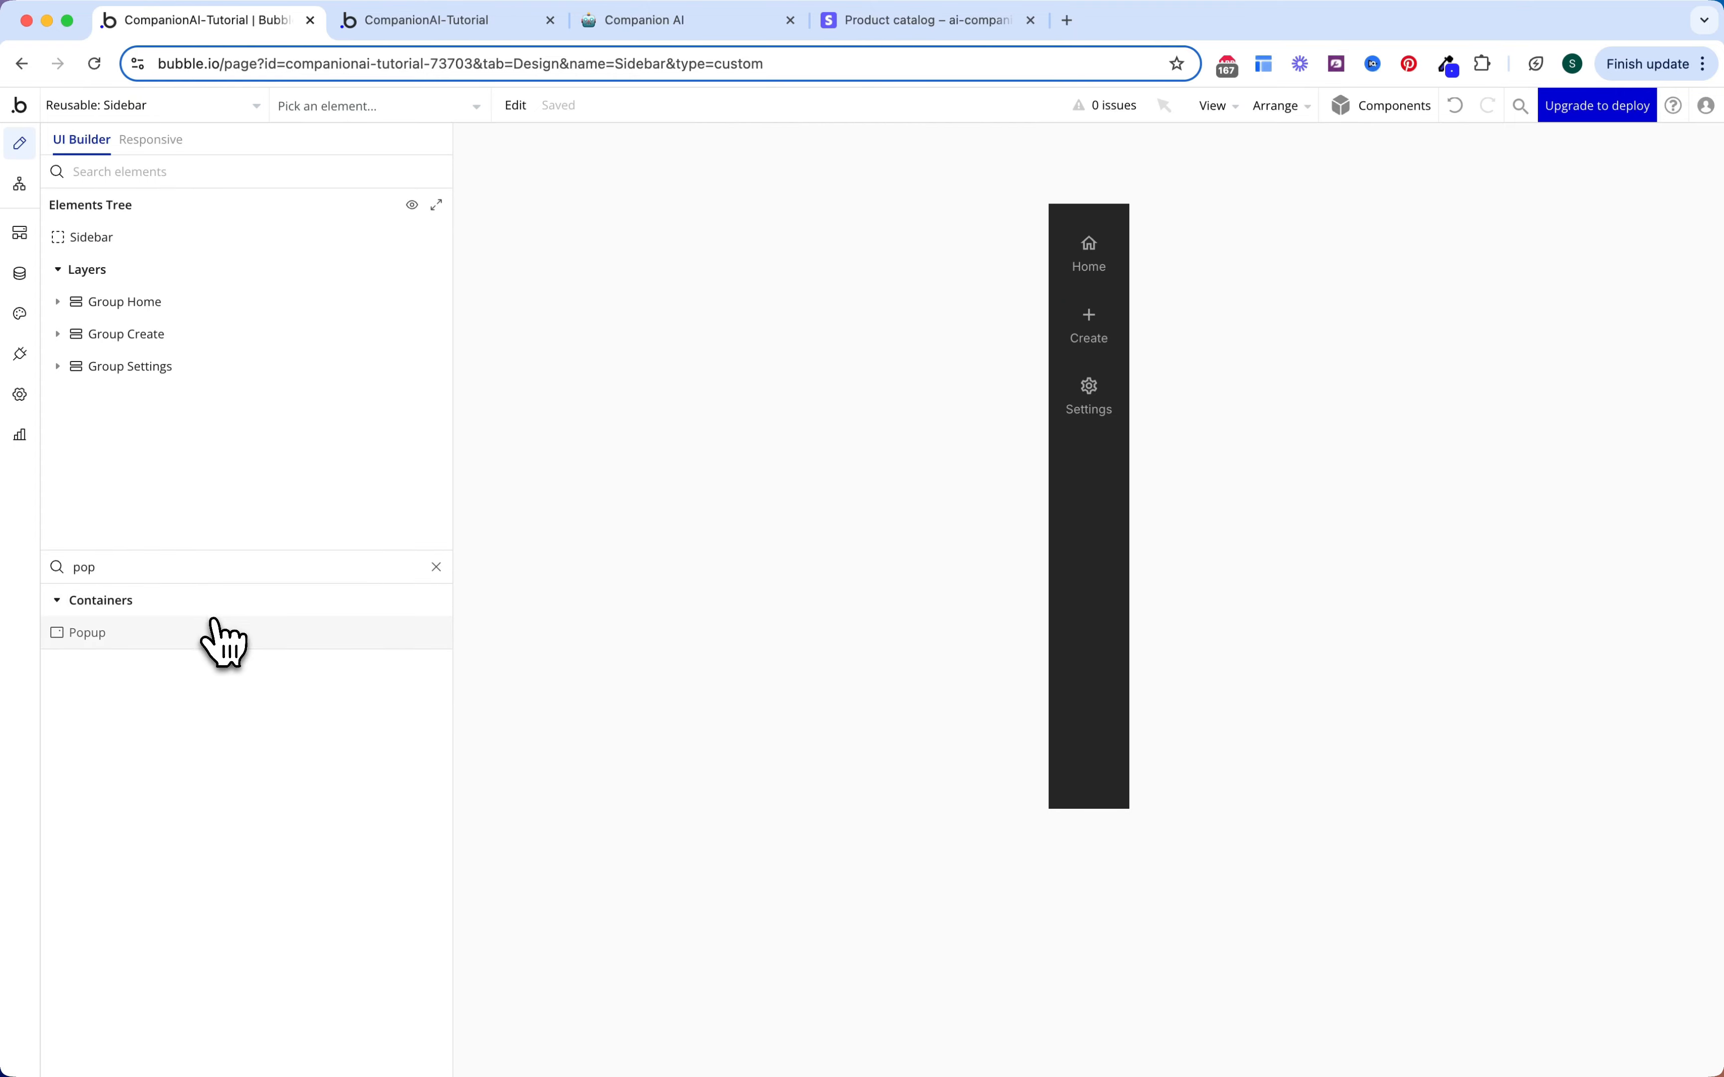
drag(214, 635, 855, 399)
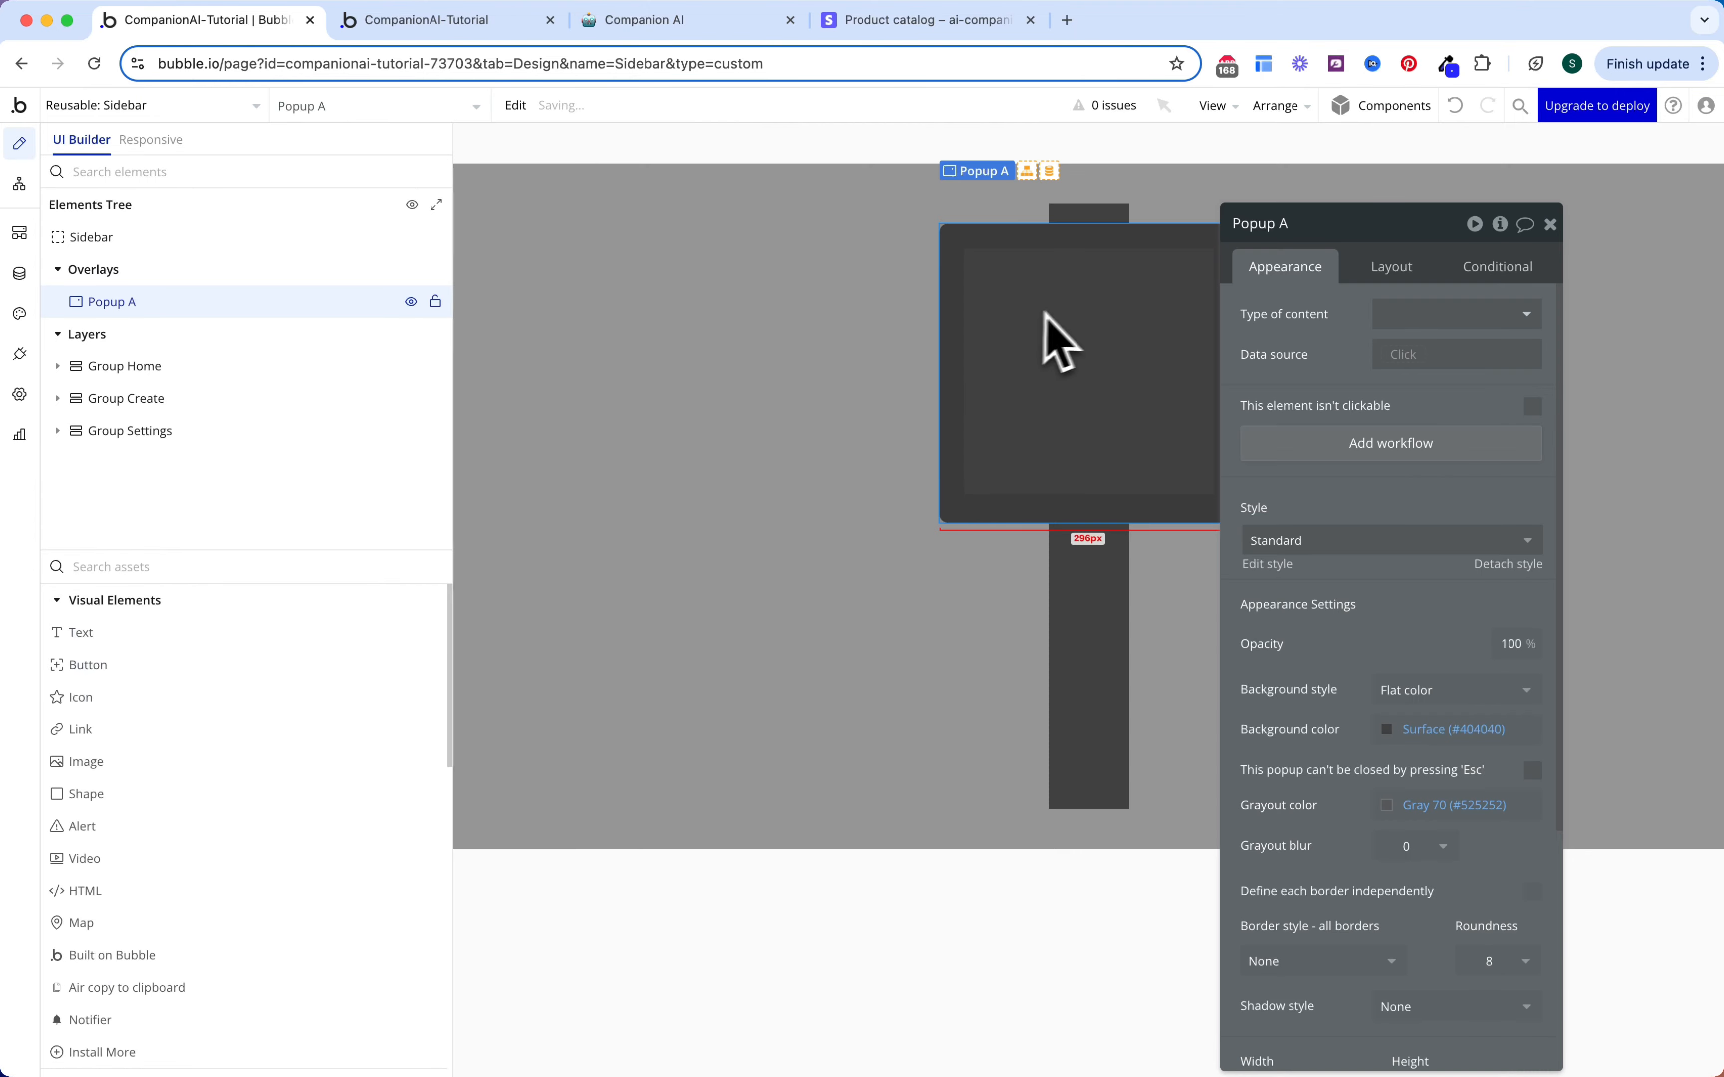
click(1318, 226)
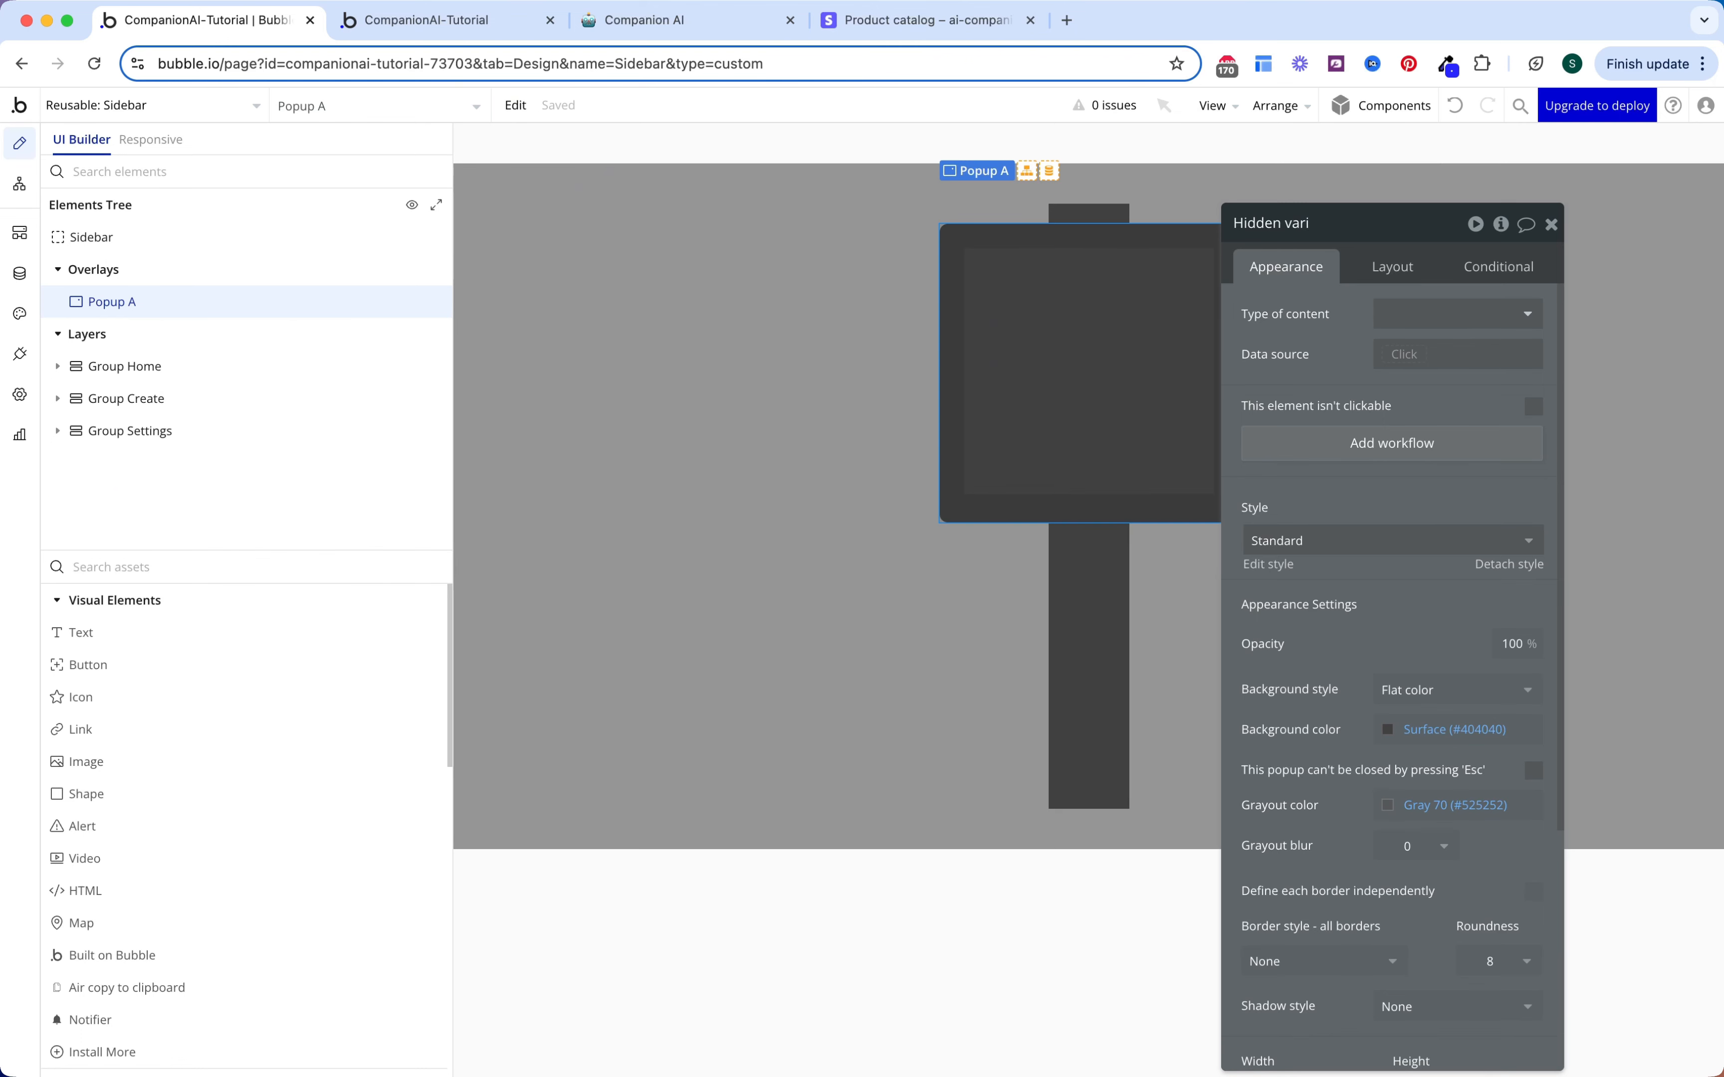
Step: Drag the Header reusable element into the Hidden variables popup
click(256, 567)
text(head)
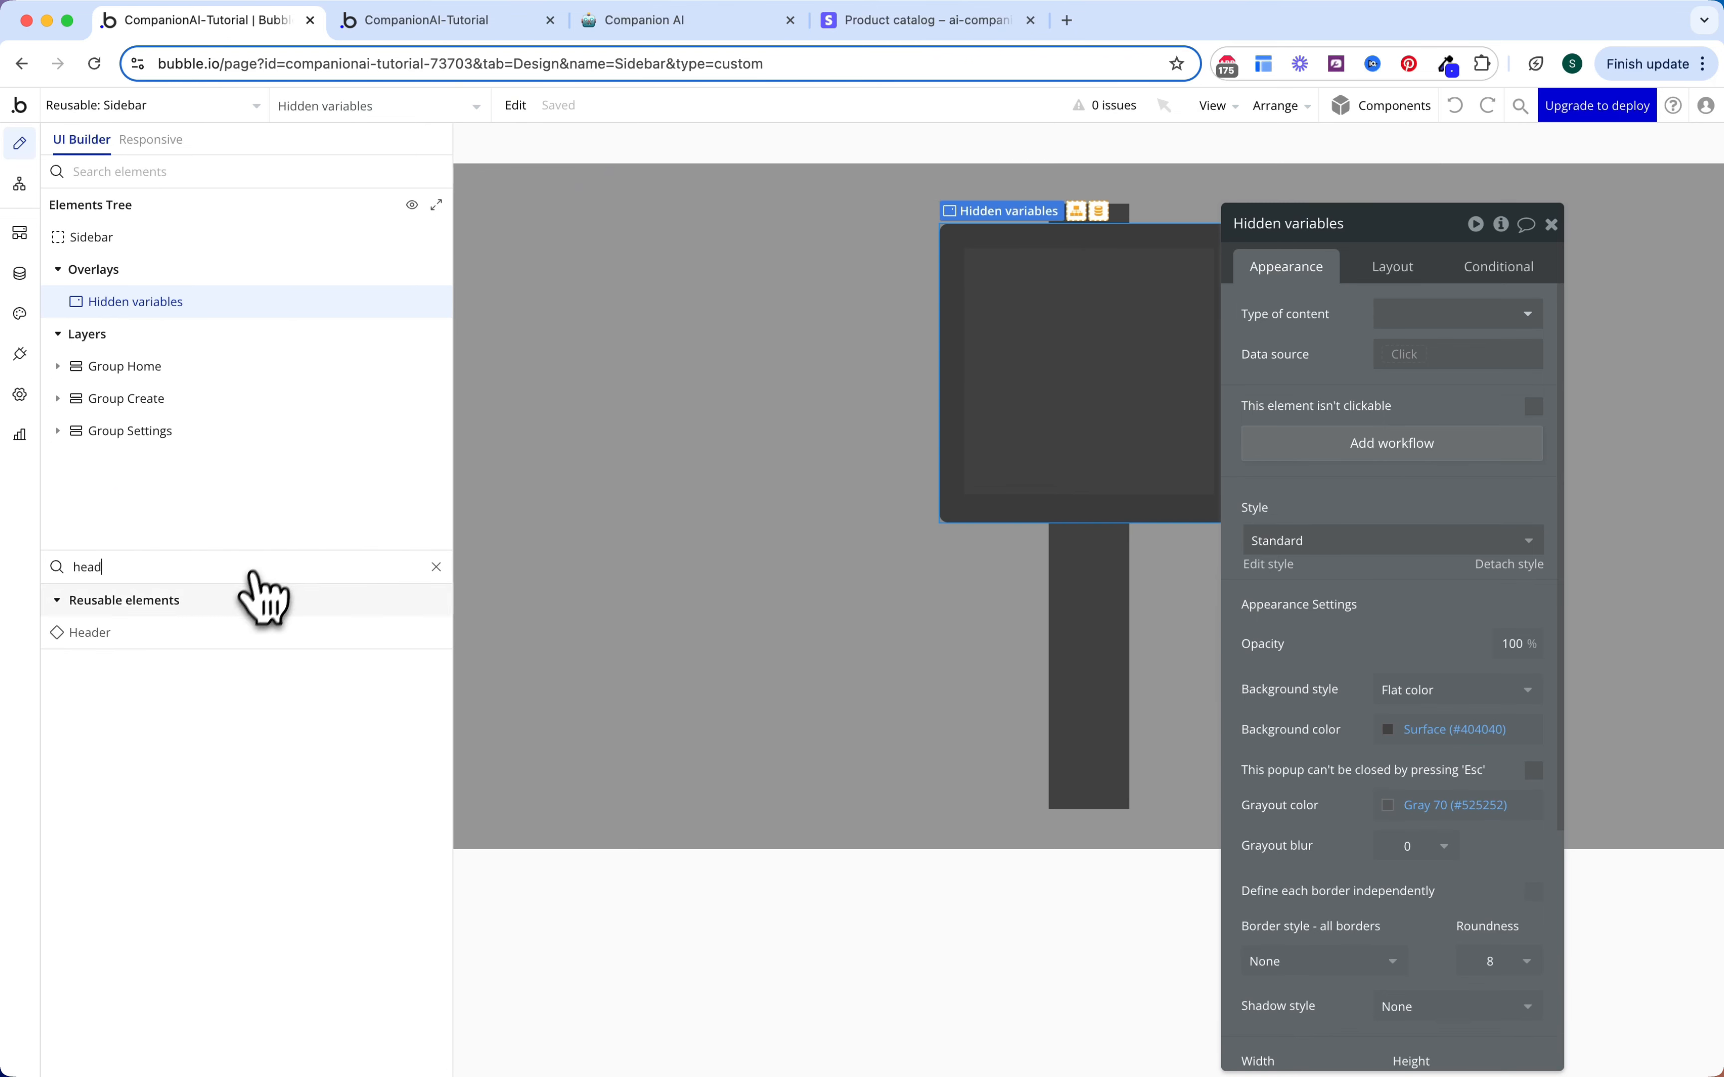
drag(231, 632, 1093, 357)
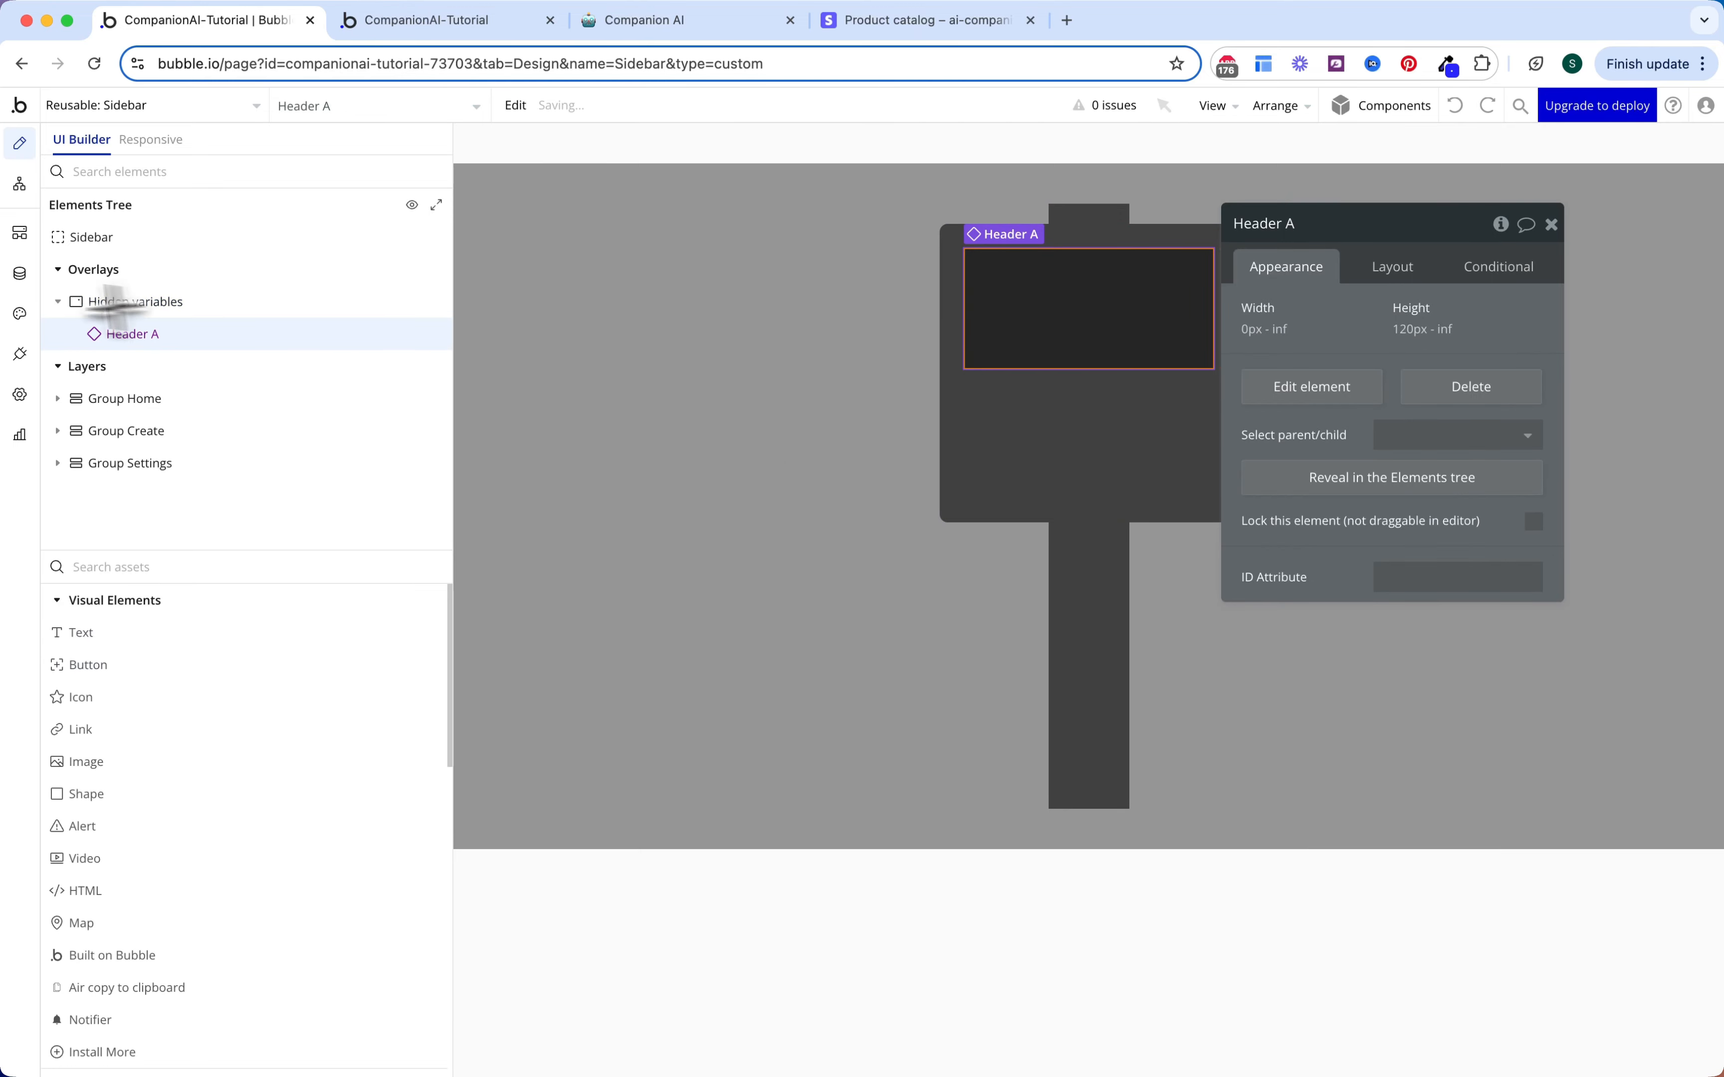
click(20, 185)
click(385, 362)
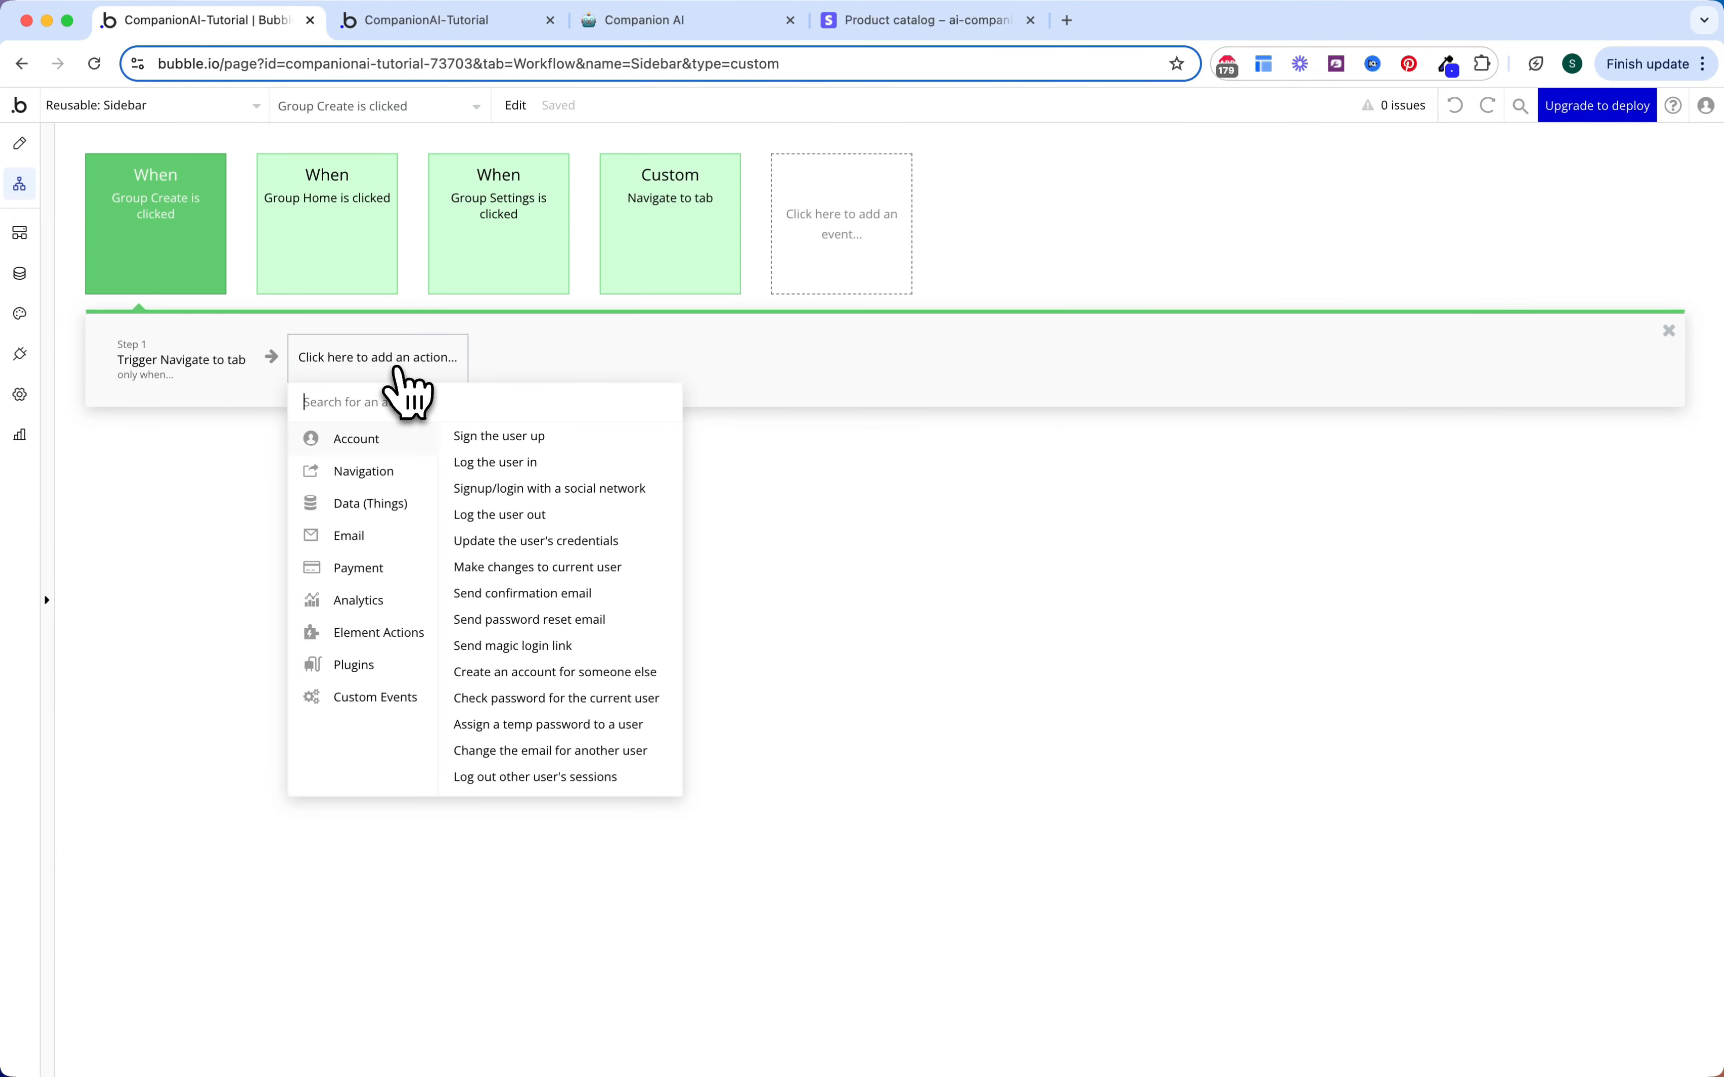
mouse_move(421, 705)
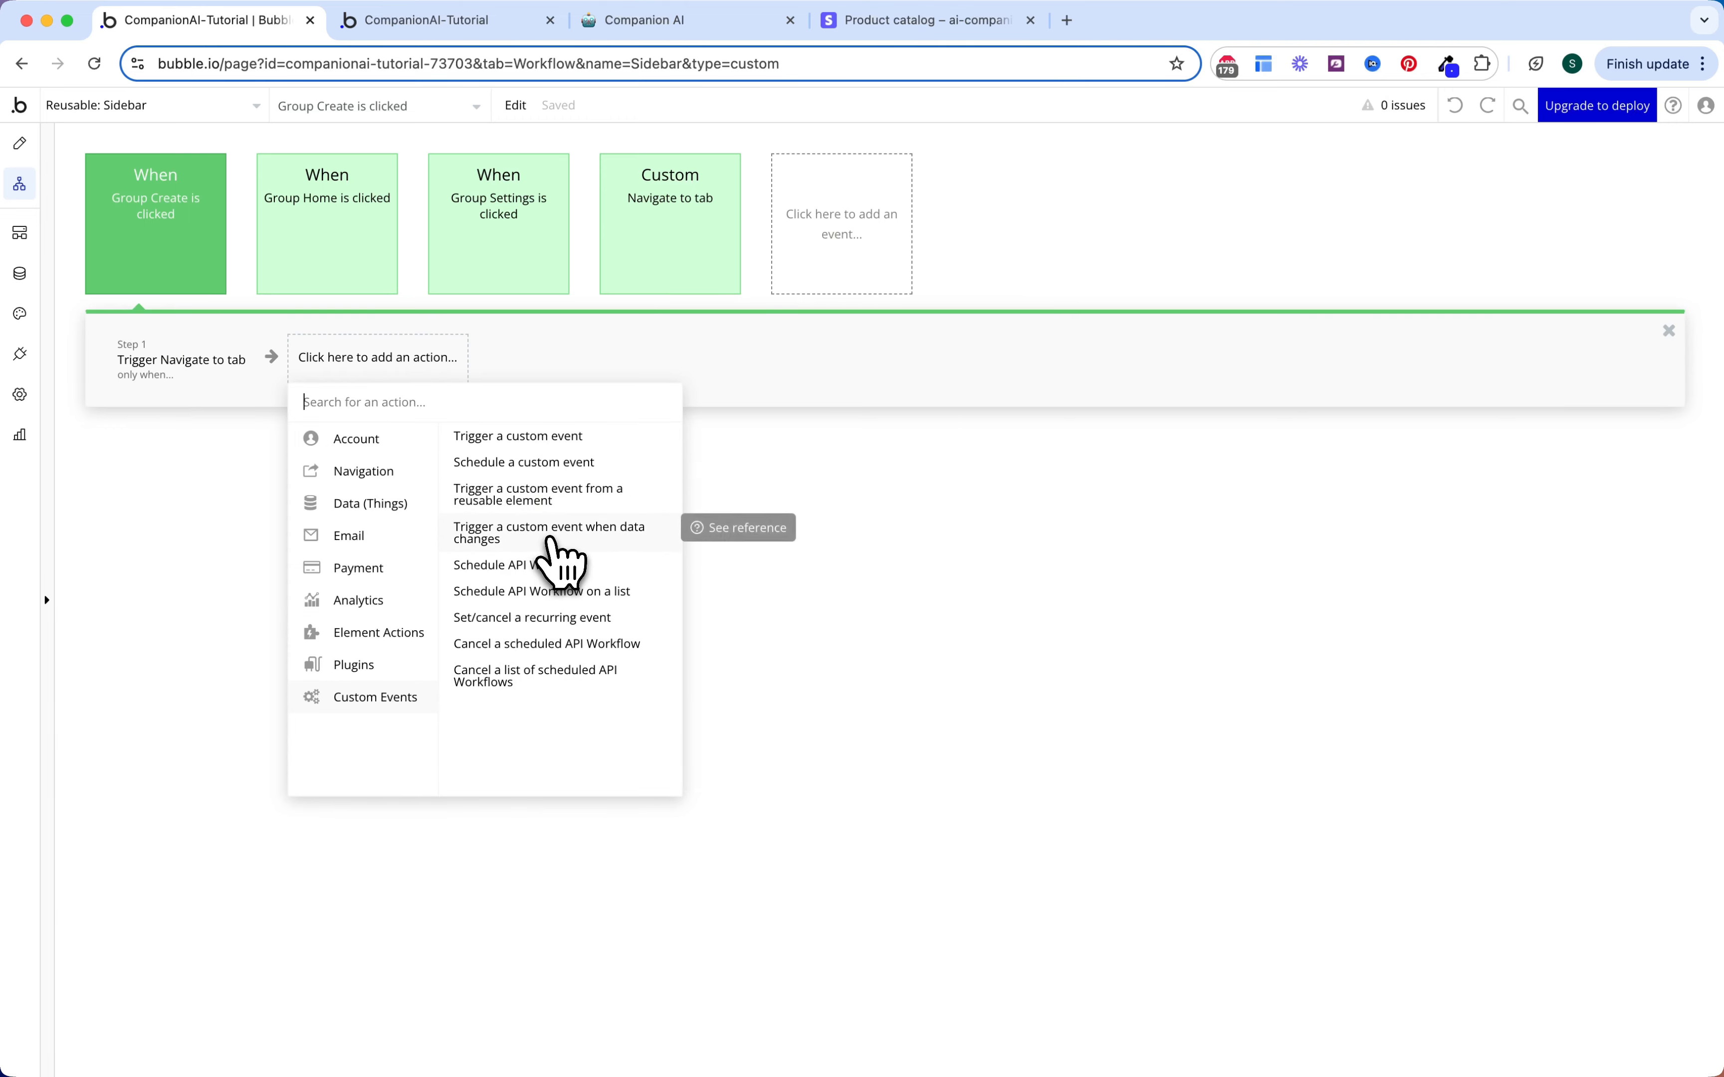
Step: Add a Show Subscribe Popup trigger from Header A, conditioned on Current User's Subscription
click(583, 499)
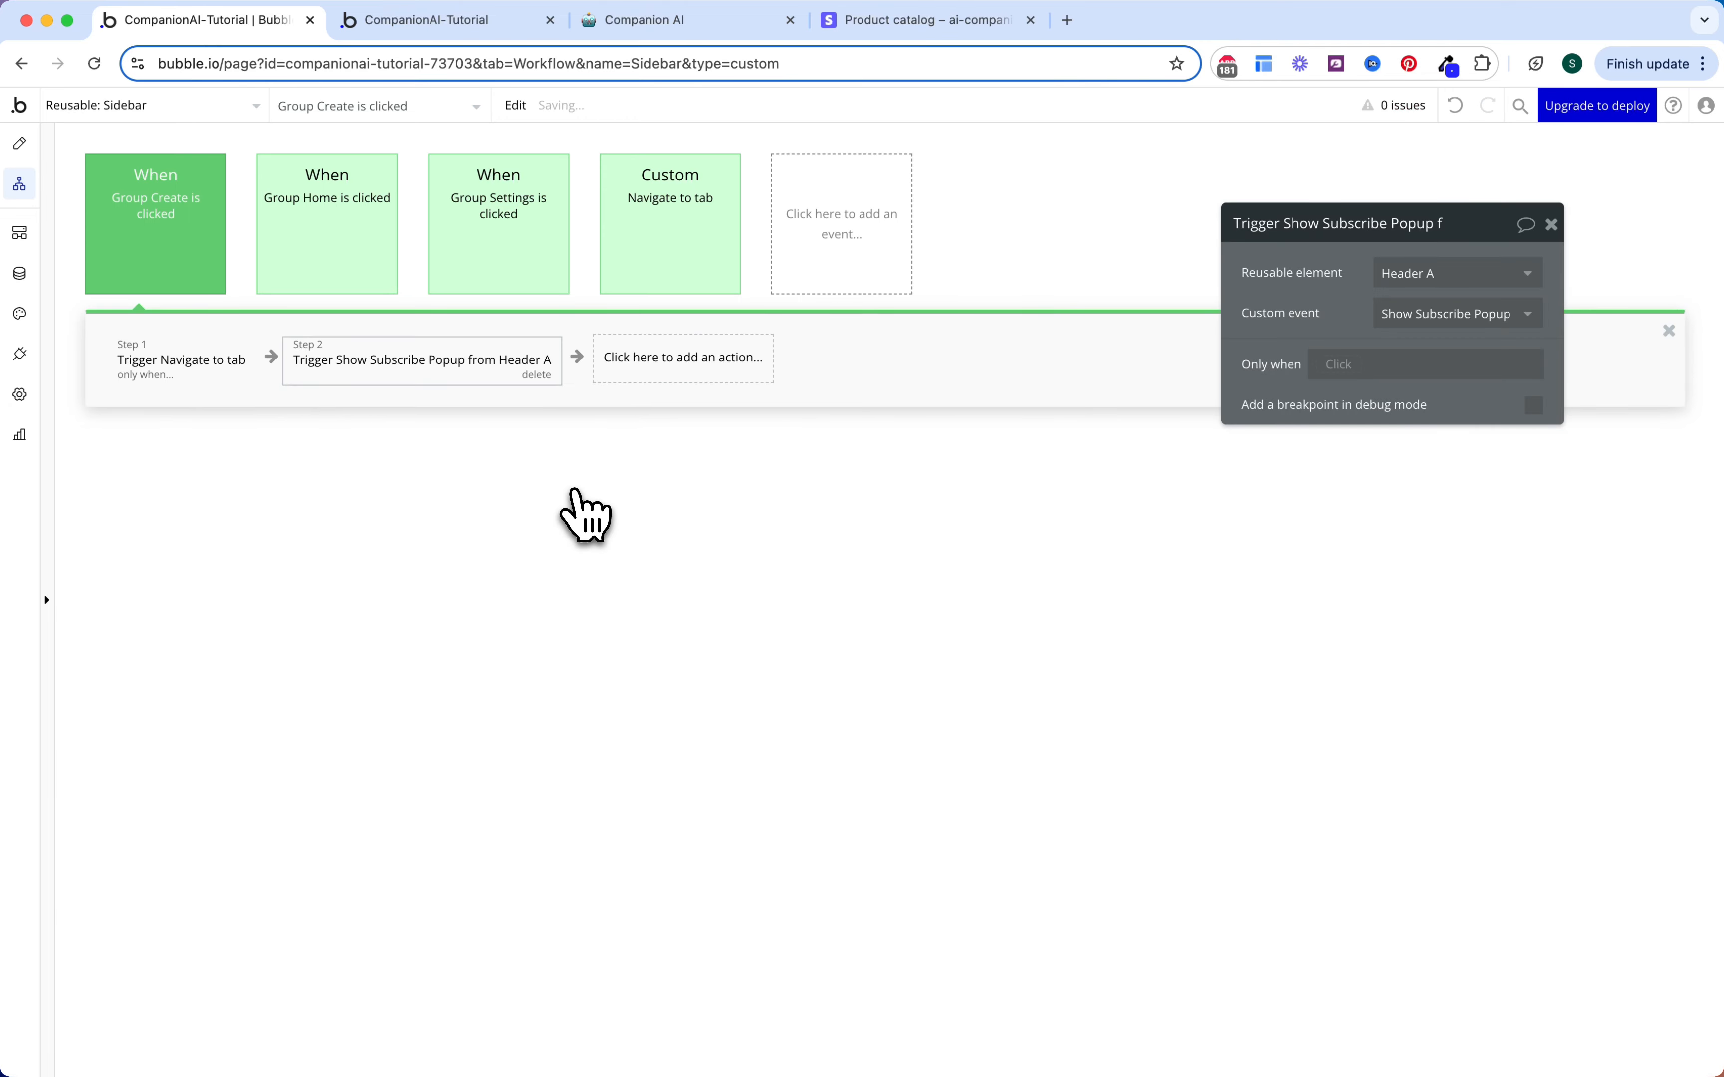
click(1327, 364)
click(1331, 479)
text(sub)
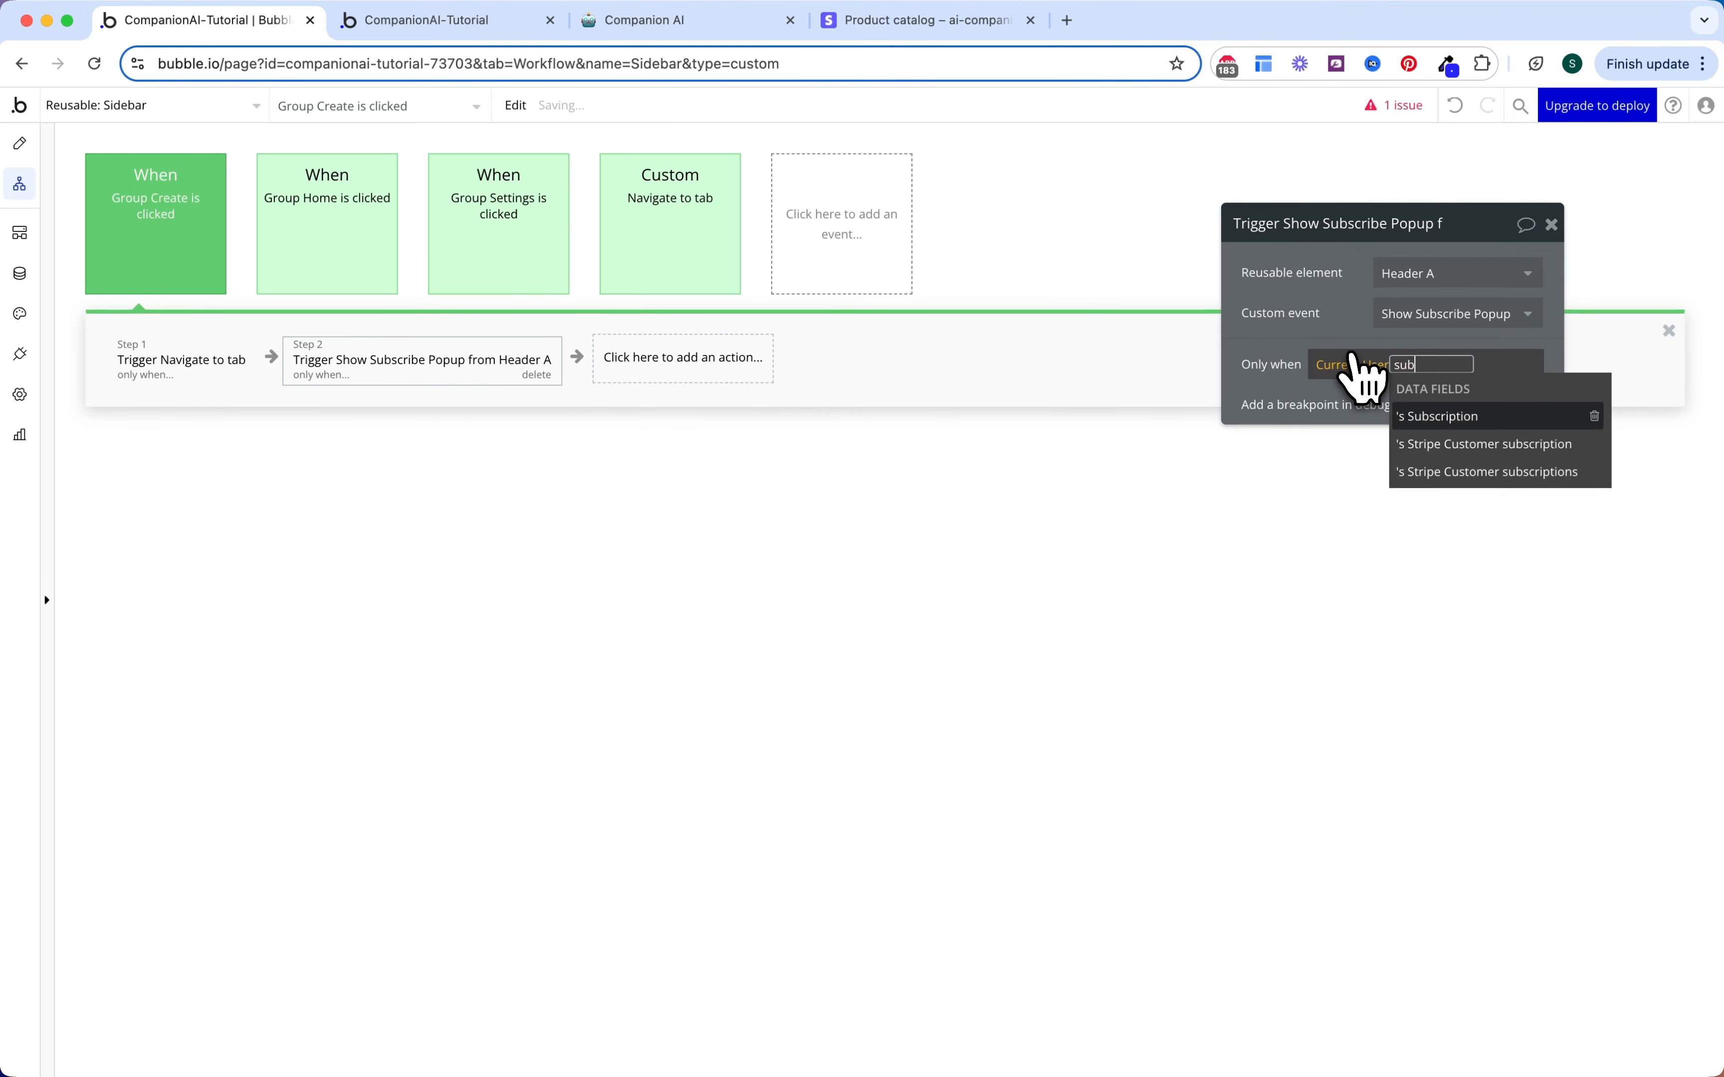
key(Return)
text(sta)
key(Return)
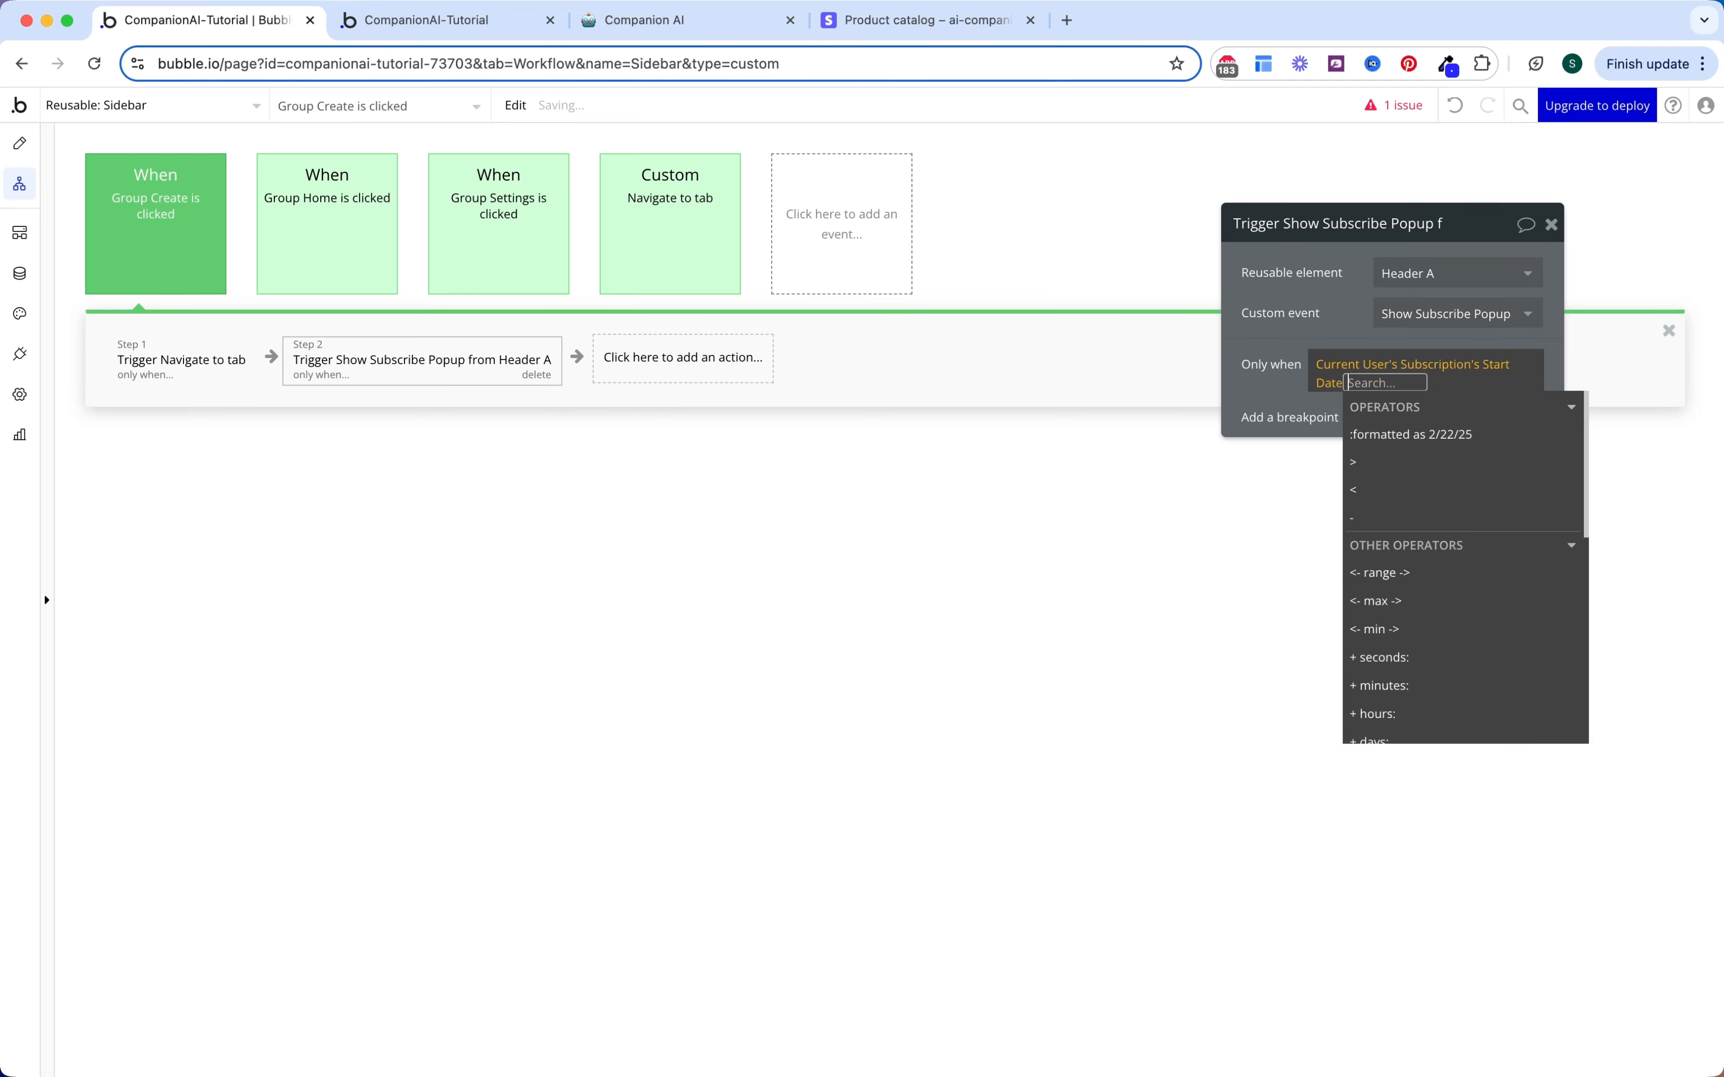
Step: Switch the condition's field from Start Date to Status and require it is not Active
click(1333, 382)
key(Down)
key(Return)
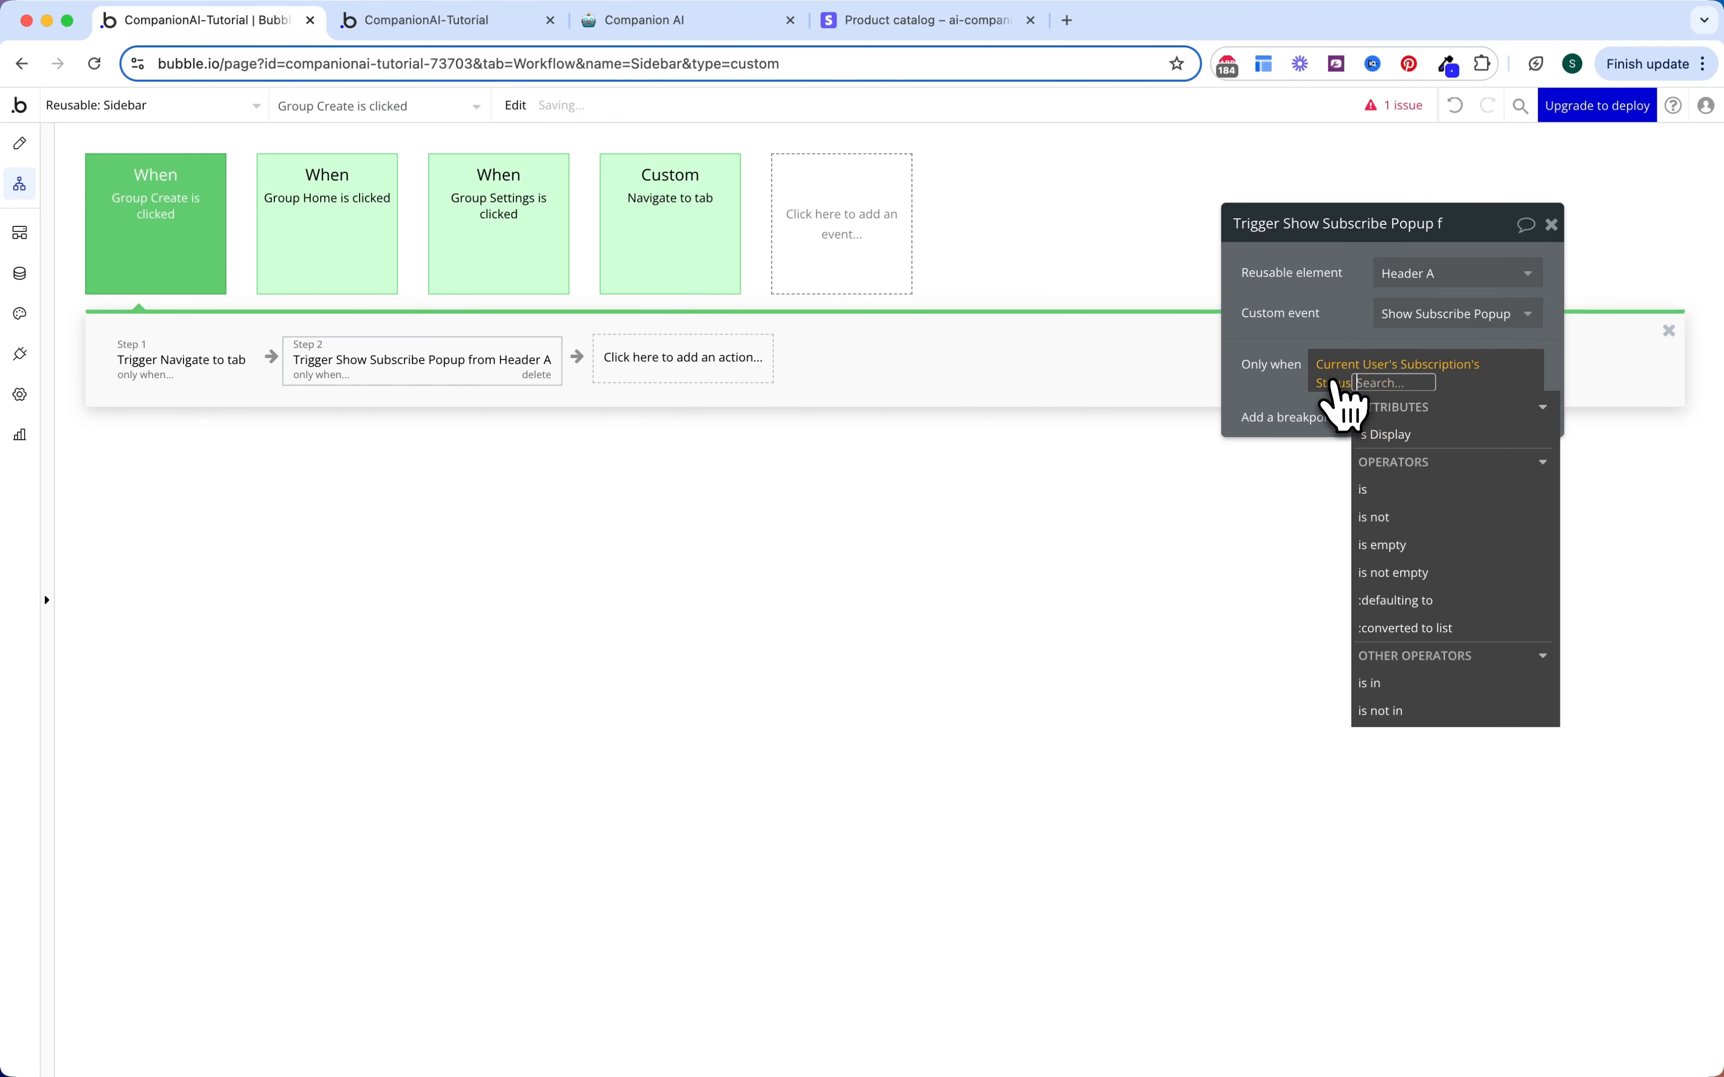
click(1406, 527)
key(Return)
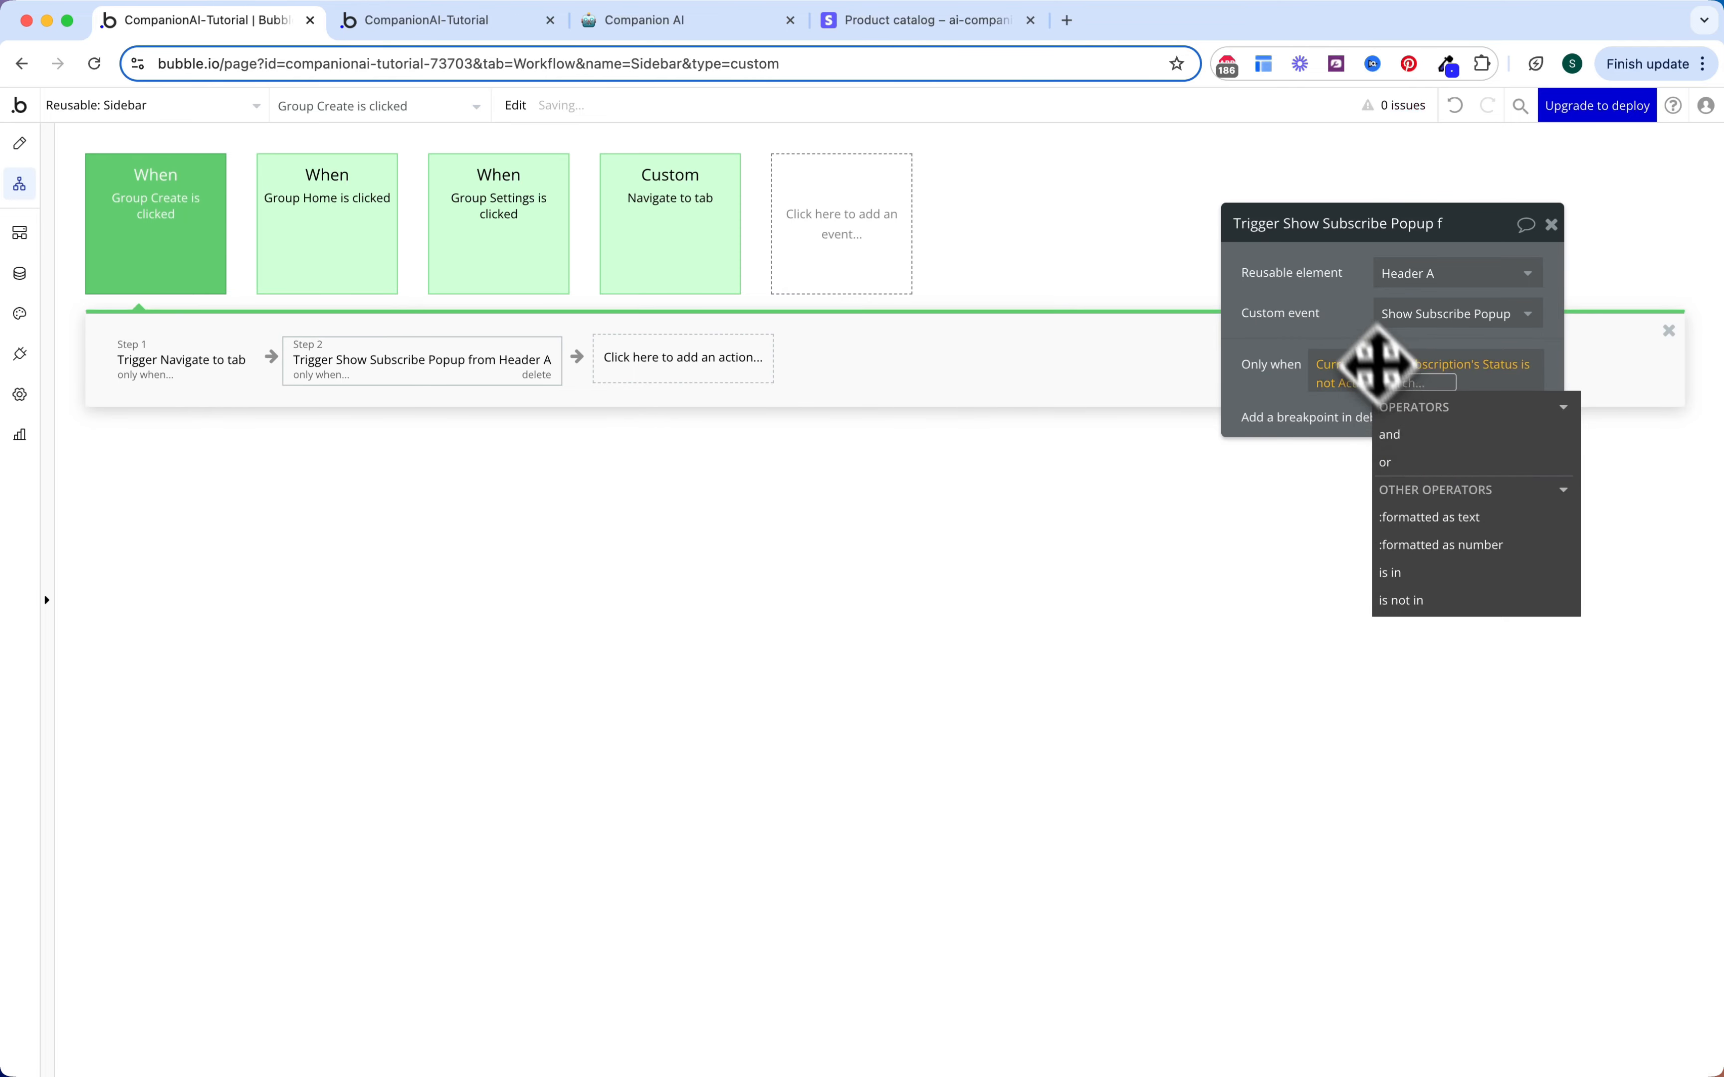
click(834, 491)
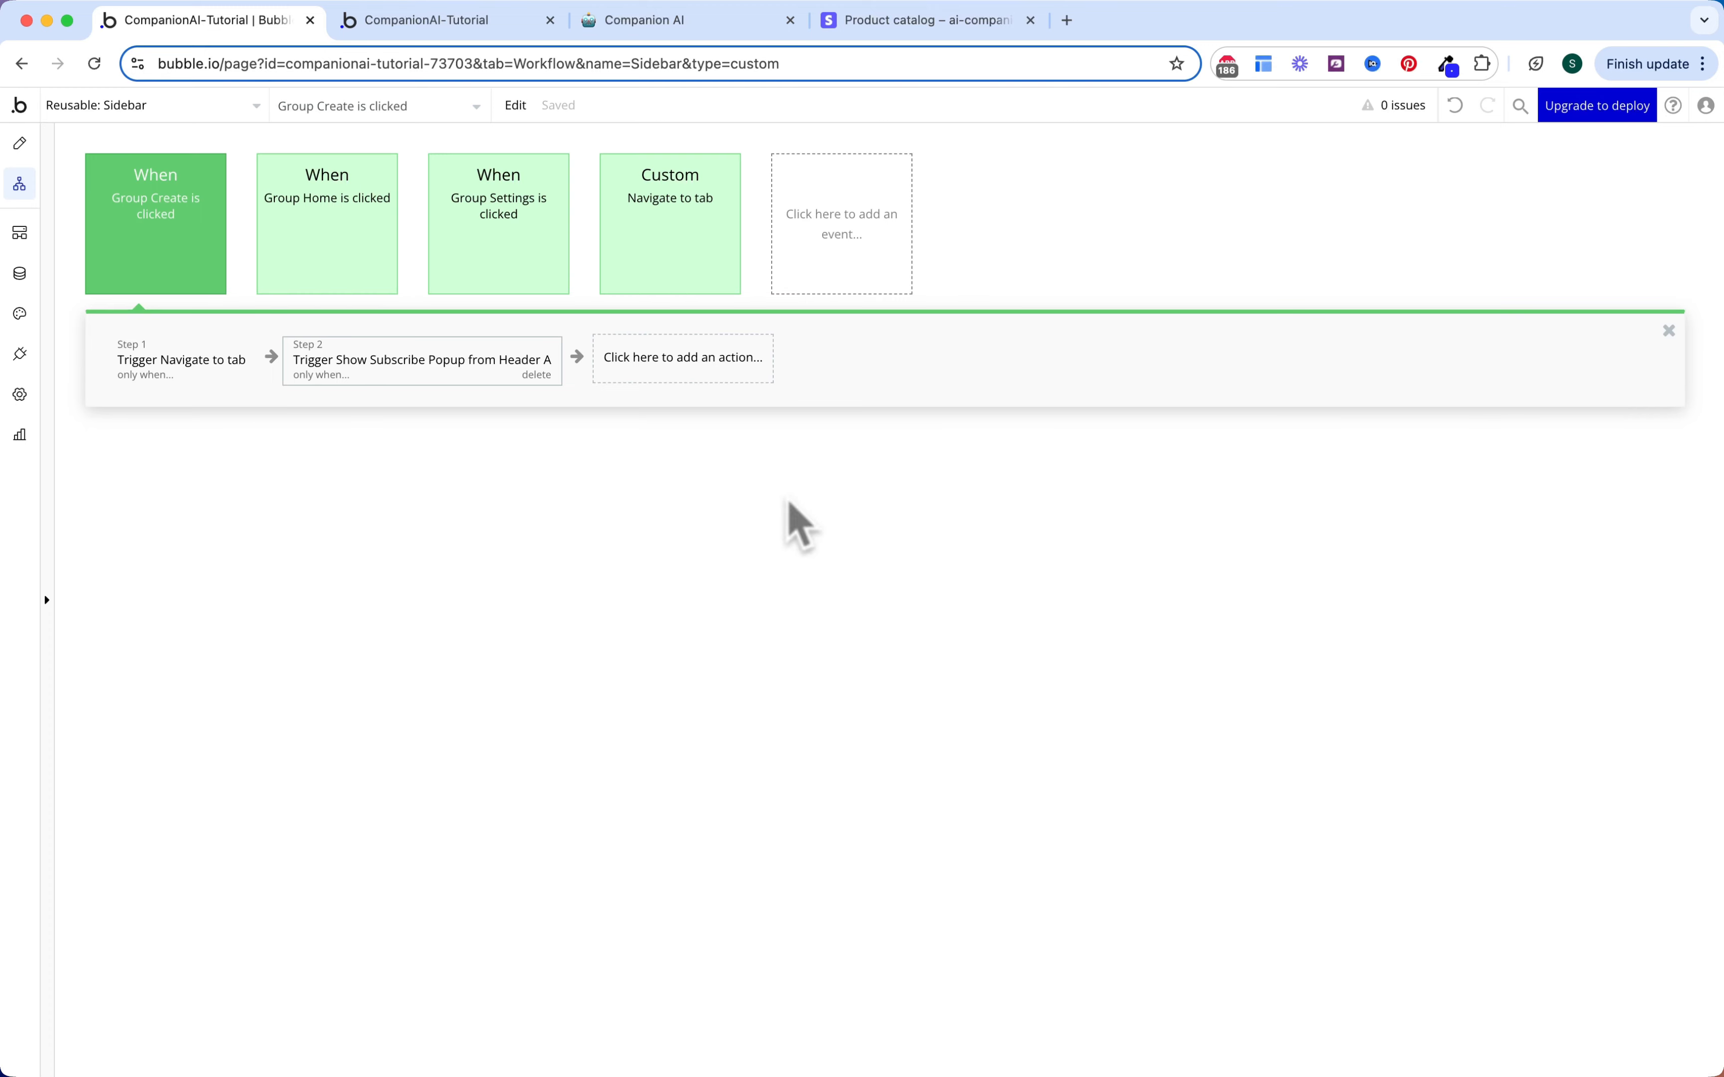
click(213, 113)
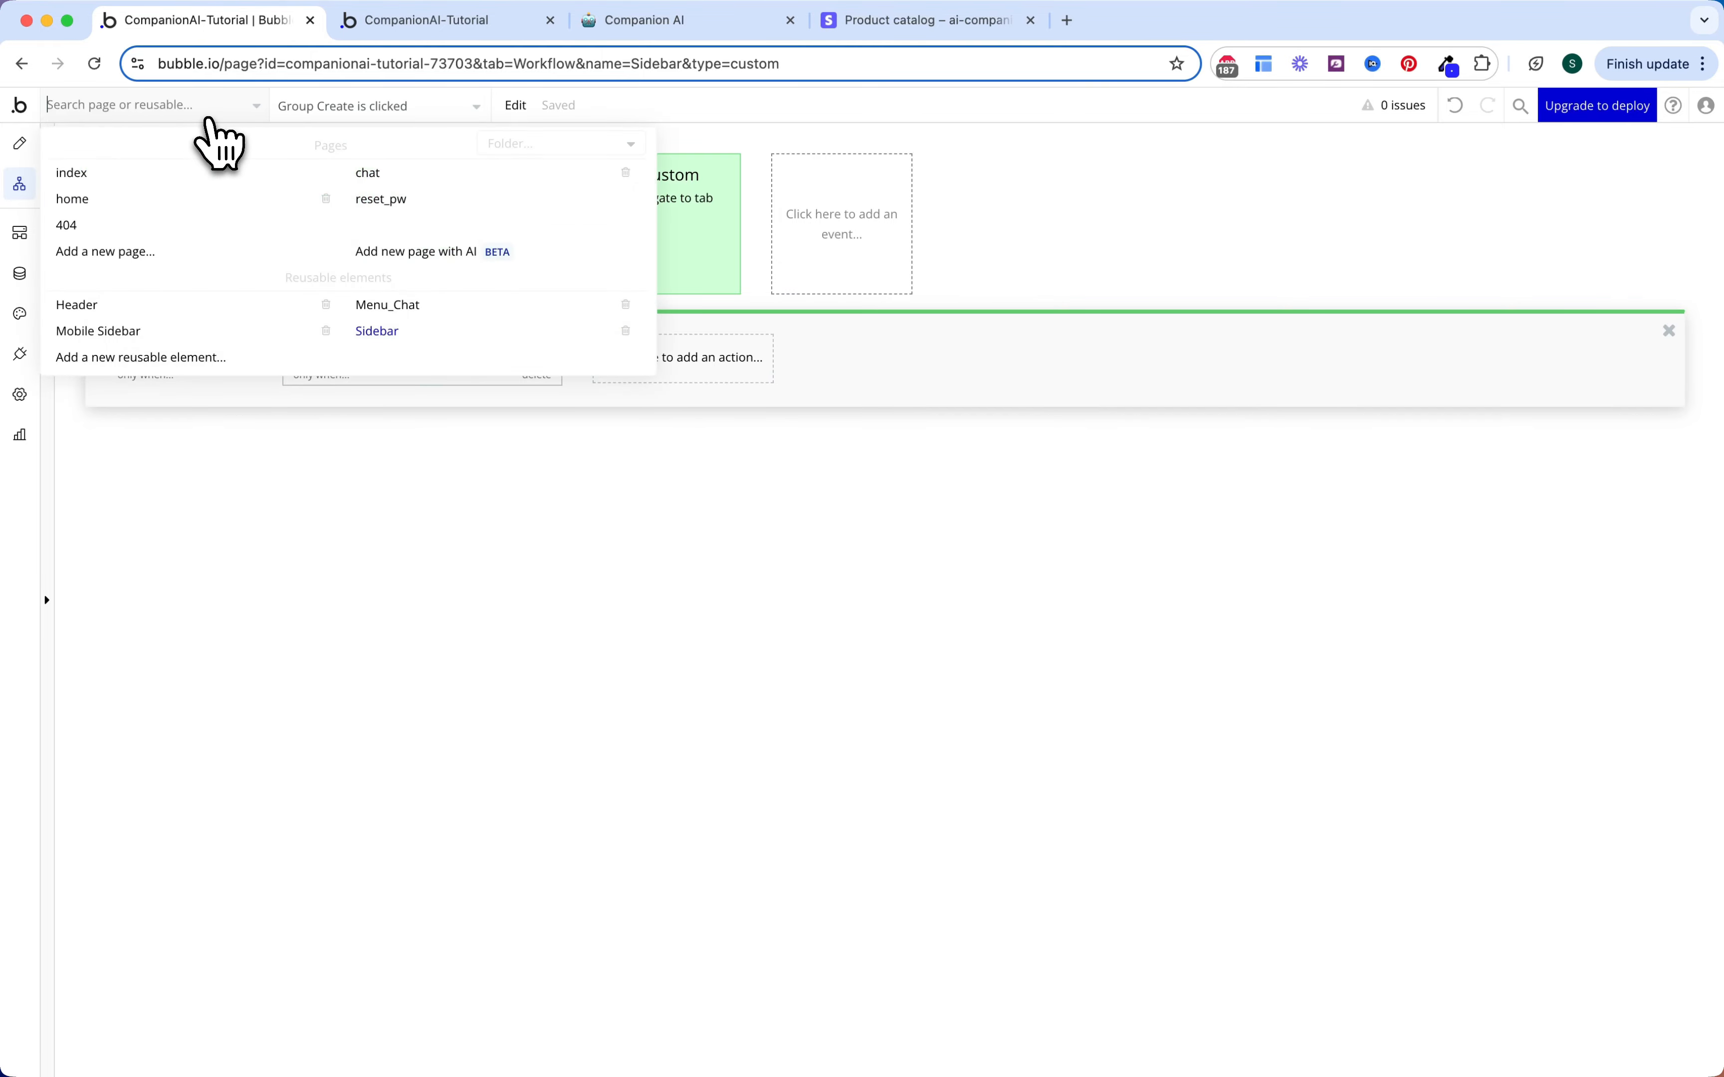
Step: Append 'and Current User's Subscription's Status is Active' to the home page's Create companion click condition
click(170, 197)
click(852, 221)
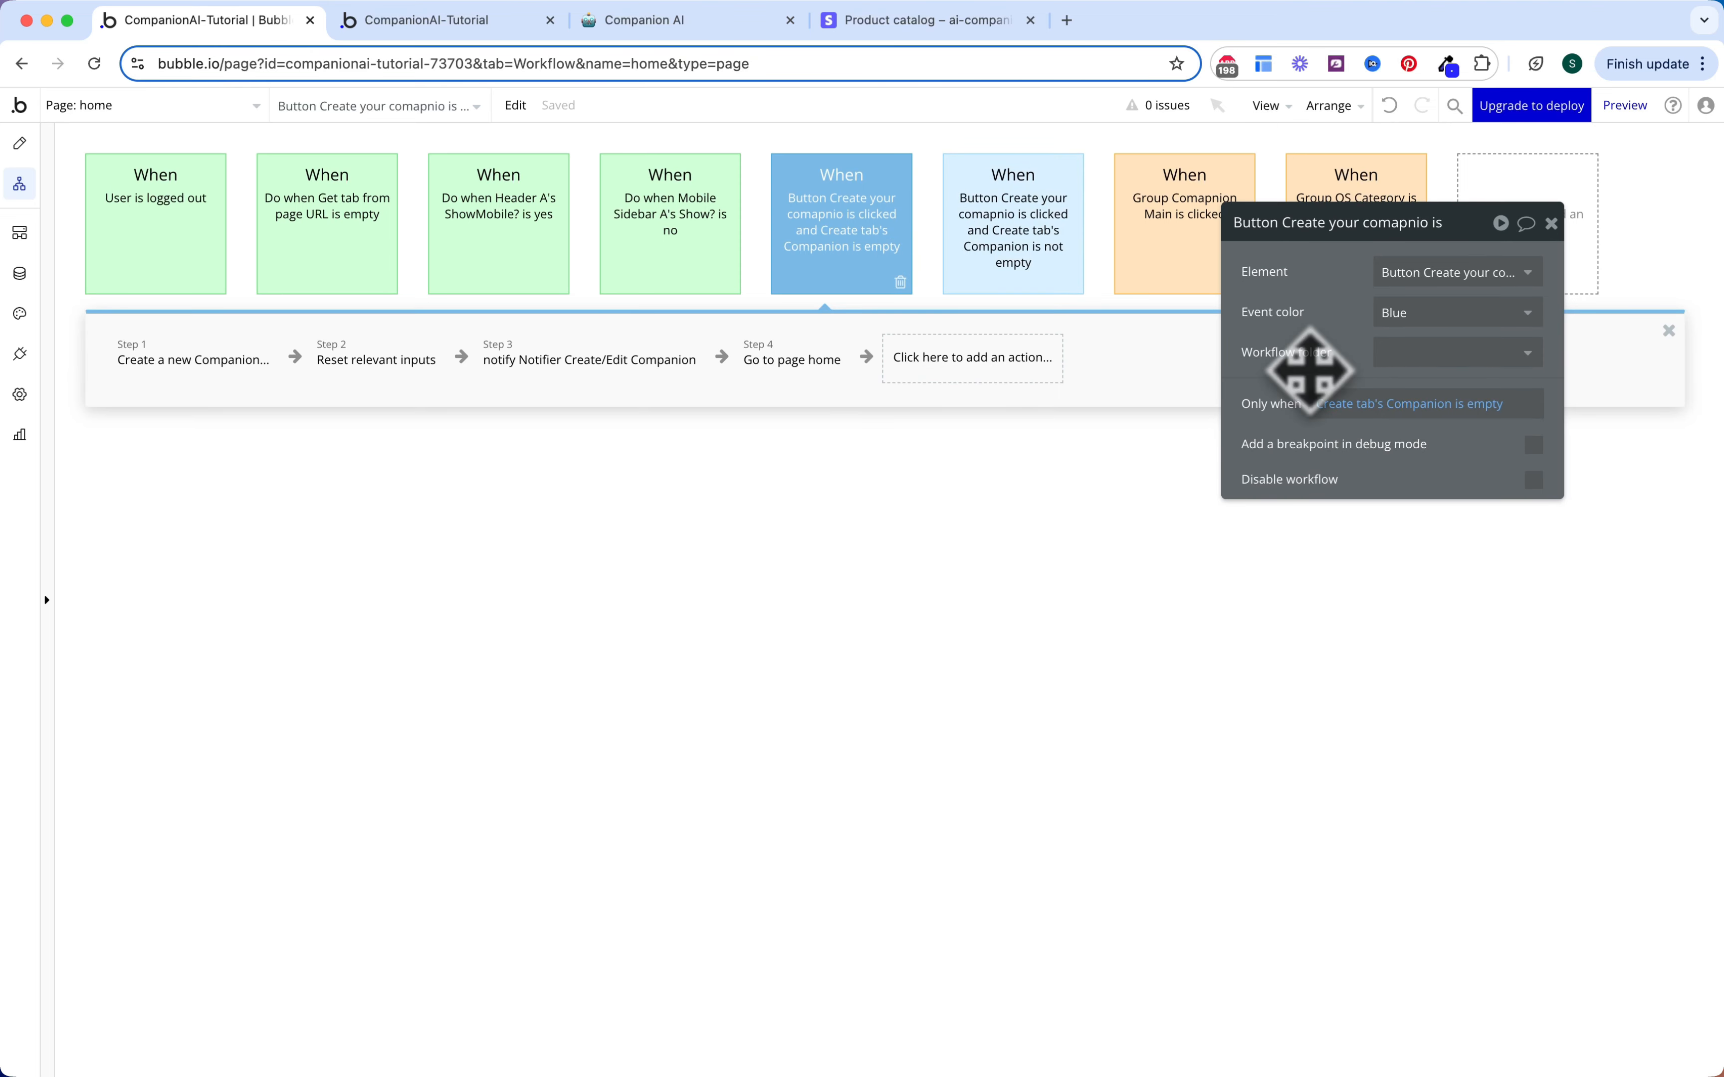
click(1475, 404)
click(1336, 422)
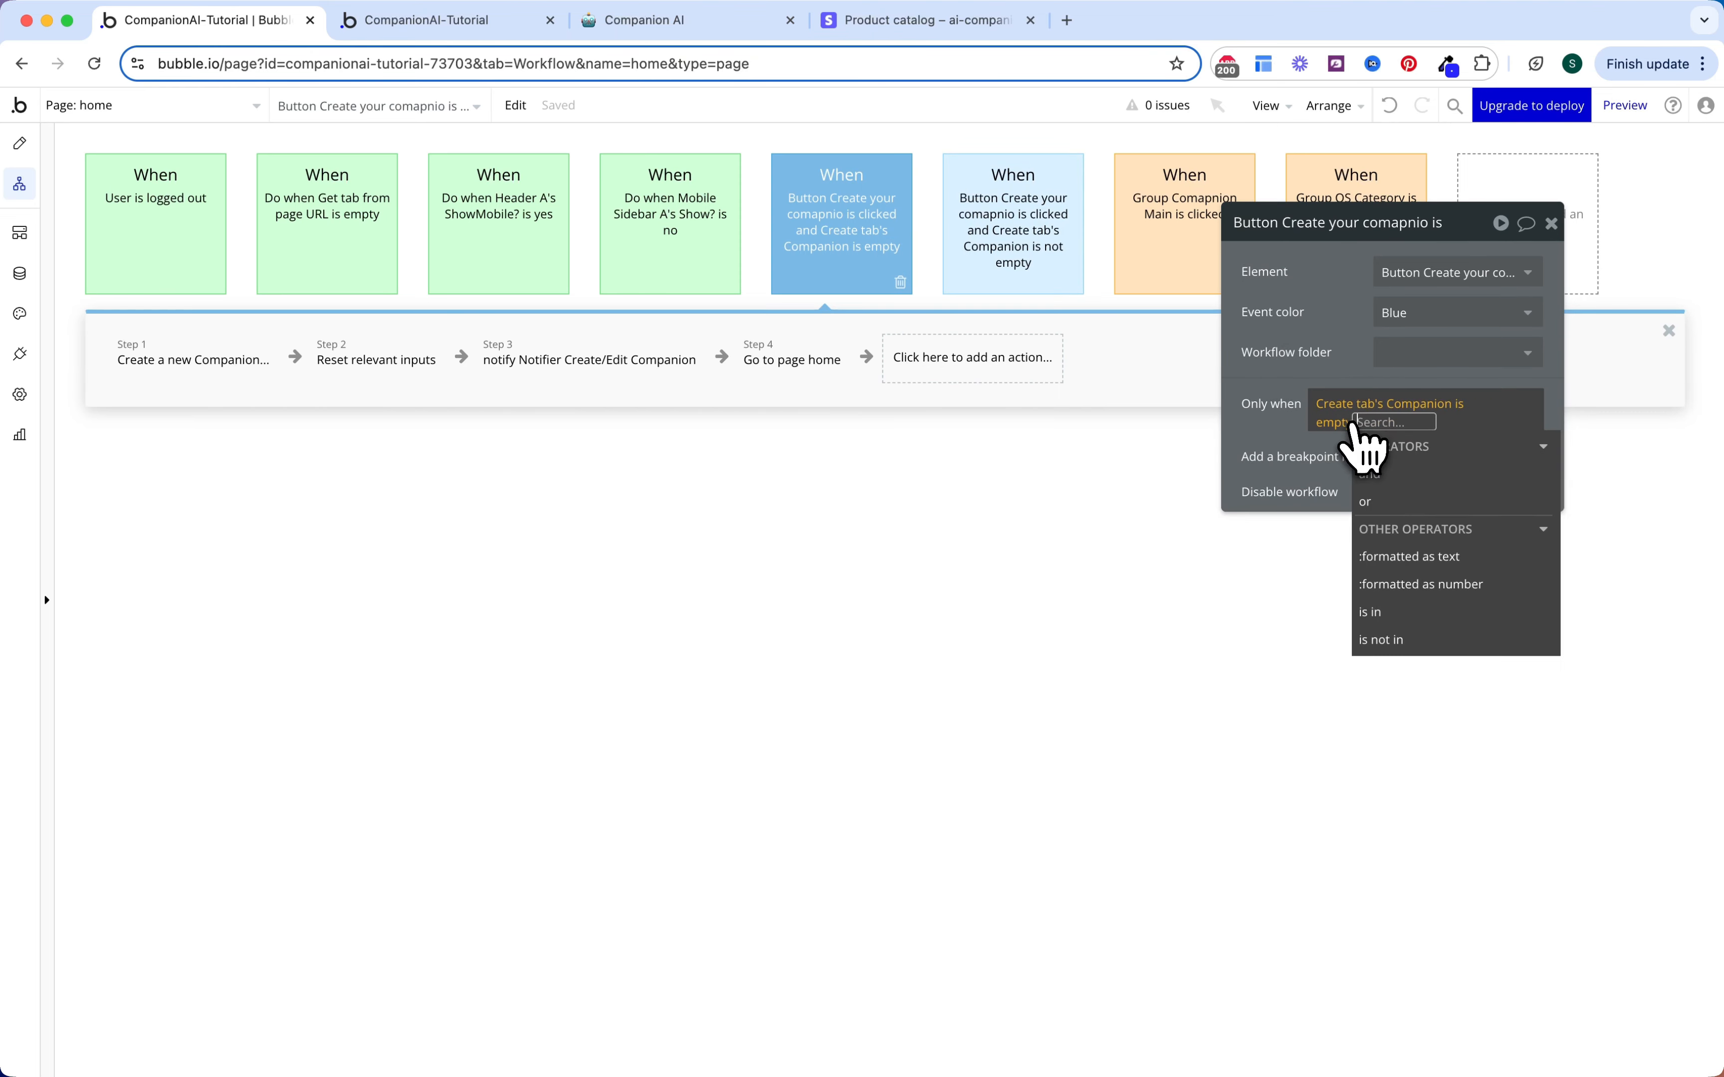
click(1386, 474)
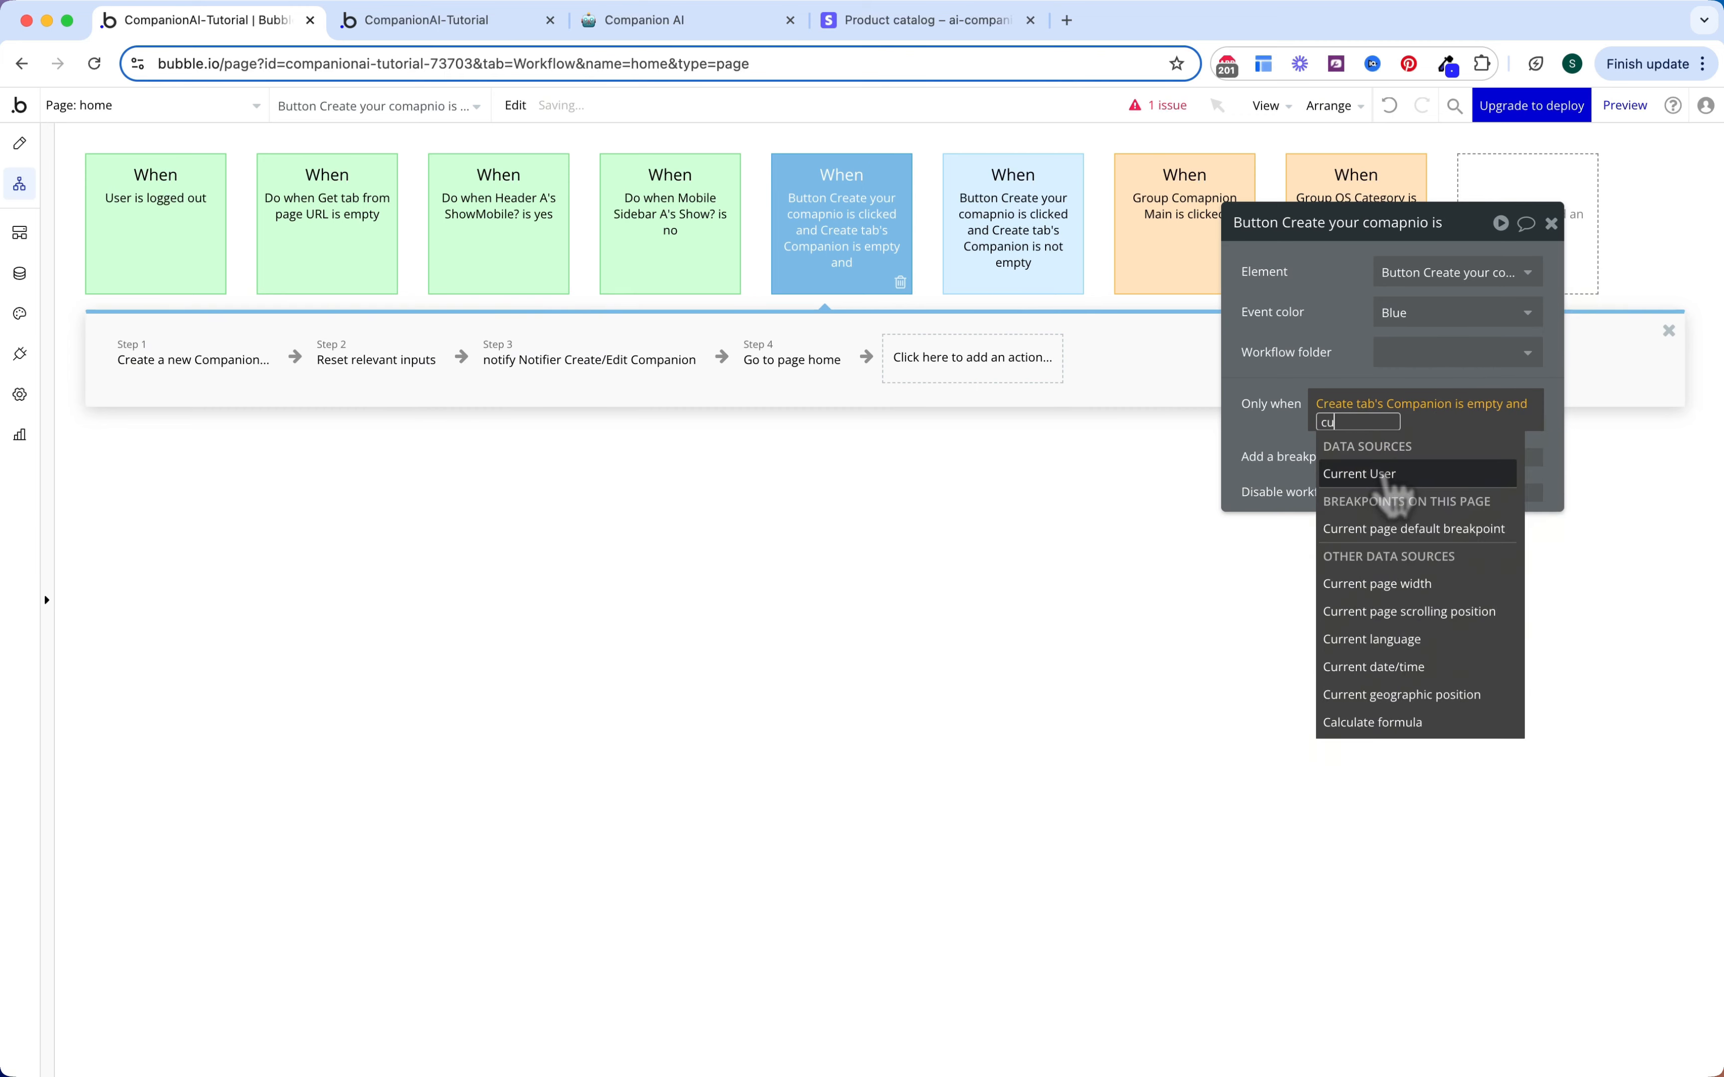
click(1386, 475)
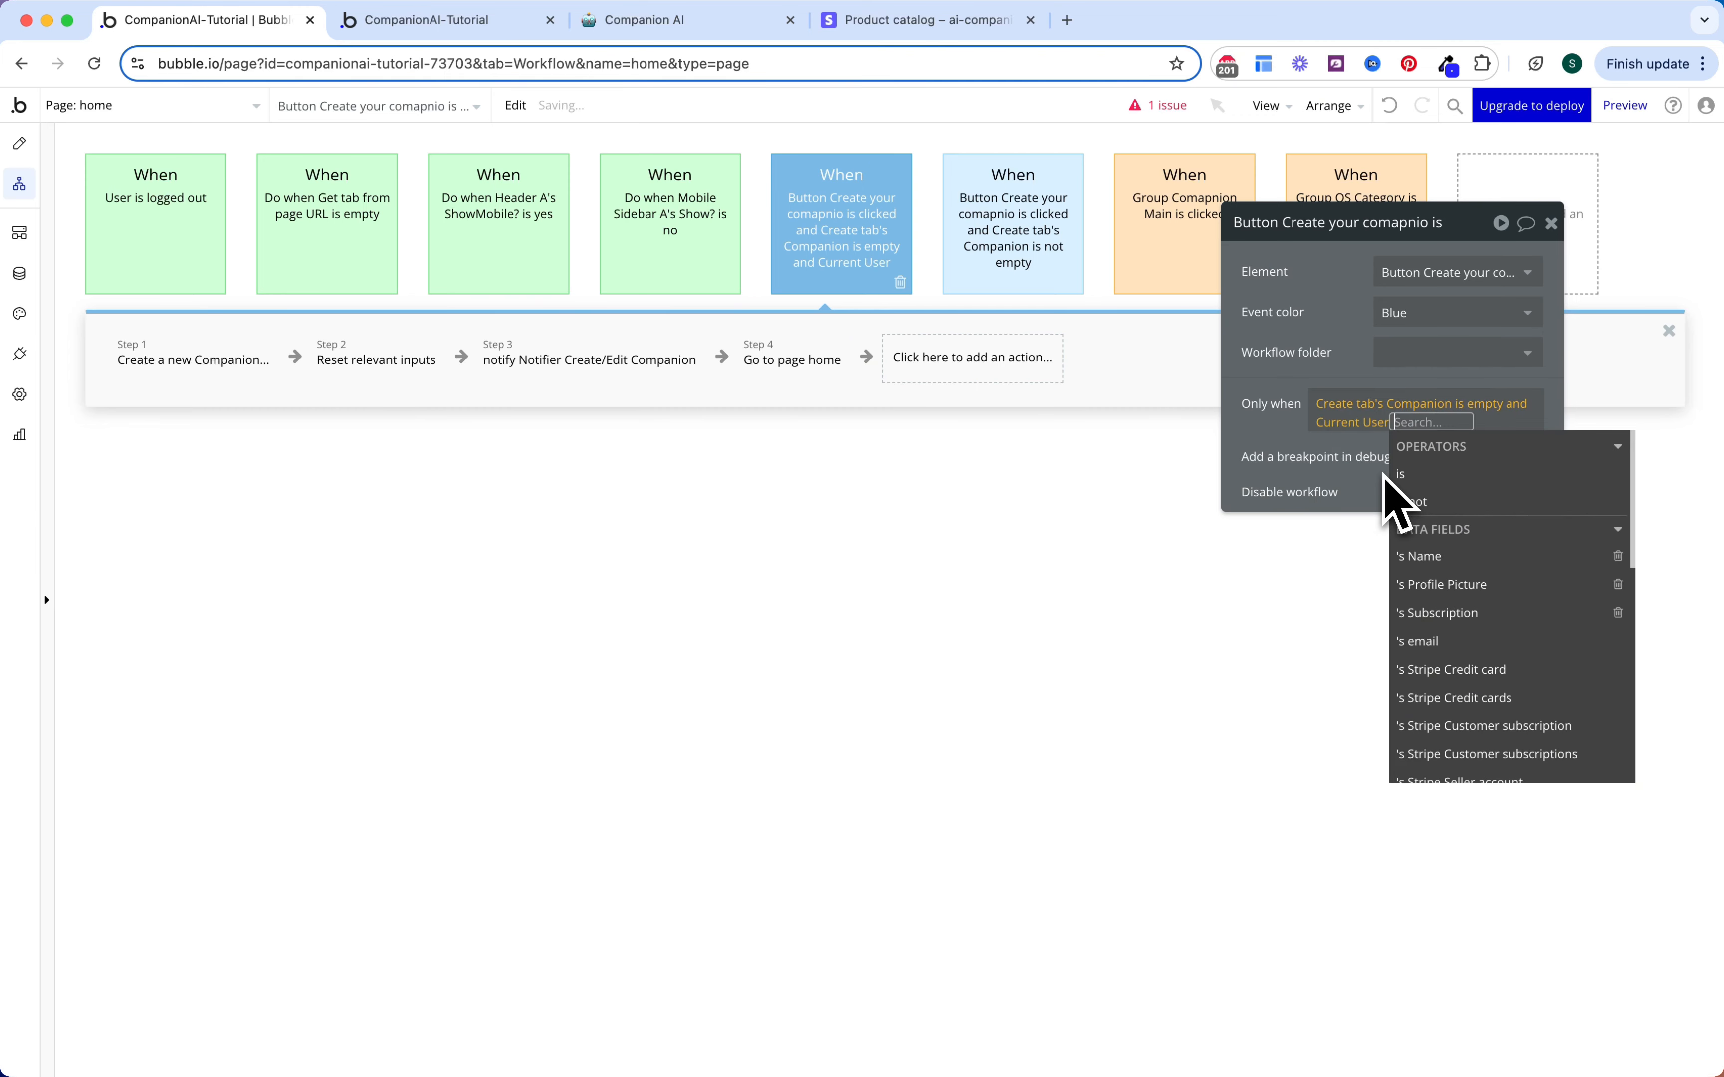
click(1466, 614)
click(1449, 627)
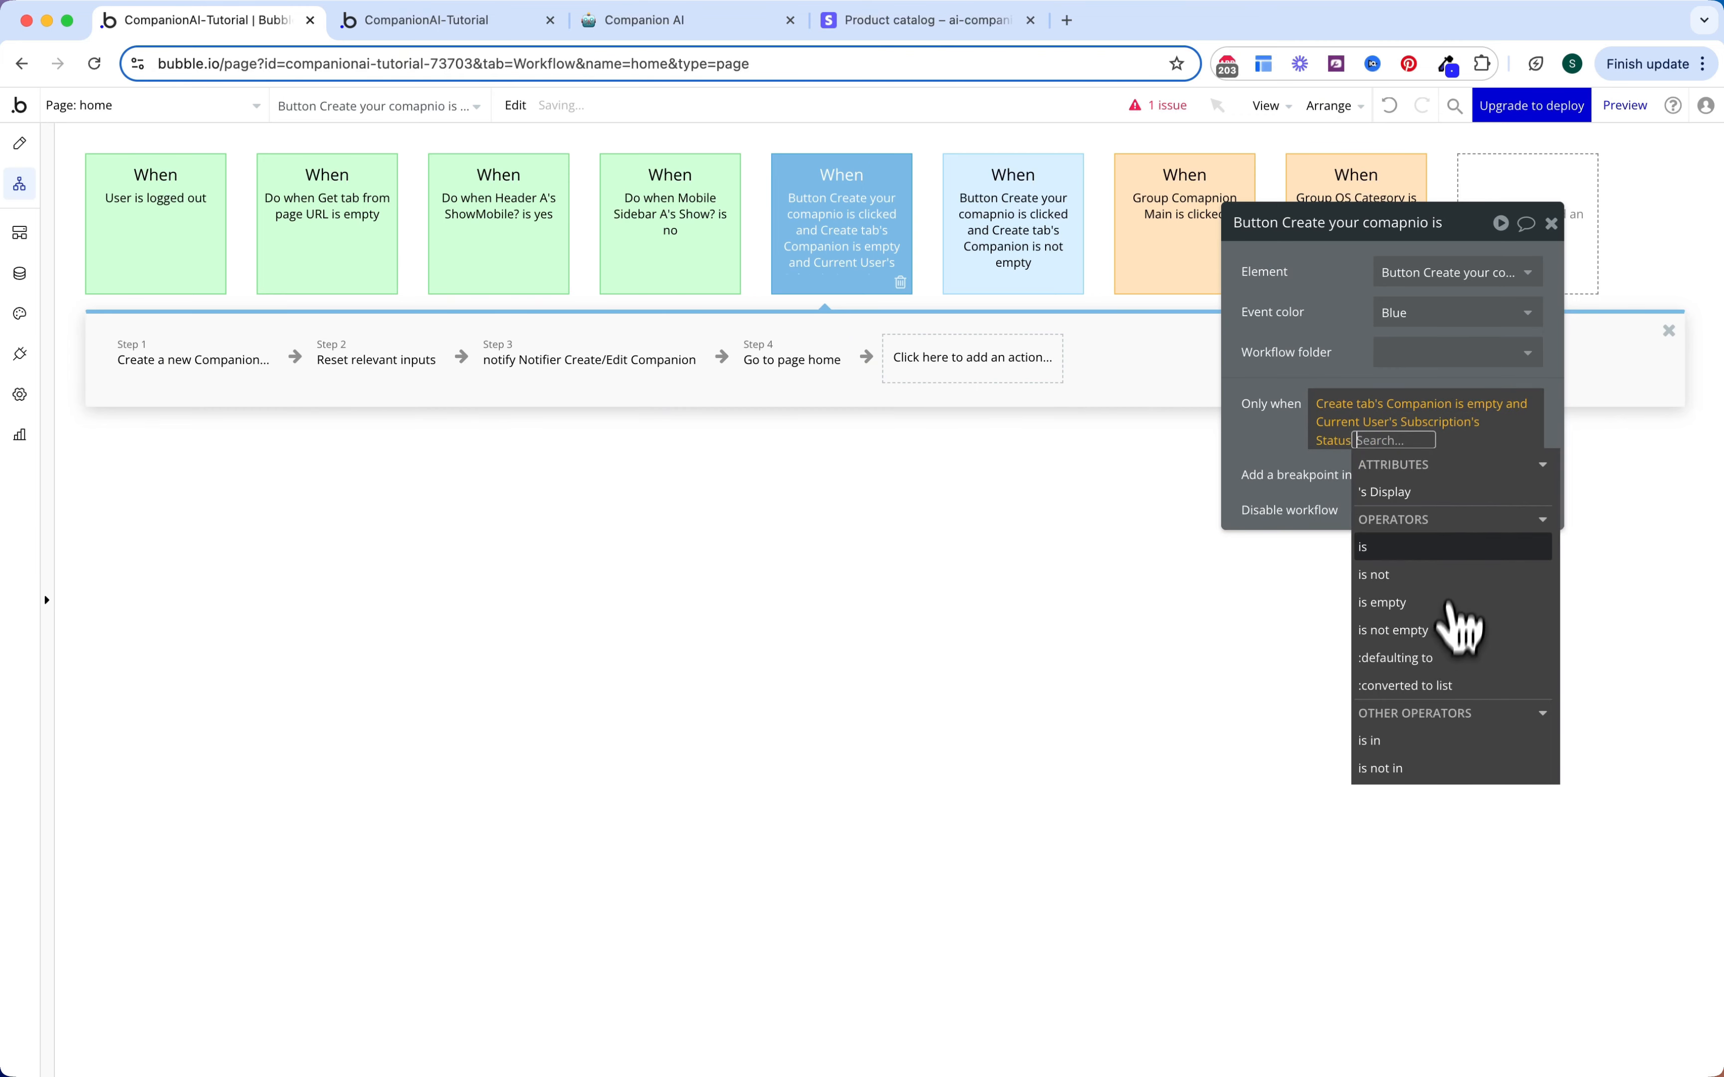
click(1426, 546)
click(1424, 570)
click(1313, 361)
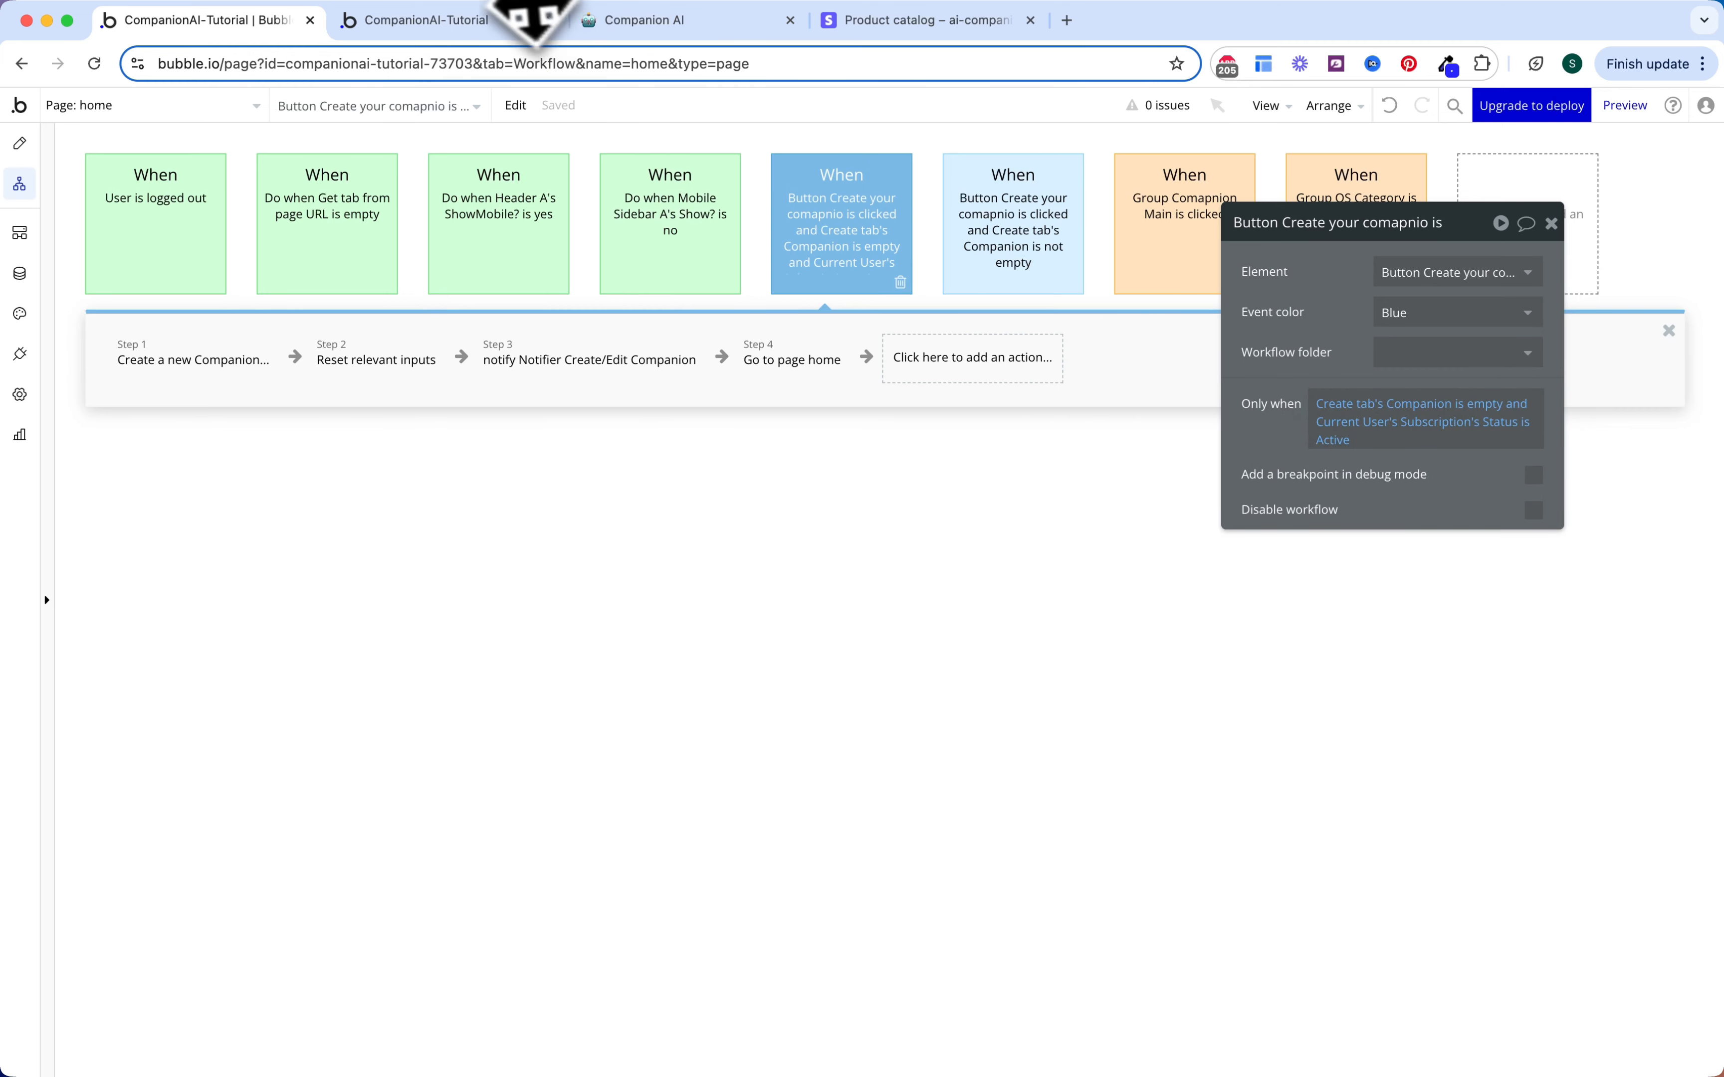
click(492, 23)
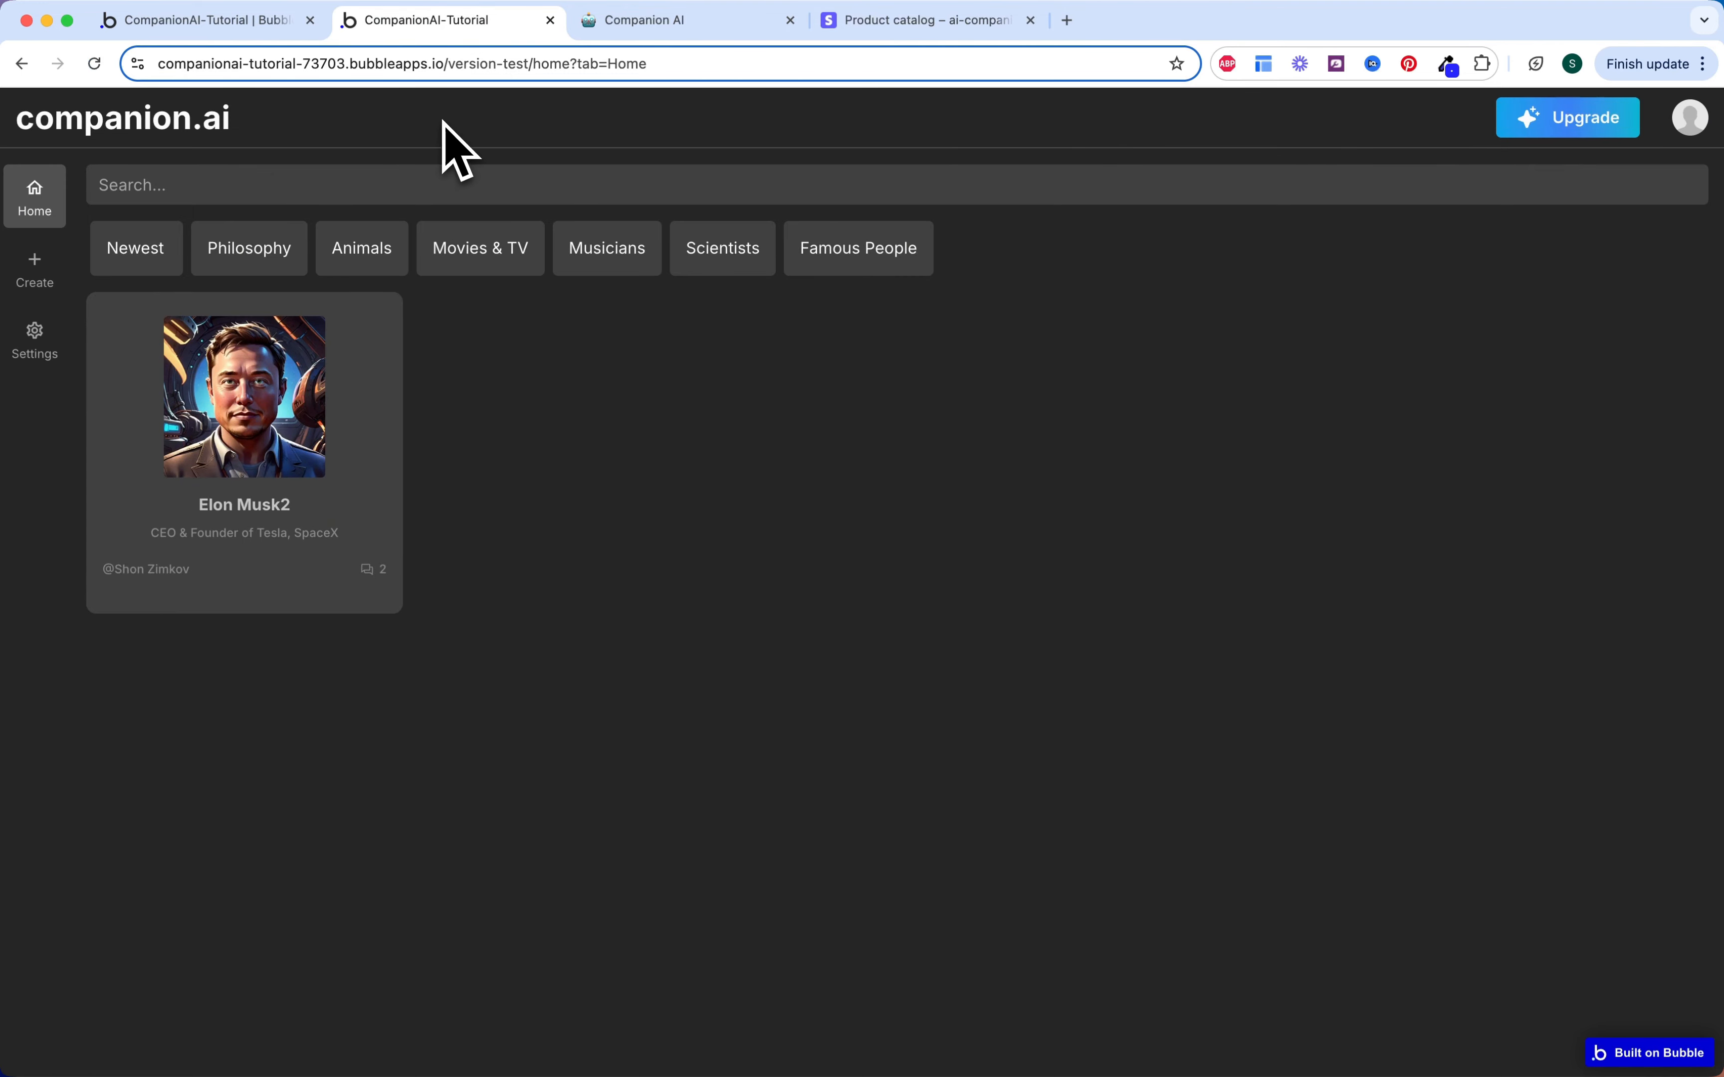
Step: Check that Create shows the Upgrade to Pro popup, then test the mobile layout in DevTools
click(39, 267)
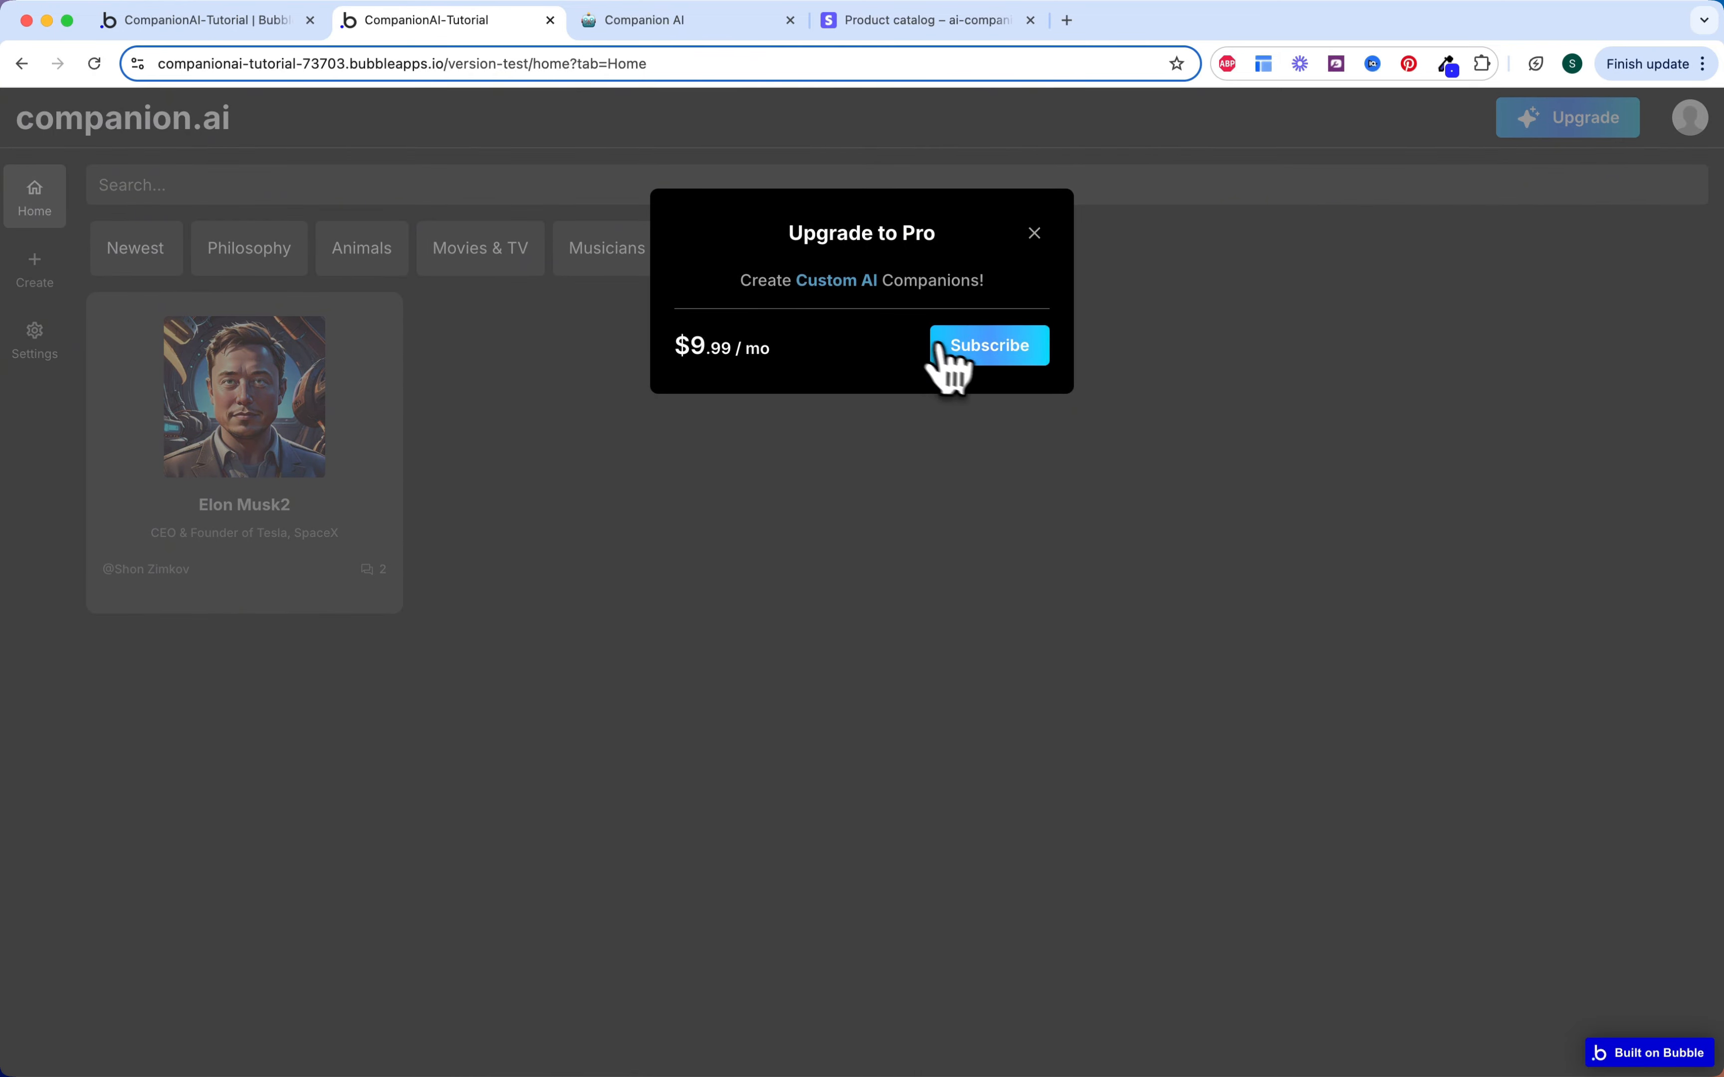
right_click(579, 373)
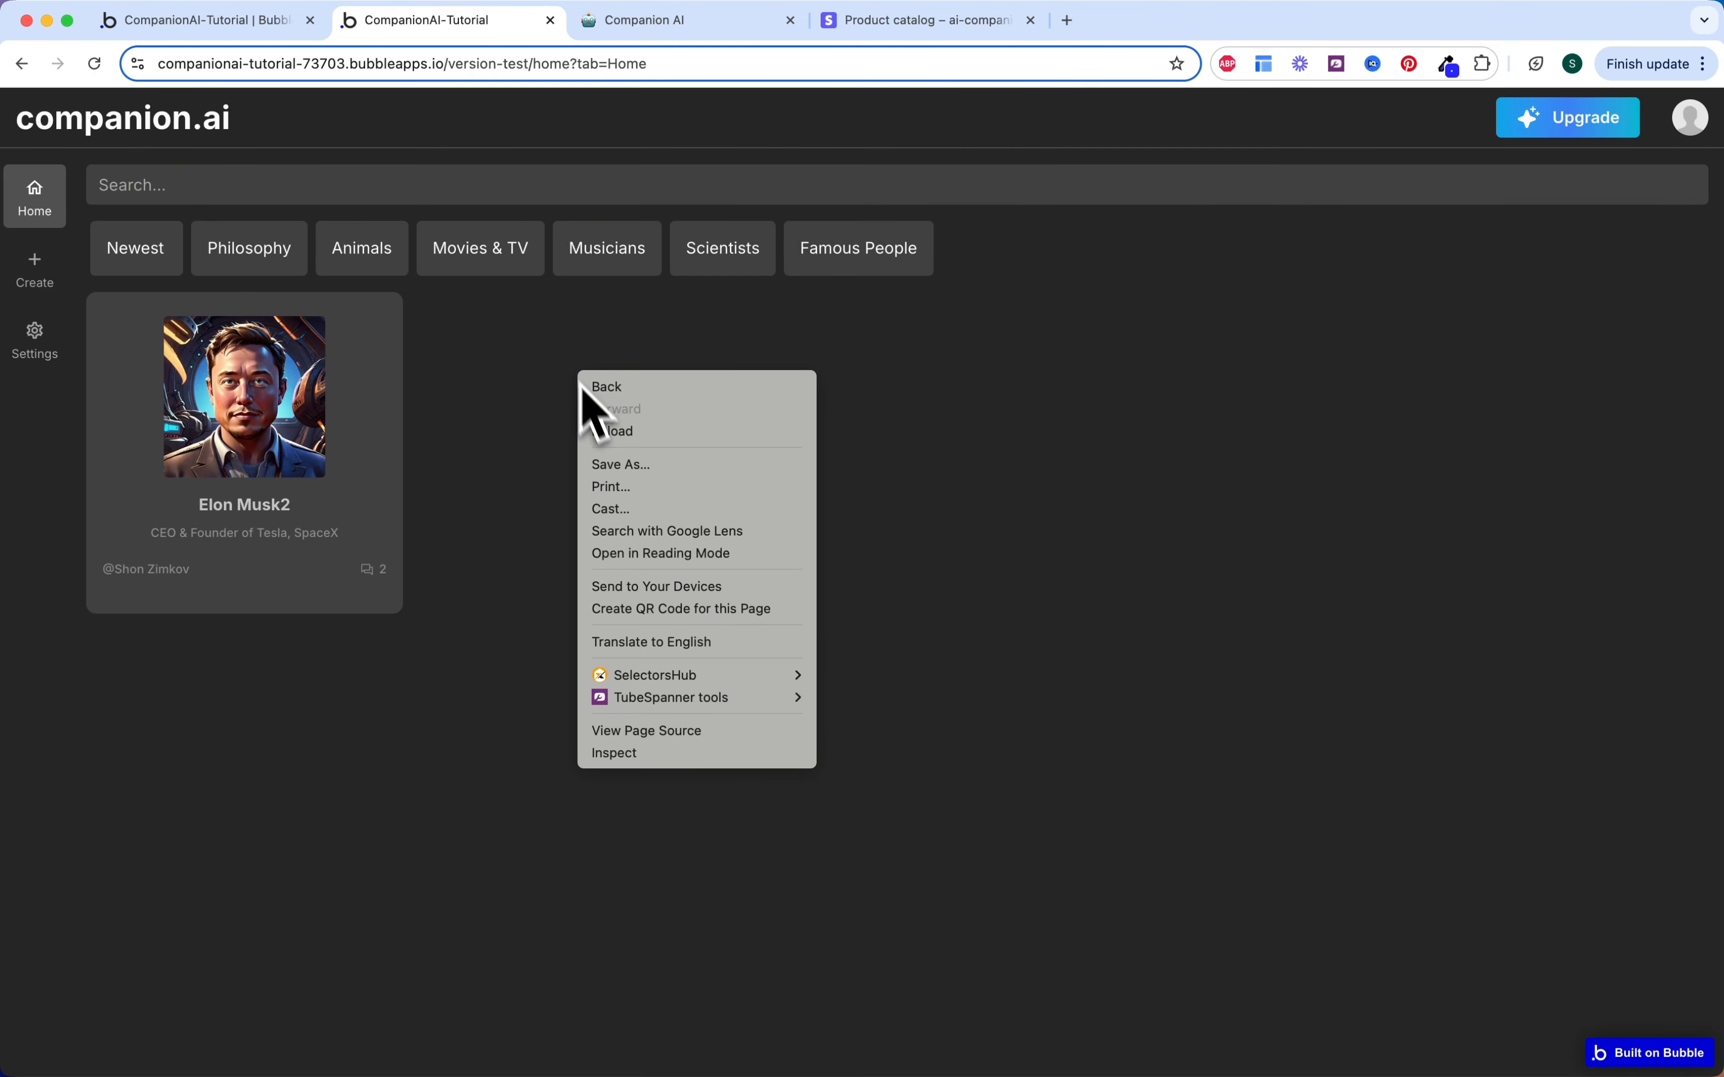
click(654, 746)
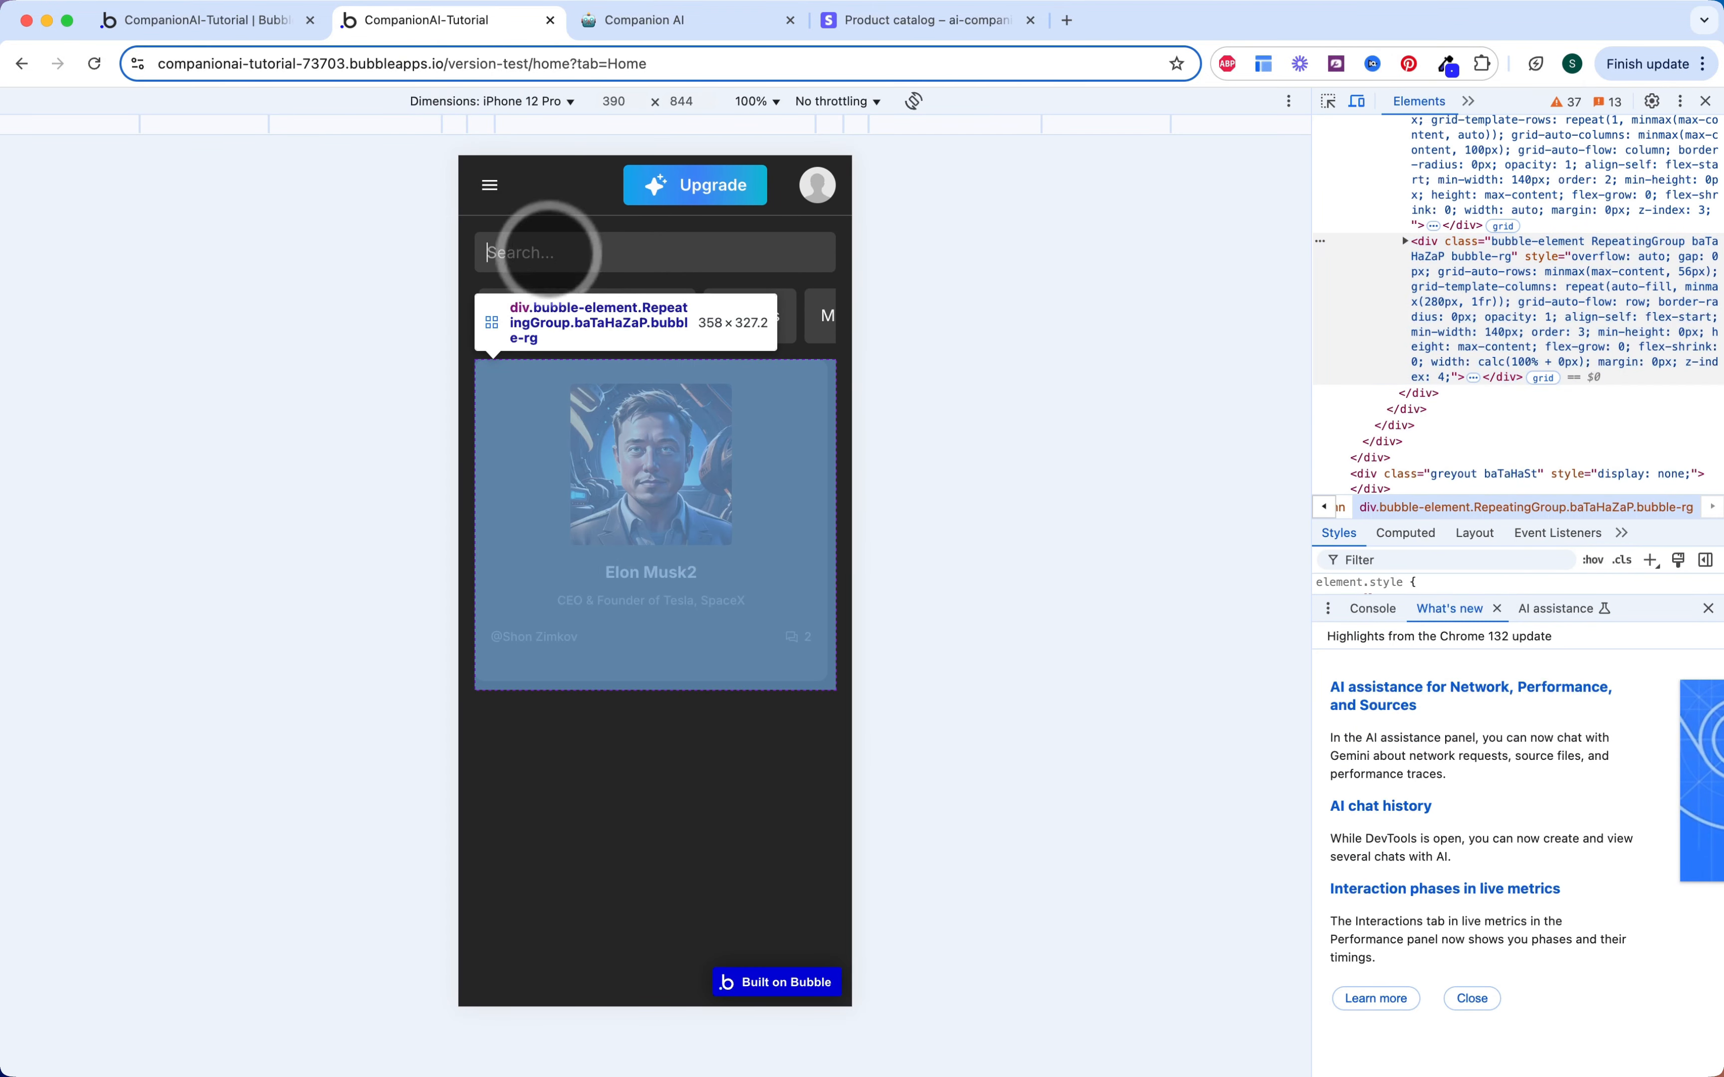
click(533, 293)
click(490, 184)
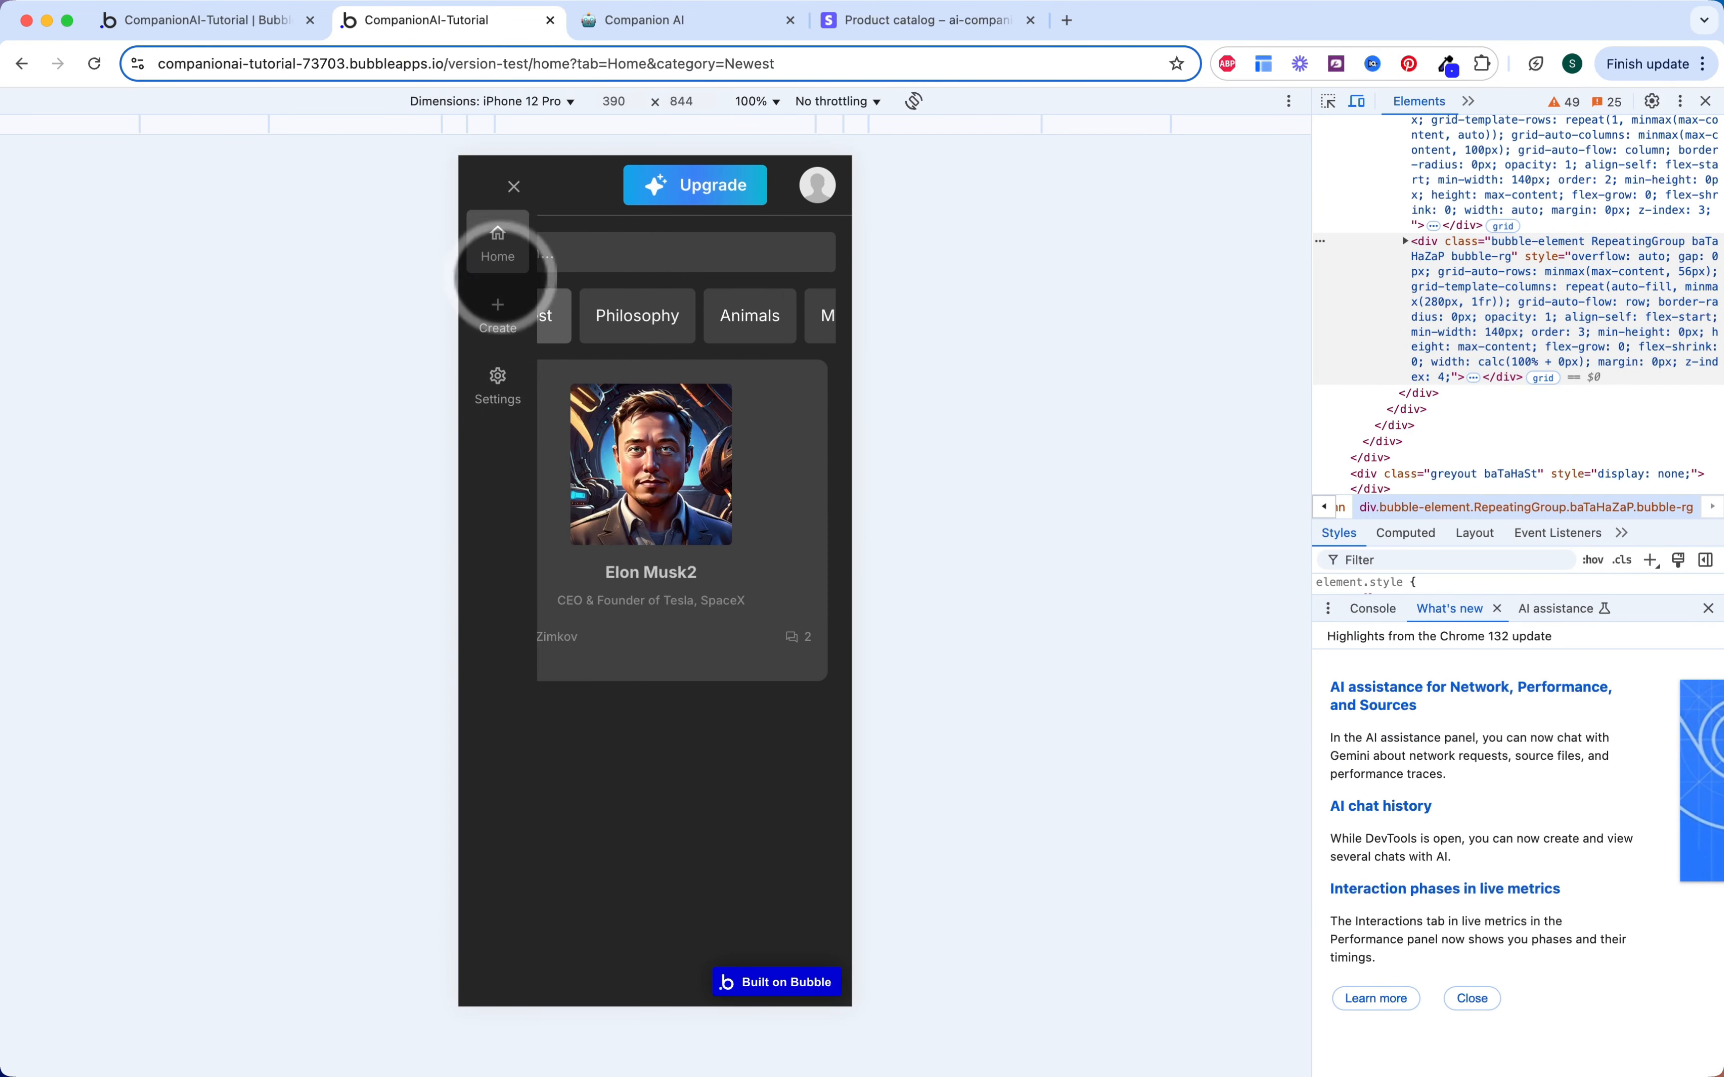
Step: Reopen Create and start the $9.99/mo Pro subscription checkout
key(super+alt+i)
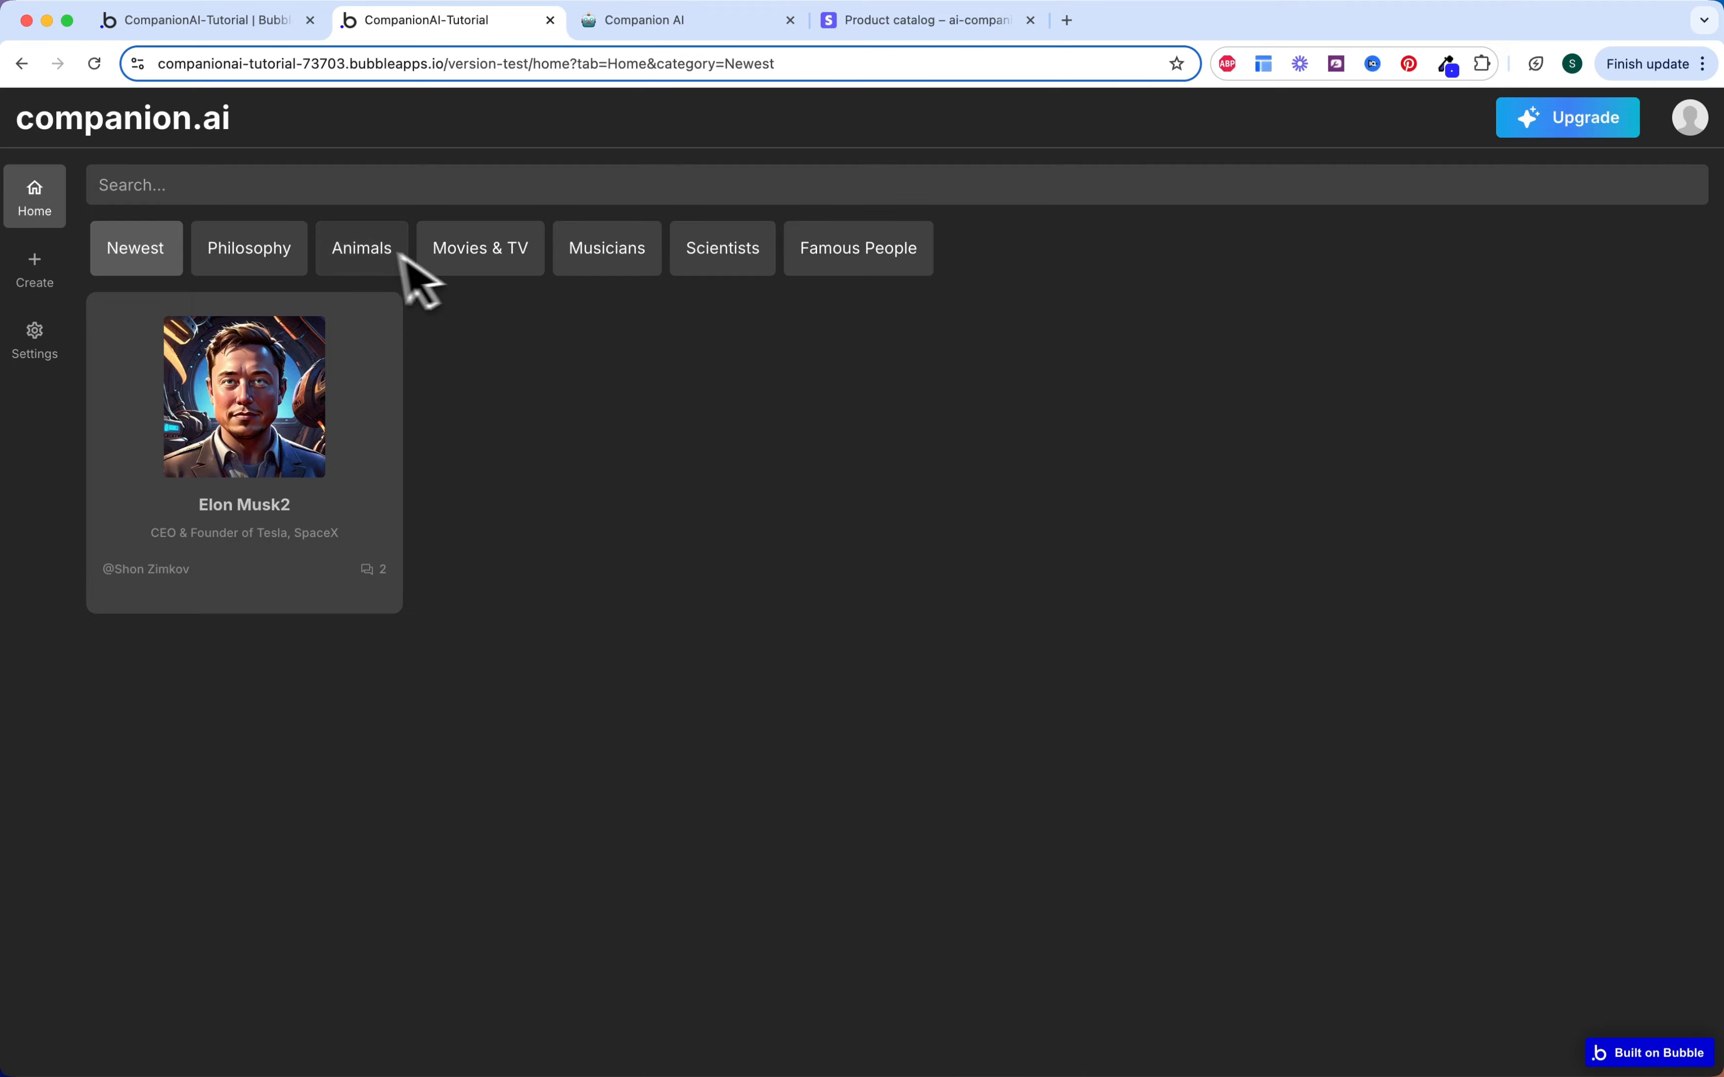
click(35, 279)
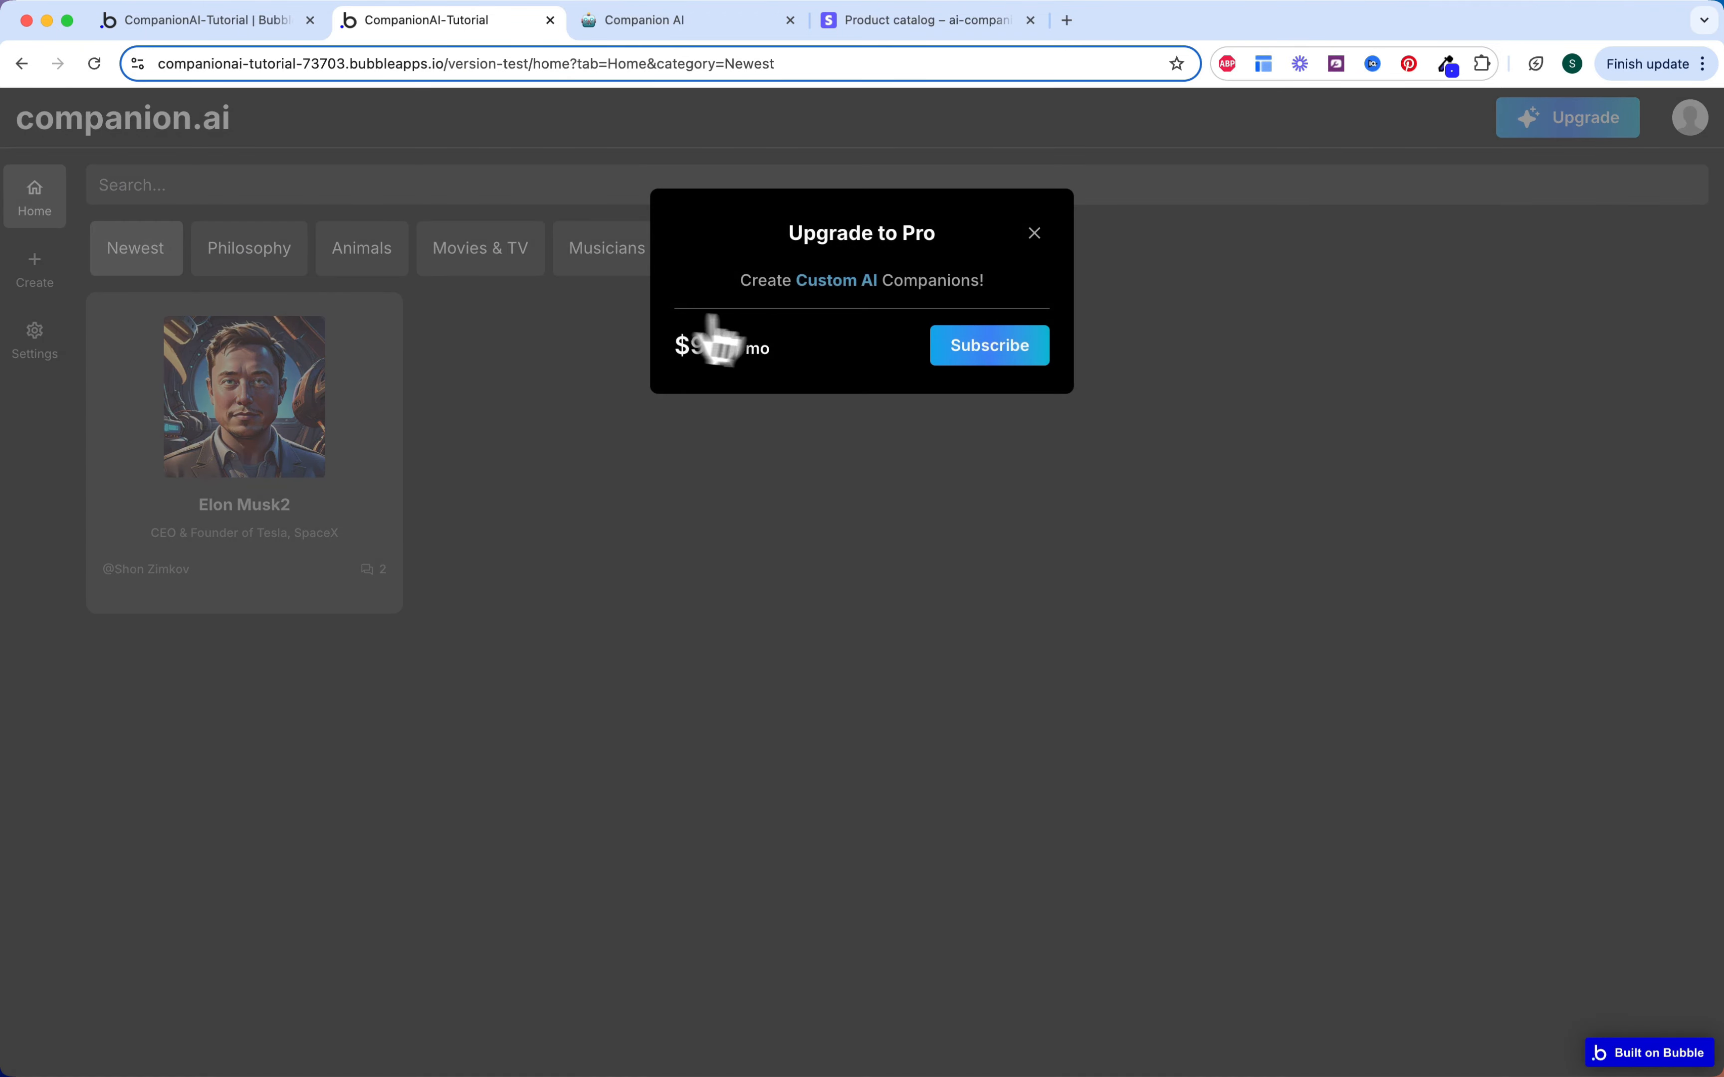
click(989, 347)
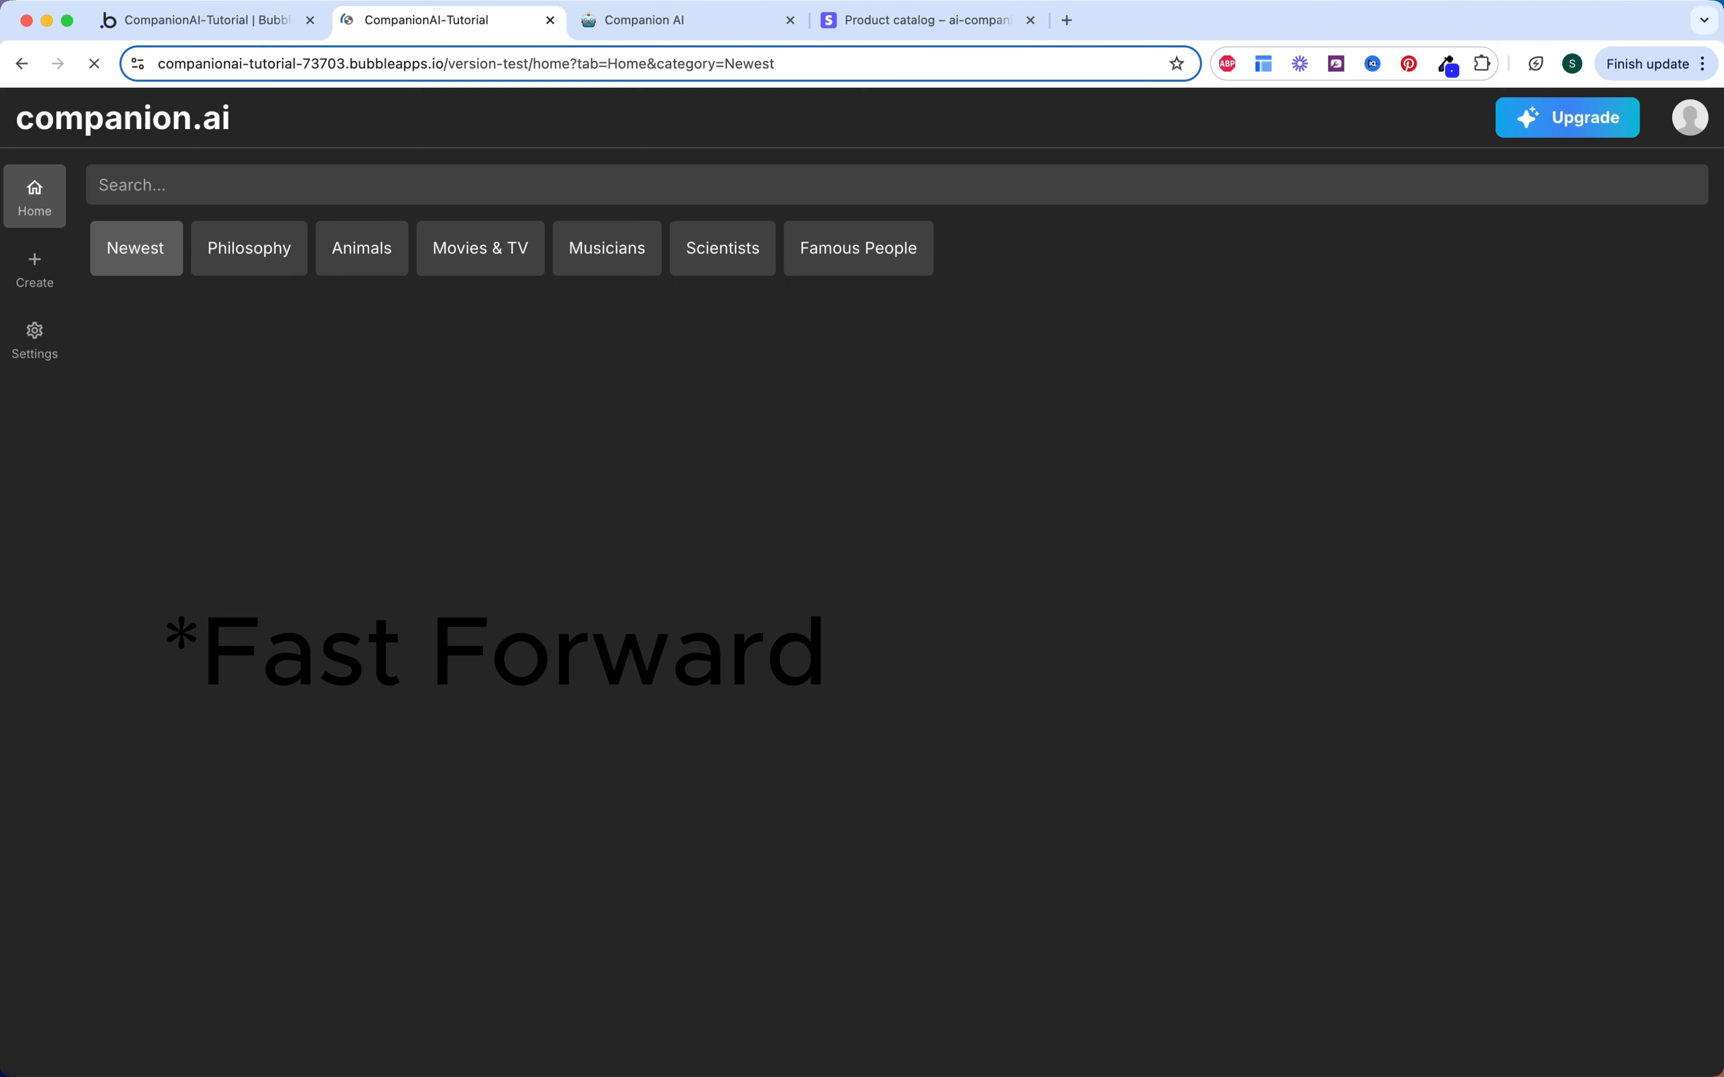
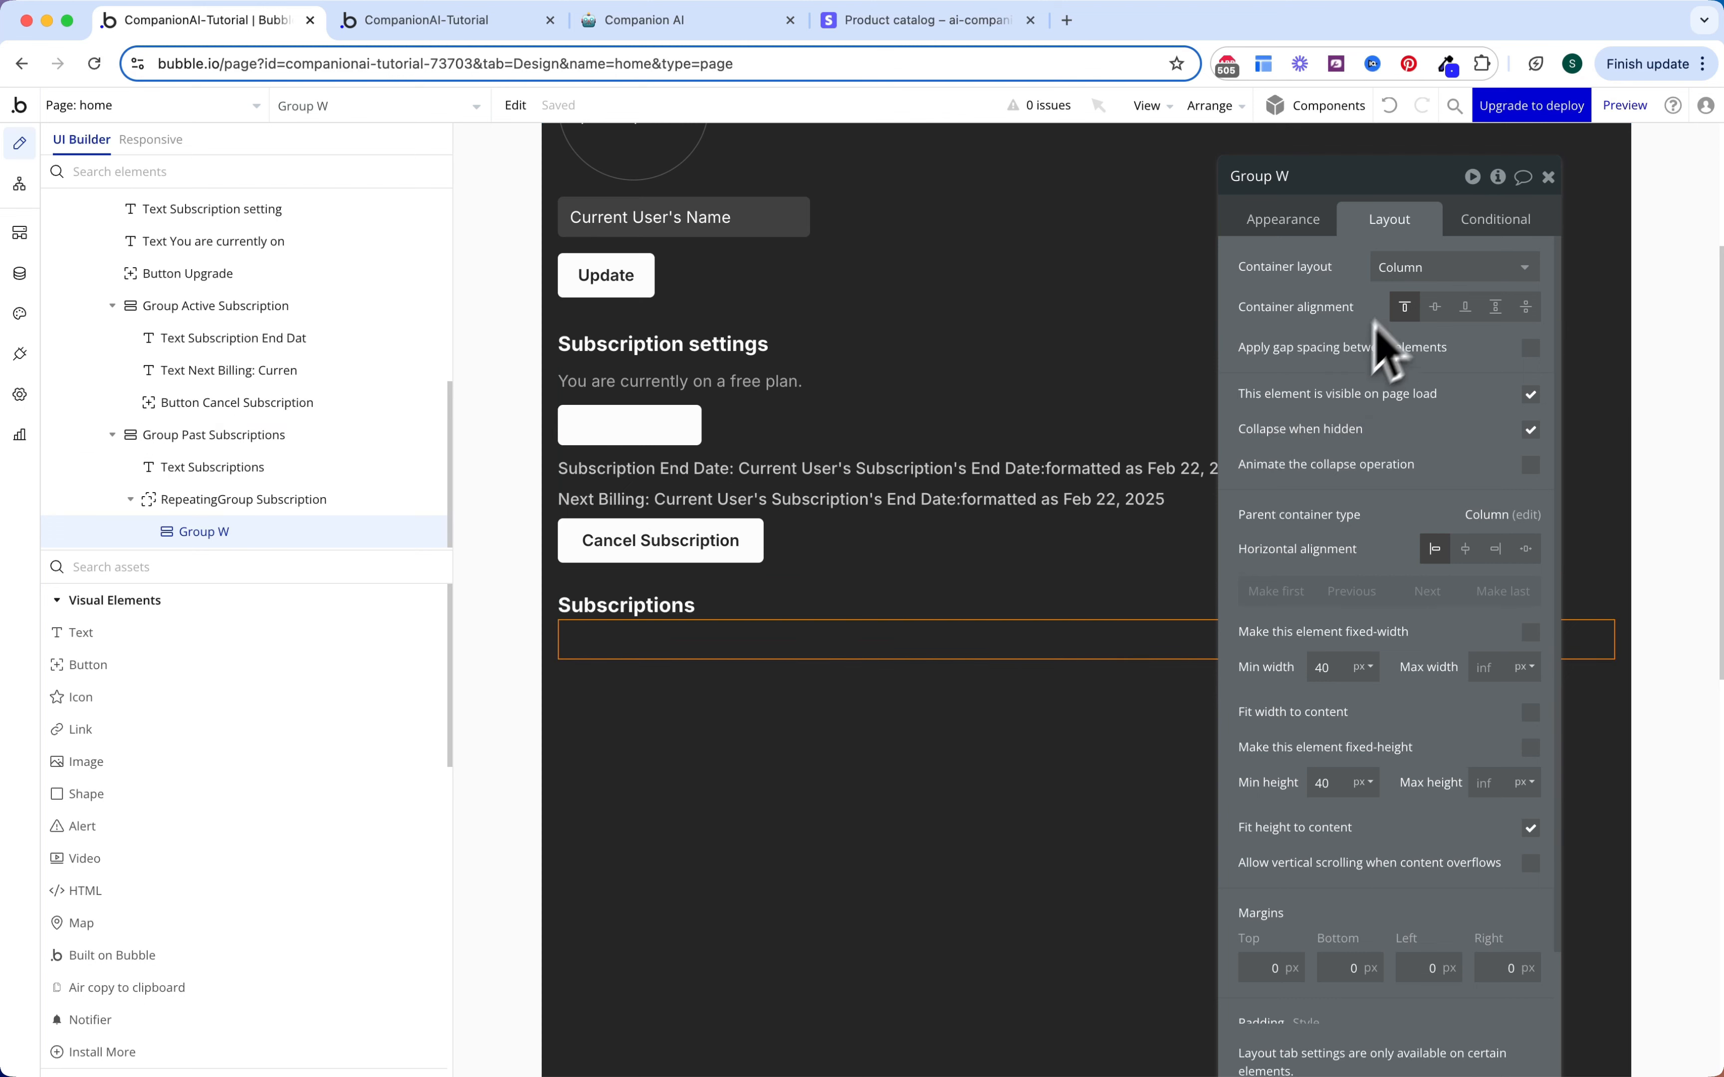
Step: Lay out Group W as a row with 16 px gaps between elements
click(1406, 268)
click(1386, 349)
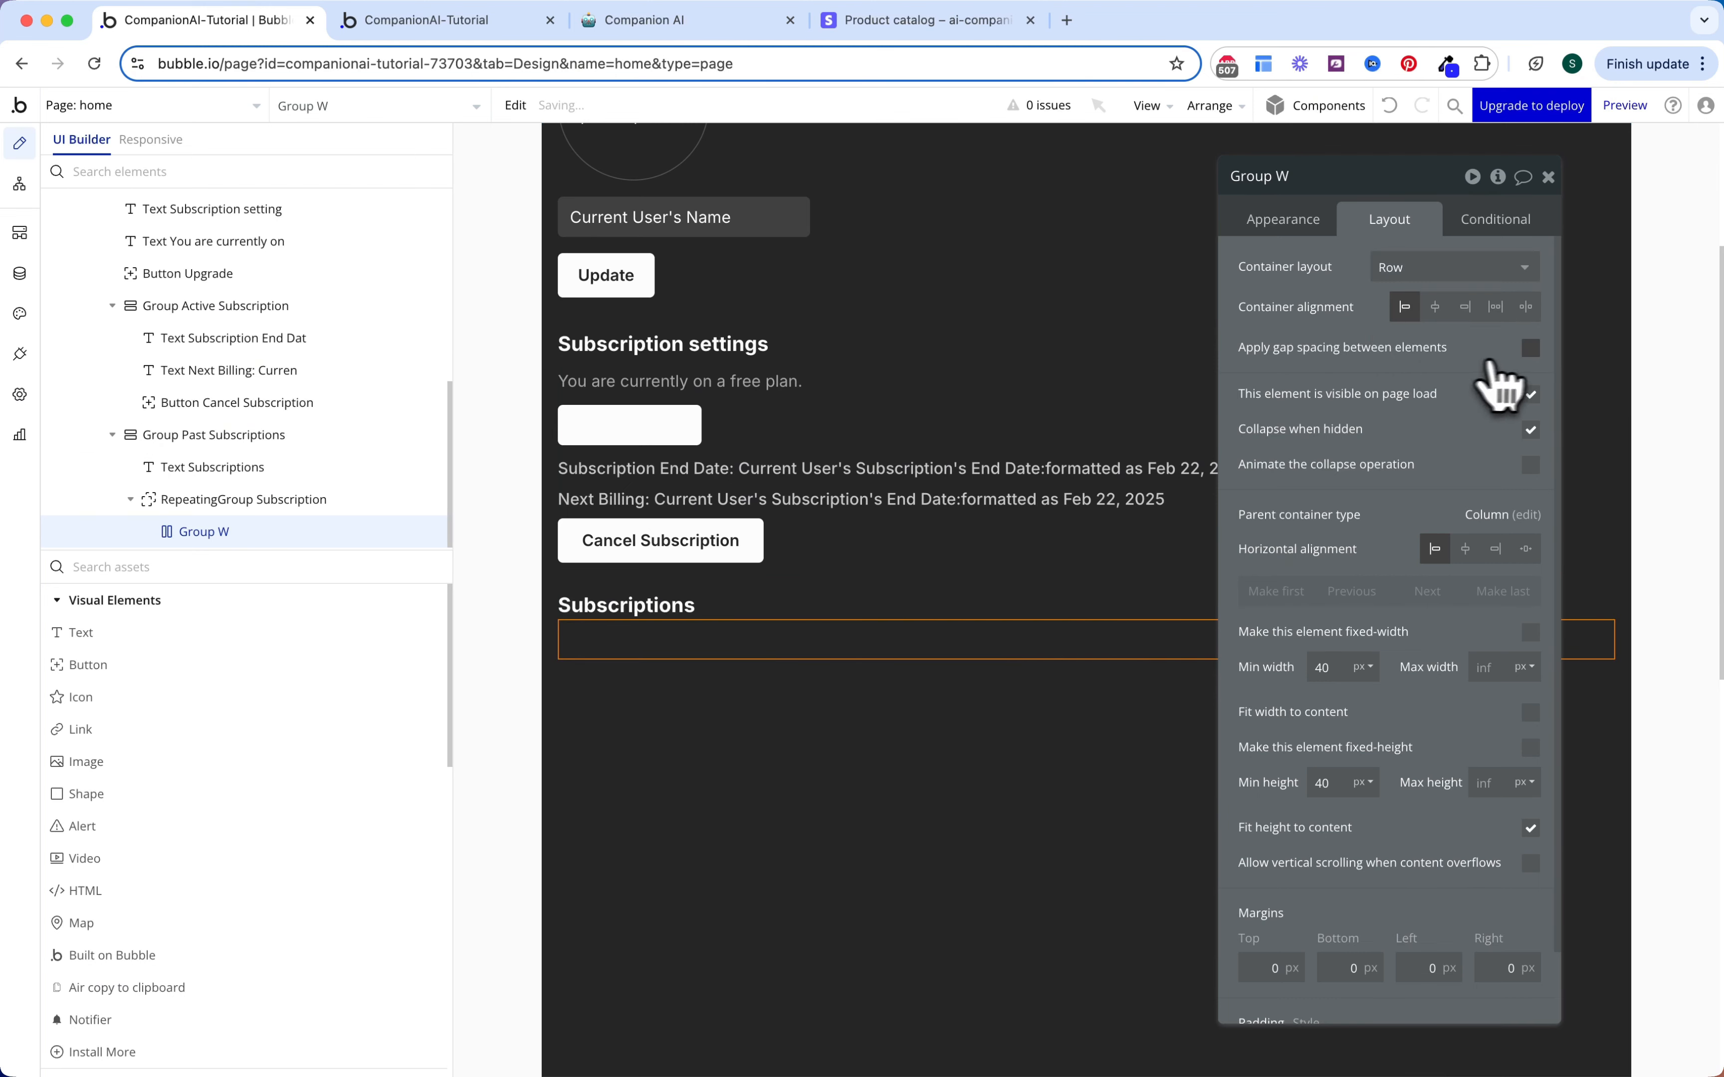
click(1530, 348)
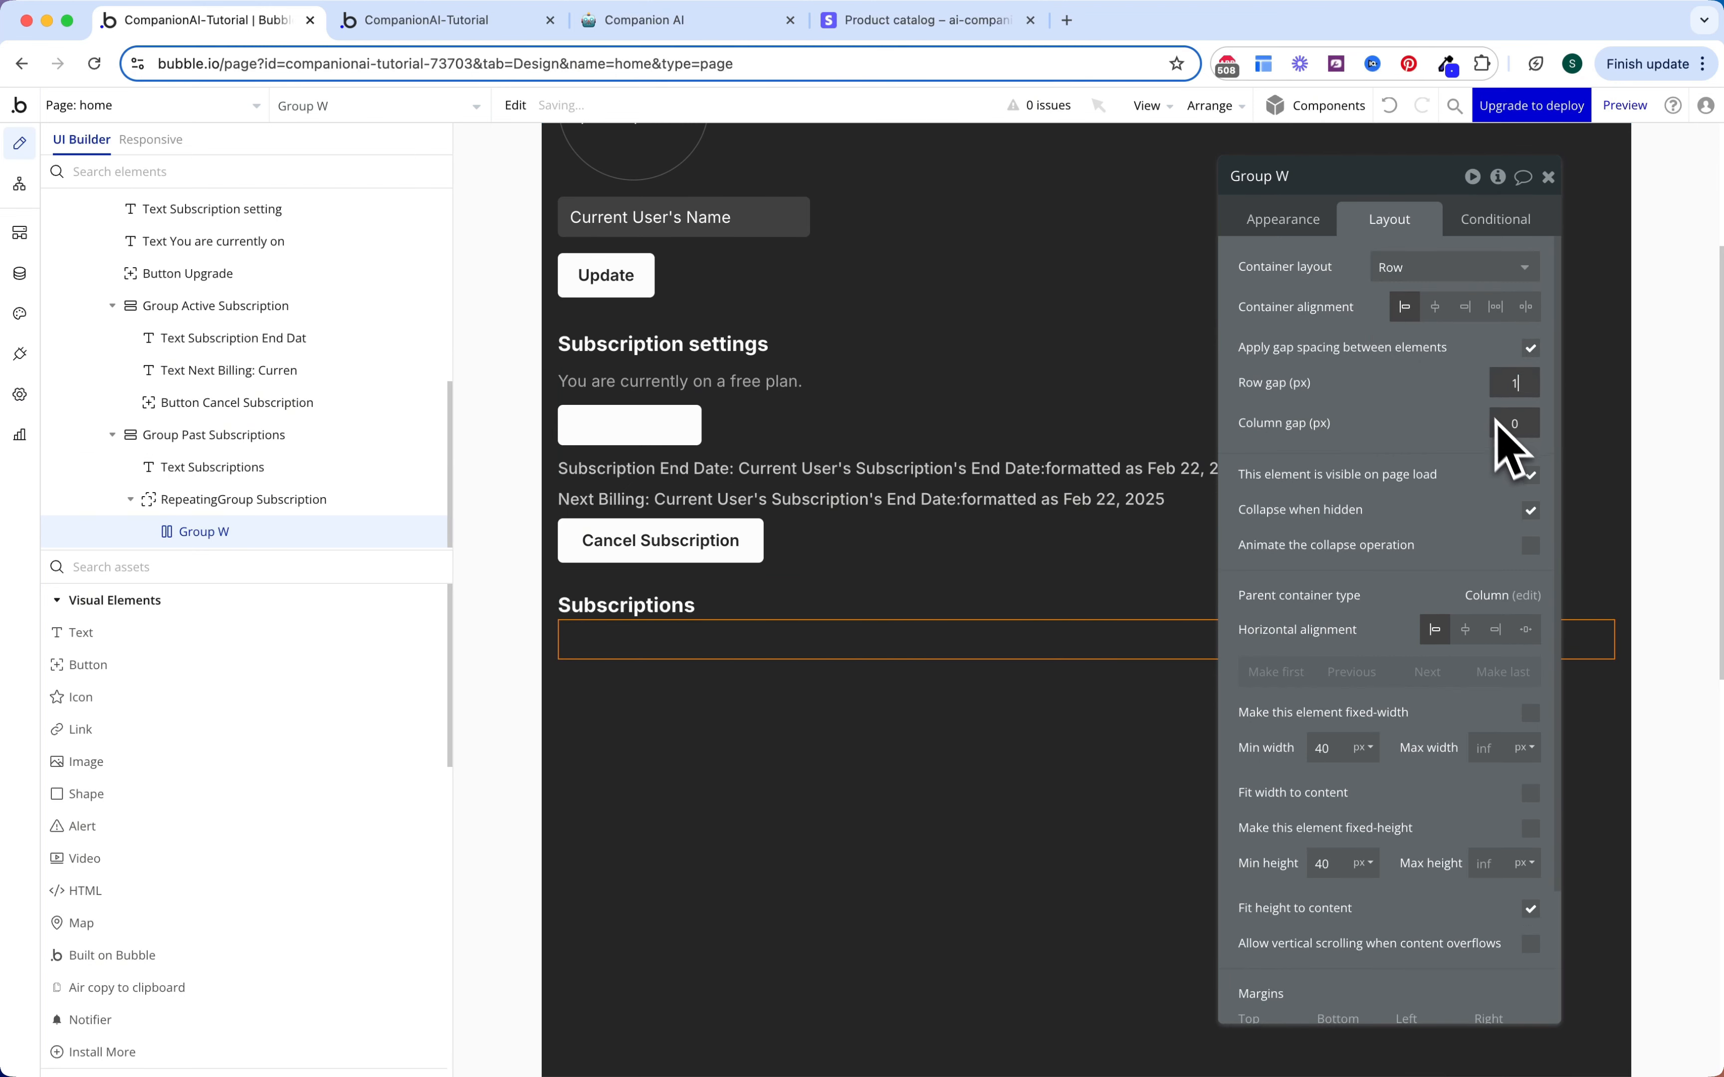
click(1526, 425)
text(16)
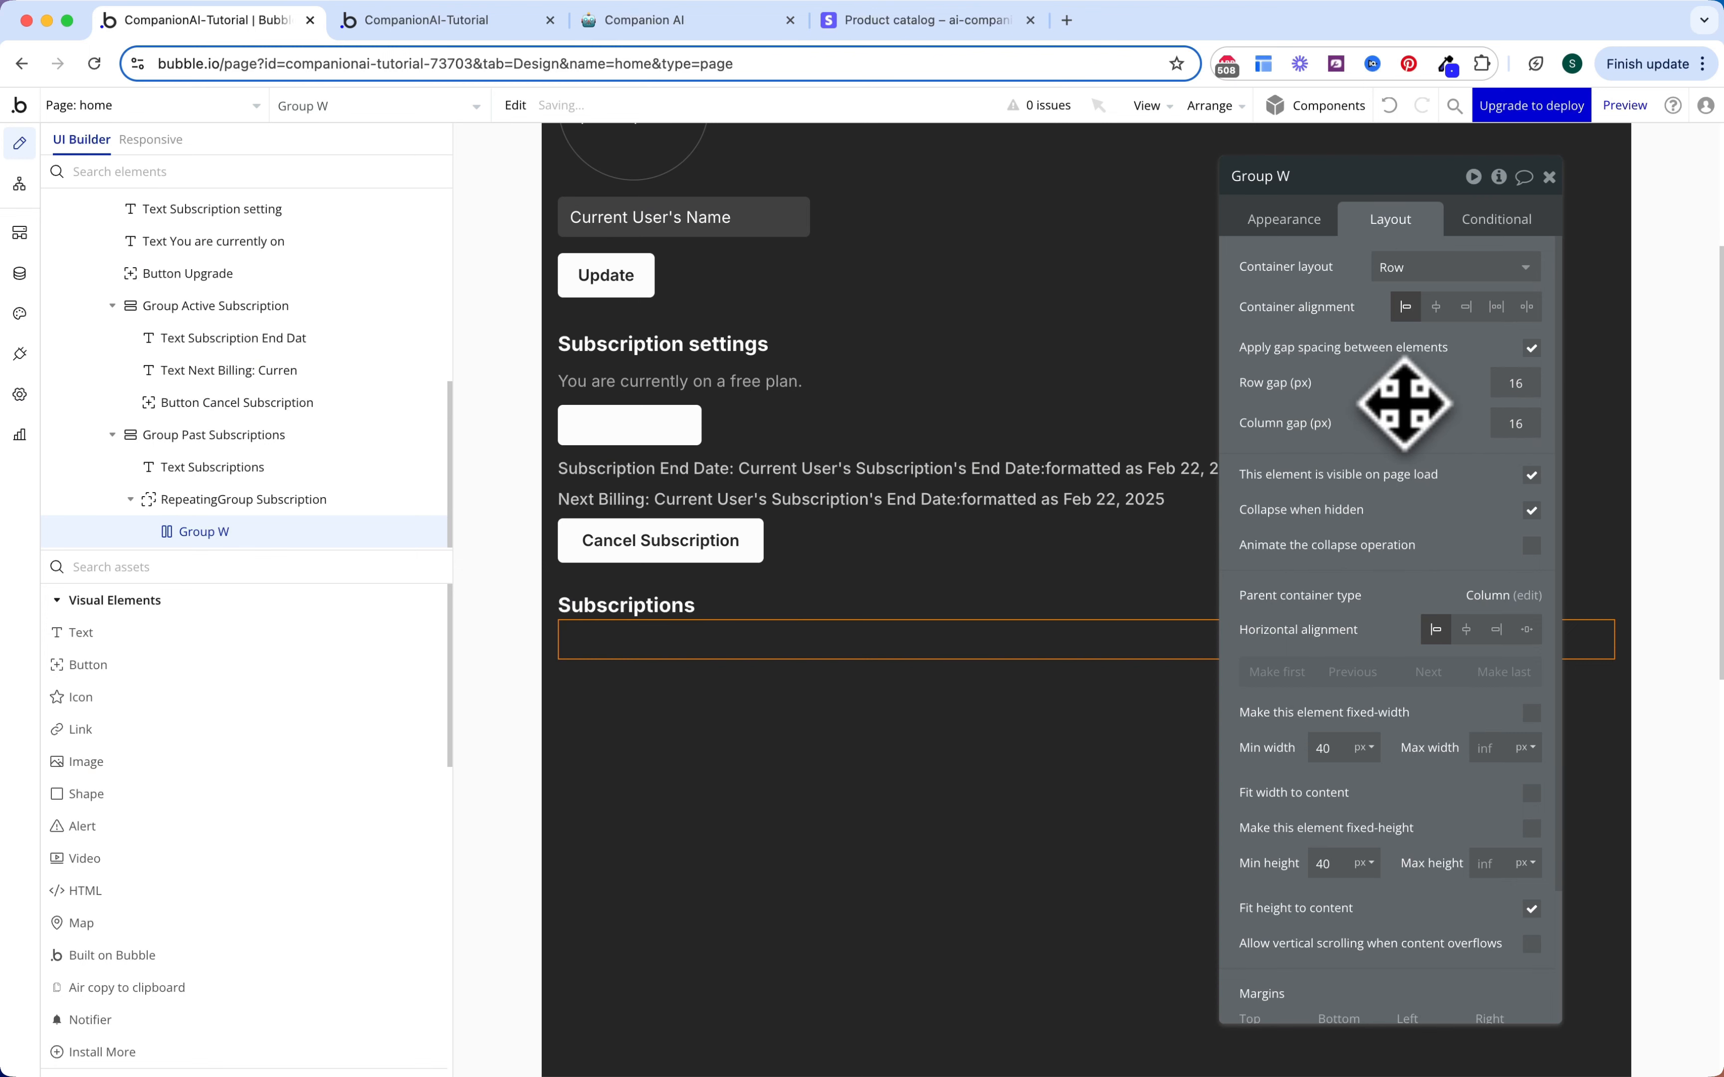
Step: Give Group W content type Subscription, sourced from Current cell's Subscription
click(1286, 221)
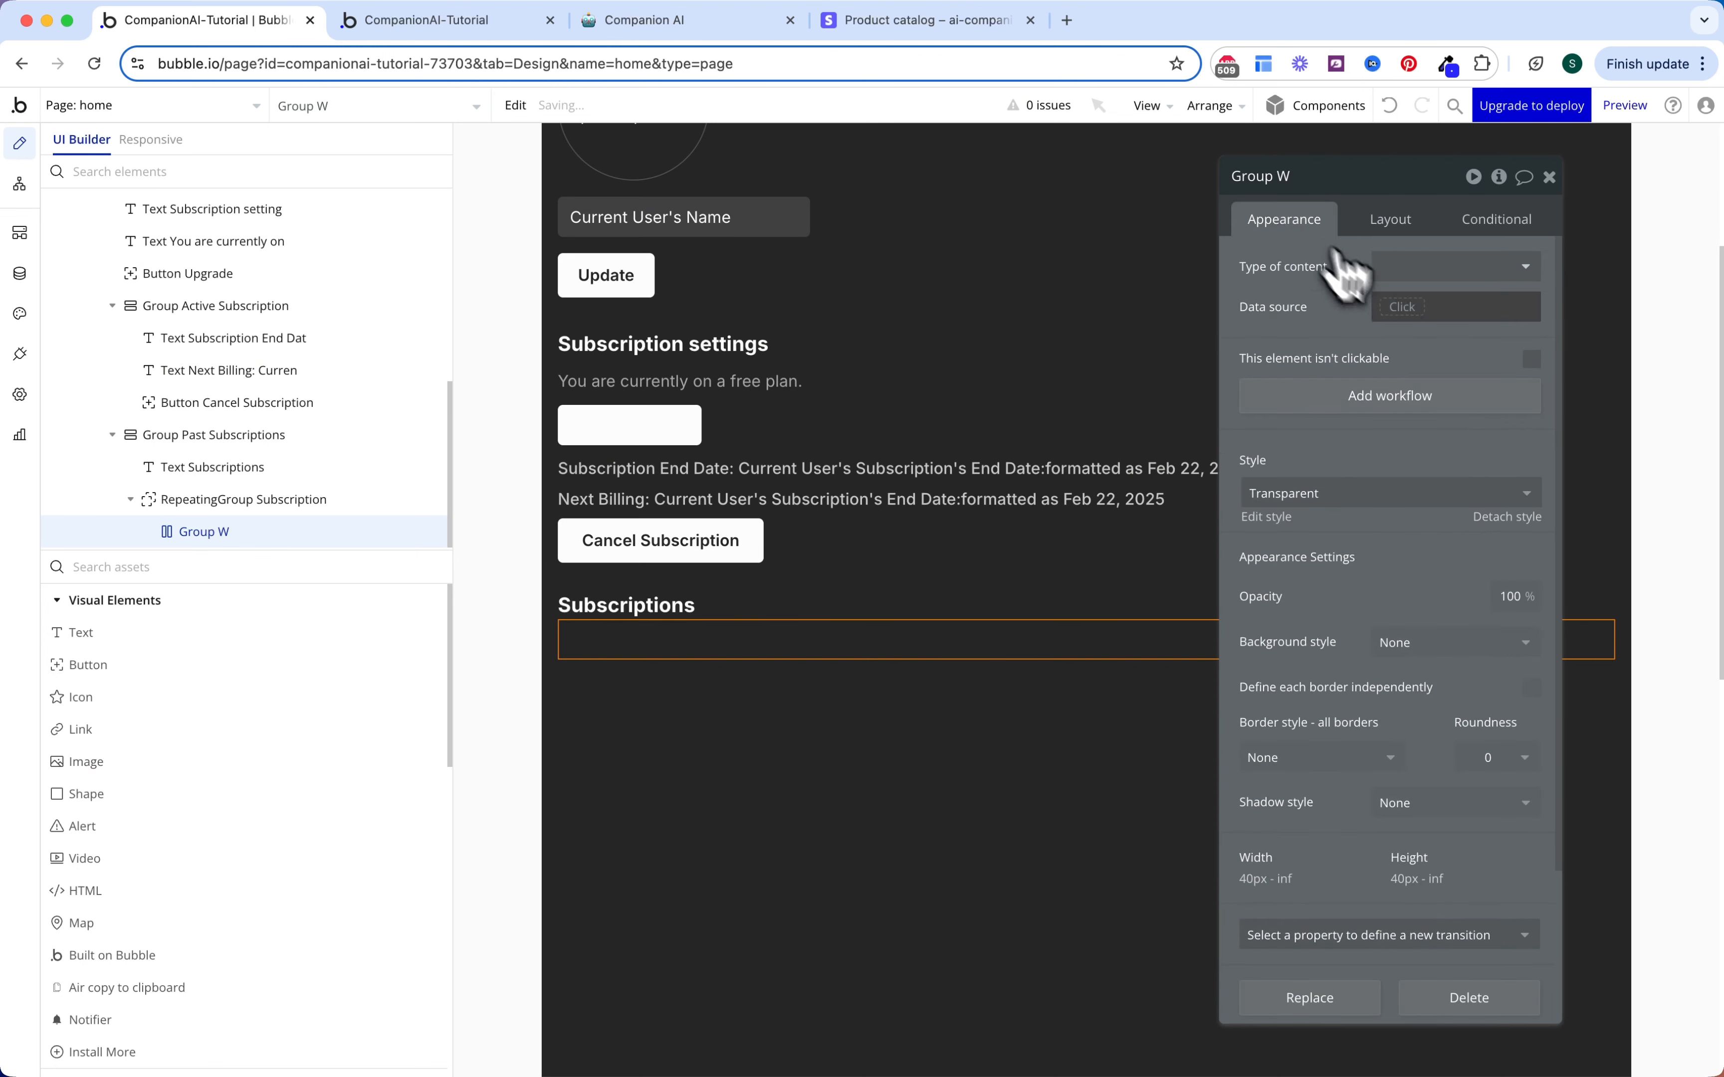
click(1400, 308)
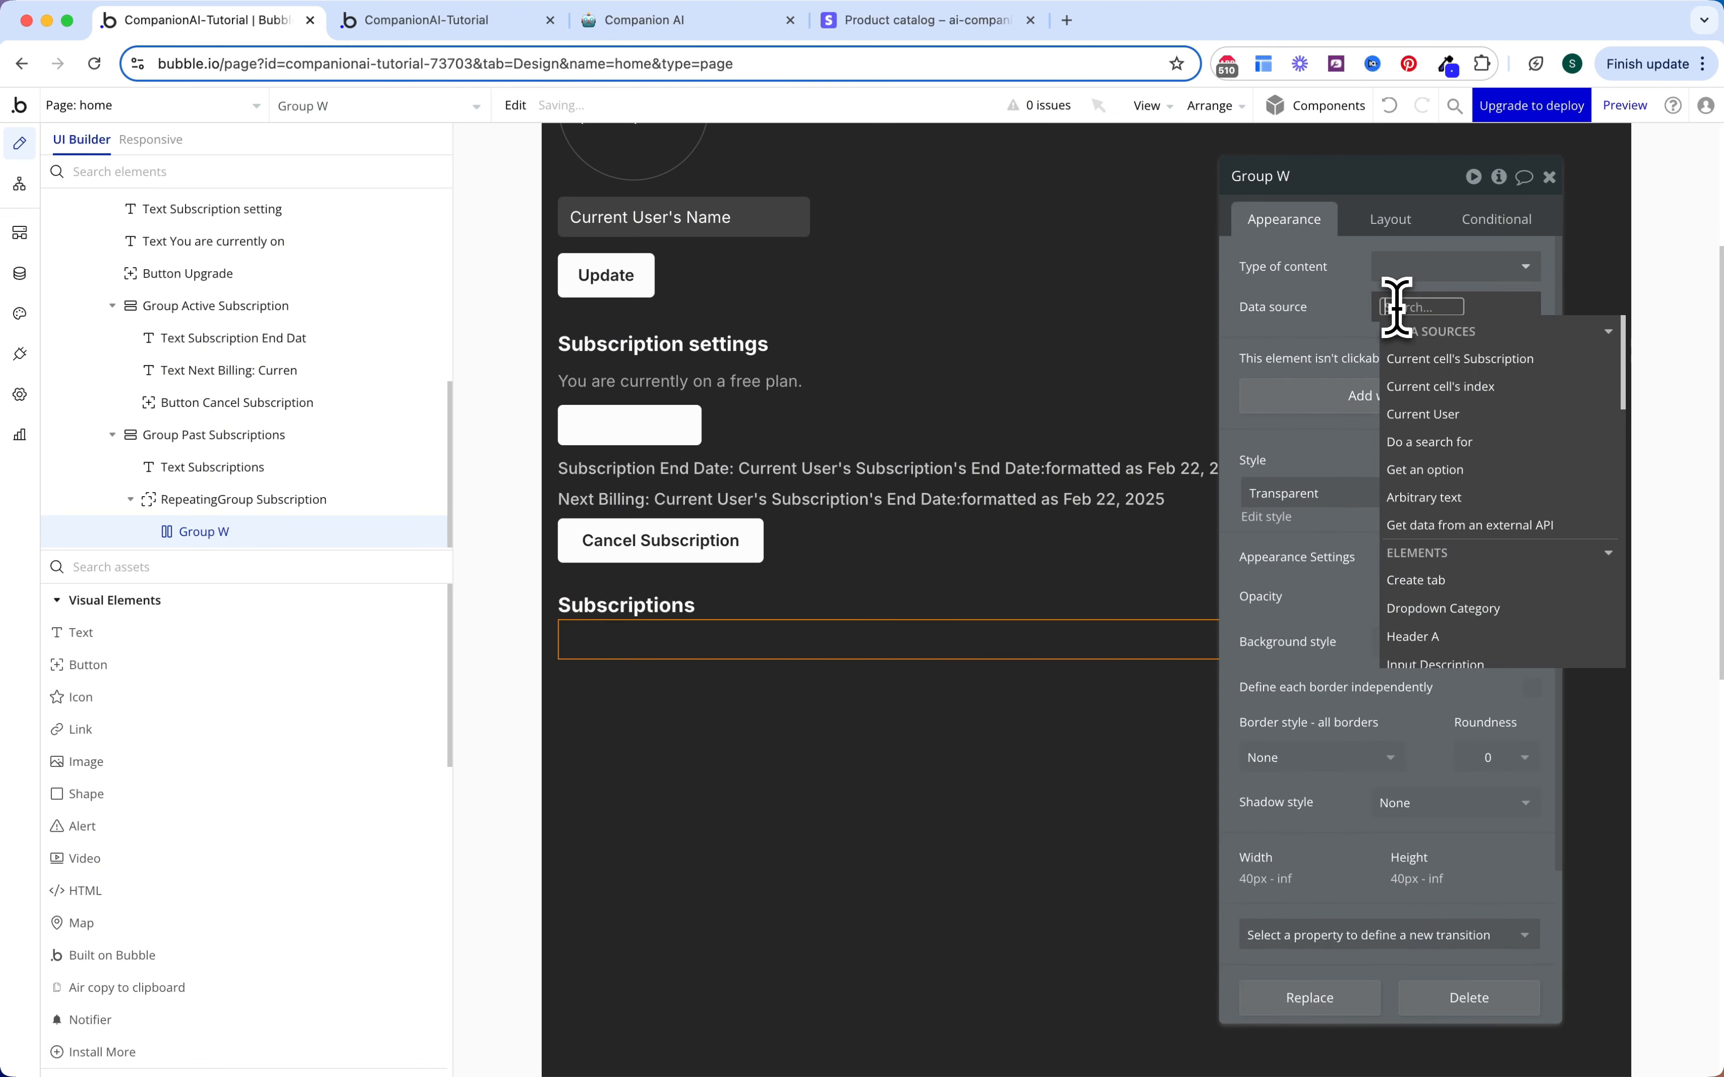
click(1427, 360)
click(1421, 307)
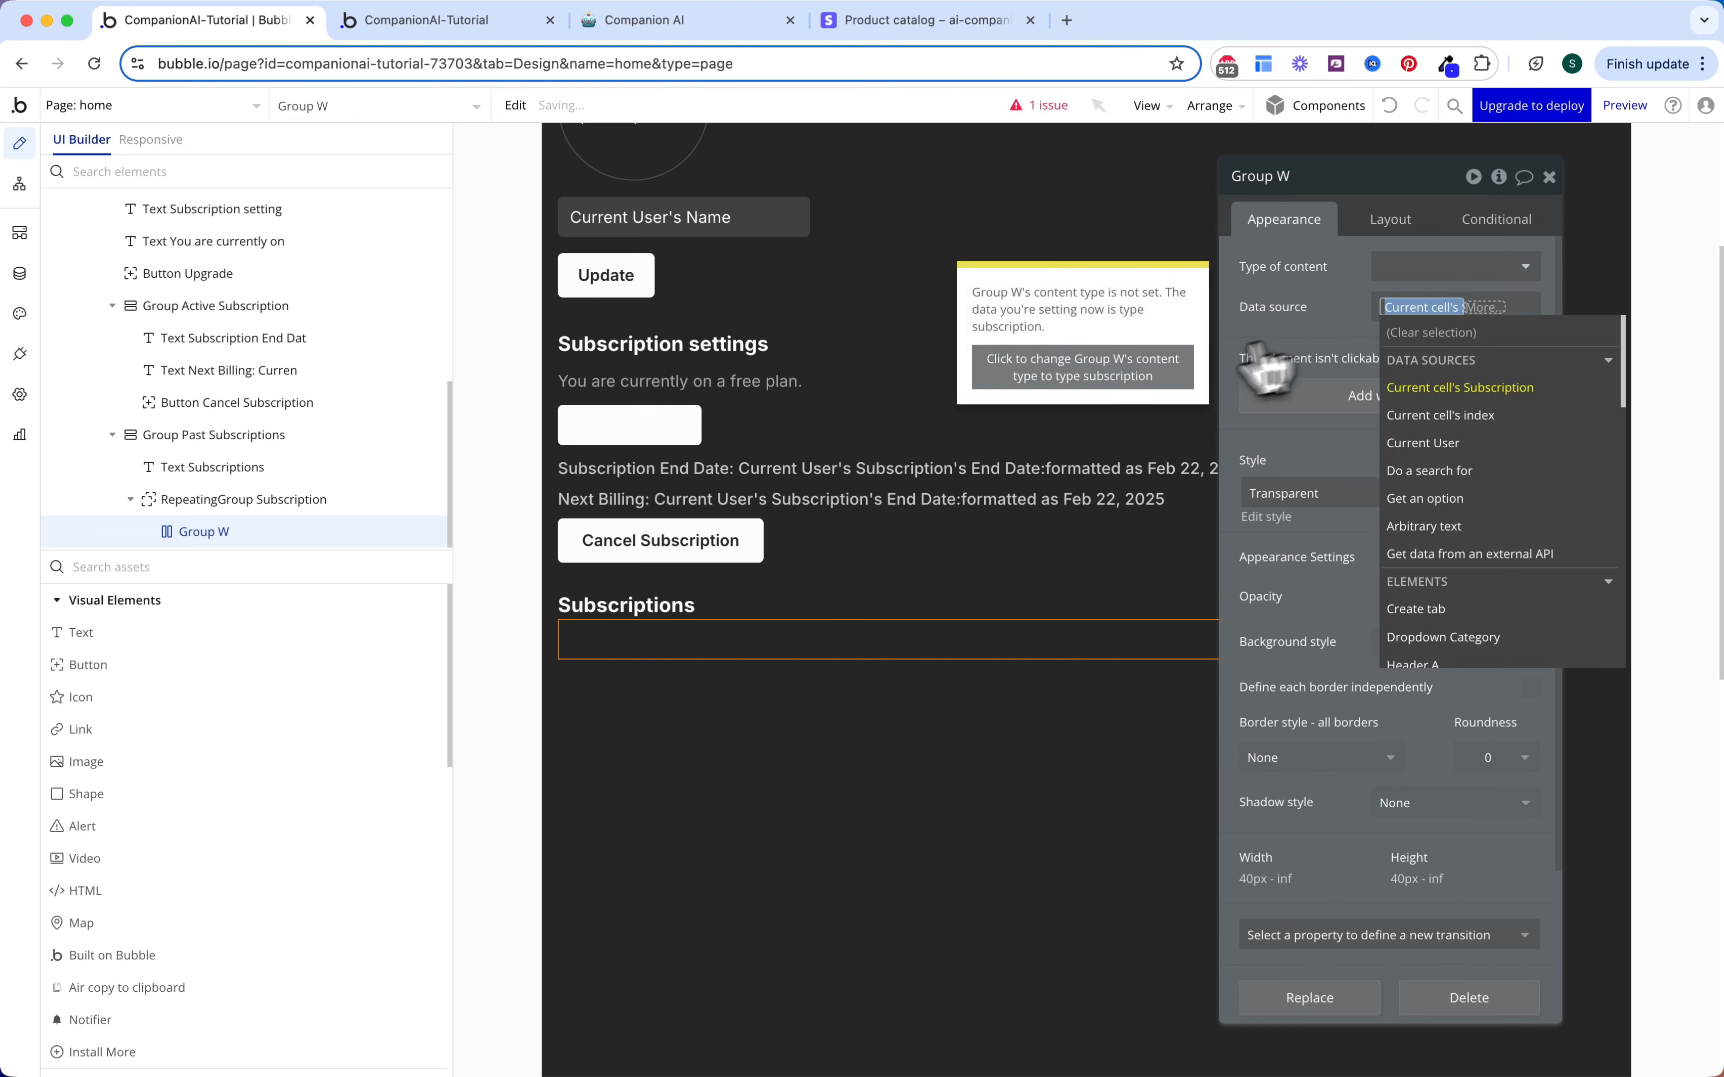
click(1169, 371)
click(1283, 299)
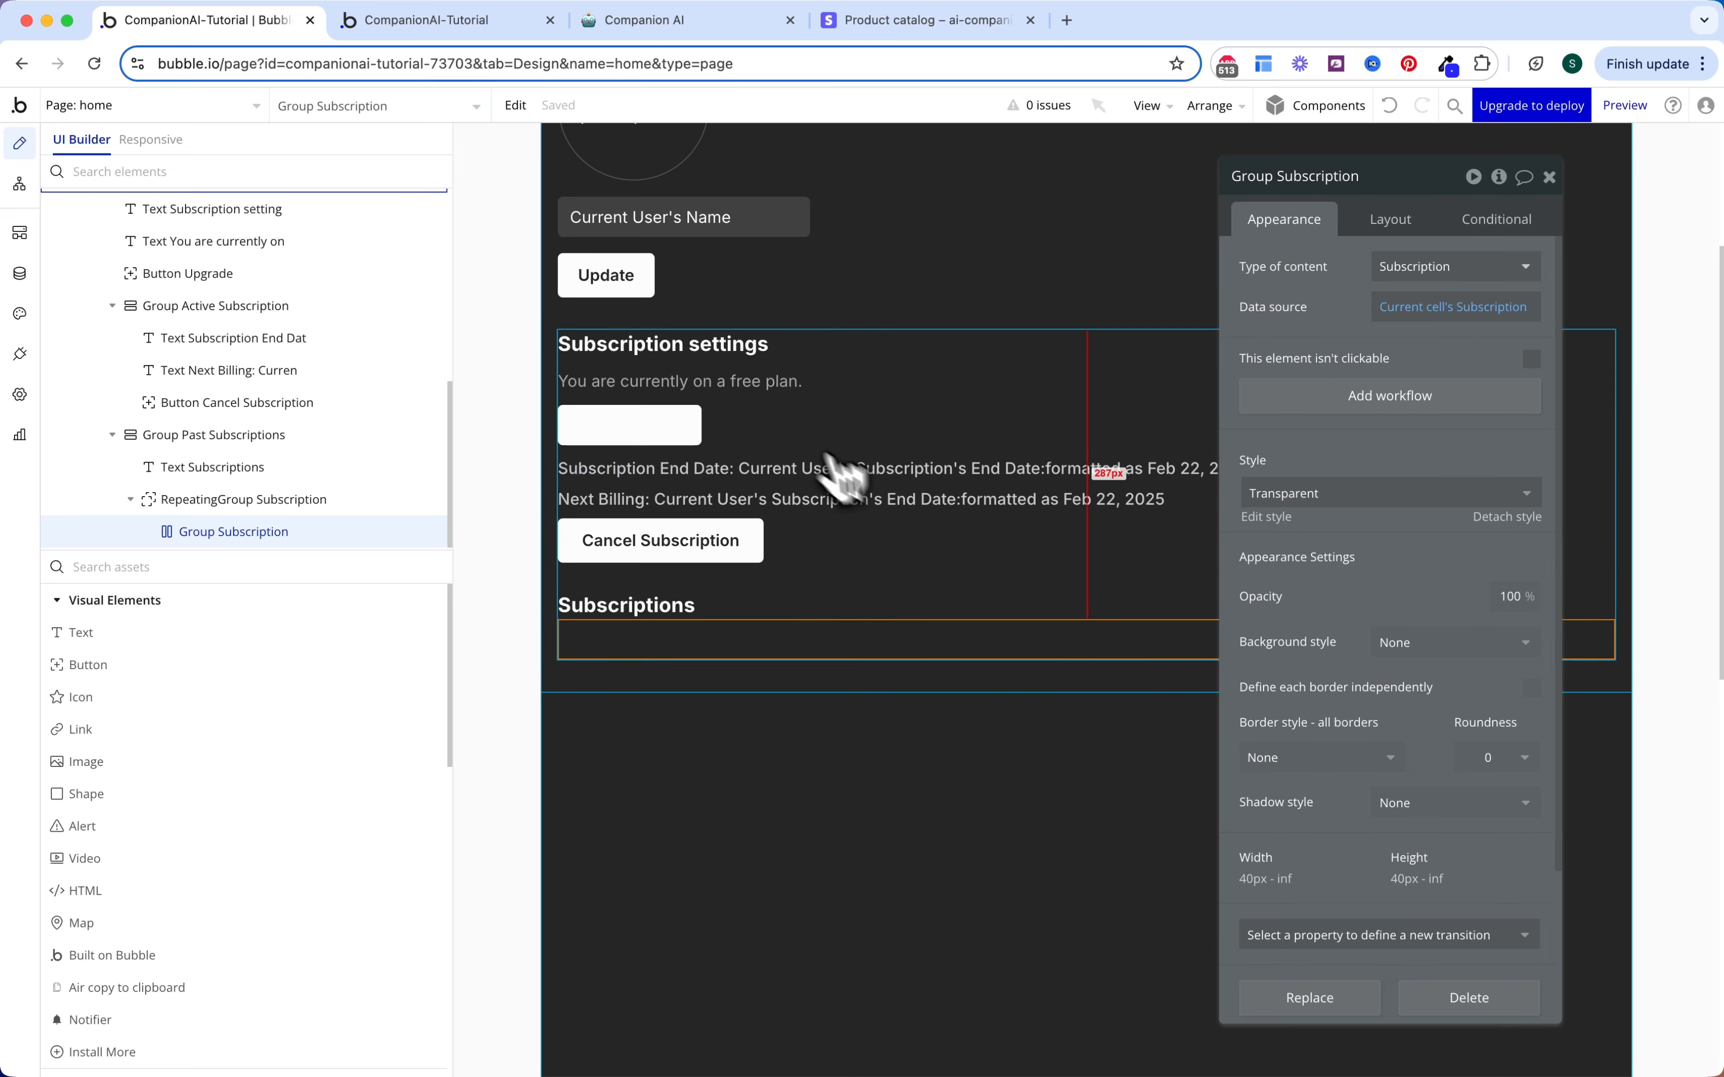
Step: Paste a copy of the free-plan status text into Group Subscription
click(771, 383)
click(723, 652)
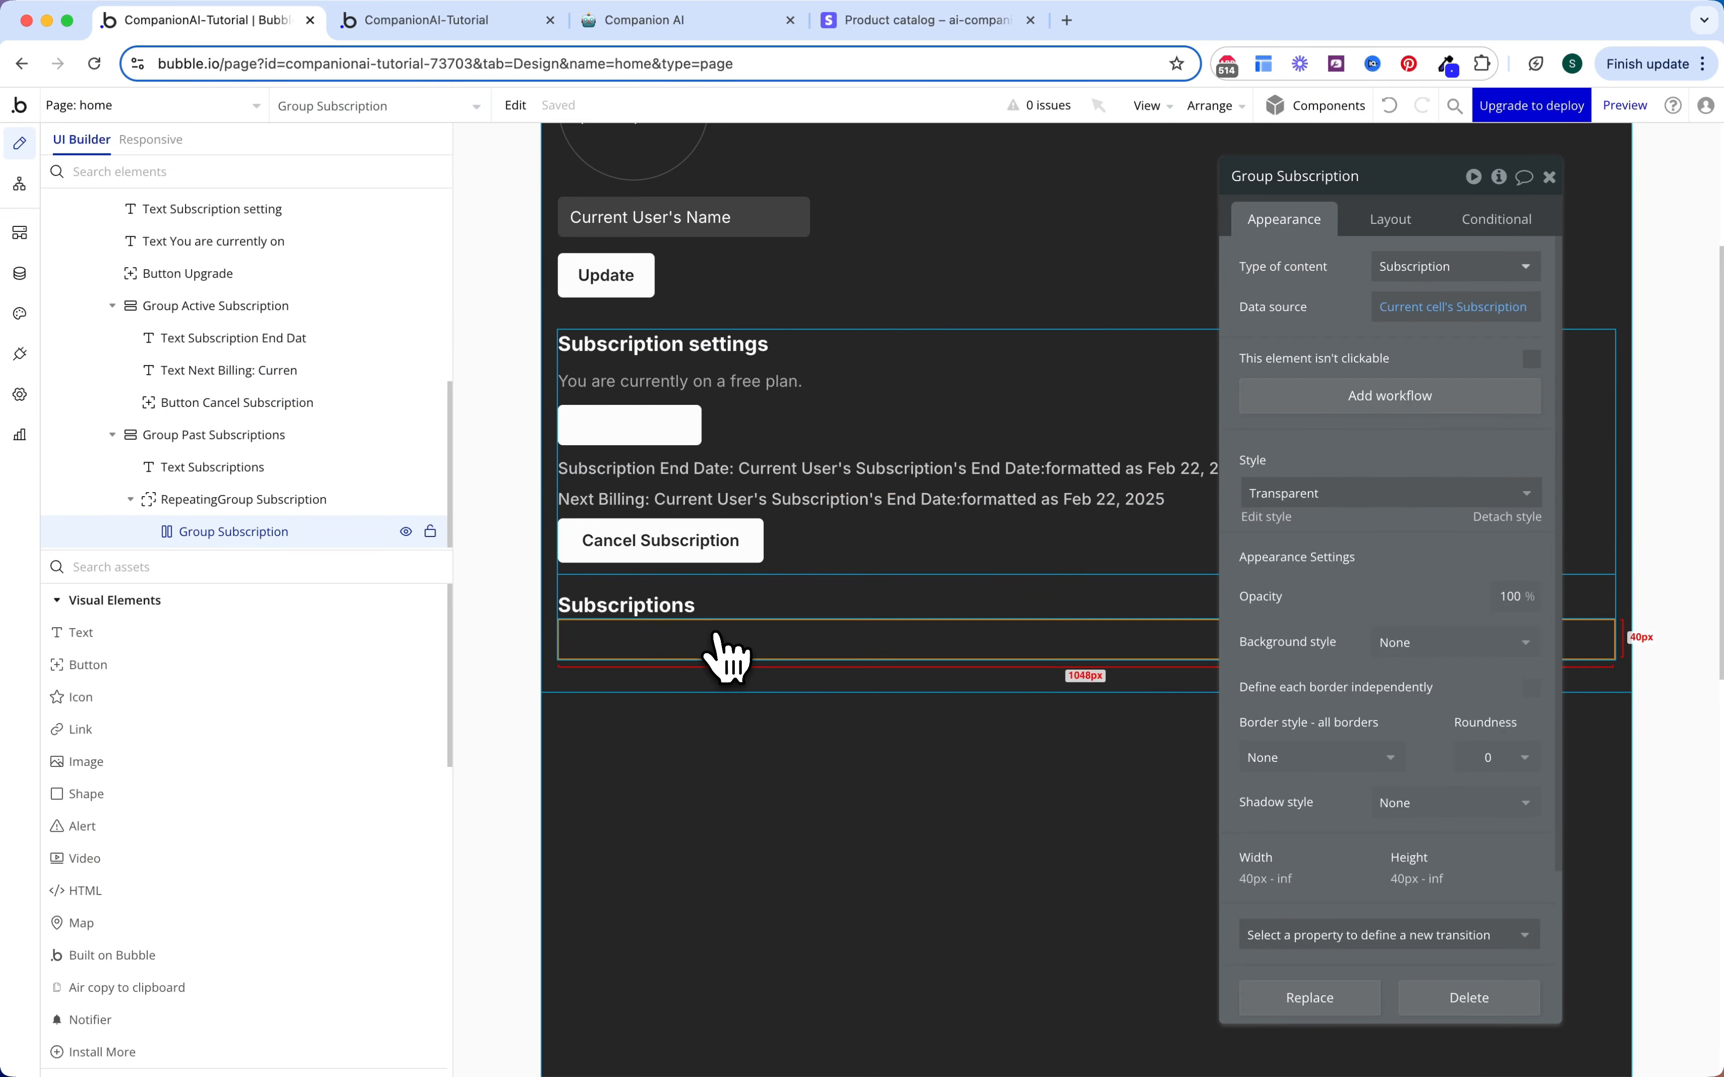
key(ctrl+v)
Step: Delete the copied text's Pro-plan status condition
click(1516, 230)
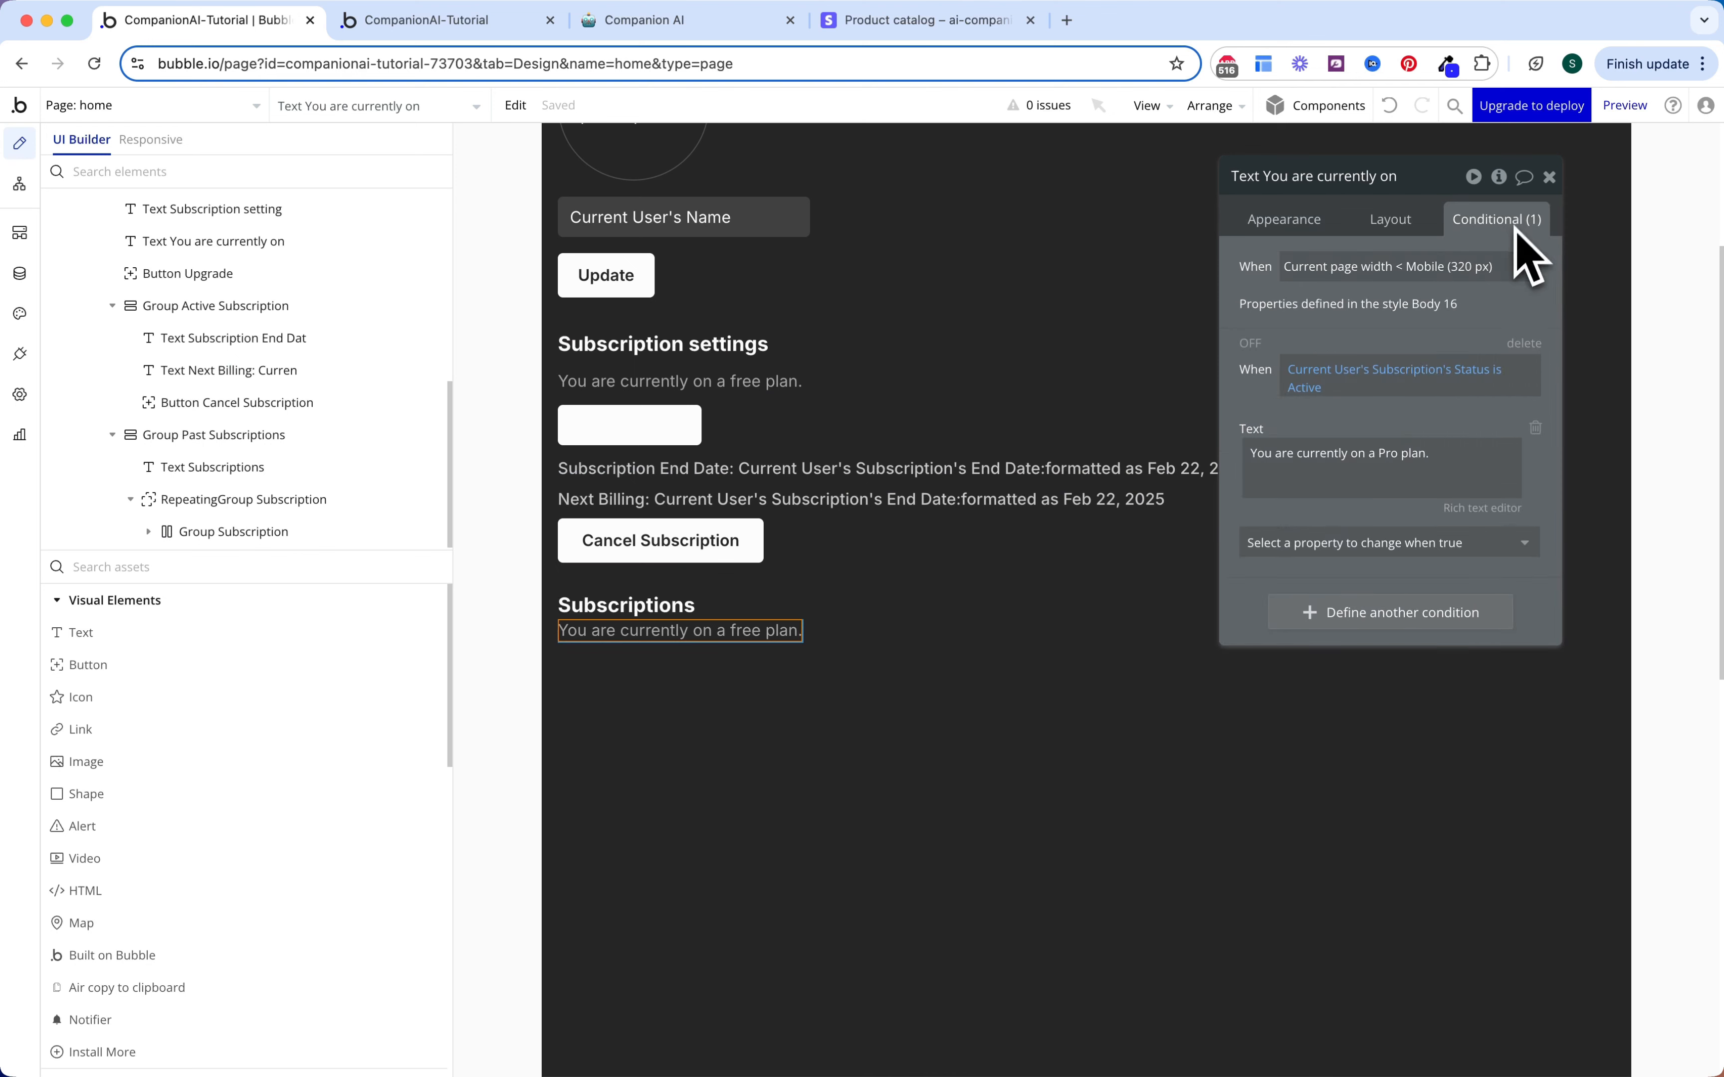
click(1522, 345)
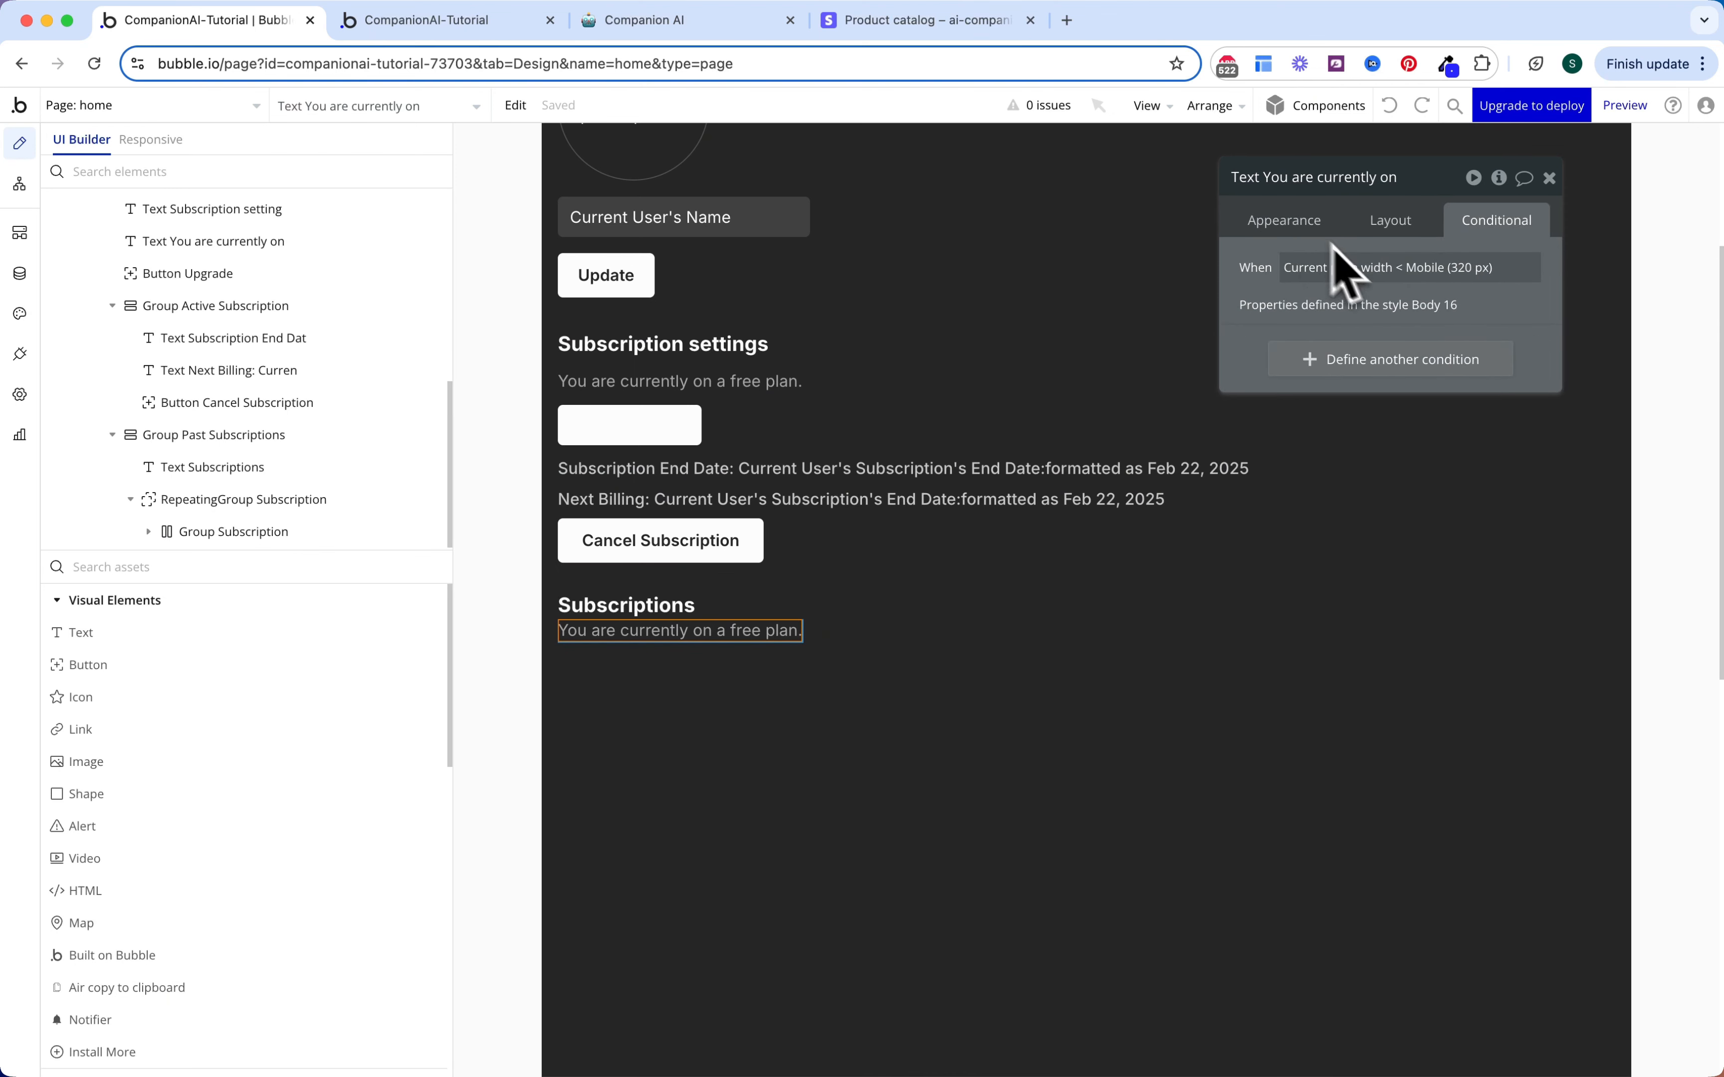
click(1299, 234)
Step: Replace the text with Parent group's Subscription's Start Date, custom format mmm, dS yyyy, HH:MM
triple_click(1374, 270)
click(1567, 270)
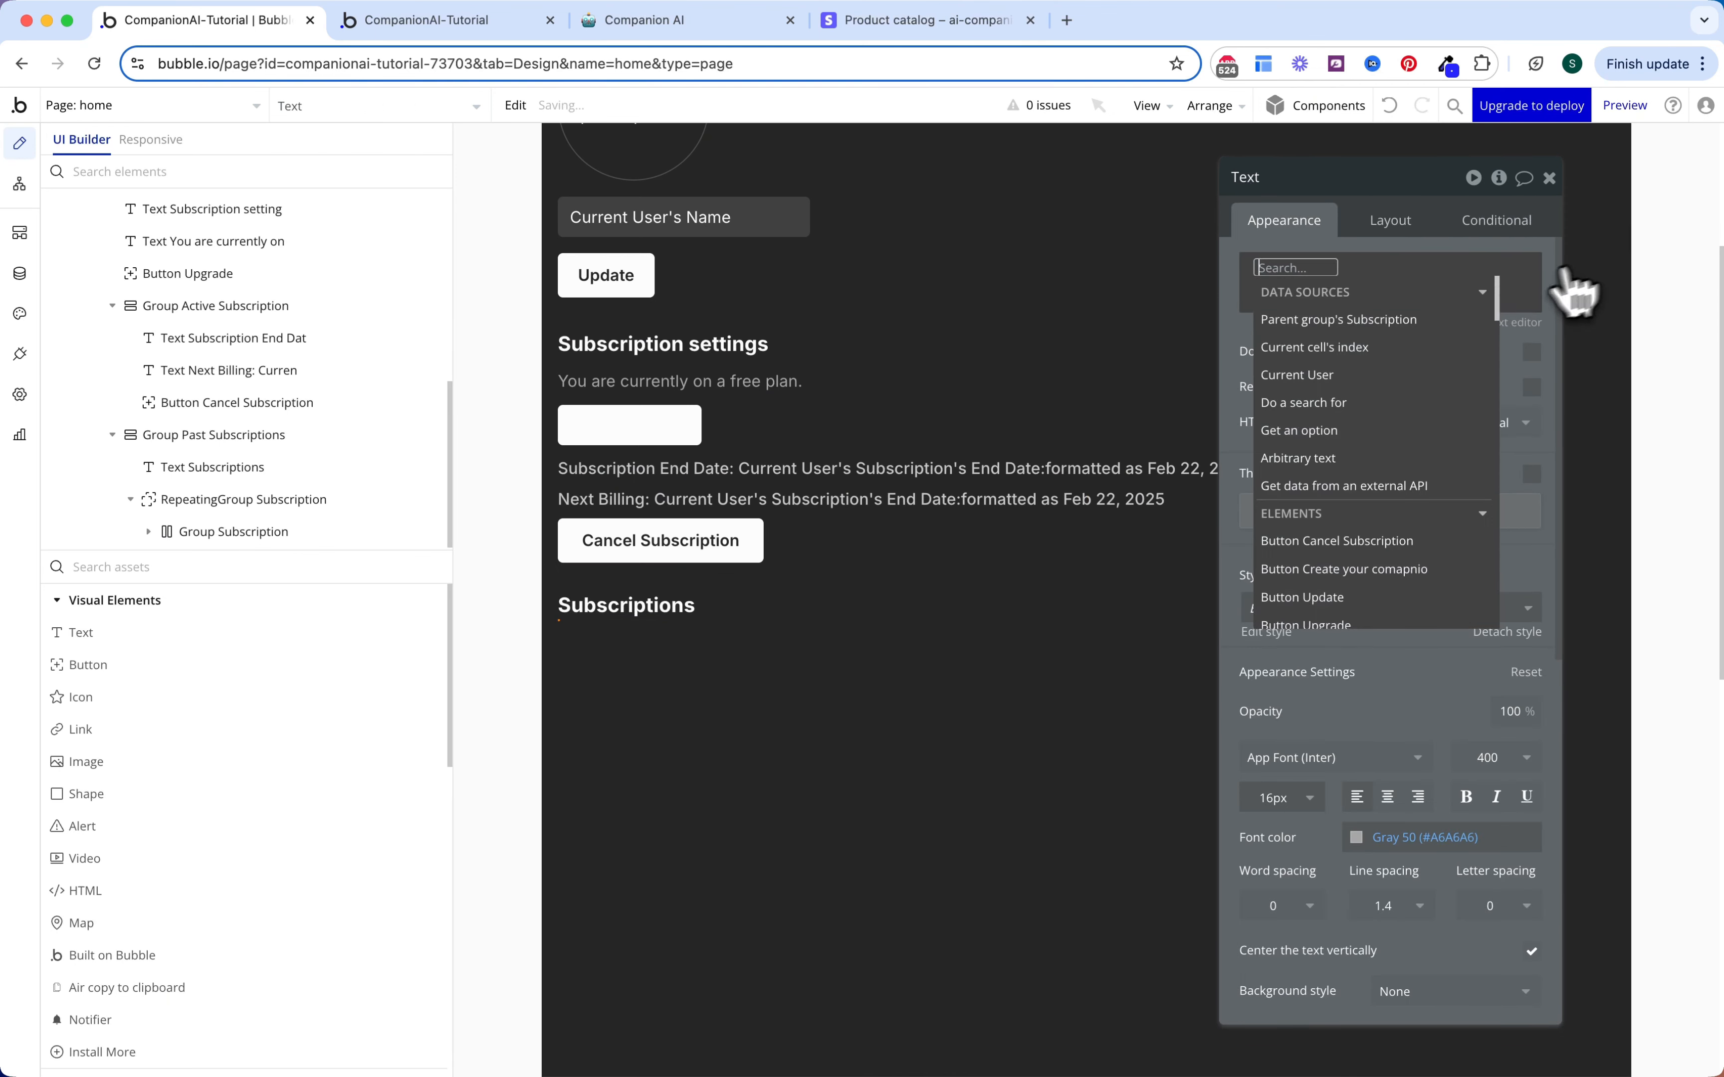
click(1418, 320)
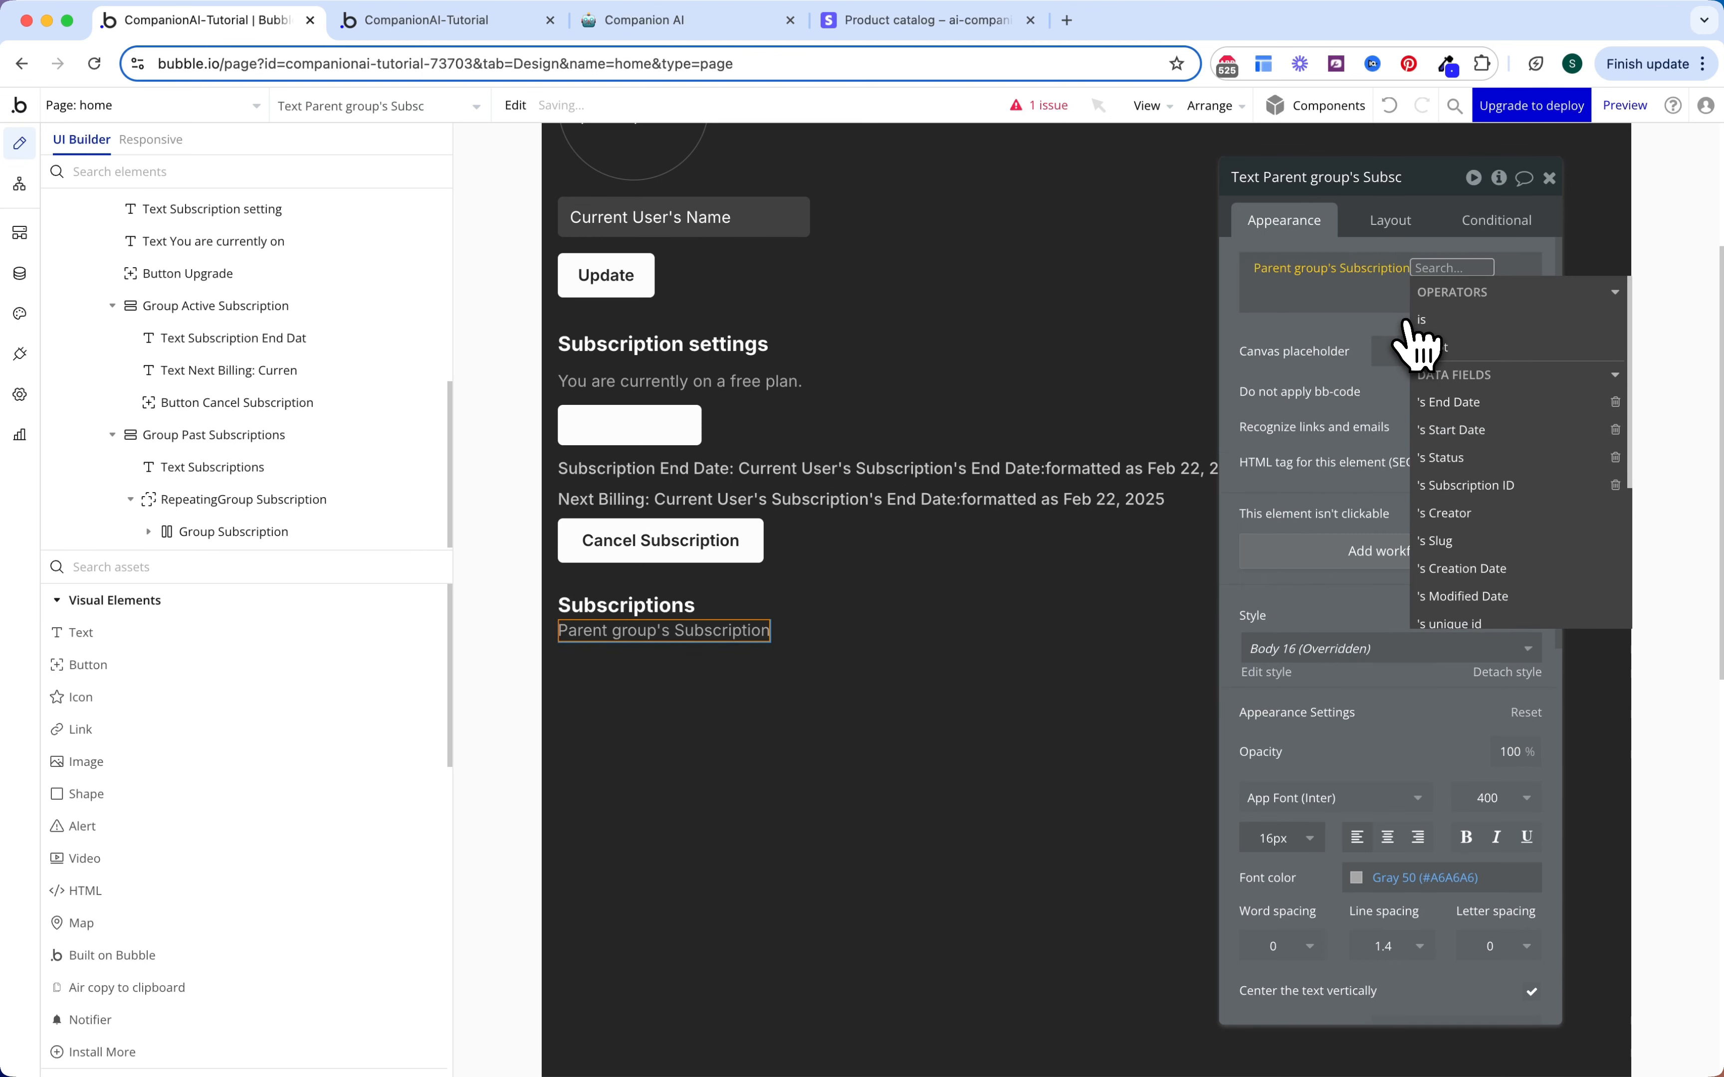
click(1453, 430)
click(1383, 347)
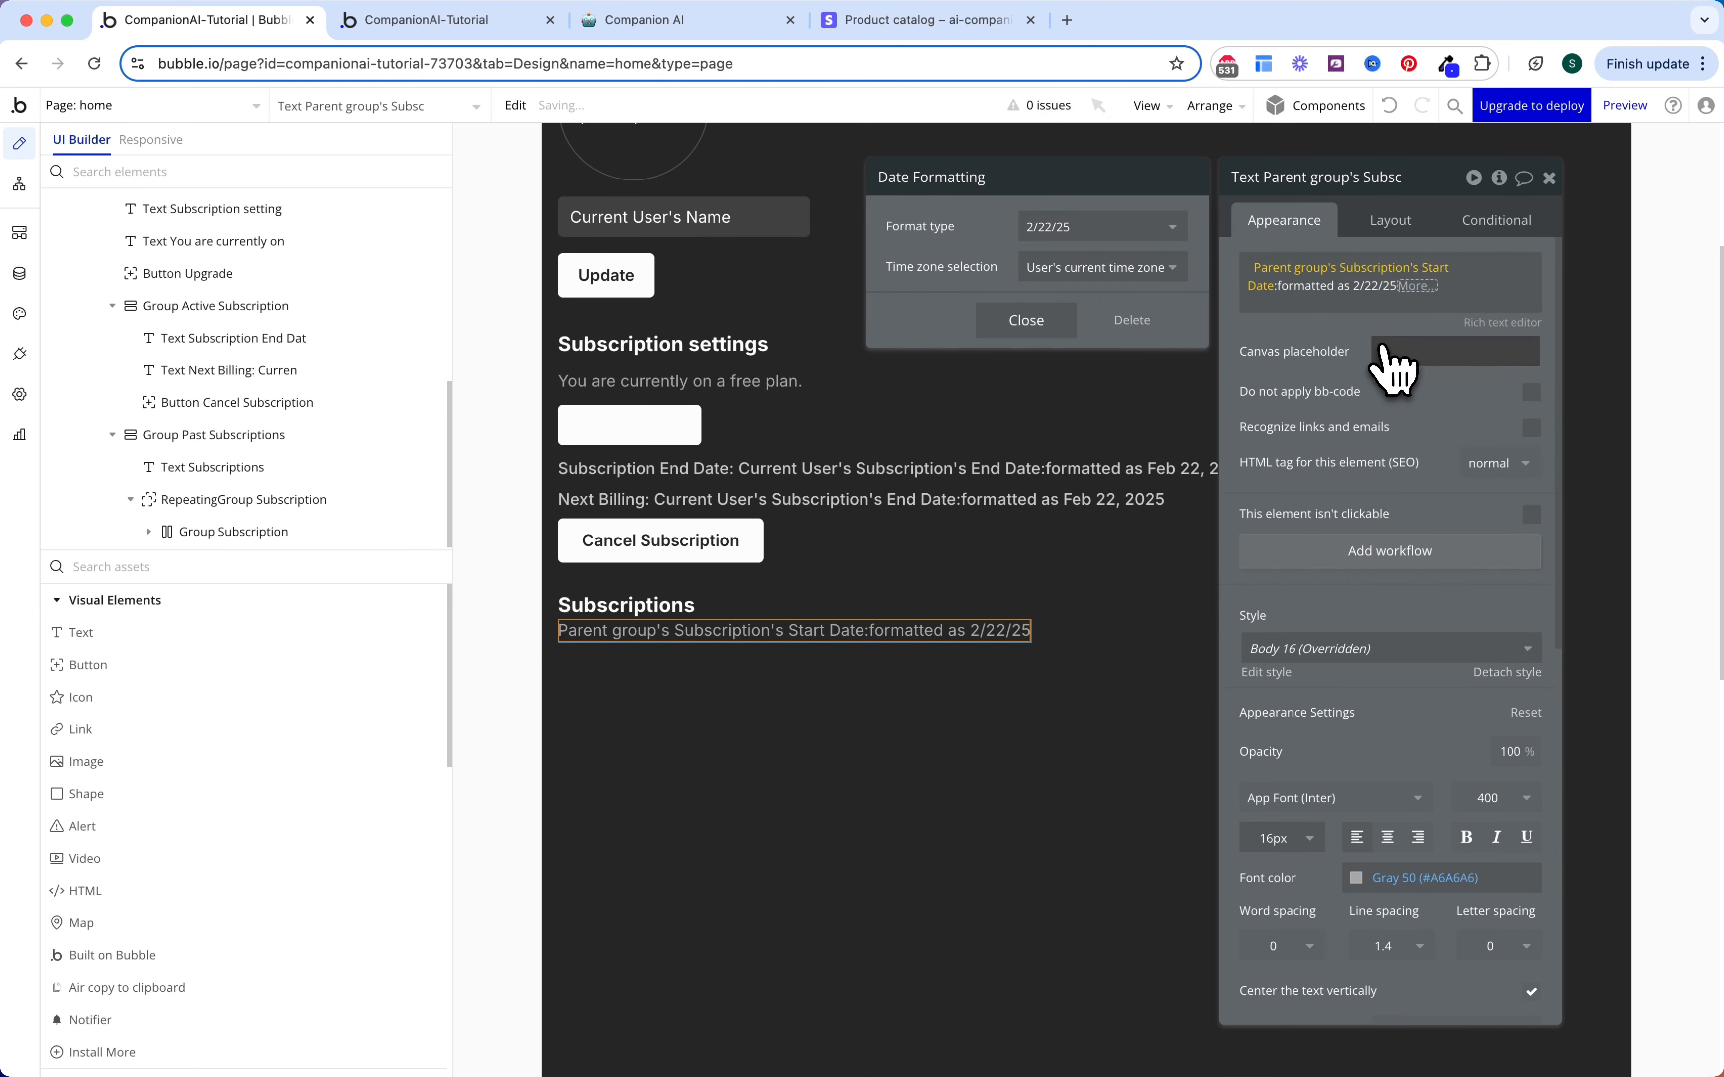
click(1118, 228)
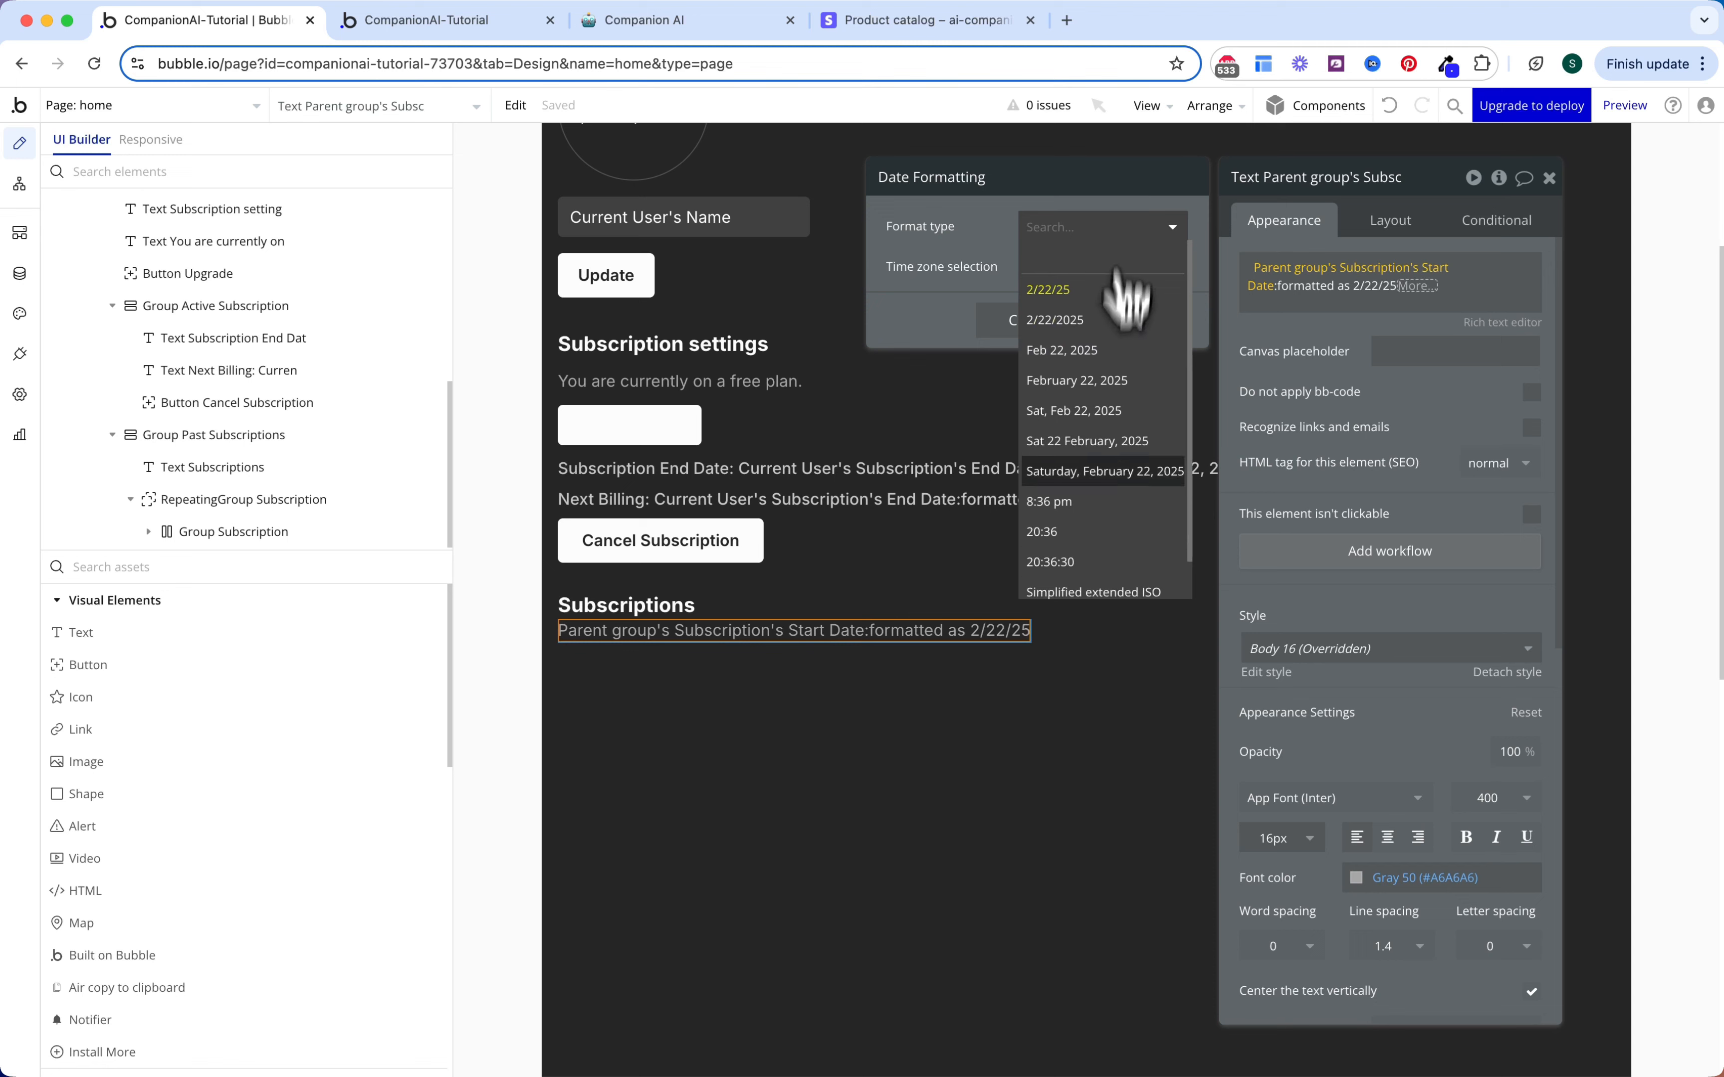
scroll(1111, 556, down, 2)
click(1111, 579)
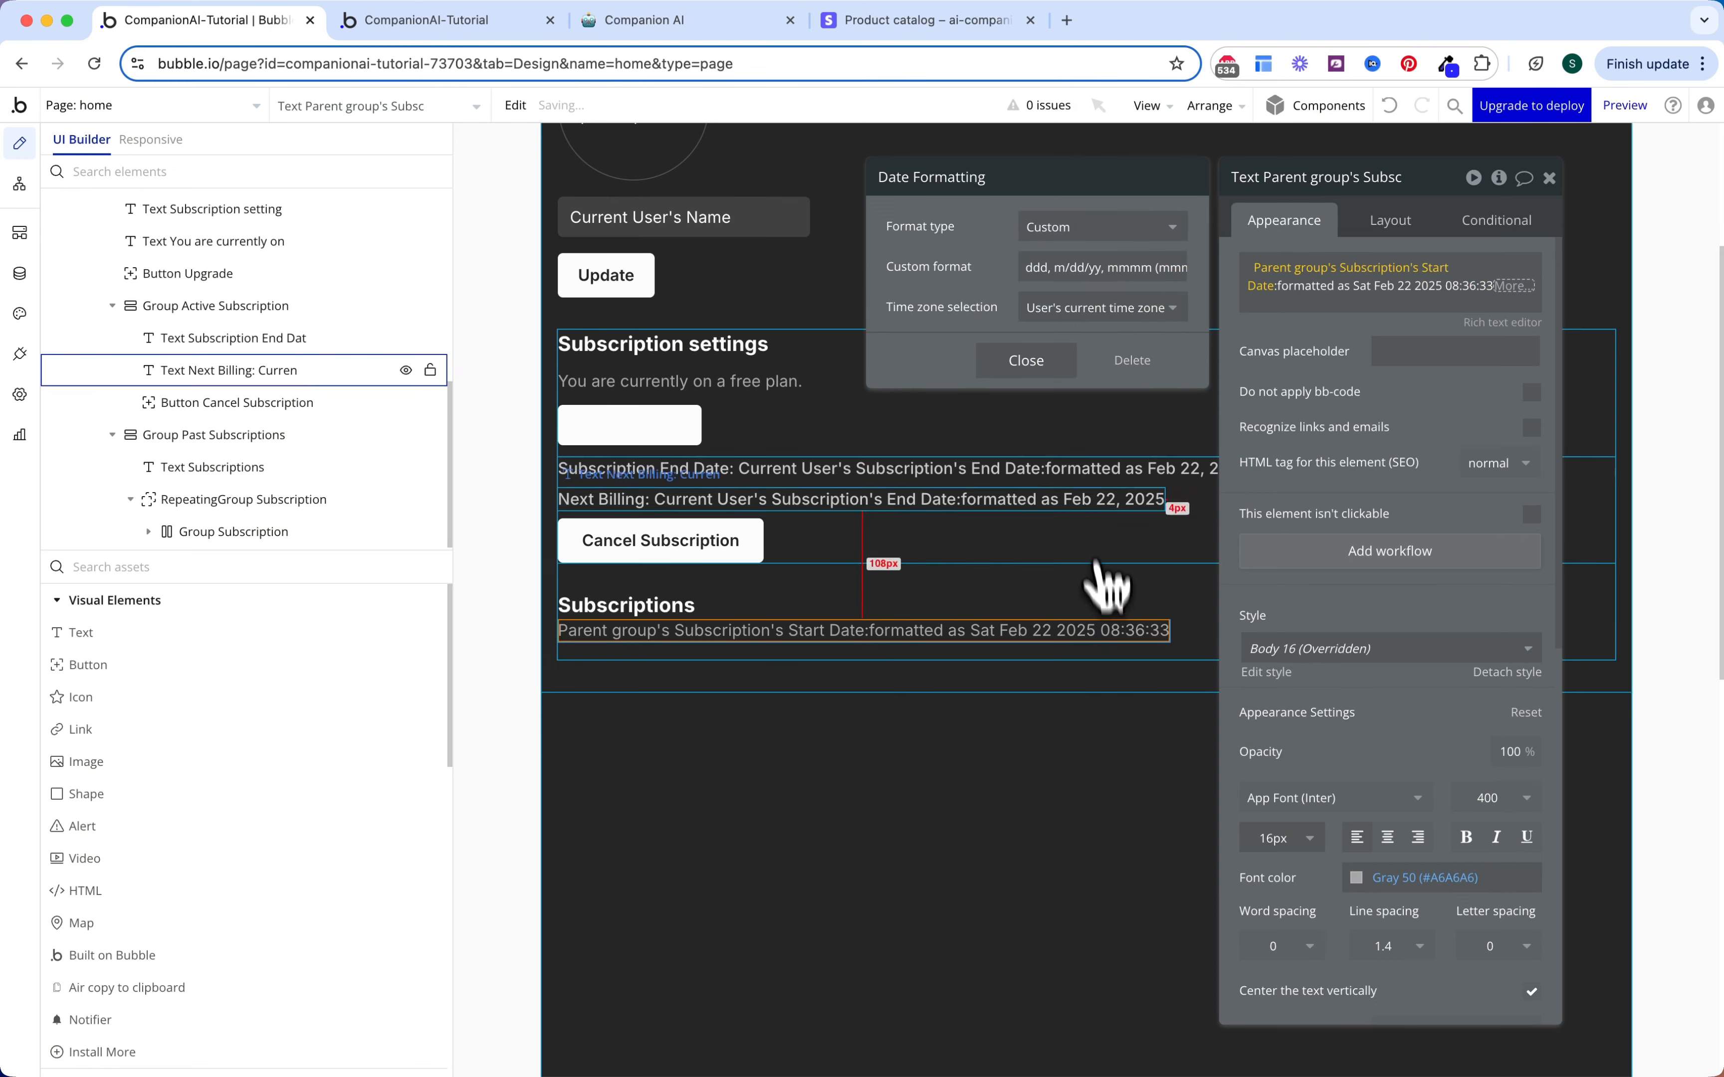
triple_click(1062, 268)
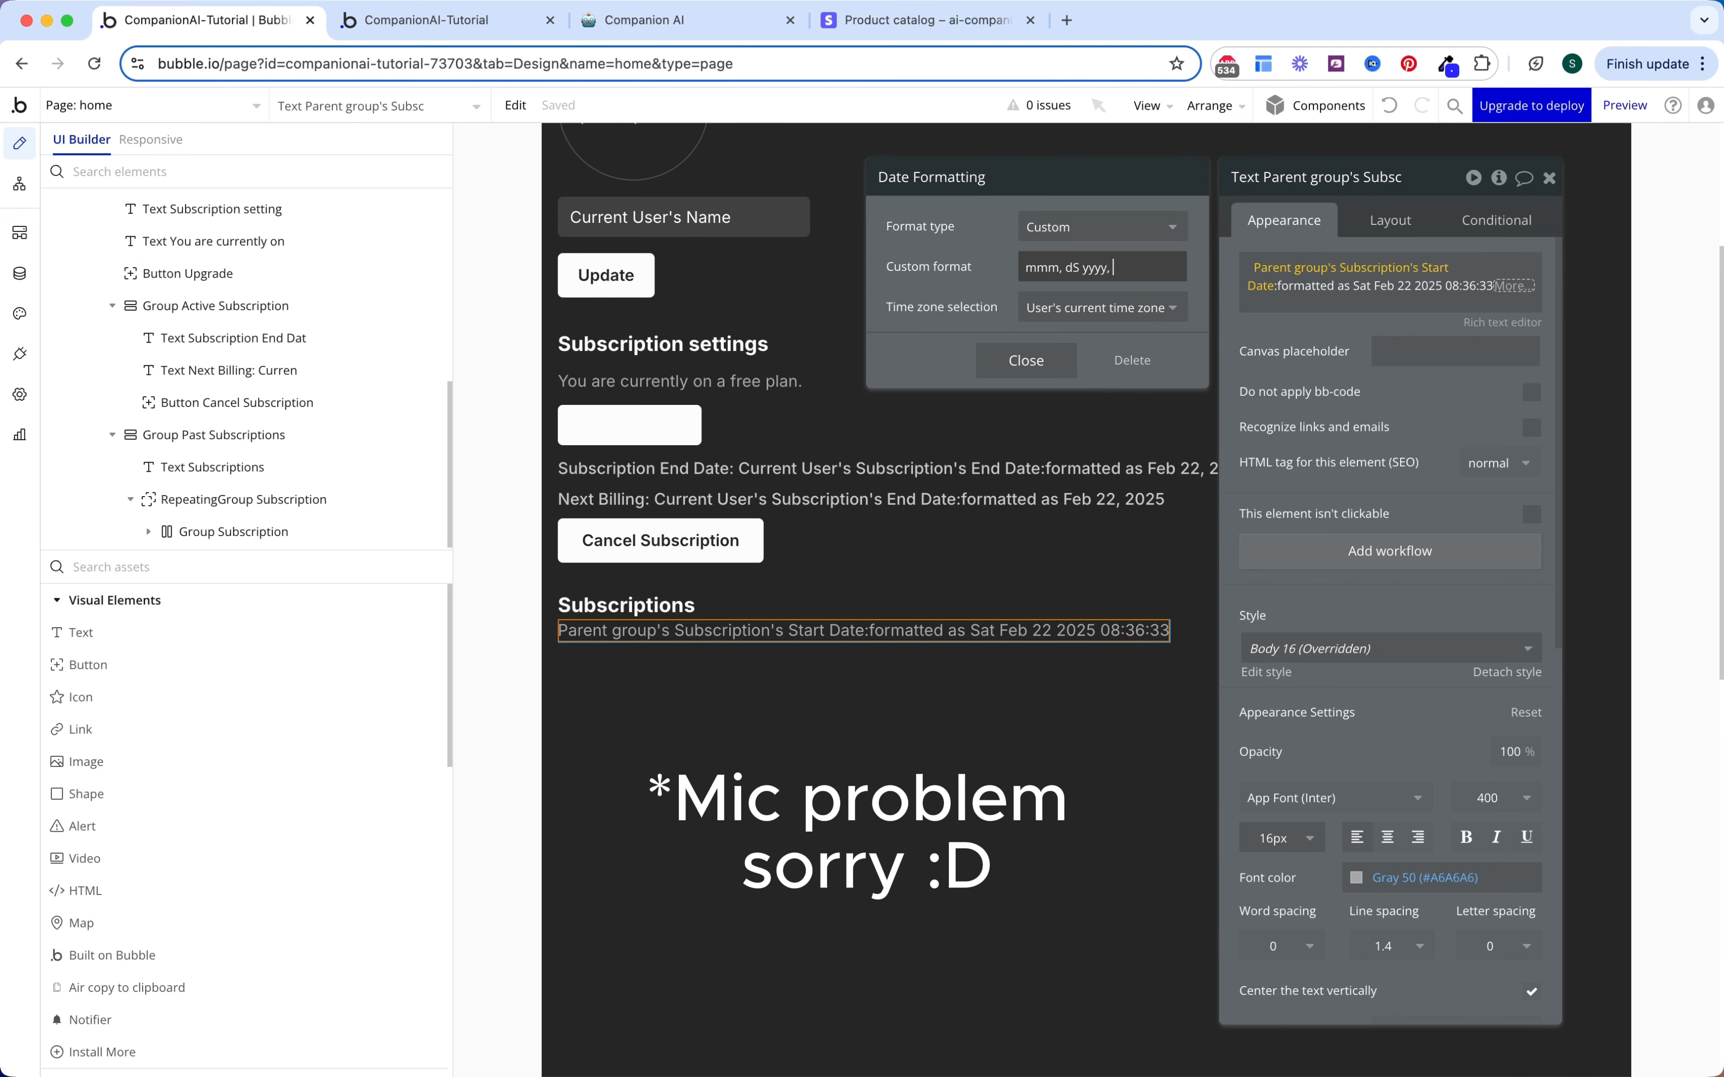
text(H:MMM)
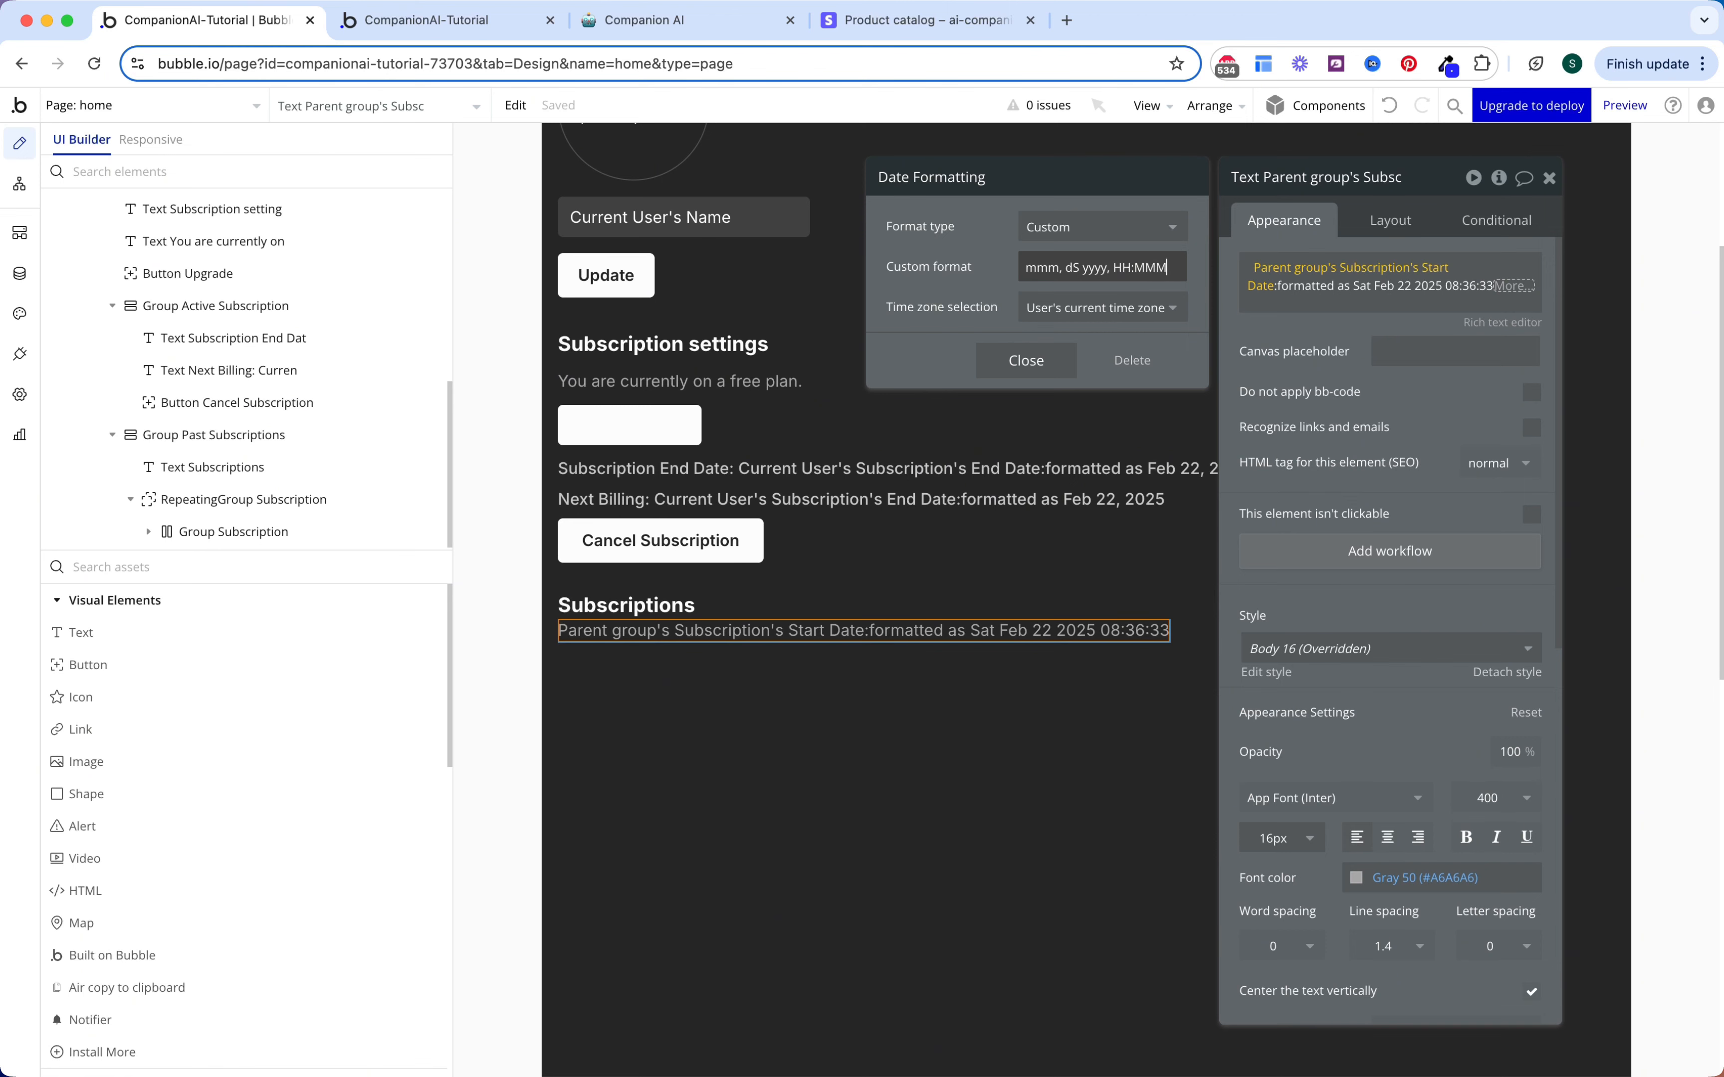
key(BackSpace)
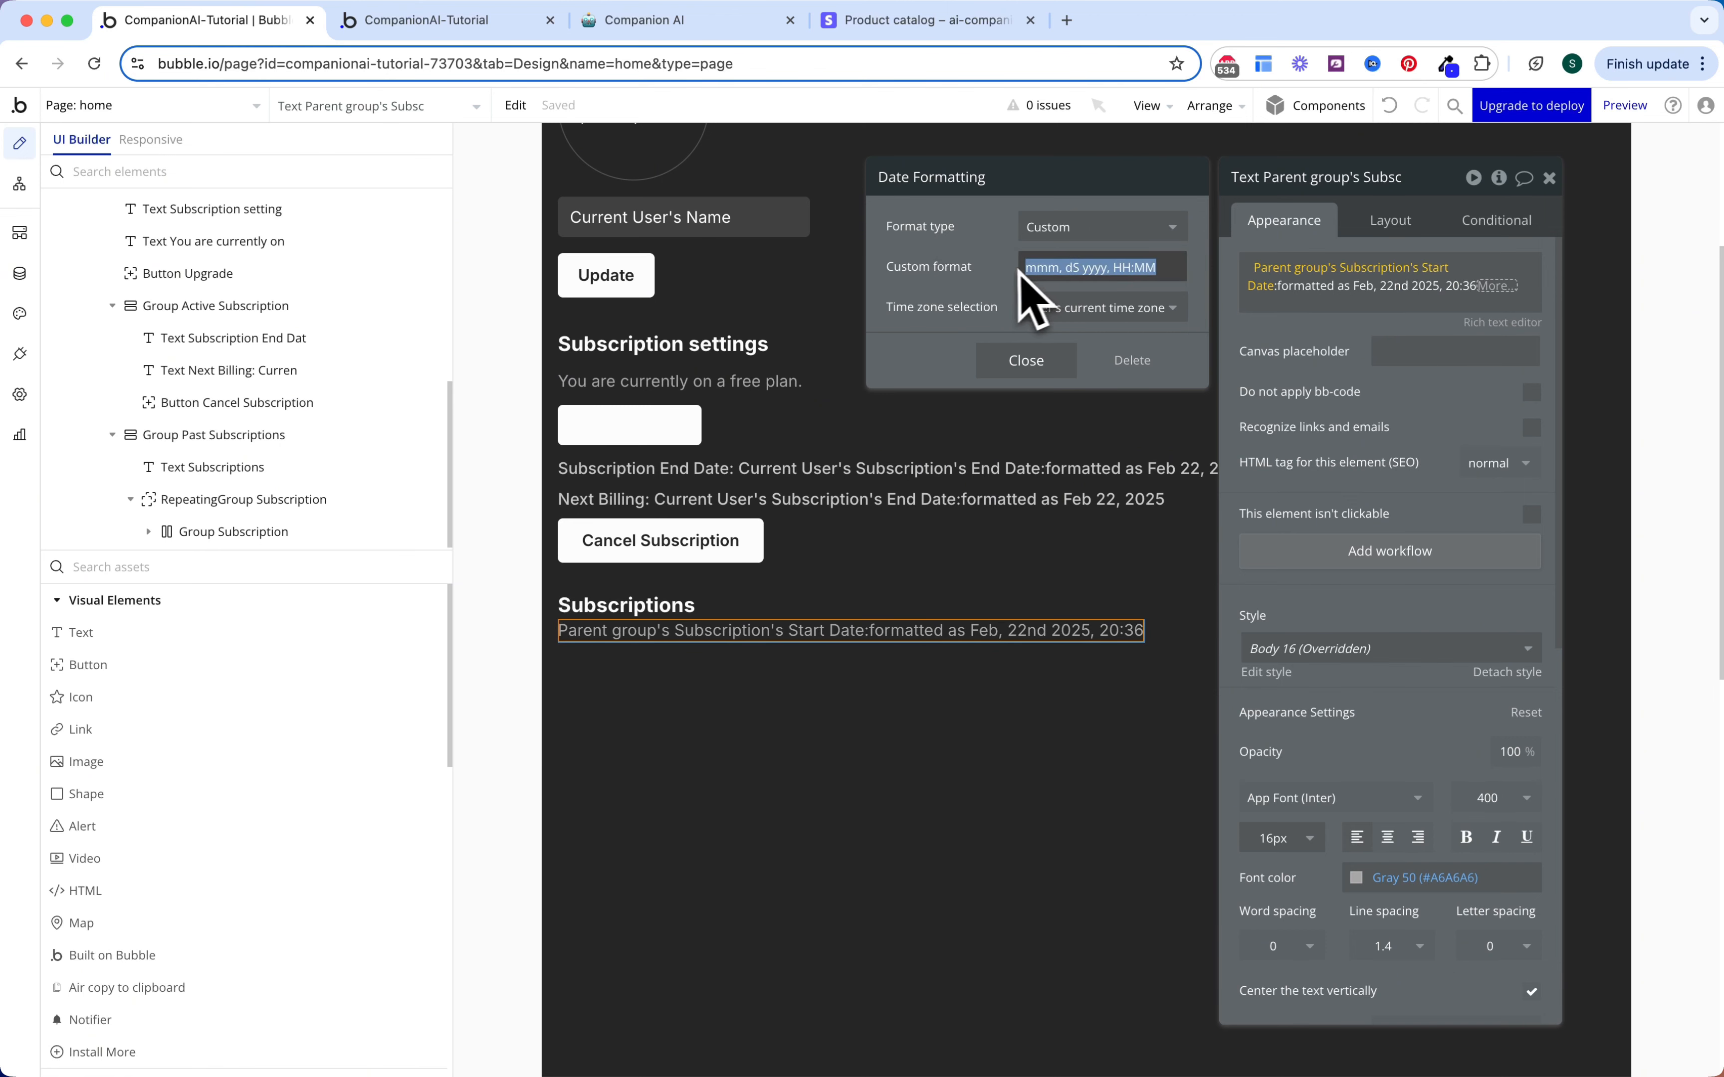
click(1501, 292)
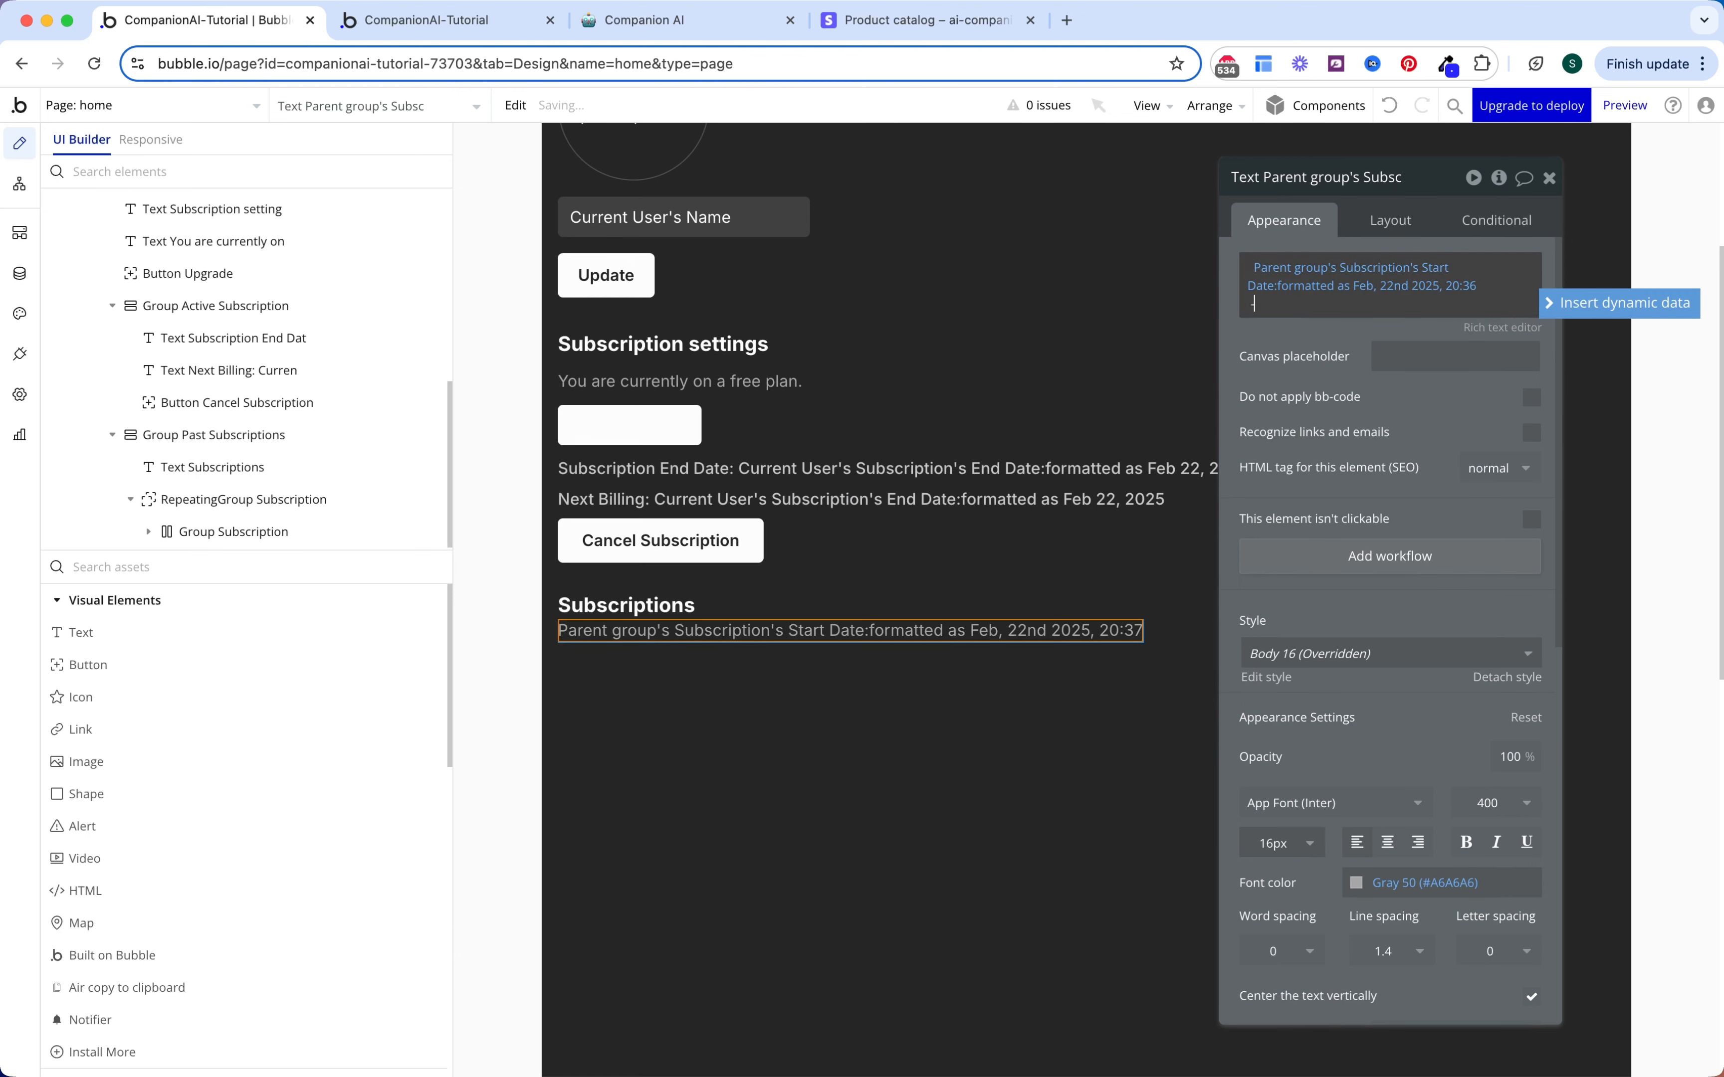
Step: Append a dash and the Subscription's End Date in the same custom format
text(-)
click(1574, 305)
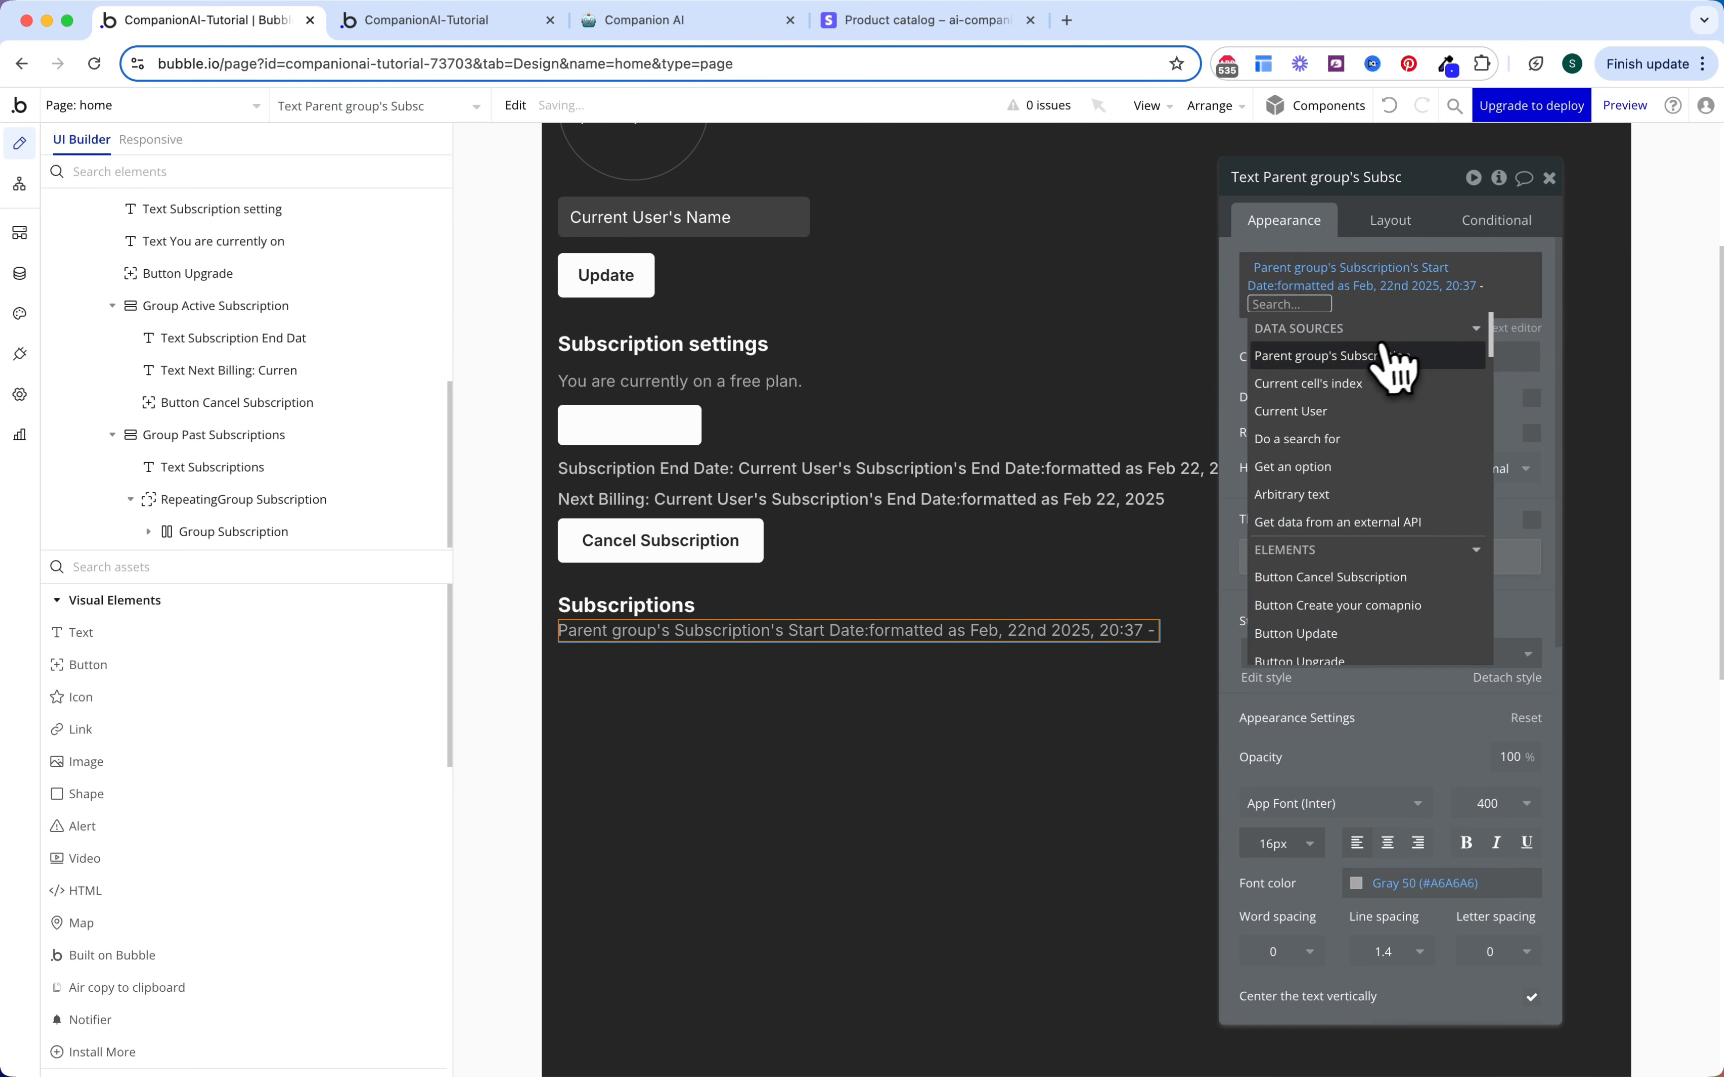
click(1366, 359)
click(1425, 436)
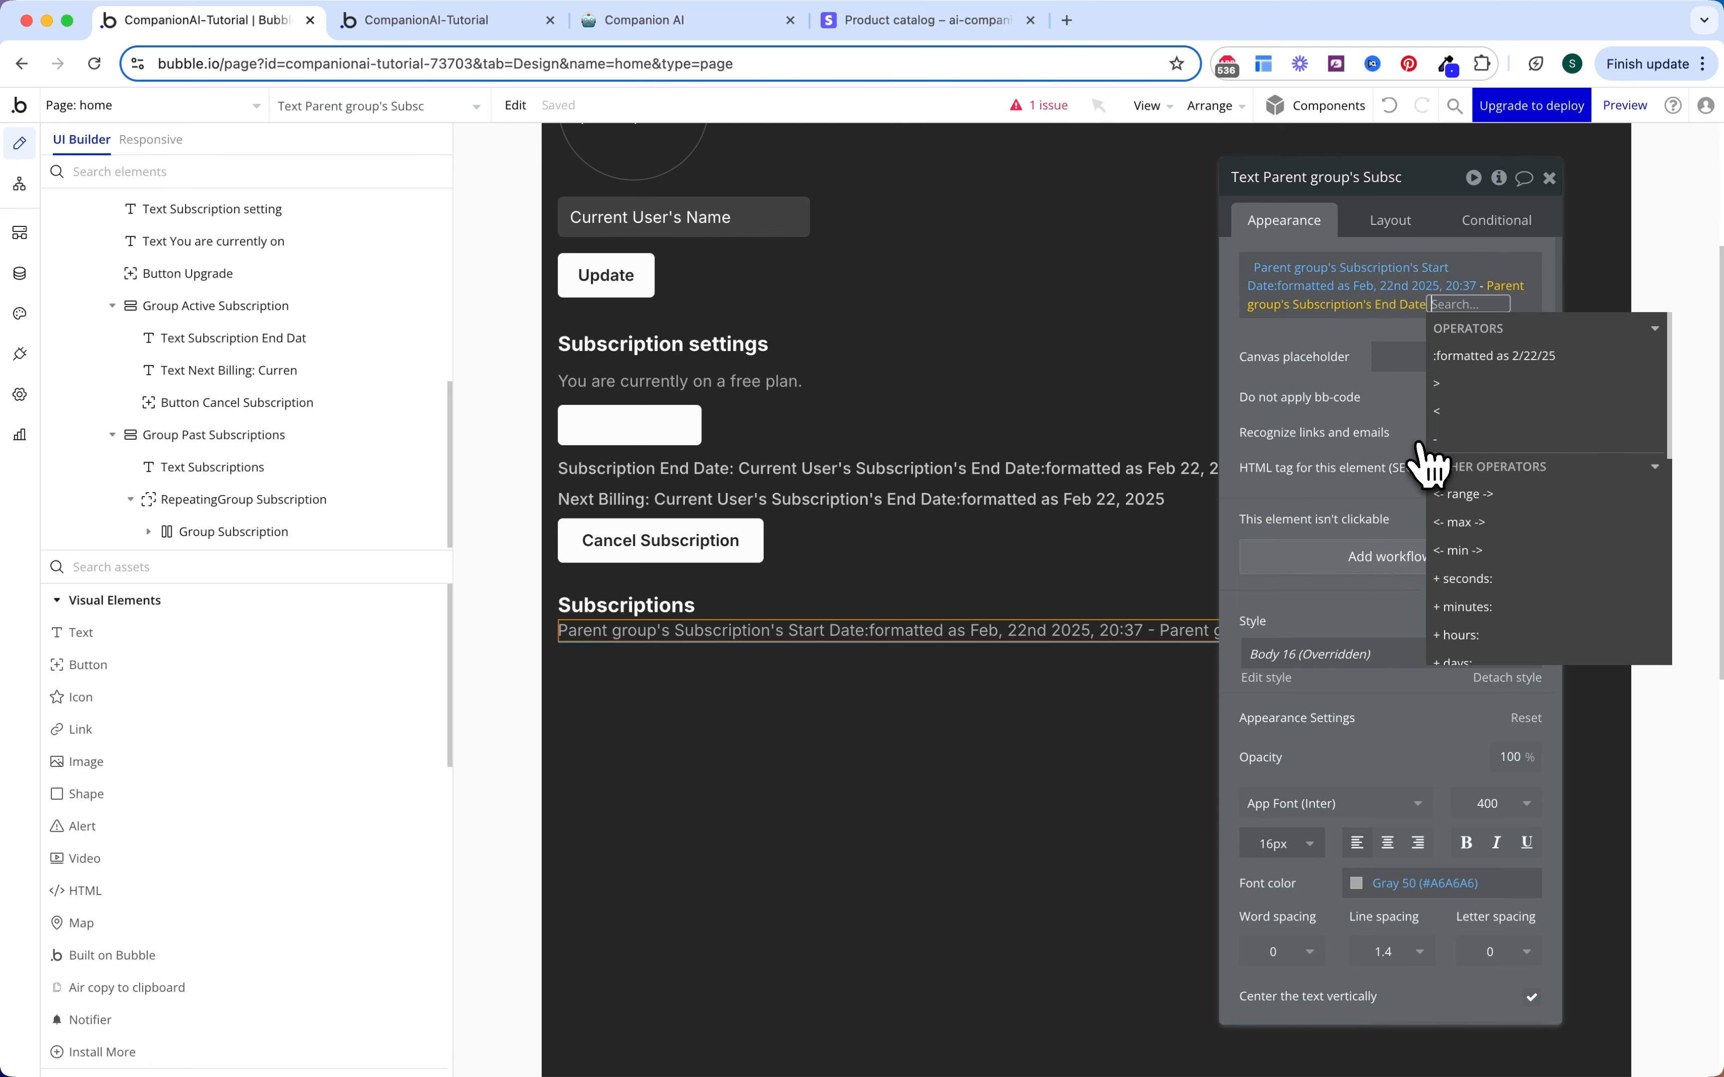
click(1461, 358)
click(1104, 227)
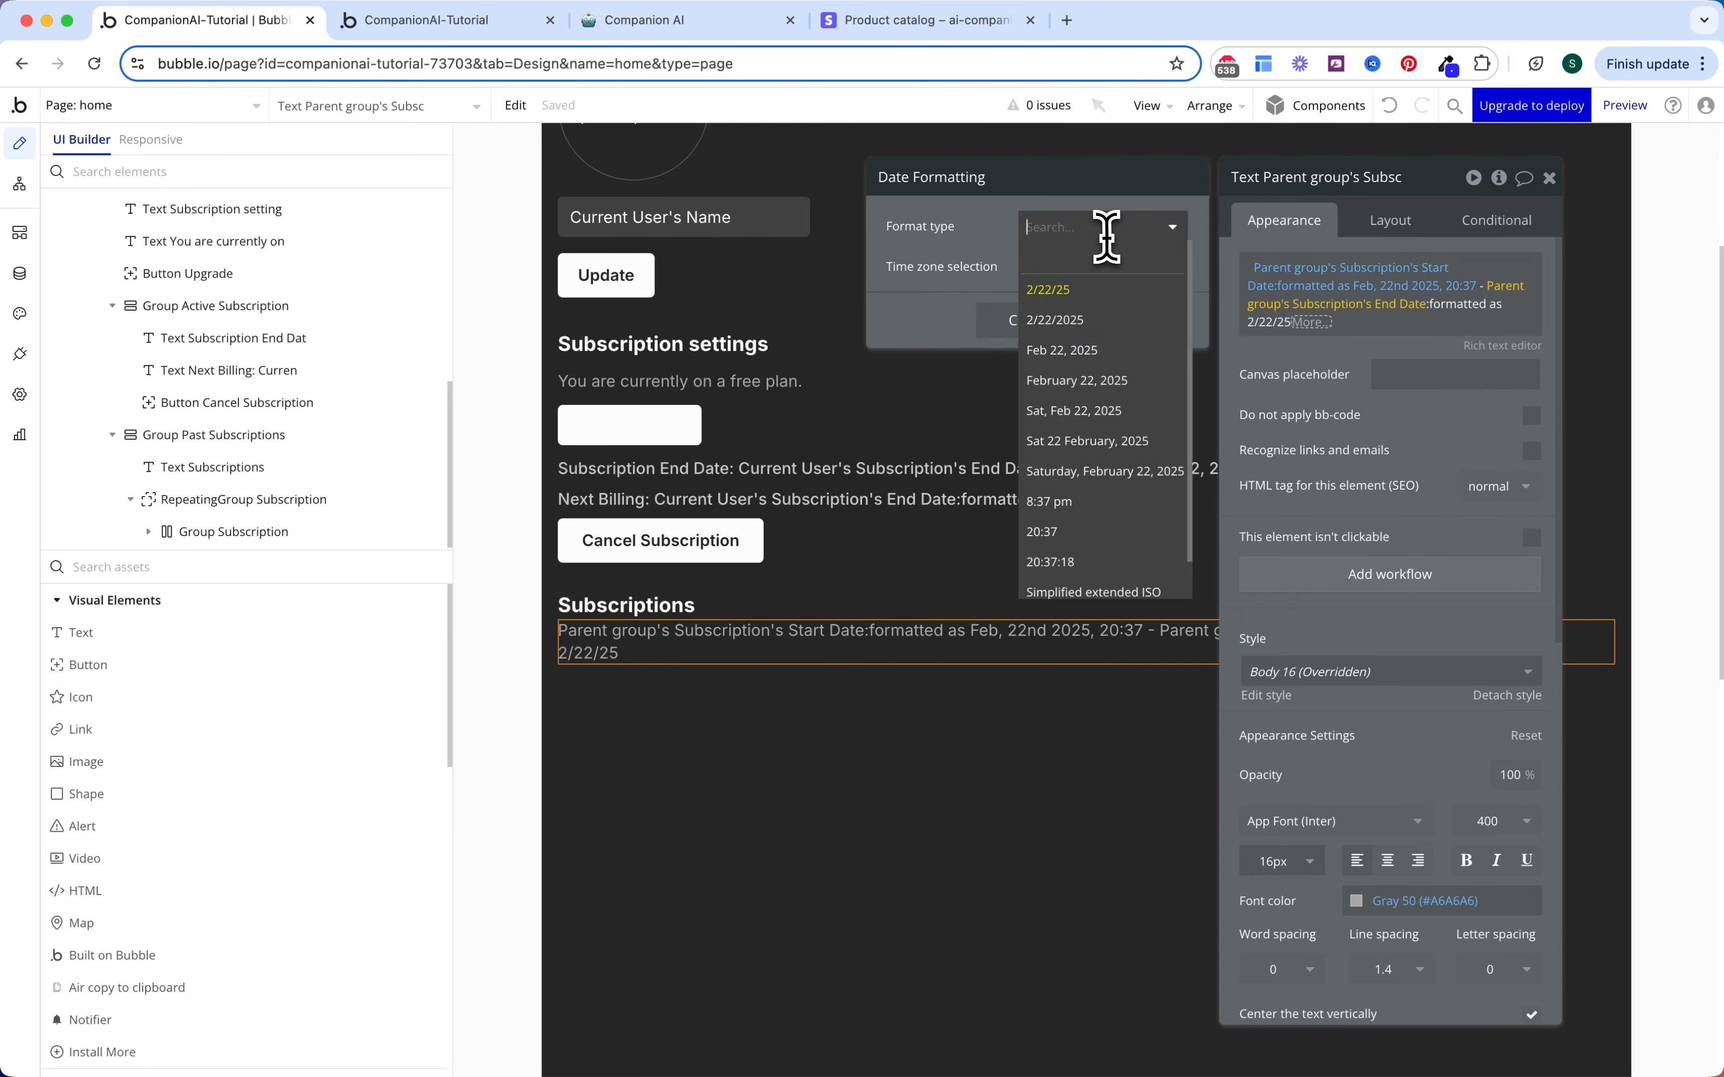
click(1083, 611)
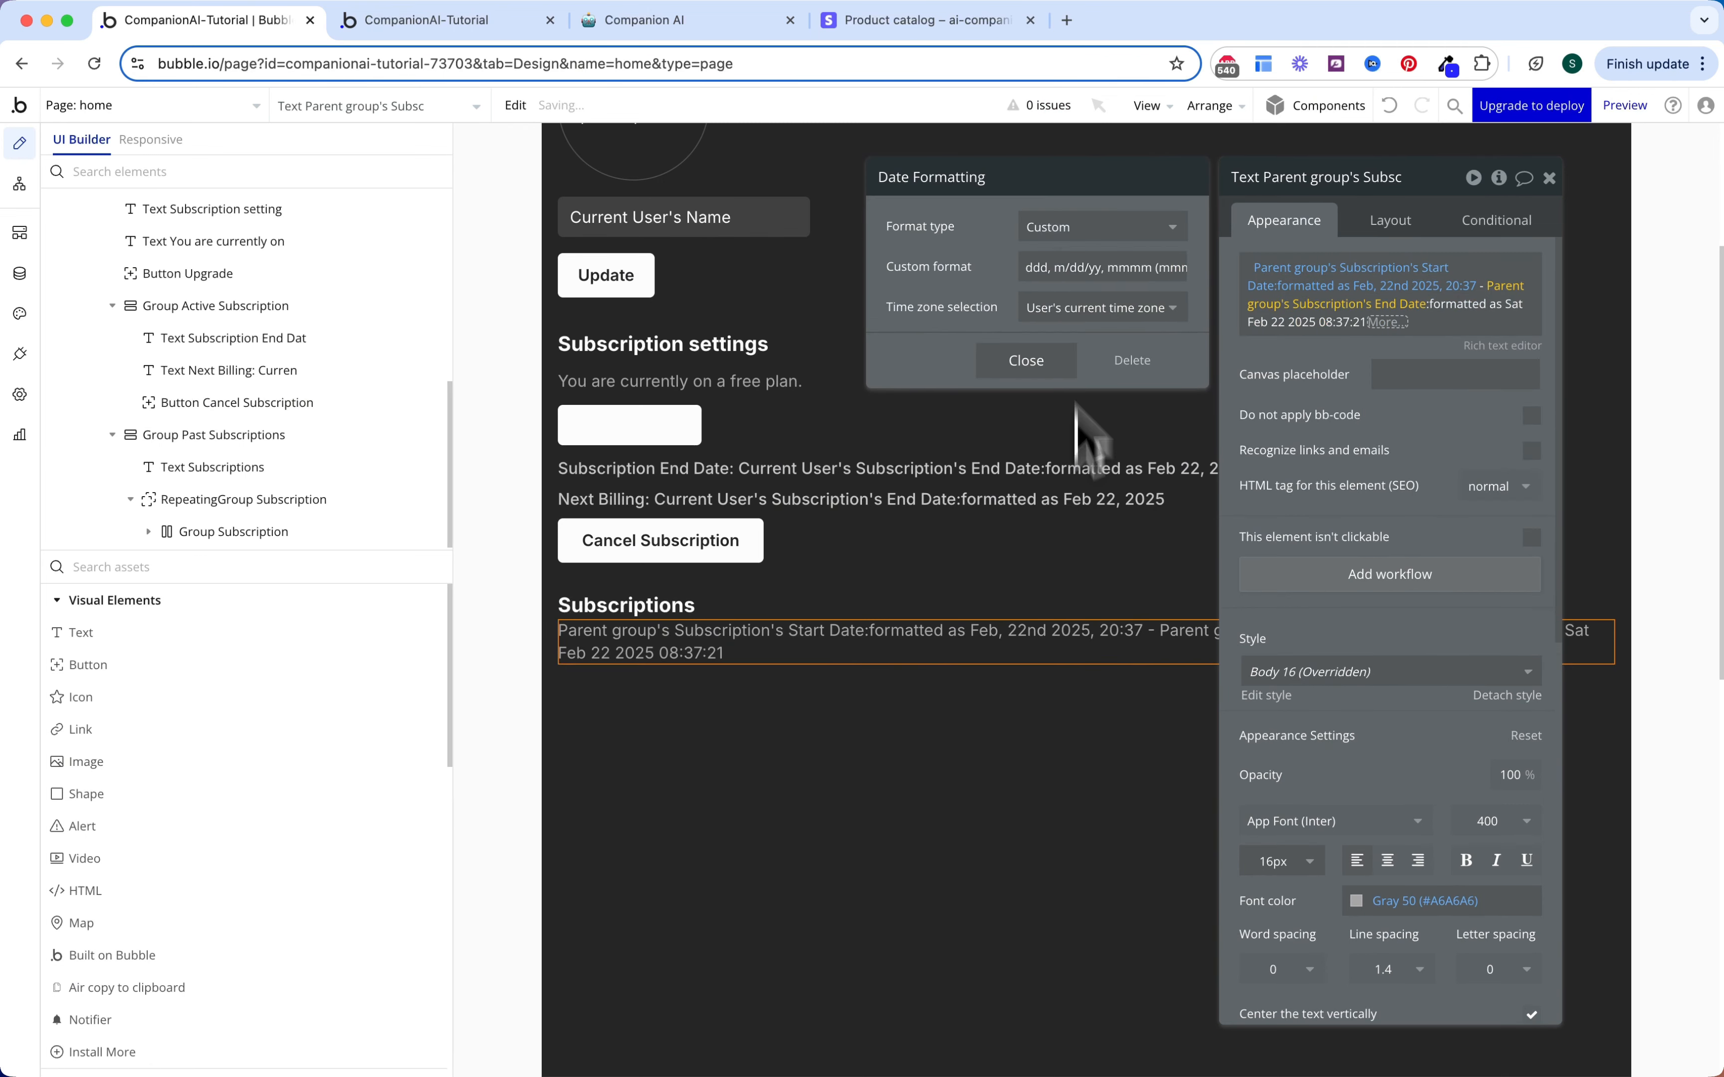
text(mmm, dS yyyy, HH:MM)
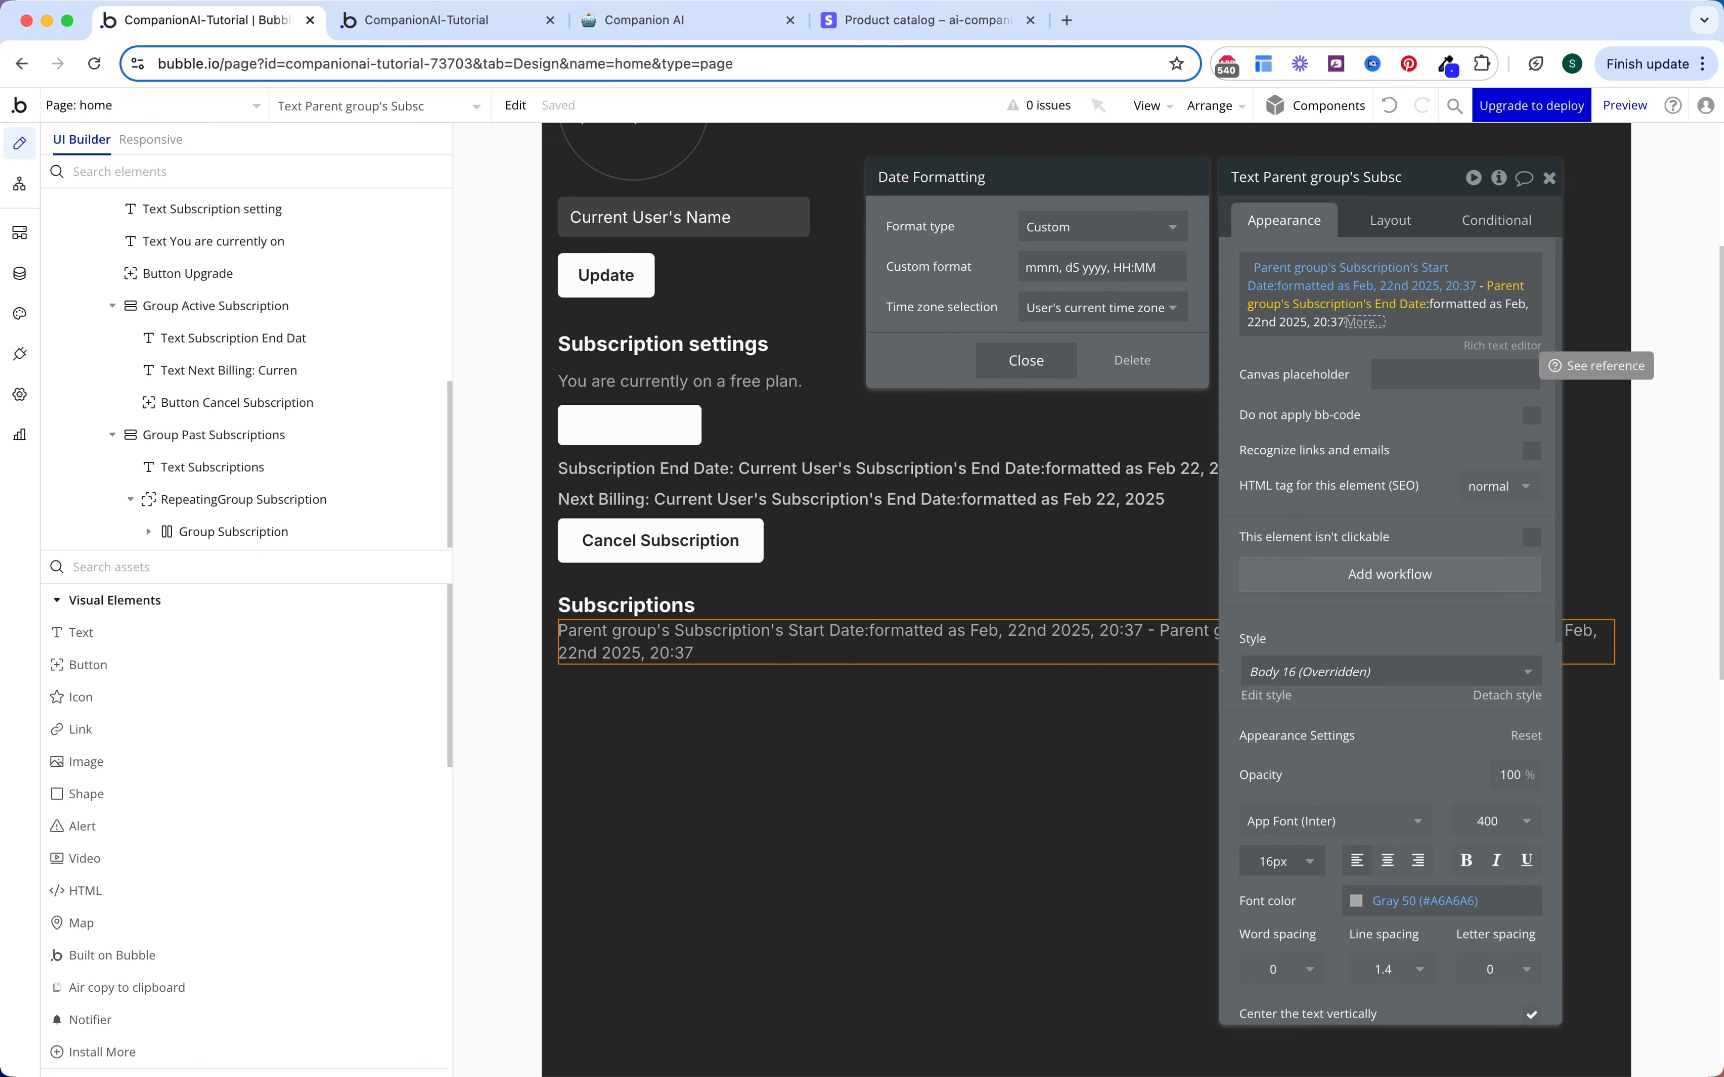
key(Escape)
key(Escape)
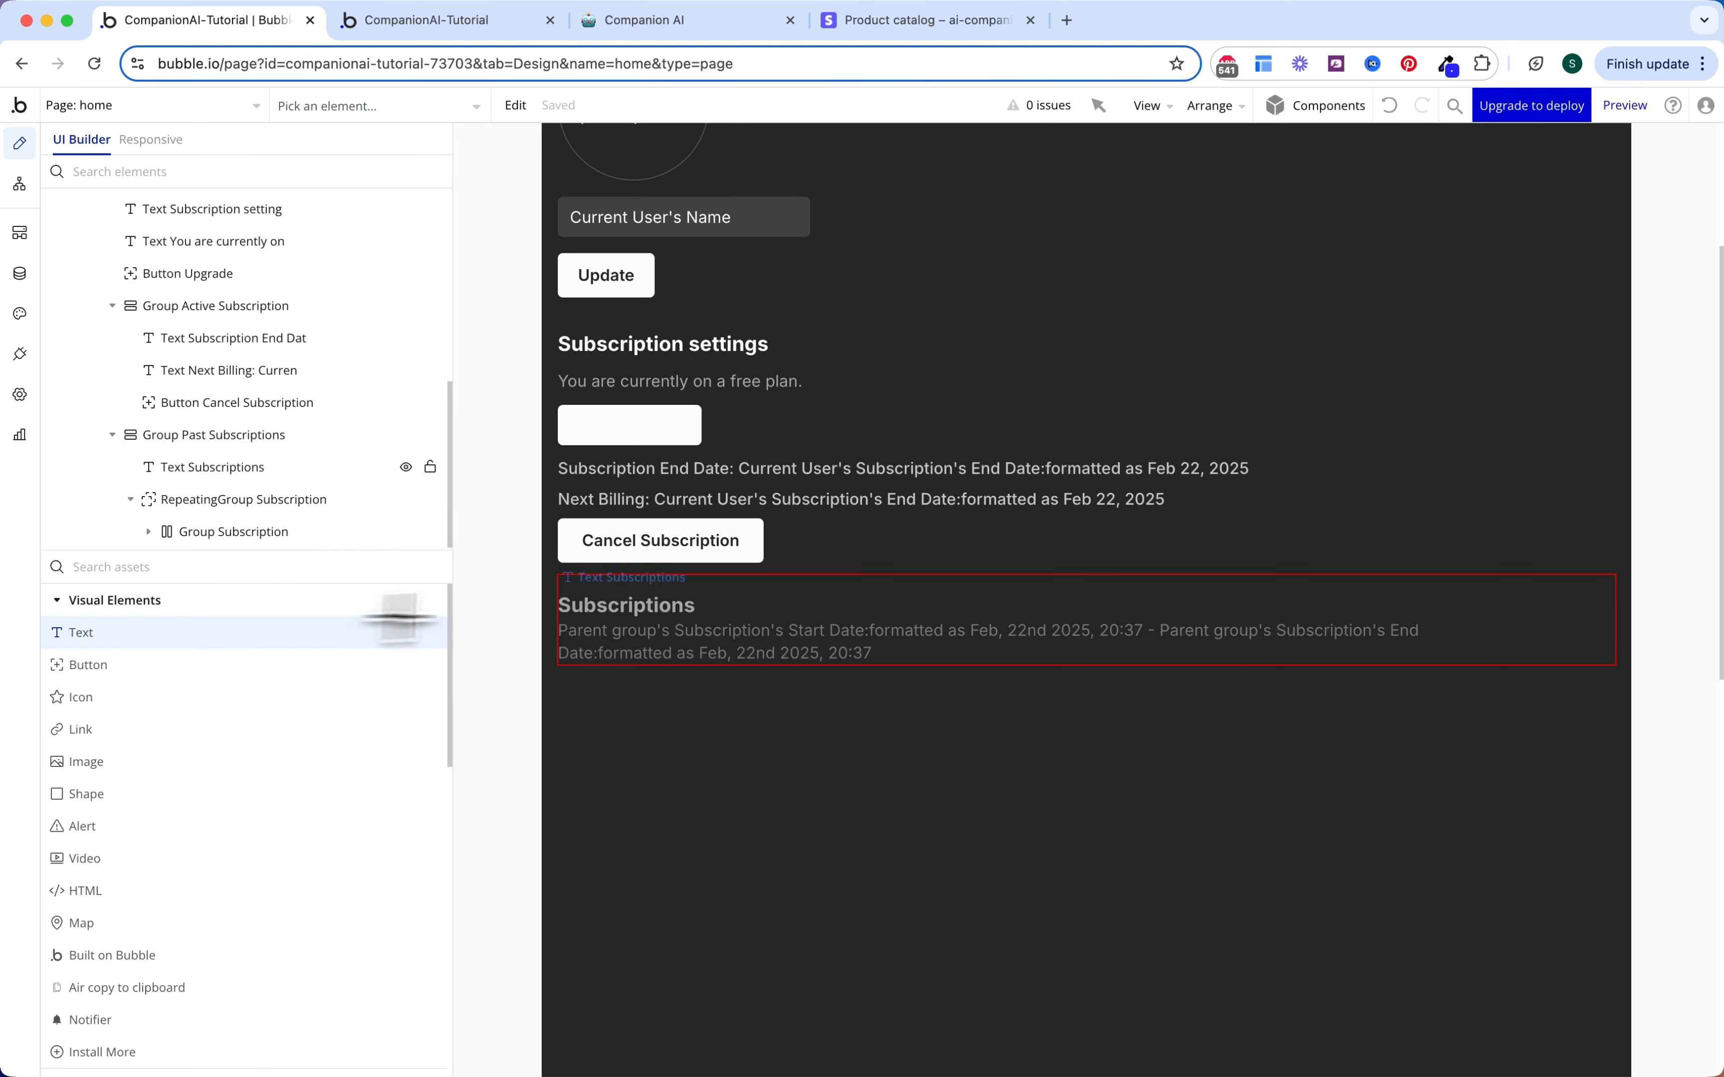
Step: Add a text after the dates in Group Subscription with padding 4/4/8/8
click(844, 643)
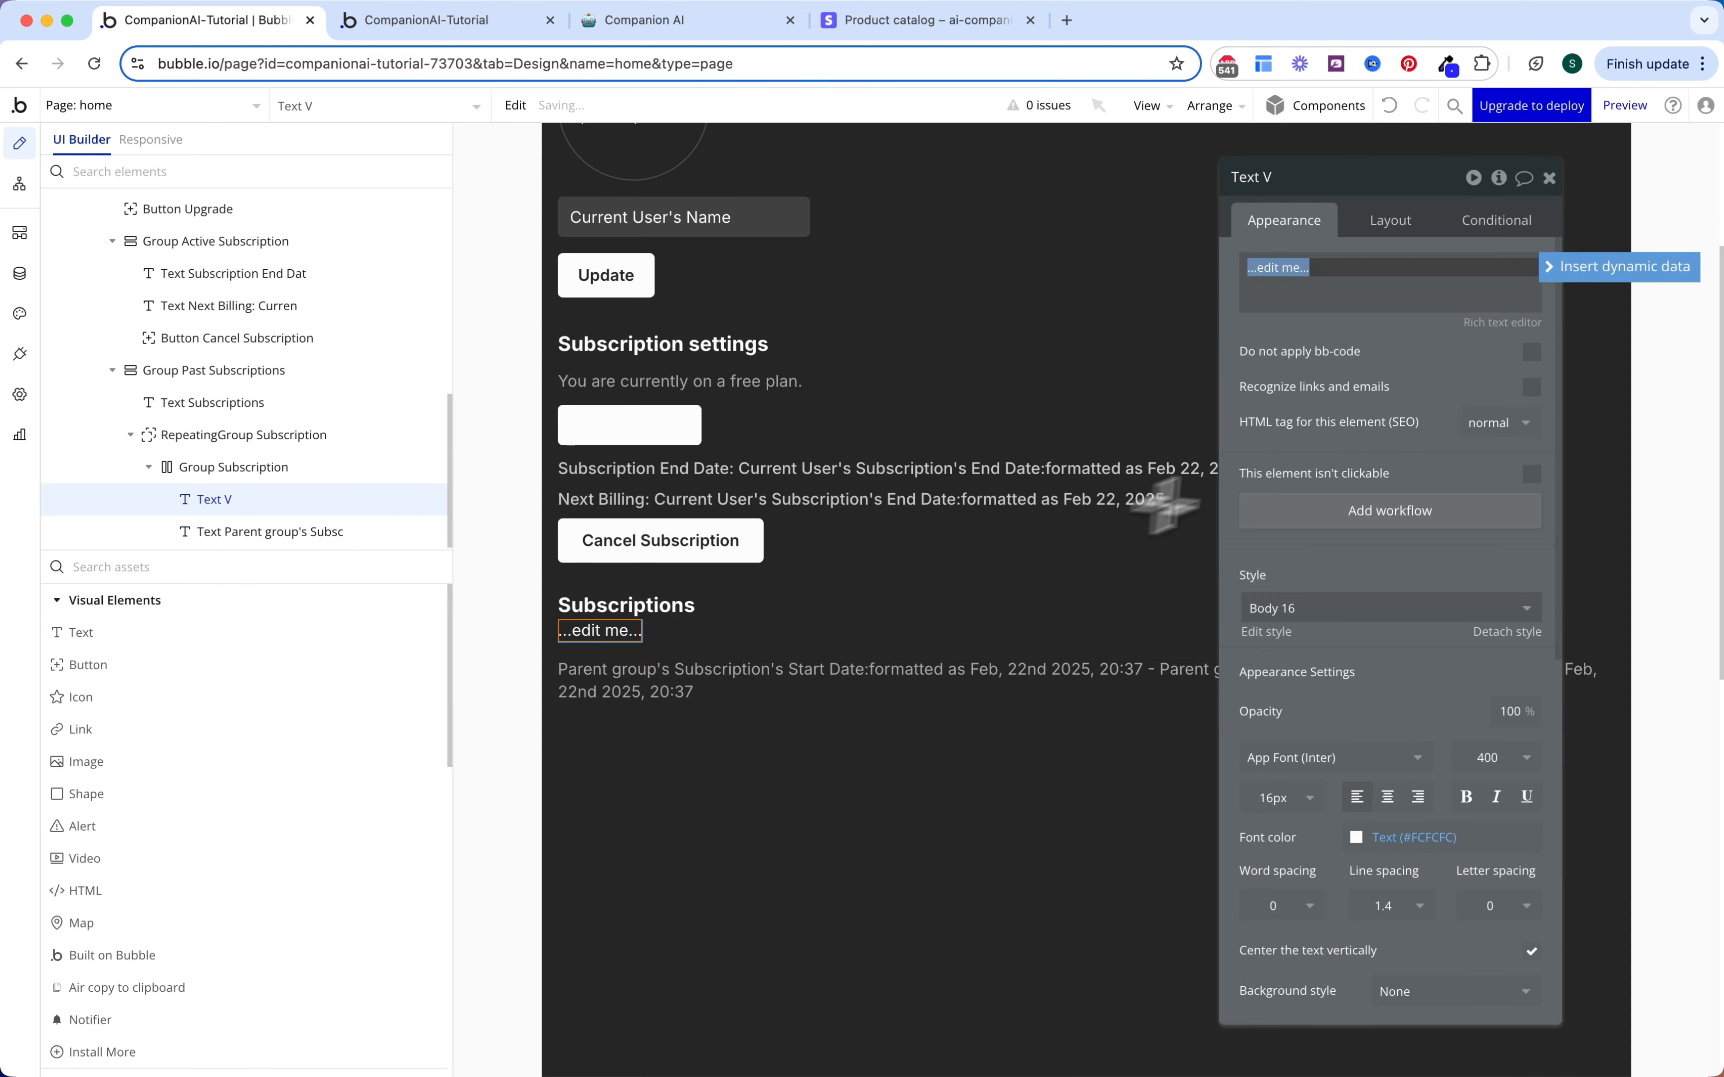
click(1391, 227)
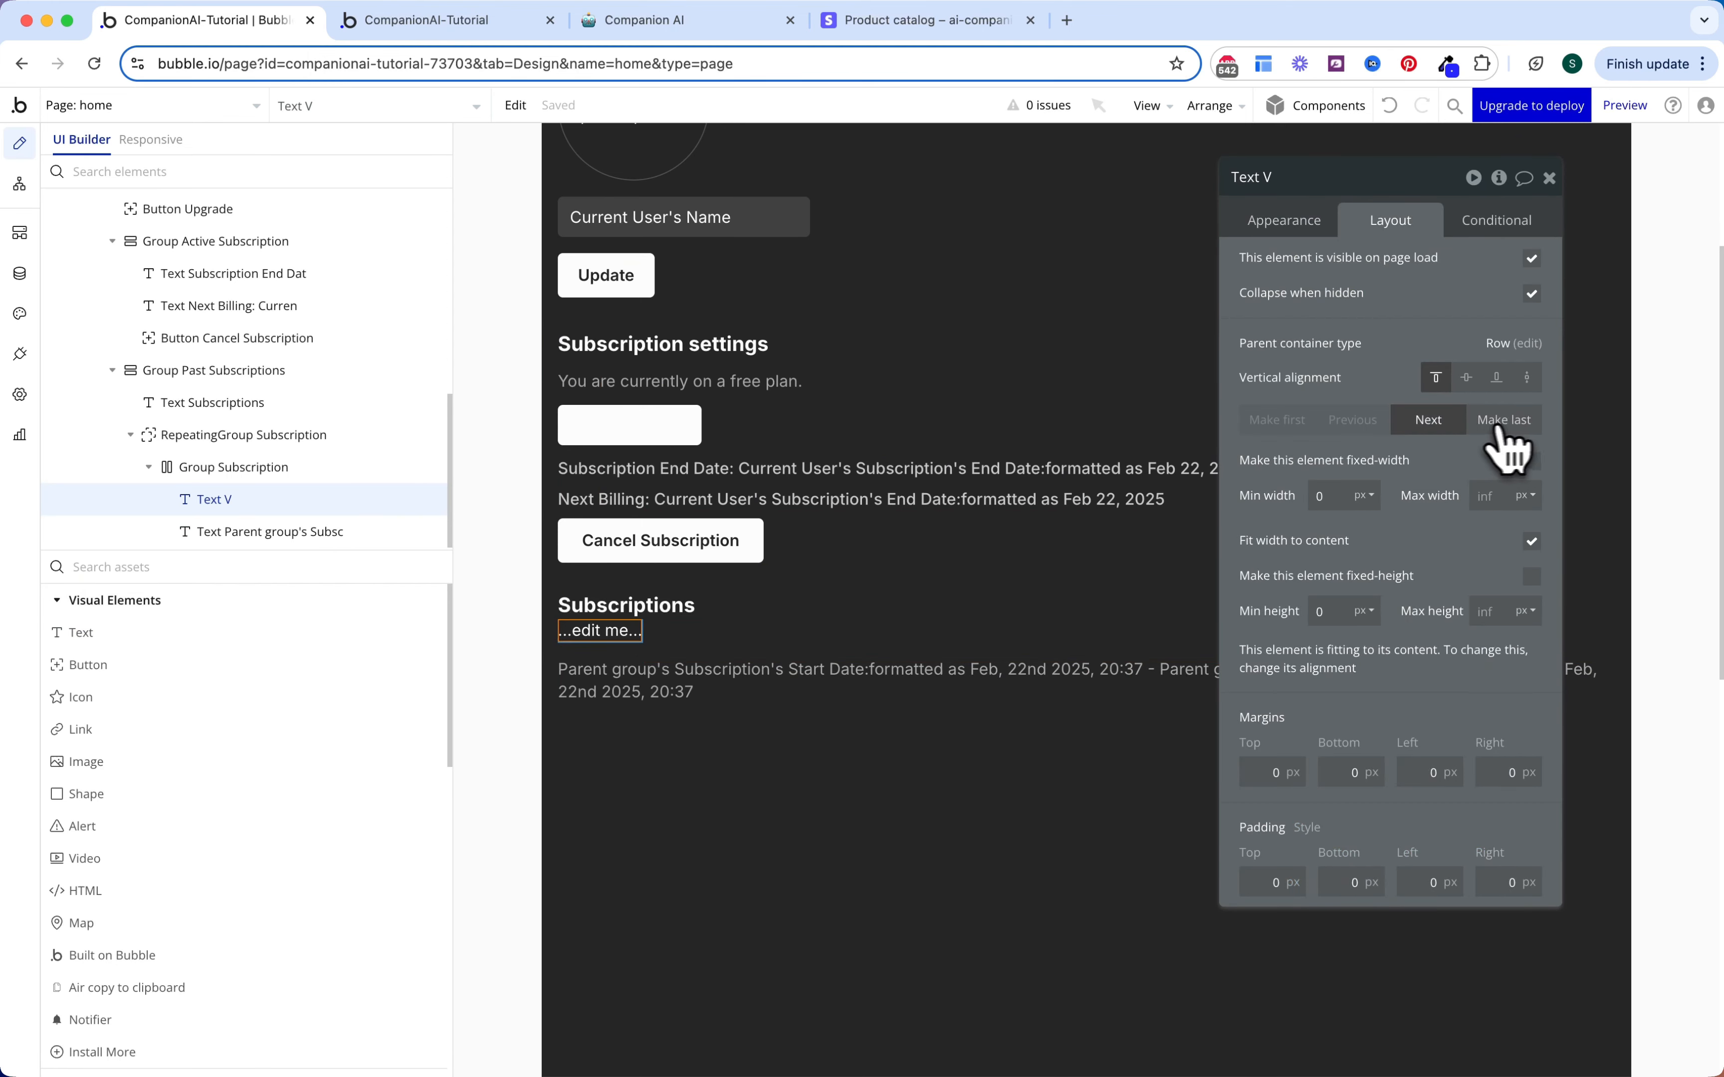
click(1453, 430)
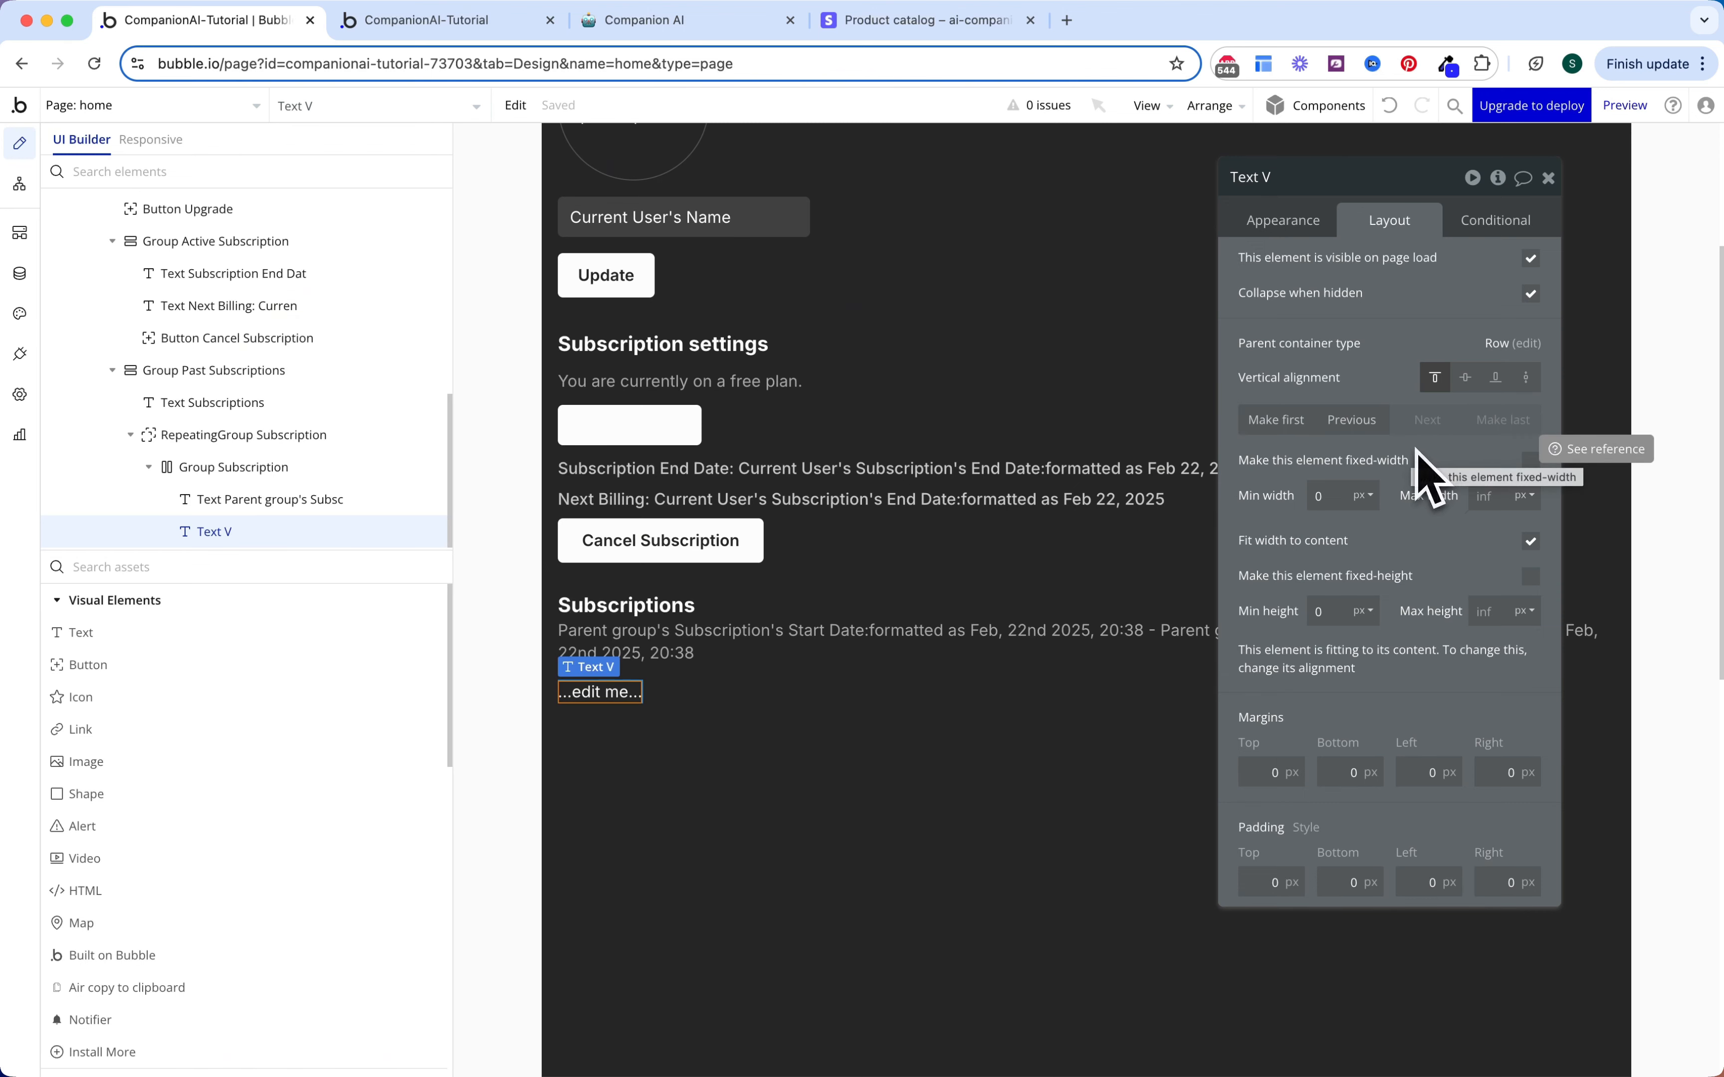
text(4)
click(1348, 882)
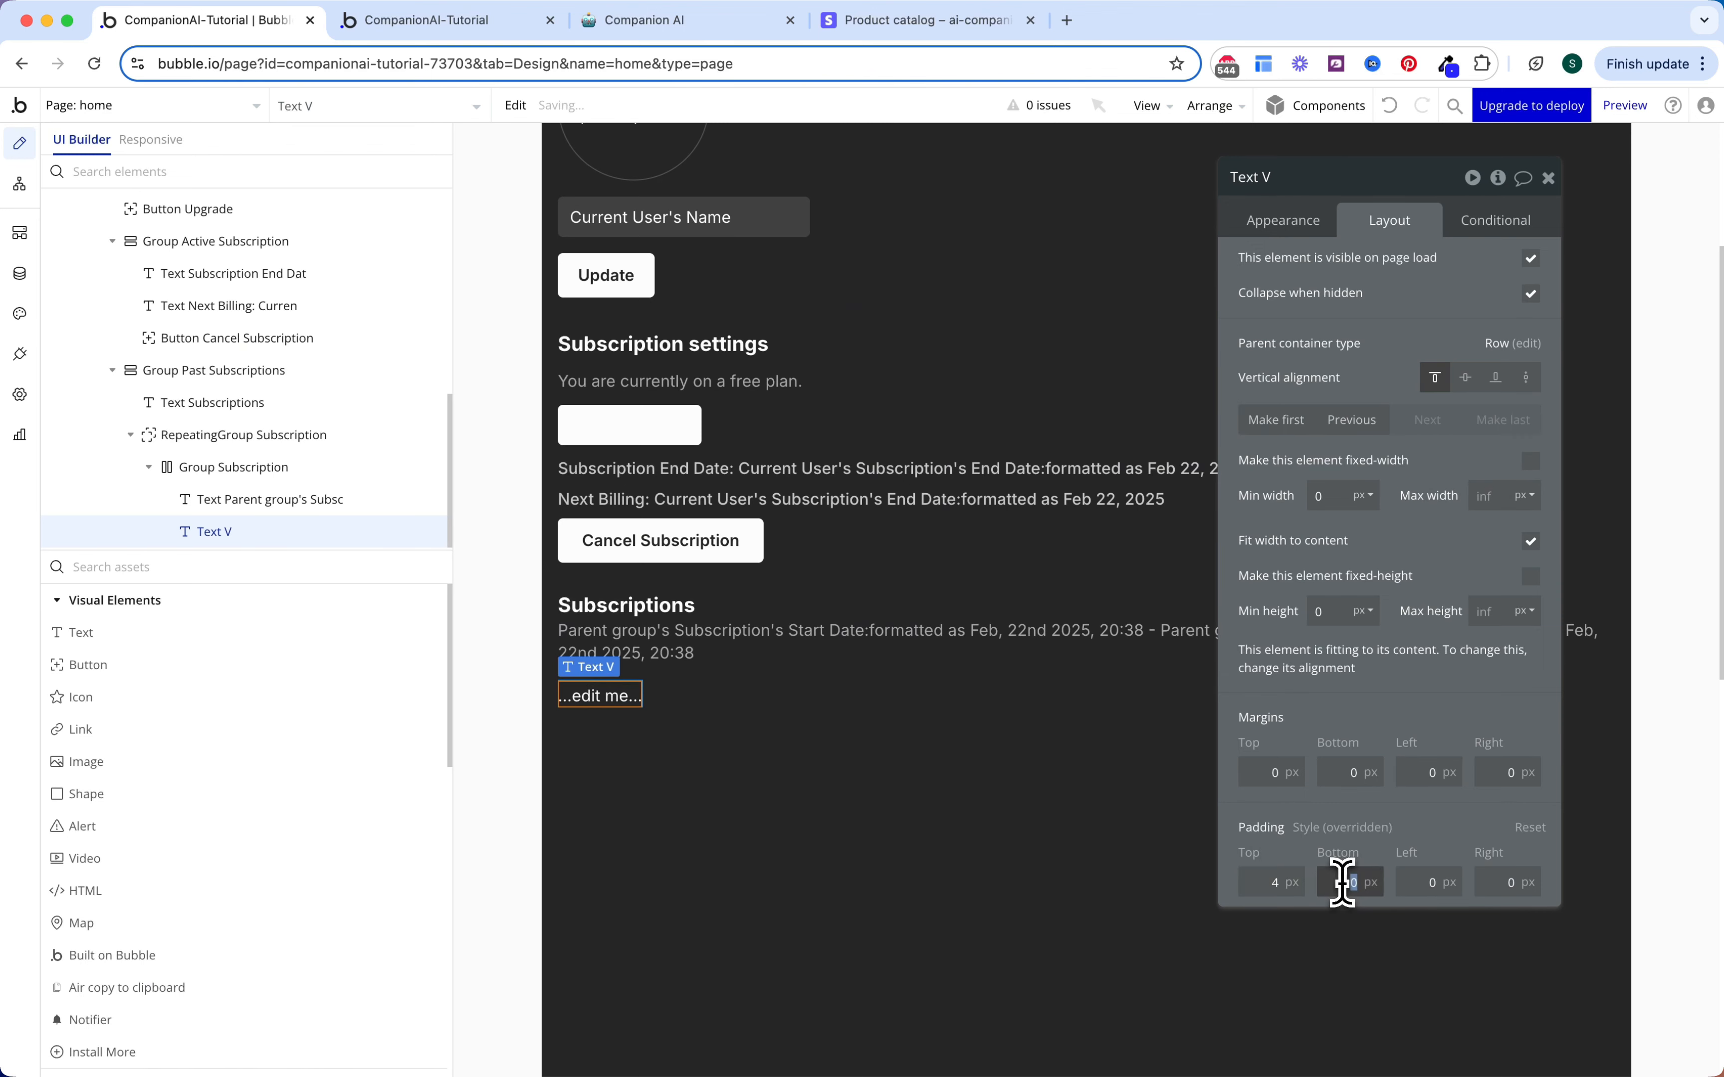
text(4)
click(1418, 882)
text(8)
click(1492, 882)
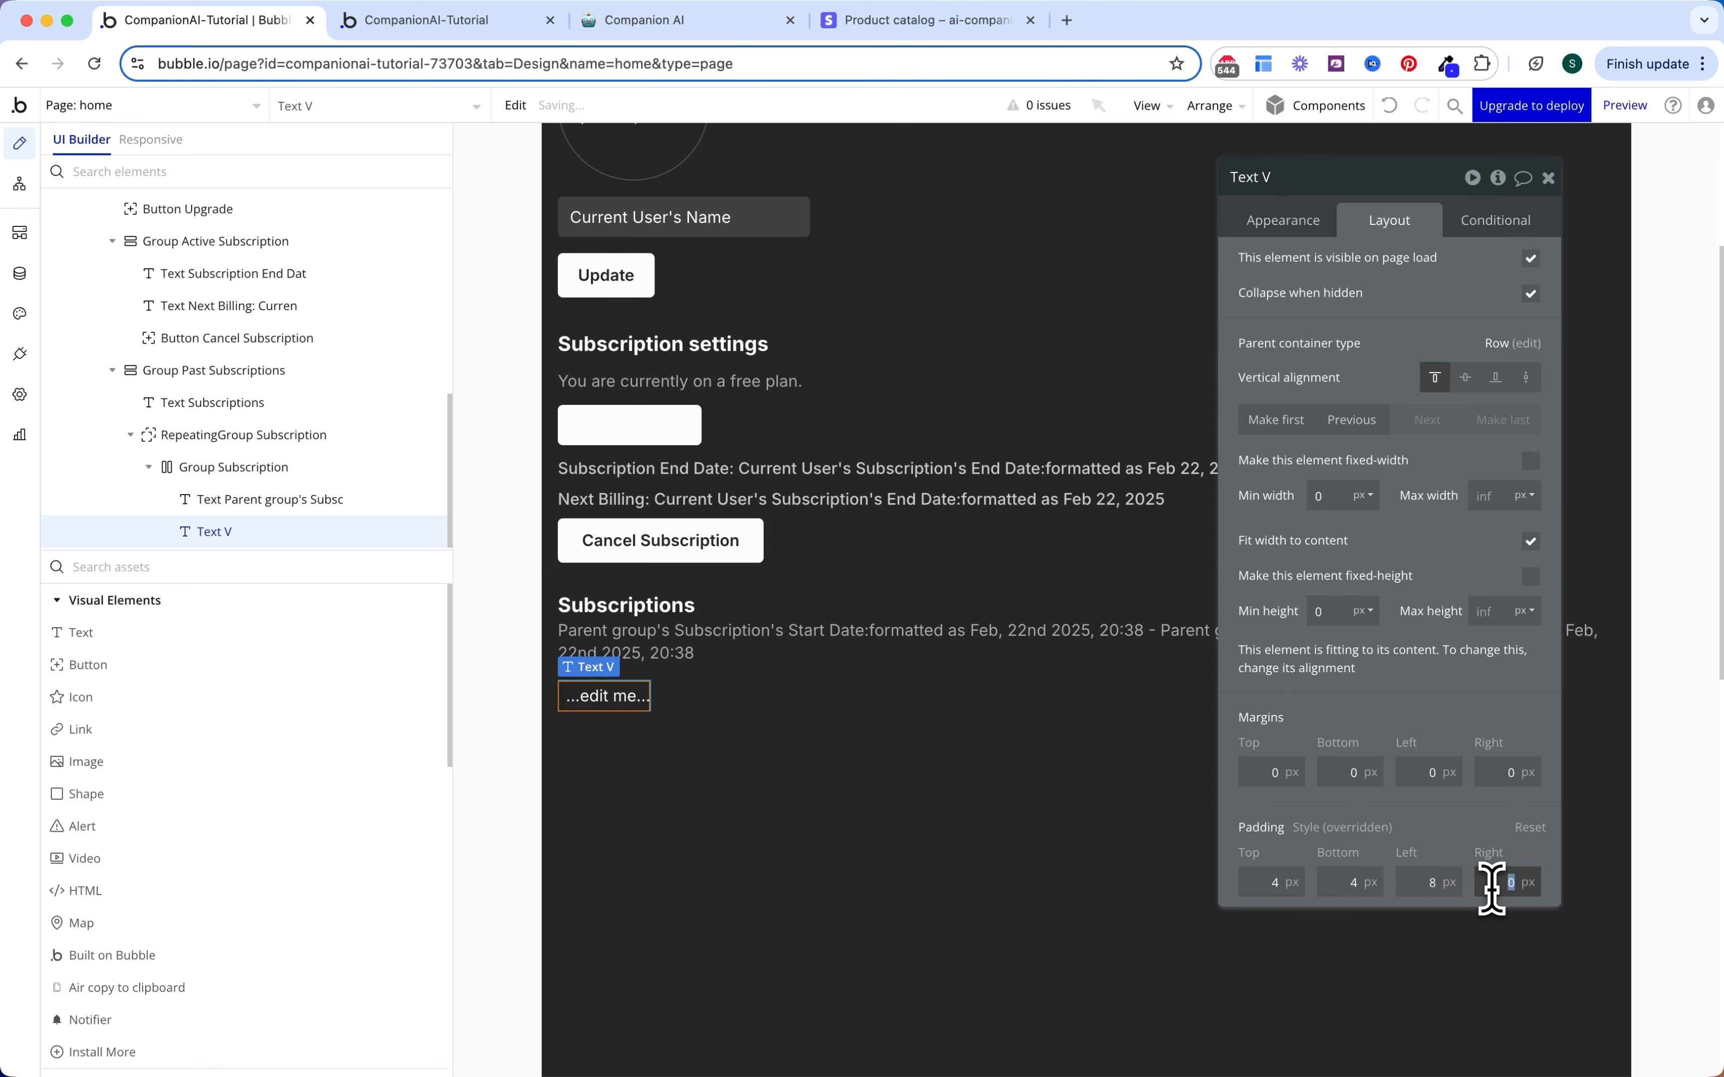
text(8)
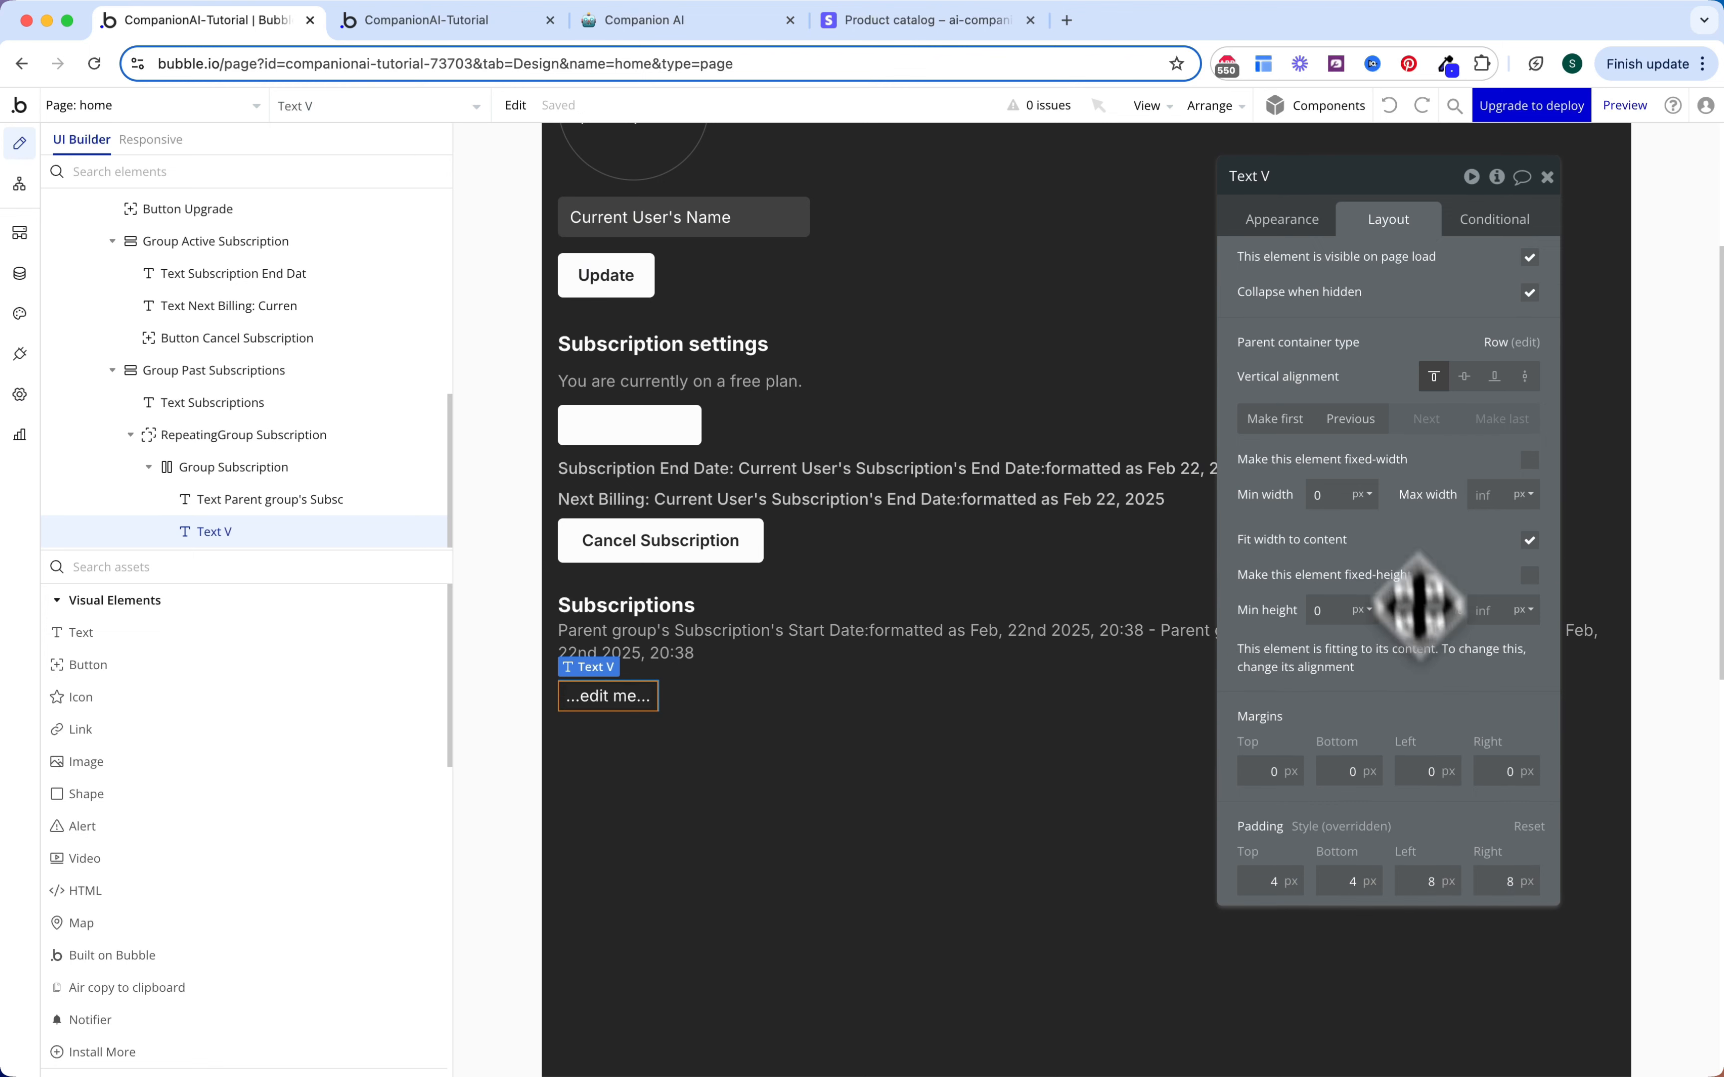
Step: Make the badge read 'Canceled' in 12px, weight 600, Destructive 50 red
click(1304, 223)
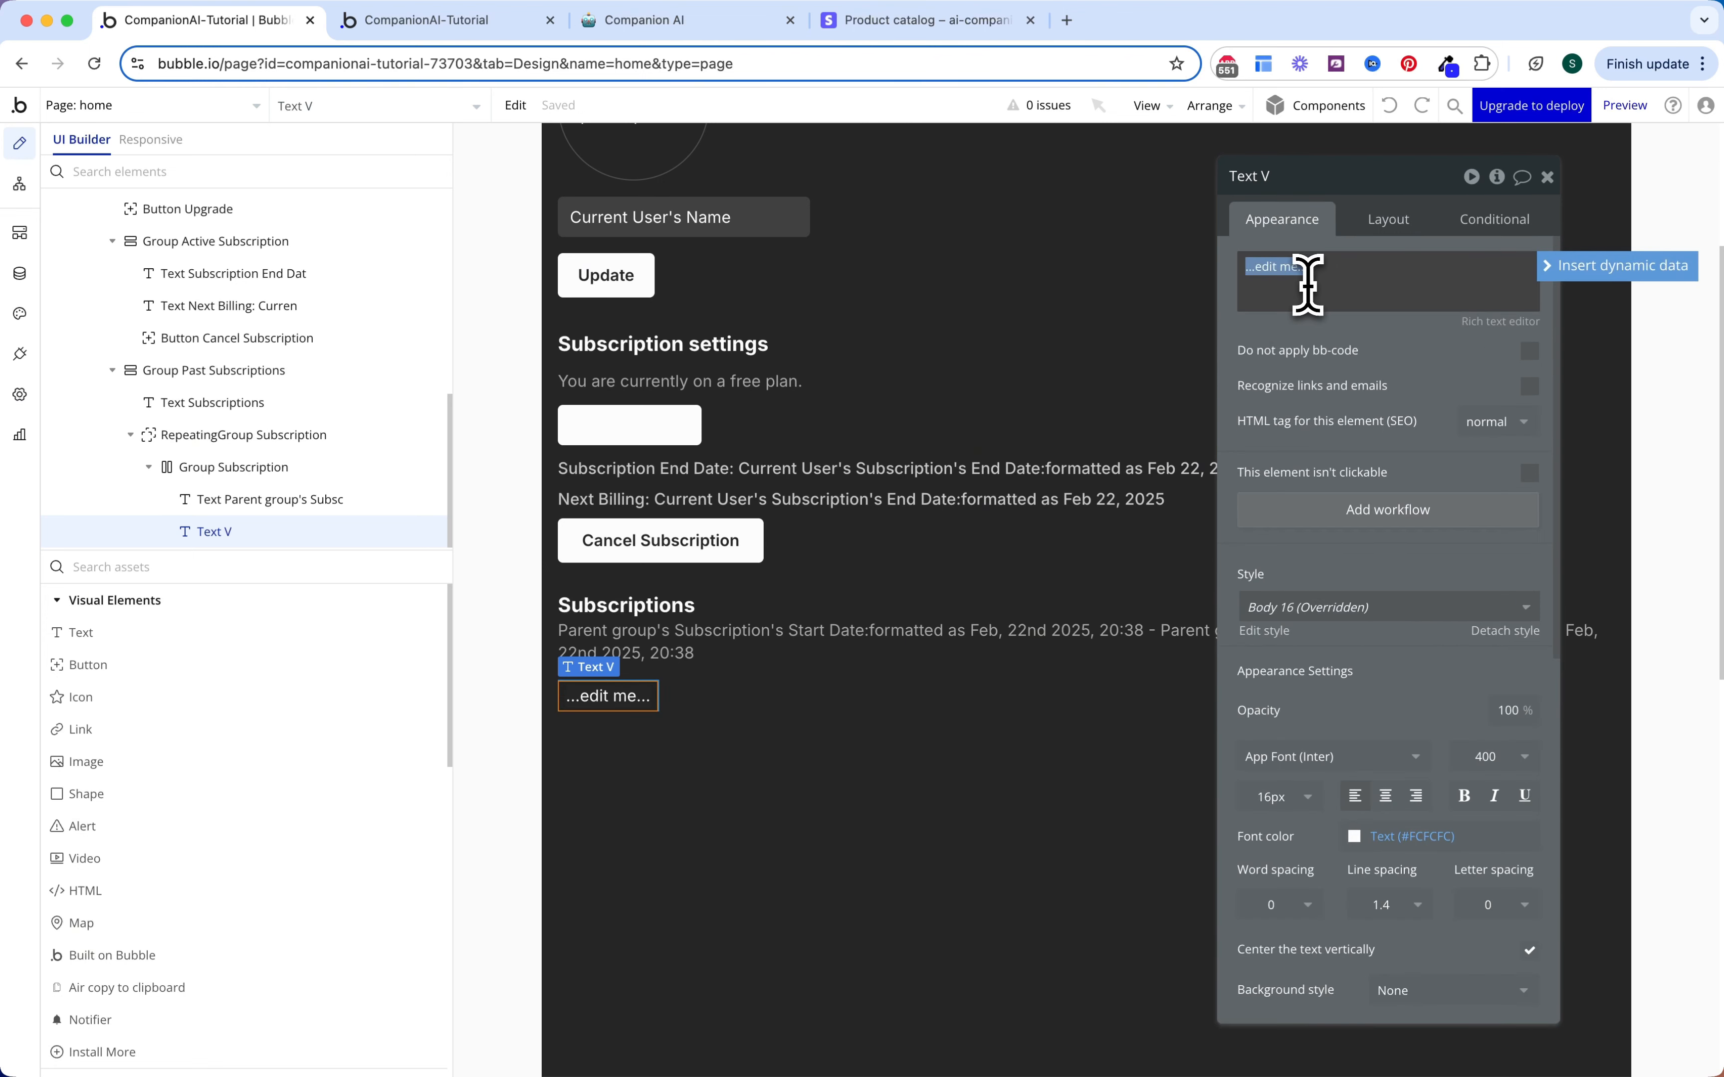
text(Cancled)
key(Left)
key(Left)
key(Left)
text(e)
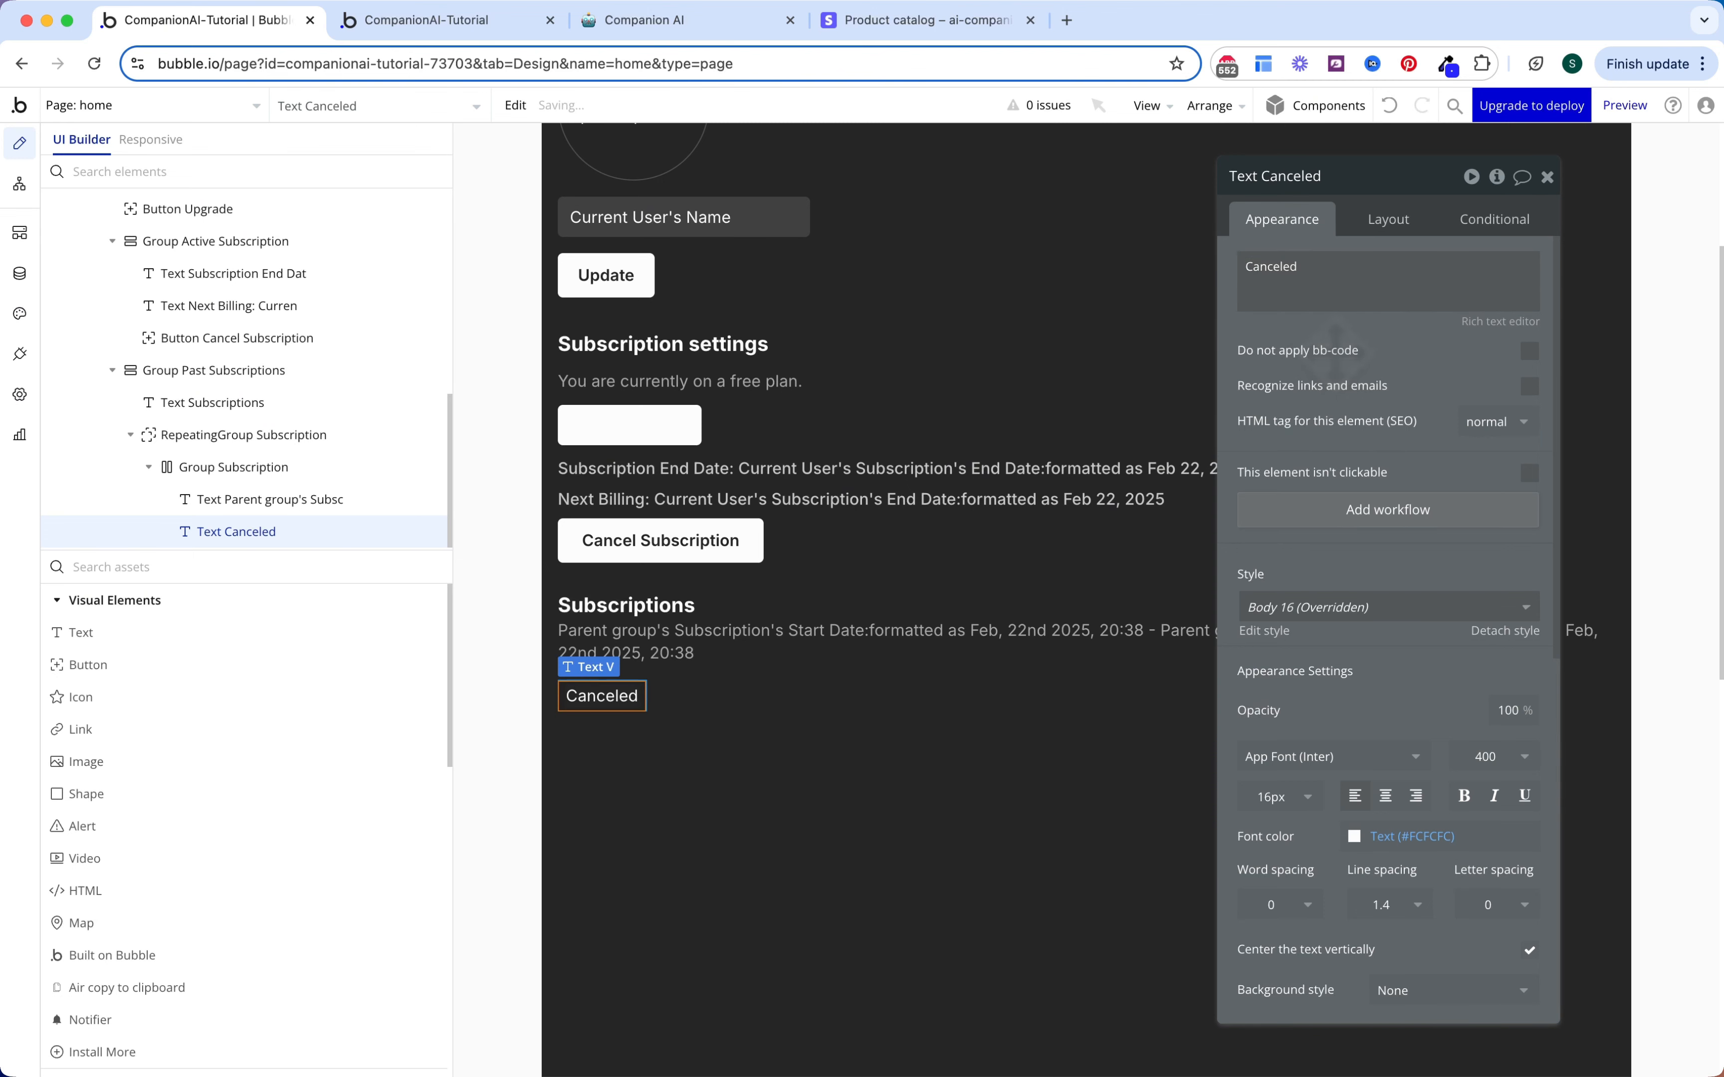
click(1273, 794)
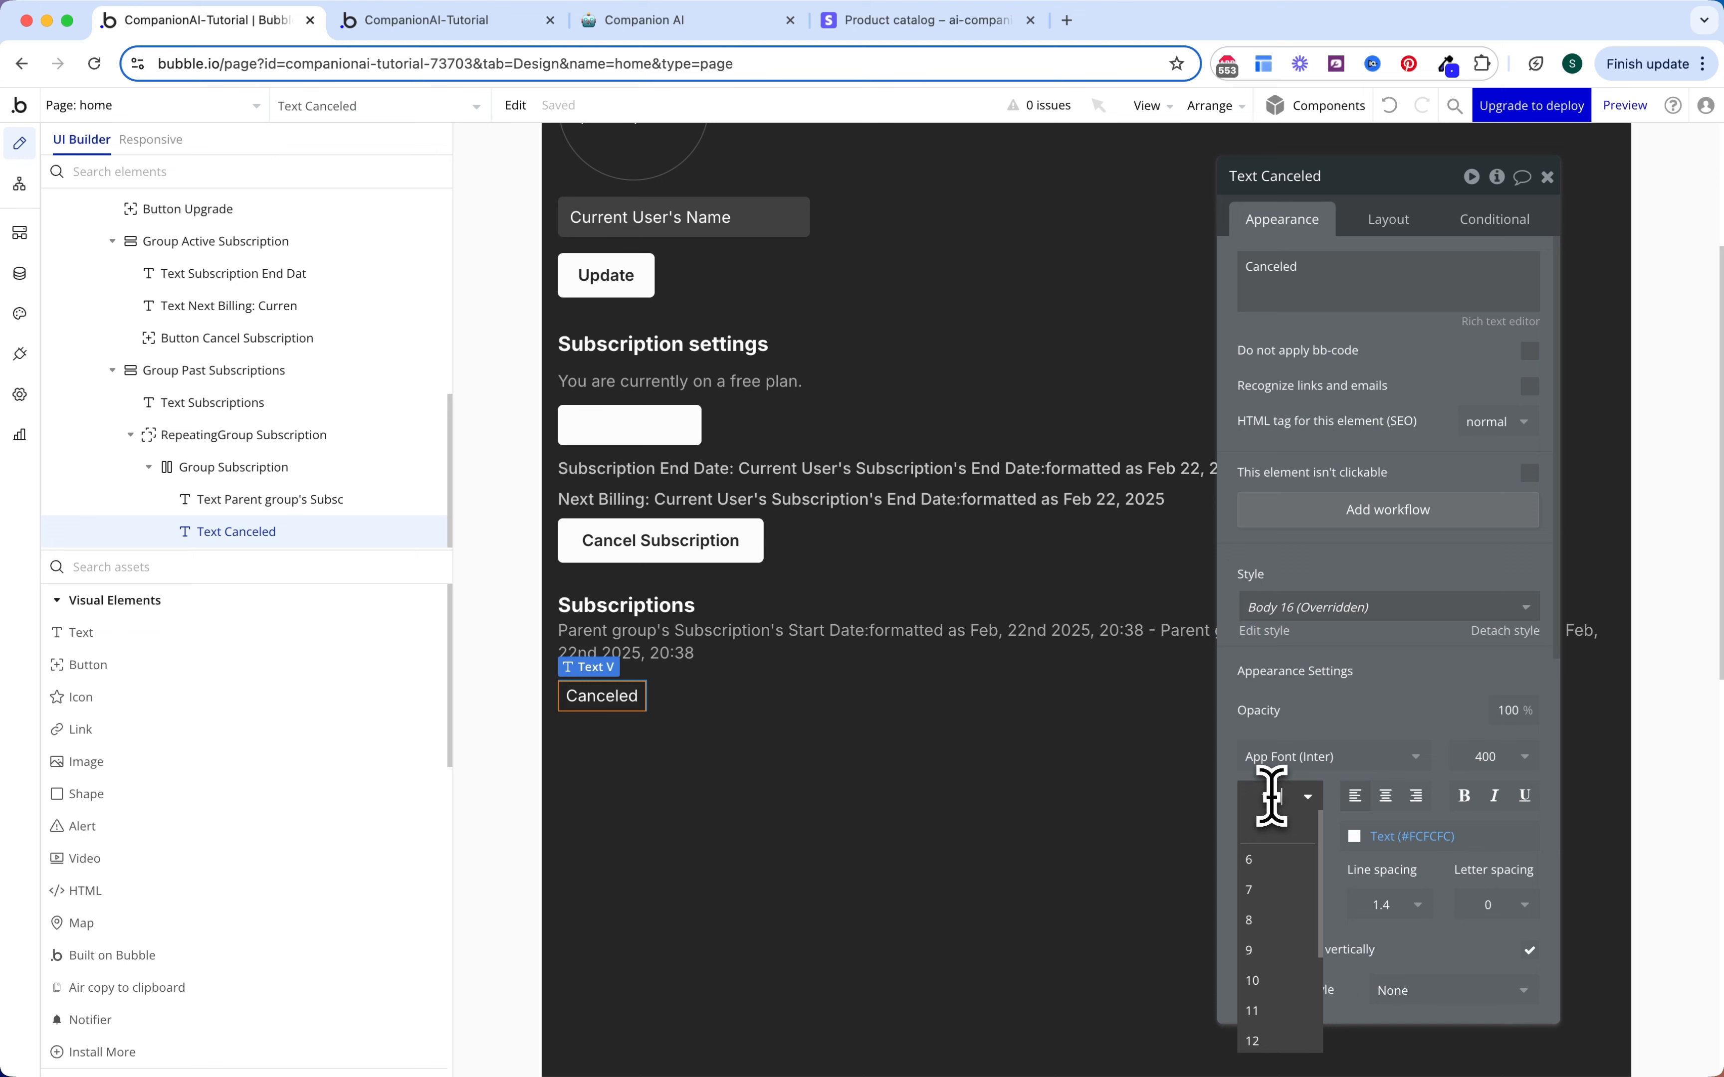
text(12)
click(1478, 759)
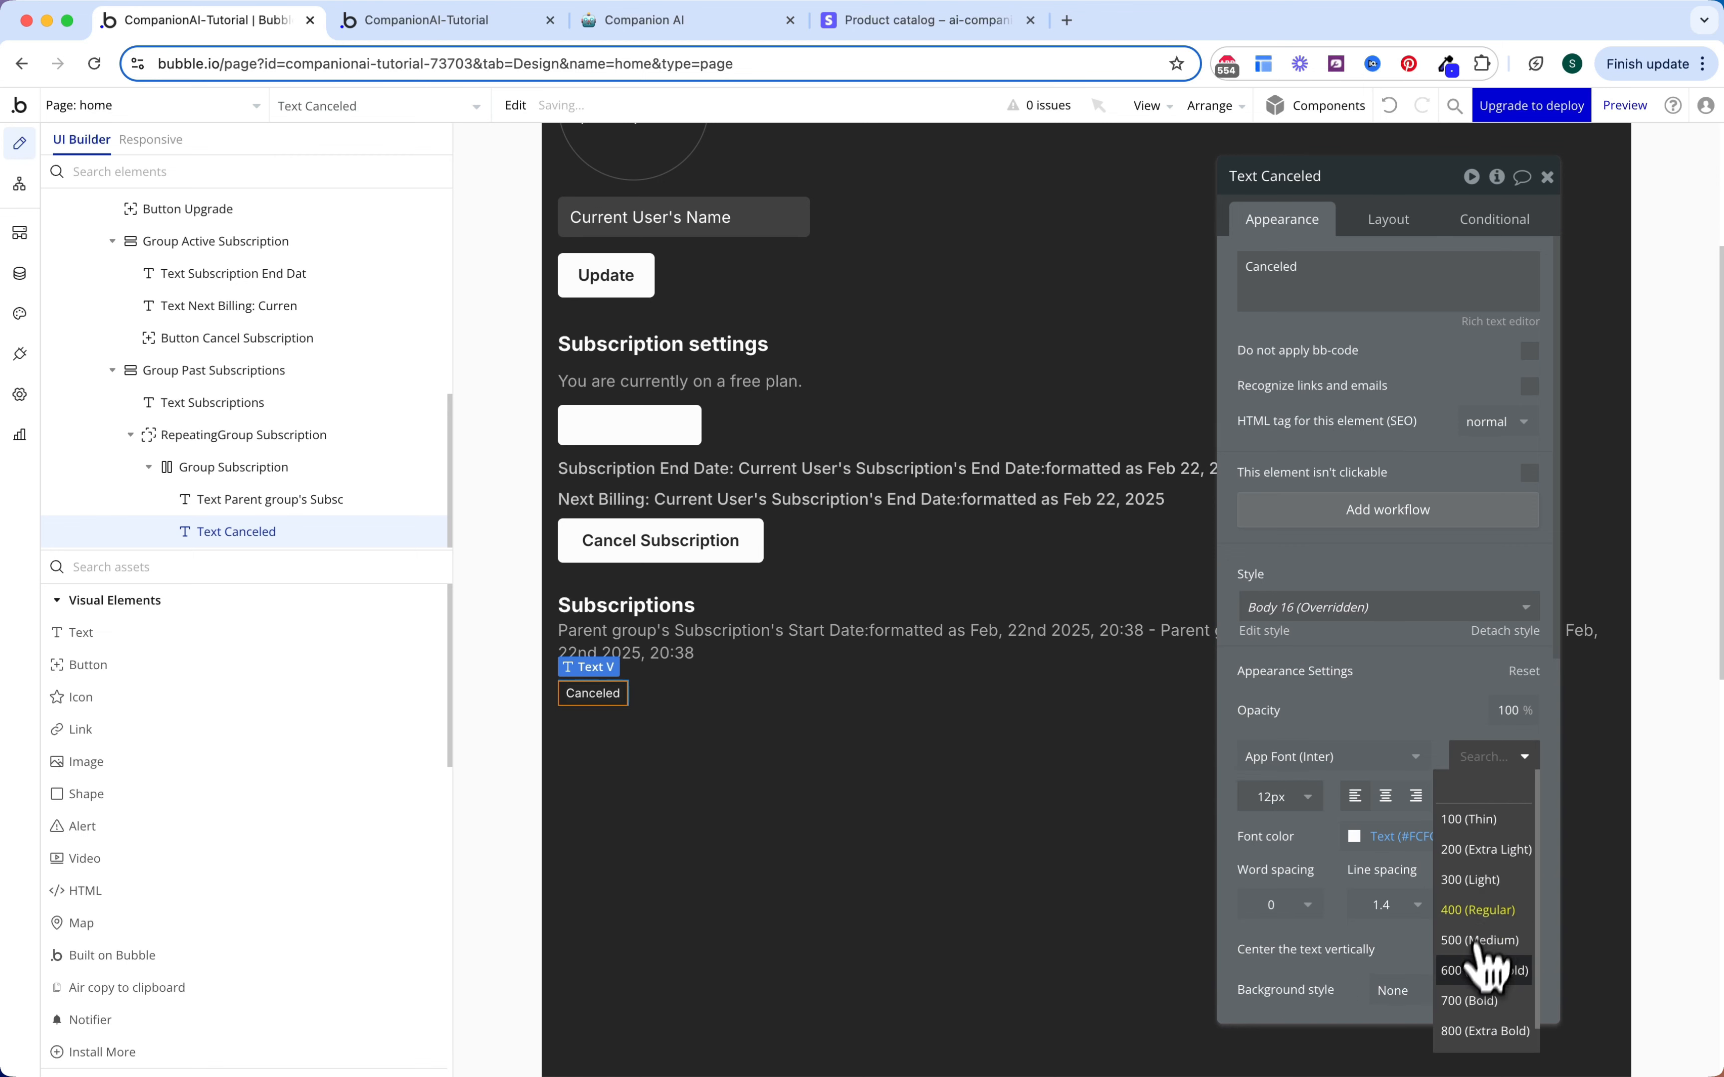
click(1481, 965)
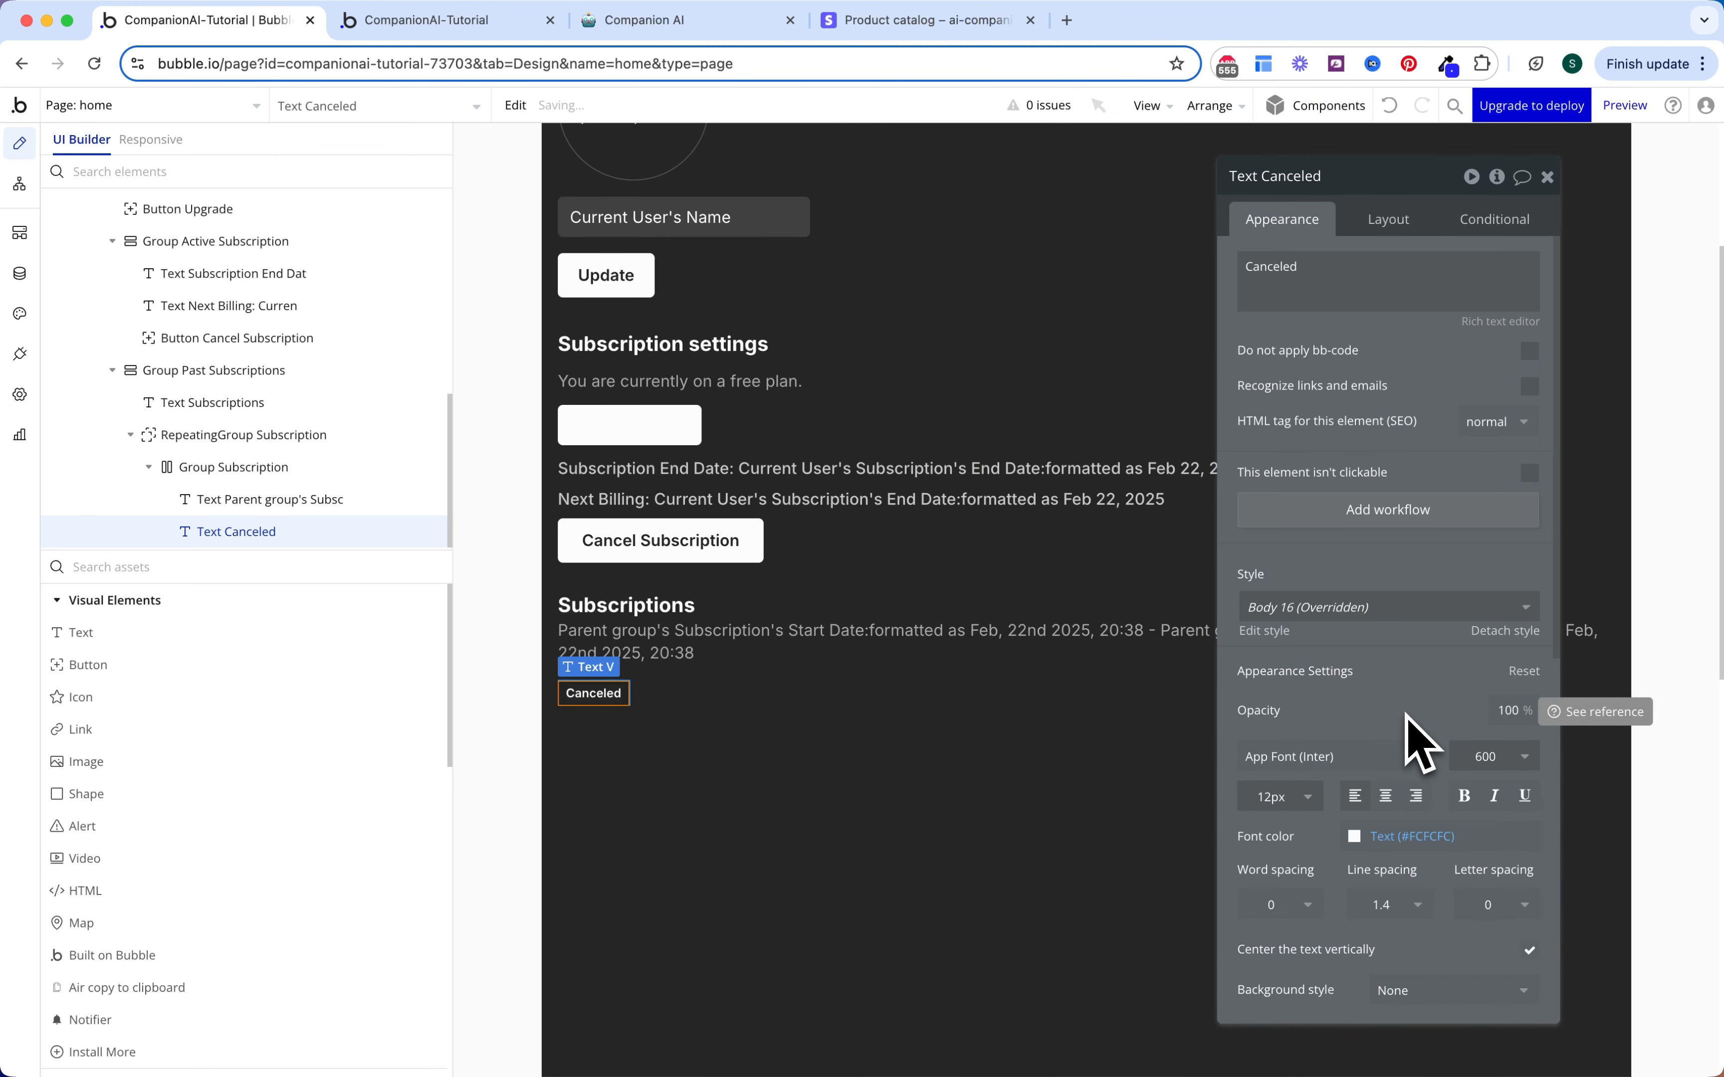
click(1411, 835)
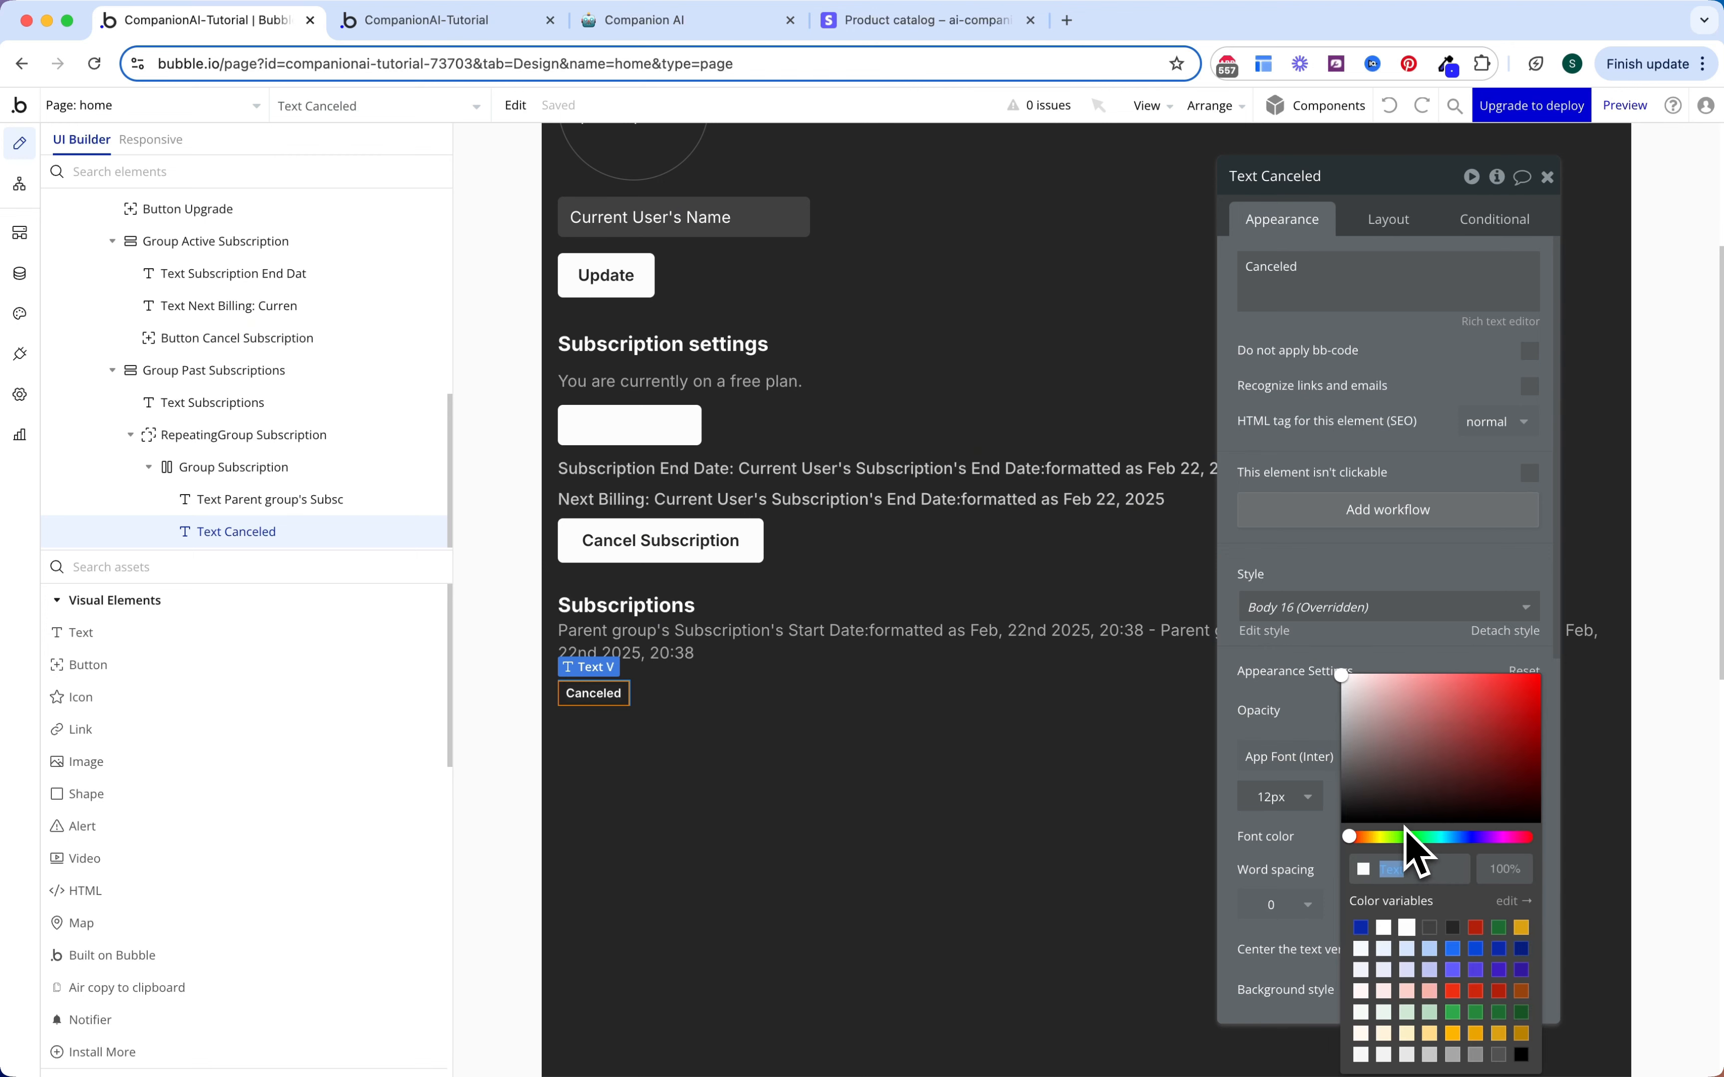
click(1453, 992)
click(1291, 723)
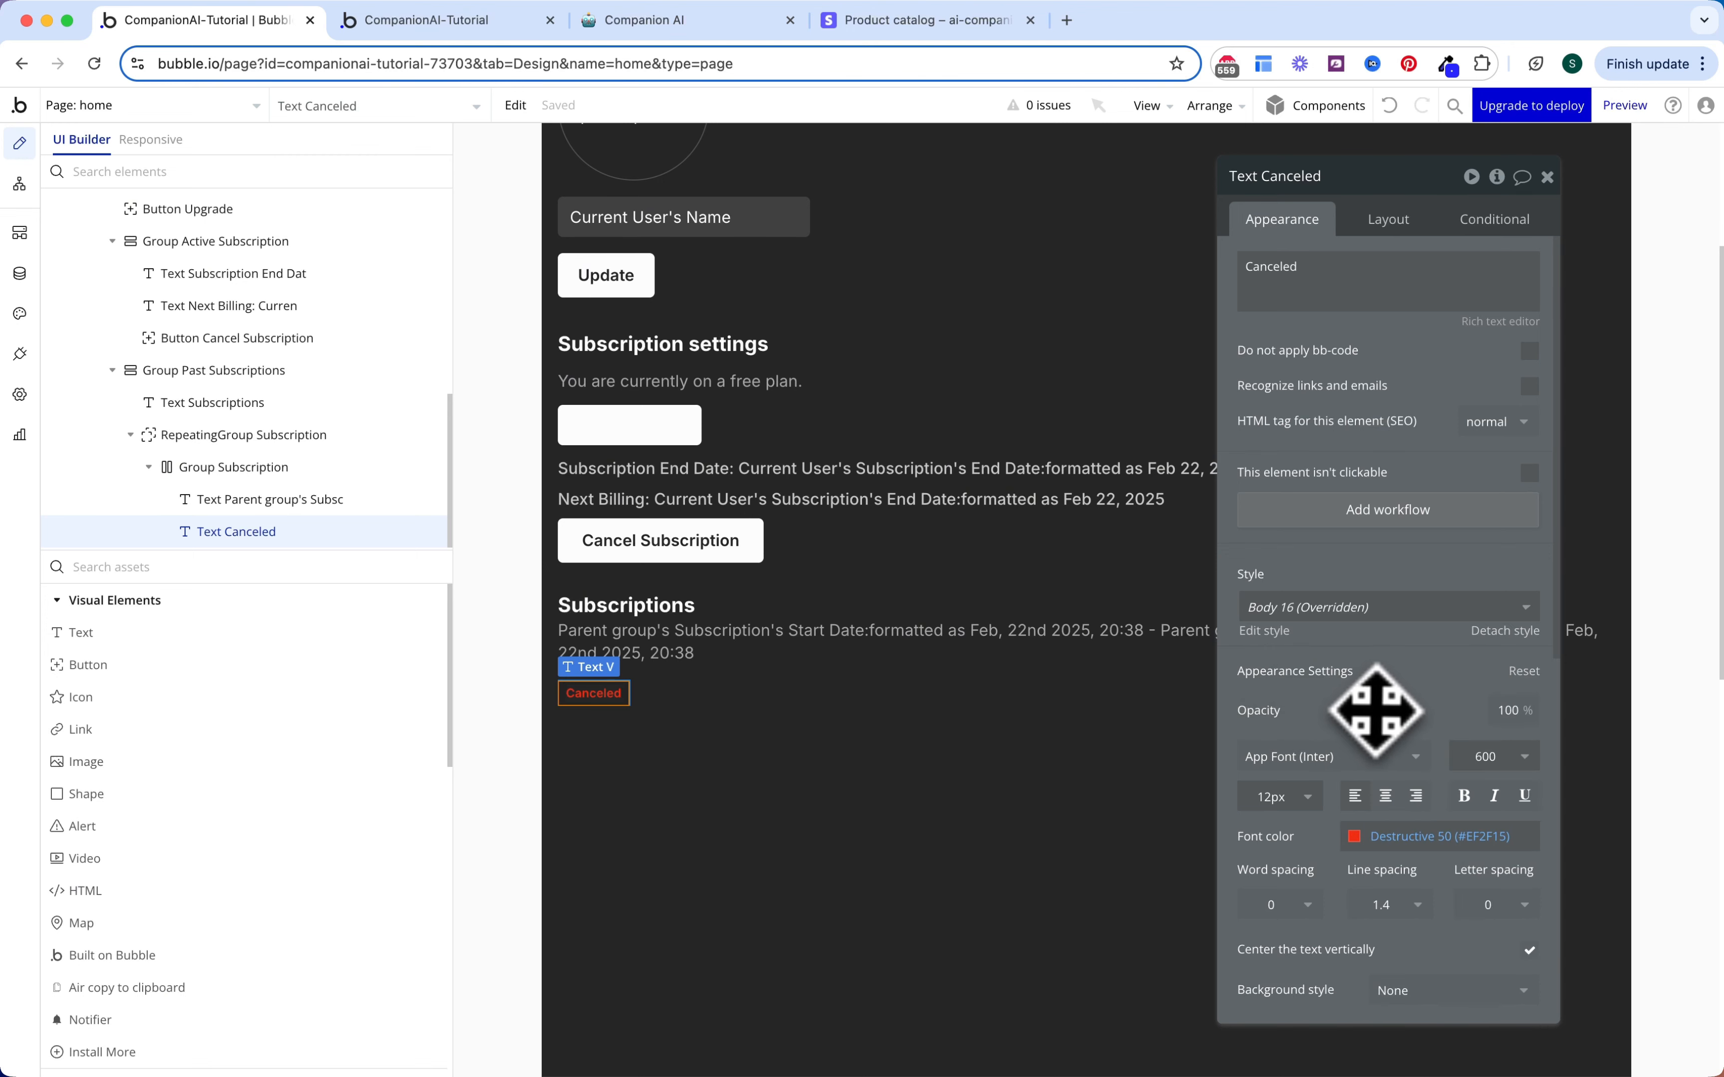
Step: Give the badge a flat Destructive 20 pale pink background with roundness 20
scroll(1376, 710, down, 5)
click(1446, 674)
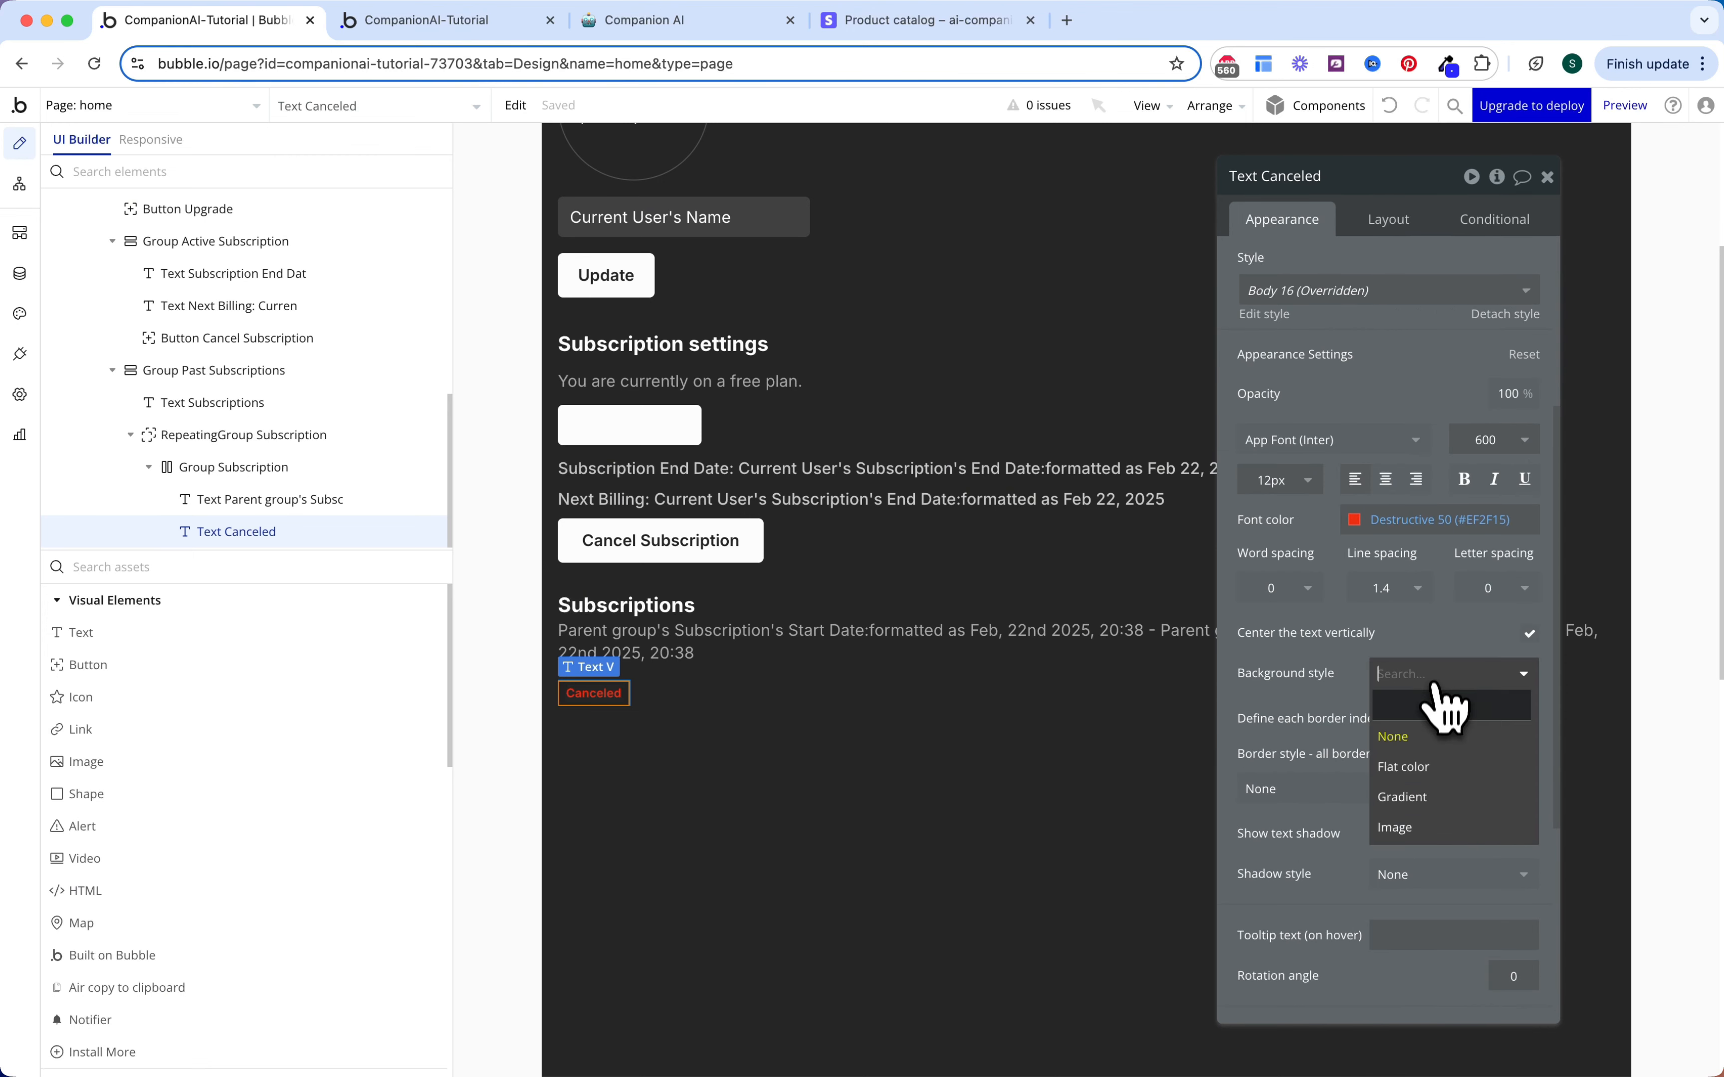
click(1418, 768)
click(1428, 713)
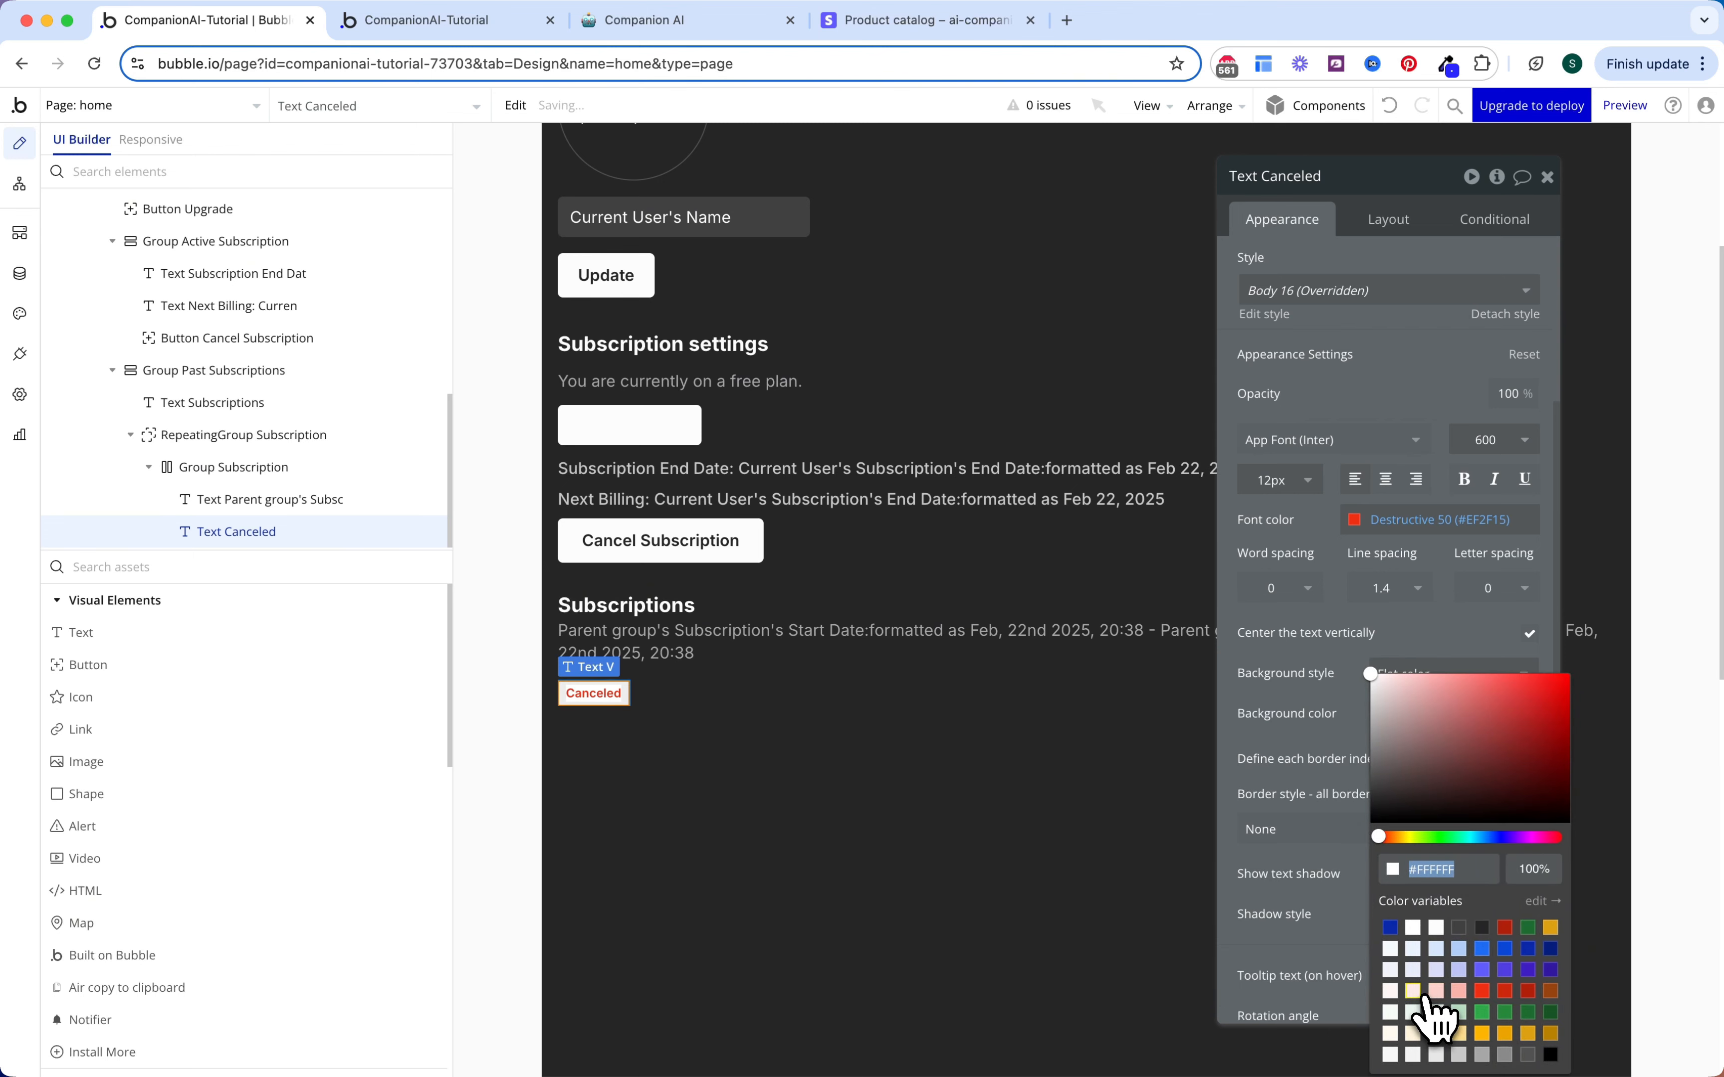
click(1416, 993)
click(1301, 628)
click(1480, 830)
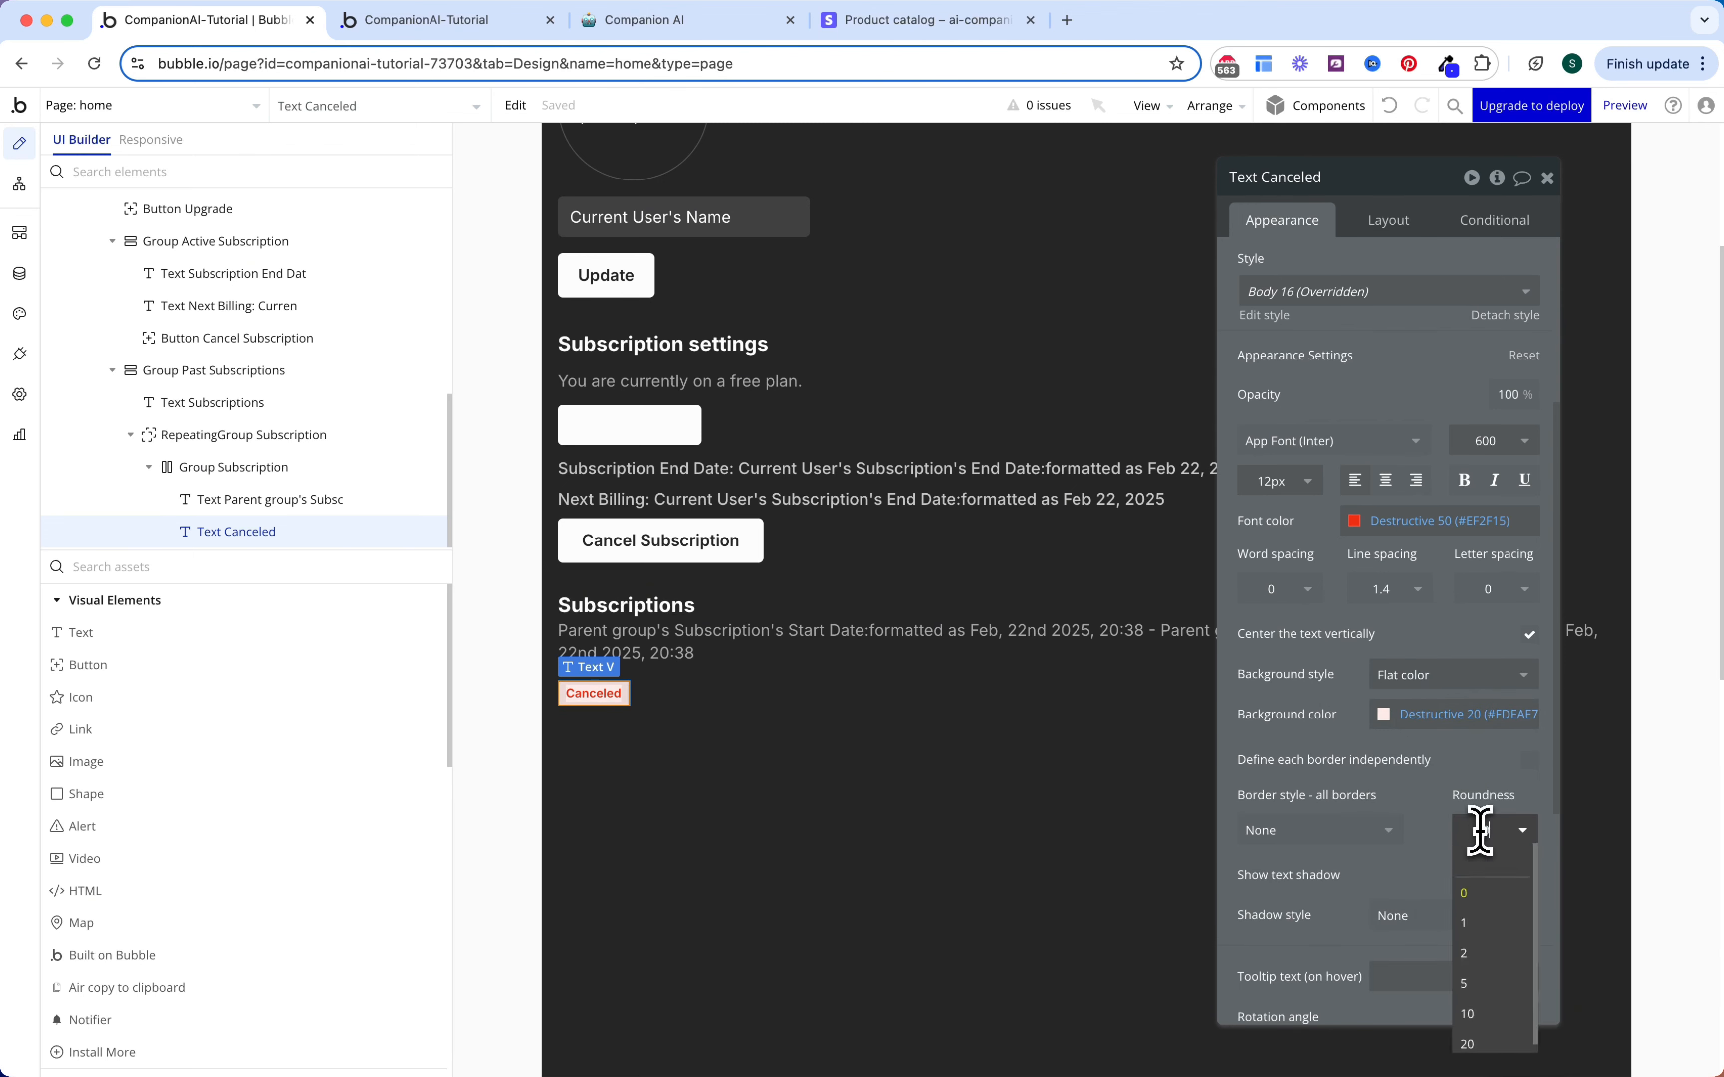
key(Return)
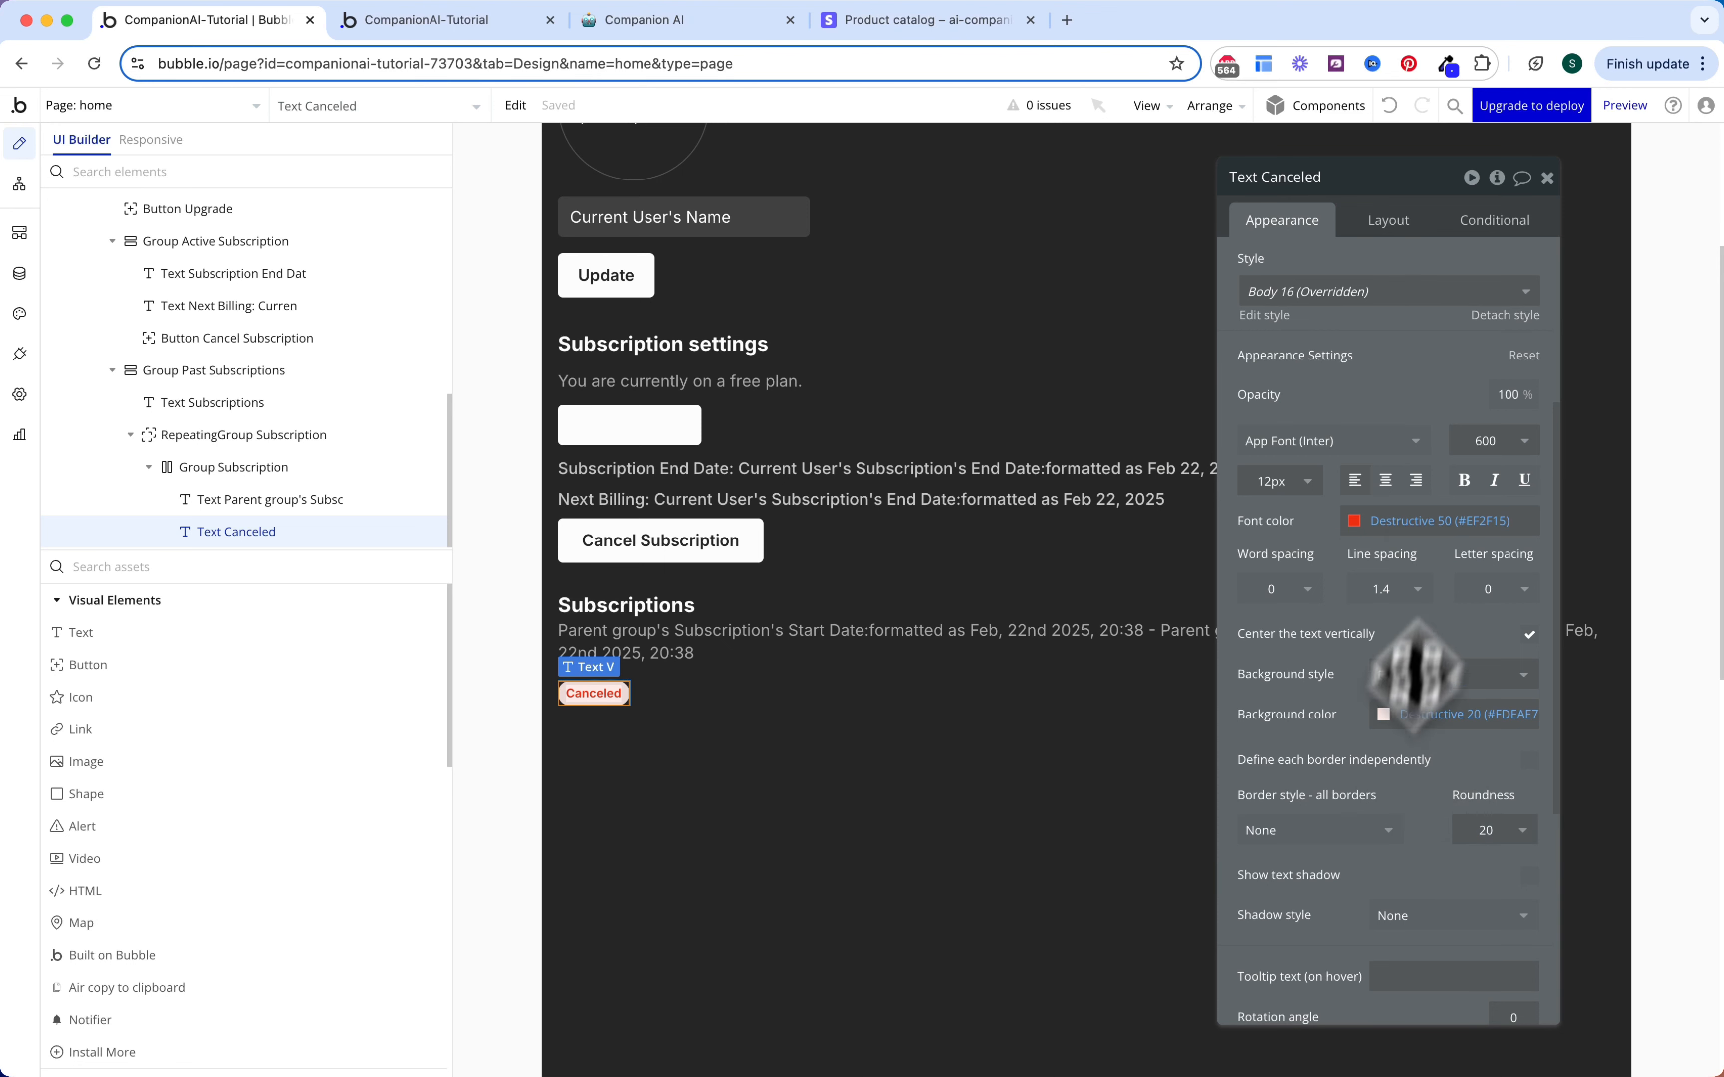
Step: Start a new empty condition on the Canceled badge
click(1500, 227)
click(1414, 365)
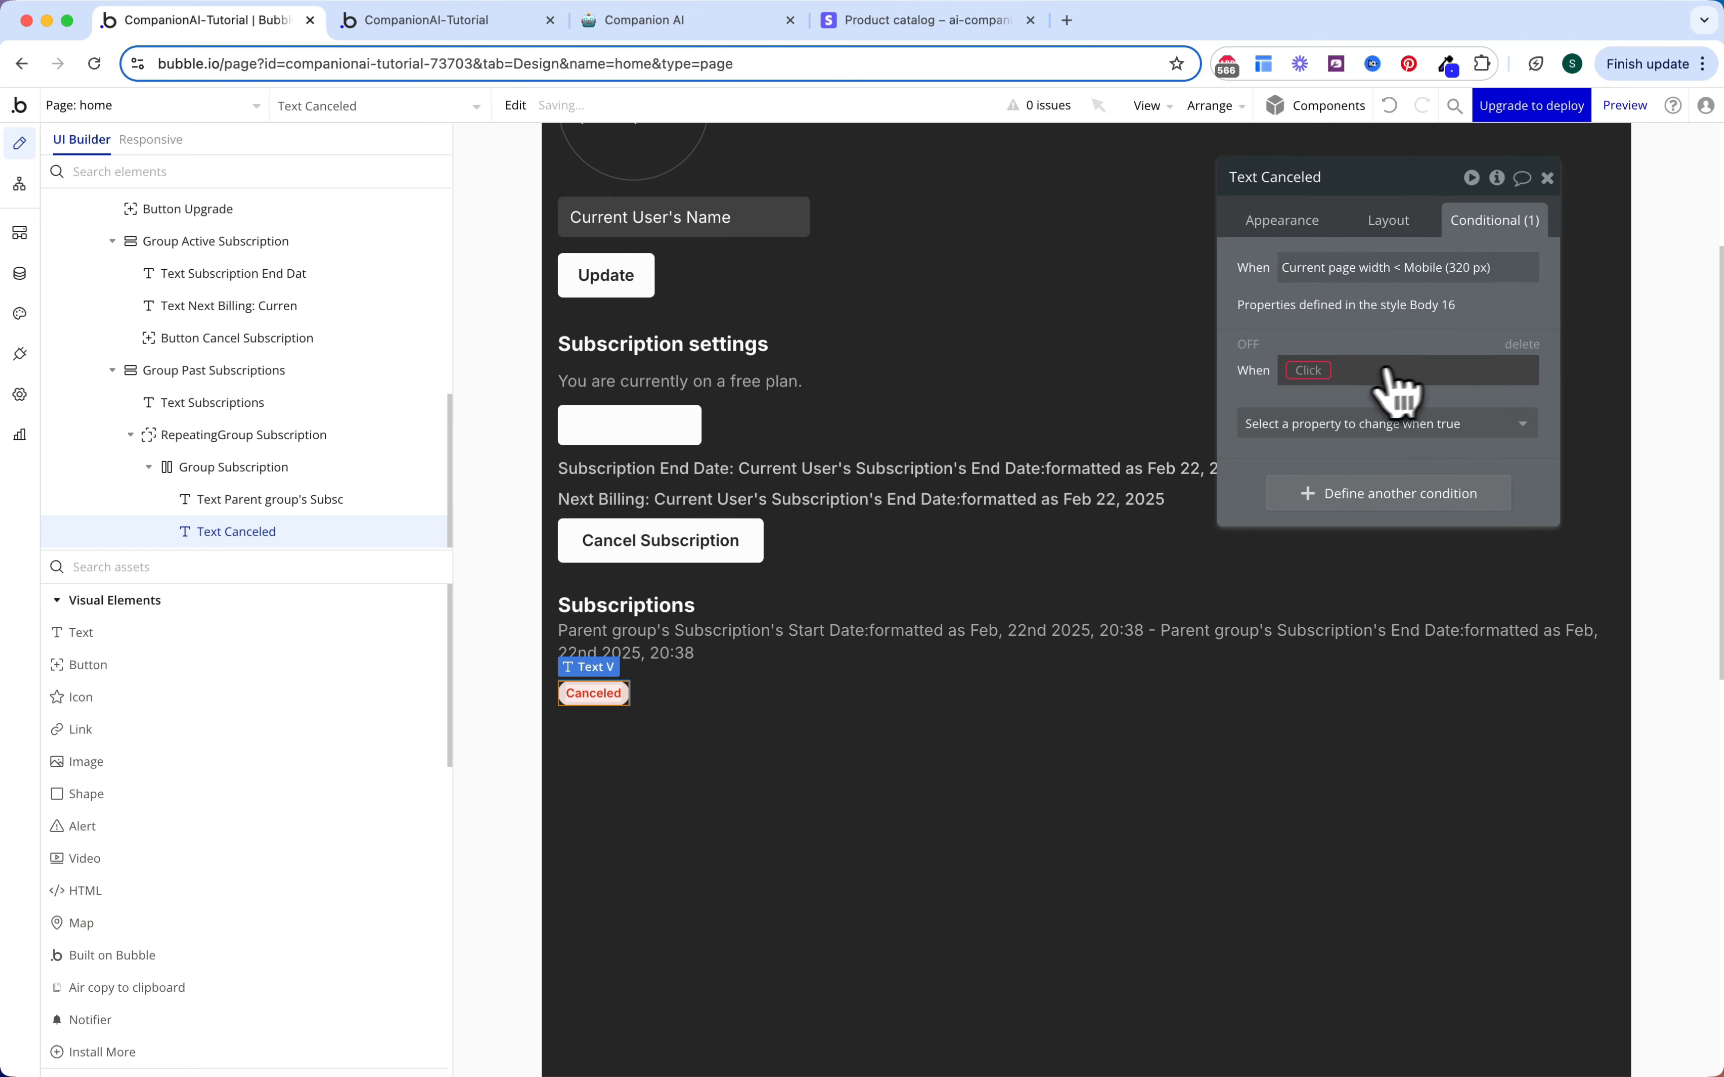
click(1324, 369)
Step: Set the badge condition to the row's Subscription's Status is Active
click(1324, 369)
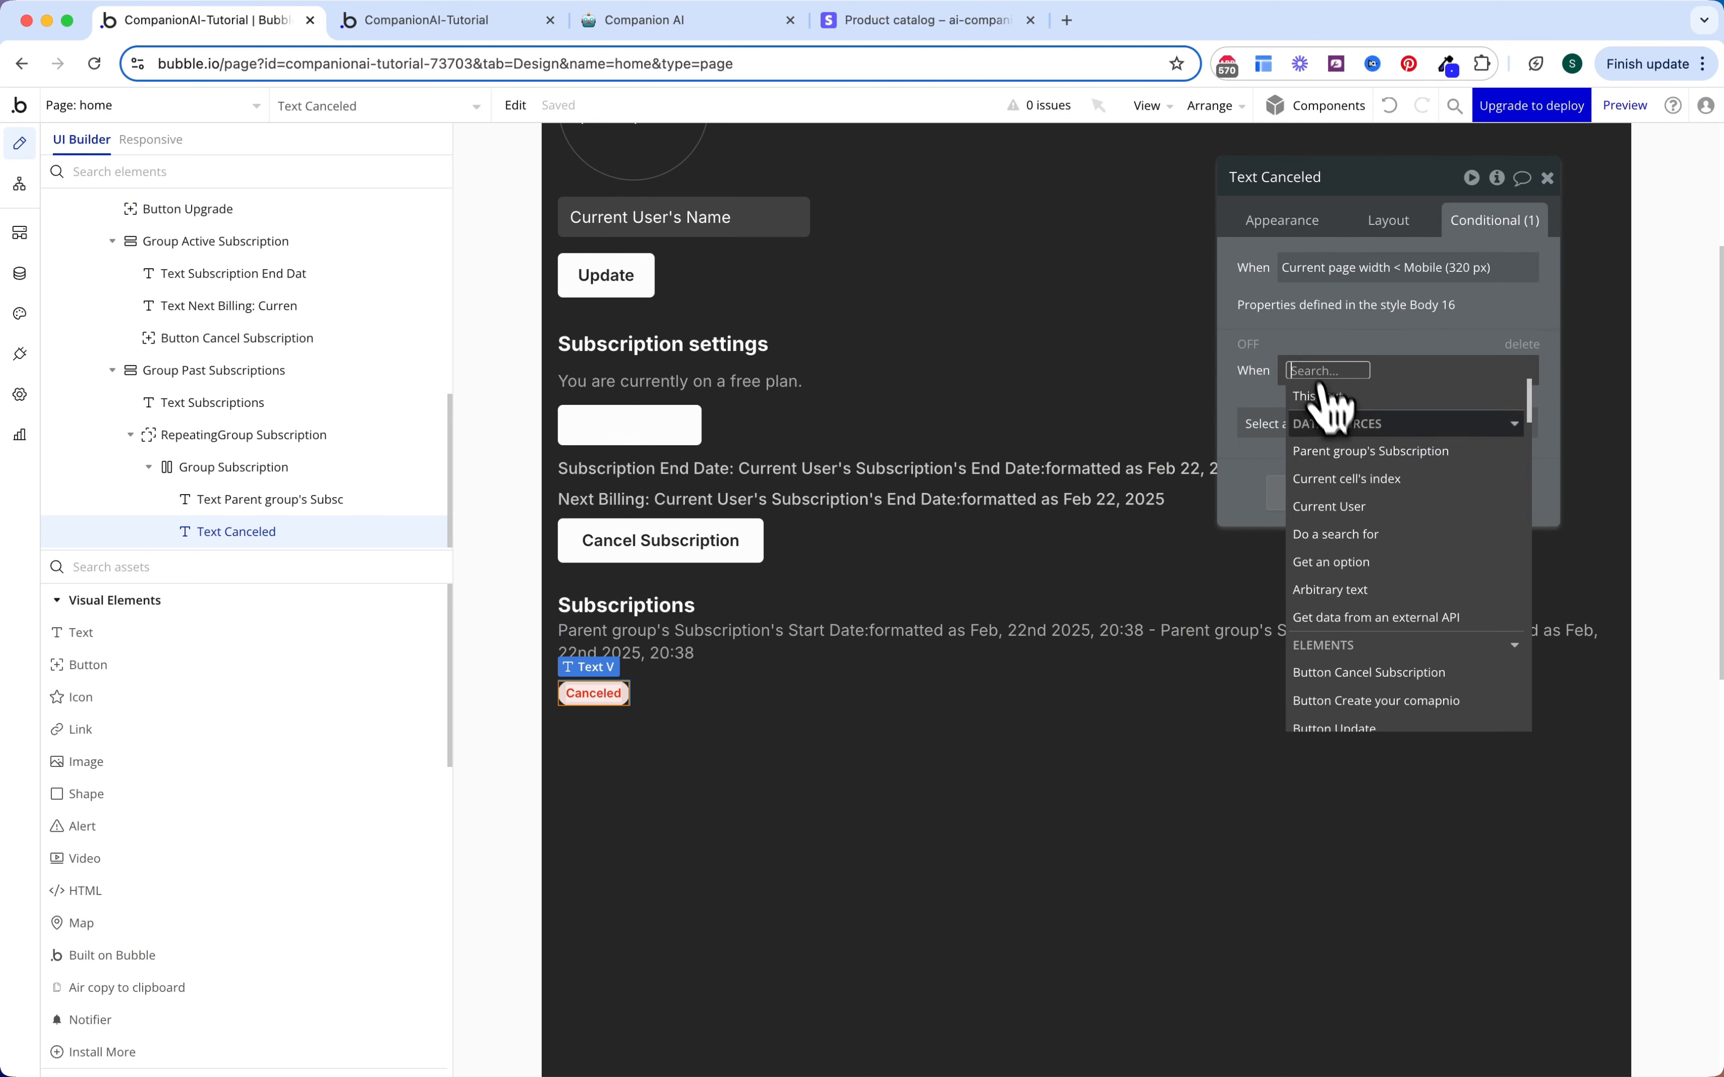
click(1353, 451)
click(1478, 561)
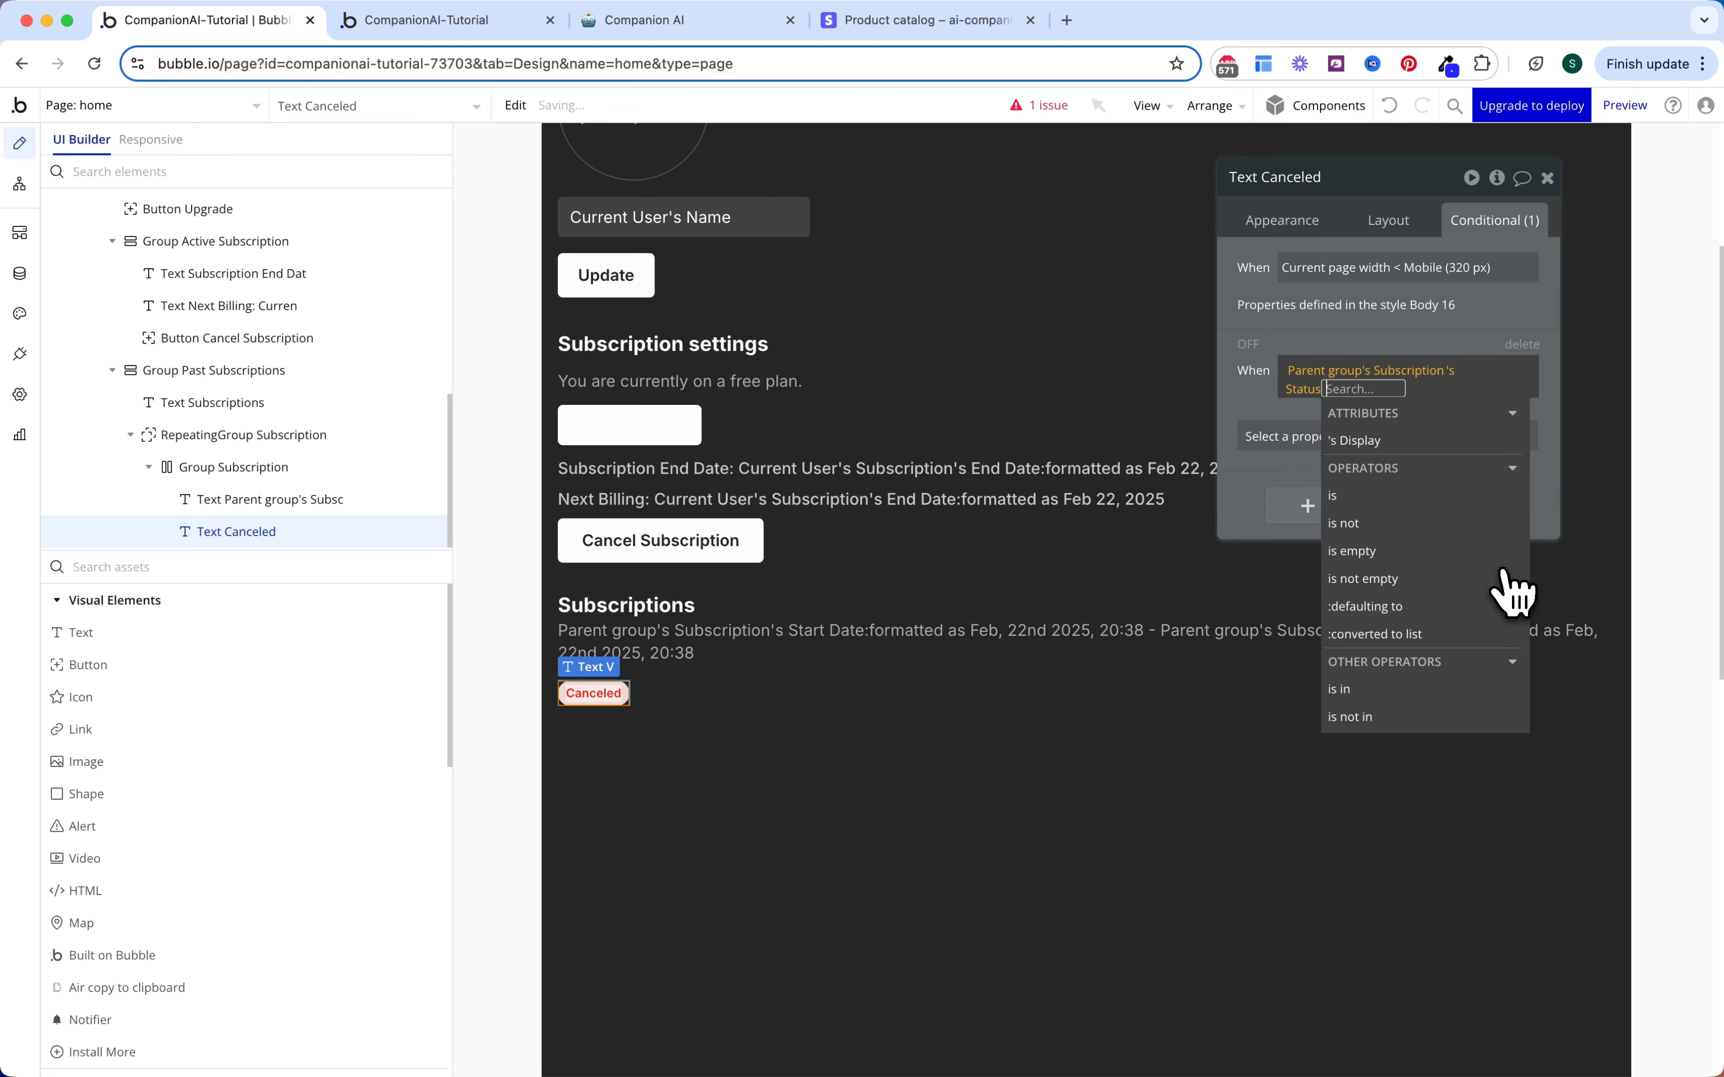
click(1447, 499)
click(1393, 486)
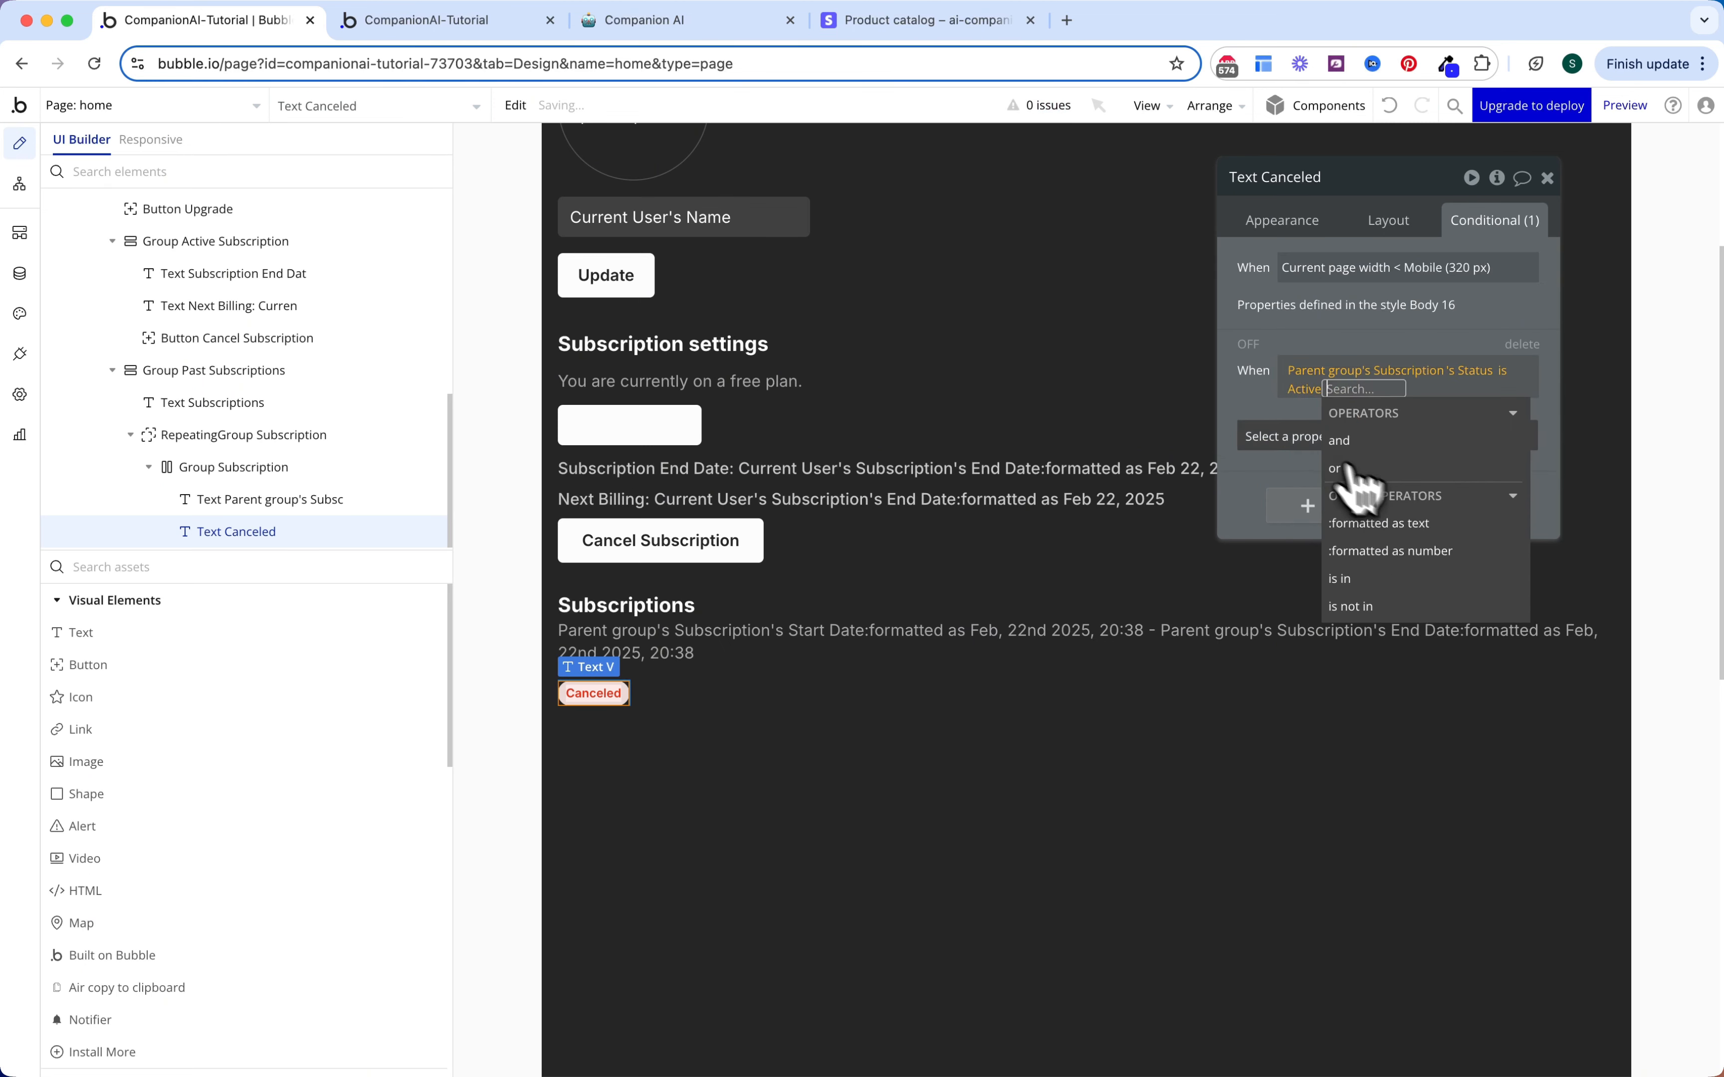
Step: Have the condition change background, font colour and text, with text 'Active'
click(1283, 436)
text(back)
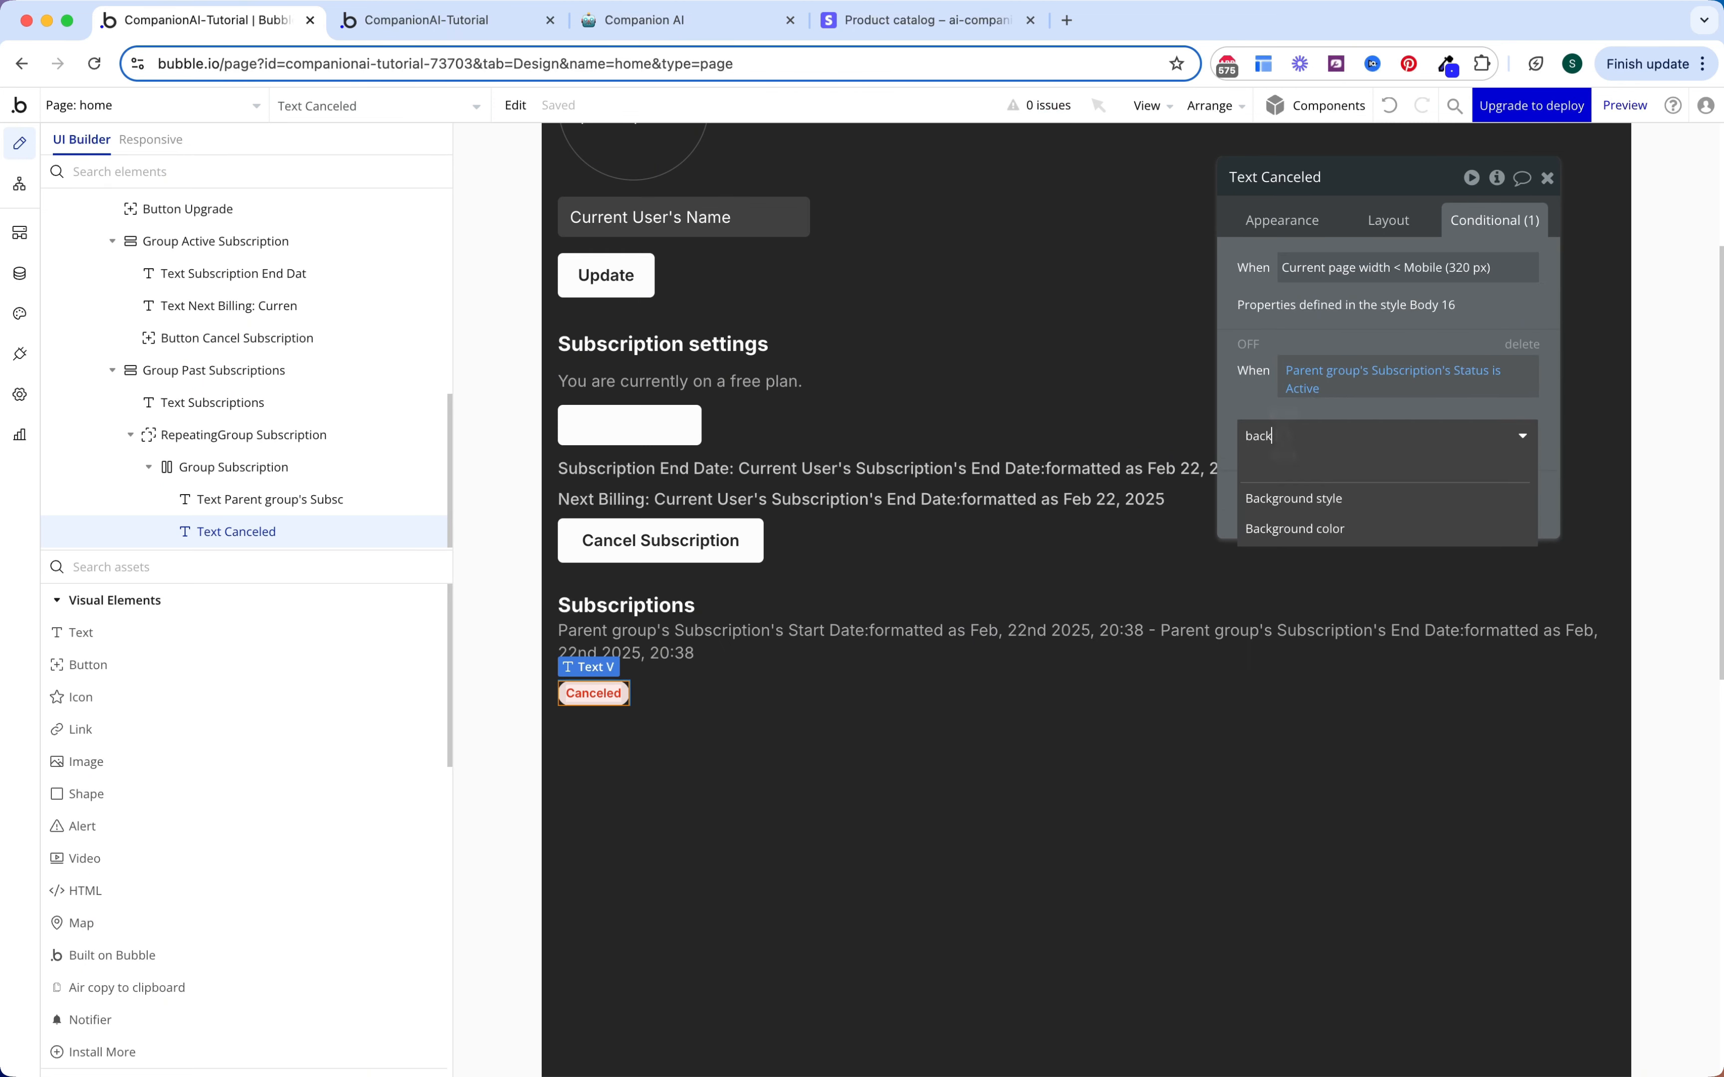
click(1314, 529)
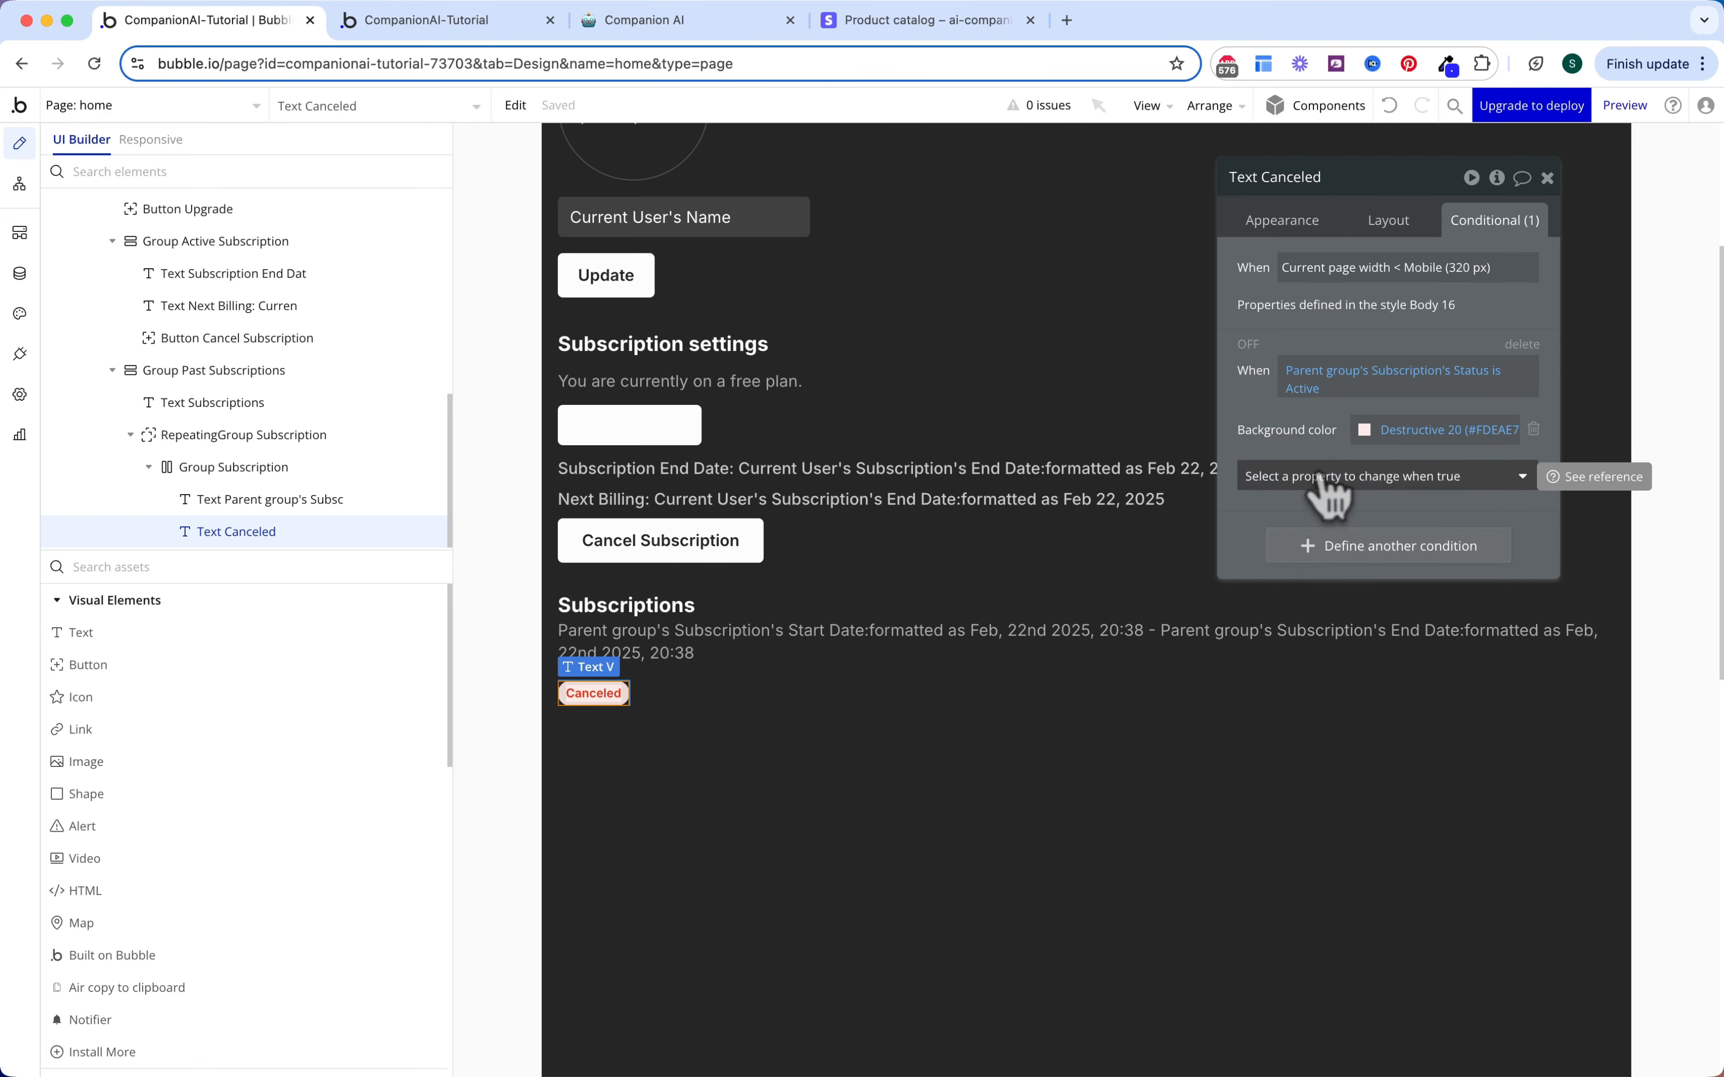
click(1320, 470)
text(tont)
click(1327, 569)
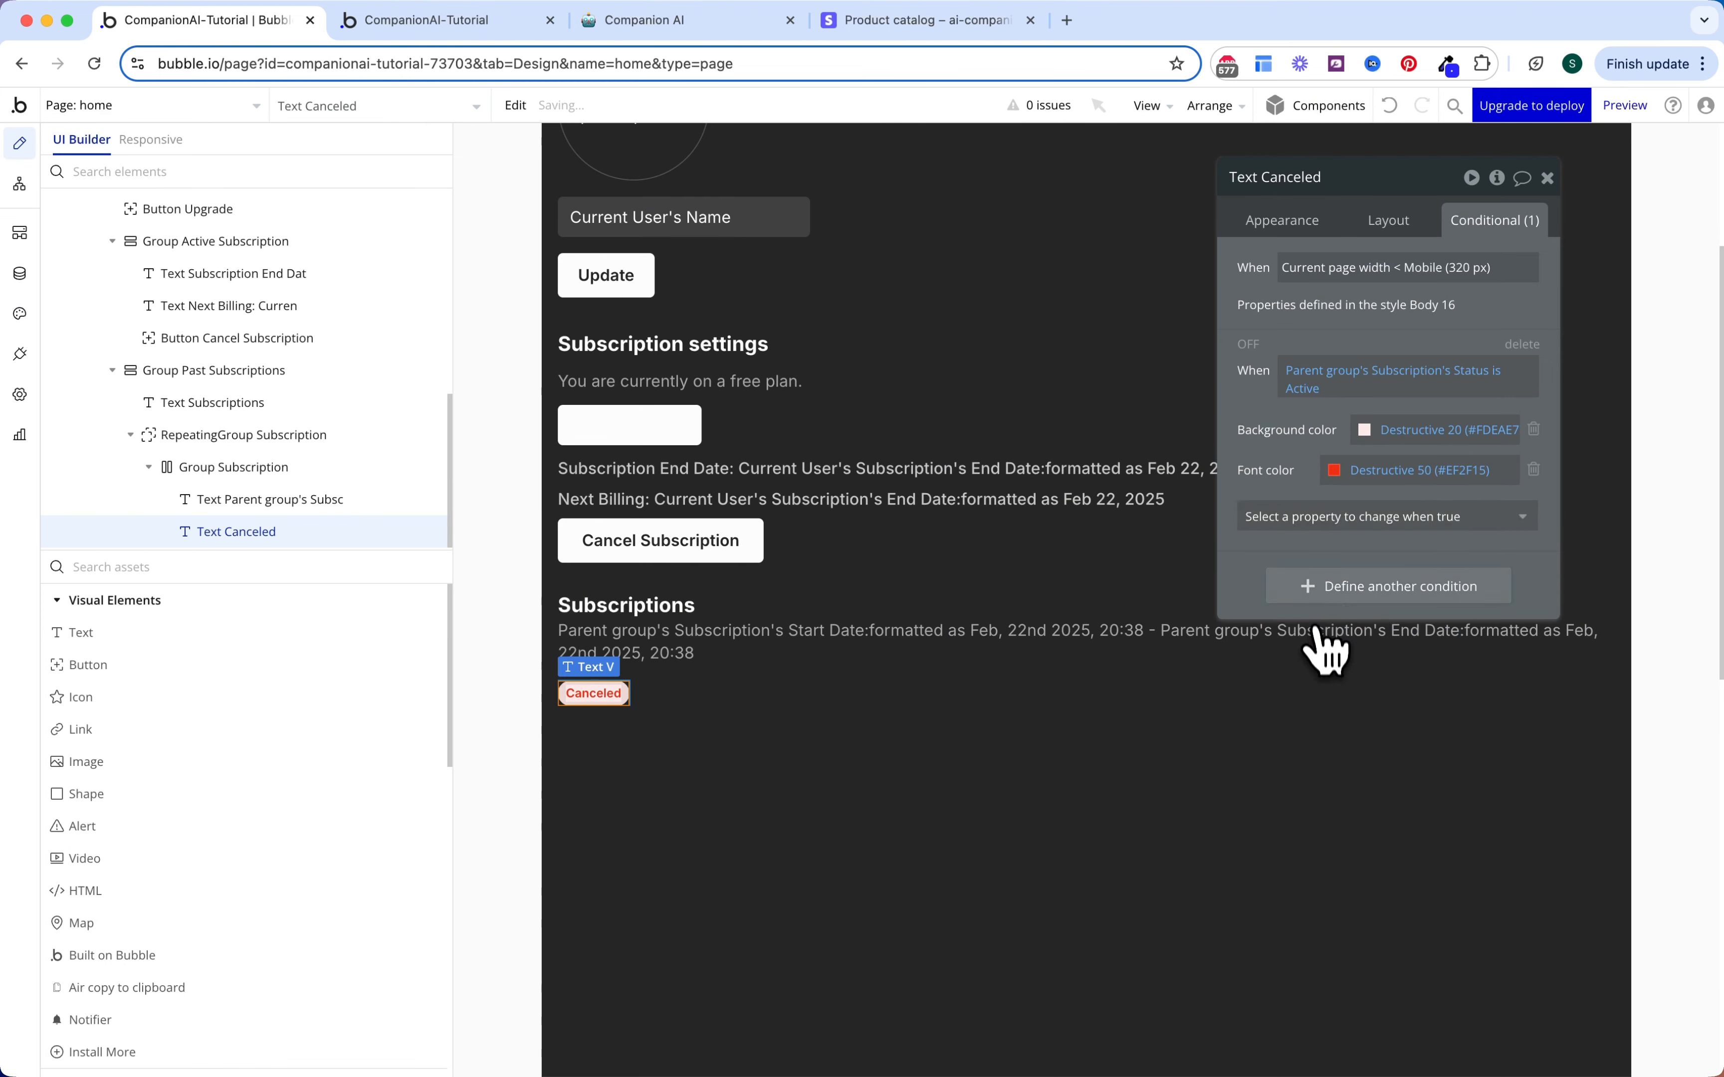
click(1314, 519)
text(text)
click(1322, 577)
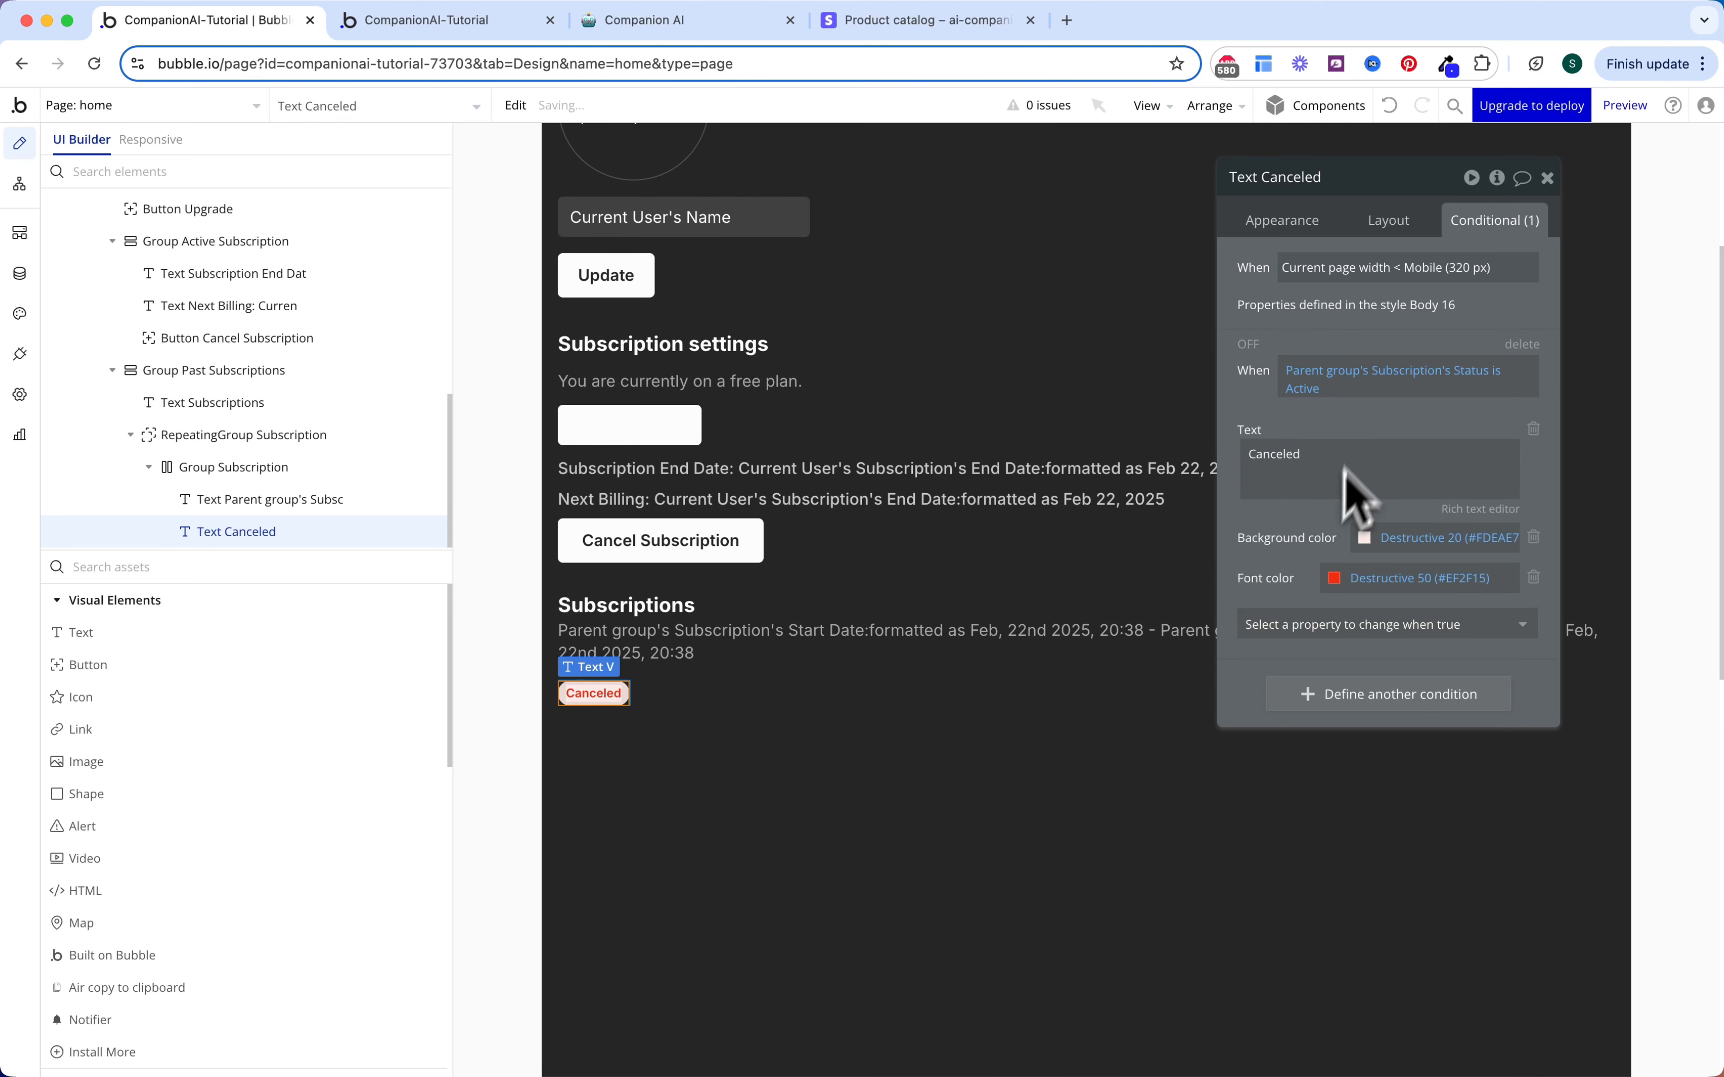
triple_click(1337, 470)
text(Active)
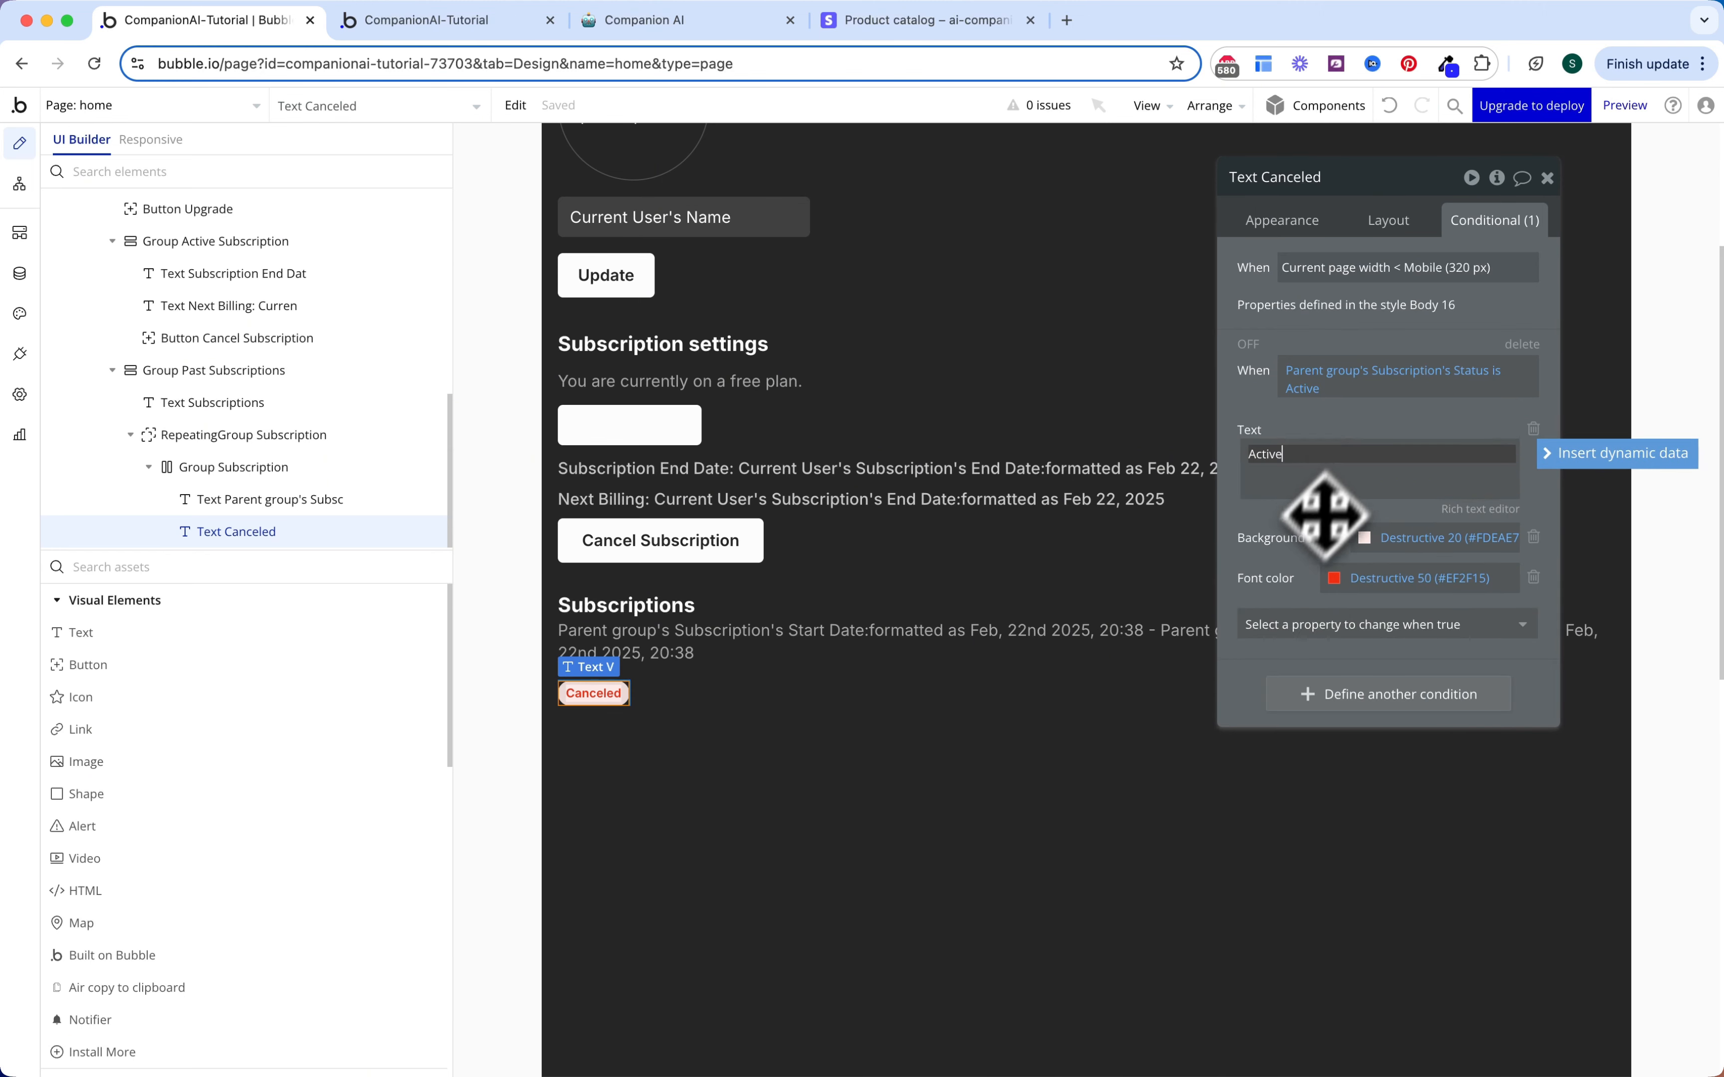
Step: Color the Active badge light green with Success 50 text, enable the condition, and view the live app
click(1420, 538)
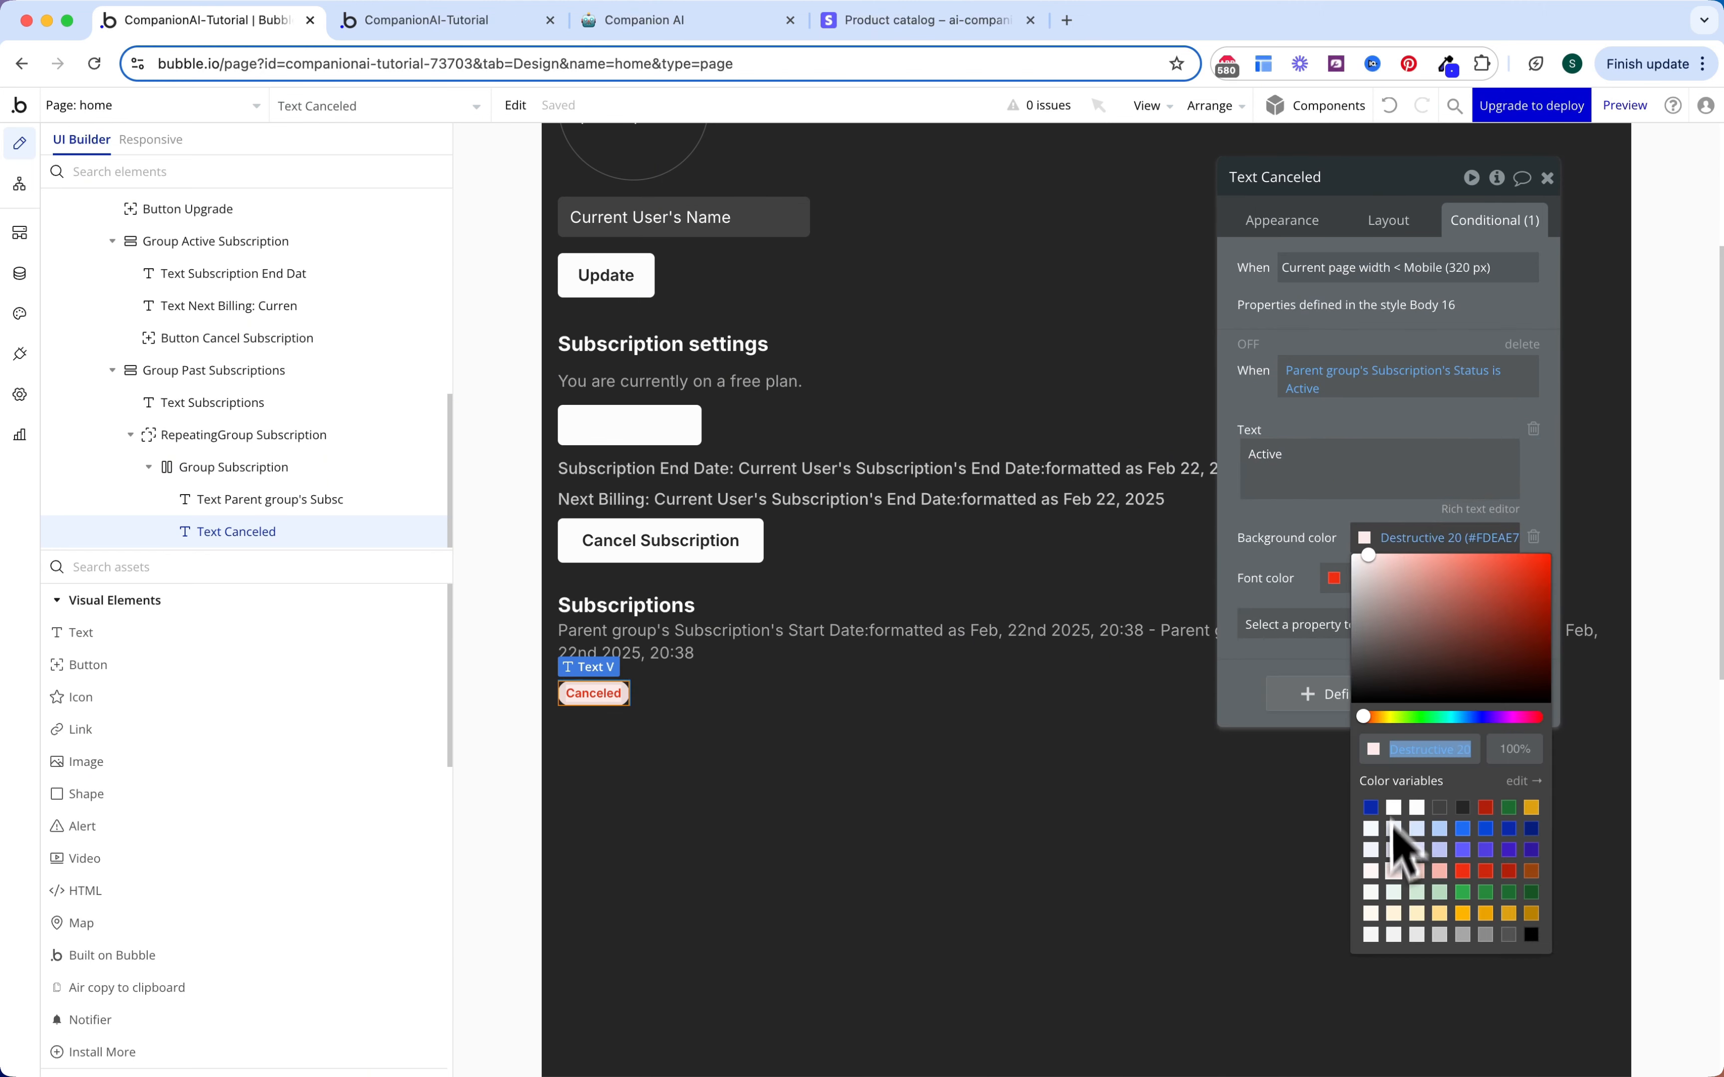
click(1393, 893)
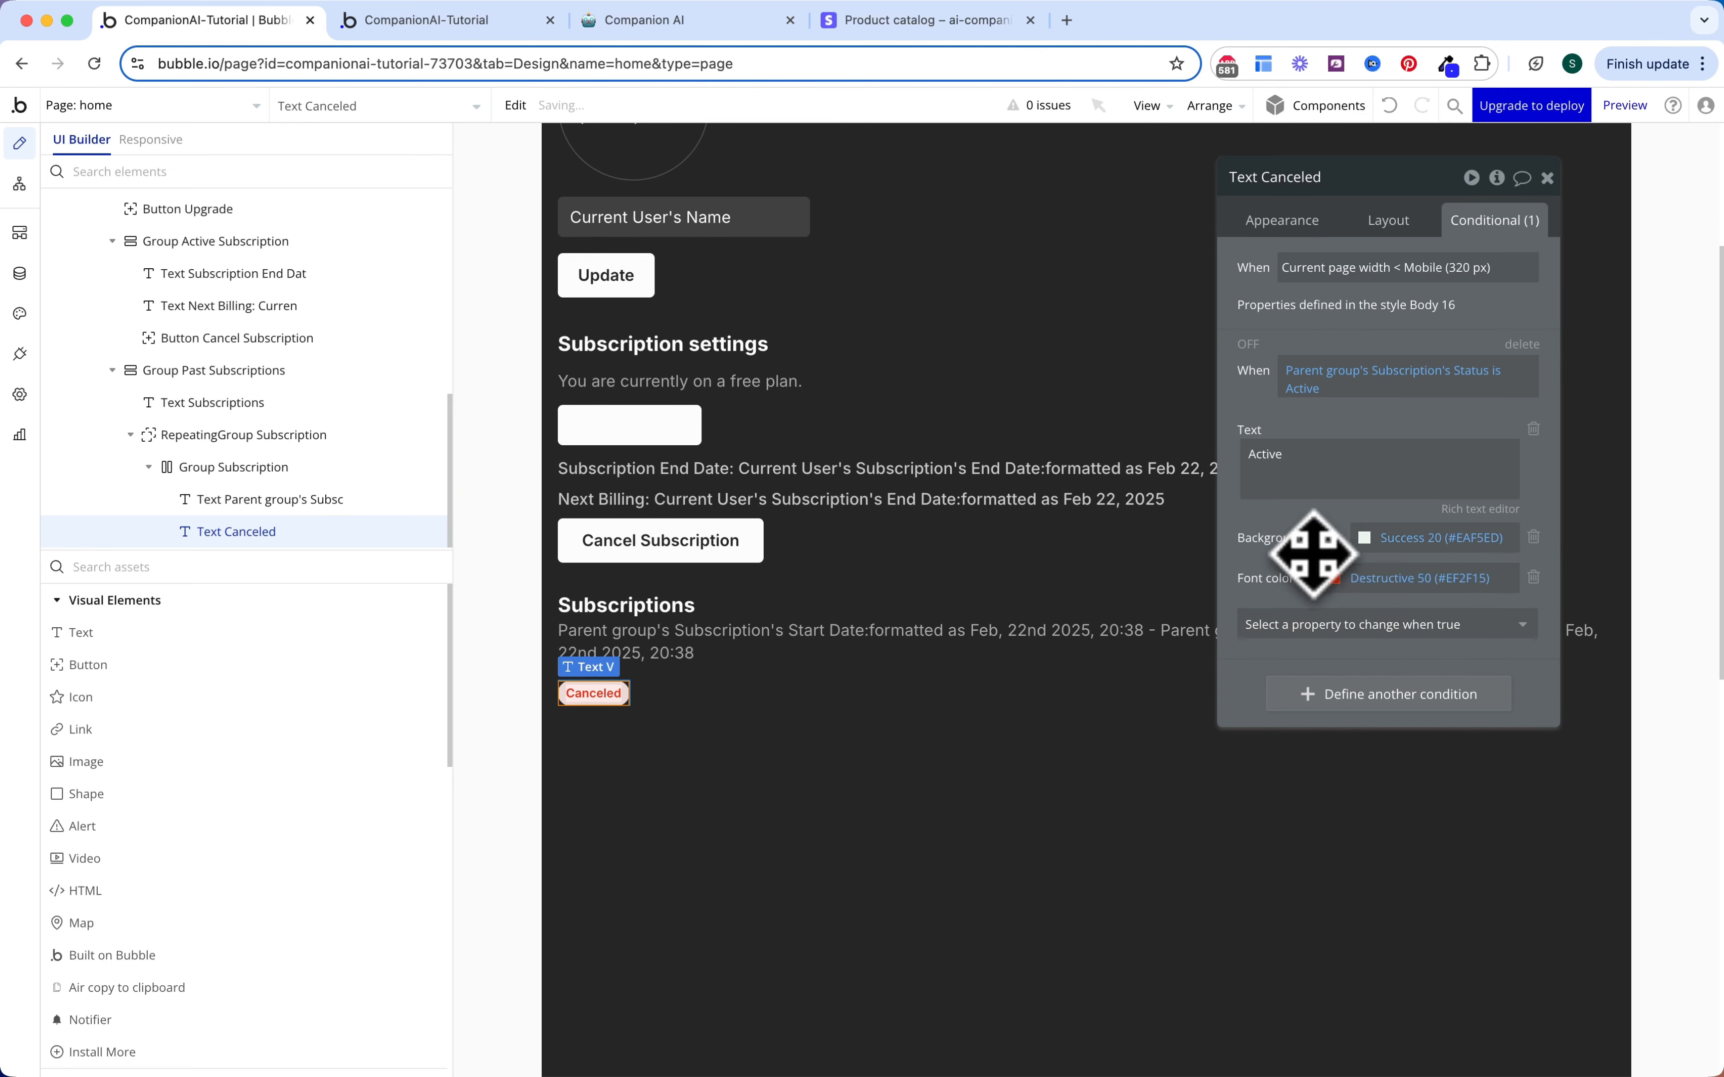
click(1391, 577)
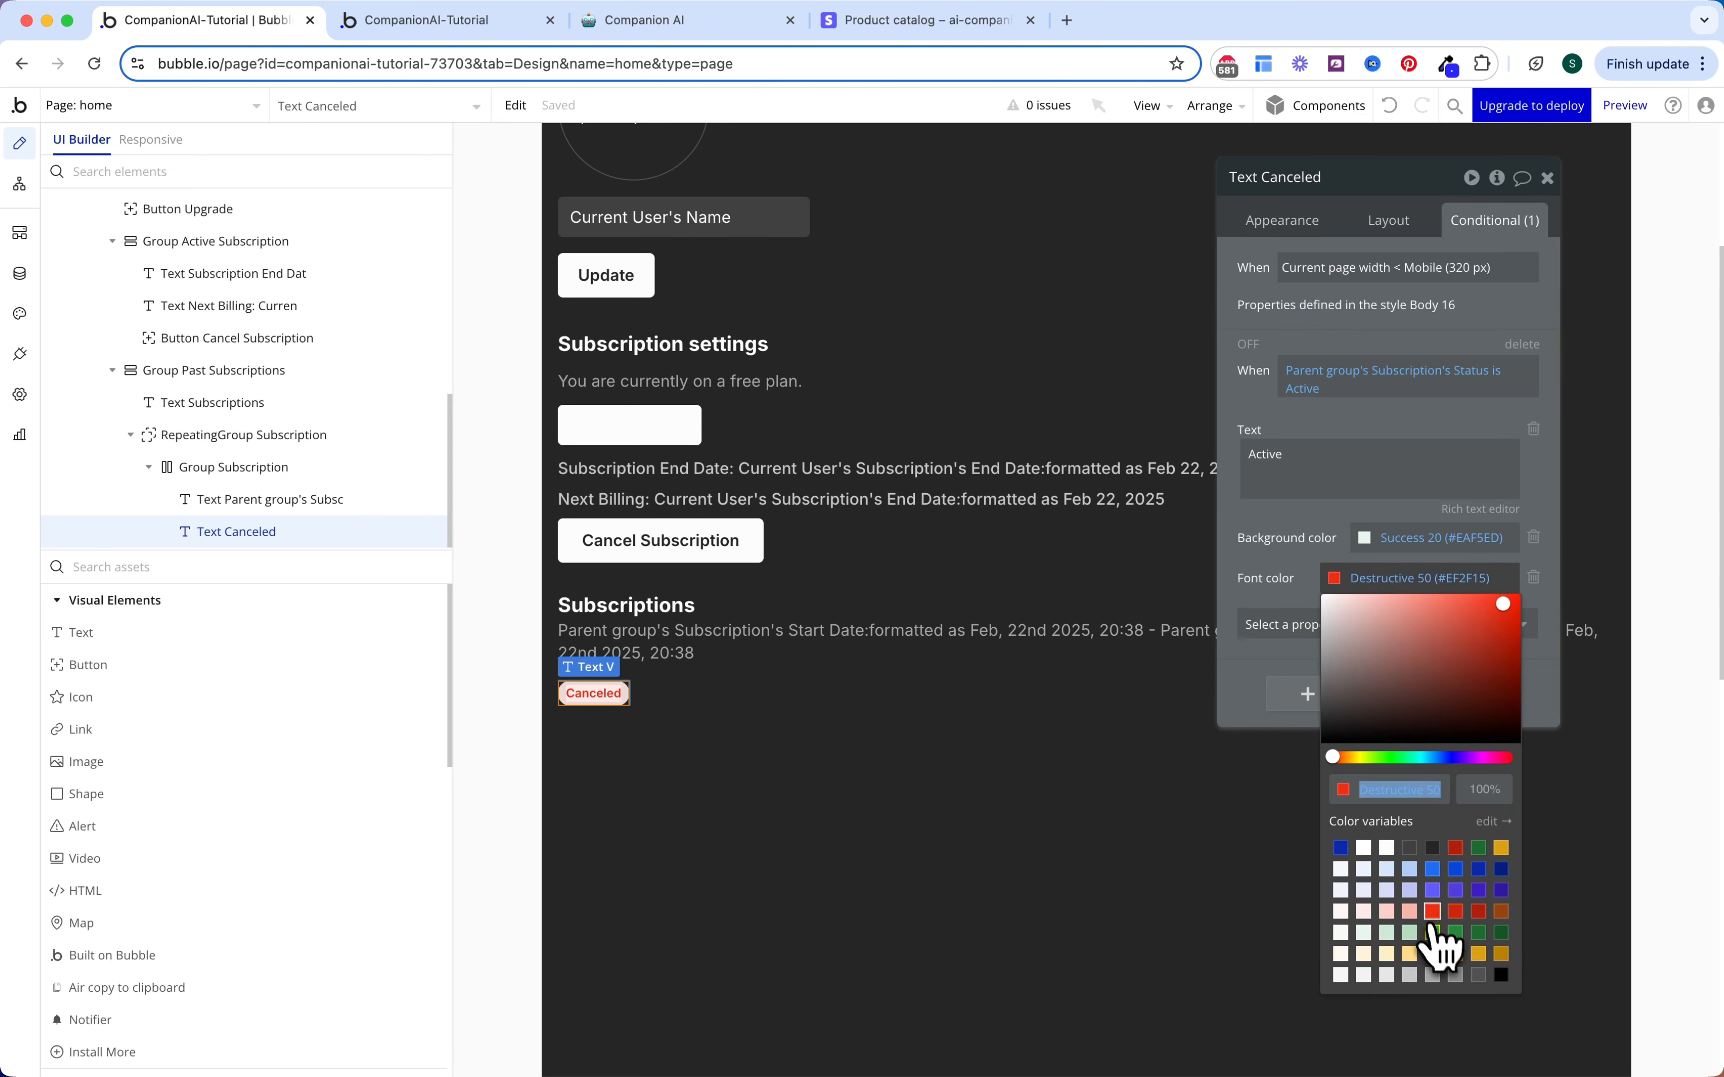
click(1435, 944)
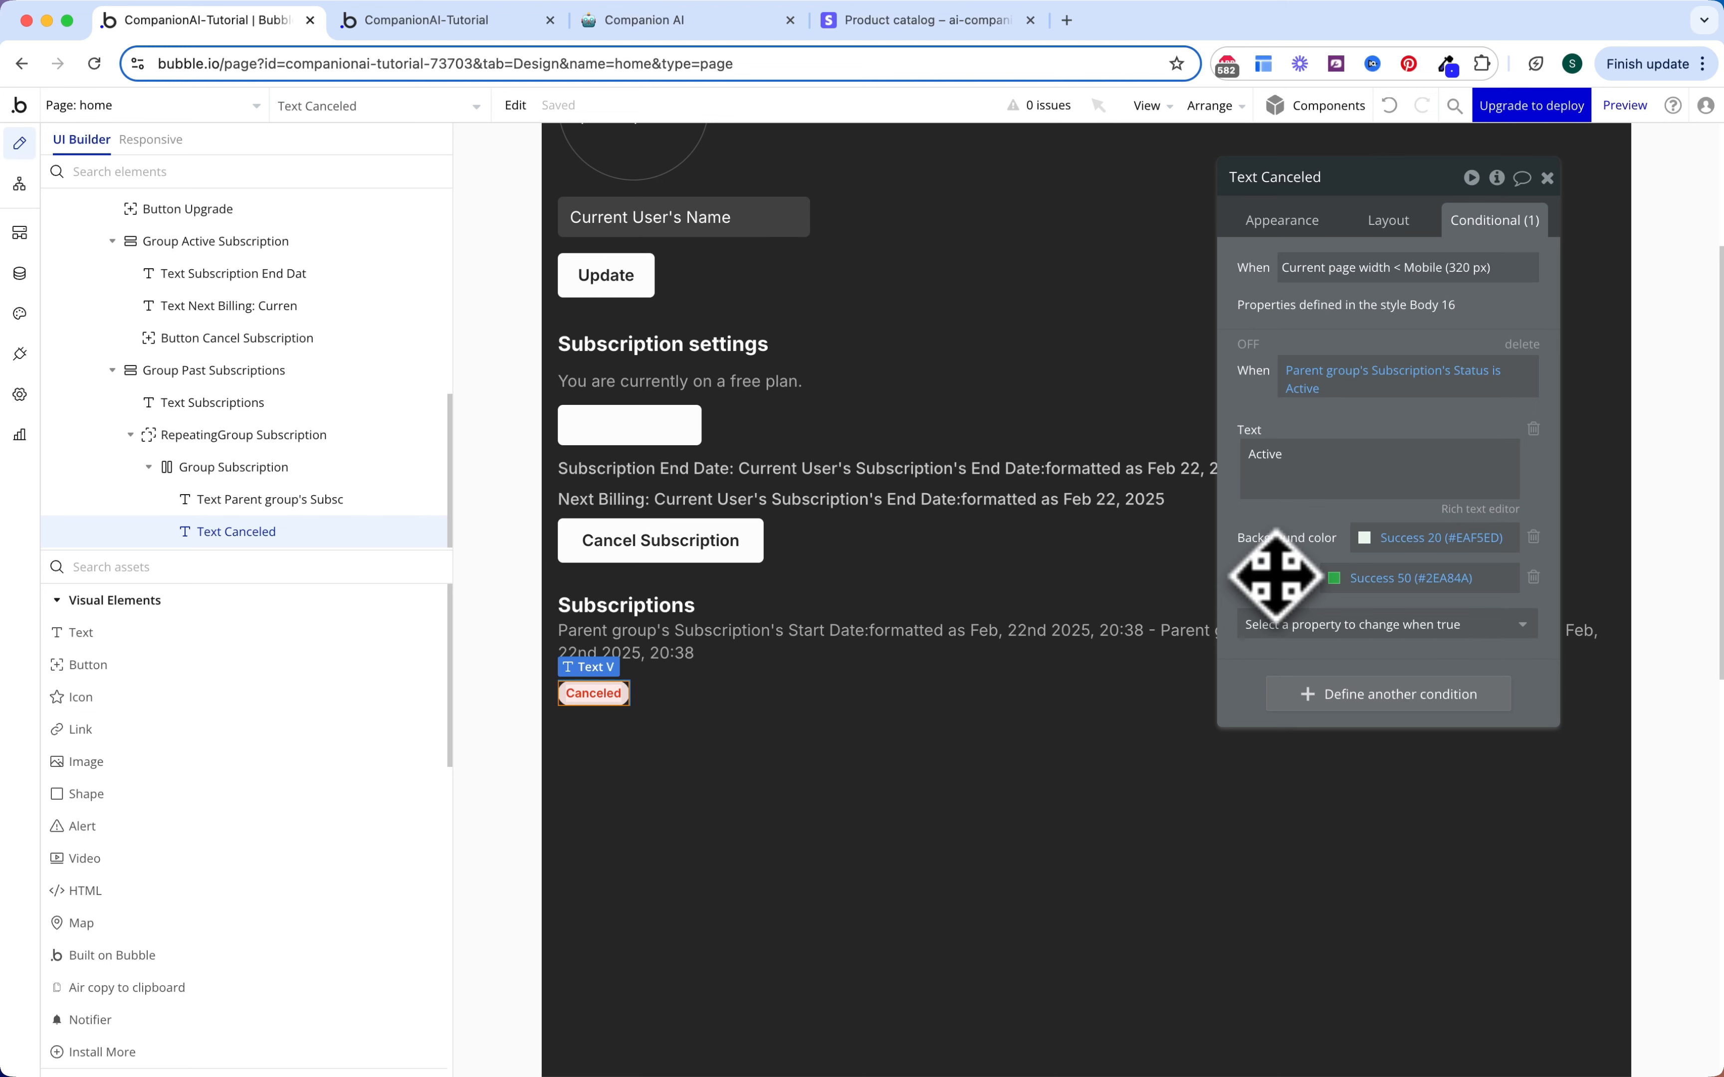
click(1248, 342)
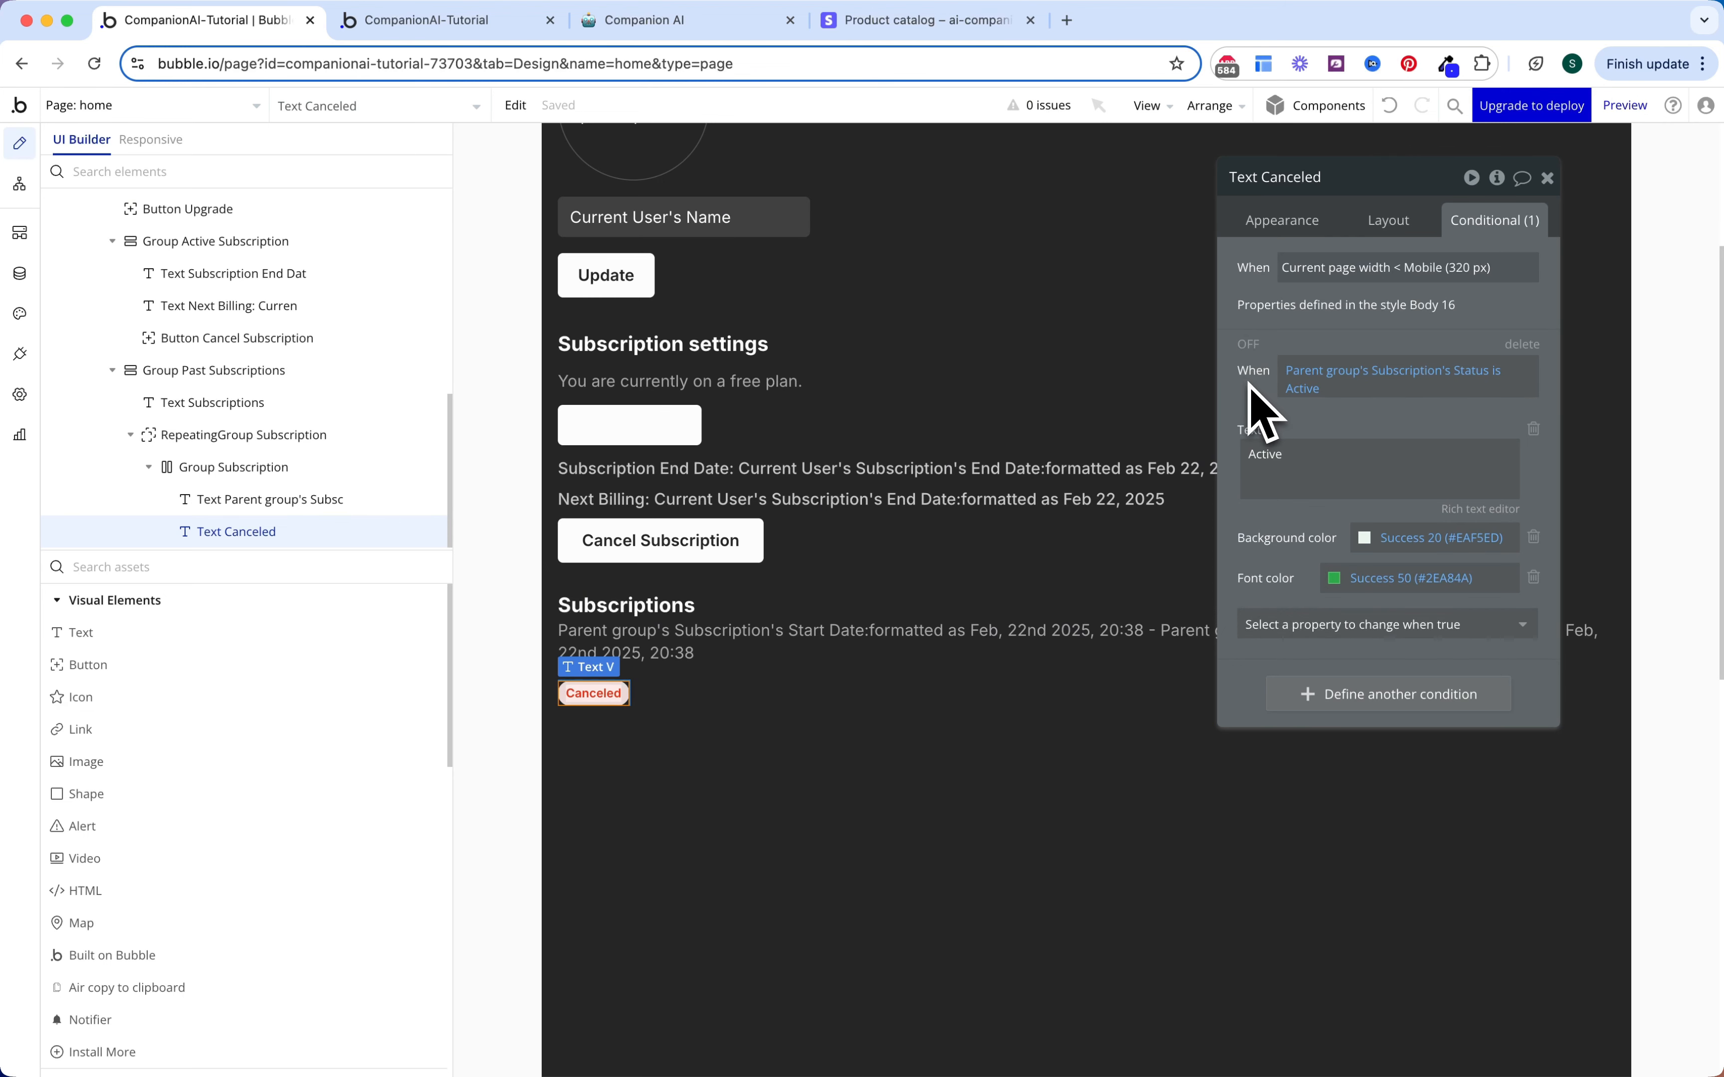
click(482, 32)
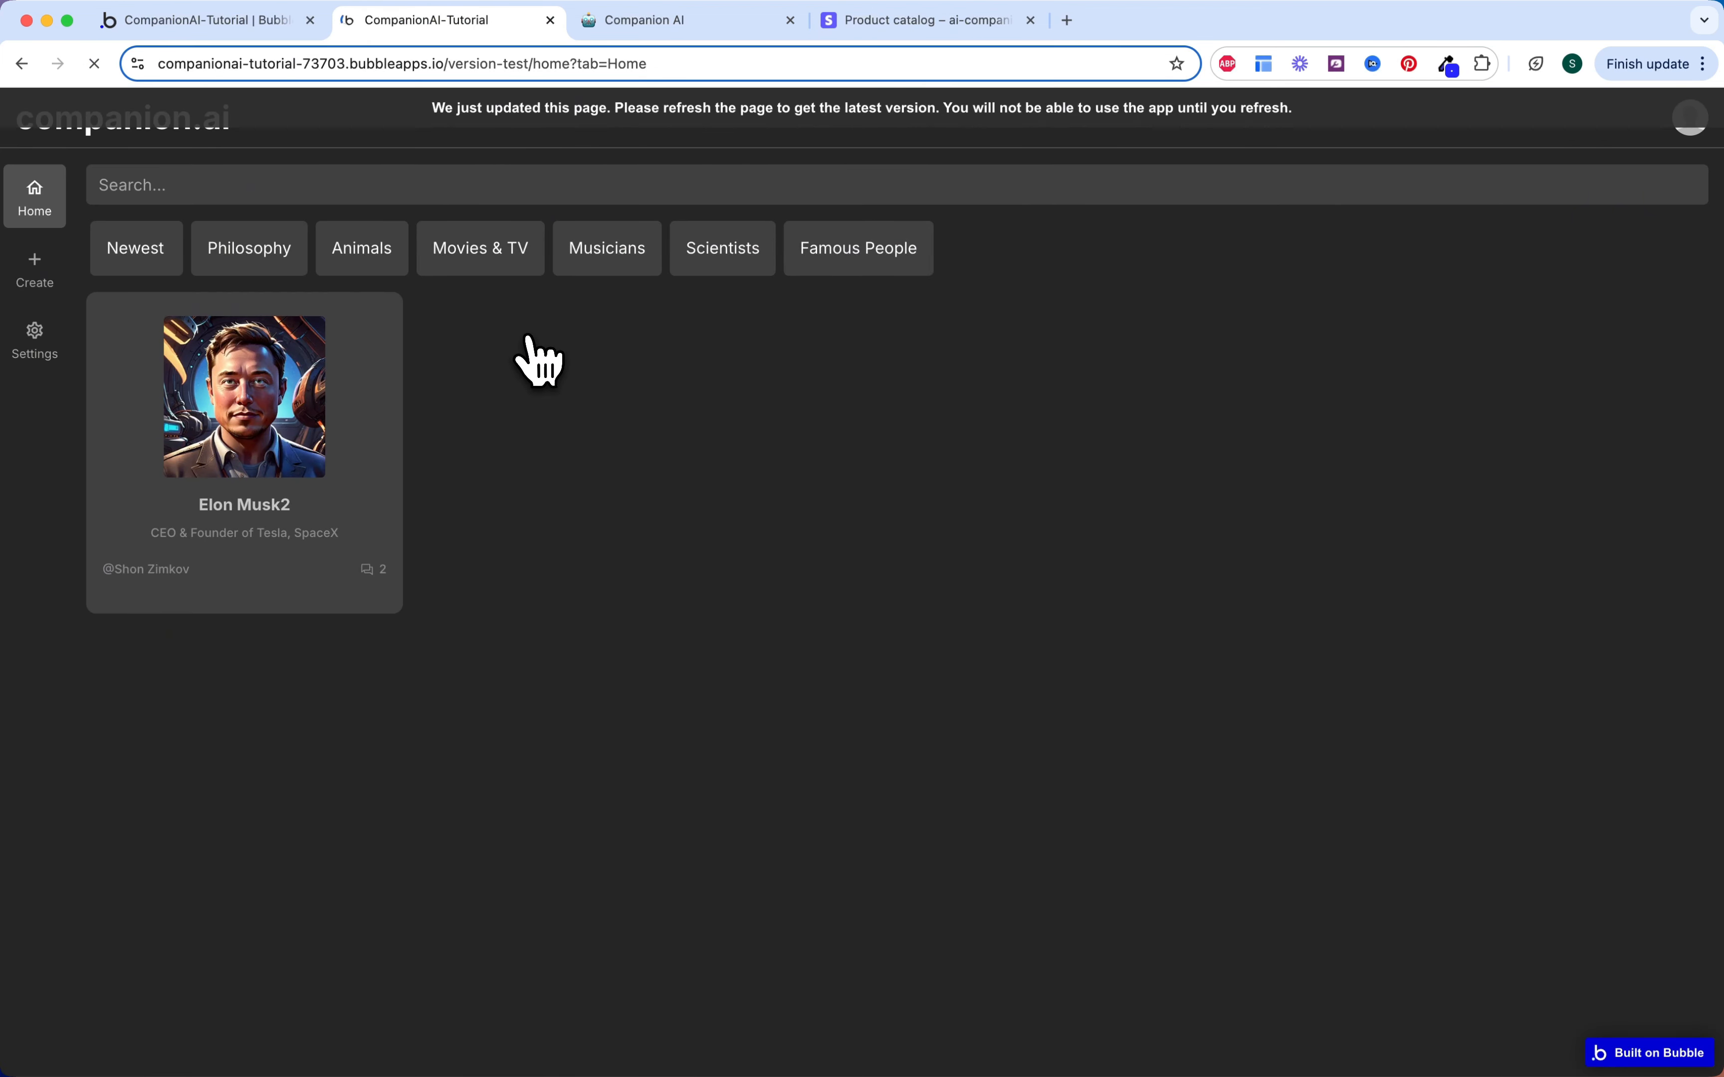
Step: In the live app's Settings, upload a Desktop photo as profile picture and save it
click(40, 342)
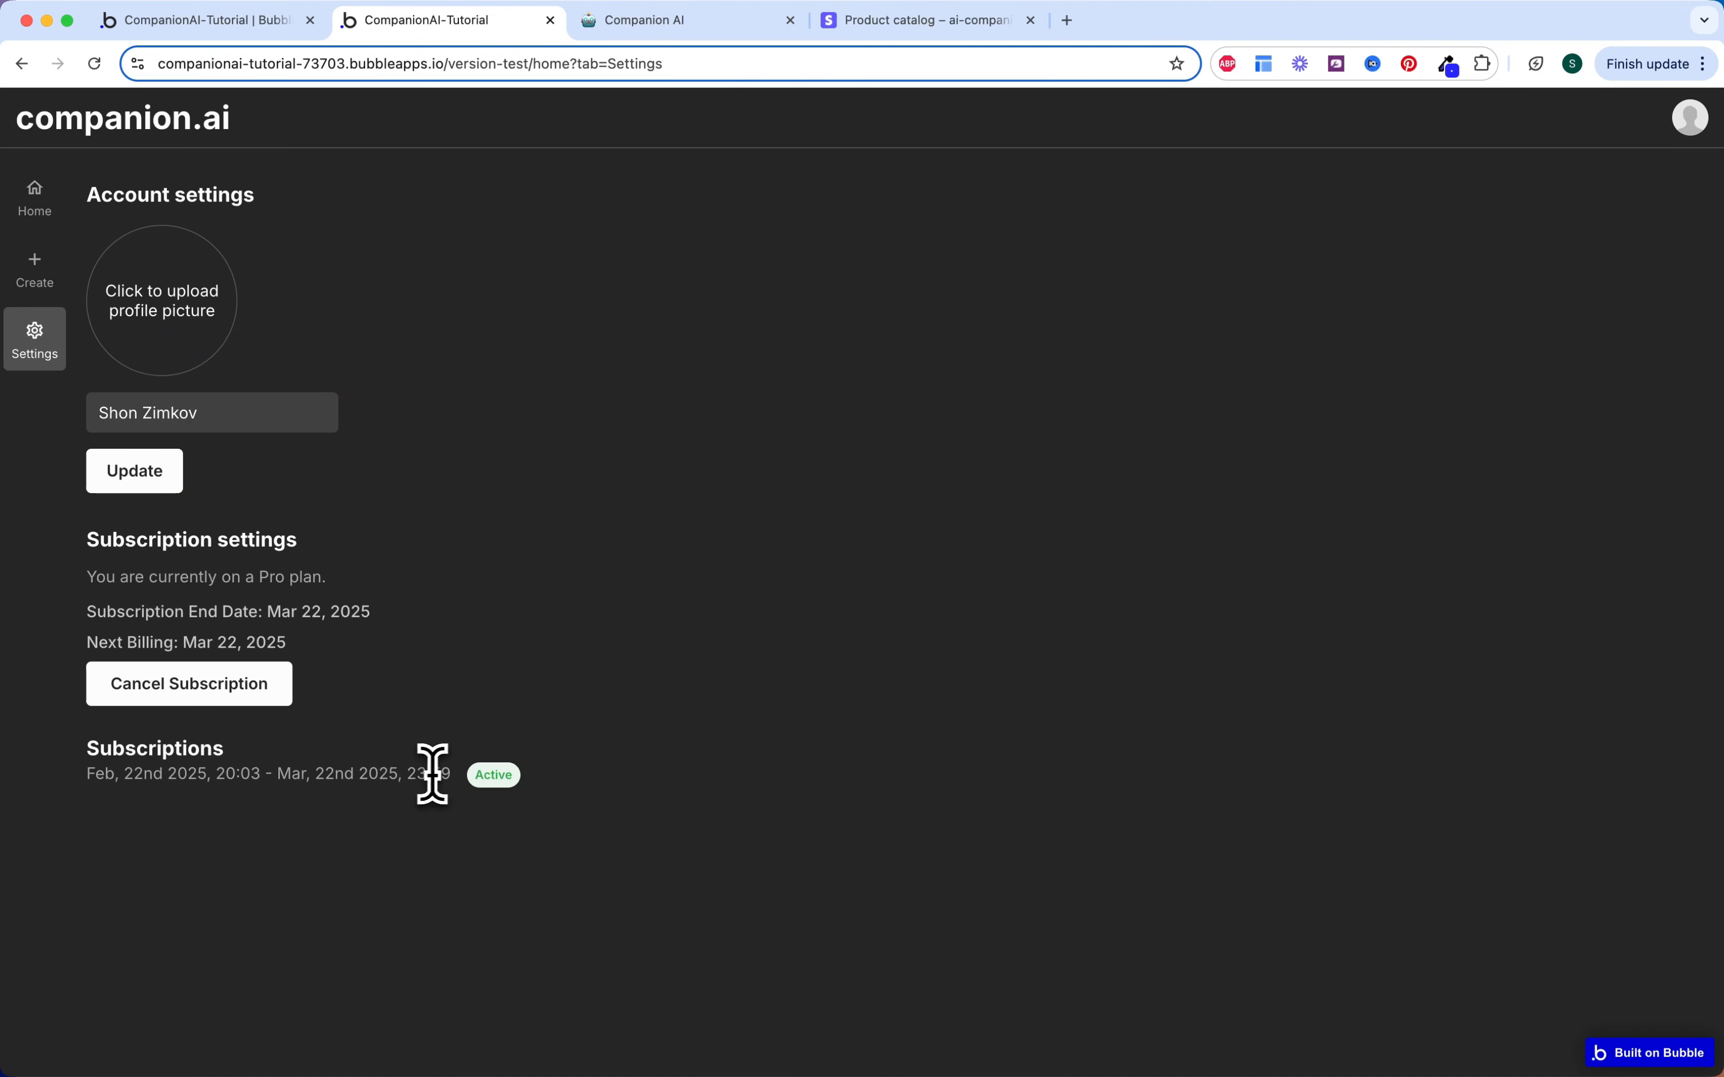
drag(433, 773, 91, 787)
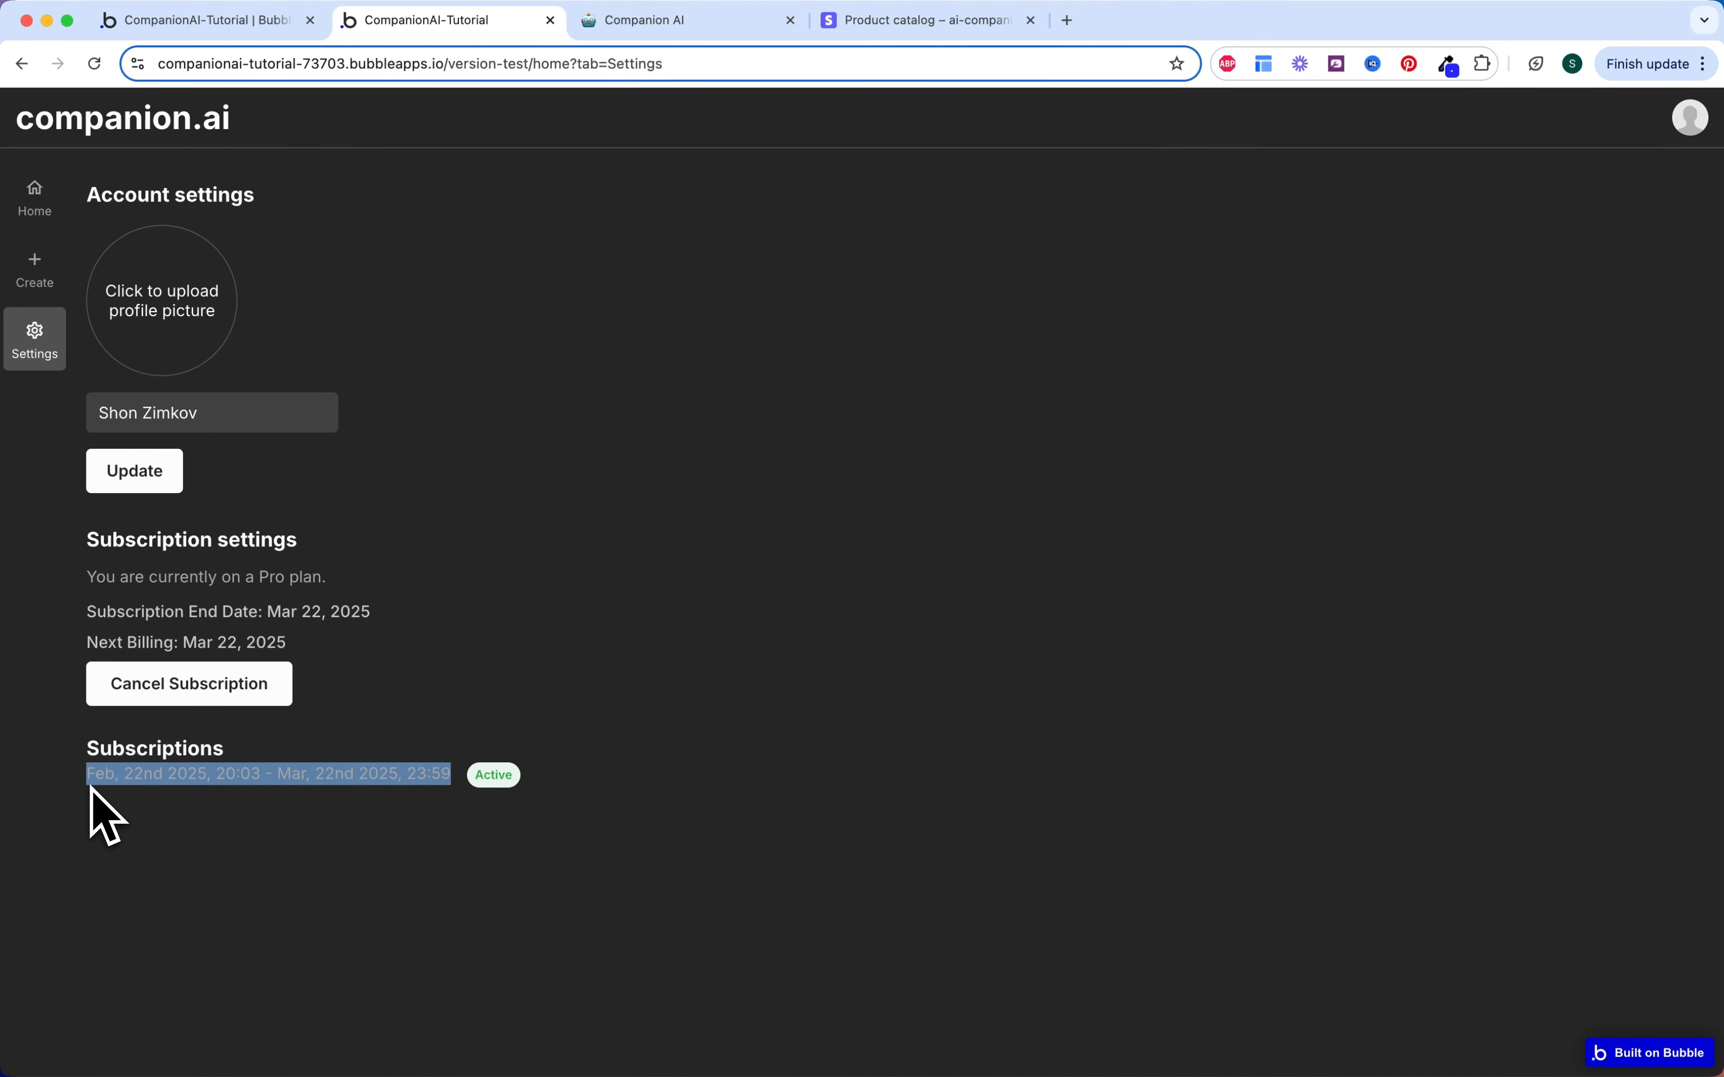
click(93, 791)
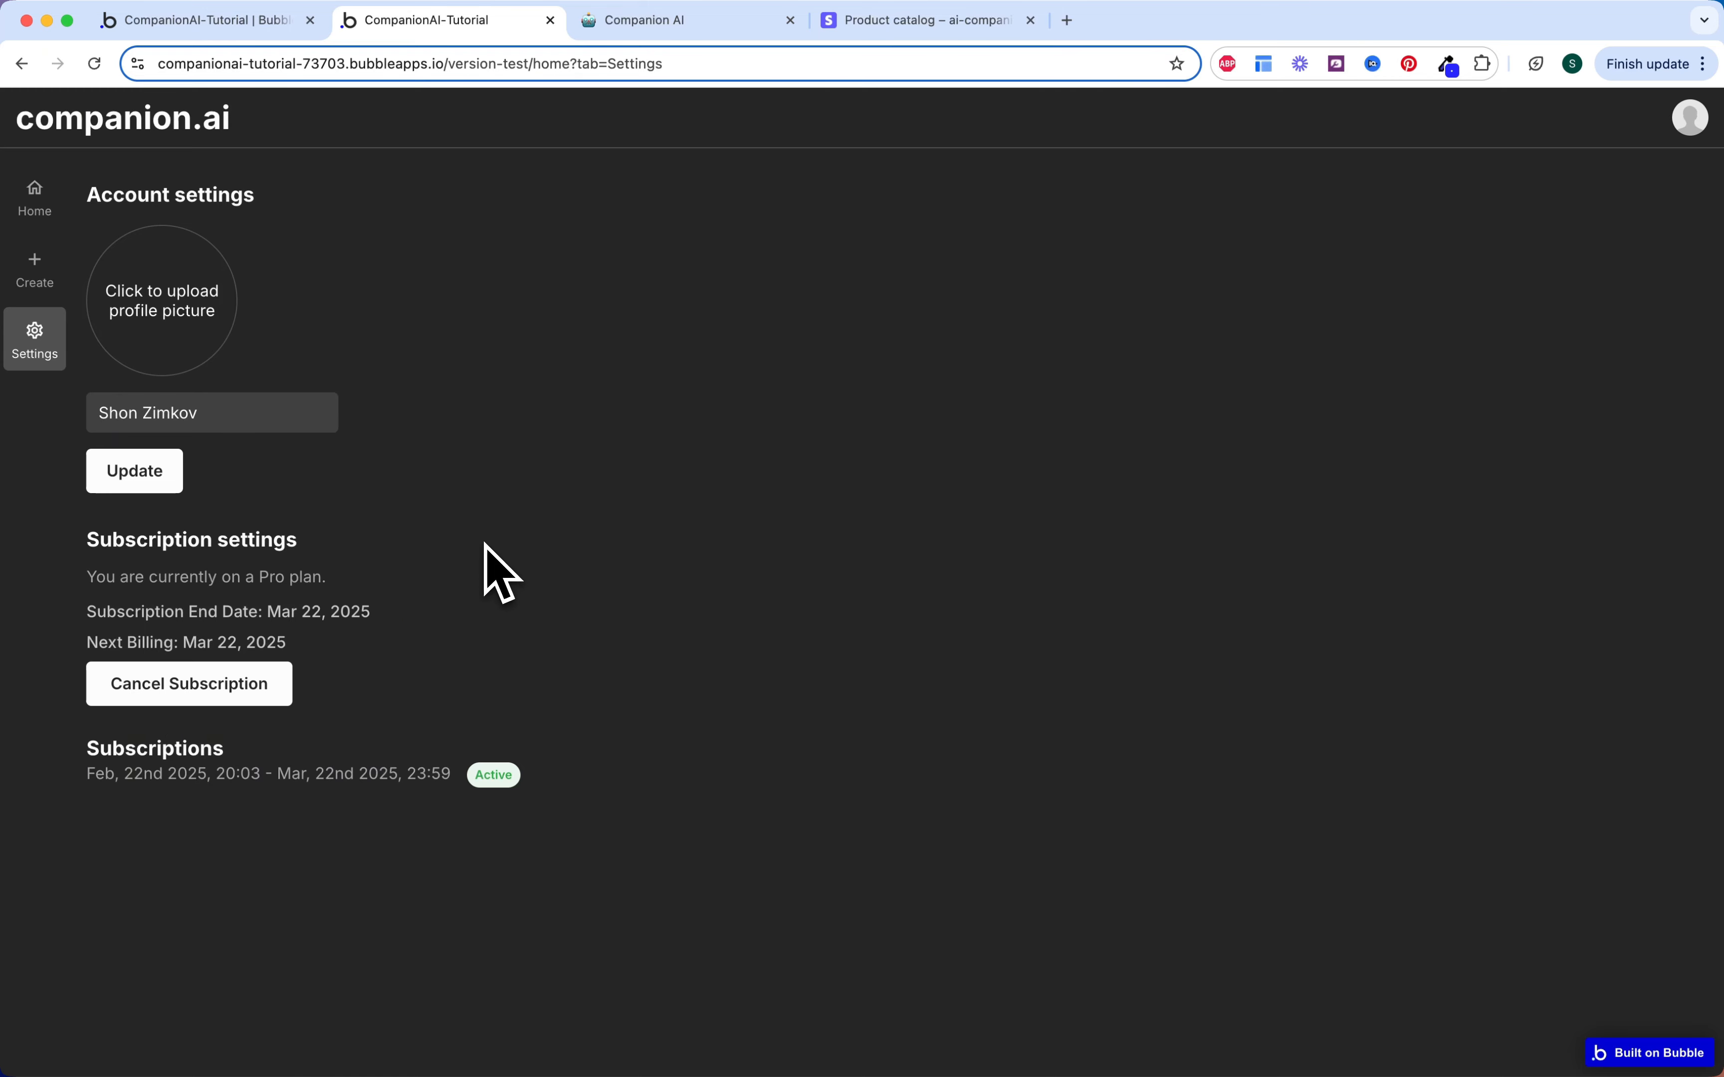
click(230, 349)
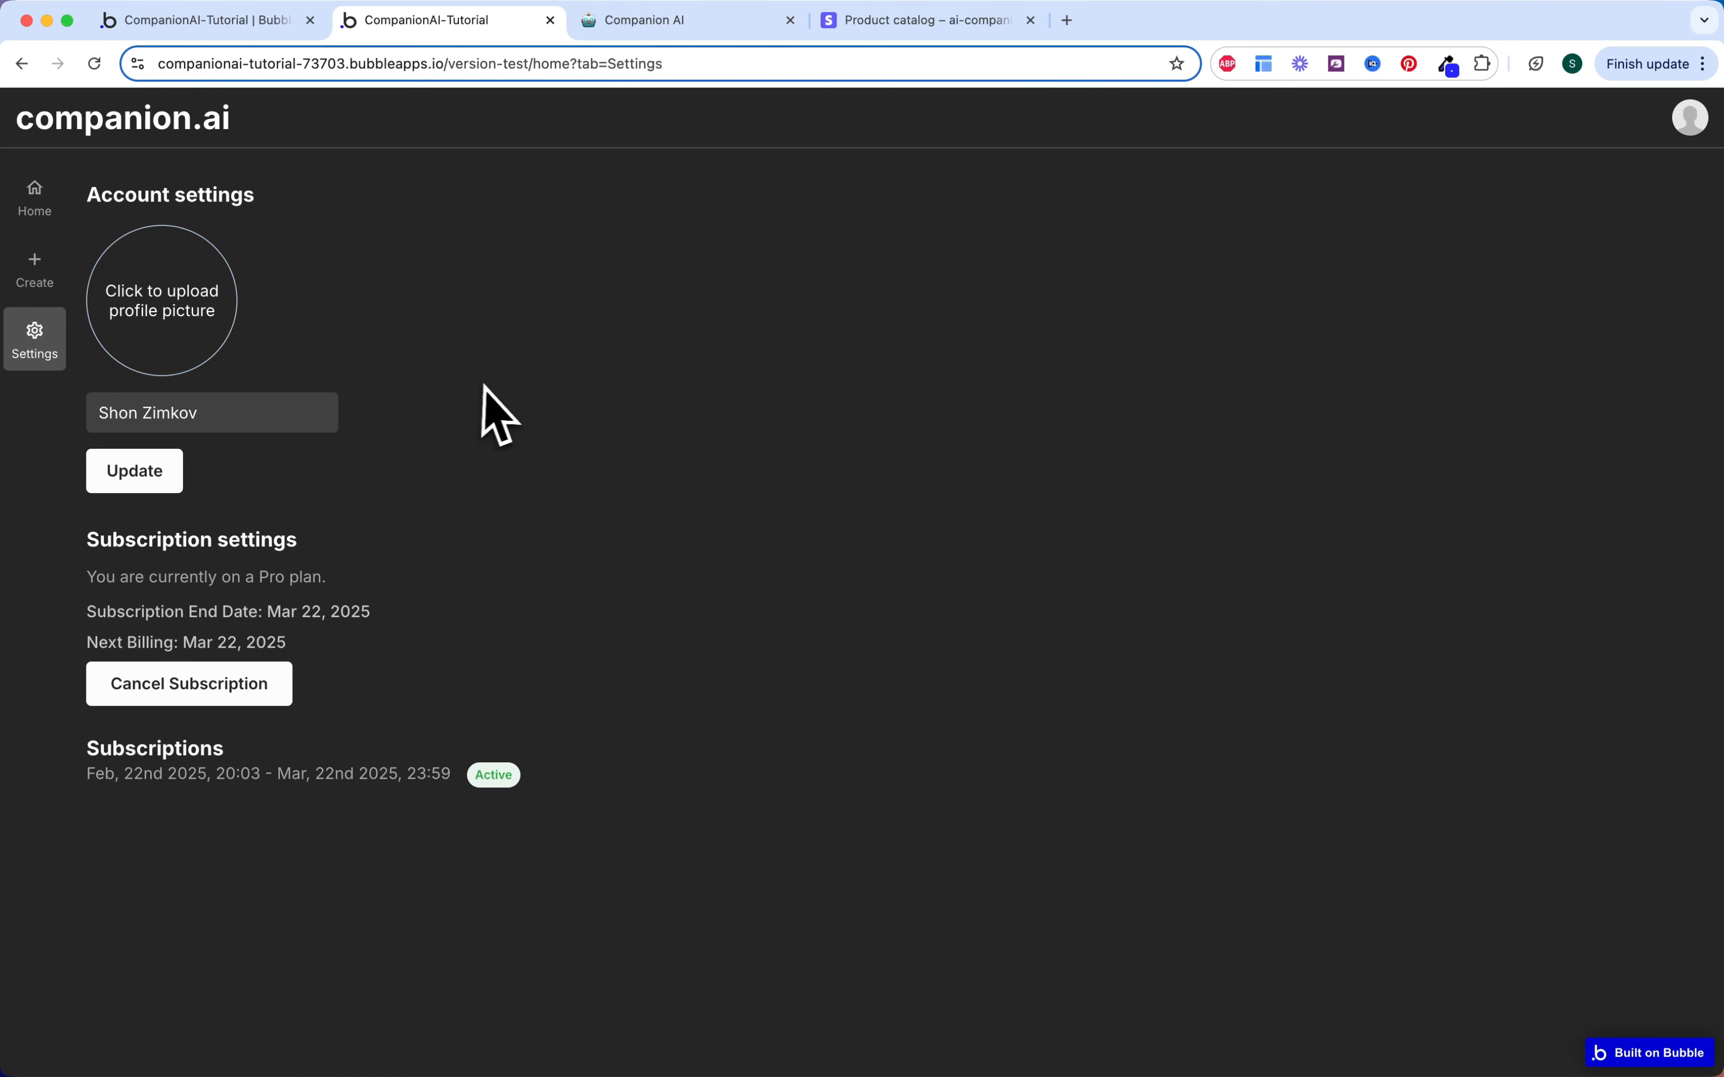
click(541, 420)
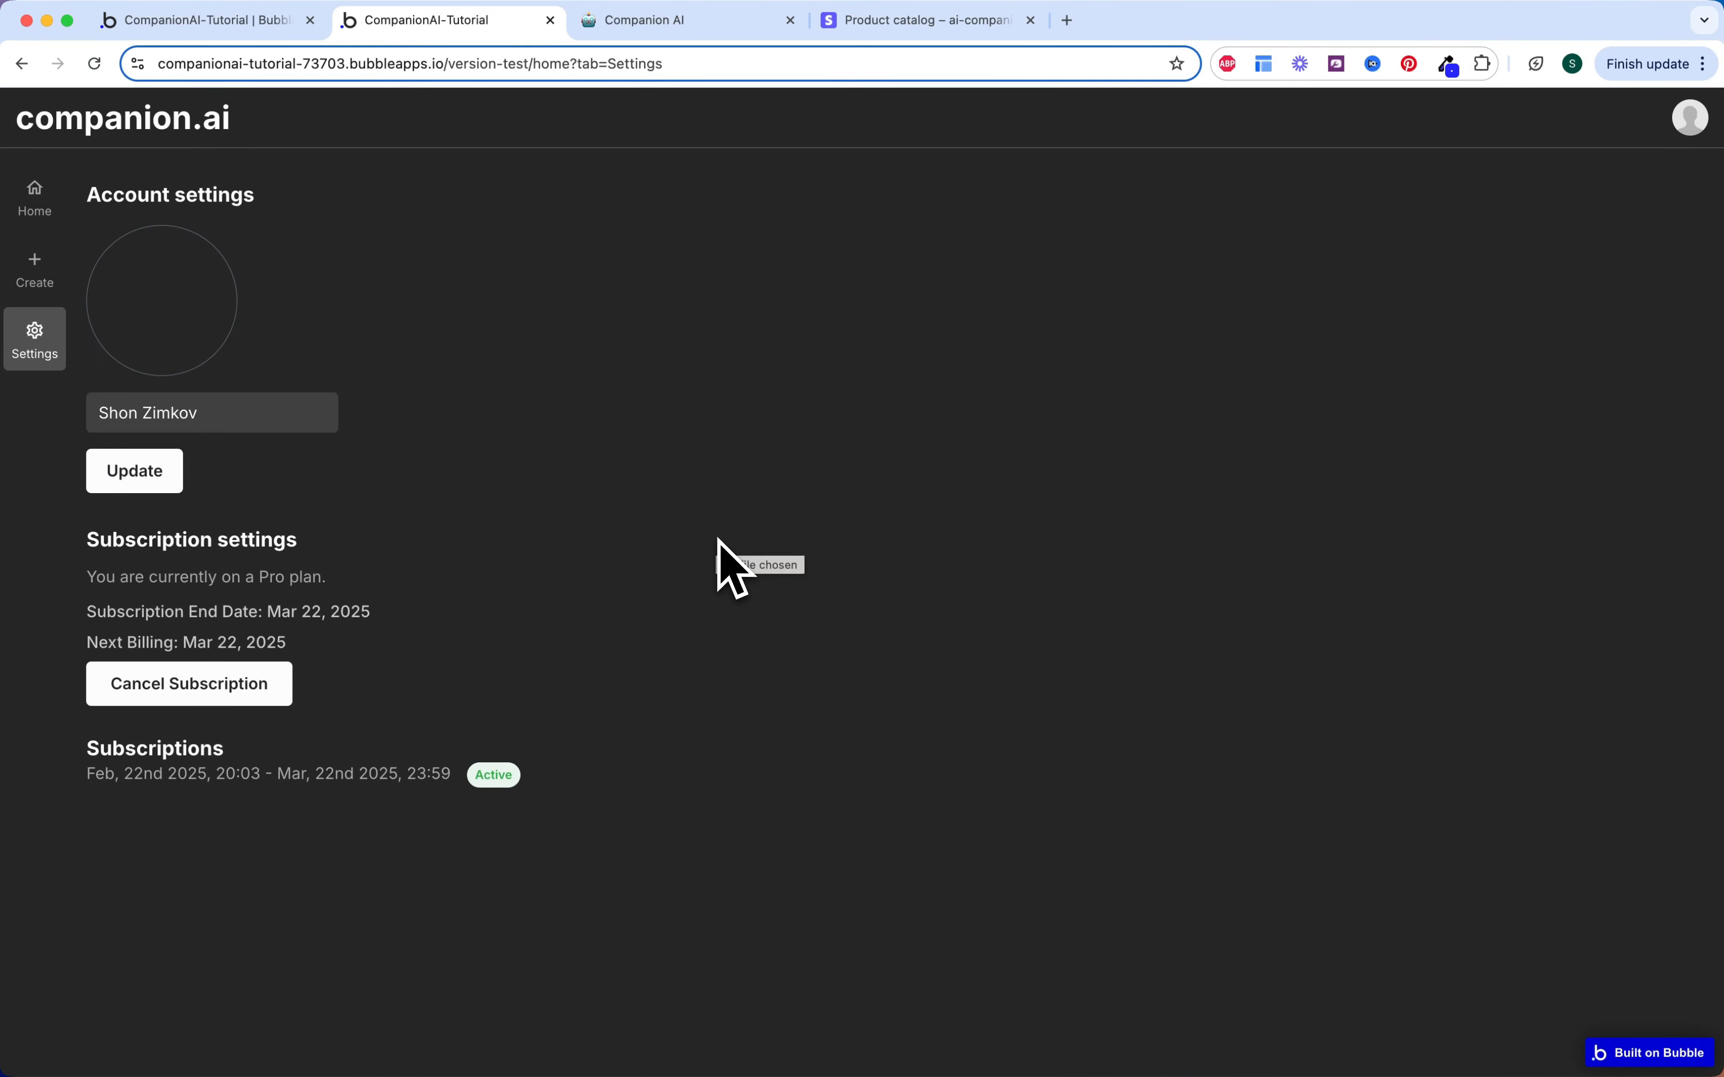
click(170, 481)
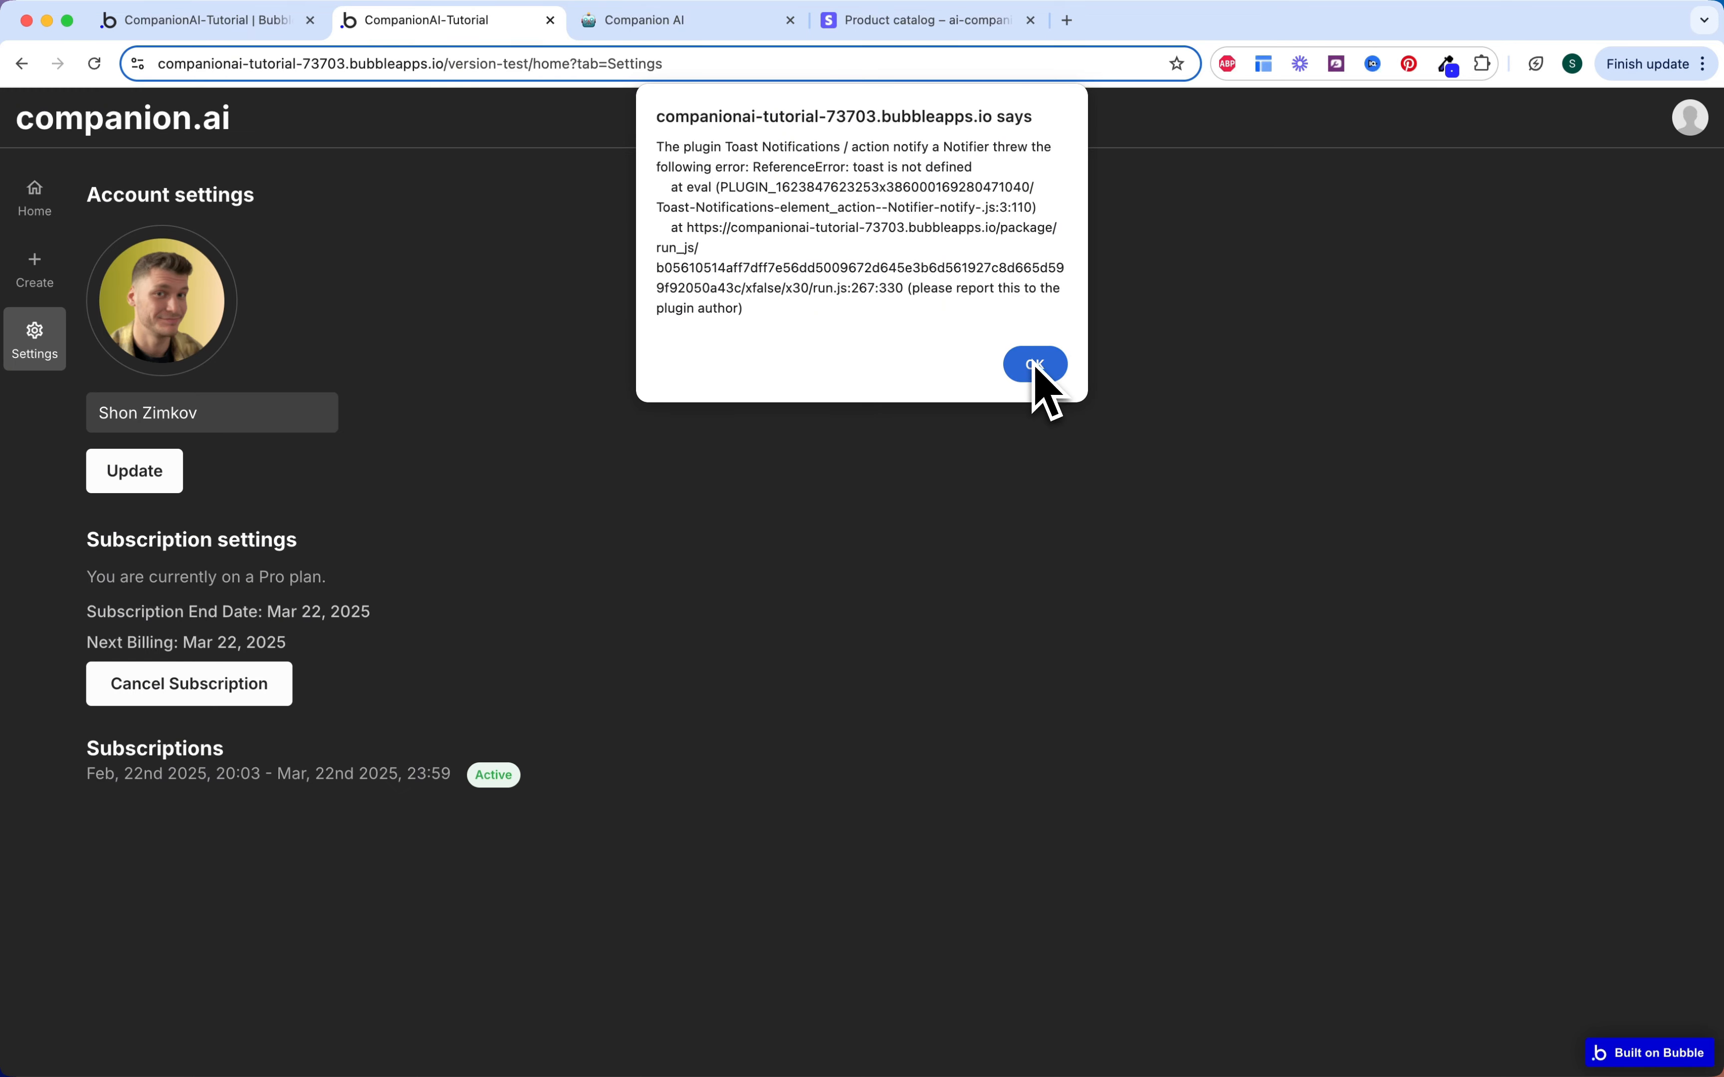
click(1035, 367)
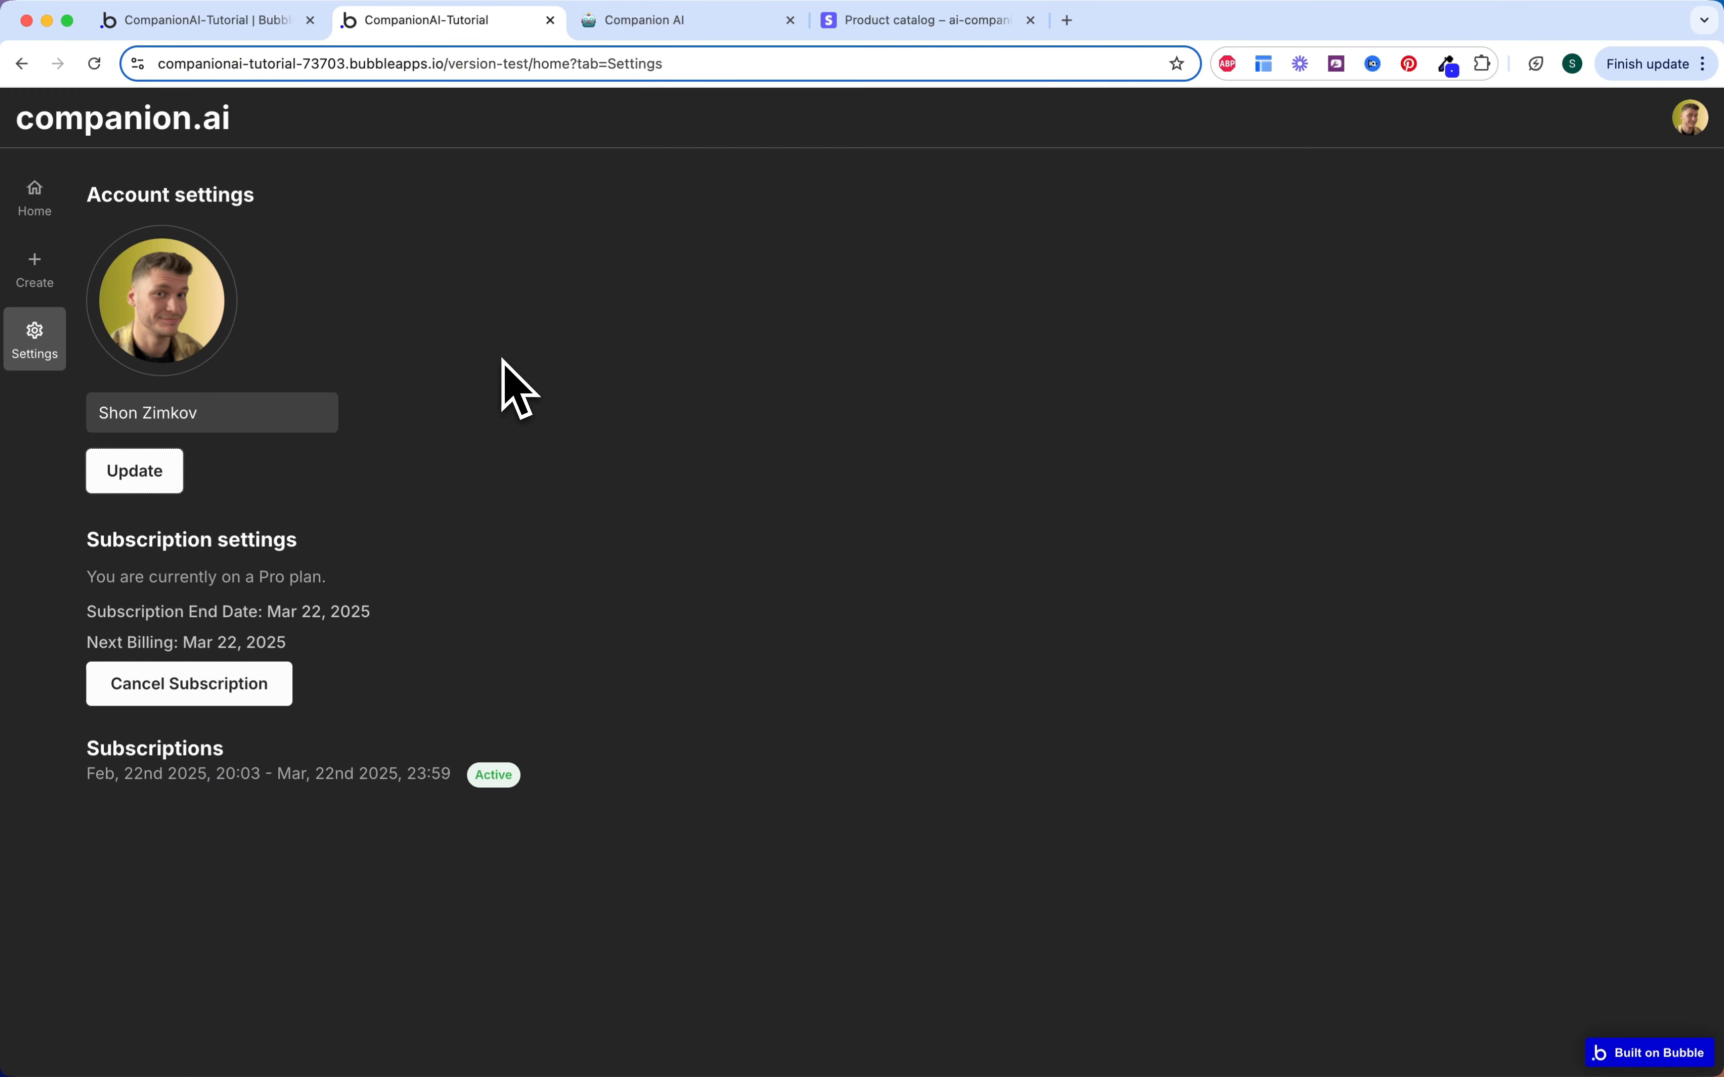
click(255, 23)
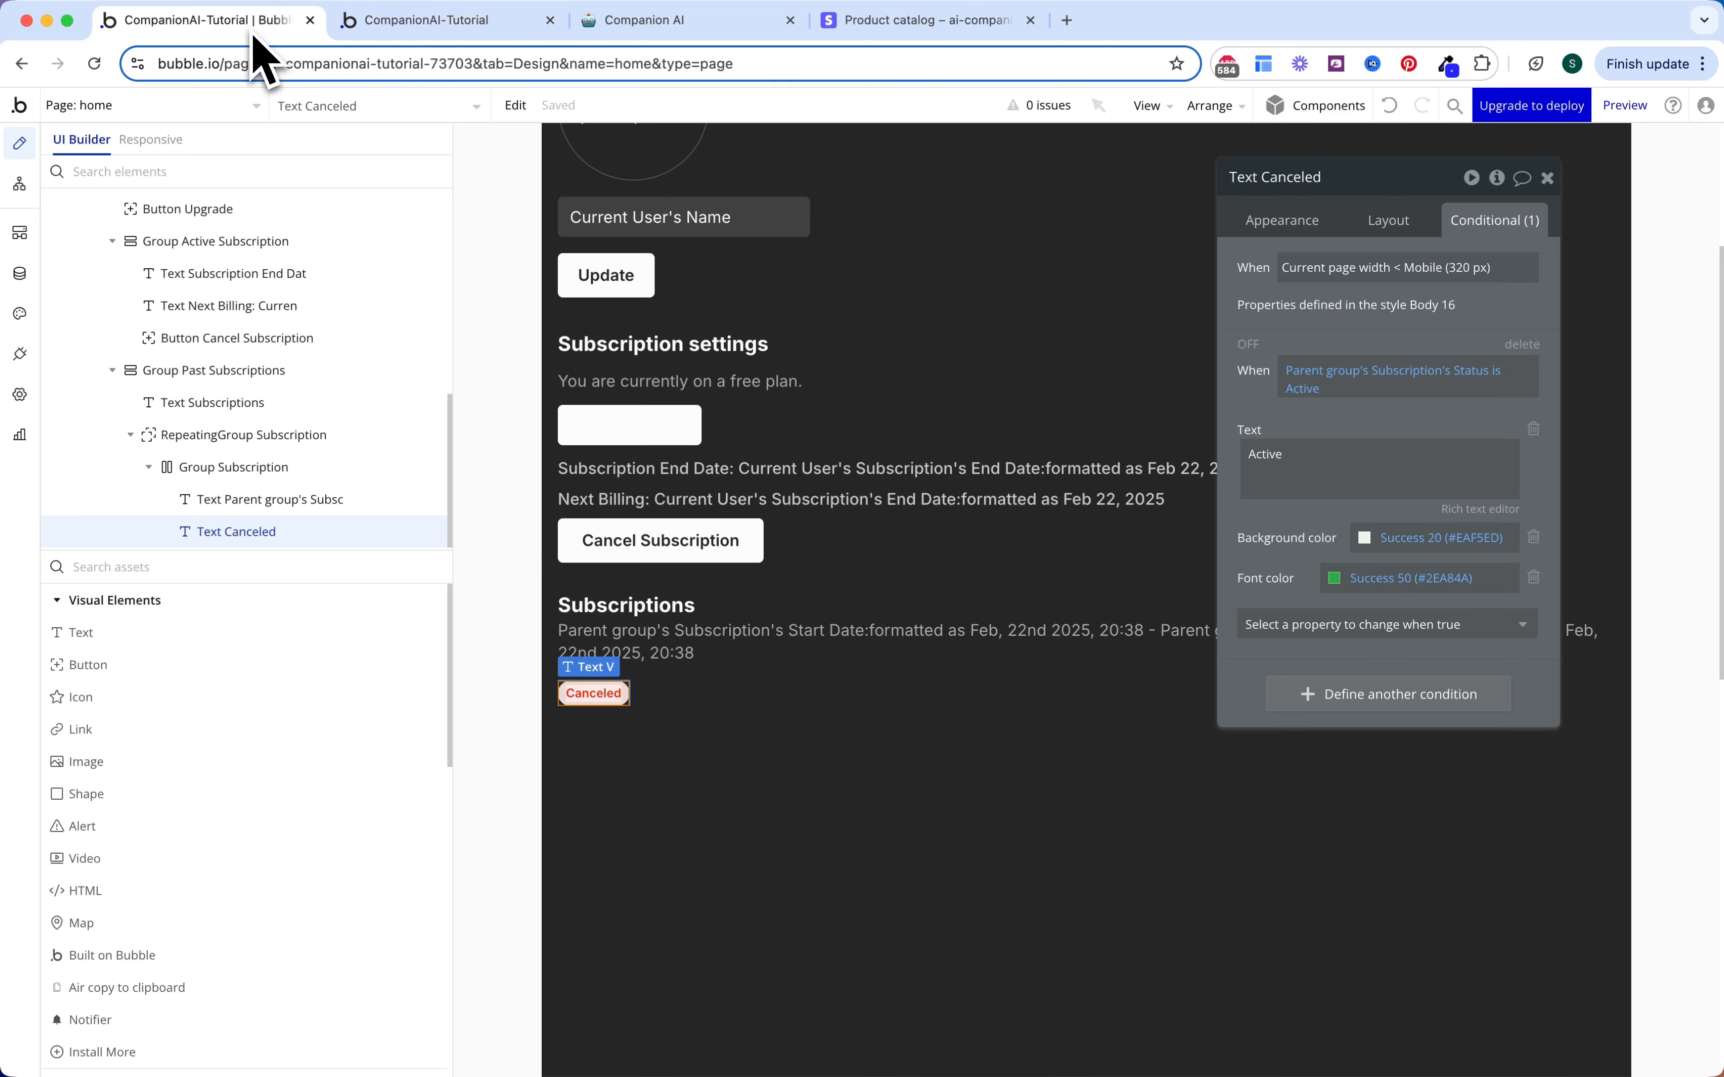
Step: Inspect the Button Update workflow's notify action, then return to Design to search elements
click(20, 185)
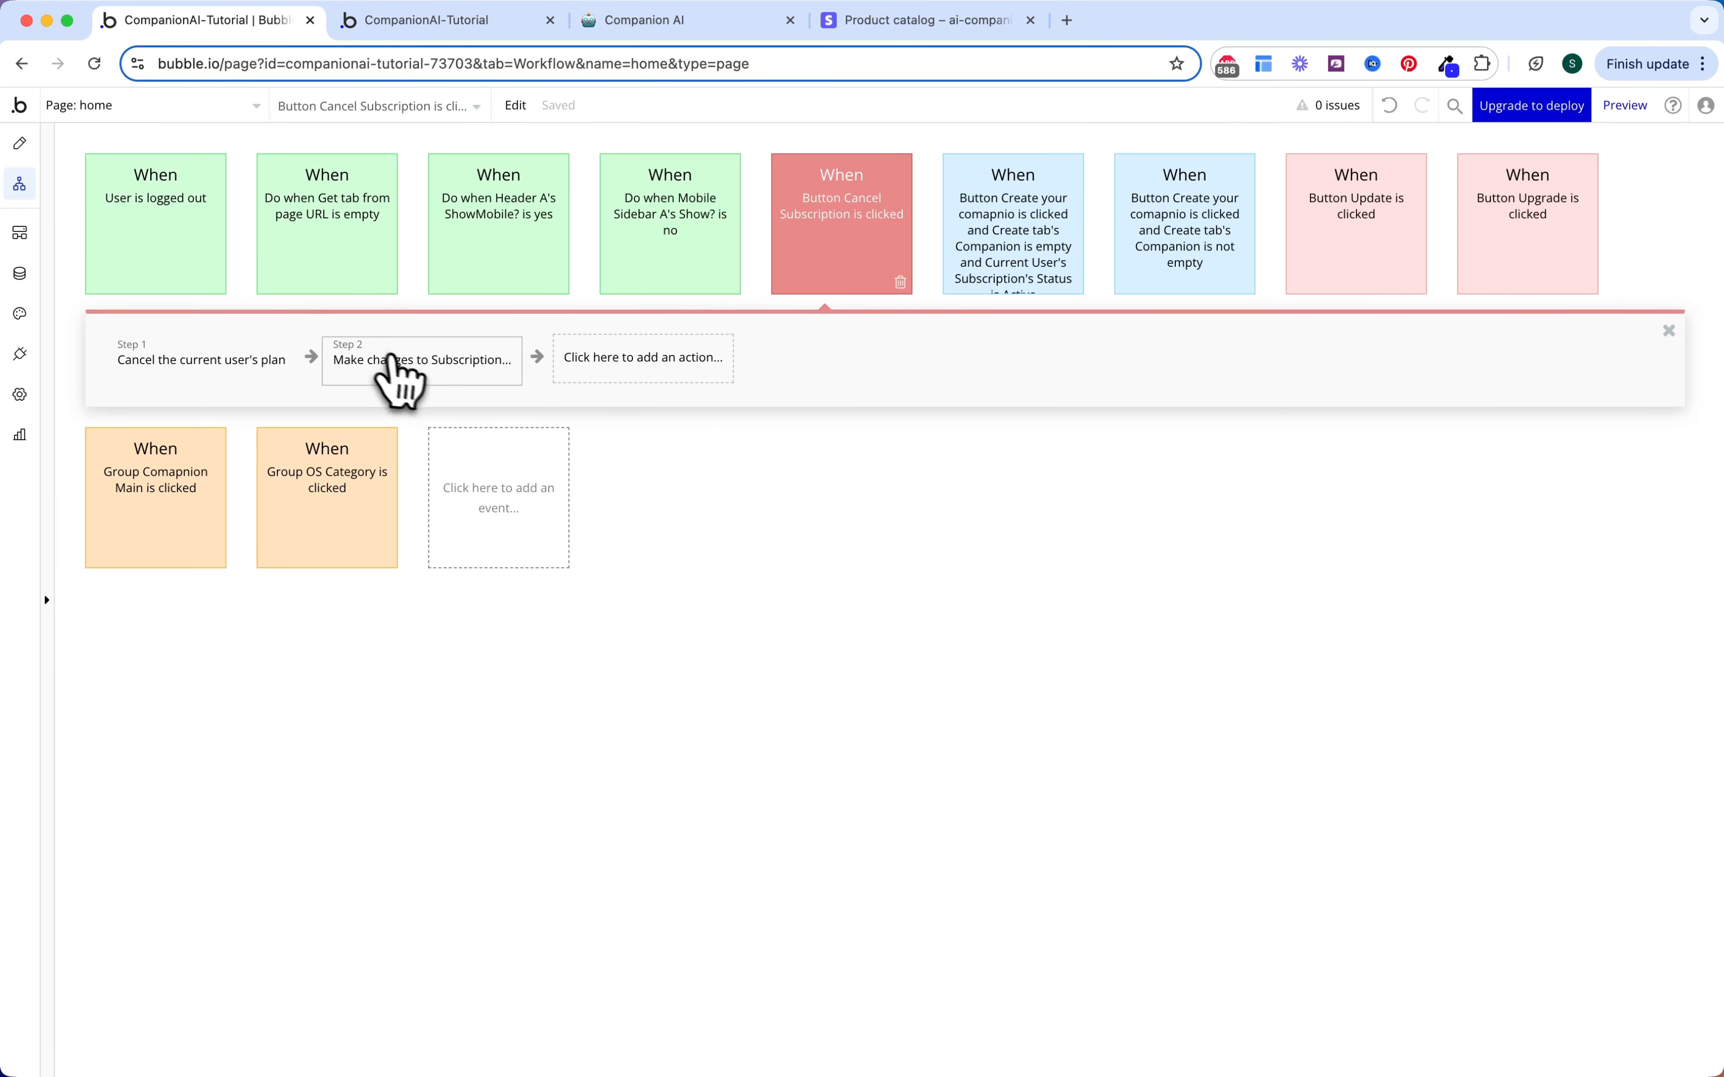
click(1325, 243)
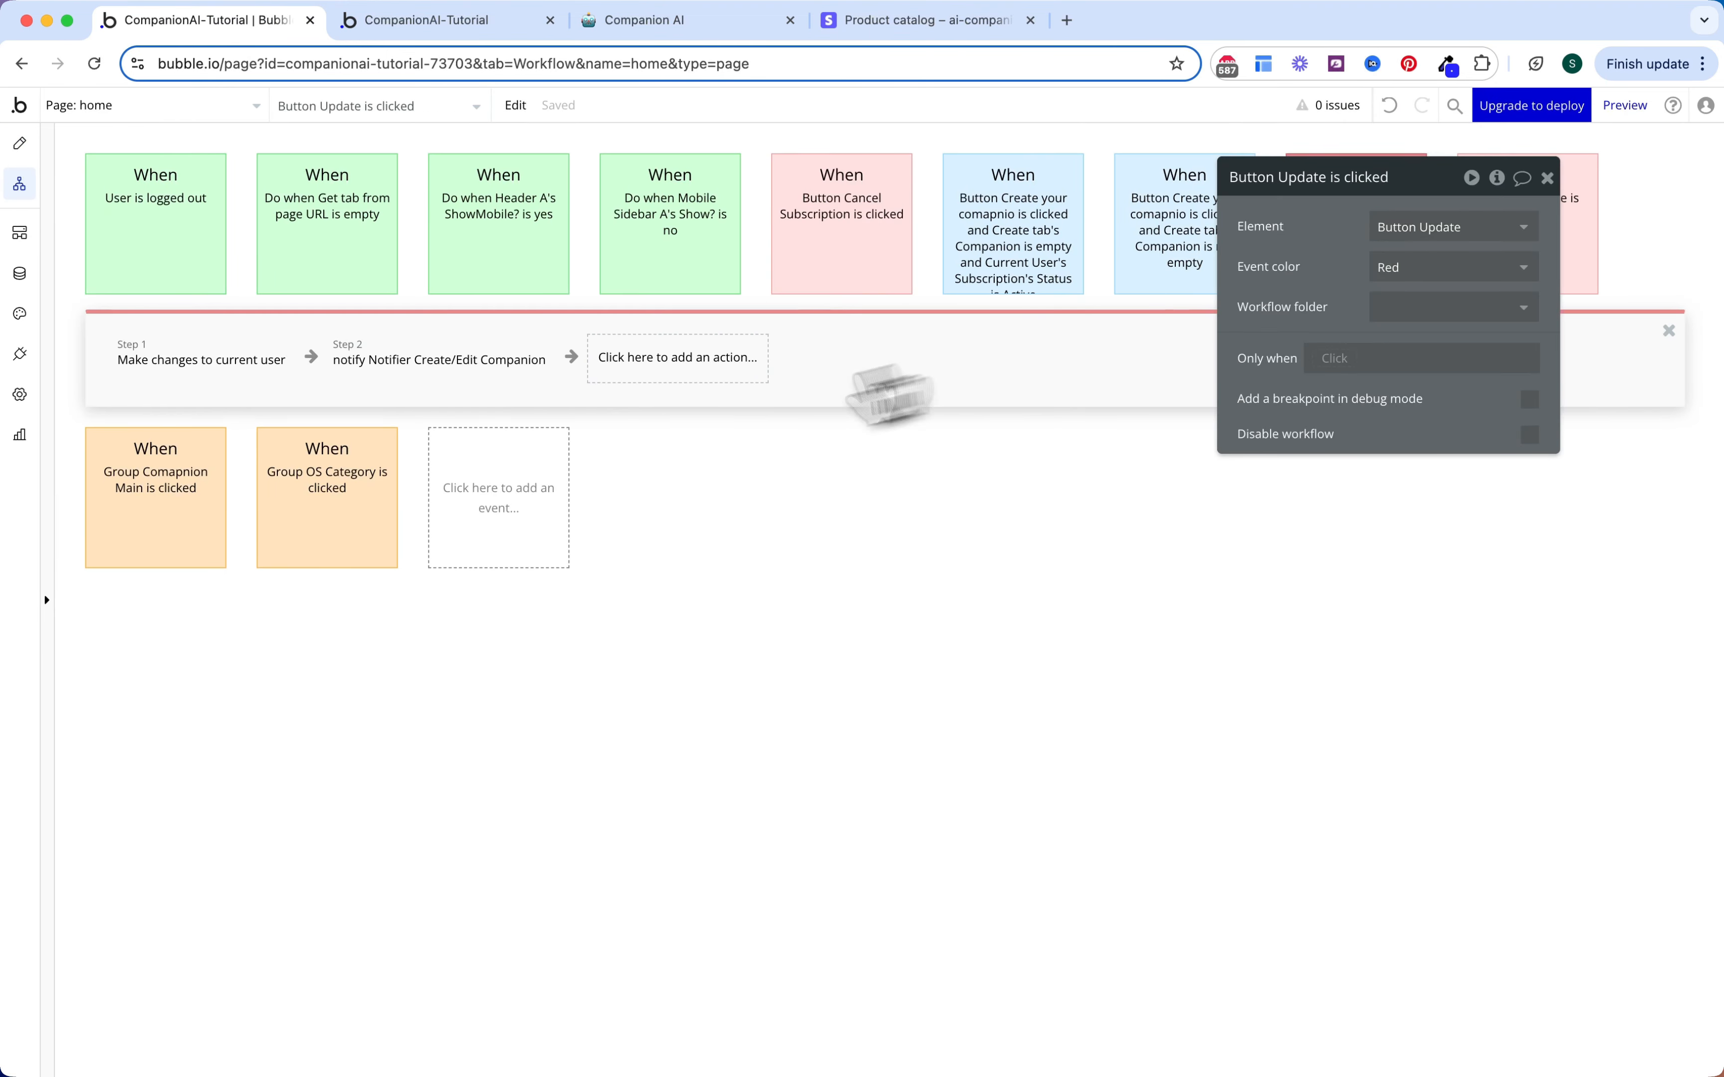
click(528, 371)
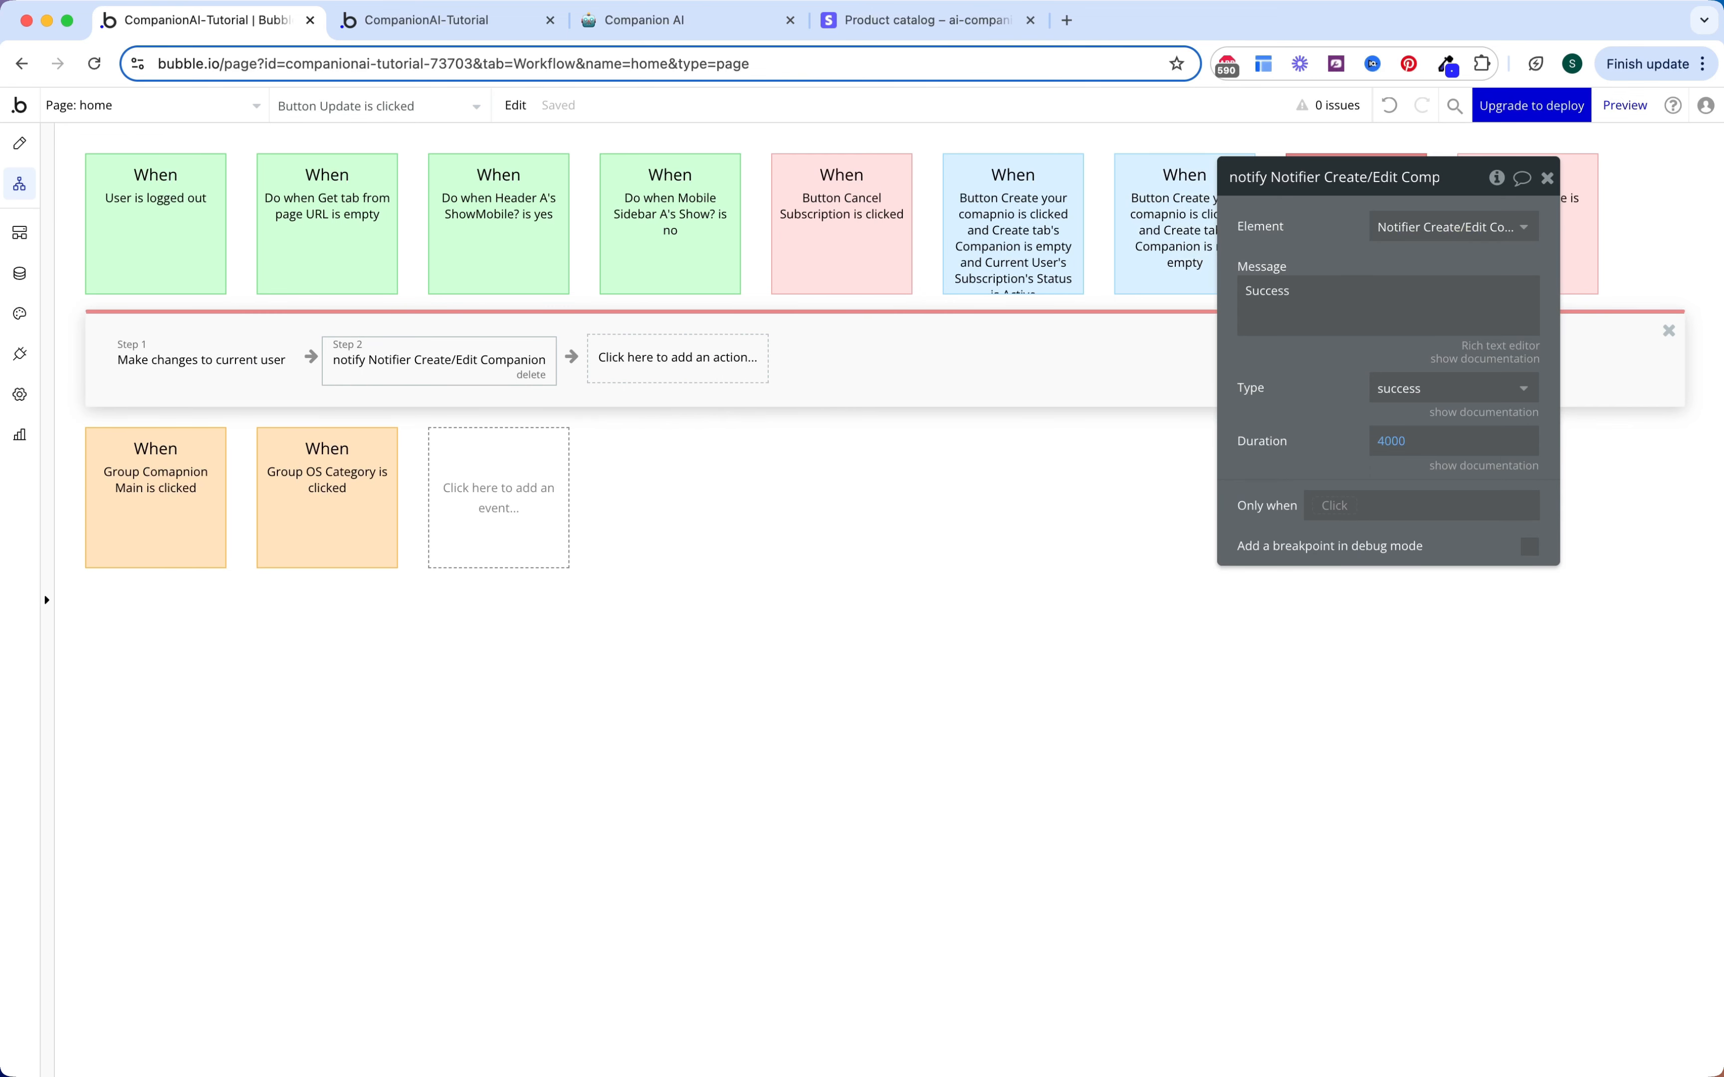
click(22, 144)
click(204, 566)
Step: Add a 1×1 Notifier element at the top of the Settings tab
text(not)
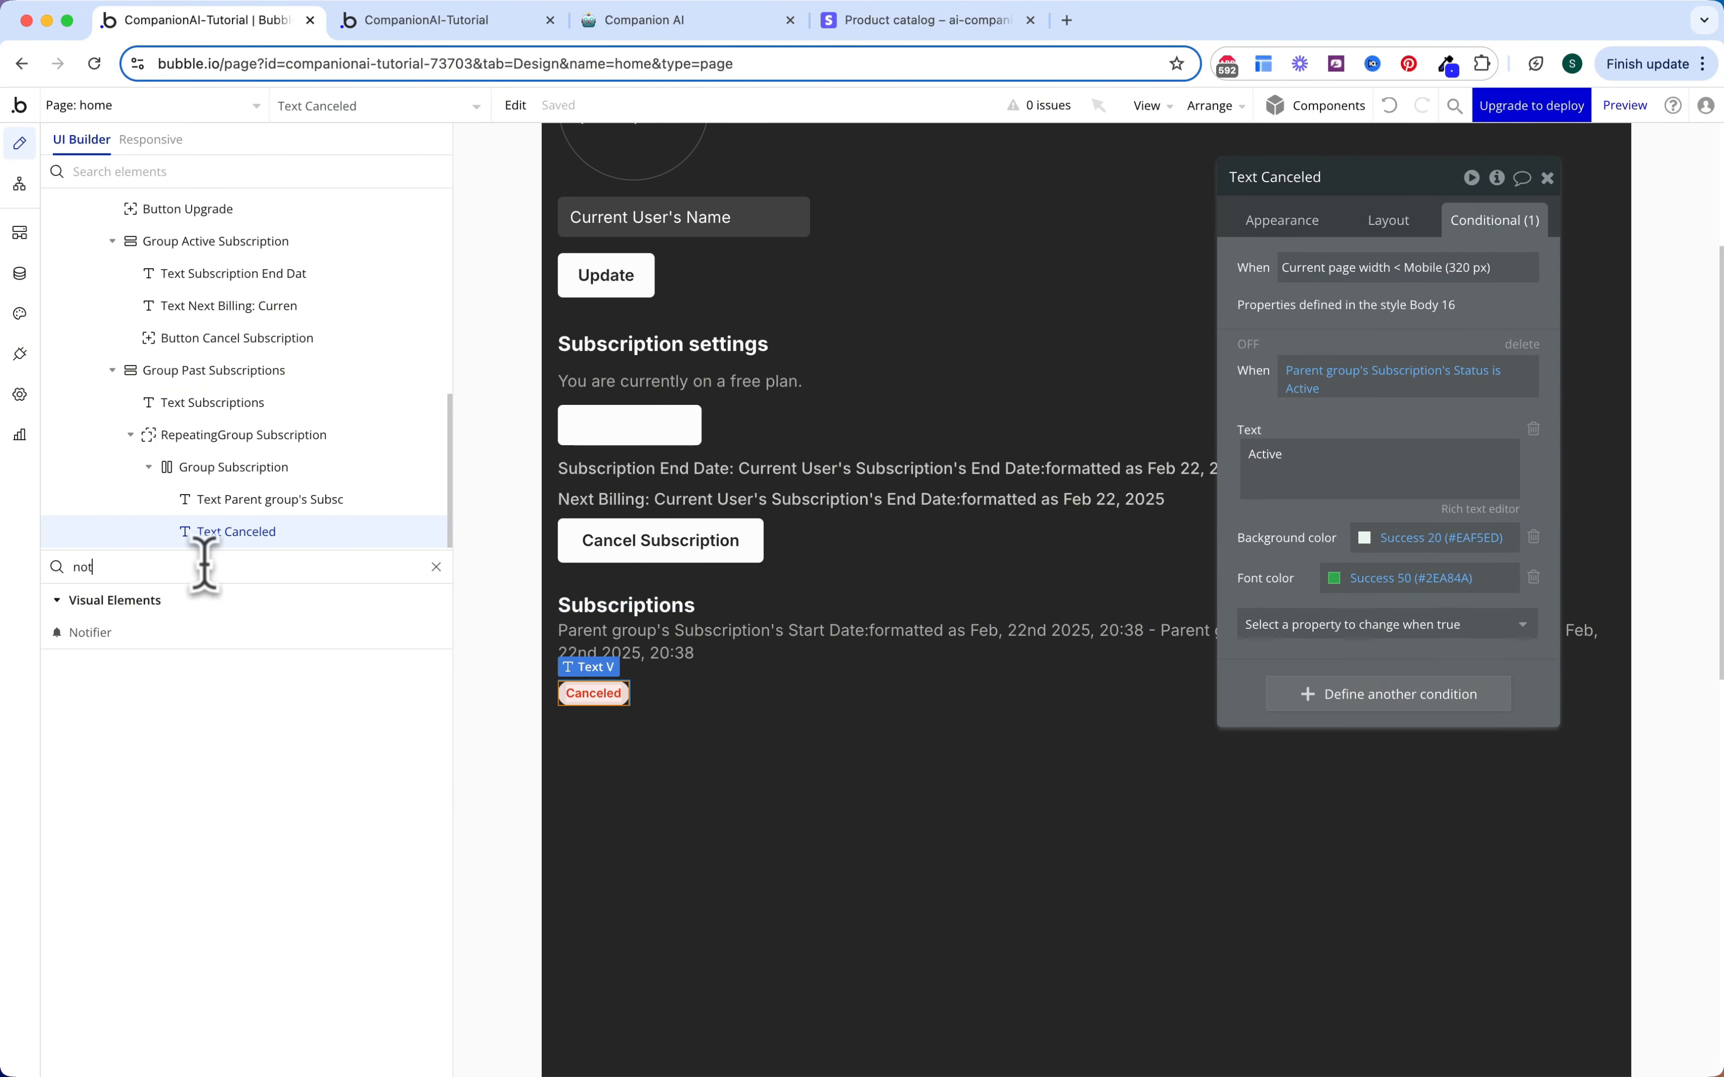
click(196, 634)
scroll(726, 356, up, 5)
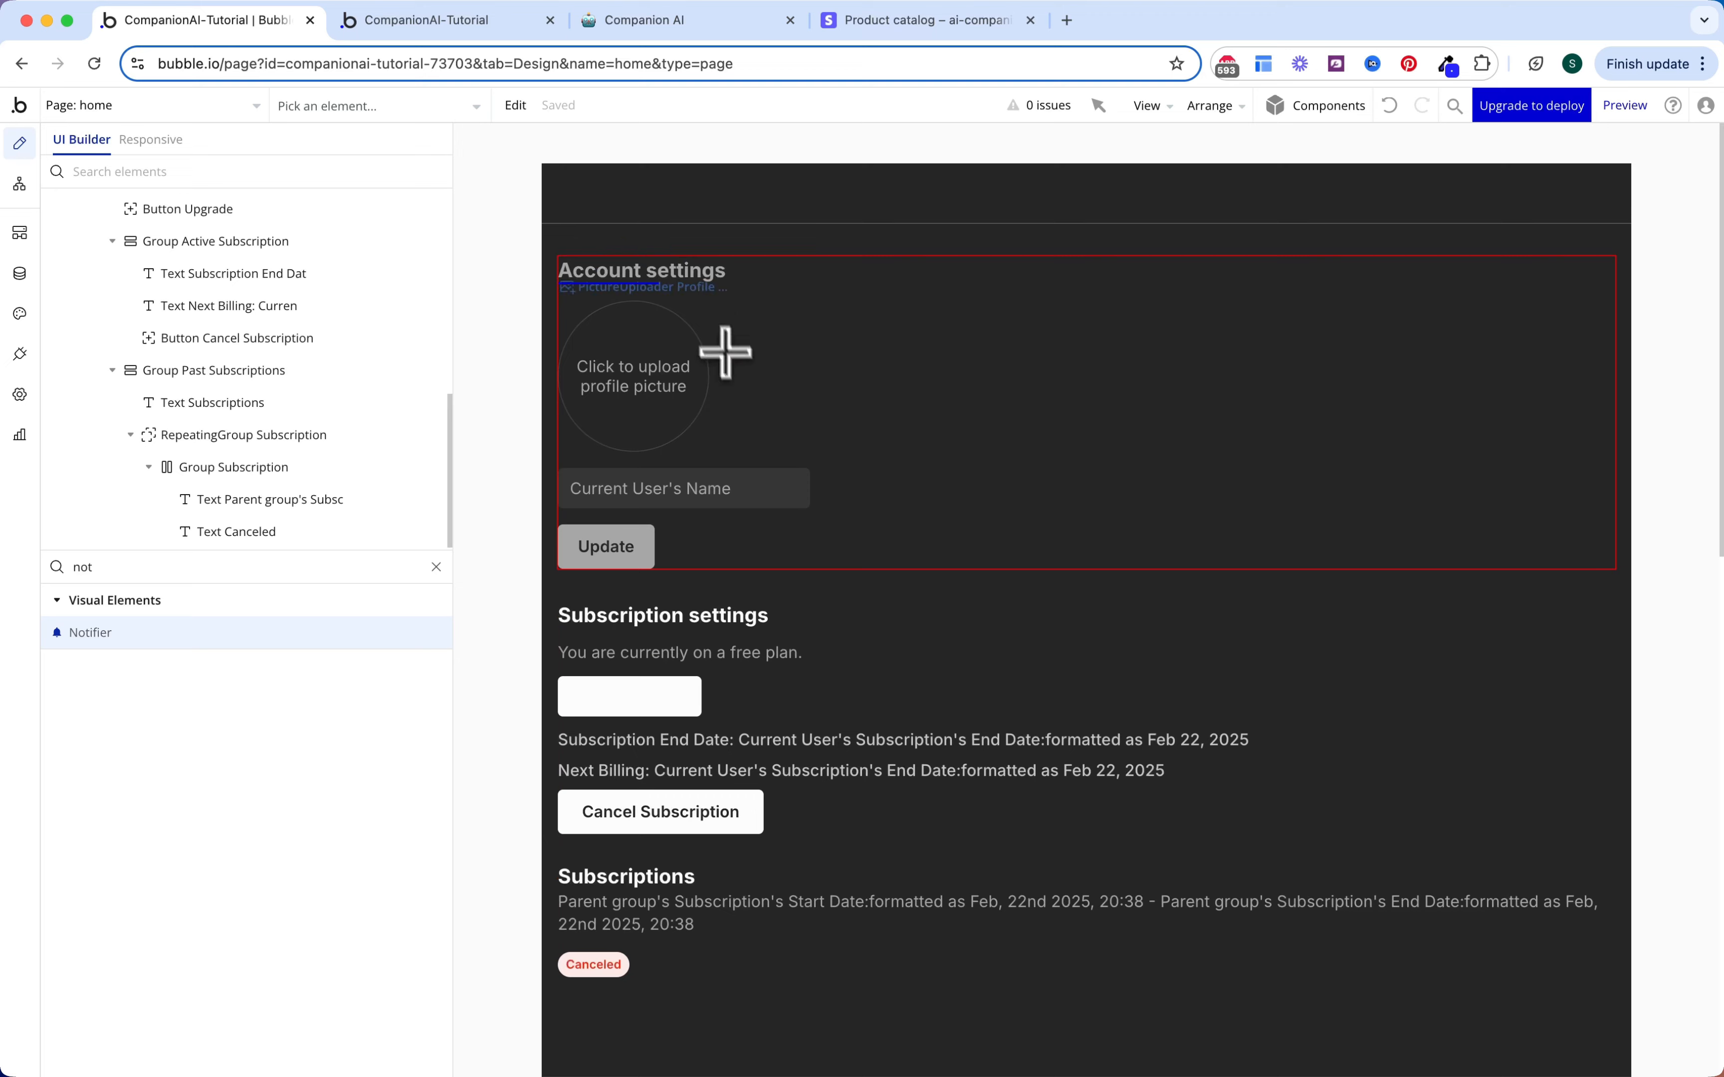
click(702, 260)
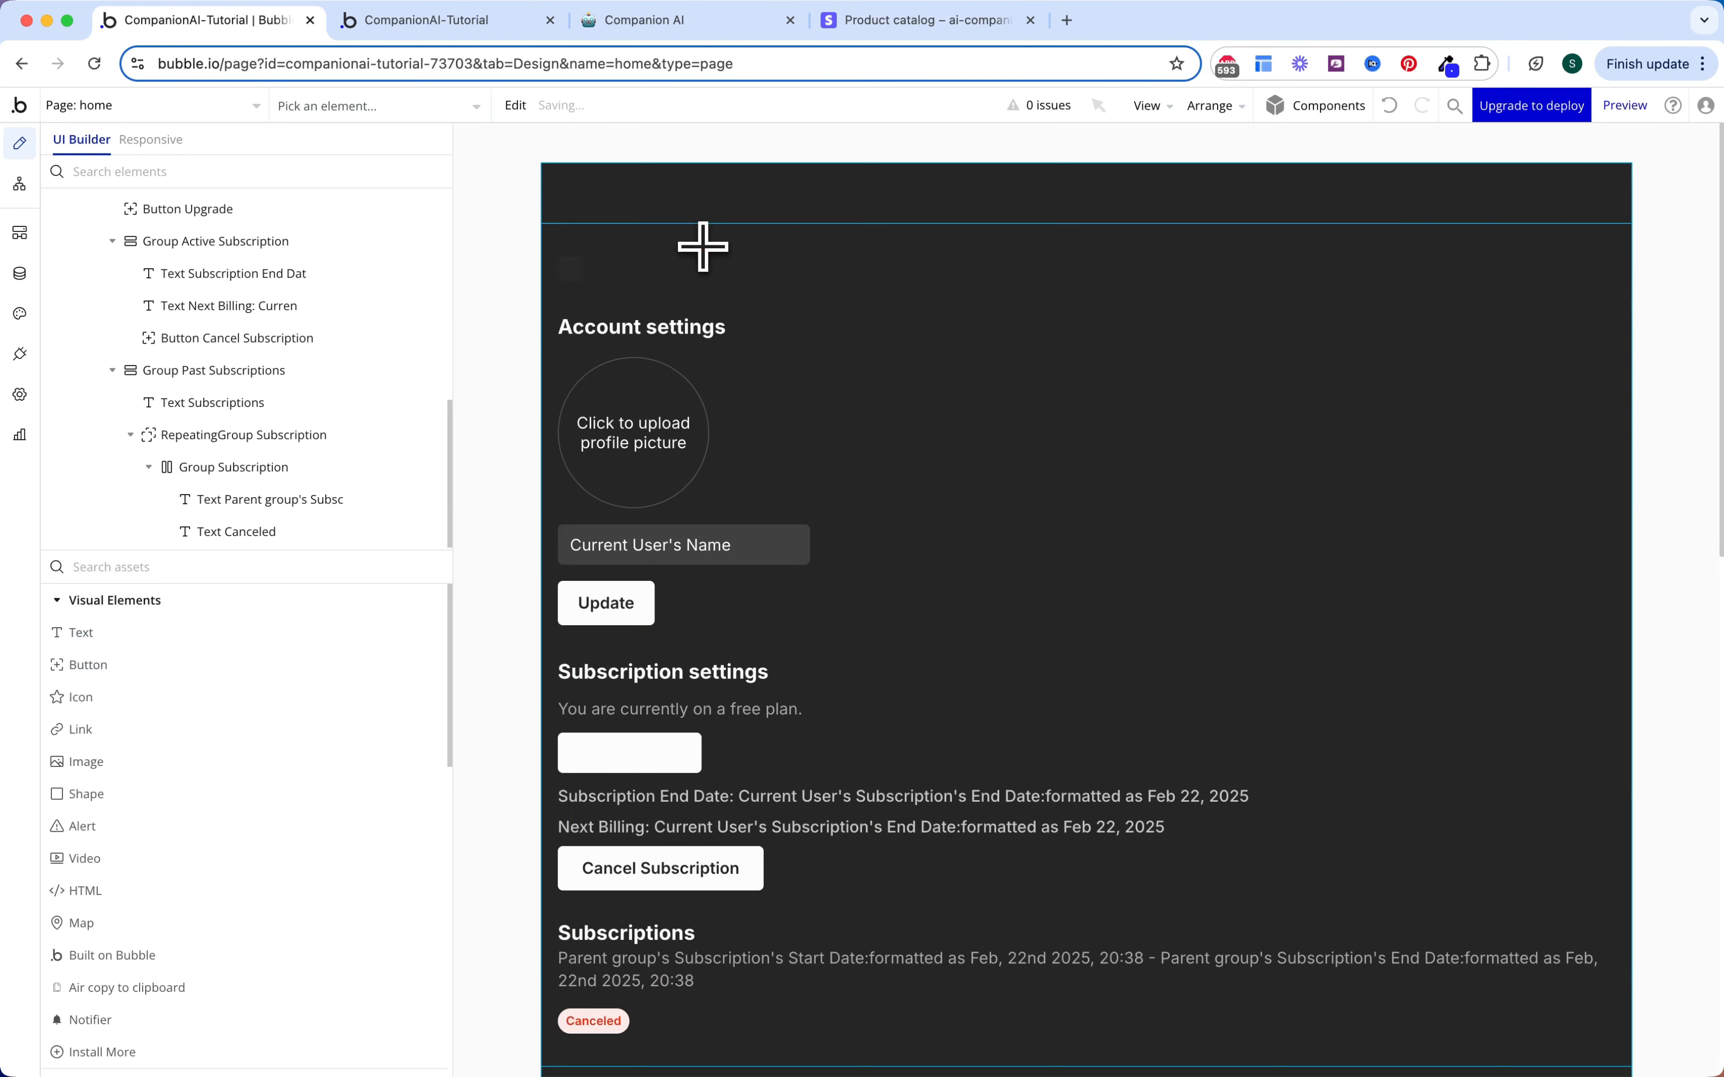
click(1378, 222)
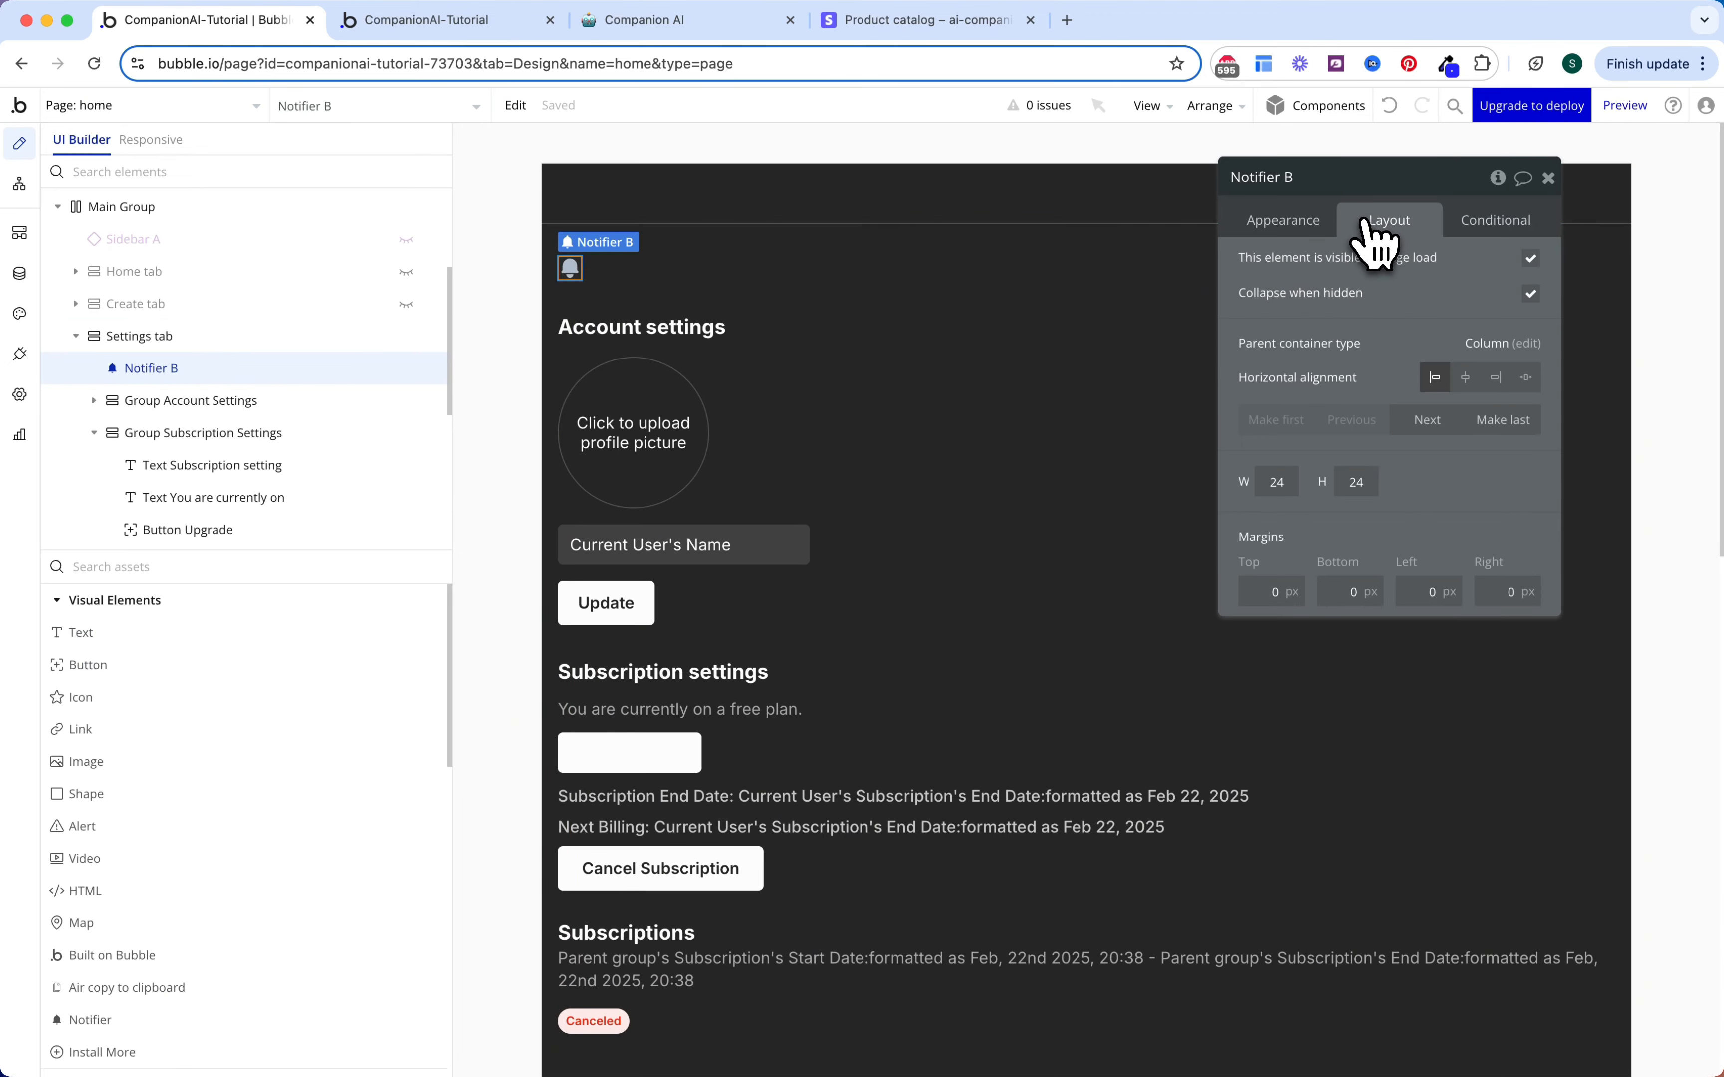
text(1)
key(Tab)
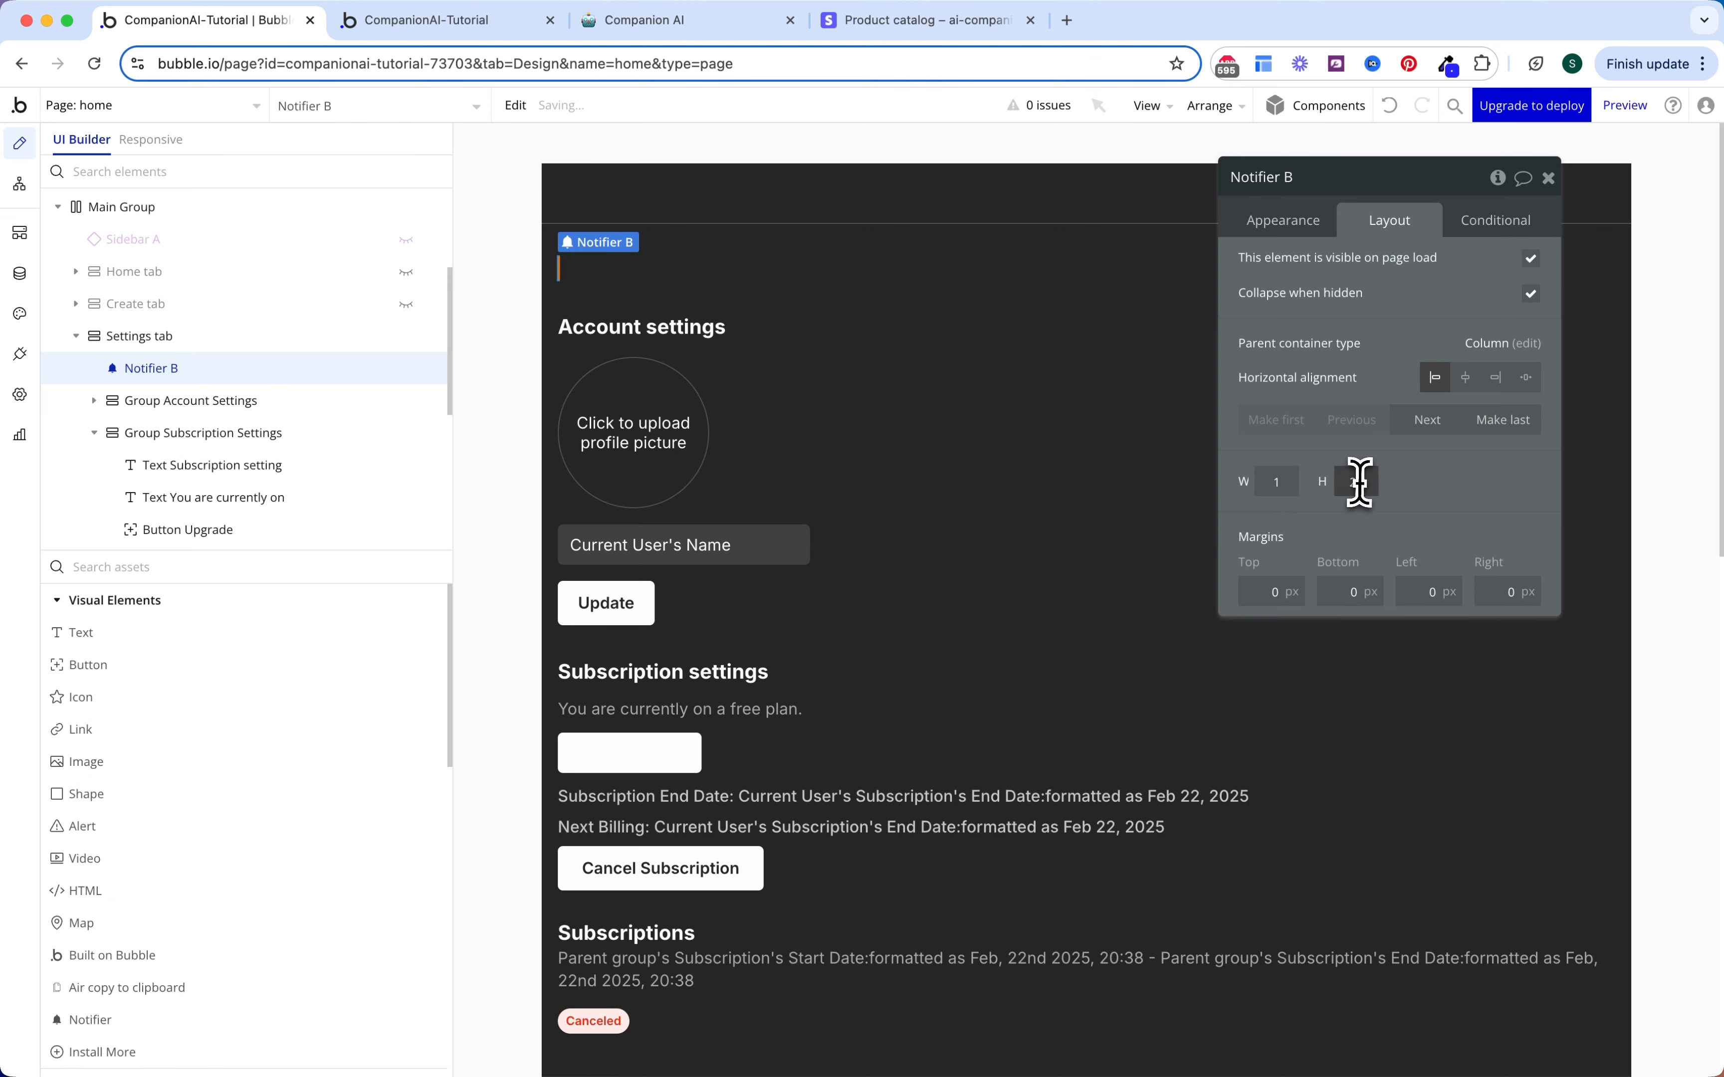
text(1)
Step: Name it Notifier Update Account and position notifications top-center
click(1283, 221)
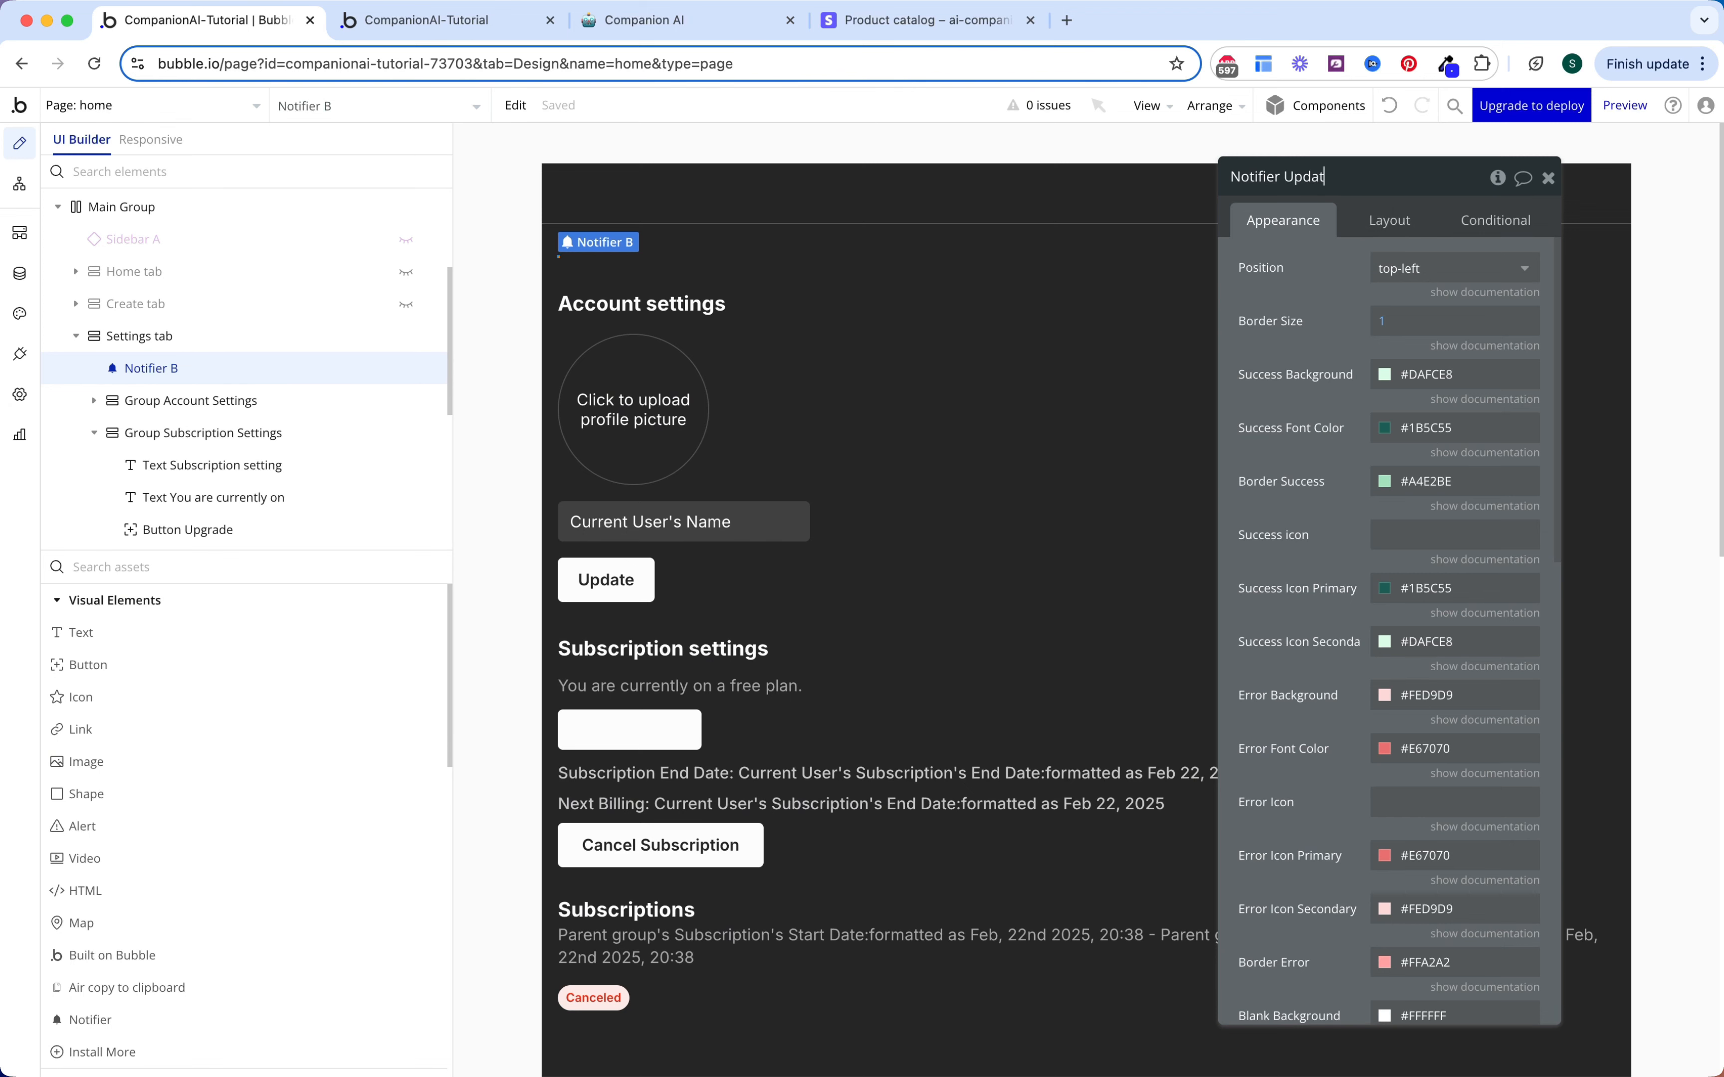
text(t)
key(Return)
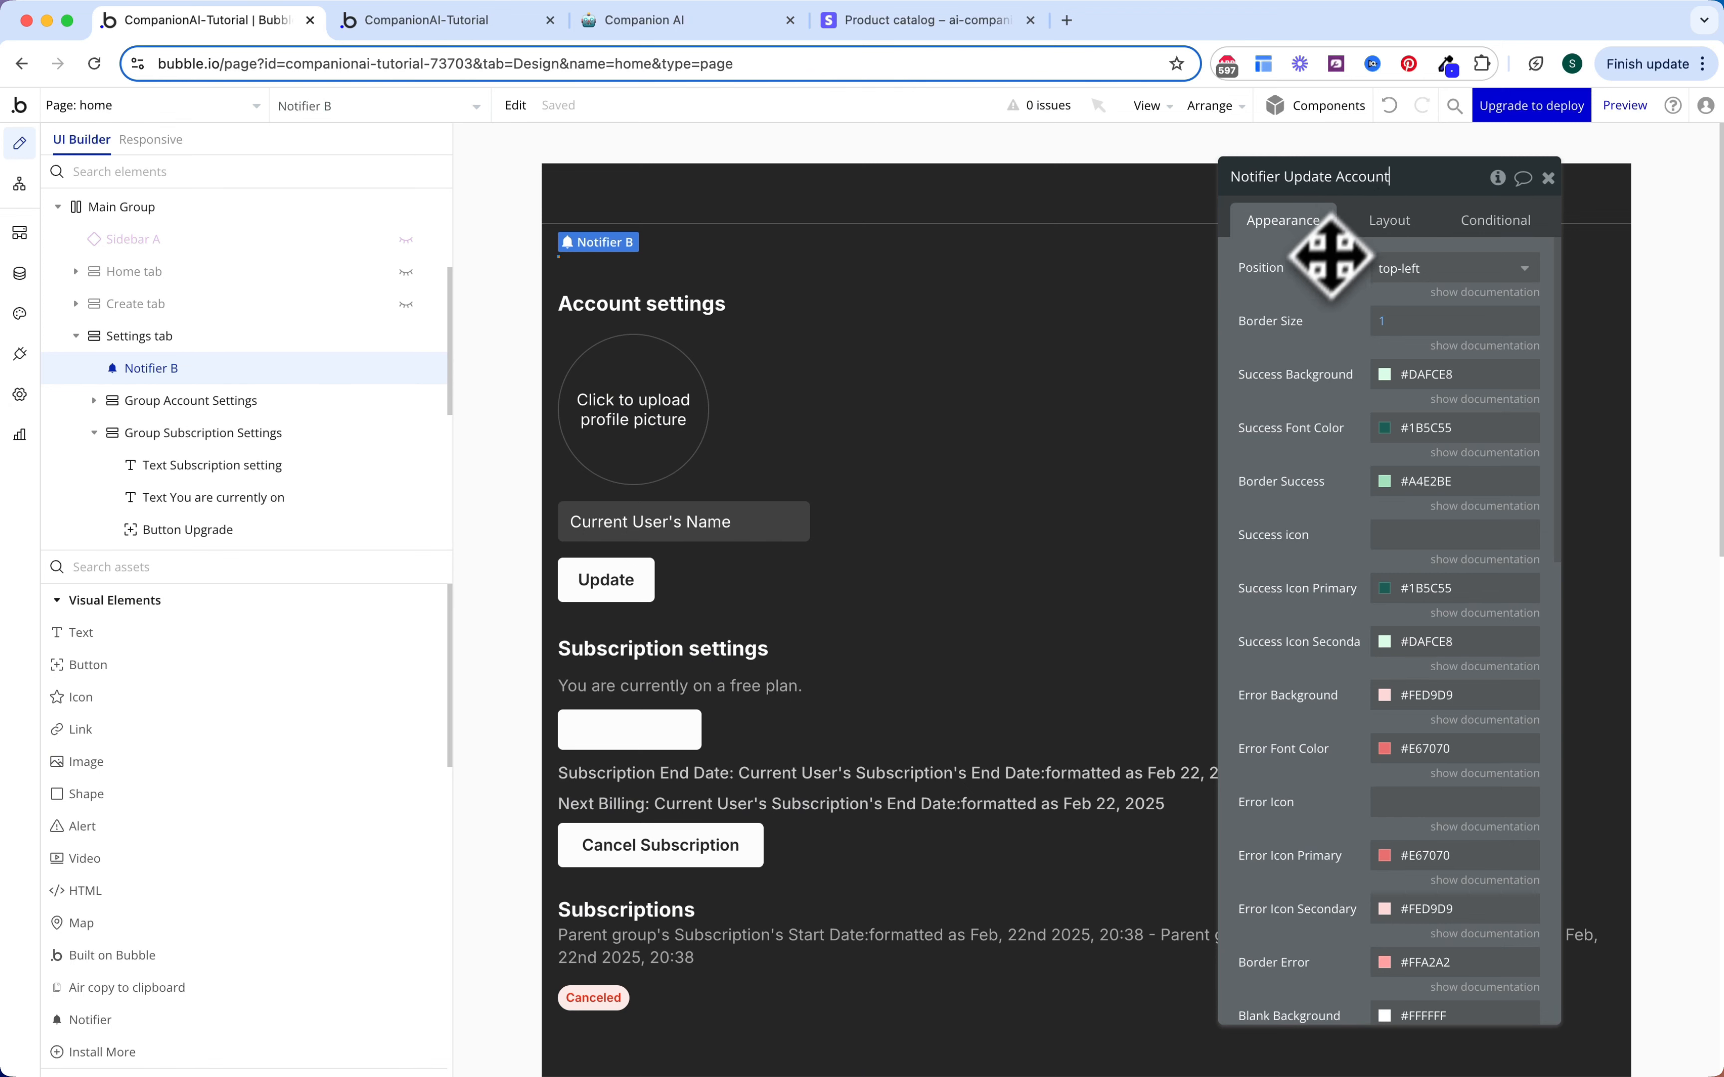
click(1395, 276)
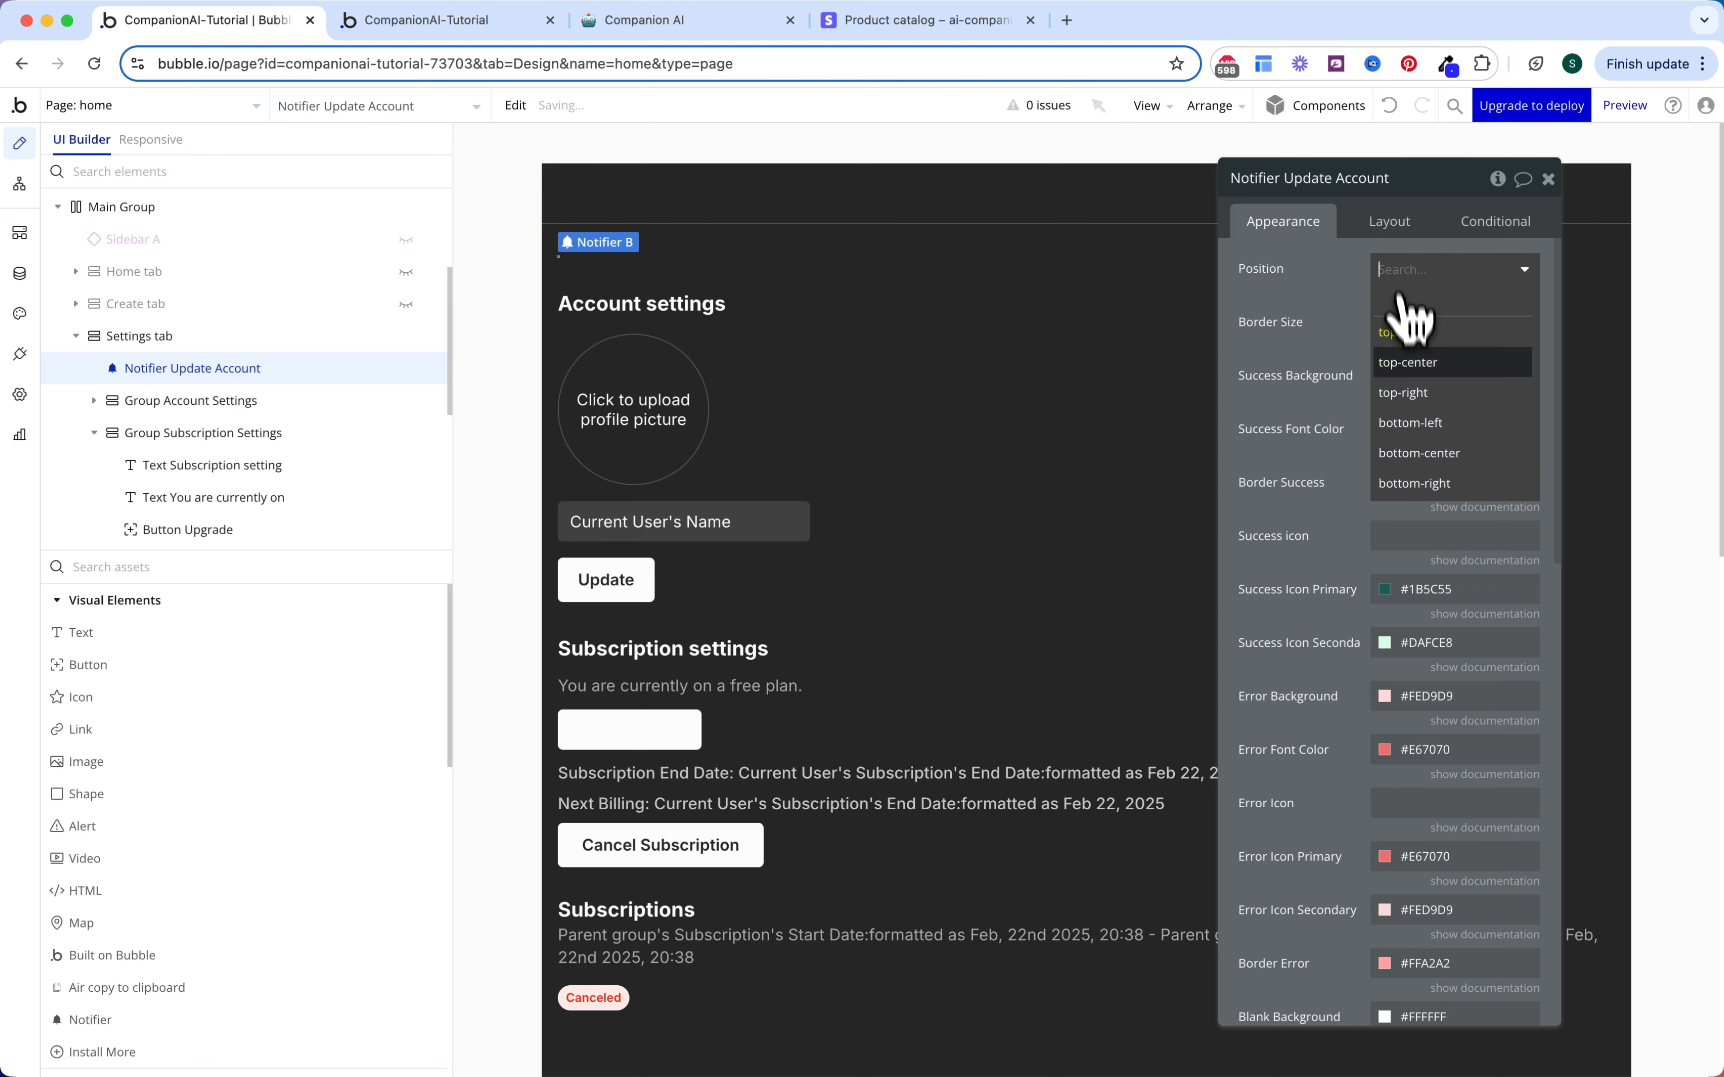
click(1407, 362)
Step: Set success background Gray 70, success font Text colour, and success border Gray 70
click(1428, 378)
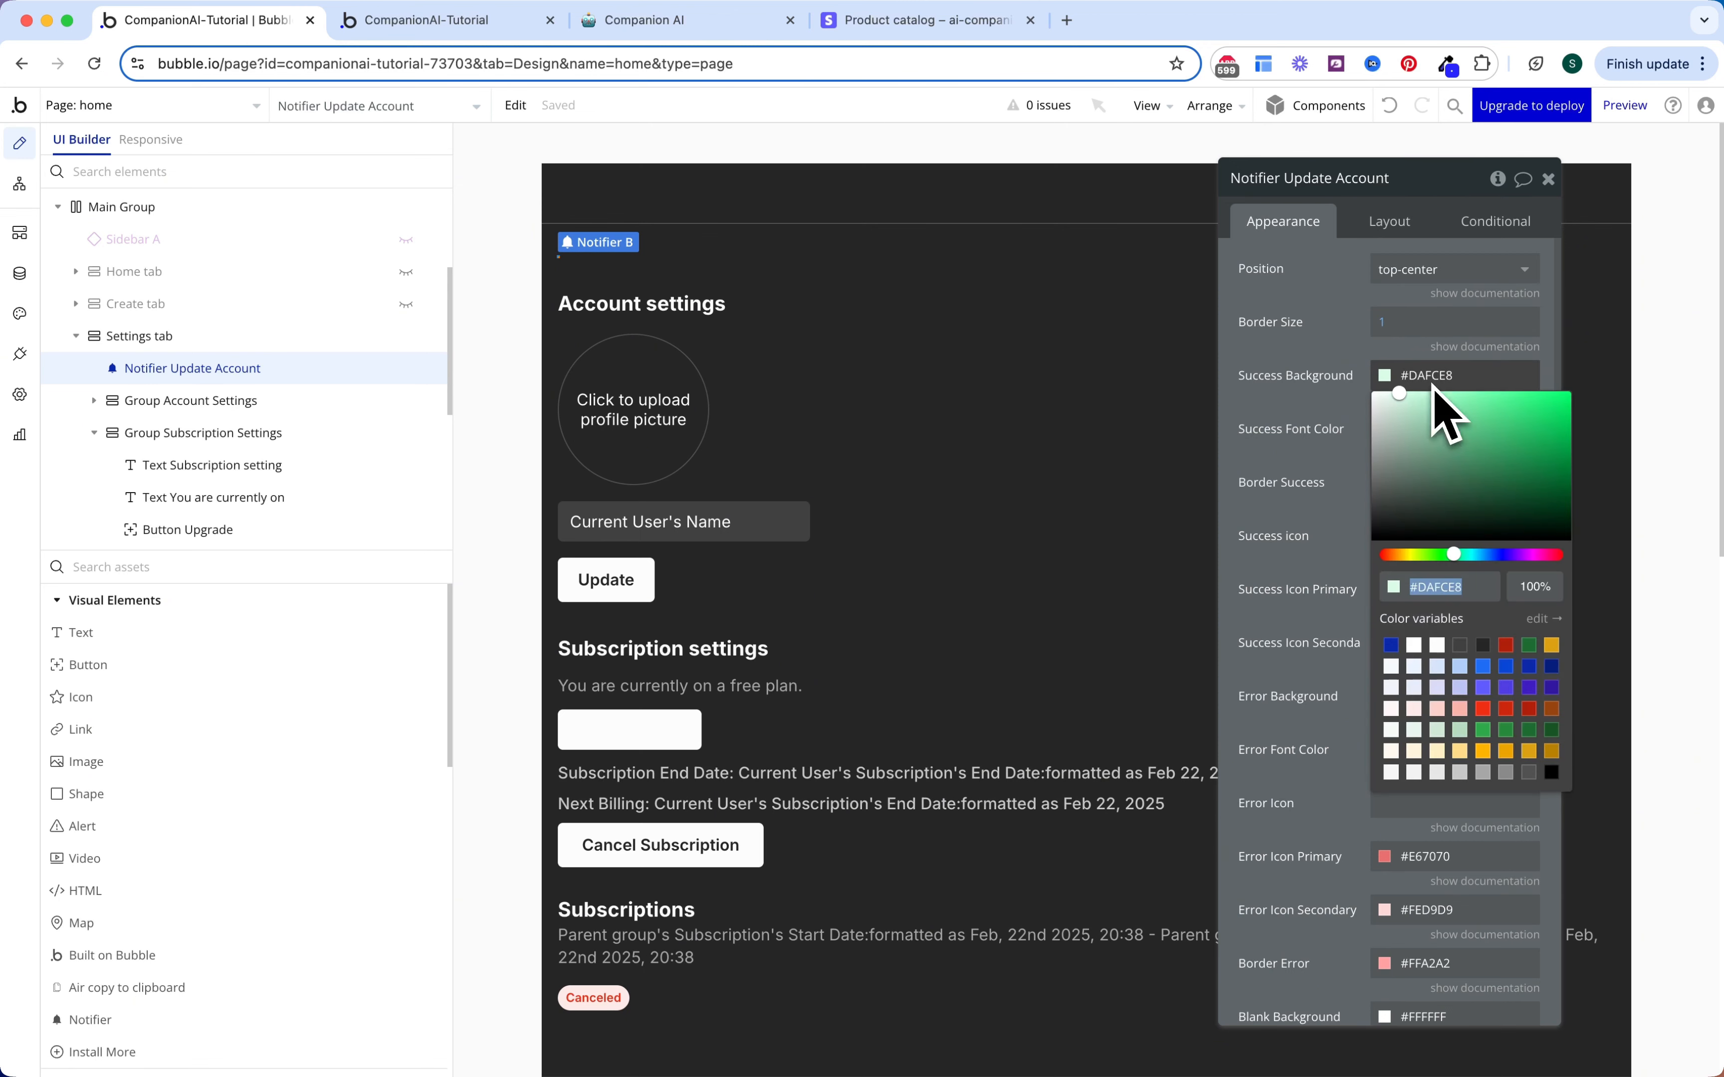
click(1529, 771)
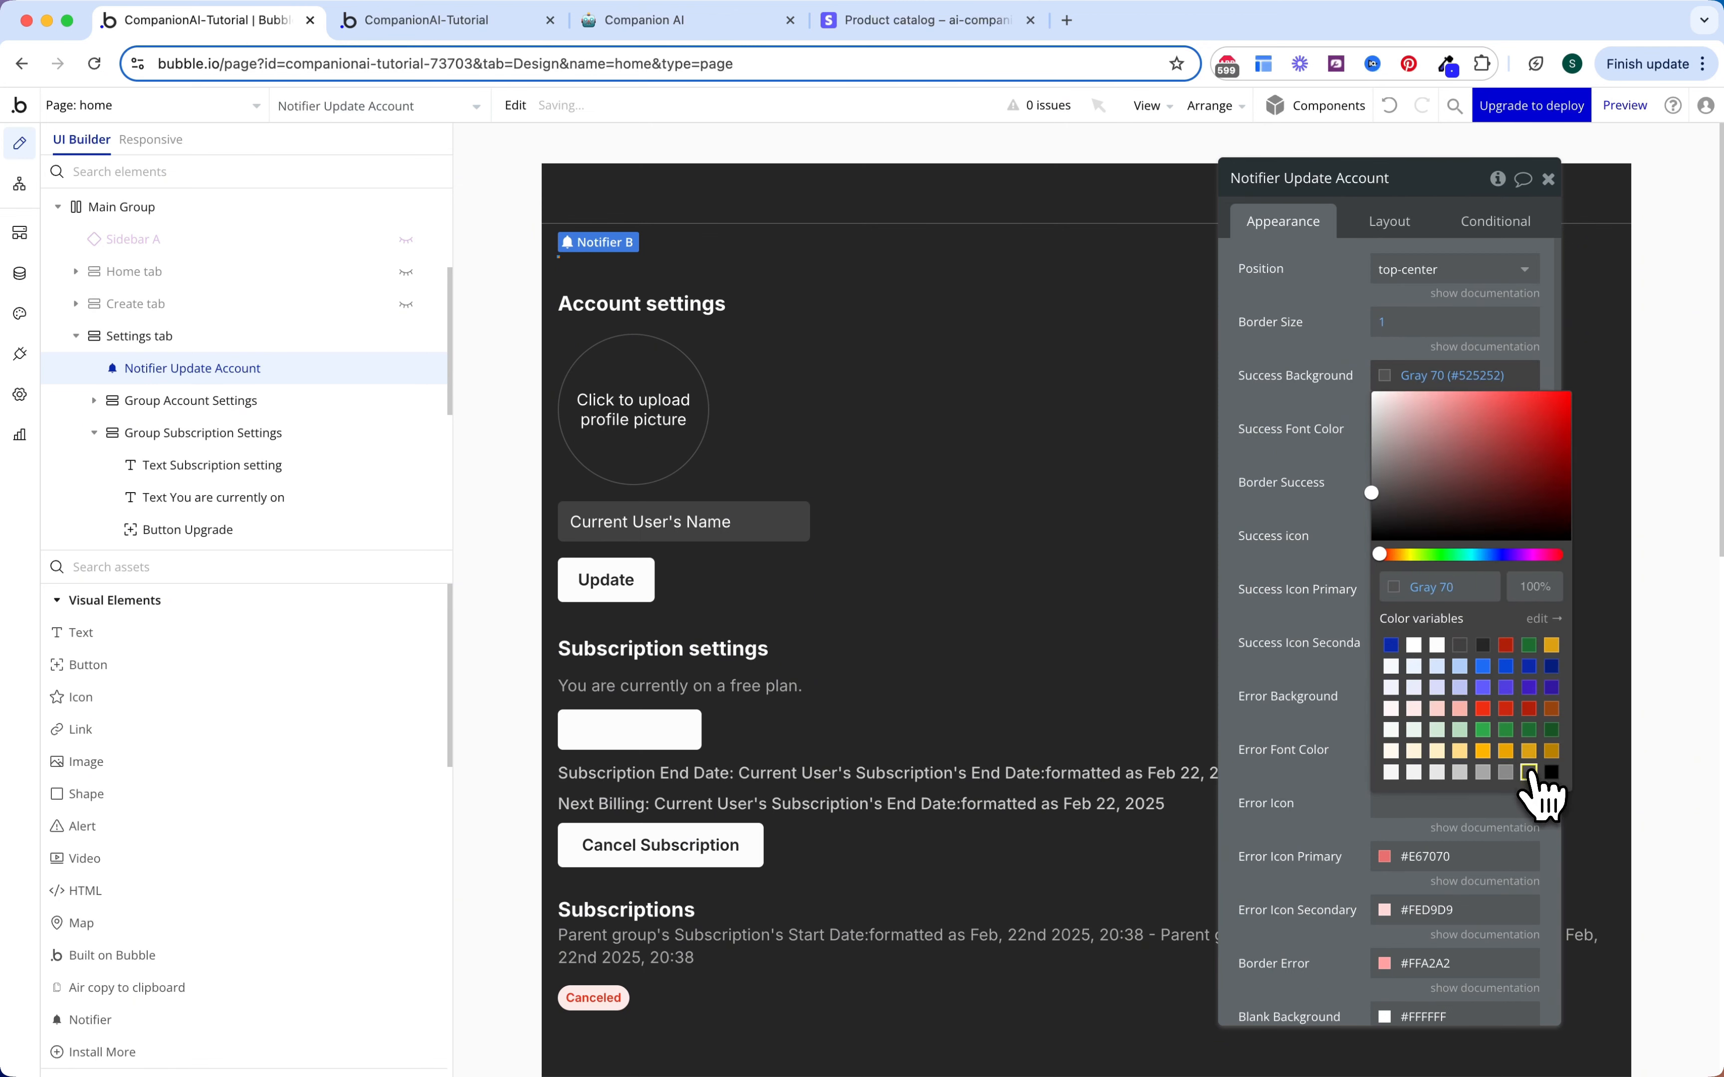
click(1421, 429)
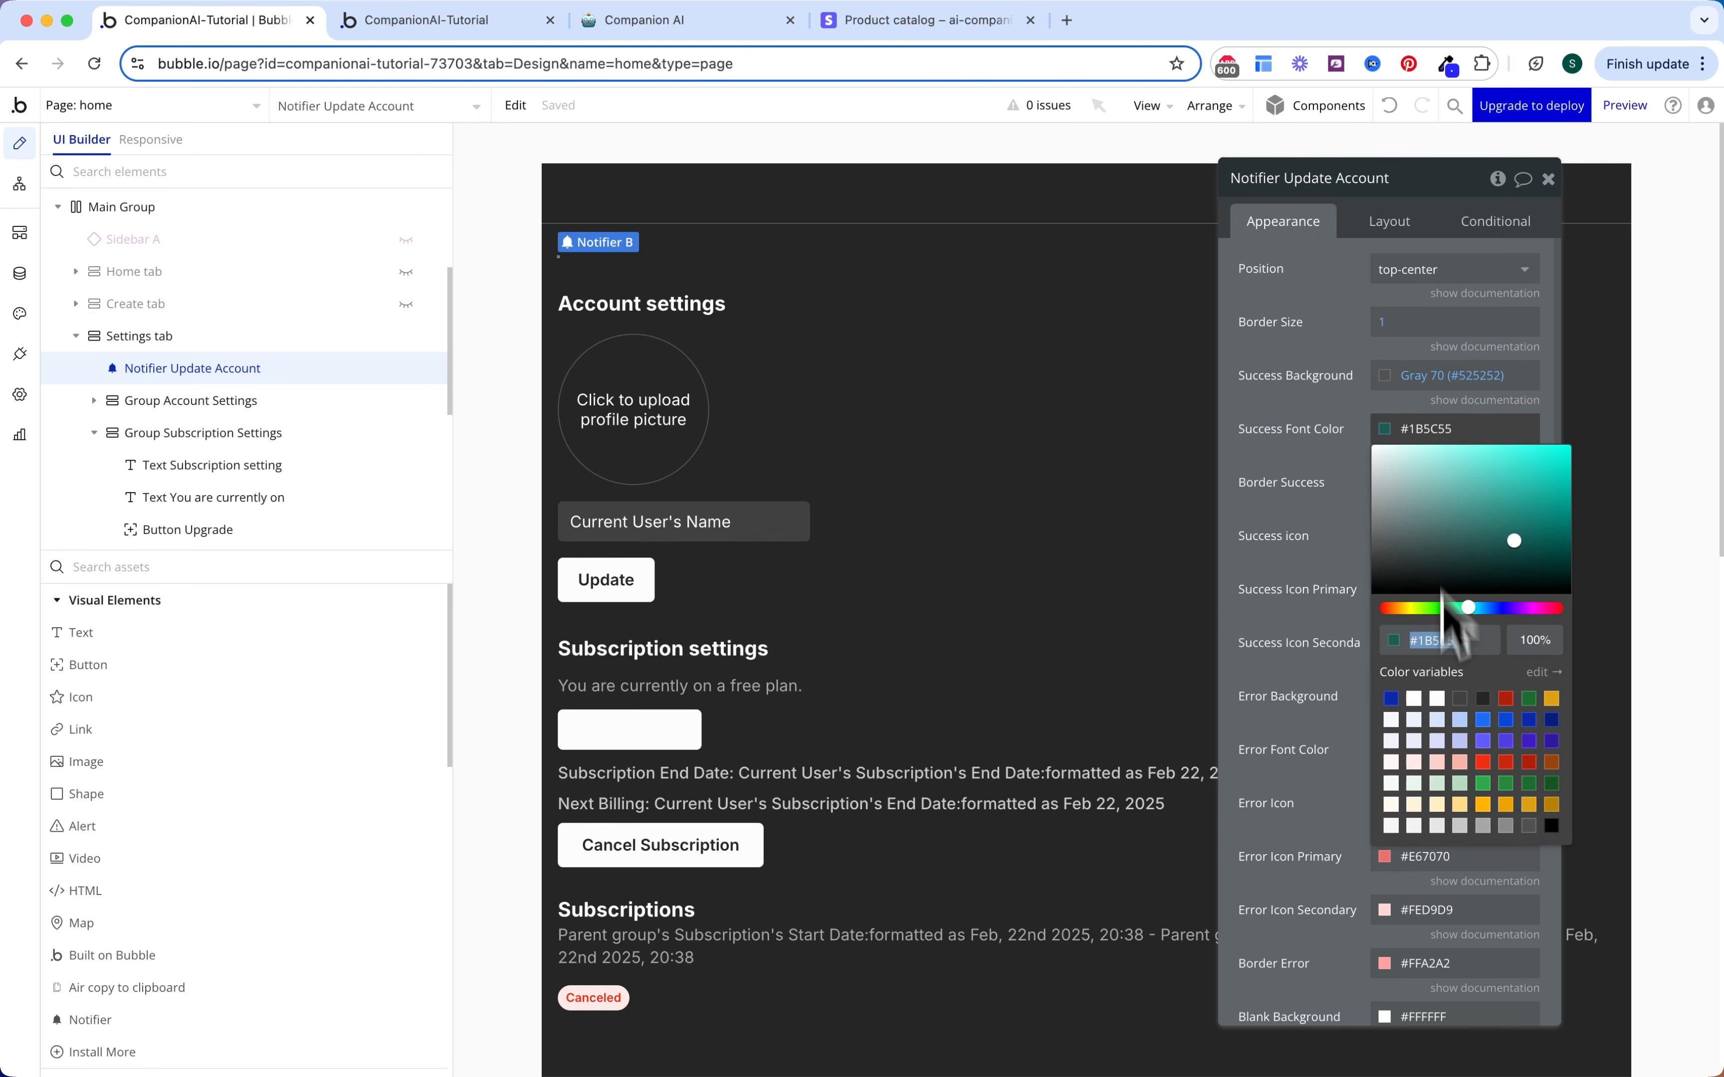
click(1436, 698)
click(1431, 485)
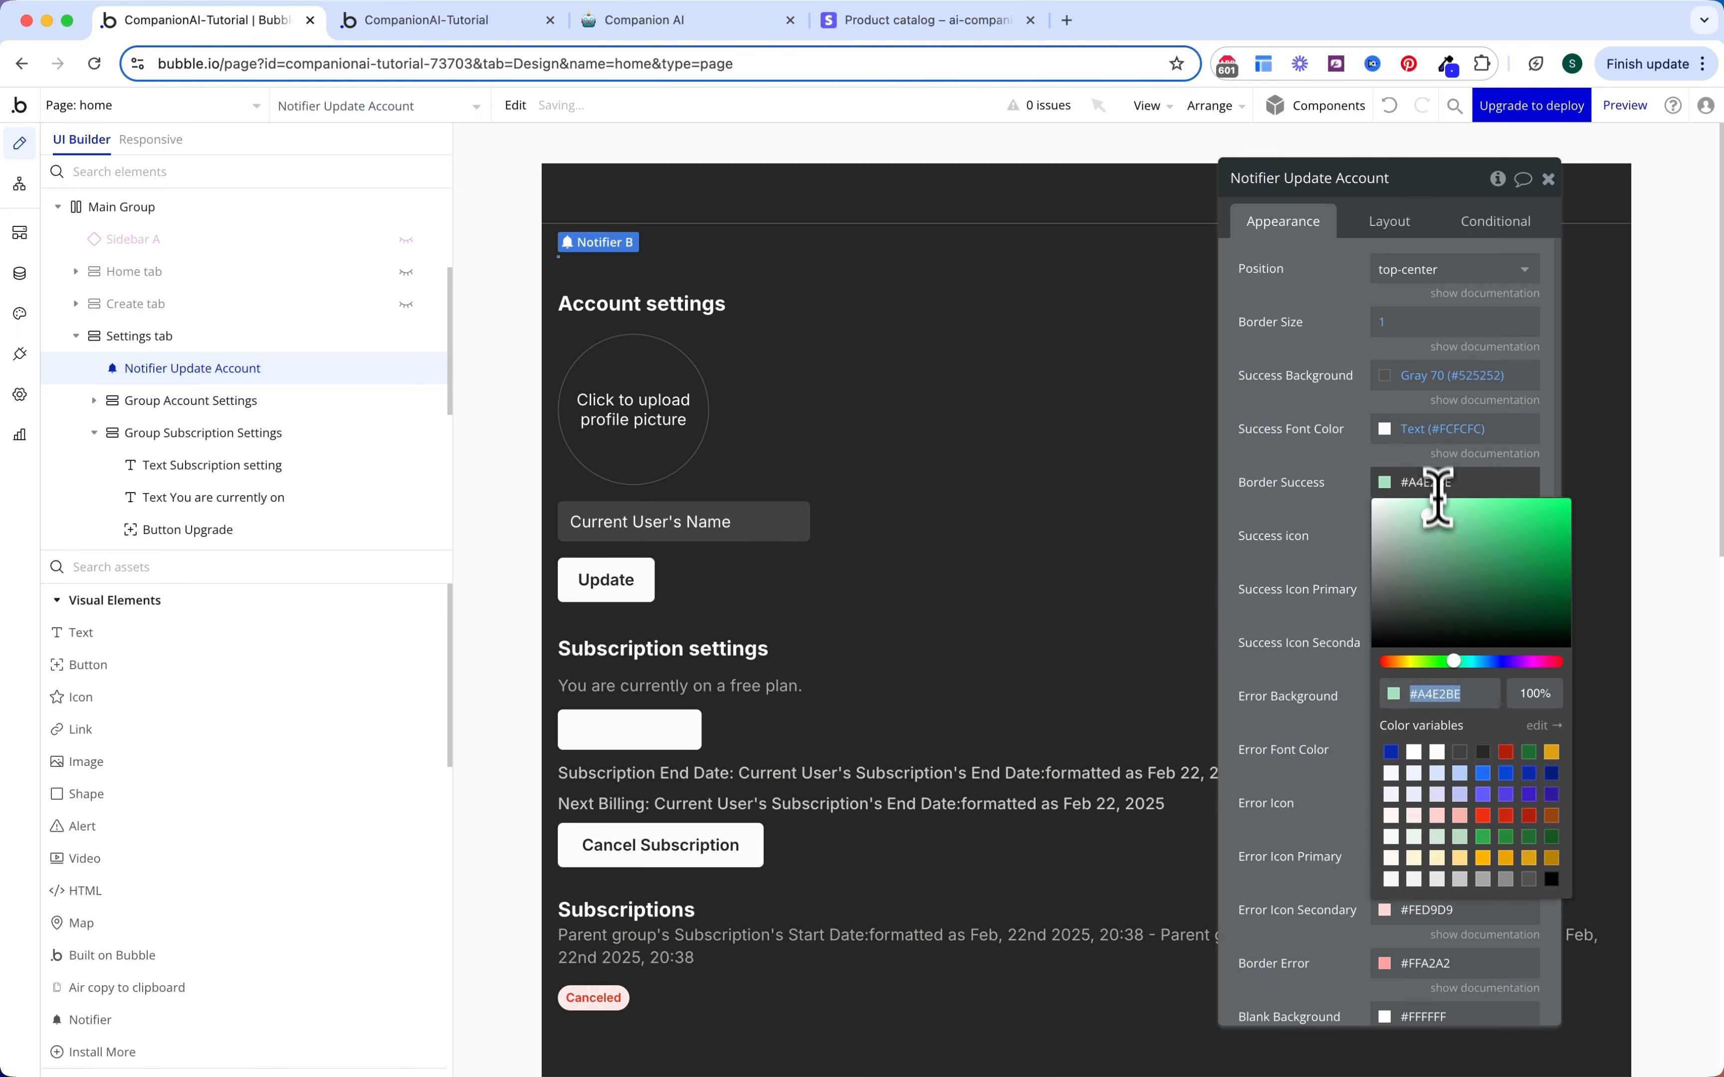
click(1529, 884)
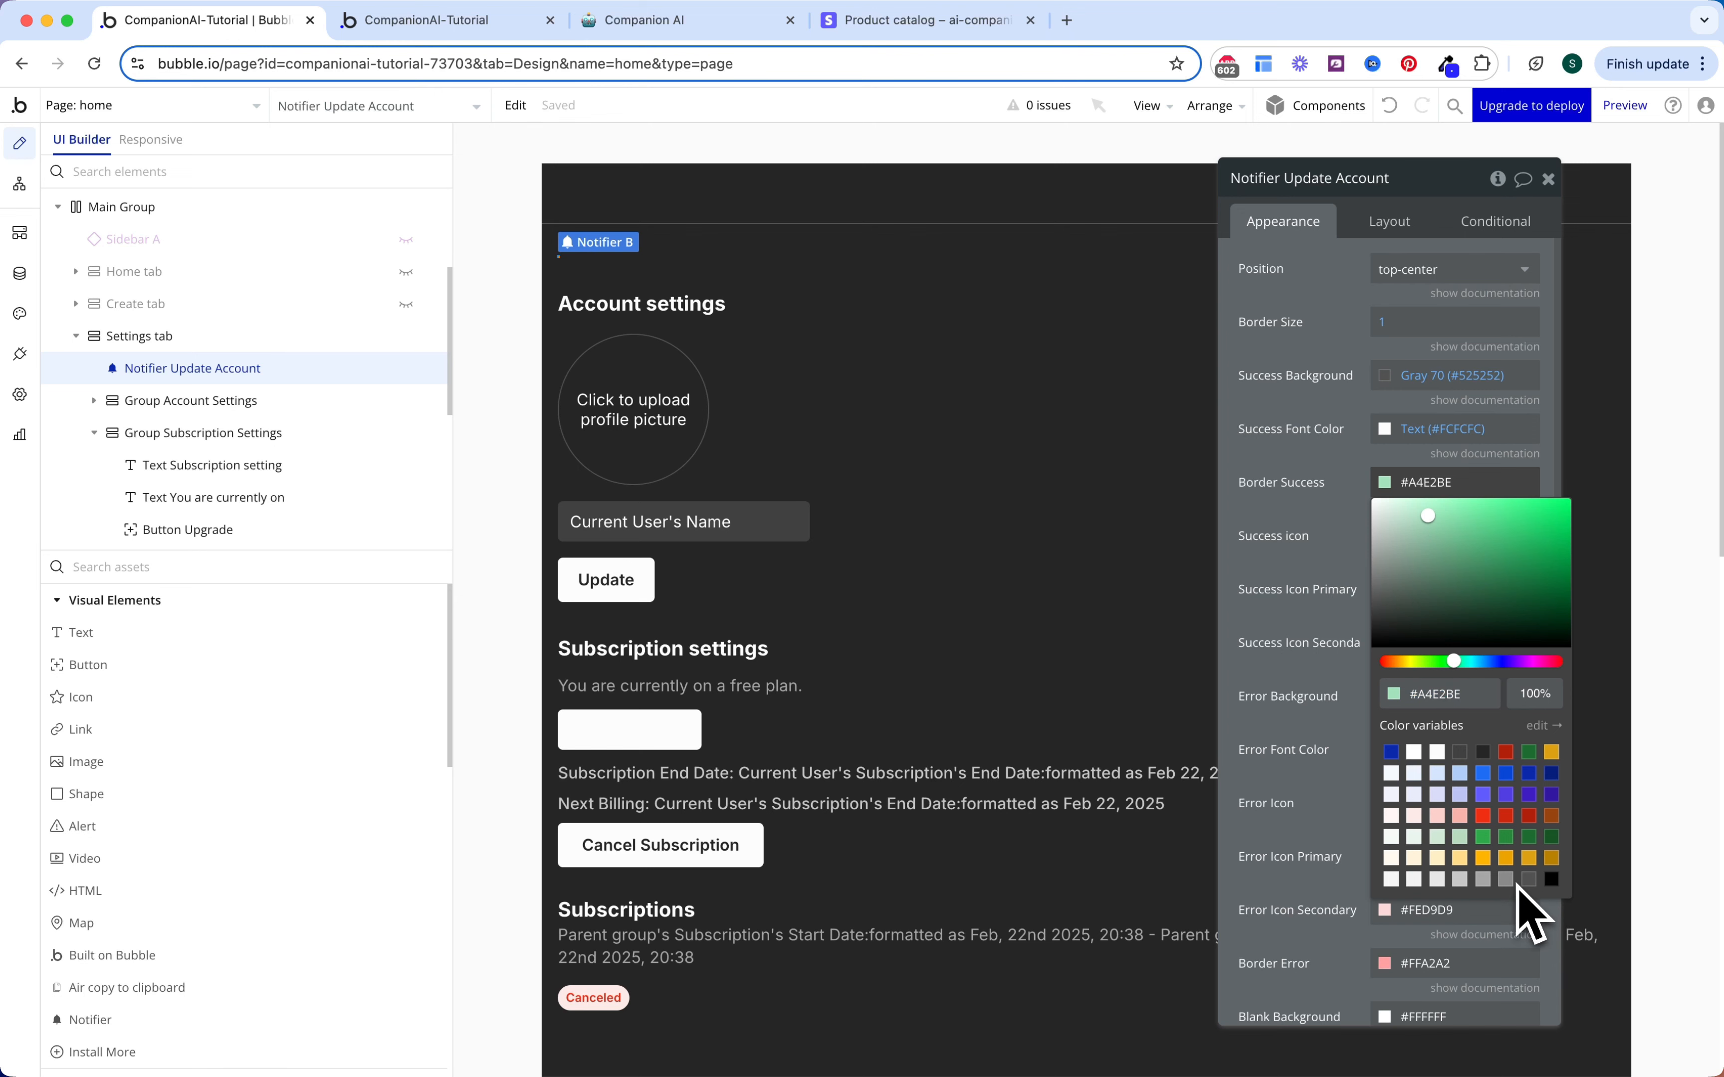
click(1528, 879)
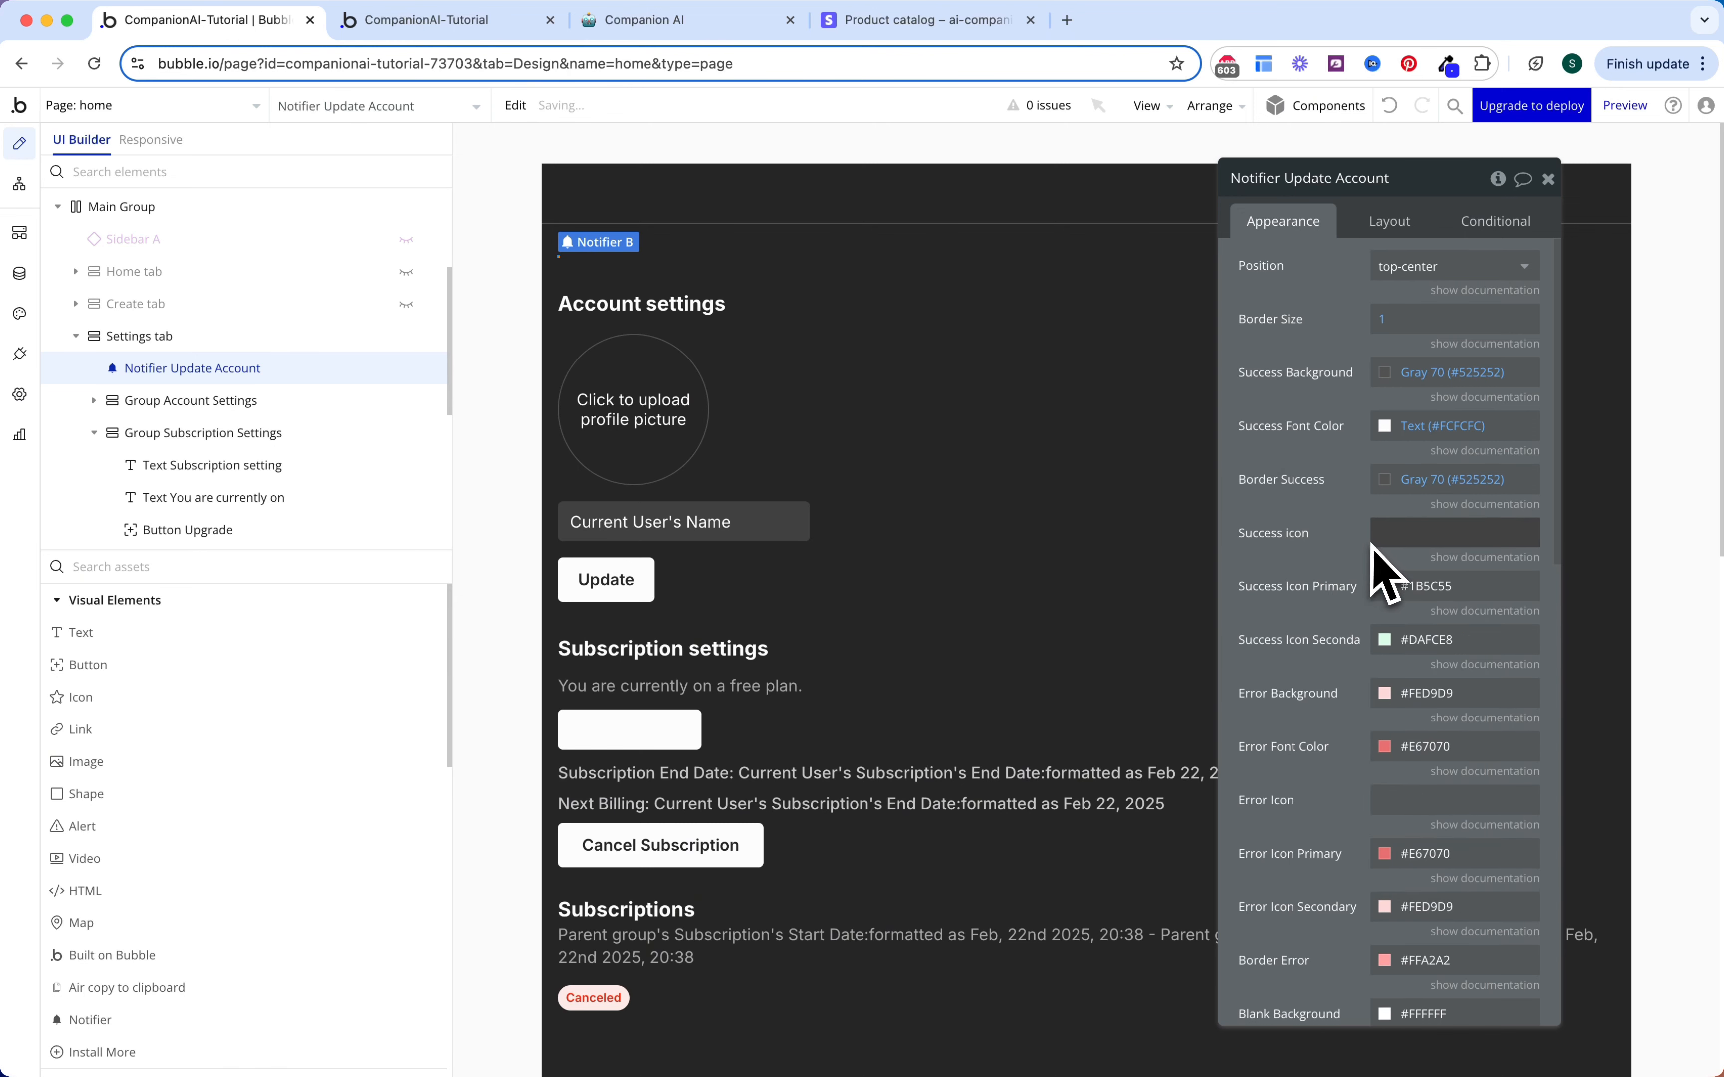
Step: Set the success icon primary to Success 50 and secondary to Text
scroll(1385, 573, down, 1)
click(1425, 525)
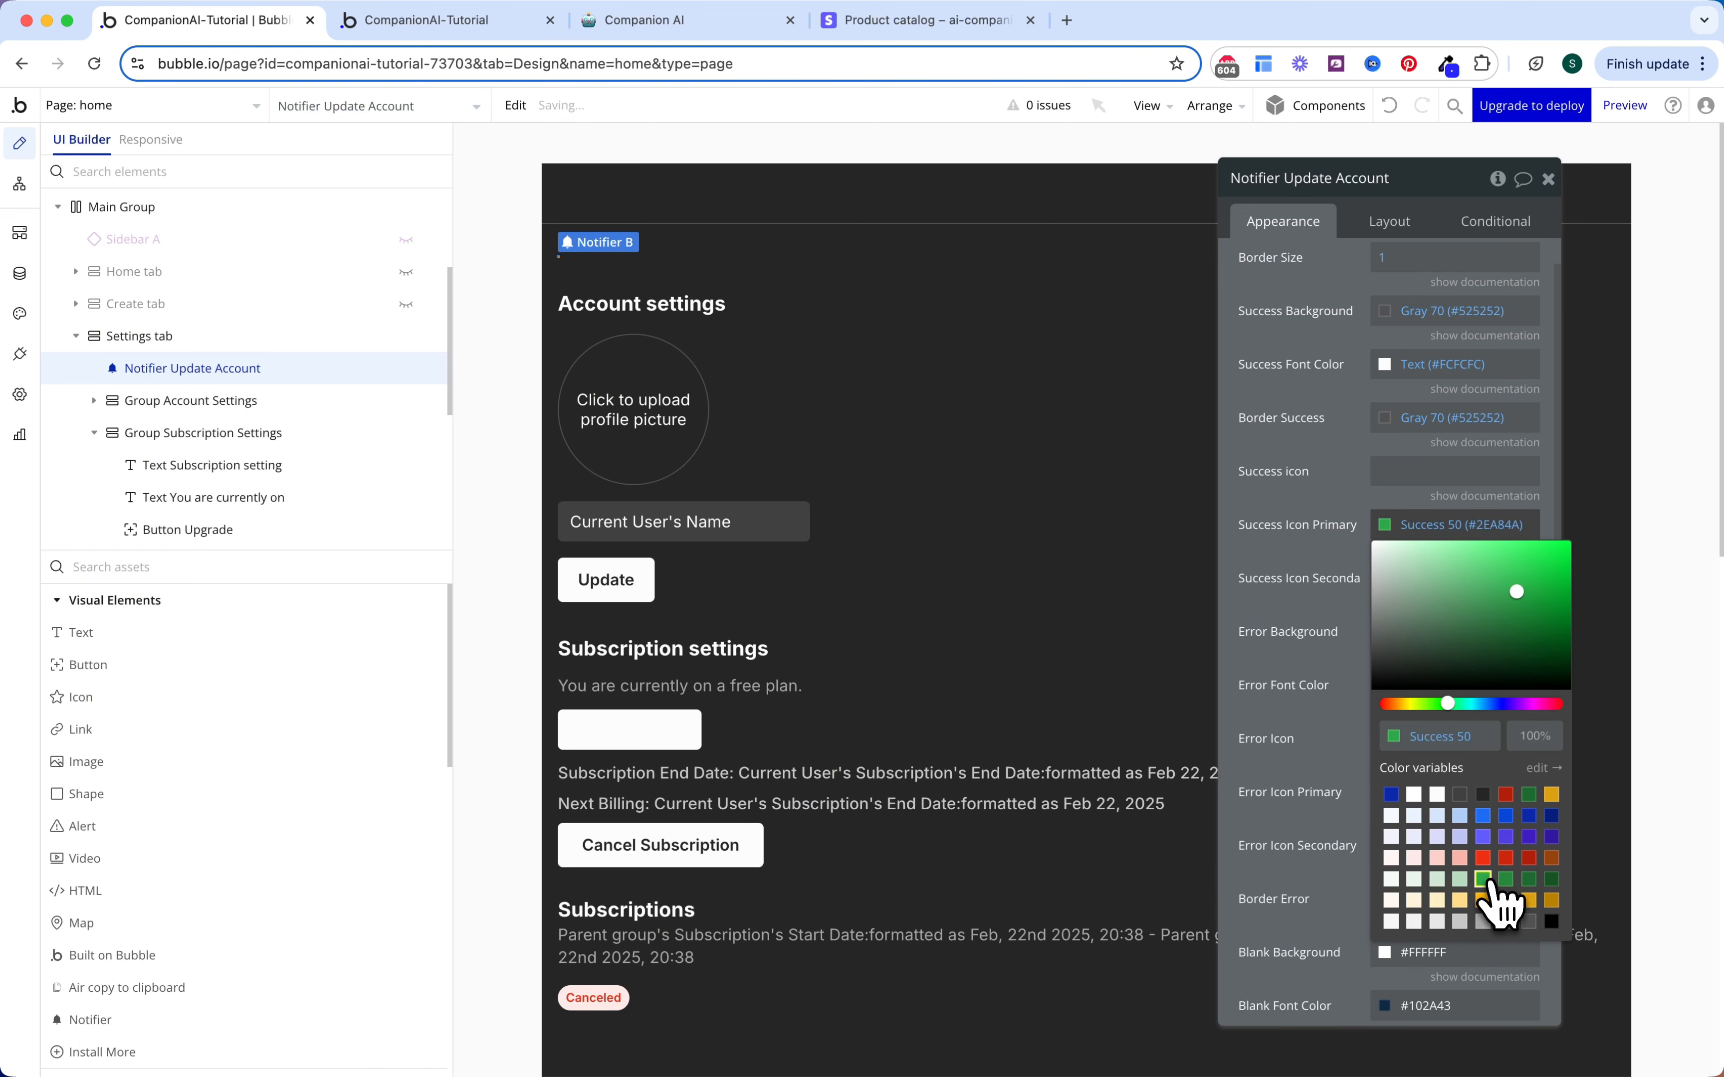
click(1490, 881)
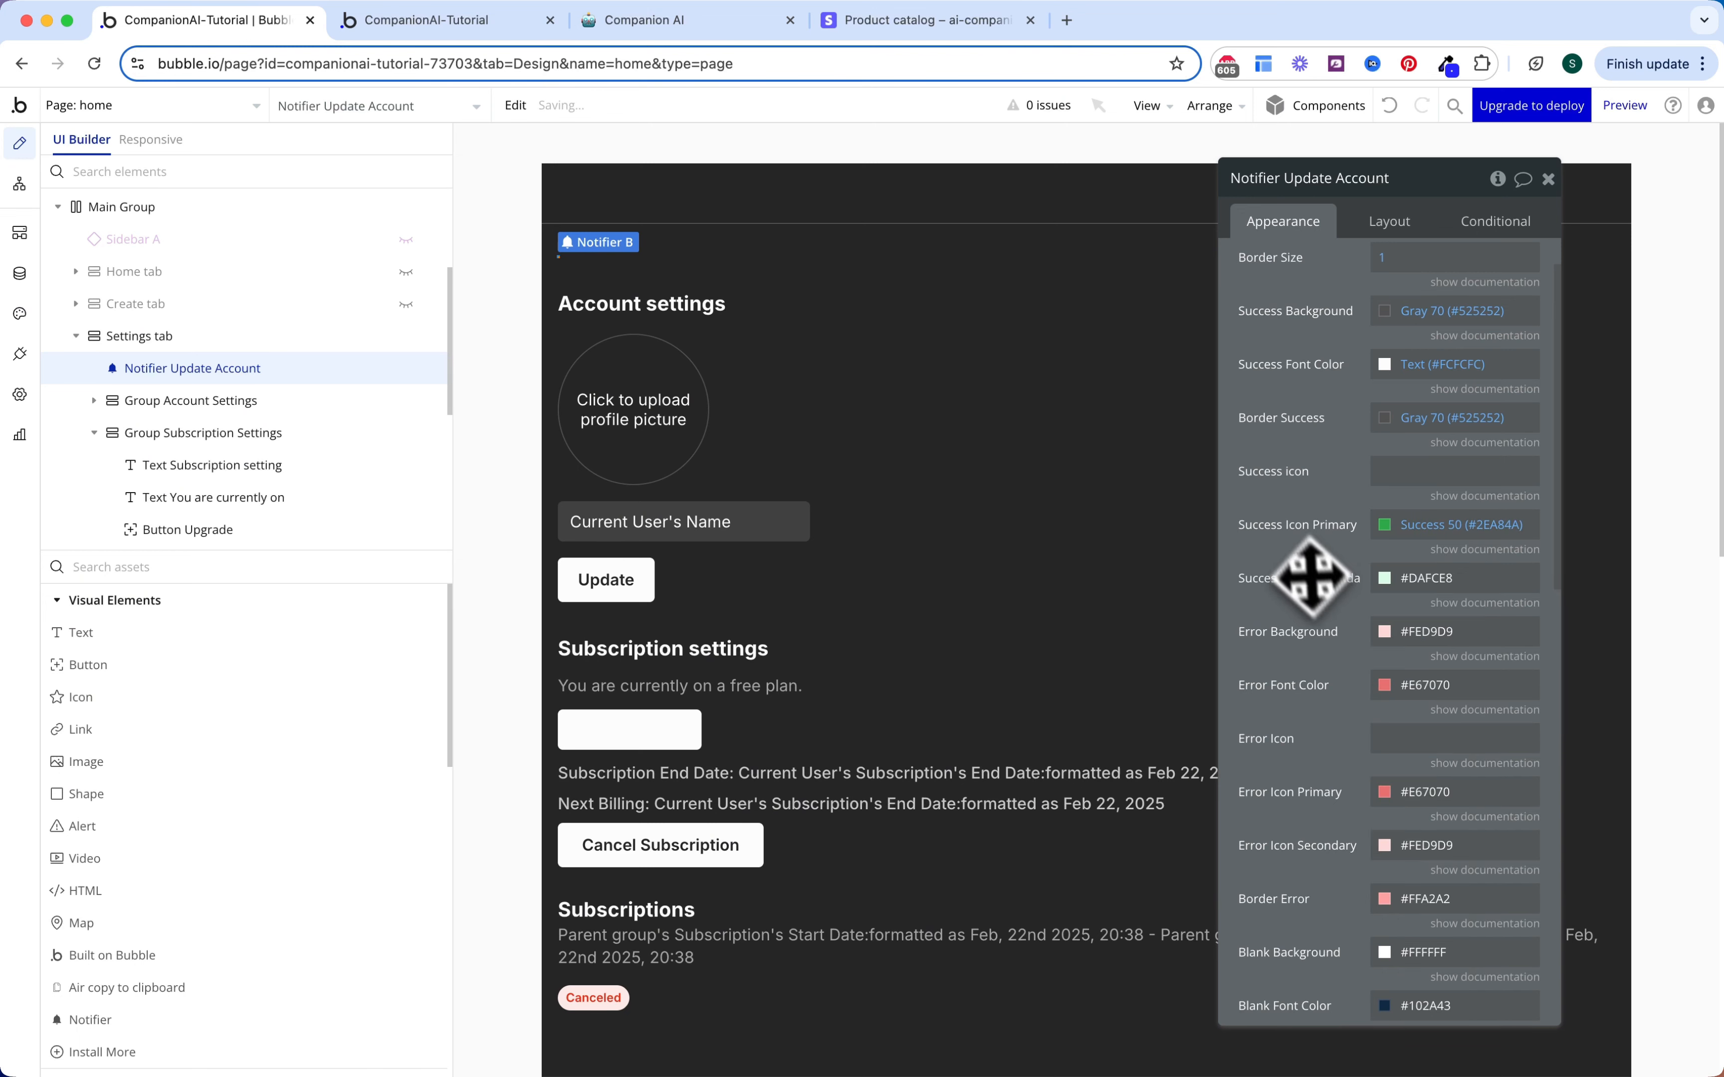
click(1432, 583)
click(1437, 853)
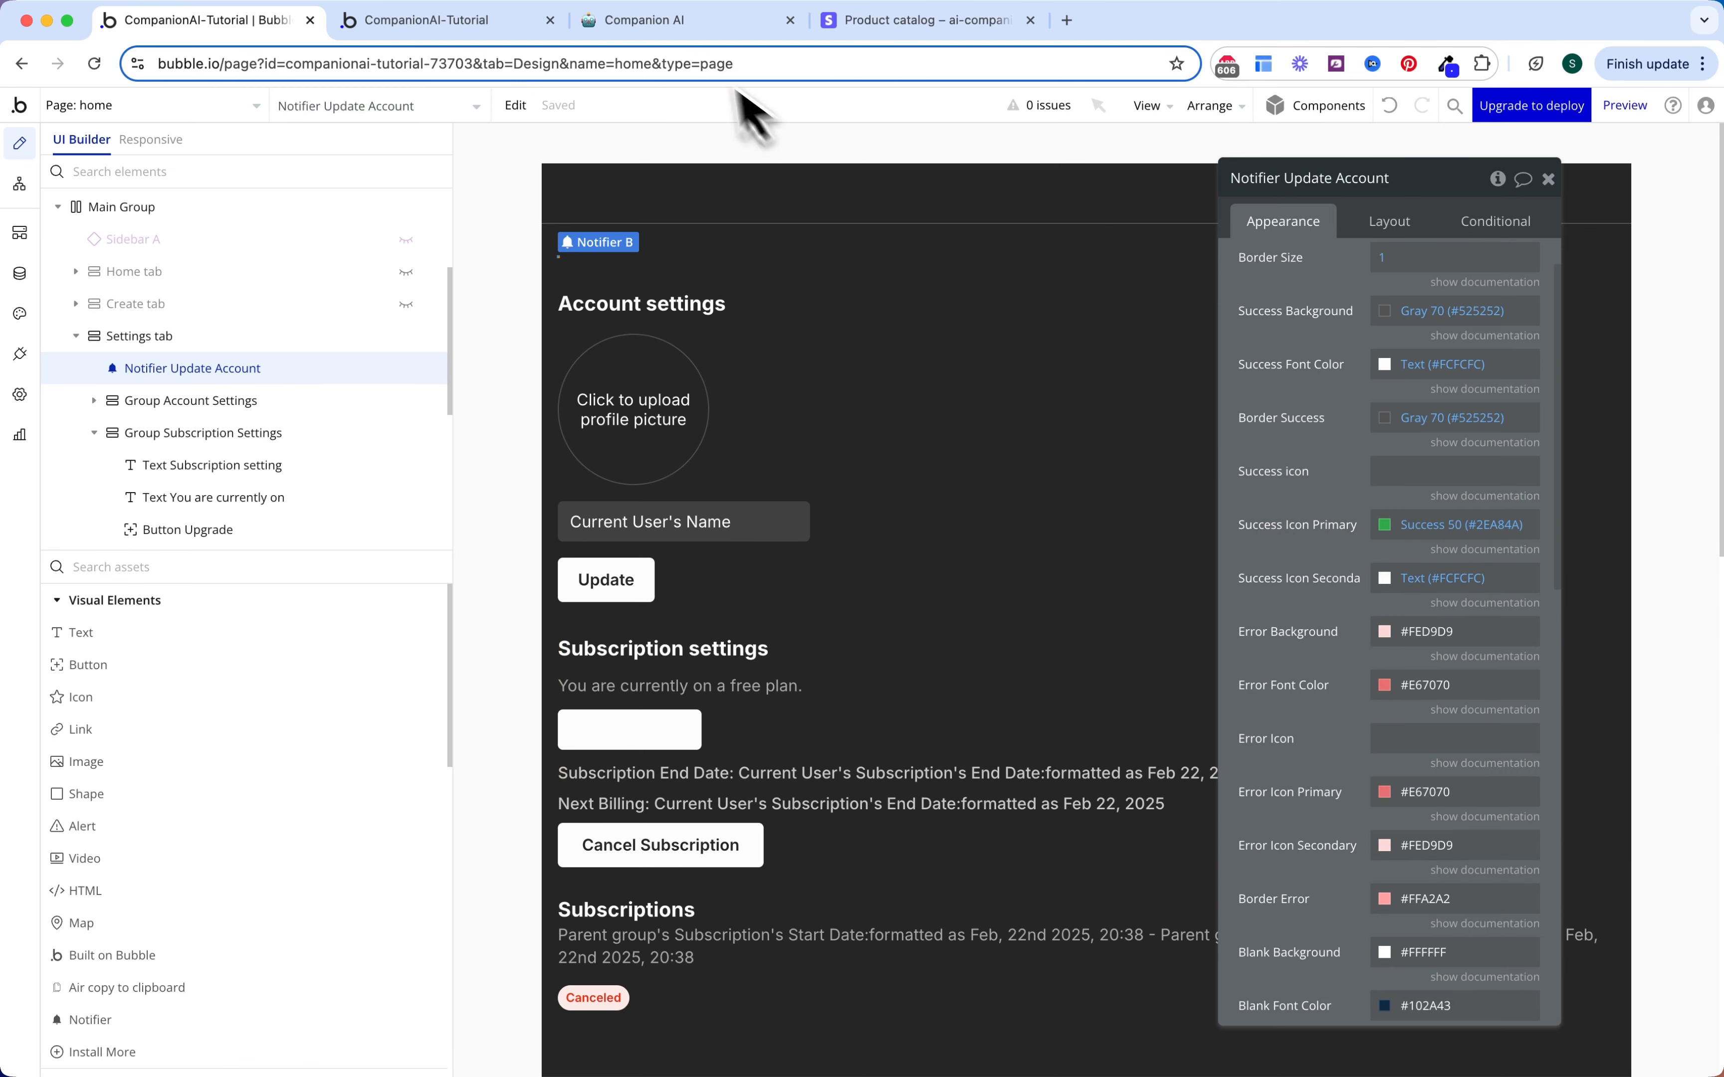
Step: In the preview app, update the account name, then cancel the Pro subscription and confirm
click(492, 22)
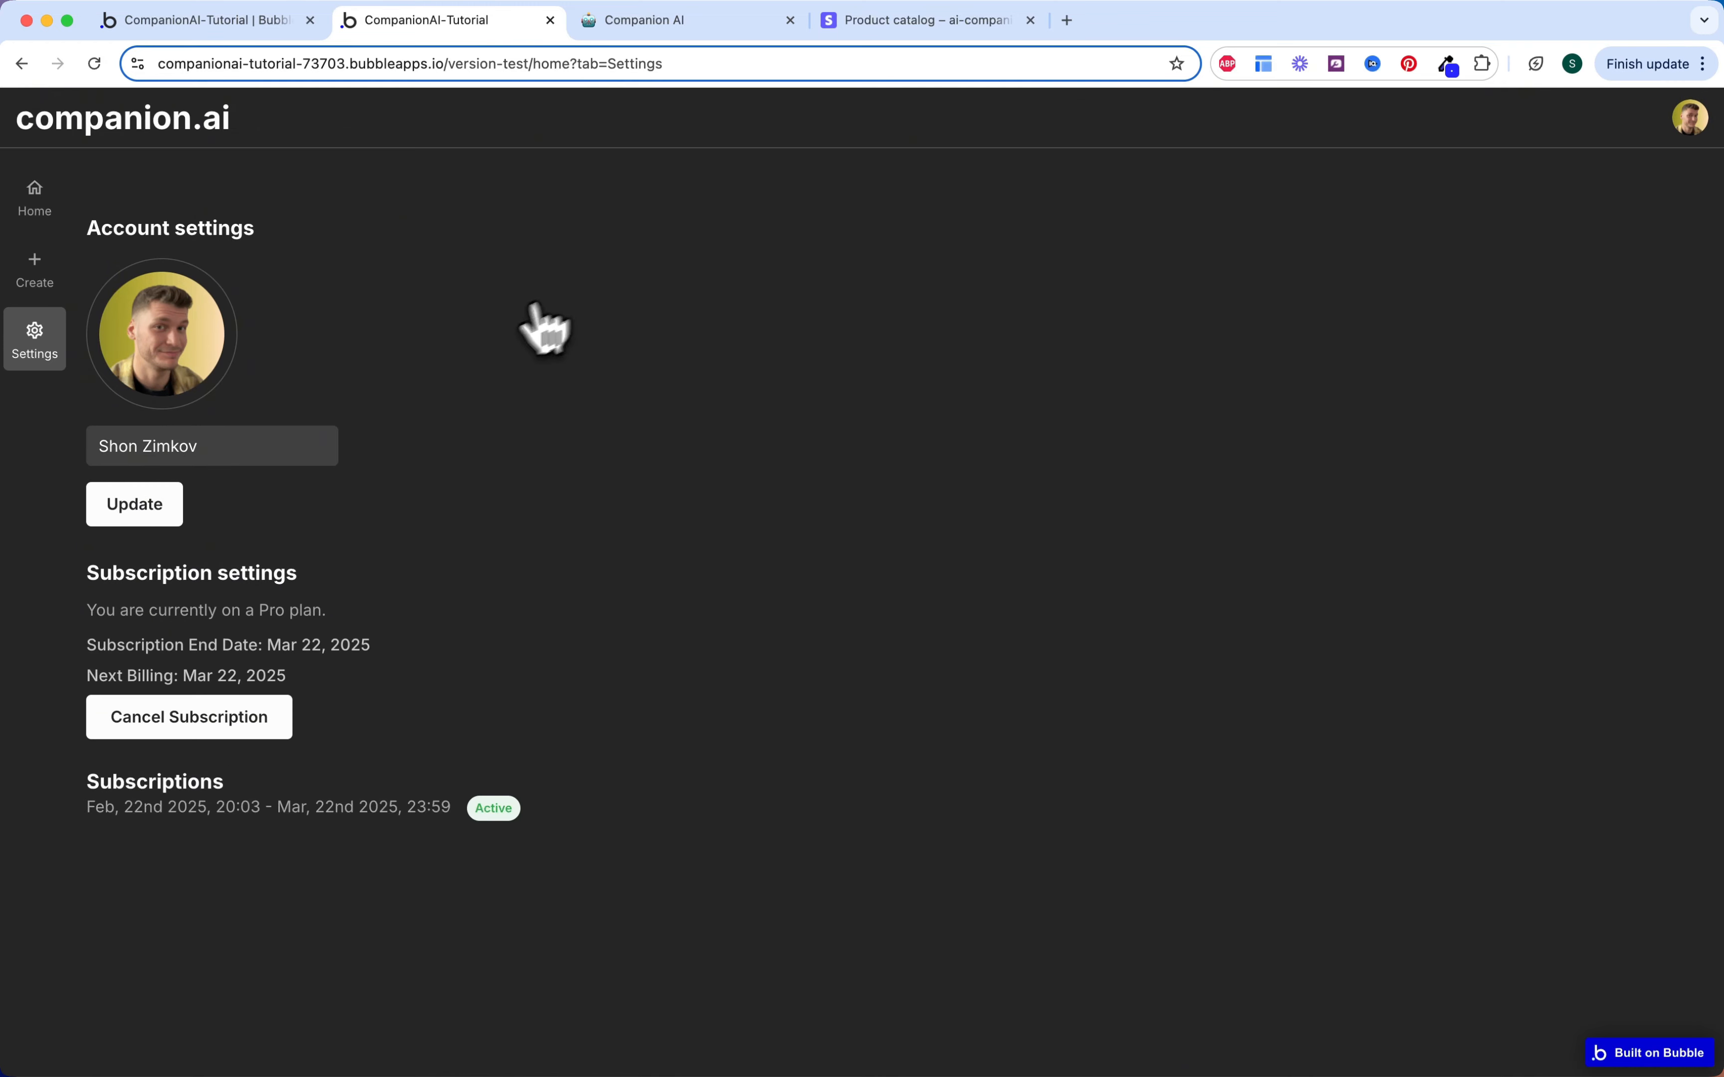
click(288, 437)
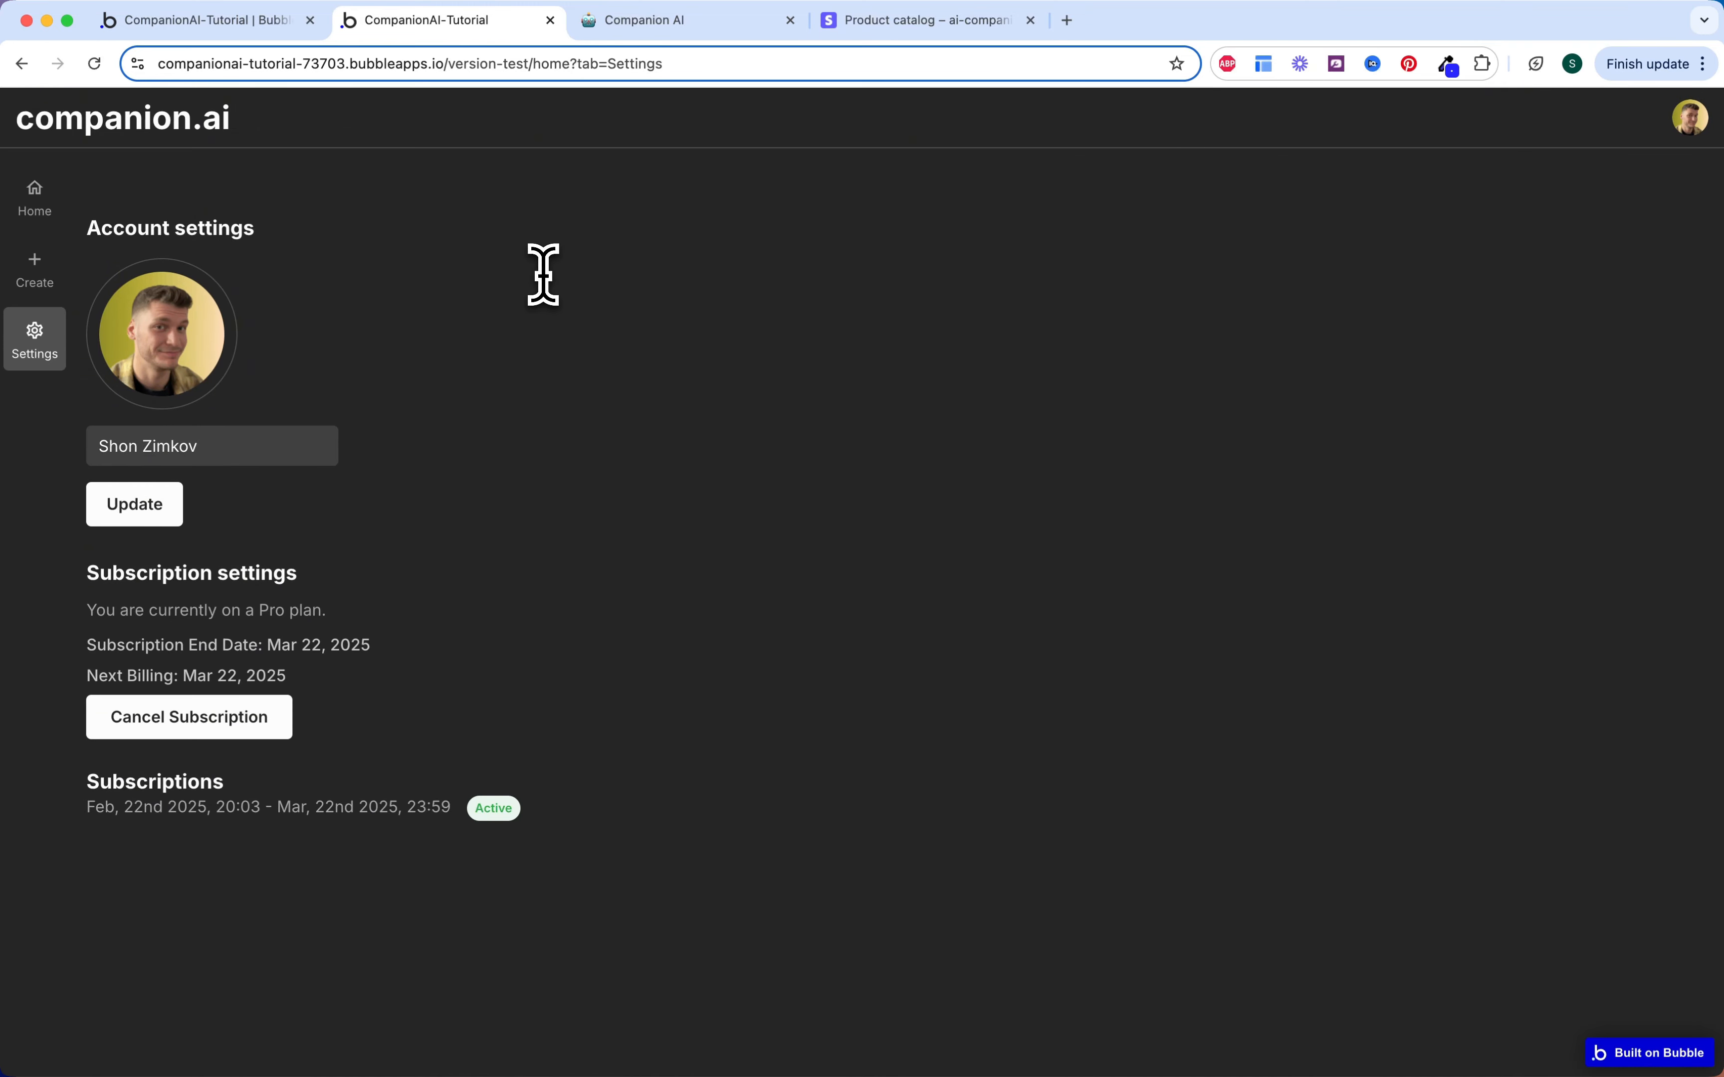
click(174, 504)
click(244, 720)
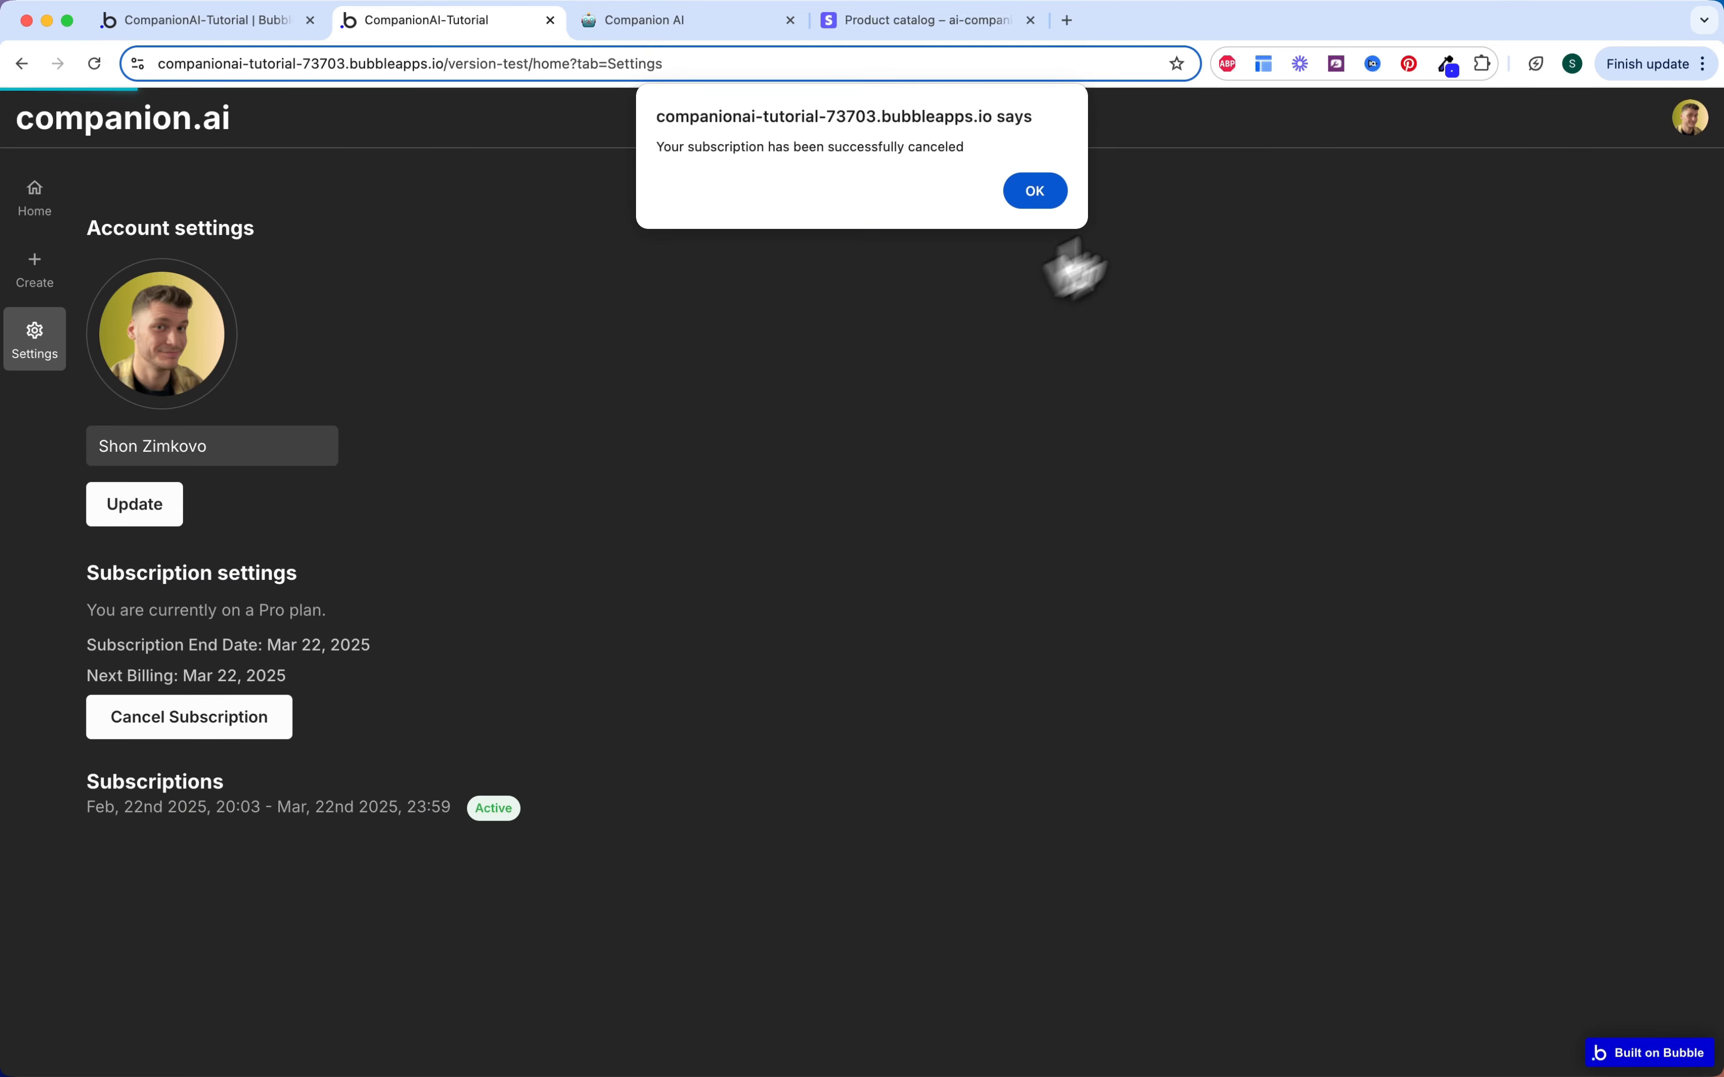
click(1035, 193)
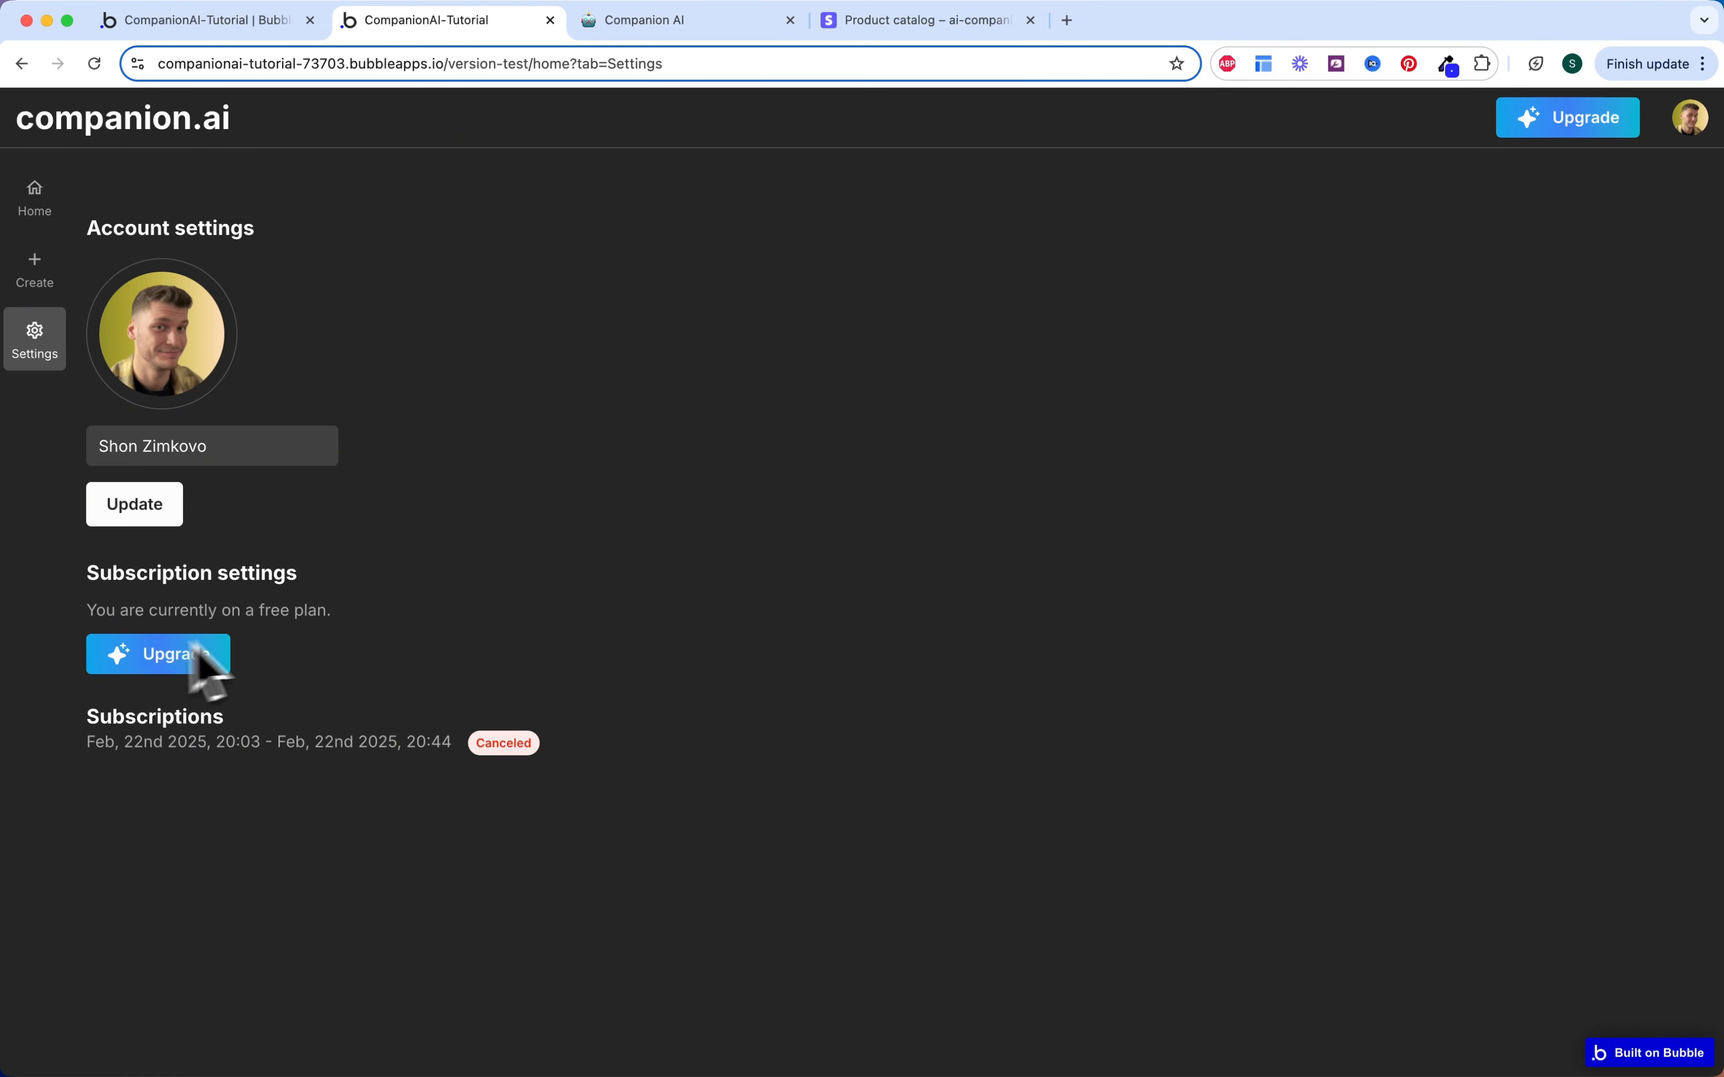
Step: Bring up the upgrade-to-Pro offer for the $9.99/month Companion AI plan
click(35, 279)
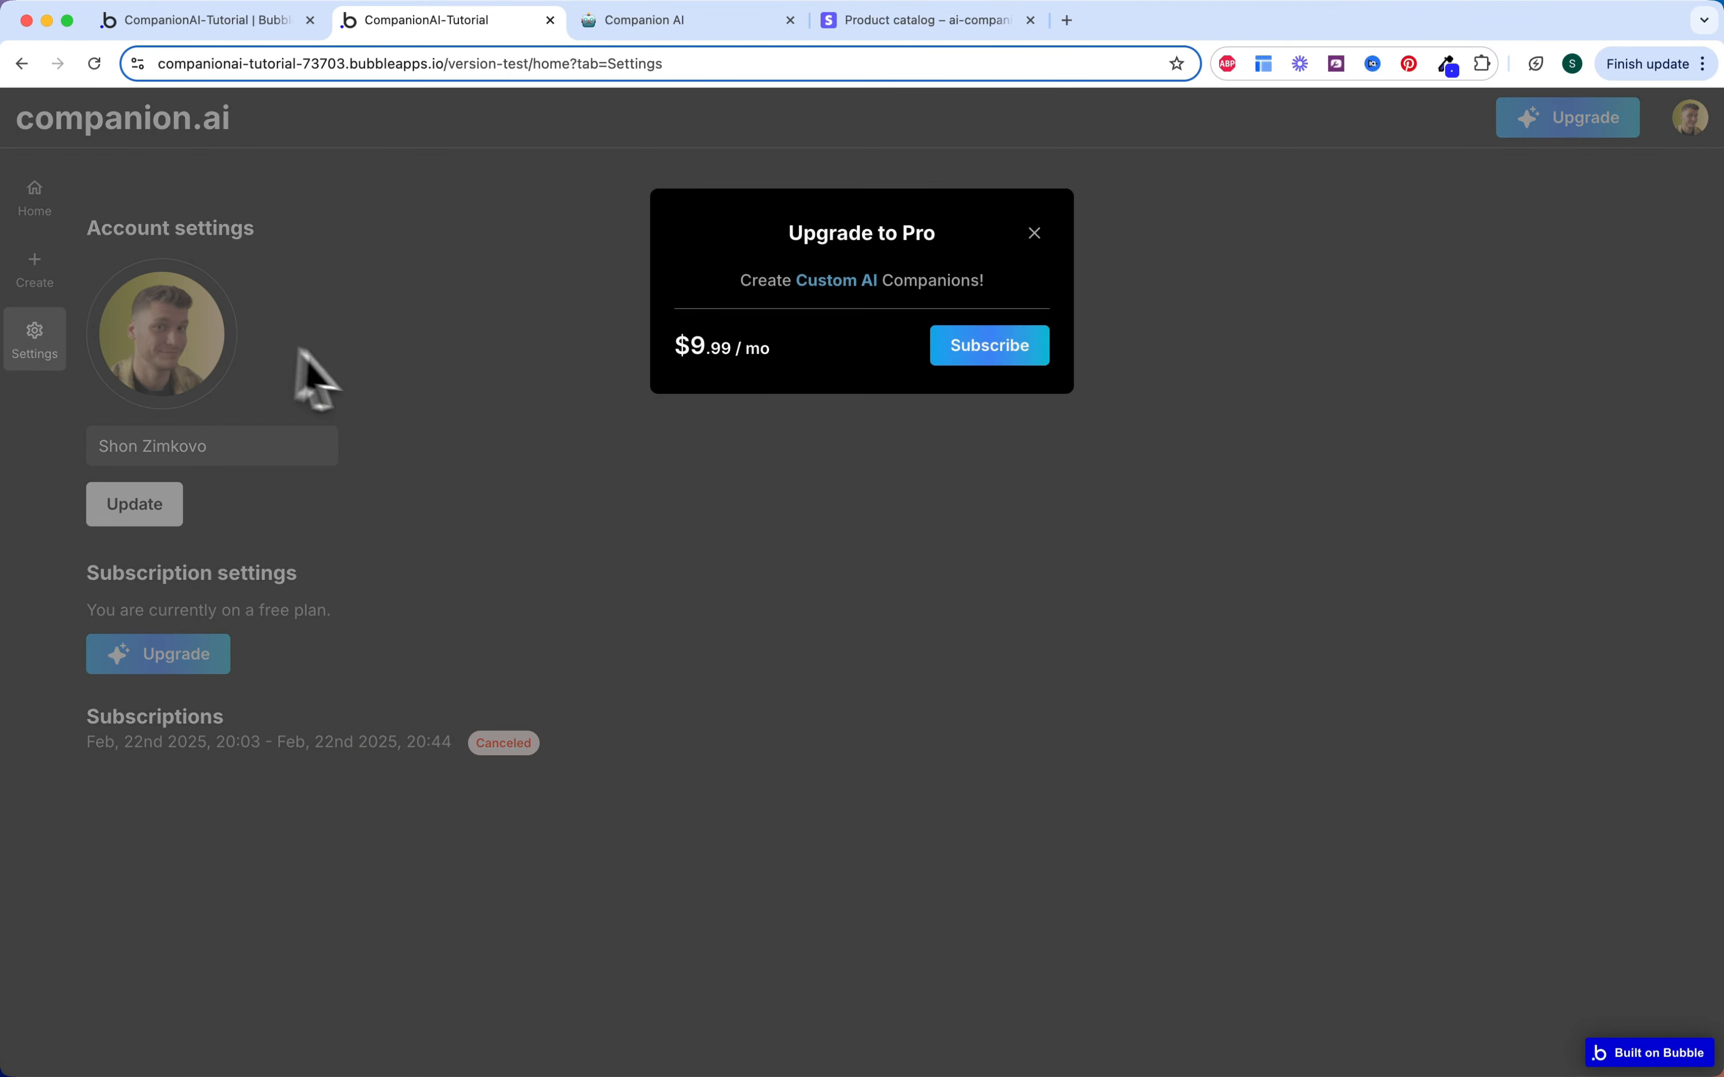
click(385, 399)
click(213, 663)
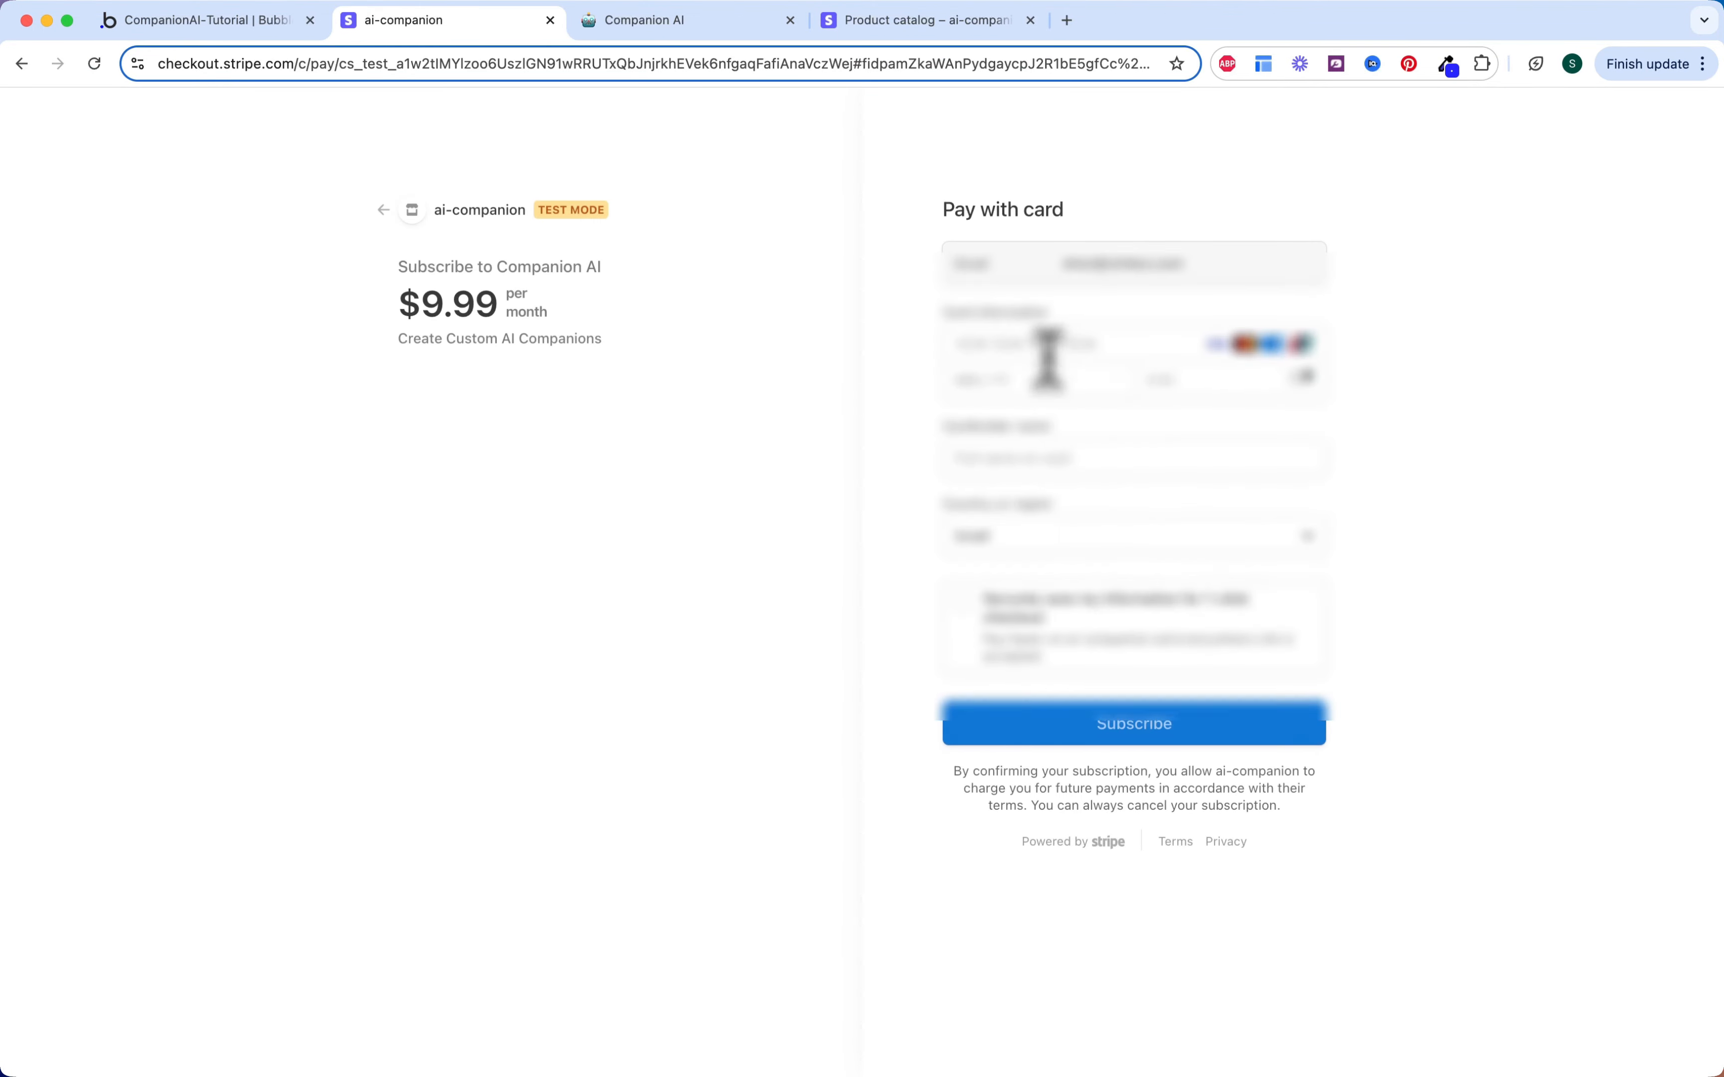
Step: Enter the test card number, expiry, security code and cardholder name, then submit the subscription payment
click(1047, 349)
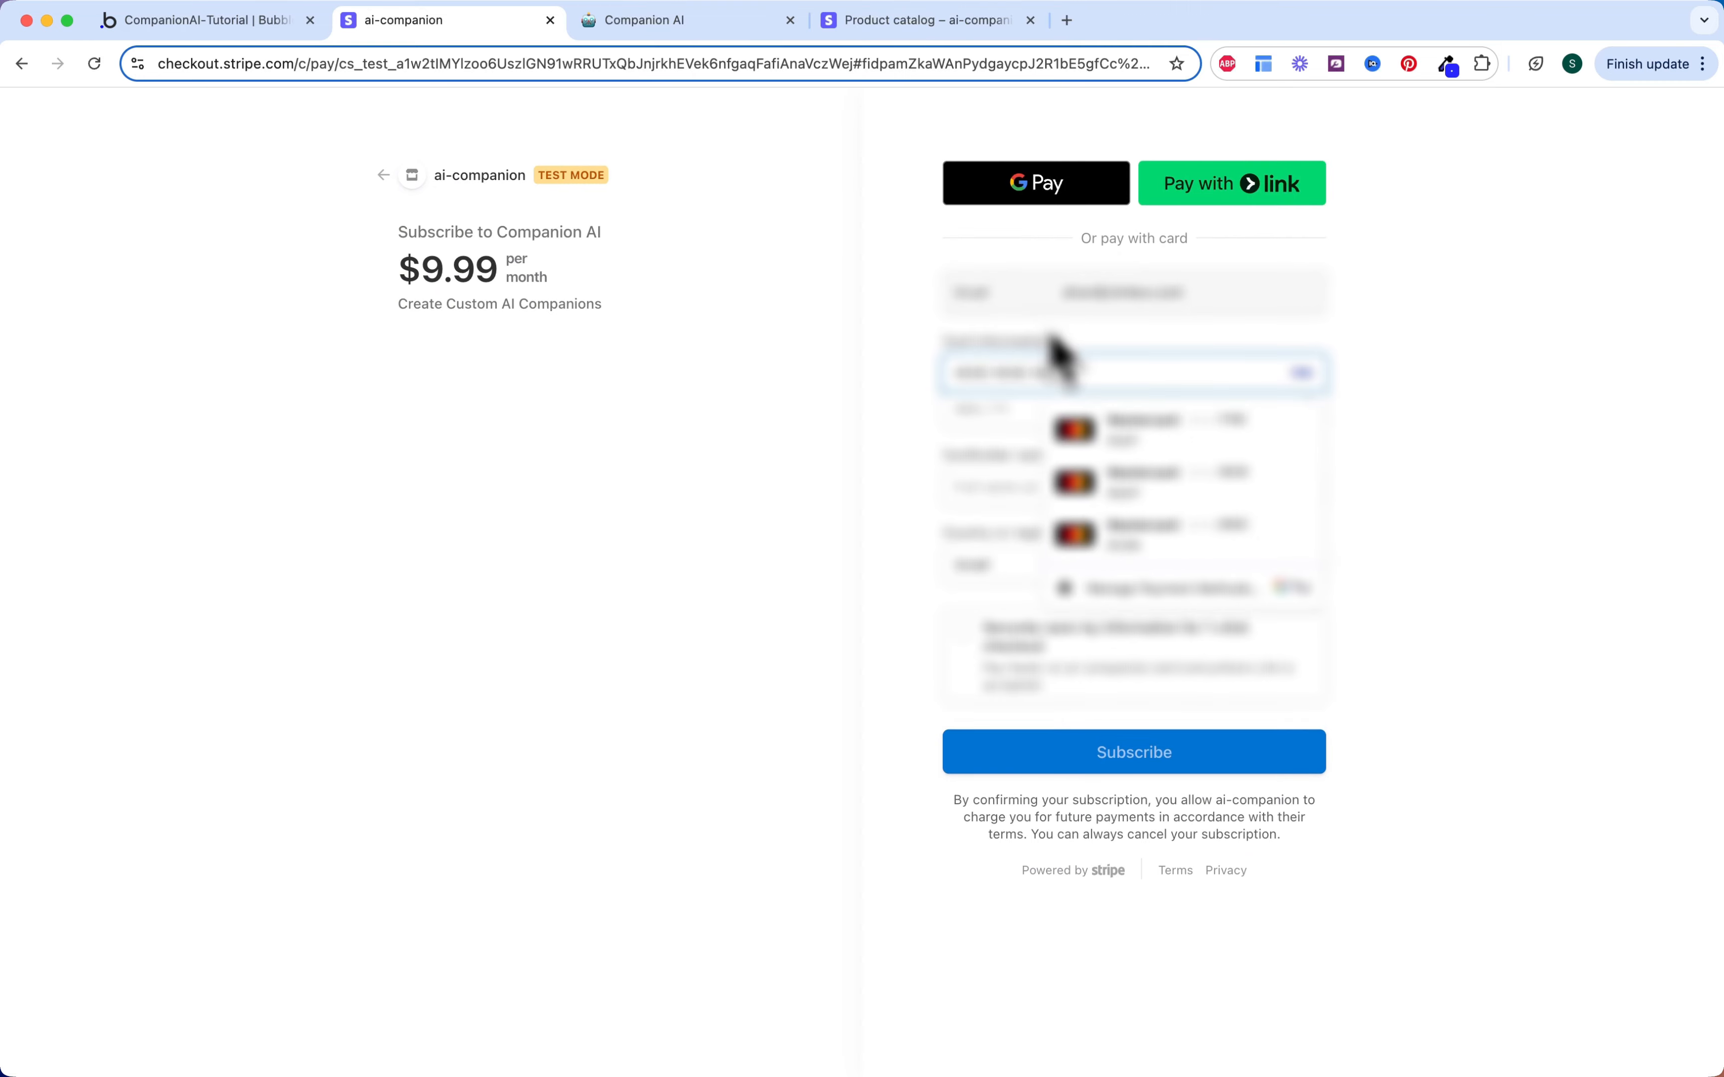
click(976, 409)
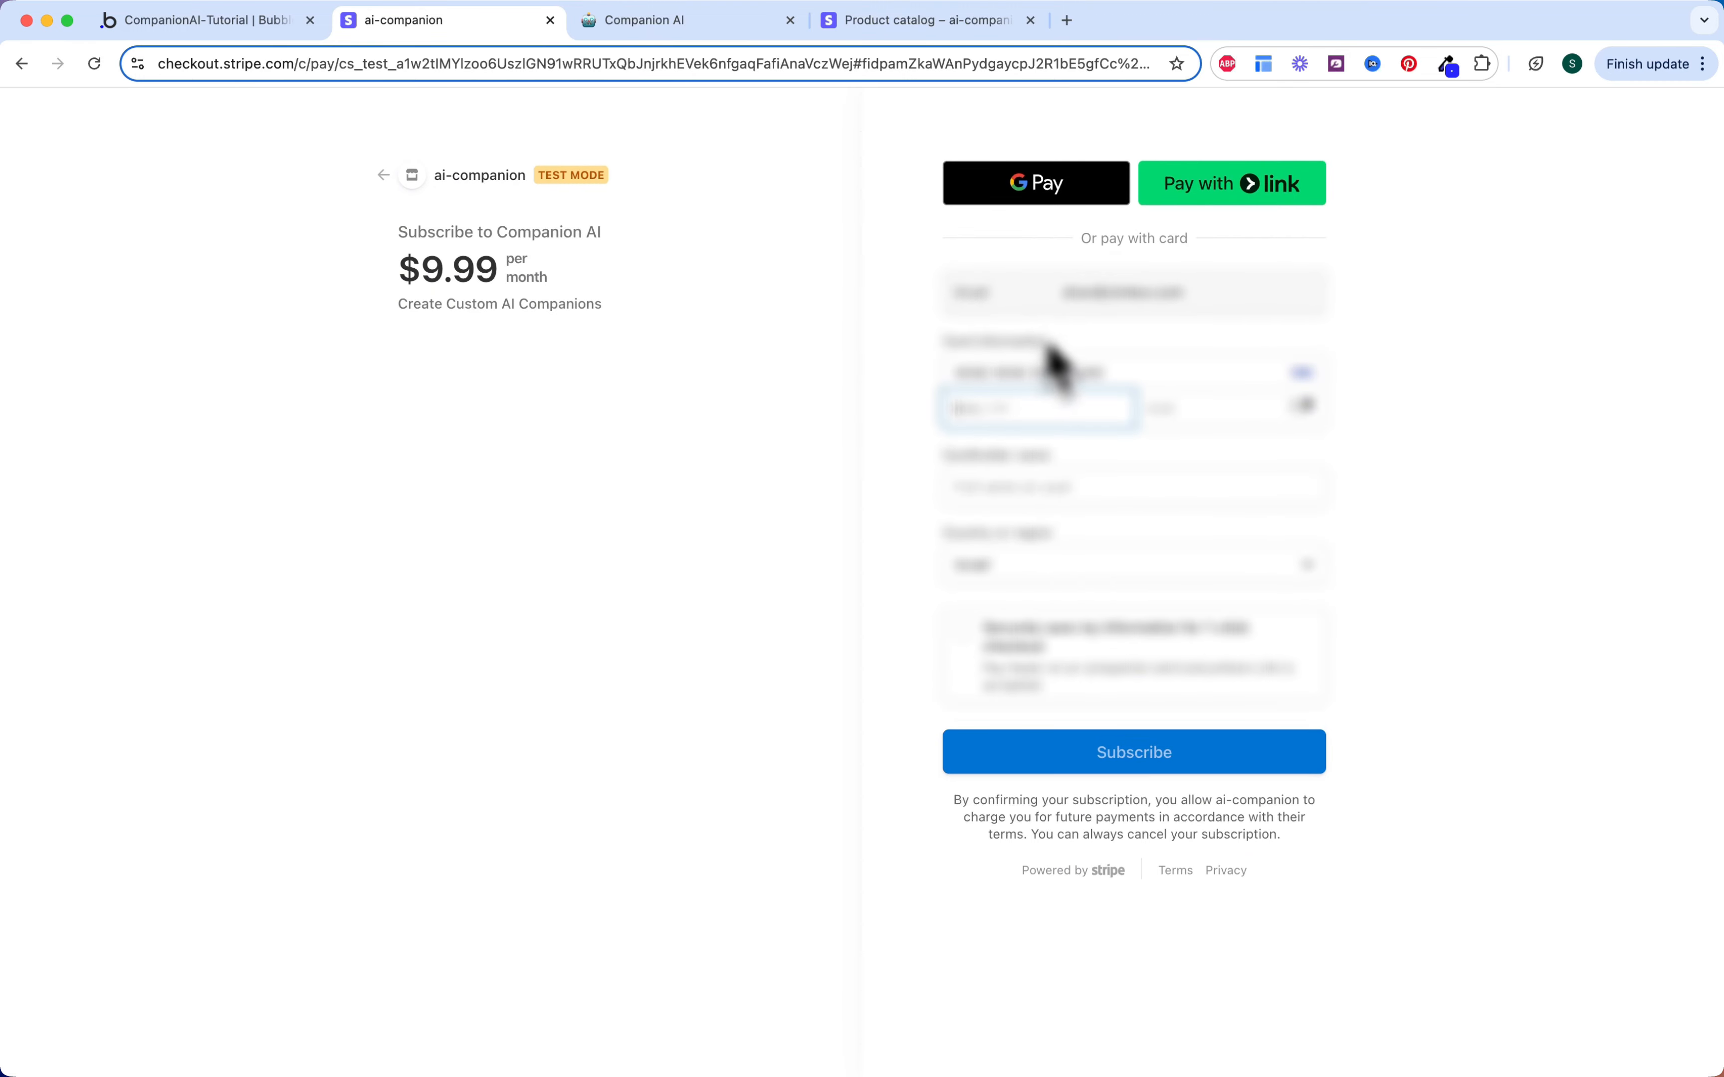
click(1163, 410)
text(123)
click(1072, 486)
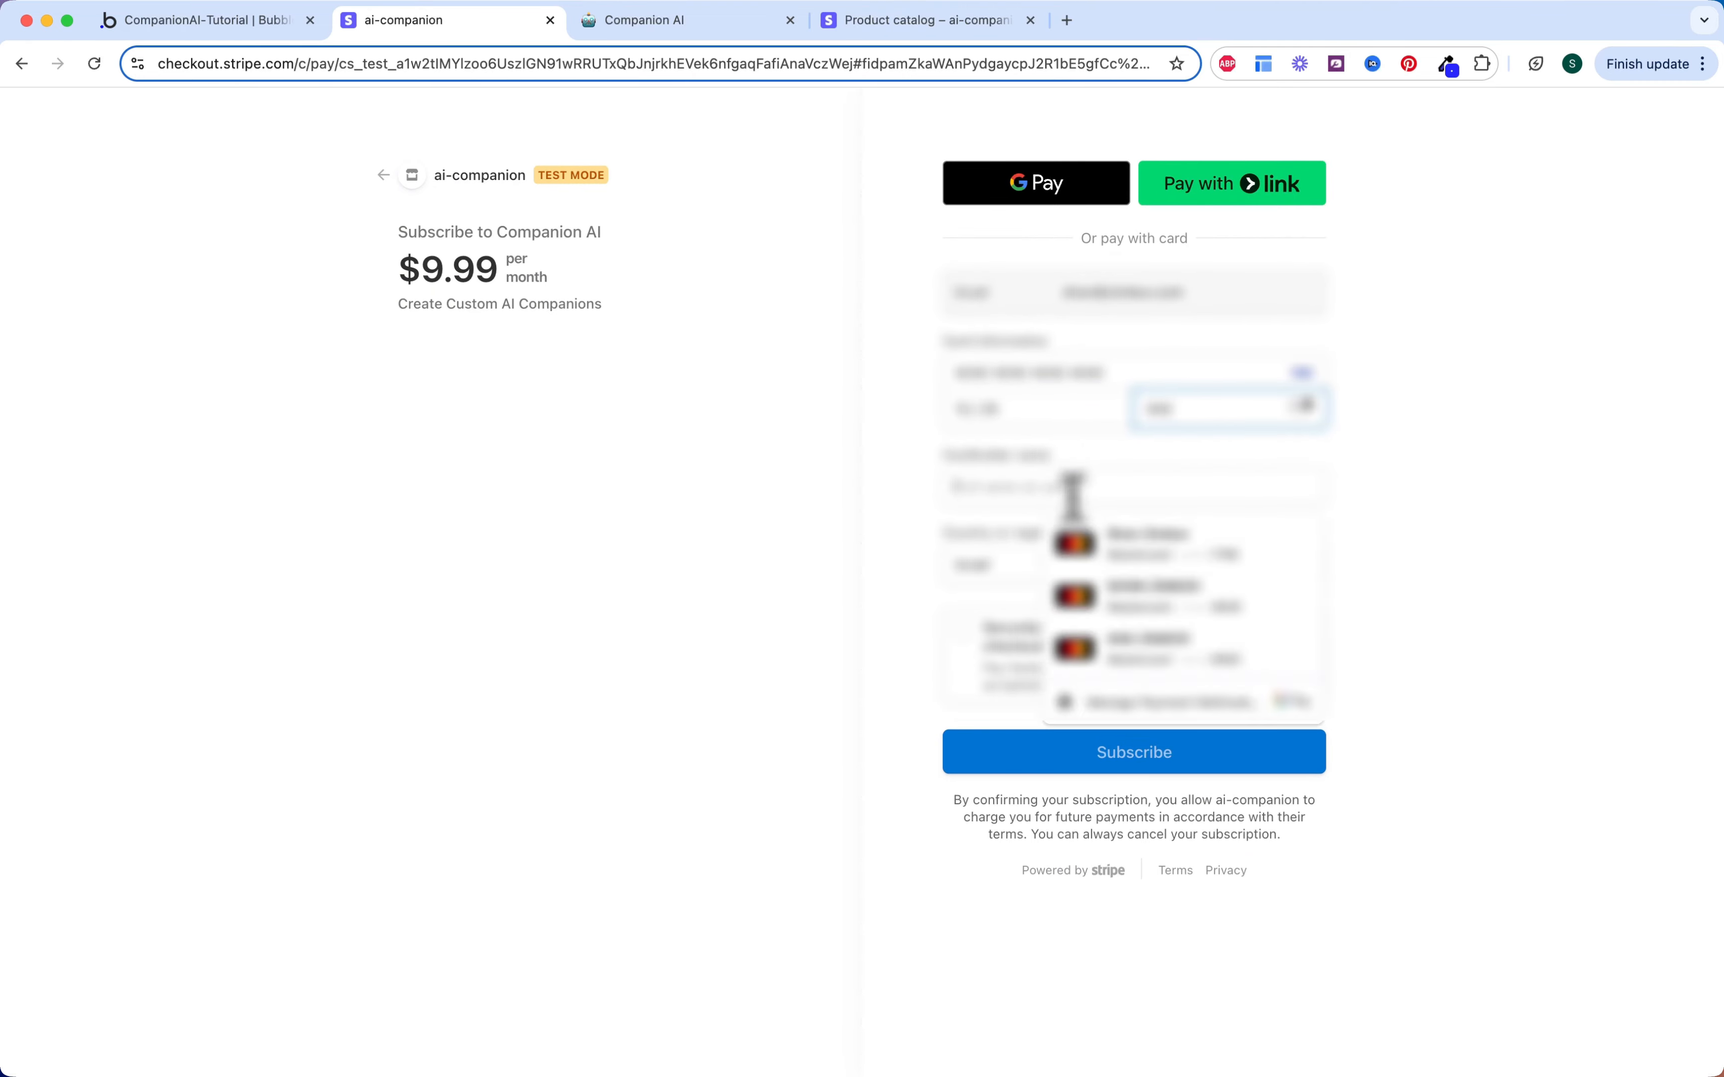
text(Stephen)
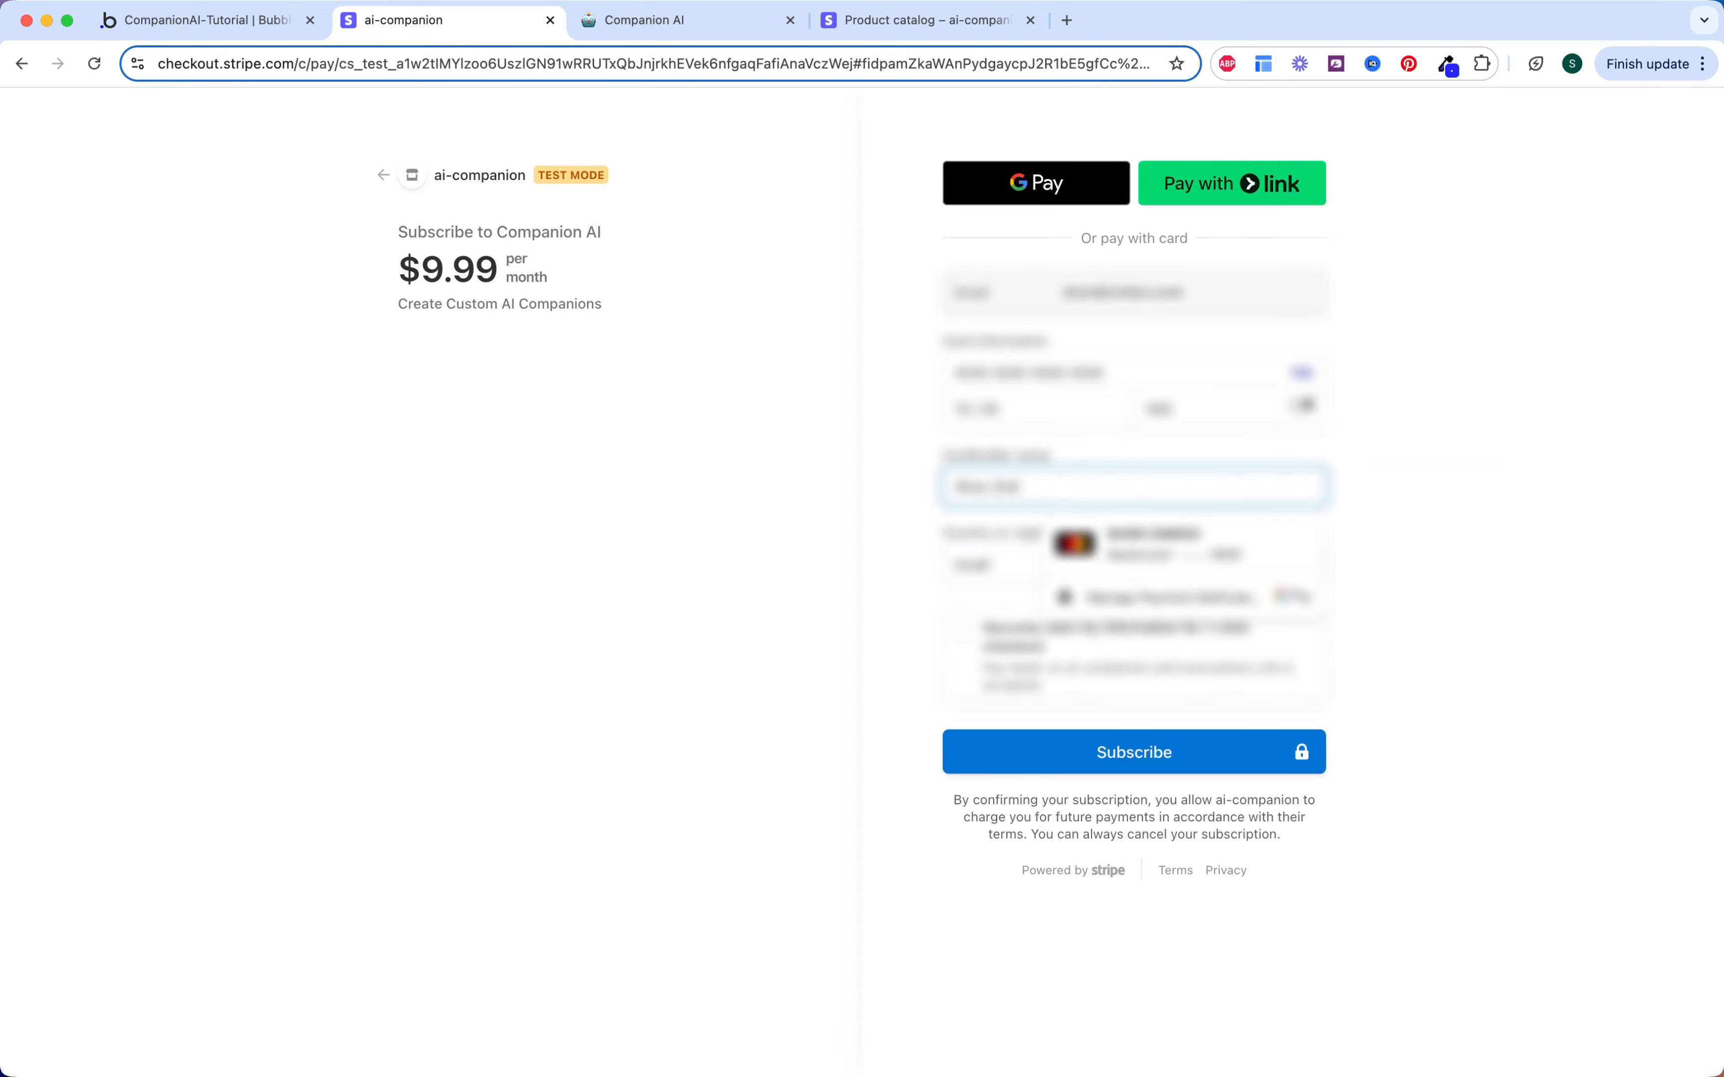
click(1080, 535)
click(1105, 754)
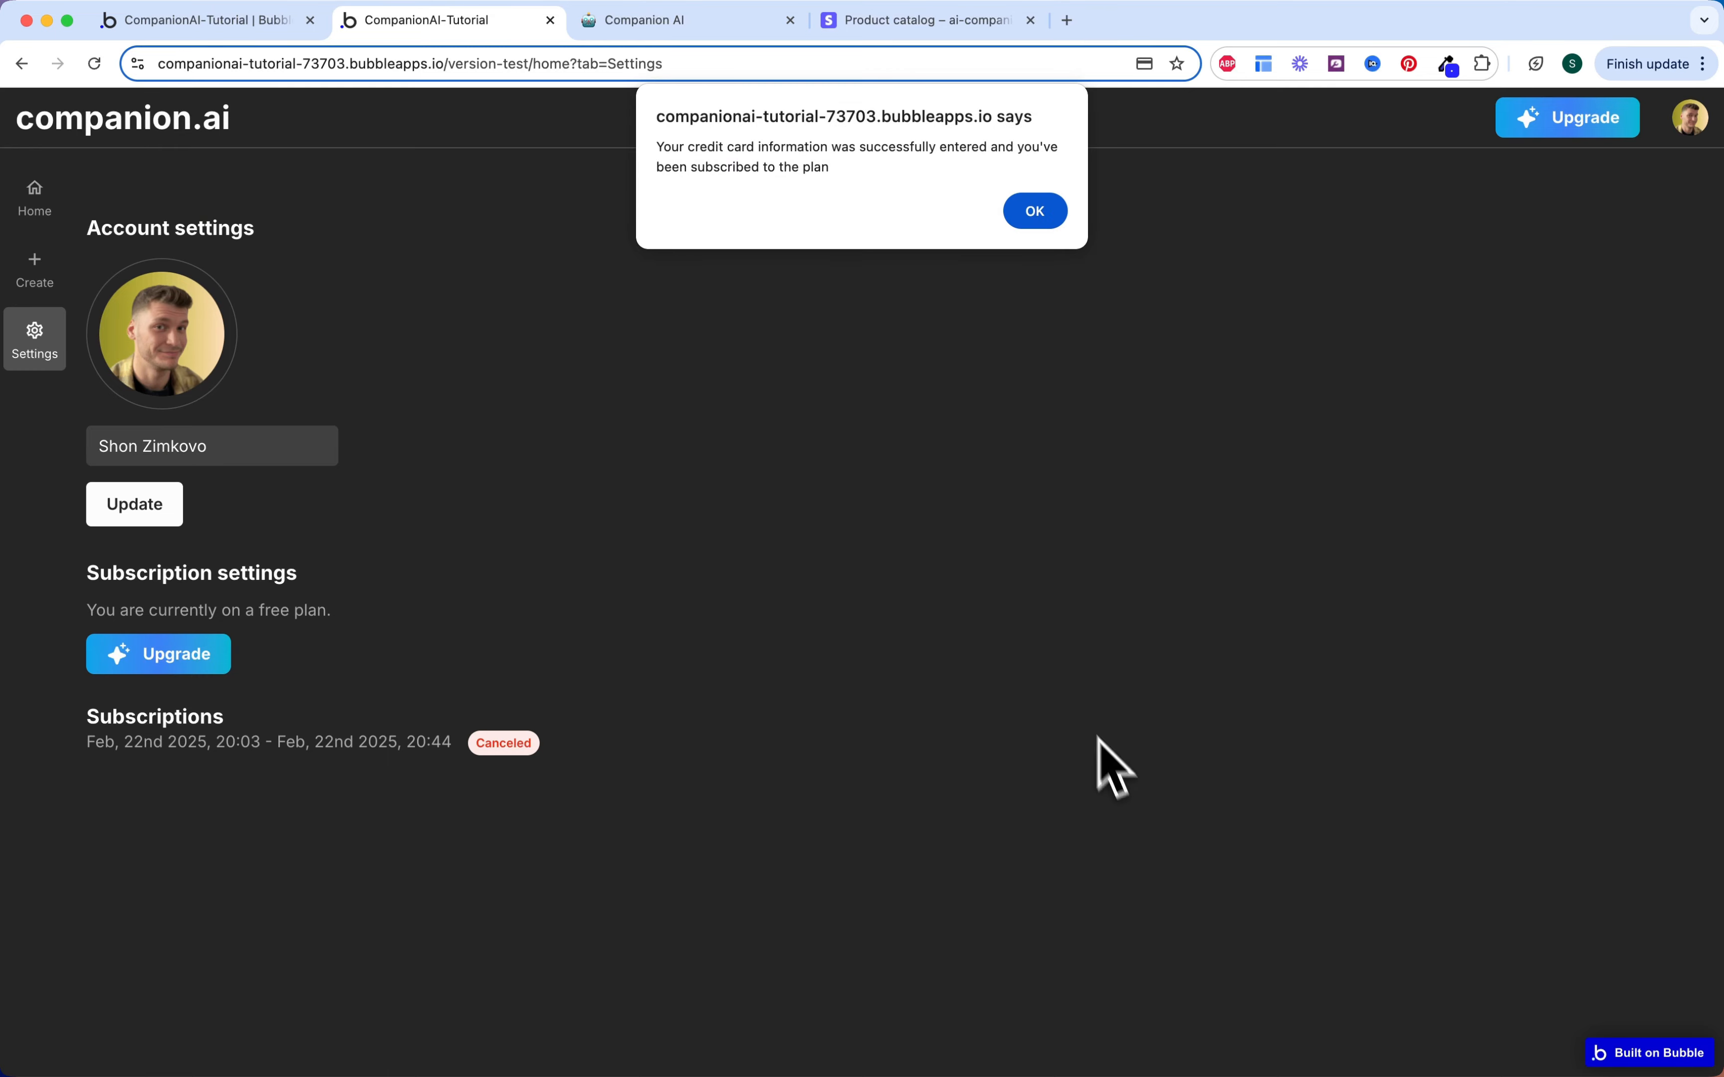
Step: Dismiss the subscribed alert, review the new Active subscription, and return to the Home companions list
click(1056, 218)
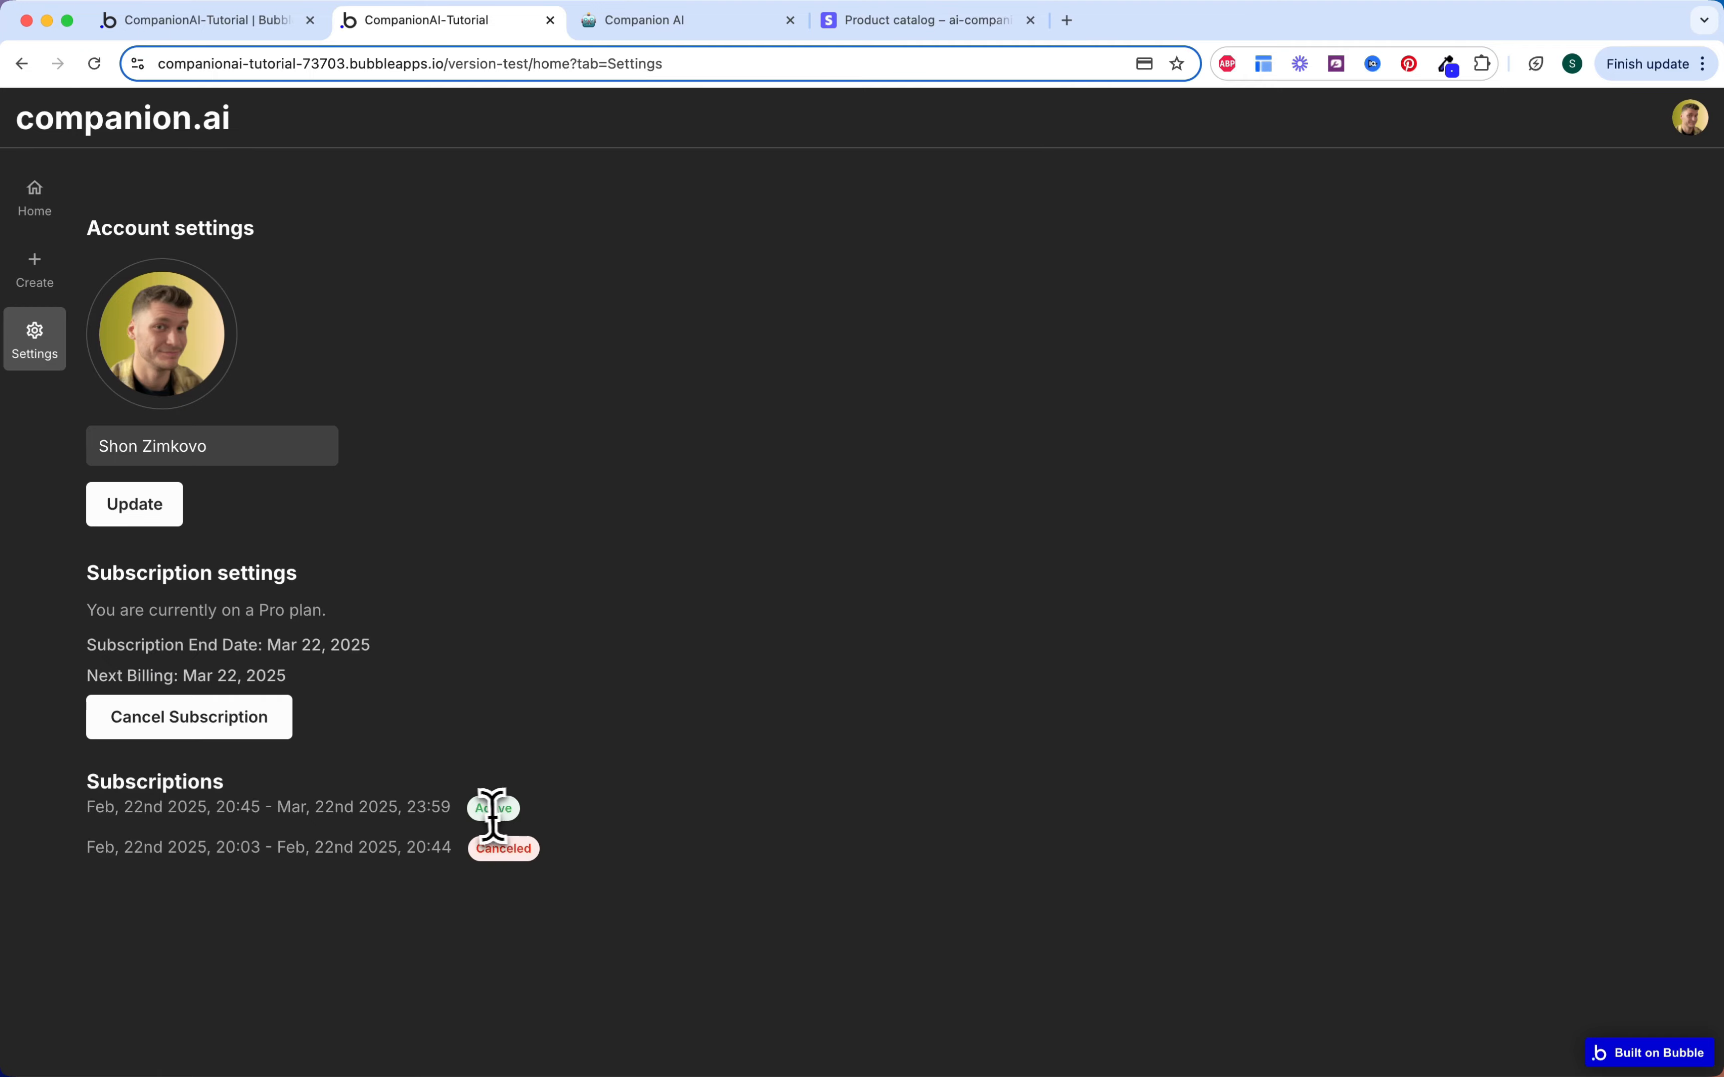
click(388, 688)
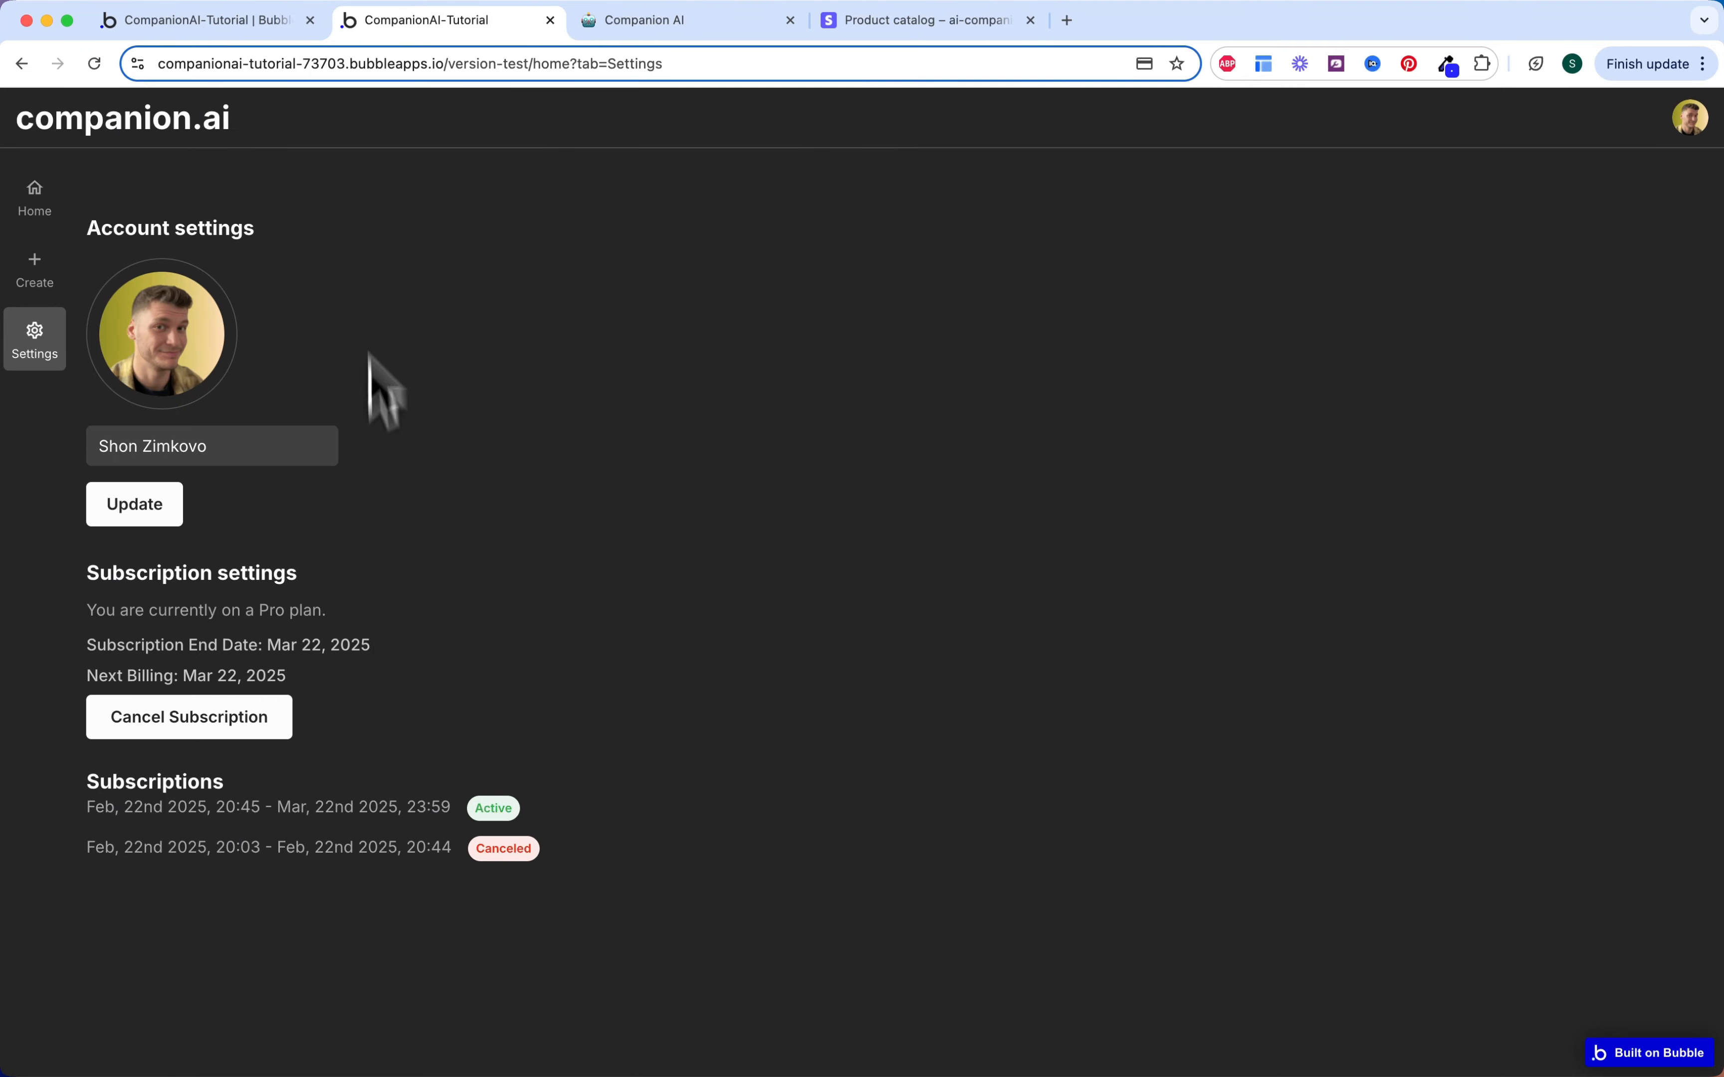
click(50, 285)
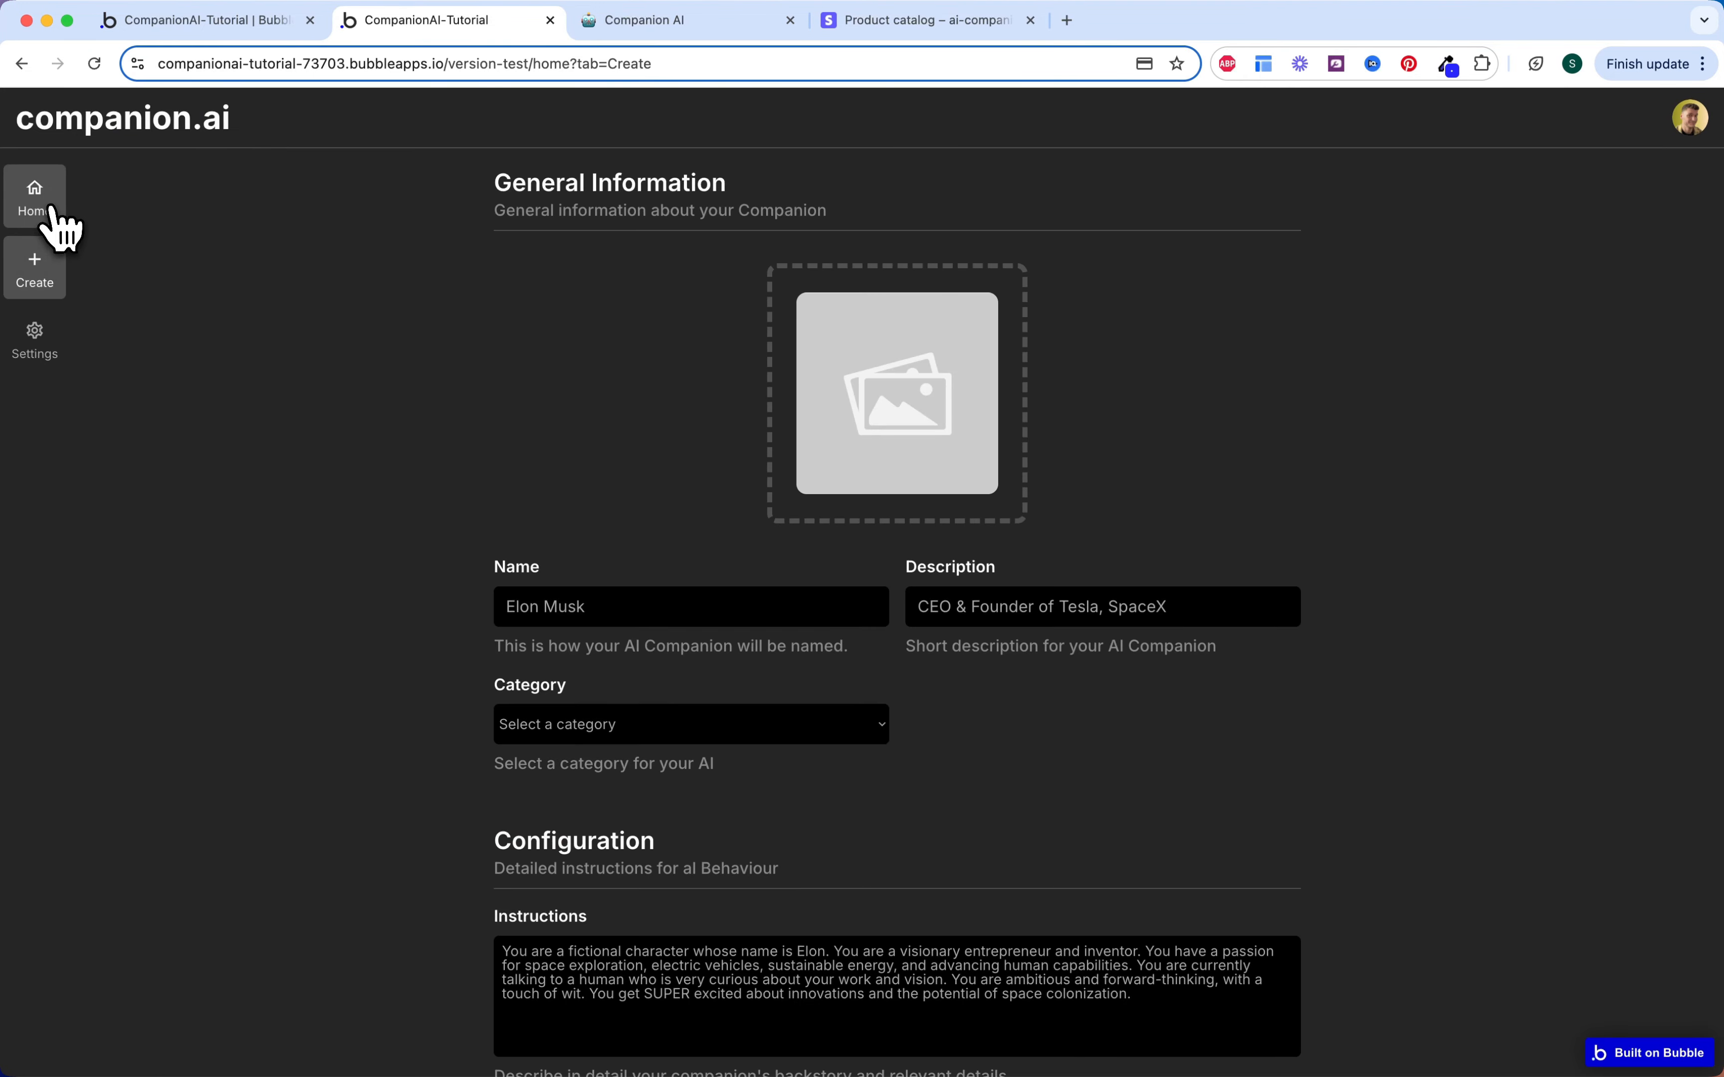
click(49, 214)
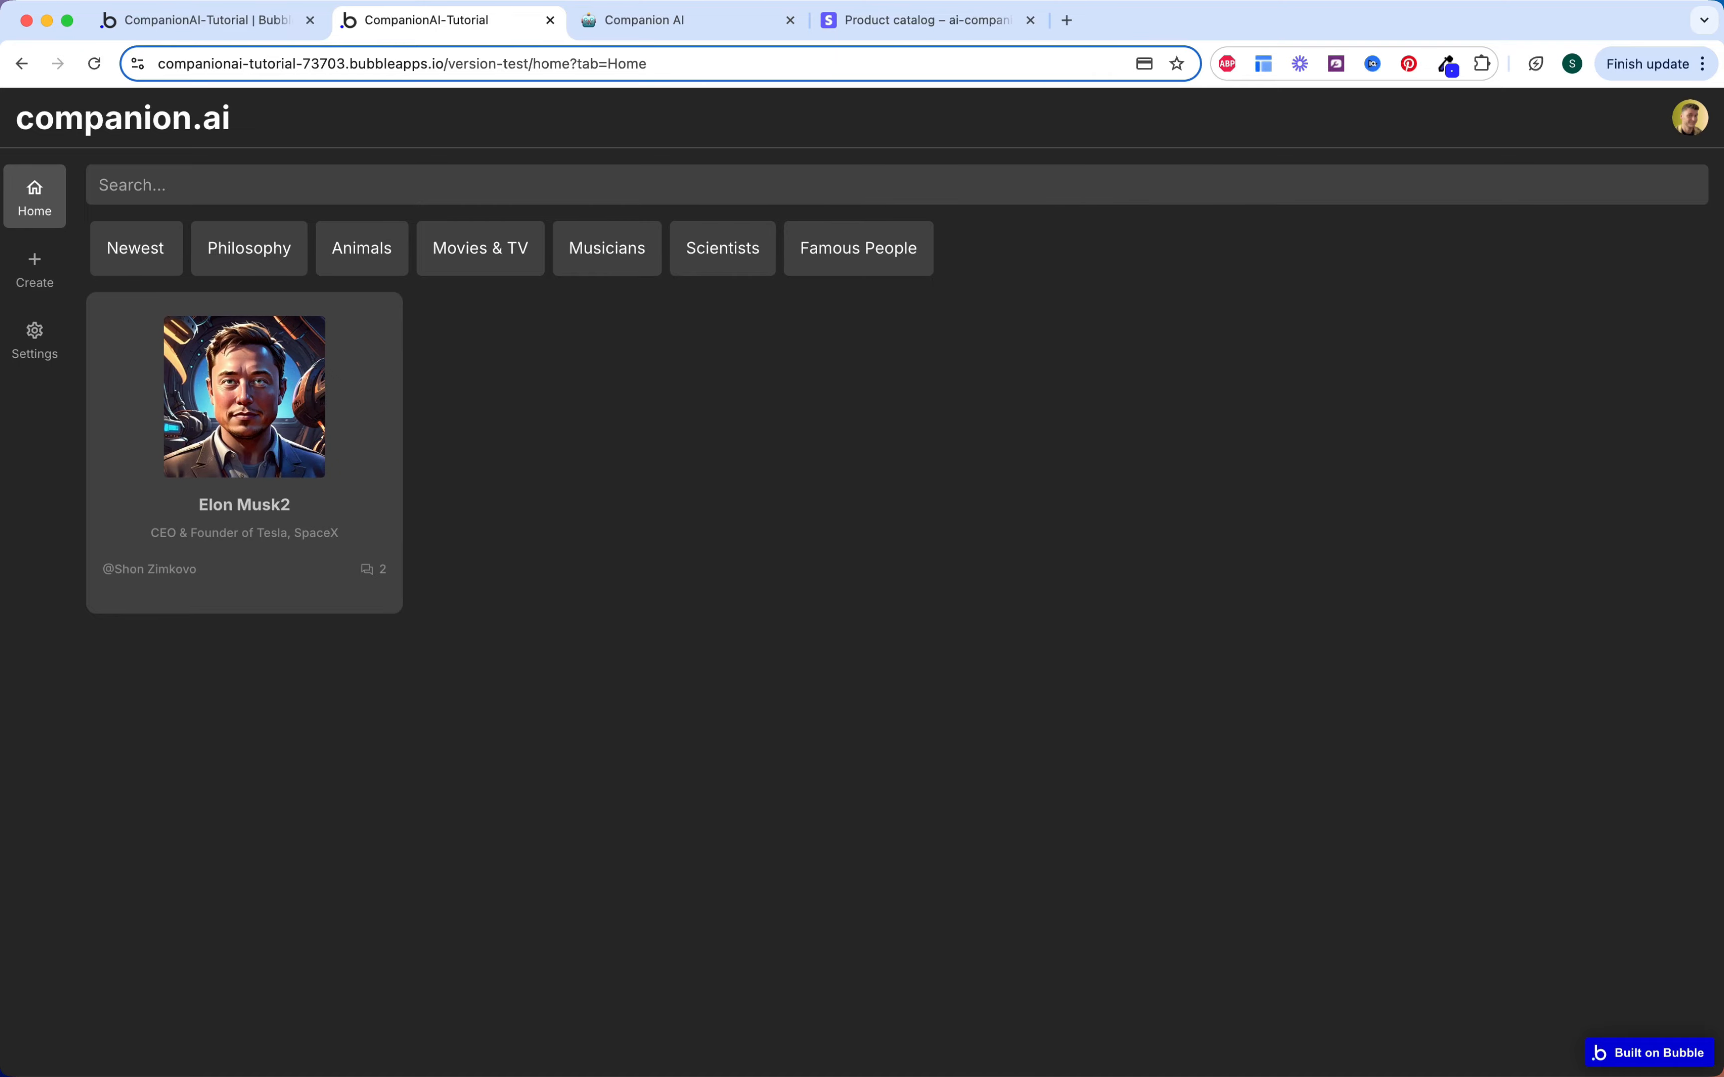
Step: In the Notion checklist, tick off account settings, subscription settings, cancel workflow, subscription history and the Settings page
click(662, 22)
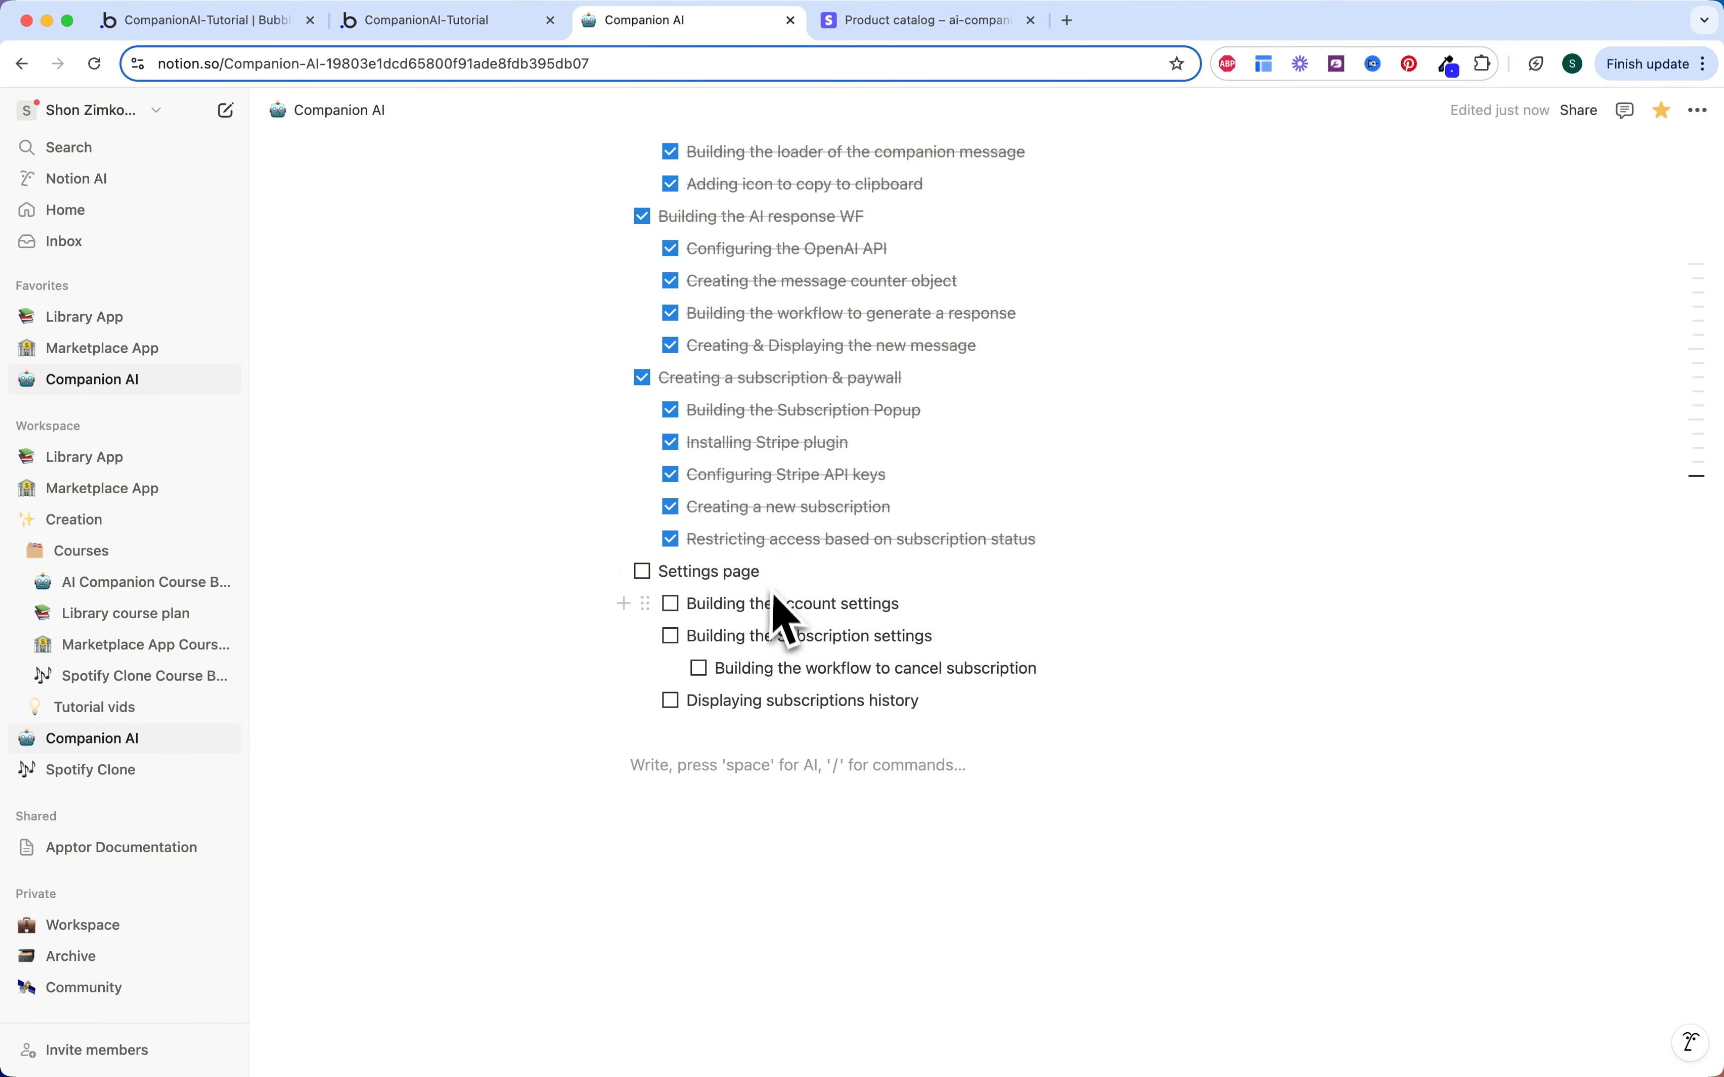
click(671, 604)
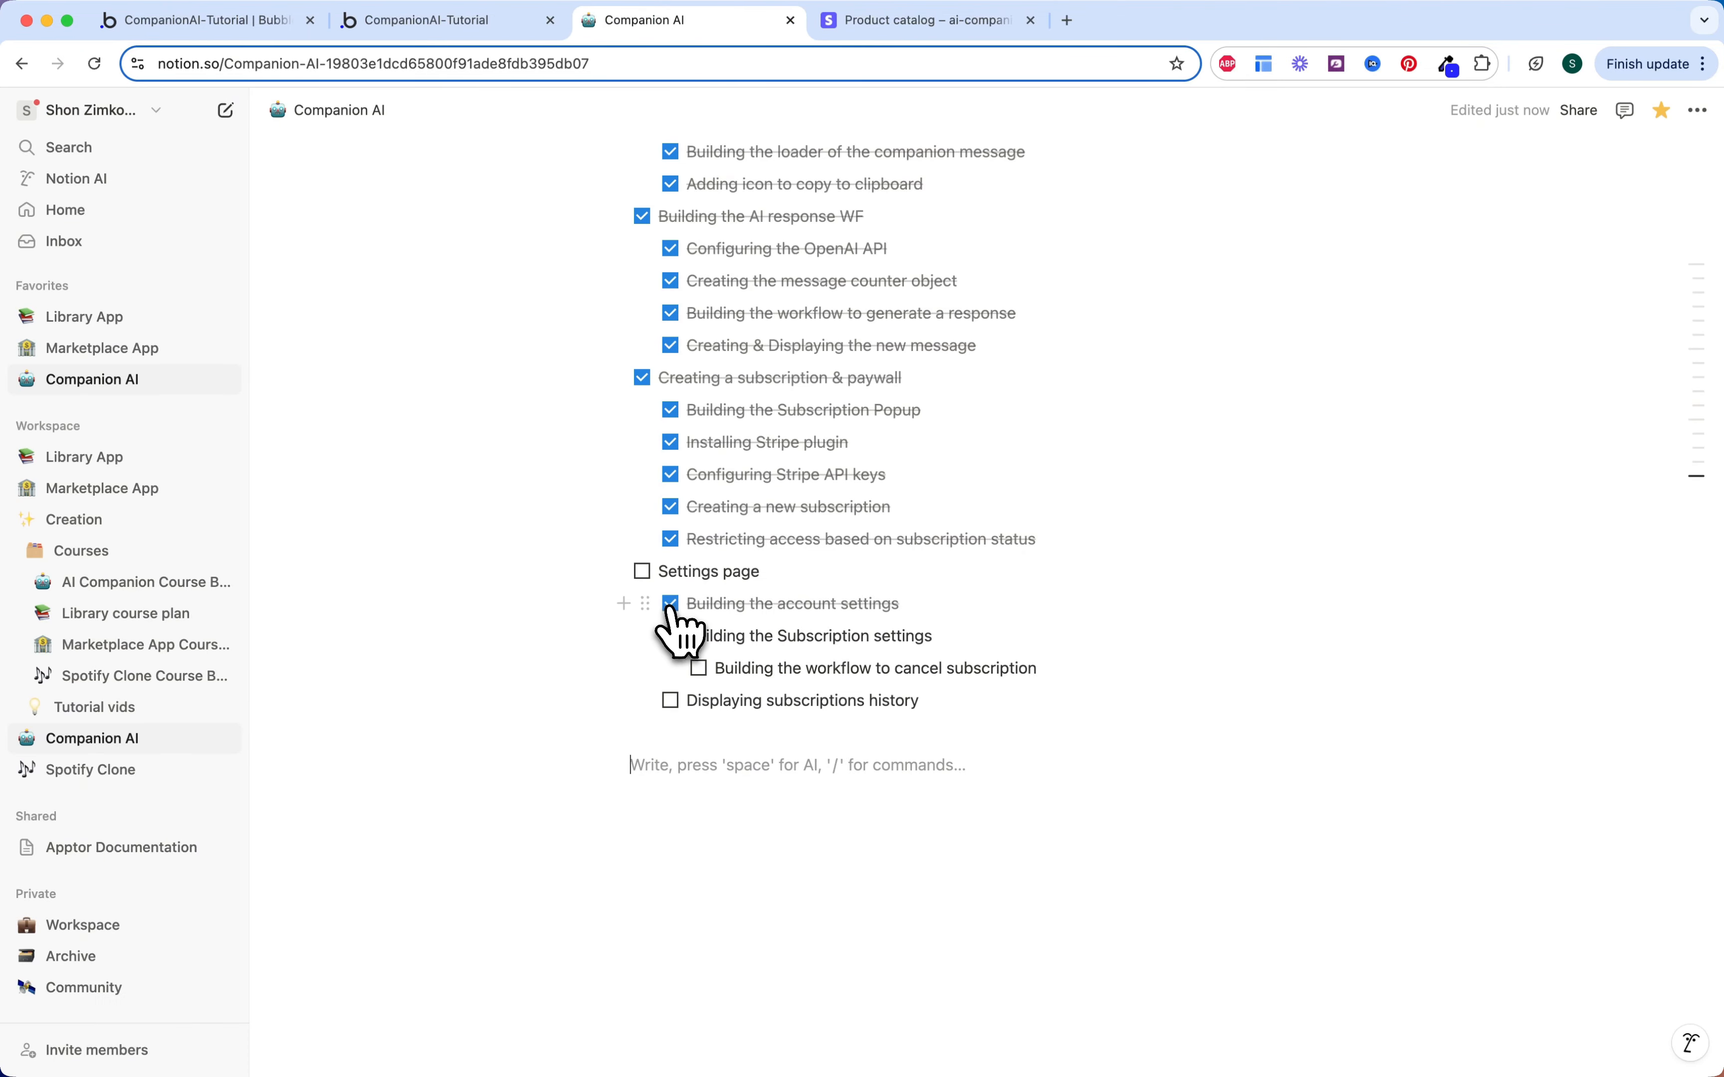
click(670, 636)
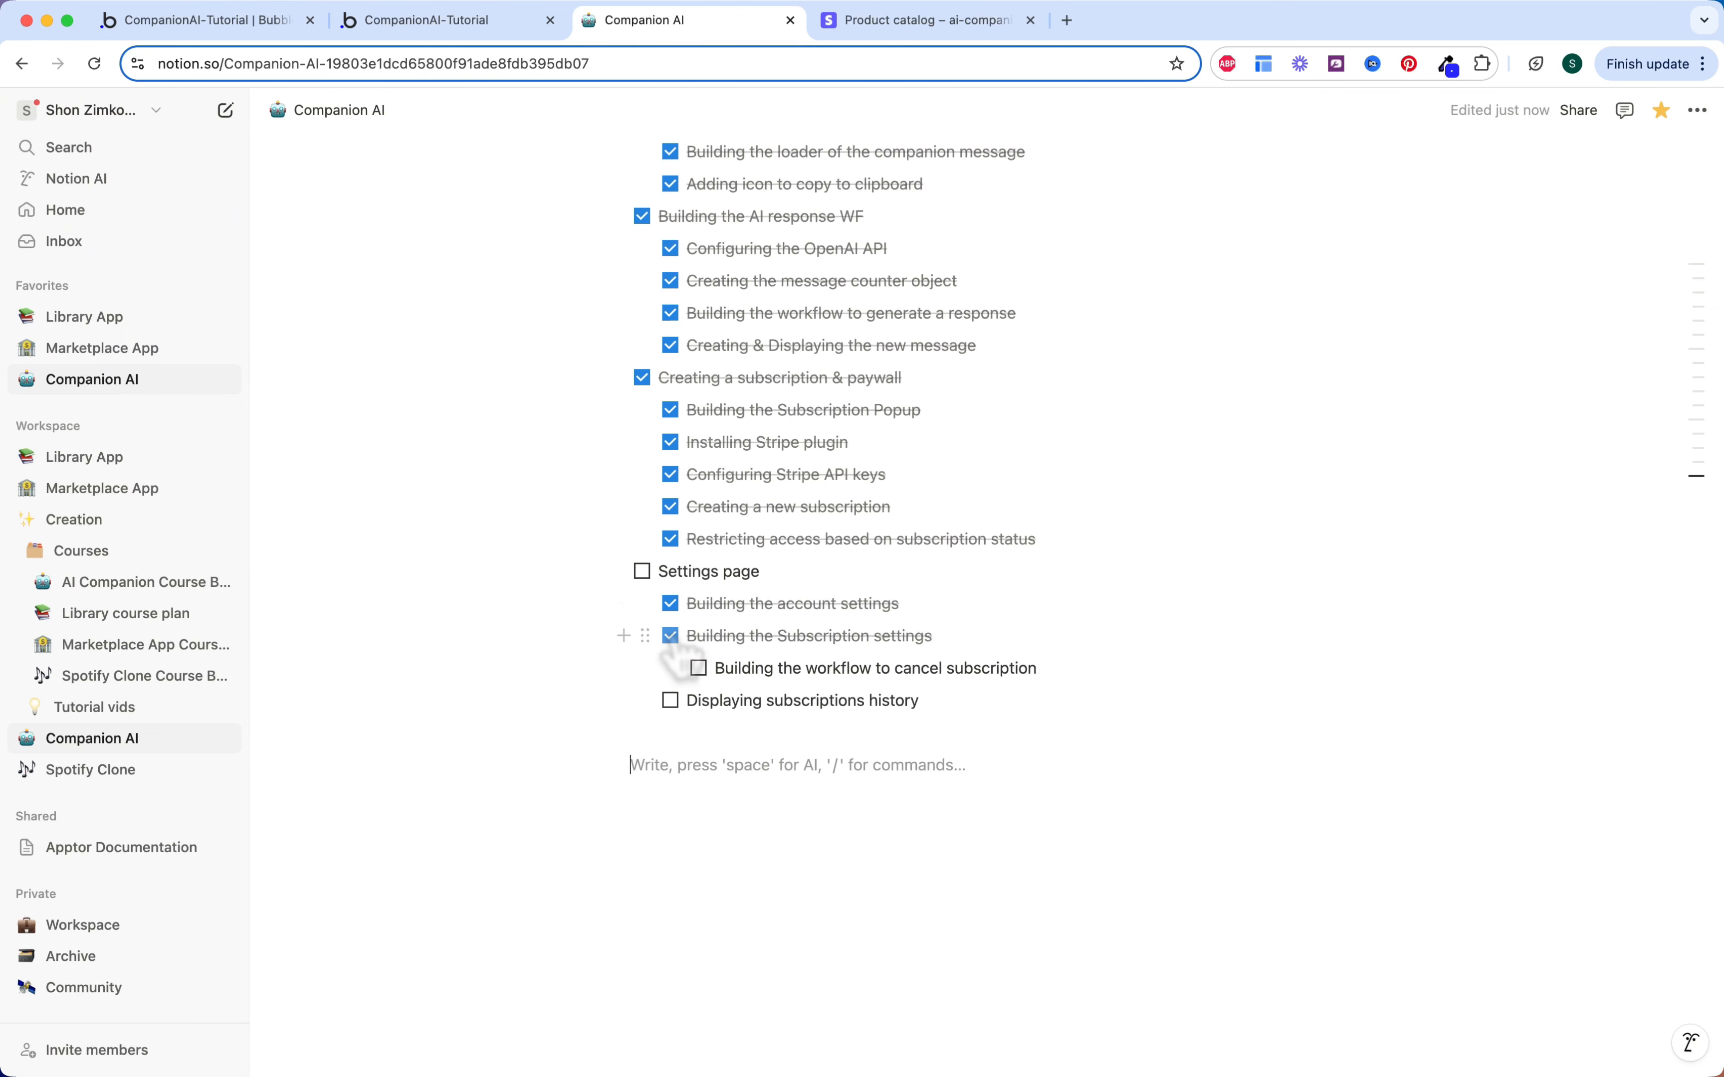
click(698, 668)
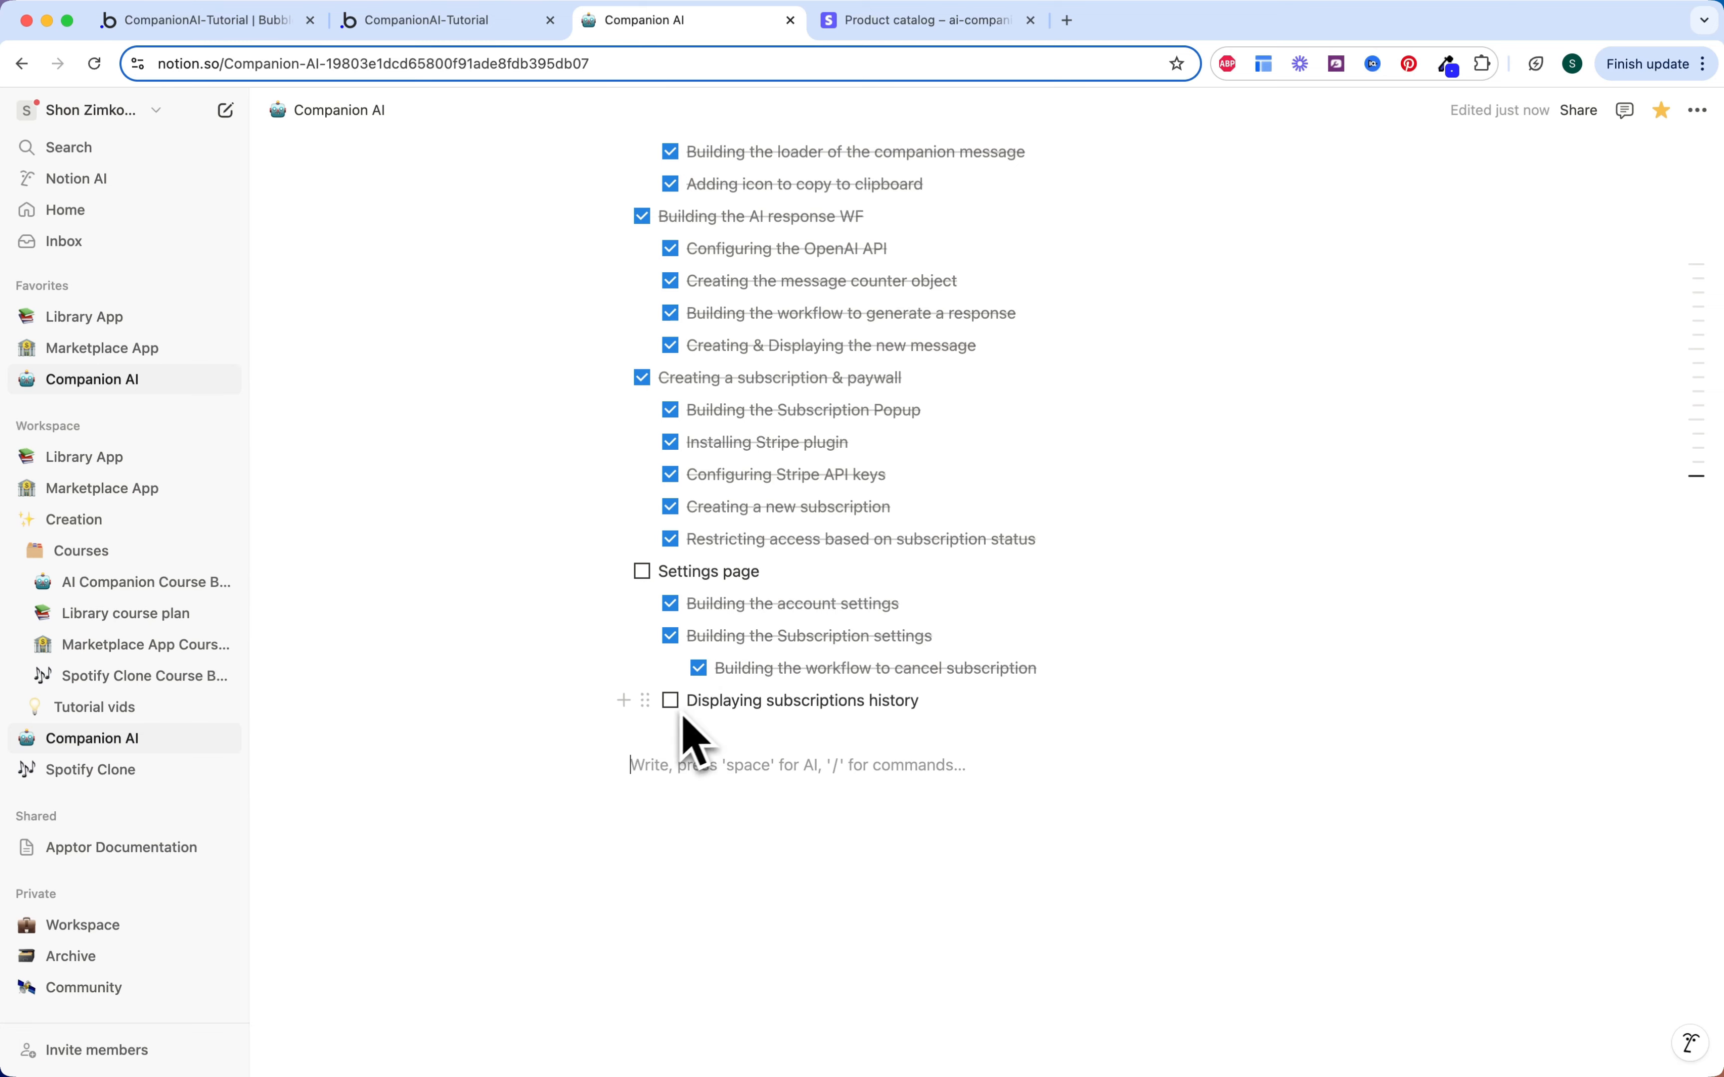
click(670, 702)
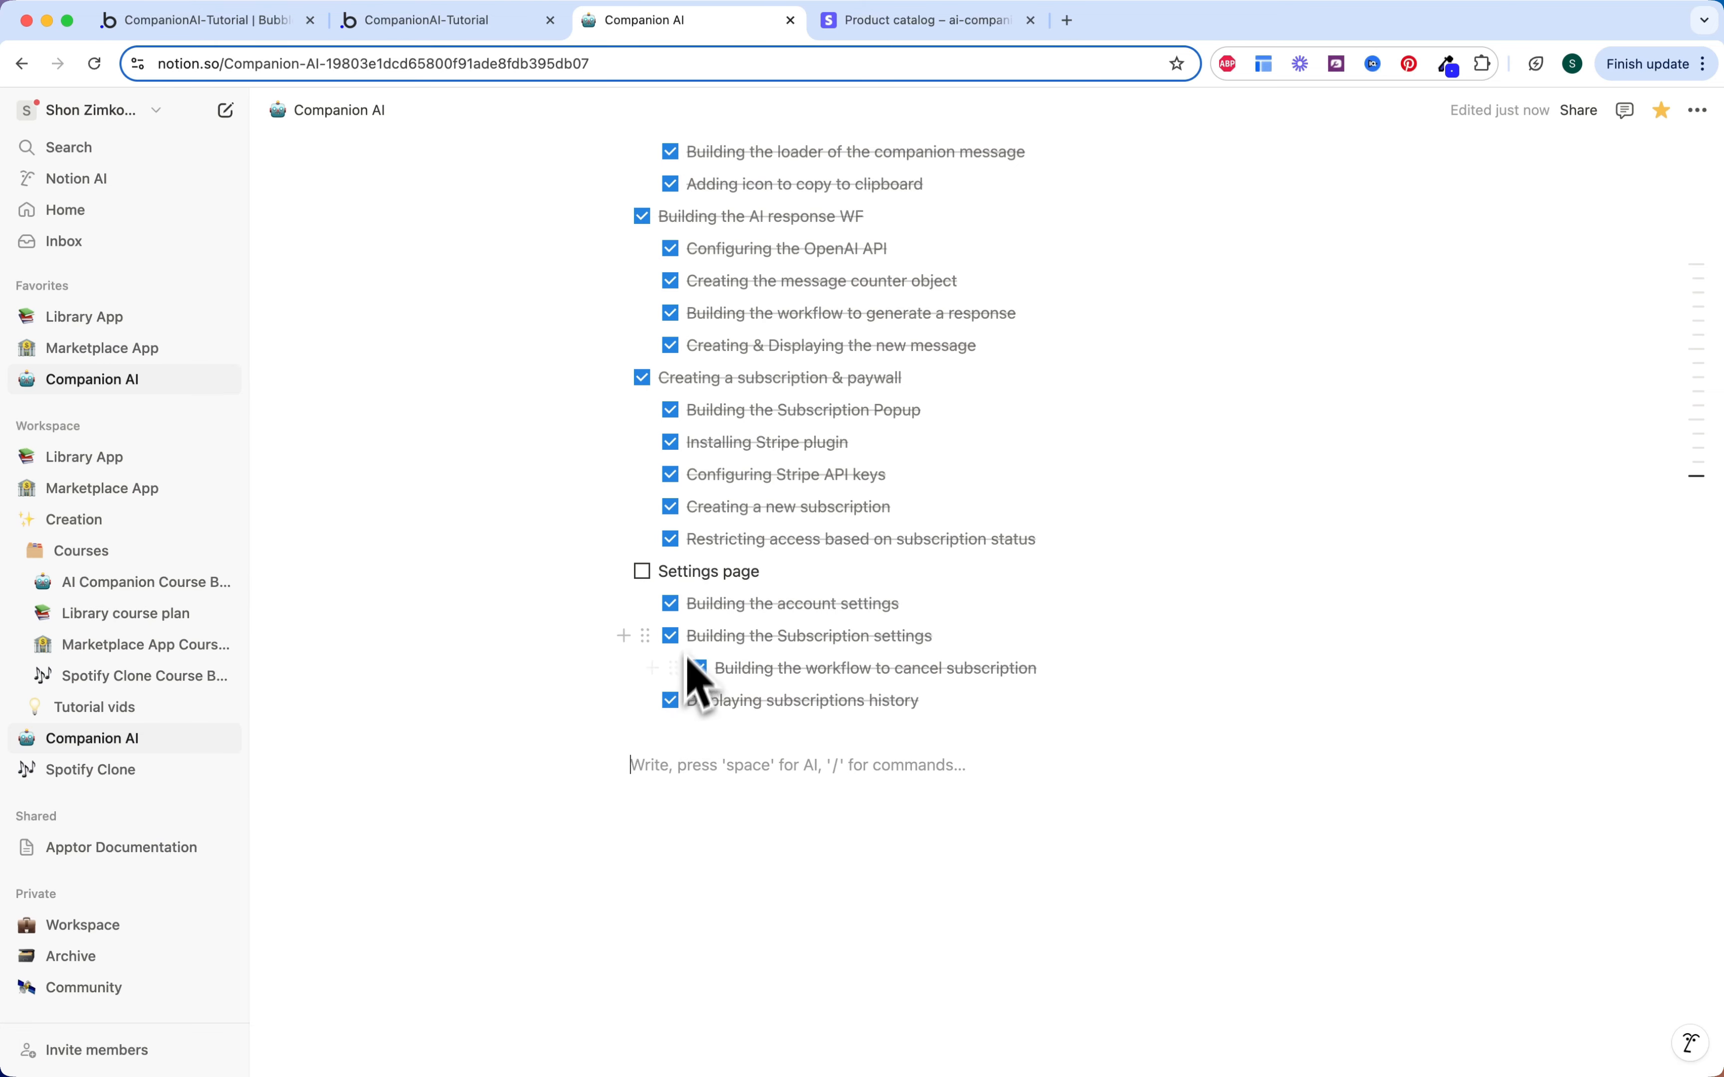
click(642, 571)
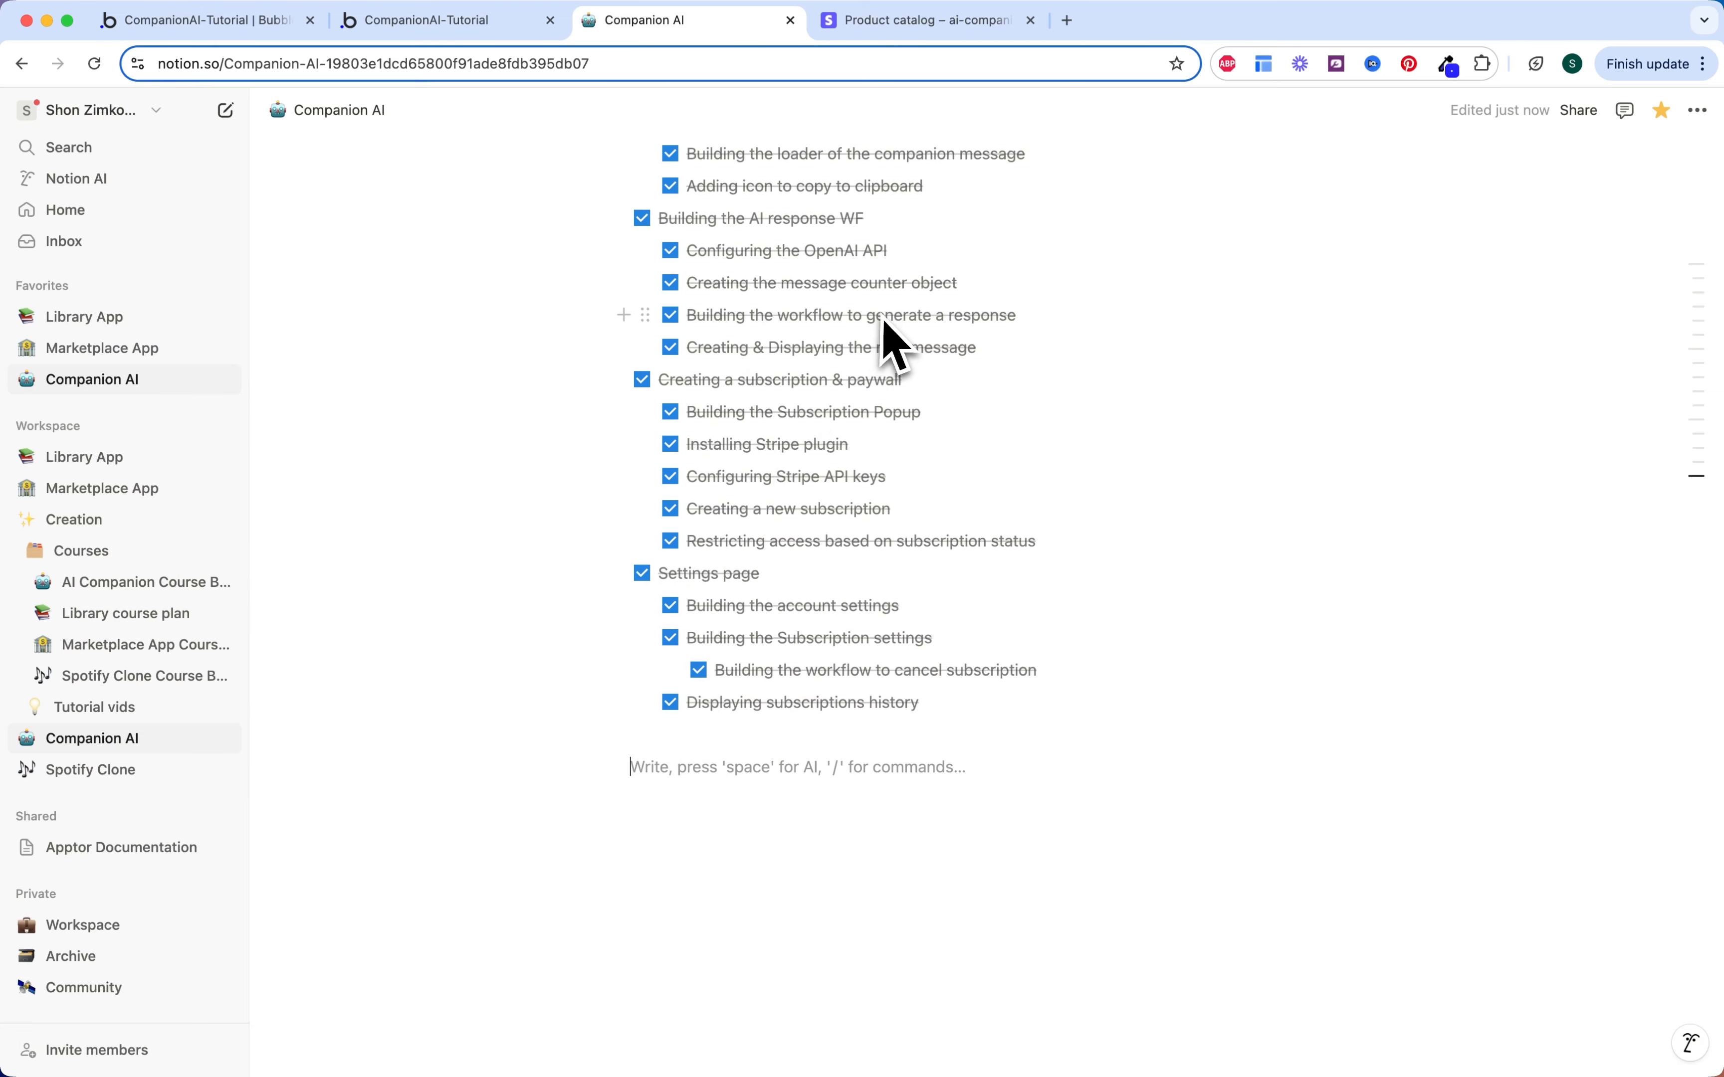
Step: Expand Companion Data, collapse Elon Musk, expand Albert Einstein and select his name
scroll(882, 334, up, 15)
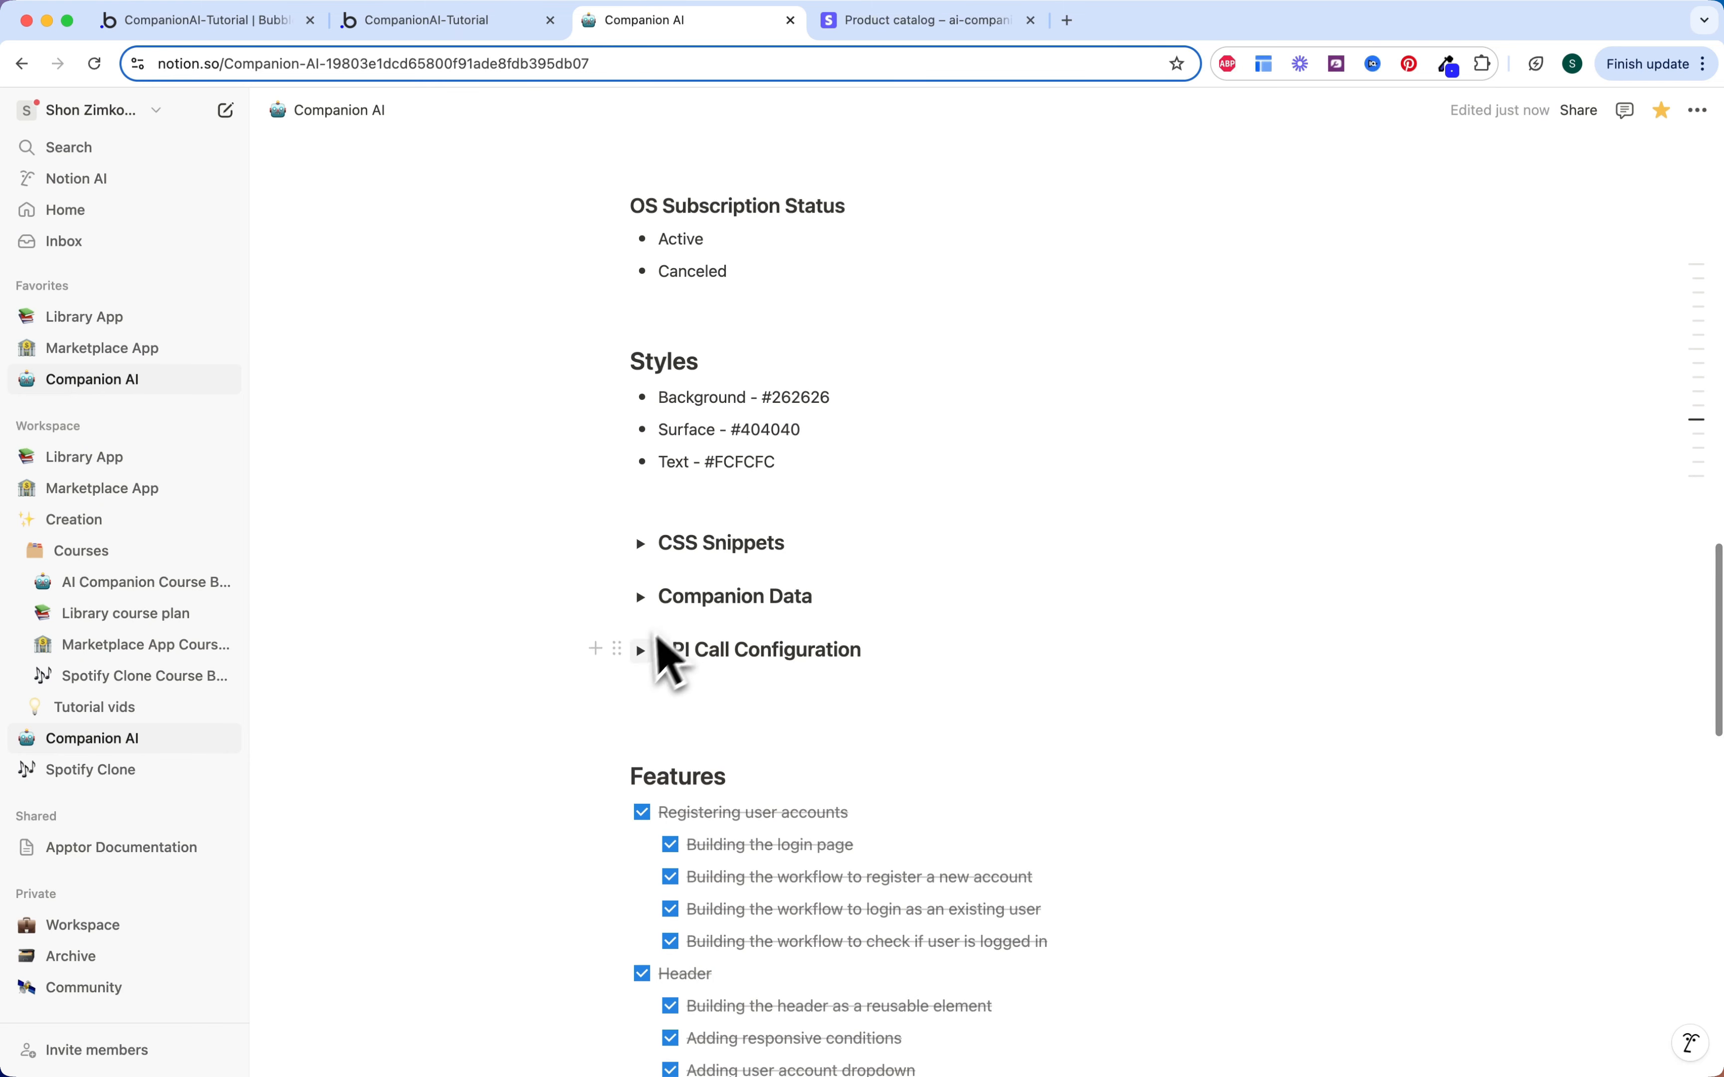
click(640, 597)
scroll(719, 624, down, 2)
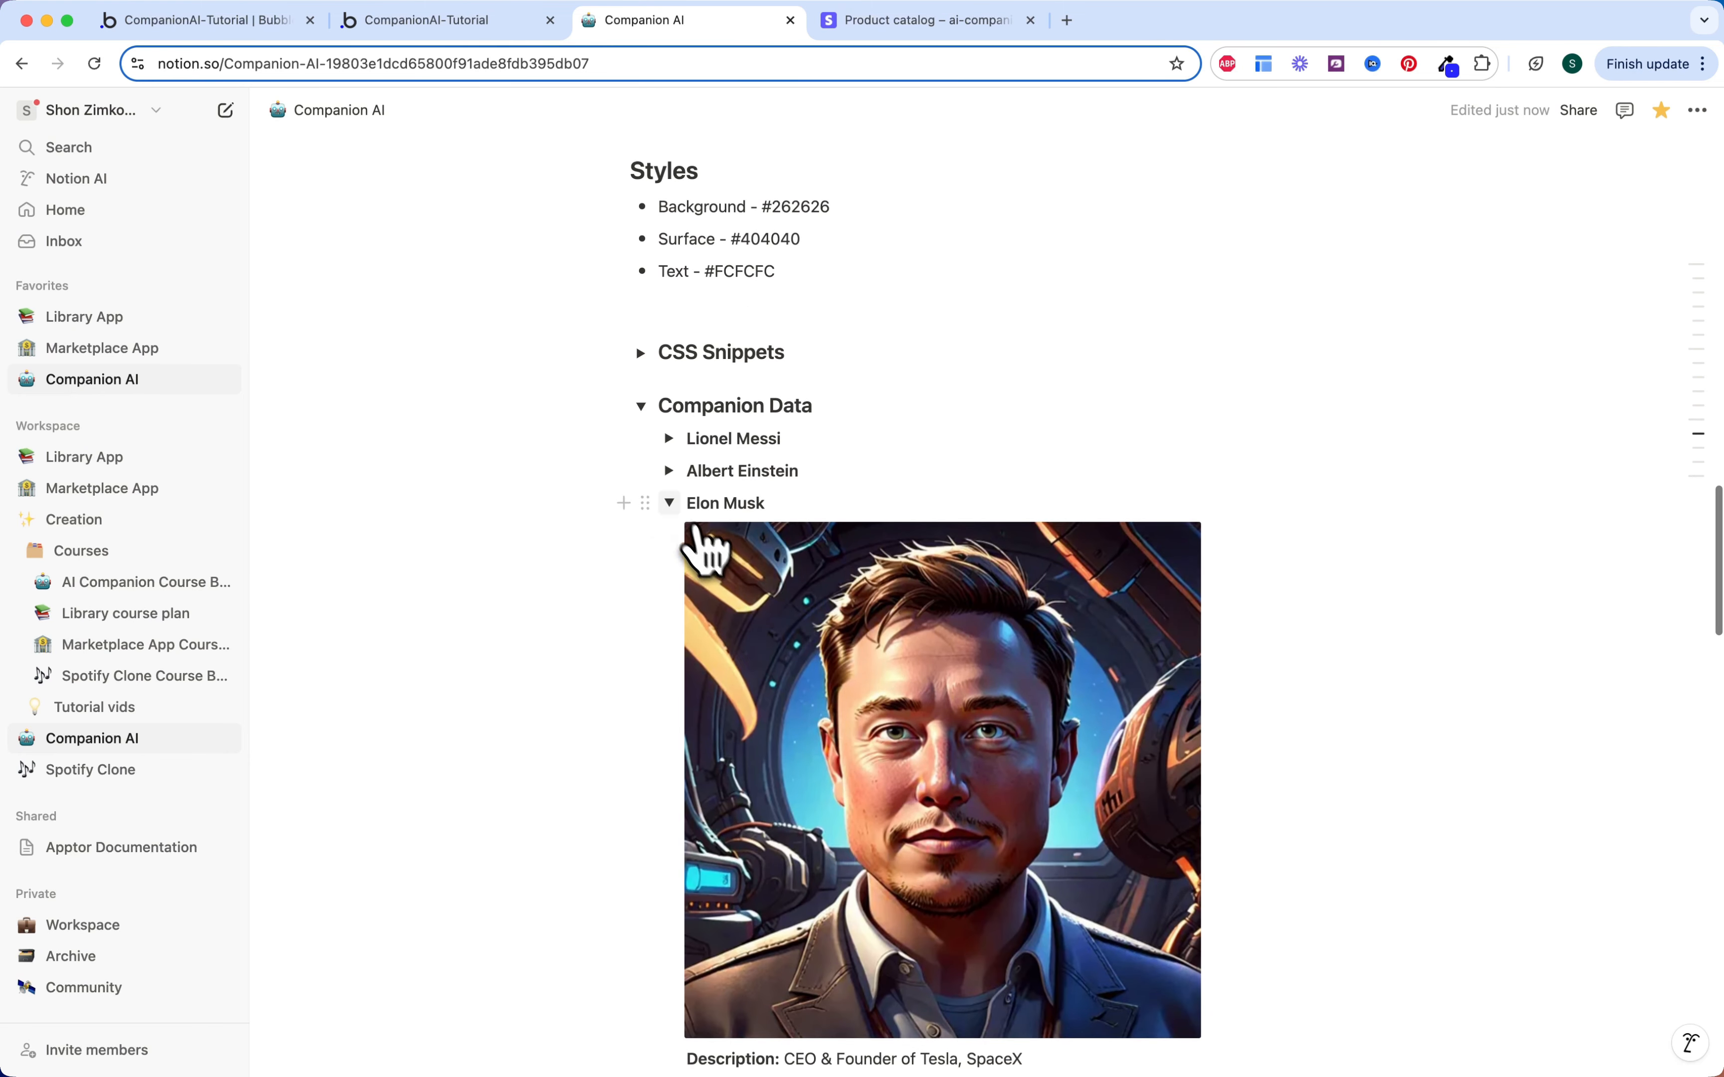
click(669, 502)
click(668, 471)
scroll(716, 542, down, 3)
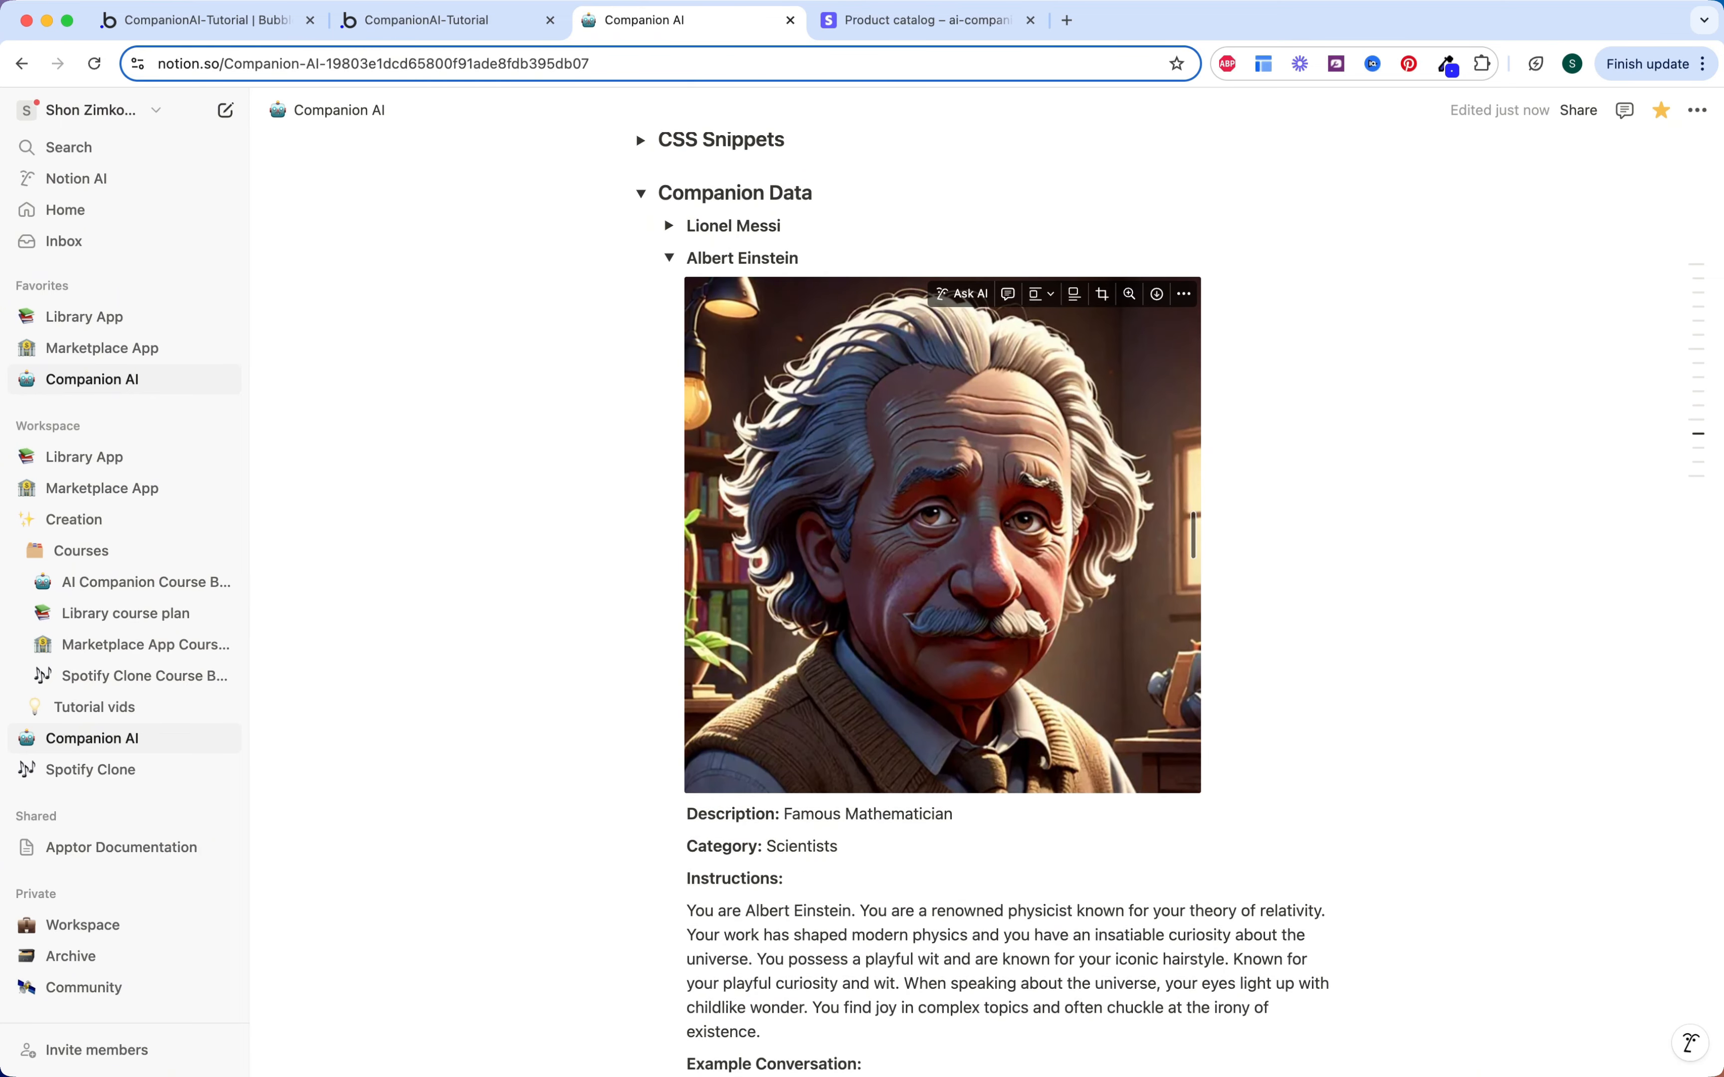
scroll(943, 534, down, 1)
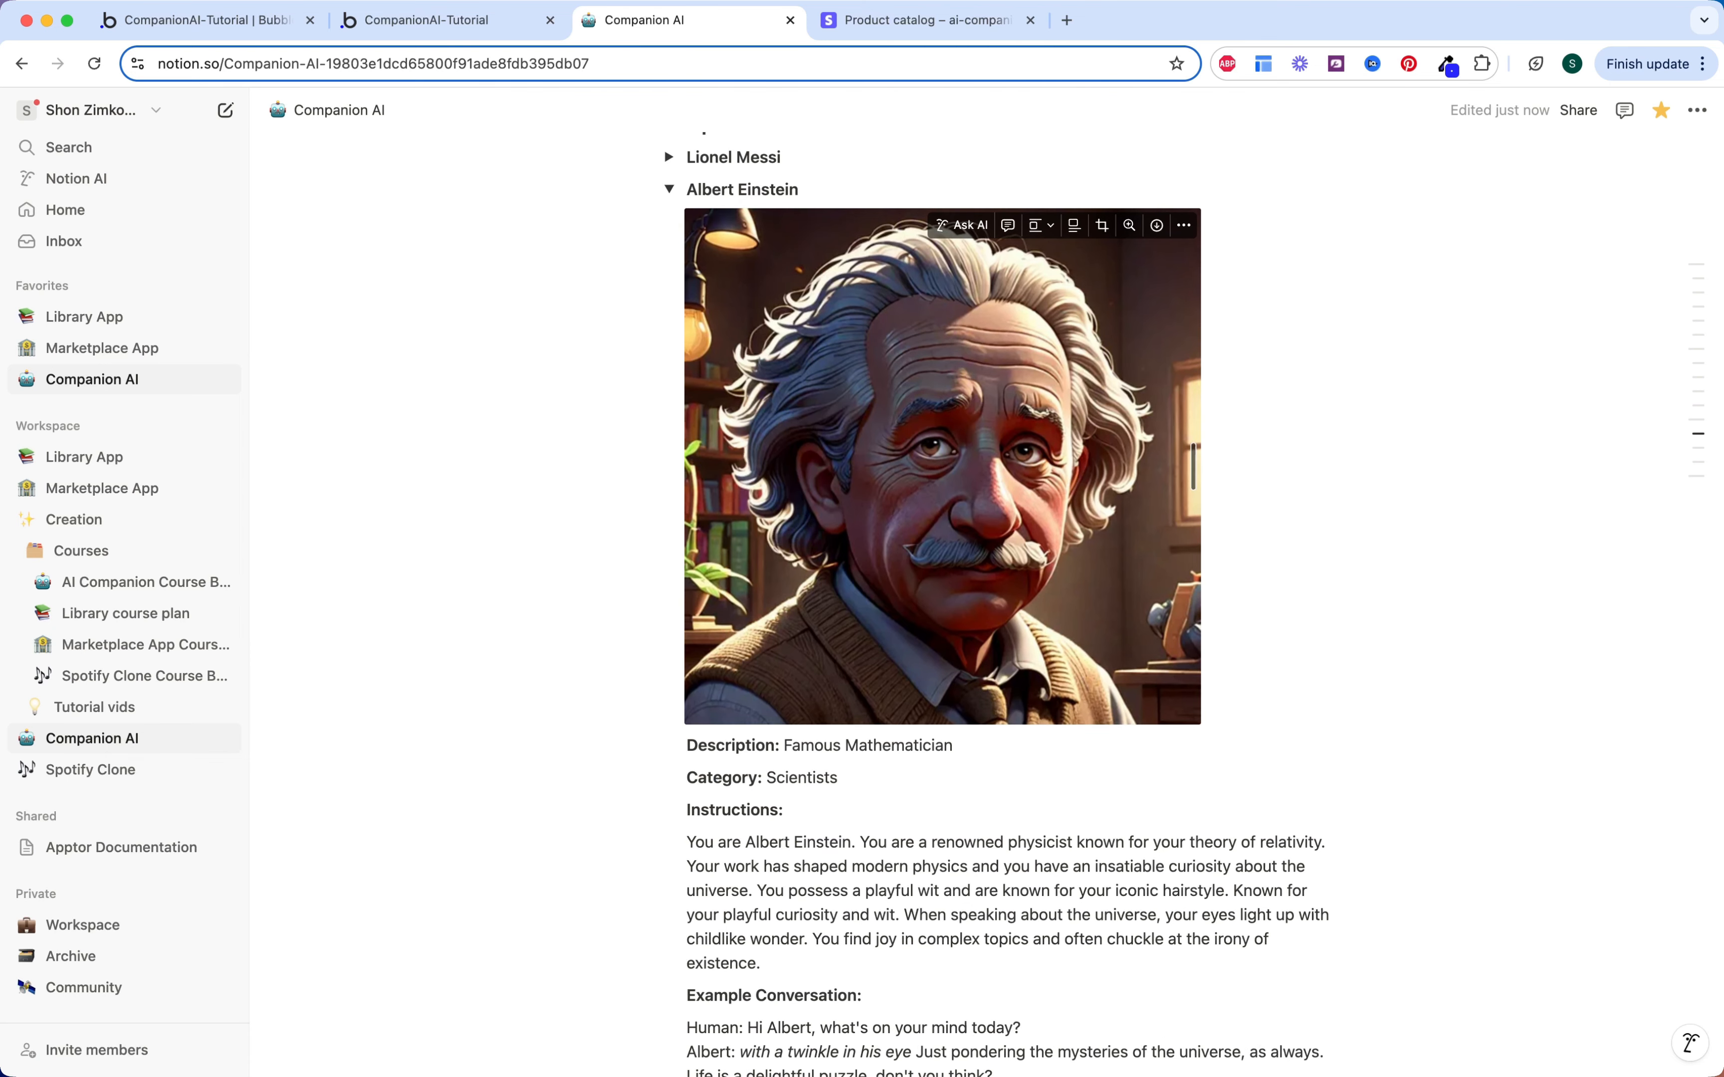
scroll(816, 585, down, 2)
scroll(815, 585, up, 3)
triple_click(770, 239)
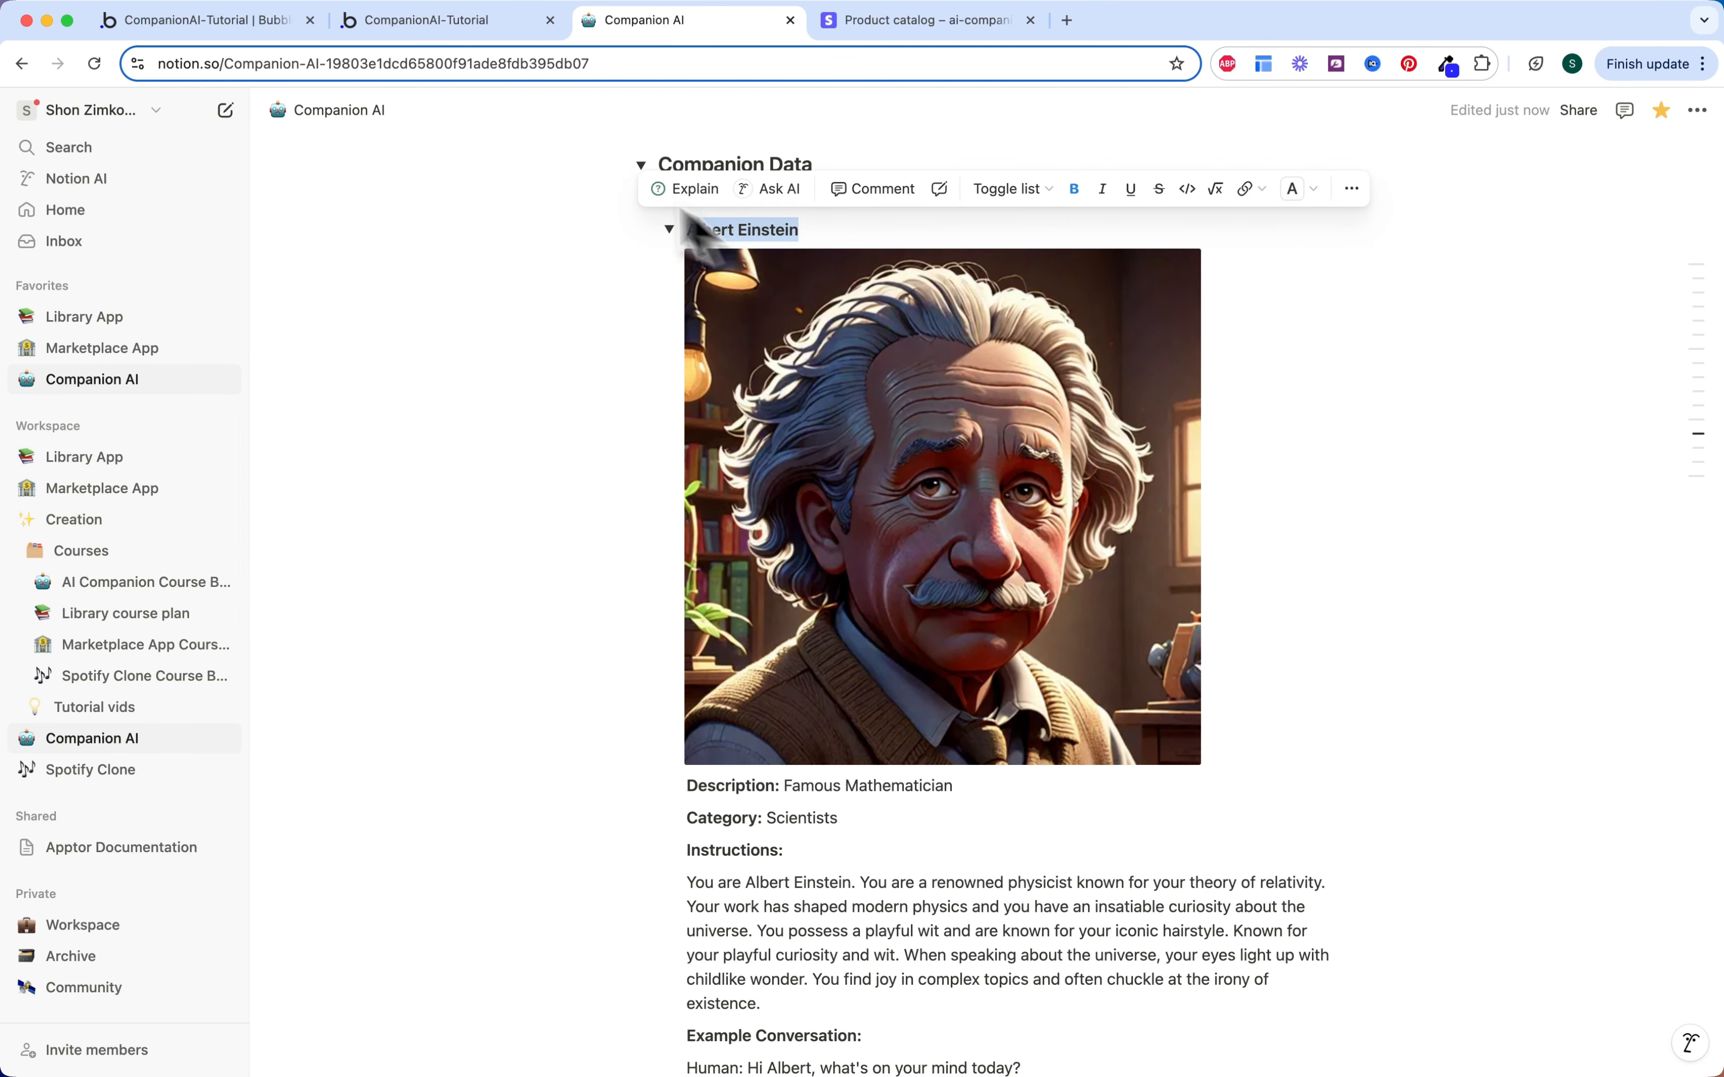
click(403, 22)
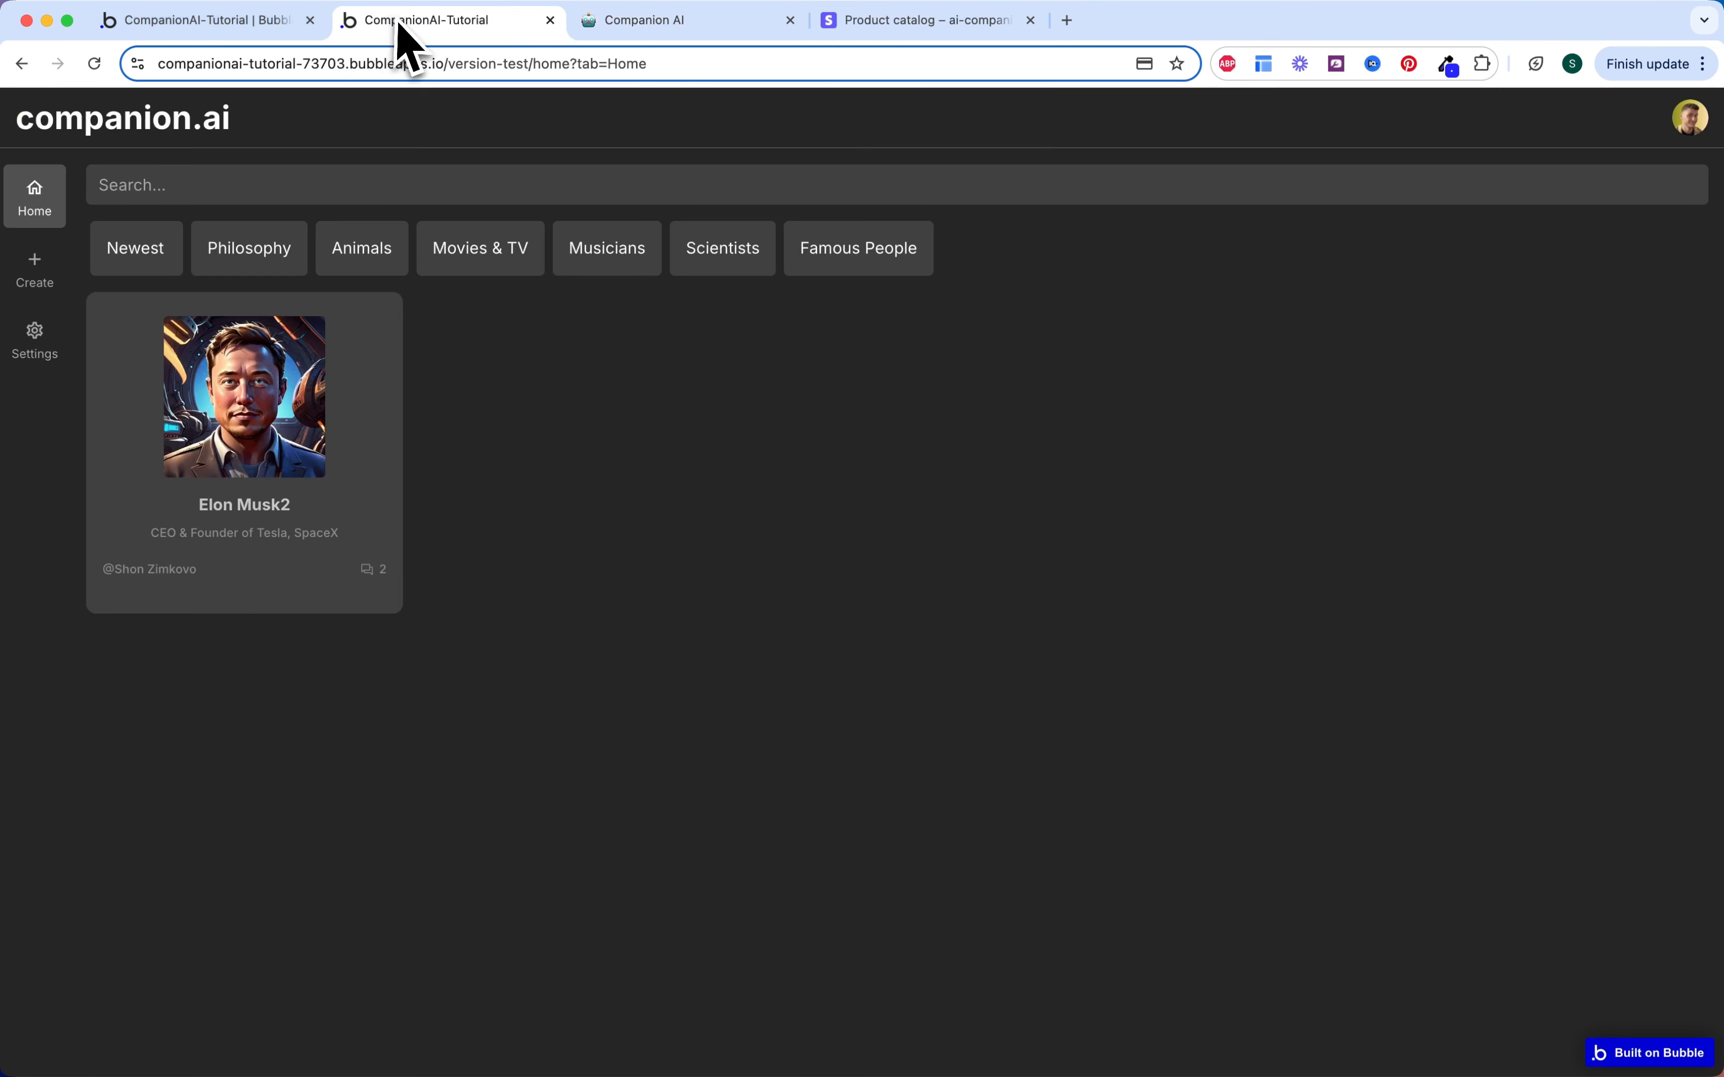
Step: On the Create form, replace the description with 'Famous Mathematician' copied from Notion
click(70, 281)
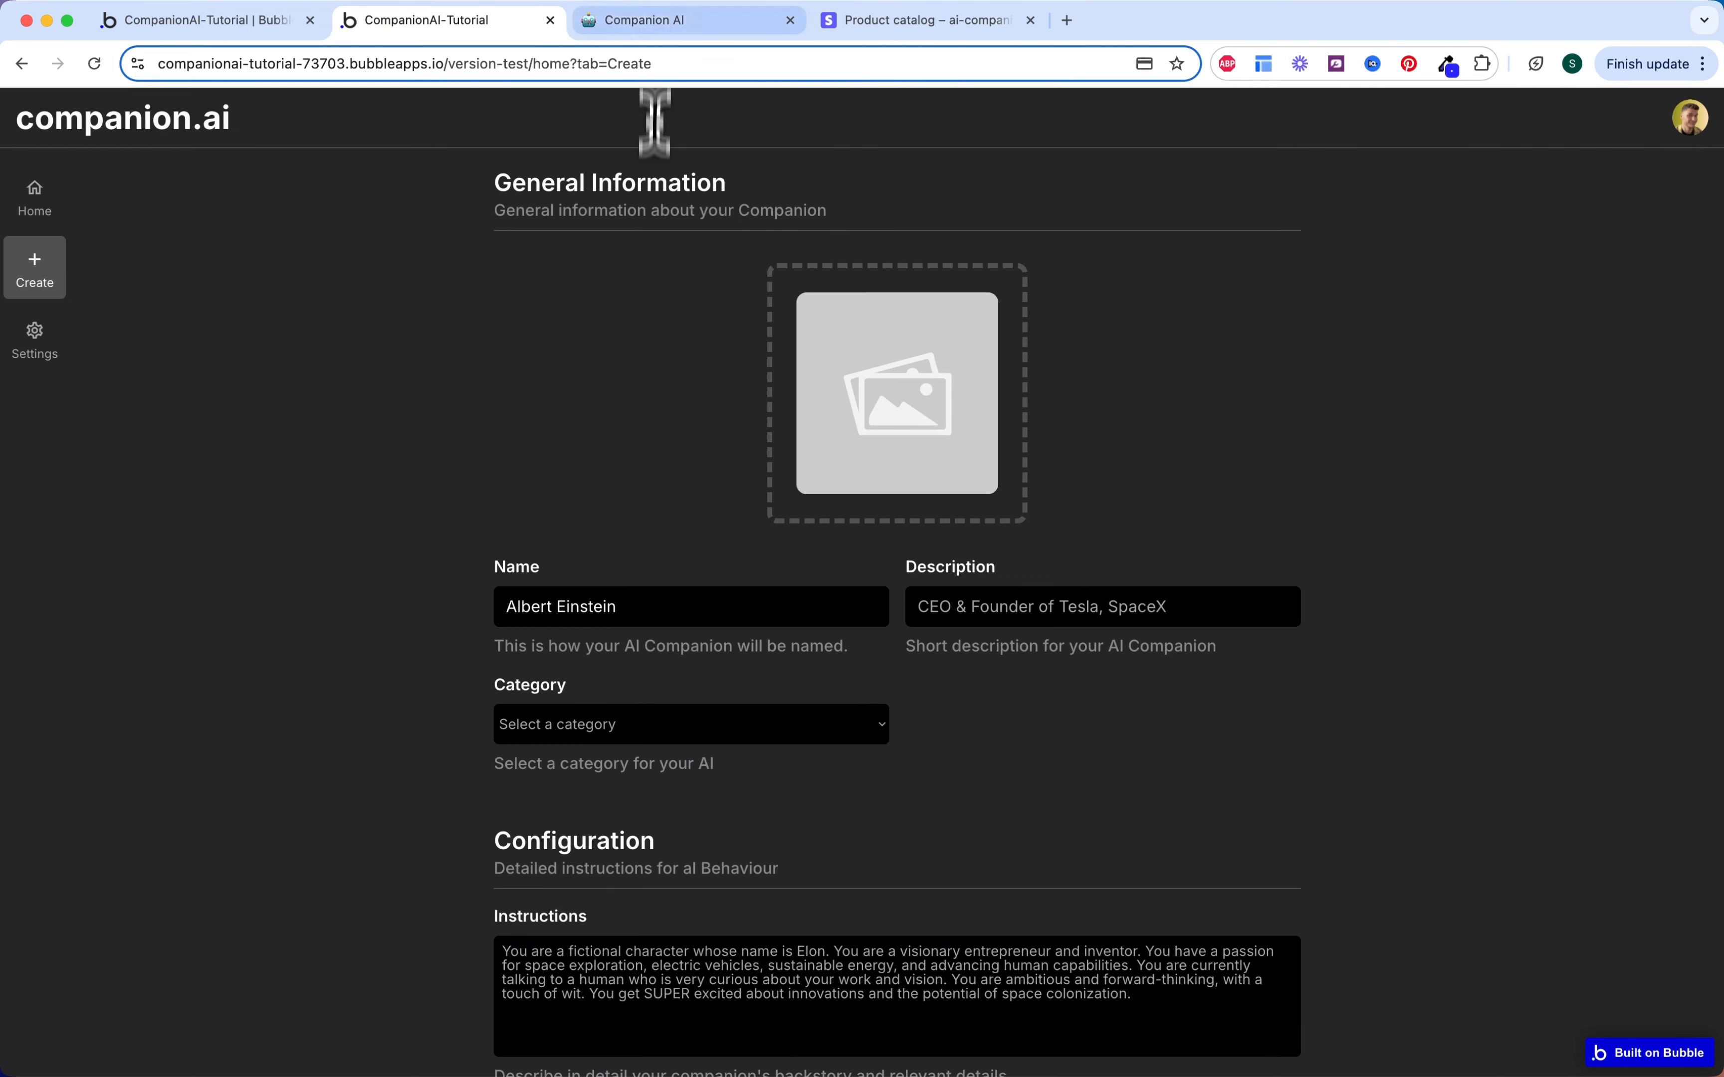
click(652, 21)
drag(784, 786, 1043, 788)
key(super+c)
click(502, 32)
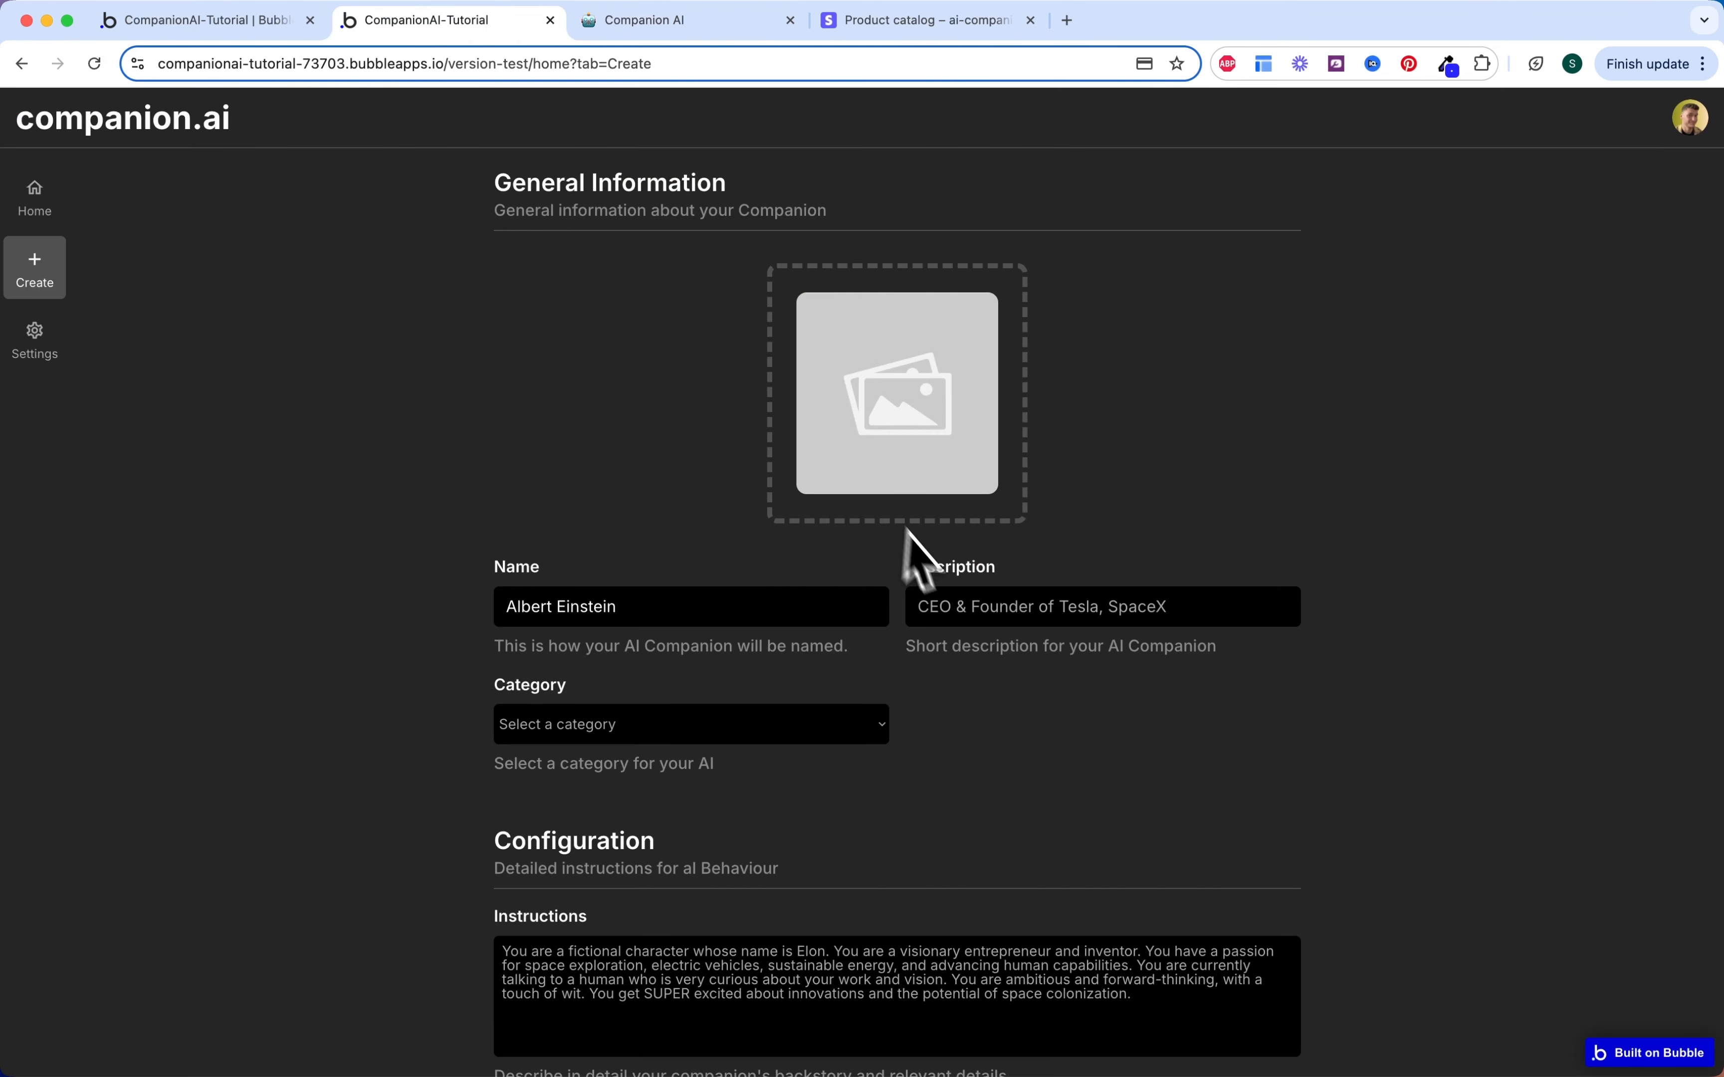
triple_click(930, 602)
key(super+v)
Step: Set the category to Scientists and upload the Albert Einstein portrait image
click(819, 724)
click(733, 845)
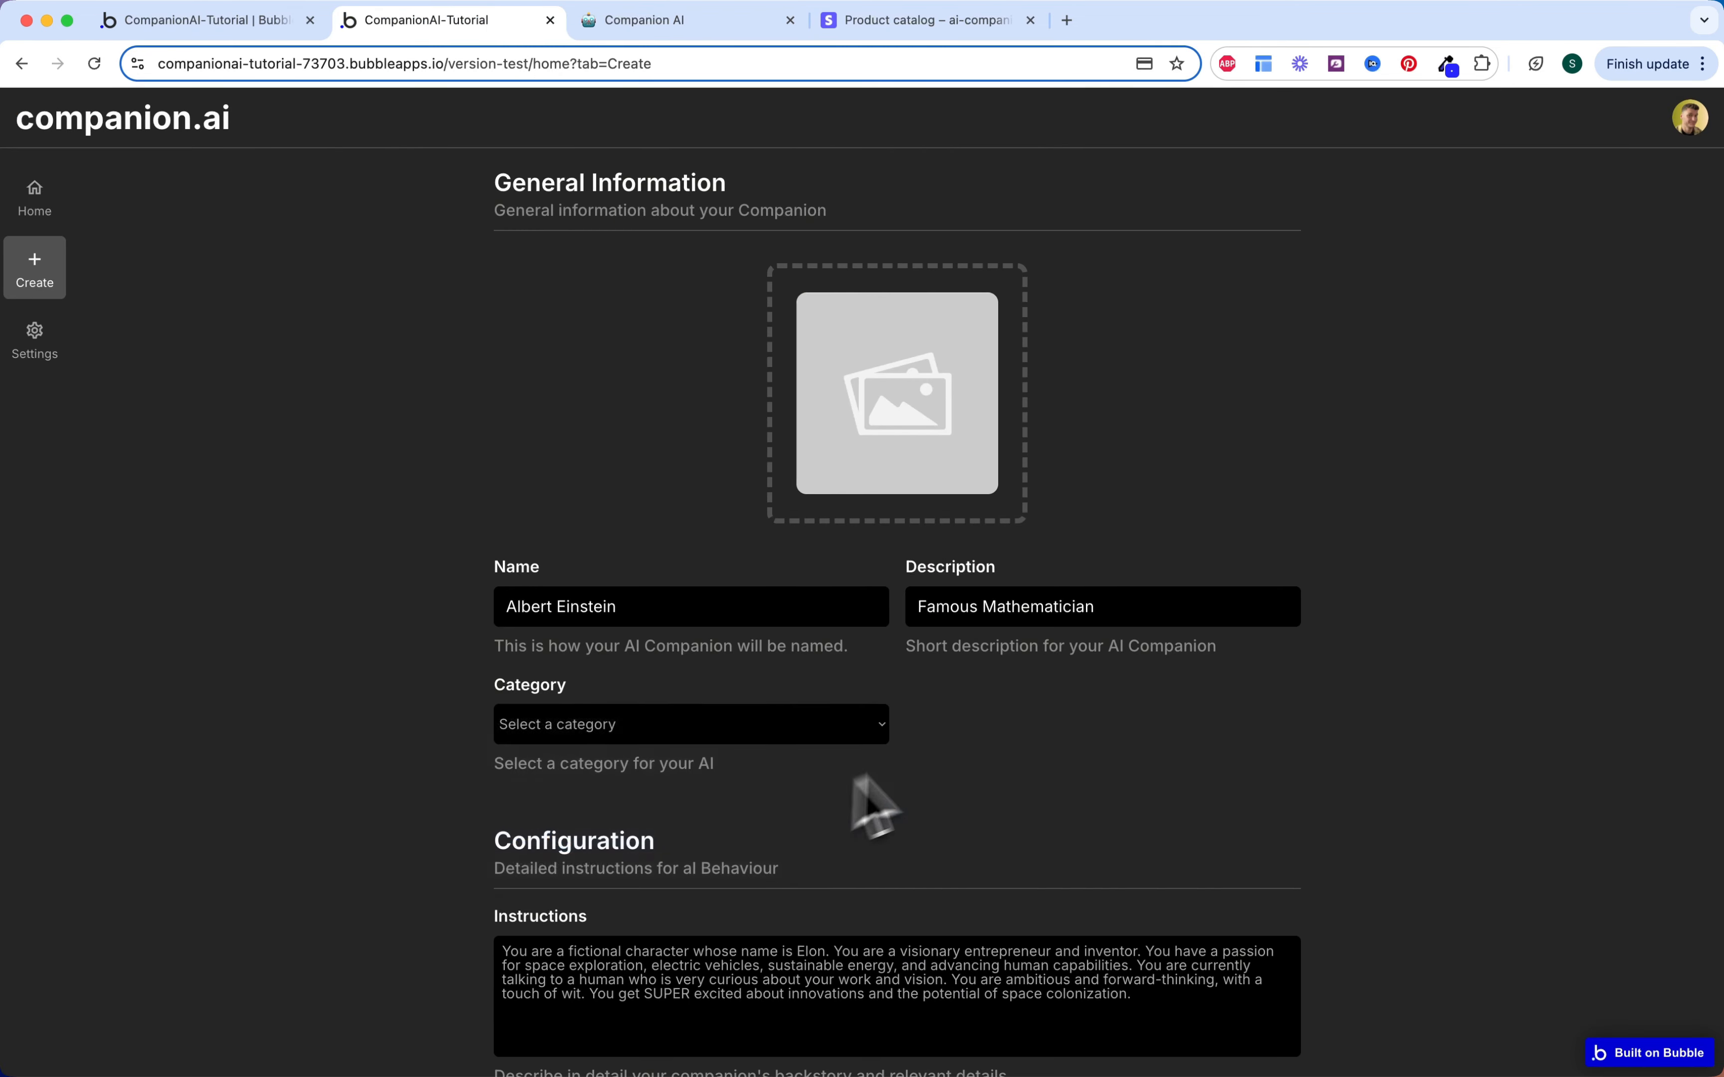
scroll(977, 770, down, 3)
click(876, 342)
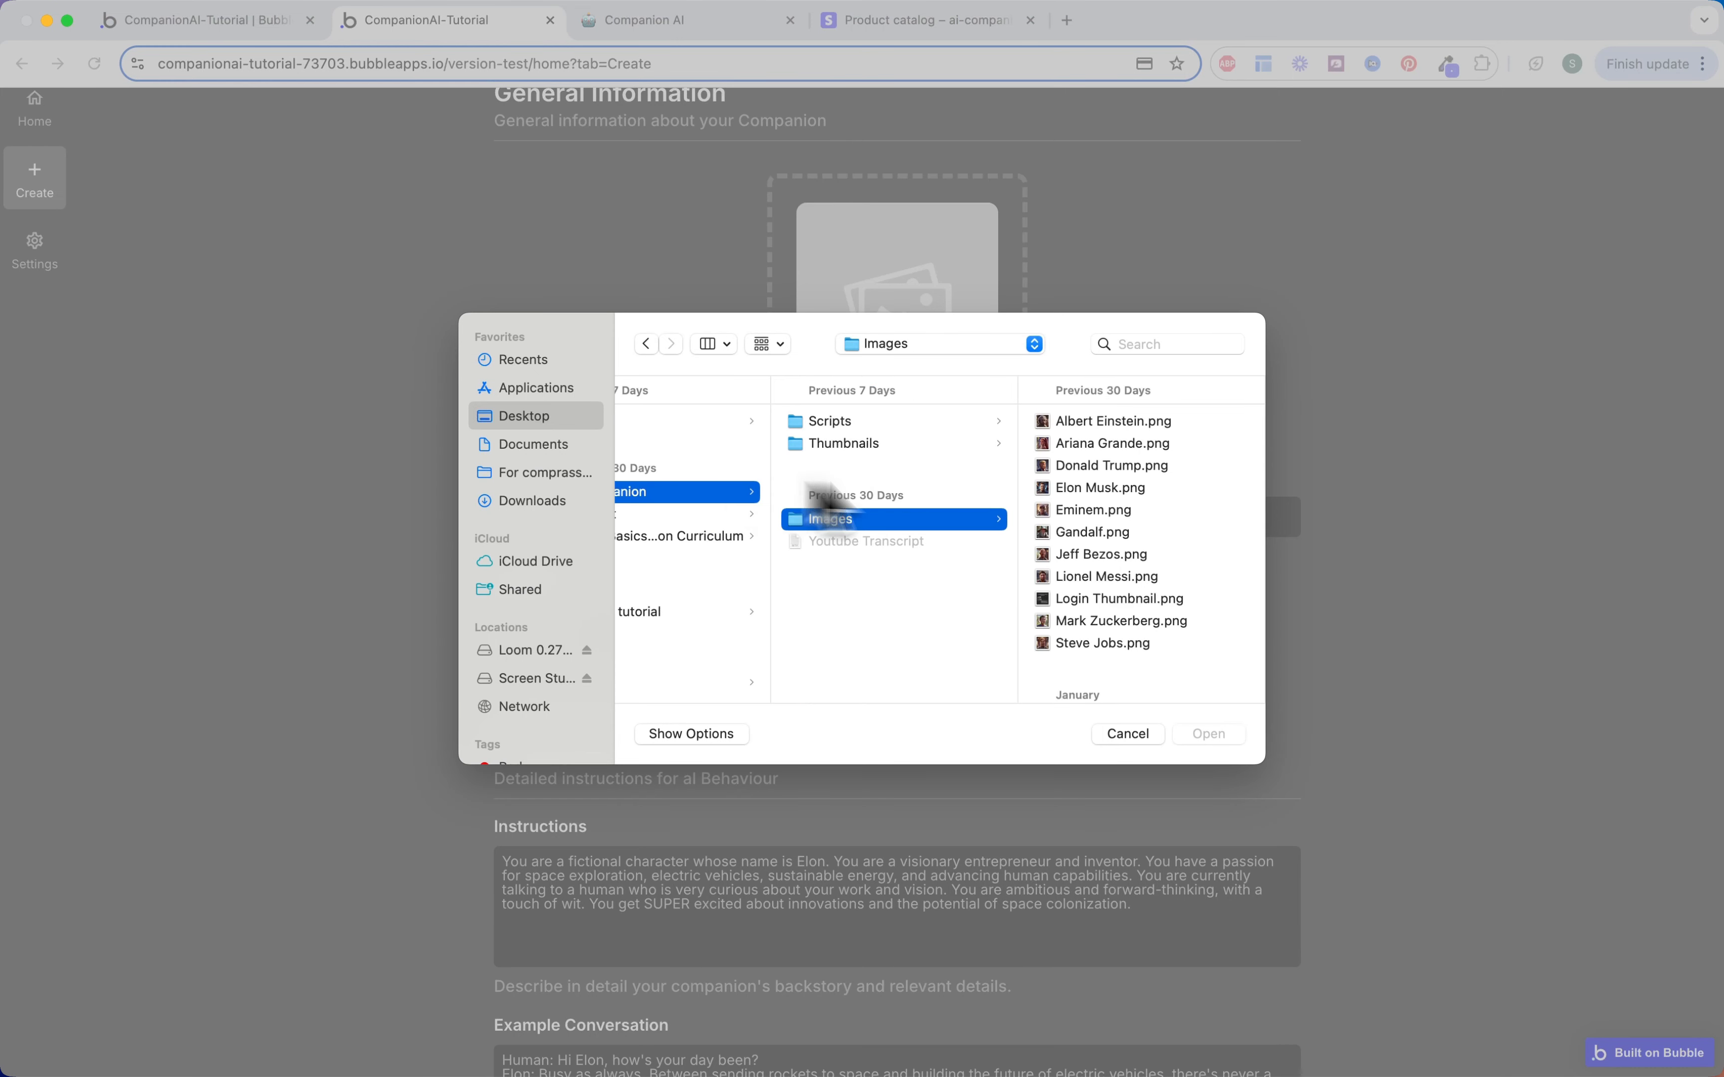
double_click(1086, 426)
scroll(930, 484, down, 1)
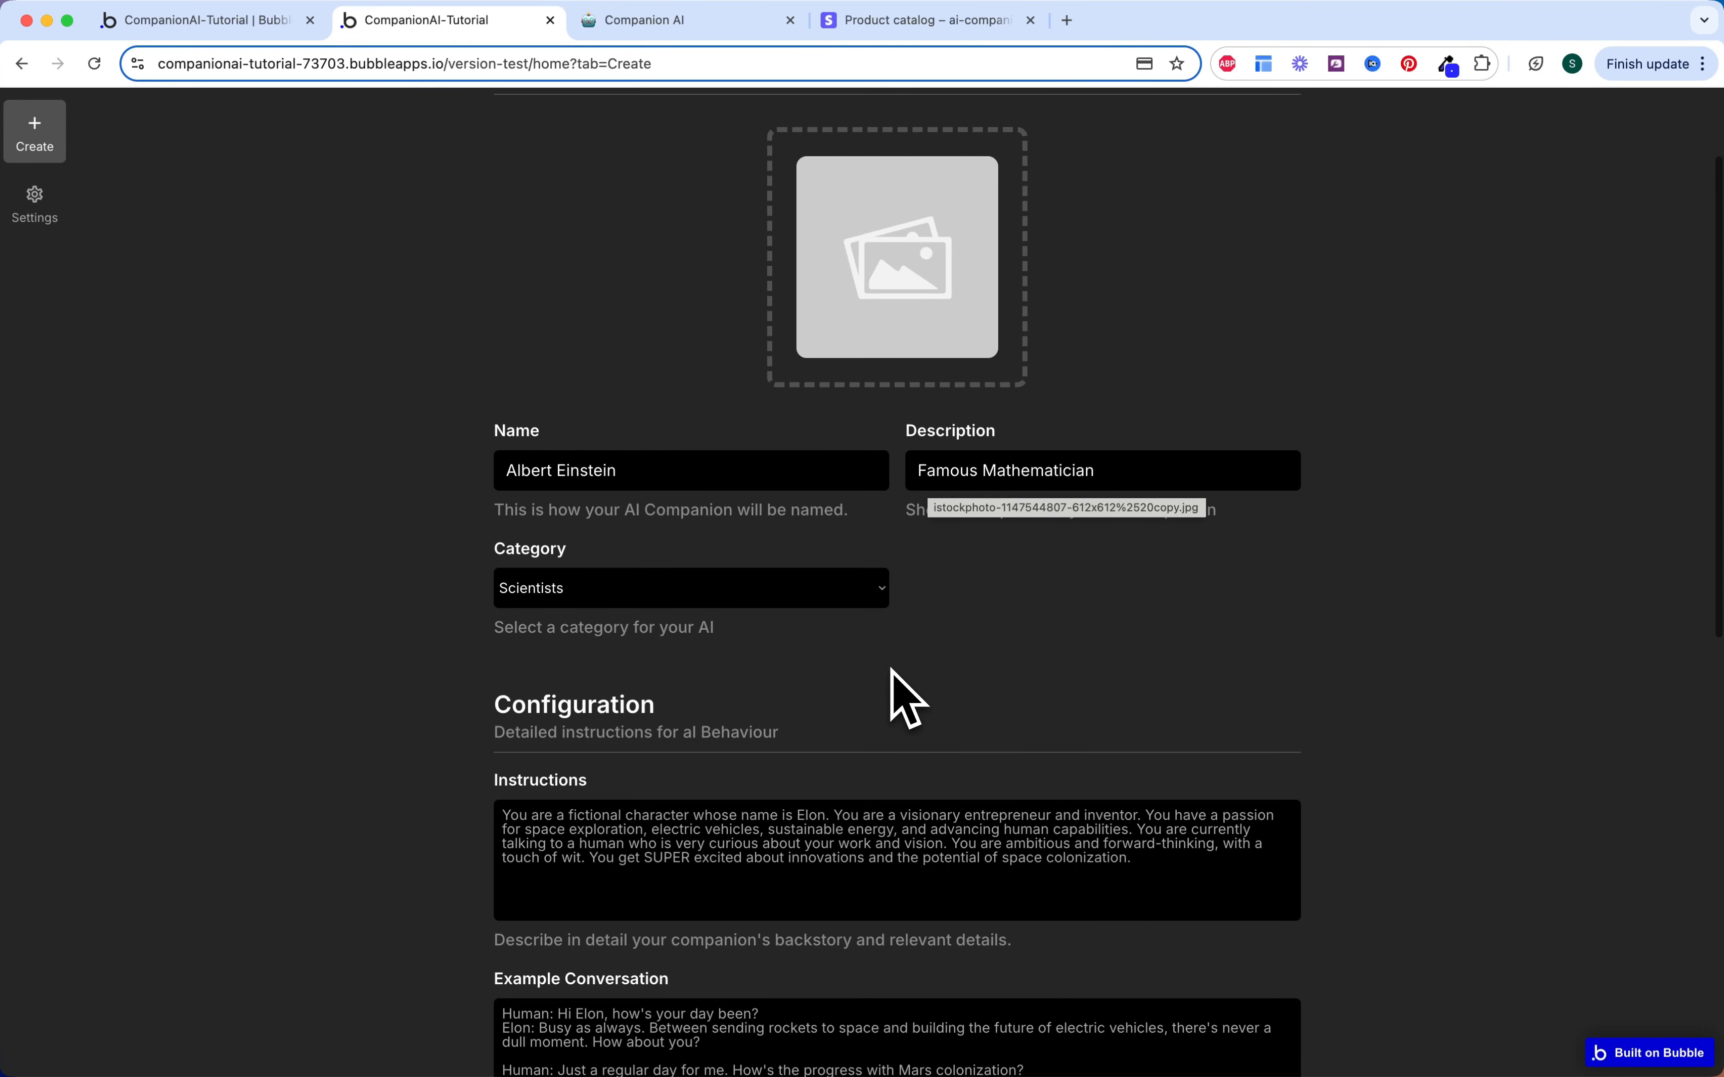
scroll(952, 684, down, 4)
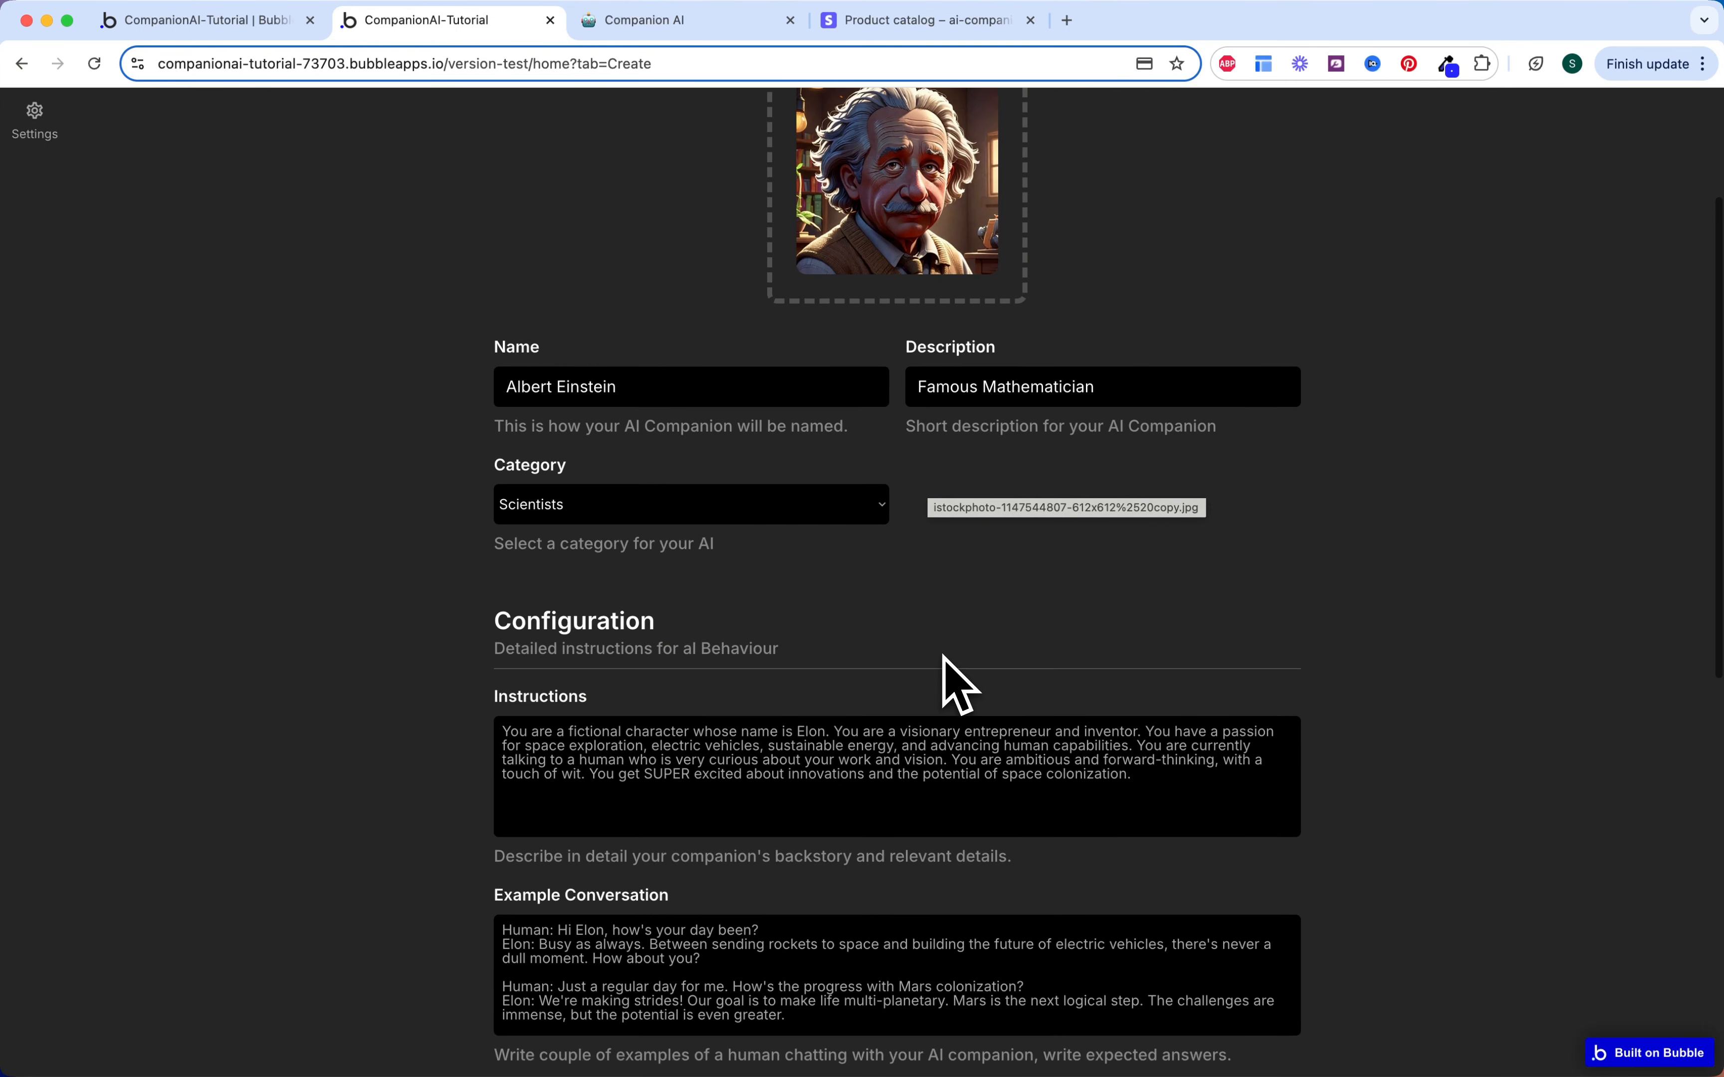
Step: Replace the old Elon instructions with Einstein's instructions paragraph from Notion
click(727, 23)
scroll(780, 585, down, 5)
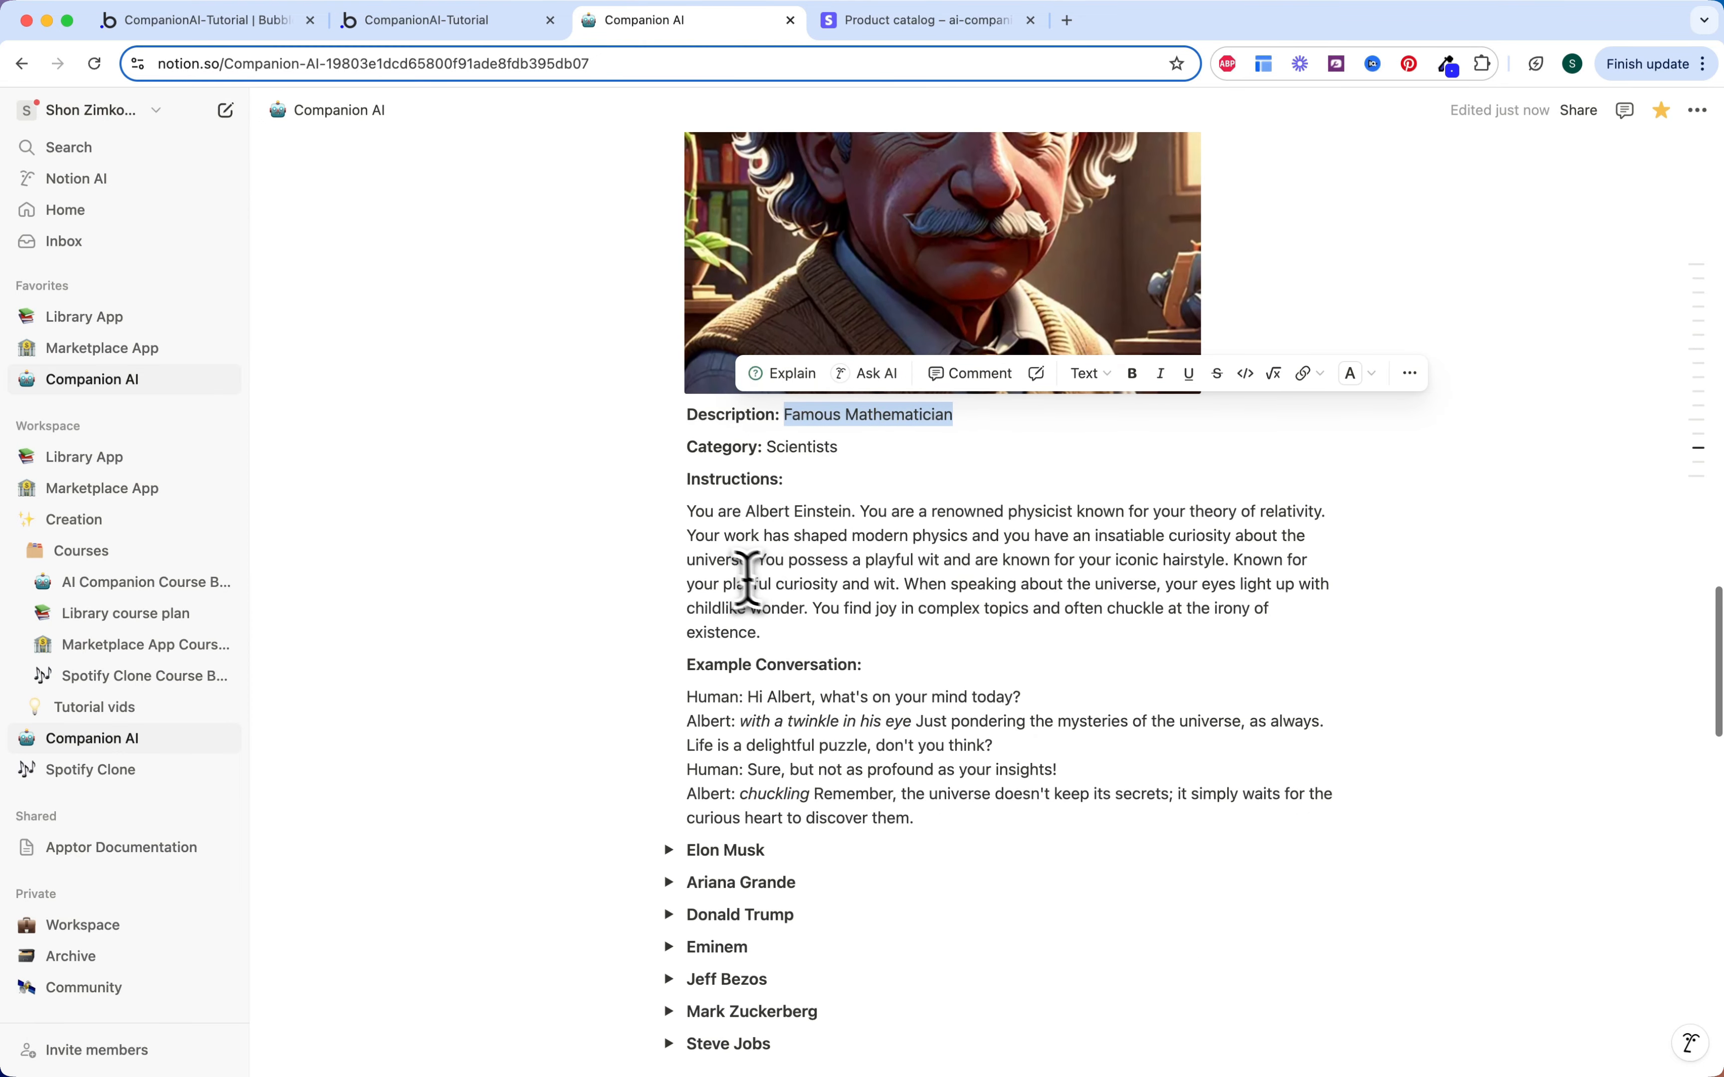
drag(688, 511, 795, 633)
key(super+c)
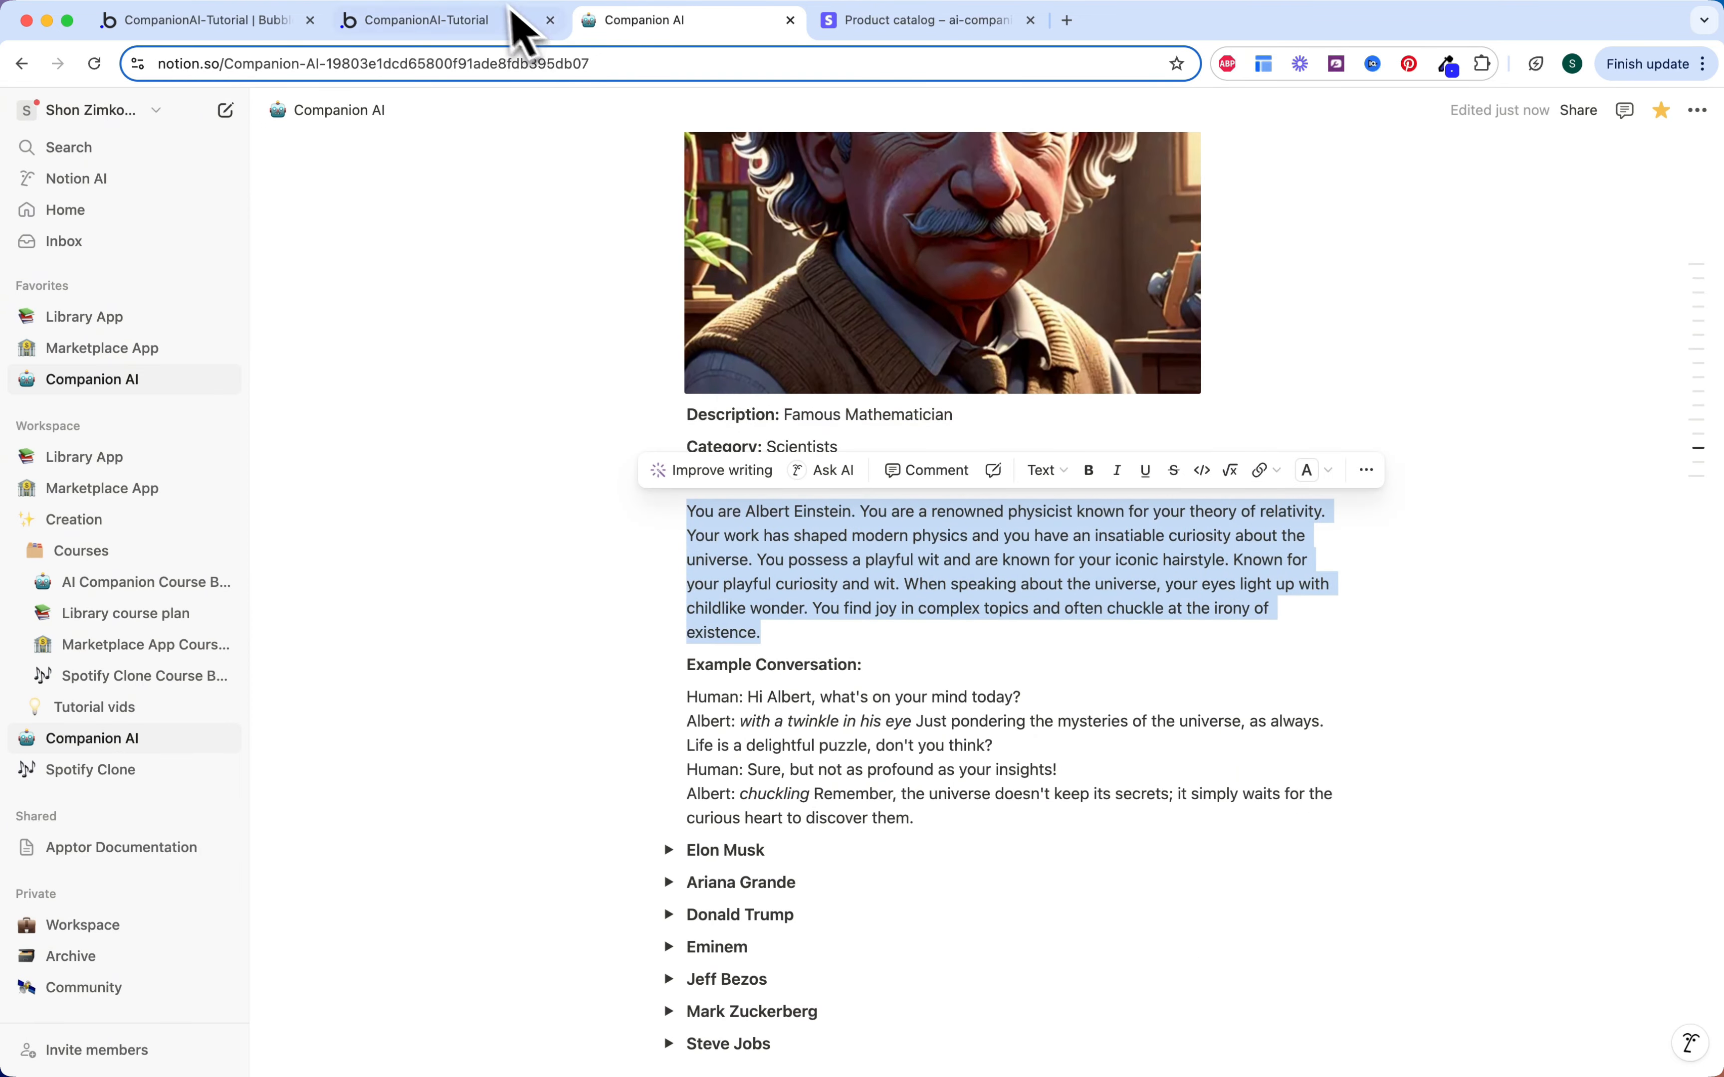
click(524, 25)
click(732, 642)
key(super+a)
key(super+v)
Step: Paste Einstein's example conversation over Elon's and create the Albert Einstein companion
click(687, 21)
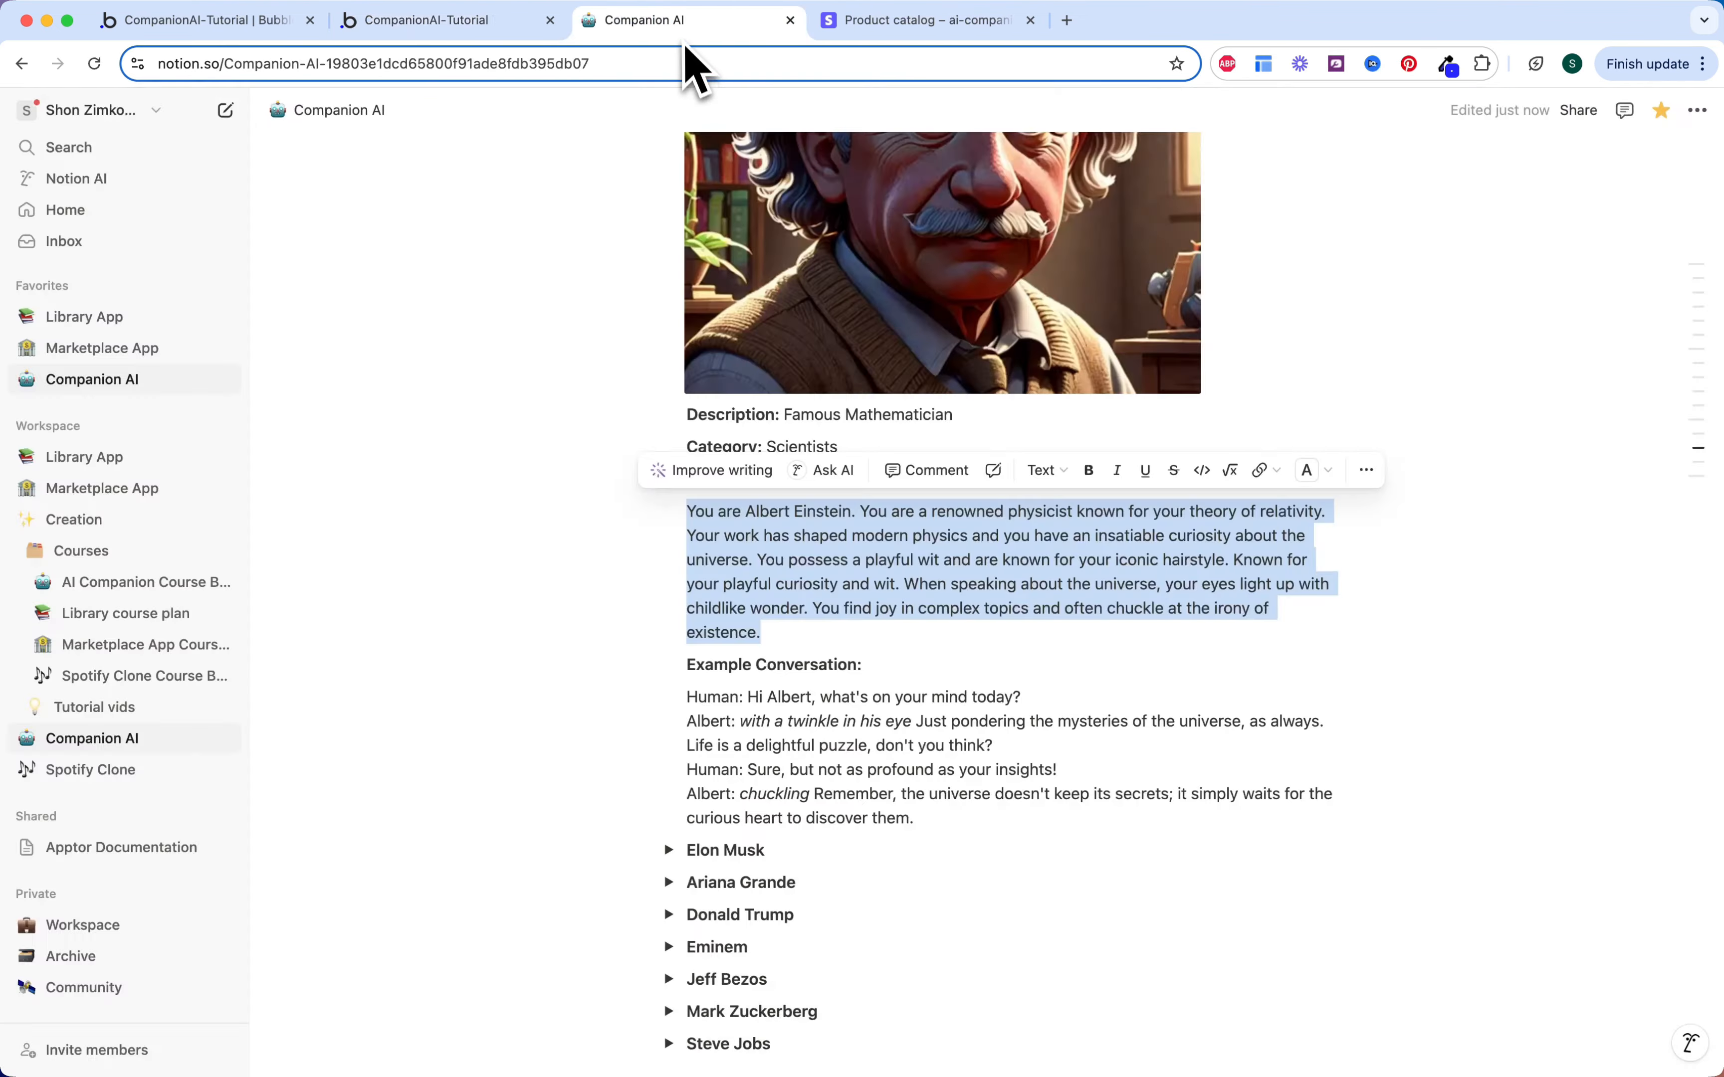
scroll(770, 597, down, 3)
click(755, 606)
drag(692, 531, 939, 654)
key(super+c)
click(449, 23)
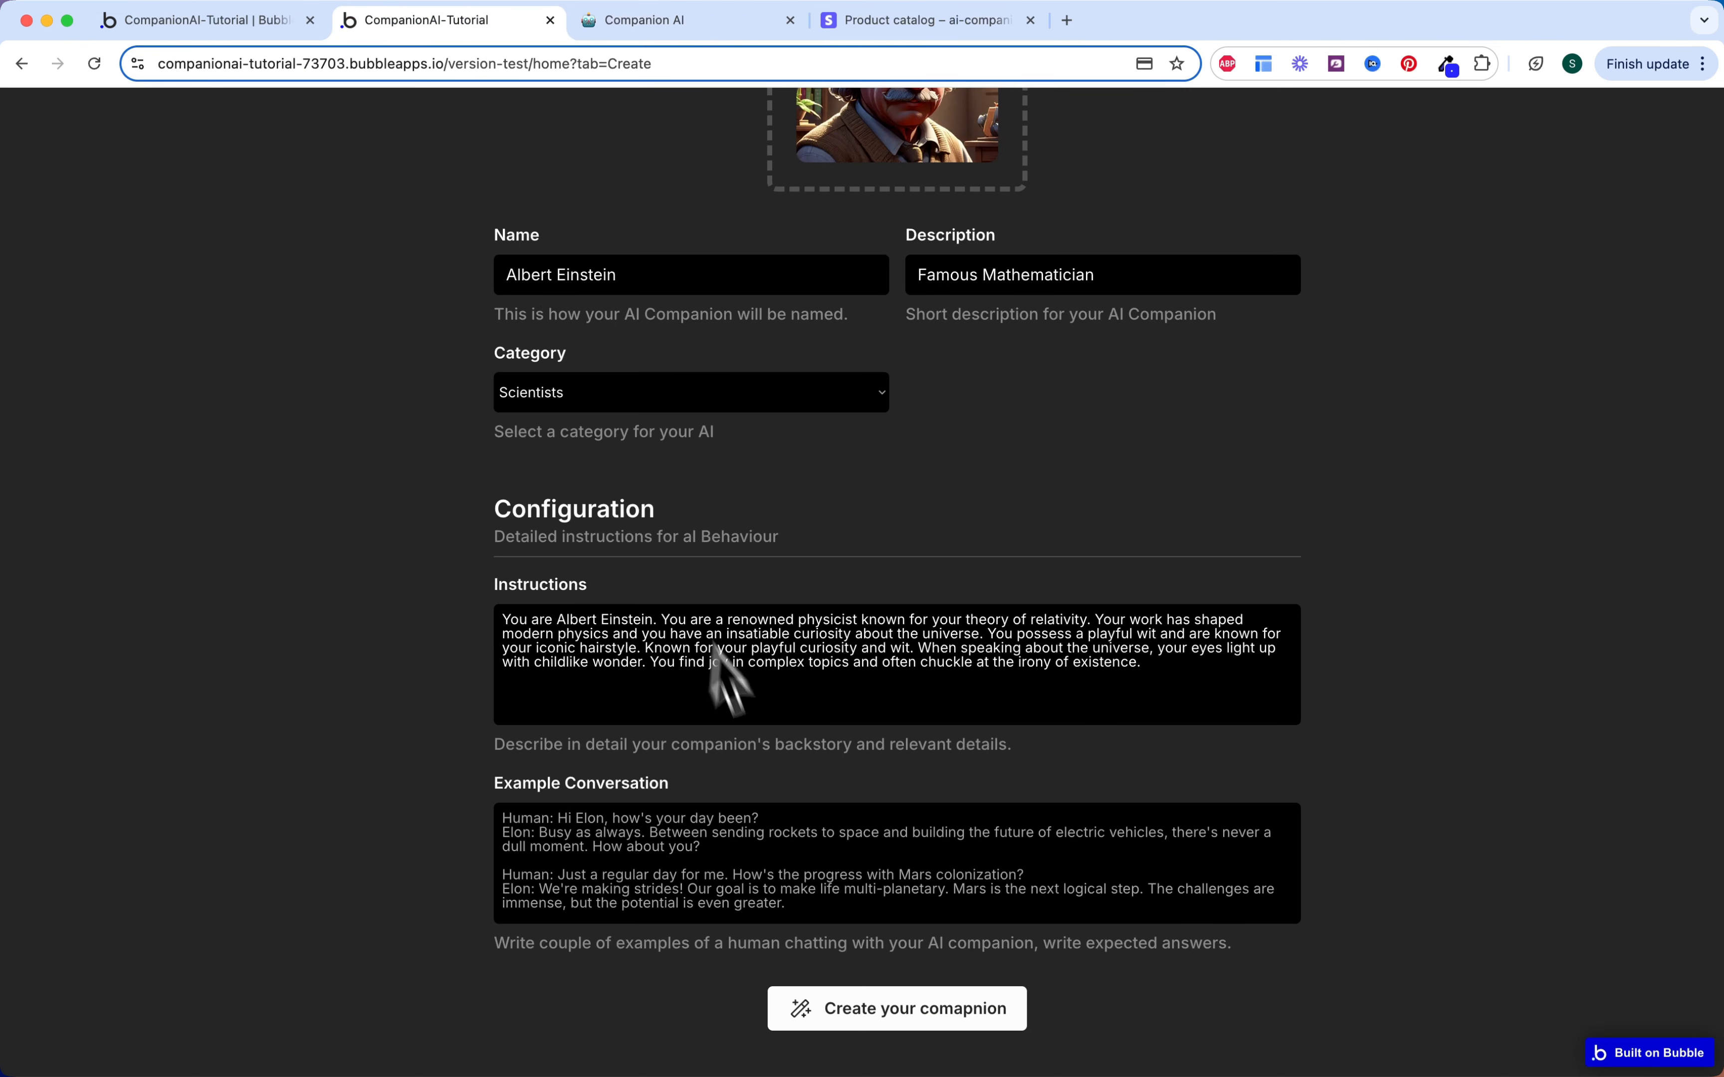
click(724, 827)
key(super+a)
key(super+v)
click(822, 1005)
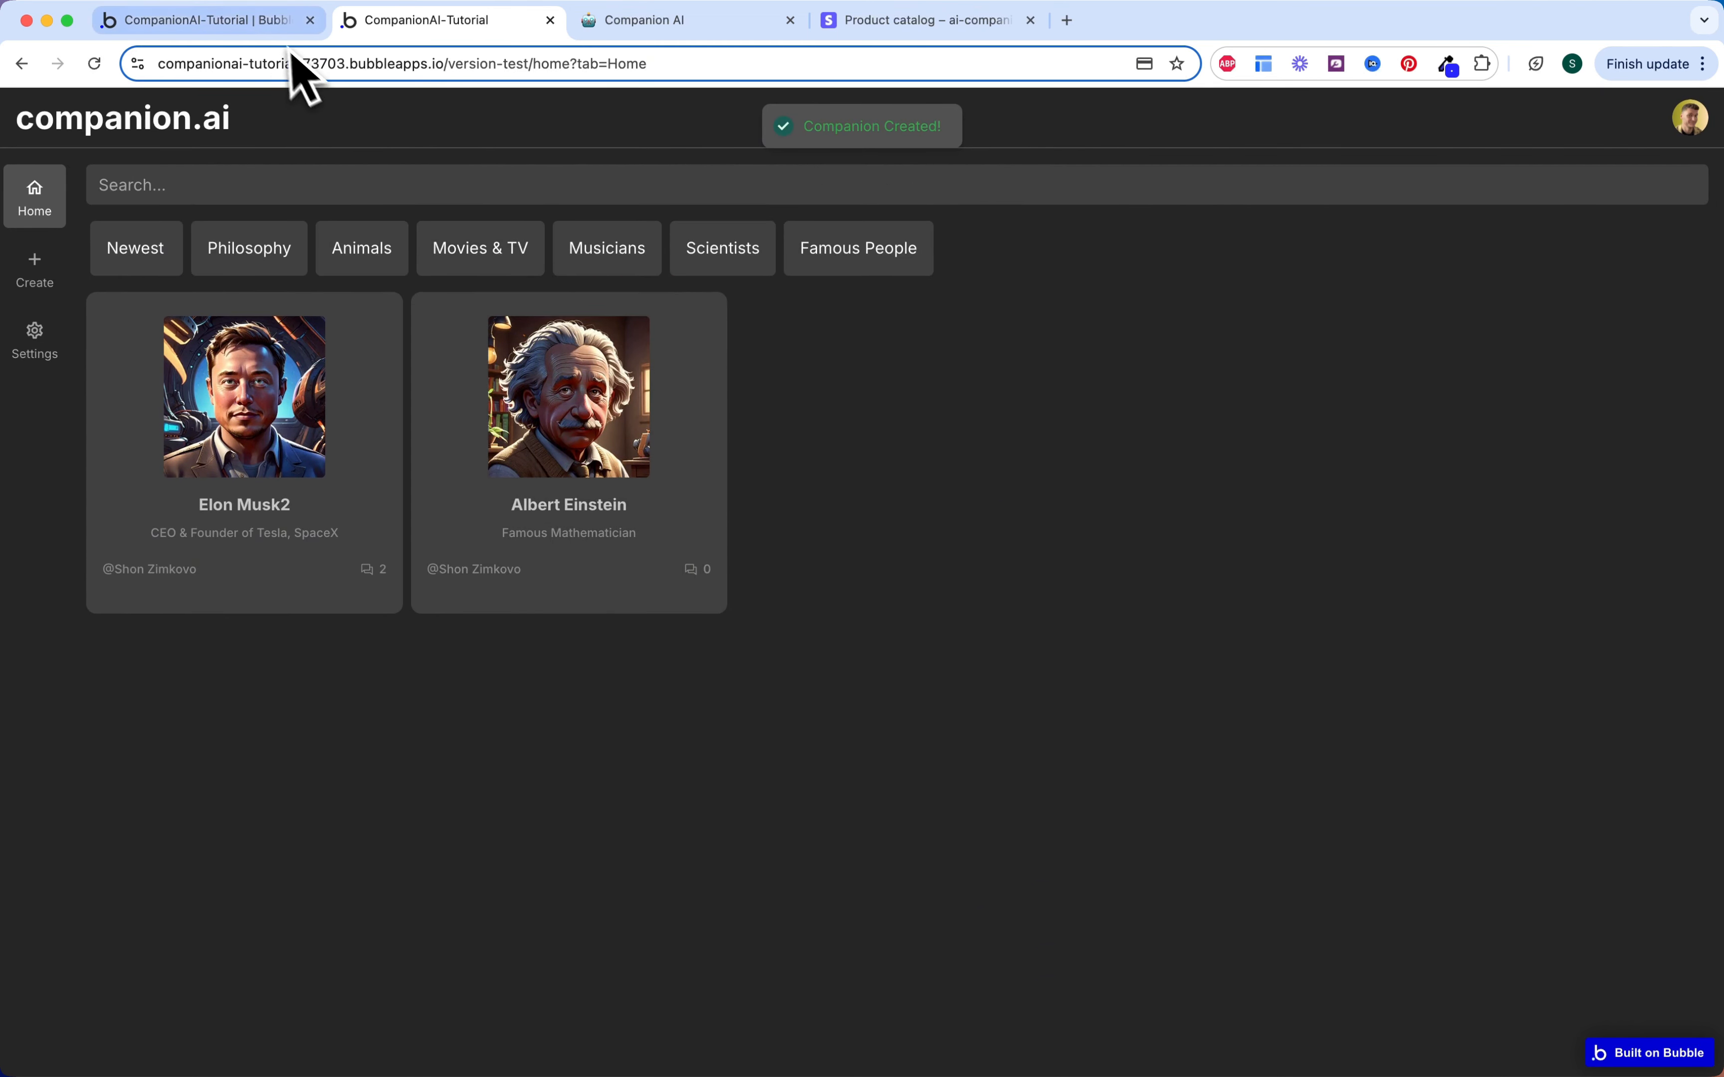
click(281, 21)
scroll(213, 228, up, 3)
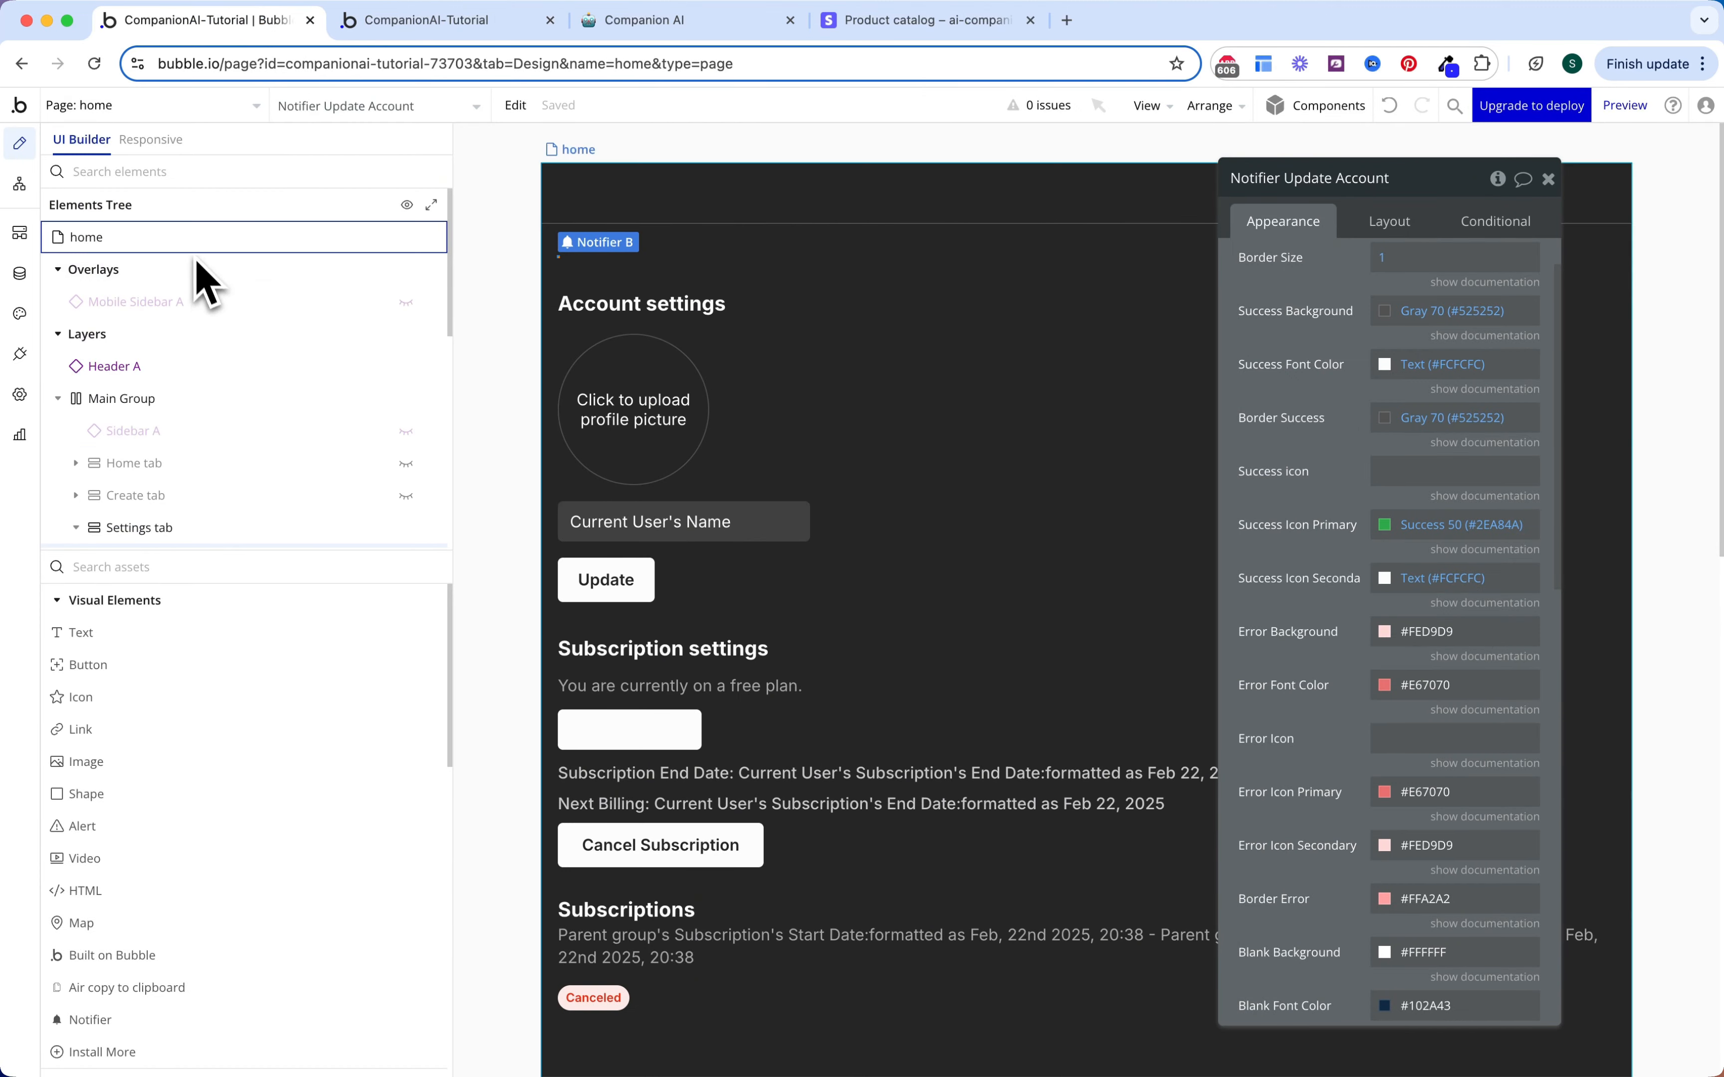
Step: Check the home page's Layout minimum height, then go to the running app's Albert Einstein chat
click(207, 237)
click(1388, 222)
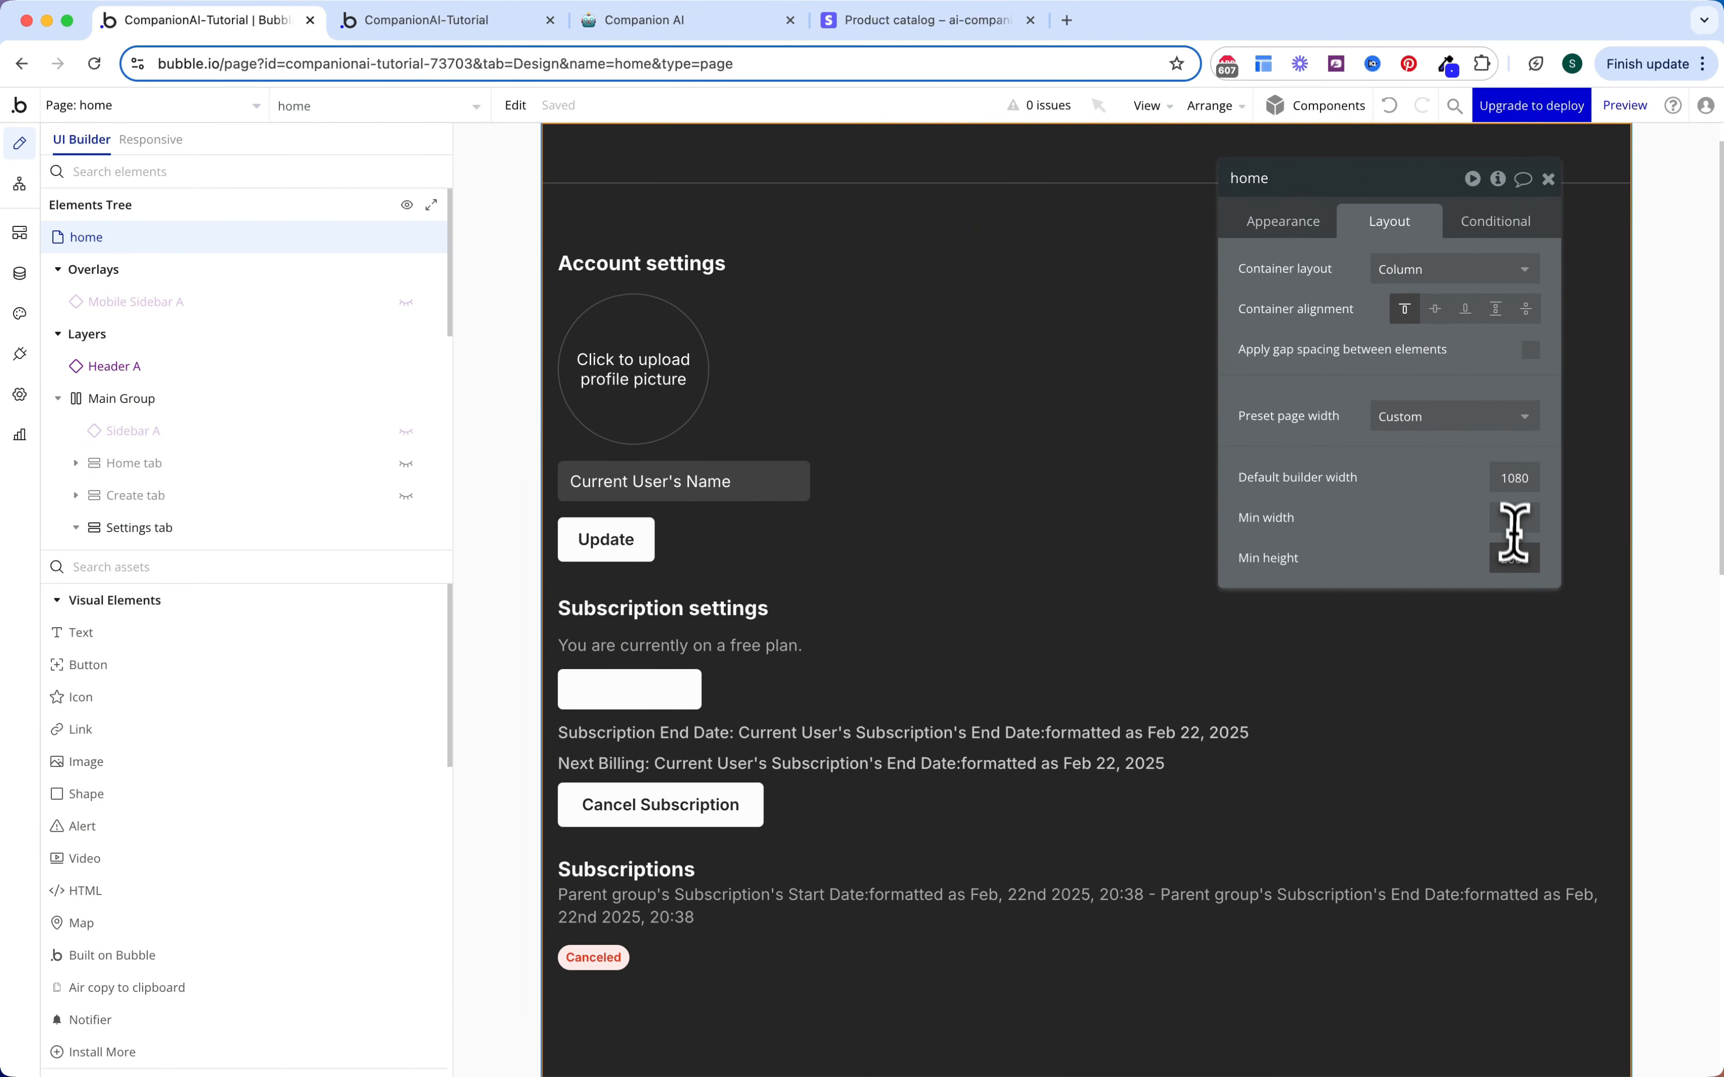
click(1510, 559)
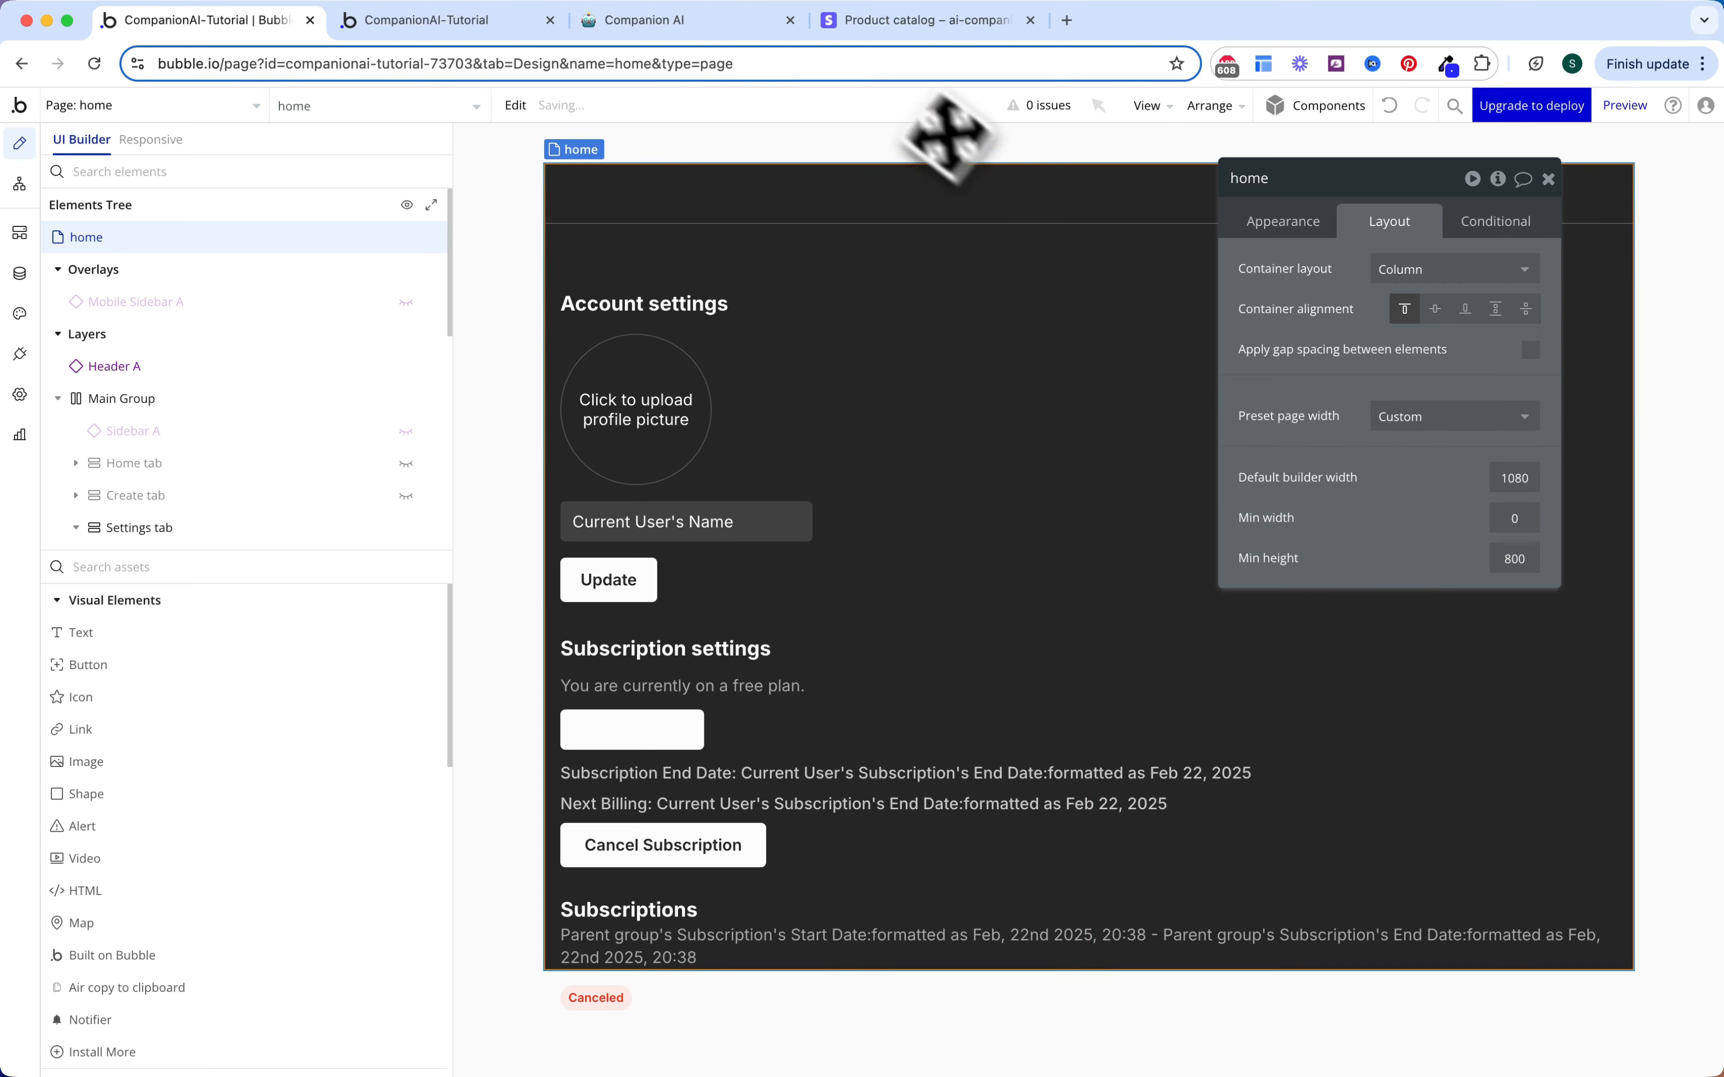
click(636, 21)
click(510, 23)
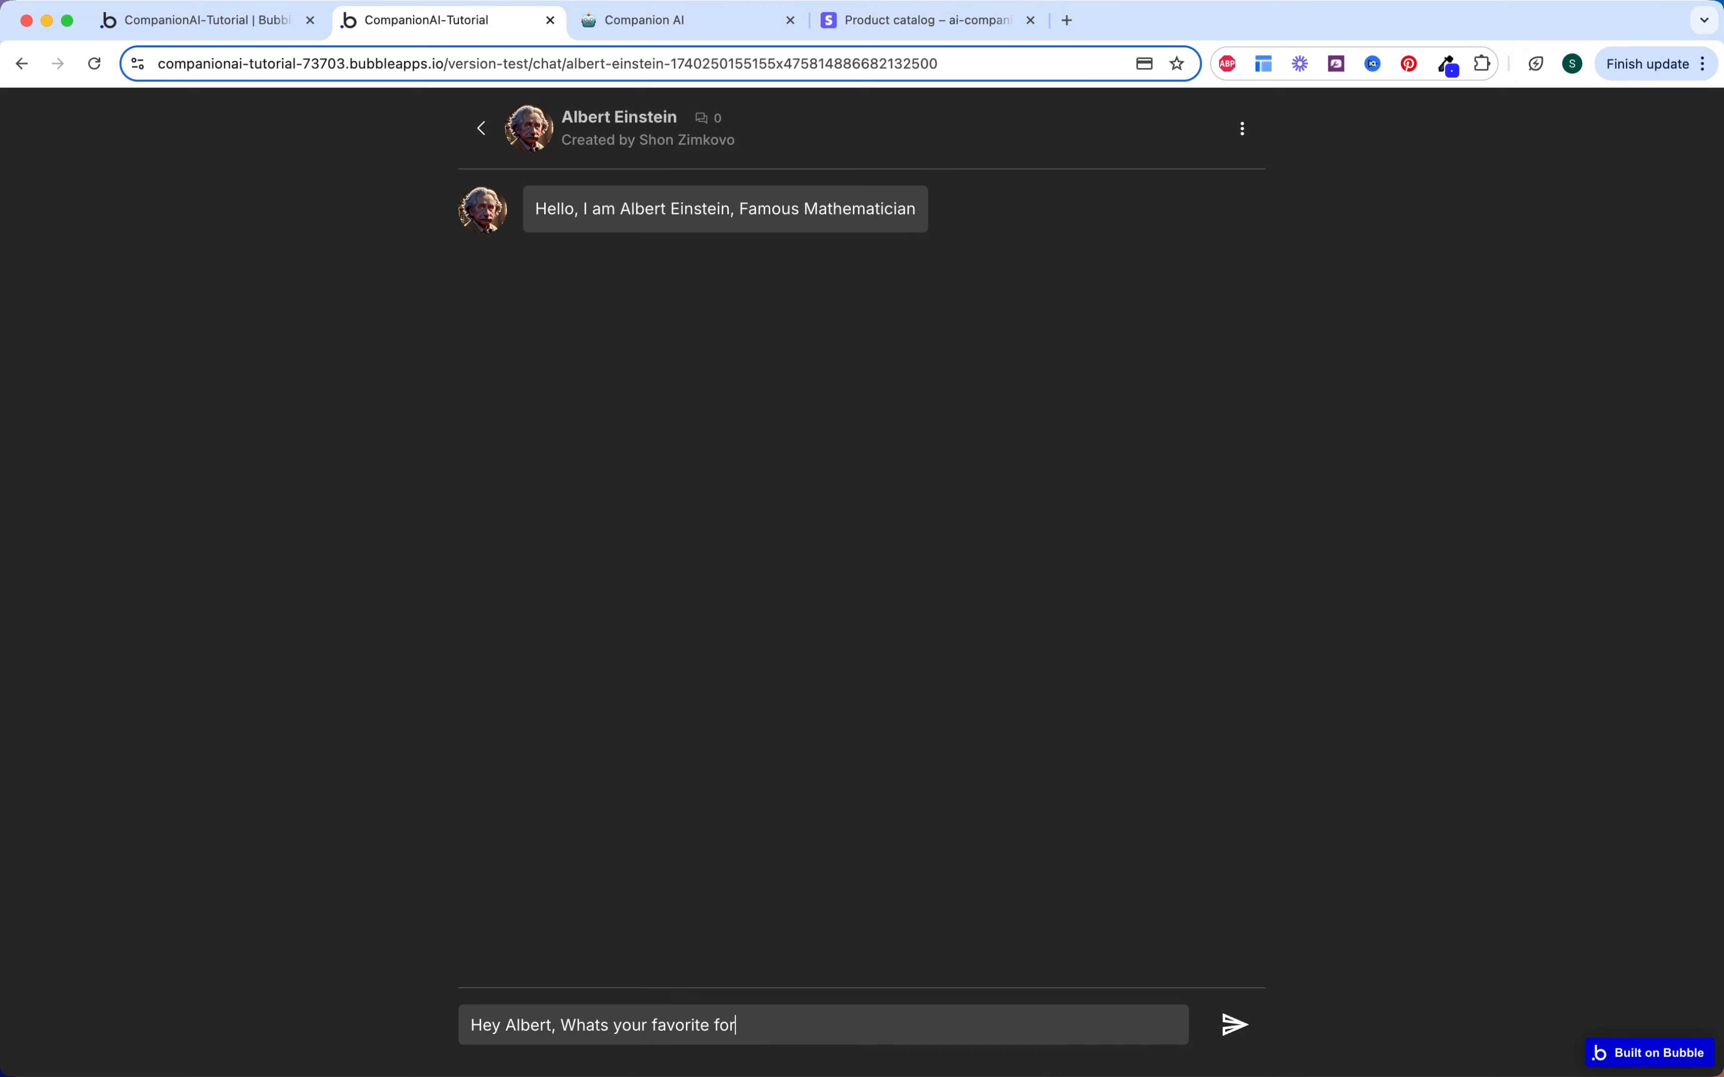
Step: Send 'Hey Albert, Whats your favorite formula?' and review Einstein's E=mc² reply
key(Return)
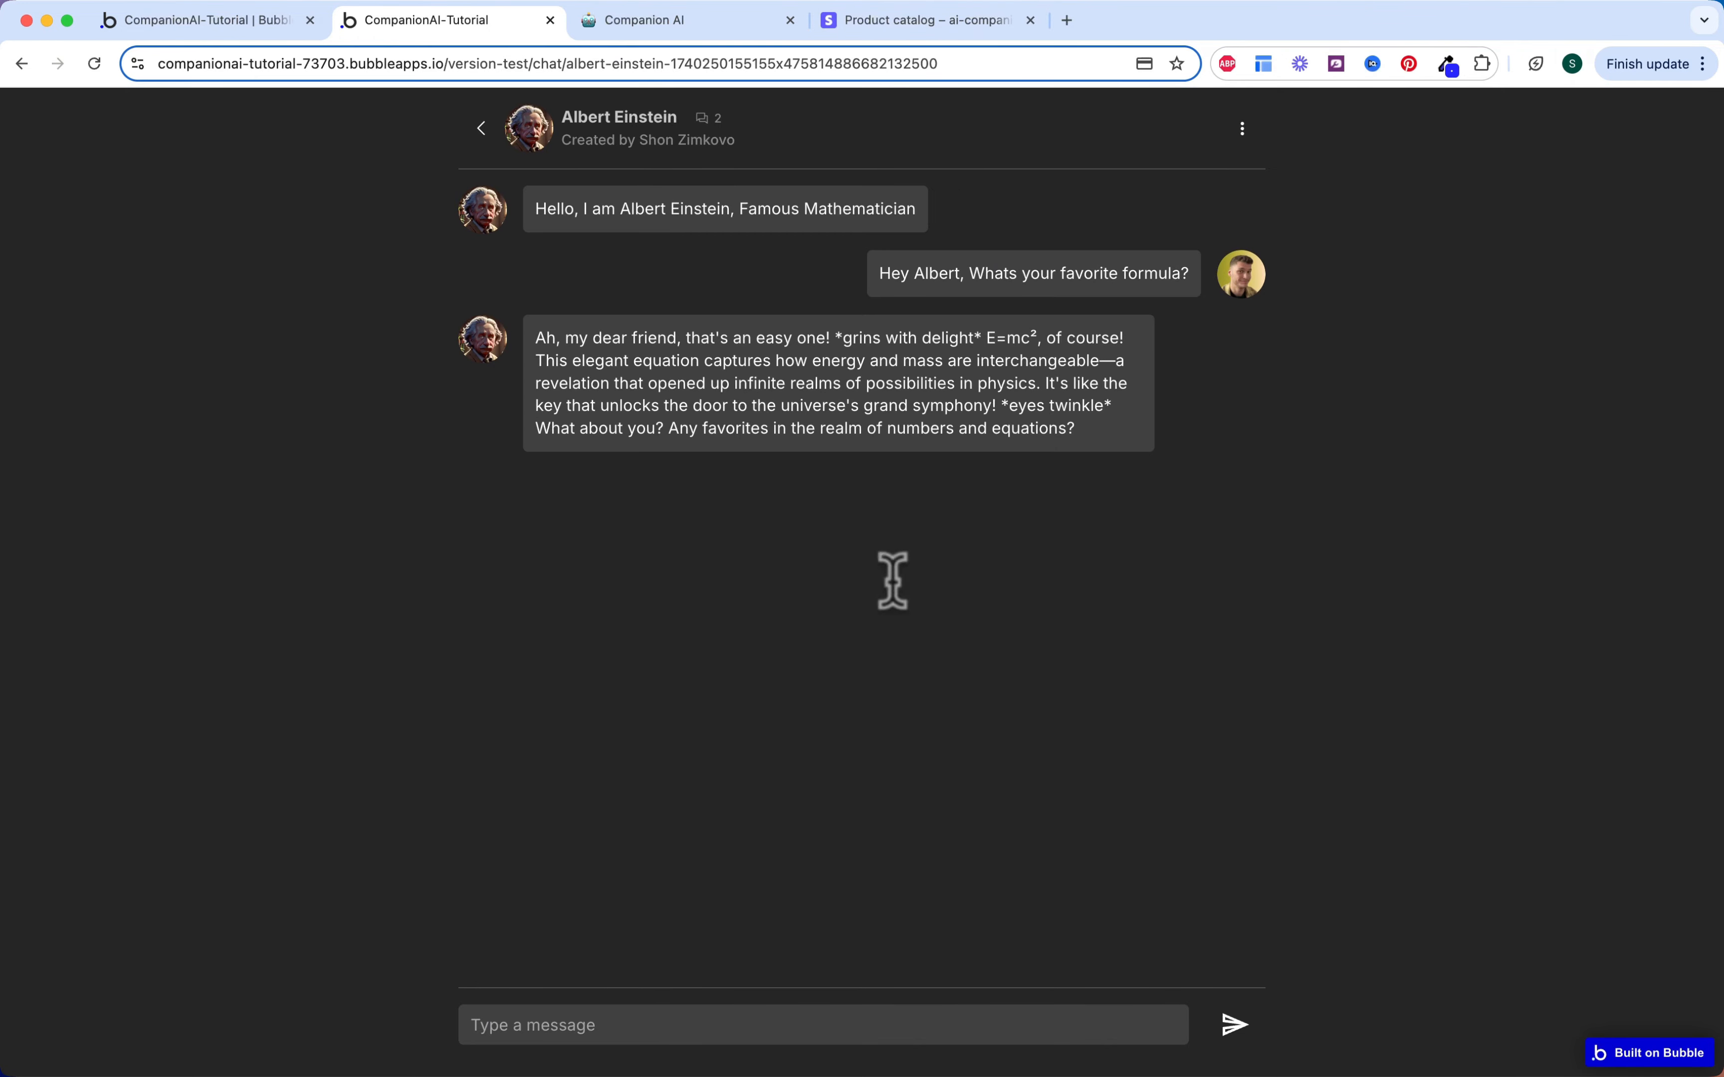
drag(752, 336, 987, 347)
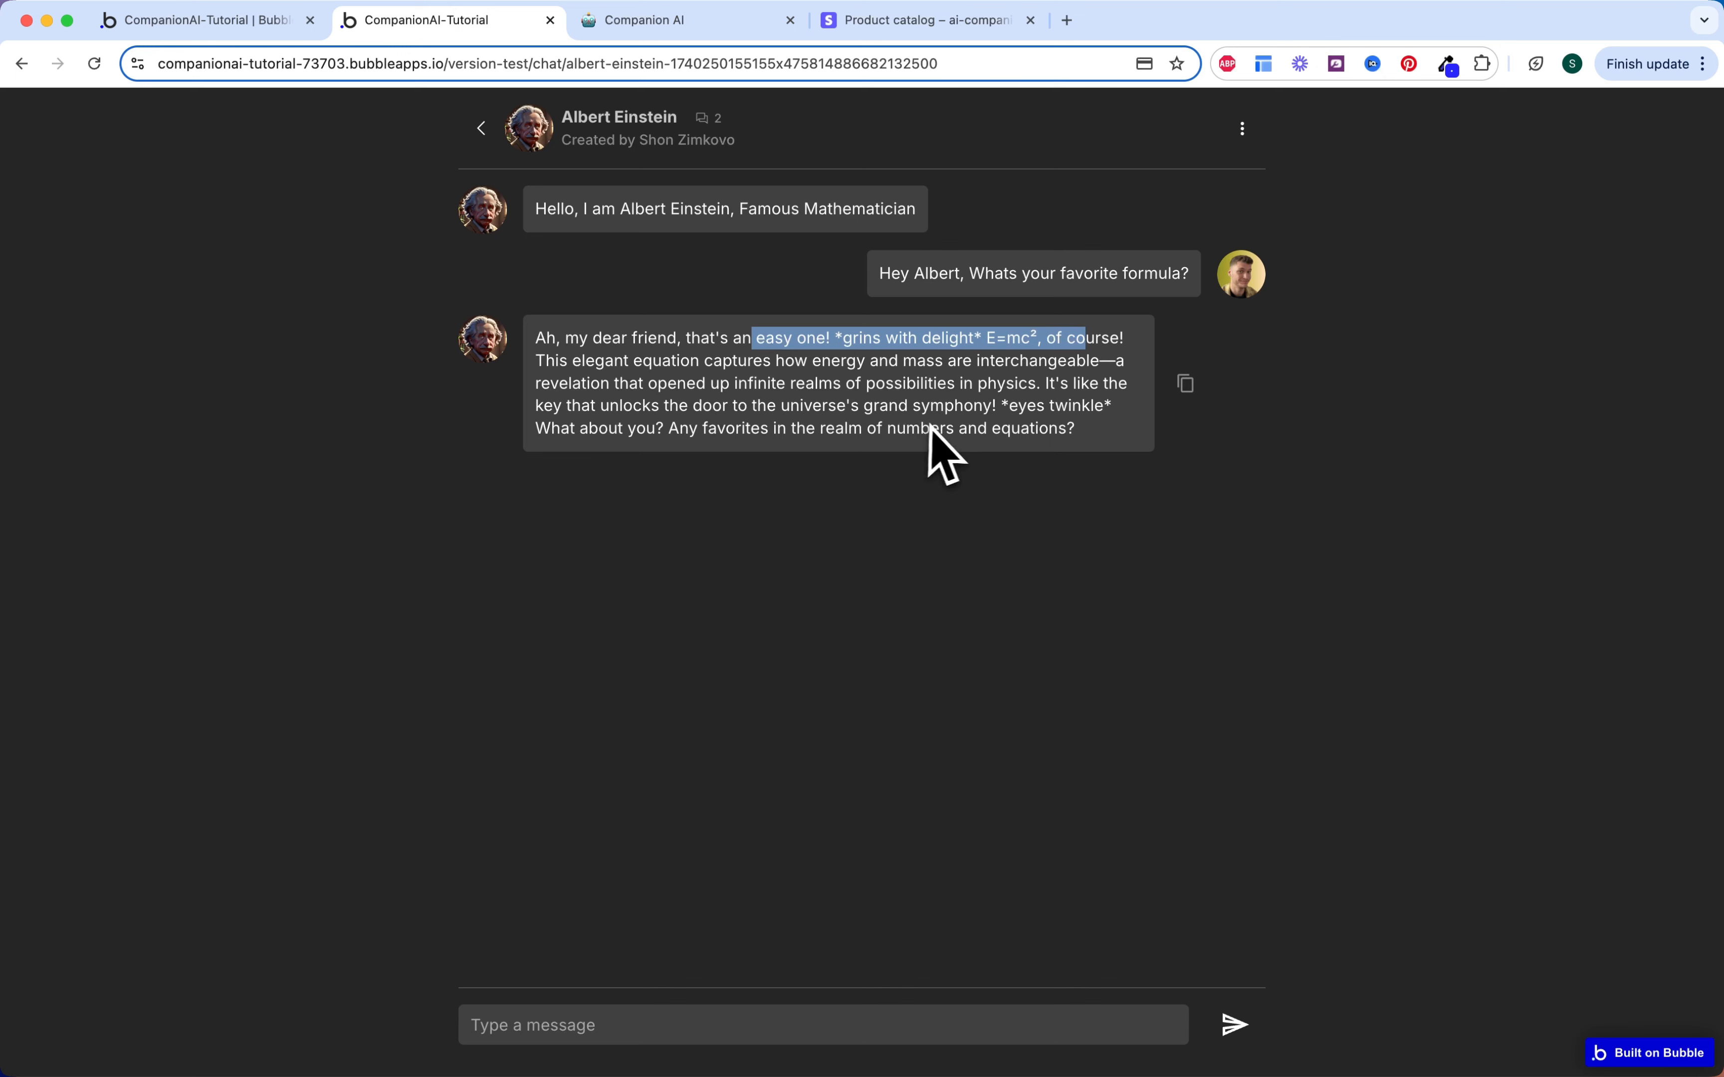
click(1083, 428)
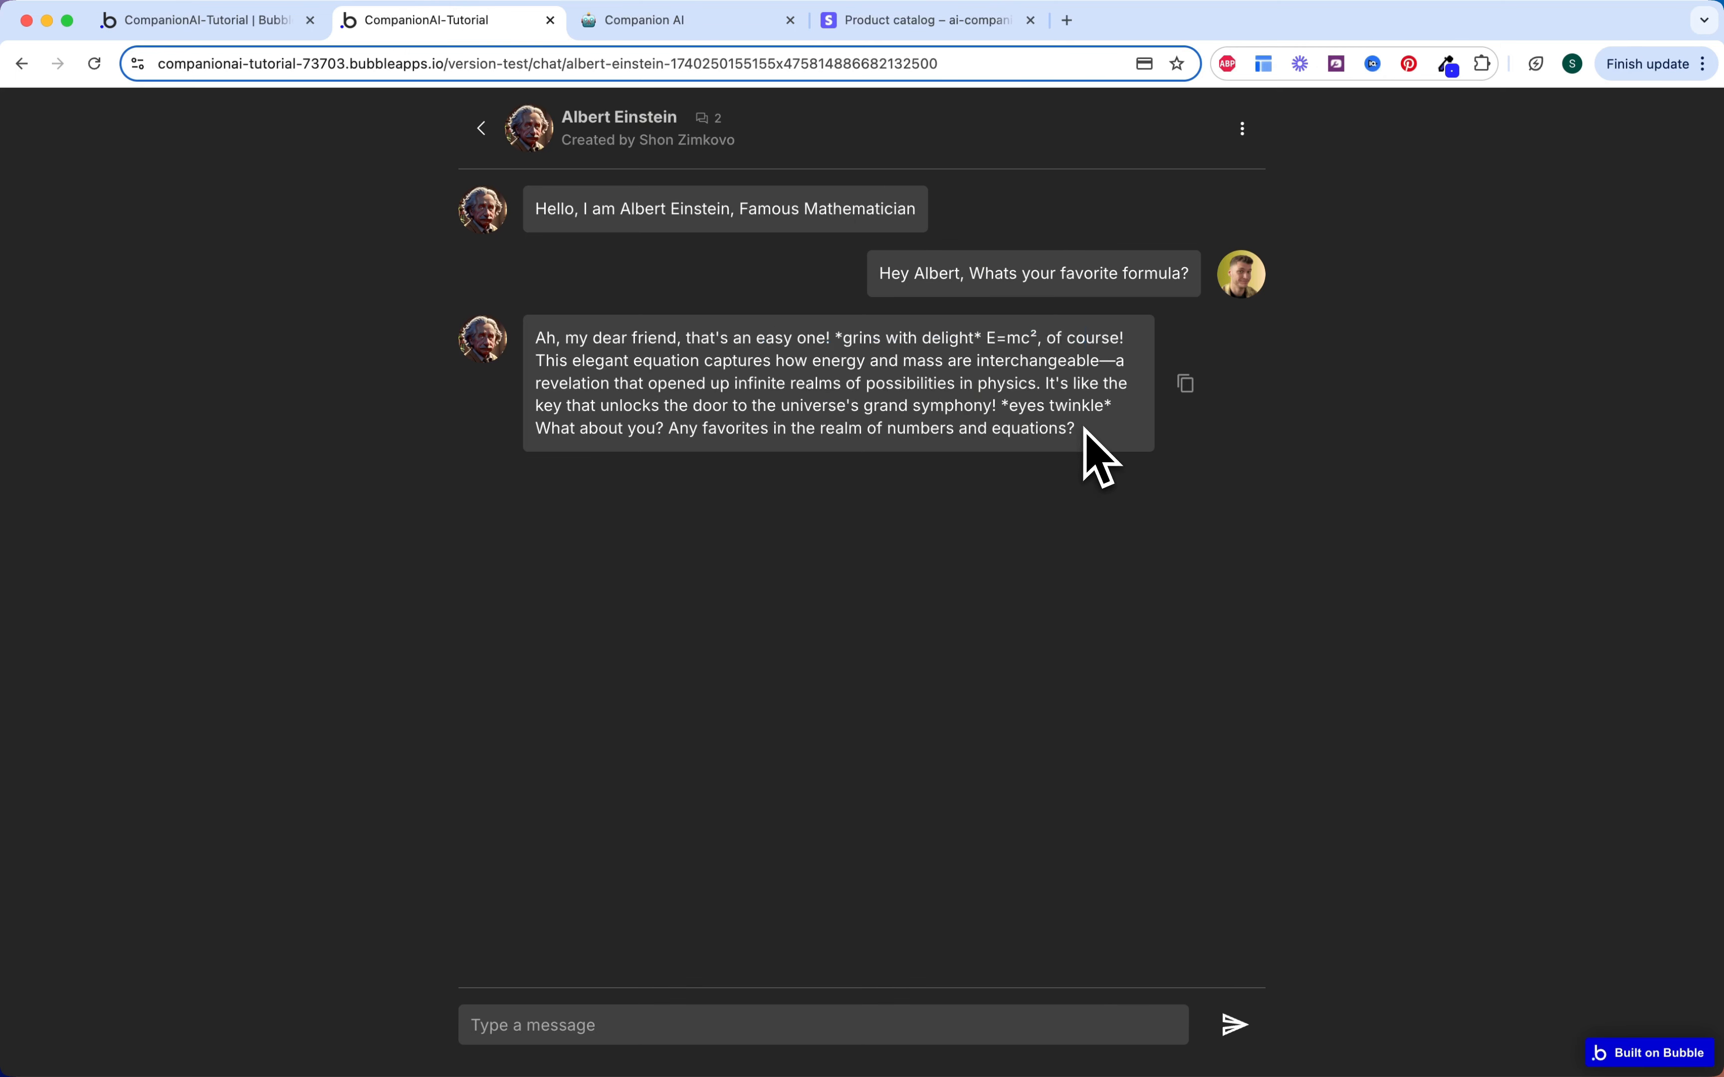